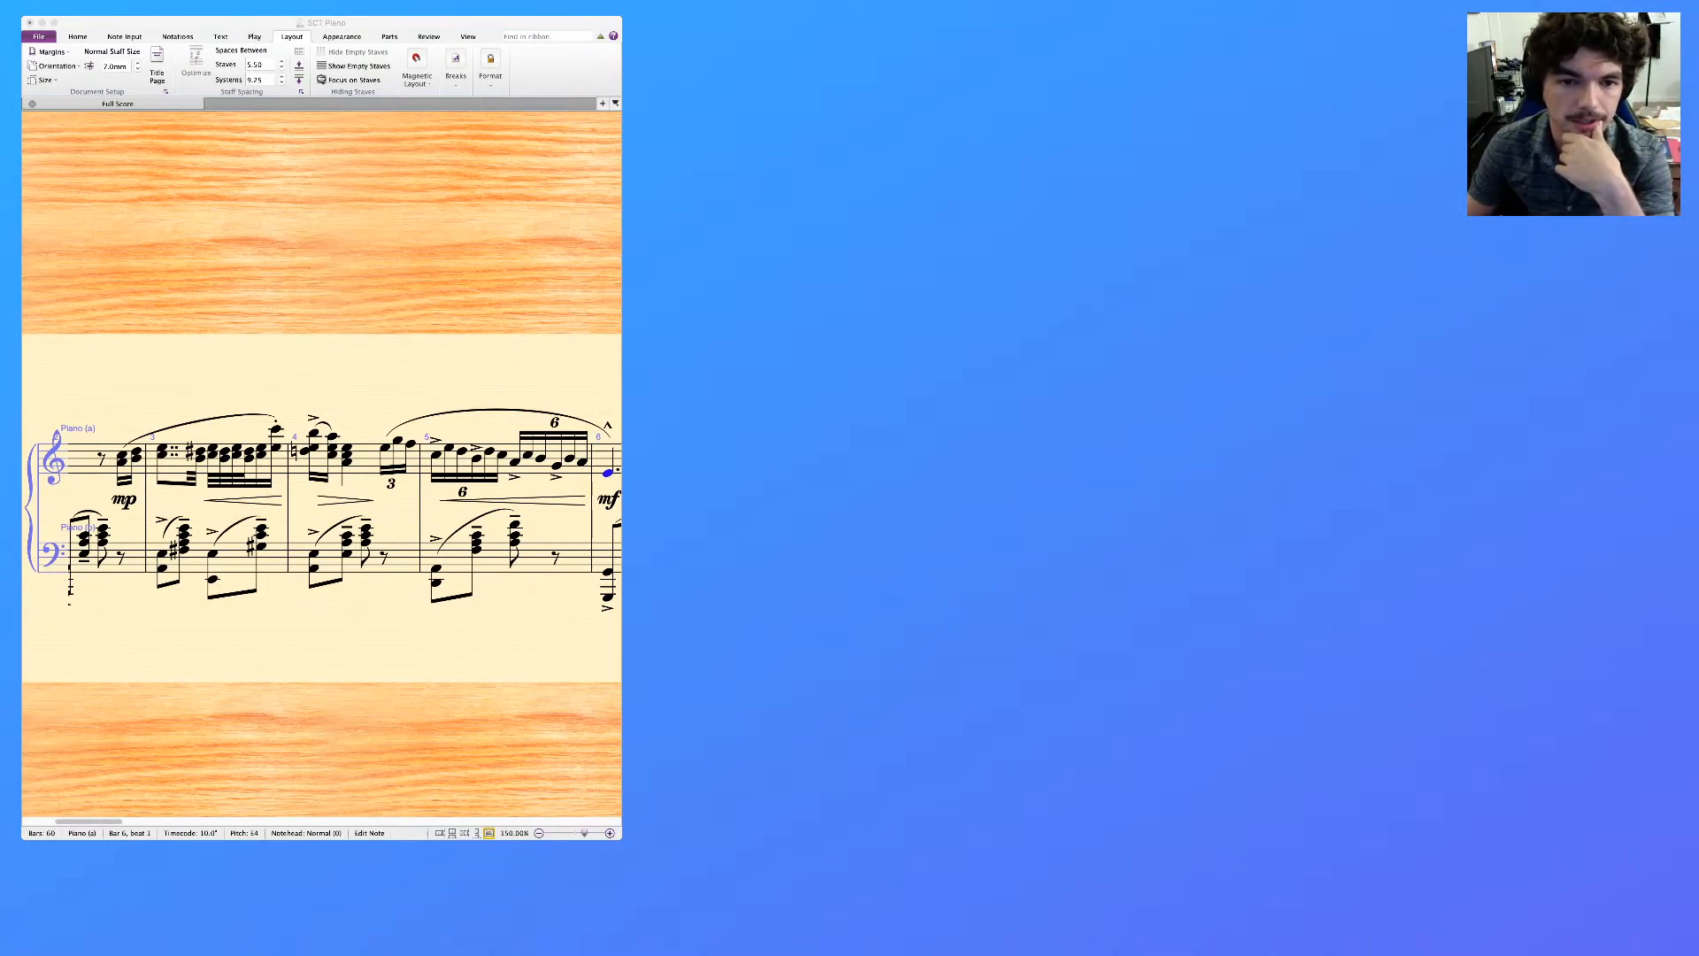
pyautogui.press('super+Tab')
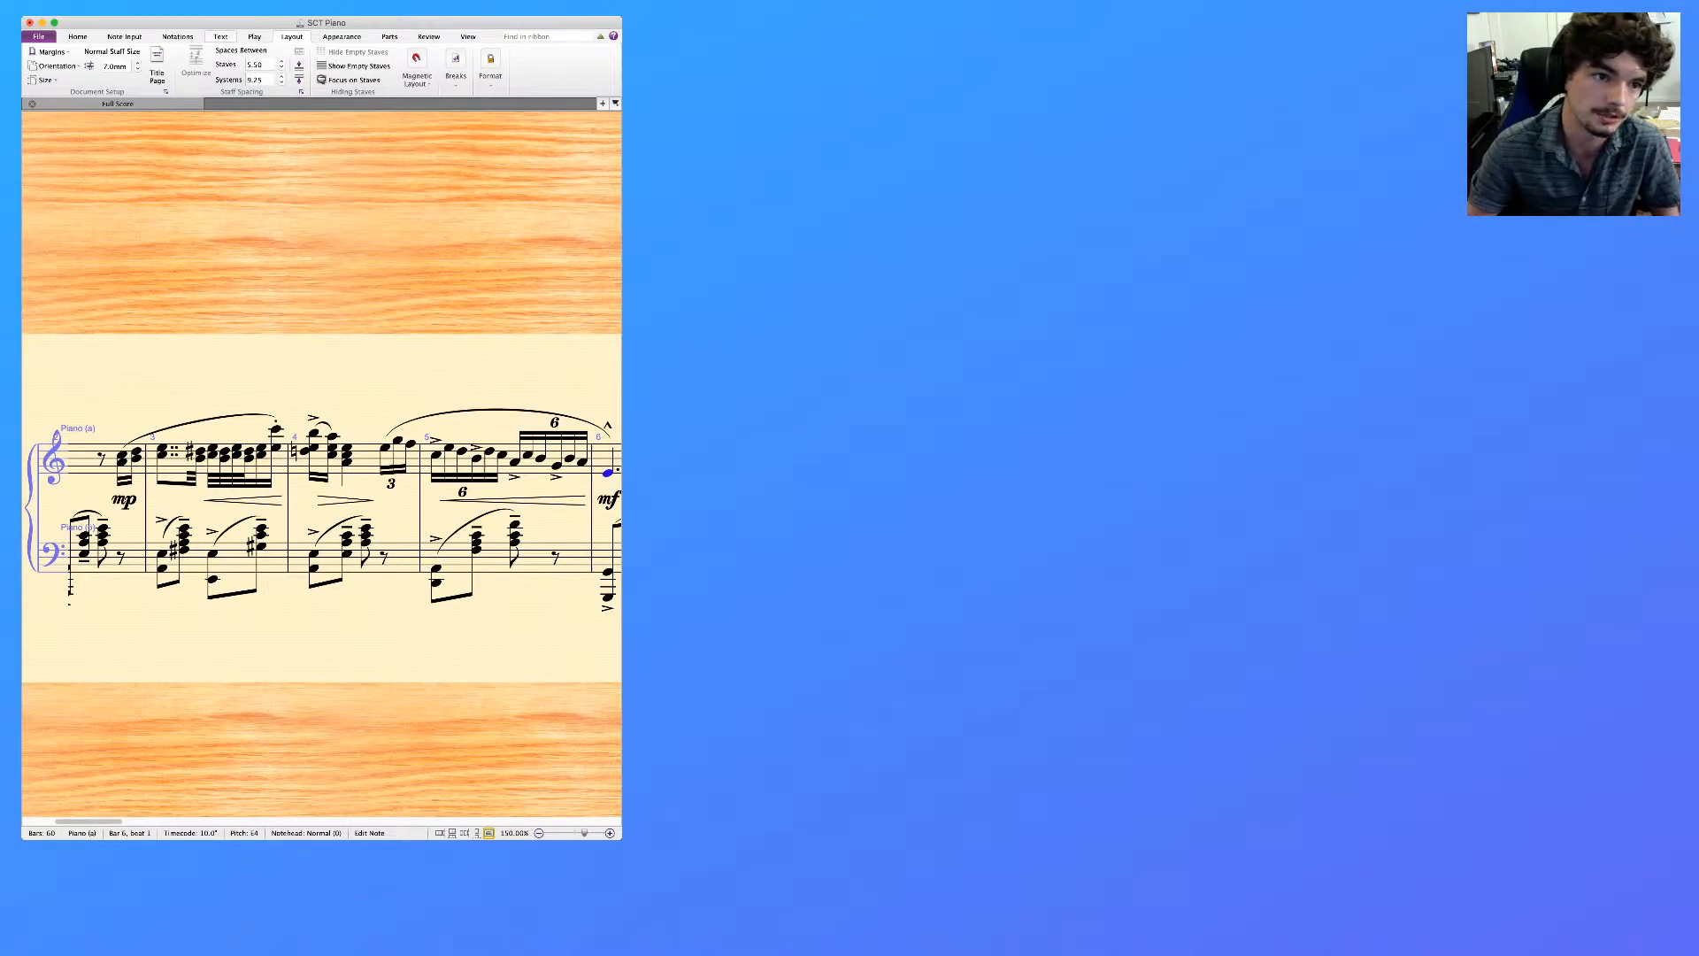
pyautogui.press('super+Tab')
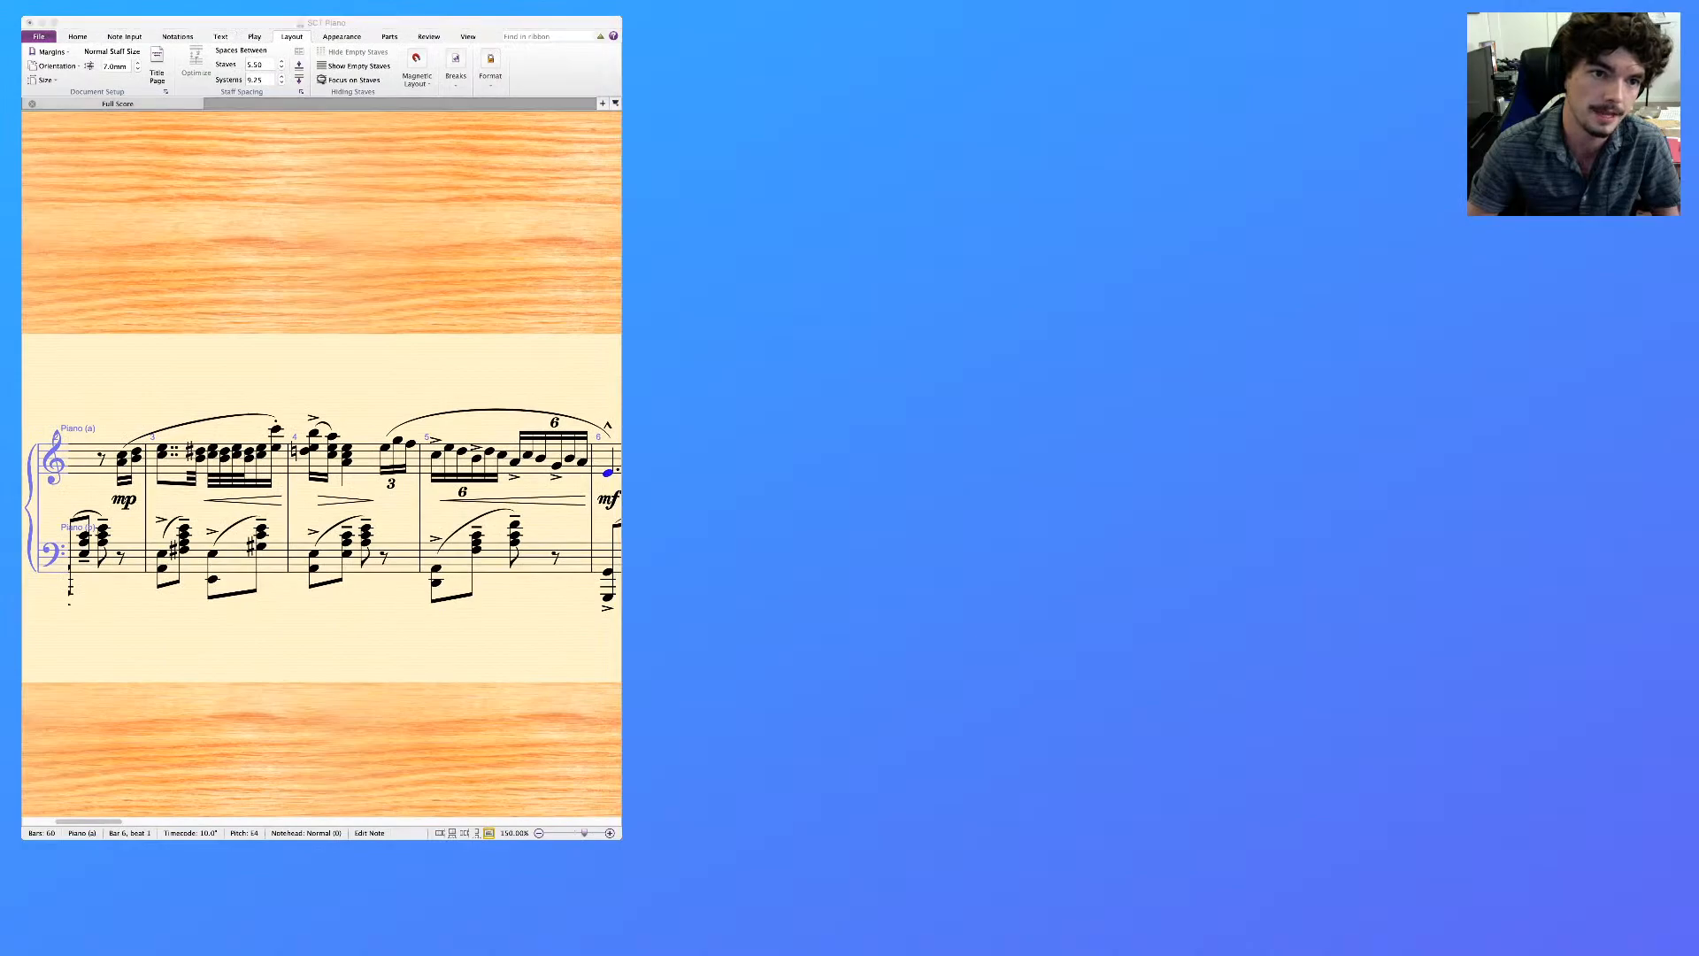
pyautogui.press('super+Tab')
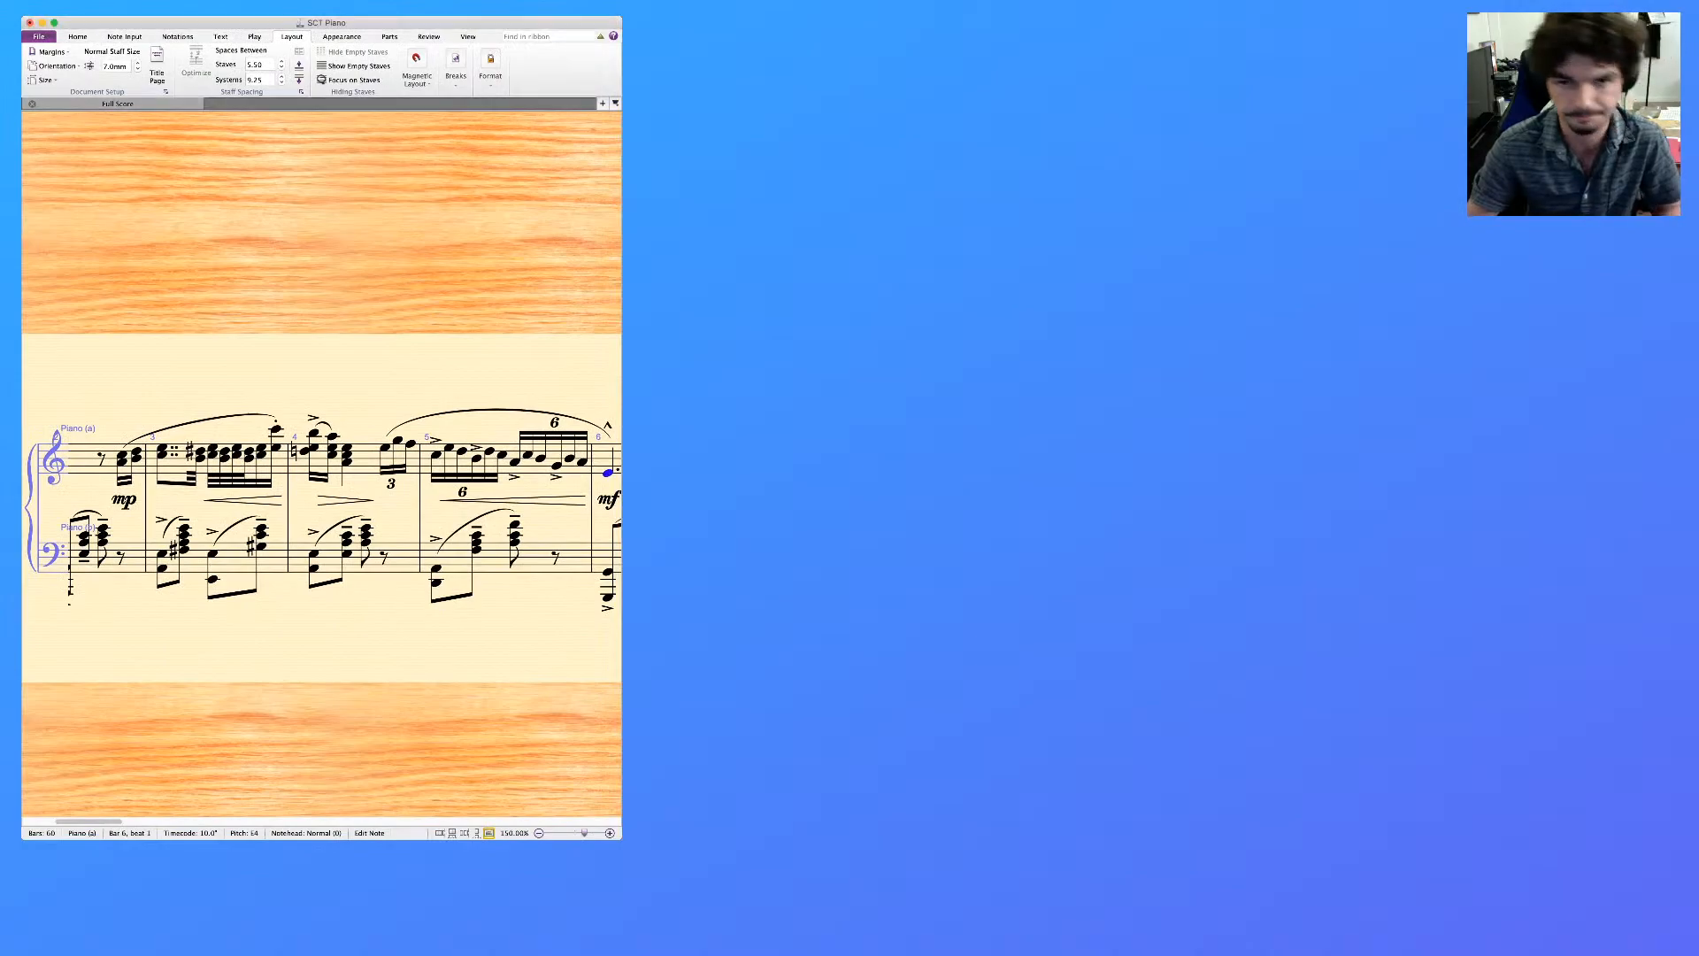
pyautogui.press('super+Tab')
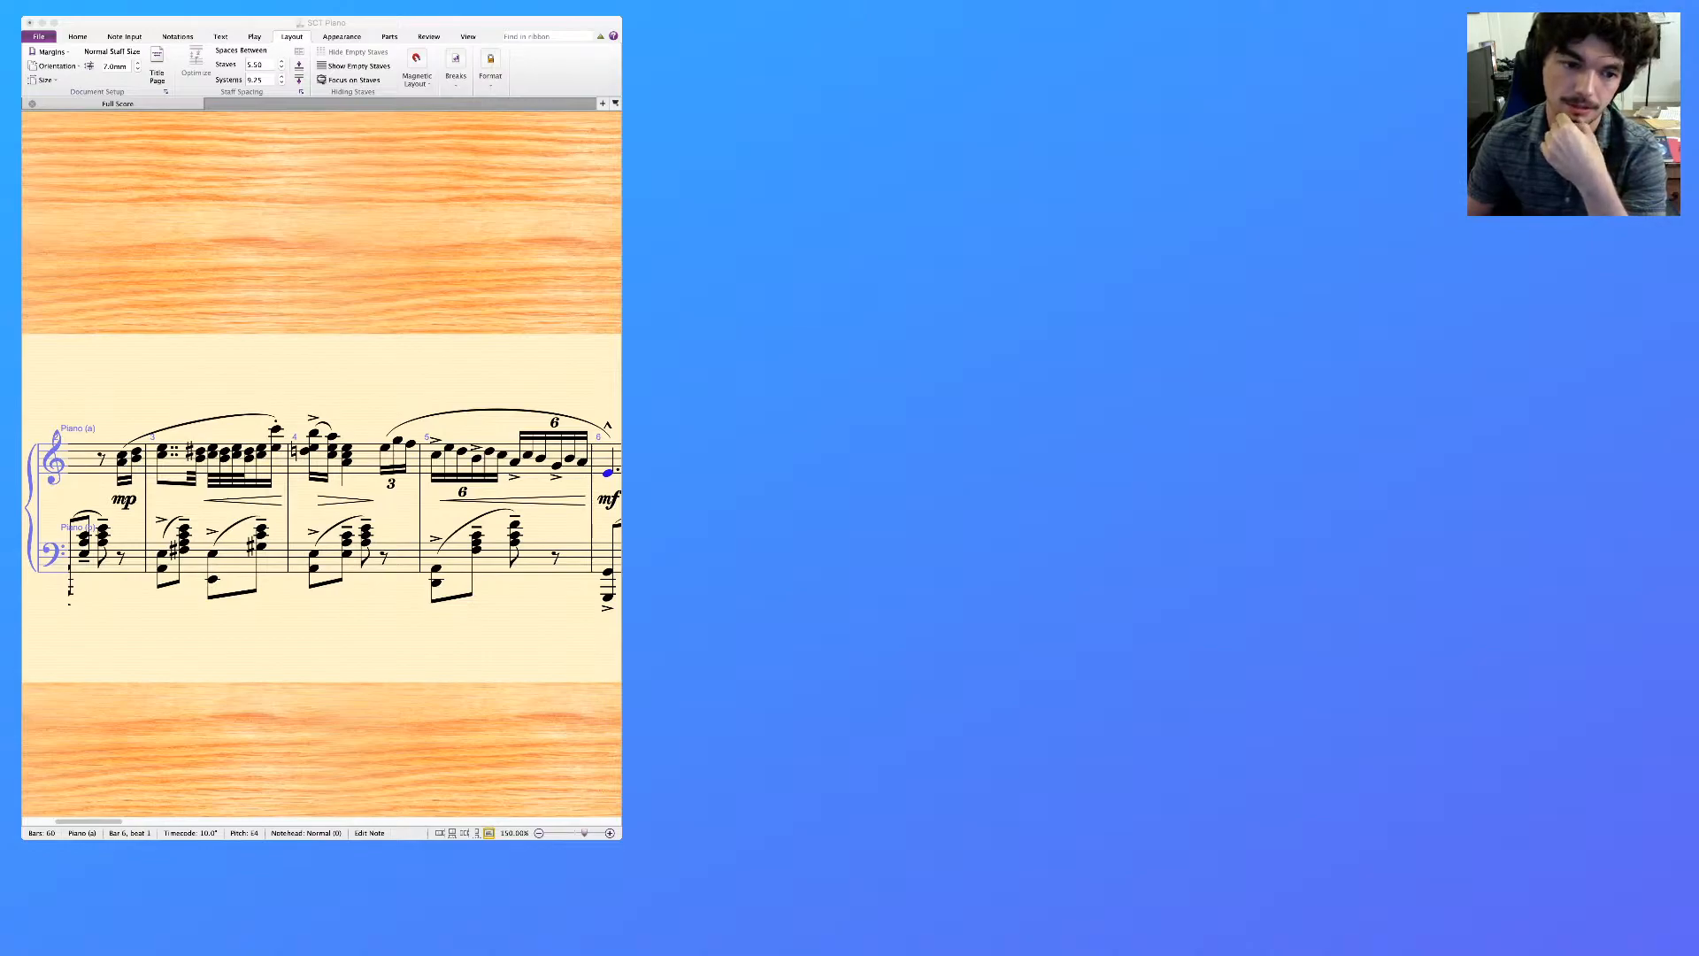
pyautogui.press('super+Tab')
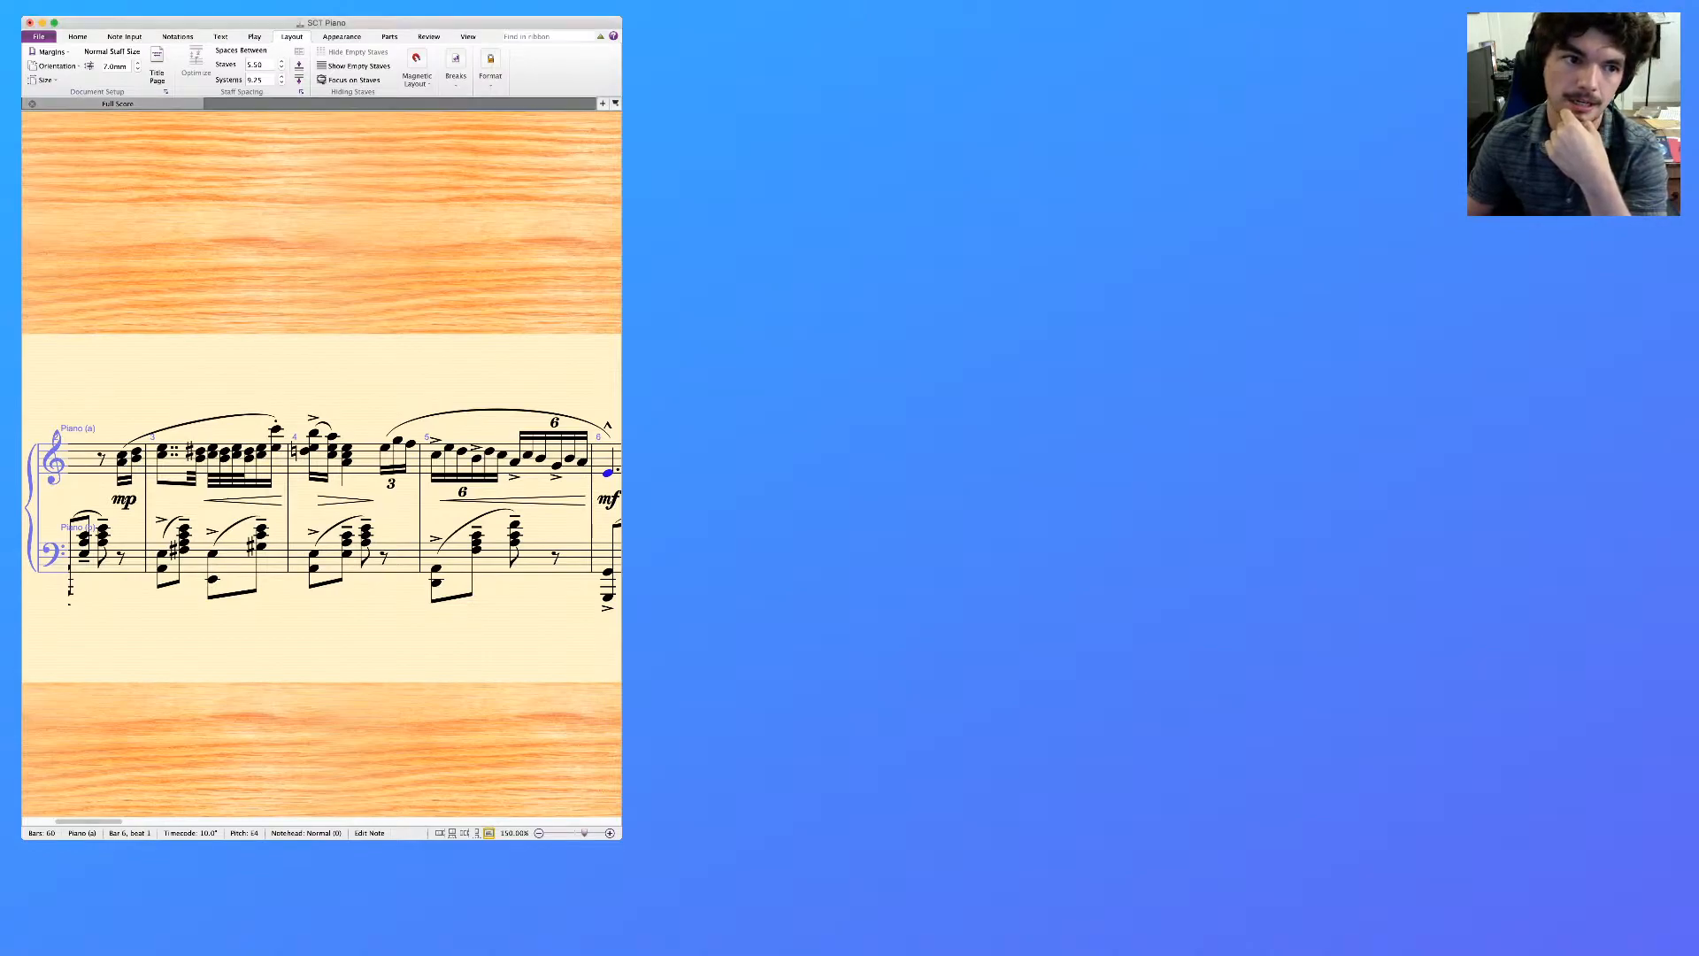
pyautogui.press('super+Tab')
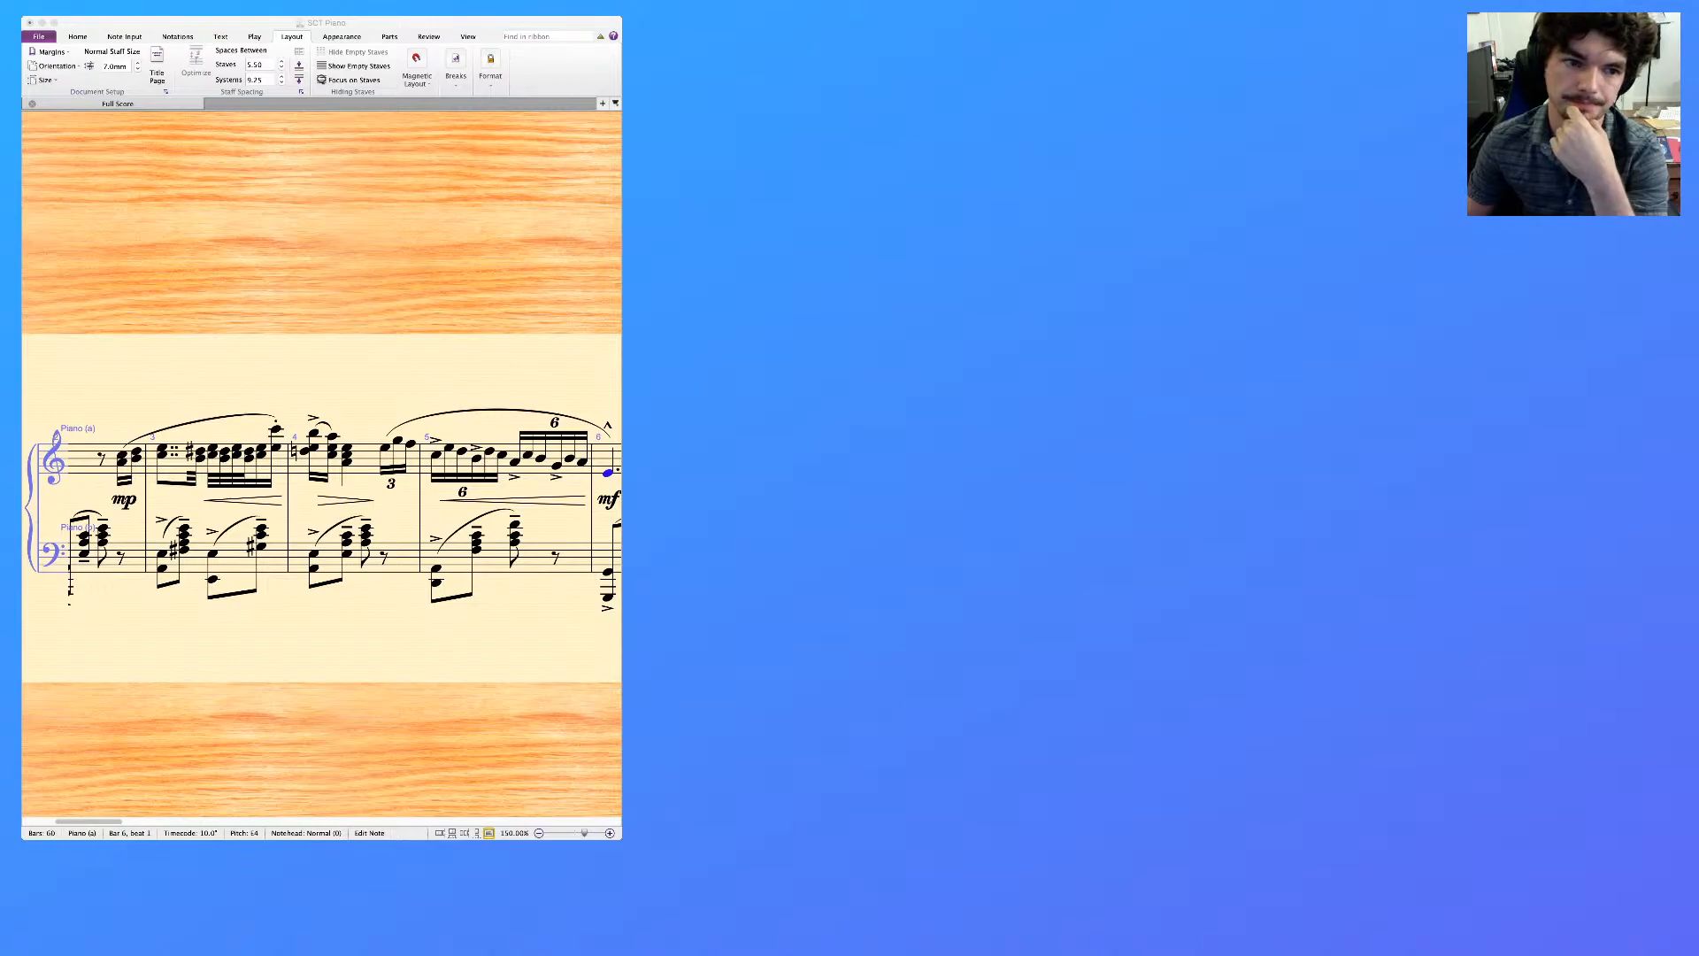
pyautogui.press('super+Tab')
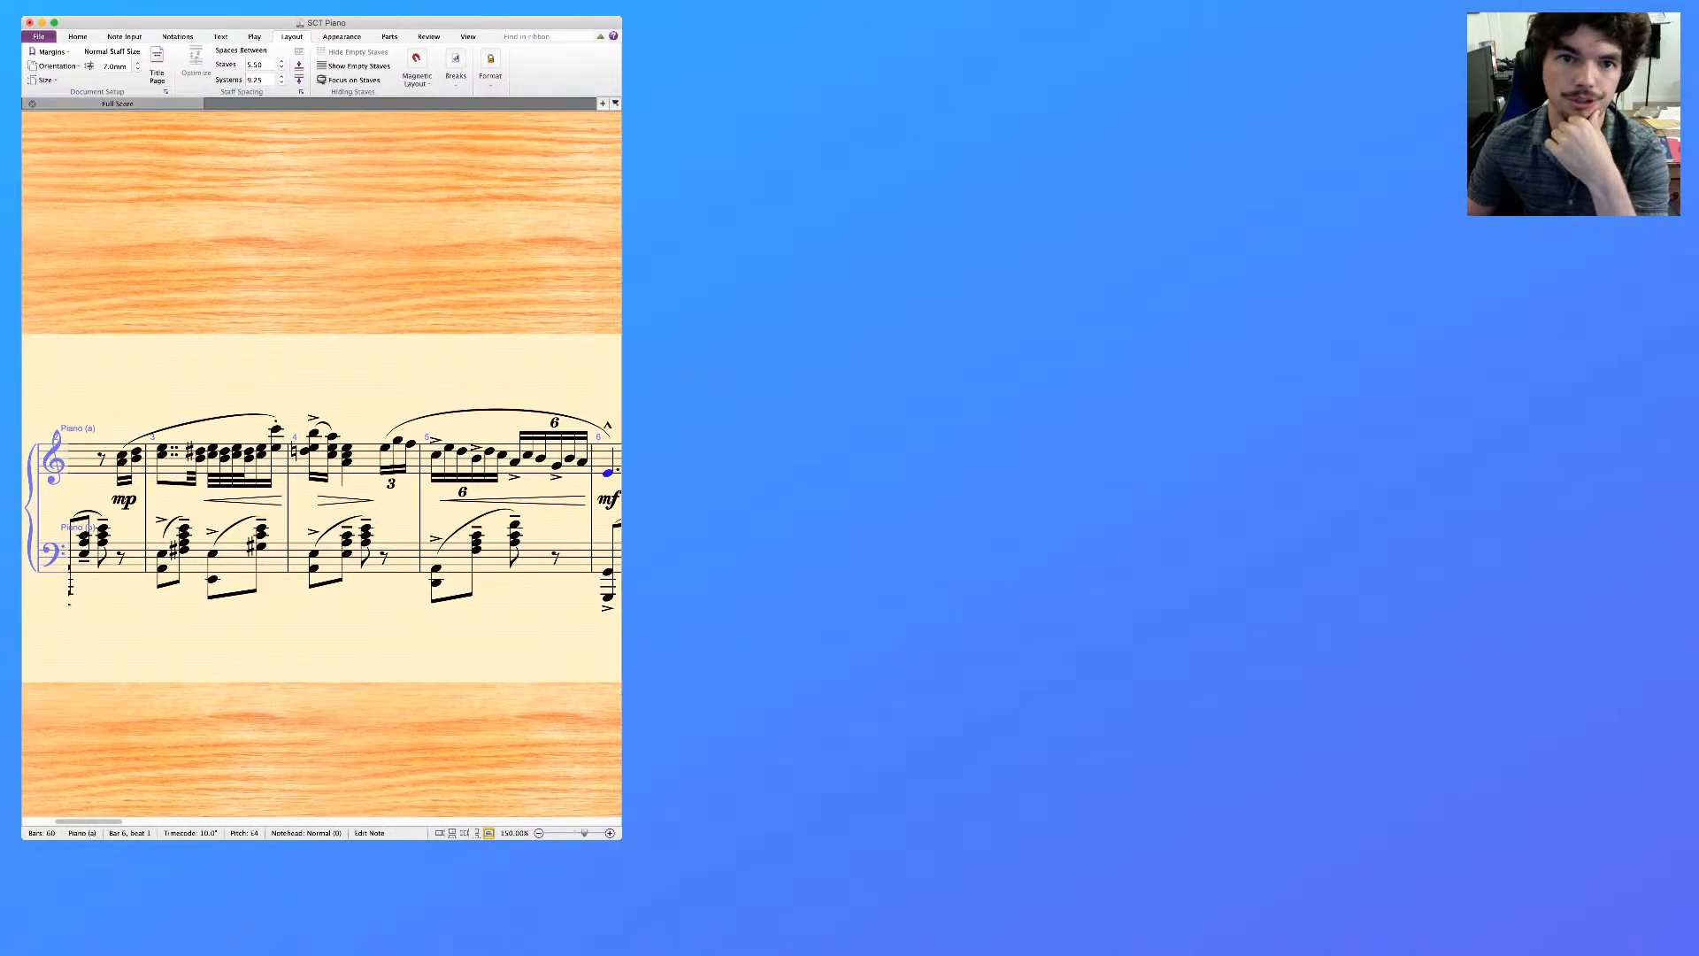
pyautogui.press('super+Tab')
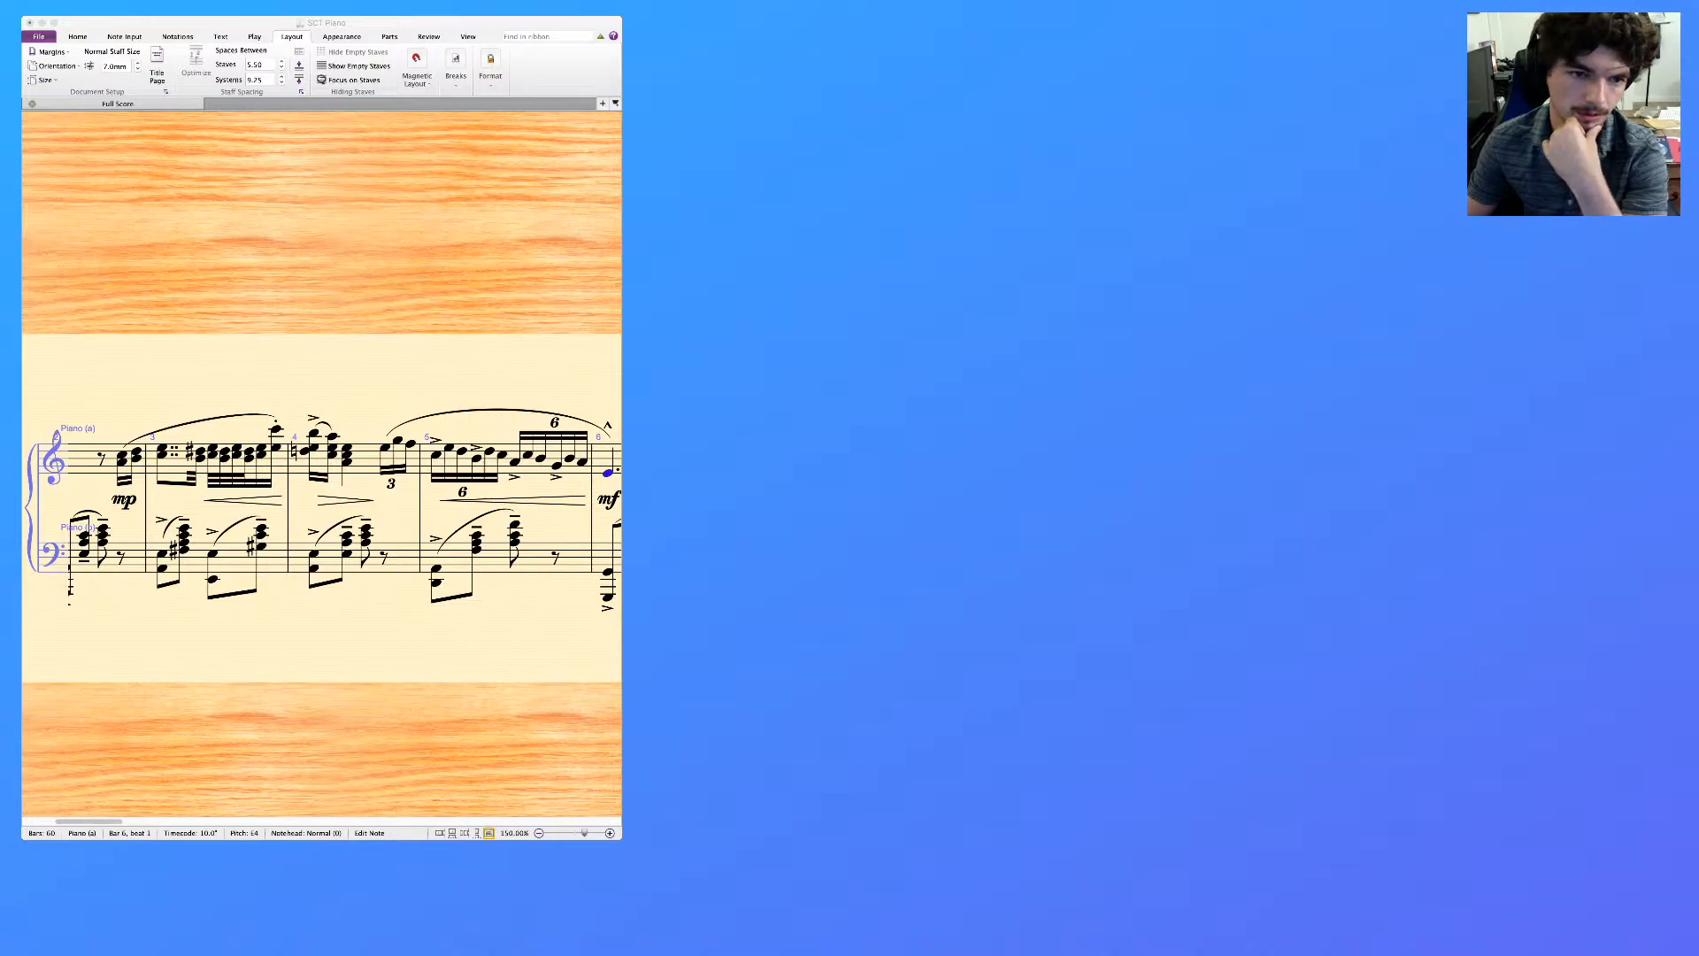
# Read through the piano score from the opening bar to bar 14, checking the melody and accompaniment
pyautogui.press('super+Tab')
pyautogui.hscroll(-5, 321, 507)
pyautogui.hscroll(4, 321, 507)
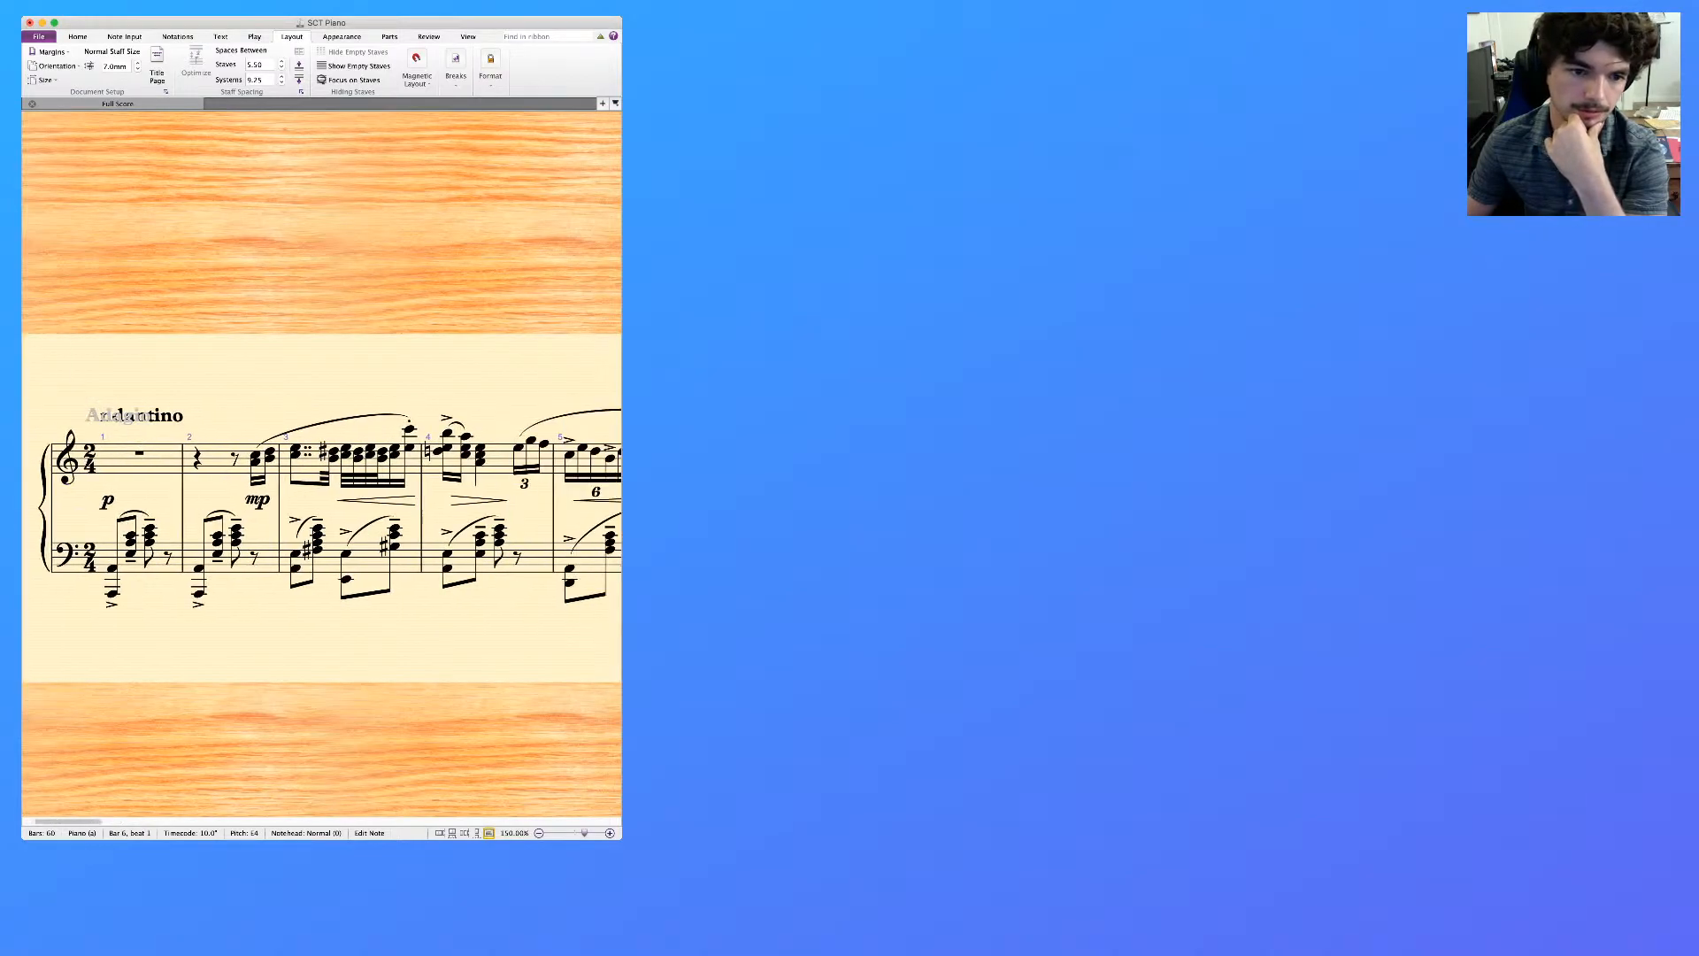
pyautogui.hscroll(3, 321, 507)
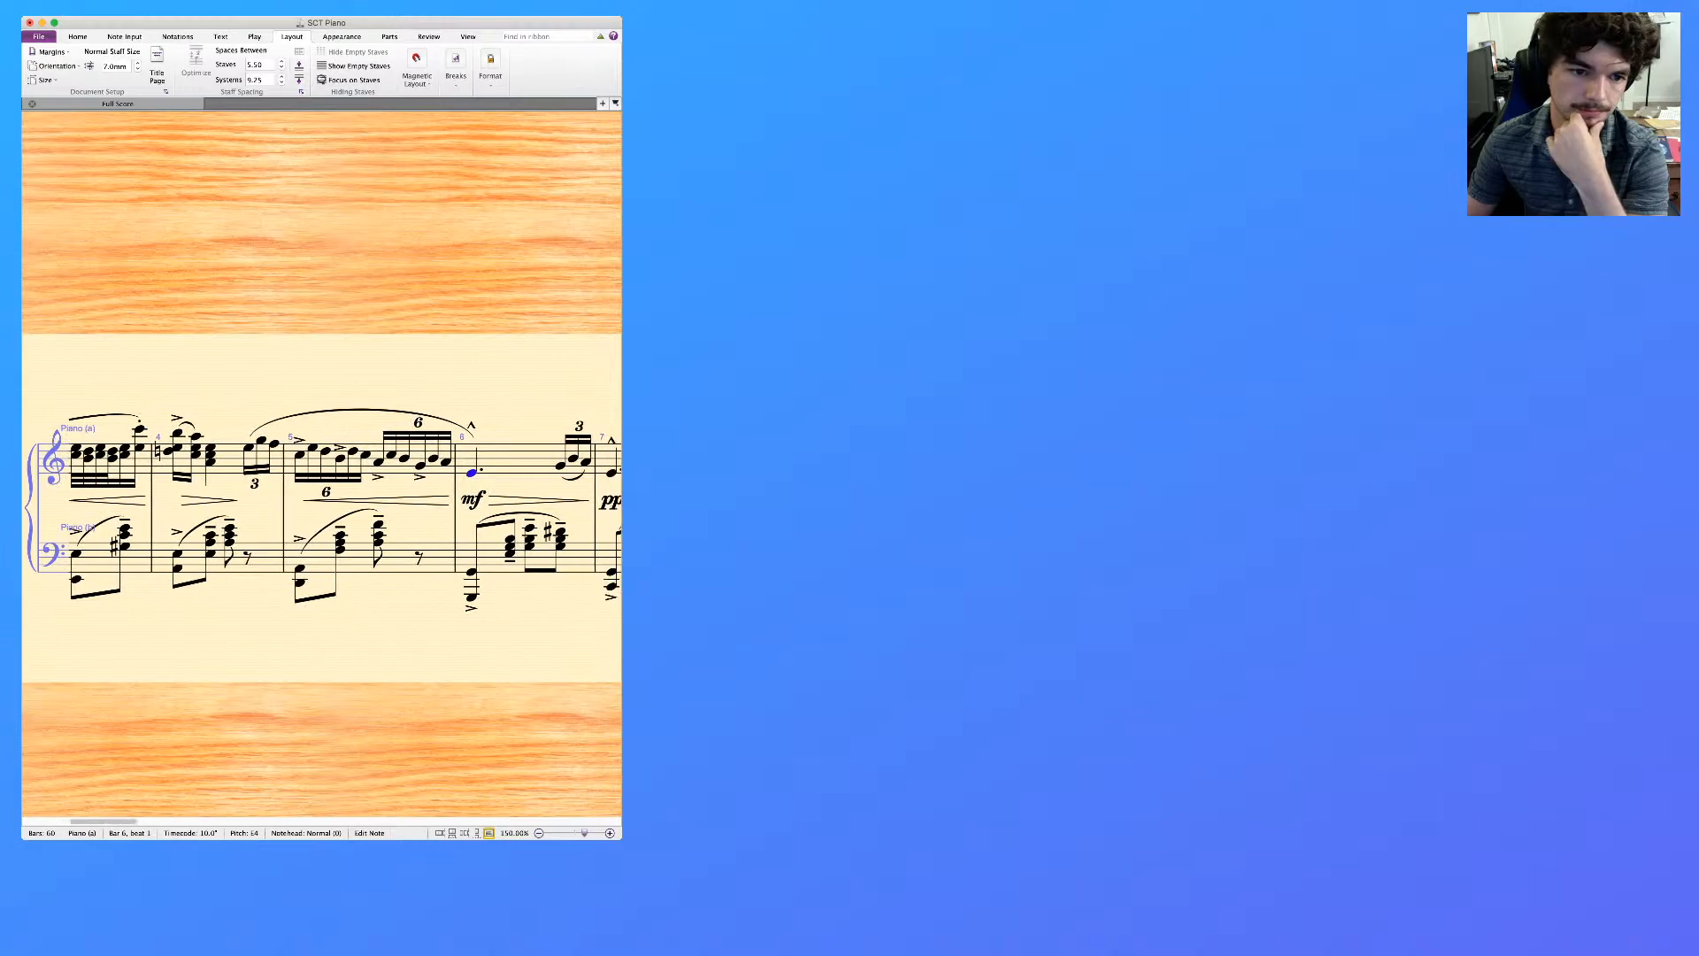
pyautogui.hscroll(1, 321, 507)
pyautogui.hscroll(3, 321, 507)
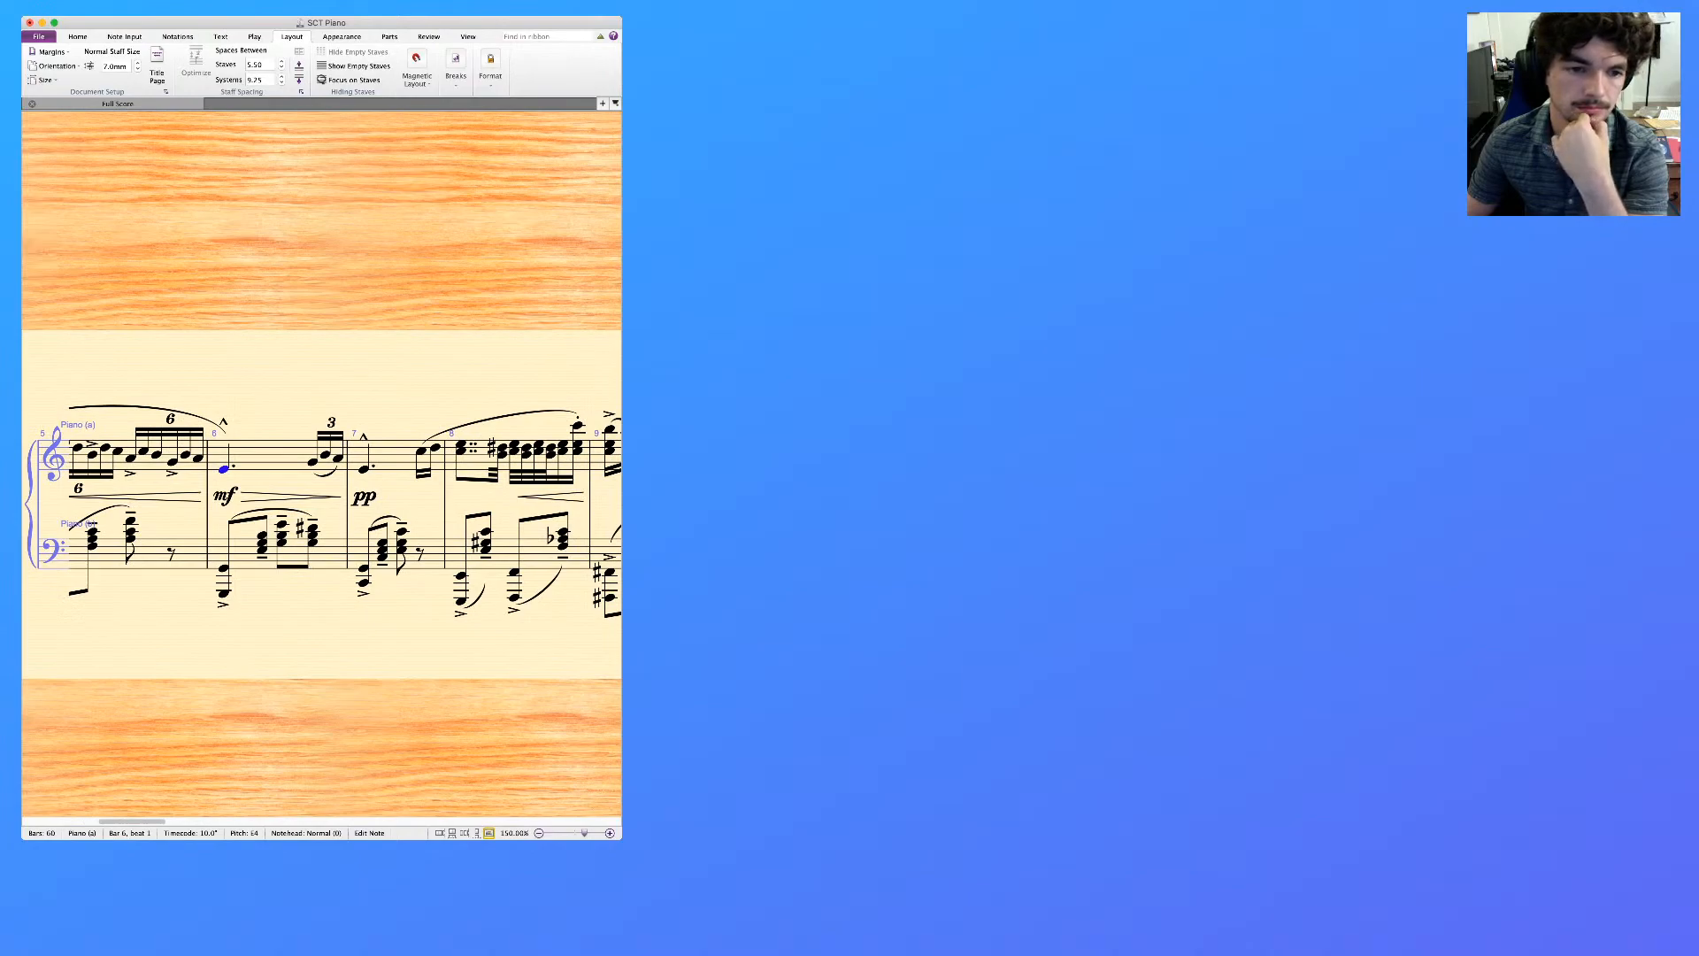
pyautogui.hscroll(1, 321, 505)
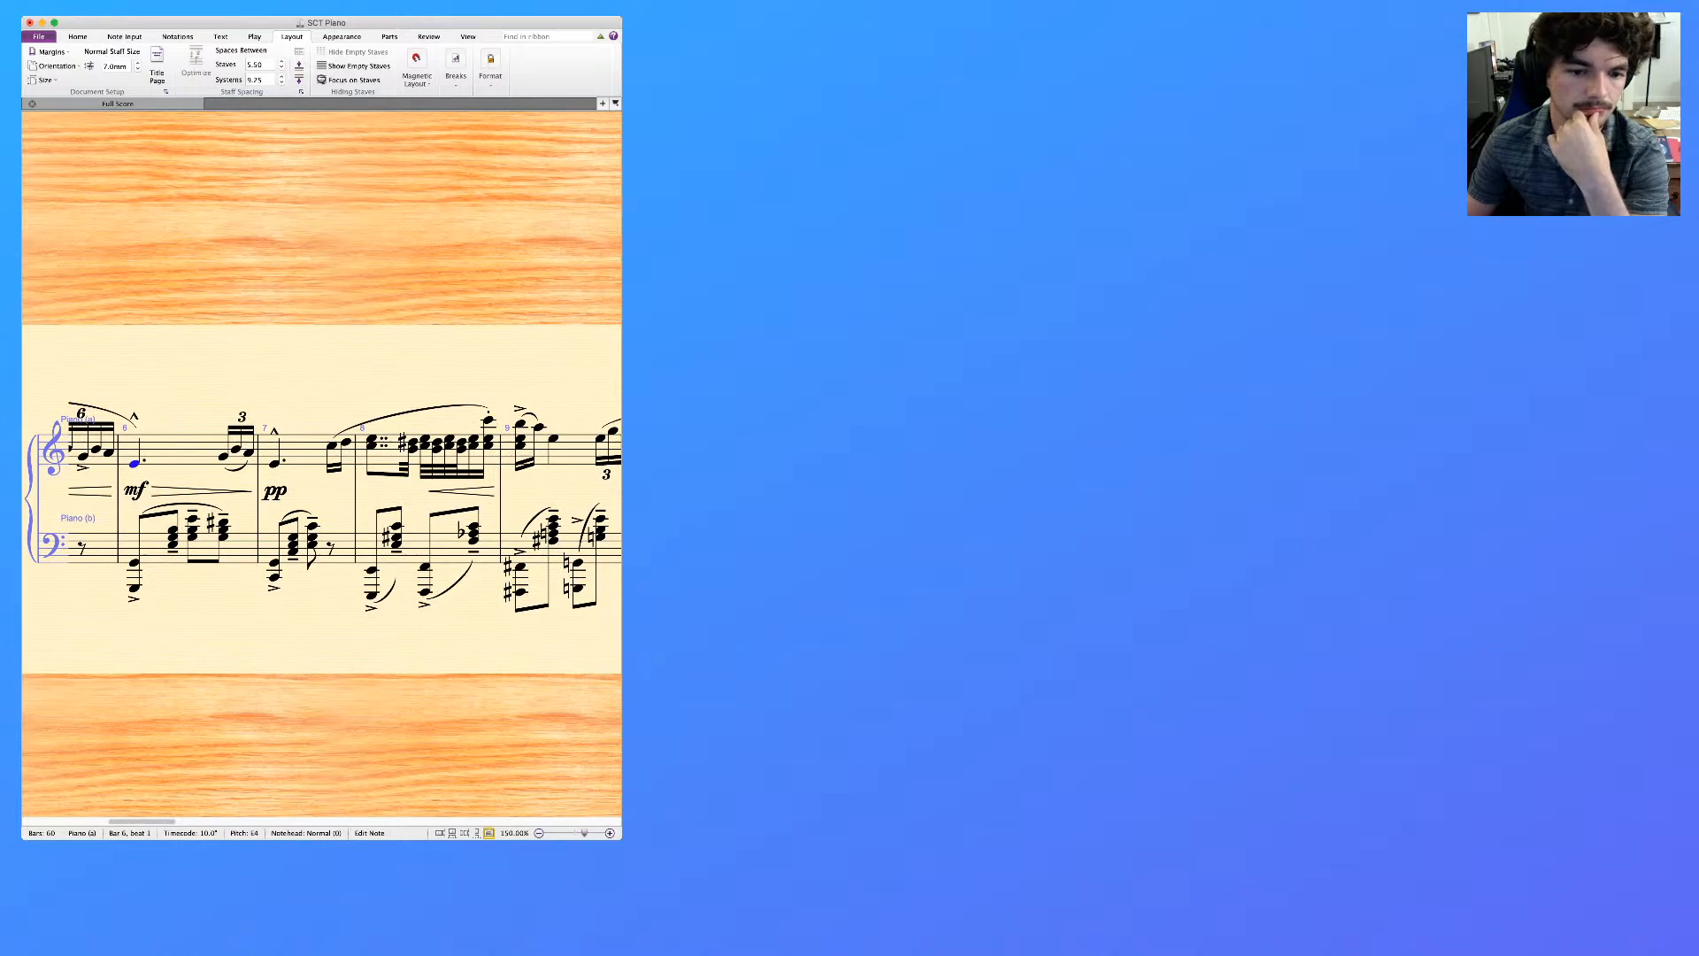
pyautogui.hscroll(1, 321, 496)
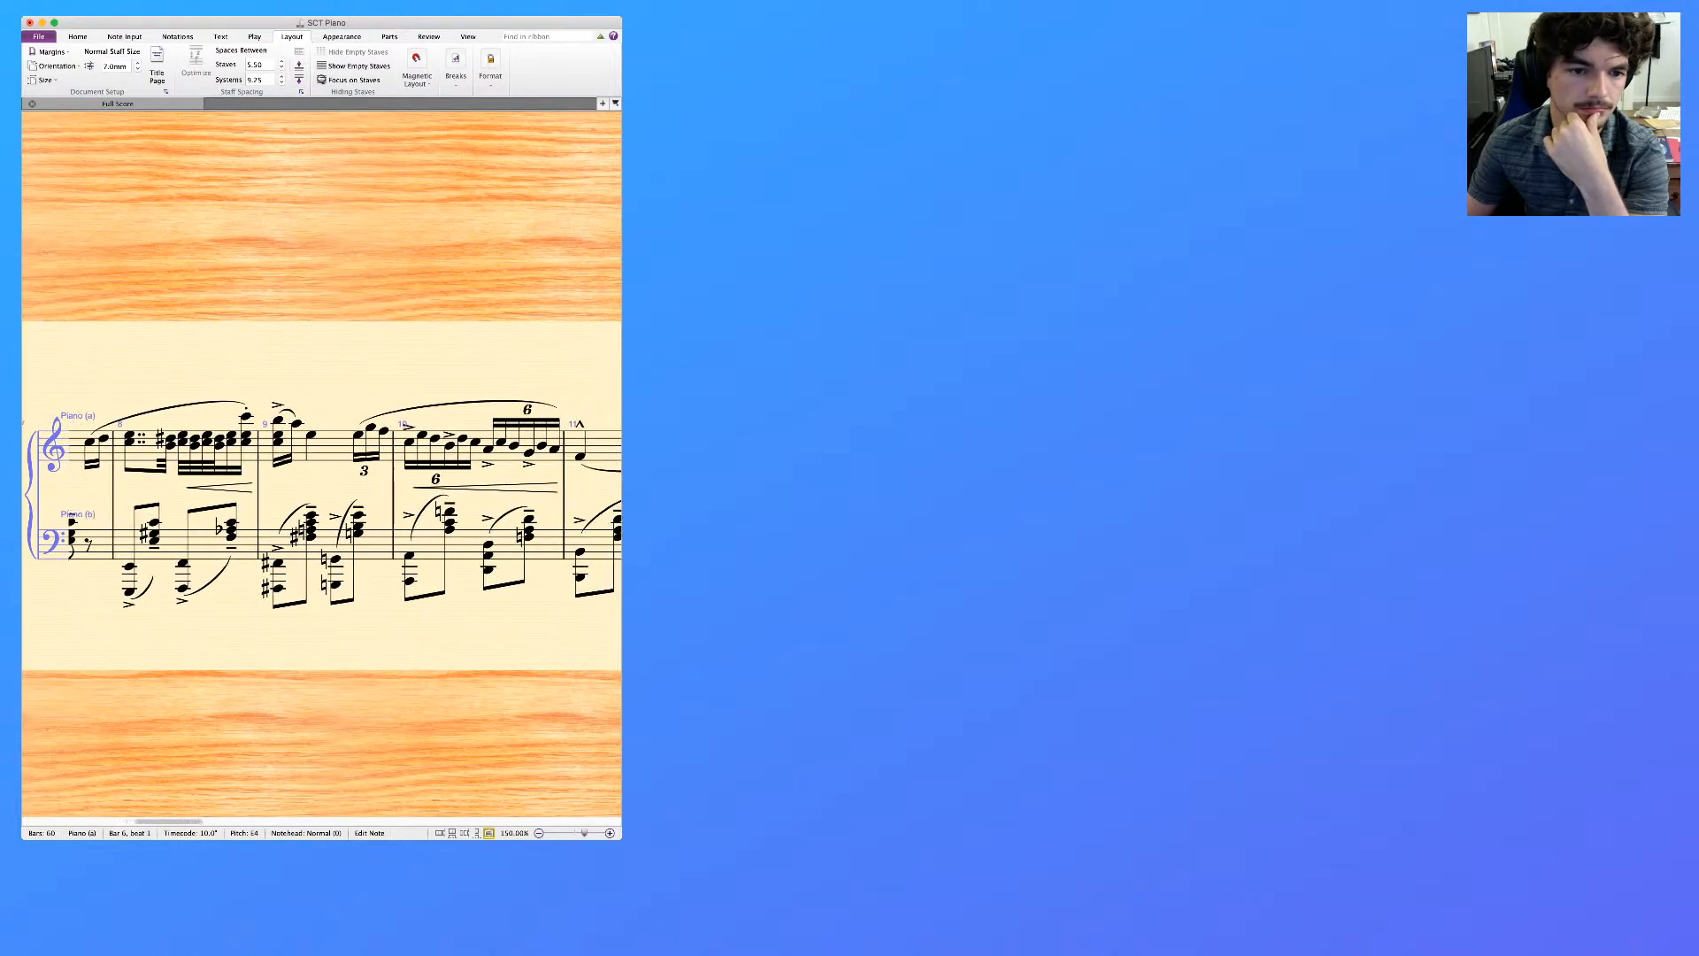
pyautogui.hscroll(3, 321, 504)
pyautogui.hscroll(10, 321, 505)
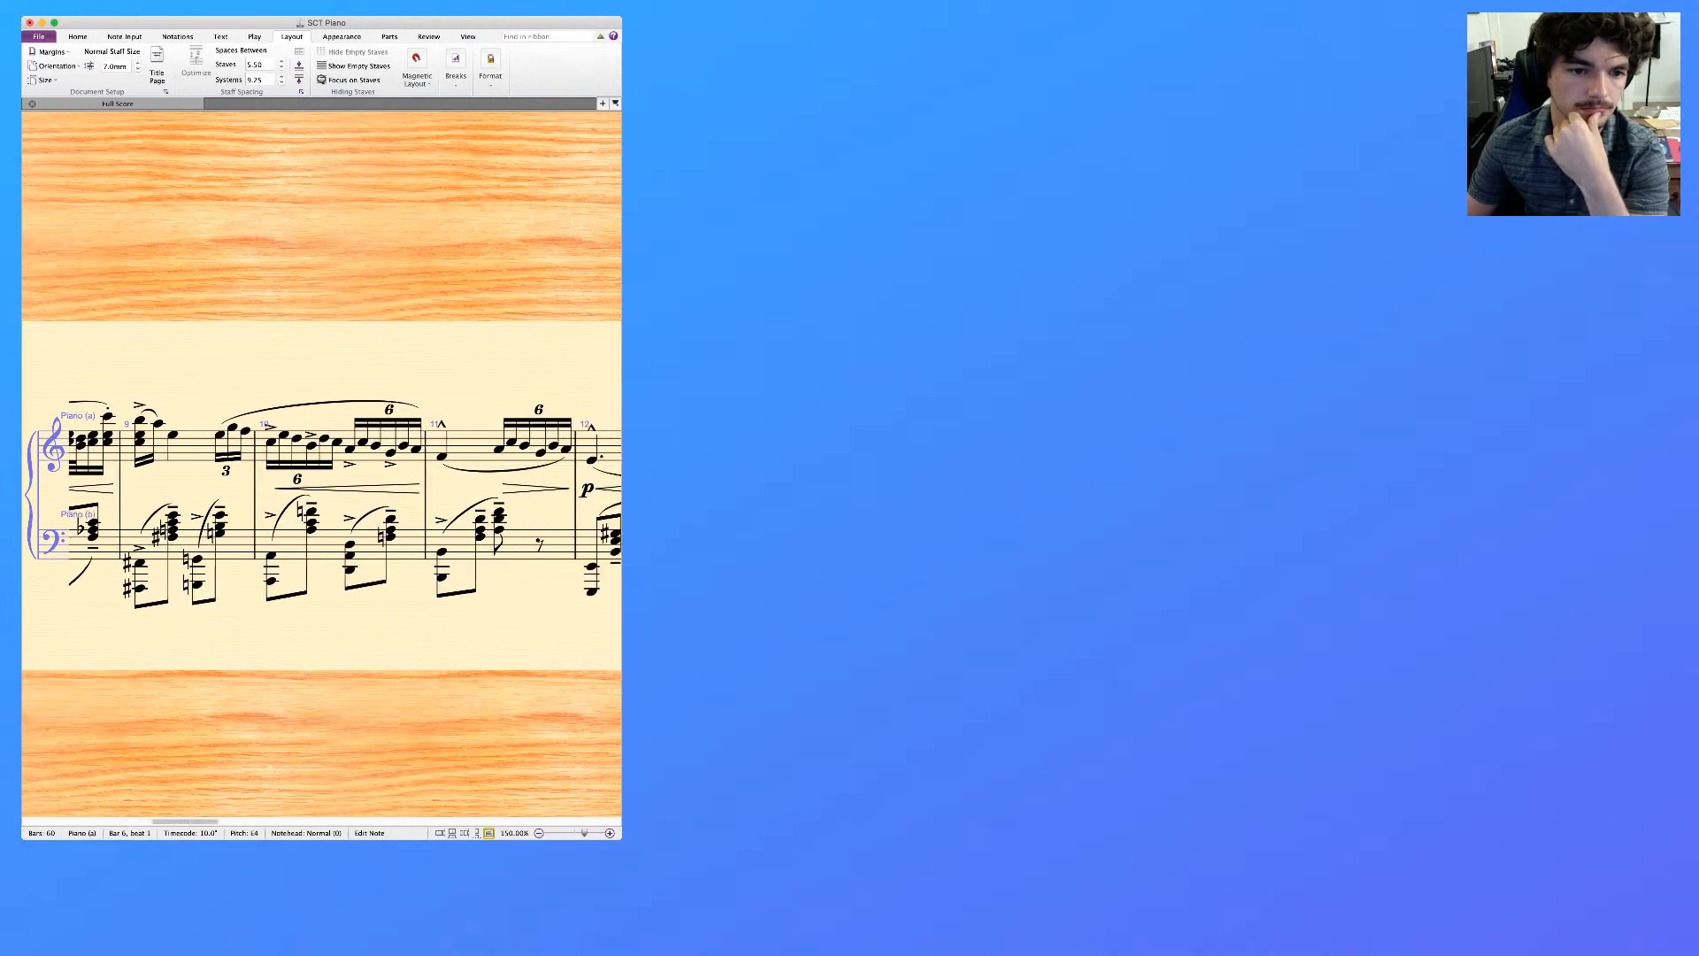
pyautogui.hscroll(5, 321, 505)
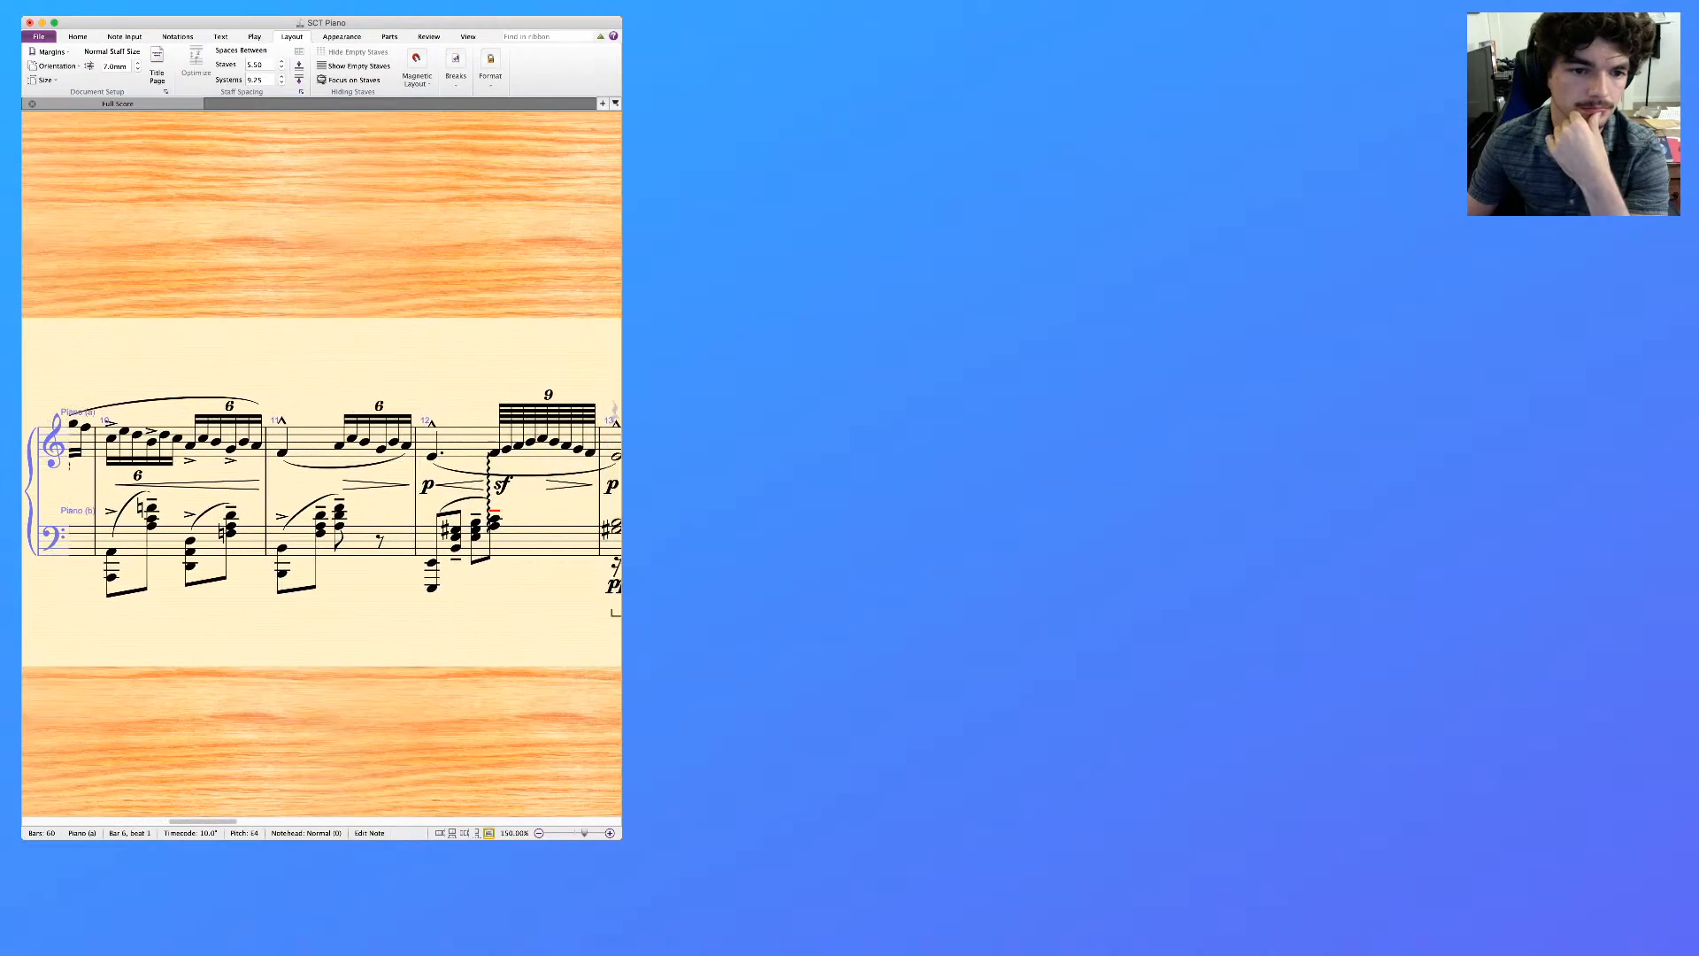
pyautogui.hscroll(5, 321, 504)
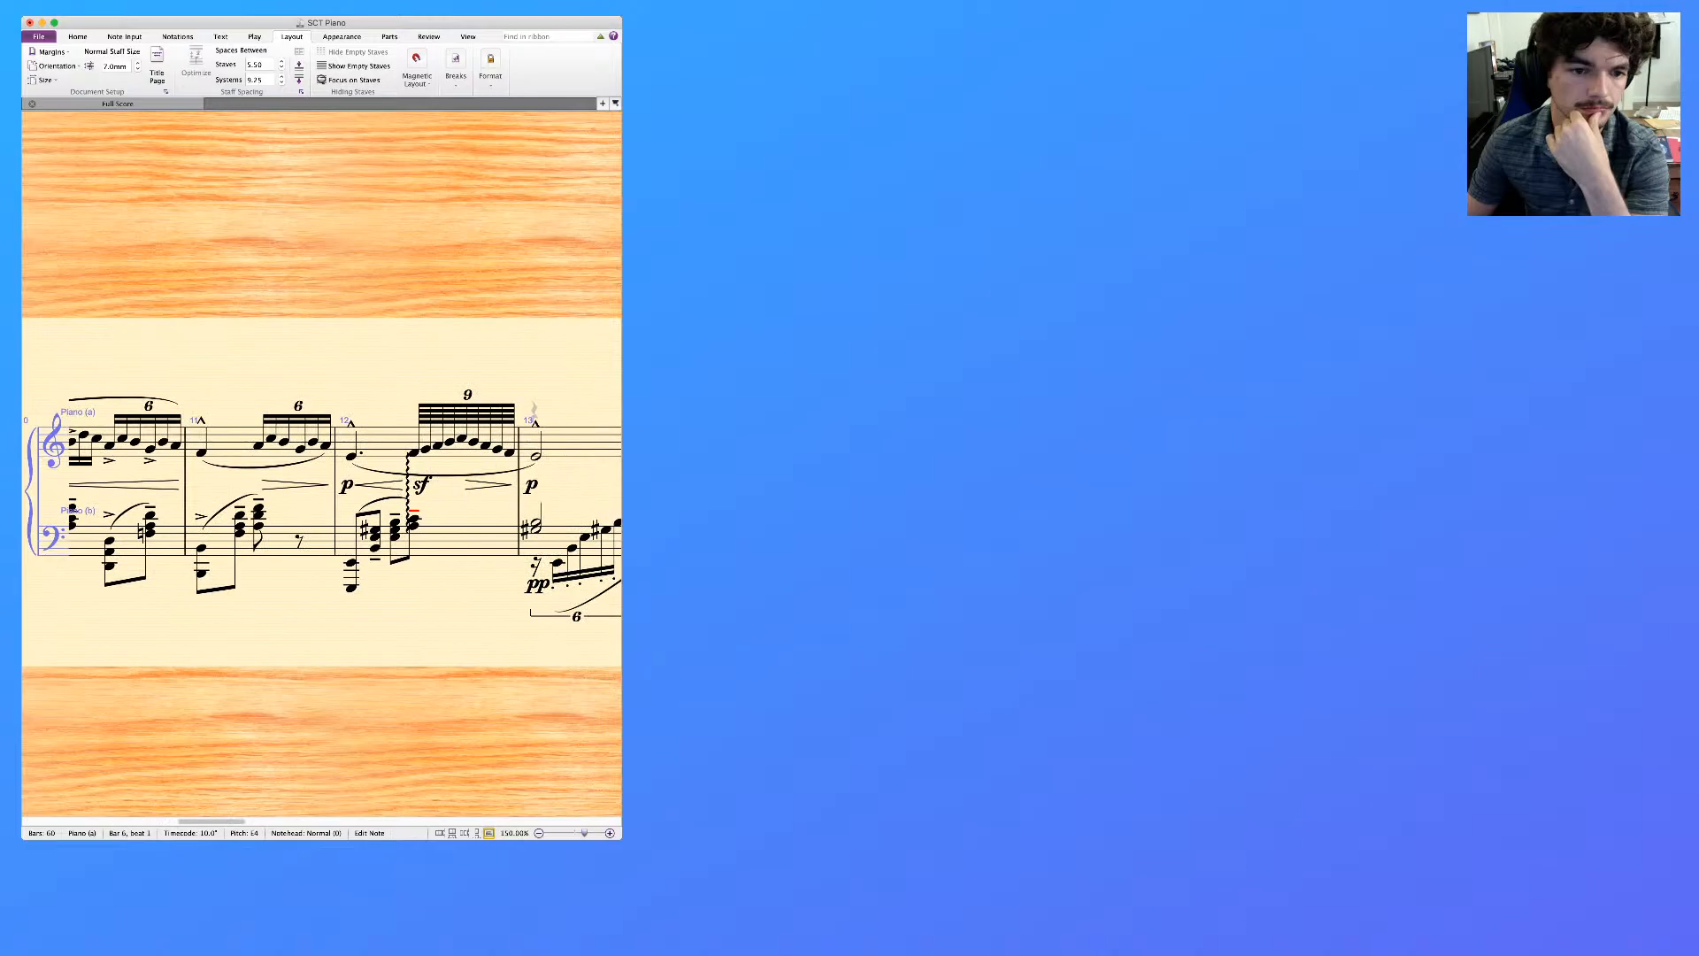
pyautogui.hscroll(5, 322, 504)
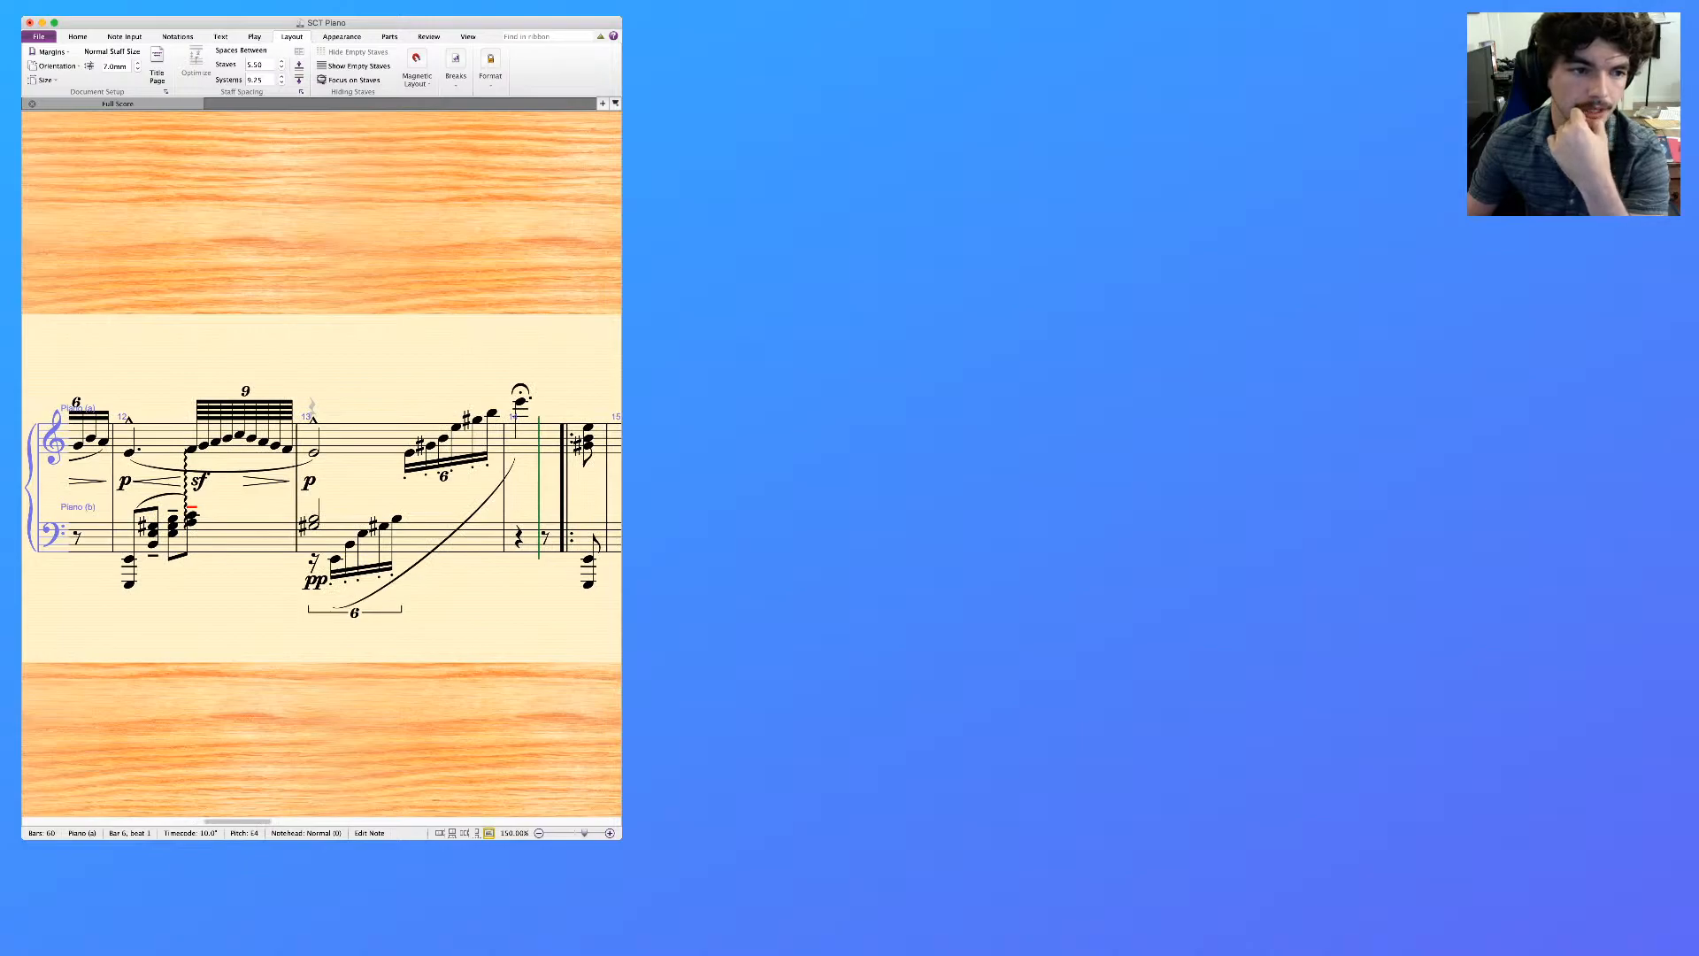
pyautogui.press('super+Tab')
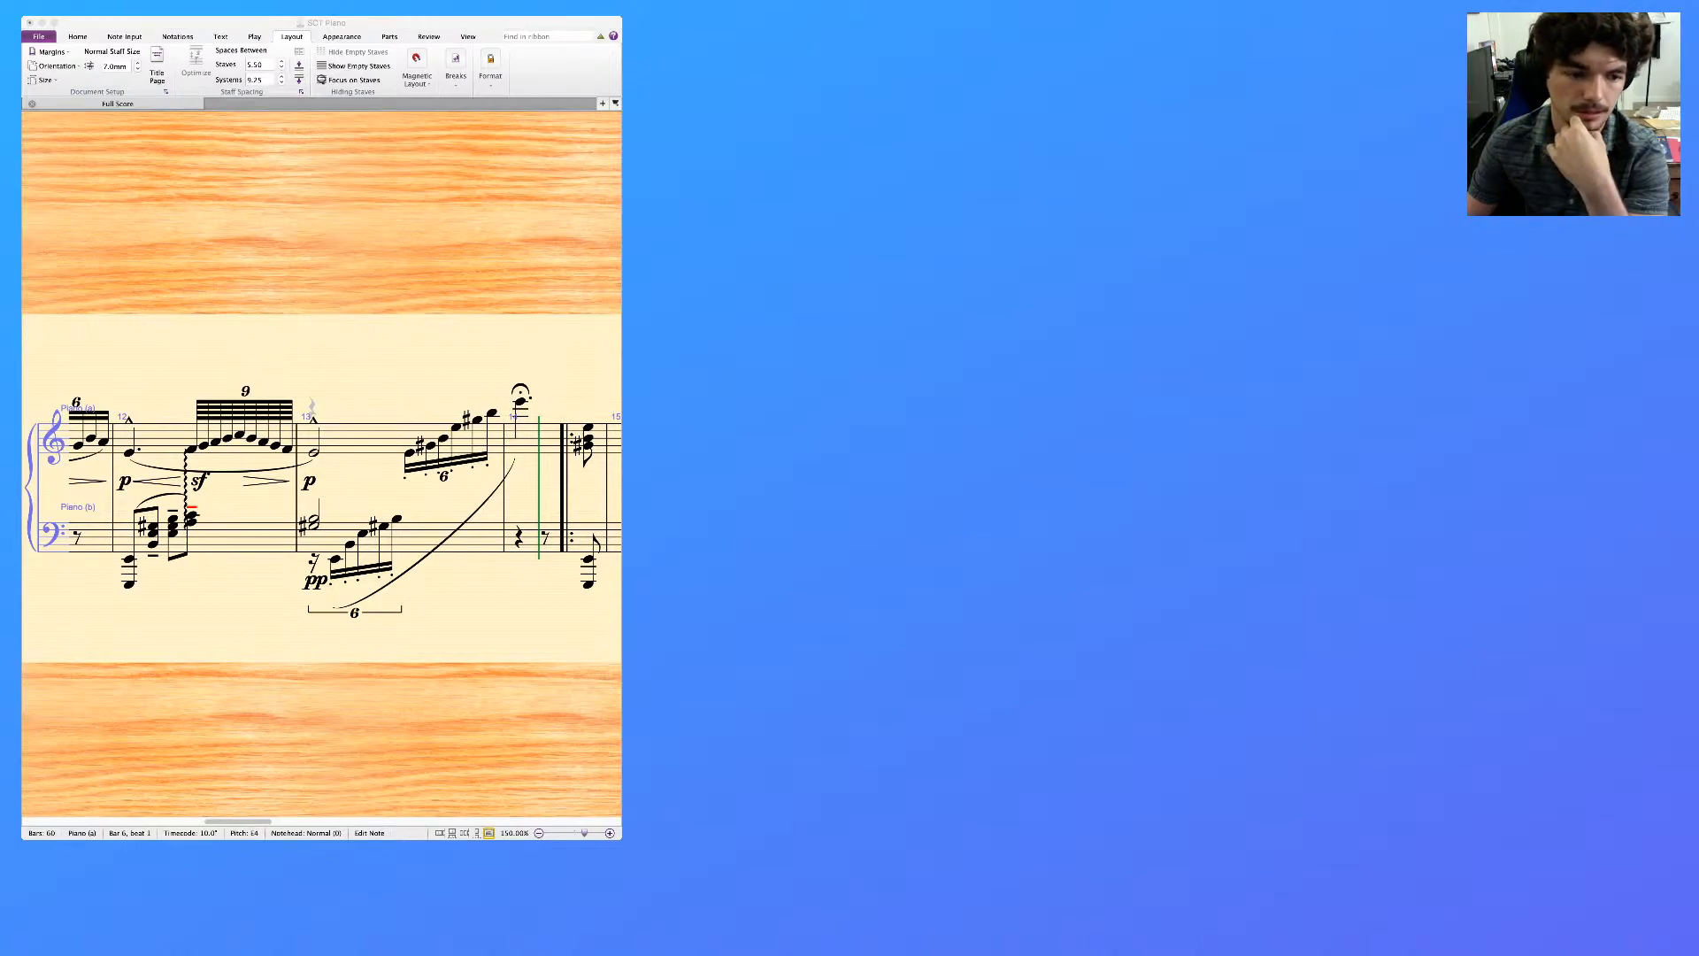
pyautogui.press('super+Tab')
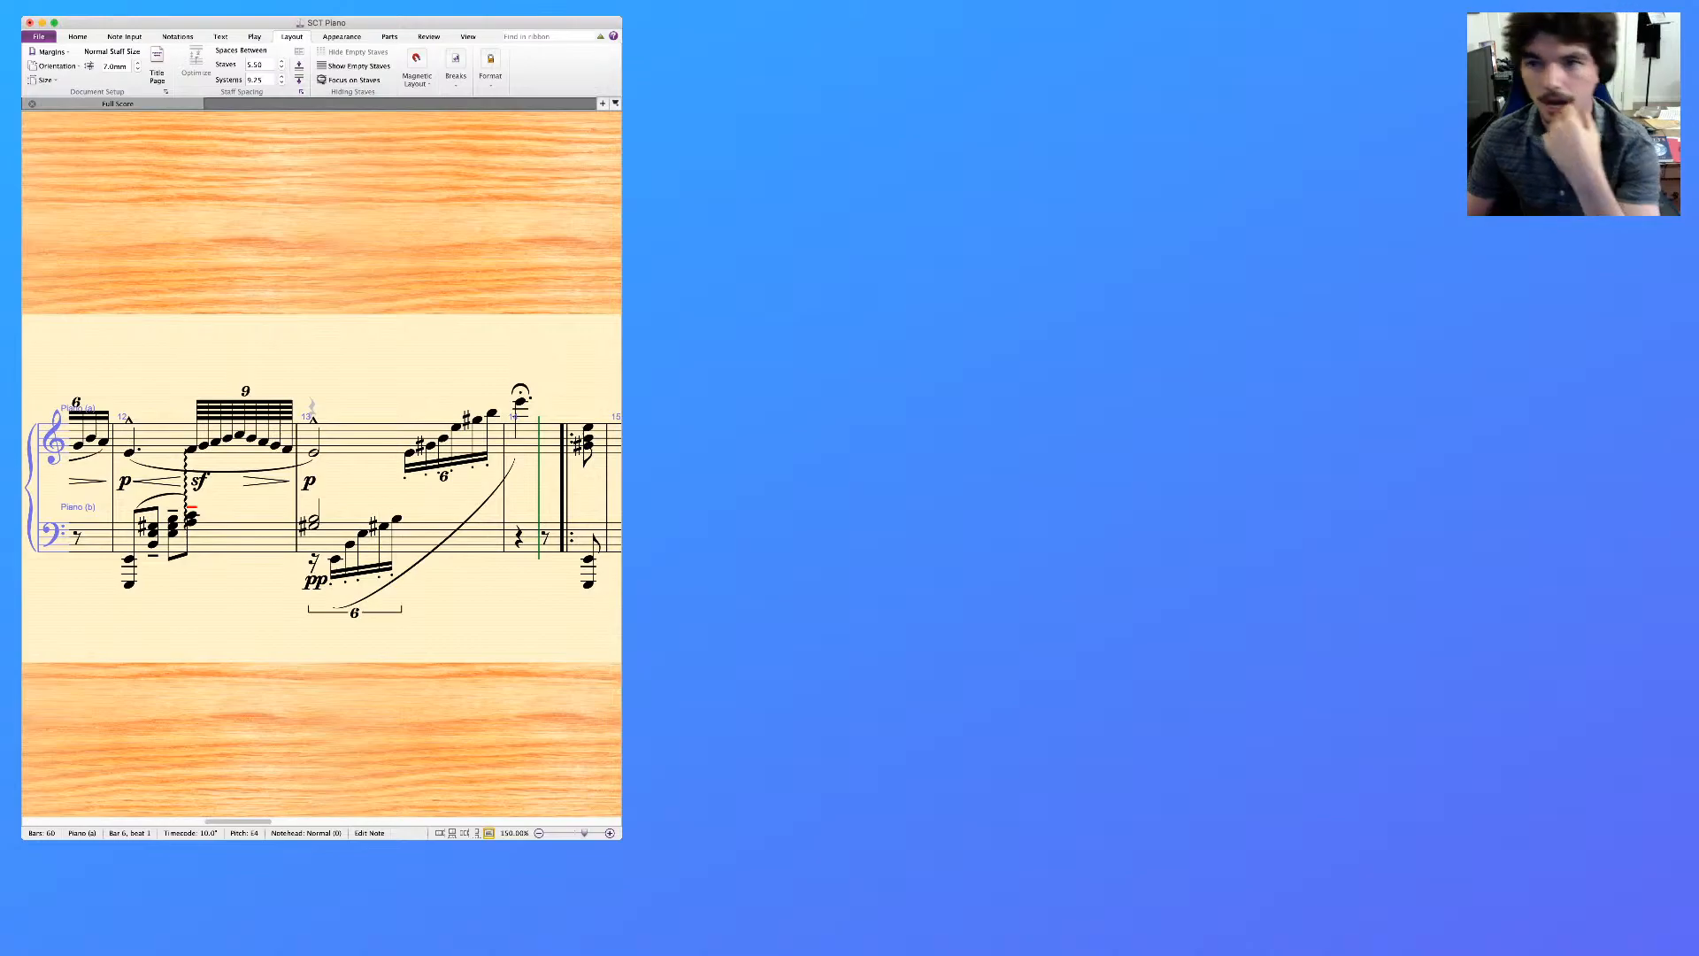
pyautogui.press('super+Tab')
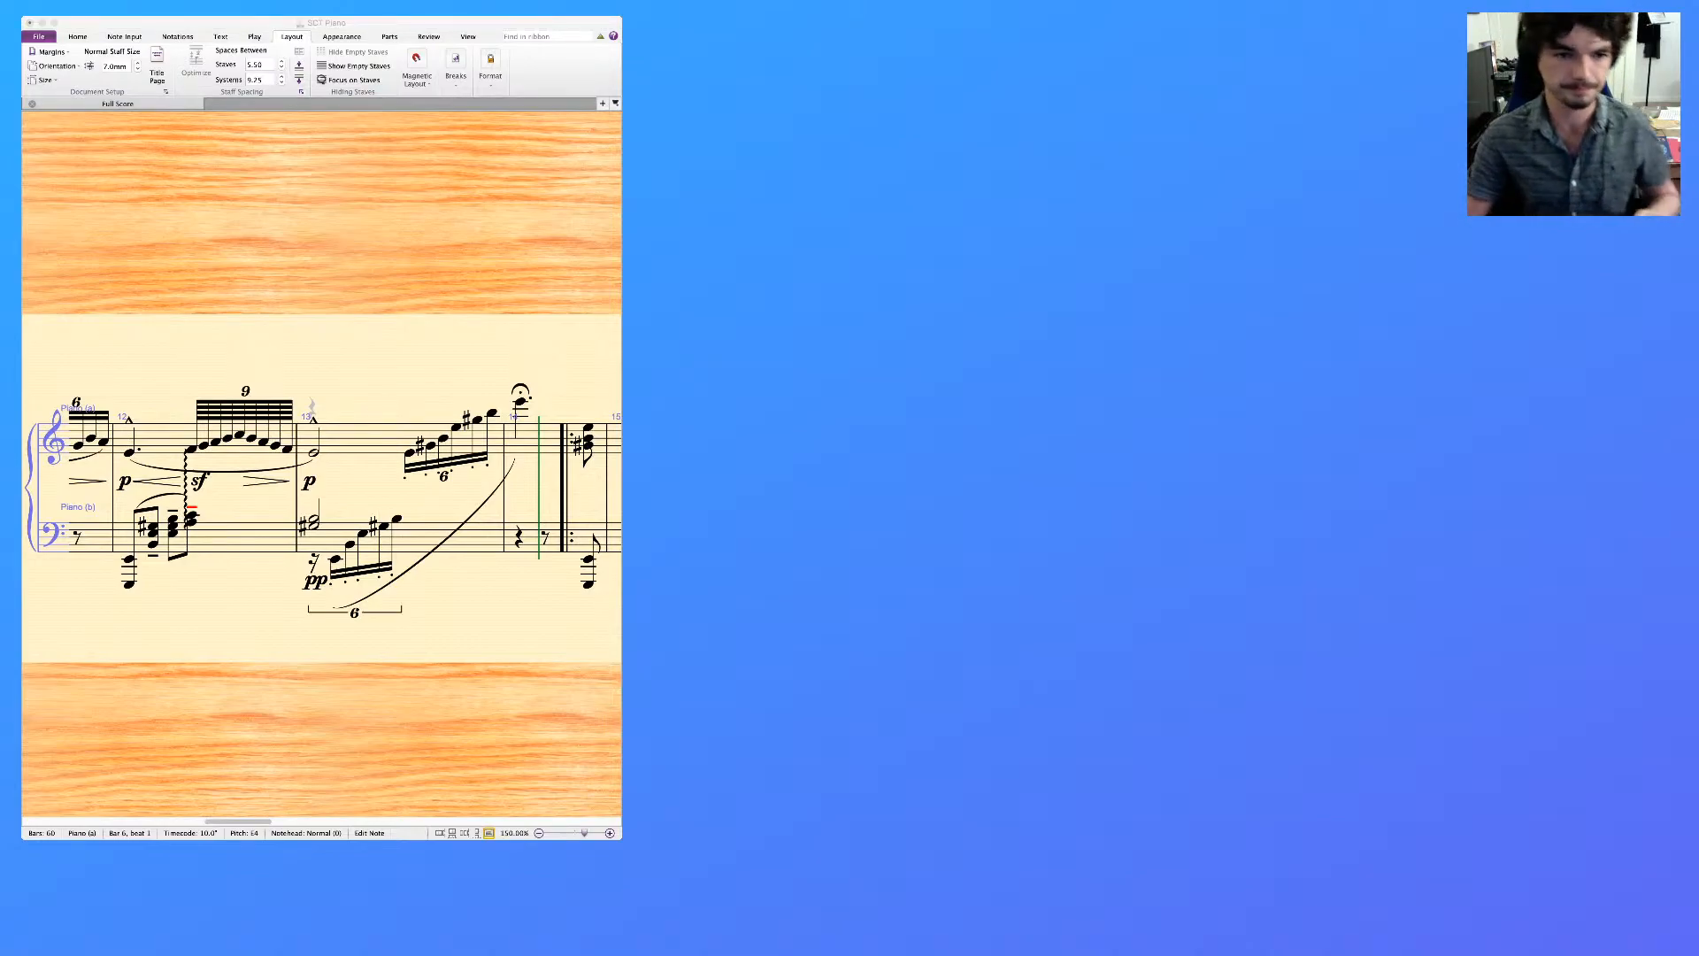
pyautogui.press('super+Tab')
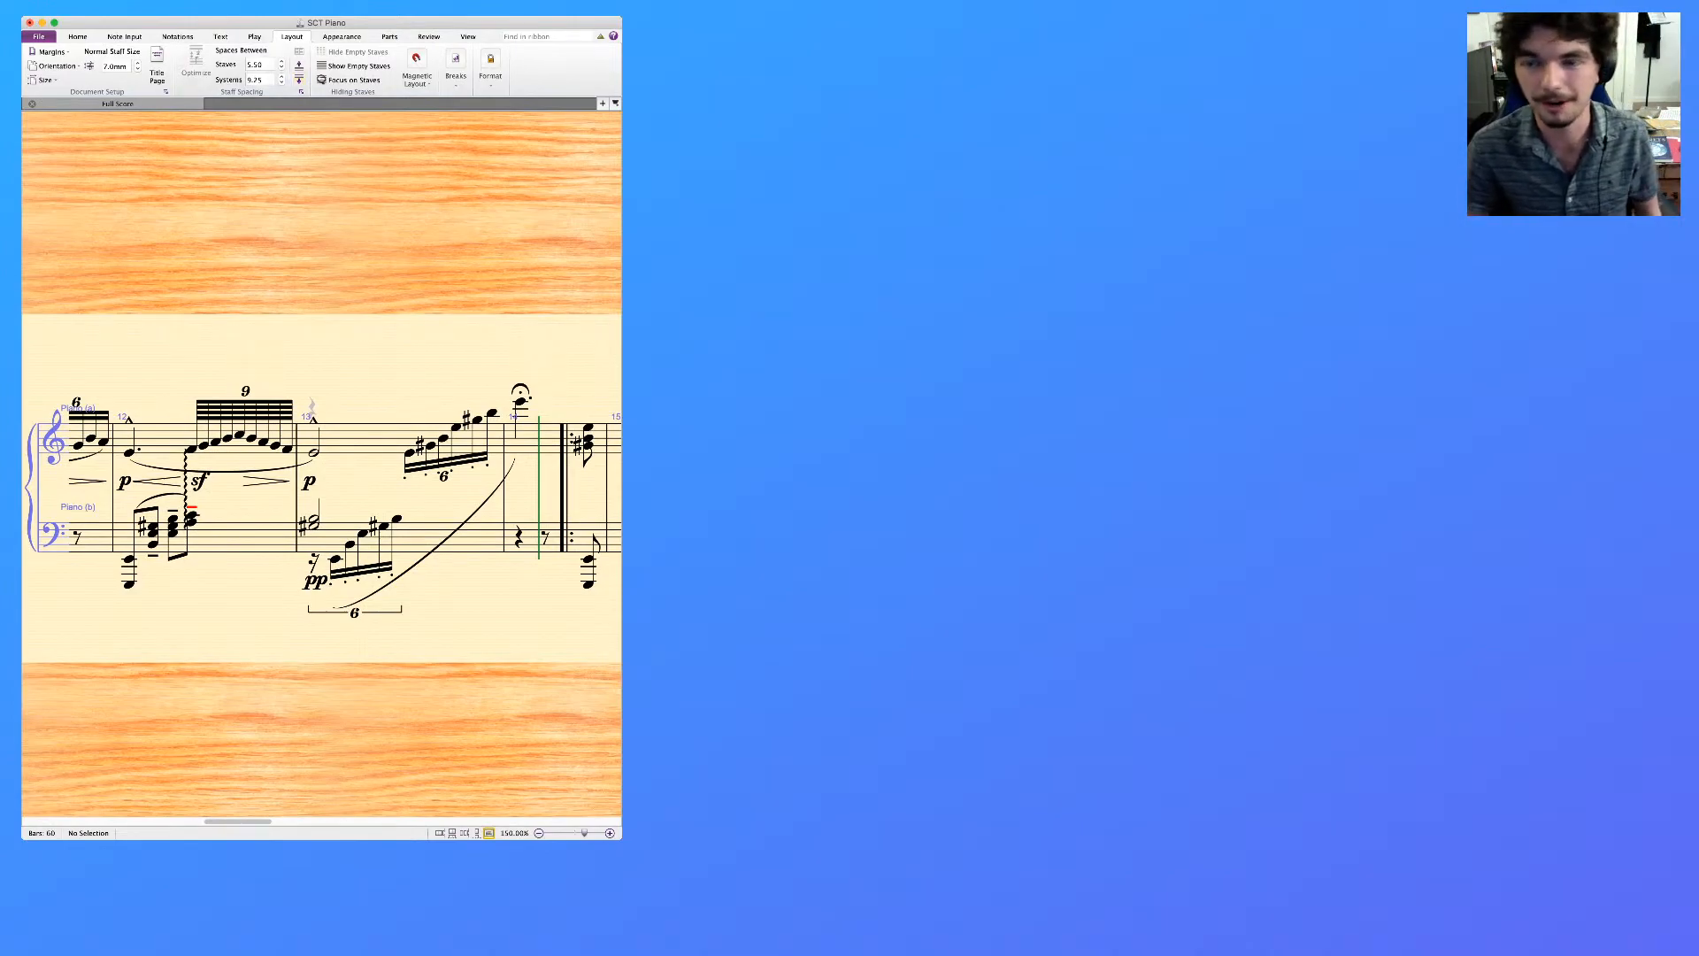
# Review the piano score's first section again from bar 1 to the repeat sign, and return to the opening
pyautogui.hscroll(-15, 321, 487)
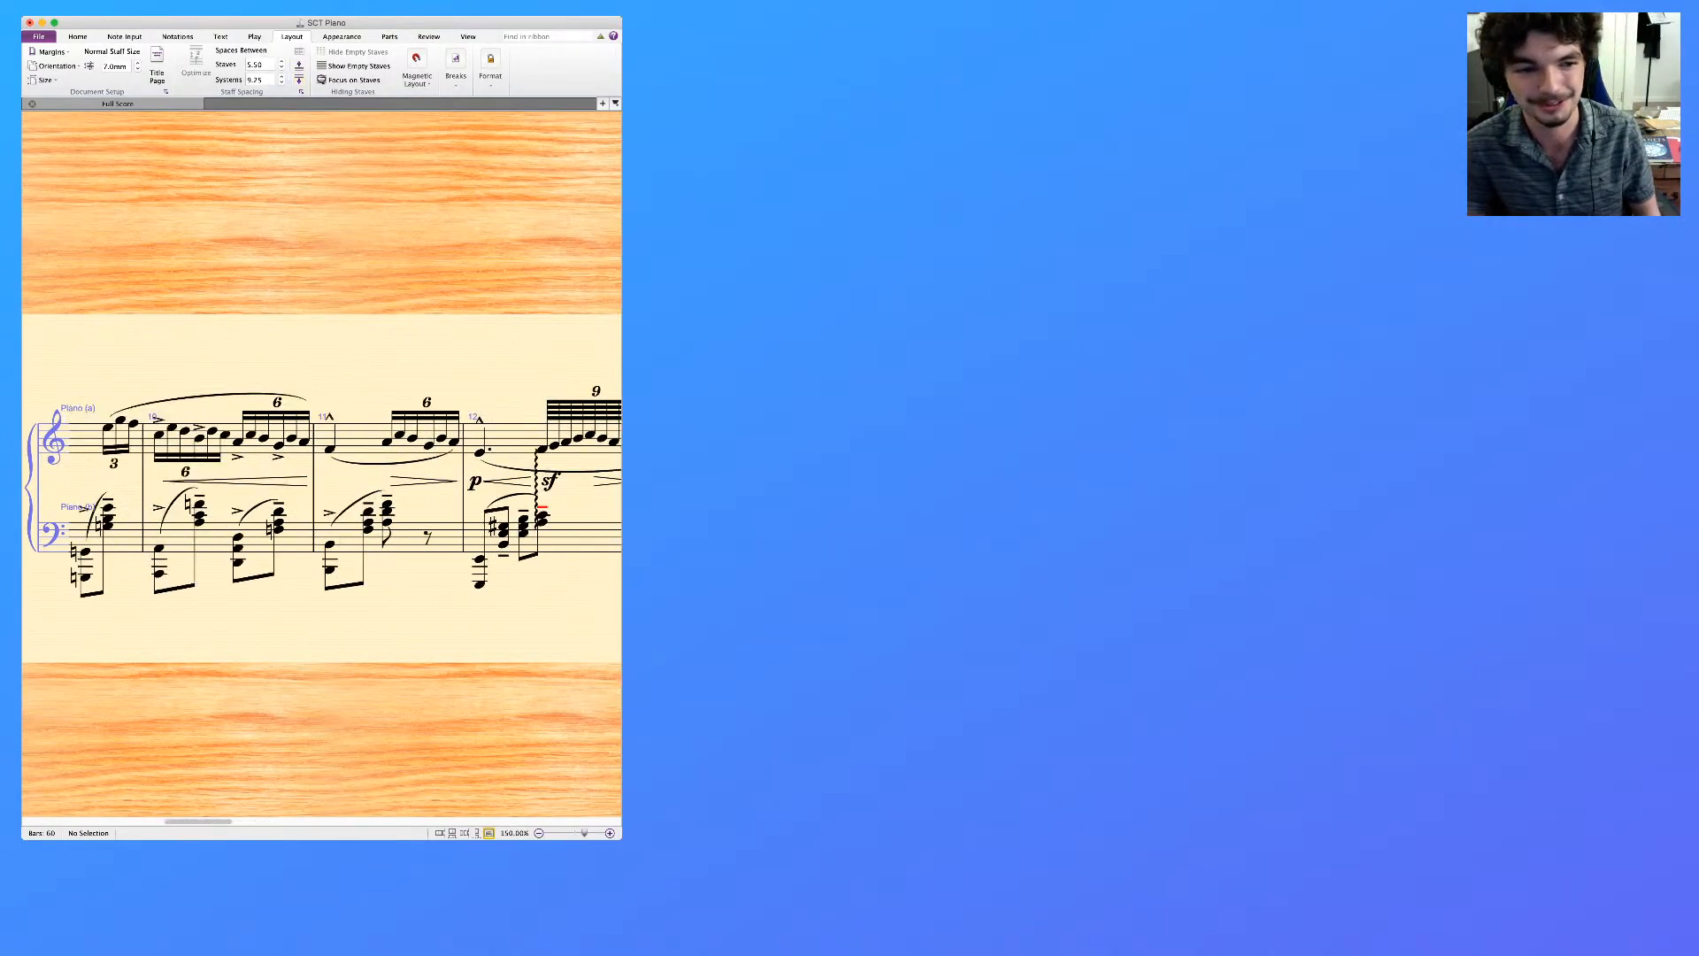
pyautogui.hscroll(-5, 321, 487)
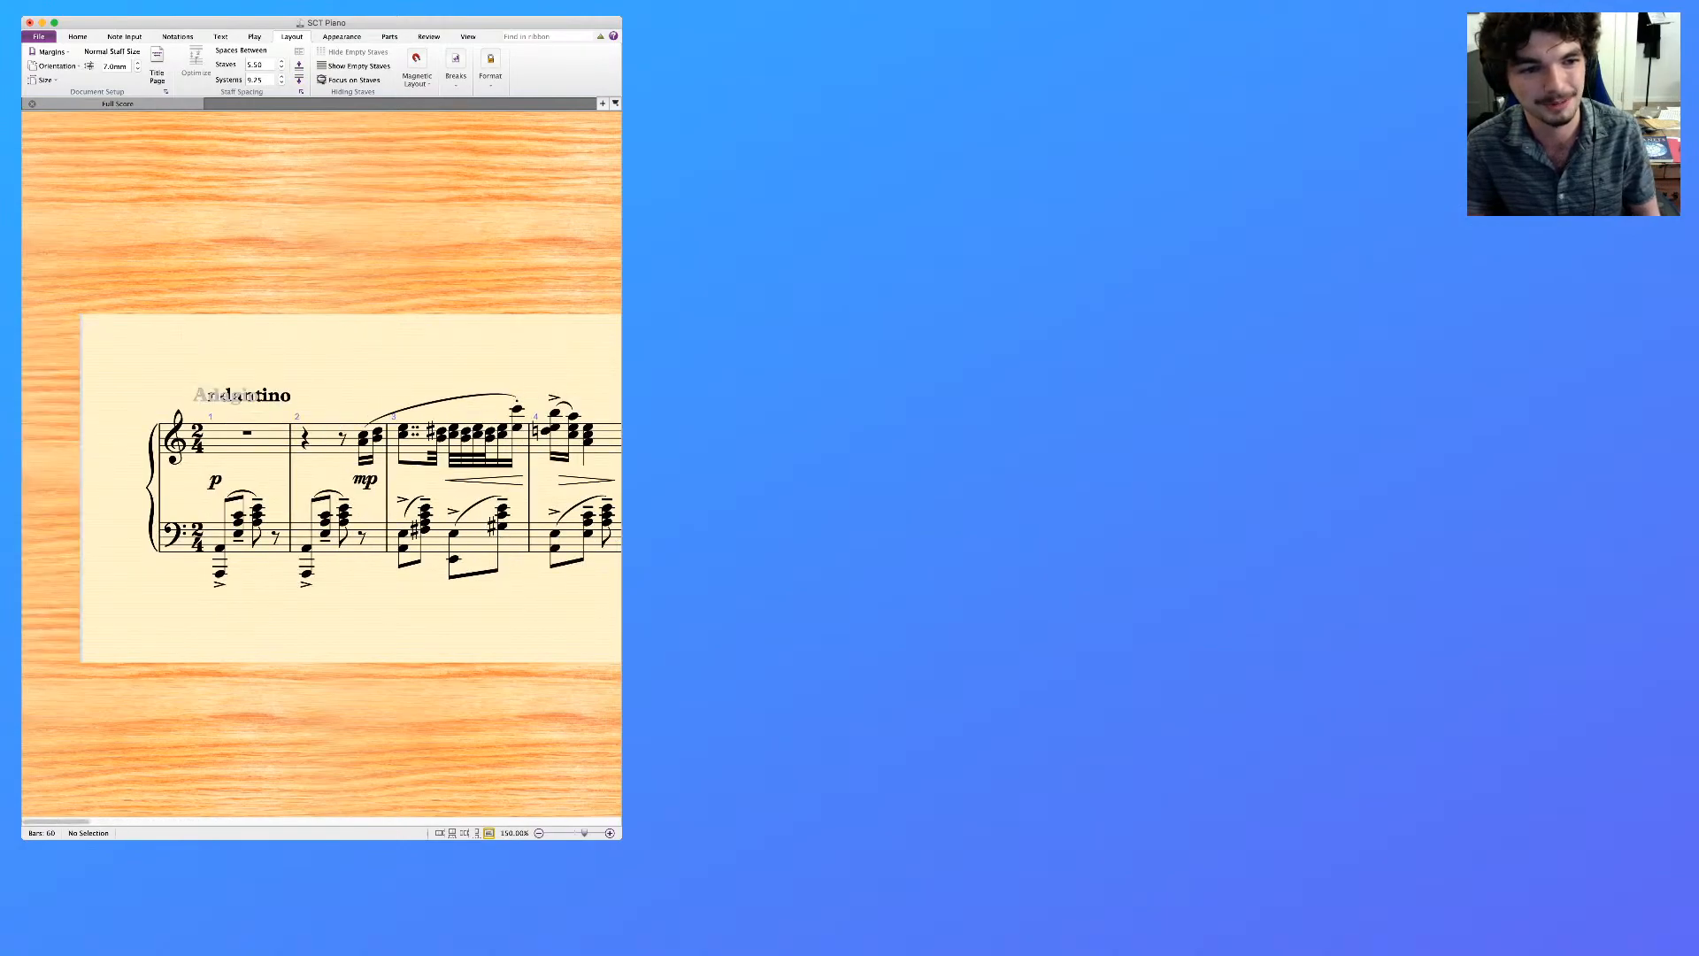
pyautogui.hscroll(8, 321, 487)
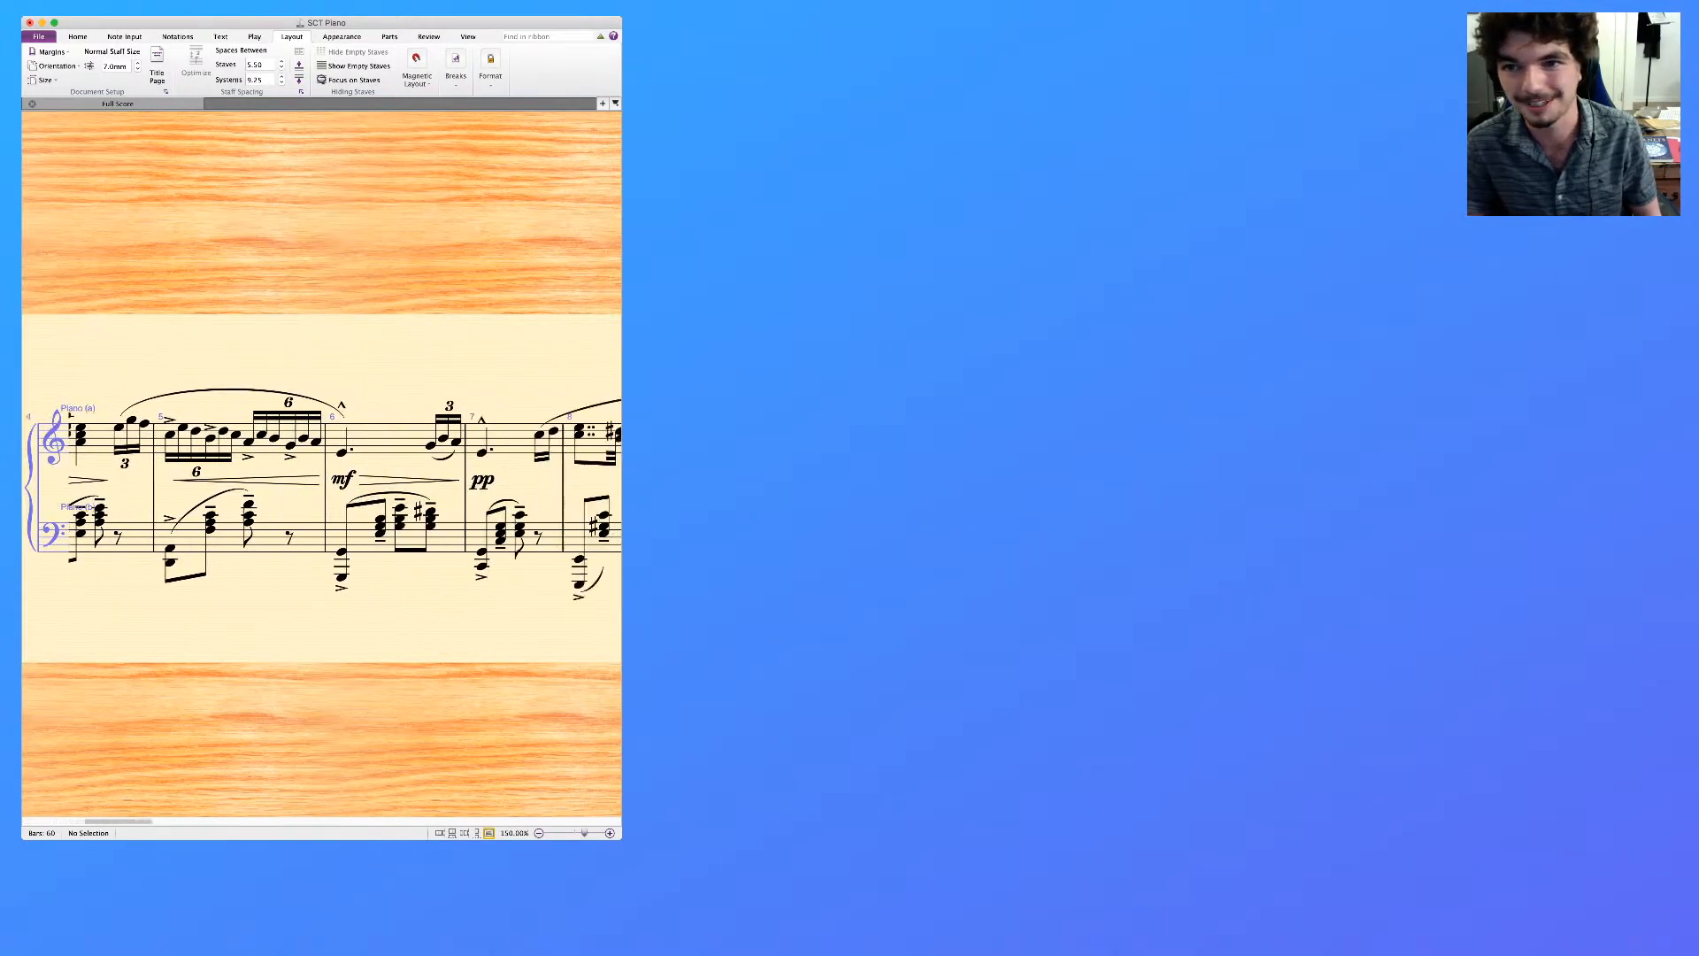
pyautogui.hscroll(4, 322, 487)
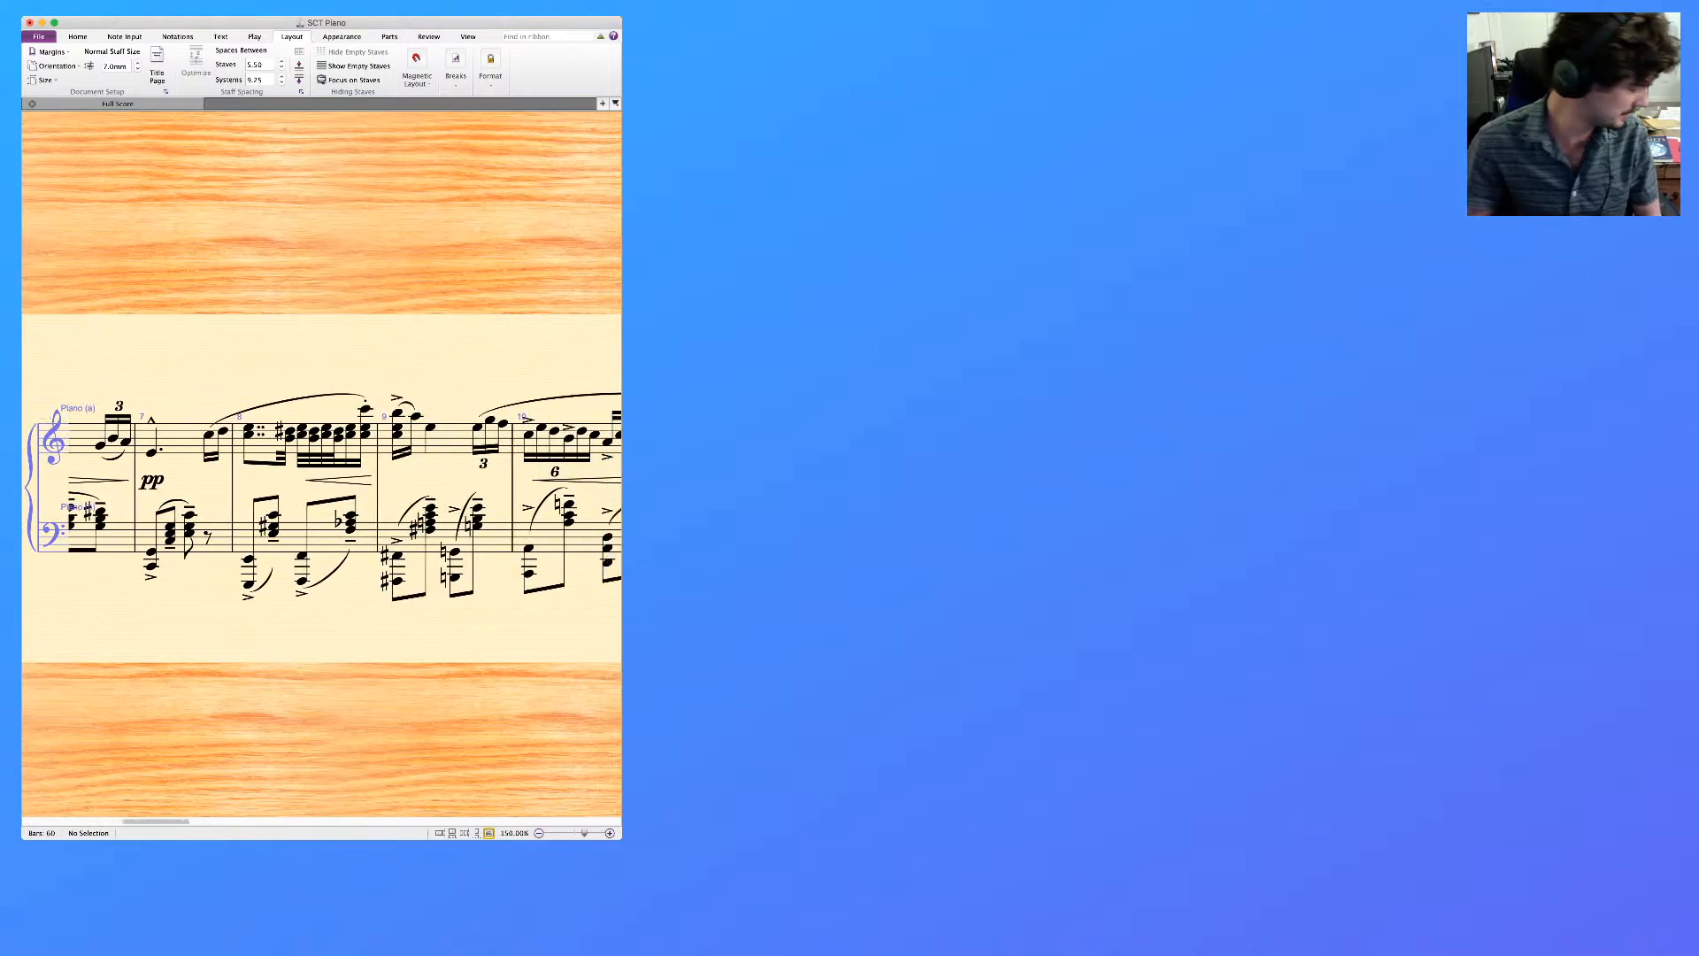
pyautogui.hscroll(4, 322, 487)
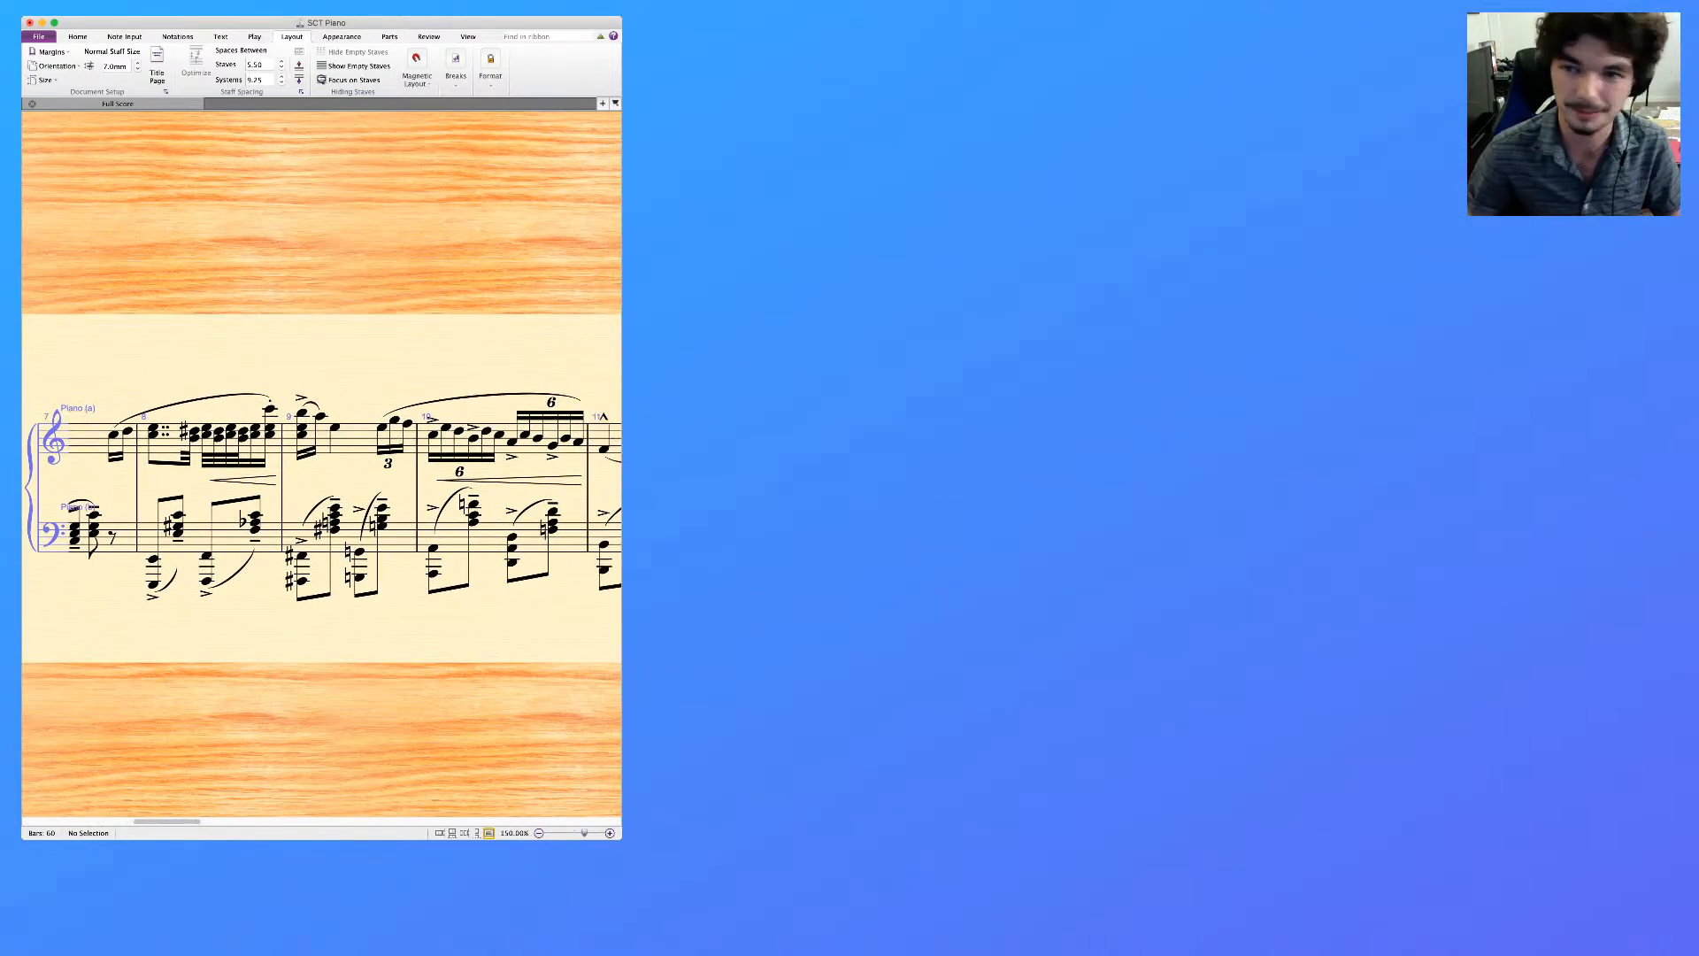
pyautogui.hscroll(2, 322, 487)
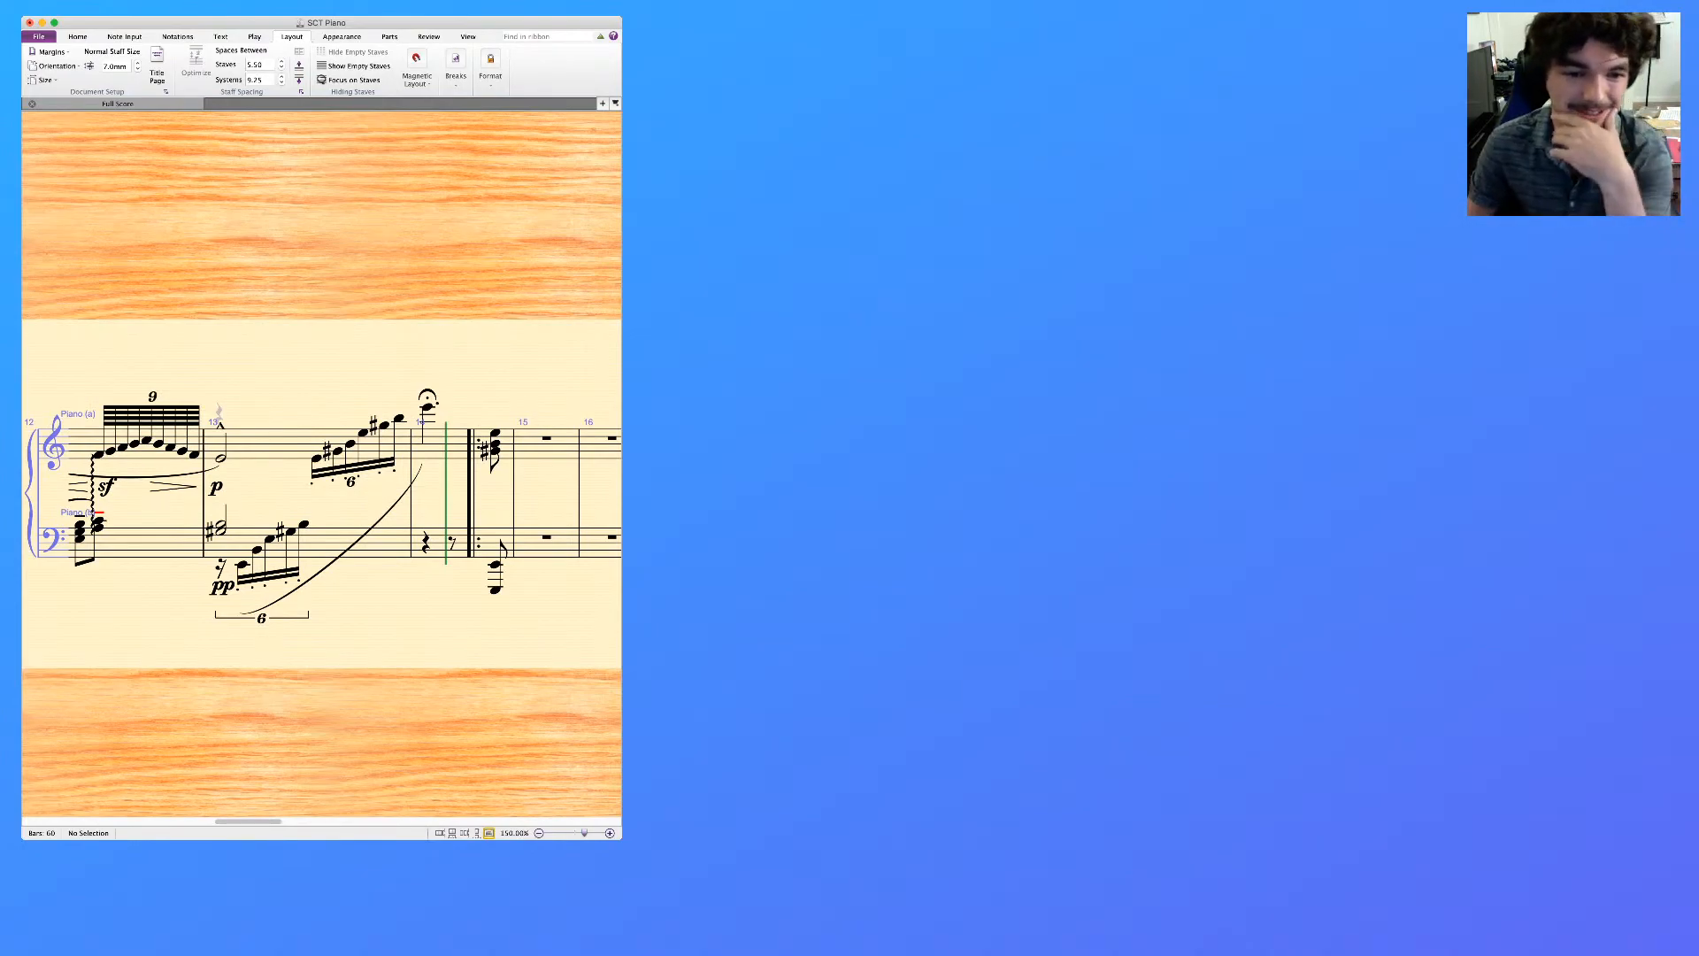
pyautogui.hscroll(-18, 321, 493)
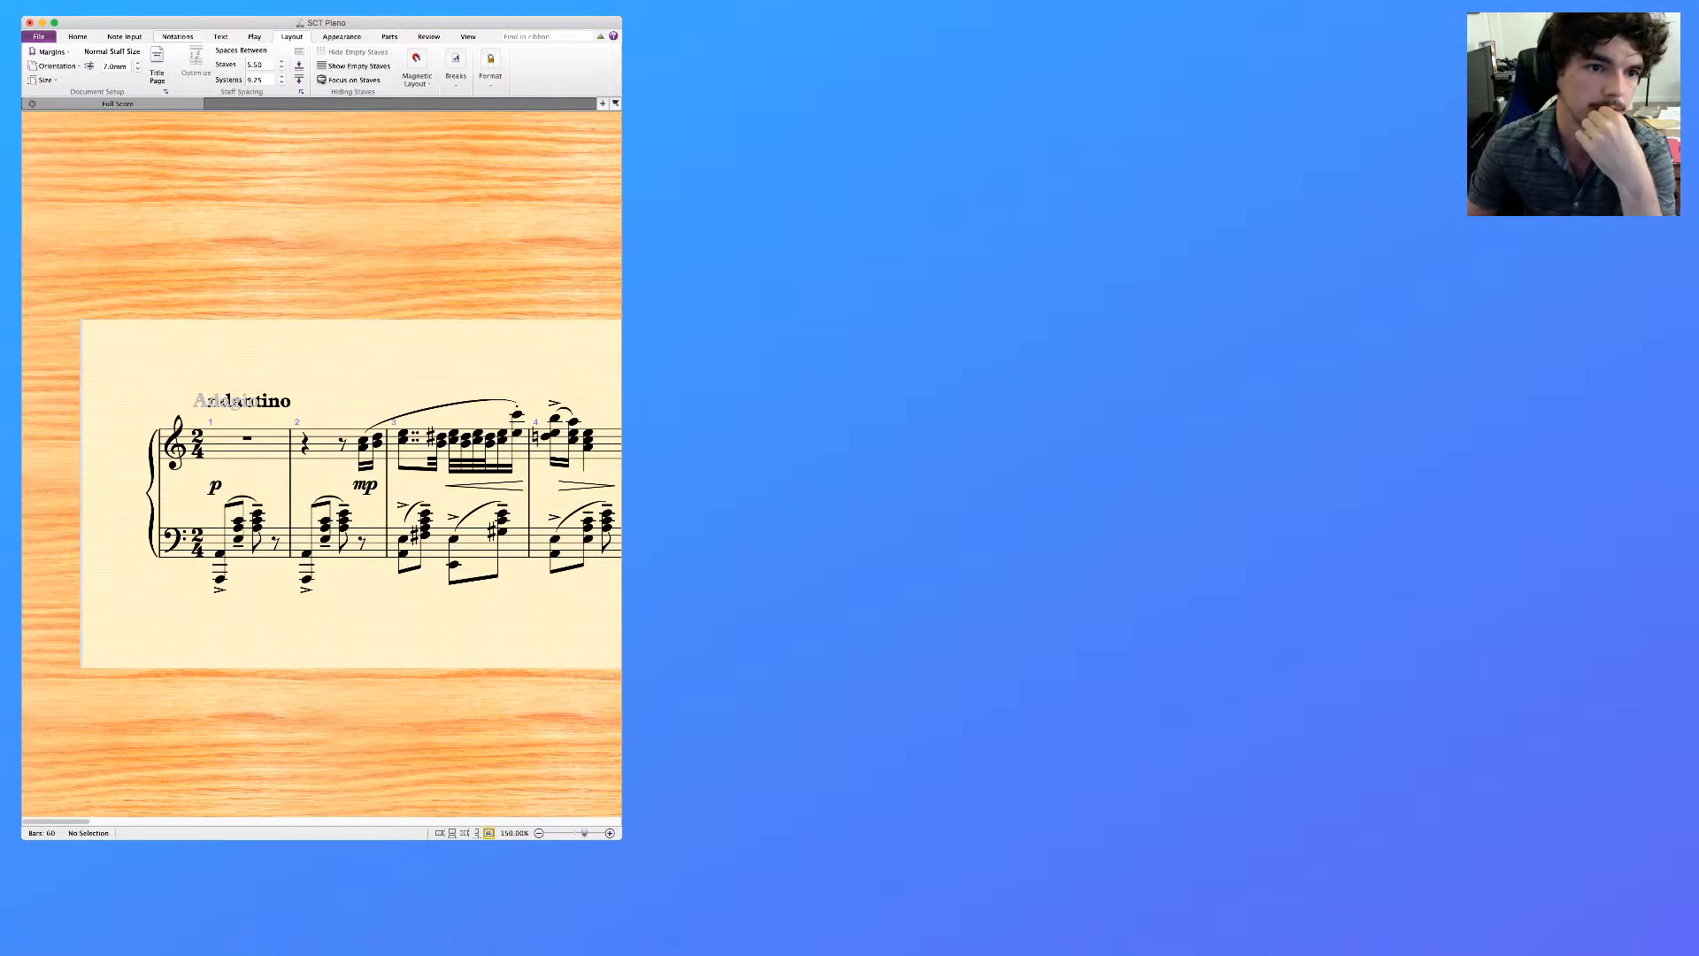
# Open the new score's instrument selection and add Flute, Oboe and Clarinet in A
pyautogui.press('super+Tab')
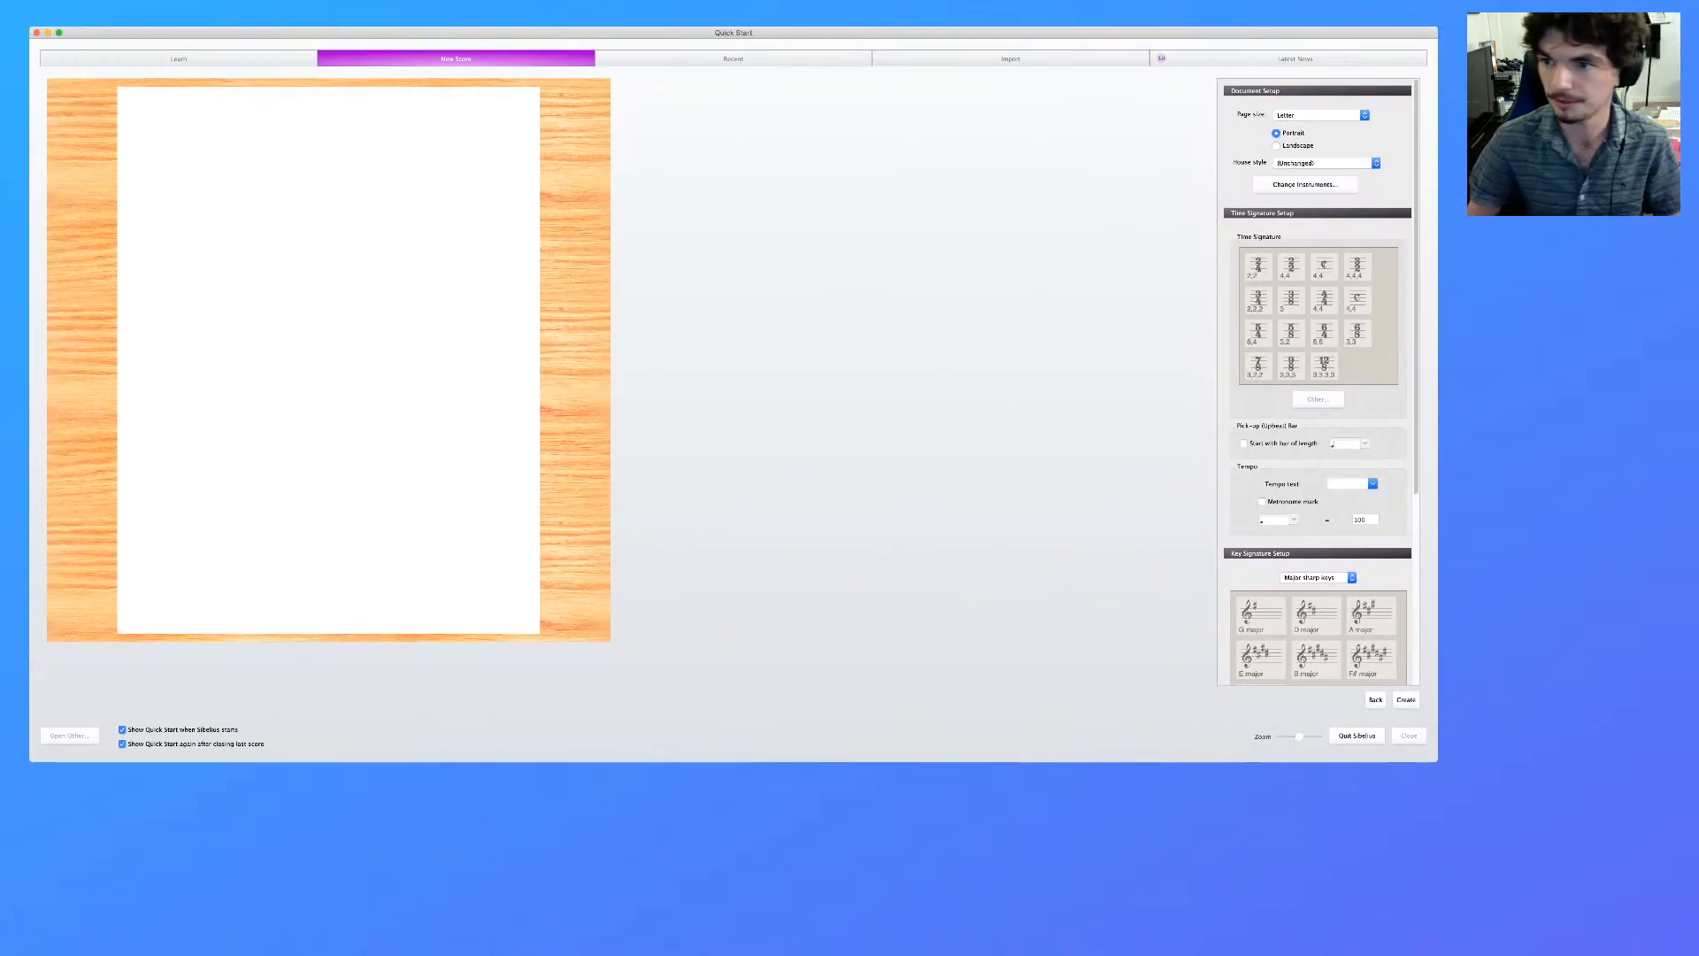
pyautogui.click(1305, 185)
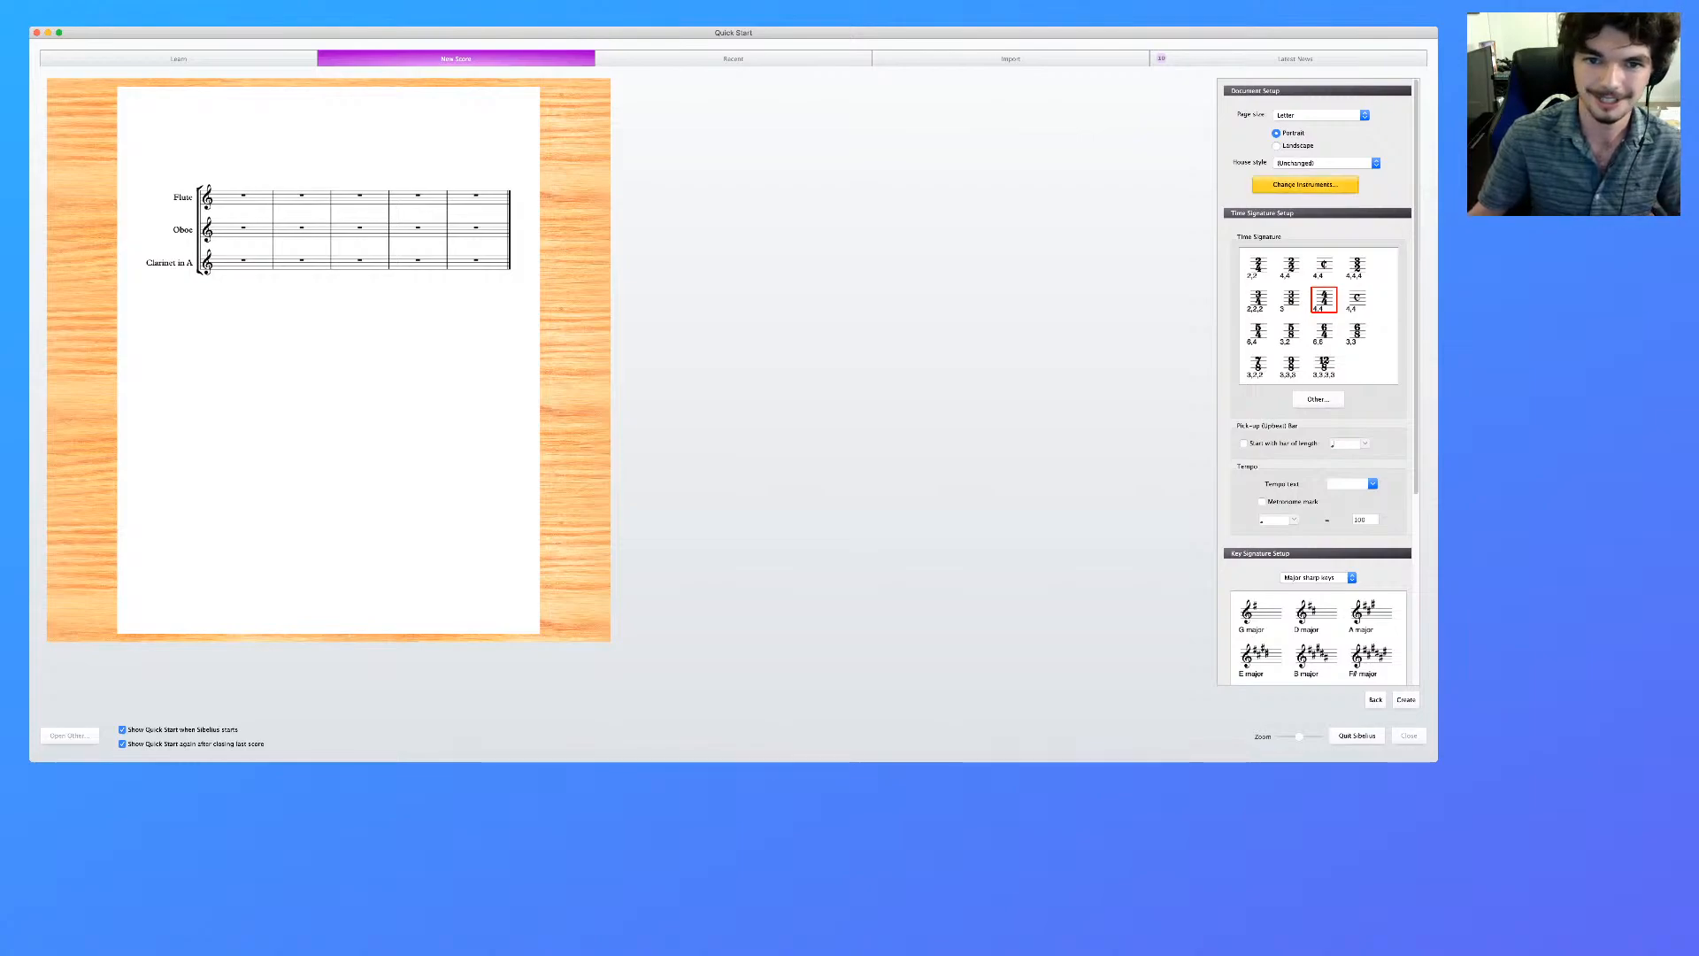
# Reopen the new score's instrument selection and add a Bassoon below the Clarinet in A
pyautogui.click(1306, 185)
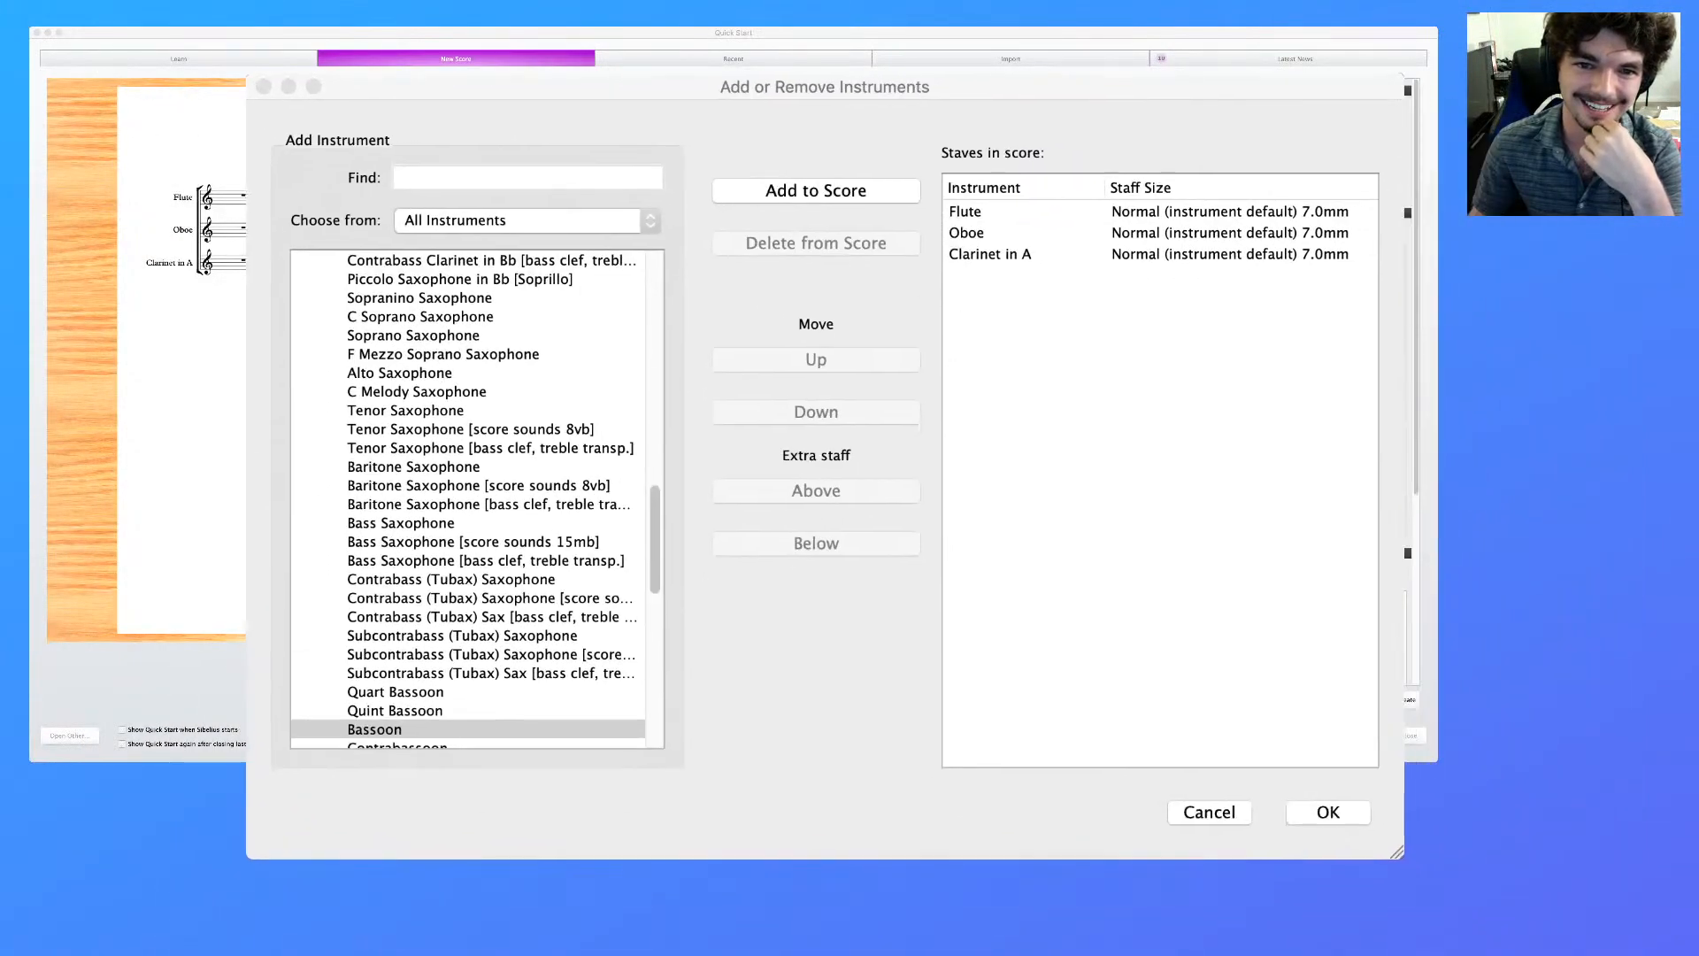
pyautogui.moveTo(825, 86); pyautogui.dragTo(808, 111)
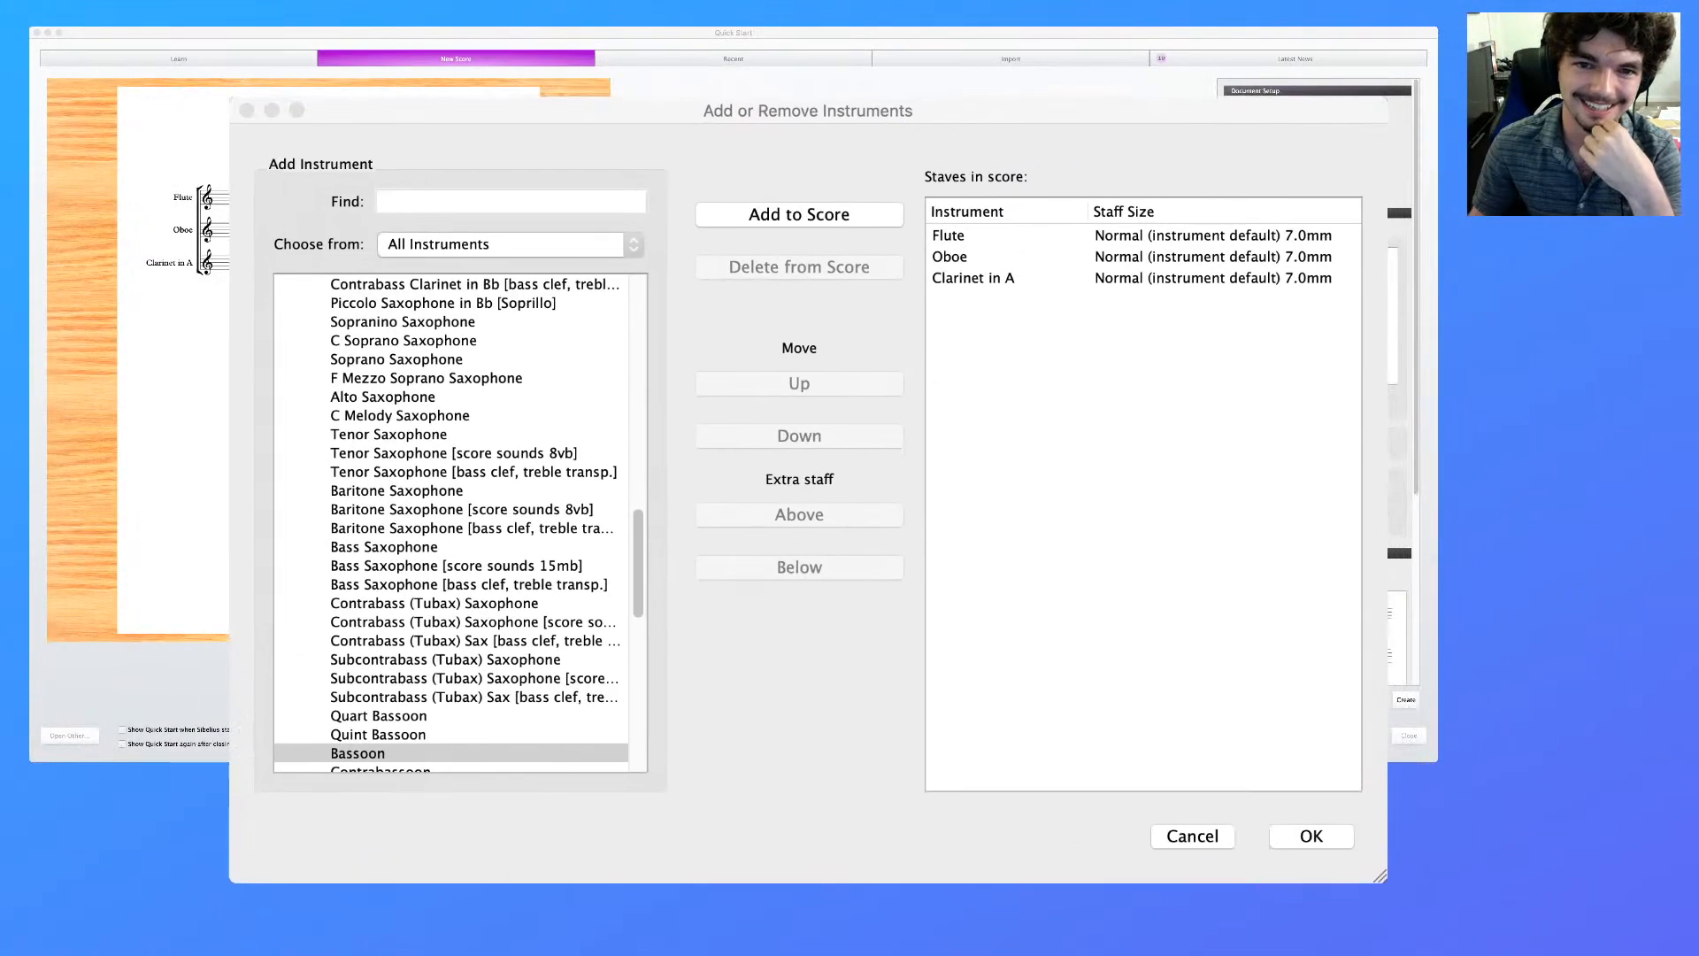
pyautogui.click(512, 202)
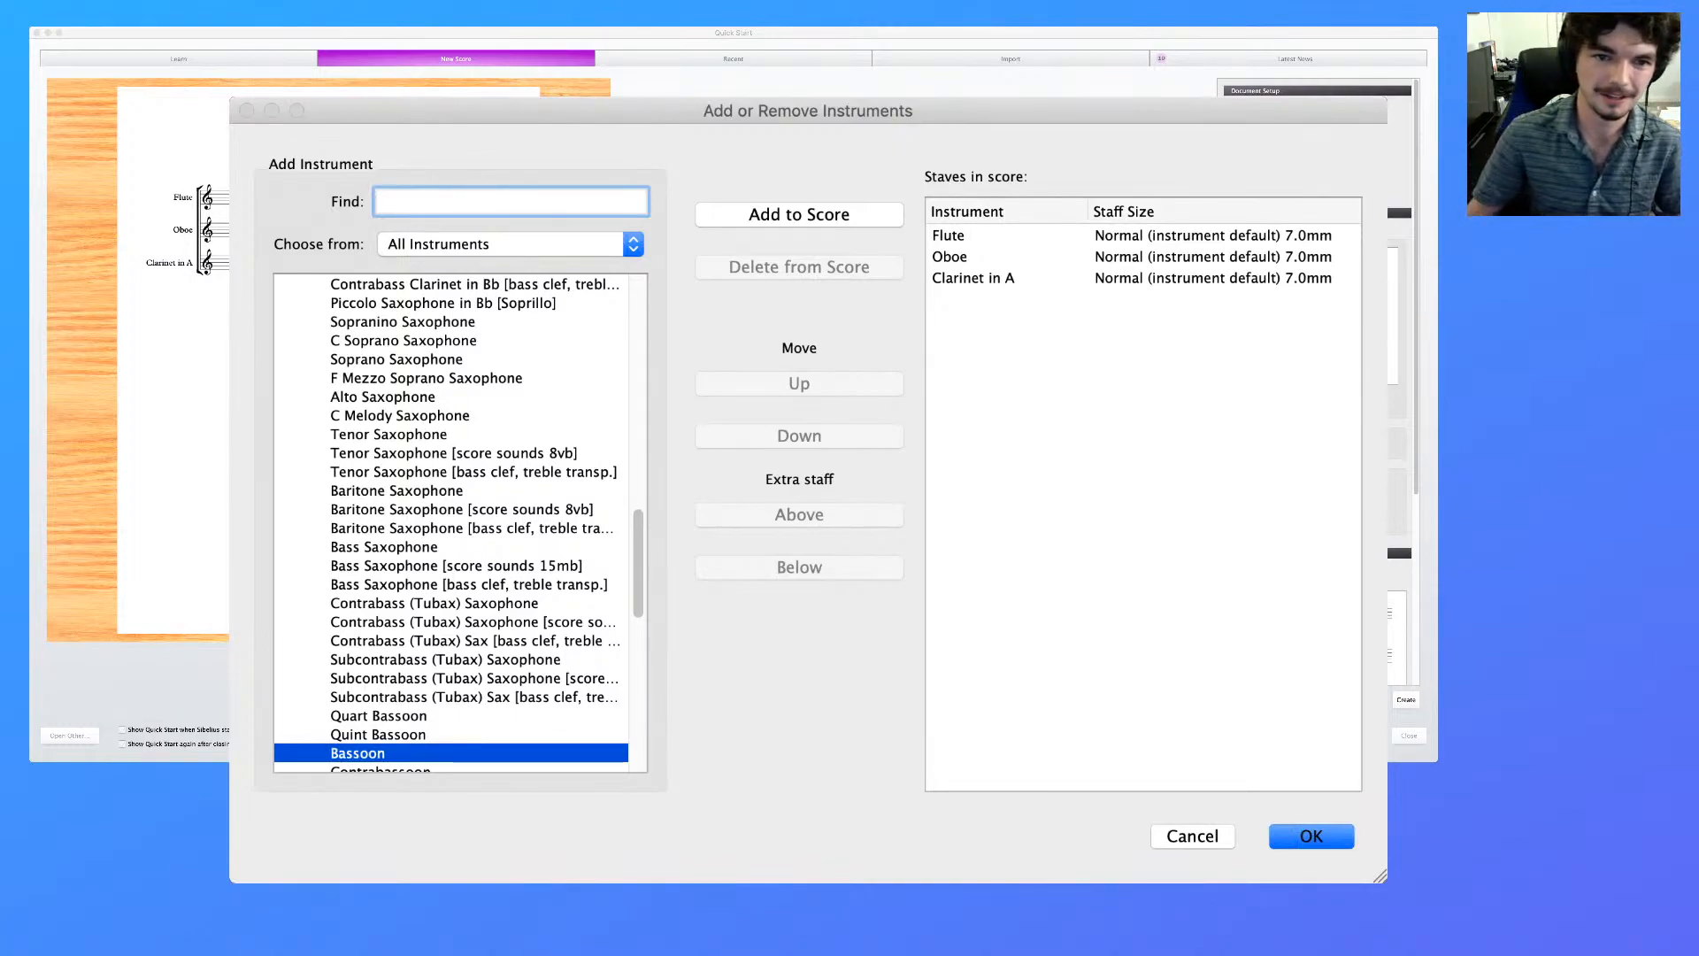
pyautogui.doubleClick(357, 753)
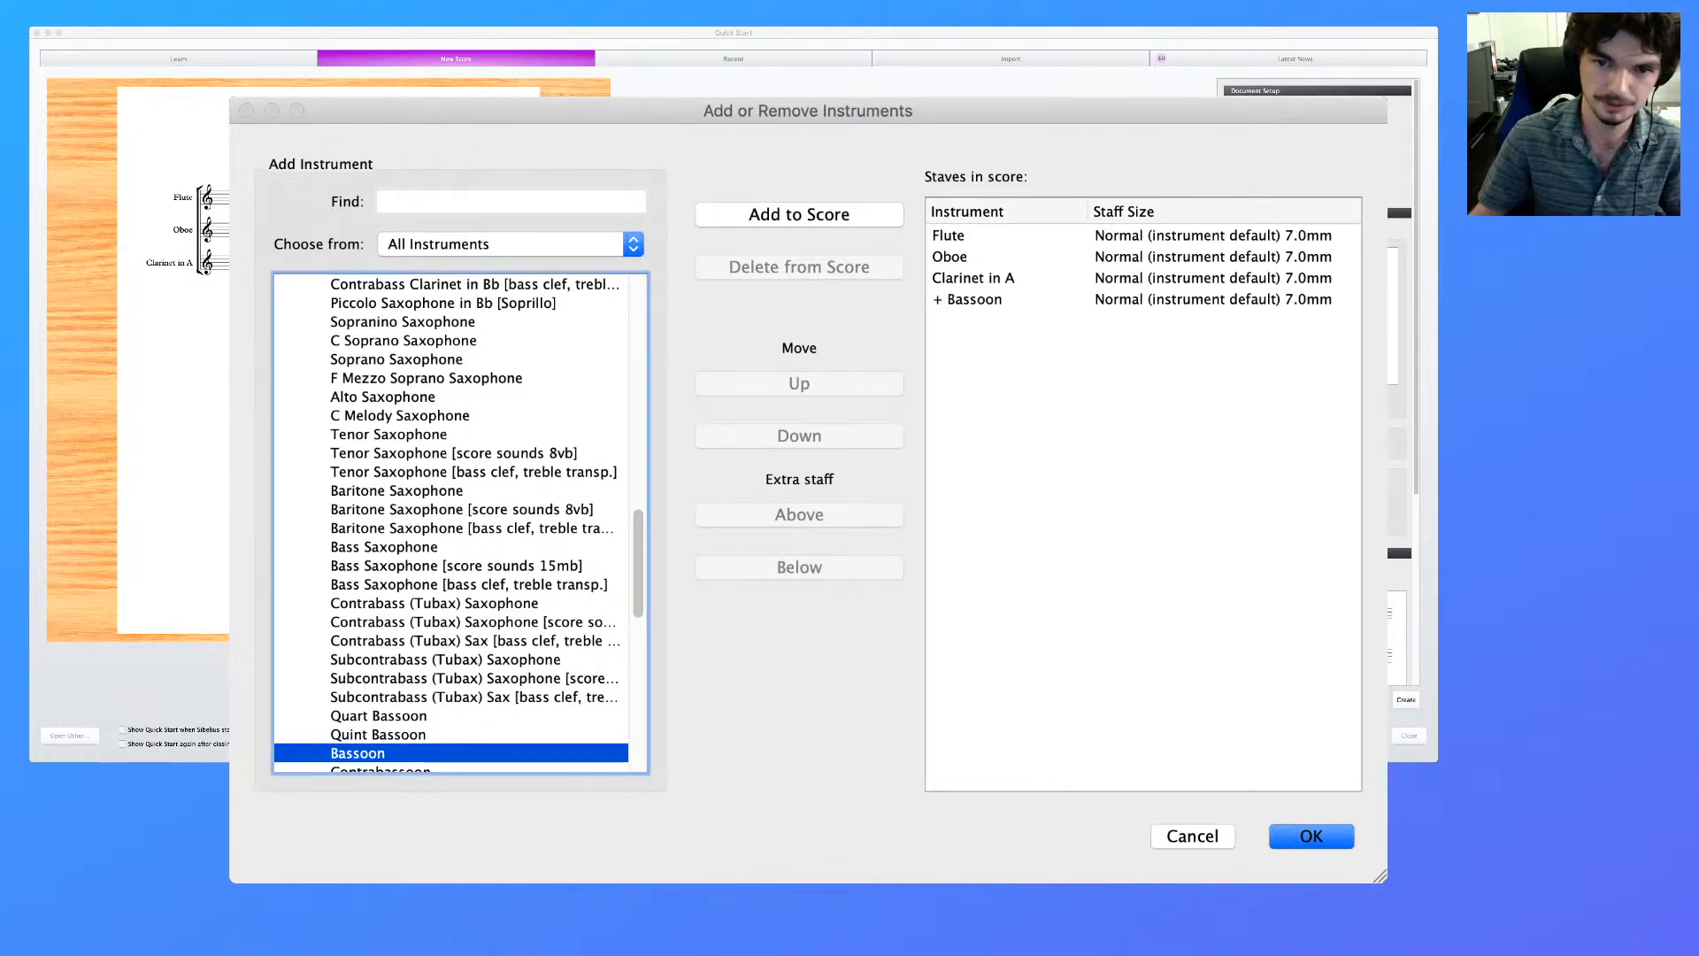
# Find Horn in F [no key] in the instrument list and add two of them below the Bassoon
pyautogui.click(511, 202)
pyautogui.write('hor')
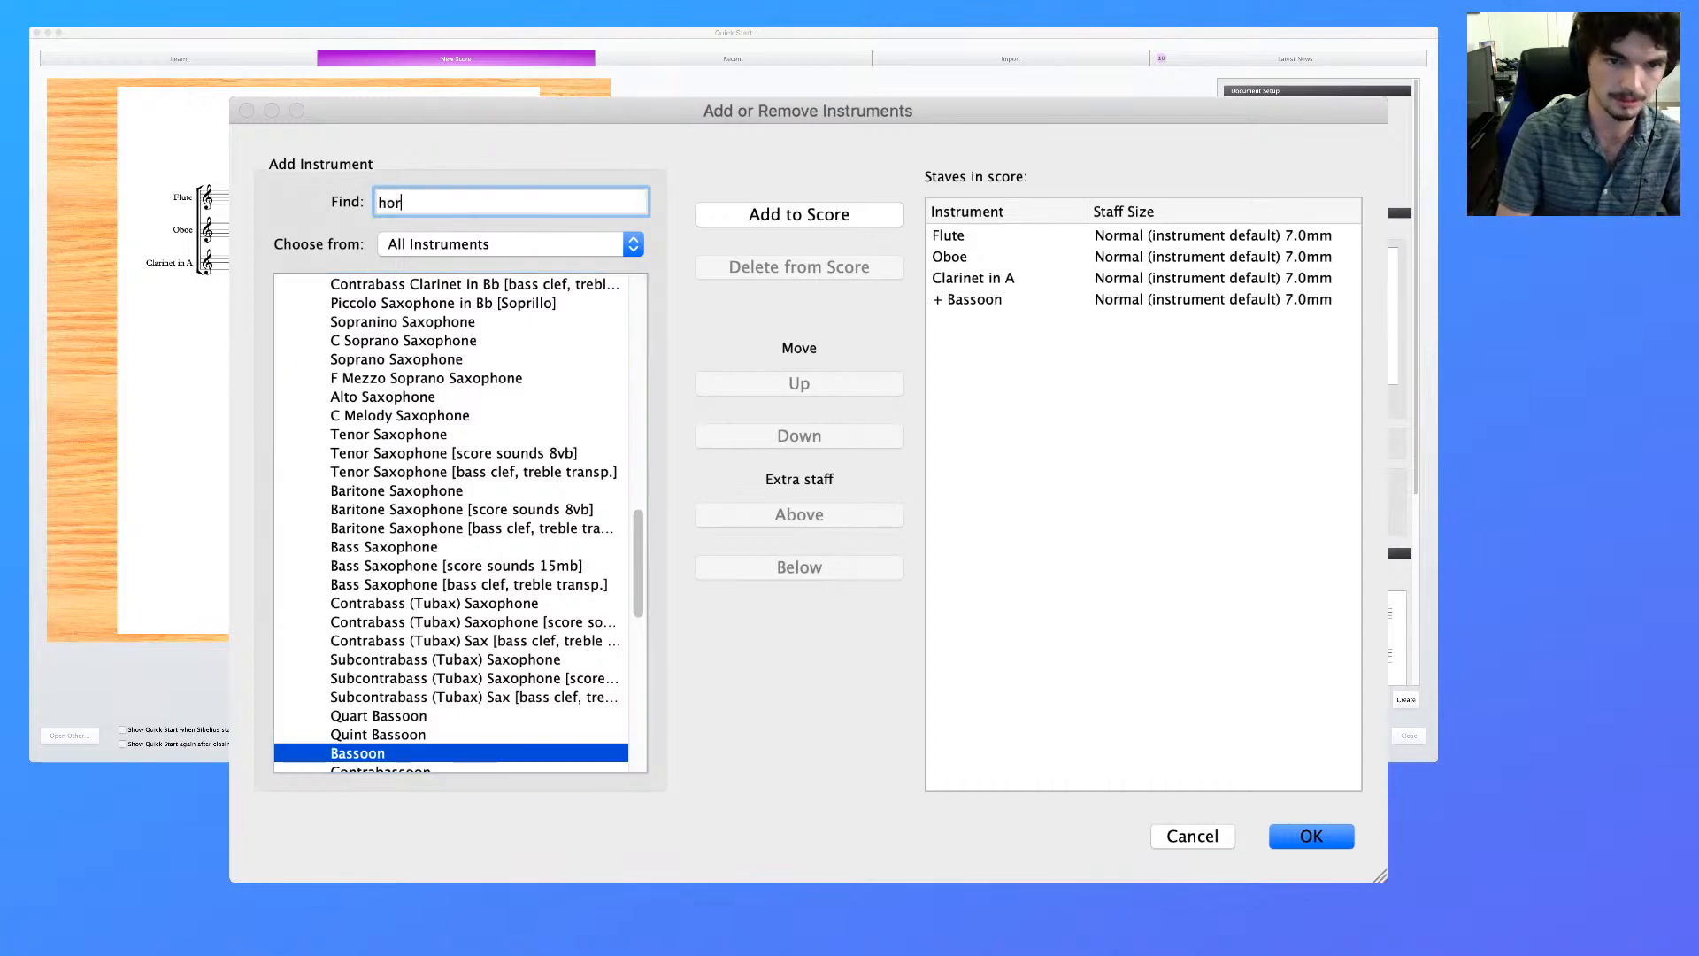
pyautogui.write('n in f')
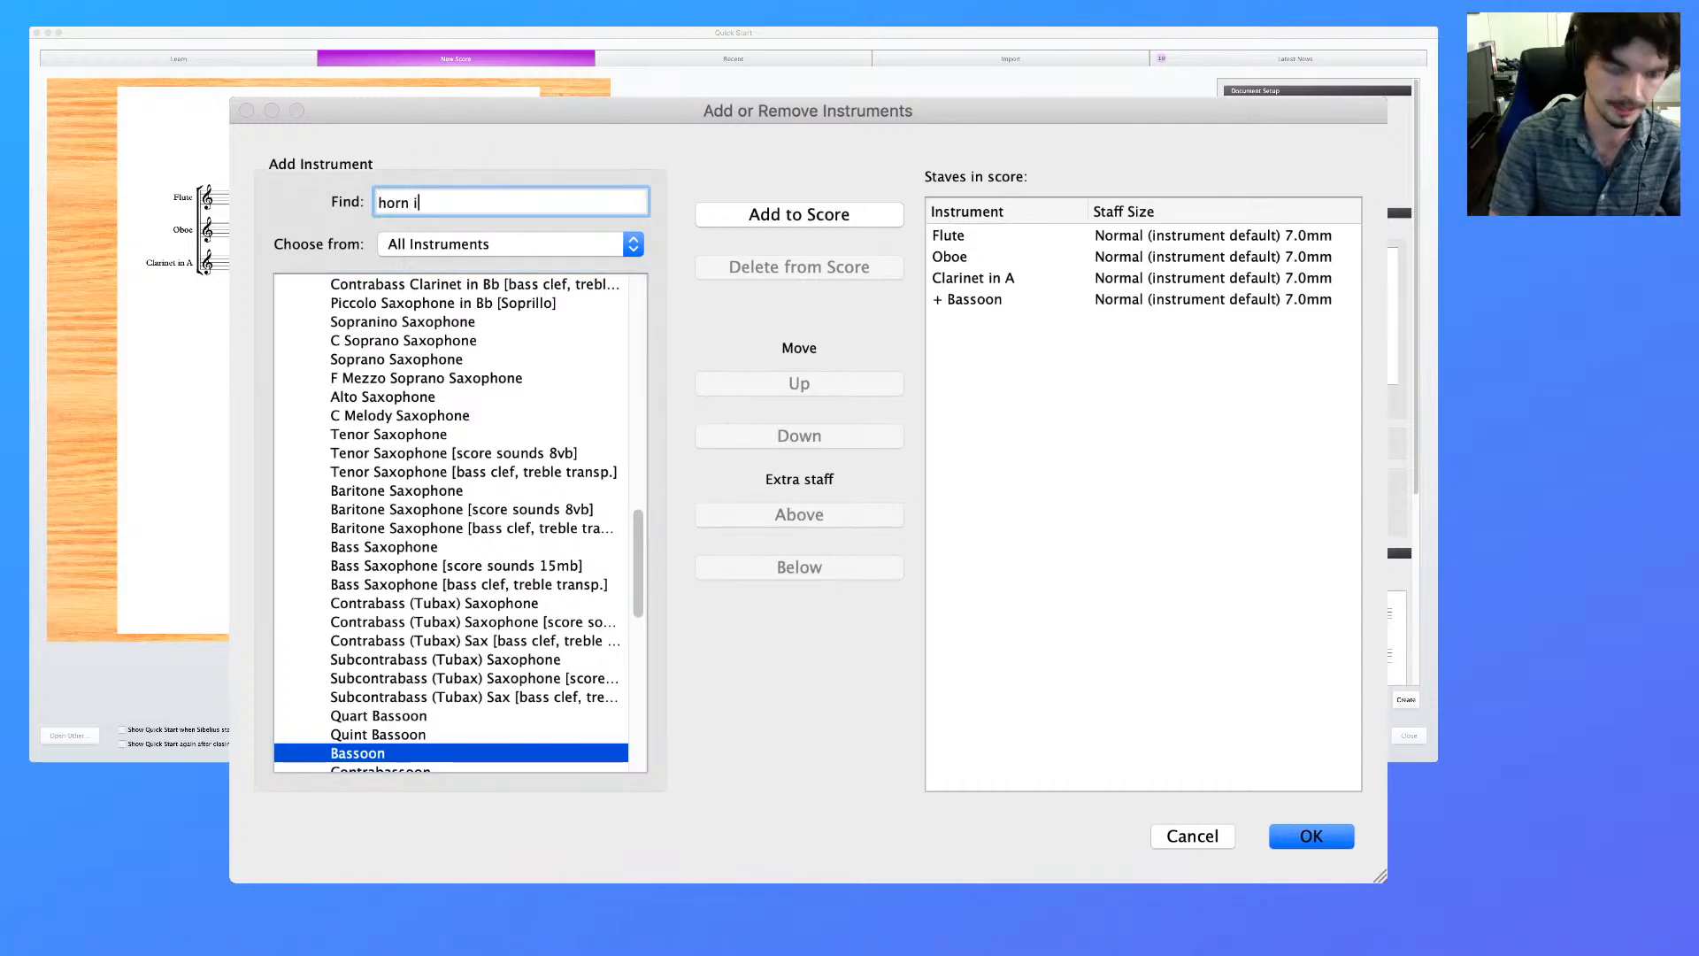
pyautogui.press('Down')
pyautogui.press('Down')
pyautogui.press('Down')
pyautogui.press('Return')
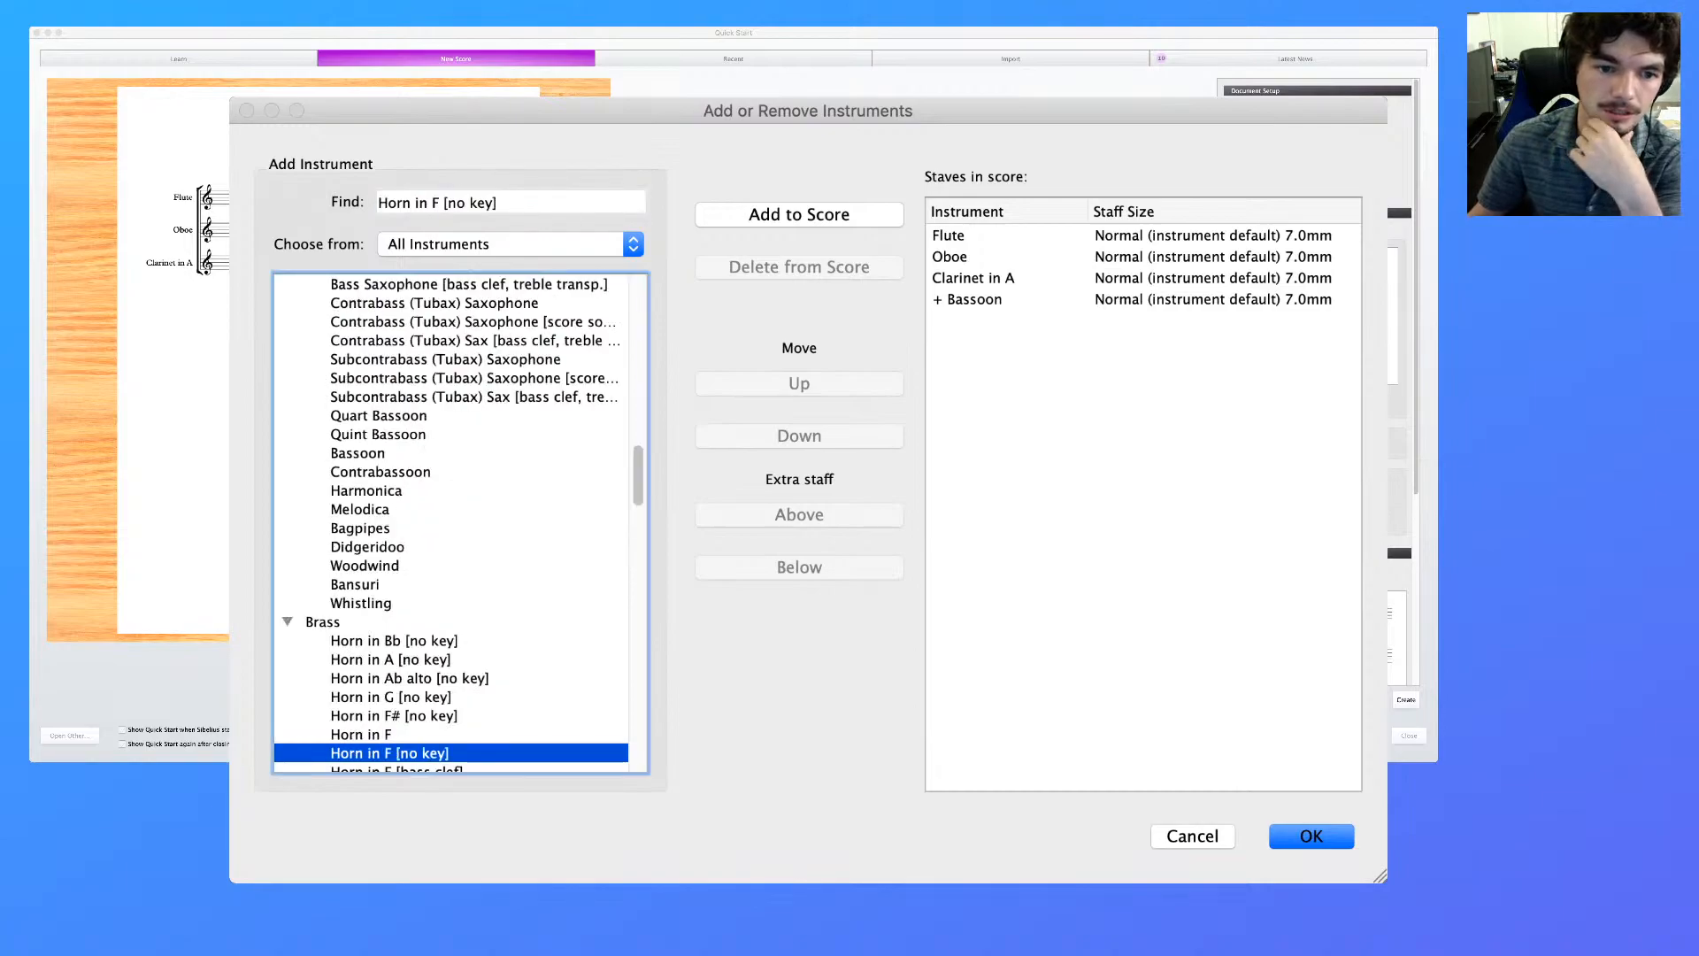
pyautogui.scroll(-1, 460, 523)
pyautogui.press('Return')
pyautogui.press('Return')
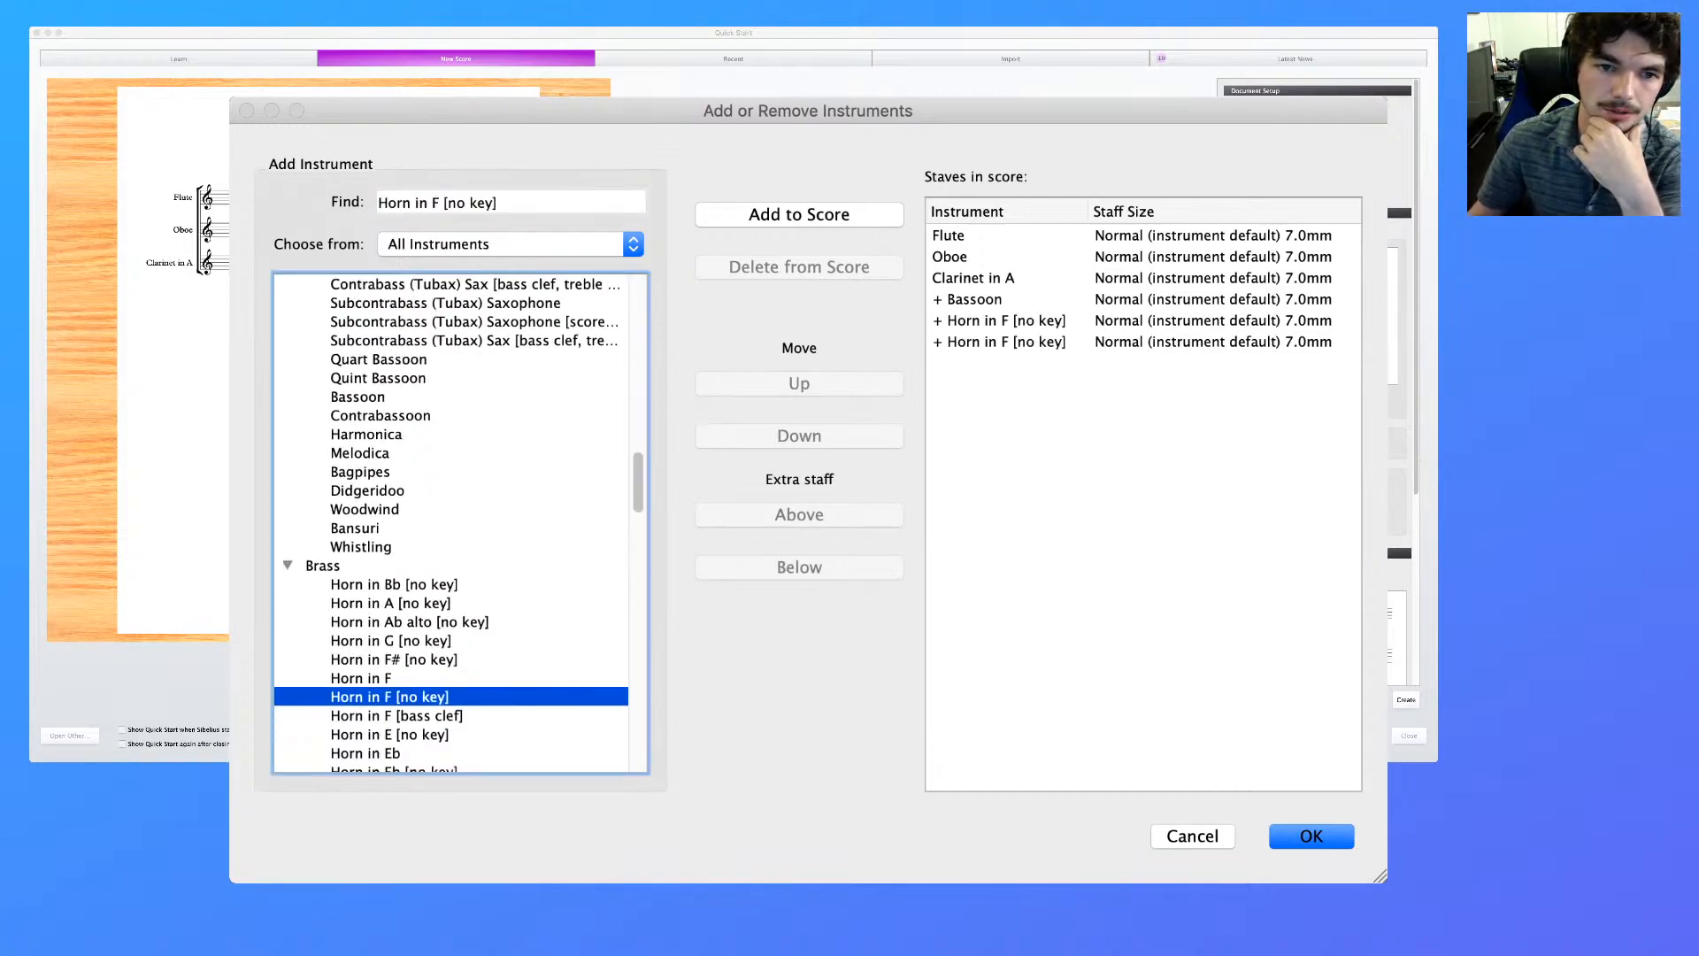
# Find Trumpet in C and add one to the score below the horns
pyautogui.hotkey('shift', 'Tab')
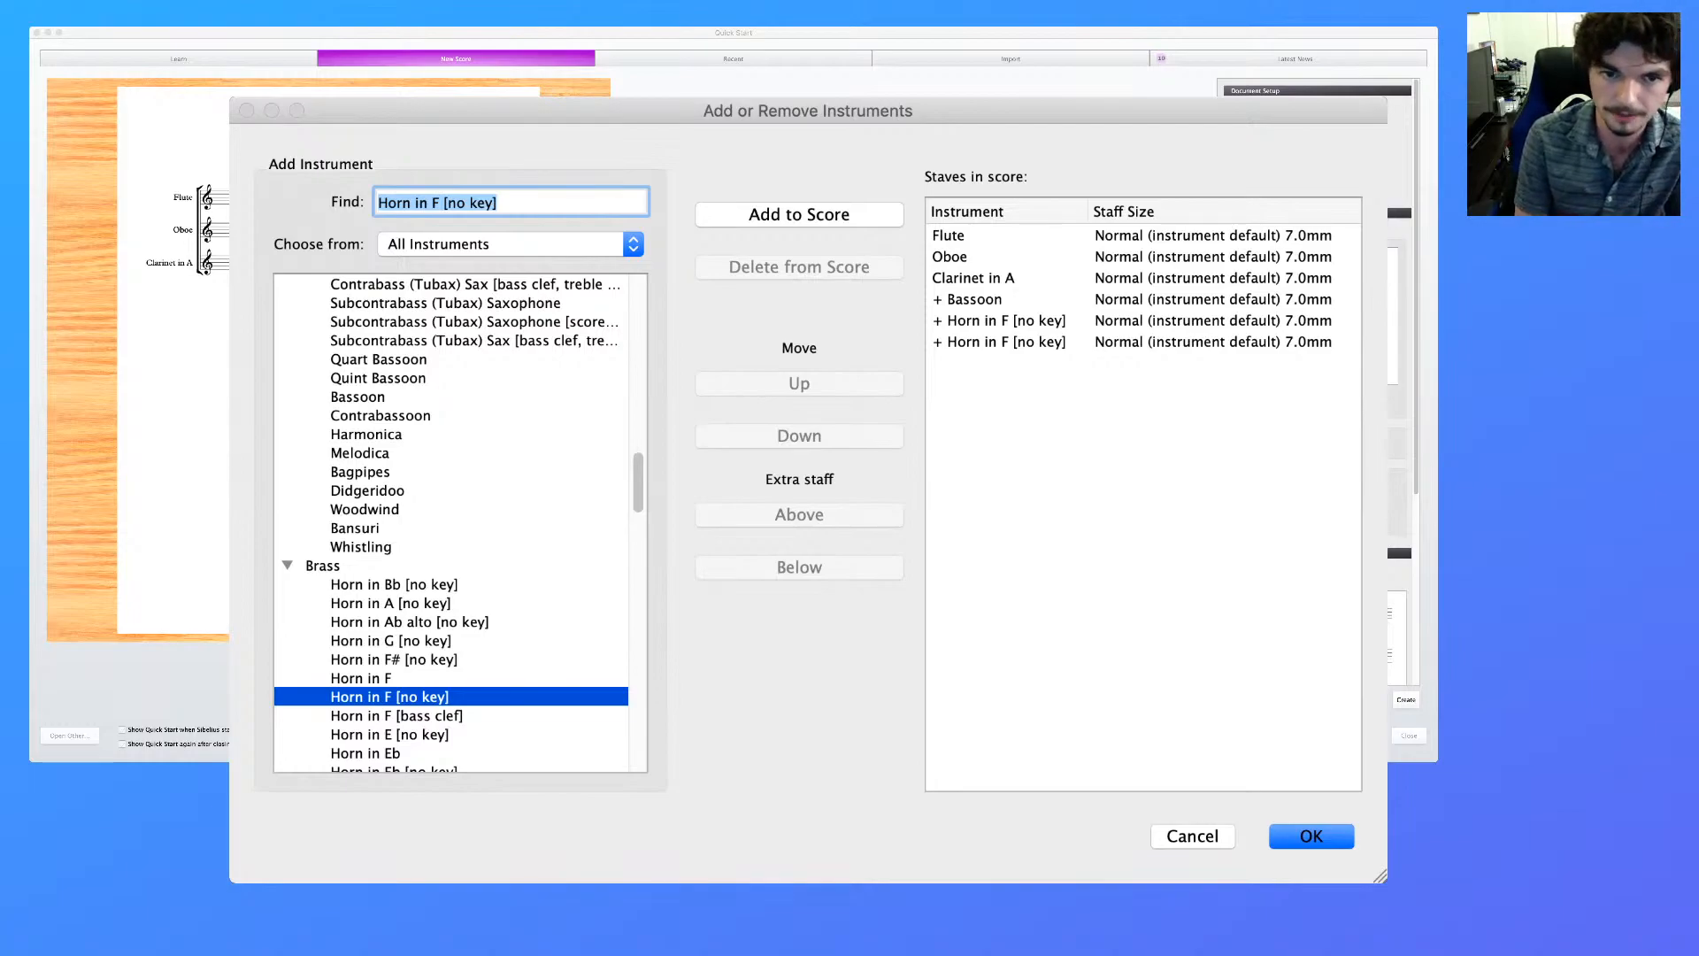
pyautogui.write('trumpet')
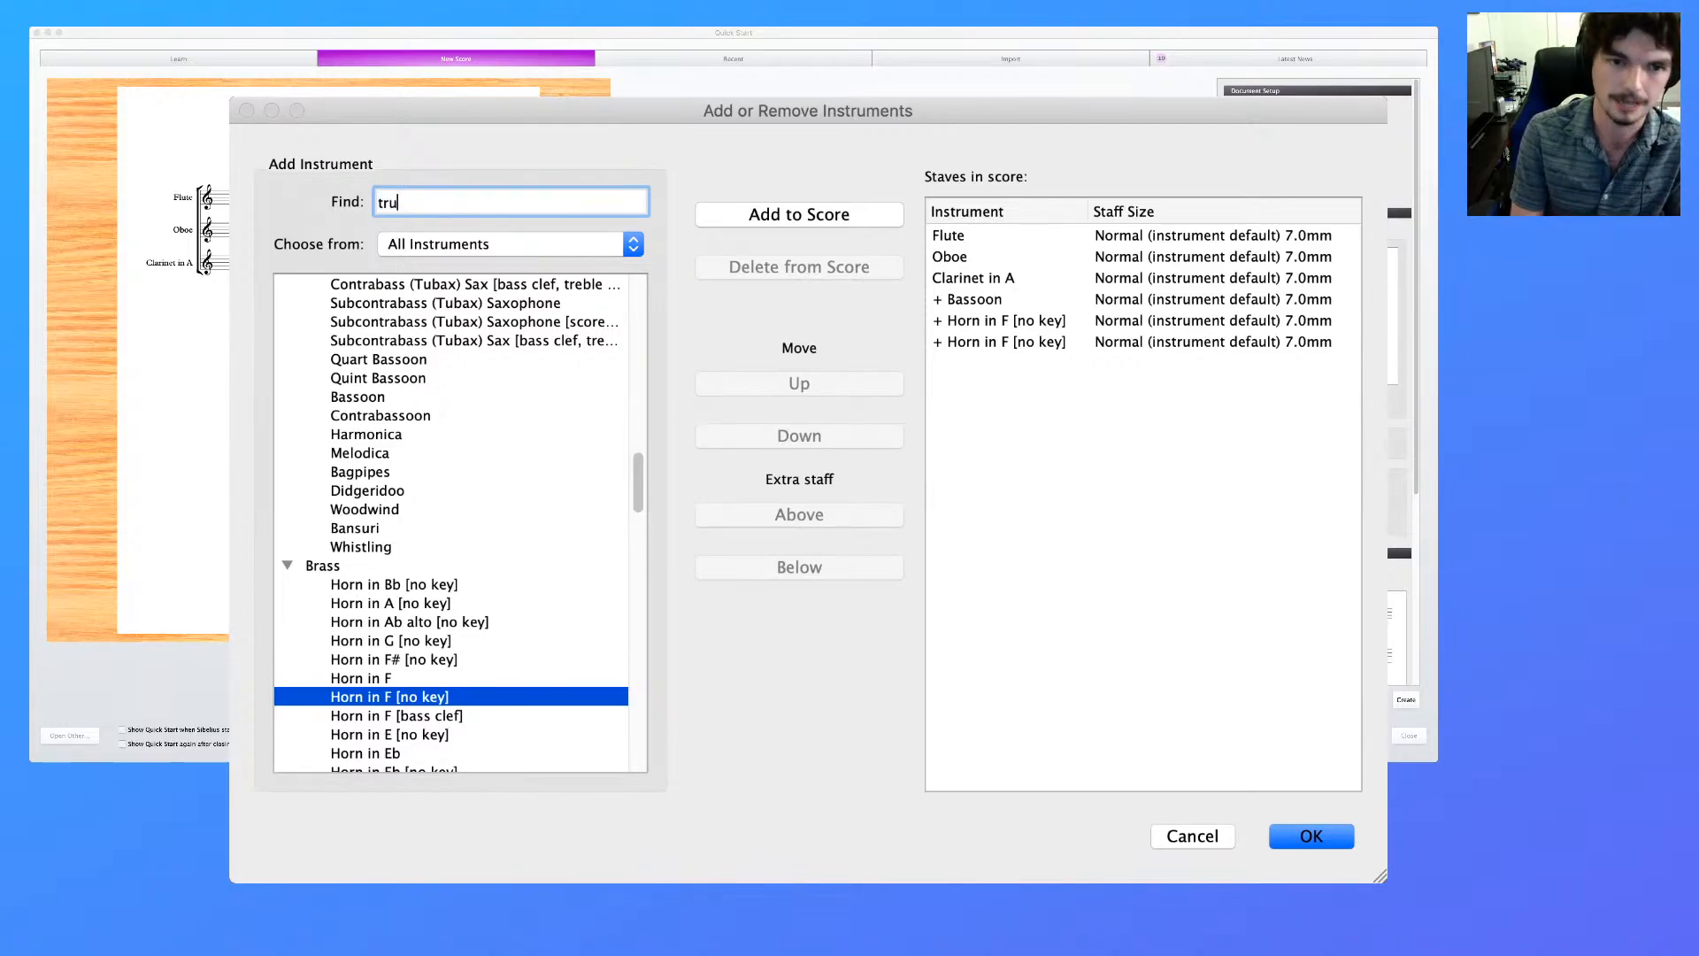
pyautogui.press('Down')
pyautogui.press('Down')
pyautogui.press('Down')
pyautogui.press('Down')
pyautogui.press('Down')
pyautogui.press('Down')
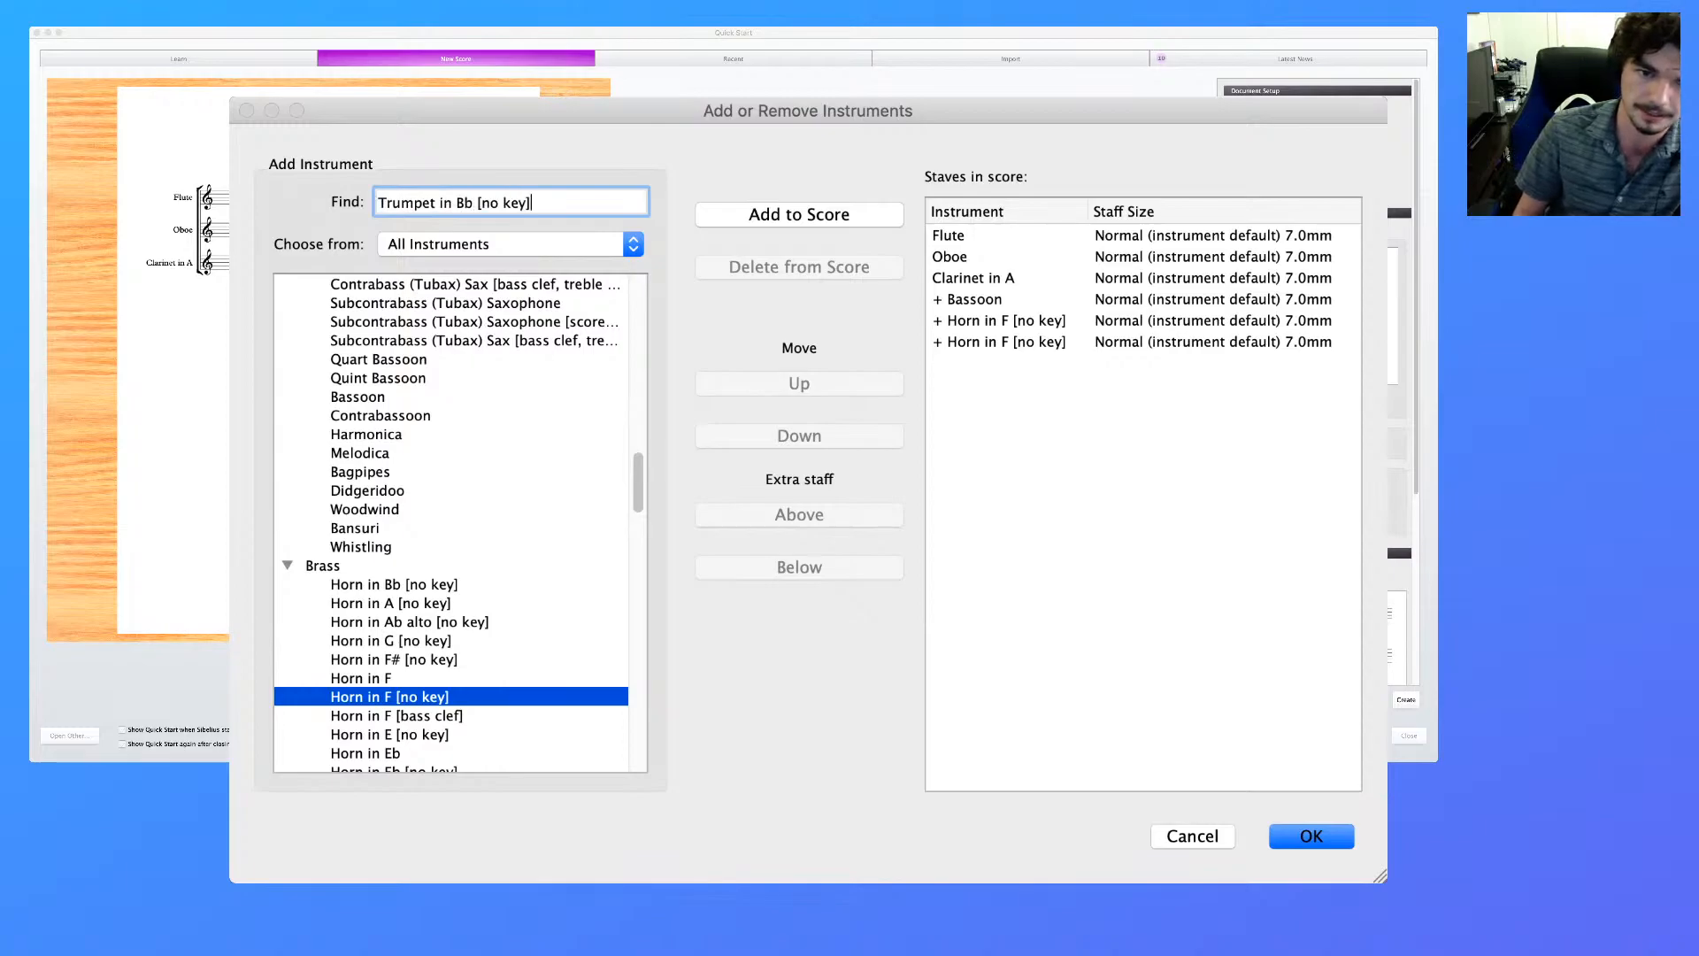
pyautogui.press('Return')
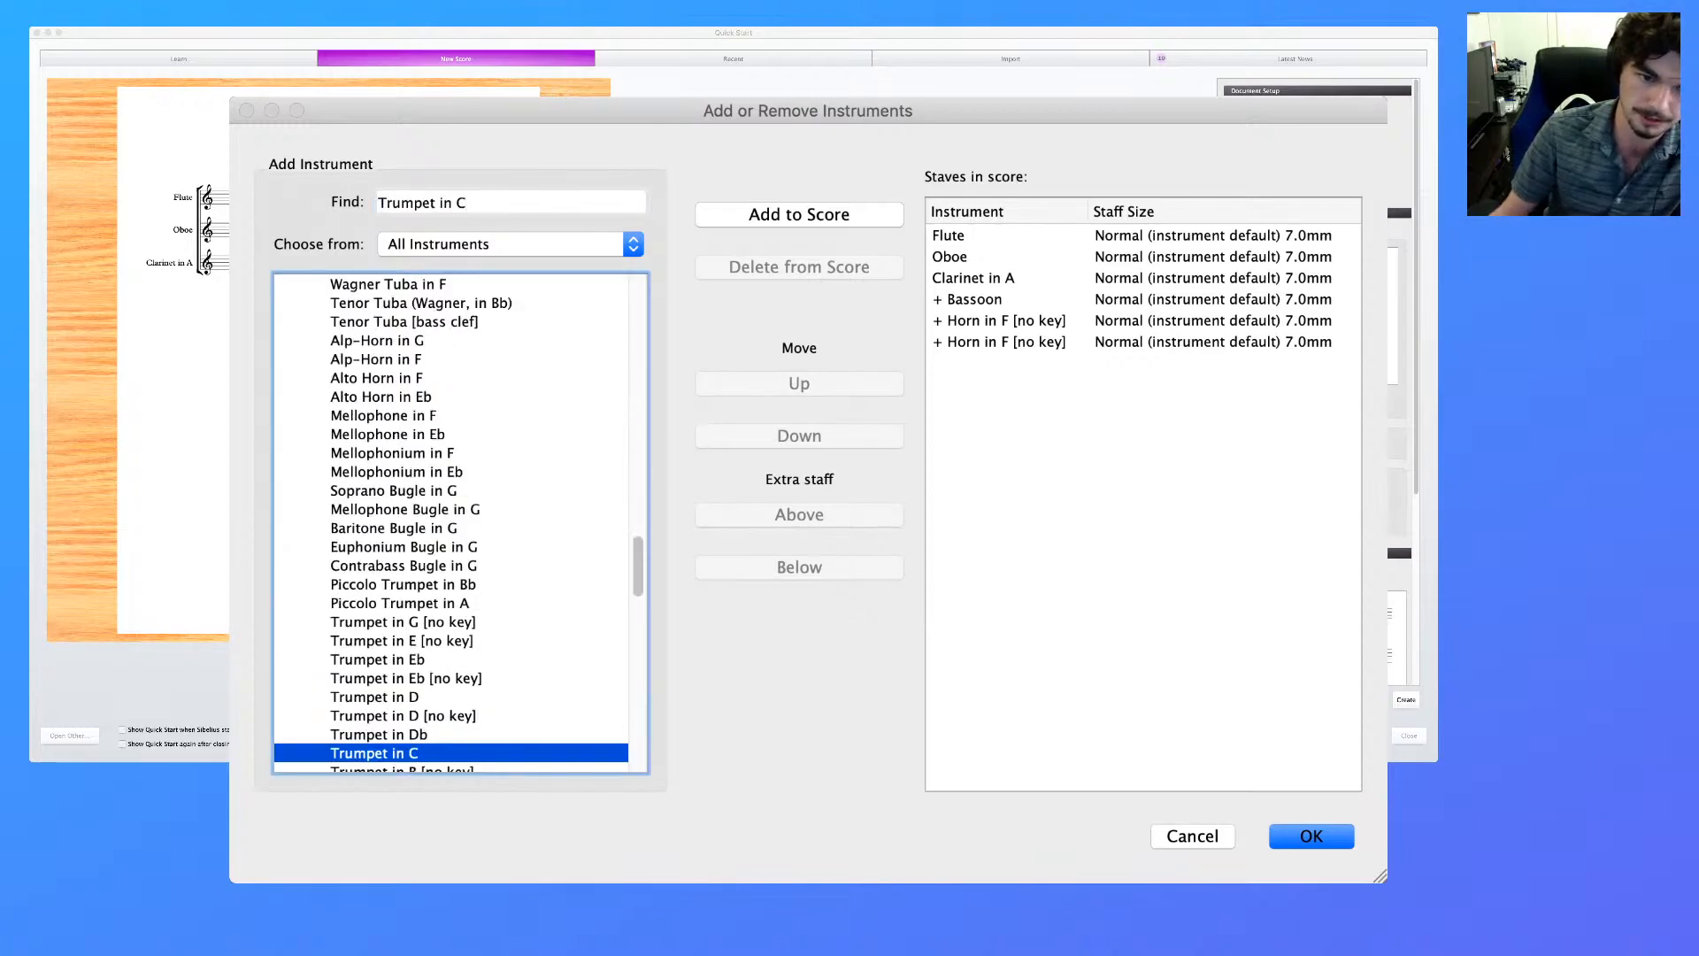
pyautogui.press('Return')
# Find Trombone in the instrument list and add one below the Trumpet in C
pyautogui.hotkey('shift', 'Tab')
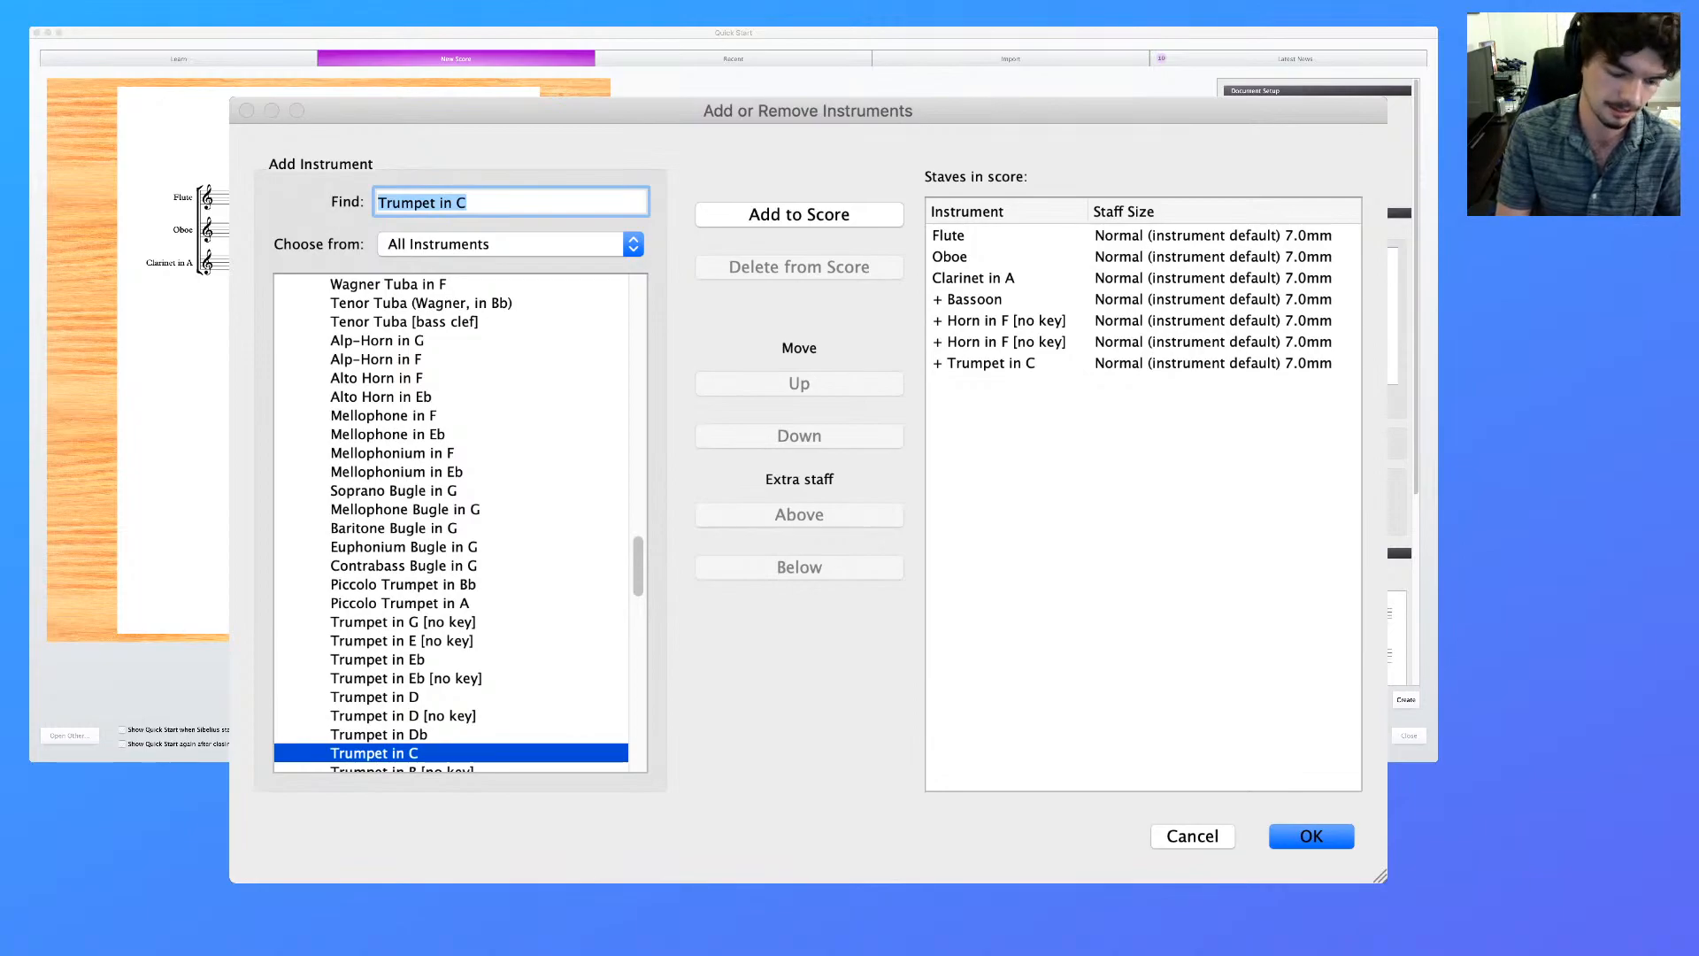
pyautogui.write('trombon')
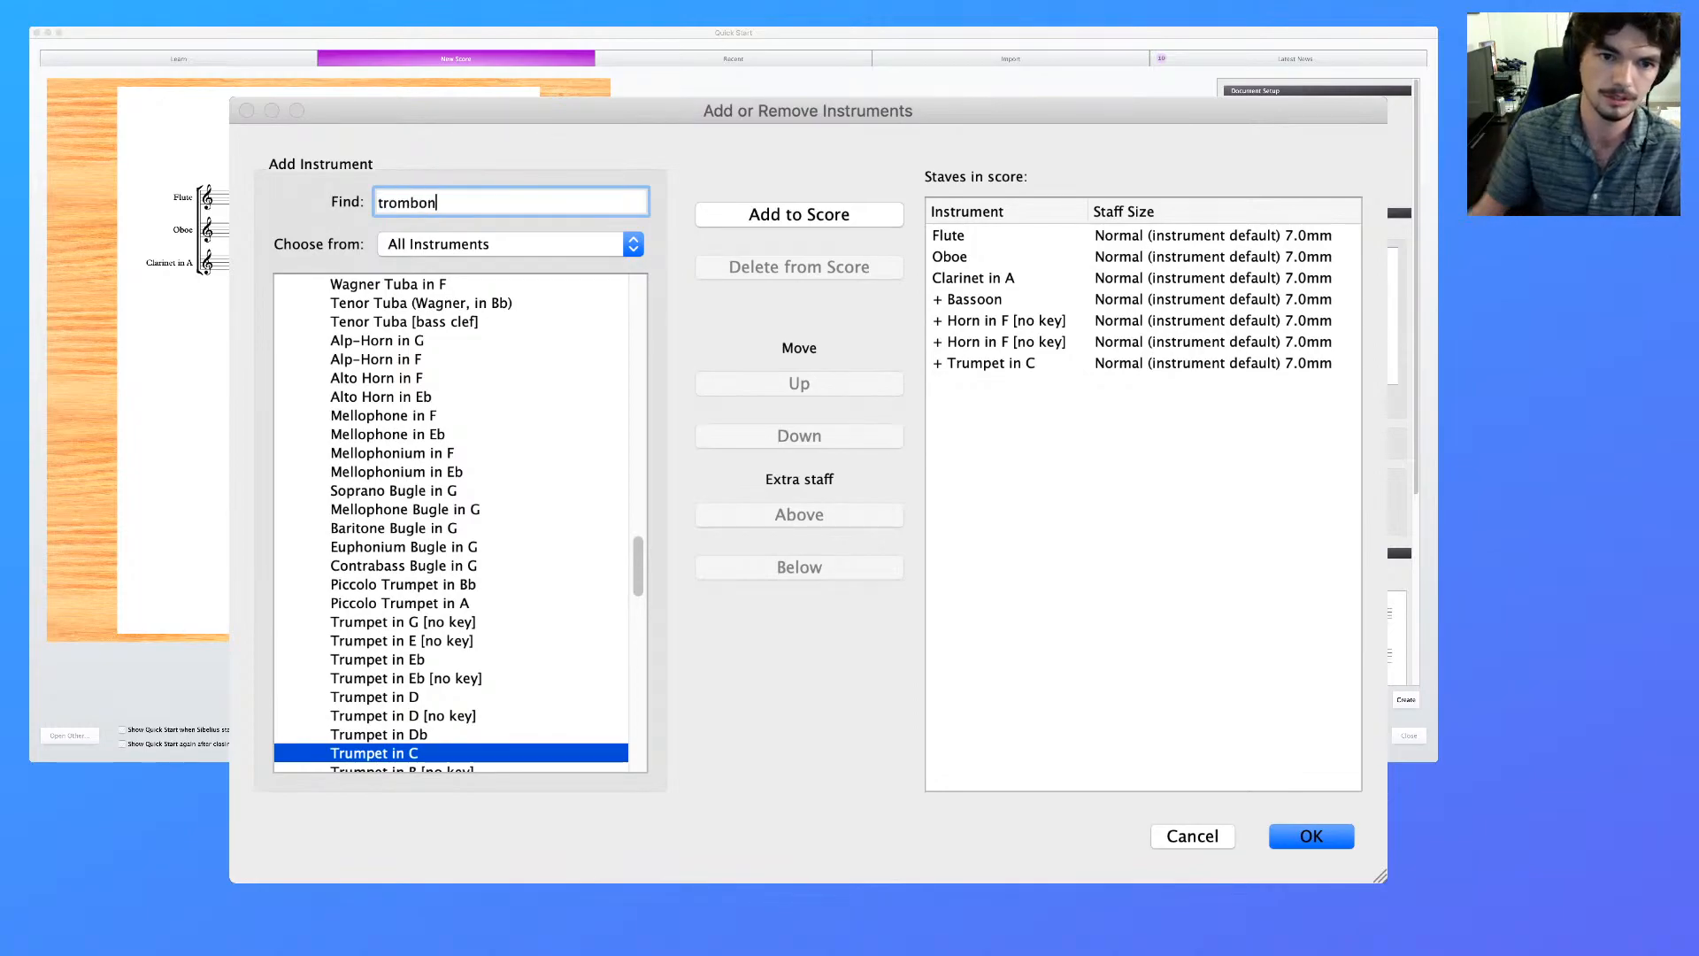
pyautogui.write('e')
pyautogui.press('Return')
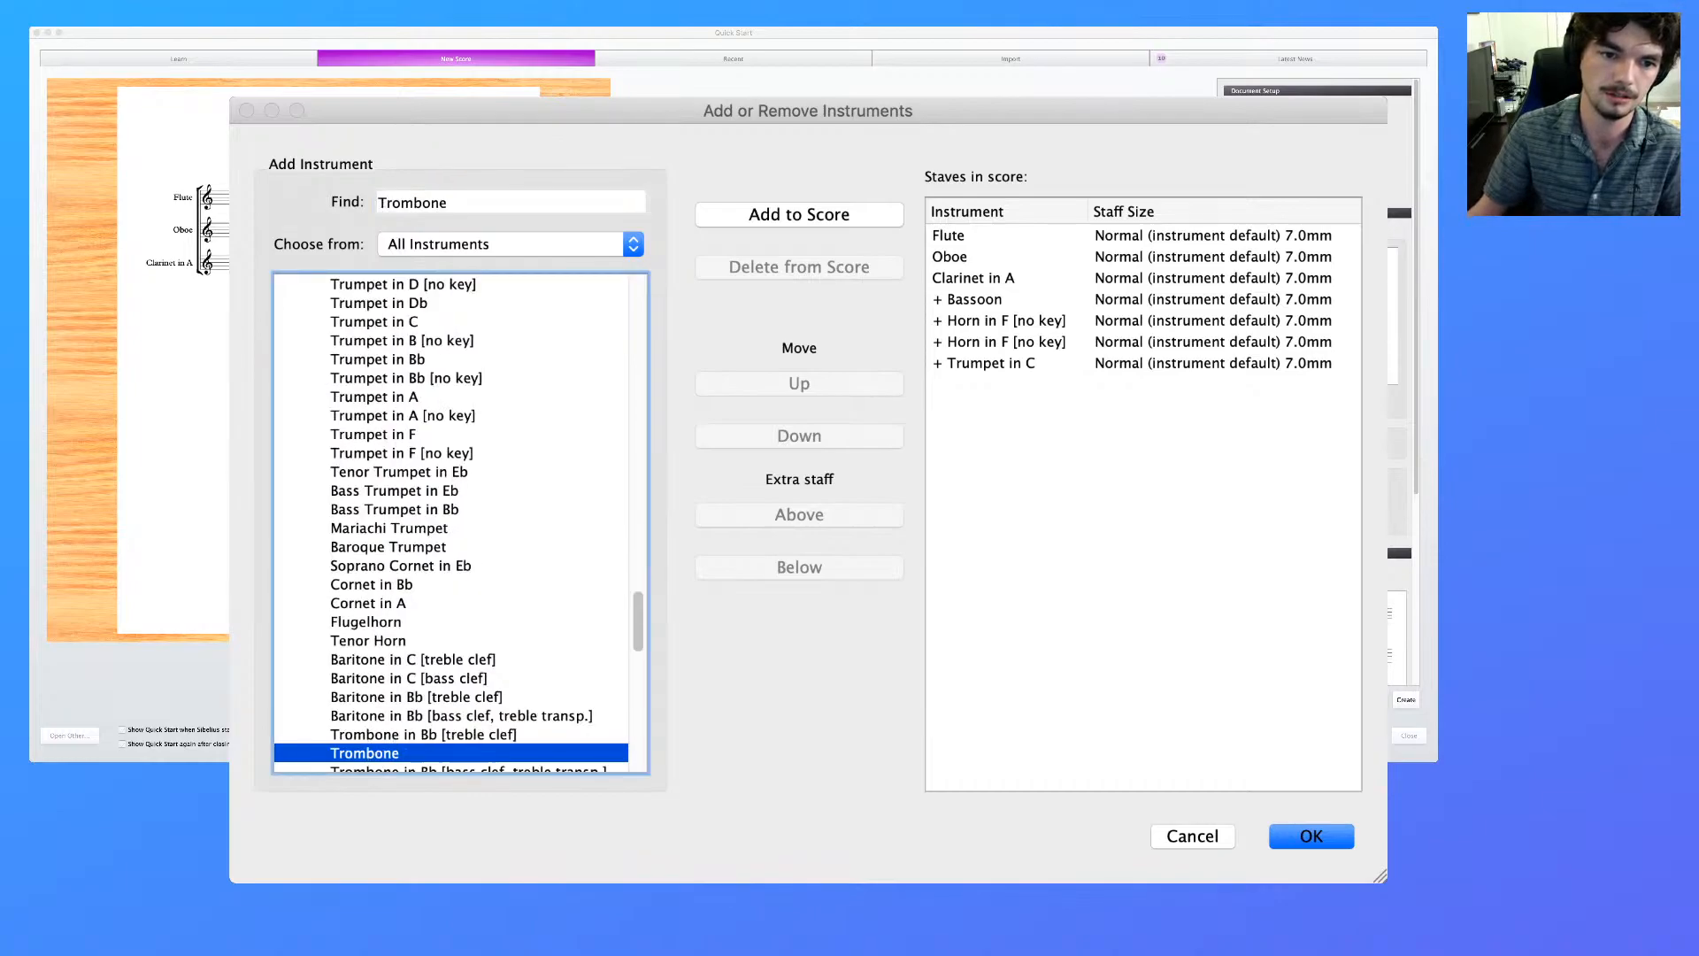
pyautogui.click(799, 215)
# Find Tuba and add one to the score below the Trombone
pyautogui.moveTo(451, 203); pyautogui.dragTo(386, 203)
pyautogui.write('uba')
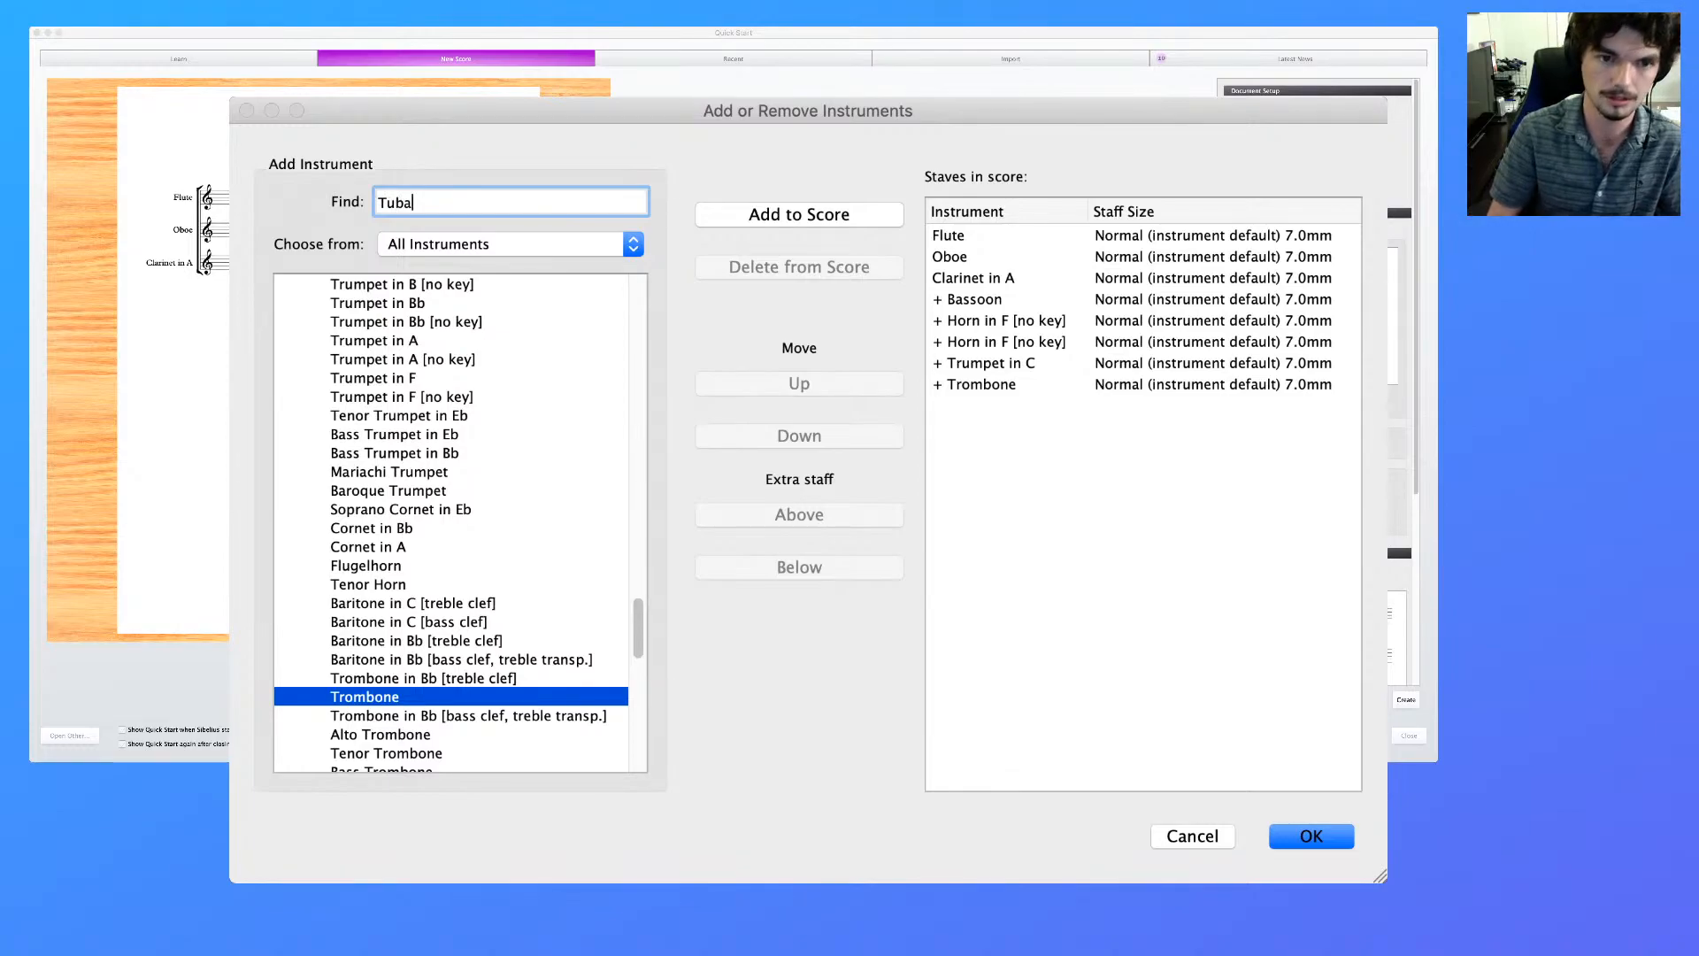
pyautogui.press('Return')
pyautogui.press('Return')
# Find the Percussion [1 line] instrument and add two of its staves to the score
pyautogui.hotkey('shift', 'Tab')
pyautogui.write('percus')
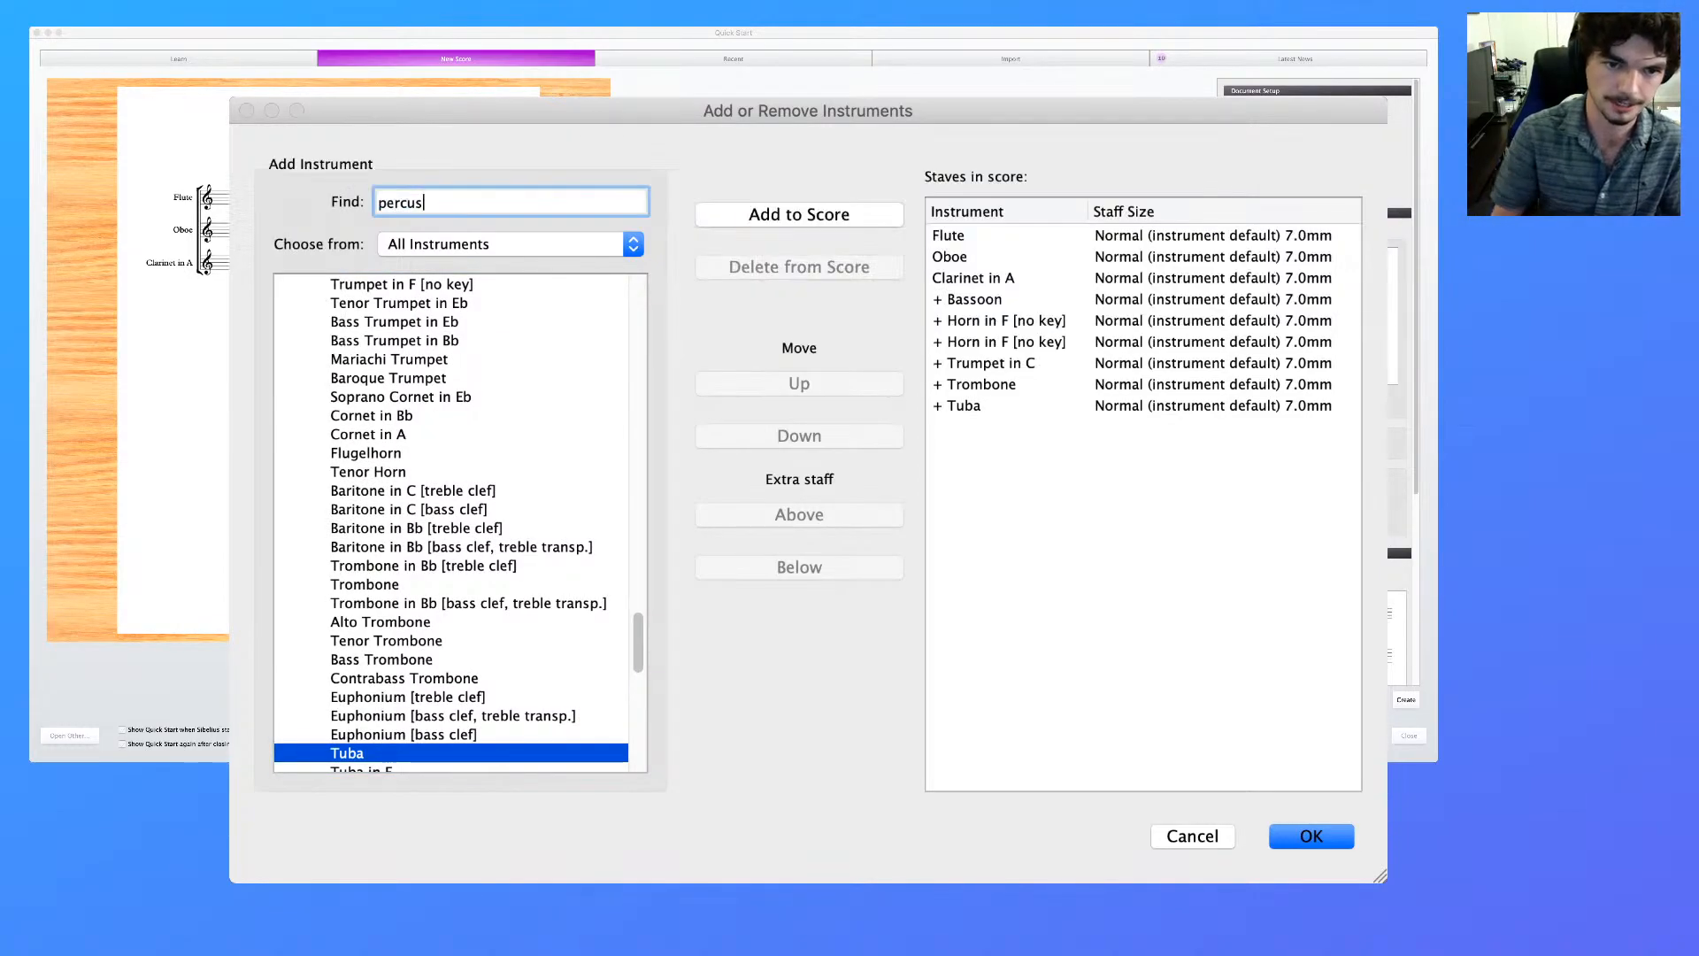
pyautogui.press('Return')
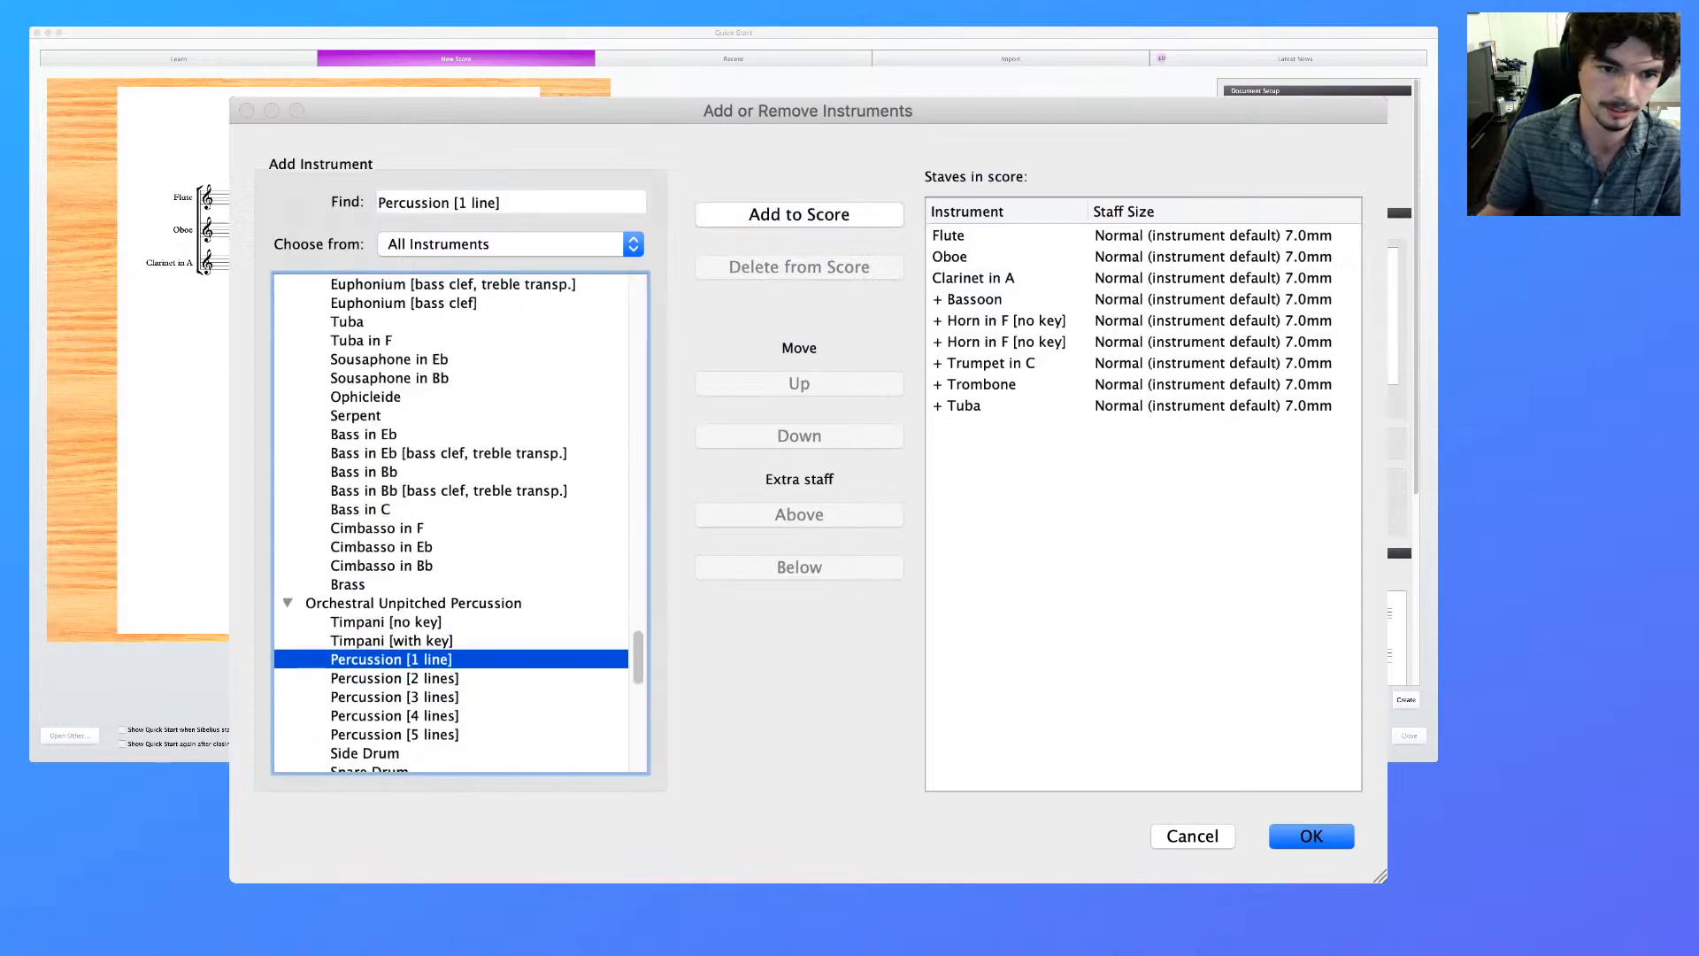
pyautogui.press('Return')
pyautogui.press('Return')
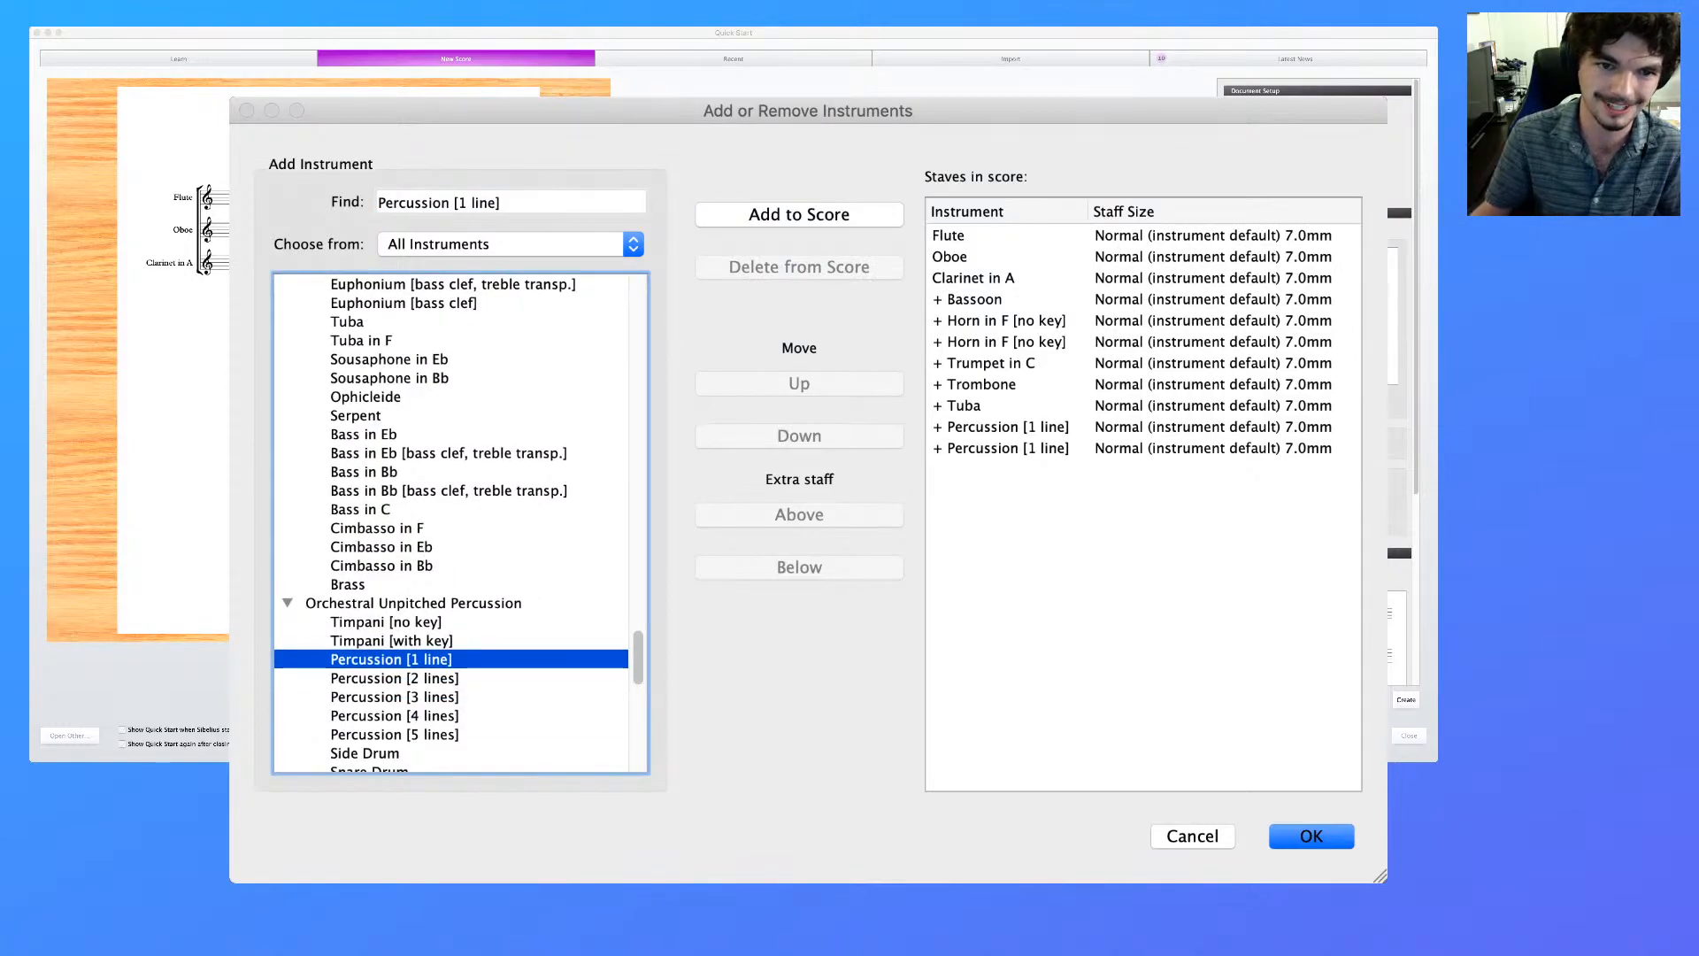
# Add Timpani [no key] and a Harp to the score's instruments
pyautogui.hotkey('shift', 'Tab')
pyautogui.write('timpani')
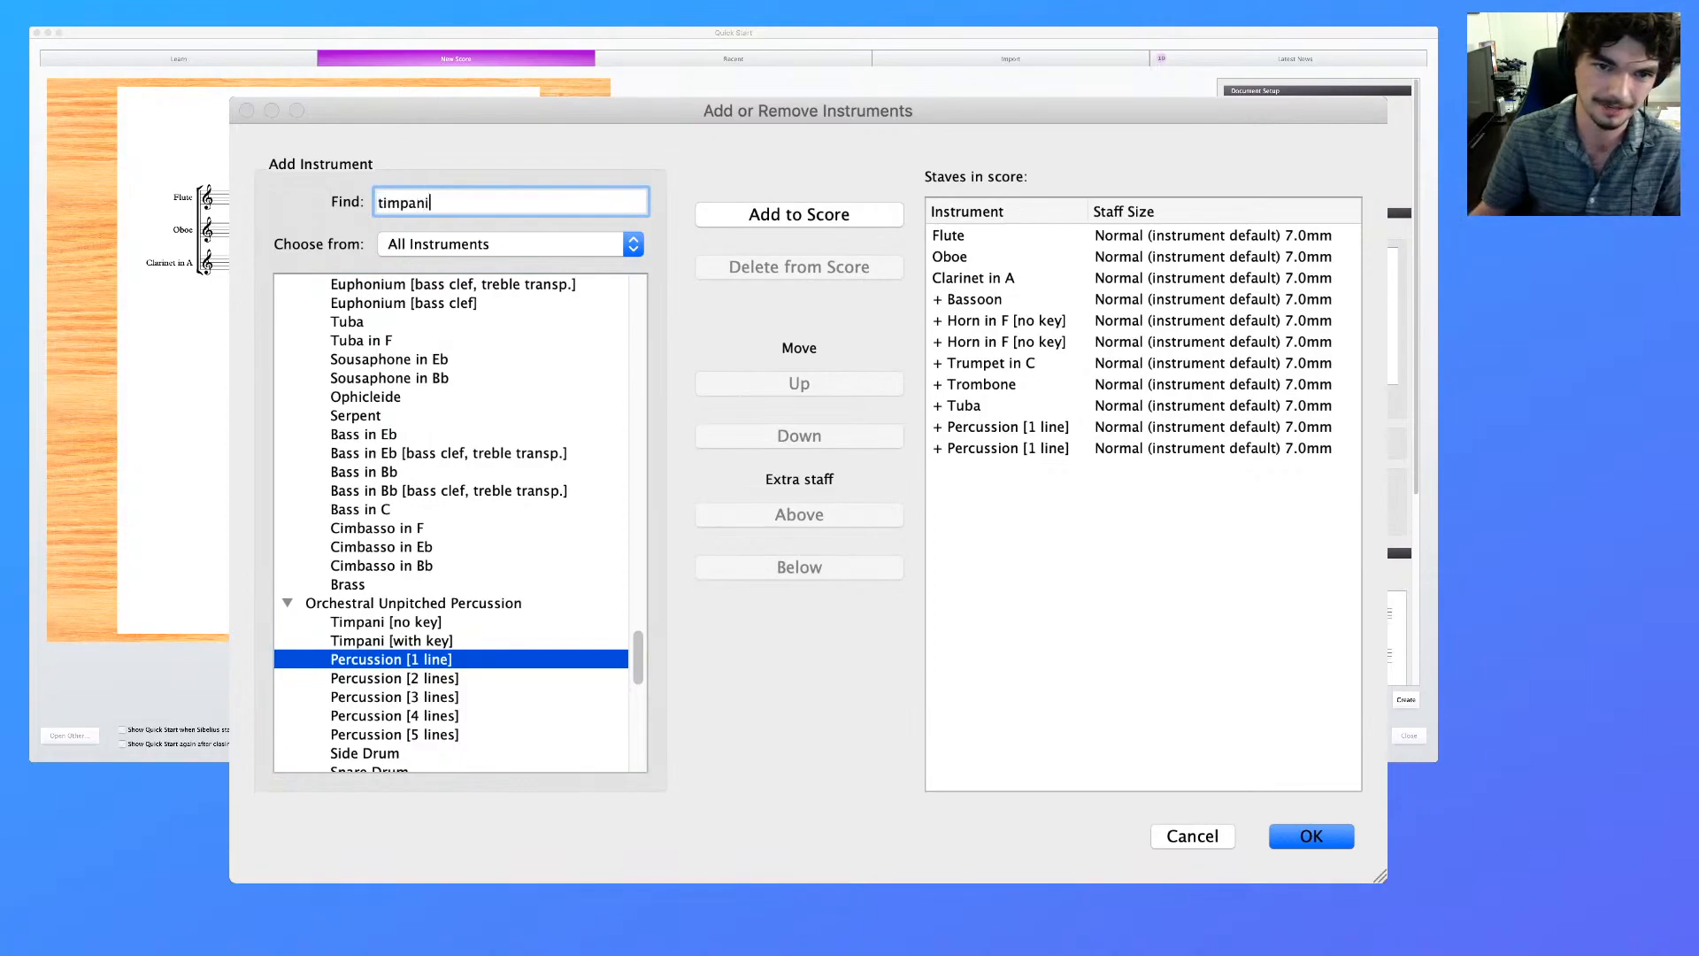
pyautogui.press('Return')
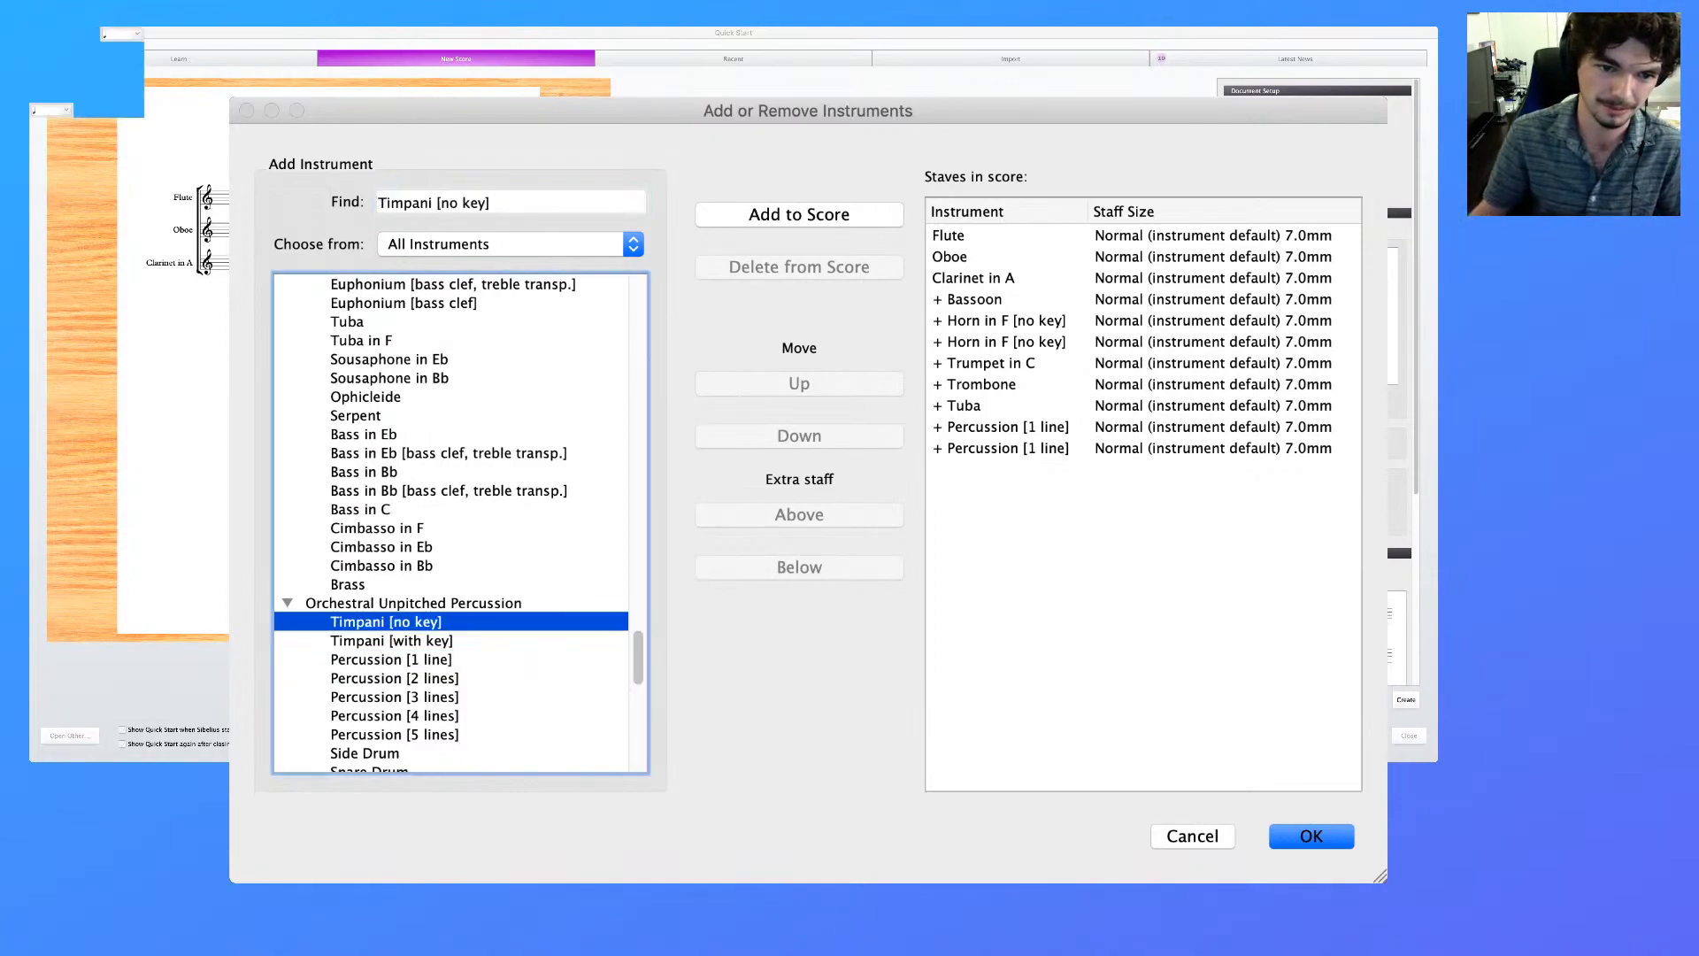
pyautogui.press('Return')
pyautogui.hotkey('shift', 'Tab')
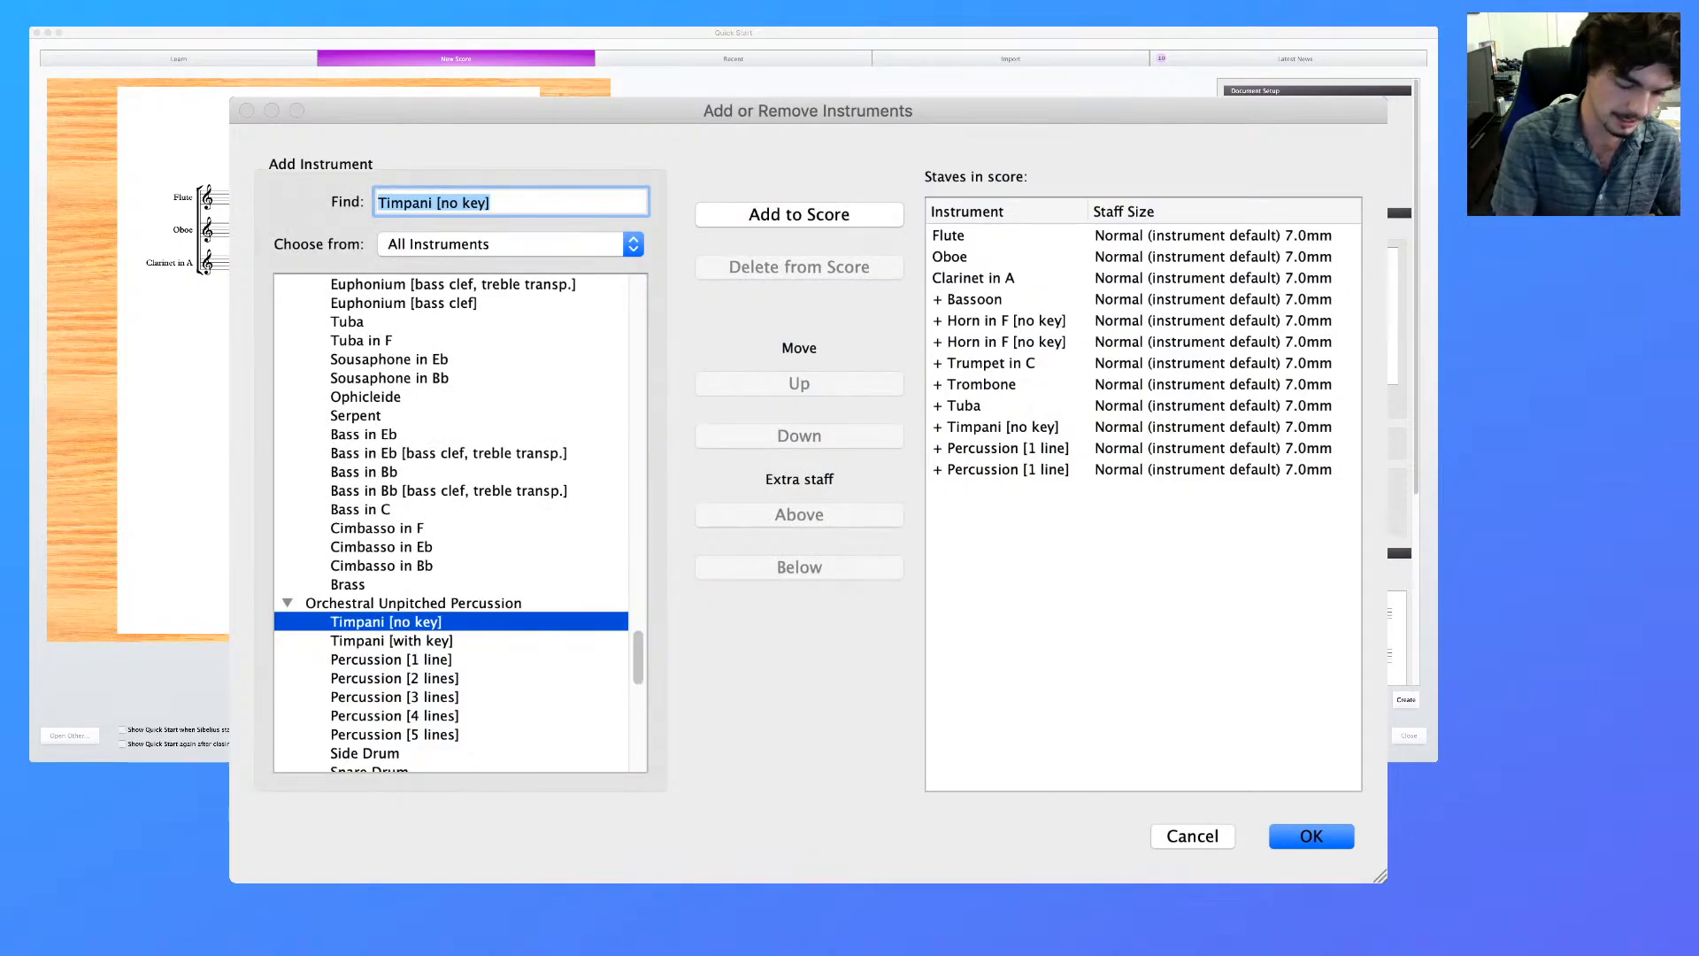
pyautogui.write('harp')
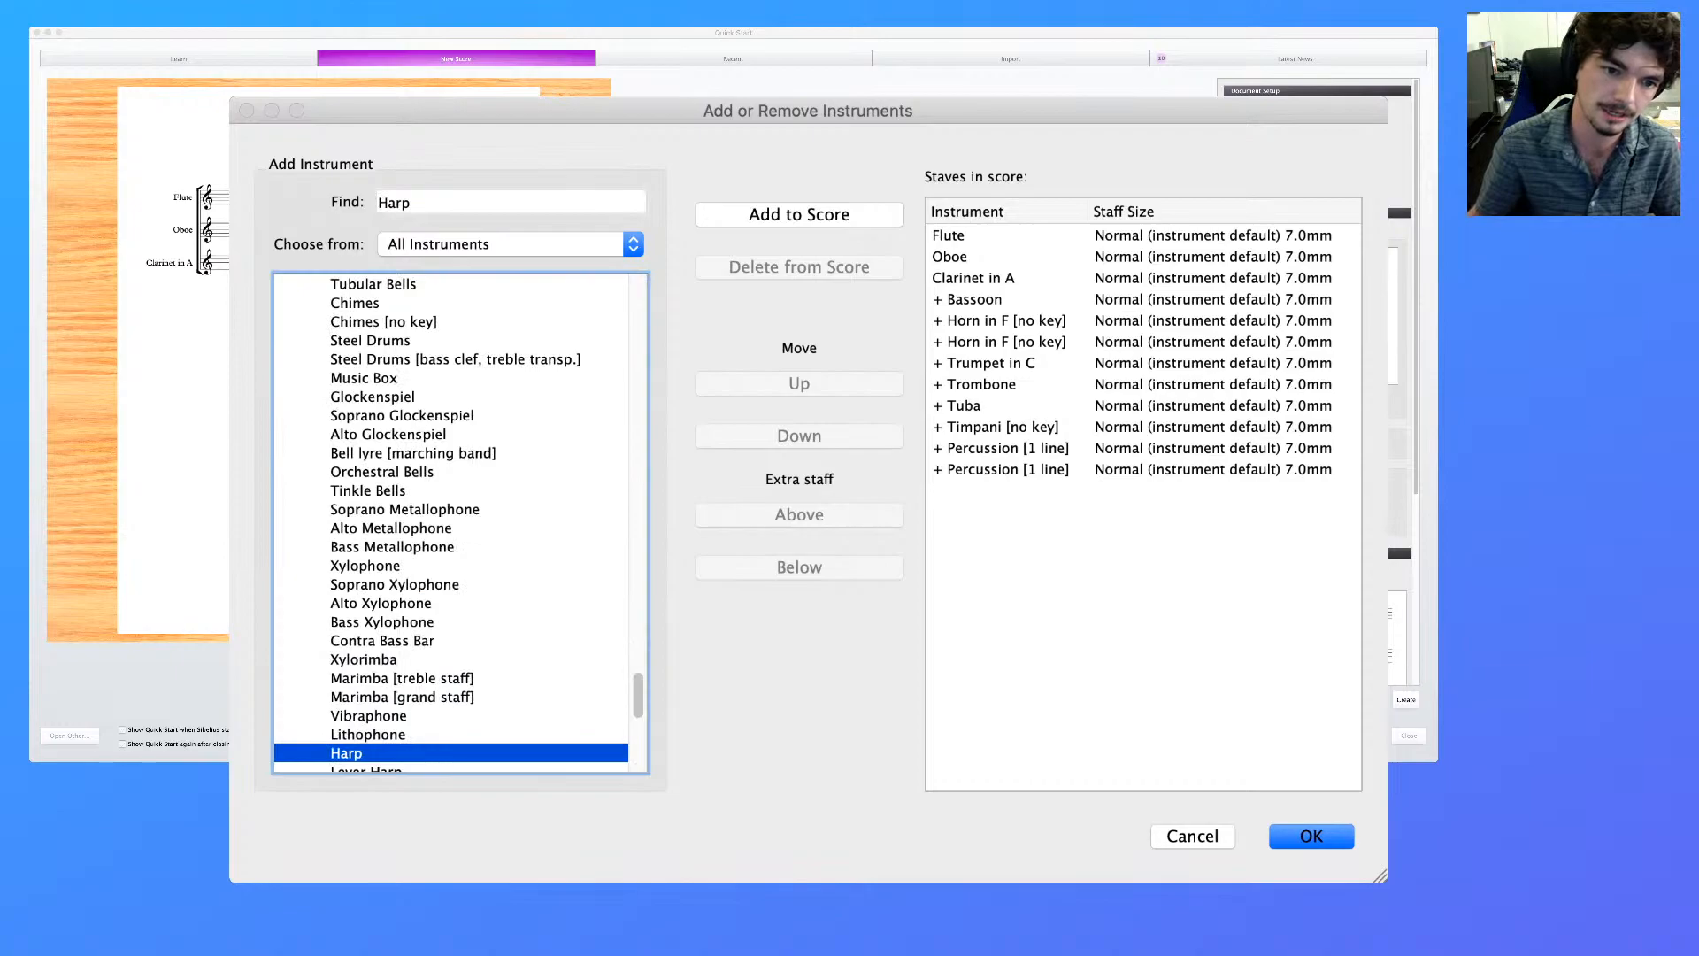
pyautogui.press('Return')
# Find Violin I in the instrument list and add it below the Harp
pyautogui.hotkey('shift', 'Tab')
pyautogui.write('v')
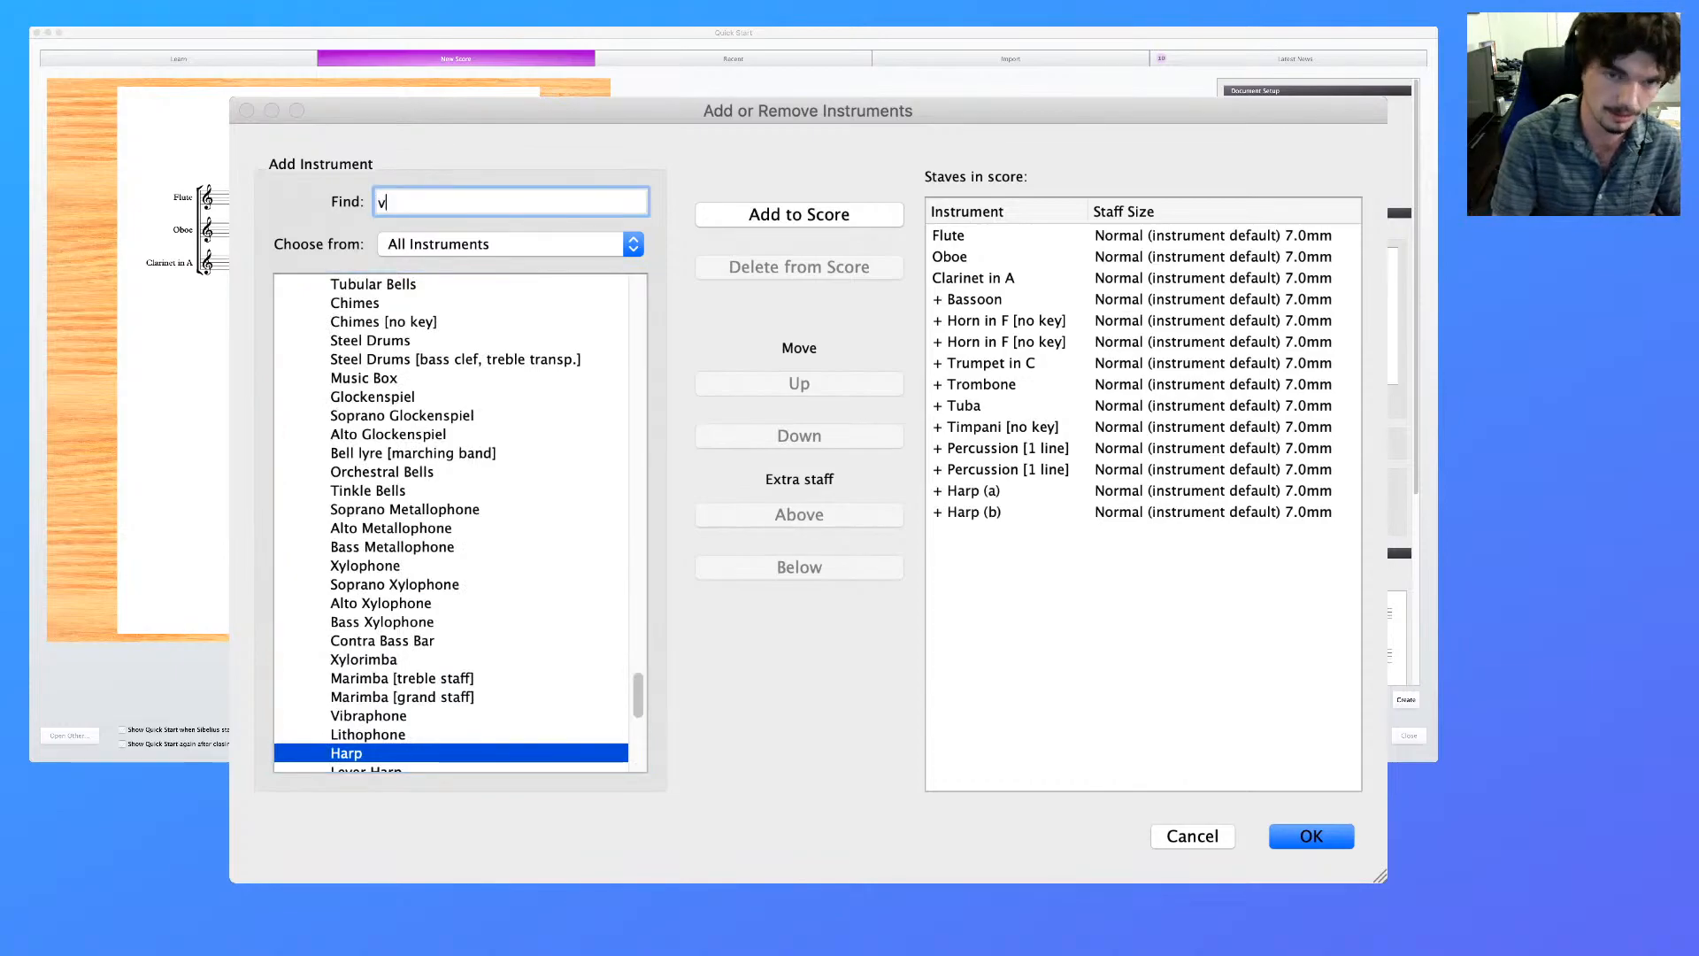
pyautogui.write('iolin 2')
pyautogui.press('BackSpace')
pyautogui.write('I')
pyautogui.press('Return')
# Add Violin II, Viola, Violoncello and Contrabass below Violin I, confirm the instruments and create the score
pyautogui.press('Return')
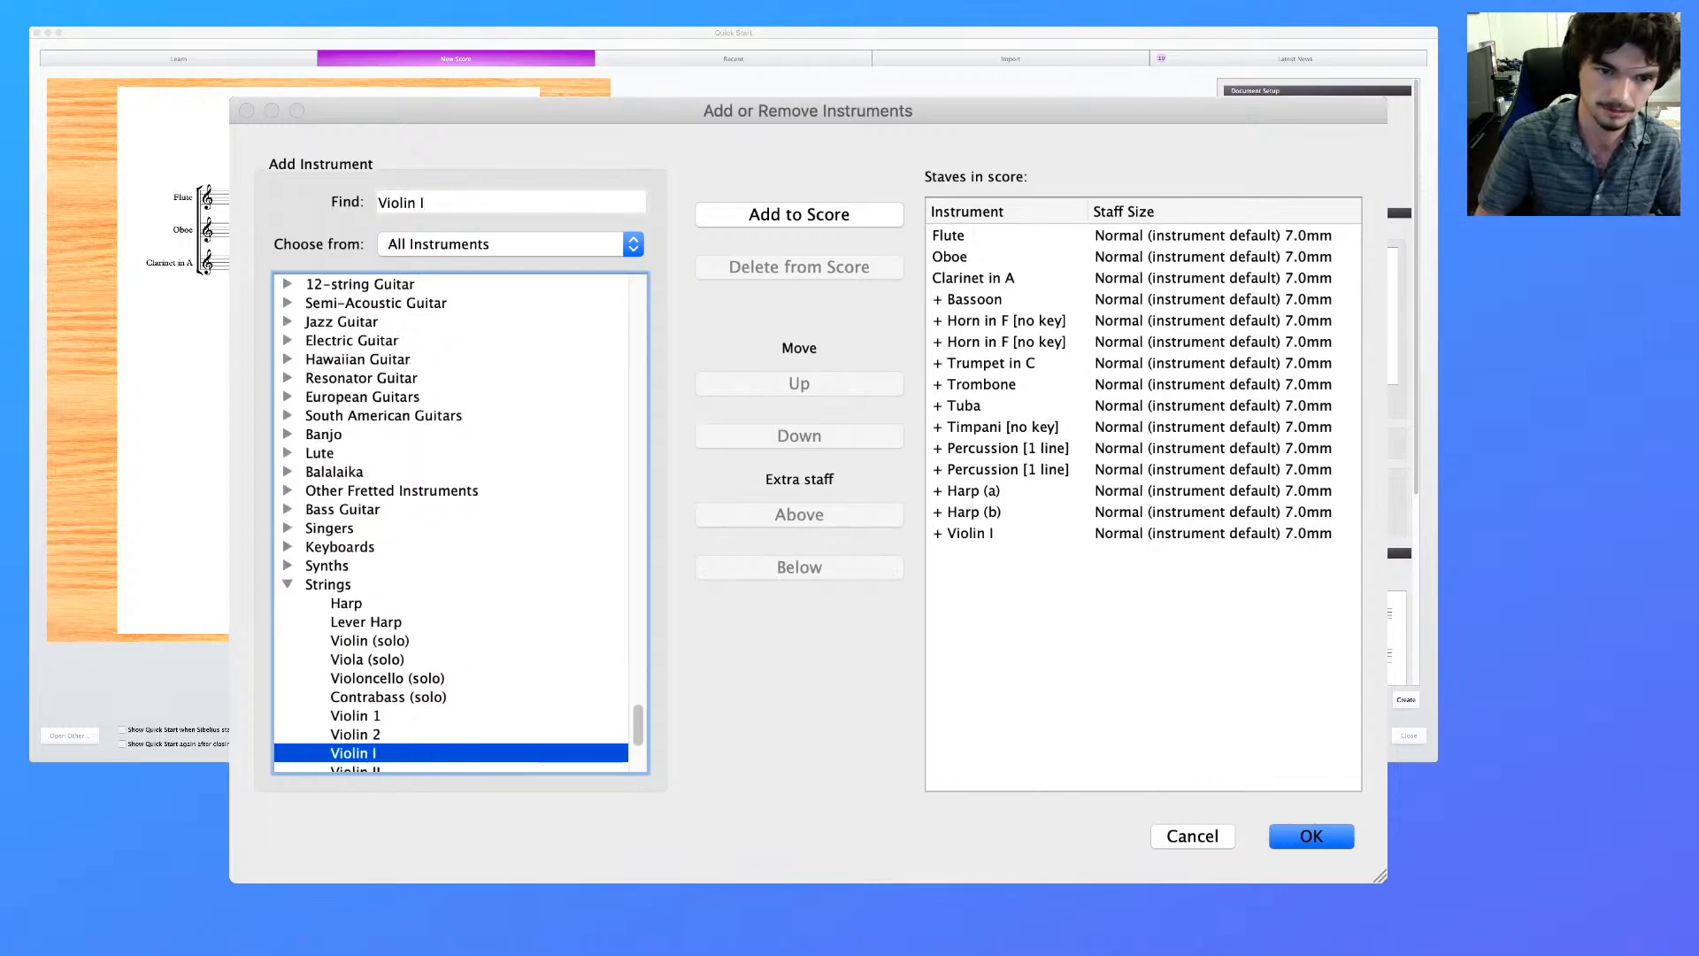
pyautogui.press('Down')
pyautogui.press('Return')
pyautogui.press('Down')
pyautogui.press('Return')
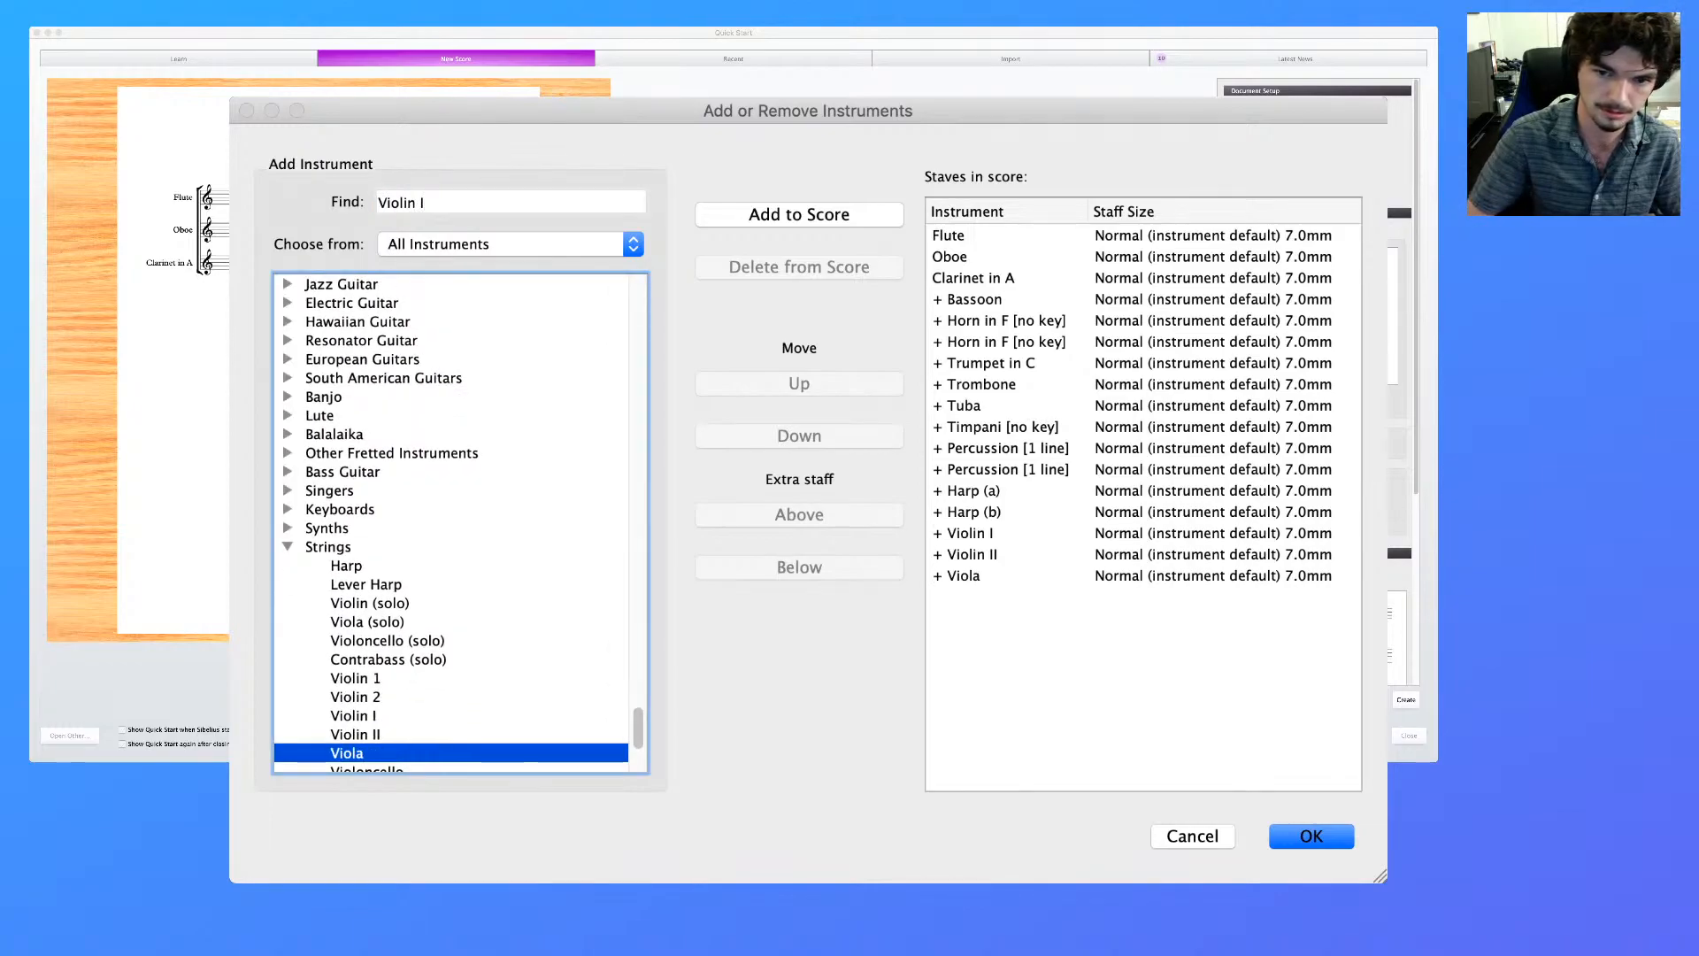
pyautogui.press('Down')
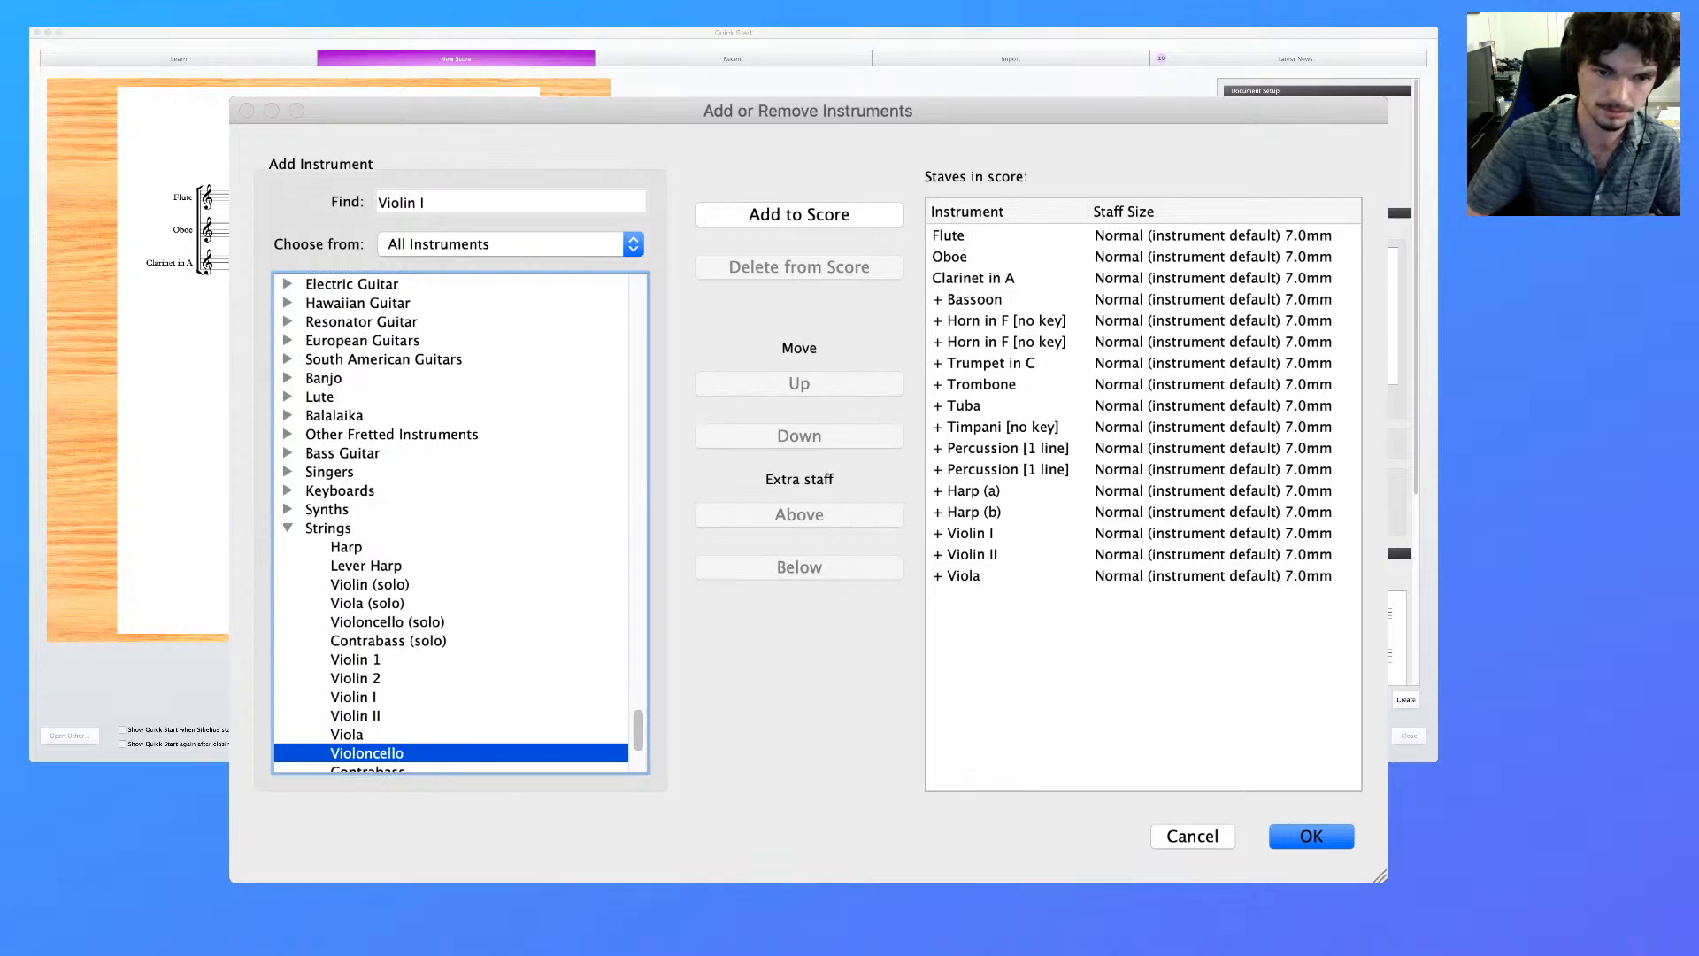
pyautogui.press('Return')
pyautogui.press('Down')
pyautogui.press('Return')
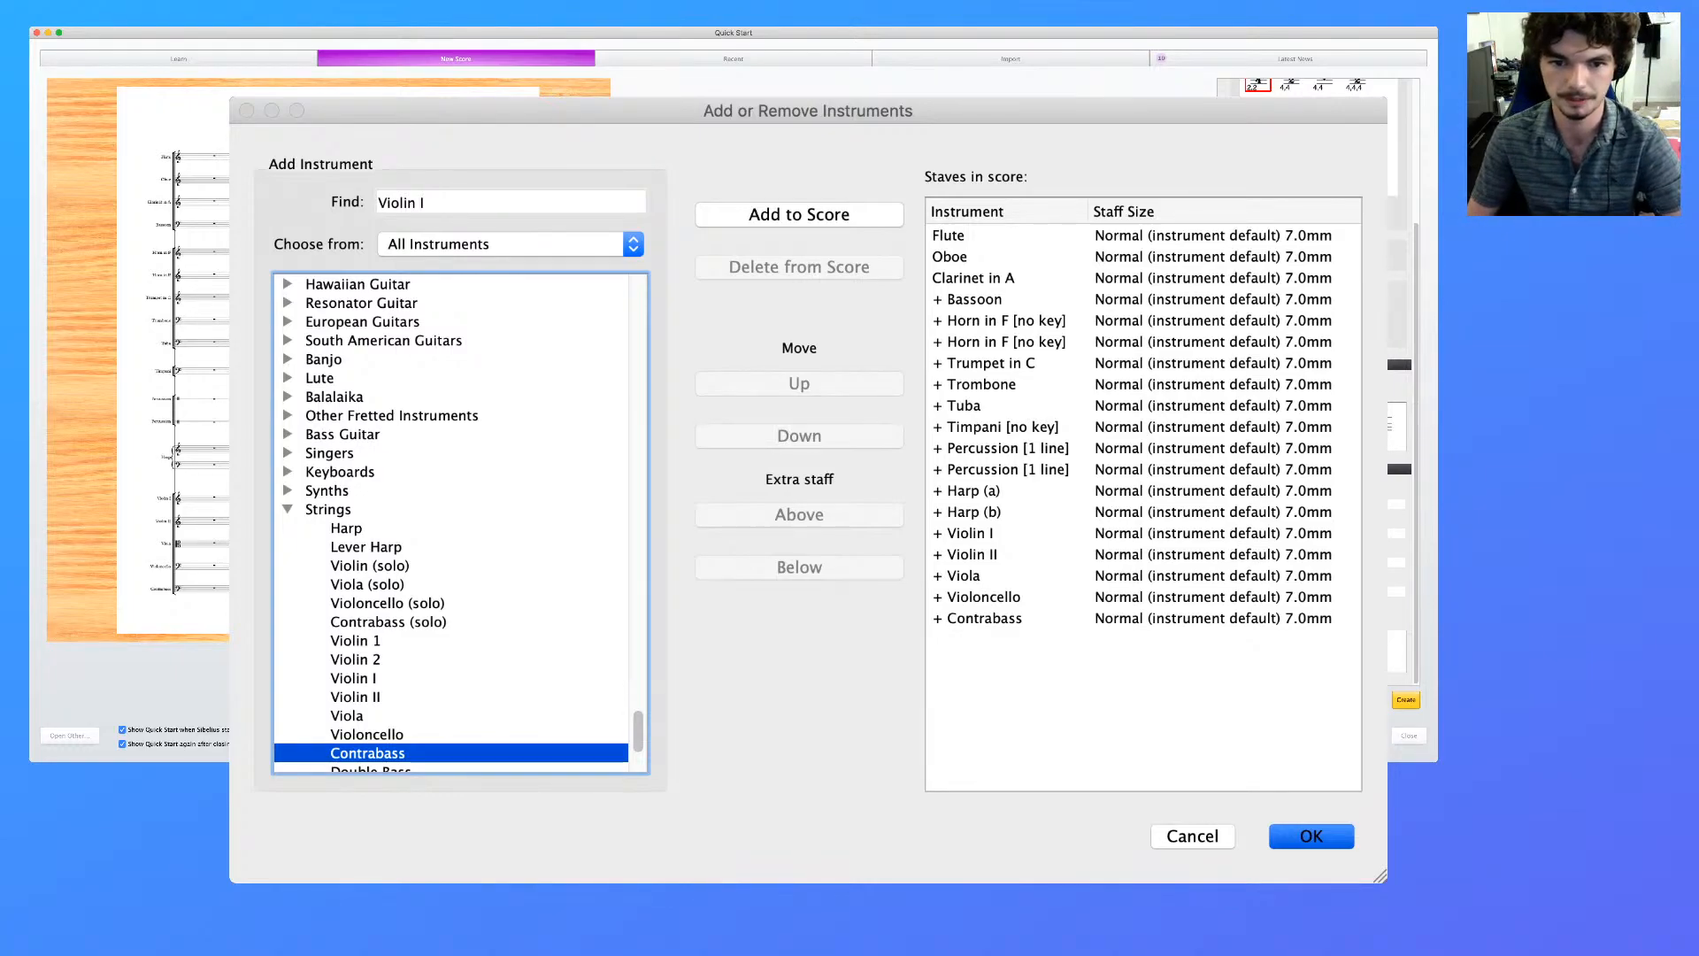
pyautogui.press('Return')
pyautogui.press('Return')
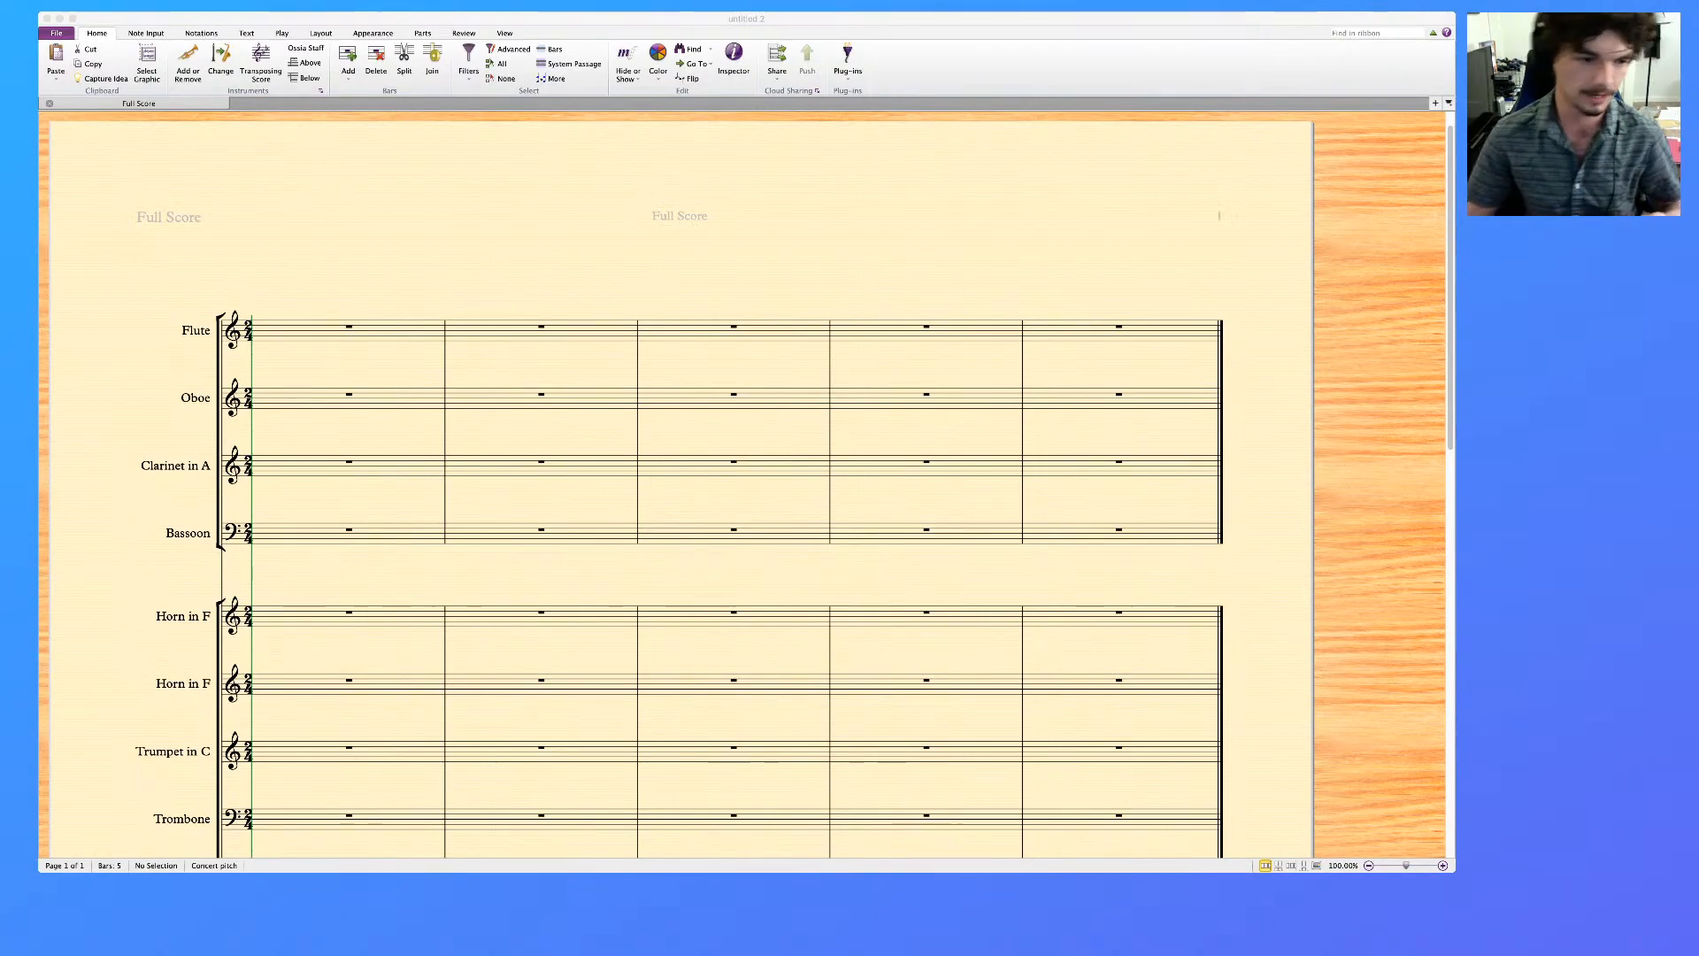
# Reopen the instrument selection for the created score and add a Piano below the Contrabass
pyautogui.press('super+Tab')
pyautogui.scroll(-10, 681, 486)
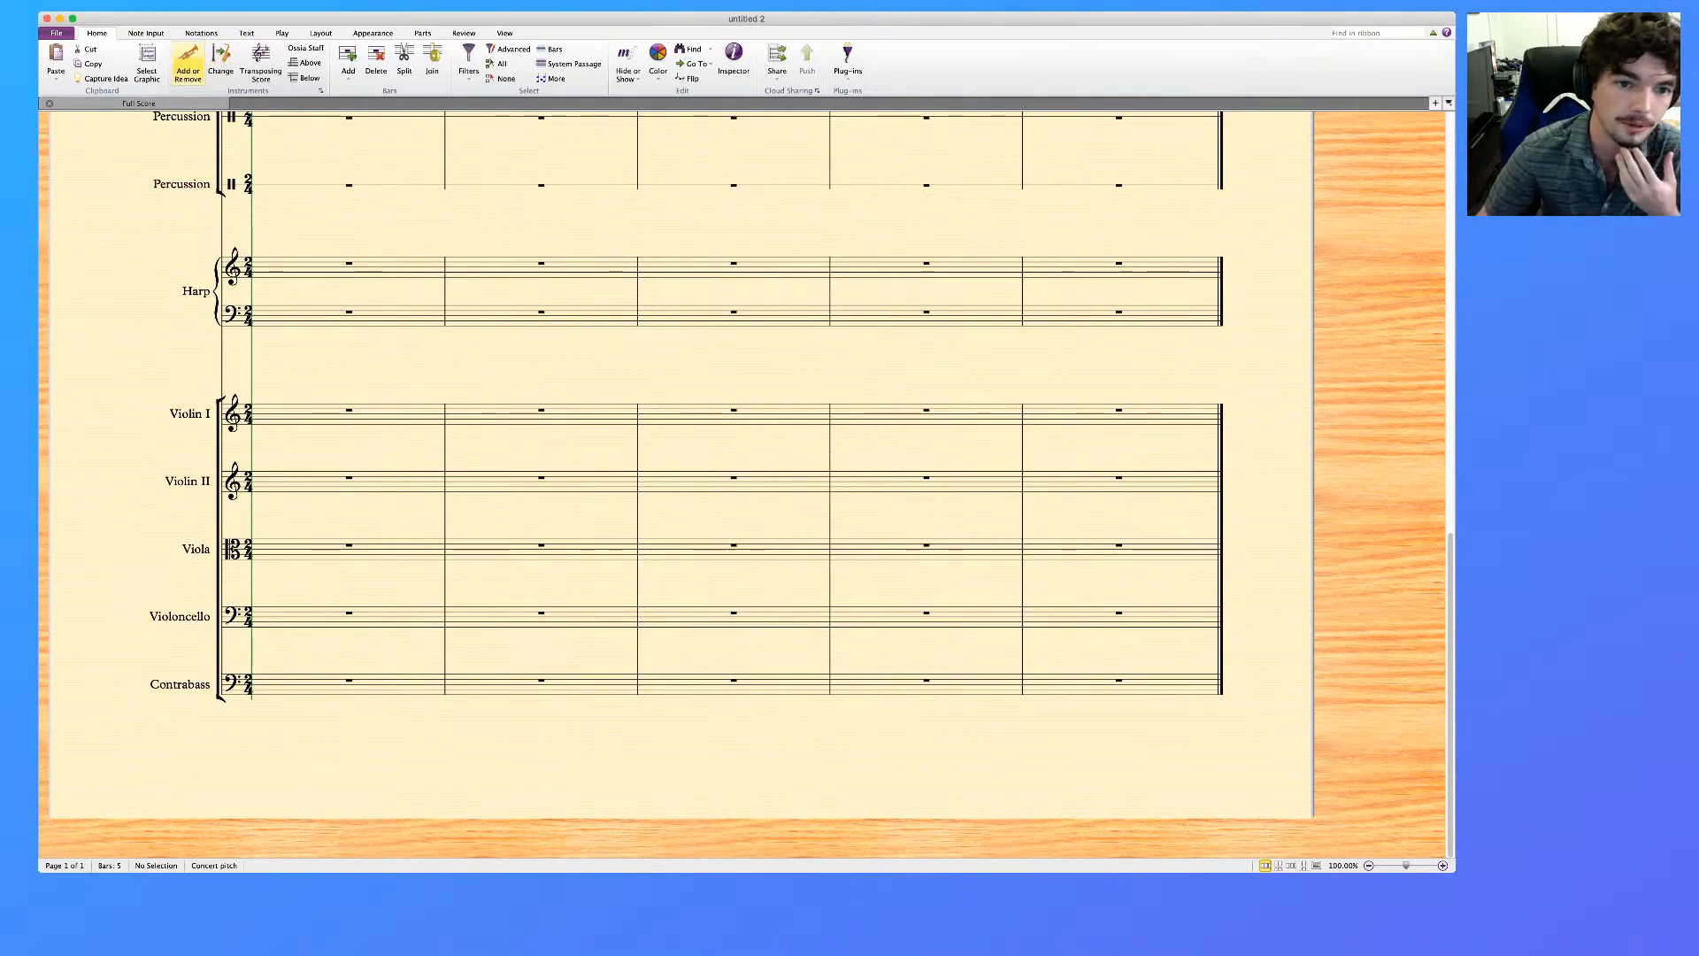
pyautogui.click(188, 63)
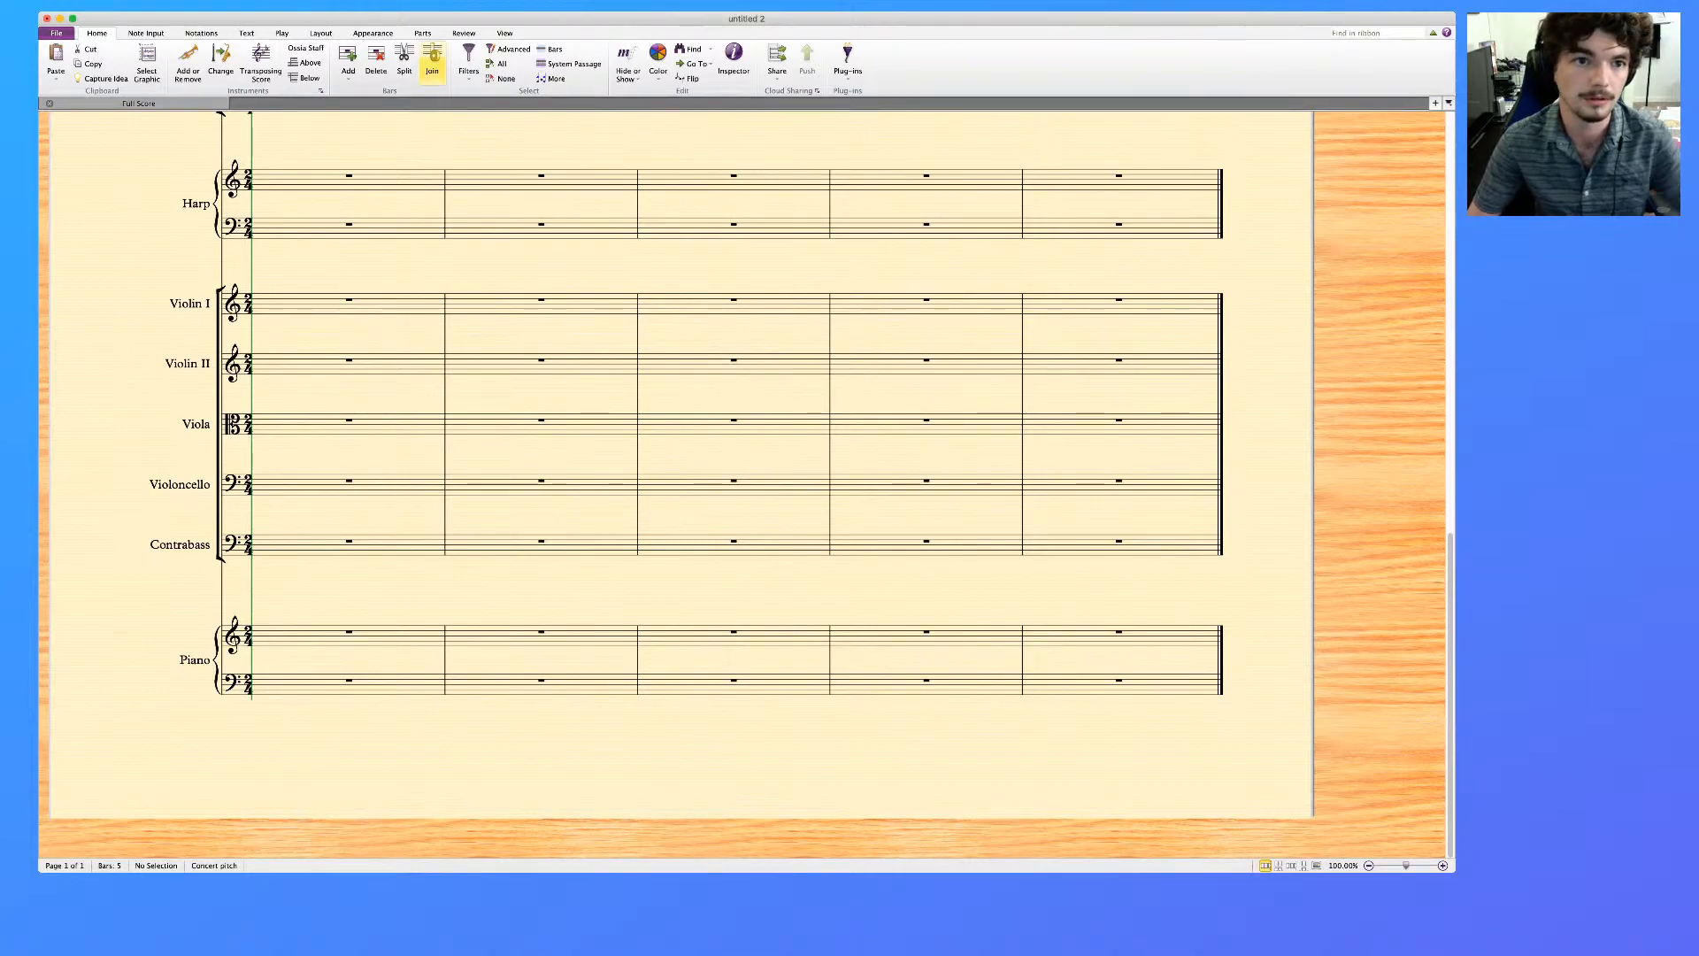
# Return to the new orchestral score and make its window slightly narrower
pyautogui.press('super+Tab')
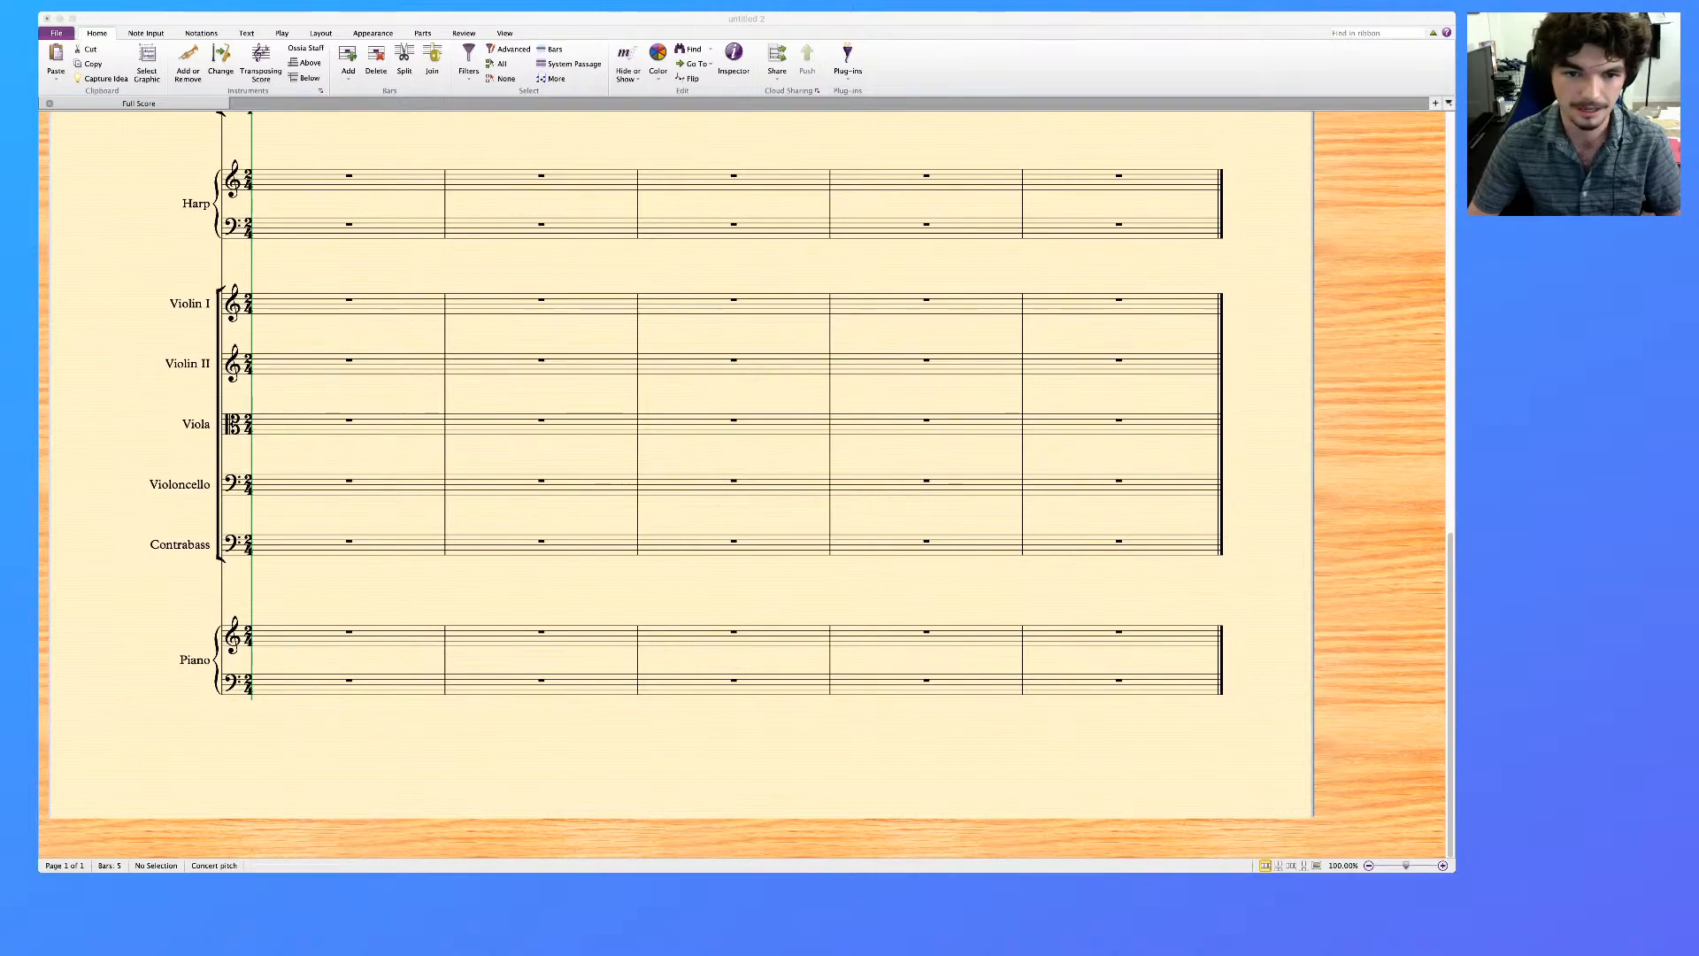
pyautogui.press('super+Tab')
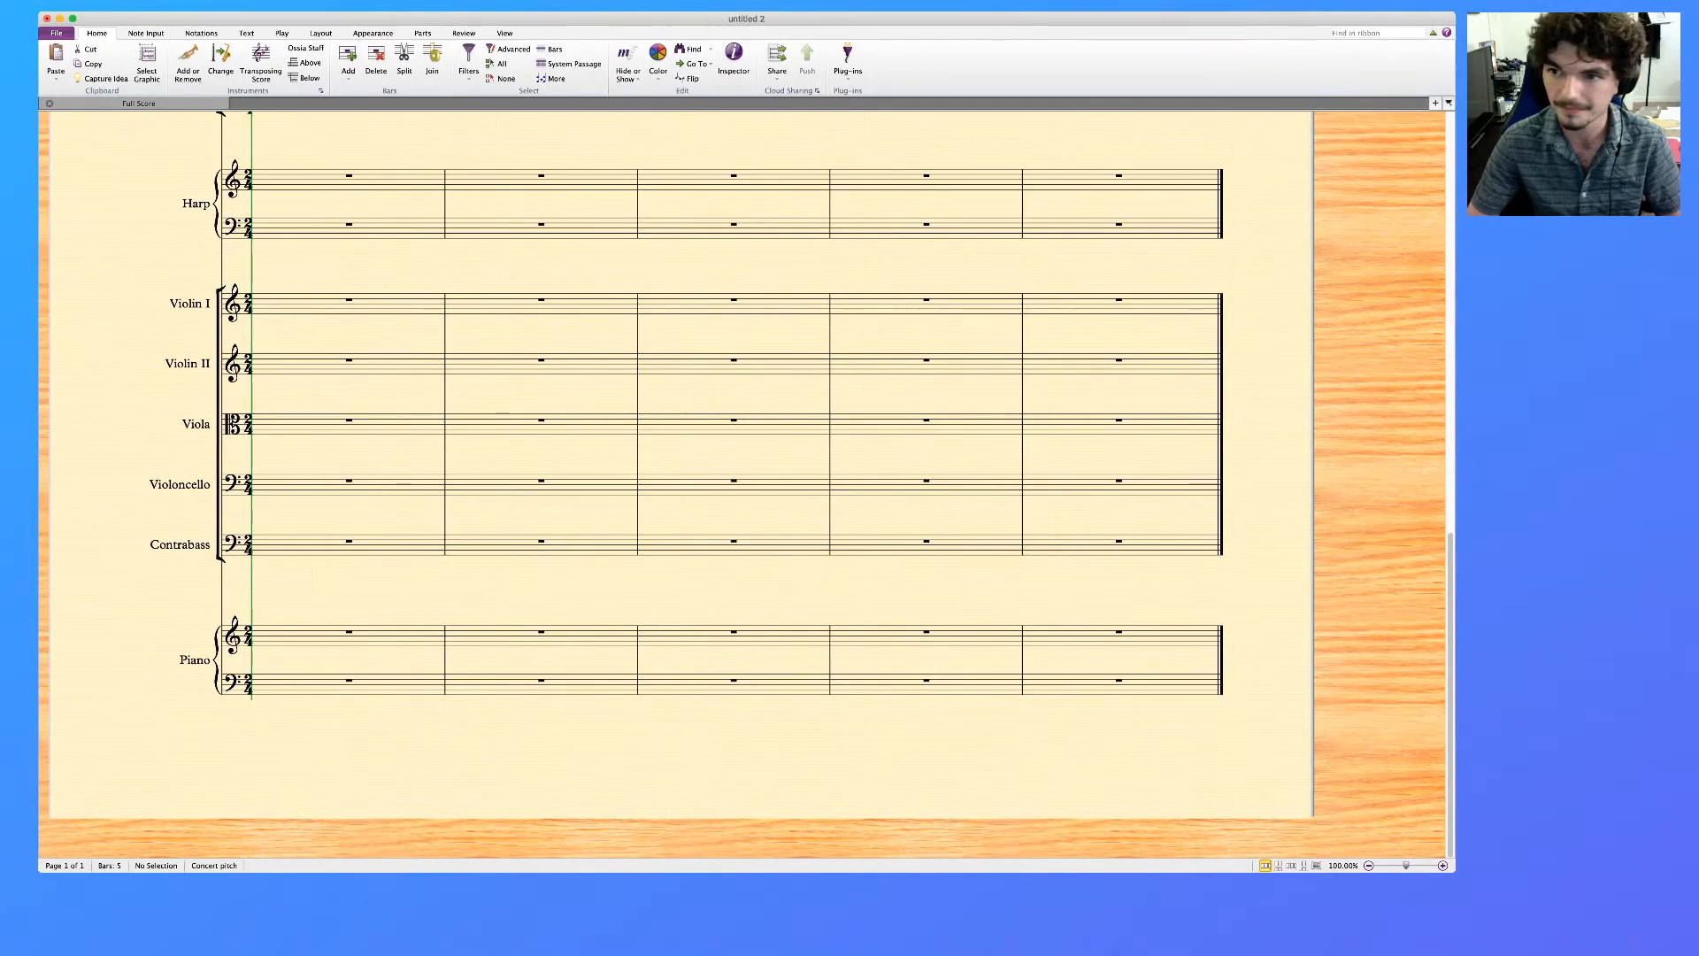
pyautogui.moveTo(1455, 487); pyautogui.dragTo(1421, 487)
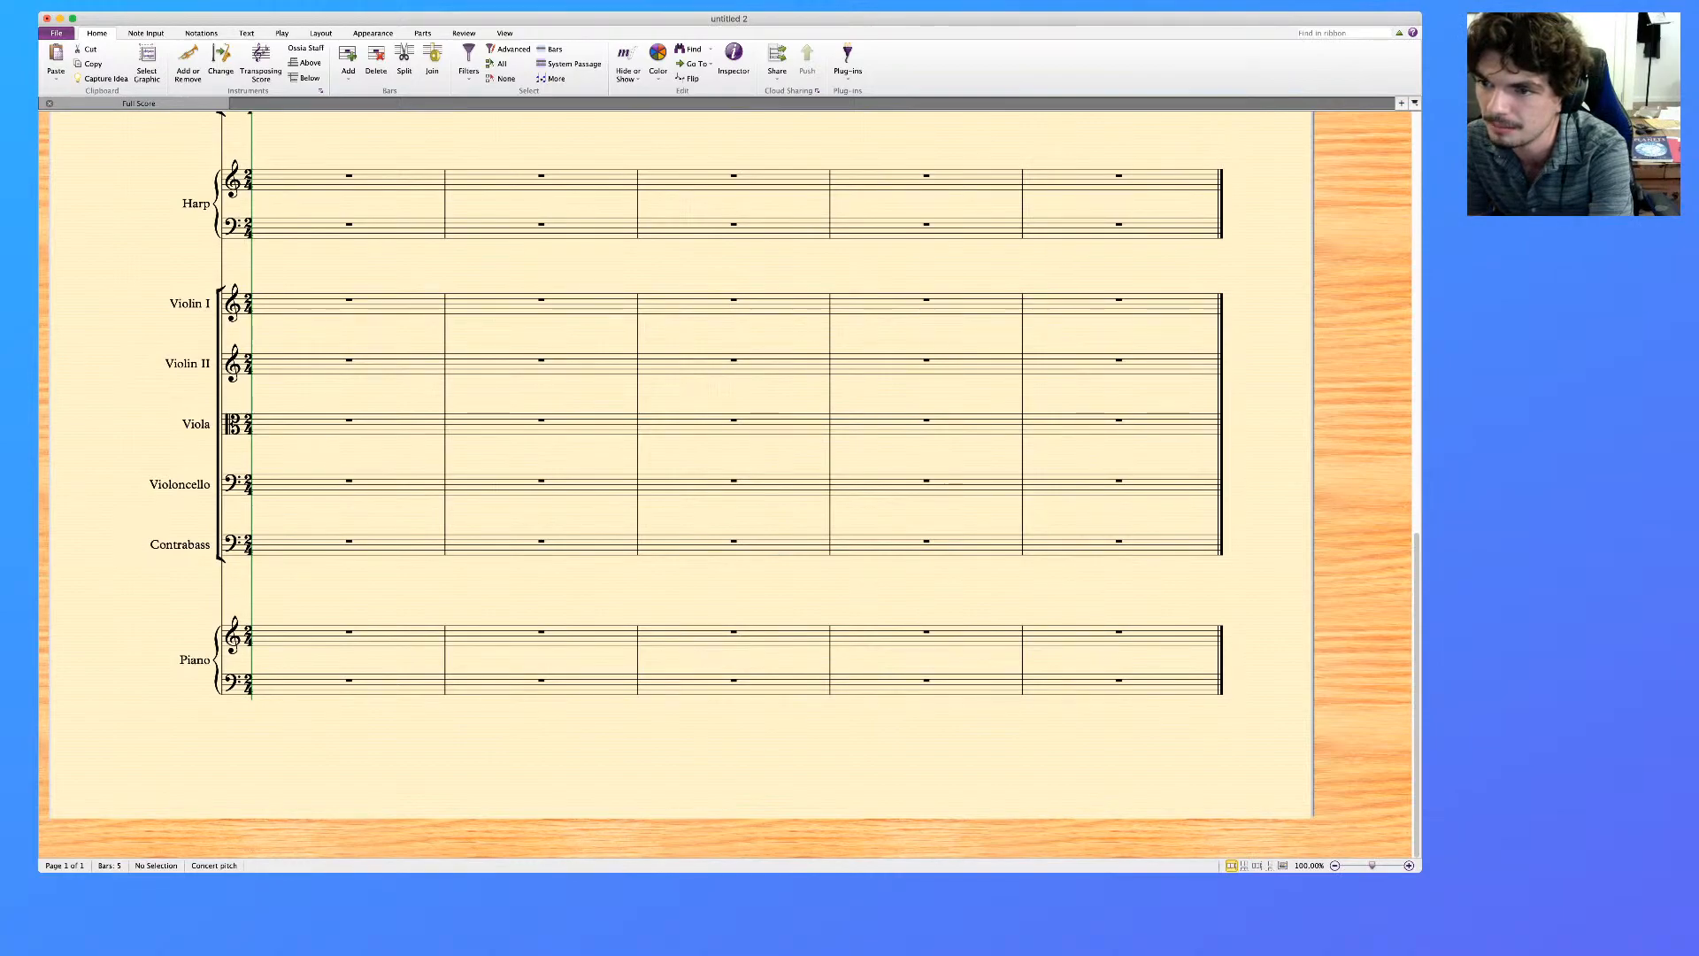
# Paste the copied 14-bar piano passage into the Piano staves below the strings, starting at bar 1
pyautogui.hscroll(-2, 726, 484)
pyautogui.hscroll(1, 726, 484)
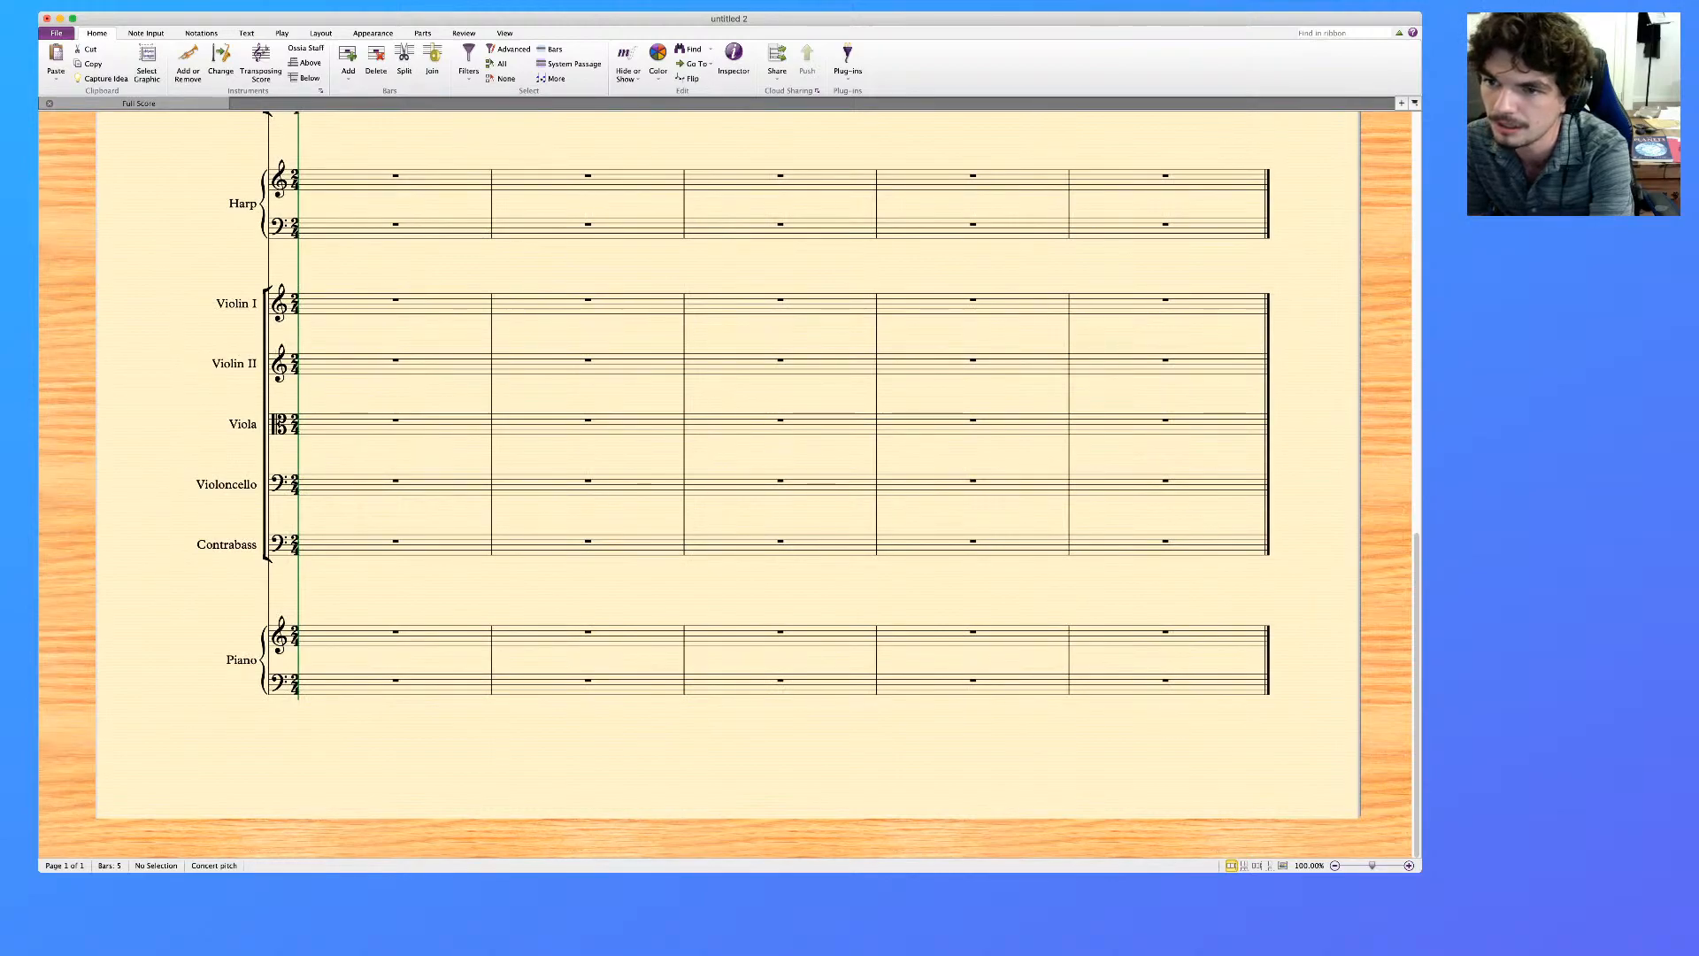
pyautogui.hscroll(-1, 738, 465)
pyautogui.scroll(10, 753, 487)
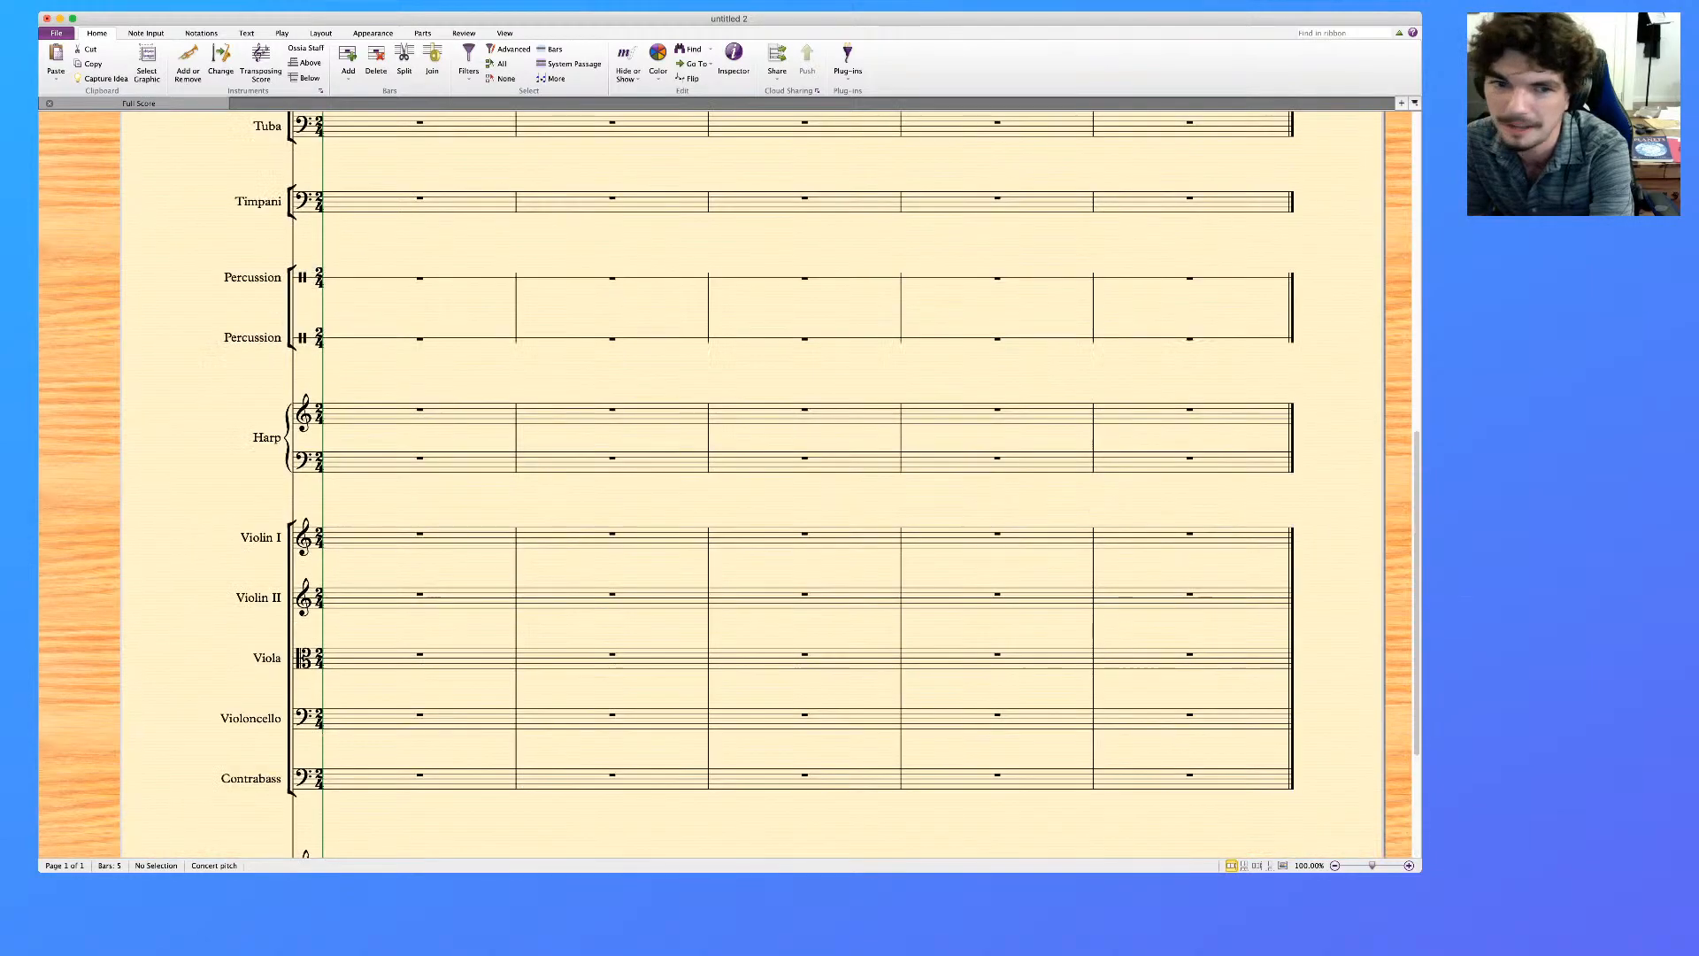
pyautogui.scroll(-10, 752, 487)
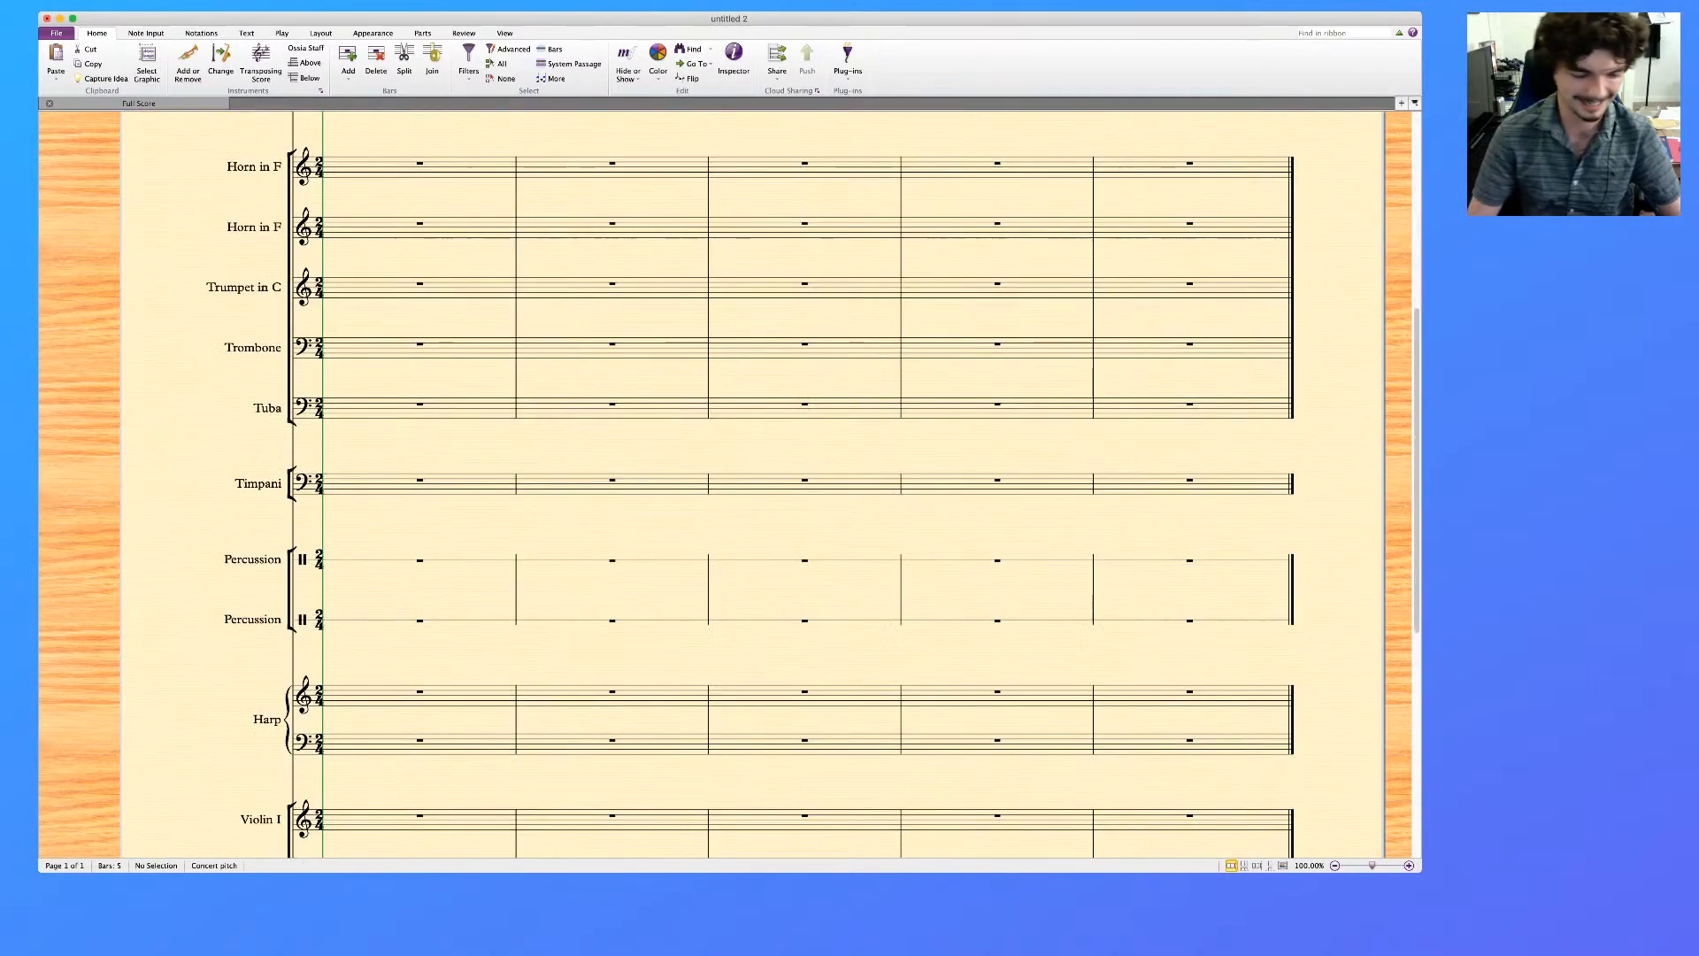
pyautogui.click(416, 638)
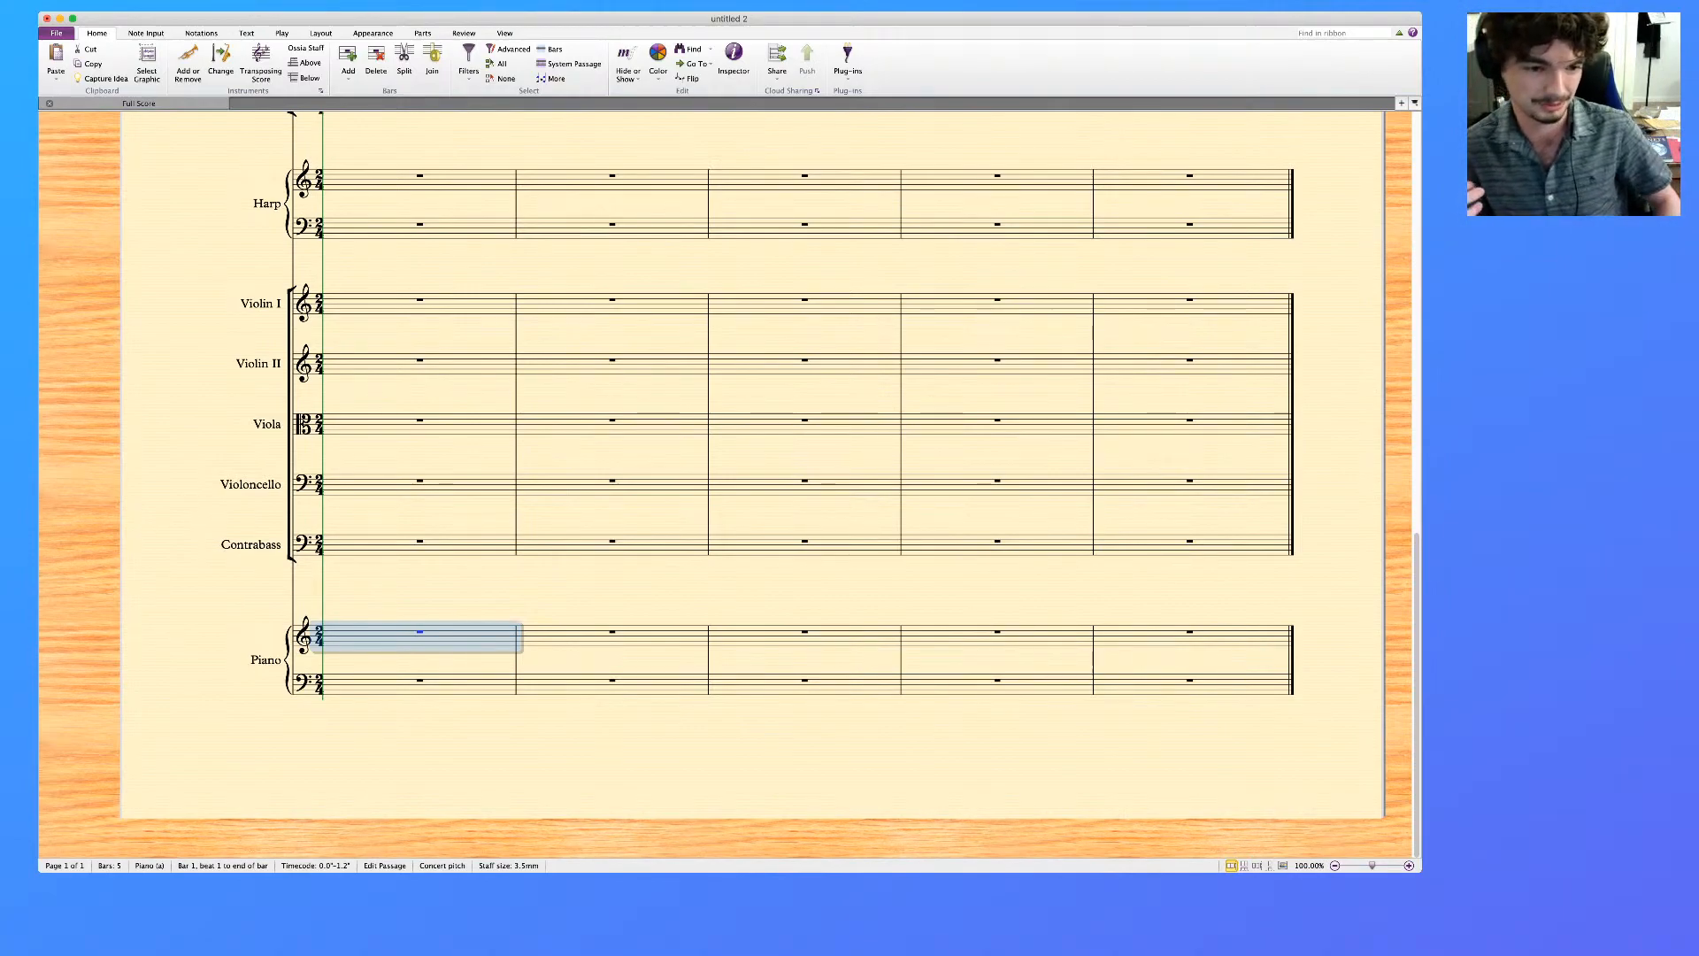
pyautogui.press('super+v')
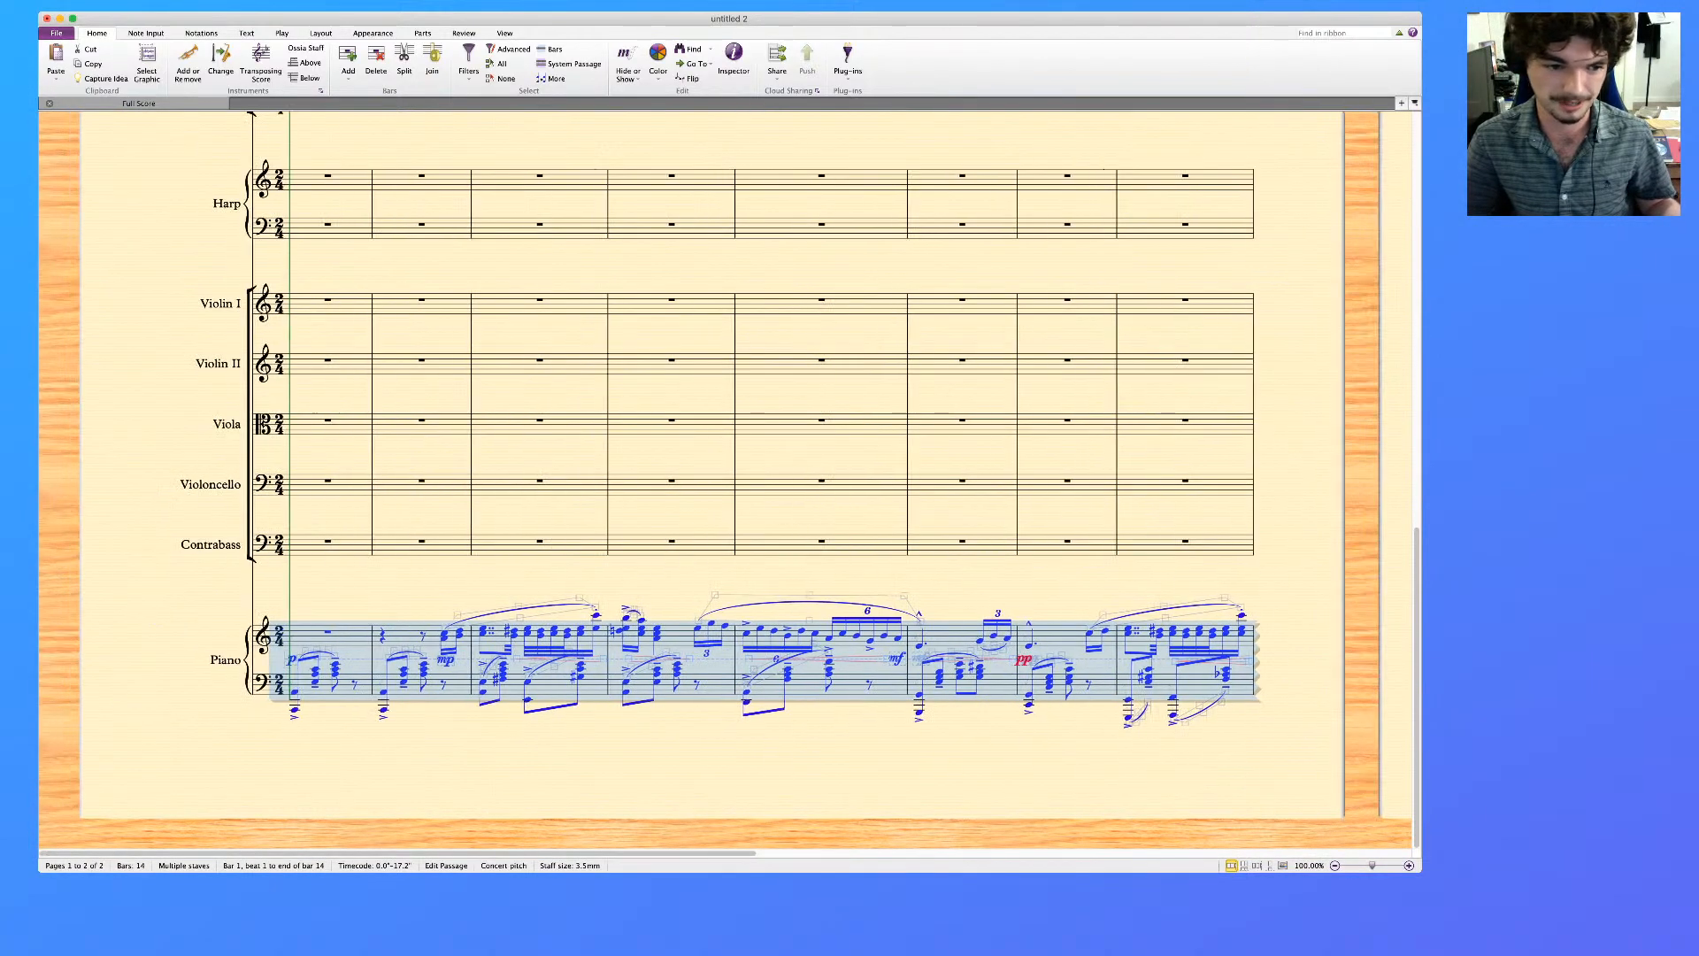
# Widen the gap between the two Piano staves by nudging the lower staff downward
pyautogui.press('Escape')
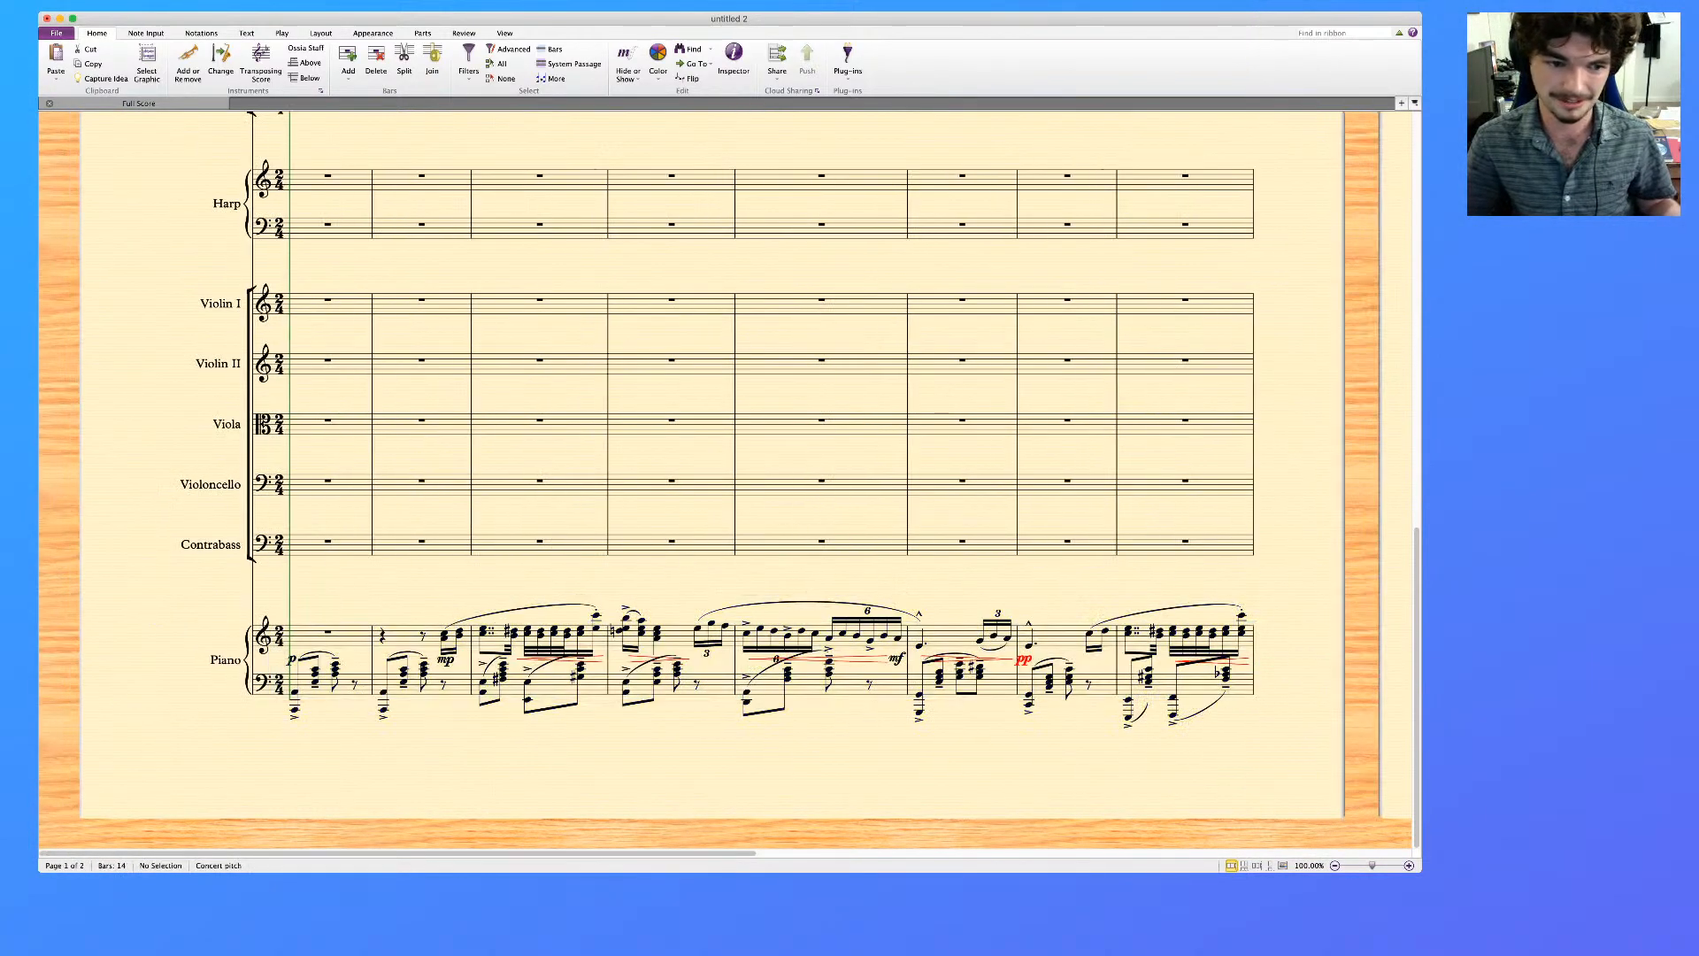
pyautogui.click(364, 684)
pyautogui.hotkey('alt', 'Down')
pyautogui.hotkey('alt', 'Down')
pyautogui.hotkey('alt', 'Down')
pyautogui.hotkey('alt', 'Down')
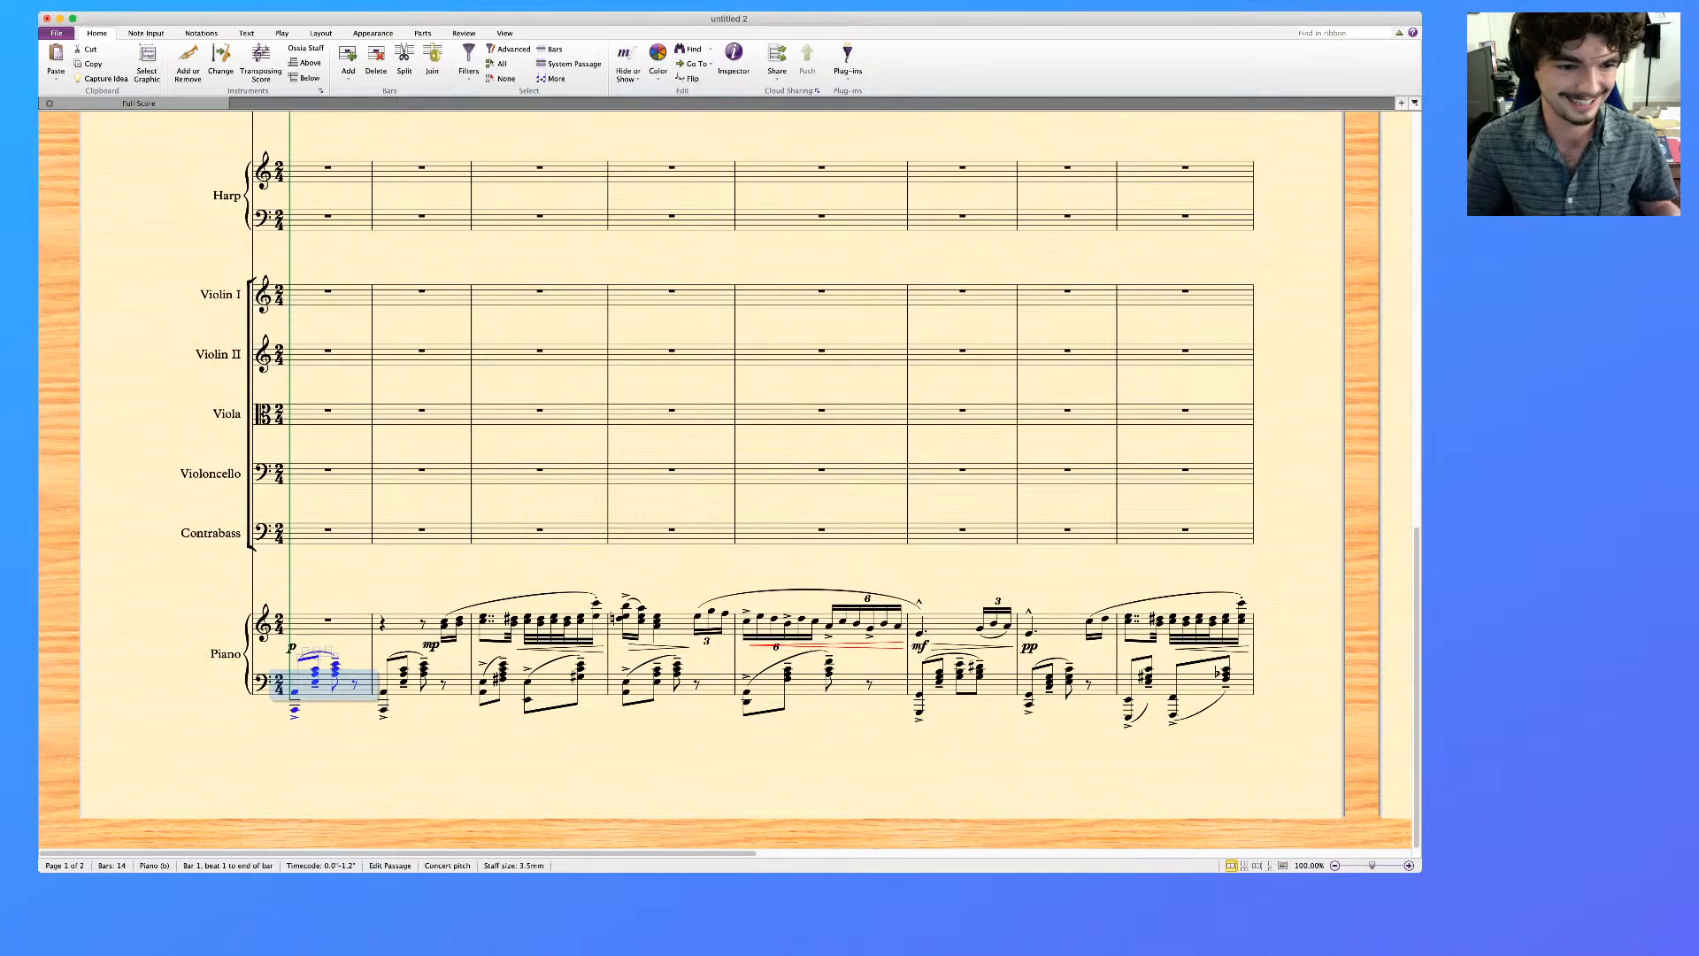
pyautogui.press('Escape')
# Rename the Piano instrument label to "Piano (for reference)"
pyautogui.hscroll(2, 726, 483)
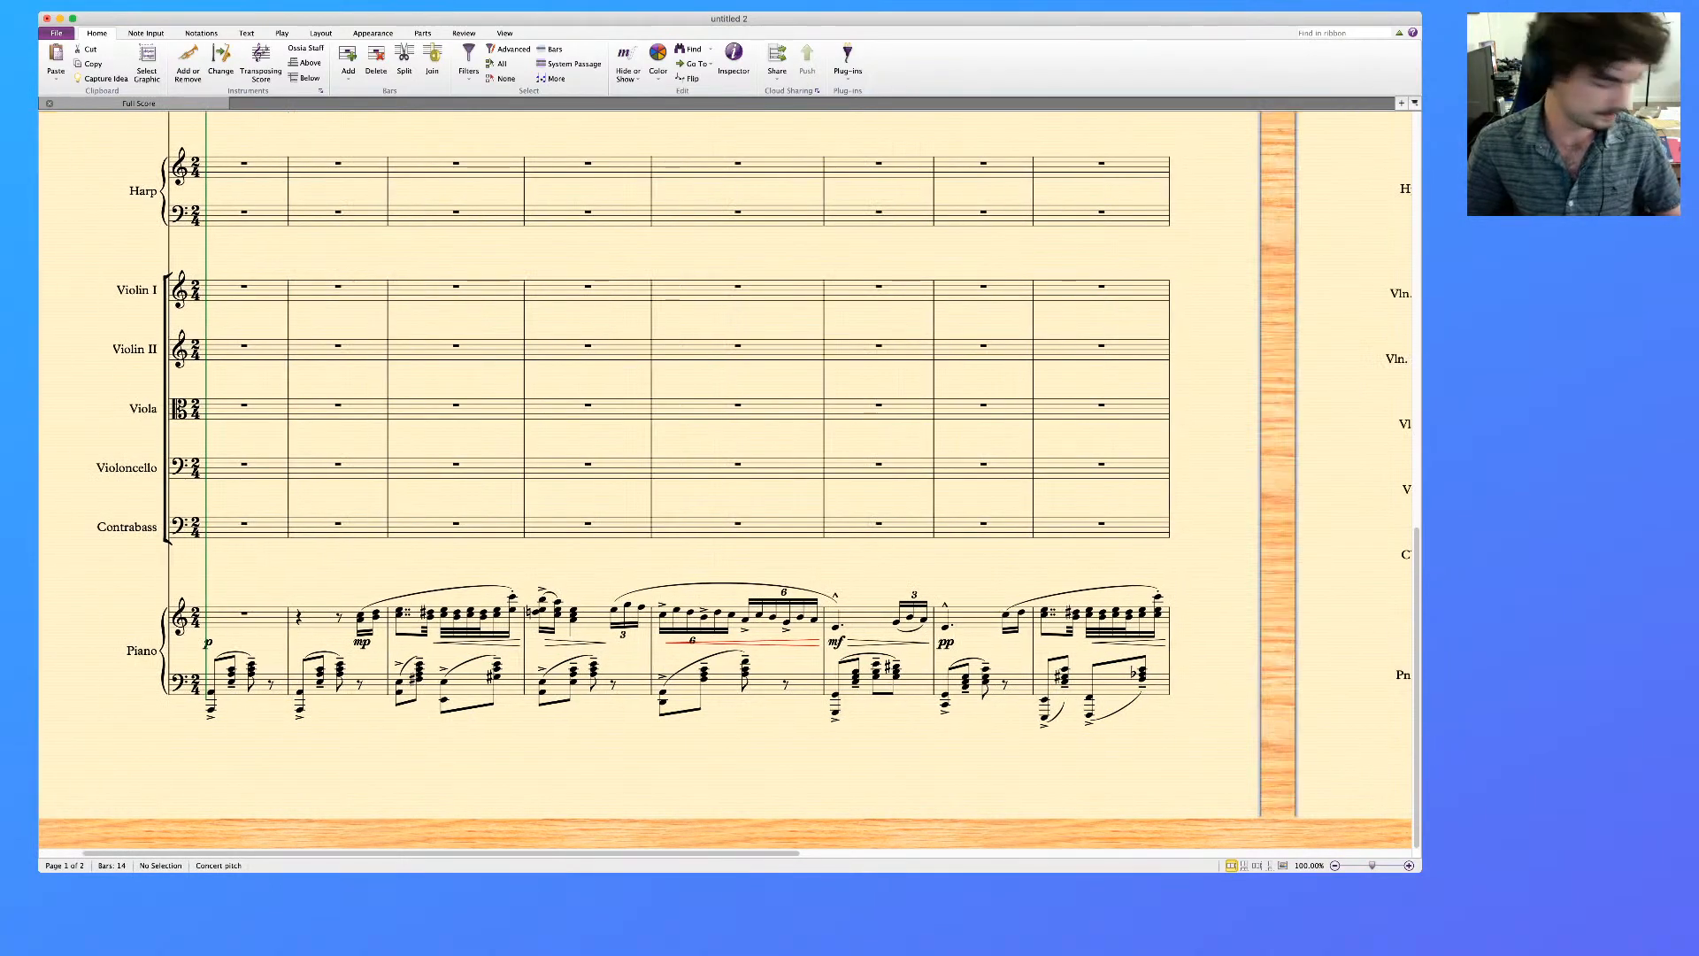
pyautogui.hscroll(-2, 726, 483)
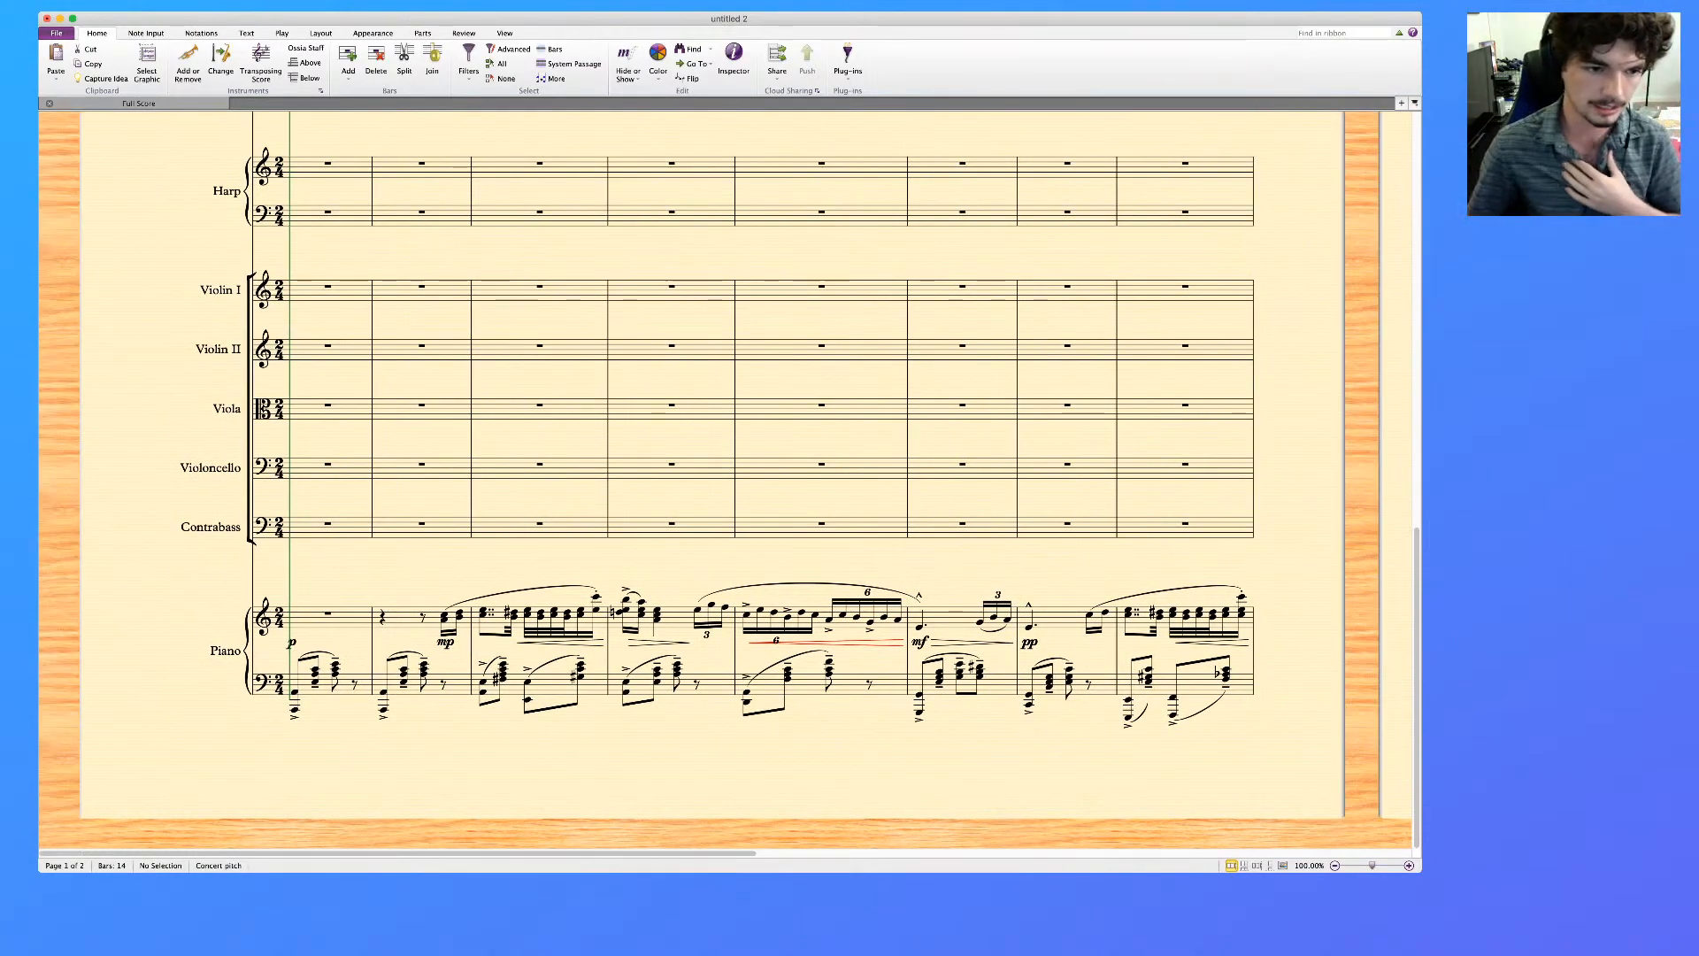
pyautogui.hscroll(1, 726, 482)
pyautogui.hscroll(15, 725, 482)
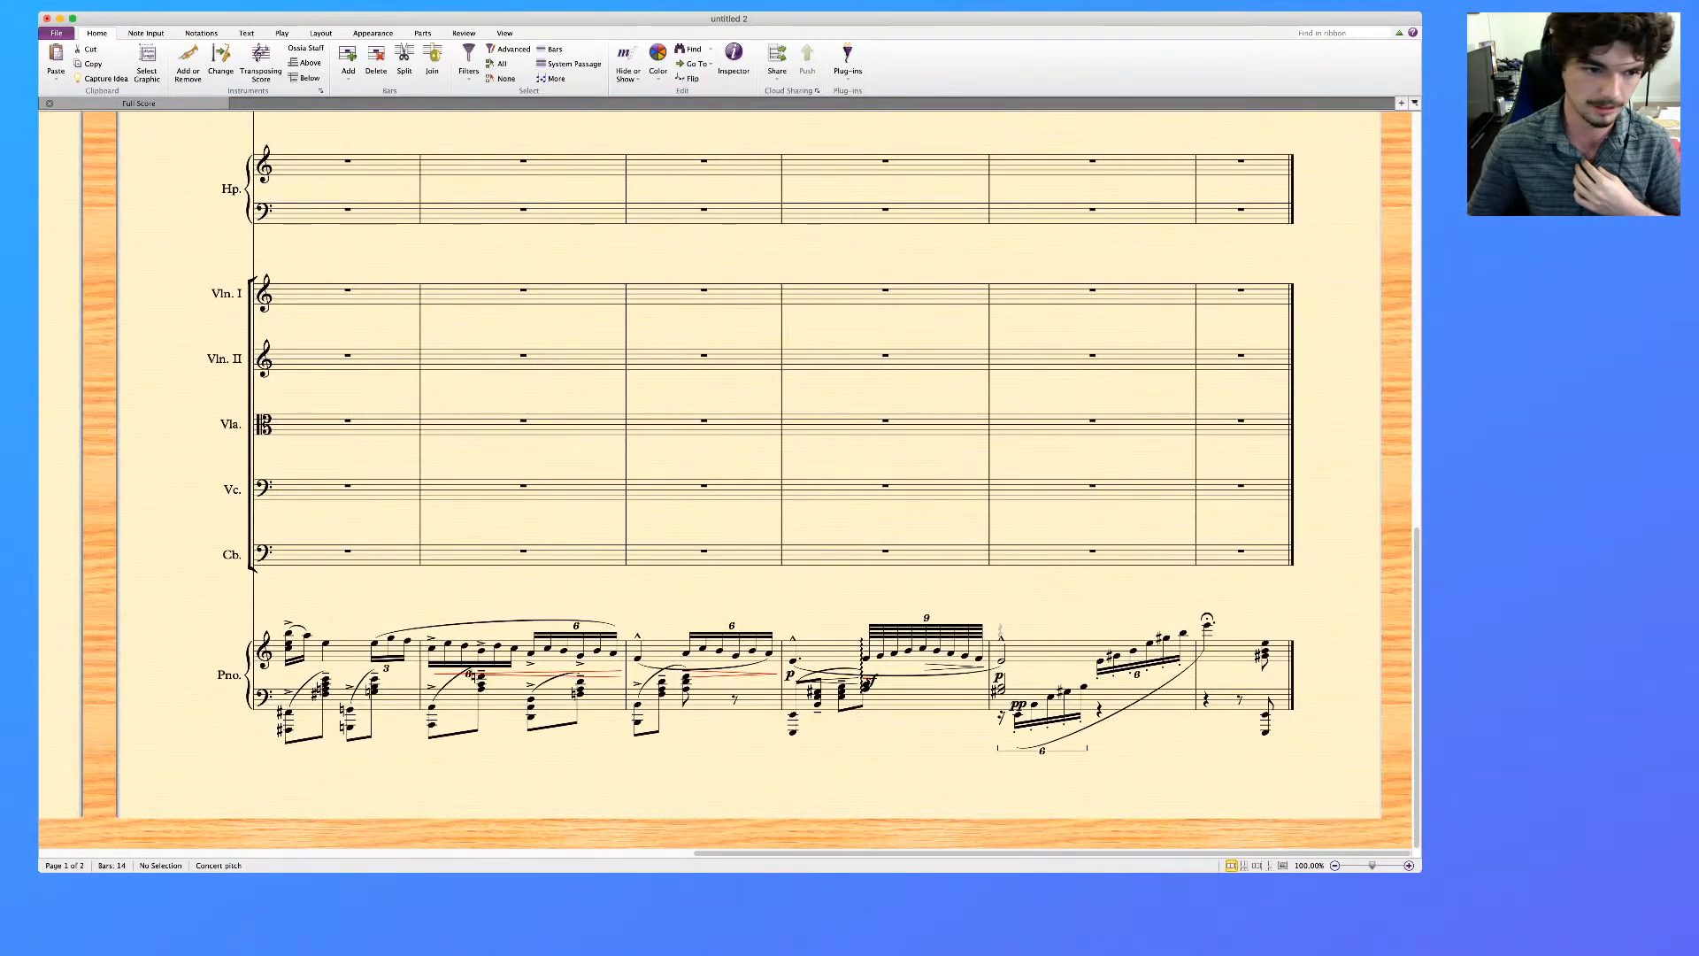
pyautogui.hscroll(-15, 726, 483)
pyautogui.doubleClick(225, 652)
pyautogui.write('(for')
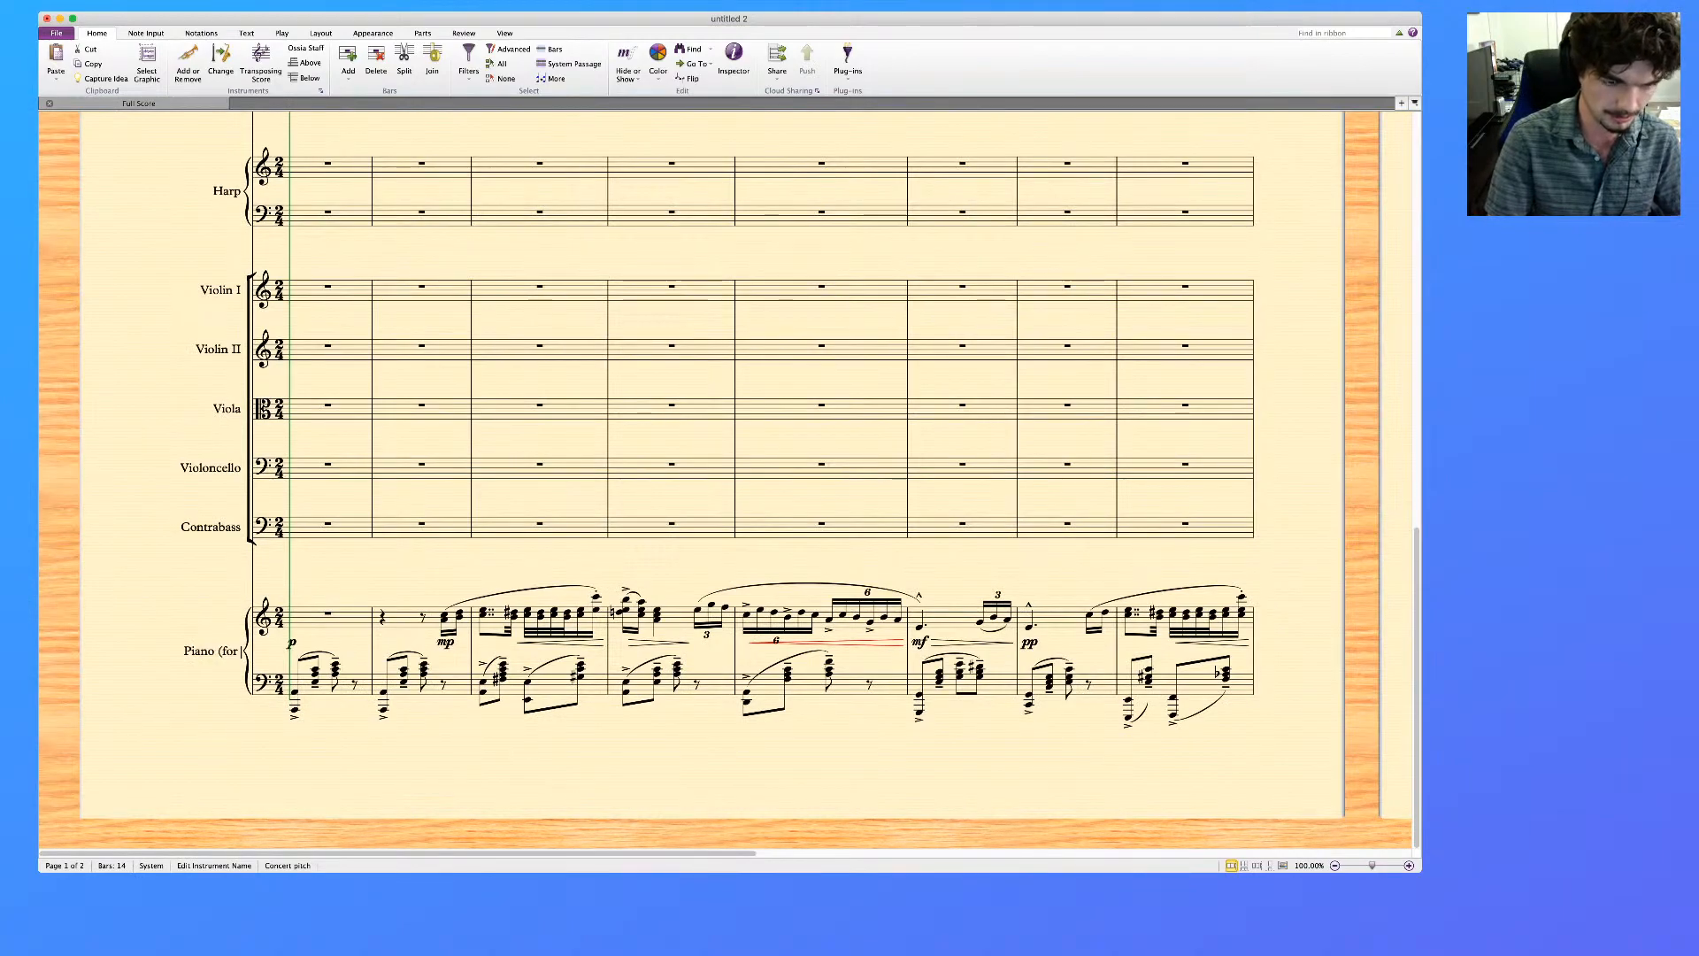
pyautogui.write(' reference)')
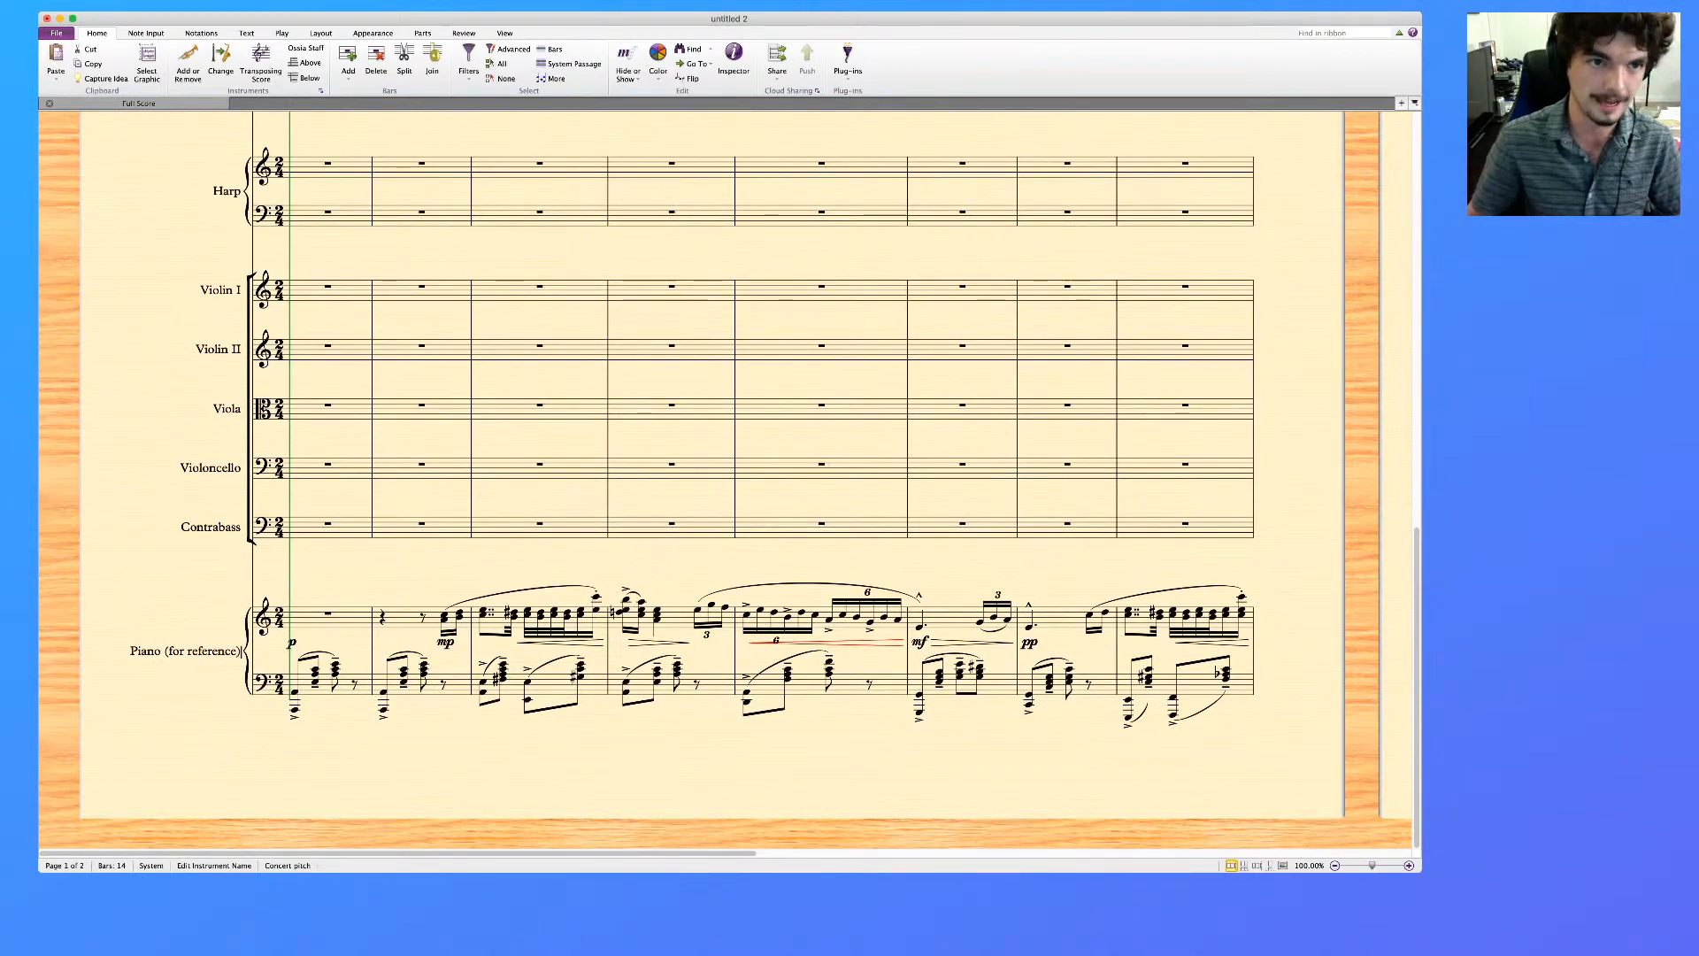
pyautogui.press('Escape')
pyautogui.press('Escape')
# Display the score in Panorama view as one continuous system
pyautogui.click(504, 34)
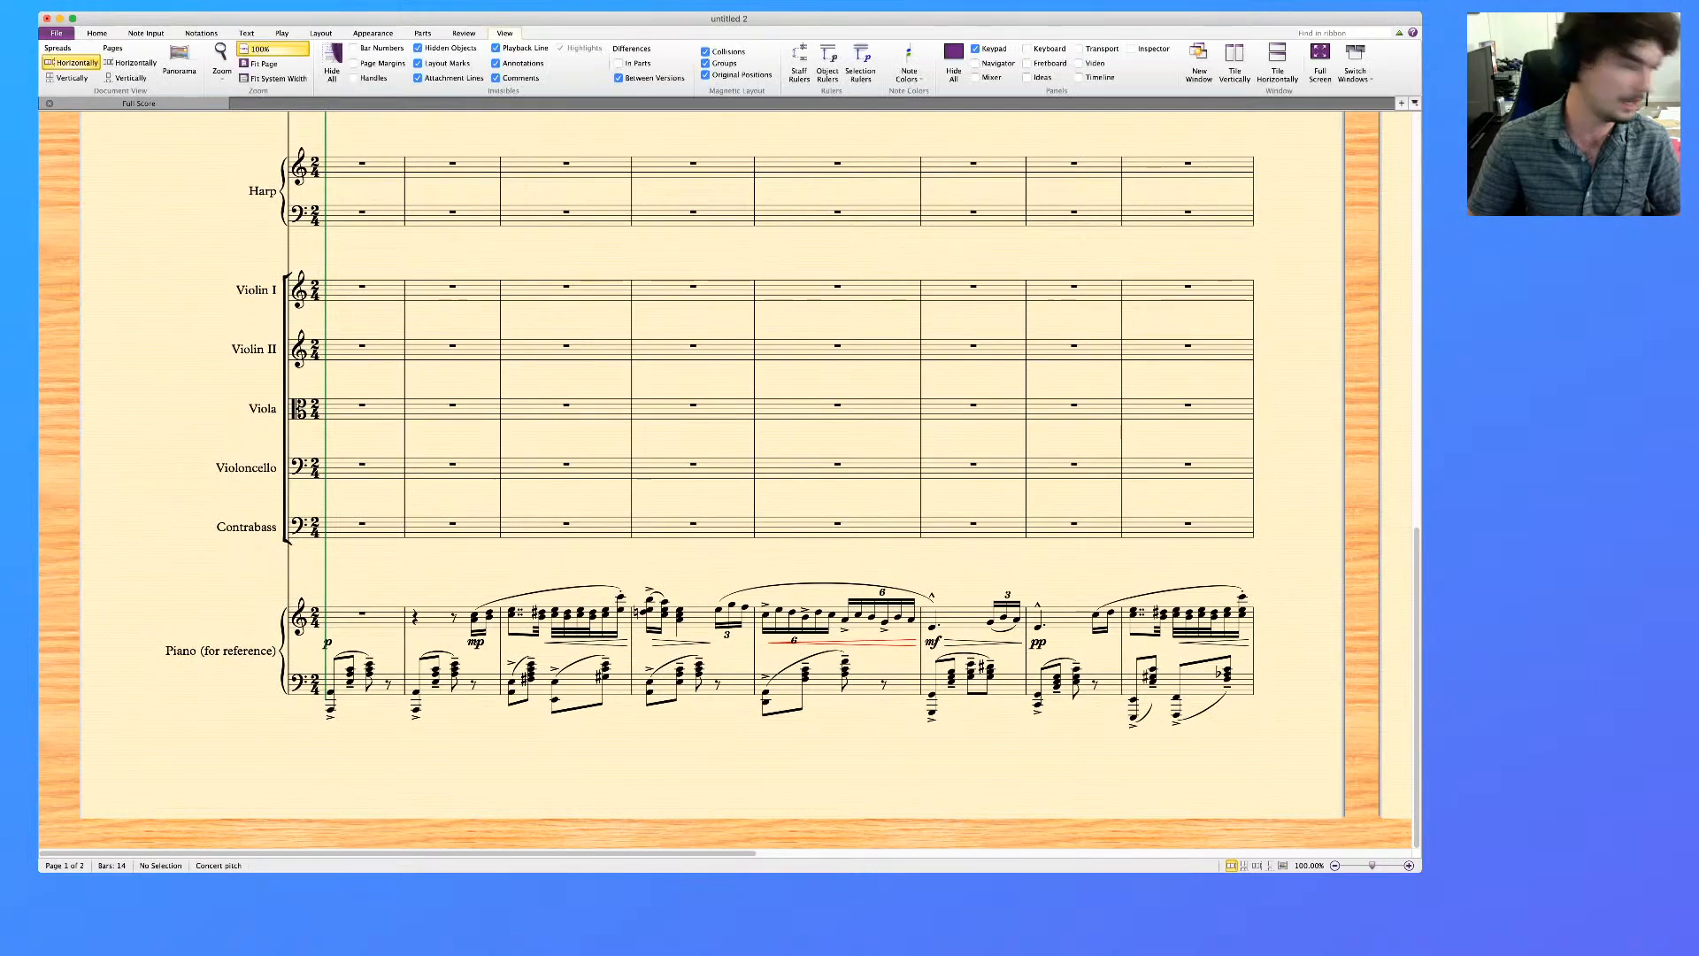
pyautogui.click(180, 62)
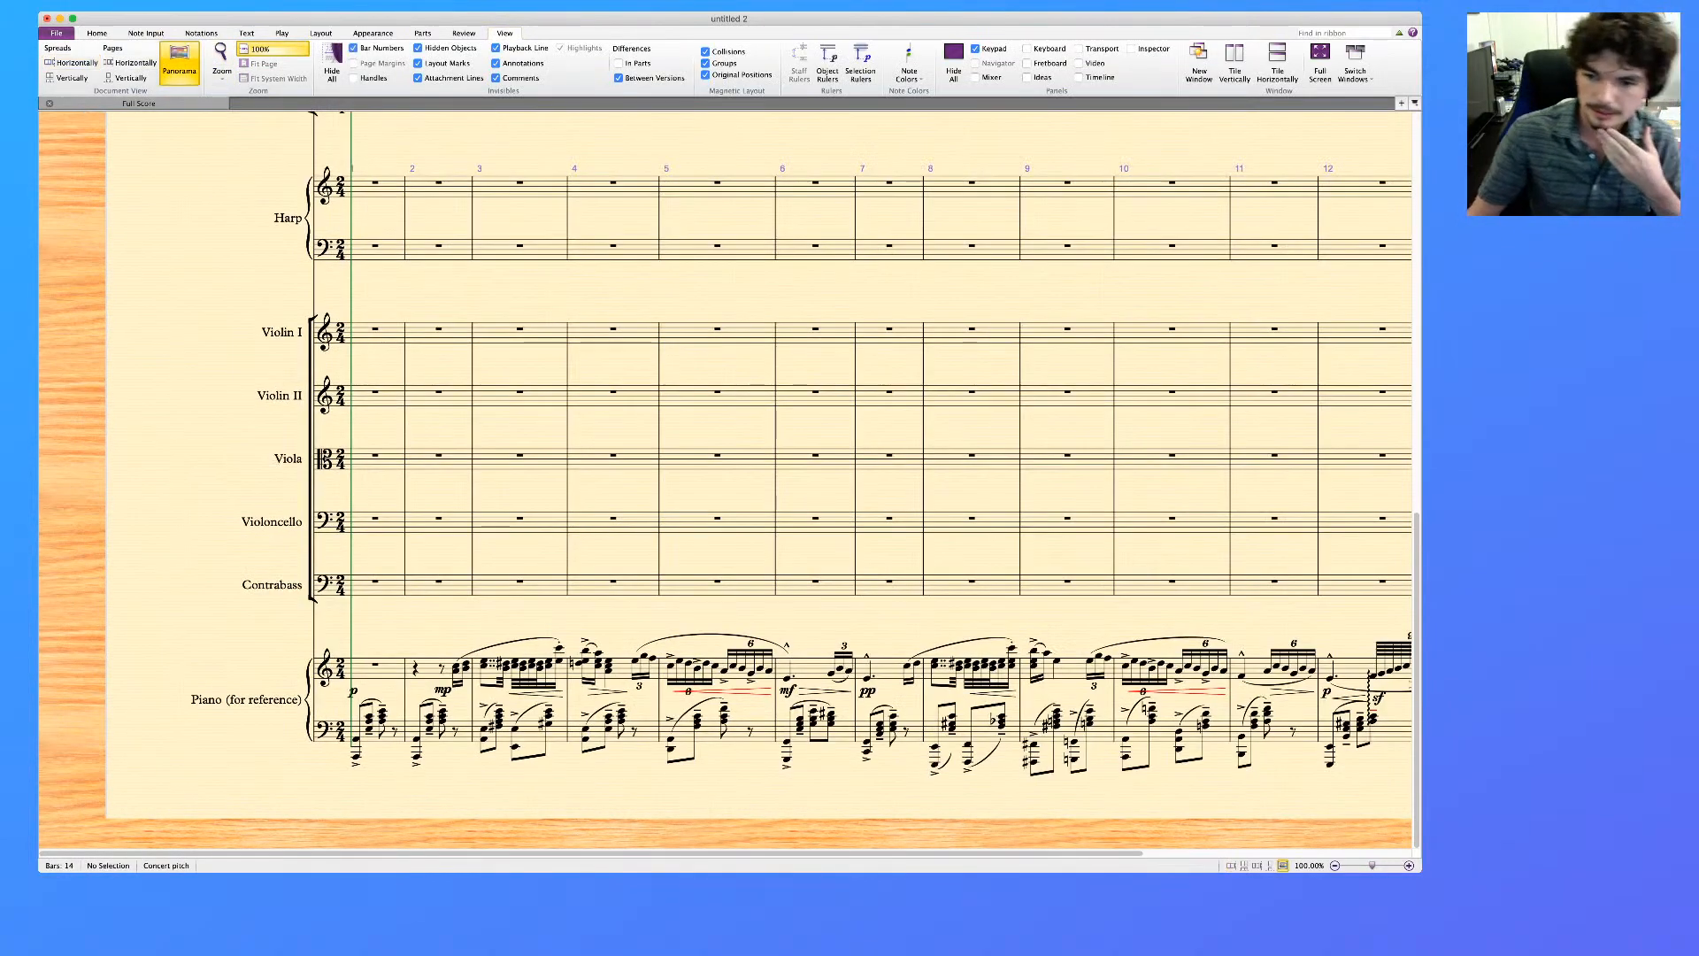
pyautogui.hscroll(2, 725, 469)
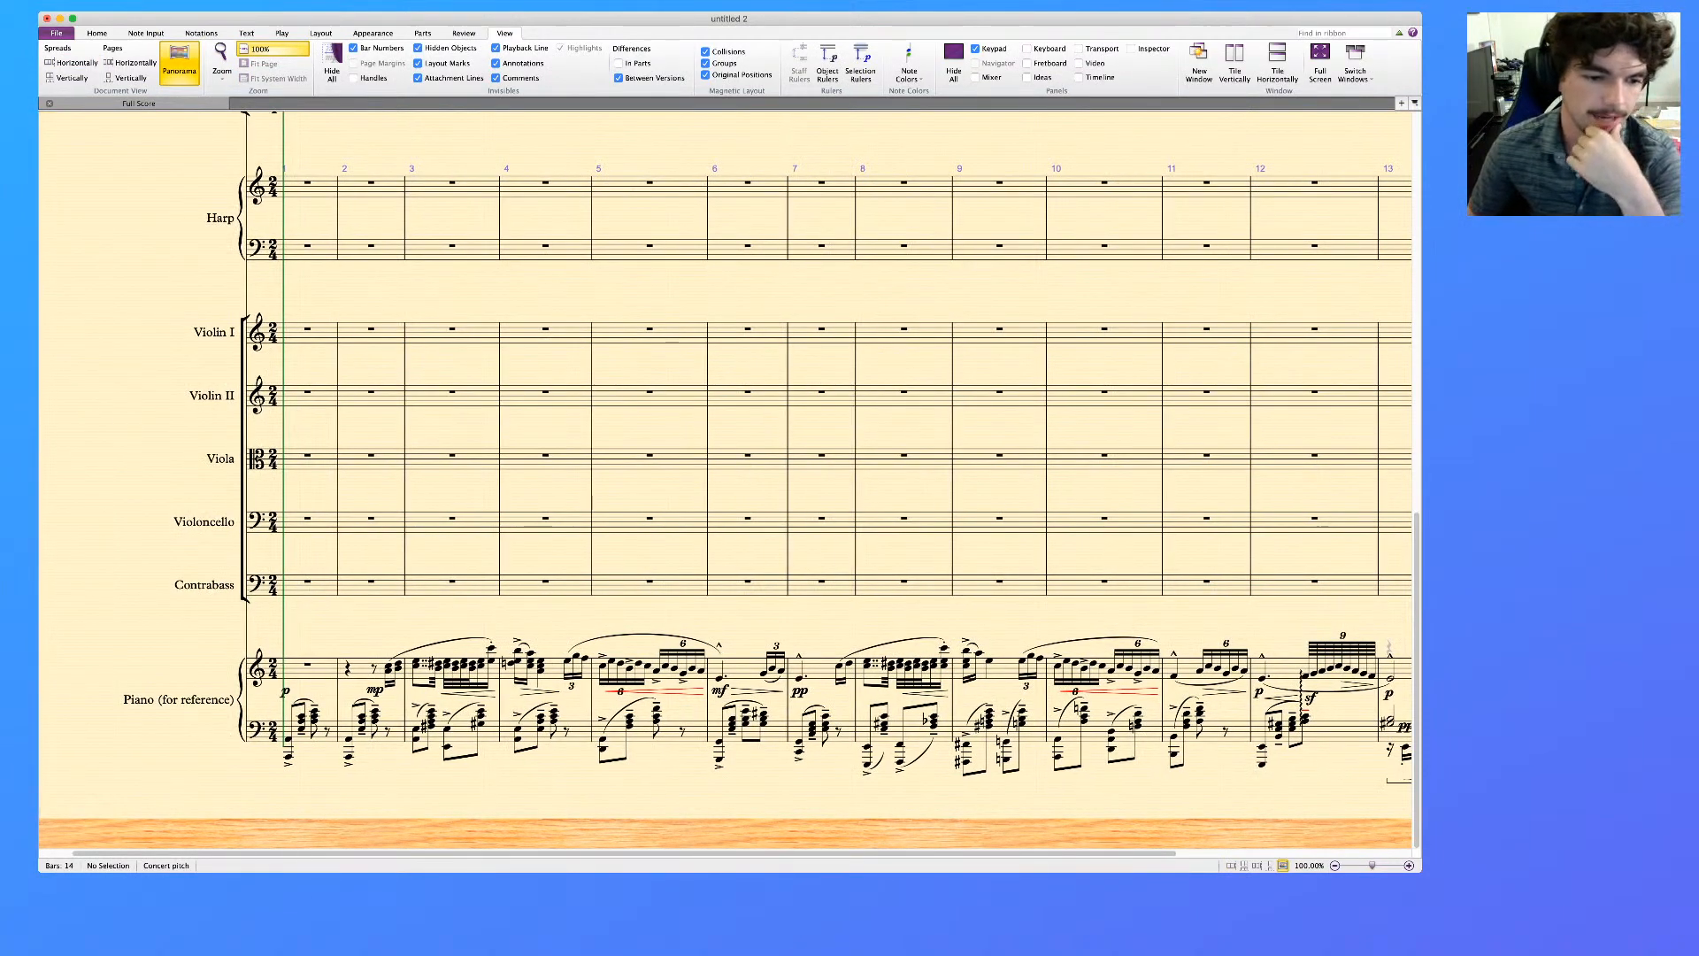
pyautogui.hscroll(-1, 726, 469)
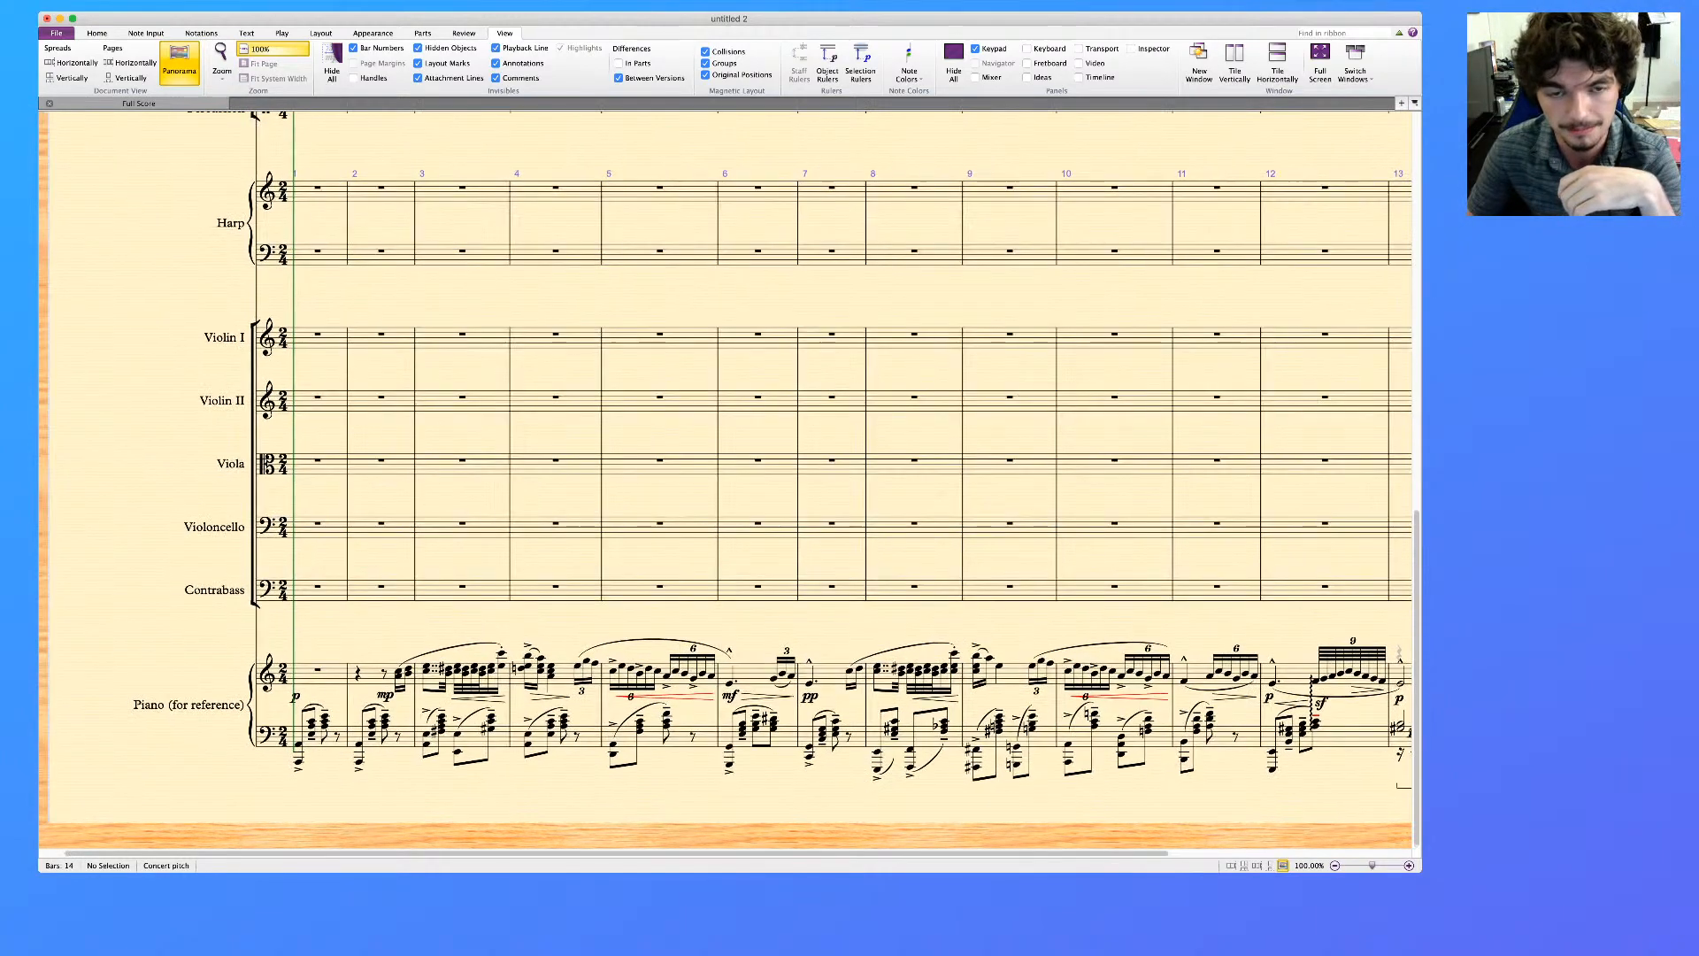
pyautogui.scroll(12, 725, 478)
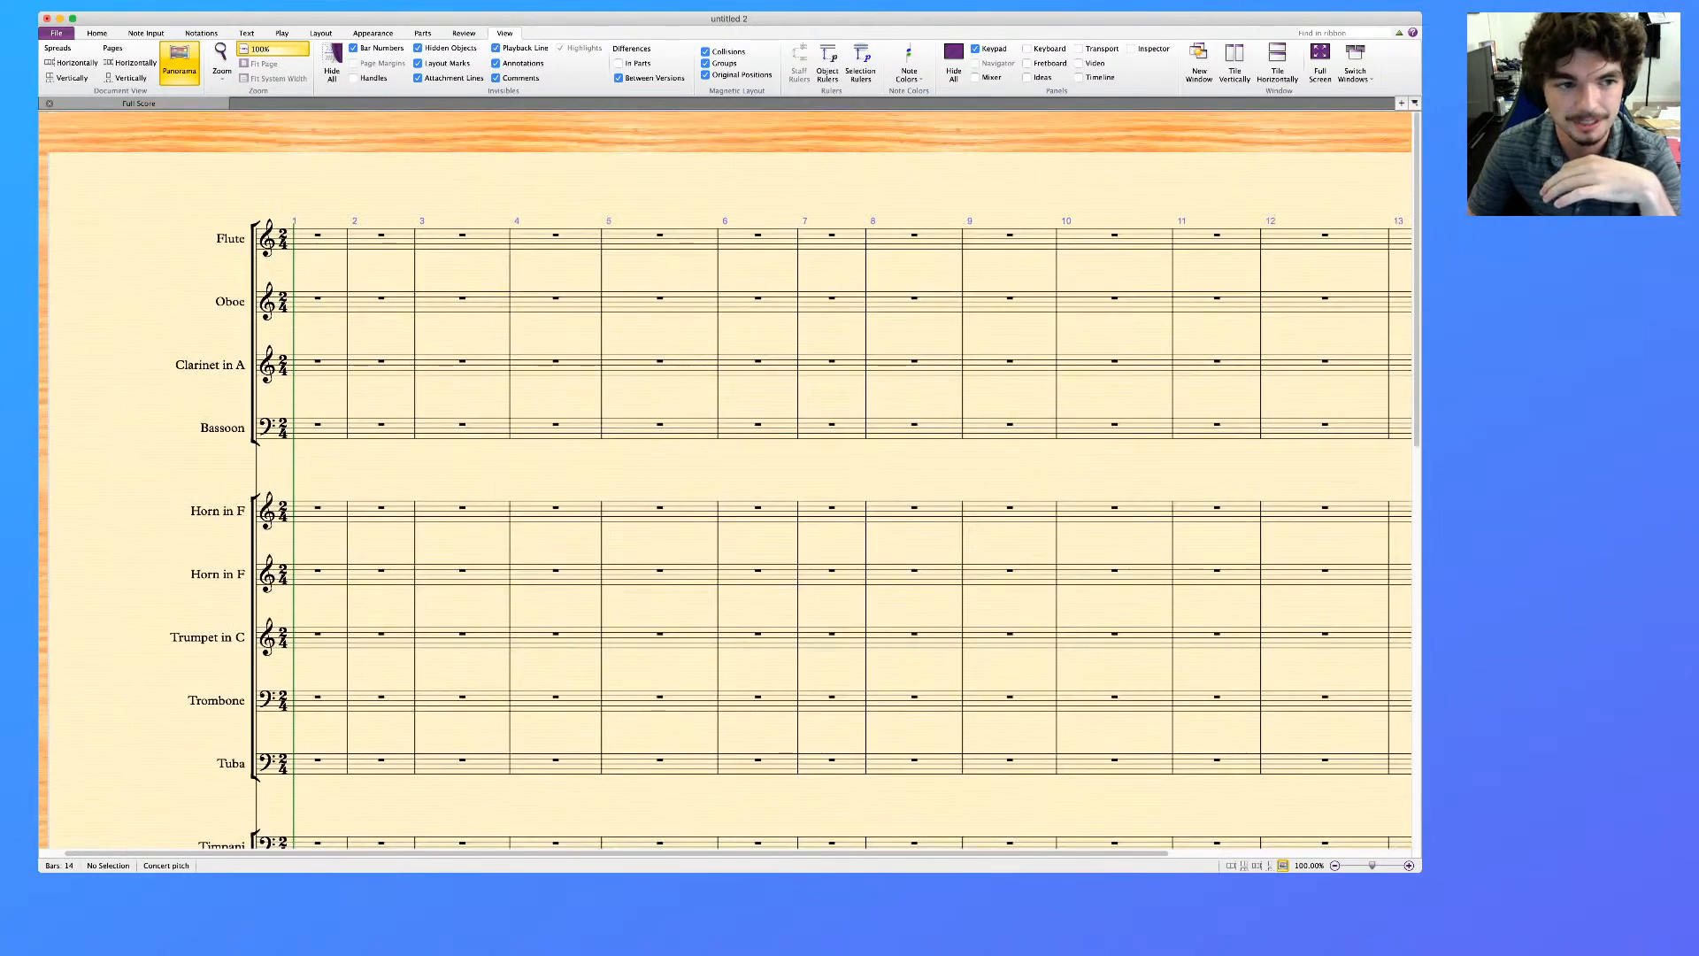
pyautogui.scroll(-1, 726, 495)
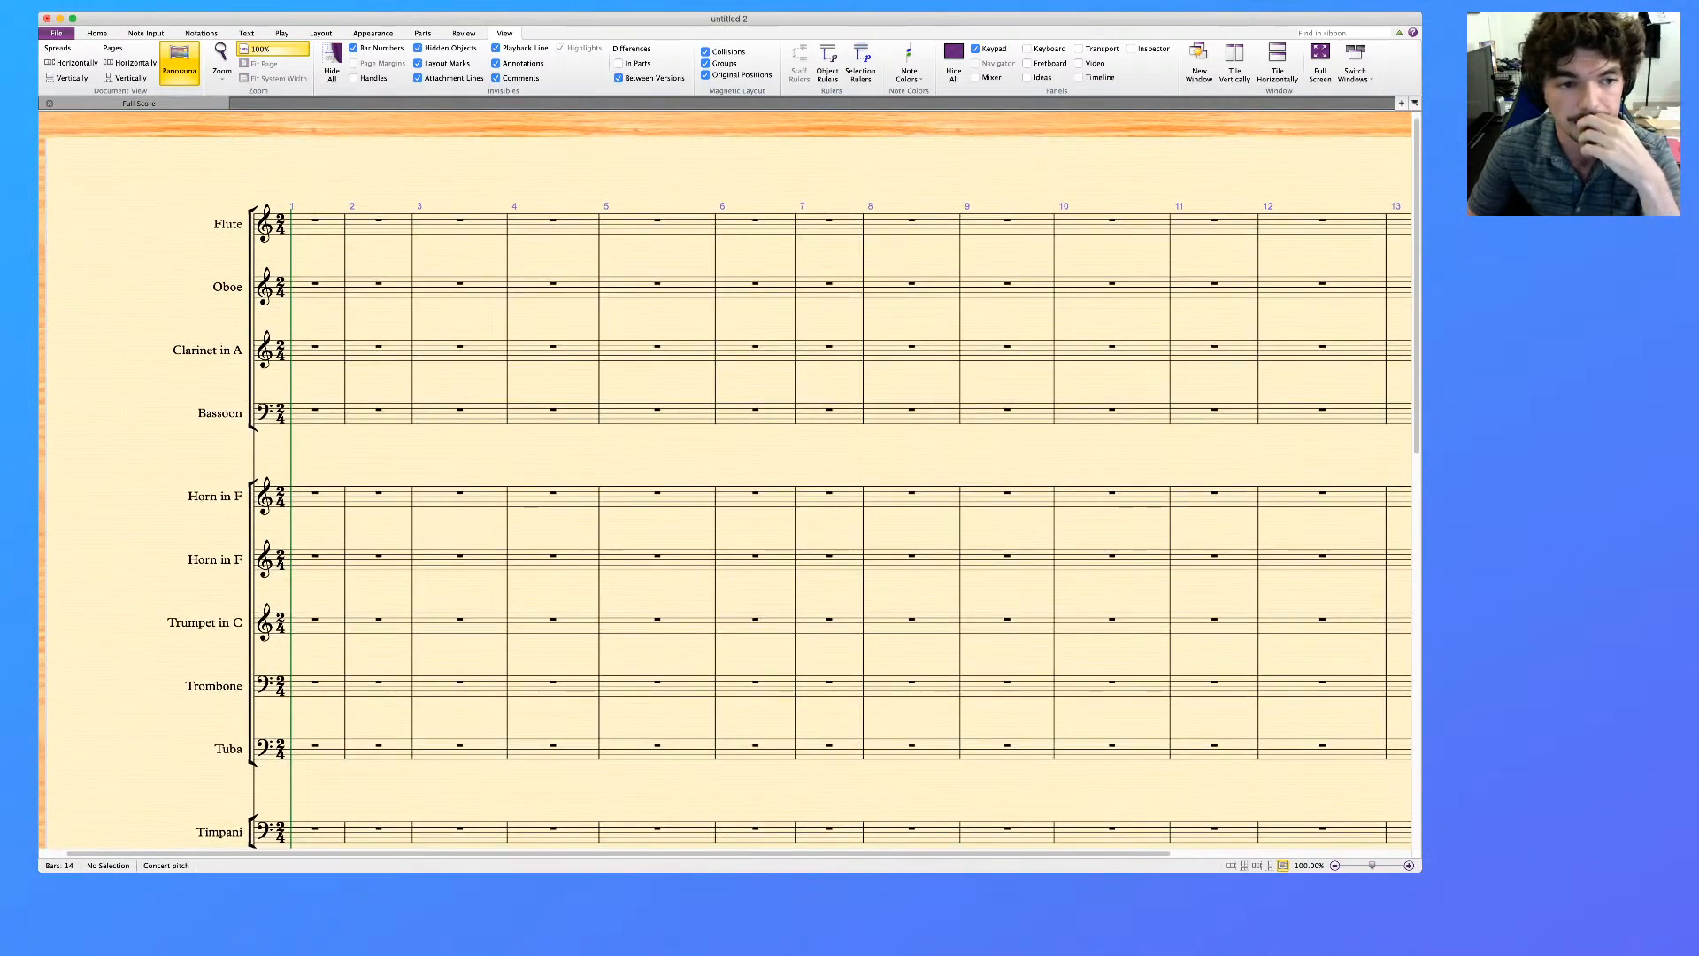
pyautogui.scroll(-10, 726, 478)
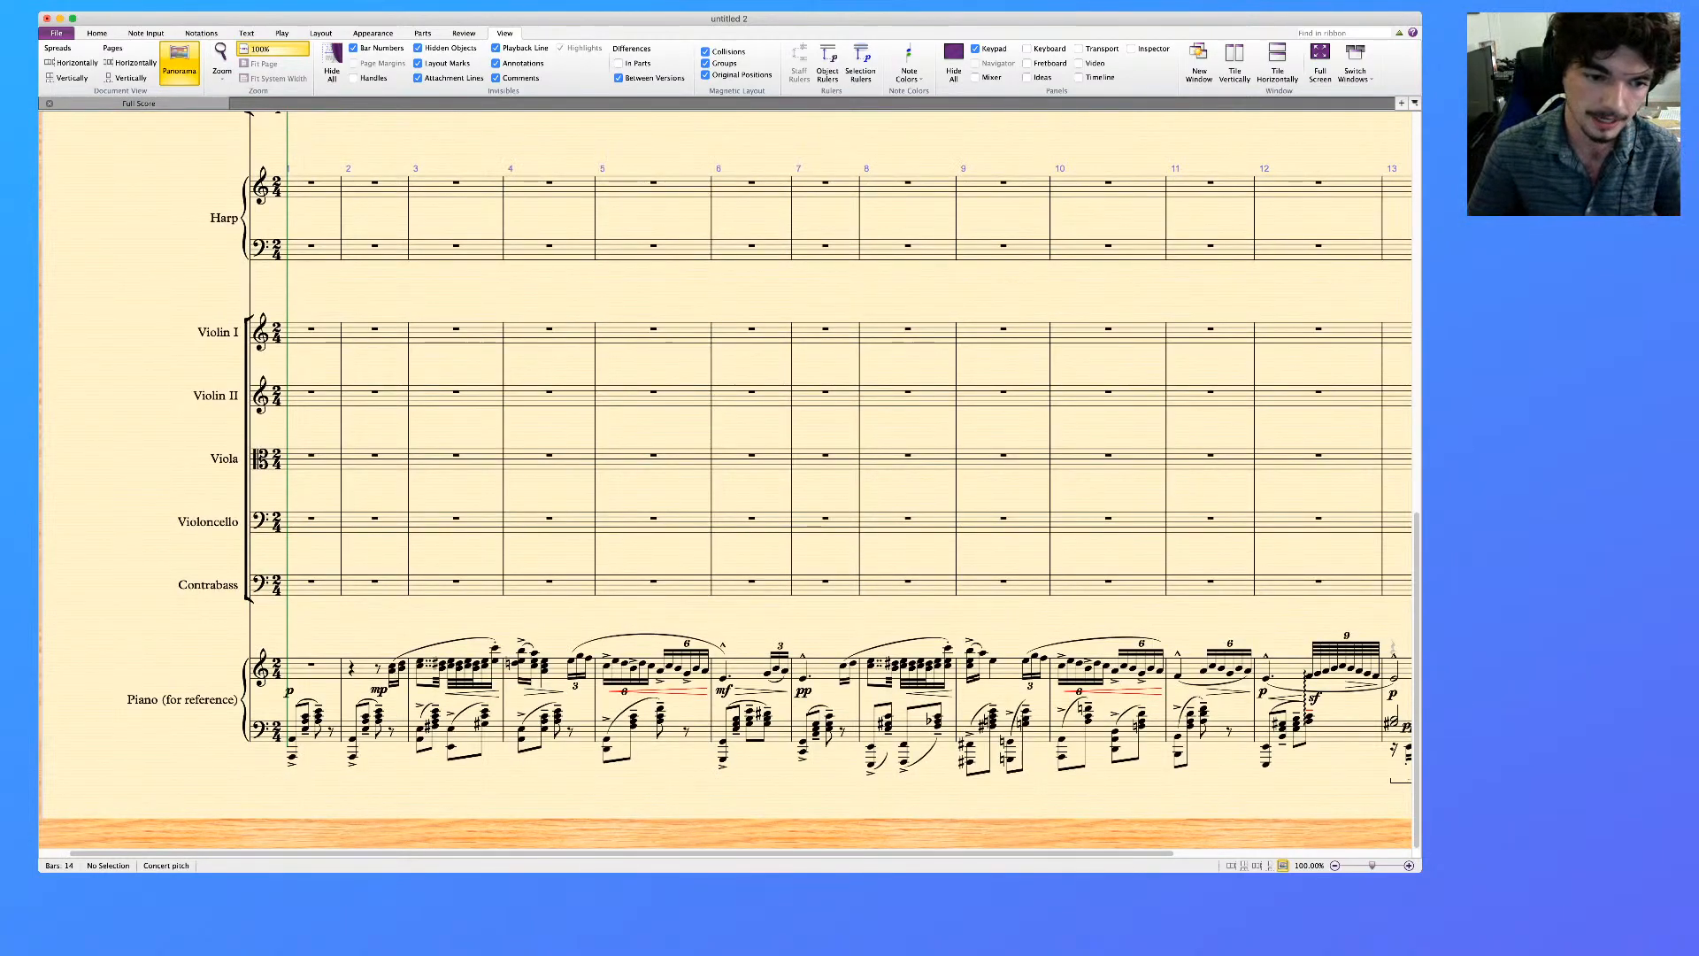
# Copy the upper Piano staff's melody from bar 2 through the dotted note in bar 7 into the Clarinet in A staff at bar 2
pyautogui.click(324, 671)
pyautogui.click(364, 671)
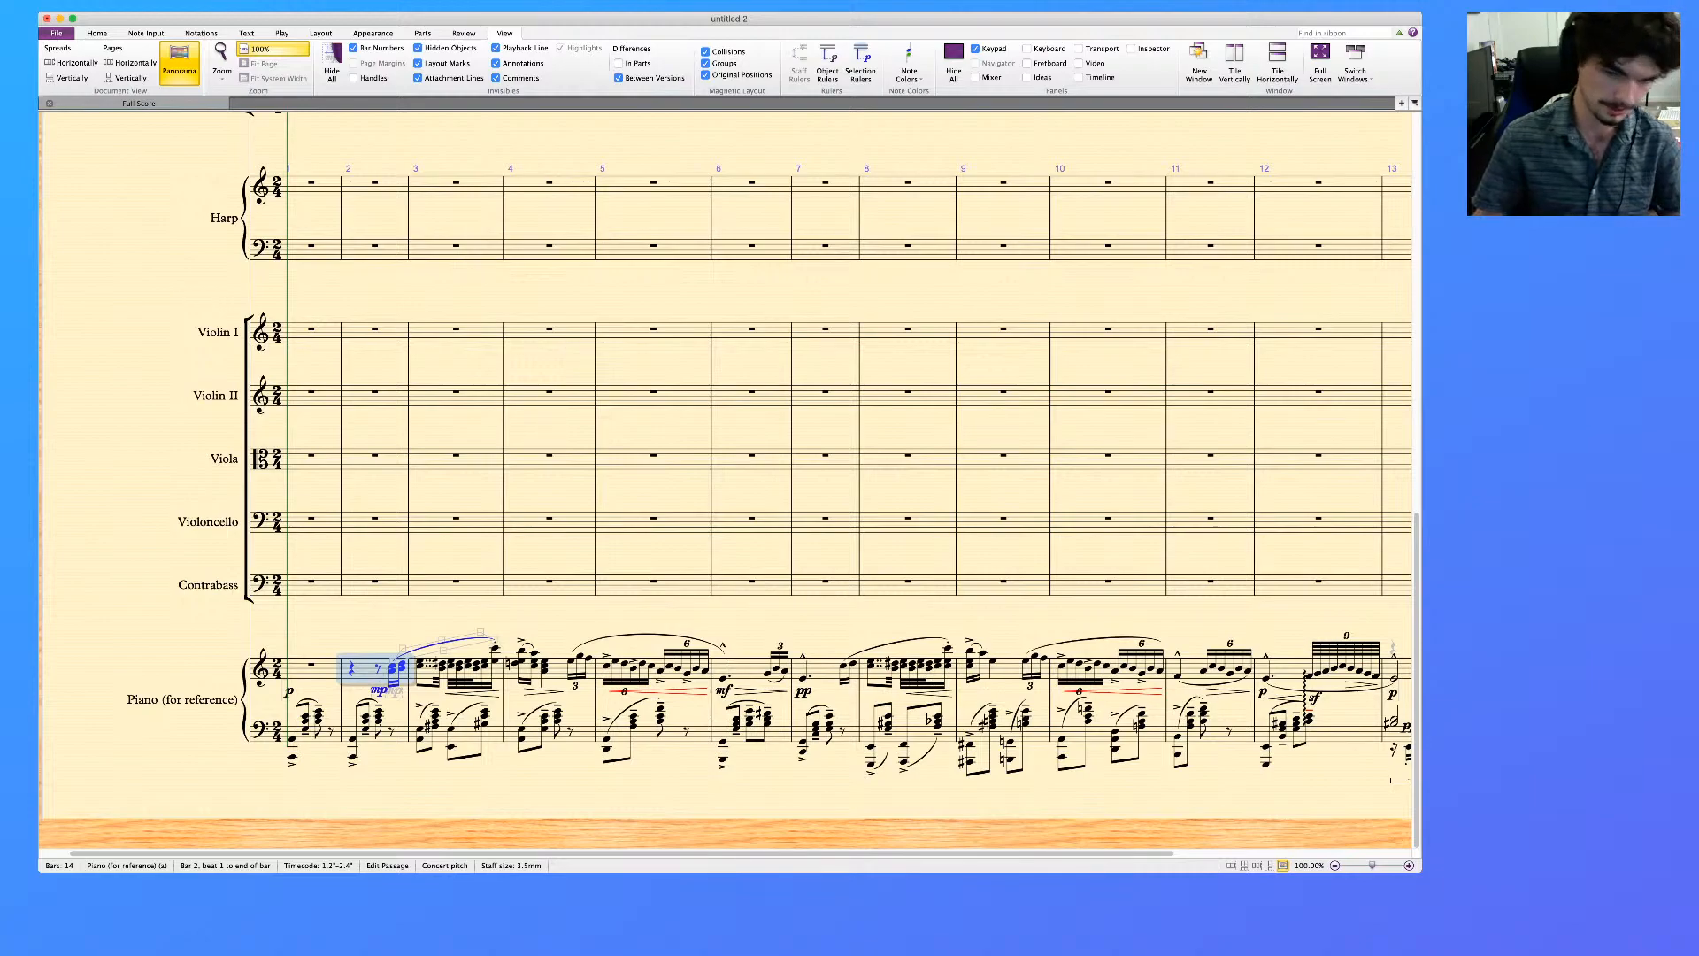
pyautogui.keyDown('shift'); pyautogui.click(724, 678); pyautogui.keyUp('shift')
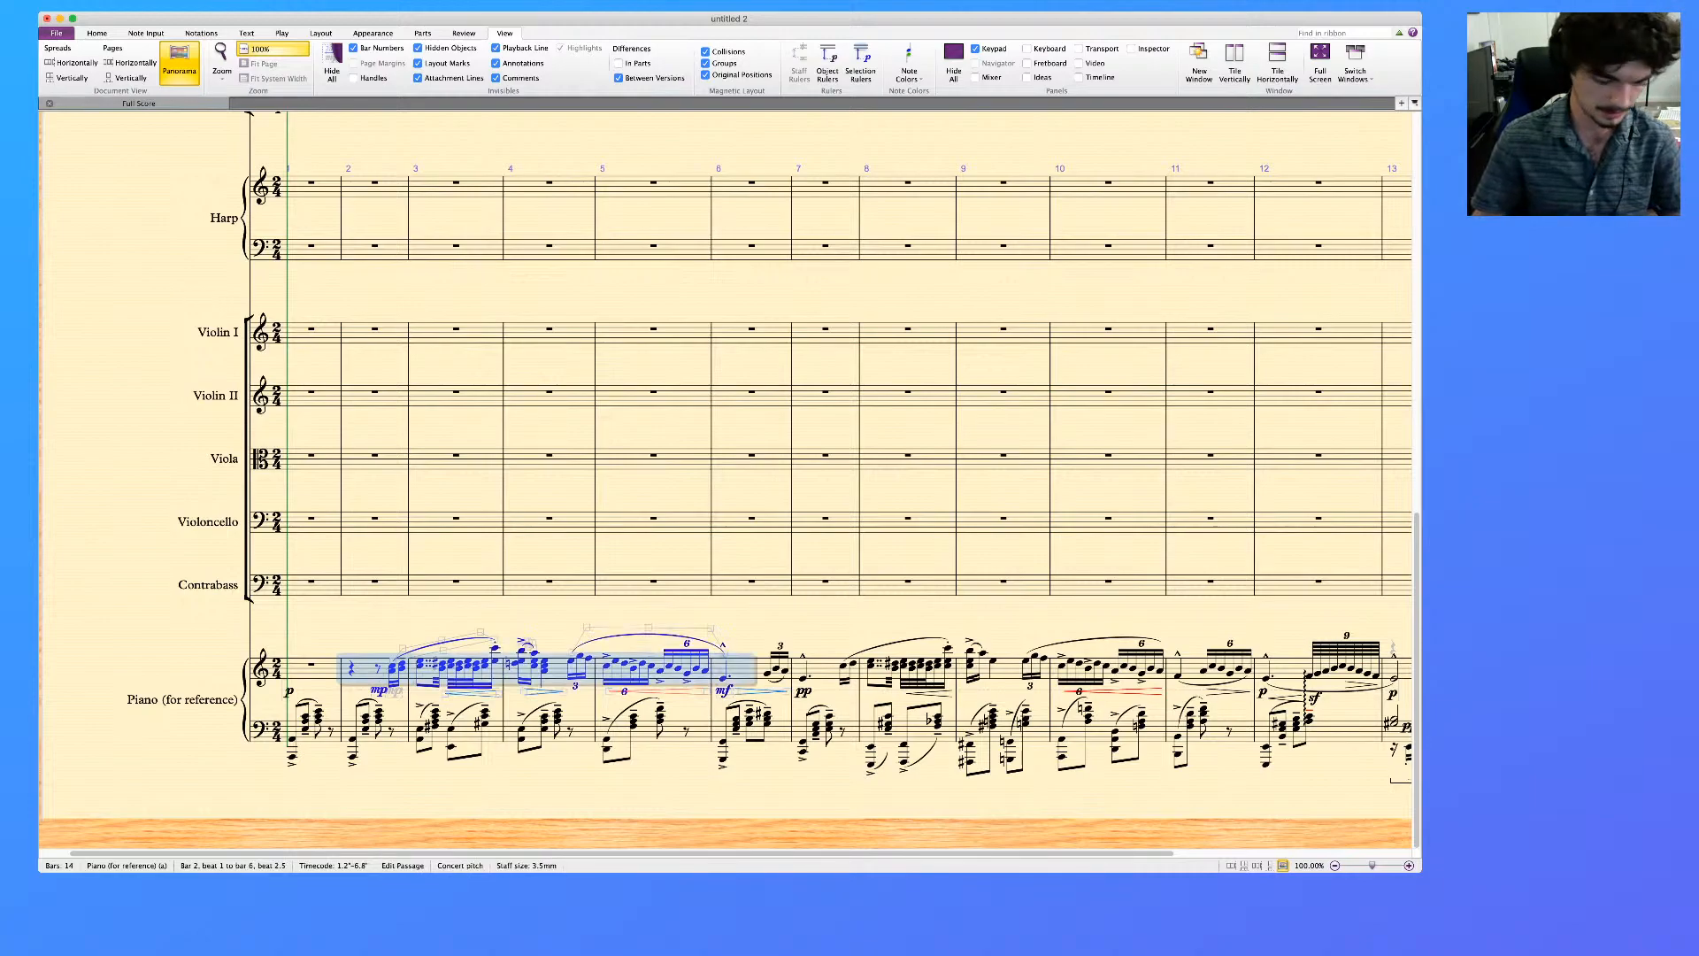
pyautogui.press('super+shift+Right')
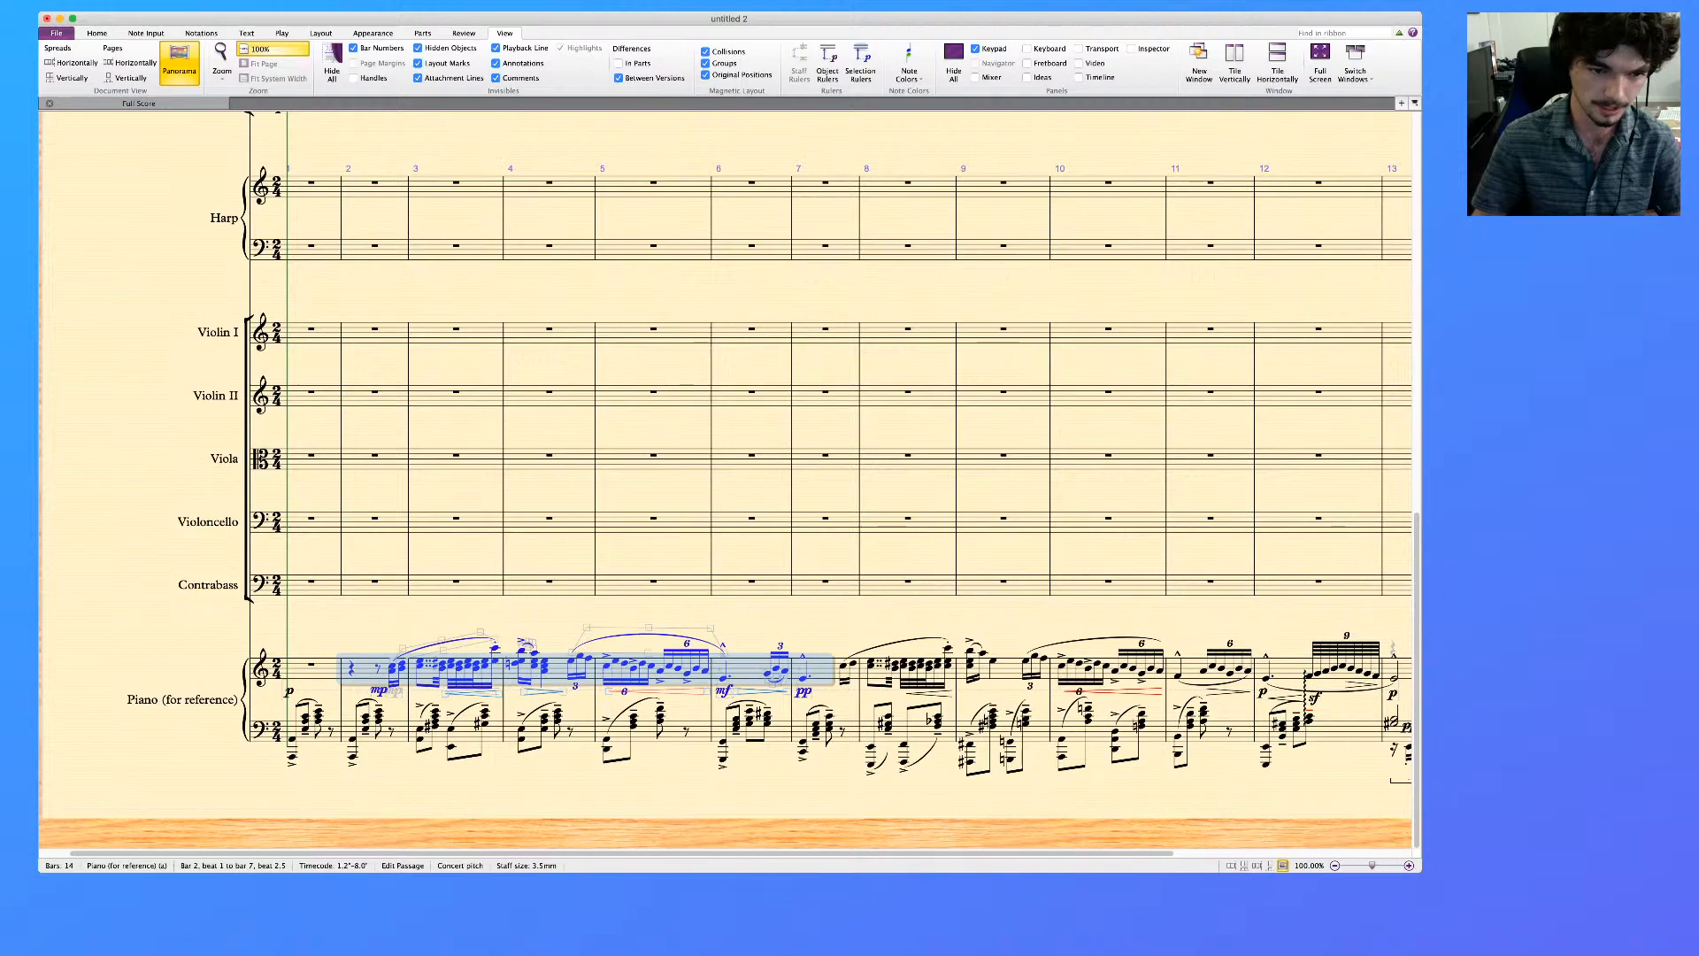
pyautogui.scroll(10, 726, 478)
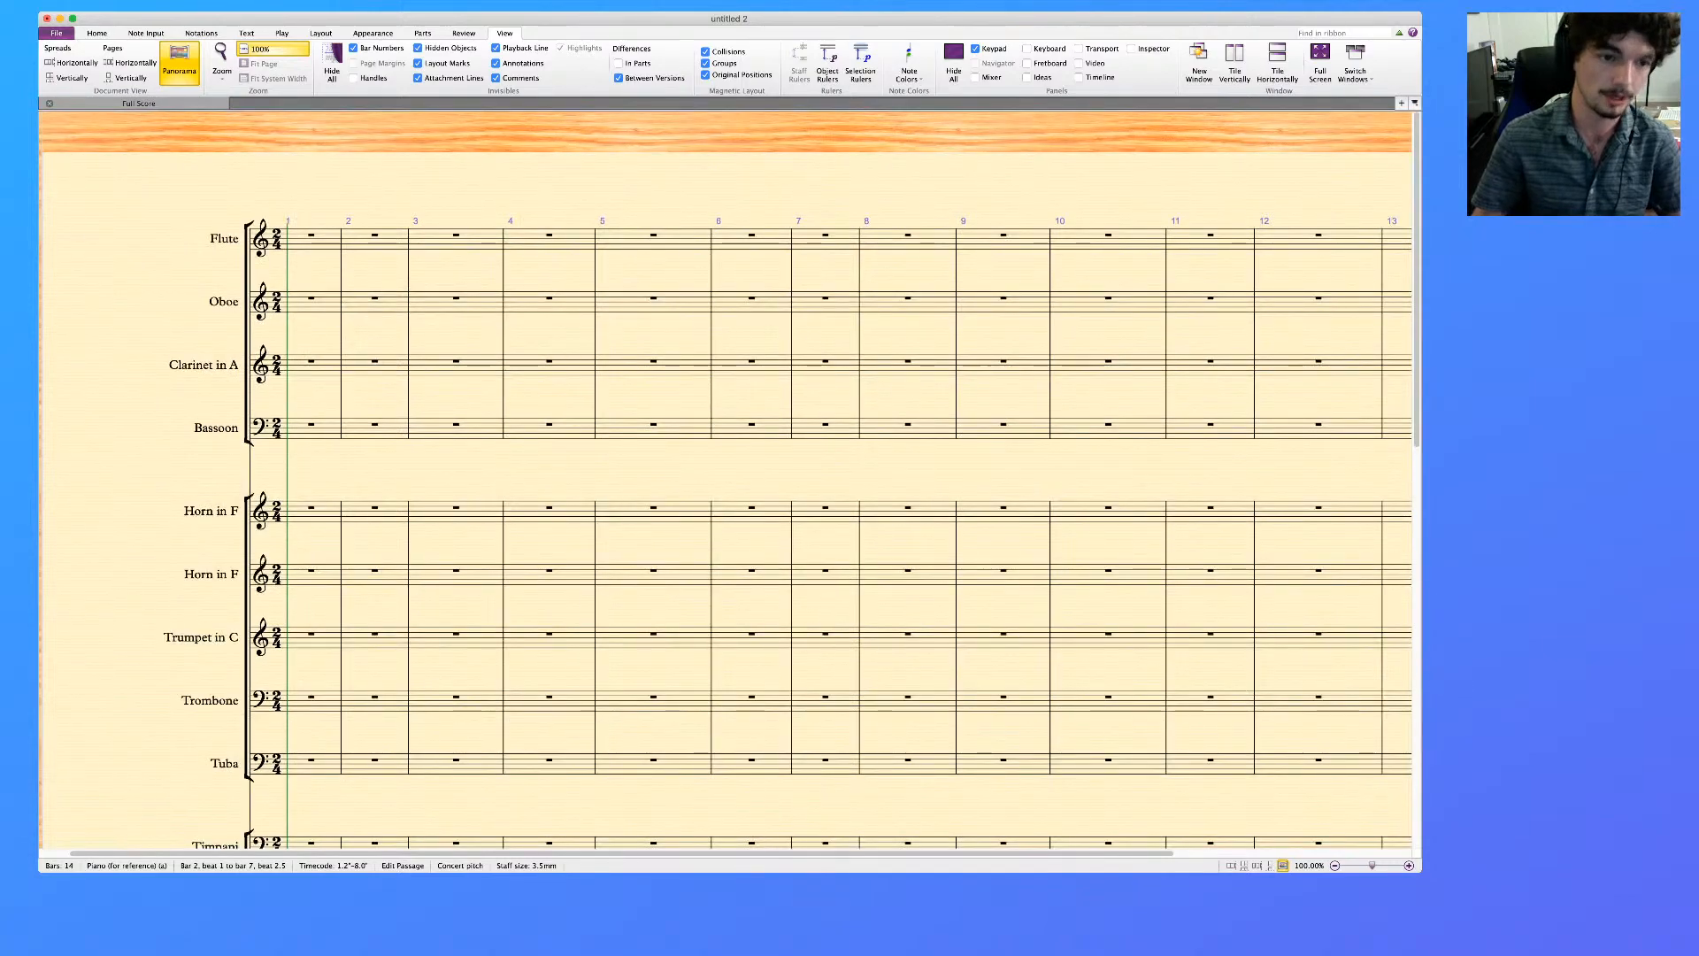
pyautogui.click(361, 365)
pyautogui.press('super+v')
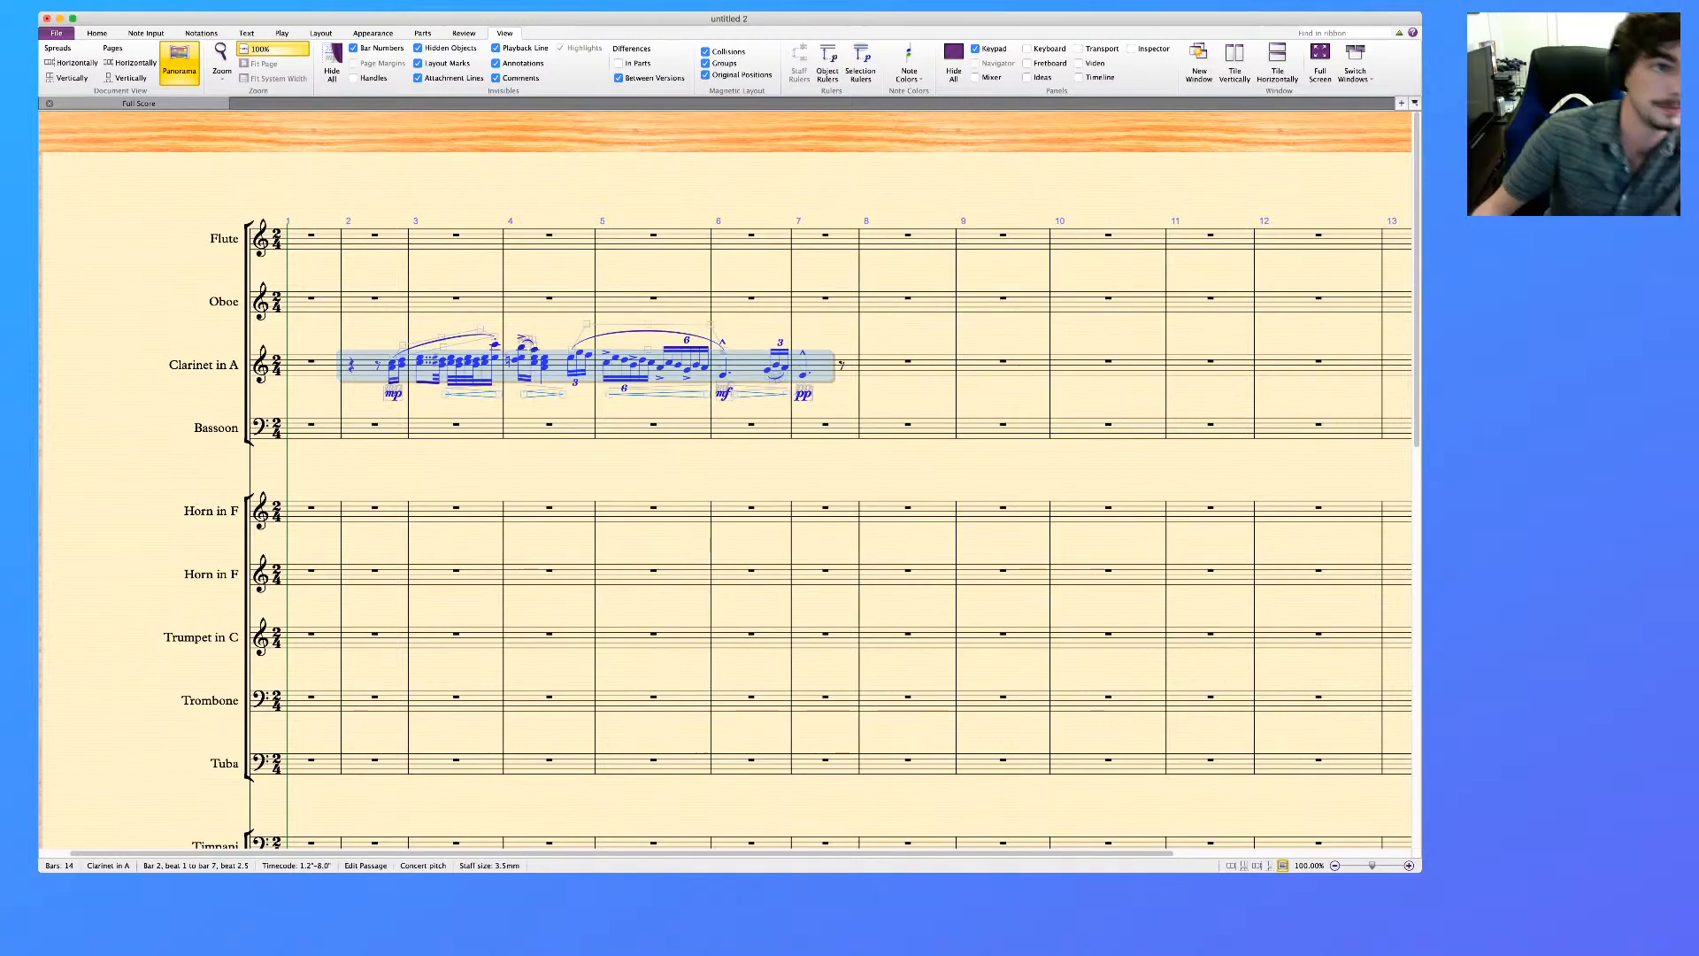
# Toggle the Transposing Score display and return to concert pitch, leaving nothing selected
pyautogui.click(96, 33)
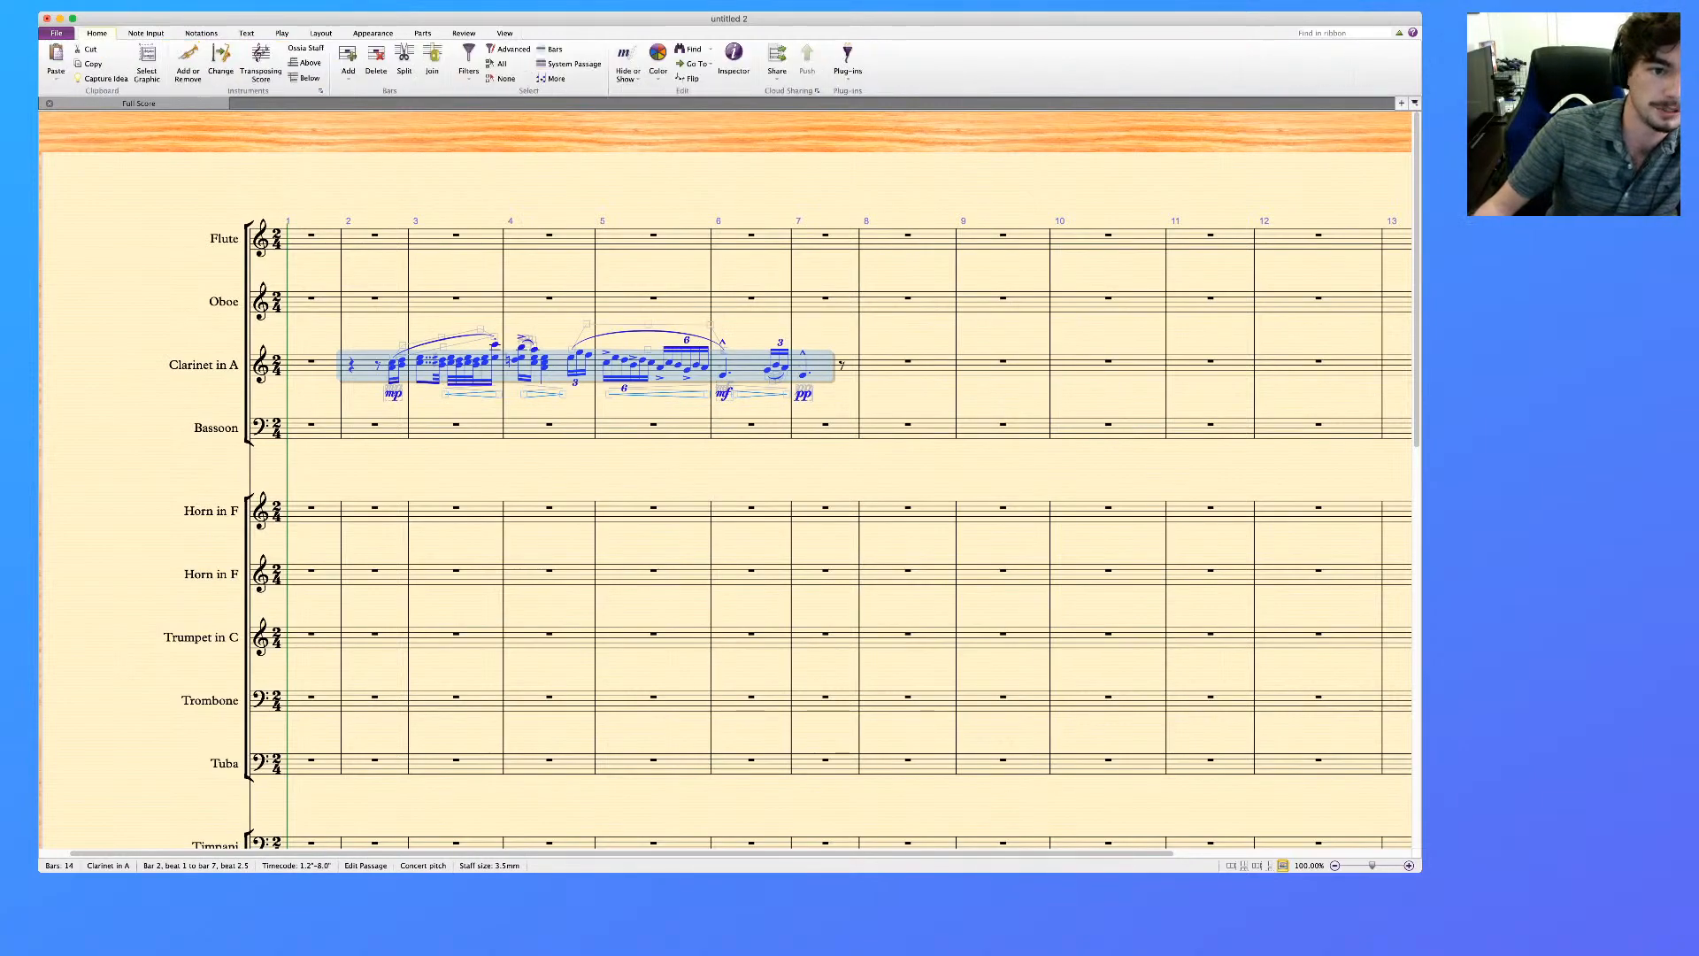
pyautogui.click(261, 64)
pyautogui.click(261, 64)
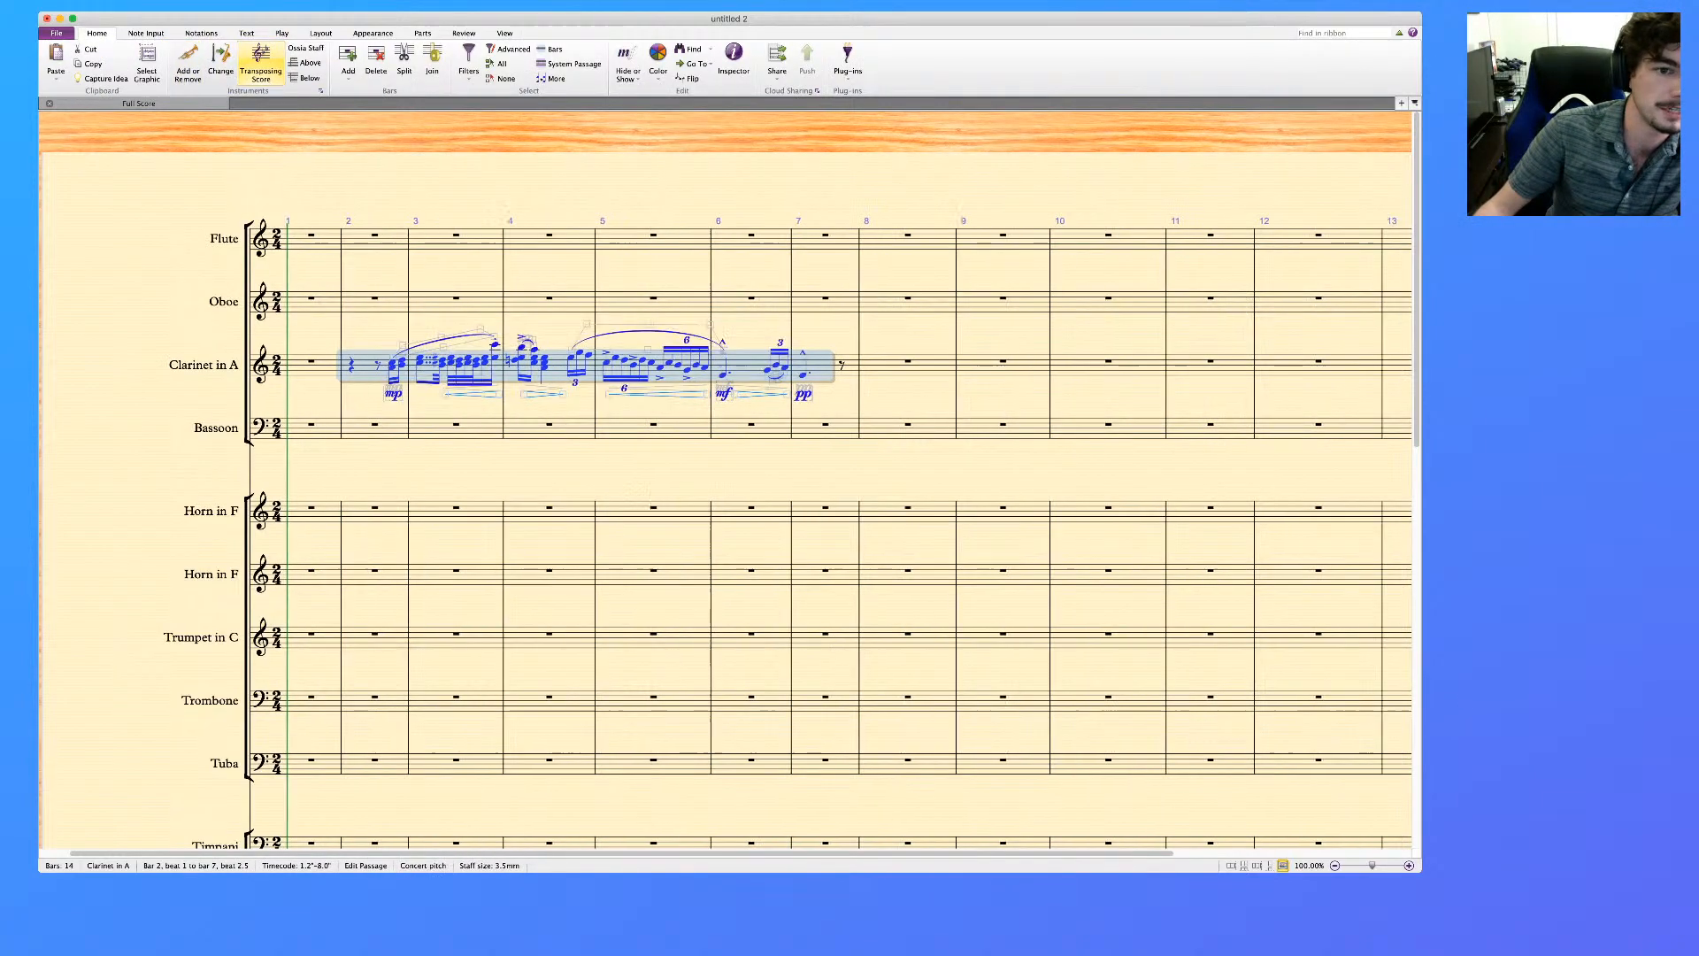
pyautogui.press('Escape')
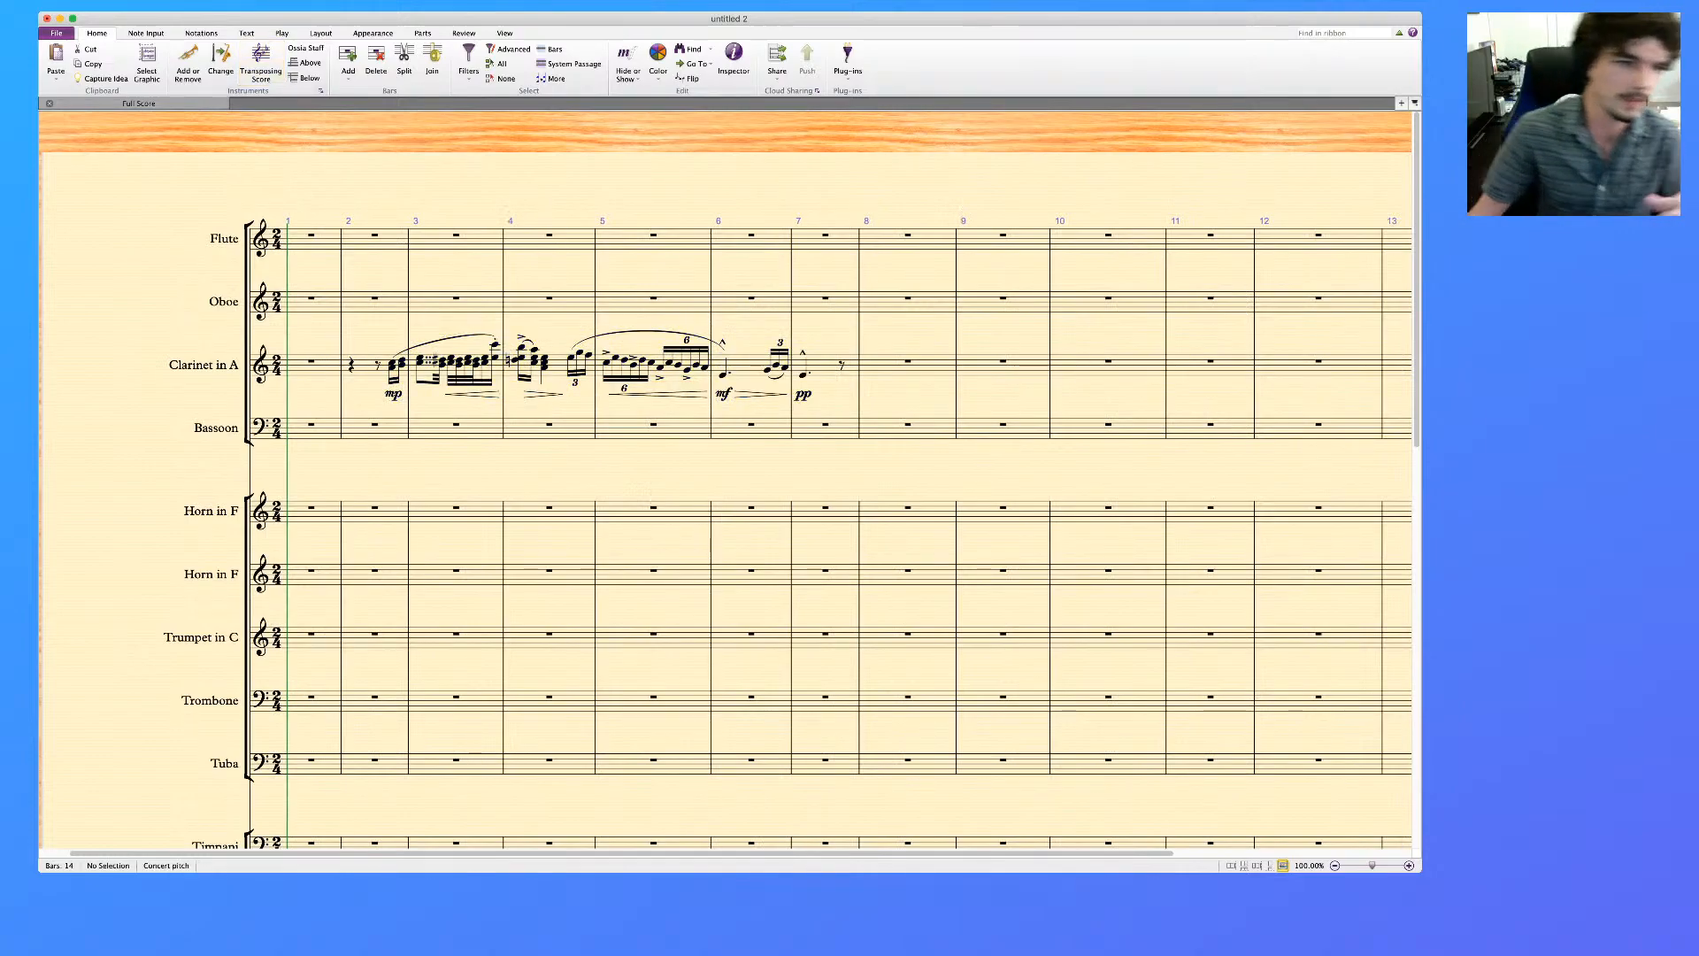
pyautogui.doubleClick(209, 365)
pyautogui.moveTo(210, 365); pyautogui.dragTo(239, 365)
pyautogui.press('Escape')
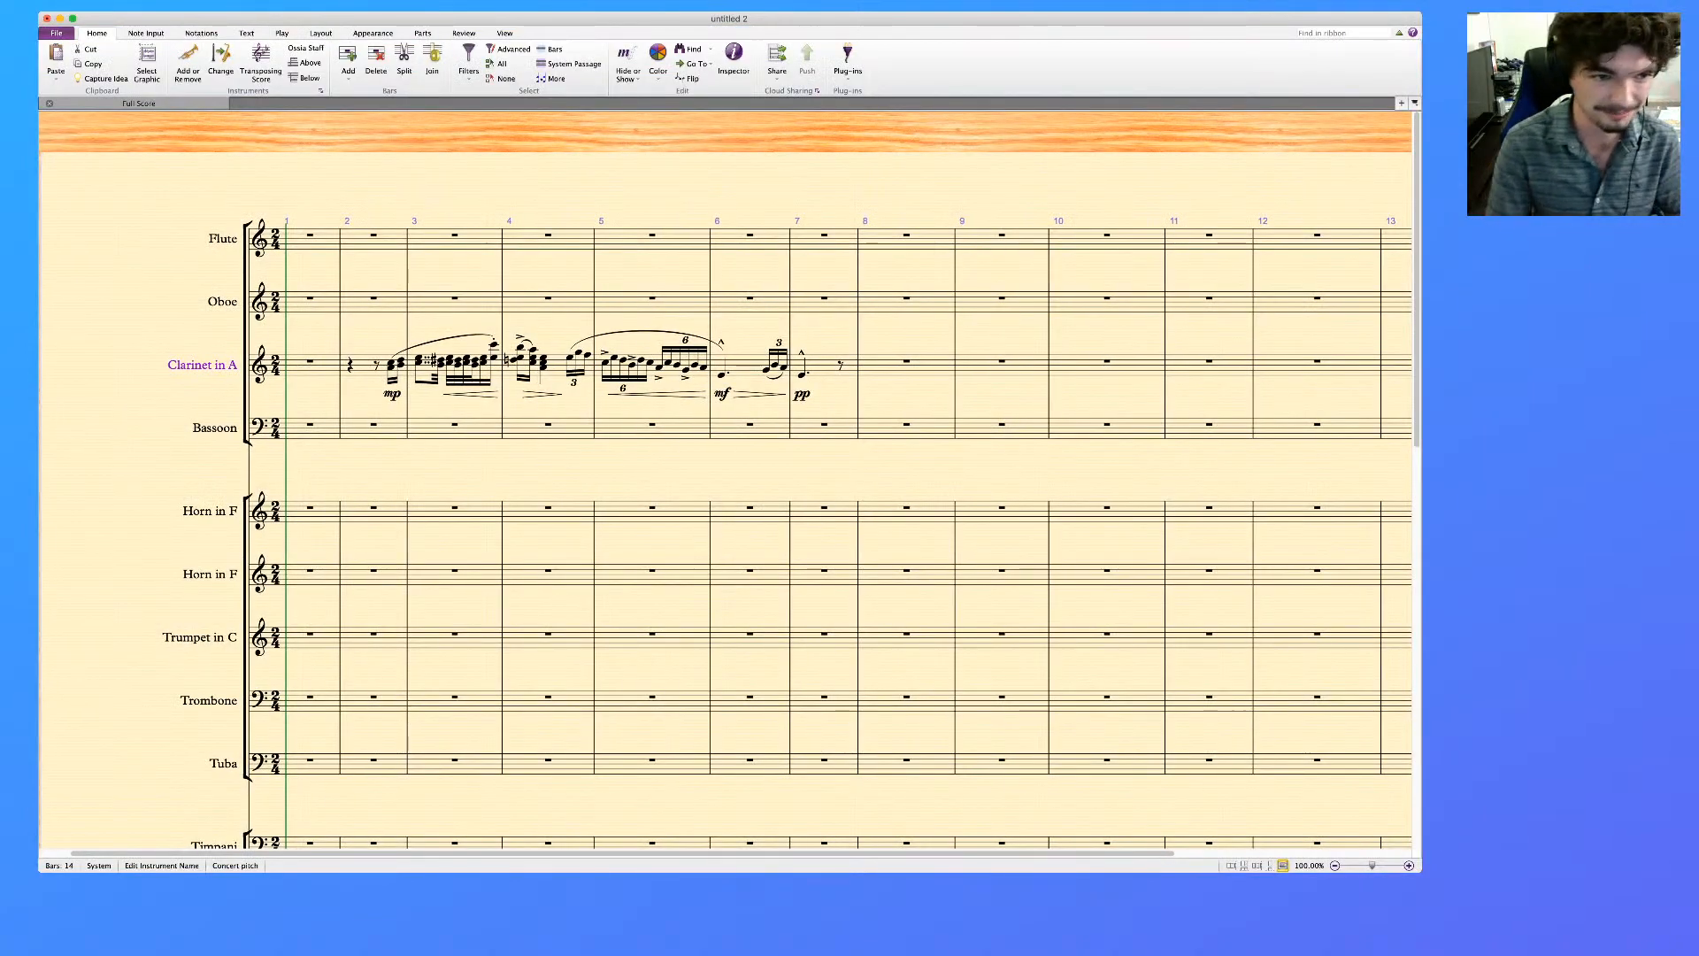
# Rename the Clarinet in A label to "A Clarinets" with "1 & 2" on a second line
pyautogui.doubleClick(213, 364)
pyautogui.moveTo(212, 365); pyautogui.dragTo(239, 365)
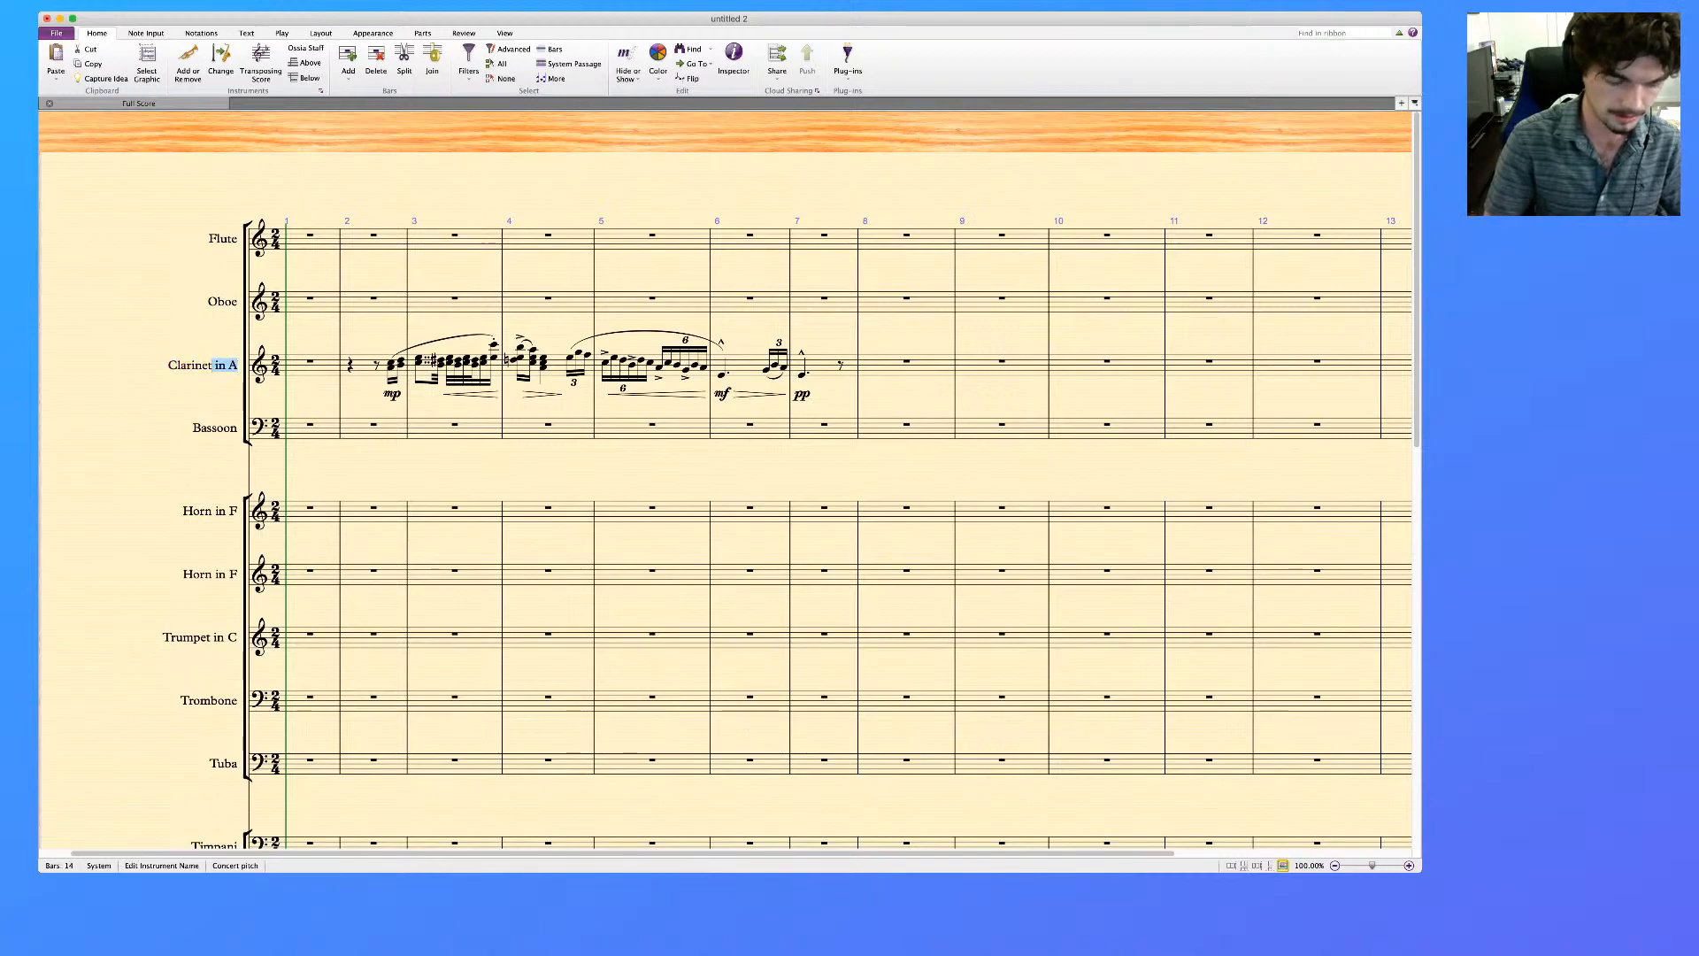
pyautogui.write('s')
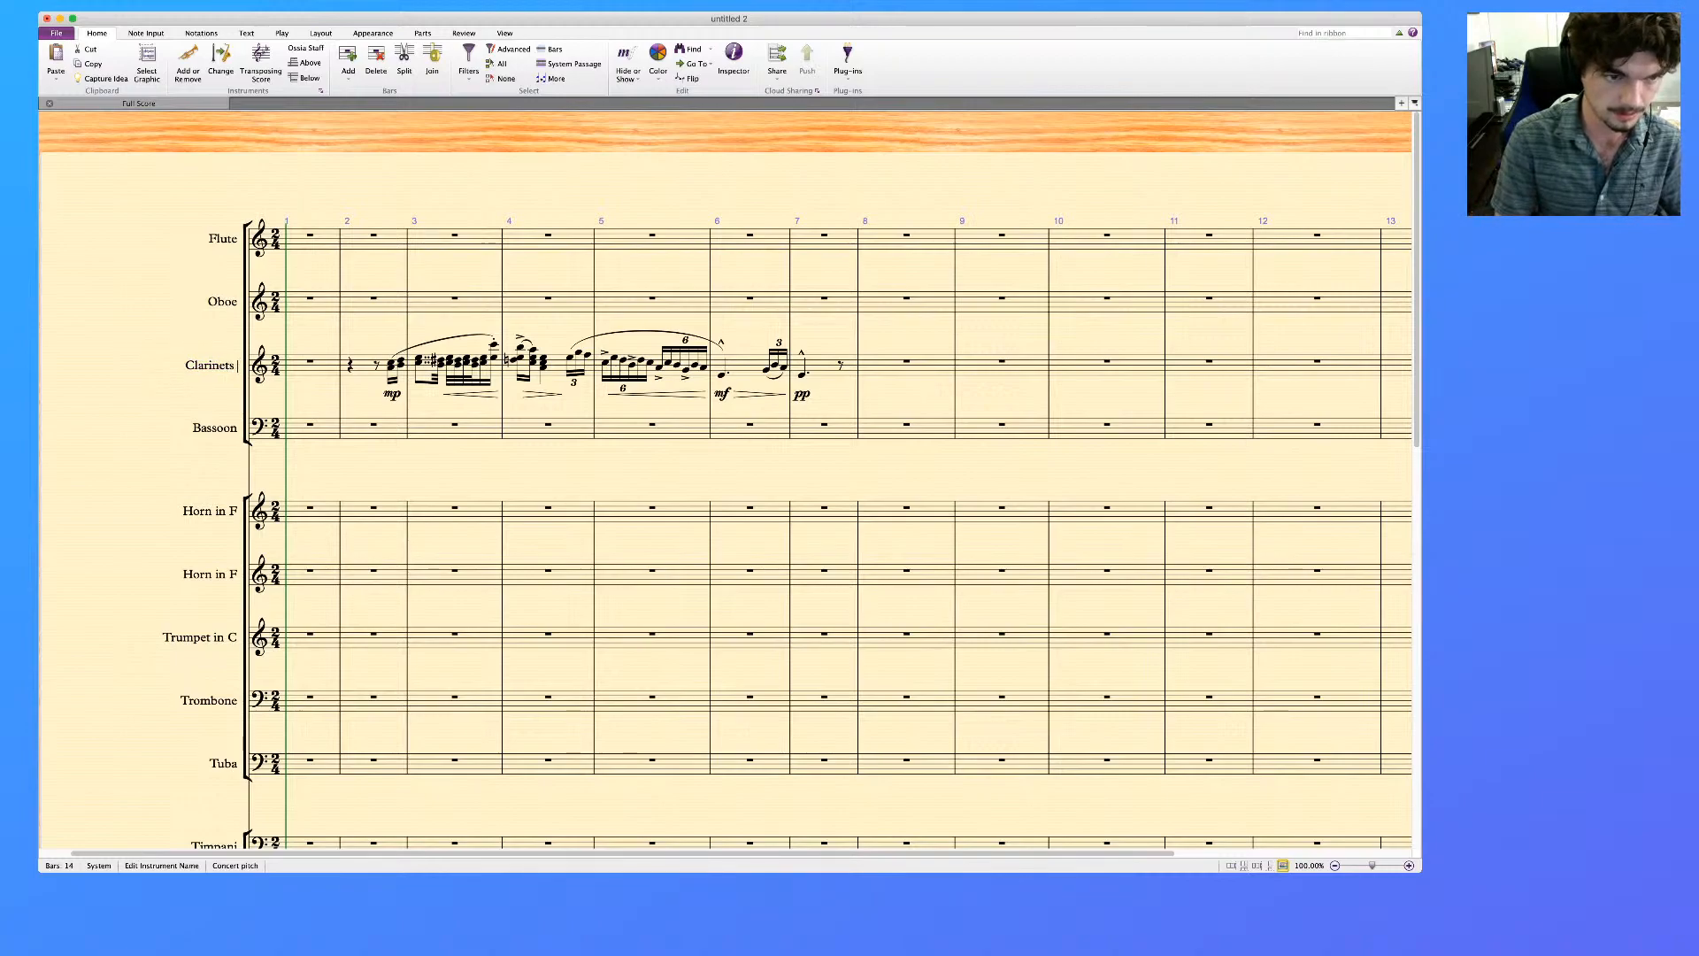
pyautogui.press('Return')
pyautogui.write('1')
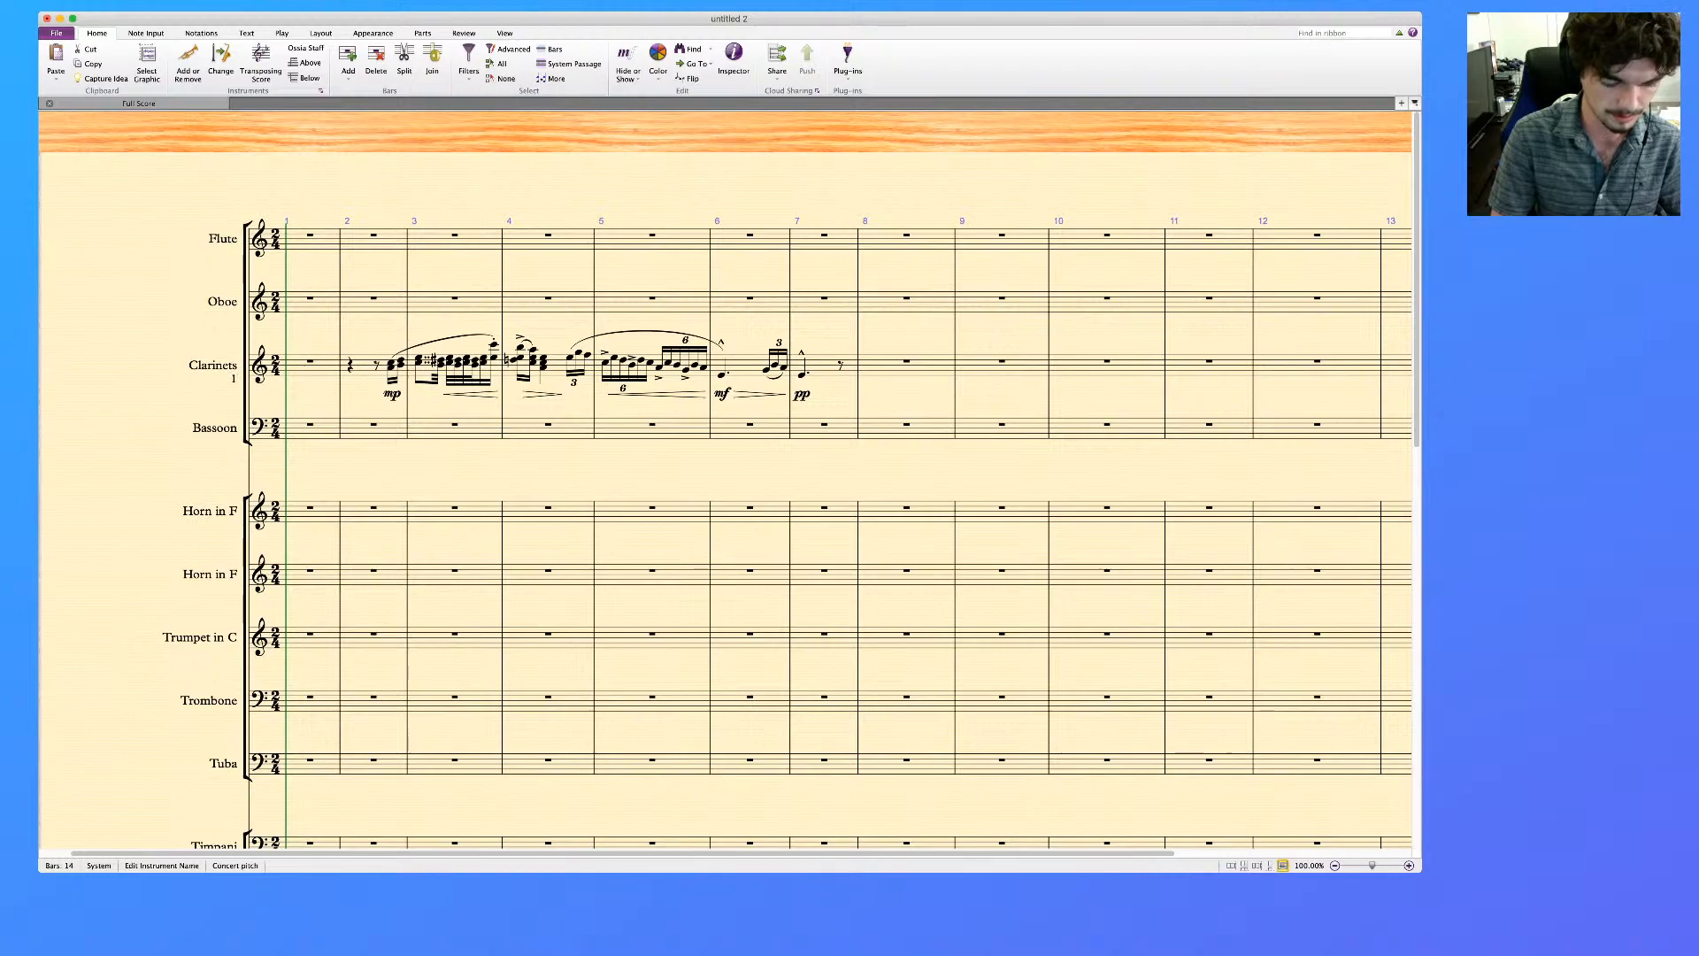
pyautogui.write(' & 2')
pyautogui.click(189, 365)
pyautogui.write('A')
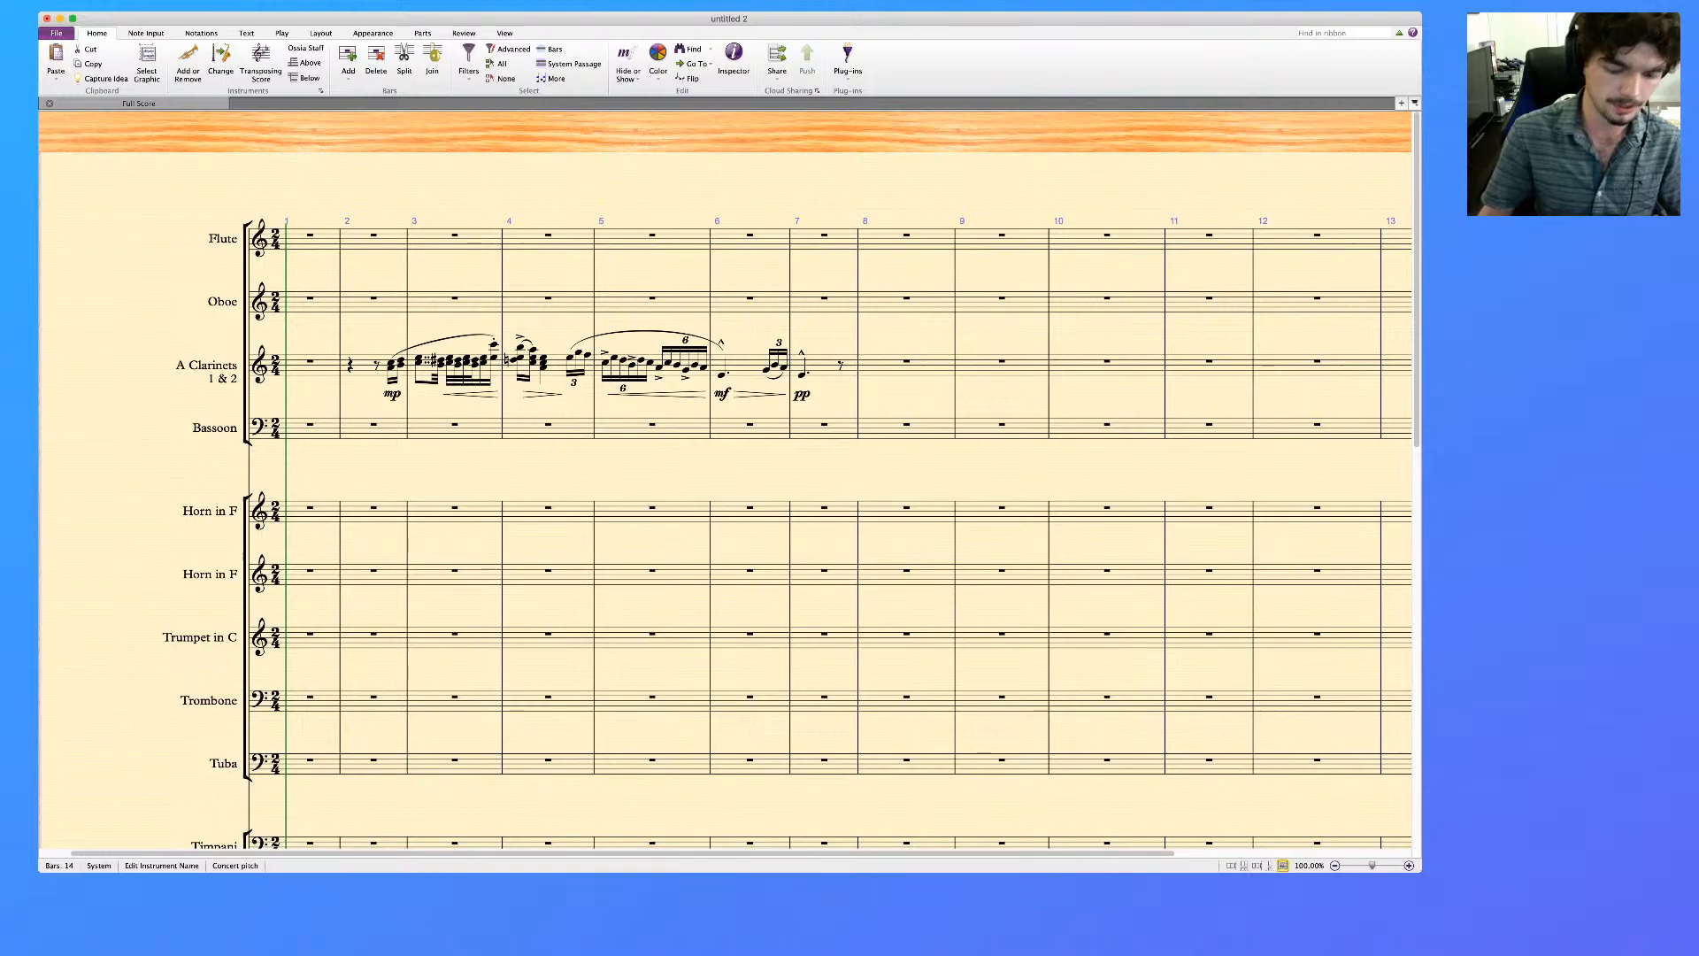
# Add "1 & 2" on a second line of the Oboe label and make the clarinet label singular, "A Clarinet"
pyautogui.doubleClick(235, 302)
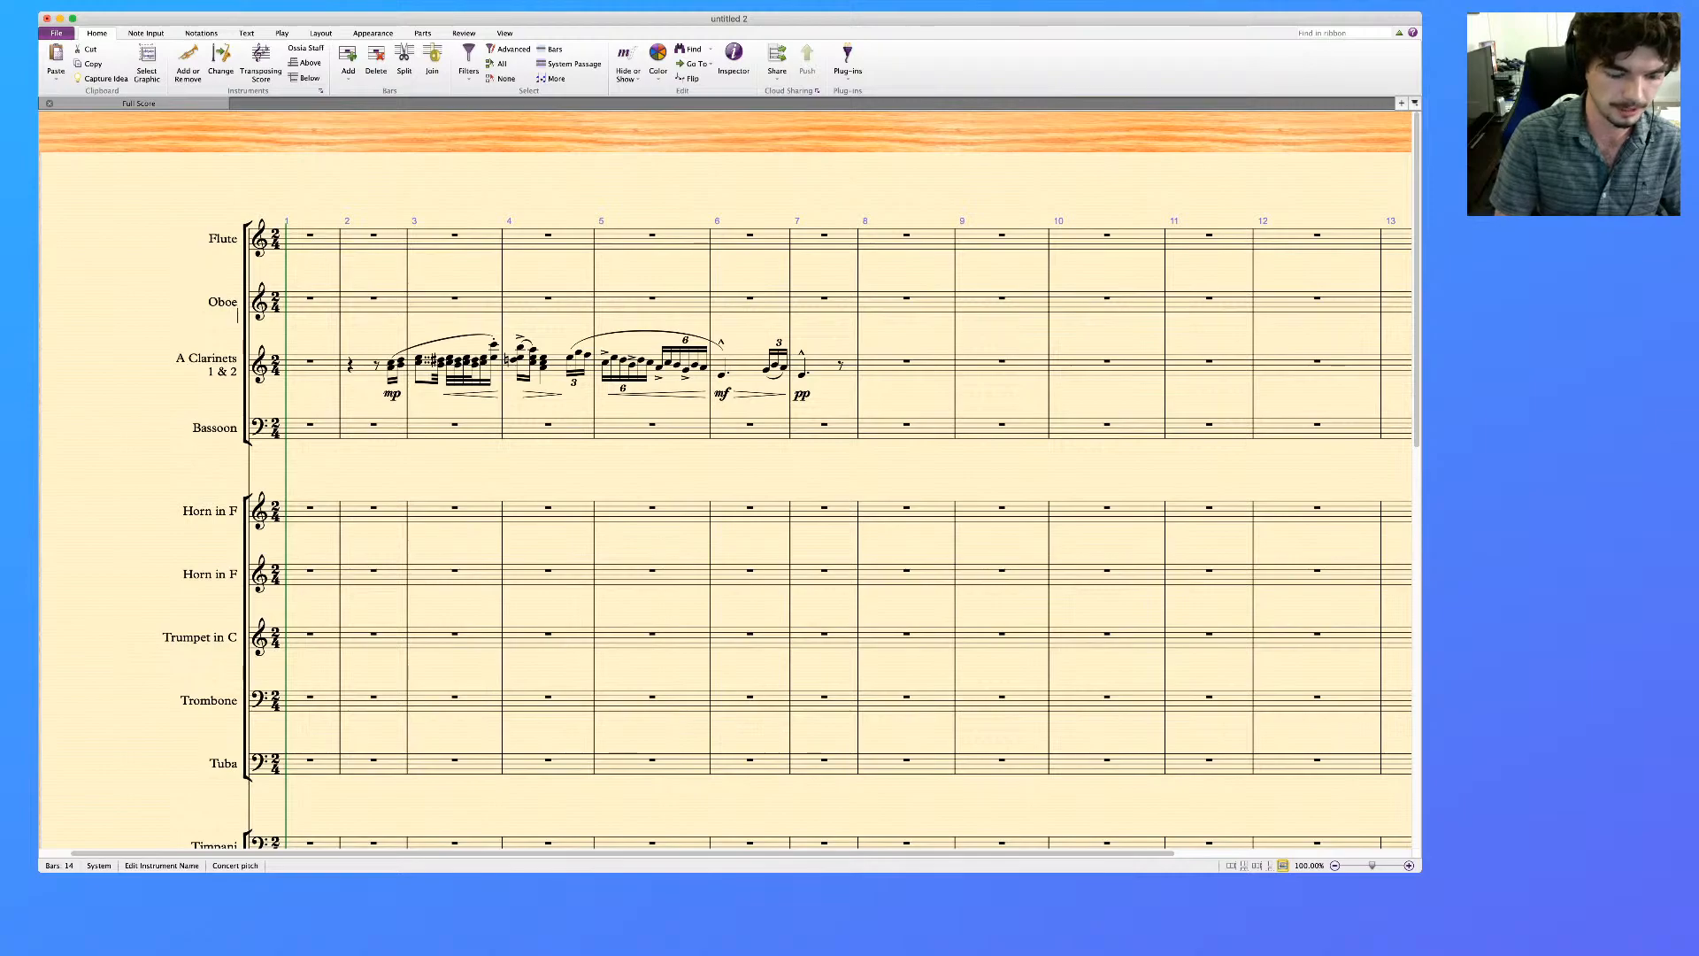
pyautogui.write('& 2')
pyautogui.press('Escape')
pyautogui.doubleClick(232, 358)
pyautogui.press('BackSpace')
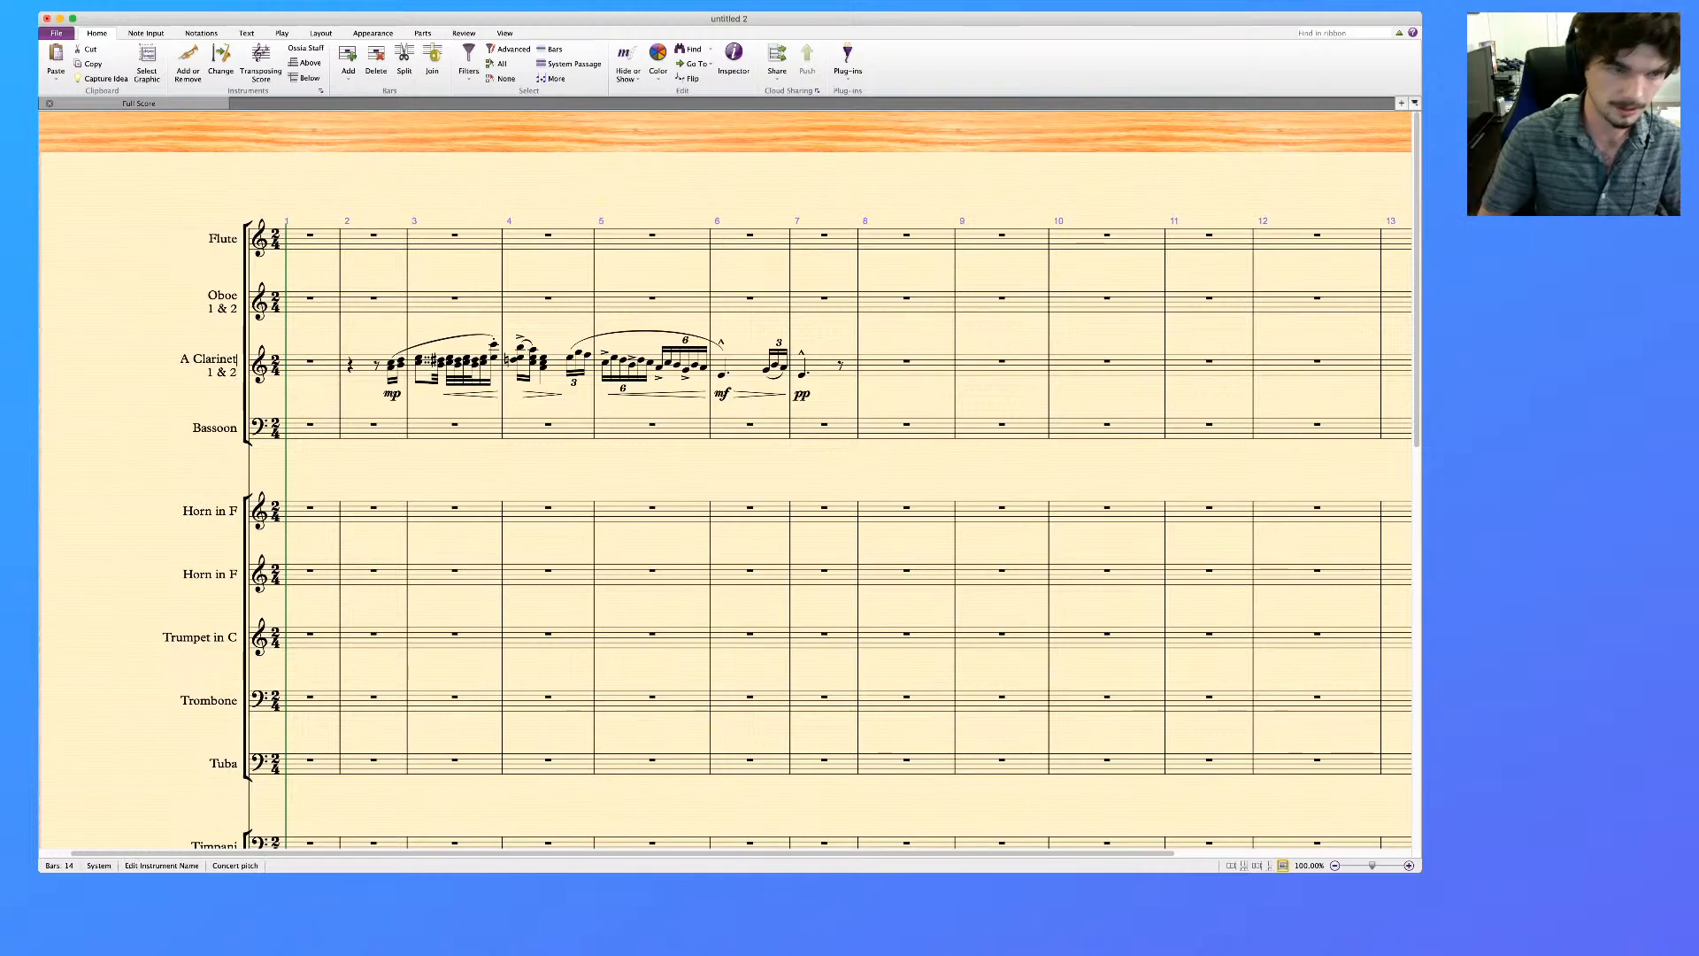
# Add "1 & 2" on a second line of the Flute label
pyautogui.doubleClick(232, 239)
pyautogui.write('1&')
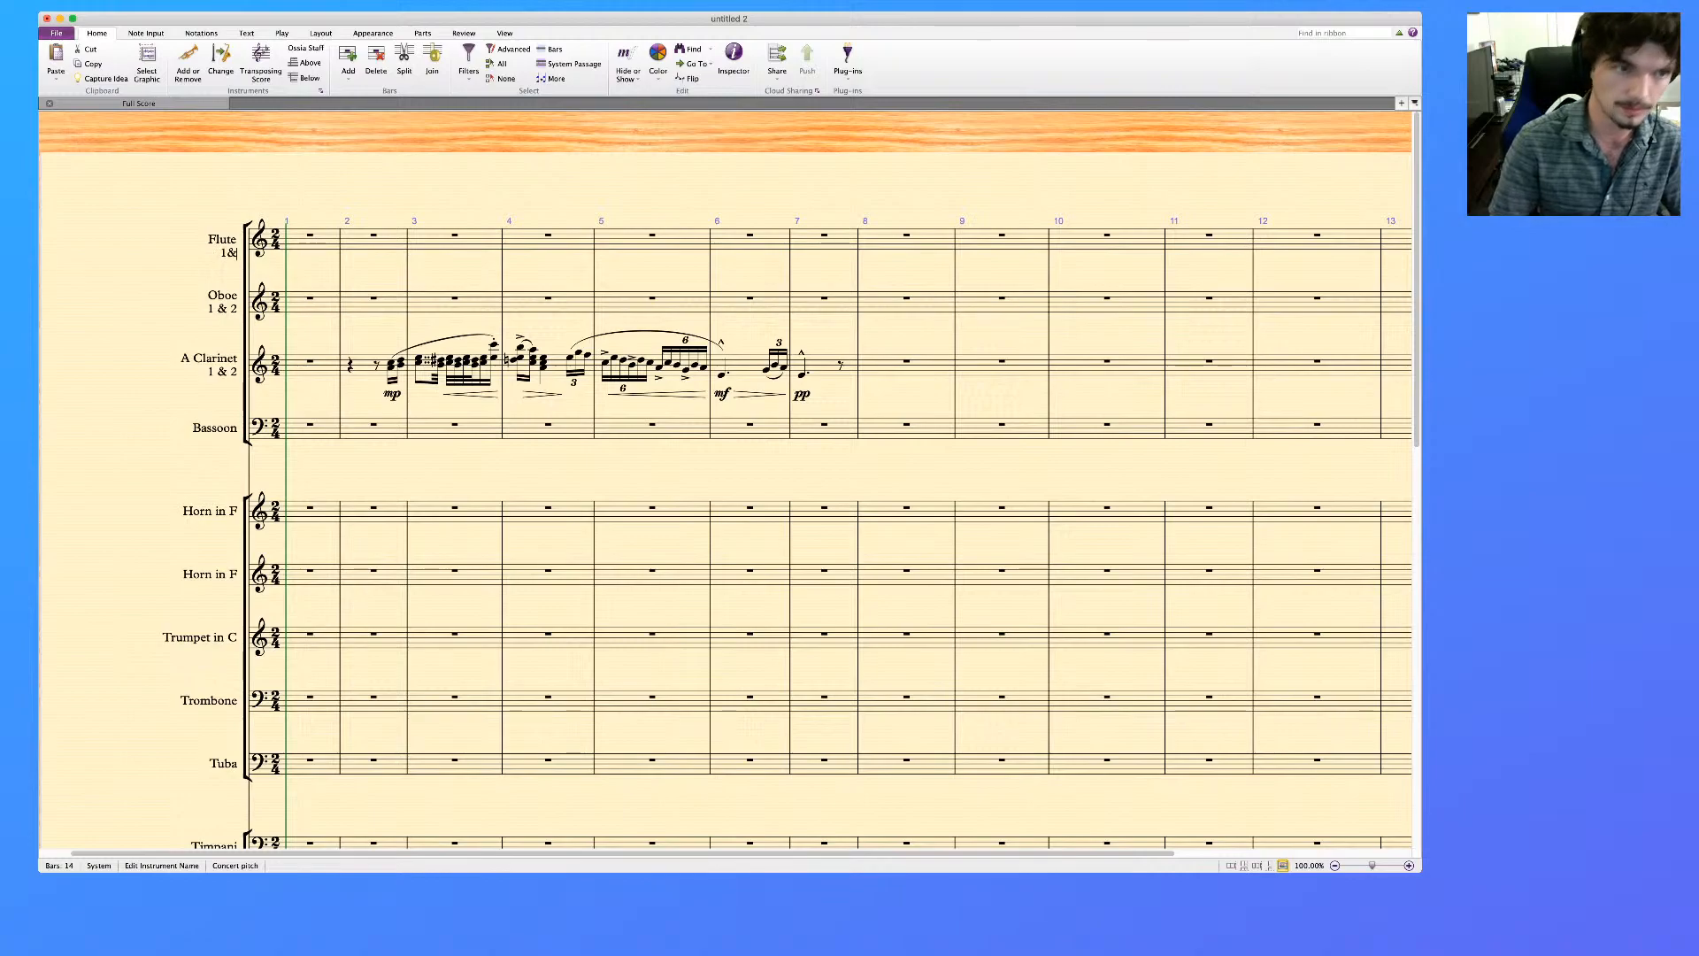
pyautogui.press('BackSpace')
pyautogui.write('& 2')
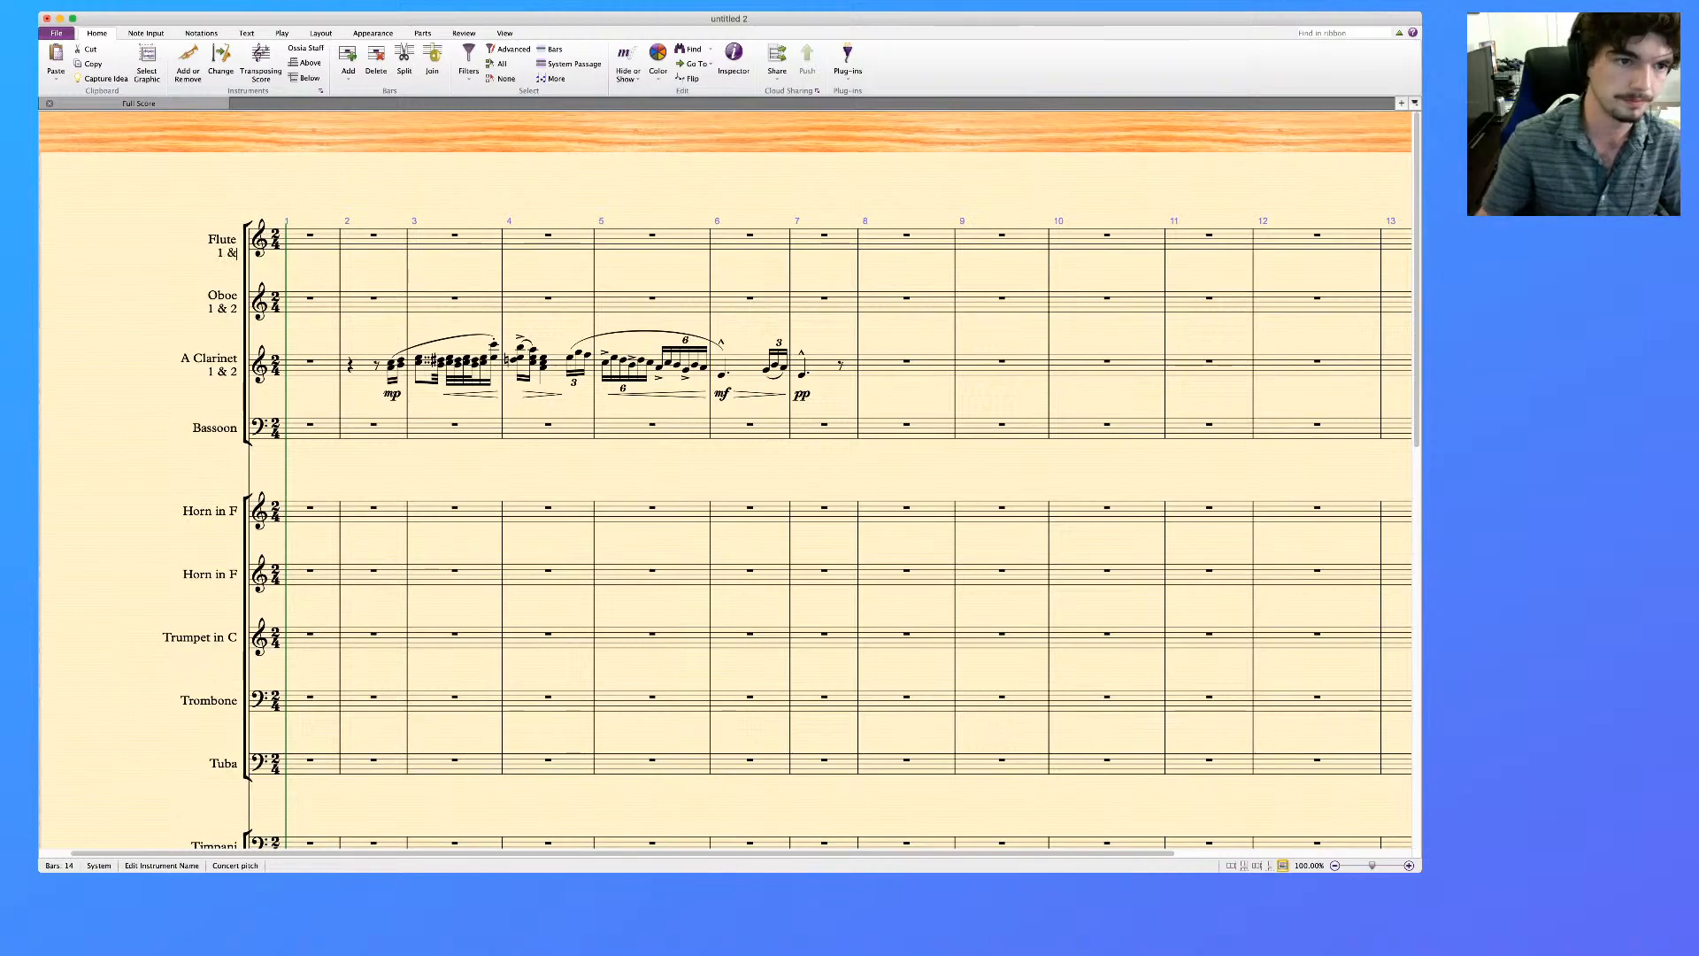
pyautogui.press('Escape')
# Add "1 & 2" on a second line of the Bassoon label
pyautogui.doubleClick(214, 428)
pyautogui.write('& 2')
pyautogui.press('Escape')
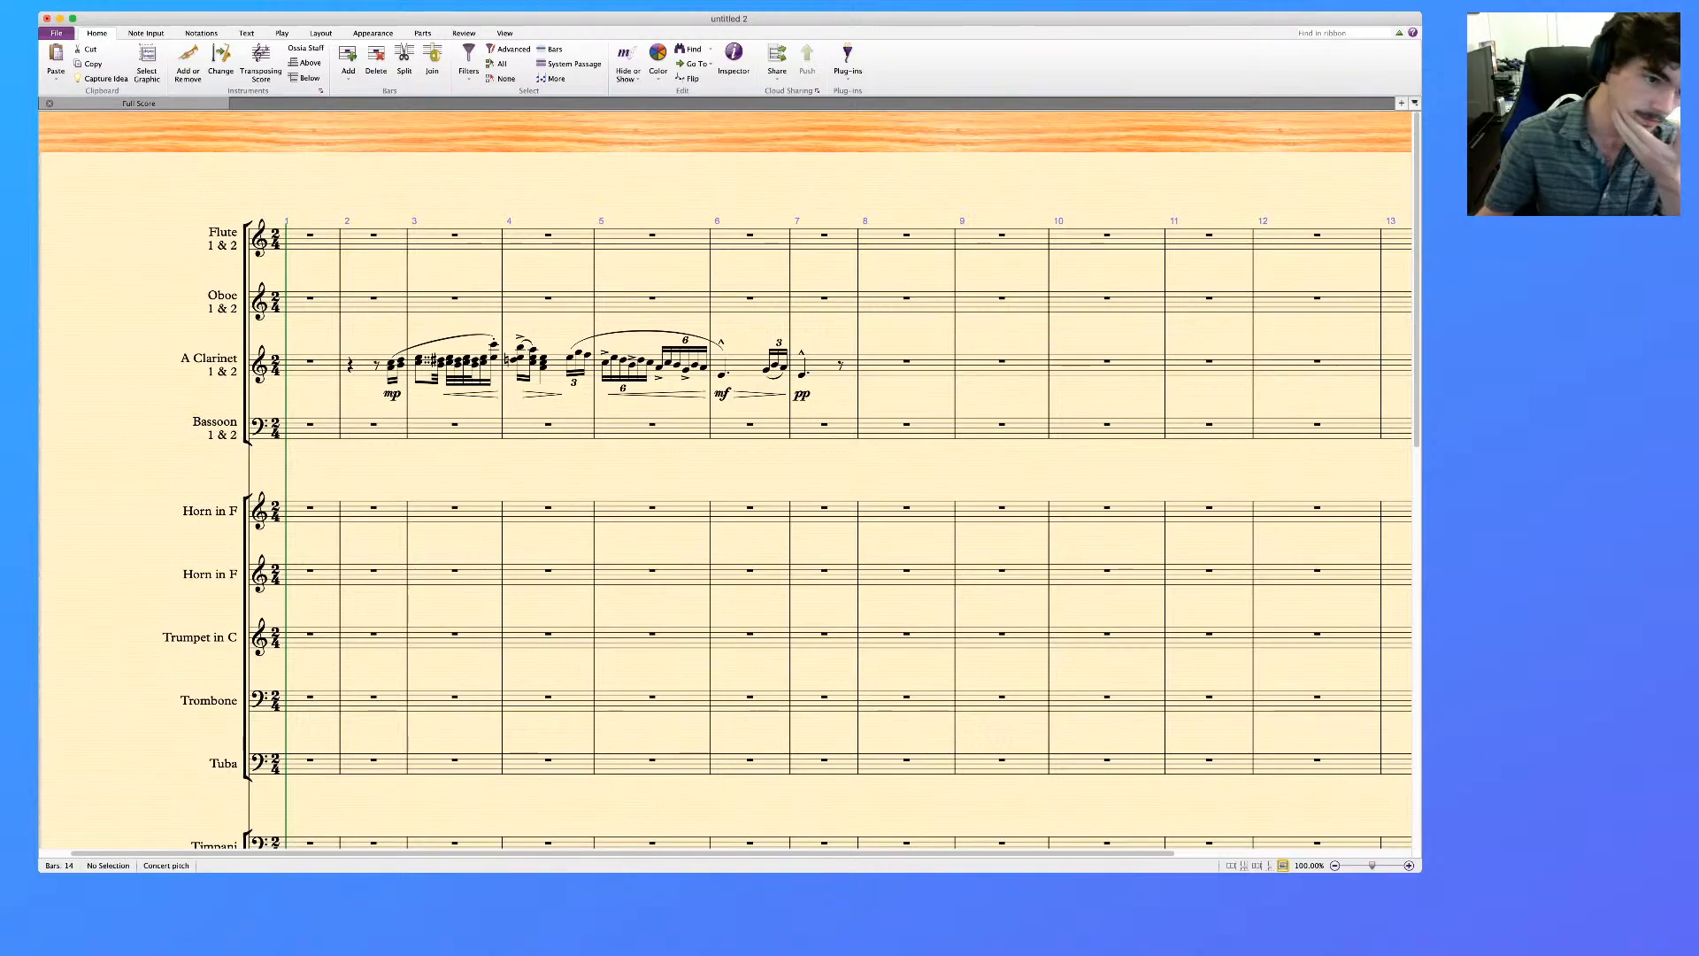
# Rename the upper Horn in F label to "F Horn" with "1 & 3" on a second line
pyautogui.scroll(-1, 725, 481)
pyautogui.doubleClick(211, 494)
pyautogui.press('super+a')
pyautogui.write('F Hr')
pyautogui.write('rn')
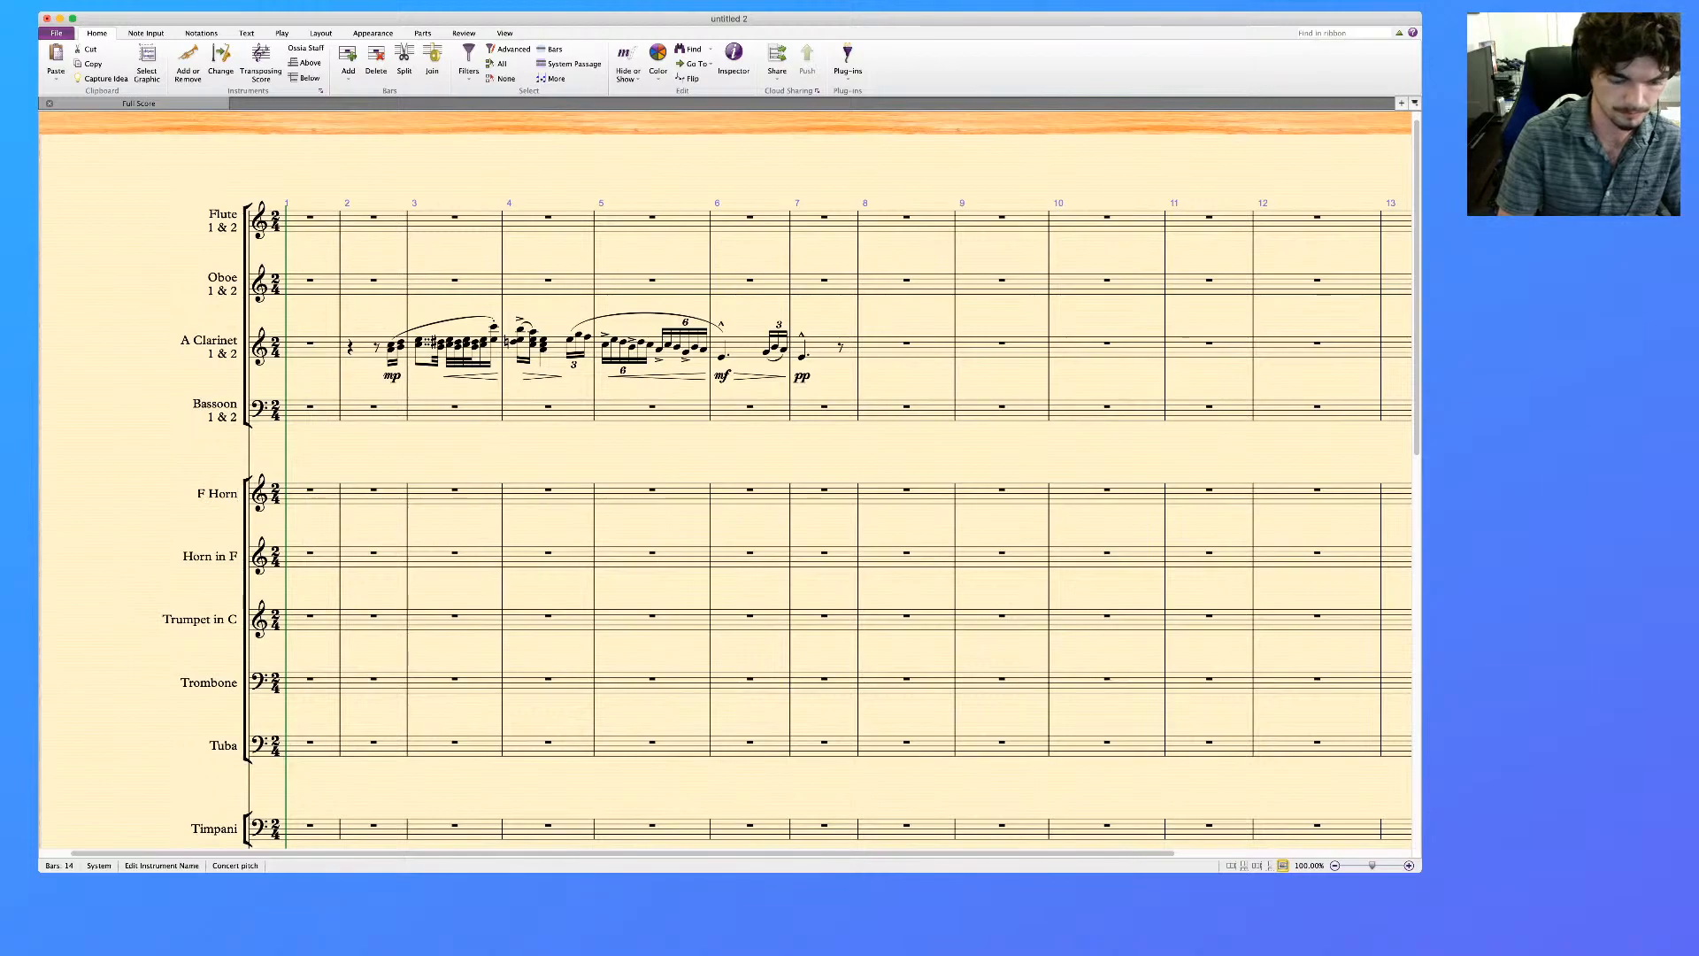
pyautogui.write('1 &')
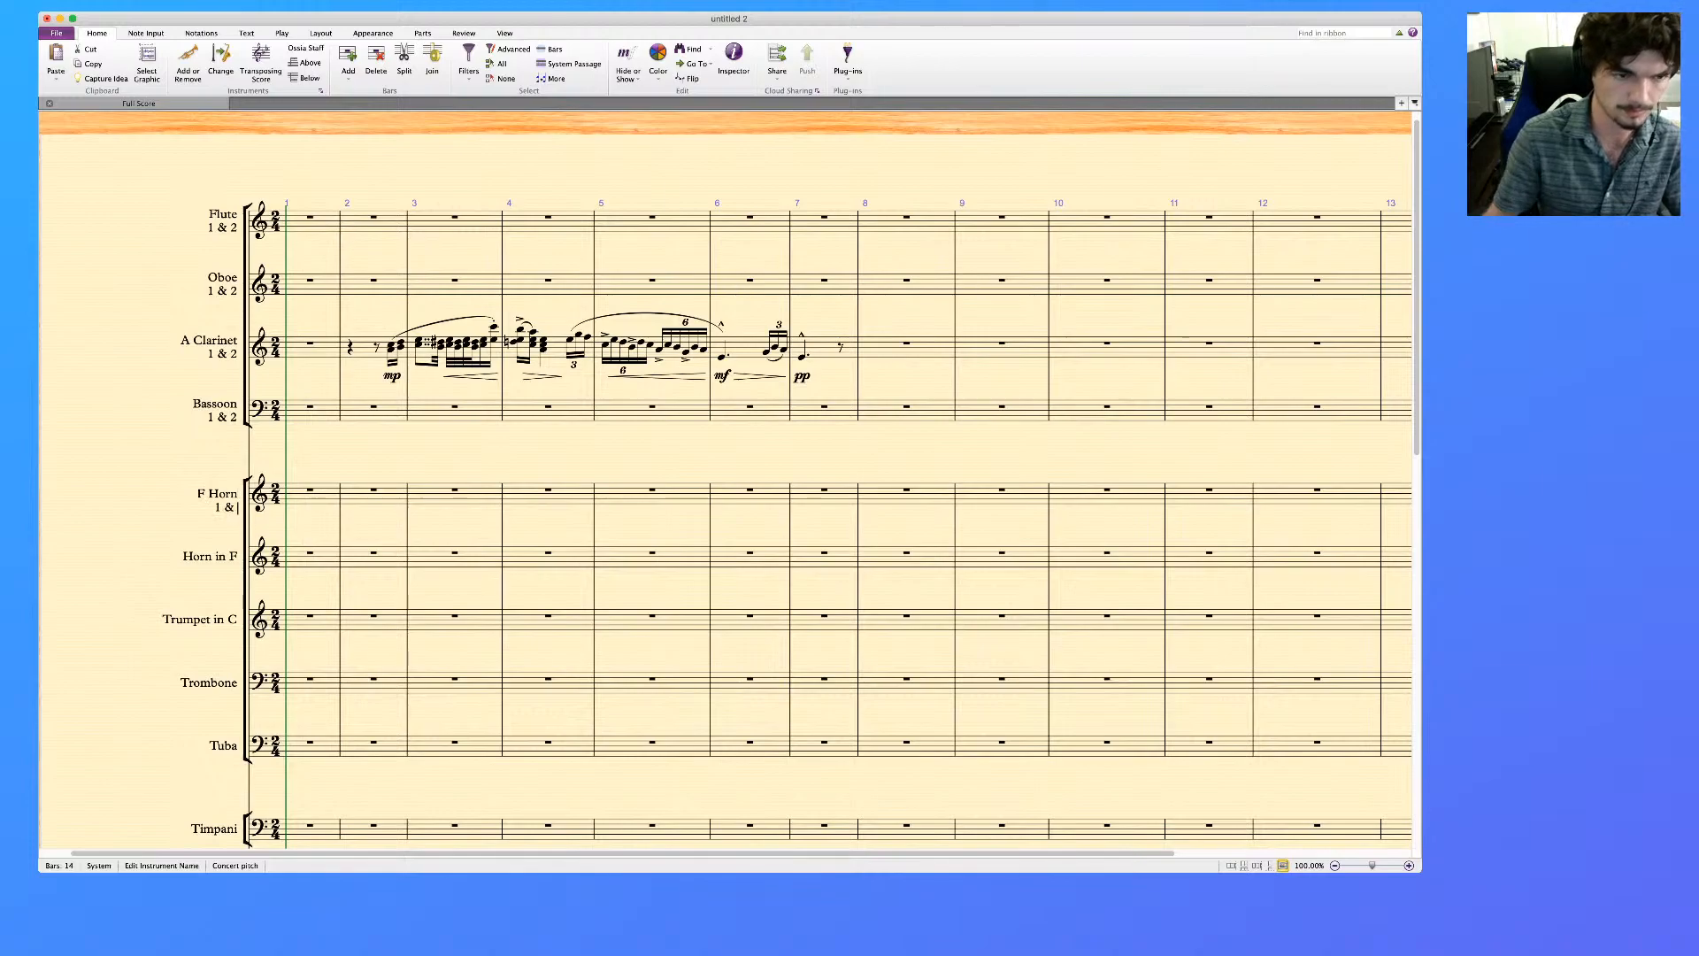
pyautogui.write(' 3')
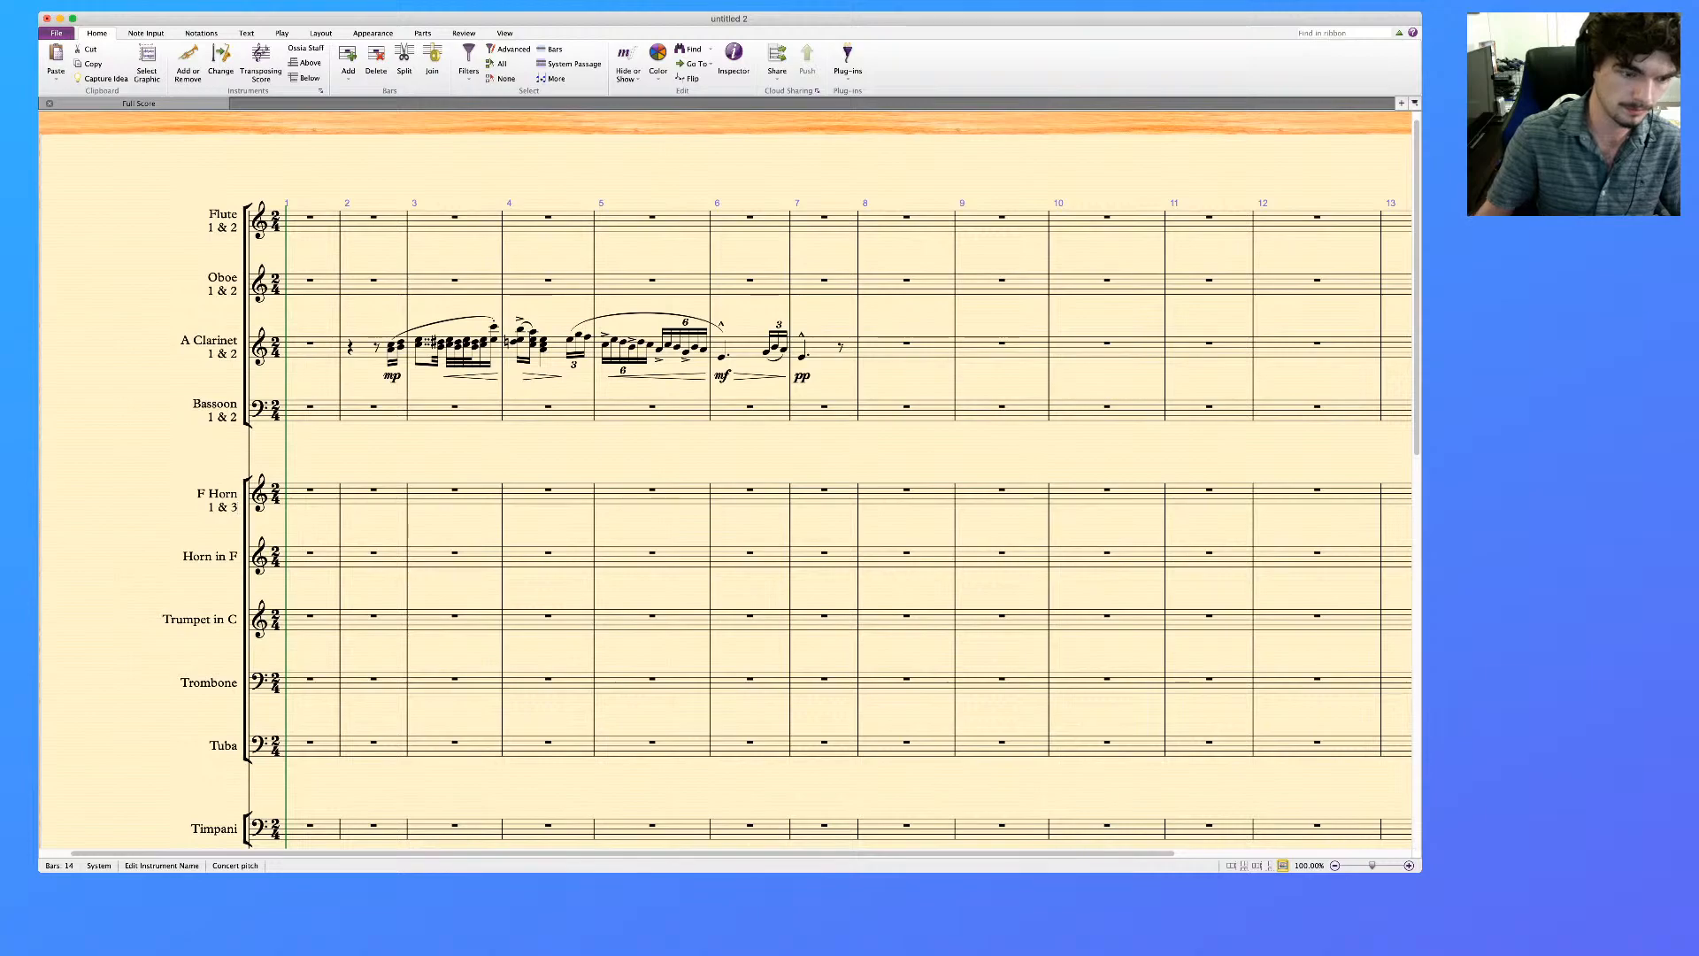
# Rename the lower Horn in F label to "F Horn" with "1 & 3" on a second line
pyautogui.hotkey('ctrl', 'a')
pyautogui.write('F Hor')
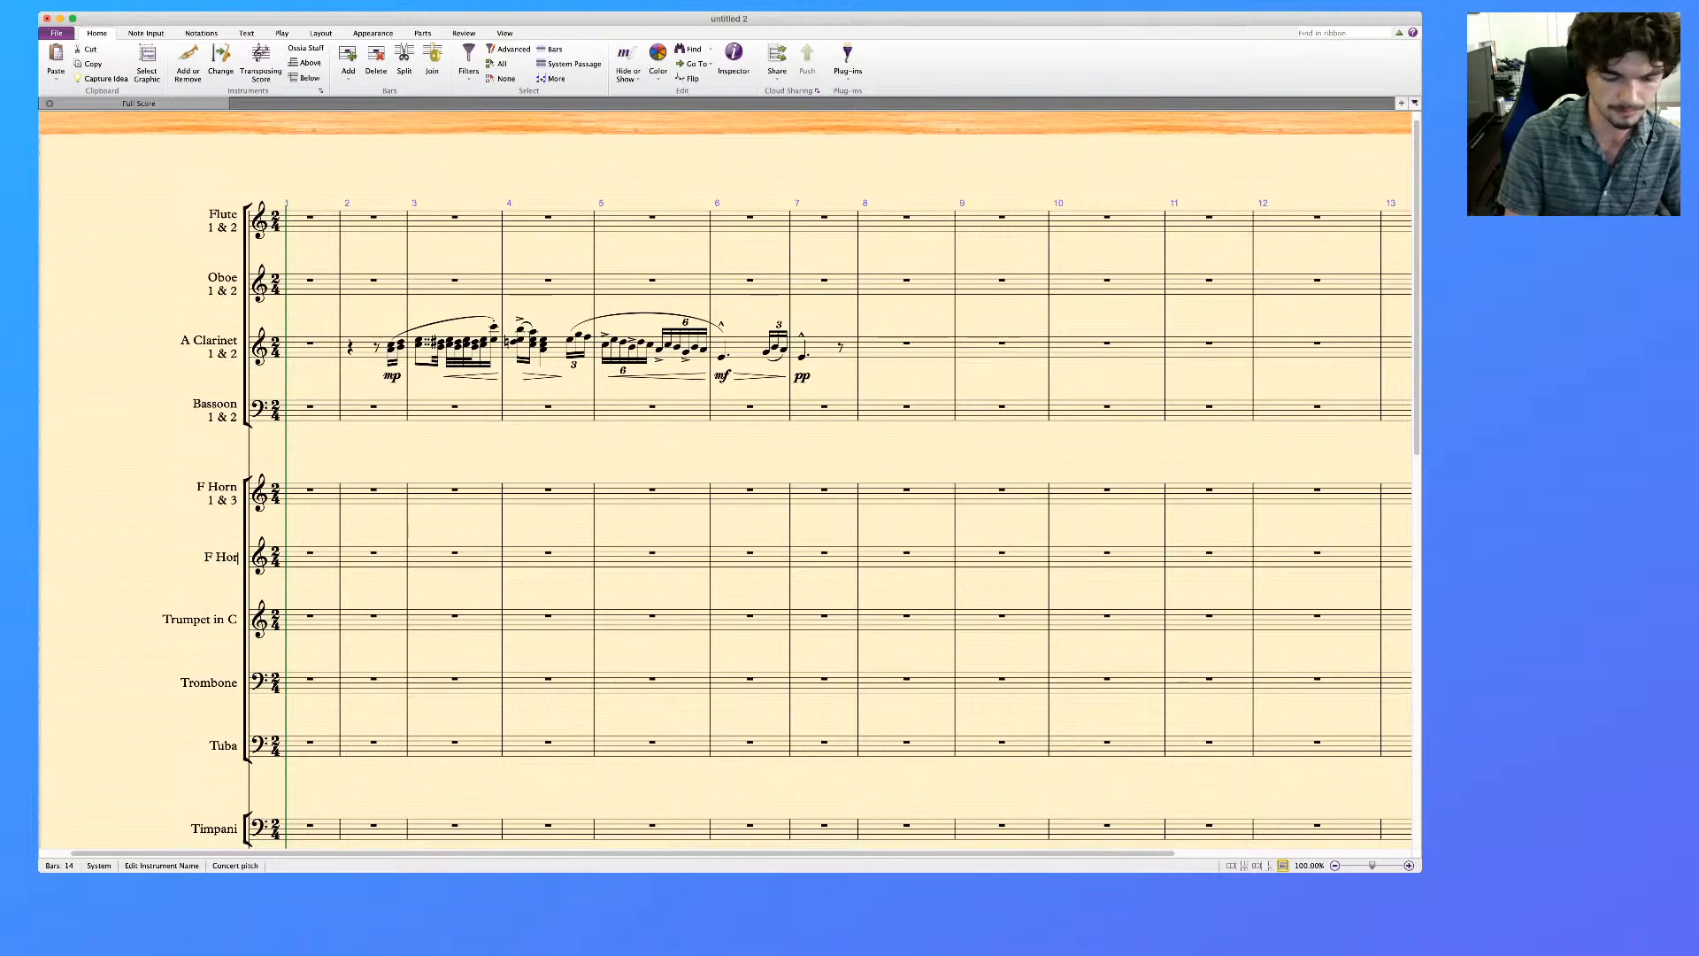
pyautogui.write('n 1 & 3')
pyautogui.press('Escape')
pyautogui.press('Escape')
# Rename the Trumpet in C label to "C Trumpet" with "1 & 2" on a second line
pyautogui.doubleClick(201, 619)
pyautogui.write('C')
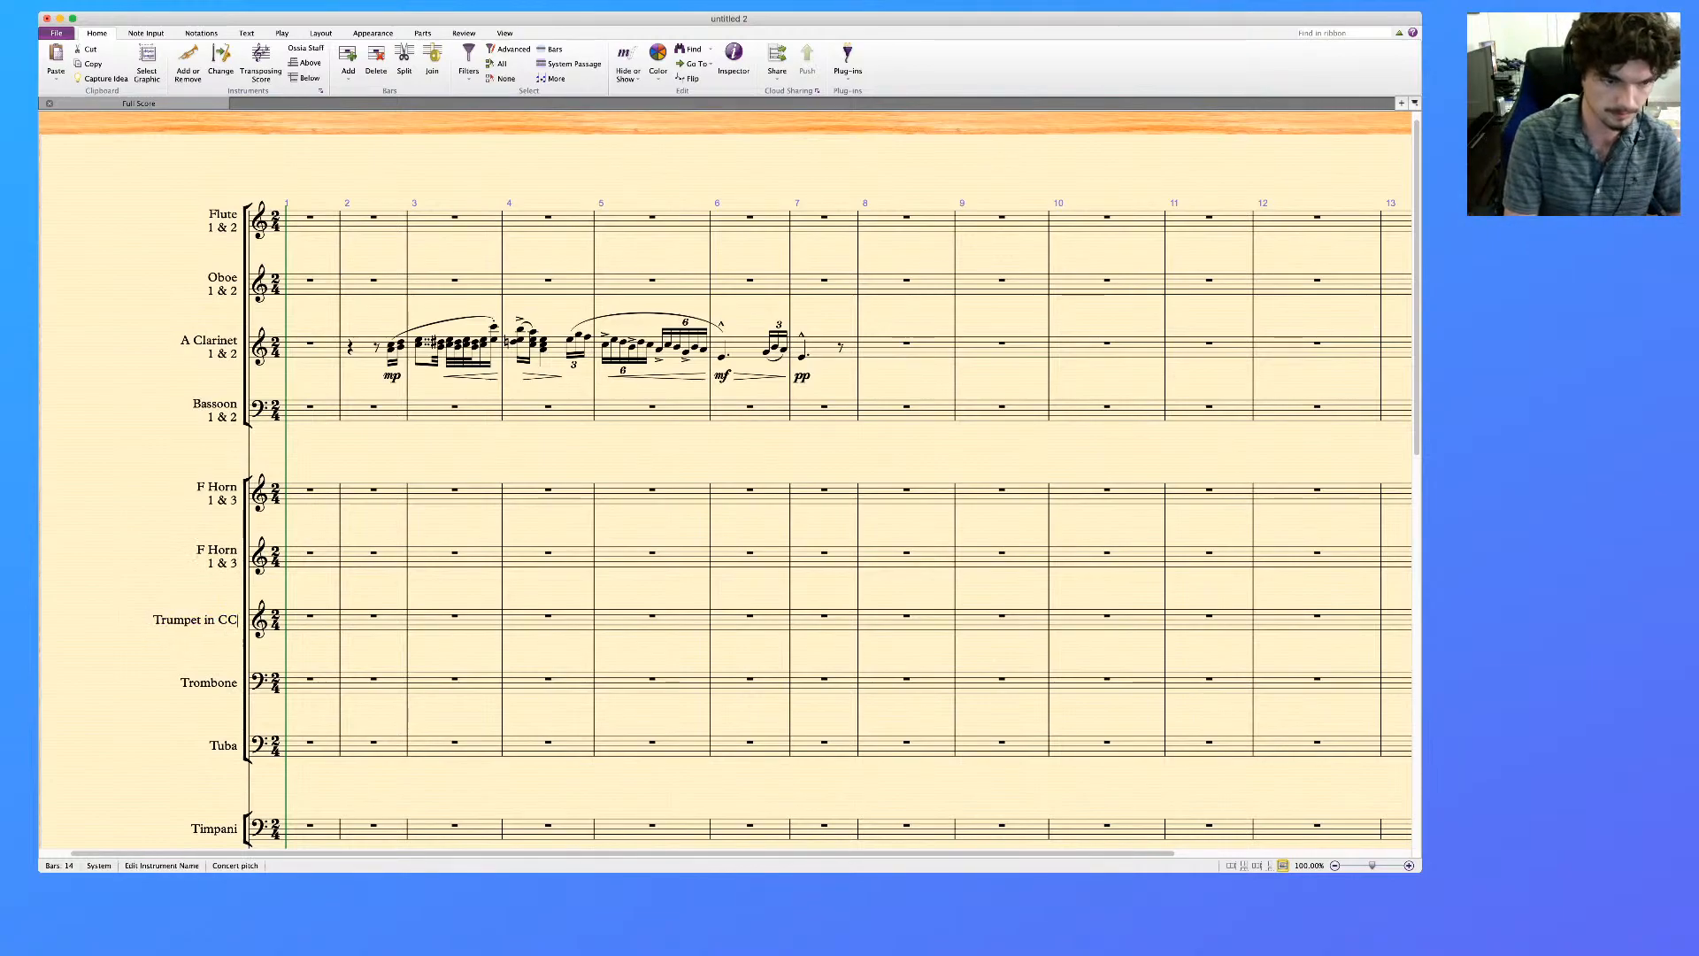
pyautogui.press('super+a')
pyautogui.write('C T')
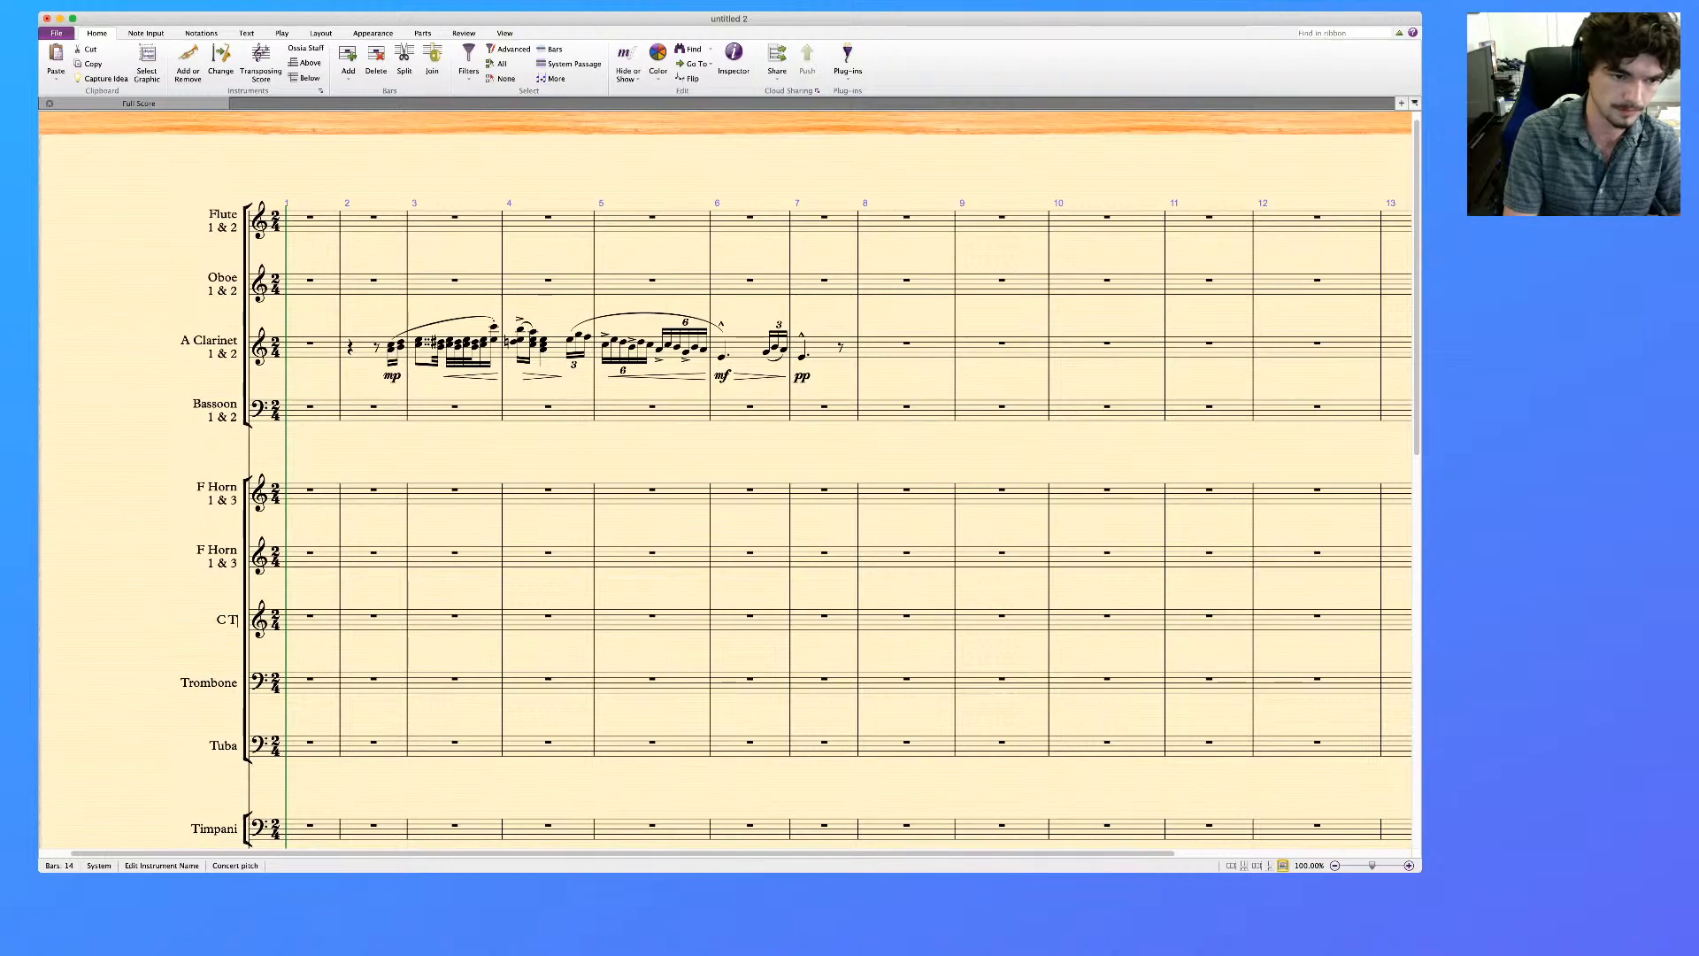
pyautogui.write('rumpet')
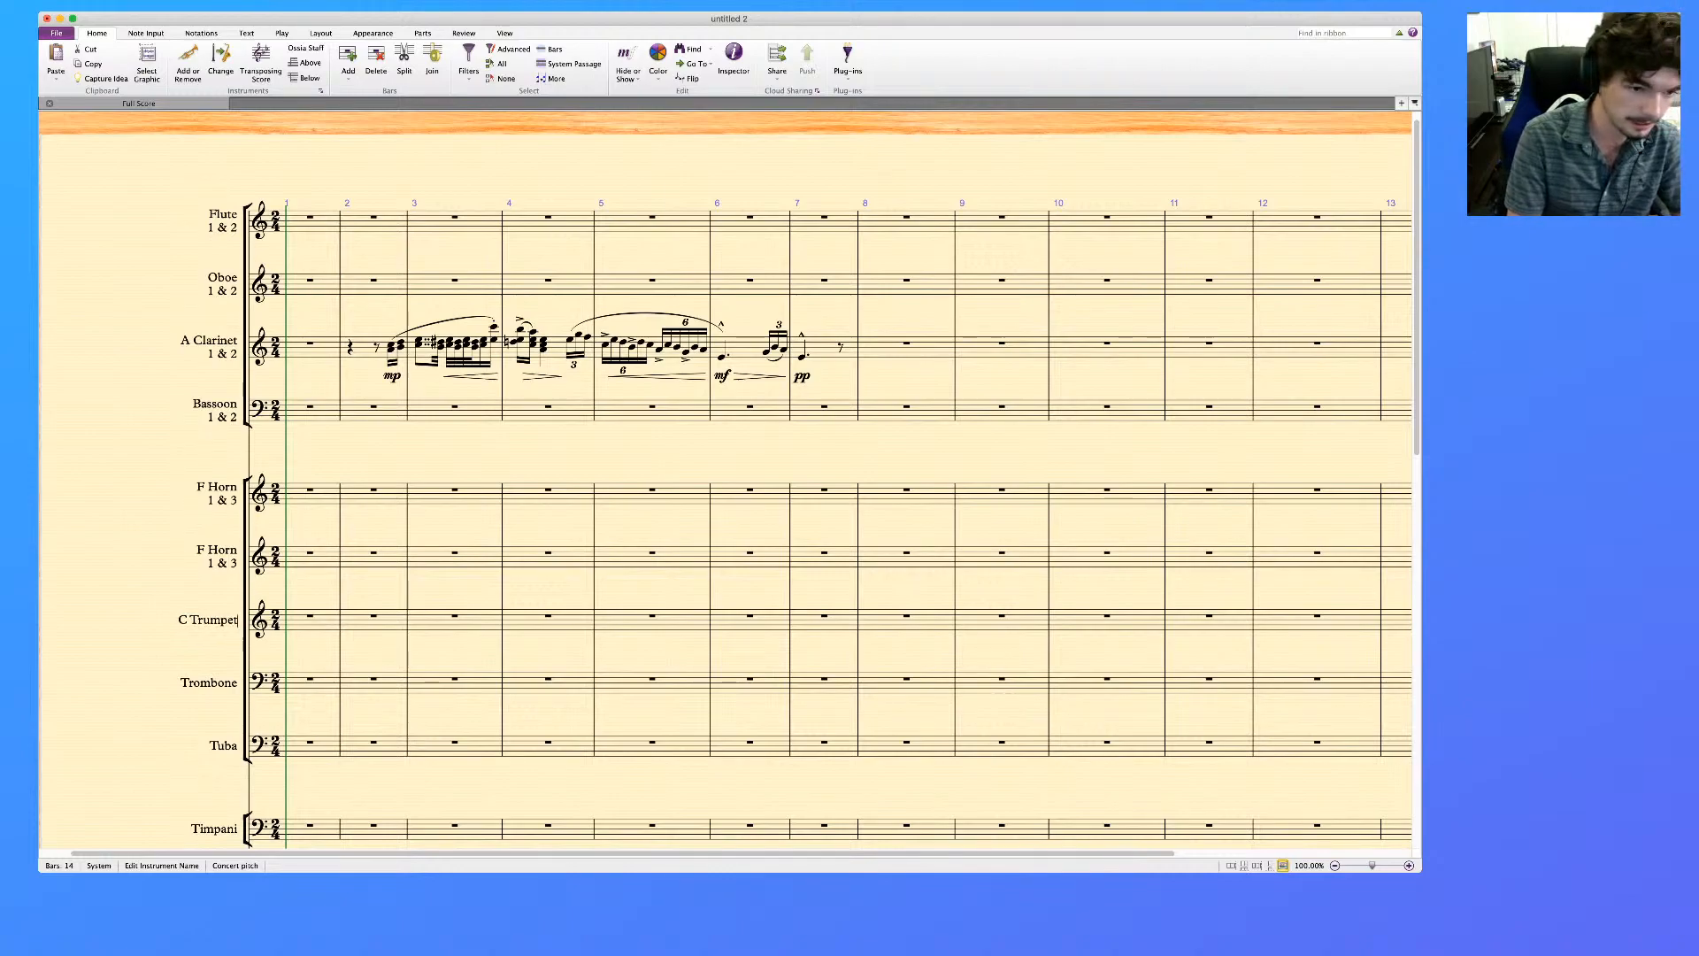
pyautogui.press('Return')
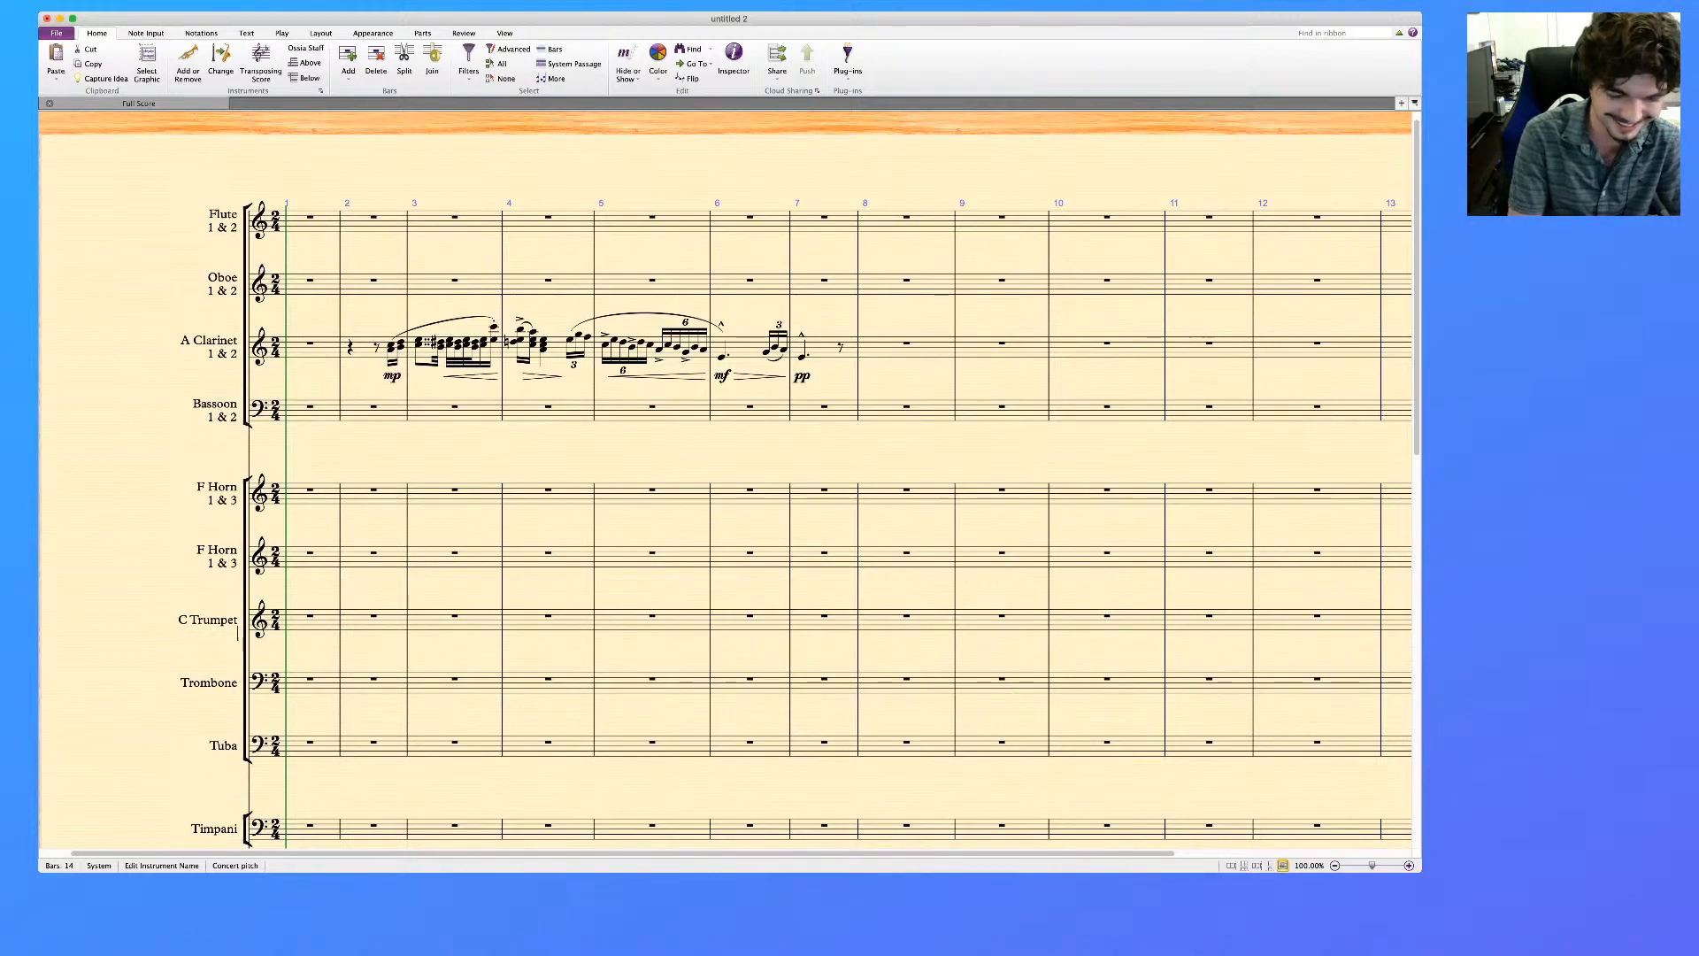
pyautogui.write('1 & 2')
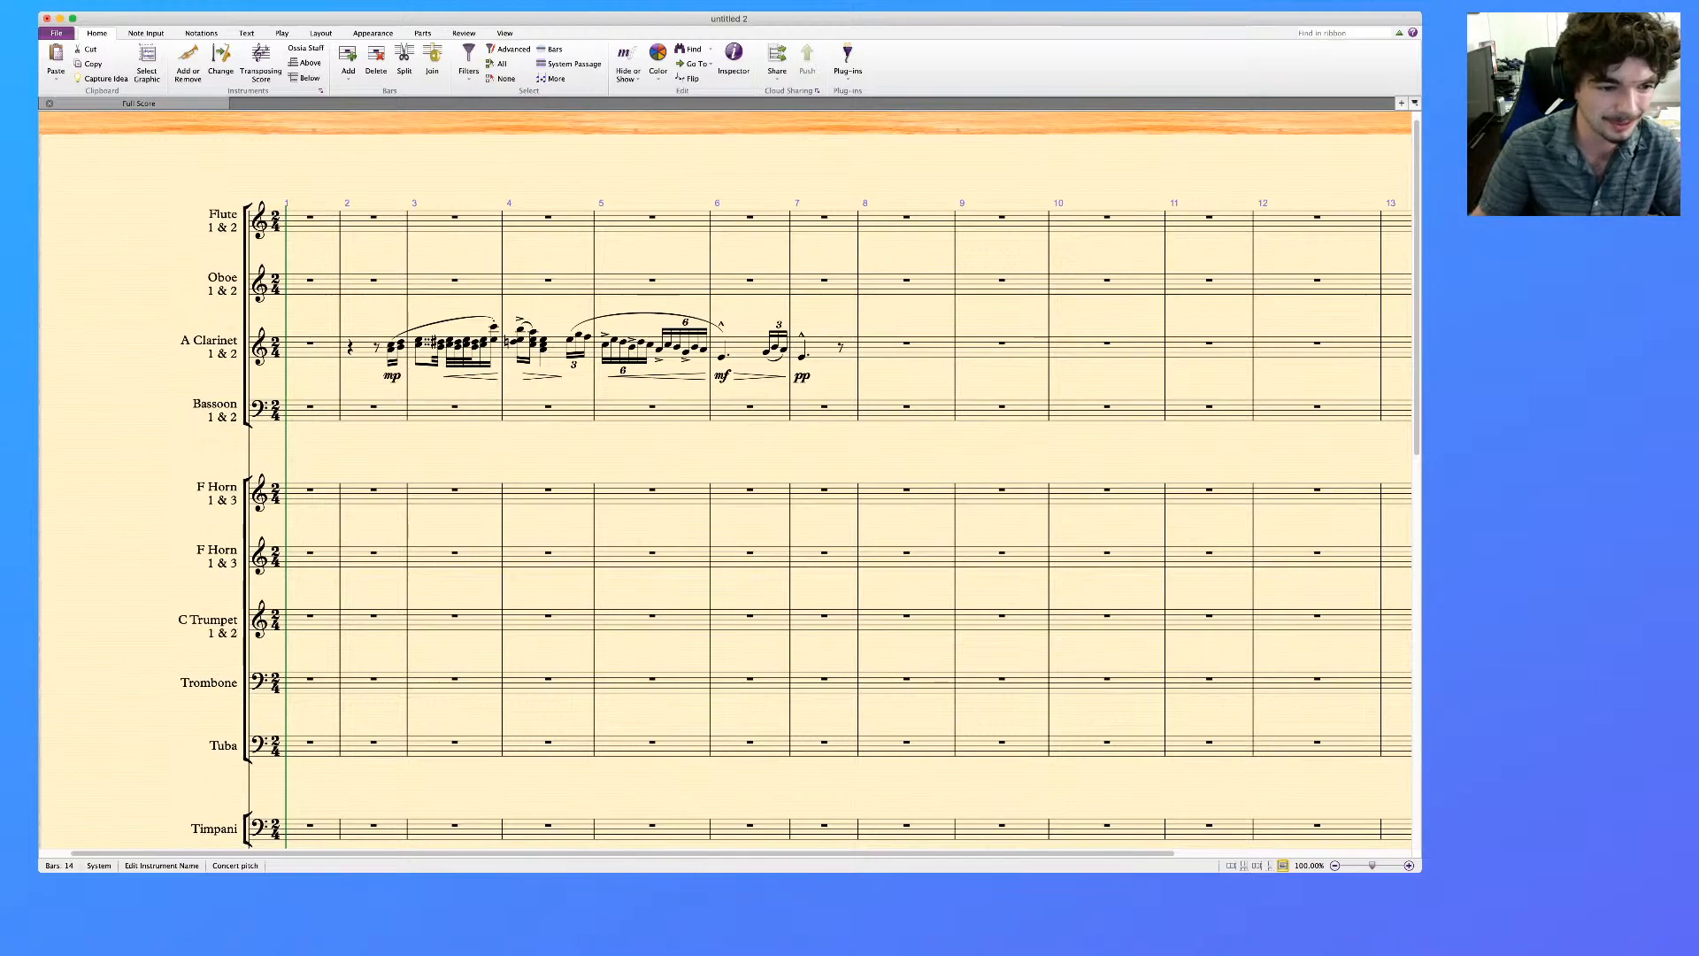
# Add "1 & 2" on a second line of the Trombone label
pyautogui.click(238, 683)
pyautogui.write('1 & 2')
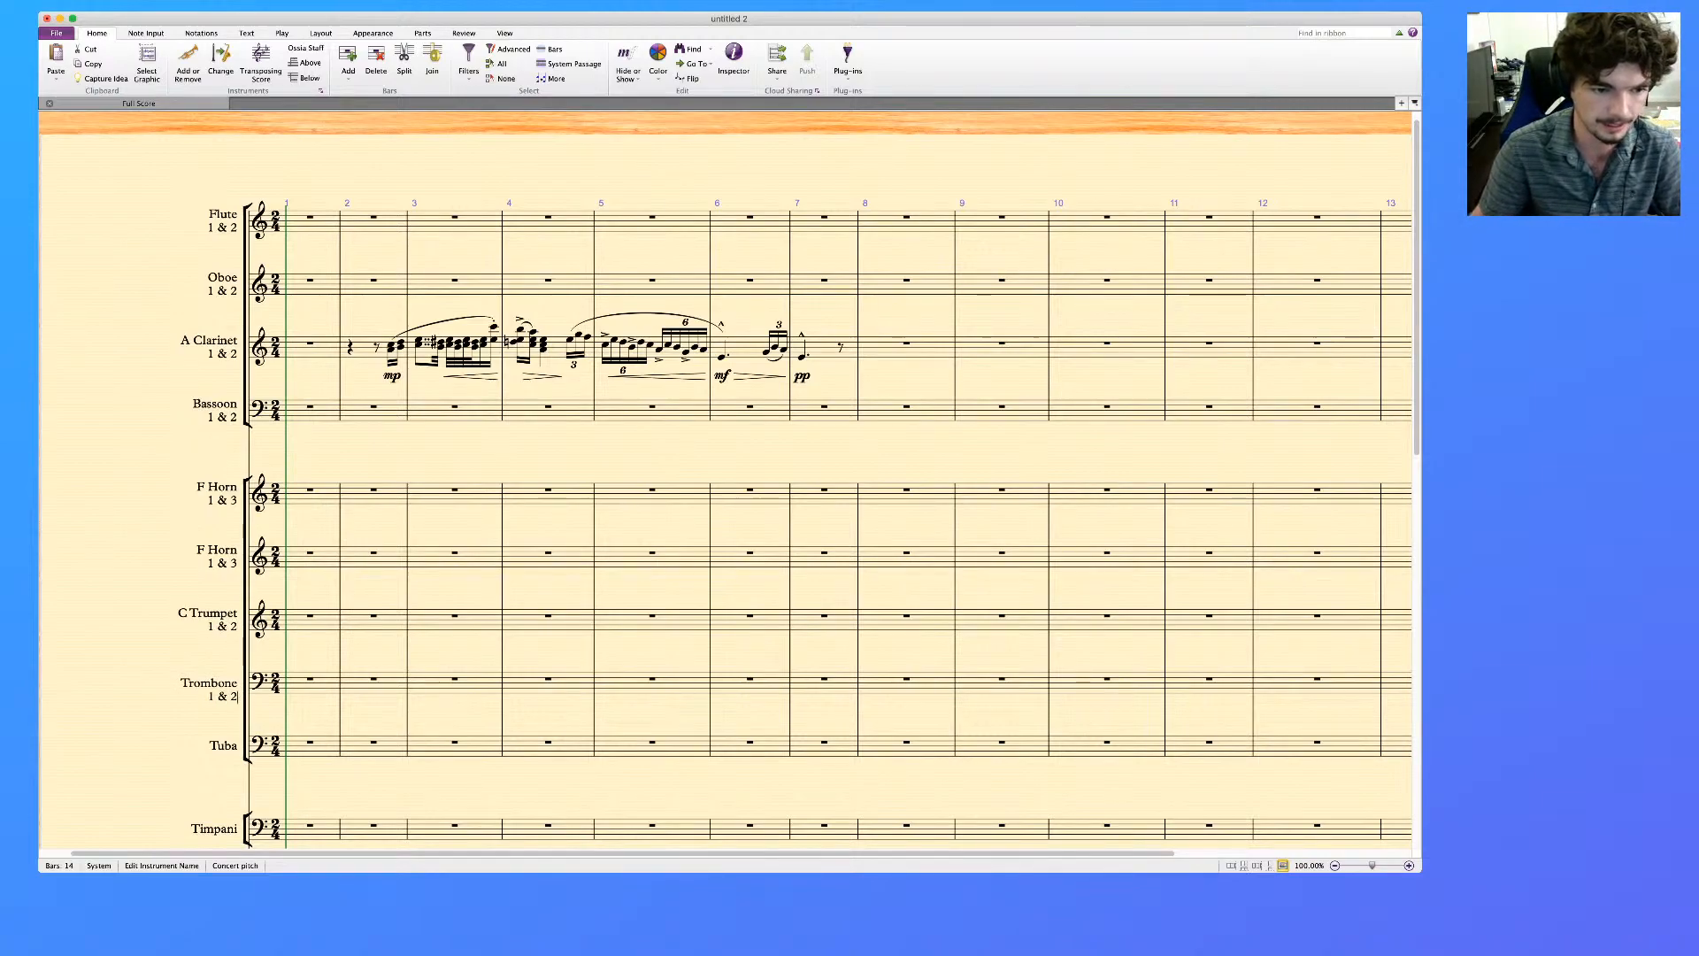
pyautogui.scroll(-5, 209, 478)
pyautogui.scroll(5, 209, 478)
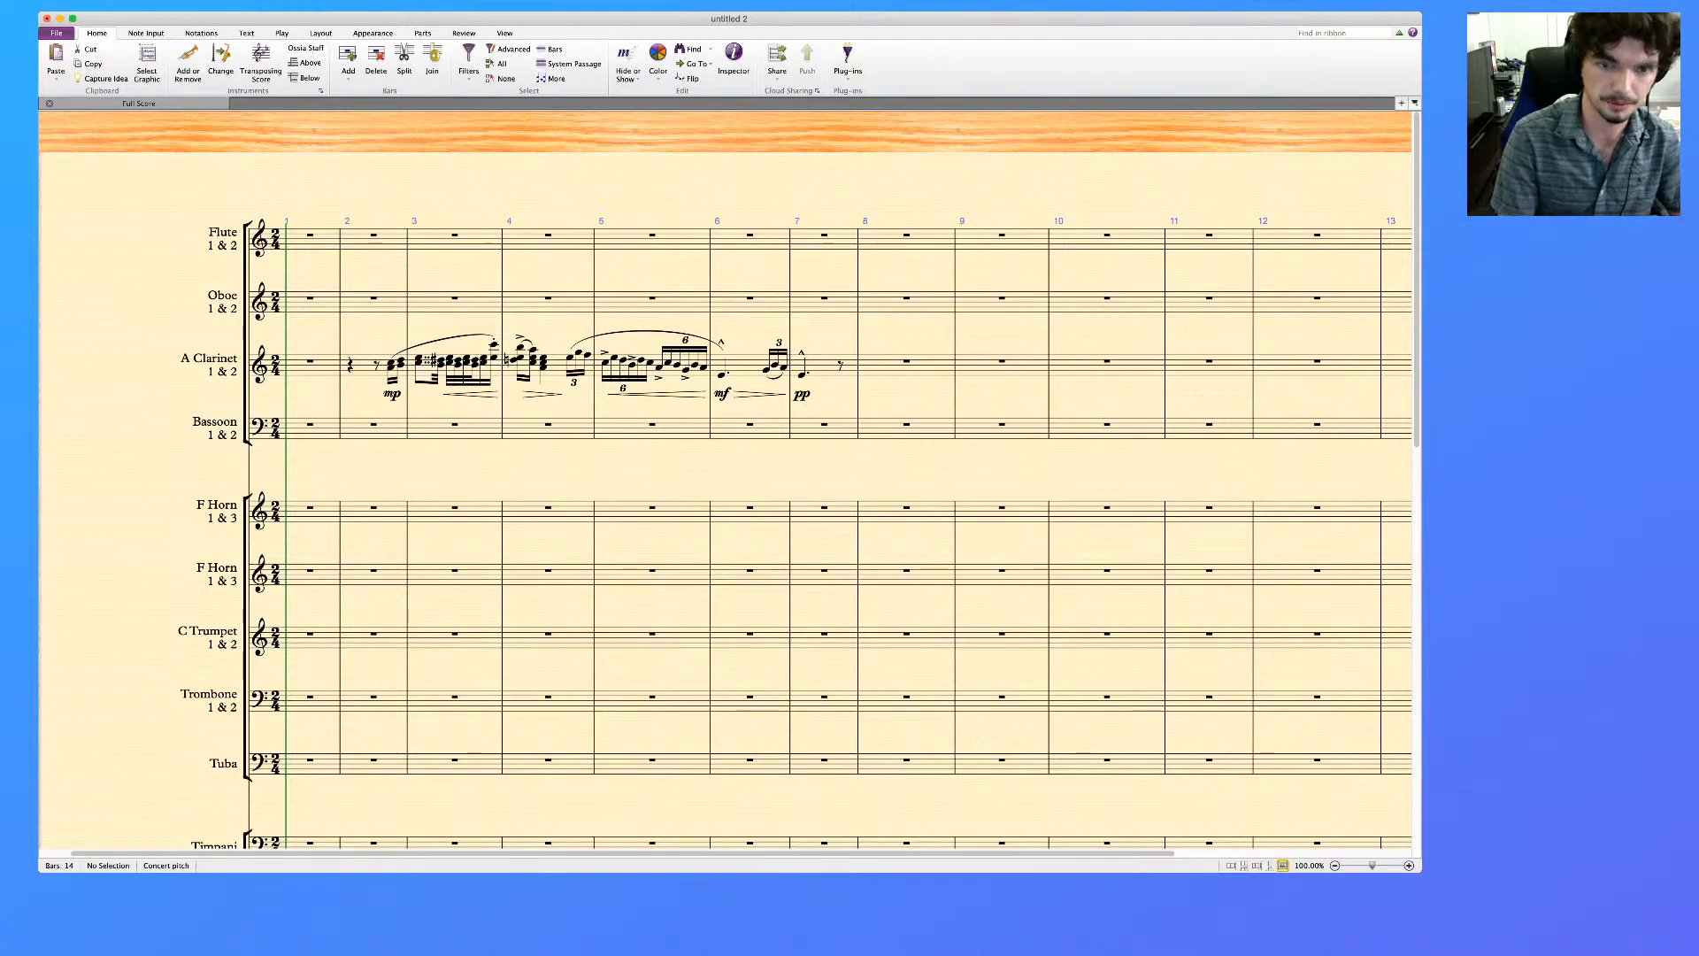
# Save the untitled score under the name "SCT Forest Scenes"
pyautogui.press('super+Tab')
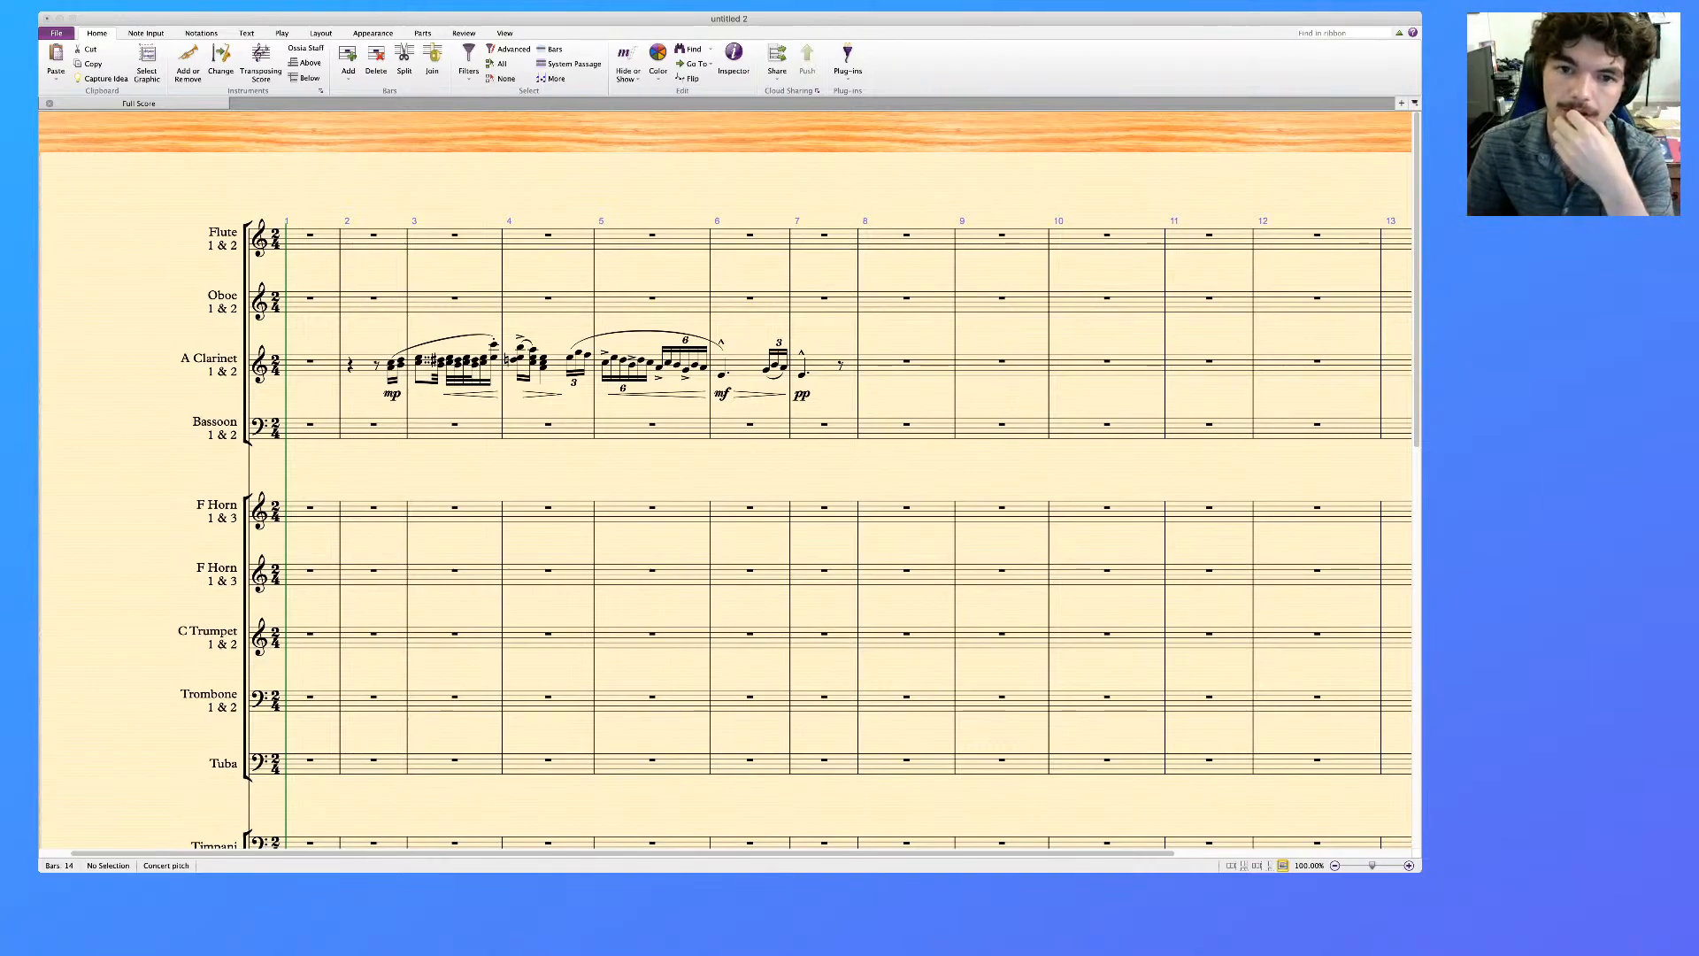
pyautogui.press('super+Tab')
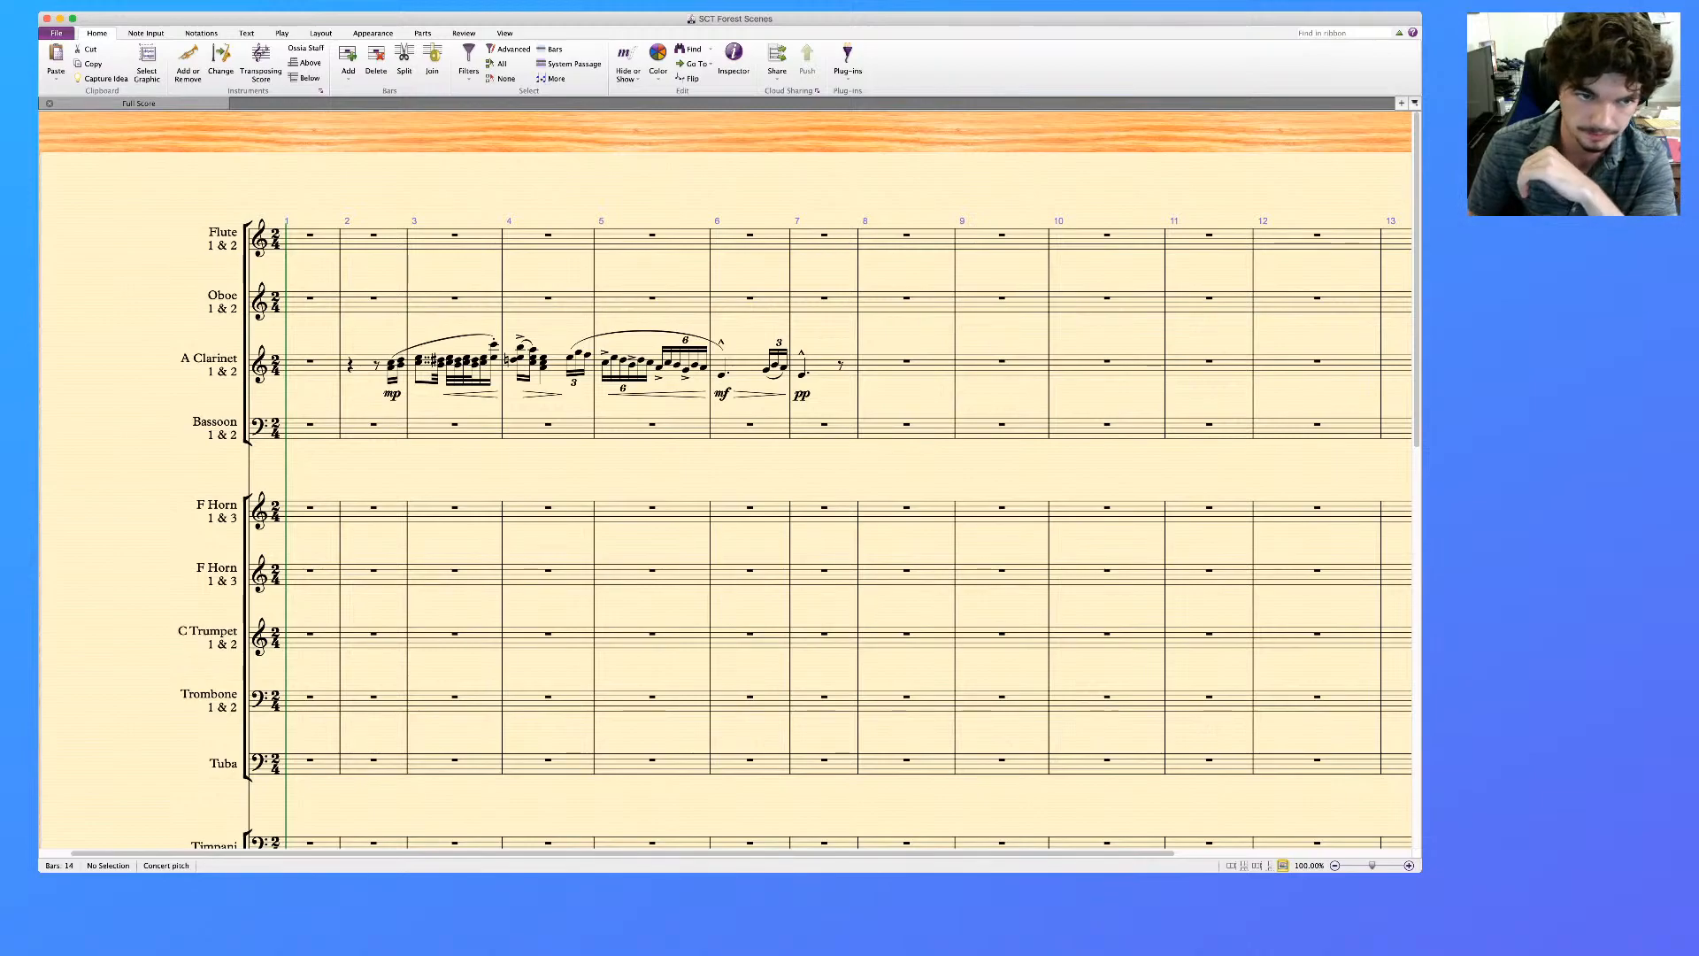
pyautogui.hscroll(-2, 726, 482)
pyautogui.scroll(-10, 725, 482)
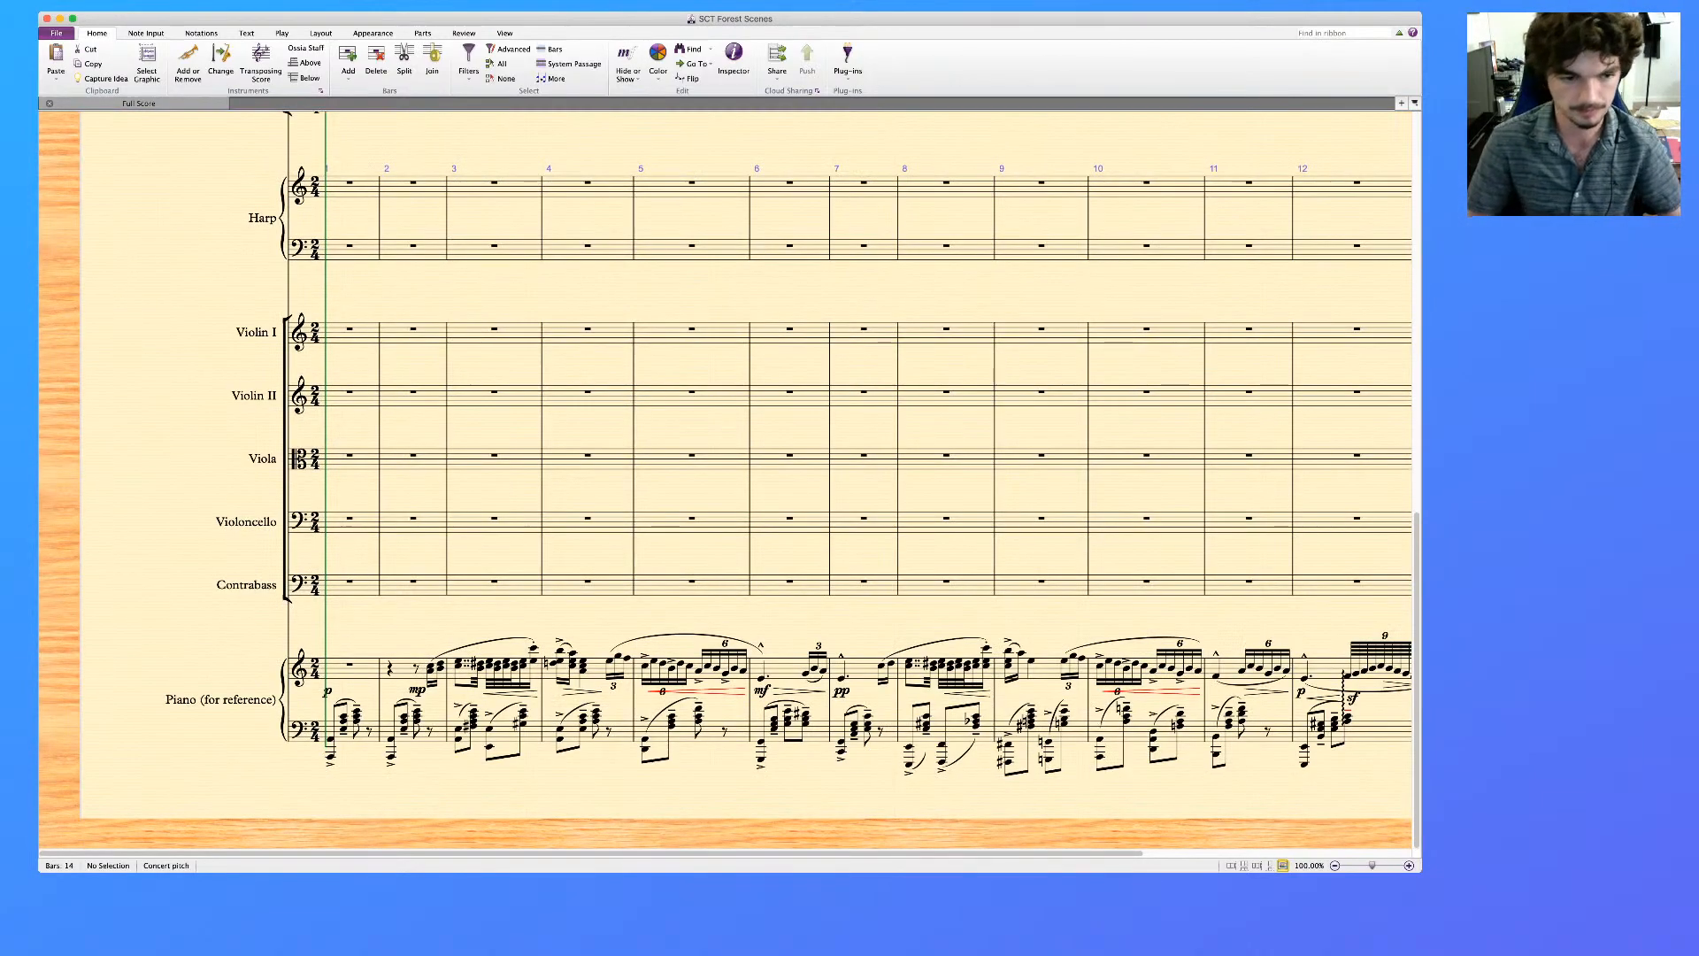
pyautogui.scroll(10, 726, 483)
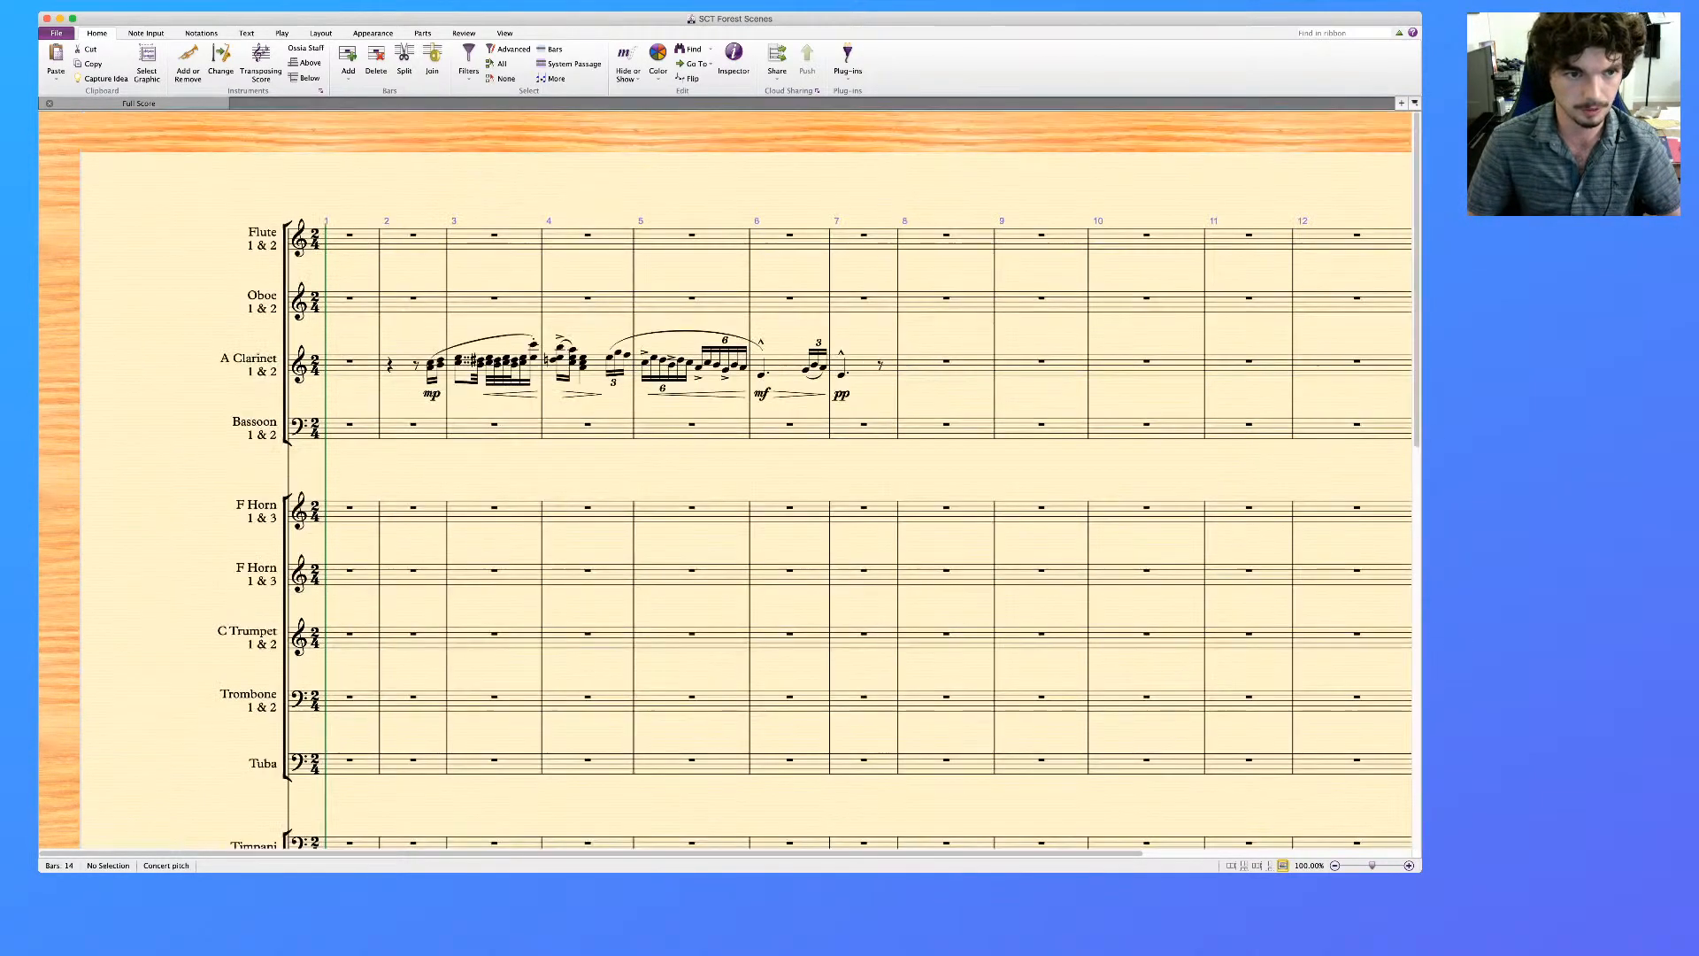
# Add the tempo text "Andantino (♩ = )" above bar 1 of the Flute staff, leaving the metronome value blank
pyautogui.click(350, 236)
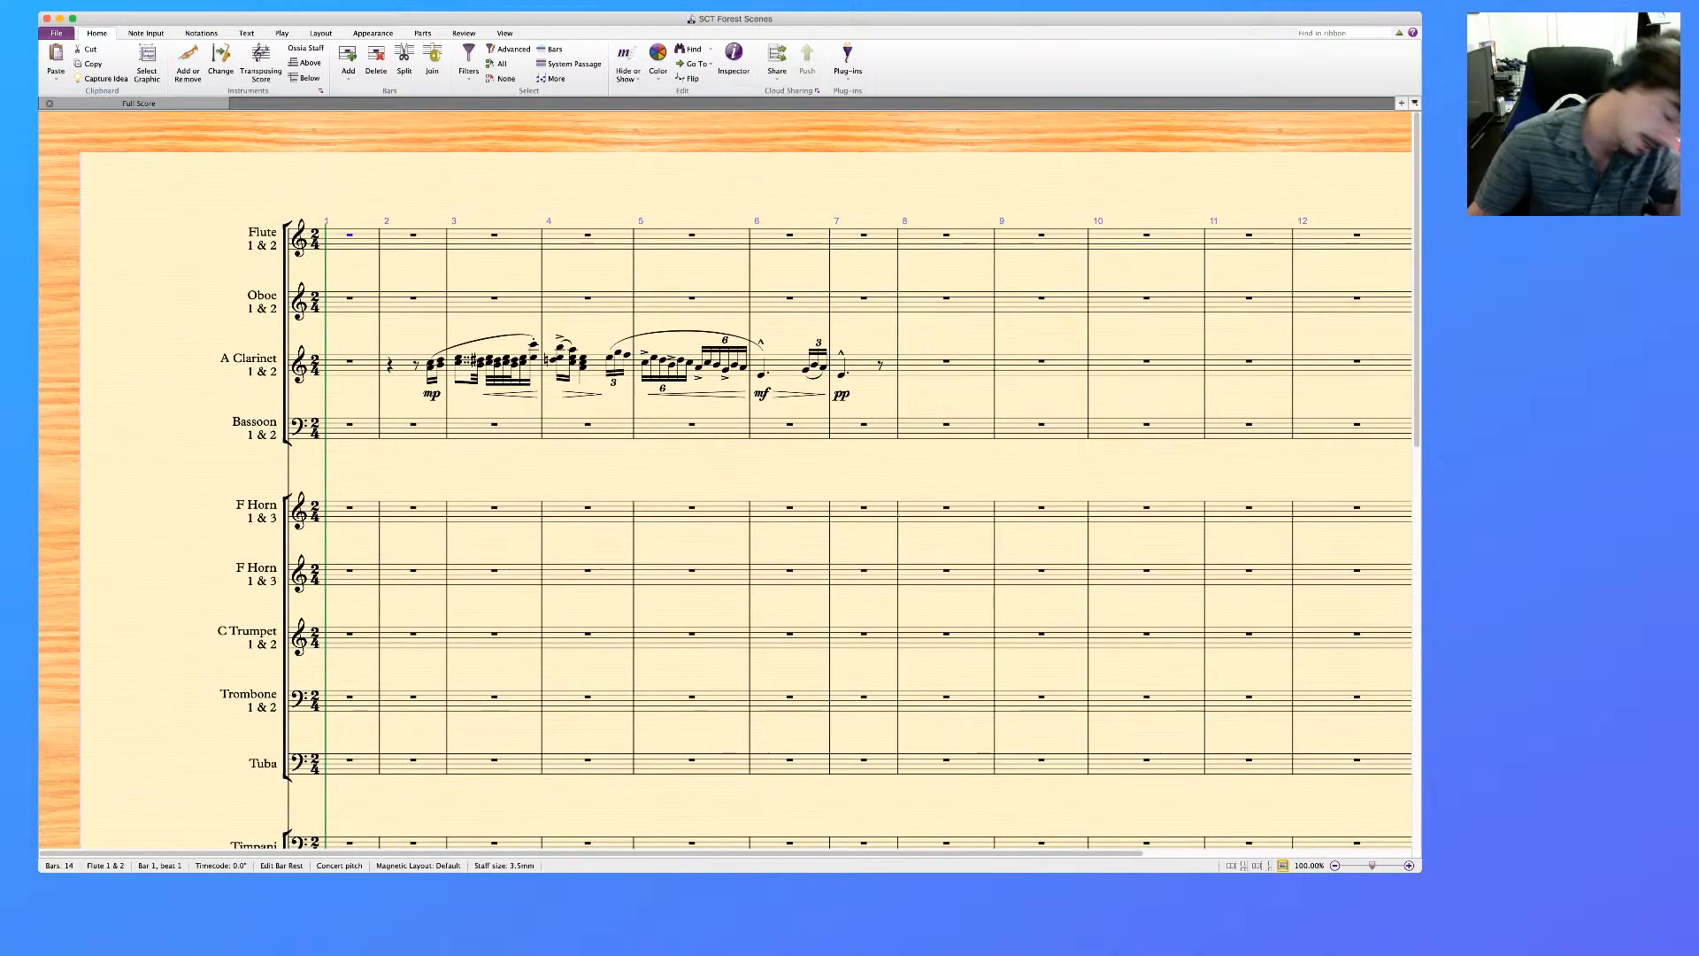
pyautogui.click(351, 243)
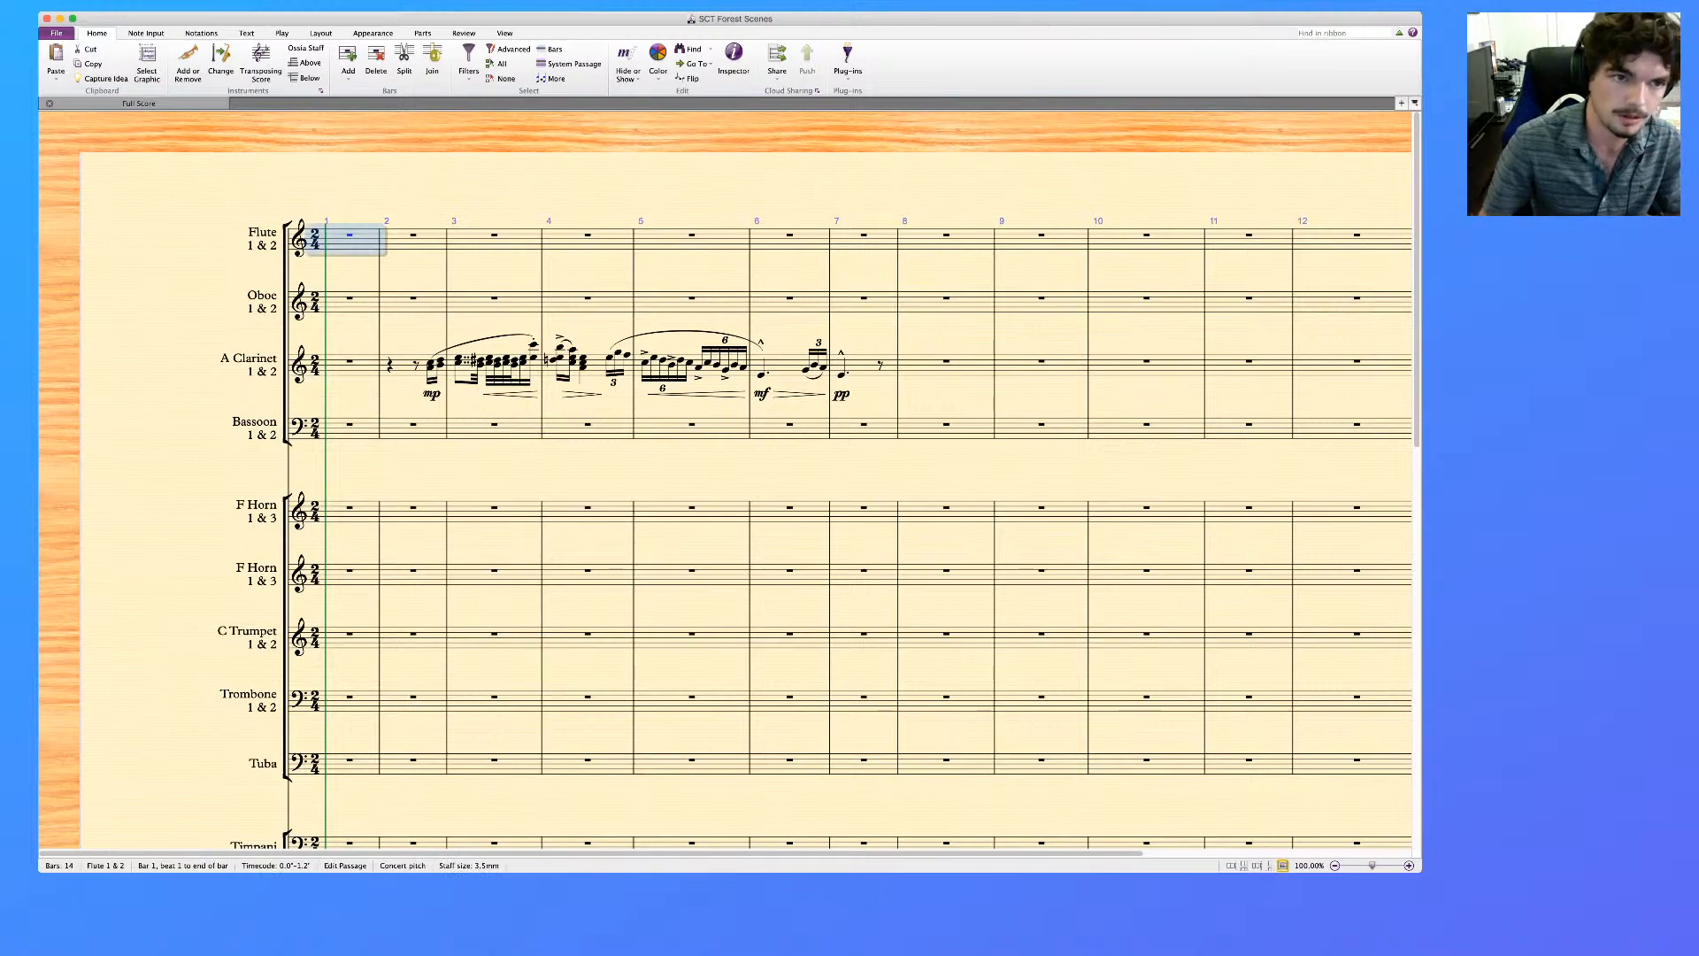
pyautogui.press('alt+super+t')
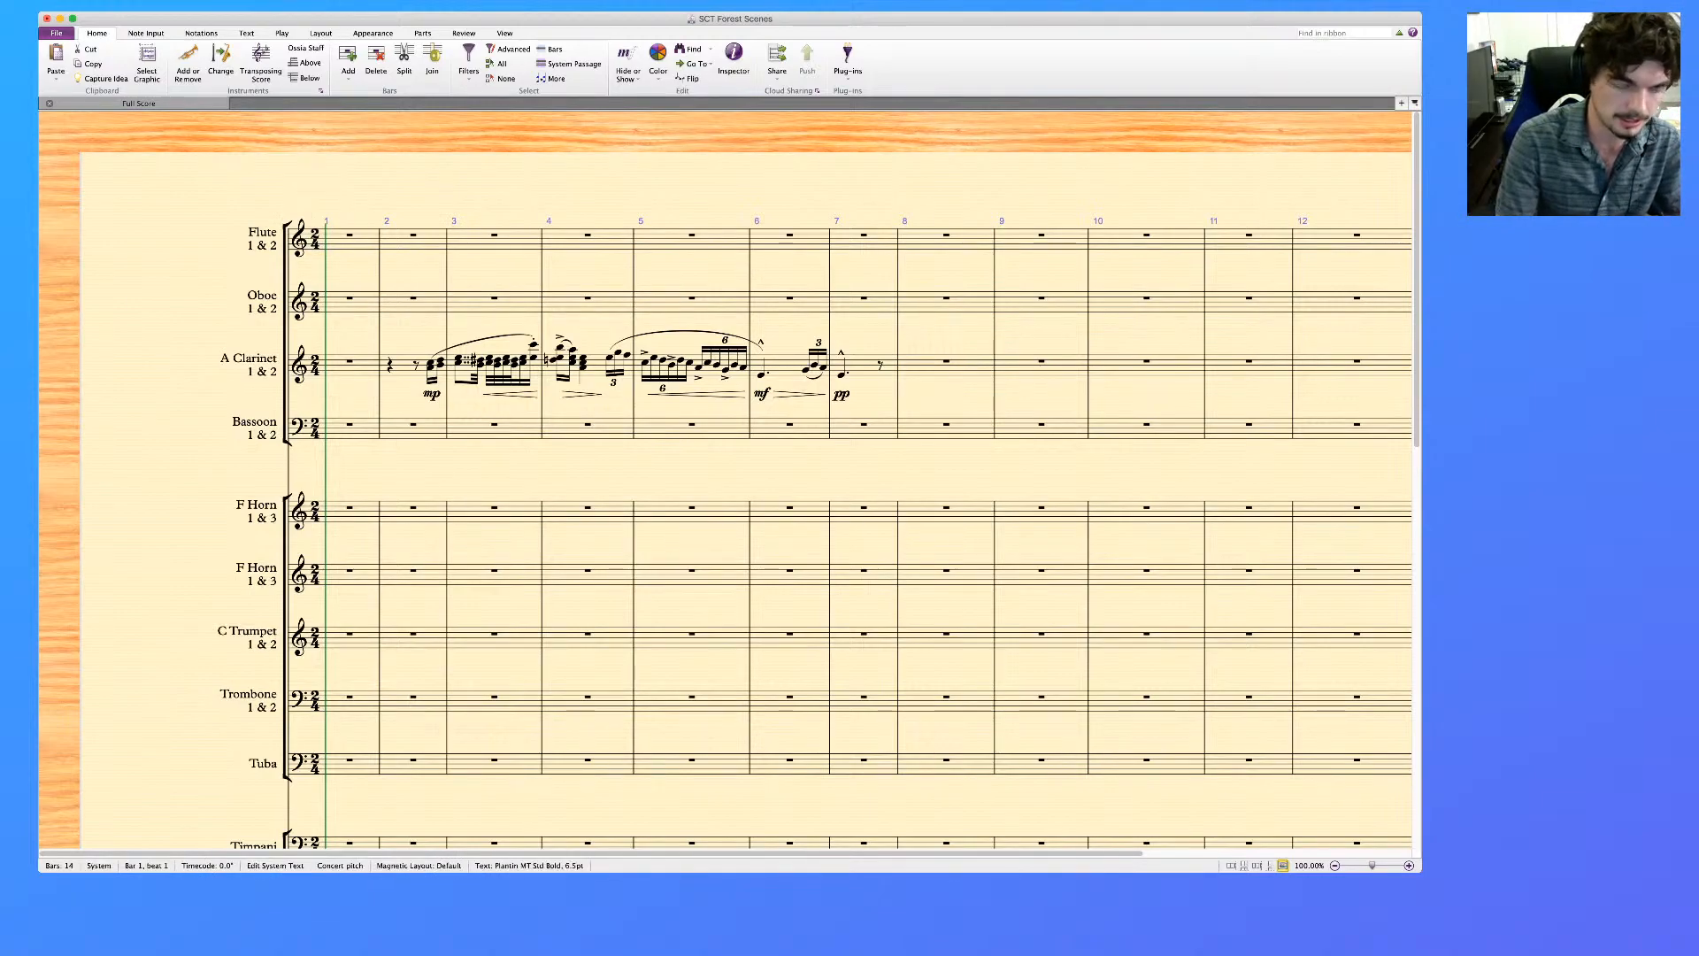
pyautogui.write('Andantino')
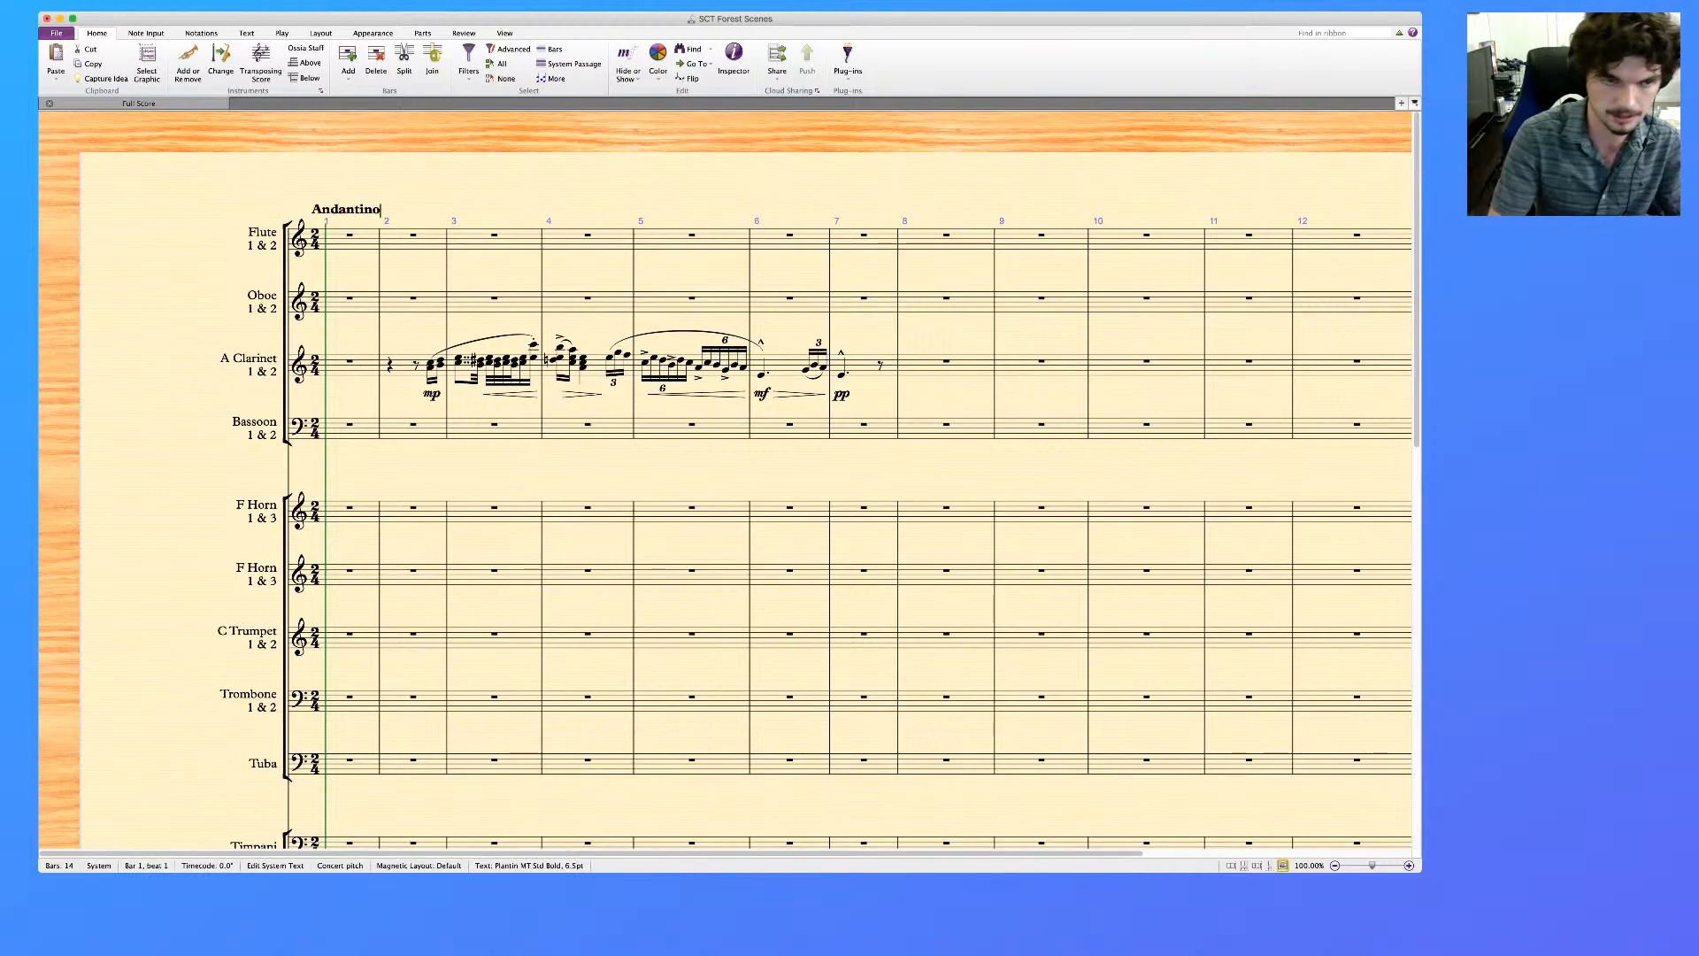
pyautogui.write(' (')
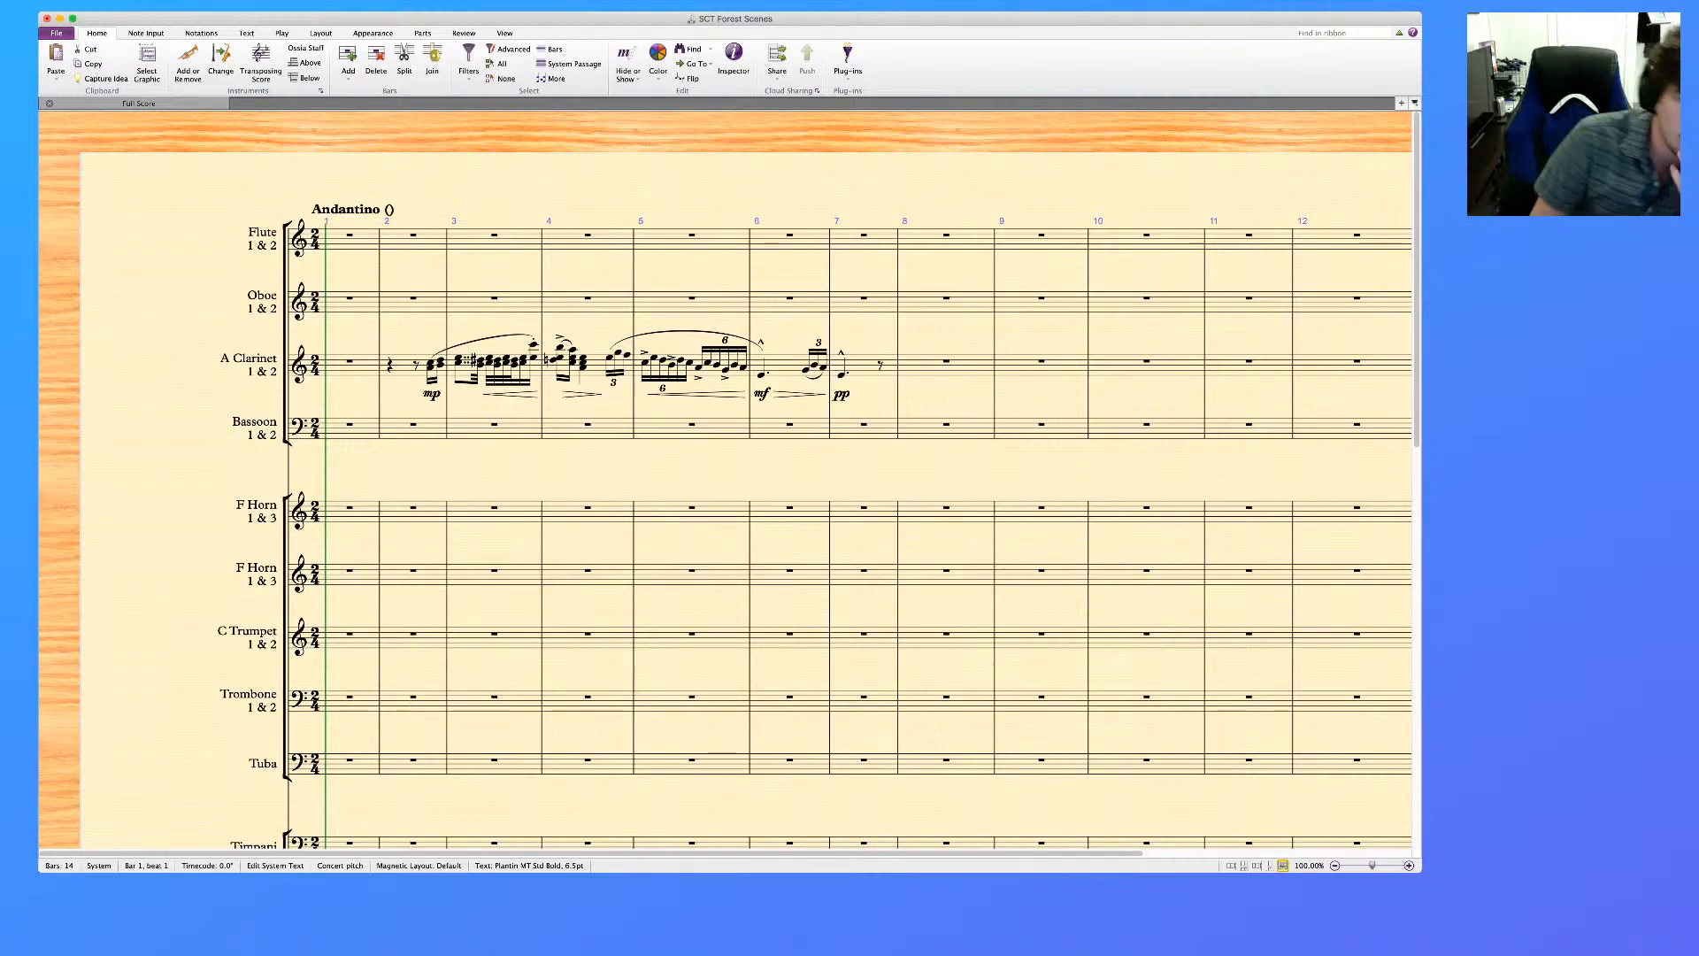
pyautogui.press('super+4')
pyautogui.write('=')
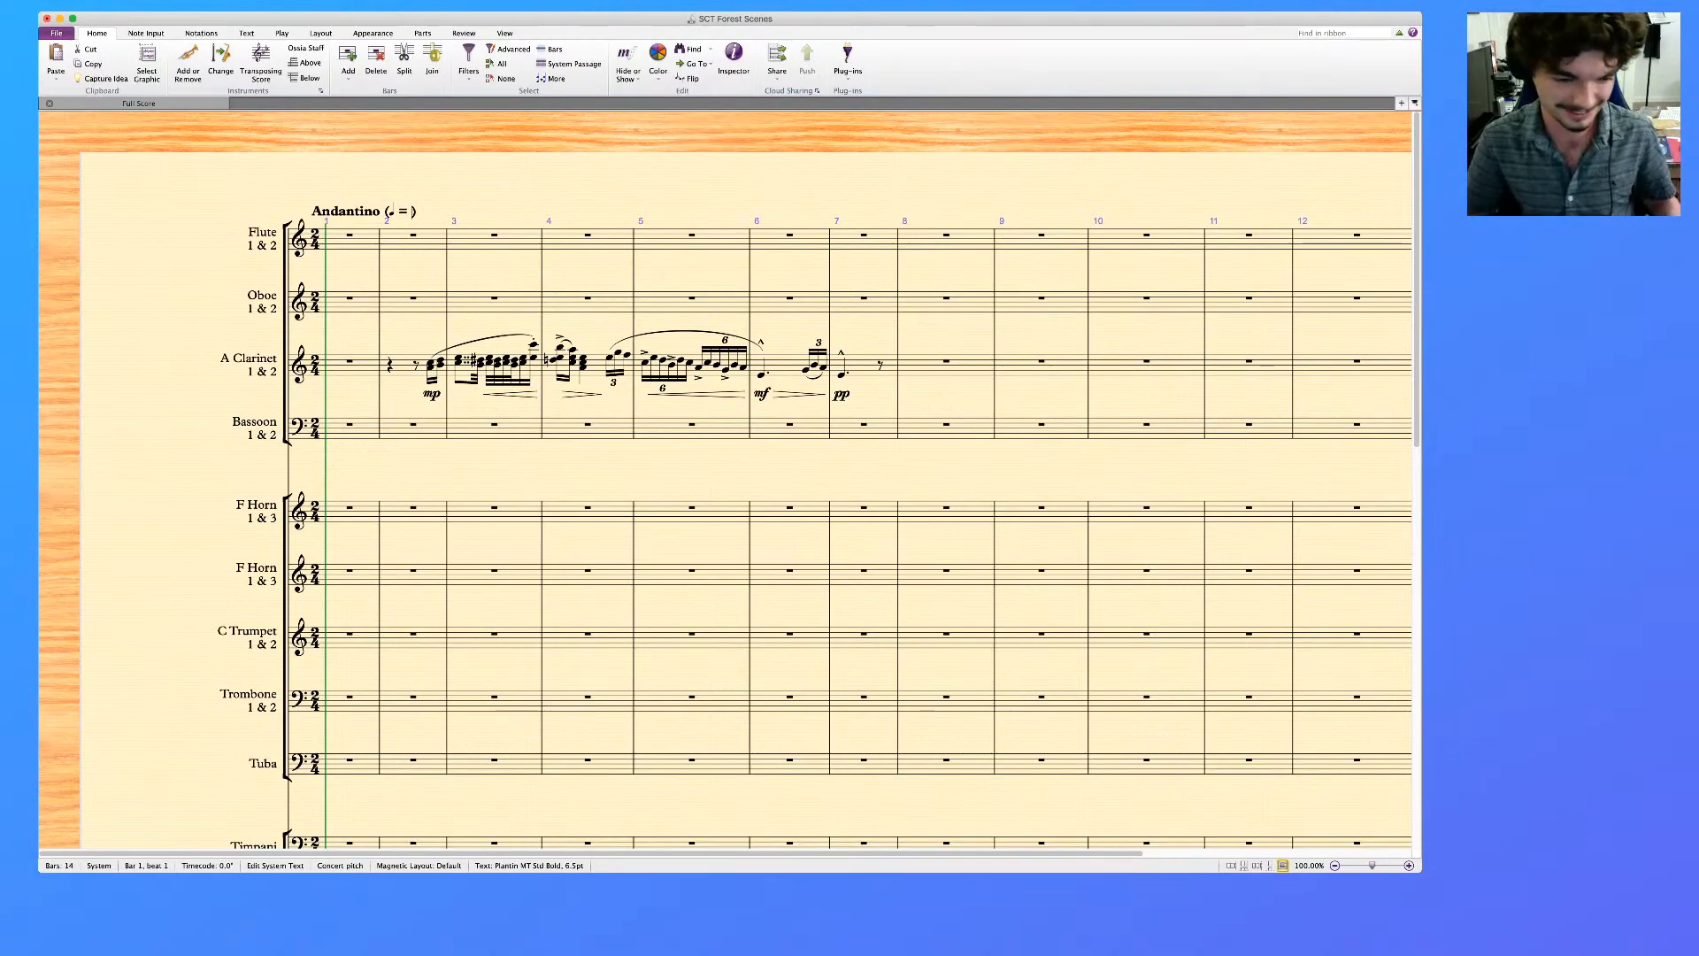
pyautogui.press('super+Tab')
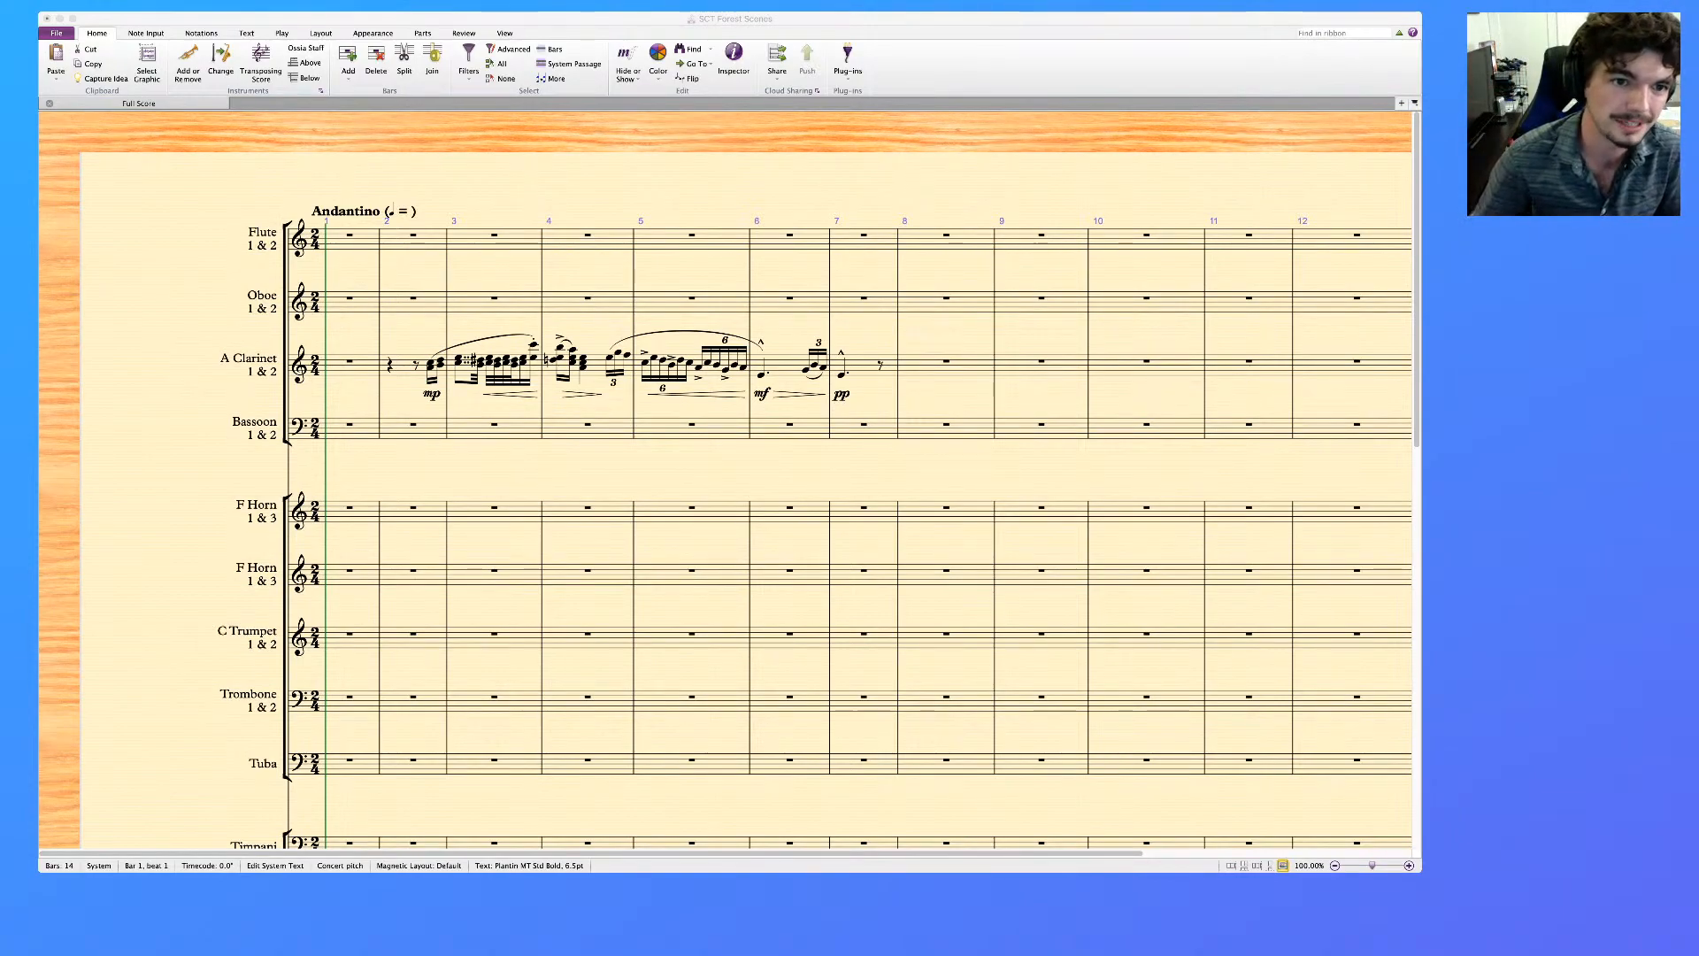
pyautogui.press('super+Tab')
pyautogui.press('Escape')
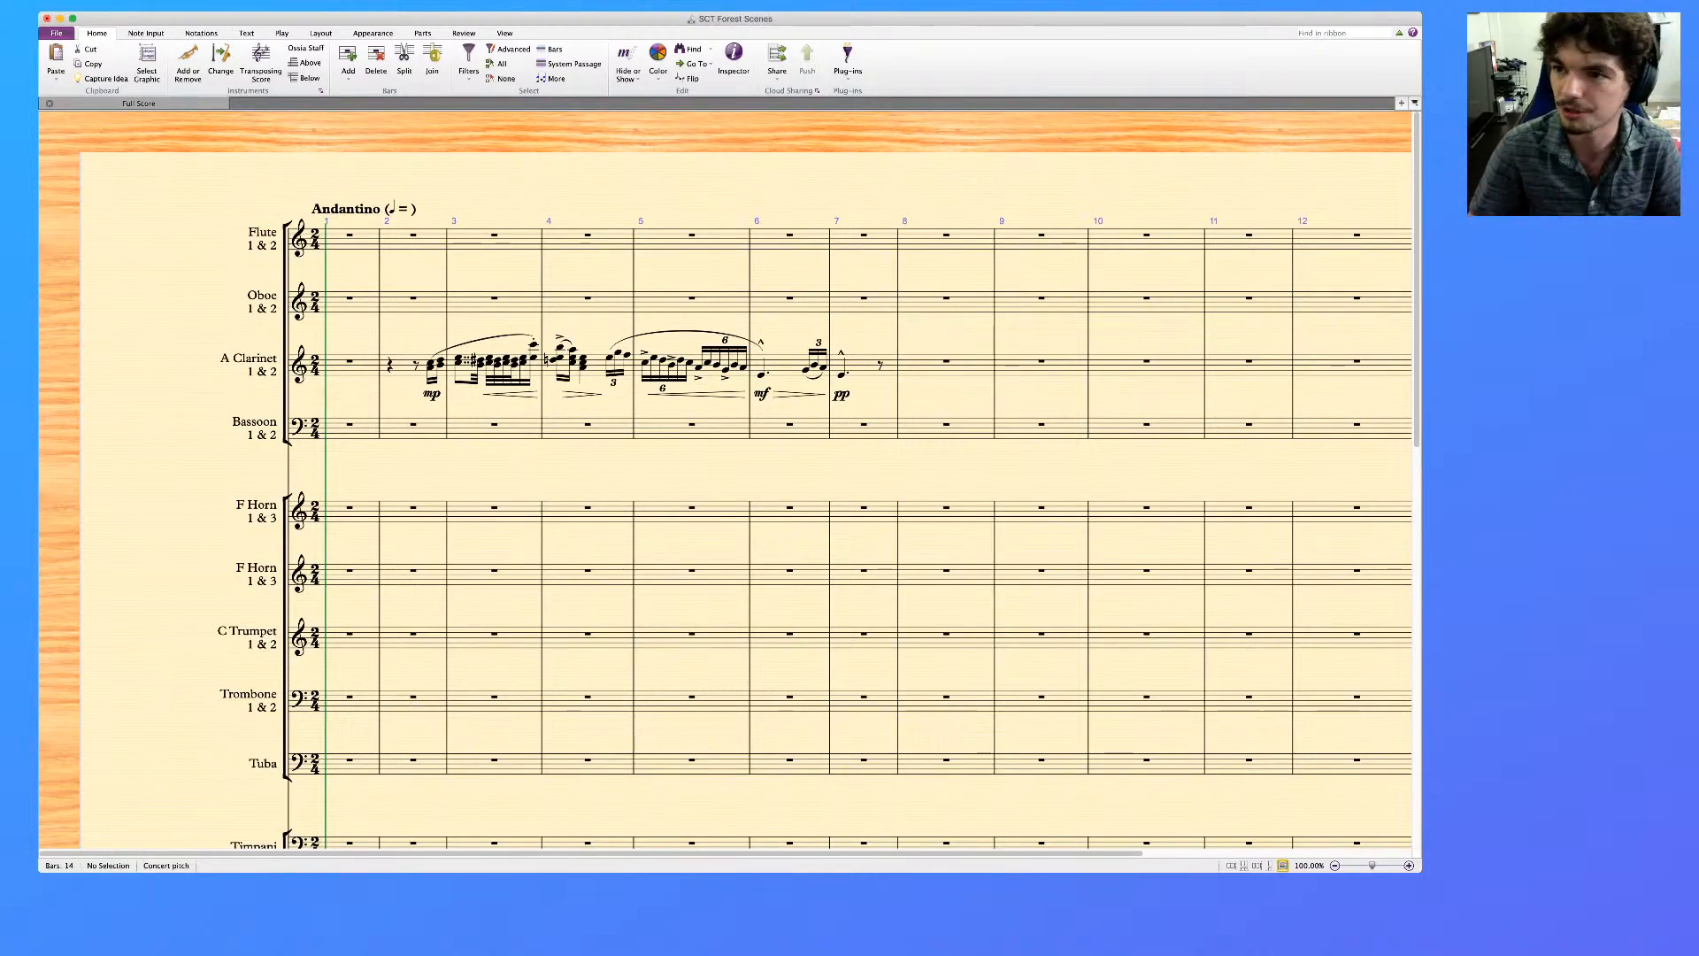
# Enter 48 as the metronome value in the Andantino tempo text
pyautogui.press('super+Tab')
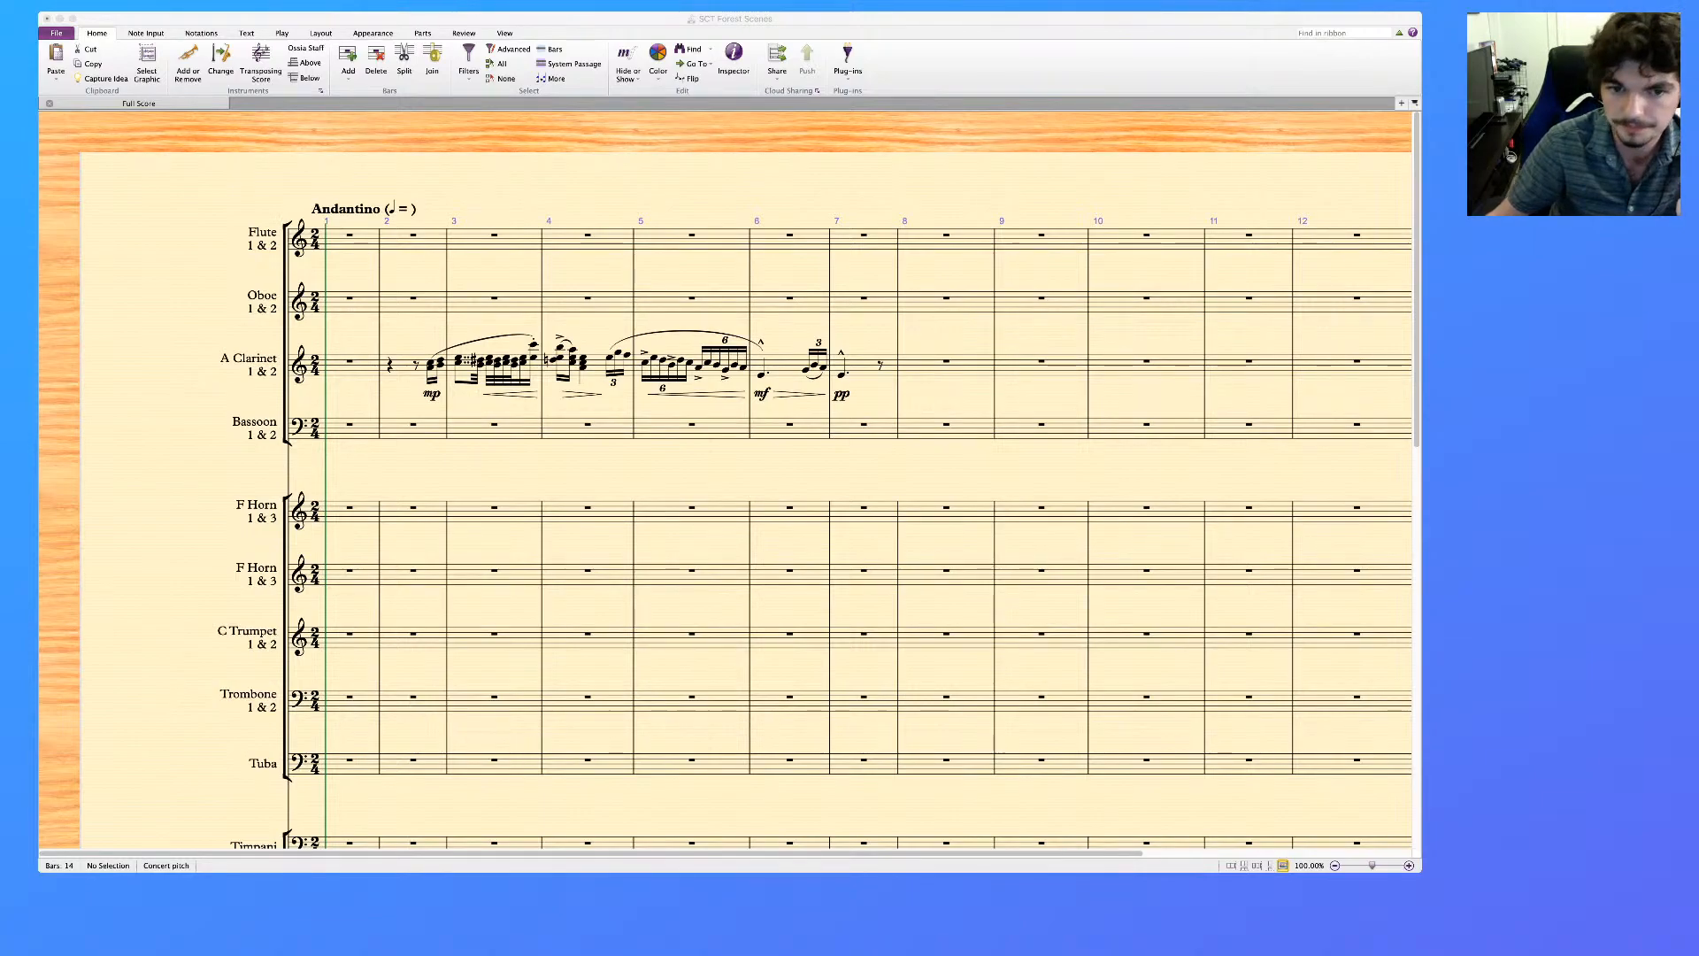
pyautogui.press('super+Tab')
pyautogui.doubleClick(404, 210)
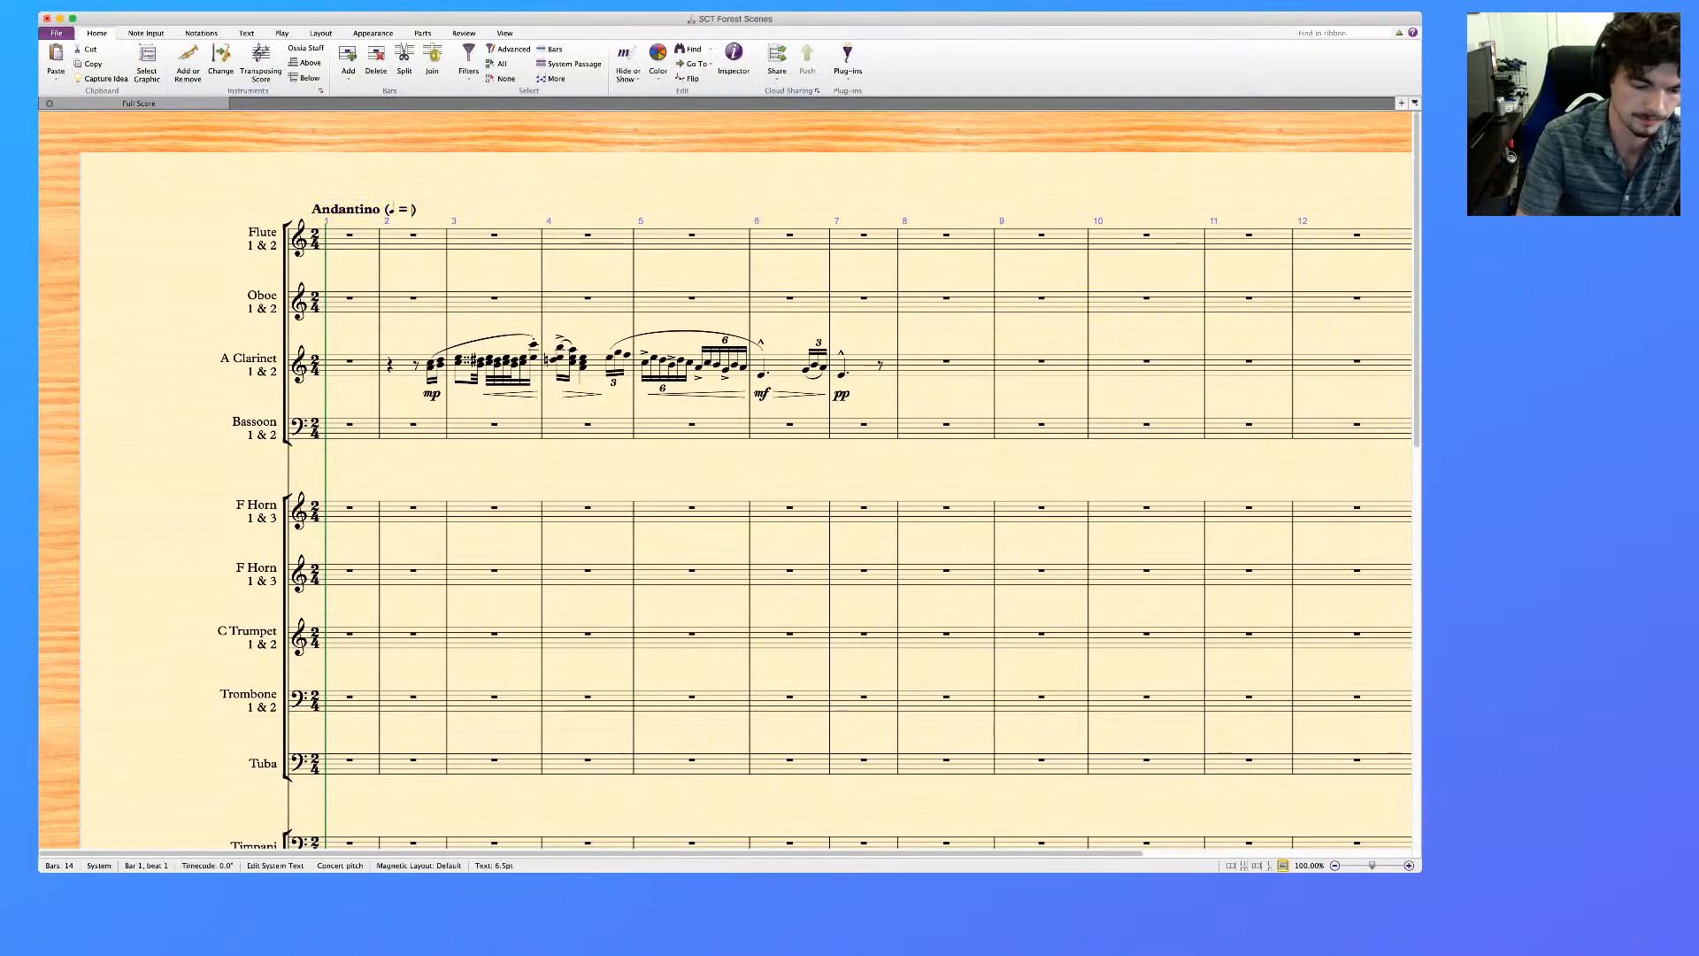
pyautogui.write('48')
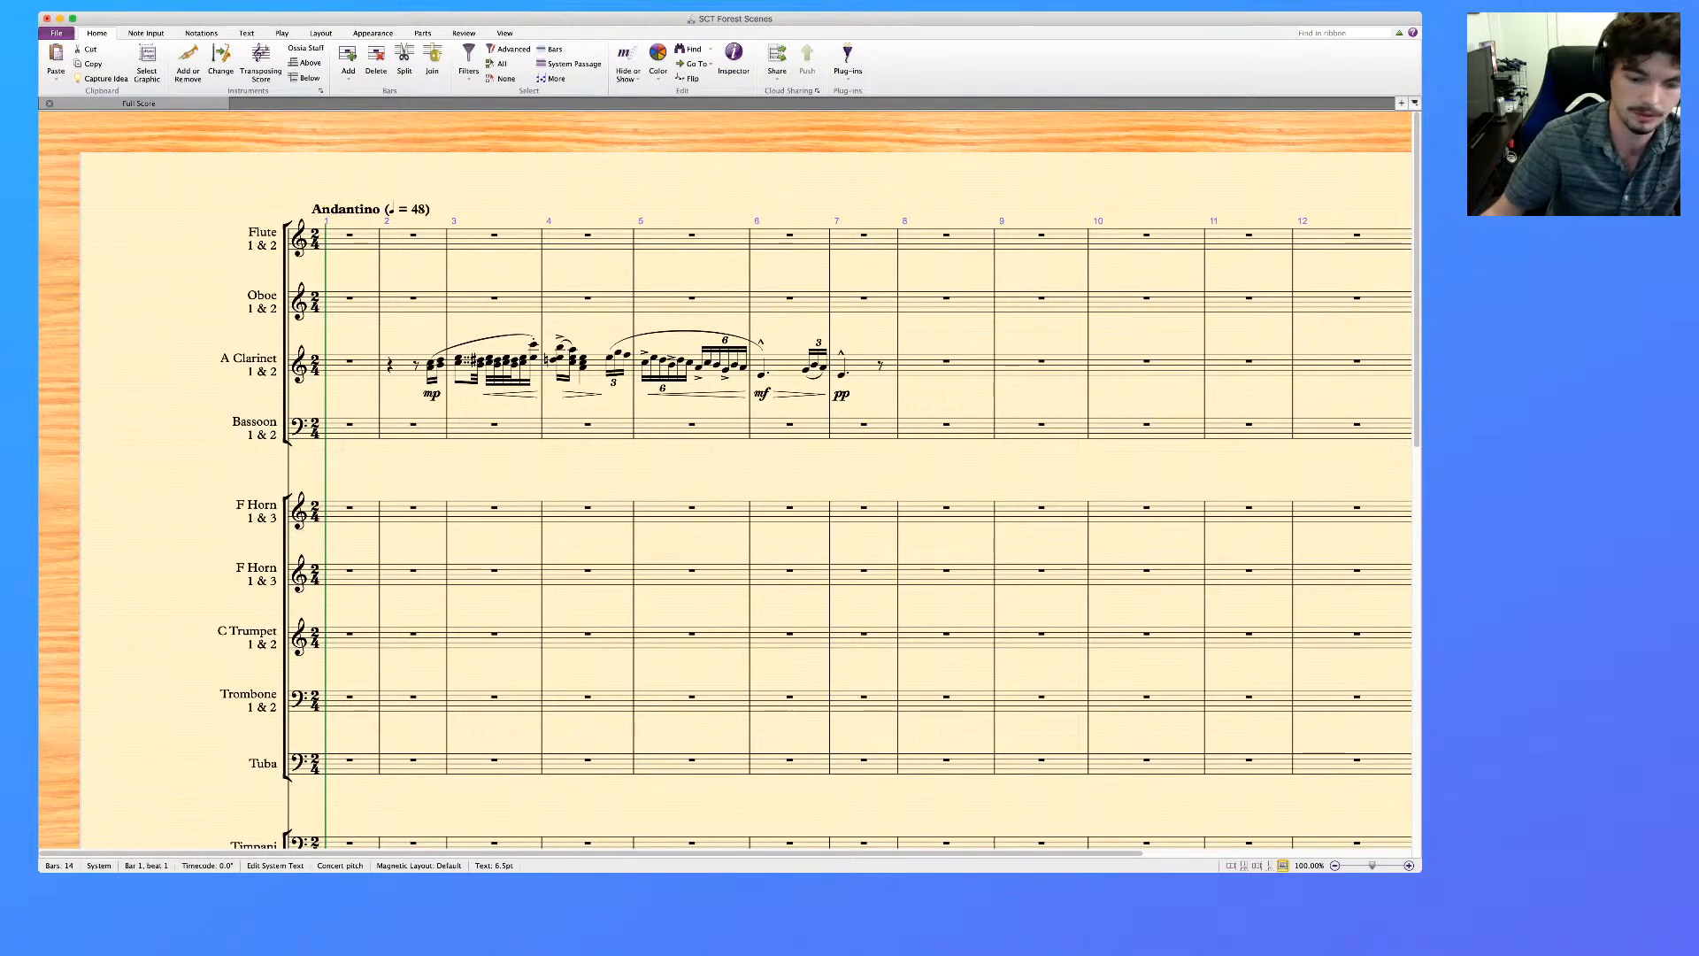
pyautogui.press('Escape')
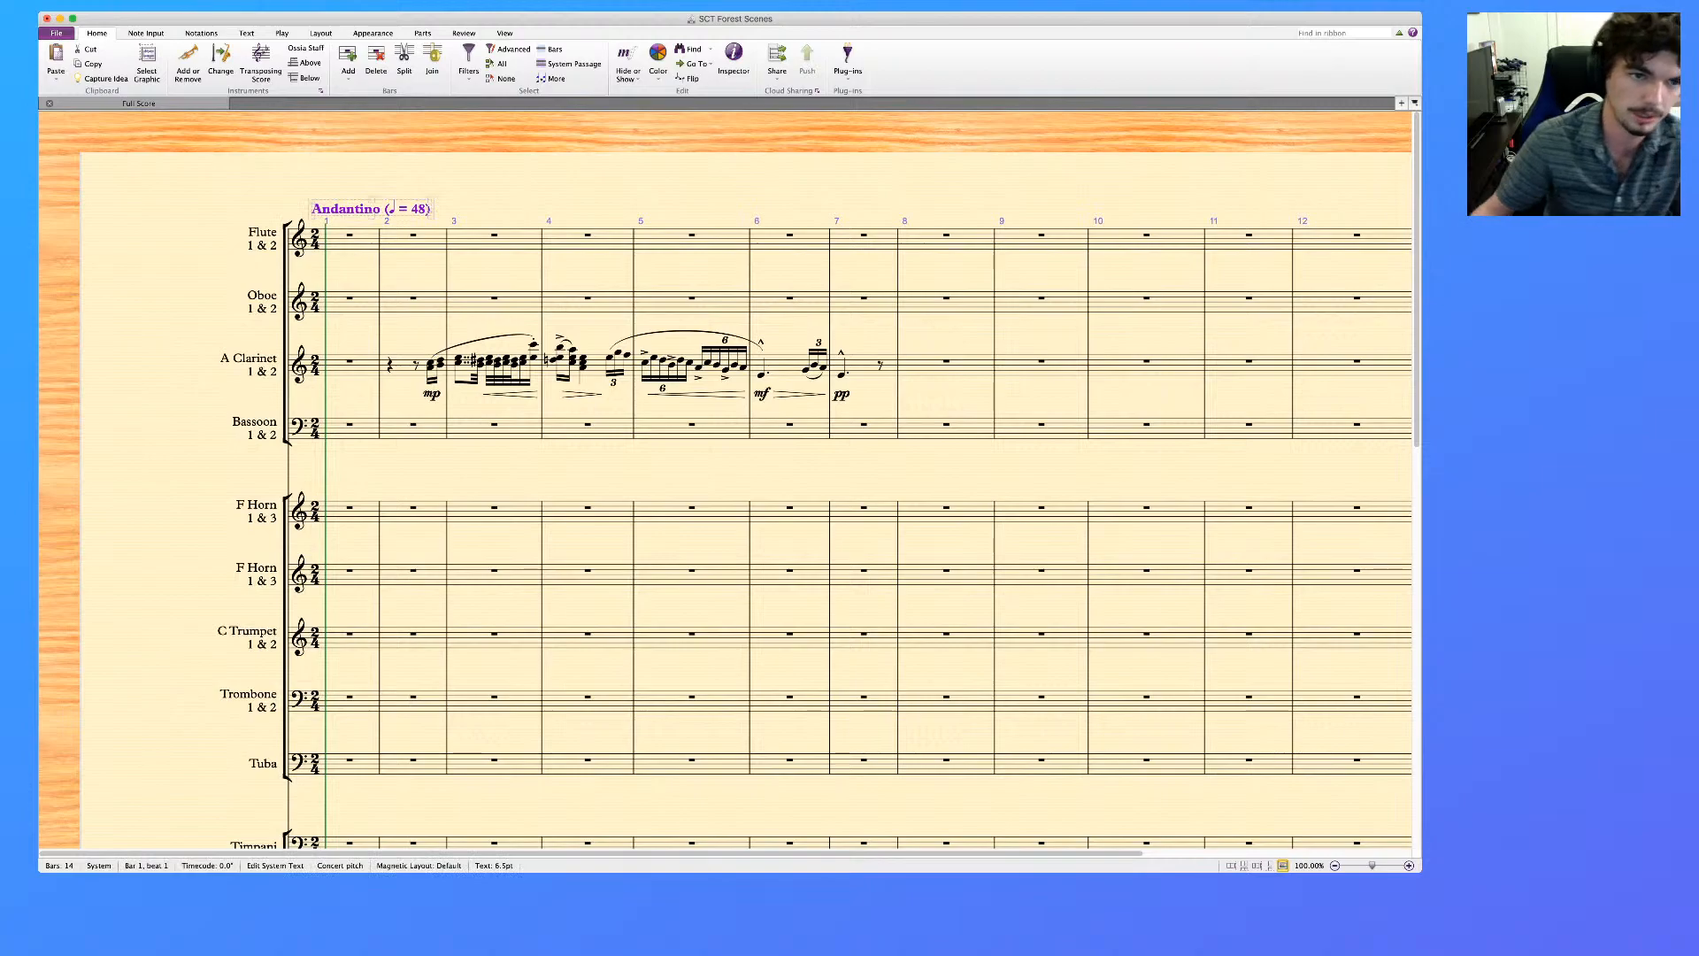
# Play back the piano reference part from bar 1 to check the tempo, stopping after a few bars
pyautogui.scroll(-10, 726, 478)
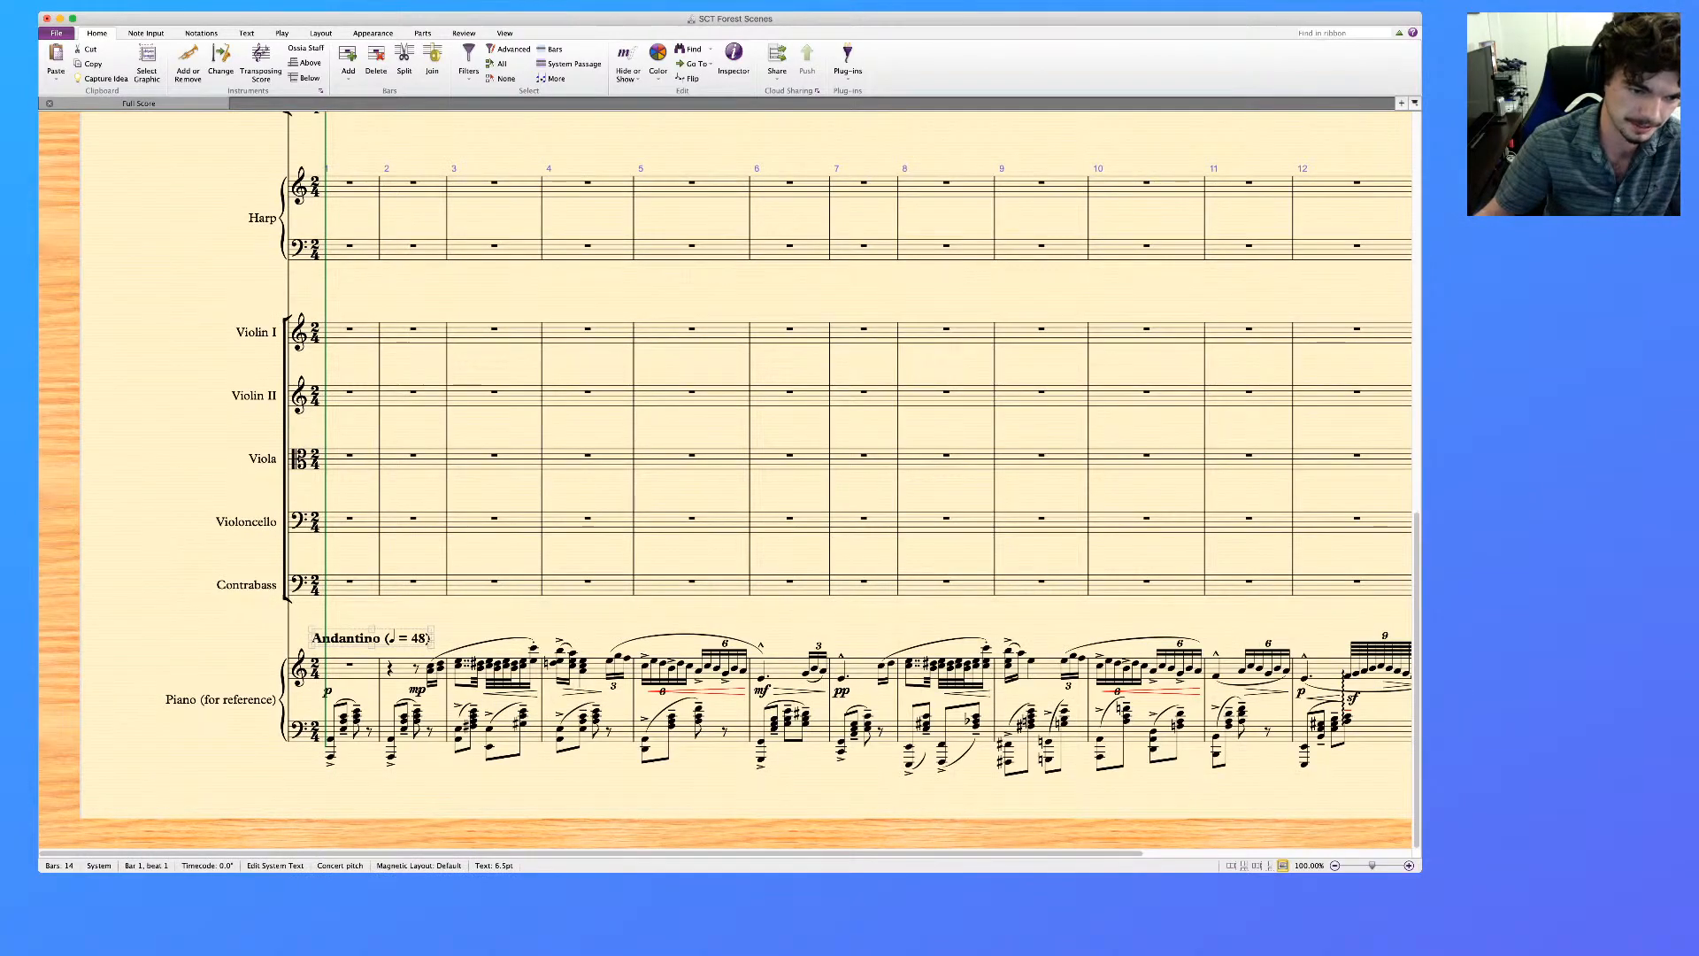
pyautogui.click(350, 677)
pyautogui.keyDown('shift'); pyautogui.click(354, 737); pyautogui.keyUp('shift')
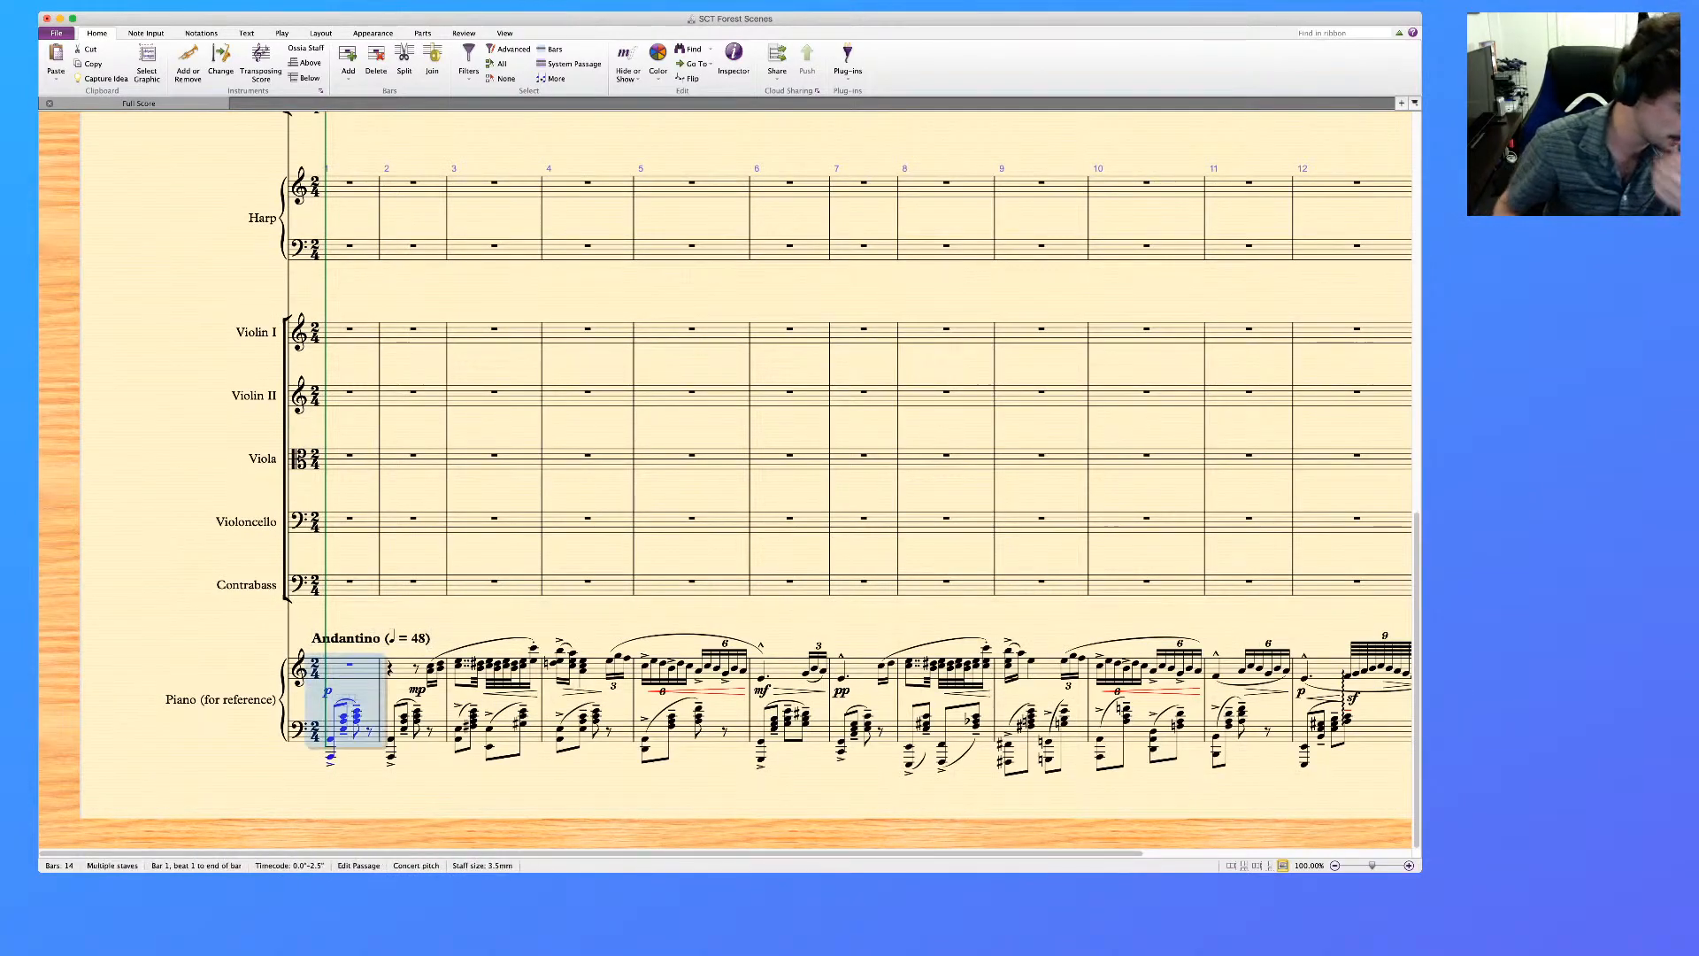
pyautogui.press('super+equal')
pyautogui.press('space')
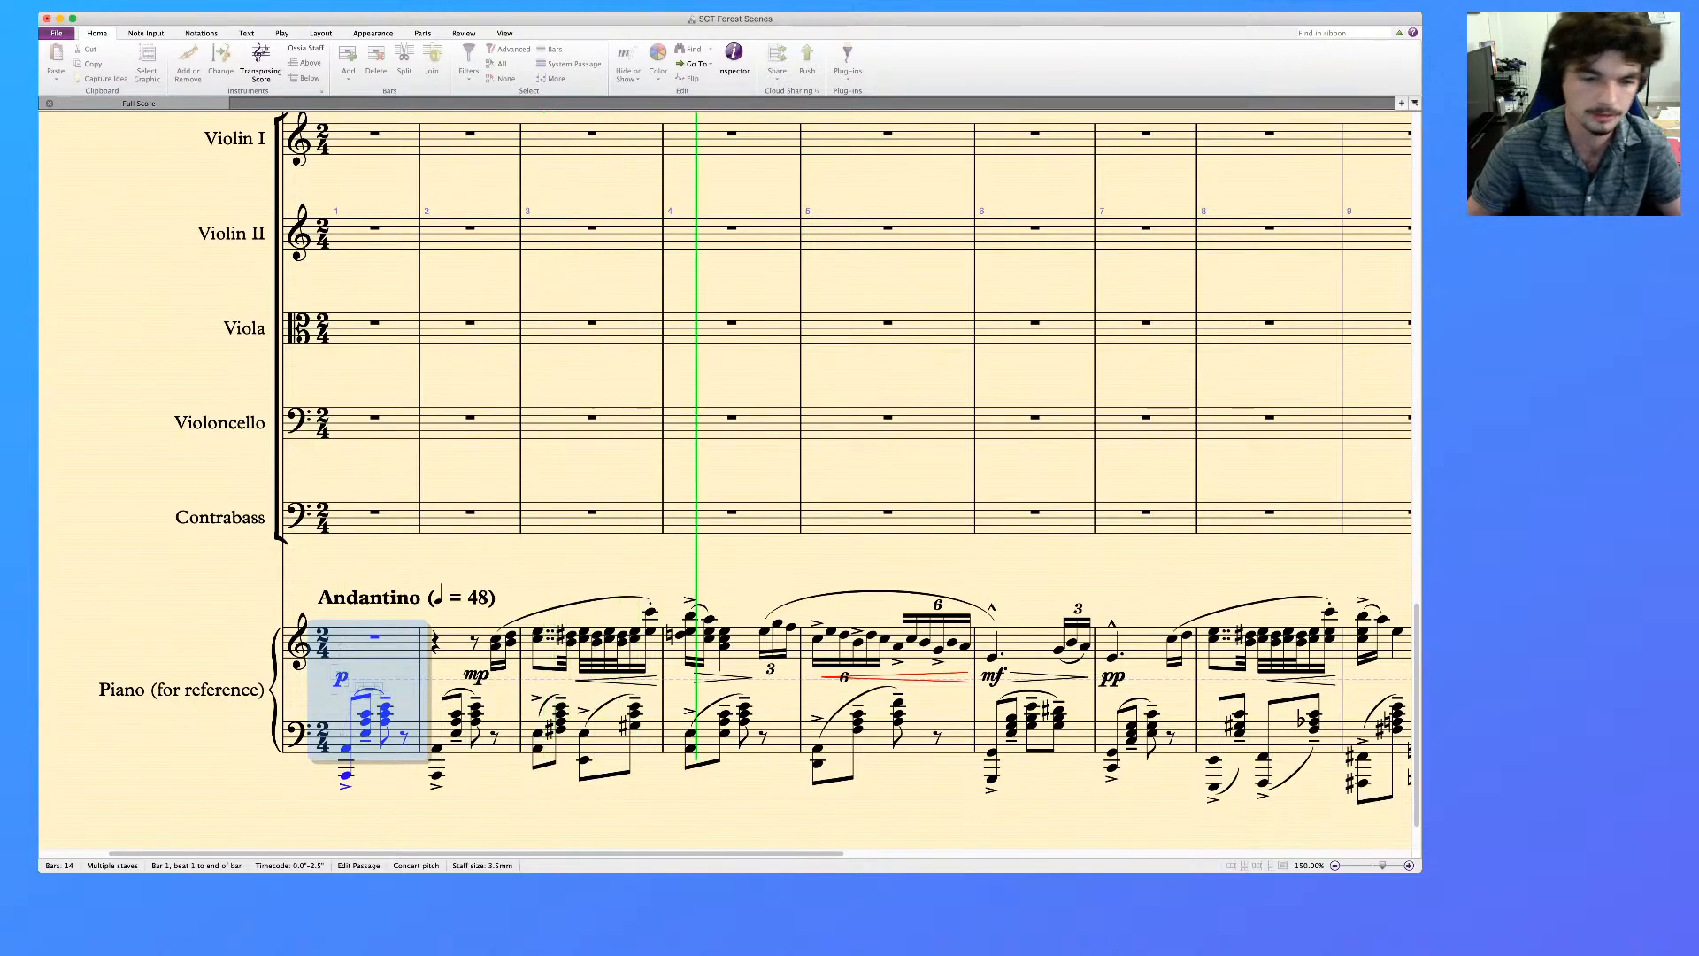
pyautogui.press('space')
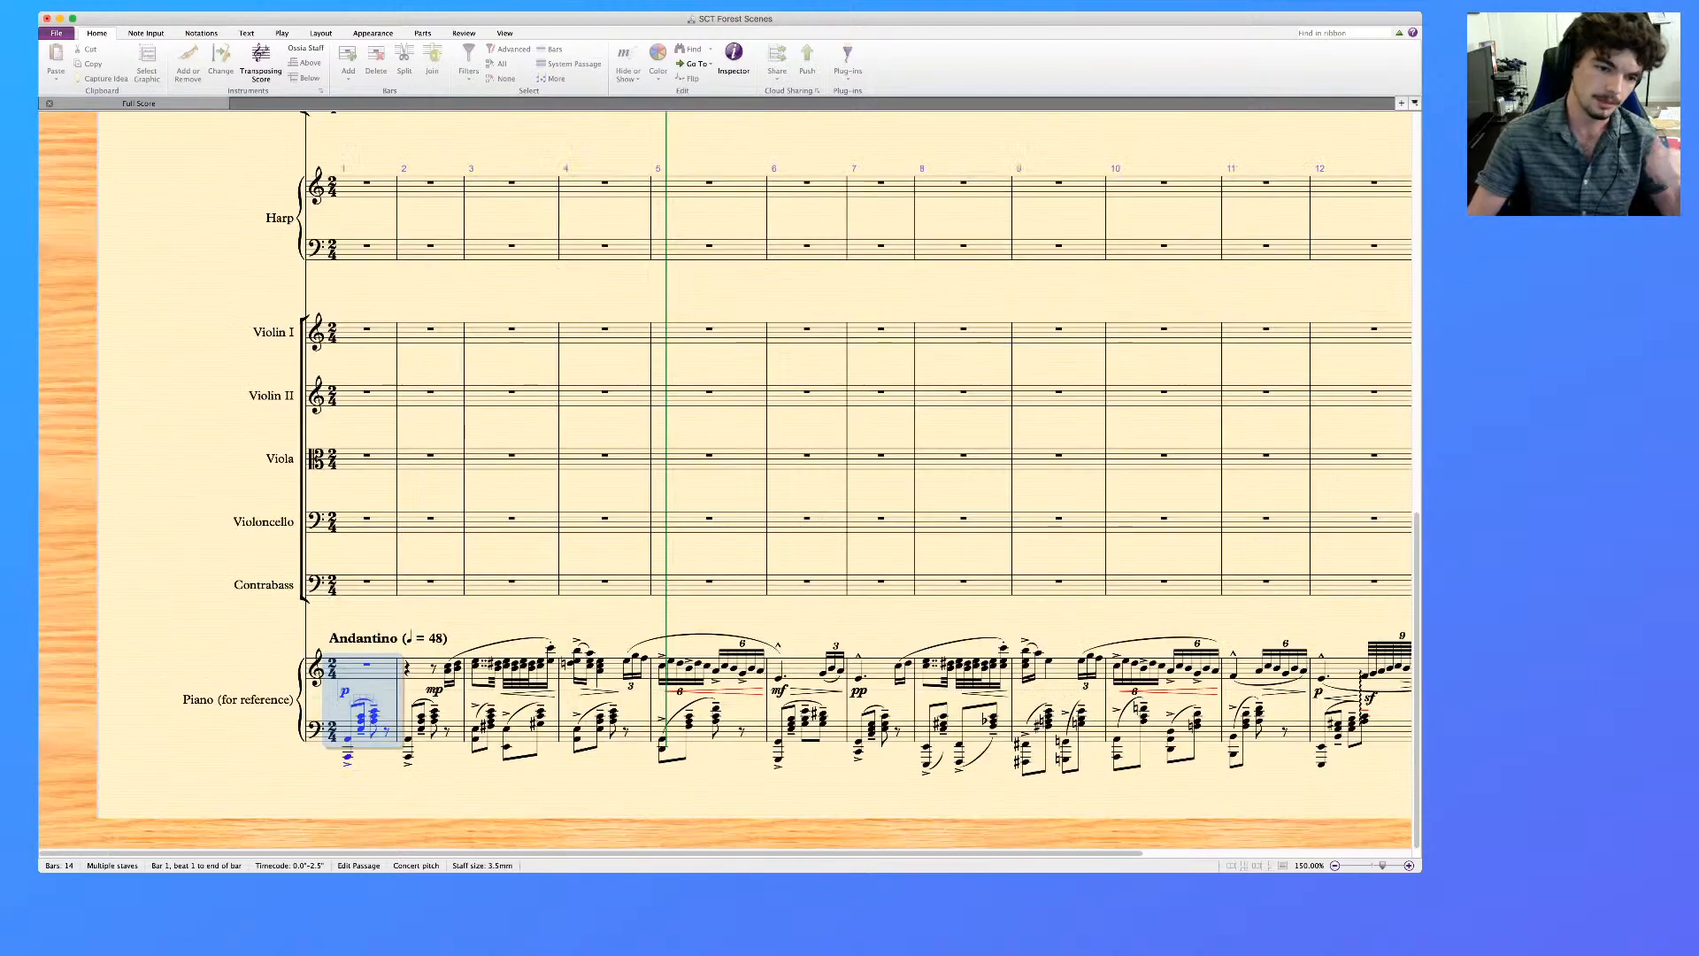
# Insert "c." before the metronome value so the tempo text reads "Andantino (♩ = c. 48)"
pyautogui.press('Escape')
pyautogui.click(388, 638)
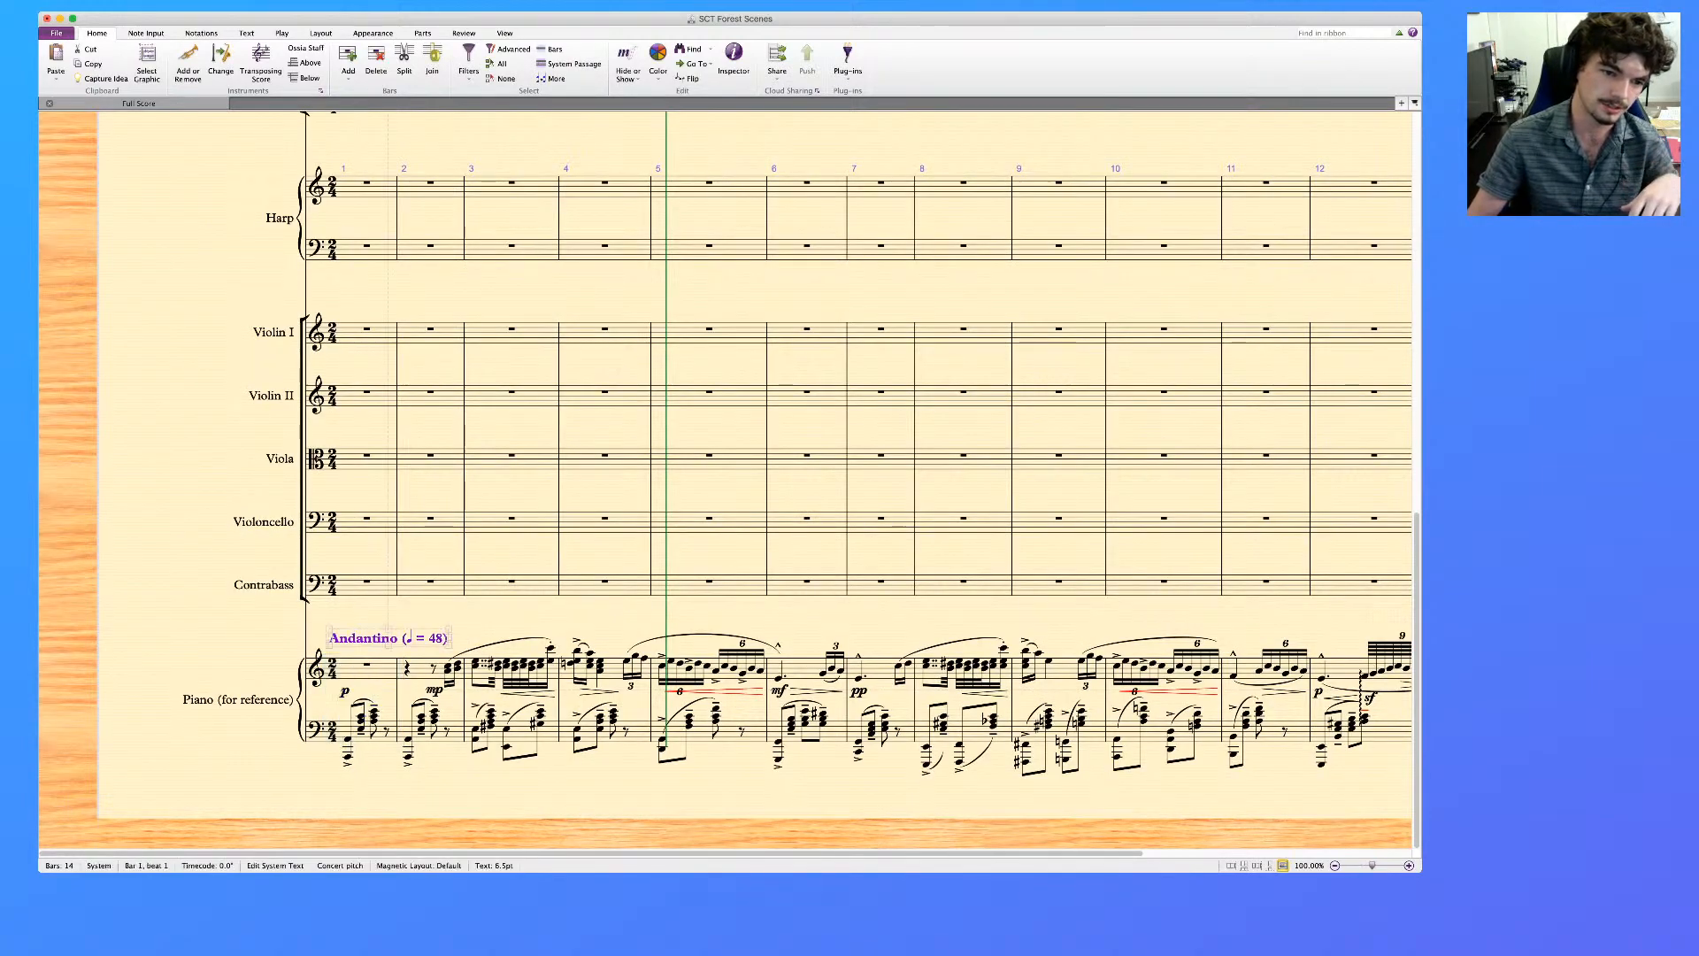
pyautogui.press('Escape')
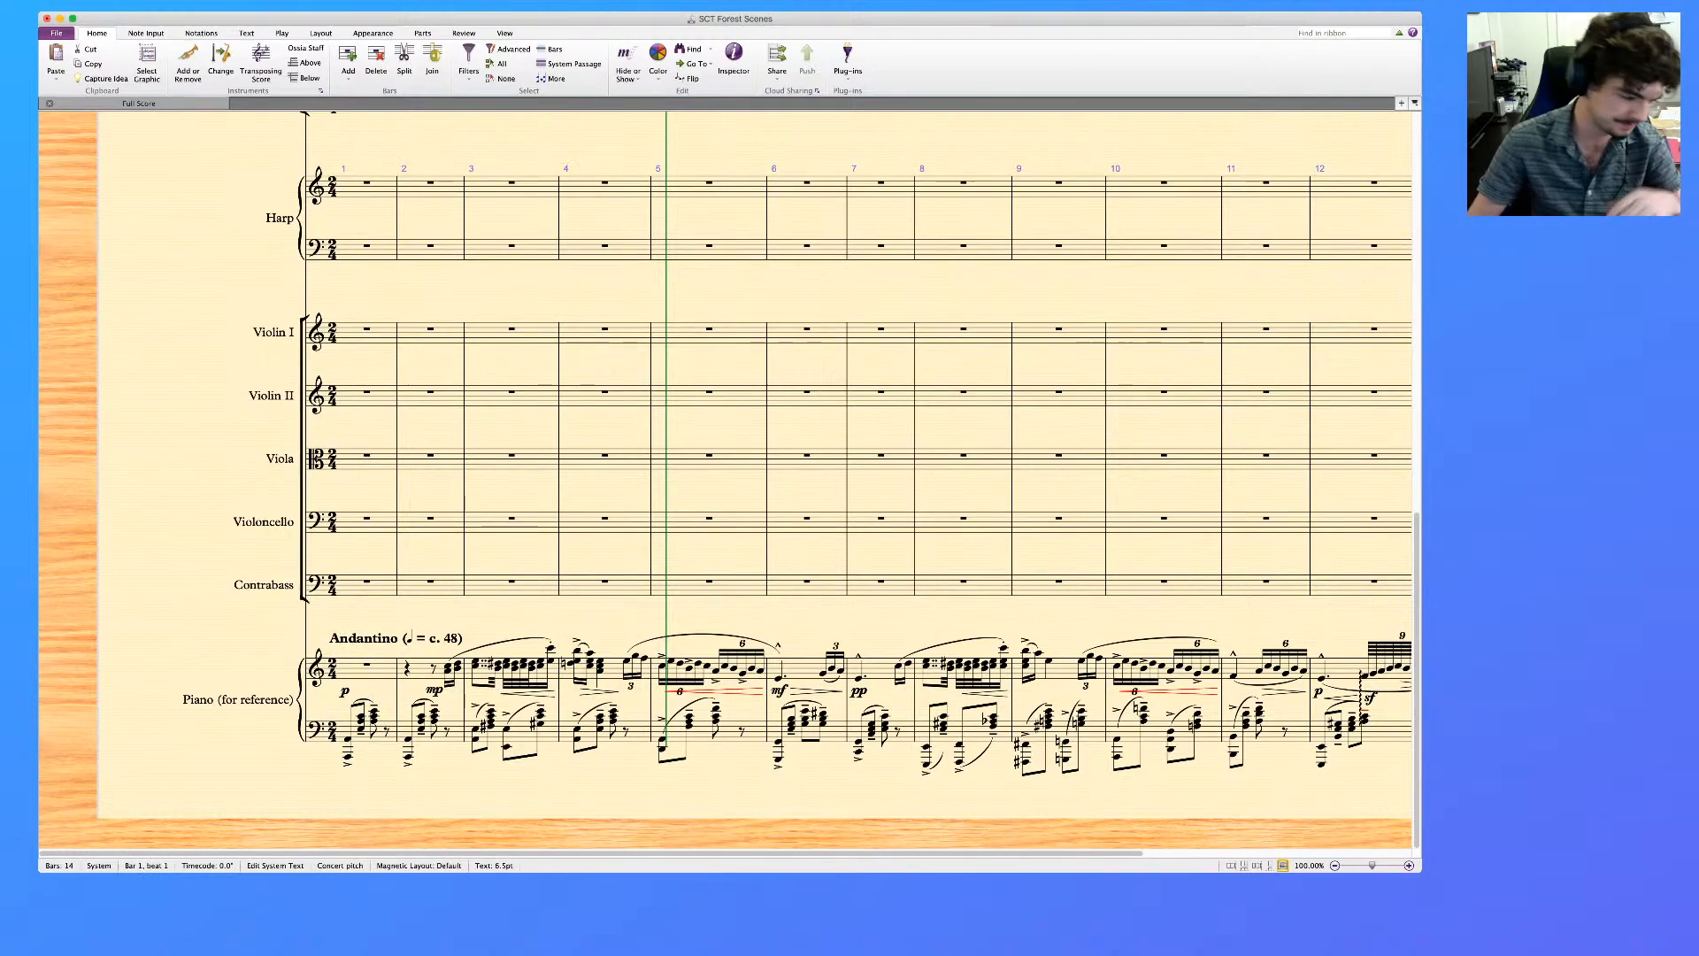
pyautogui.write('c.')
pyautogui.press('Escape')
pyautogui.press('Escape')
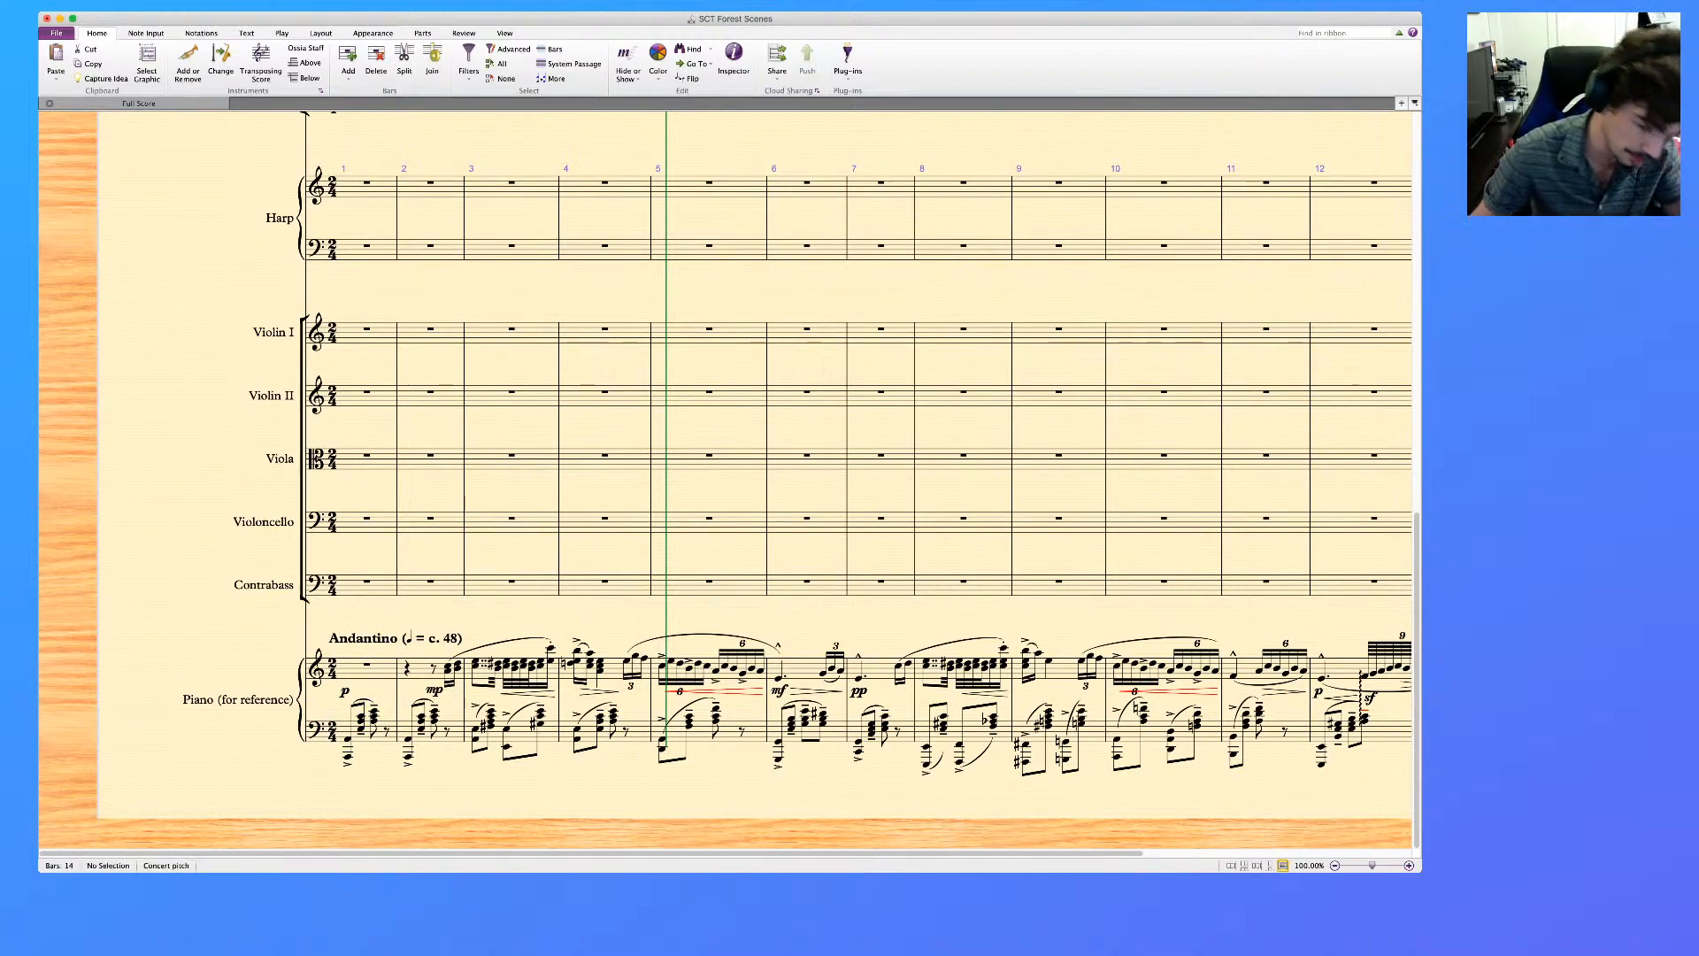
# Select bars 1 and 2 in both piano reference staves and play the score from there
pyautogui.scroll(2, 859, 478)
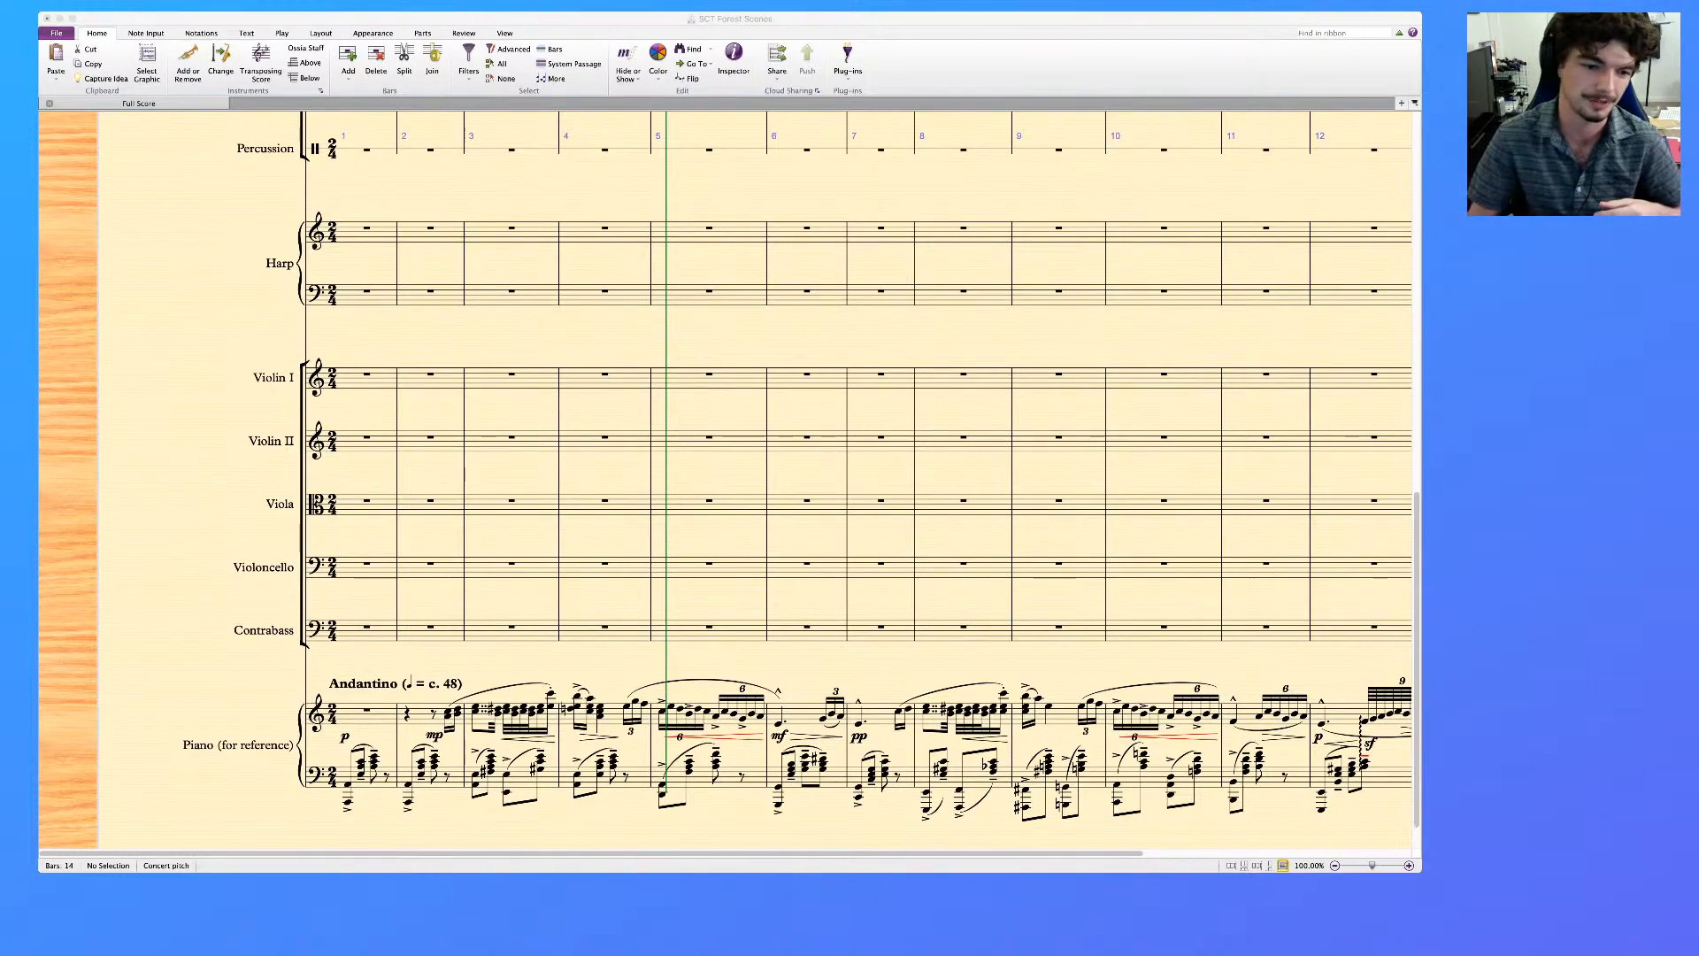
pyautogui.press('super+Tab')
pyautogui.scroll(10, 726, 480)
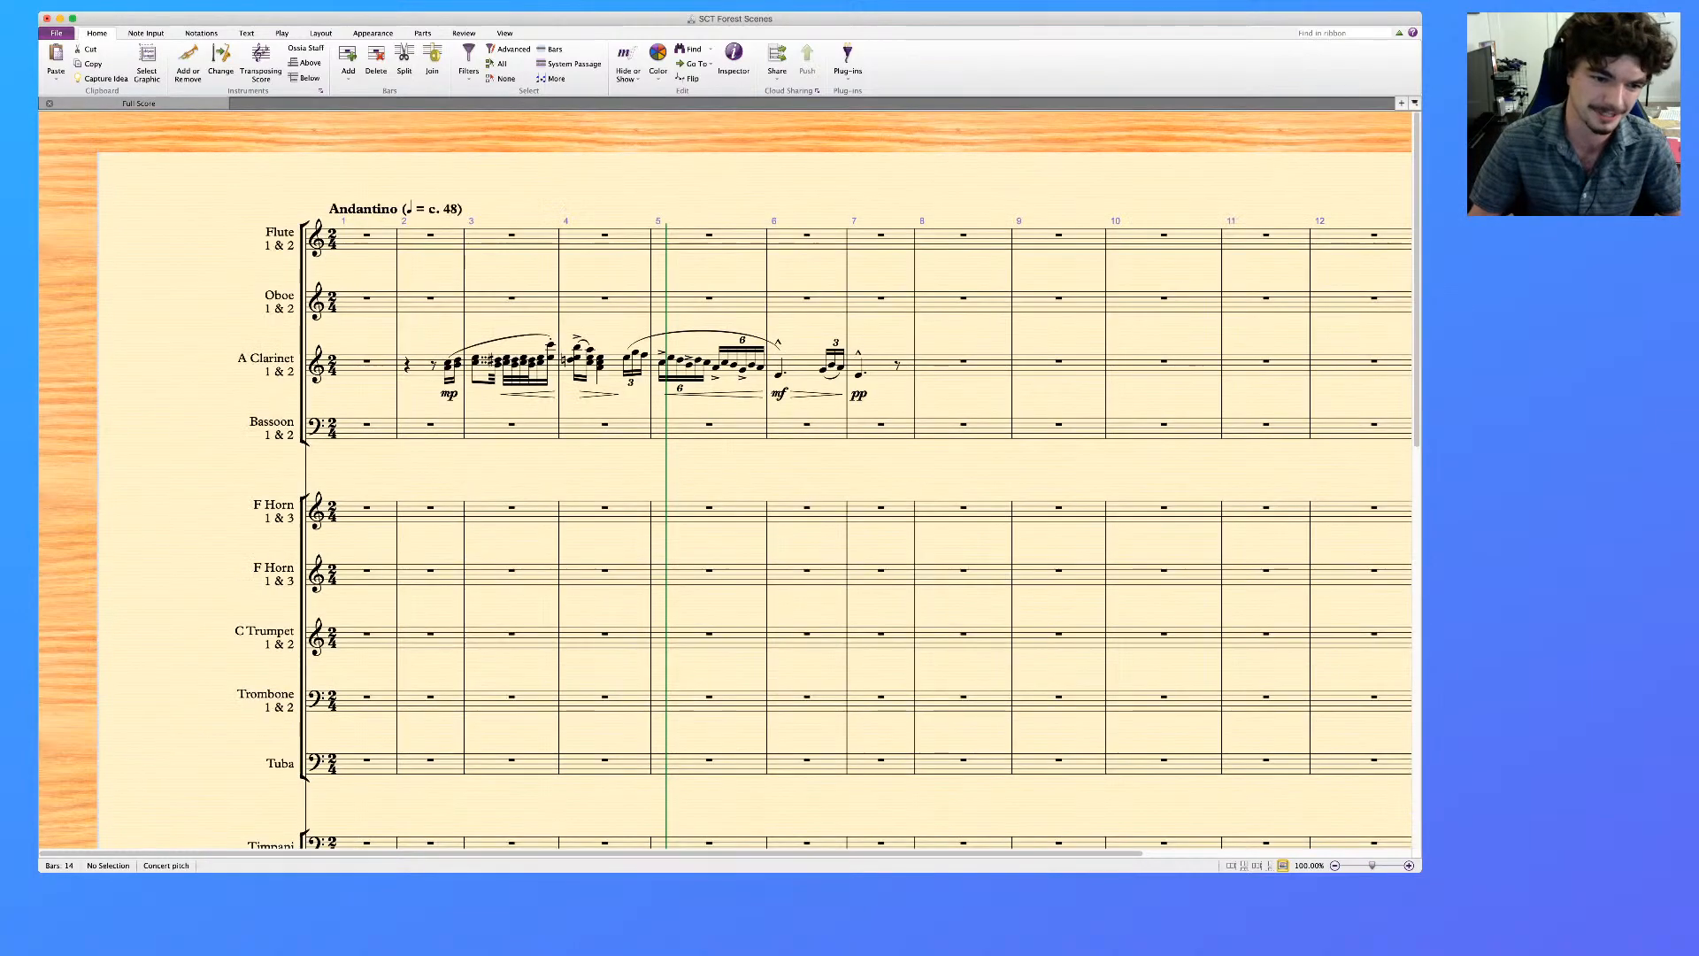
pyautogui.scroll(-4, 726, 480)
pyautogui.scroll(-6, 726, 479)
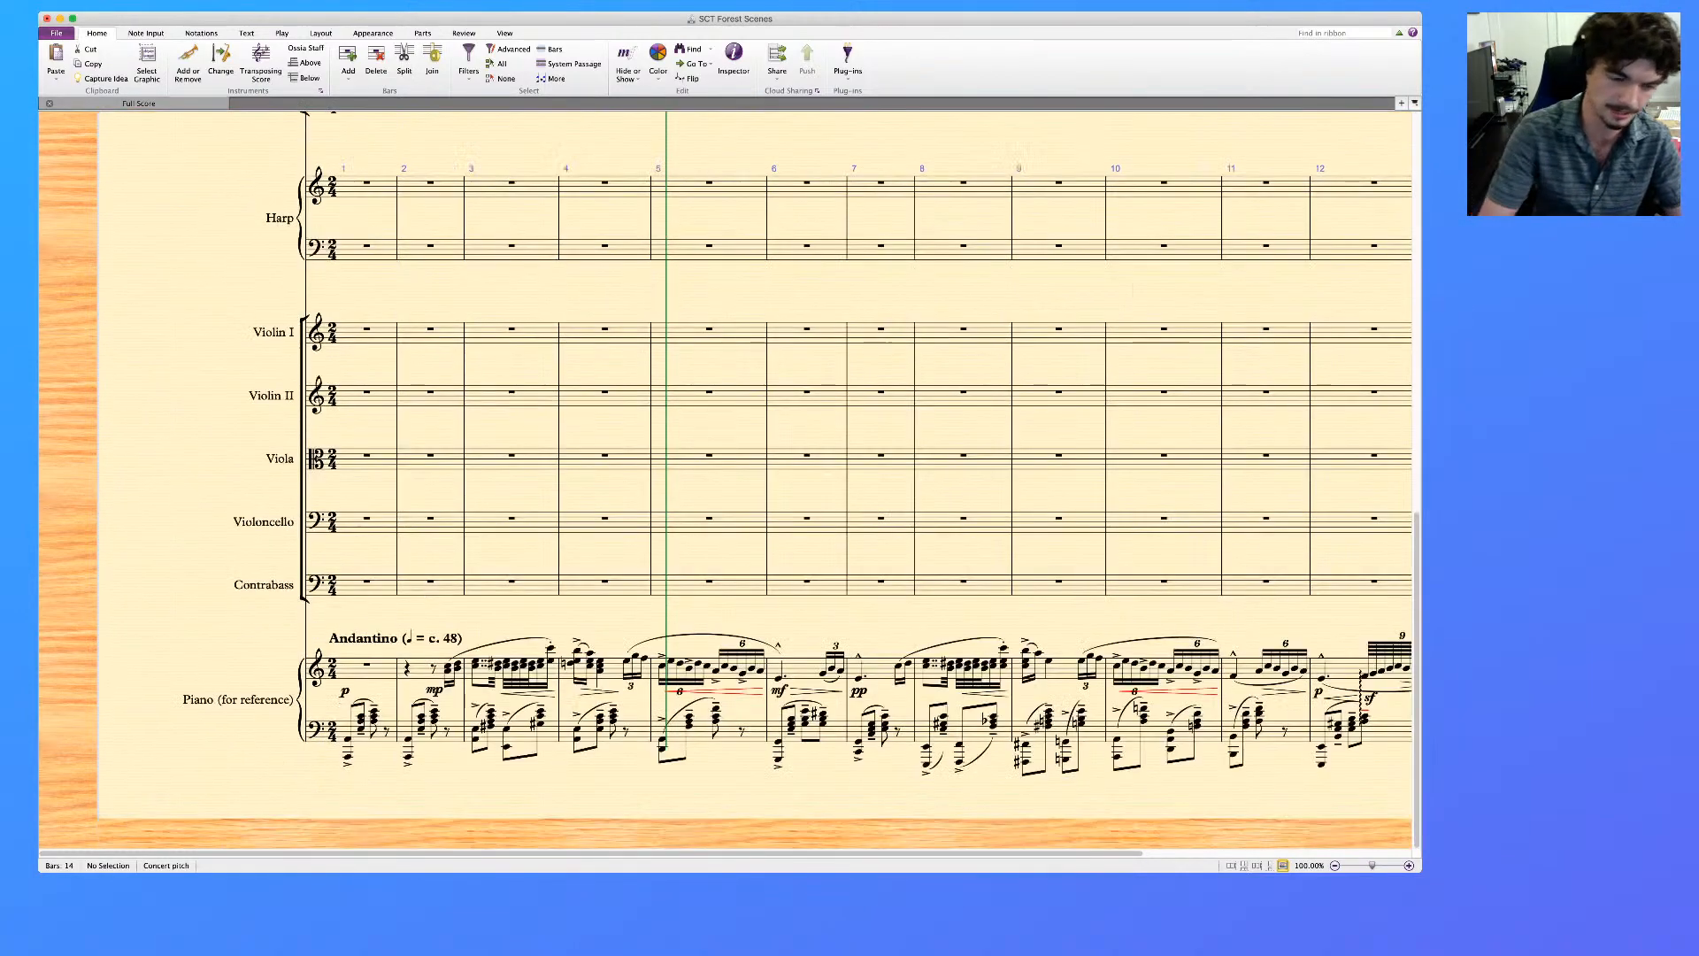
pyautogui.click(383, 670)
pyautogui.keyDown('shift'); pyautogui.click(431, 733); pyautogui.keyUp('shift')
pyautogui.press('p')
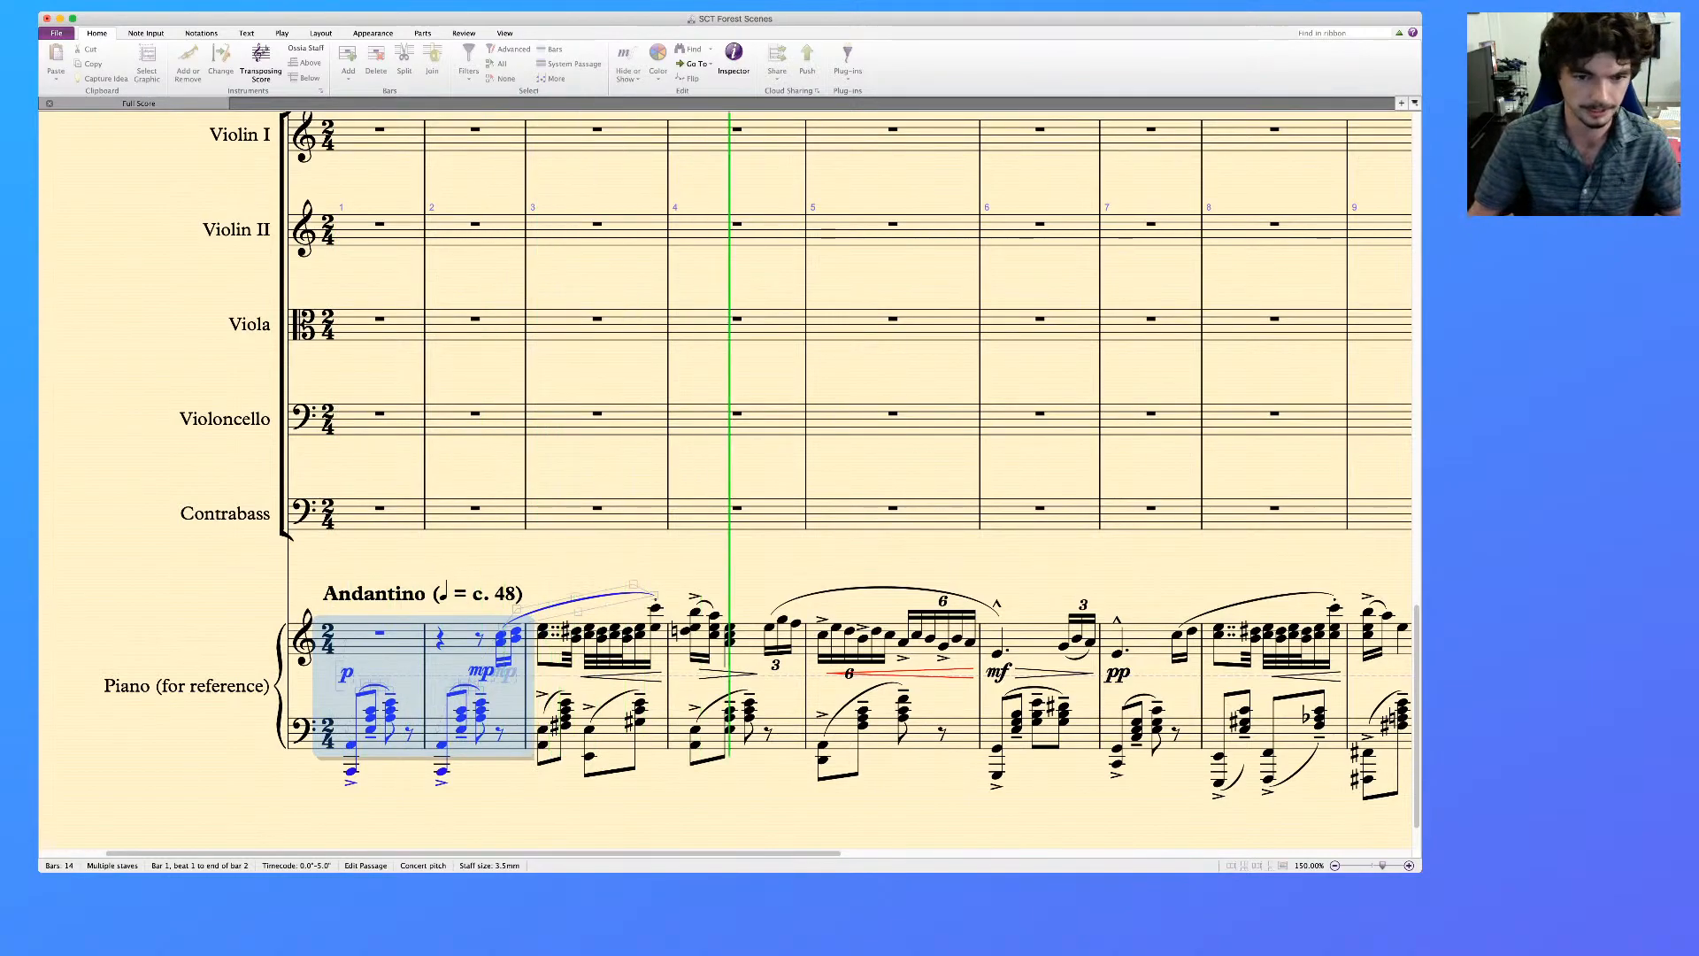
# Stop the playback of the piano reference part and clear the selection of bars 1 and 2
pyautogui.press('space')
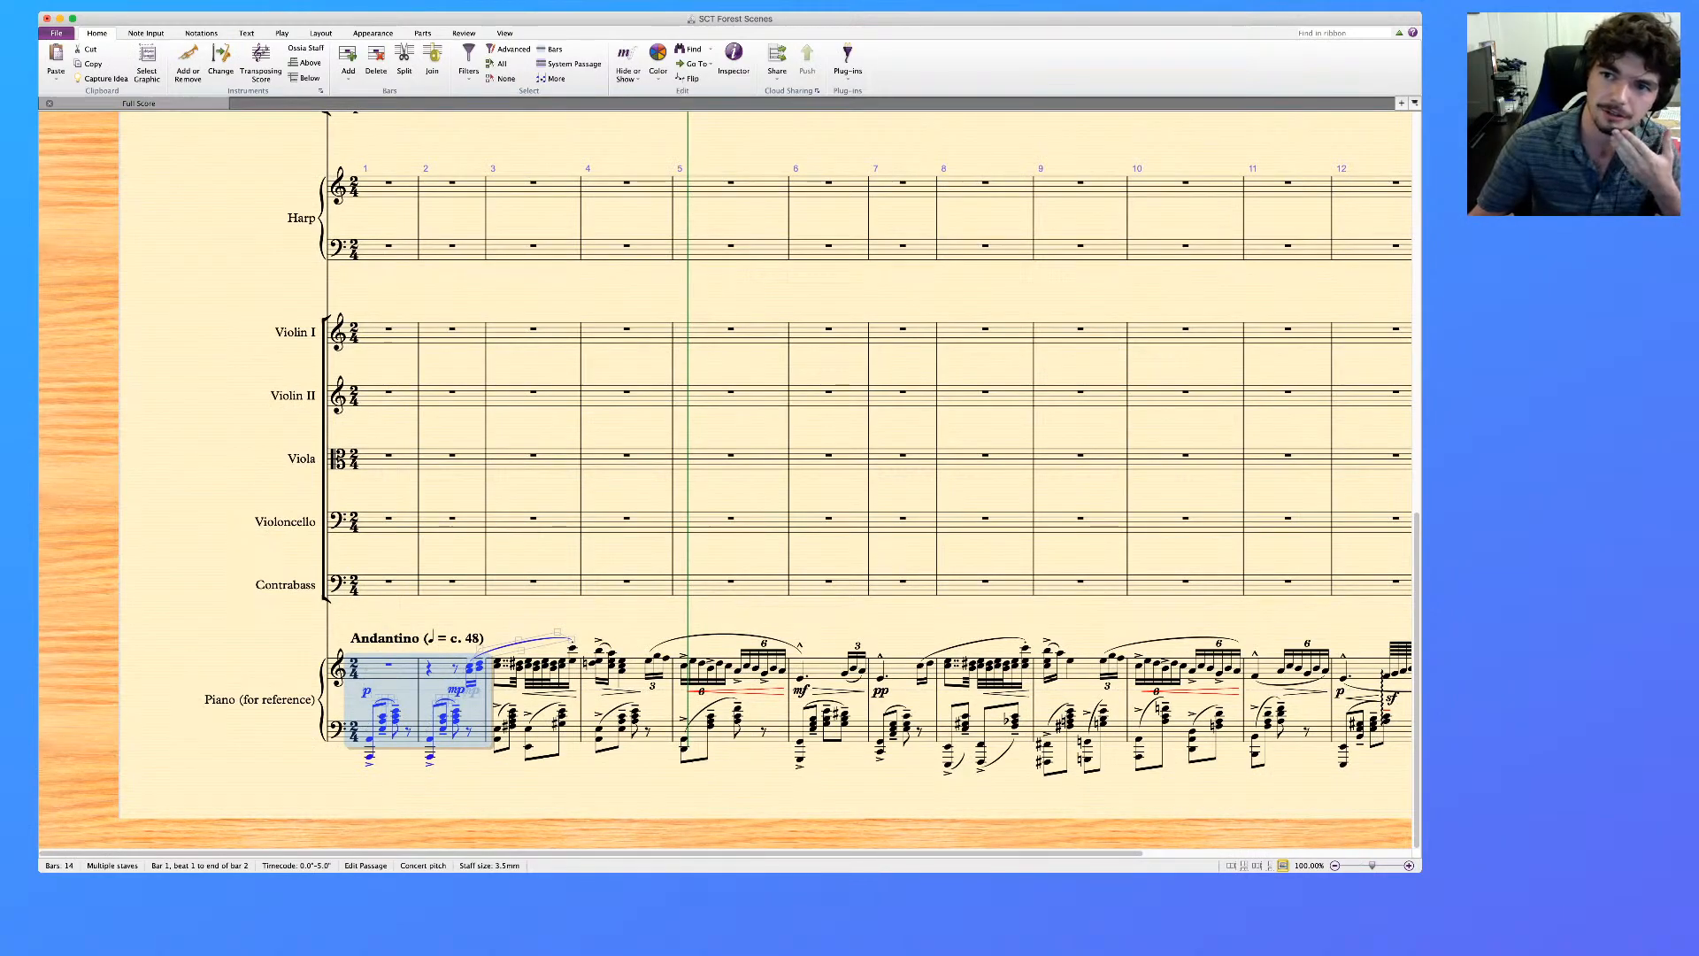
pyautogui.press('super+Tab')
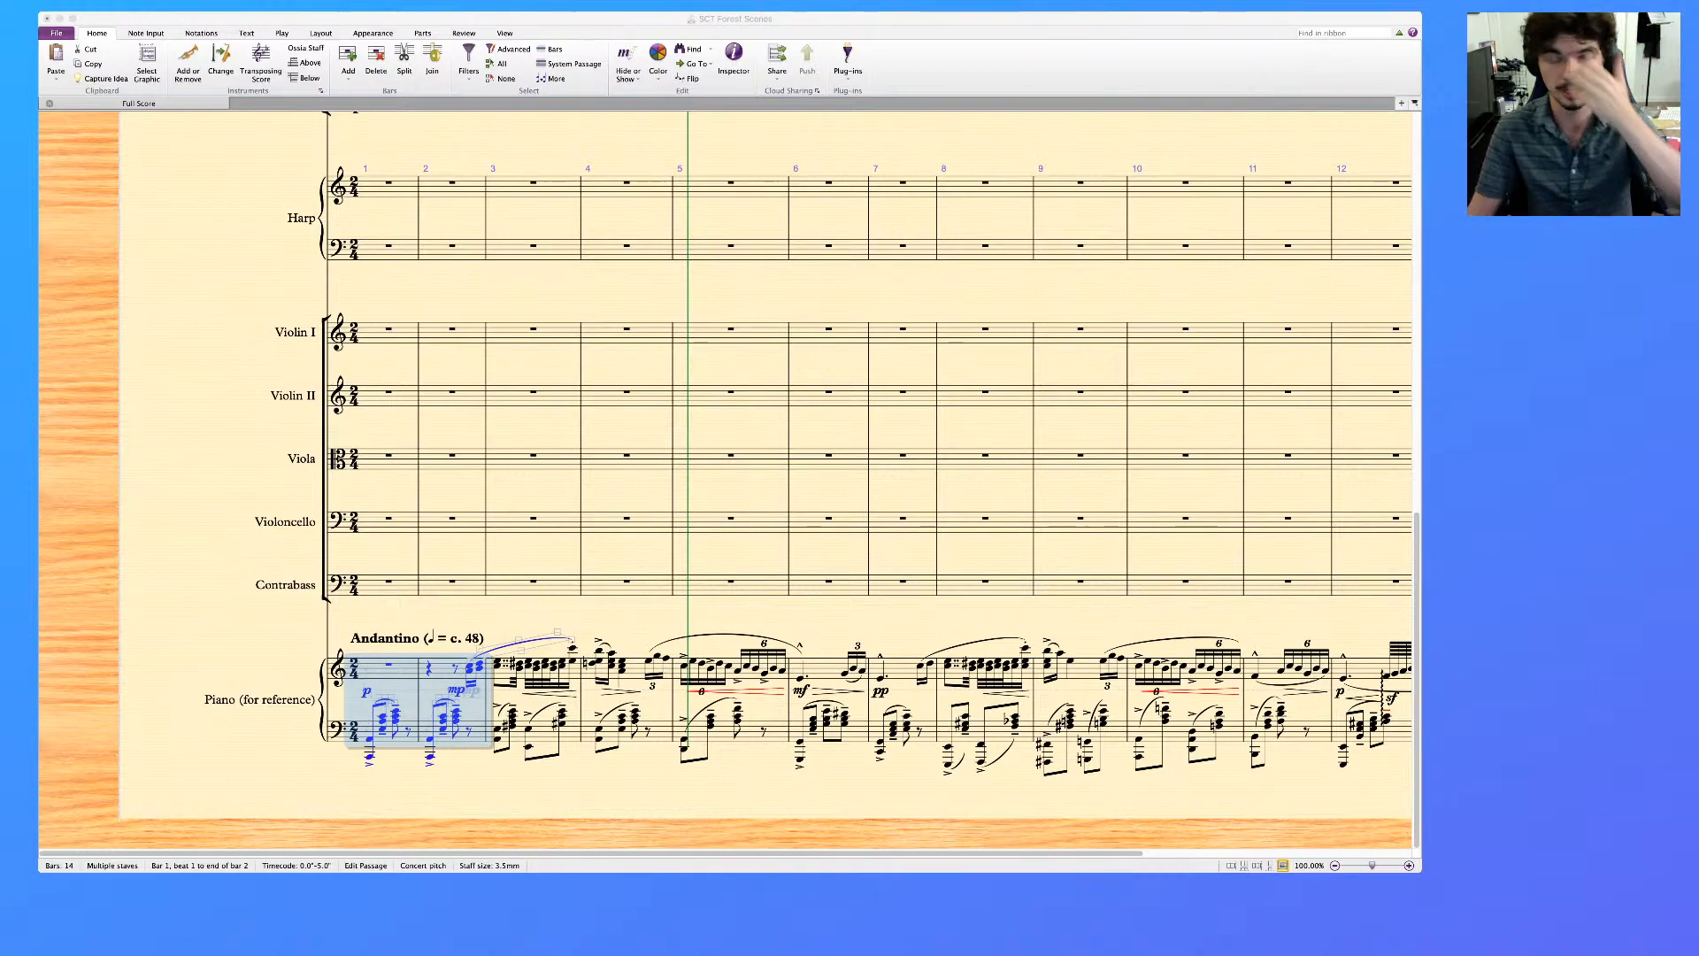
pyautogui.press('super+Tab')
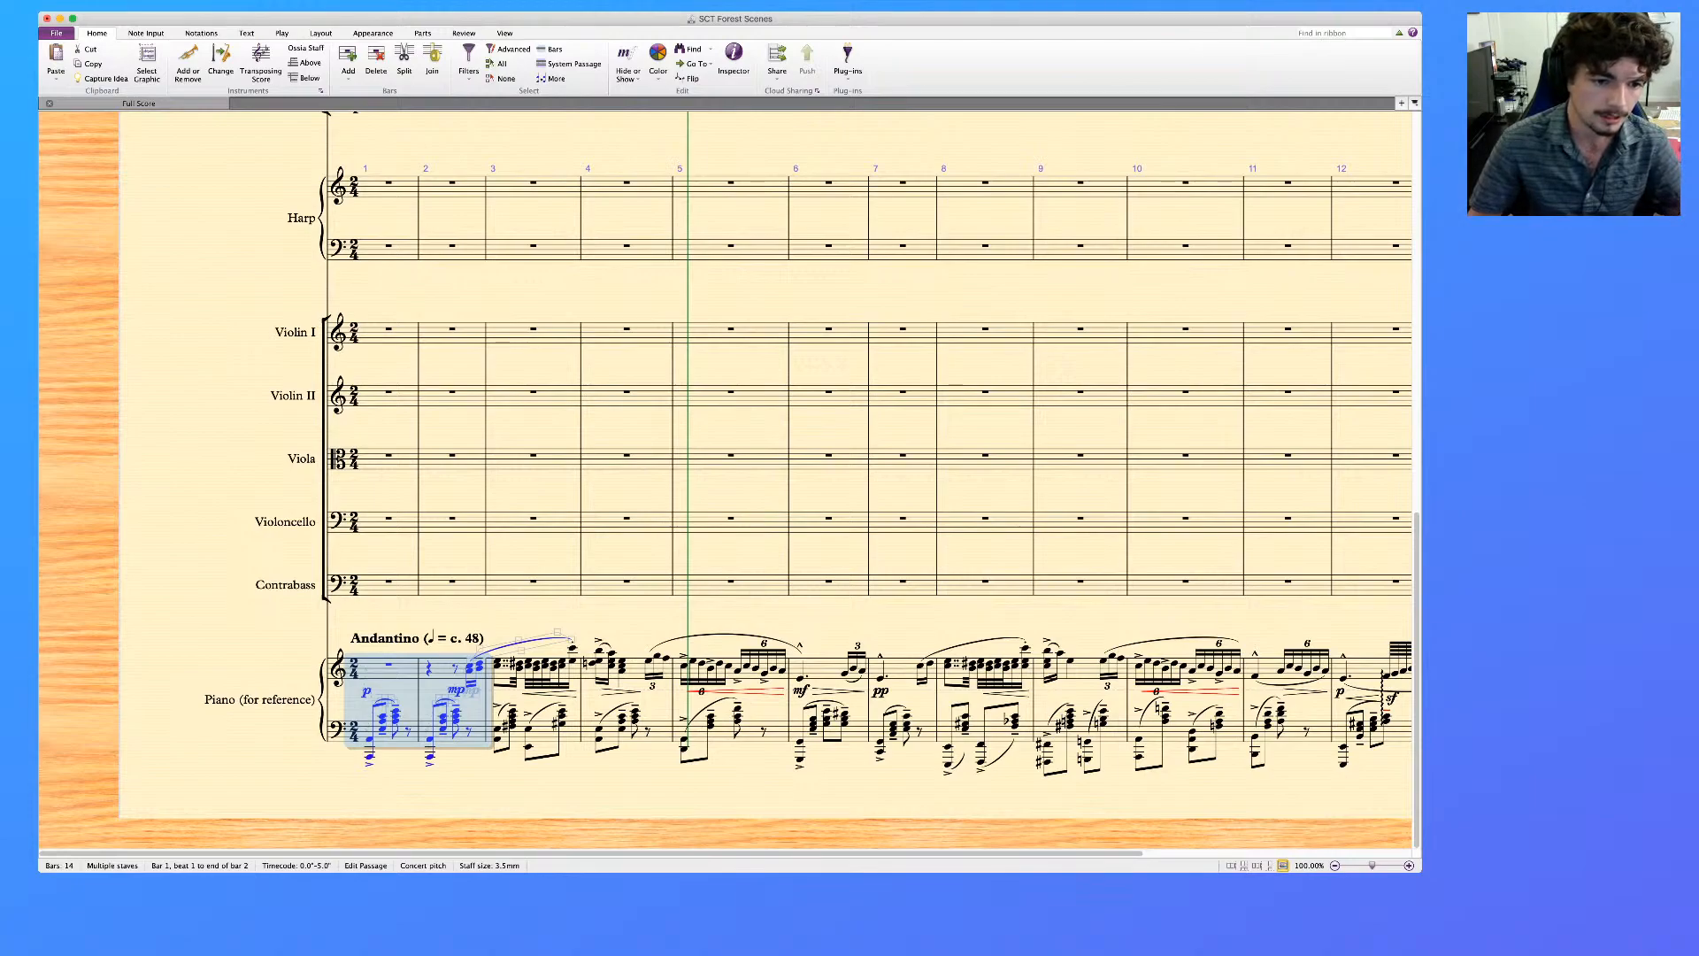
pyautogui.press('Escape')
# Play back the A Clarinet 1 & 2 line from bar 2, stop at about bar 7, and deselect the passage
pyautogui.hscroll(2, 726, 478)
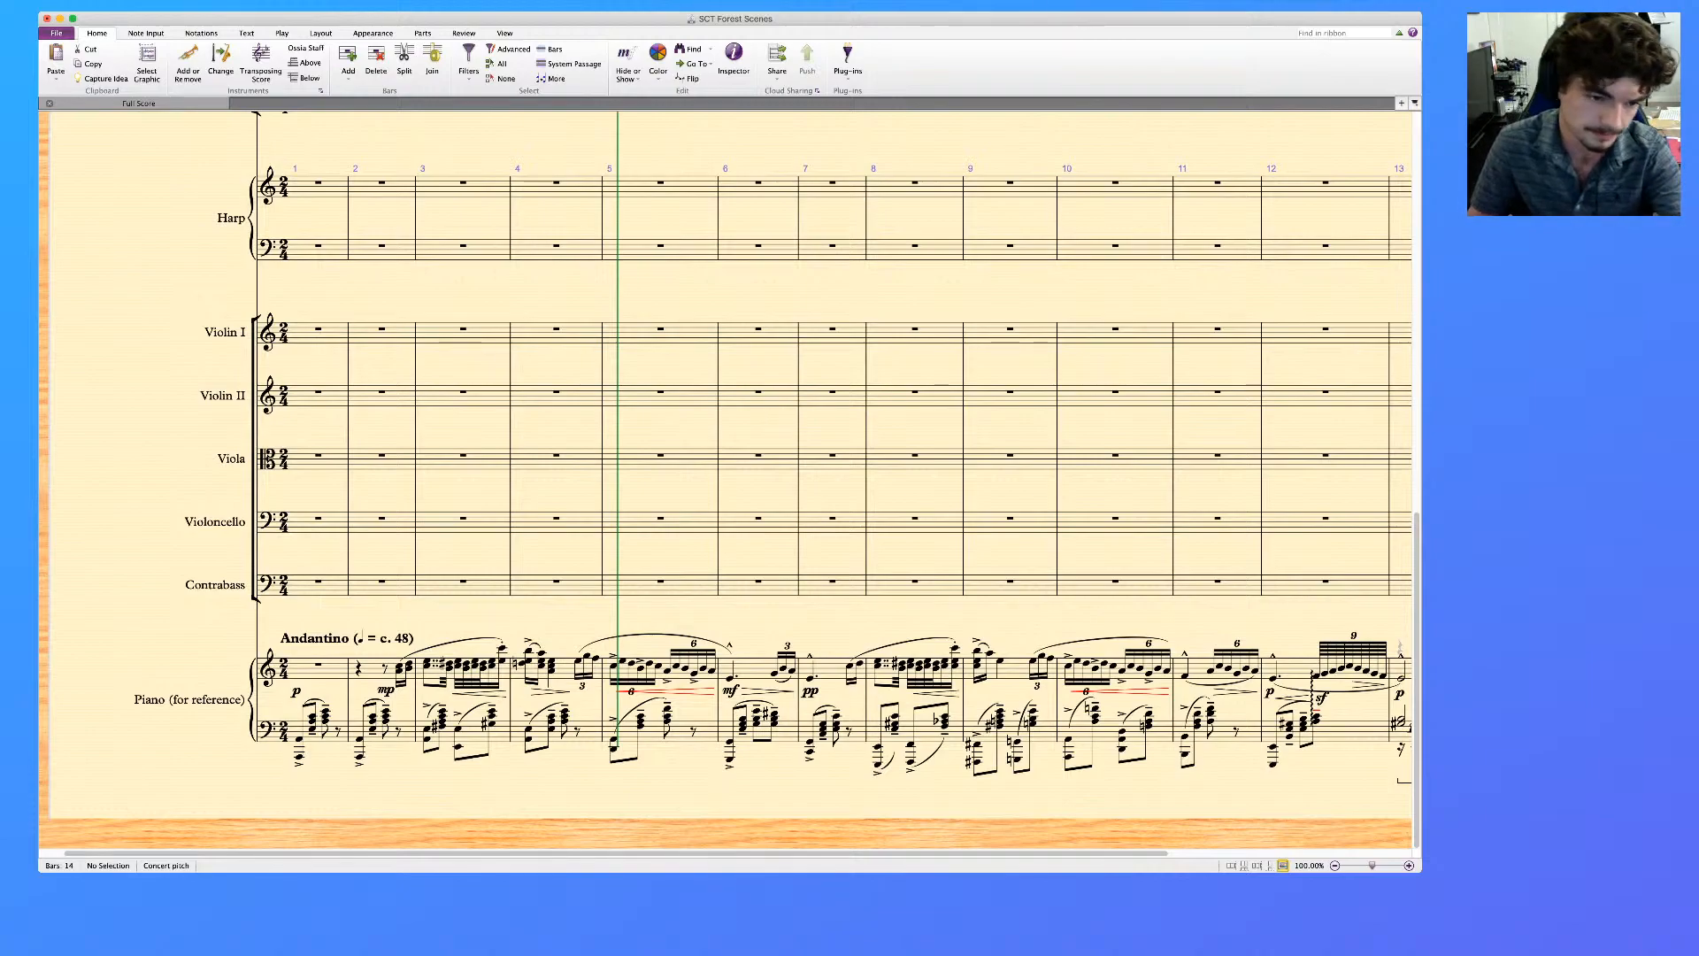
pyautogui.scroll(10, 726, 478)
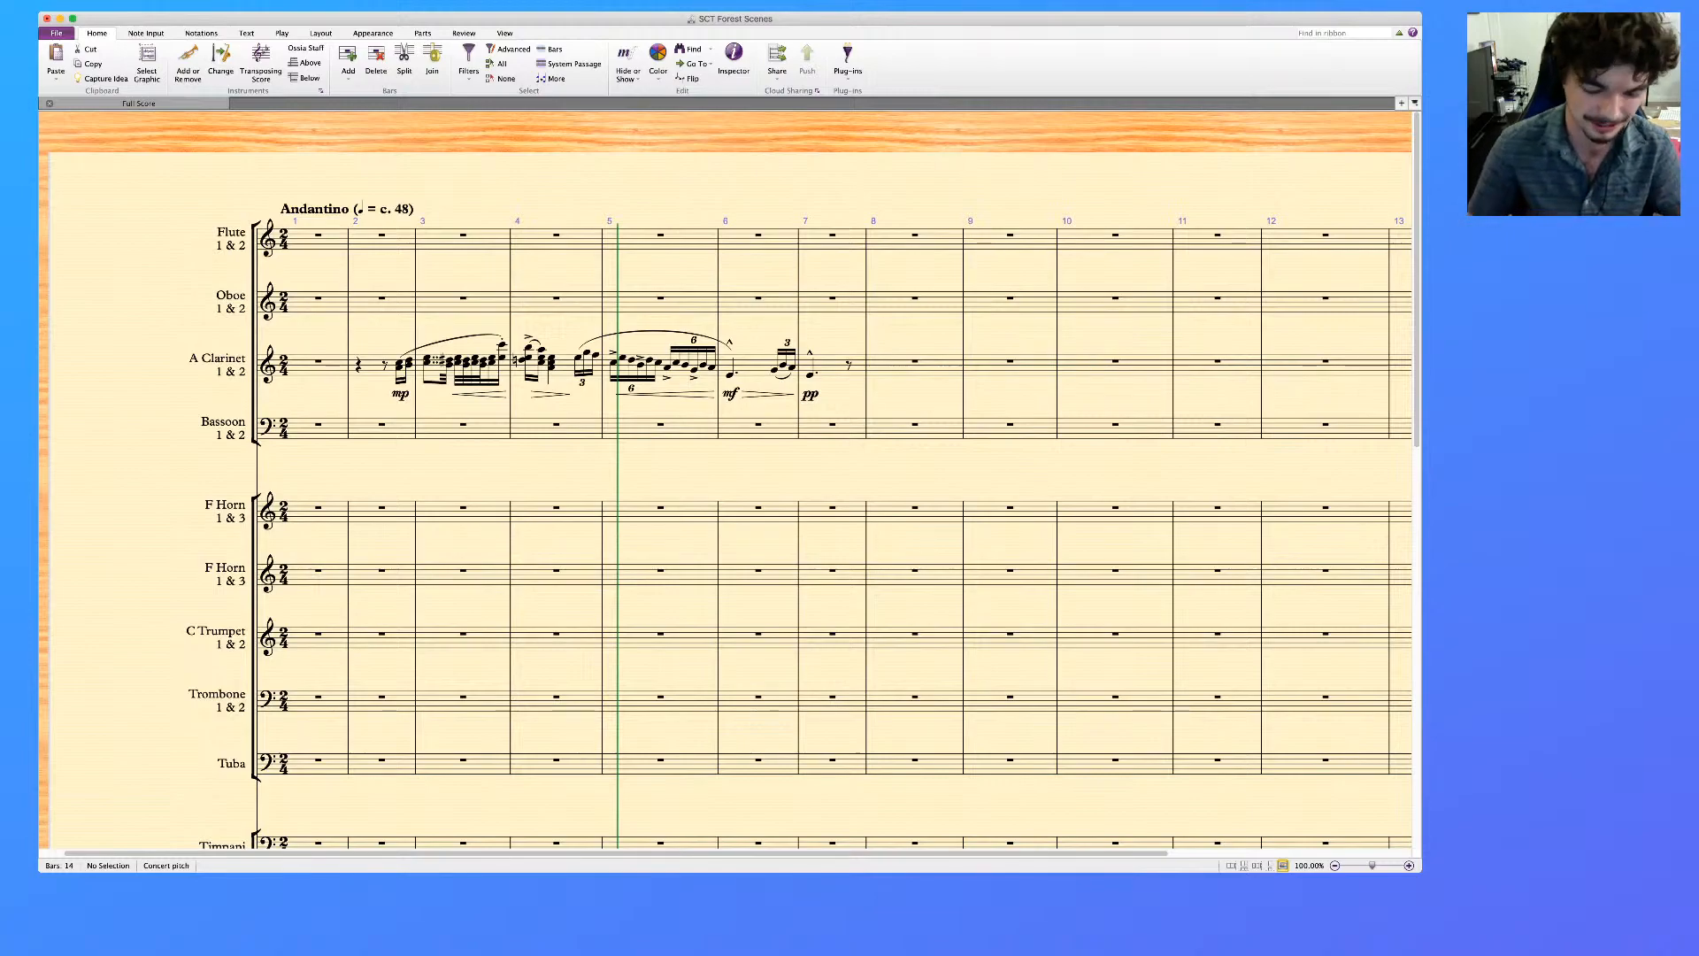
pyautogui.click(372, 363)
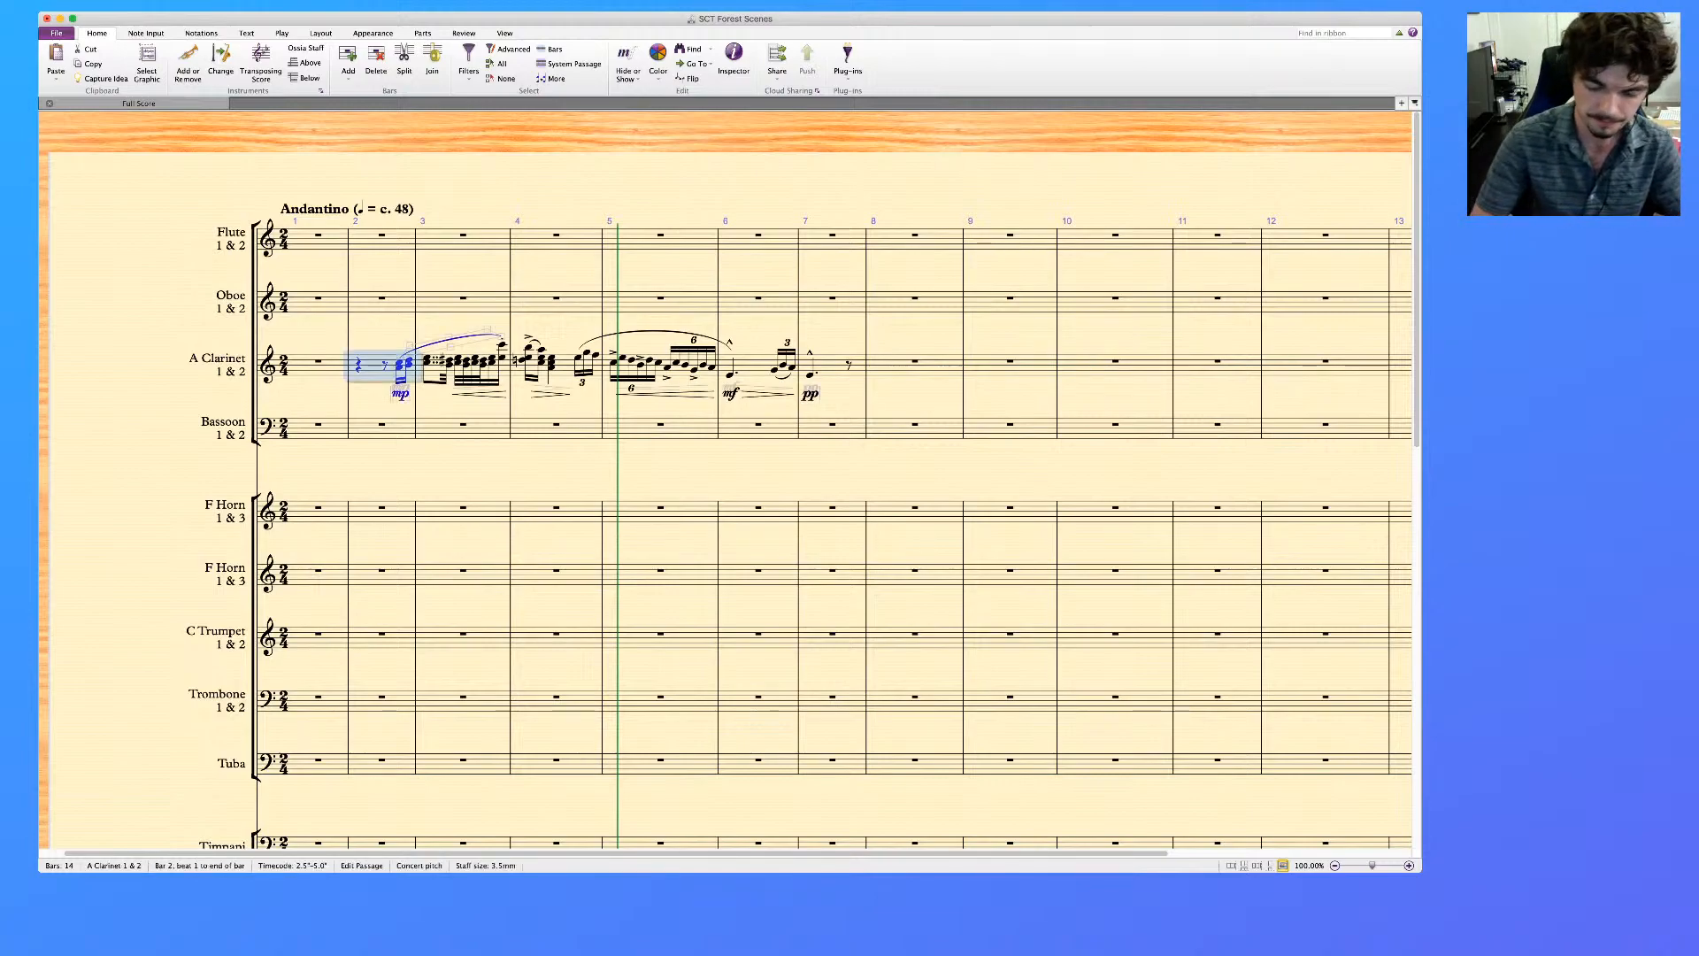
pyautogui.press('super+equal')
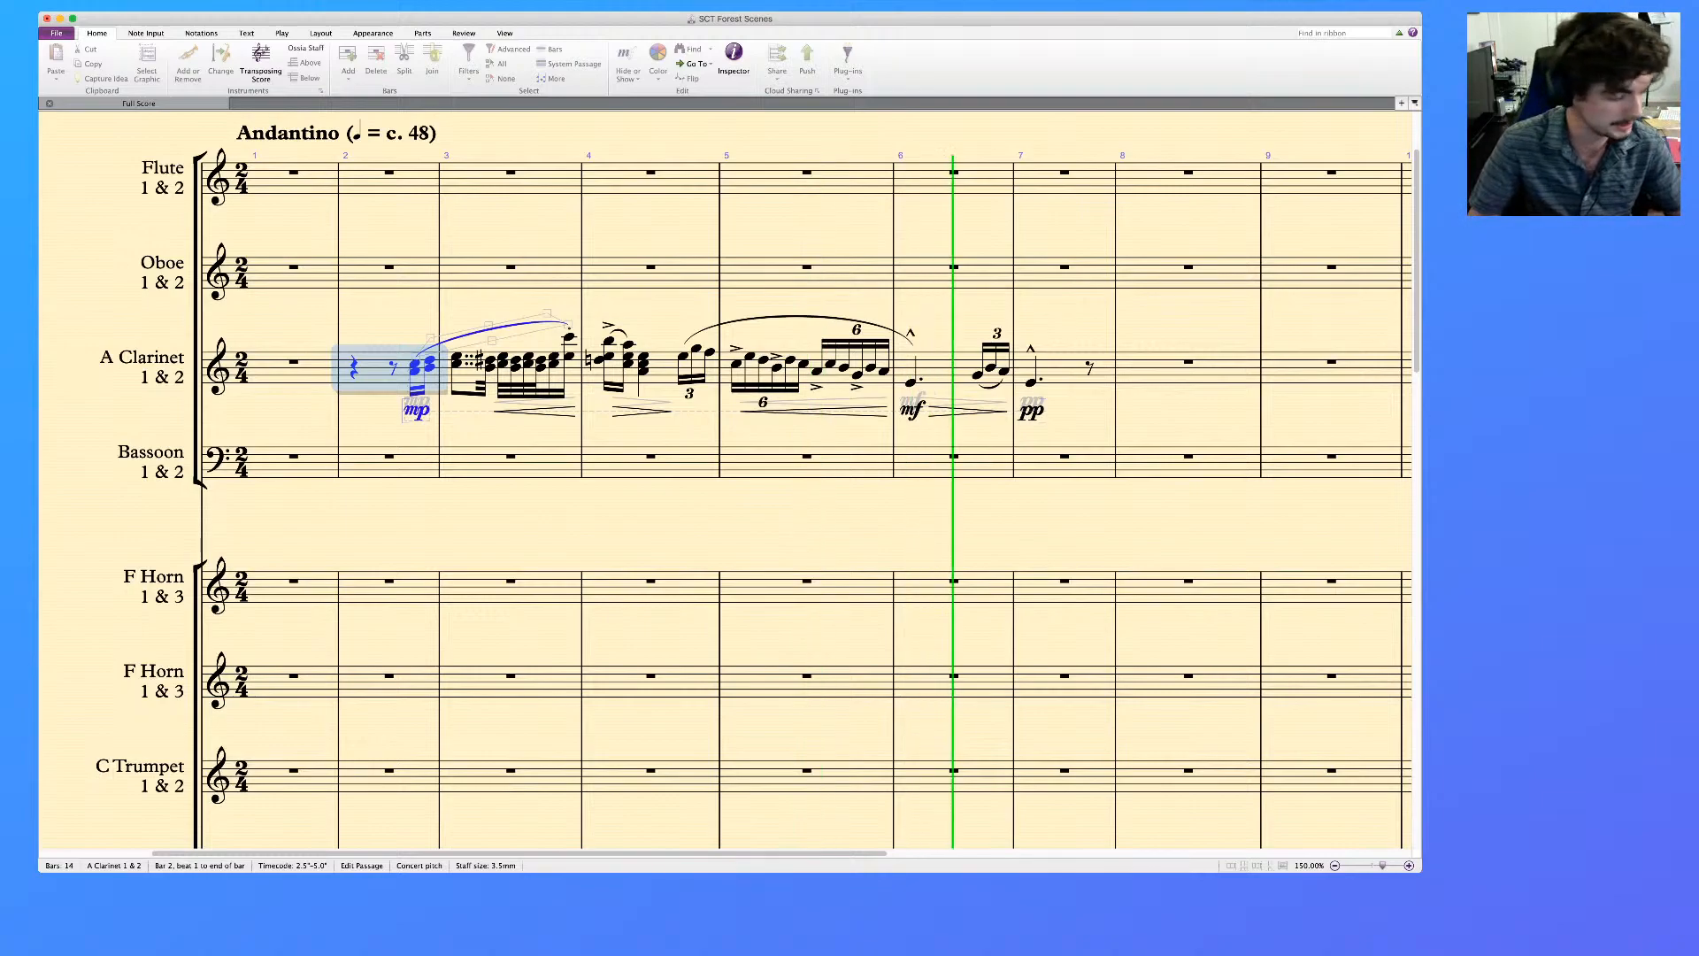
pyautogui.press('space')
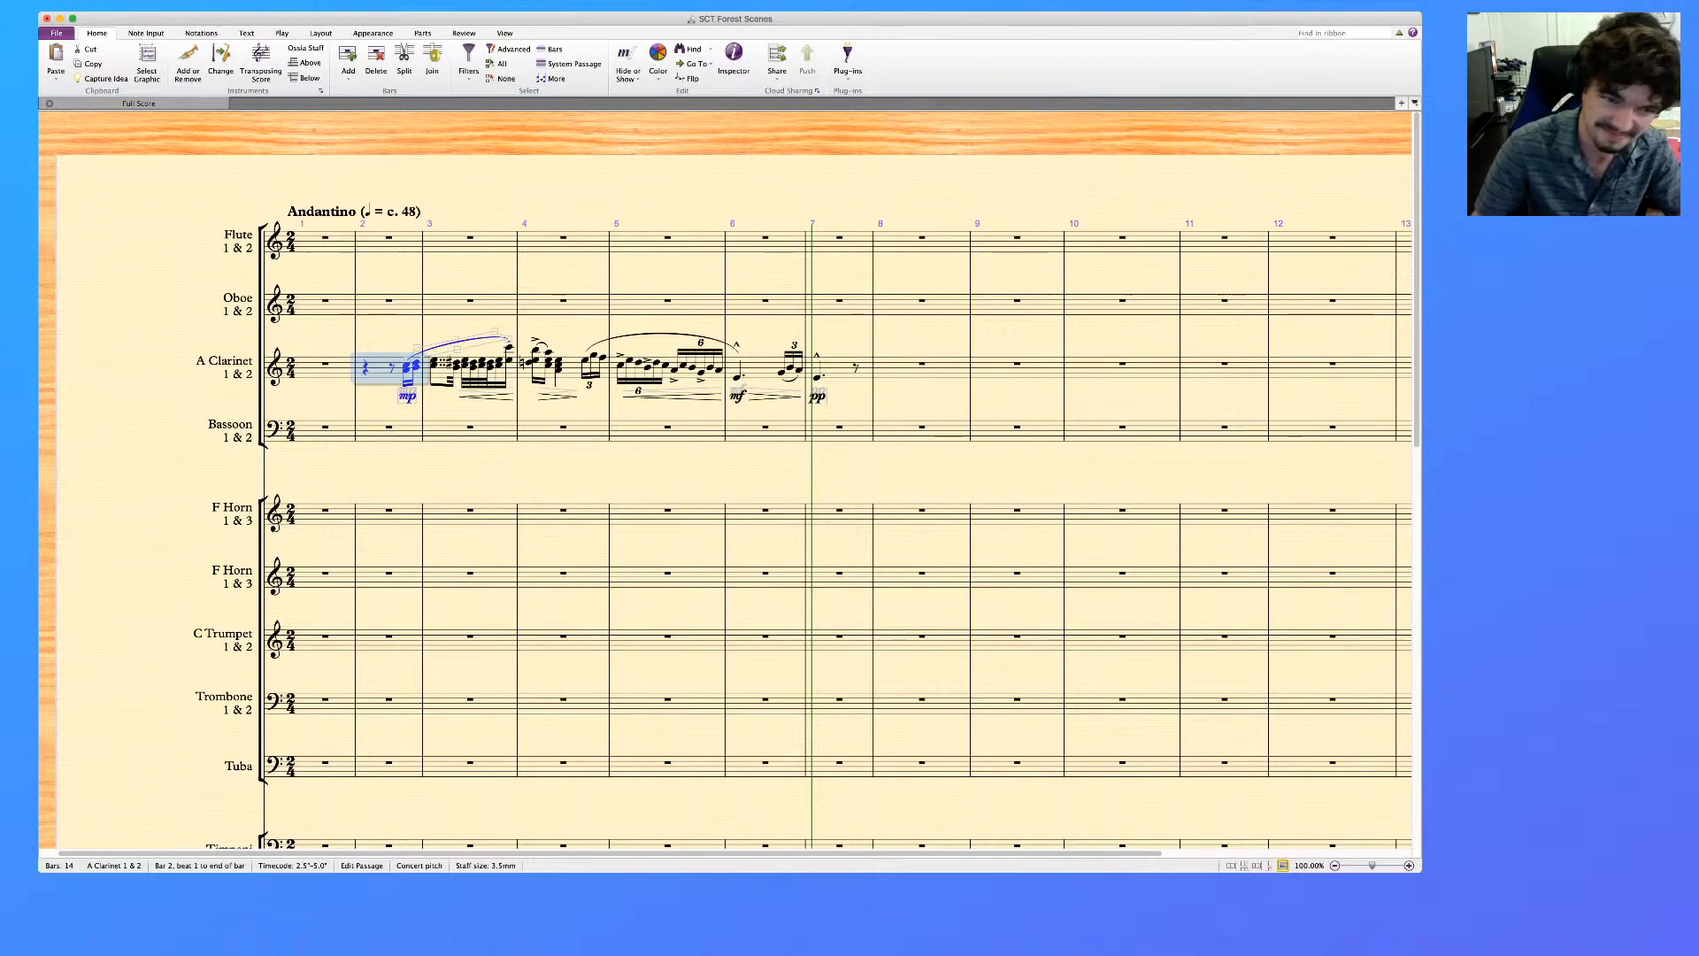
pyautogui.press('Escape')
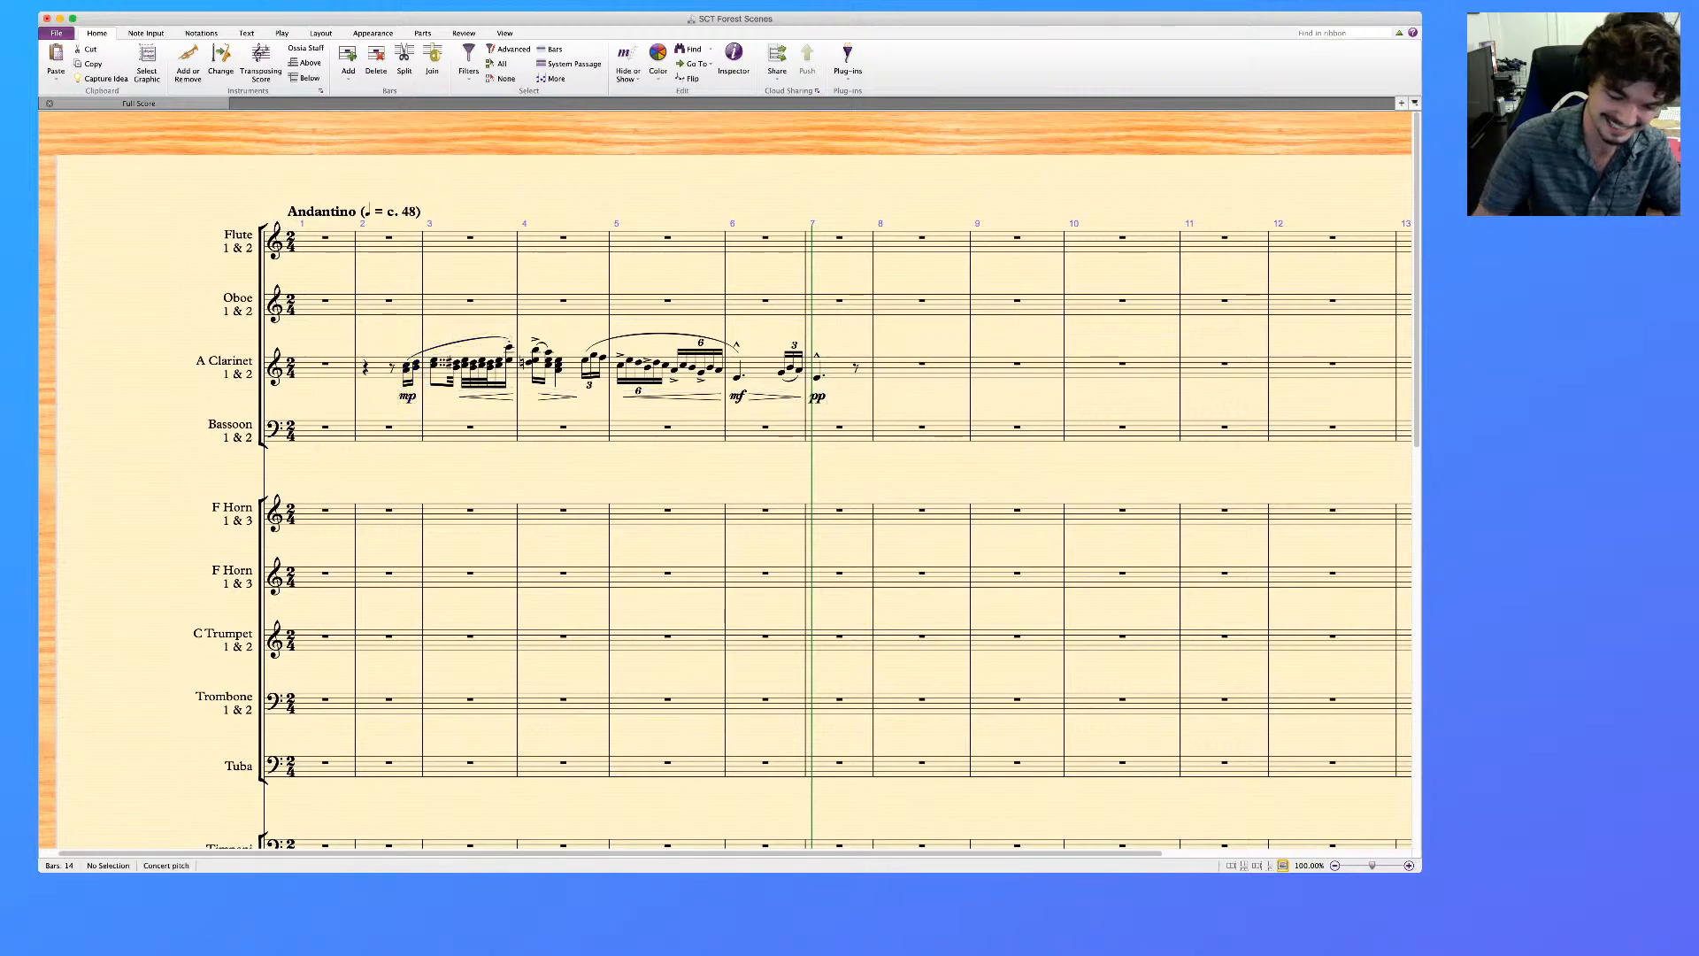
# Play the score again from the first clarinet chord in bar 2, stopping in bar 5
pyautogui.click(407, 368)
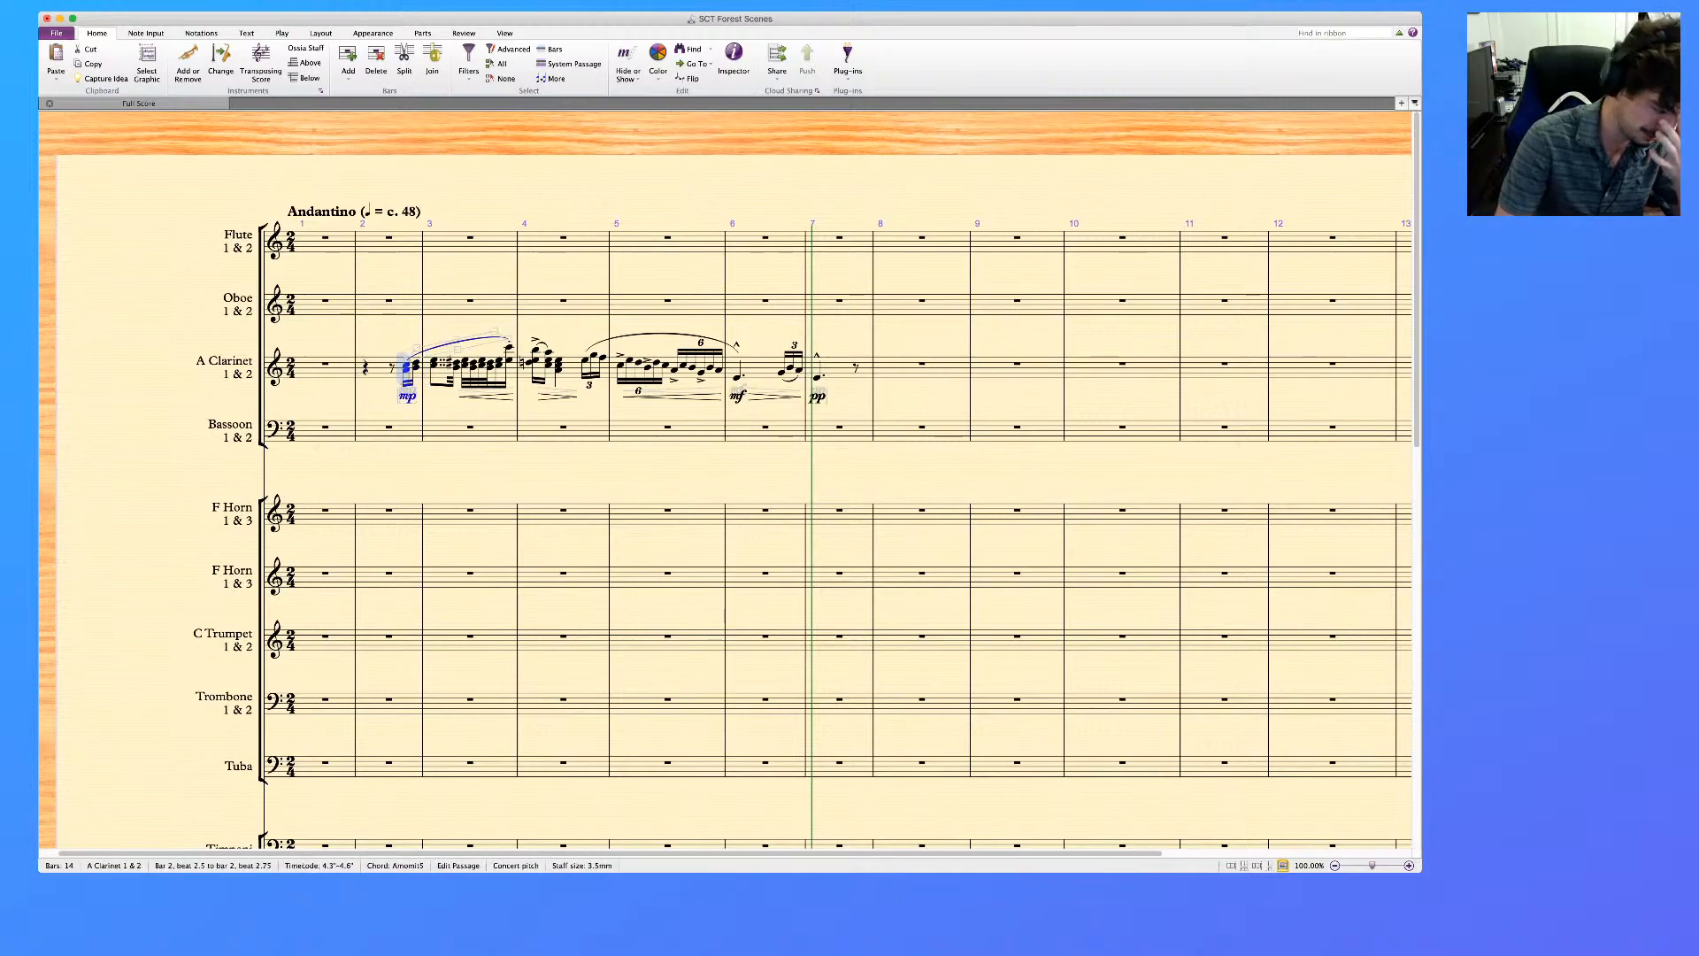
pyautogui.press('p')
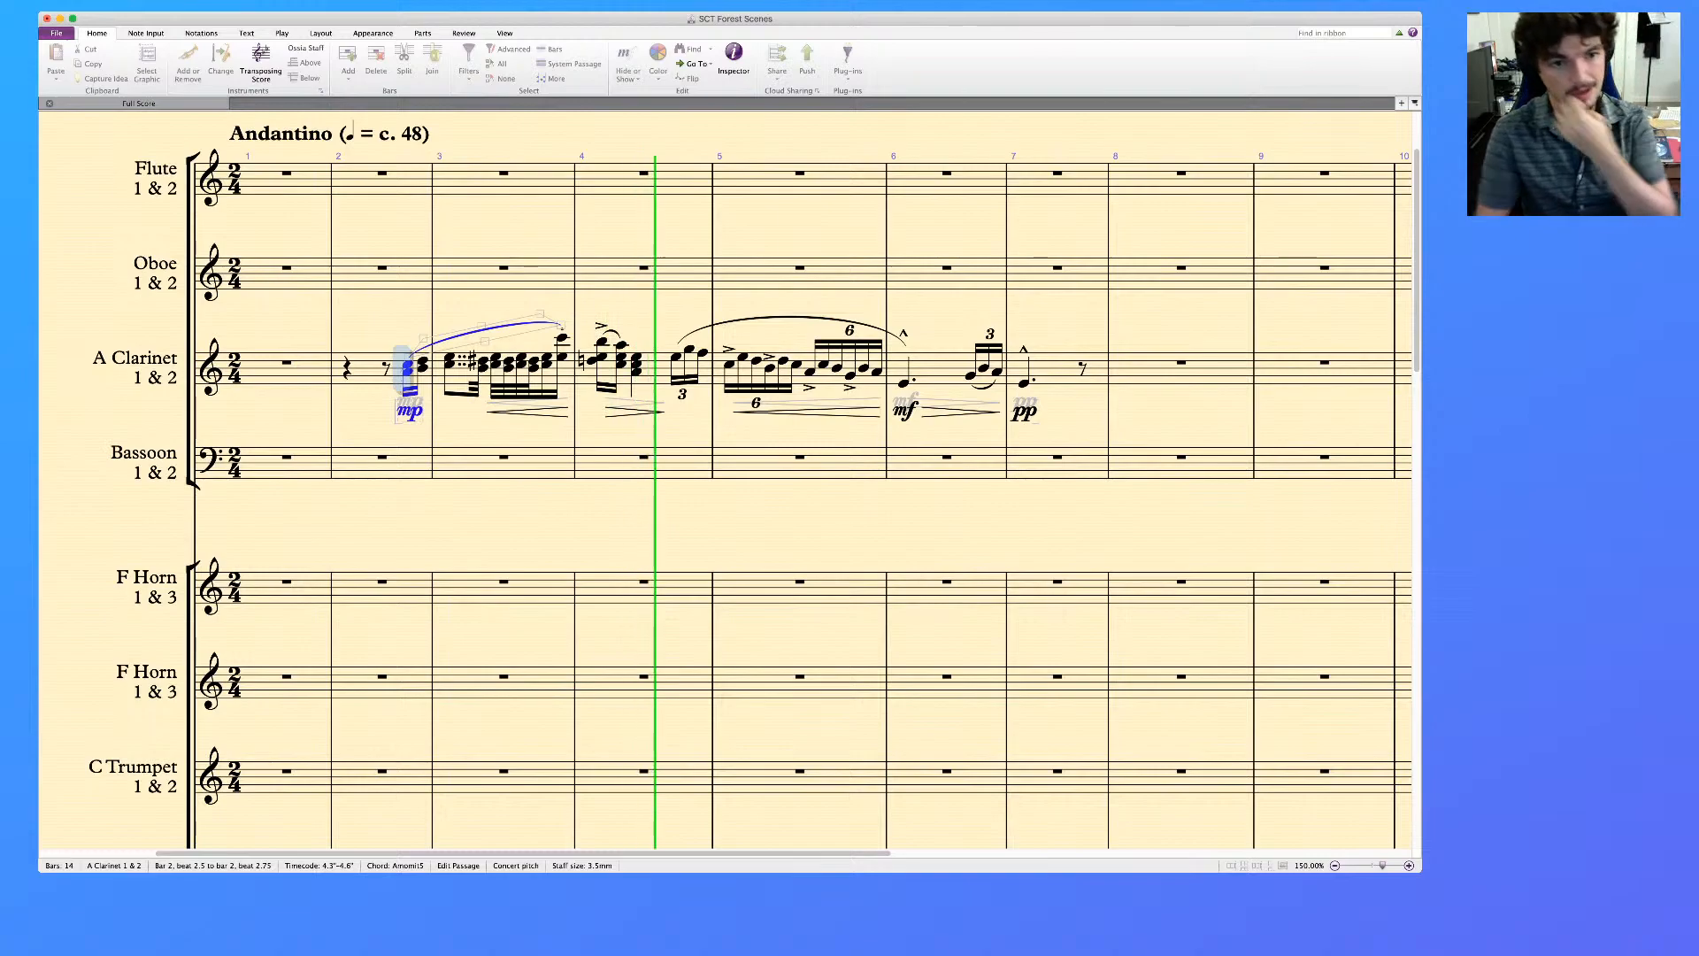
pyautogui.press('space')
pyautogui.press('Escape')
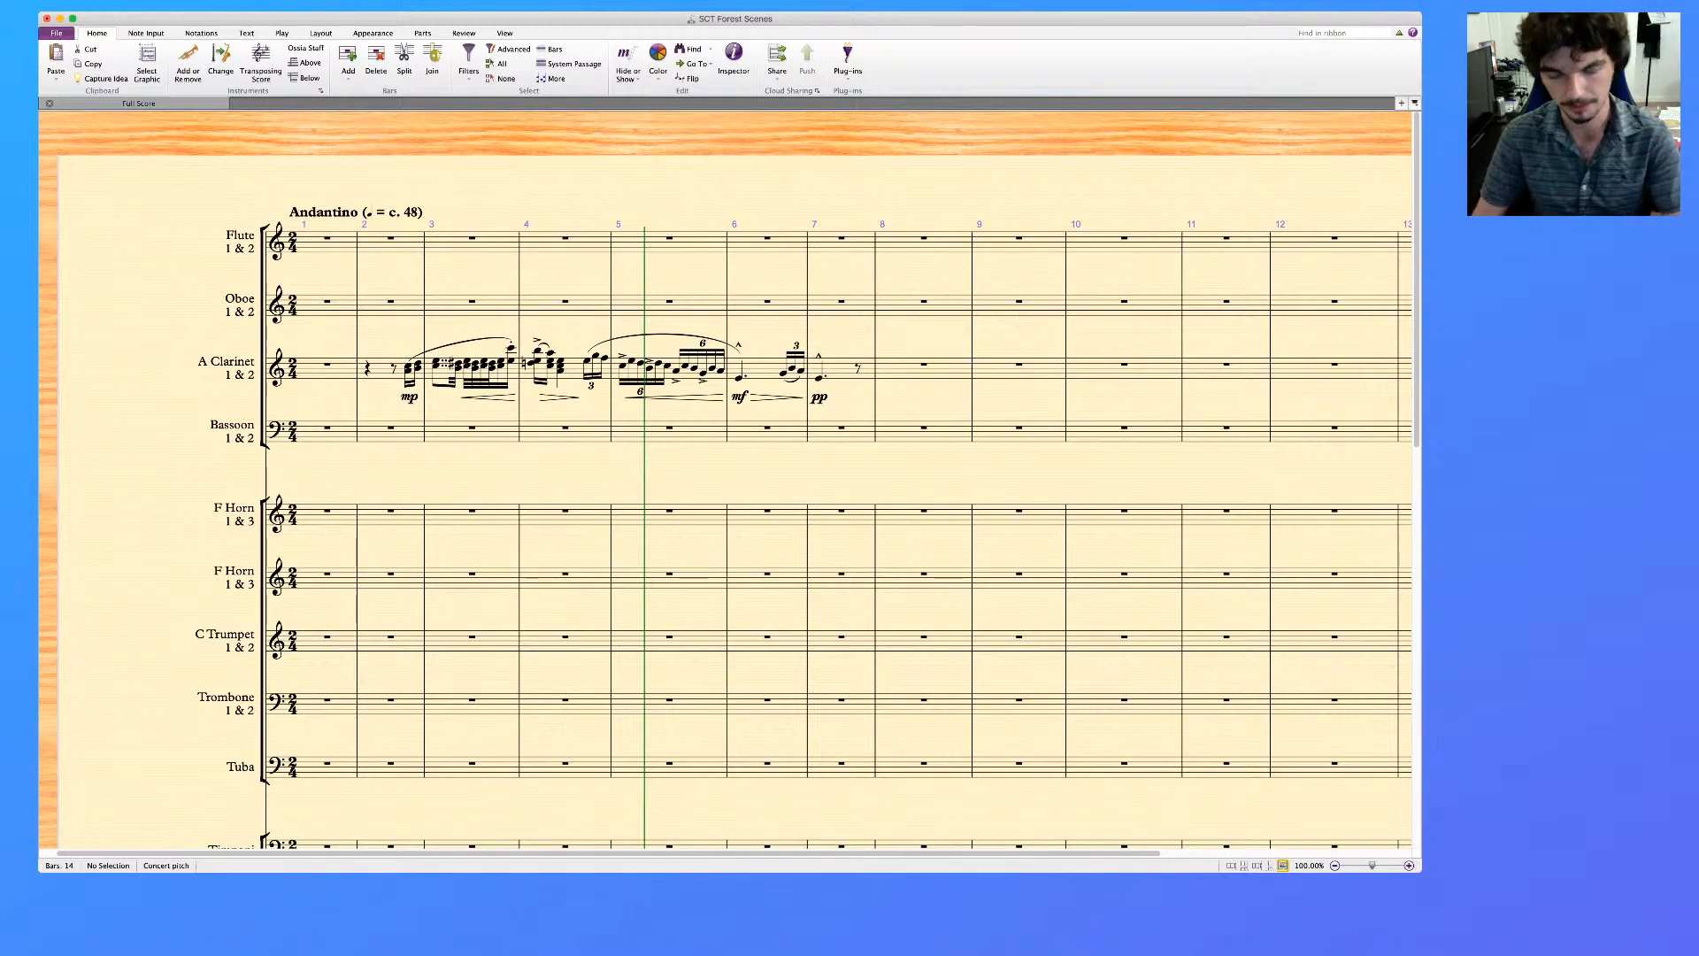
# Delete the long slur over the clarinet phrase in bars 2 and 3 after comparing it with the piano reference
pyautogui.click(462, 342)
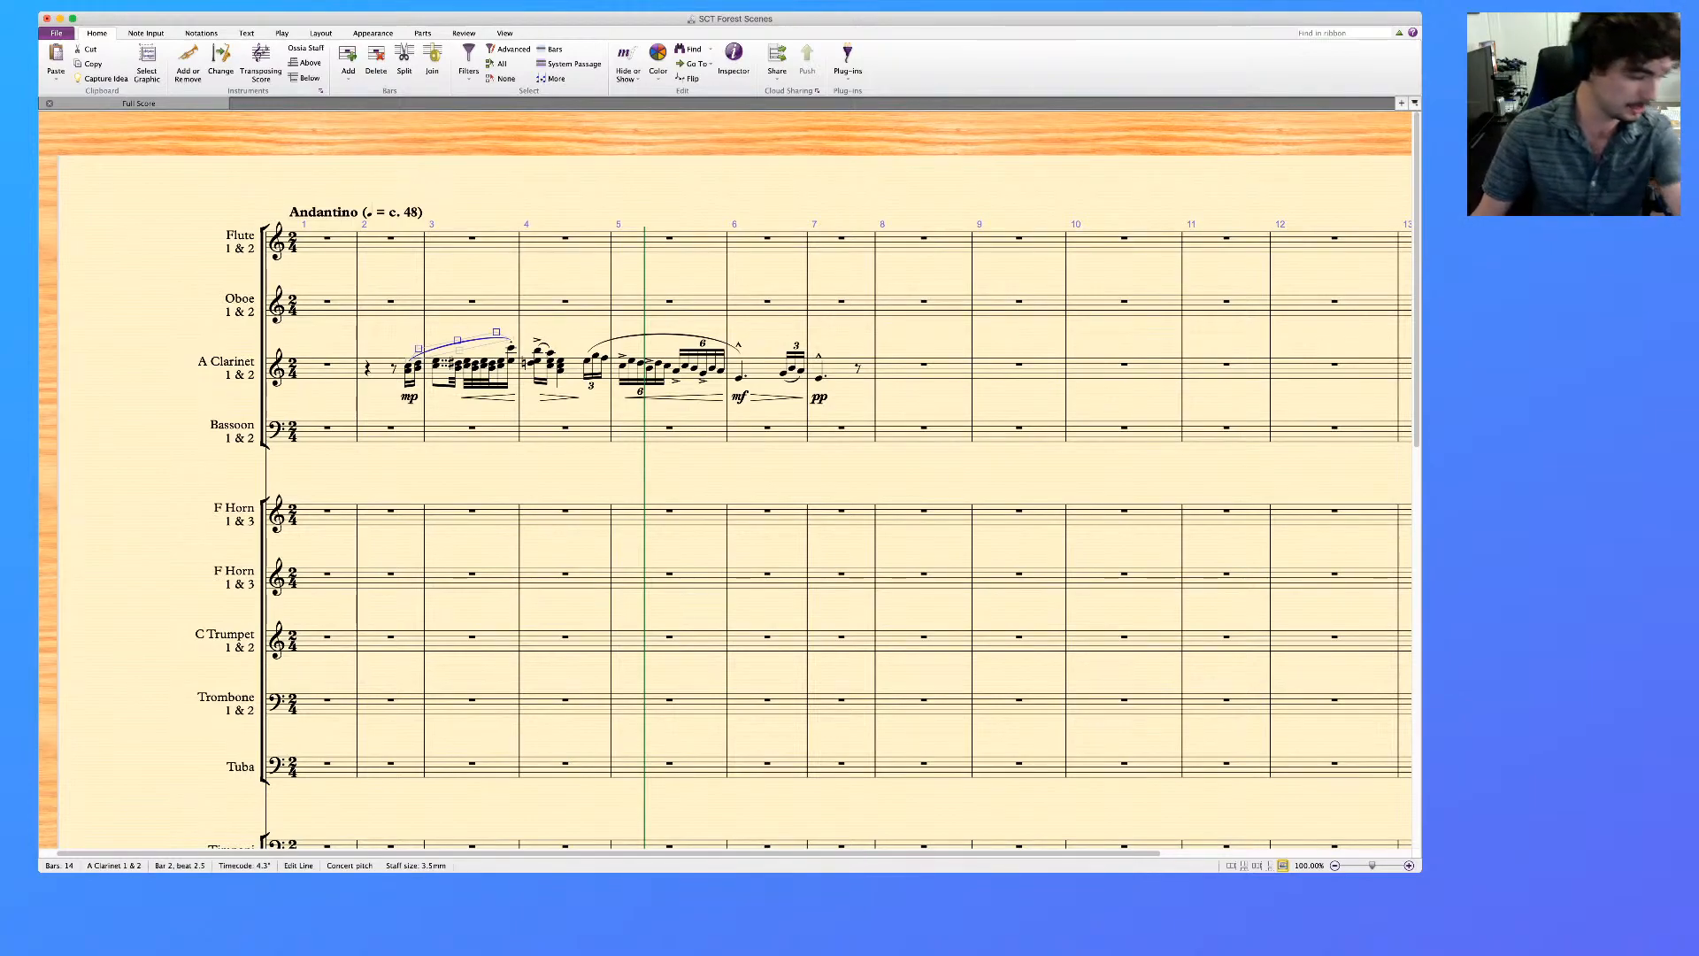
pyautogui.scroll(-3, 726, 478)
pyautogui.scroll(-15, 726, 478)
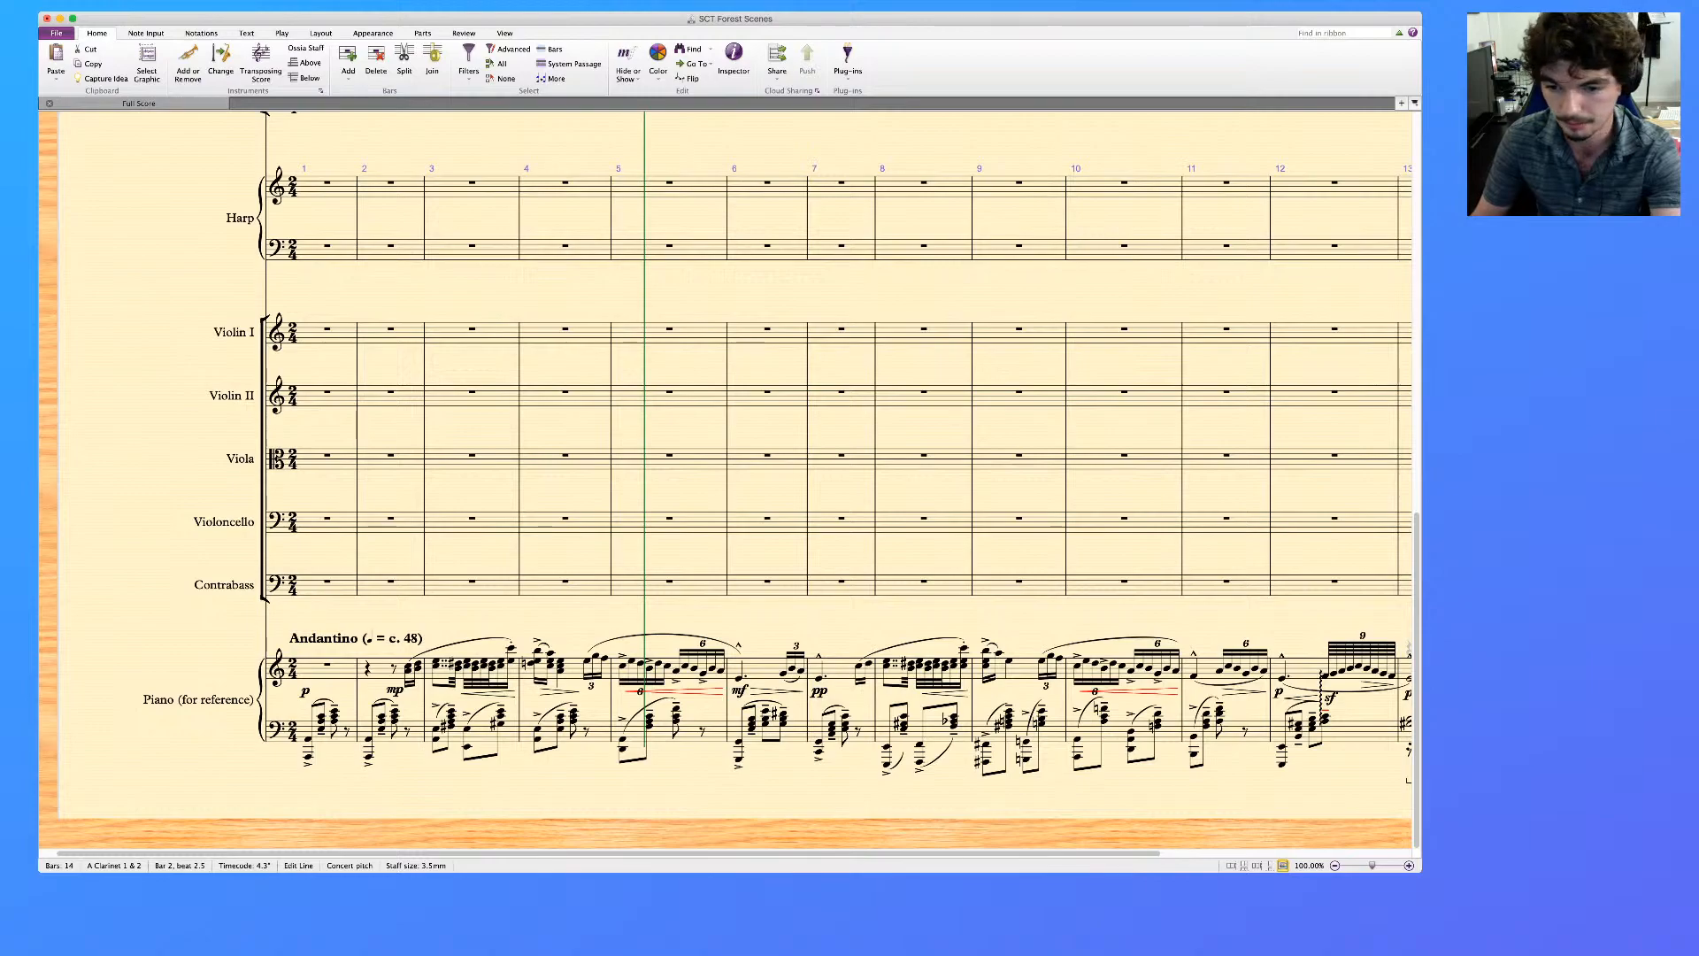
pyautogui.hscroll(2, 726, 482)
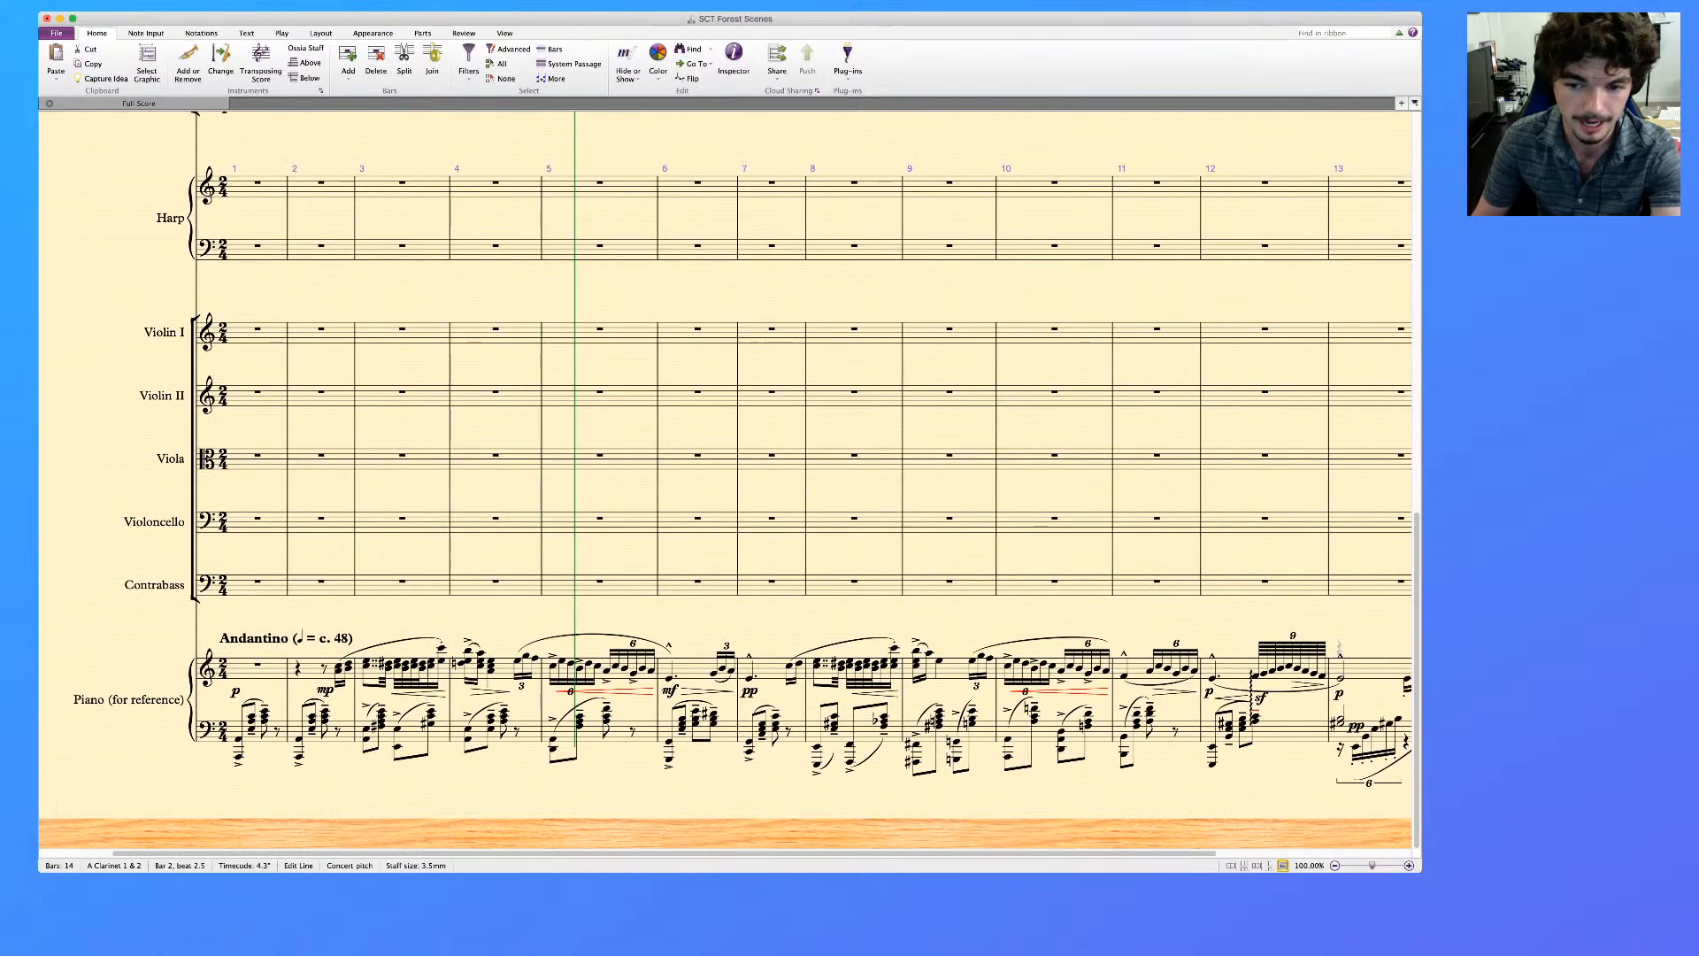
pyautogui.hscroll(-3, 726, 483)
pyautogui.scroll(10, 725, 482)
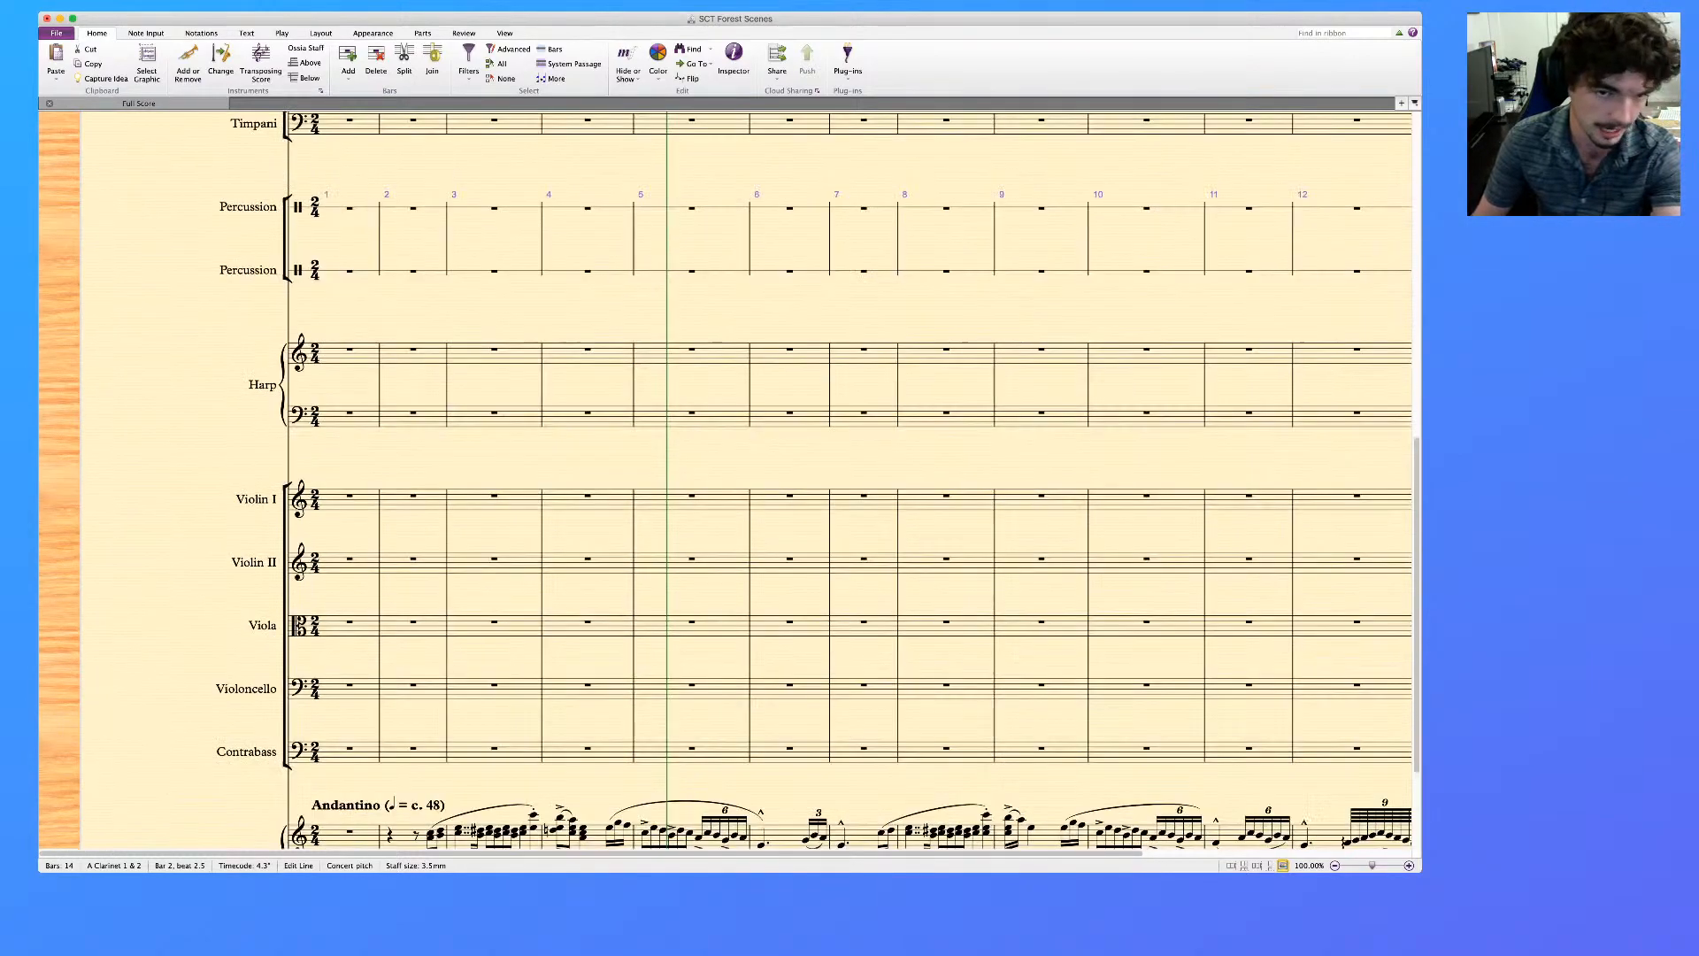
pyautogui.scroll(7, 725, 483)
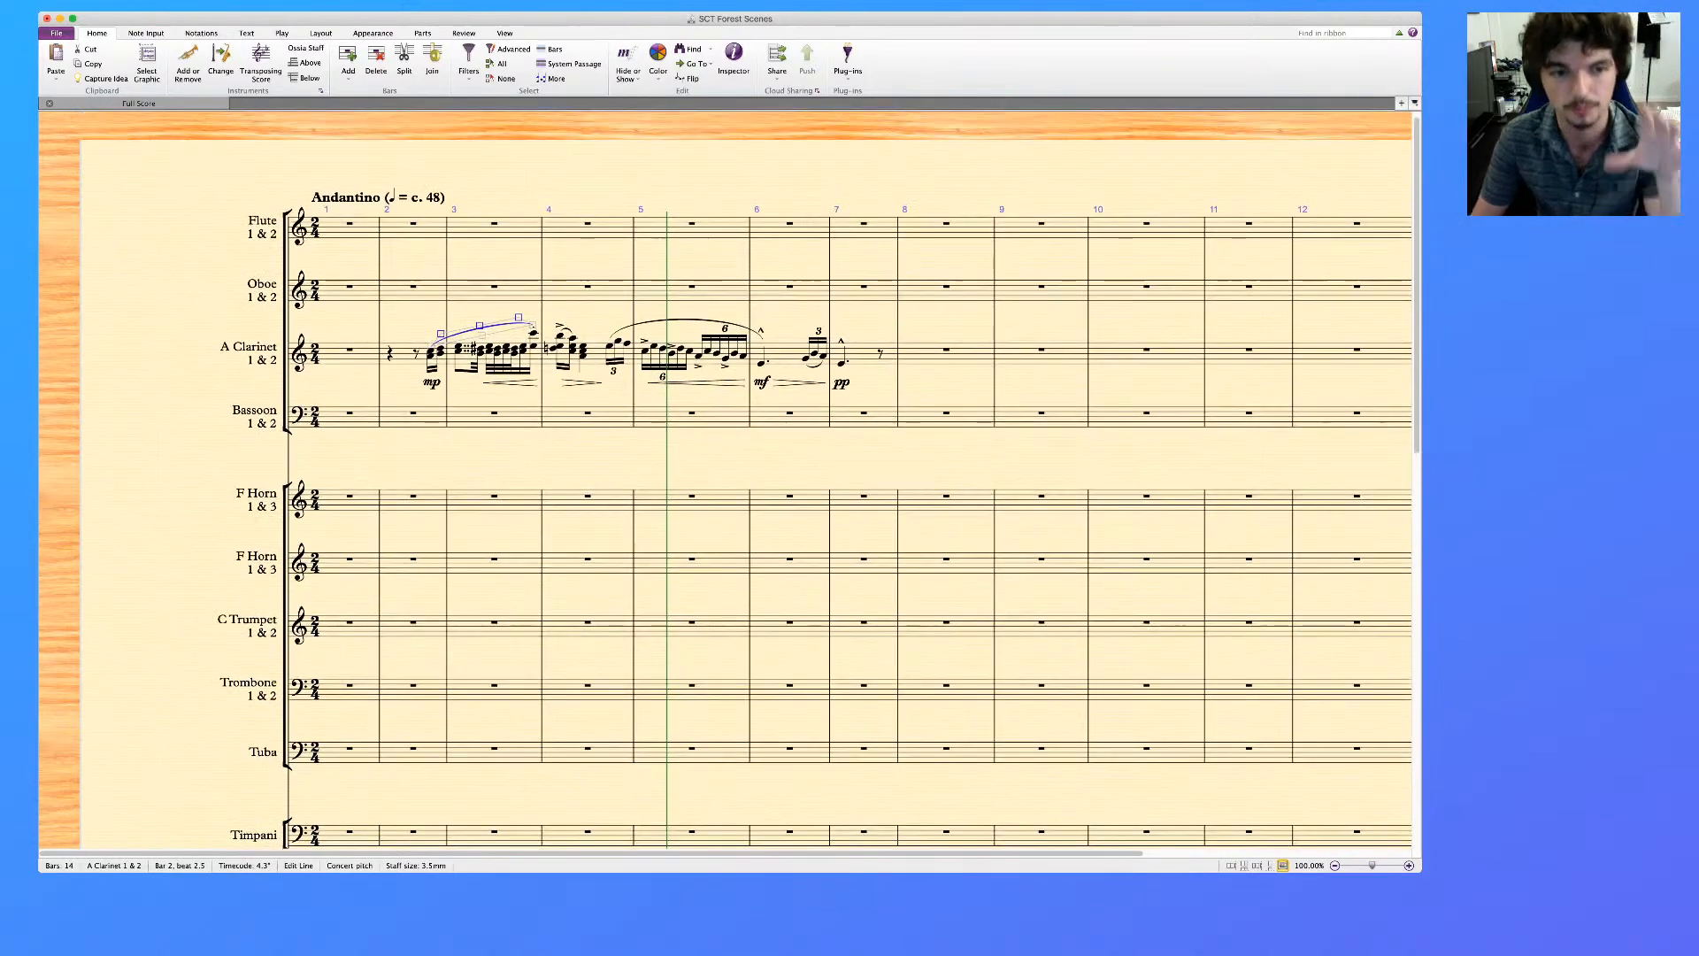
pyautogui.press('Delete')
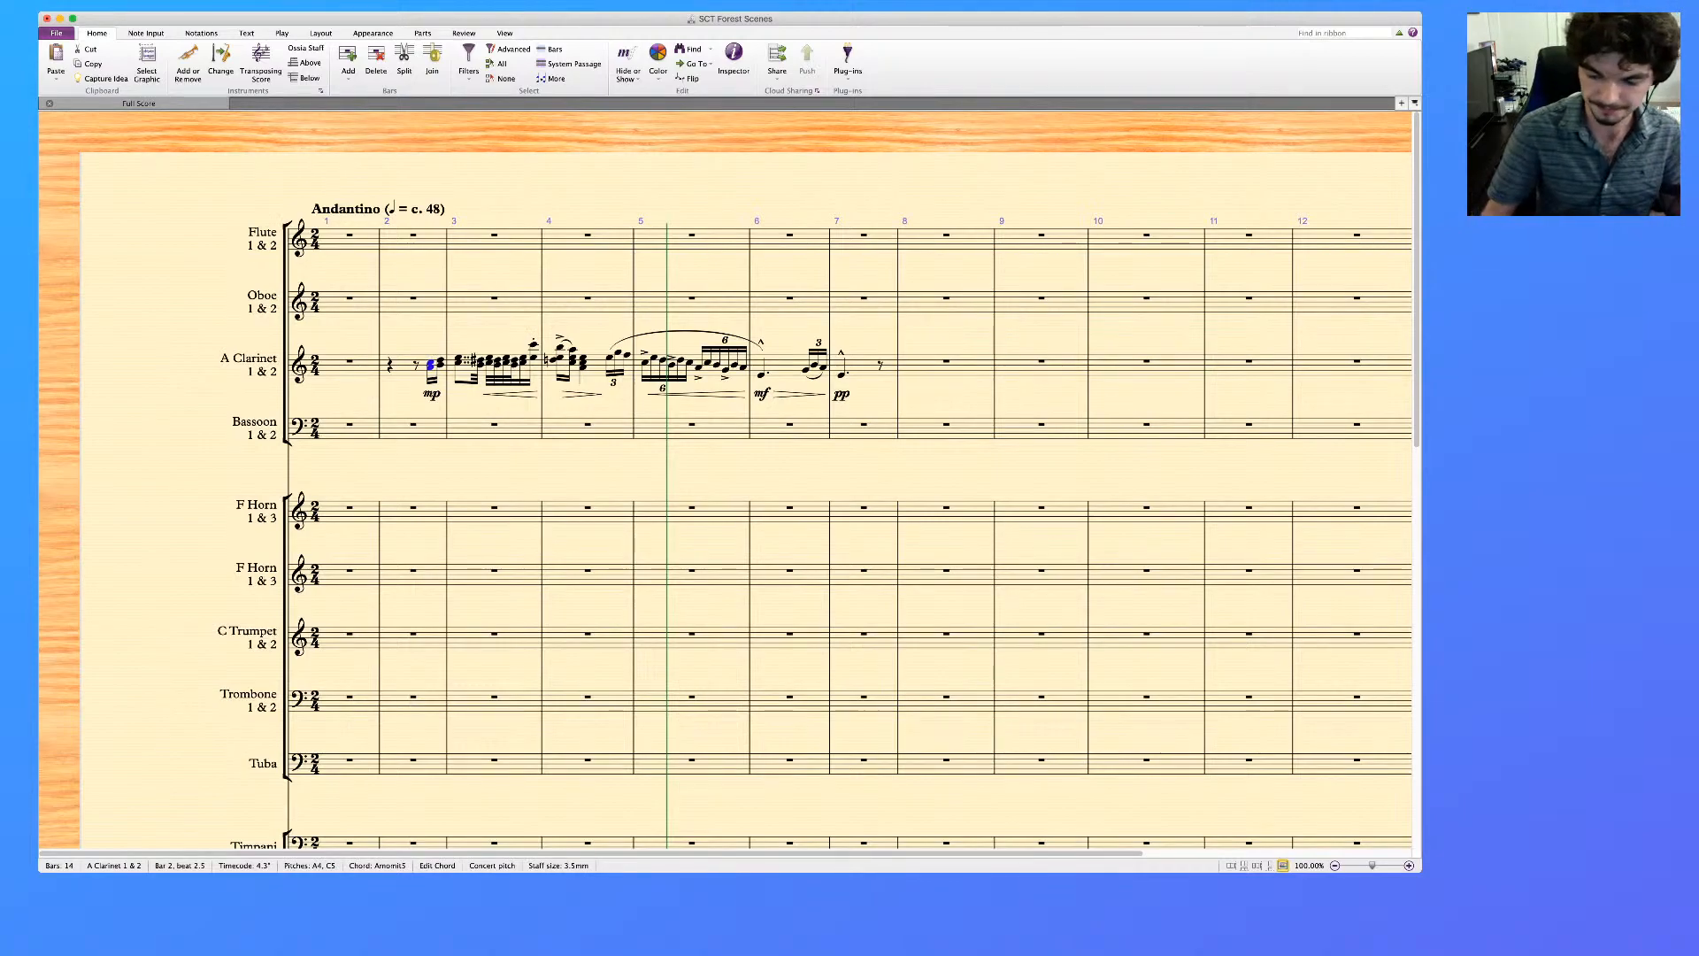
# Delete the clarinet slurs in bar 4 and across bars 4 to 6, and remove the marcato accents in bars 6 and 7
pyautogui.click(533, 344)
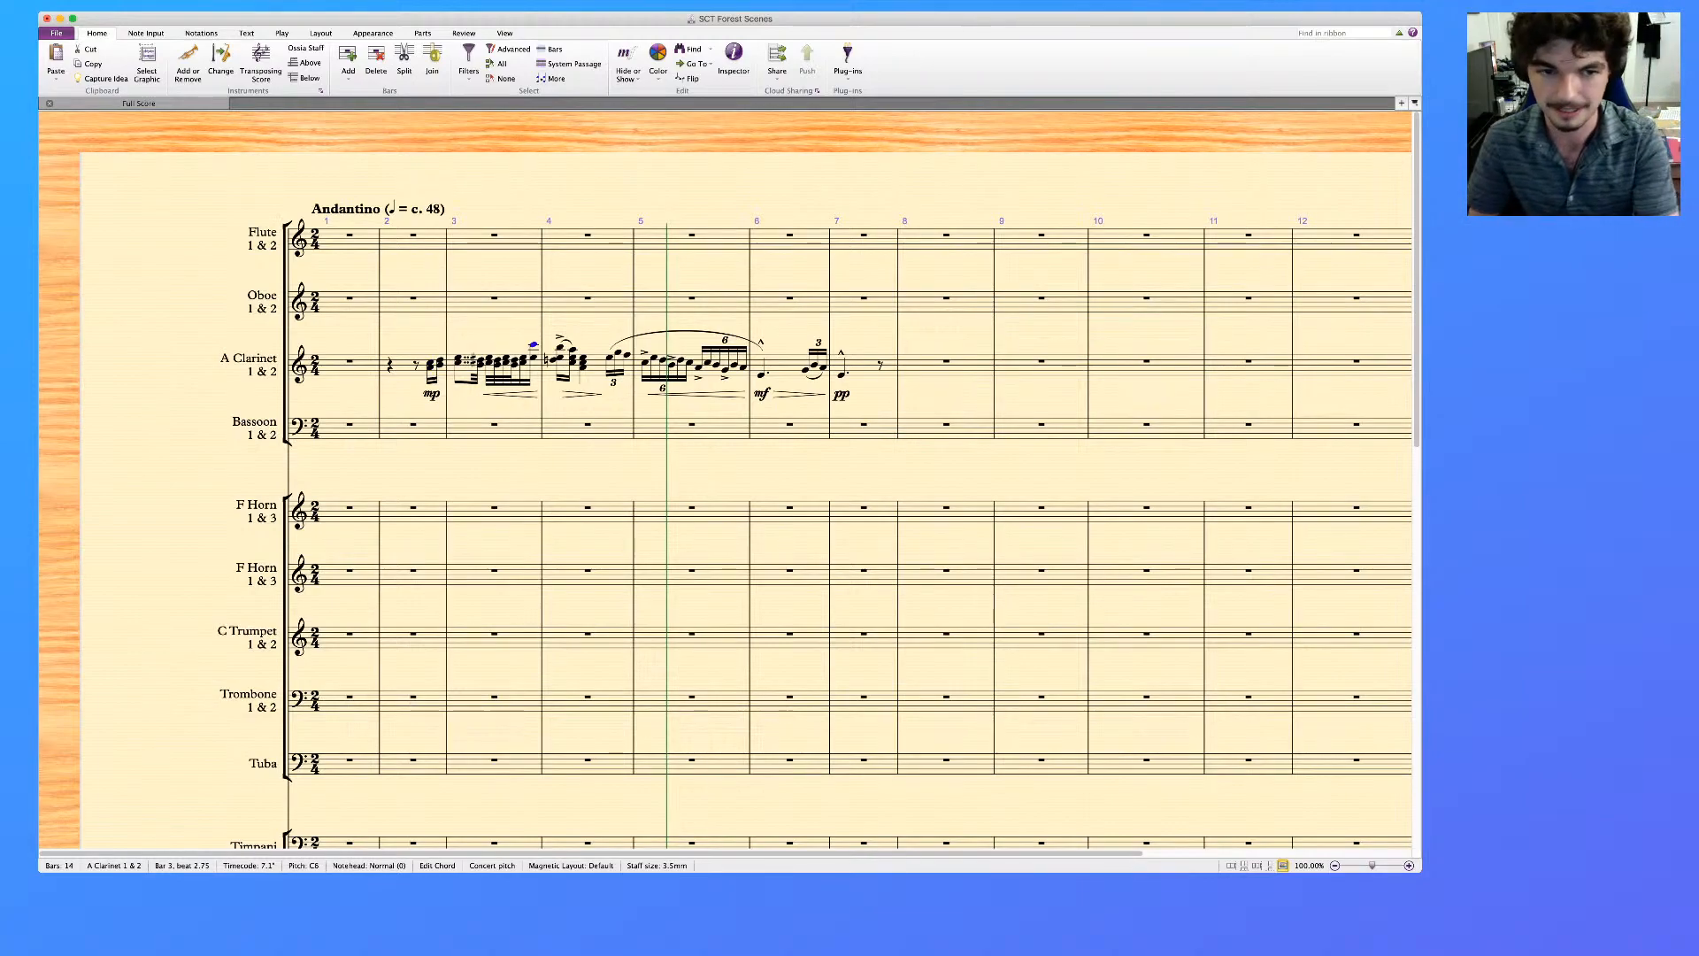
pyautogui.press('Right')
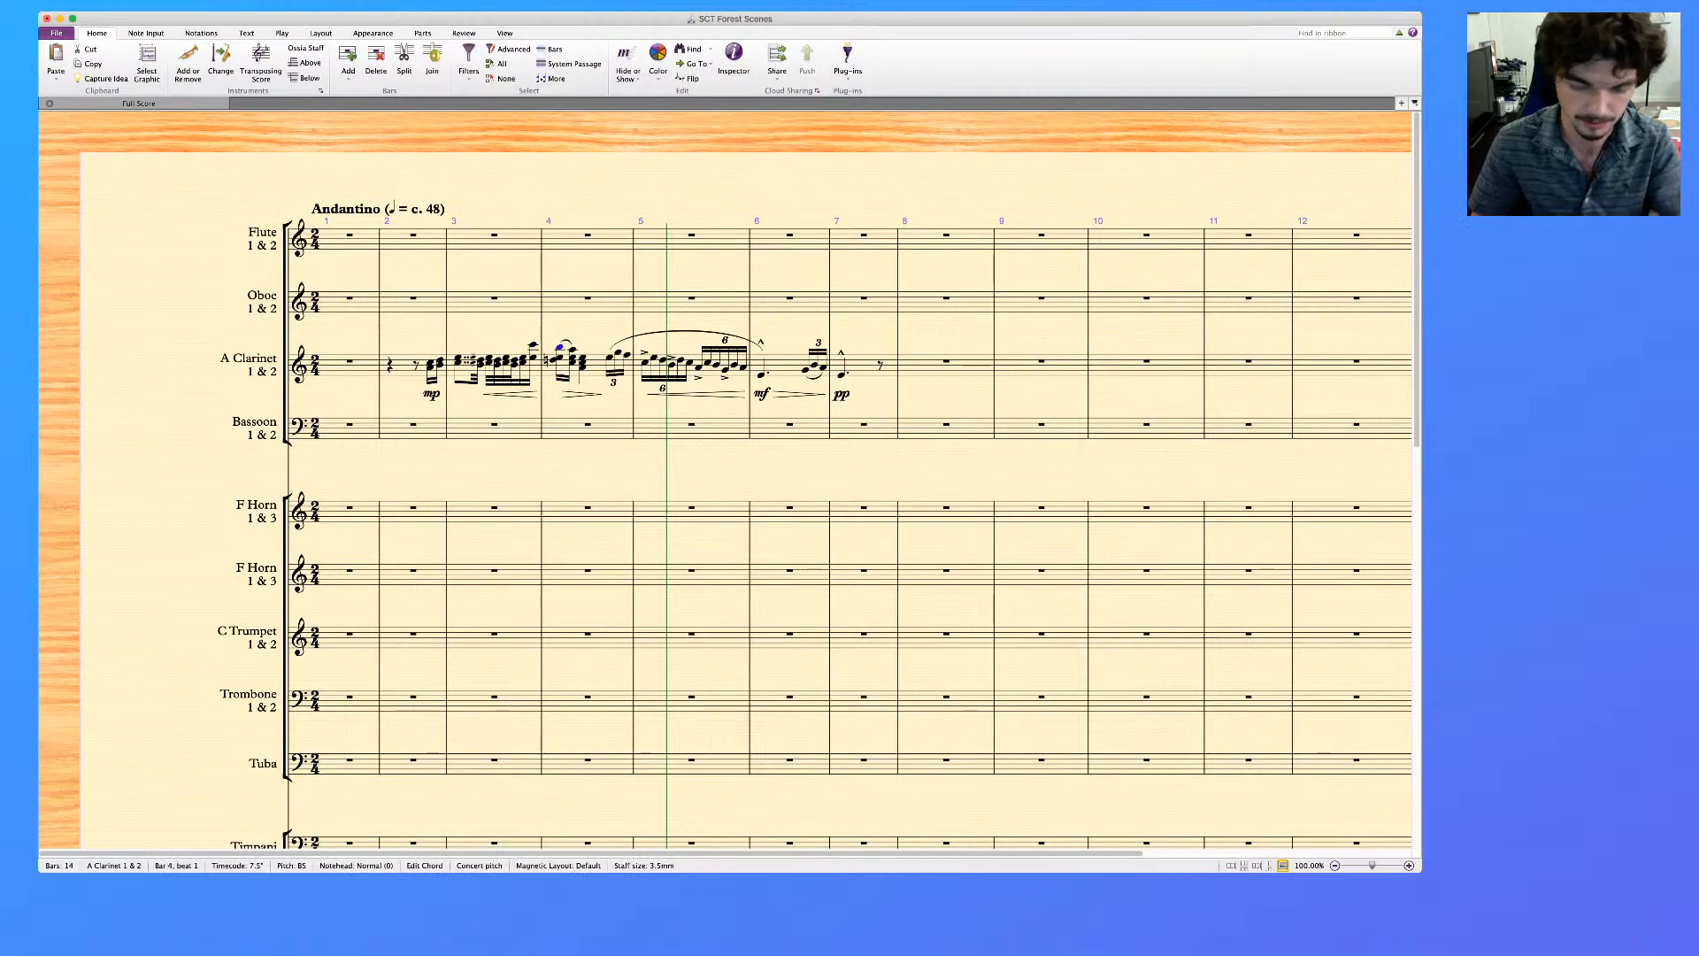
pyautogui.click(567, 342)
pyautogui.press('Delete')
pyautogui.click(686, 331)
pyautogui.press('Delete')
pyautogui.keyDown('super'); pyautogui.click(842, 376); pyautogui.keyUp('super')
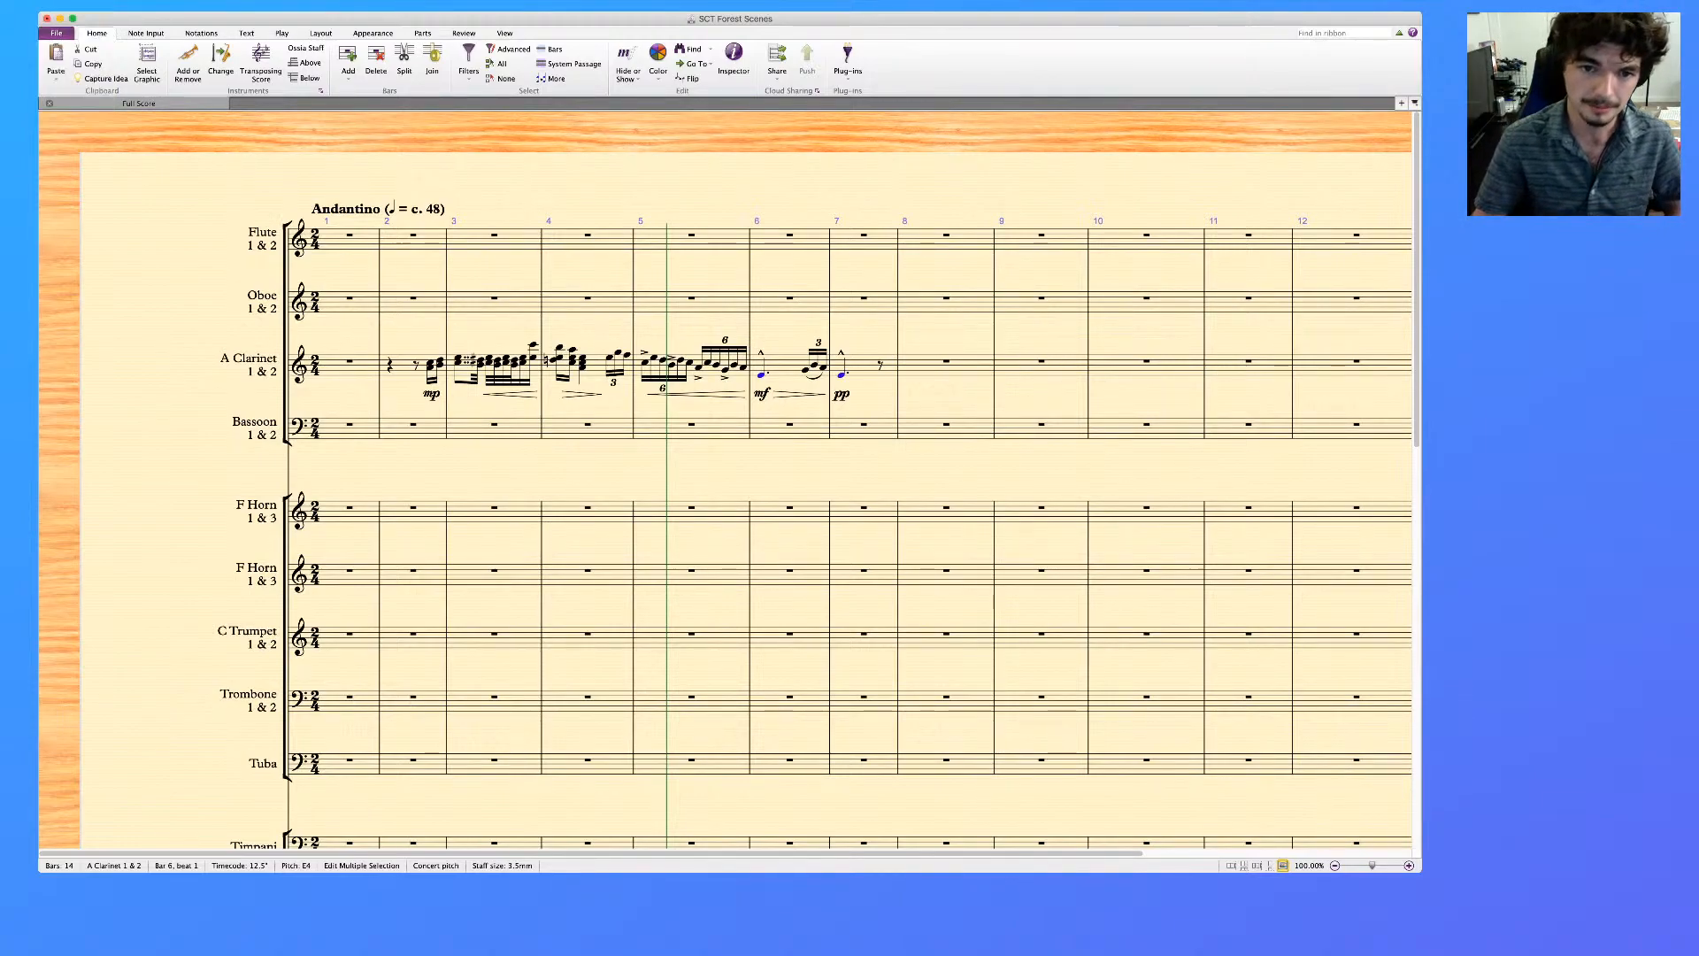
pyautogui.press('Escape')
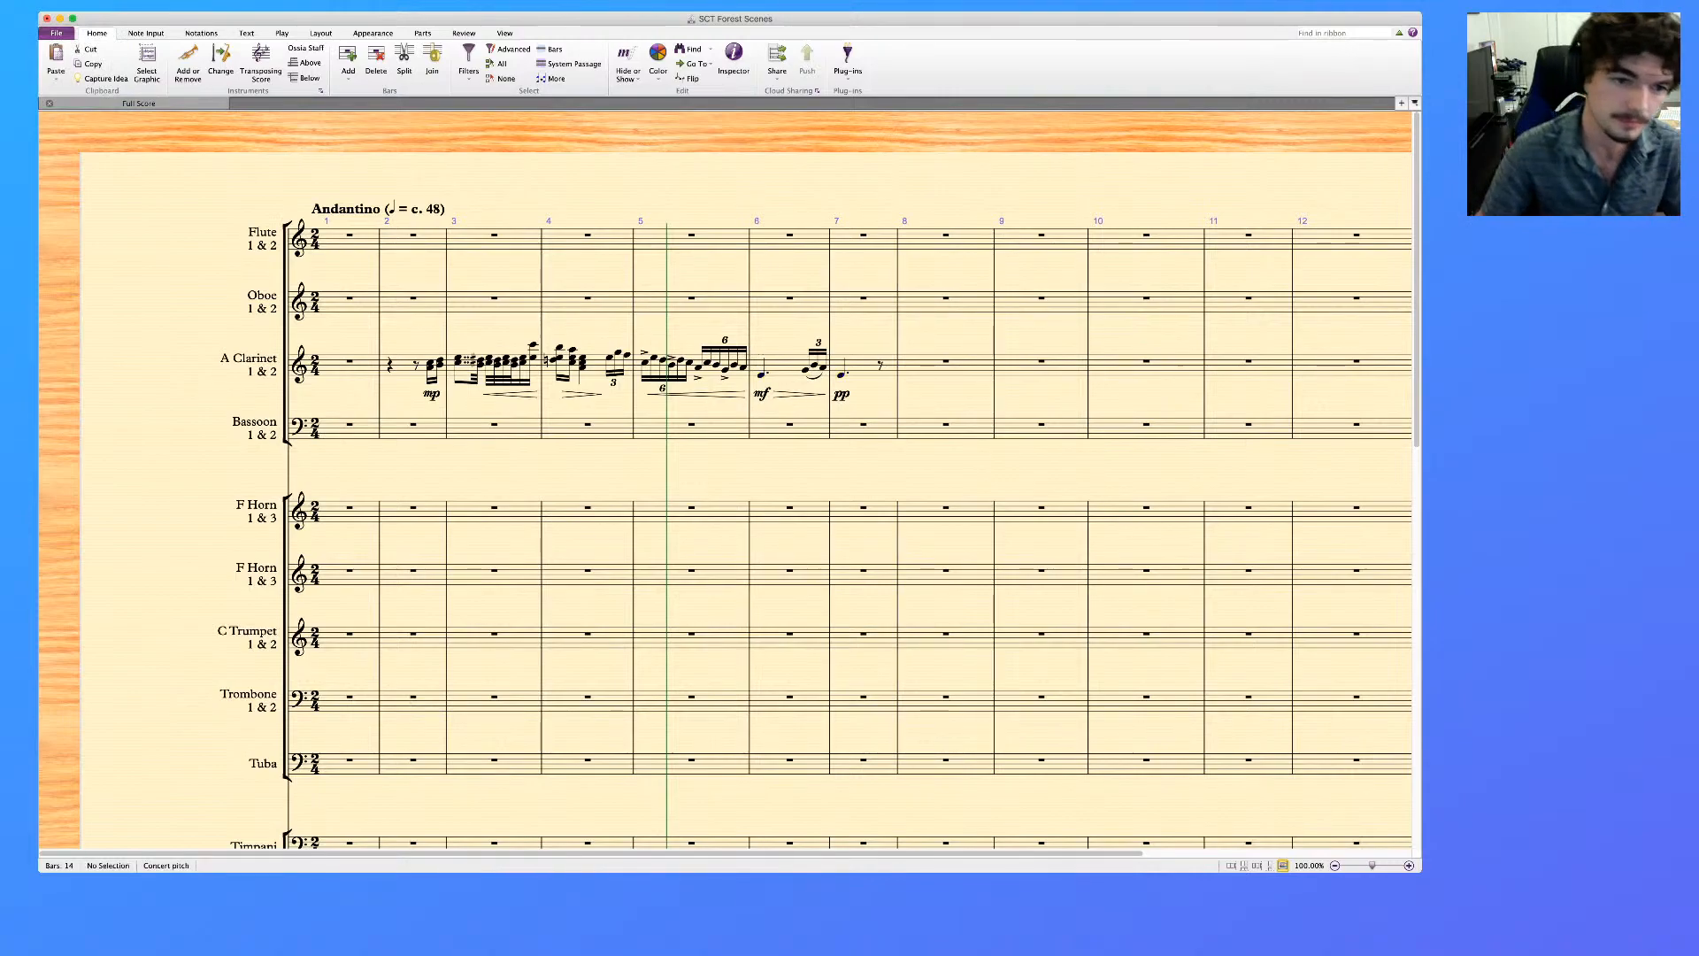
# Add shorter clarinet slurs over the bar 2 pickup, over the fast chords in bar 3, and from bar 3's last chord into bar 4
pyautogui.click(431, 367)
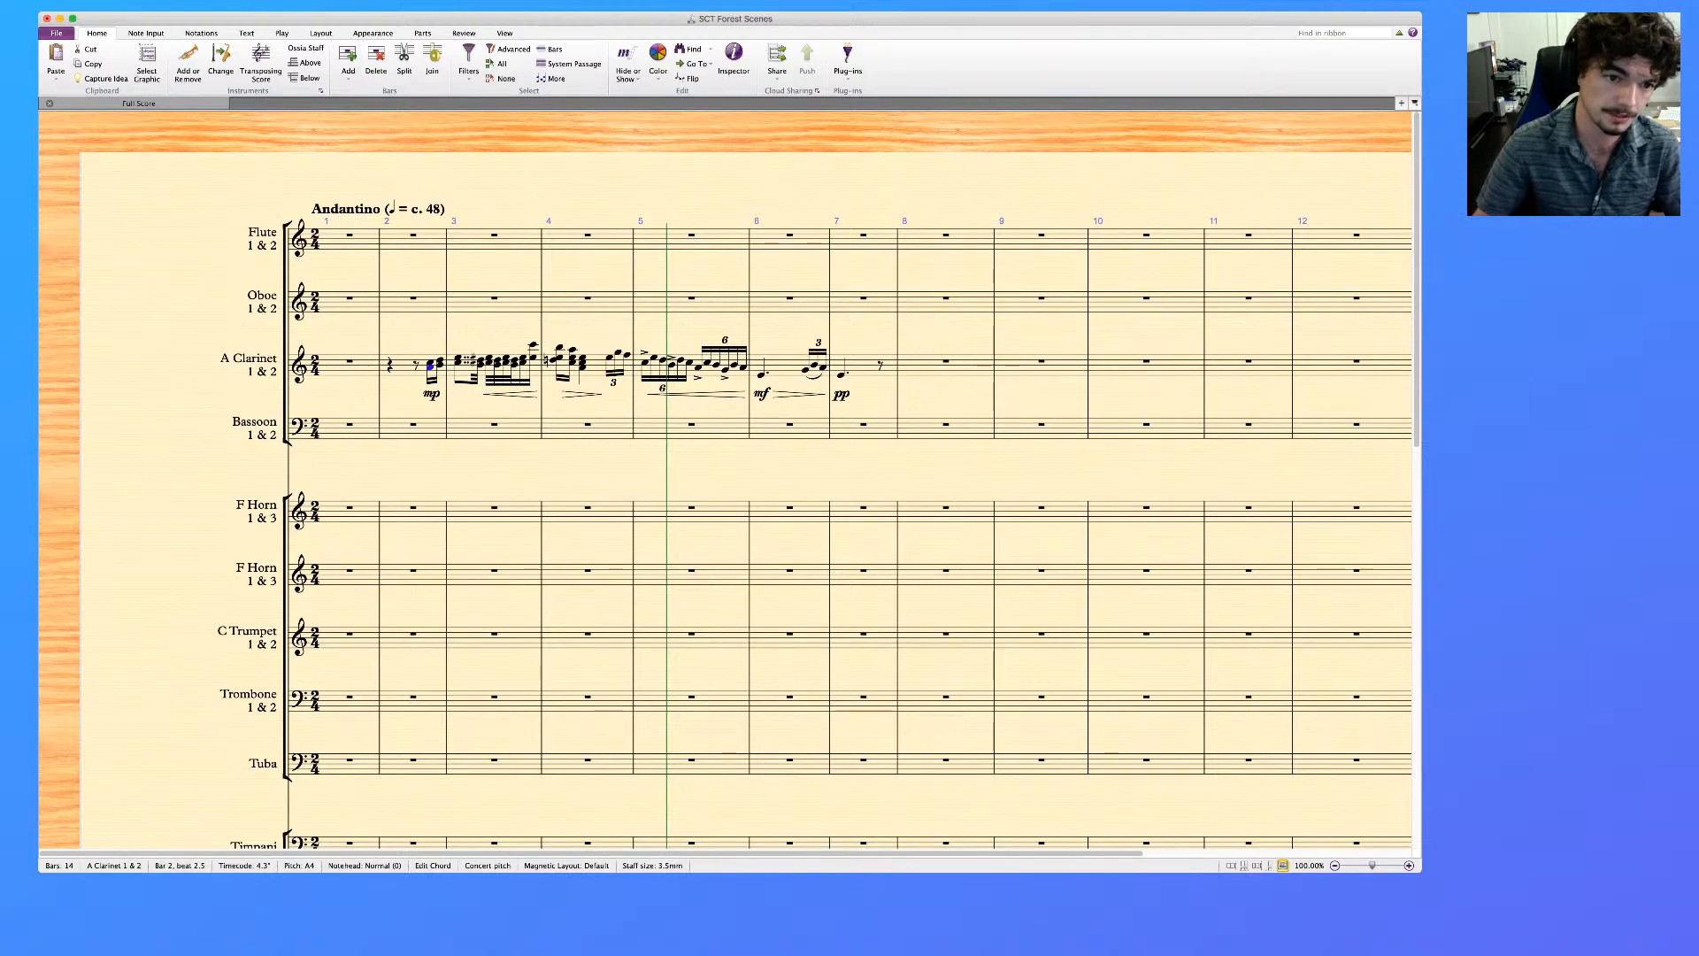
pyautogui.hotkey('shift', 'Right')
pyautogui.press('s')
pyautogui.click(481, 360)
pyautogui.keyDown('shift'); pyautogui.click(524, 359); pyautogui.keyUp('shift')
pyautogui.press('s')
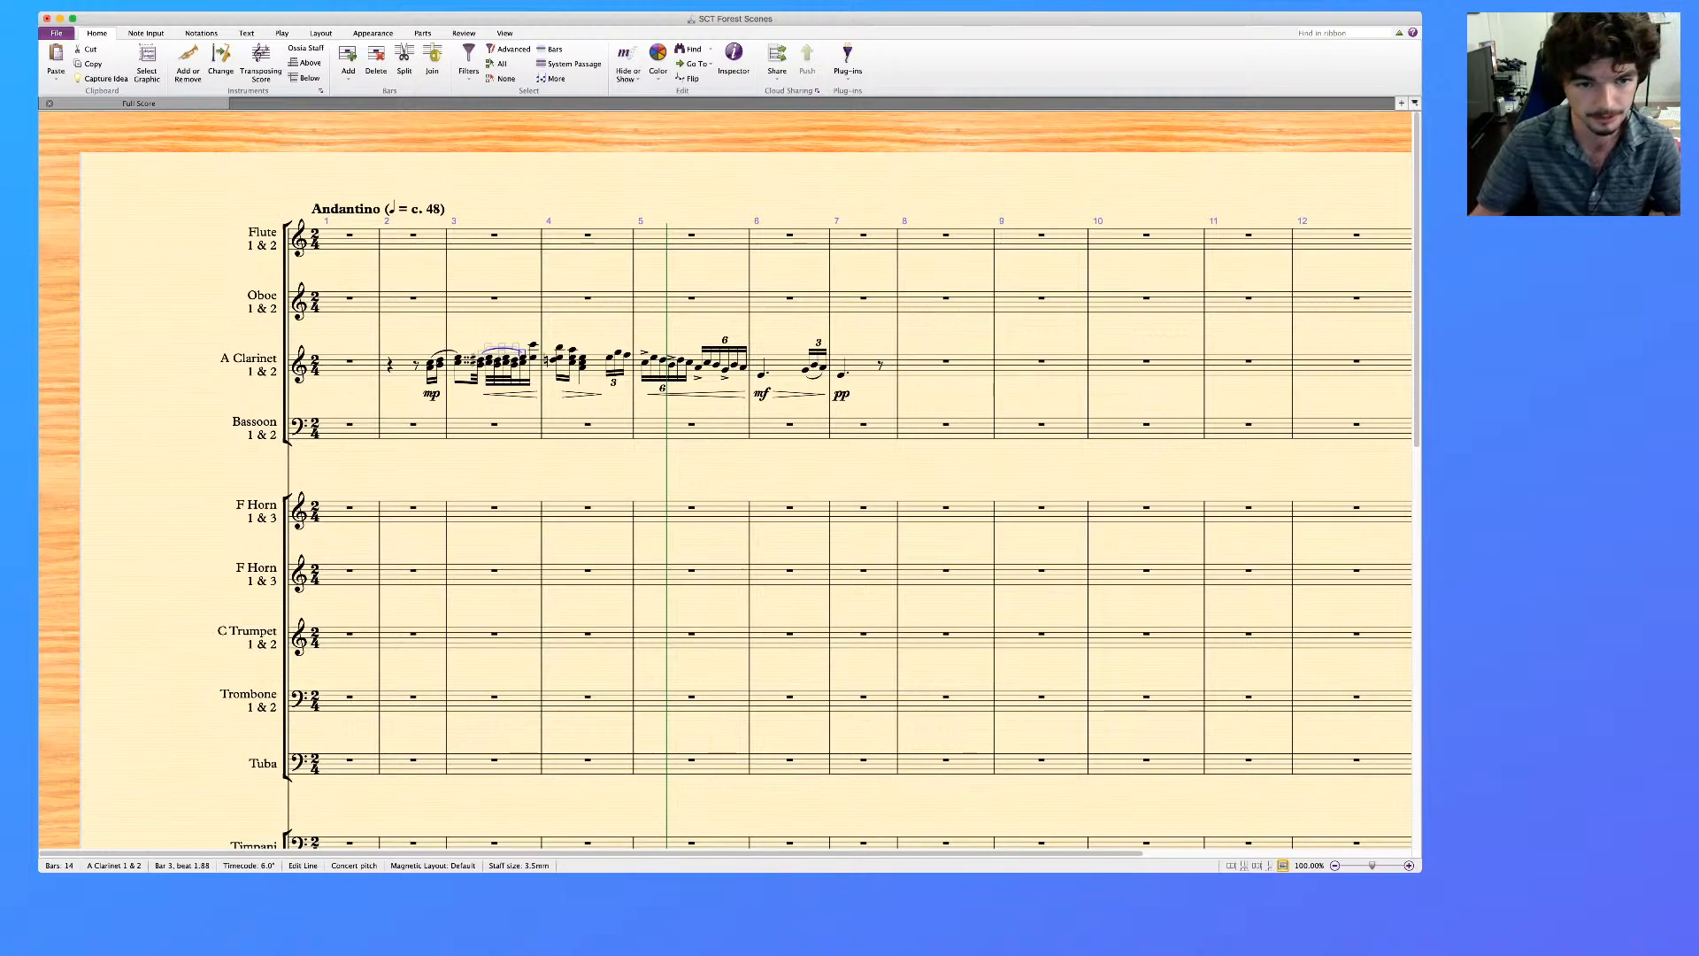
pyautogui.click(533, 344)
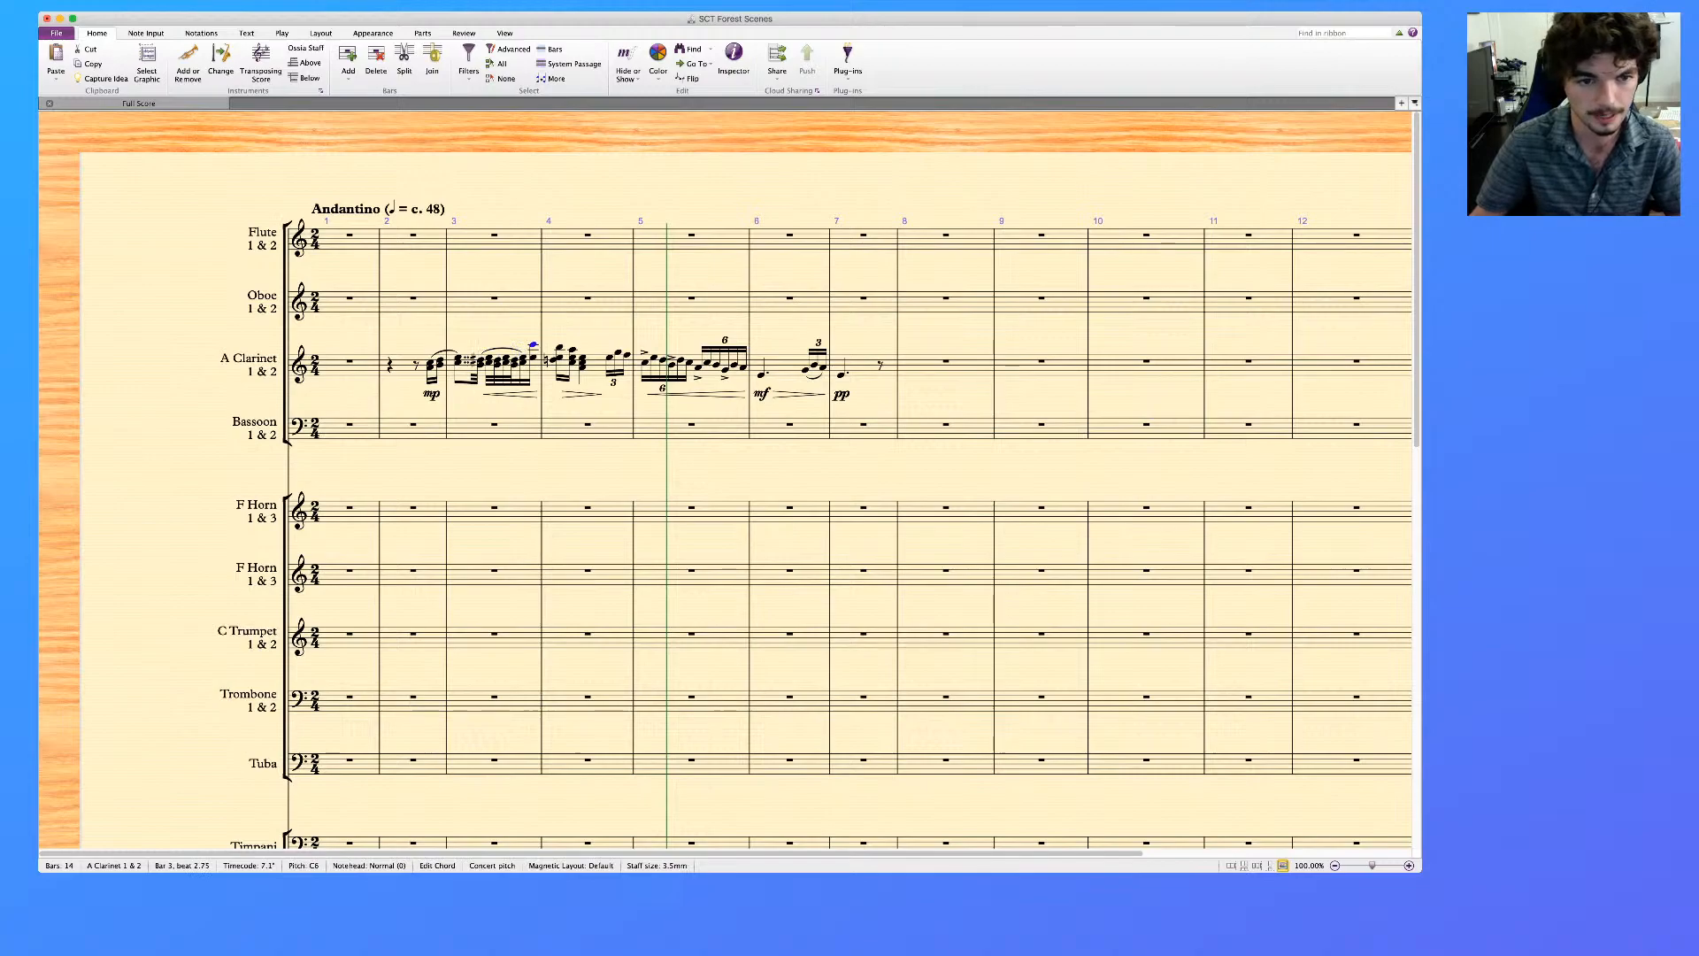
pyautogui.press('s')
pyautogui.press('Escape')
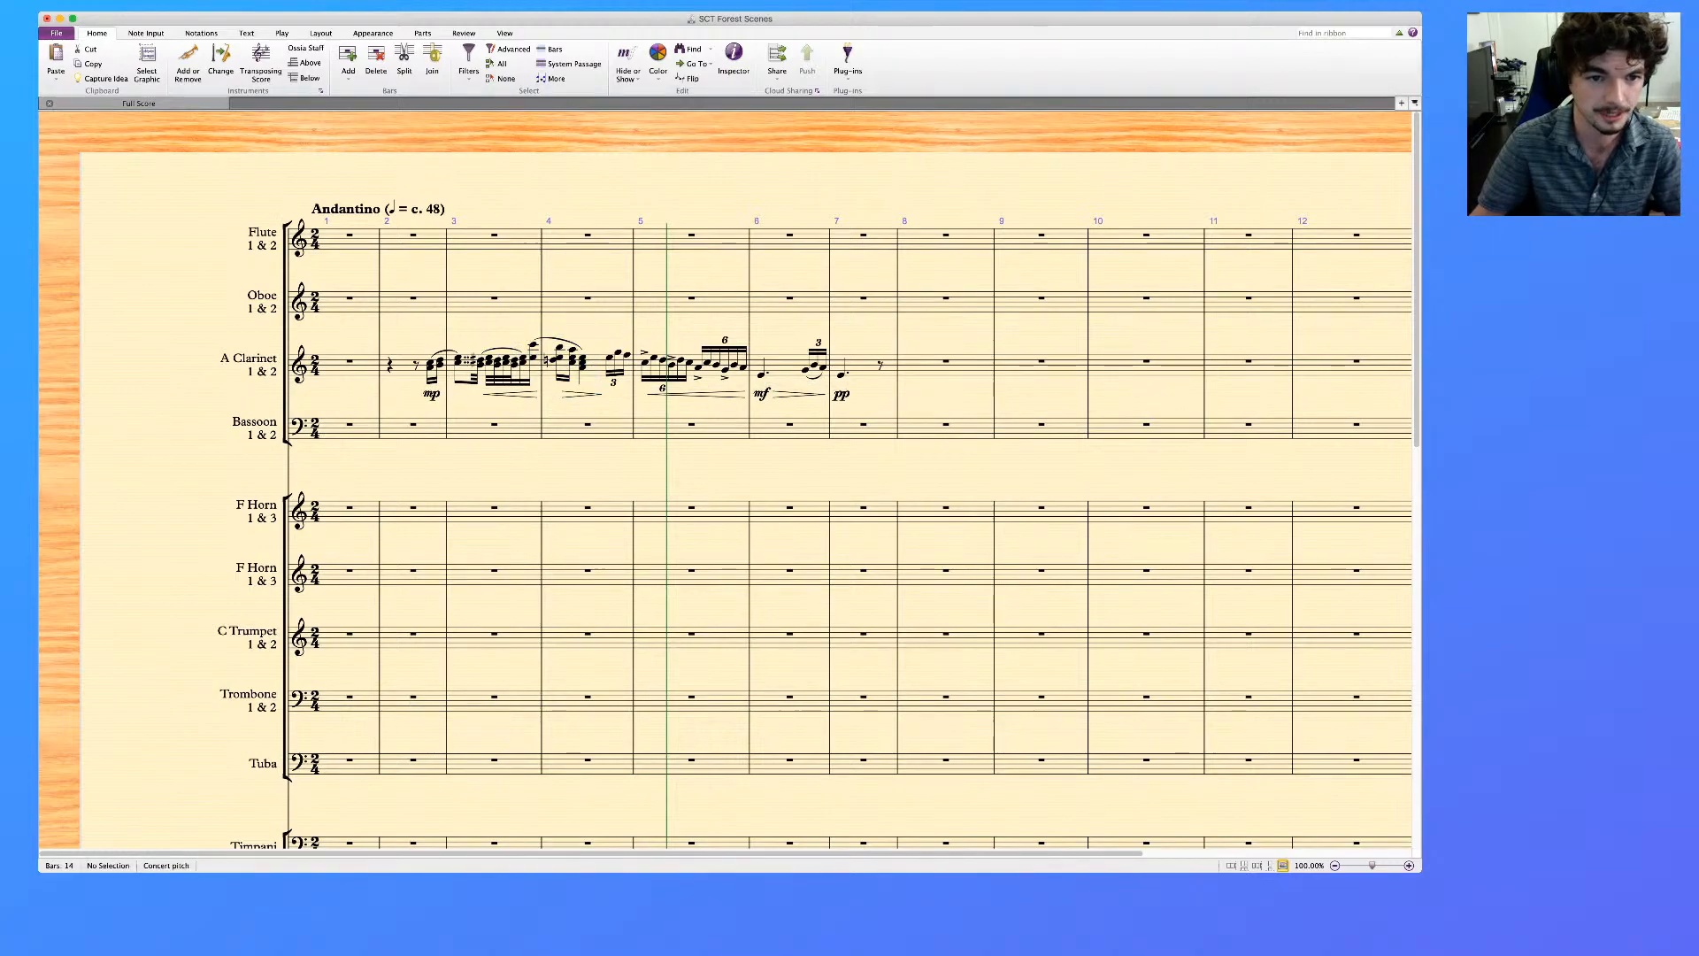
# Thin the three clarinet chords in bar 4 to two notes each by removing the middle notes and keeping the outer ones
pyautogui.click(533, 344)
pyautogui.press('Right')
pyautogui.press('Right')
pyautogui.press('Right')
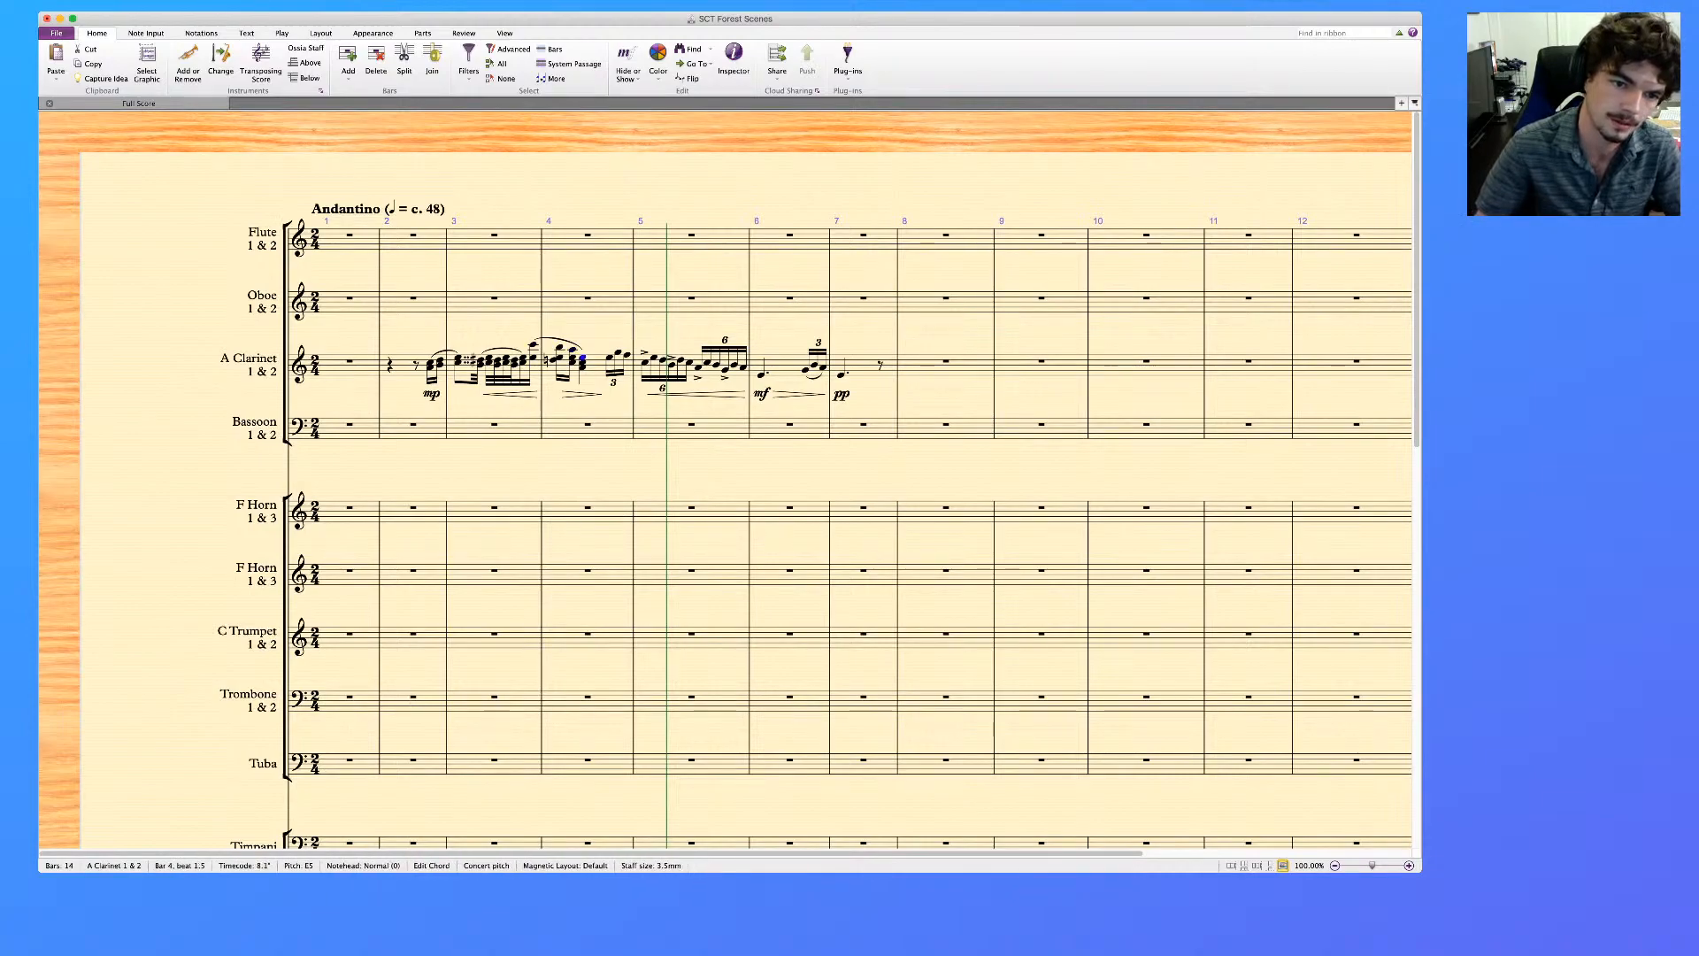
pyautogui.click(582, 367)
pyautogui.keyDown('super'); pyautogui.click(573, 362); pyautogui.keyUp('super')
pyautogui.keyDown('super'); pyautogui.click(554, 360); pyautogui.keyUp('super')
pyautogui.press('Up')
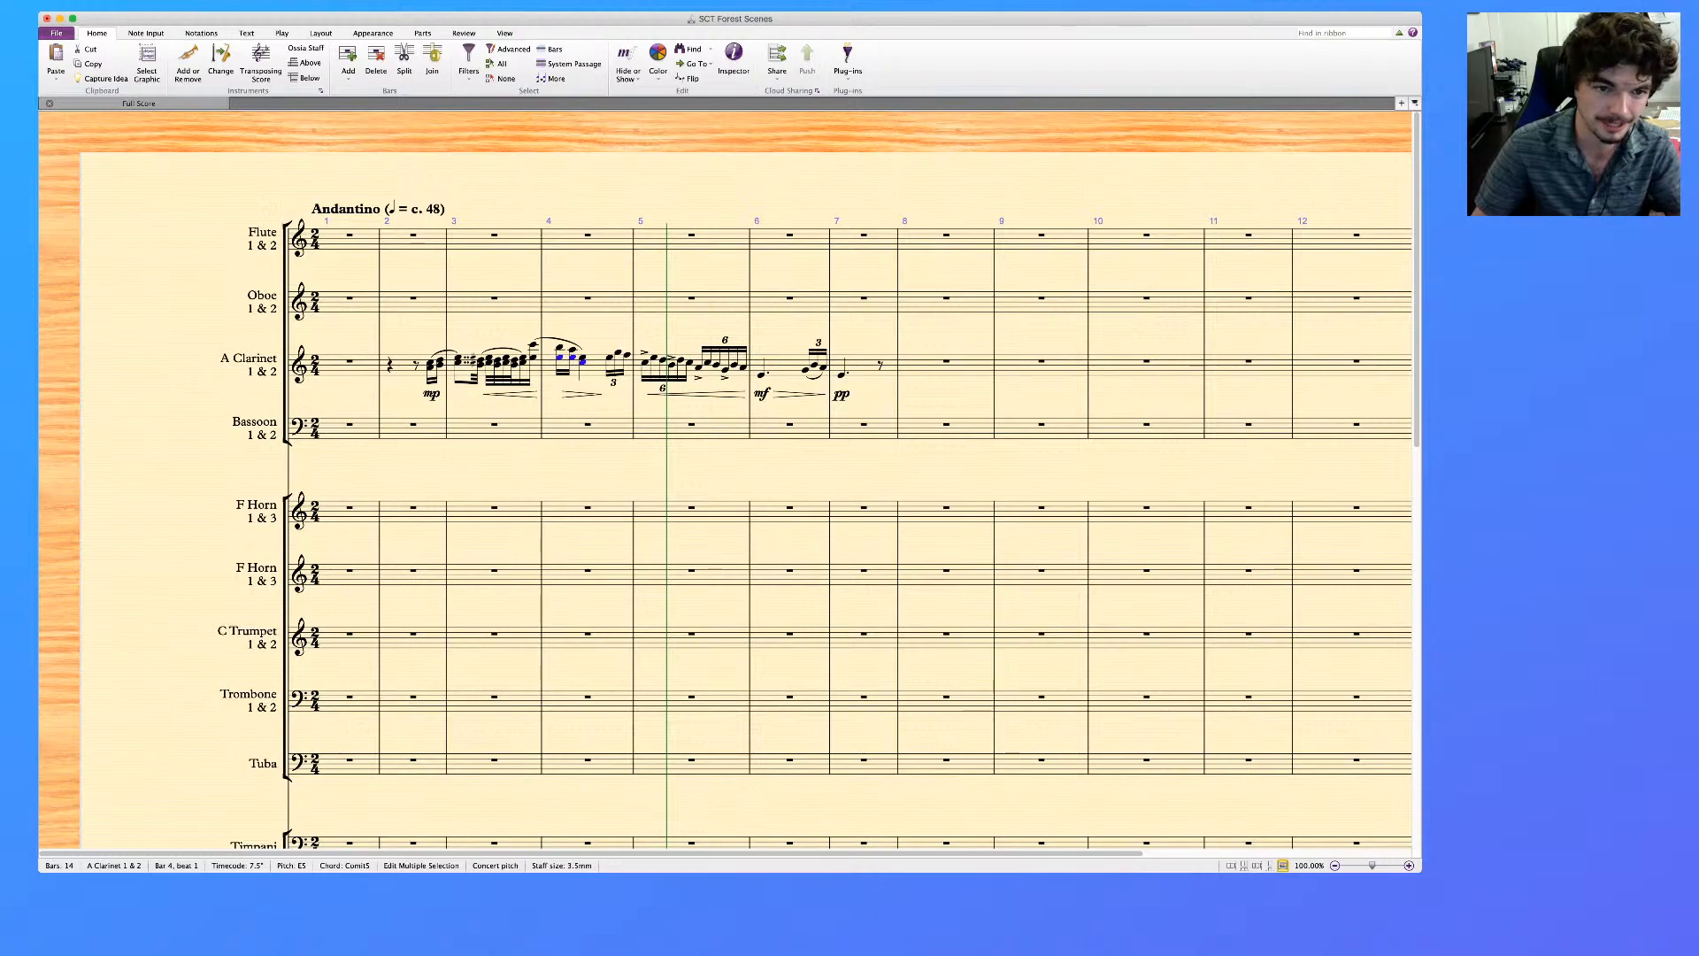
pyautogui.press('Down')
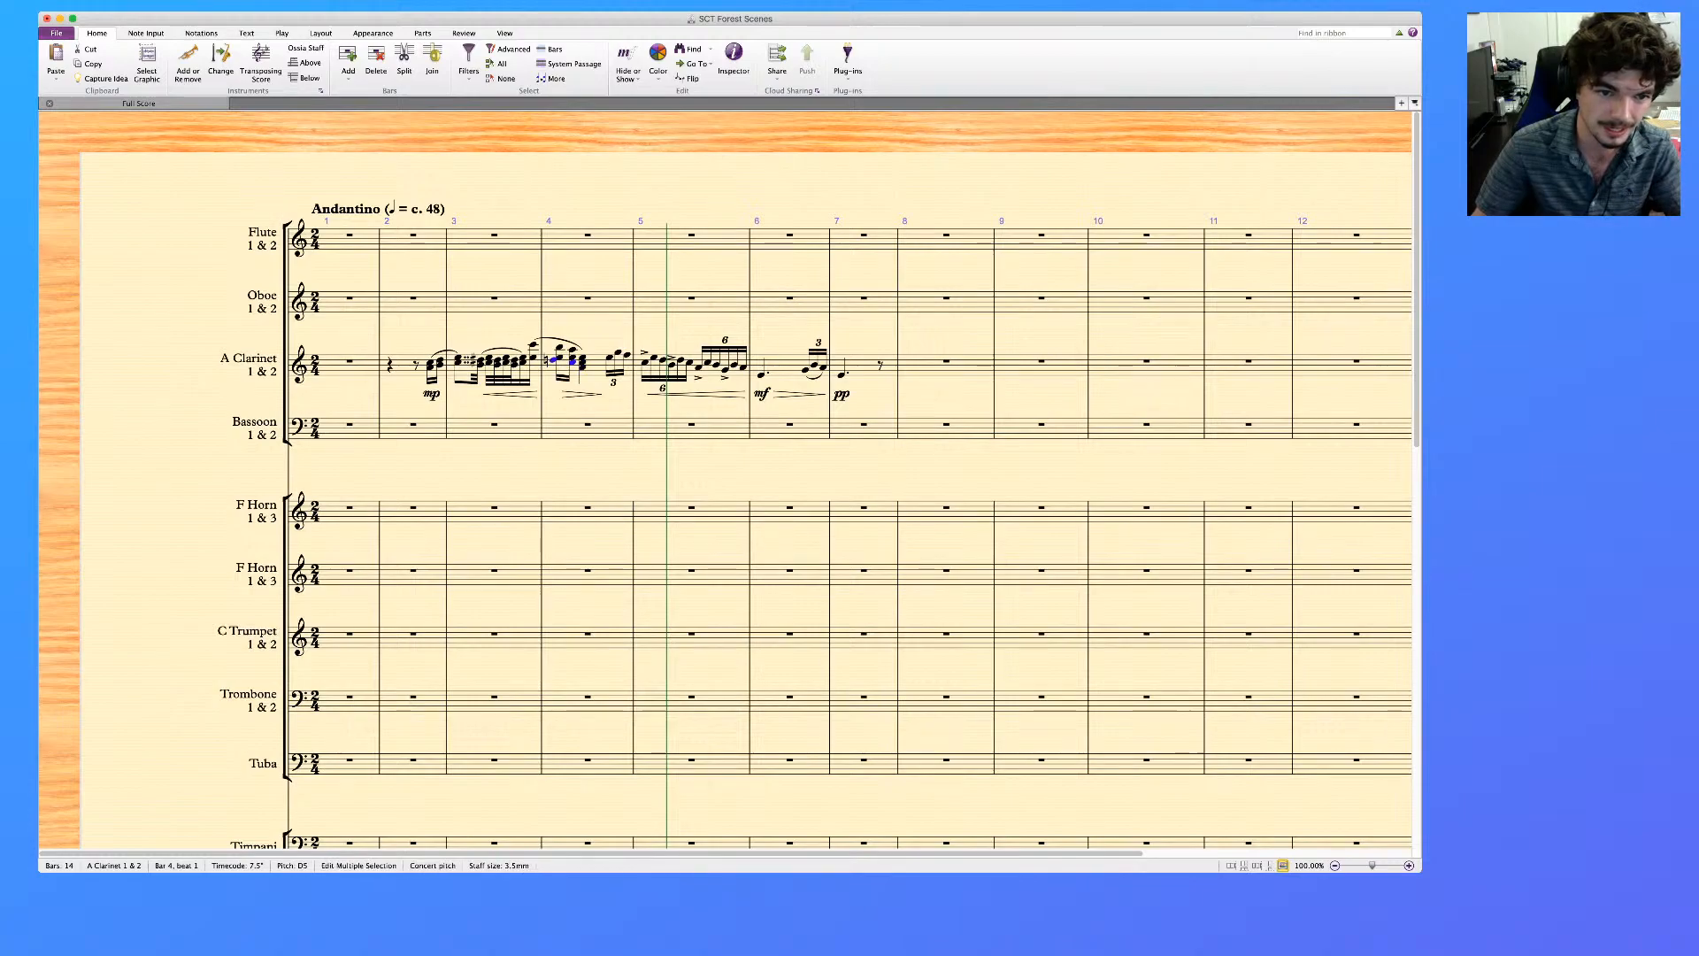
pyautogui.press('Up')
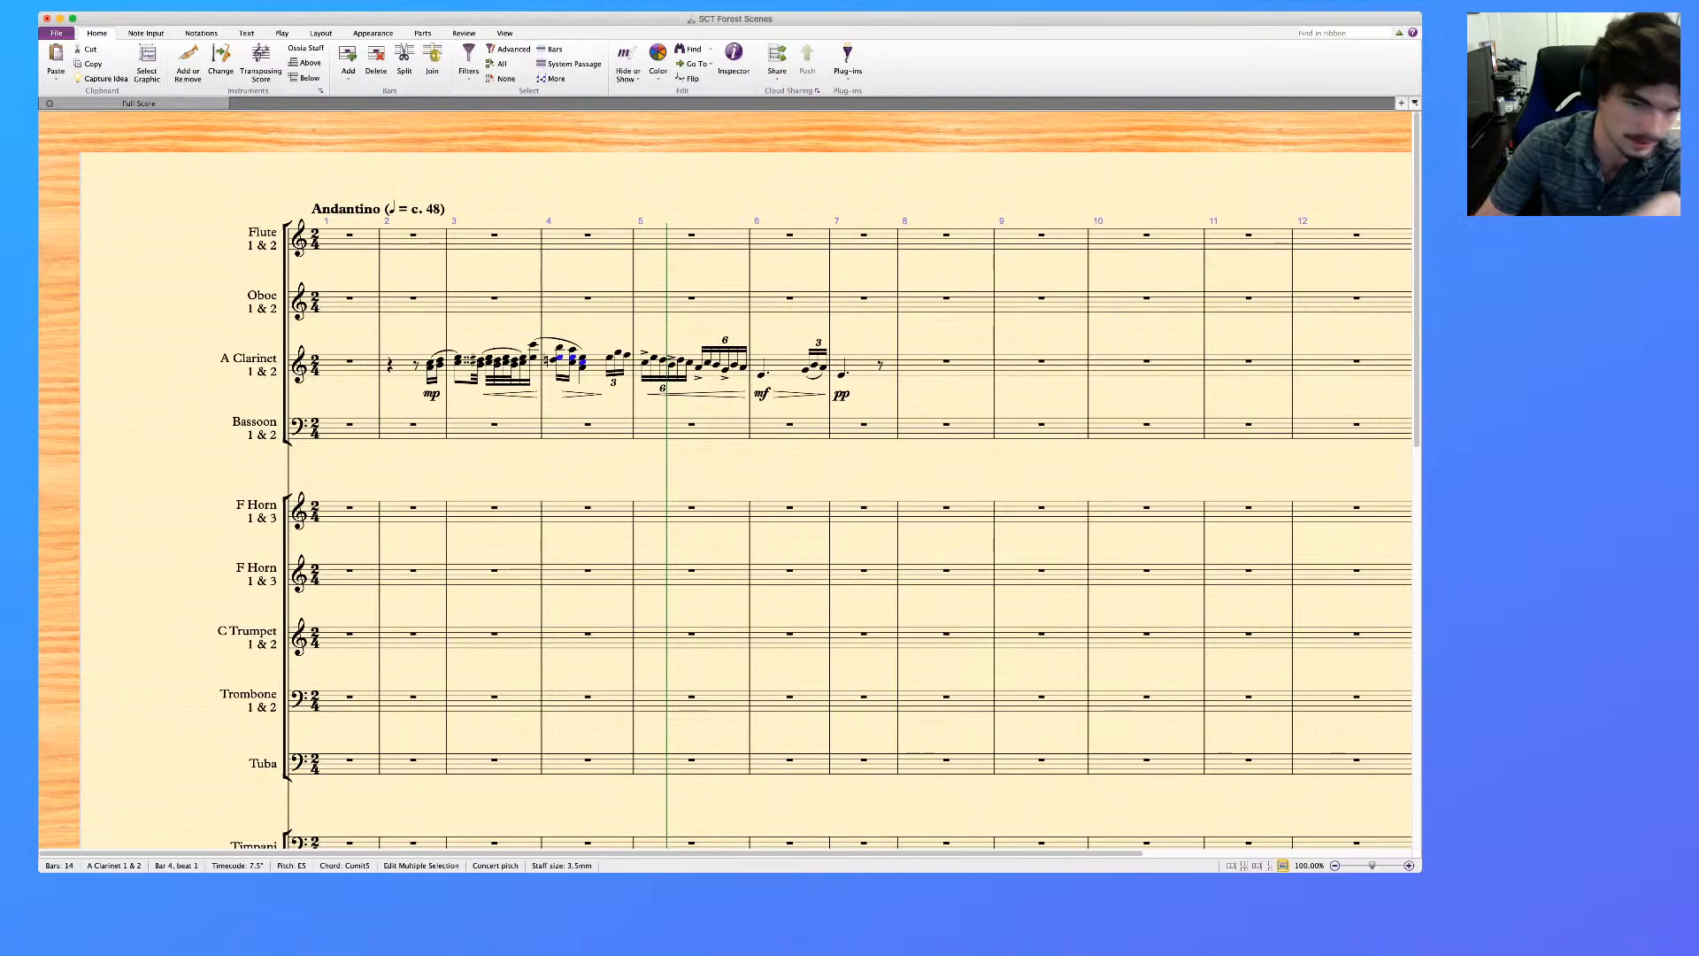
pyautogui.press('Down')
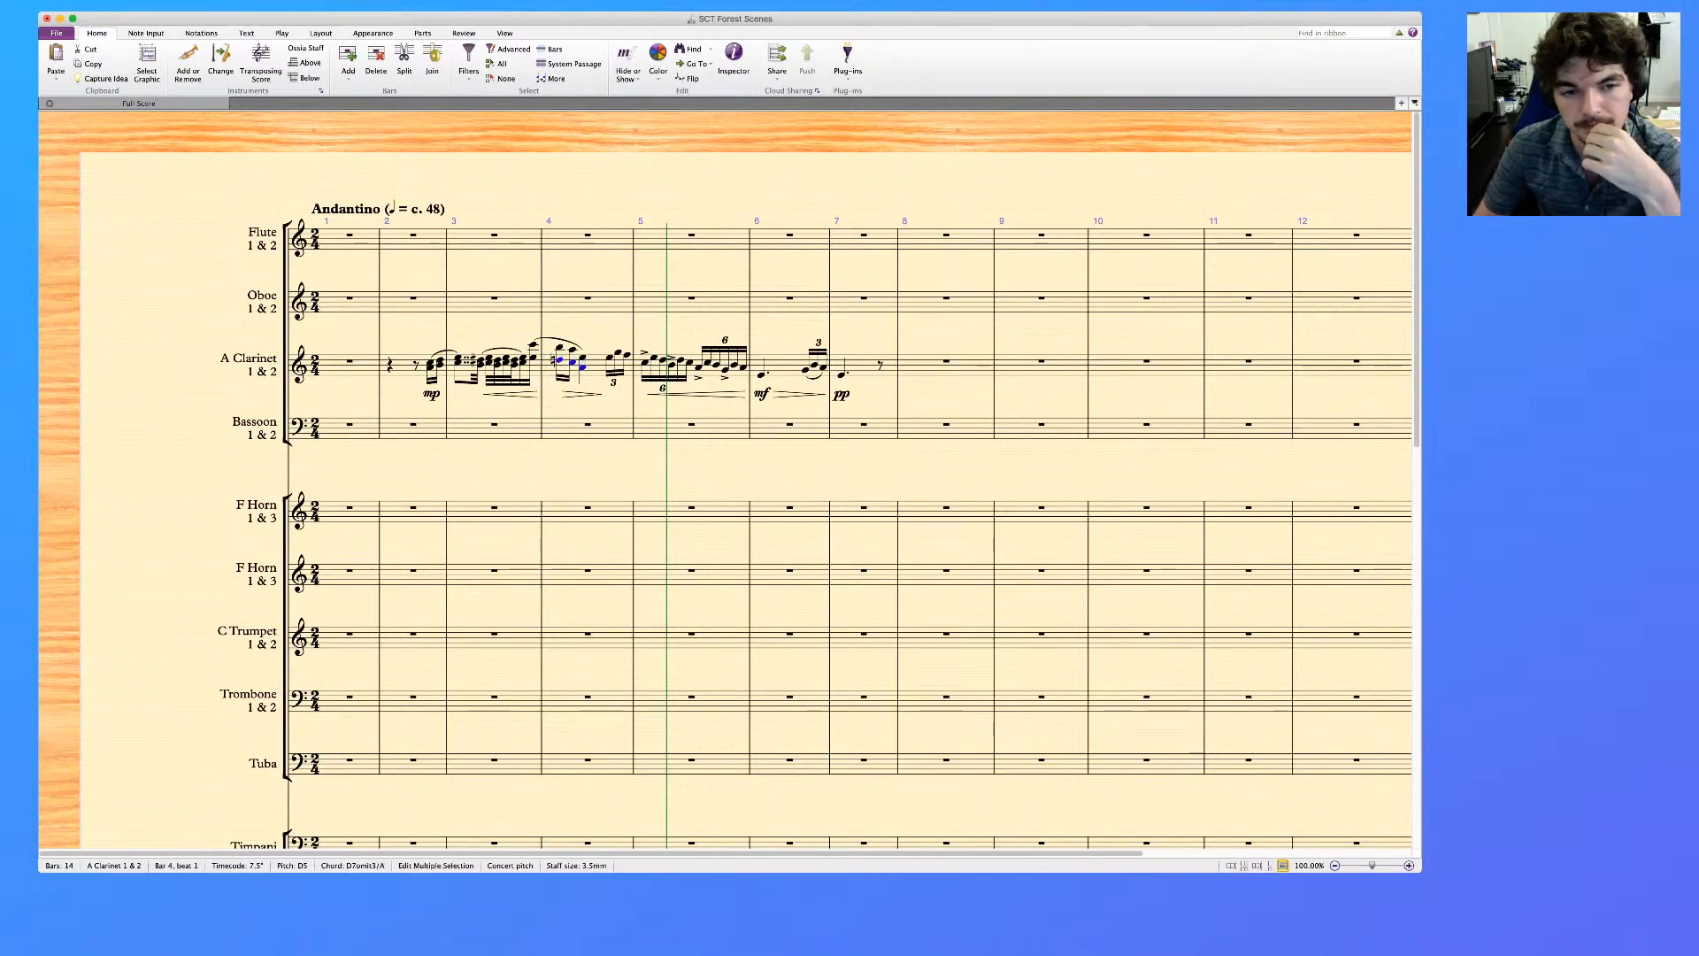
pyautogui.press('Escape')
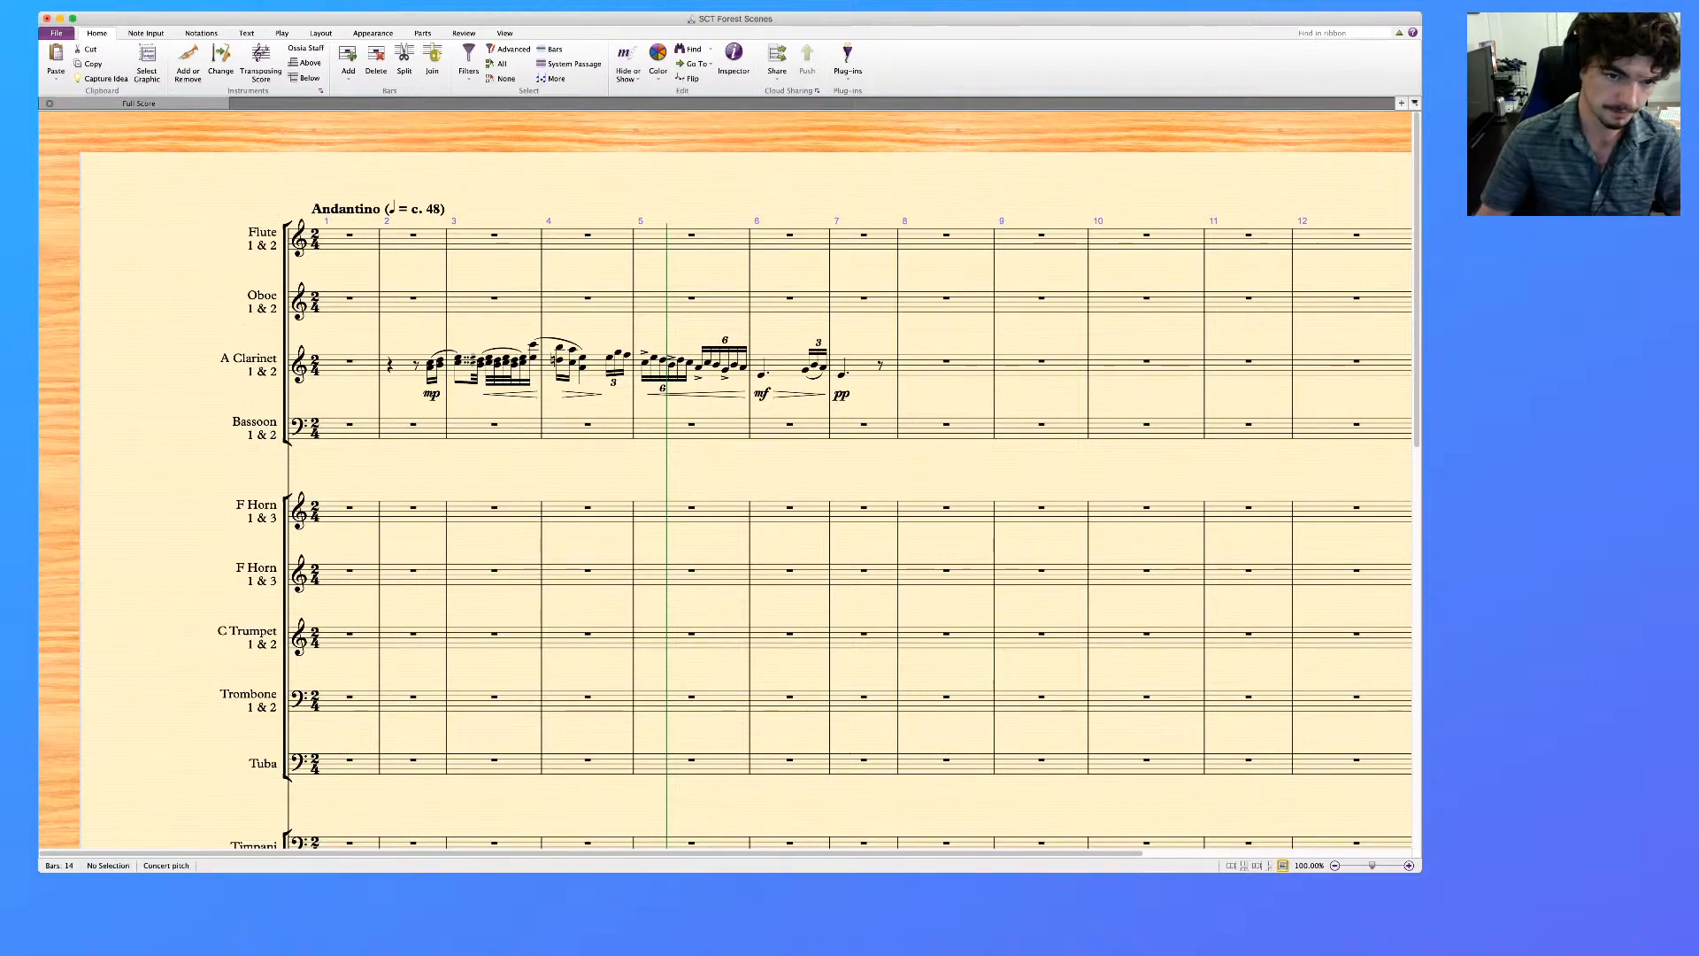
# Delete all dynamics and hairpins below the clarinet staff in bars 2 to 7
pyautogui.click(609, 357)
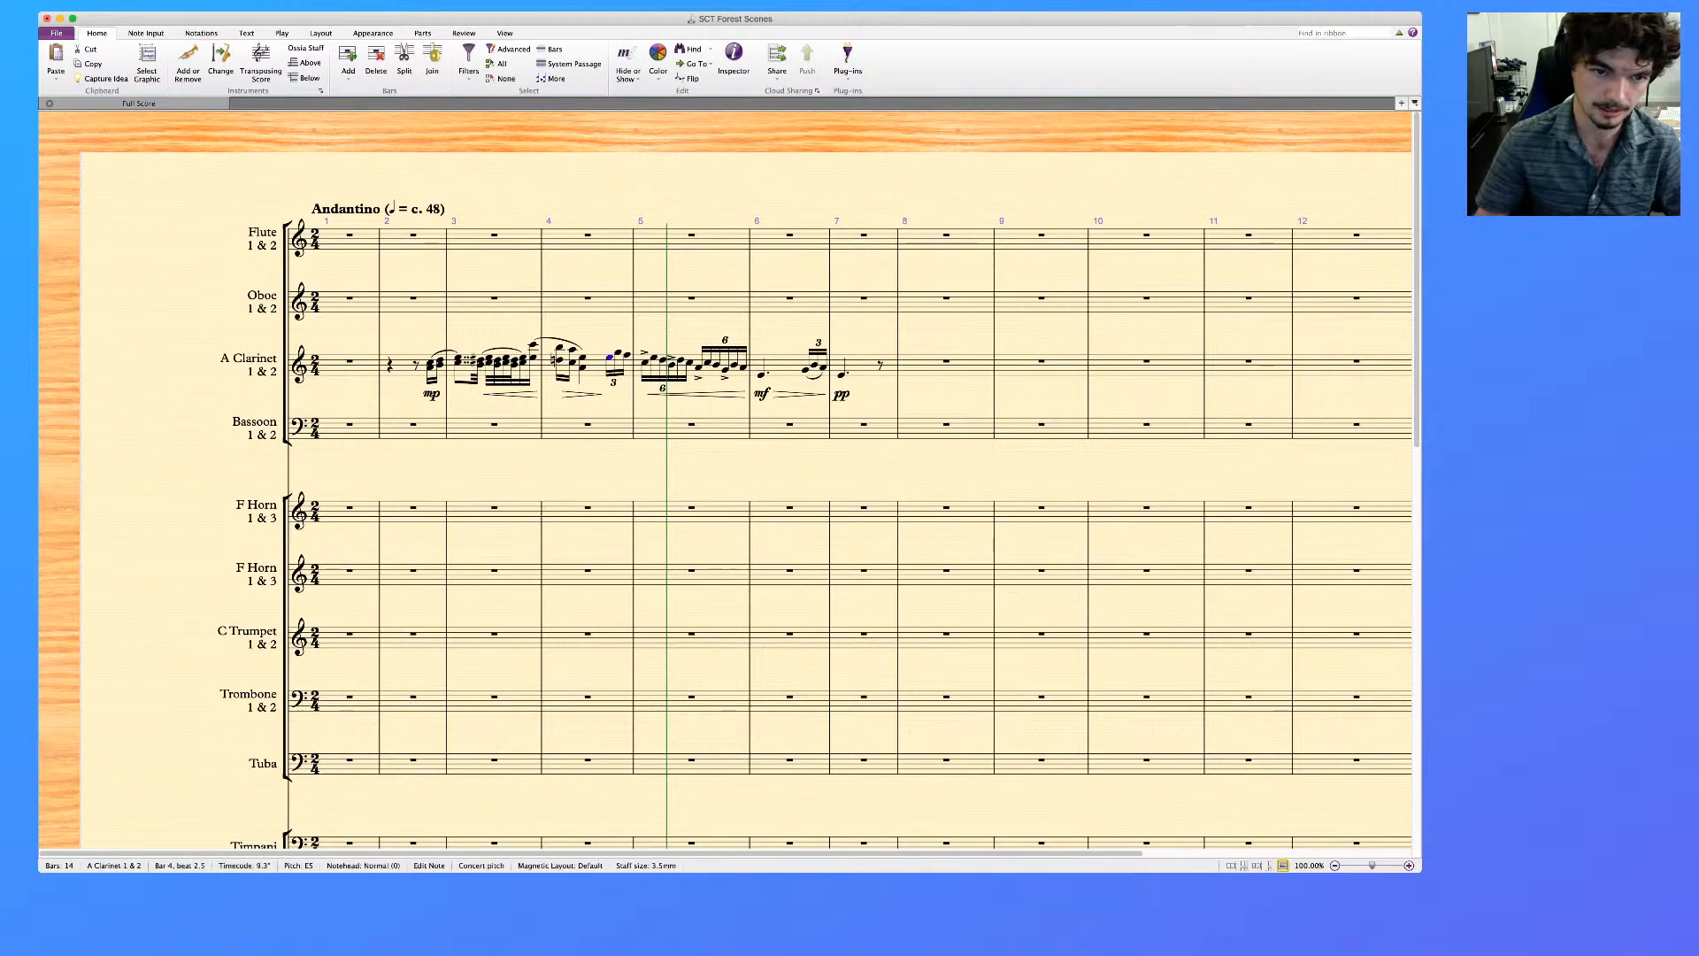
pyautogui.click(431, 394)
pyautogui.keyDown('super'); pyautogui.click(511, 393); pyautogui.keyUp('super')
pyautogui.keyDown('super'); pyautogui.click(581, 393); pyautogui.keyUp('super')
pyautogui.keyDown('super'); pyautogui.click(695, 394); pyautogui.keyUp('super')
pyautogui.keyDown('super'); pyautogui.click(762, 394); pyautogui.keyUp('super')
pyautogui.keyDown('super'); pyautogui.click(799, 394); pyautogui.keyUp('super')
pyautogui.press('Delete')
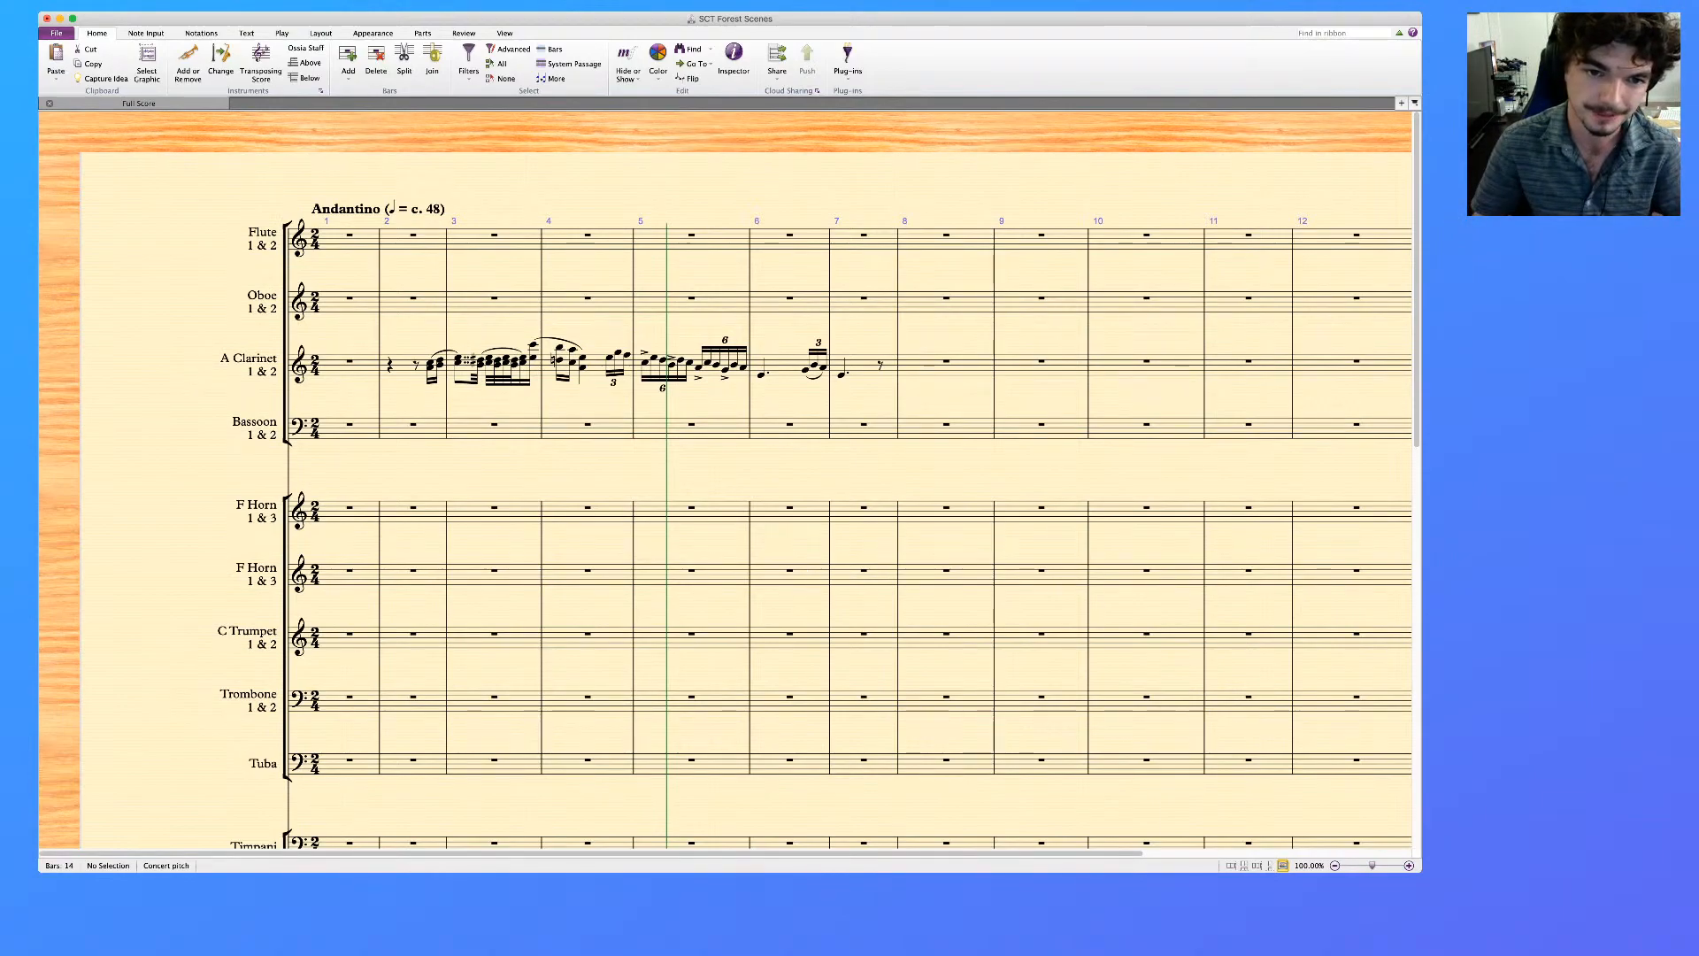
# Remove the accents from the four accented clarinet notes in bar 5
pyautogui.click(644, 362)
pyautogui.keyDown('super'); pyautogui.click(672, 365); pyautogui.keyUp('super')
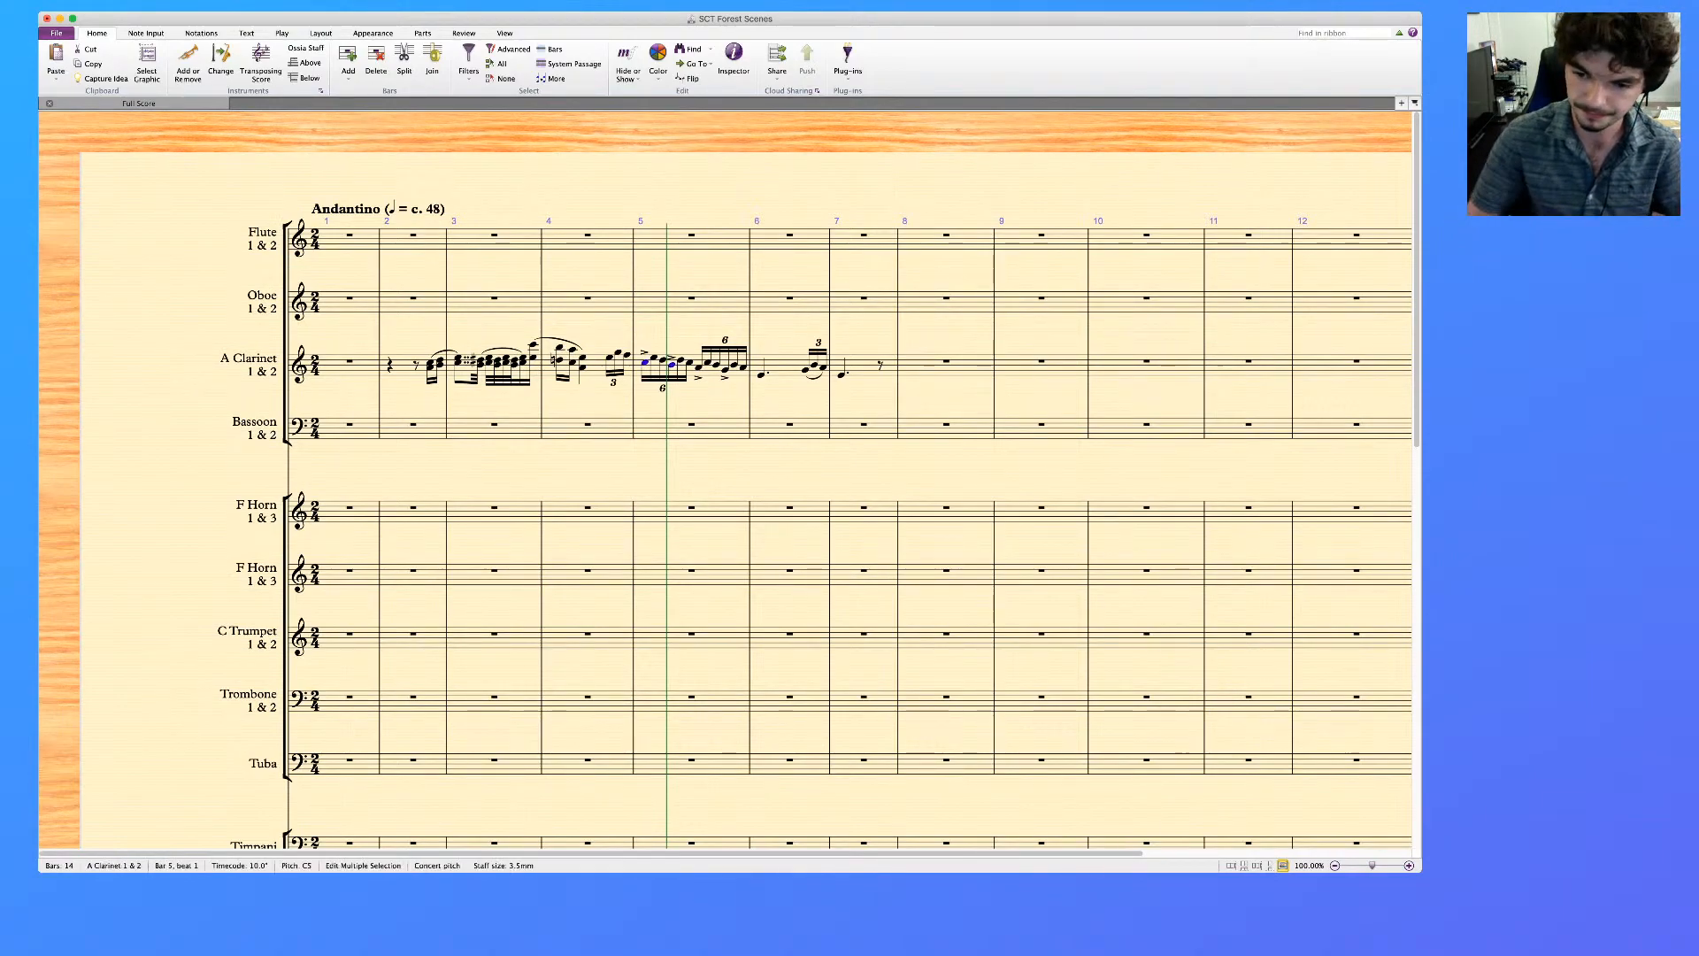
pyautogui.keyDown('super'); pyautogui.click(726, 370); pyautogui.keyUp('super')
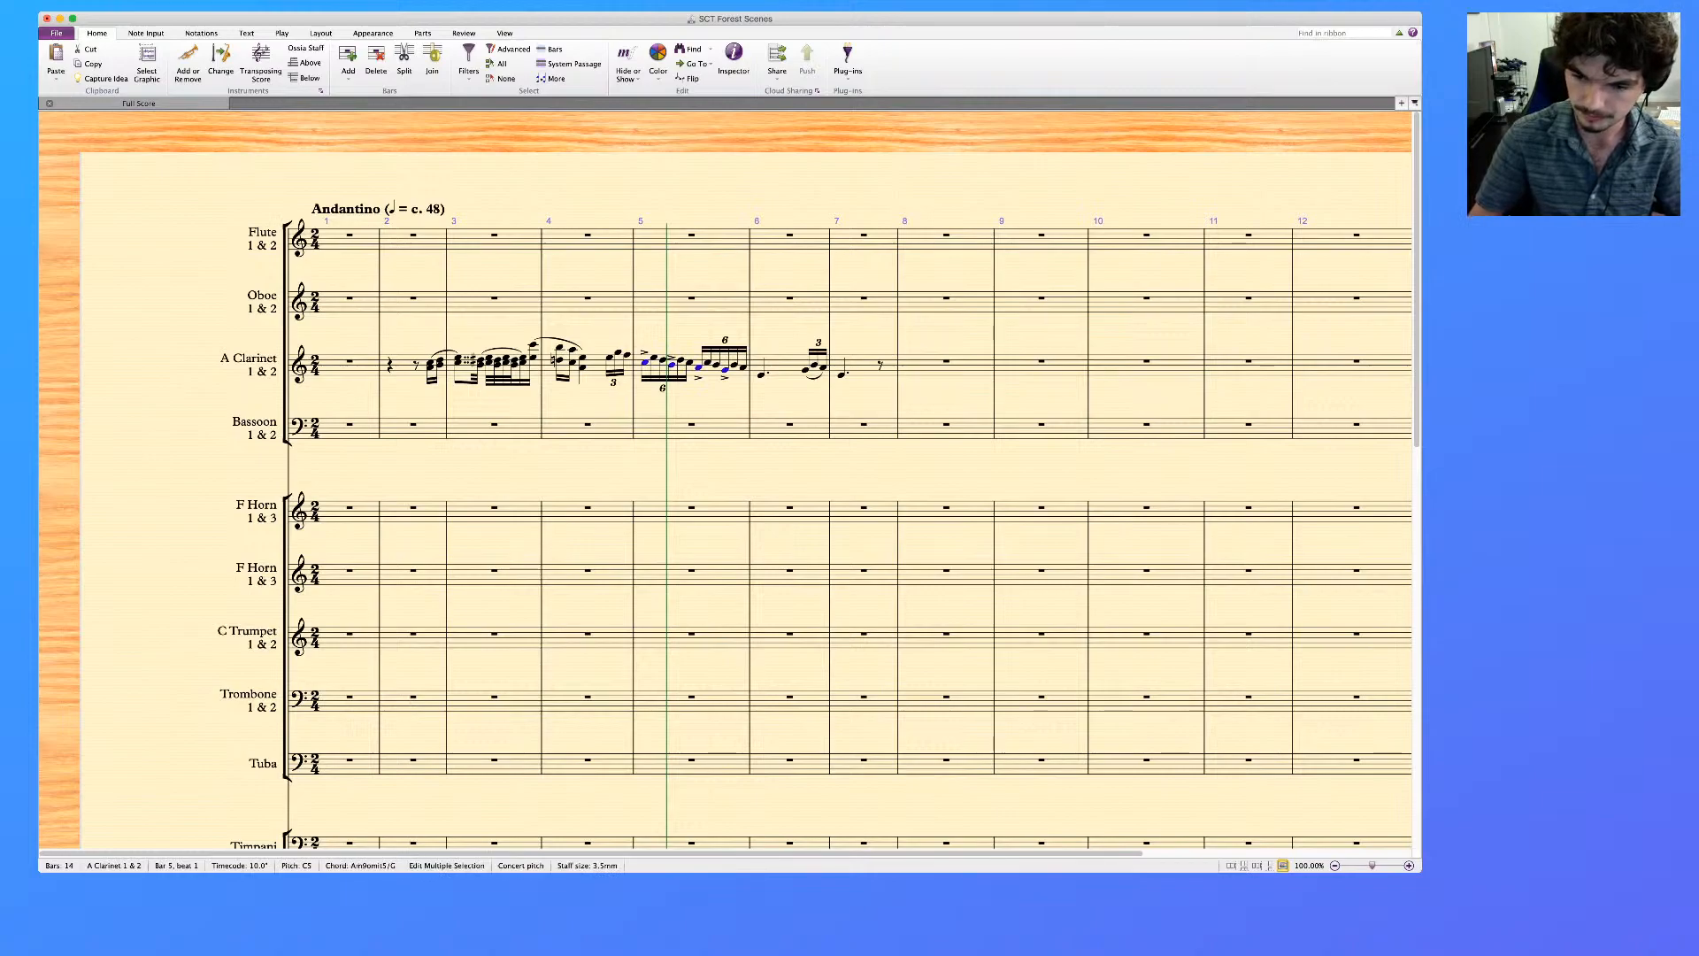
pyautogui.press('Escape')
# Add a clarinet slur from the first note of bar 4's triplet to the dotted note opening bar 6
pyautogui.click(609, 358)
pyautogui.keyDown('shift'); pyautogui.click(762, 375); pyautogui.keyUp('shift')
pyautogui.press('s')
pyautogui.press('Escape')
# Add the player marking "1." above the clarinet at the start of bar 4's triplet
pyautogui.click(609, 357)
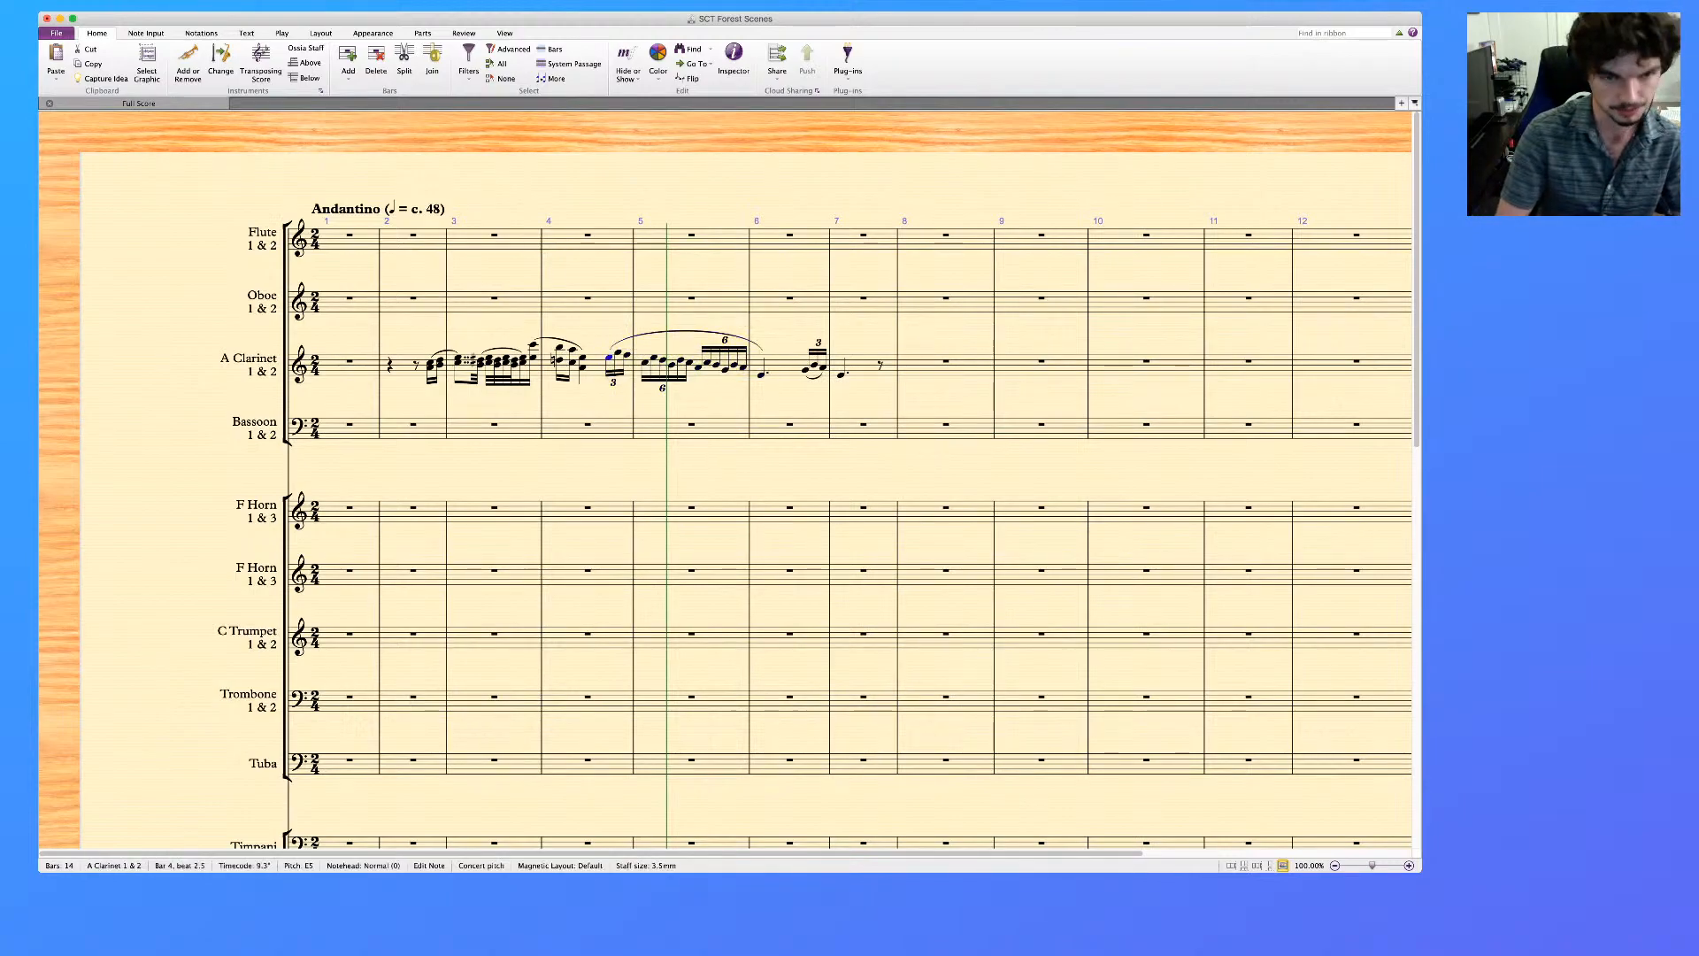
pyautogui.press('super+e')
pyautogui.write('1')
pyautogui.press('Escape')
pyautogui.press('Escape')
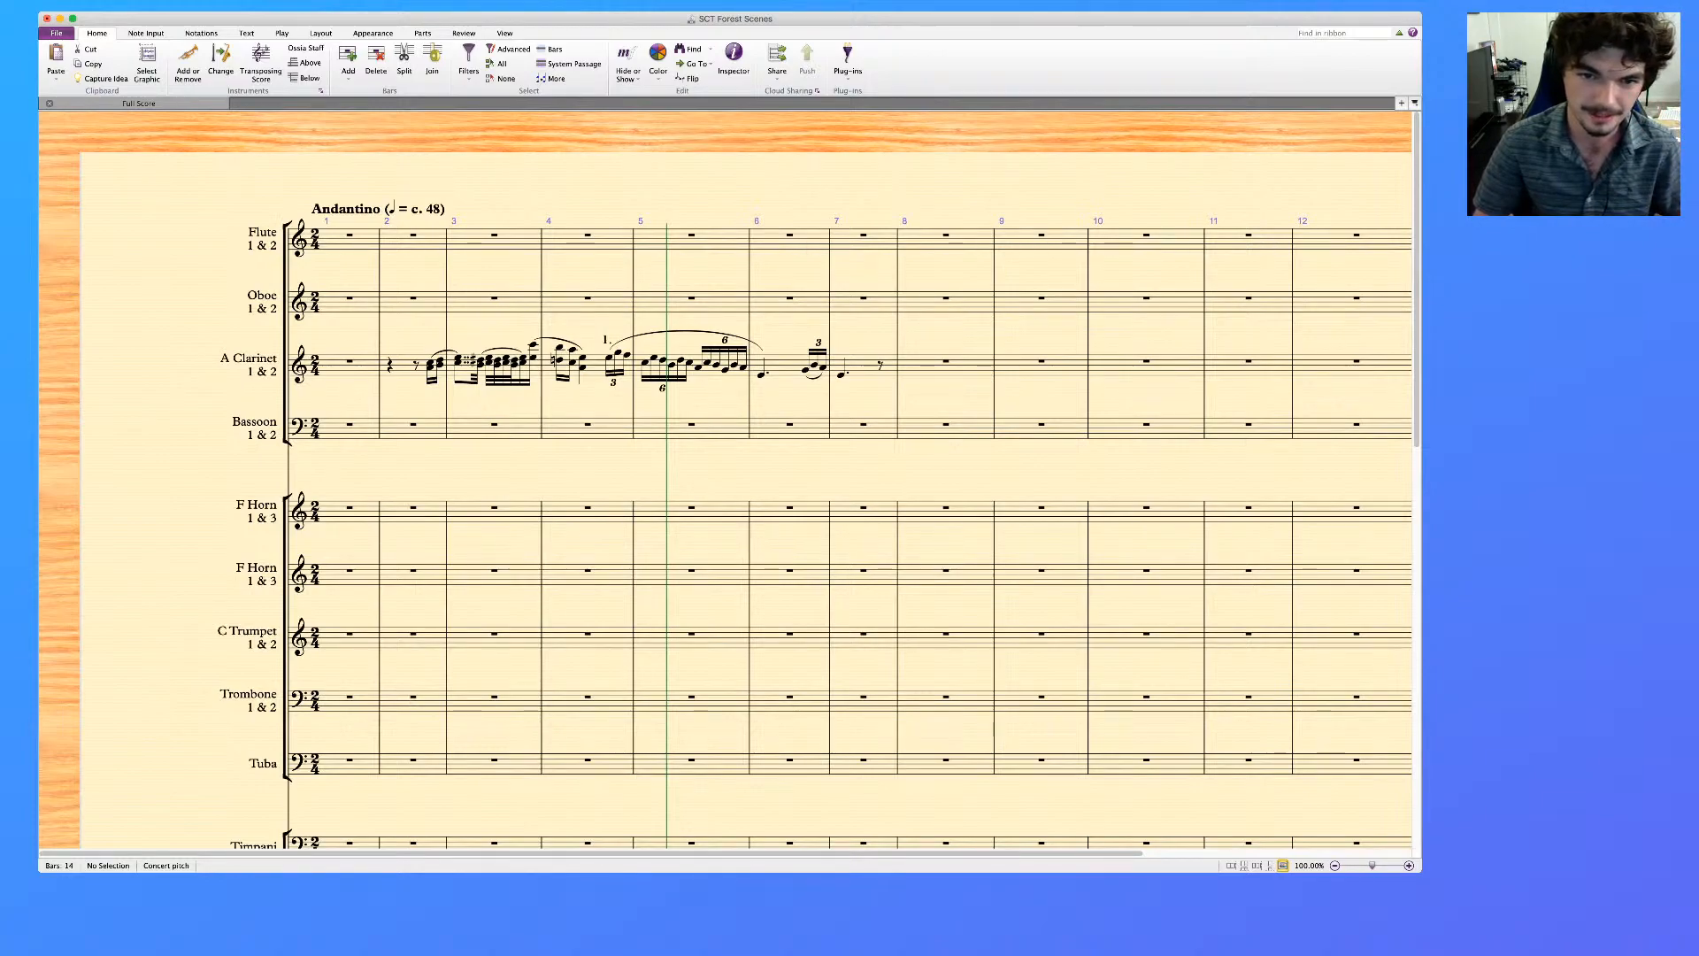
# Replace the short clarinet slur under bar 6's triplet with one running from the triplet's first note to bar 7's first note
pyautogui.click(815, 379)
pyautogui.hscroll(1, 814, 379)
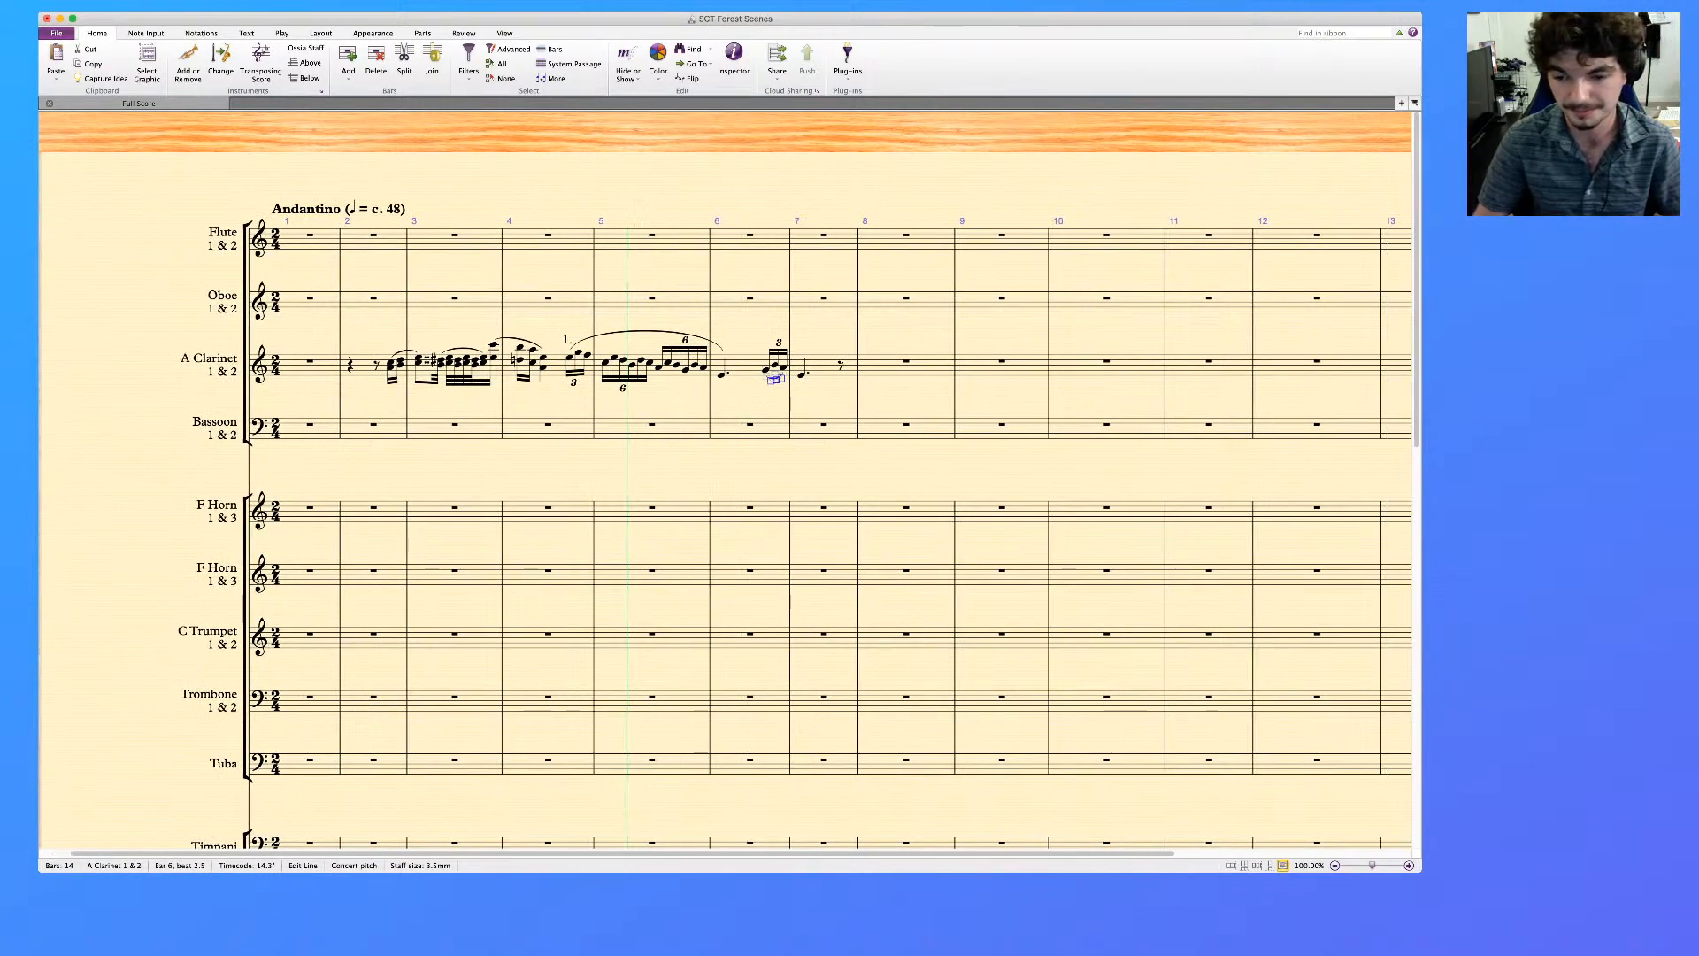
pyautogui.hscroll(1, 725, 496)
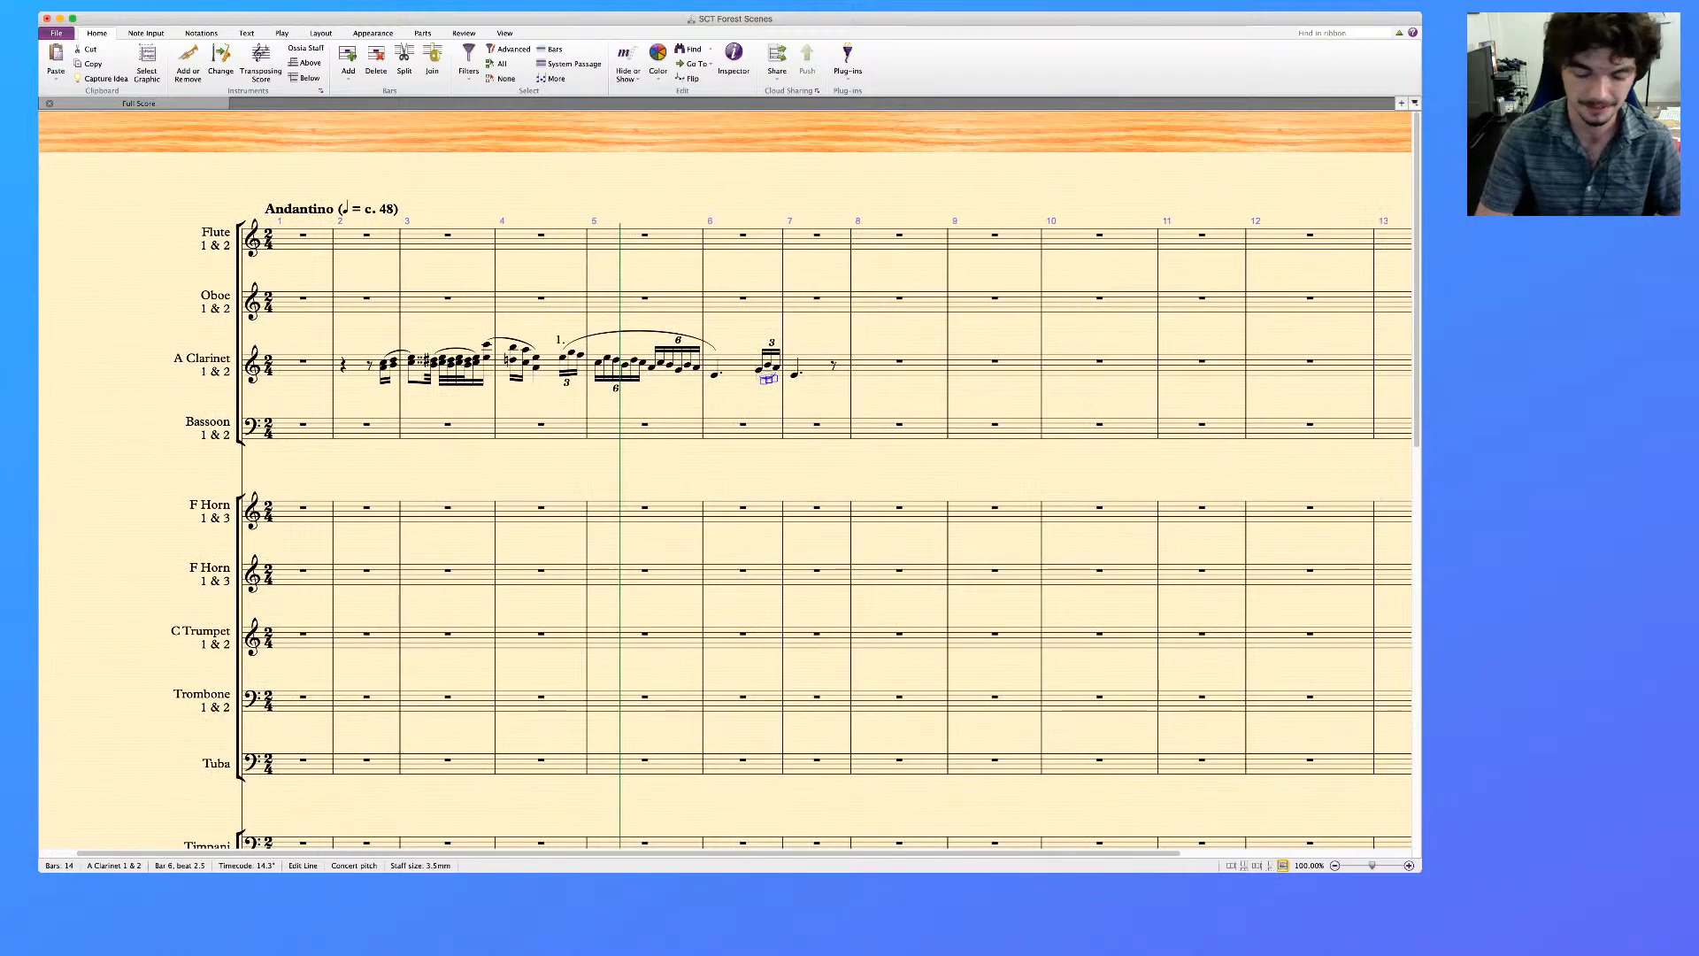
pyautogui.press('Delete')
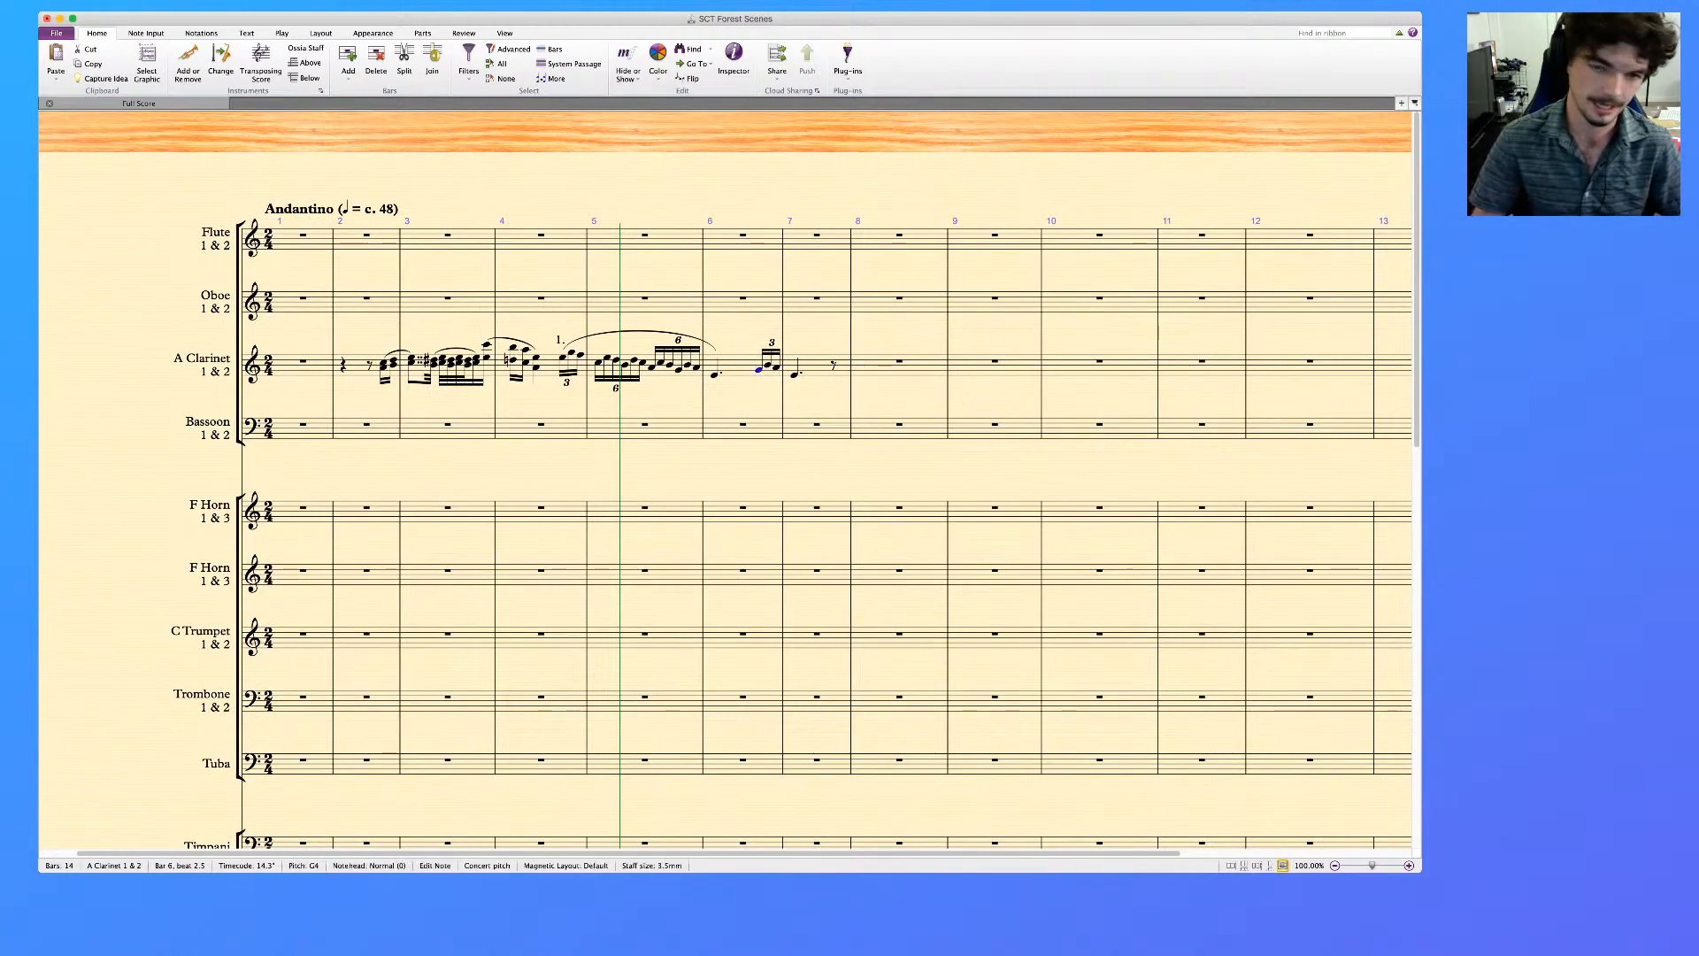
pyautogui.press('s')
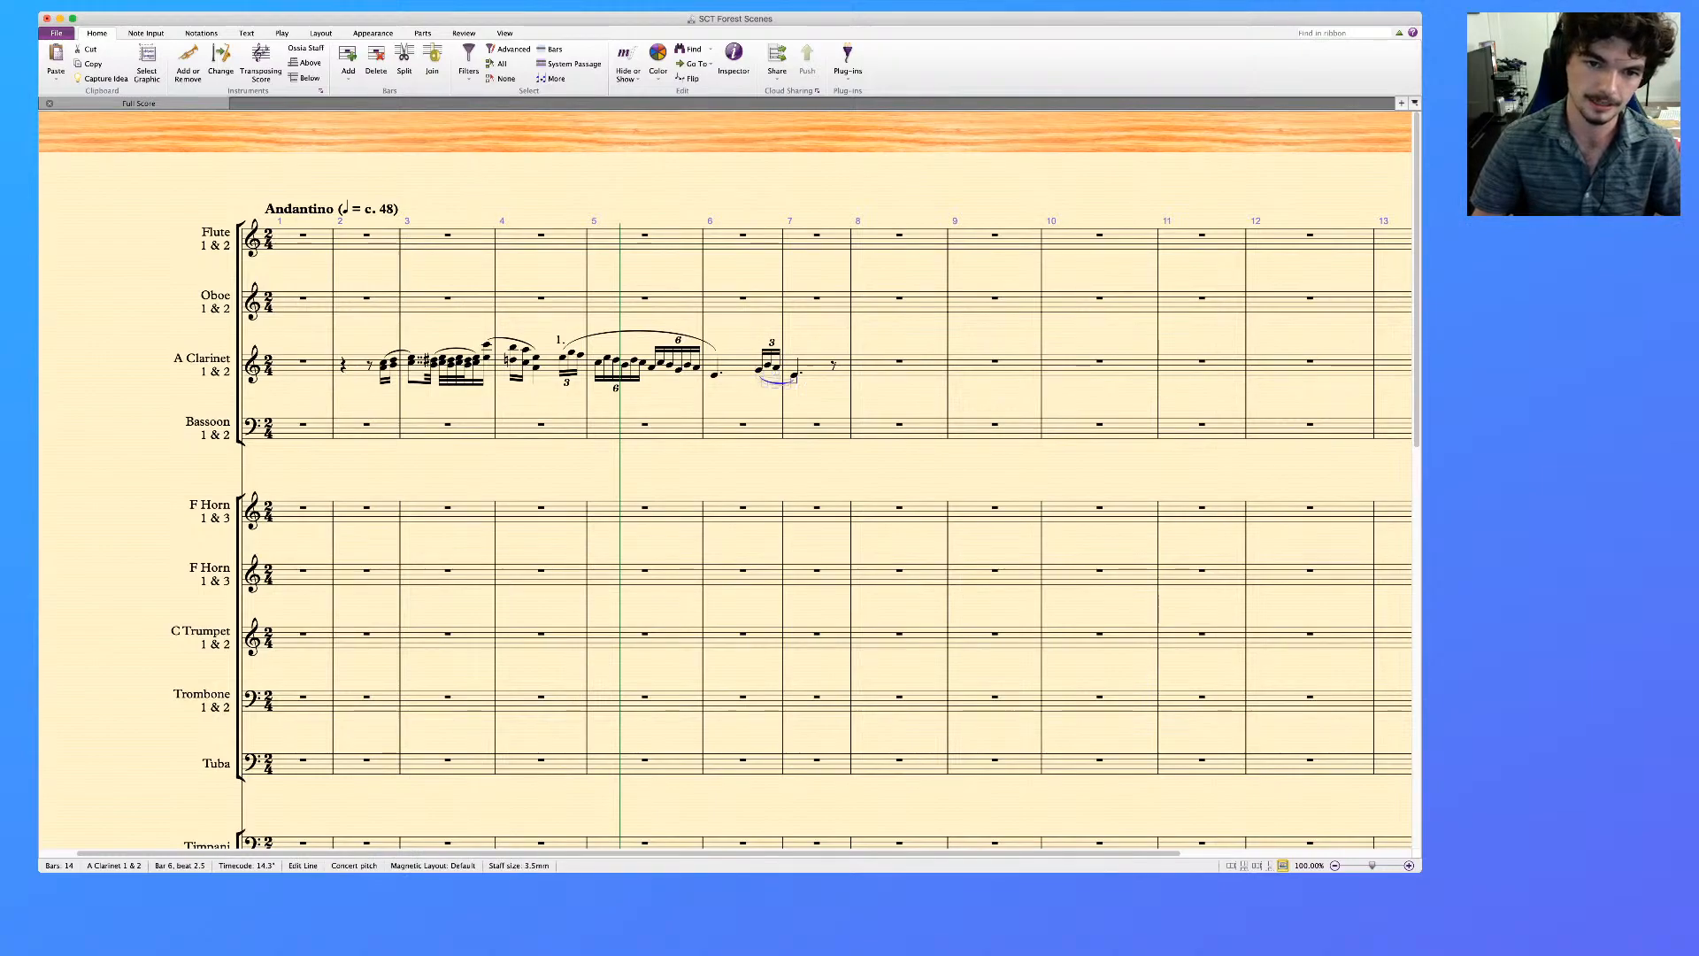
pyautogui.press('Escape')
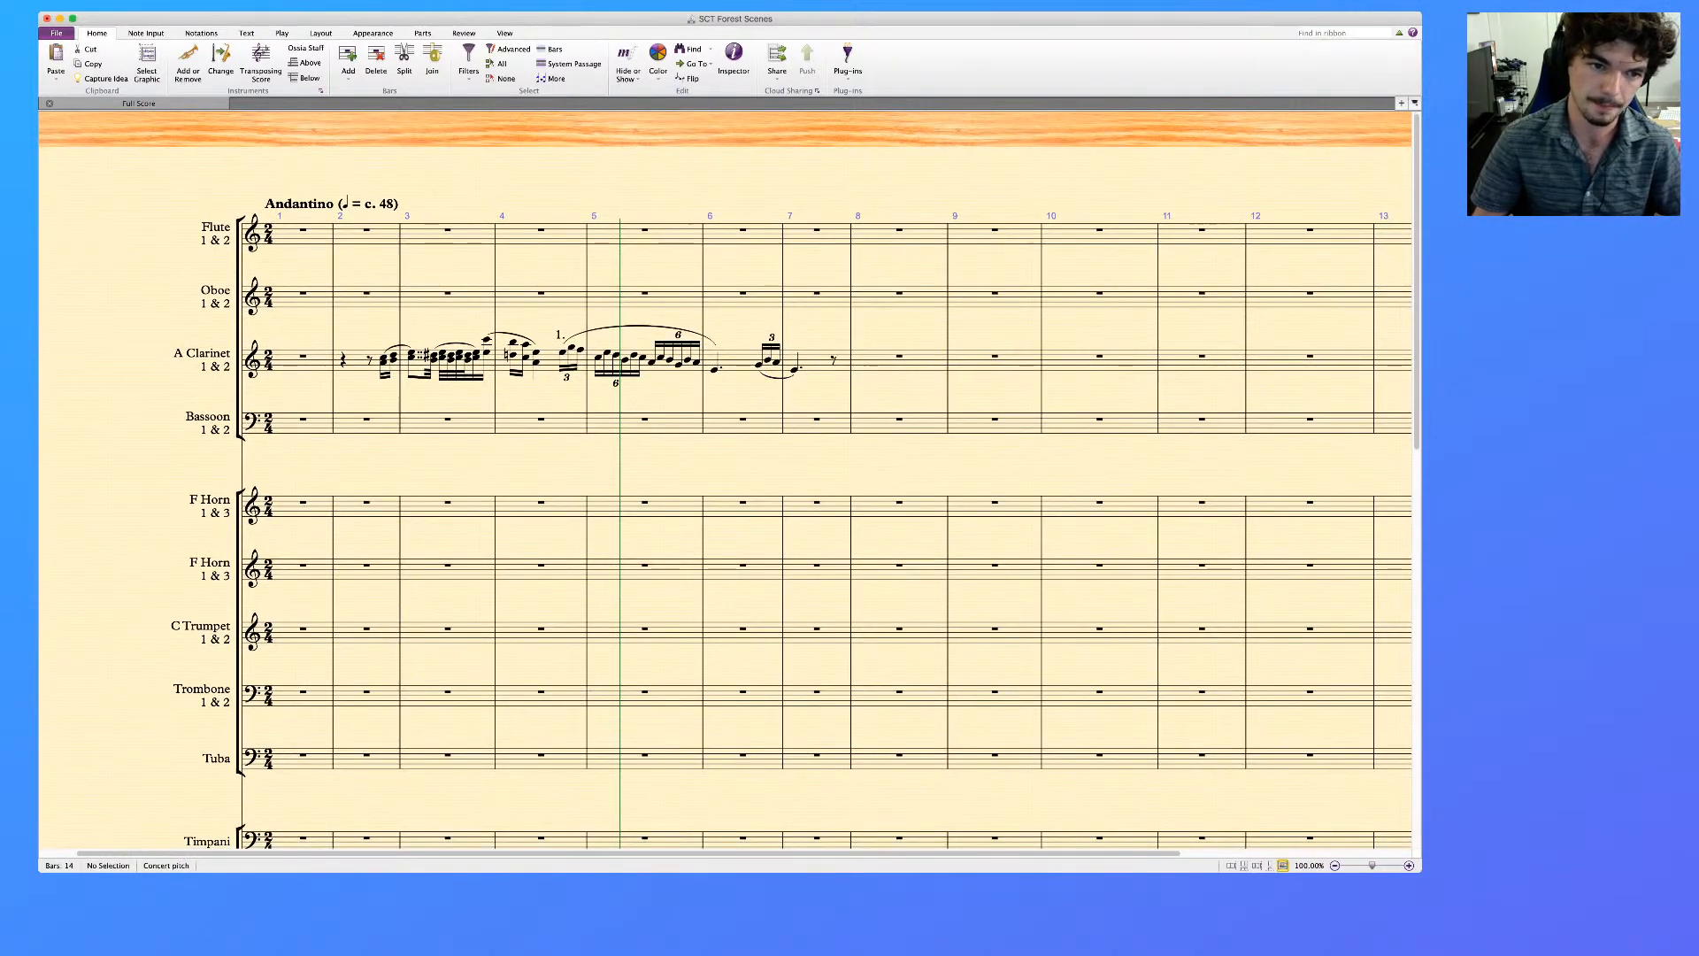
# Try clearing bars 2 and 3 completely on the upper staff of the piano reference
pyautogui.hscroll(-1, 725, 479)
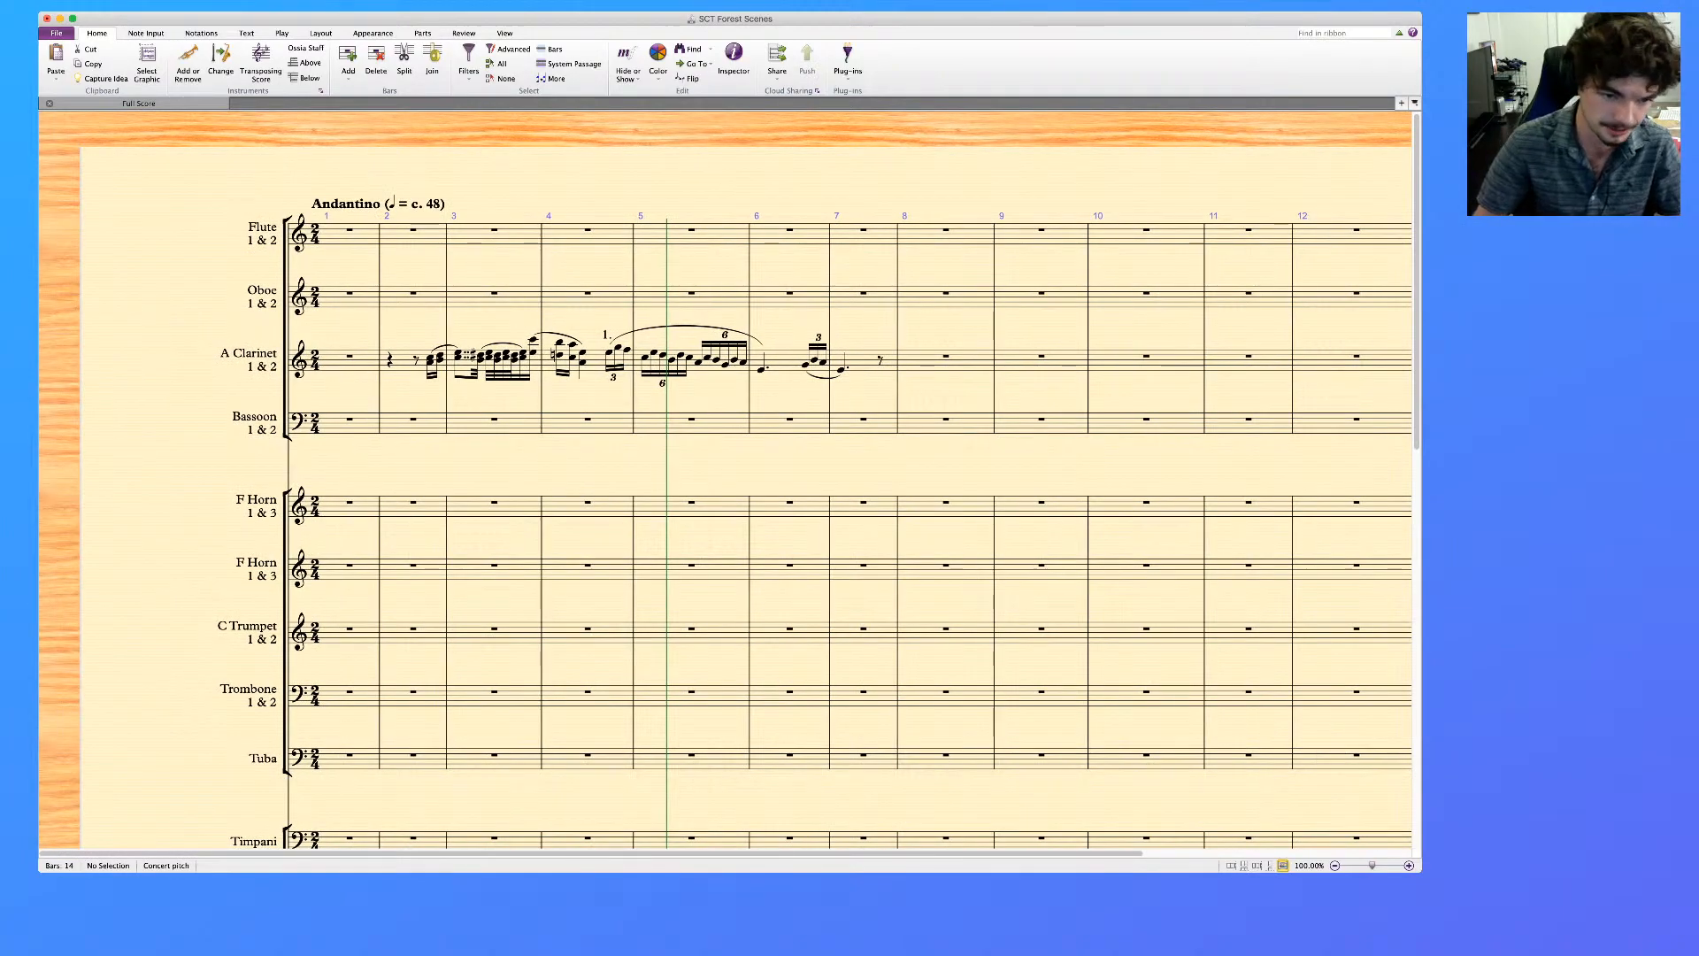
pyautogui.scroll(-10, 724, 480)
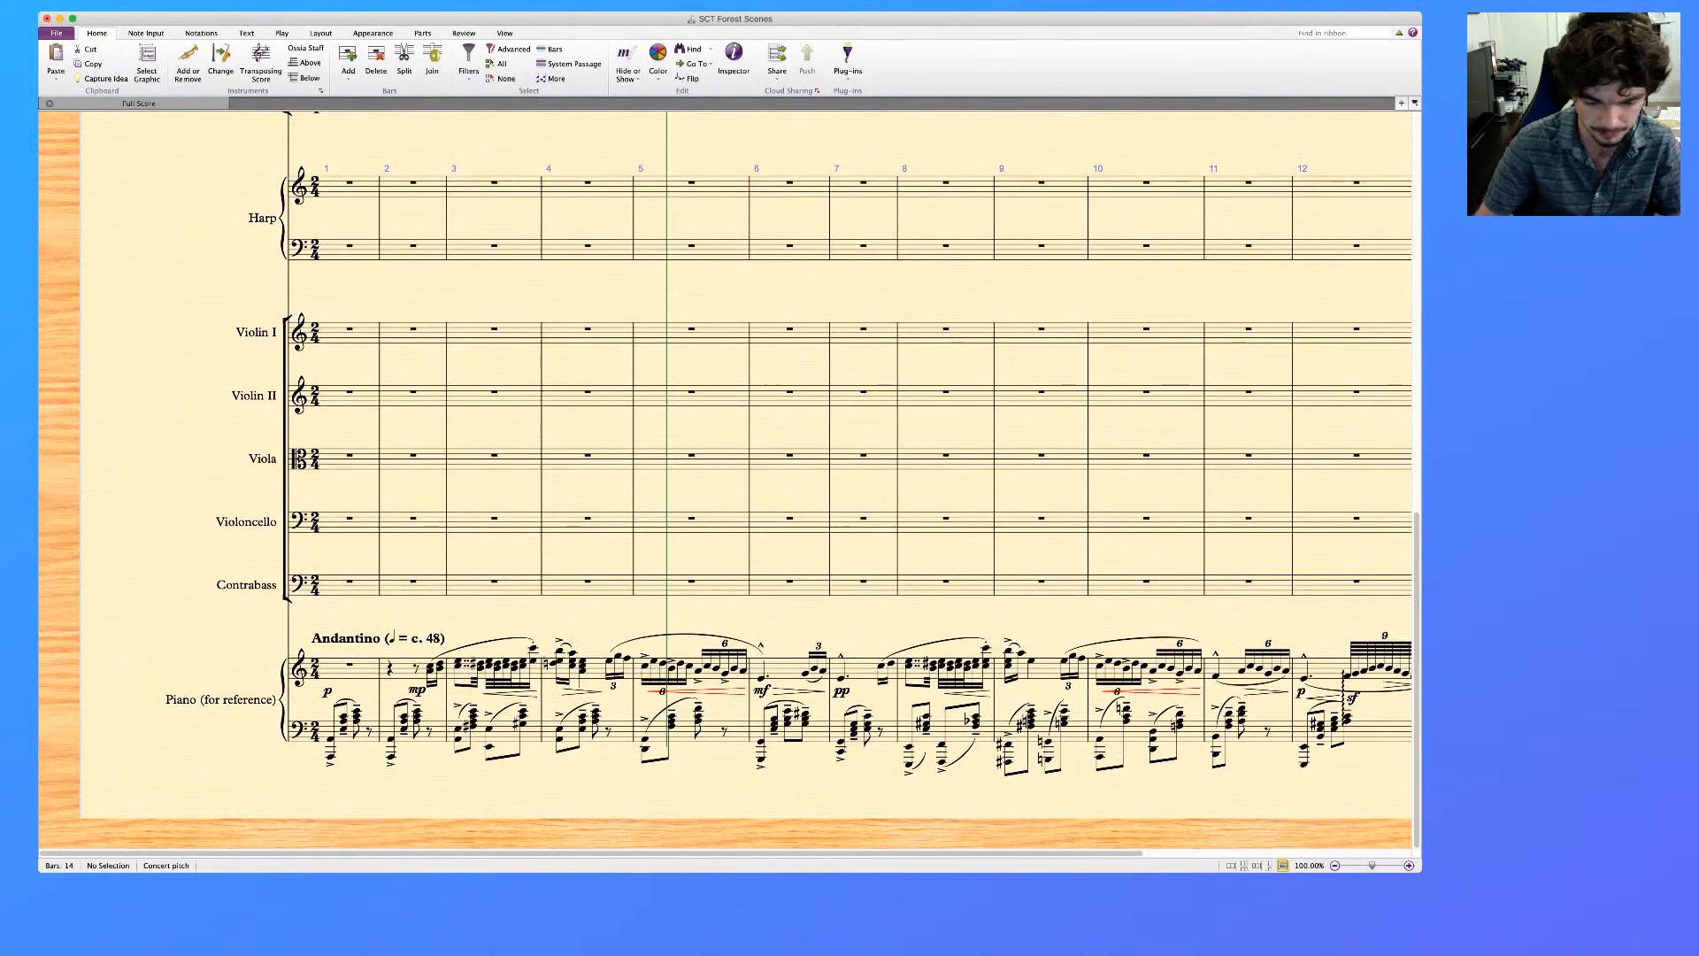
pyautogui.click(434, 691)
pyautogui.keyDown('shift'); pyautogui.click(524, 668); pyautogui.keyUp('shift')
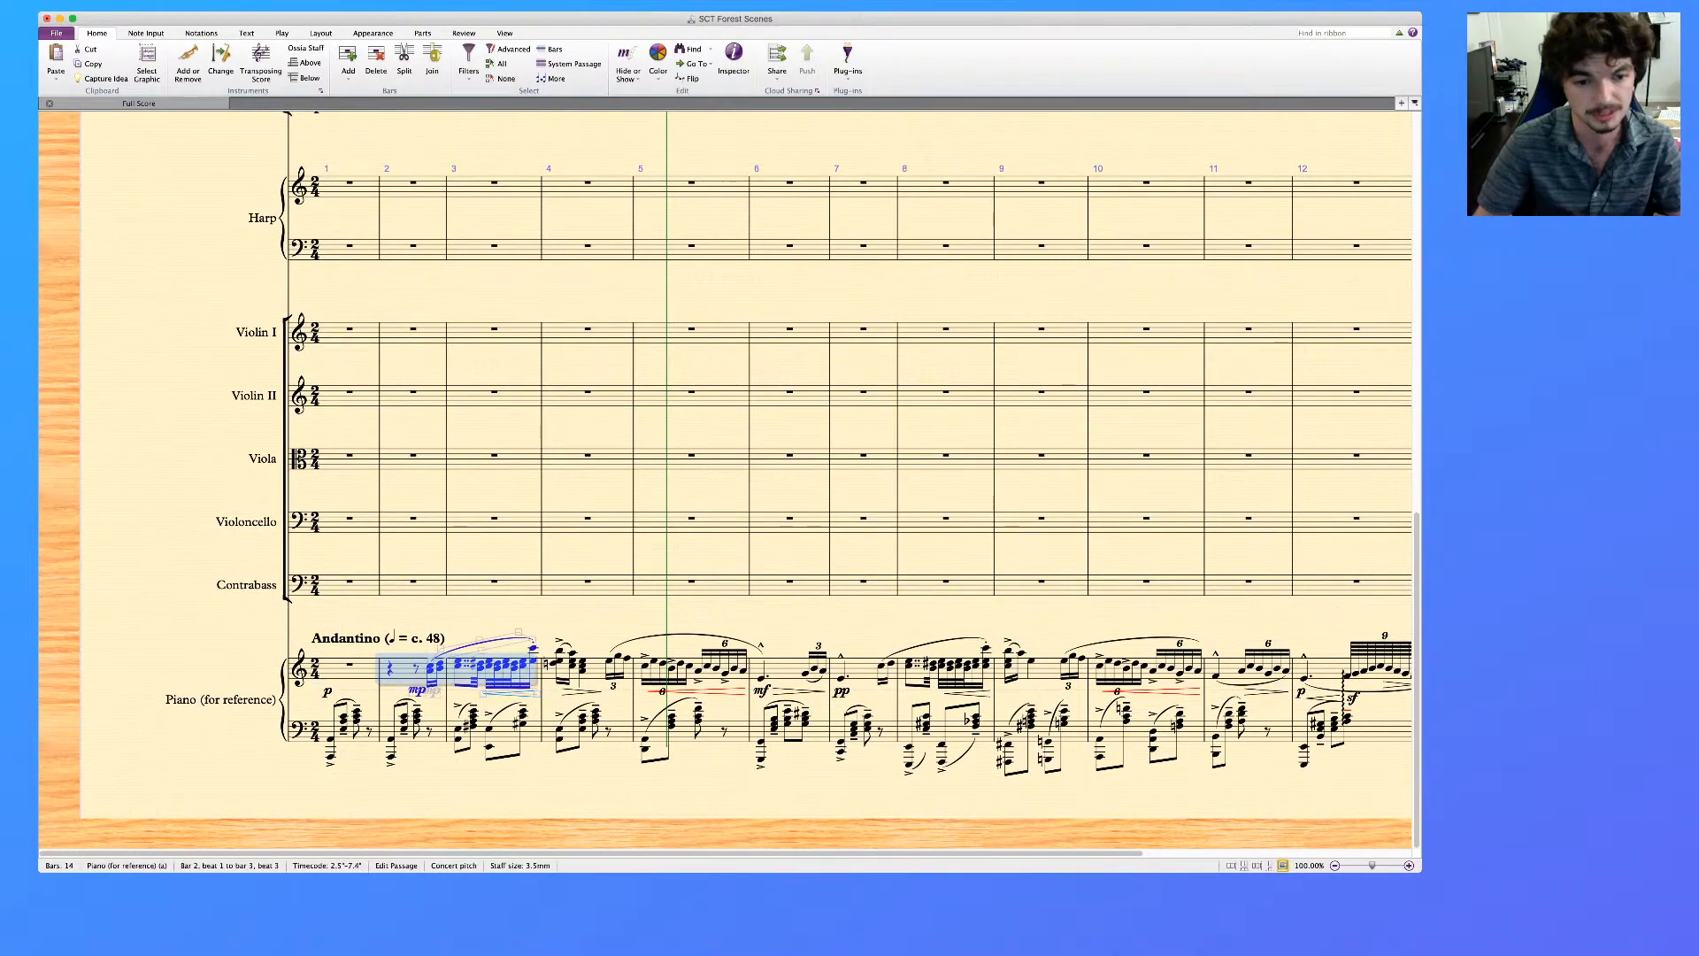
pyautogui.press('Delete')
pyautogui.press('Escape')
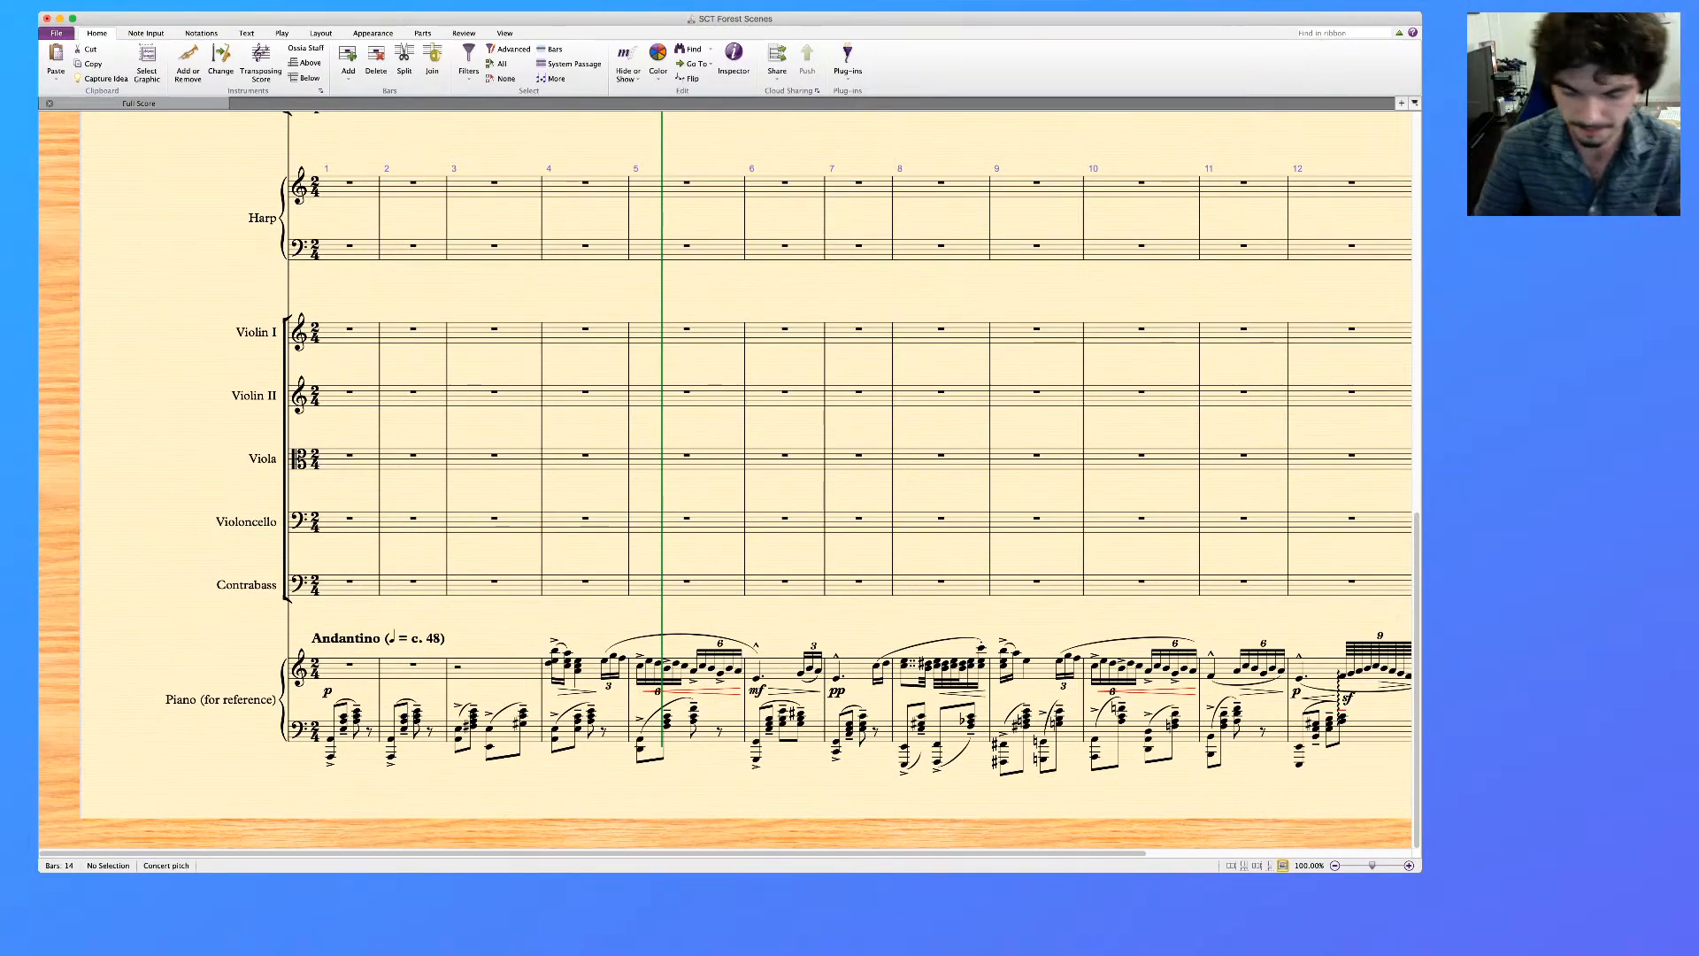
pyautogui.click(494, 670)
pyautogui.press('Delete')
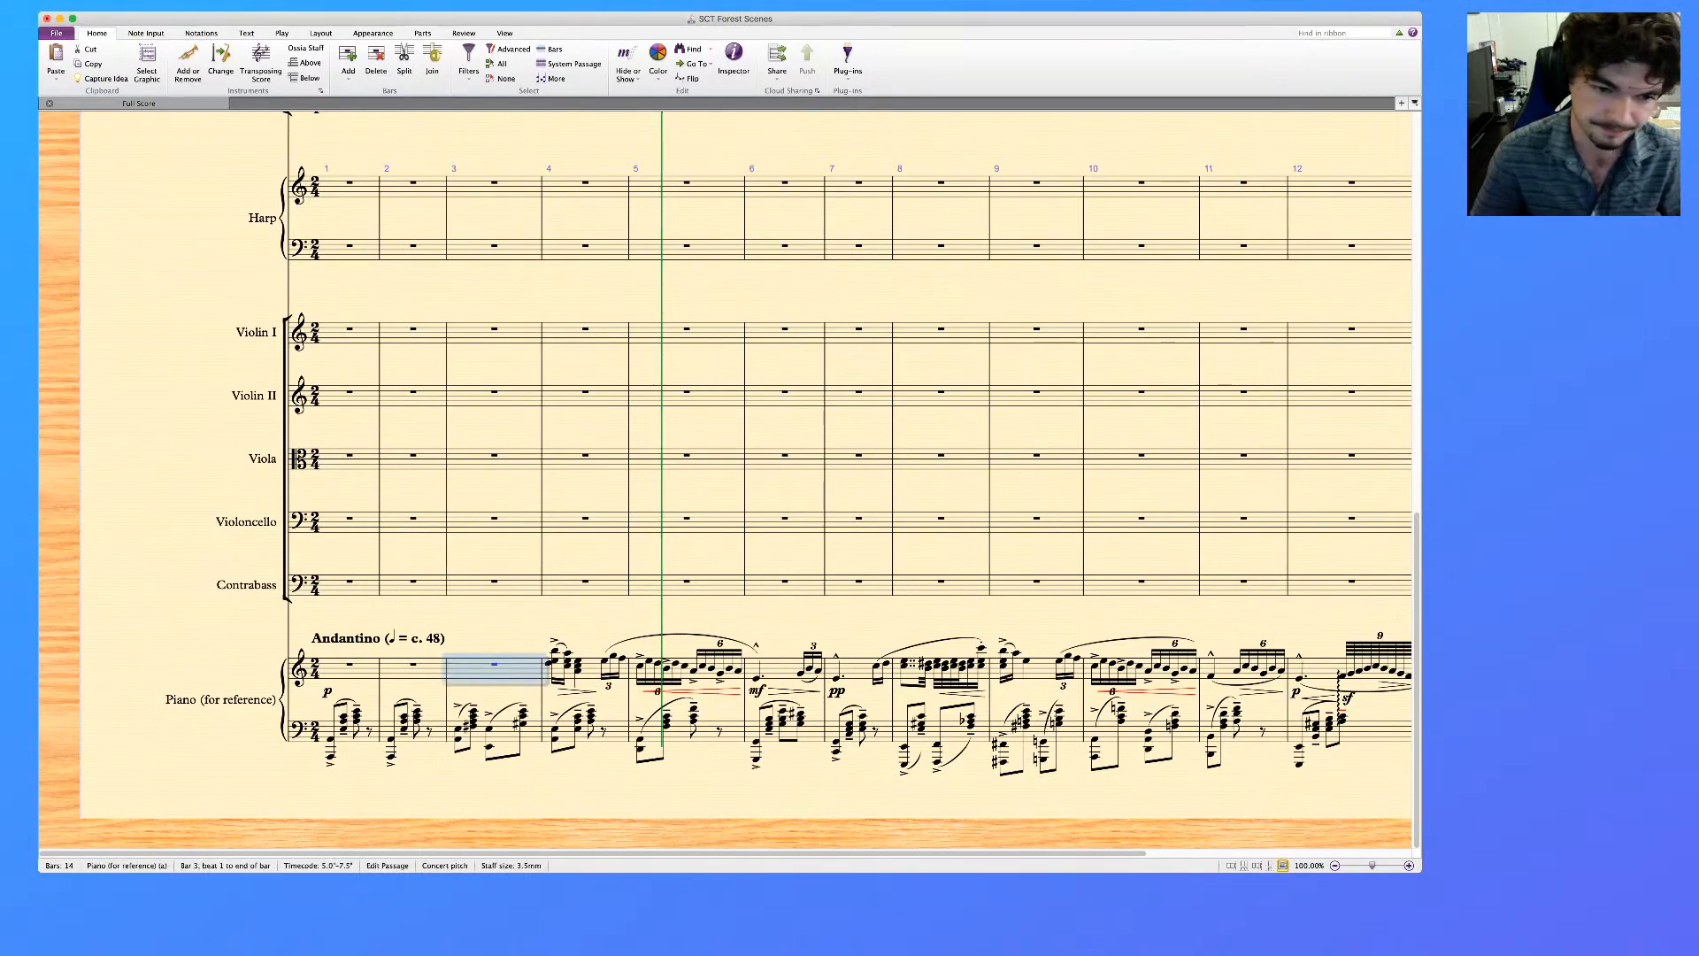
pyautogui.press('Escape')
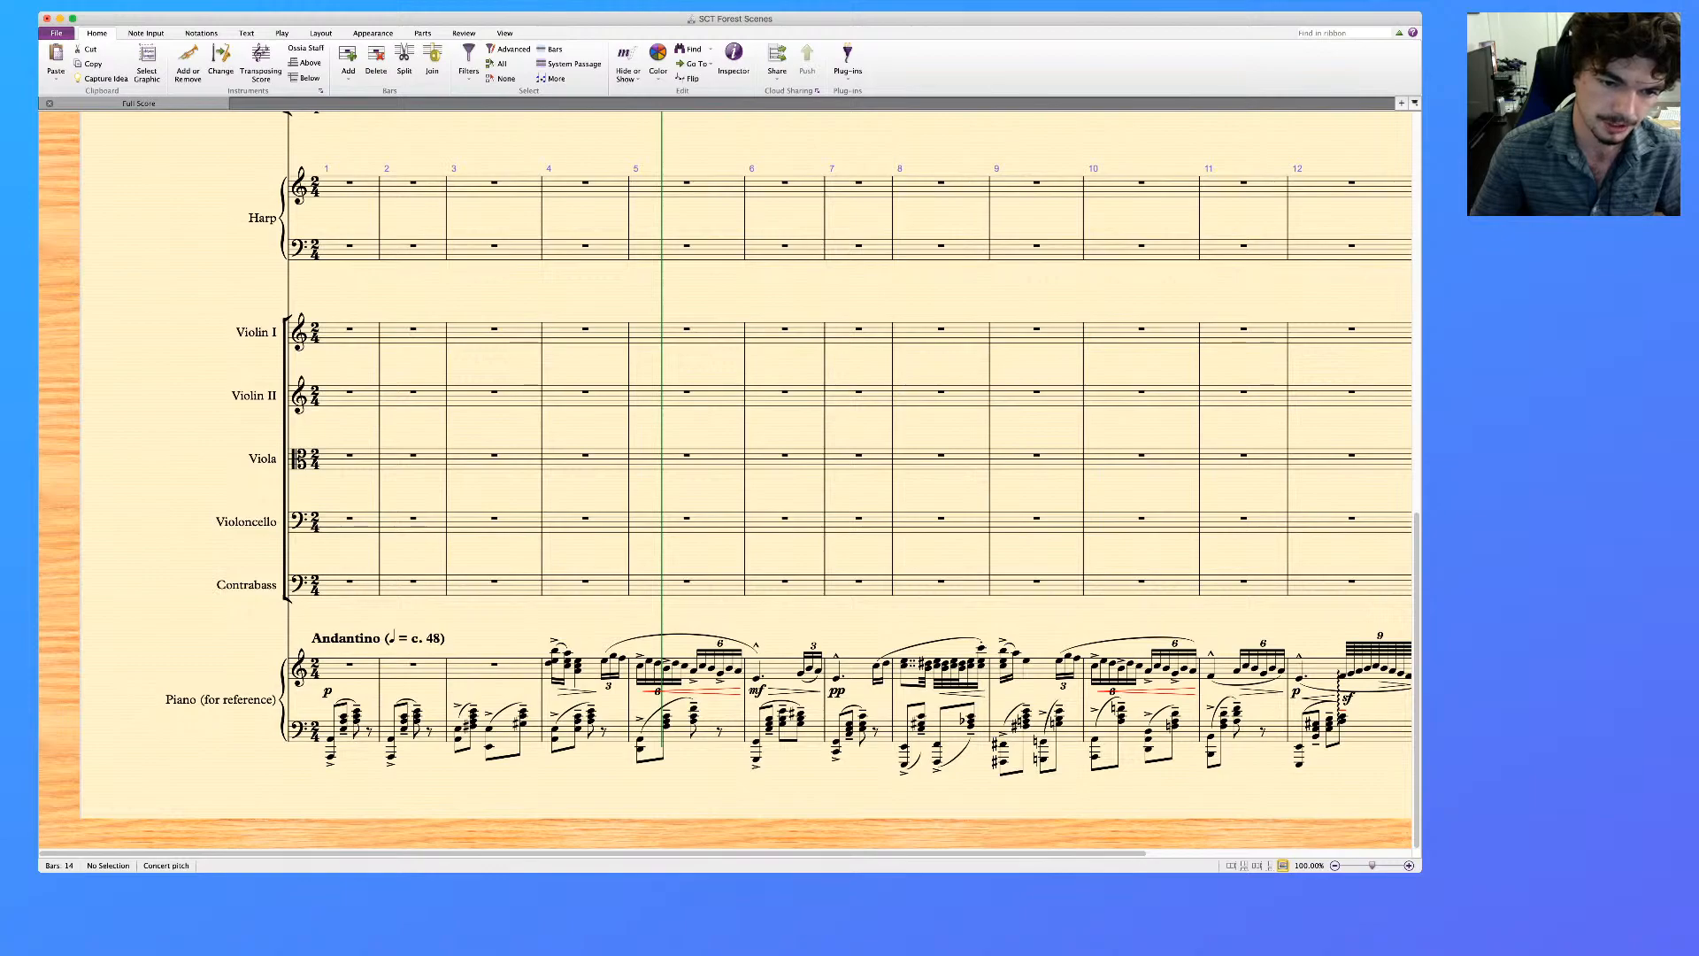
# Try deleting the outer notes of bar 4's three chords on the piano reference's upper staff
pyautogui.click(549, 663)
pyautogui.keyDown('super'); pyautogui.click(568, 664); pyautogui.keyUp('super')
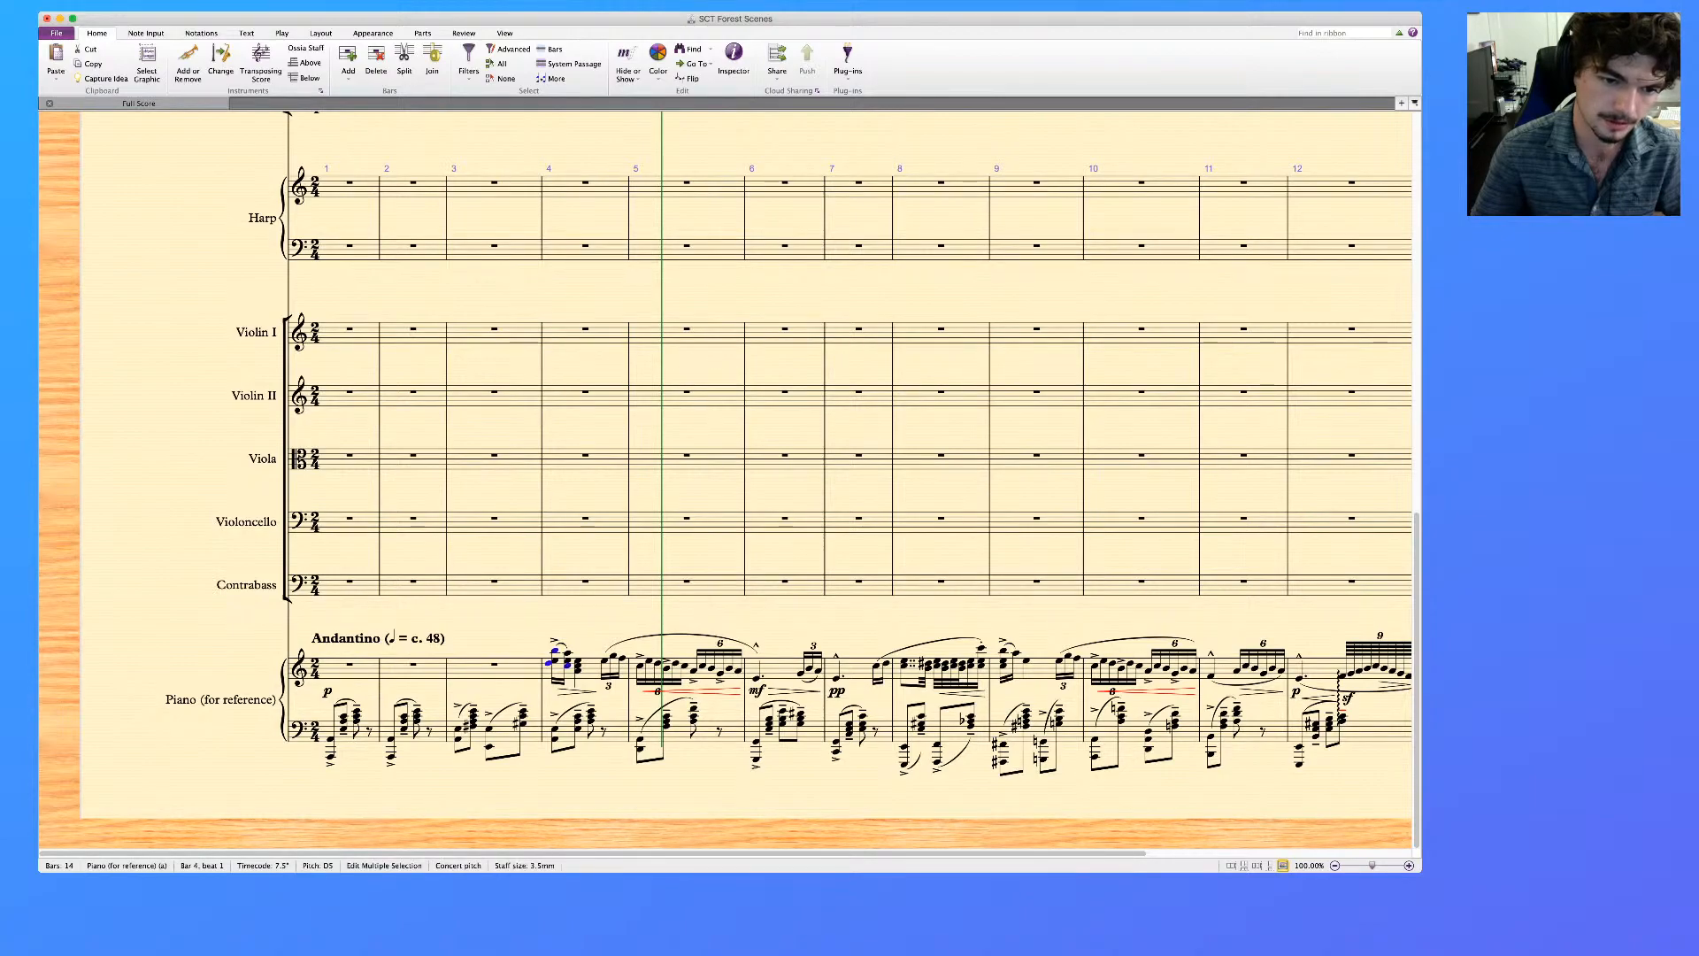
pyautogui.keyDown('super'); pyautogui.click(568, 654); pyautogui.keyUp('super')
pyautogui.keyDown('super'); pyautogui.click(578, 660); pyautogui.keyUp('super')
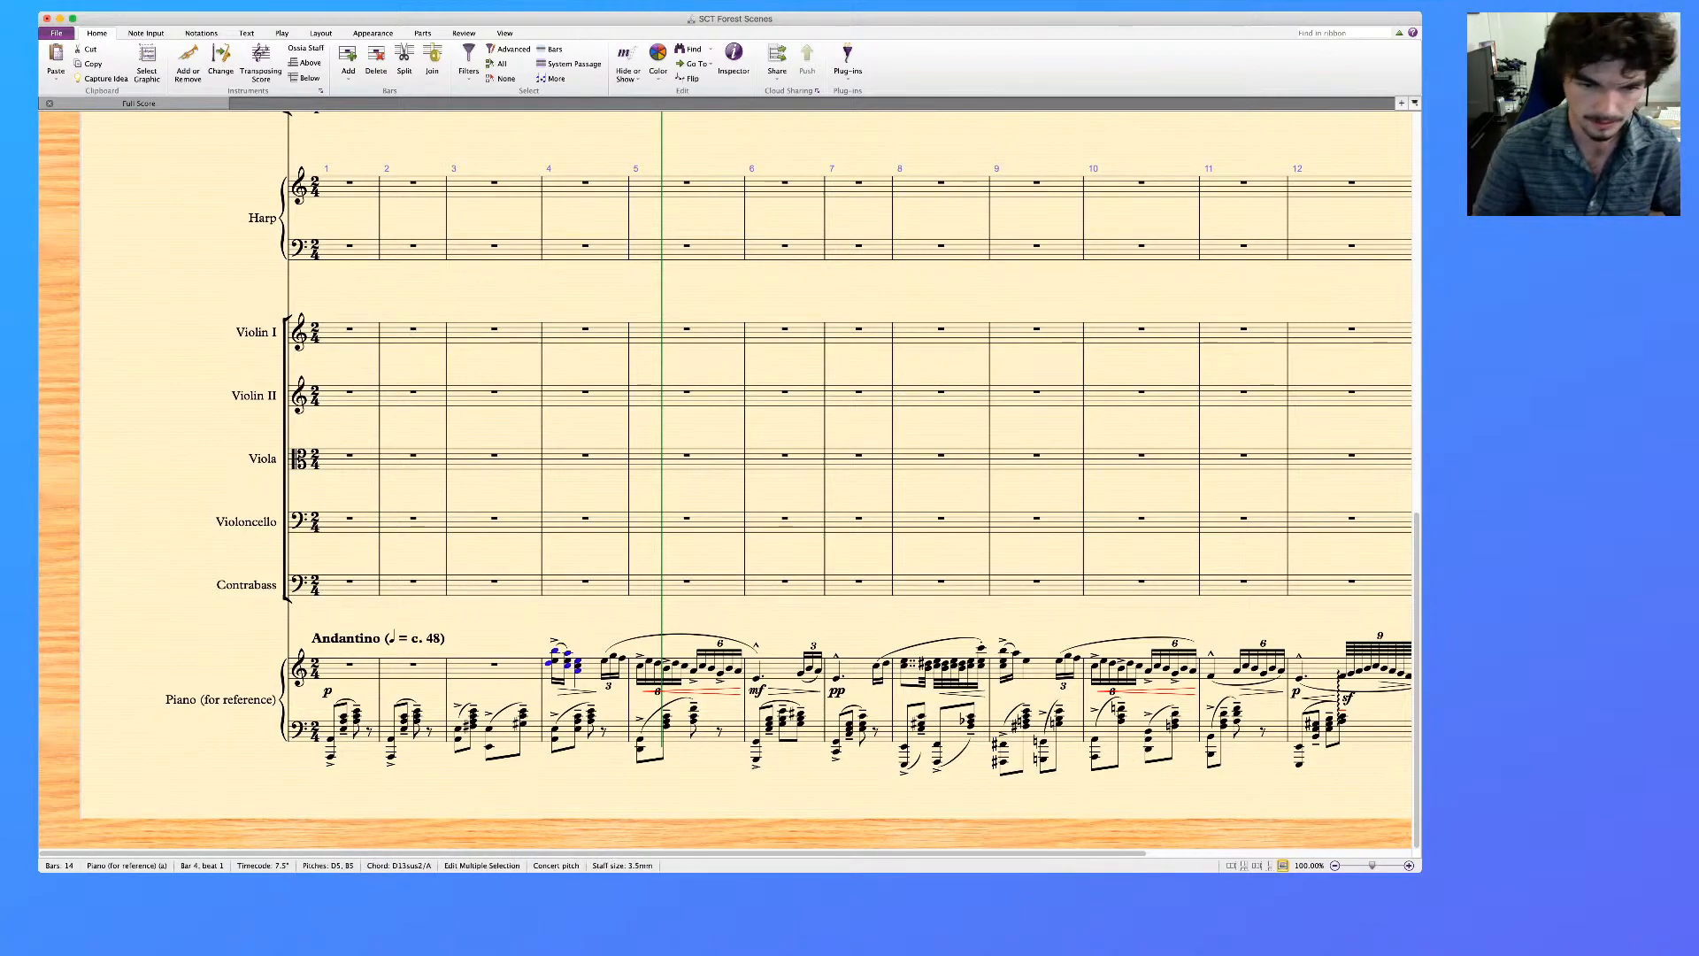
pyautogui.press('Delete')
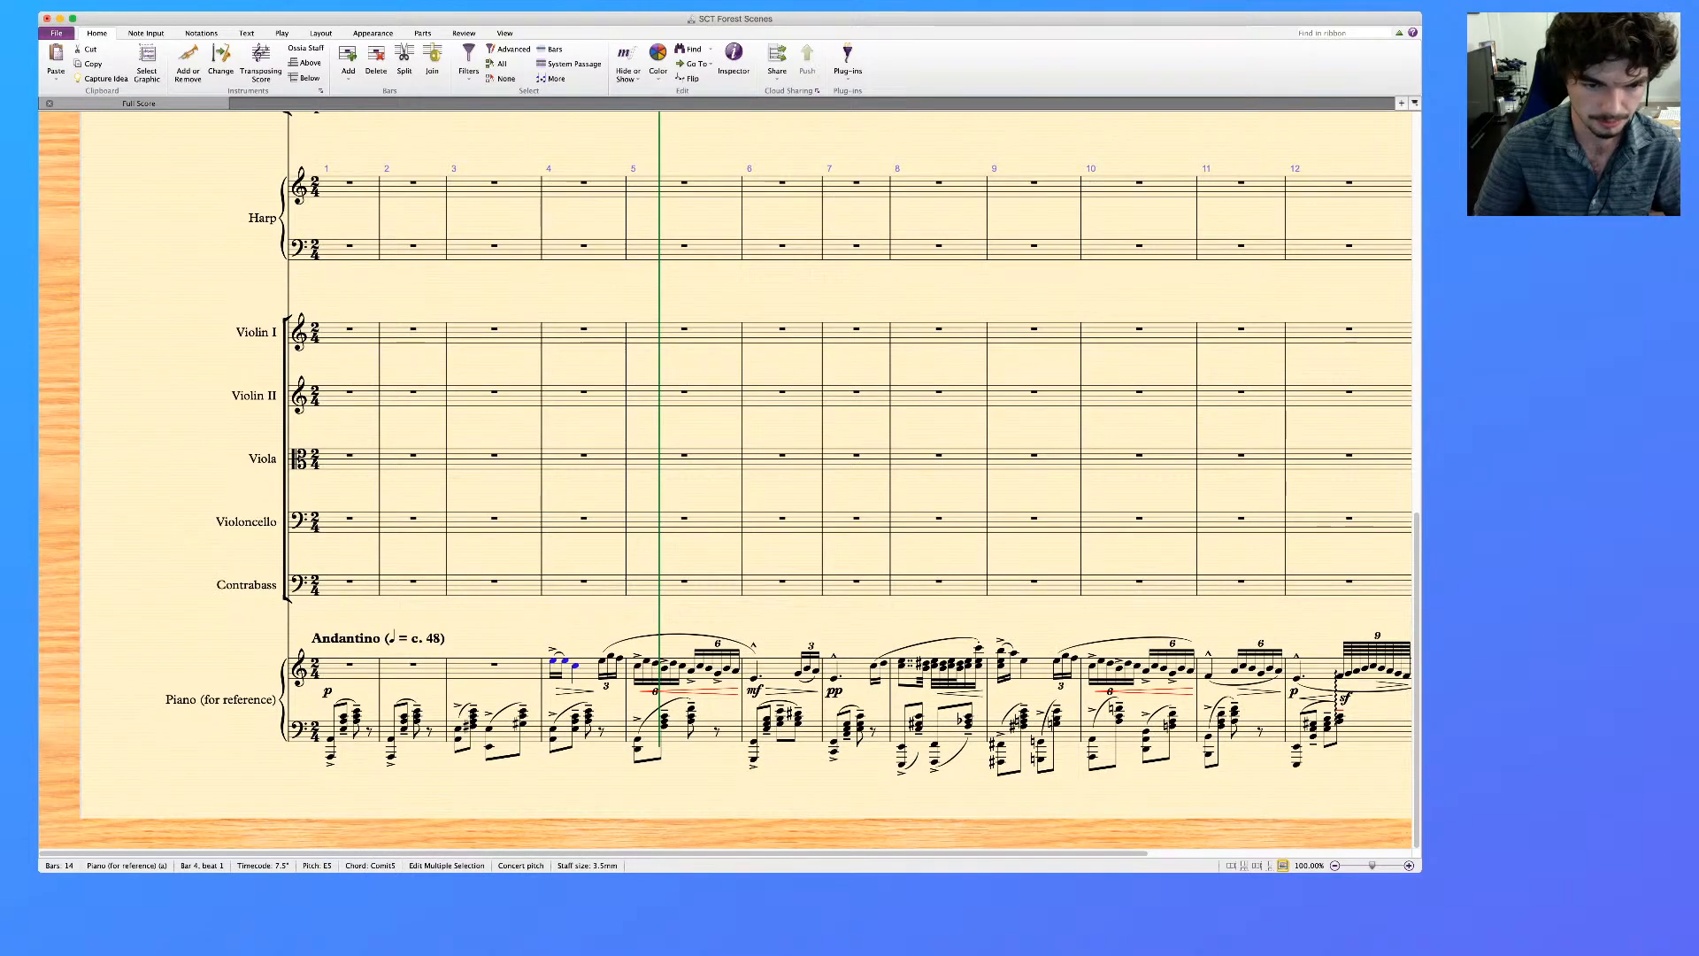
pyautogui.press('super+z')
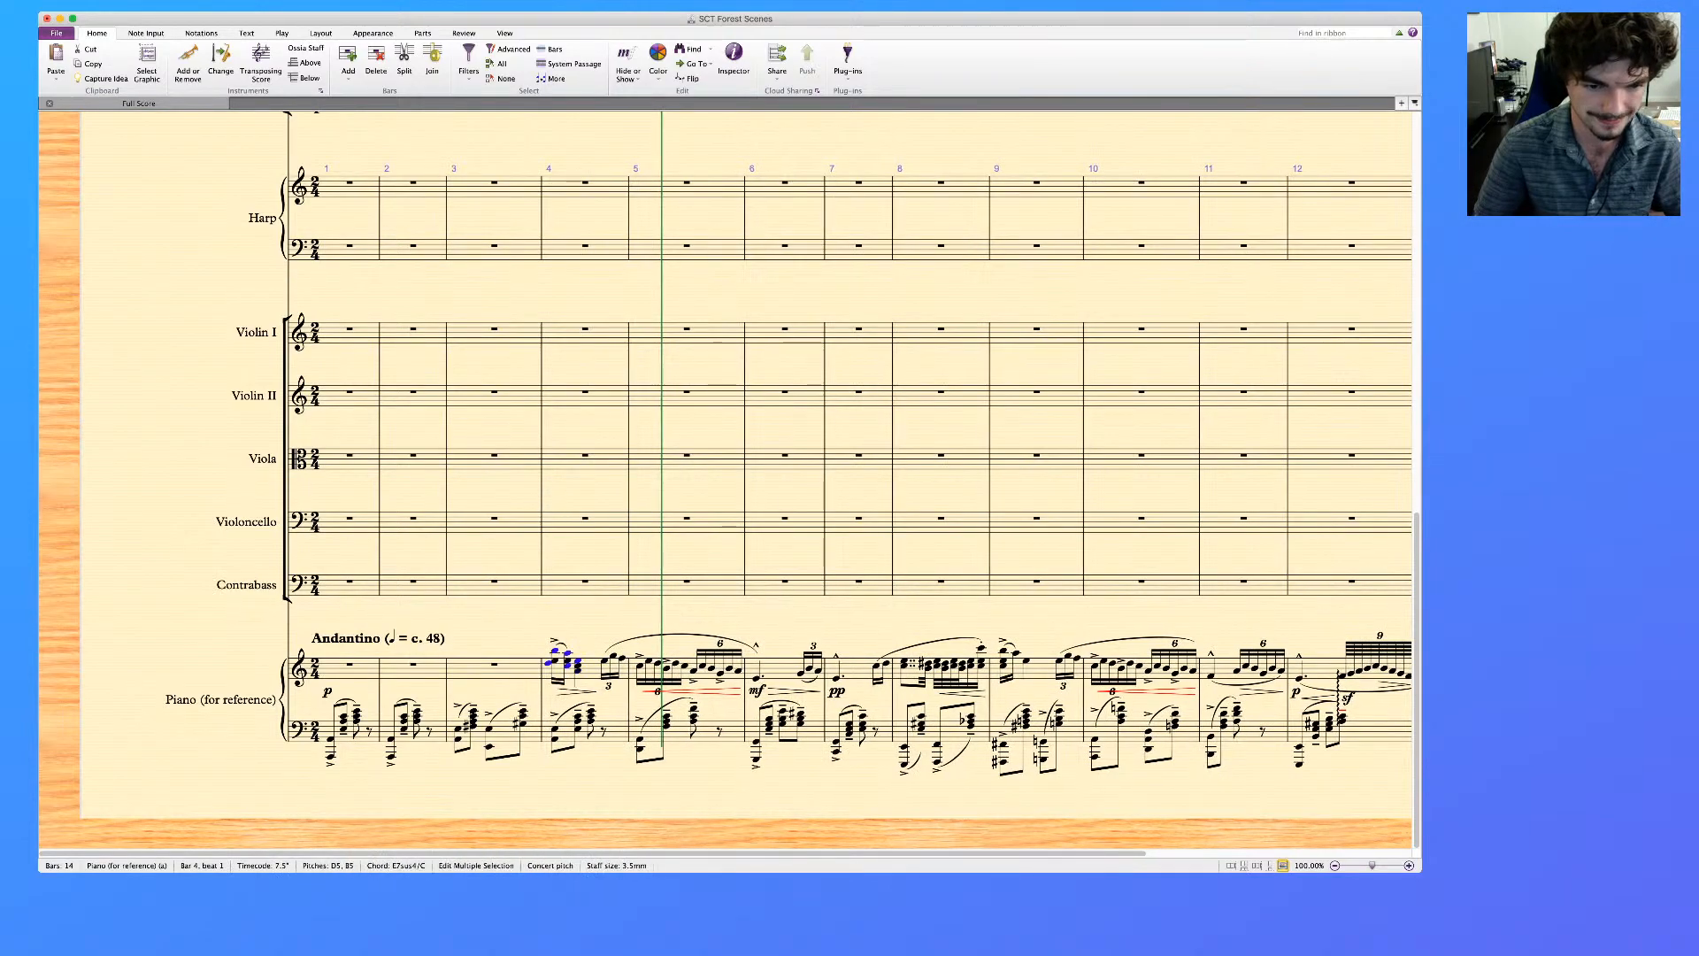
# Undo the deletions to restore bars 2 and 3 of the piano reference's upper staff
pyautogui.press('Escape')
pyautogui.click(494, 673)
pyautogui.press('super+z')
pyautogui.press('super+z')
pyautogui.press('super+z')
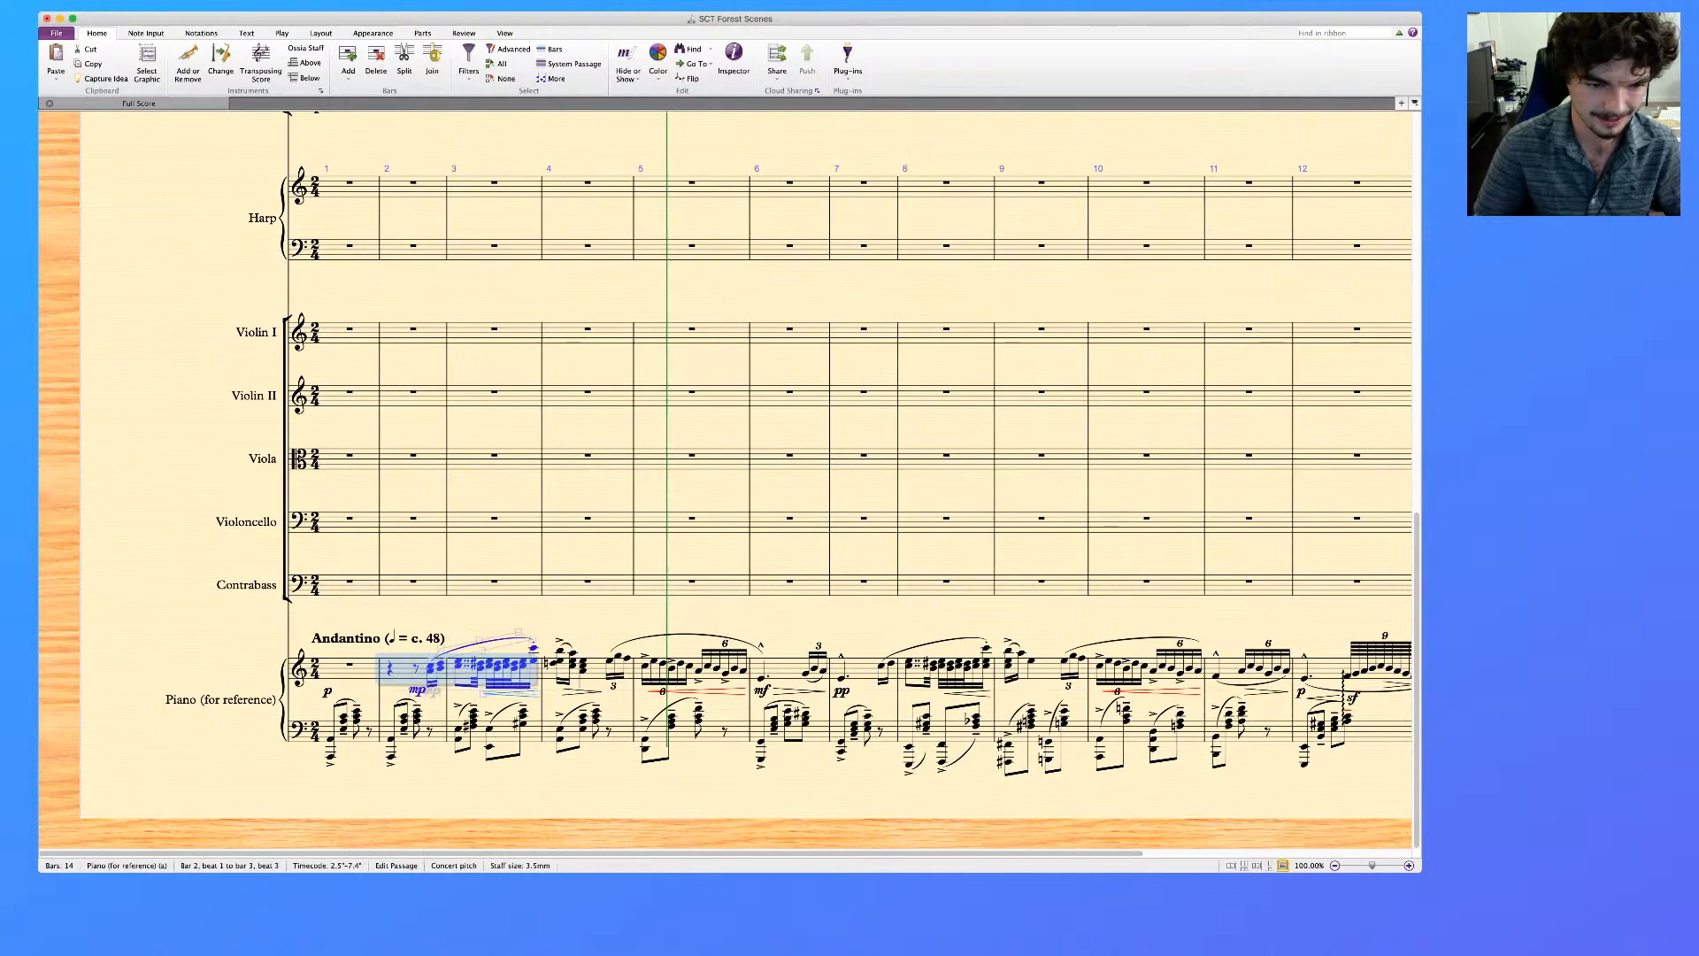
# Delete the piano reference's upper-staff music from the bar 2 pickup through bar 3, keeping only bar 3's last chord
pyautogui.press('Escape')
pyautogui.click(431, 669)
pyautogui.keyDown('shift'); pyautogui.click(523, 665); pyautogui.keyUp('shift')
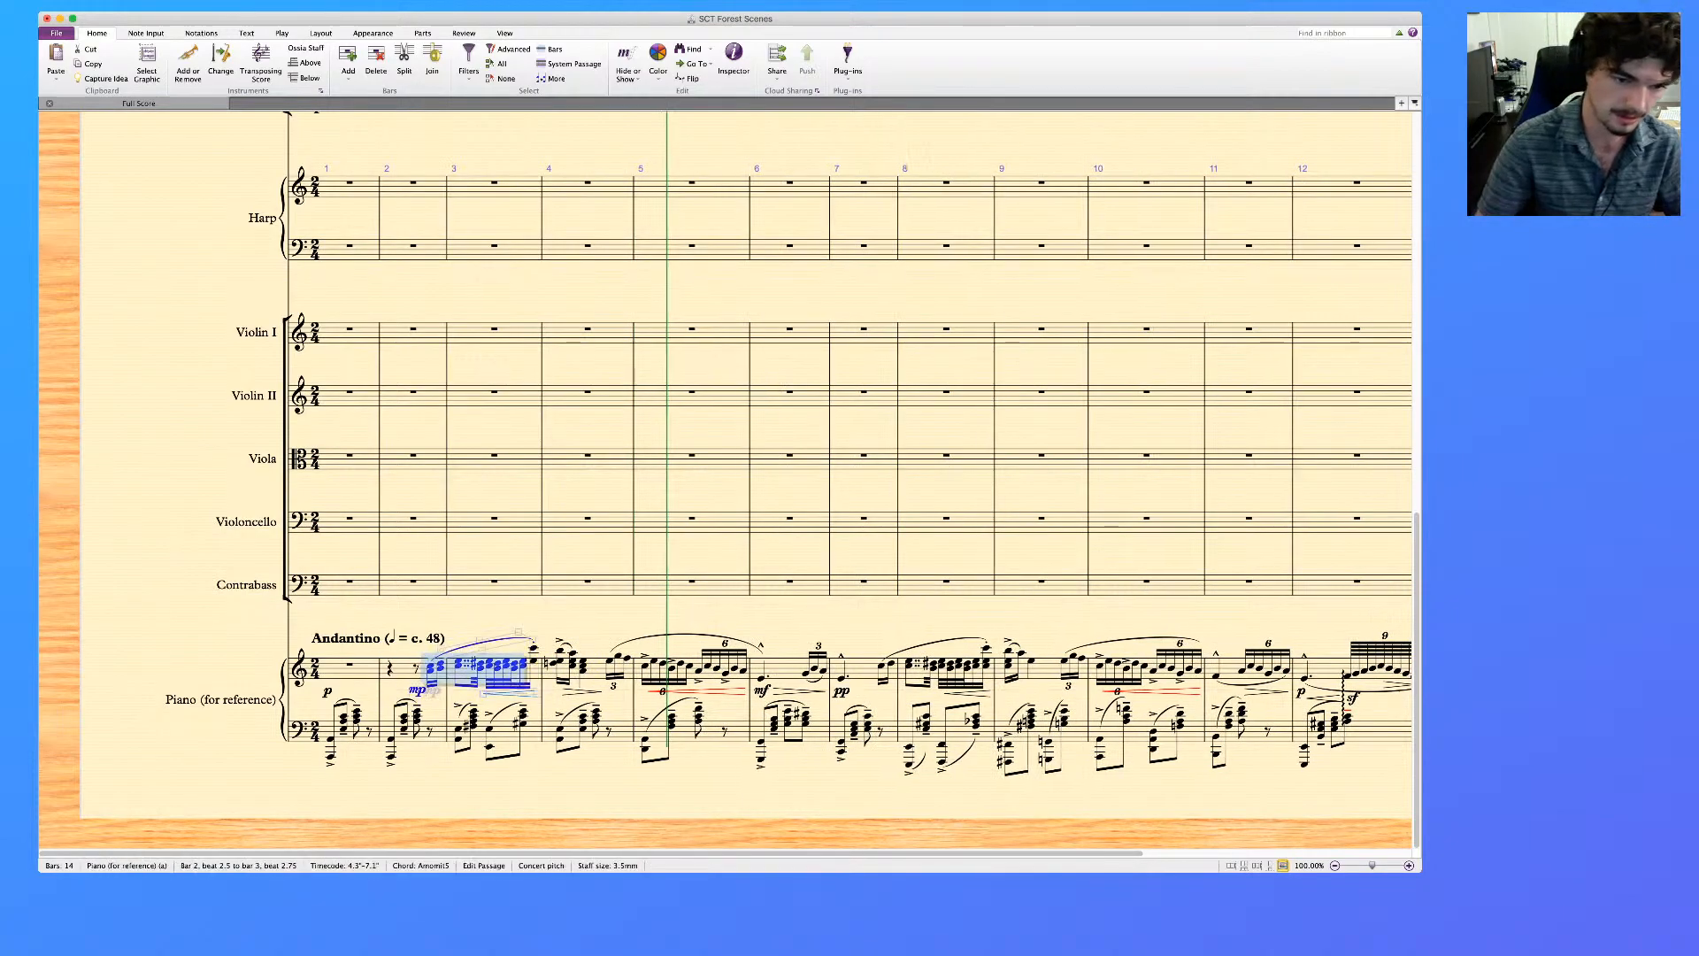
pyautogui.press('Delete')
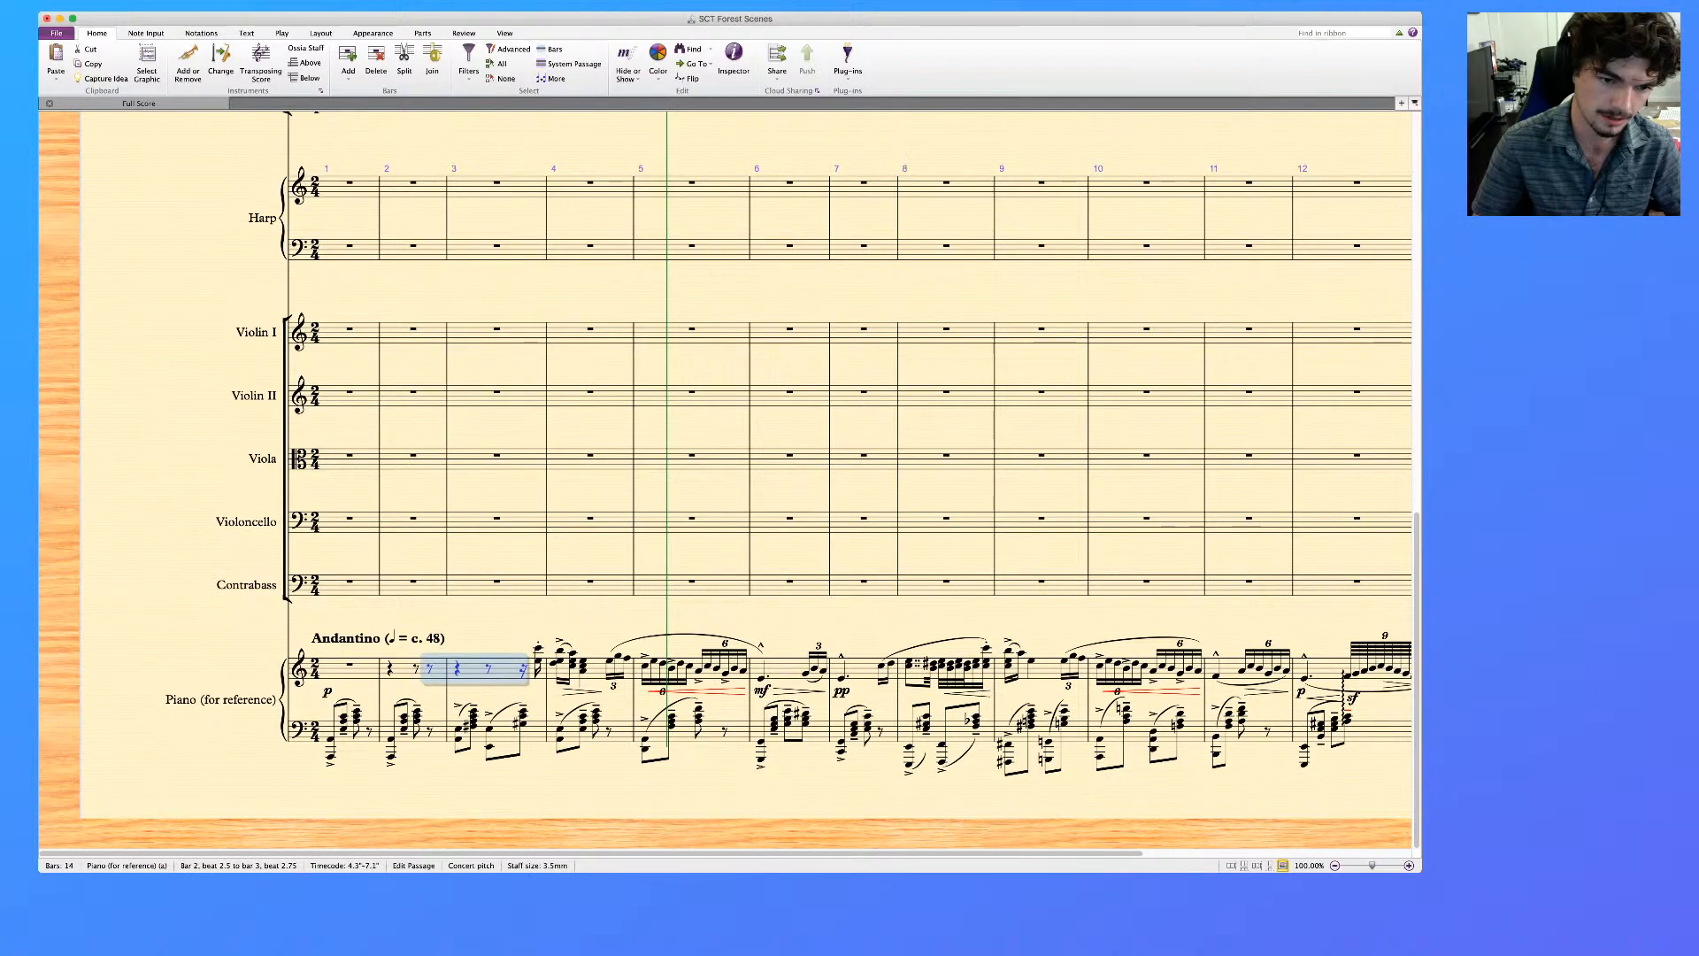
pyautogui.press('Escape')
# Delete the outer notes already given to the clarinets from bar 3's last chord and bar 4's three chords on the piano reference's upper staff
pyautogui.scroll(10, 726, 479)
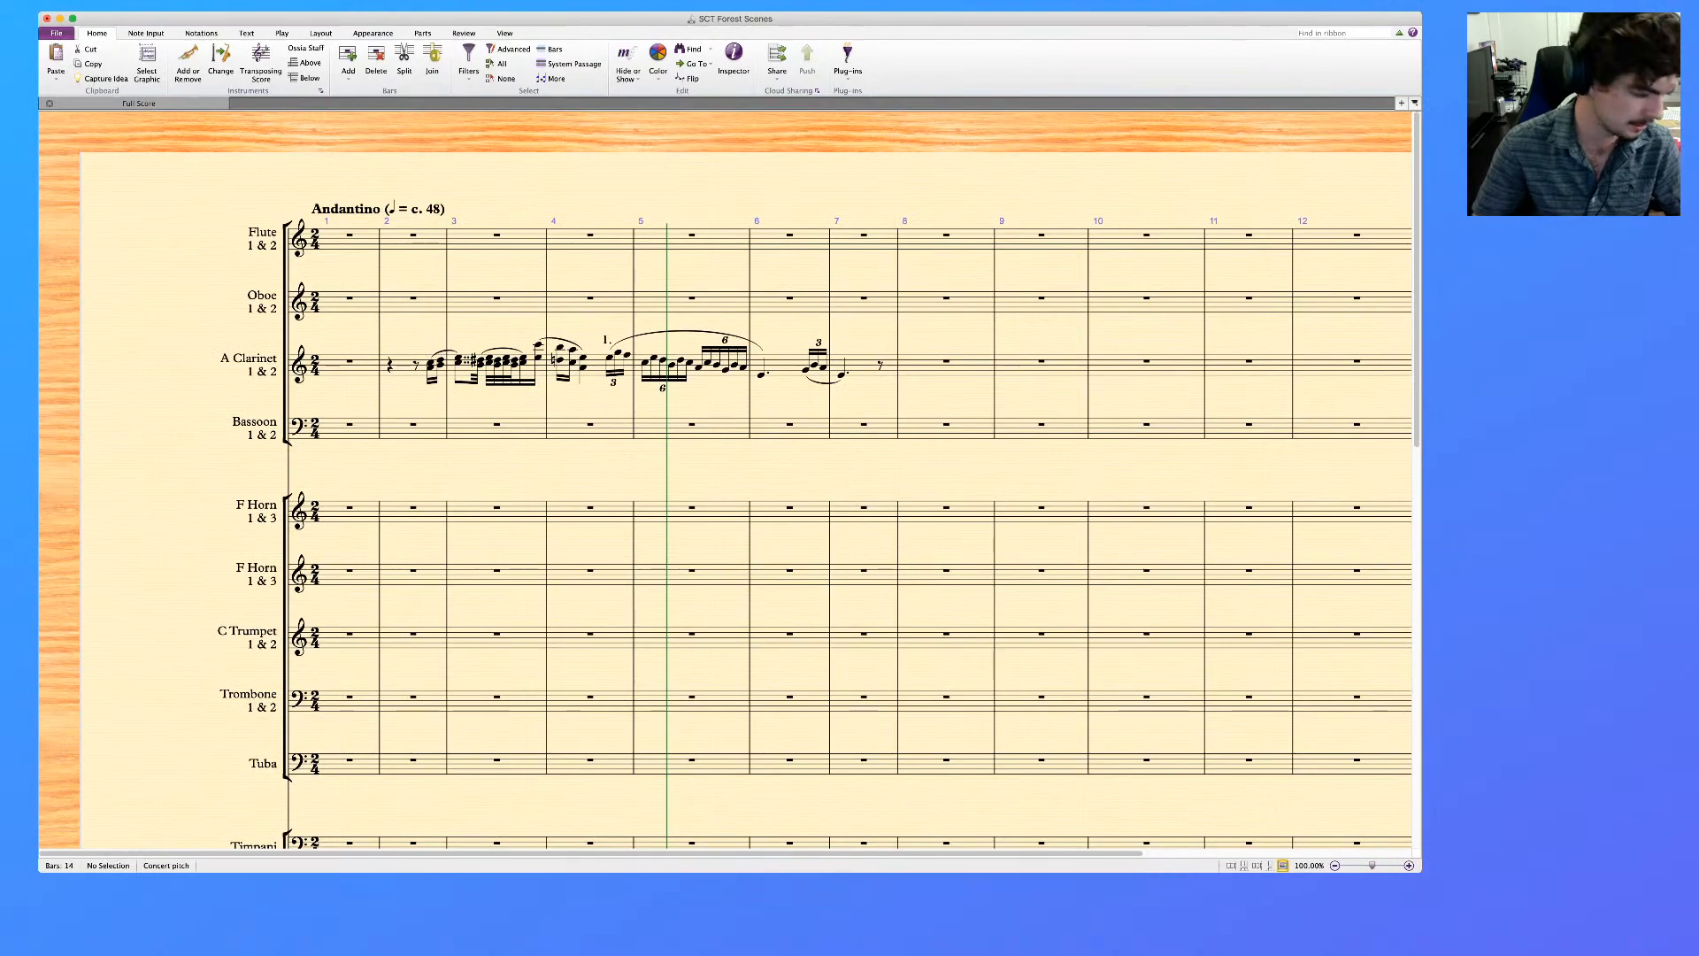
pyautogui.click(538, 357)
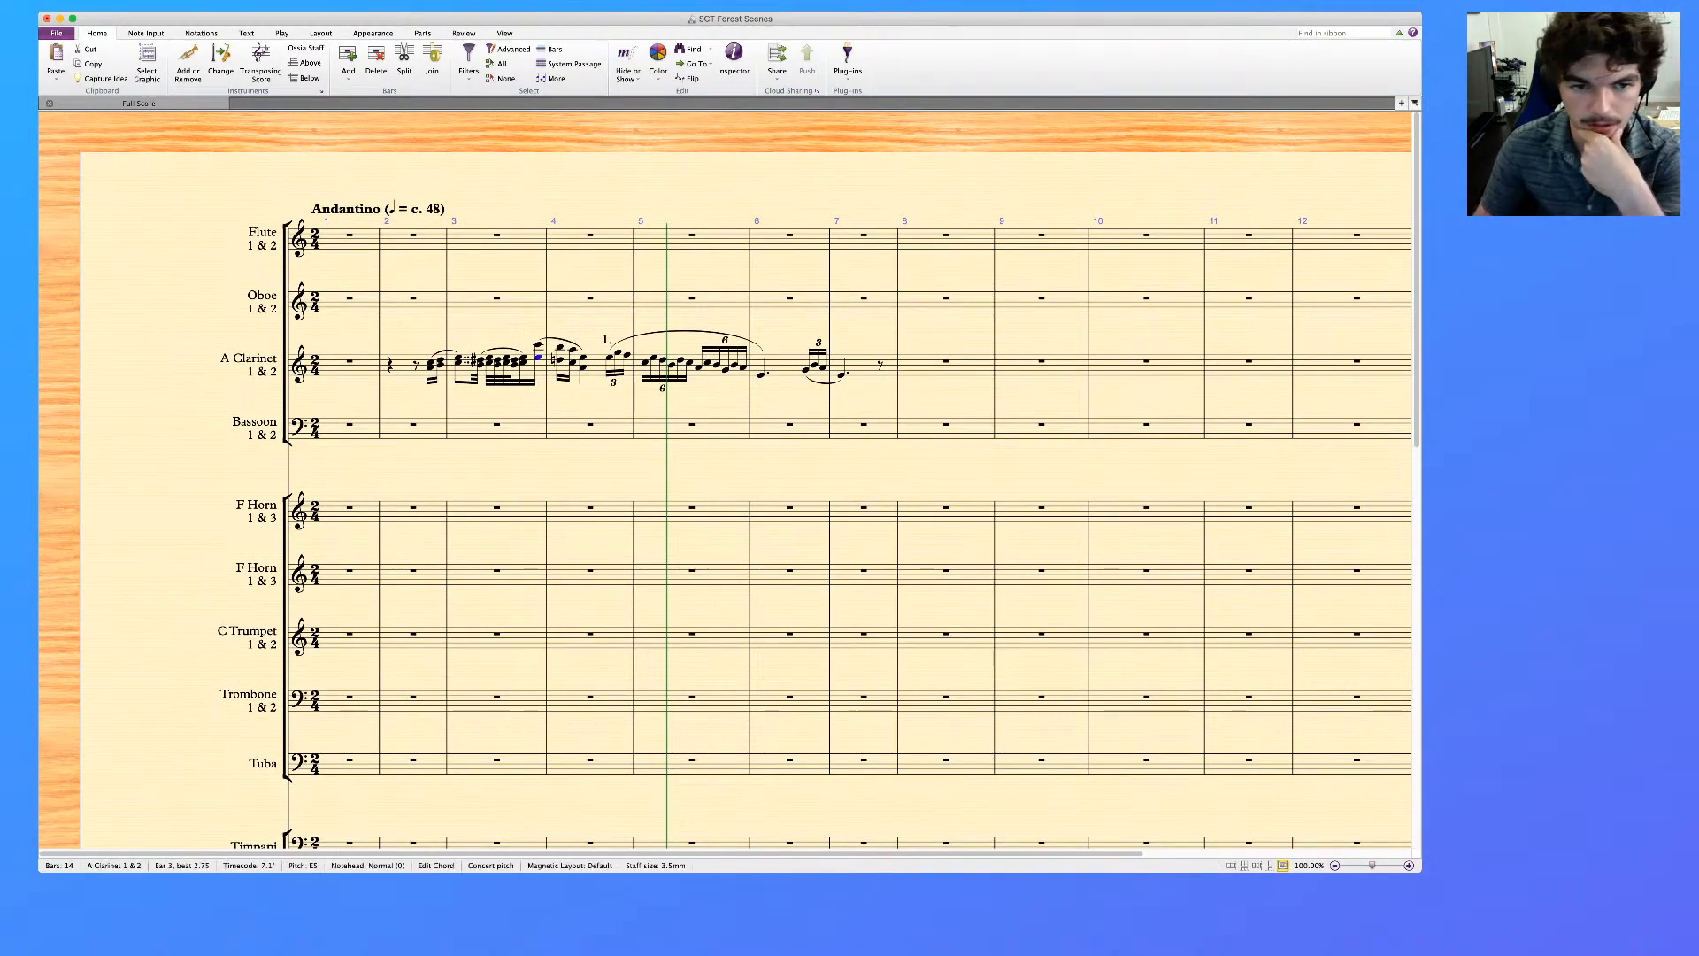
pyautogui.press('Right')
pyautogui.press('Right')
pyautogui.scroll(-10, 726, 478)
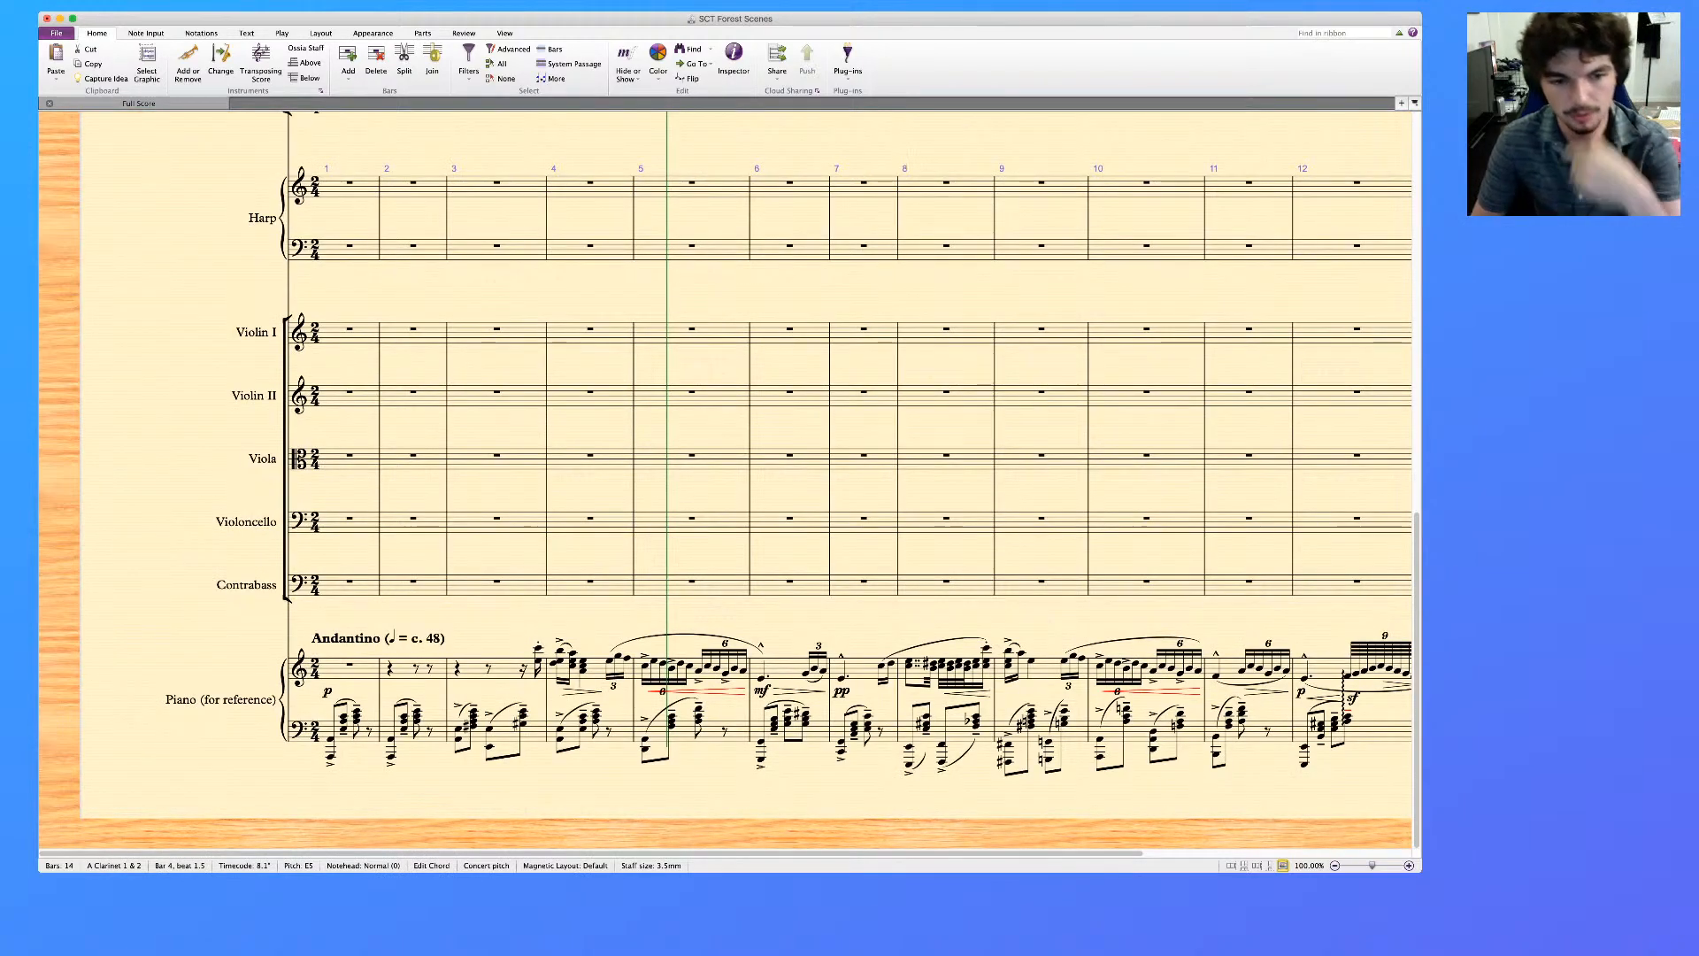
pyautogui.click(554, 663)
pyautogui.keyDown('super'); pyautogui.click(573, 665); pyautogui.keyUp('super')
pyautogui.keyDown('super'); pyautogui.click(583, 671); pyautogui.keyUp('super')
pyautogui.press('Delete')
pyautogui.click(558, 650)
pyautogui.keyDown('super'); pyautogui.click(571, 653); pyautogui.keyUp('super')
pyautogui.keyDown('super'); pyautogui.click(580, 661); pyautogui.keyUp('super')
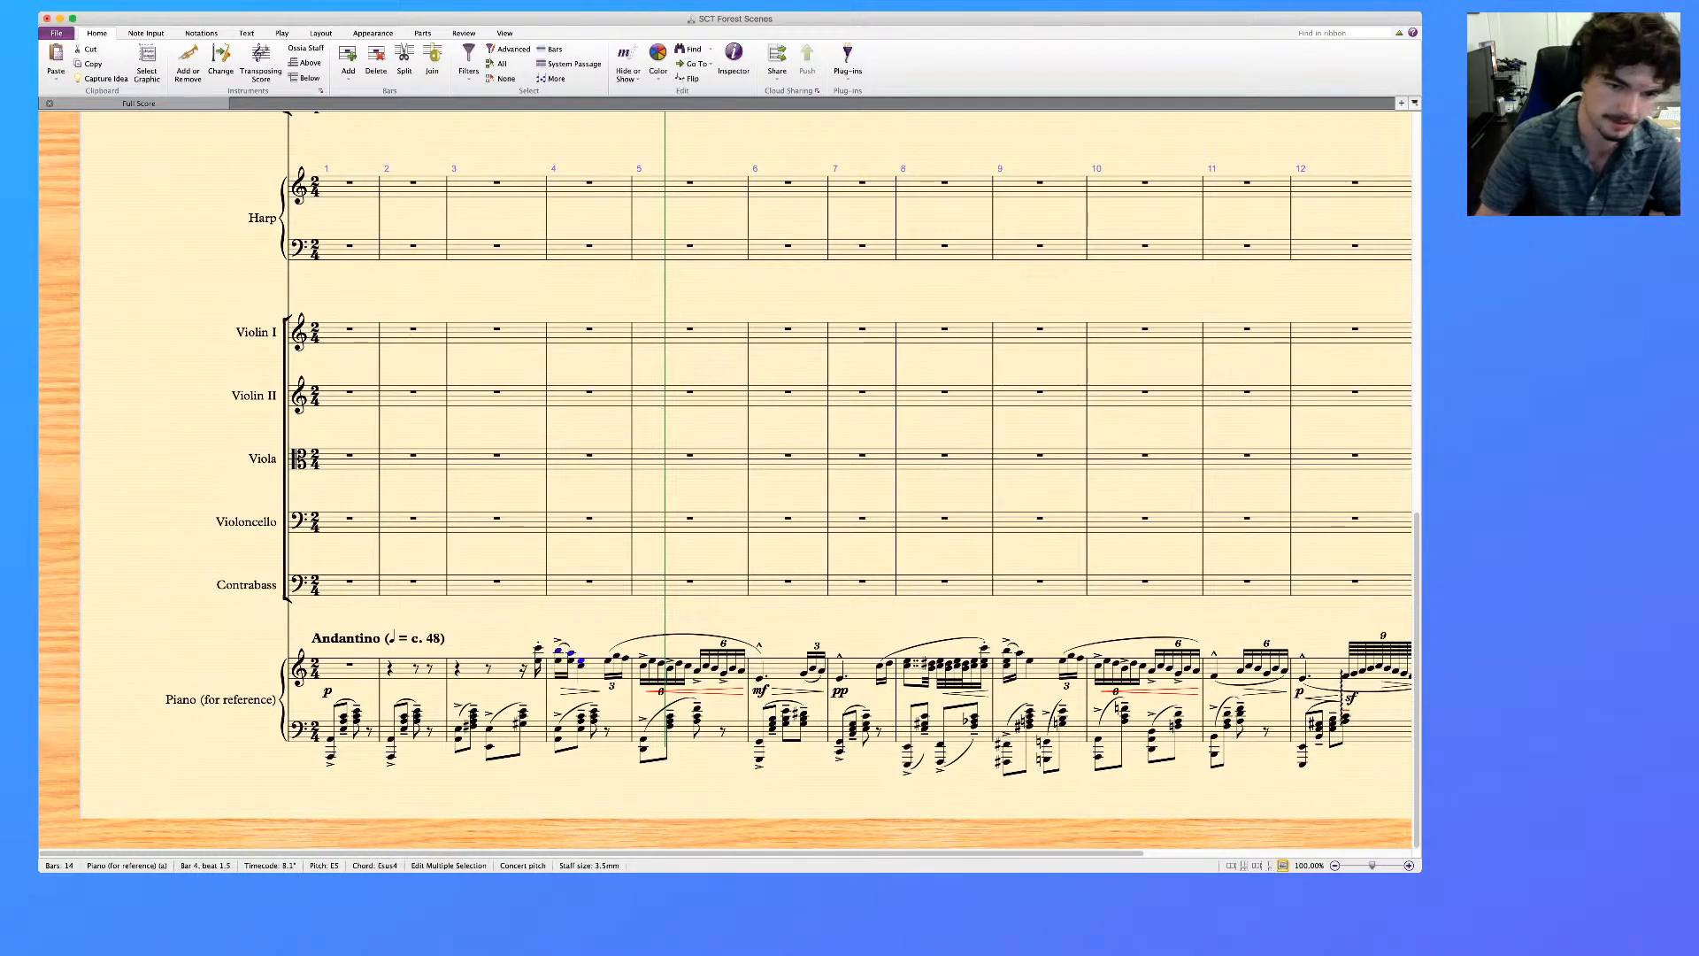
pyautogui.press('Delete')
pyautogui.press('Escape')
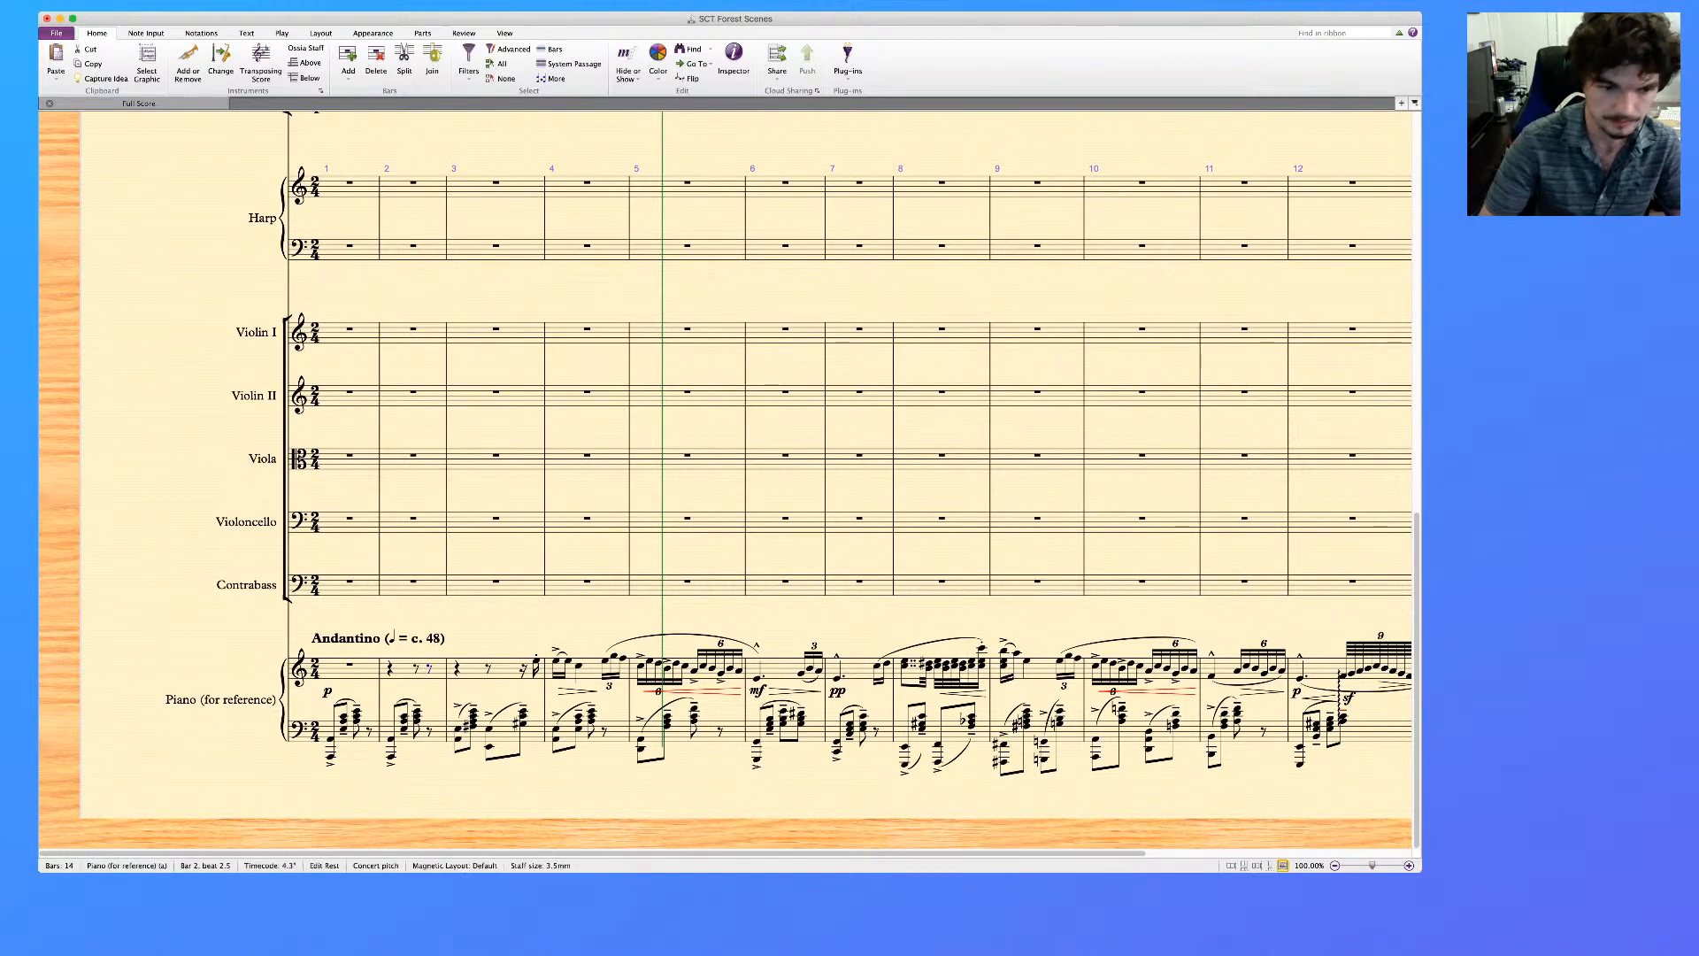
# Reset bar 2 of the piano reference's upper staff to a full-bar rest and clear its passage from bar 4's triplet to bar 7's opening note
pyautogui.click(405, 671)
pyautogui.press('Delete')
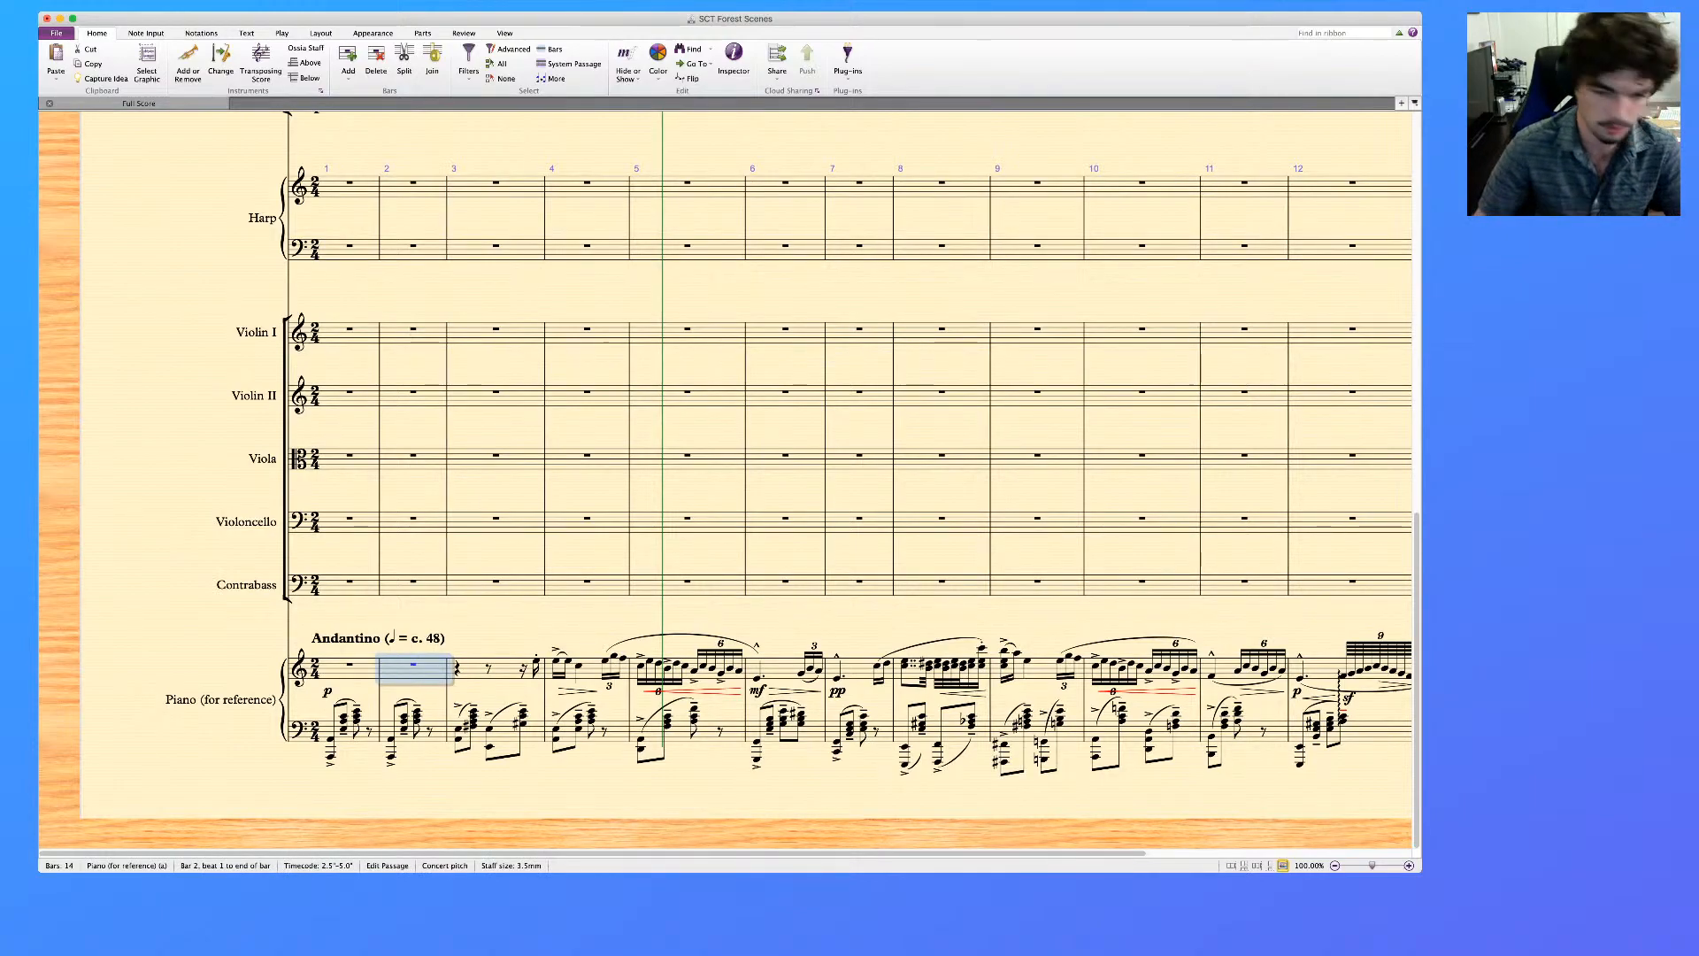
pyautogui.hscroll(1, 726, 483)
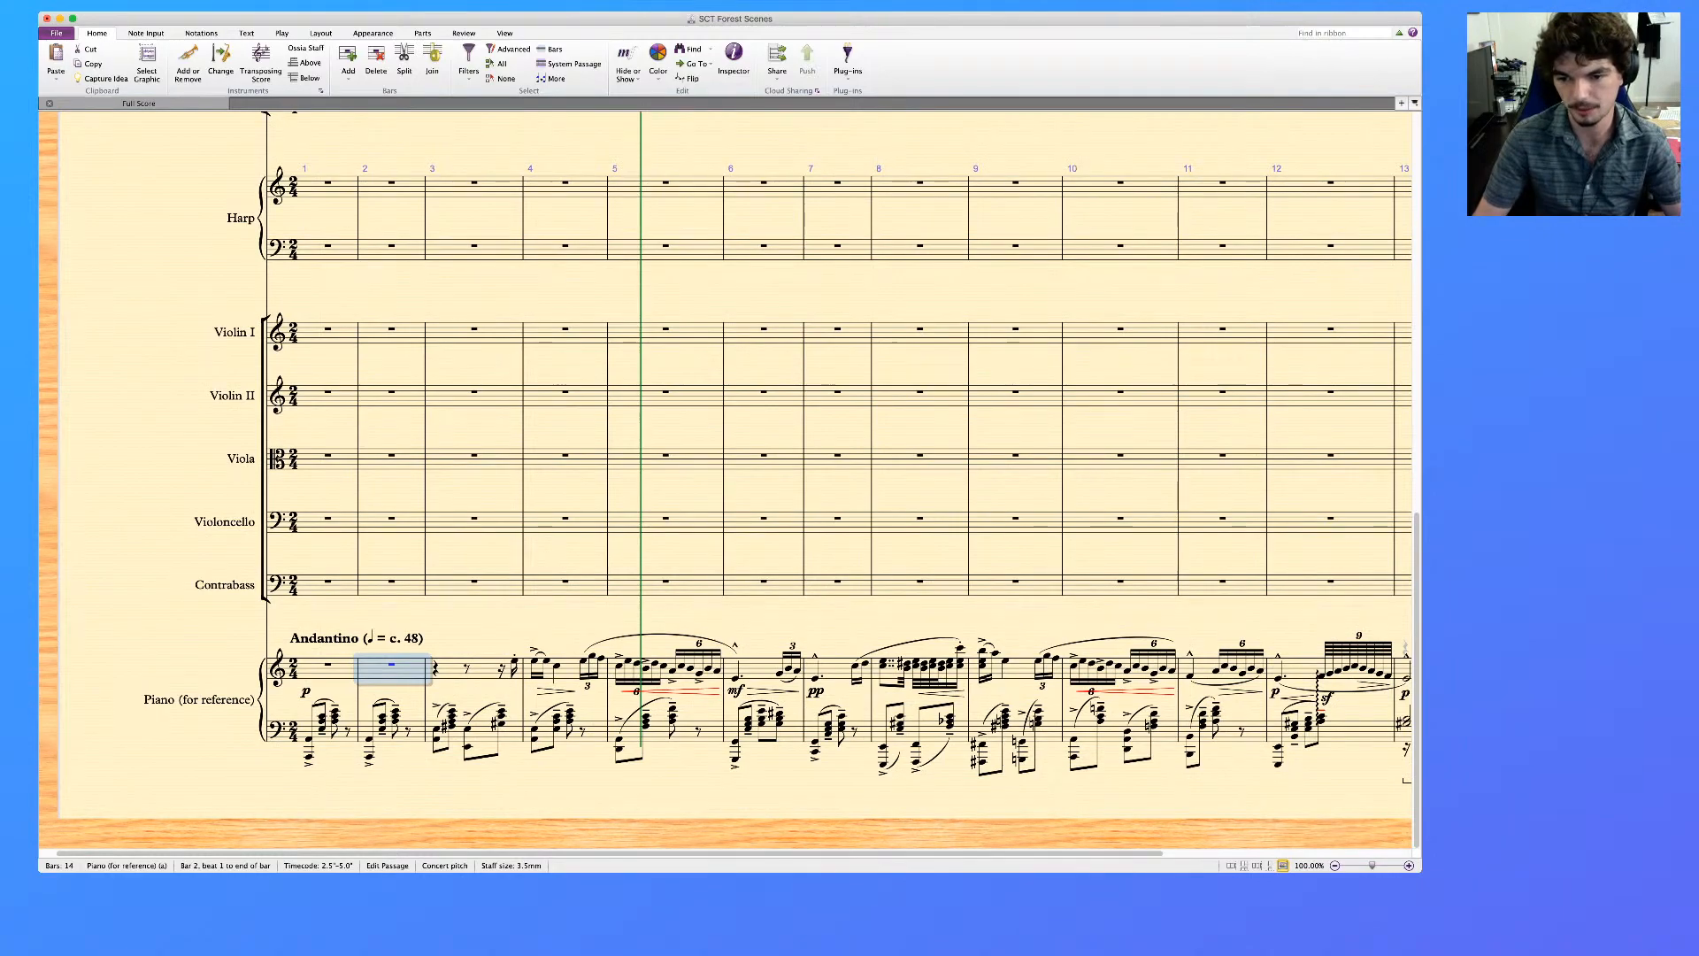
pyautogui.hscroll(5, 726, 482)
pyautogui.hscroll(-6, 726, 482)
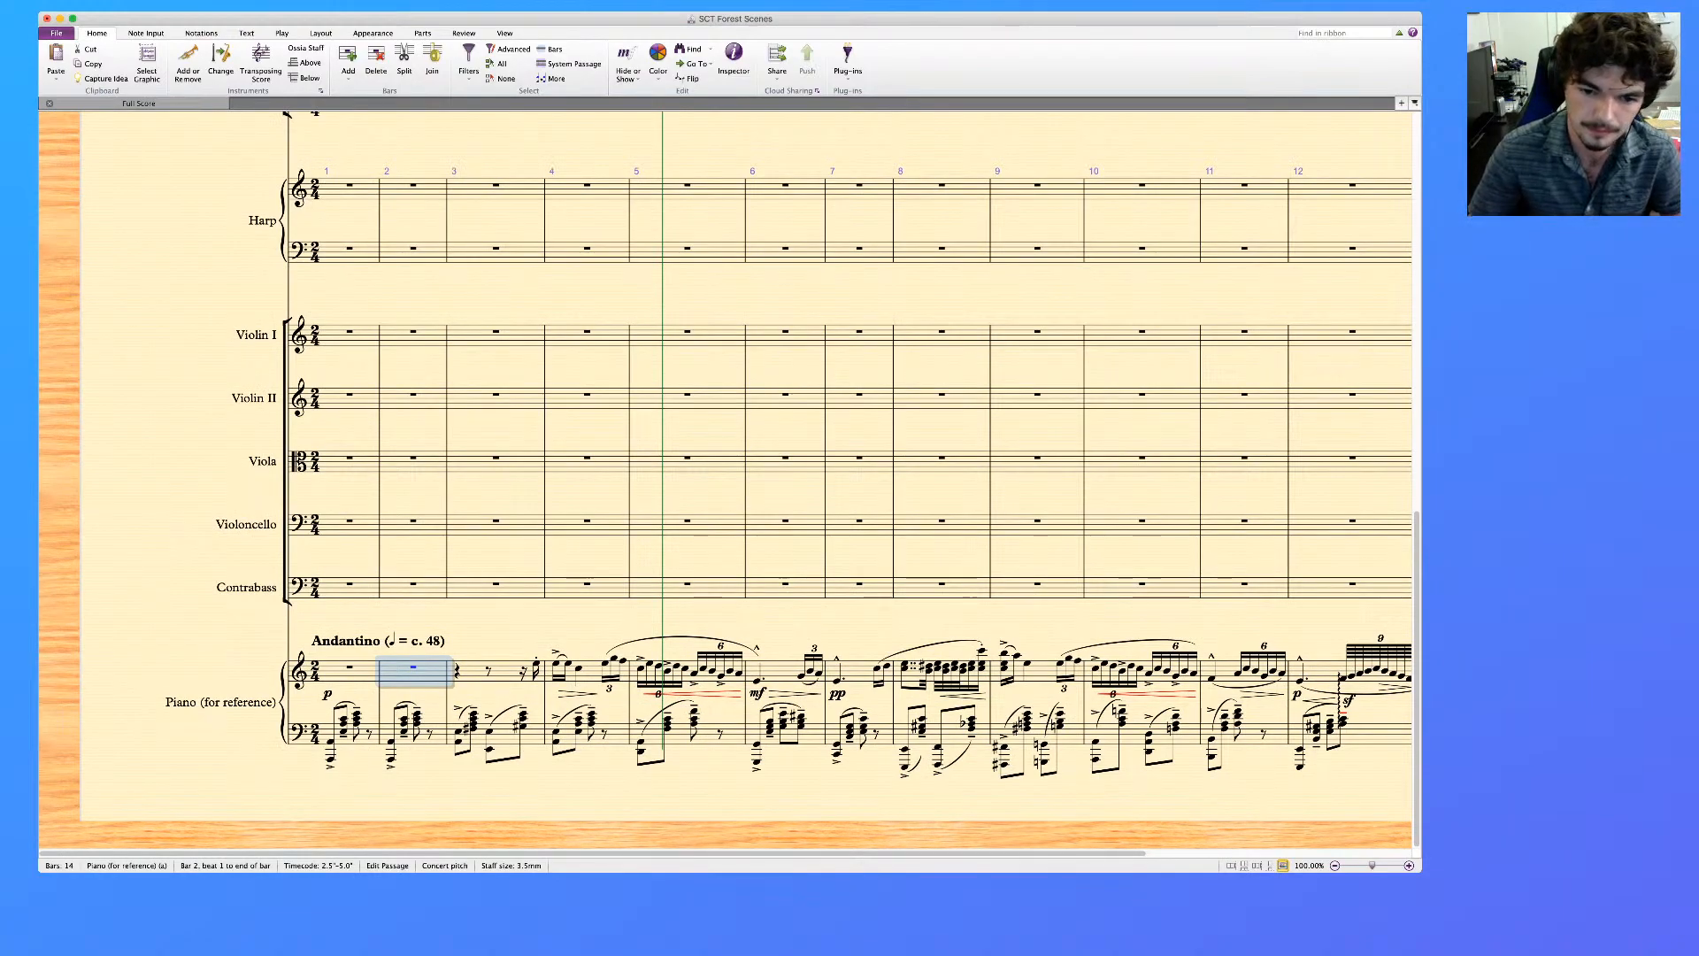
pyautogui.click(606, 663)
pyautogui.keyDown('shift'); pyautogui.click(838, 681); pyautogui.keyUp('shift')
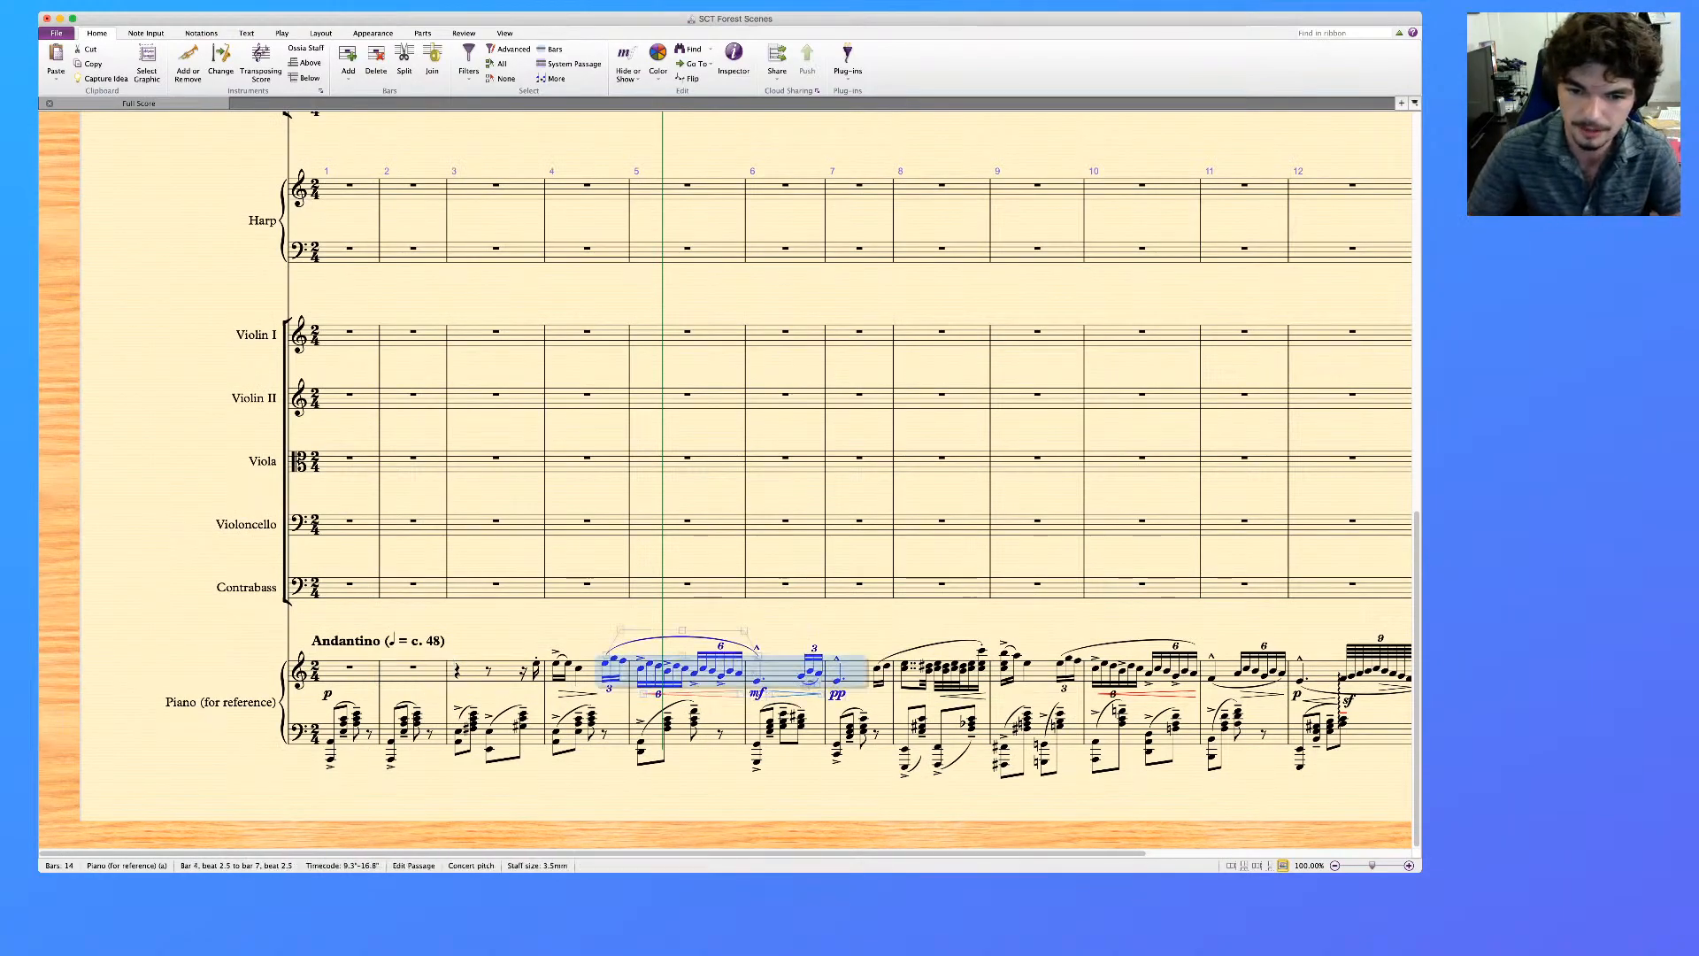
pyautogui.press('Delete')
pyautogui.press('Escape')
pyautogui.hscroll(2, 726, 482)
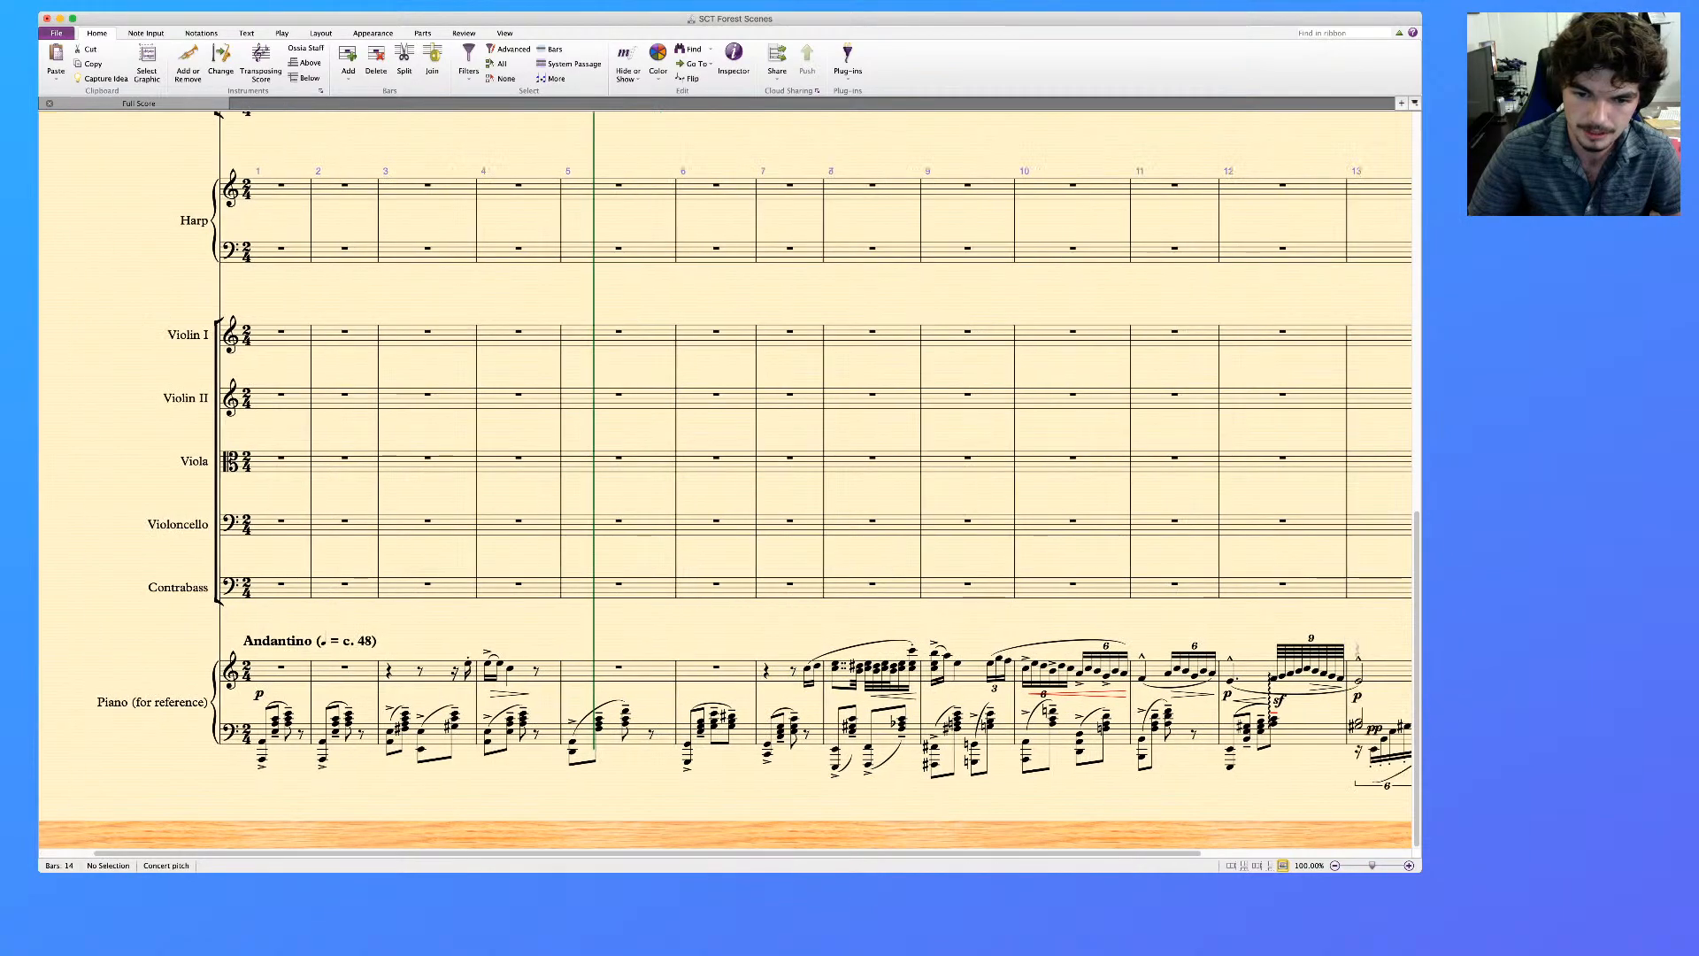
pyautogui.hscroll(5, 726, 483)
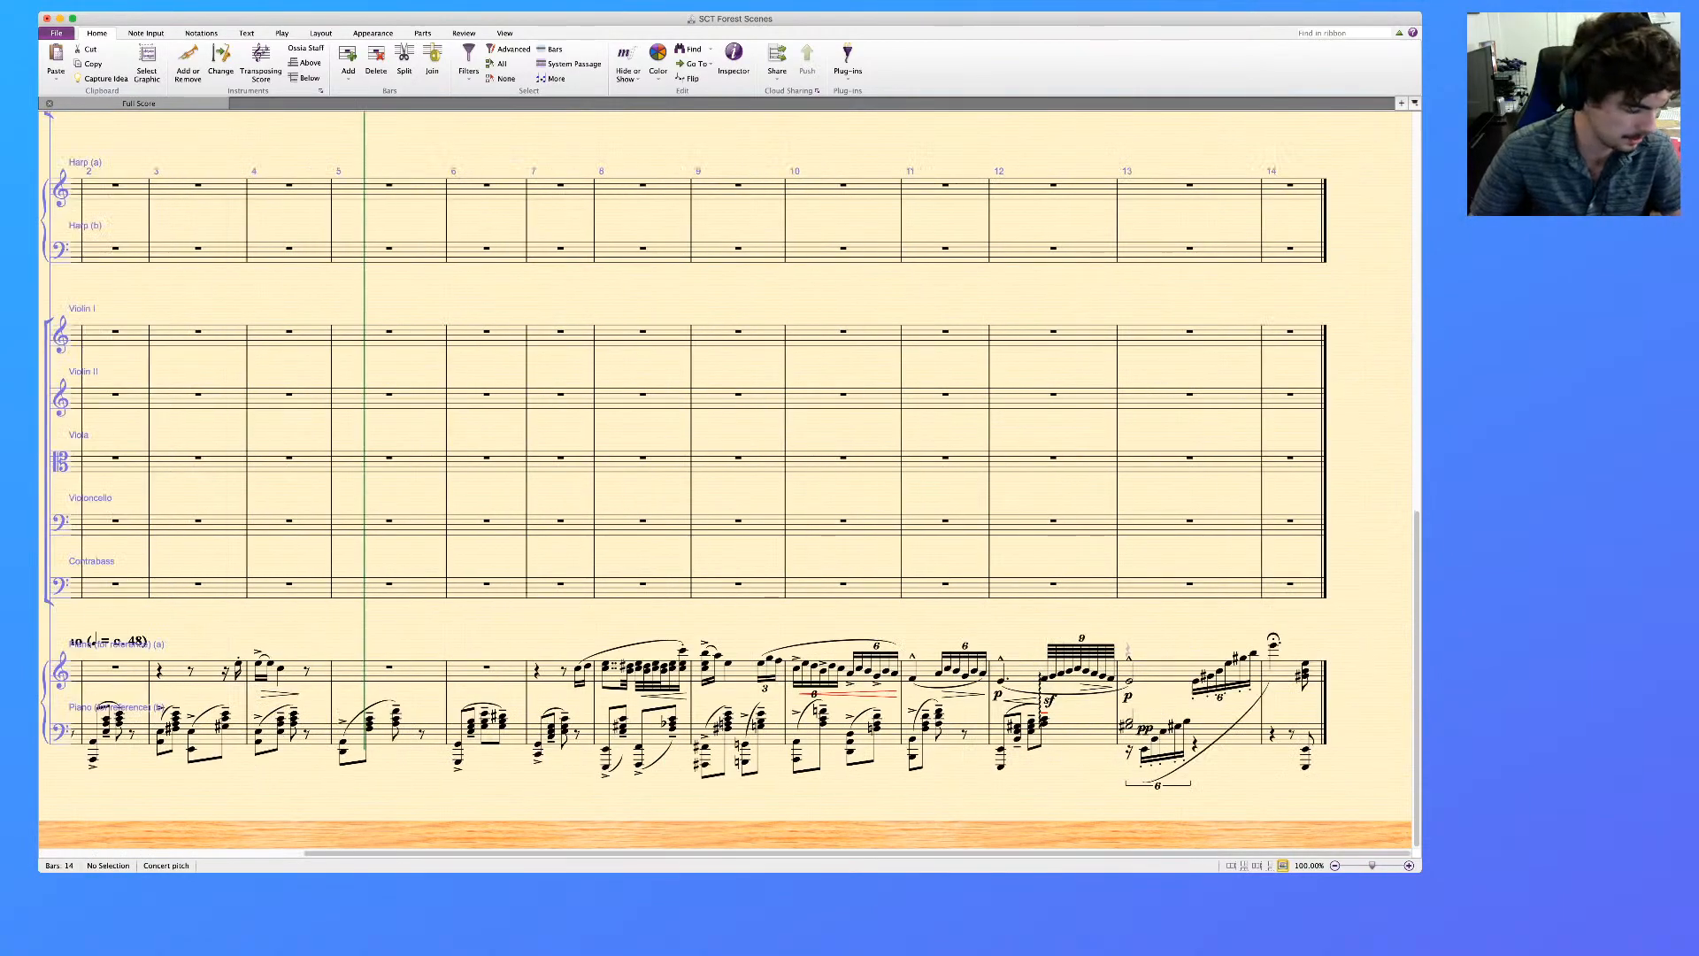
pyautogui.hscroll(-3, 726, 482)
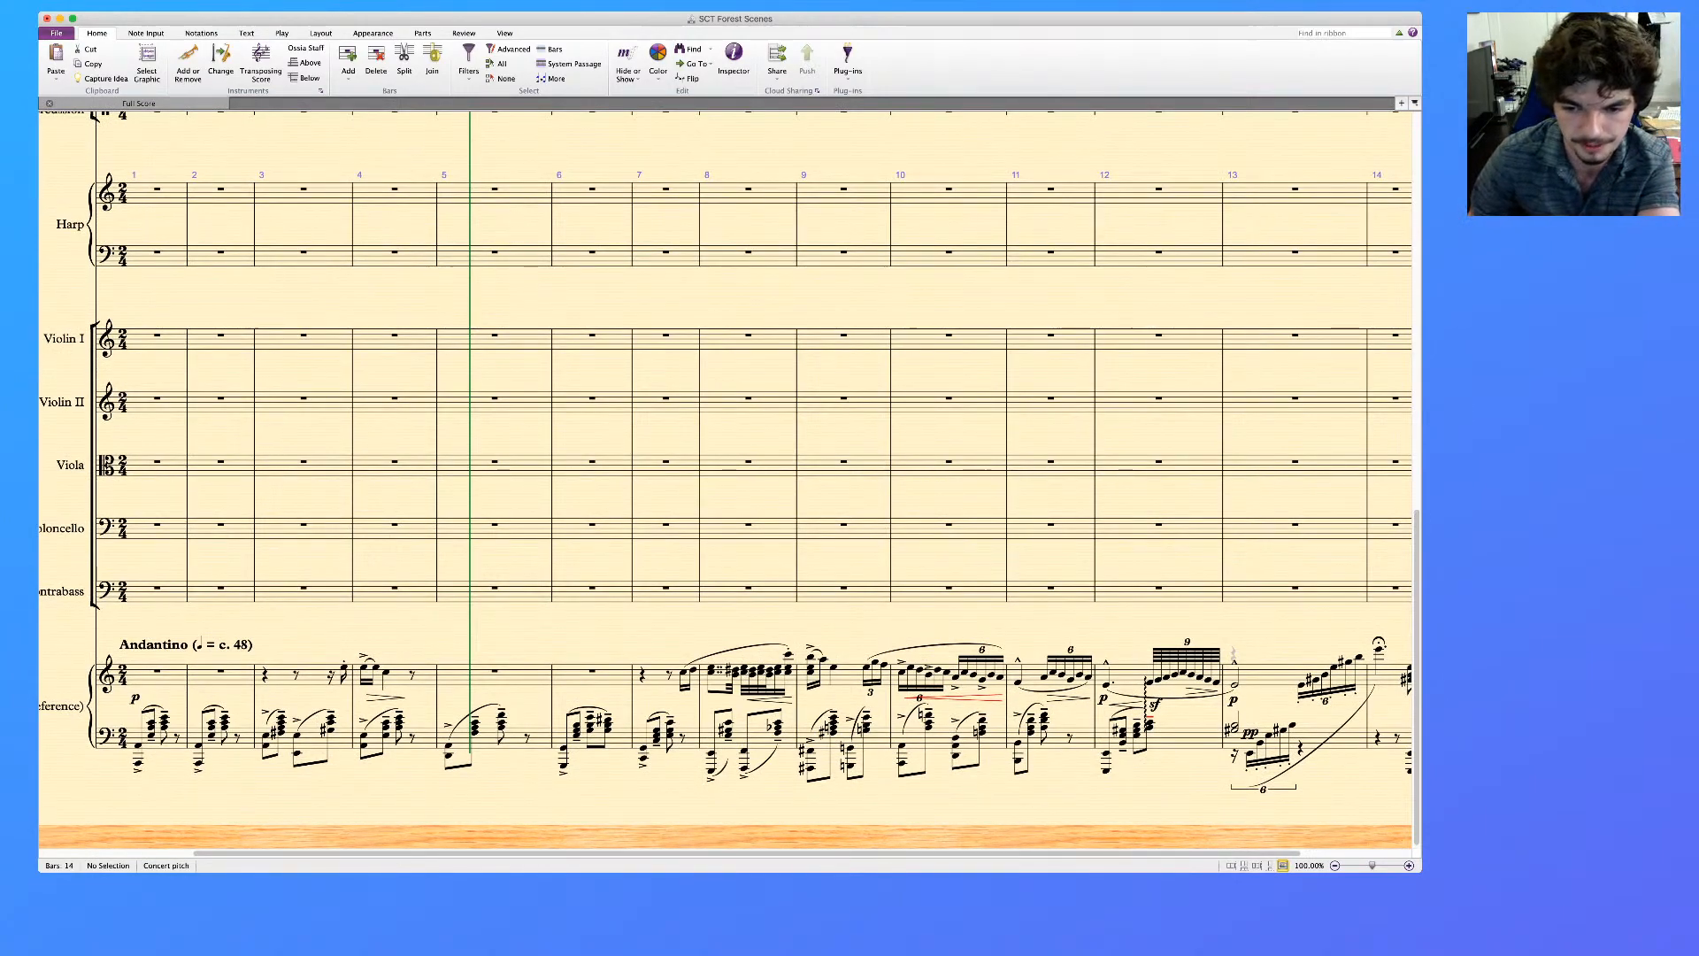
pyautogui.hscroll(-5, 726, 482)
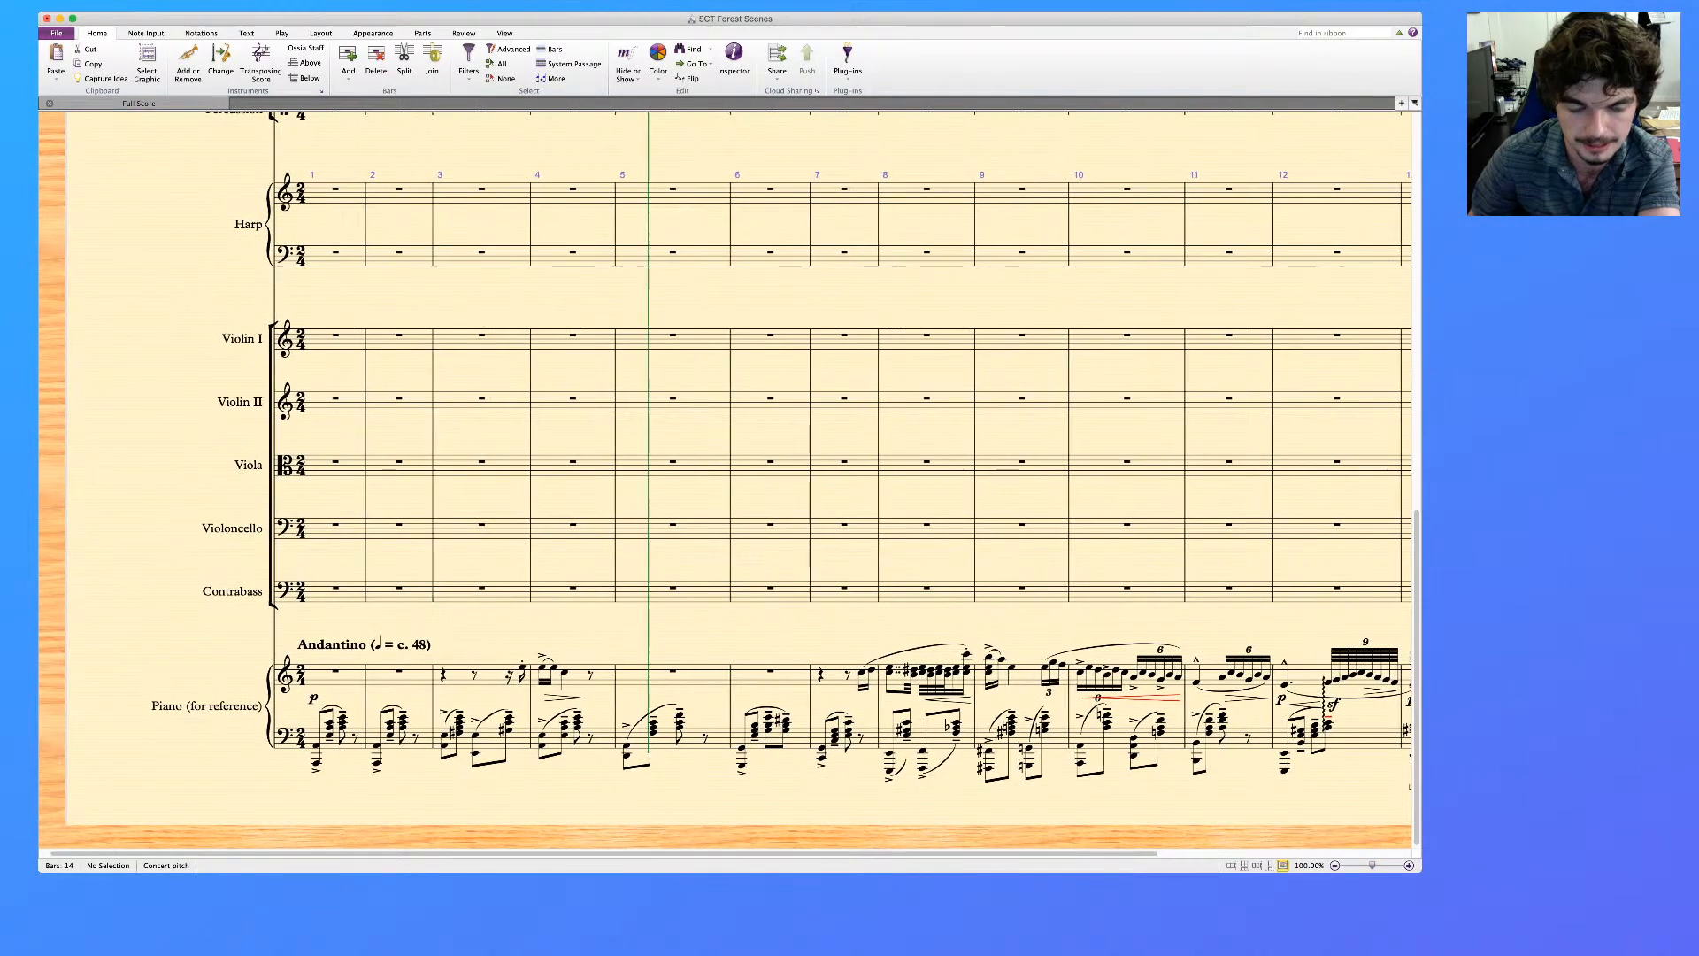
# Examine the music still left to orchestrate on the piano reference's two staves from bar 1 to bar 13
pyautogui.hscroll(1, 725, 482)
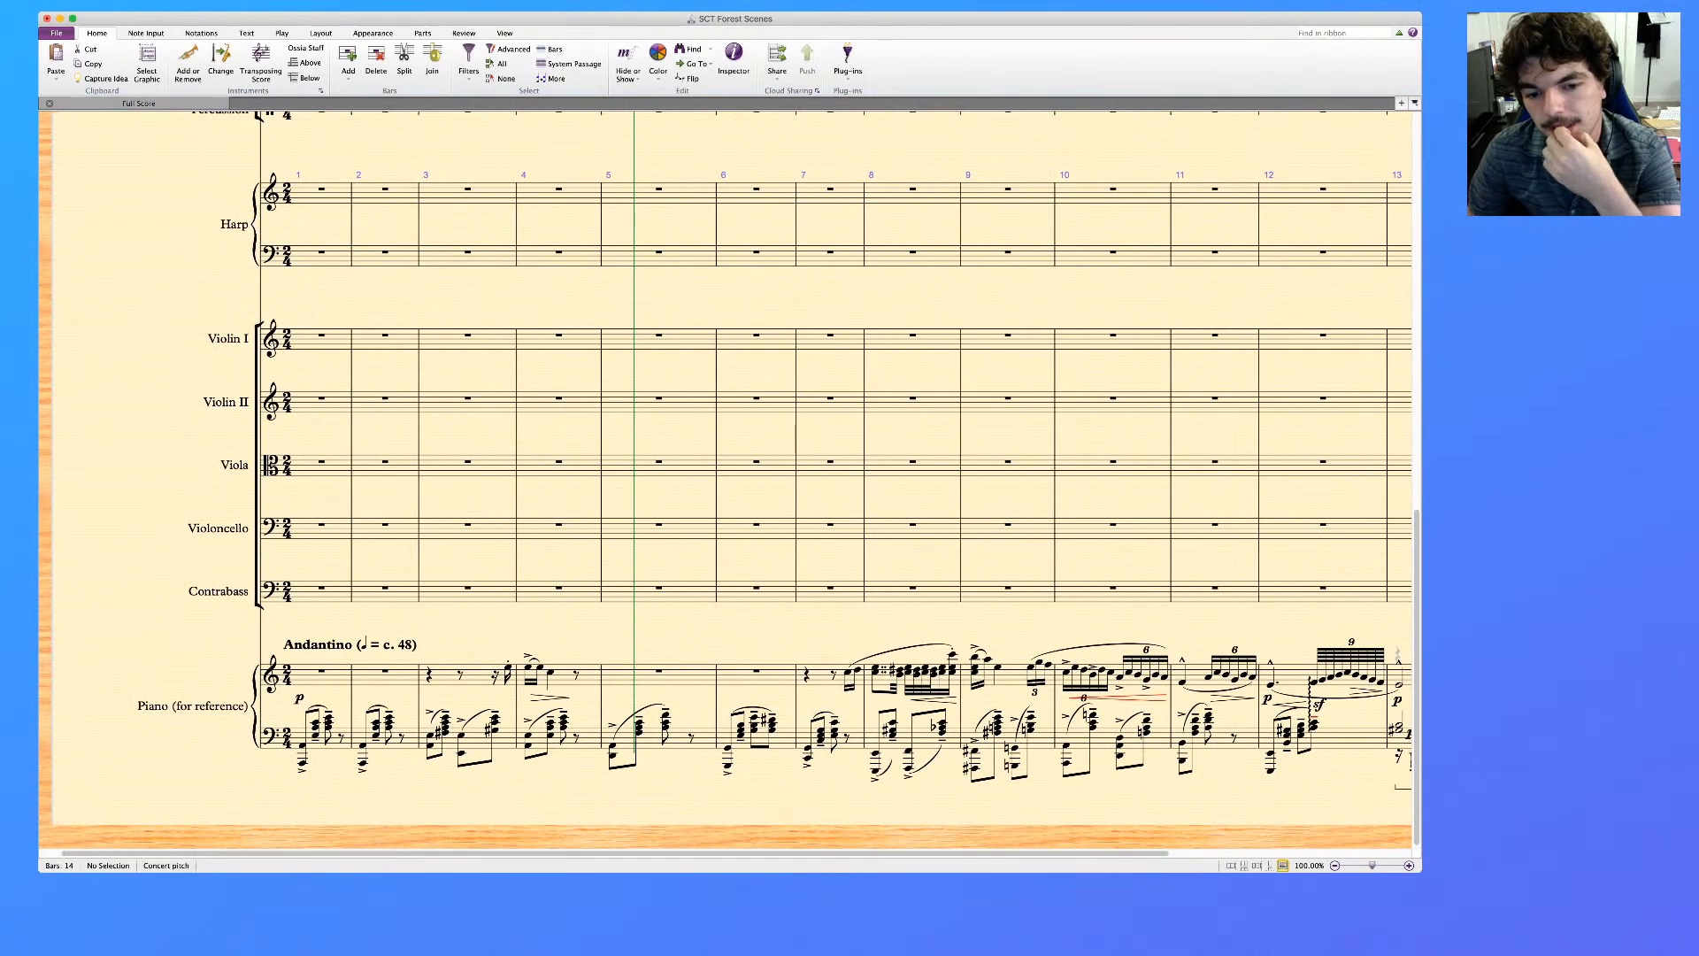
pyautogui.hscroll(3, 726, 482)
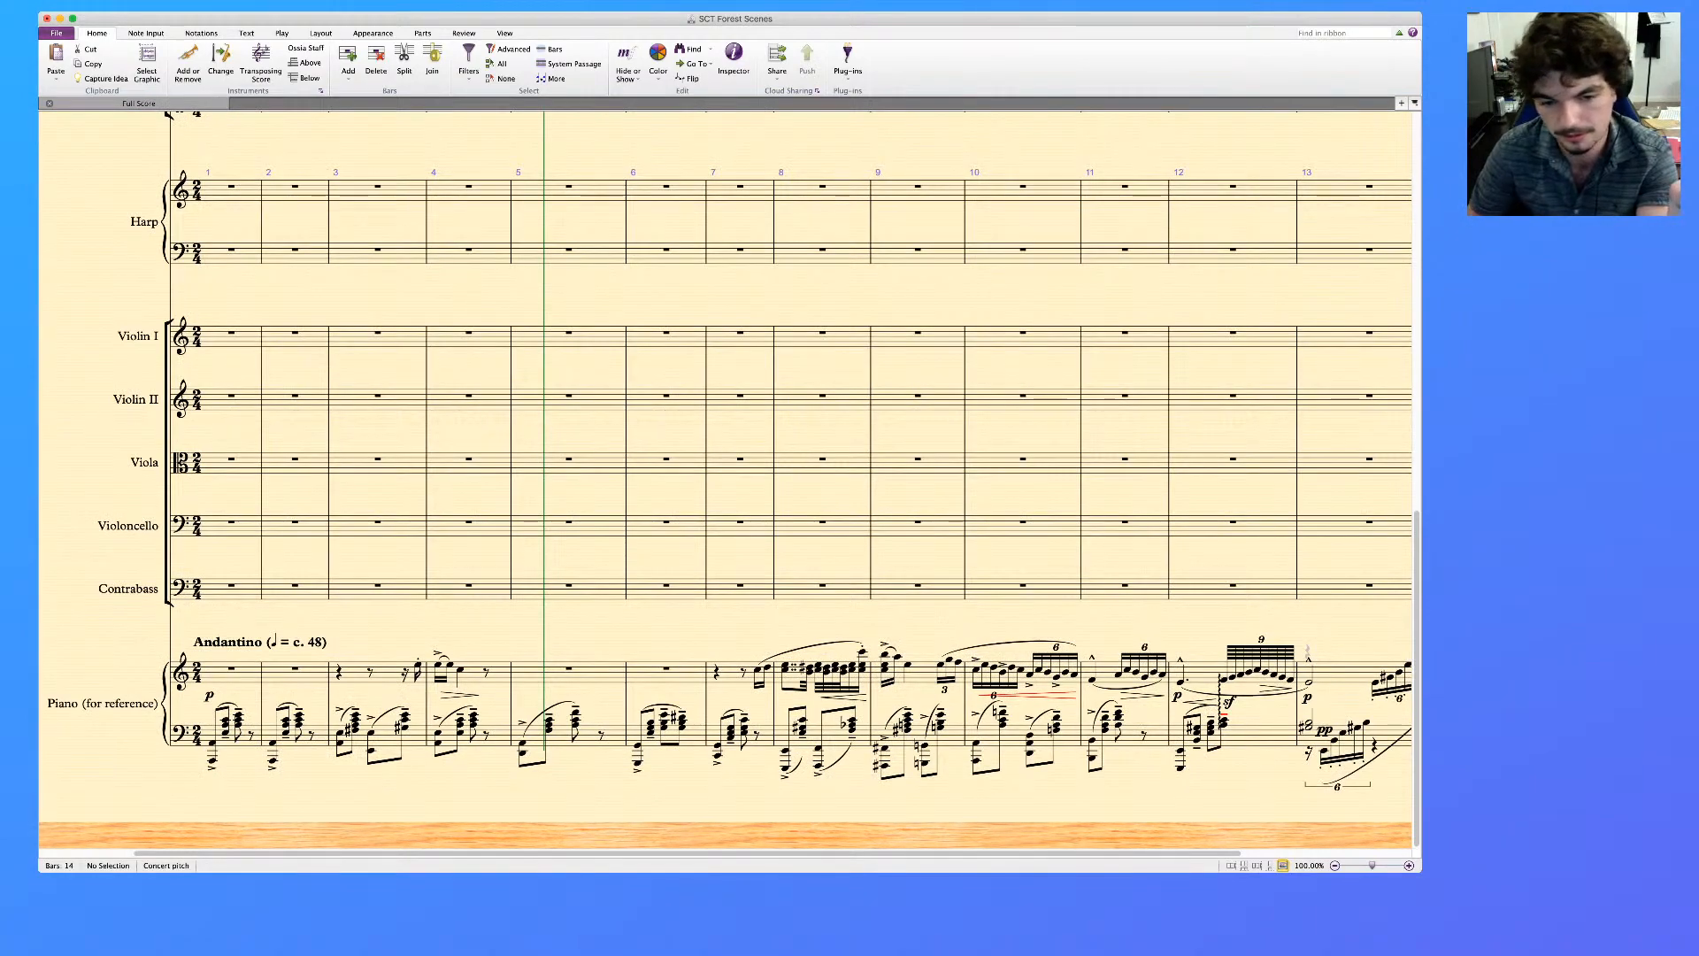
pyautogui.click(785, 665)
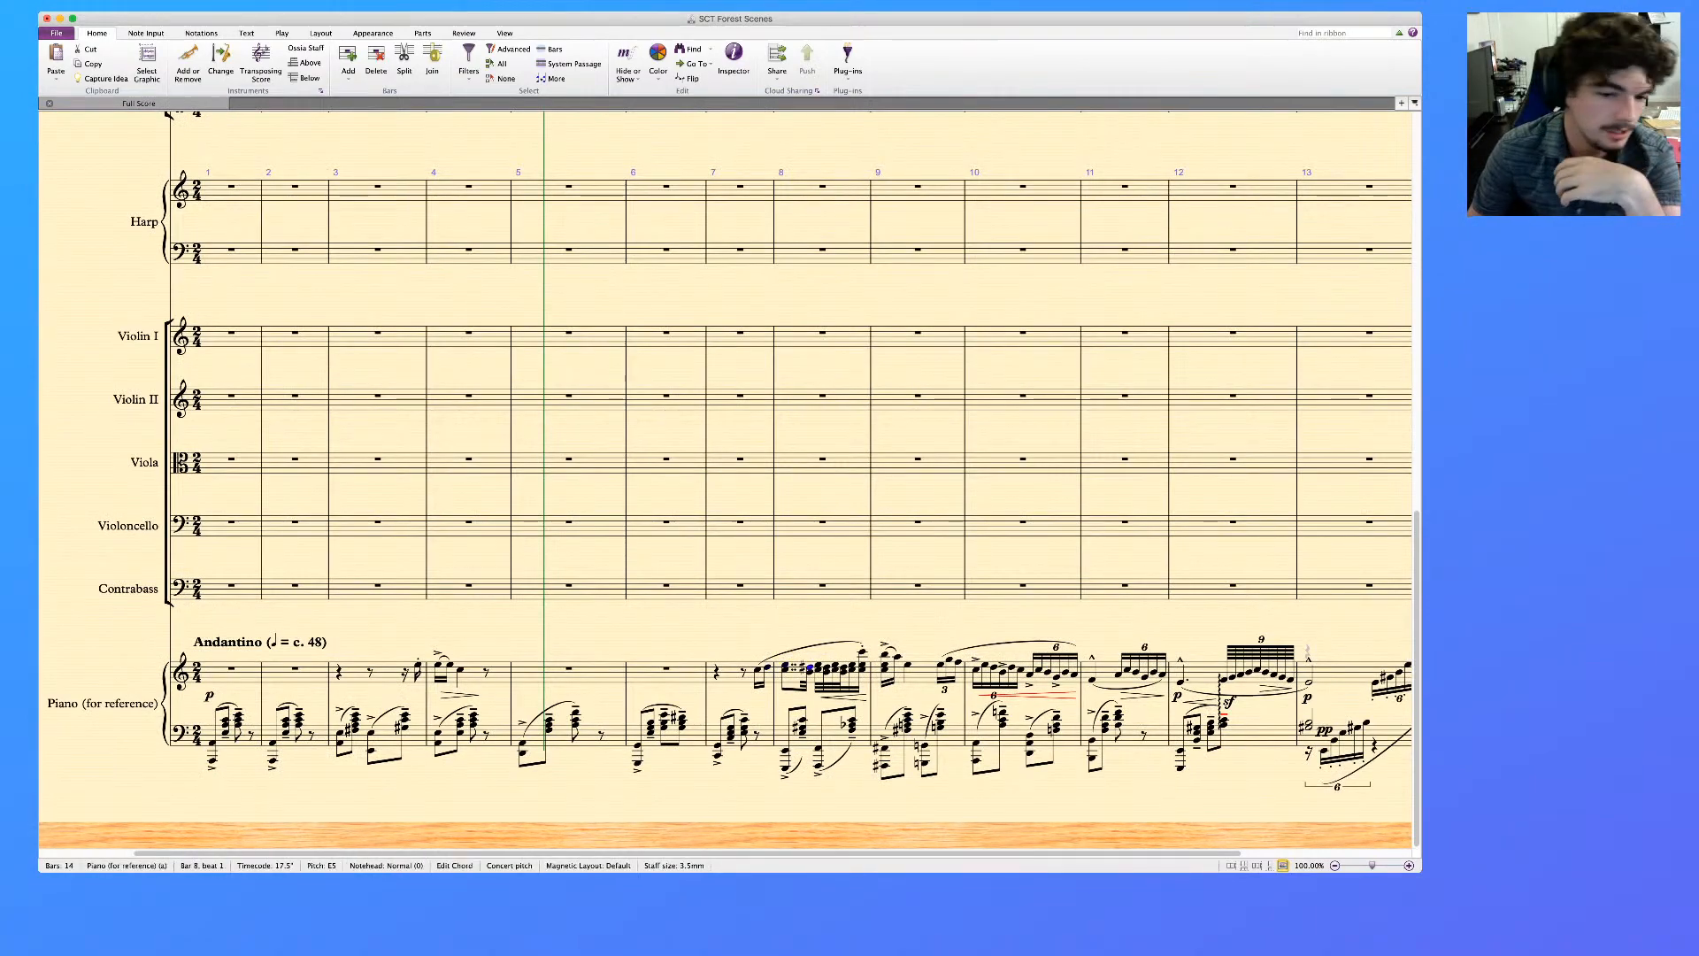
pyautogui.press('Escape')
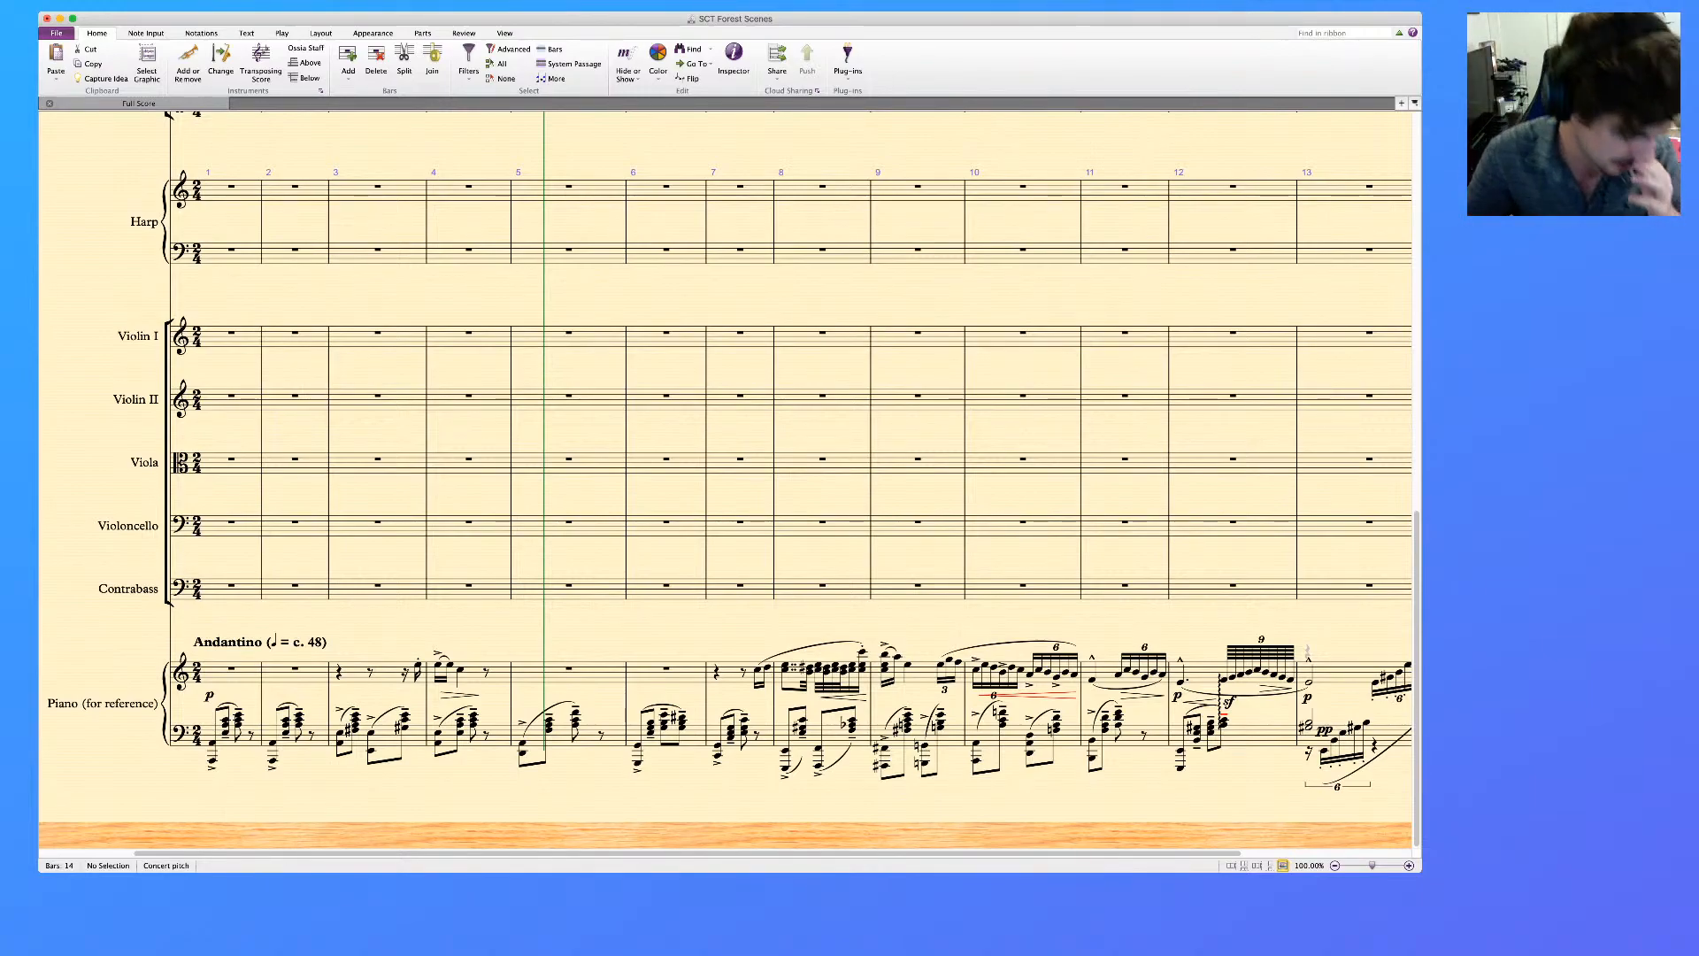
pyautogui.hscroll(1, 726, 478)
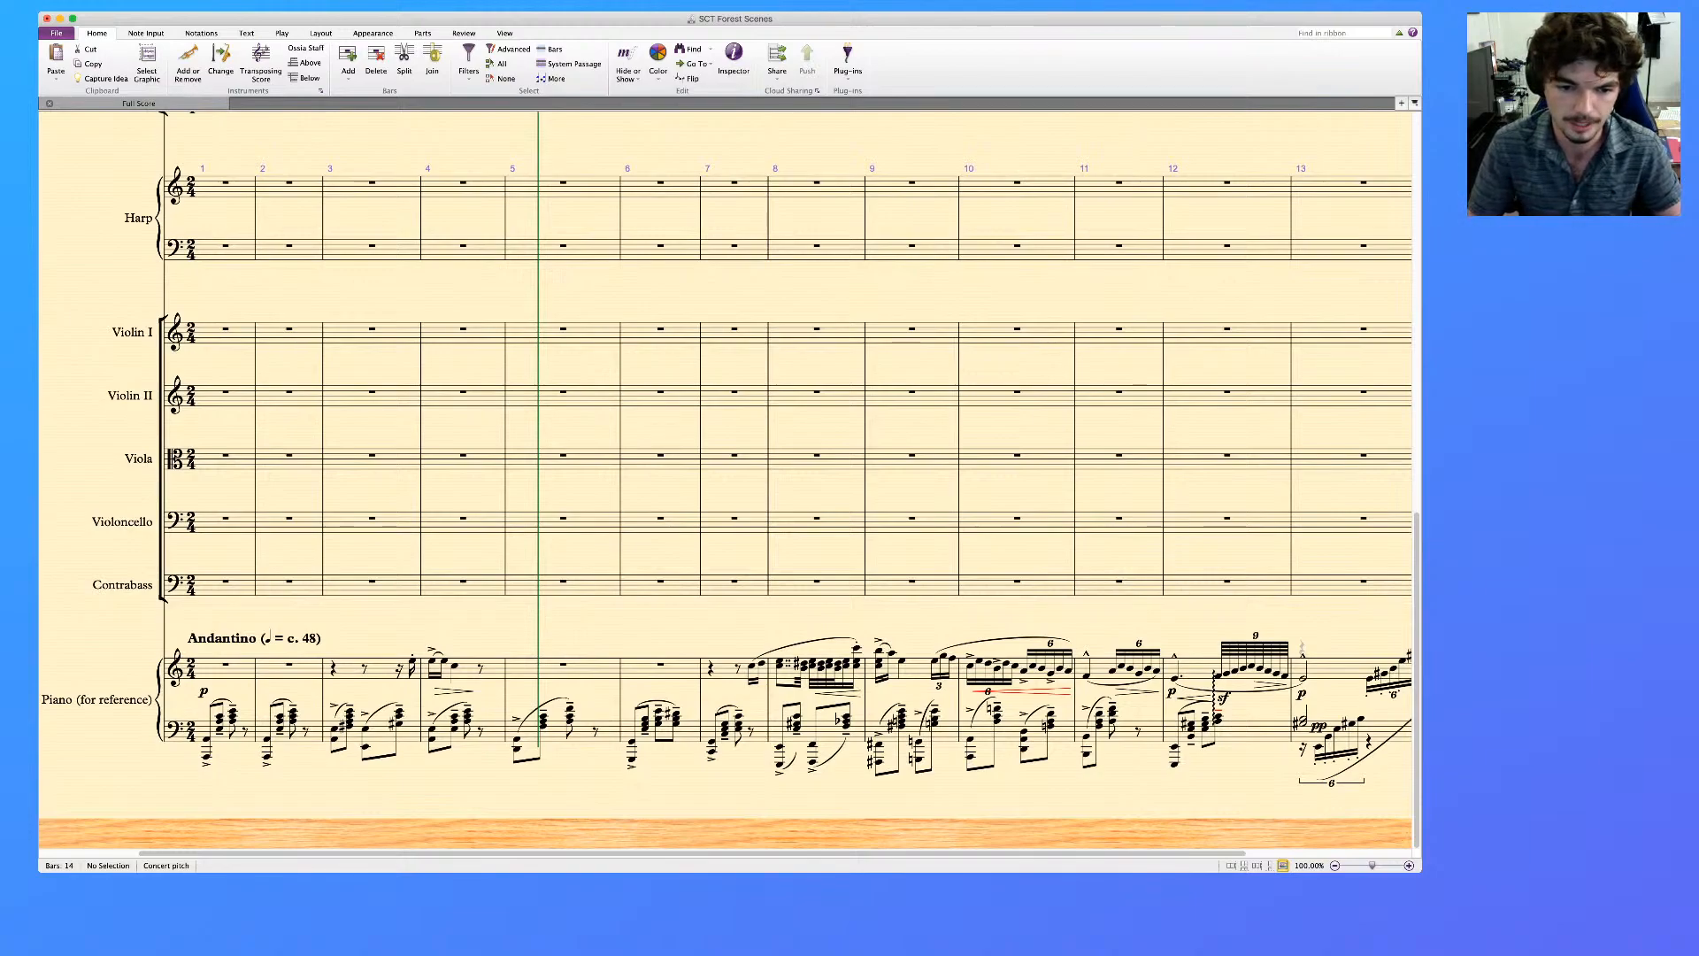
pyautogui.hscroll(5, 725, 442)
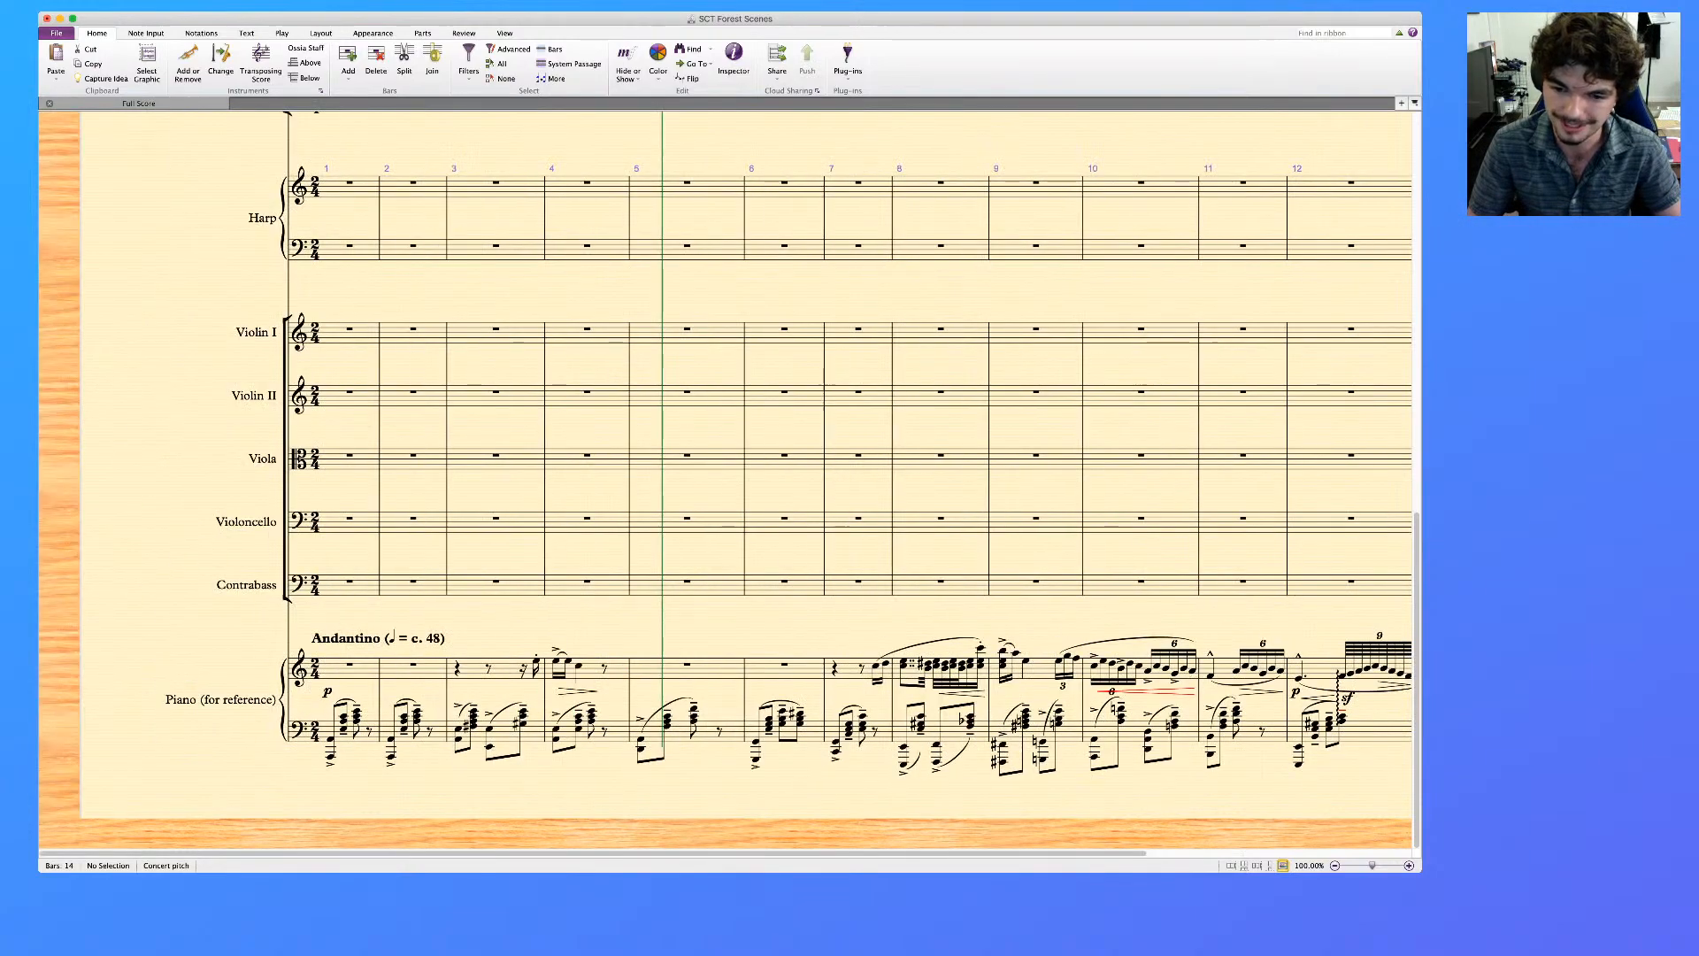
pyautogui.hscroll(-8, 725, 478)
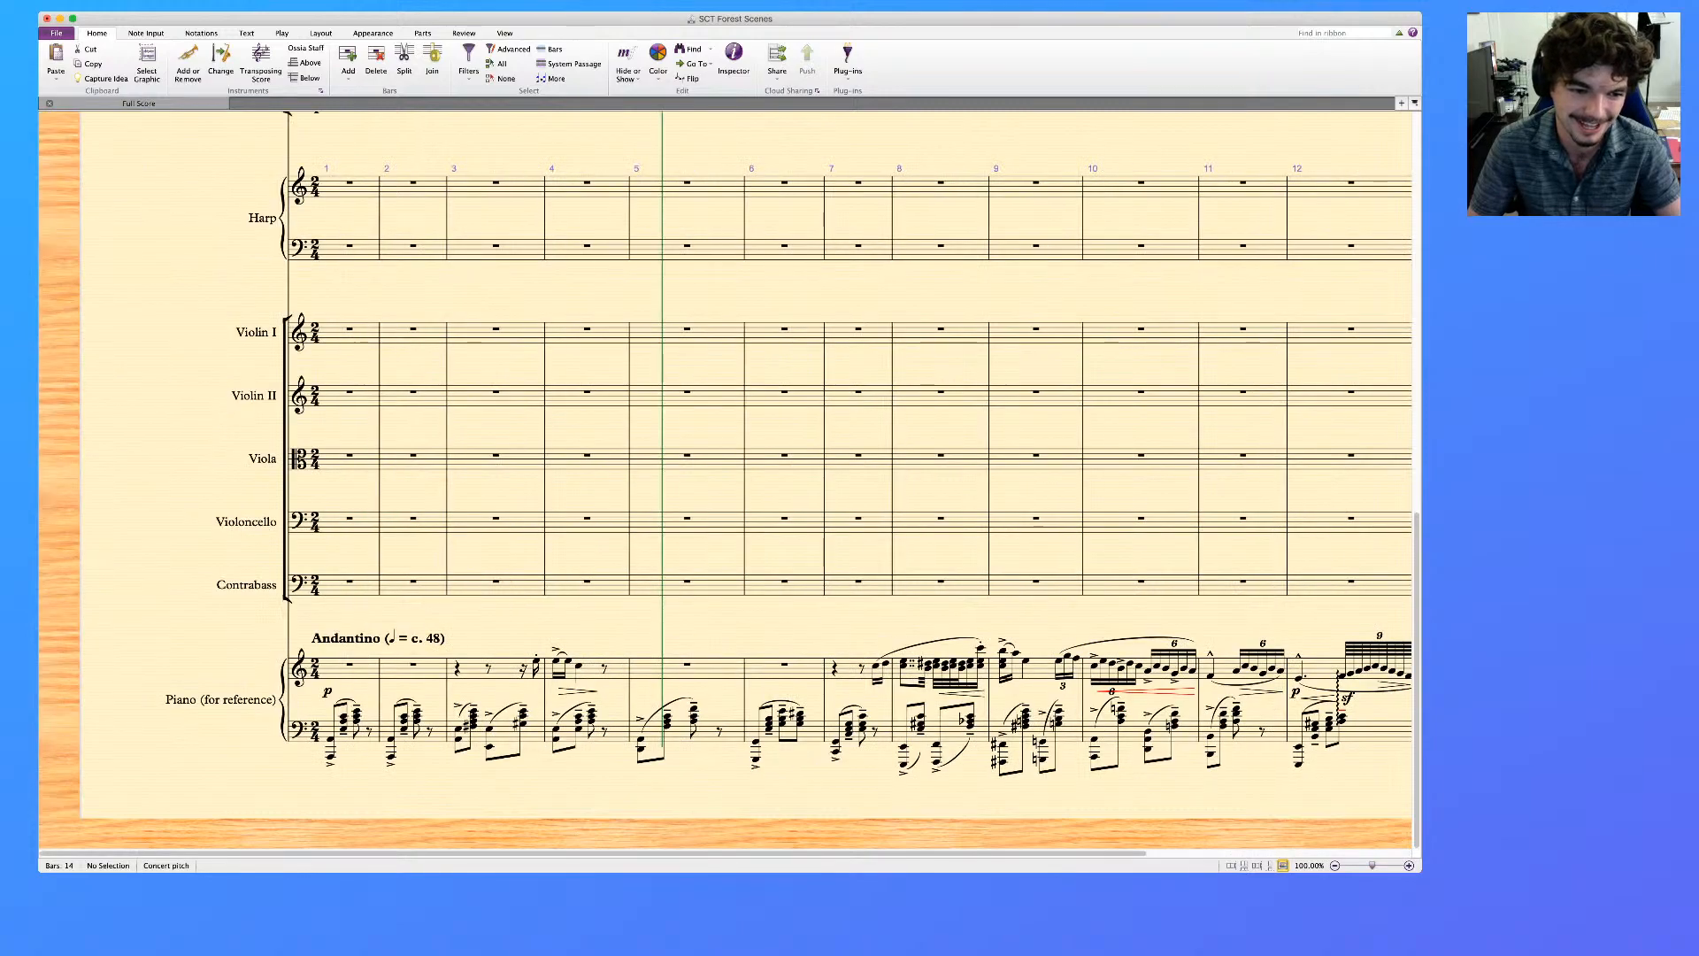
pyautogui.click(370, 723)
pyautogui.hscroll(3, 370, 722)
pyautogui.hscroll(-3, 726, 478)
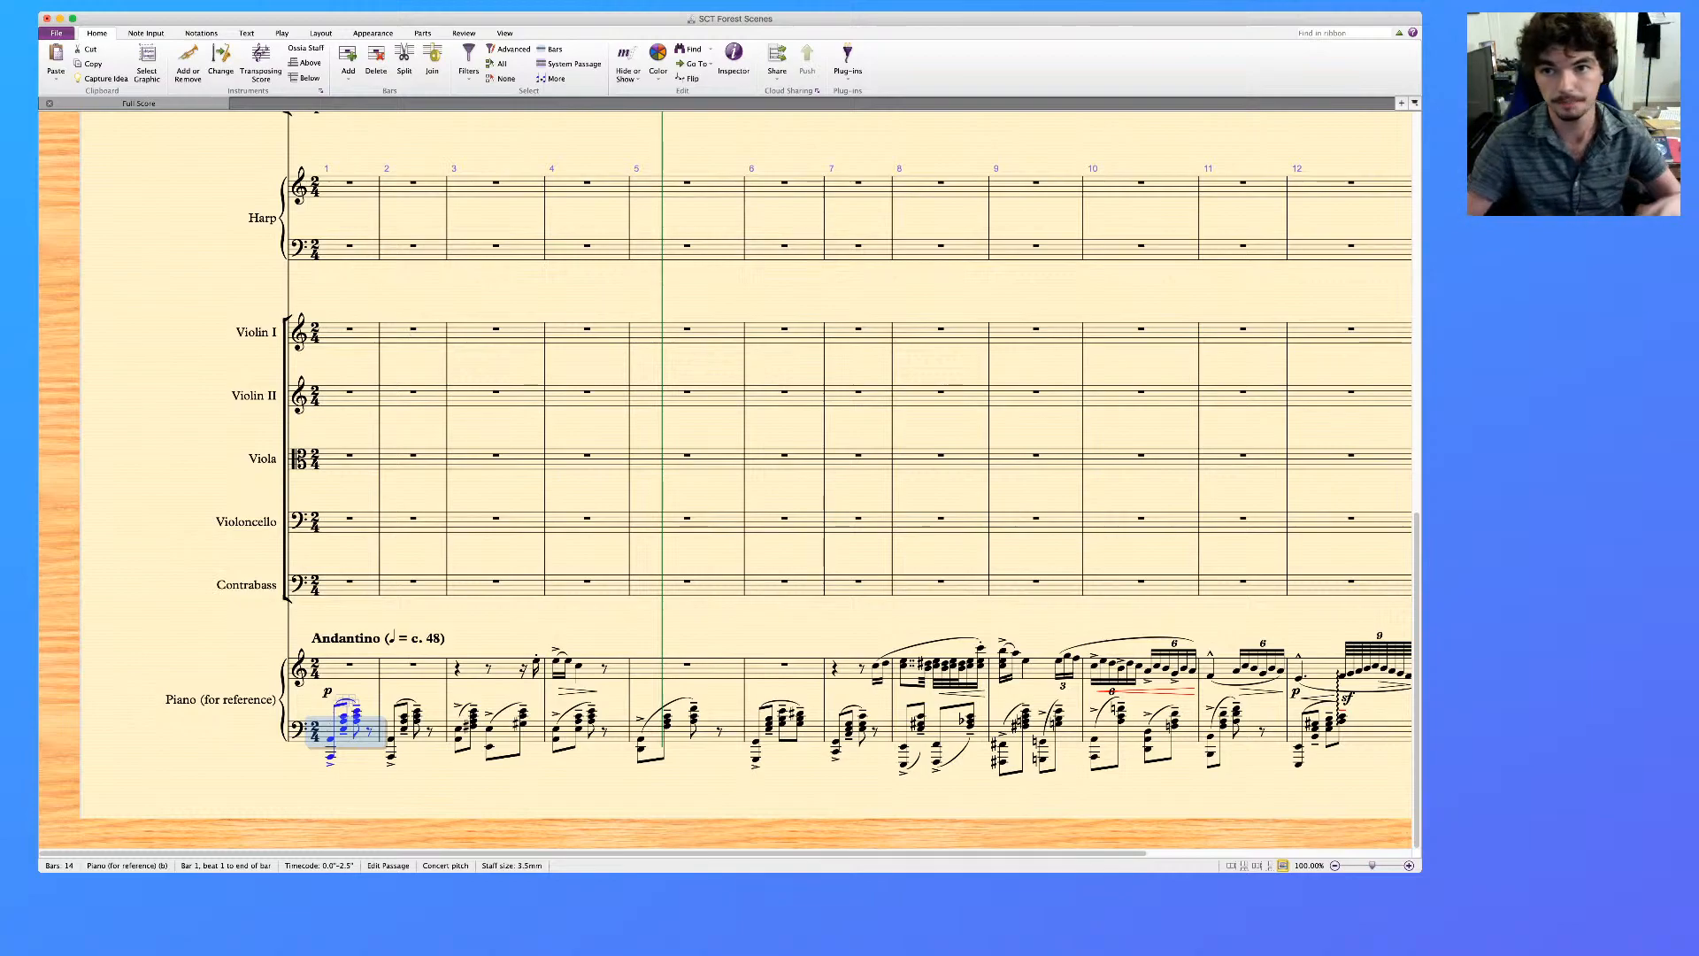
pyautogui.press('super+Tab')
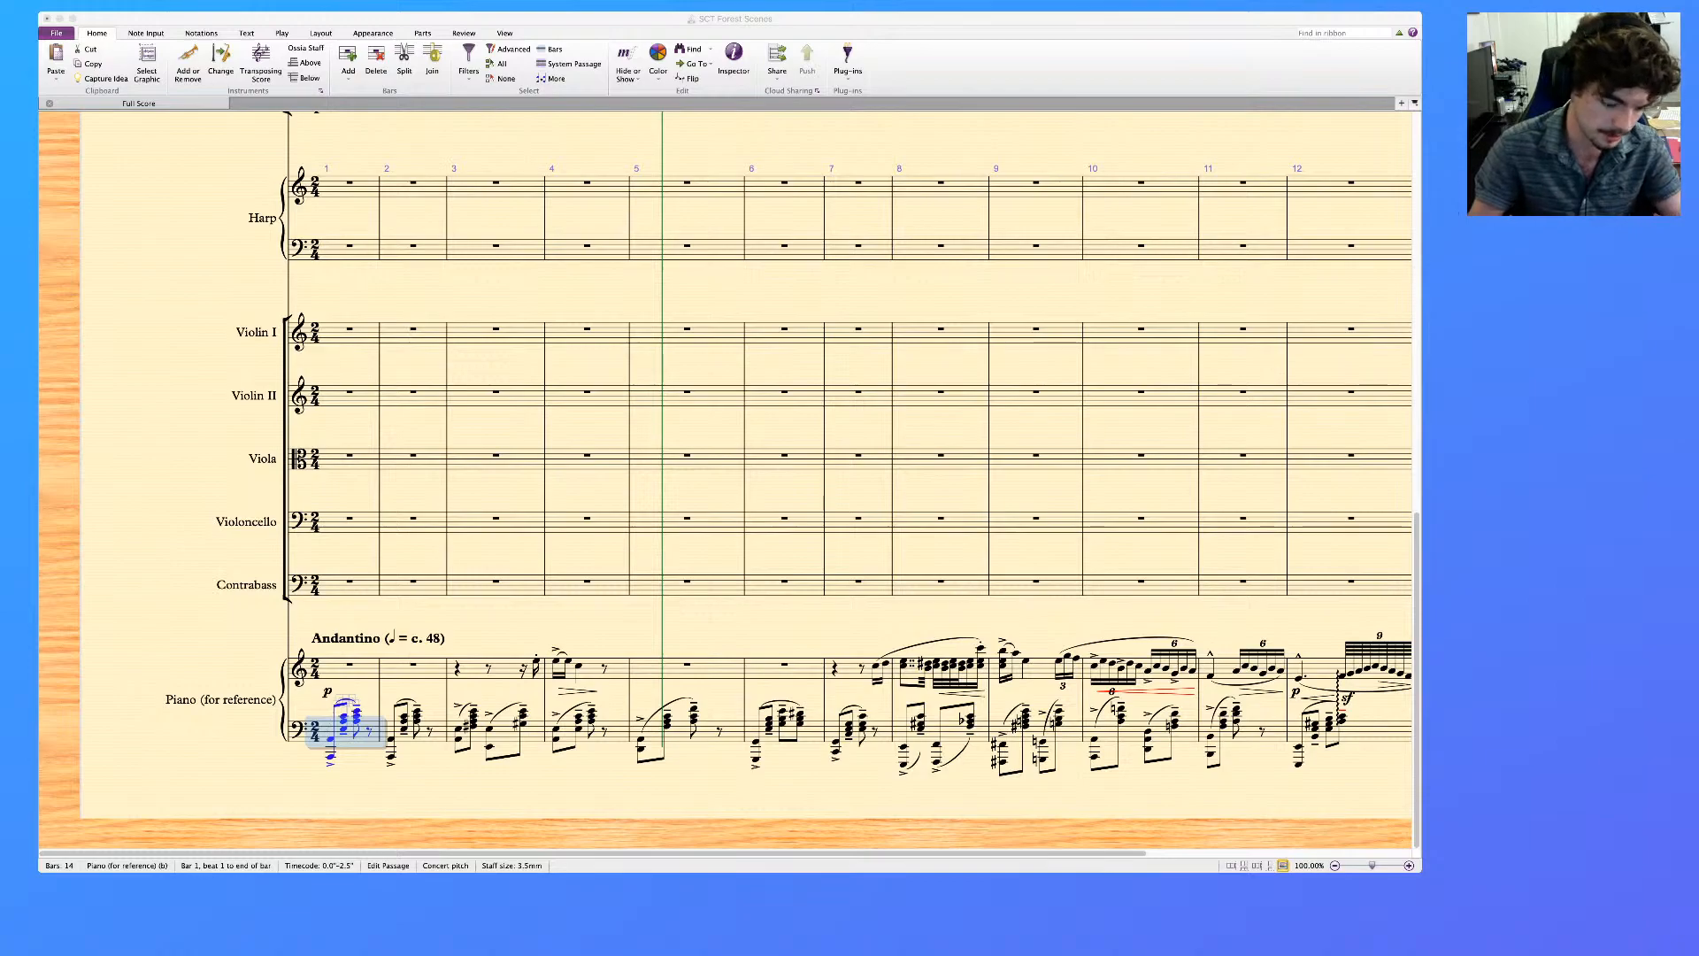
pyautogui.press('super+Tab')
pyautogui.press('Escape')
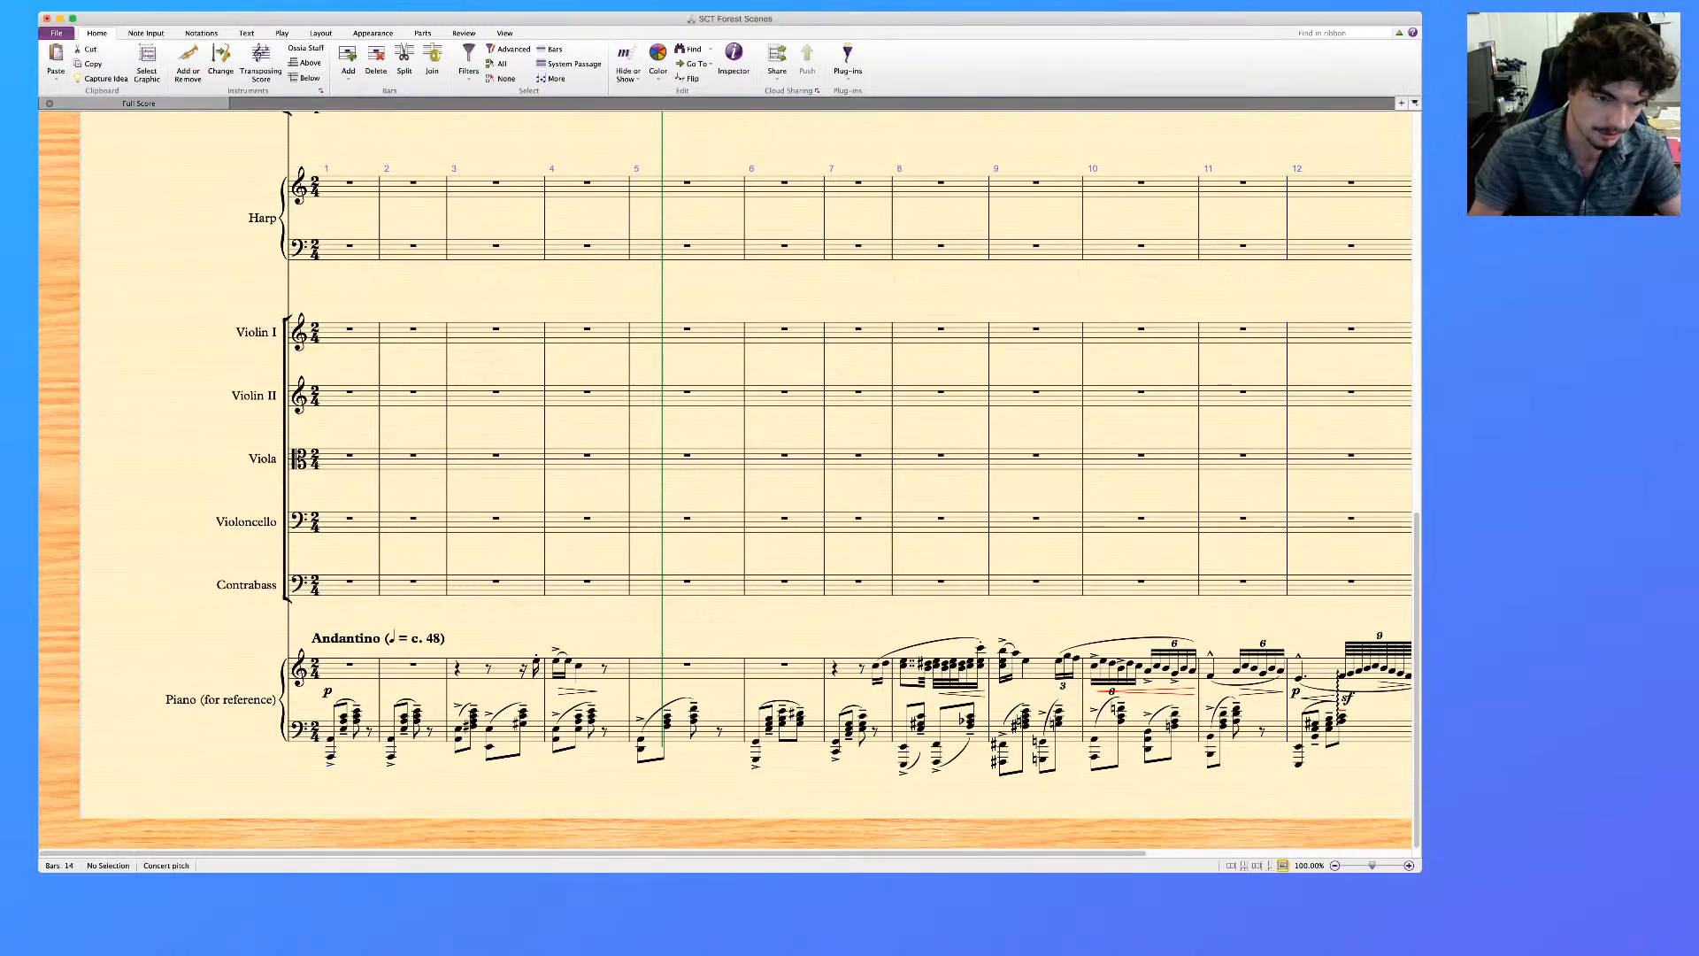
# Copy bars 1 and 2 of the piano reference's lower staff into the Violoncello staff, starting at bar 1
pyautogui.click(416, 736)
pyautogui.keyDown('shift'); pyautogui.click(350, 737); pyautogui.keyUp('shift')
pyautogui.click(349, 529)
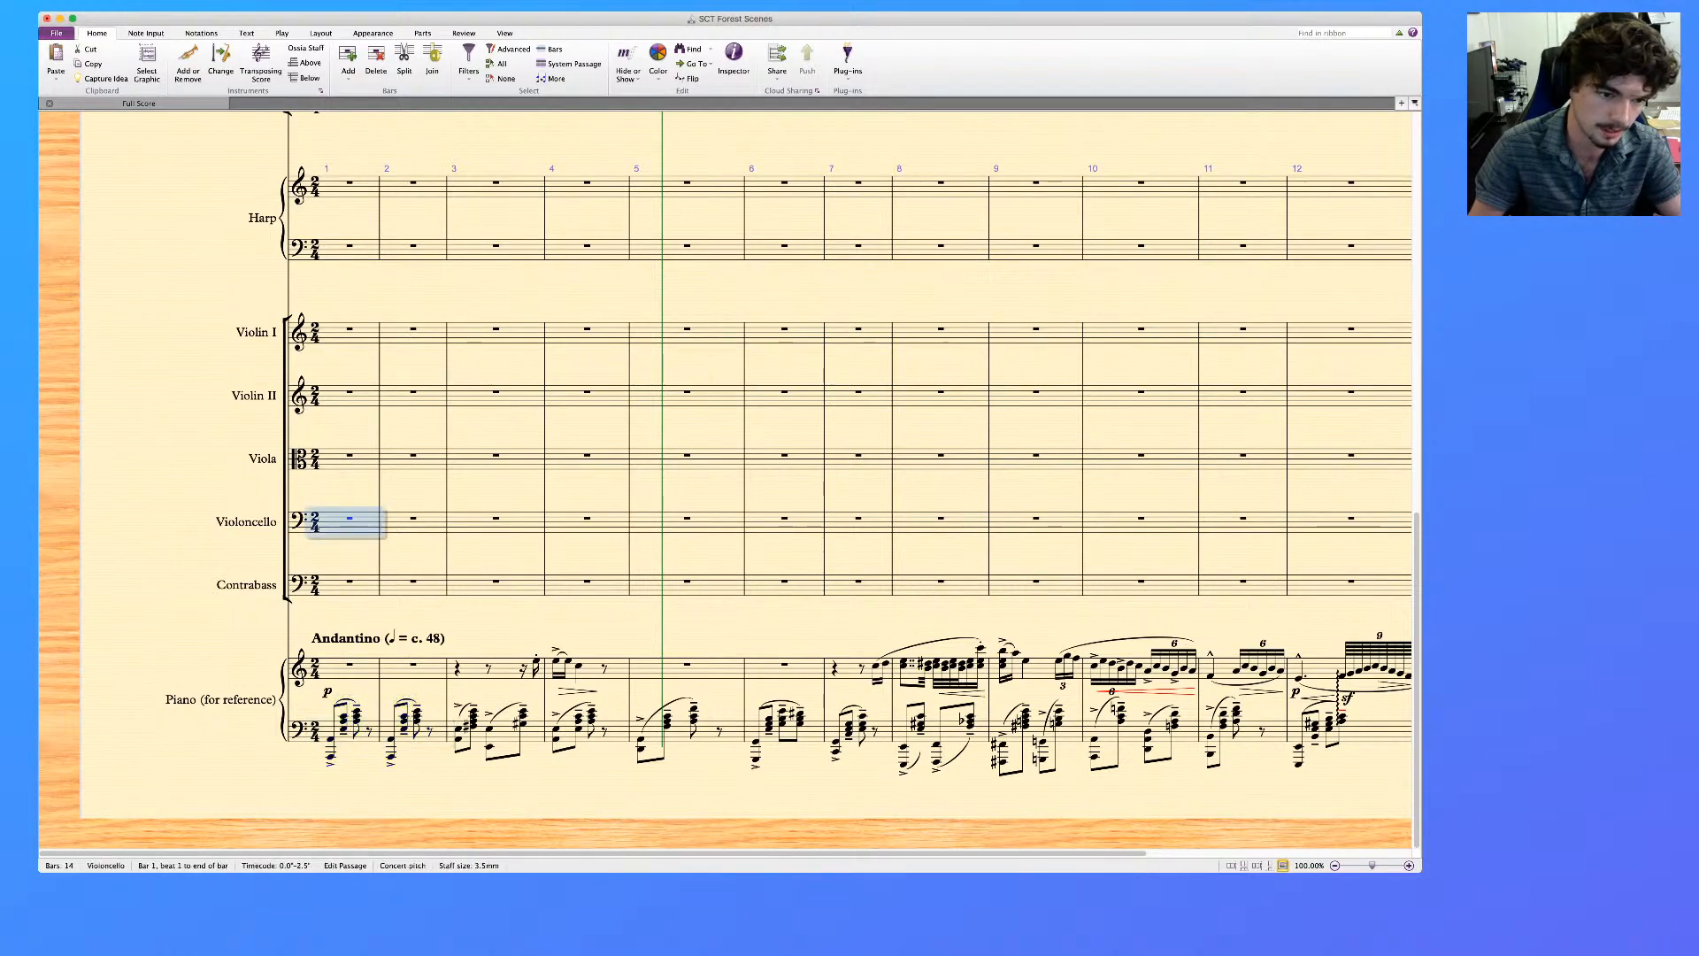
pyautogui.press('super+v')
pyautogui.press('Escape')
# Thin the Violoncello's bar 1 chords to one note each by deleting the extra notes, and repeat that bar into bar 2
pyautogui.click(331, 548)
pyautogui.keyDown('super'); pyautogui.click(344, 519); pyautogui.keyUp('super')
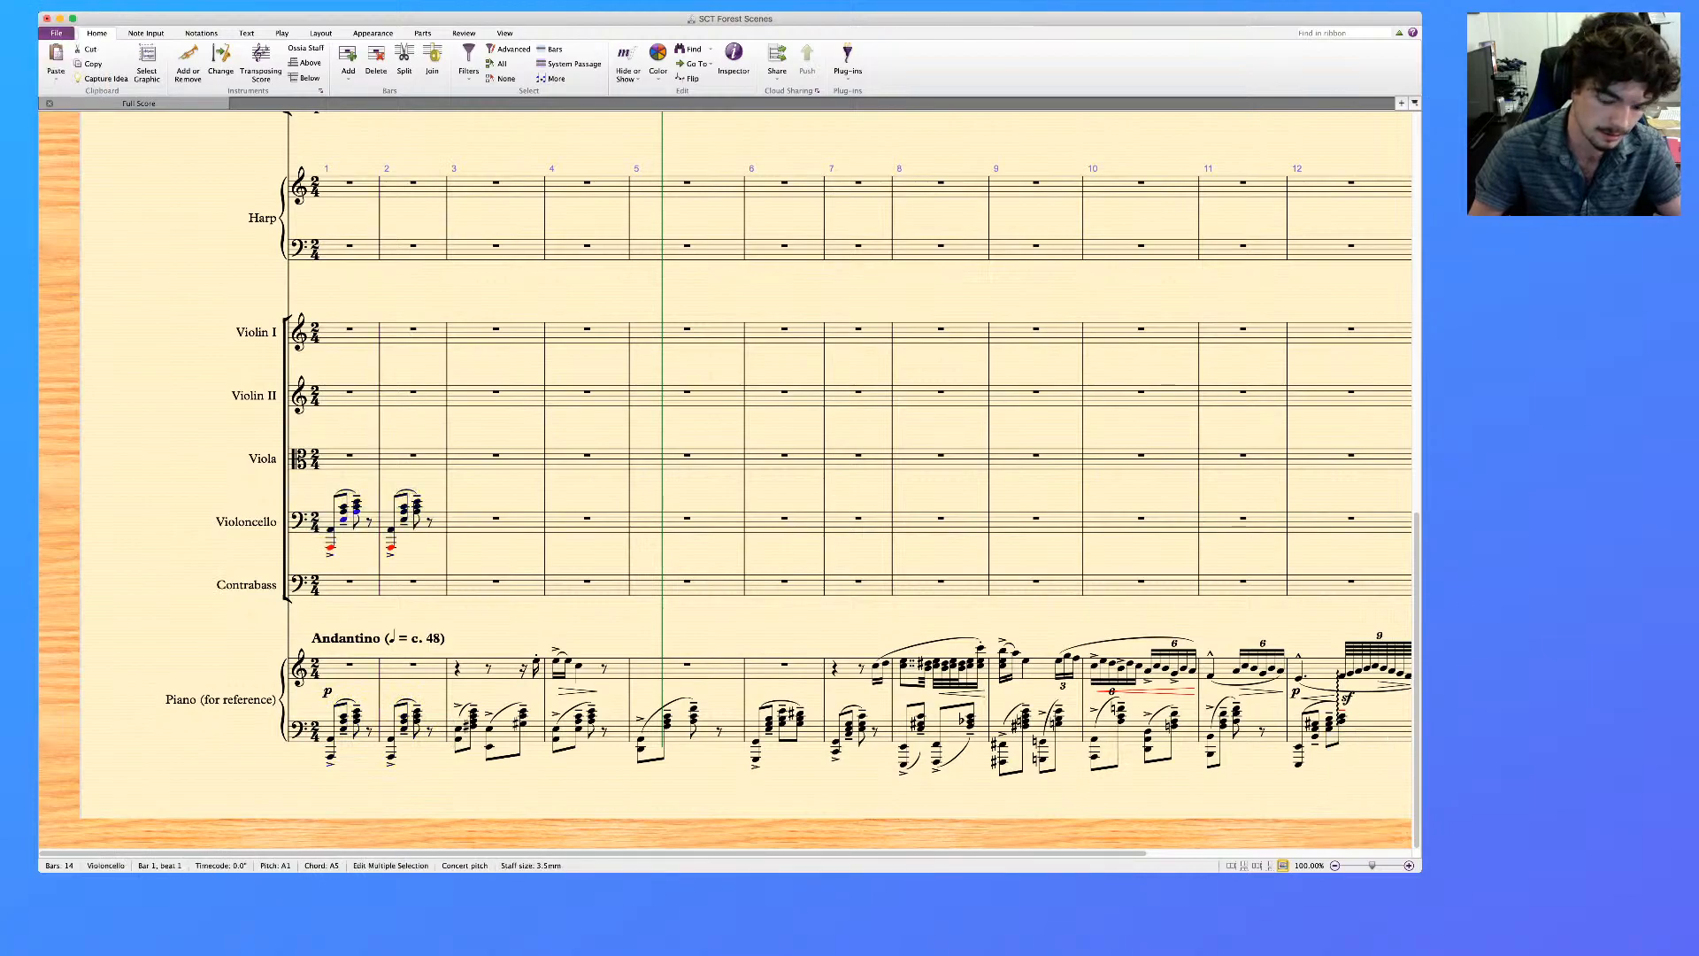
pyautogui.keyDown('super'); pyautogui.click(343, 507); pyautogui.keyUp('super')
pyautogui.keyDown('super'); pyautogui.click(356, 501); pyautogui.keyUp('super')
pyautogui.press('Delete')
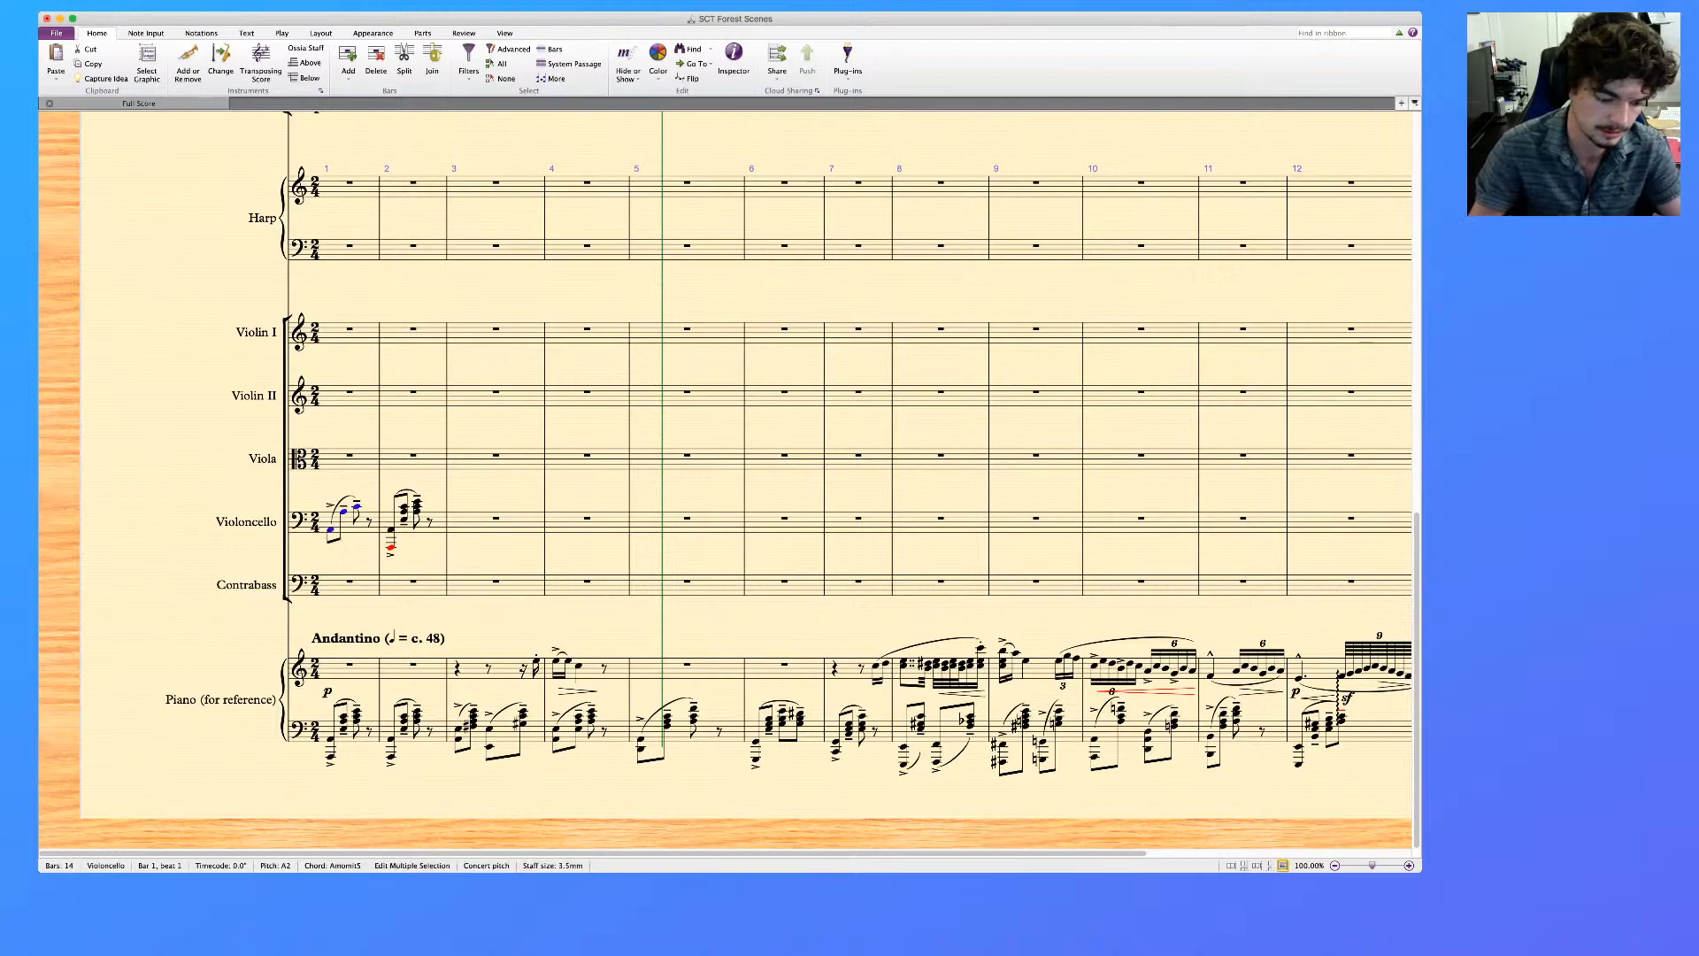
pyautogui.click(368, 531)
pyautogui.press('r')
pyautogui.press('Escape')
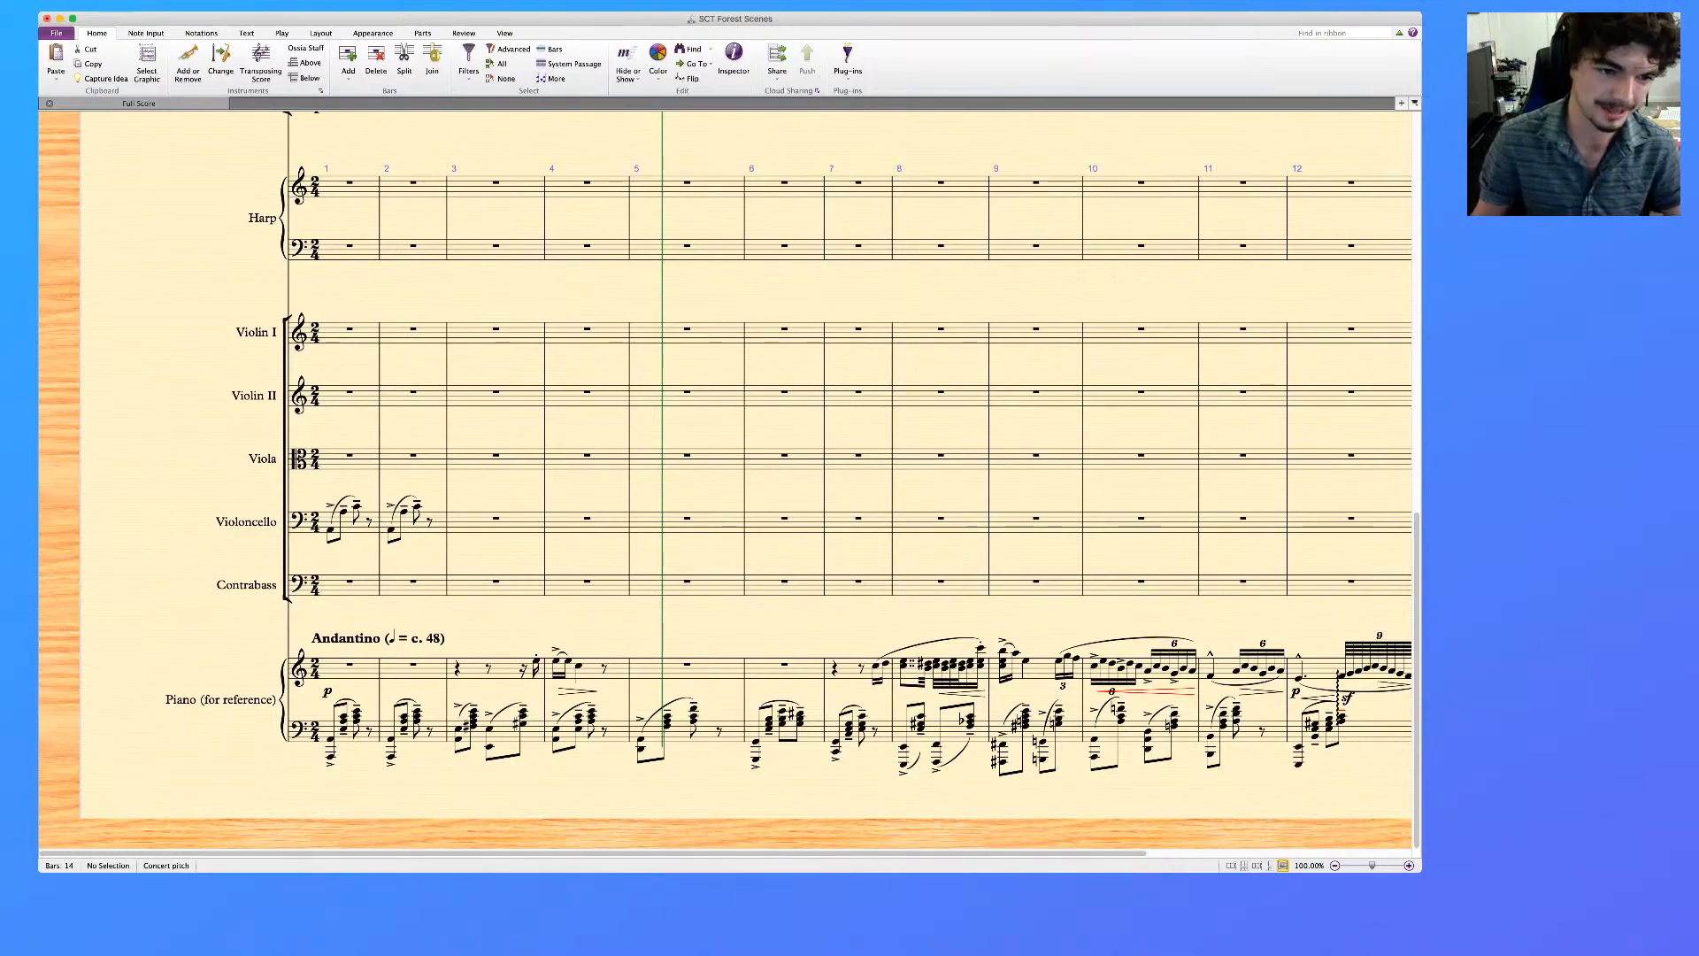
# Clear bars 1 and 2 of the Violoncello staff
pyautogui.click(346, 489)
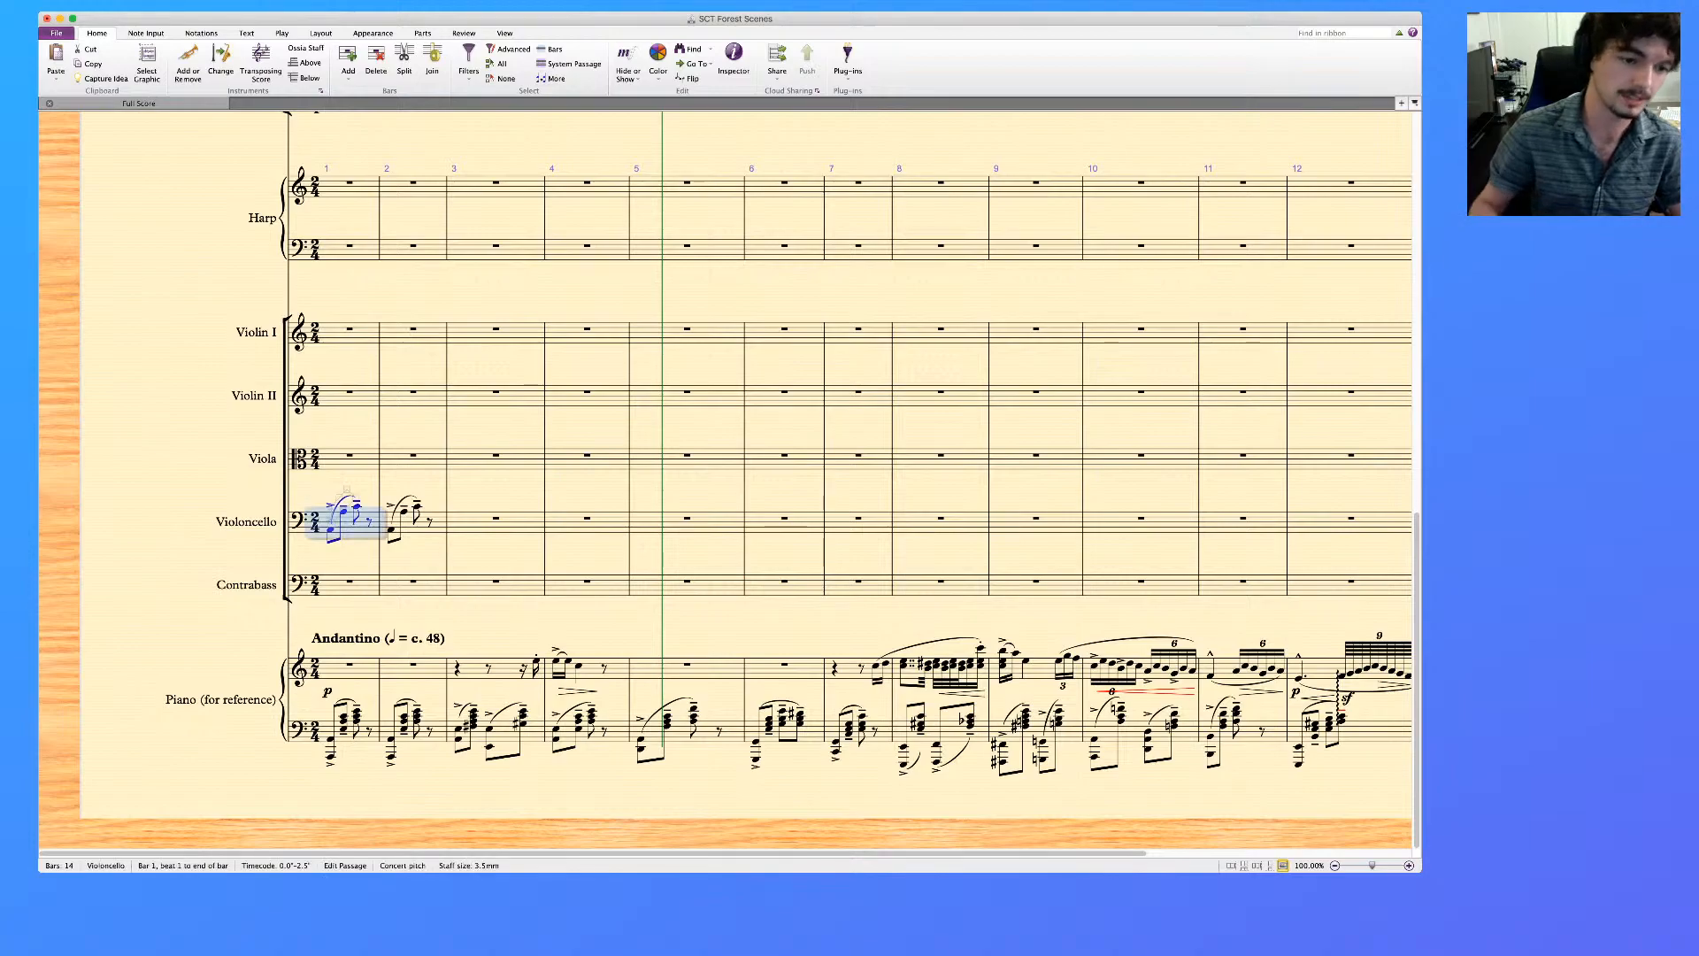
pyautogui.keyDown('shift'); pyautogui.click(413, 522); pyautogui.keyUp('shift')
pyautogui.press('Delete')
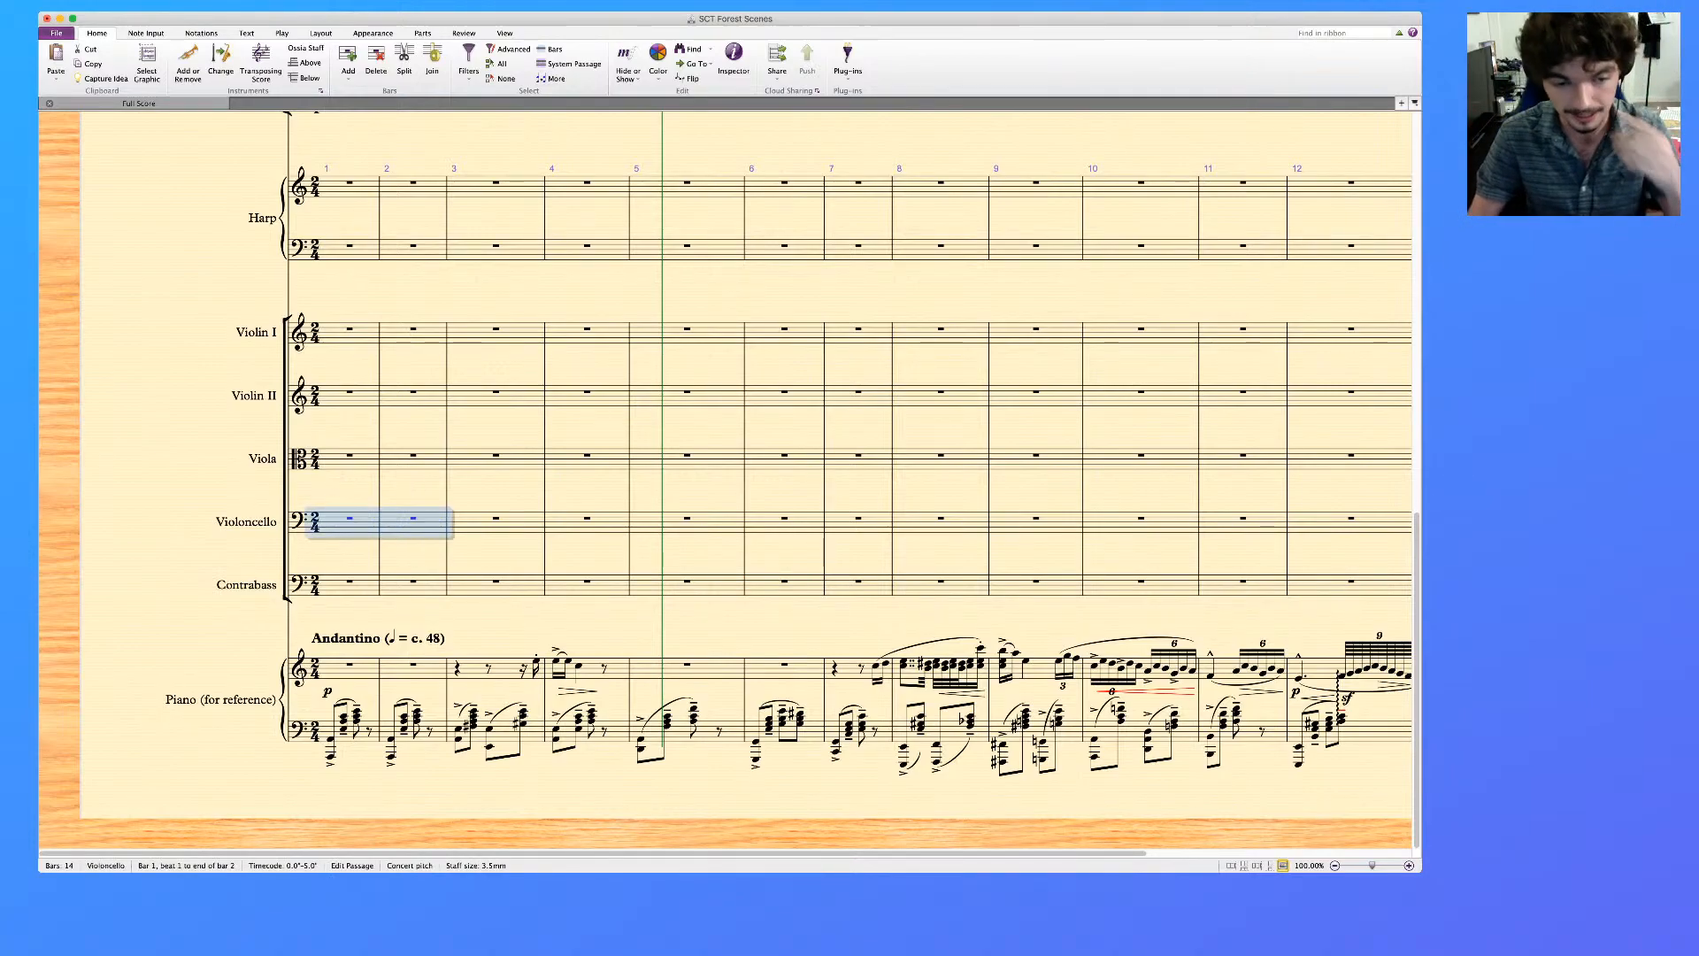
pyautogui.scroll(10, 726, 478)
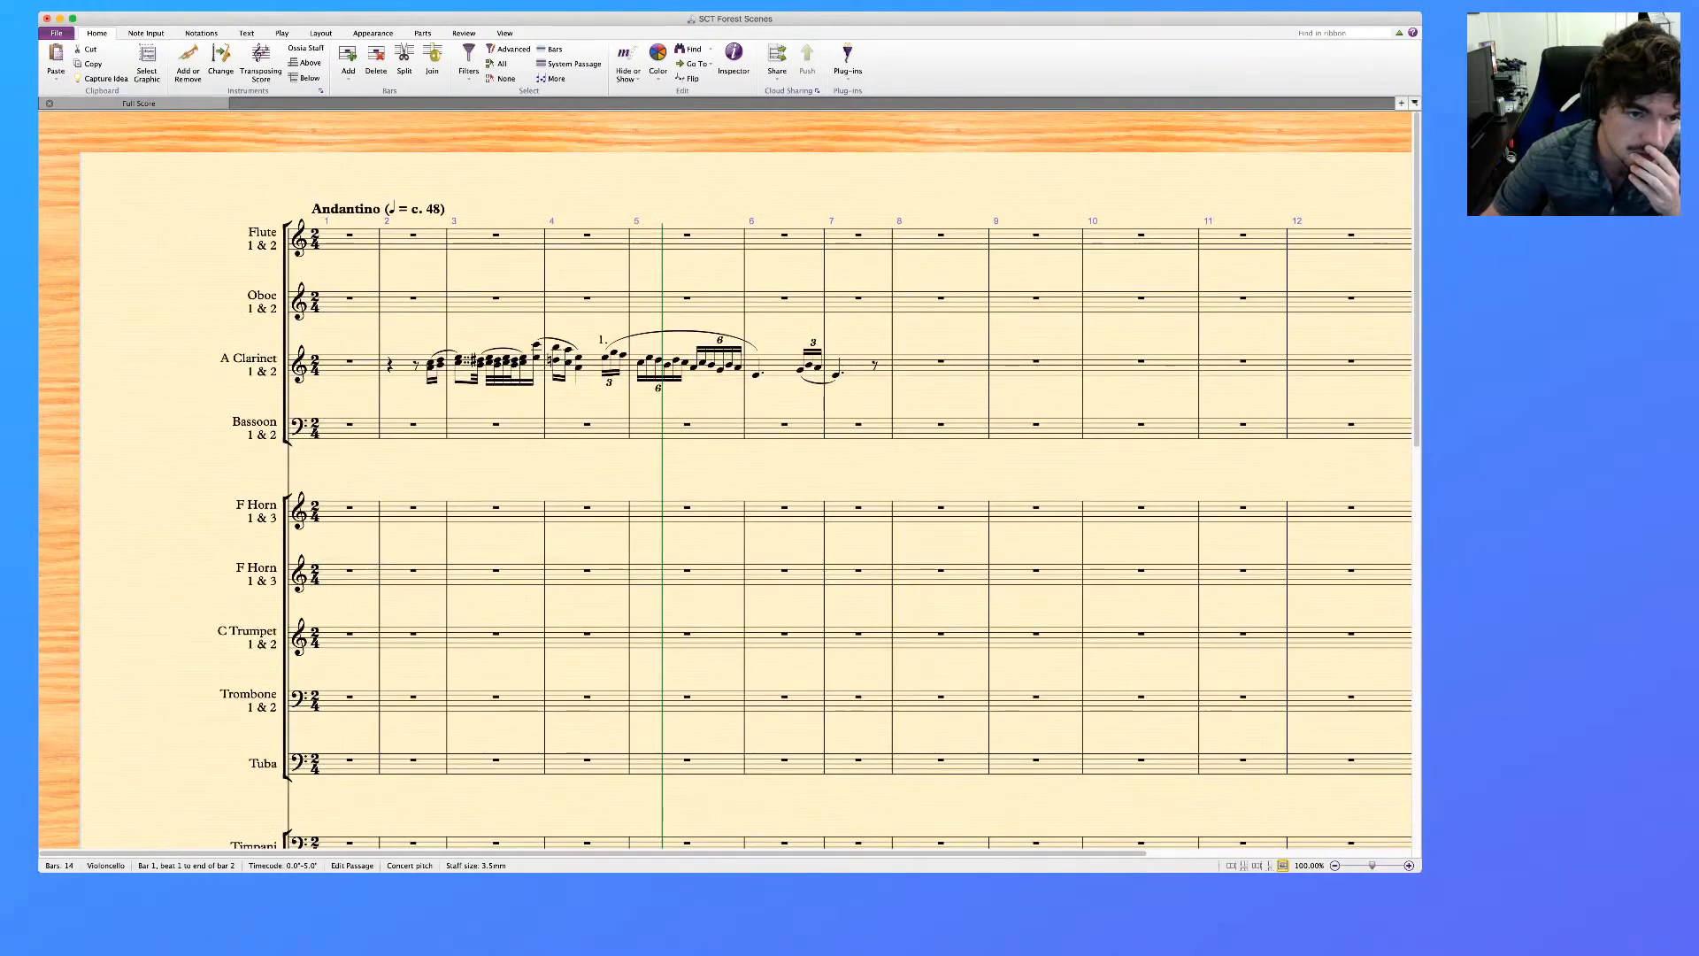
pyautogui.scroll(-5, 726, 478)
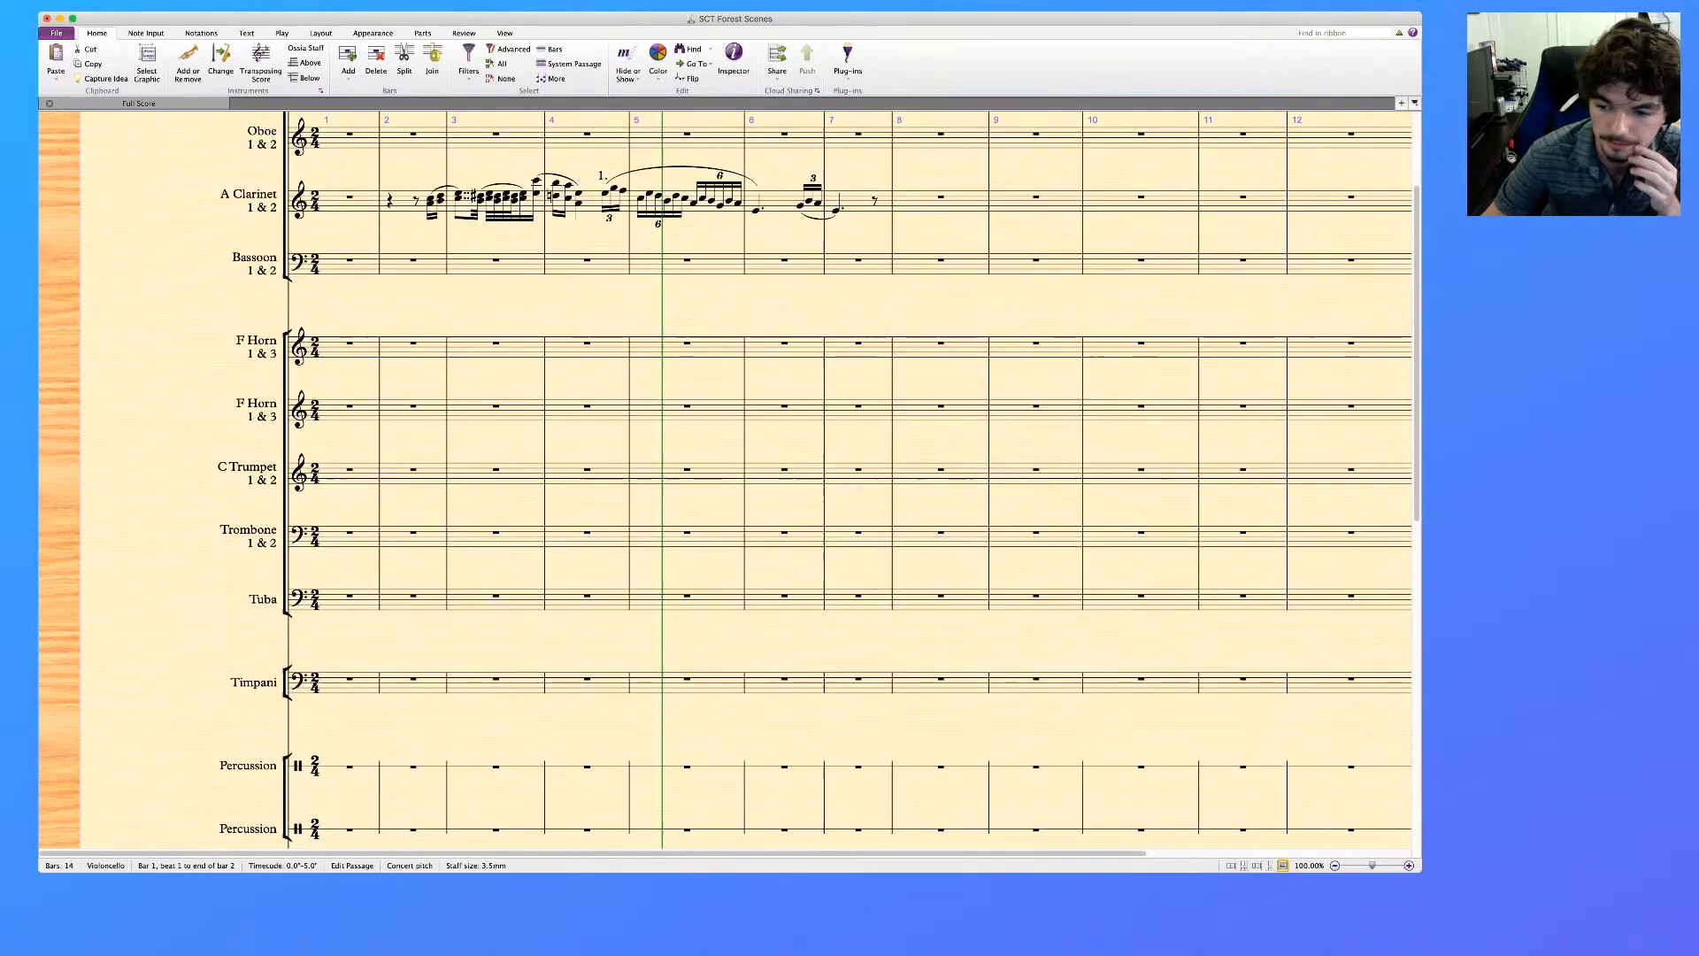
pyautogui.scroll(-10, 725, 478)
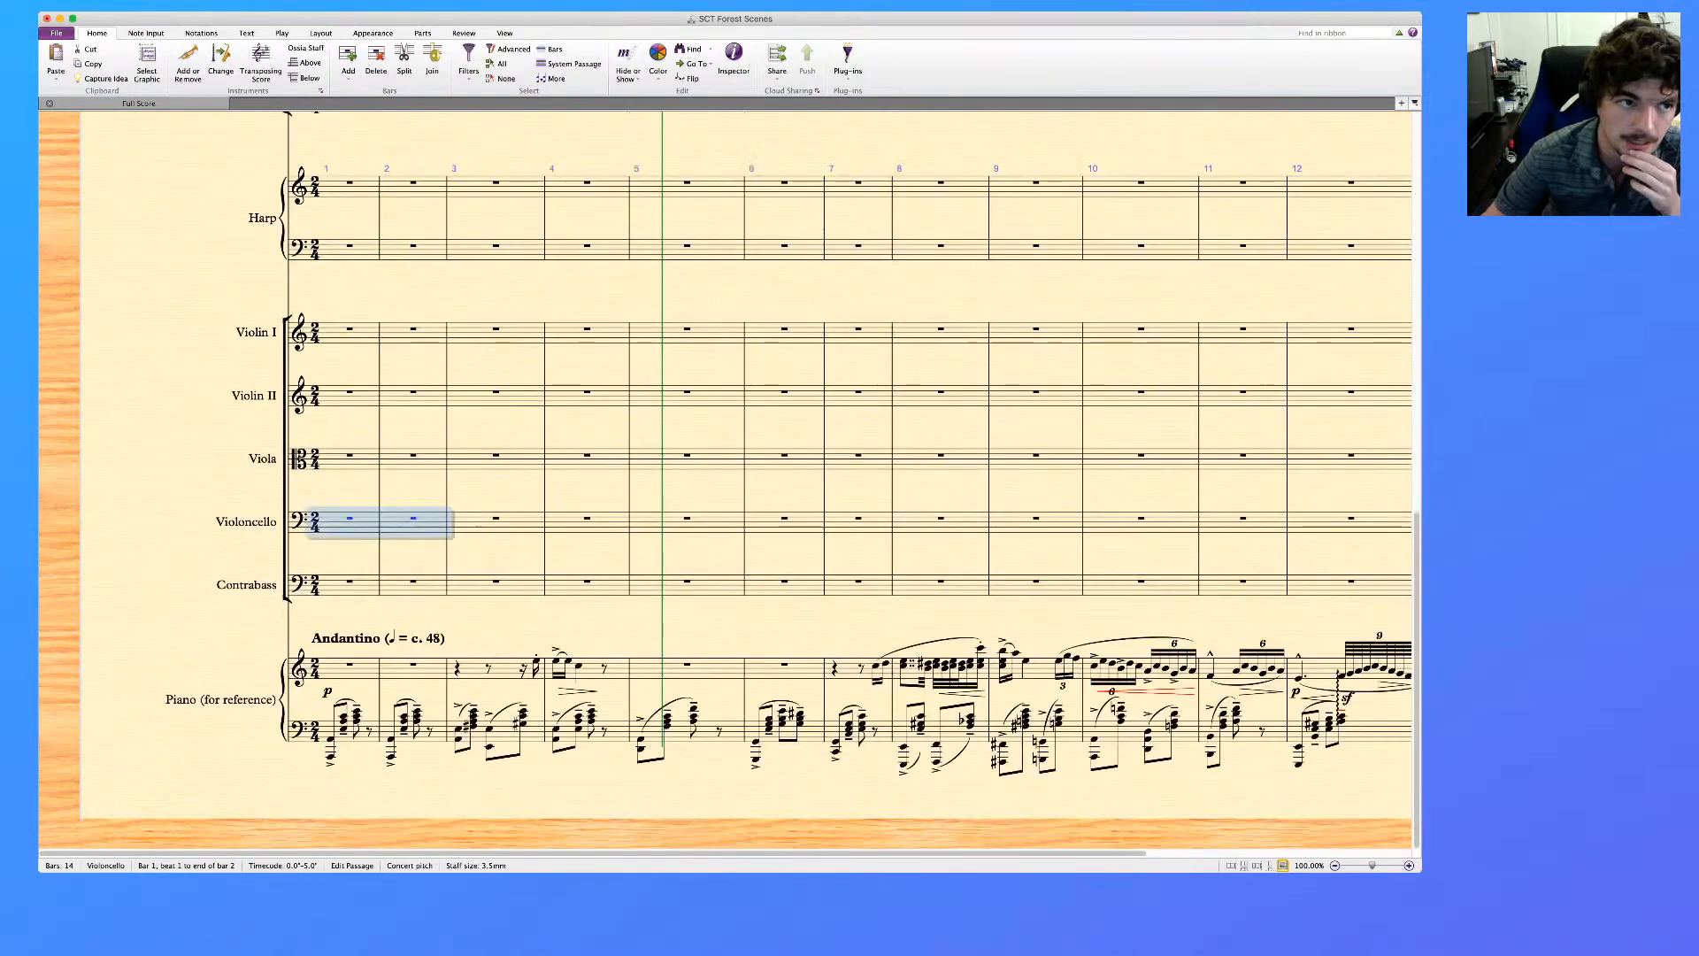
pyautogui.press('super+Tab')
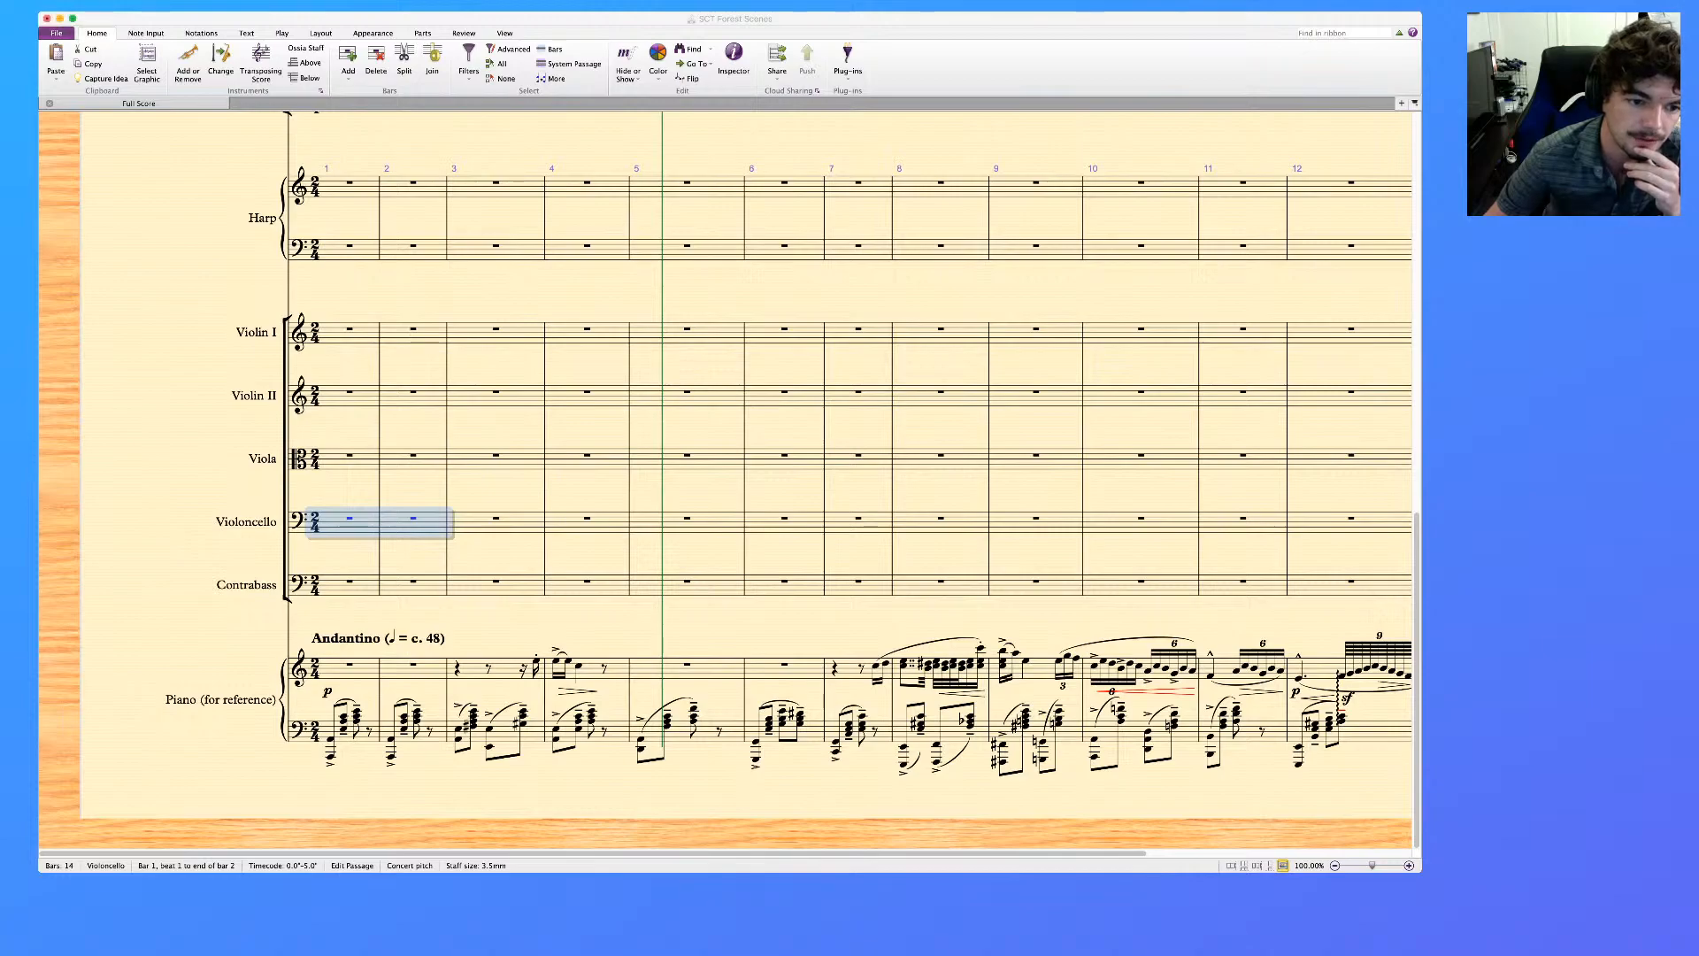
pyautogui.press('super+Tab')
pyautogui.press('Escape')
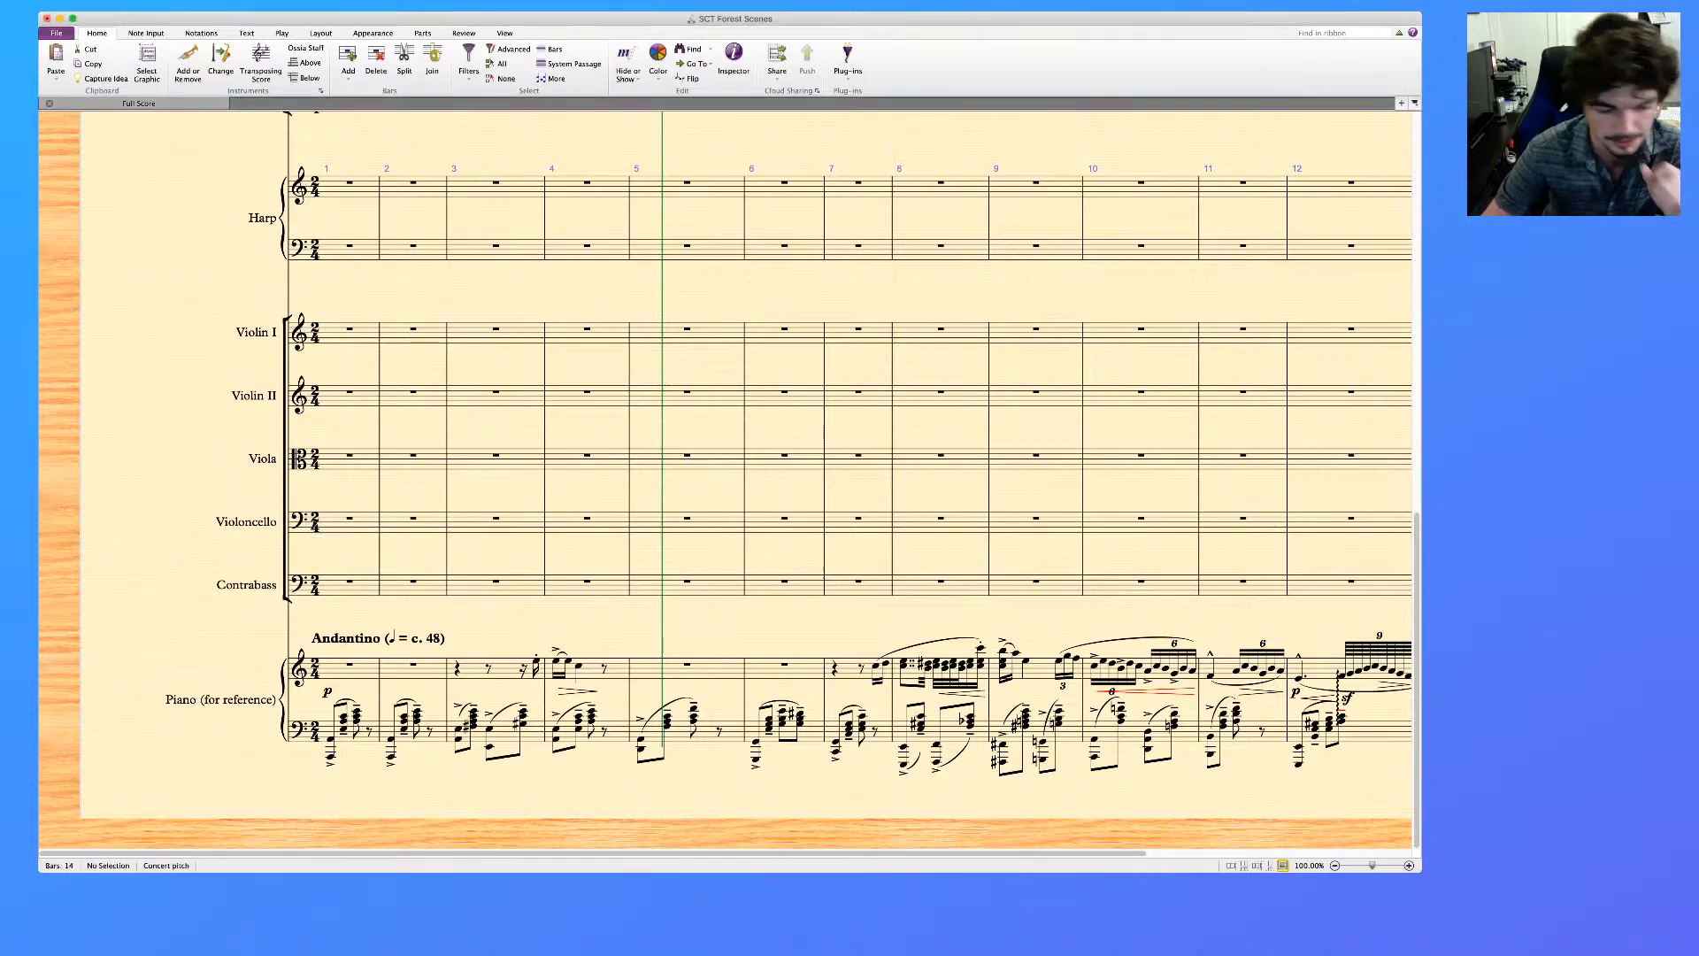
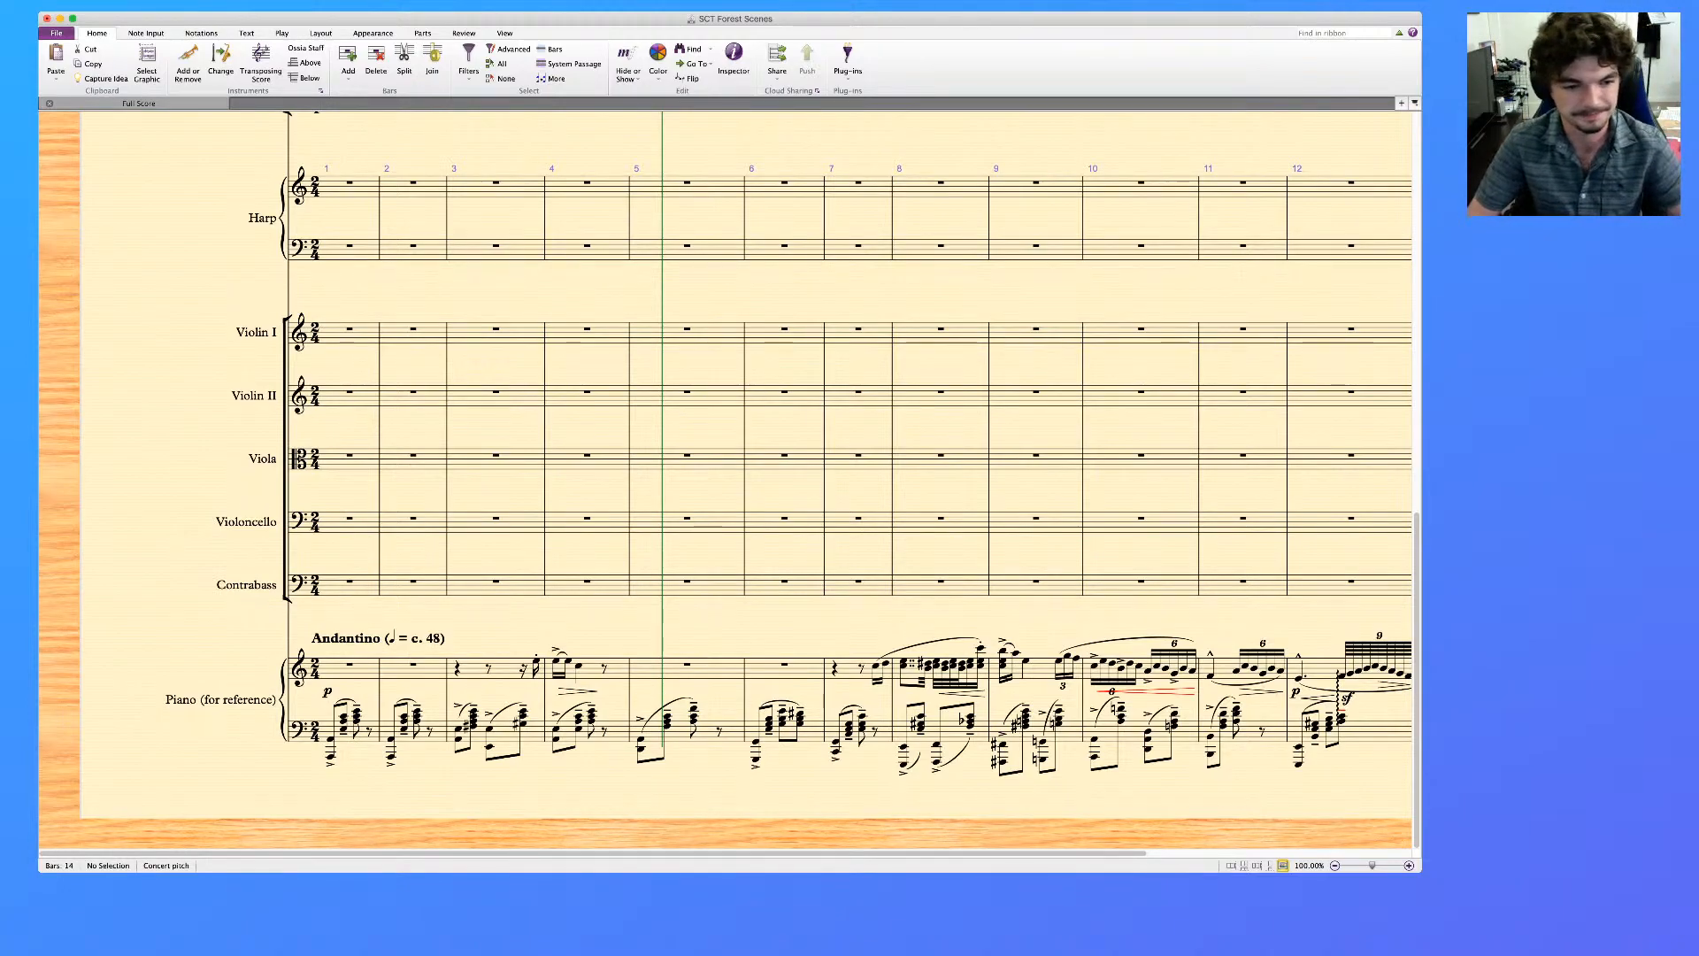
# Copy bars 1 to 7 of the piano reference's lower staff into the Bassoon staff, starting at bar 1
pyautogui.click(378, 638)
pyautogui.press('Escape')
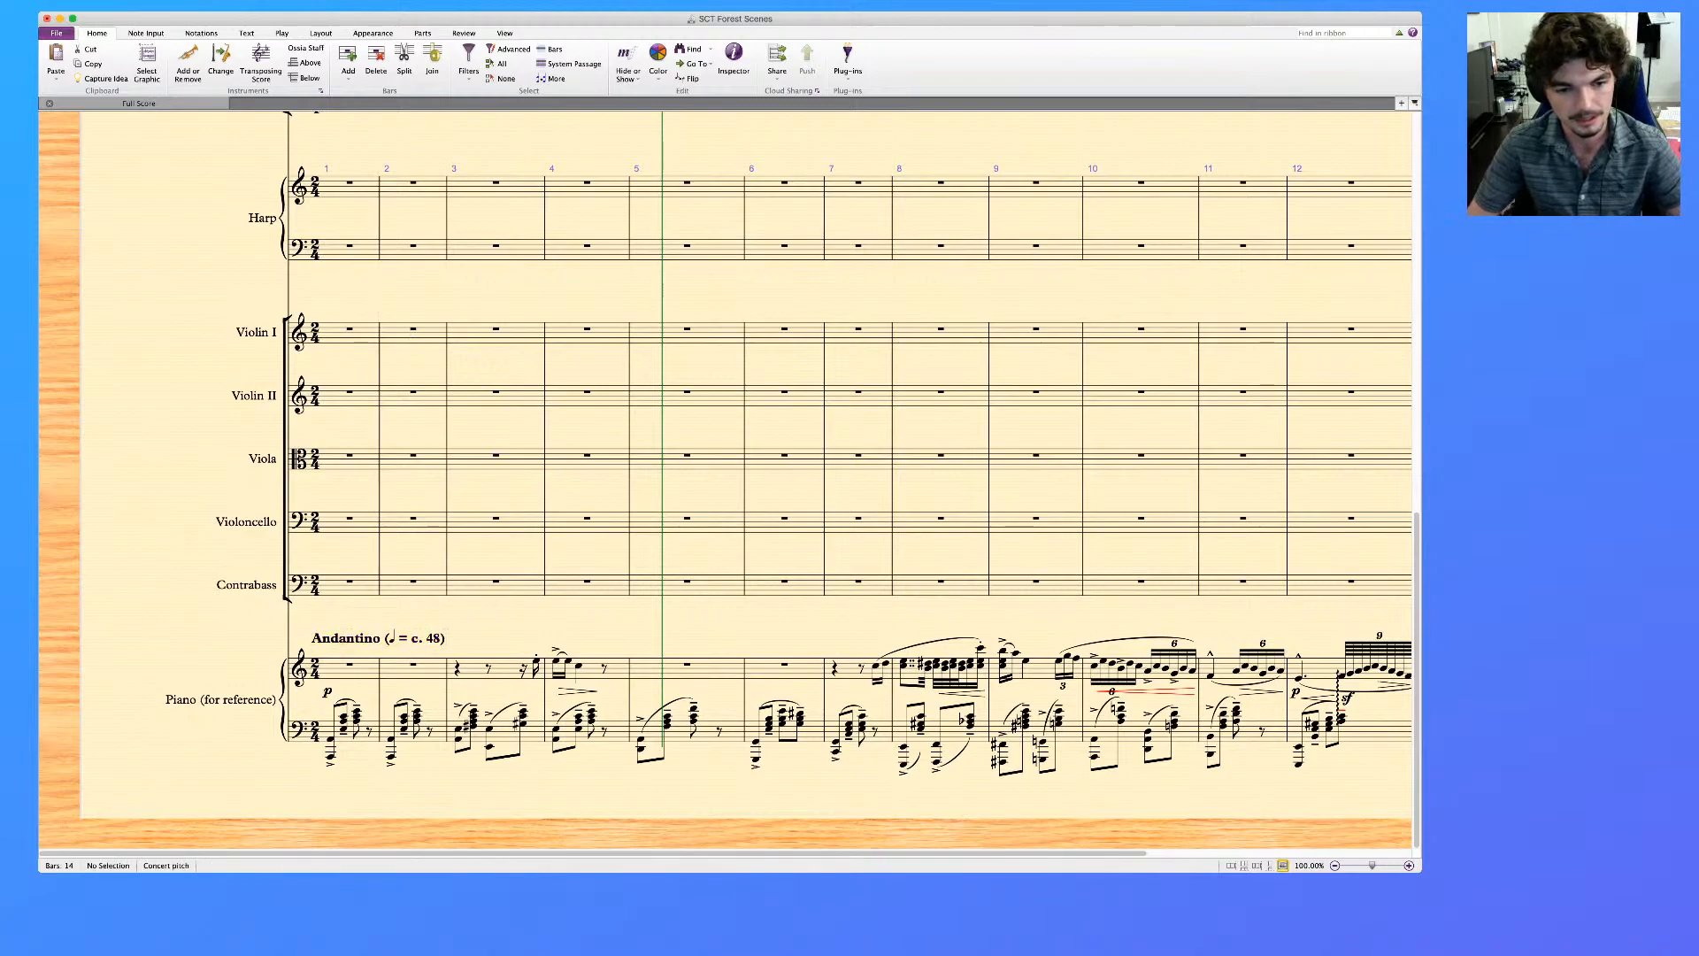
pyautogui.click(348, 738)
pyautogui.scroll(5, 726, 480)
pyautogui.scroll(-5, 726, 479)
pyautogui.press('Right')
pyautogui.scroll(10, 726, 480)
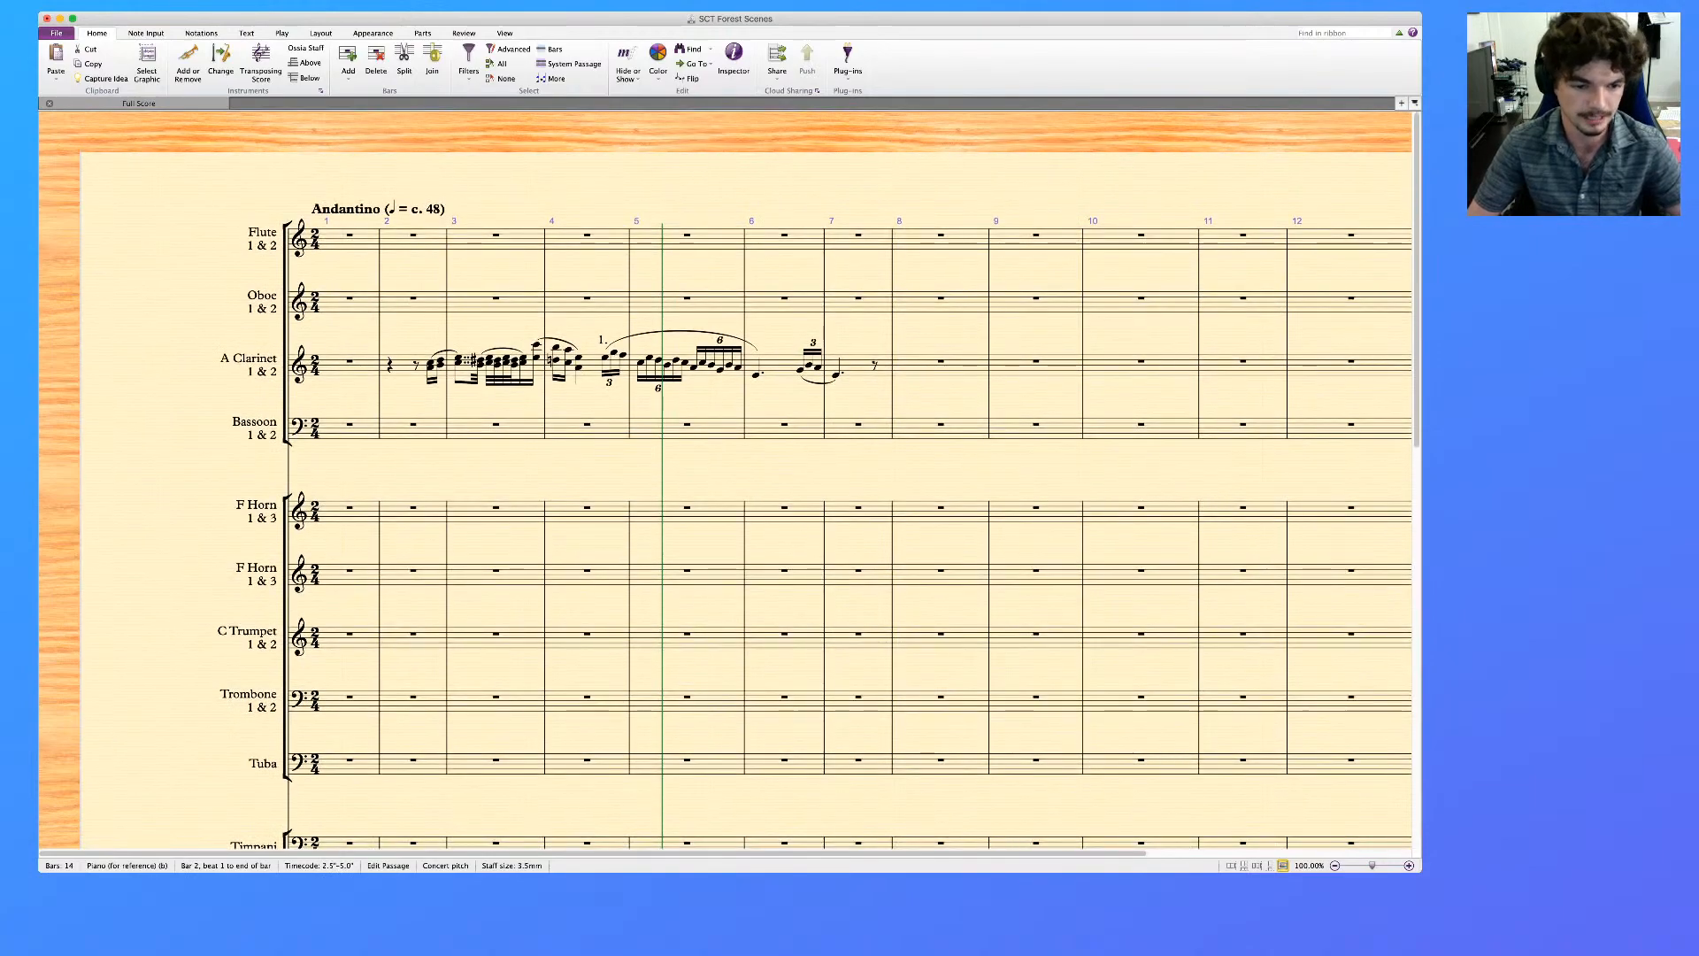
pyautogui.scroll(-10, 725, 479)
pyautogui.press('super+shift+Left')
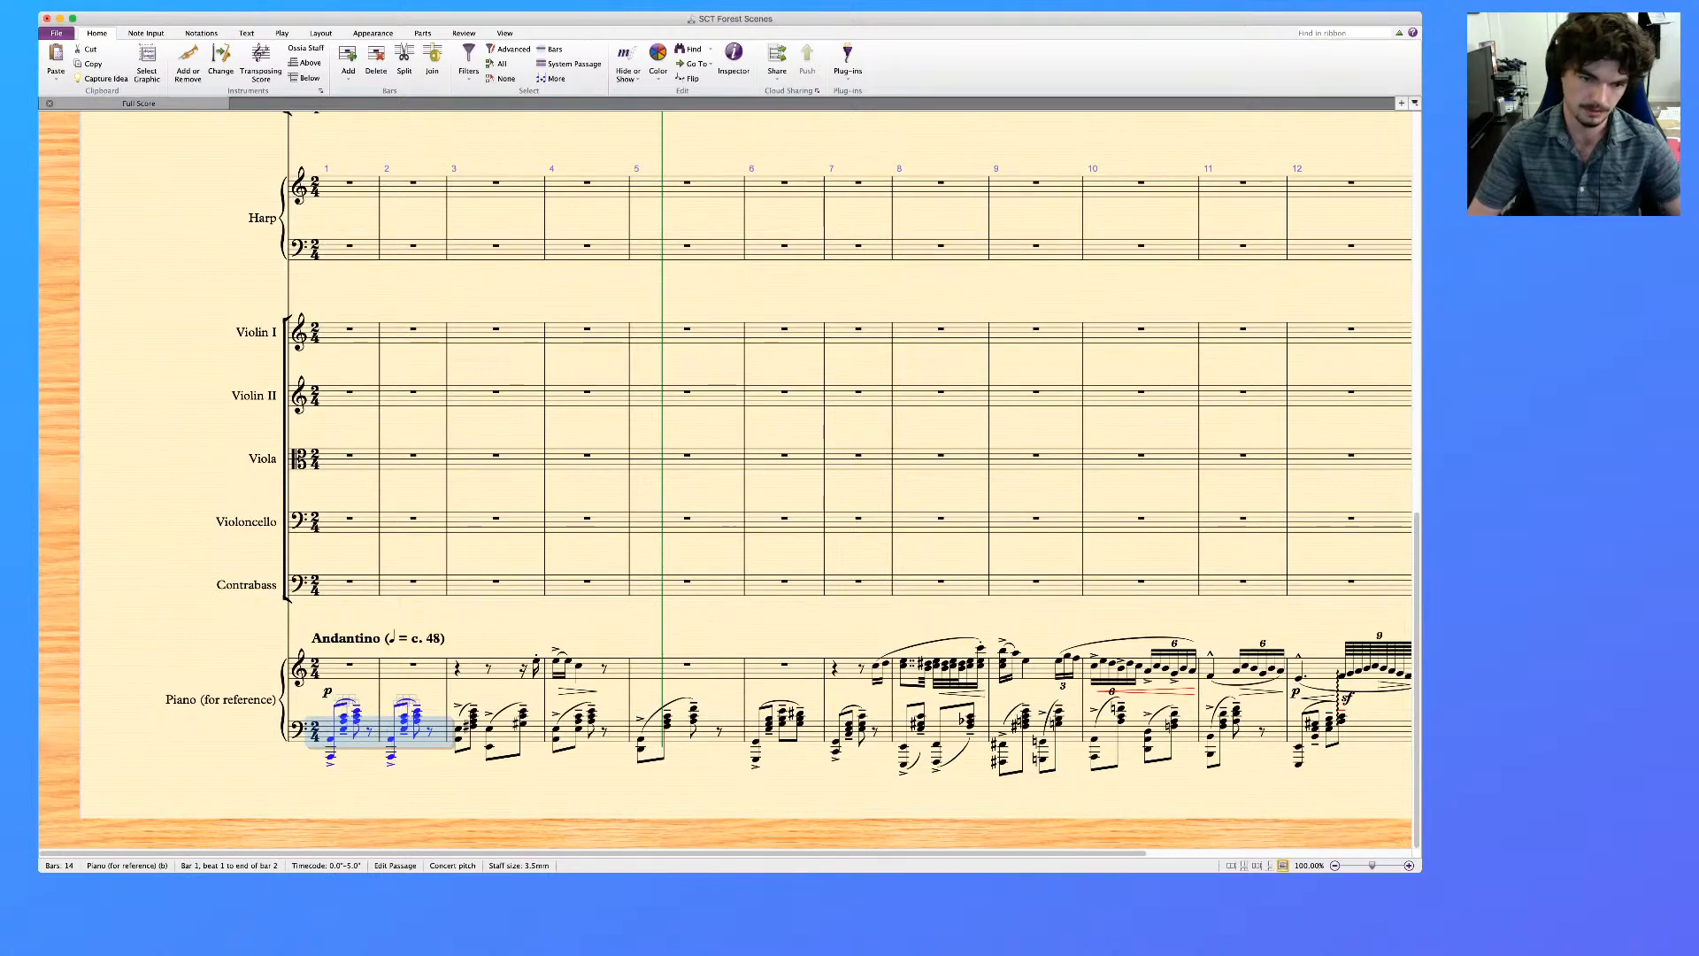
pyautogui.press('super+shift+Right')
pyautogui.press('super+shift+Right')
pyautogui.press('super+shift+Right')
pyautogui.press('super+shift+Right')
pyautogui.press('super+shift+Right')
pyautogui.scroll(10, 726, 478)
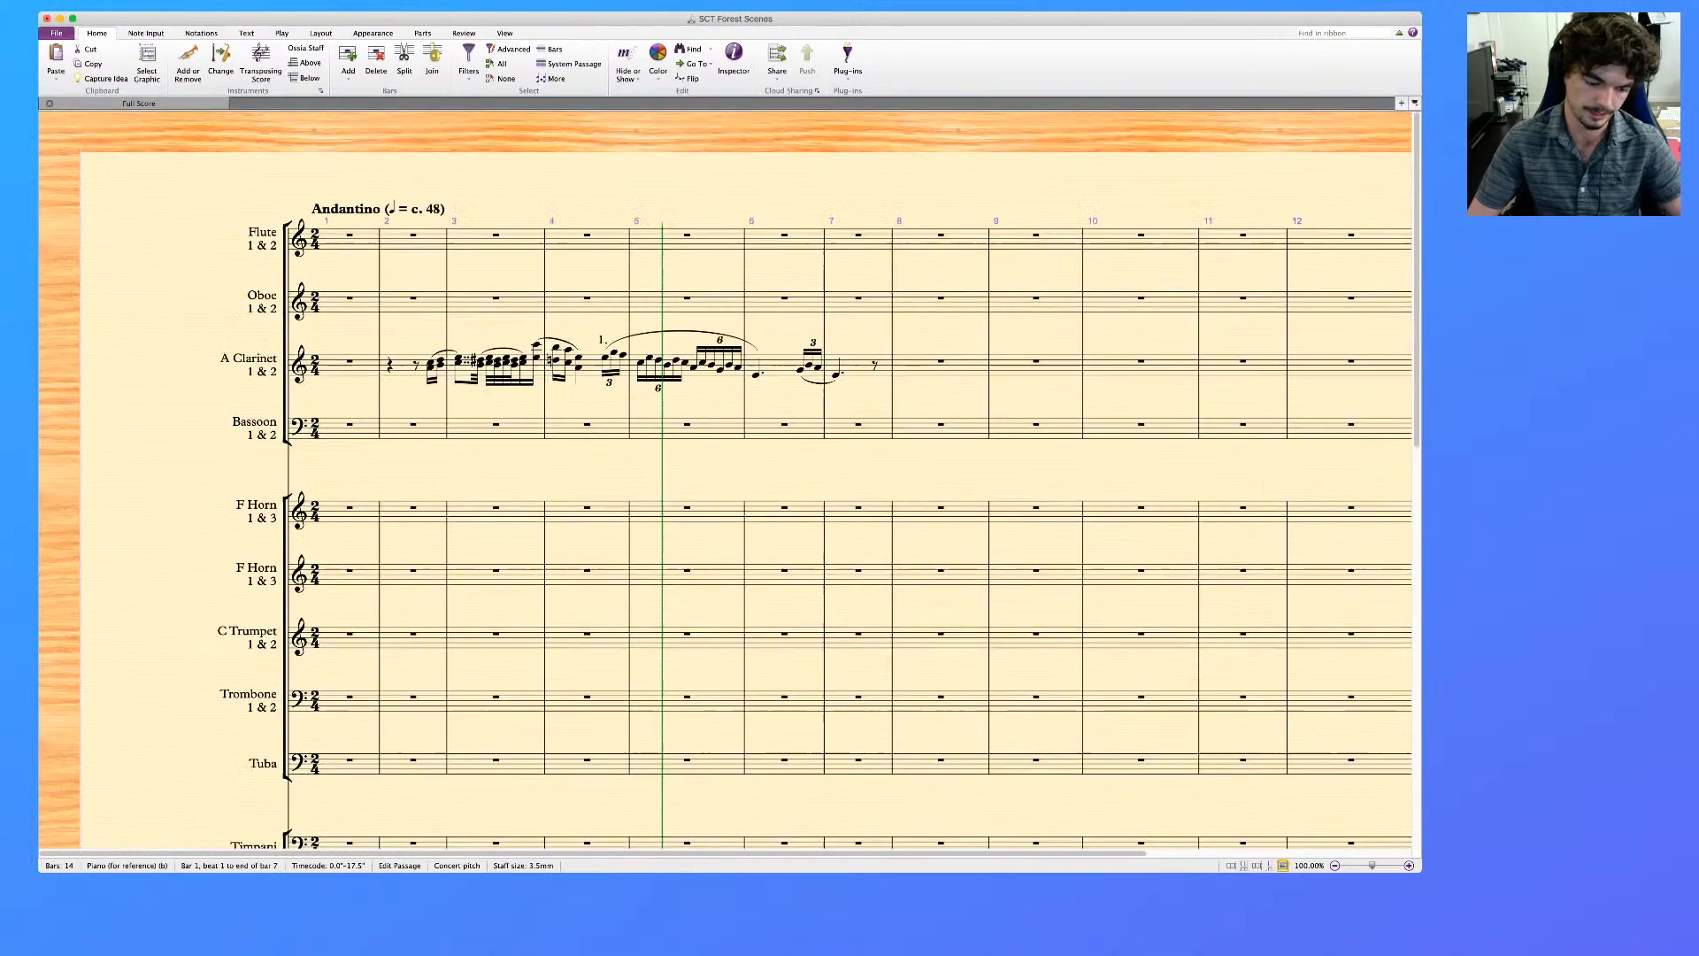
pyautogui.click(361, 430)
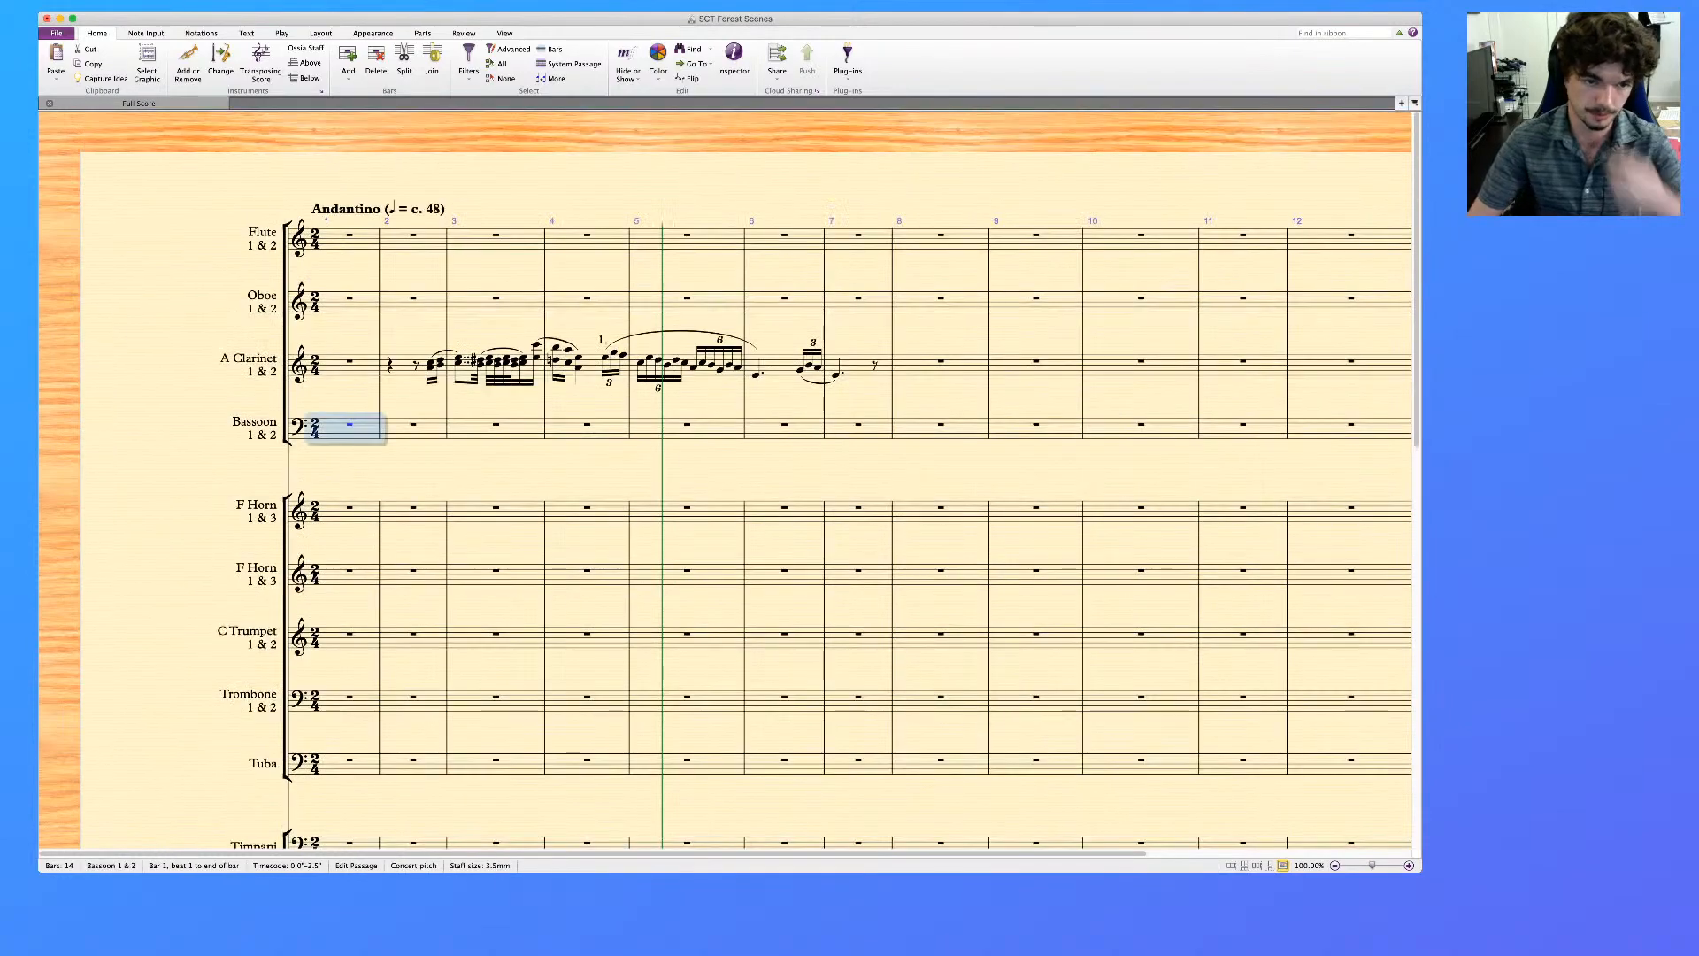
pyautogui.press('super+v')
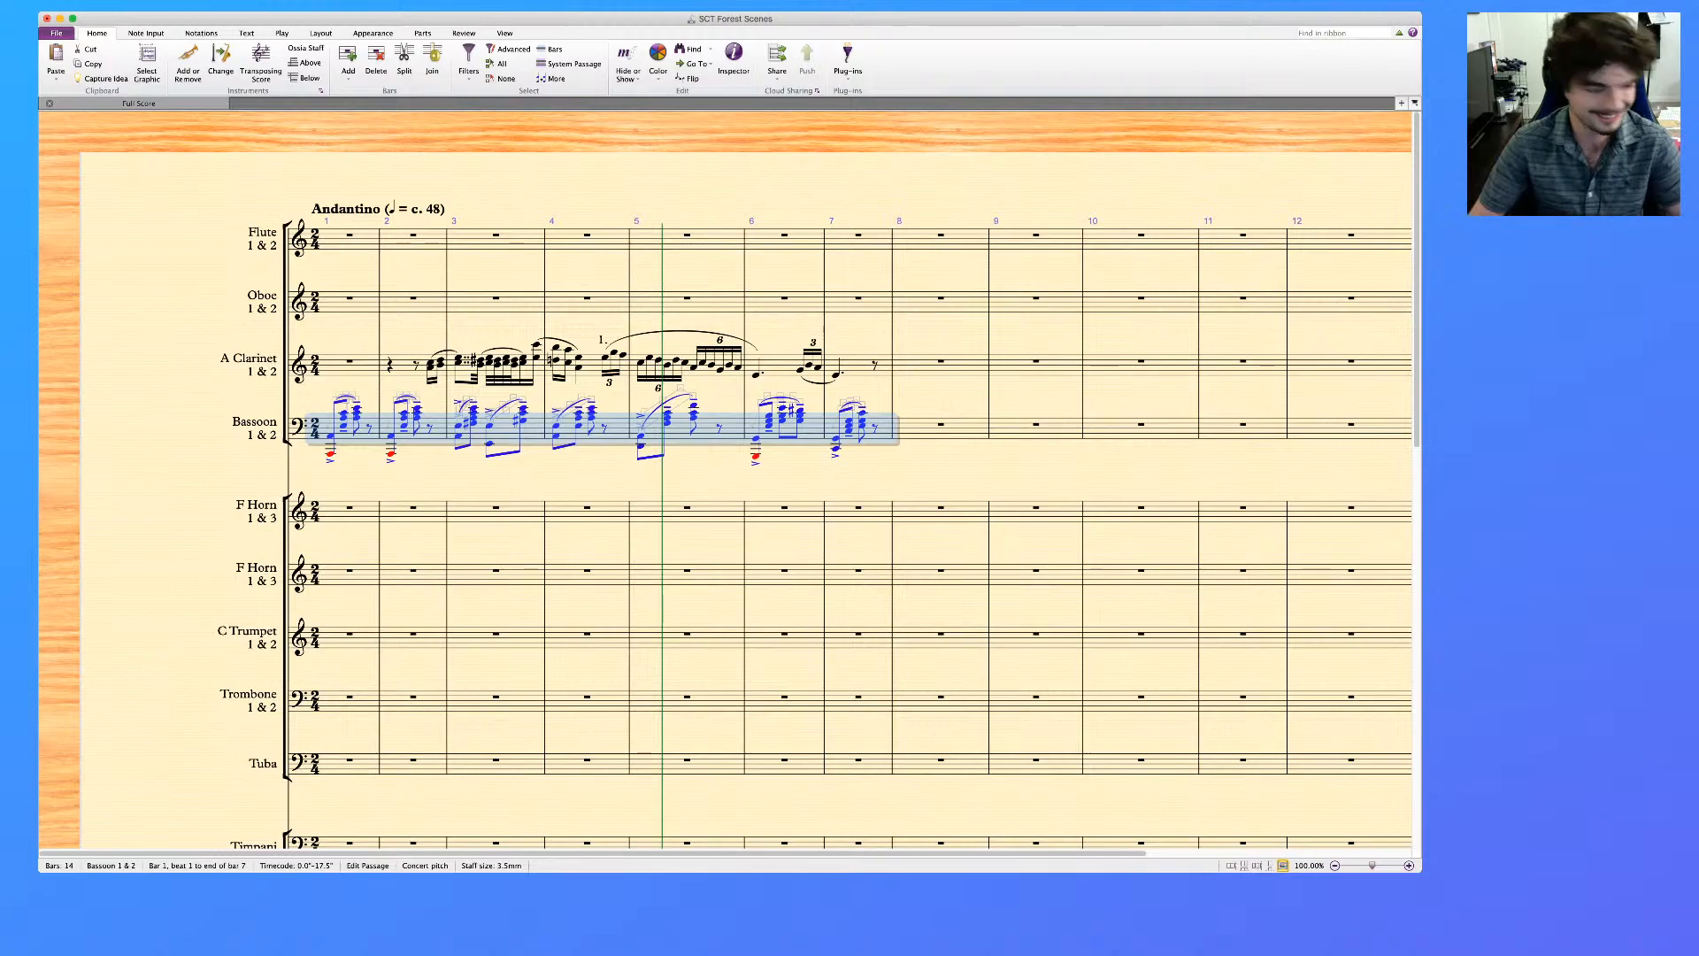
pyautogui.press('Escape')
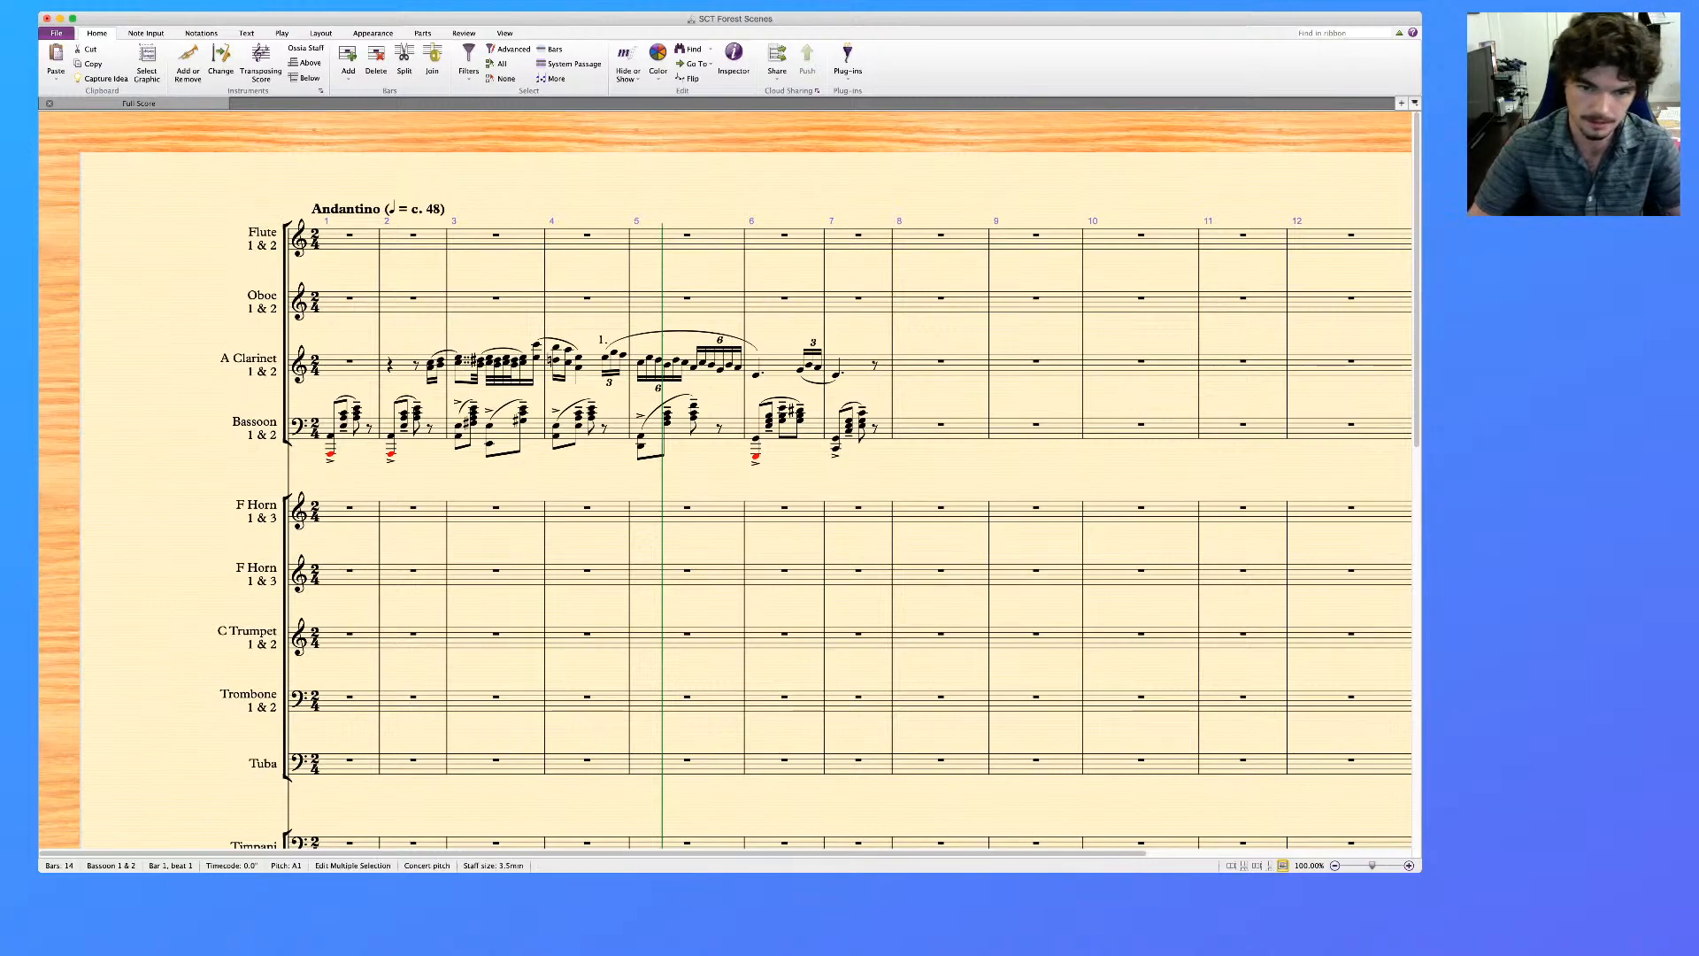
# Delete the red out-of-range lowest notes from the first chords of bars 1, 2 and 6 in the Bassoon staff
pyautogui.hotkey('ctrl', 'Up')
pyautogui.click(756, 457)
pyautogui.press('Delete')
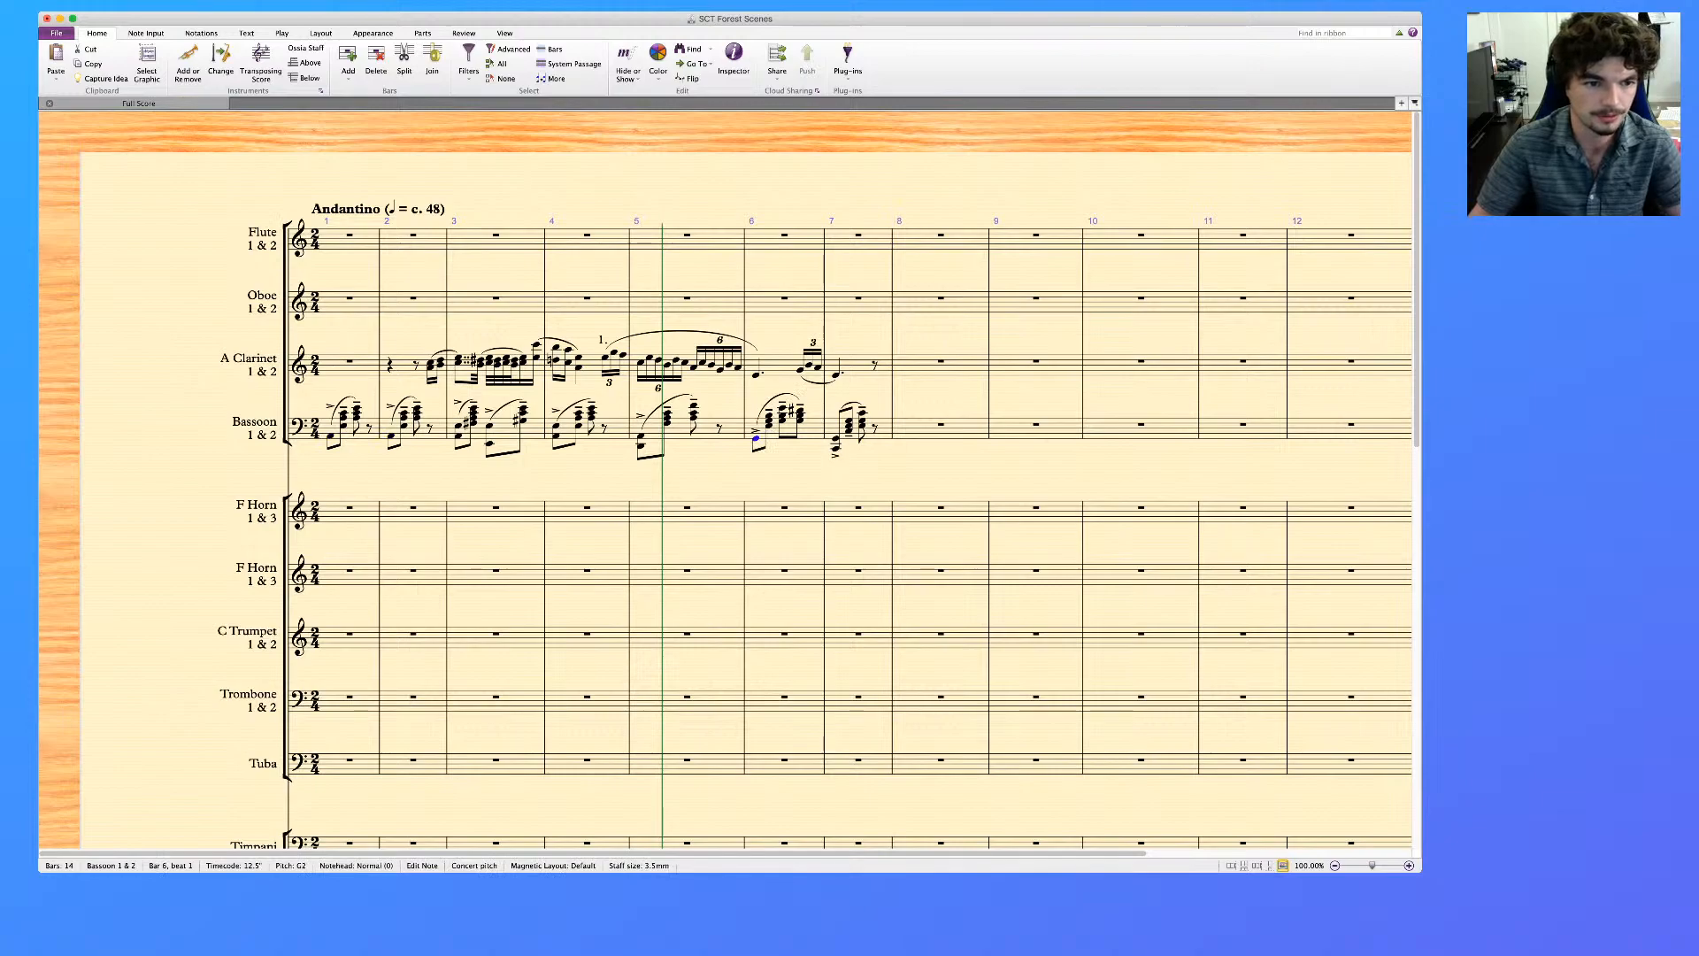
pyautogui.press('Escape')
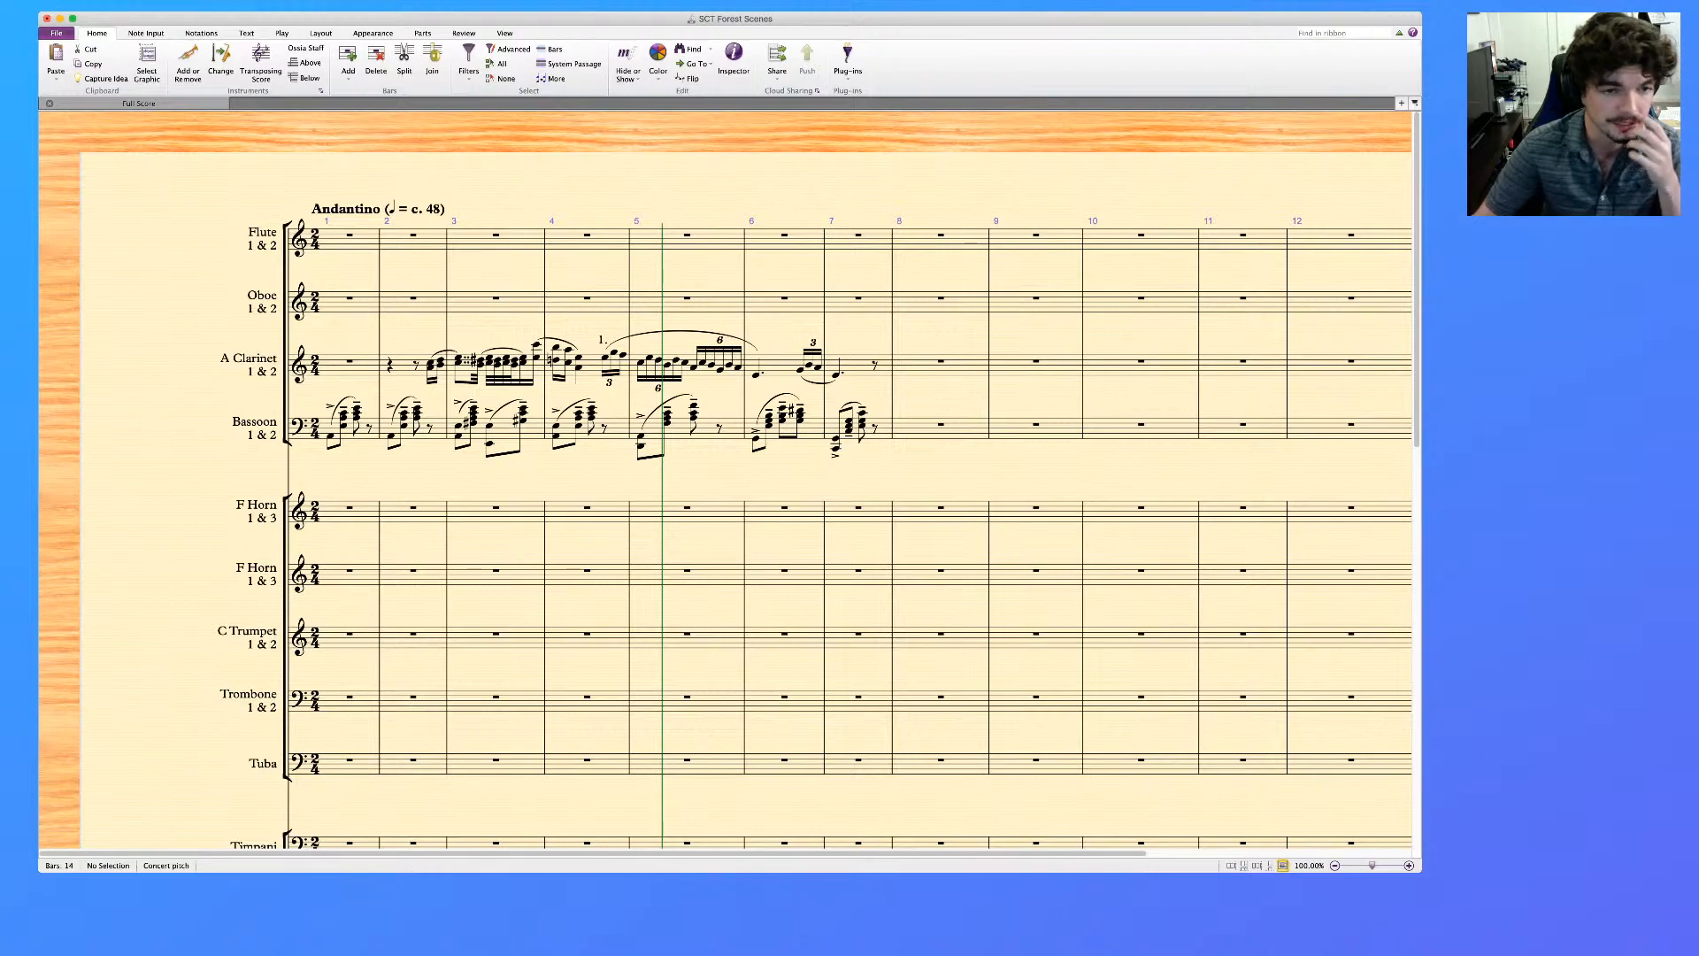
# Copy bars 1 to 7 of the piano reference's lower staff into the Harp's lower staff, starting at bar 1
pyautogui.scroll(-1, 726, 495)
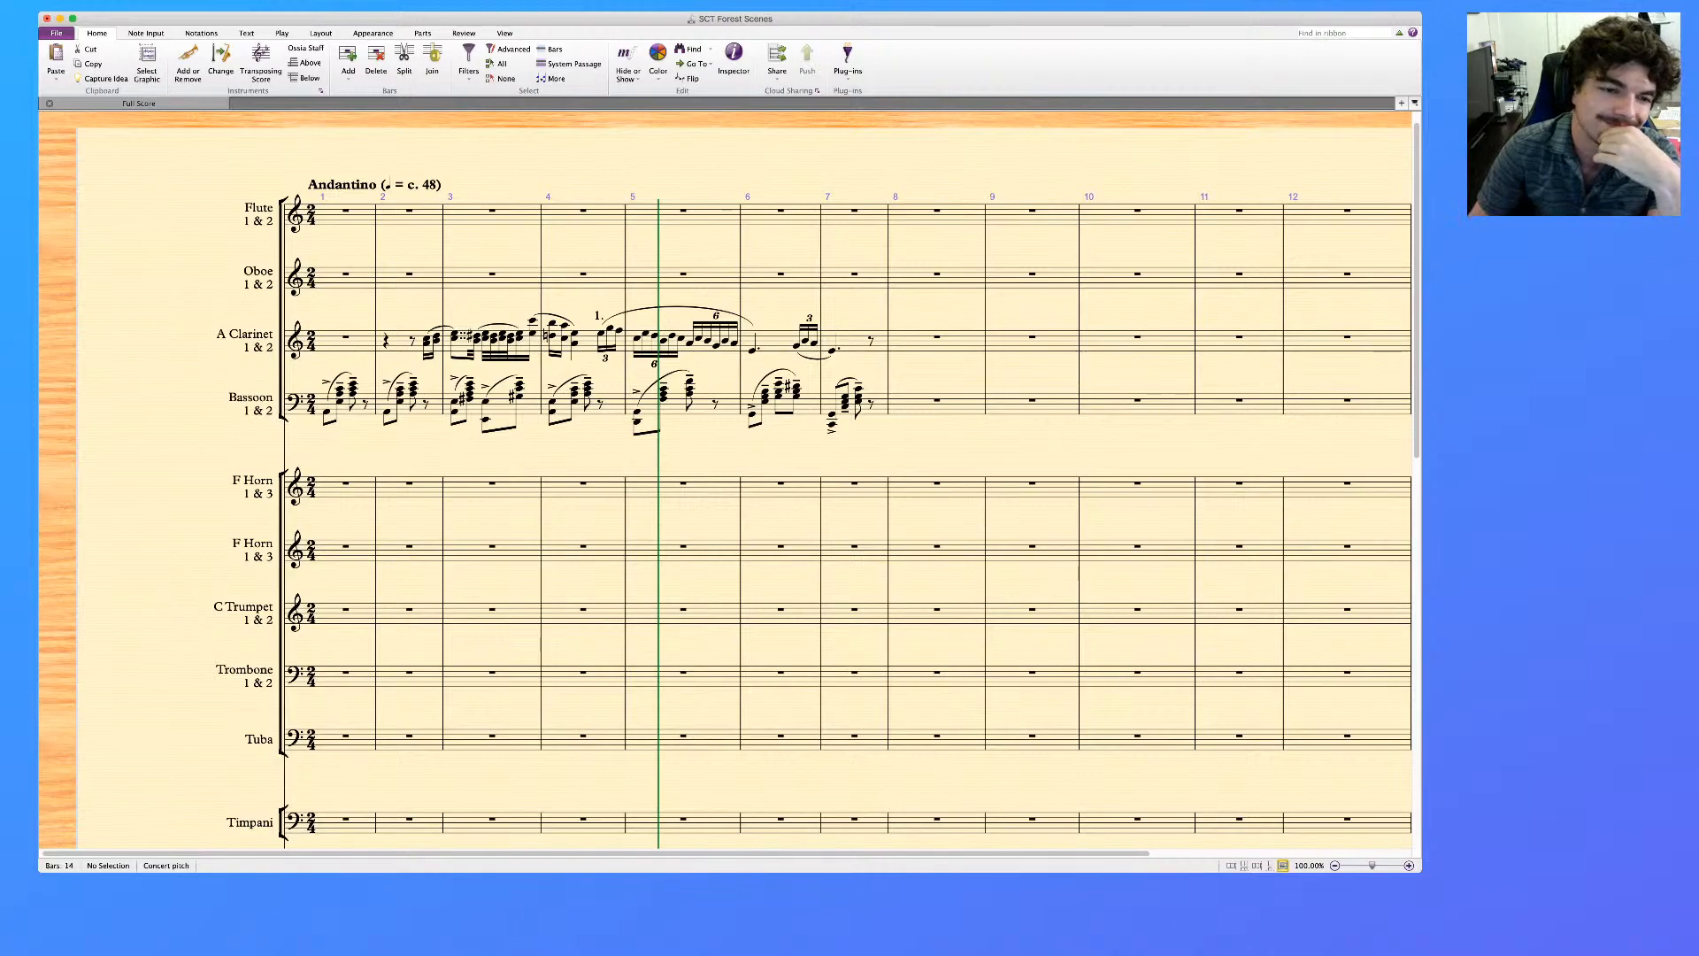
pyautogui.hscroll(-1, 725, 480)
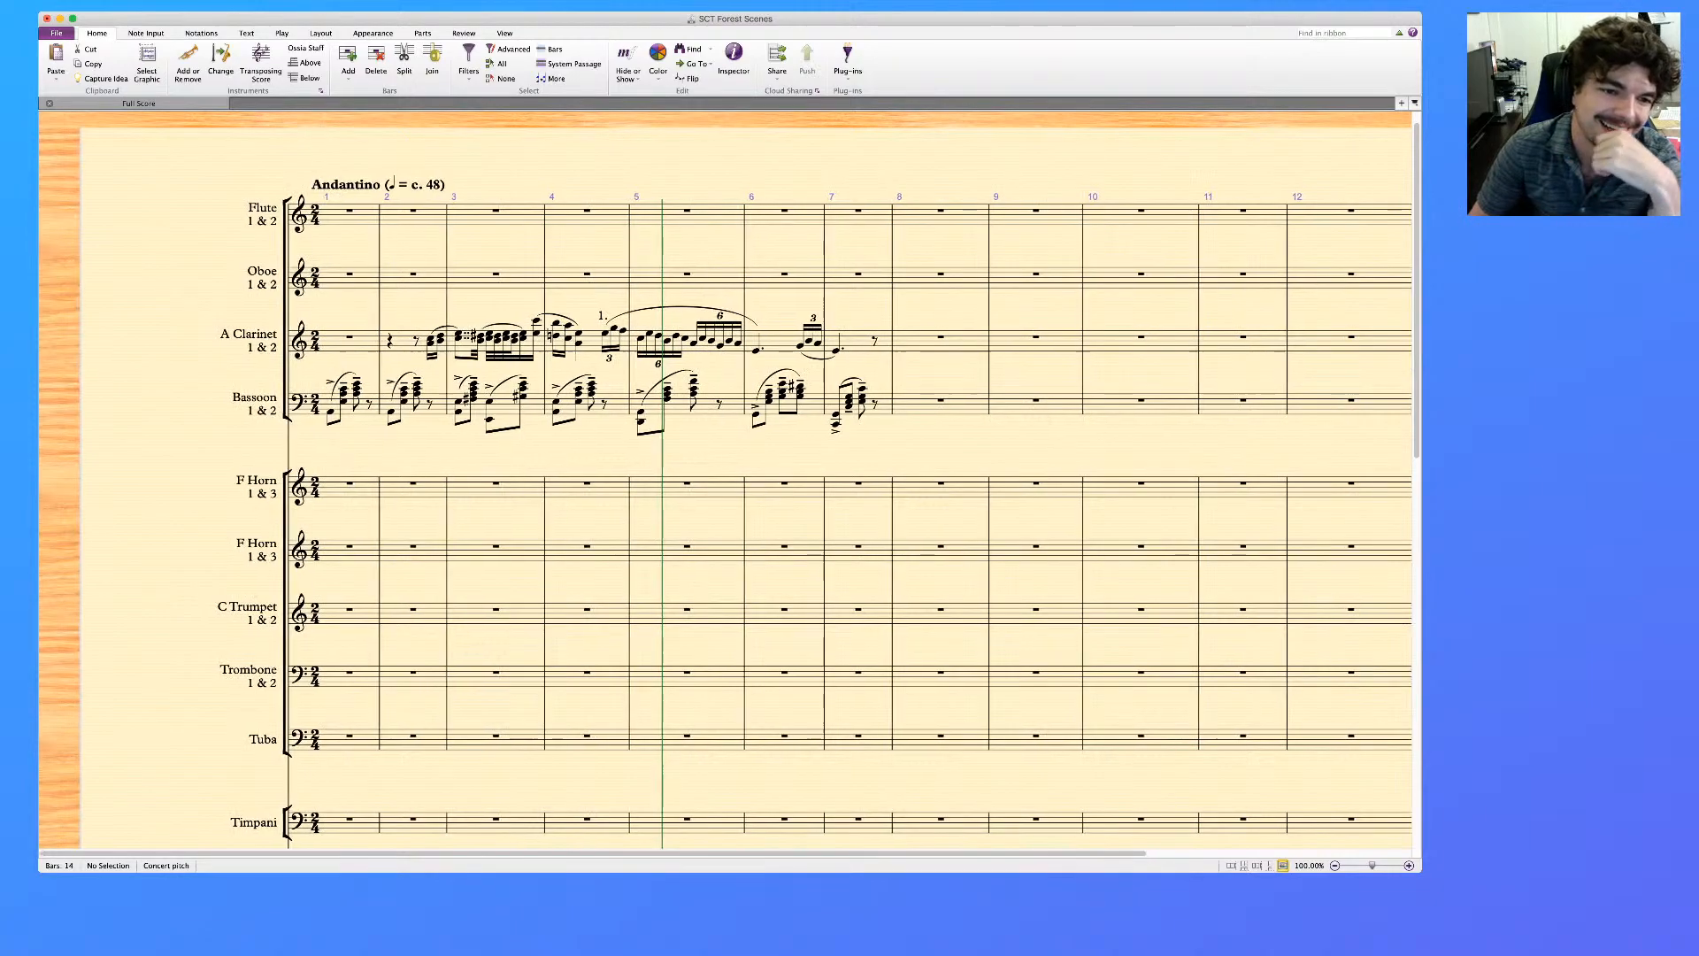
pyautogui.scroll(-1, 725, 478)
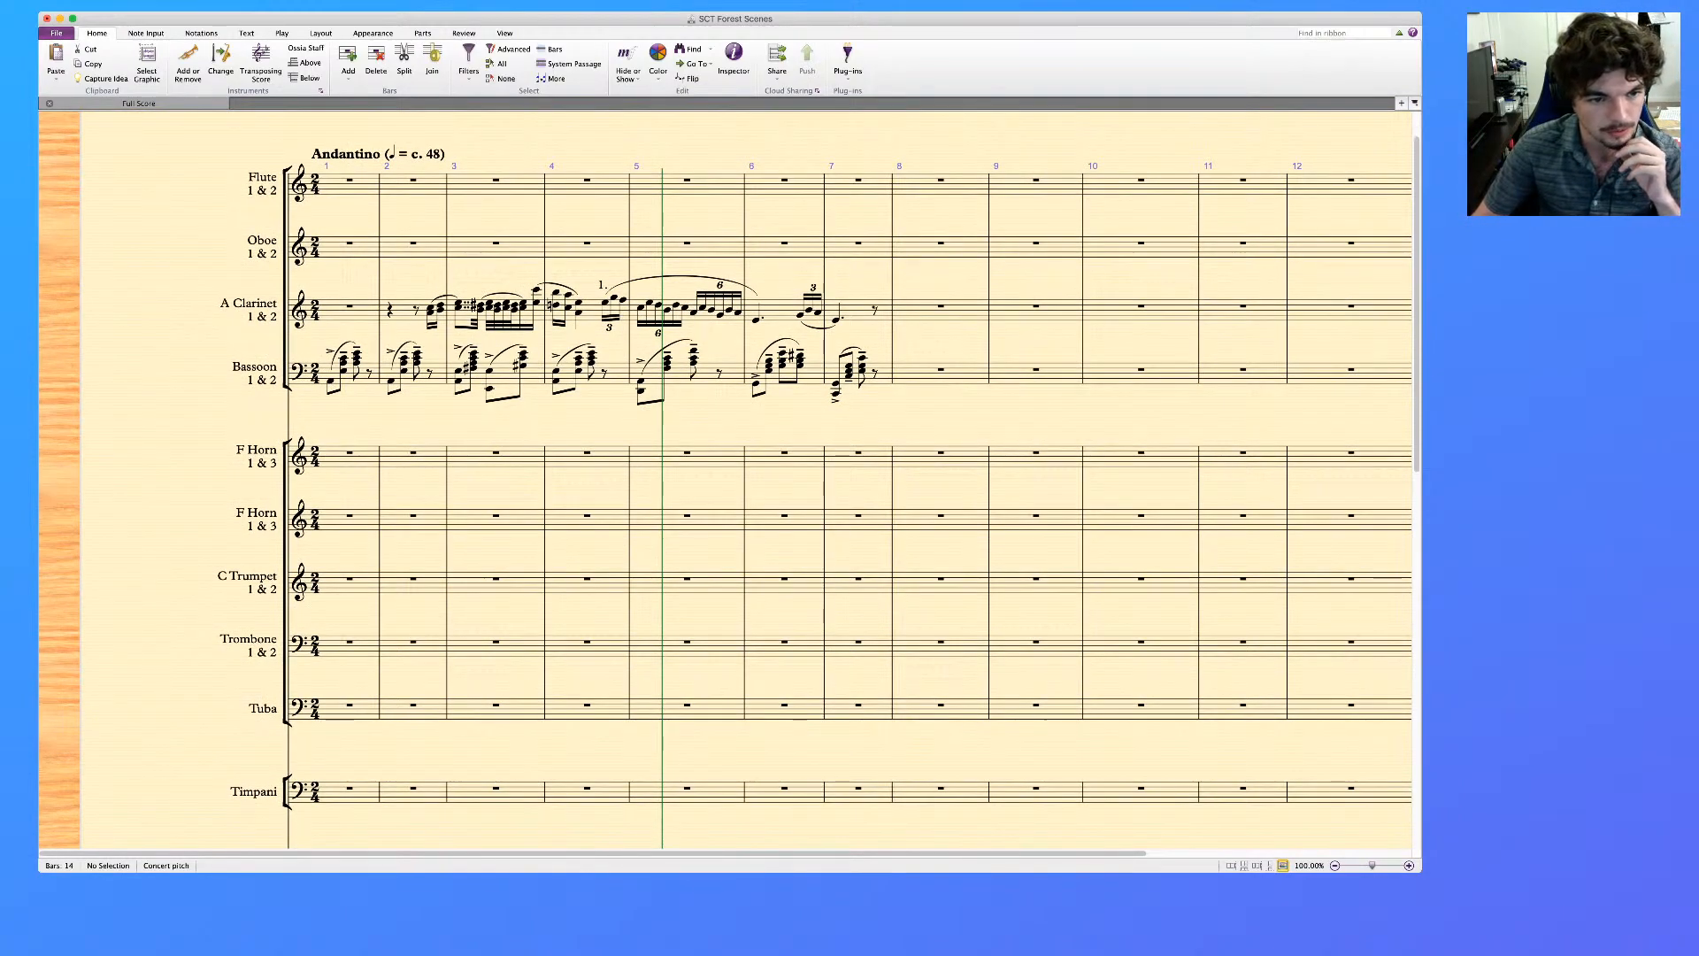
pyautogui.scroll(-15, 726, 478)
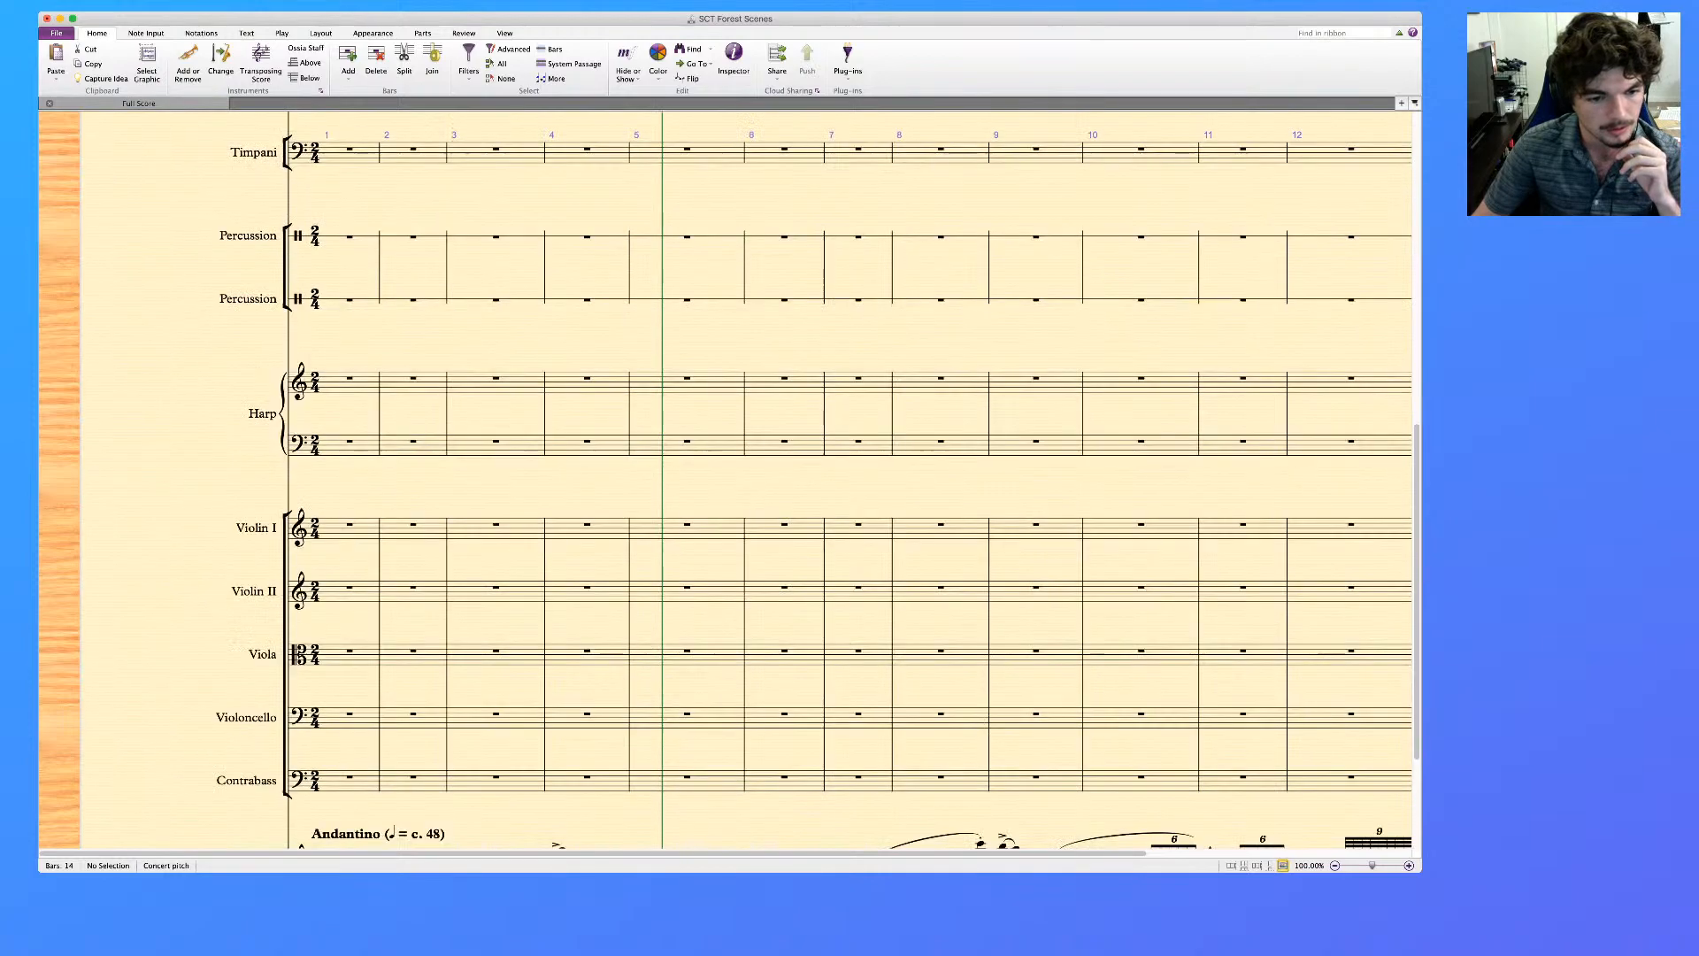
pyautogui.scroll(-5, 726, 478)
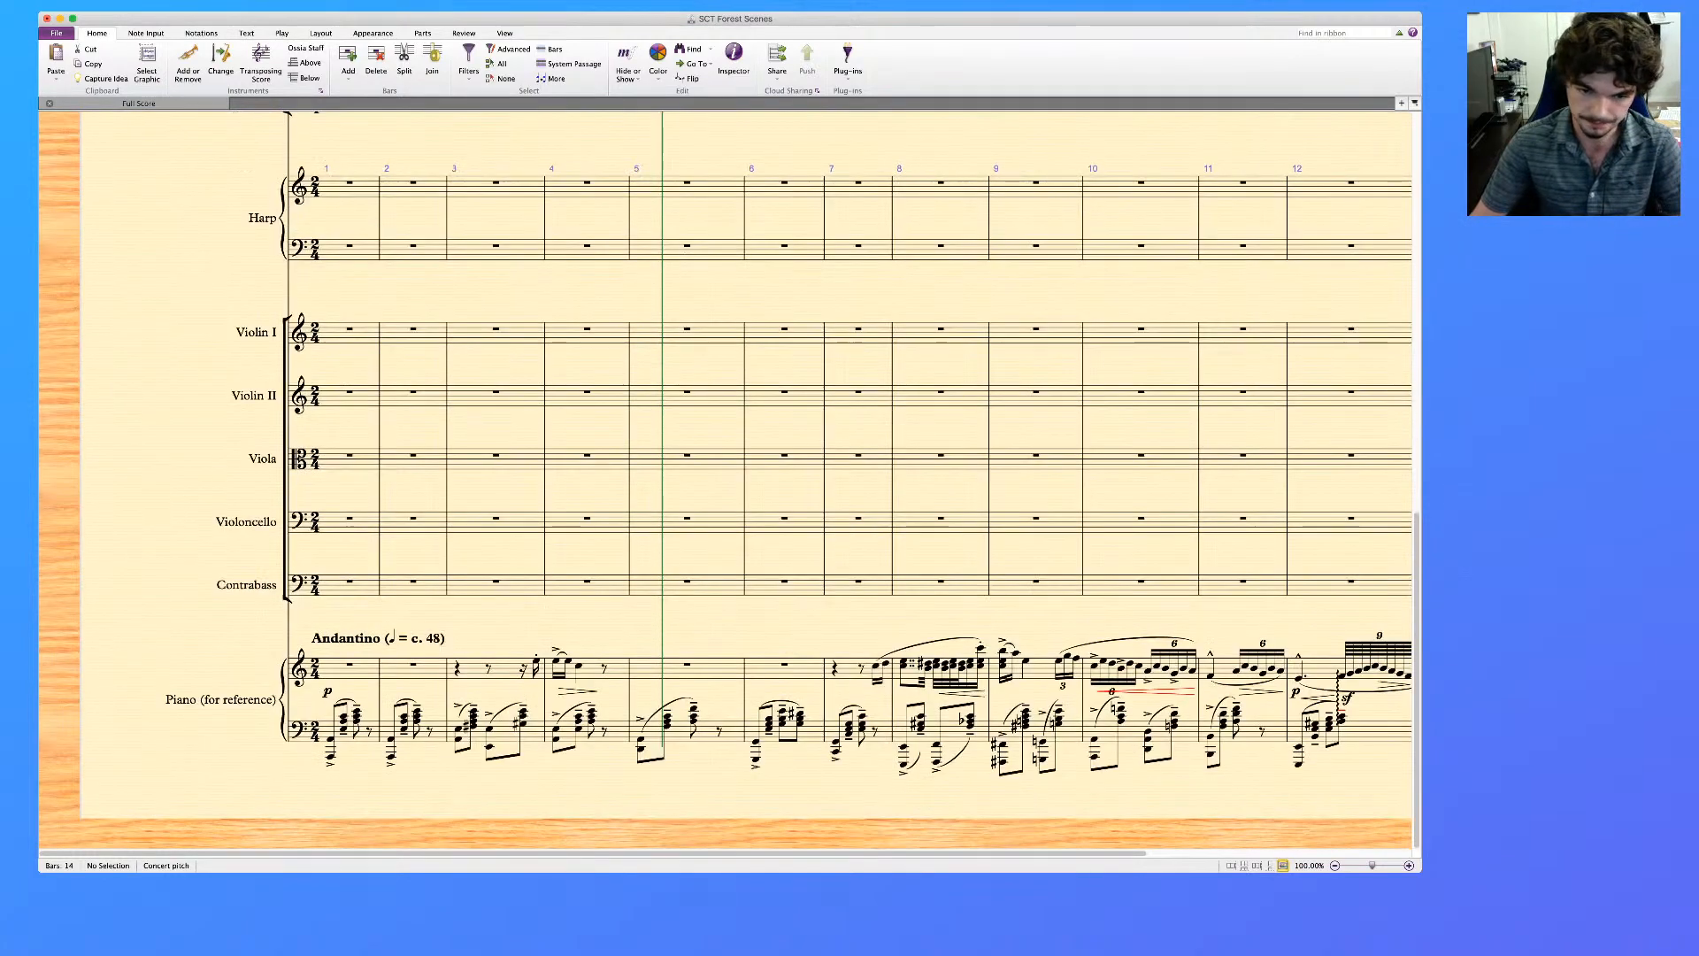
pyautogui.click(348, 736)
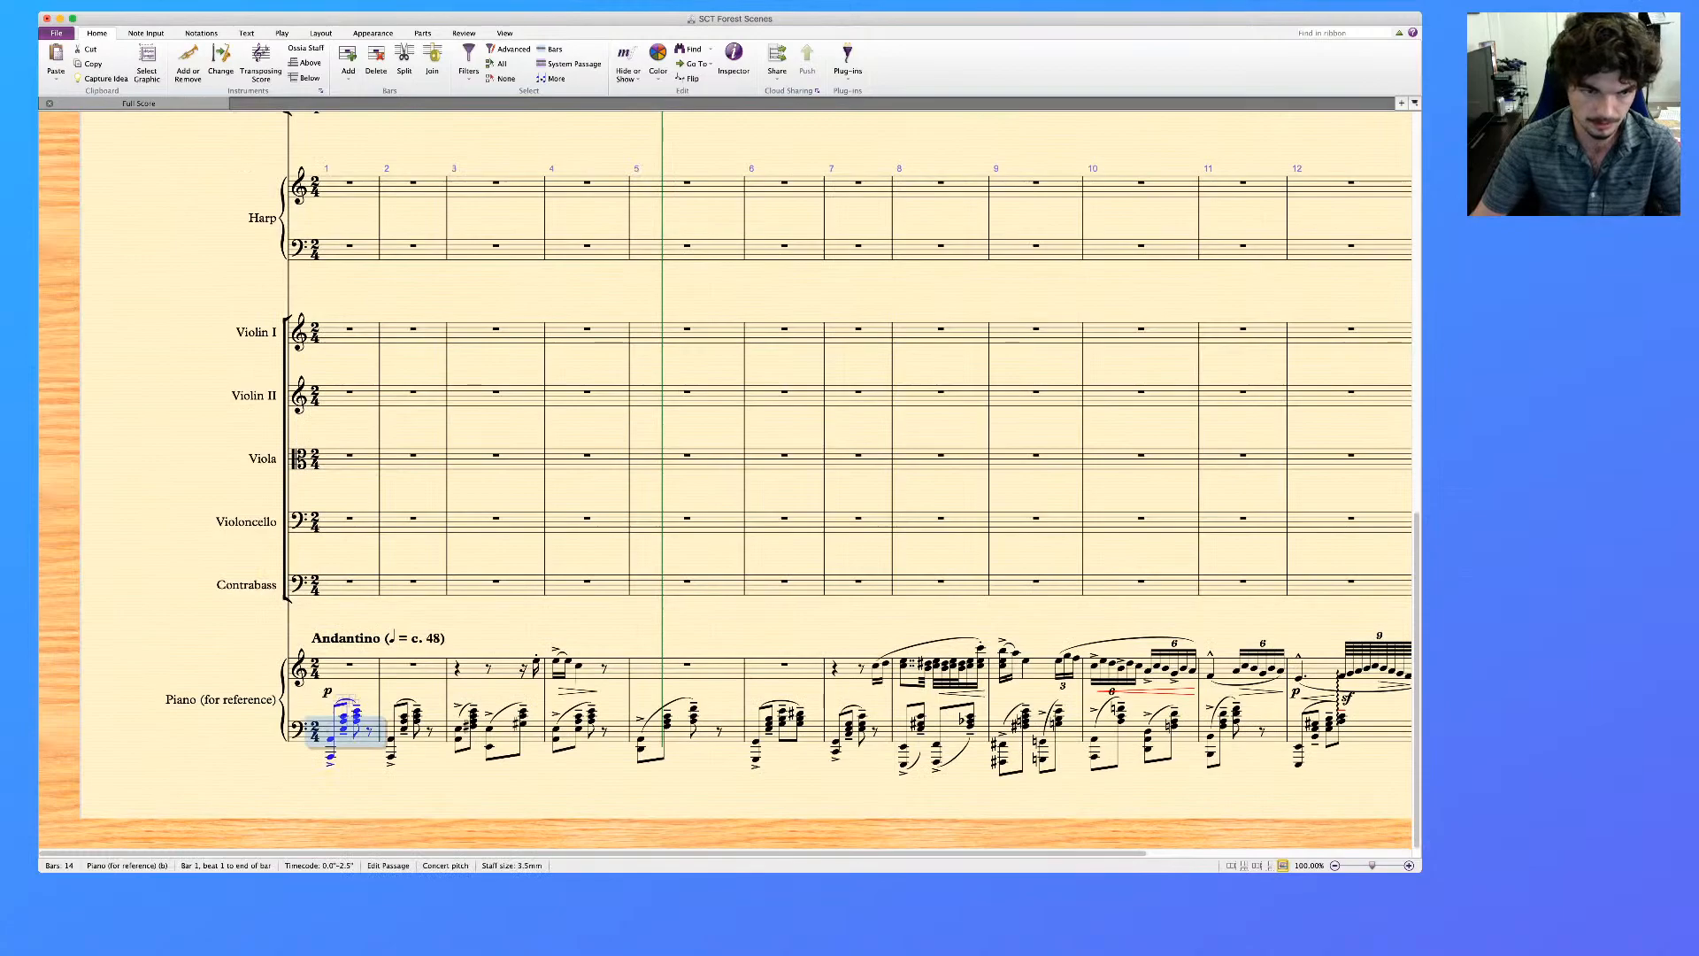
pyautogui.keyDown('shift'); pyautogui.click(857, 735); pyautogui.keyUp('shift')
pyautogui.scroll(6, 857, 735)
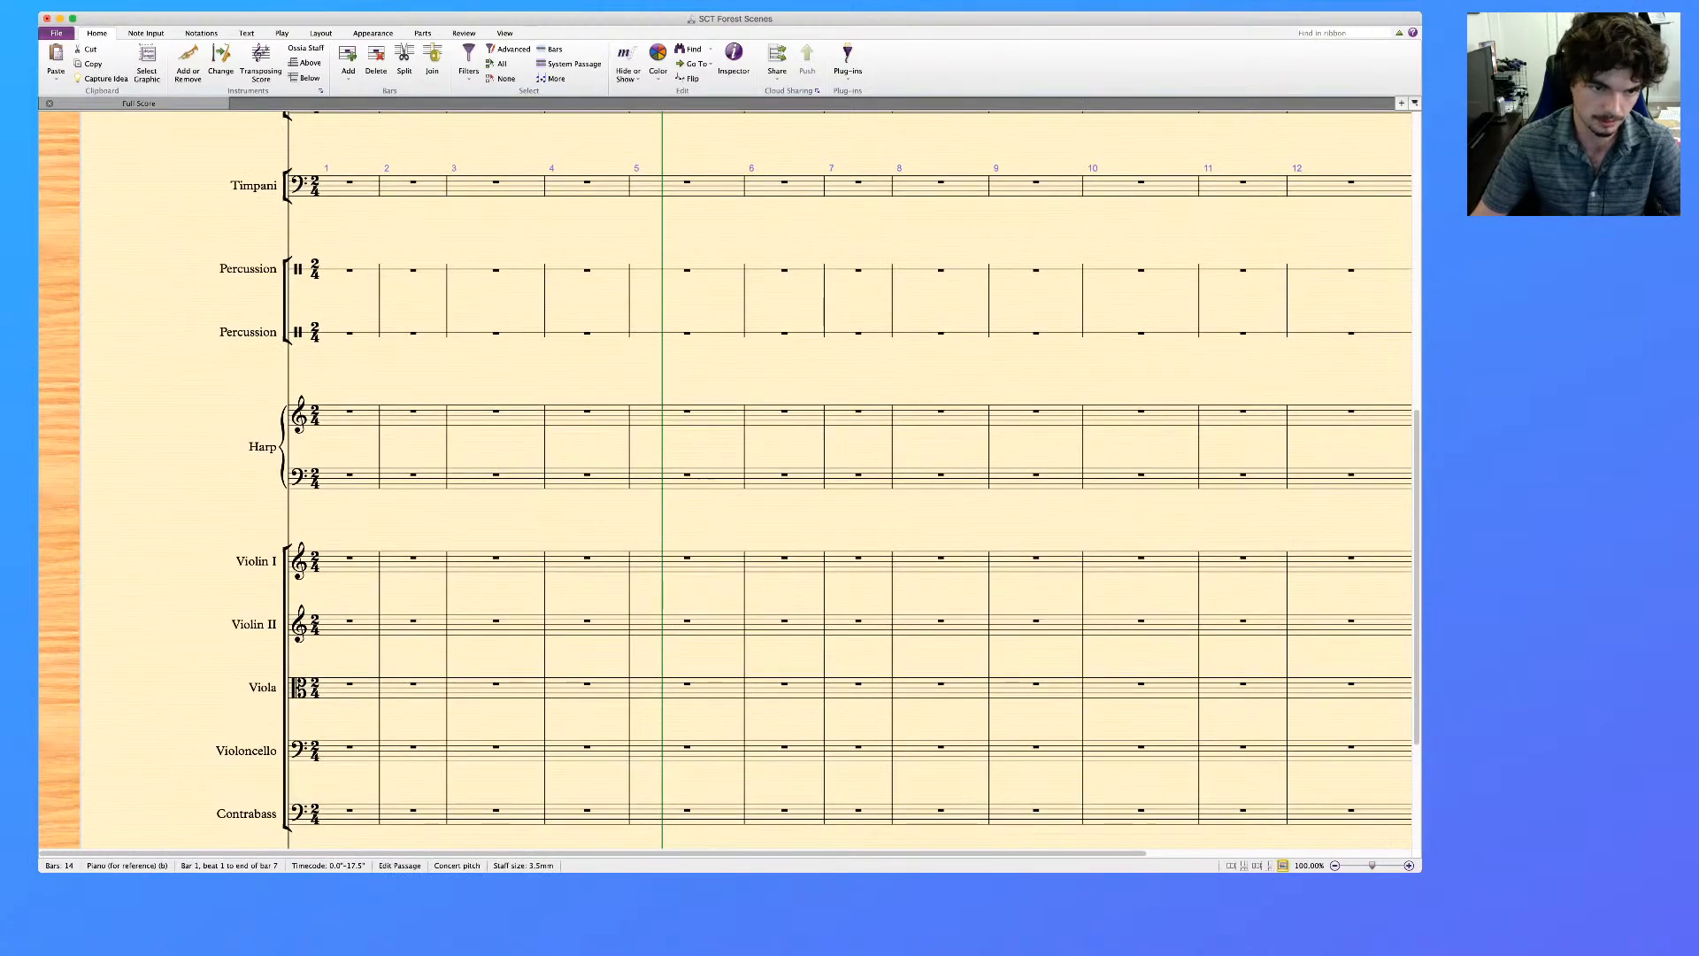
pyautogui.click(348, 480)
pyautogui.press('super+v')
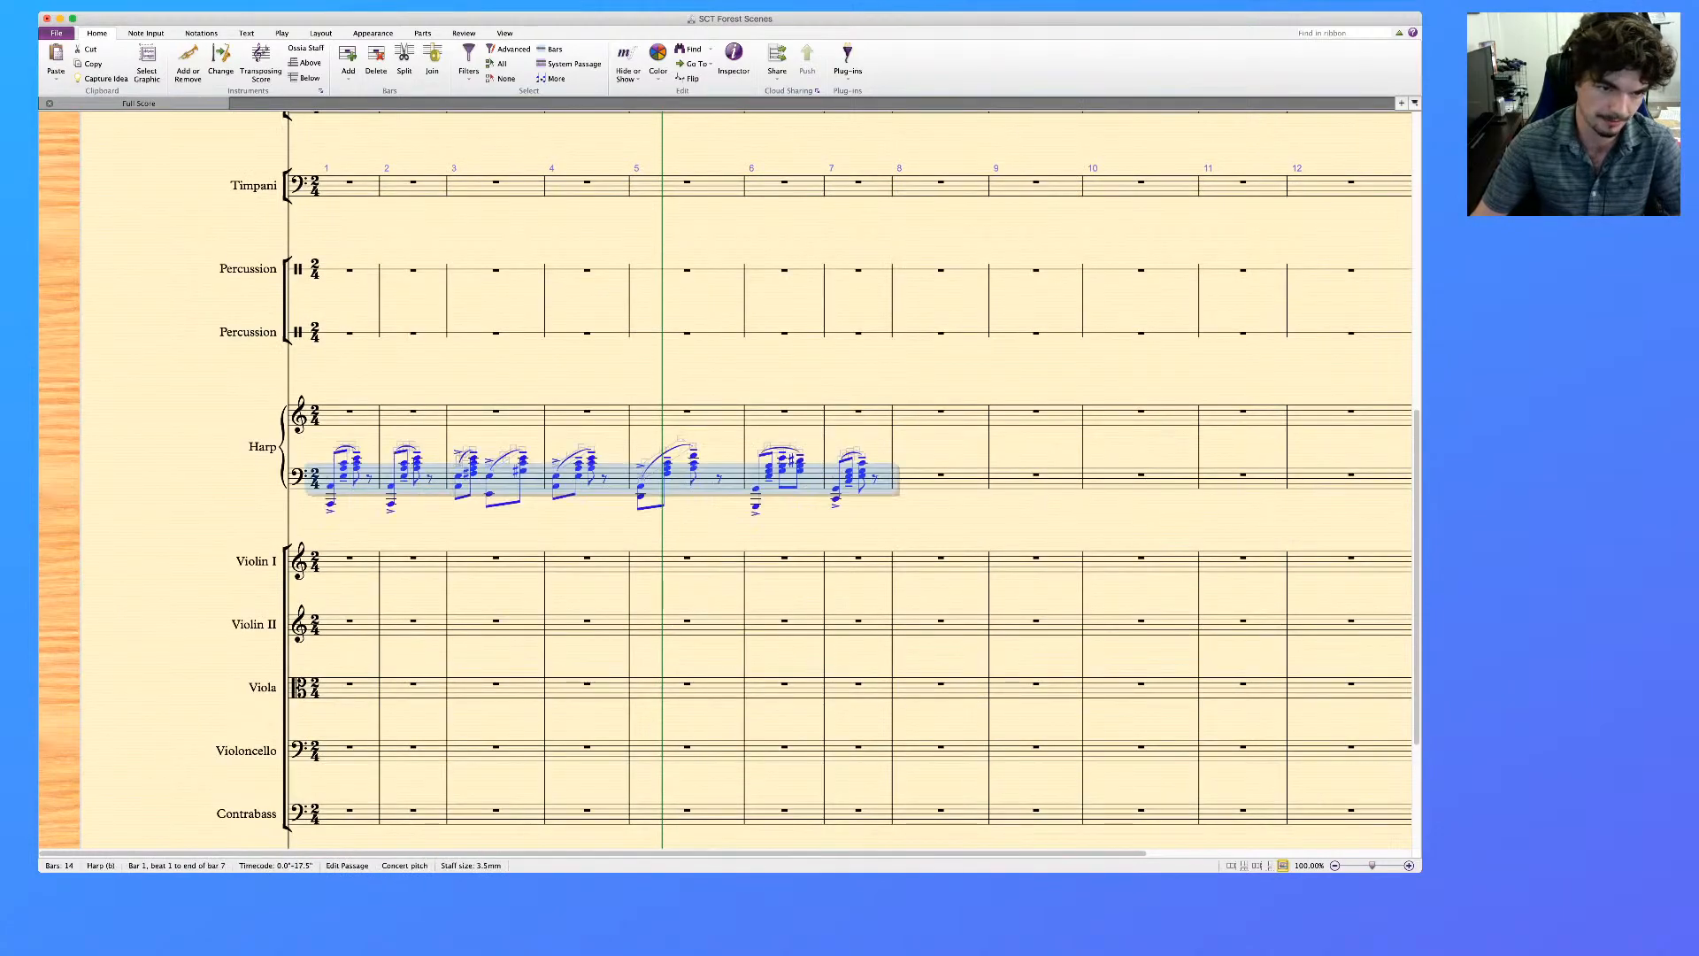
pyautogui.press('Escape')
# Delete the two chords following the opening octave in bar 1 of the Harp's lower staff
pyautogui.click(343, 476)
pyautogui.keyDown('shift'); pyautogui.click(357, 463); pyautogui.keyUp('shift')
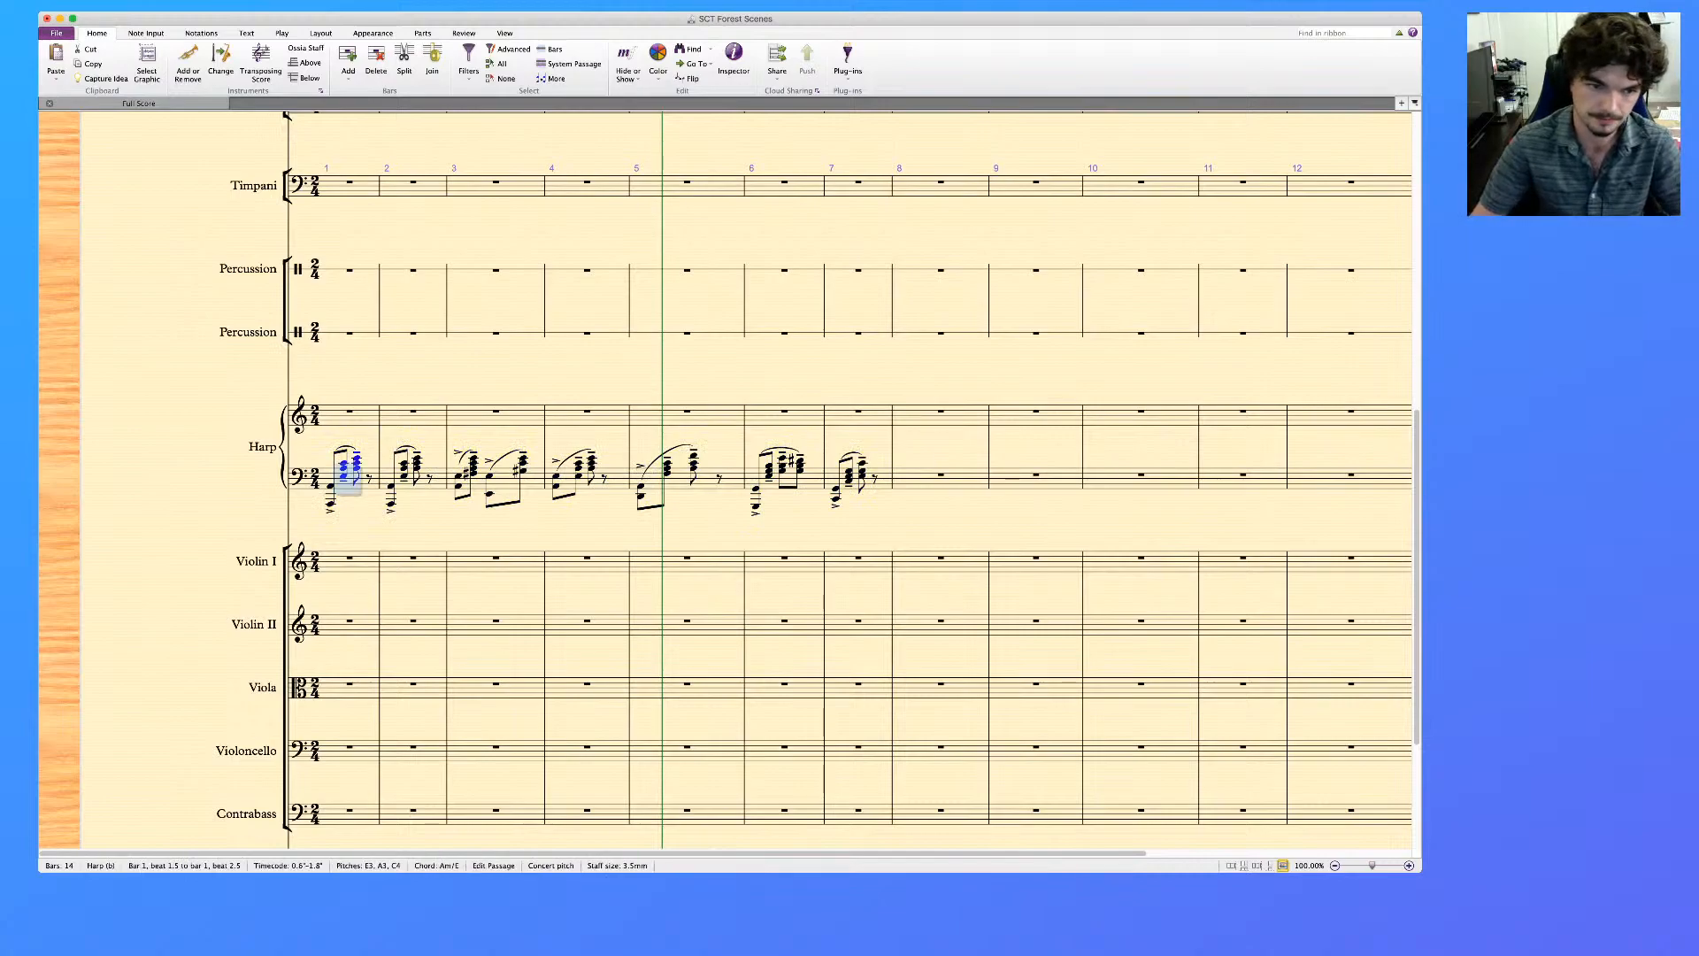
pyautogui.press('Delete')
pyautogui.click(349, 503)
pyautogui.press('Delete')
# Filter the slurs in bars 1 to 7 of the Harp's lower staff and delete them
pyautogui.click(351, 483)
pyautogui.keyDown('shift'); pyautogui.click(884, 479); pyautogui.keyUp('shift')
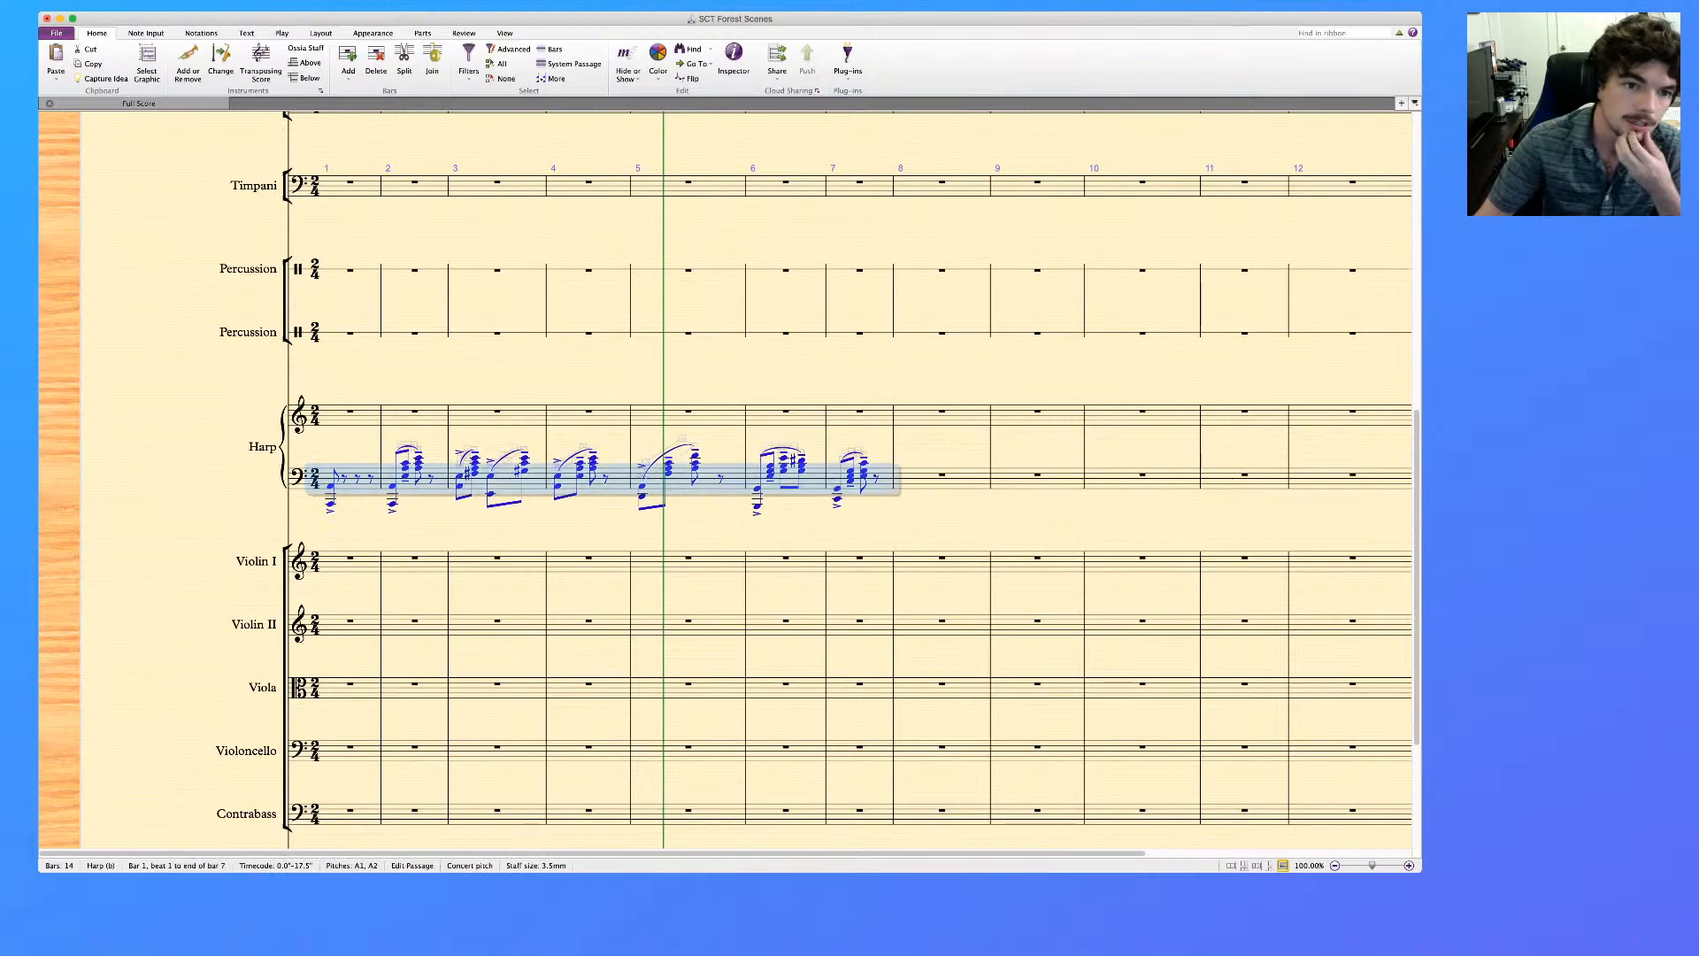
pyautogui.click(468, 63)
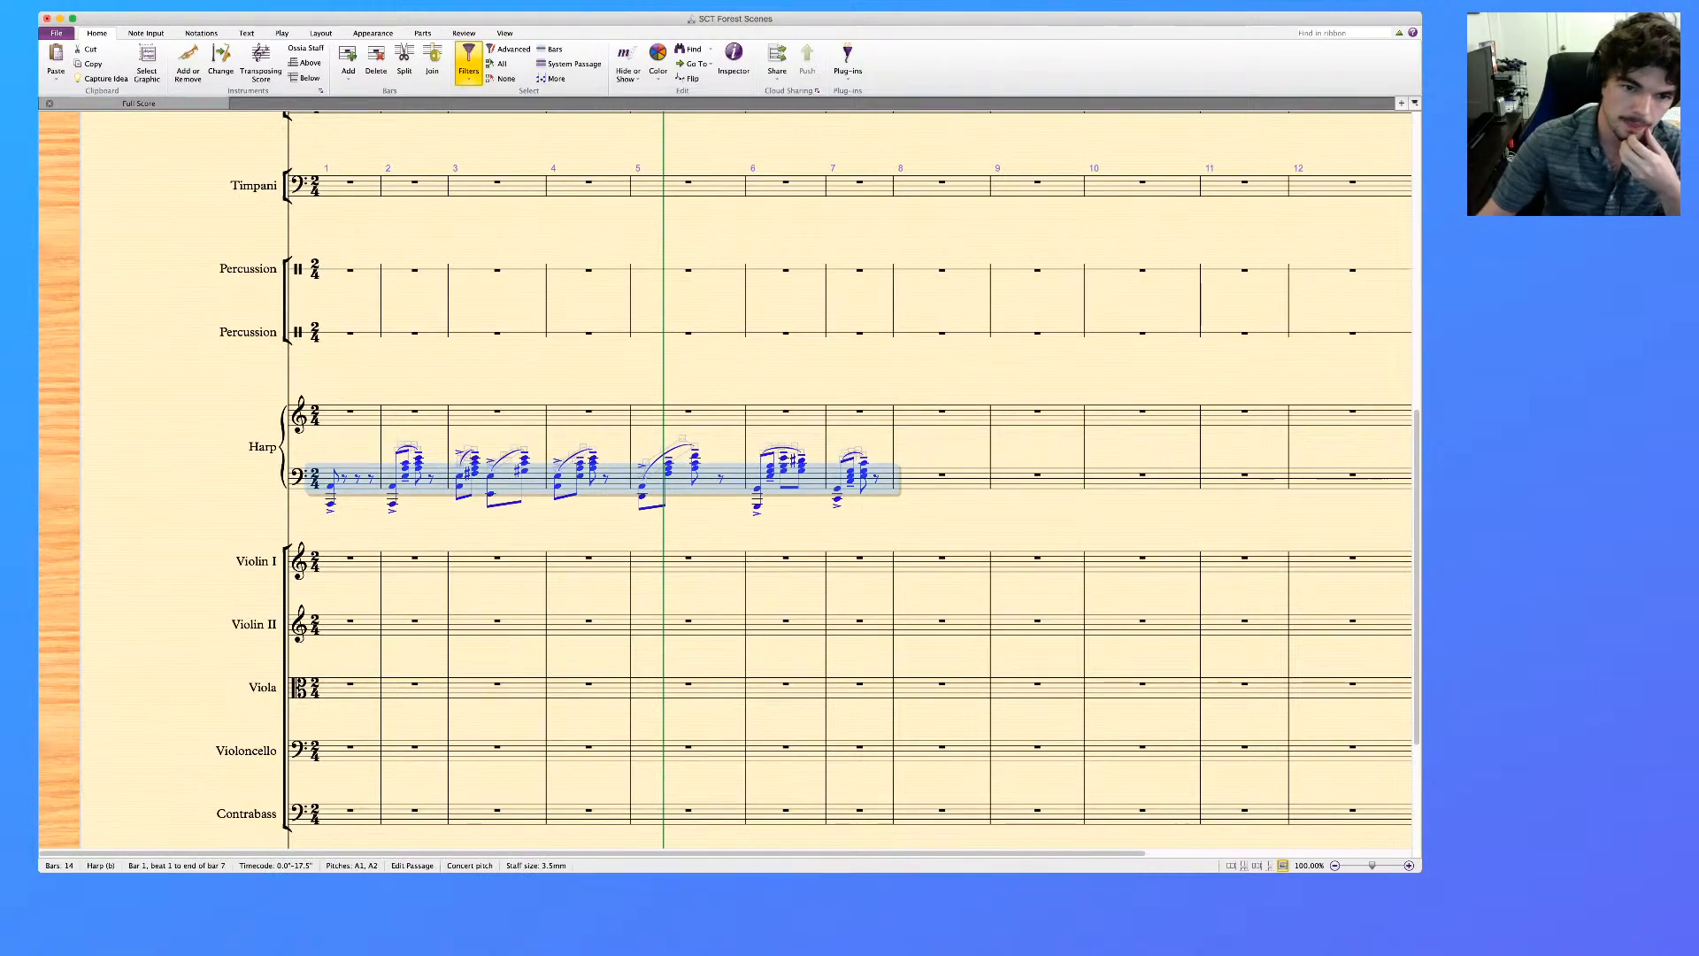
pyautogui.press('Delete')
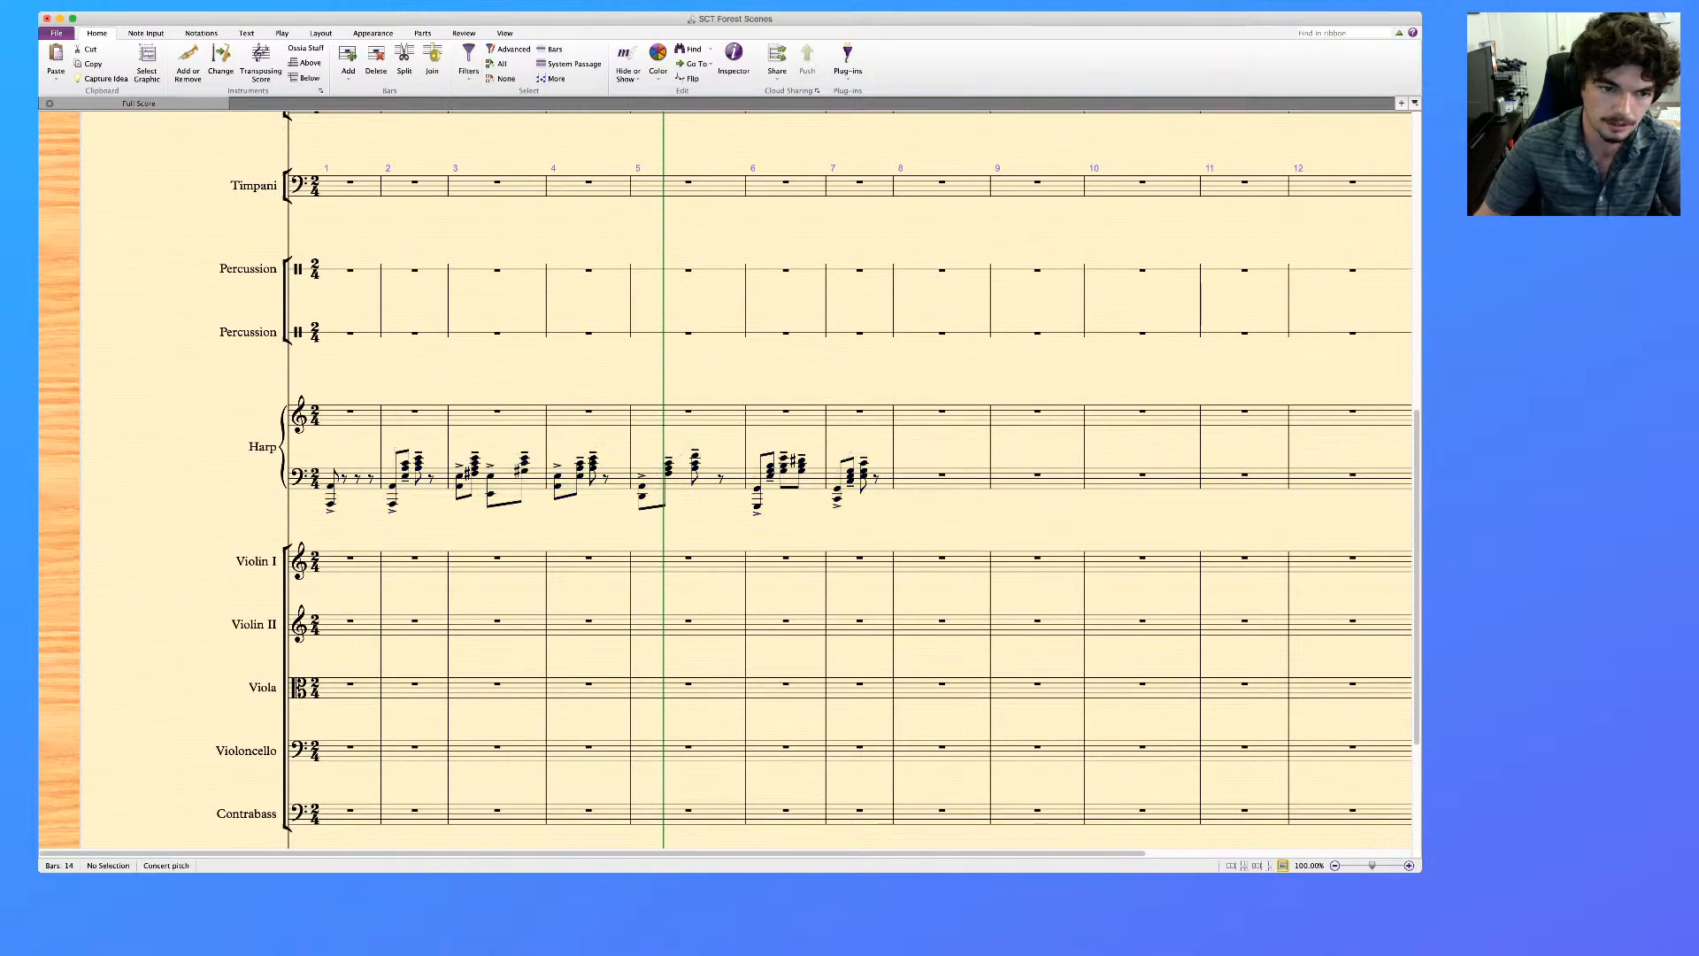
# Remove the accents from all notes in bars 1 to 8 of the Harp's lower staff
pyautogui.click(352, 484)
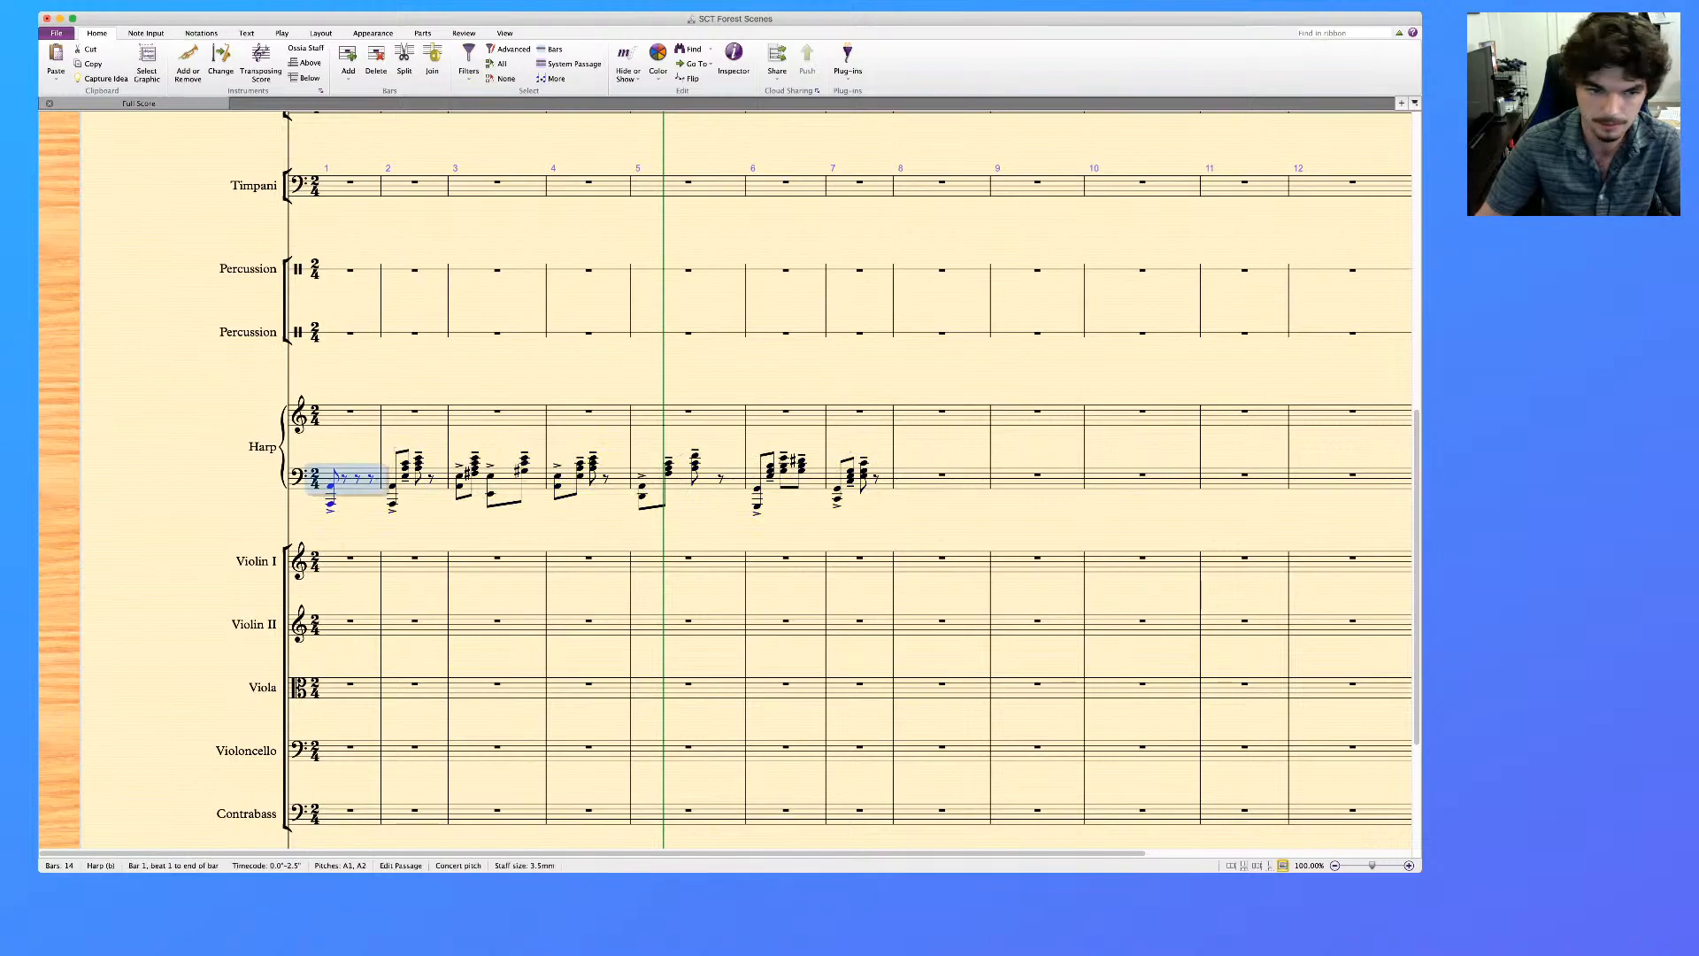
pyautogui.press('super+shift+a')
pyautogui.click(942, 484)
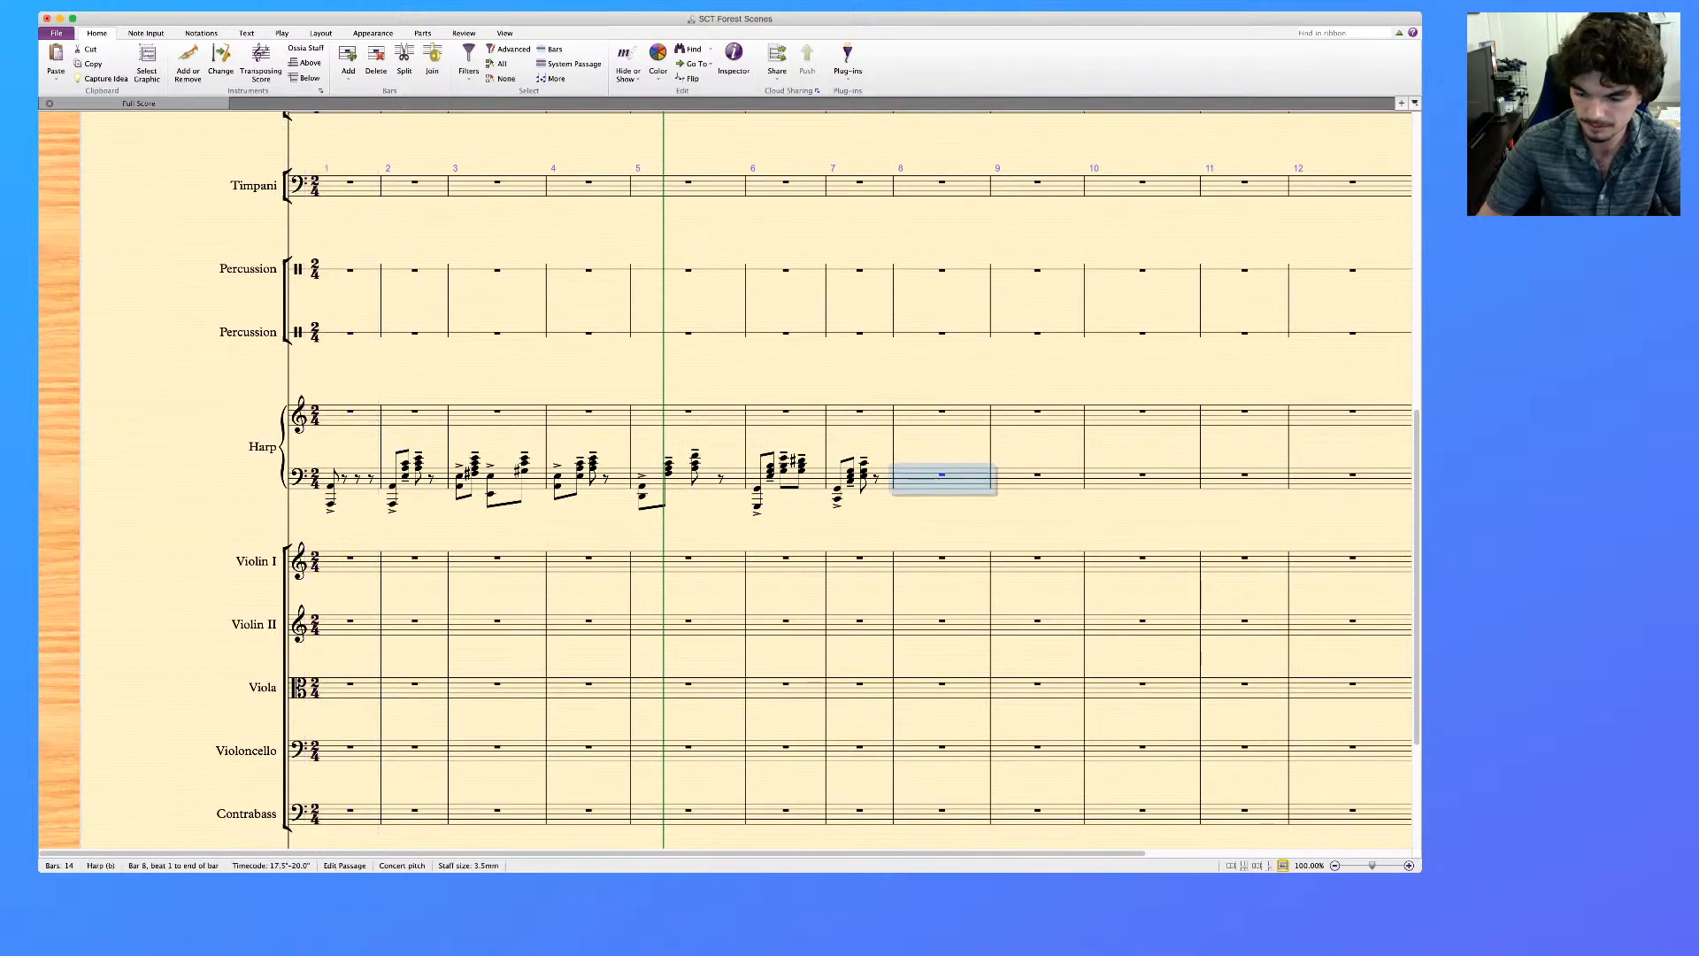
pyautogui.keyDown('shift'); pyautogui.click(351, 484); pyautogui.keyUp('shift')
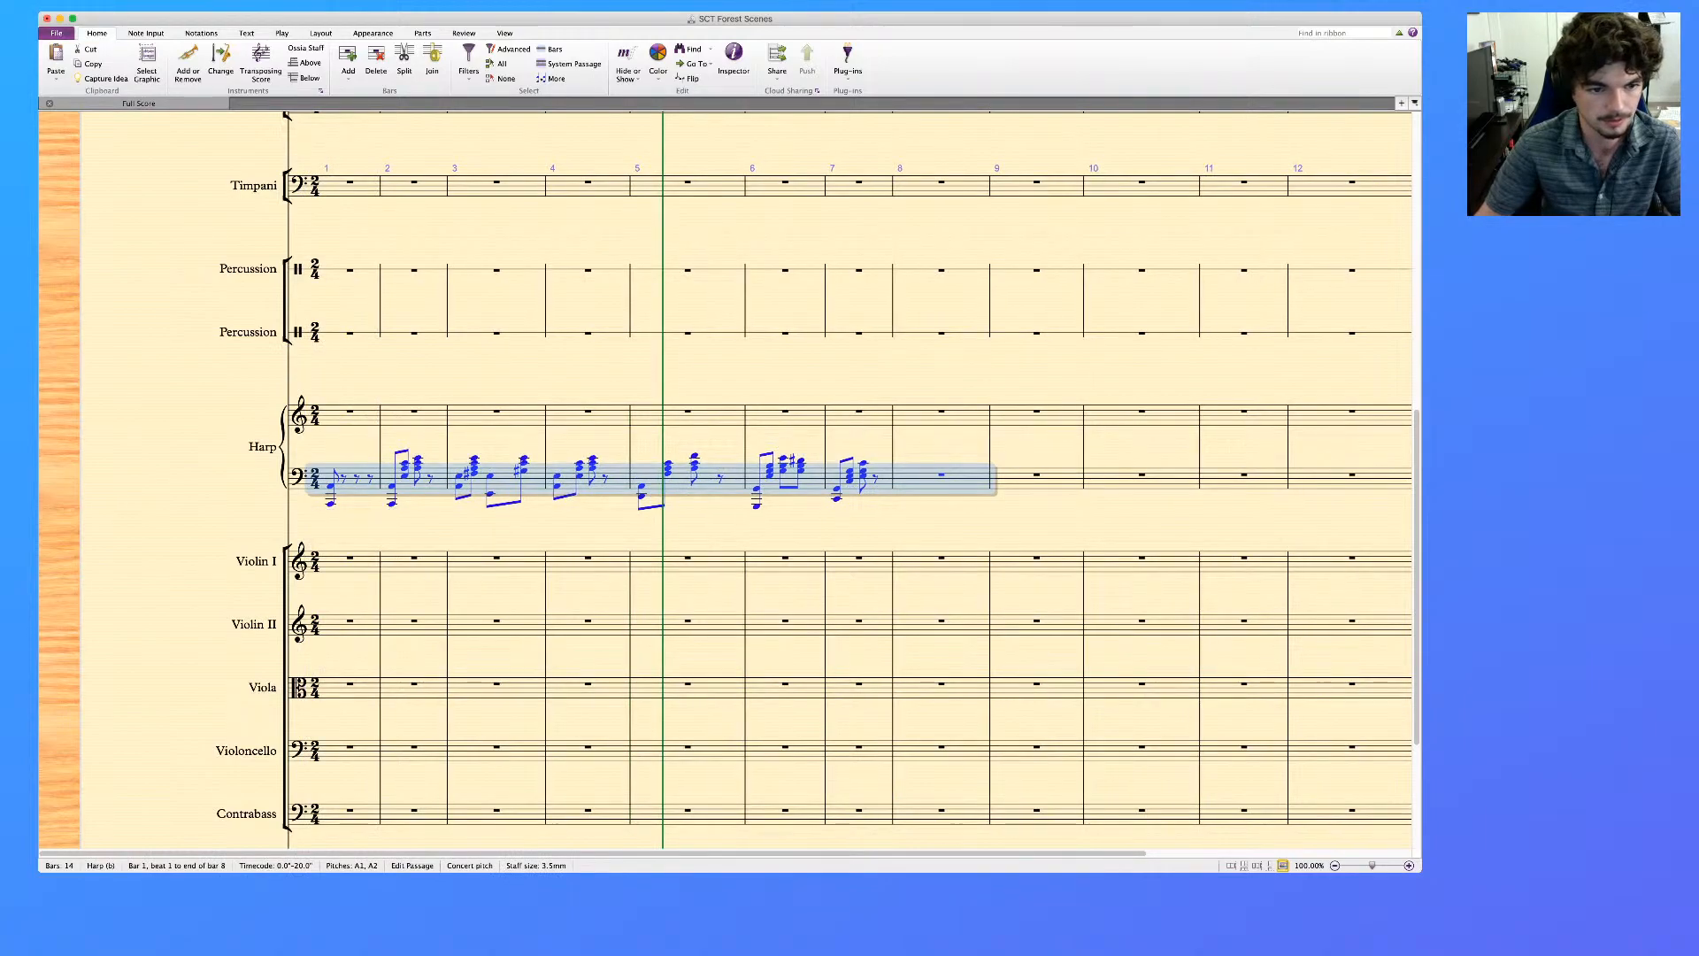
pyautogui.press('Escape')
# Lengthen the Harp's bar 1 octave to a half note and repeat it into bar 2
pyautogui.doubleClick(331, 485)
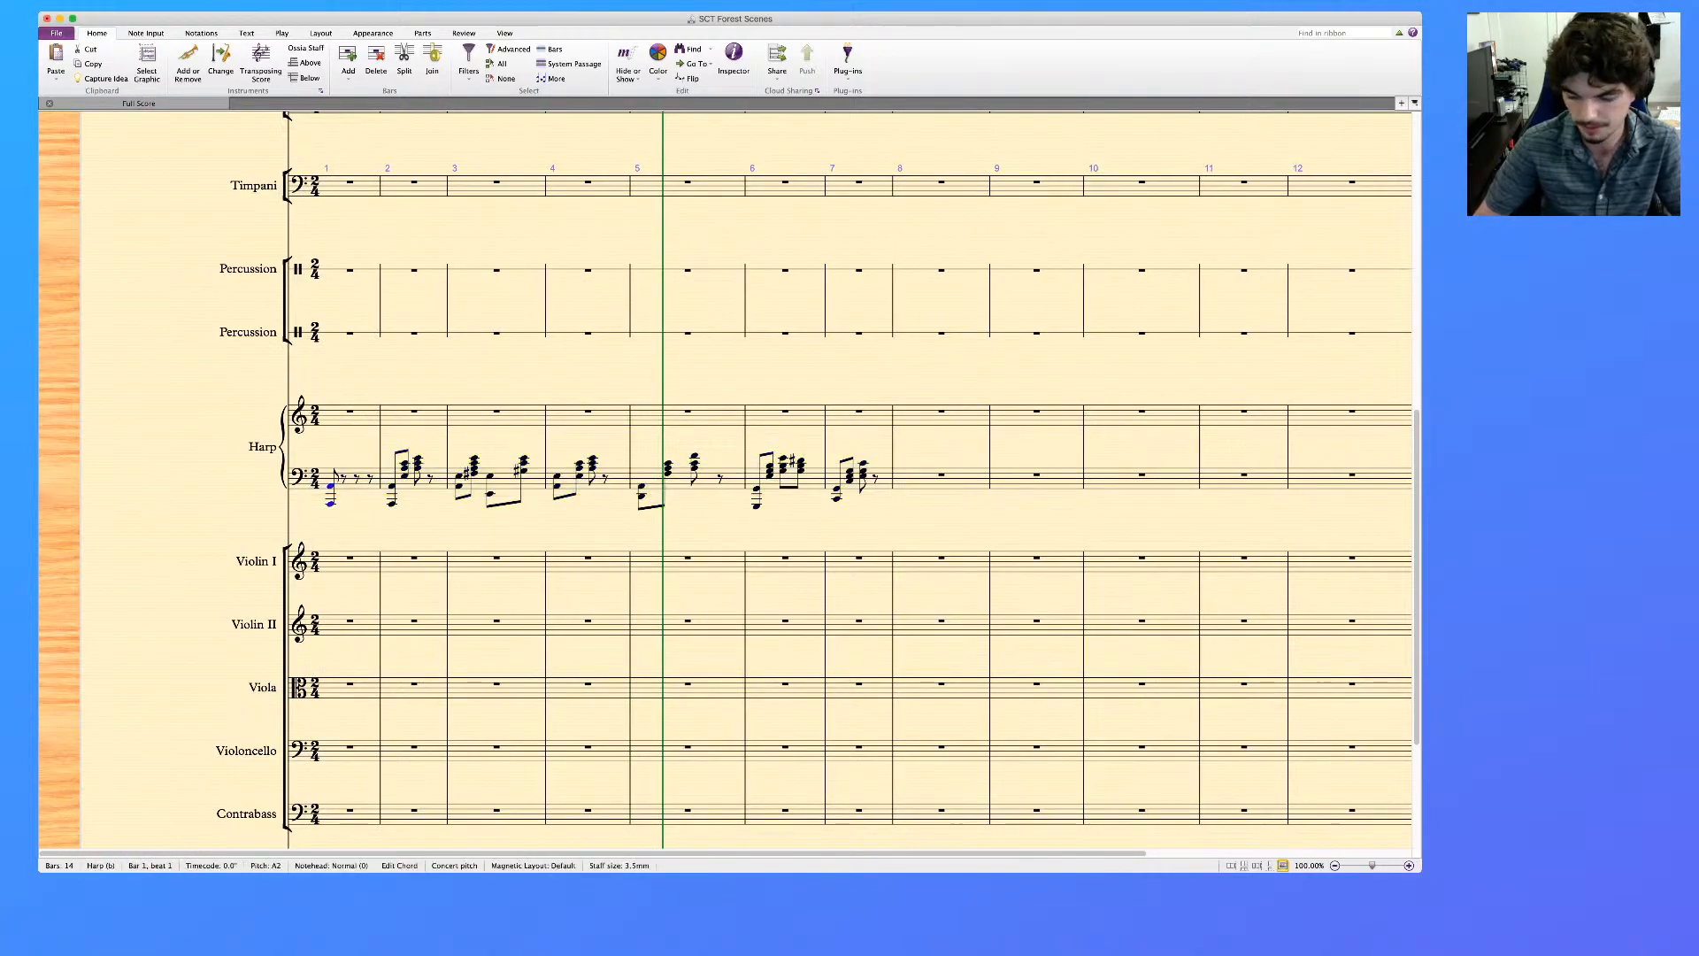
pyautogui.press('5')
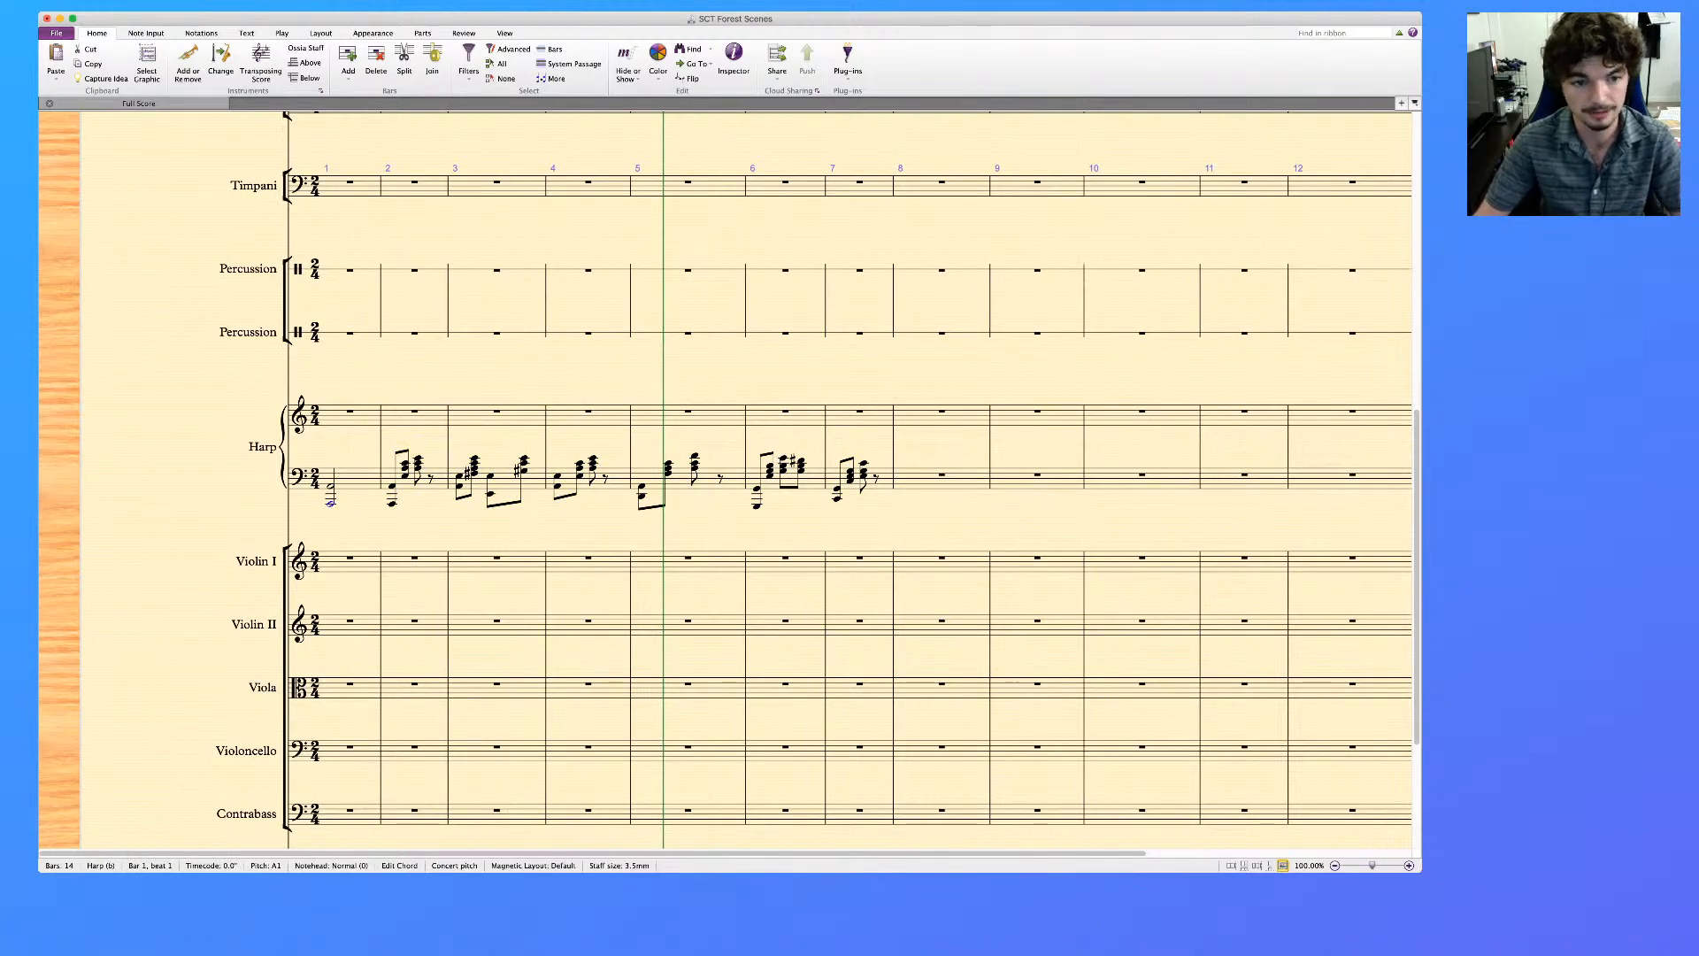
pyautogui.press('r')
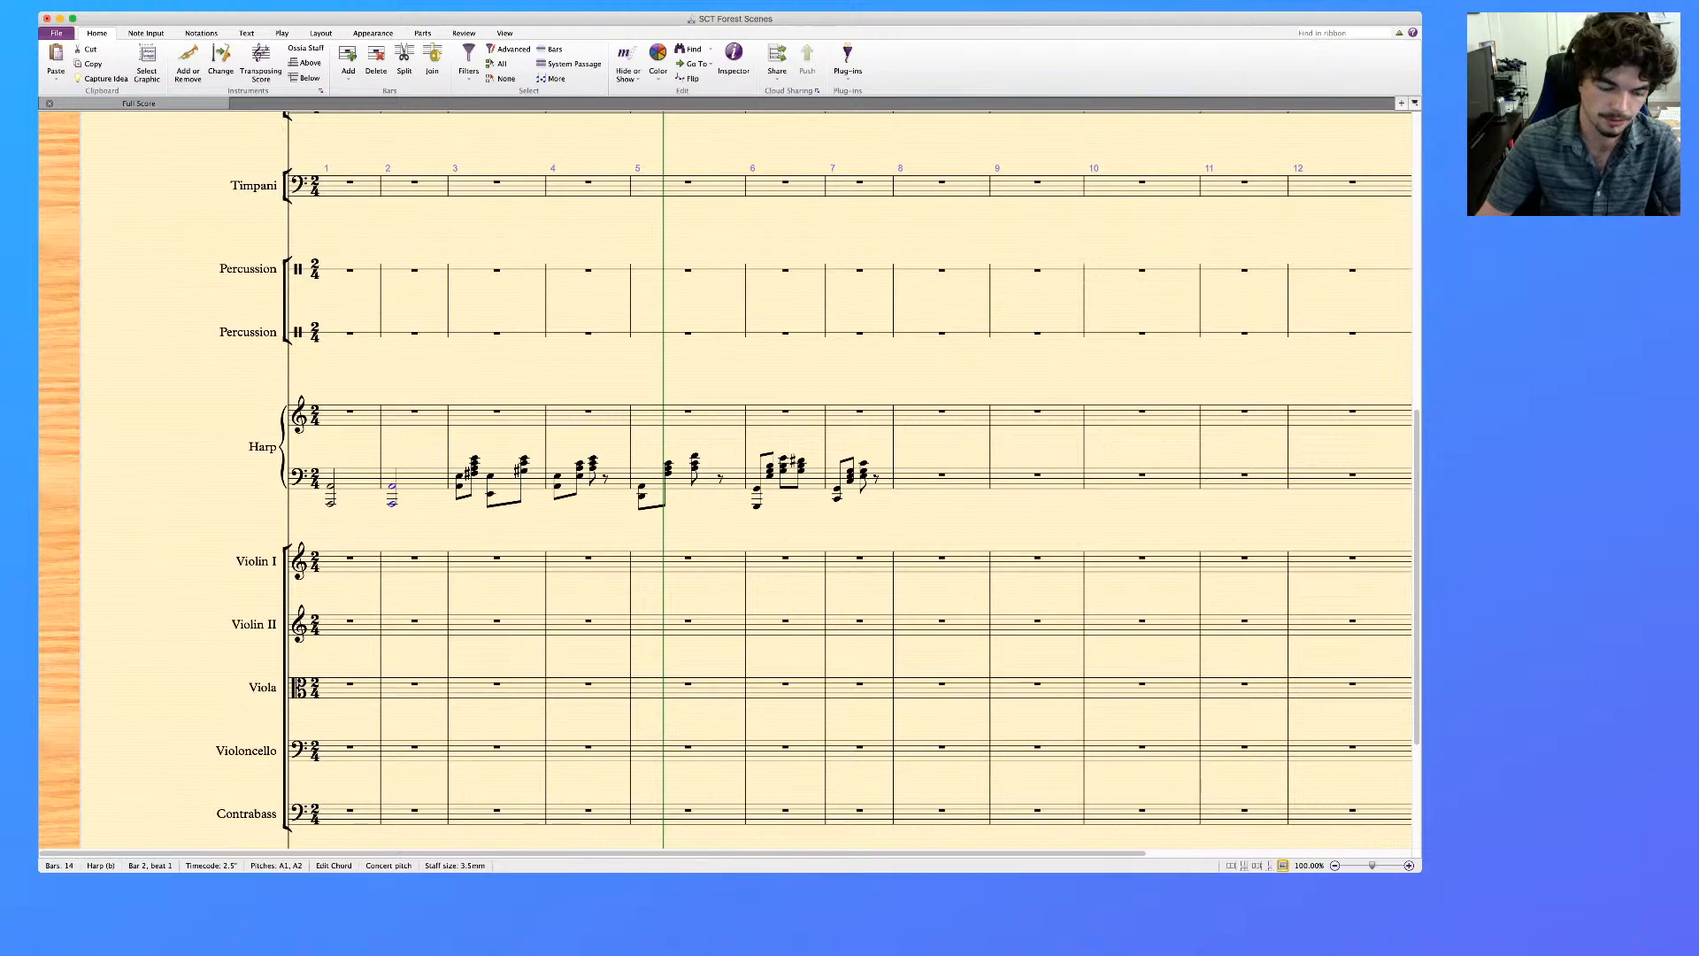
pyautogui.press('r')
pyautogui.press('super+z')
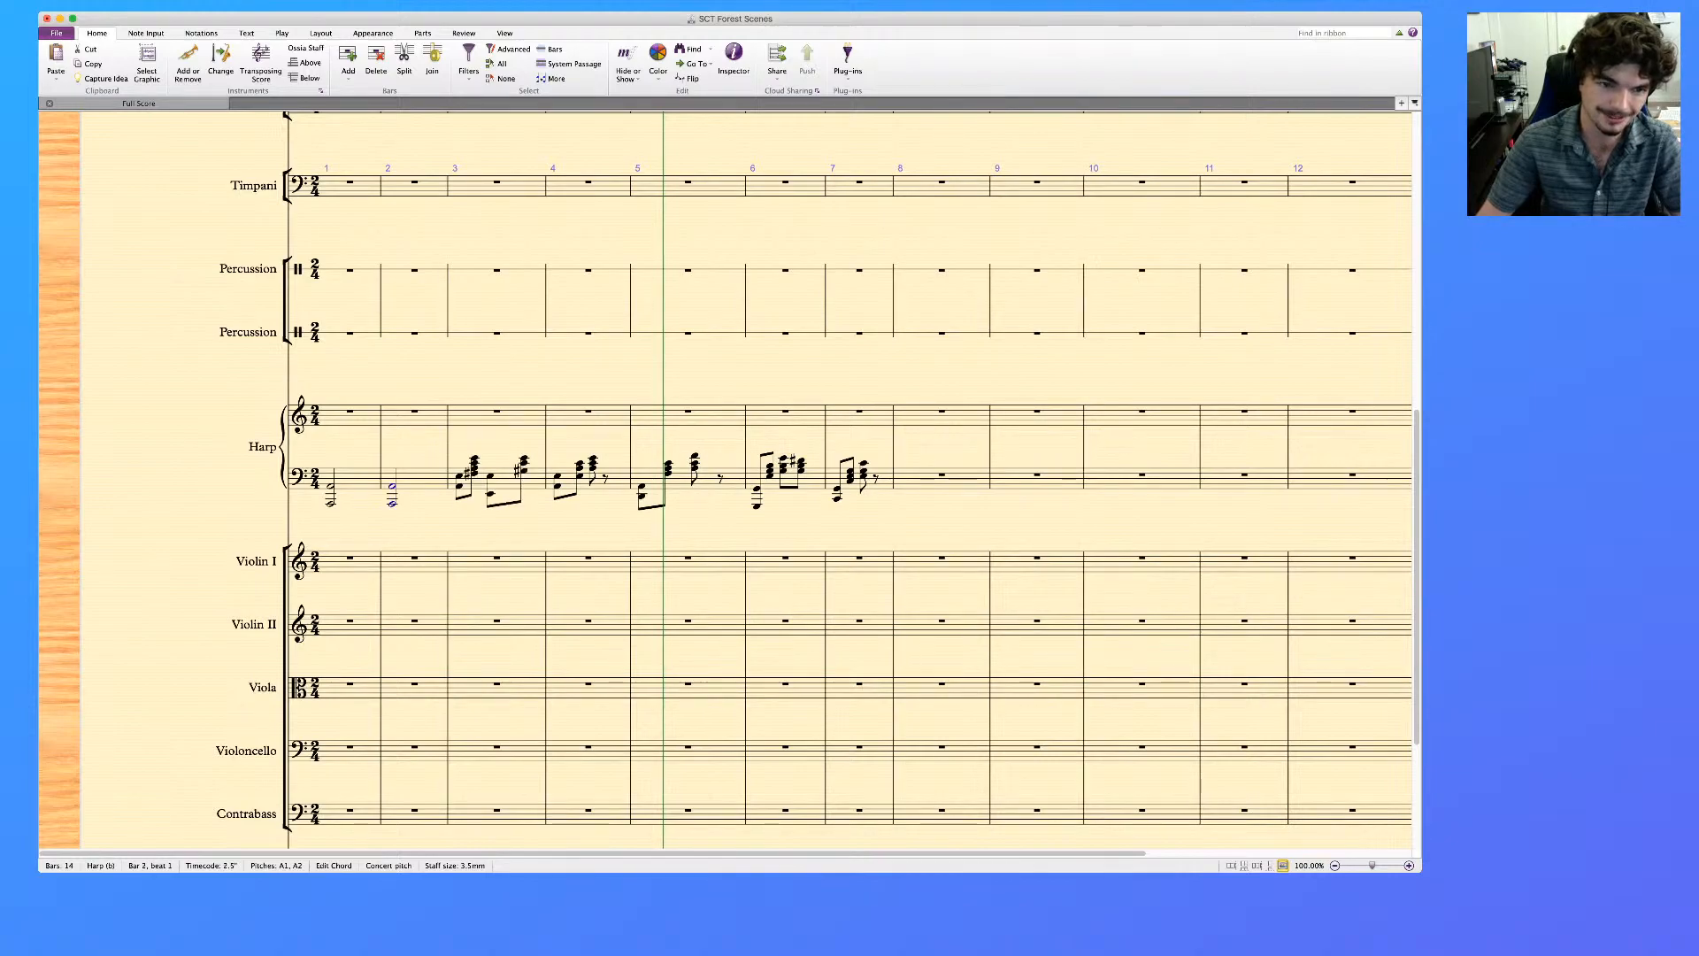
# Repeat the Harp's low octave into bar 3 and rework it as two quarter-note octaves on E2 and E3
pyautogui.press('r')
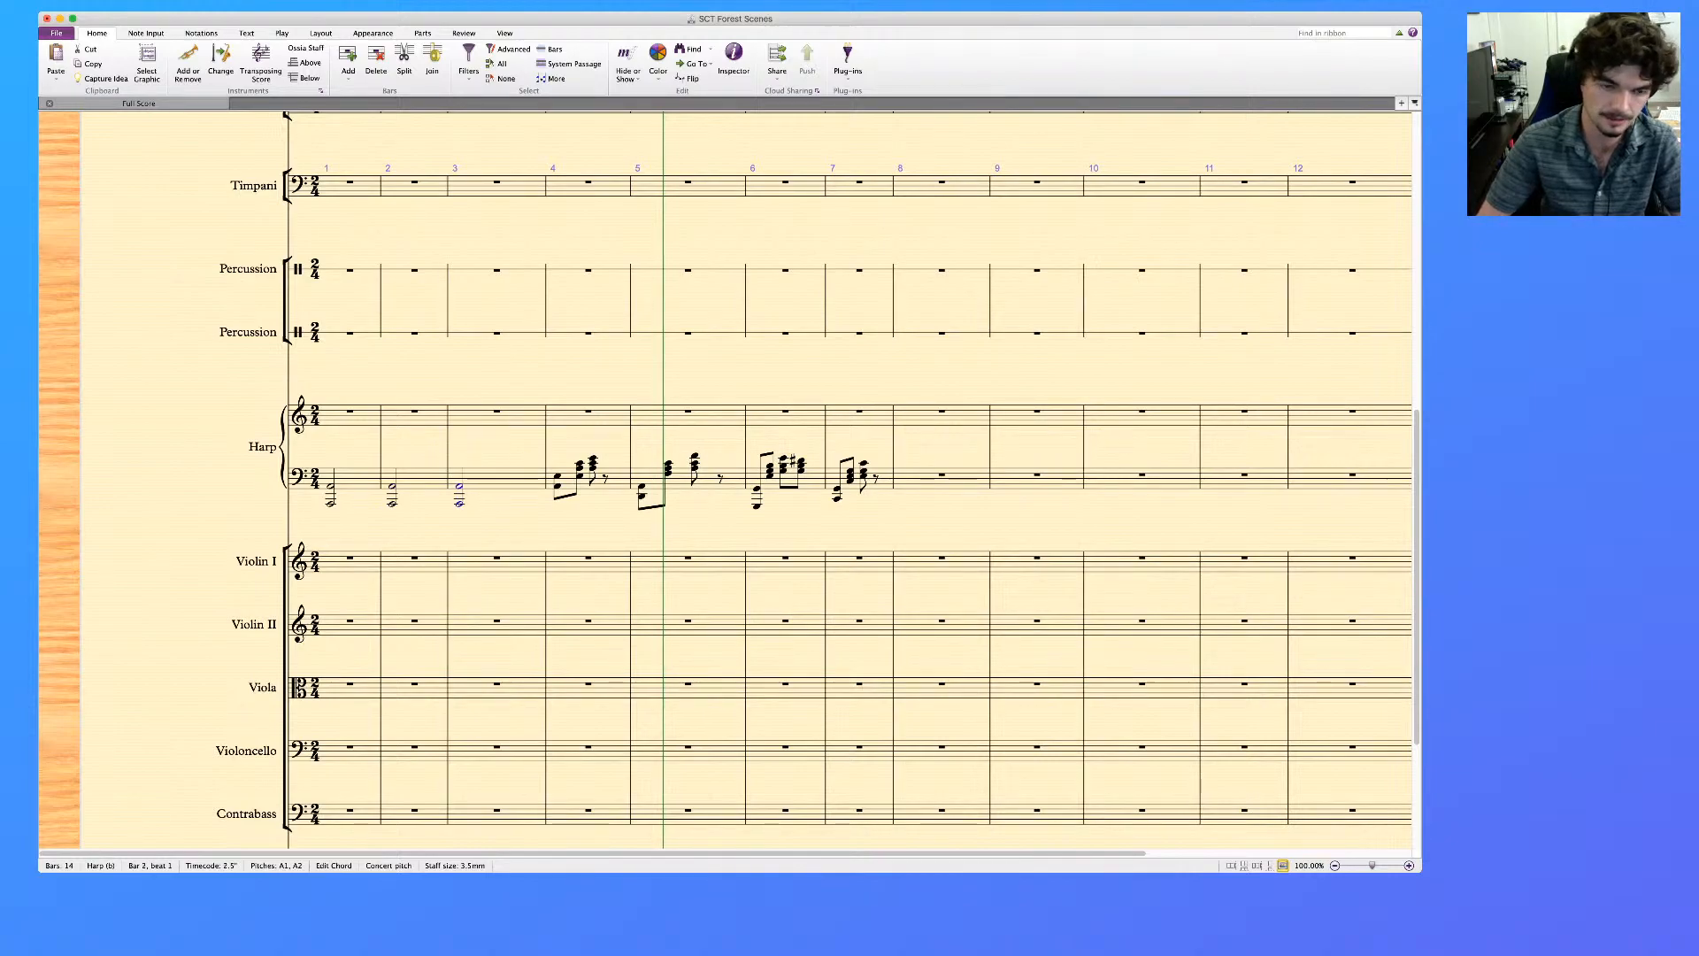
pyautogui.press('Up')
pyautogui.press('Up')
pyautogui.press('Up')
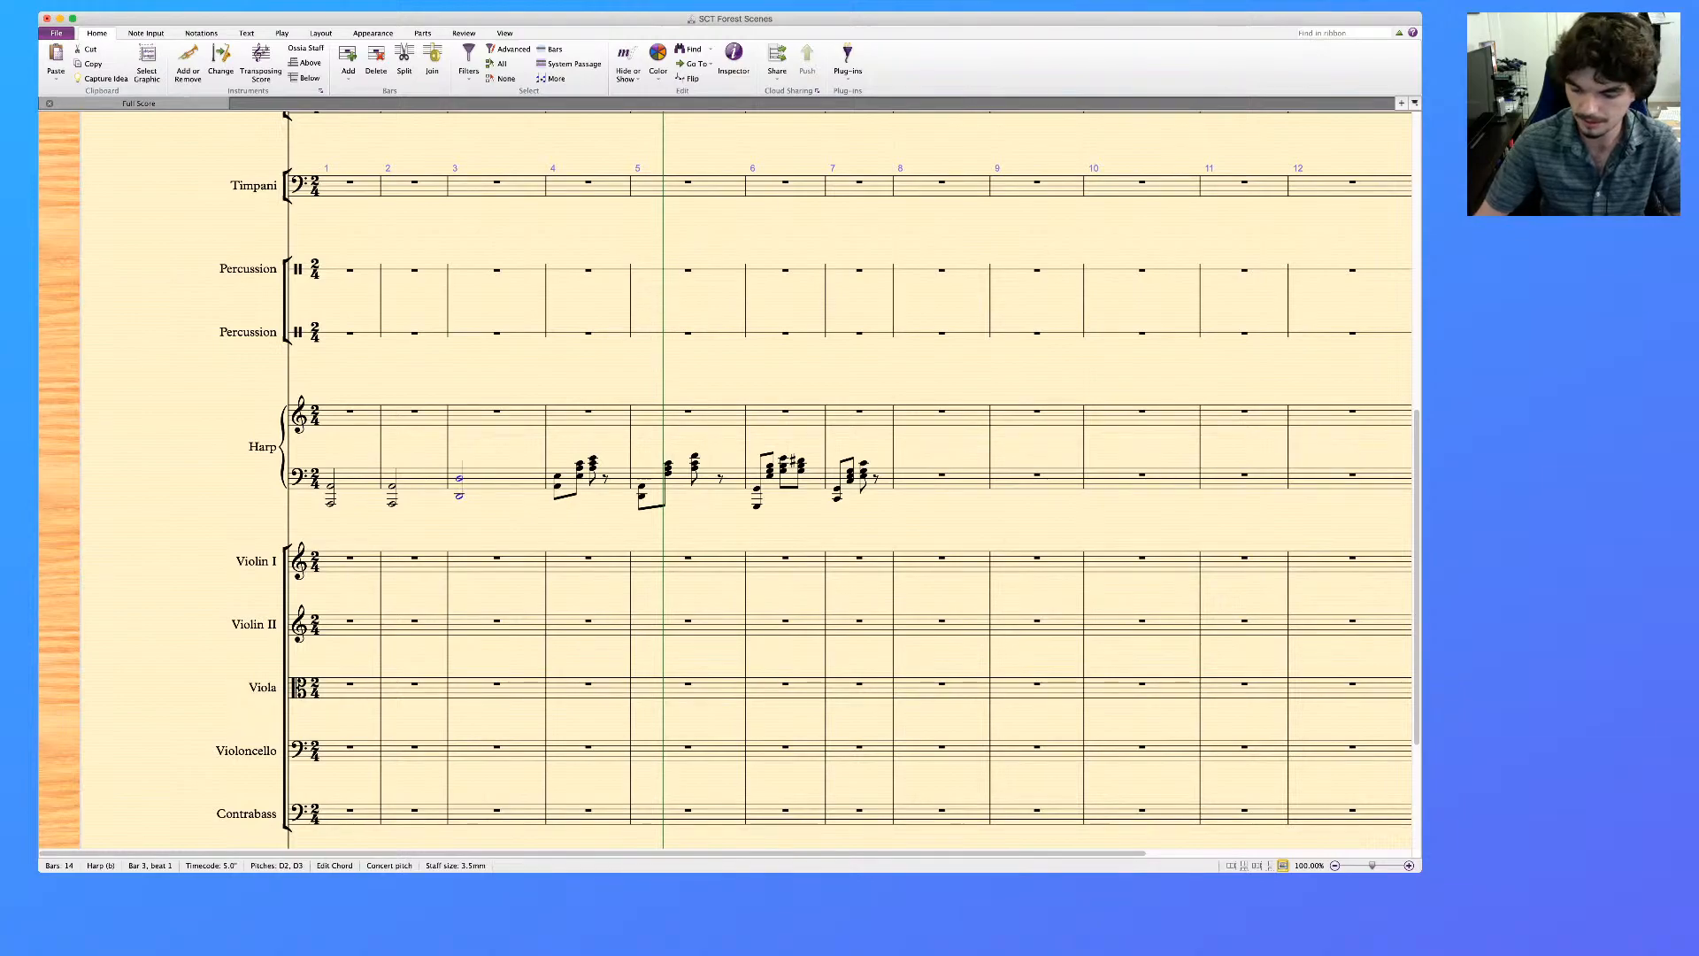
pyautogui.press('4')
pyautogui.press('r')
pyautogui.press('Down')
pyautogui.press('Down')
pyautogui.press('Down')
pyautogui.press('Down')
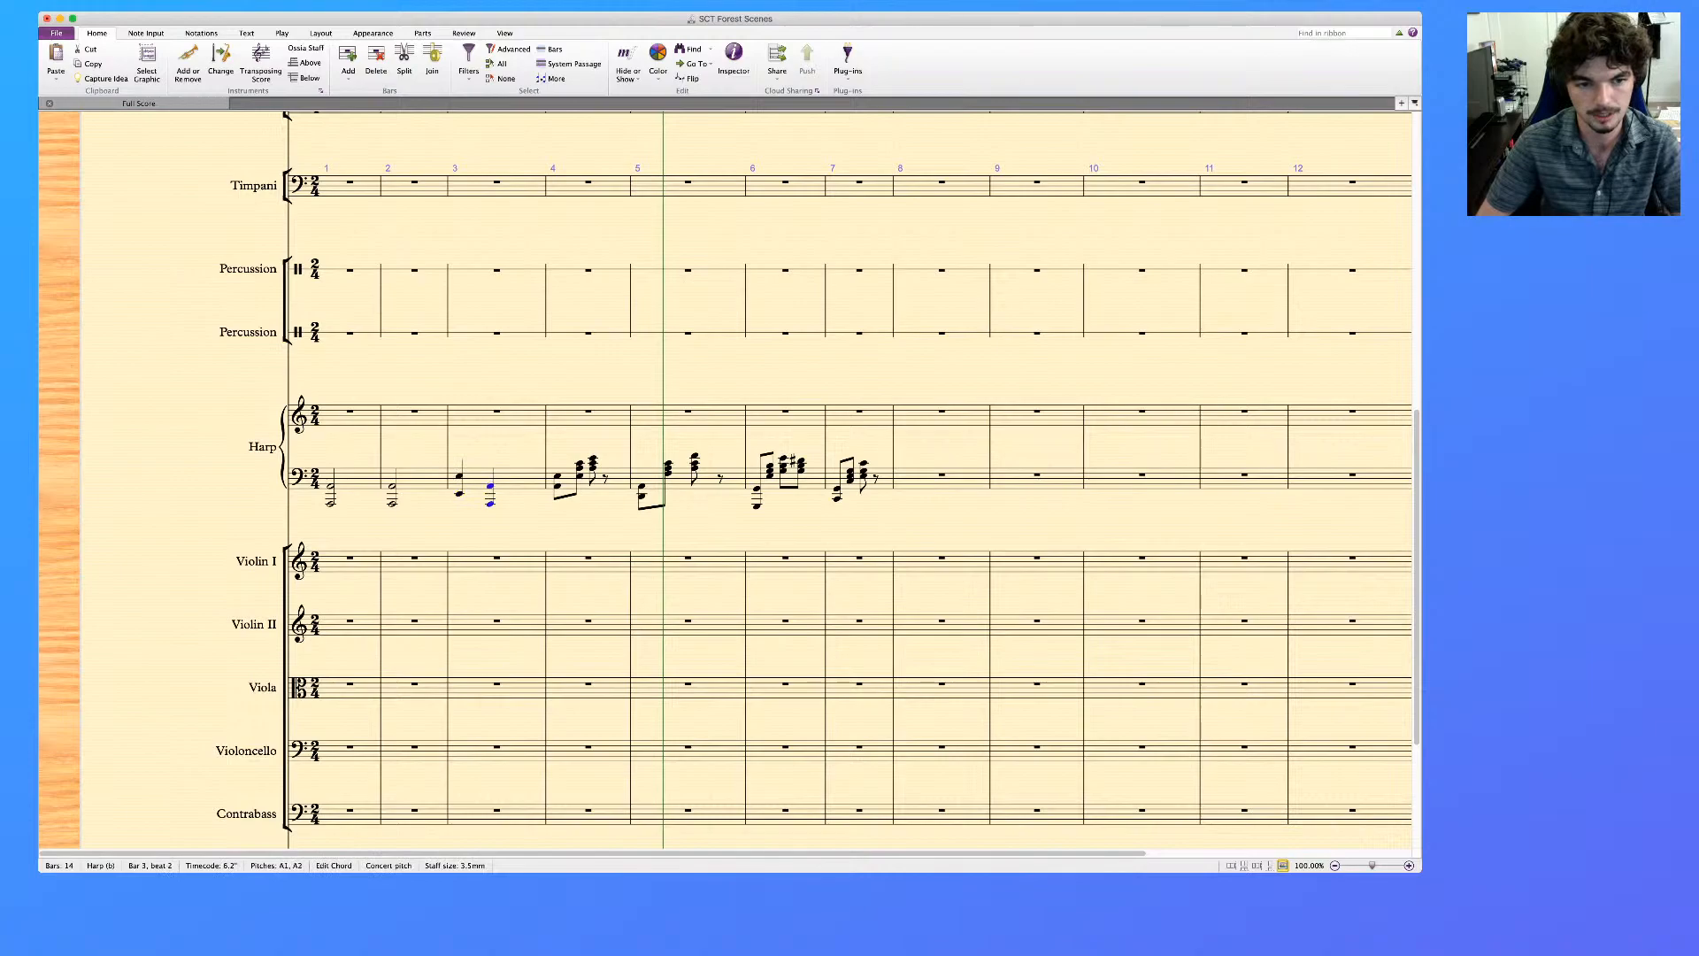
pyautogui.press('Up')
pyautogui.press('Up')
pyautogui.press('Up')
pyautogui.press('Up')
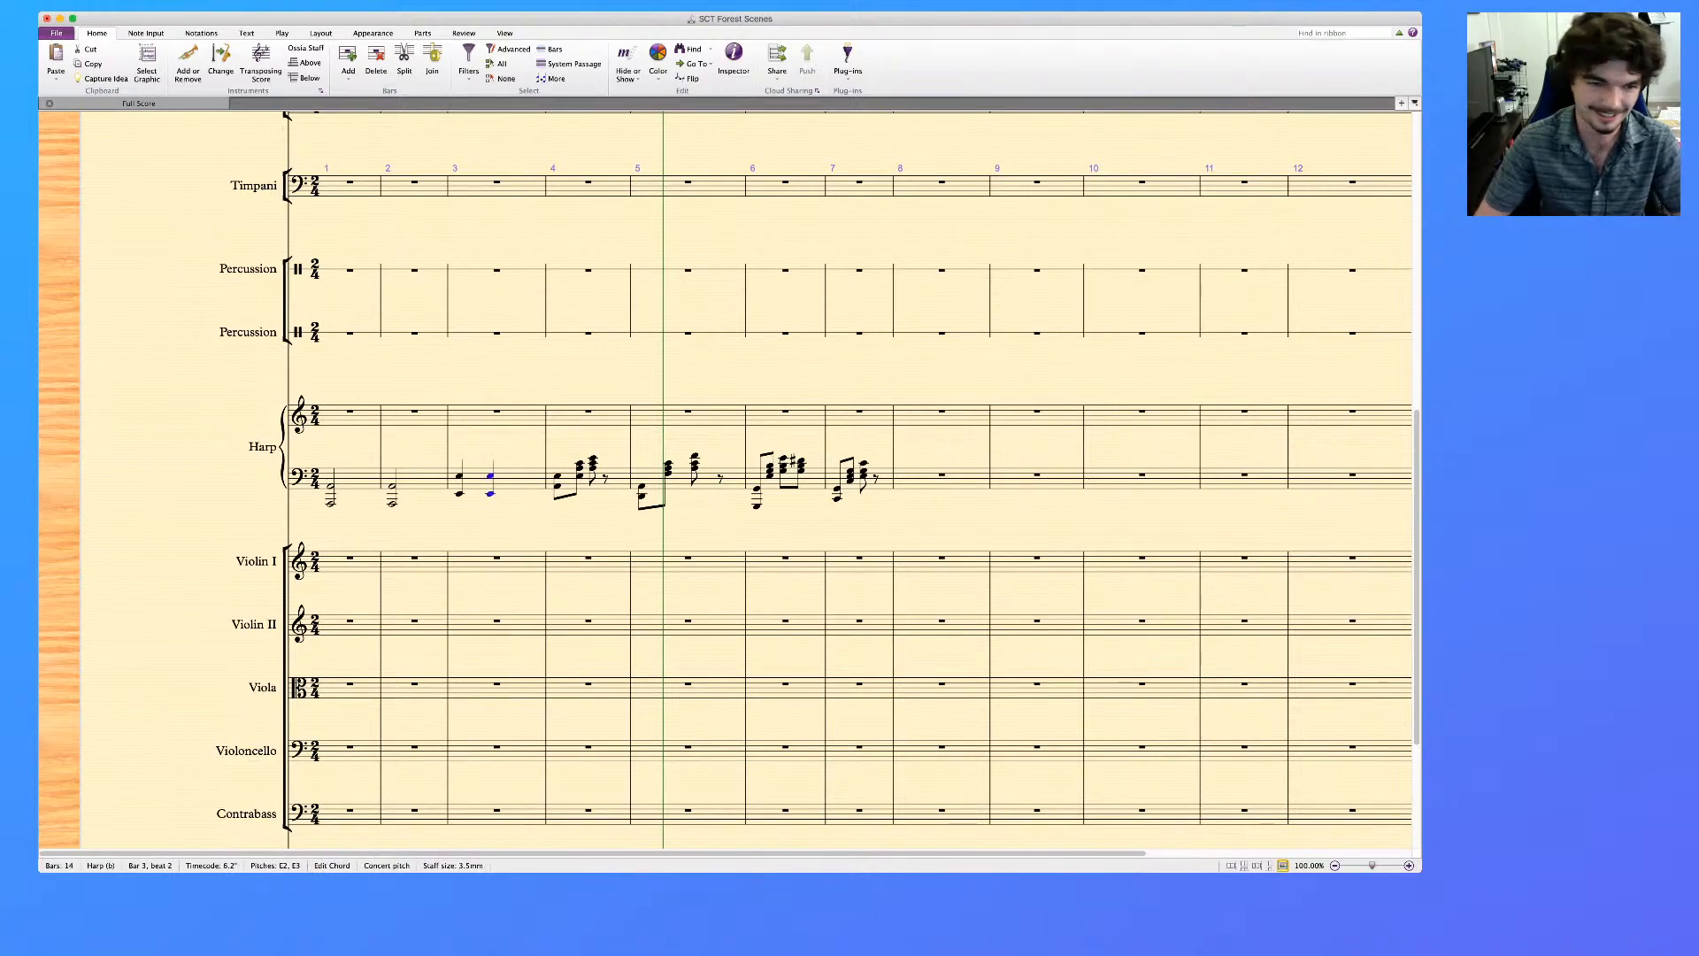
# Raise the lower note of the first quarter-note chord in the Harp's bar 3 by step
pyautogui.press('Left')
pyautogui.press('Up')
pyautogui.press('Up')
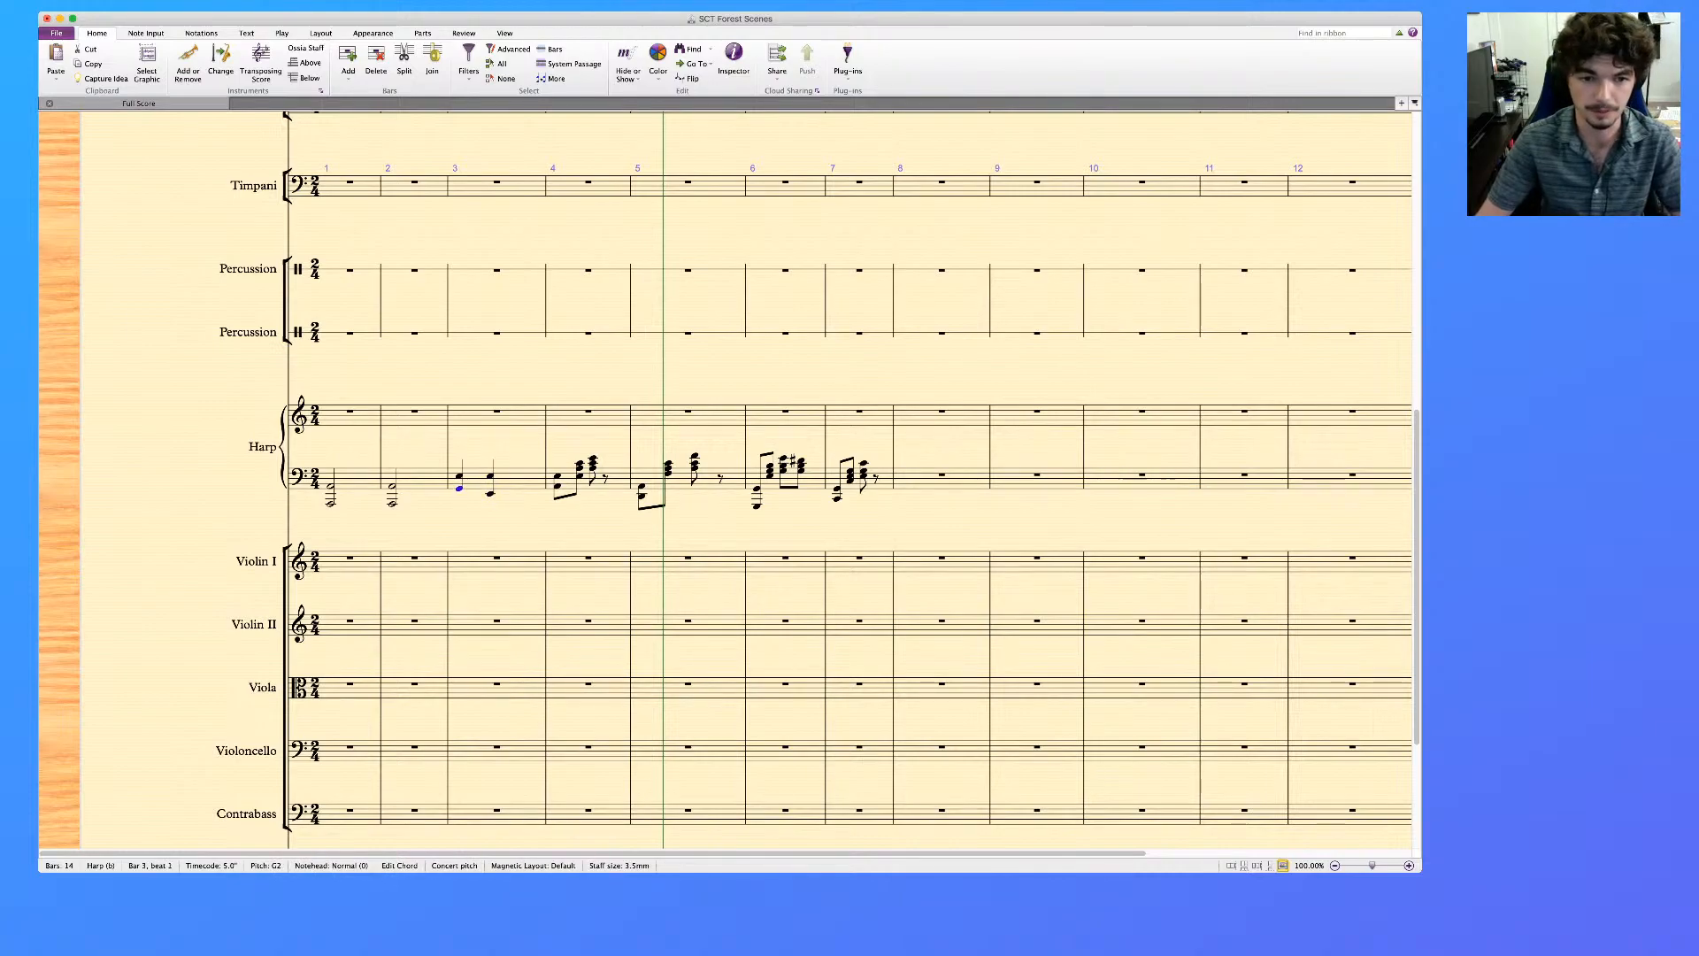
# Lengthen the opening low chords of the Harp's bars 4 and 5 to half notes in the lower staff
pyautogui.press('Right')
pyautogui.press('Right')
pyautogui.press('5')
pyautogui.press('Right')
pyautogui.press('5')
pyautogui.press('Right')
pyautogui.press('Right')
pyautogui.press('Right')
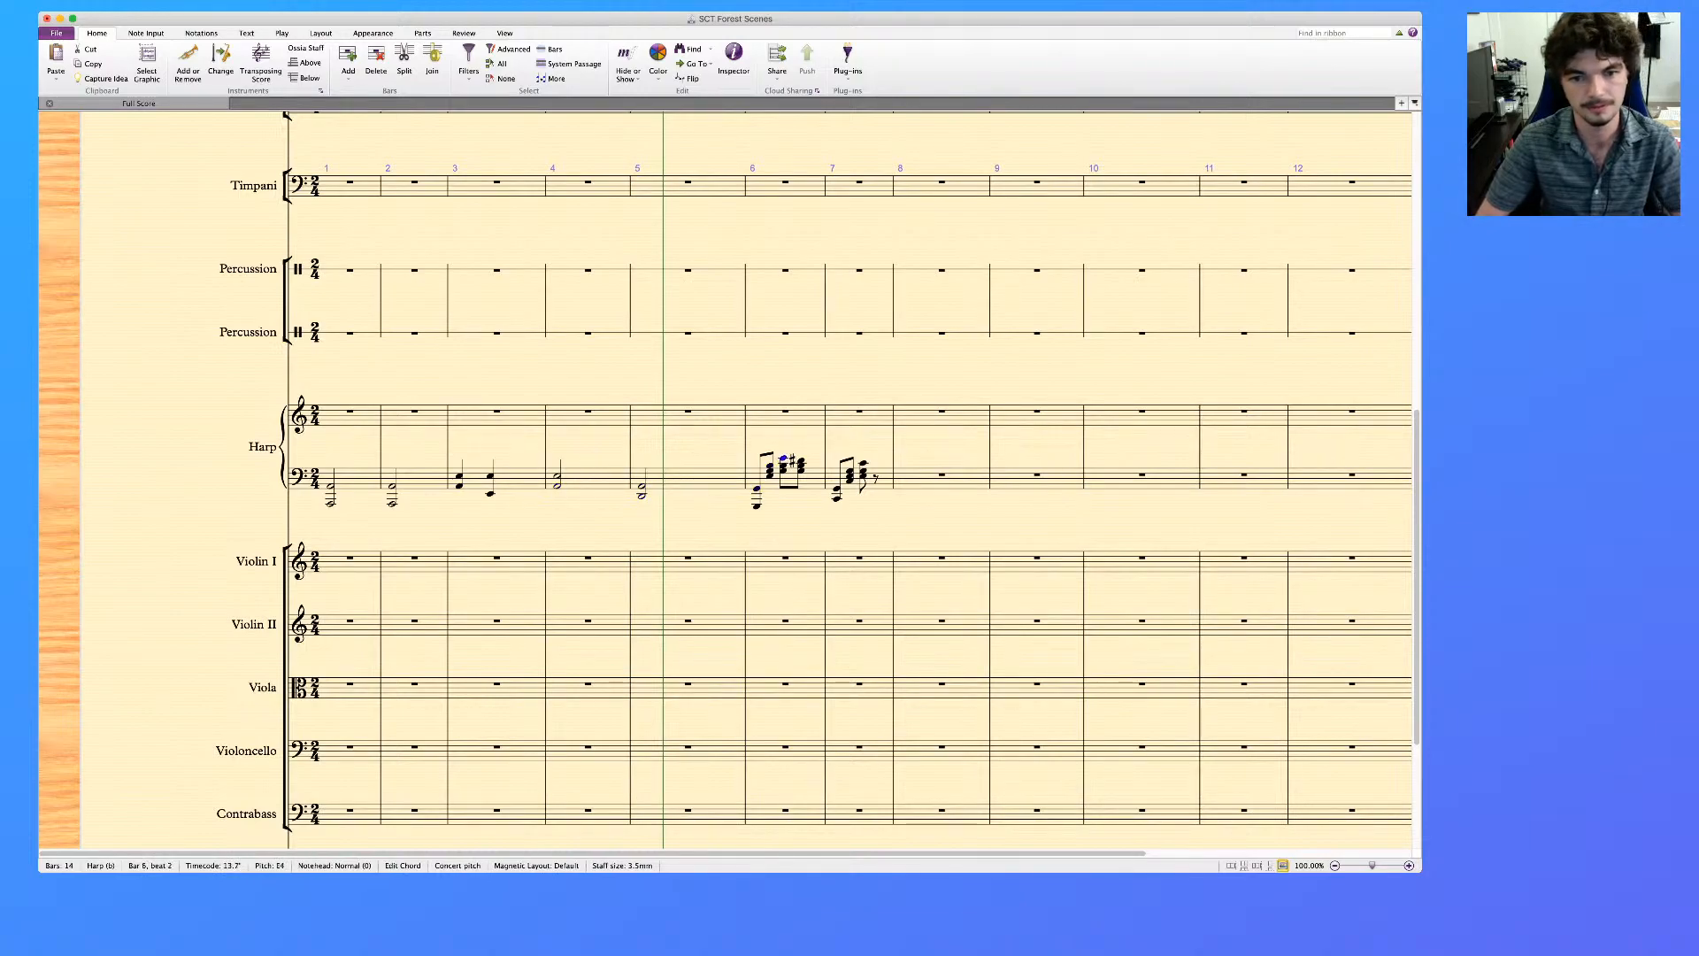
# Lengthen the opening low chords of the Harp's bars 6 and 7 to half notes, replacing the rest of each bar
pyautogui.press('Left')
pyautogui.press('Left')
pyautogui.press('Left')
pyautogui.press('5')
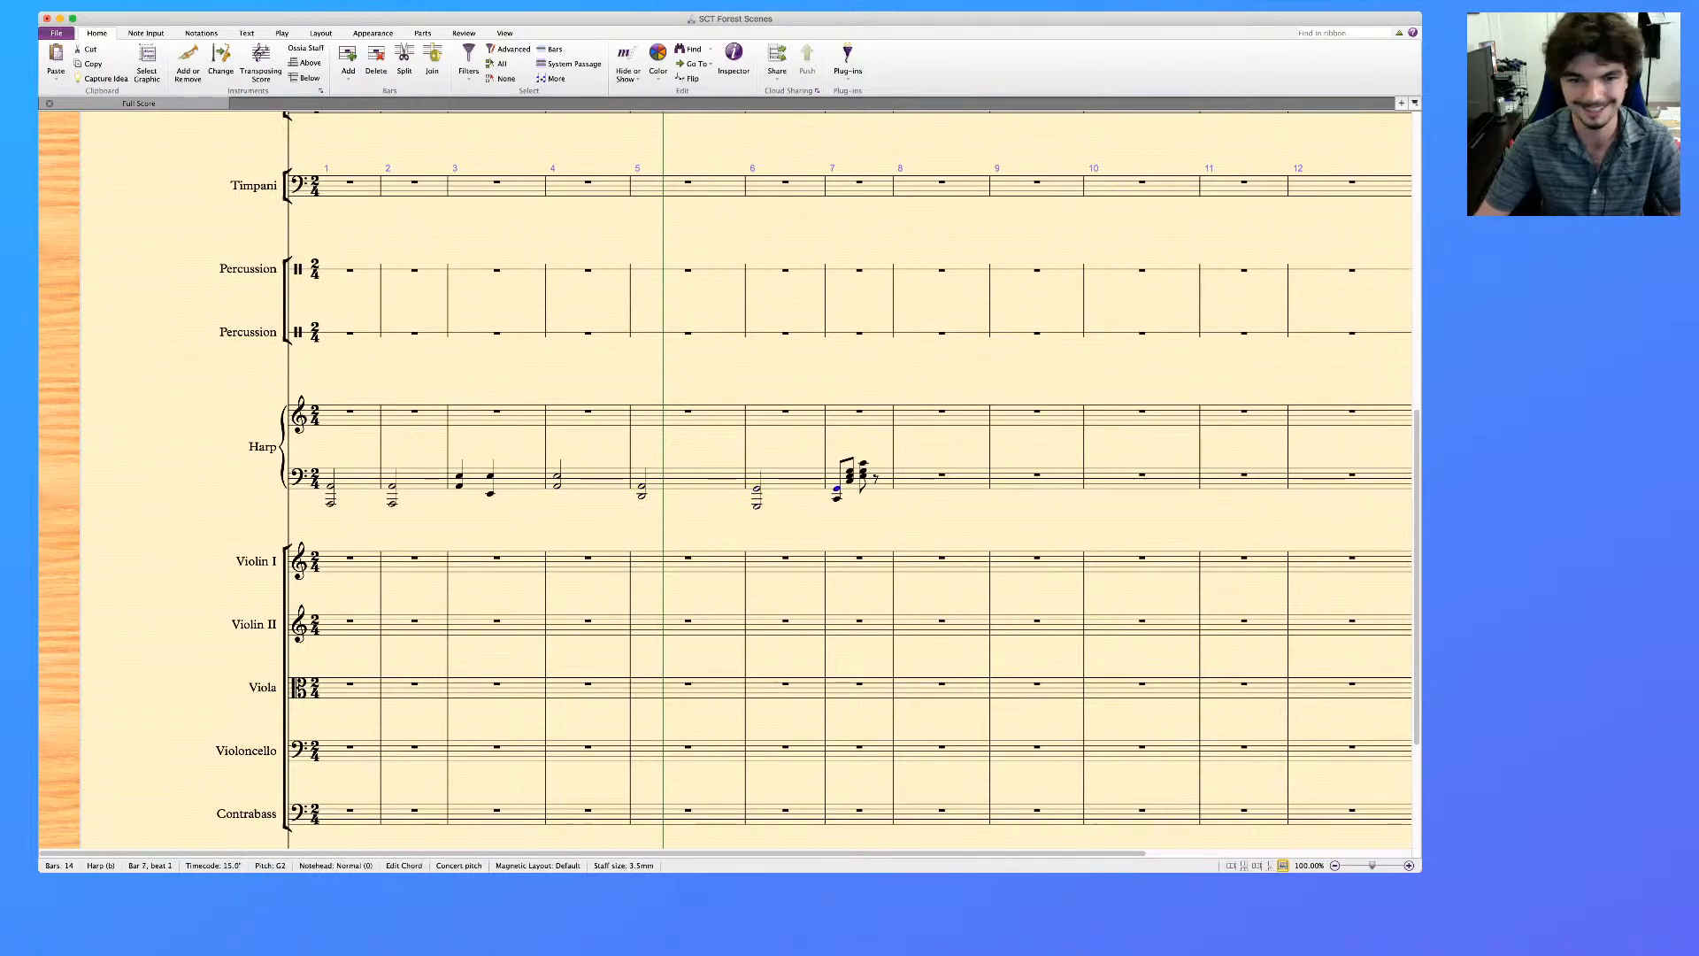
pyautogui.press('Right')
pyautogui.press('5')
pyautogui.press('Escape')
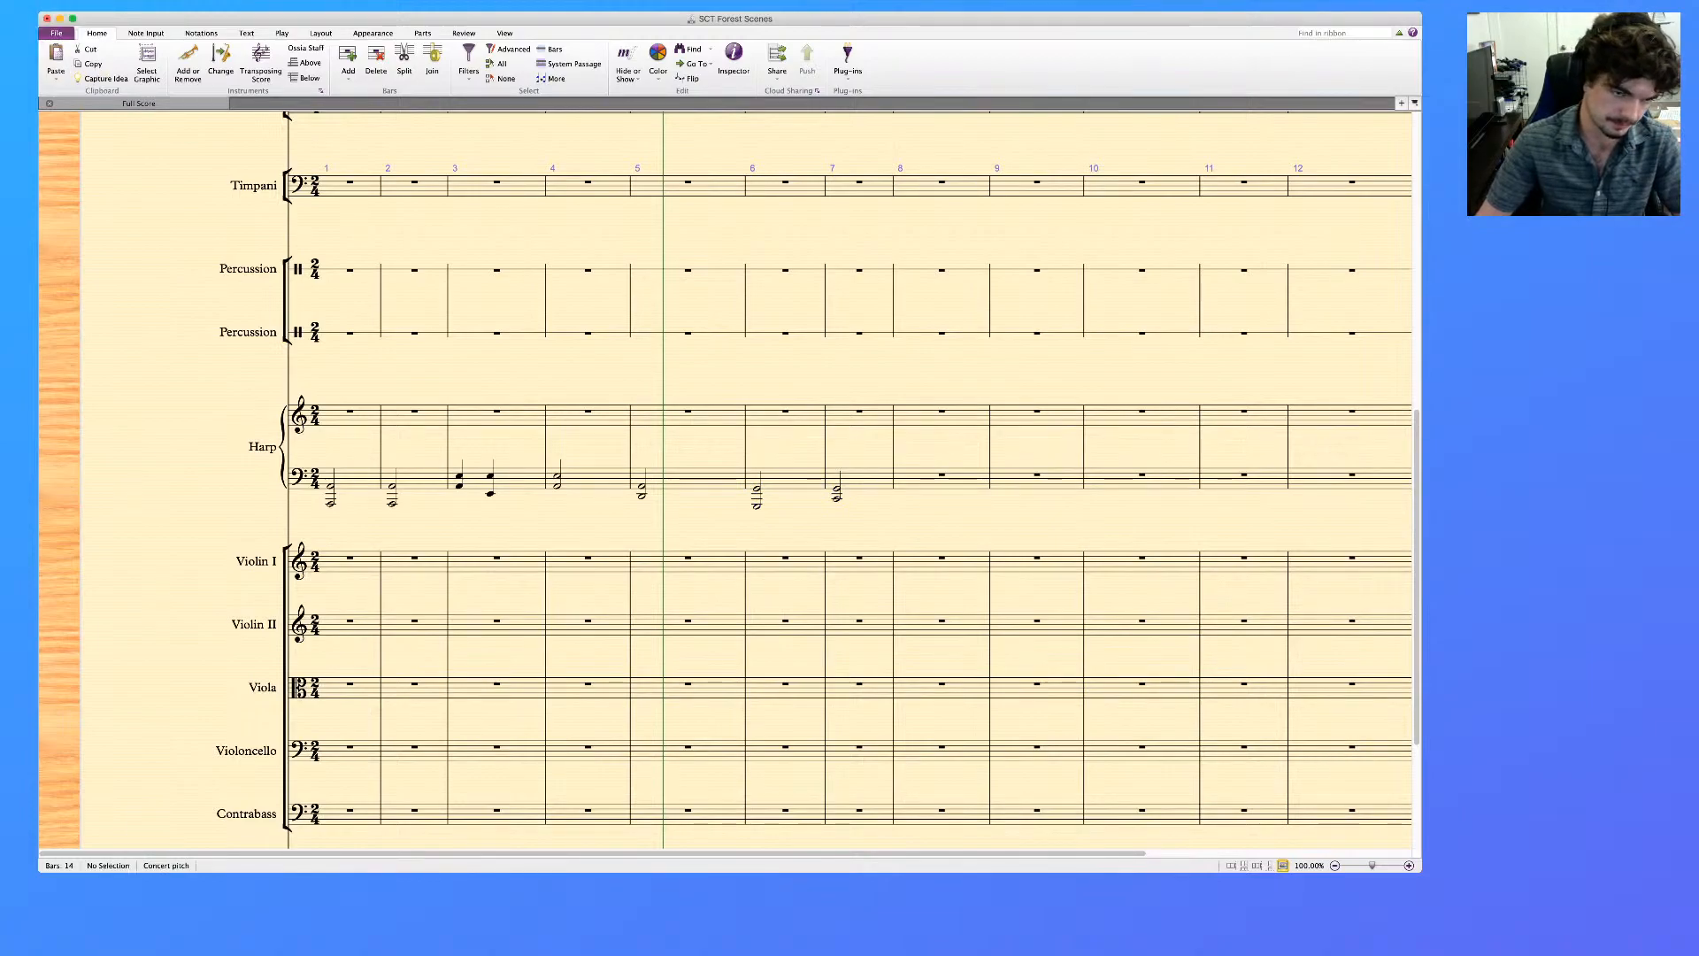
# Add a p dynamic under the first chord of bar 1 in the Harp's lower staff
pyautogui.click(350, 411)
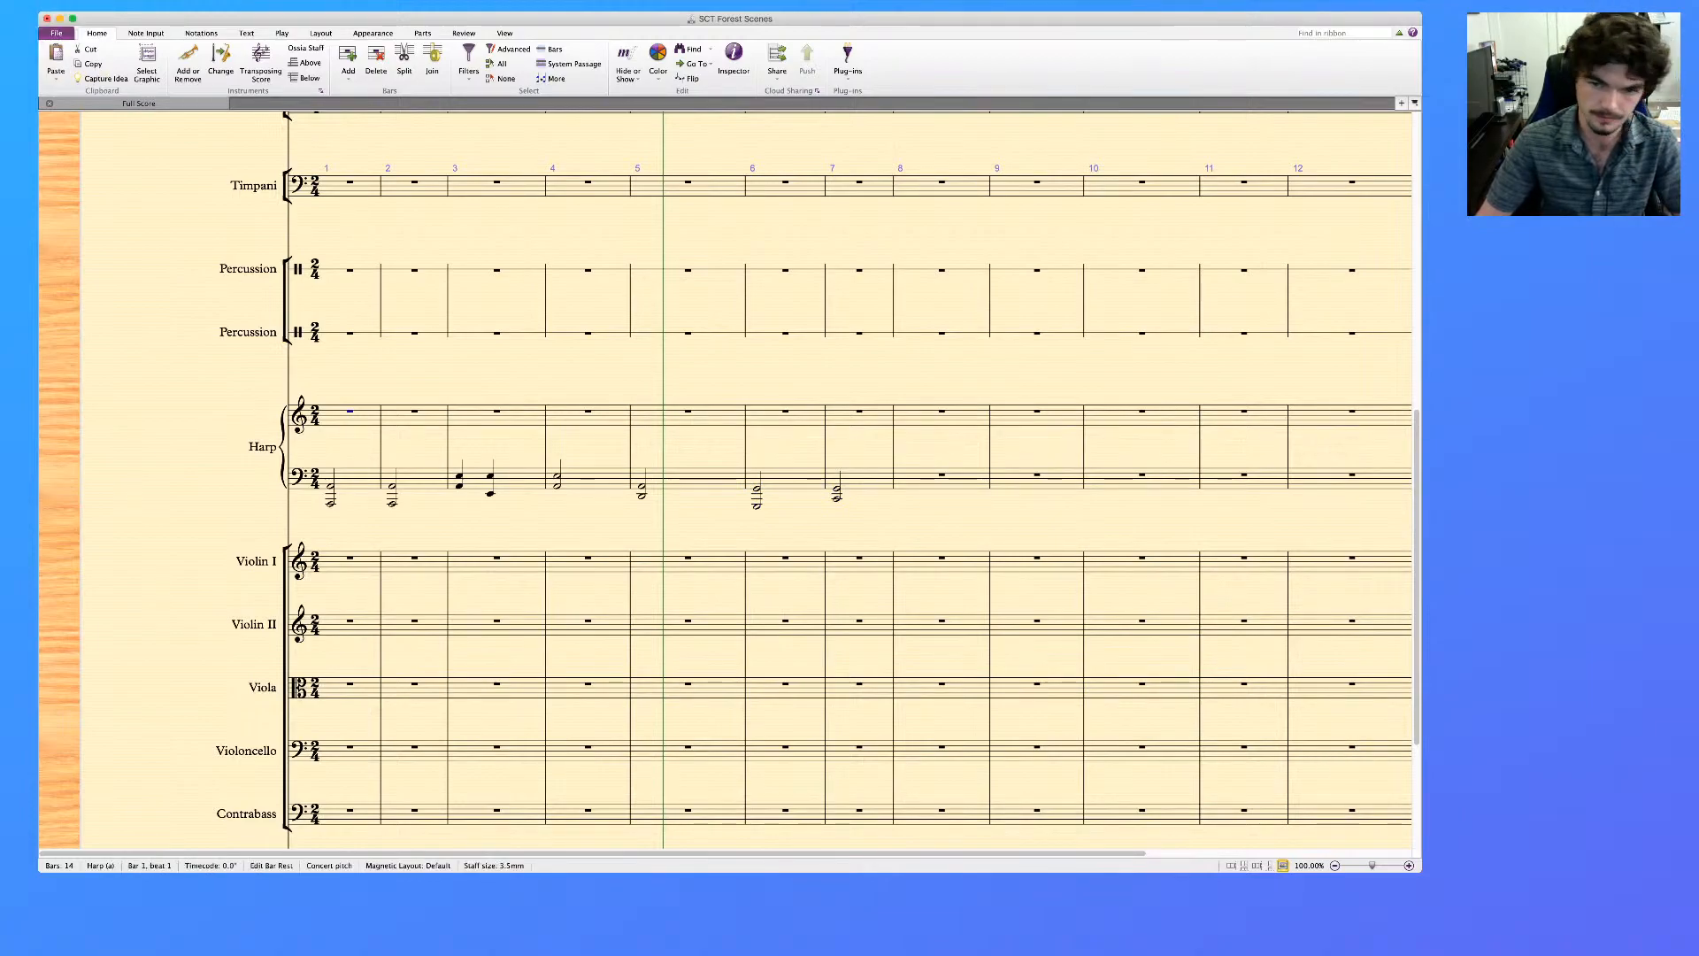
pyautogui.scroll(-5, 726, 478)
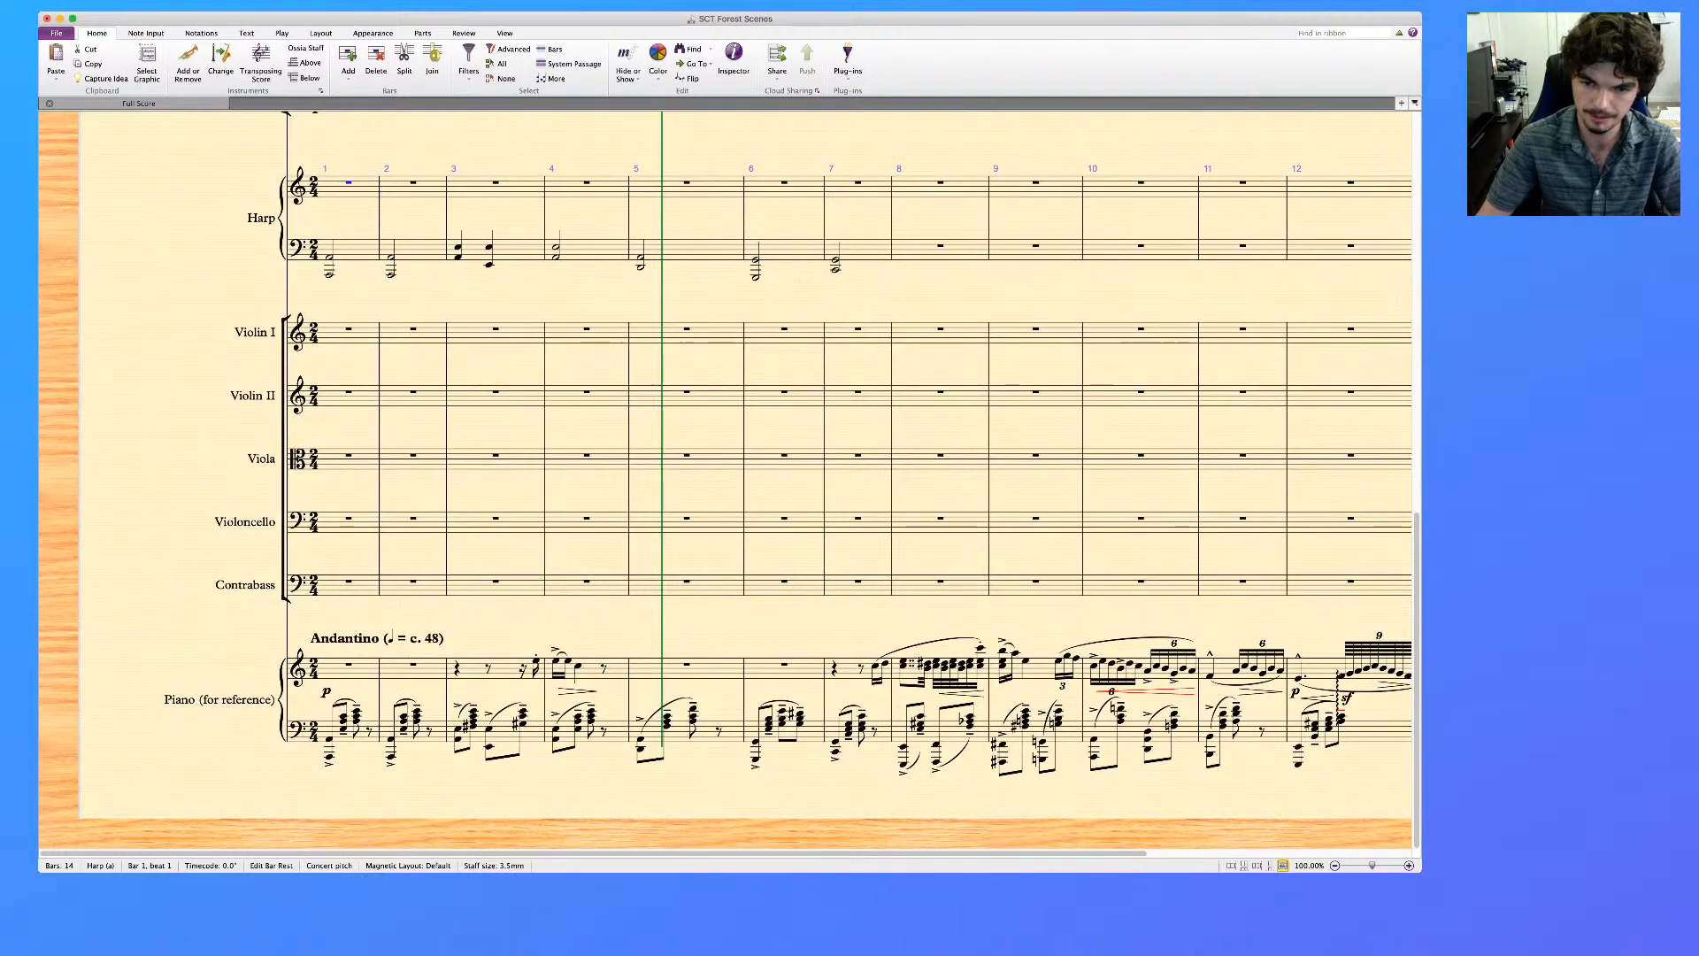
pyautogui.hscroll(5, 725, 478)
pyautogui.hscroll(2, 726, 478)
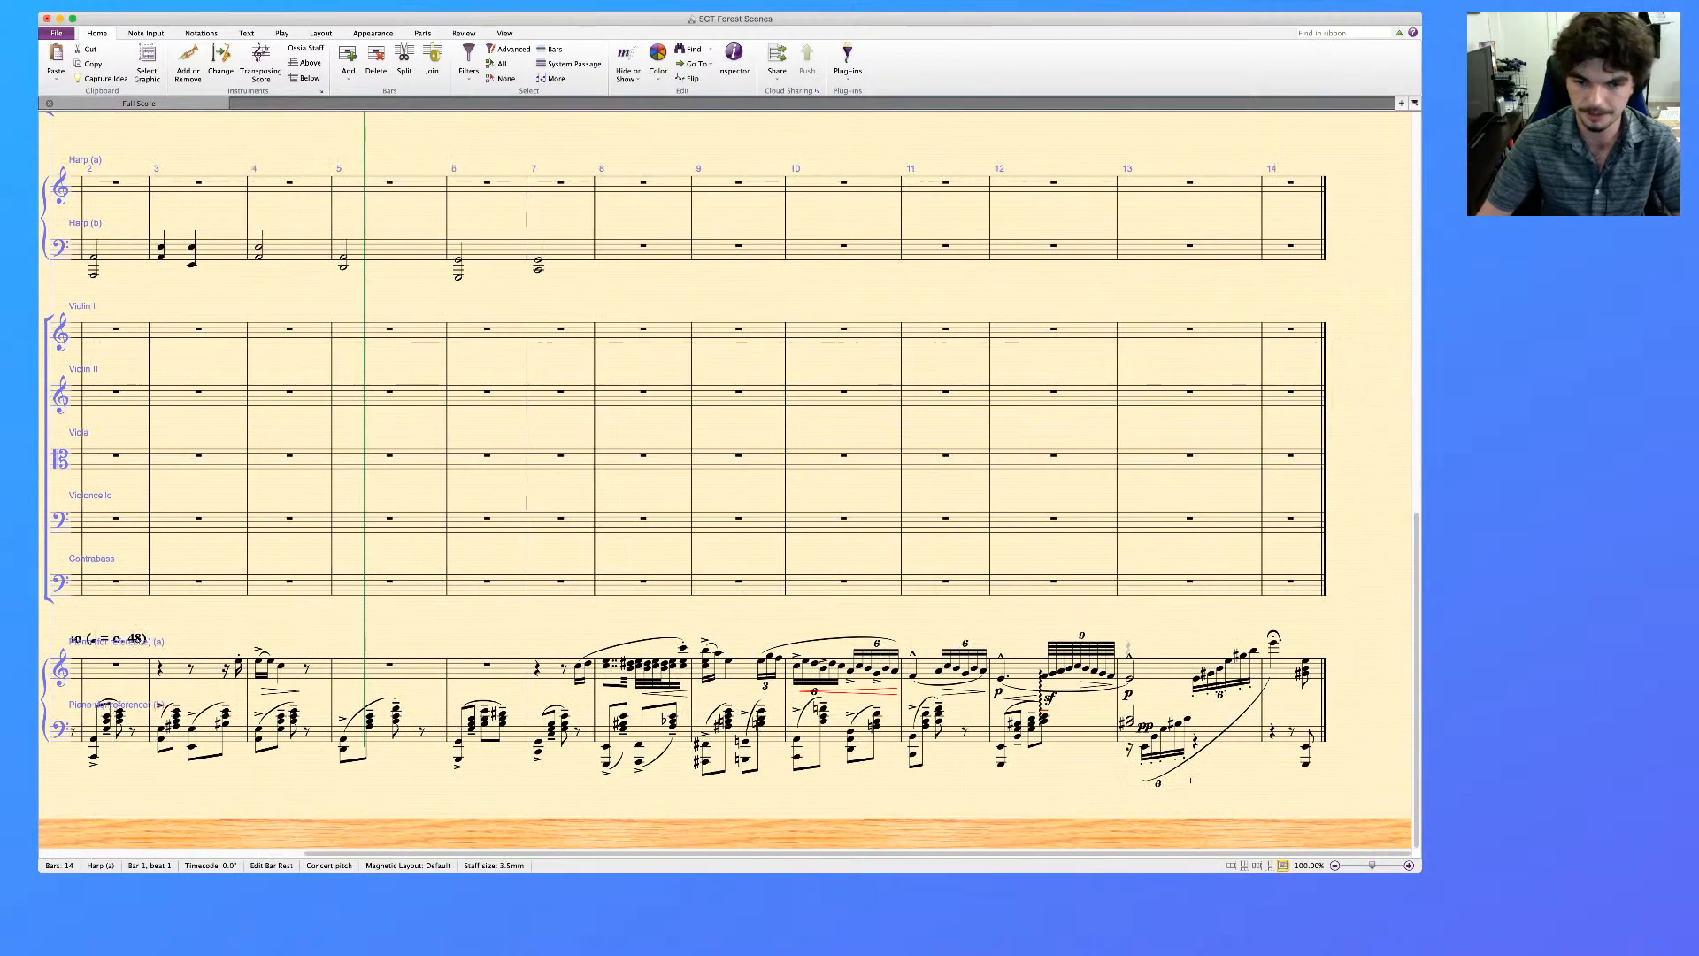
pyautogui.hscroll(-5, 726, 478)
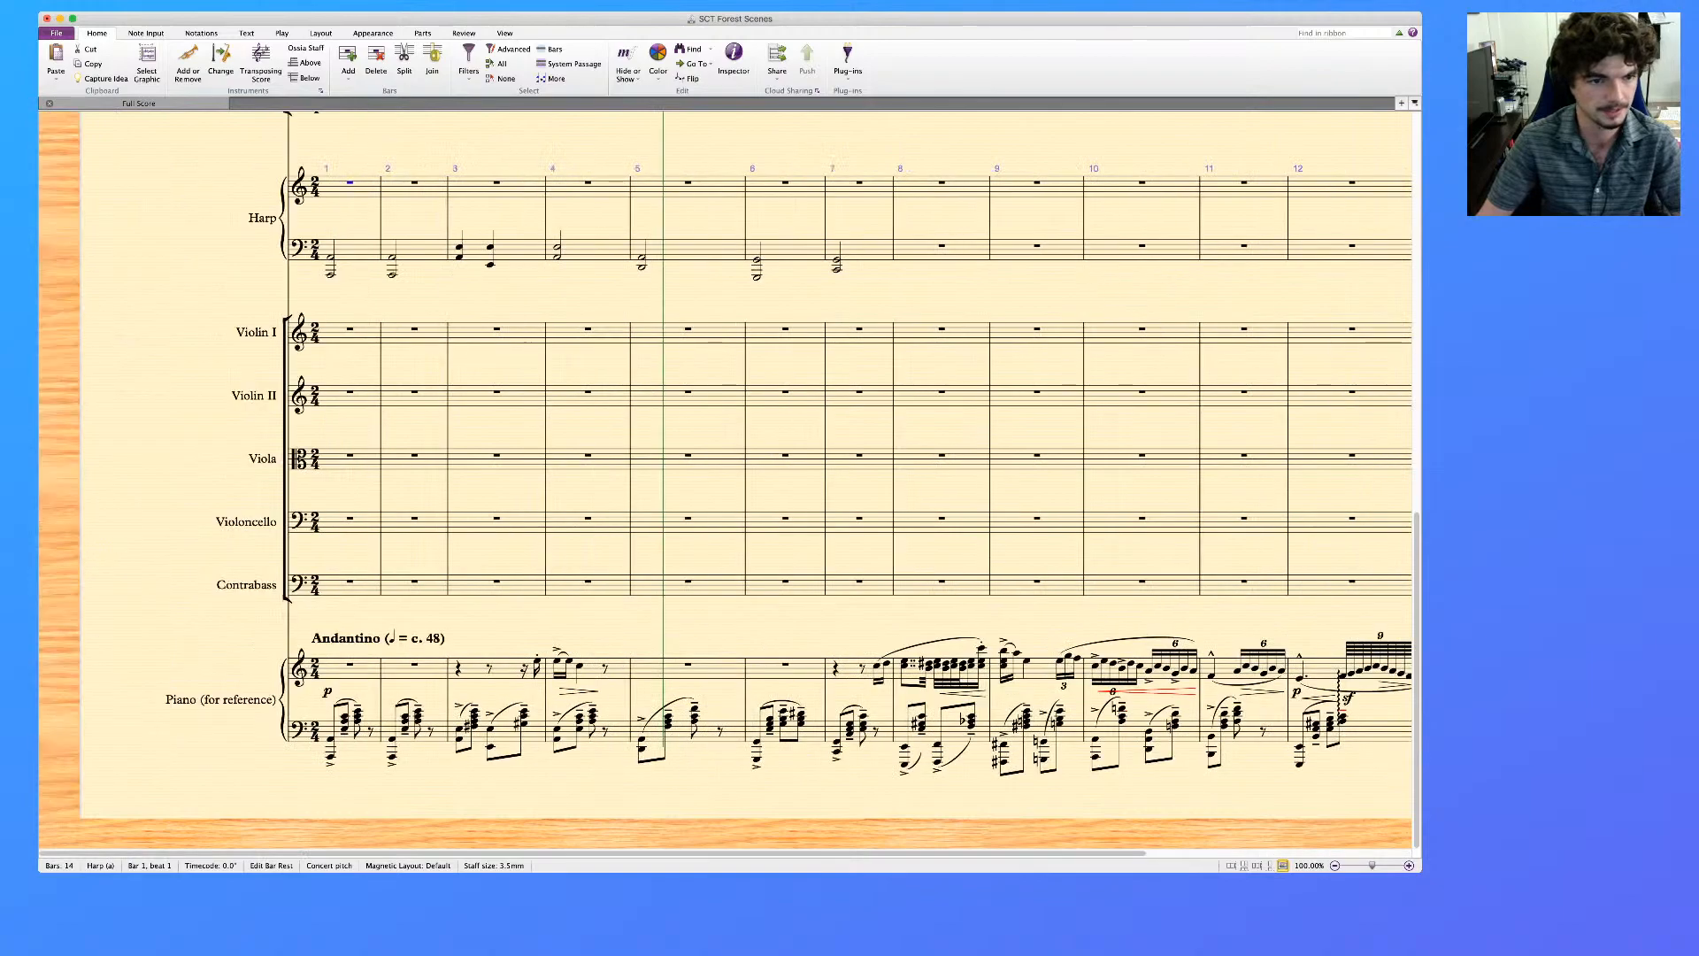
pyautogui.scroll(3, 726, 478)
pyautogui.click(331, 345)
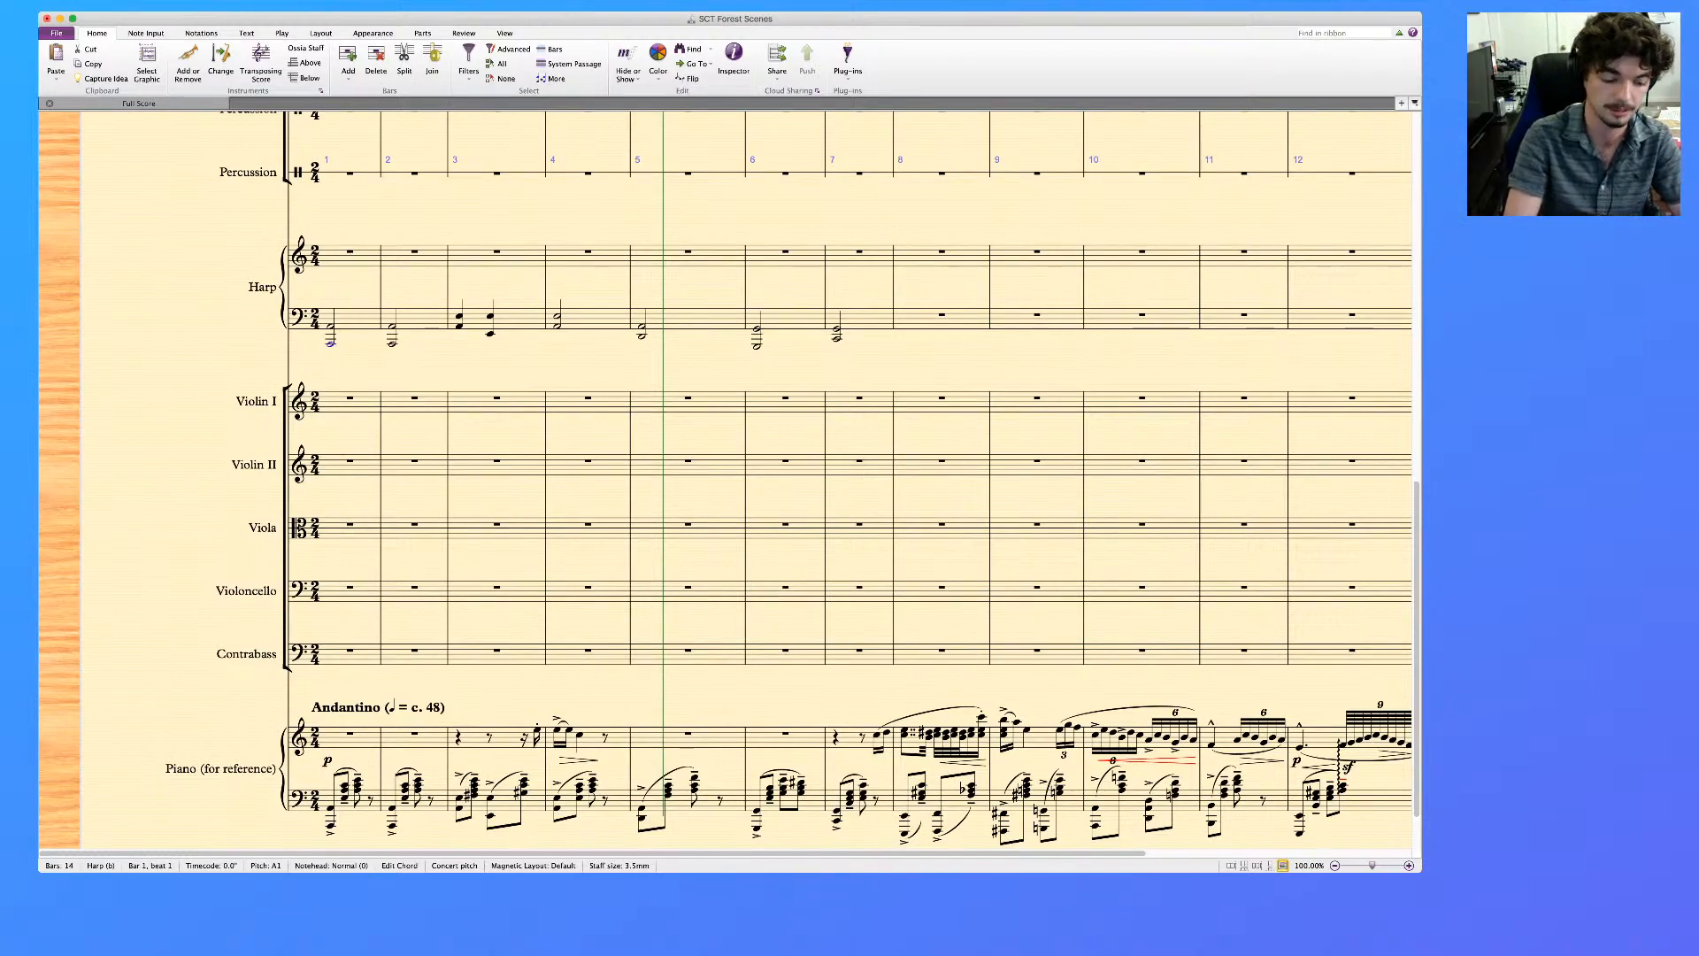
pyautogui.press('super+e')
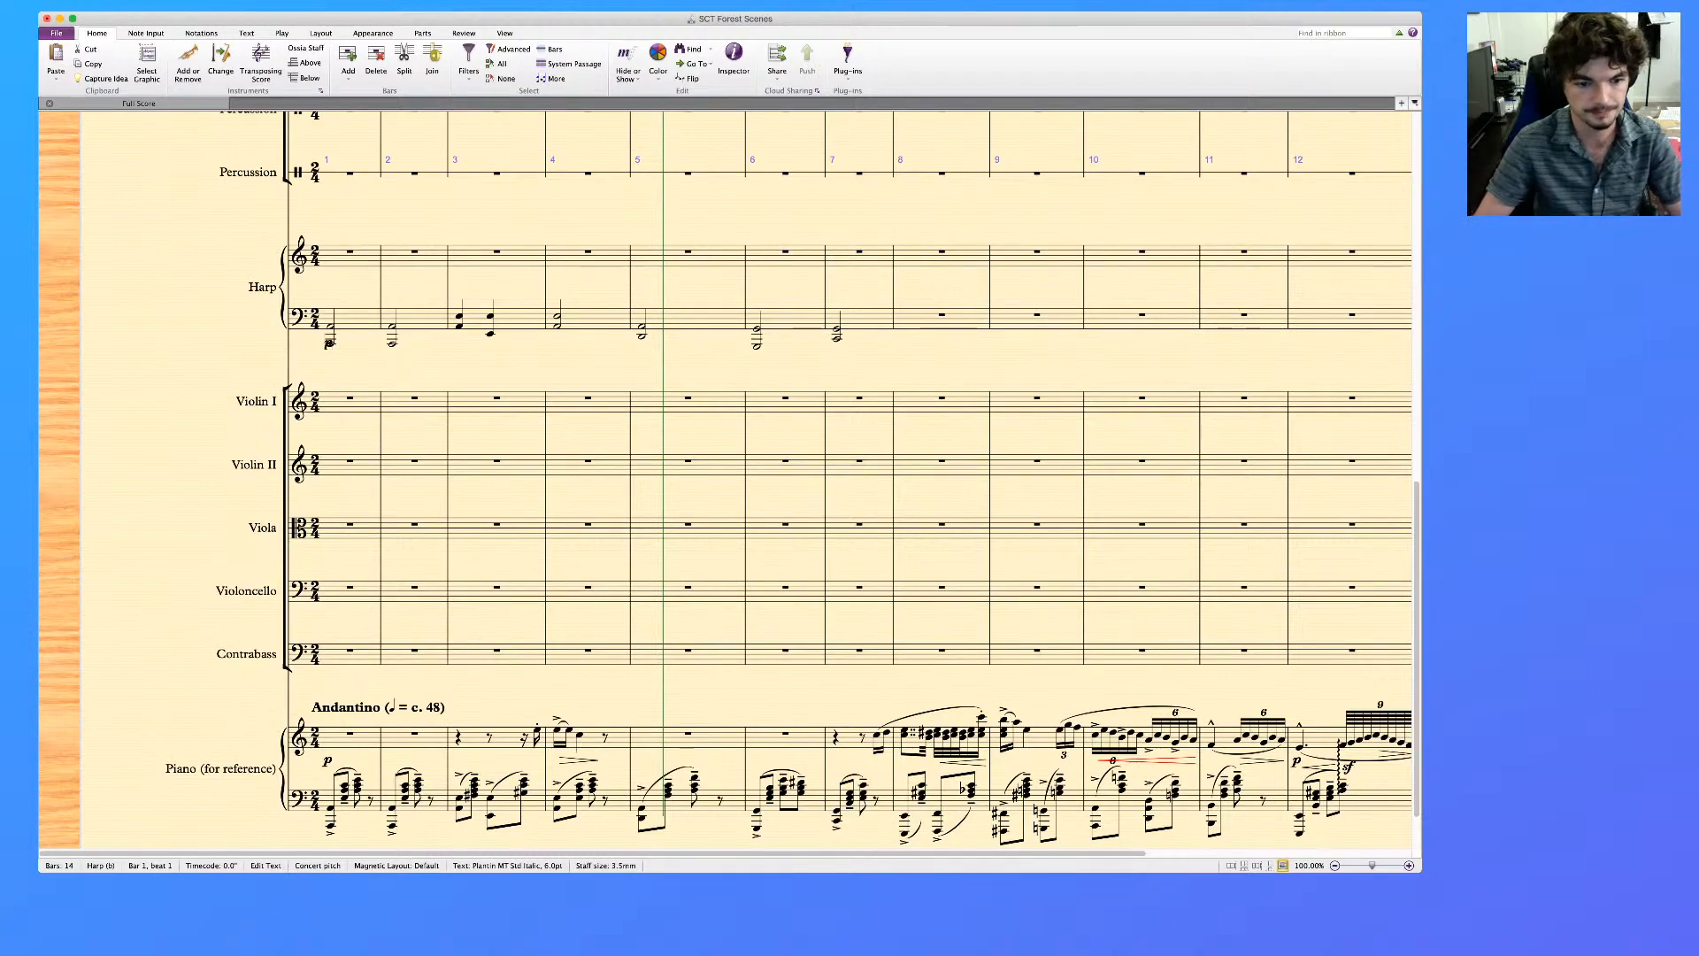
pyautogui.press('Escape')
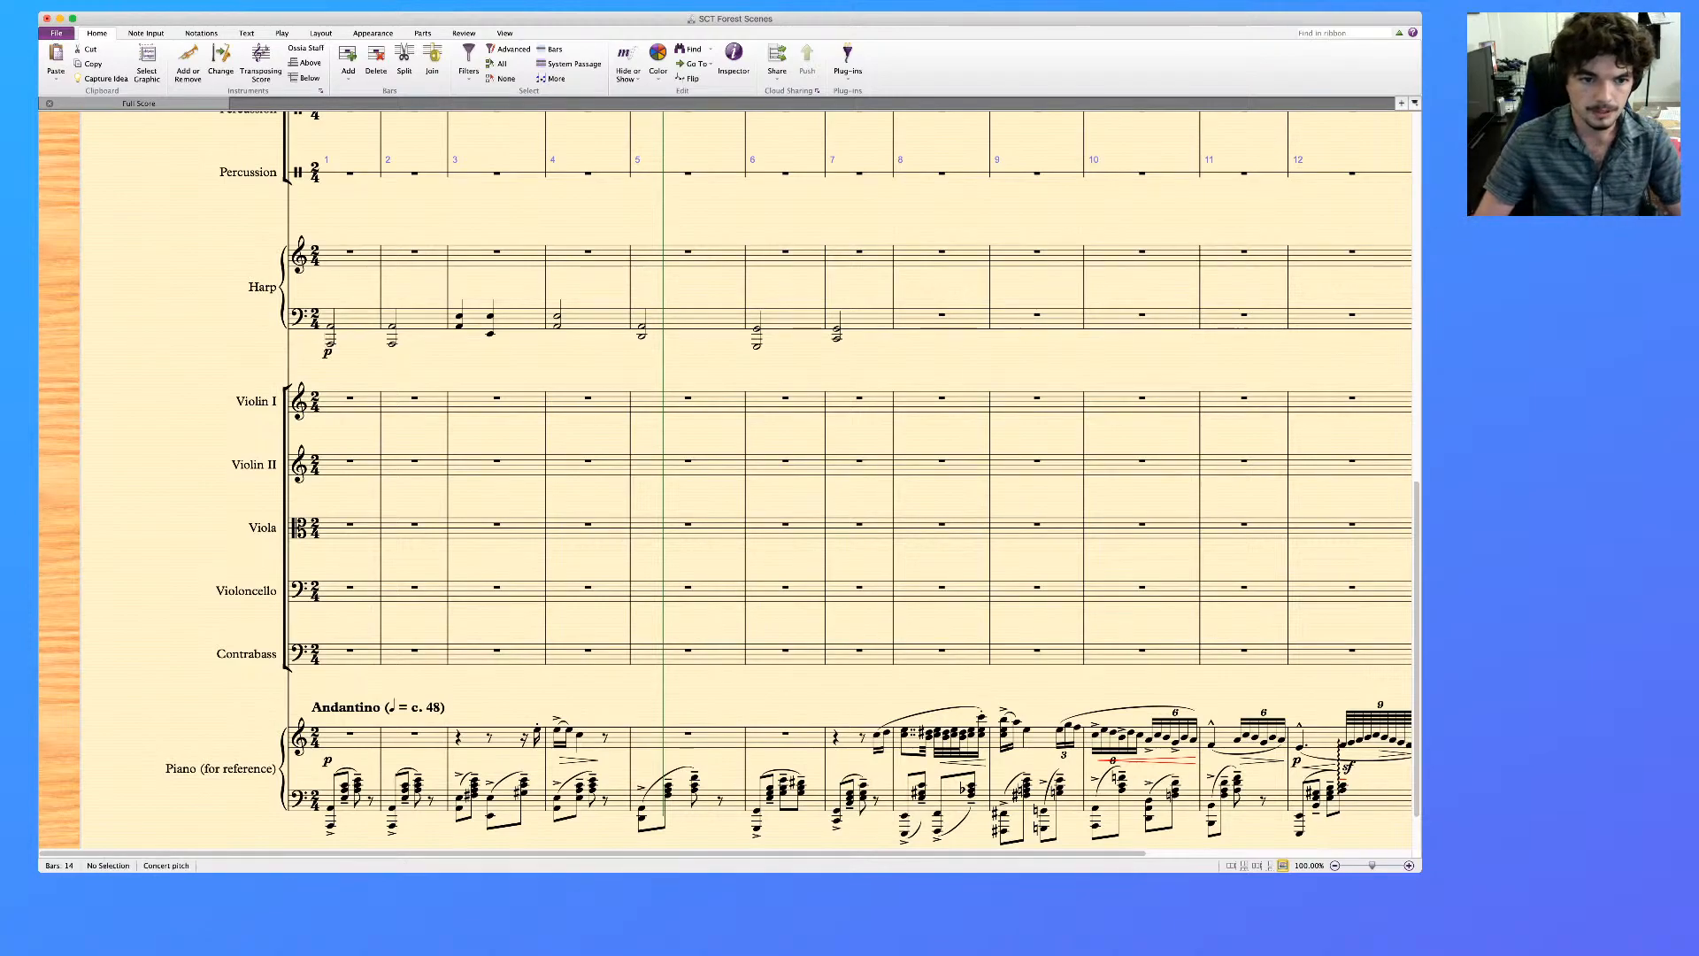
# Add a pp dynamic under the Harp's bar 7 chord and an mf dynamic under its bar 6 chord
pyautogui.scroll(1, 726, 478)
pyautogui.scroll(-2, 726, 478)
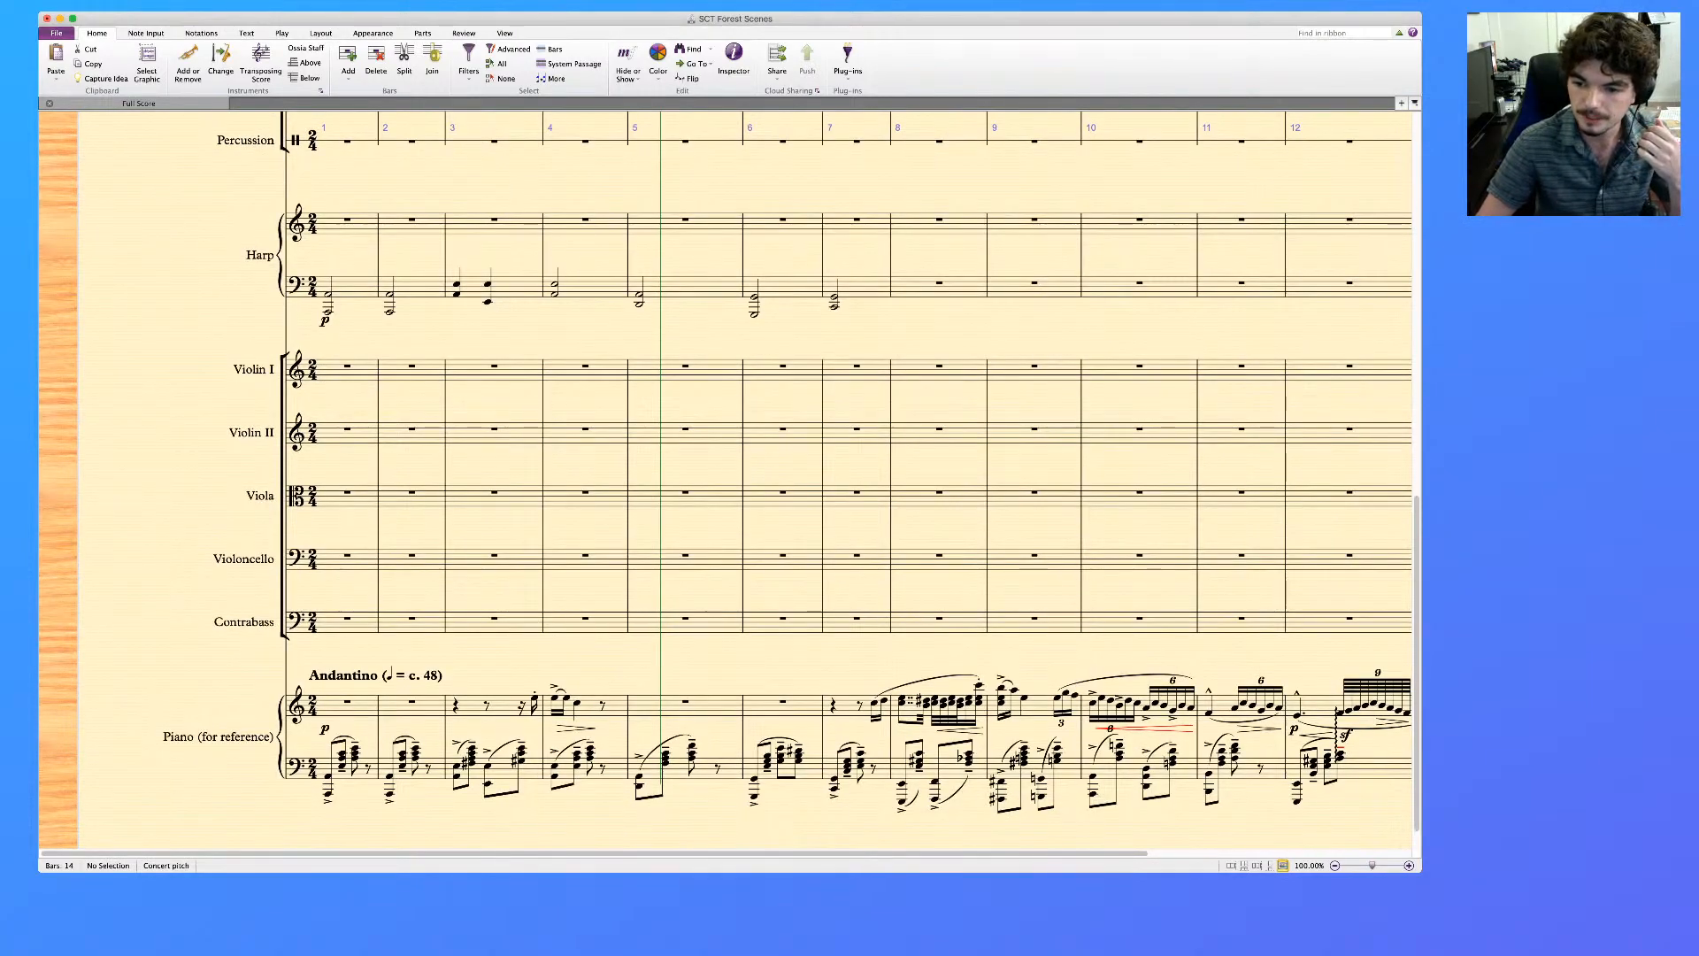
pyautogui.press('super+Tab')
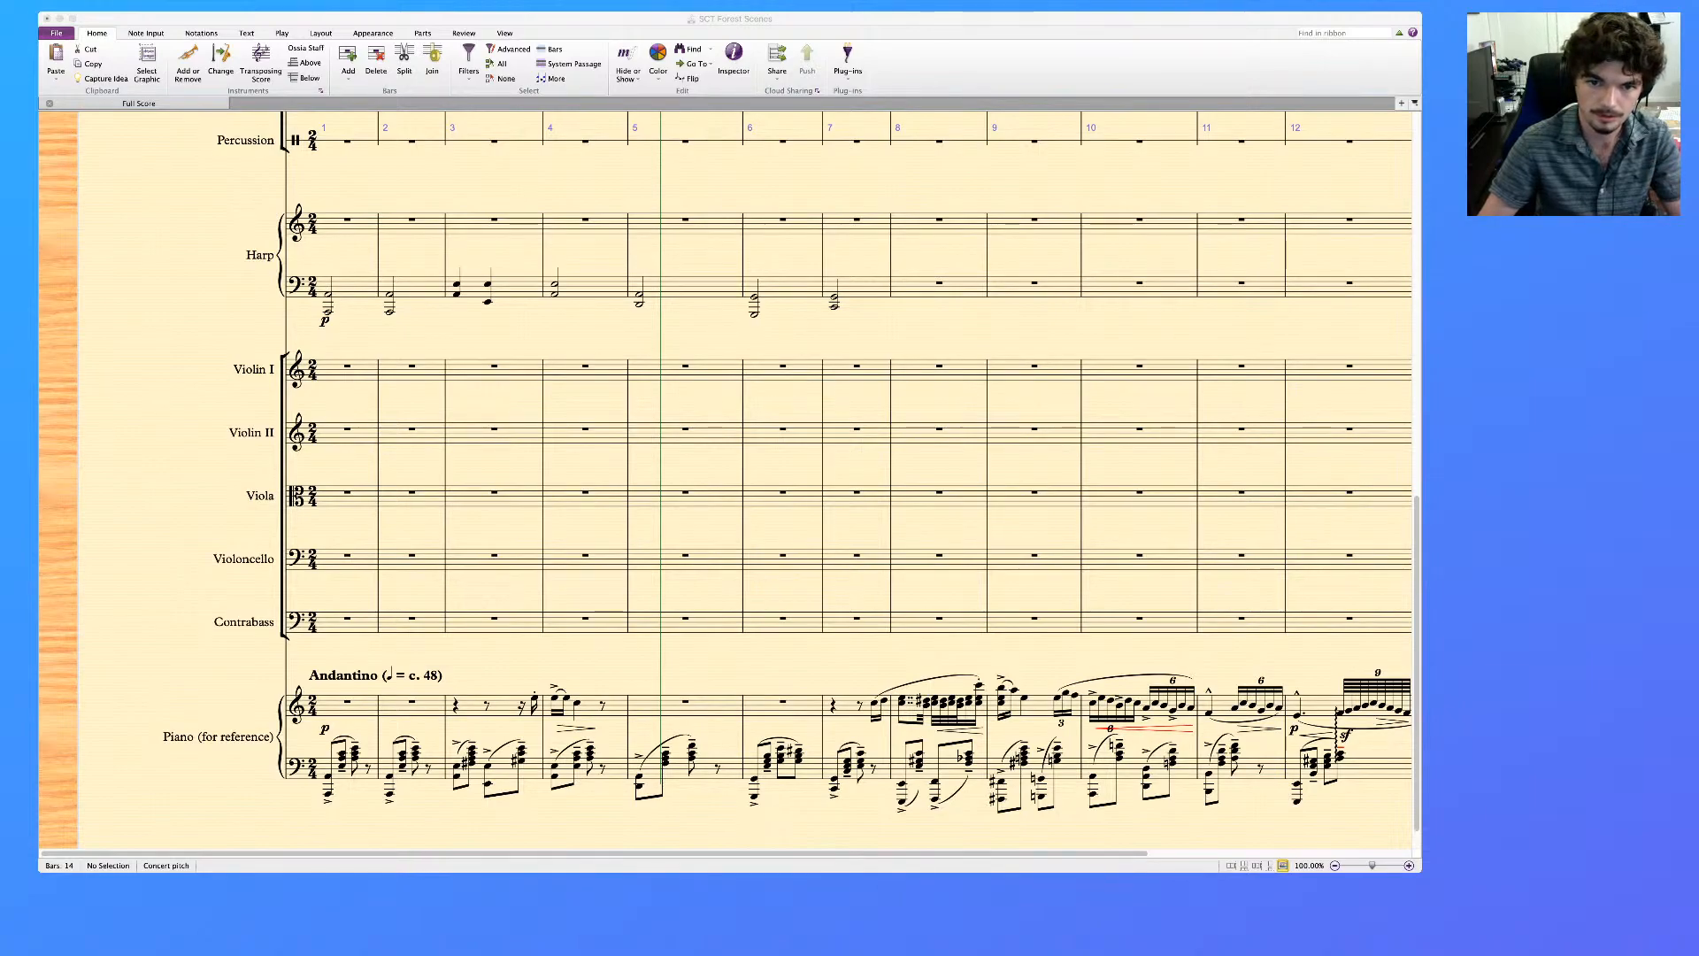
pyautogui.click(700, 228)
pyautogui.click(834, 298)
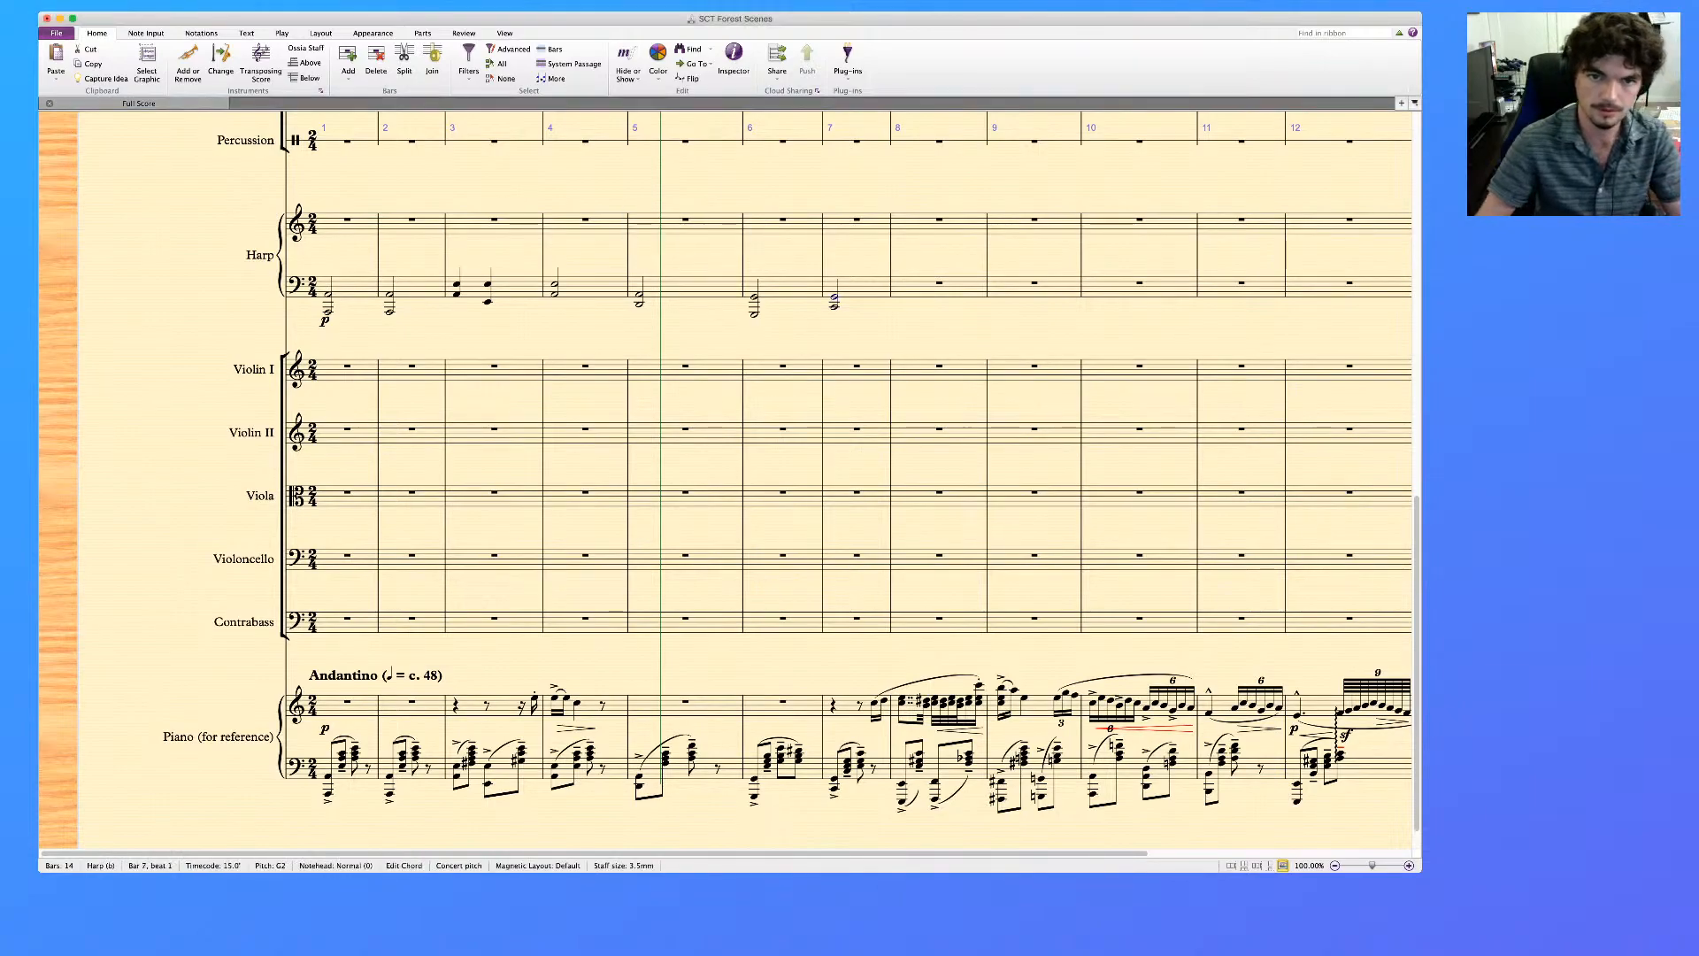
pyautogui.press('super+e')
pyautogui.write('pp')
pyautogui.click(754, 297)
pyautogui.press('super+e')
pyautogui.write('mf')
pyautogui.press('Escape')
pyautogui.press('Escape')
# Add a crescendo hairpin under bar 3 of the Harp's lower staff
pyautogui.click(517, 287)
pyautogui.press('h')
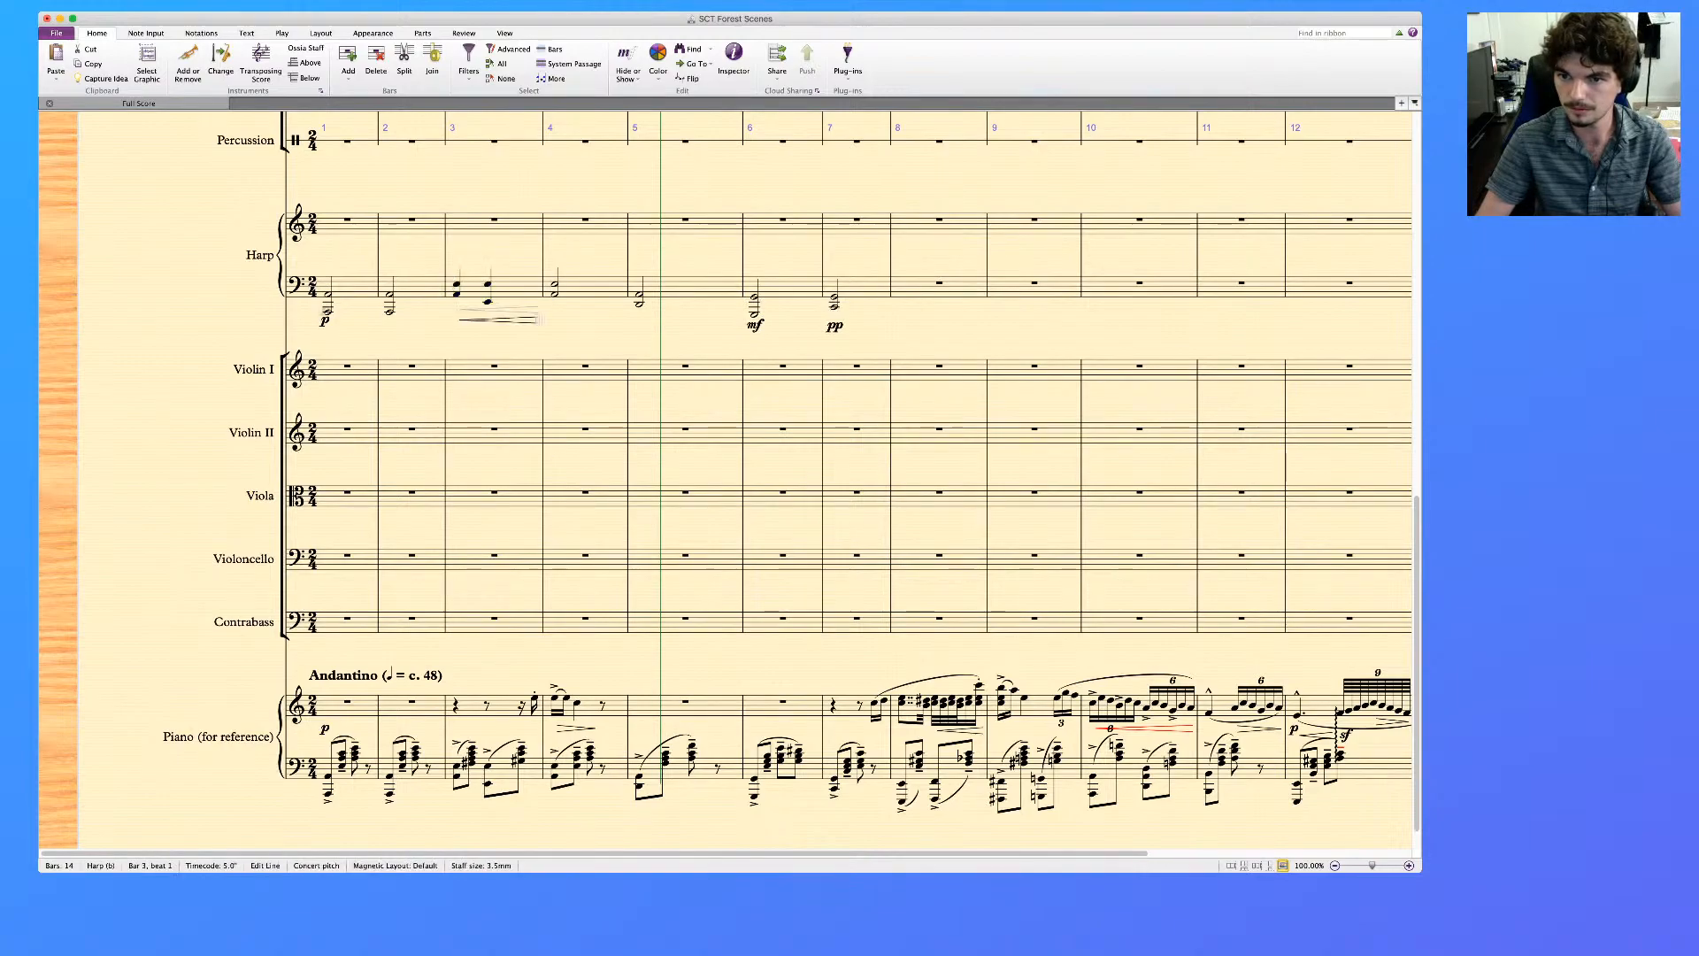
pyautogui.press('super+Tab')
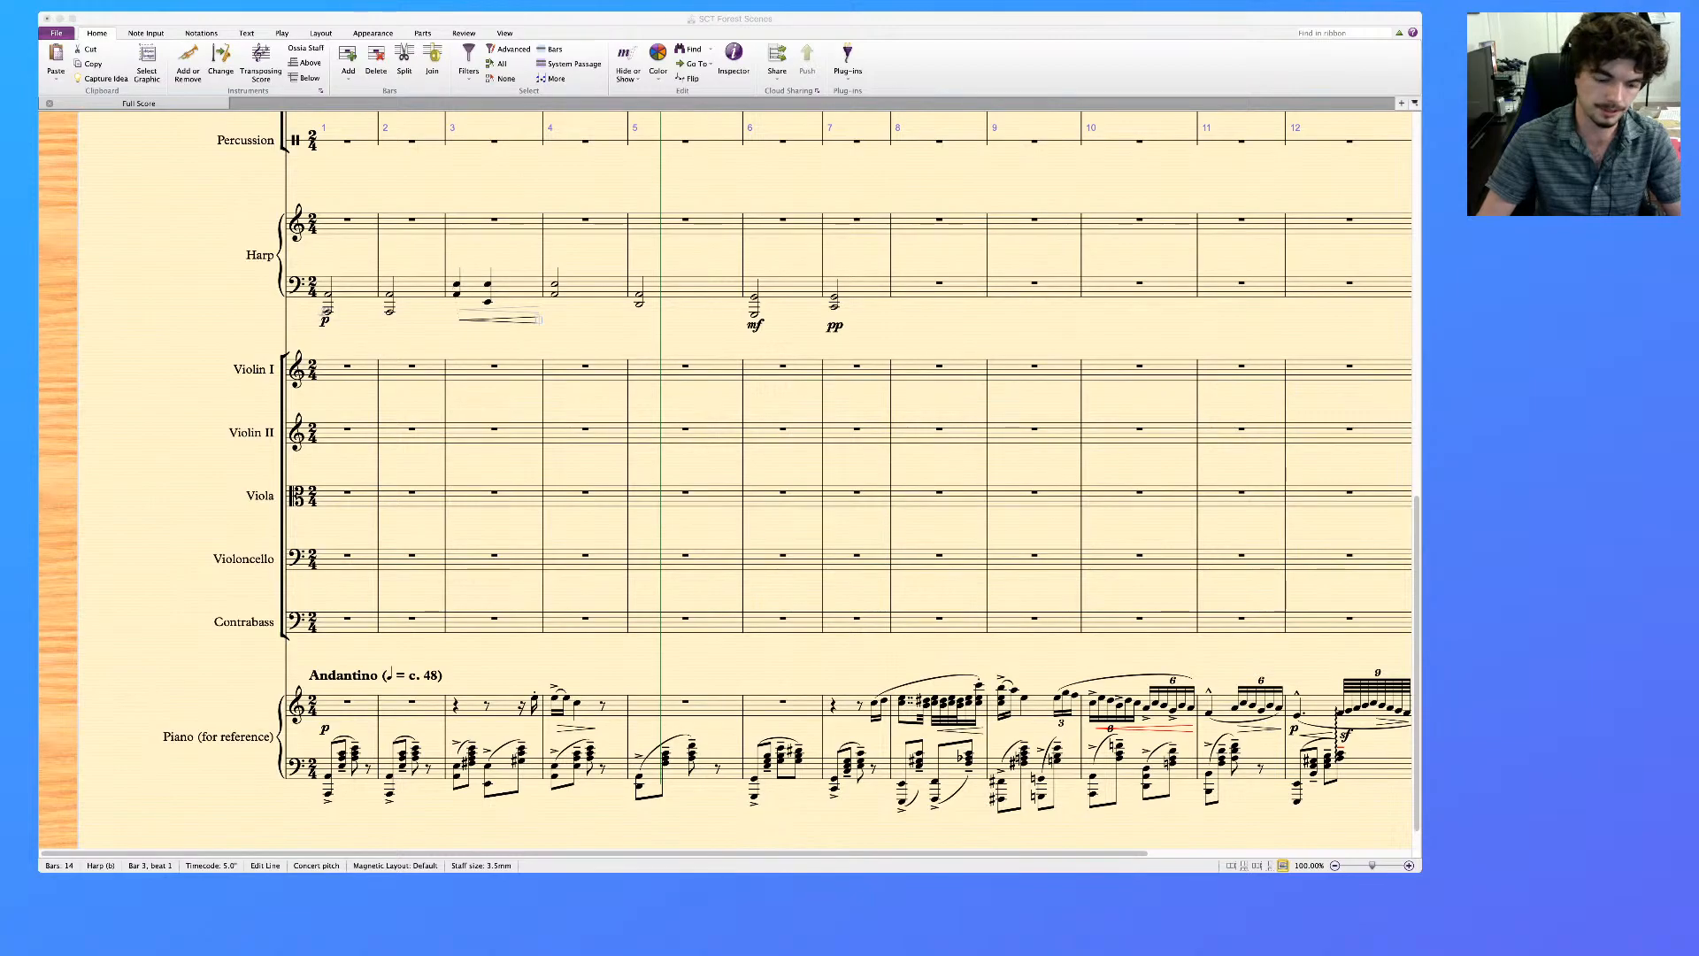
pyautogui.click(601, 285)
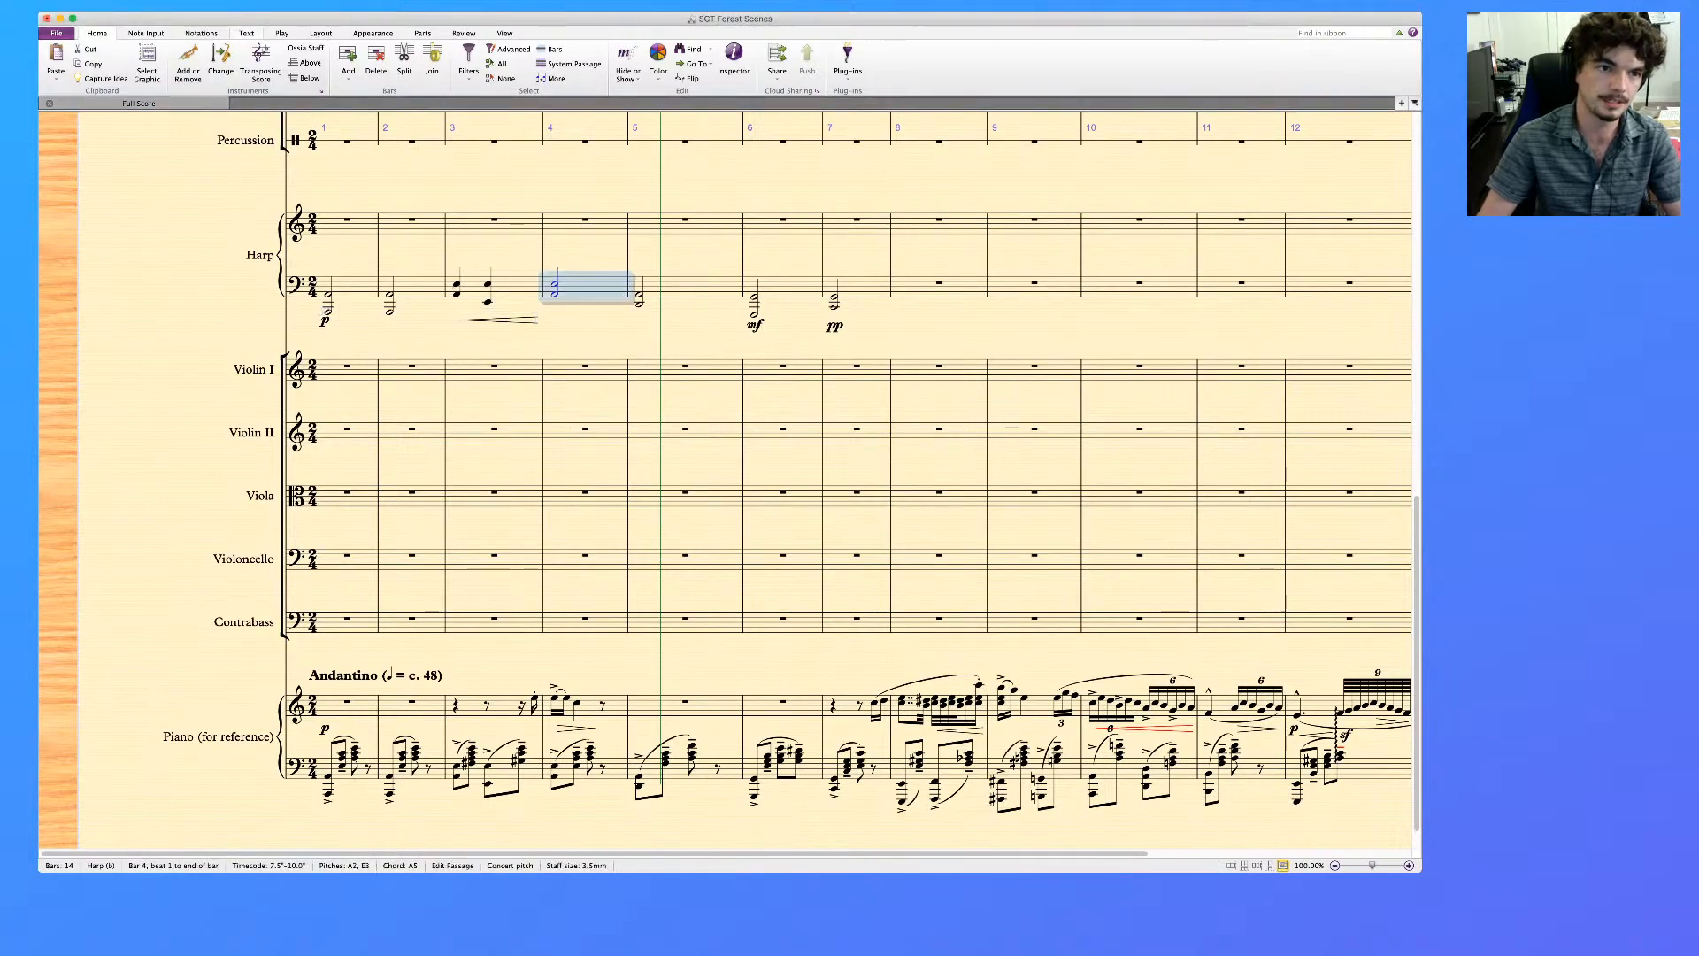
pyautogui.click(320, 32)
pyautogui.click(282, 32)
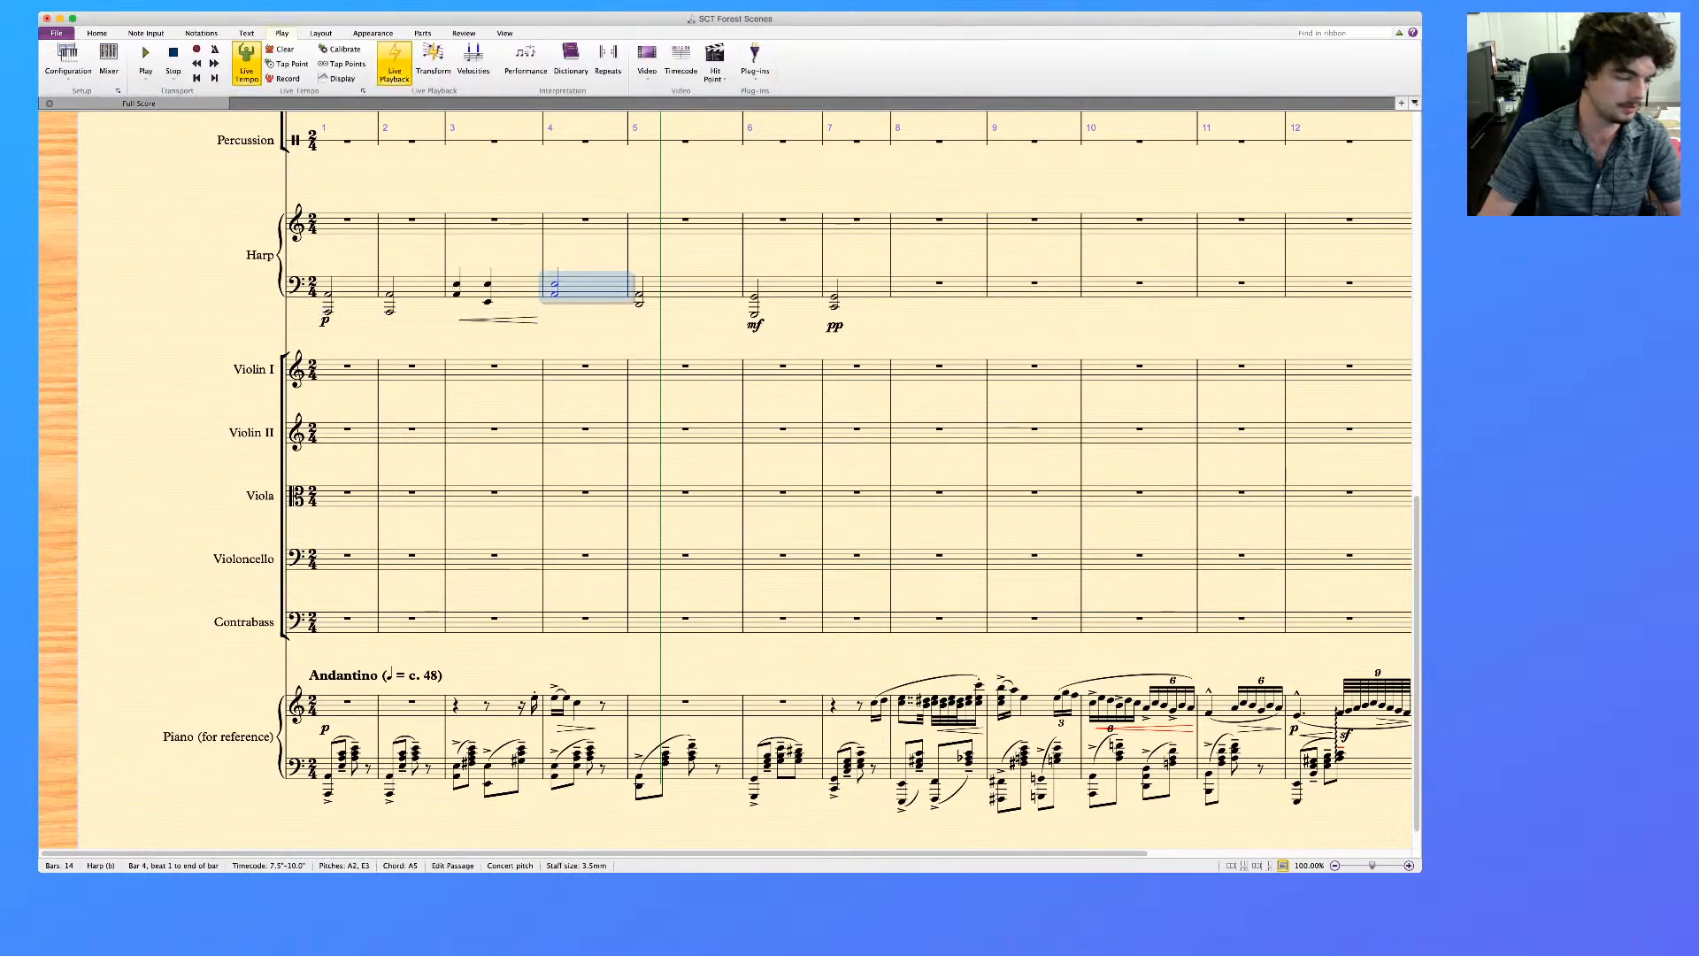
pyautogui.click(246, 32)
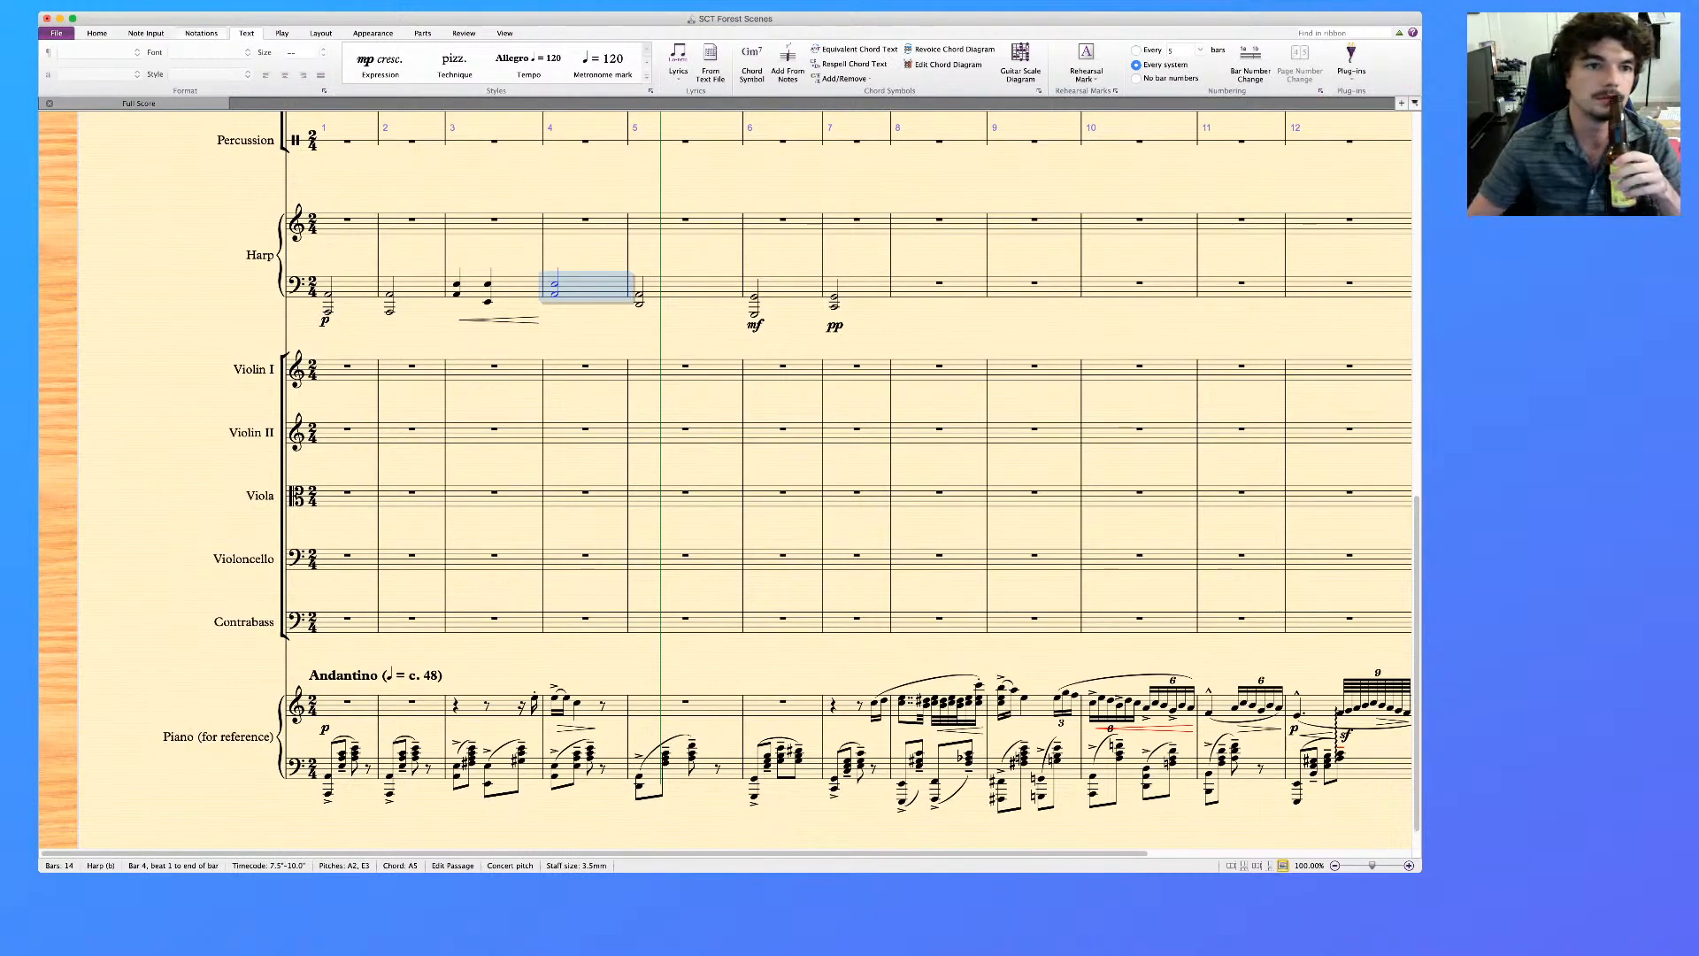
# Add a bracketed diminuendo hairpin from the line styles under bar 4 of the Harp's lower staff
pyautogui.click(201, 33)
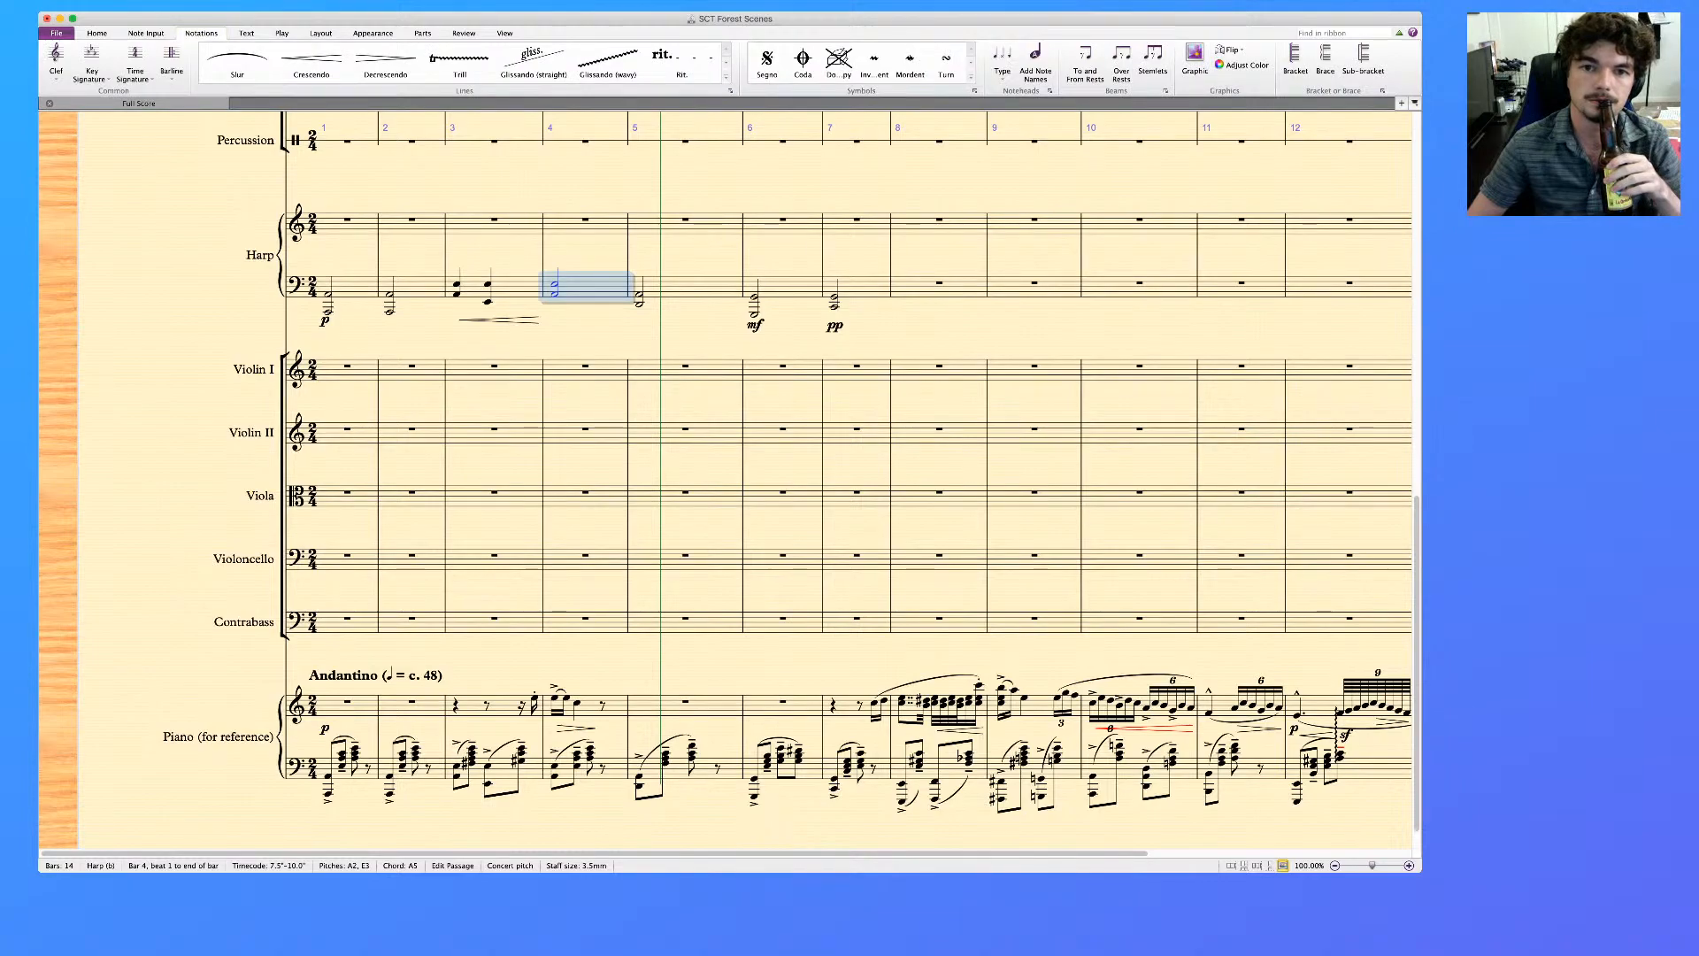
pyautogui.press('super+Tab')
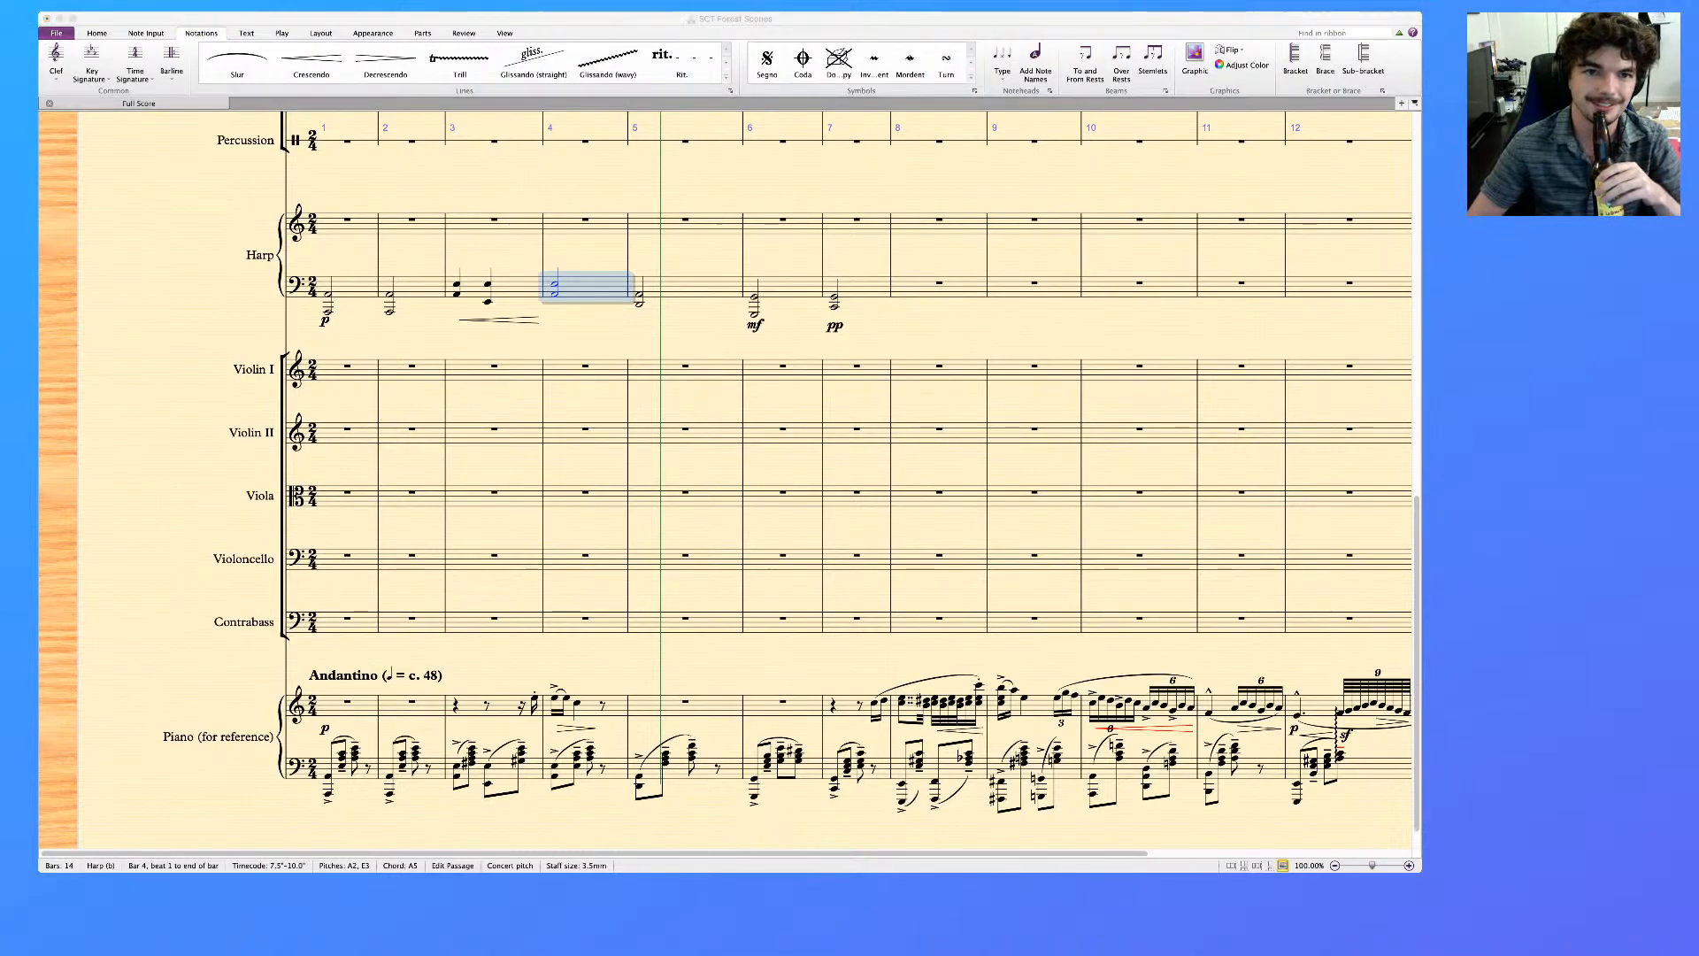
pyautogui.press('super+Tab')
pyautogui.press('Escape')
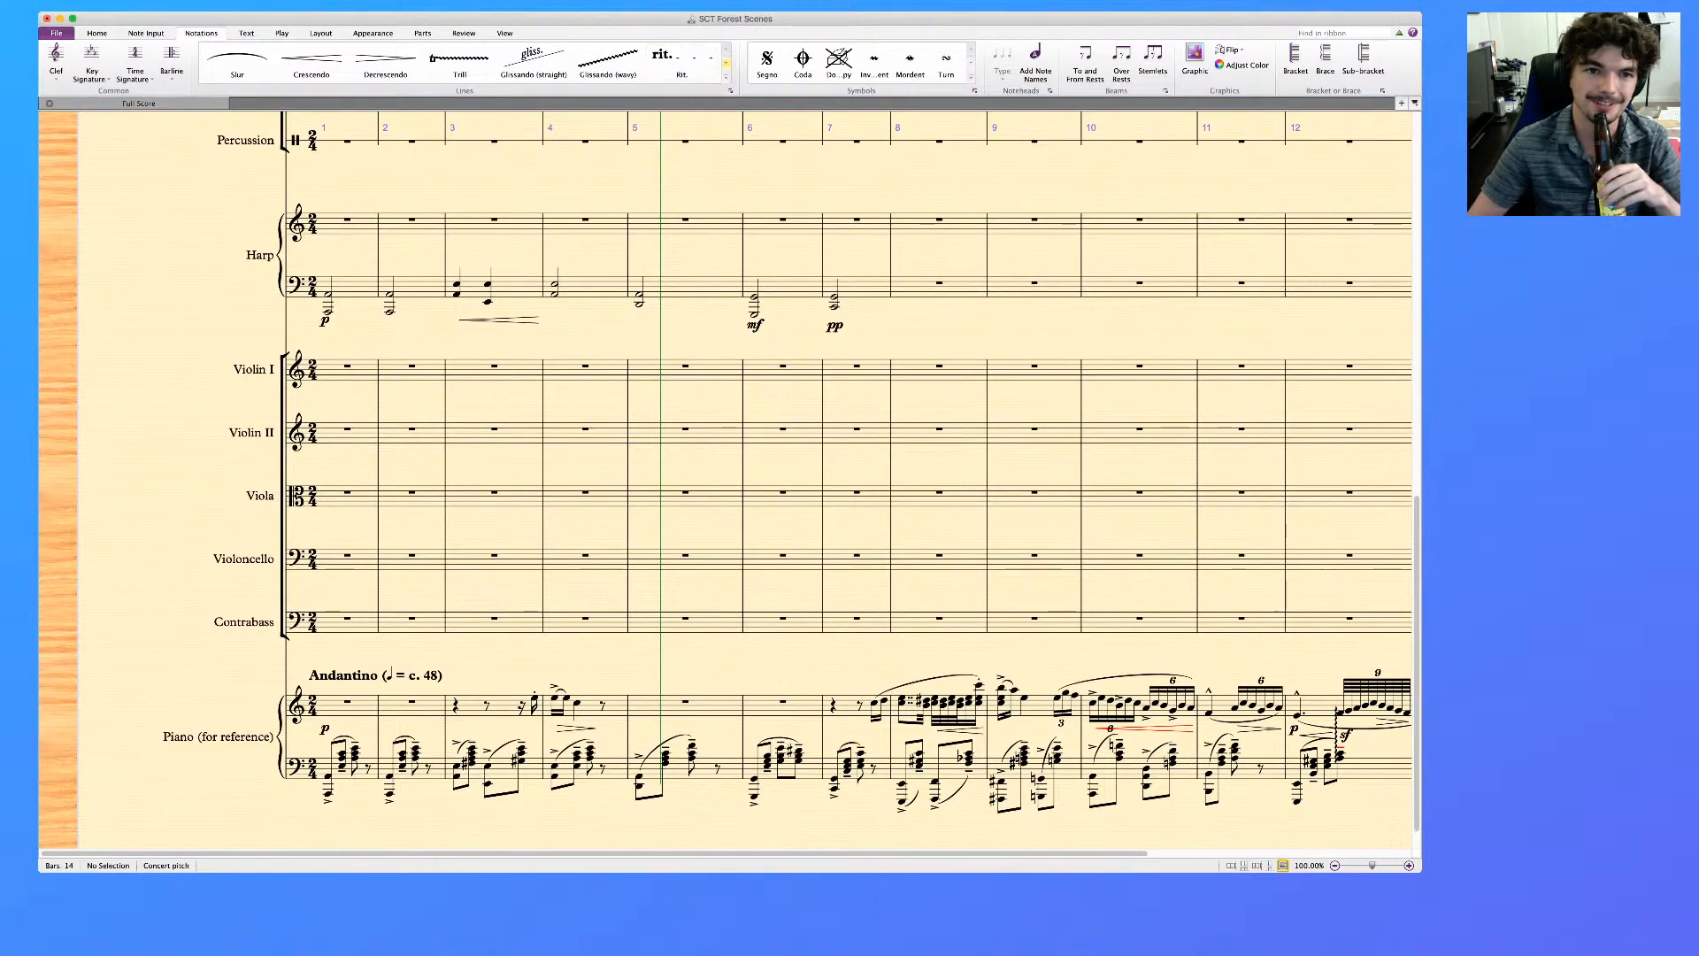
pyautogui.click(726, 63)
pyautogui.click(591, 288)
pyautogui.click(726, 63)
pyautogui.click(726, 63)
pyautogui.click(726, 63)
pyautogui.click(726, 63)
pyautogui.click(726, 62)
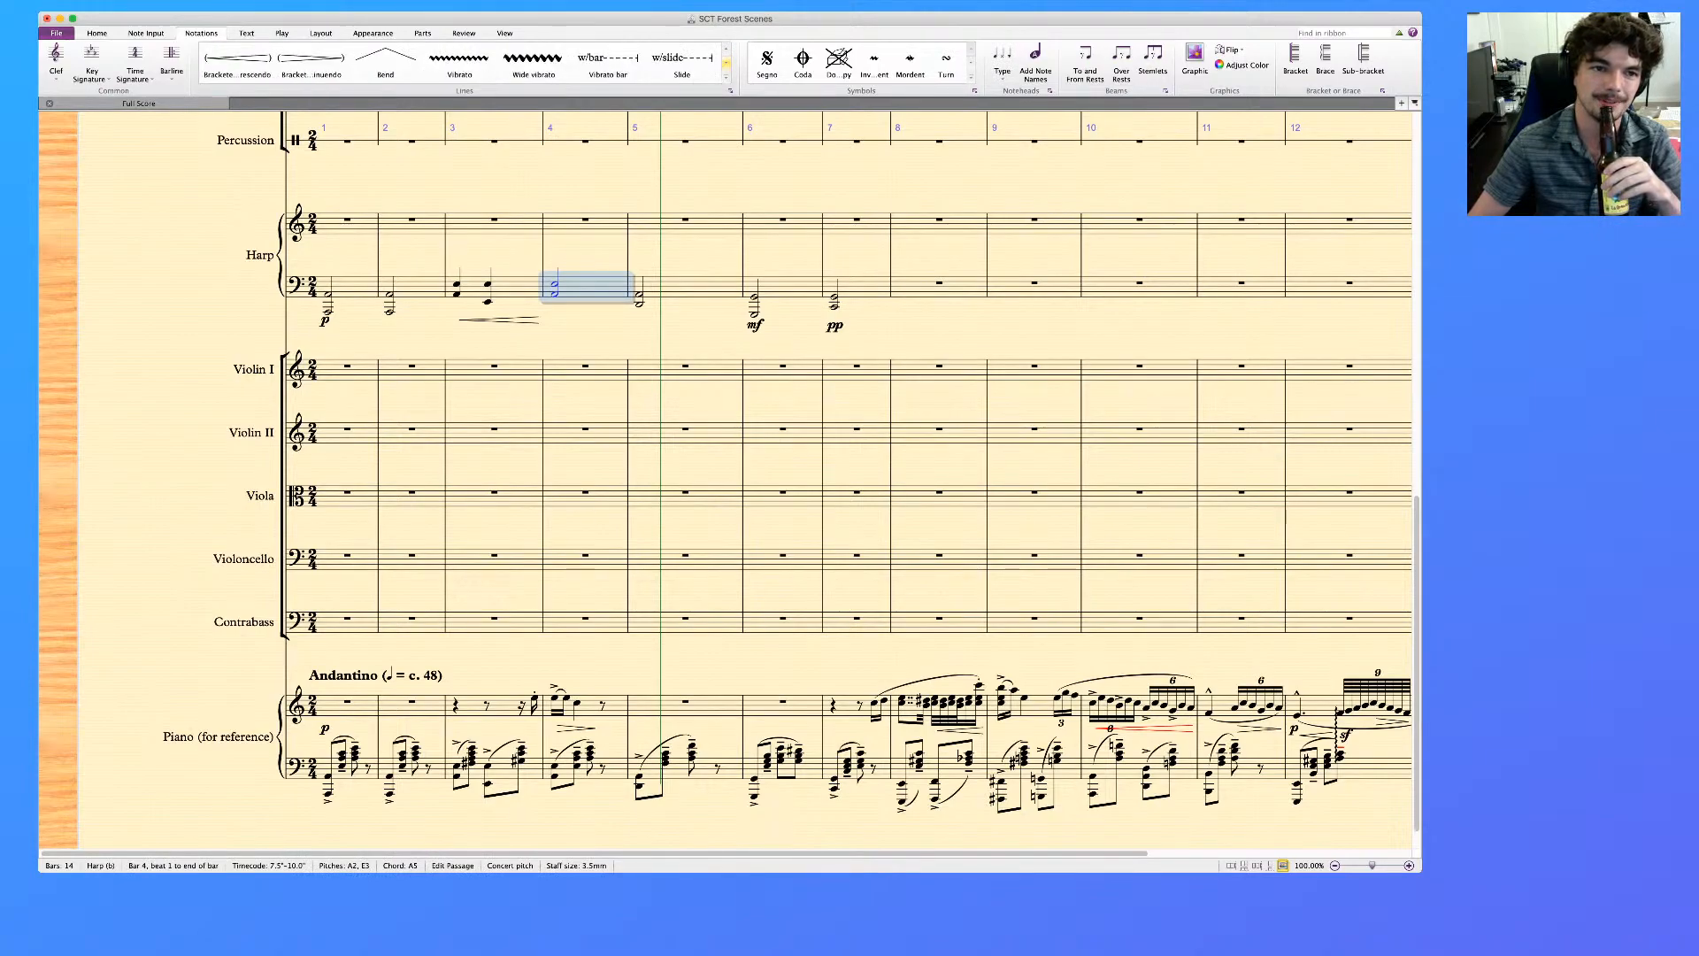
pyautogui.click(311, 59)
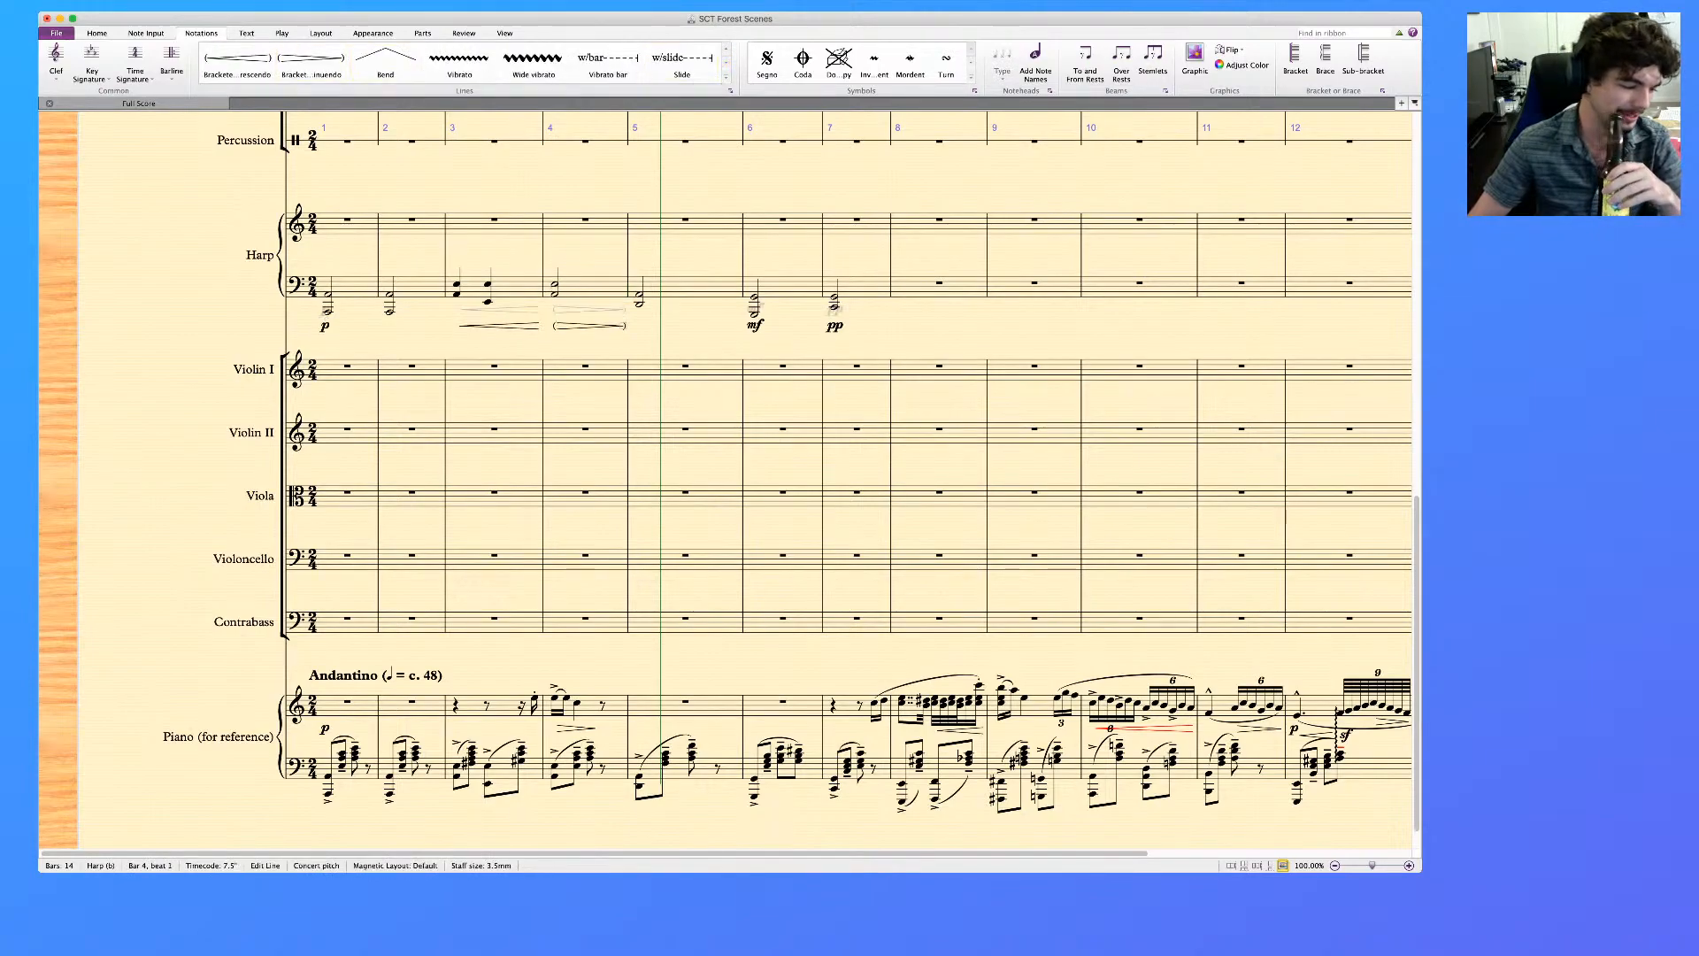
pyautogui.press('Escape')
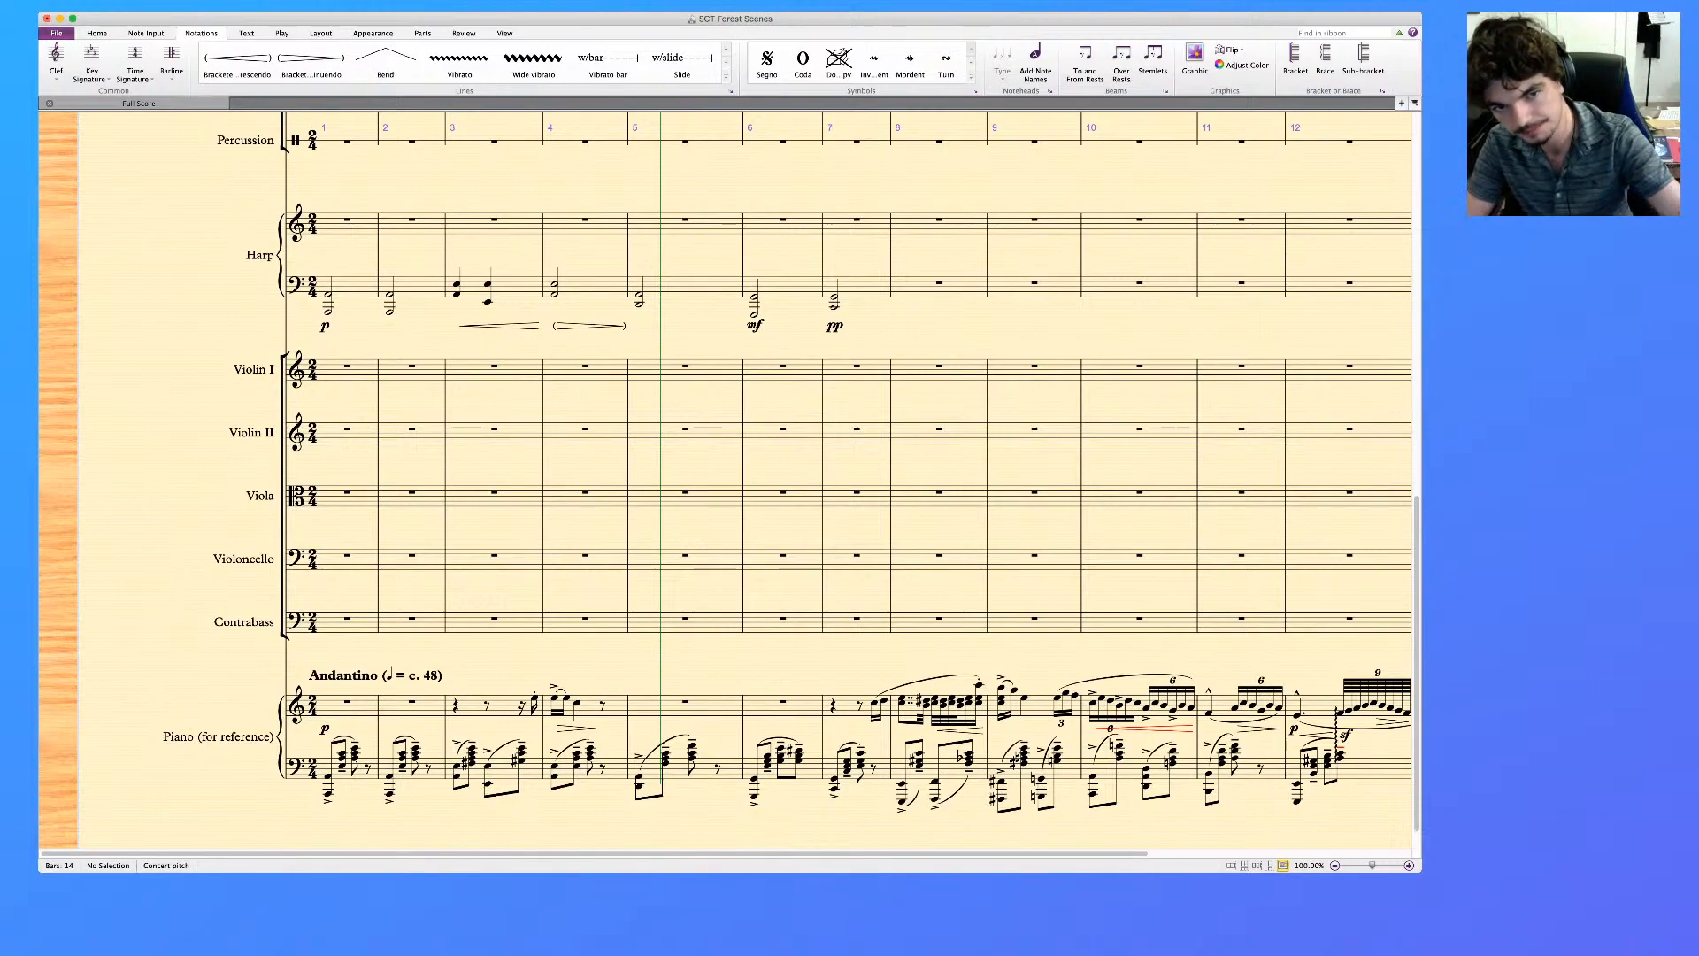
# Add a plain crescendo hairpin under the Harp's bar 5 and a bracketed diminuendo hairpin under bar 6
pyautogui.click(687, 288)
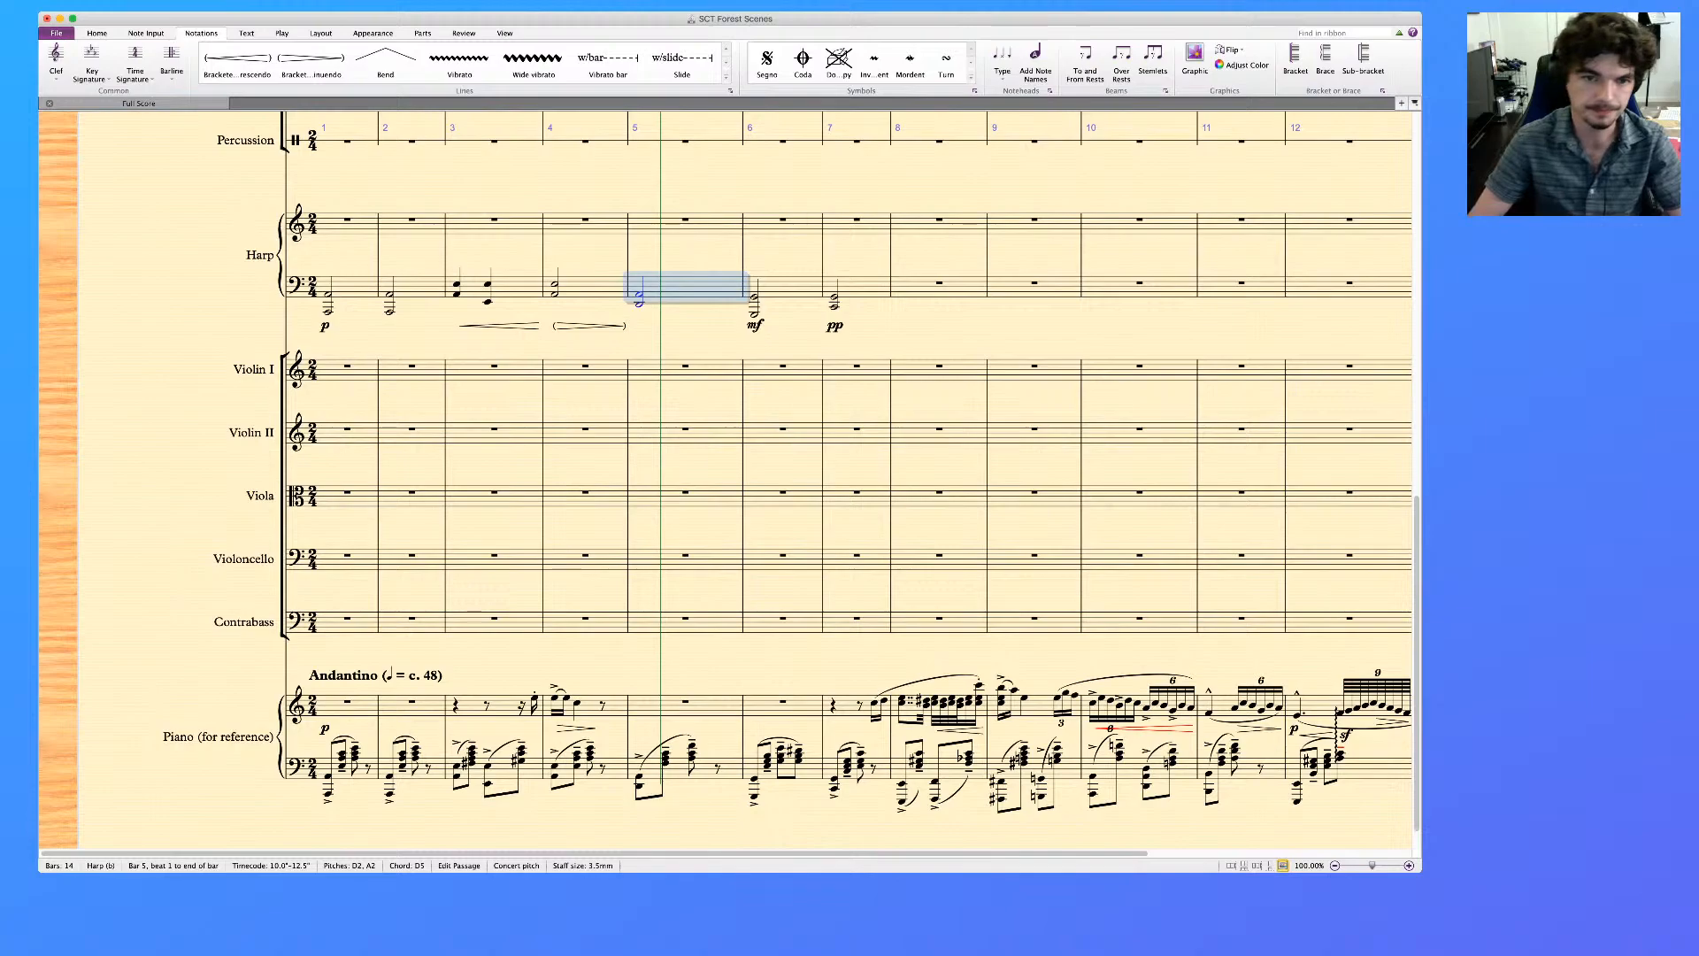
pyautogui.press('h')
pyautogui.click(788, 287)
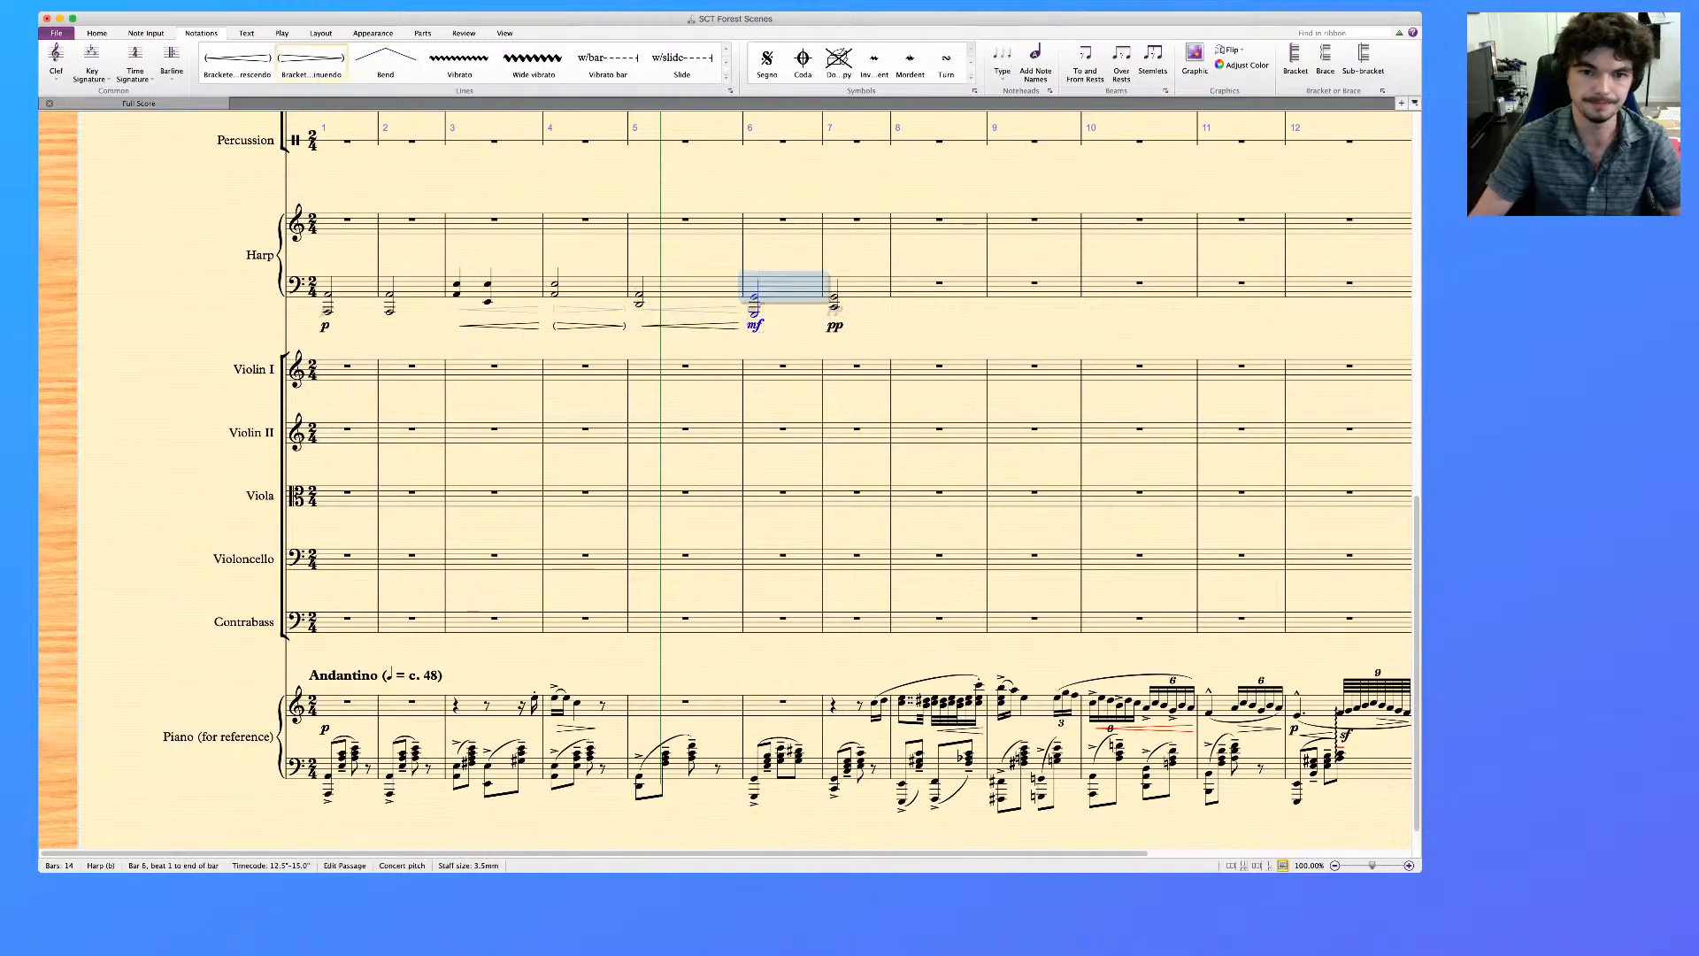
pyautogui.click(310, 62)
pyautogui.press('Escape')
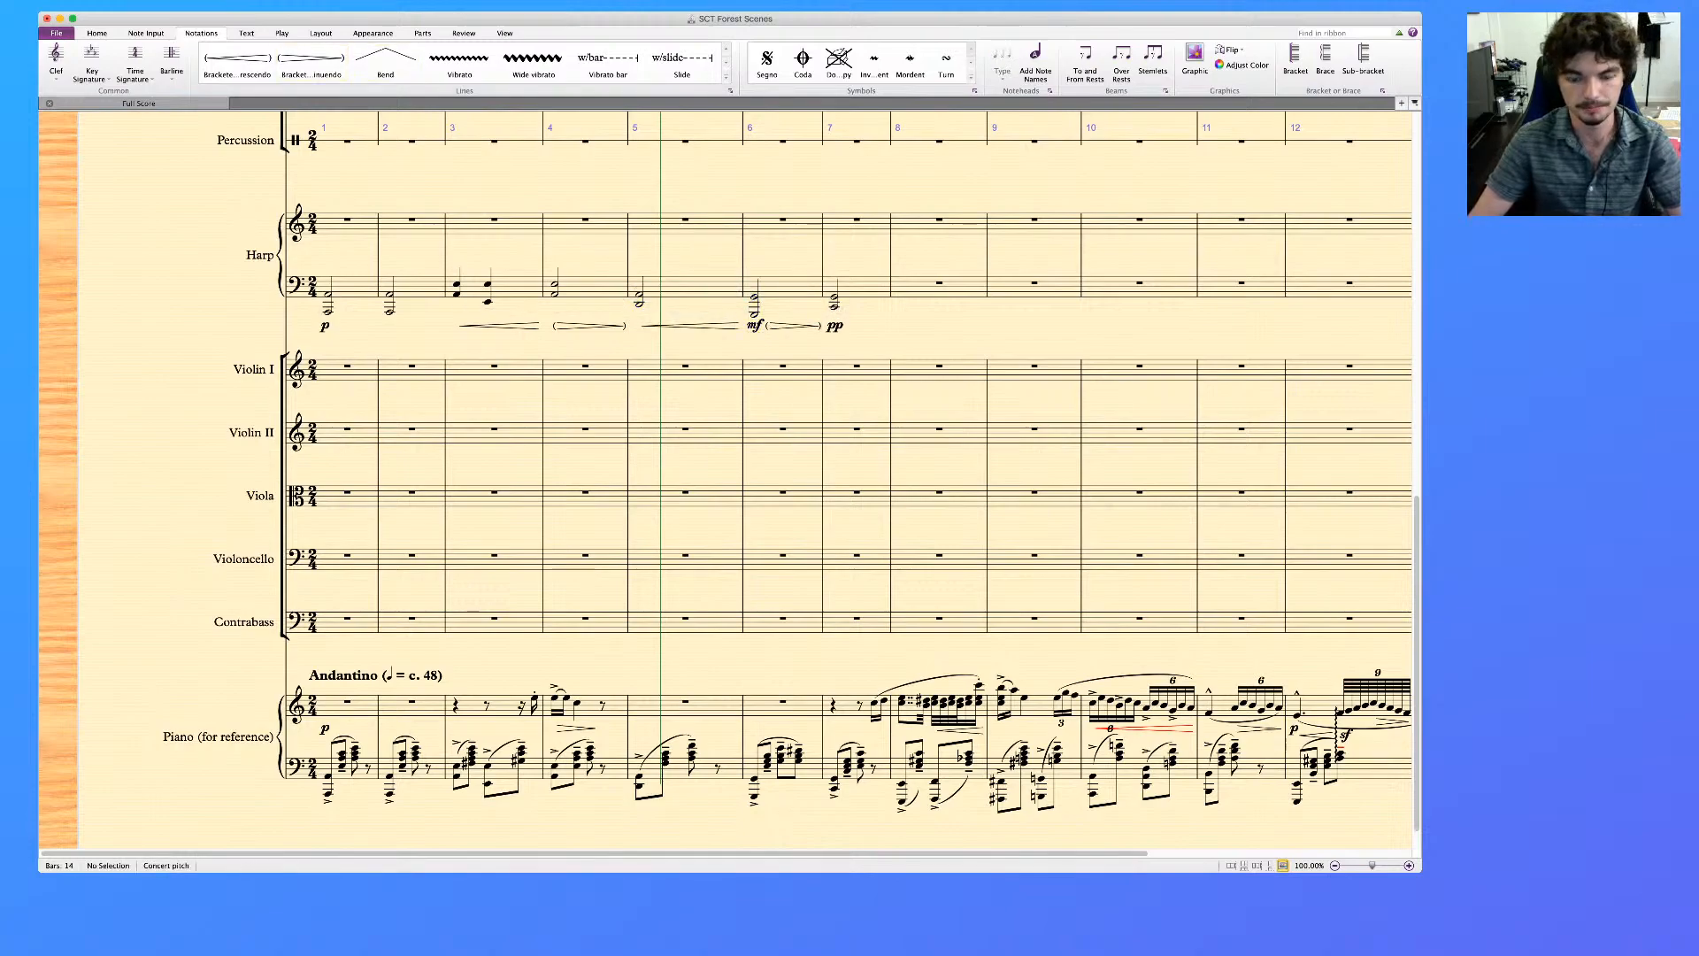
# Replace the plain hairpin under the Harp's bar 5 with a bracketed crescendo hairpin
pyautogui.click(690, 327)
pyautogui.press('Delete')
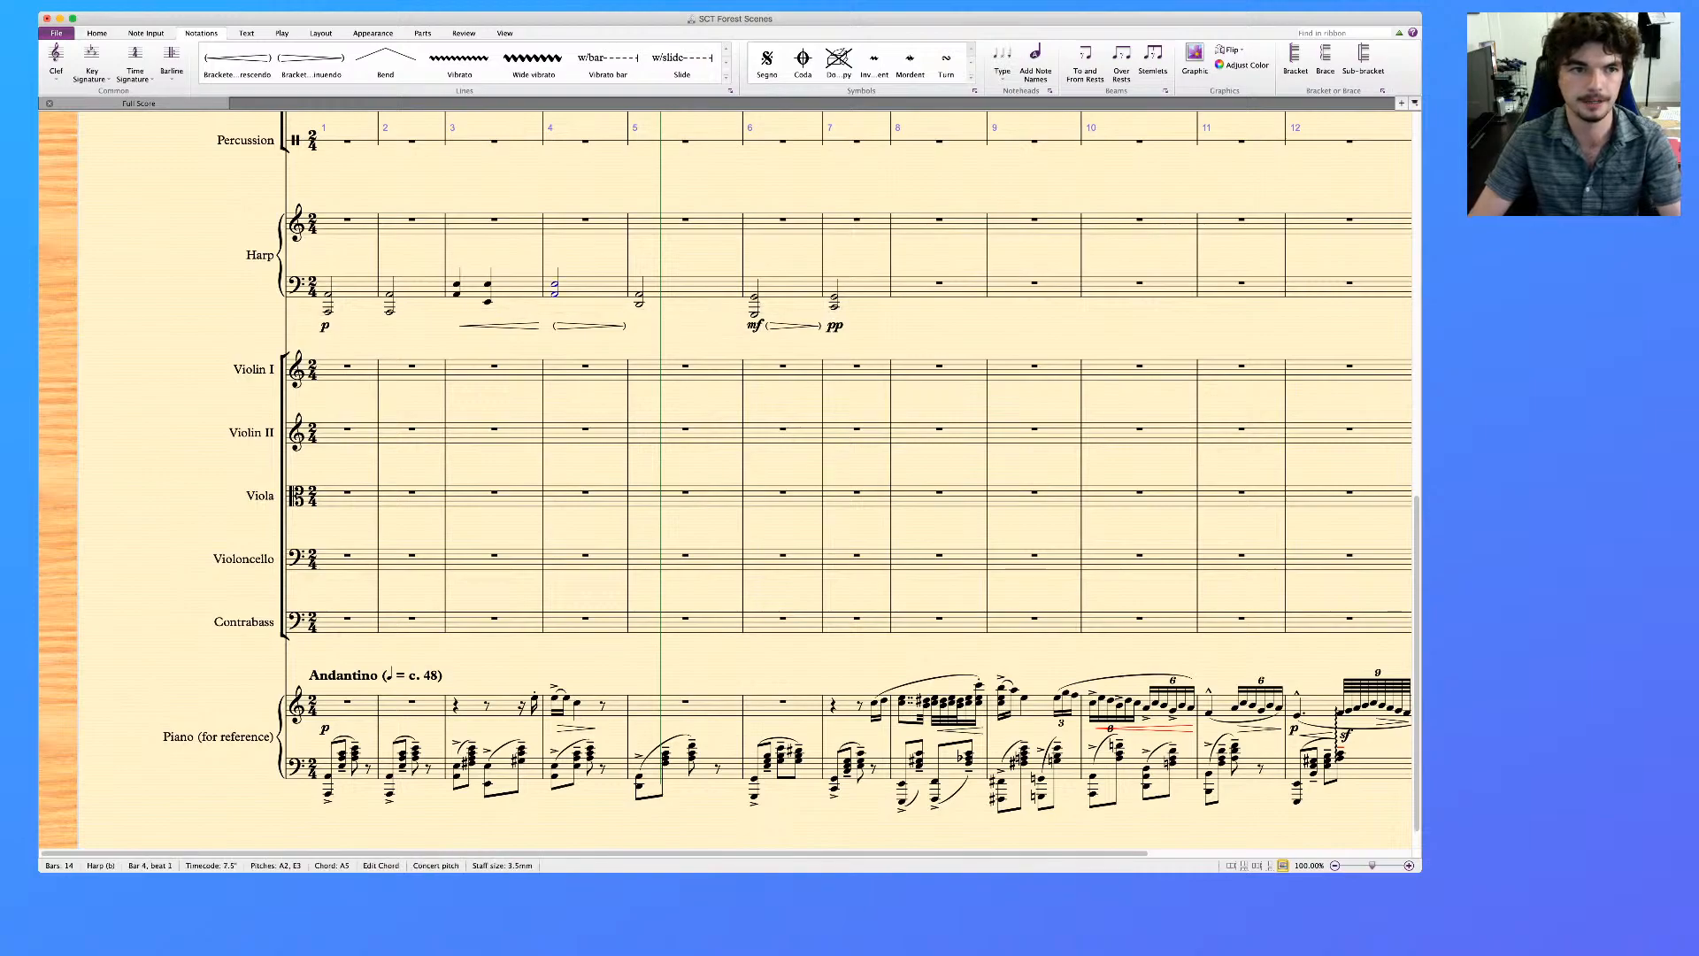
pyautogui.click(690, 288)
pyautogui.click(237, 62)
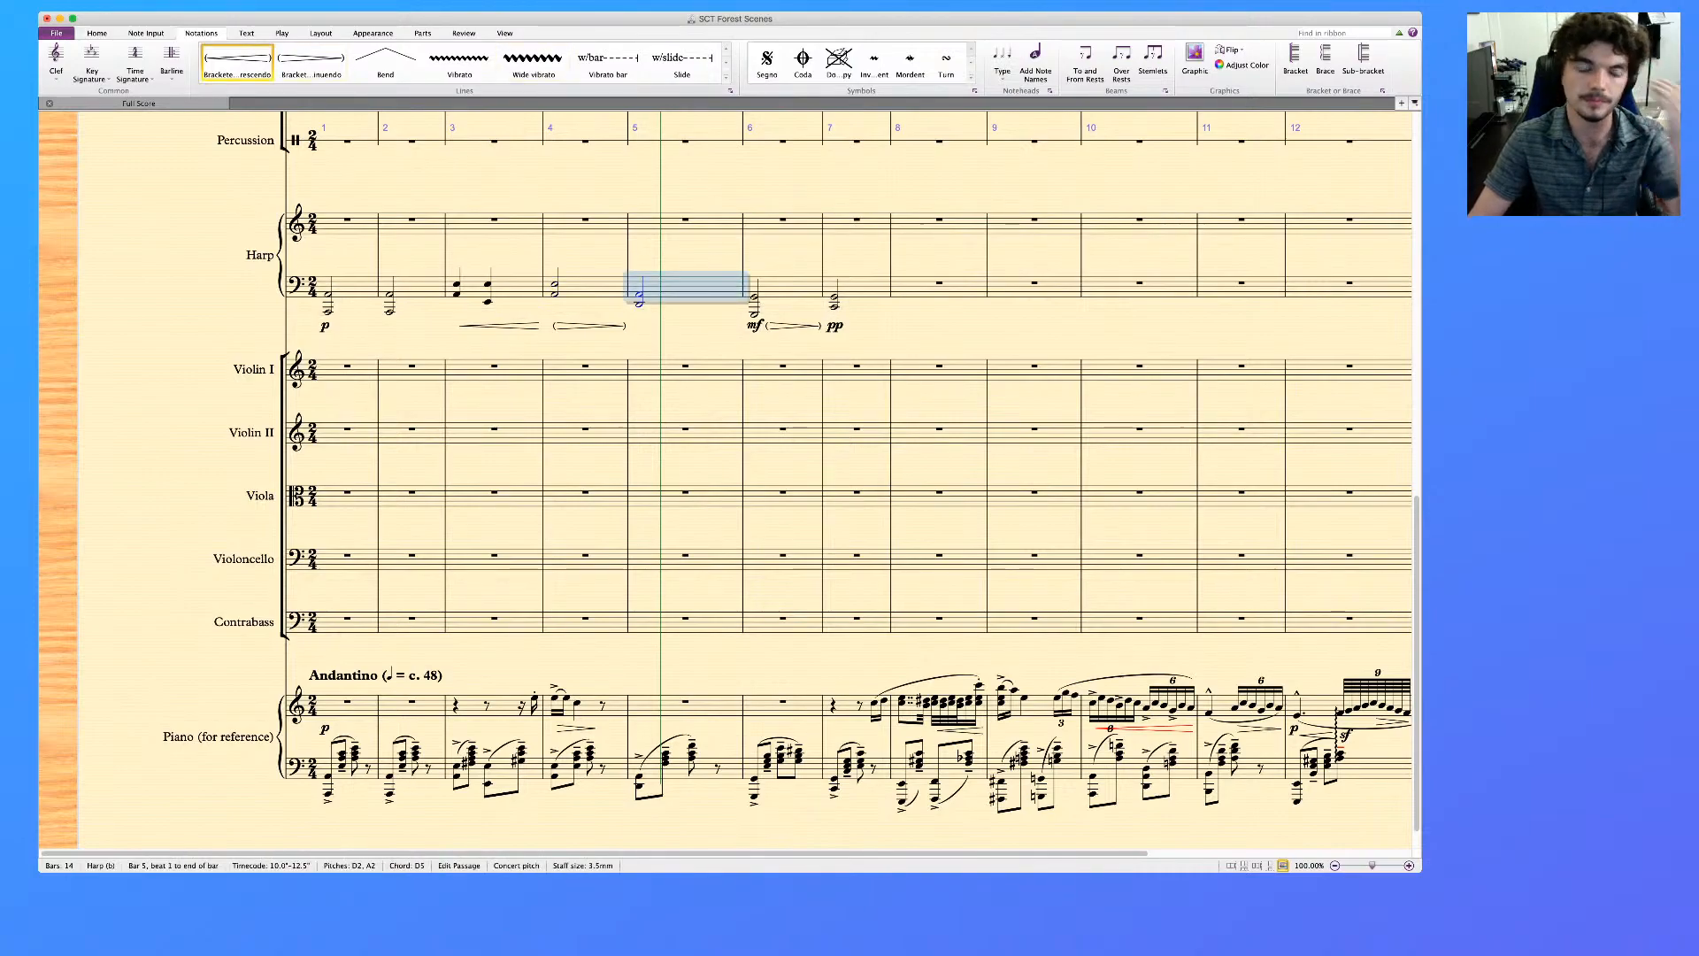
pyautogui.press('Escape')
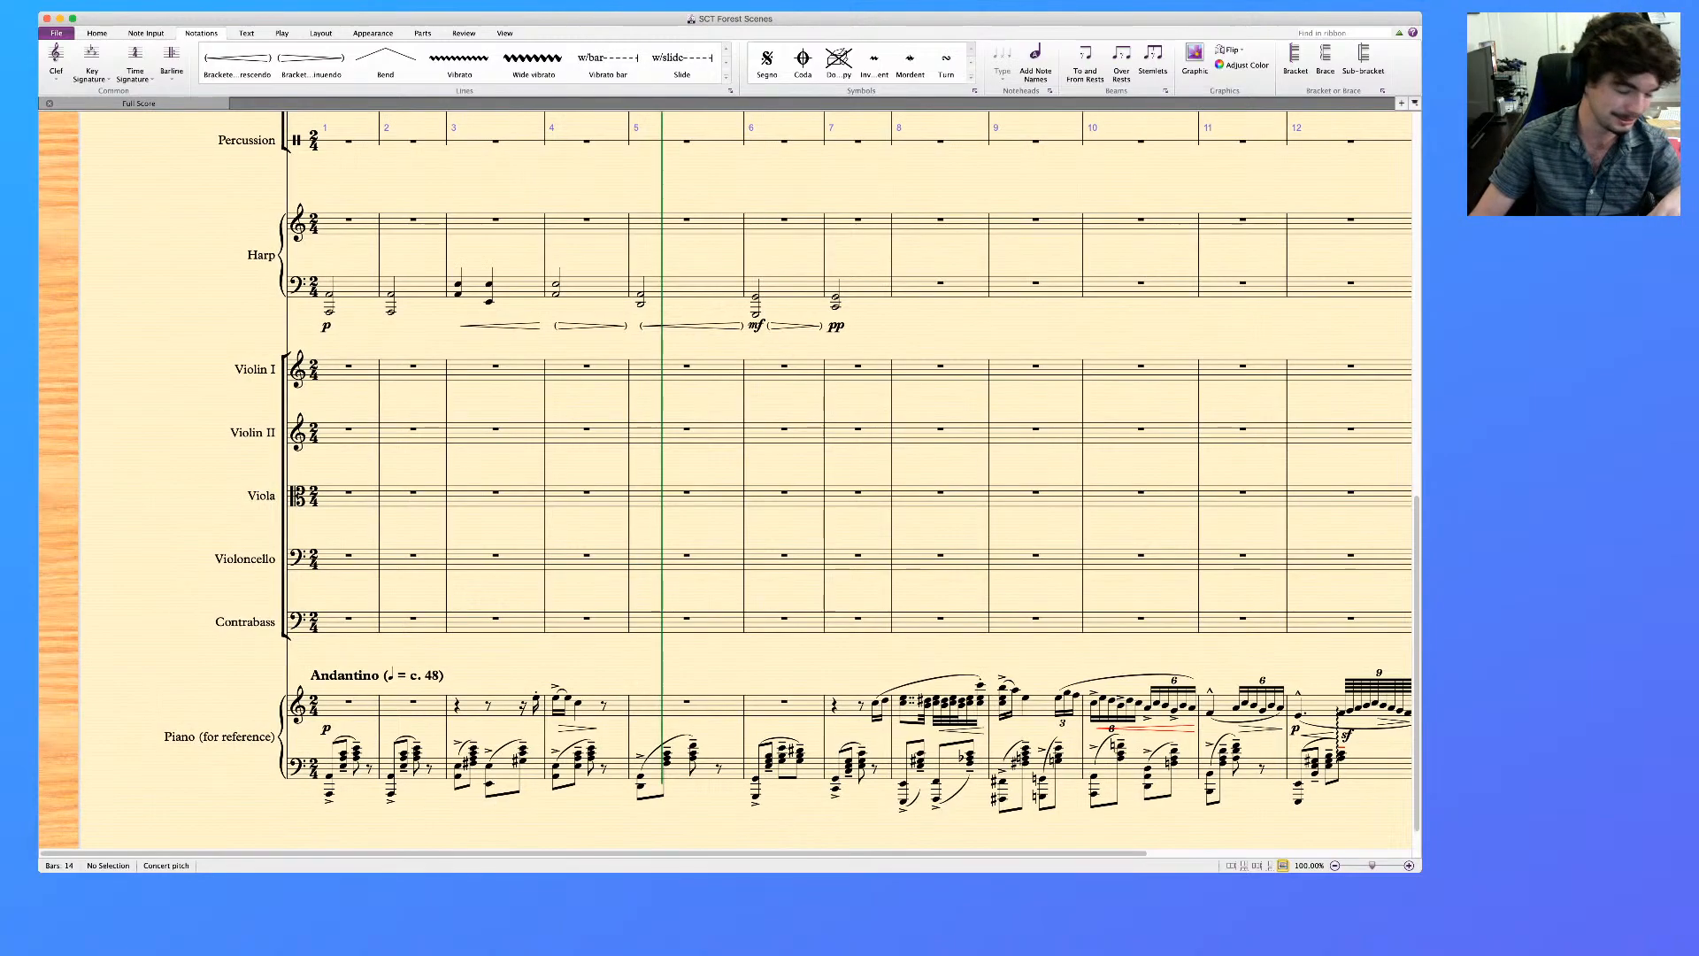
pyautogui.scroll(10, 726, 479)
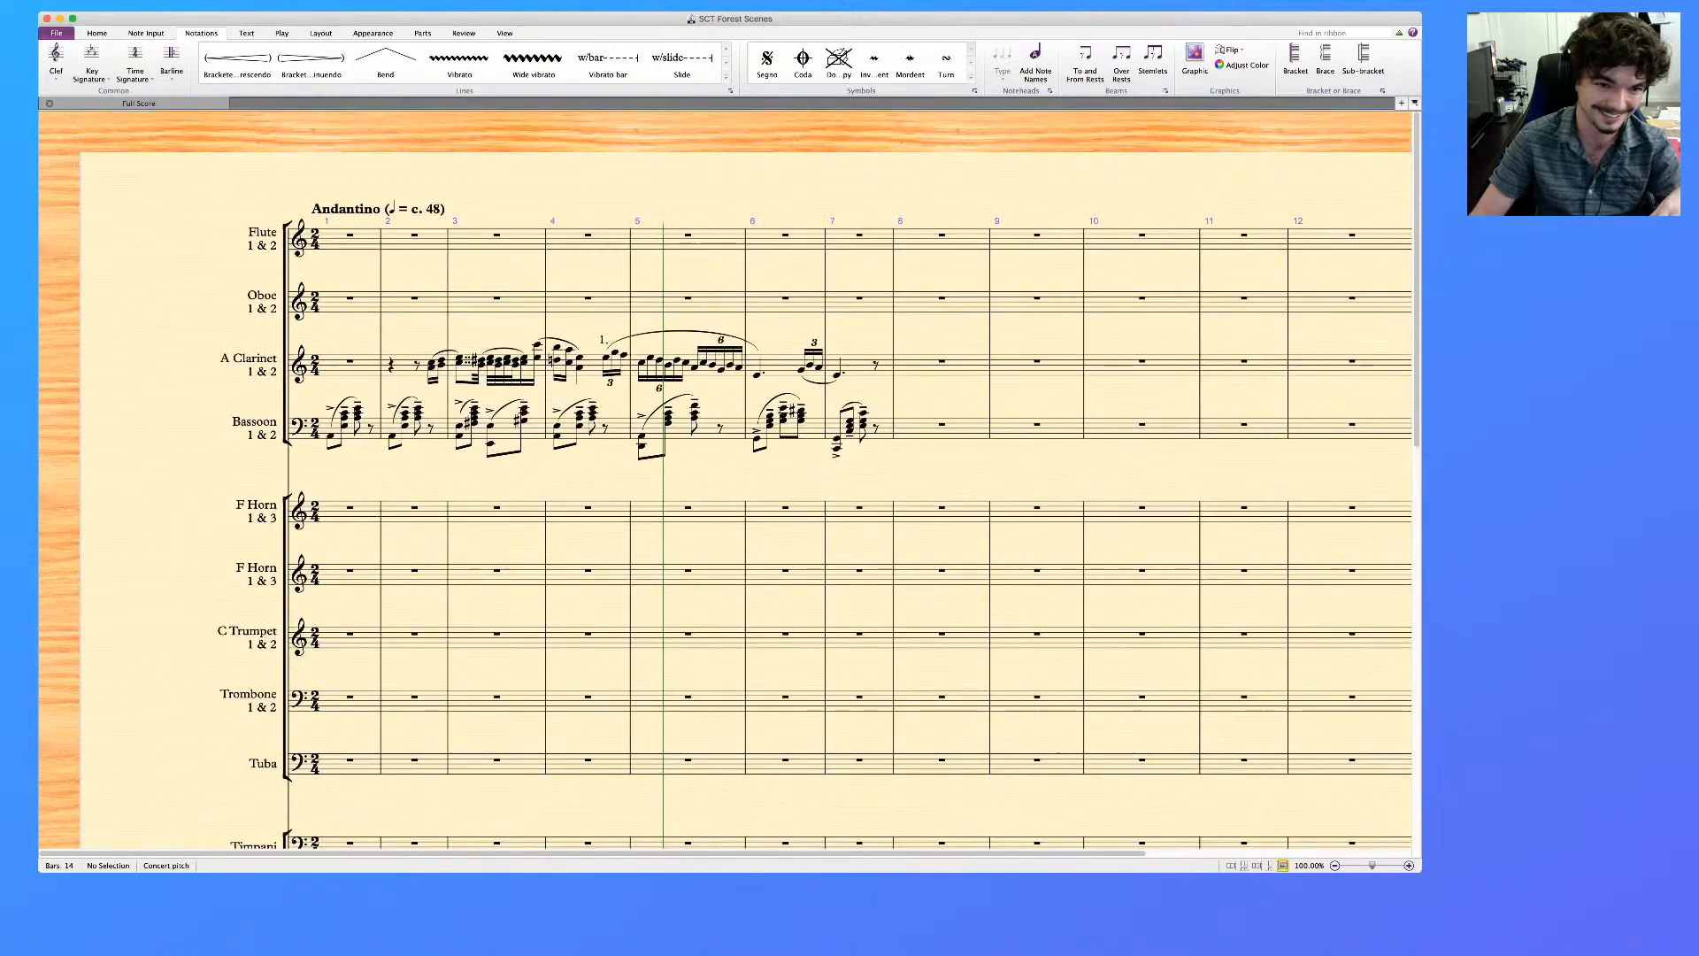
pyautogui.scroll(-4, 744, 480)
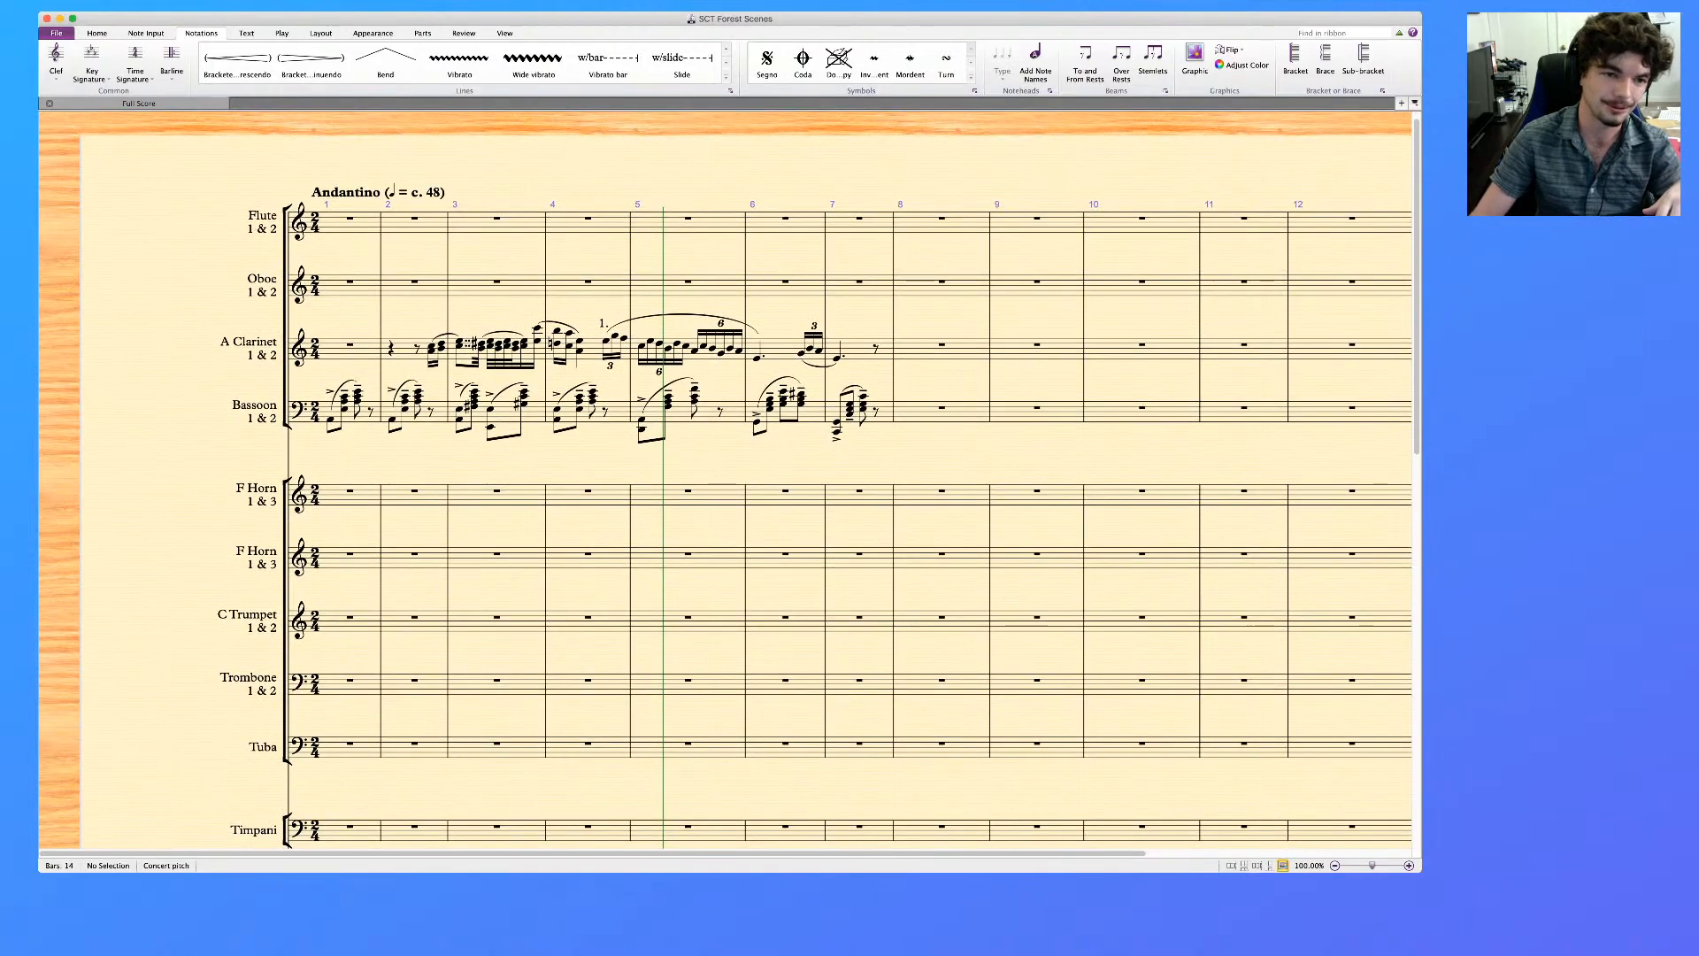
pyautogui.scroll(-3, 726, 479)
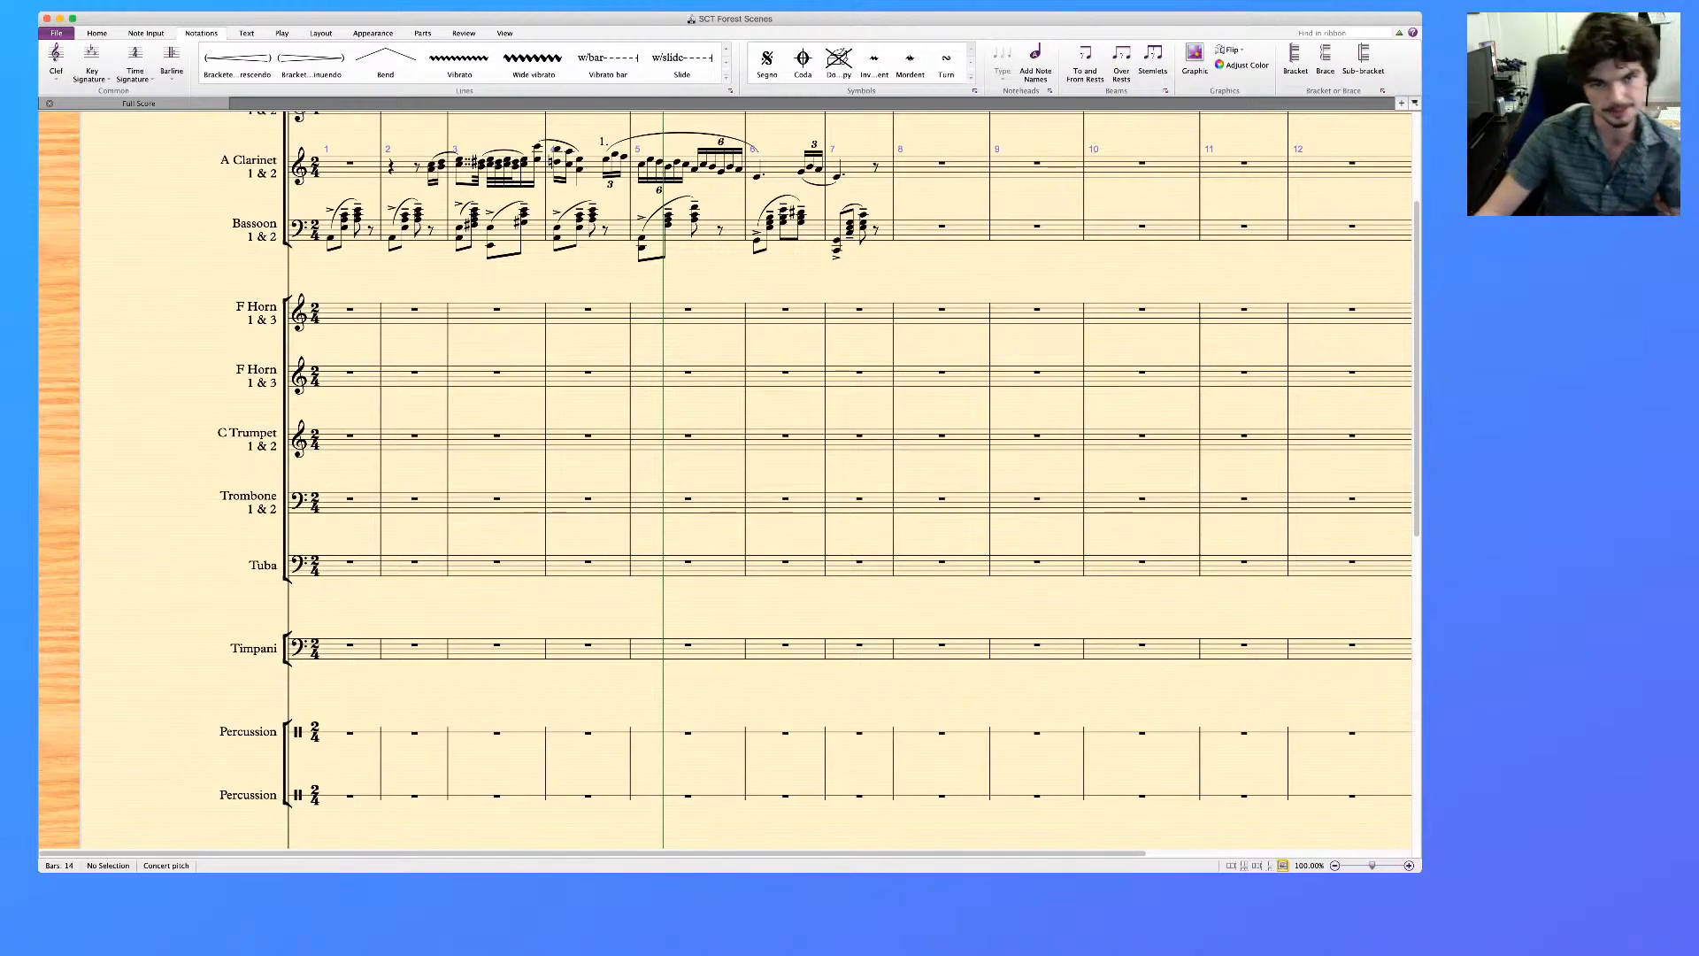
pyautogui.scroll(-1, 743, 480)
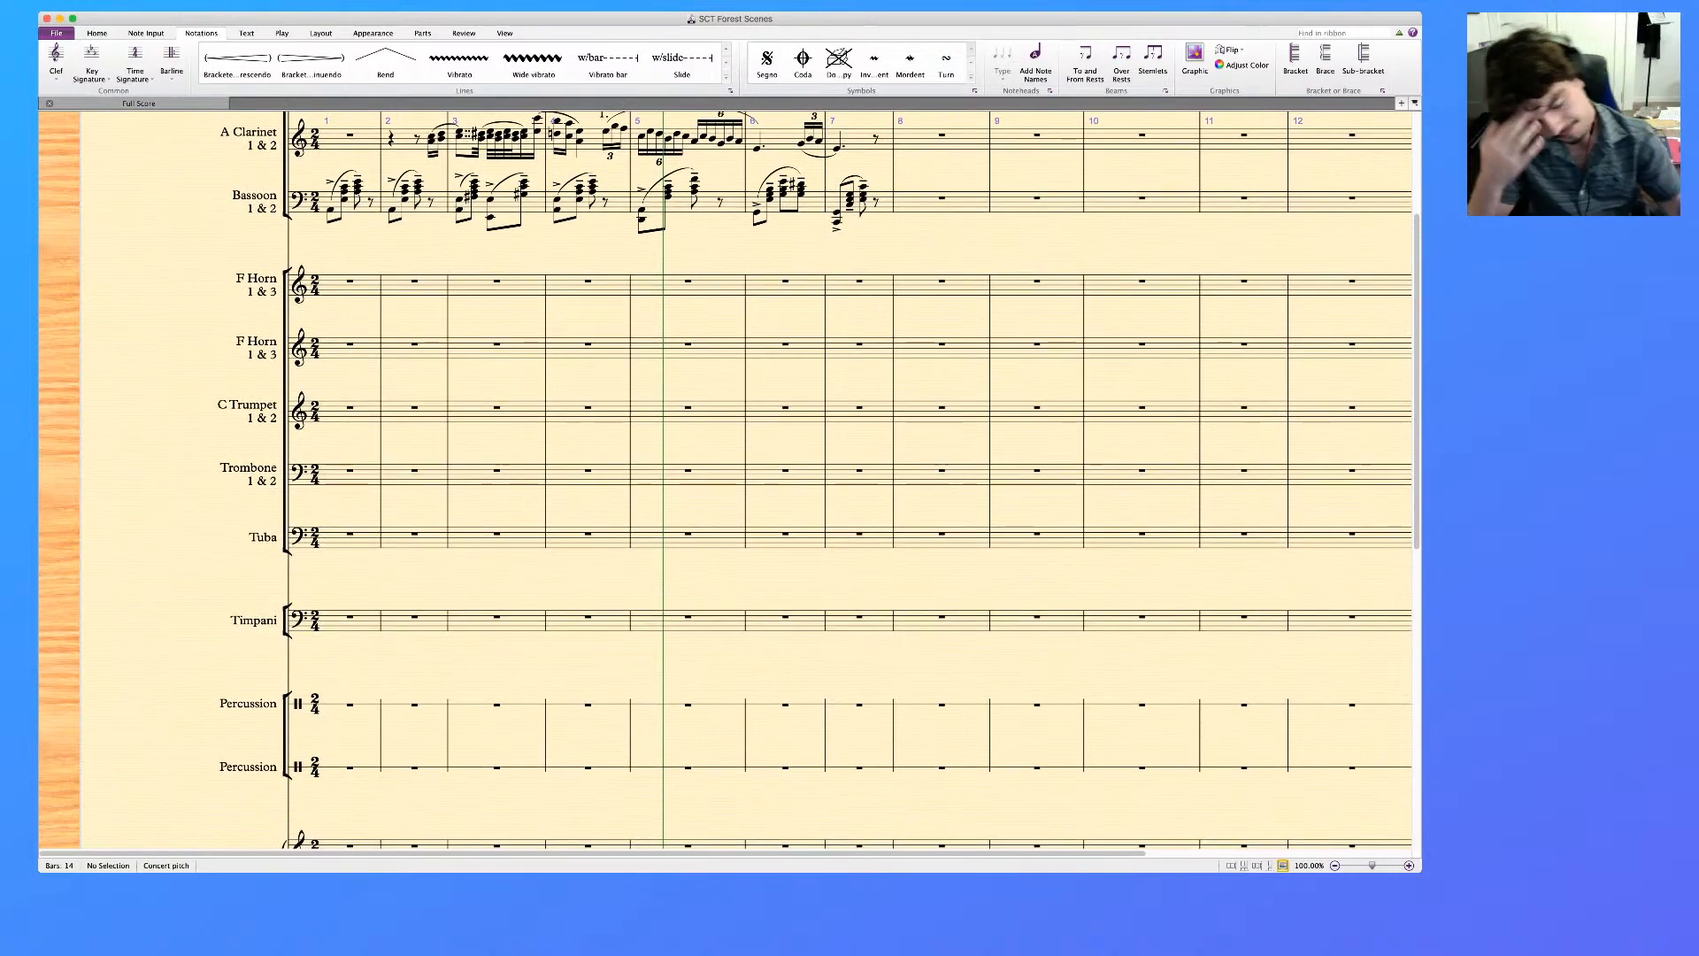
pyautogui.scroll(7, 743, 479)
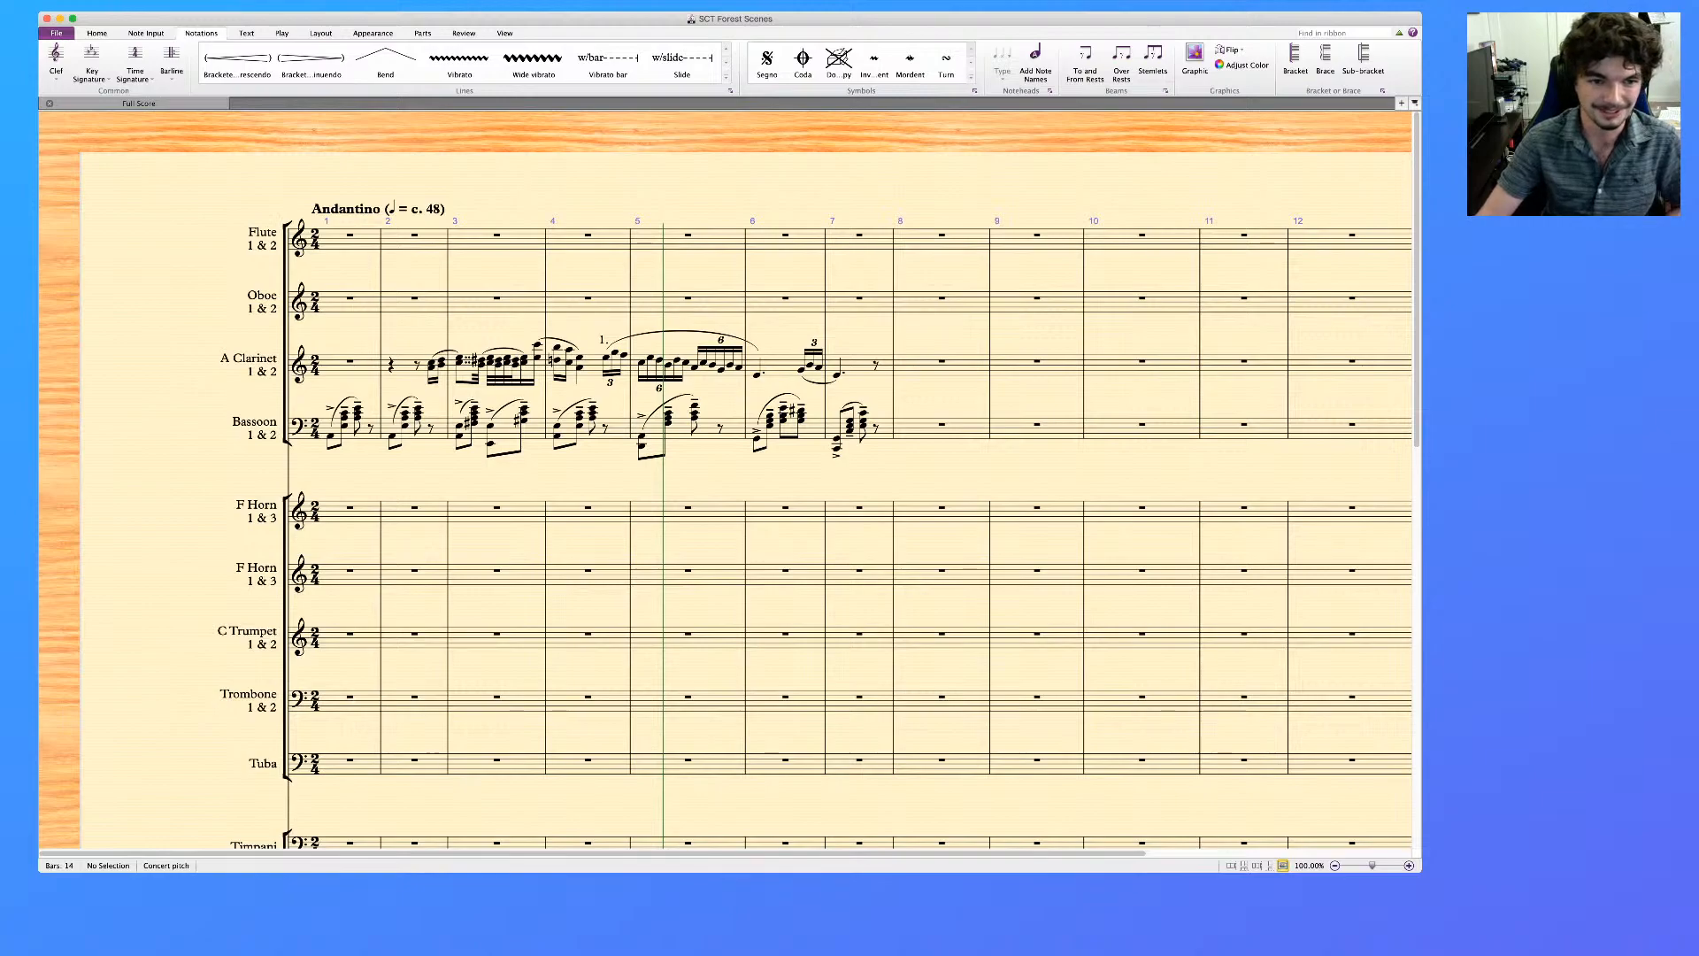
# Remove the accents from the Bassoon's notes in bars 1 to 7
pyautogui.click(356, 430)
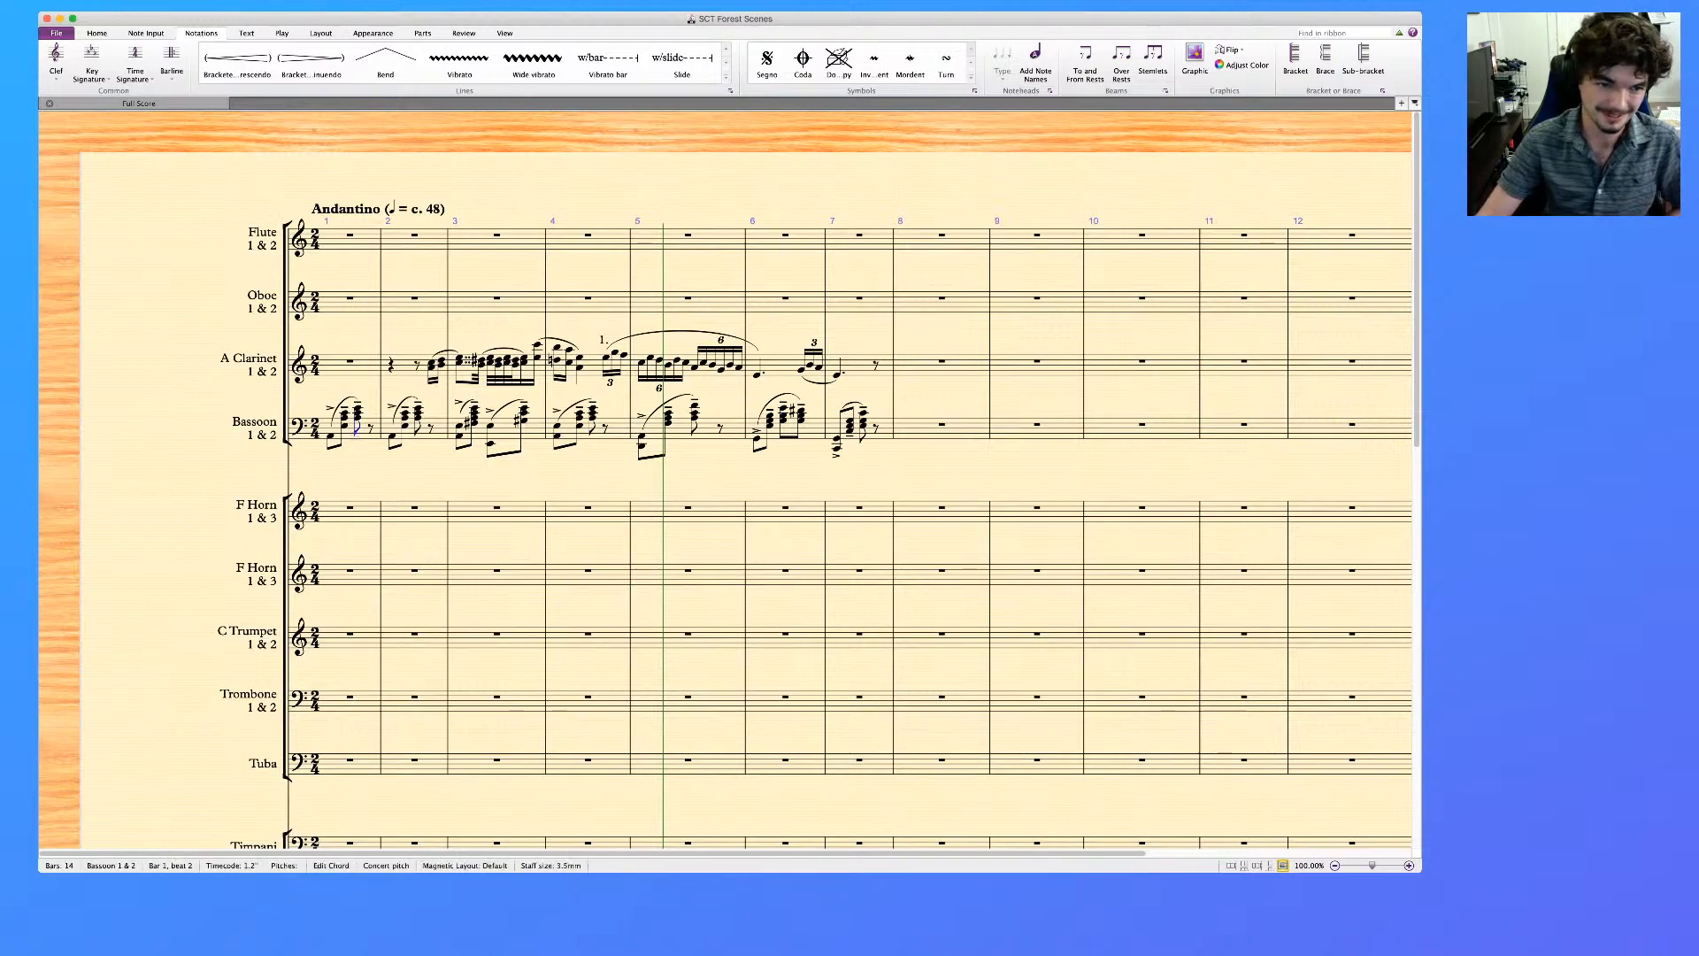
pyautogui.click(365, 423)
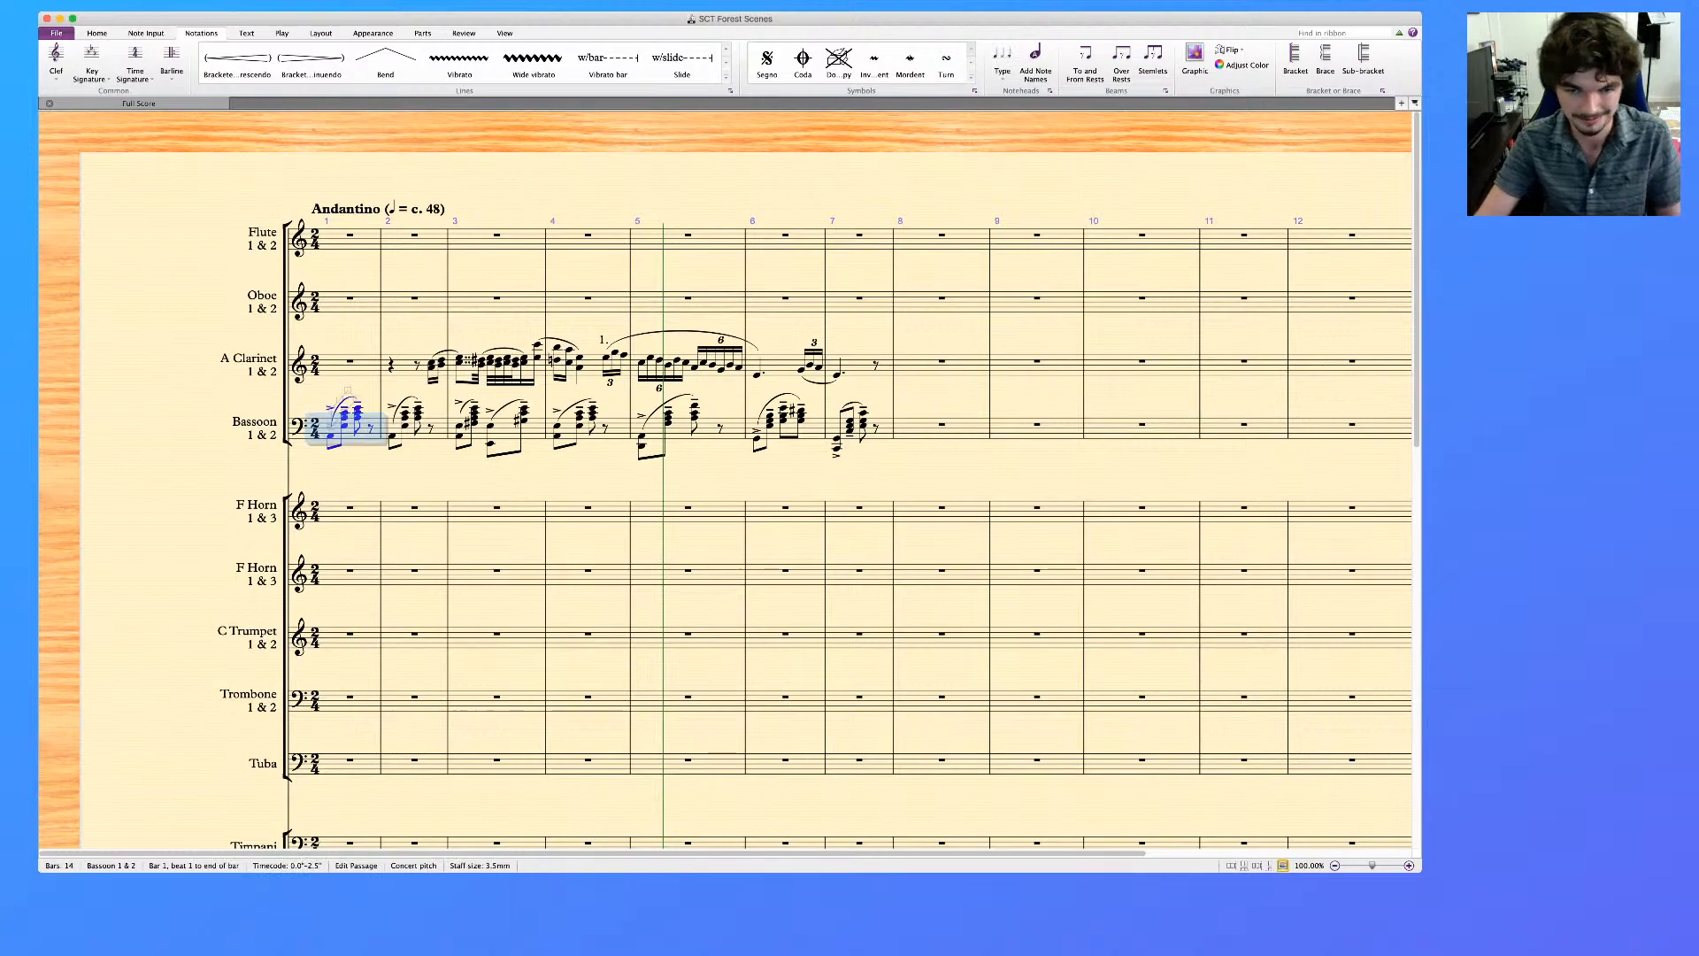
pyautogui.keyDown('shift'); pyautogui.click(882, 425); pyautogui.keyUp('shift')
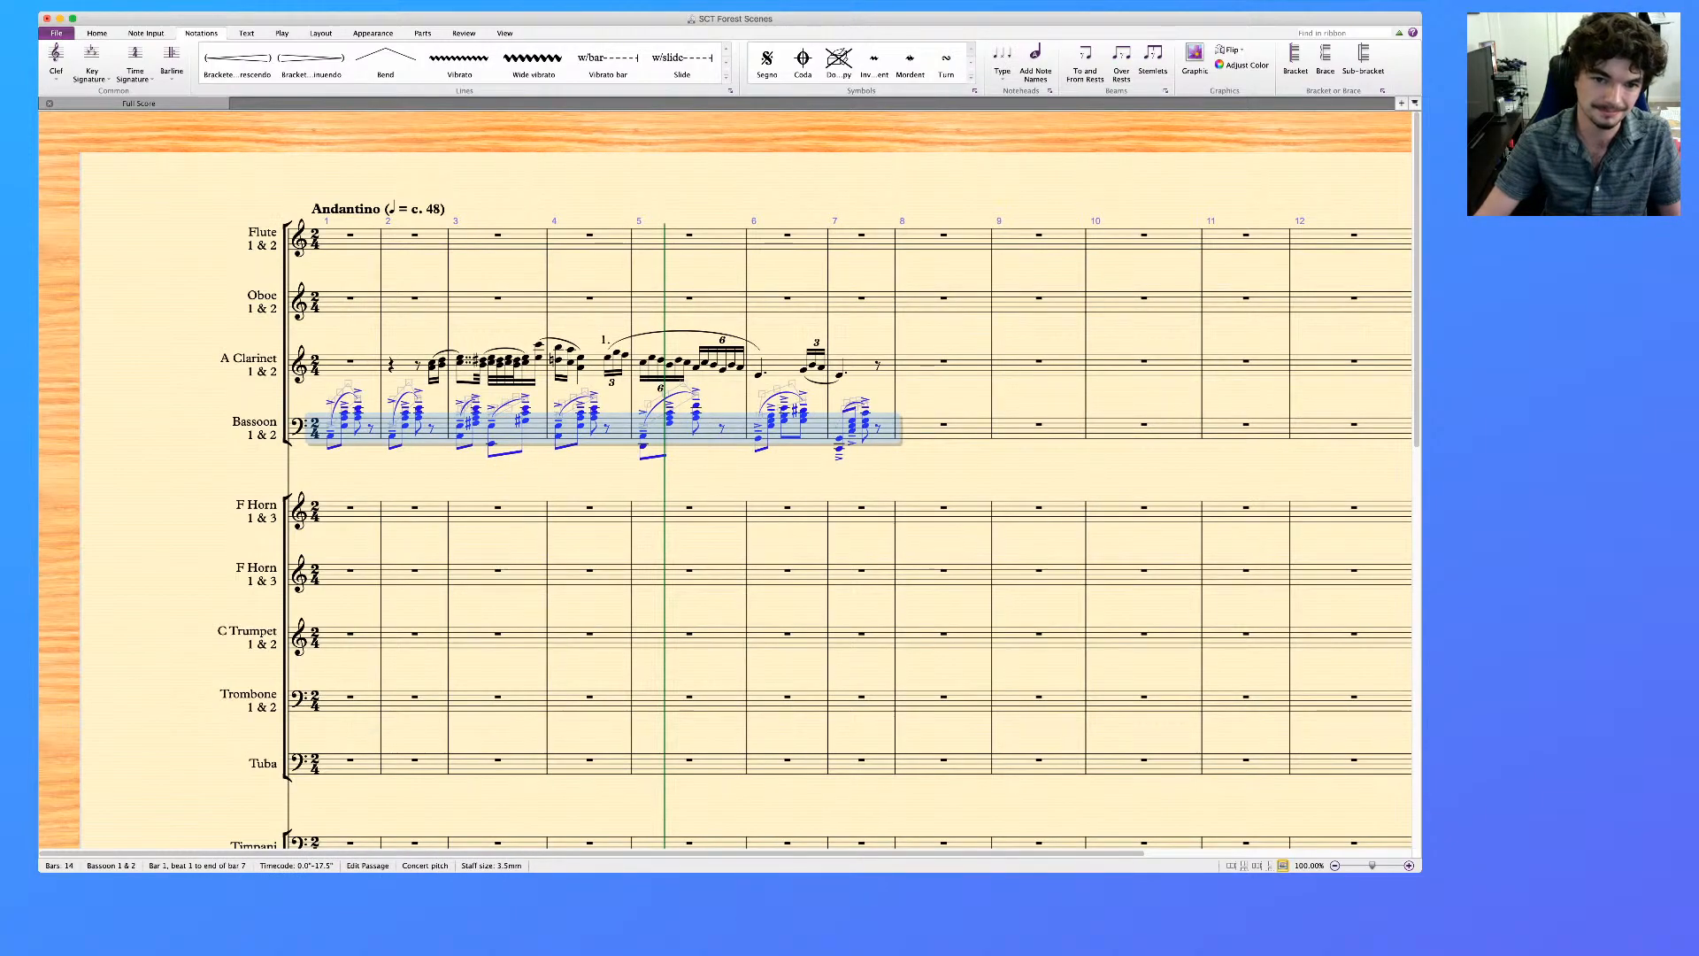
pyautogui.press('Escape')
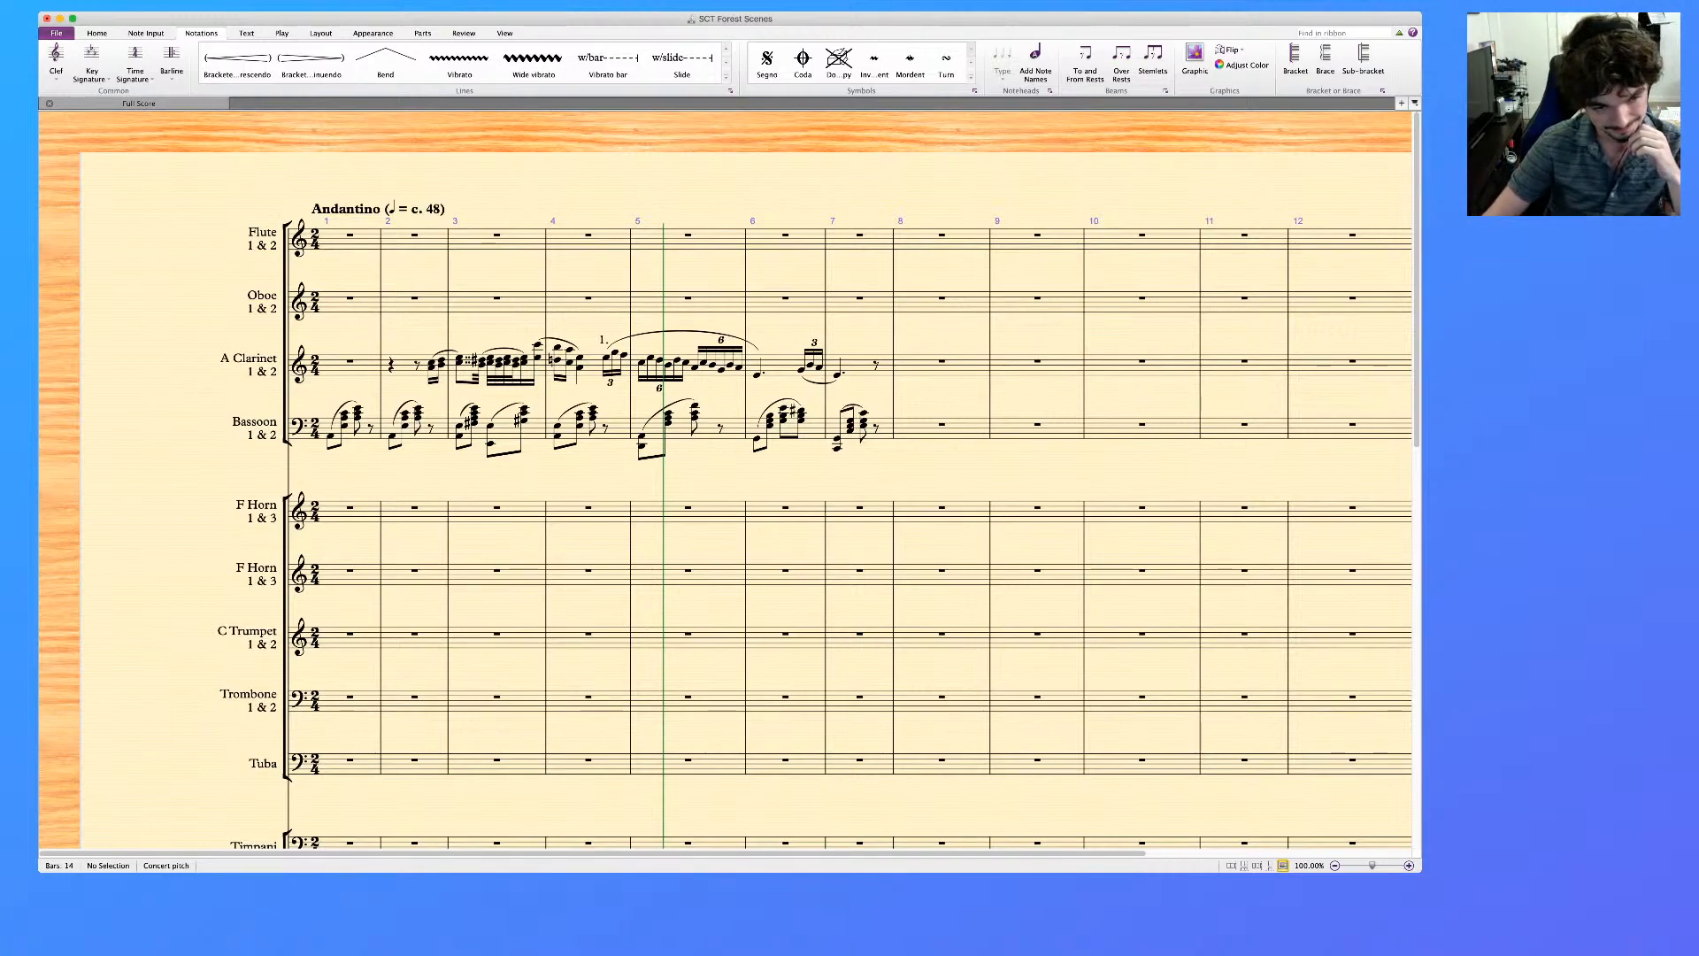
pyautogui.scroll(-2, 725, 478)
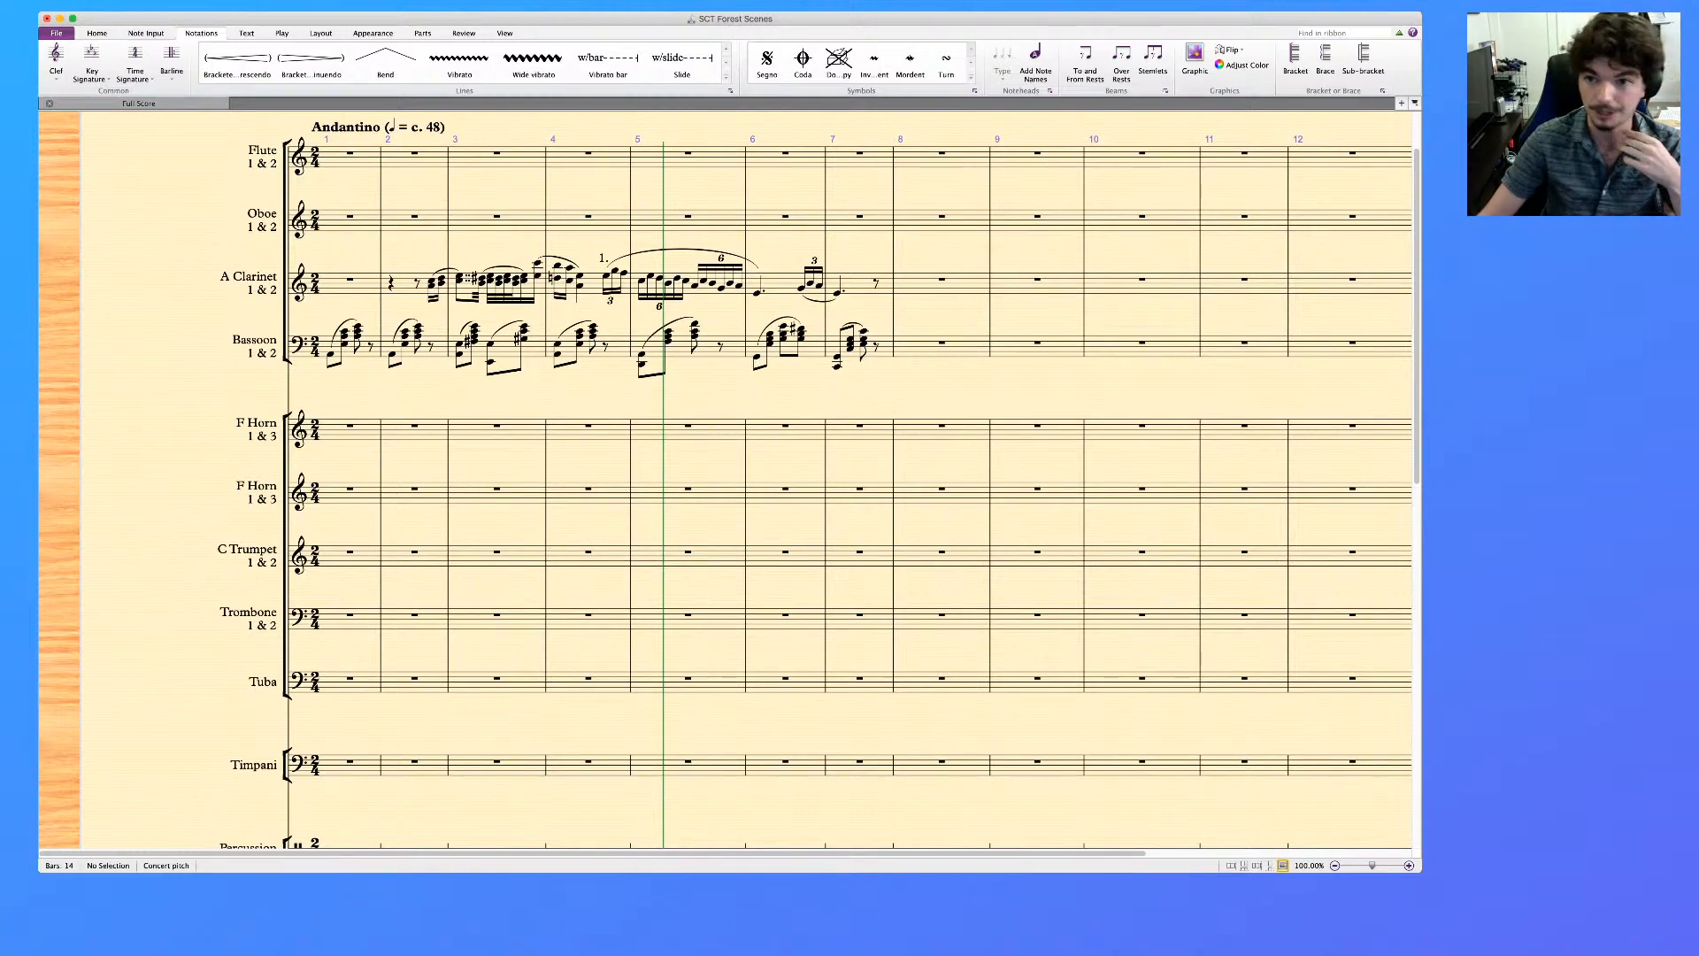
pyautogui.press('super+Tab')
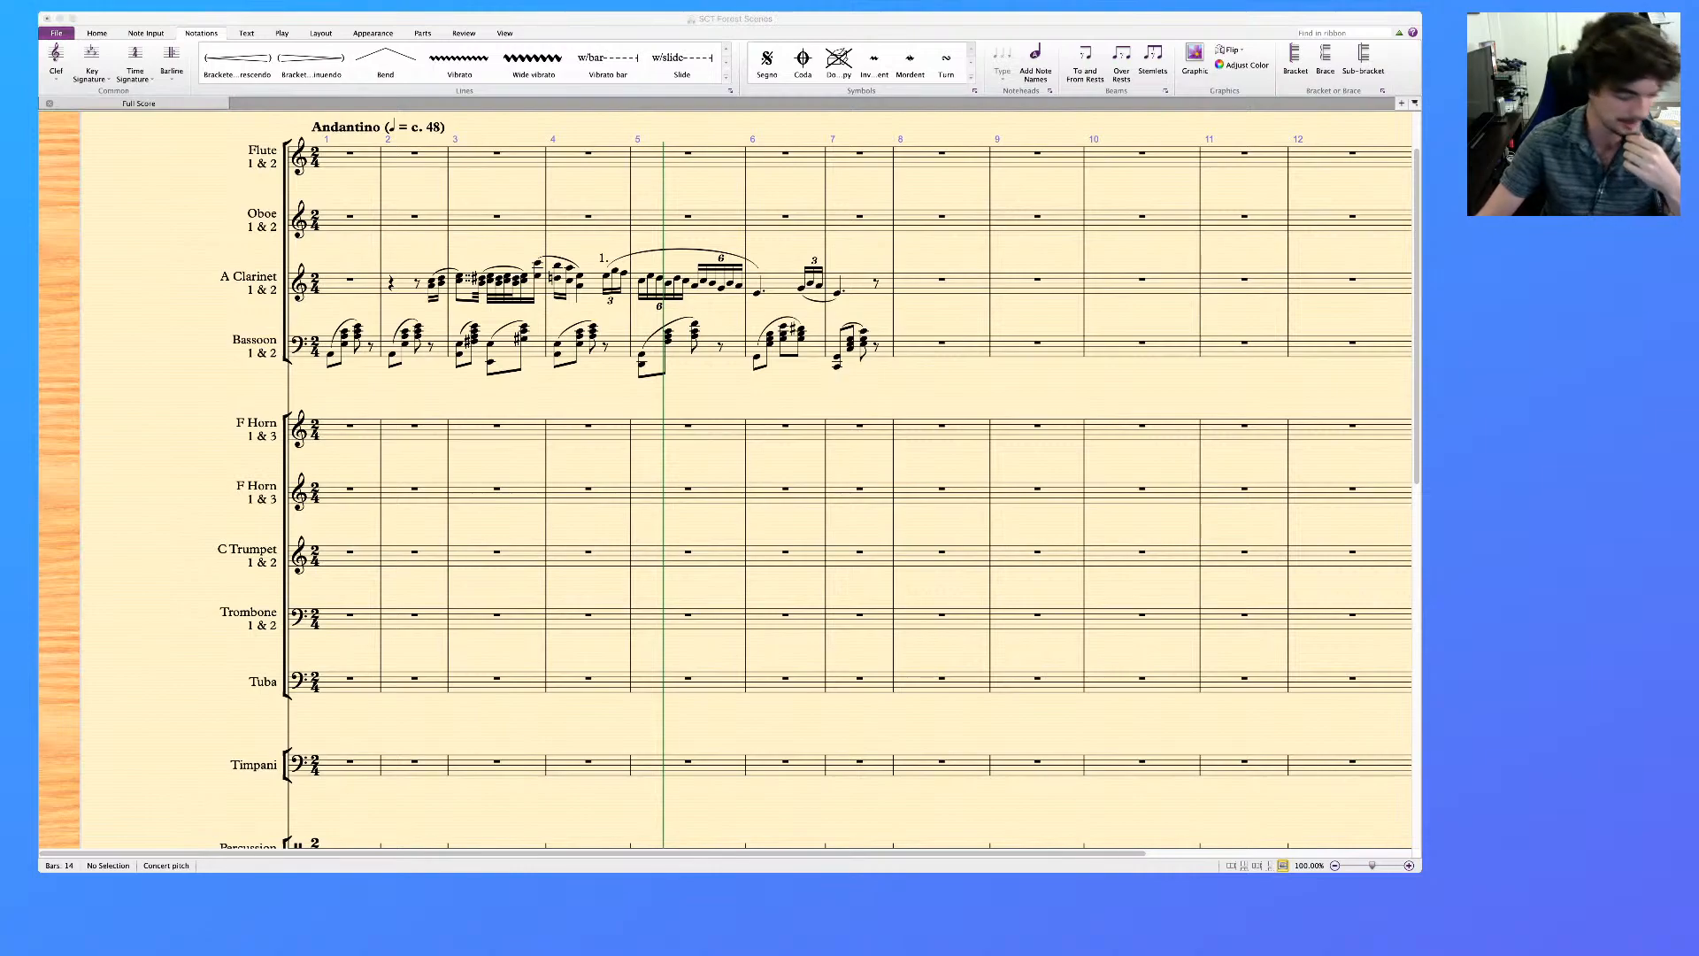
pyautogui.press('super+Tab')
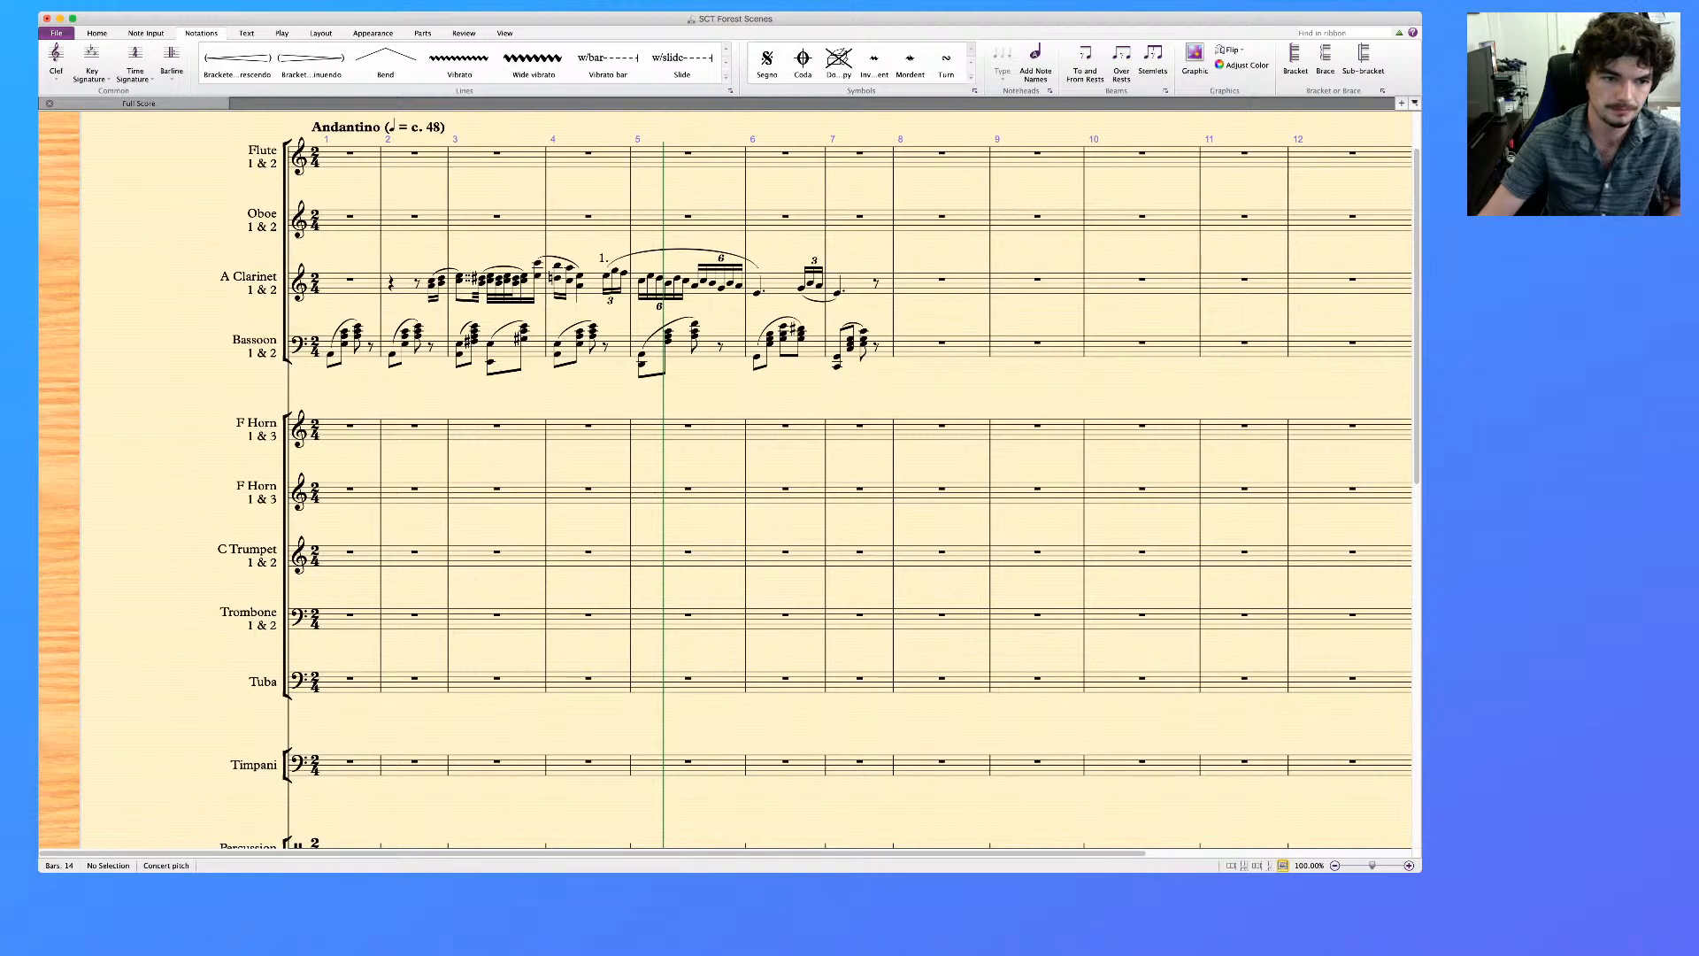
pyautogui.click(345, 343)
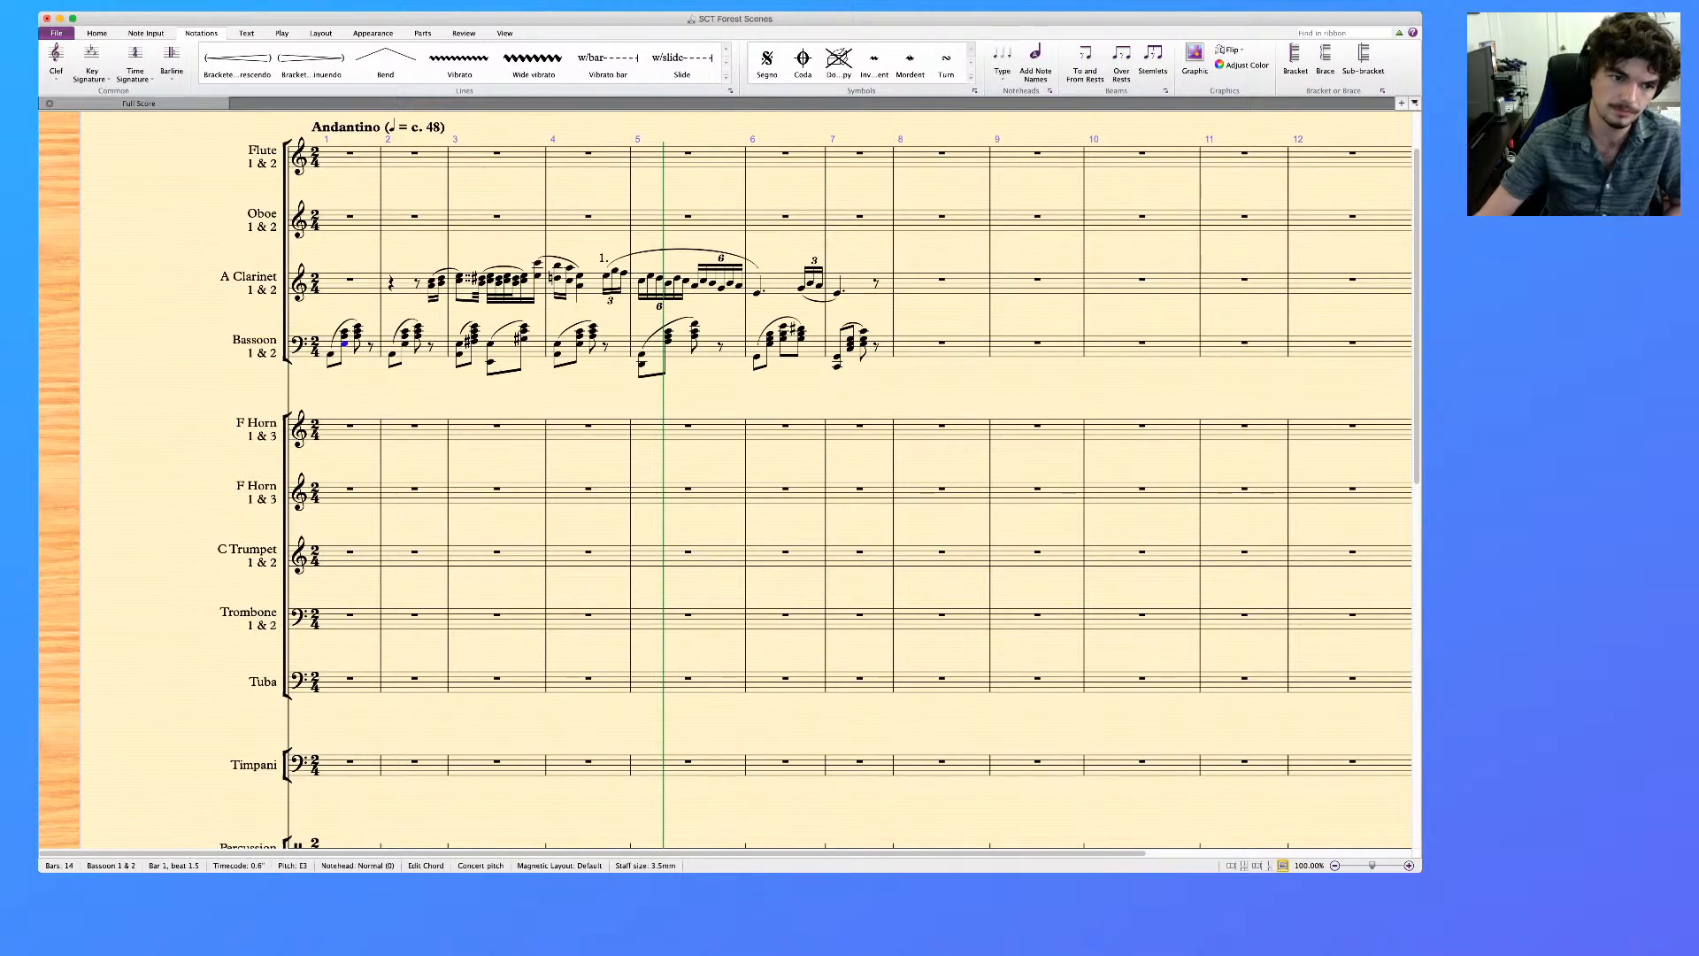
pyautogui.press('Right')
pyautogui.press('Escape')
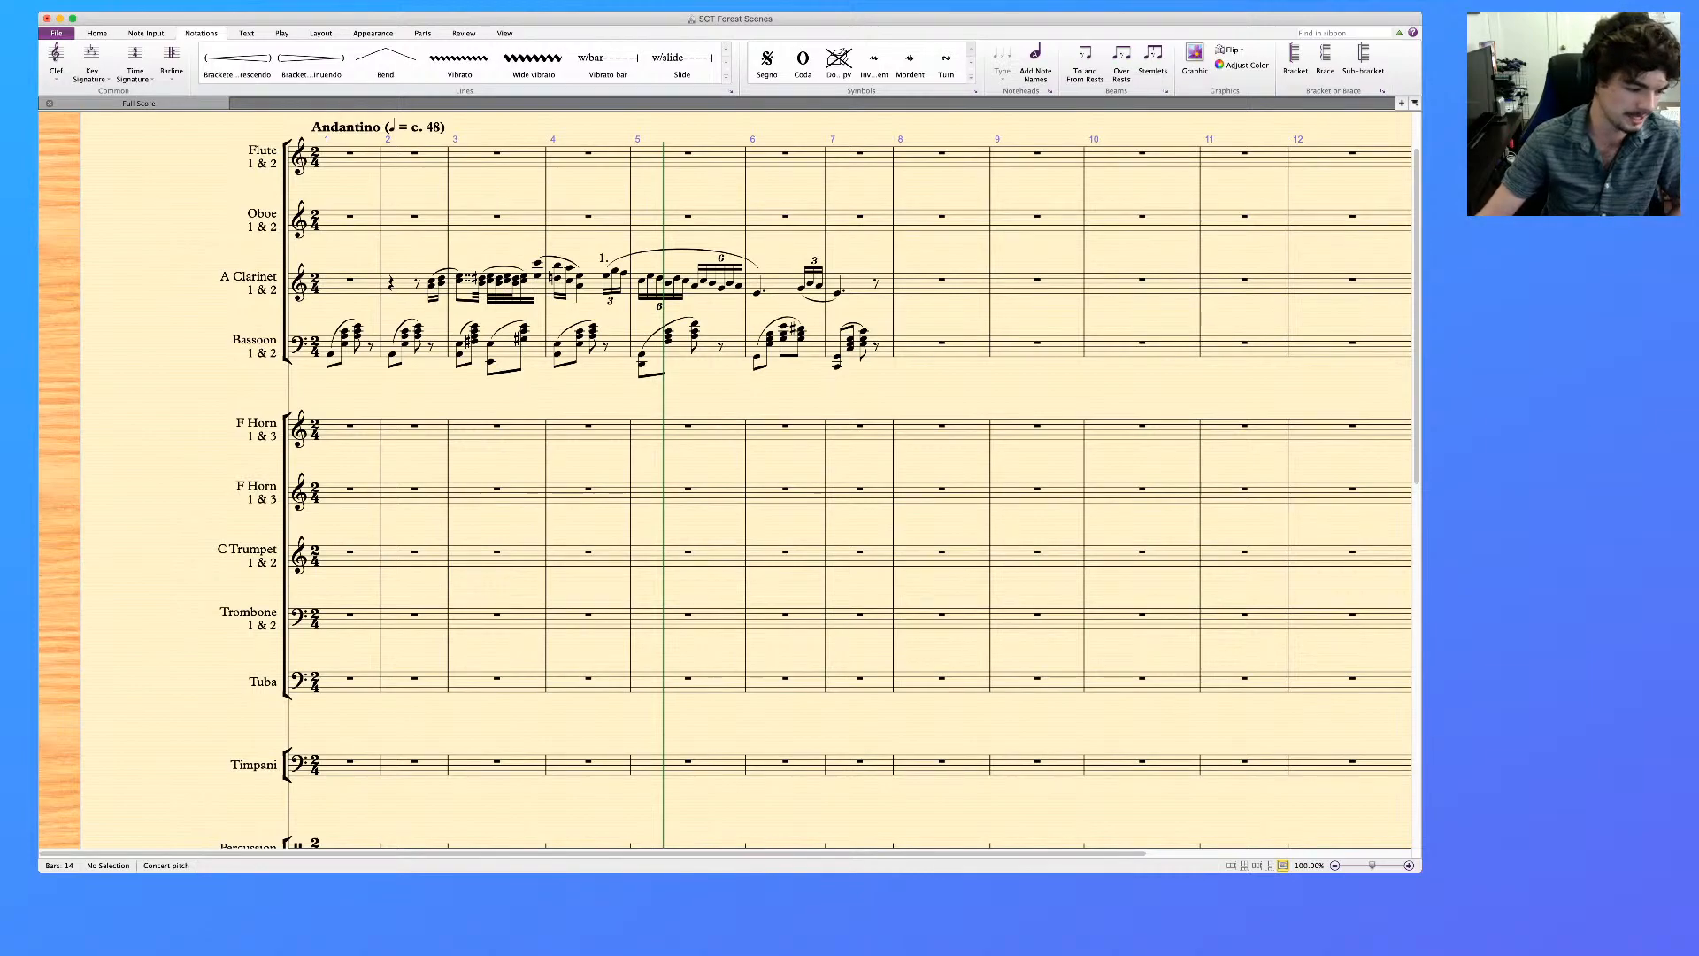
pyautogui.scroll(-10, 726, 478)
pyautogui.scroll(10, 726, 478)
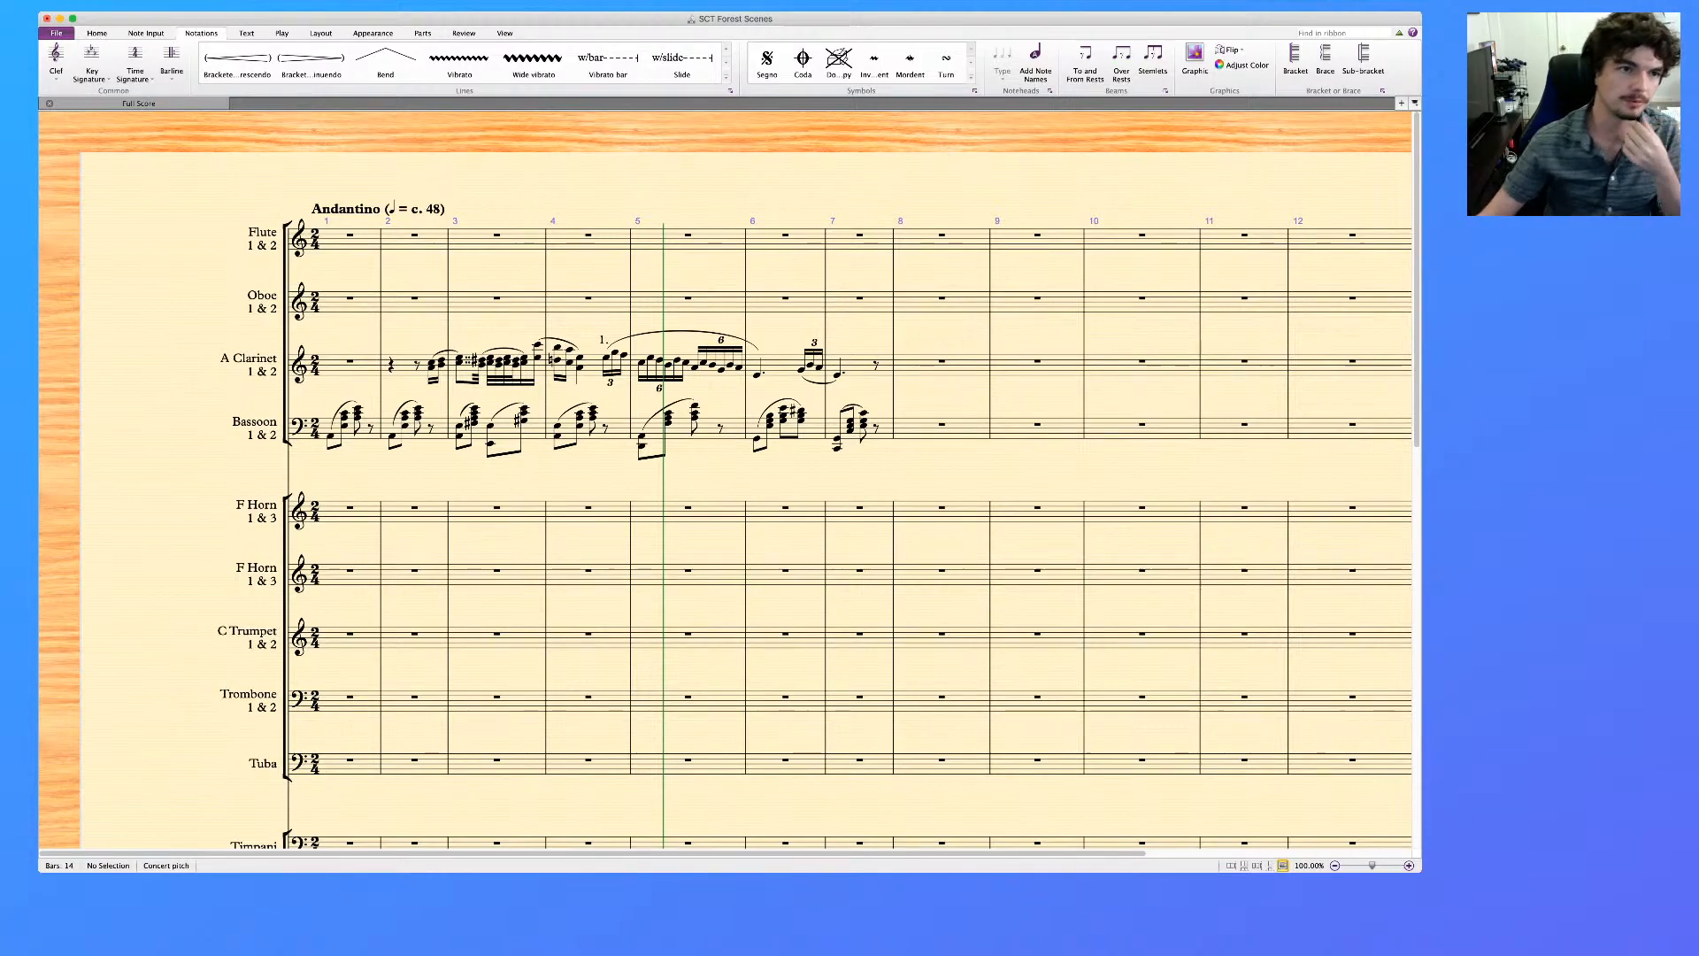
# Add an English Horn staff to the score between the Oboe and the A Clarinet
pyautogui.click(97, 32)
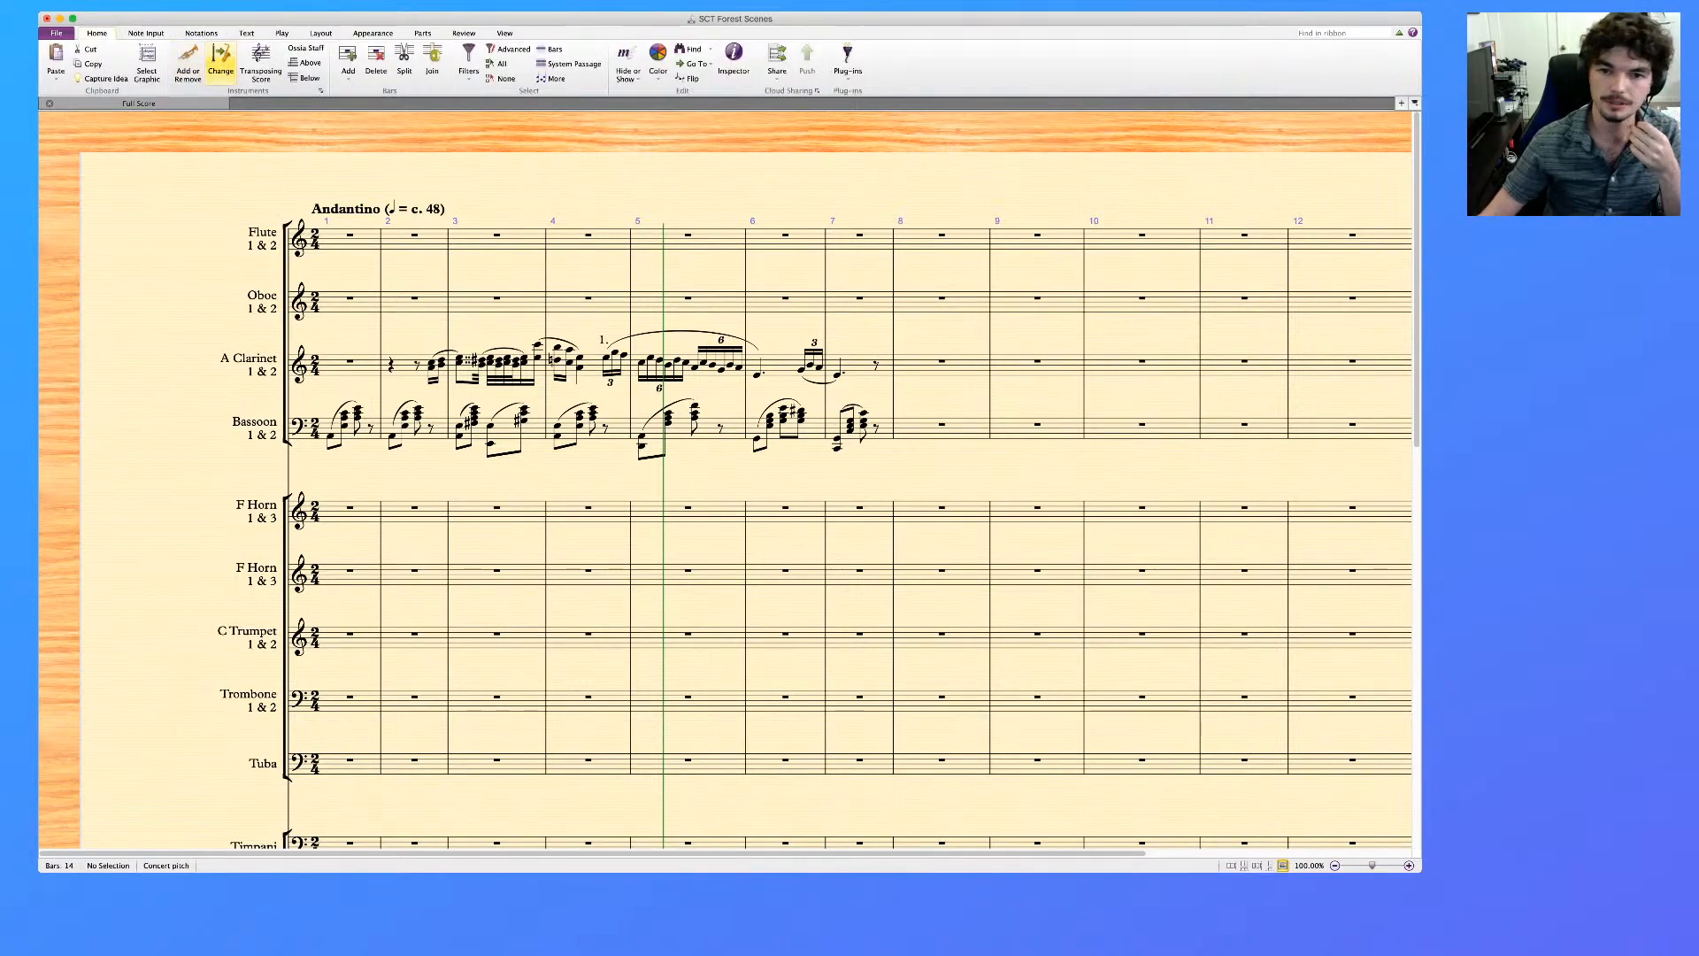
pyautogui.click(188, 64)
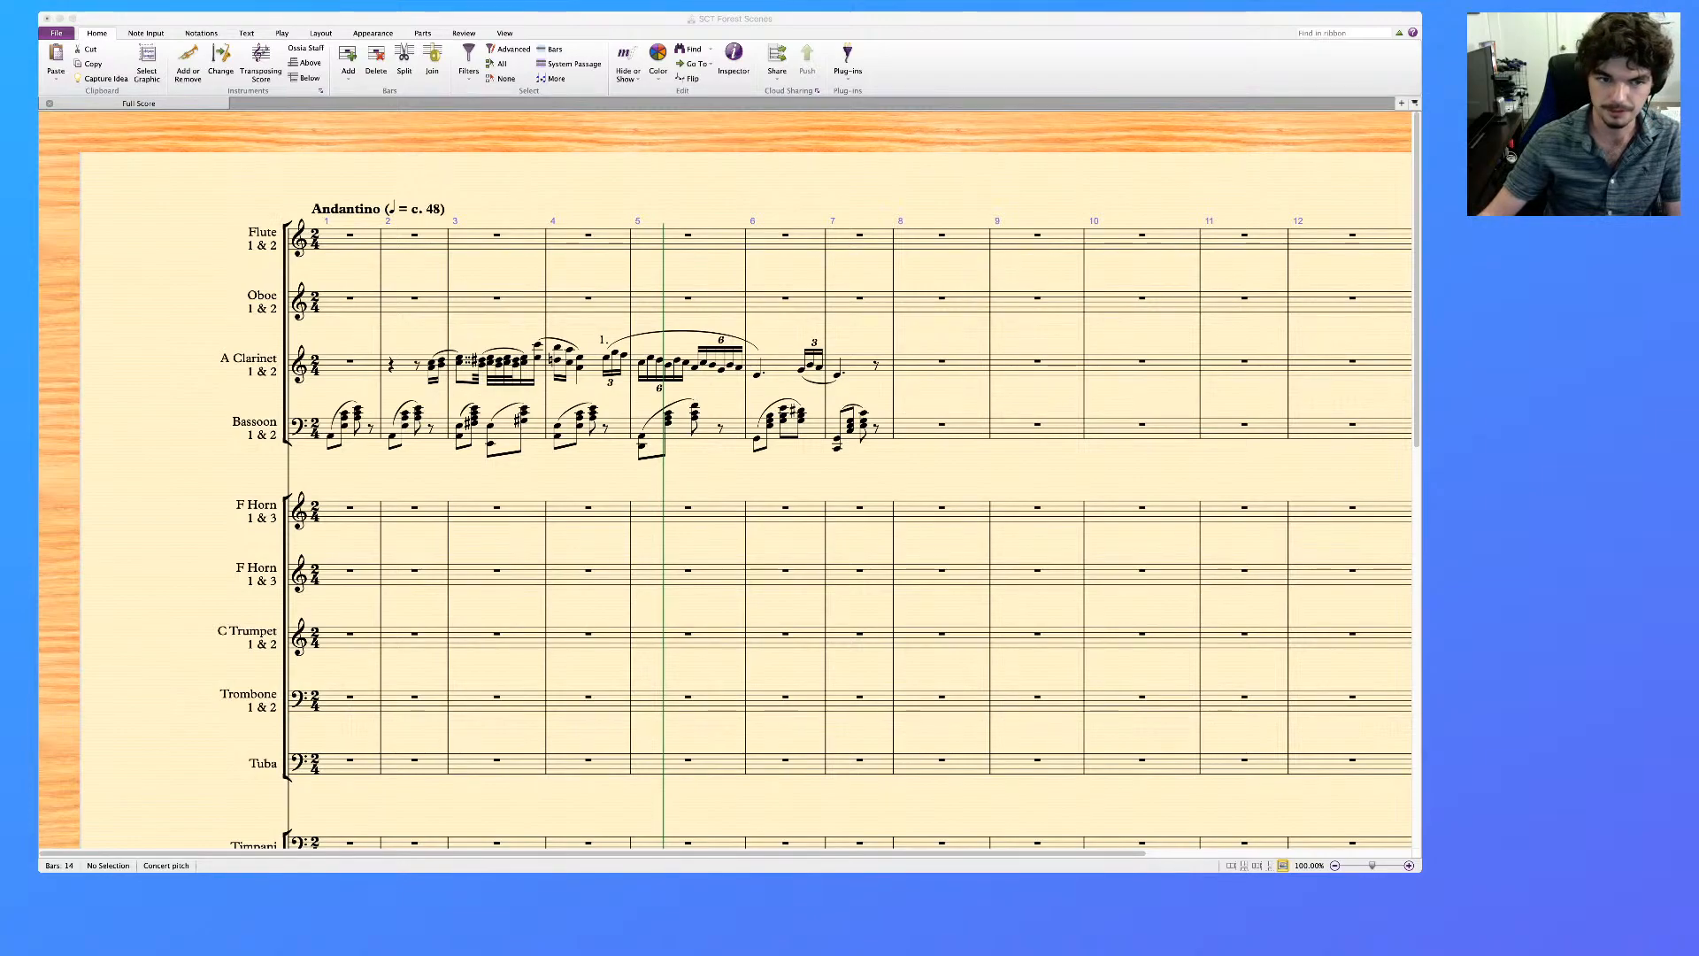
pyautogui.press('Return')
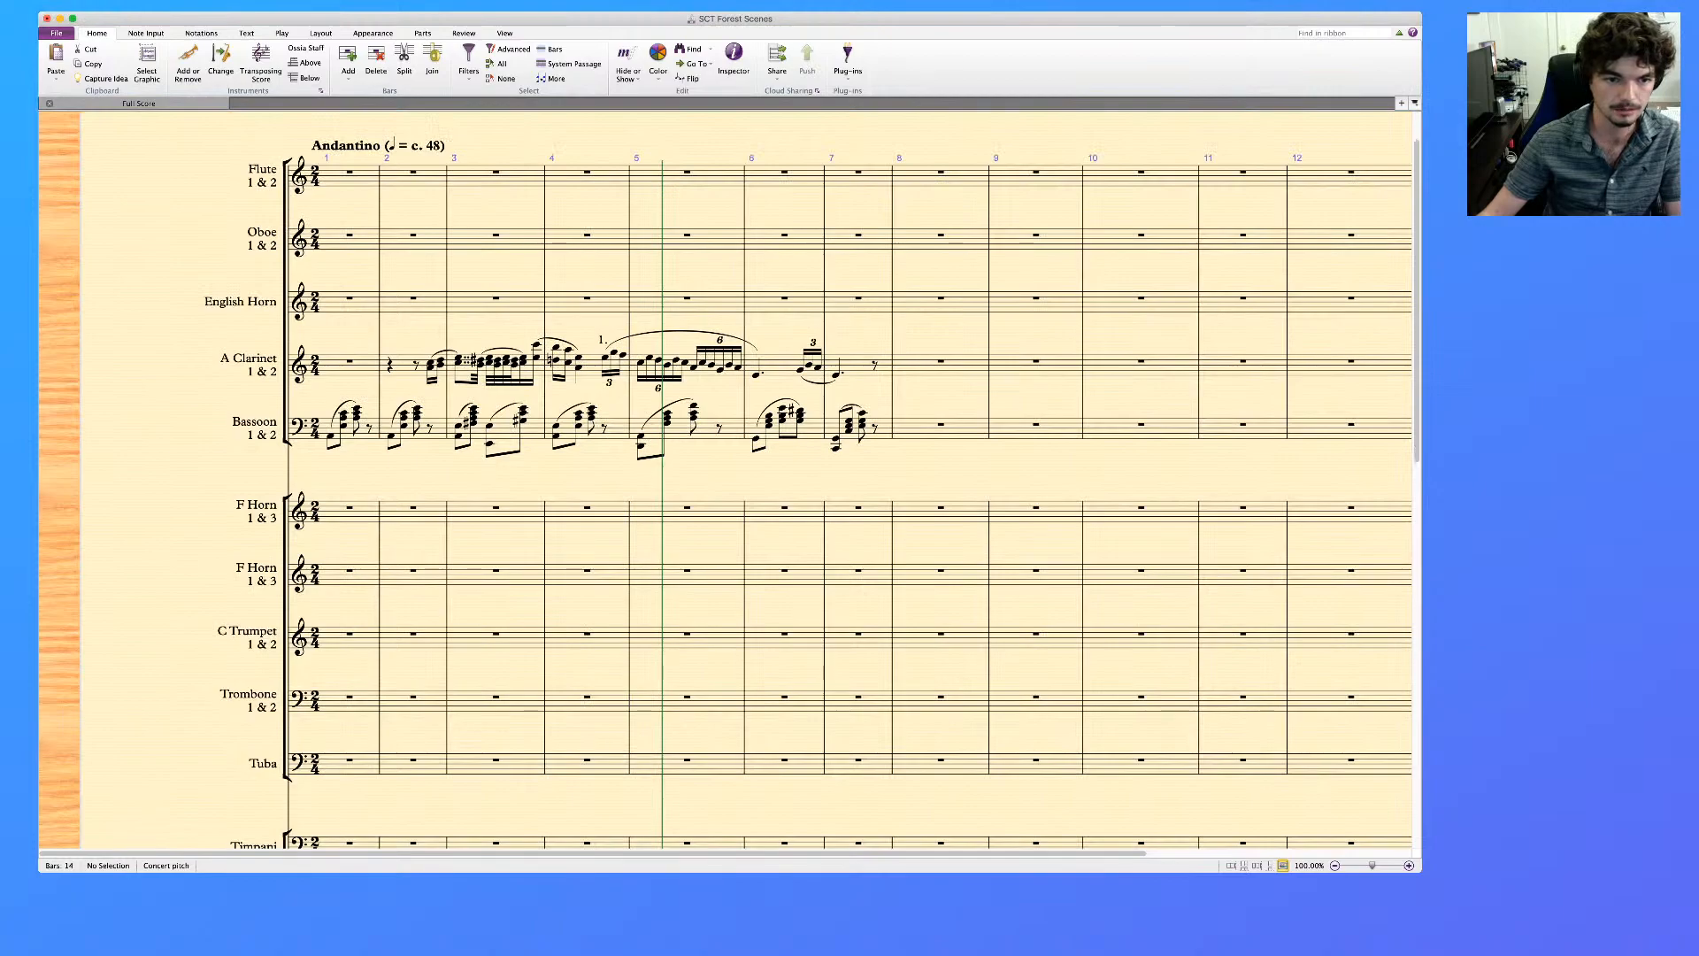
# Copy the Bassoon's bars 1 to 7 into the English Horn staff, starting at bar 1
pyautogui.click(366, 433)
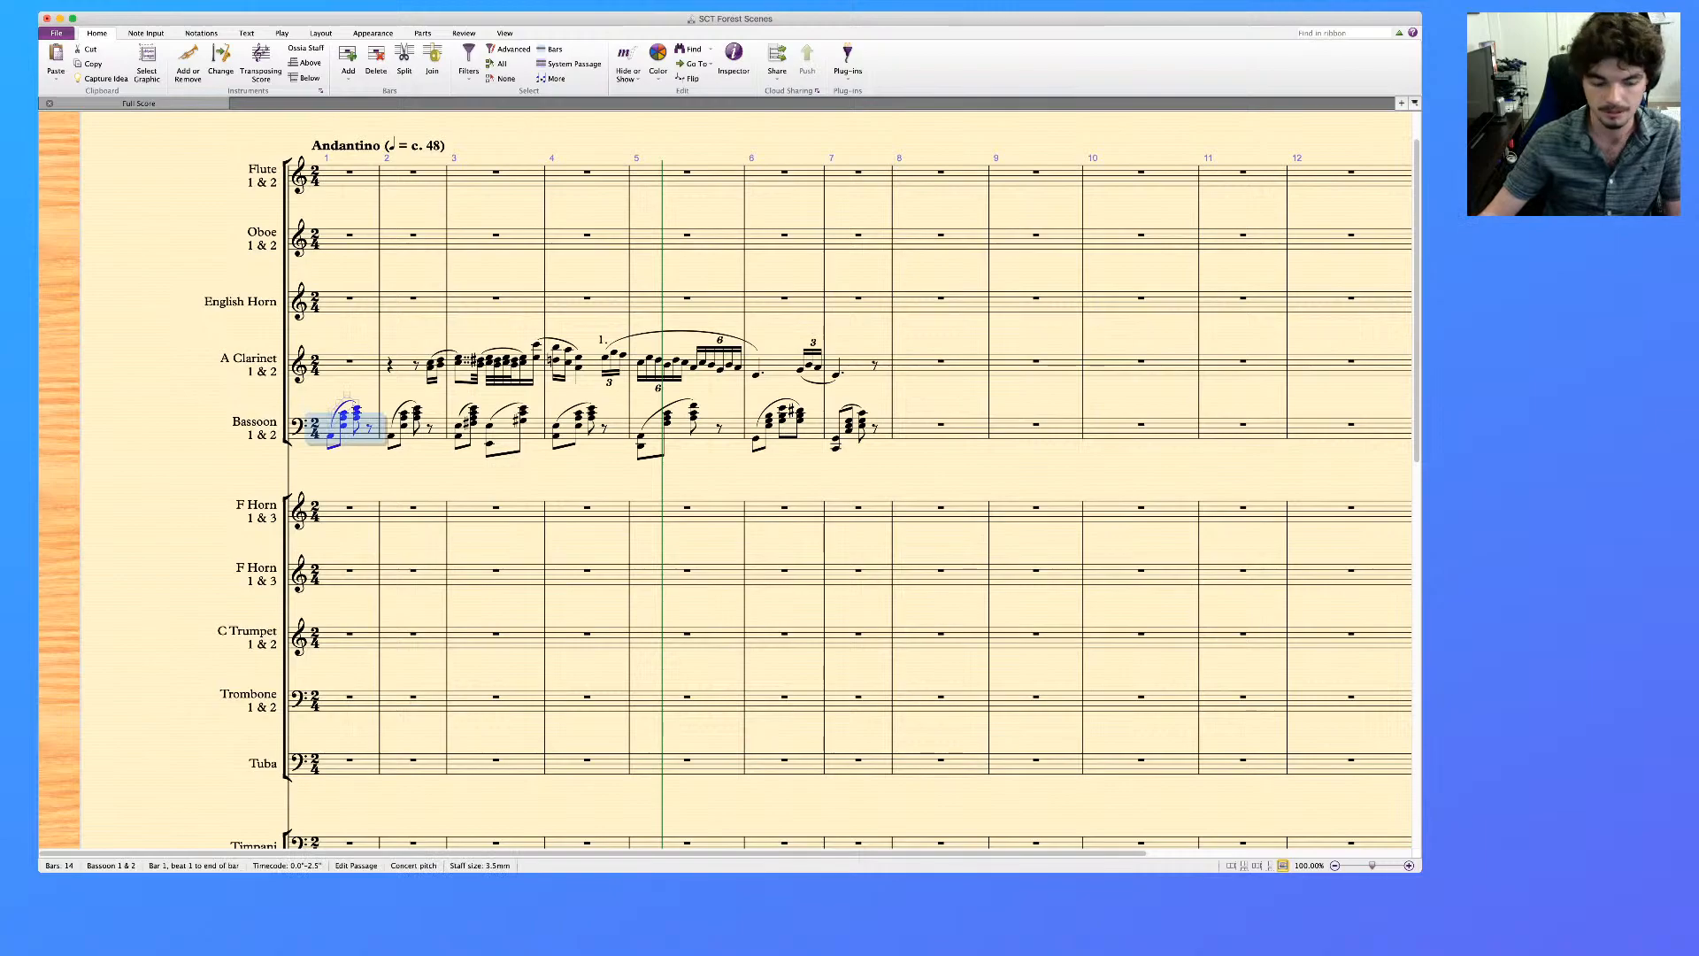
pyautogui.keyDown('shift'); pyautogui.click(879, 432); pyautogui.keyUp('shift')
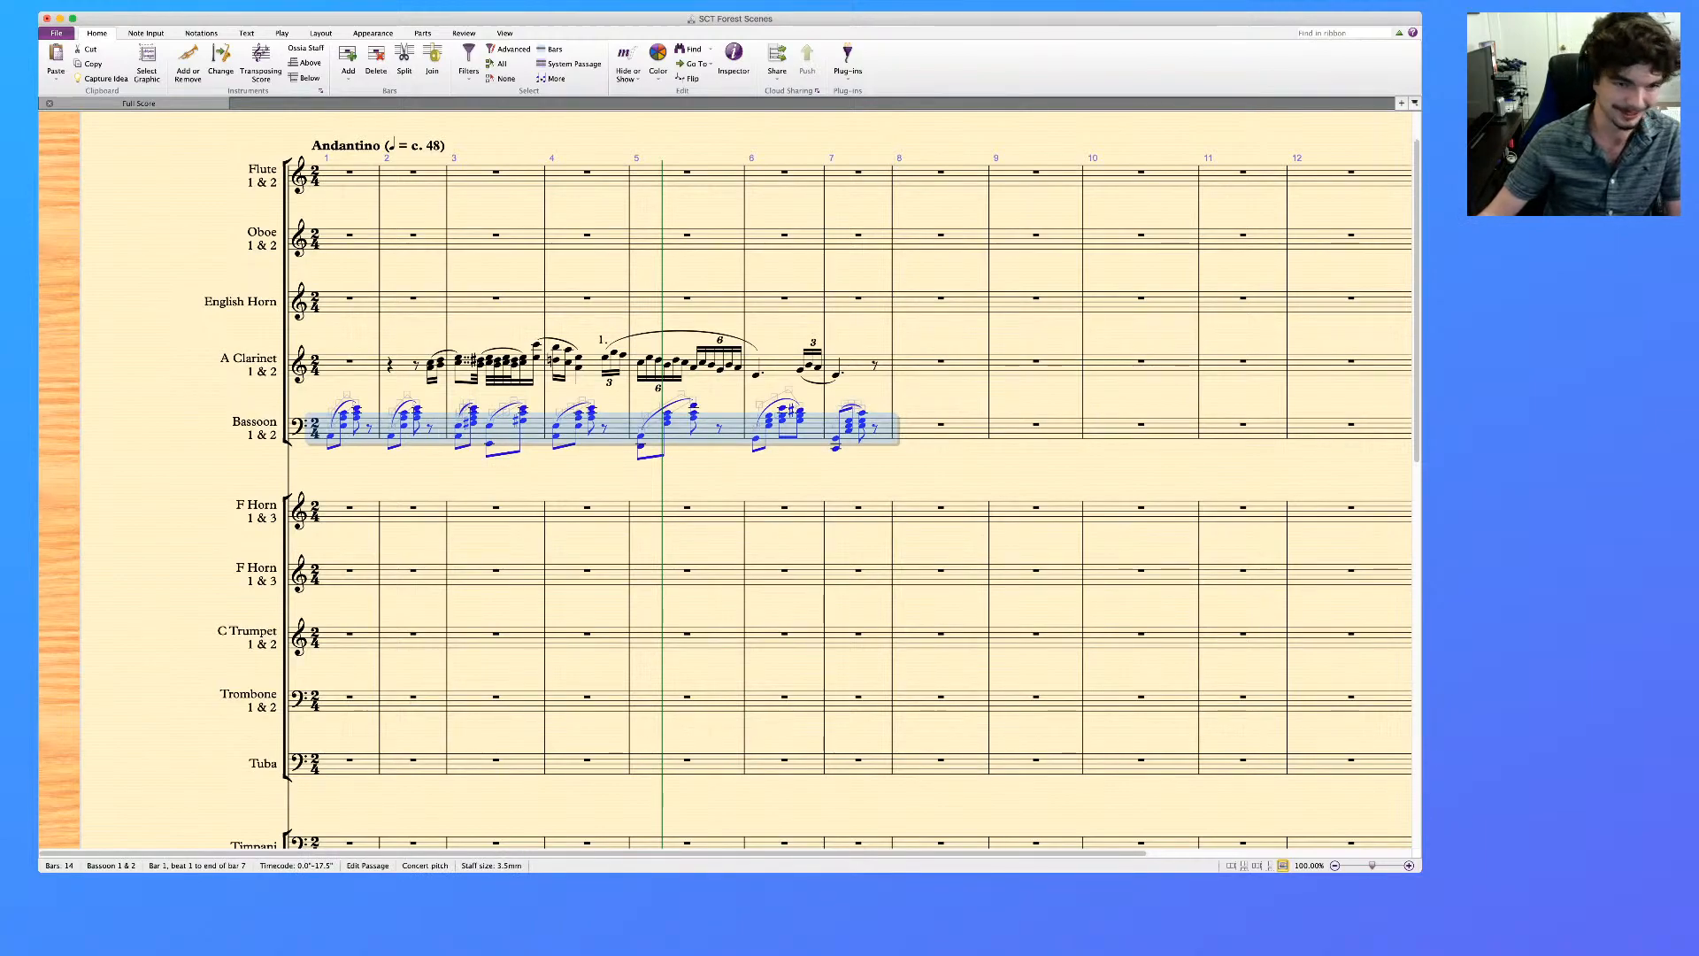
pyautogui.click(347, 305)
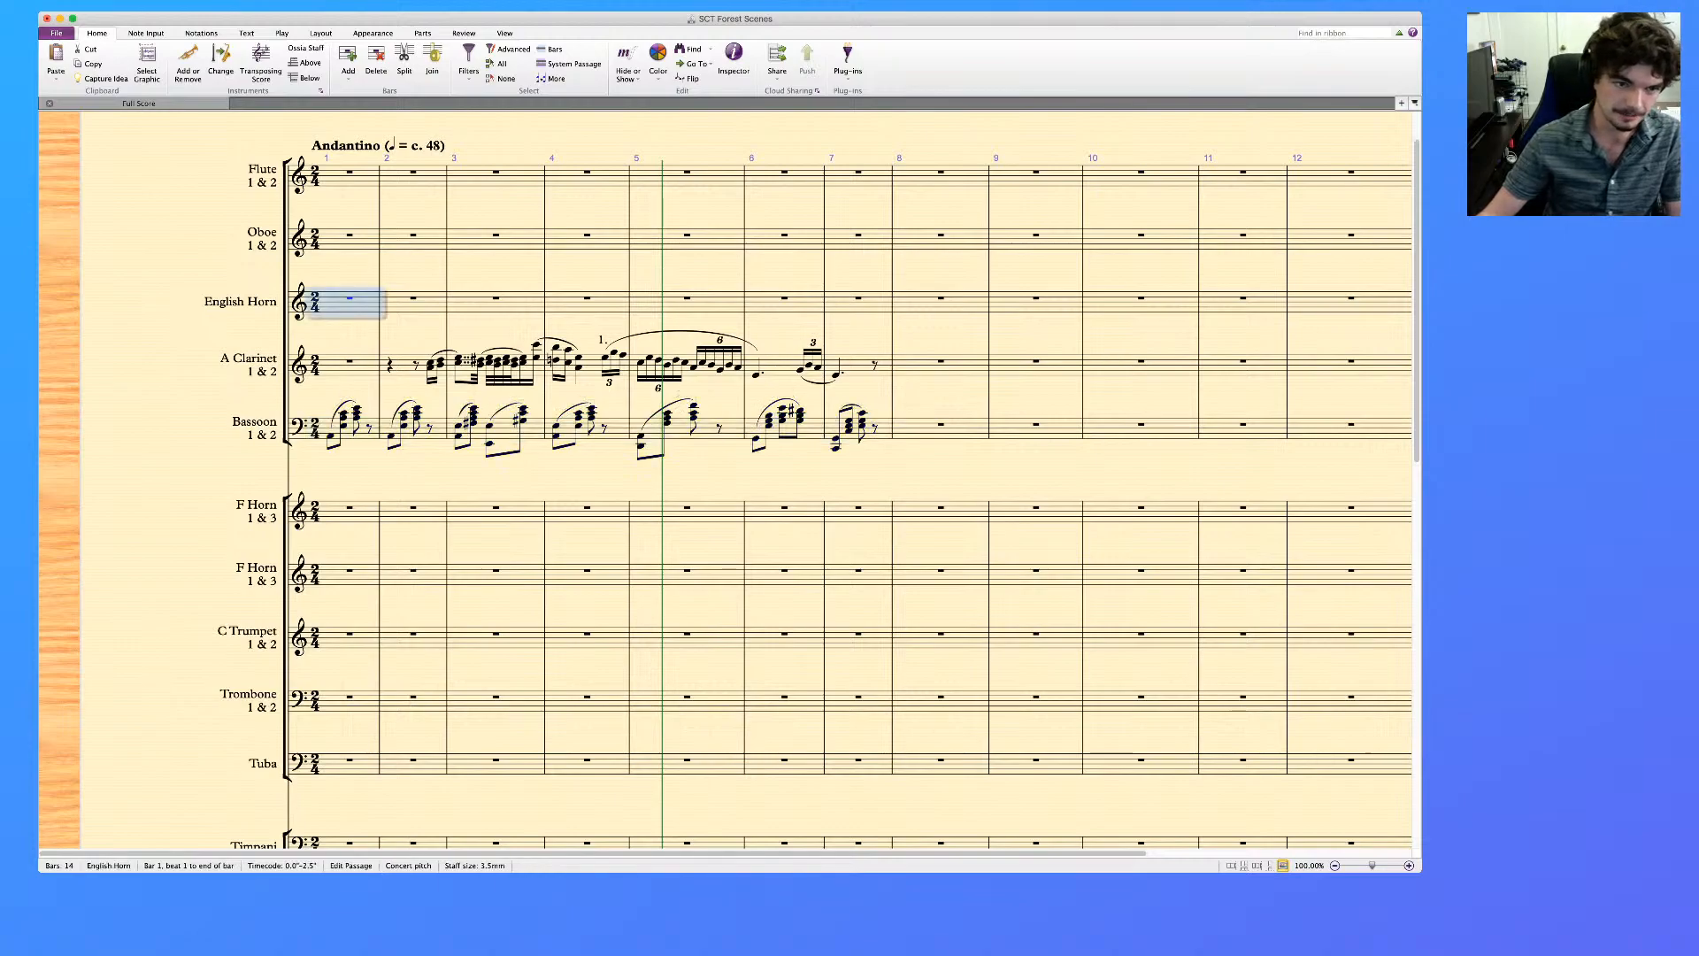
pyautogui.press('super+v')
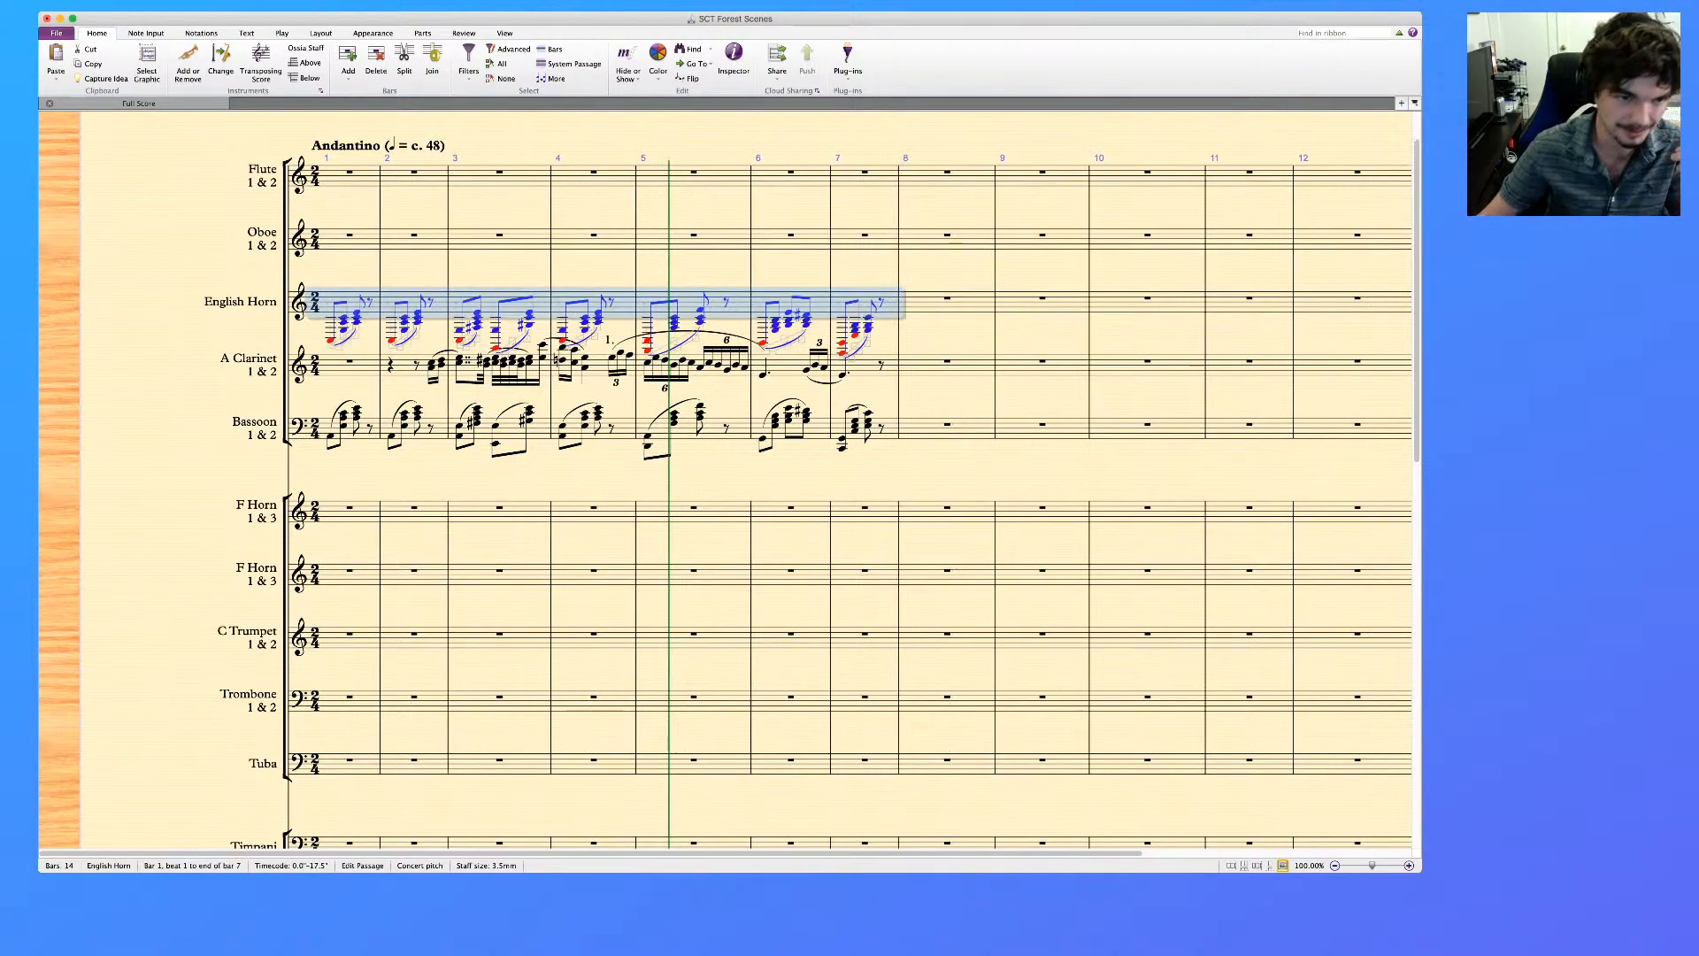
pyautogui.click(342, 338)
pyautogui.press('Delete')
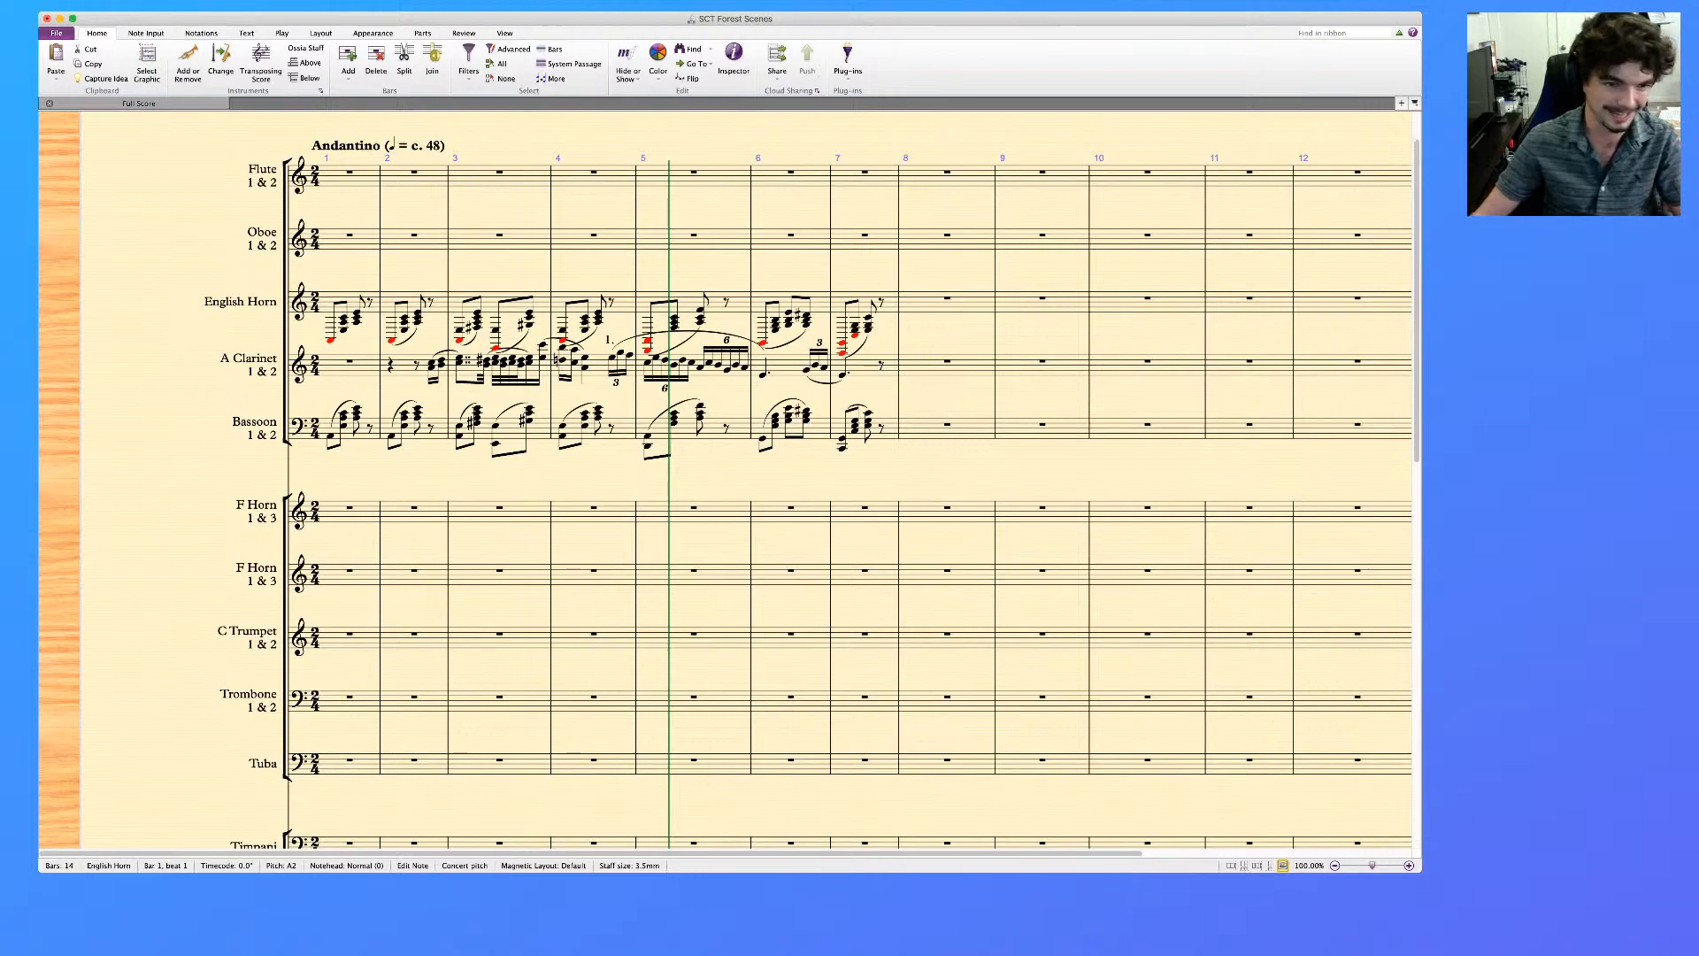
pyautogui.click(330, 436)
pyautogui.keyDown('super'); pyautogui.click(391, 435); pyautogui.keyUp('super')
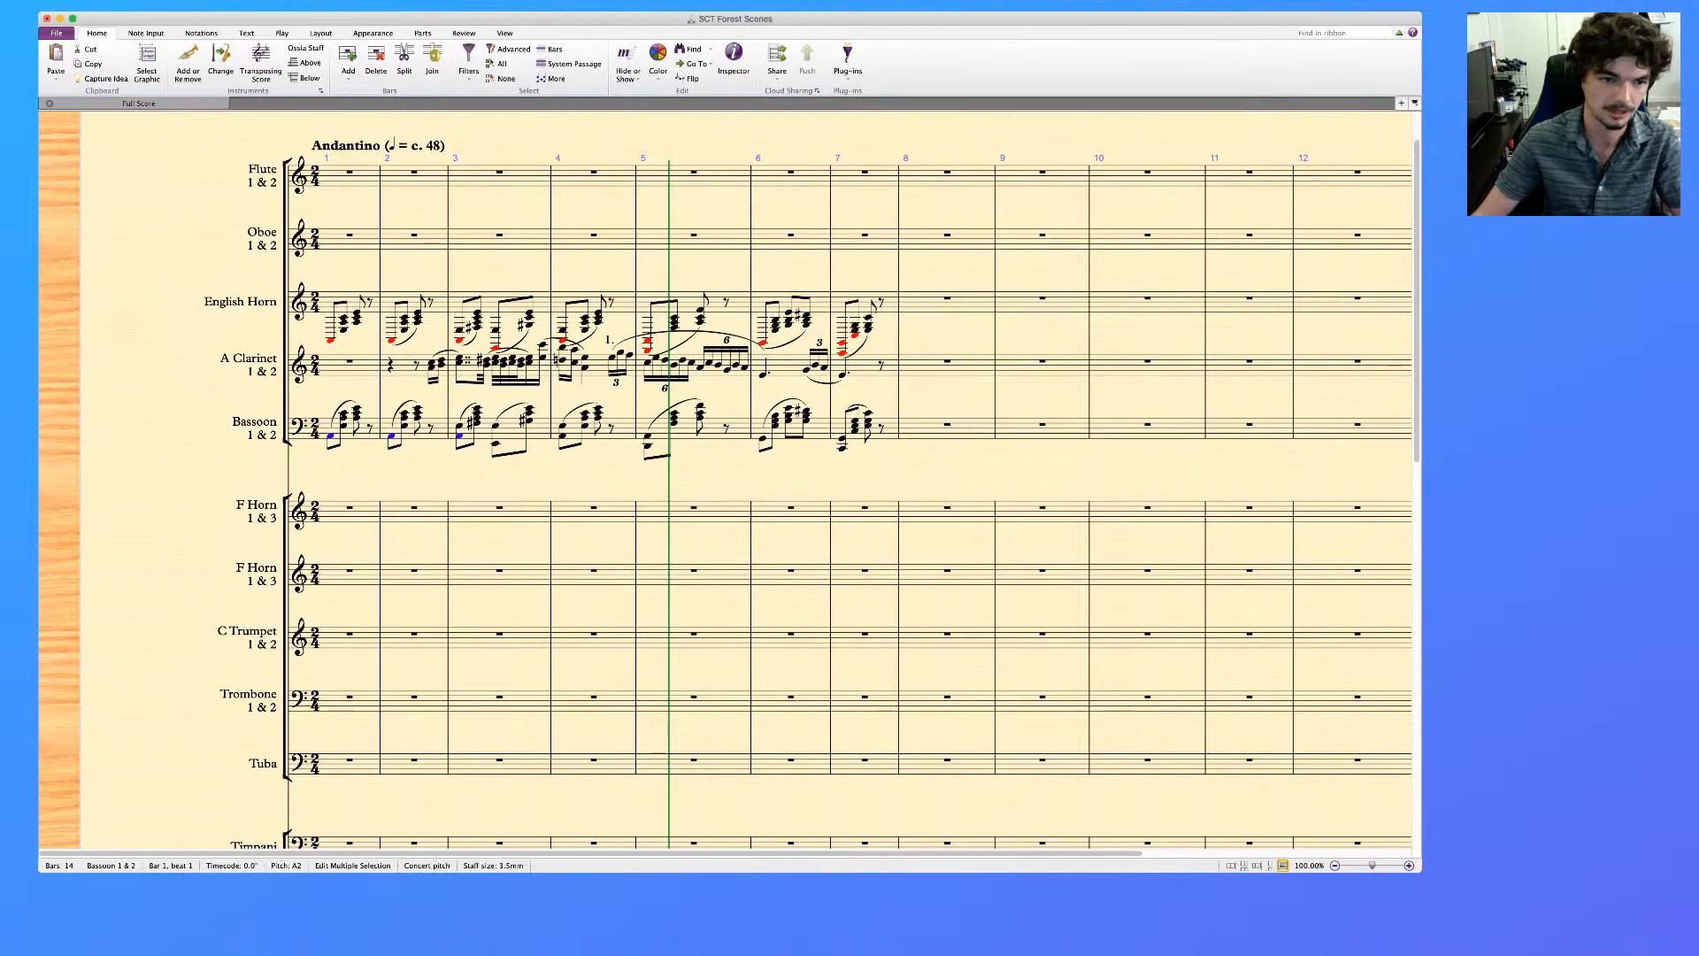
# Filter the slurs in the Bassoon's bars 1 to 7 and delete them
pyautogui.click(891, 431)
pyautogui.keyDown('shift'); pyautogui.click(351, 432); pyautogui.keyUp('shift')
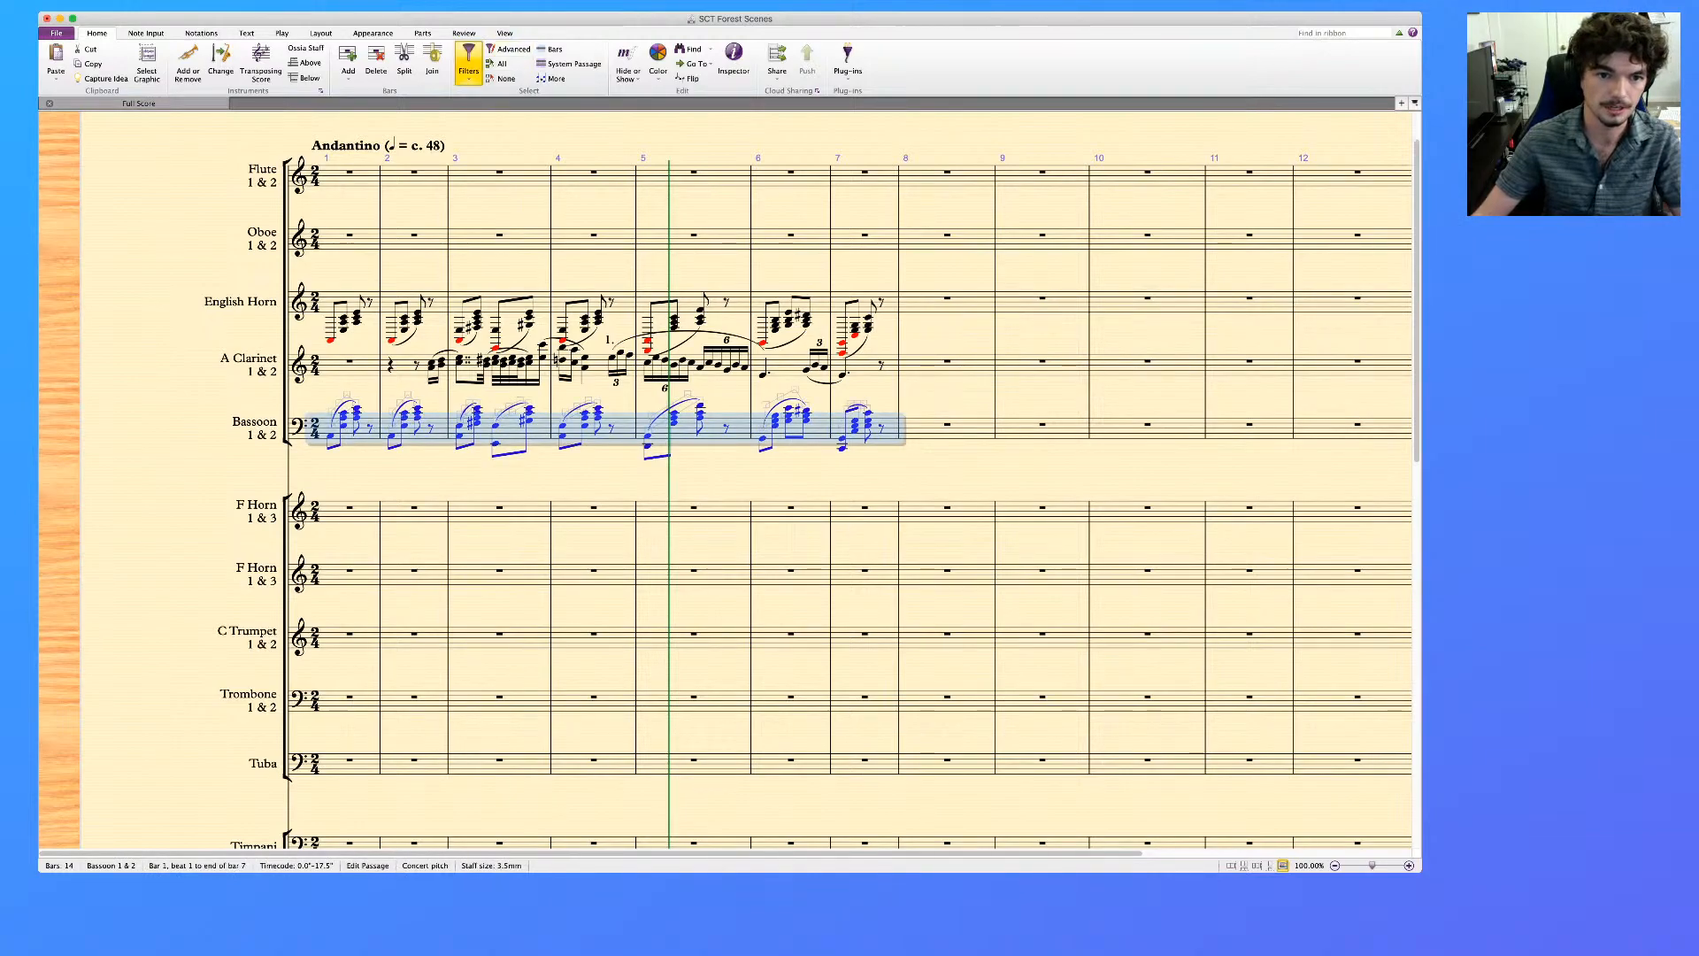
pyautogui.click(500, 309)
pyautogui.press('Delete')
# Move the lowest bass notes of the Bassoon's bars 1 to 7 into voice 2
pyautogui.click(330, 435)
pyautogui.keyDown('super'); pyautogui.click(391, 435); pyautogui.keyUp('super')
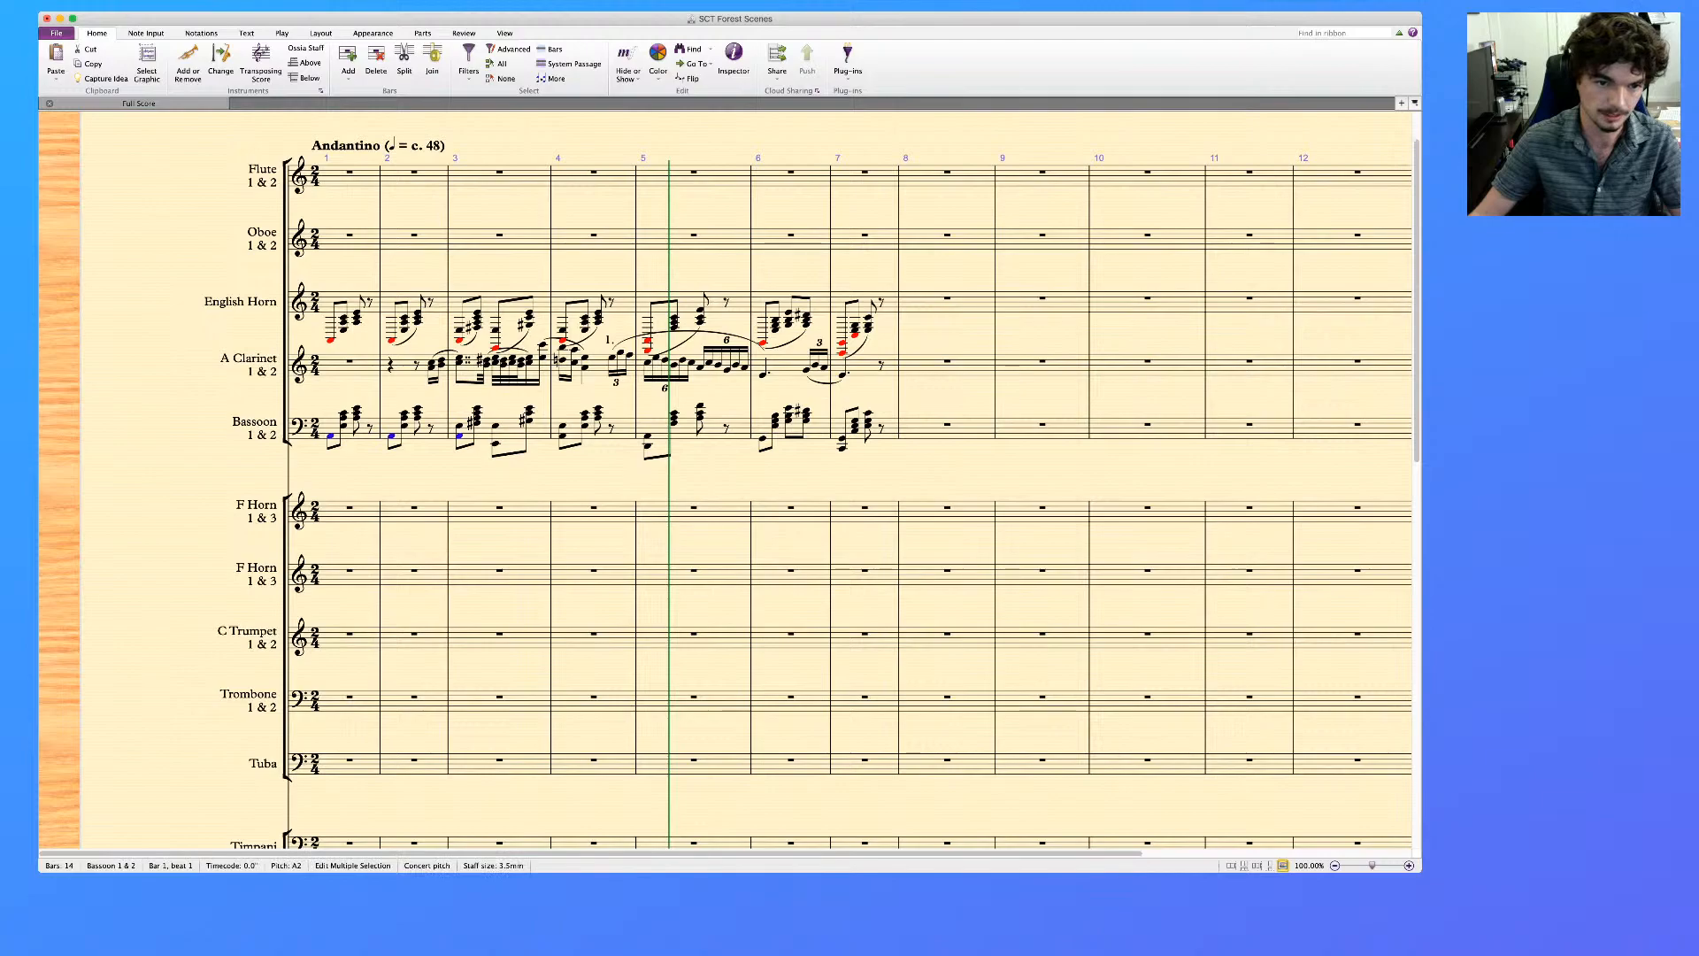
pyautogui.keyDown('super'); pyautogui.click(496, 444); pyautogui.keyUp('super')
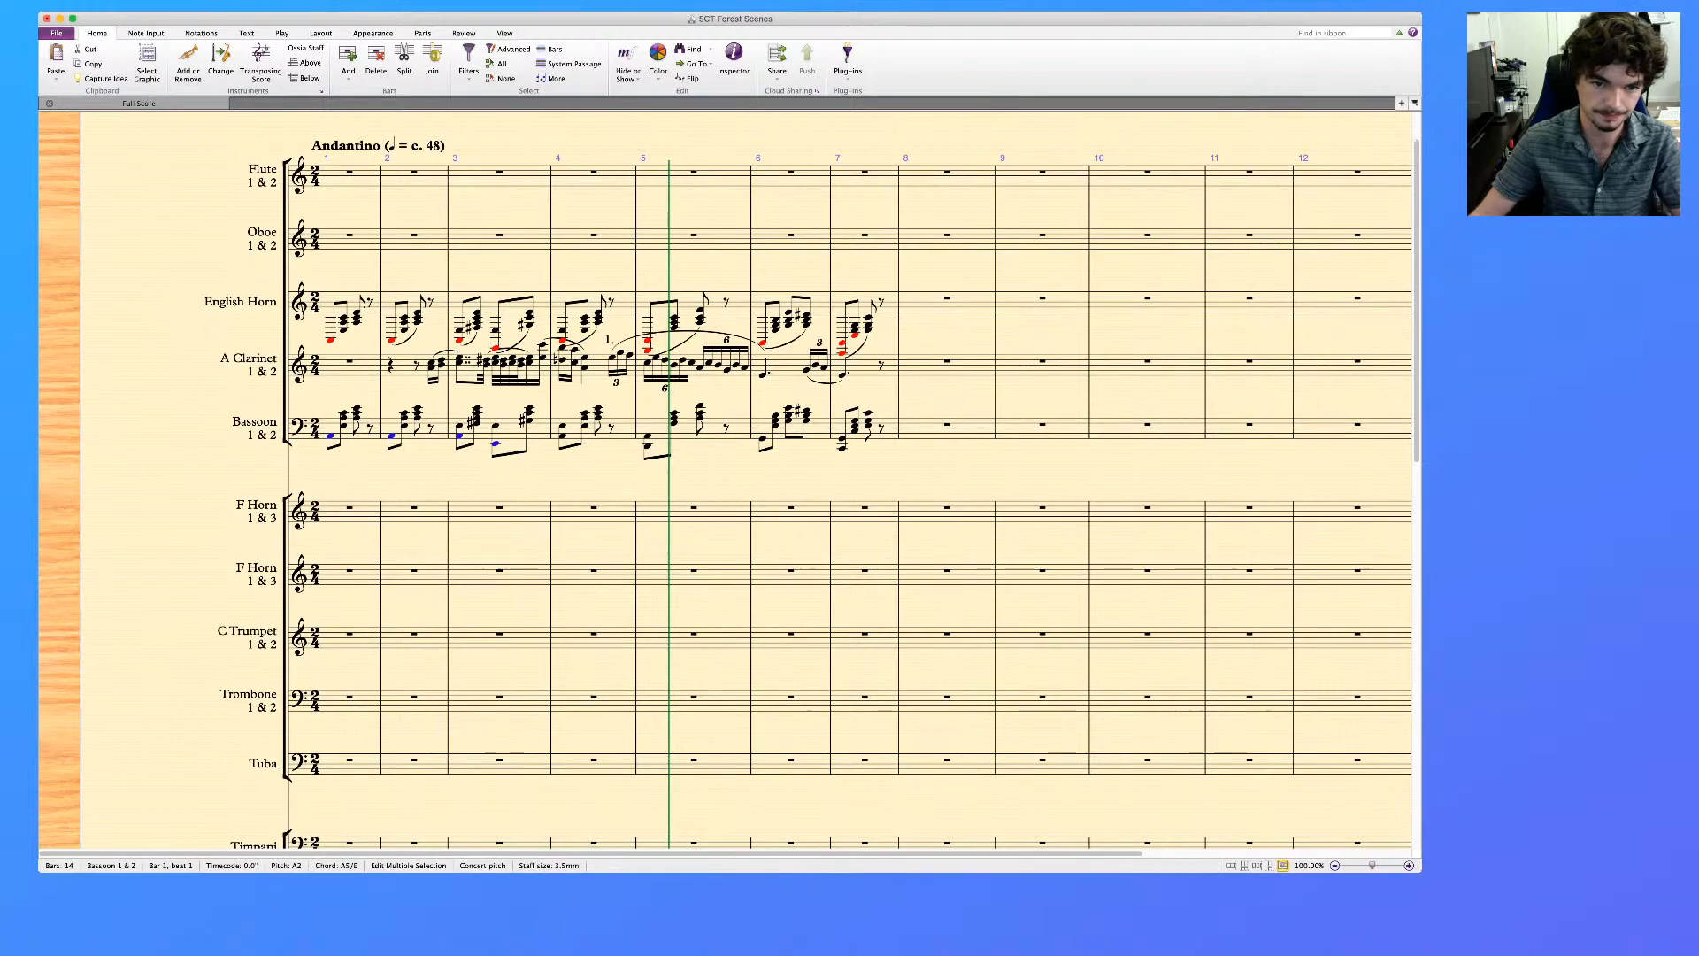
pyautogui.keyDown('super'); pyautogui.click(648, 446); pyautogui.keyUp('super')
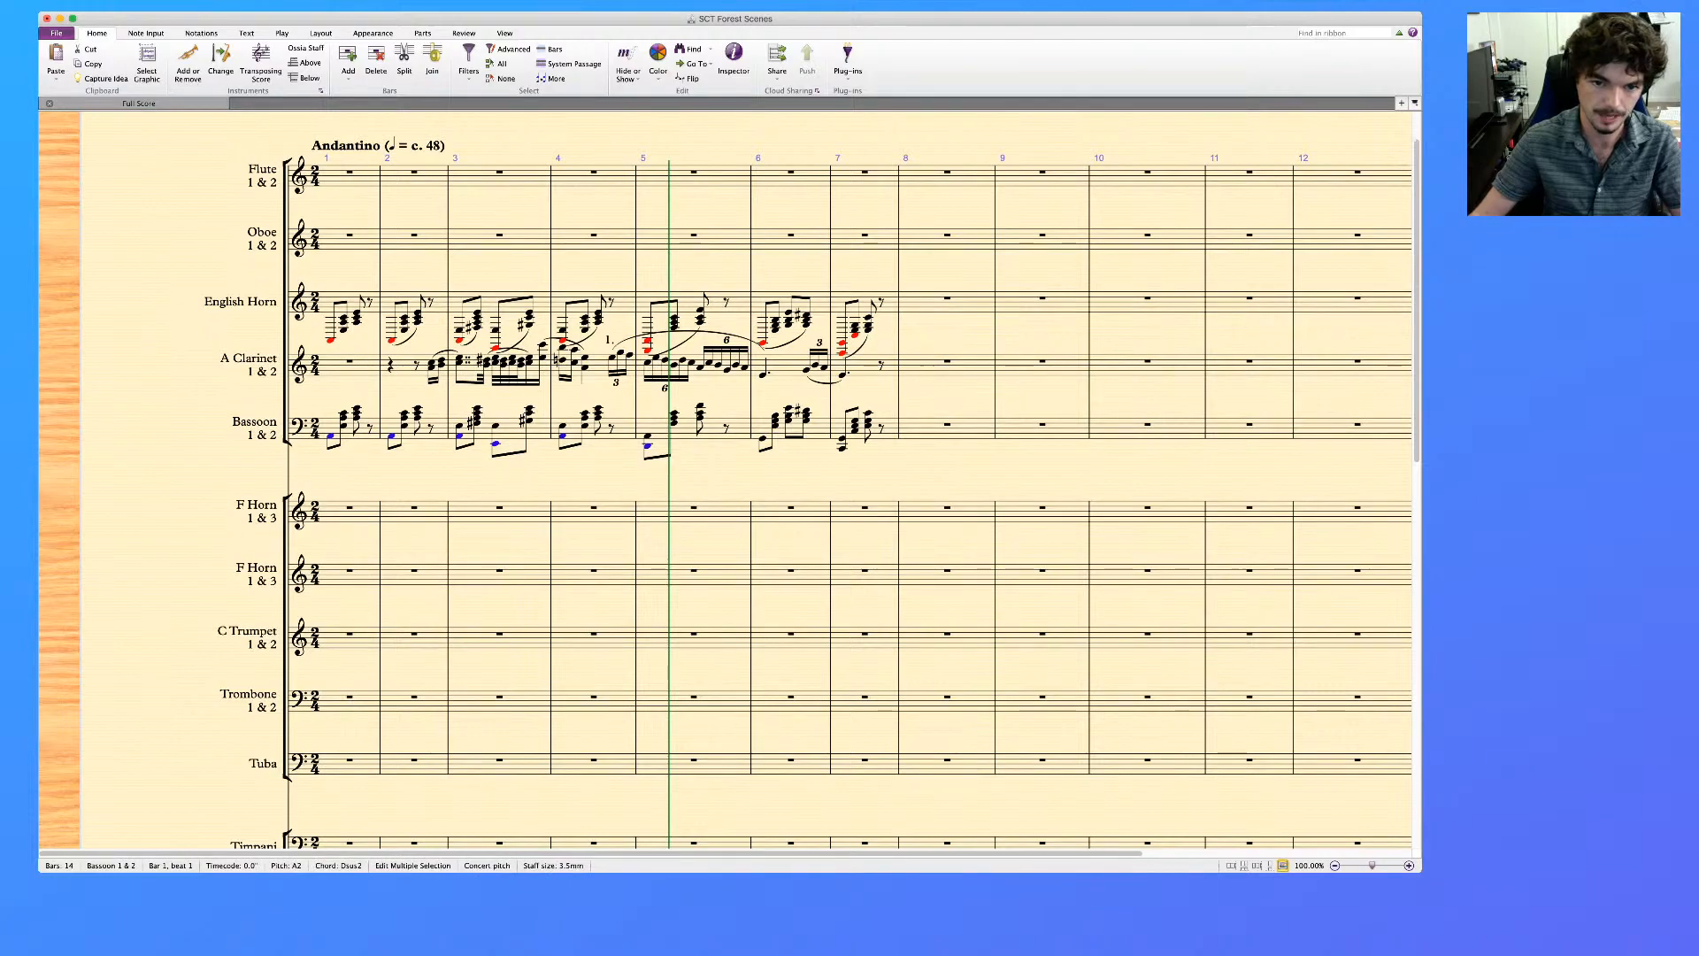
pyautogui.keyDown('super'); pyautogui.click(763, 438); pyautogui.keyUp('super')
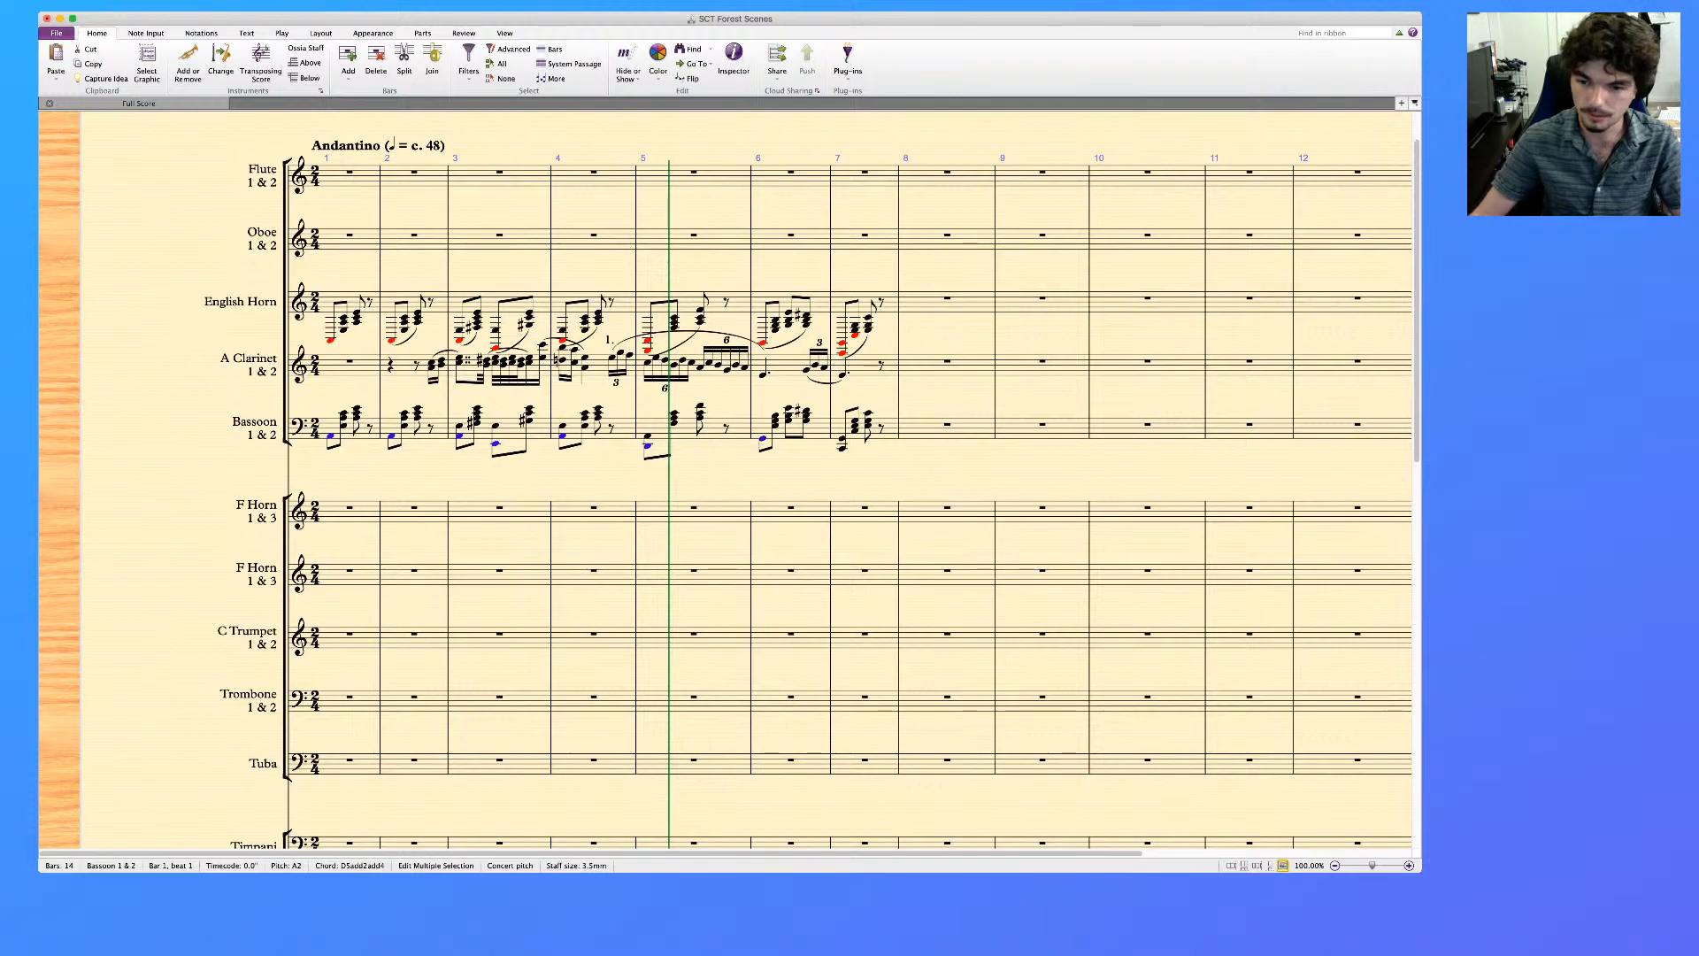
pyautogui.keyDown('super'); pyautogui.click(842, 447); pyautogui.keyUp('super')
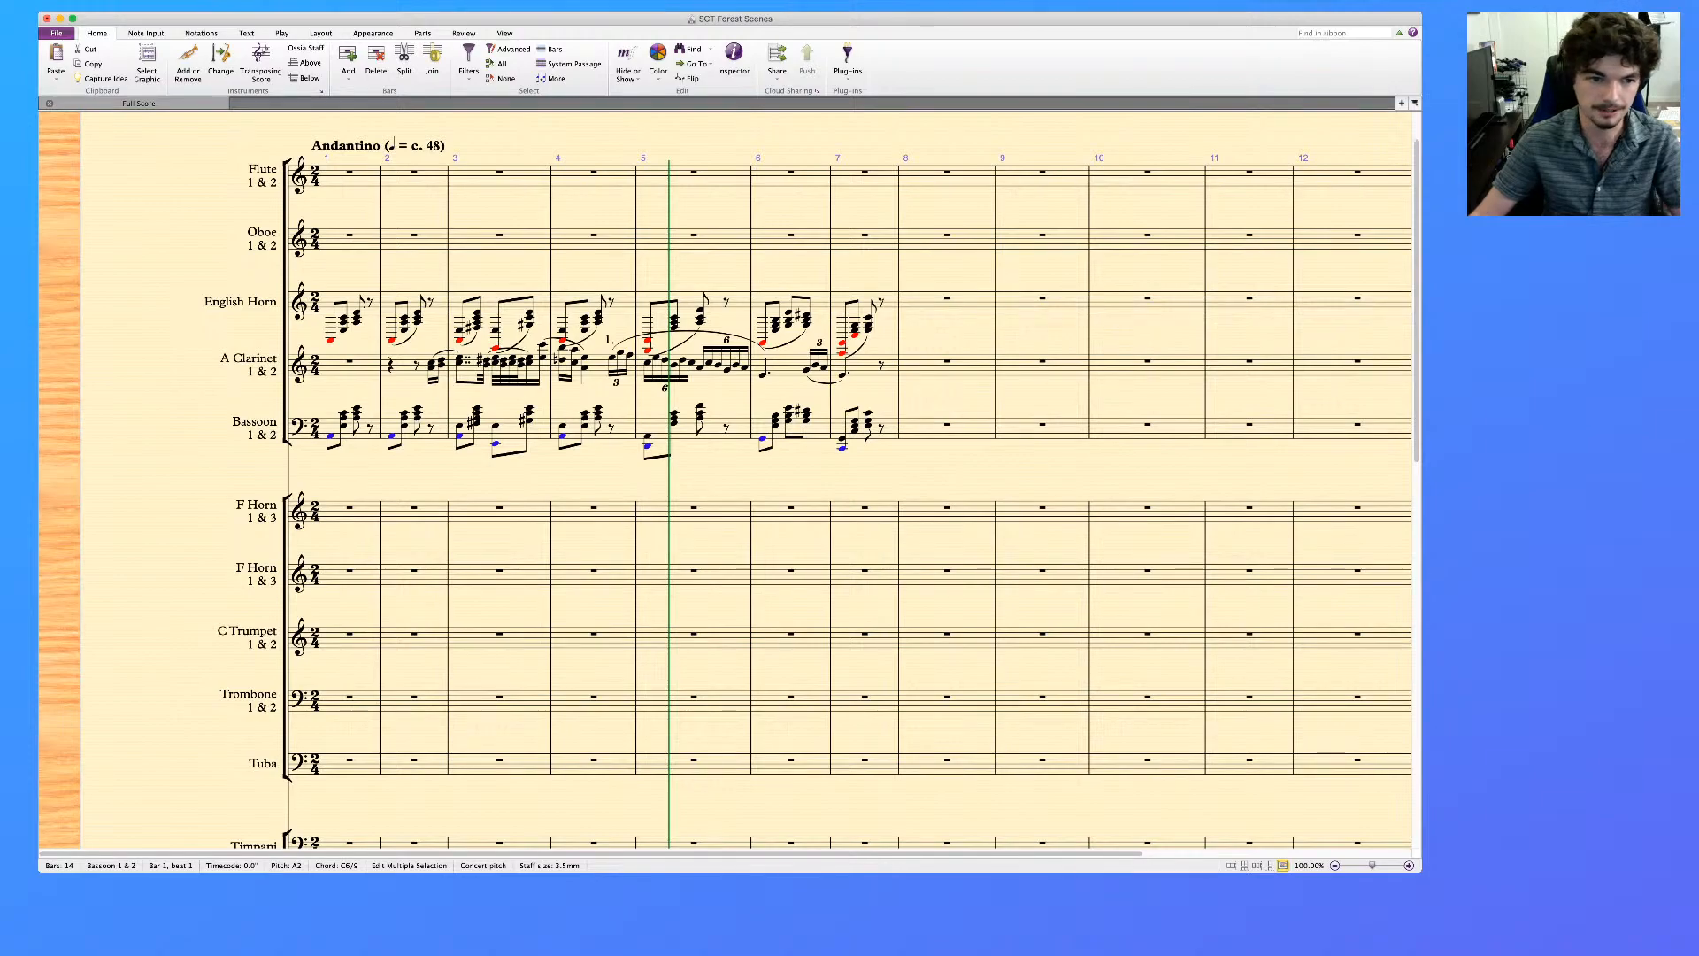
pyautogui.press('alt+super+2')
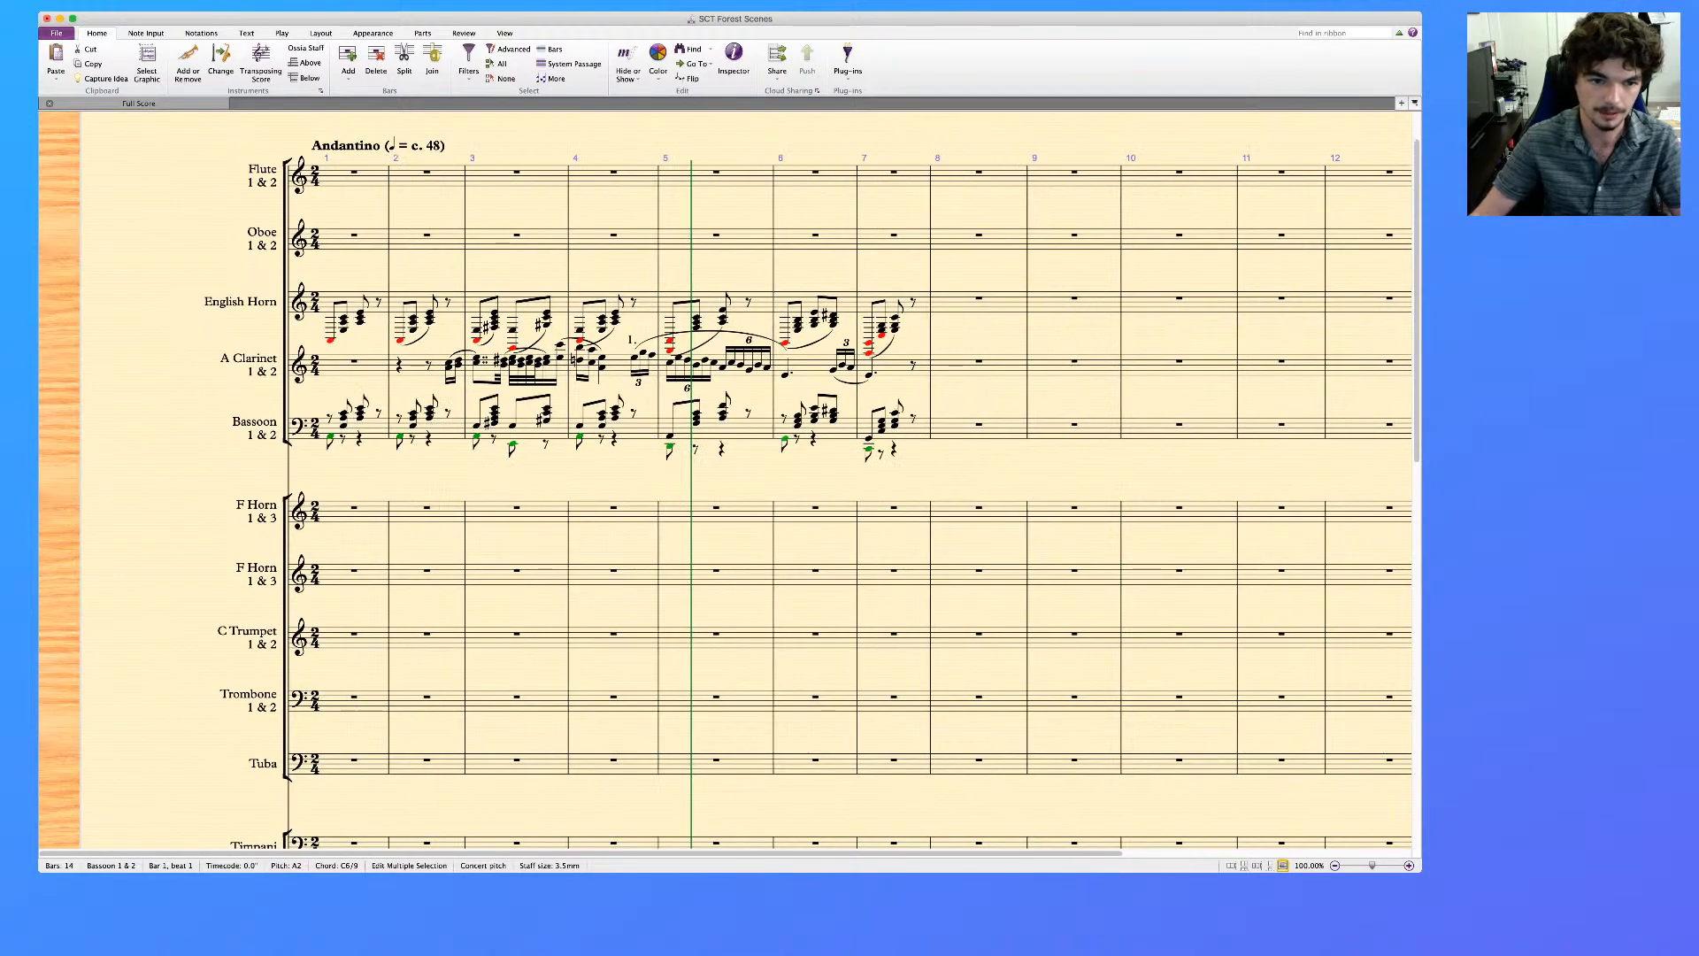
# Lengthen the Bassoon's voice 2 bass notes to half notes, and the two in bar 3 to quarter notes
pyautogui.keyDown('super'); pyautogui.click(513, 444); pyautogui.keyUp('super')
pyautogui.press('5')
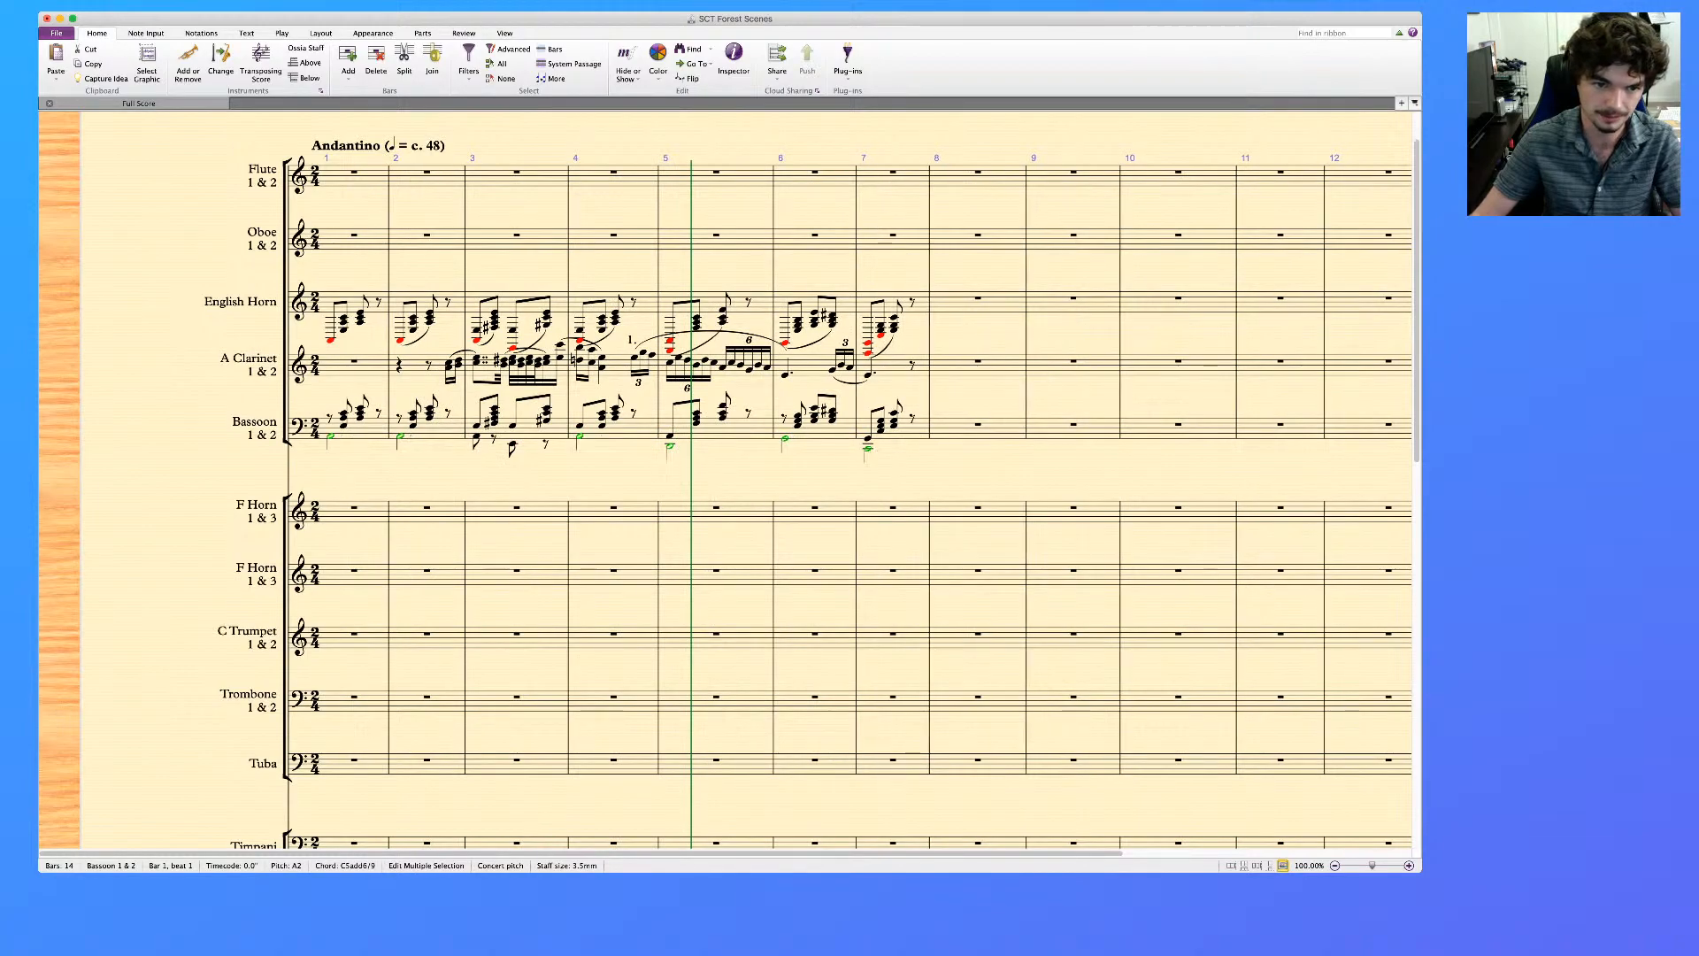
pyautogui.click(477, 436)
pyautogui.keyDown('super'); pyautogui.click(512, 444); pyautogui.keyUp('super')
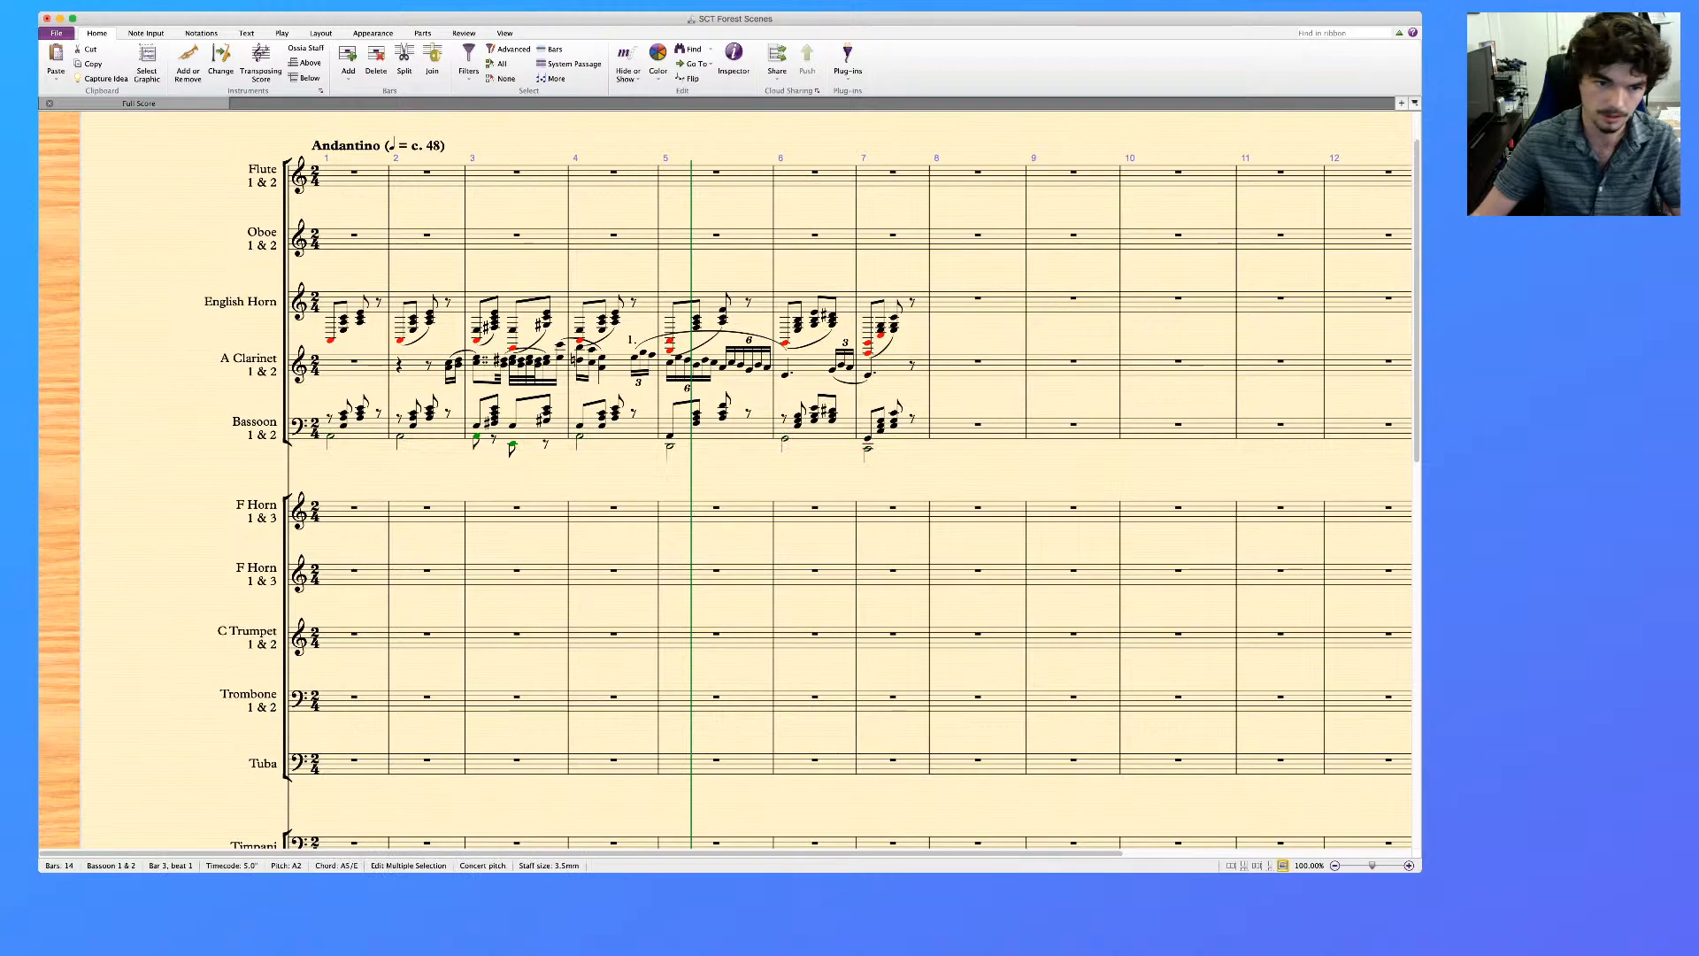
pyautogui.press('5')
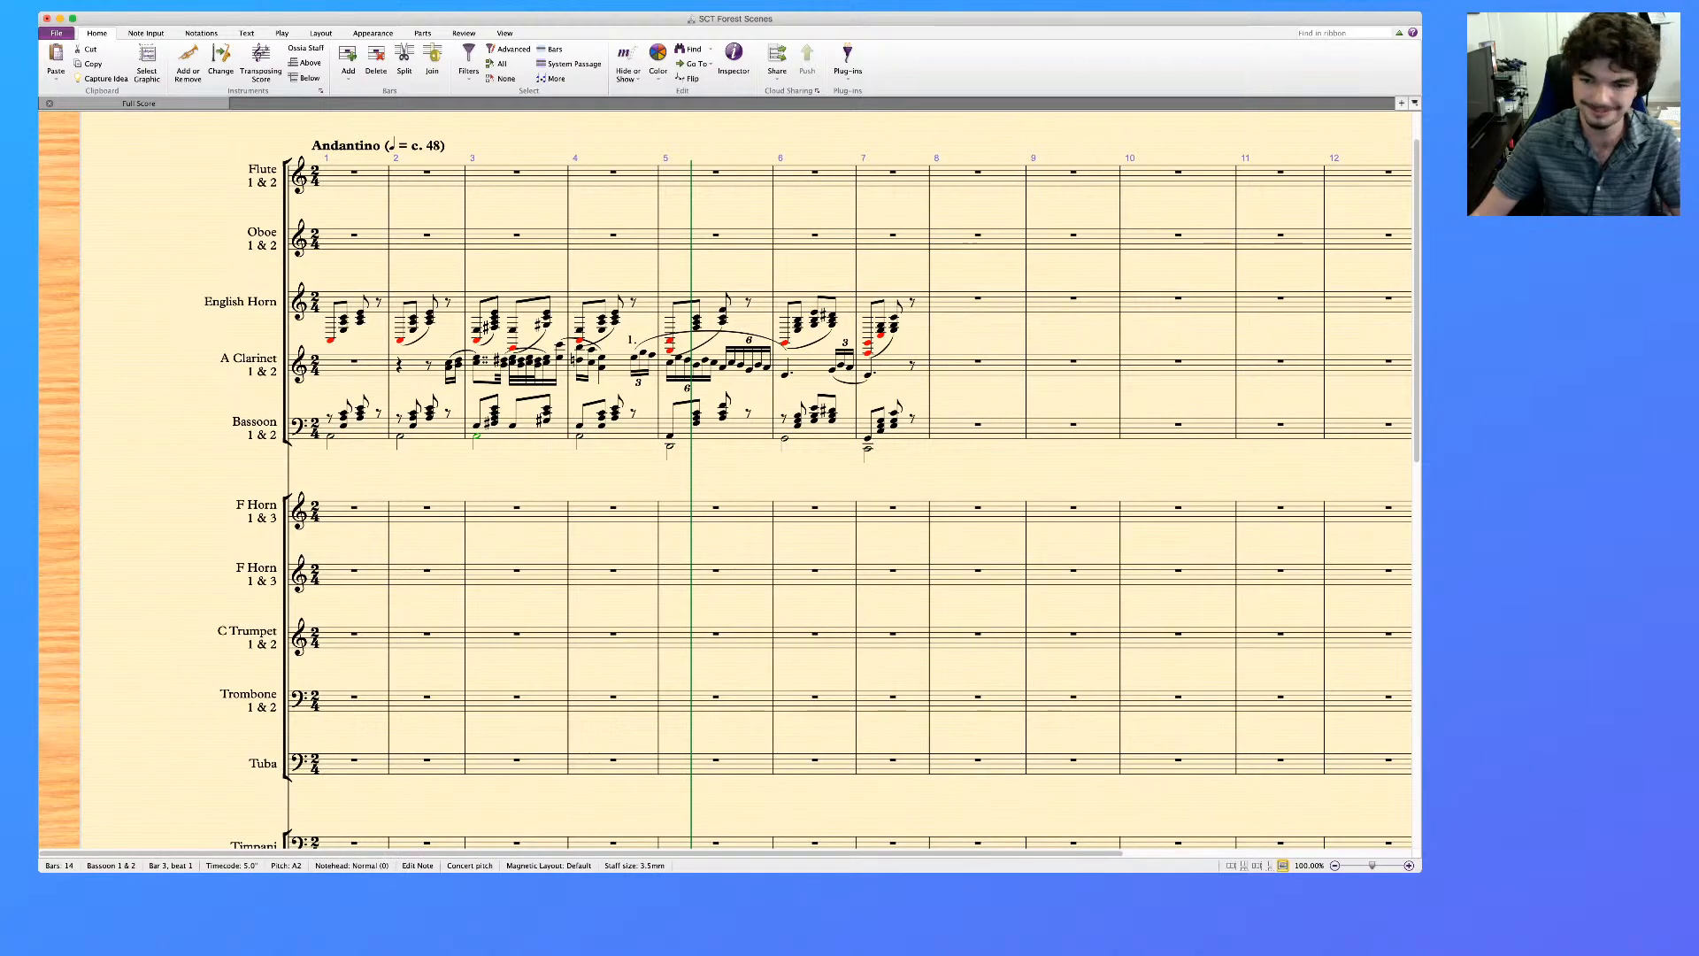
pyautogui.press('super+z')
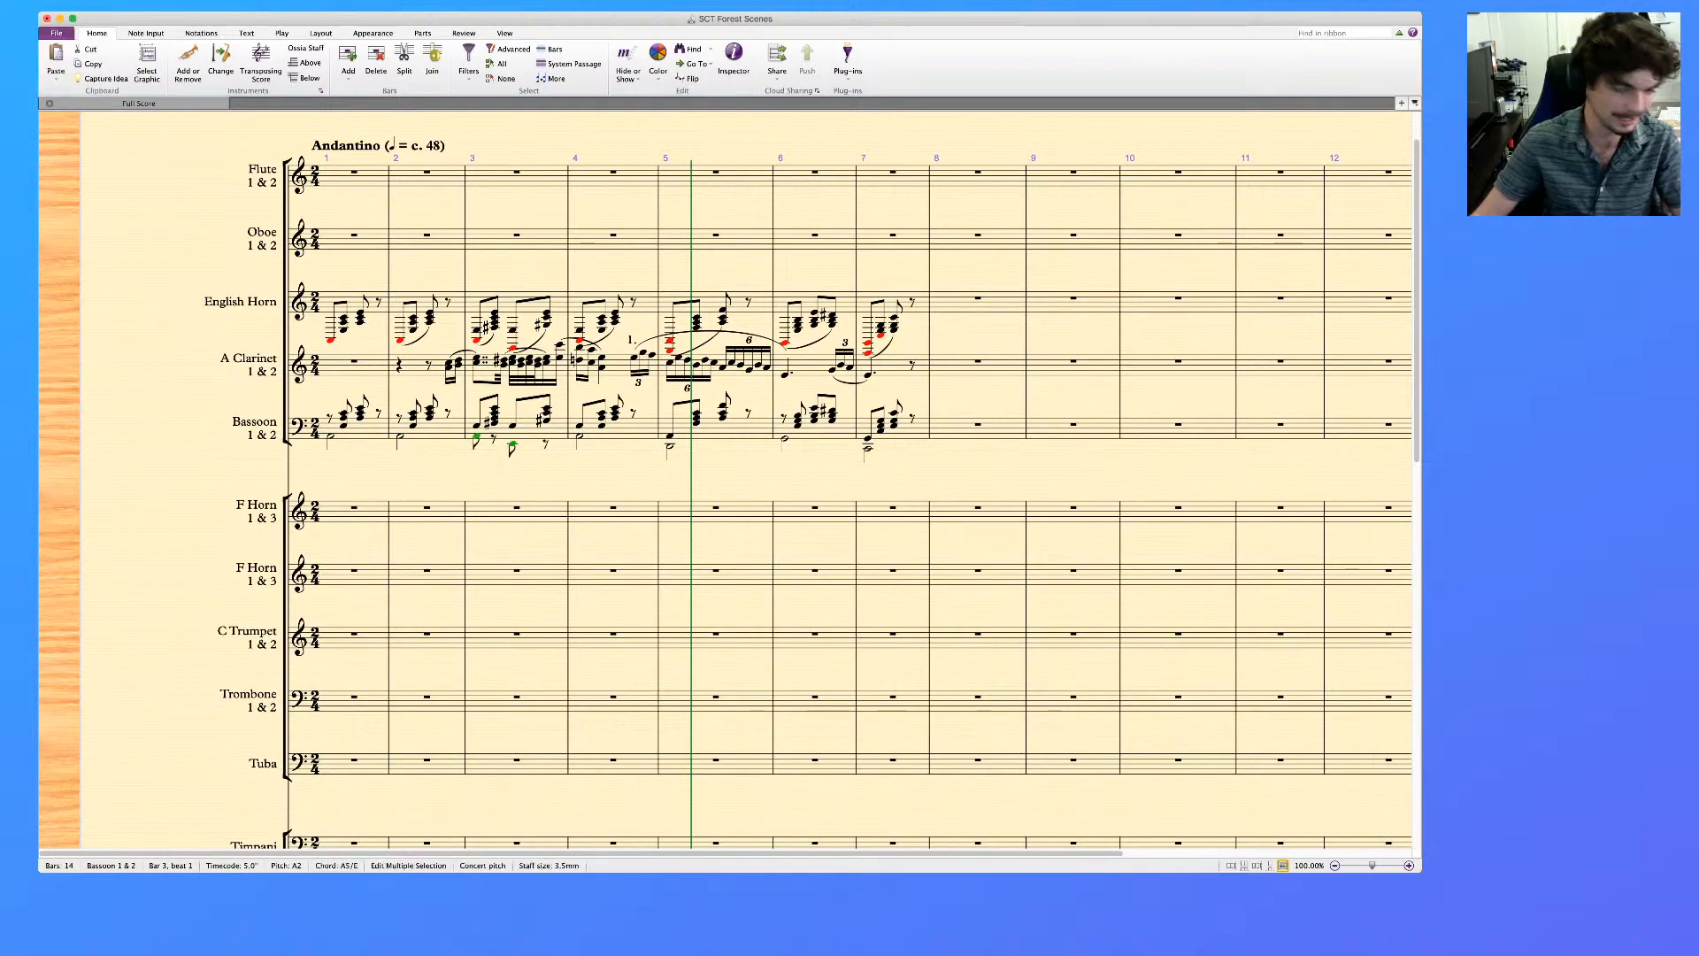
pyautogui.press('Escape')
# Filter the slurs in the English Horn's bars 1 to 7 and delete them
pyautogui.scroll(2, 726, 478)
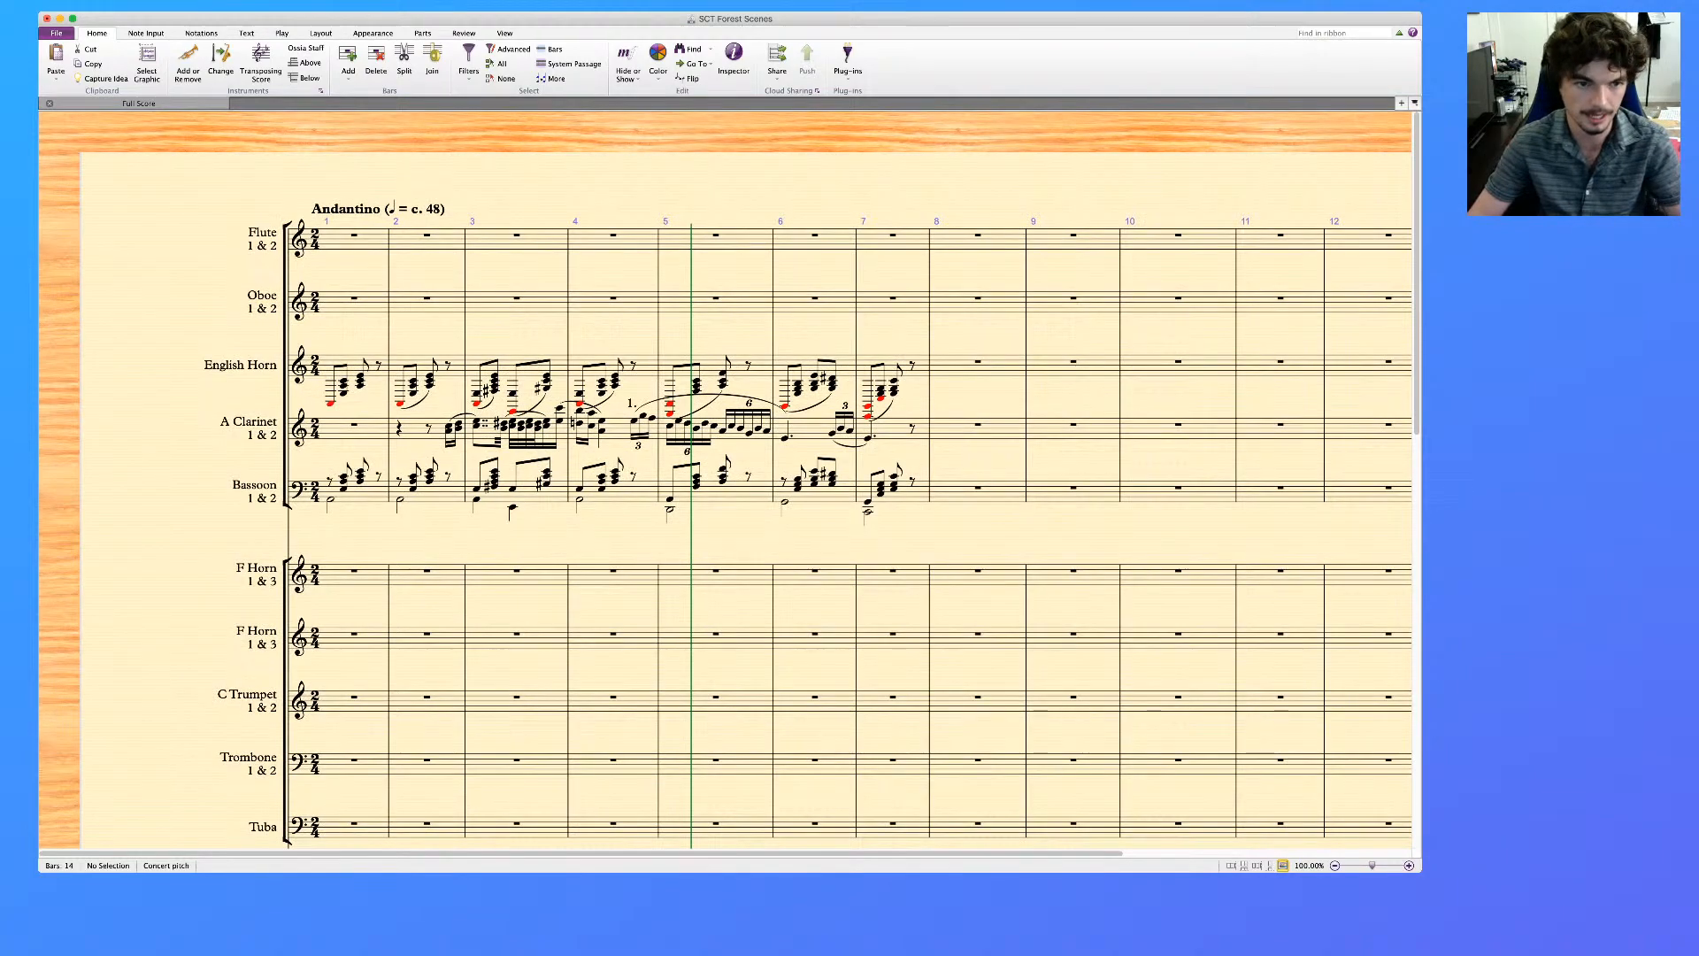
pyautogui.click(331, 403)
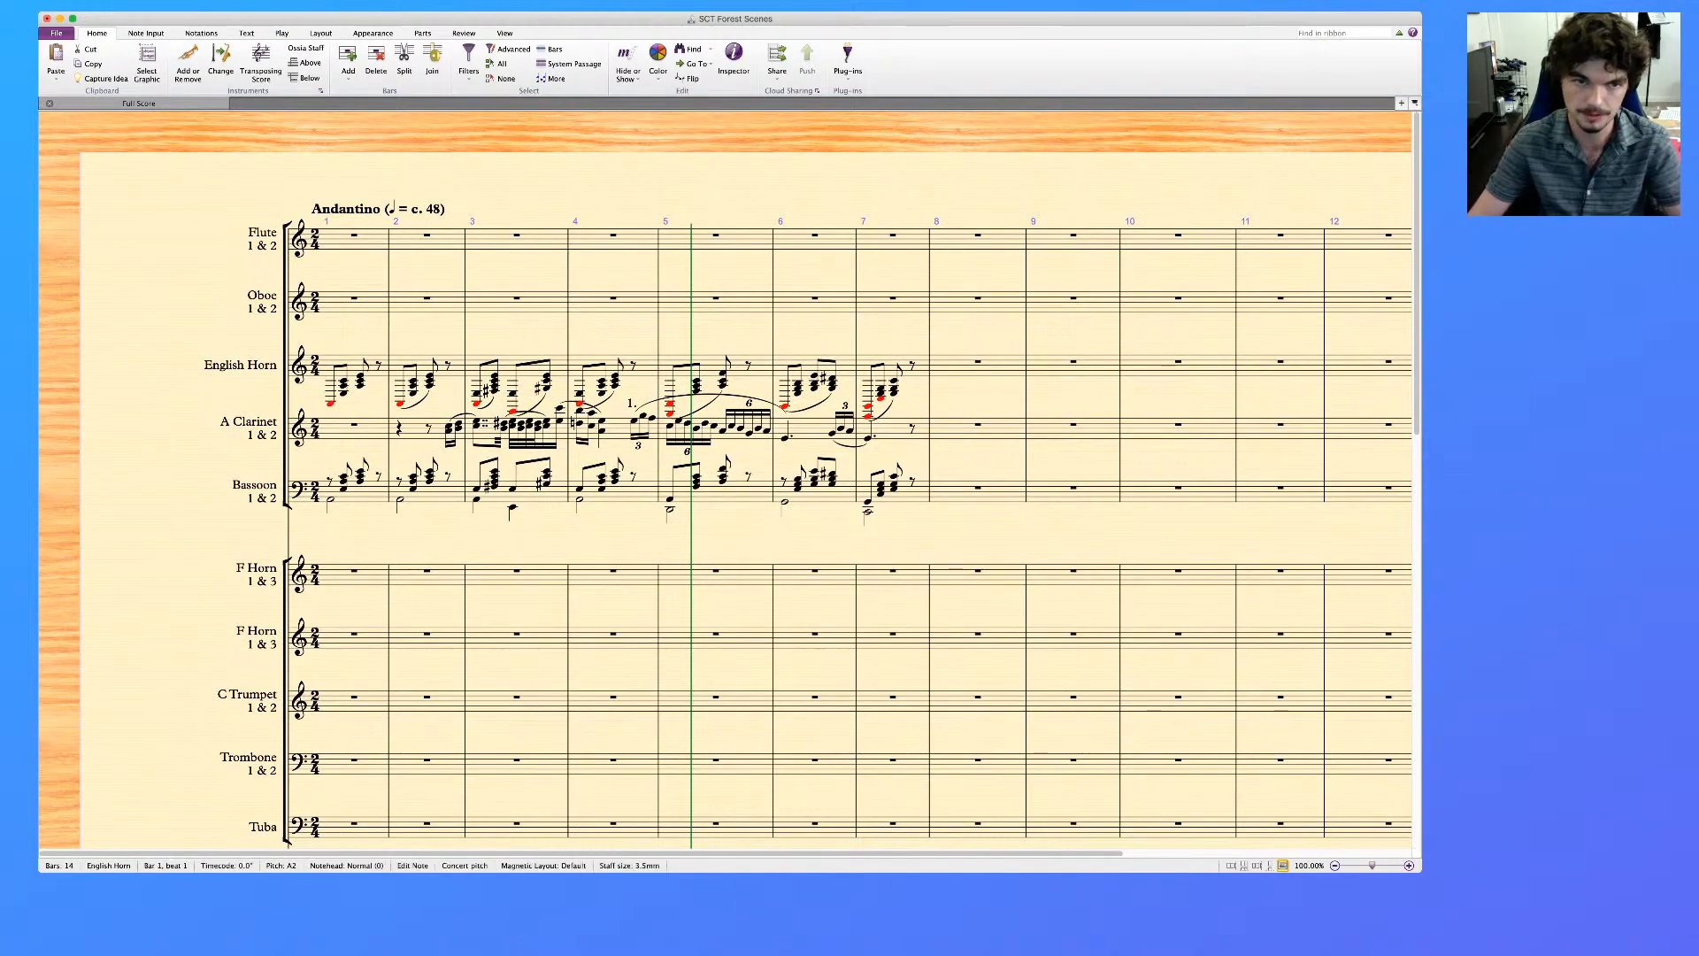
pyautogui.click(354, 357)
pyautogui.keyDown('shift'); pyautogui.click(920, 365); pyautogui.keyUp('shift')
pyautogui.click(468, 62)
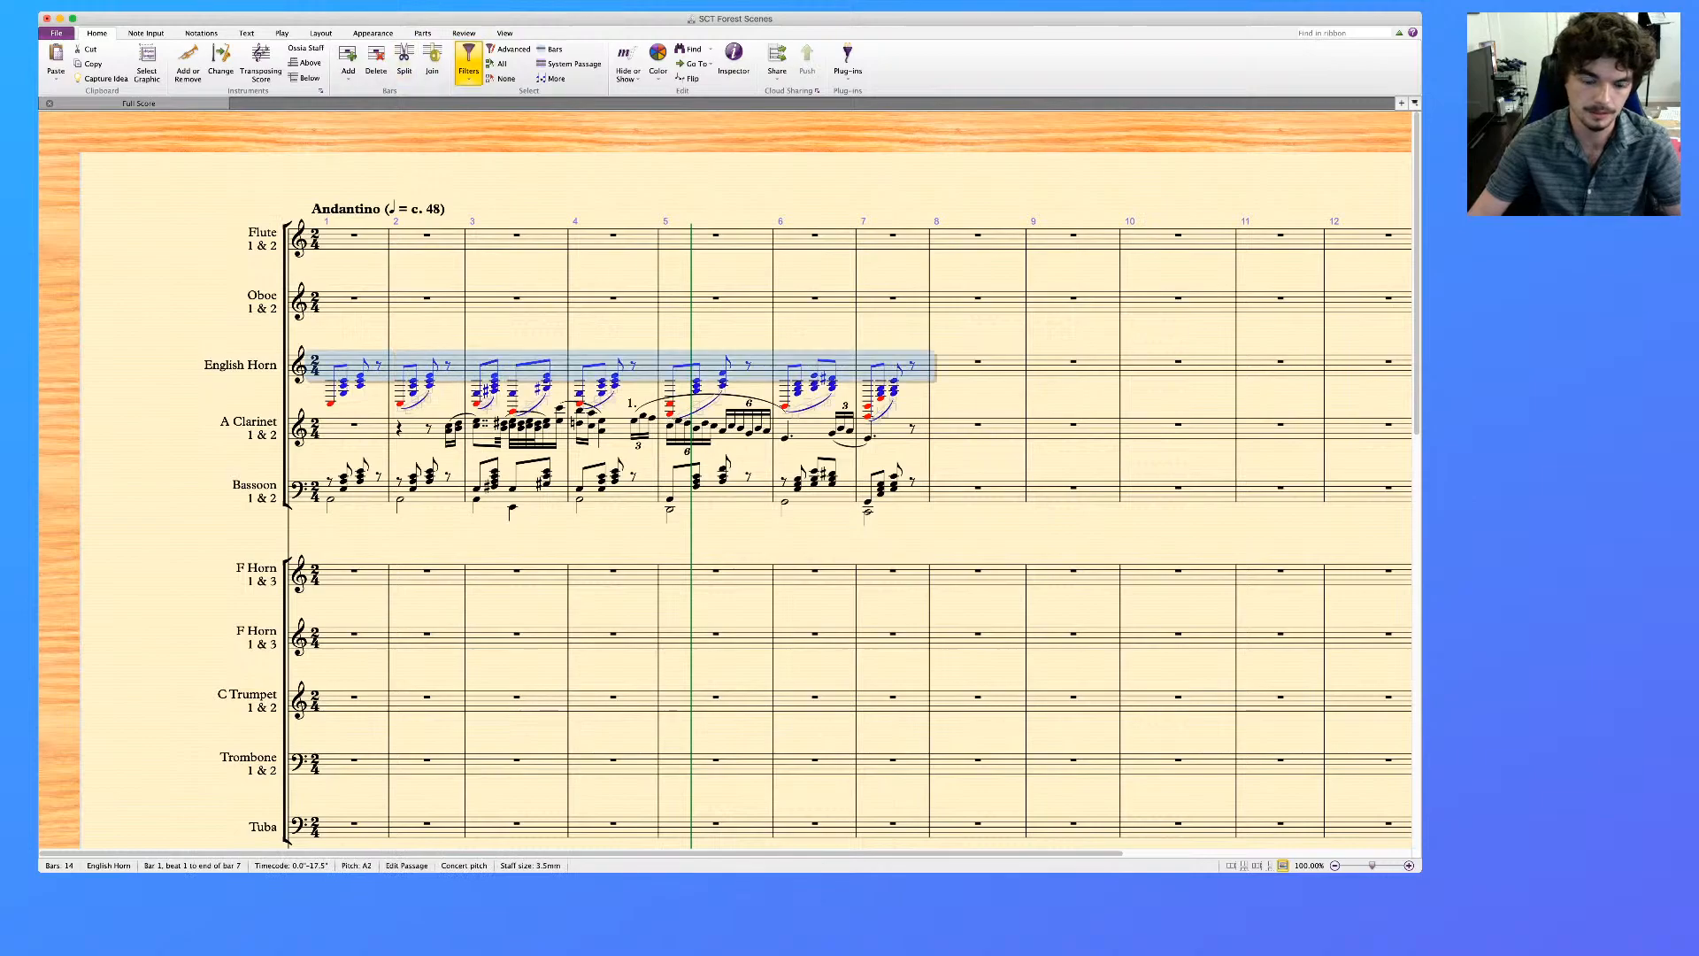
pyautogui.press('Escape')
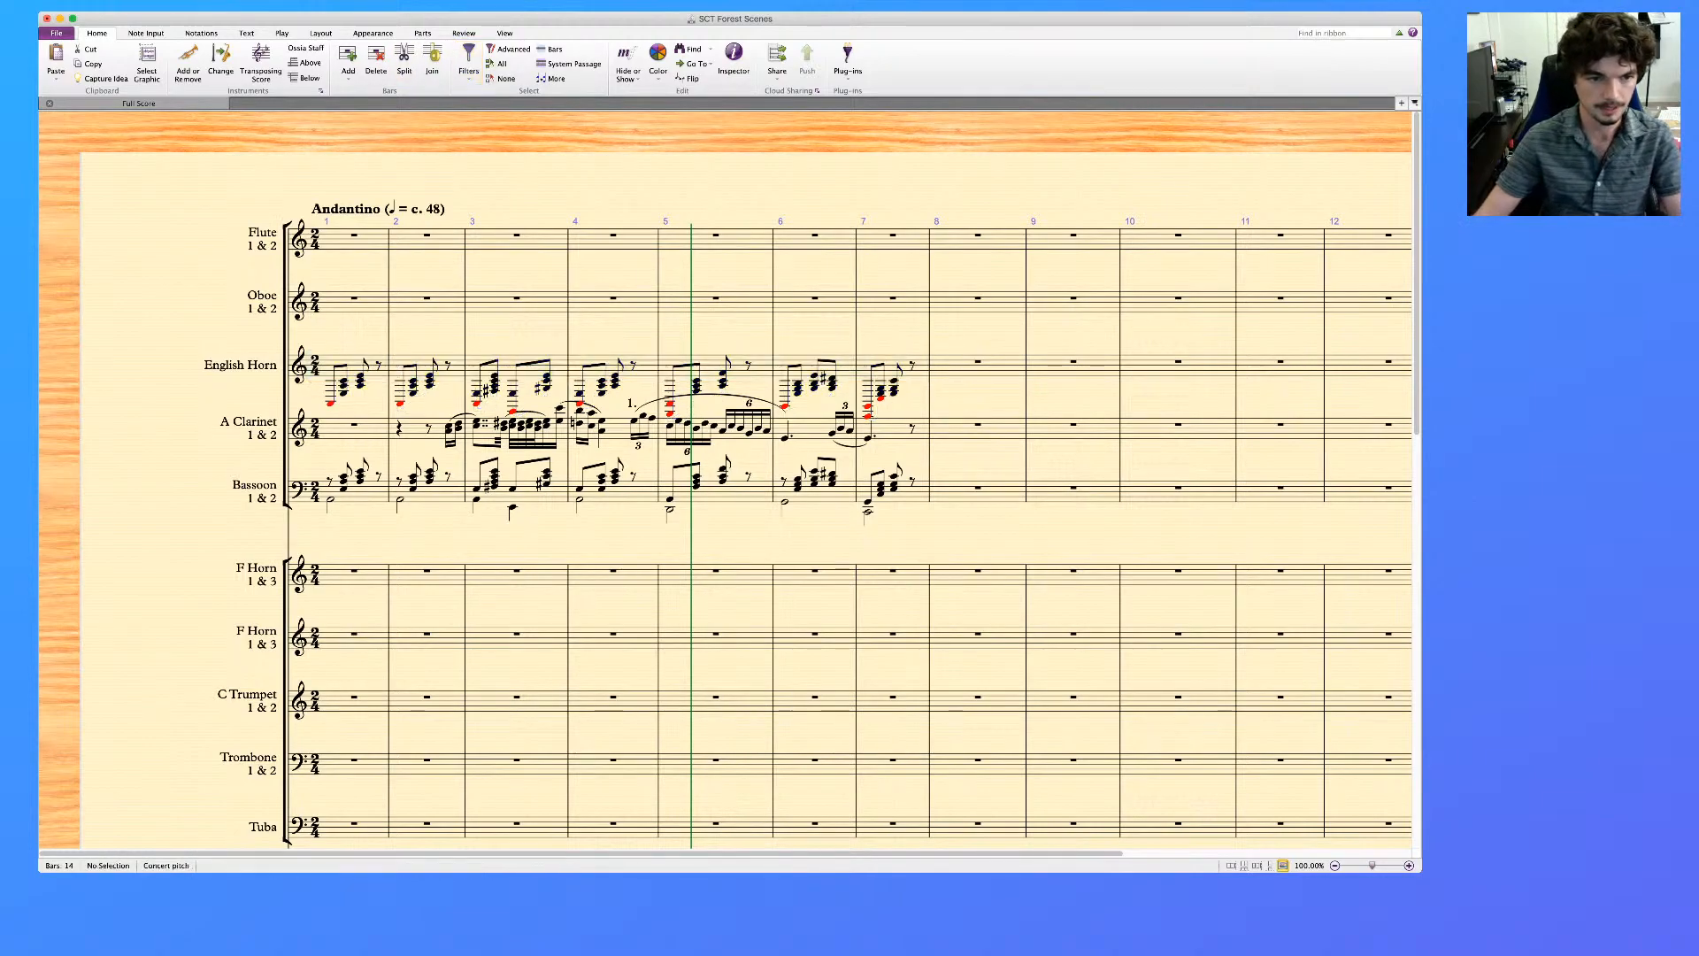
# Delete the lowest red out-of-range bass notes from the English Horn's bars 1 to 7
pyautogui.click(331, 403)
pyautogui.keyDown('super'); pyautogui.click(401, 403); pyautogui.keyUp('super')
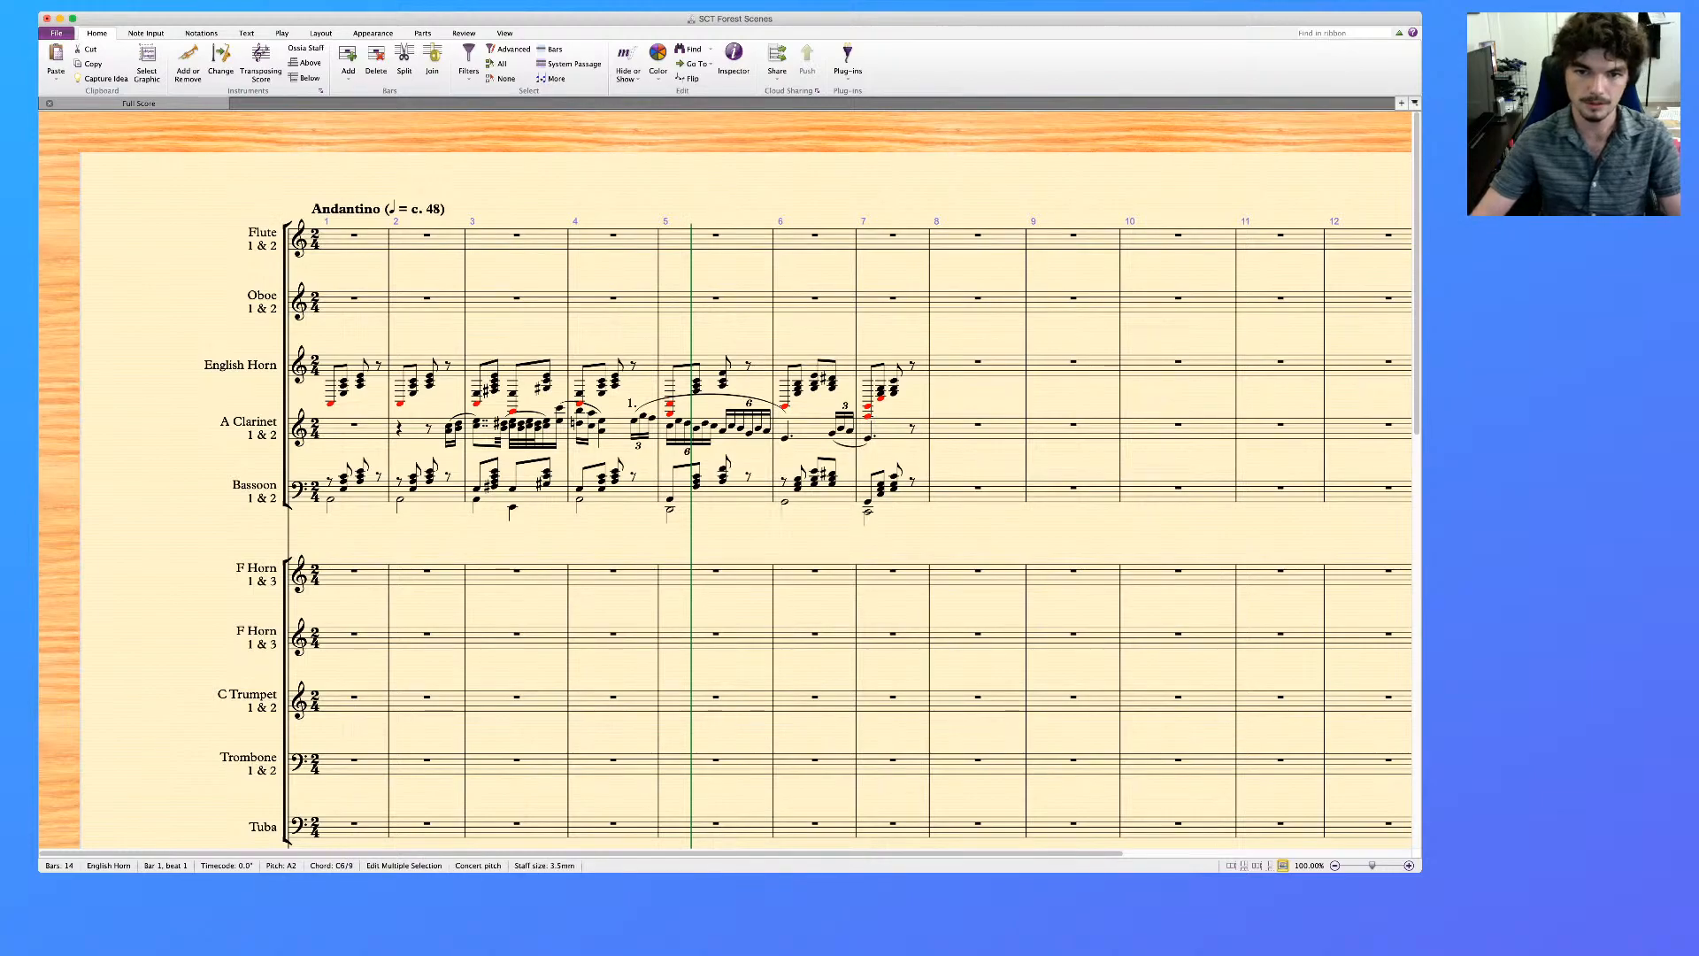
pyautogui.press('Delete')
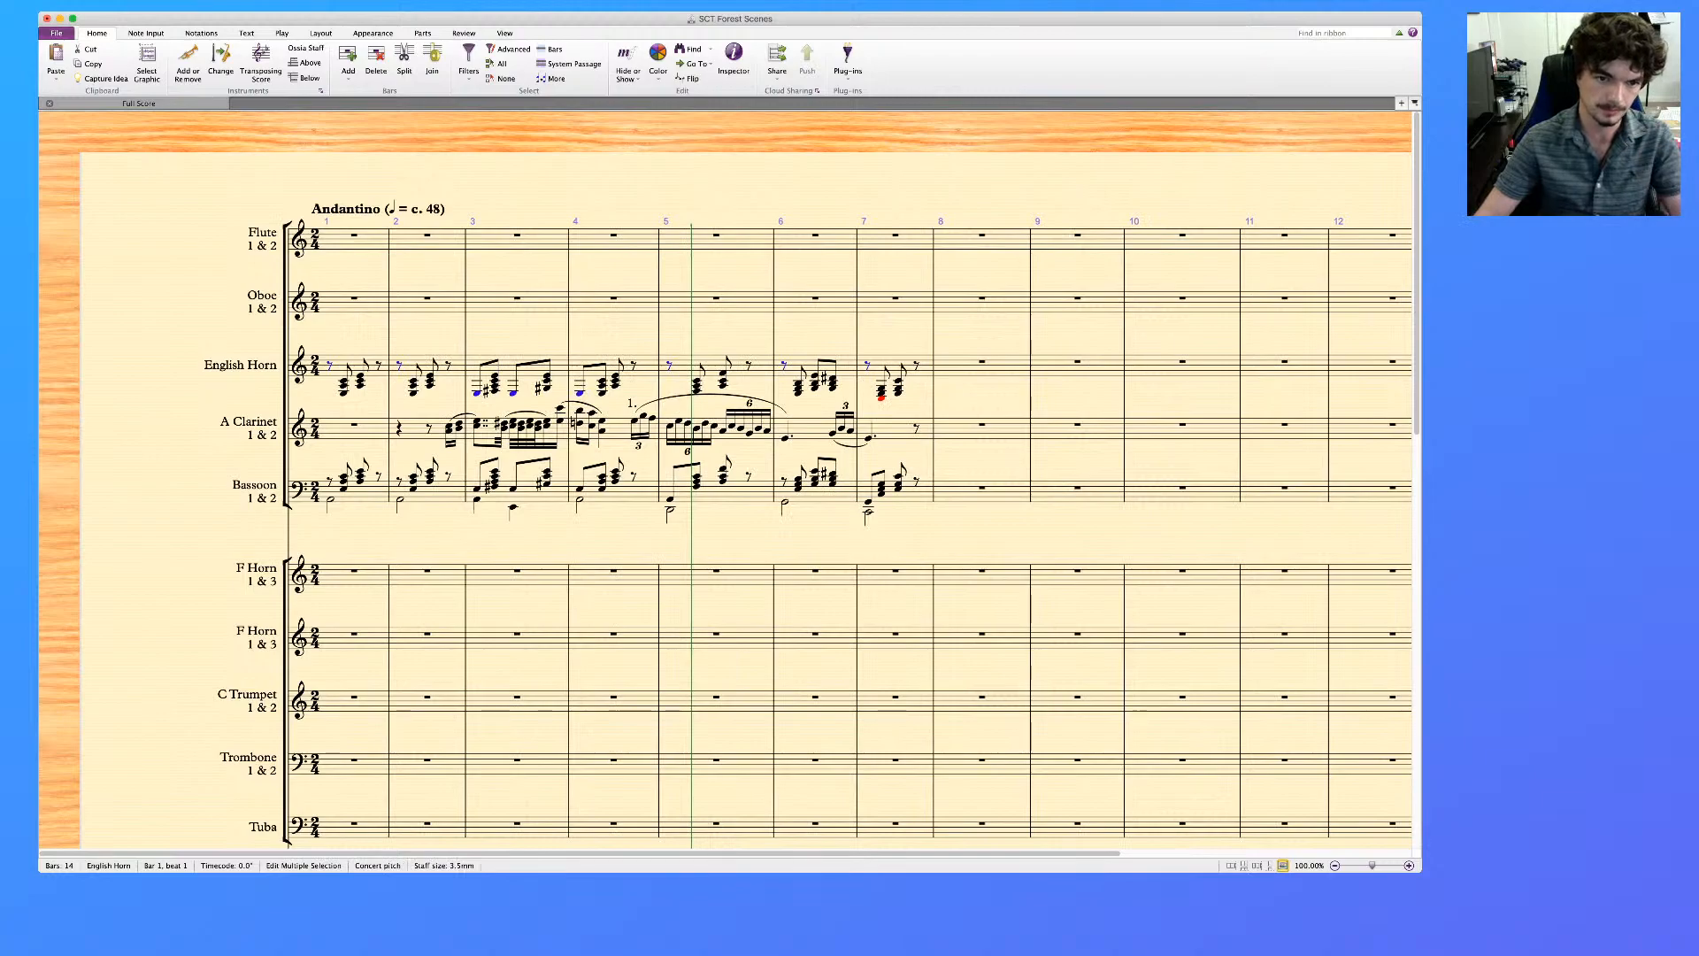
pyautogui.press('Escape')
# Delete the English Horn's remaining single notes on both beats of bar 3 and on beat 1 of bar 4
pyautogui.click(477, 392)
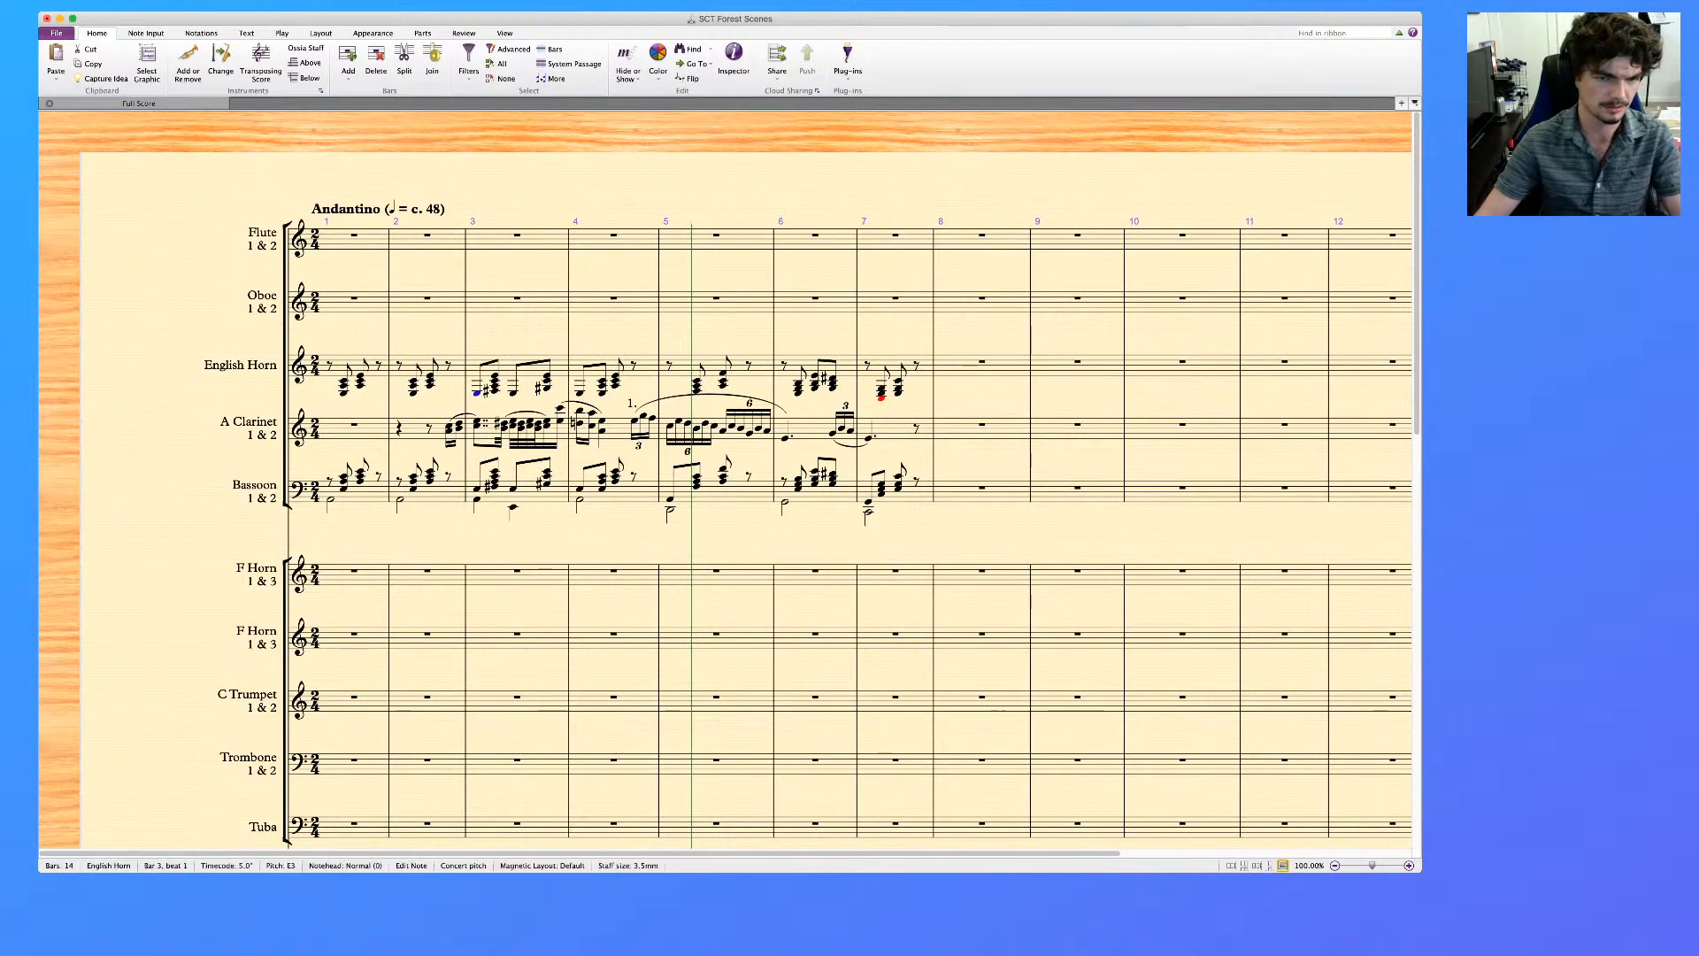
pyautogui.keyDown('super'); pyautogui.click(513, 393); pyautogui.keyUp('super')
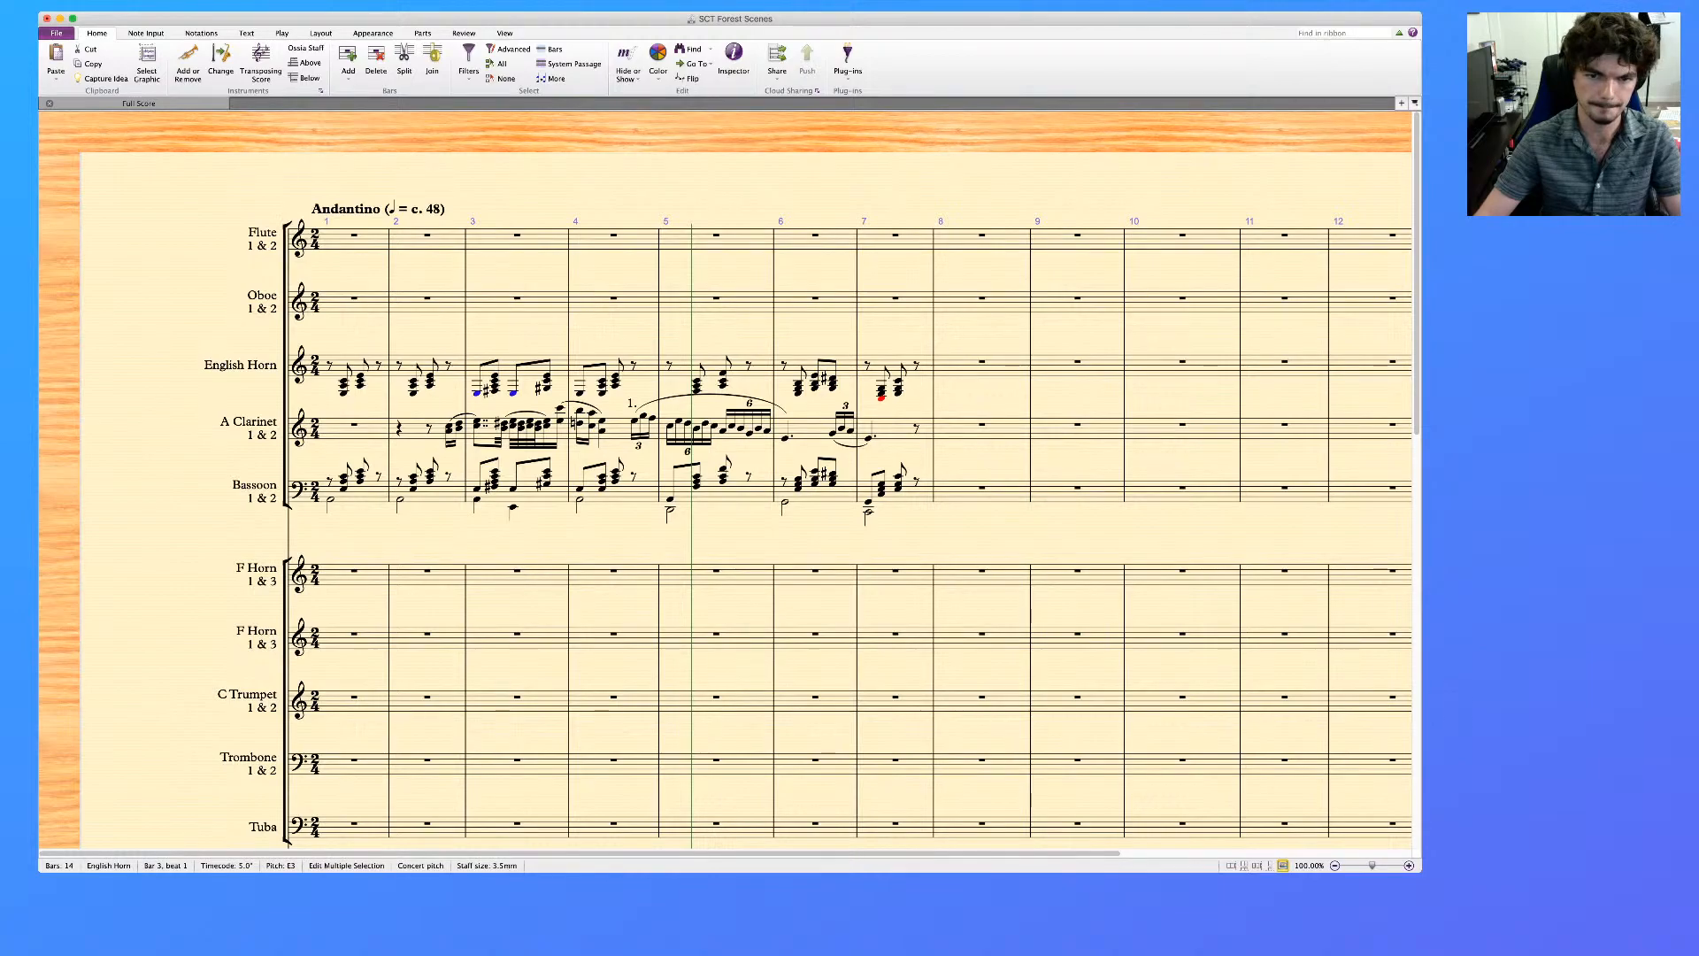
pyautogui.keyDown('super'); pyautogui.click(580, 393); pyautogui.keyUp('super')
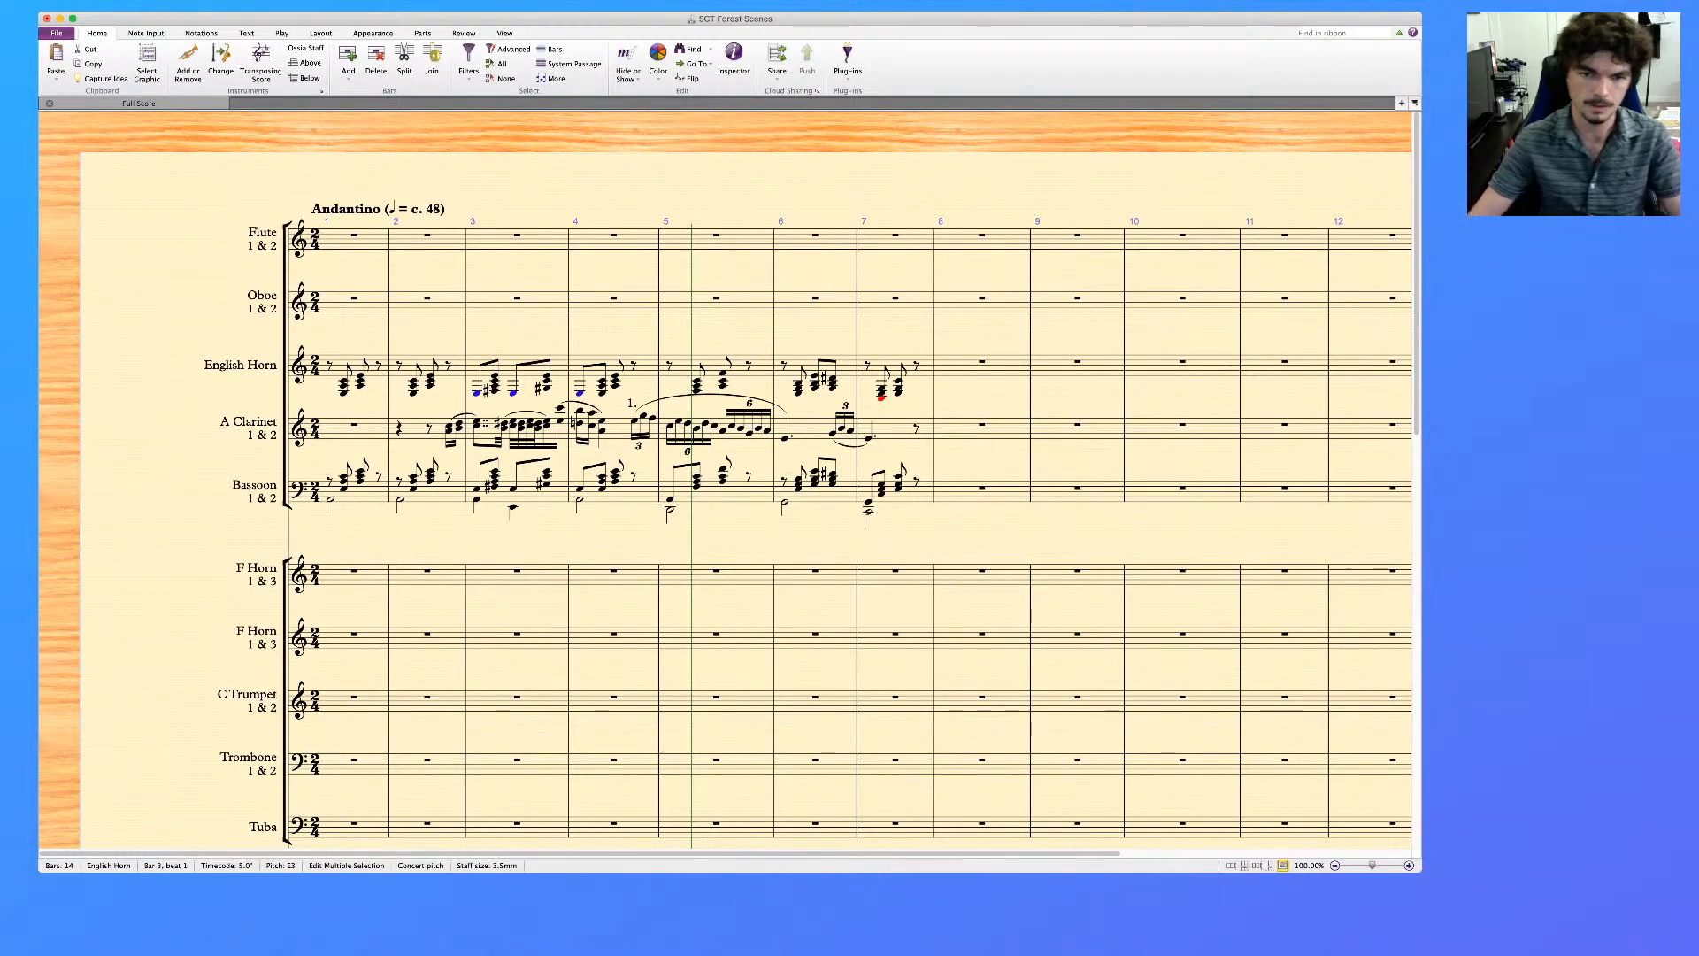
pyautogui.press('Delete')
pyautogui.press('Escape')
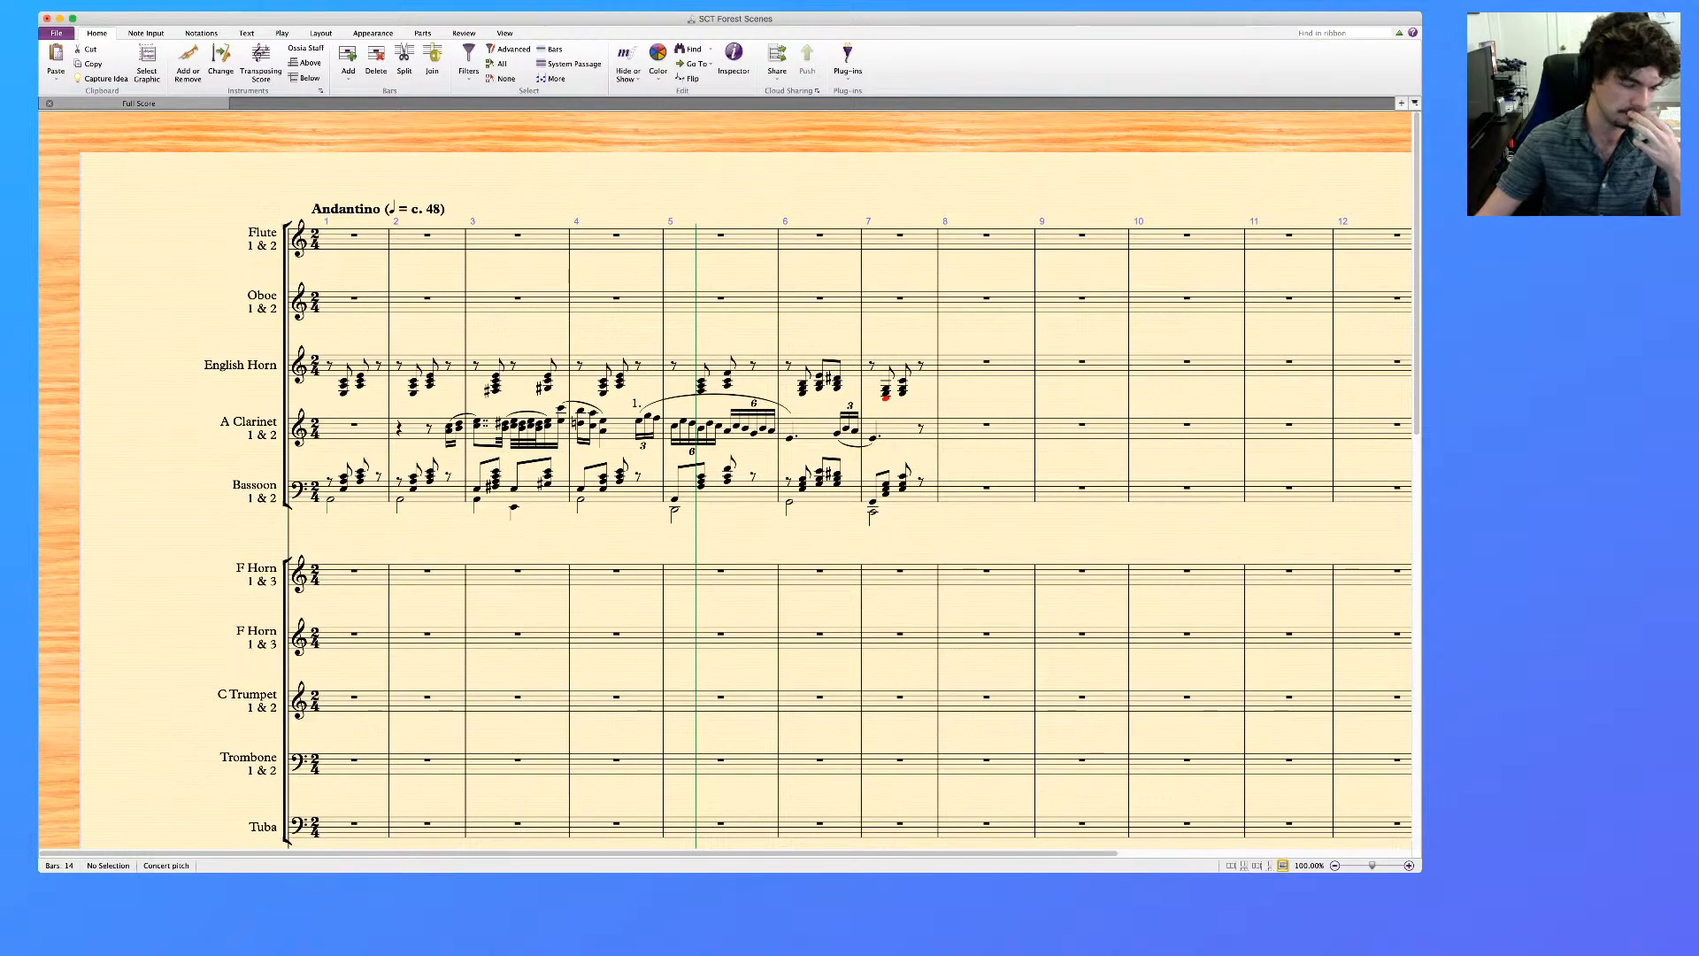
# Add a Contrabassoon staff below the Bassoon
pyautogui.scroll(-1, 726, 478)
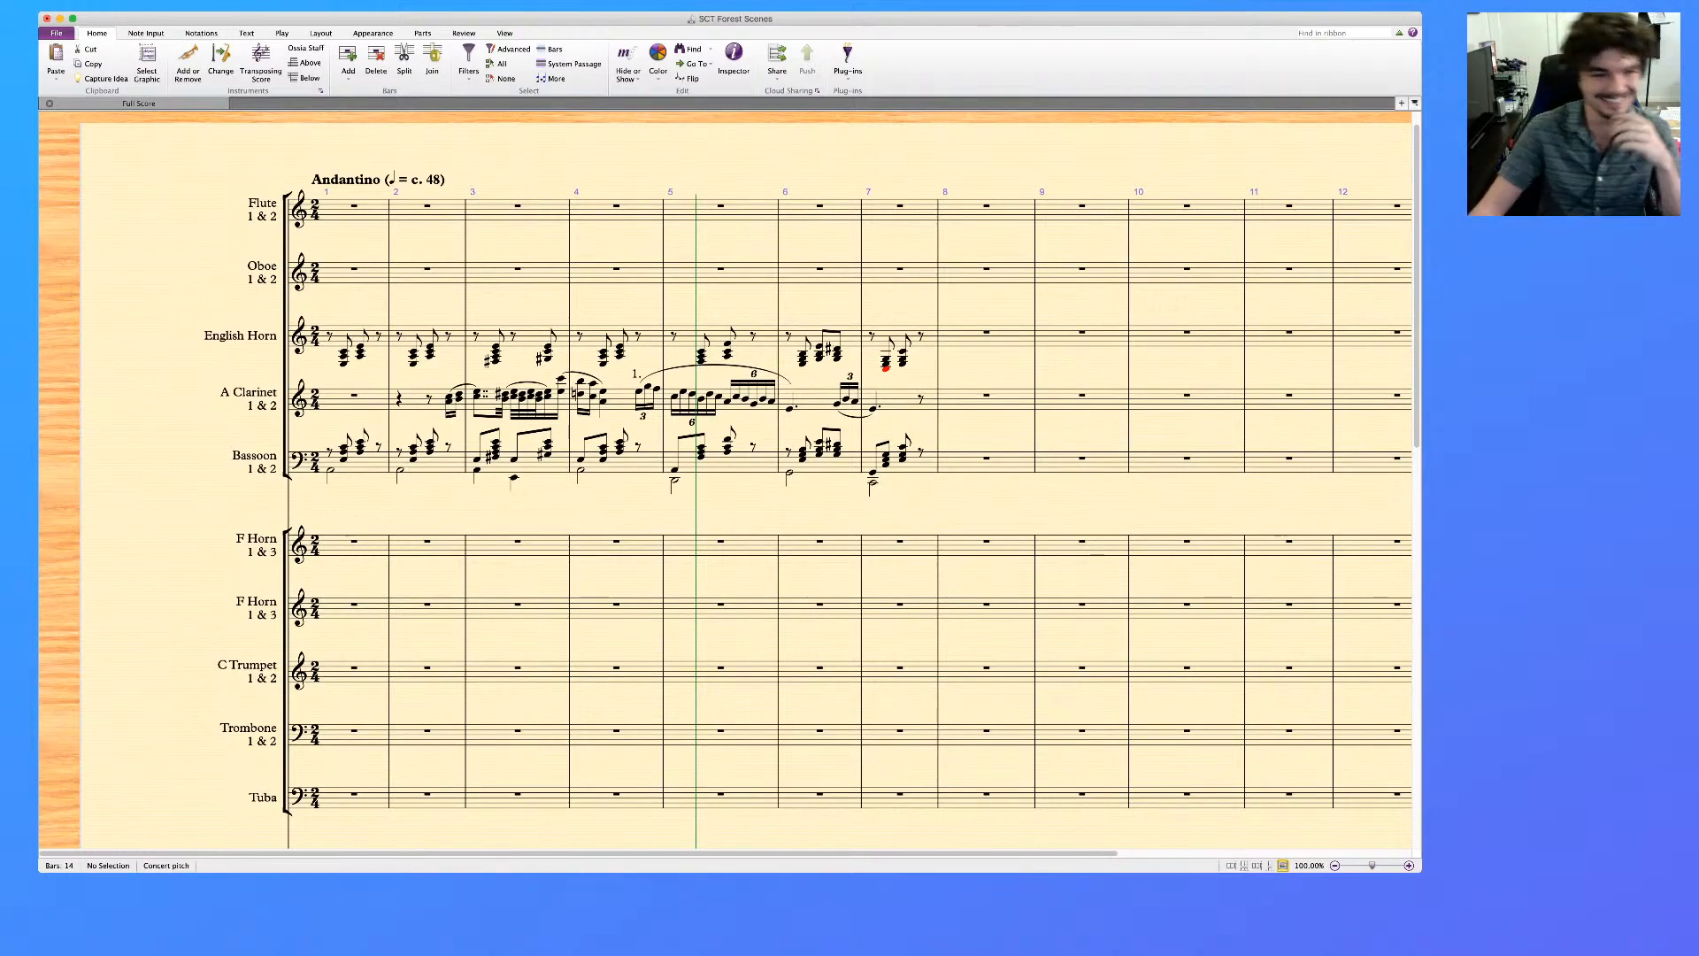
pyautogui.scroll(-2, 750, 481)
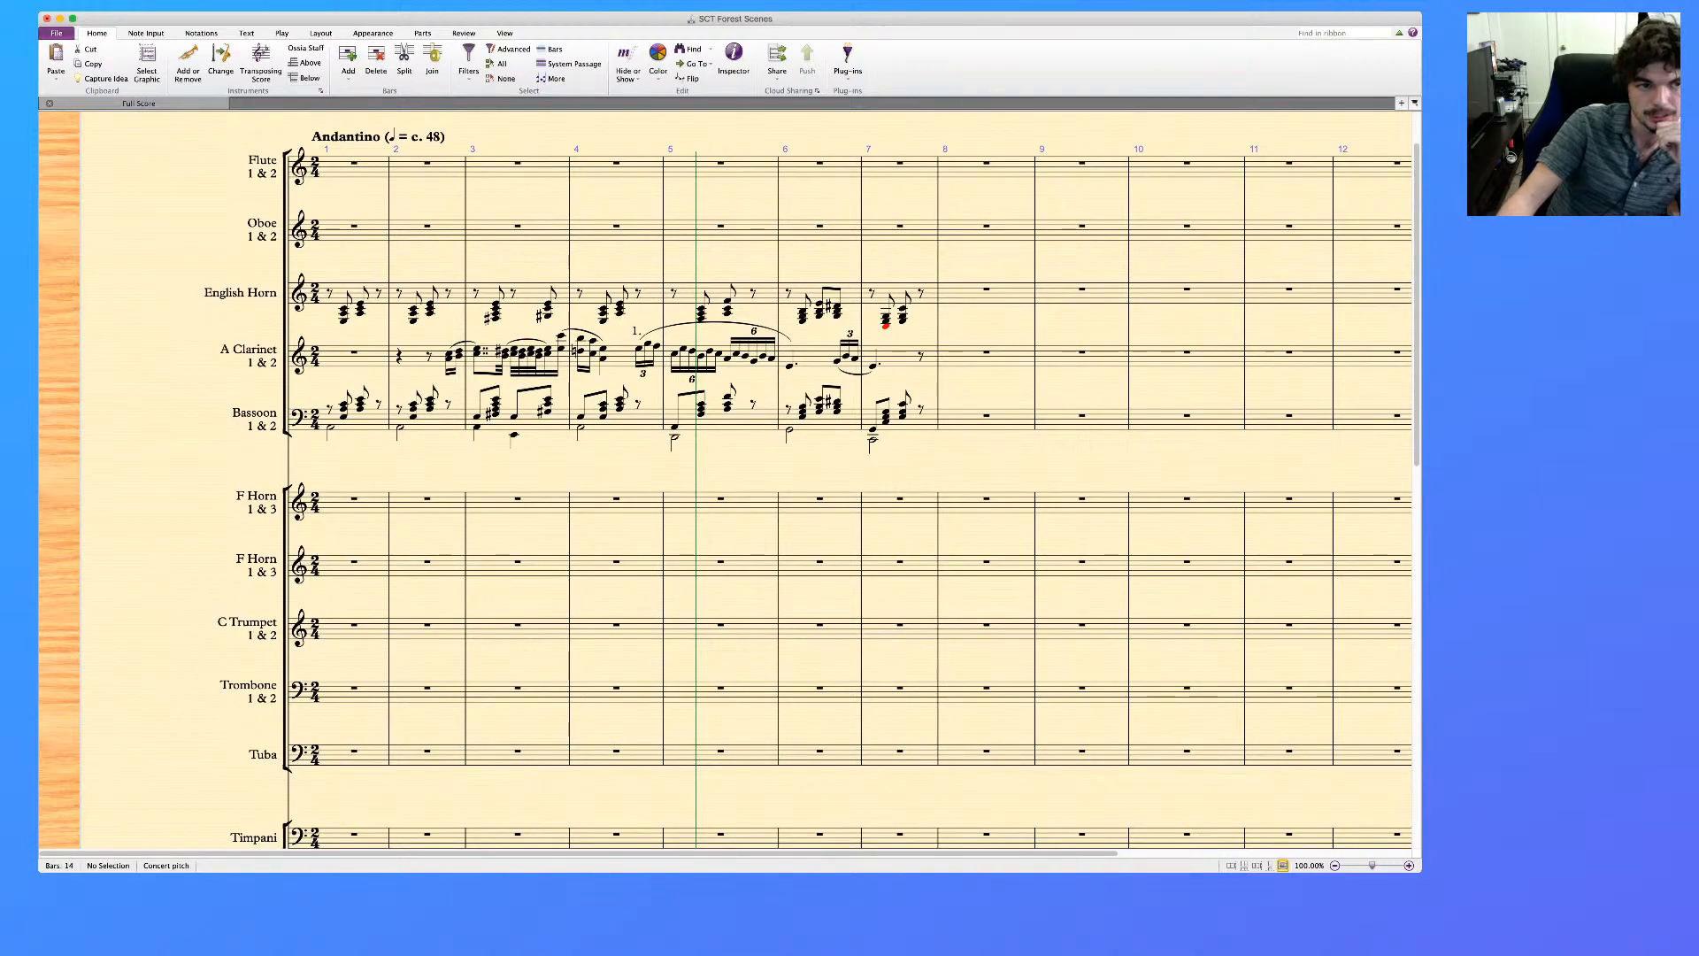
pyautogui.press('i')
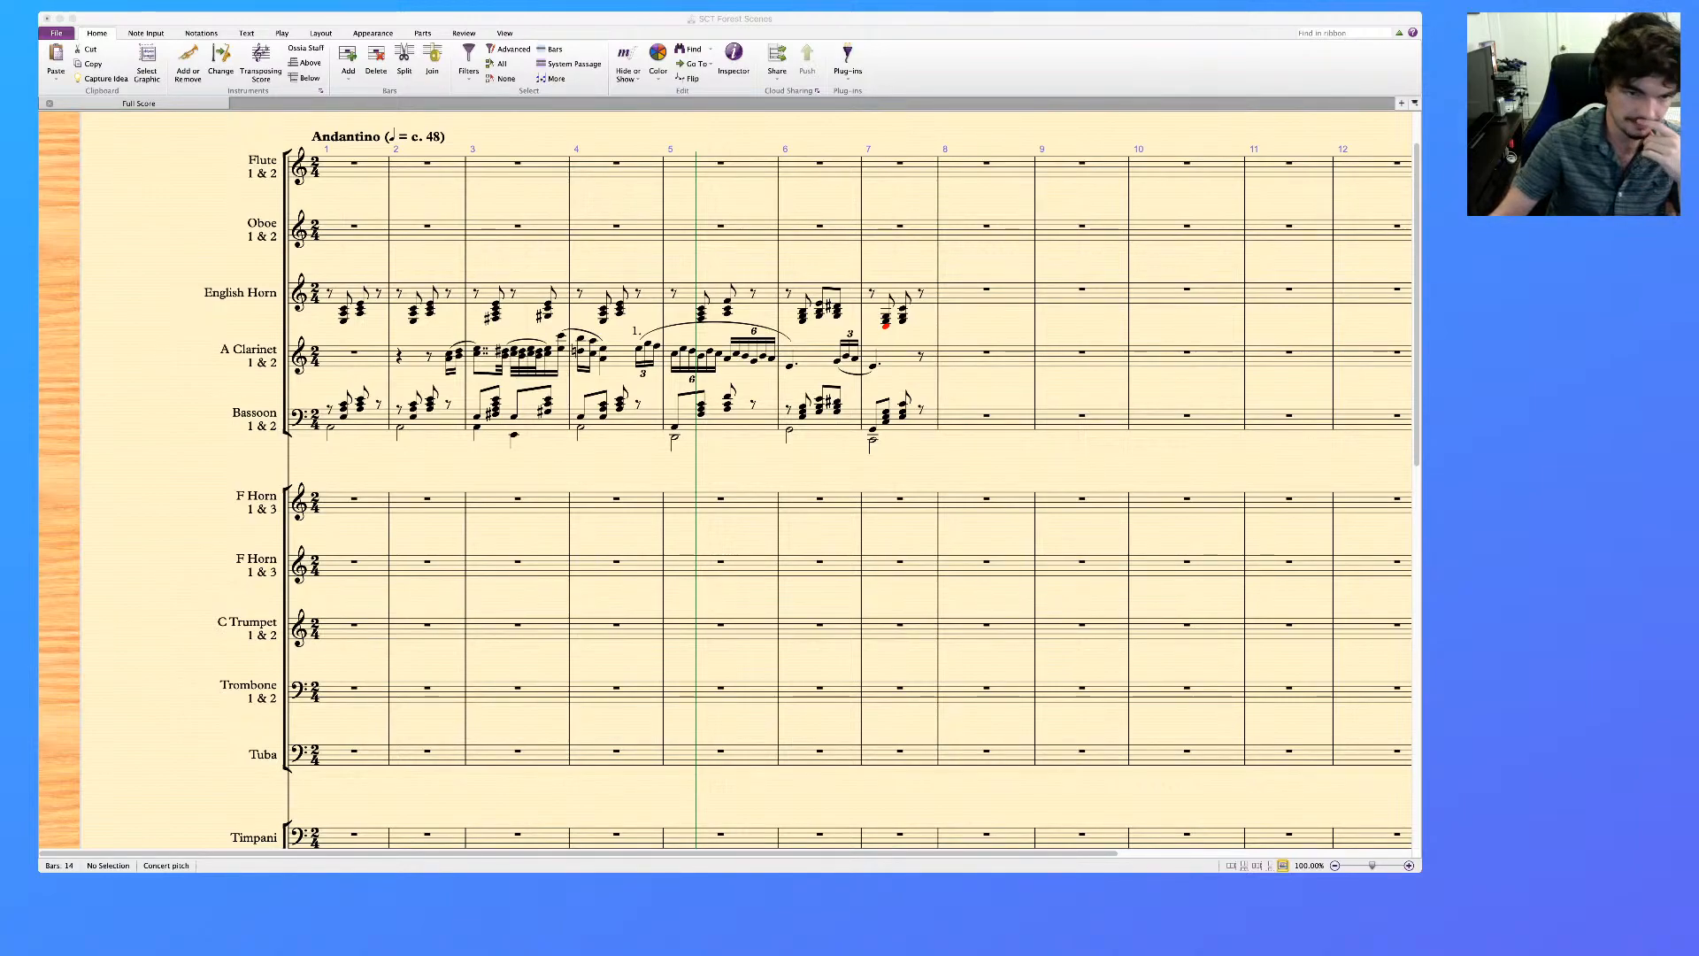
pyautogui.press('super+Tab')
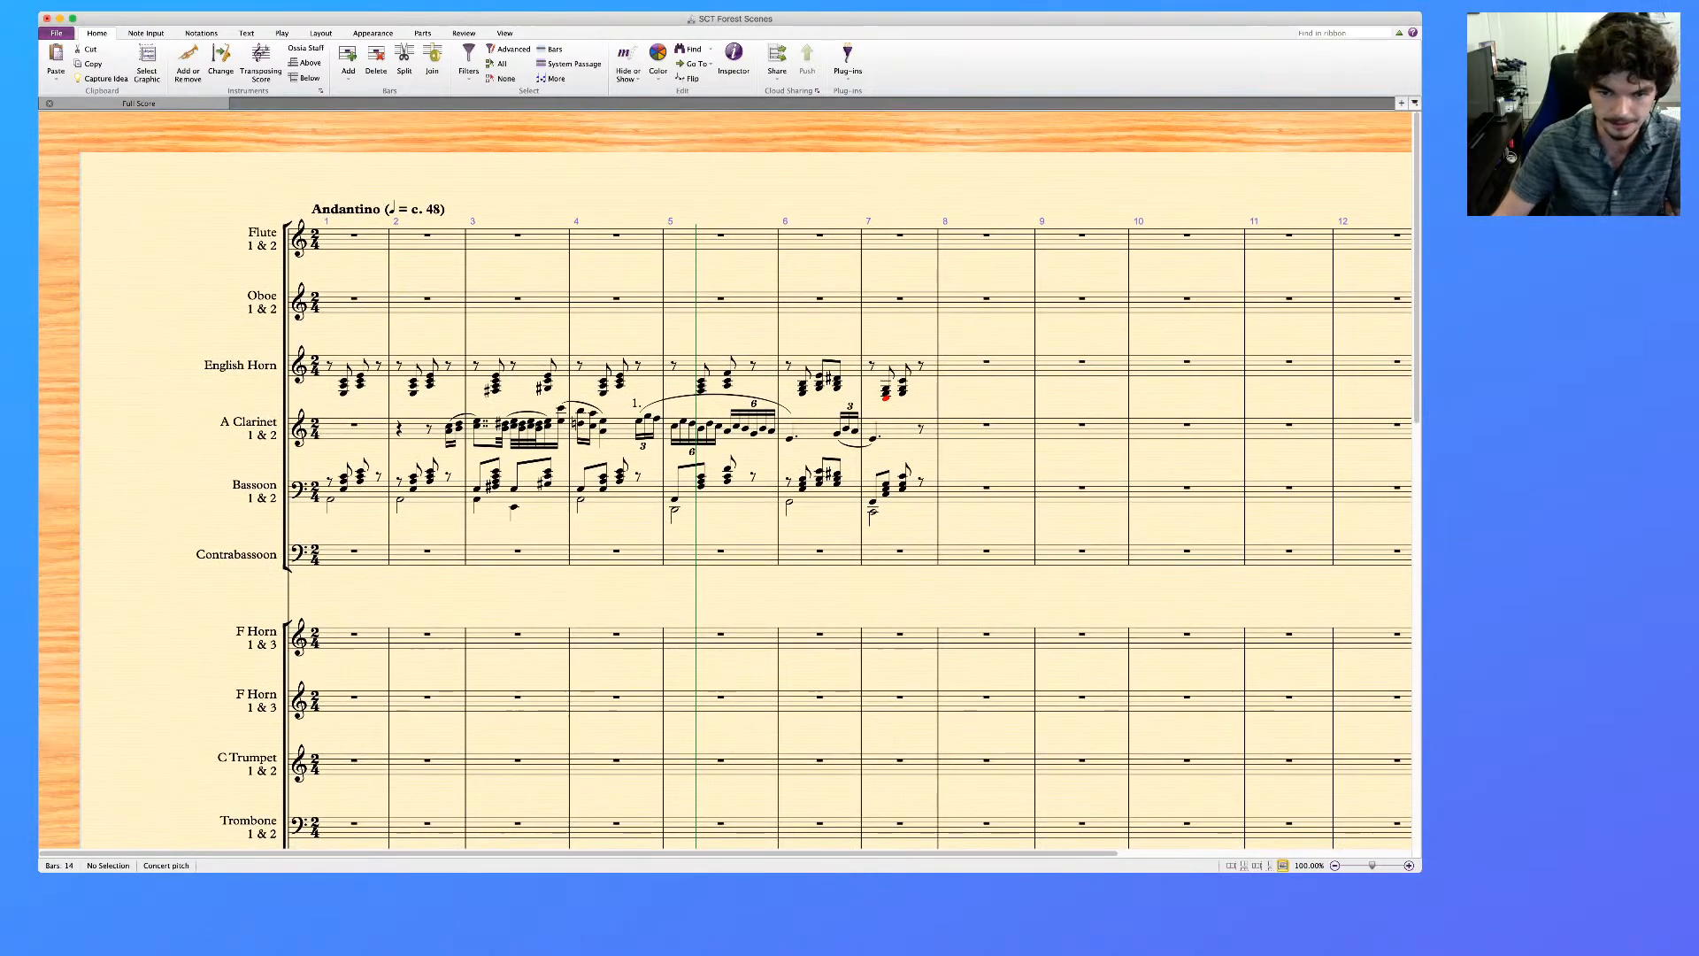
# Move the Bassoon's voice 2 bass notes in bars 1 to 7 to the Contrabassoon and put them in voice 1
pyautogui.click(363, 495)
pyautogui.keyDown('shift'); pyautogui.click(925, 496); pyautogui.keyUp('shift')
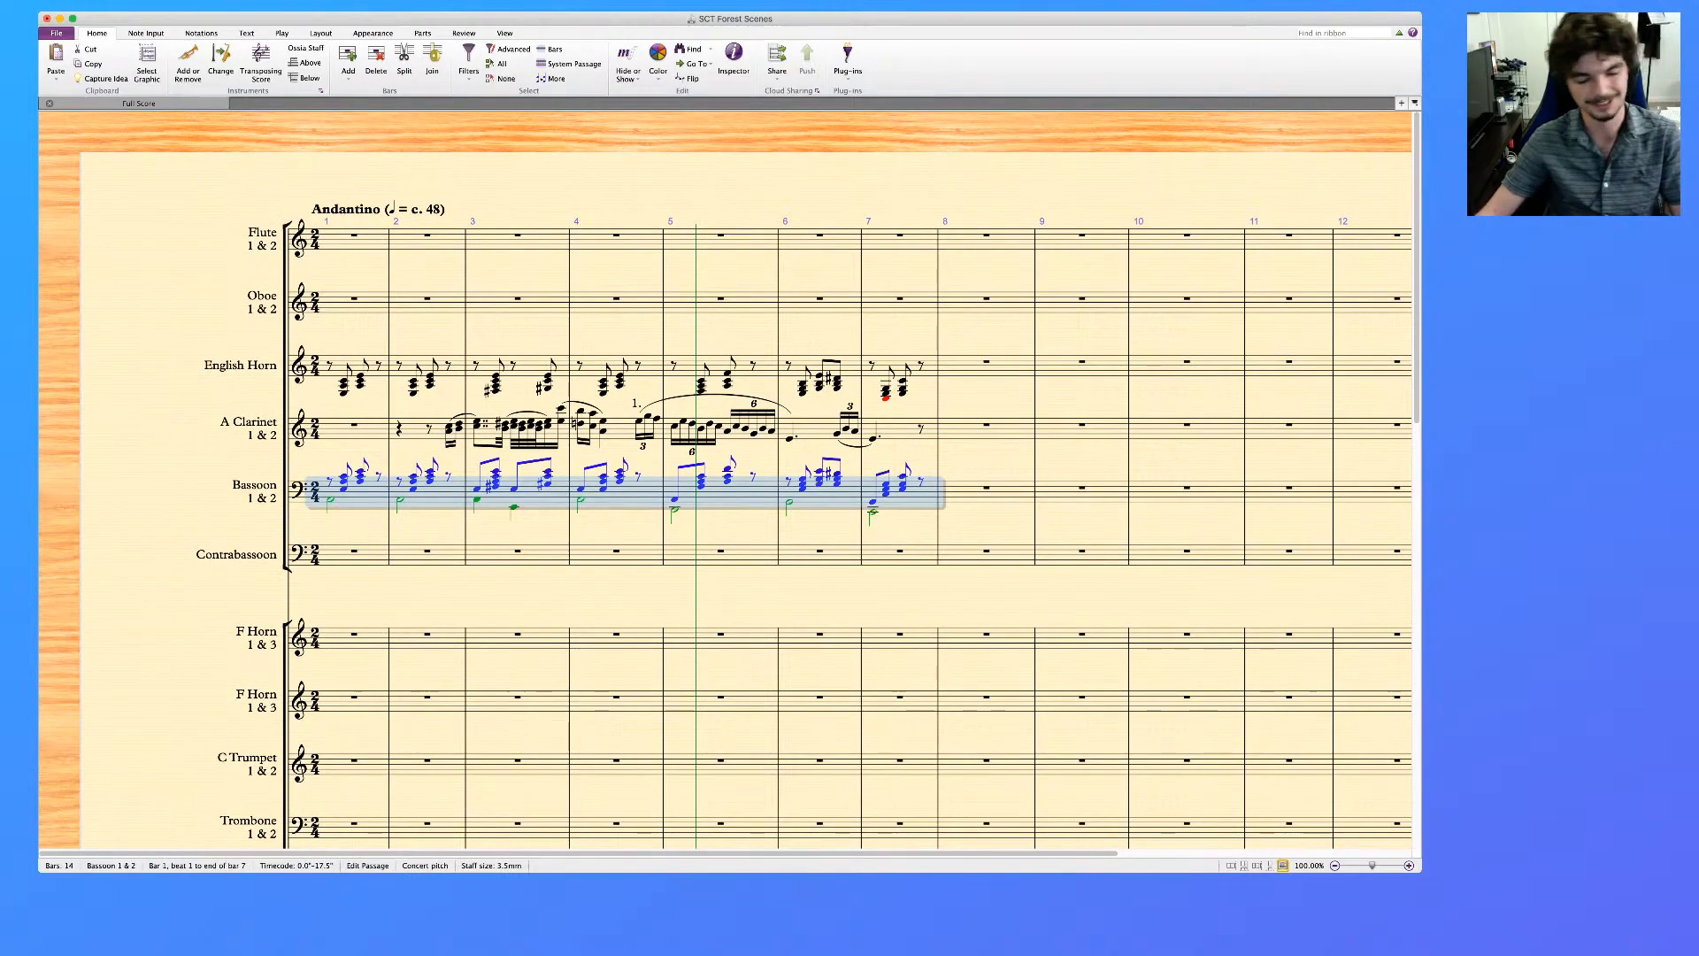
pyautogui.press('alt+shift+super+2')
pyautogui.press('Delete')
pyautogui.press('Escape')
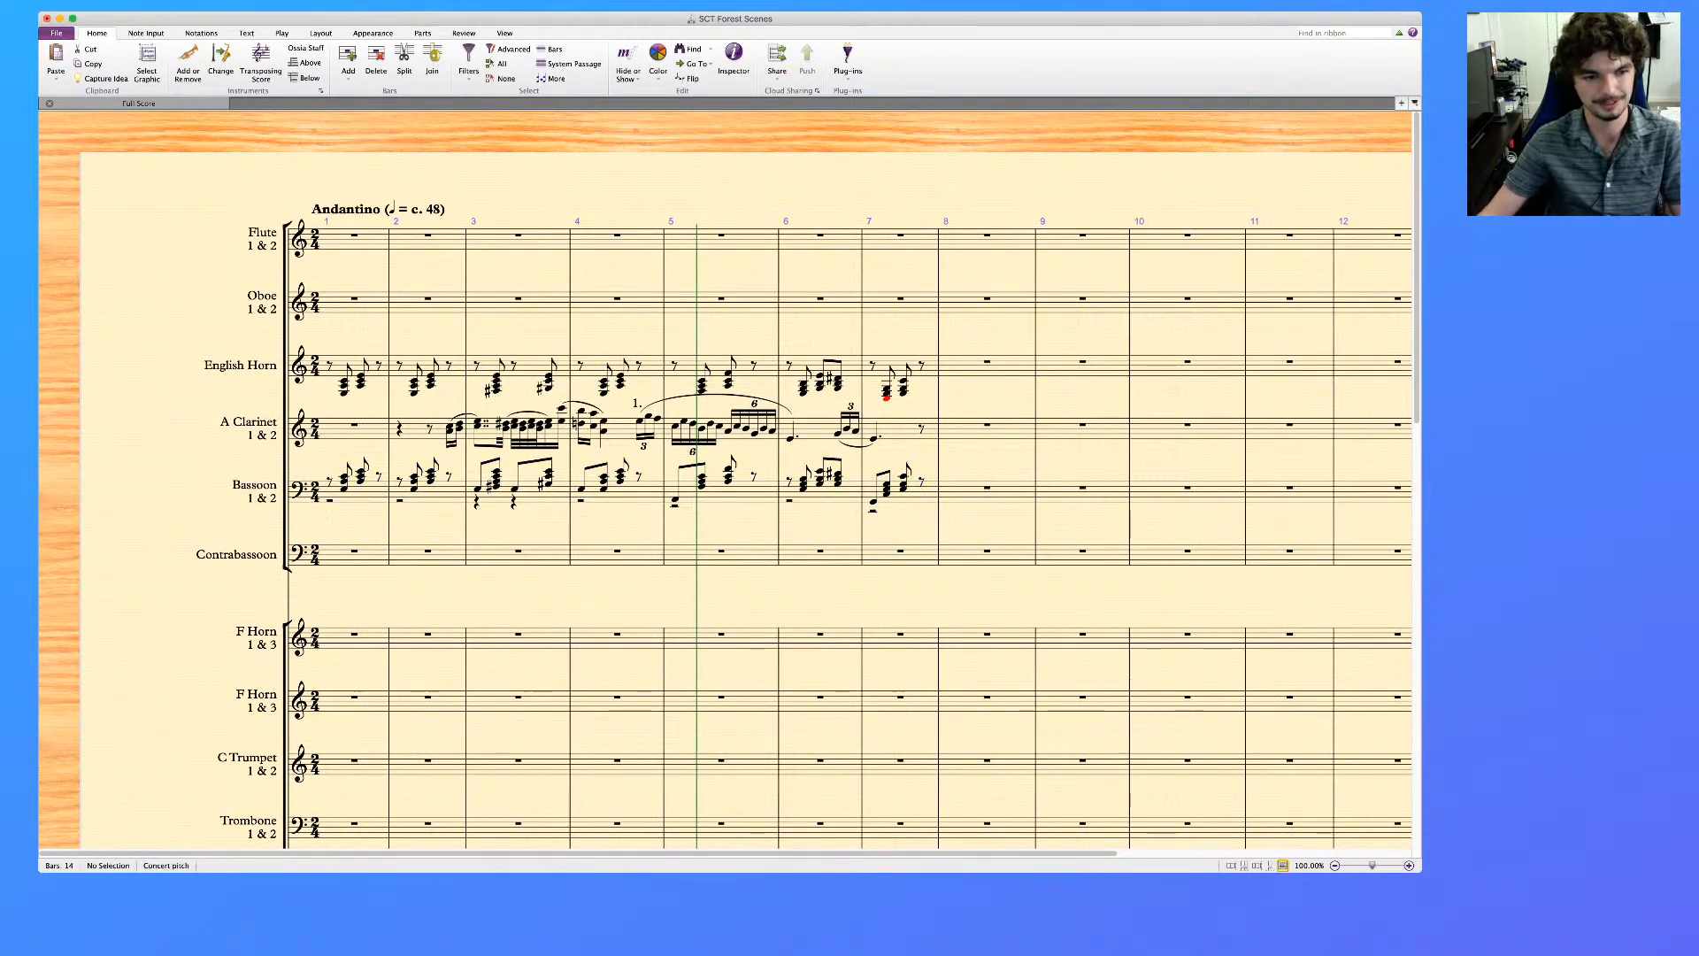
pyautogui.click(355, 557)
pyautogui.press('super+v')
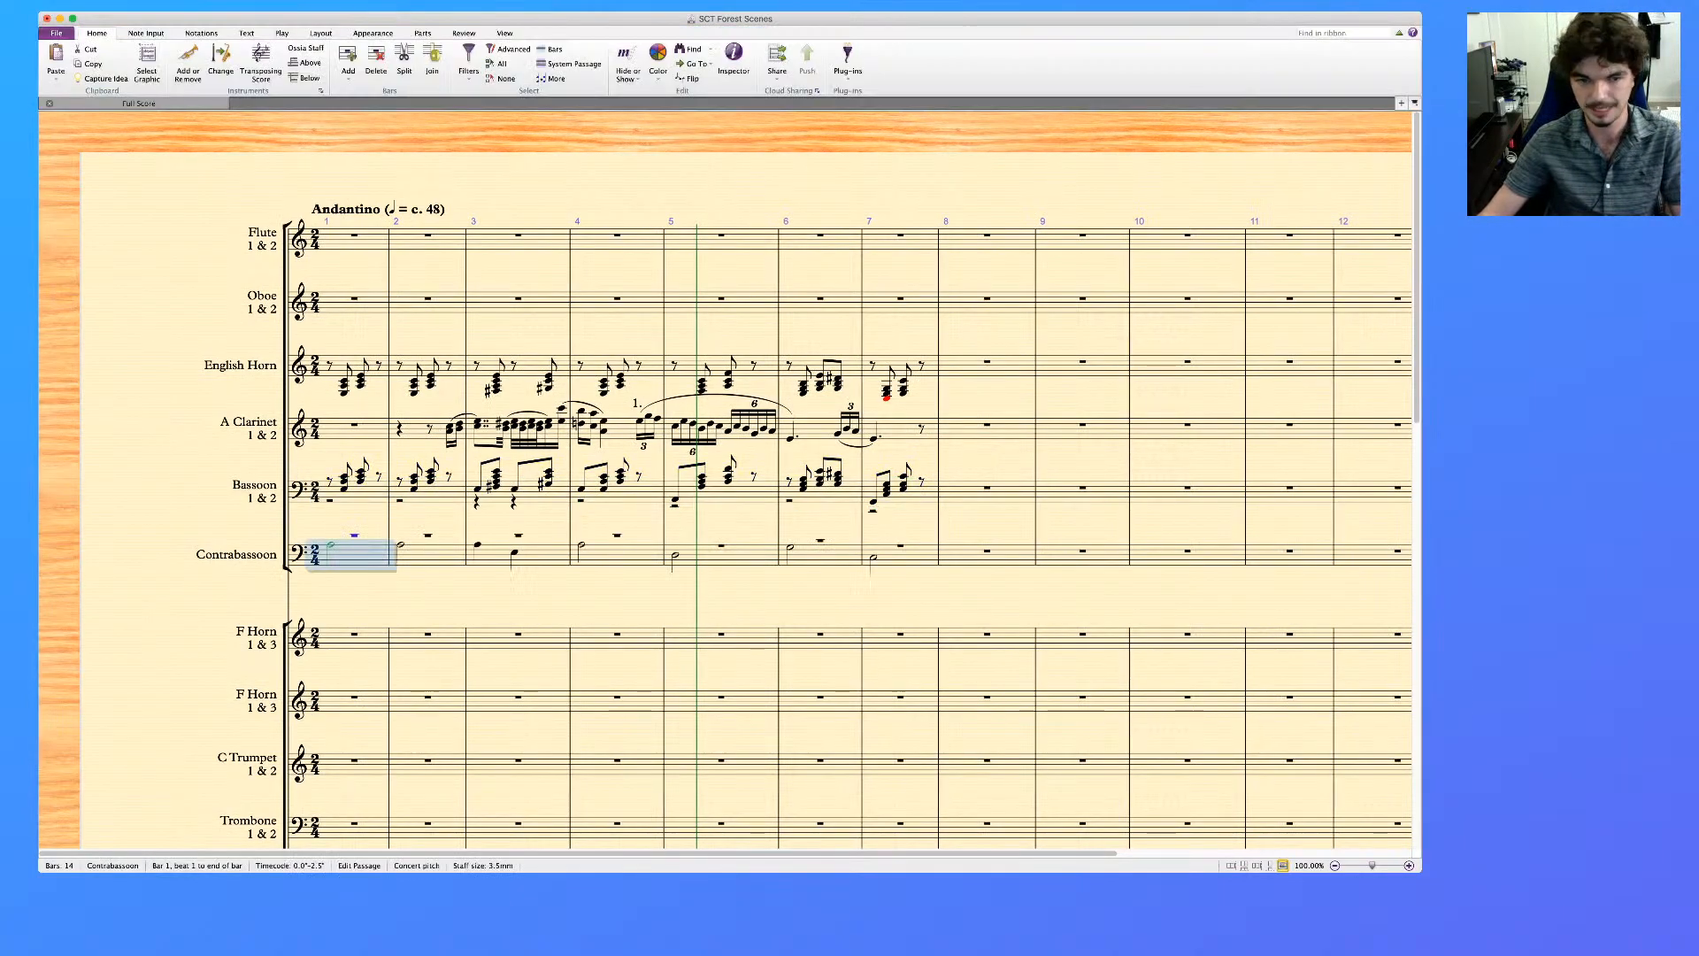
pyautogui.hotkey('alt', '1')
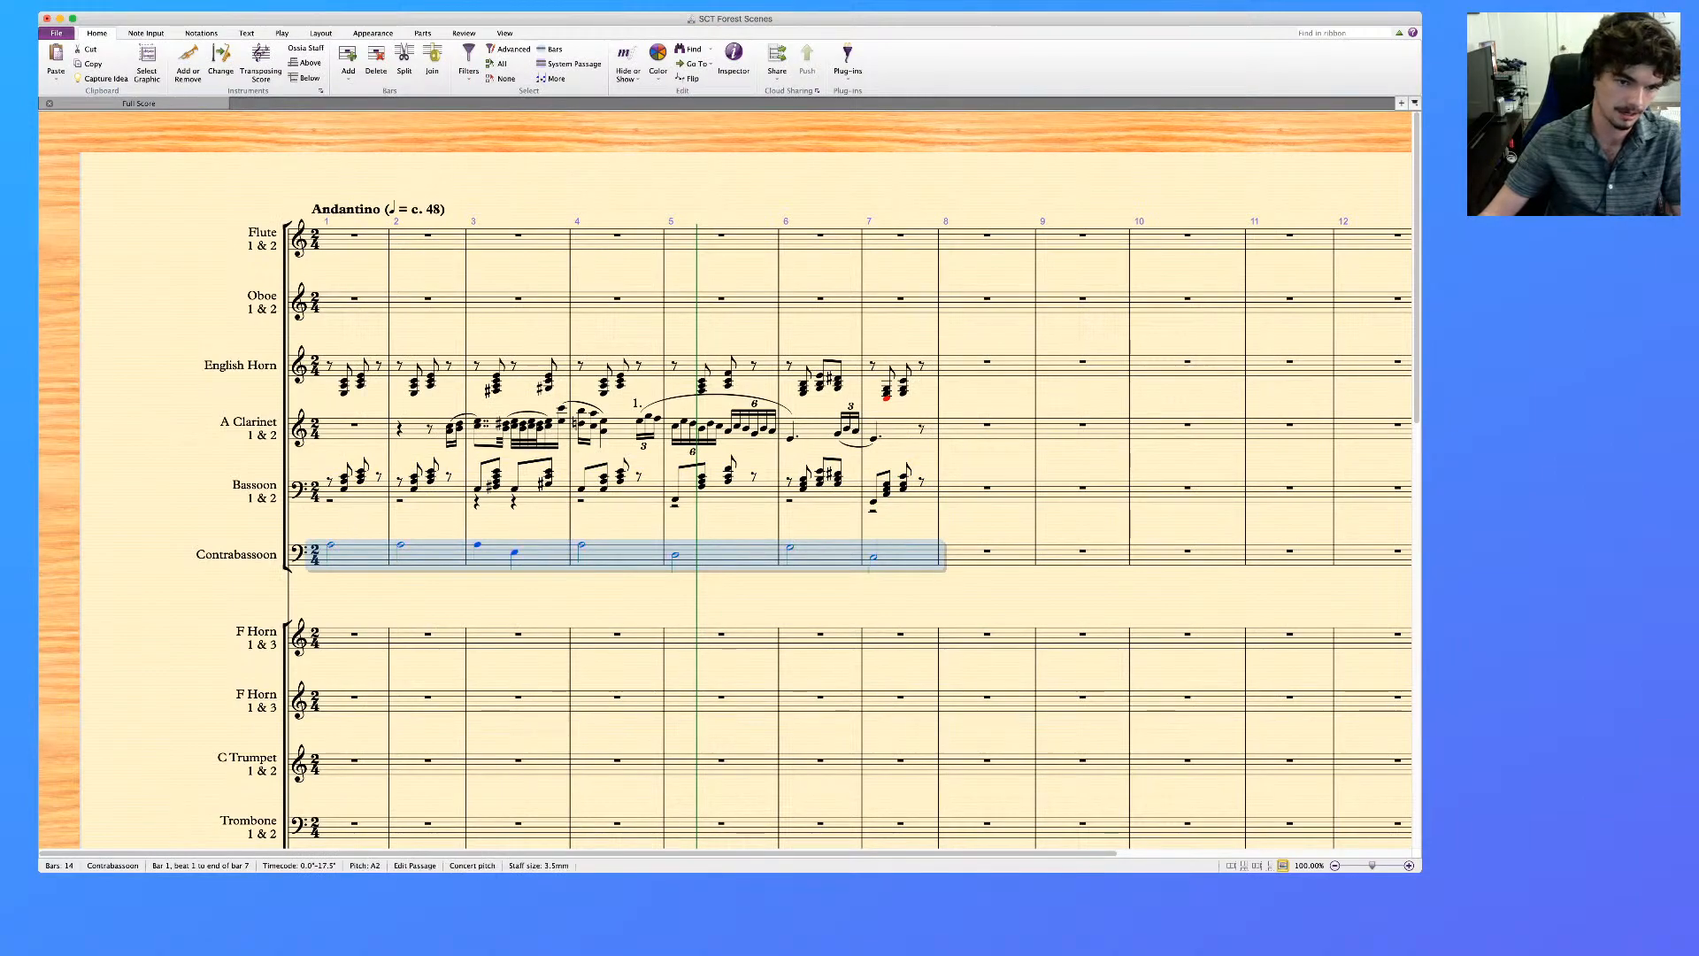
# Slur the Contrabassoon notes from bar 3 to bar 4 and from bar 5 to bar 7
pyautogui.click(331, 545)
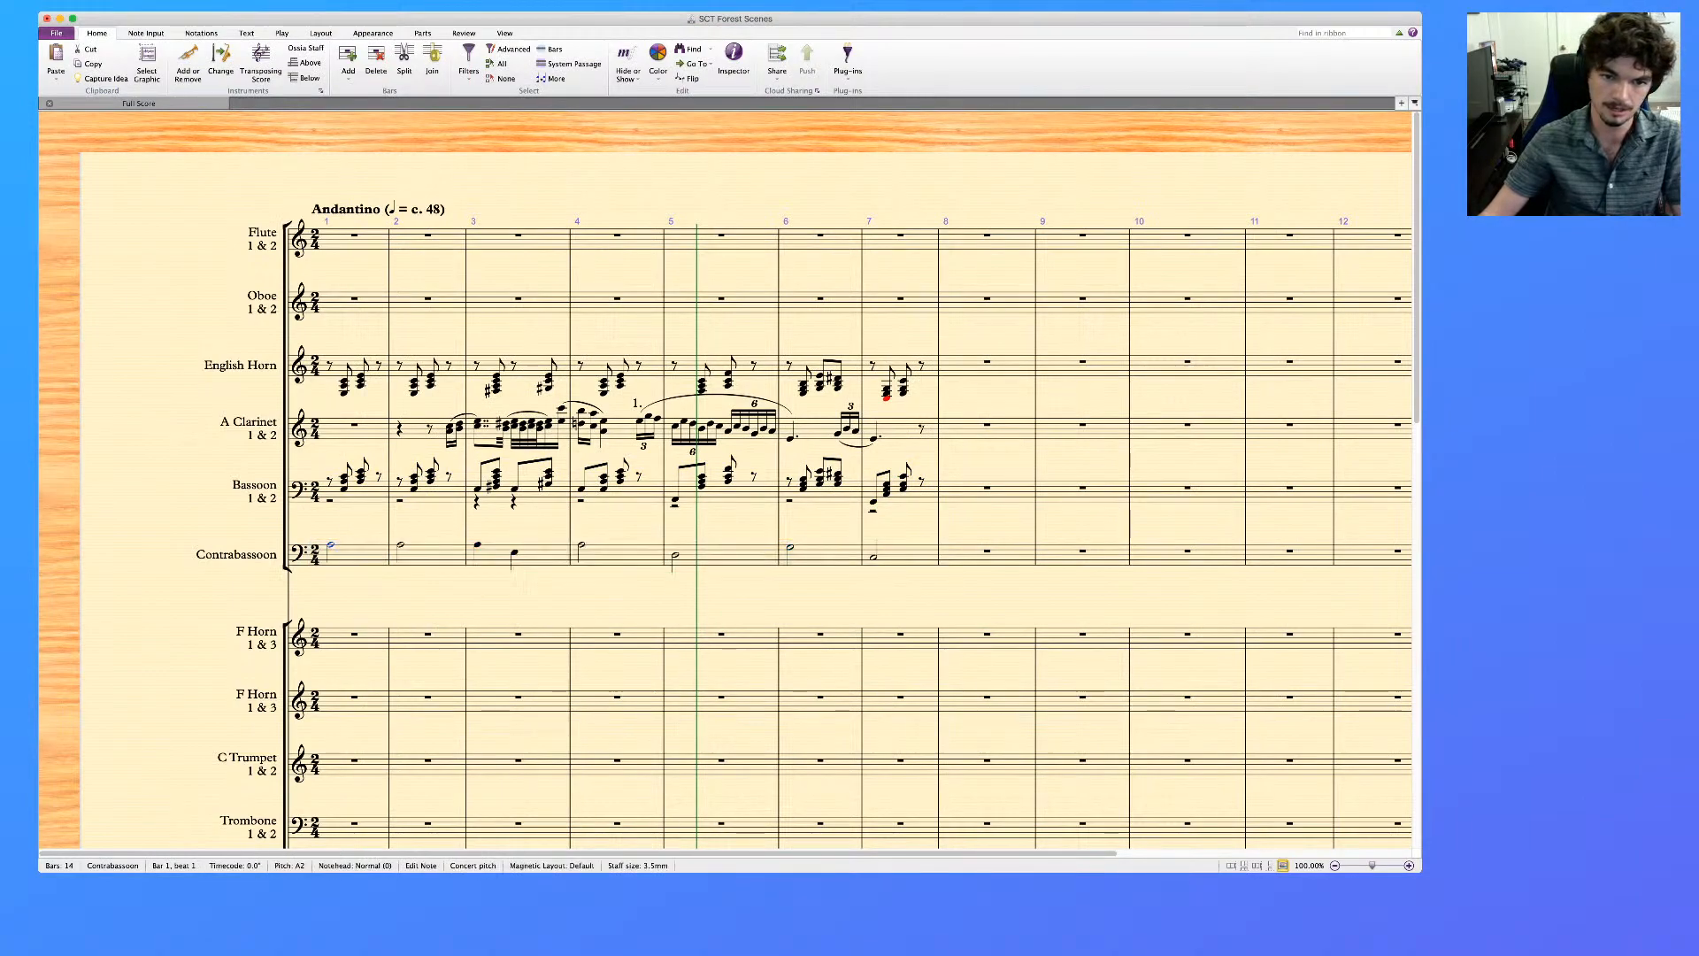
pyautogui.press('s')
pyautogui.press('Escape')
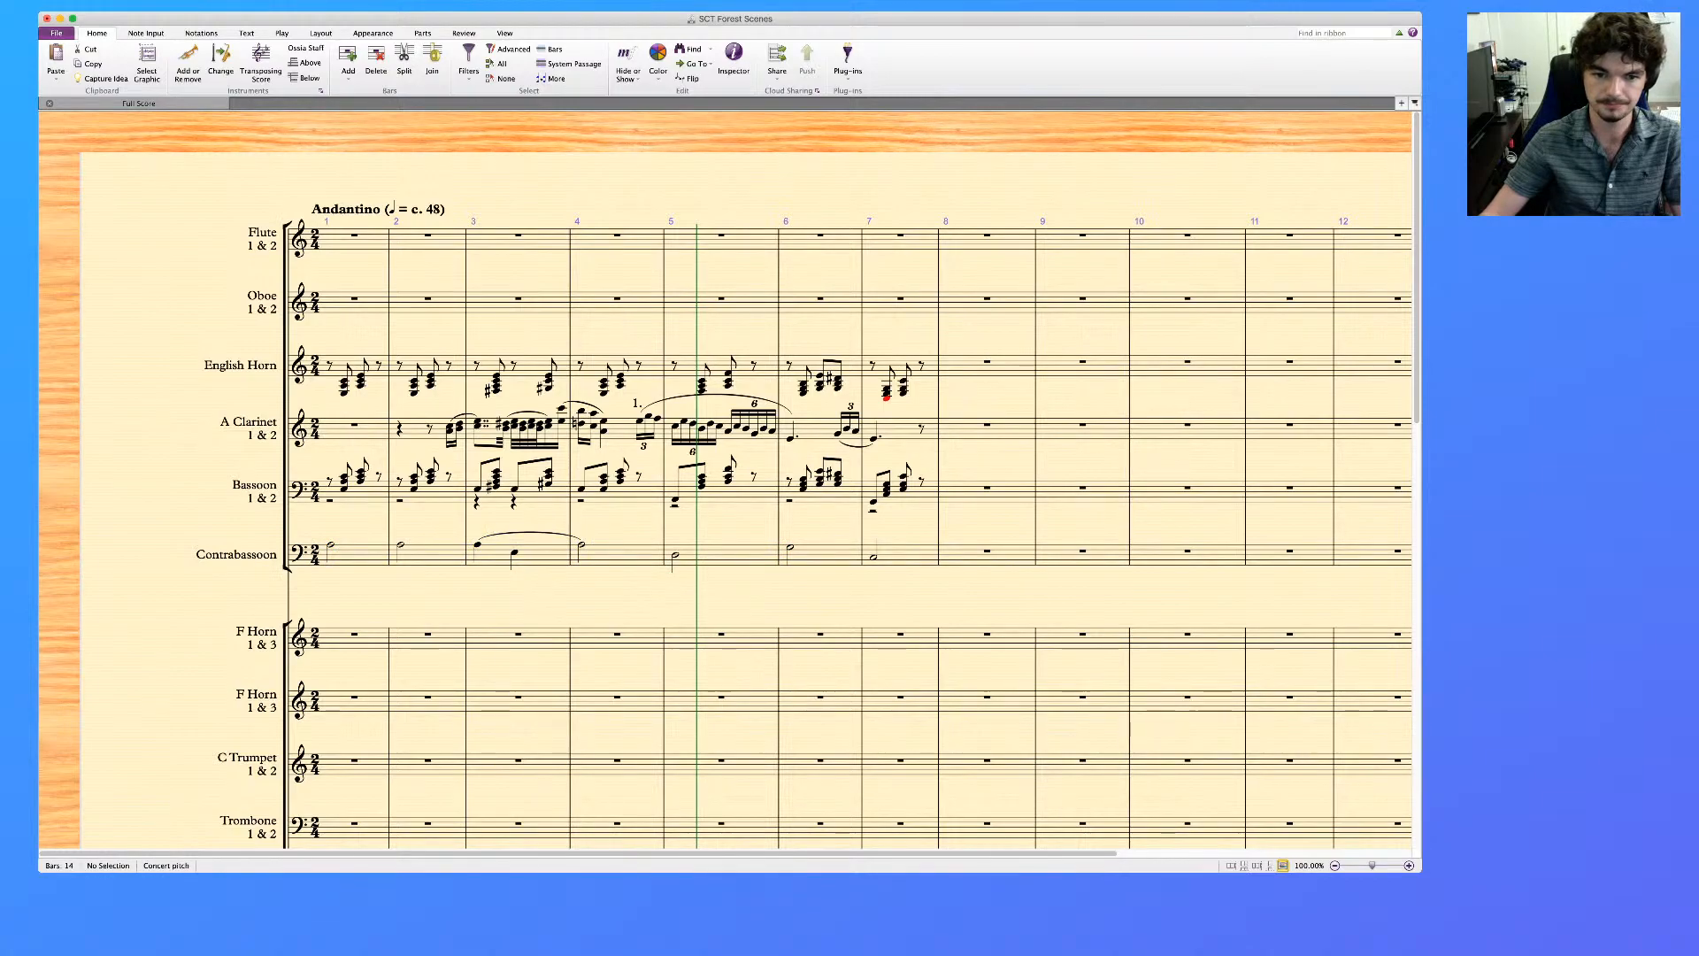
pyautogui.click(676, 555)
pyautogui.press('s')
pyautogui.press('space')
pyautogui.click(873, 558)
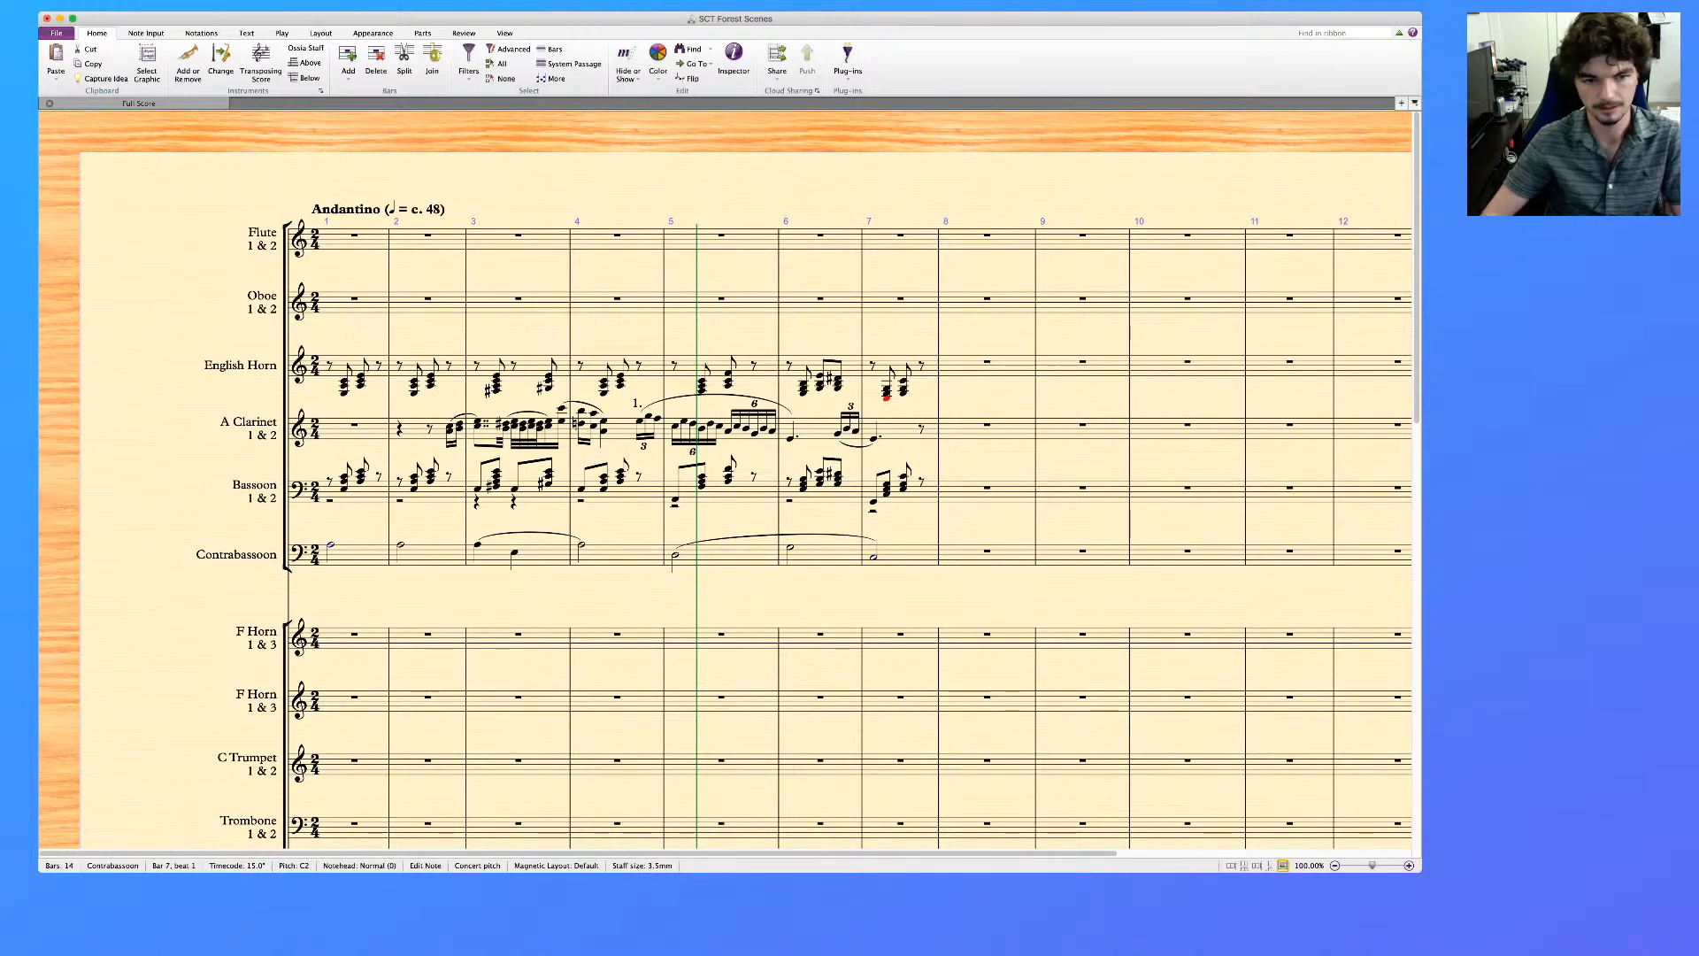
pyautogui.press('Right')
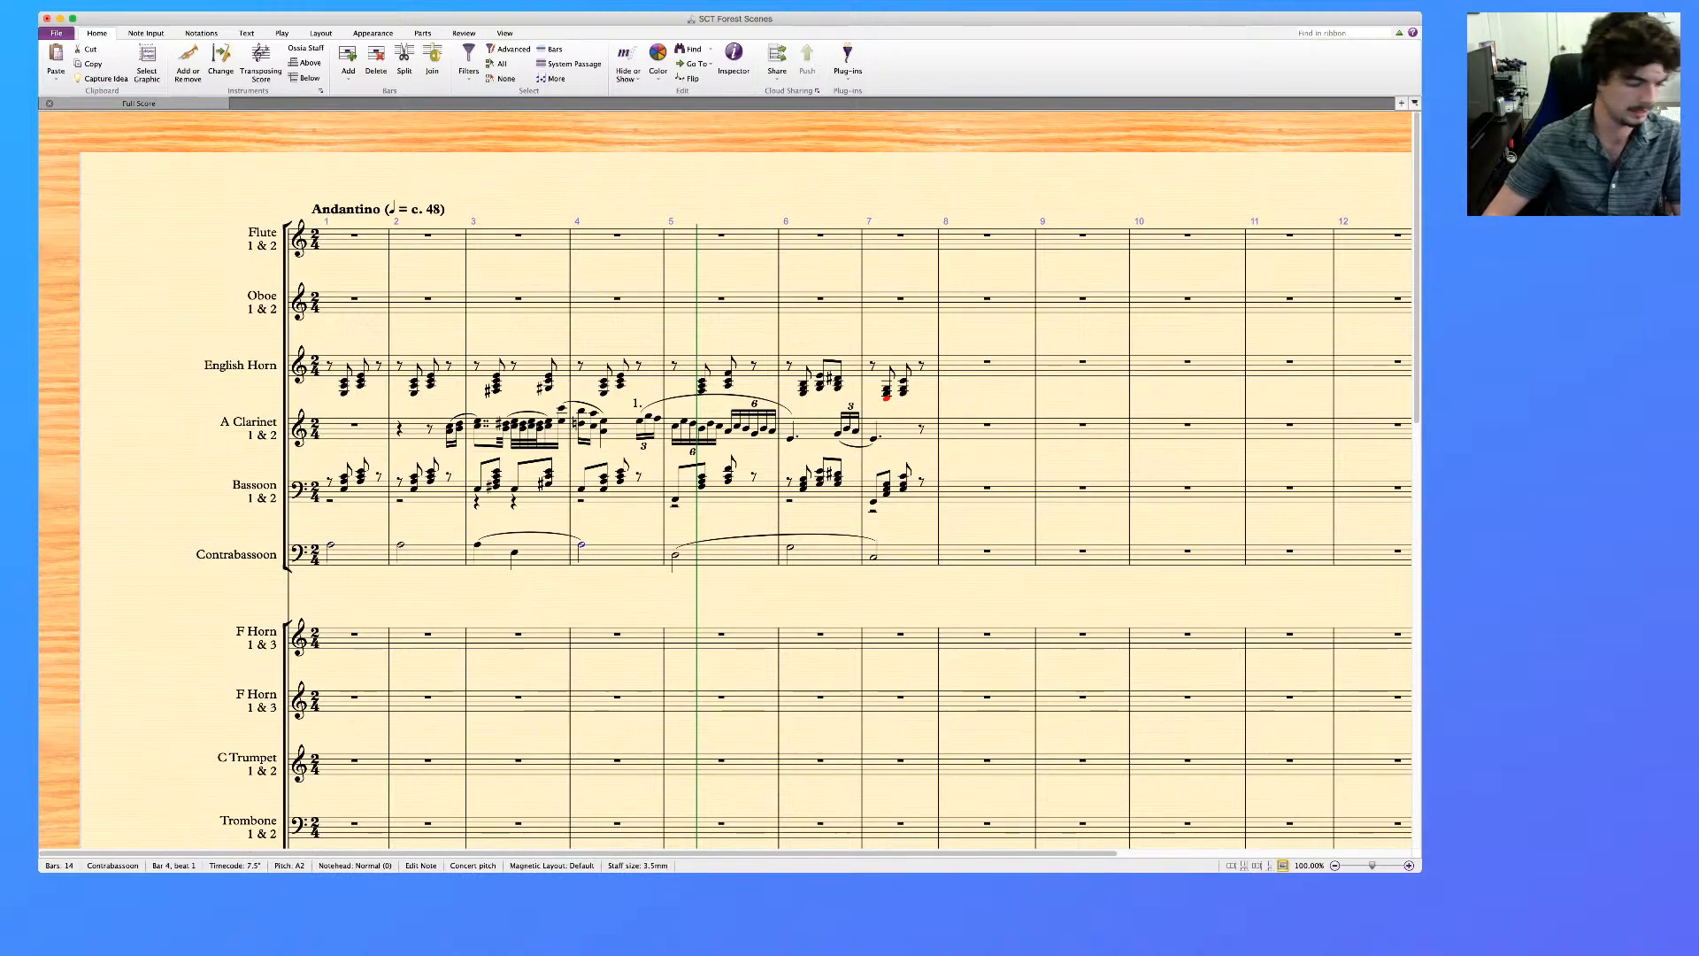
pyautogui.press('Left')
pyautogui.press('Left')
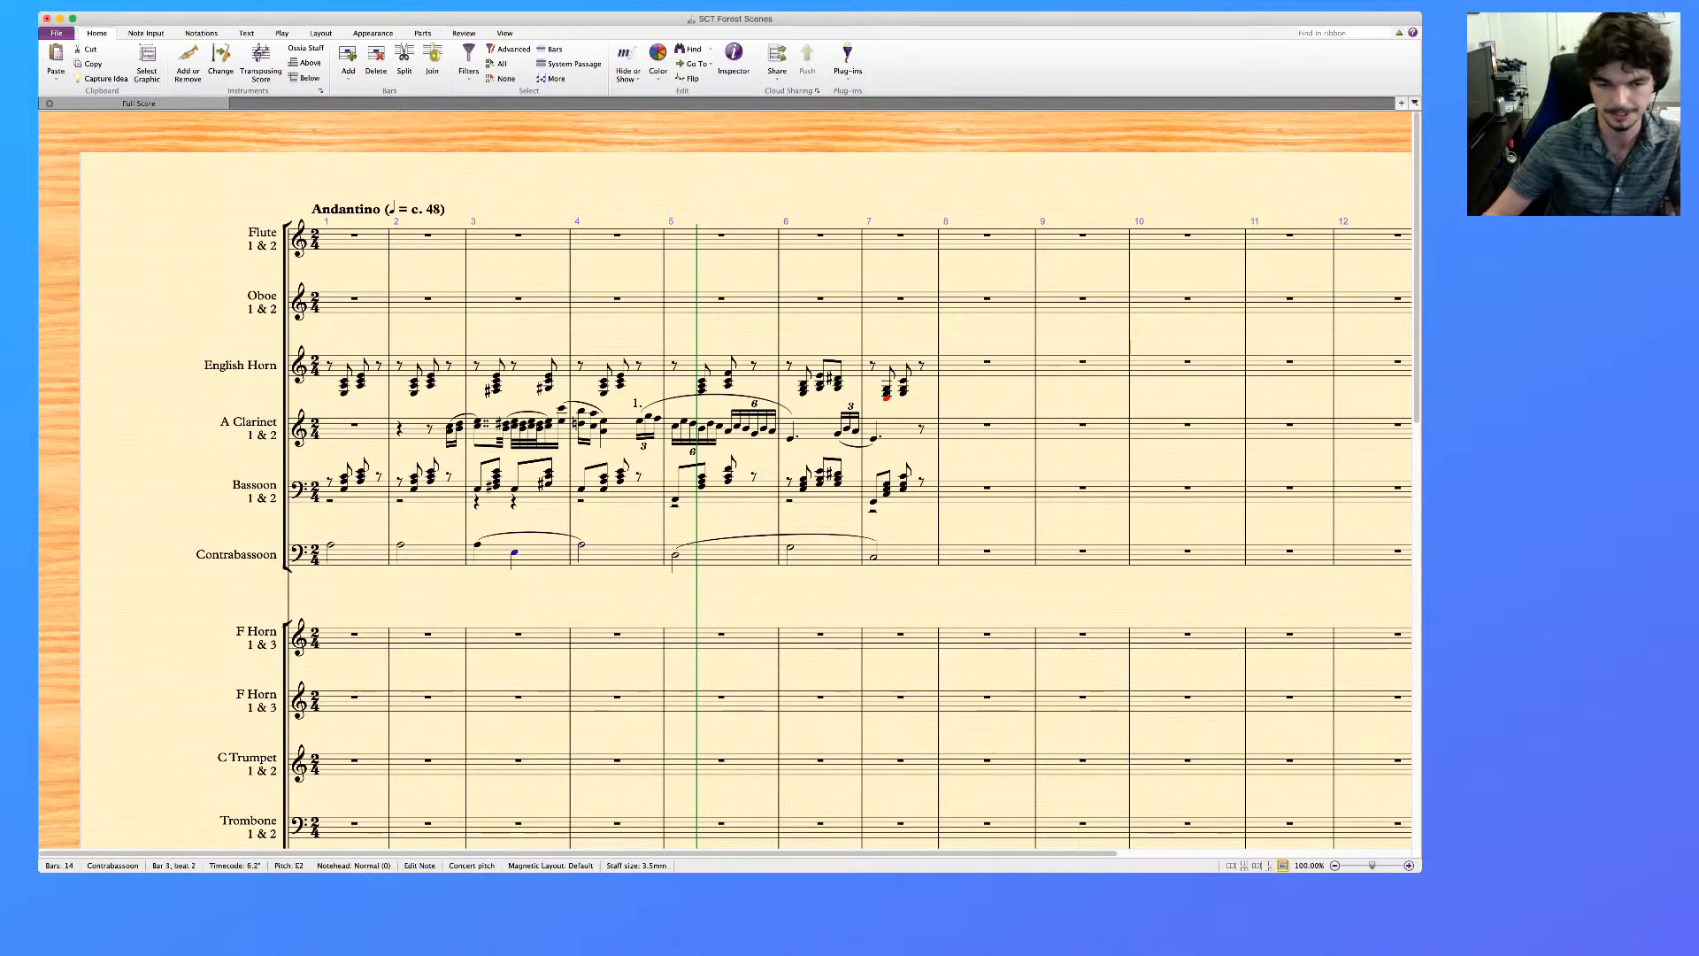
pyautogui.press('Escape')
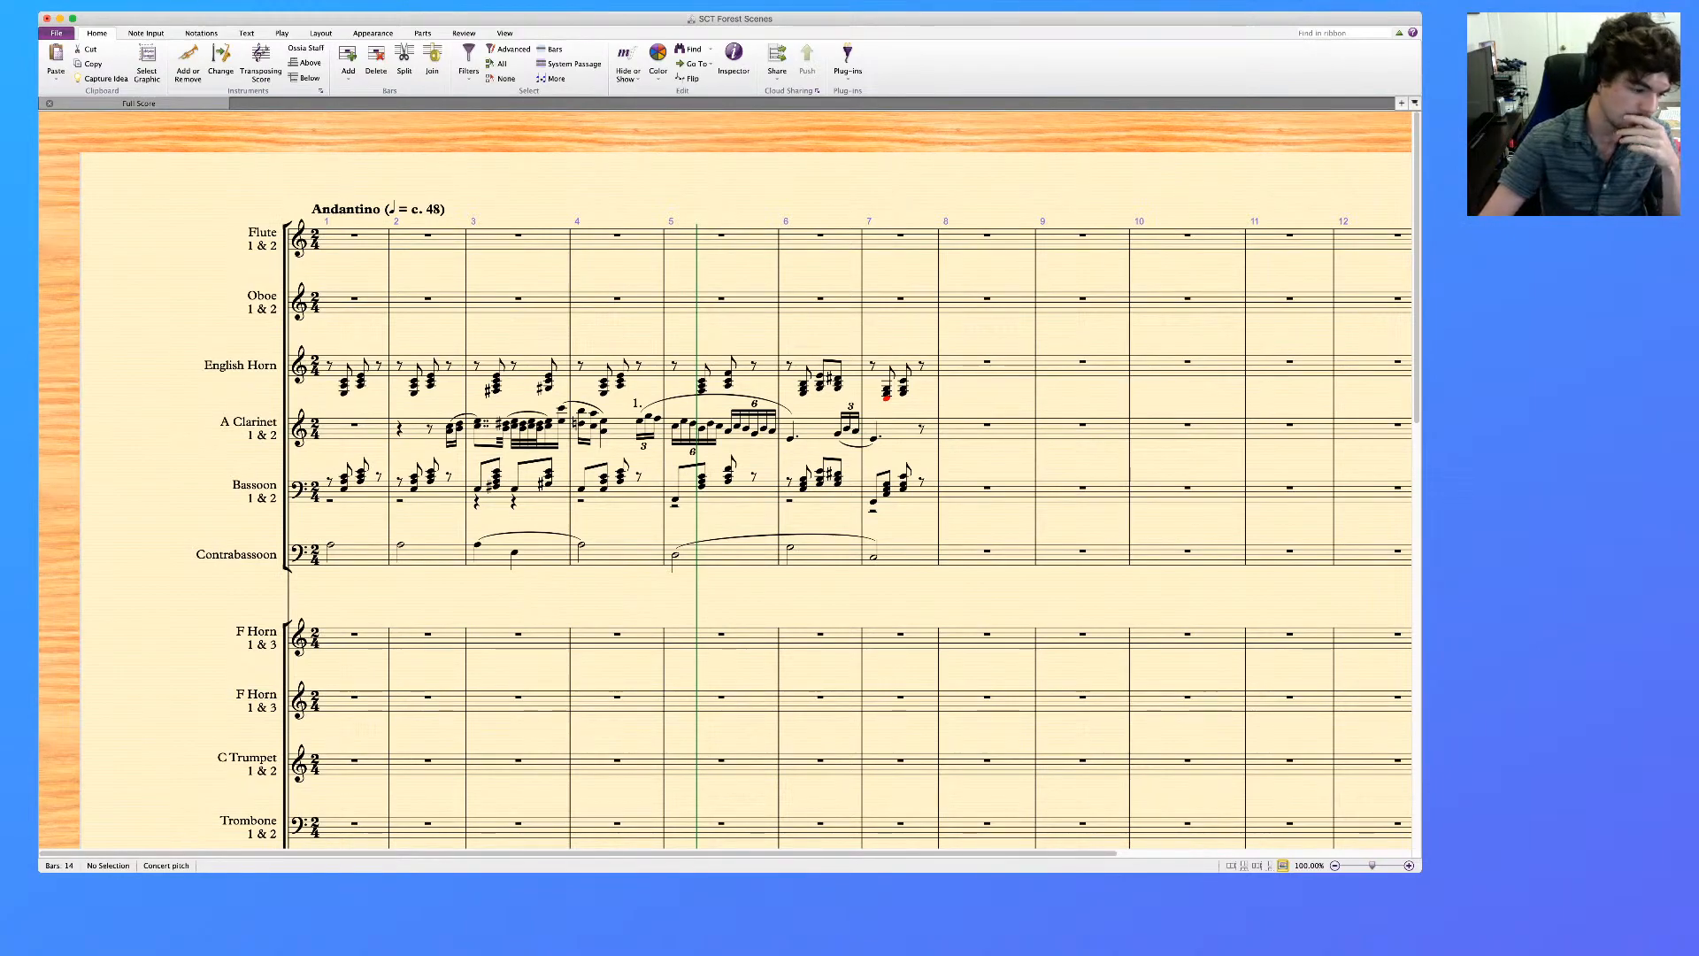
# Examine the English Horn's chords in bars 1, 6 and 7 note by note
pyautogui.click(344, 381)
pyautogui.click(360, 381)
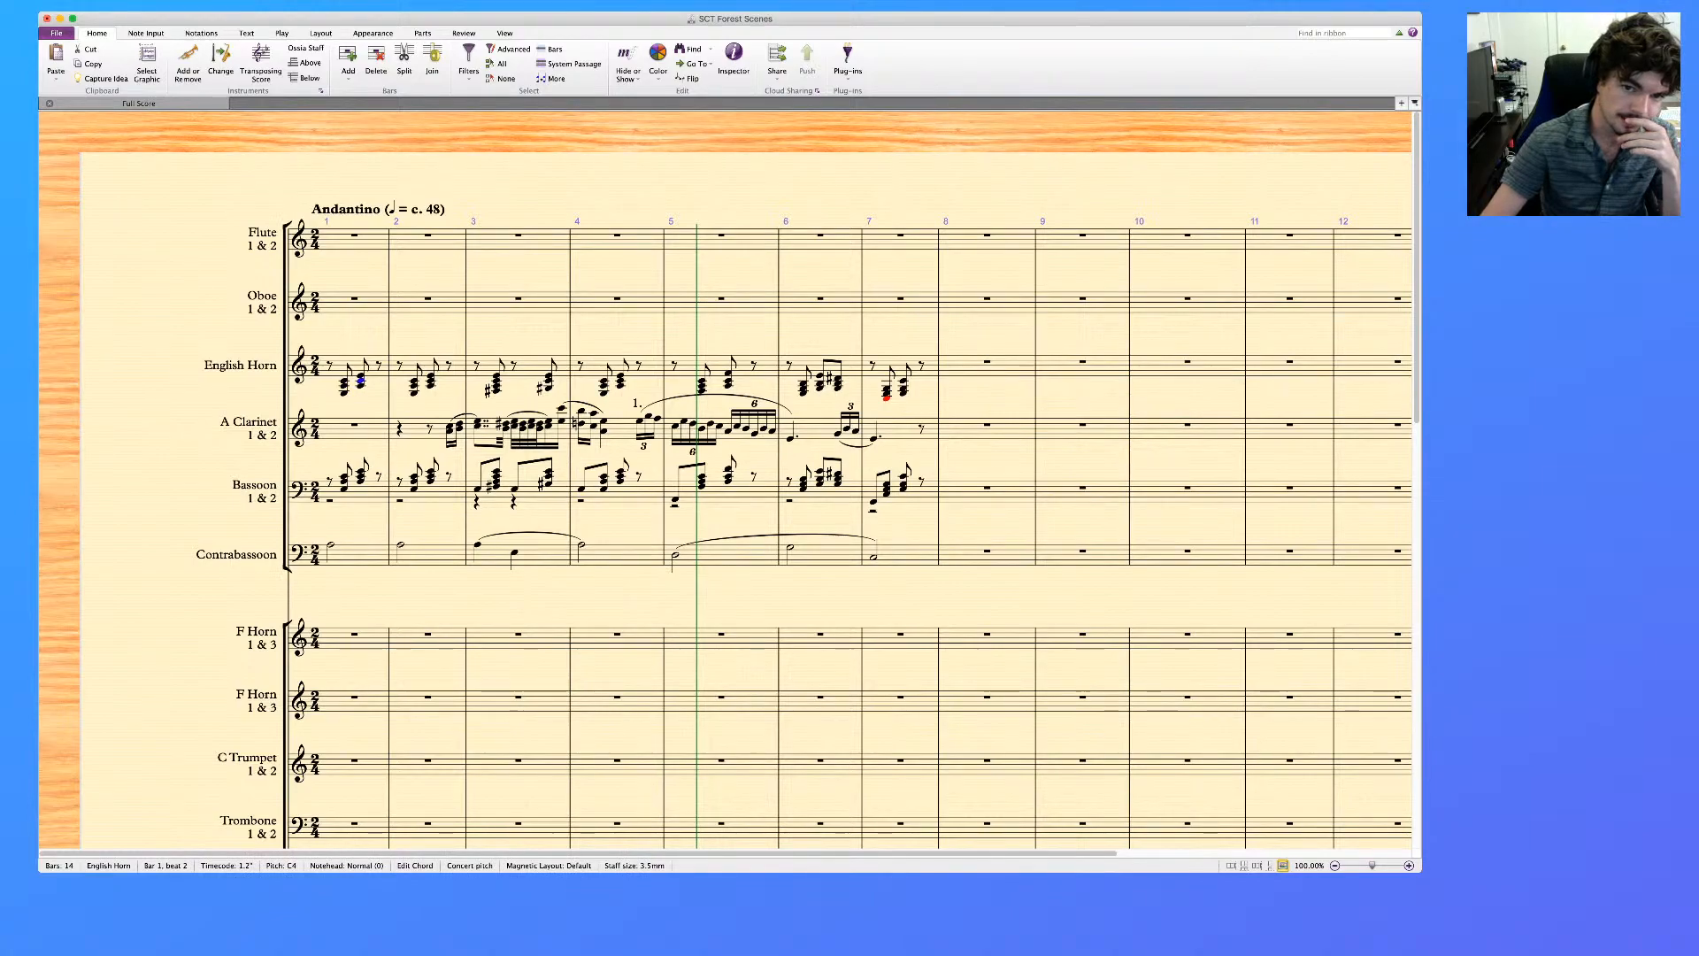
pyautogui.click(887, 389)
pyautogui.click(903, 390)
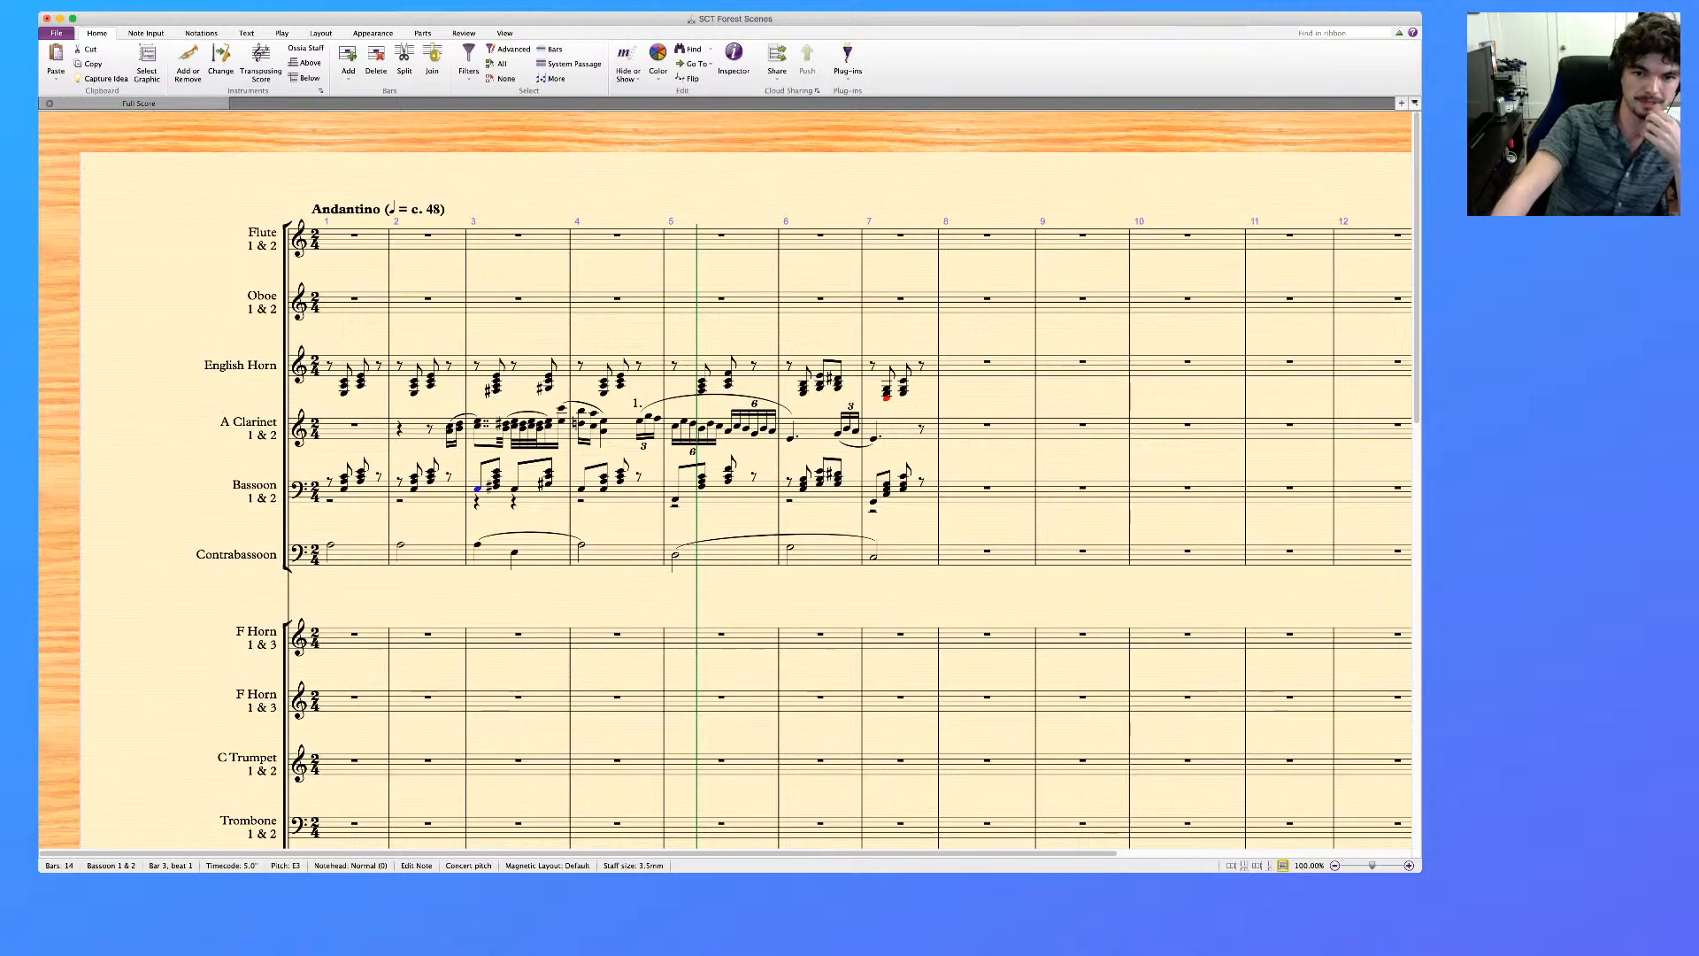
pyautogui.click(887, 393)
pyautogui.press('Right')
pyautogui.press('Left')
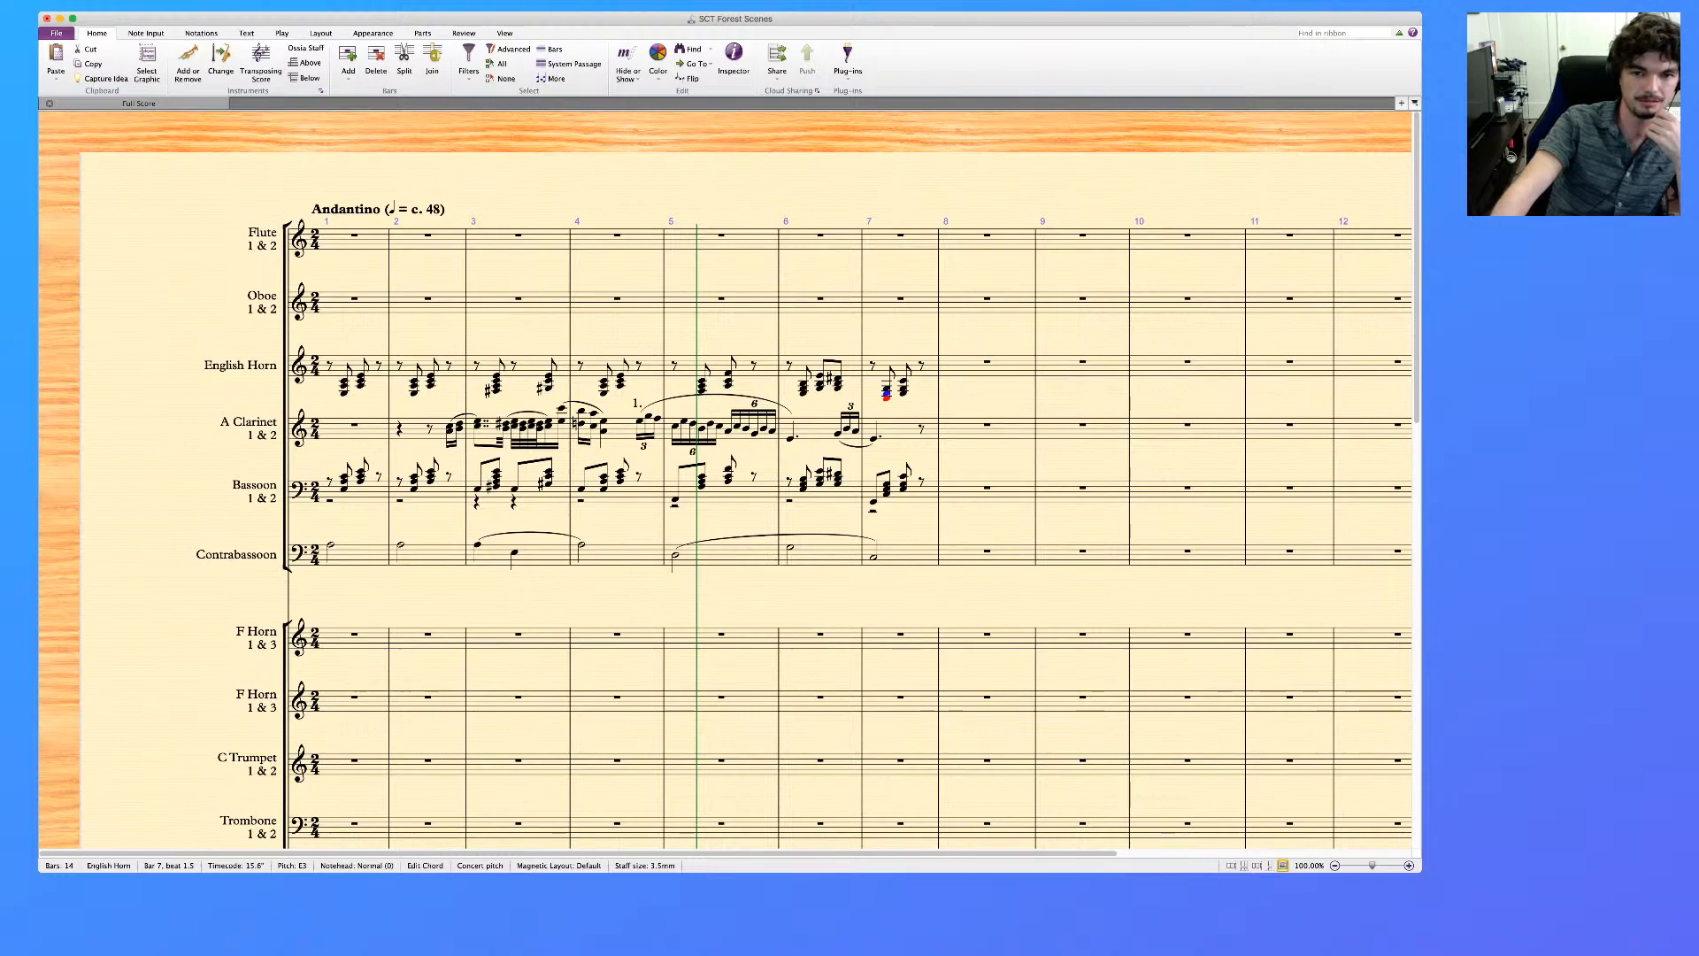
pyautogui.press('Escape')
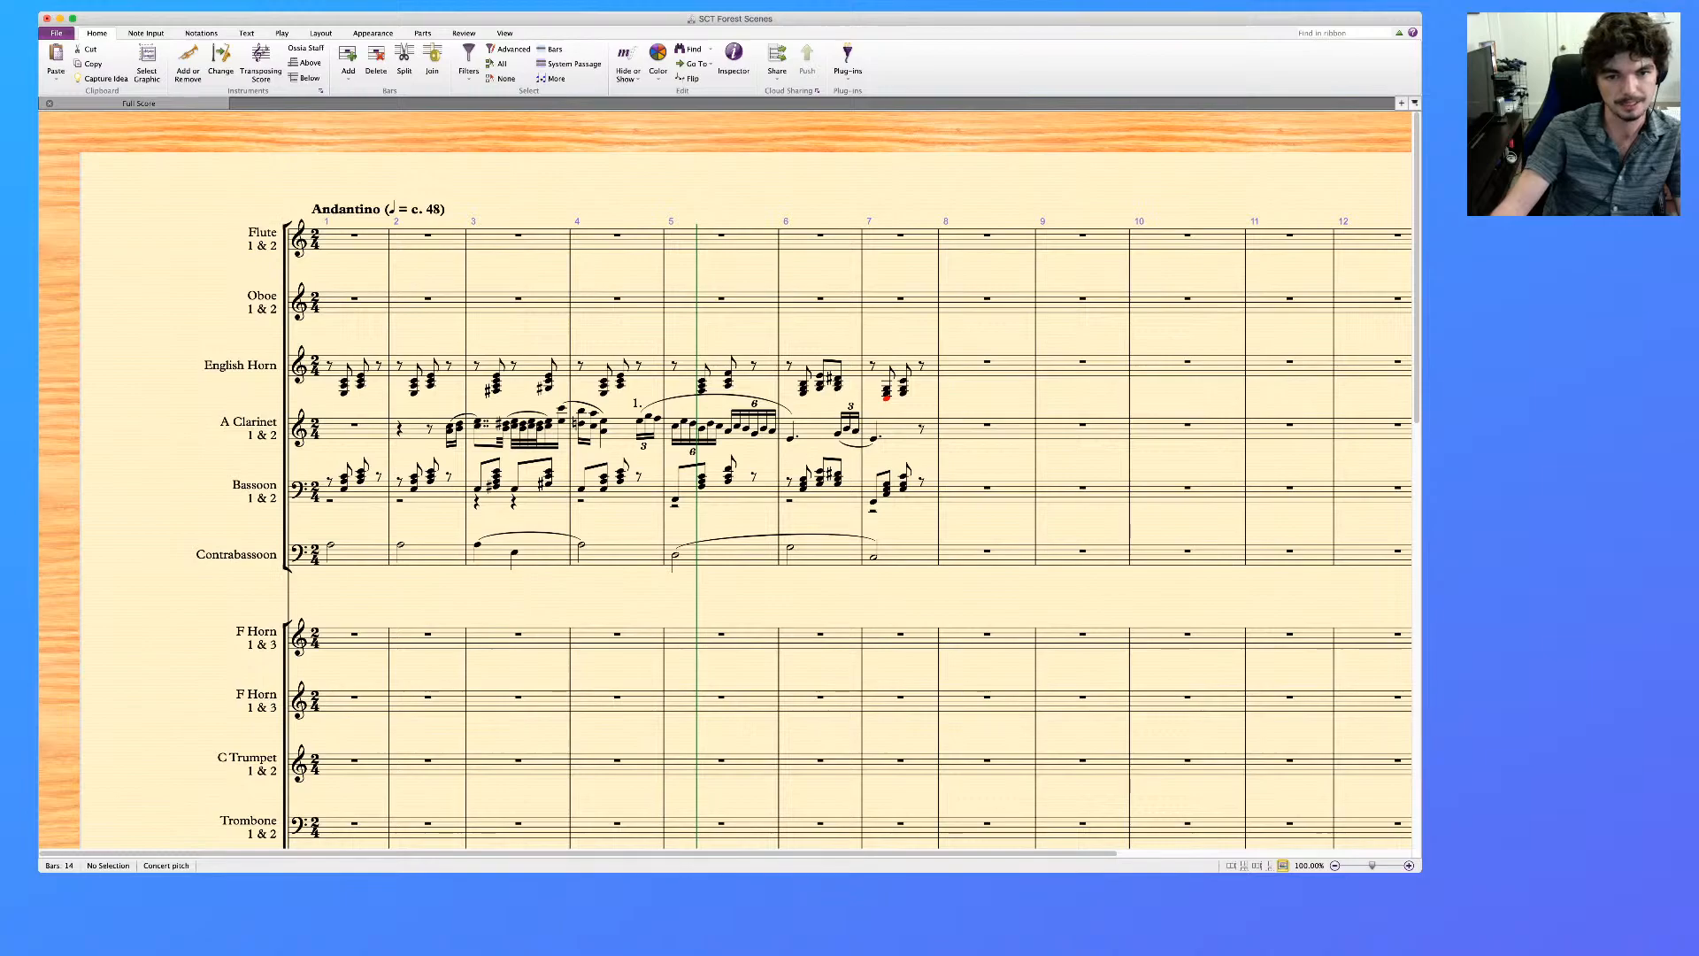
pyautogui.click(804, 389)
pyautogui.press('Right')
pyautogui.press('Right')
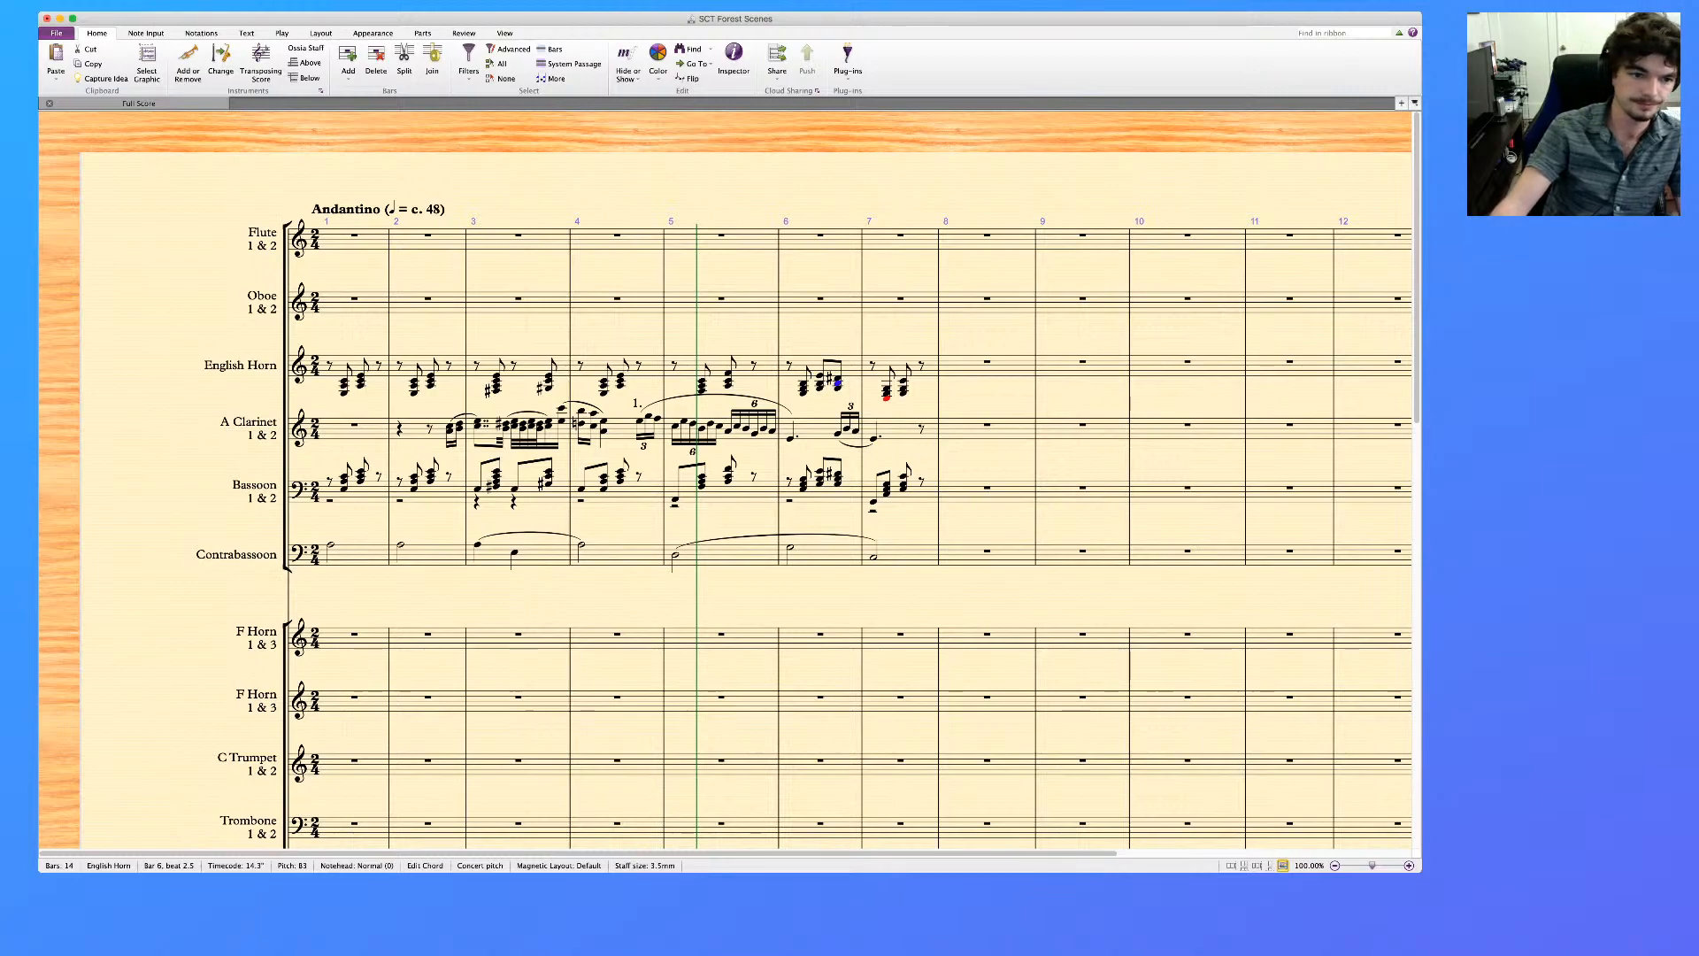
# Remove the leftover voice 2 rests from the Bassoon's bars 1 to 7
pyautogui.click(344, 489)
pyautogui.click(370, 496)
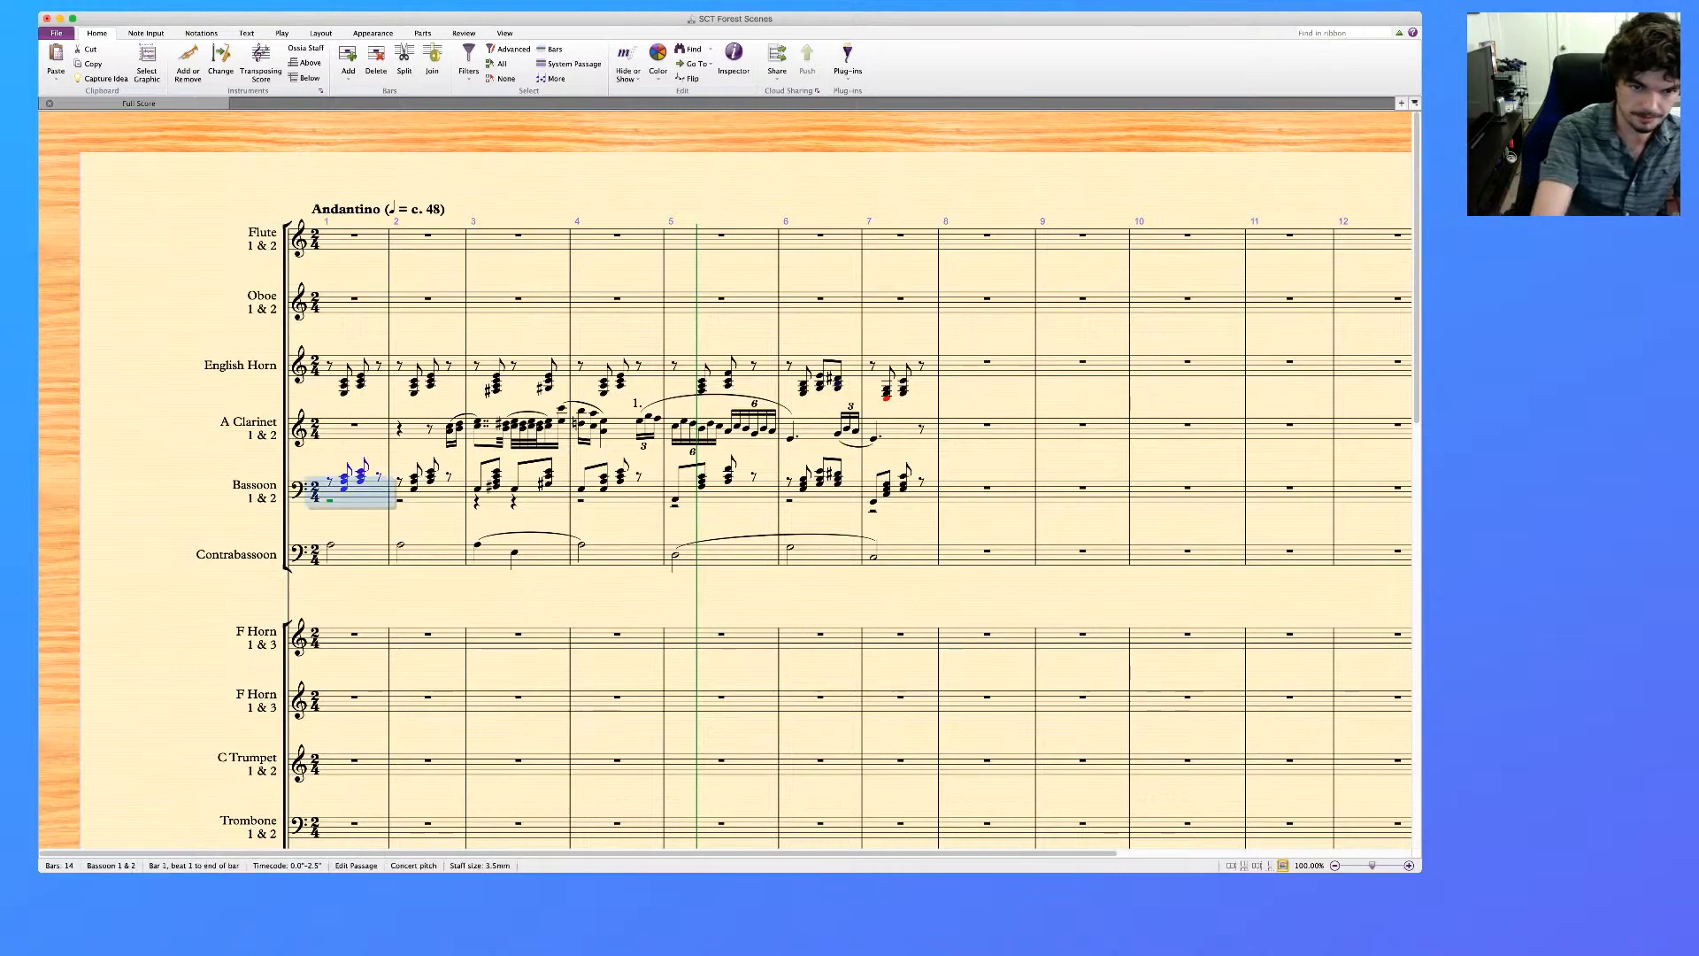
pyautogui.keyDown('shift'); pyautogui.click(923, 496); pyautogui.keyUp('shift')
pyautogui.press('alt+shift+super+2')
pyautogui.press('Delete')
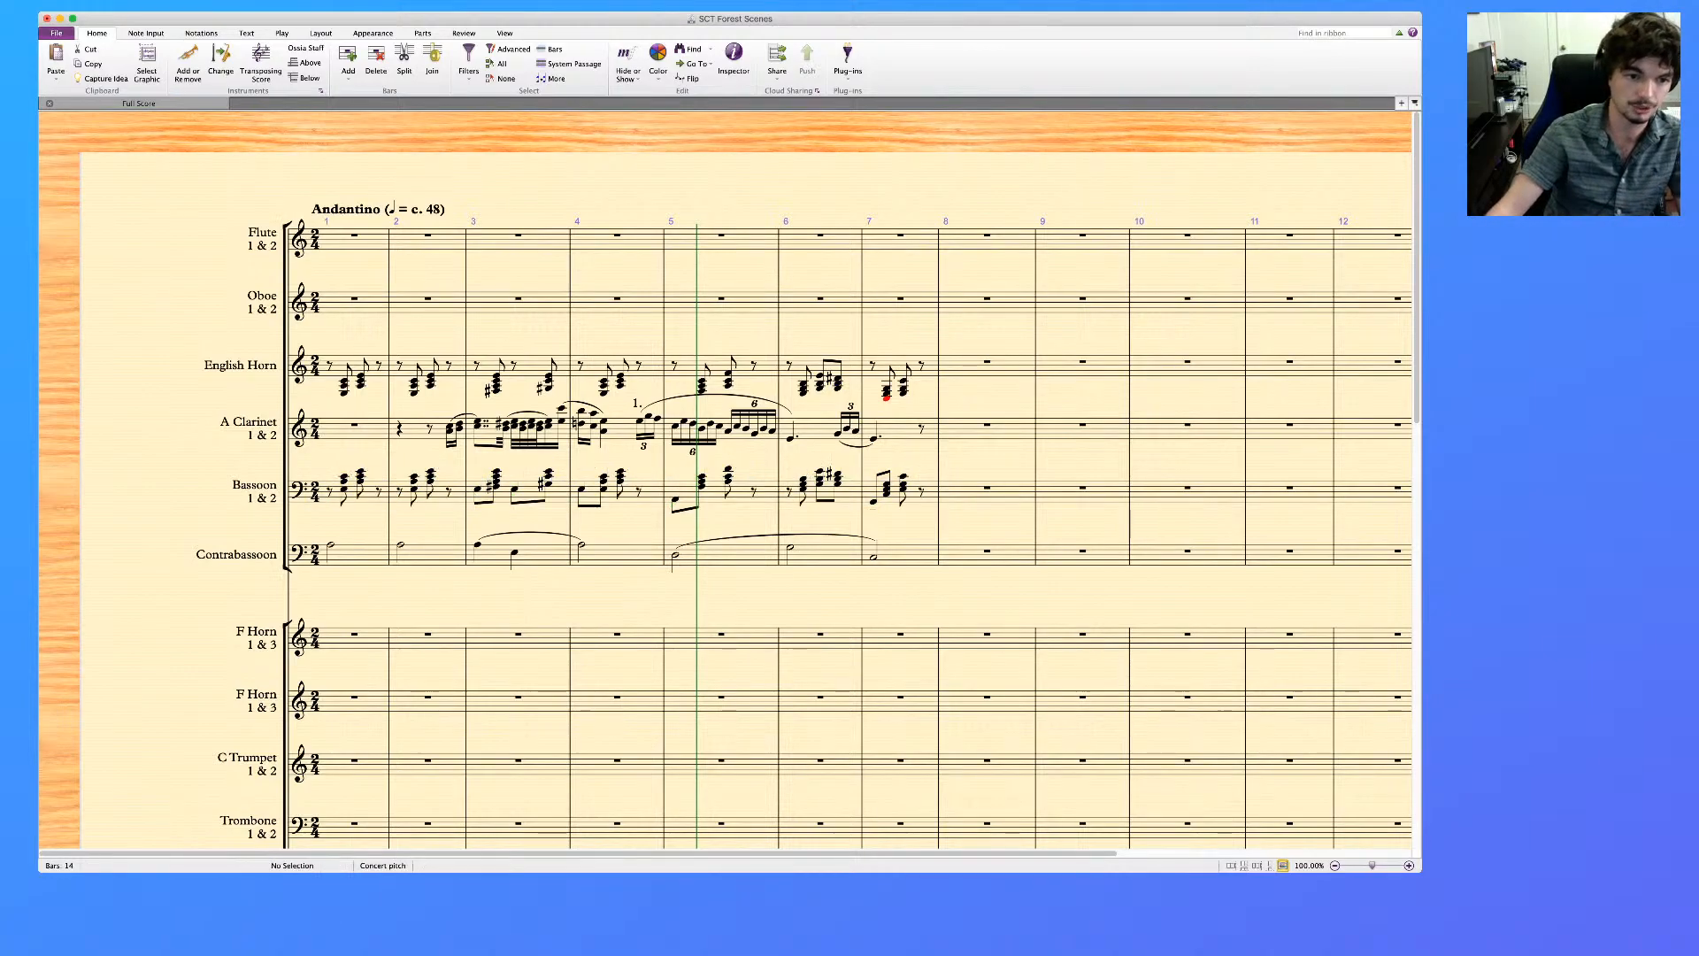
# Filter the middle notes of the Bassoon's chords in bars 1 and 2 and delete them
pyautogui.click(388, 497)
pyautogui.click(344, 489)
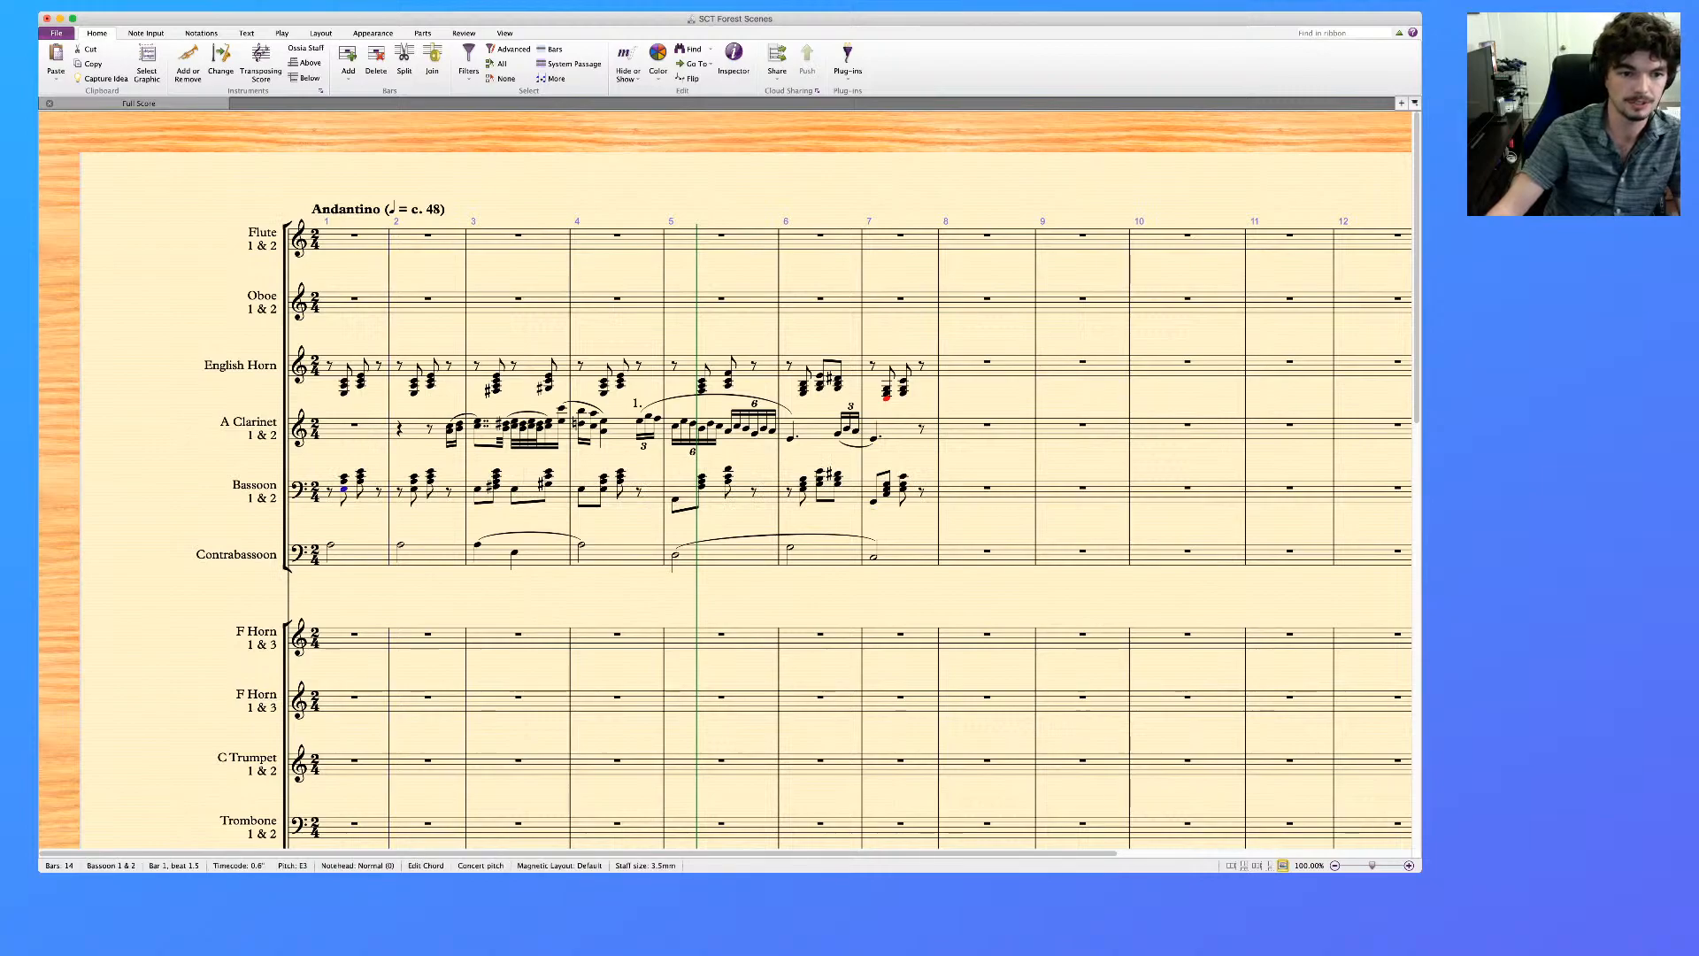
pyautogui.click(344, 482)
pyautogui.keyDown('super'); pyautogui.click(361, 476); pyautogui.keyUp('super')
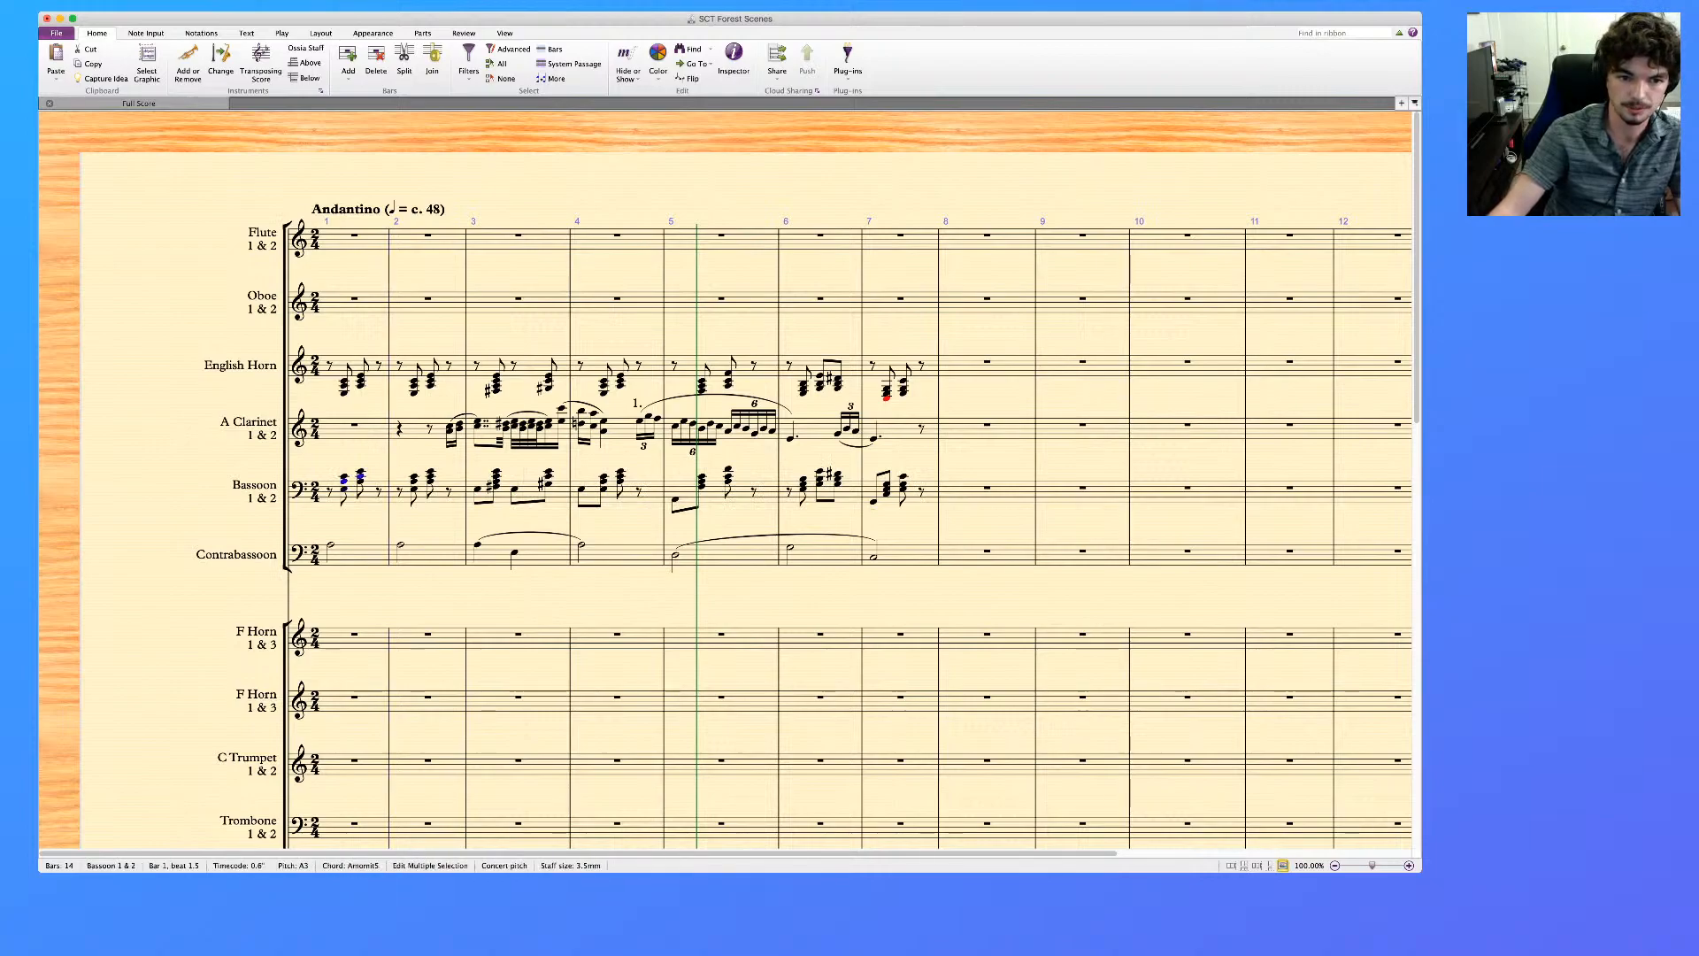
pyautogui.click(370, 498)
pyautogui.keyDown('shift'); pyautogui.click(442, 498); pyautogui.keyUp('shift')
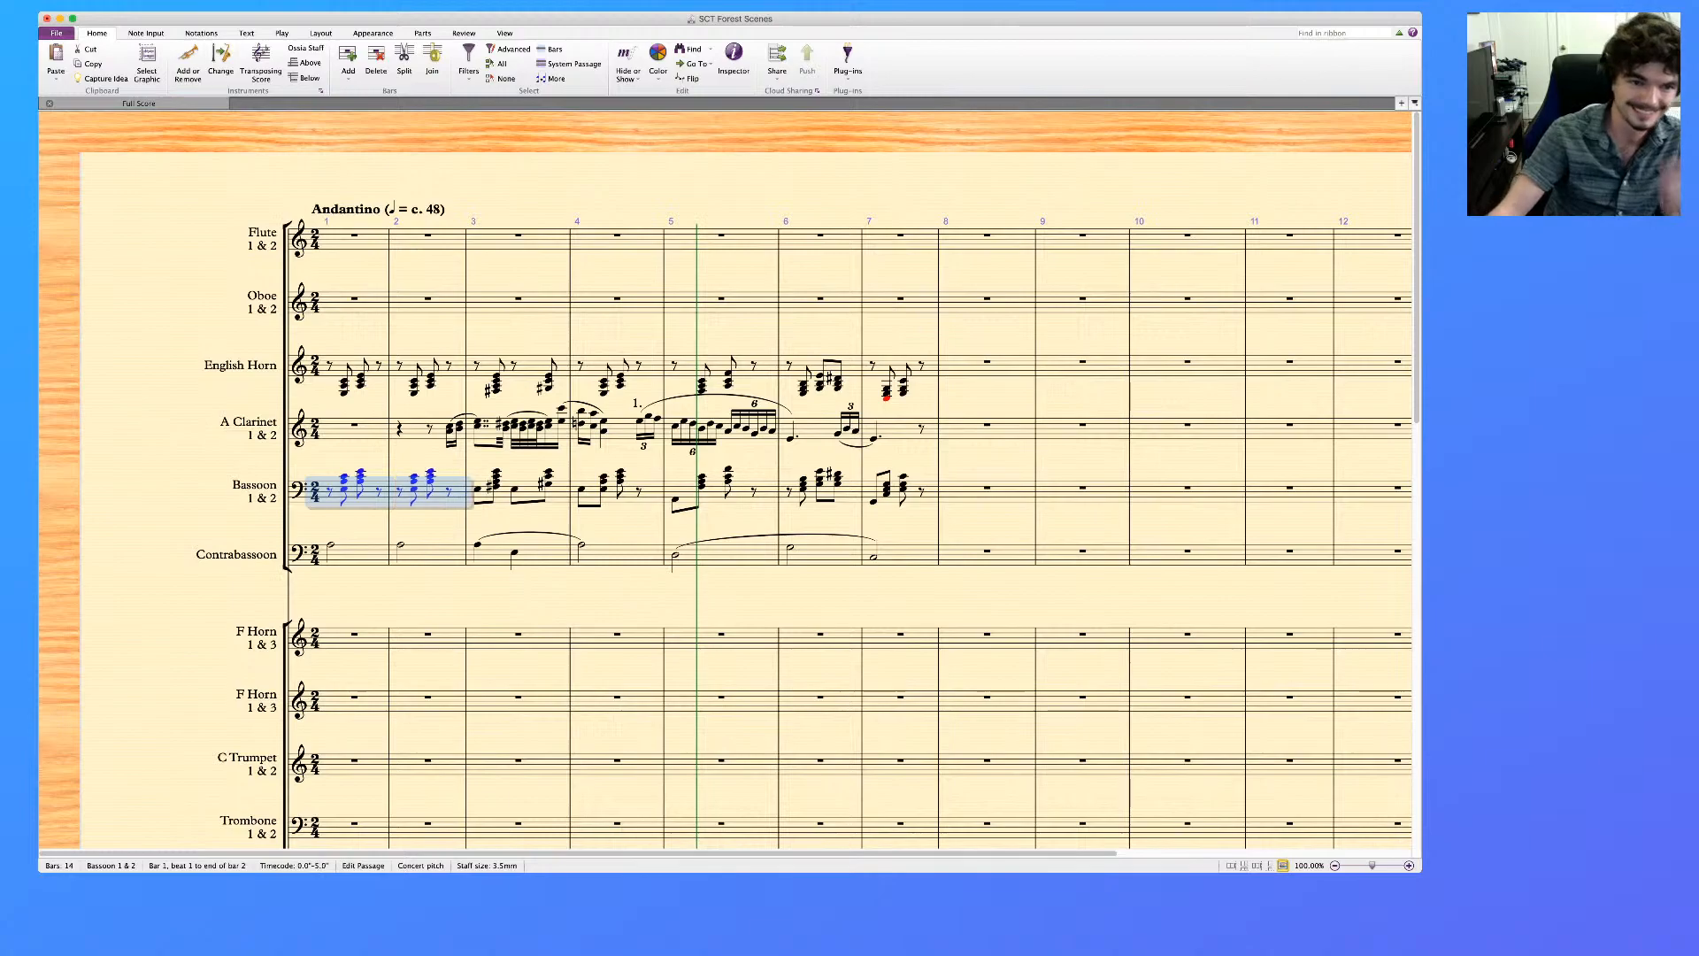
pyautogui.click(469, 64)
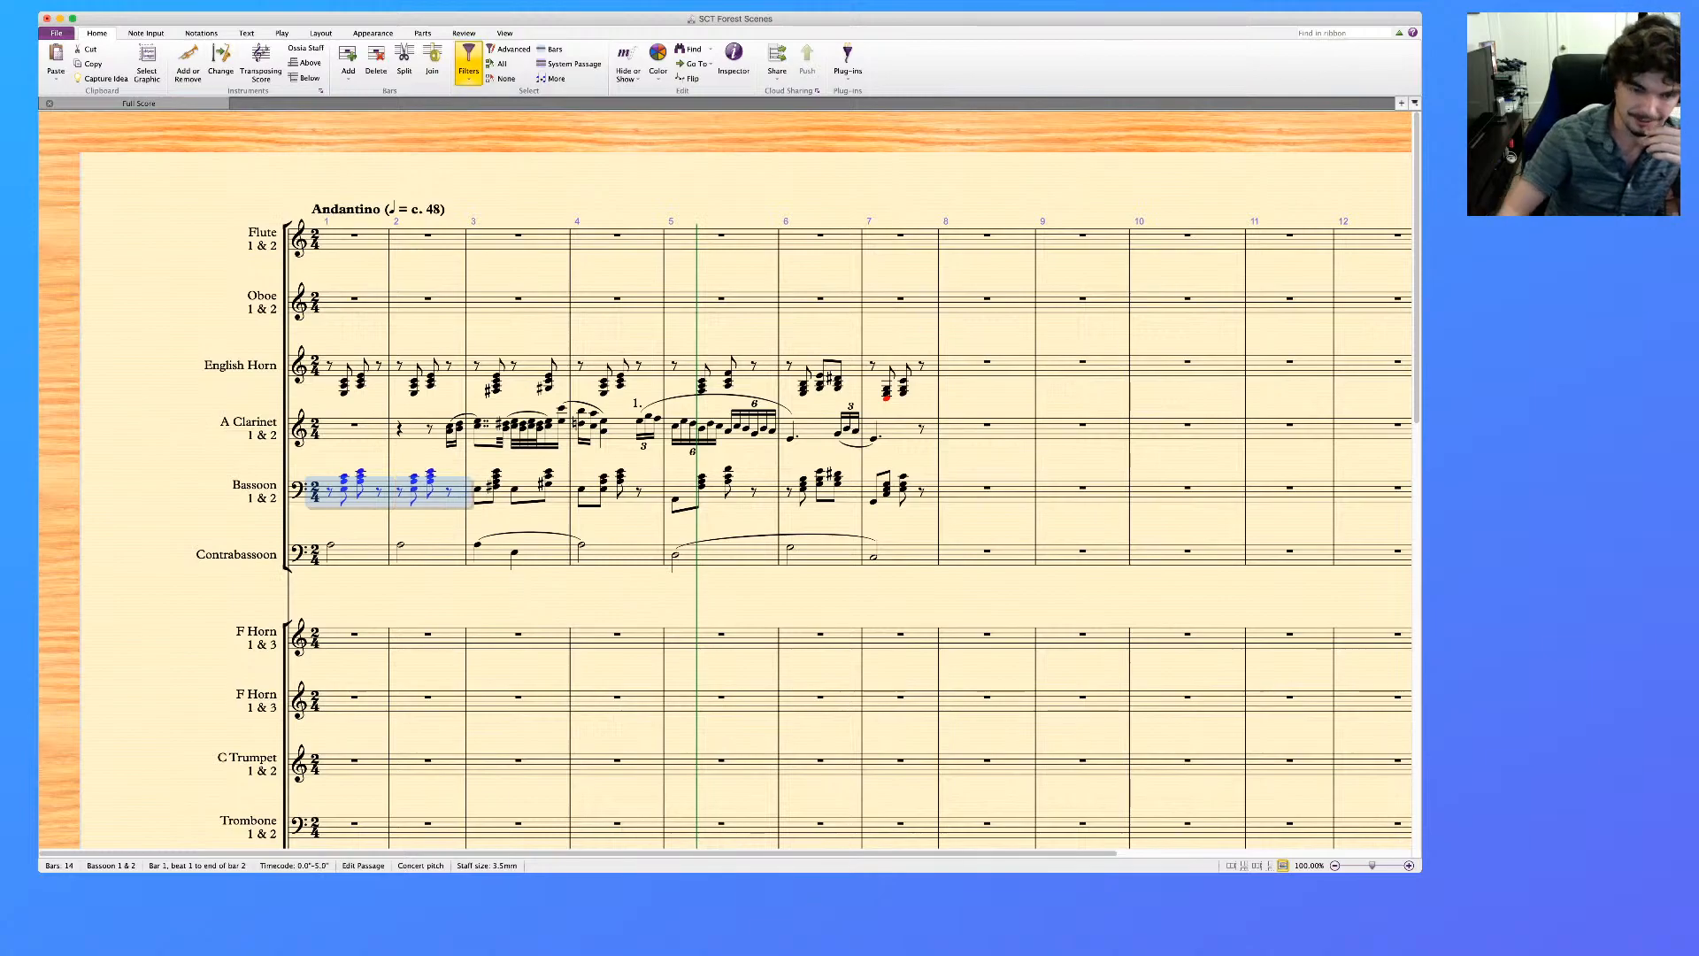
pyautogui.click(514, 292)
pyautogui.press('Delete')
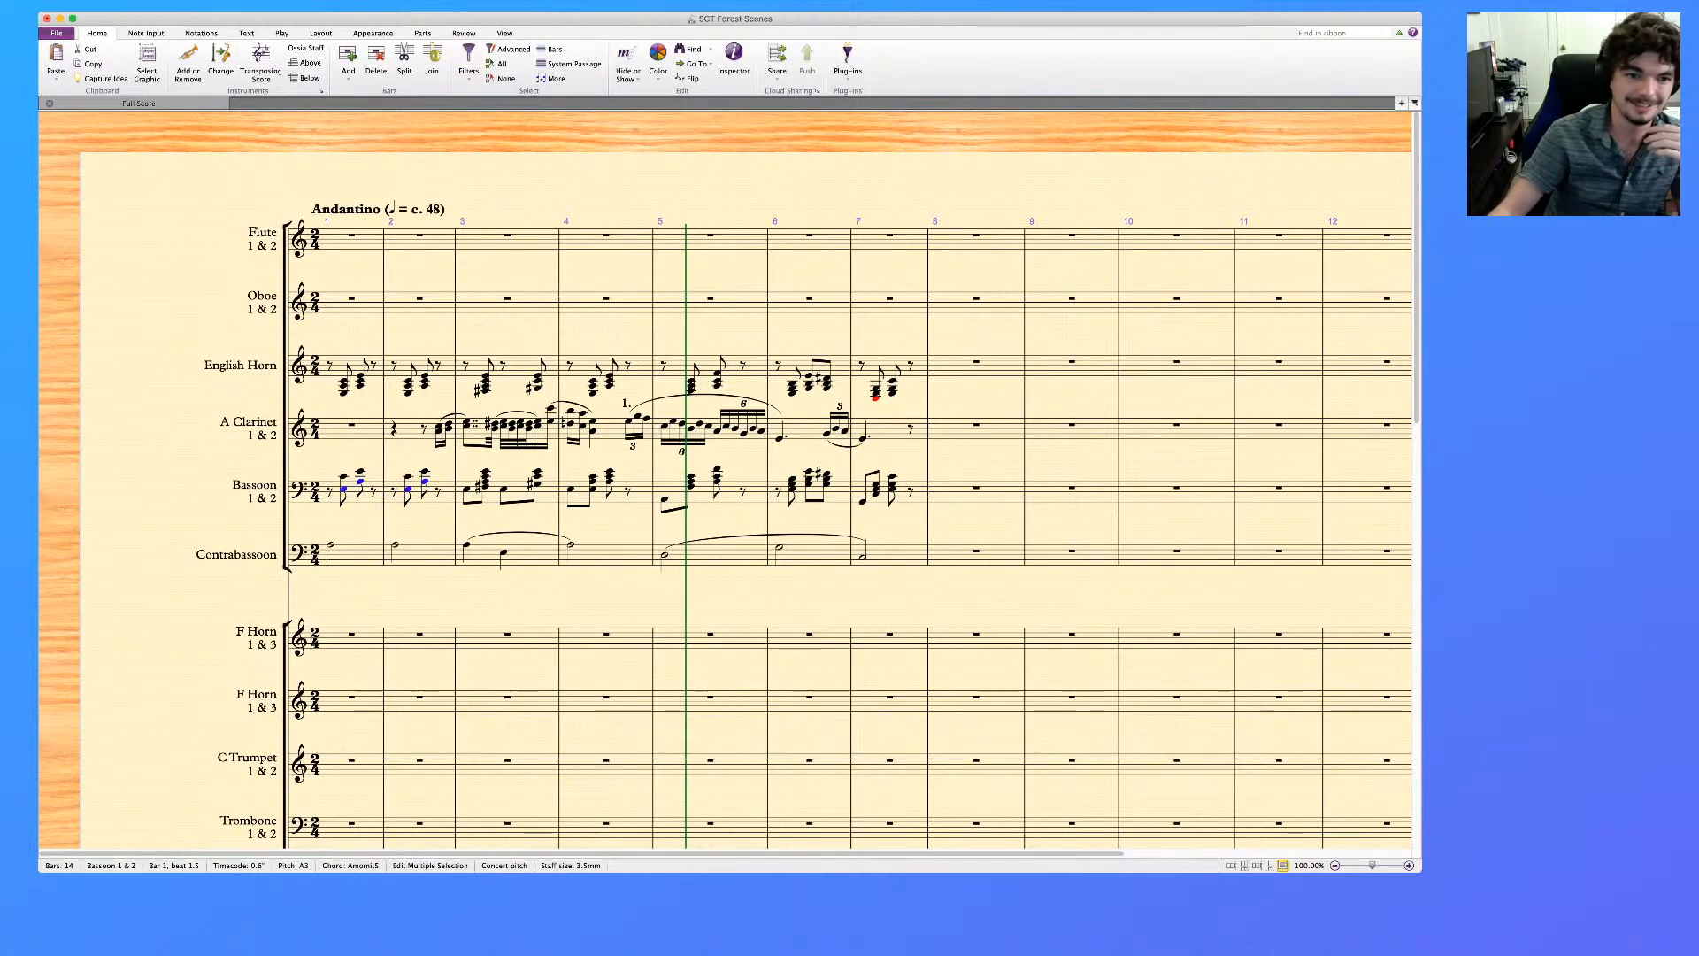
pyautogui.press('Escape')
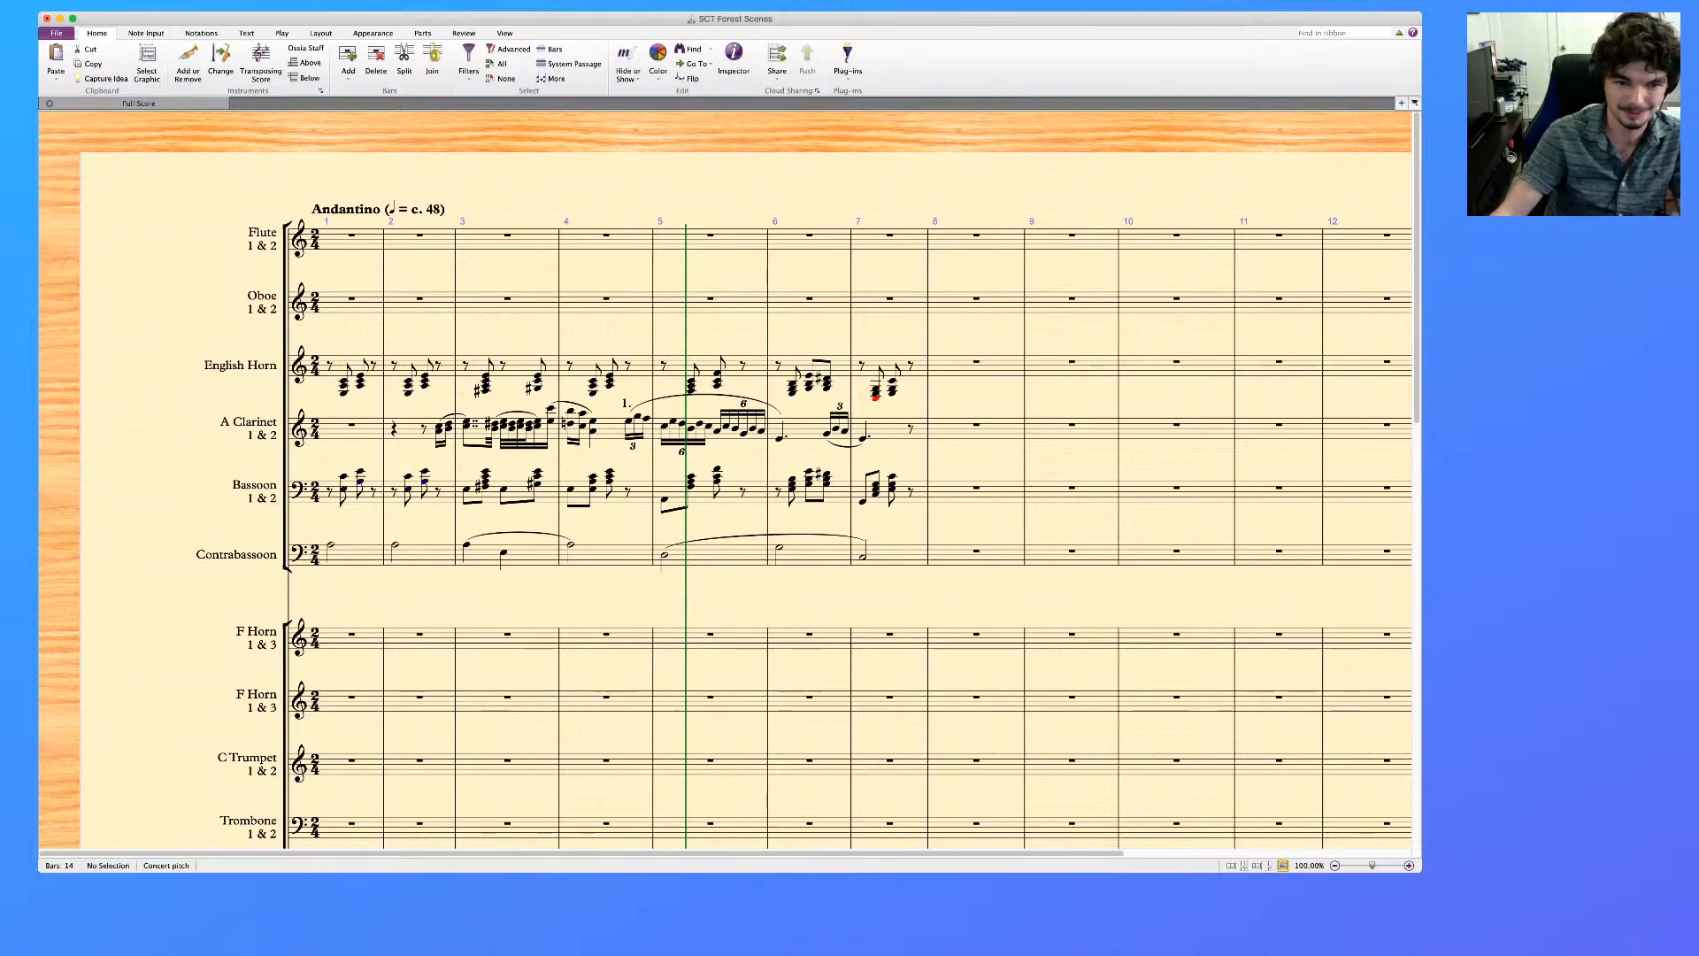
# Delete the middle notes of the Bassoon's chords in bars 4 to 6
pyautogui.click(593, 482)
pyautogui.keyDown('super'); pyautogui.click(610, 476); pyautogui.keyUp('super')
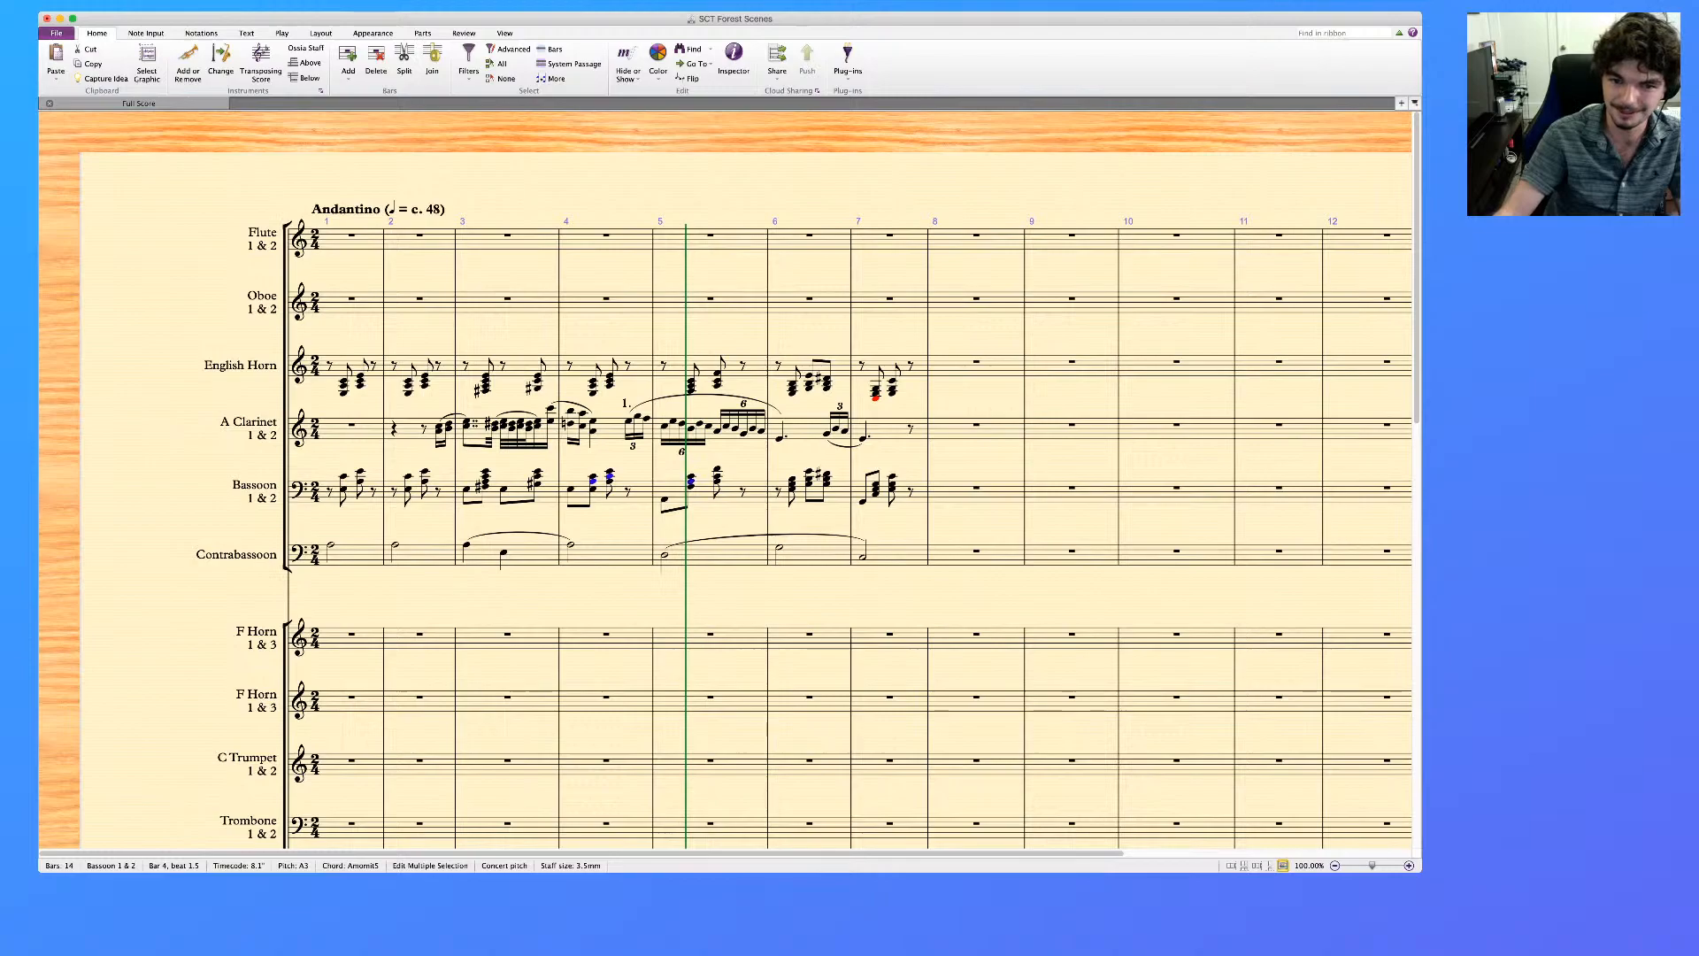
pyautogui.keyDown('super'); pyautogui.click(792, 485); pyautogui.keyUp('super')
pyautogui.keyDown('super'); pyautogui.click(809, 479); pyautogui.keyUp('super')
pyautogui.keyDown('super'); pyautogui.click(827, 479); pyautogui.keyUp('super')
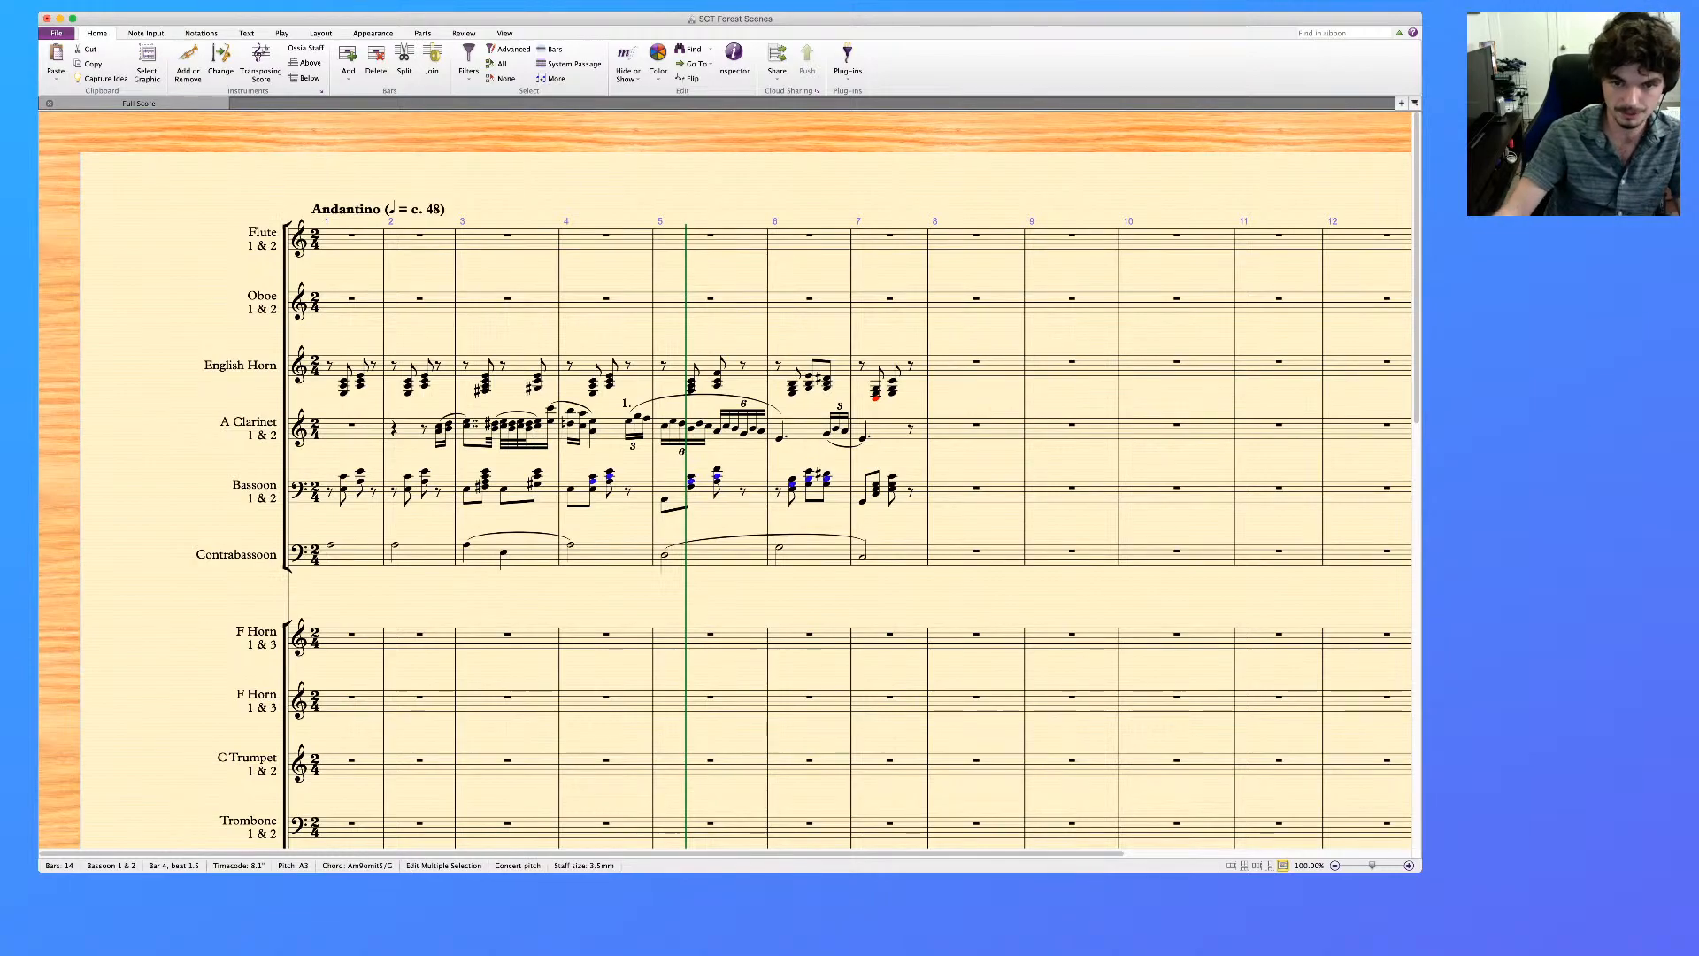
pyautogui.press('Delete')
# Thin the Bassoon's two upper chords in bar 7 by deleting the extra notes
pyautogui.click(874, 472)
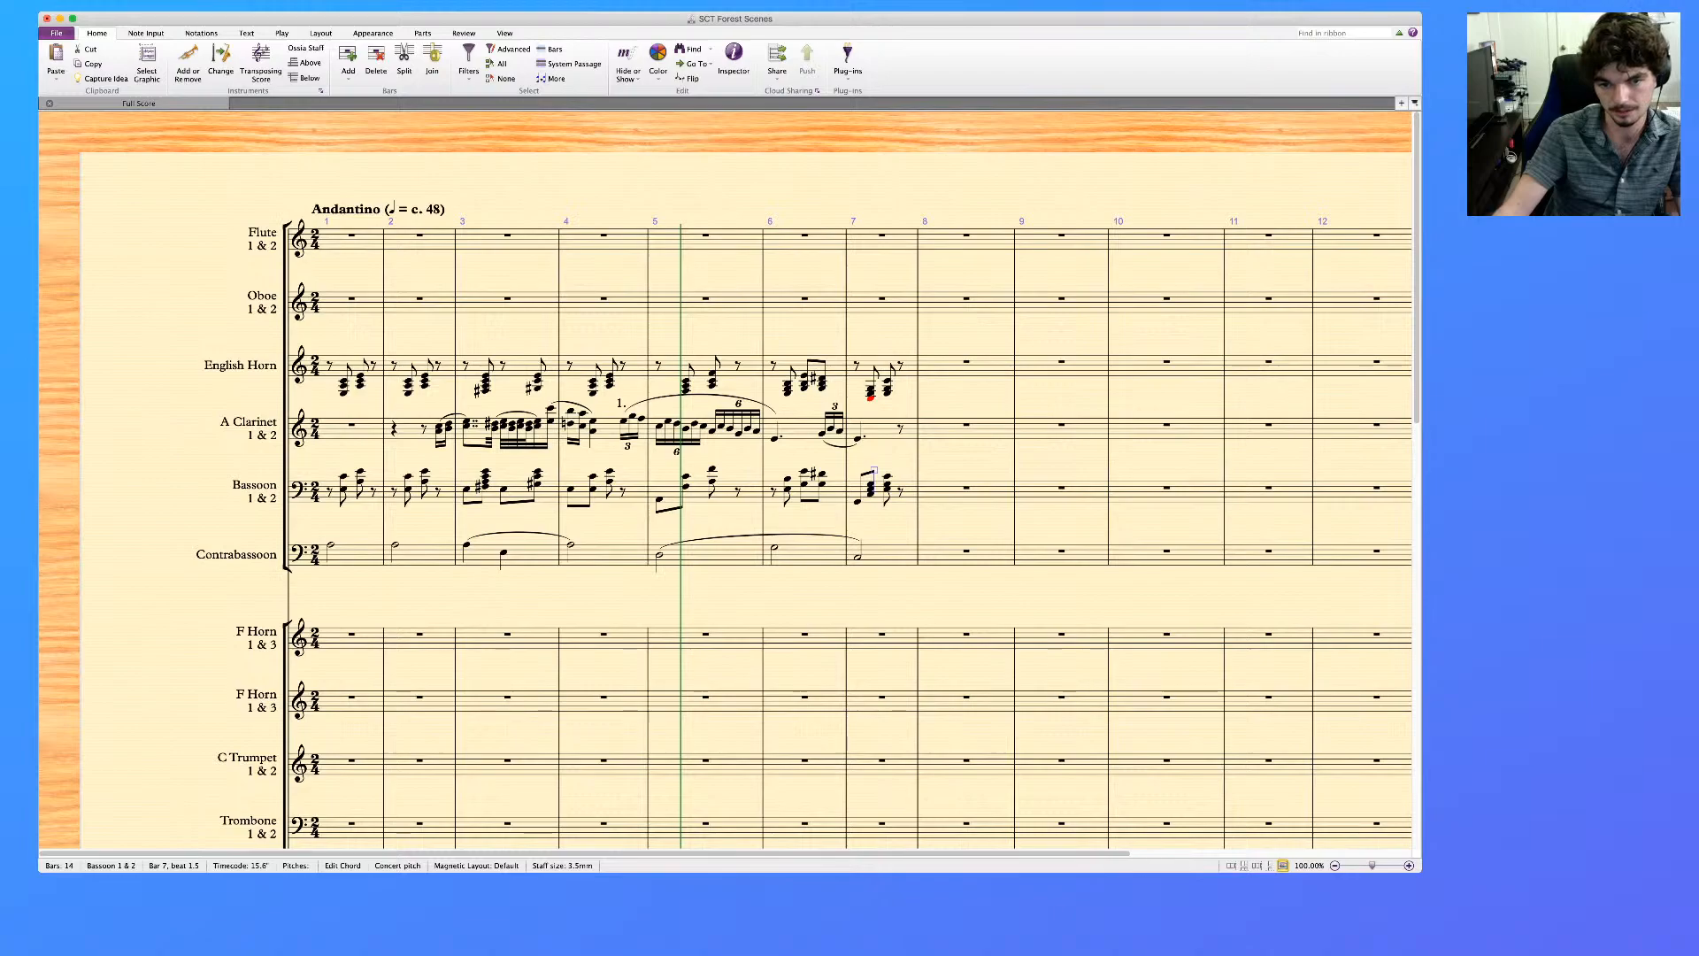
pyautogui.click(871, 484)
pyautogui.keyDown('super'); pyautogui.click(888, 476); pyautogui.keyUp('super')
pyautogui.press('Delete')
# Delete the lower notes of the English Horn's two chords in bar 7, keeping single notes
pyautogui.click(871, 398)
pyautogui.keyDown('super'); pyautogui.click(871, 393); pyautogui.keyUp('super')
pyautogui.keyDown('super'); pyautogui.click(888, 392); pyautogui.keyUp('super')
pyautogui.keyDown('super'); pyautogui.click(888, 388); pyautogui.keyUp('super')
pyautogui.press('Delete')
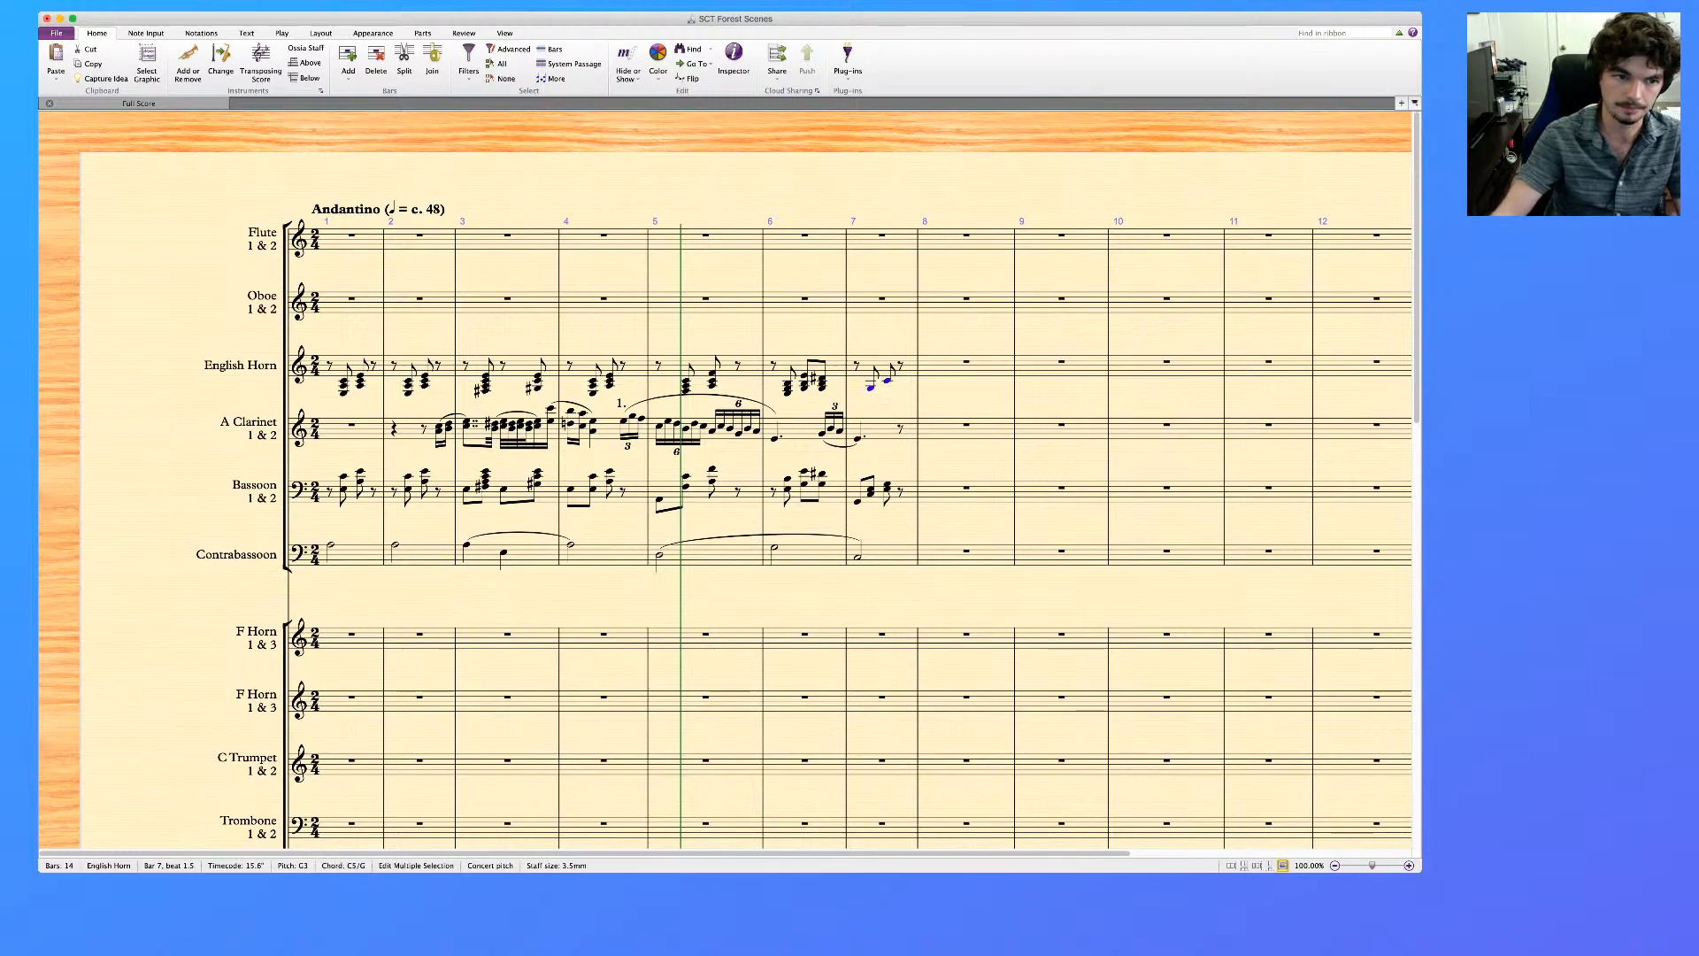
# Filter the English Horn's chord notes in bars 1 to 6 and delete the extras, reducing the part towards a single line
pyautogui.click(836, 365)
pyautogui.keyDown('shift'); pyautogui.click(352, 364); pyautogui.keyUp('shift')
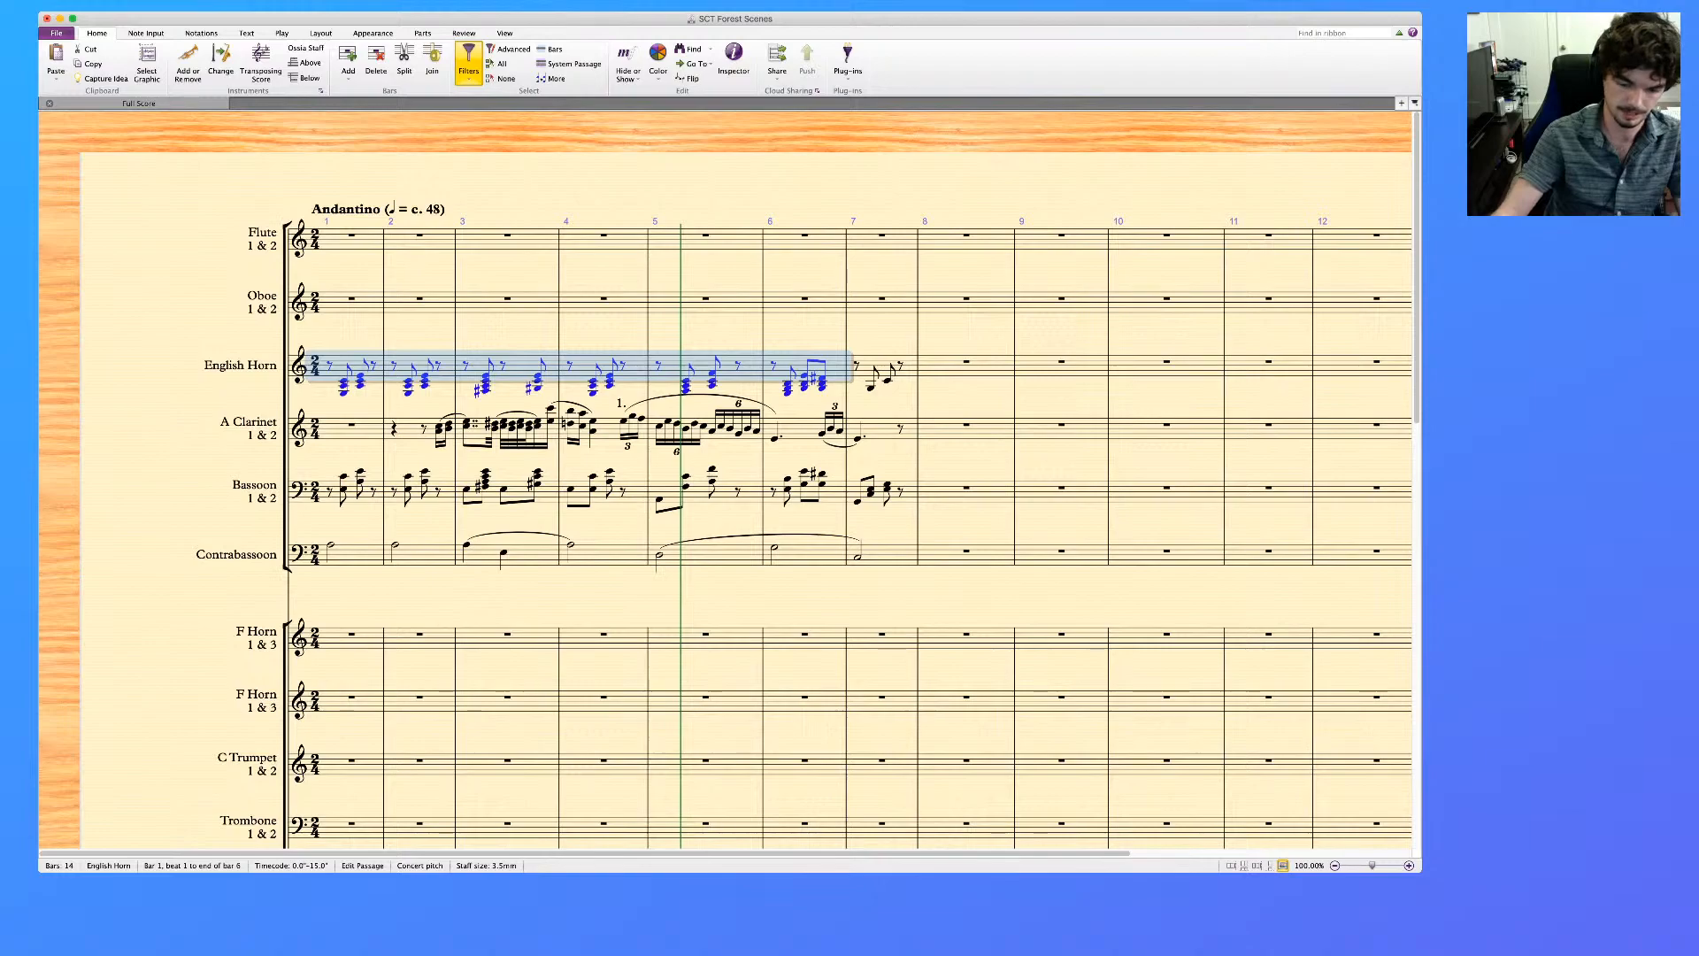
pyautogui.click(468, 64)
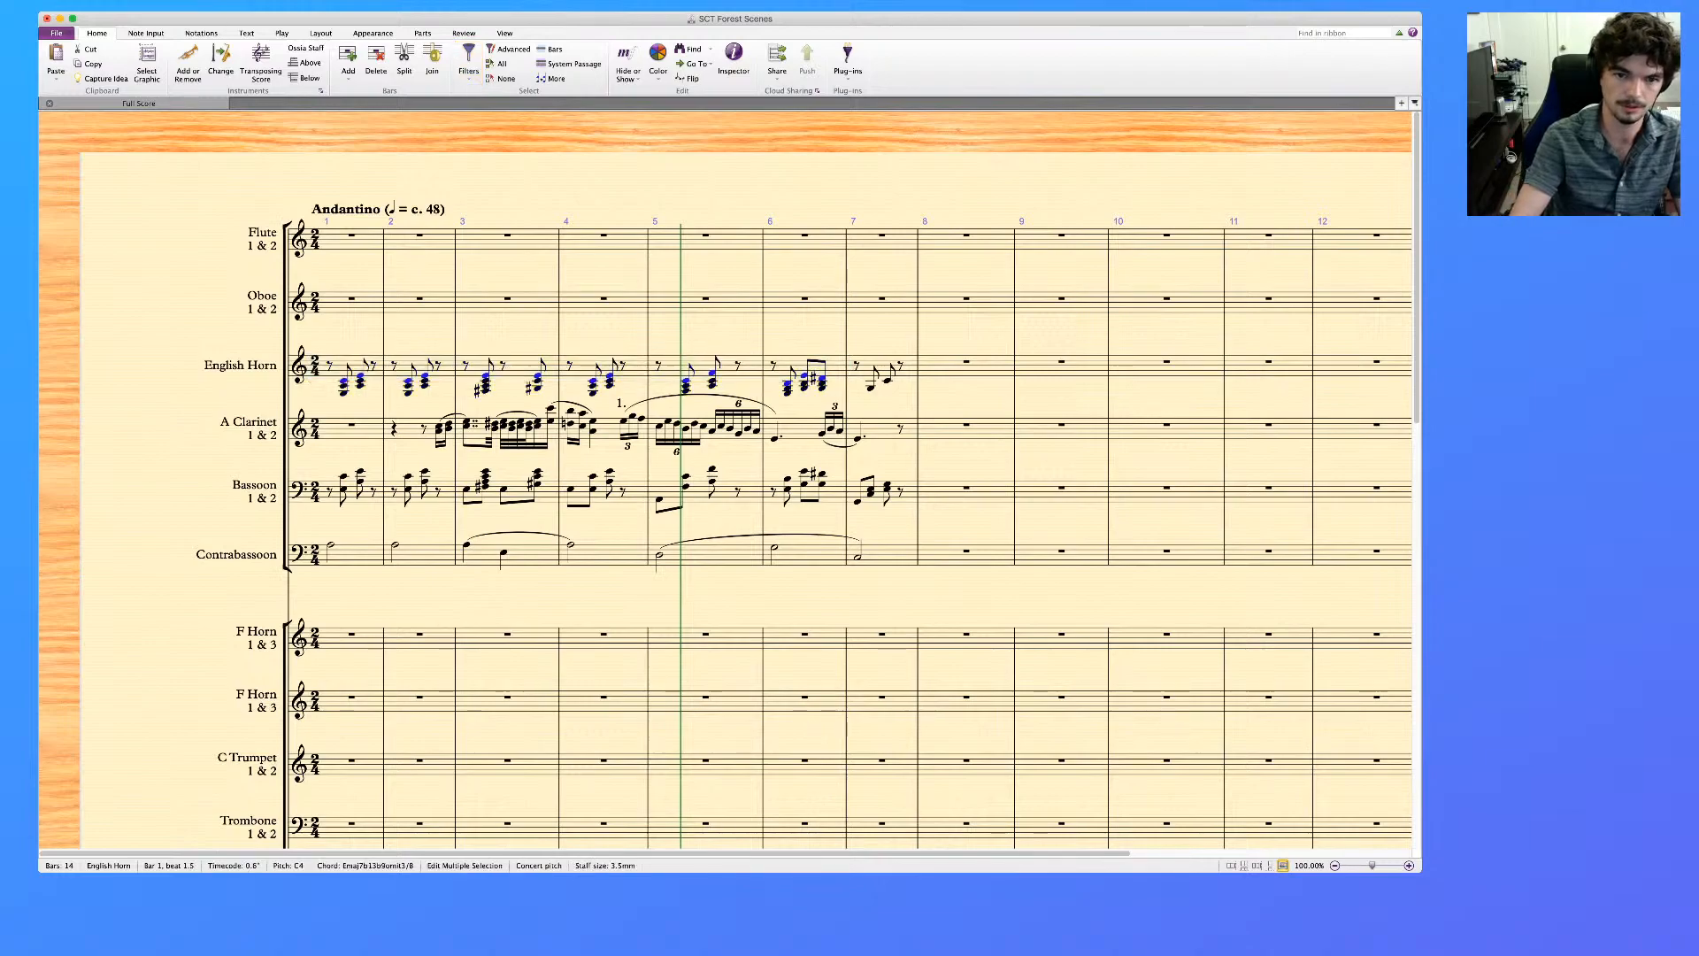
pyautogui.press('Delete')
pyautogui.press('Delete')
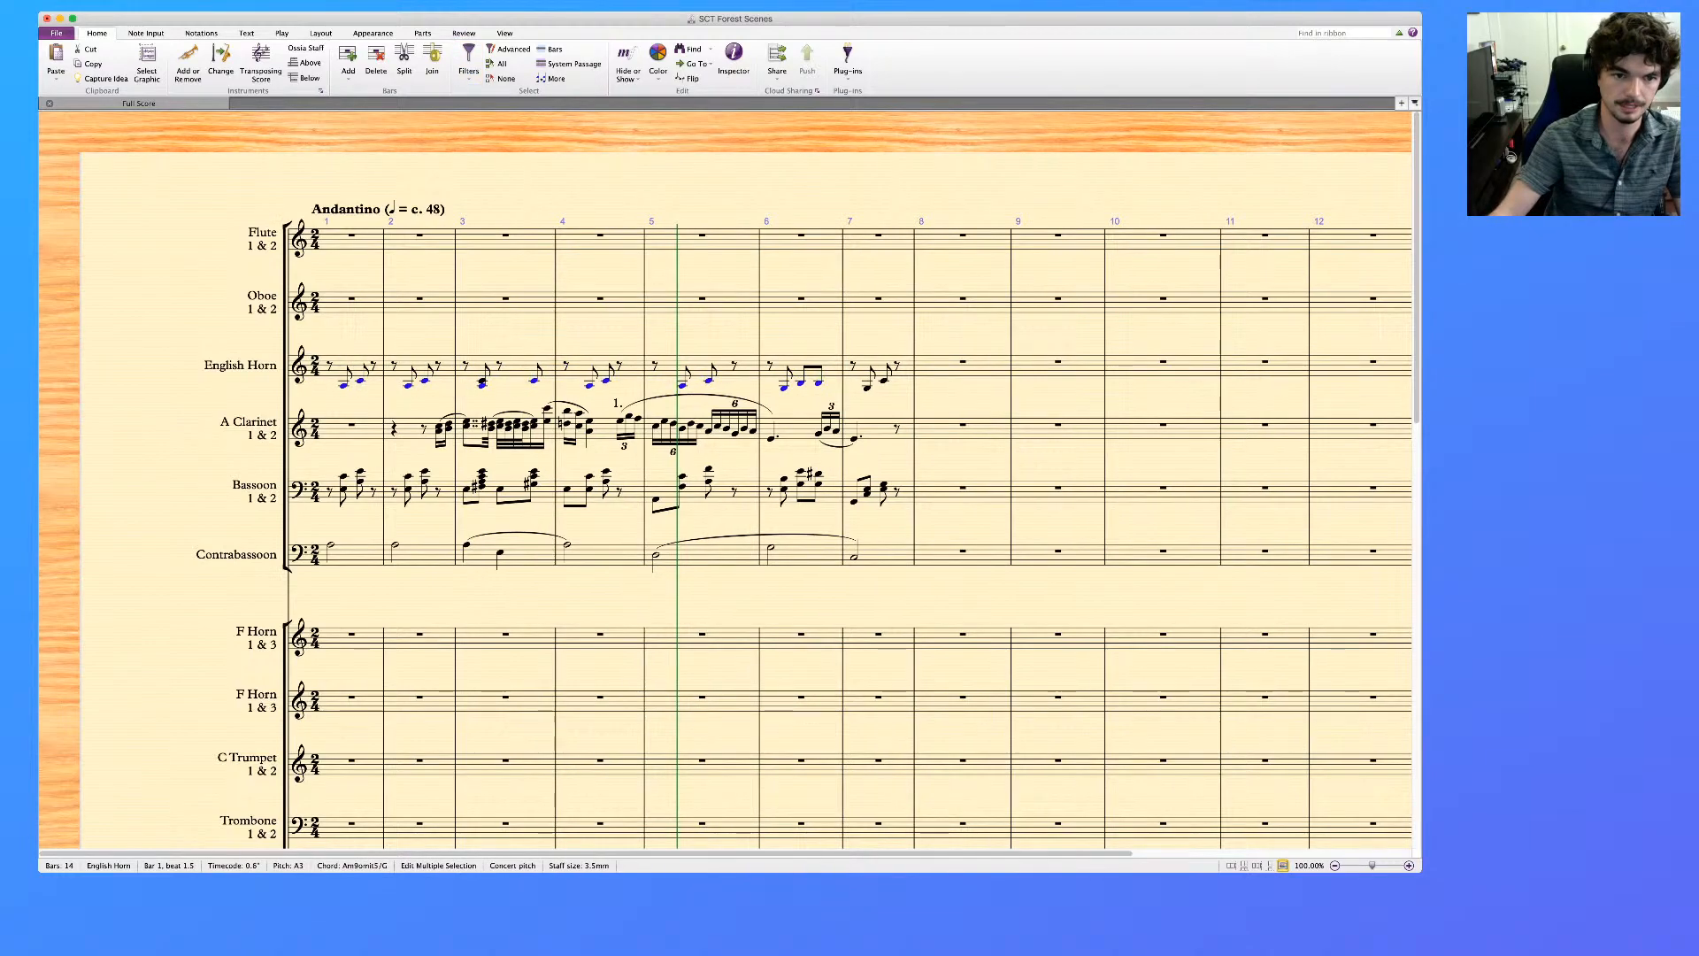
pyautogui.press('Escape')
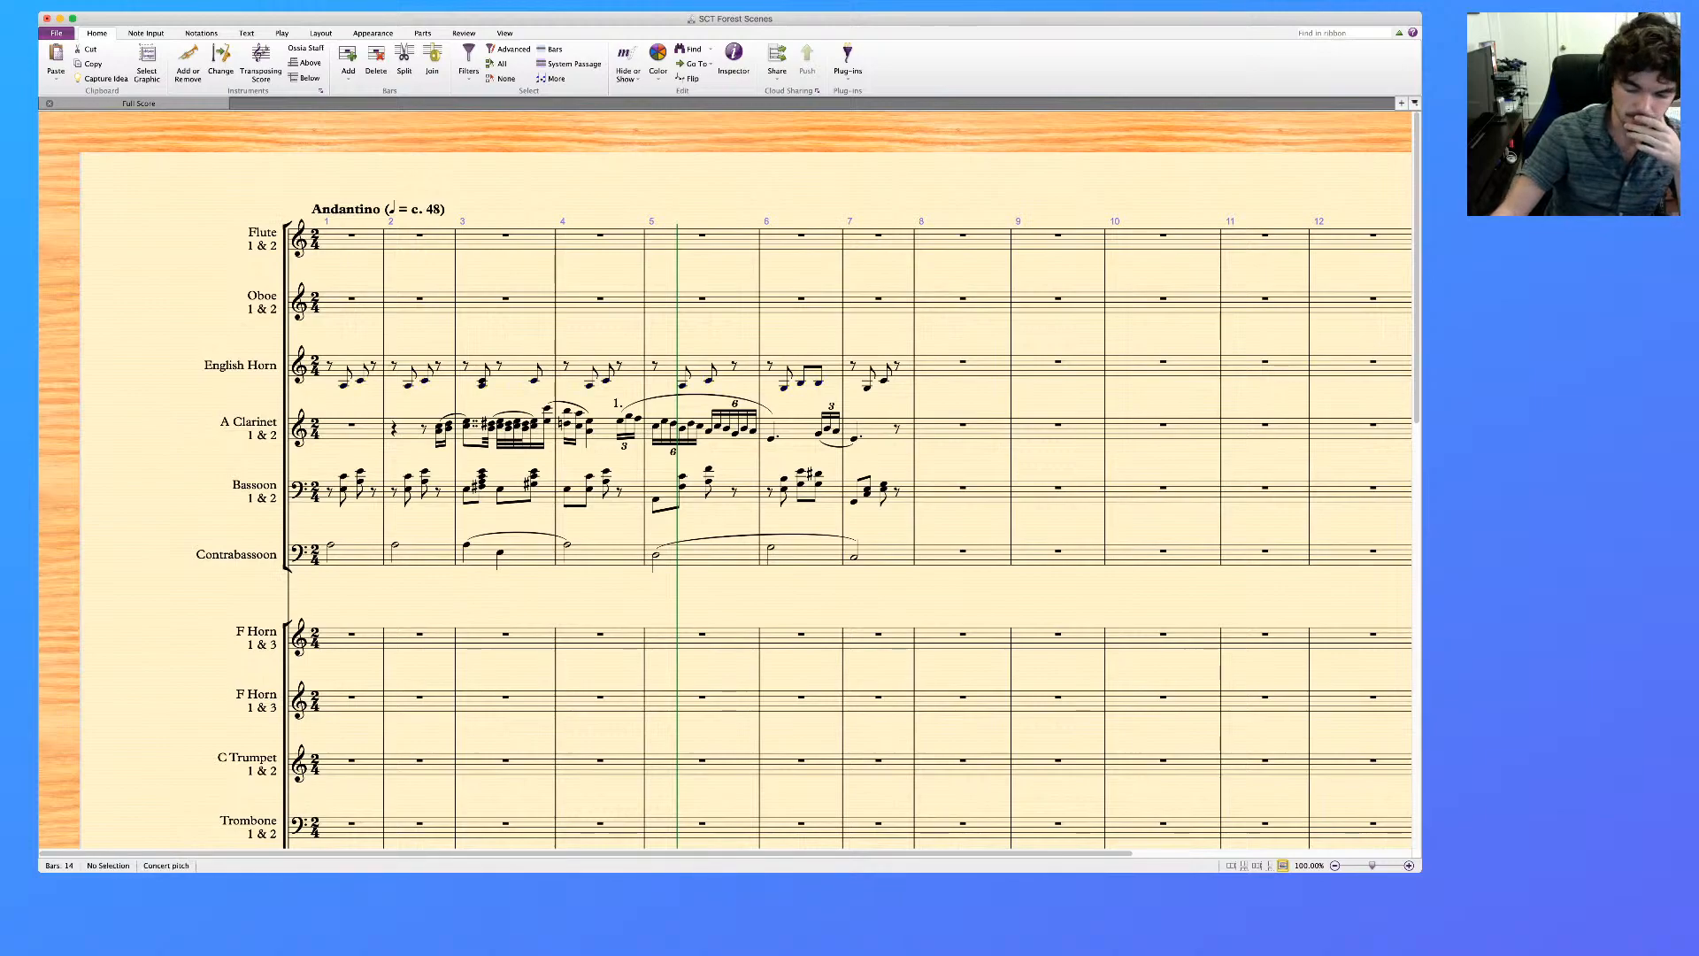
# Check the Bassoon's chords in bar 3 note by note and delete the upper notes of the chord on beat 1.5
pyautogui.click(482, 486)
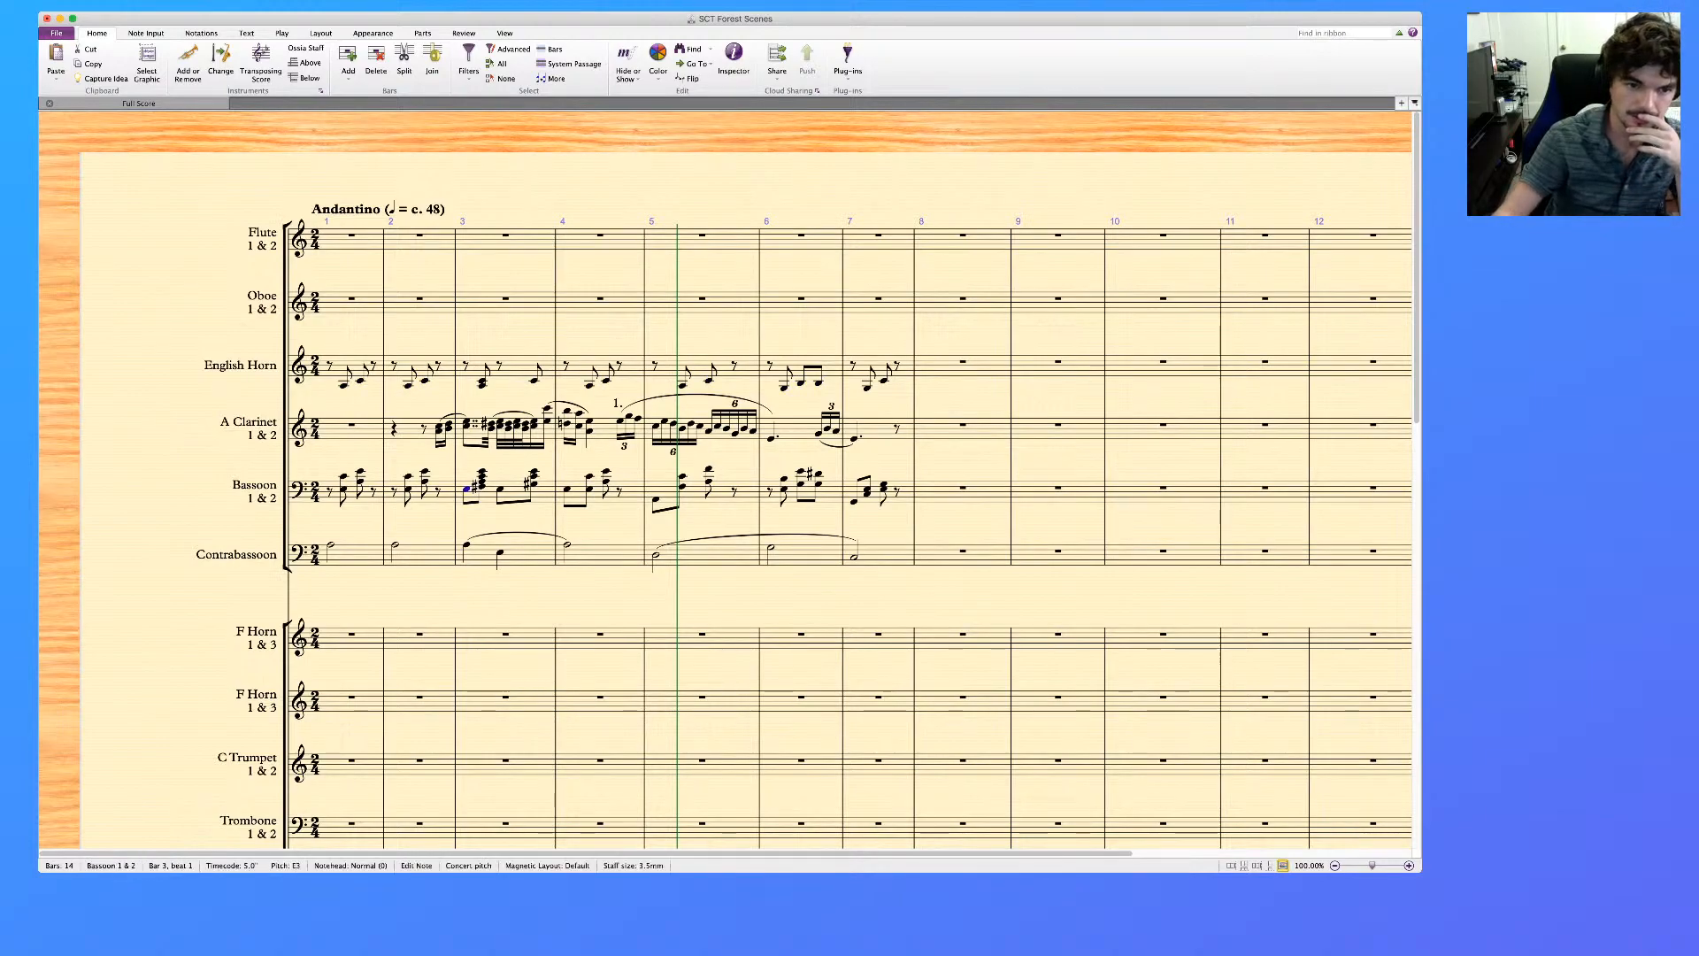
pyautogui.click(482, 471)
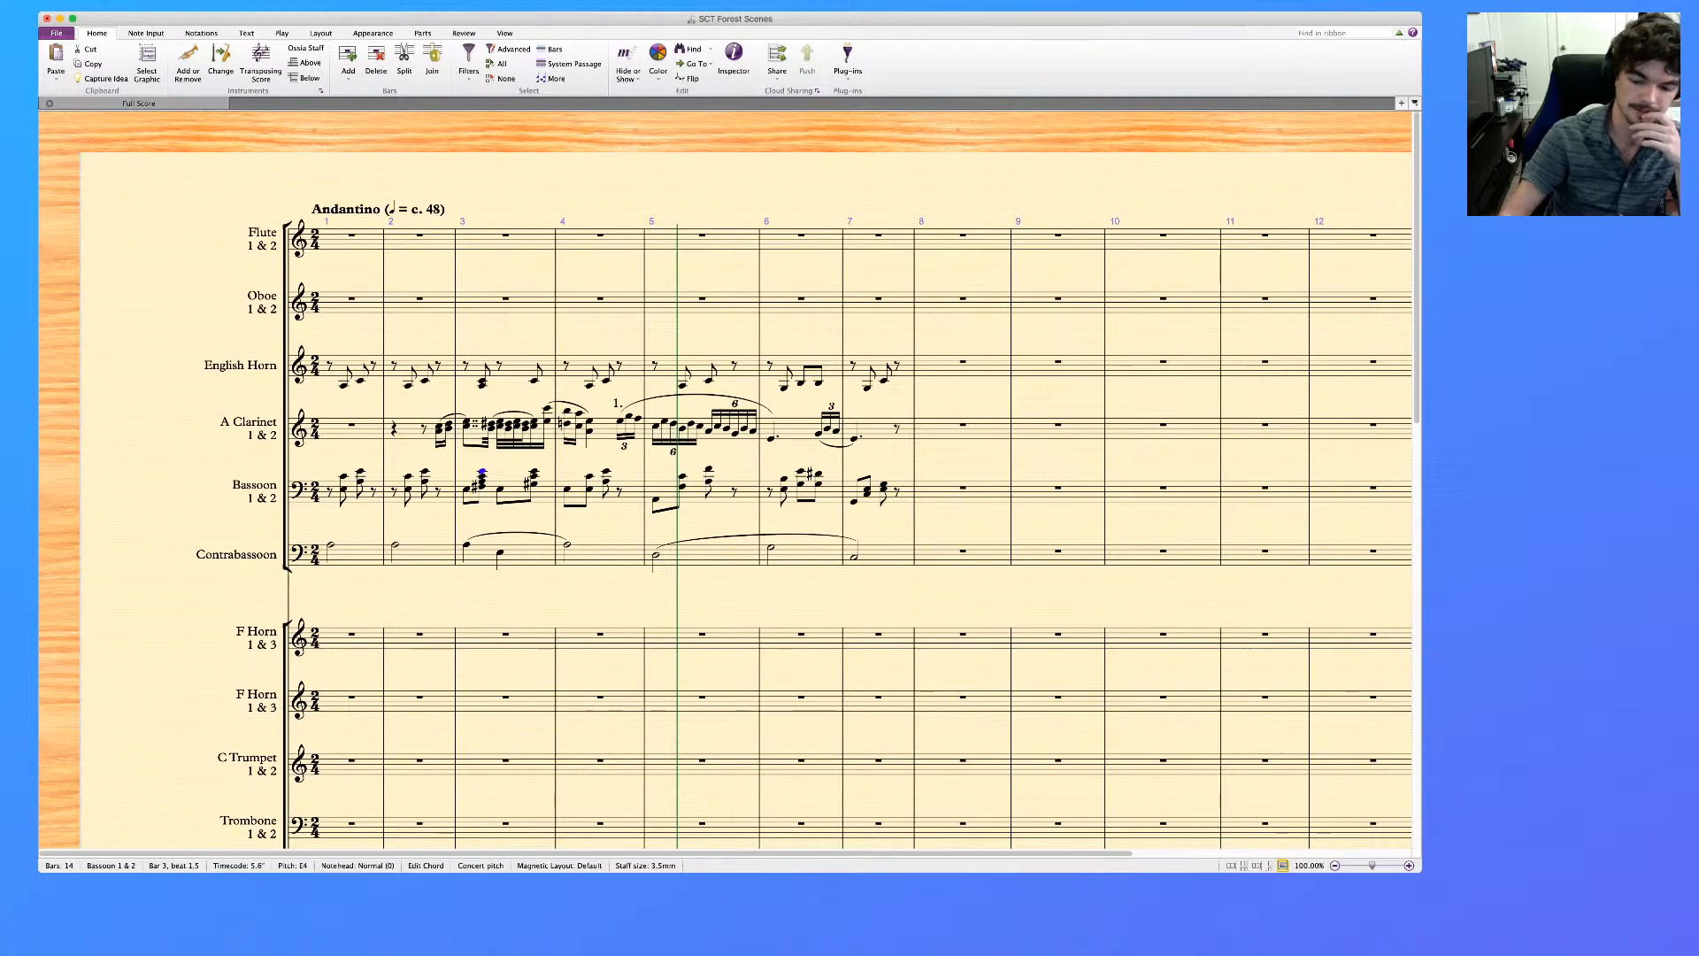
pyautogui.press('Left')
pyautogui.press('Right')
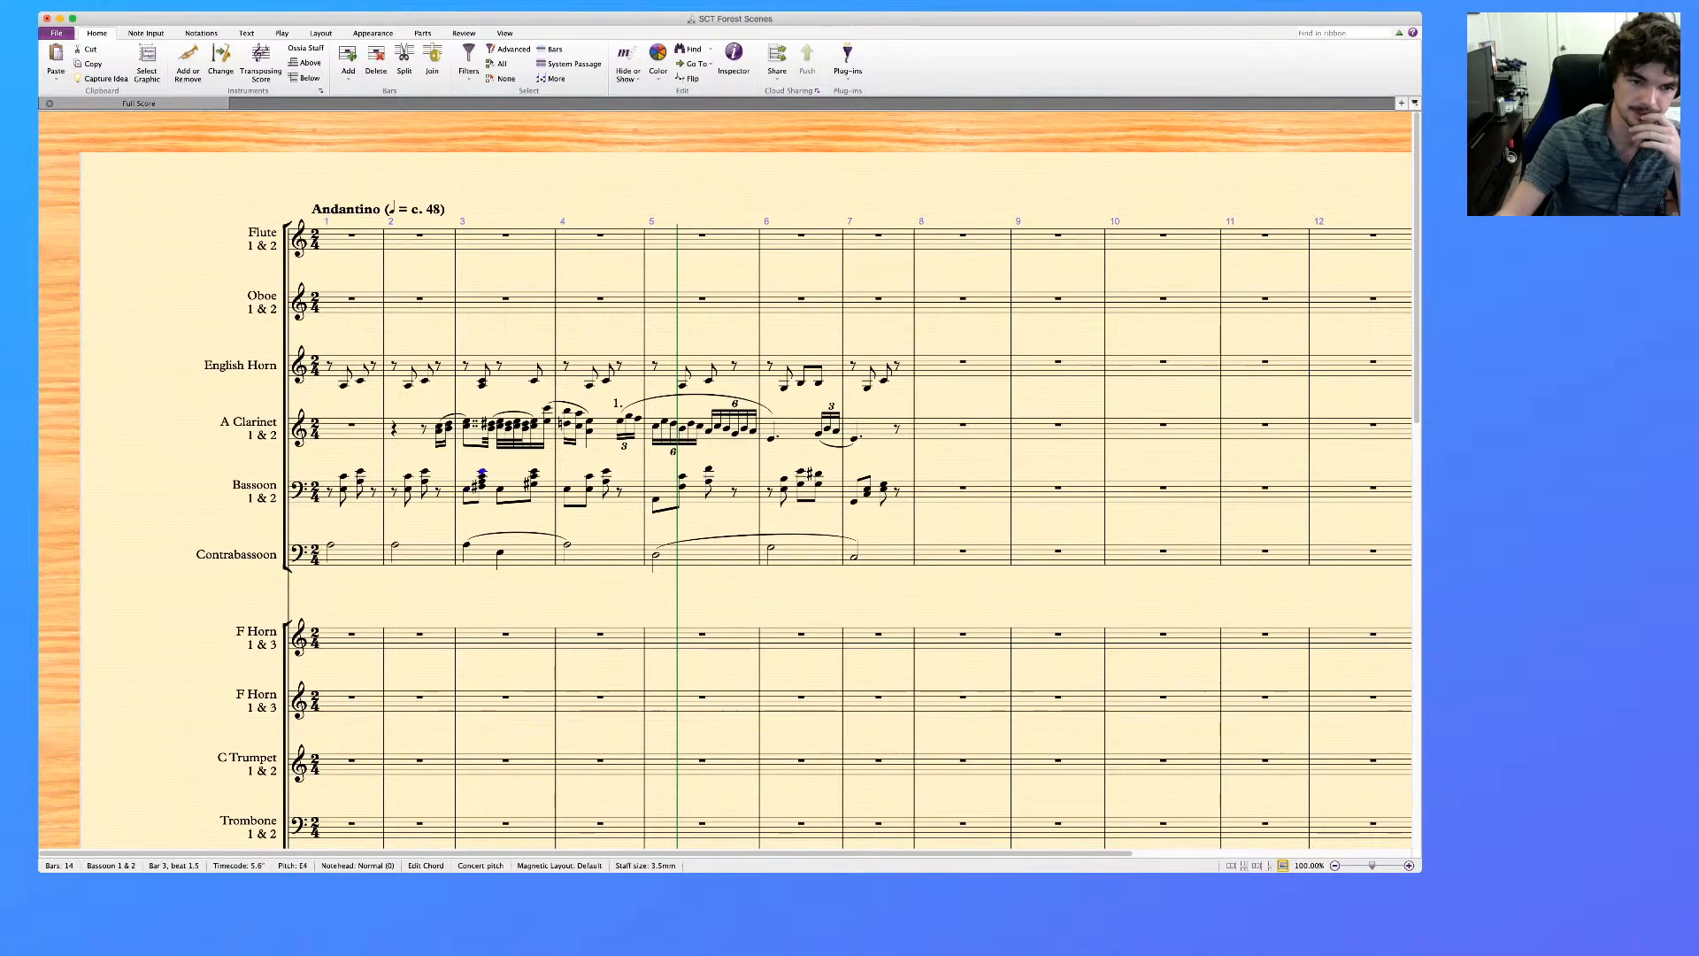
pyautogui.hotkey('alt', 'Down')
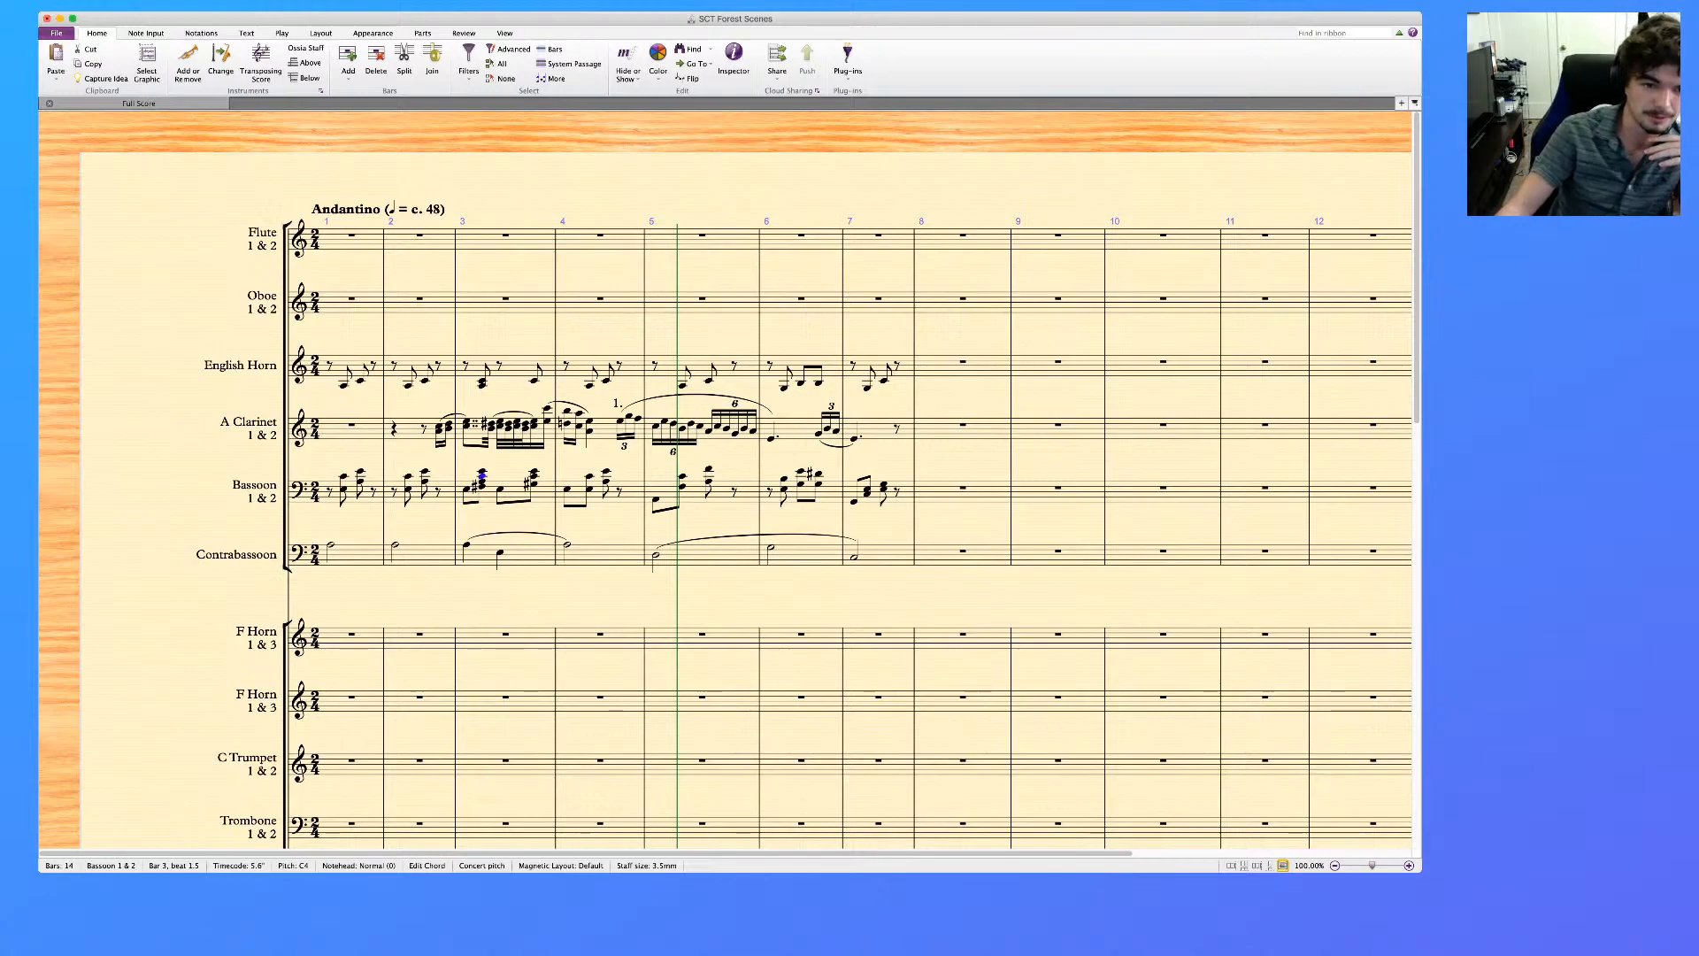
pyautogui.press('Escape')
pyautogui.click(534, 472)
pyautogui.hotkey('alt', 'Down')
pyautogui.press('Escape')
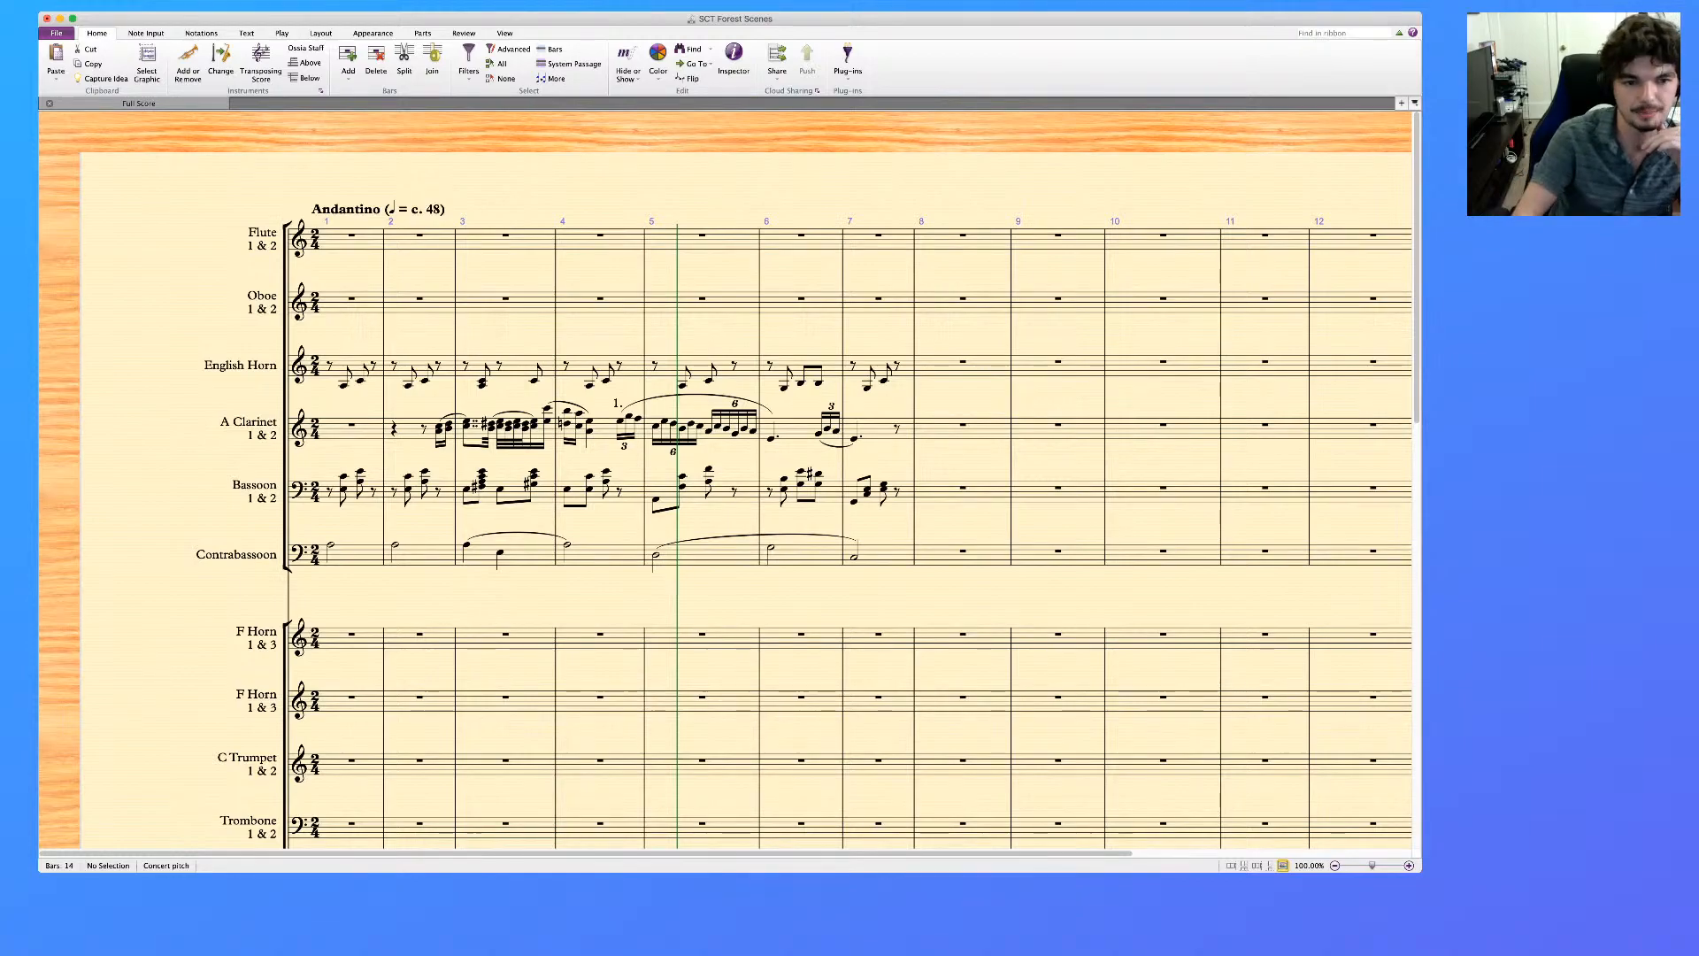
pyautogui.click(482, 471)
pyautogui.press('Delete')
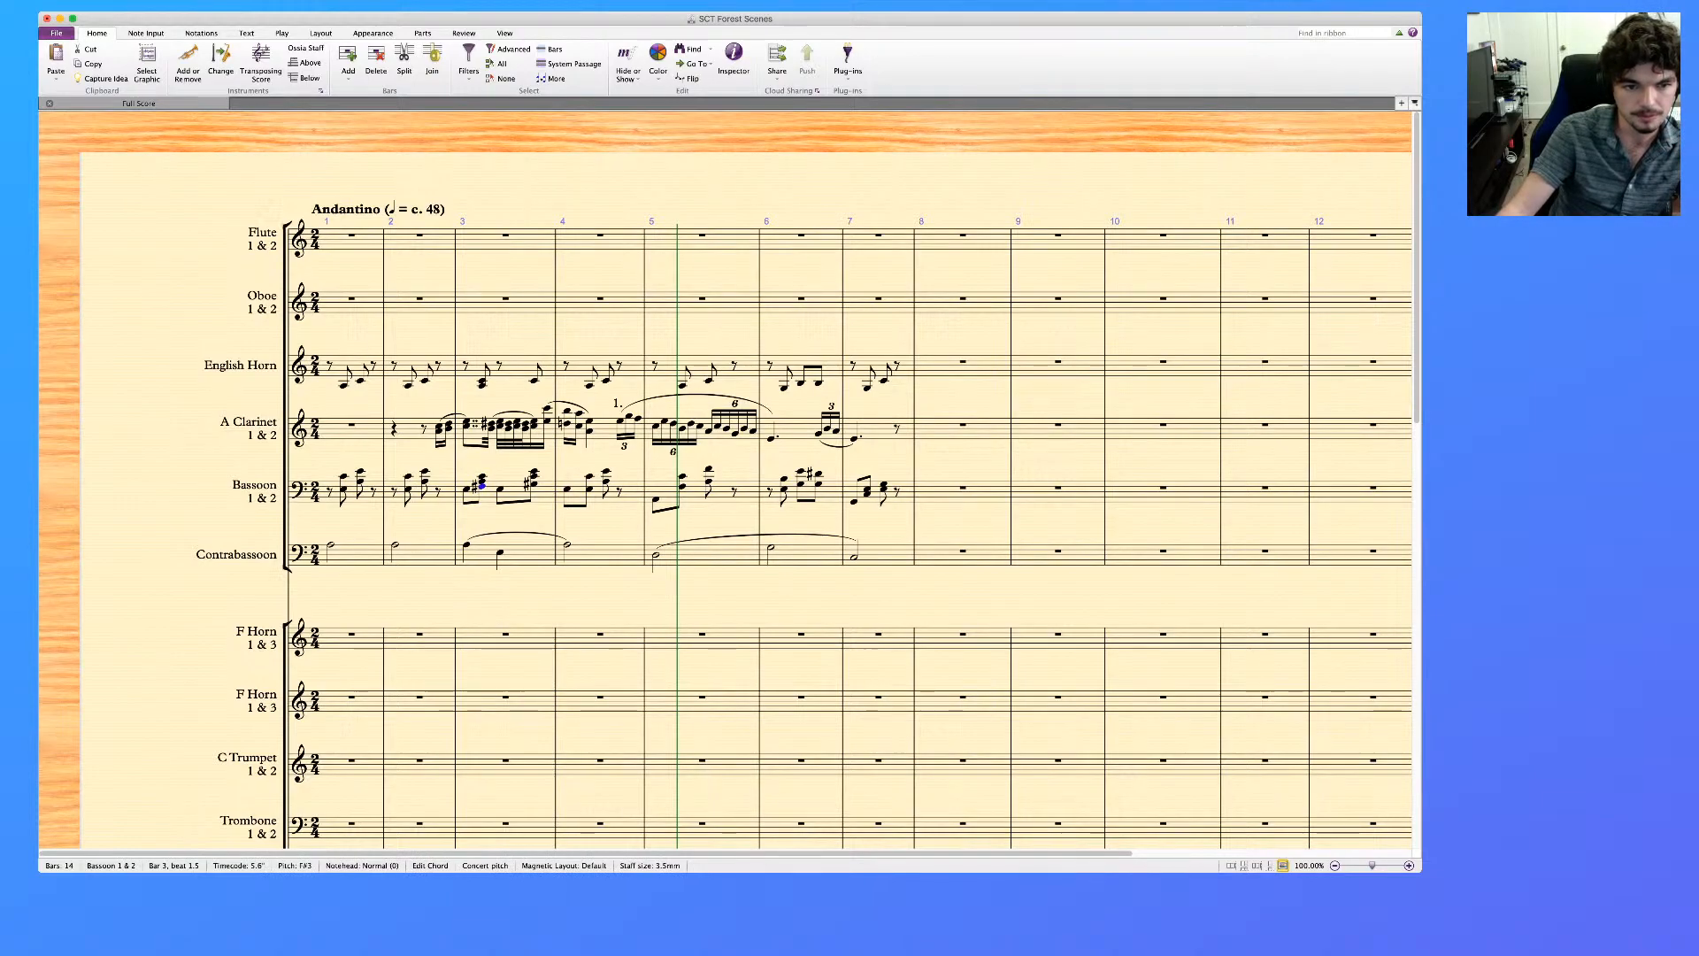
# Play back bars 2 and 3 of the reference piano part to hear the harmony
pyautogui.click(482, 381)
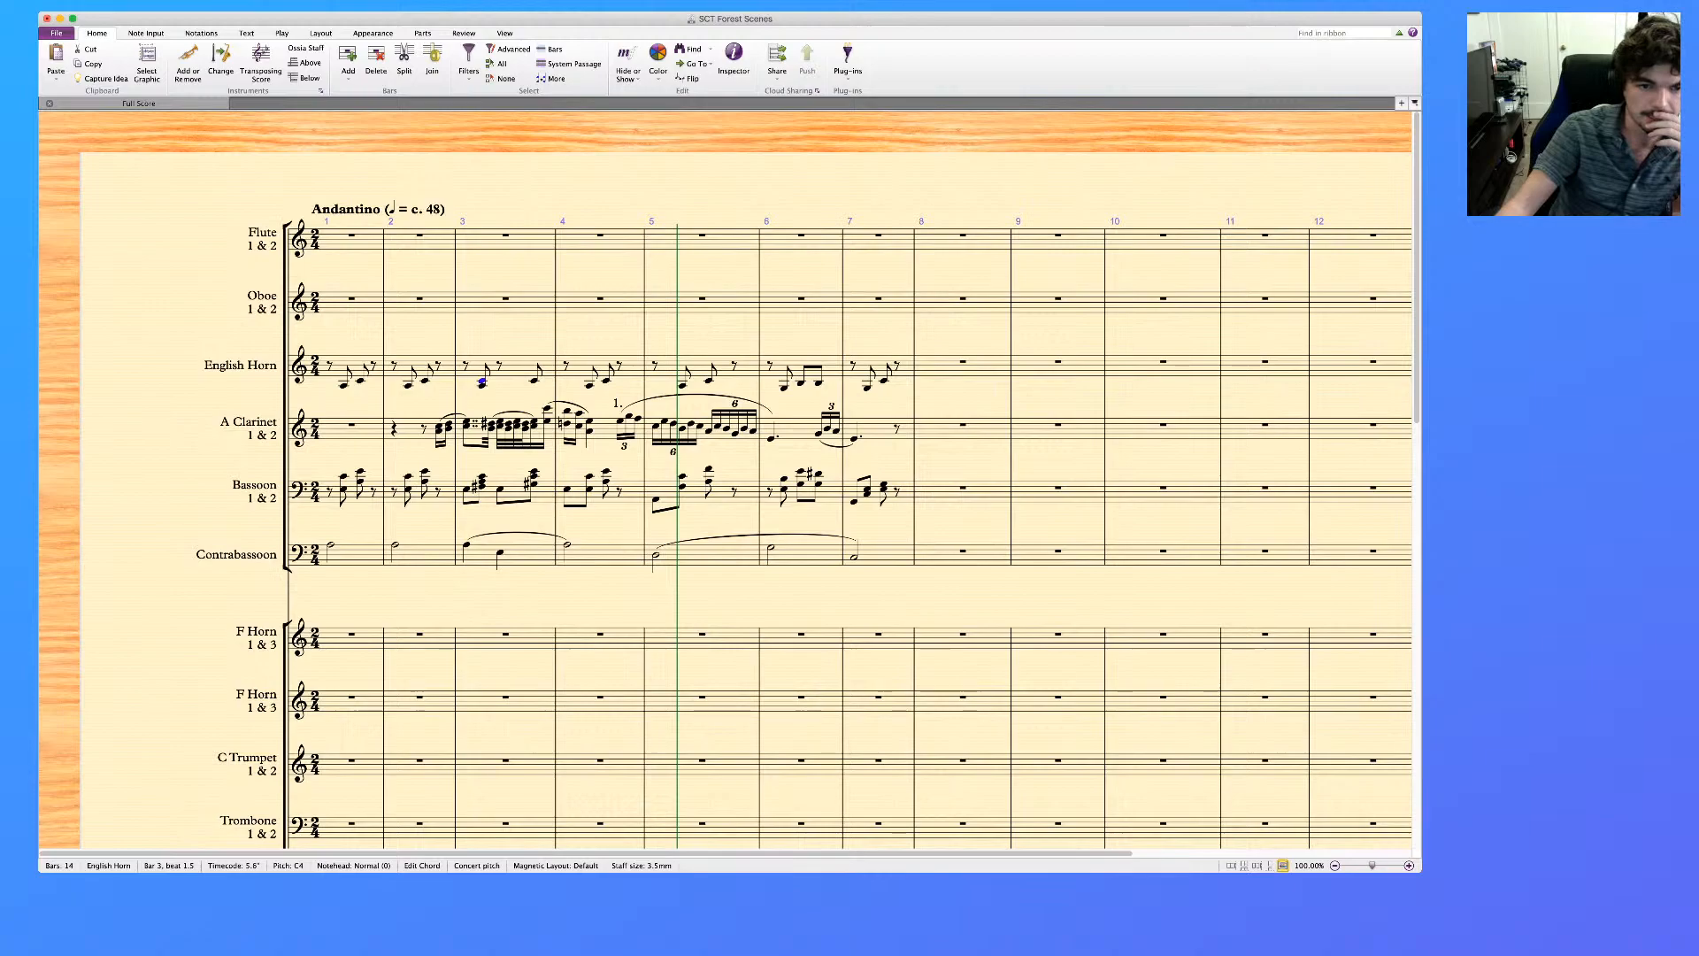
pyautogui.scroll(-10, 726, 478)
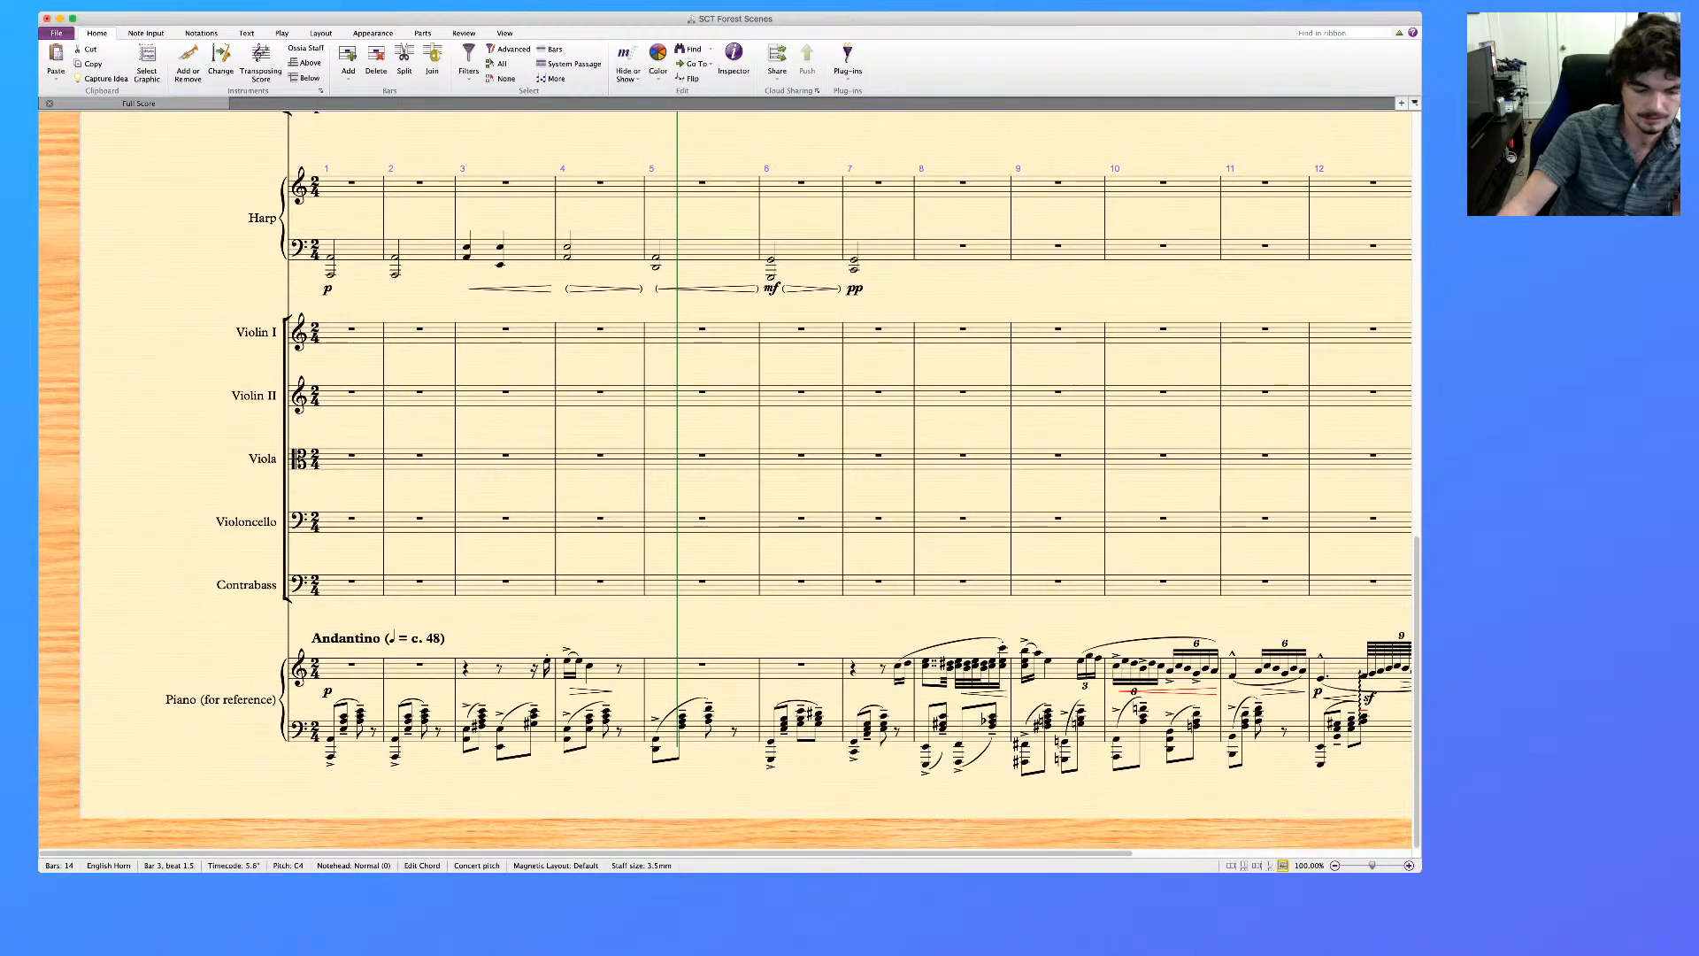
pyautogui.click(517, 734)
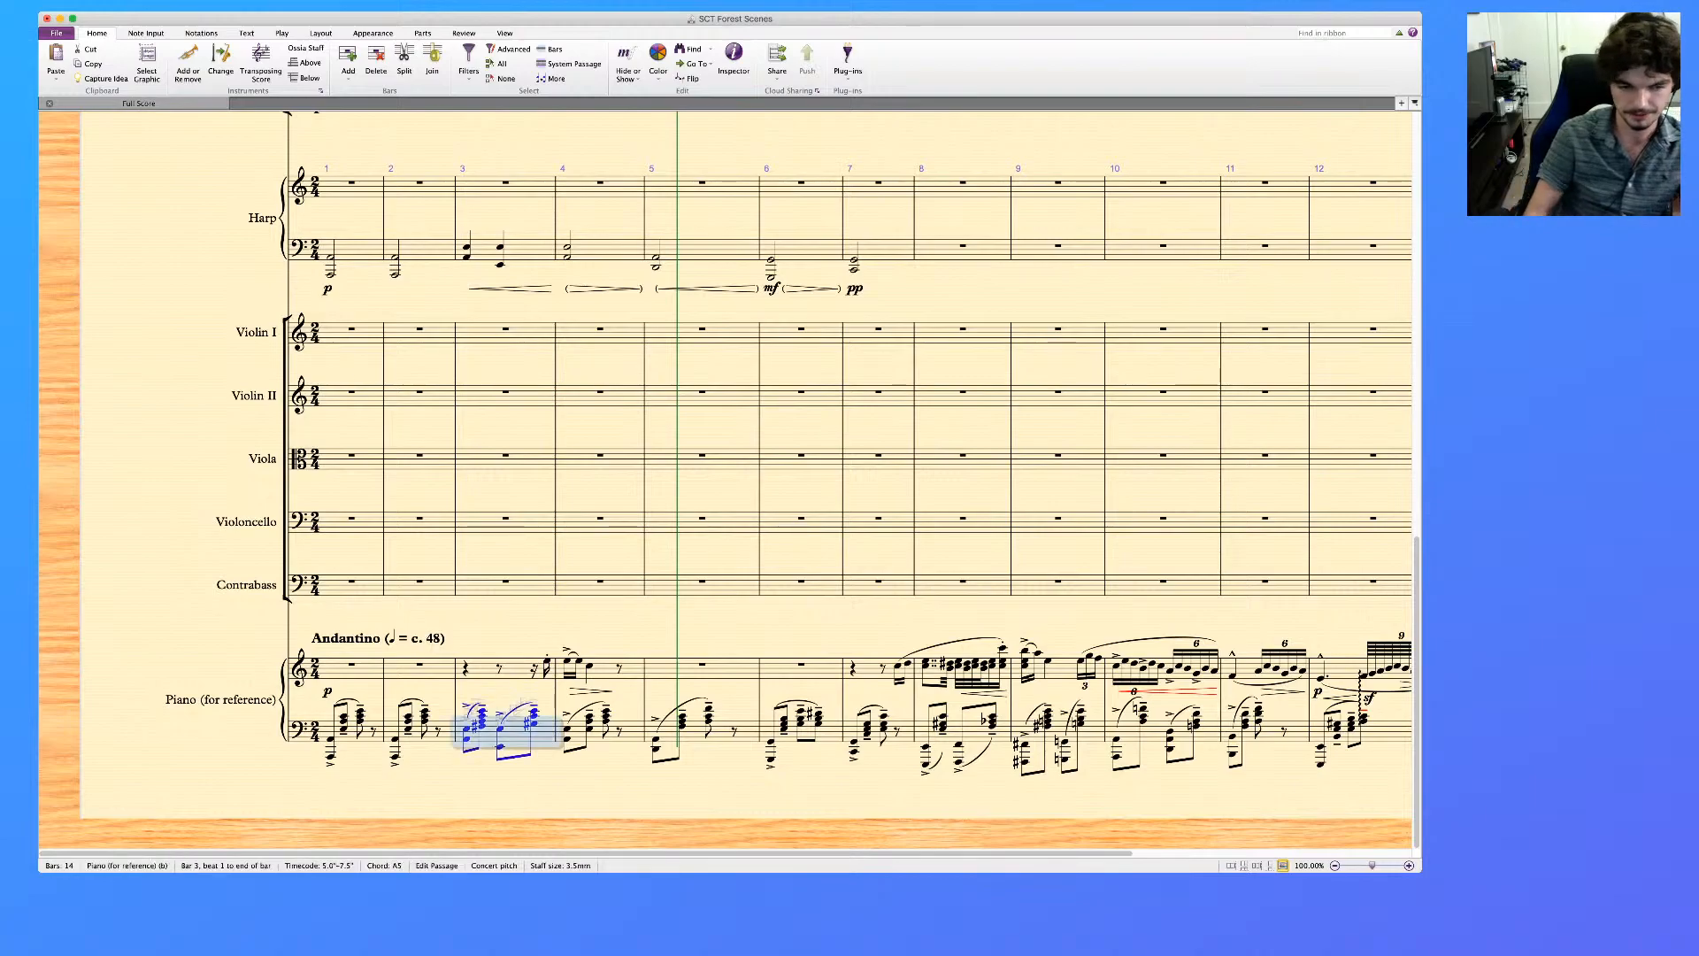
pyautogui.keyDown('shift'); pyautogui.click(416, 671); pyautogui.keyUp('shift')
pyautogui.press('p')
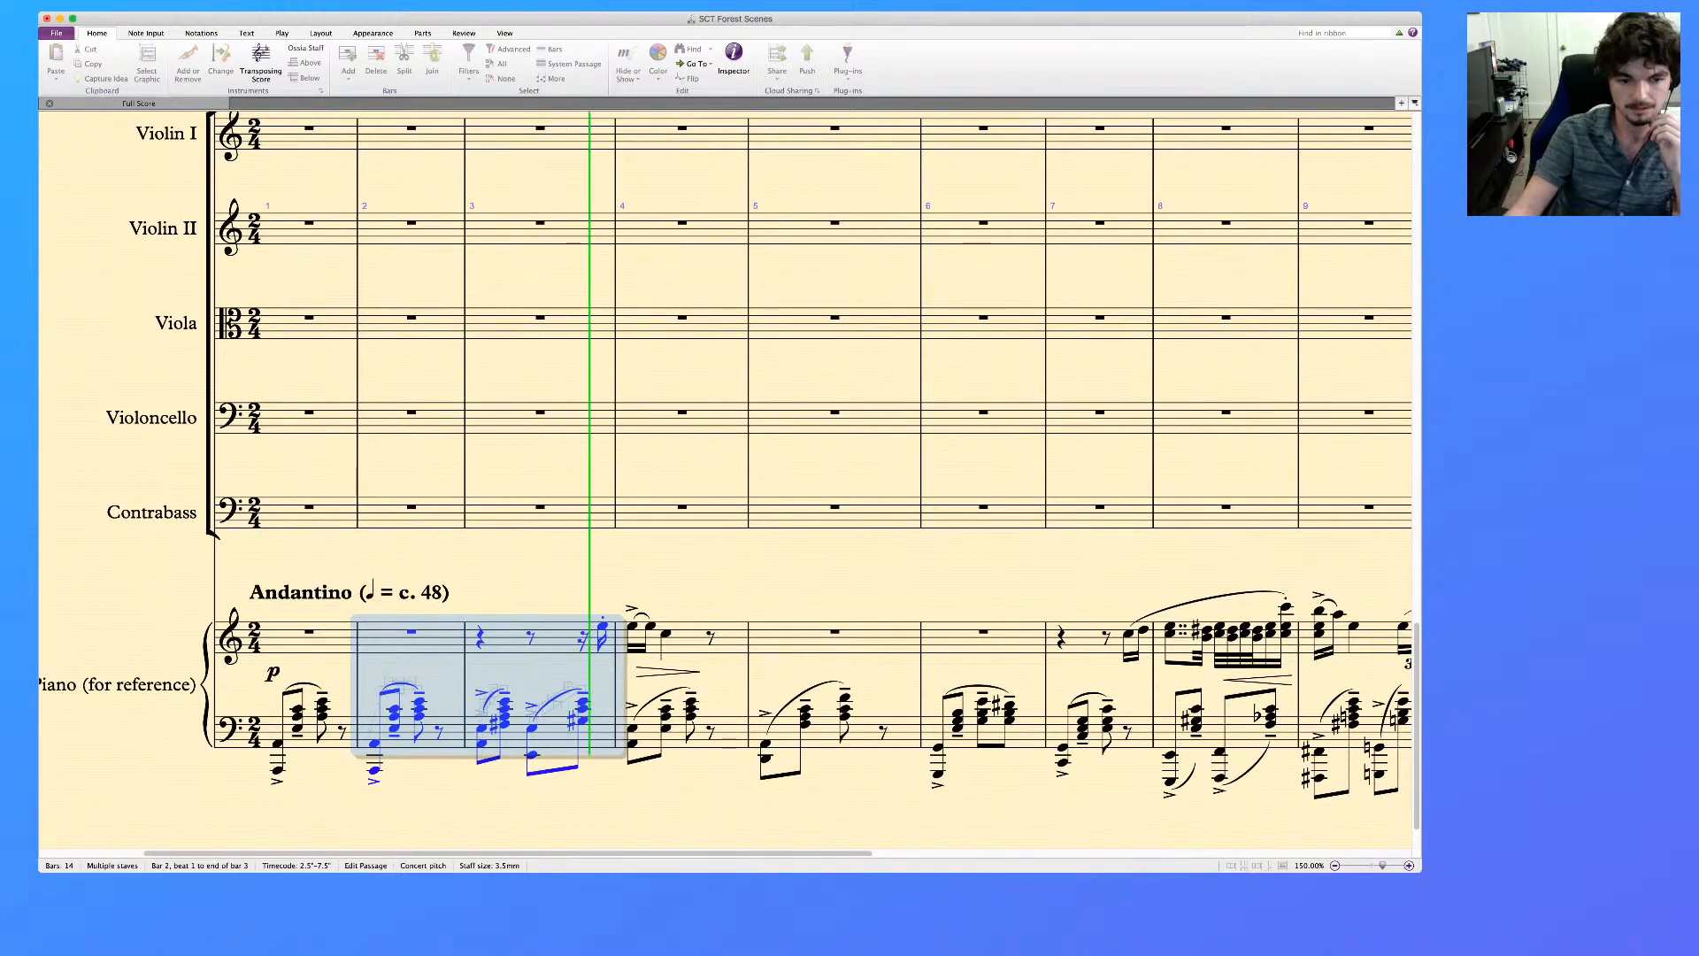
pyautogui.press('space')
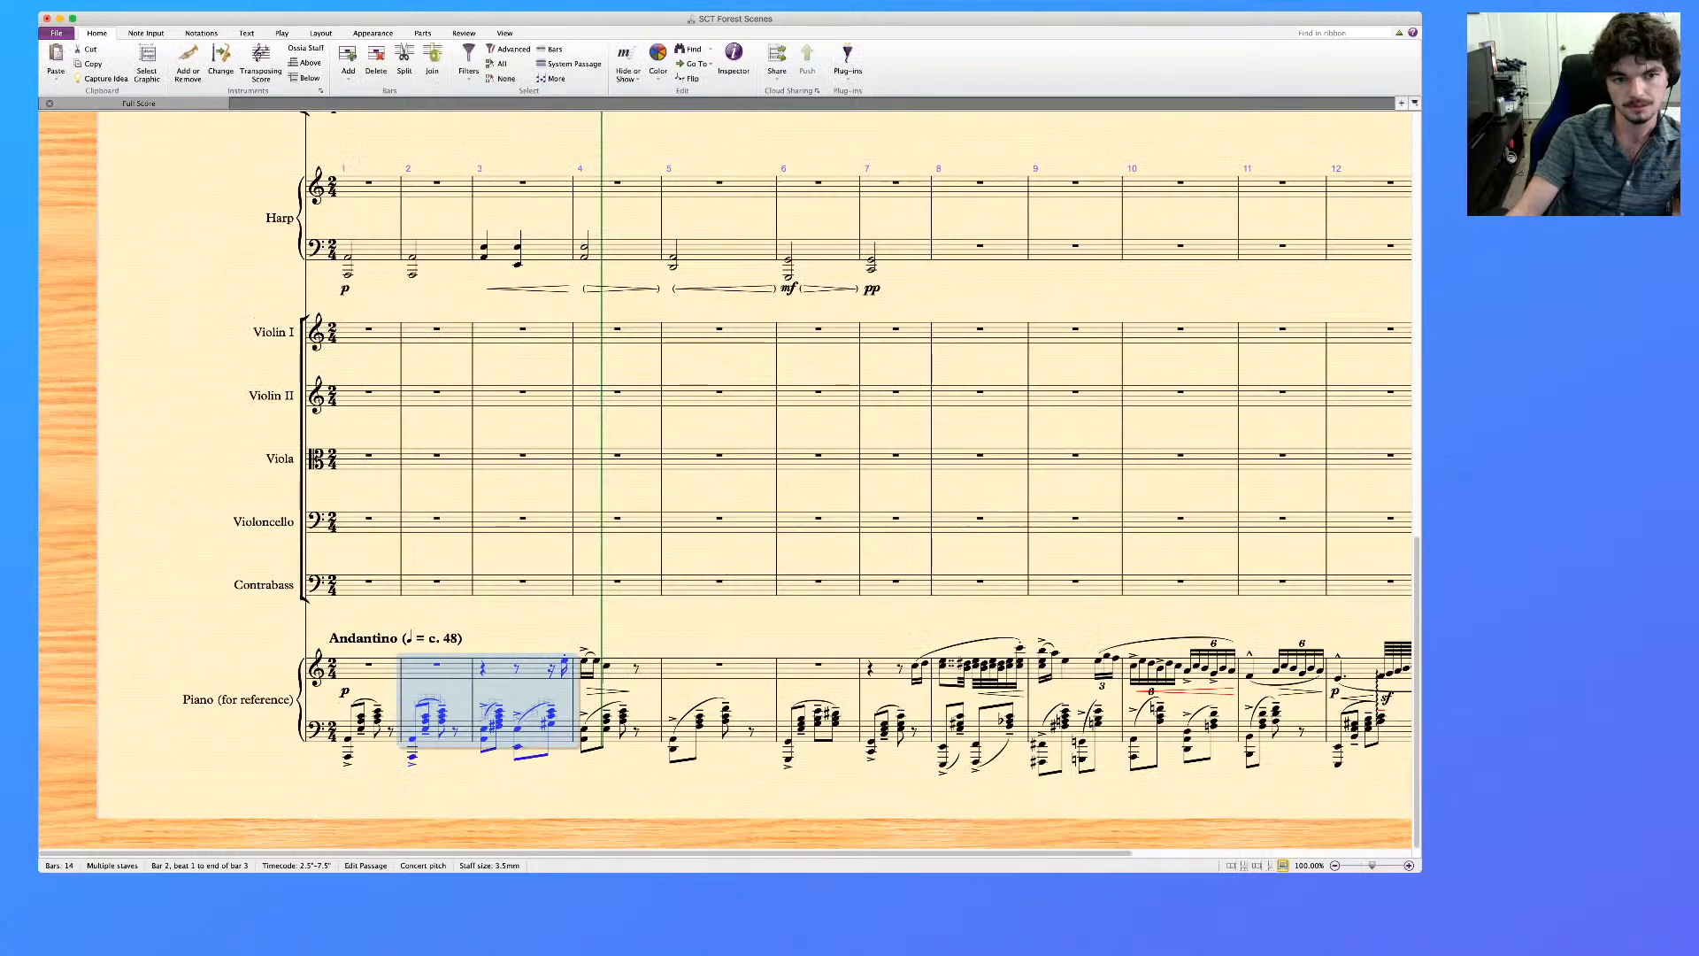
# Compare the first notes of the Bassoon and Contrabassoon in bar 3
pyautogui.scroll(11, 725, 480)
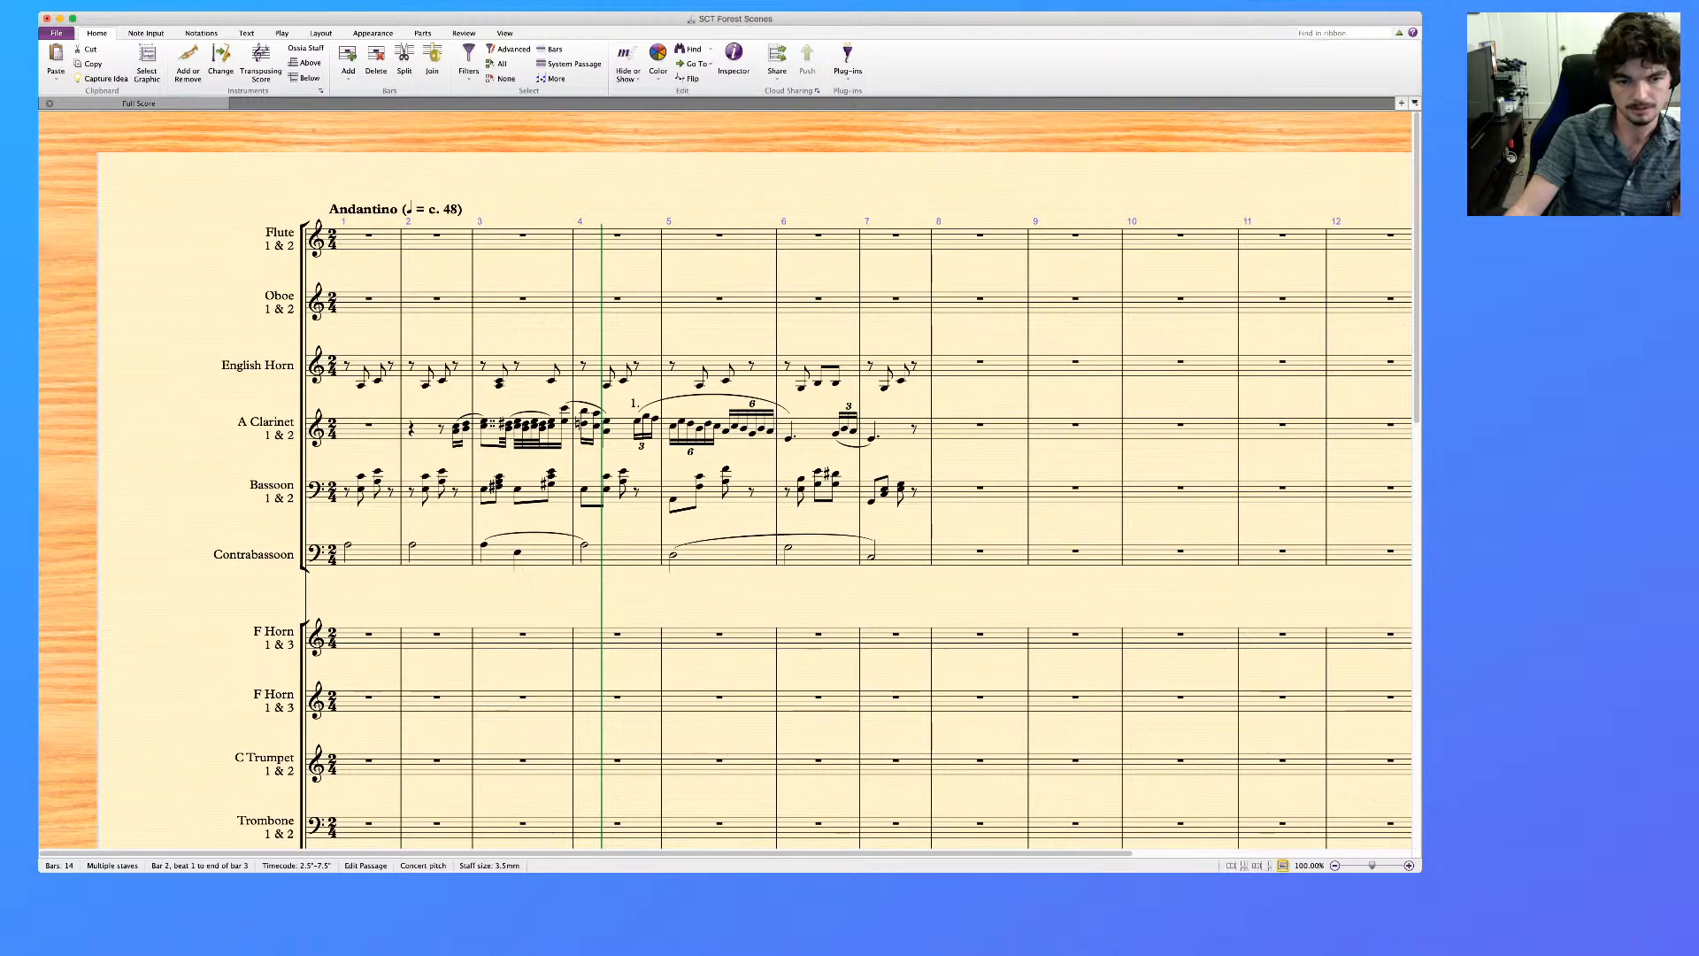
pyautogui.click(484, 489)
pyautogui.click(484, 544)
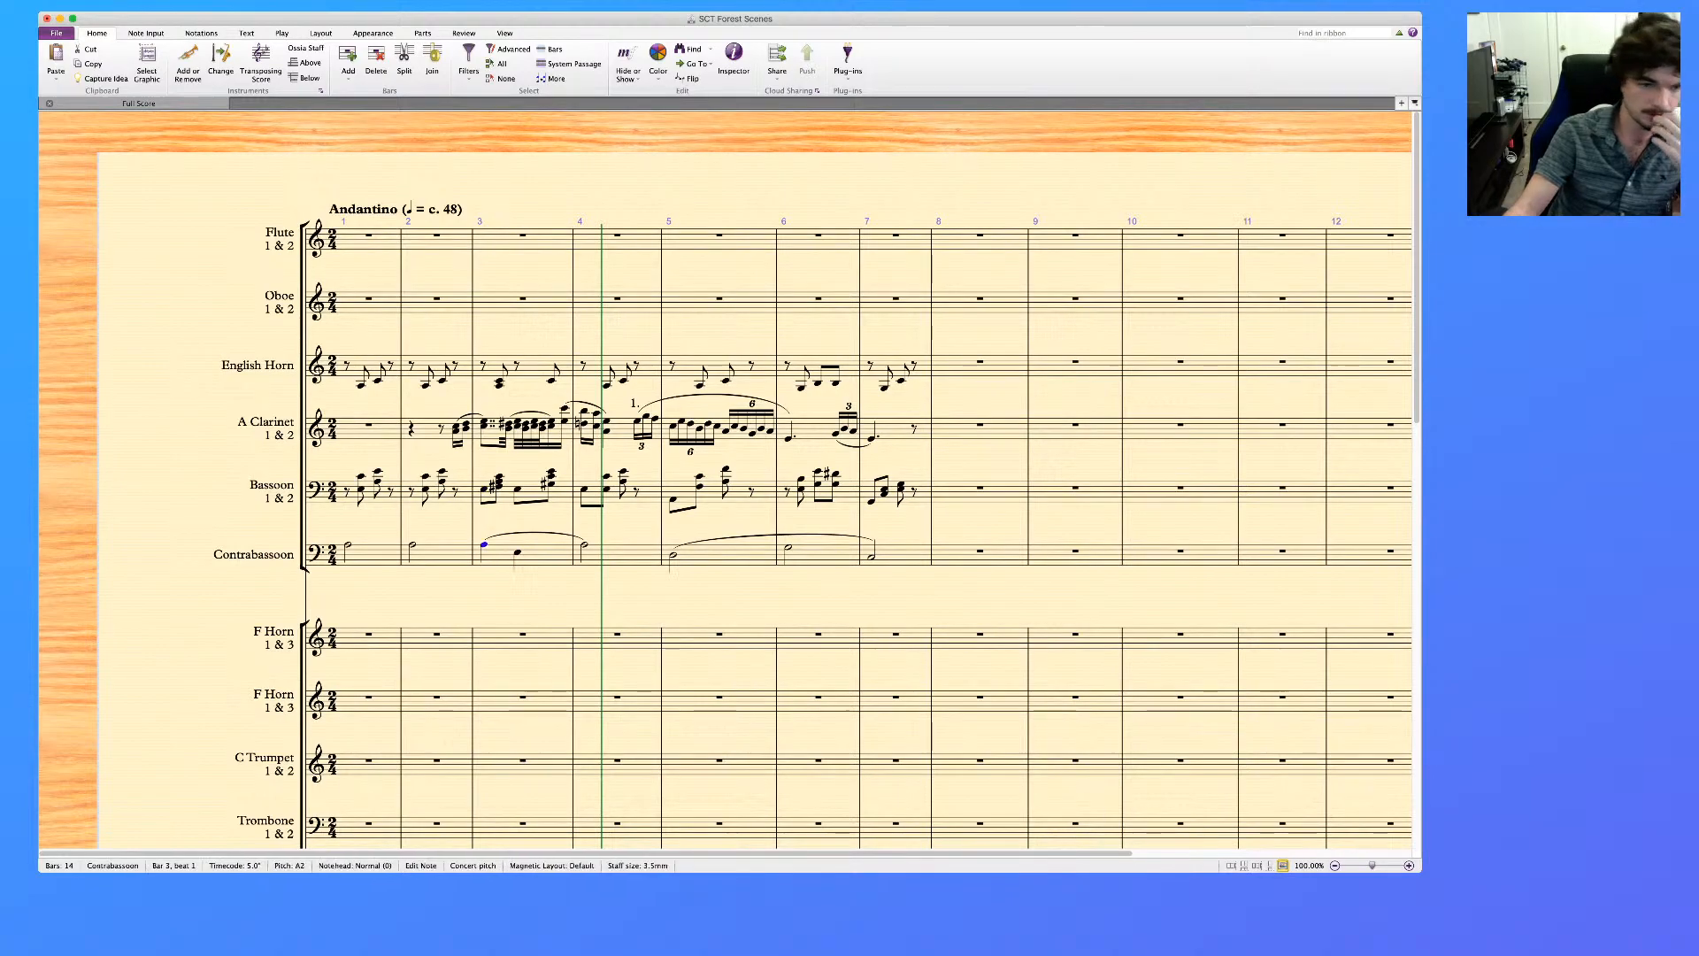
pyautogui.click(484, 488)
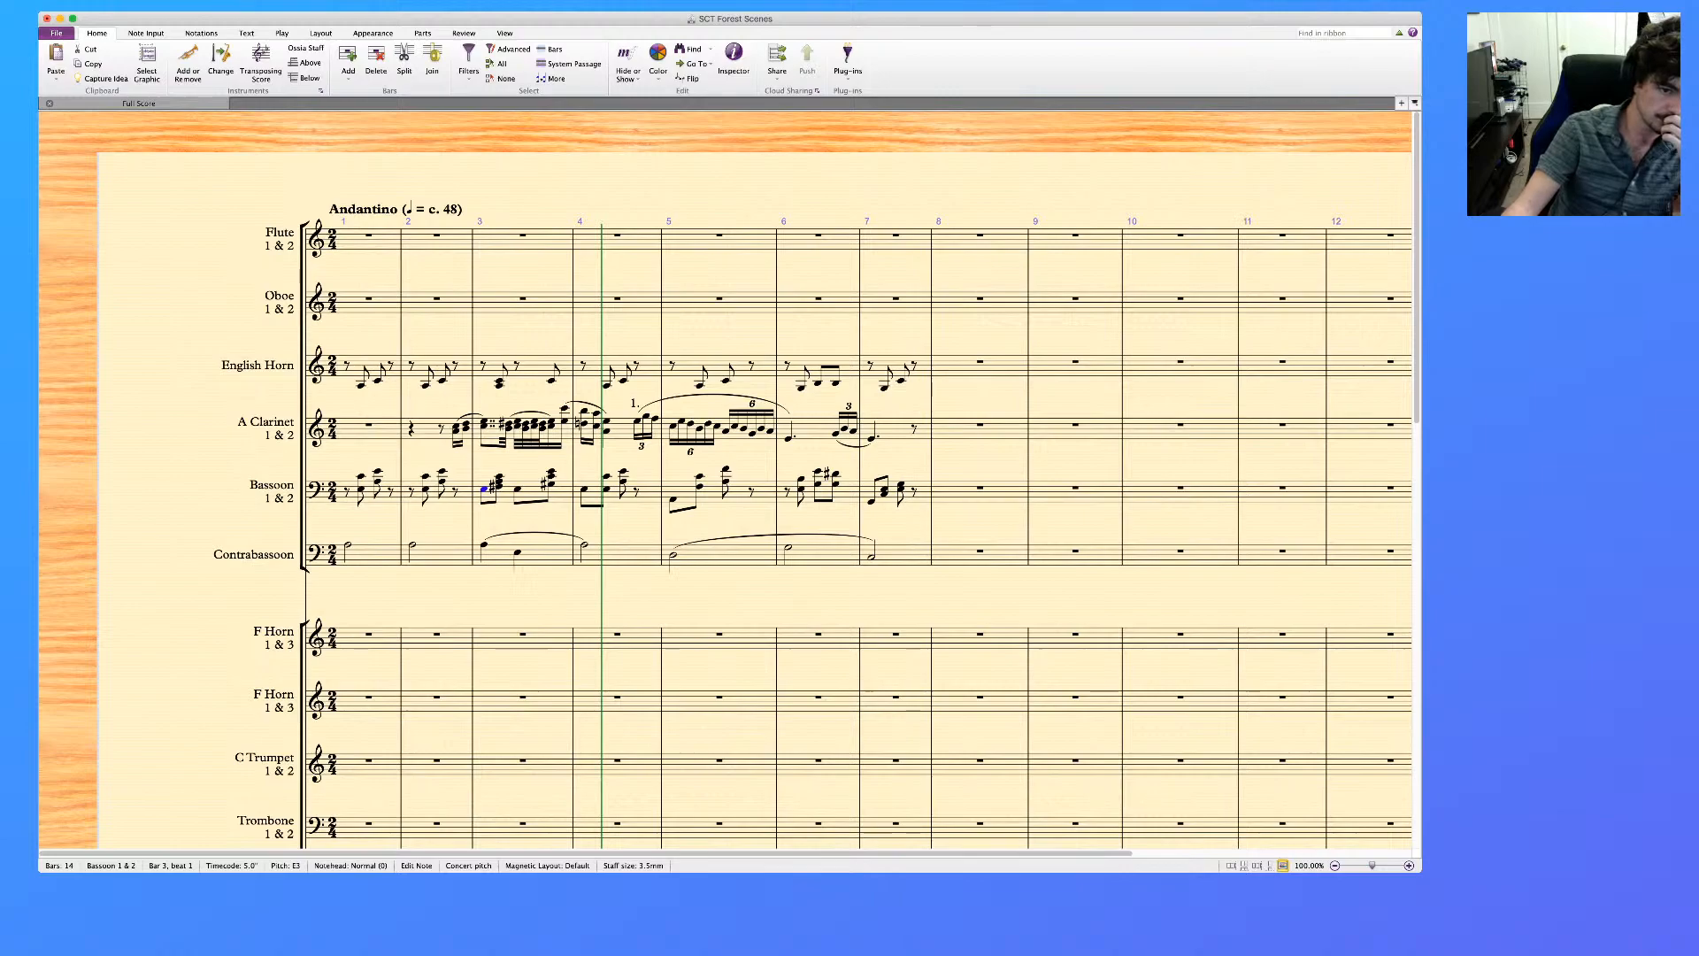
pyautogui.hscroll(1, 726, 480)
pyautogui.scroll(-1, 726, 480)
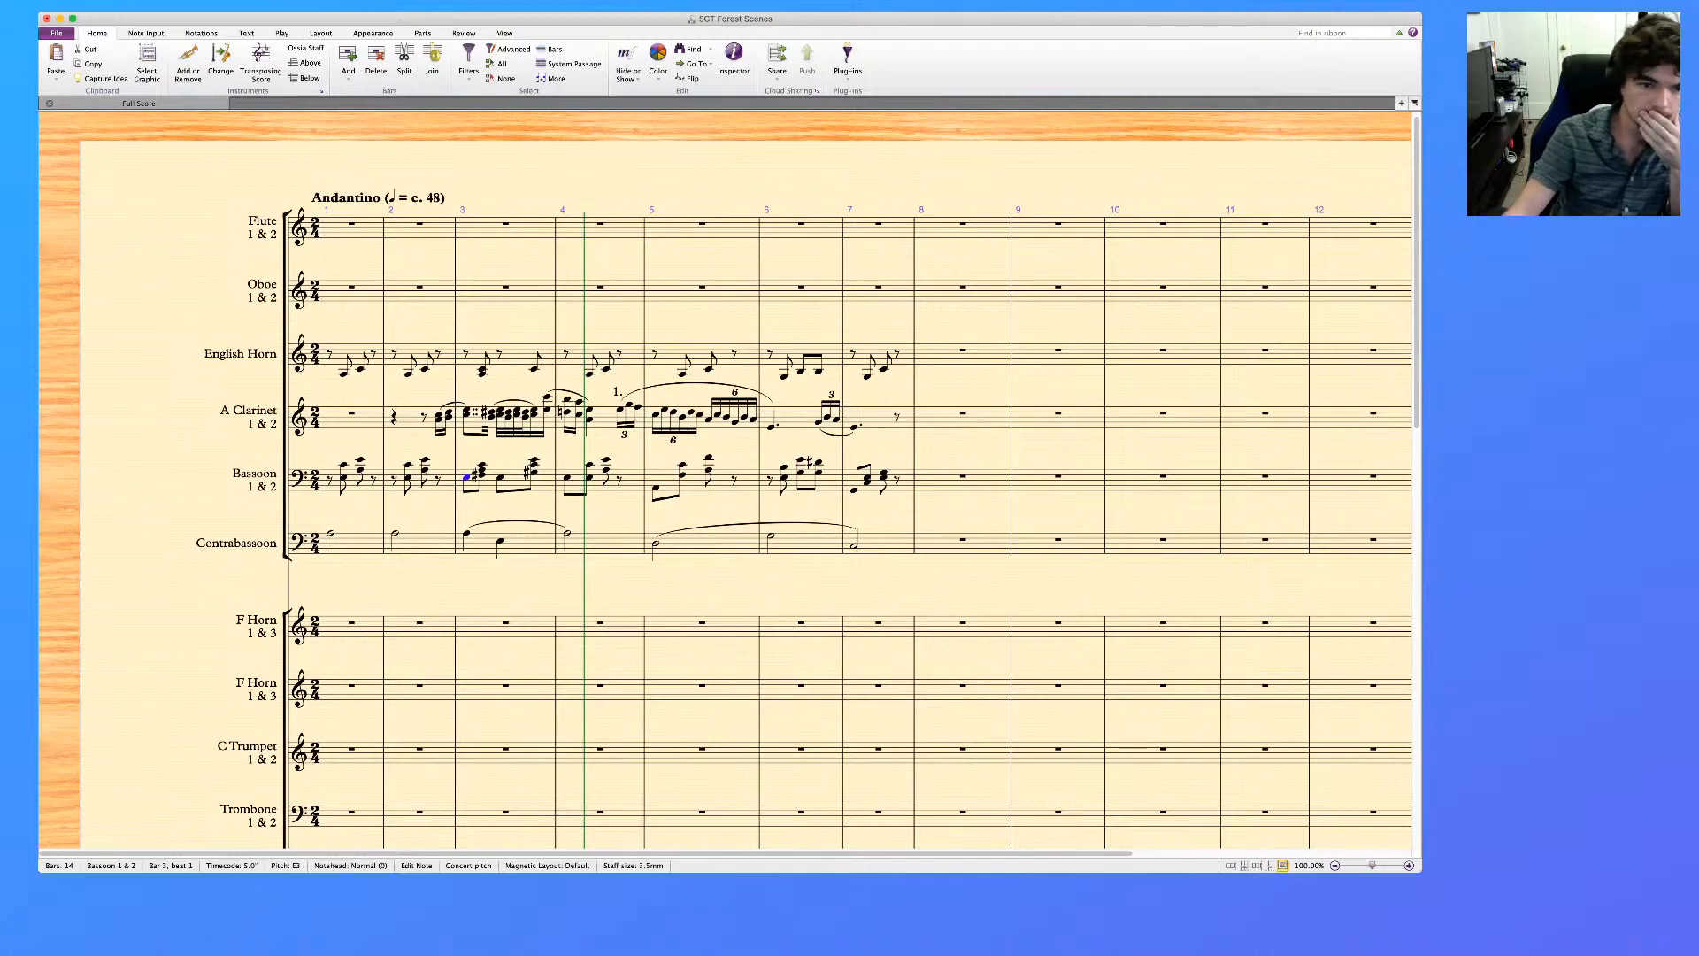
pyautogui.scroll(1, 726, 478)
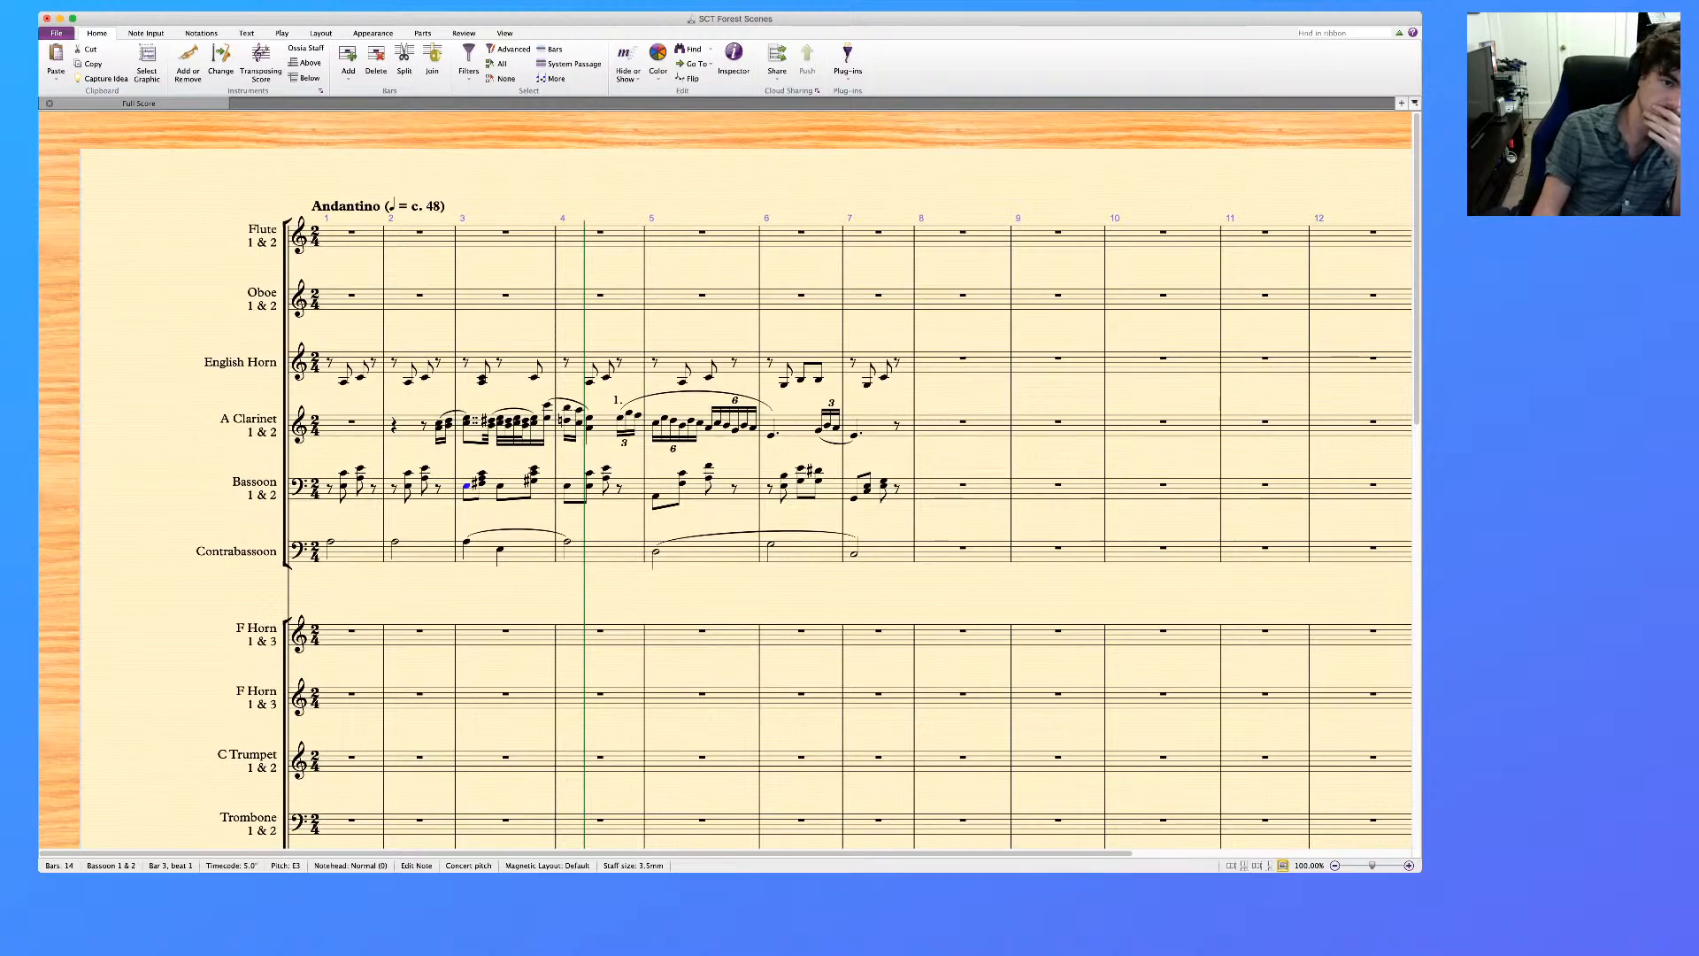
# Thin bar 3 by deleting the English Horn's C4 and one more note from each of the Bassoon's chords
pyautogui.press('Right')
pyautogui.press('Right')
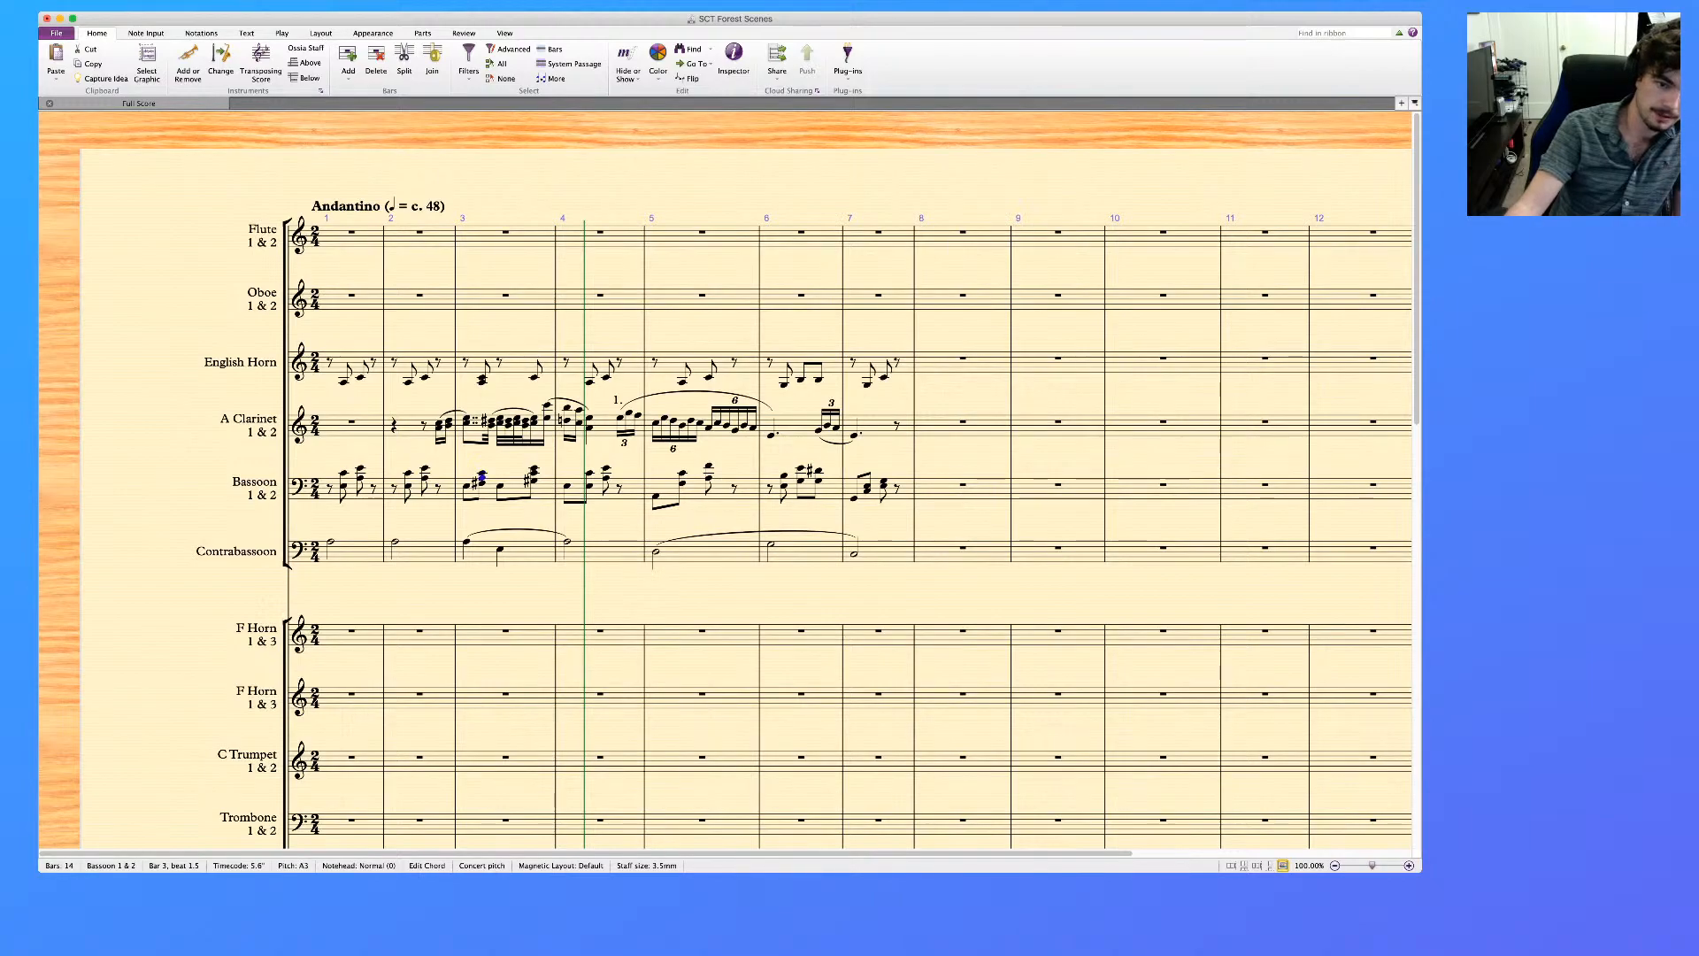
pyautogui.keyDown('super'); pyautogui.click(482, 378); pyautogui.keyUp('super')
pyautogui.press('Down')
pyautogui.press('Down')
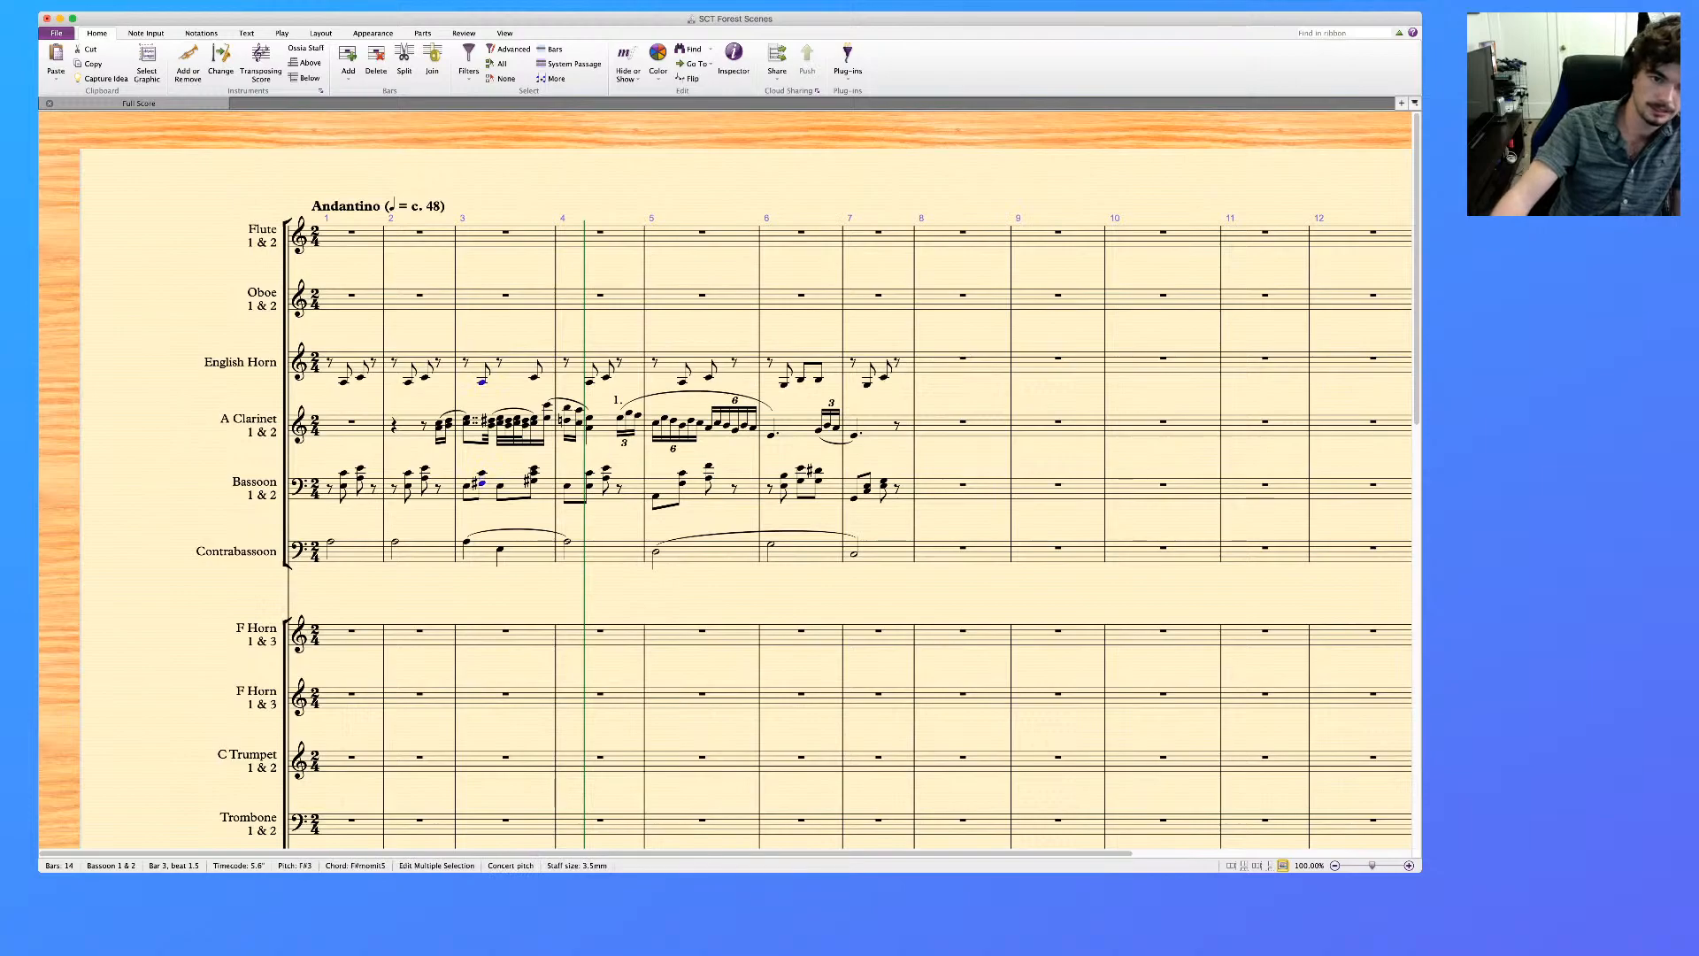
pyautogui.press('Escape')
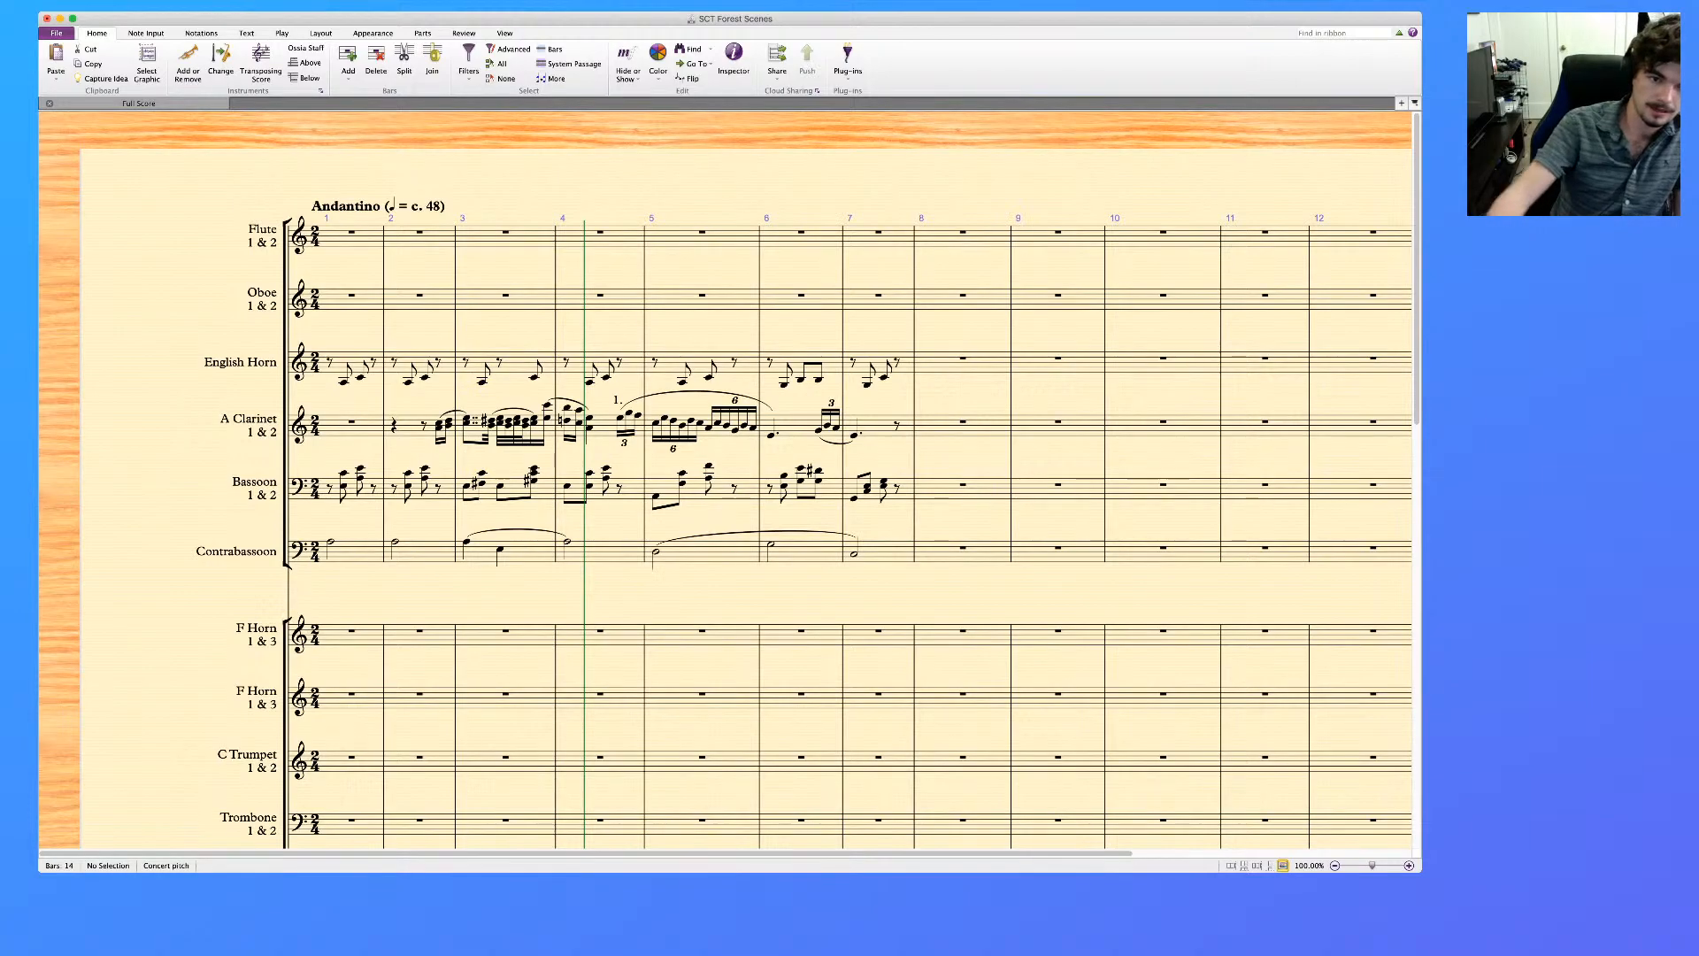
pyautogui.click(533, 473)
pyautogui.press('Delete')
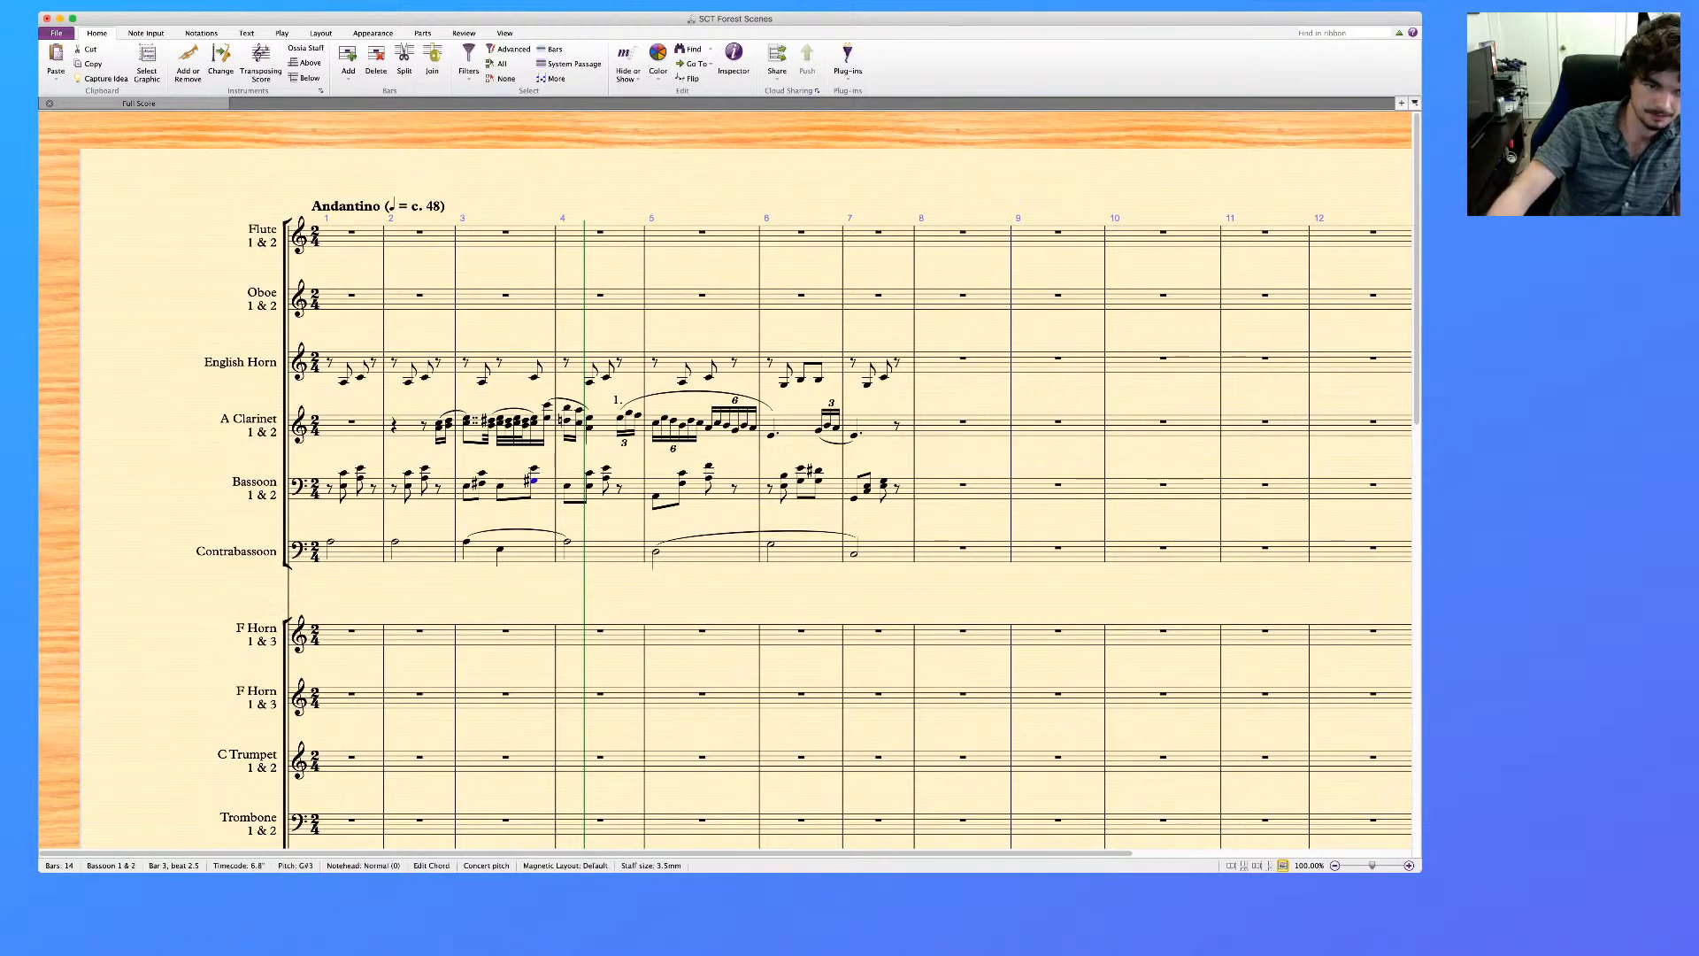
# Slur the English Horn's pairs of eighth notes in bars 1 and 2
pyautogui.click(517, 363)
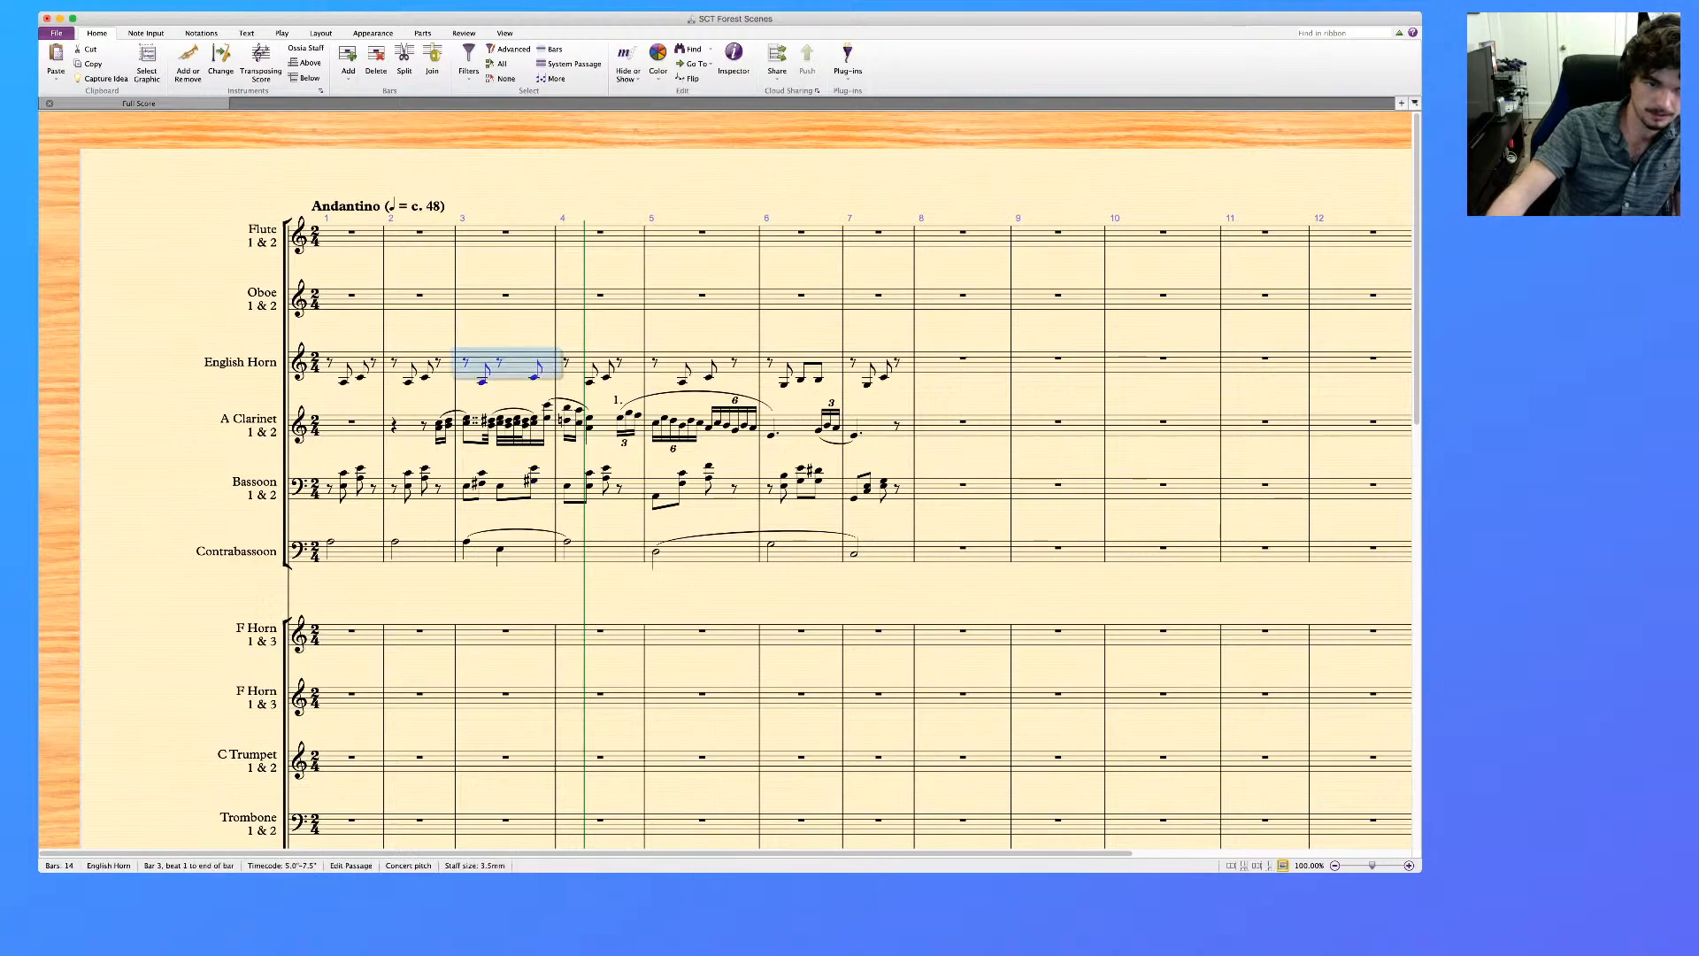
pyautogui.click(356, 363)
pyautogui.press('s')
pyautogui.click(412, 364)
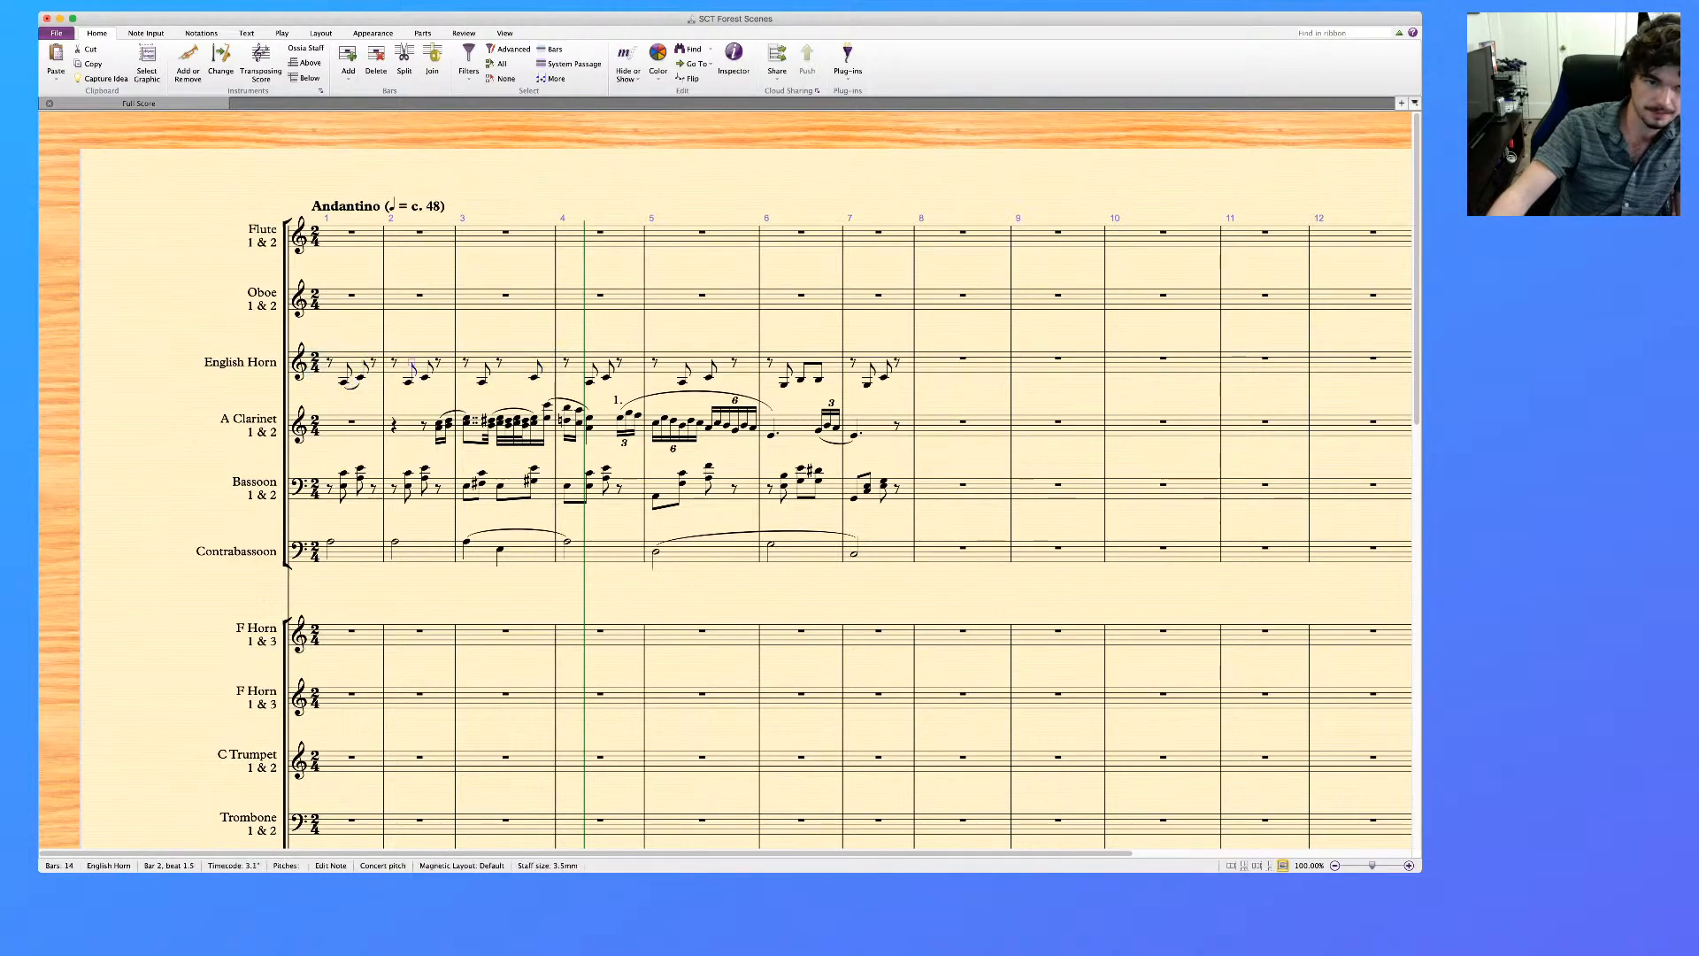
pyautogui.click(411, 364)
pyautogui.press('s')
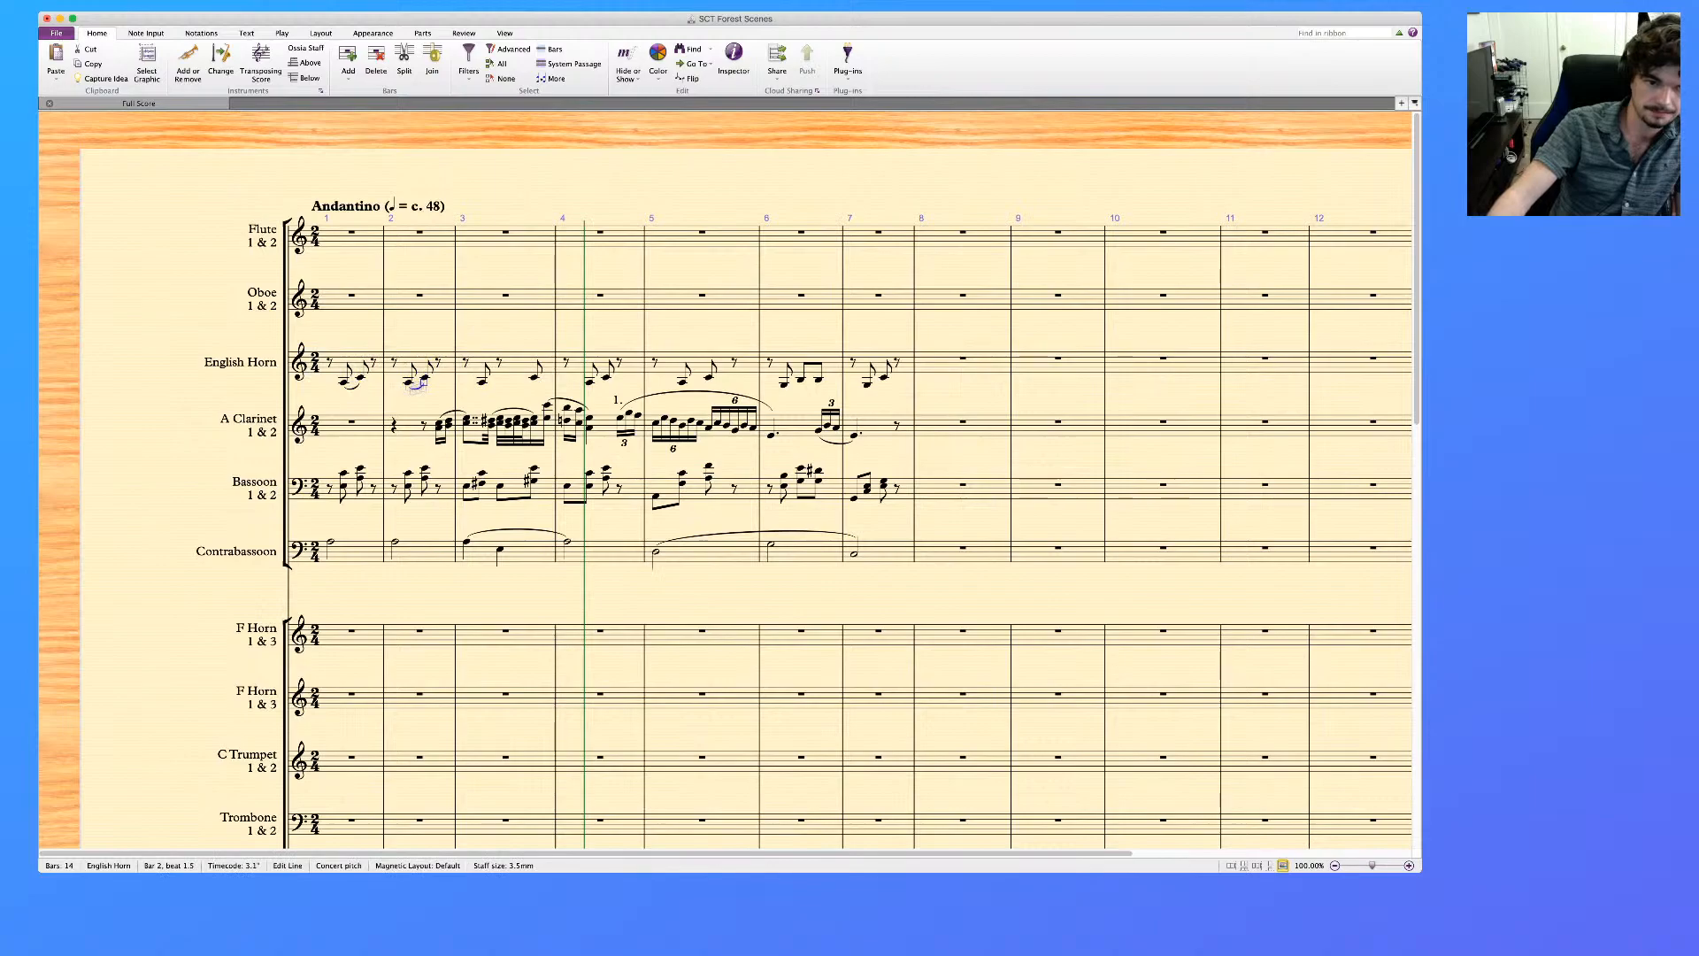
# Slur the Bassoon's chord pairs in bars 1 and 2 and both of its eighth-note pairs in bar 3
pyautogui.click(351, 487)
pyautogui.press('s')
pyautogui.click(416, 487)
pyautogui.press('s')
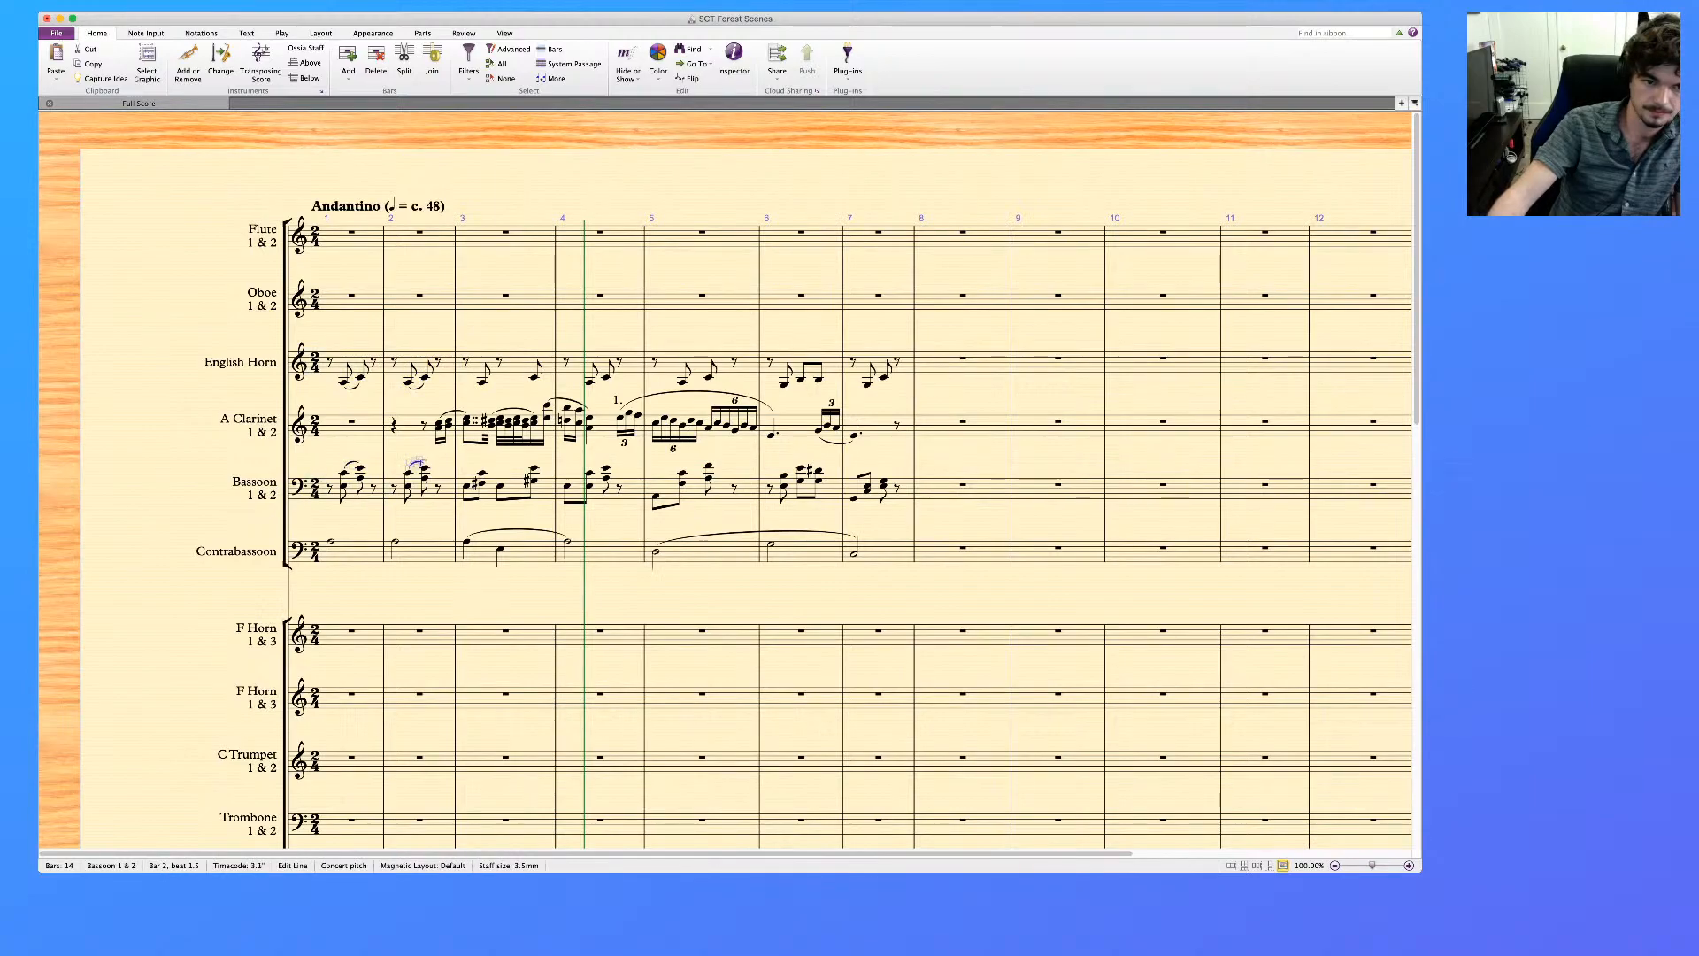
pyautogui.click(466, 486)
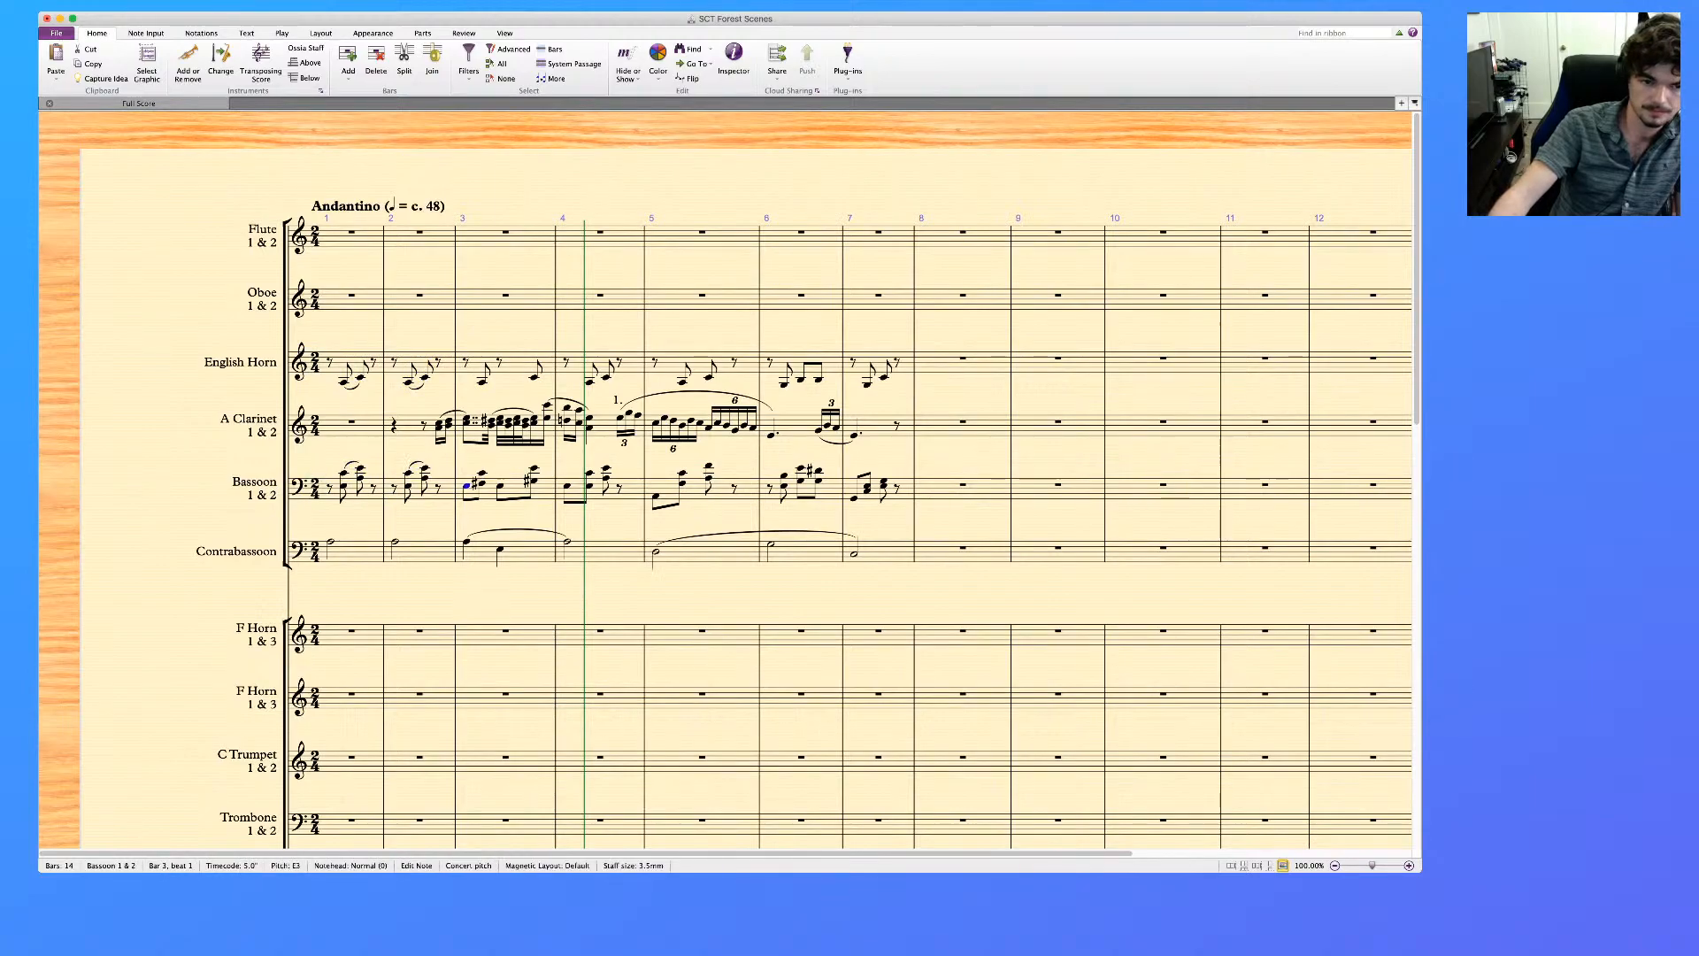
pyautogui.press('s')
pyautogui.click(500, 486)
pyautogui.press('s')
pyautogui.press('Escape')
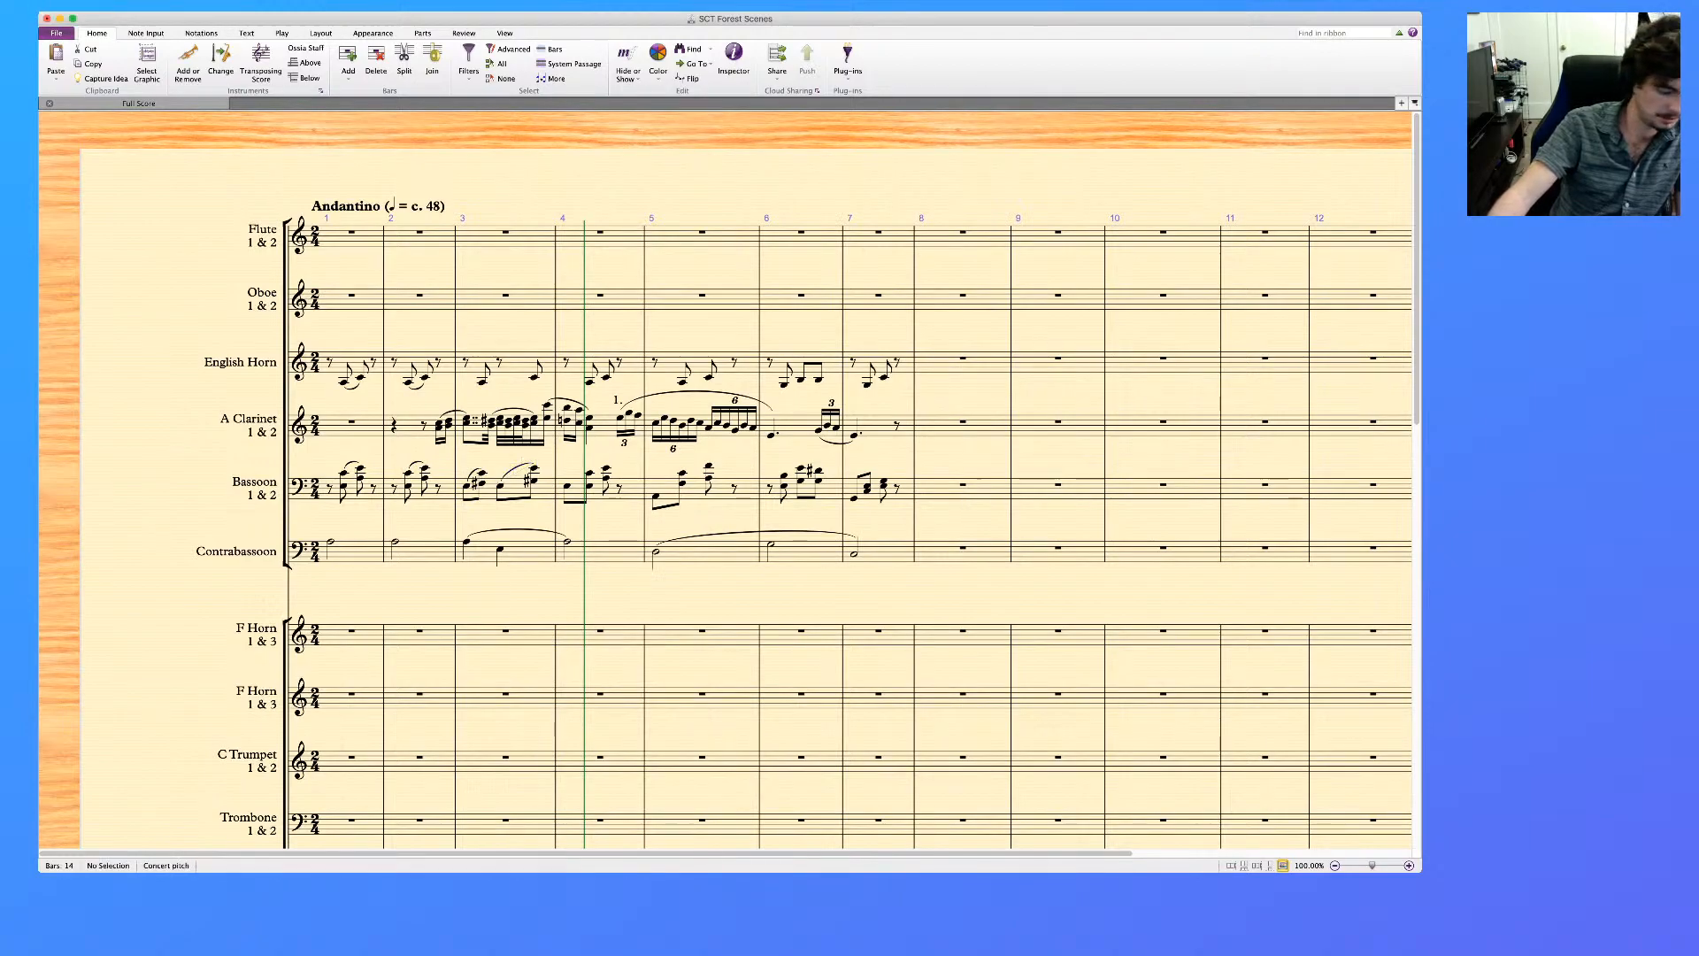
# Play back the staves from English Horn to Contrabassoon from bar 1 into bar 5
pyautogui.click(517, 363)
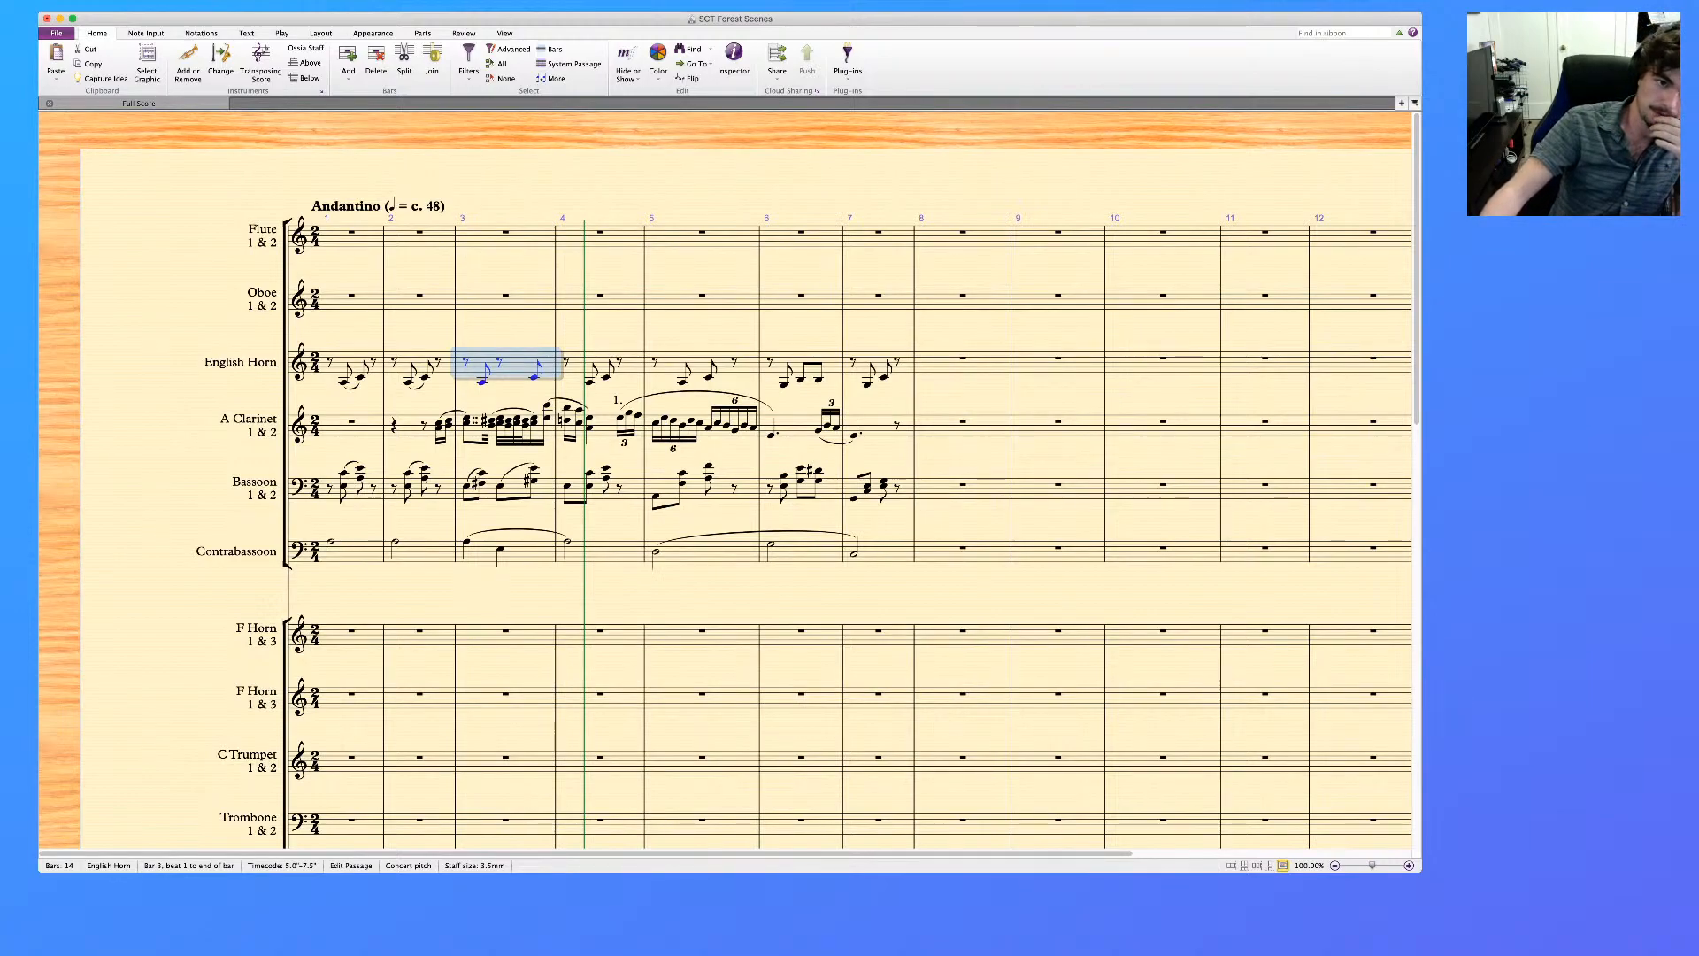
pyautogui.press('Escape')
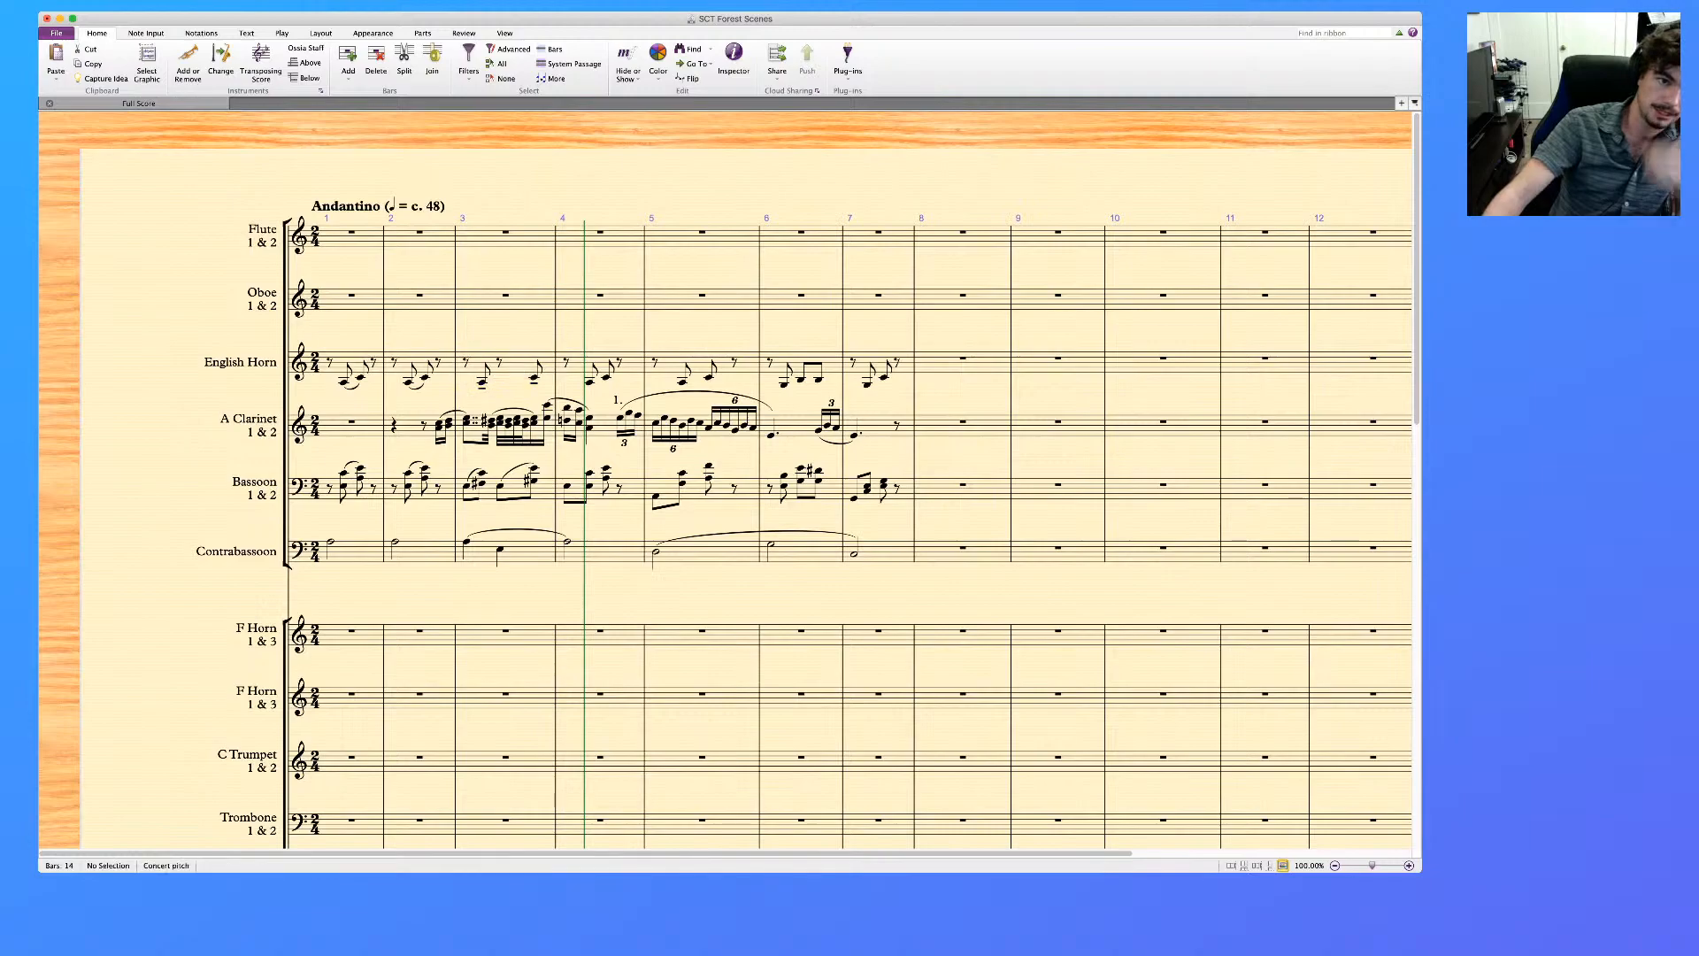
pyautogui.click(352, 362)
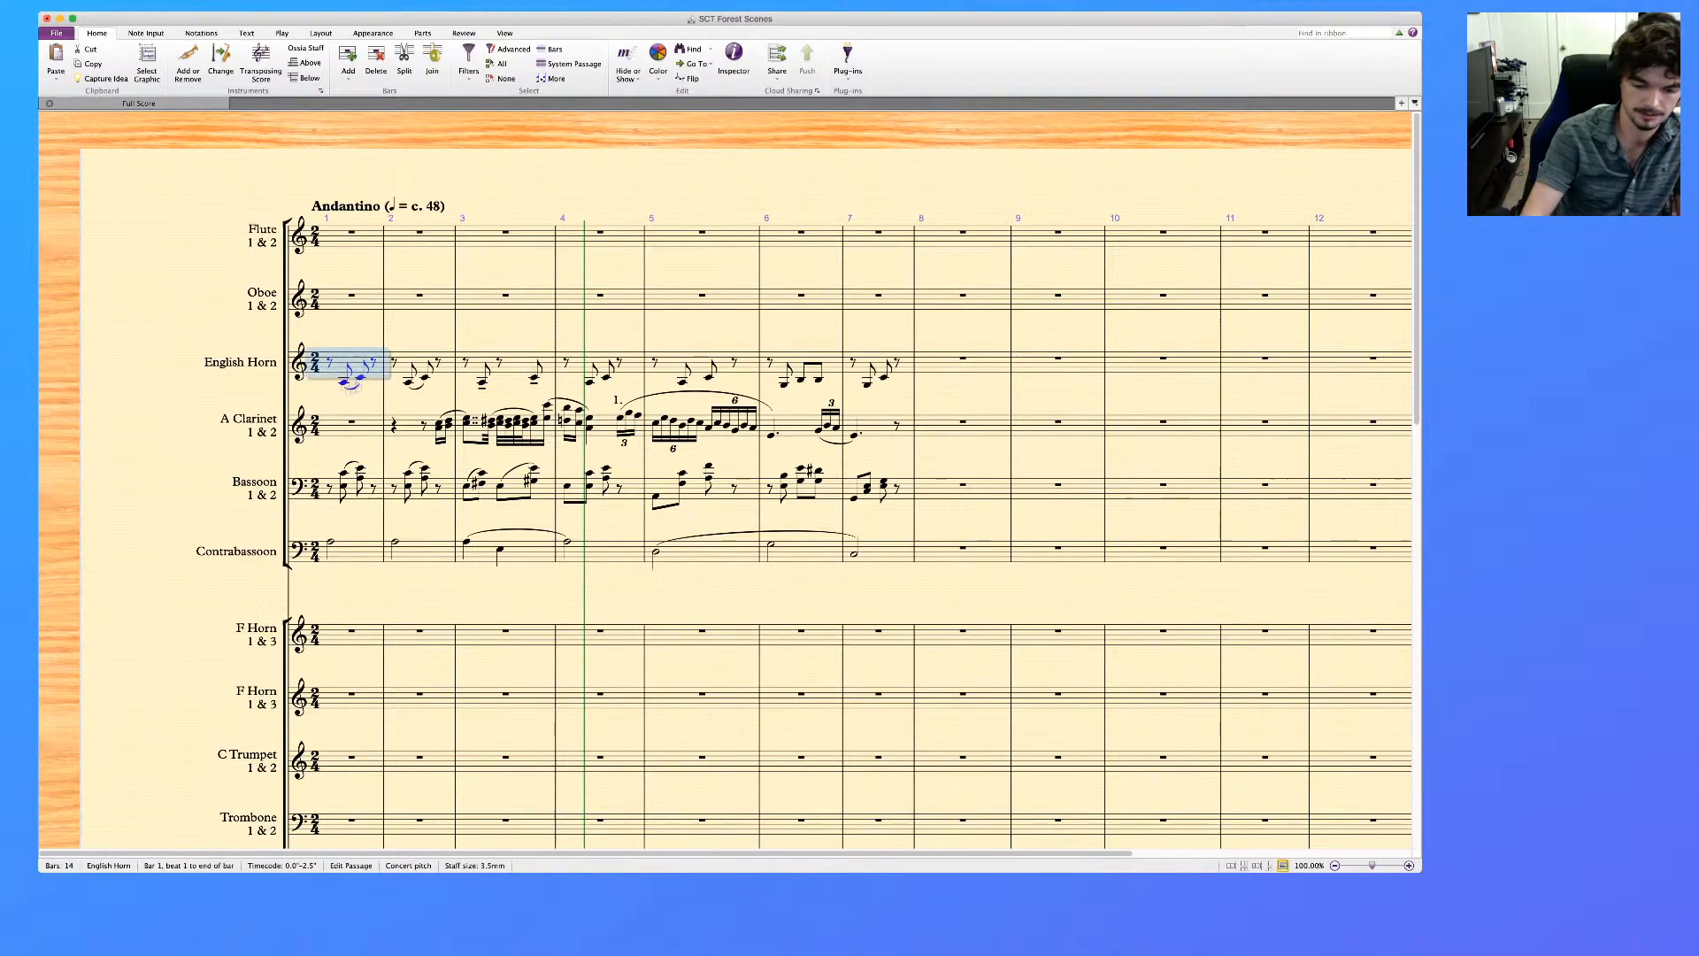
pyautogui.keyDown('shift'); pyautogui.click(352, 553); pyautogui.keyUp('shift')
pyautogui.press('p')
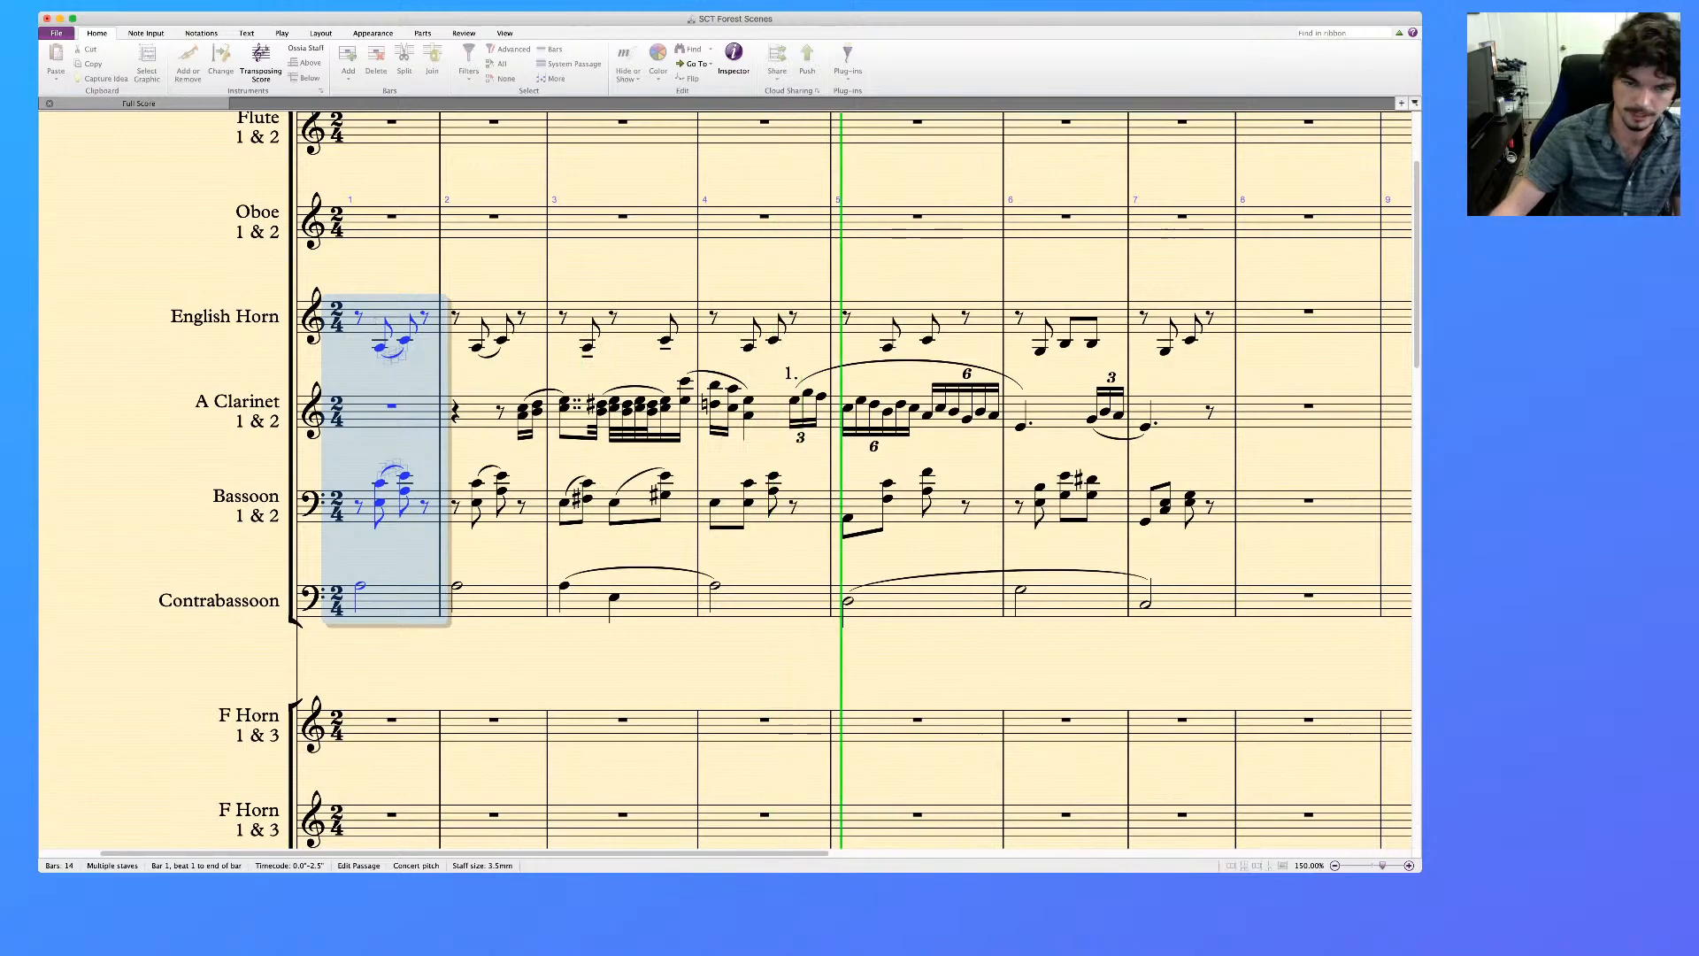
pyautogui.press('super+minus')
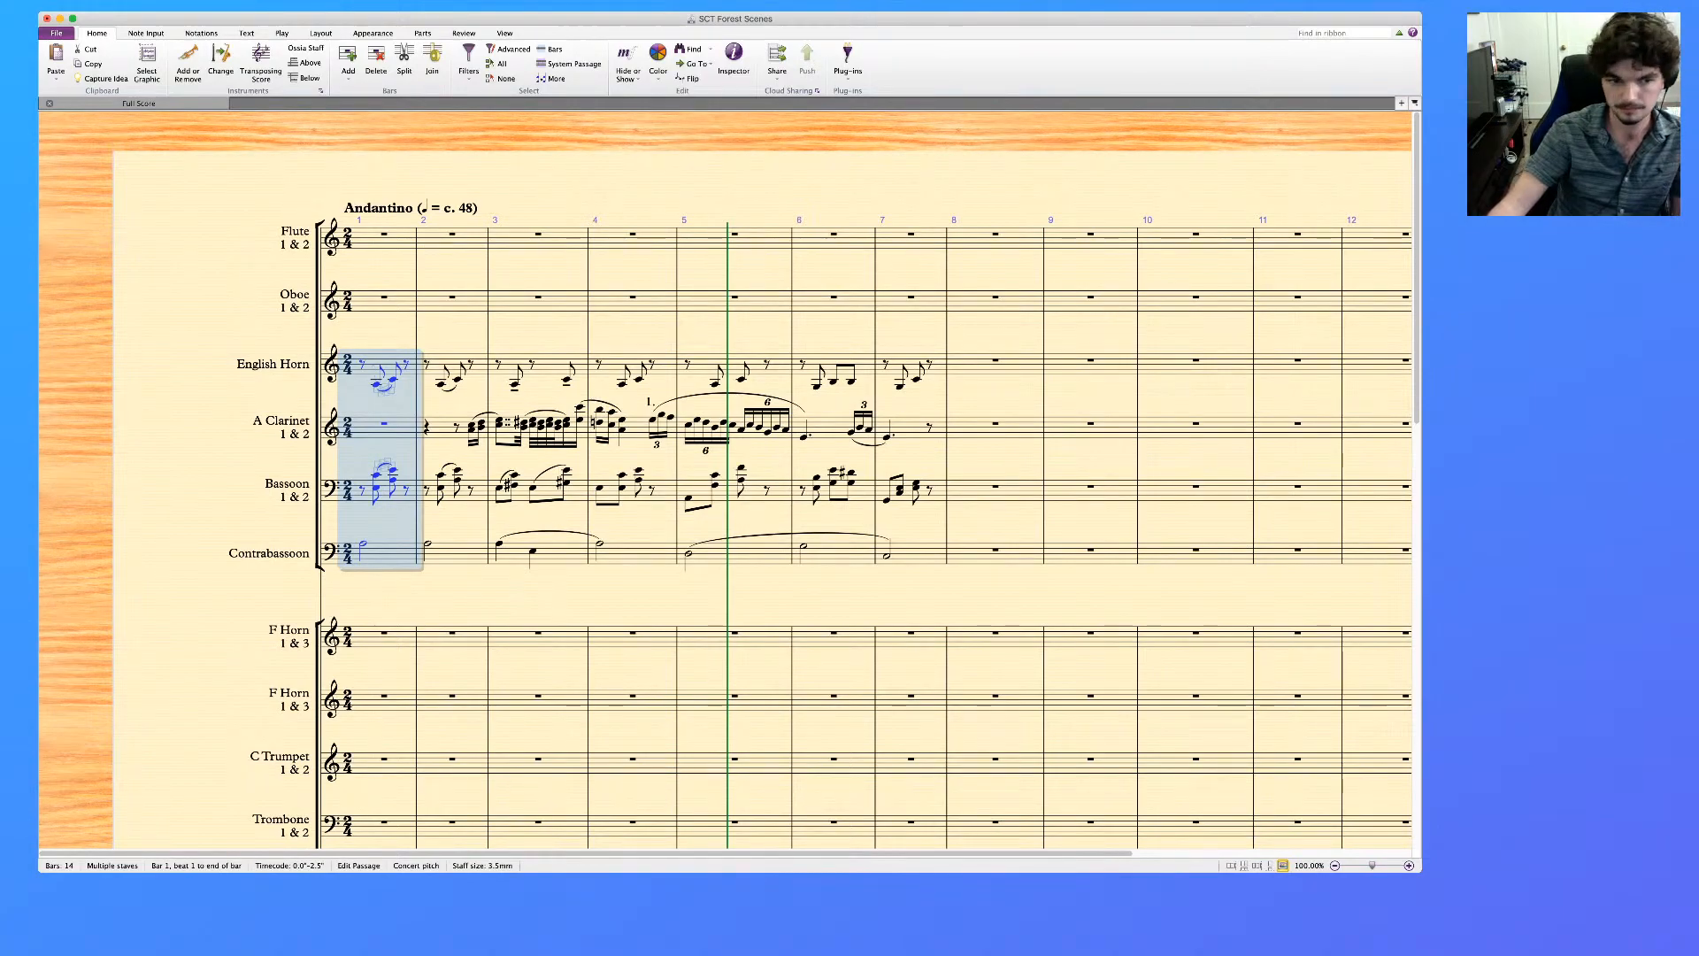
# Lower the Contrabassoon's bar 2 note an octave to A1 and slur the bar 1 note to it
pyautogui.press('Escape')
pyautogui.click(388, 555)
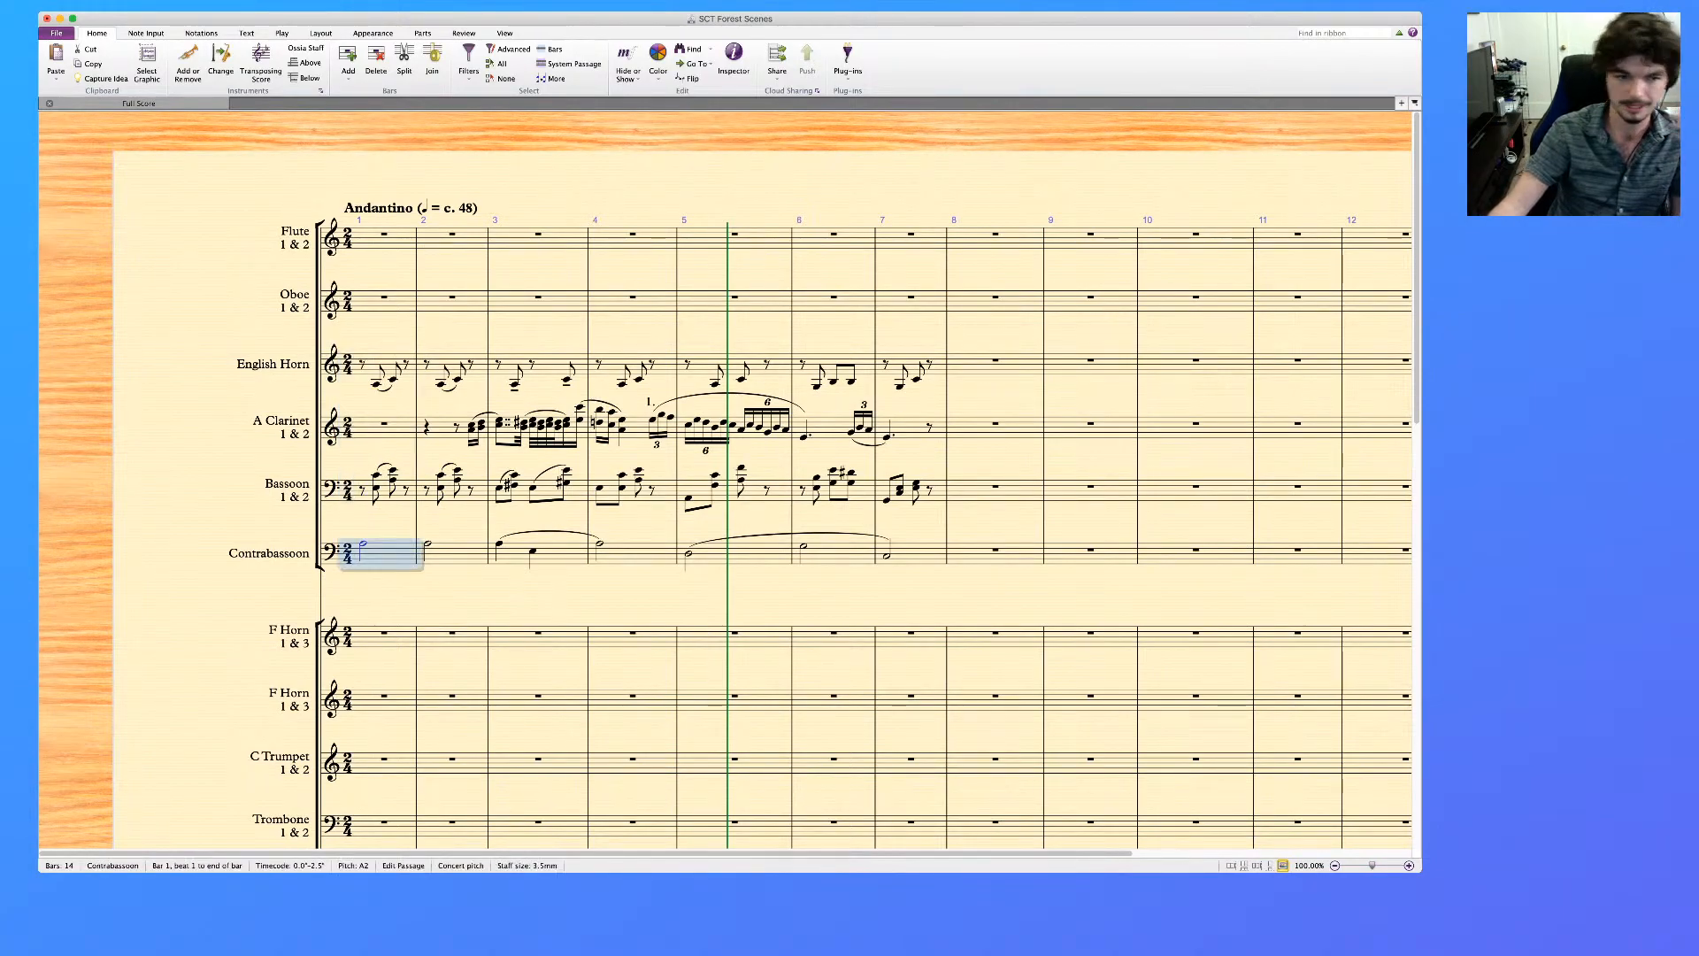
pyautogui.press('Escape')
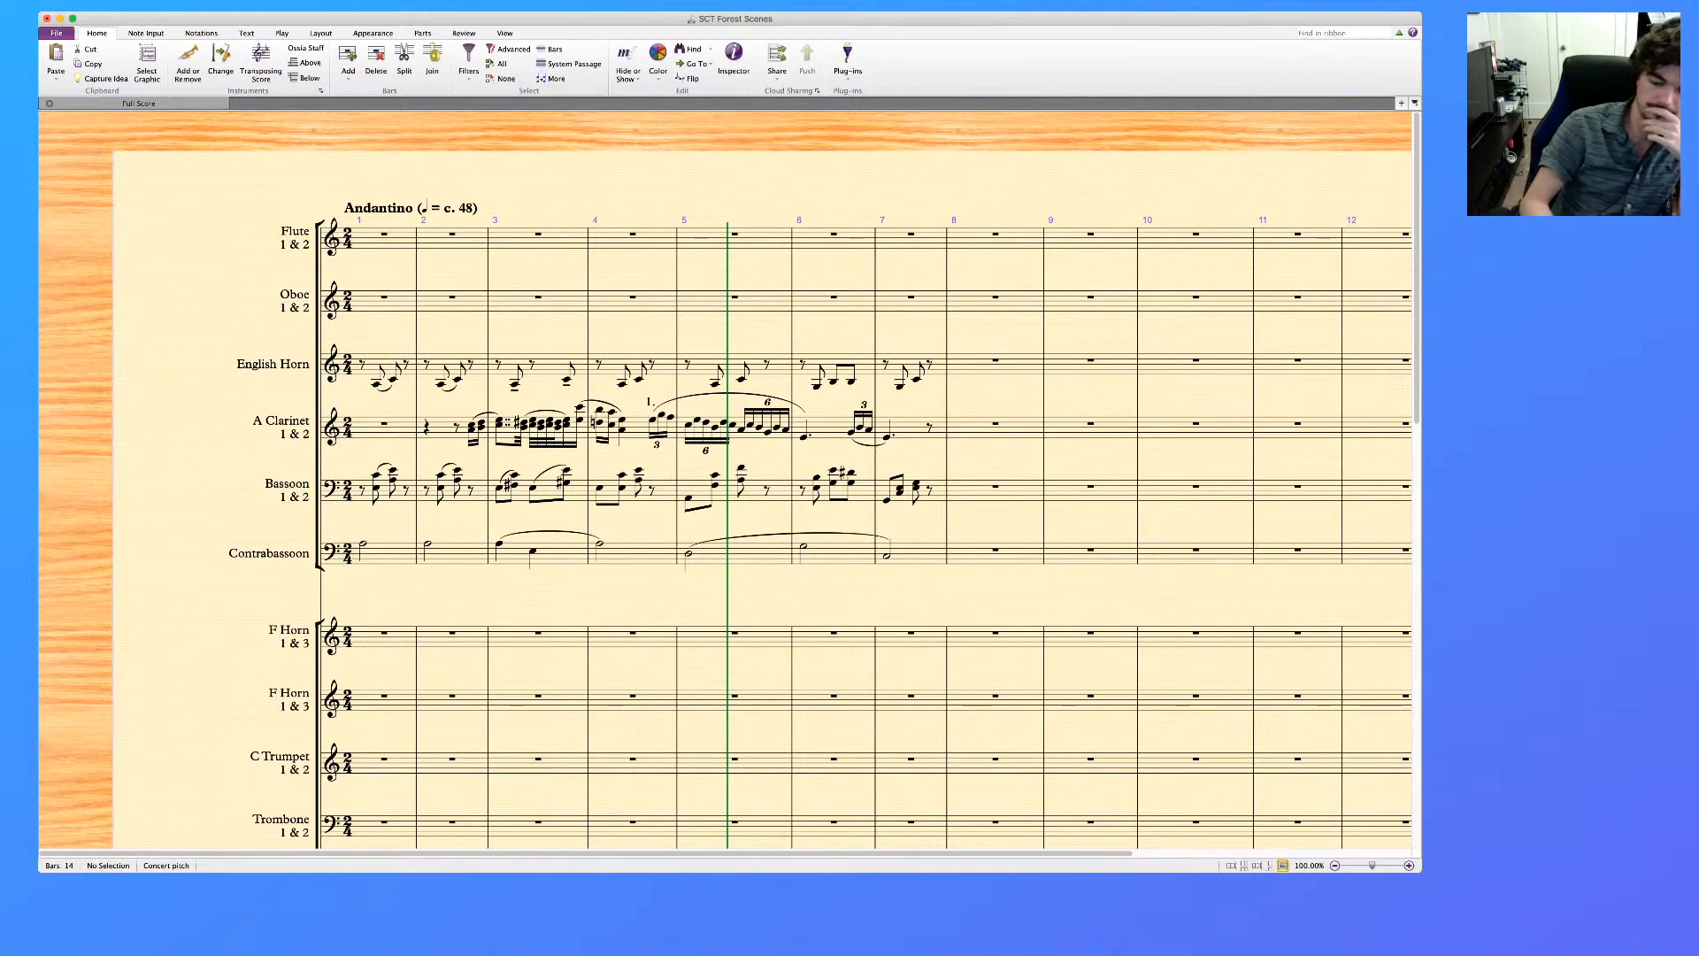
pyautogui.click(459, 555)
pyautogui.press('super+Down')
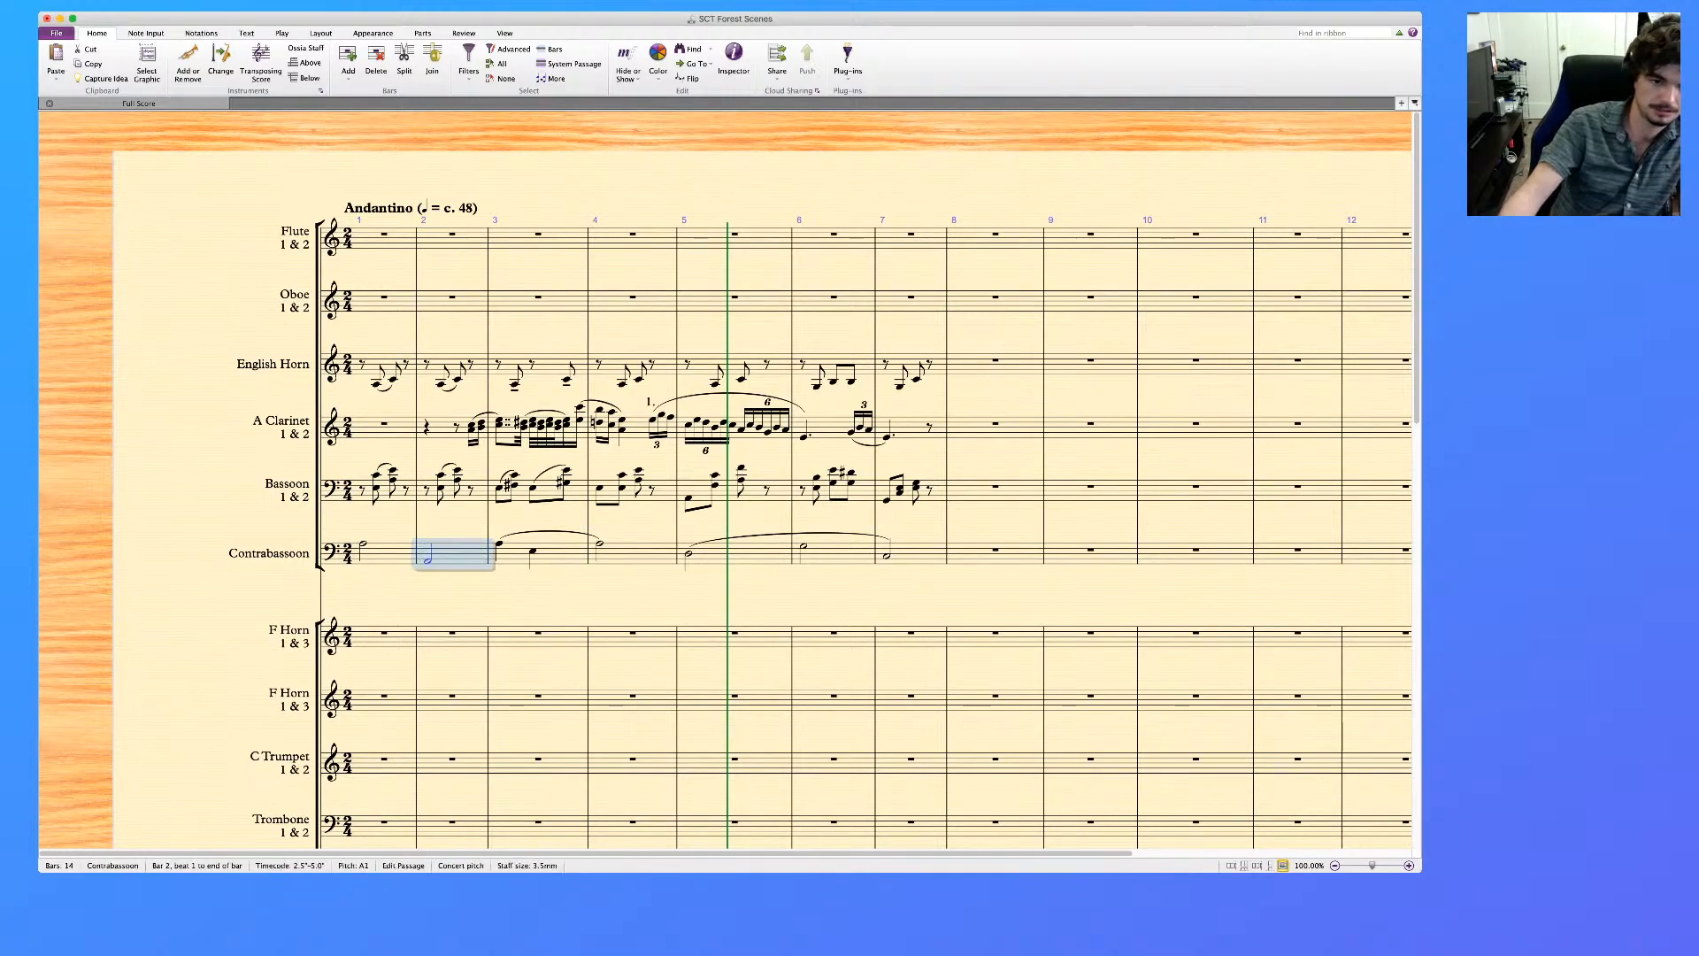
pyautogui.click(389, 553)
pyautogui.press('s')
pyautogui.press('Escape')
# Add a p dynamic at the first notes of the English Horn, Bassoon and Contrabassoon in bar 1
pyautogui.scroll(-1, 726, 480)
pyautogui.scroll(-10, 725, 480)
pyautogui.scroll(10, 726, 480)
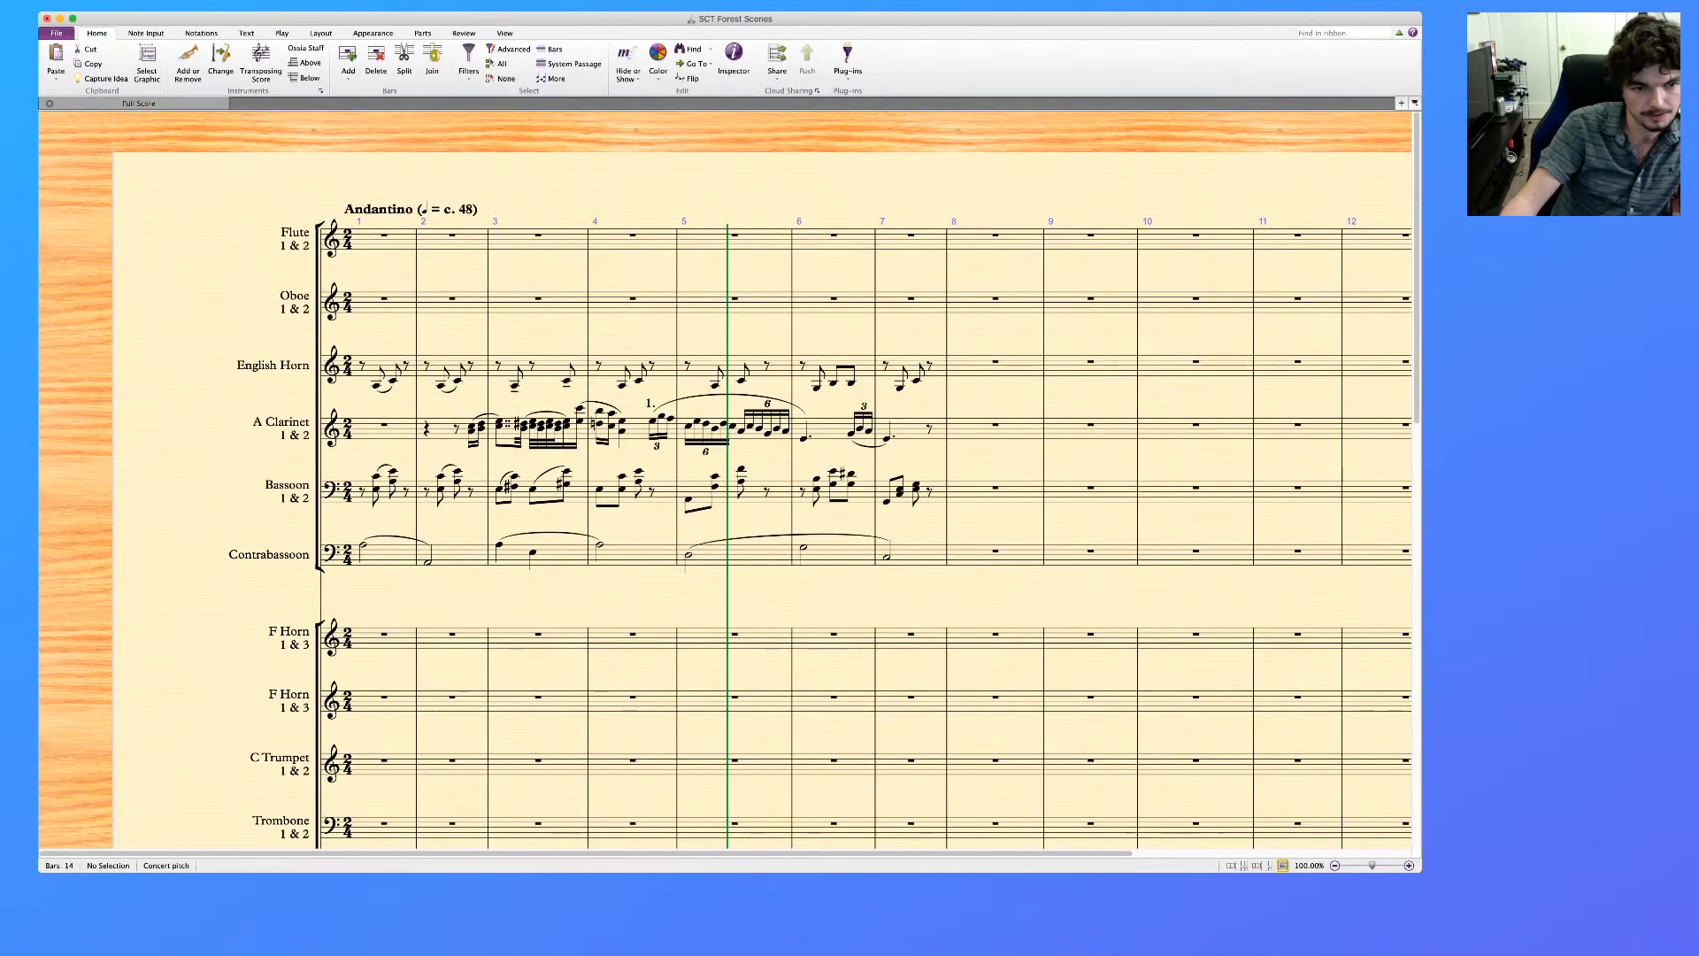
pyautogui.click(363, 545)
pyautogui.keyDown('super'); pyautogui.click(376, 490); pyautogui.keyUp('super')
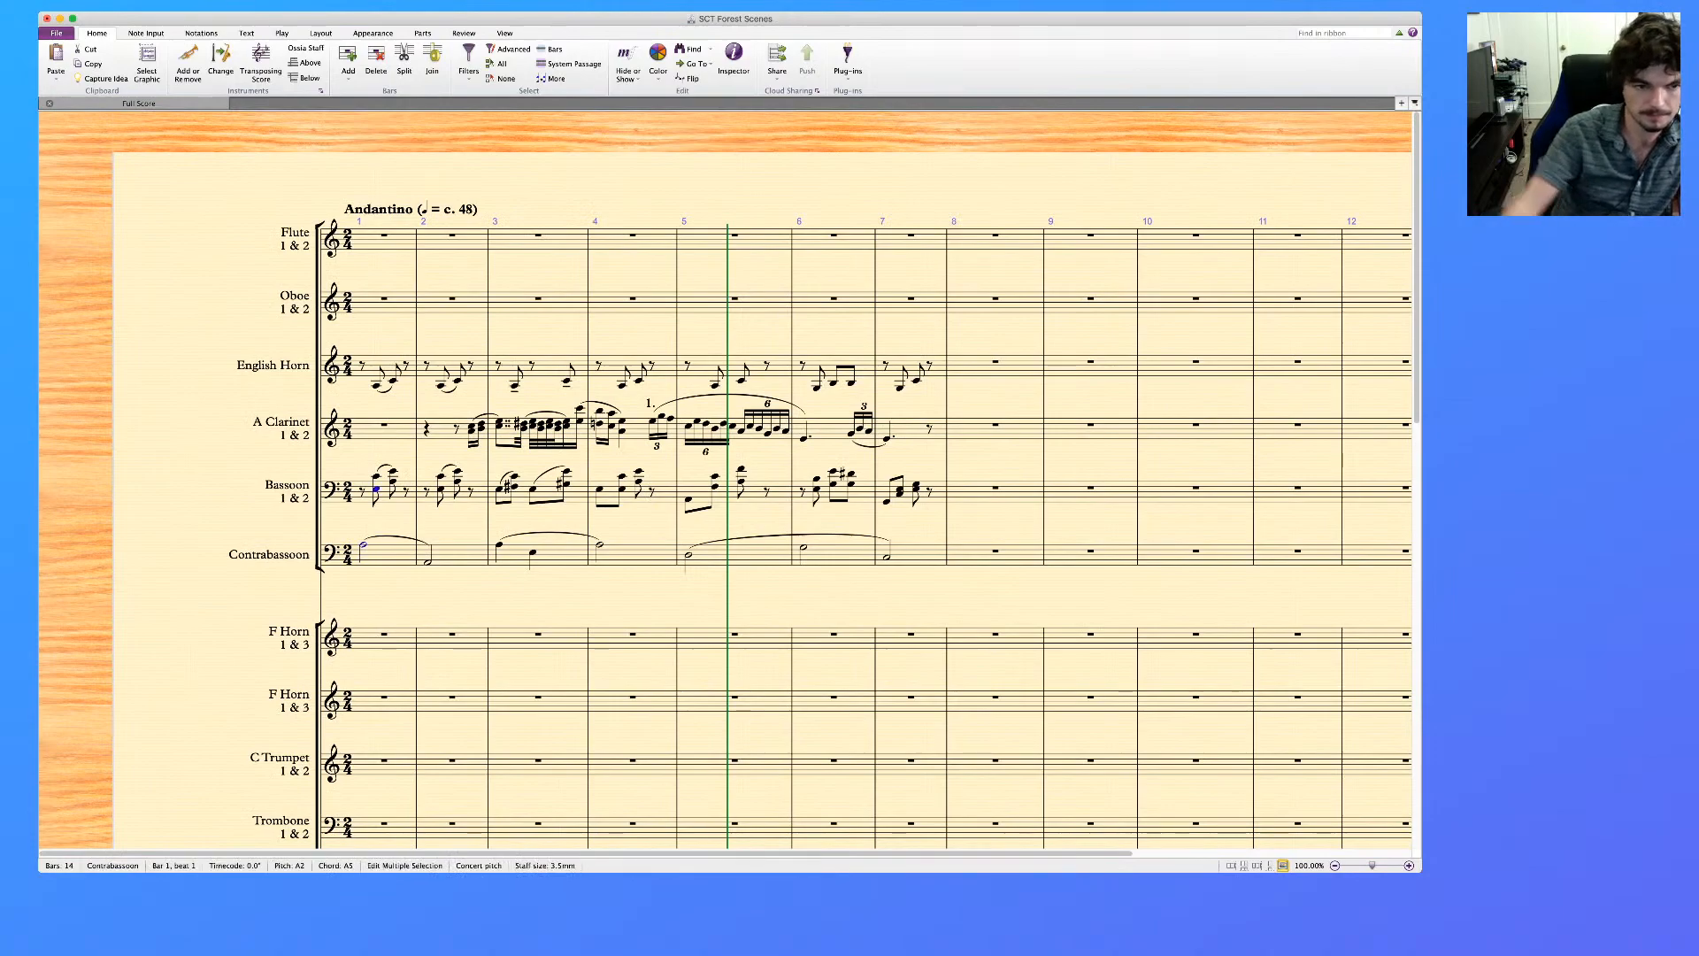
pyautogui.press('super+e')
pyautogui.write('p')
pyautogui.press('Escape')
pyautogui.press('Escape')
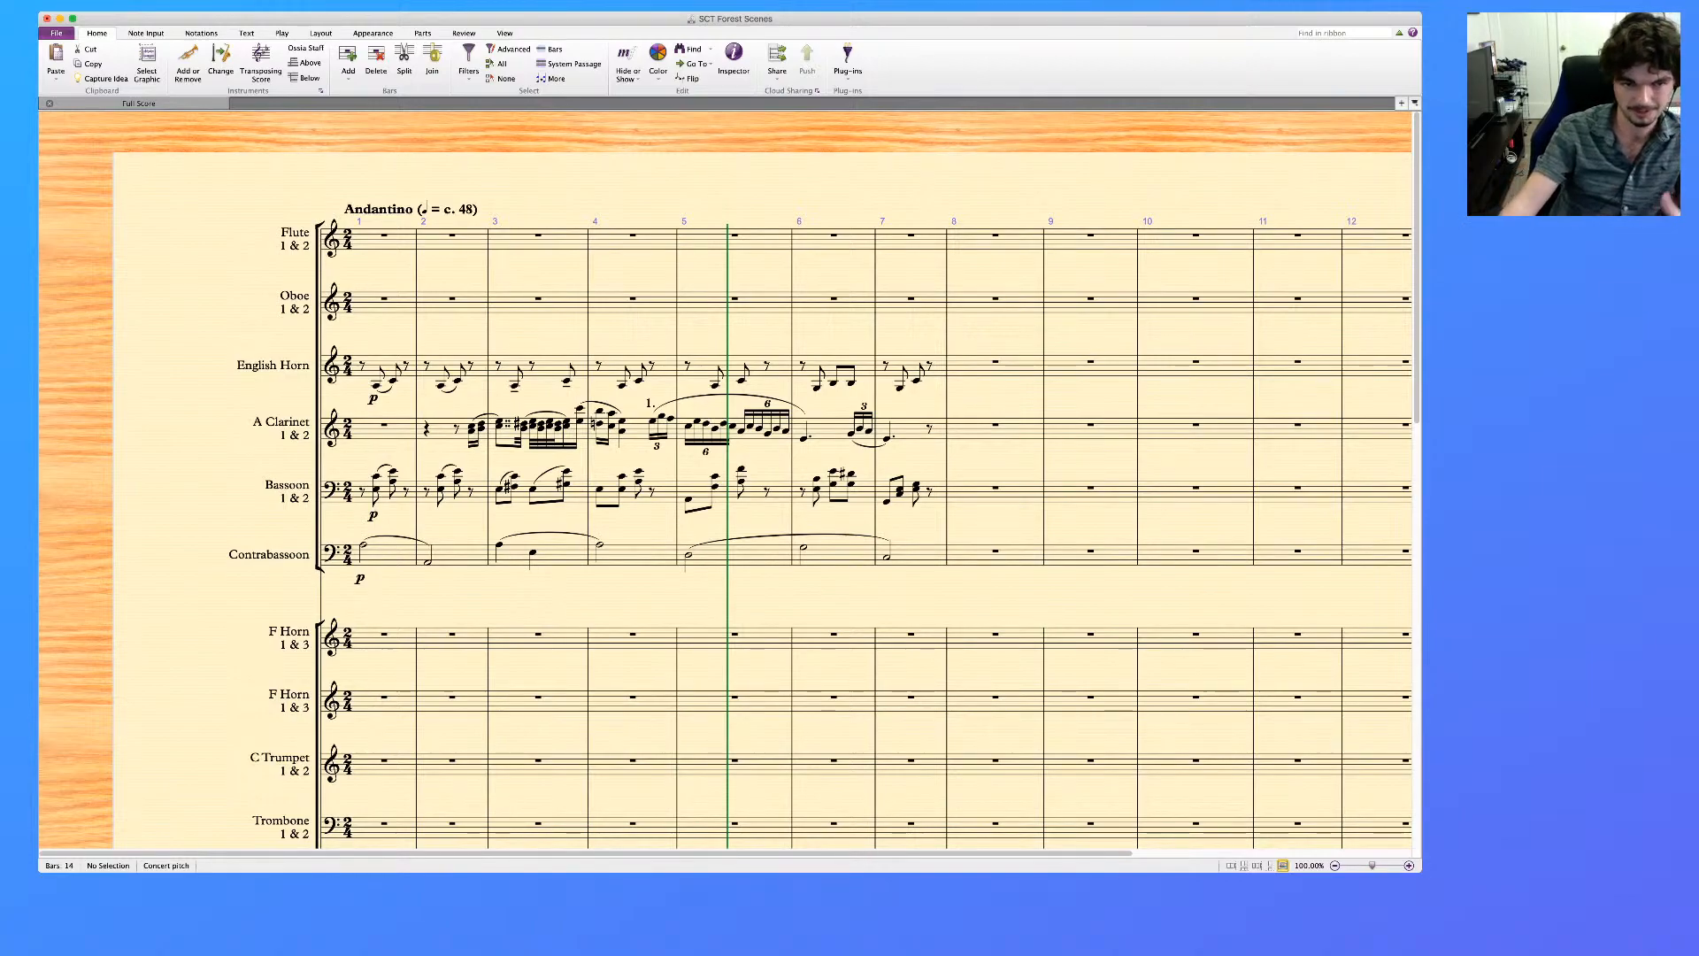
# Listen to the English Horn, Clarinet, Bassoon and Contrabassoon from bar 1 with the new dynamics
pyautogui.click(382, 385)
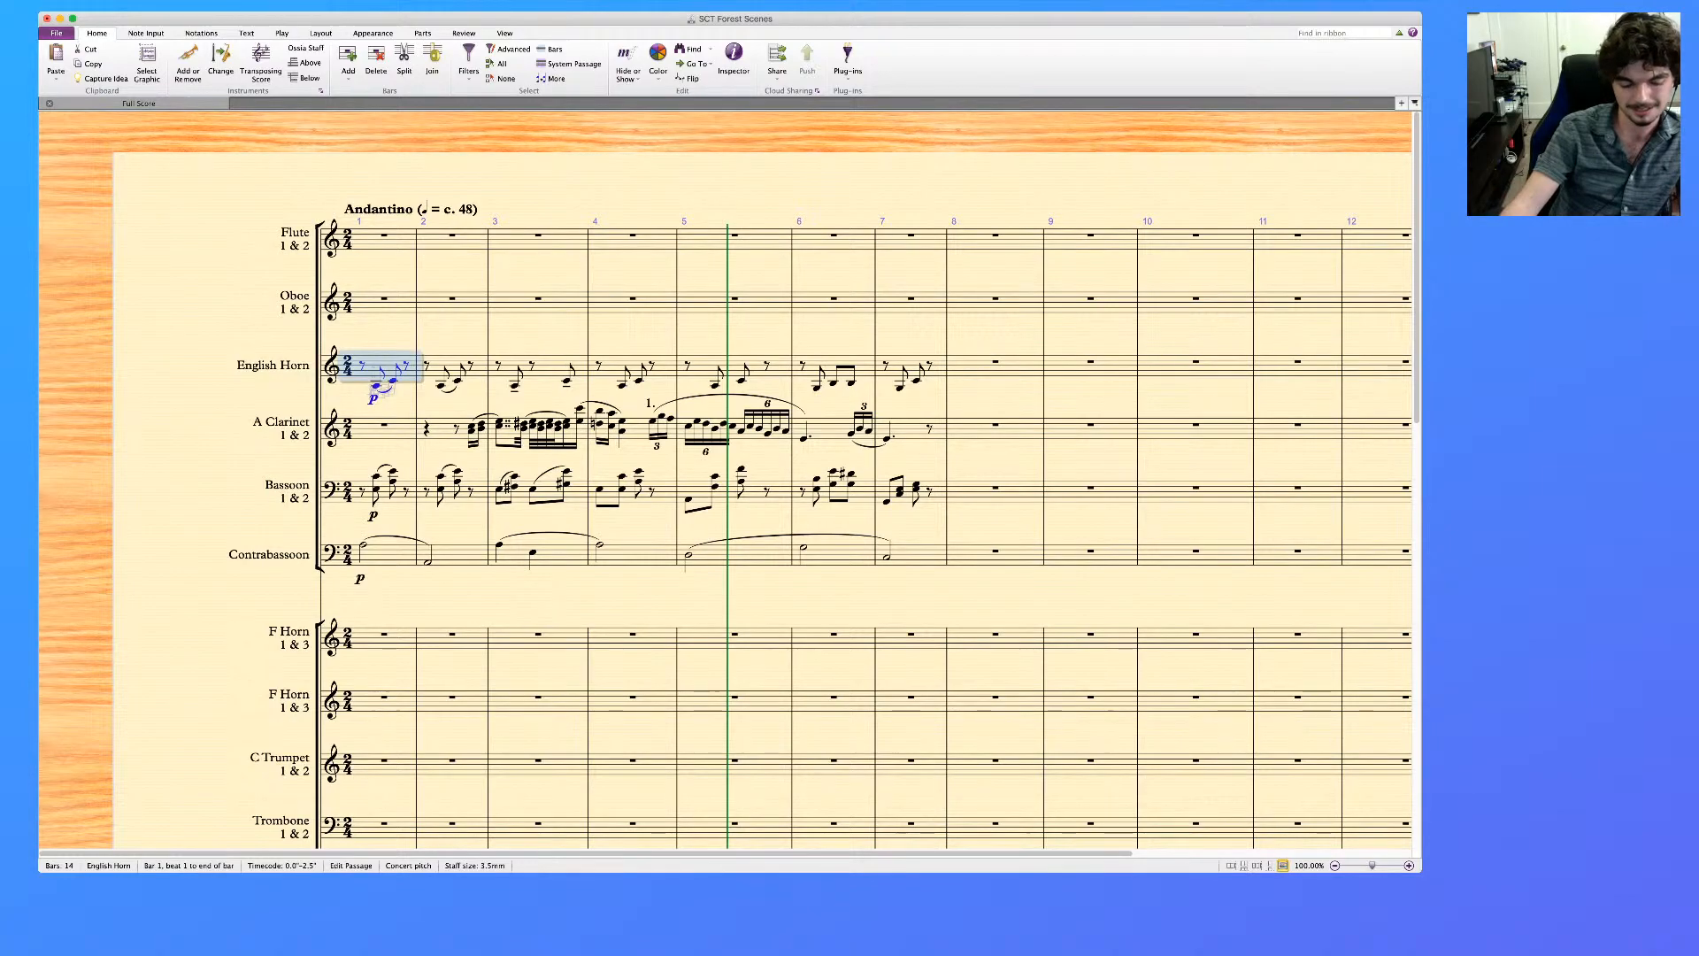
pyautogui.keyDown('shift'); pyautogui.click(385, 556); pyautogui.keyUp('shift')
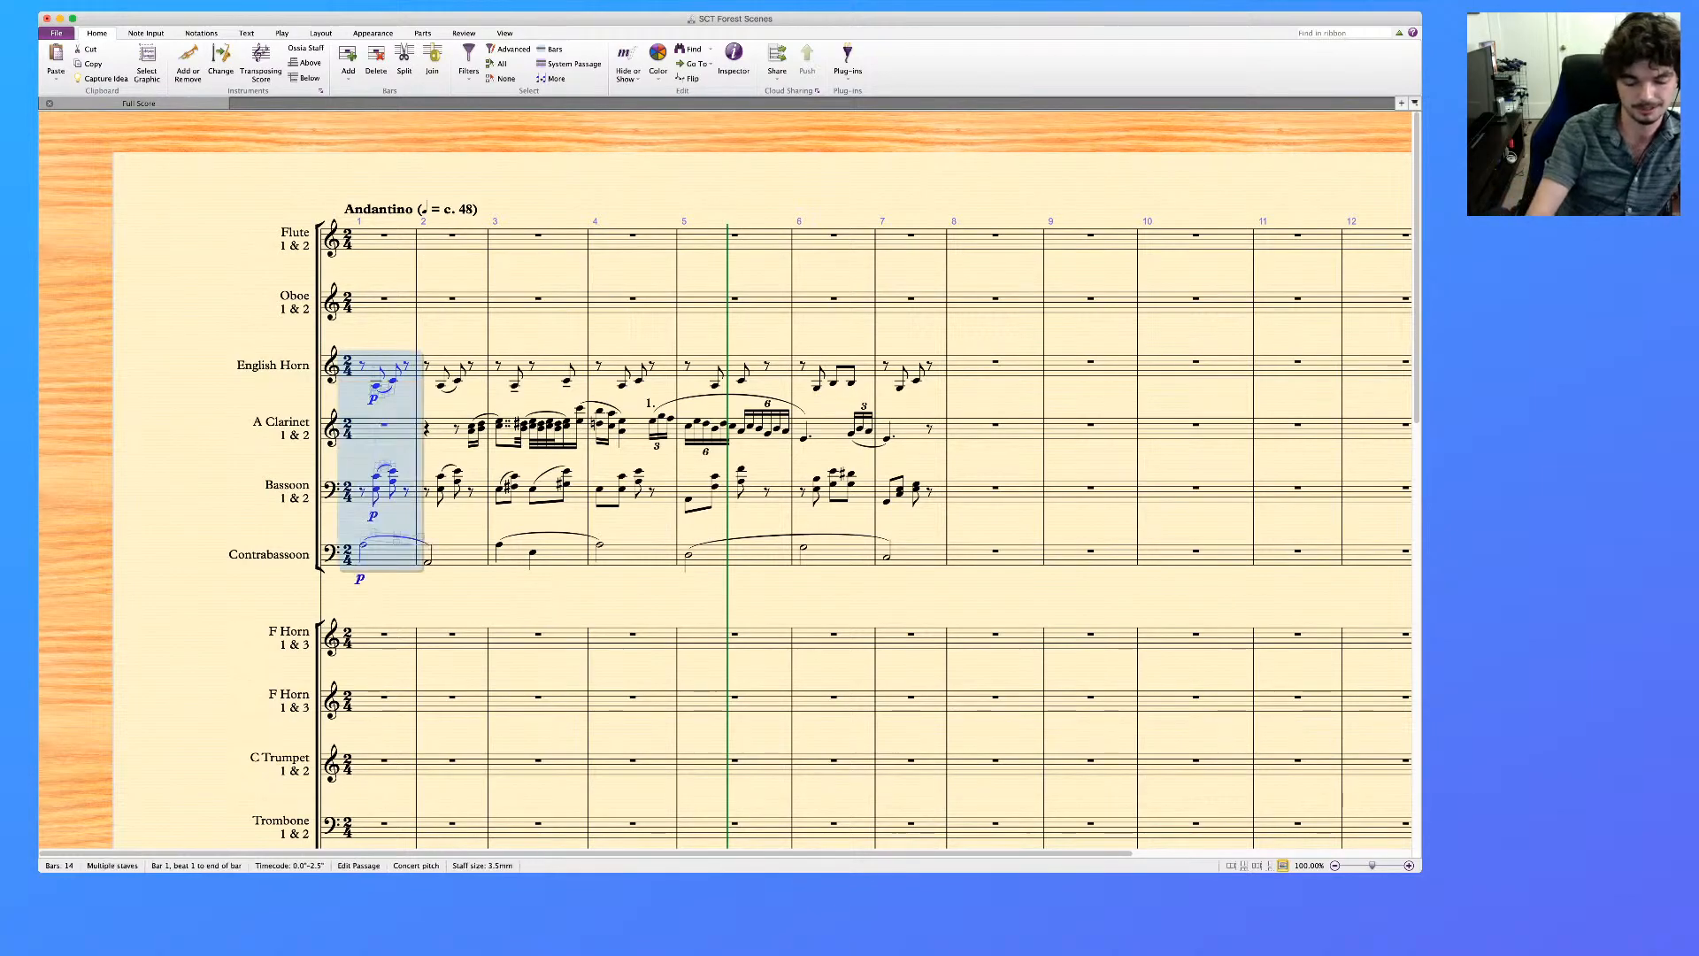
pyautogui.press('p')
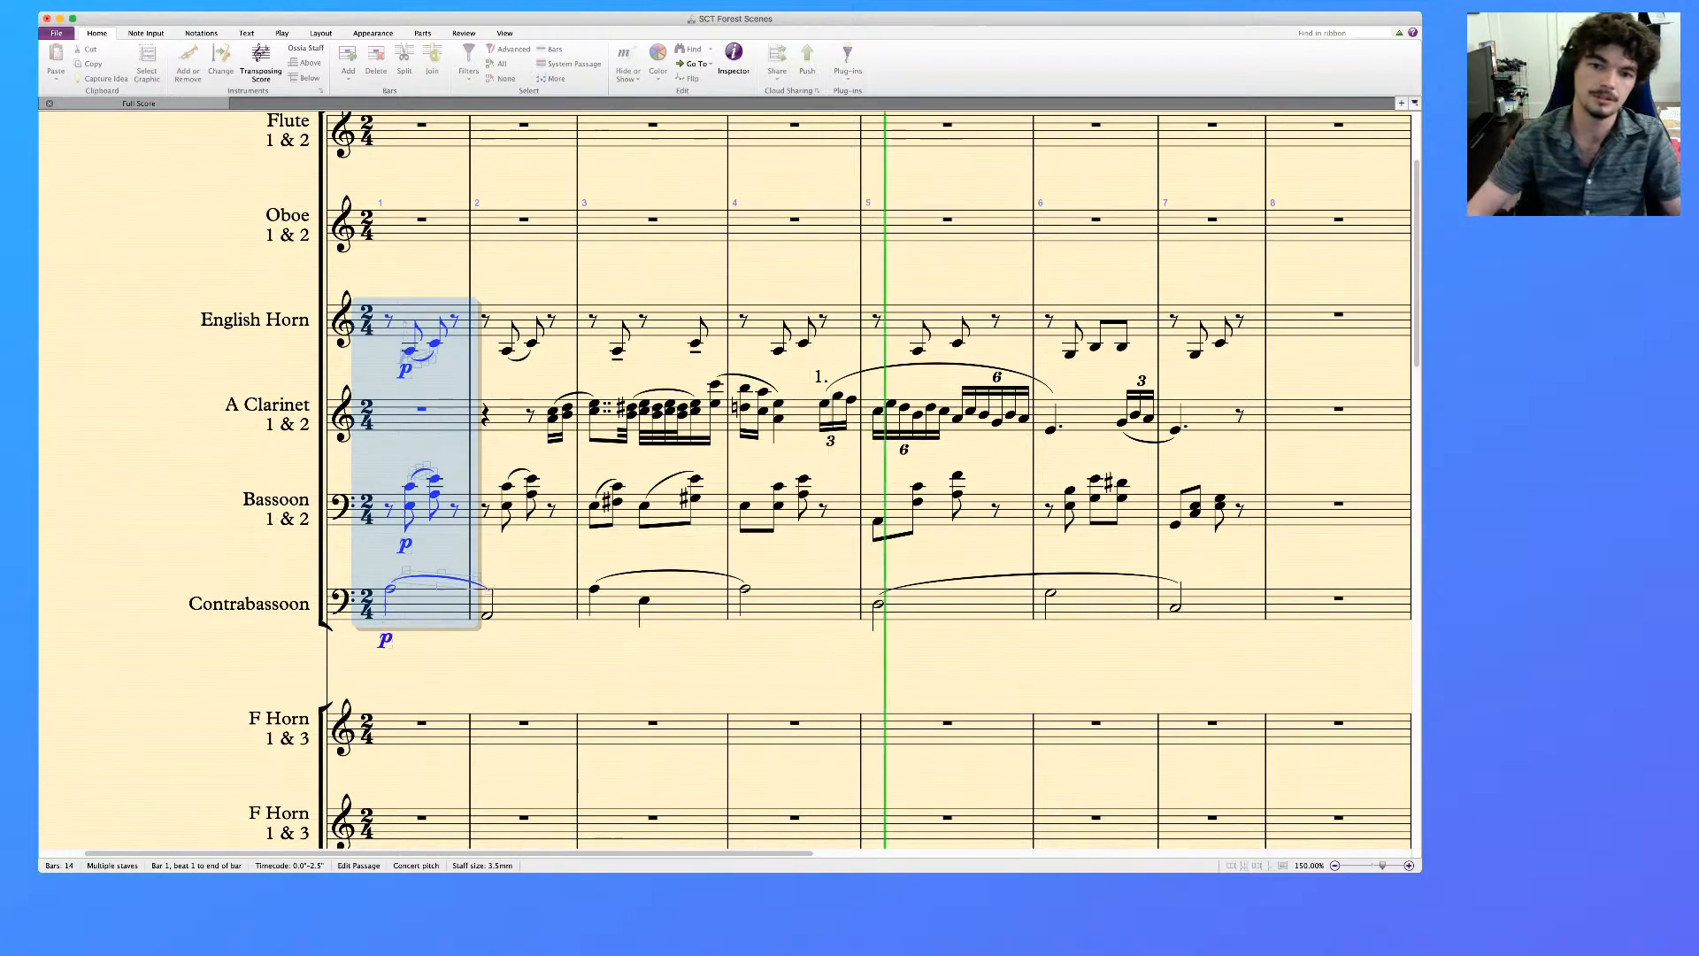
pyautogui.press('space')
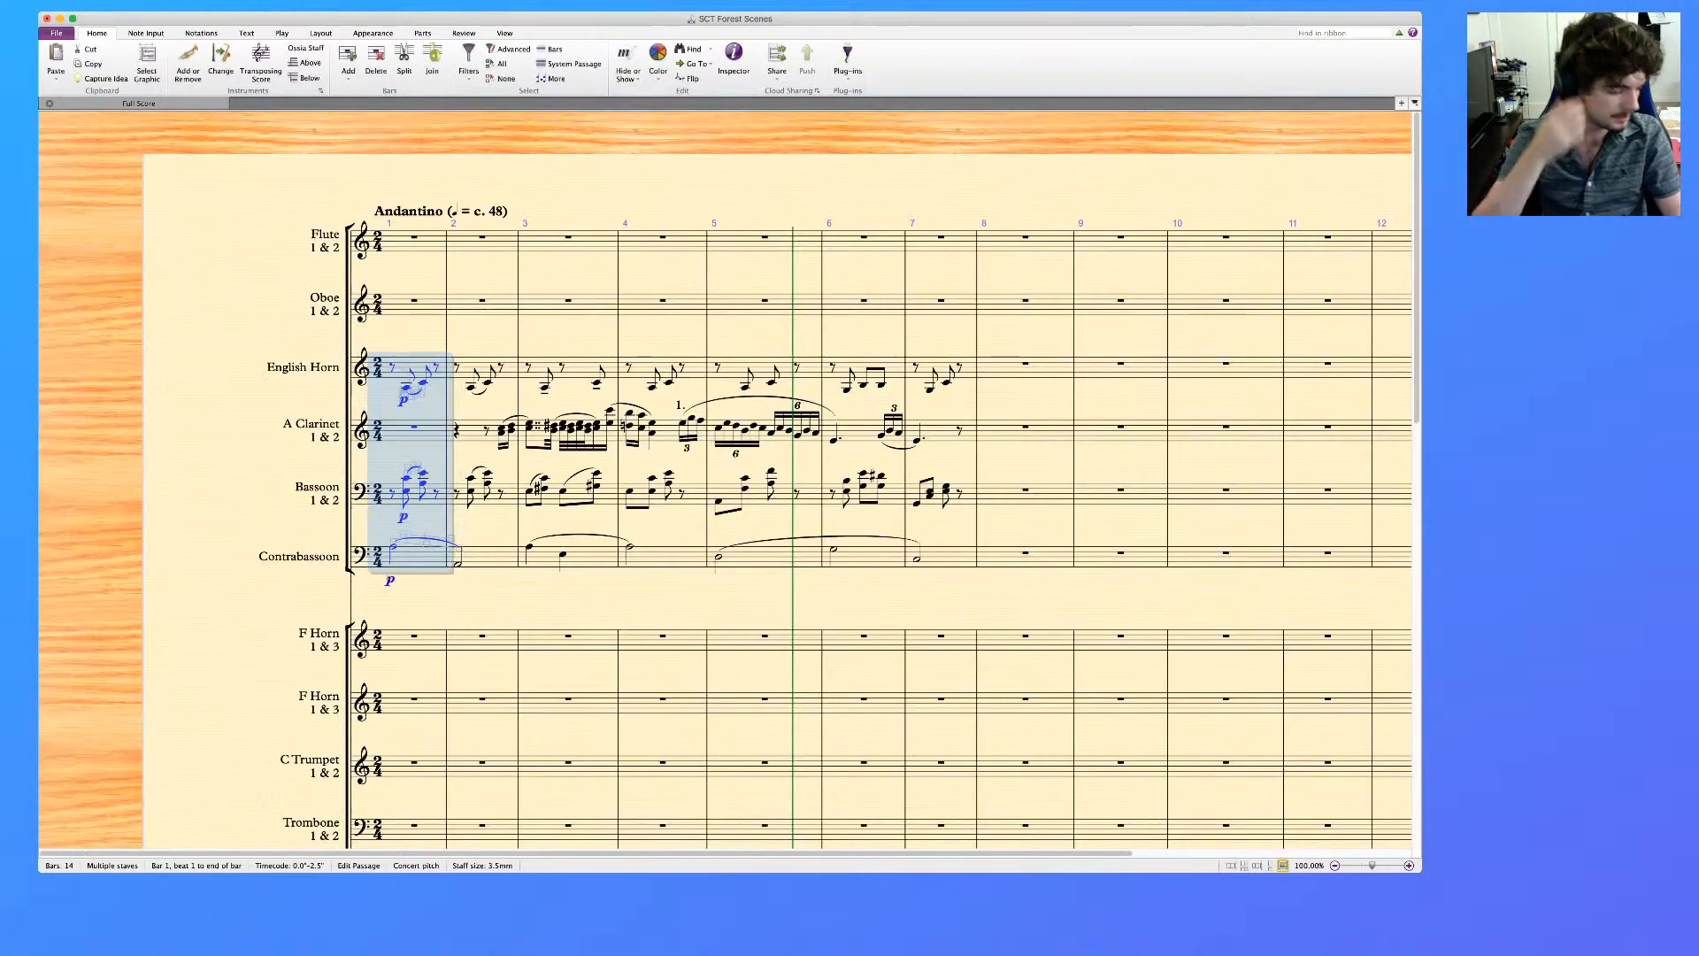
pyautogui.press('Escape')
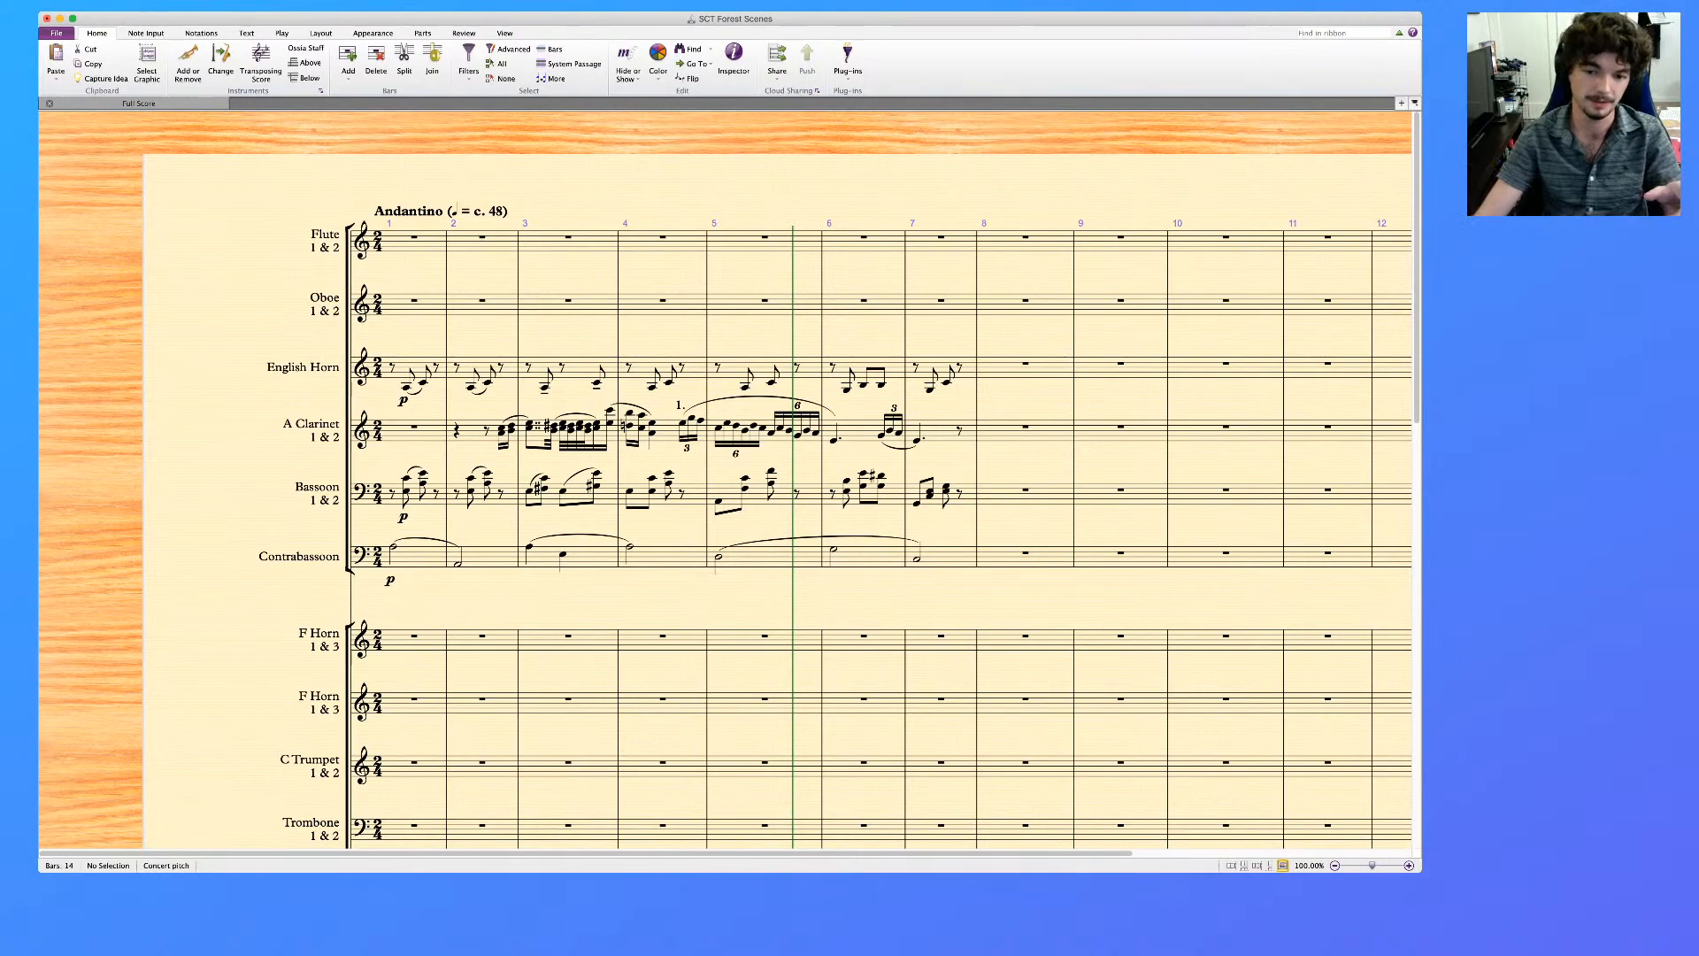
# Compare the Harp's dynamics and the reference piano part with the woodwind parts in bars 1 to 7
pyautogui.scroll(-10, 779, 478)
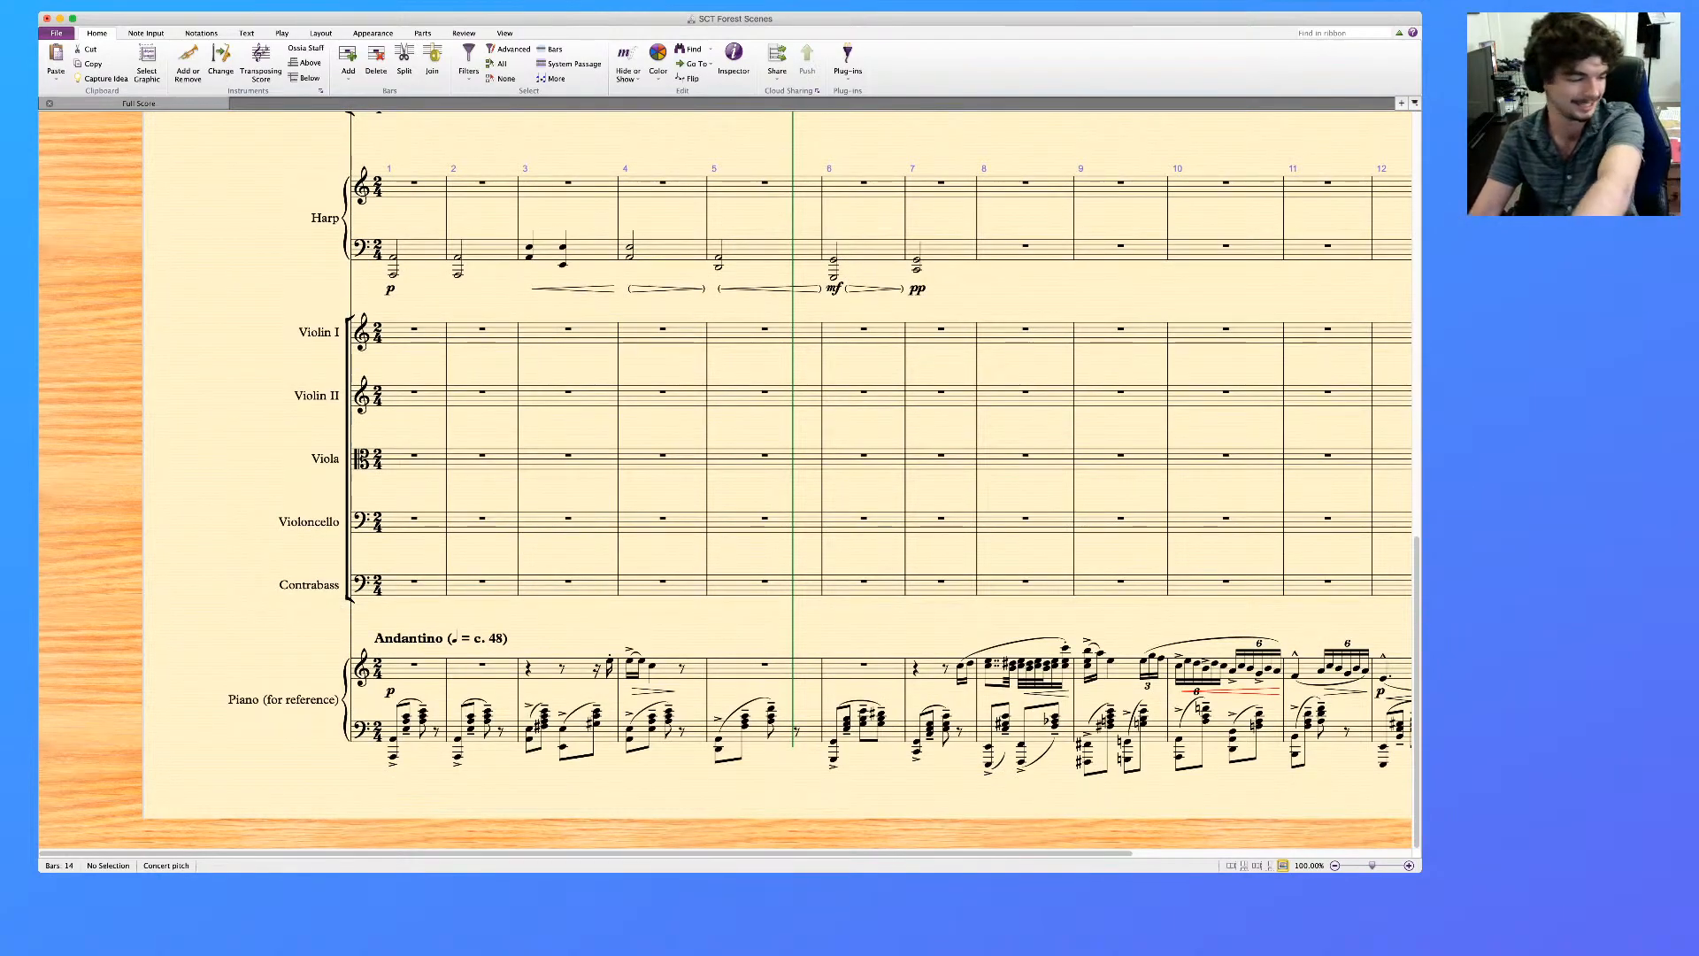
pyautogui.hscroll(3, 744, 466)
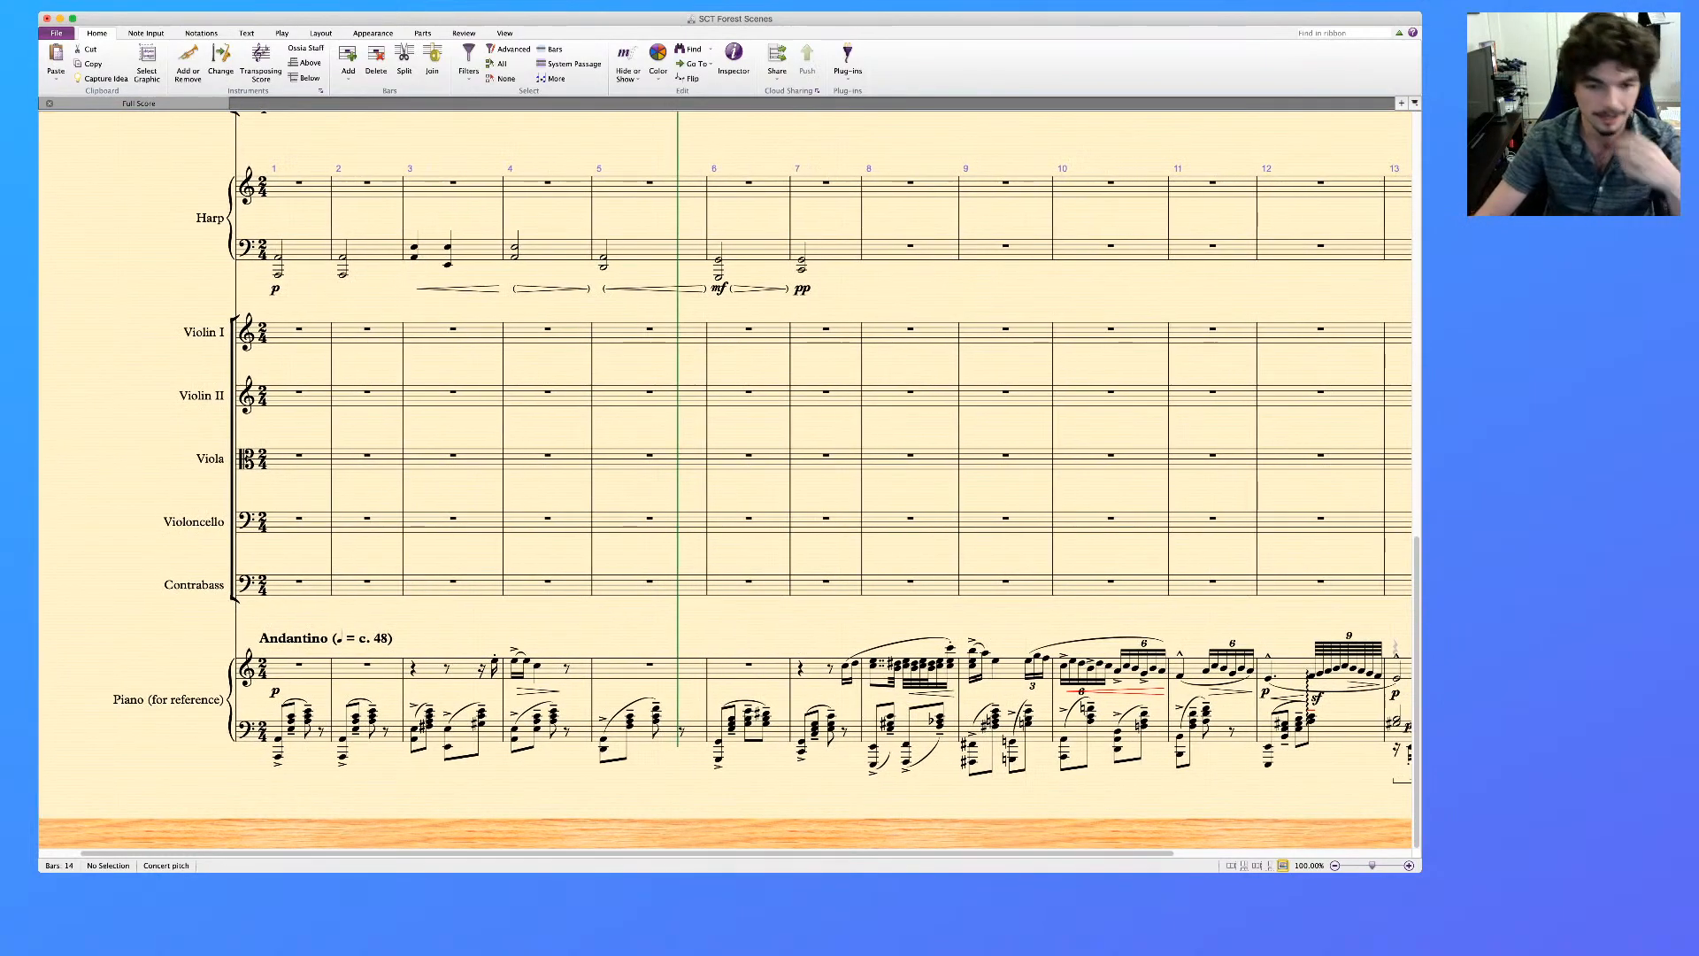
pyautogui.scroll(10, 726, 478)
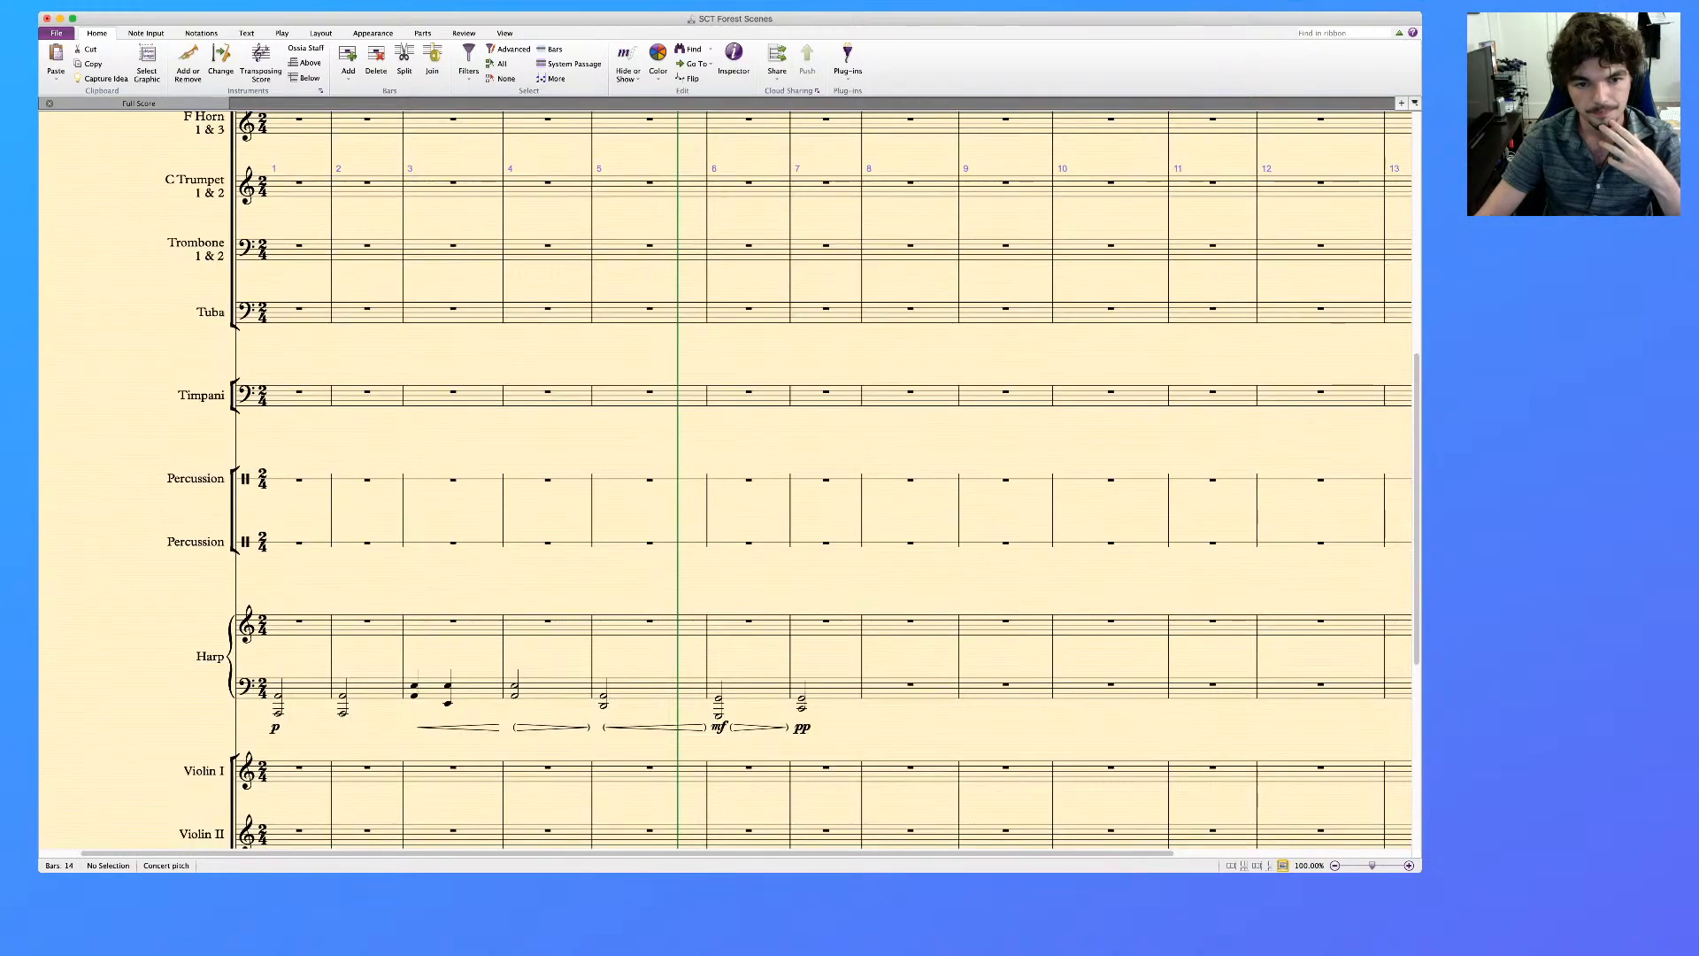
pyautogui.scroll(1, 734, 478)
pyautogui.scroll(-10, 734, 478)
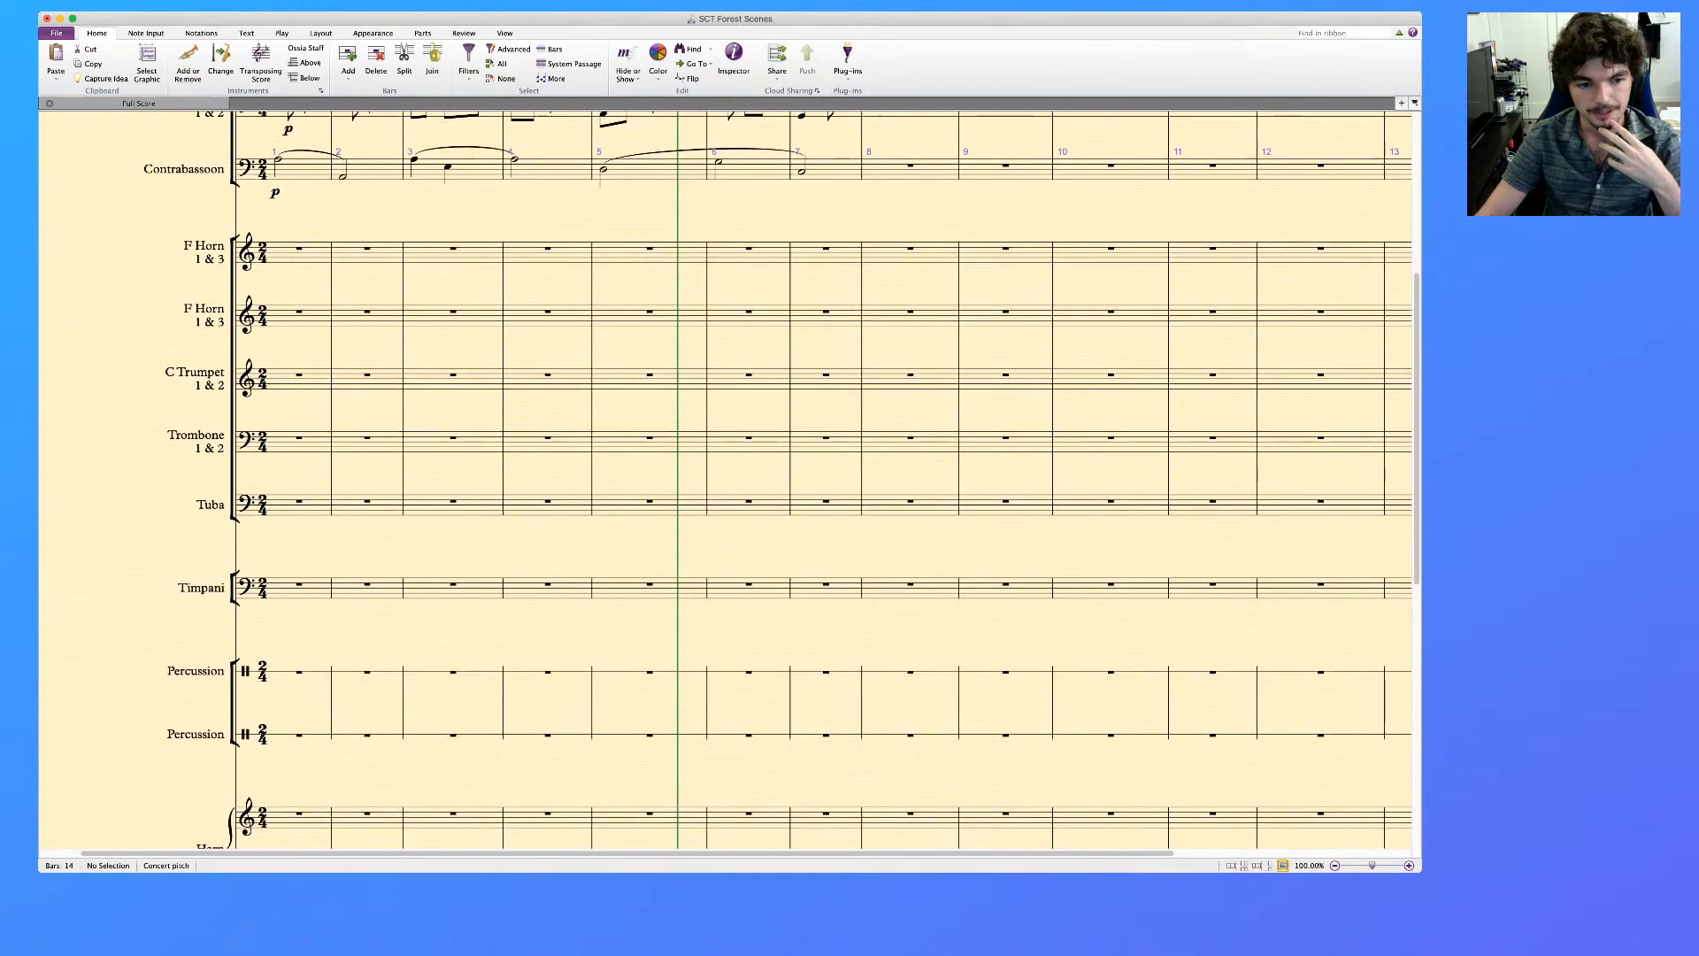
pyautogui.scroll(12, 726, 478)
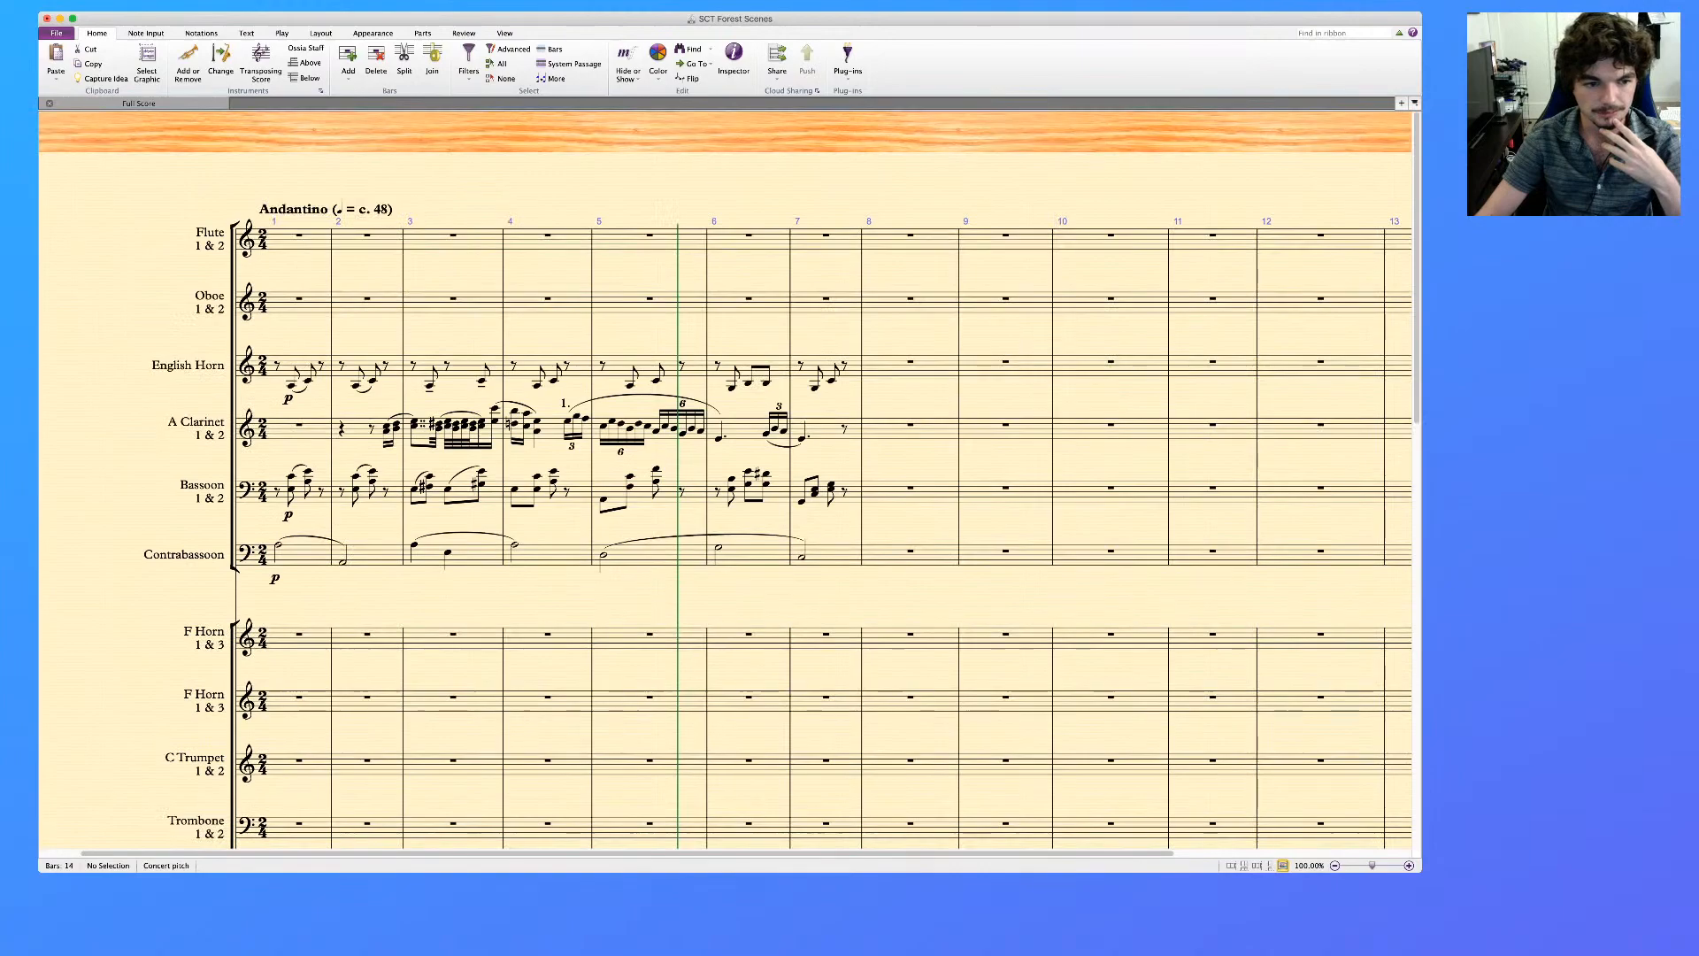
pyautogui.scroll(-20, 728, 481)
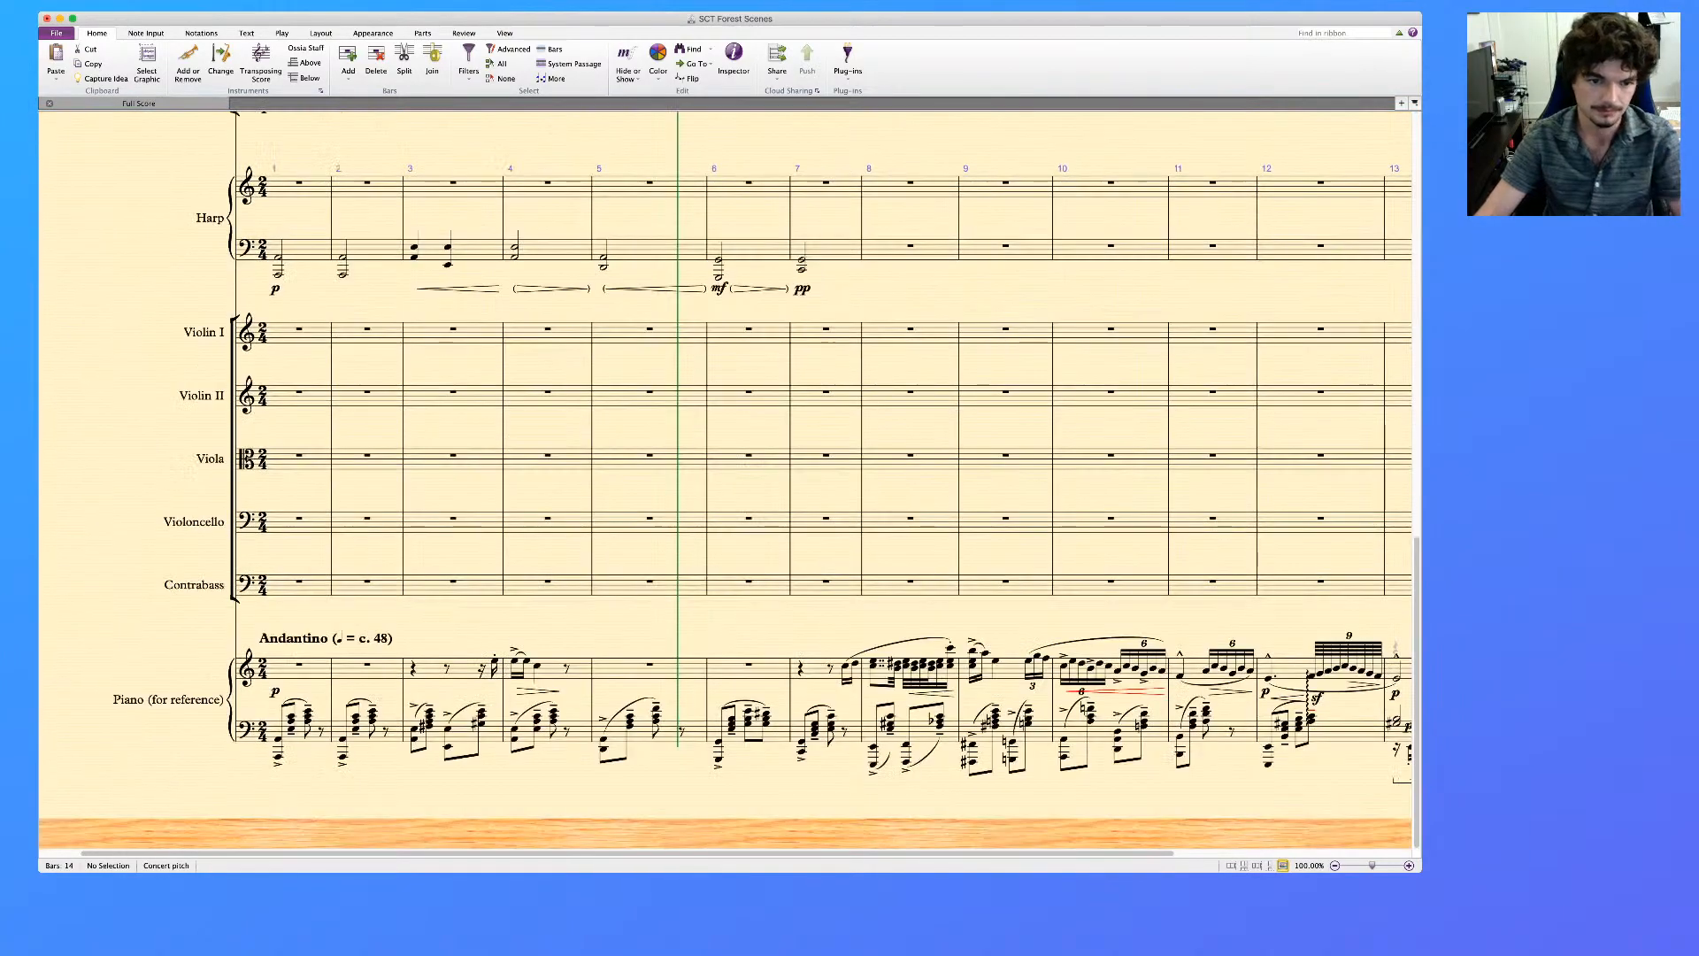
# Copy only the dynamics of the Harp's bars 3 to 7 to the Contrabassoon, starting at bar 3
pyautogui.scroll(3, 729, 481)
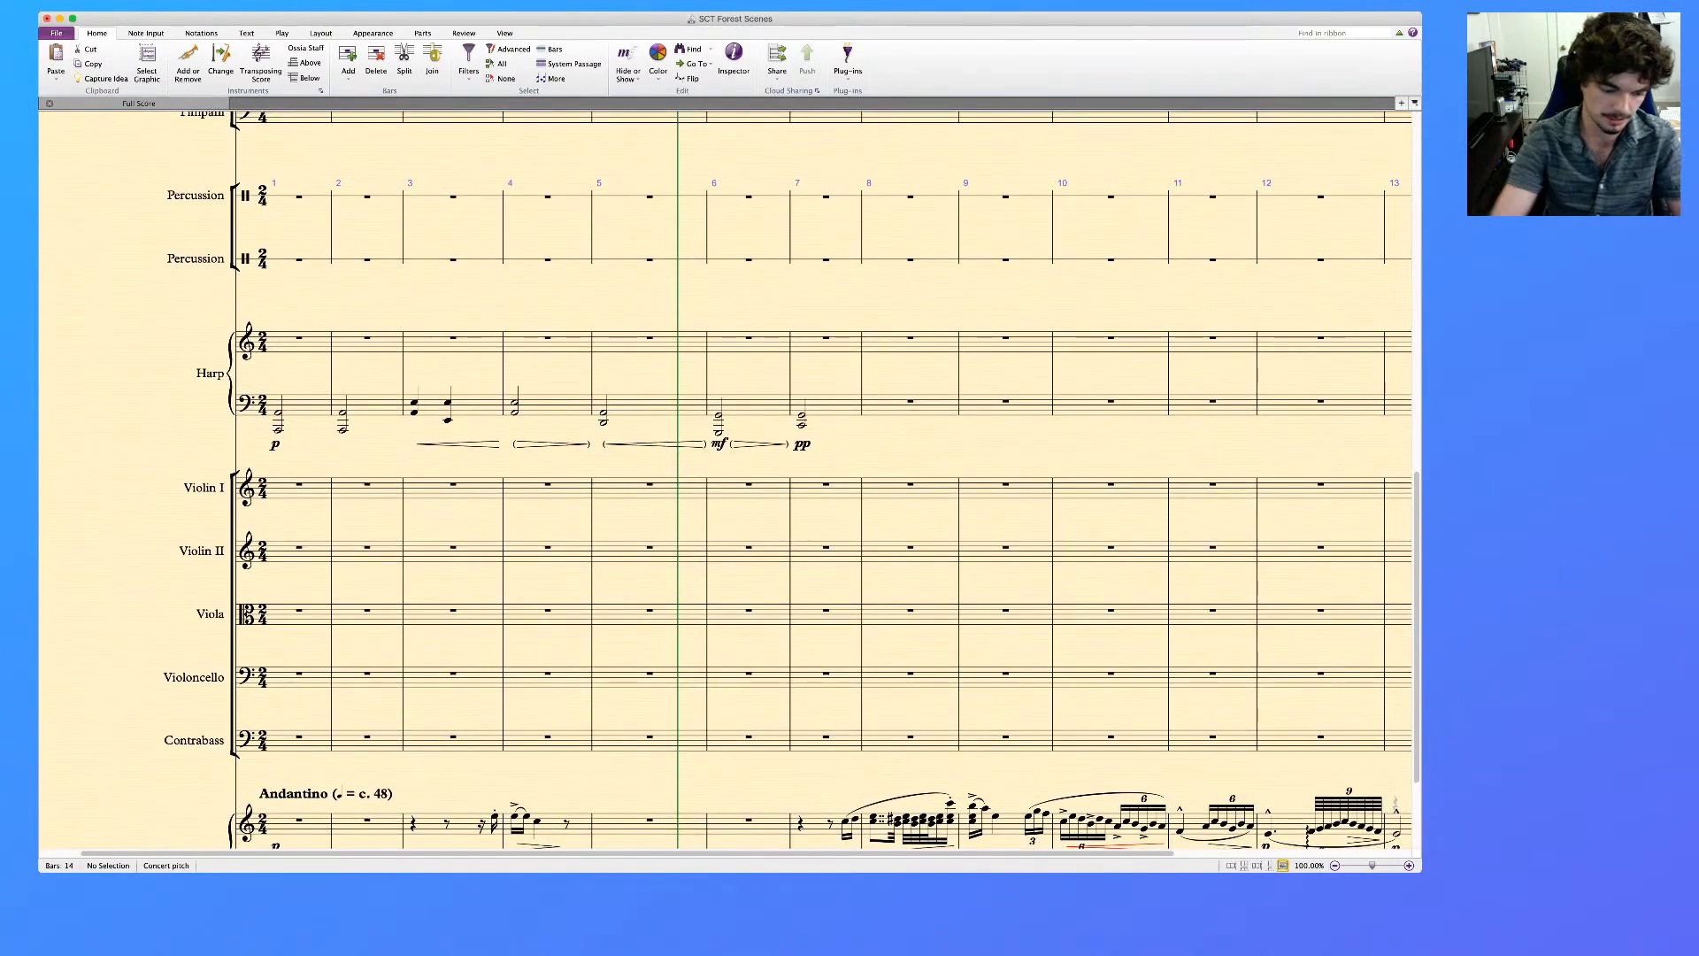
pyautogui.click(473, 407)
pyautogui.keyDown('shift'); pyautogui.click(836, 407); pyautogui.keyUp('shift')
pyautogui.hotkey('alt', 'shift', 'd')
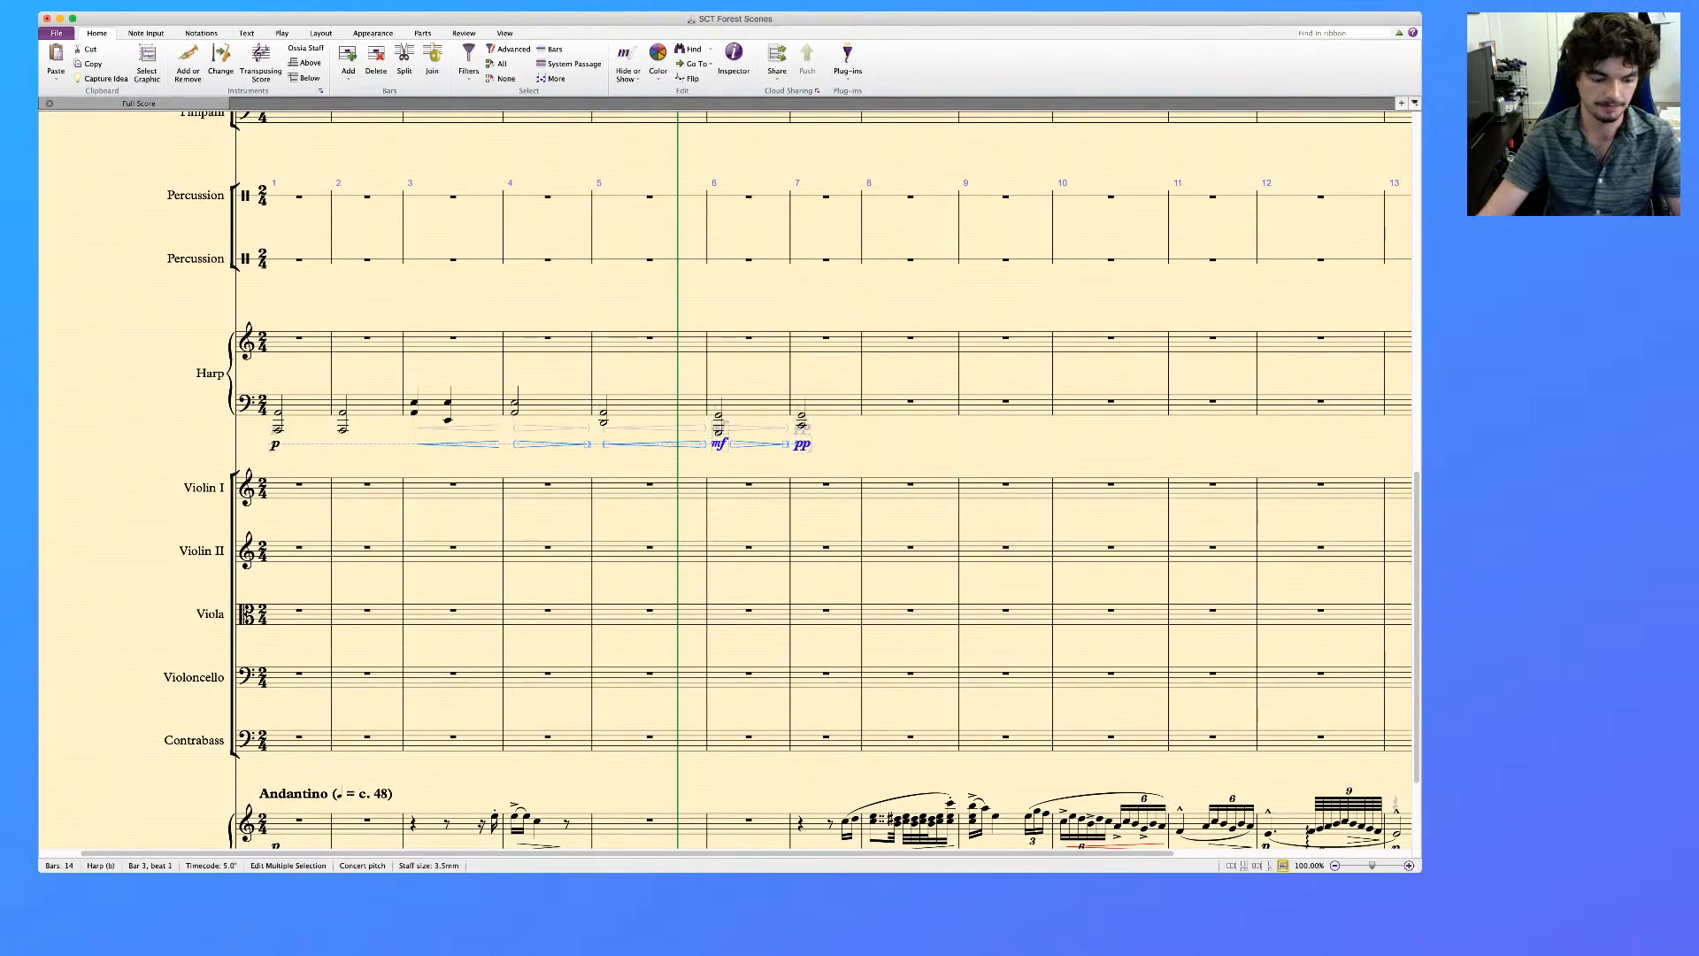
pyautogui.click(474, 407)
pyautogui.keyDown('shift'); pyautogui.click(836, 407); pyautogui.keyUp('shift')
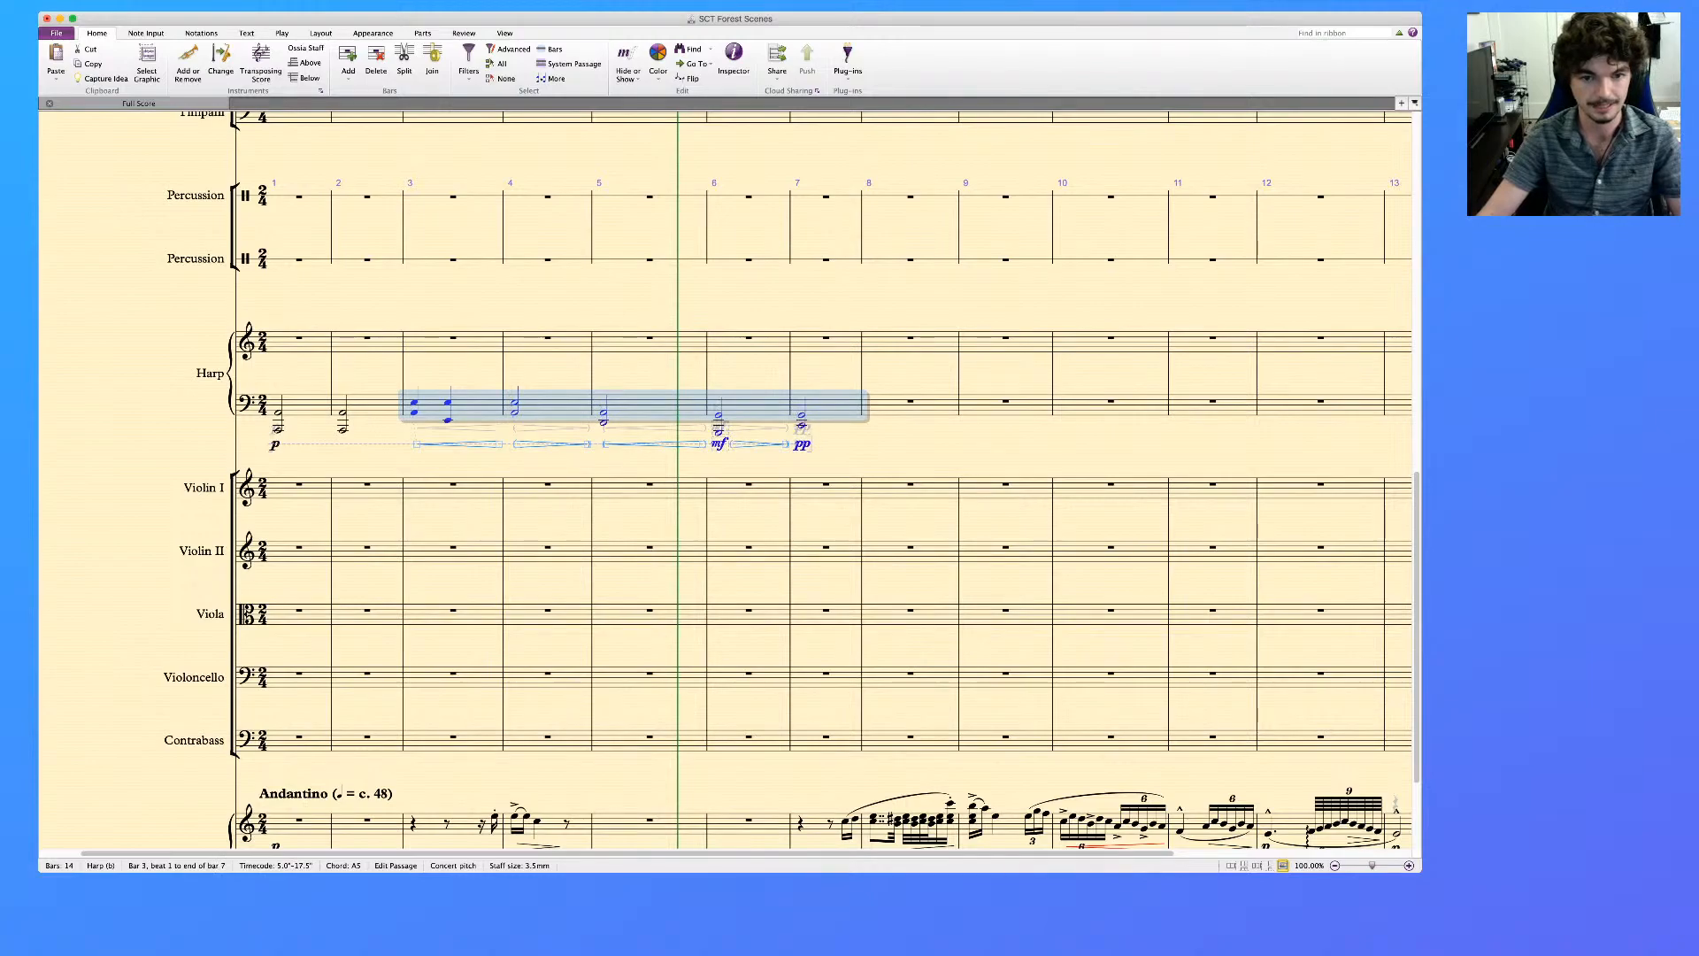
pyautogui.press('shift+alt+super+d')
pyautogui.press('Escape')
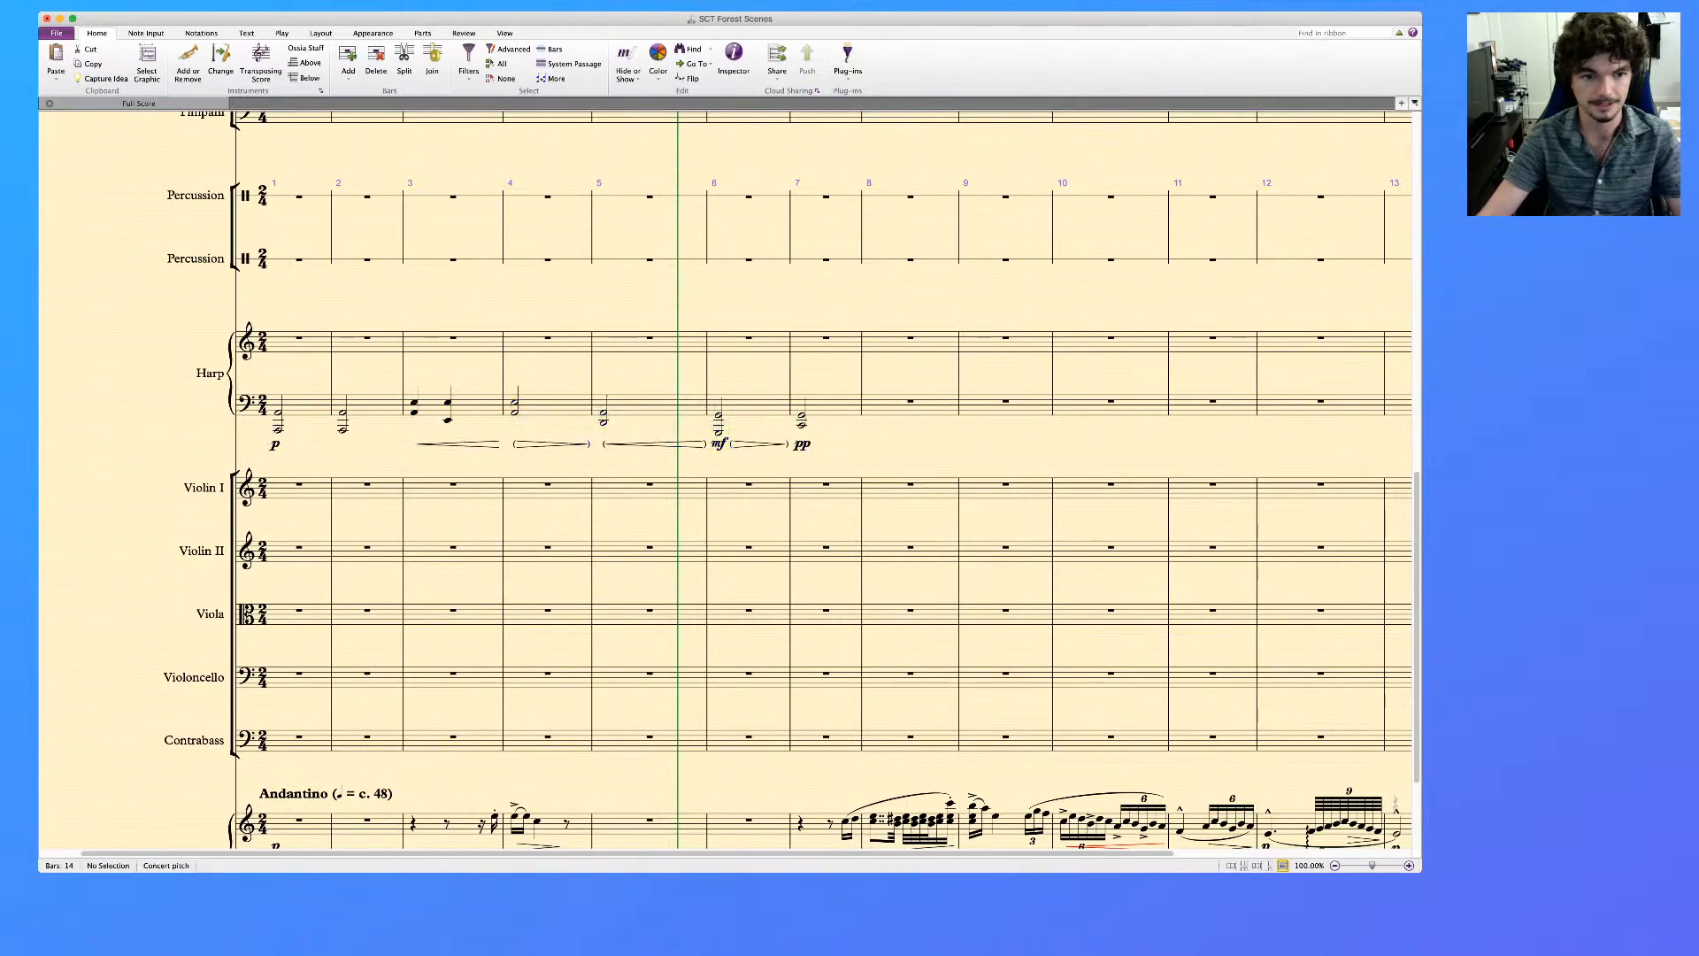
pyautogui.scroll(10, 726, 480)
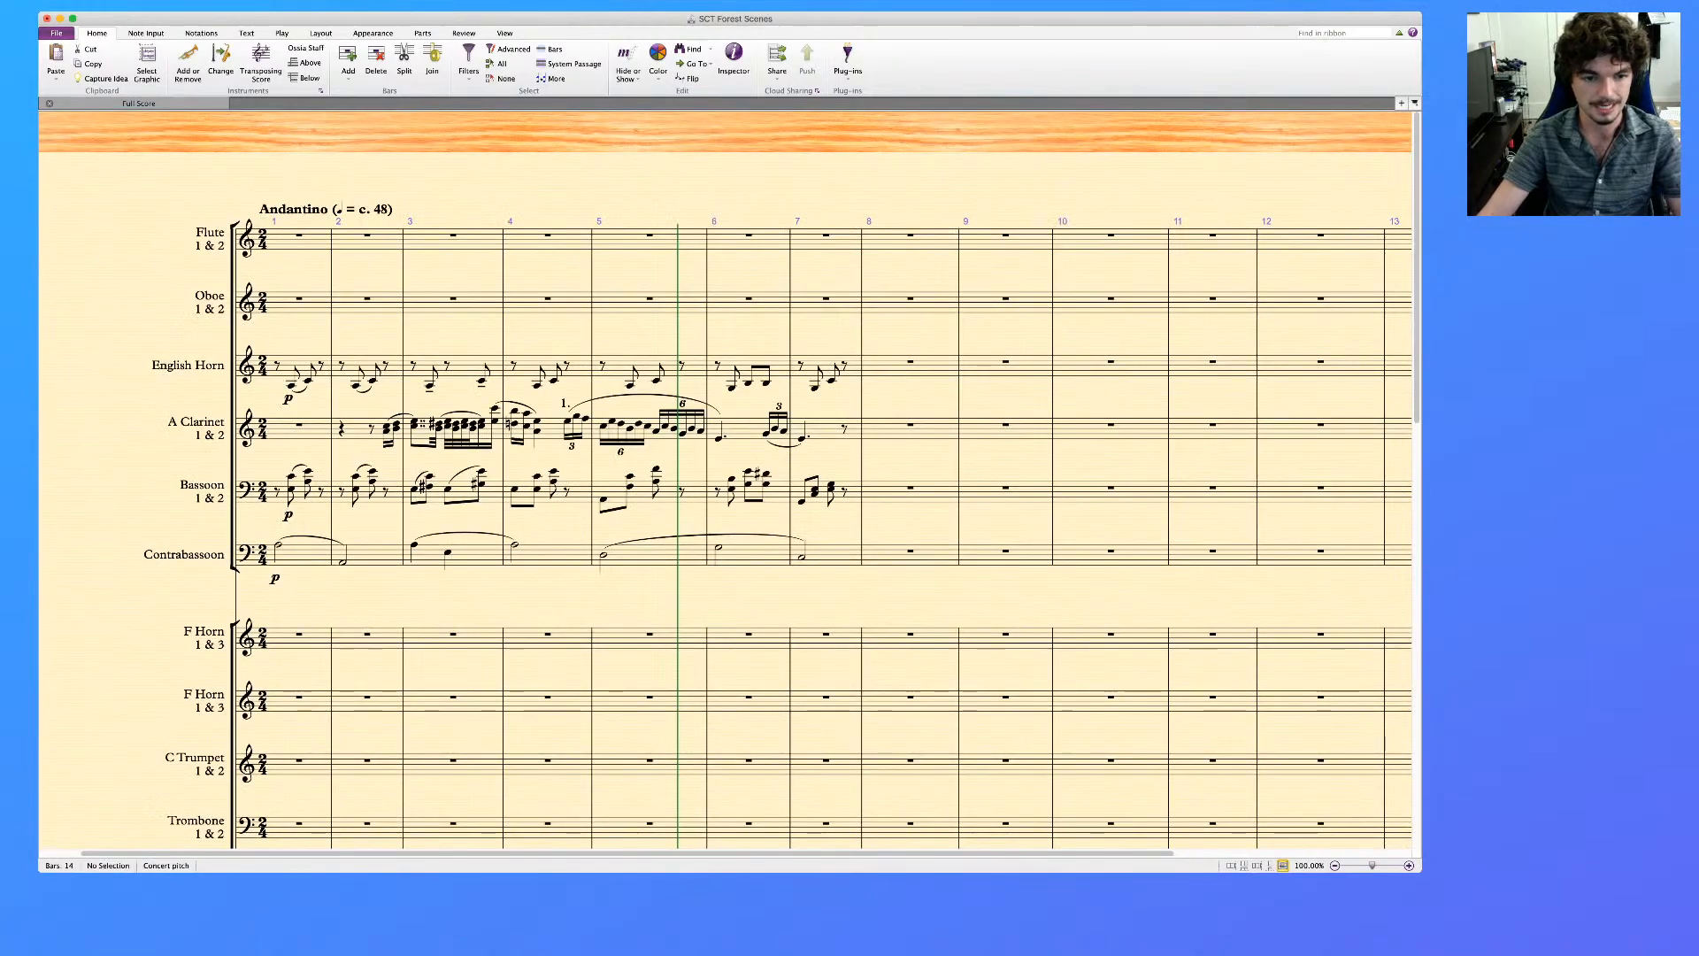
pyautogui.click(483, 556)
pyautogui.press('super+v')
pyautogui.press('Escape')
# Replace the Contrabassoon's pasted hairpins with new ones: diminuendos in bars 4 and 6 and a crescendo in bar 5
pyautogui.click(552, 578)
pyautogui.keyDown('super'); pyautogui.click(654, 578); pyautogui.keyUp('super')
pyautogui.keyDown('super'); pyautogui.click(759, 578); pyautogui.keyUp('super')
pyautogui.press('Delete')
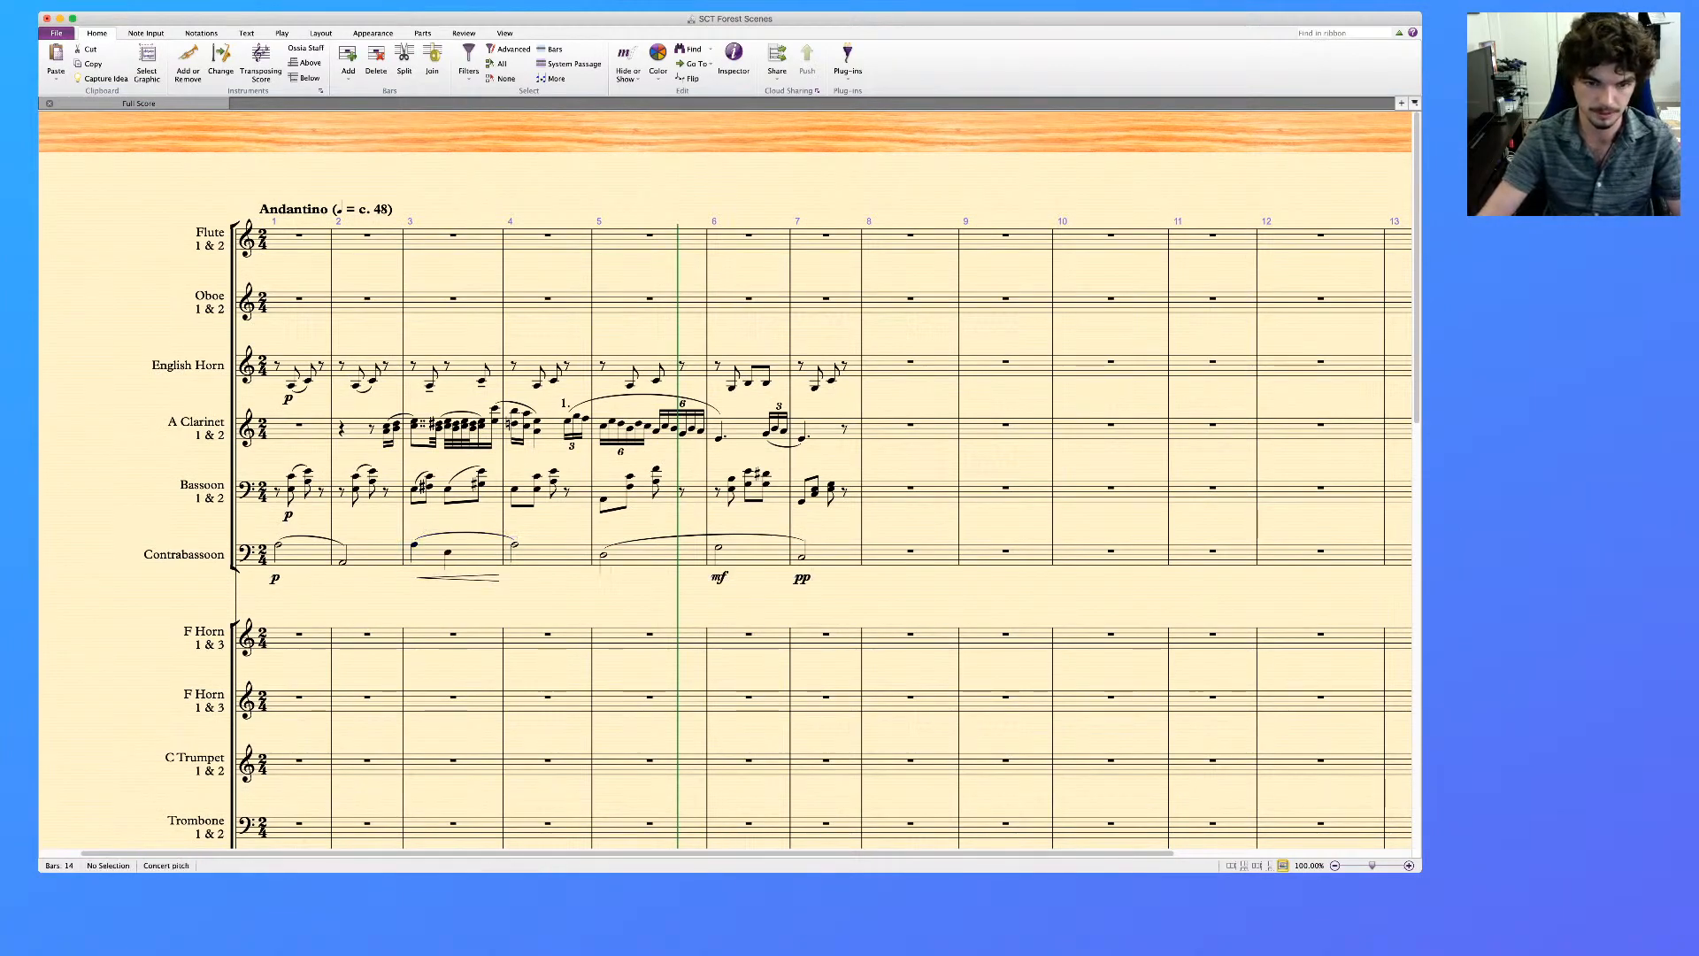
pyautogui.click(562, 555)
pyautogui.hotkey('shift', 'h')
pyautogui.click(760, 556)
pyautogui.hotkey('shift', 'h')
pyautogui.click(655, 556)
pyautogui.press('h')
pyautogui.press('Escape')
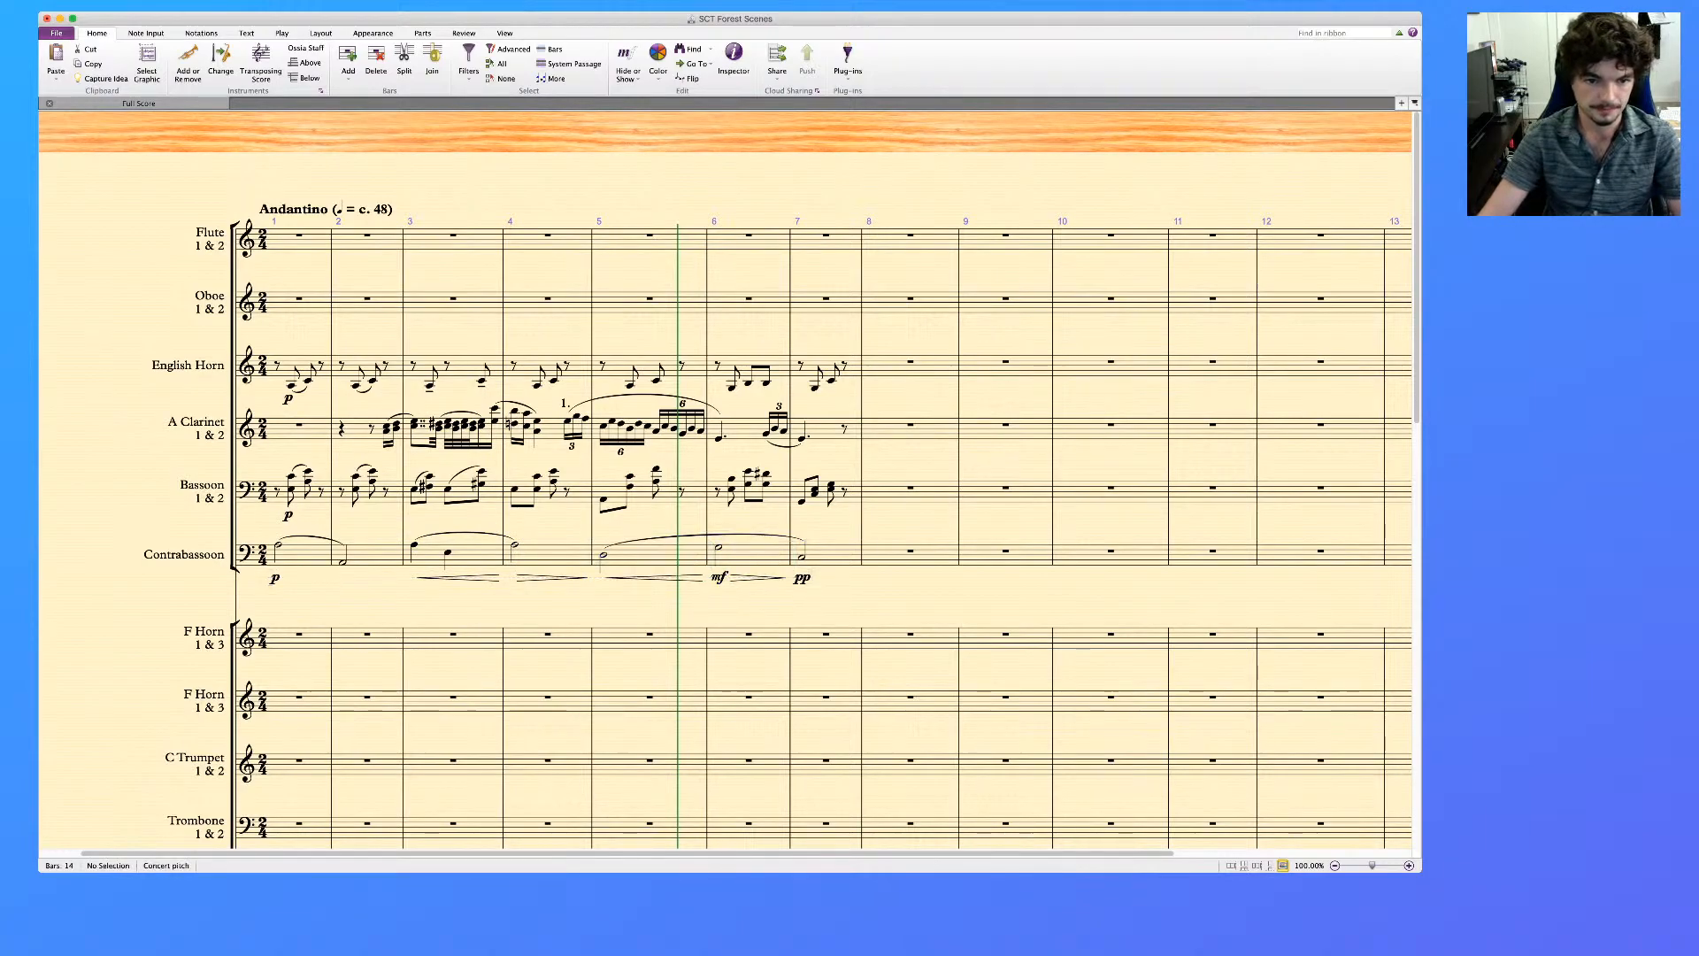
# Add an mp dynamic to the Harp's first chord in bar 4 and a p dynamic to its chord in bar 5
pyautogui.scroll(-11, 725, 480)
pyautogui.scroll(2, 725, 479)
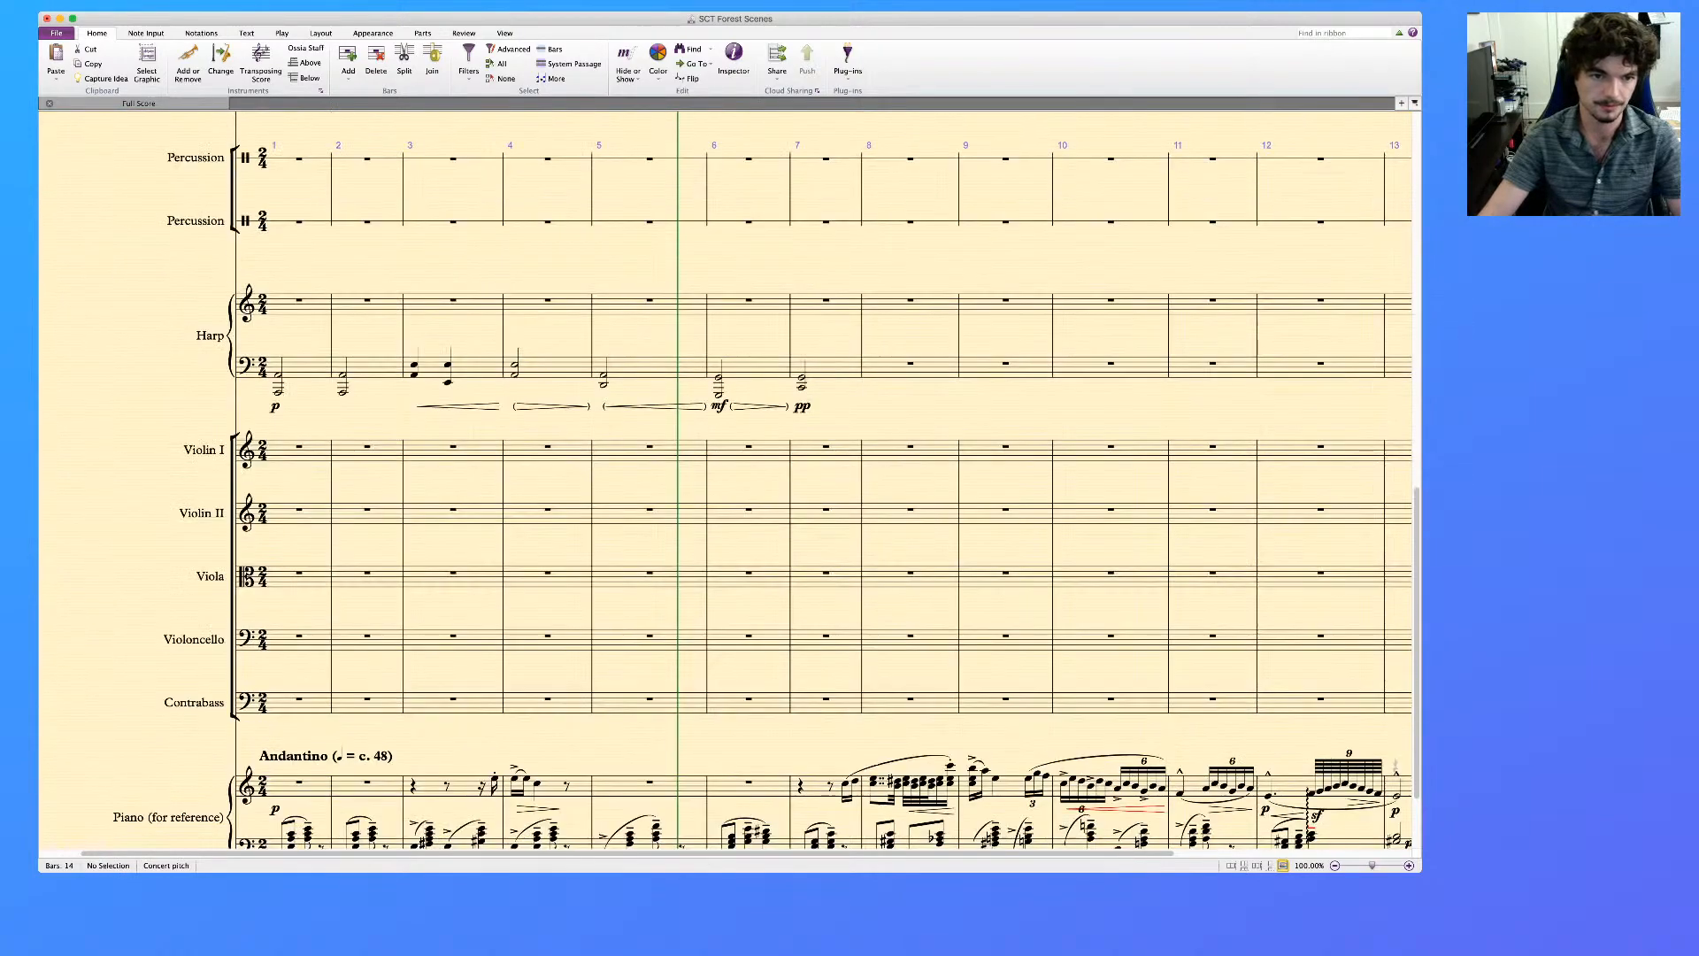
pyautogui.click(515, 375)
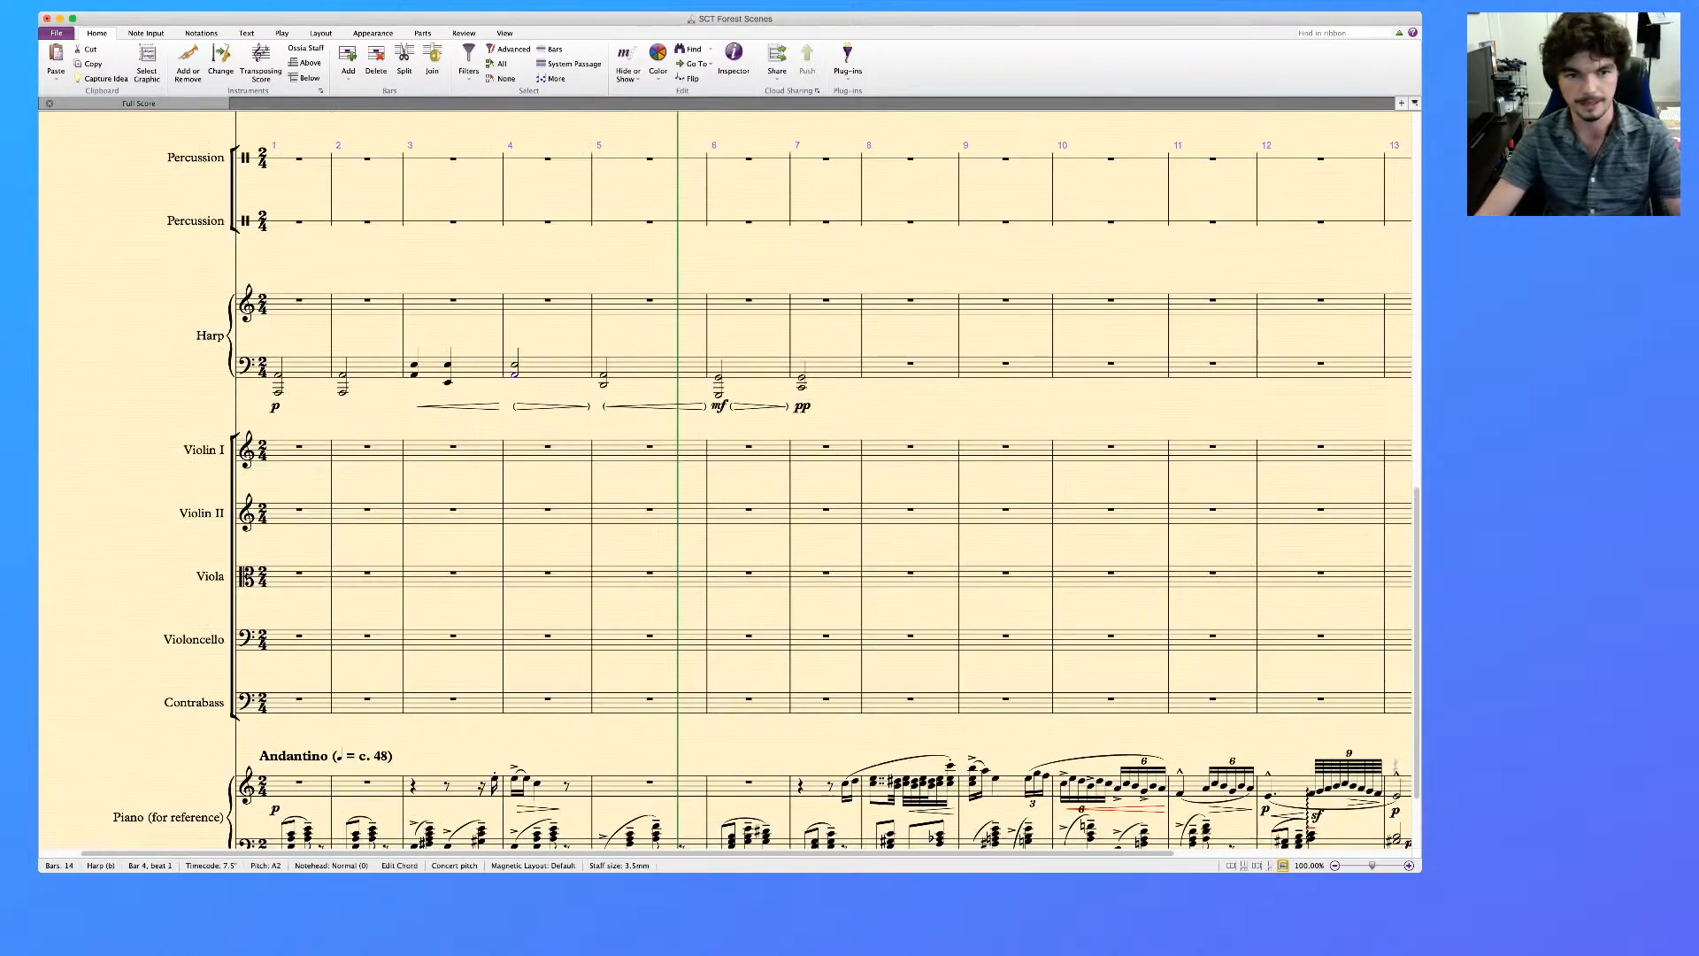
pyautogui.press('super+e')
pyautogui.write('mp')
pyautogui.press('Escape')
pyautogui.scroll(6, 726, 479)
pyautogui.scroll(-2, 726, 479)
pyautogui.scroll(-3, 726, 480)
pyautogui.click(603, 569)
pyautogui.press('super+e')
pyautogui.write('p')
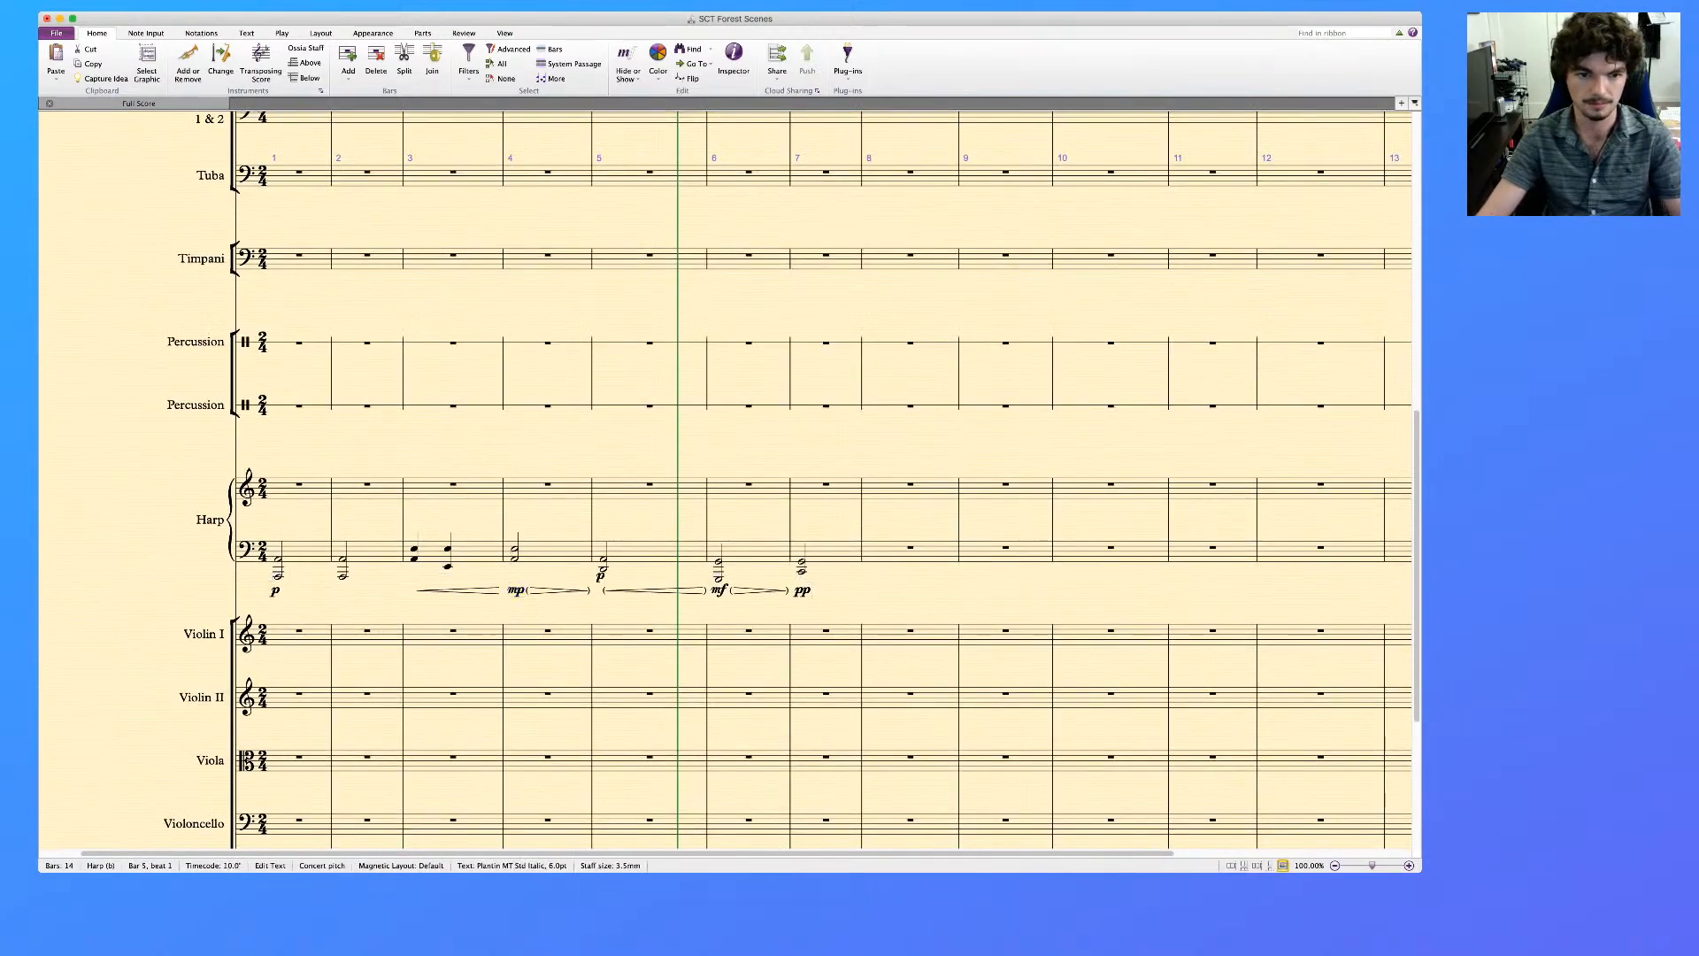
# Add an mp dynamic to the Contrabassoon's bar 4 note and a p dynamic to its bar 5 note
pyautogui.scroll(10, 726, 480)
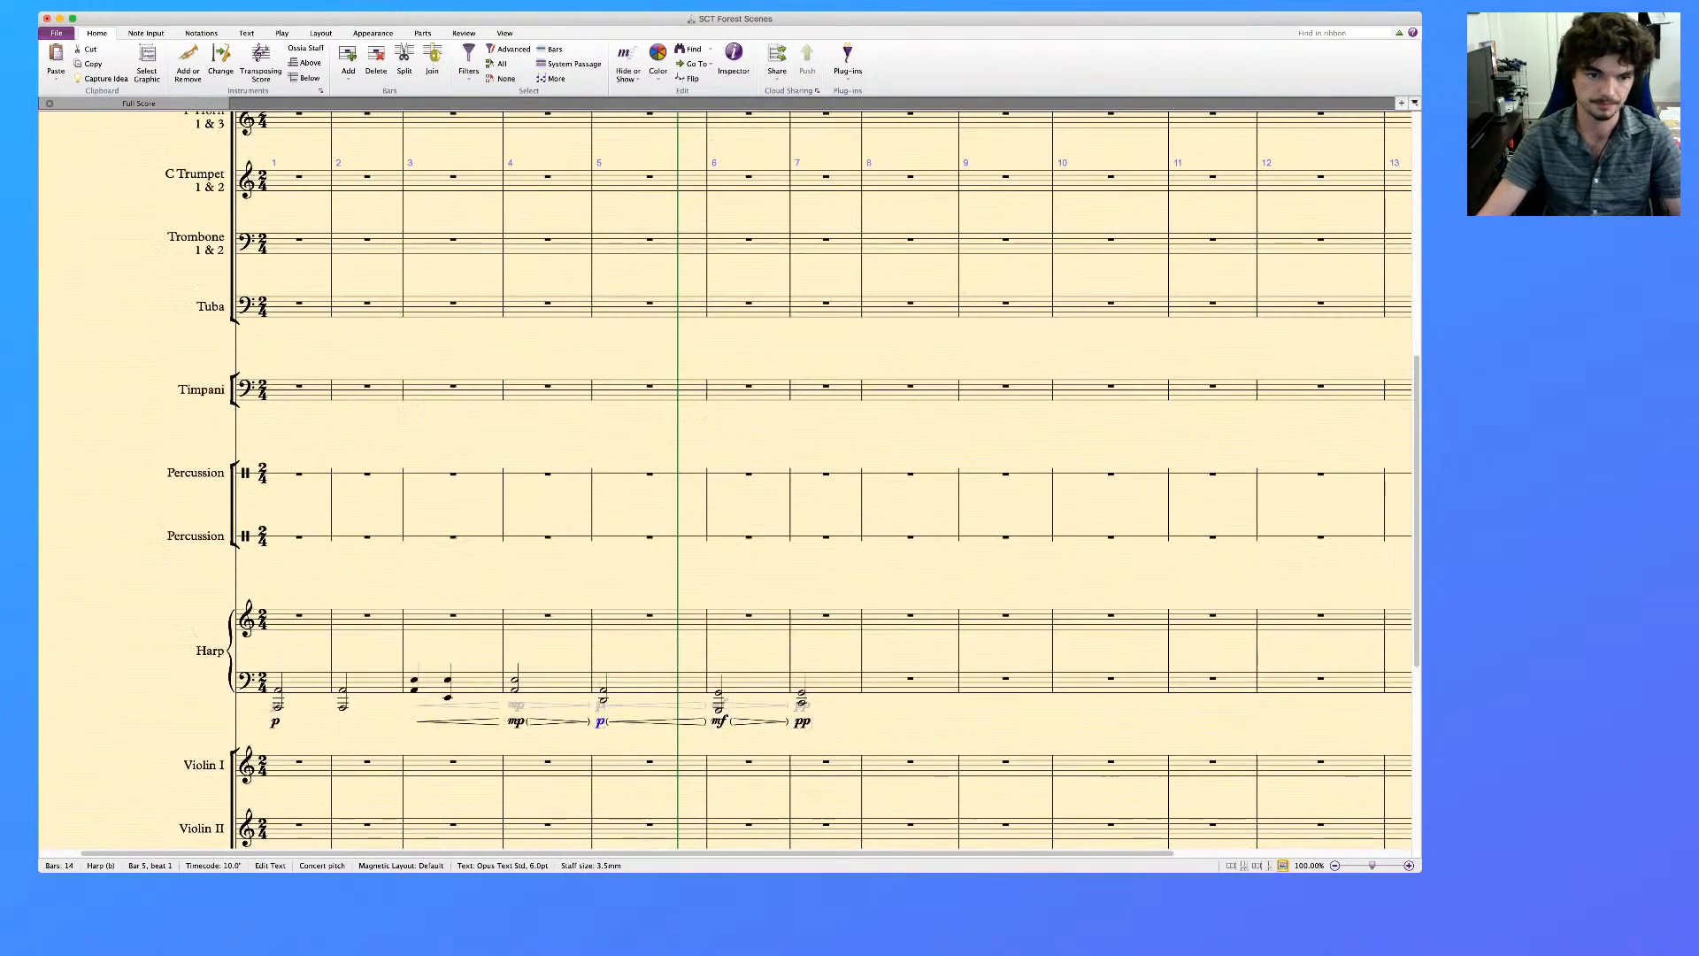
pyautogui.click(514, 530)
pyautogui.press('super+e')
pyautogui.write('mp')
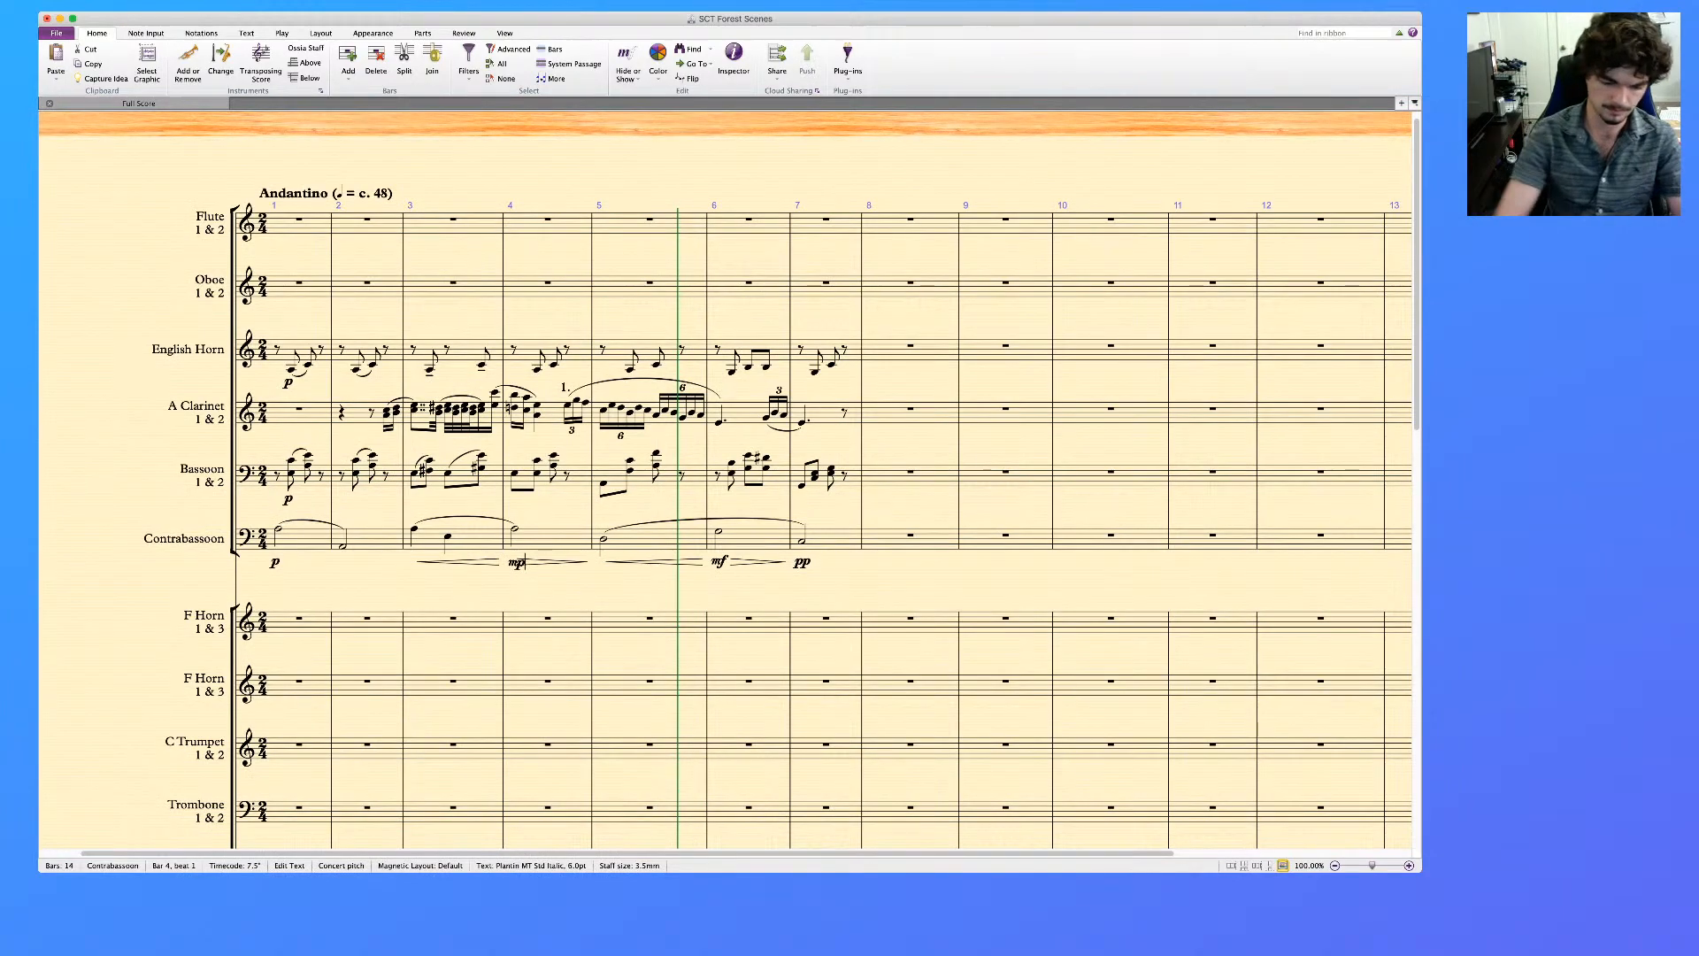
pyautogui.click(604, 538)
pyautogui.press('super+e')
pyautogui.write('p')
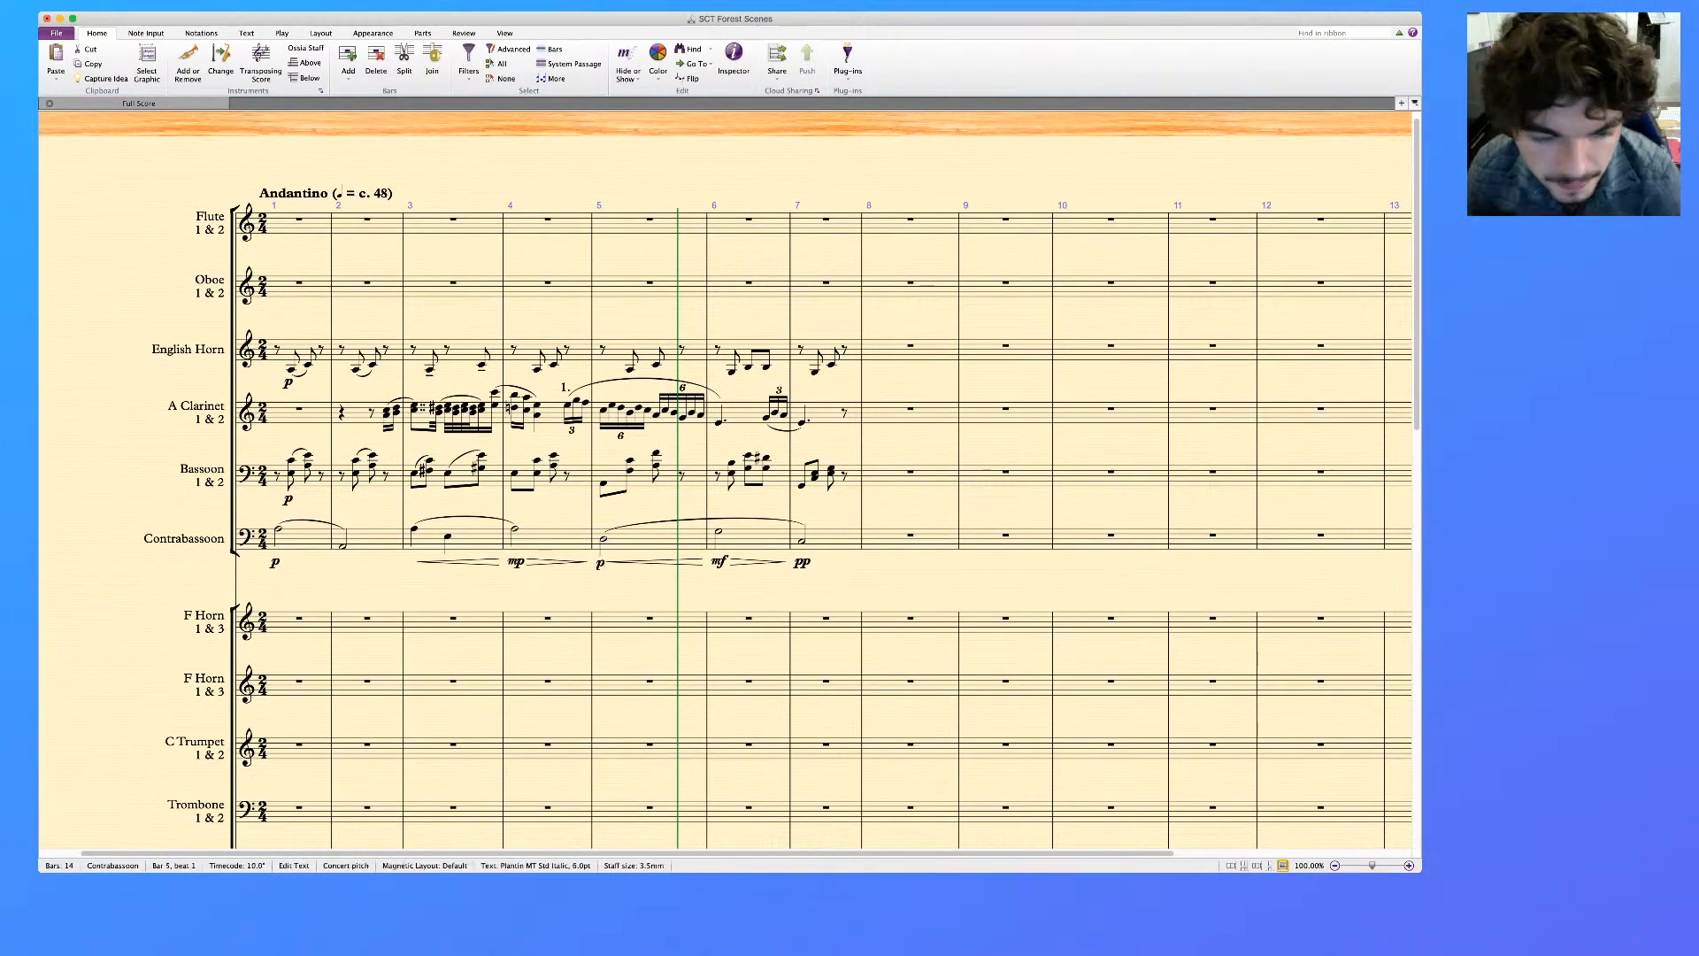
# Slur the English Horn's adjoining eighth-note pairs in bars 4 and 5
pyautogui.press('Escape')
pyautogui.press('Escape')
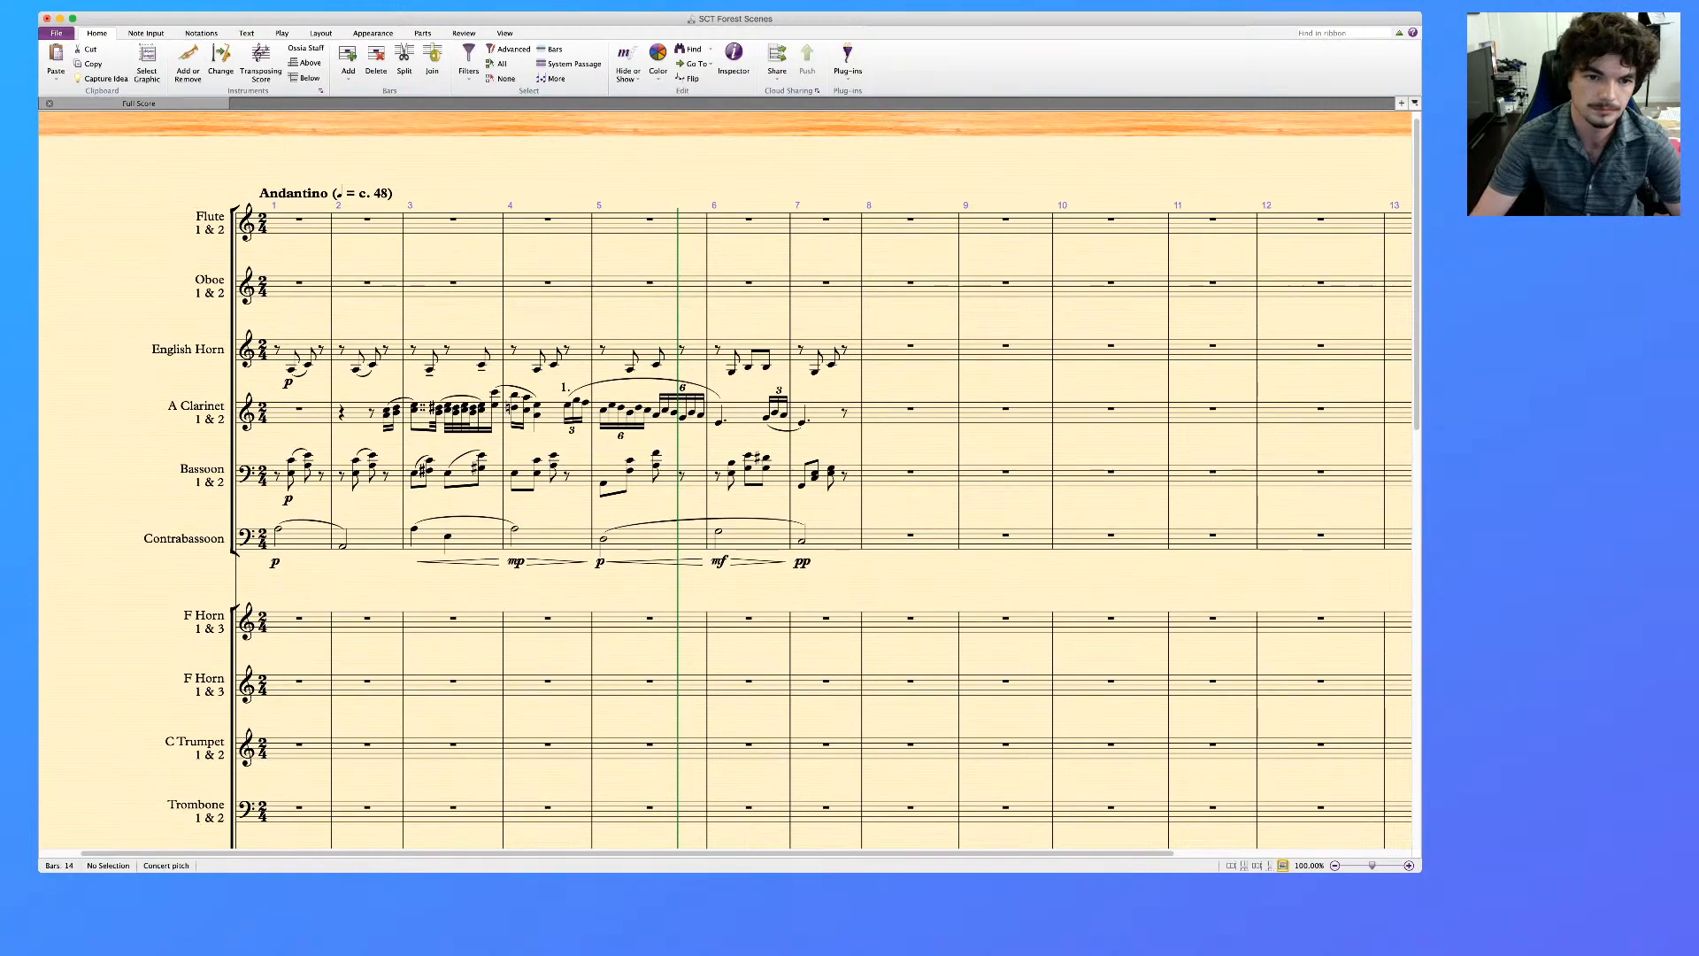
pyautogui.click(537, 370)
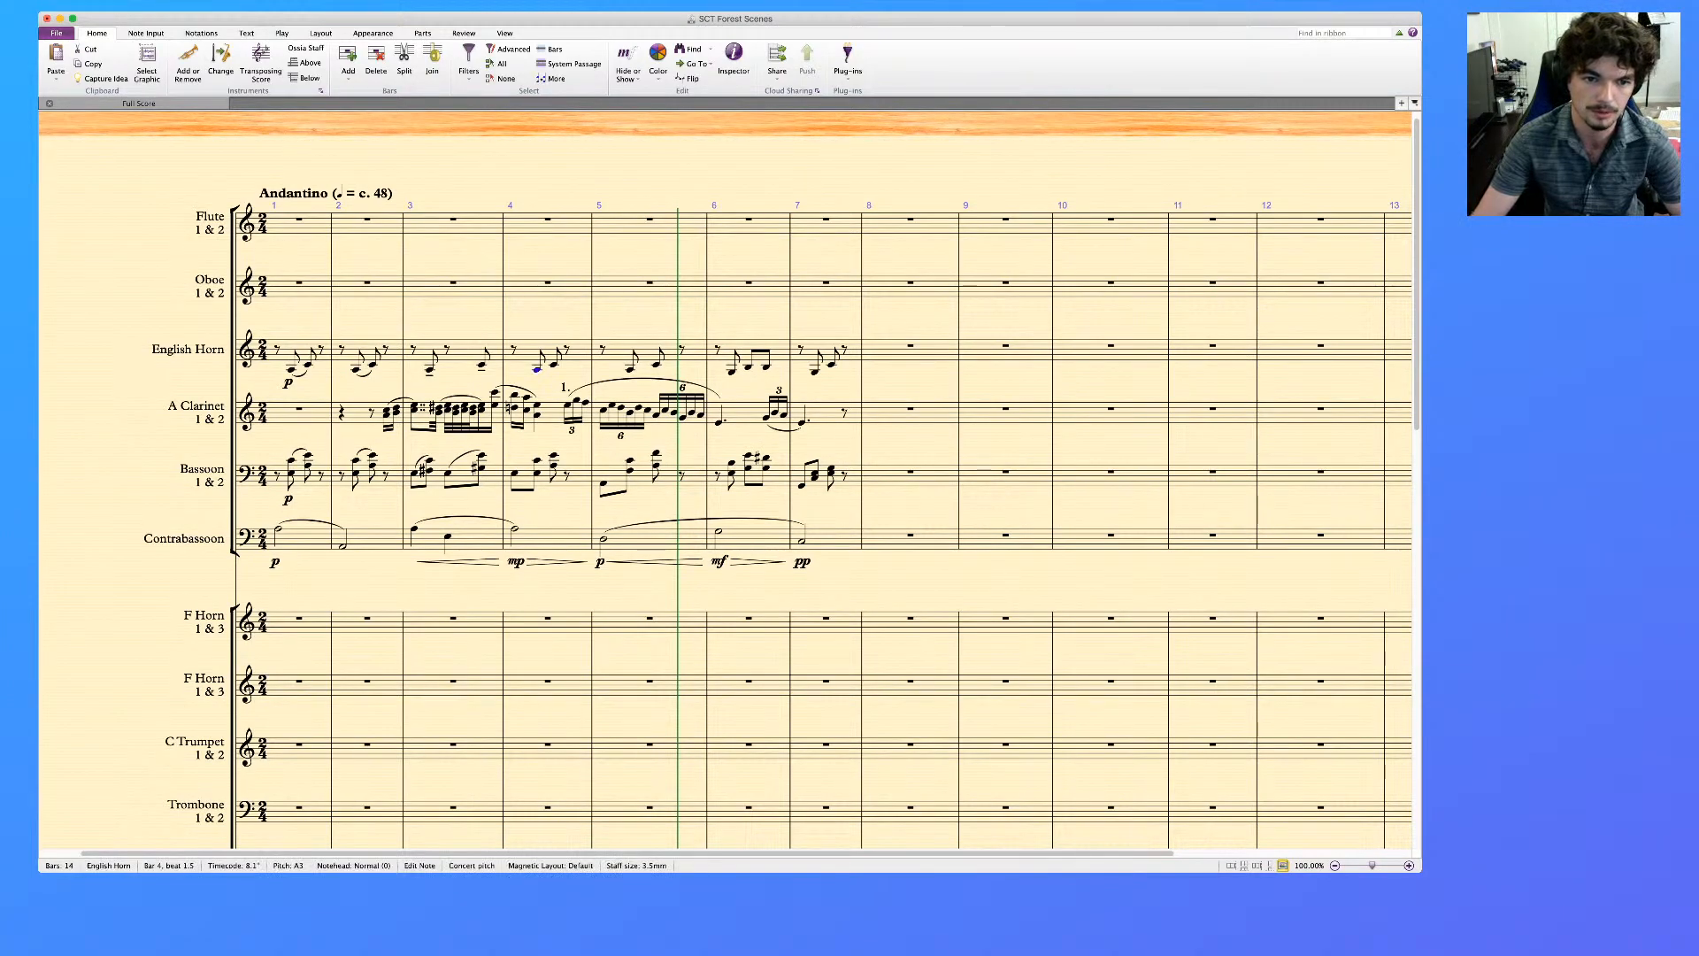
pyautogui.click(515, 474)
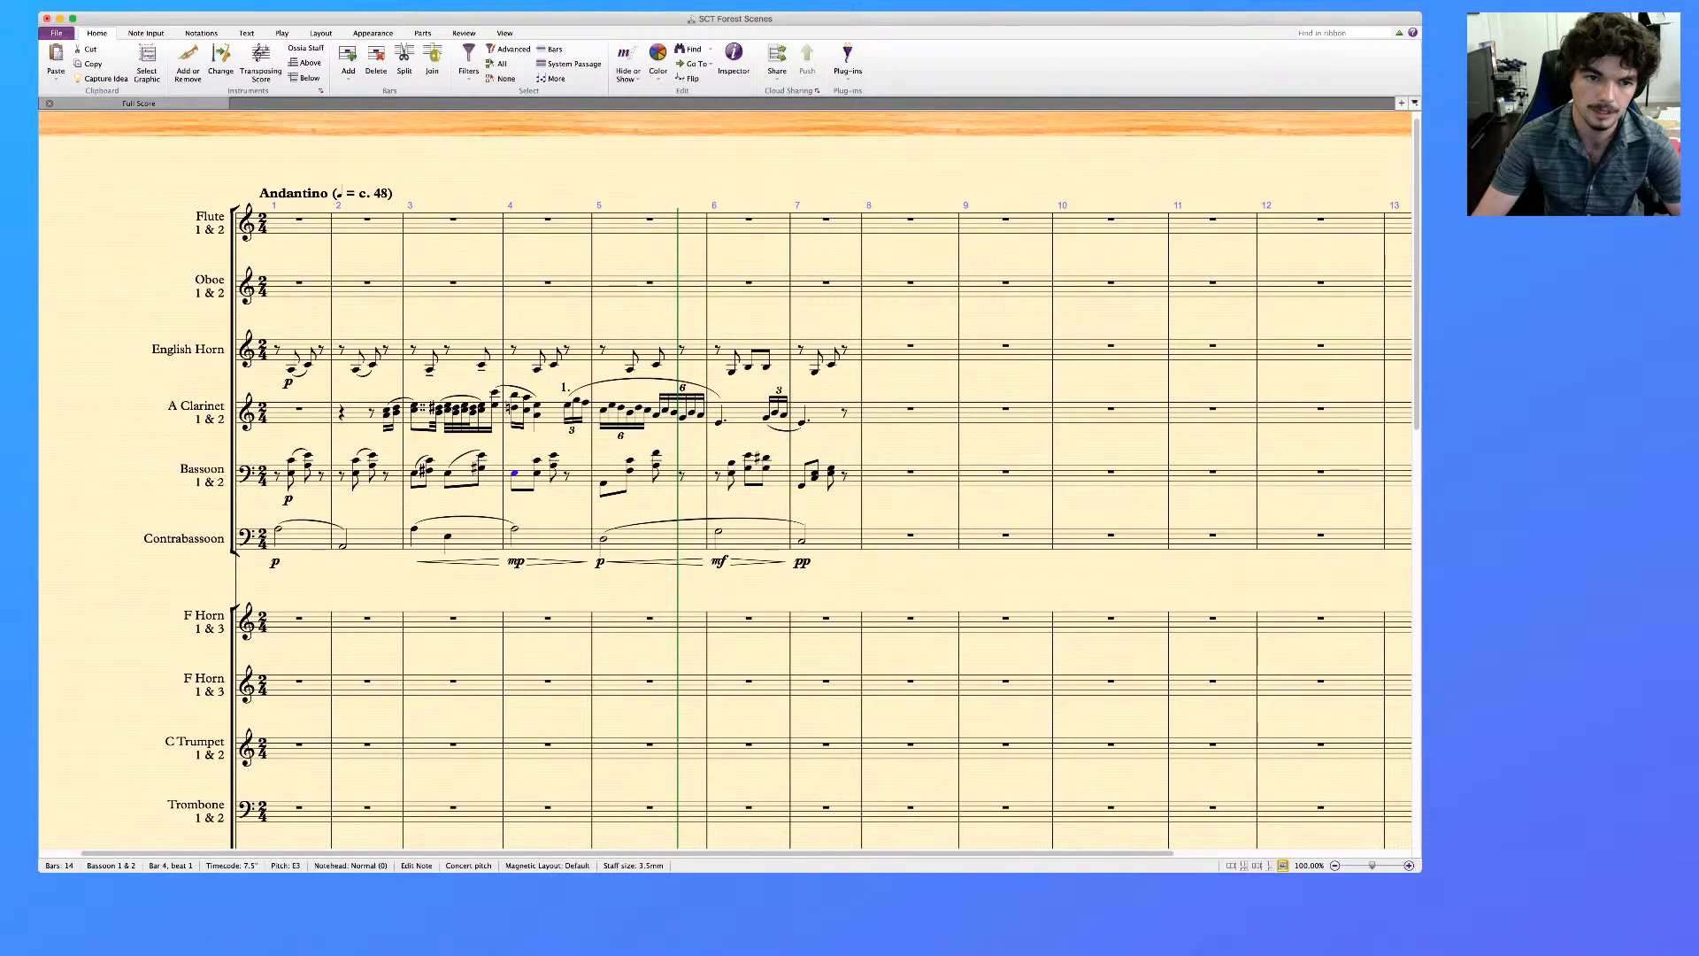
pyautogui.click(525, 351)
pyautogui.press('s')
pyautogui.click(617, 351)
pyautogui.press('s')
# Change the English Horn's beat 2 note in bar 6 to a quarter note and slur the note pairs in bars 6 and 7
pyautogui.click(749, 367)
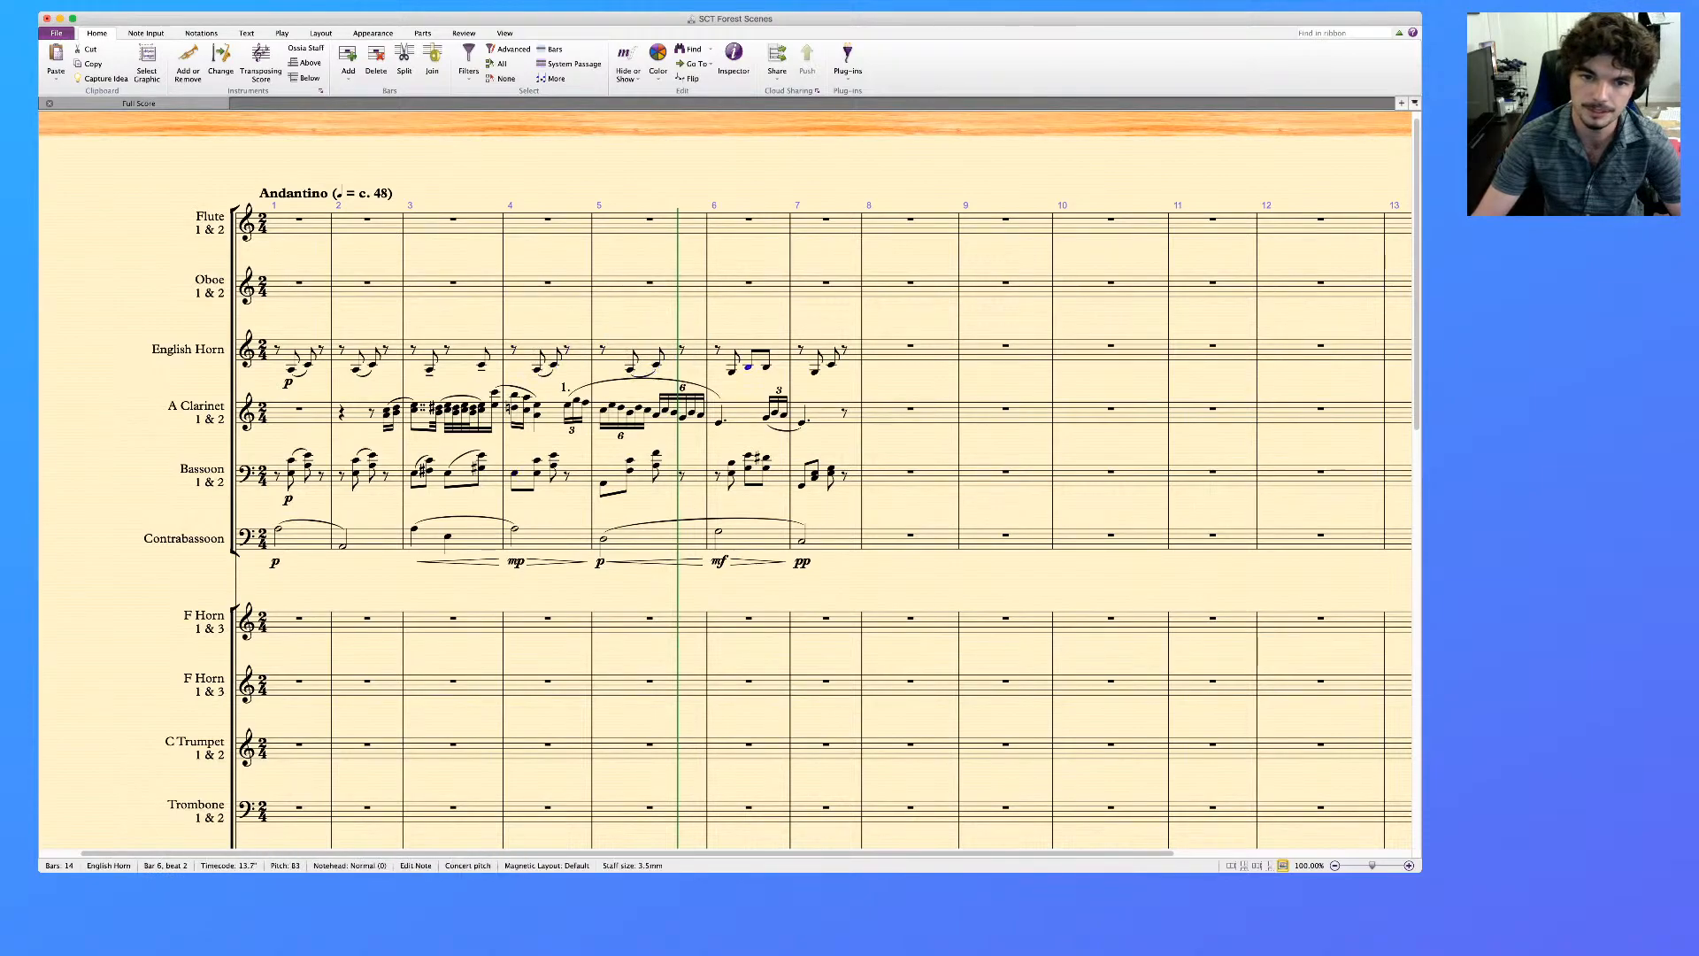
pyautogui.press('4')
pyautogui.press('Left')
pyautogui.press('s')
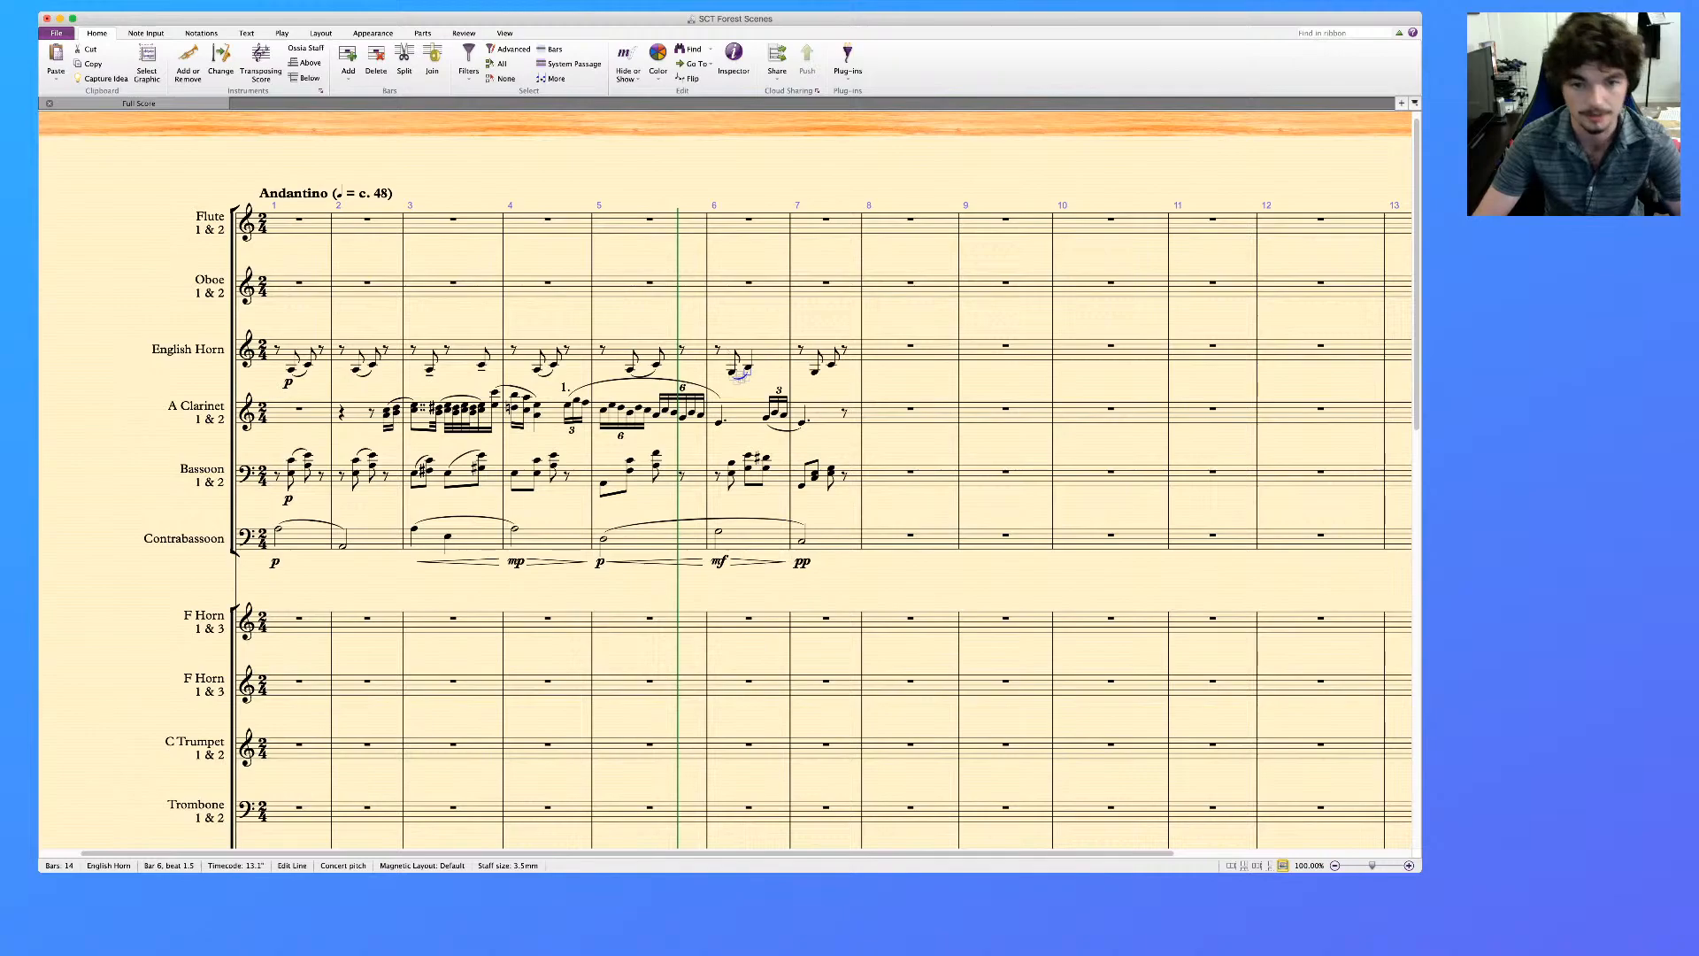
pyautogui.press('Escape')
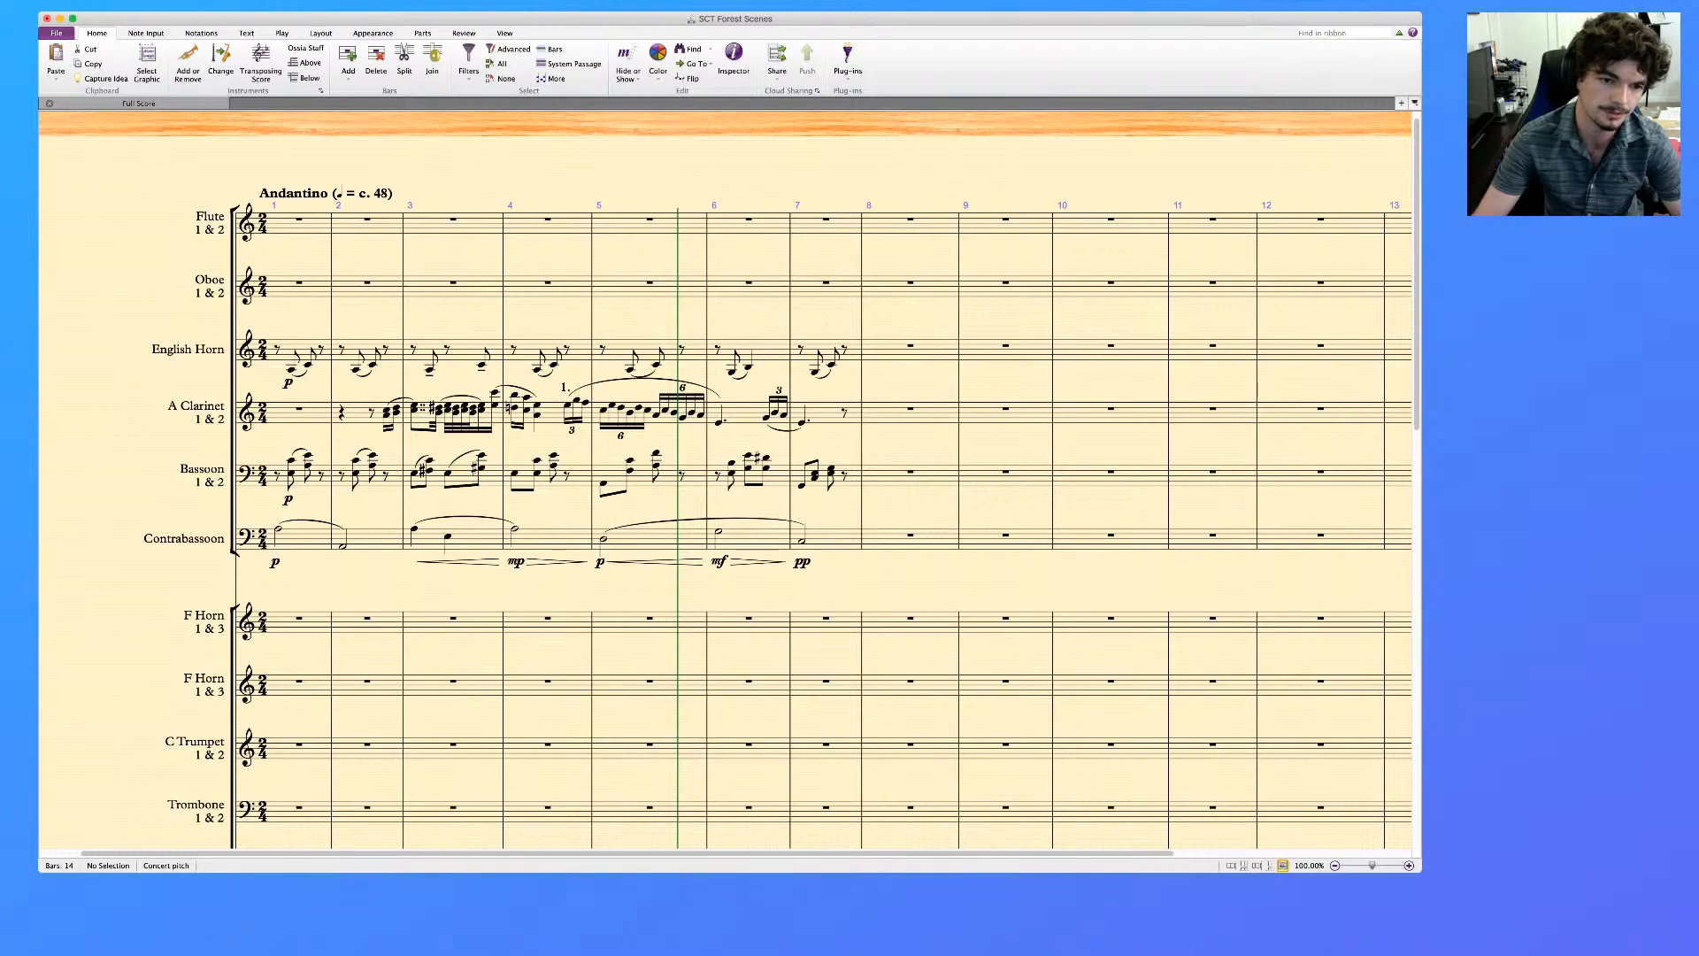
# Copy the Harp's lower-staff passage in bars 1 to 7 to the Contrabass, starting at bar 1
pyautogui.scroll(-10, 725, 478)
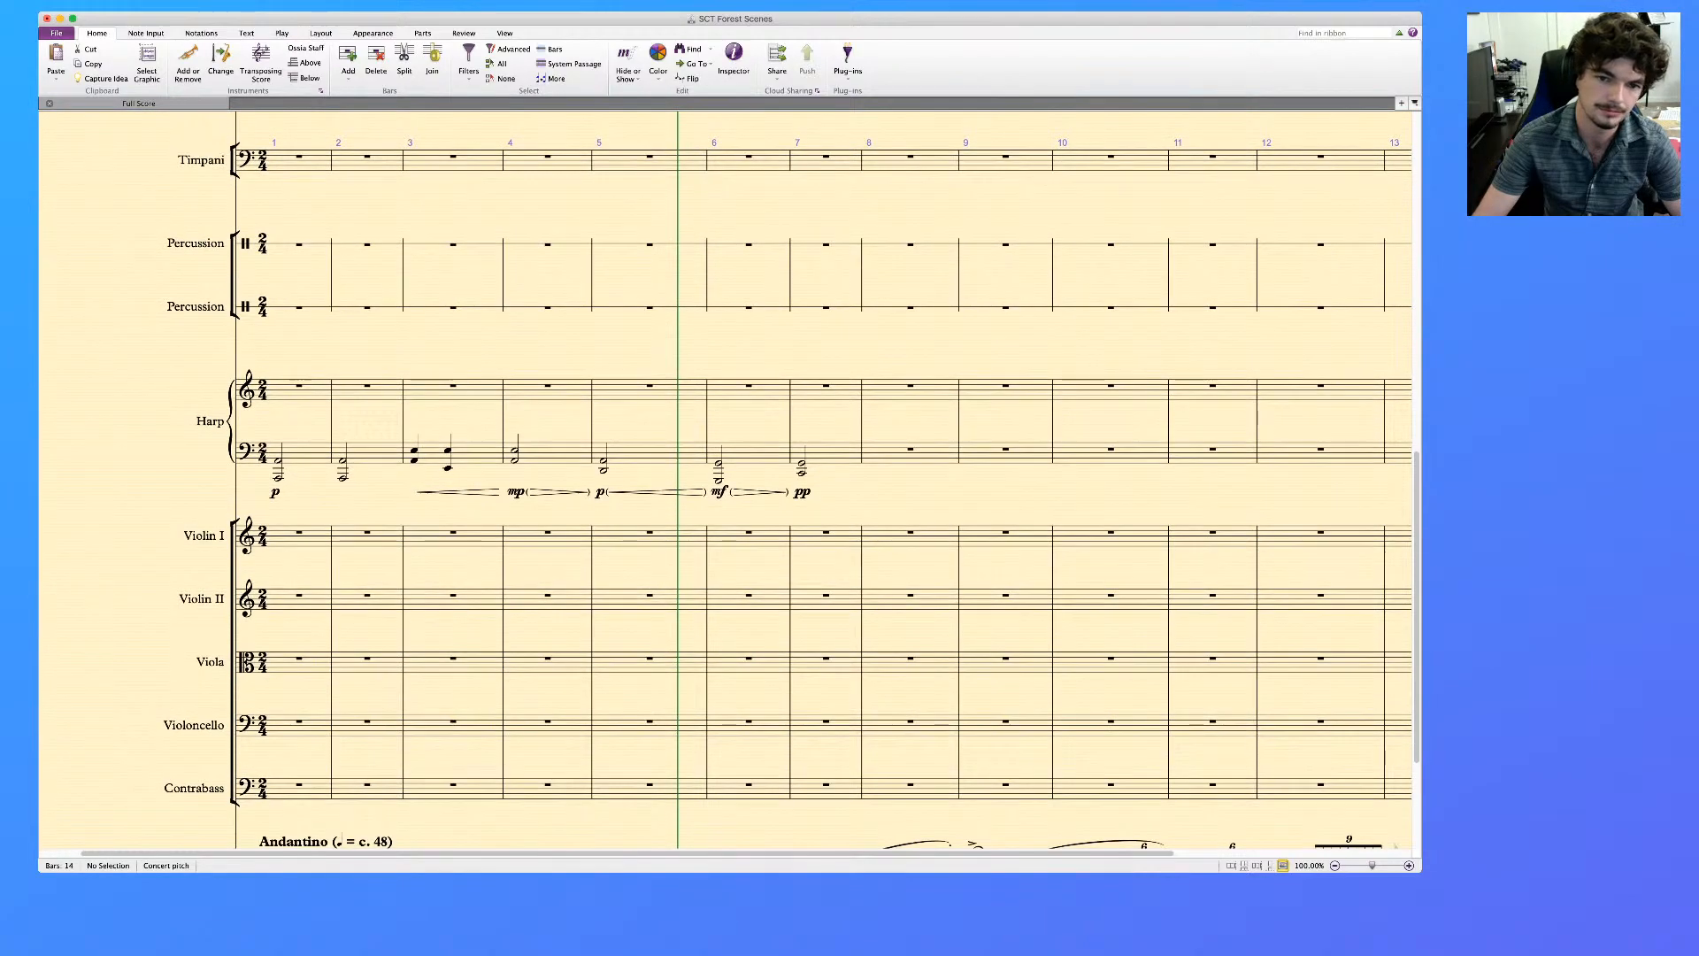
pyautogui.click(306, 452)
pyautogui.keyDown('shift'); pyautogui.click(834, 453); pyautogui.keyUp('shift')
pyautogui.scroll(-5, 835, 460)
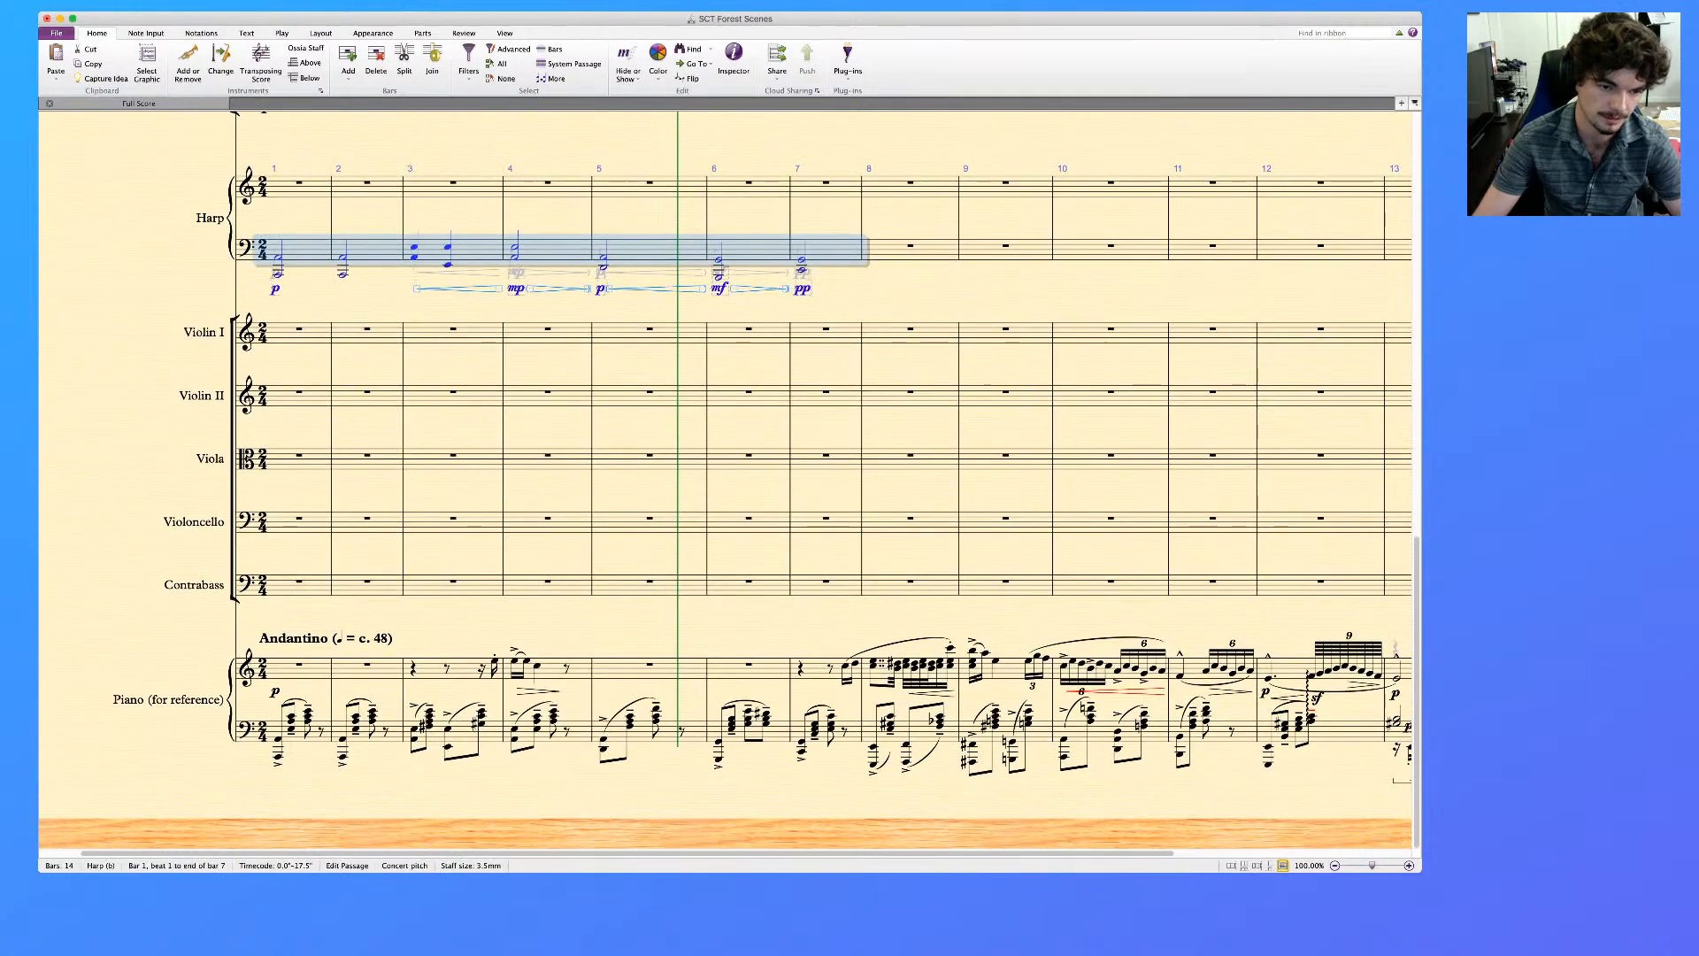
pyautogui.click(304, 585)
pyautogui.press('super+v')
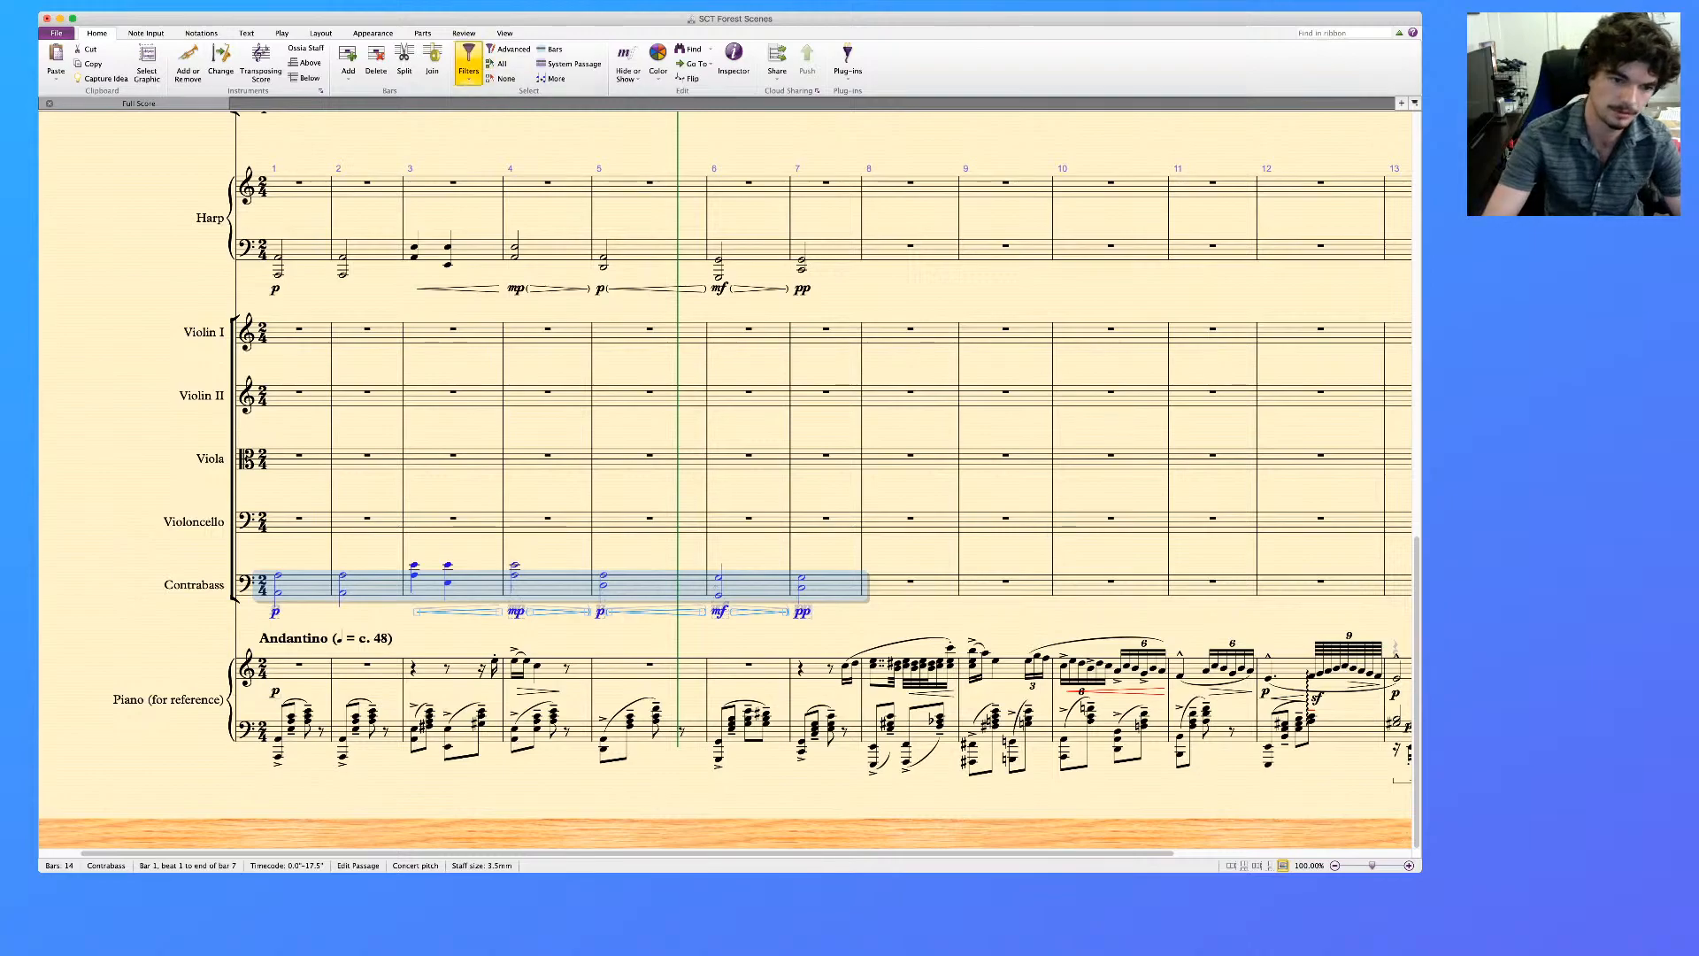
# Delete the upper notes of the Contrabass chords in bars 1 to 7, keeping only the bottom notes
pyautogui.click(523, 266)
pyautogui.press('Delete')
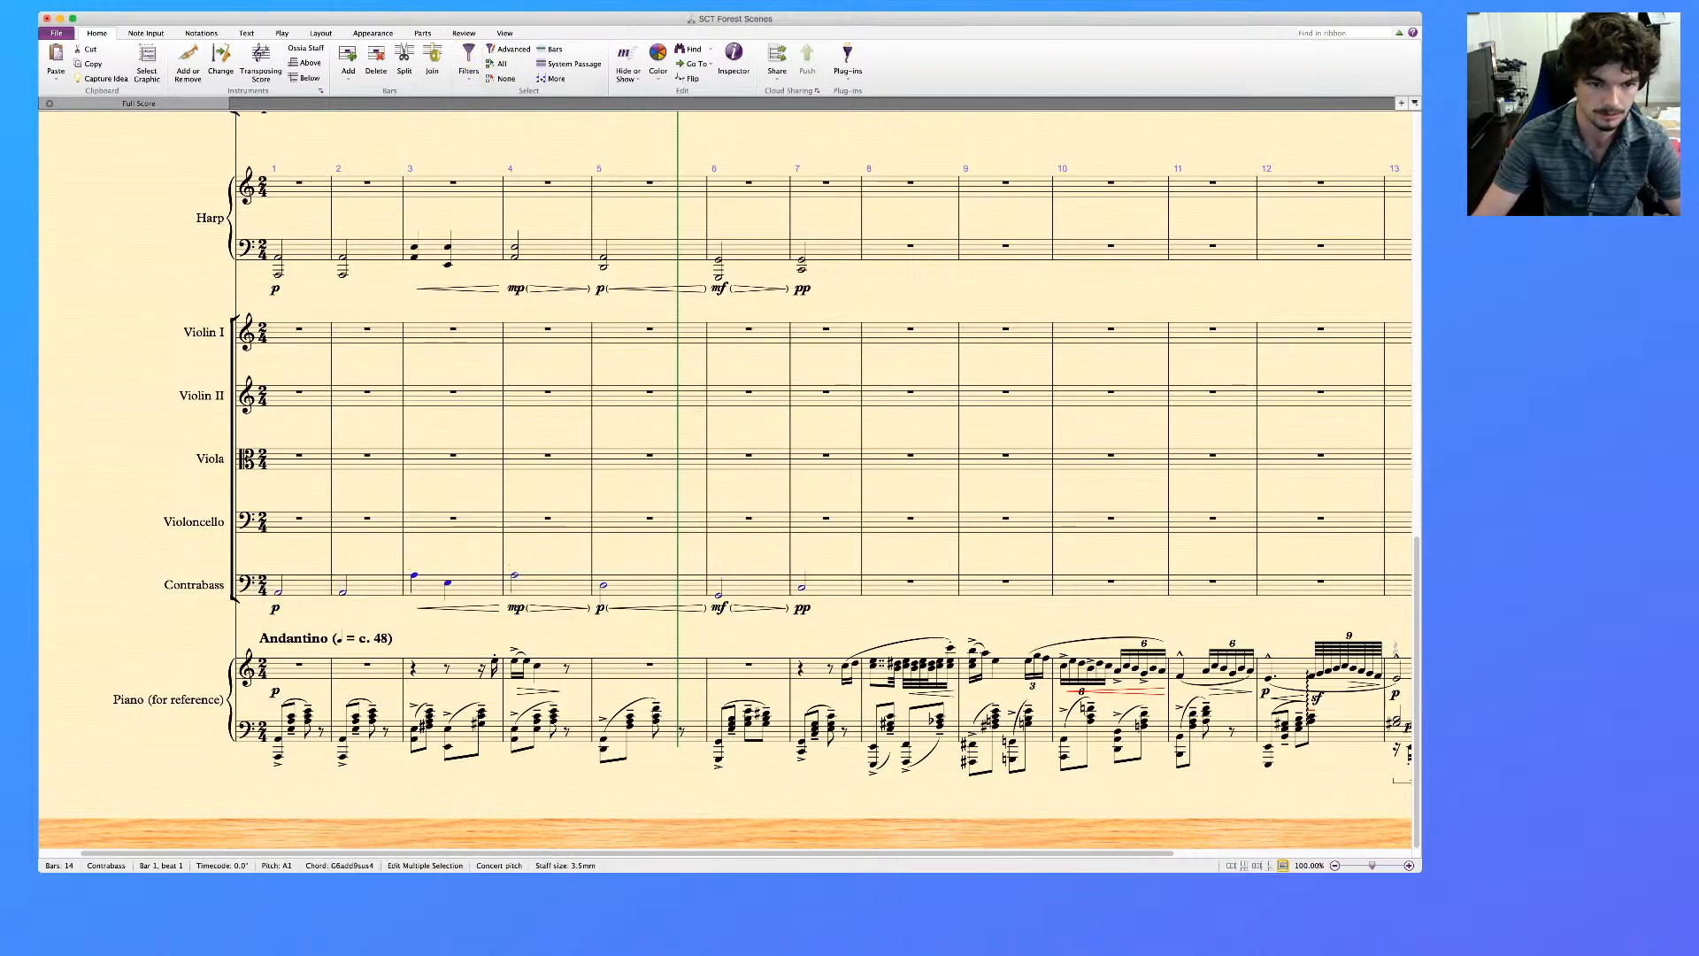
pyautogui.press('Escape')
# Transpose the Contrabass notes in bars 3 and 4 down an octave
pyautogui.click(474, 586)
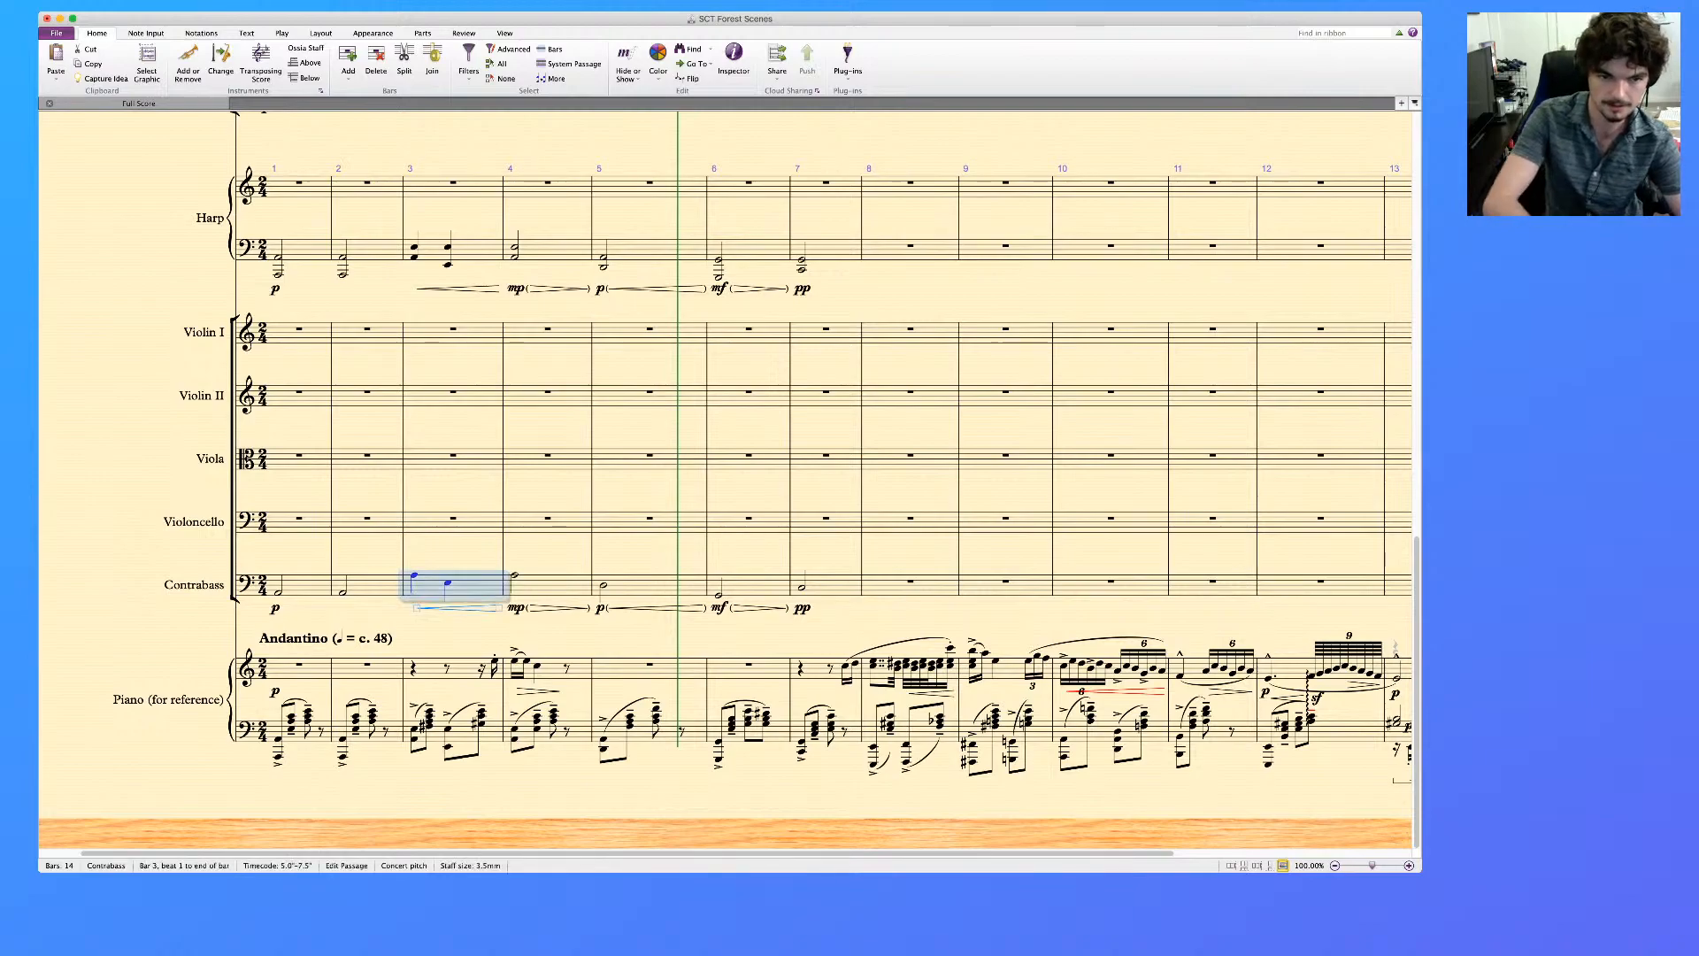
pyautogui.keyDown('shift'); pyautogui.click(559, 586); pyautogui.keyUp('shift')
pyautogui.press('super+Down')
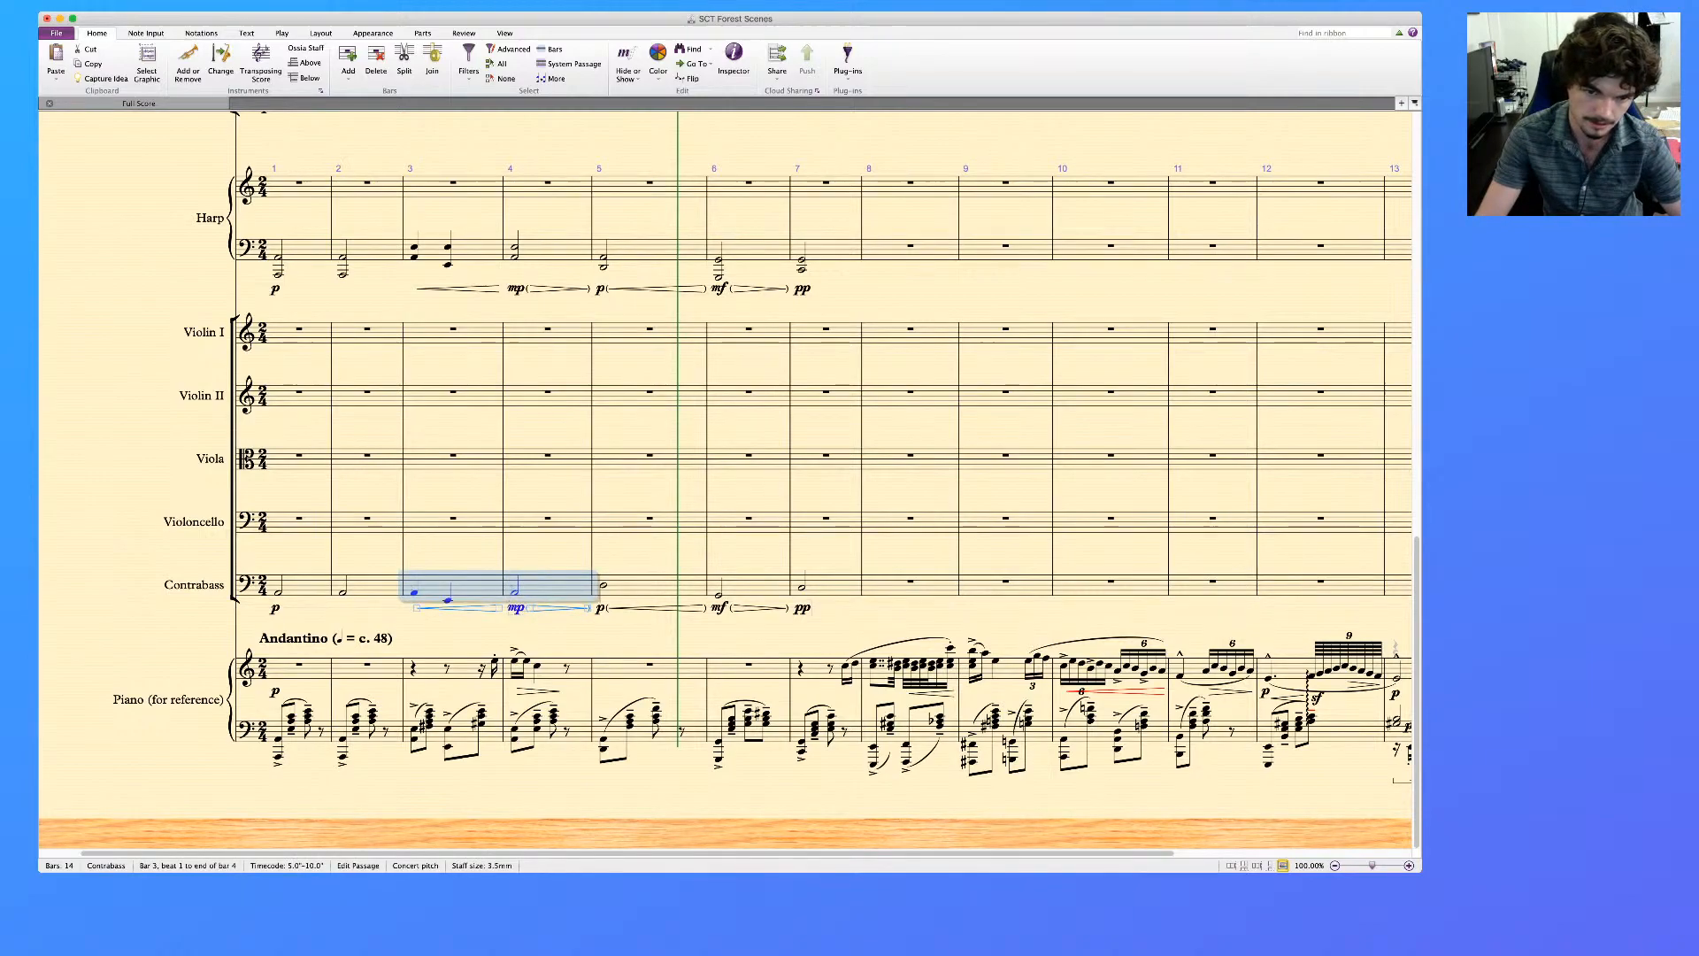
pyautogui.press('Escape')
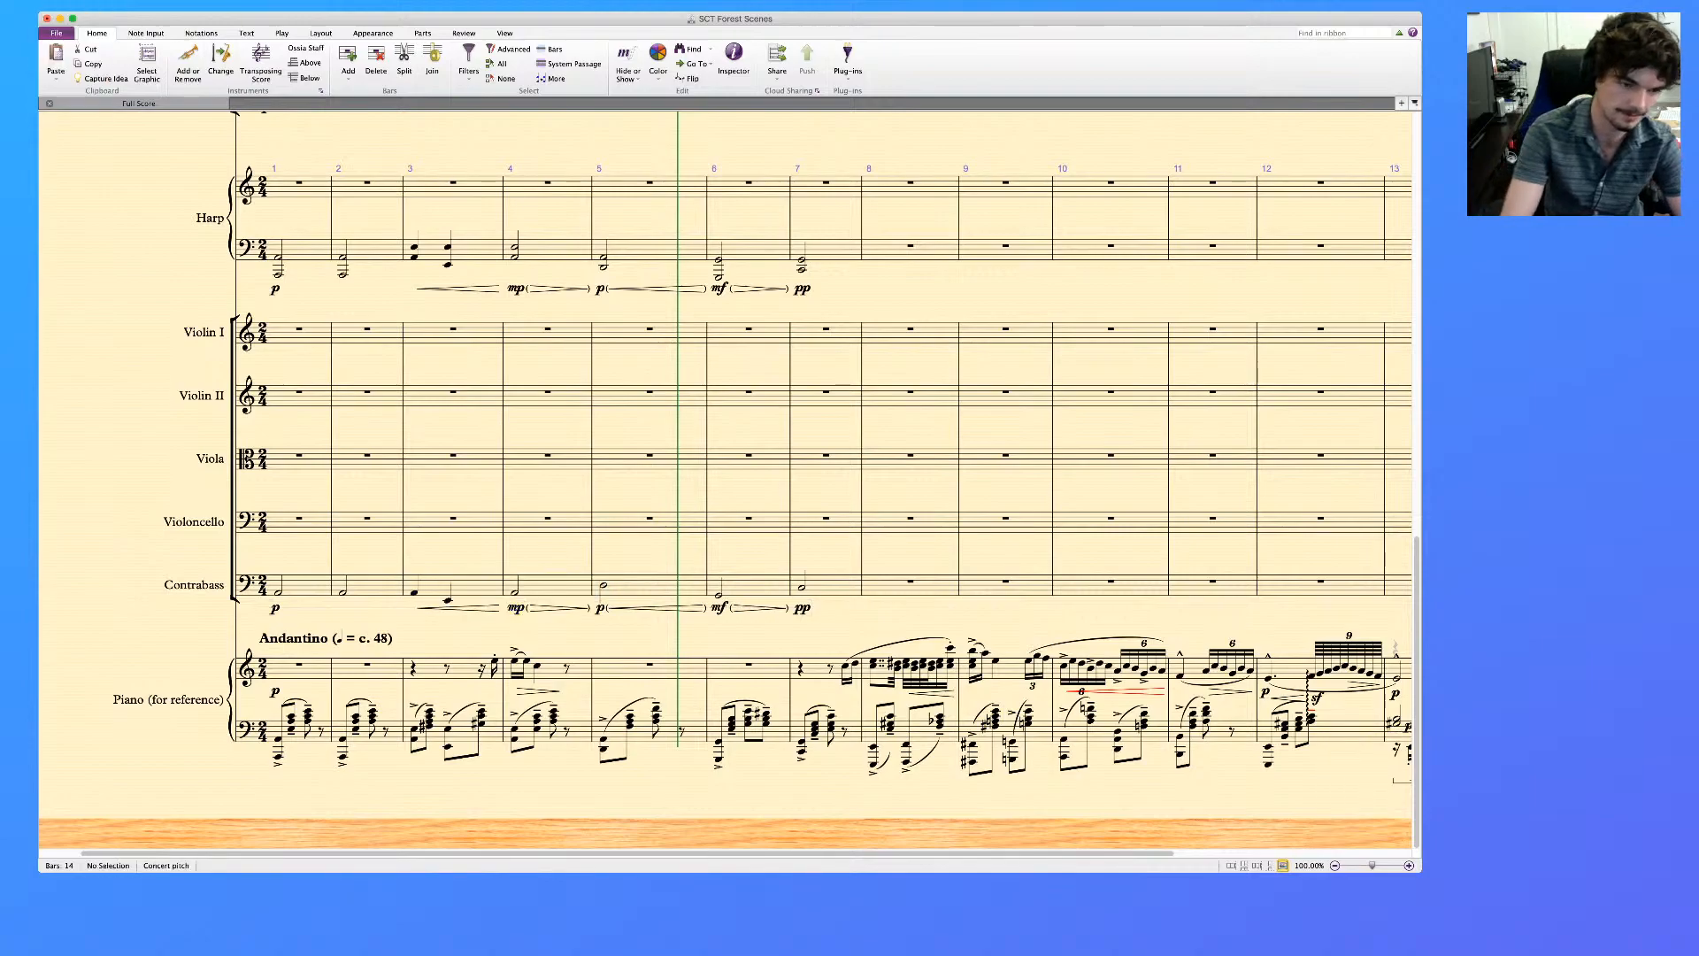
# Add a "pizz." technique text above the Contrabass's first note in bar 1
pyautogui.click(278, 593)
pyautogui.press('super+t')
pyautogui.write('pizz')
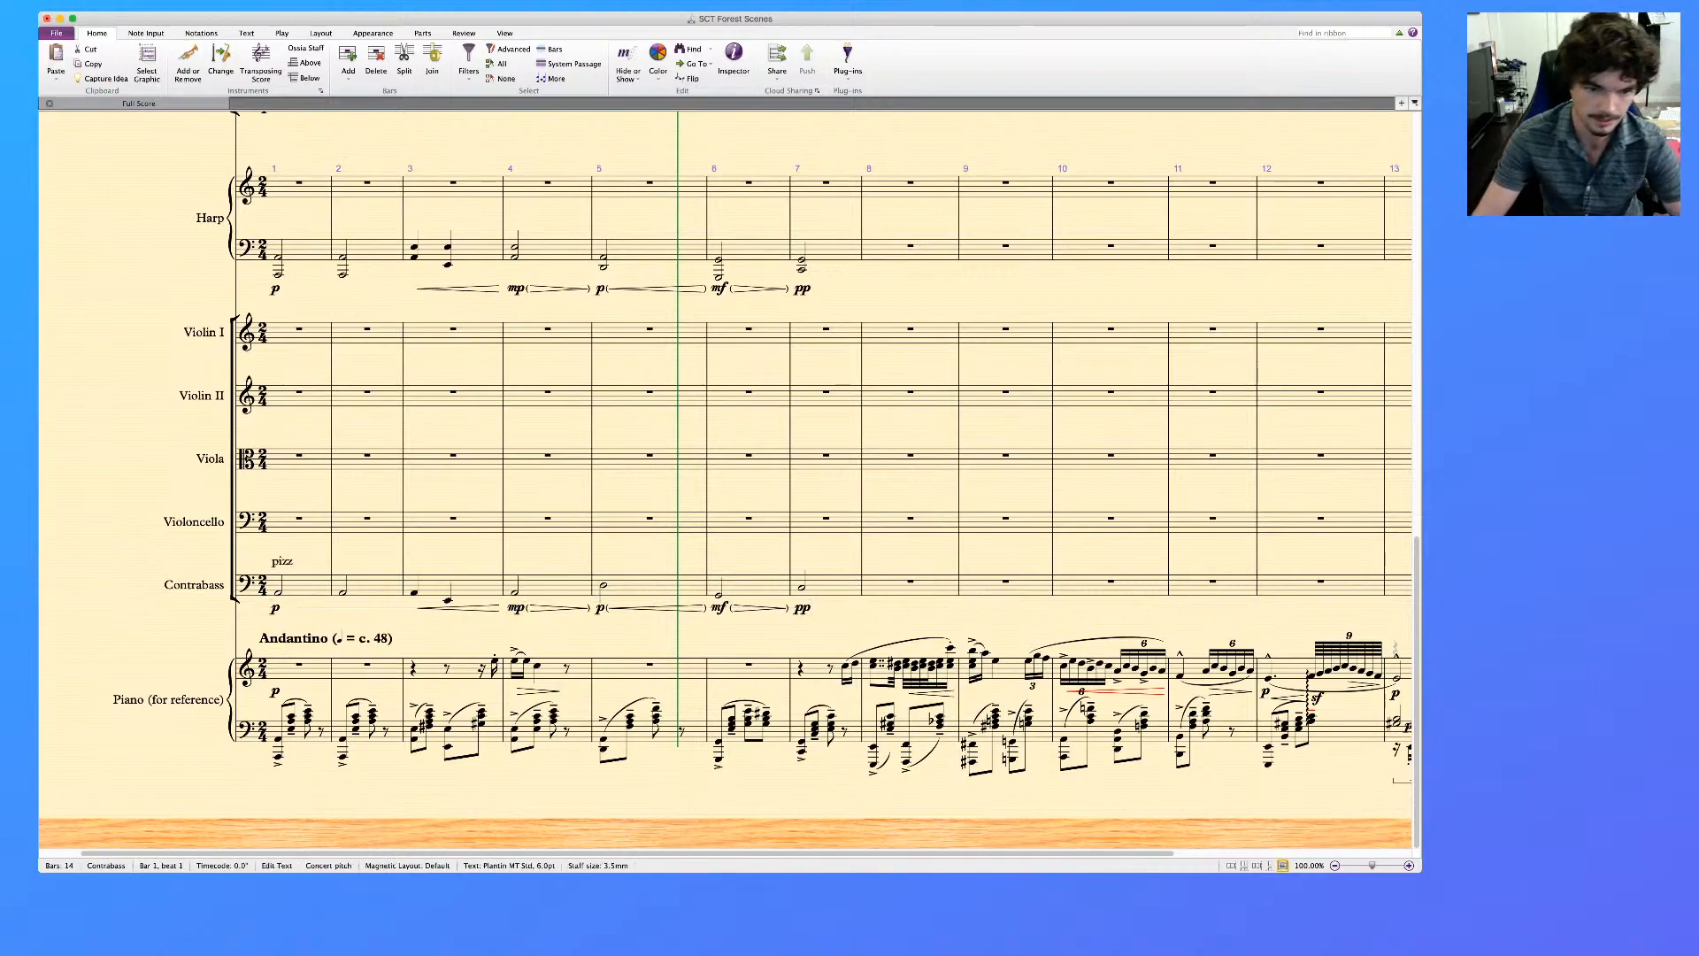
pyautogui.press('Escape')
pyautogui.press('Escape')
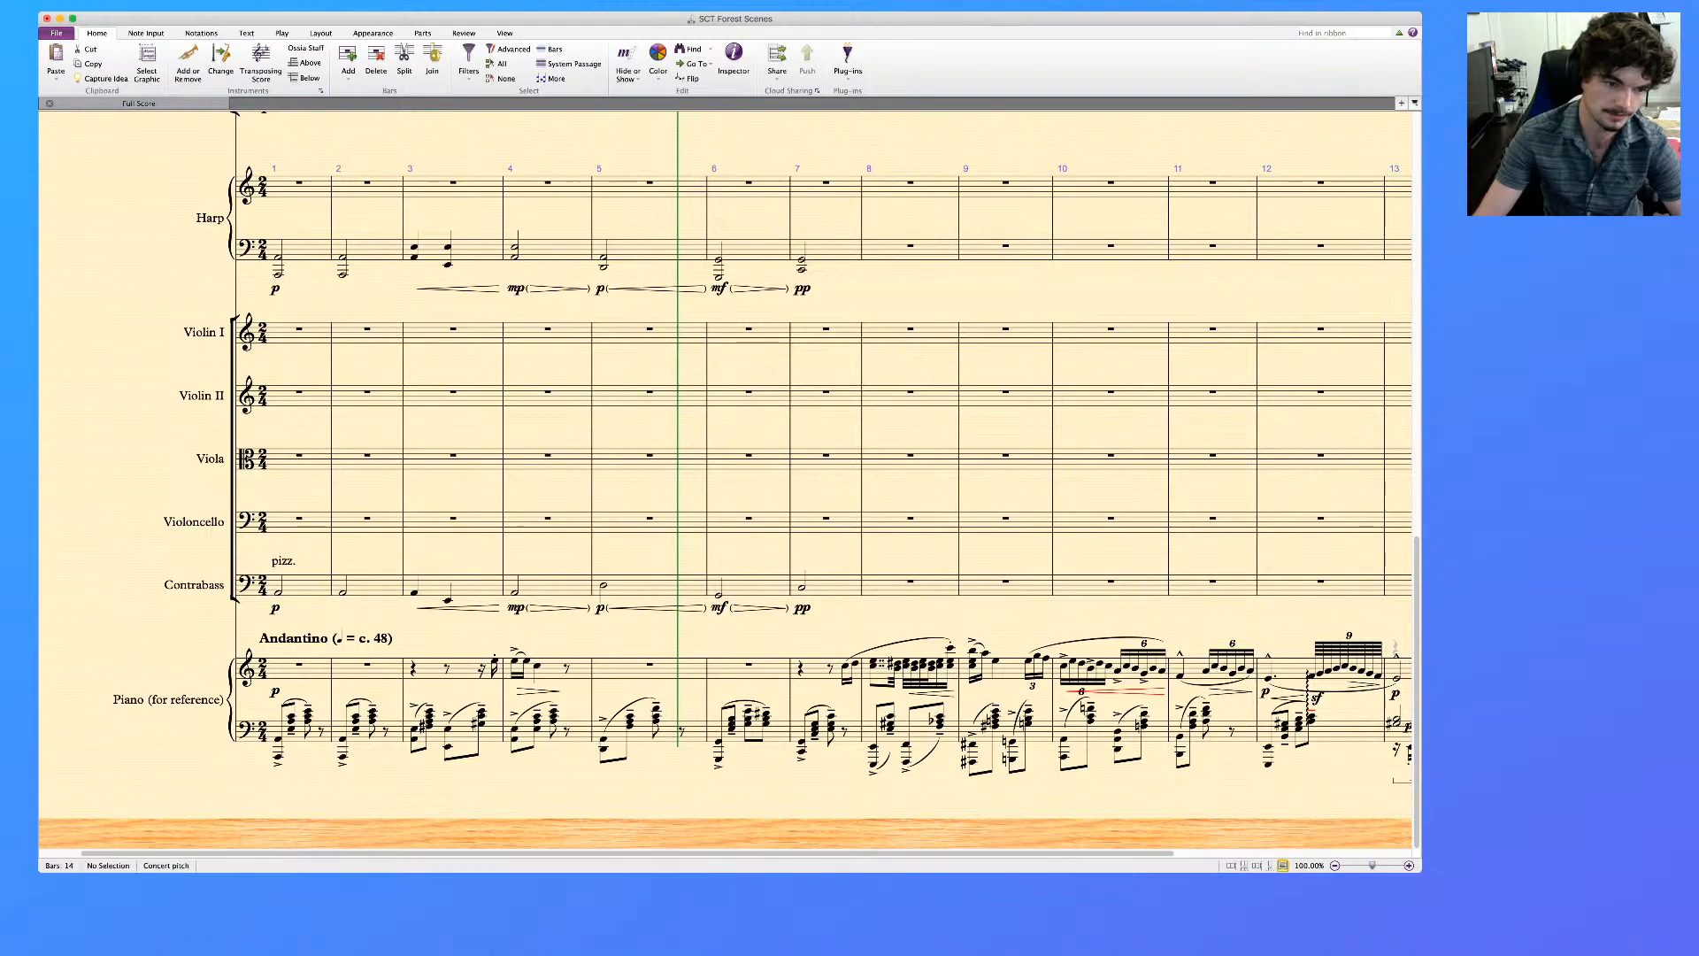
# Select bar 1 from the Harp's lower staff down to the Contrabass and play the passage back
pyautogui.click(277, 593)
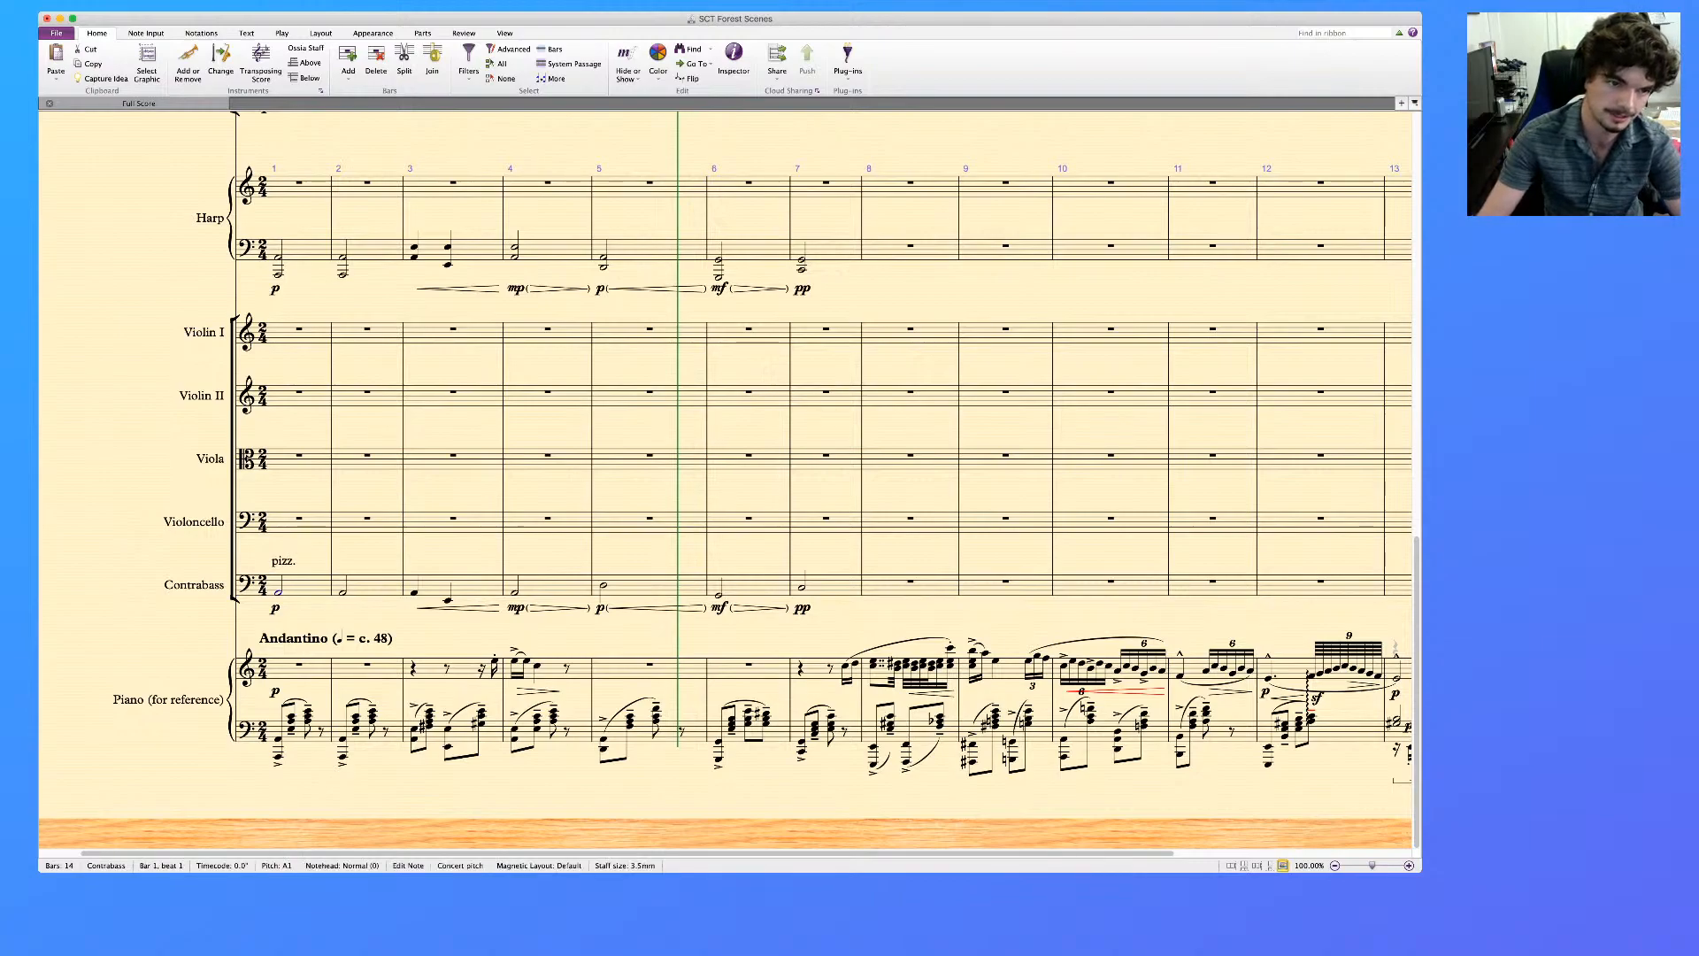
pyautogui.press('super+shift+Right')
pyautogui.keyDown('shift'); pyautogui.click(297, 250); pyautogui.keyUp('shift')
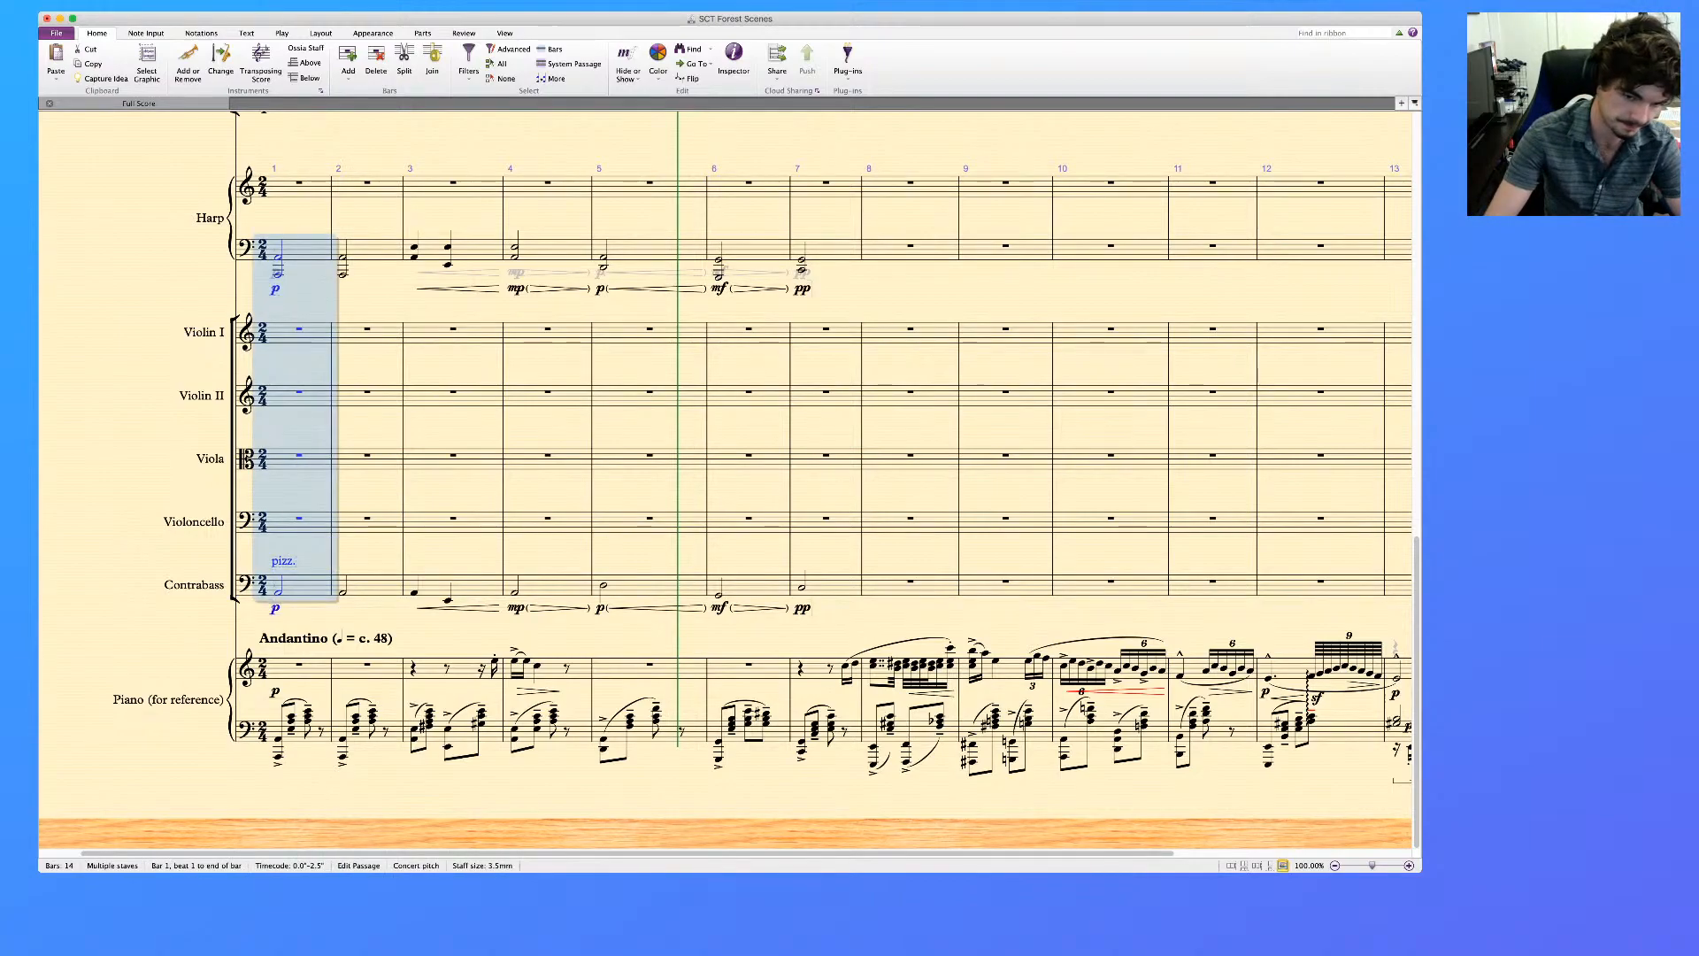
pyautogui.press('p')
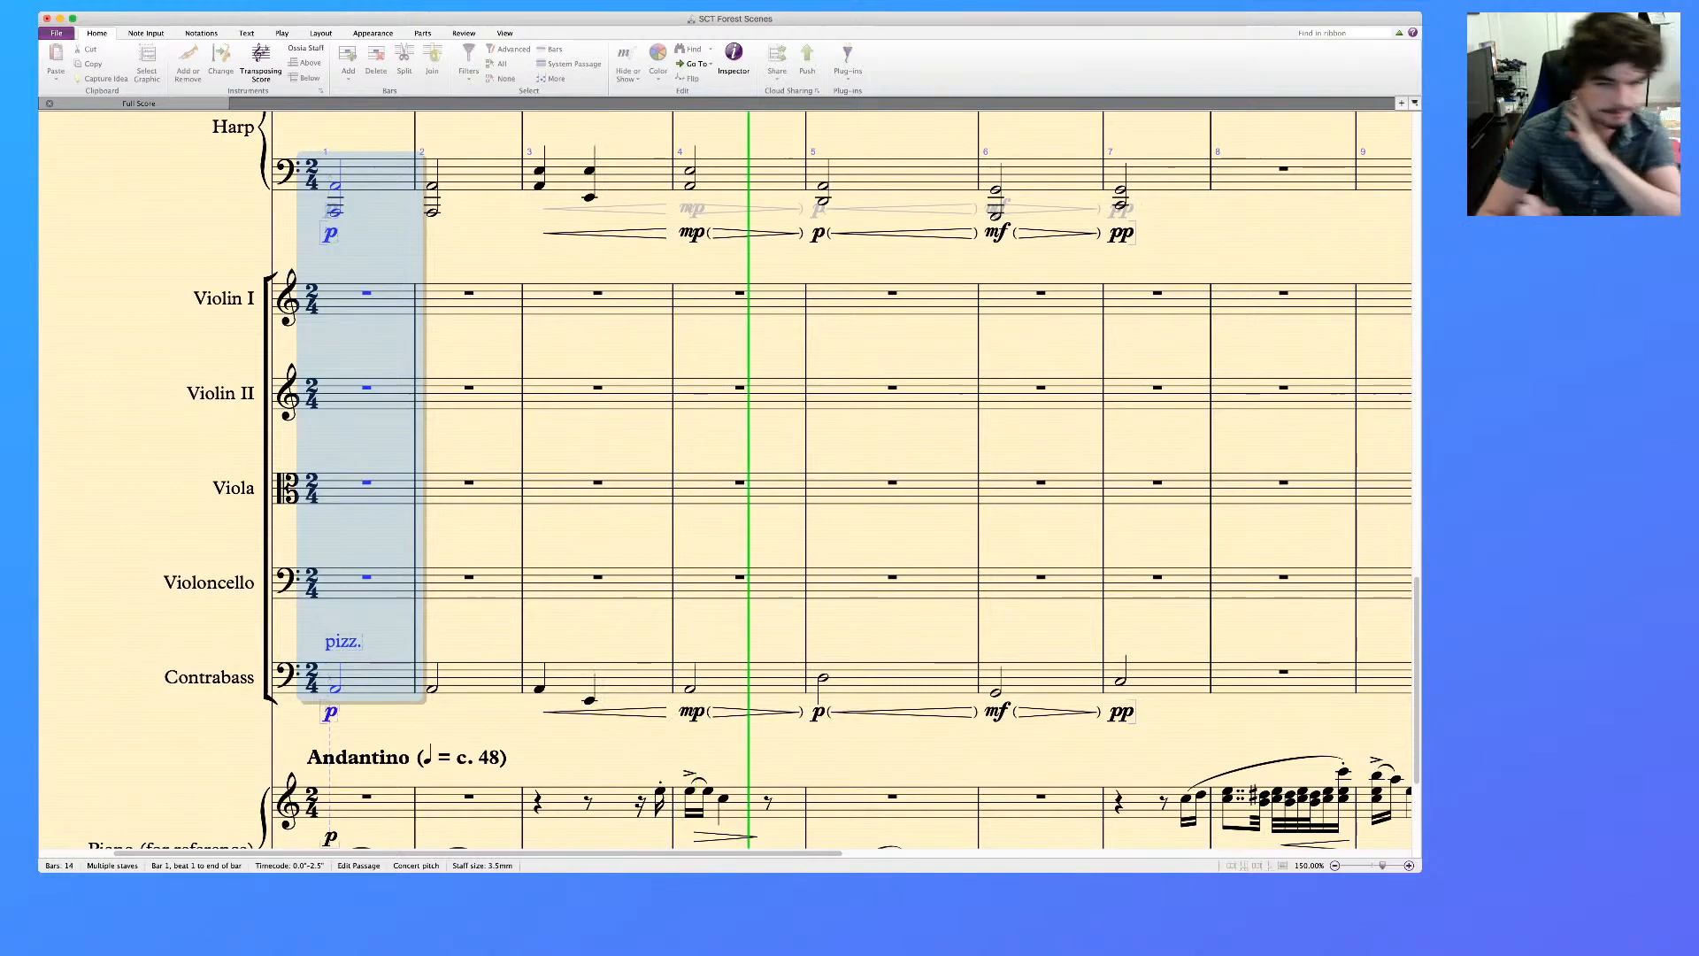
pyautogui.press('space')
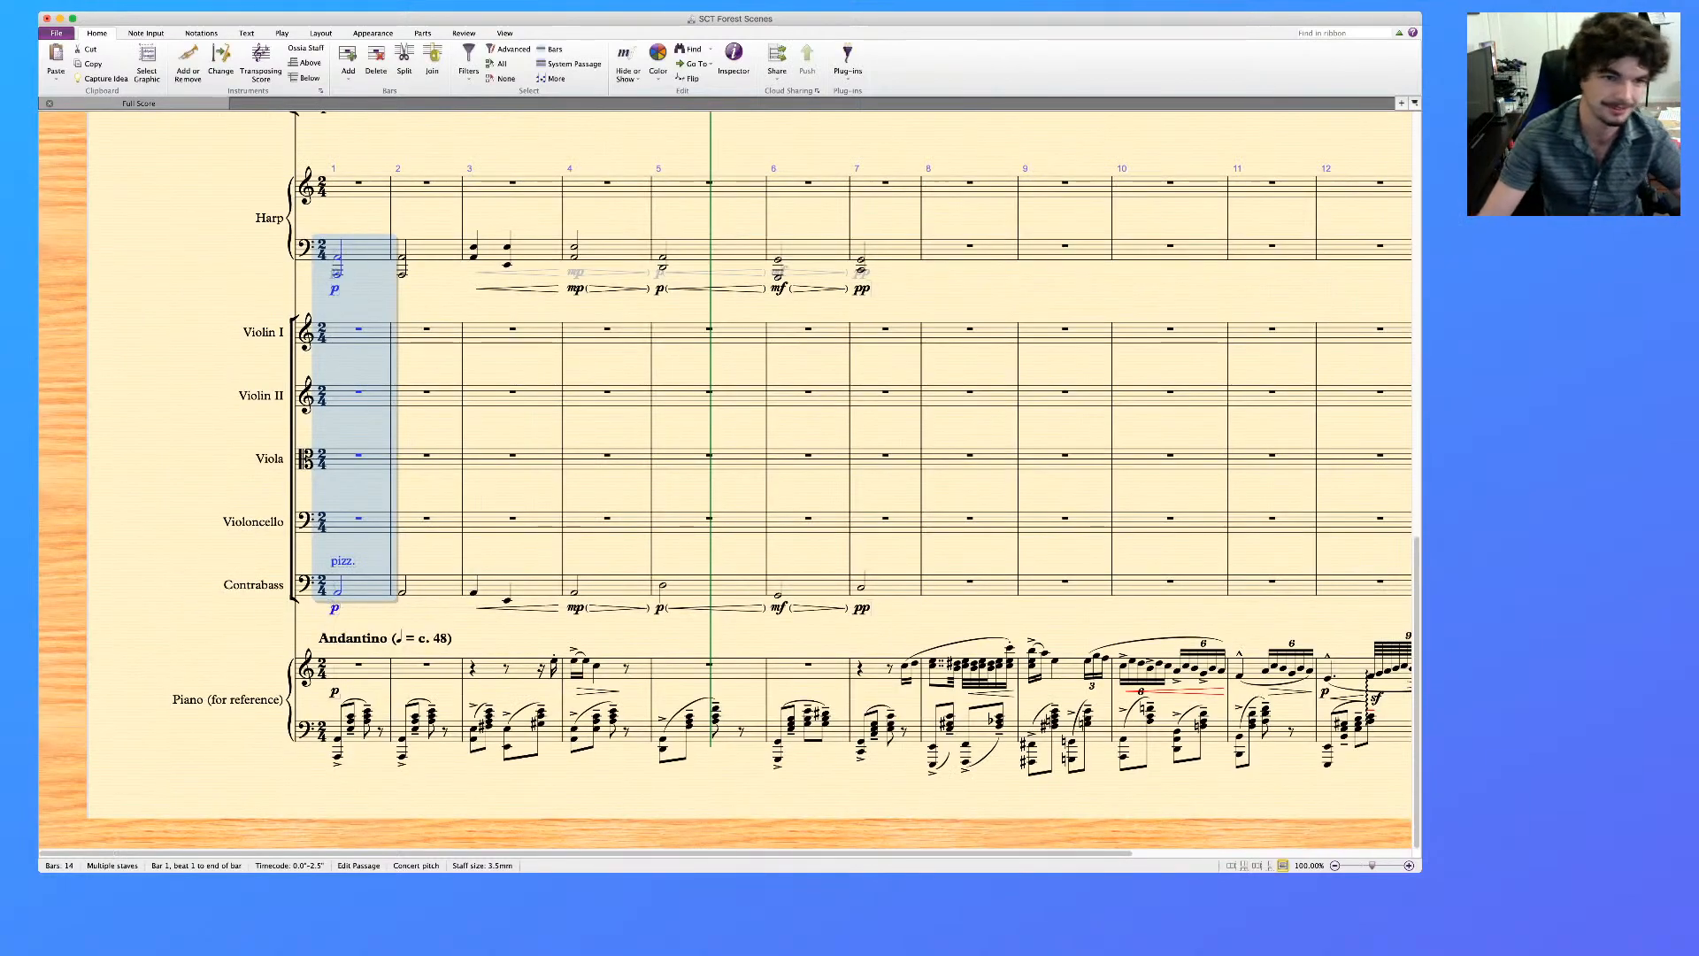
pyautogui.press('Escape')
# Review bars 1 to 7 across the woodwind, harp, string and reference piano staves
pyautogui.scroll(3, 725, 478)
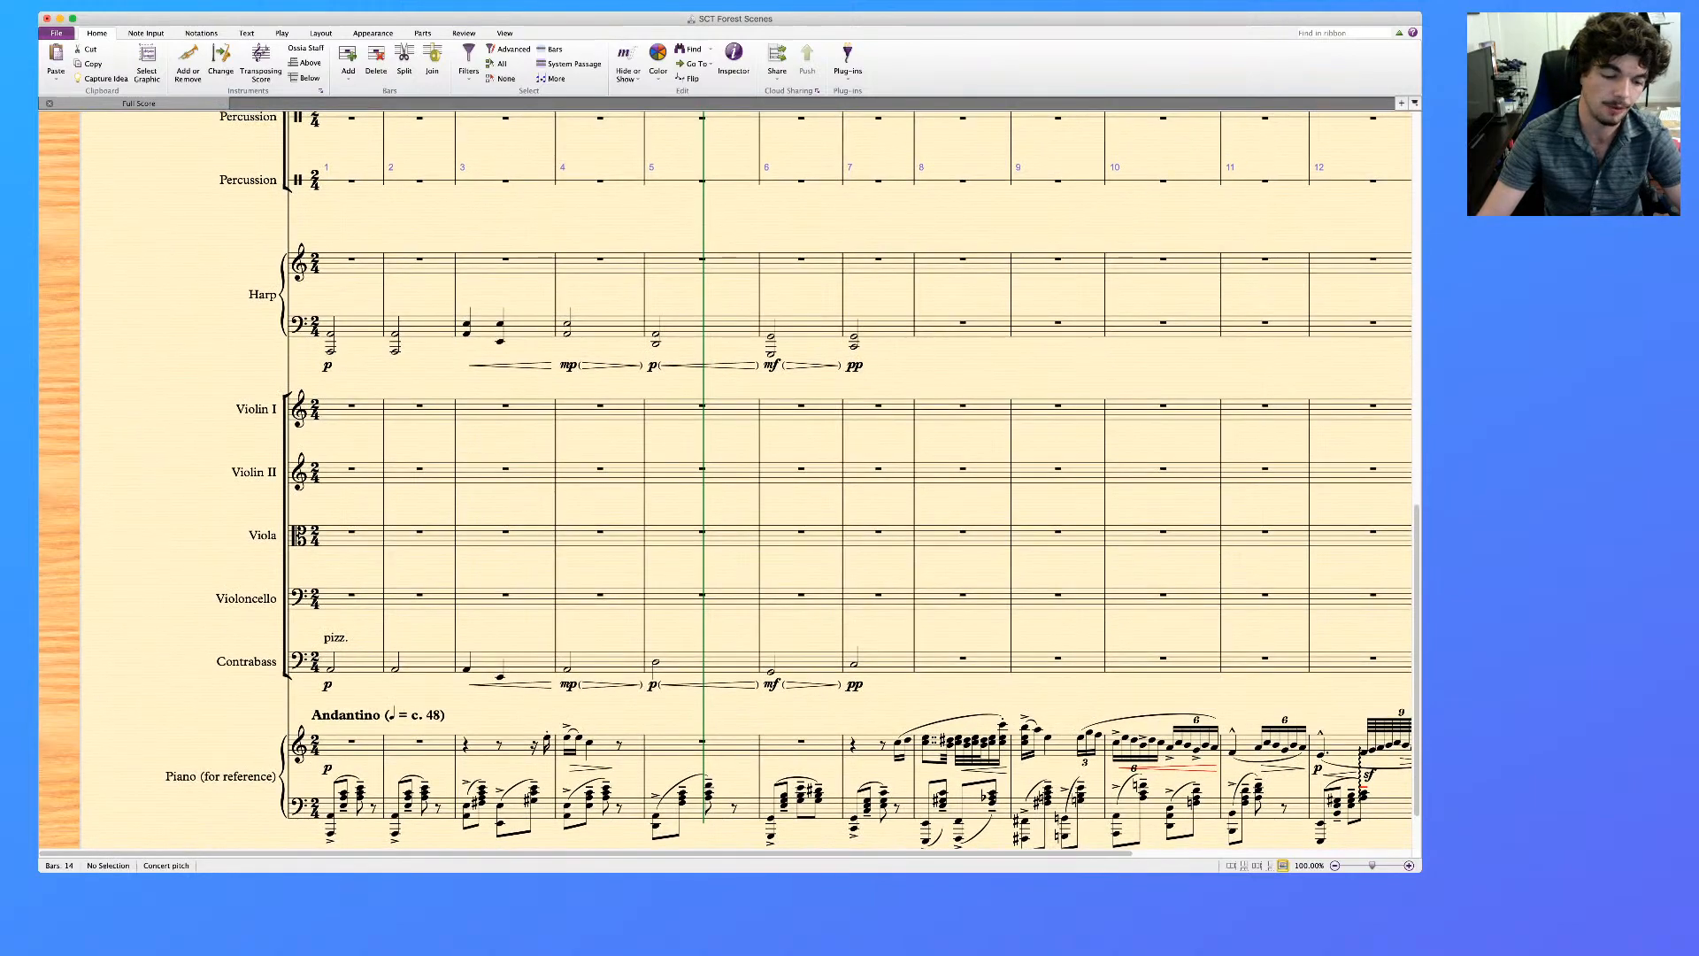
pyautogui.scroll(5, 726, 478)
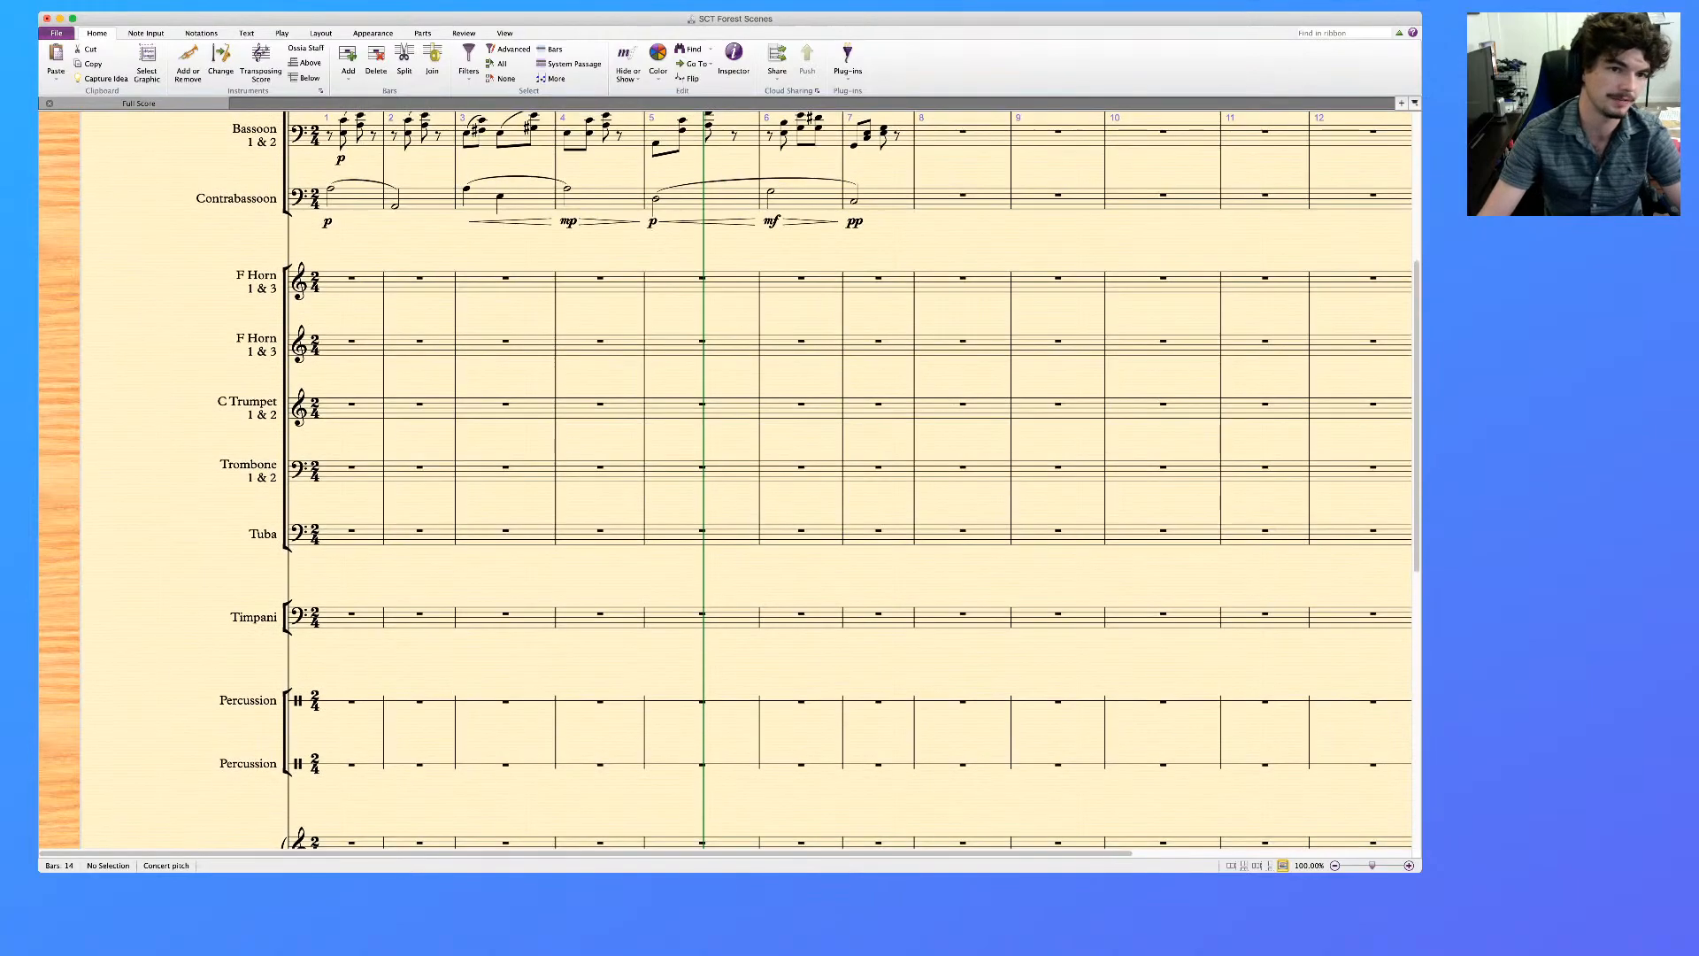
pyautogui.scroll(5, 726, 478)
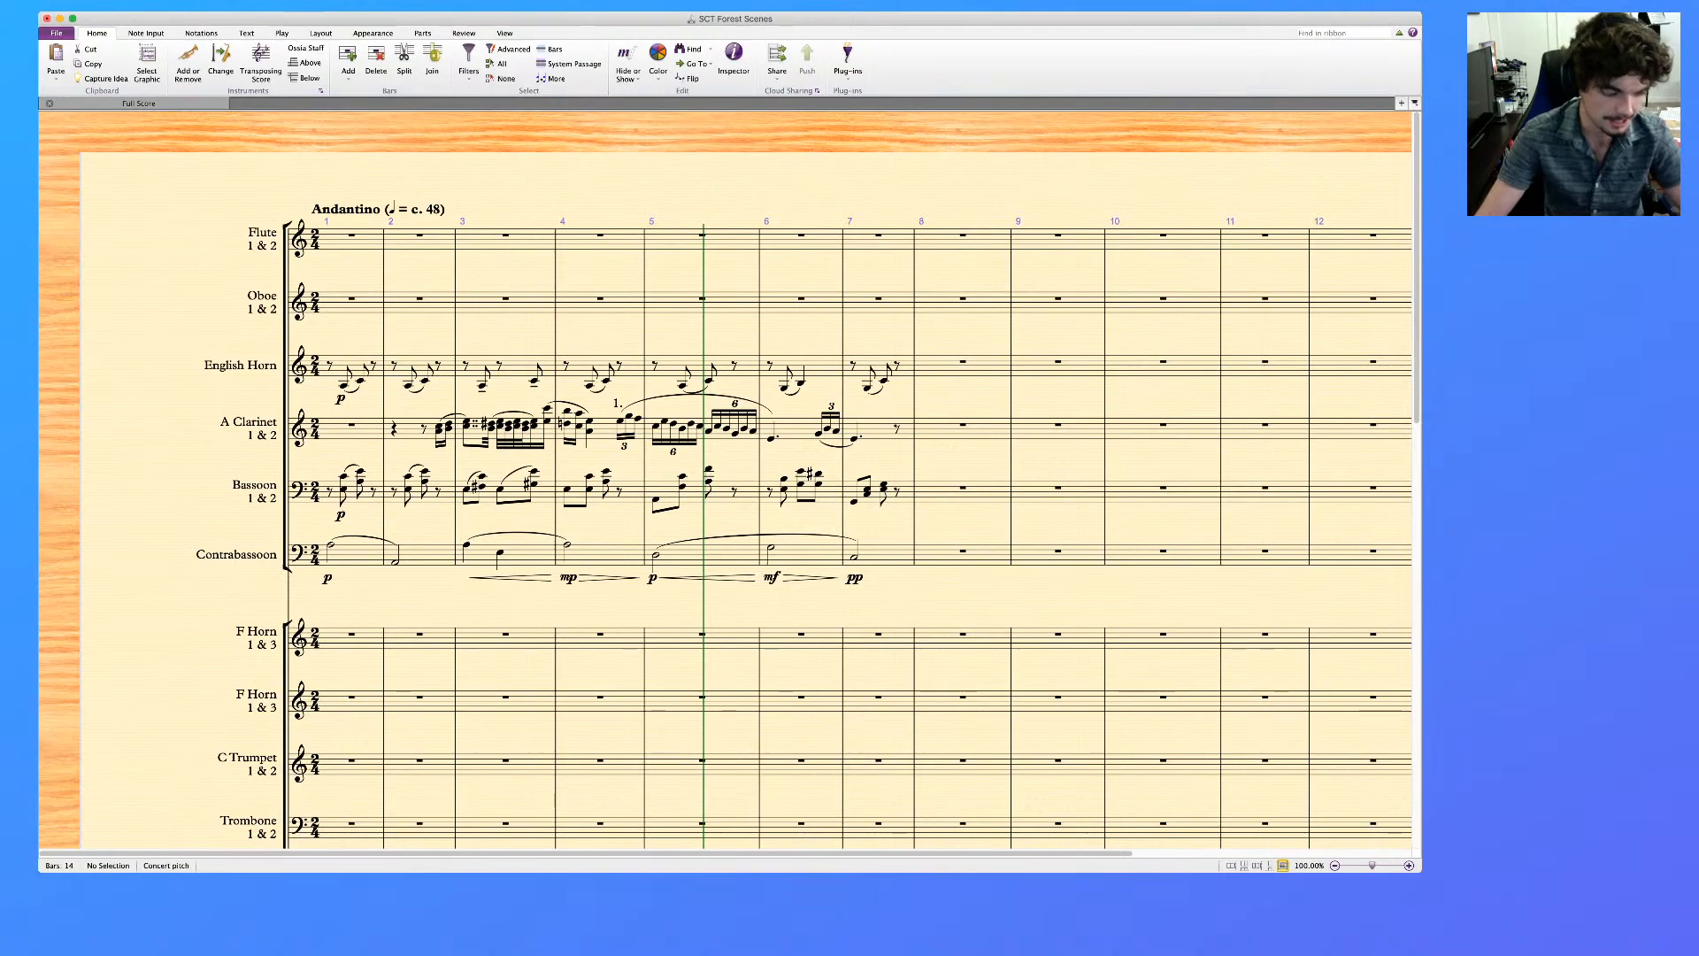
pyautogui.scroll(-10, 726, 478)
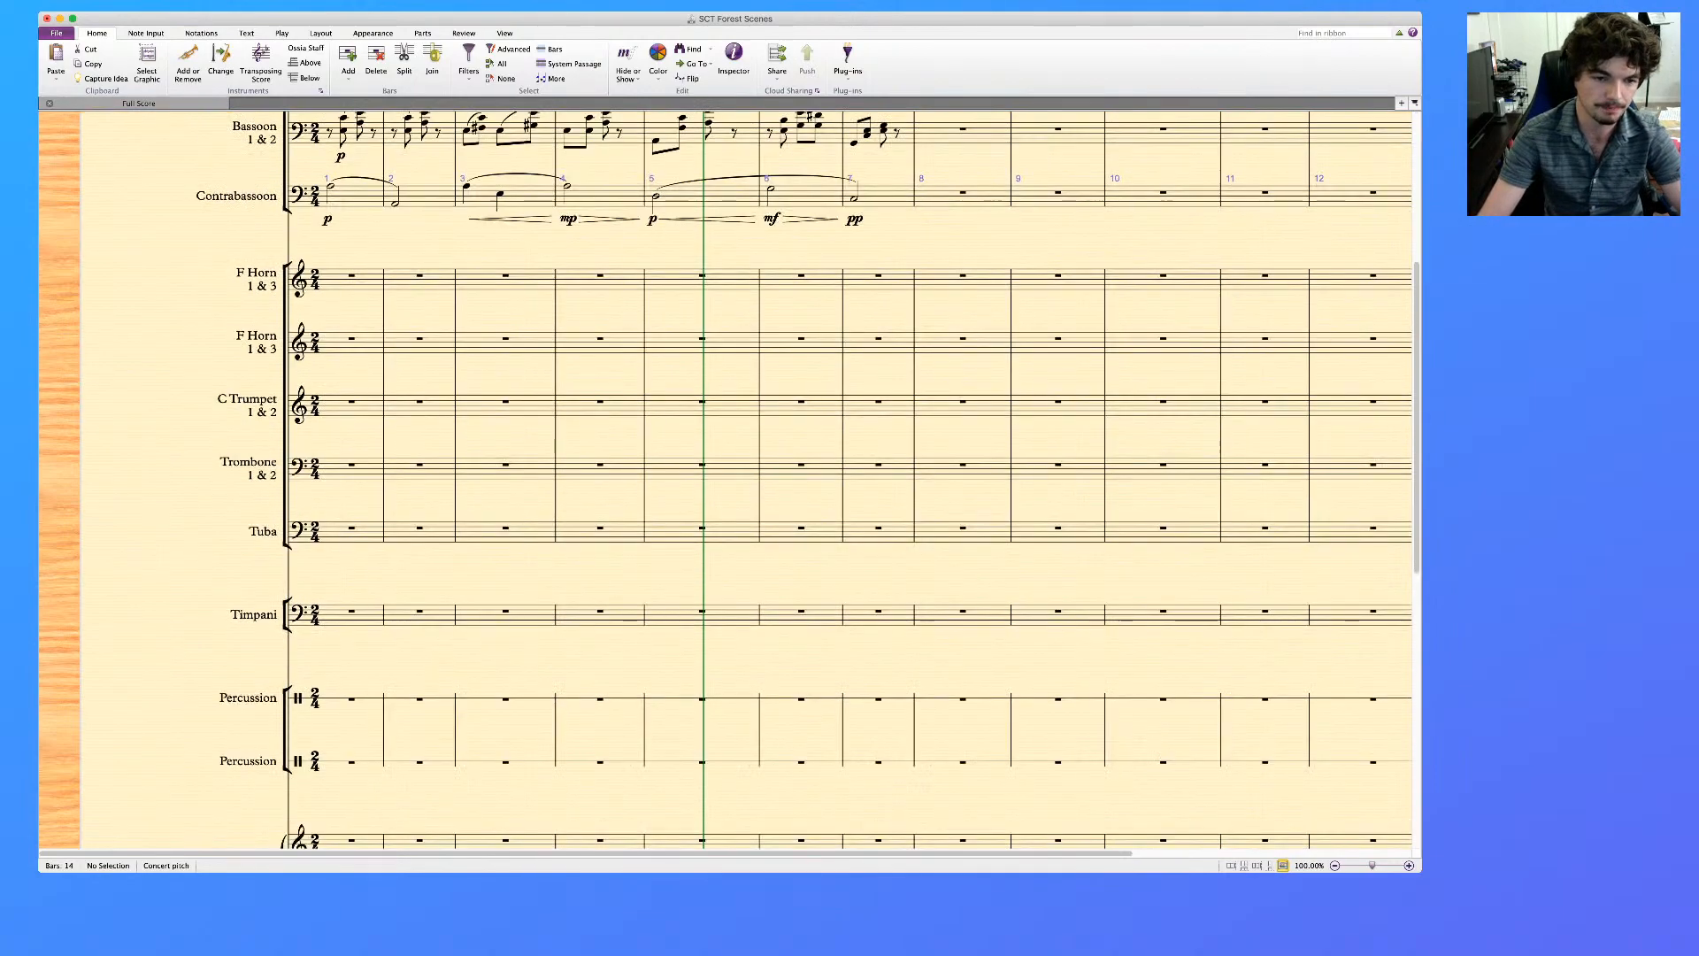
pyautogui.scroll(3, 726, 478)
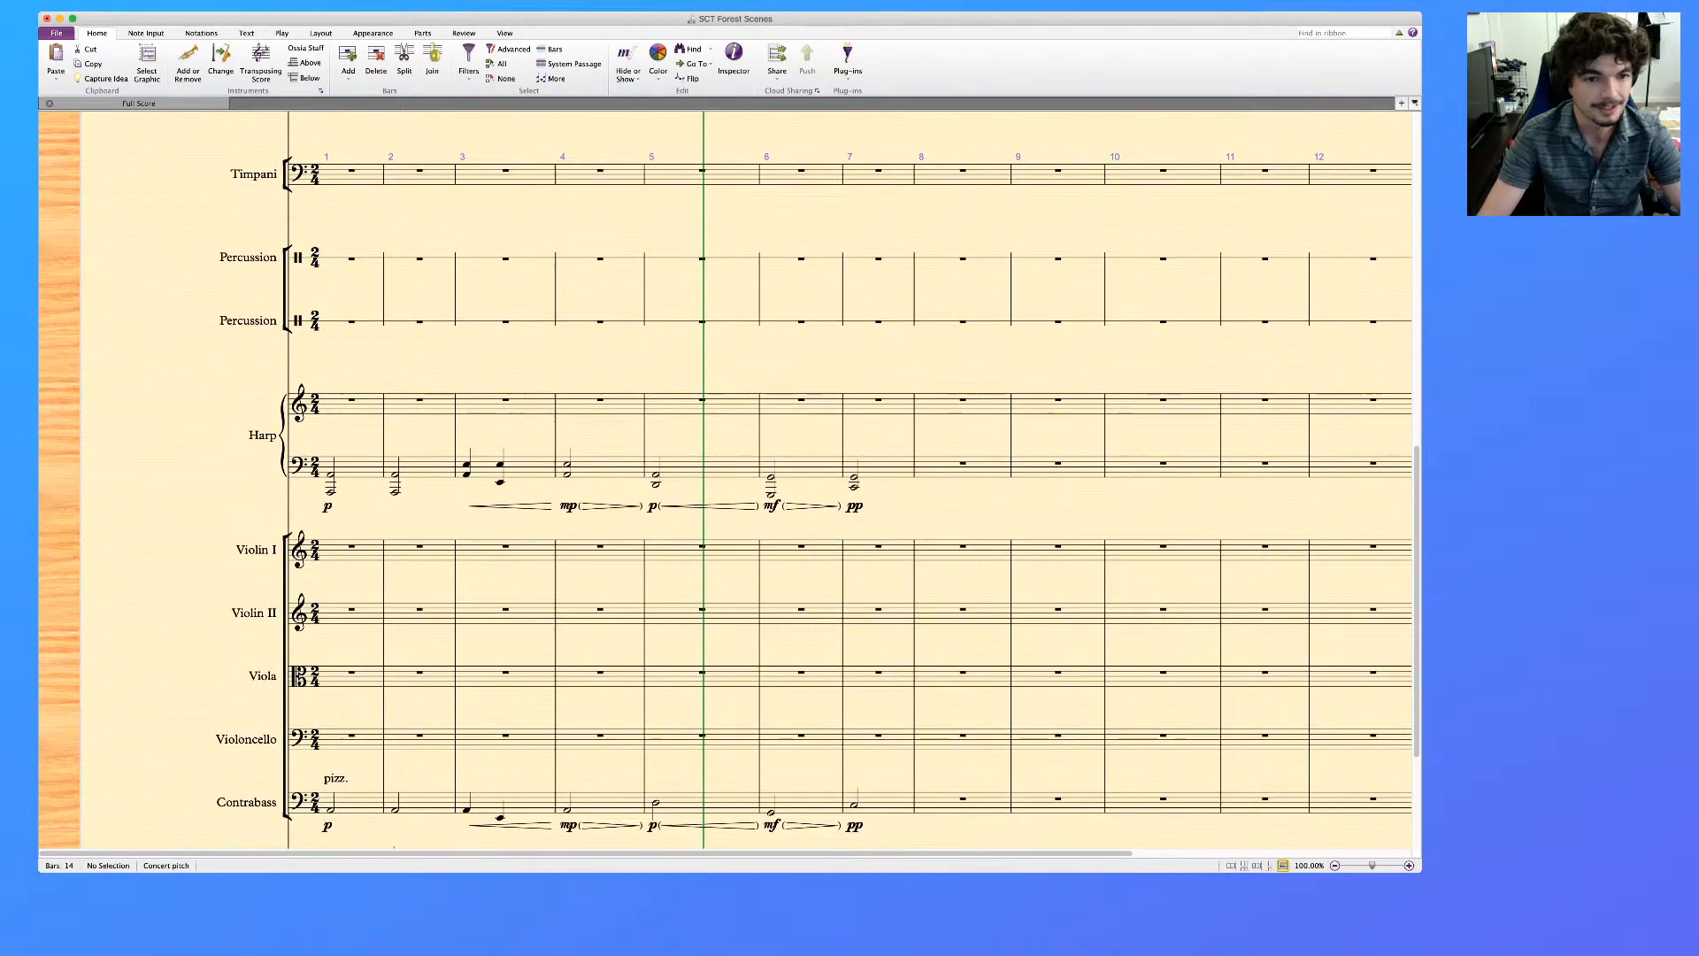
pyautogui.scroll(7, 726, 478)
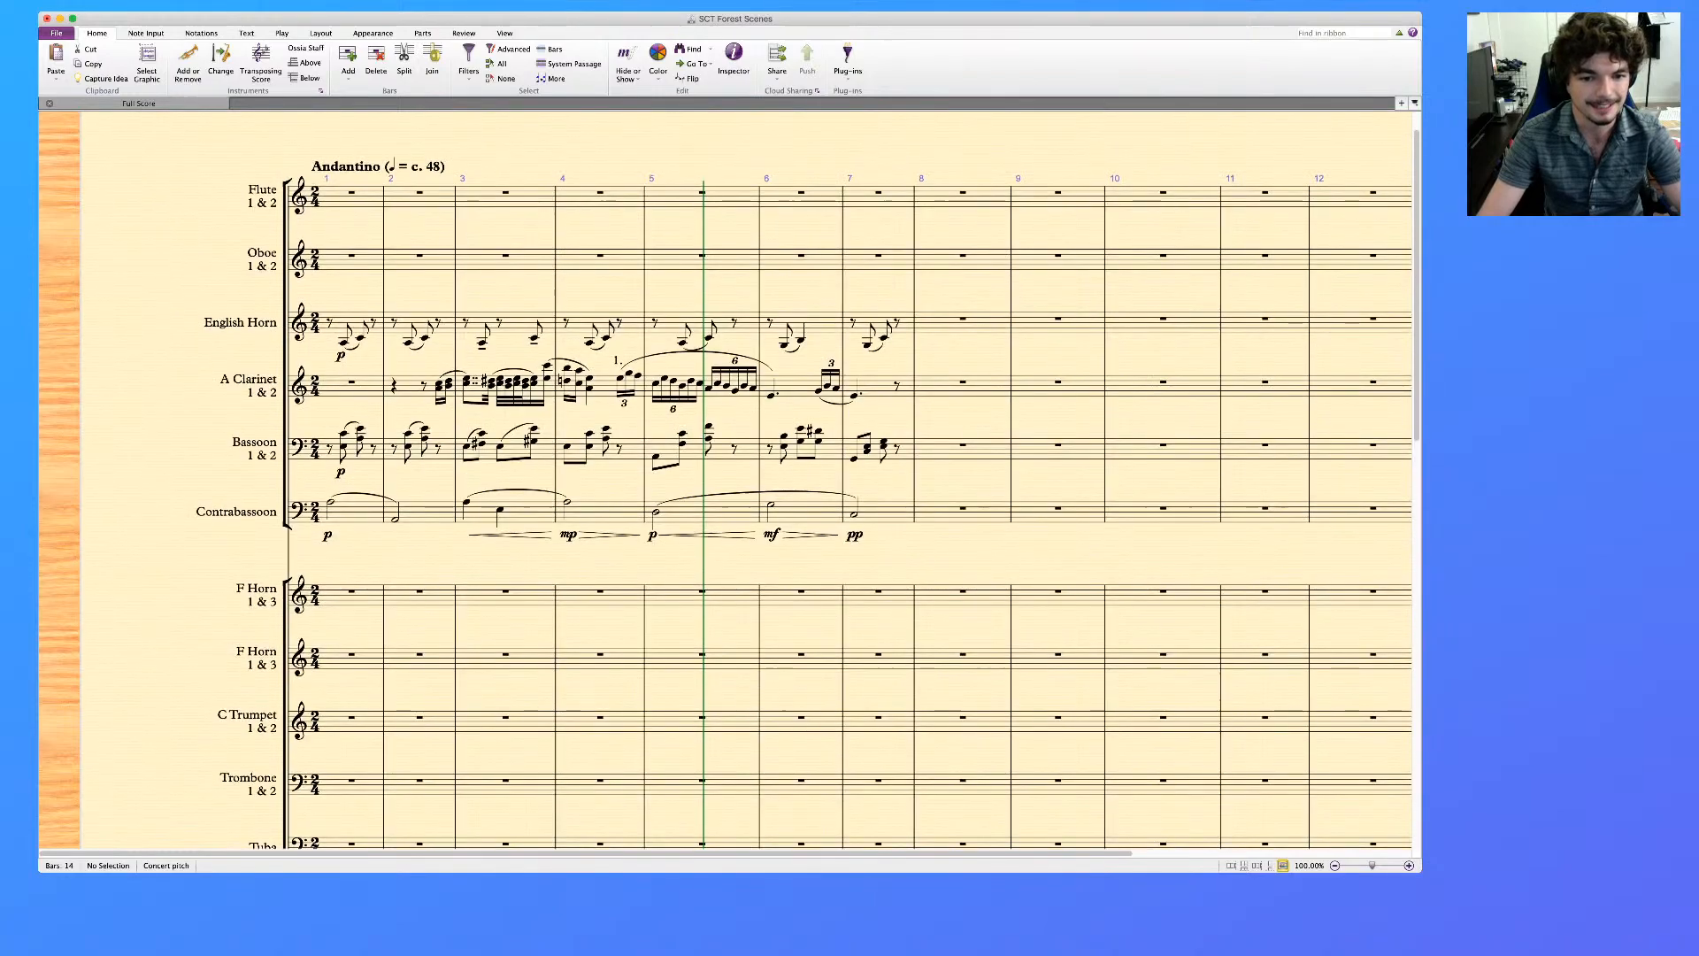
pyautogui.scroll(-10, 725, 478)
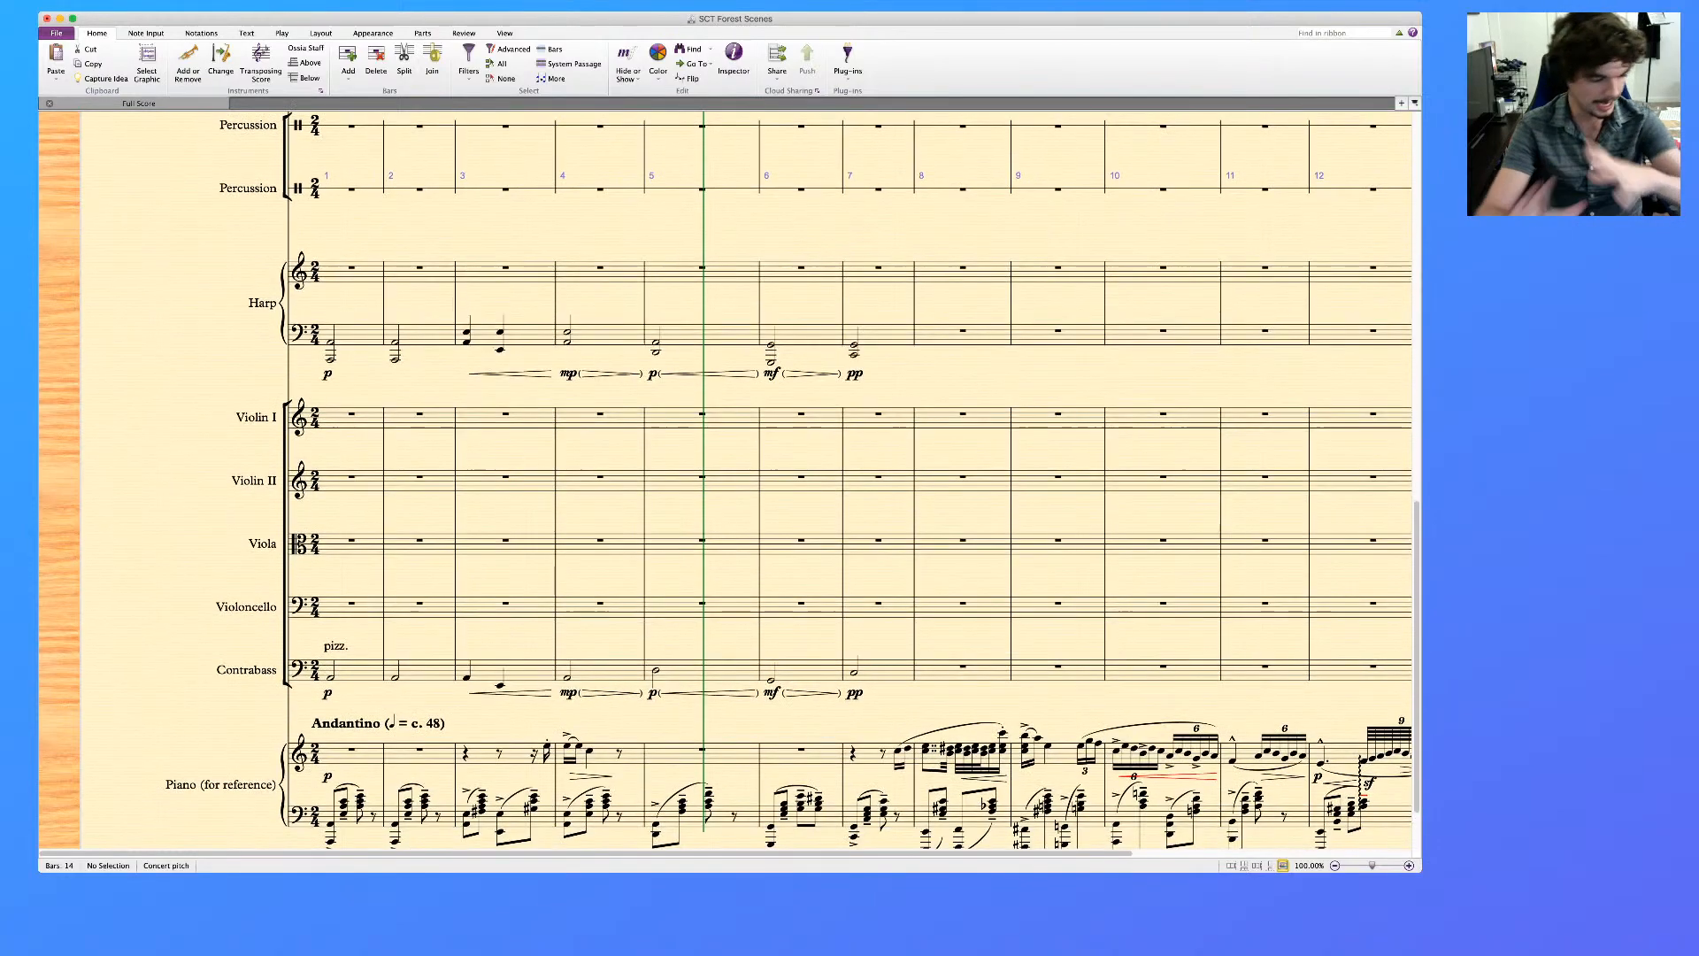
pyautogui.scroll(10, 726, 478)
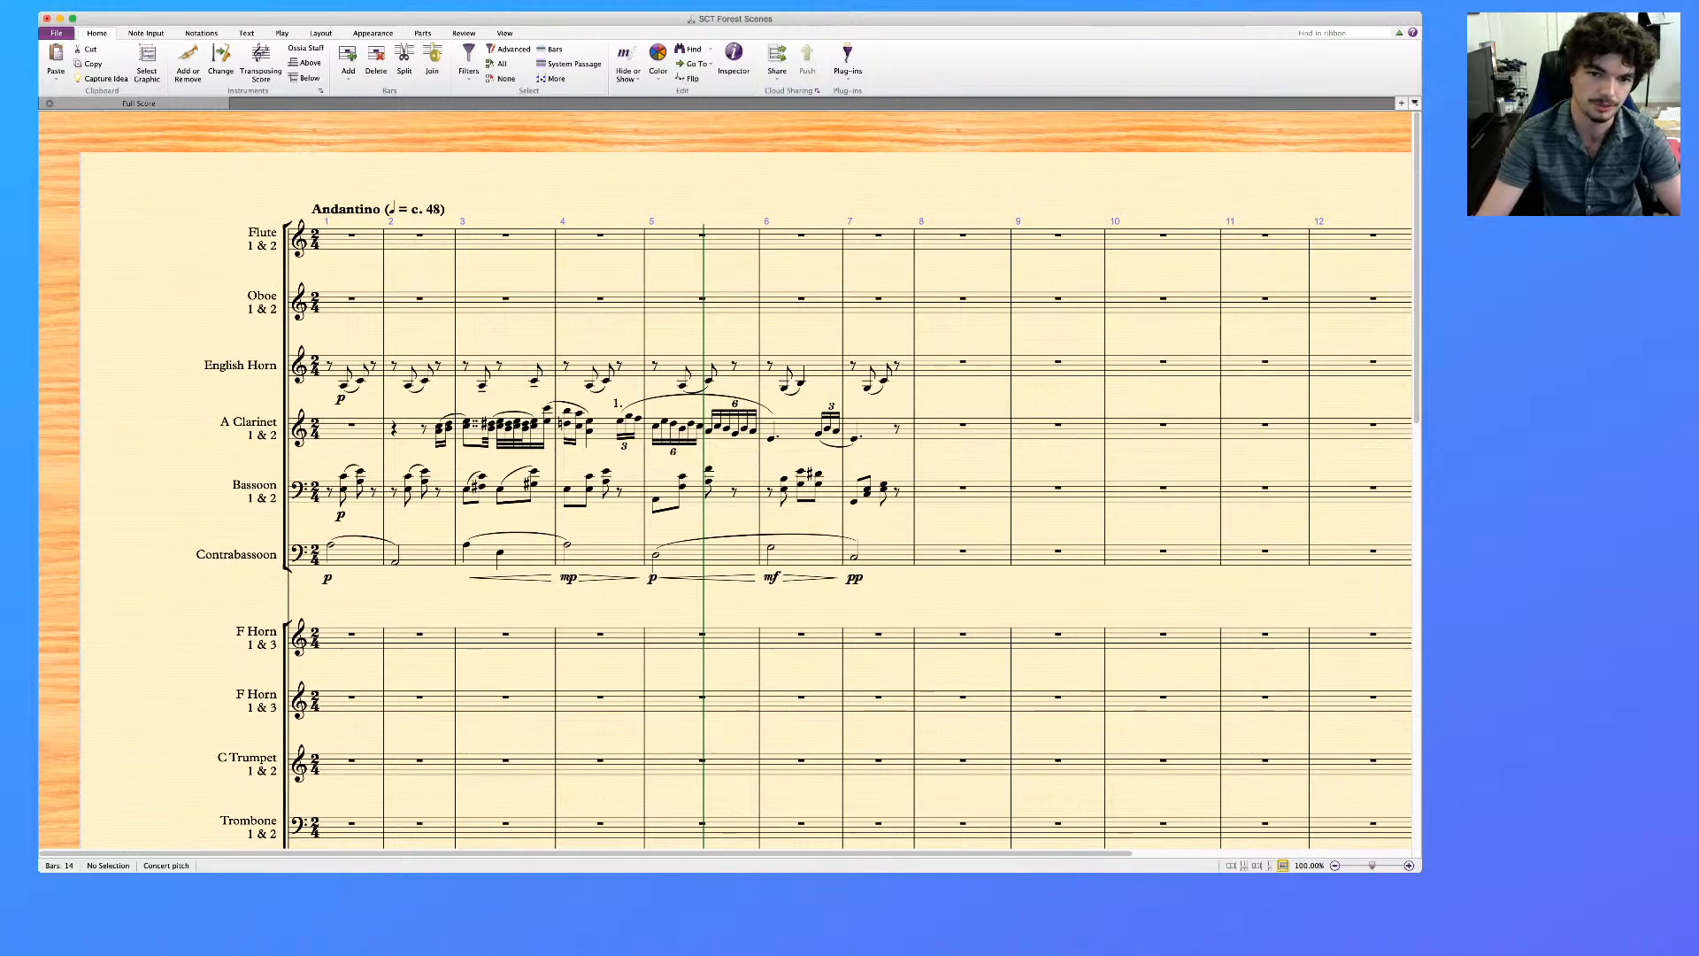
pyautogui.hscroll(3, 725, 478)
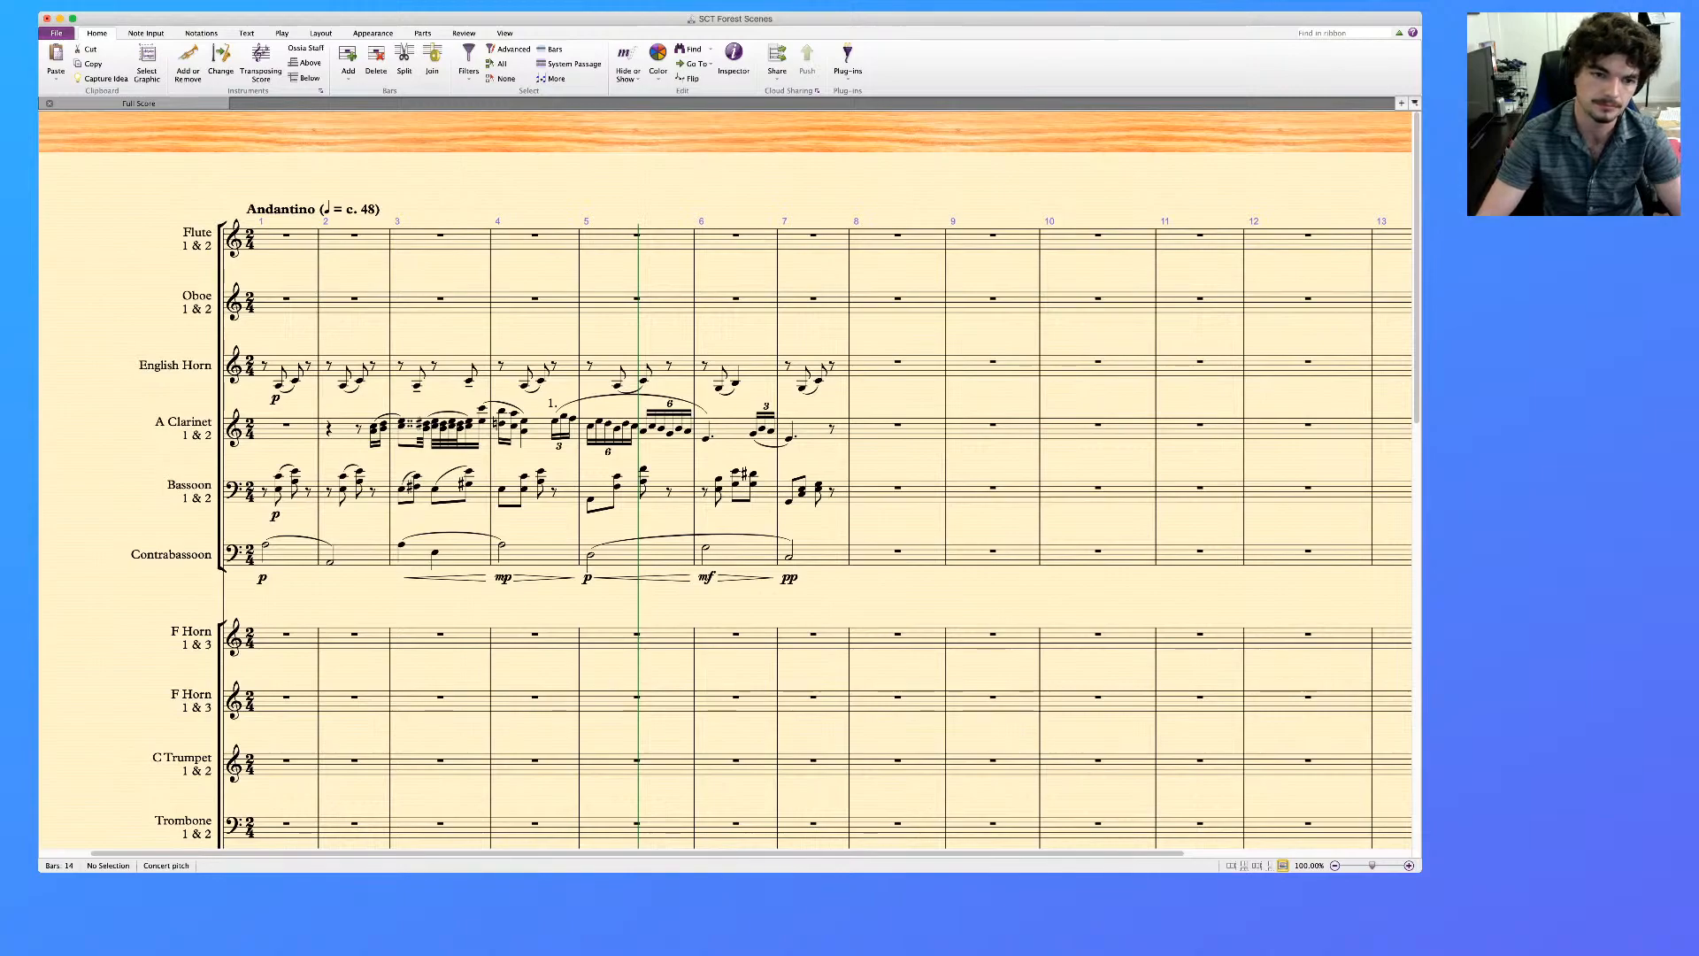
# Replace the Bassoon's first note in bar 4 with a rest and select that whole bar
pyautogui.click(501, 489)
pyautogui.click(524, 476)
pyautogui.click(541, 471)
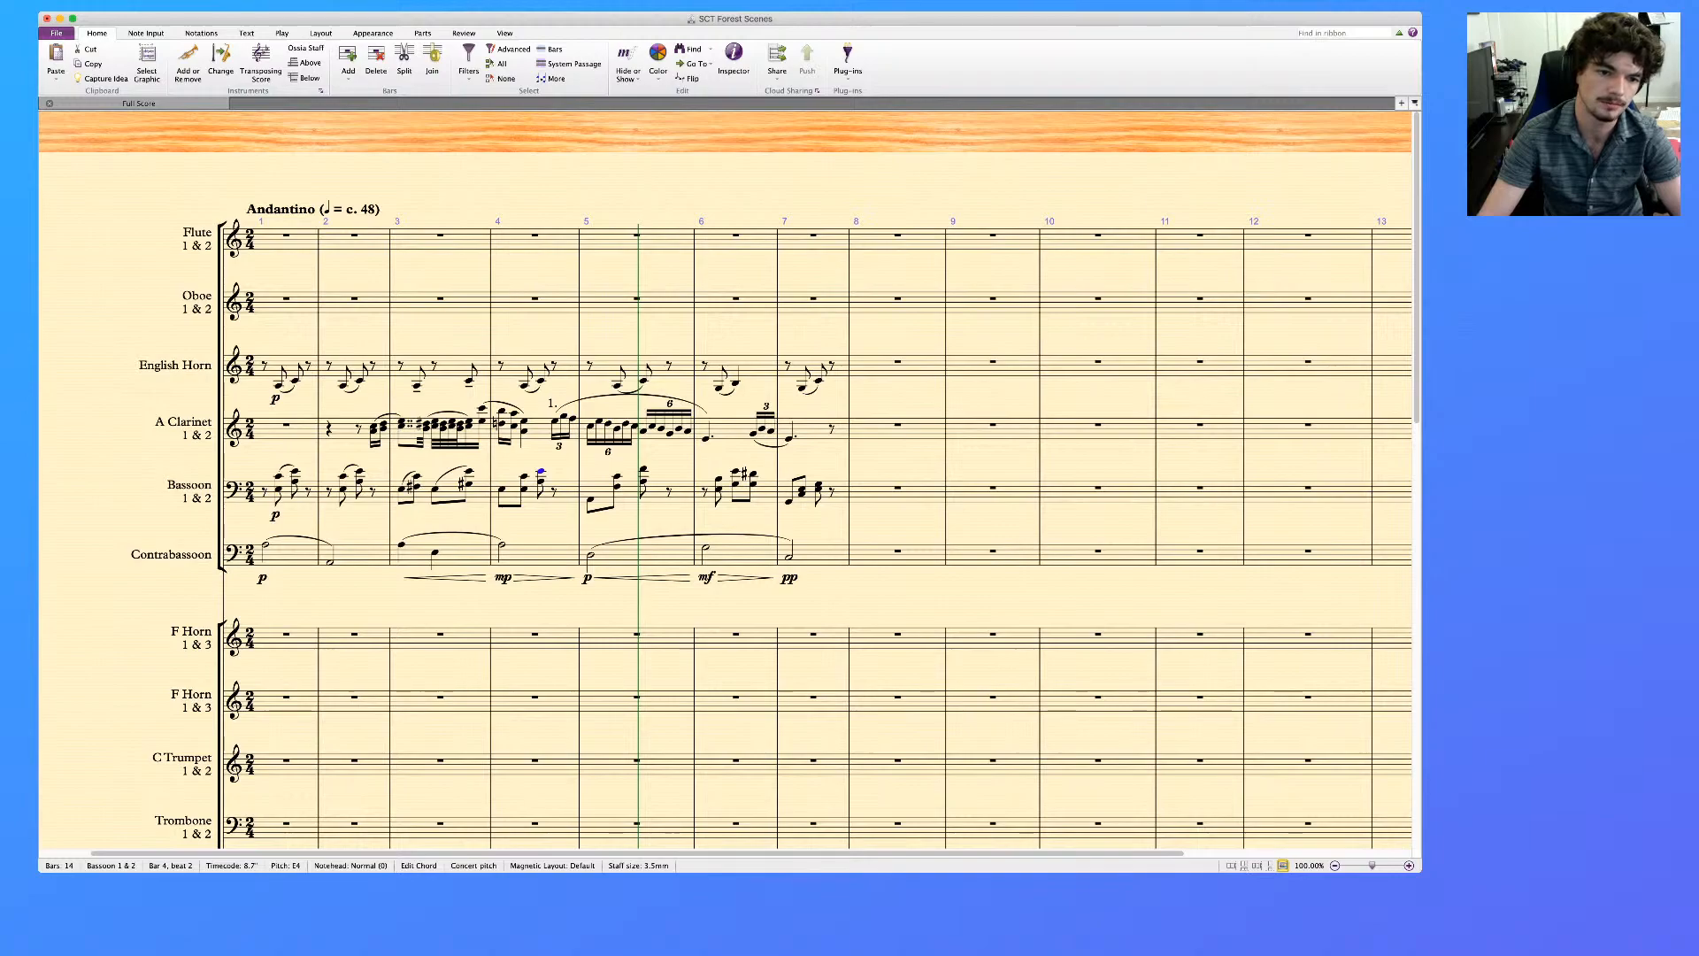
pyautogui.press('Left')
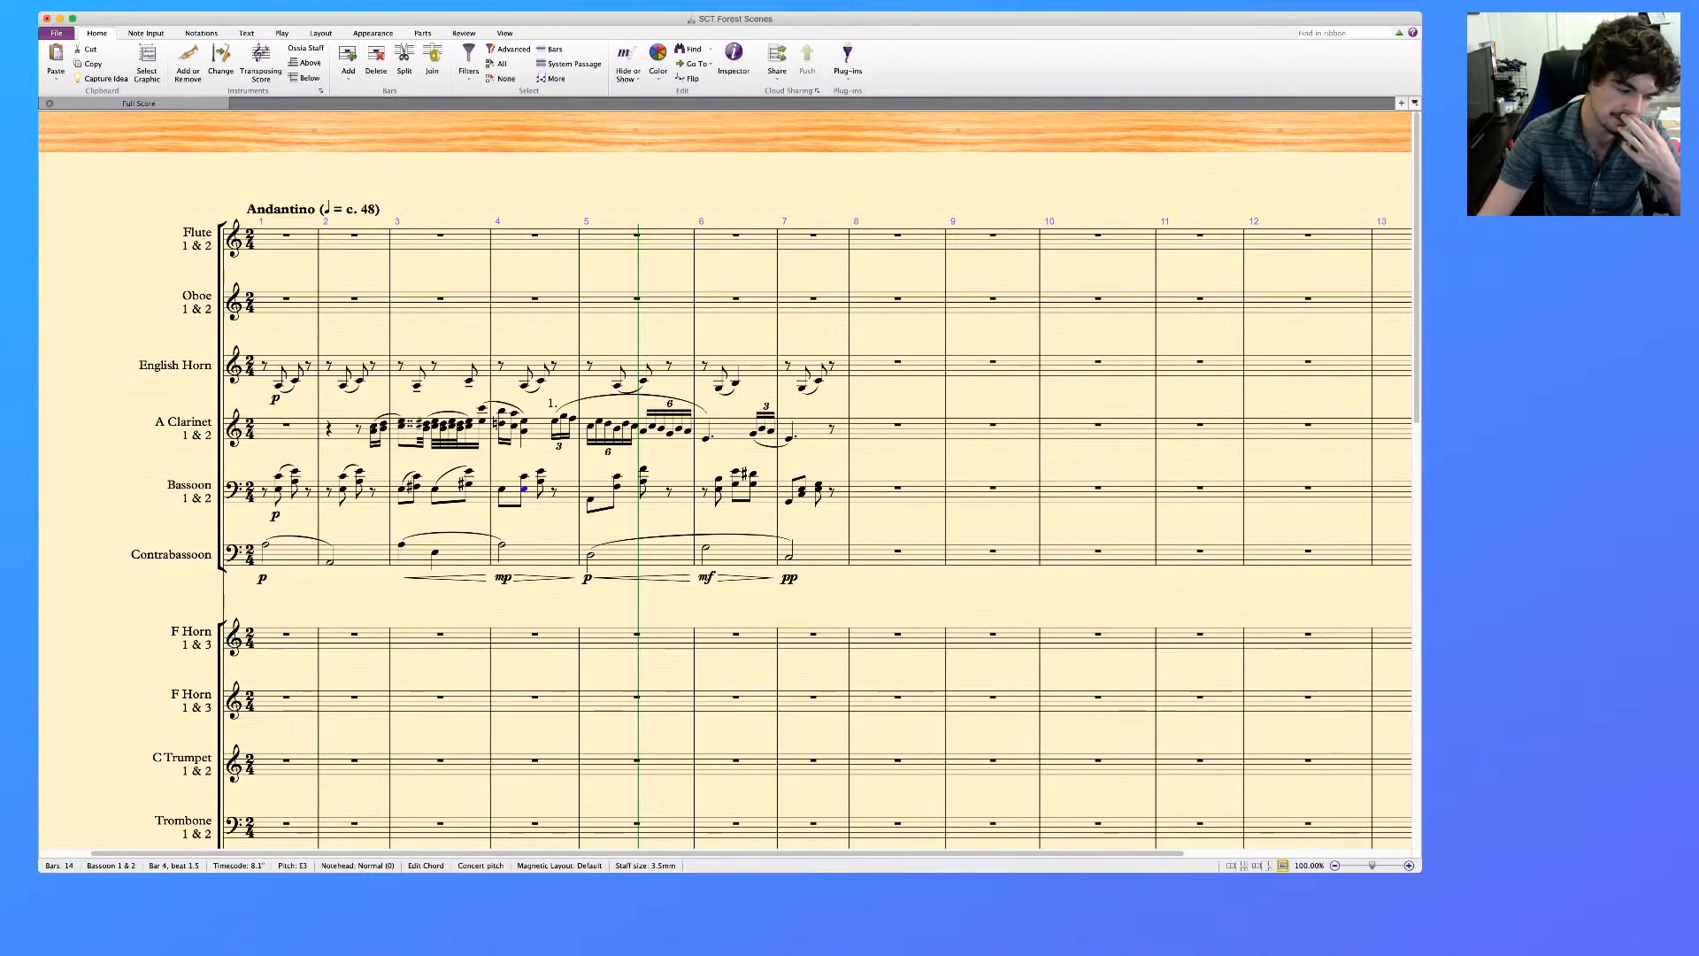
pyautogui.press('Left')
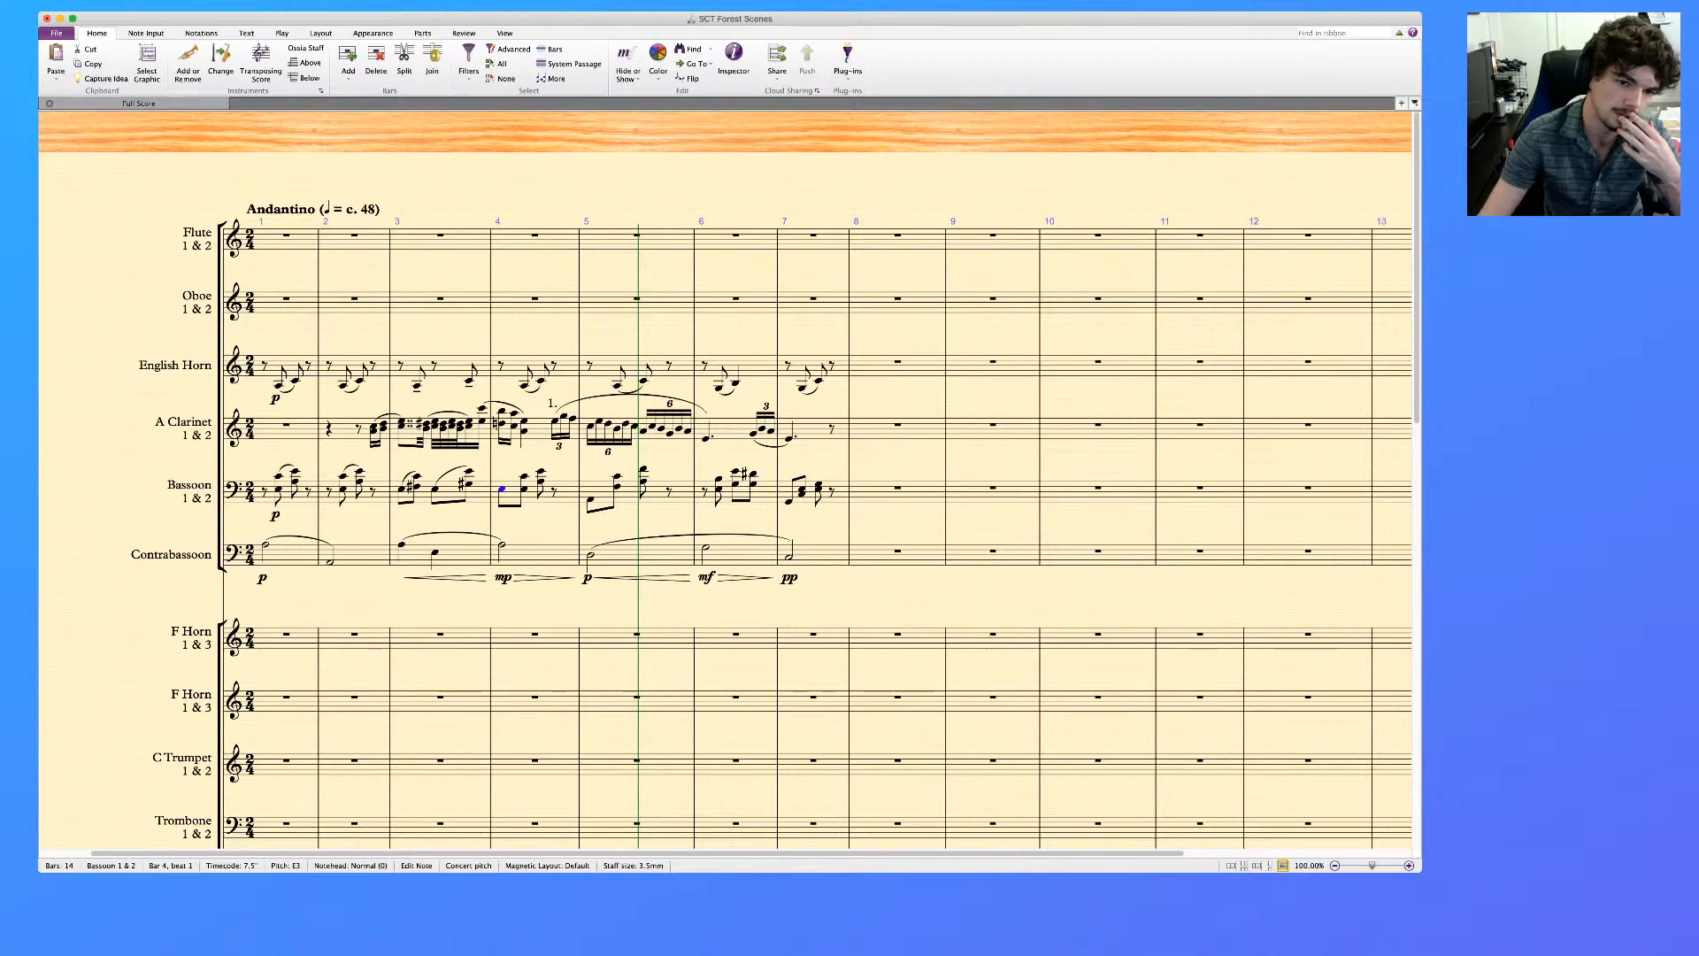
pyautogui.scroll(-11, 726, 481)
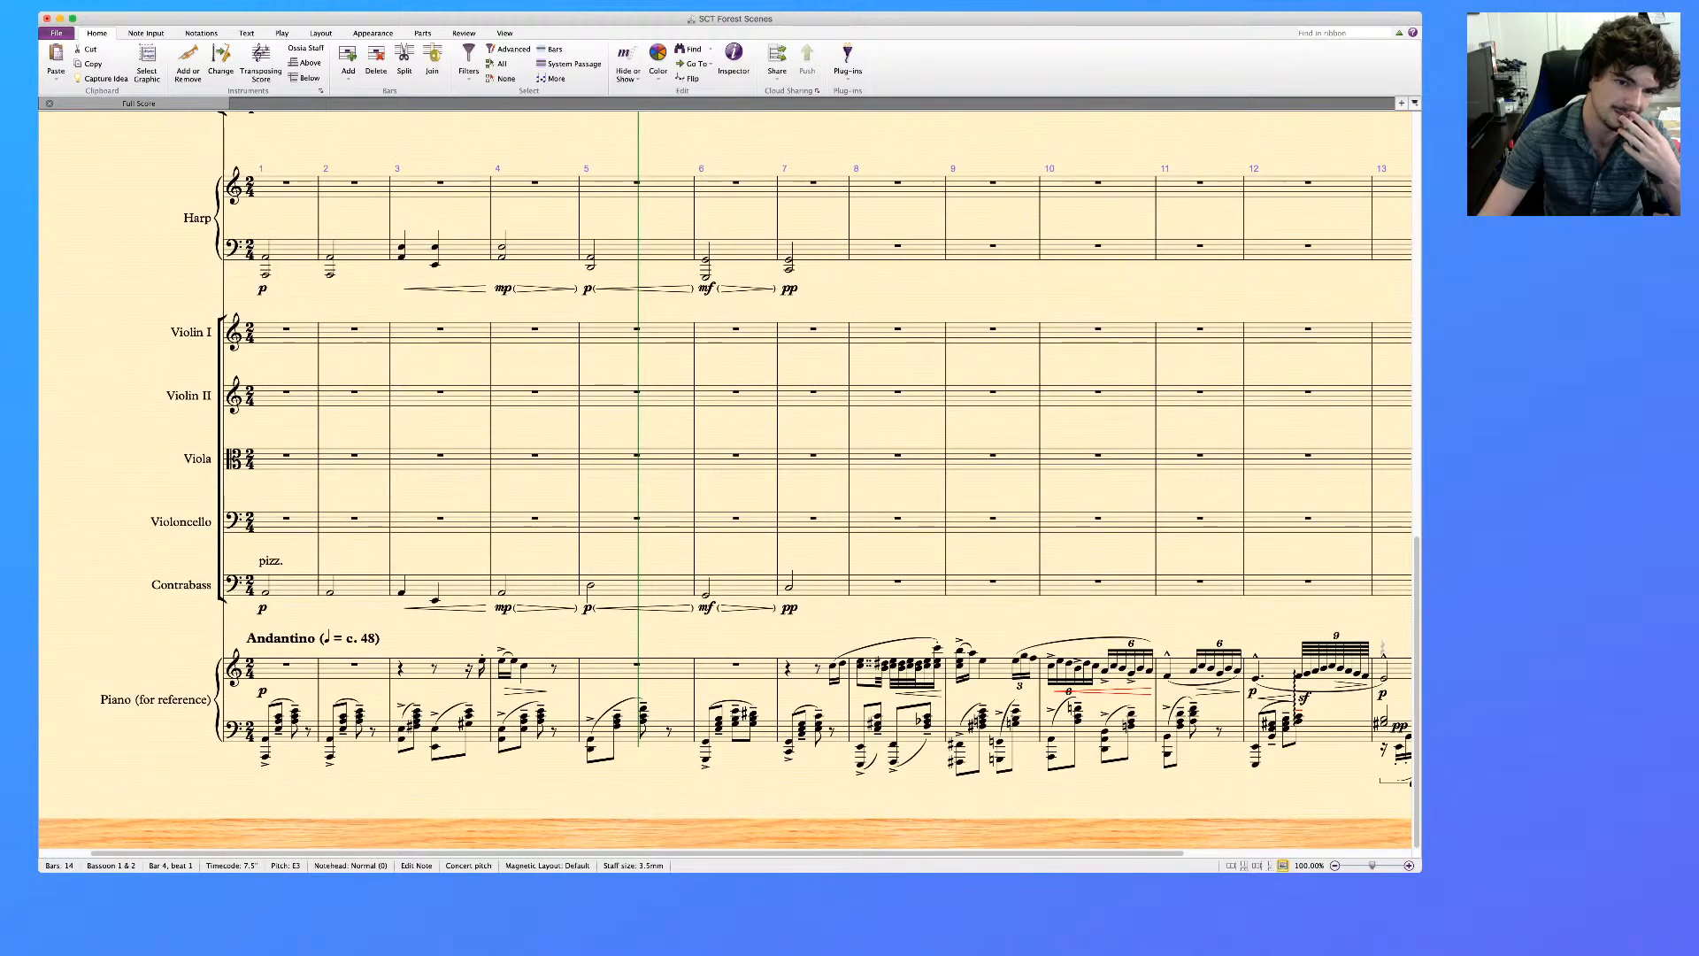
pyautogui.scroll(9, 726, 480)
pyautogui.scroll(3, 725, 481)
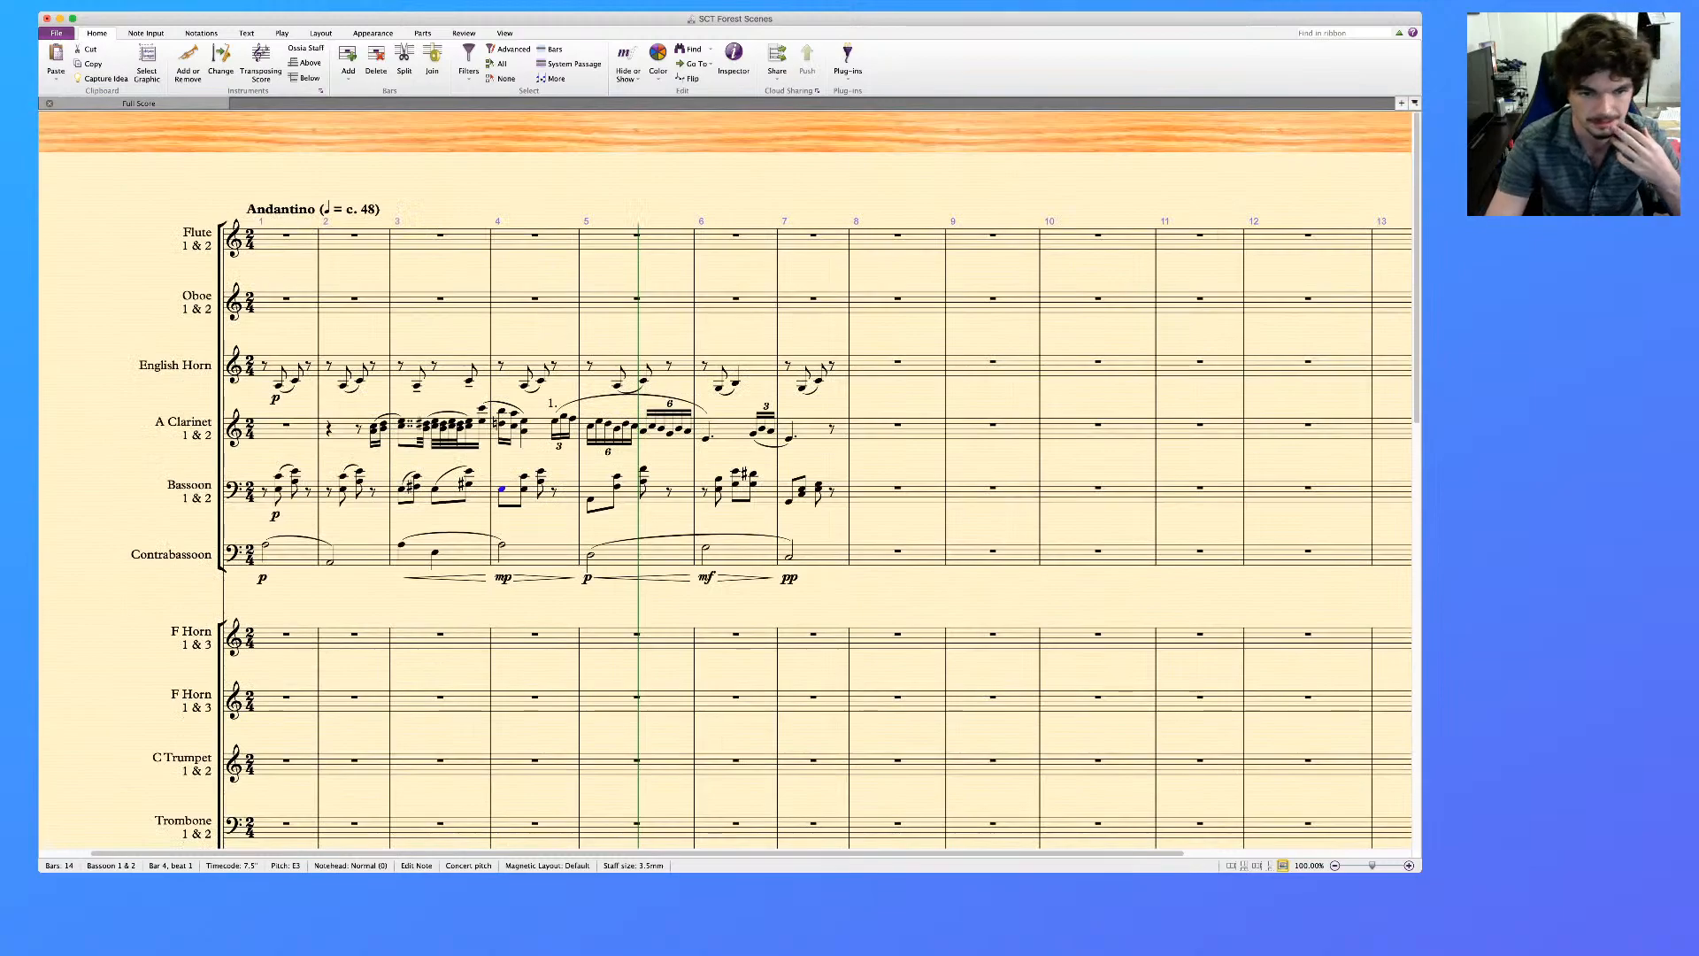
pyautogui.press('Delete')
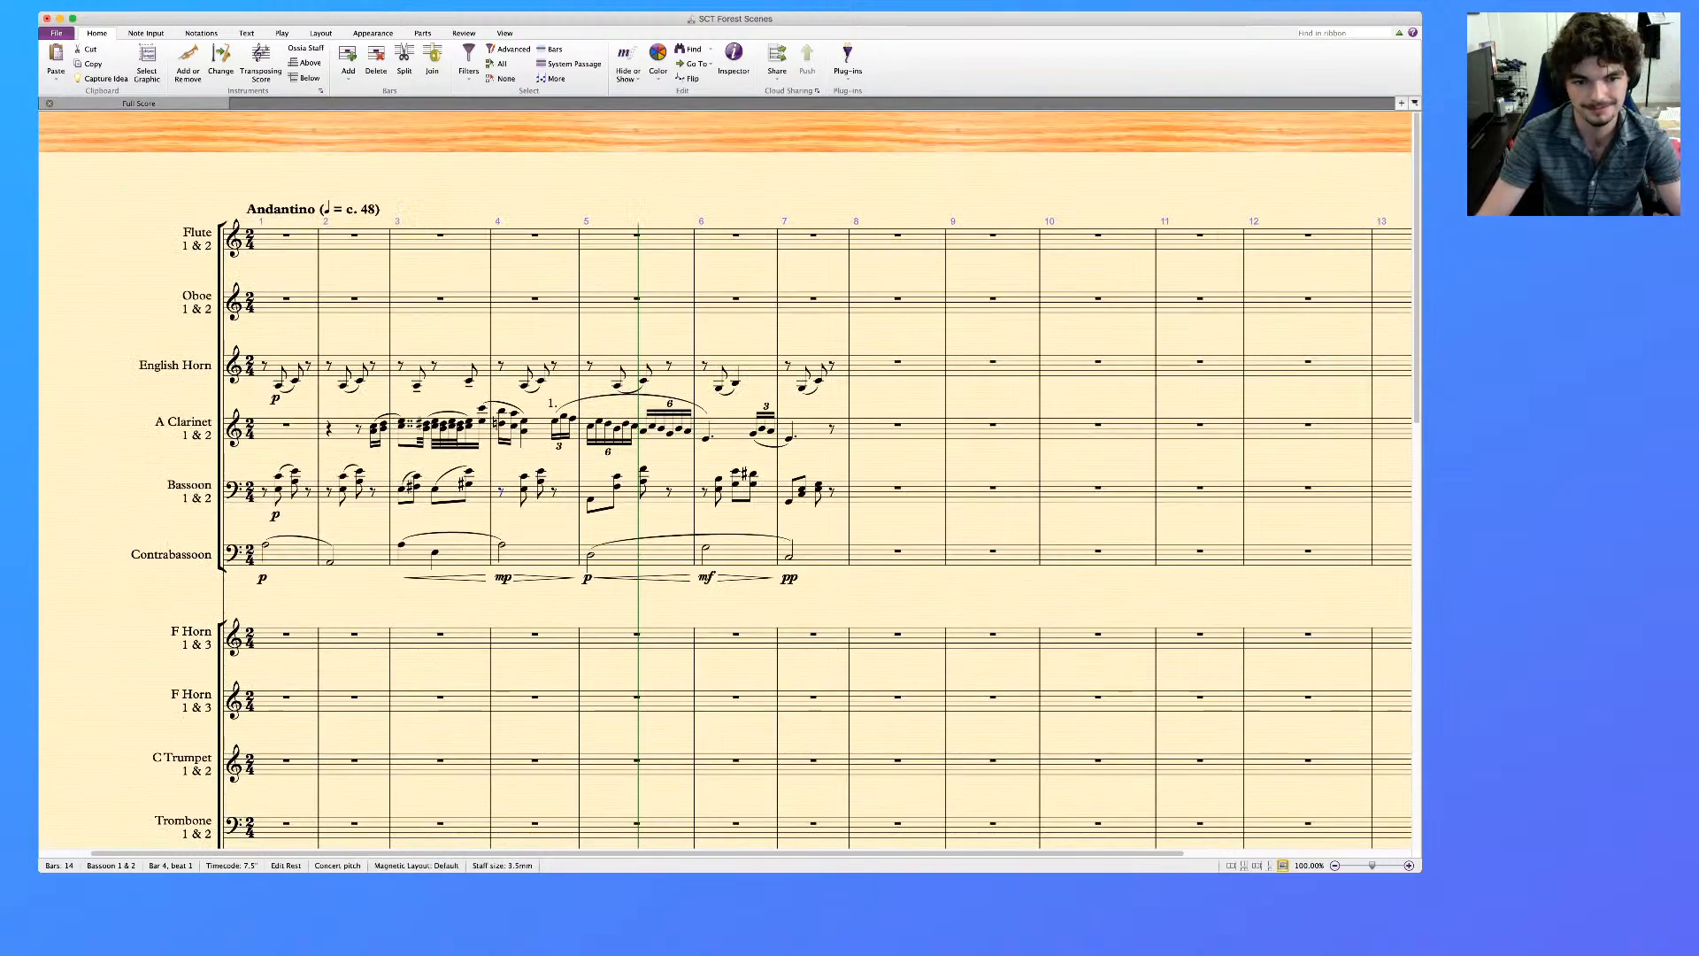
pyautogui.click(567, 494)
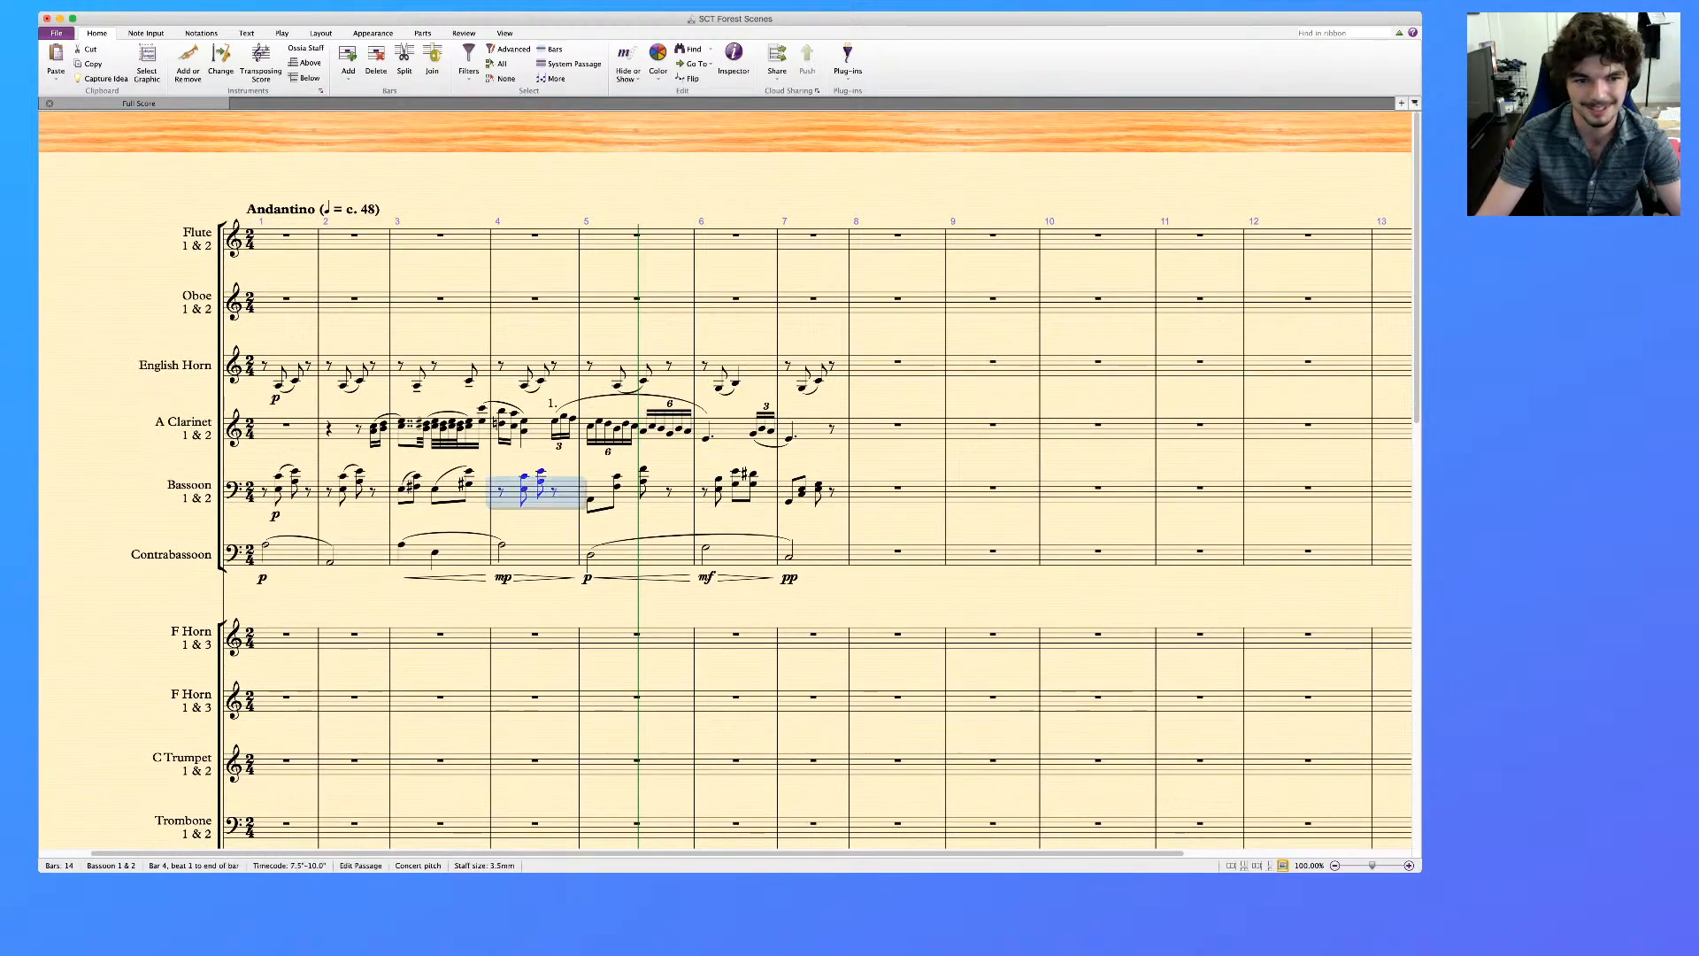
# Try slurring the Bassoon's two remaining chords in bar 4 and compare the passage with the lower staves
pyautogui.press('s')
pyautogui.scroll(-10, 726, 480)
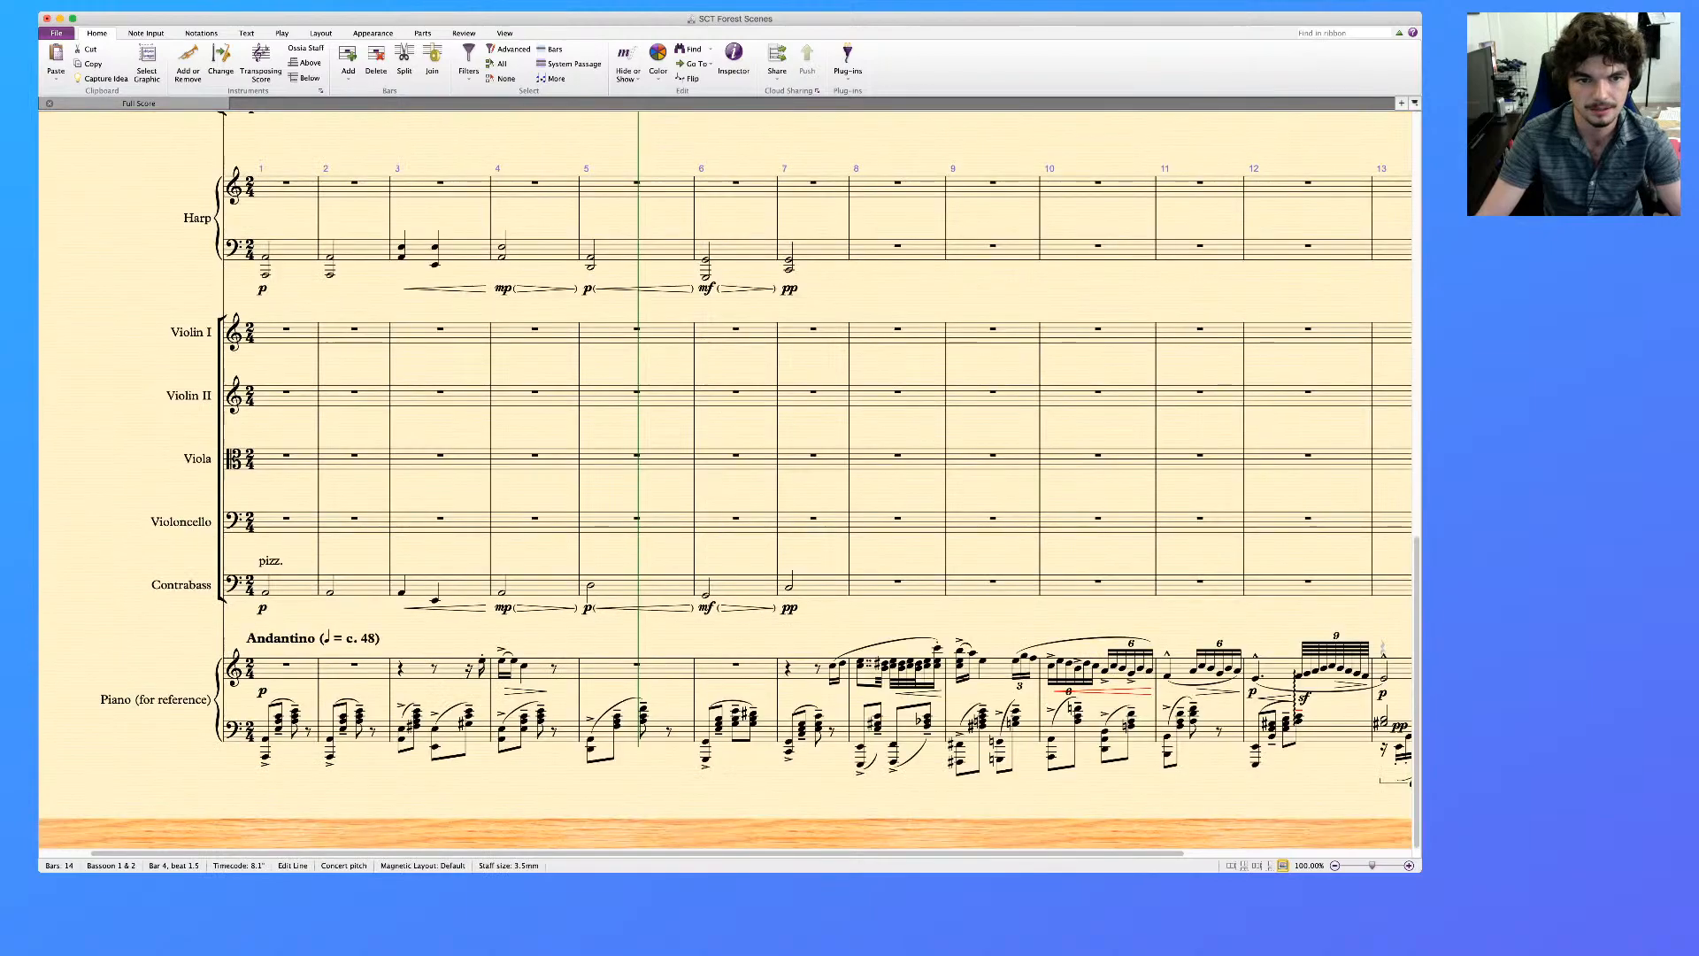
pyautogui.scroll(5, 726, 480)
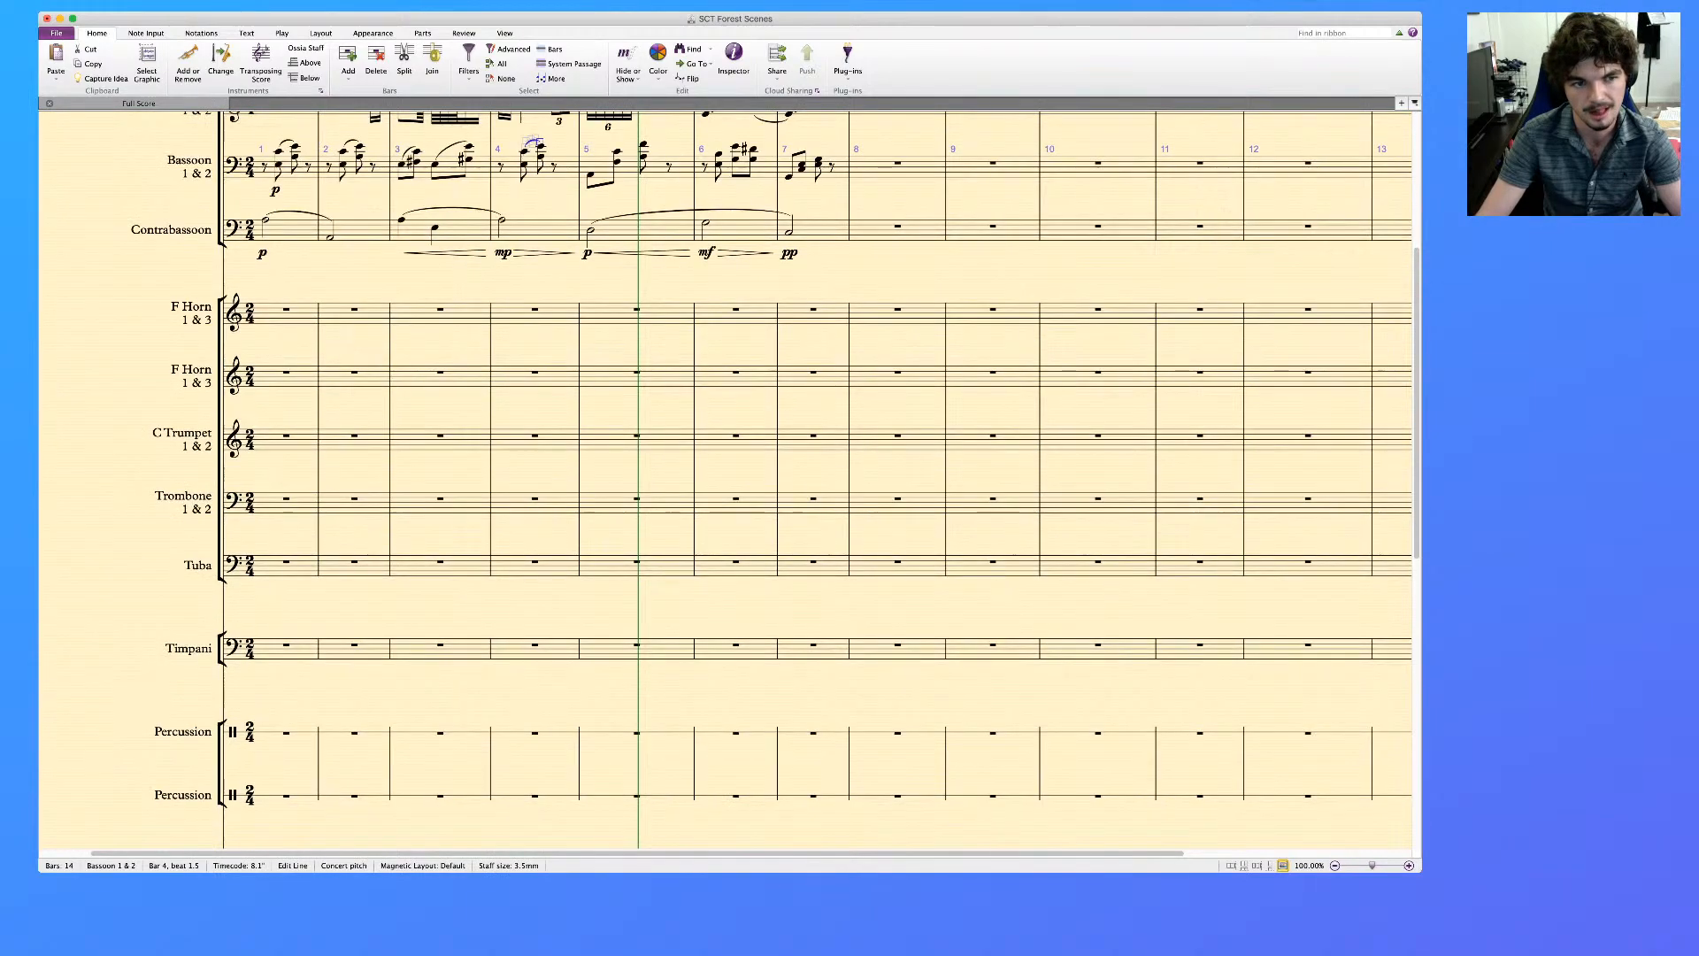
pyautogui.scroll(4, 726, 479)
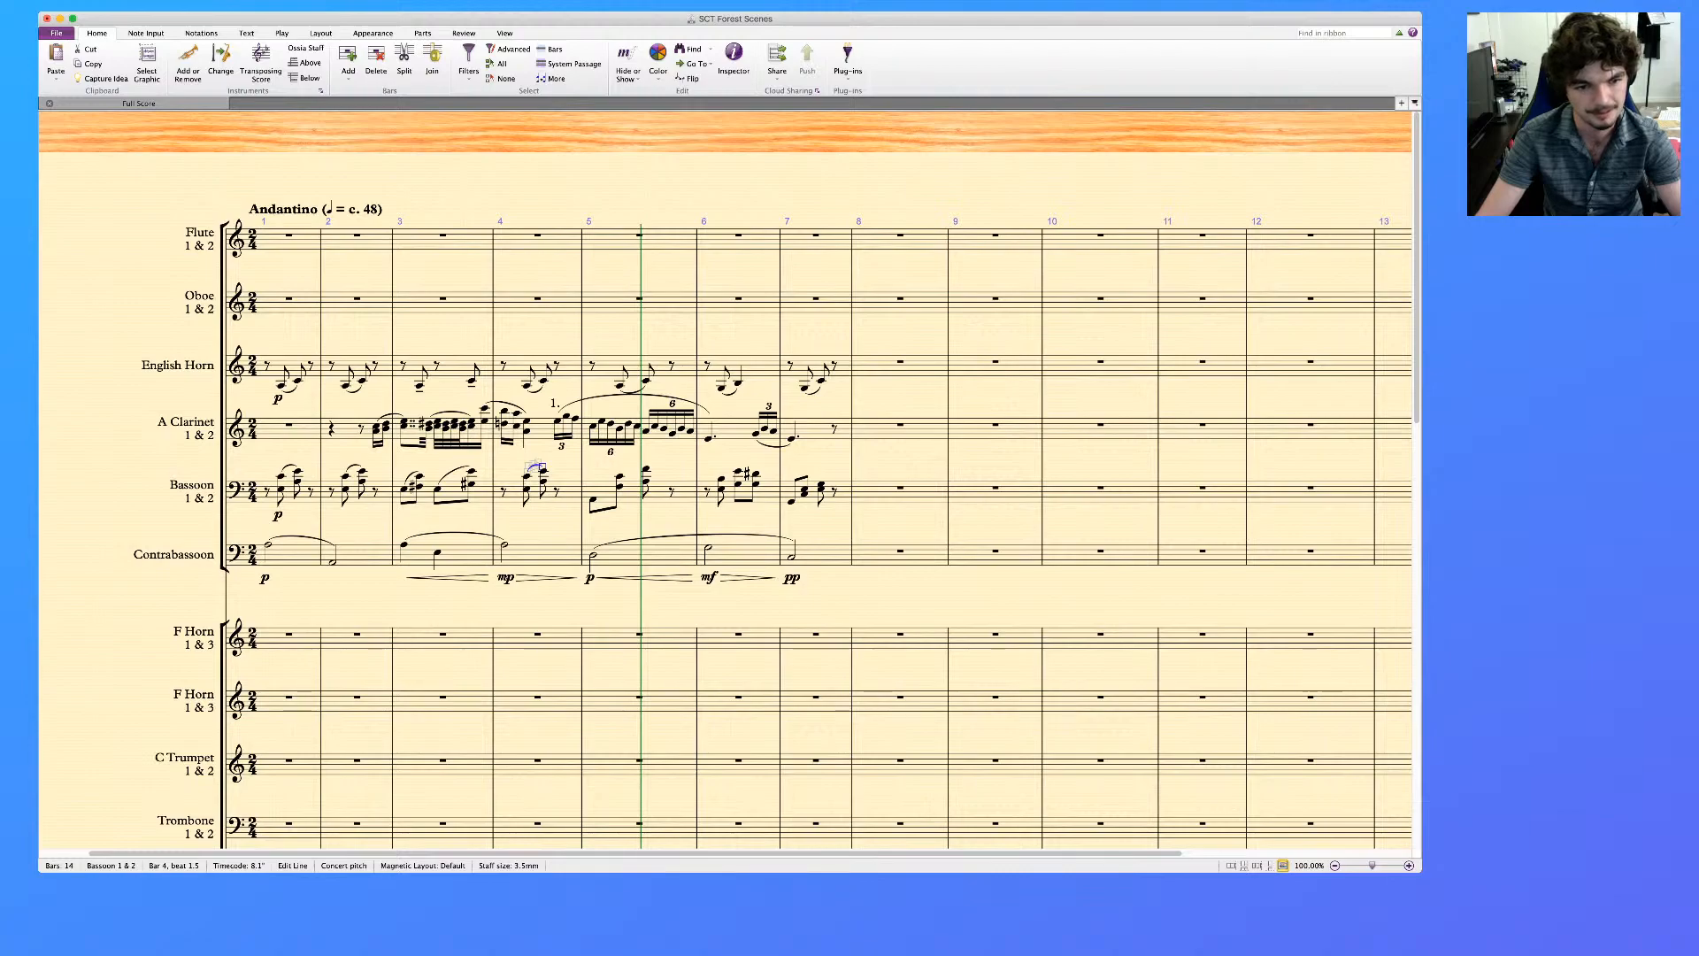
pyautogui.click(593, 500)
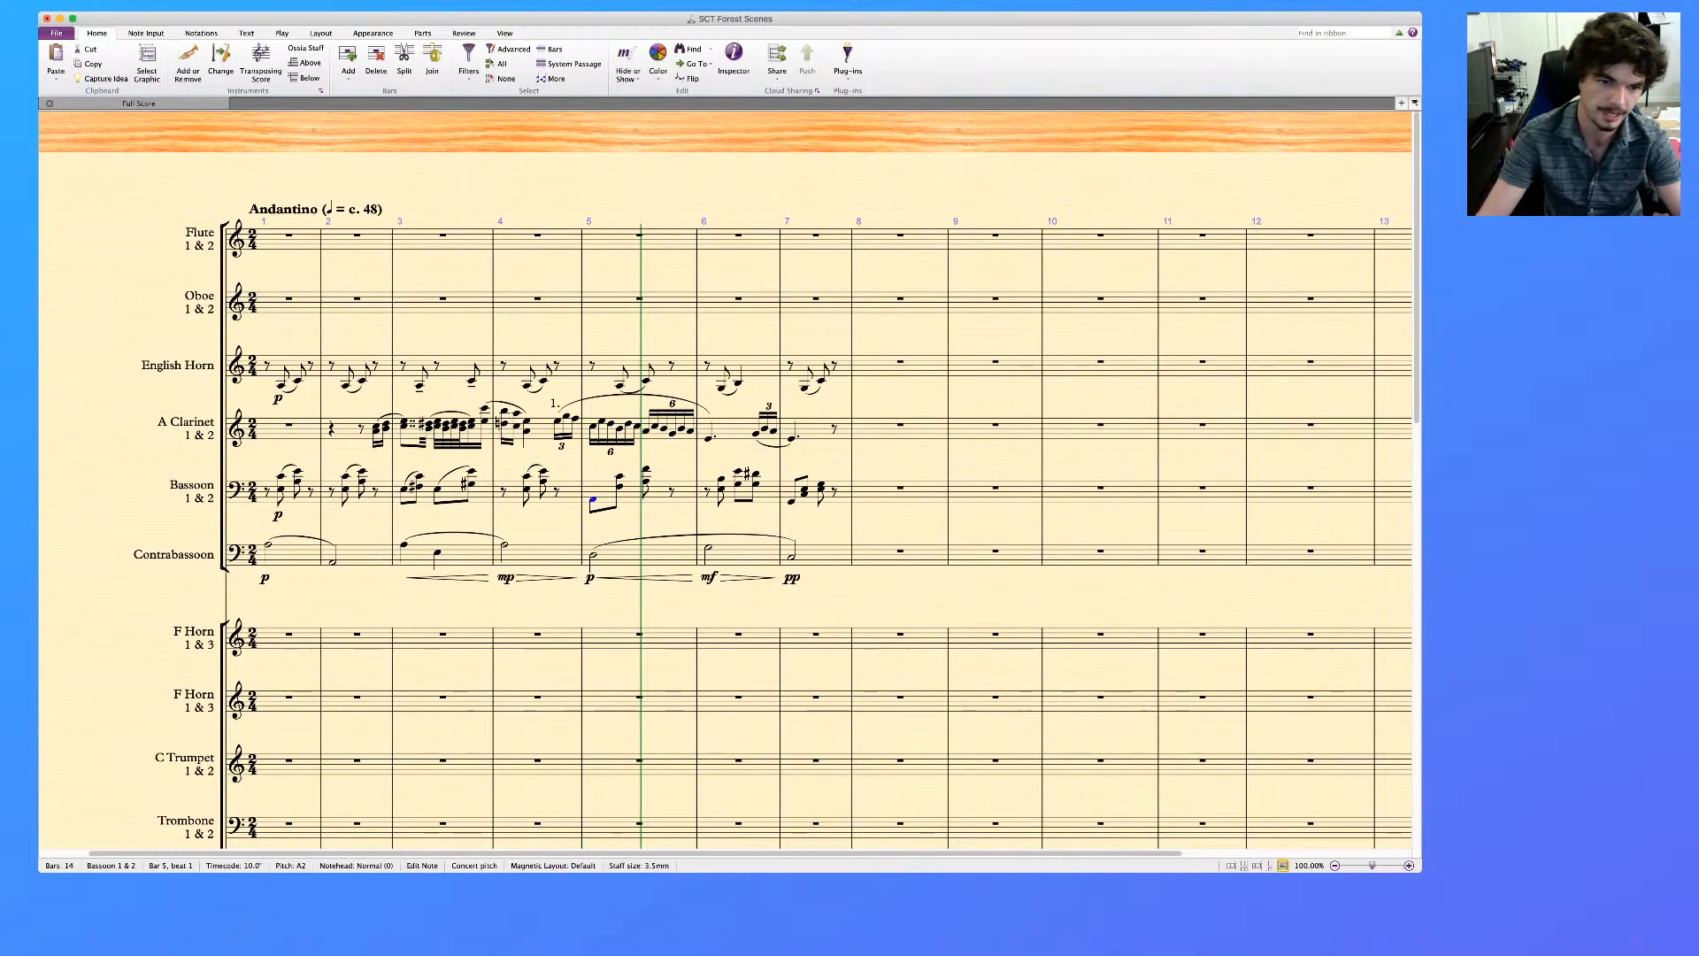
pyautogui.scroll(-15, 725, 478)
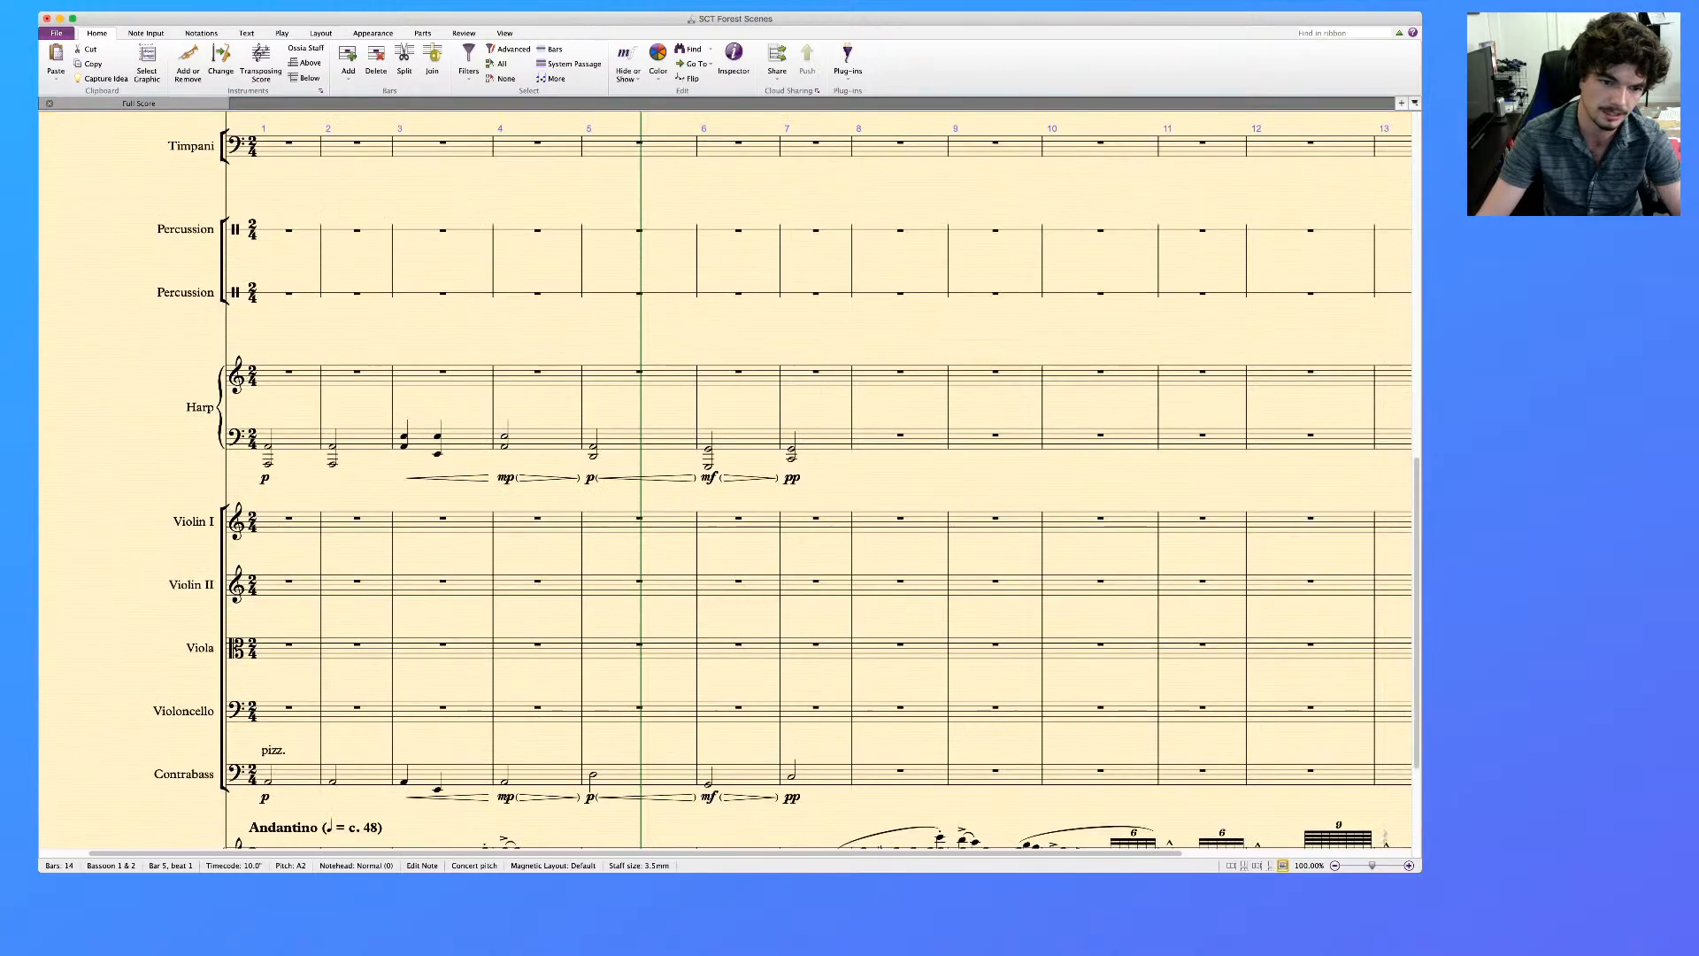
pyautogui.scroll(15, 726, 478)
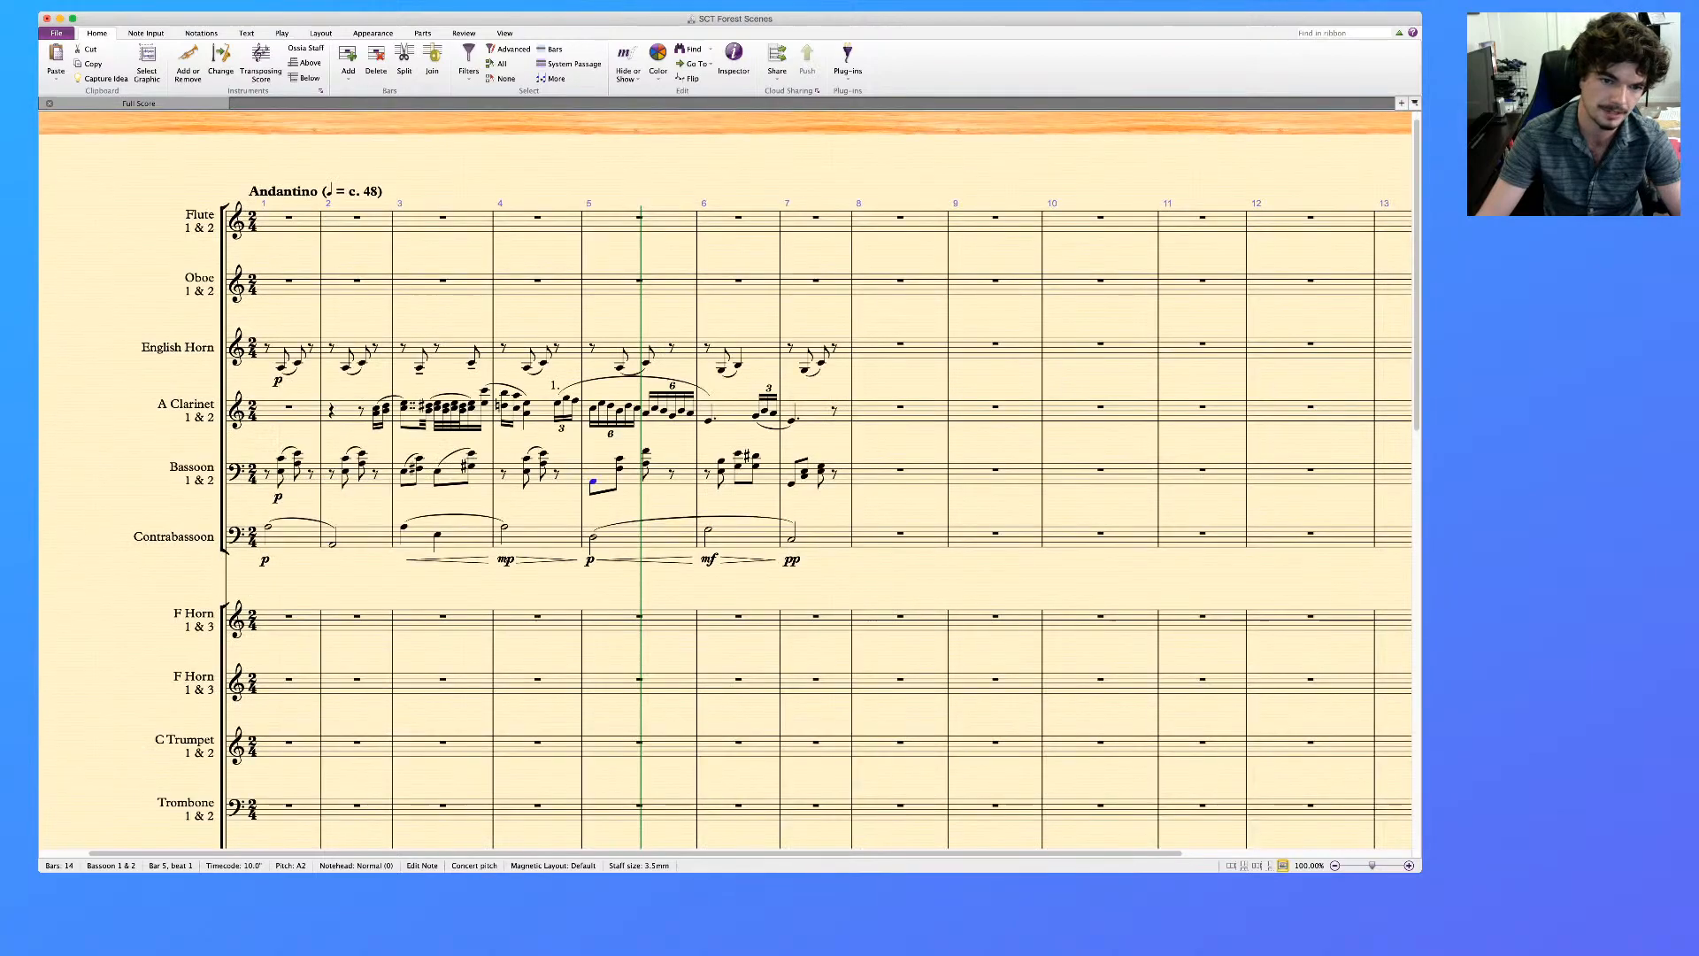
# Undo the slur and rest edits in the Bassoon's bar 4 and move that bar's lower notes into voice 2
pyautogui.press('super+z')
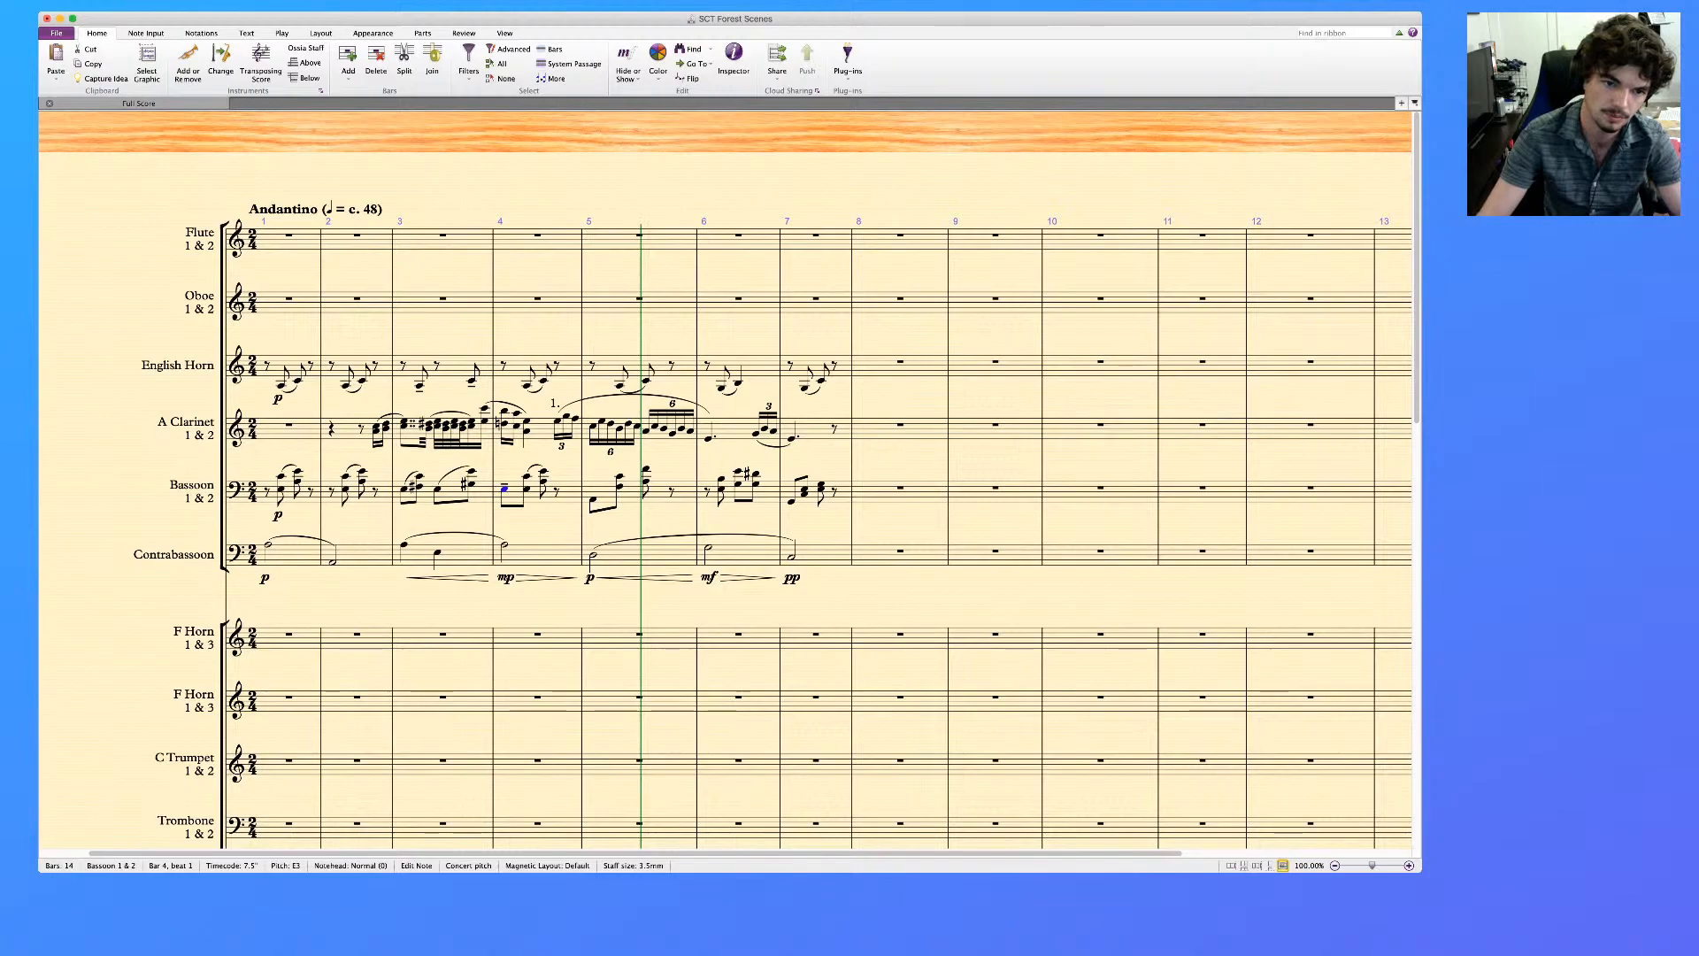
pyautogui.keyDown('super'); pyautogui.click(527, 488); pyautogui.keyUp('super')
pyautogui.keyDown('super'); pyautogui.click(543, 482); pyautogui.keyUp('super')
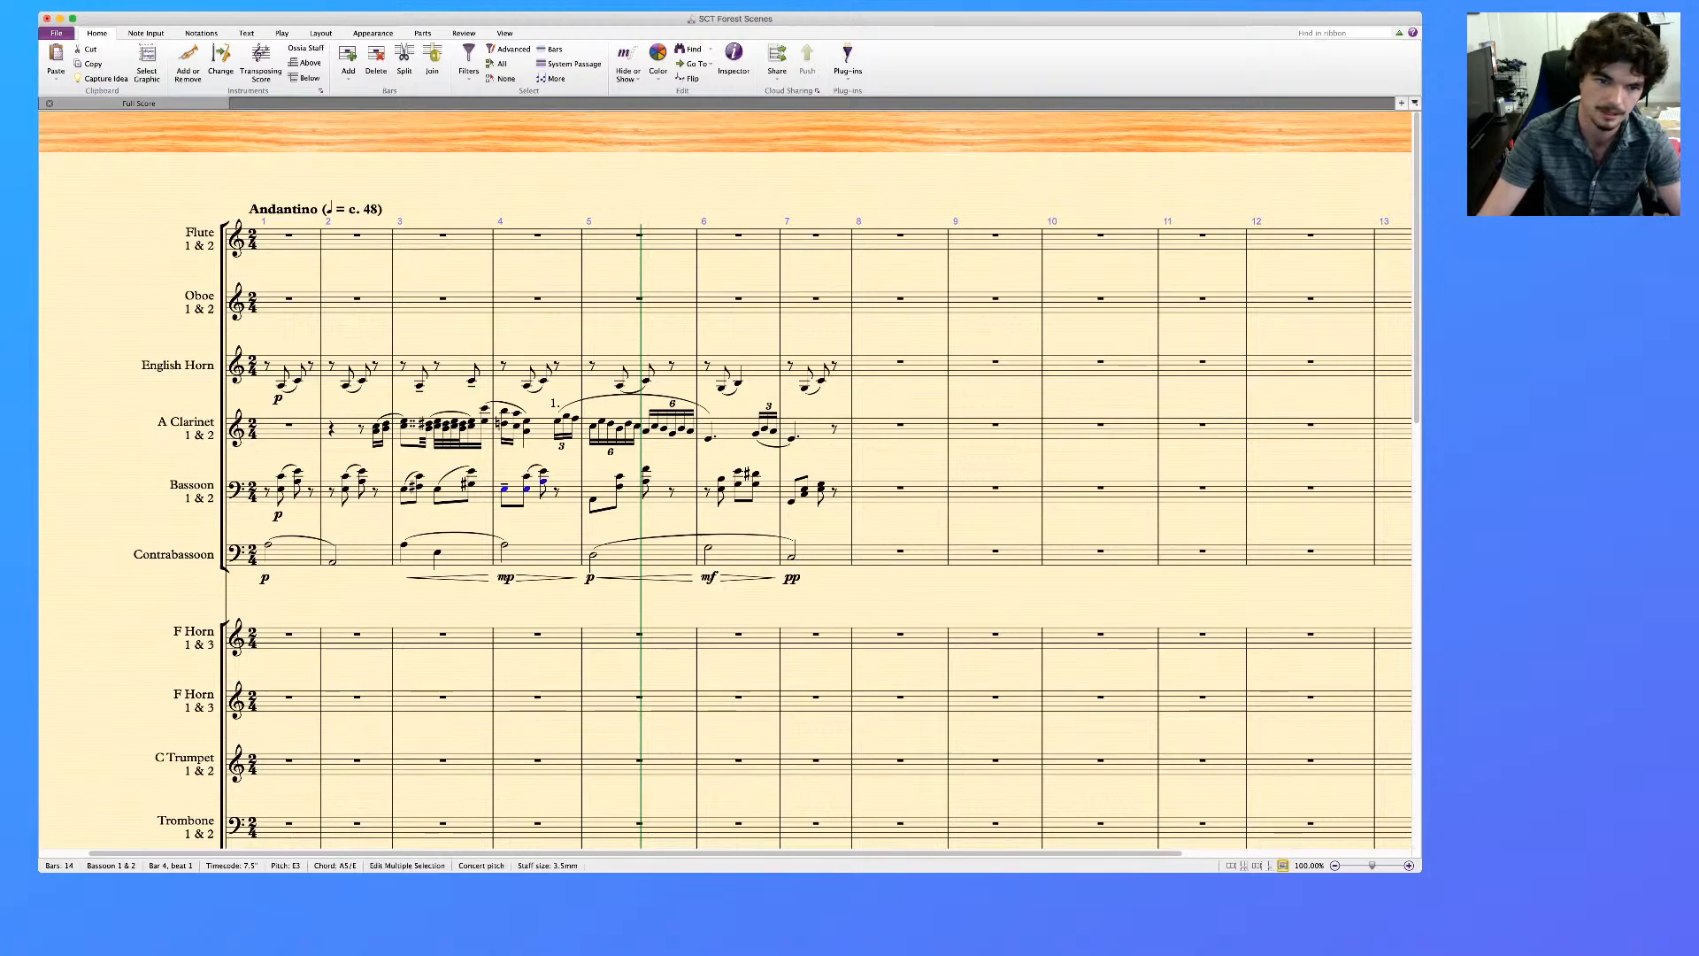
pyautogui.hotkey('alt', '2')
pyautogui.press('Escape')
# Shift the two voices' closing rests in the Bassoon's bar 4 vertically until they coincide in the middle of the staff
pyautogui.click(562, 502)
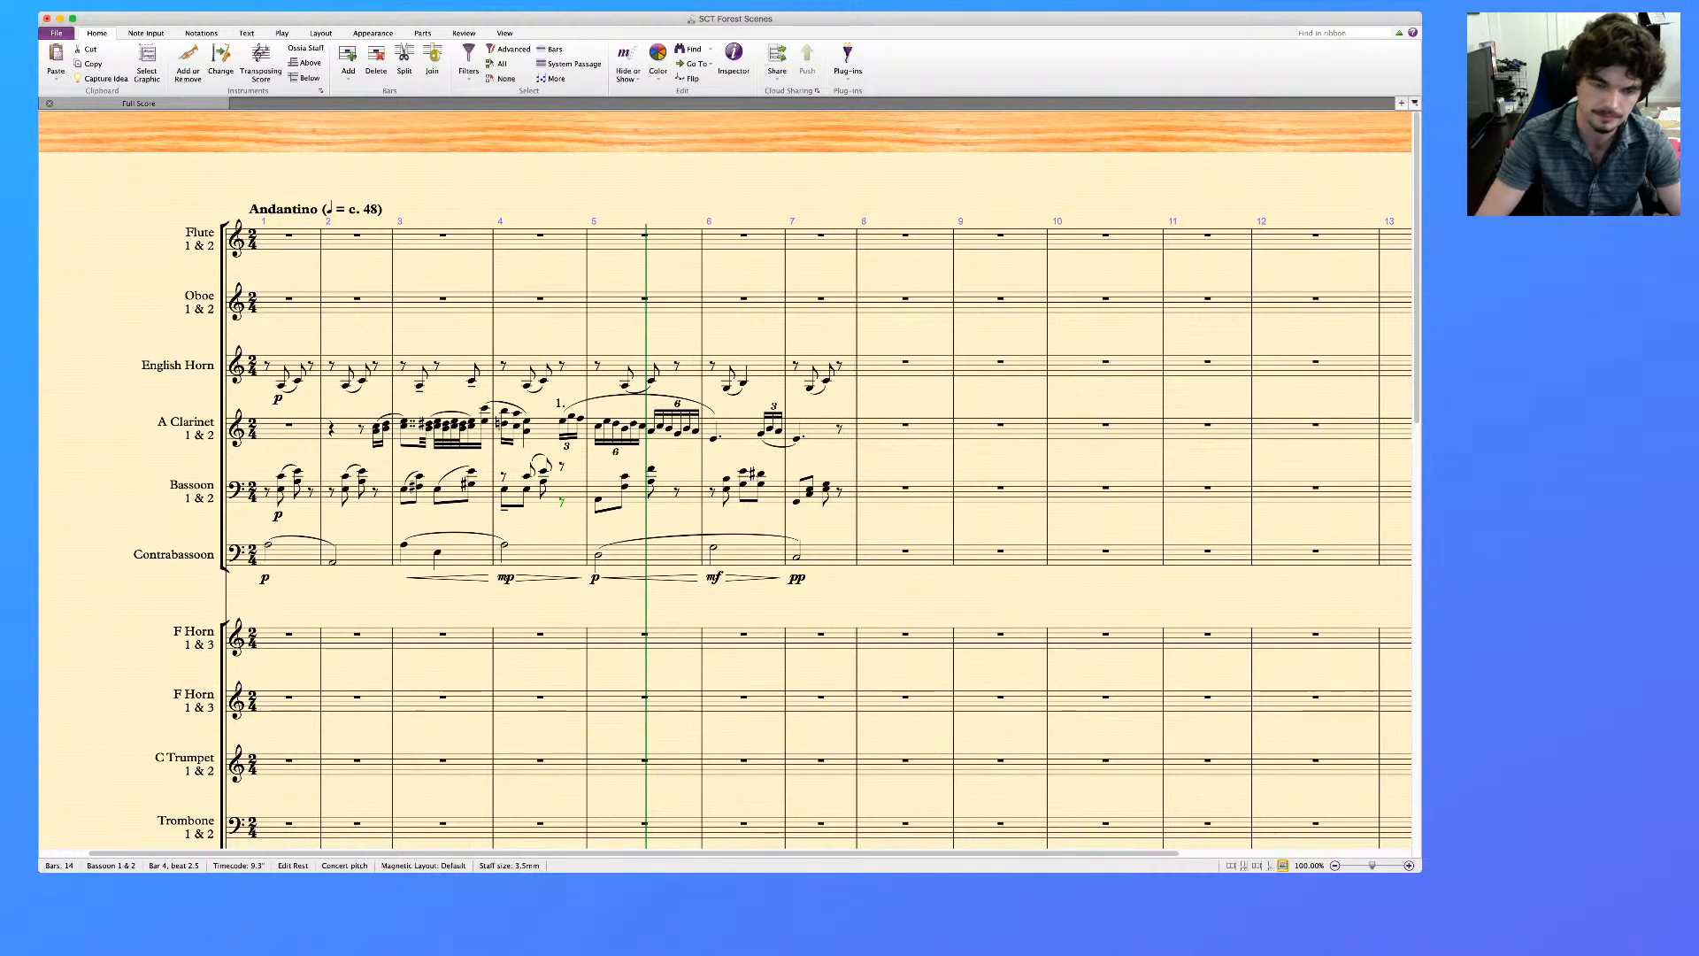
pyautogui.press('Up')
pyautogui.press('Up')
pyautogui.press('Up')
pyautogui.press('Up')
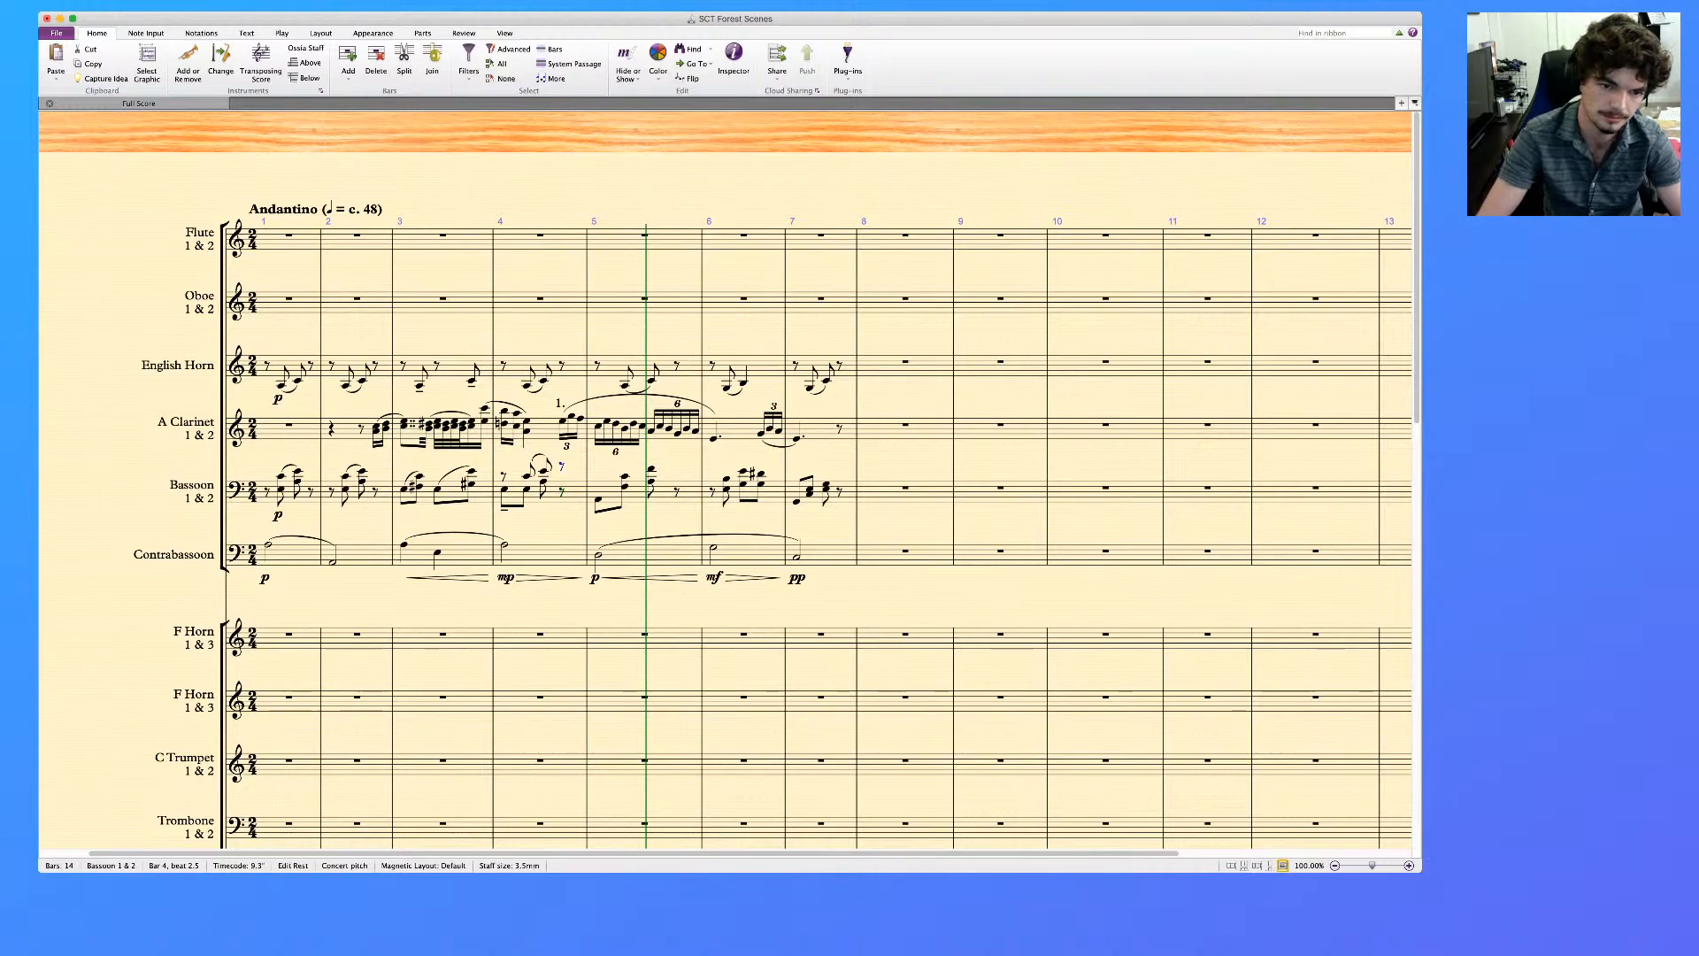
pyautogui.press('Down')
pyautogui.press('Down')
pyautogui.press('Down')
pyautogui.press('Down')
pyautogui.press('Down')
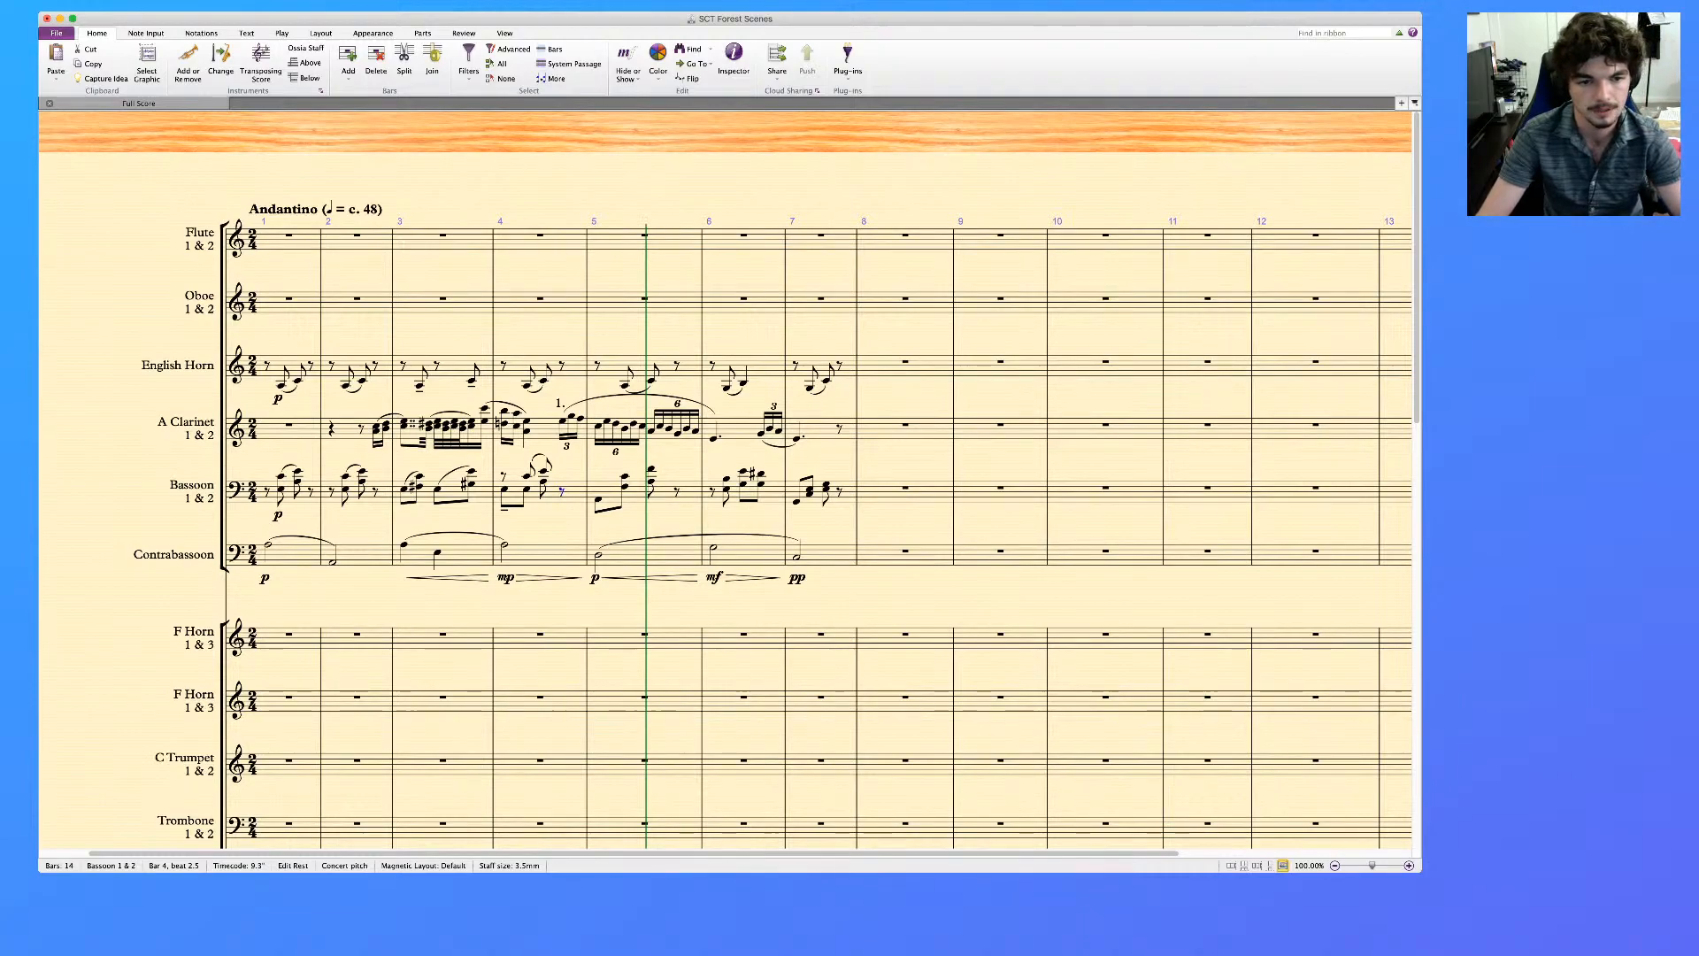
pyautogui.press('Escape')
pyautogui.click(532, 503)
pyautogui.press('Escape')
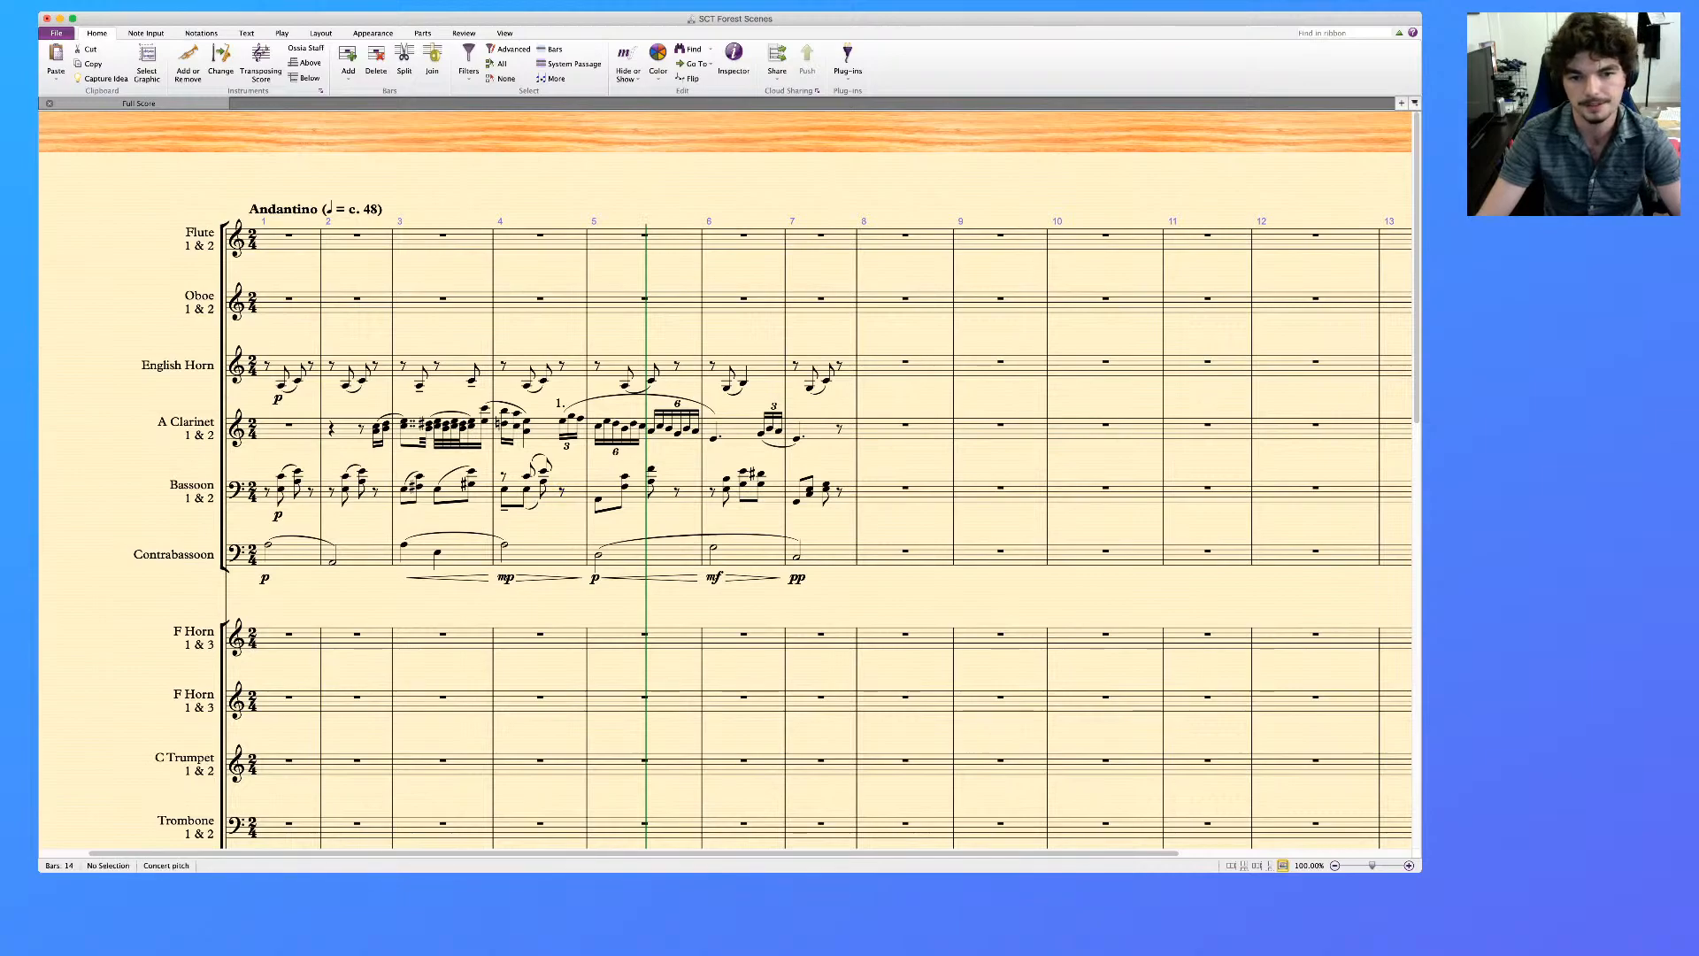
# Move the Bassoon's lower notes in bar 5 into voice 2, with a slur and a tenuto on the first note
pyautogui.click(598, 500)
pyautogui.keyDown('super'); pyautogui.click(624, 486); pyautogui.keyUp('super')
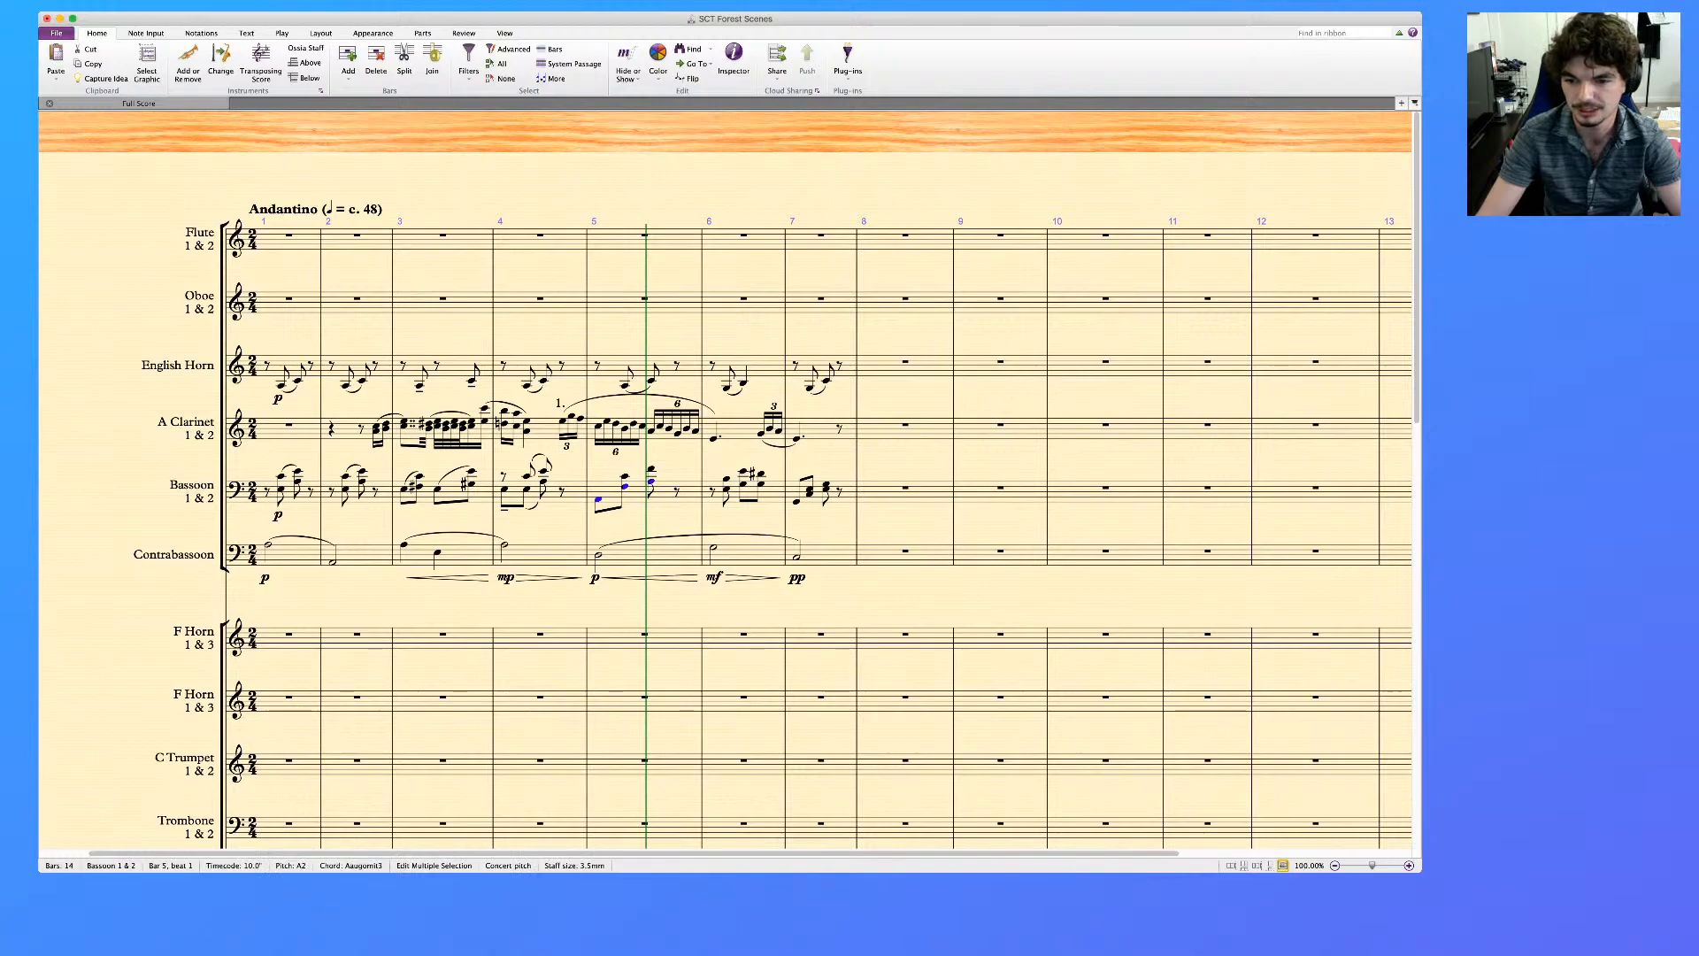
pyautogui.press('alt+super+2')
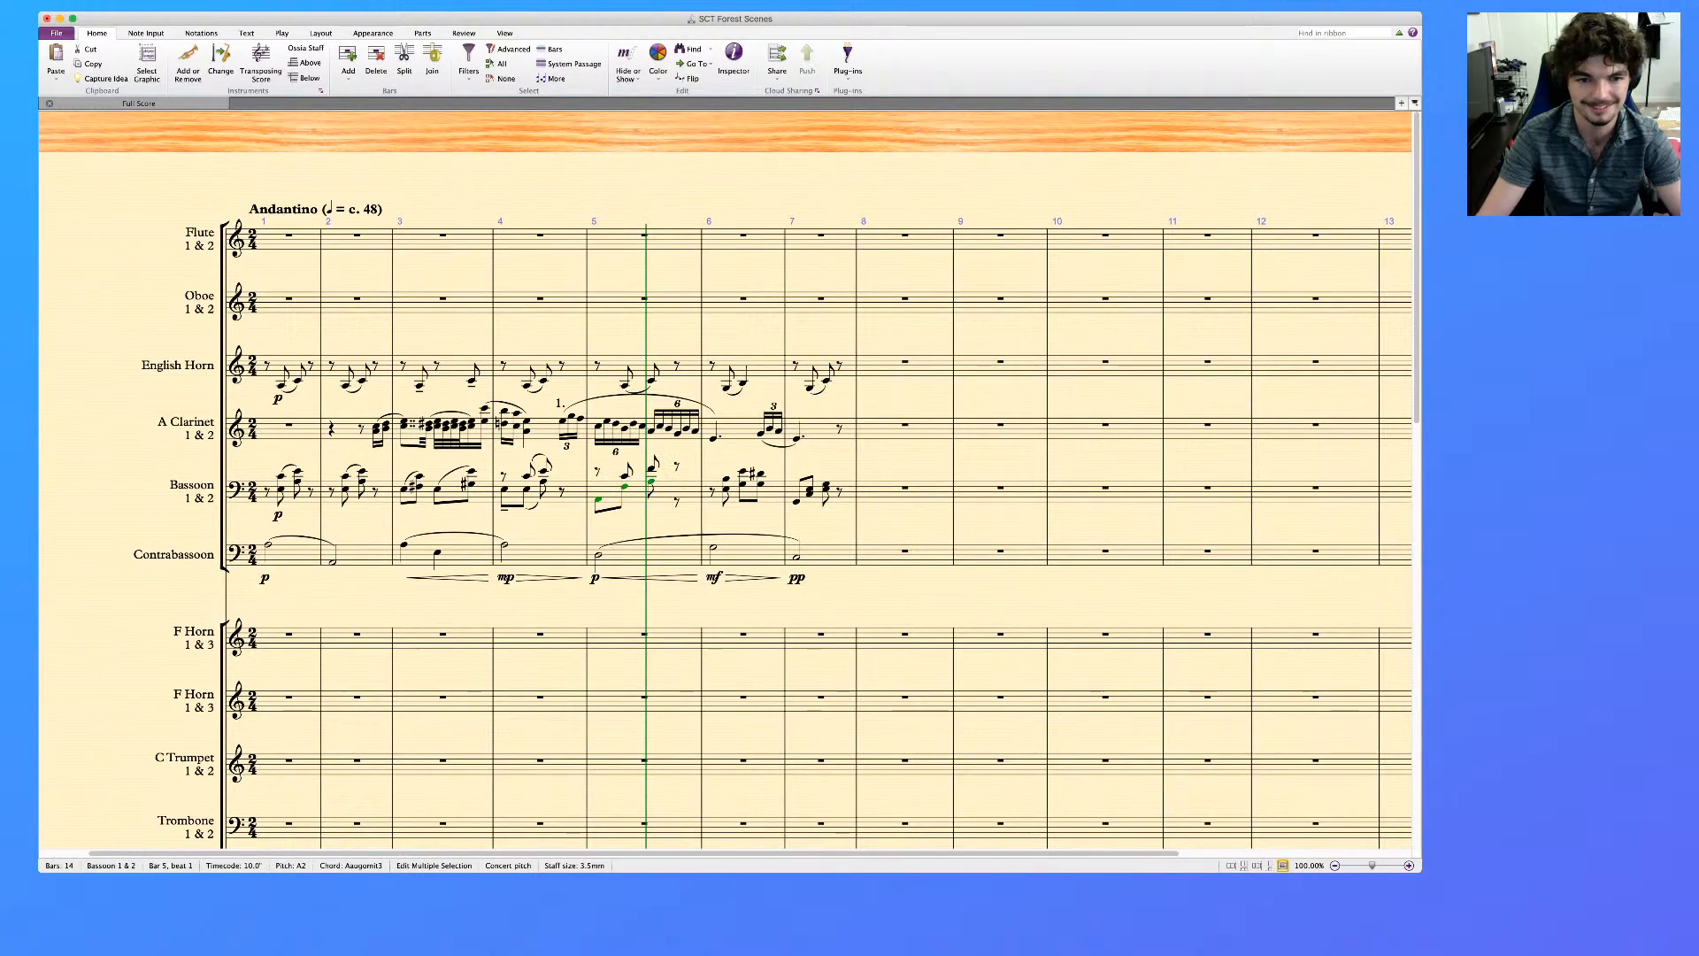
pyautogui.press('Escape')
pyautogui.click(625, 486)
pyautogui.press('s')
pyautogui.click(597, 499)
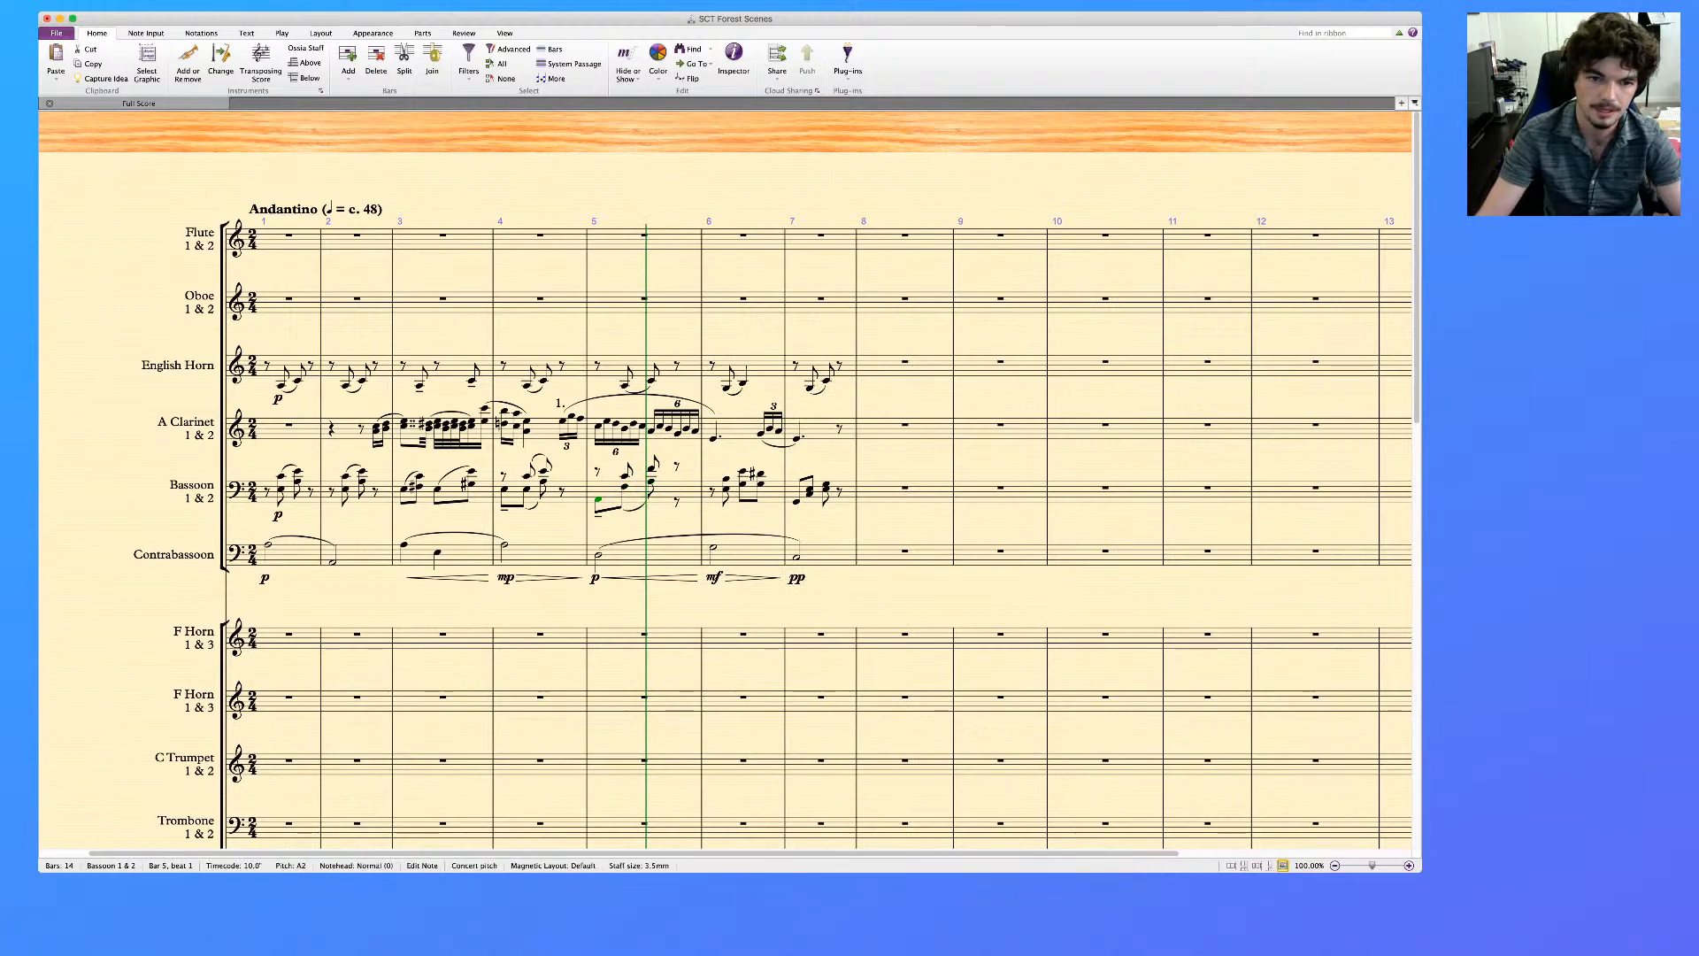
# Align the two closing rests in the Bassoon's bar 5 on one position and slur the upper voice's two notes
pyautogui.click(677, 501)
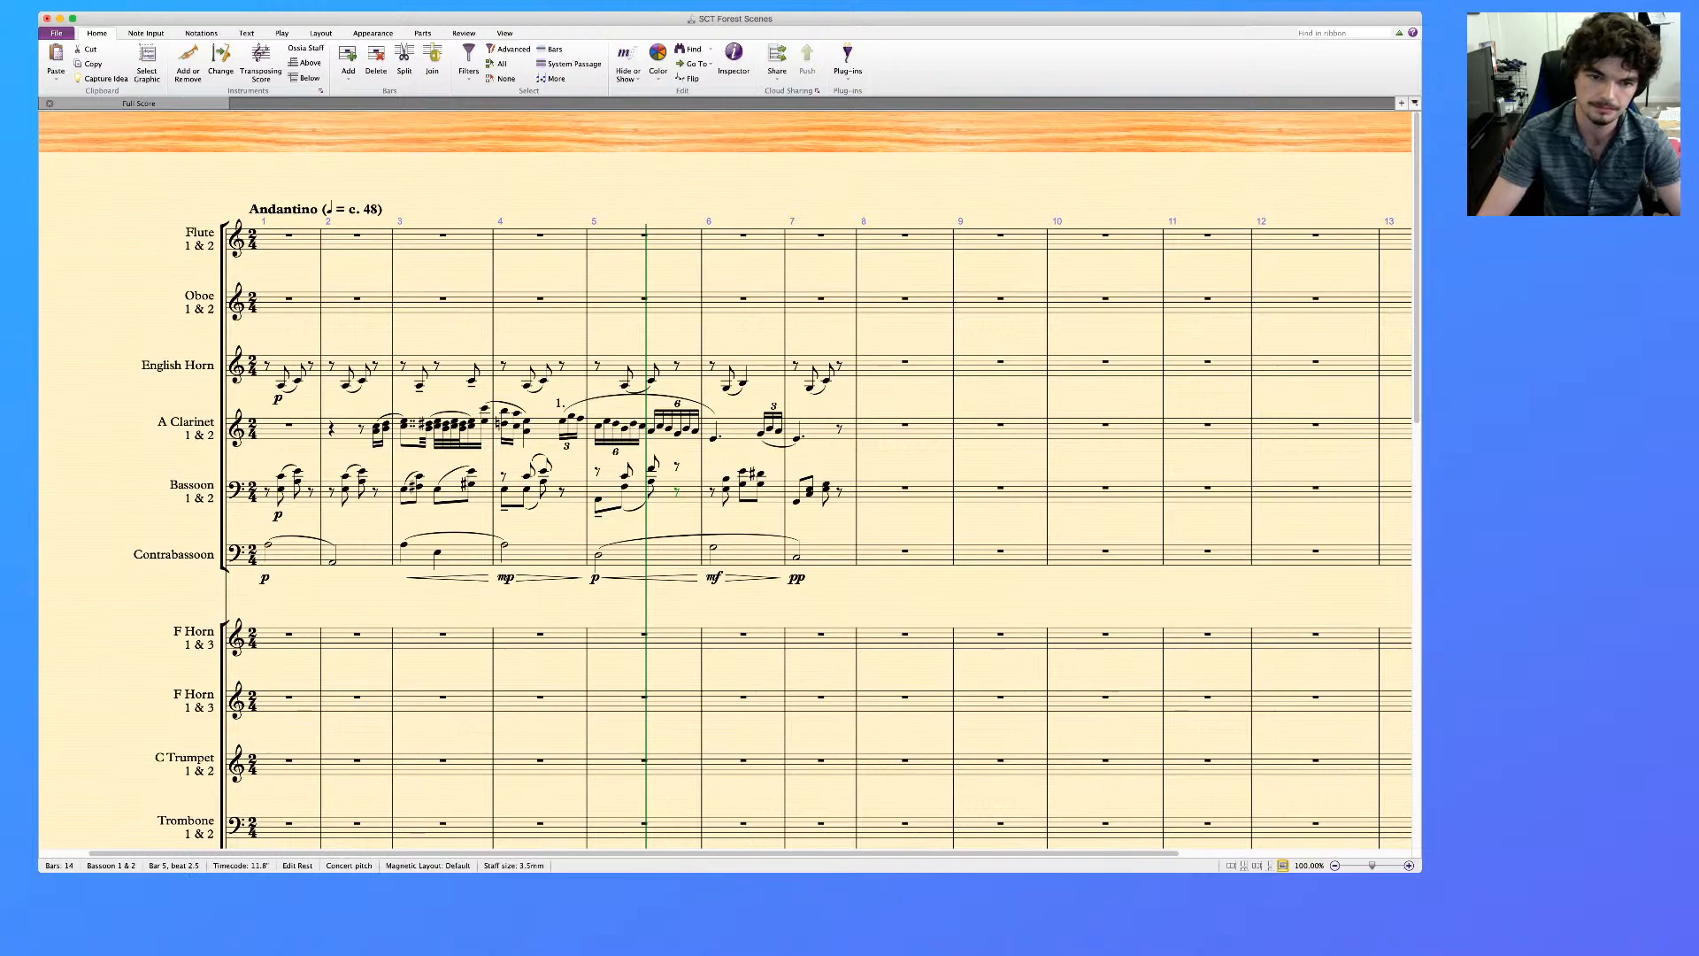
pyautogui.press('Down')
pyautogui.press('Down')
pyautogui.press('Down')
pyautogui.press('Down')
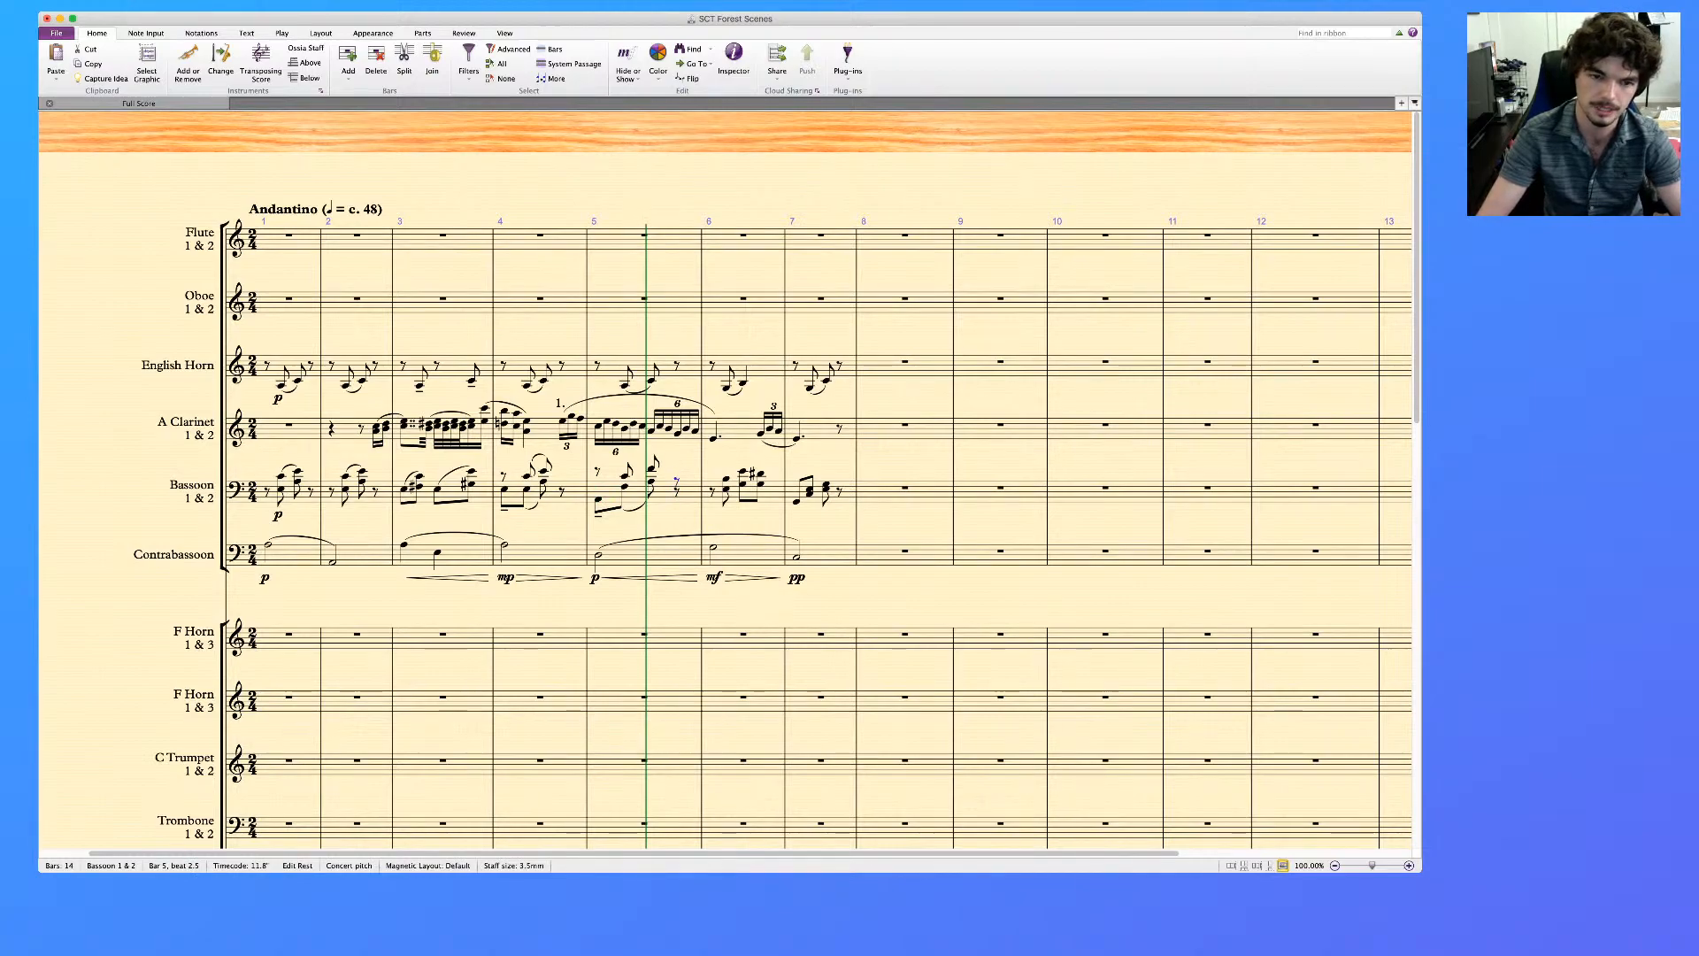
pyautogui.press('Left')
pyautogui.press('Left')
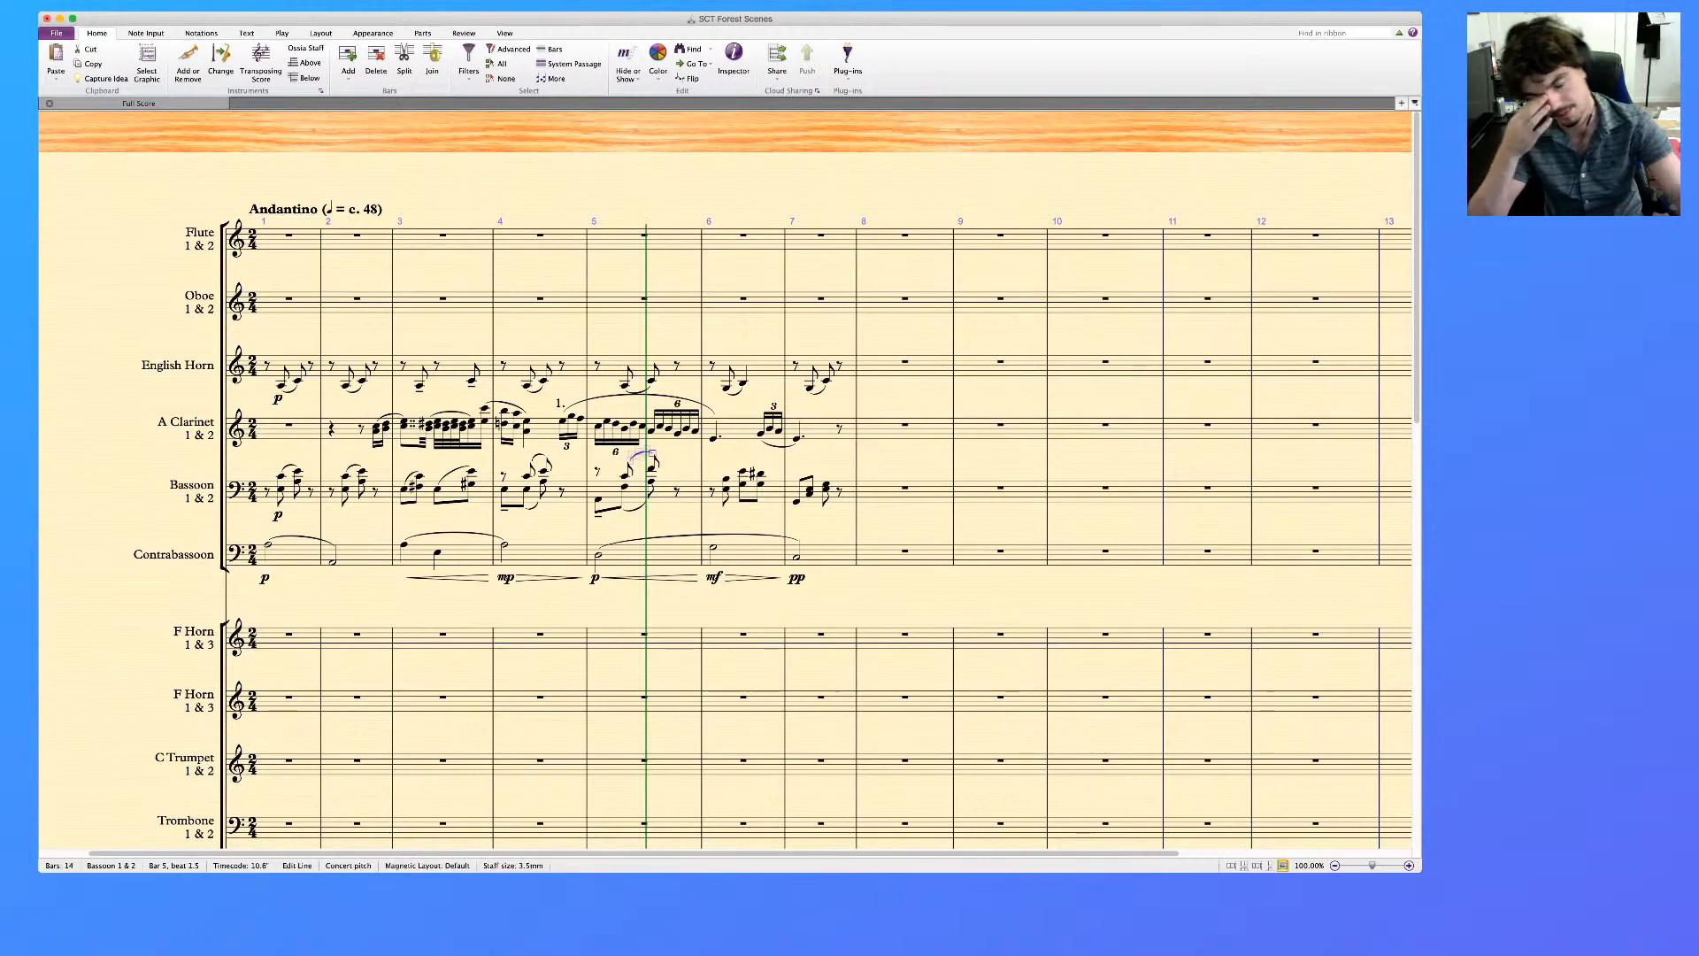
pyautogui.press('Escape')
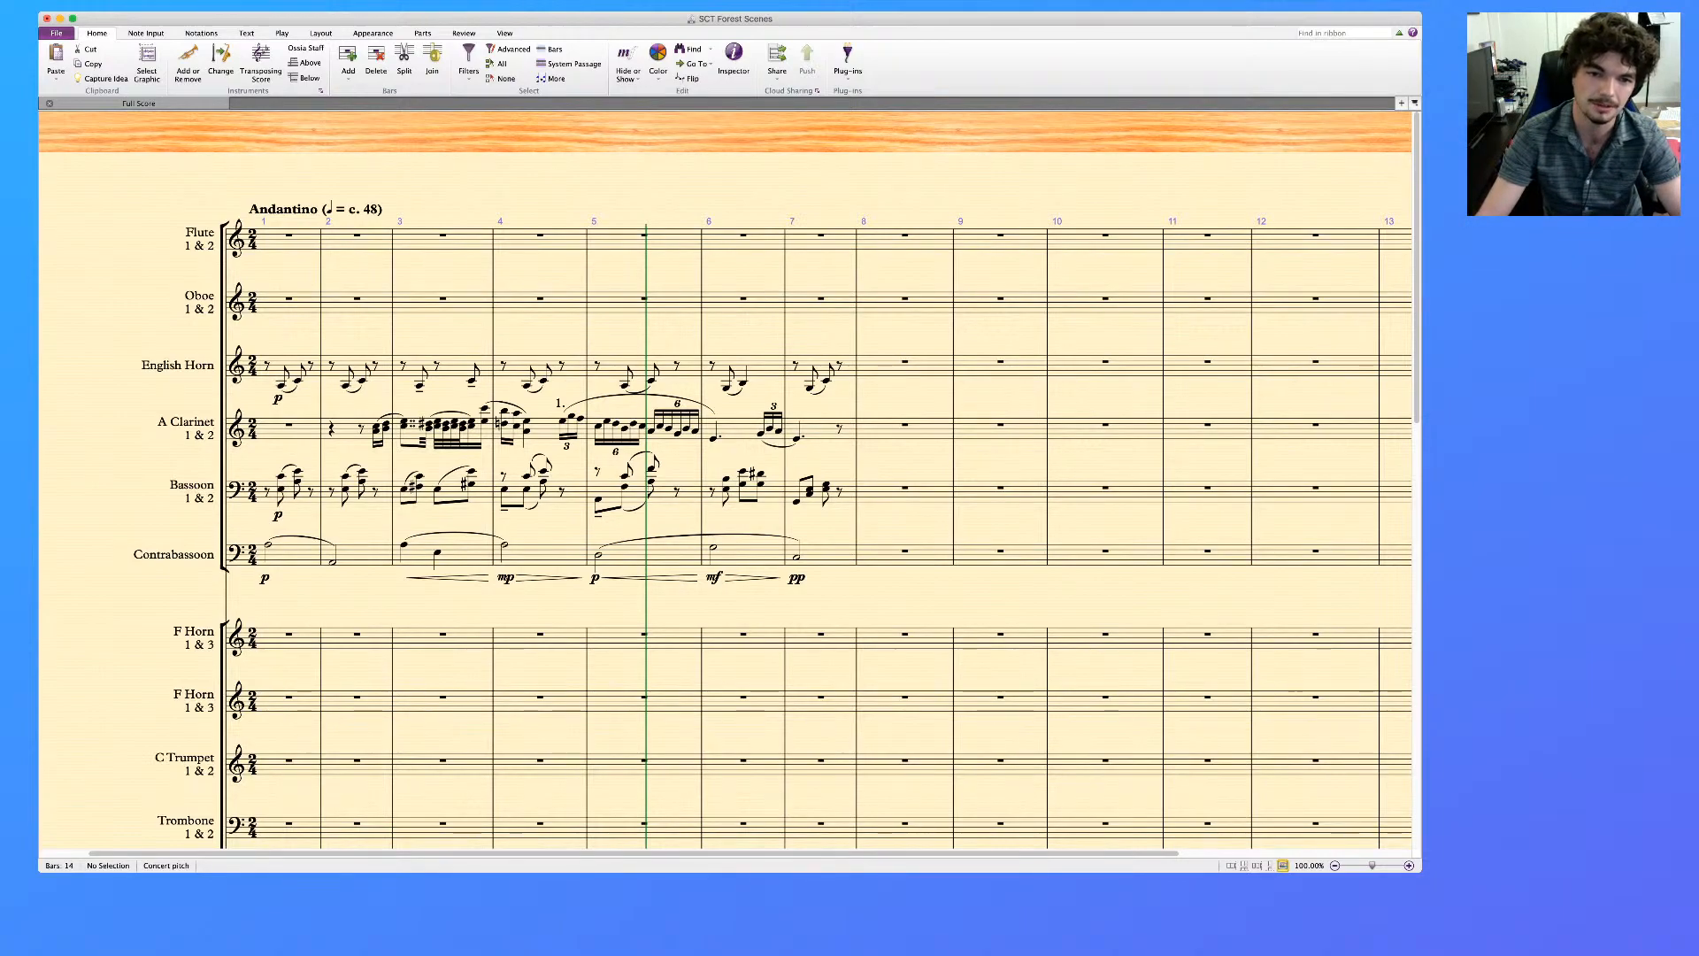
# Move the Bassoon's lower notes in bar 6 into voice 2 and align both voices' opening rests mid-staff
pyautogui.hscroll(1, 725, 480)
pyautogui.hscroll(-3, 726, 496)
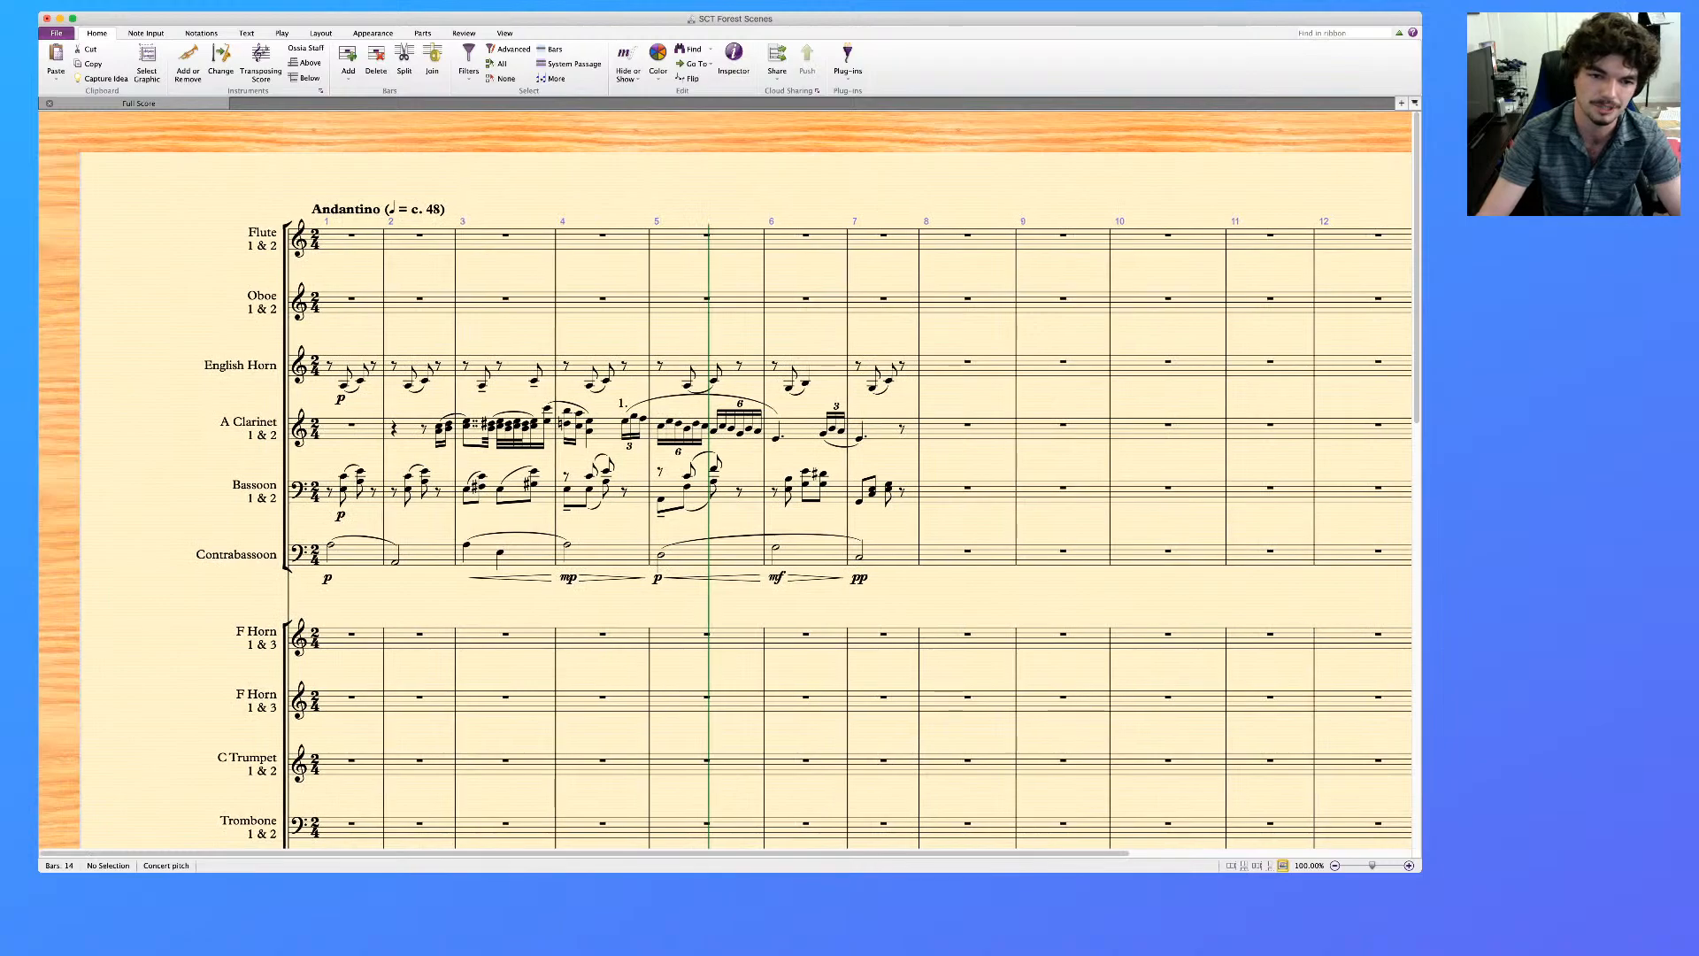
pyautogui.hscroll(3, 725, 495)
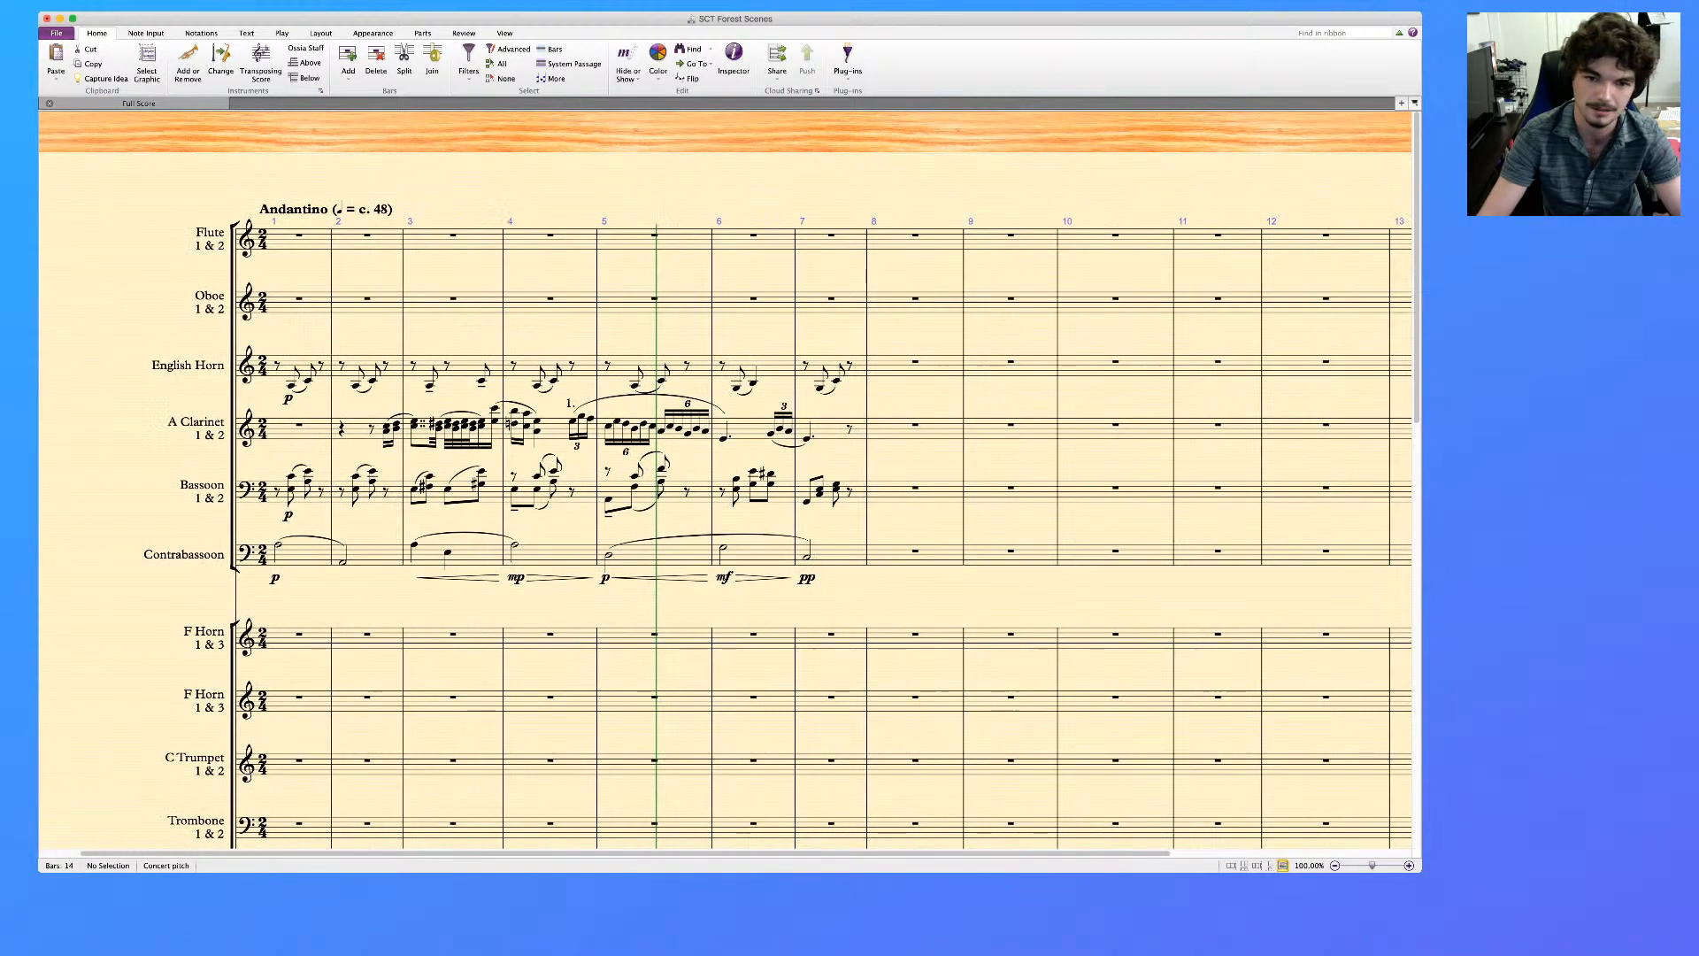
pyautogui.click(753, 484)
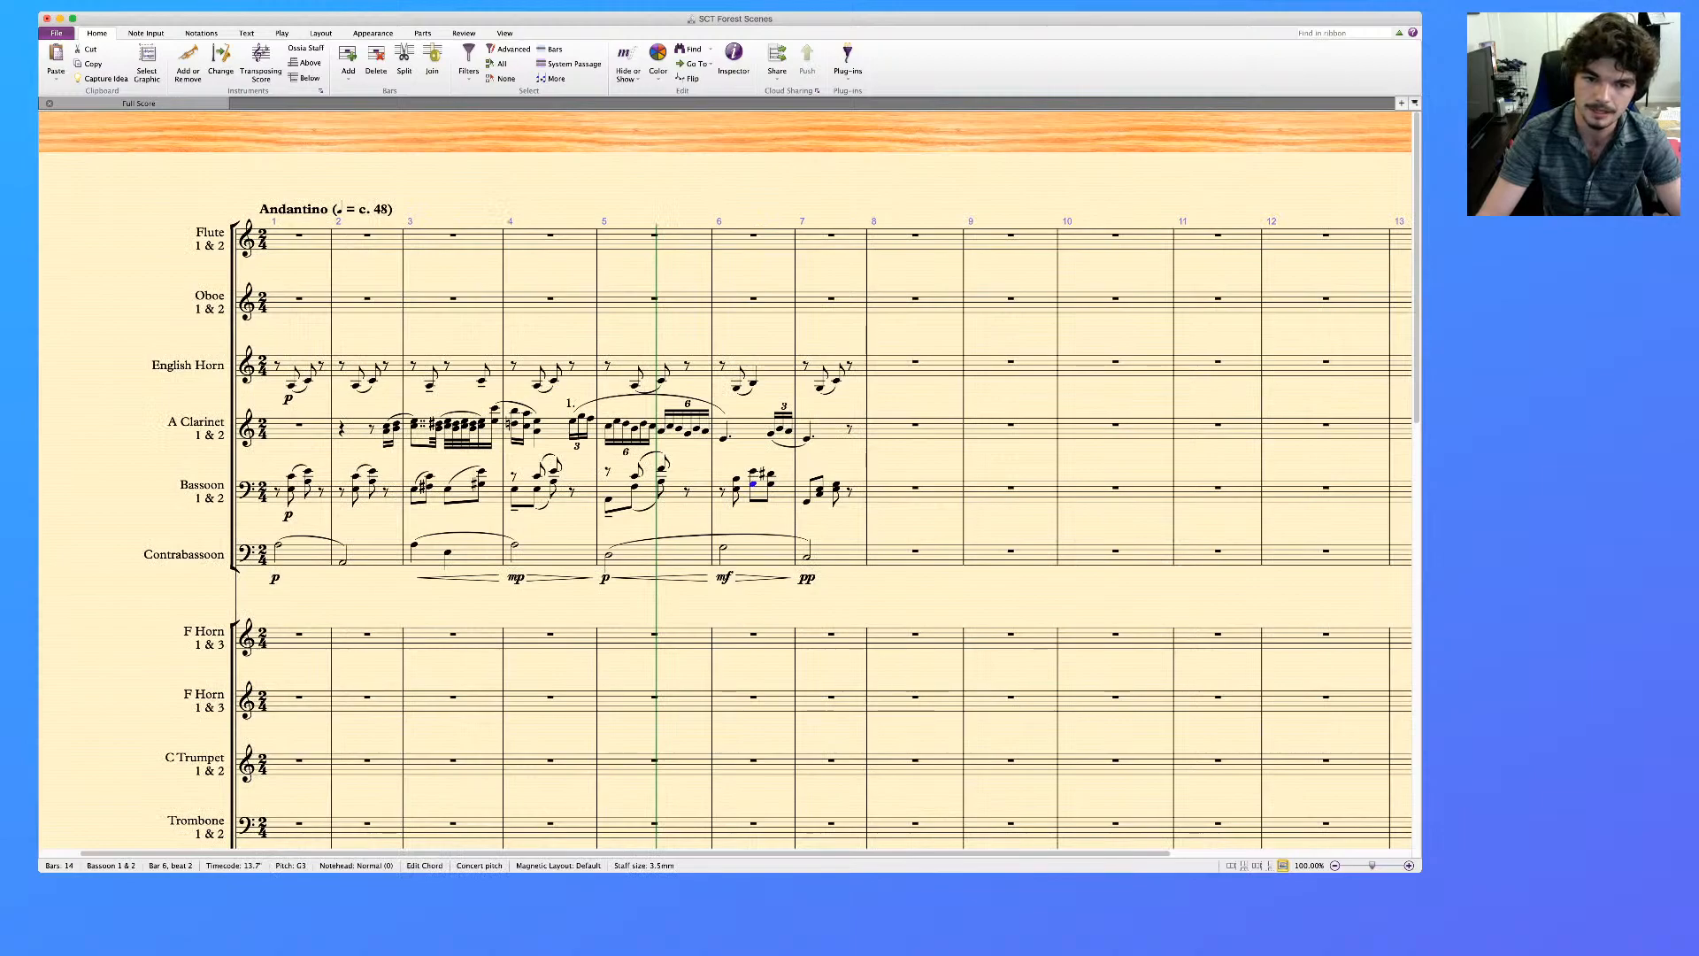
pyautogui.press('shift+super+a')
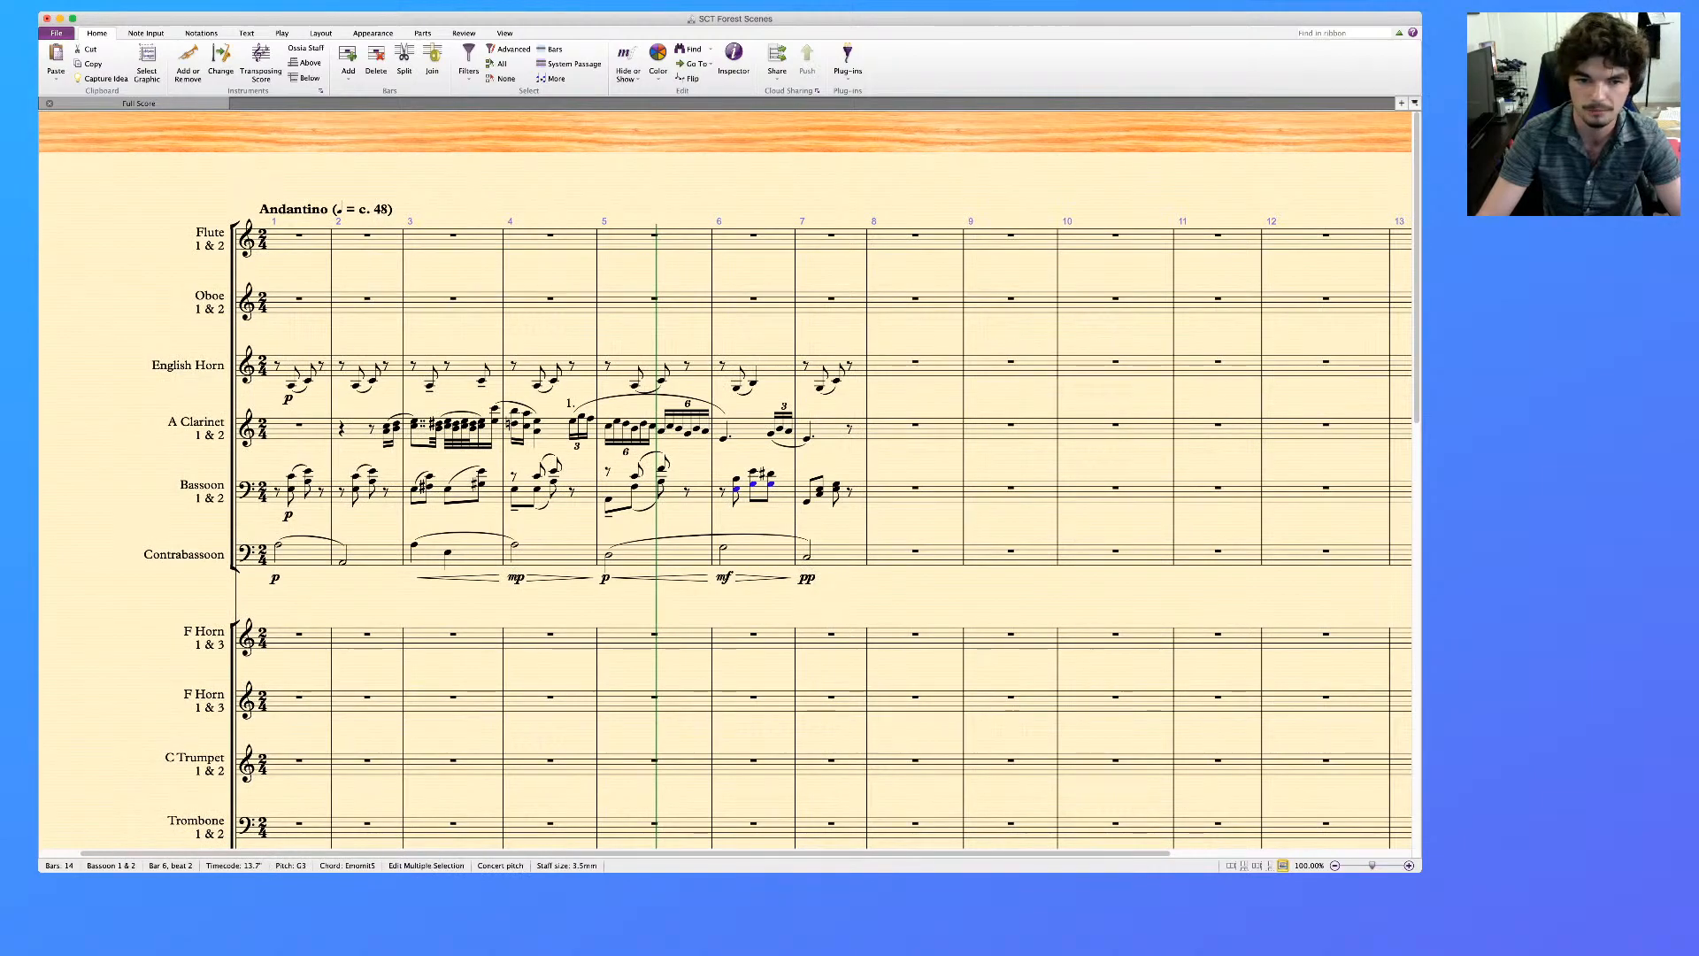
pyautogui.hotkey('alt', '2')
pyautogui.click(722, 501)
pyautogui.press('Up')
pyautogui.press('Up')
pyautogui.click(722, 477)
pyautogui.press('Down')
pyautogui.press('Down')
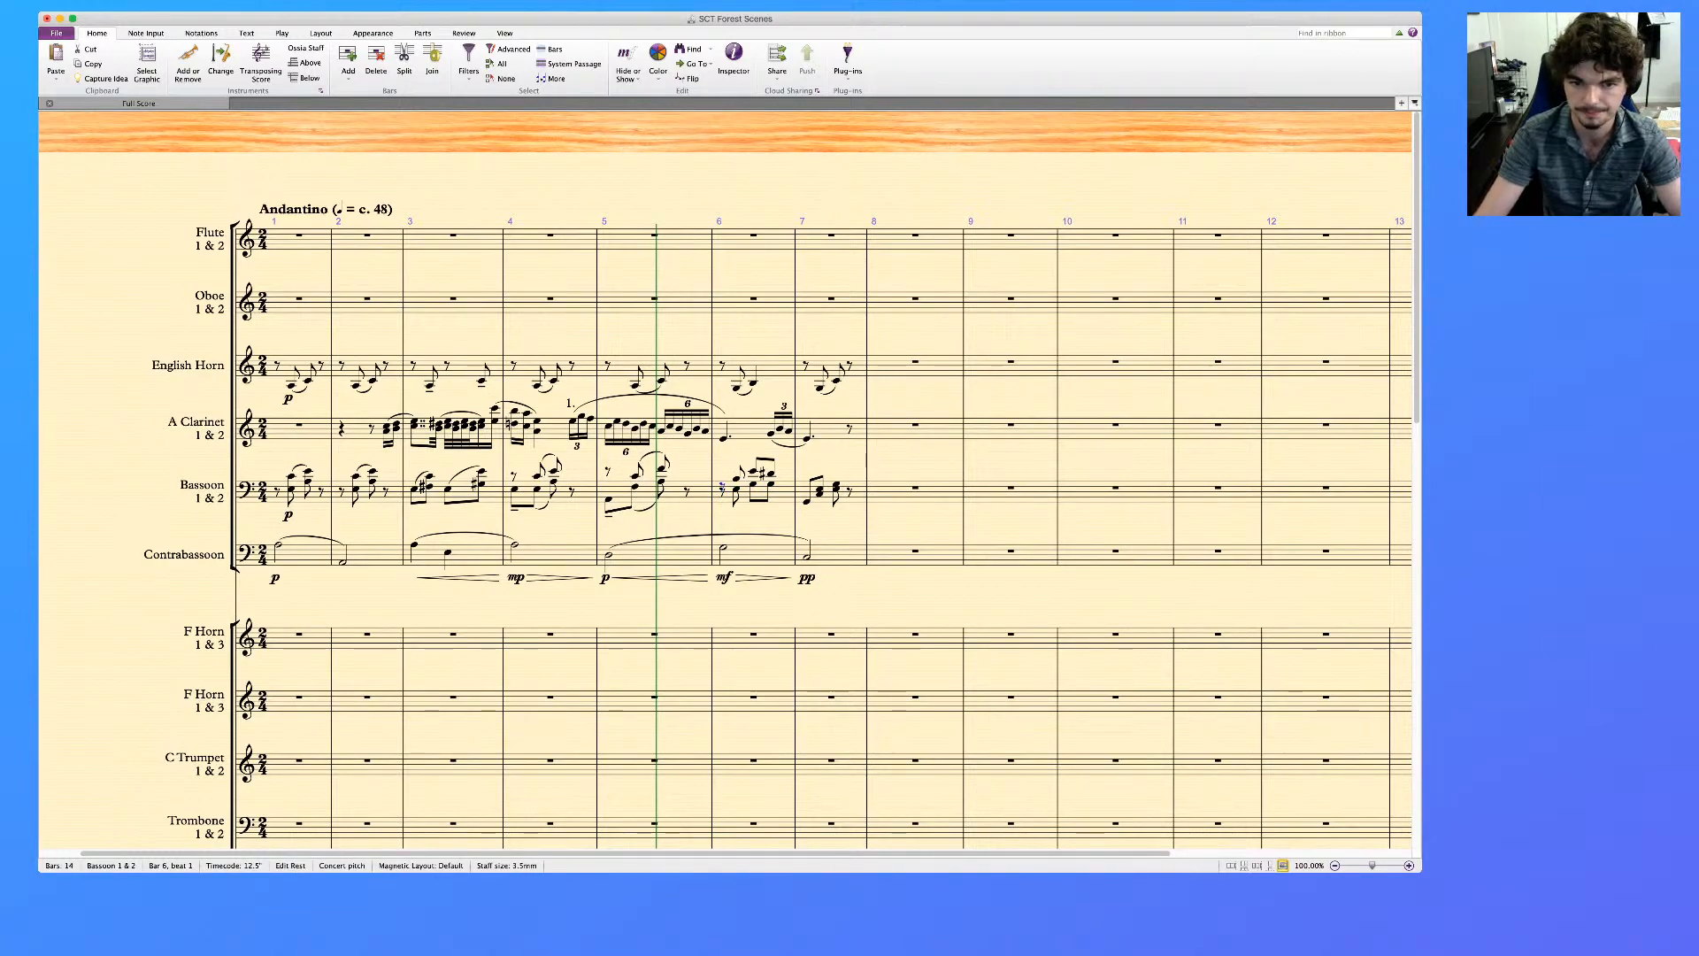
# Make the Bassoon's lower beat 2 note in bar 6 a quarter note and slur the notes of both voices
pyautogui.click(753, 484)
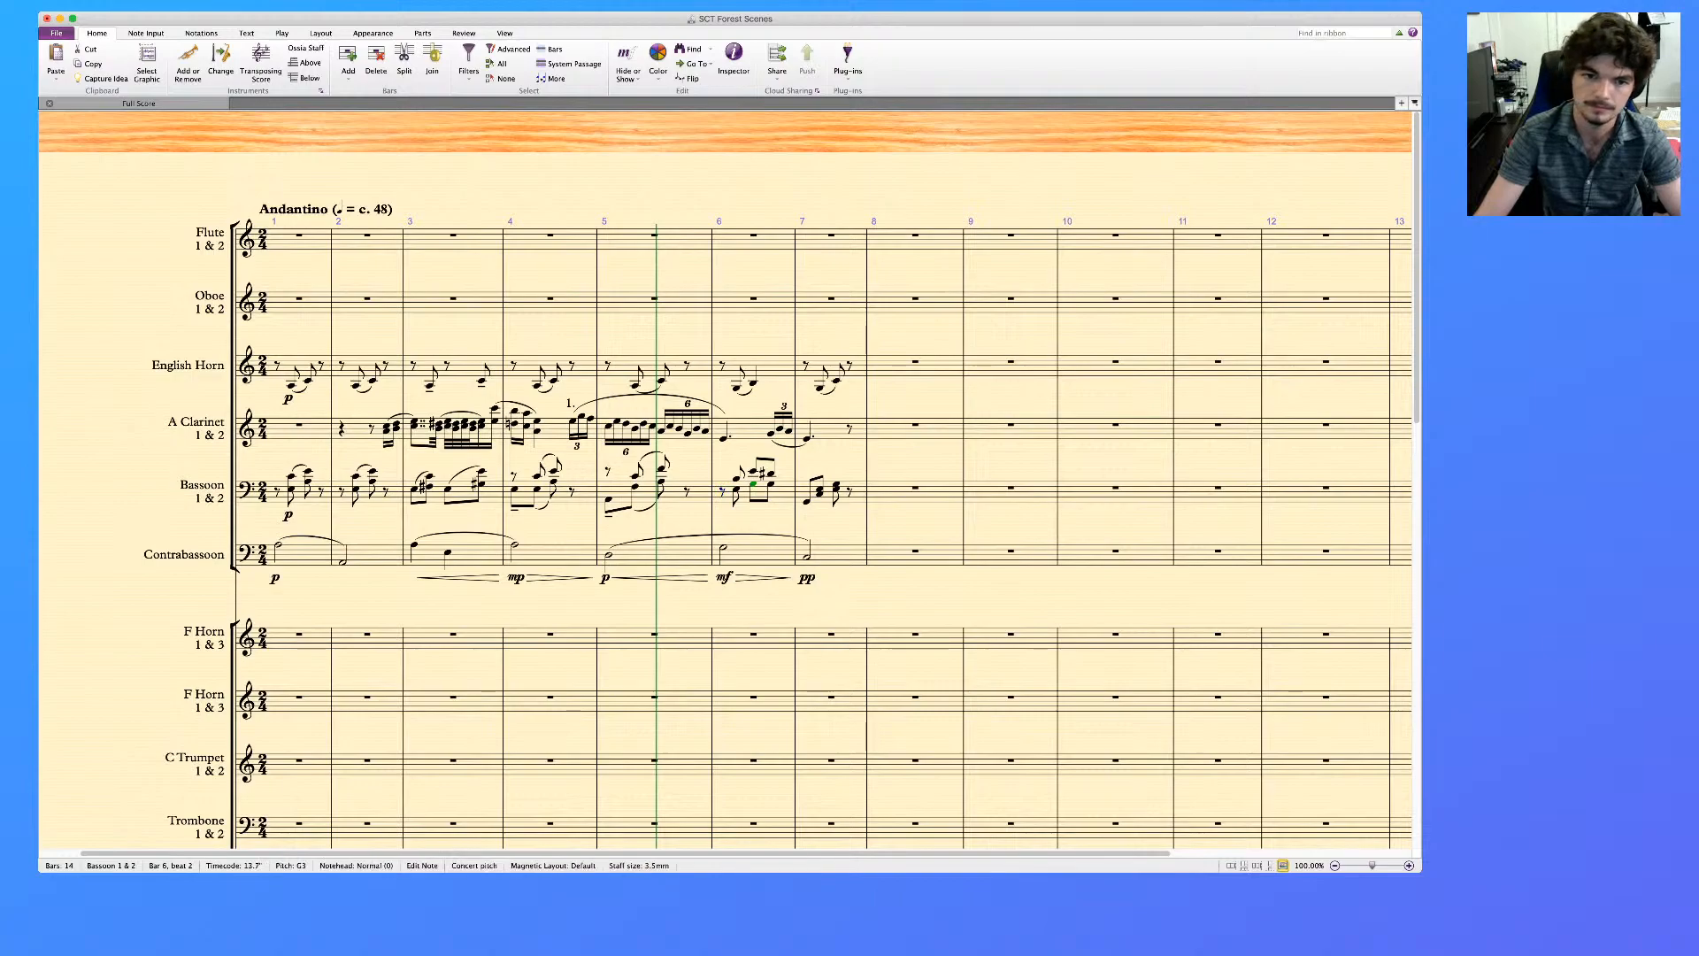
pyautogui.press('4')
pyautogui.press('Escape')
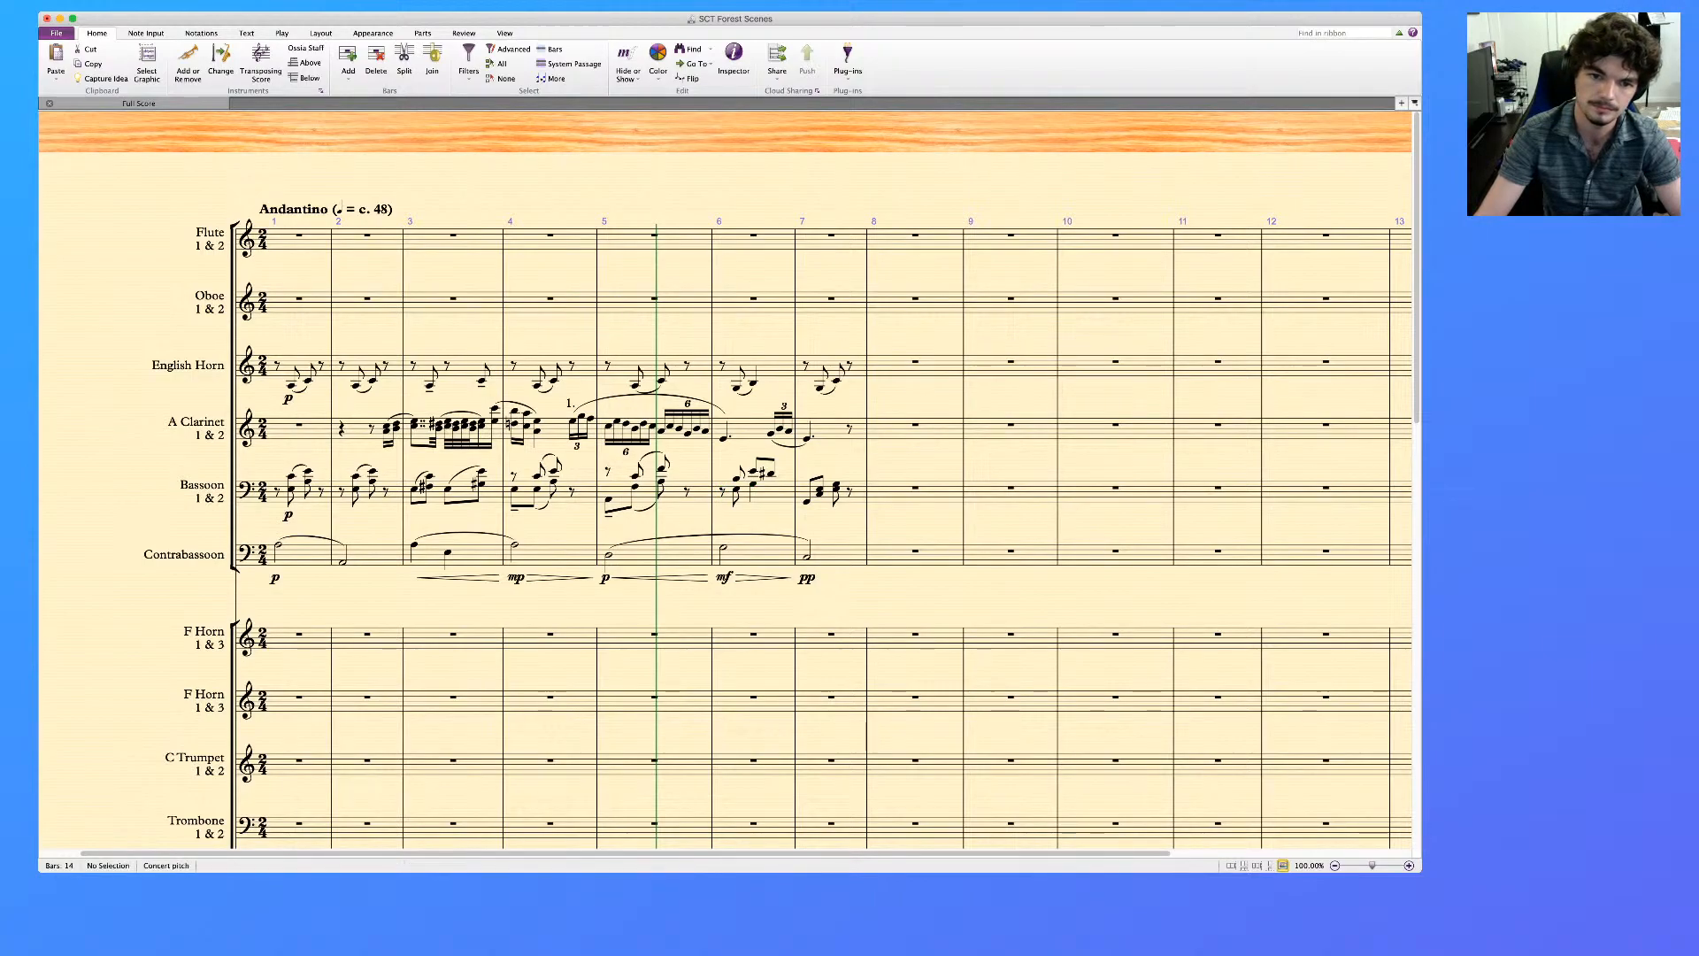
pyautogui.click(736, 488)
pyautogui.press('s')
pyautogui.click(736, 479)
pyautogui.press('s')
pyautogui.press('space')
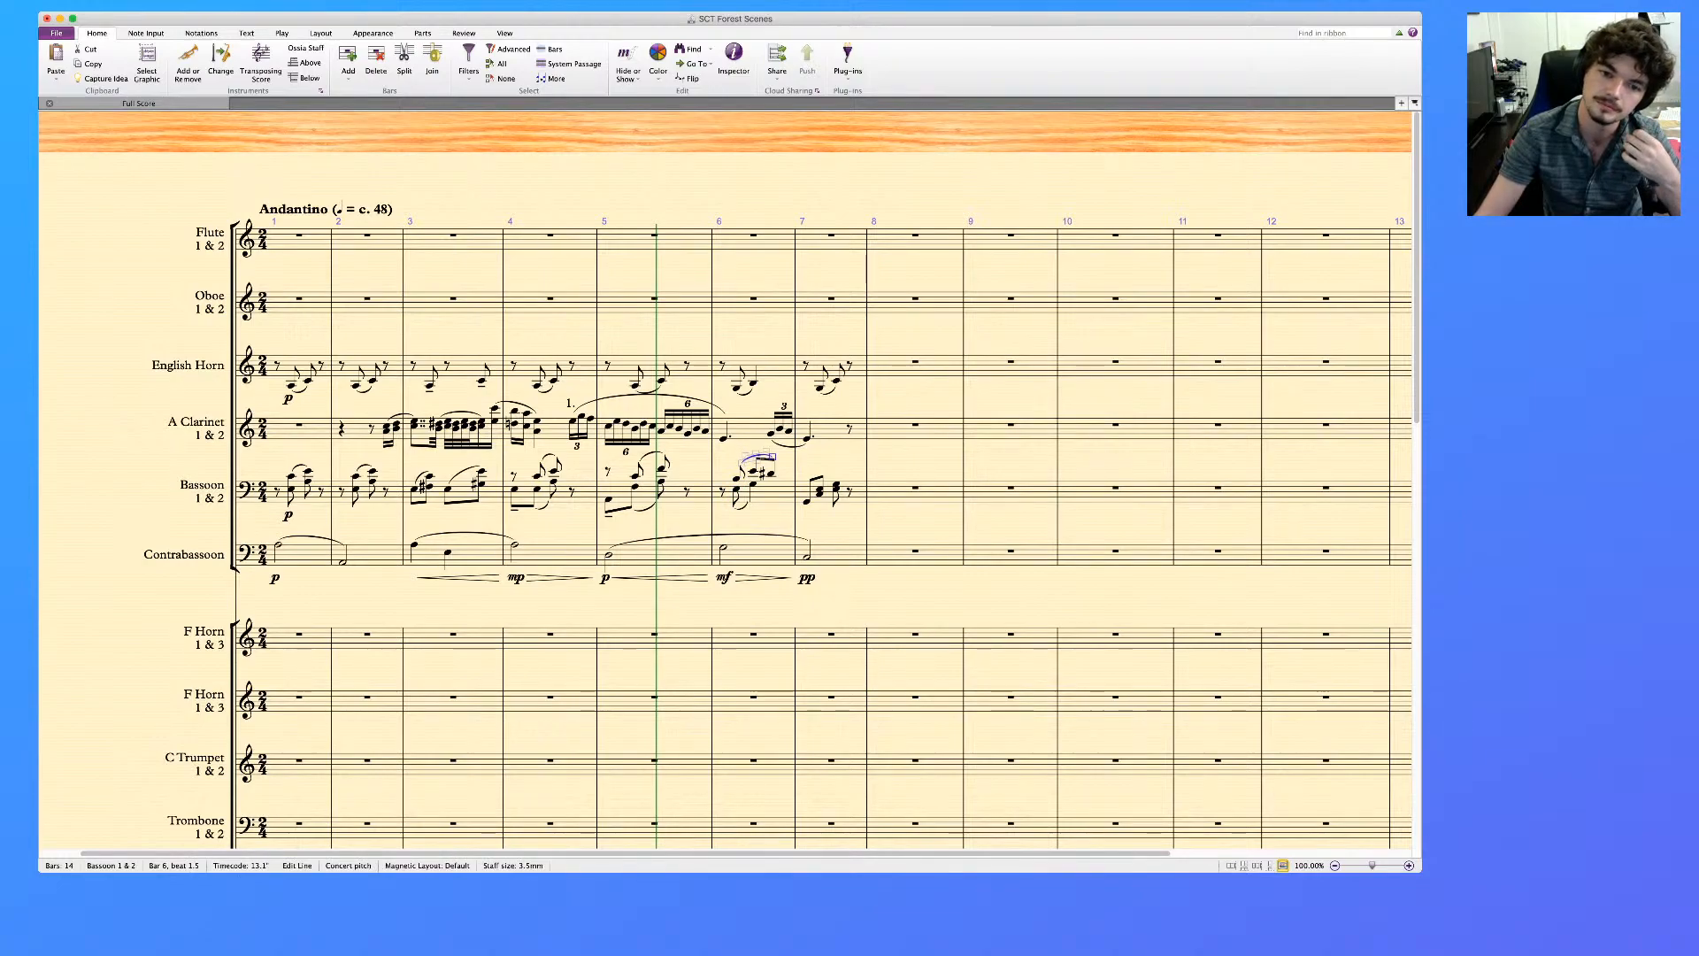
pyautogui.press('Escape')
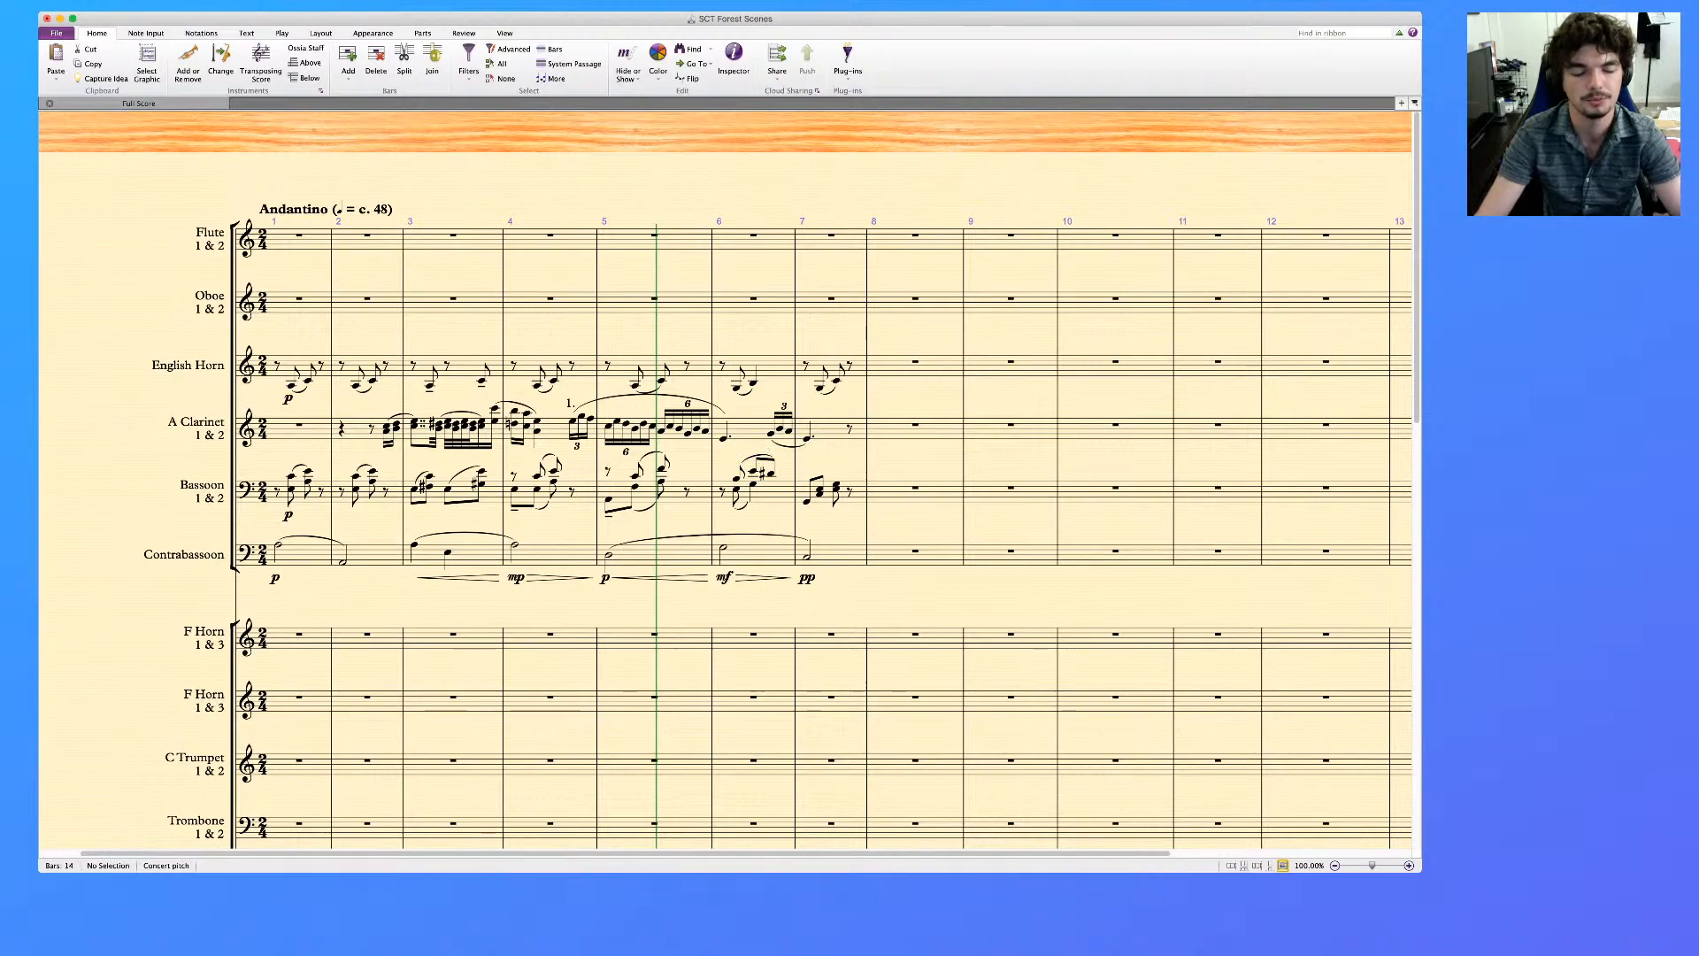
# Move the Bassoon's first note and the lower notes of its next two chords in bar 7 into voice 2
pyautogui.hscroll(-2, 725, 500)
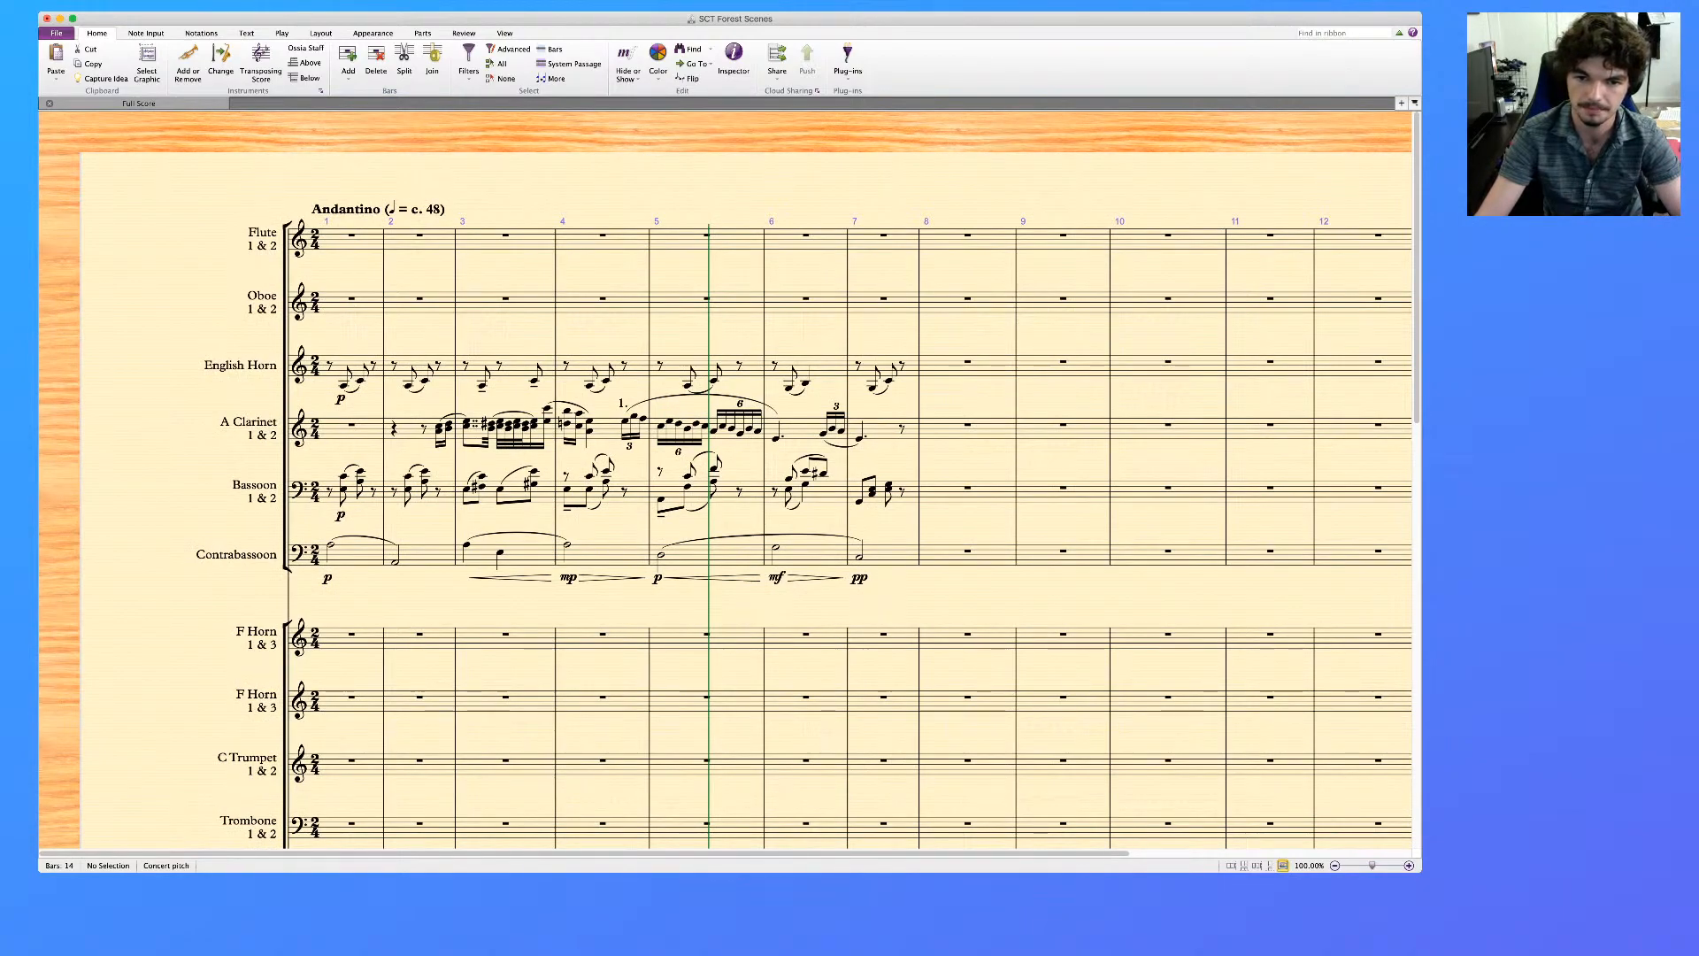
pyautogui.click(859, 501)
pyautogui.keyDown('super'); pyautogui.click(871, 494); pyautogui.keyUp('super')
pyautogui.keyDown('super'); pyautogui.click(889, 489); pyautogui.keyUp('super')
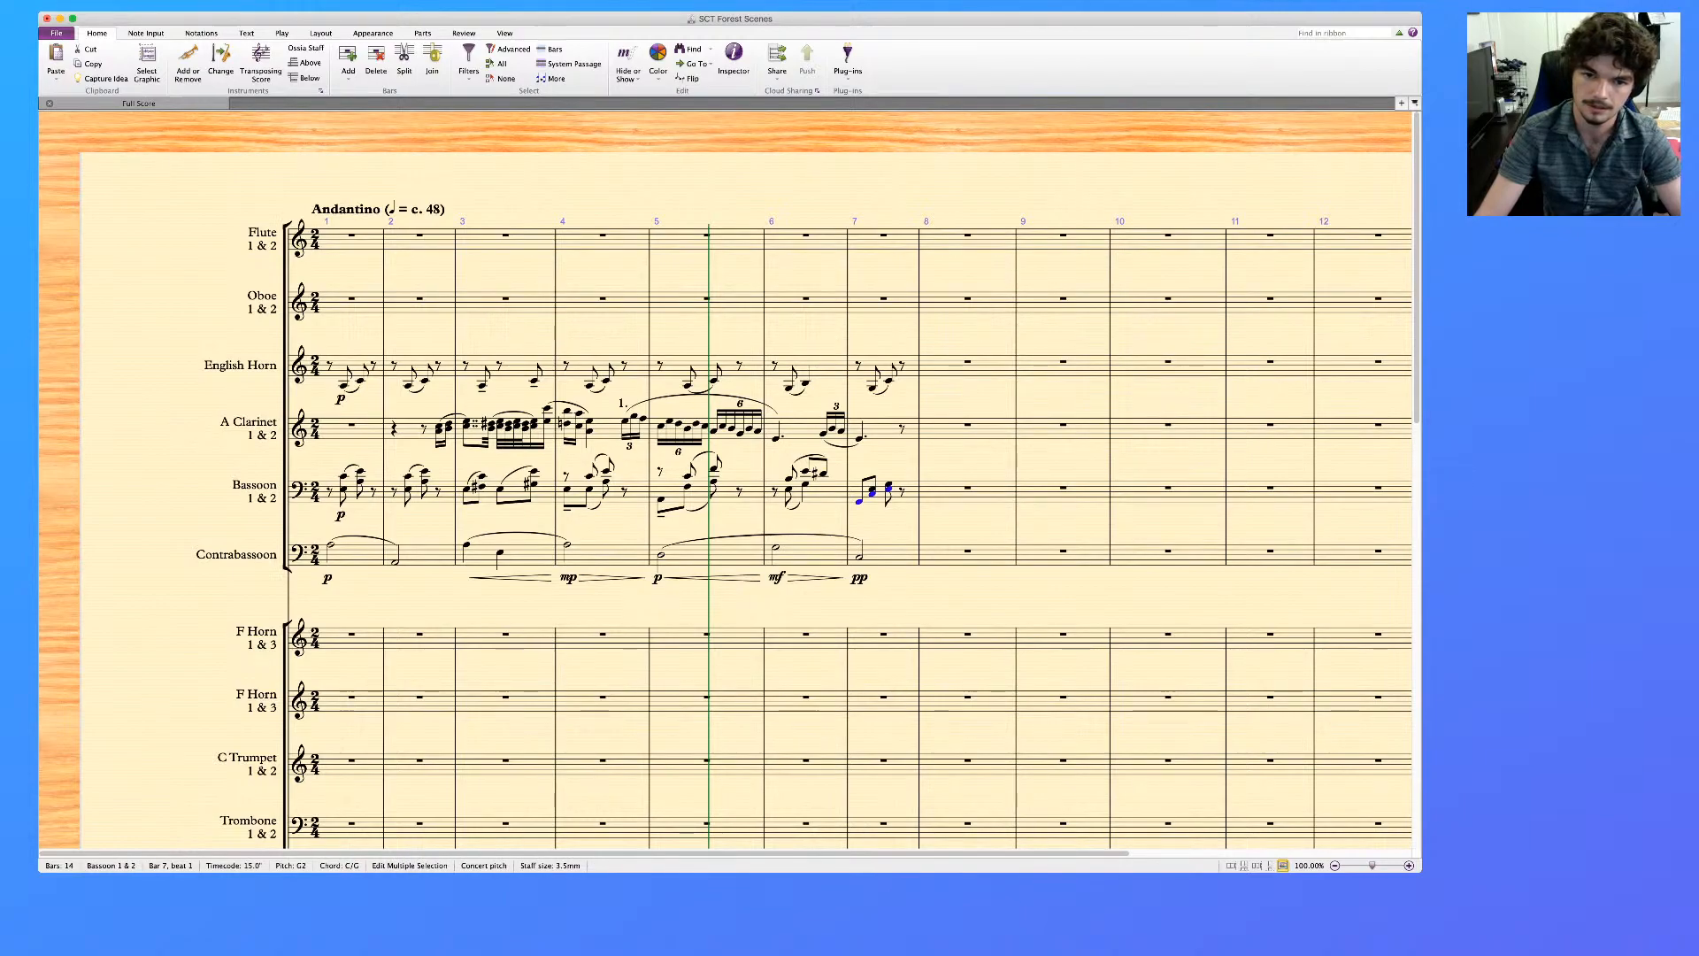
pyautogui.press('alt+super+2')
# Add a tenuto to the Bassoon's low first note in bar 7 and slur the notes of both voices
pyautogui.click(859, 502)
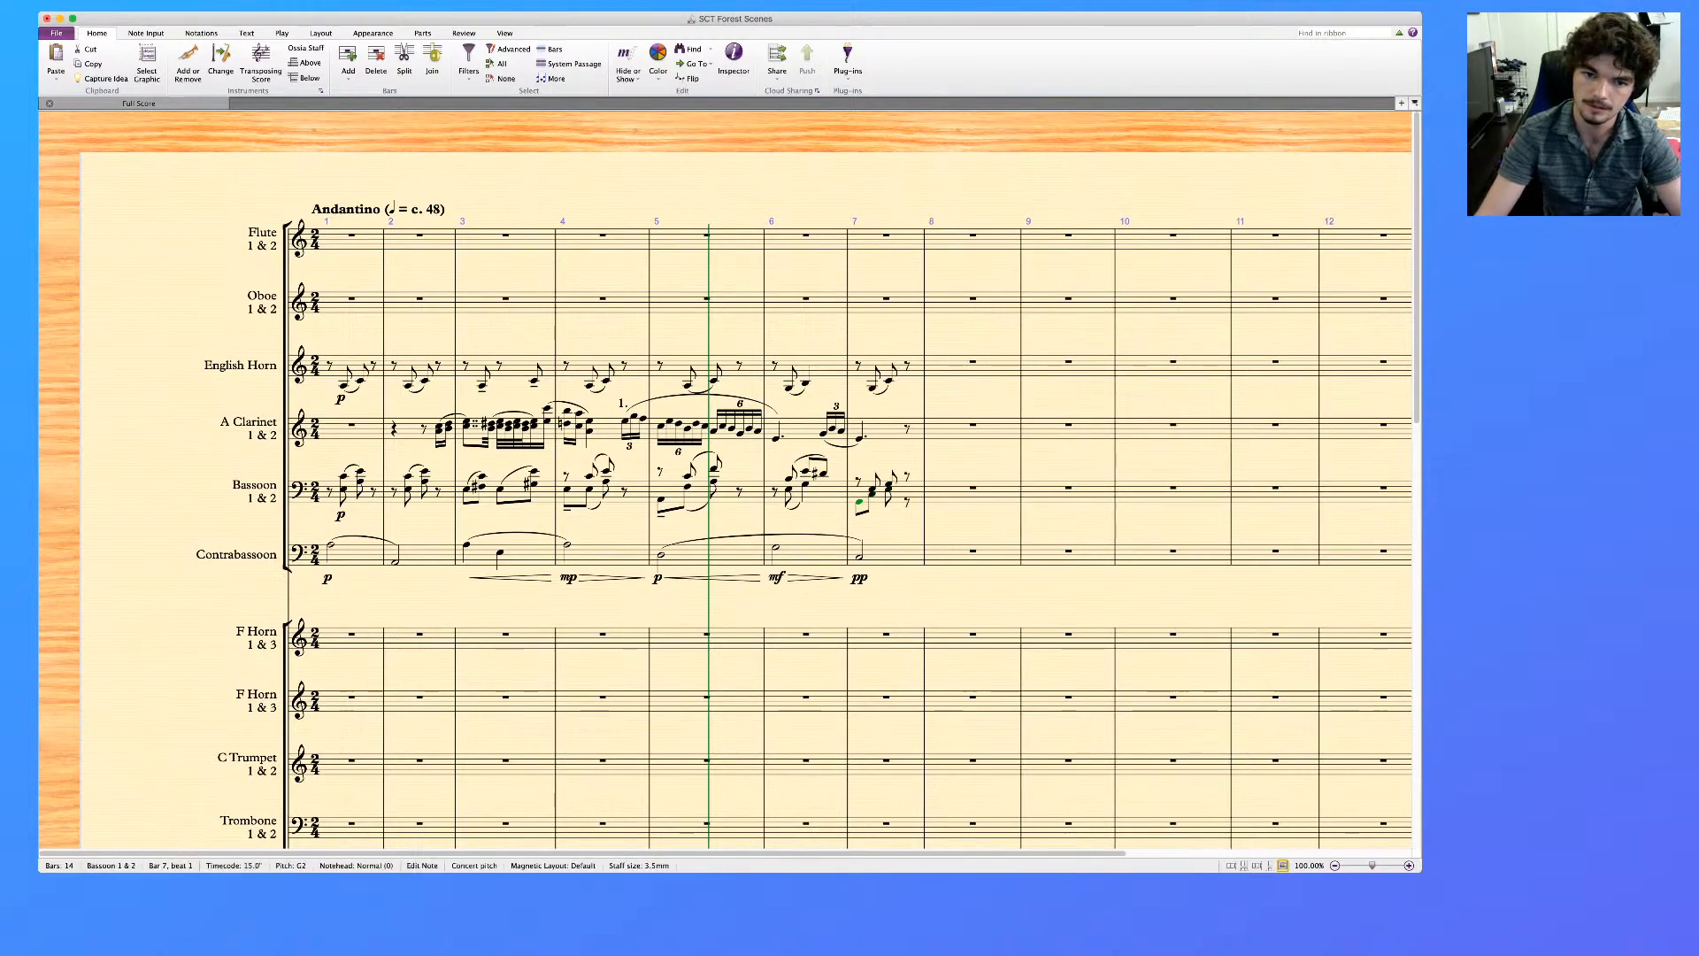
pyautogui.press('Right')
pyautogui.press('Right')
pyautogui.press('Right')
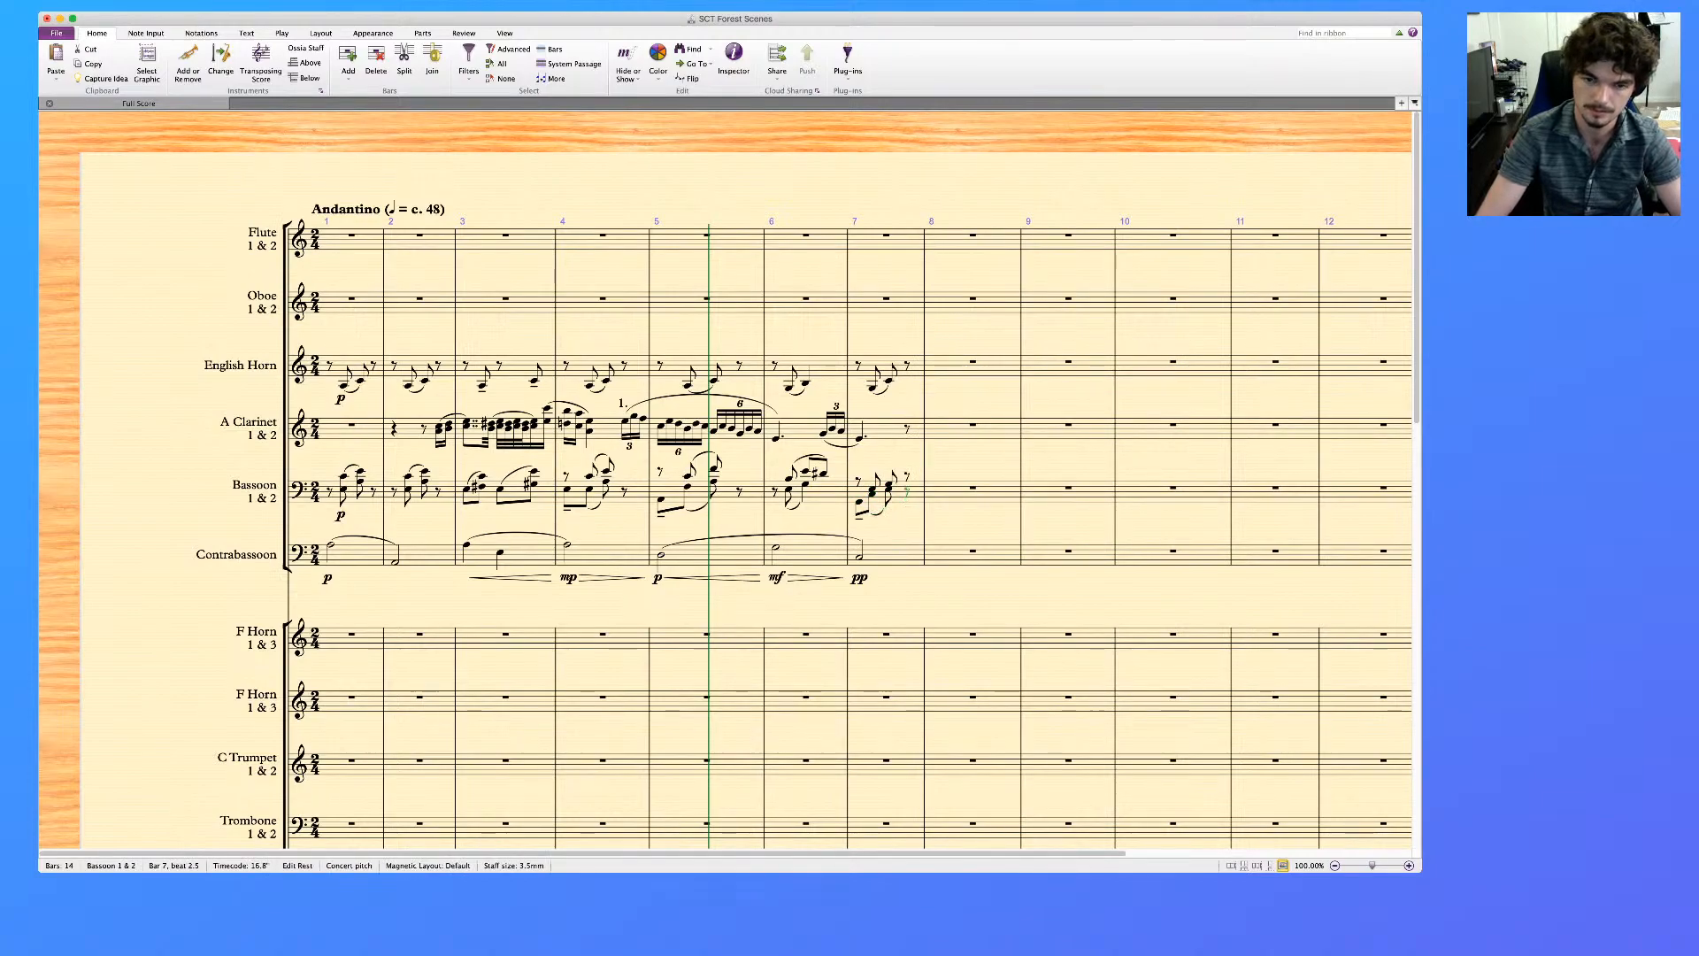
# Align the two voices' closing rests in the Bassoon's bar 7 on the same staff position
pyautogui.press('Down')
pyautogui.press('Down')
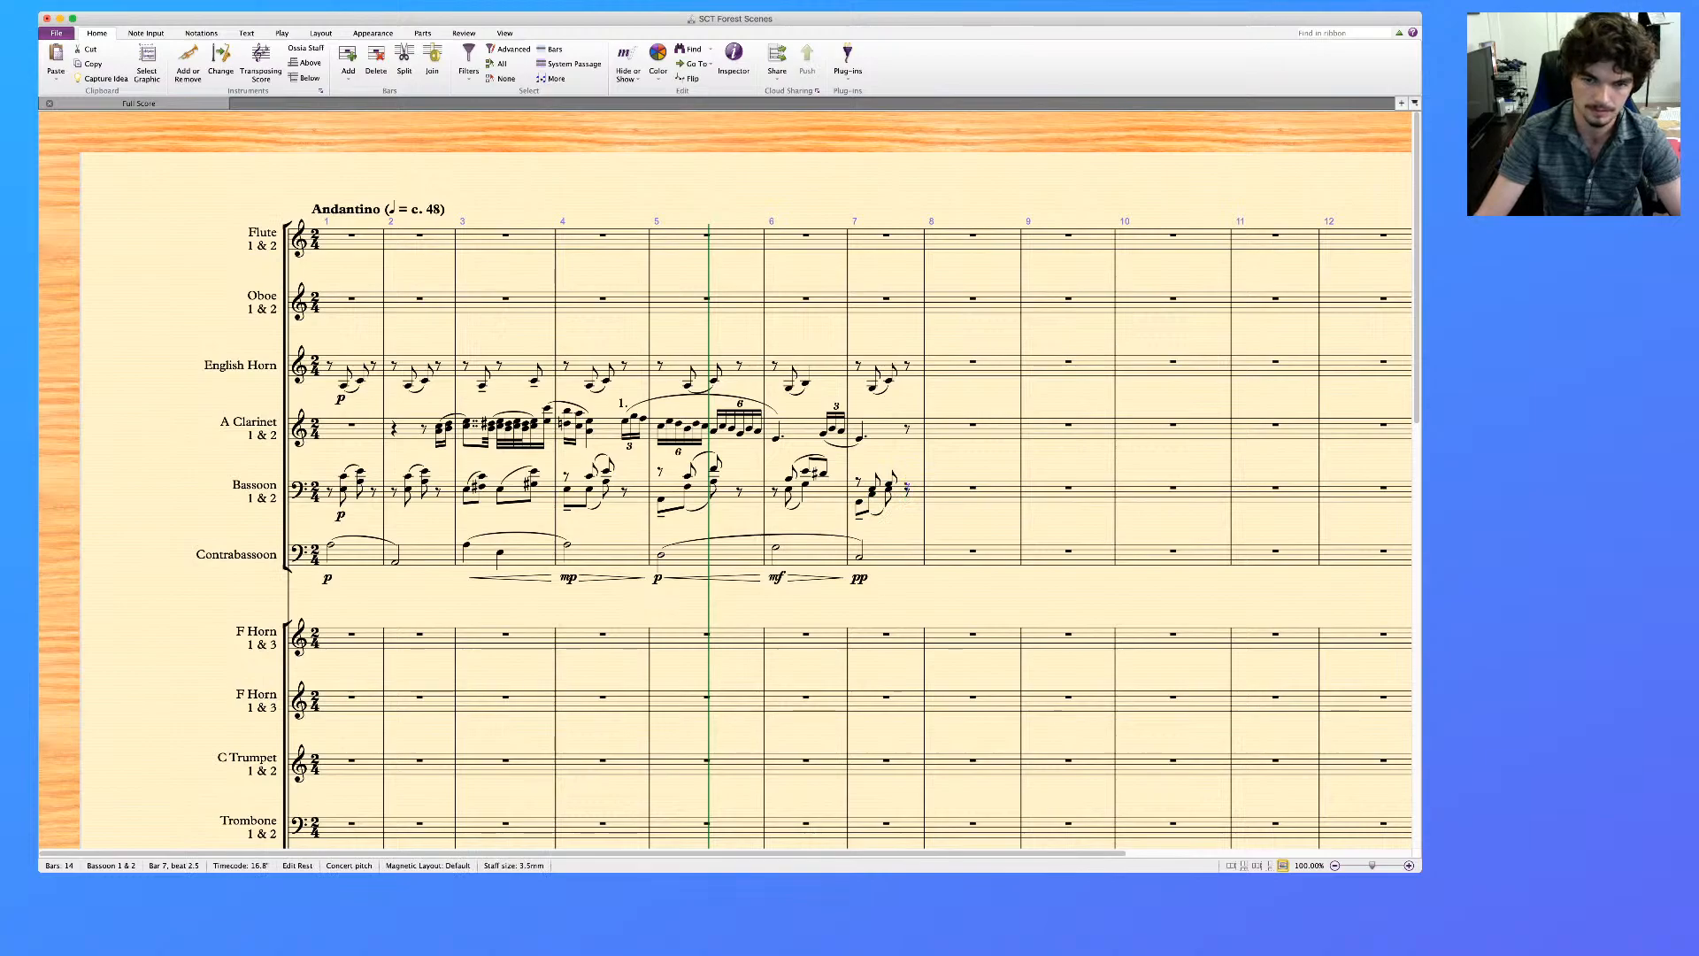
pyautogui.press('Escape')
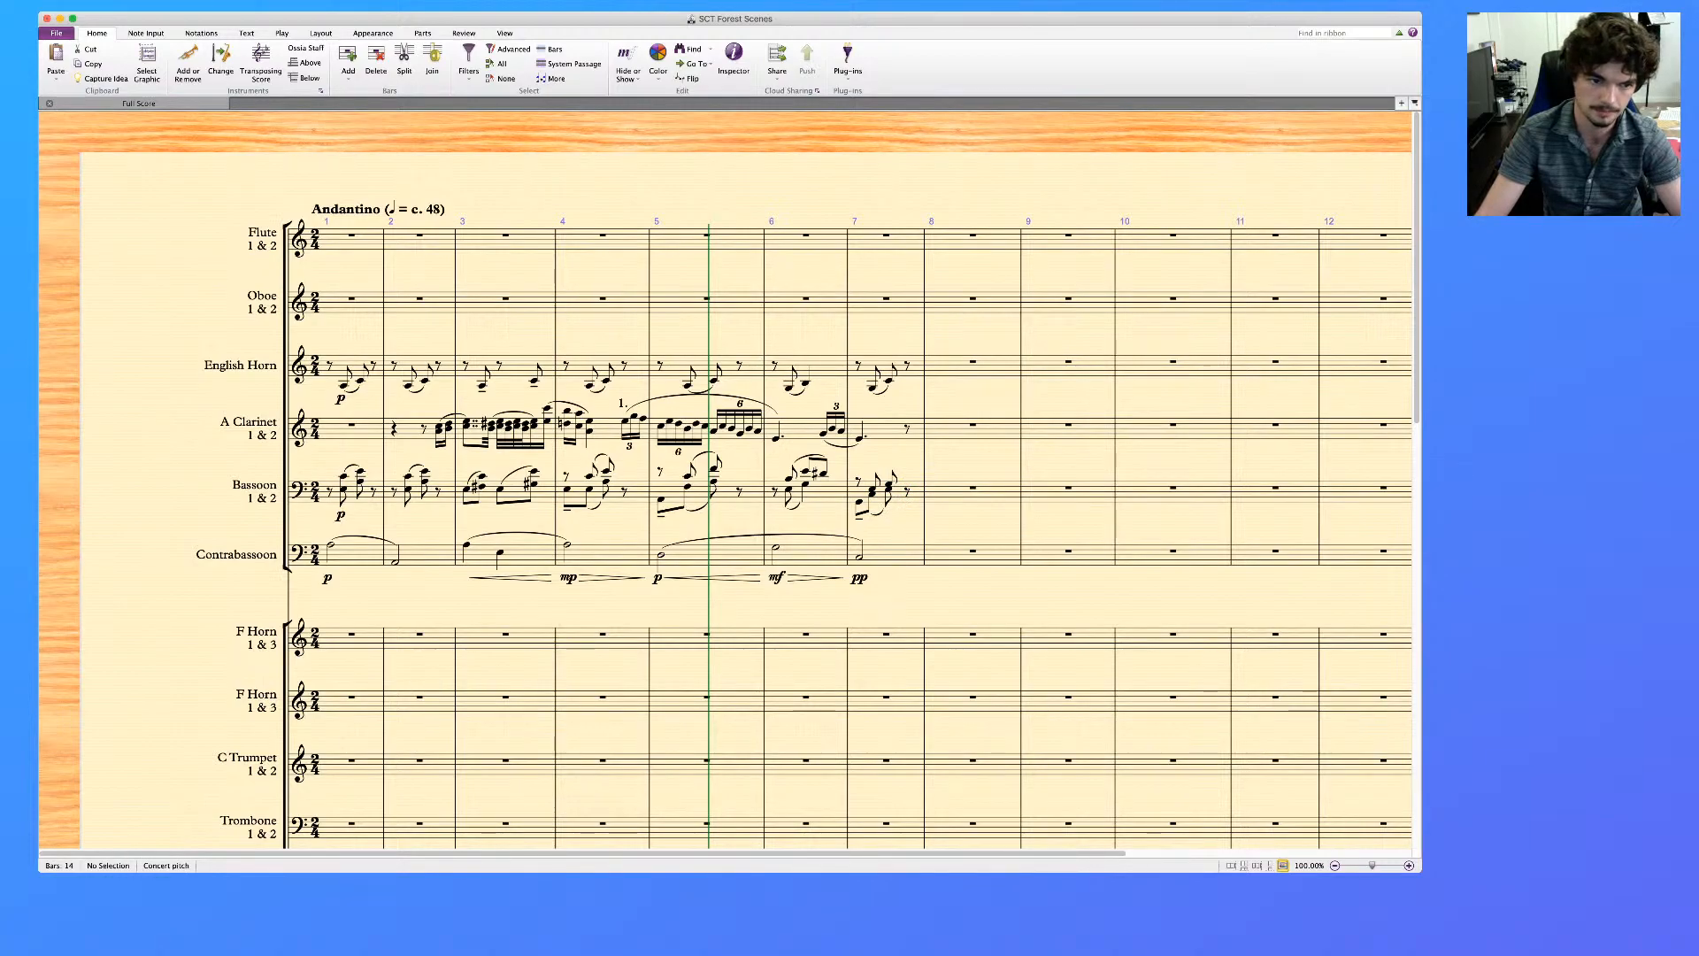
# Play back the English Horn through Contrabassoon staves from bar 1 to the end of bar 7
pyautogui.click(354, 367)
pyautogui.keyDown('shift'); pyautogui.click(361, 555); pyautogui.keyUp('shift')
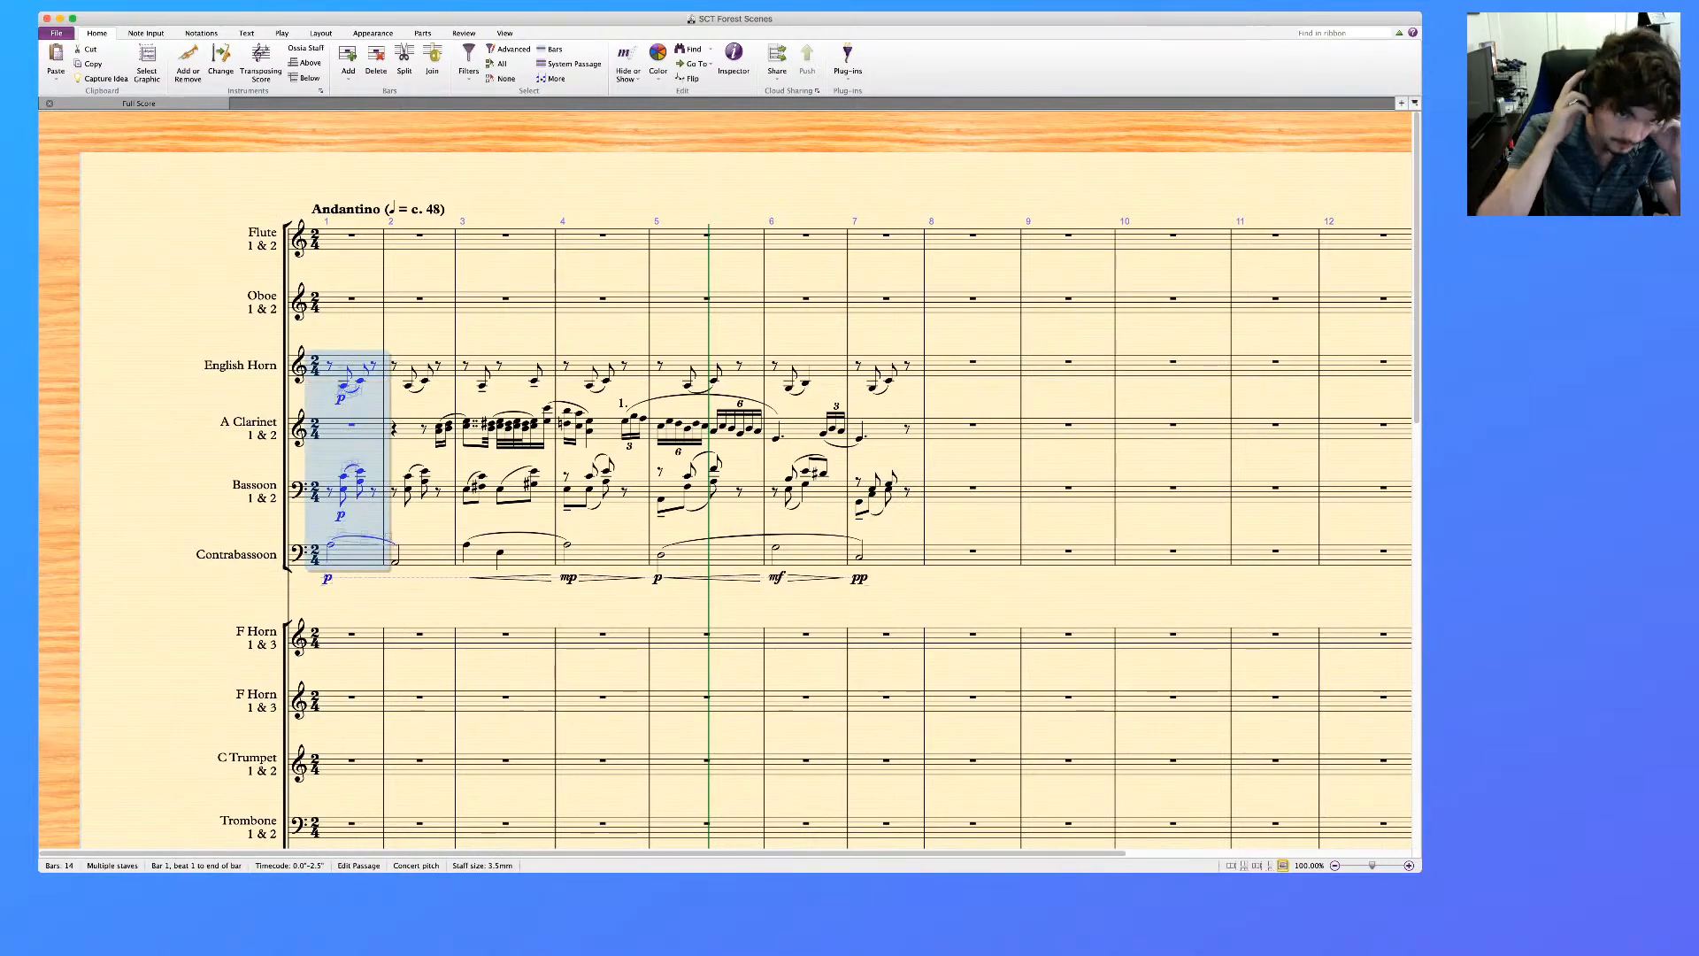
pyautogui.press('p')
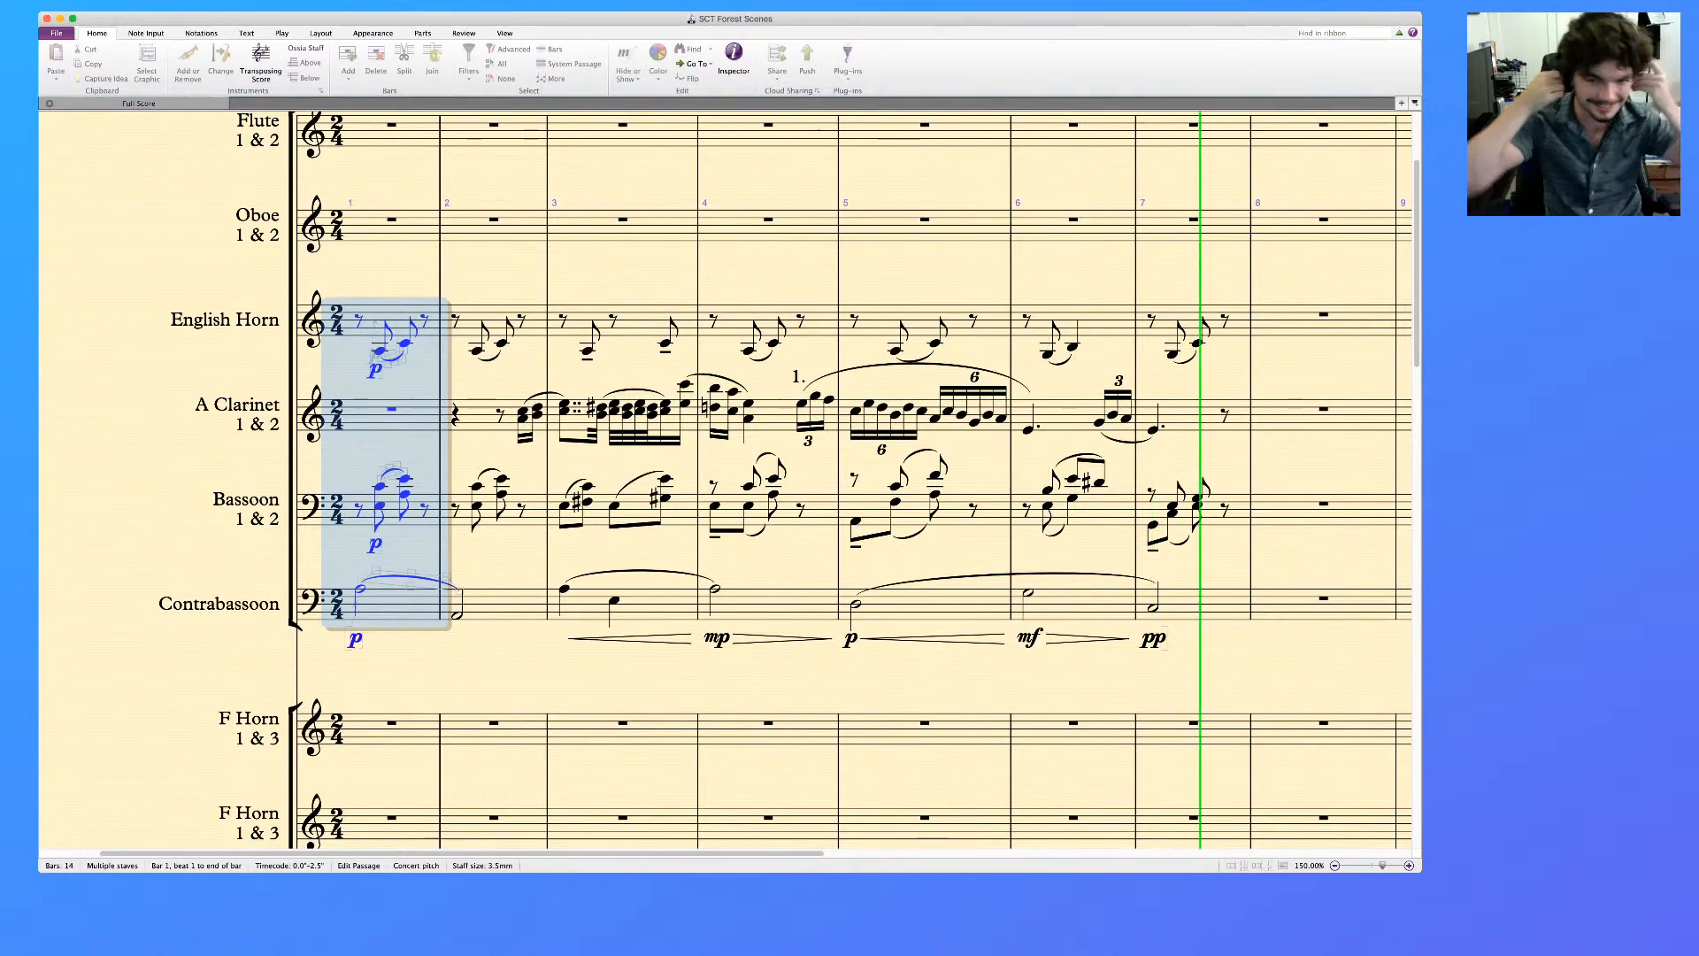
pyautogui.press('space')
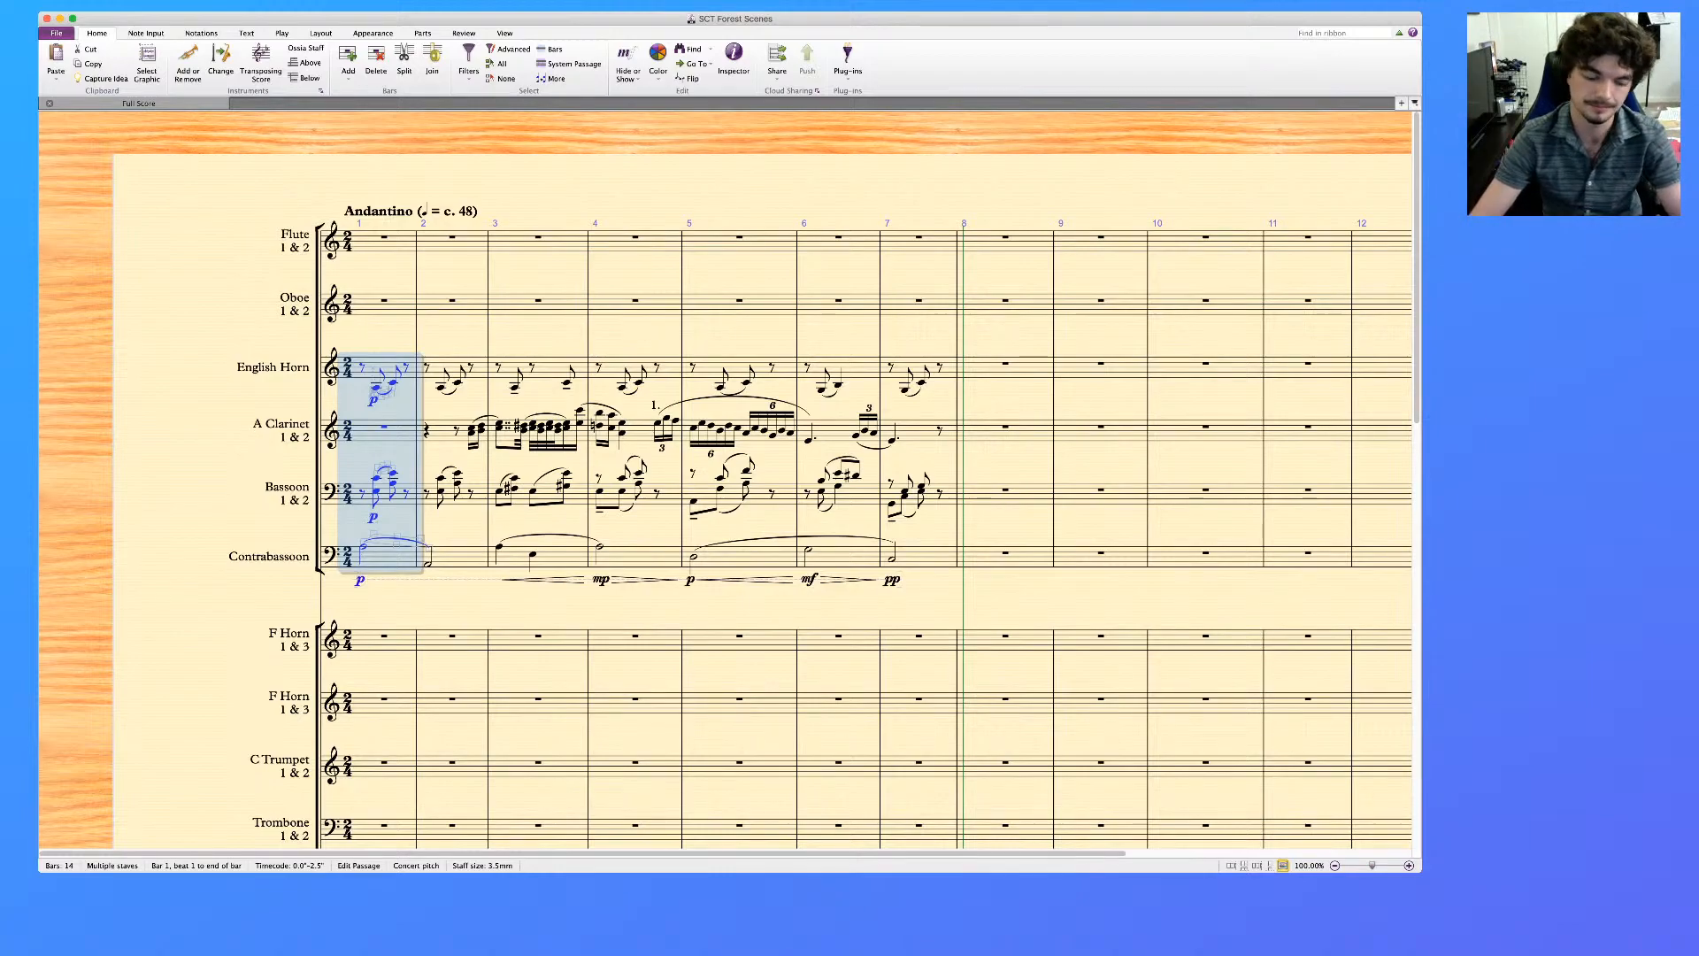
# Move the A Clarinet solo running from the bar 4 triplet to the dotted quarter in bar 6 to the same place in the Oboe
pyautogui.click(658, 424)
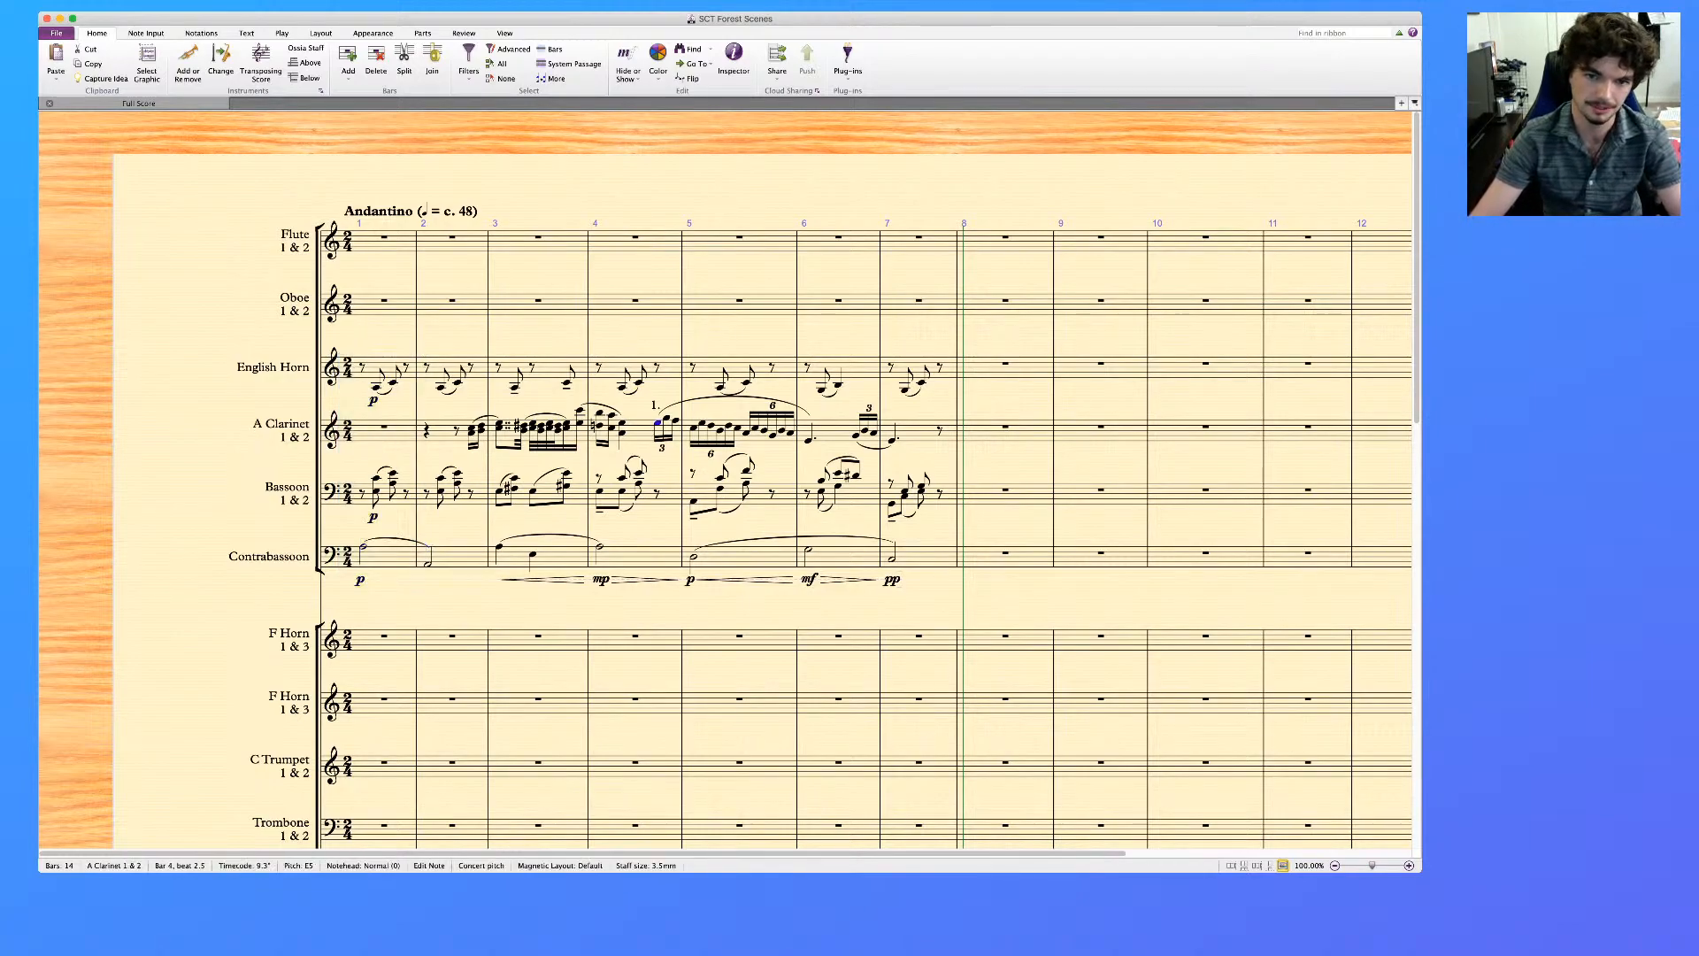
pyautogui.keyDown('shift'); pyautogui.click(809, 440); pyautogui.keyUp('shift')
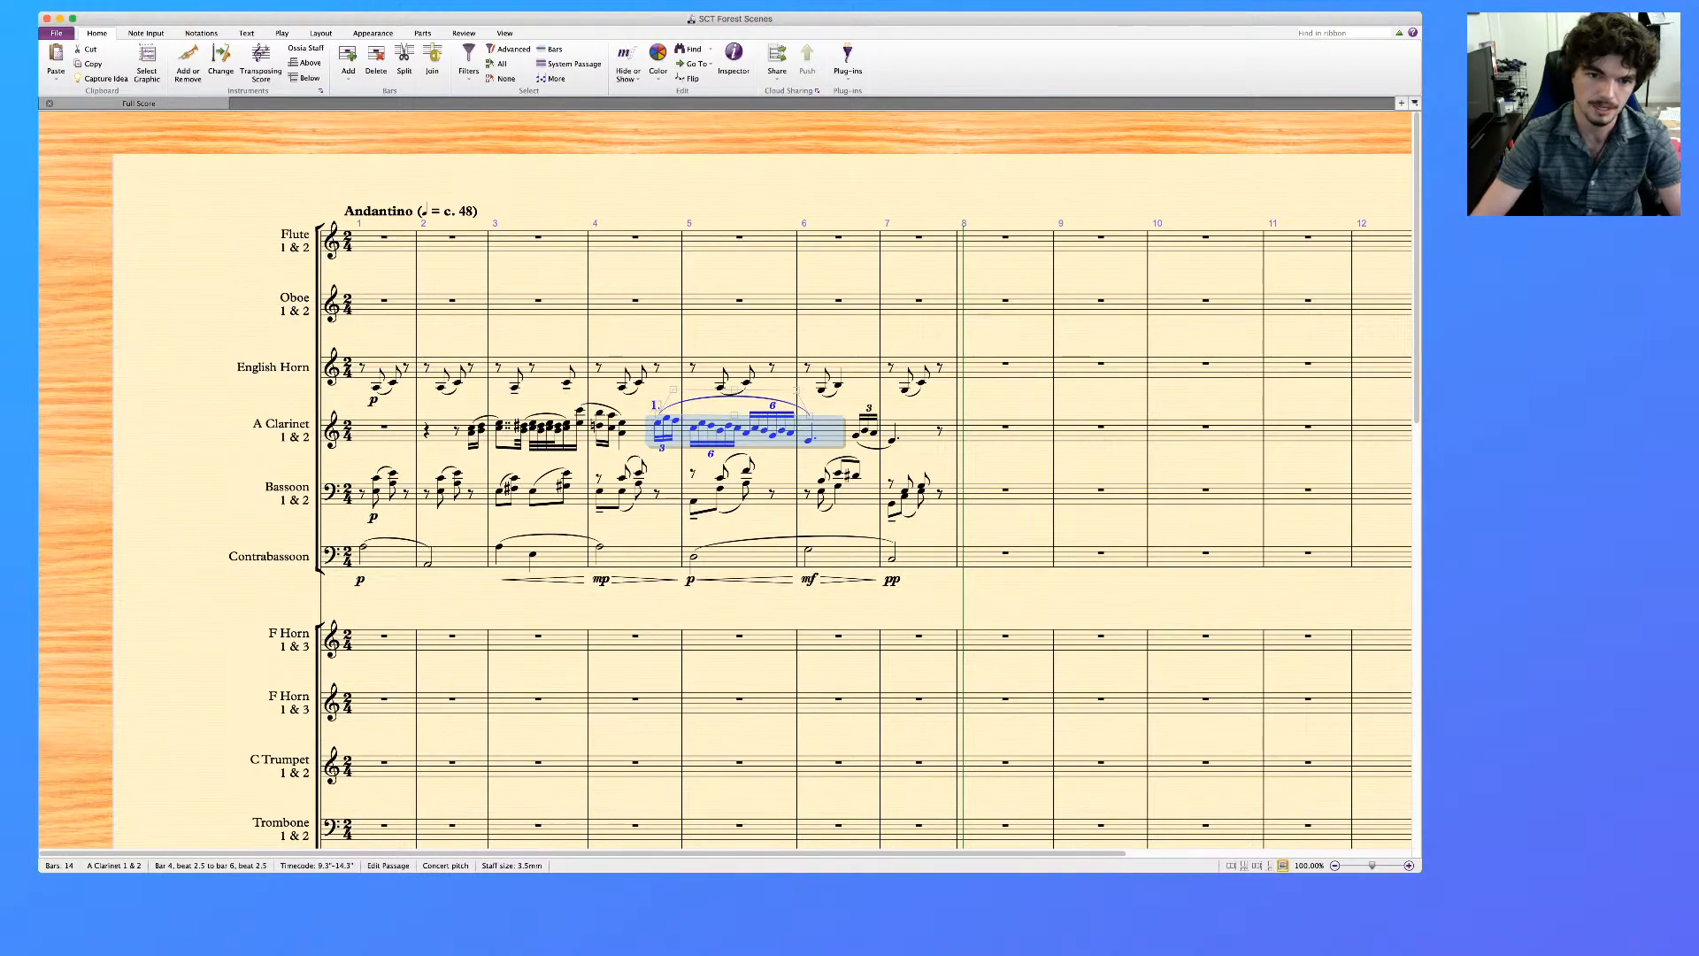
pyautogui.press('Delete')
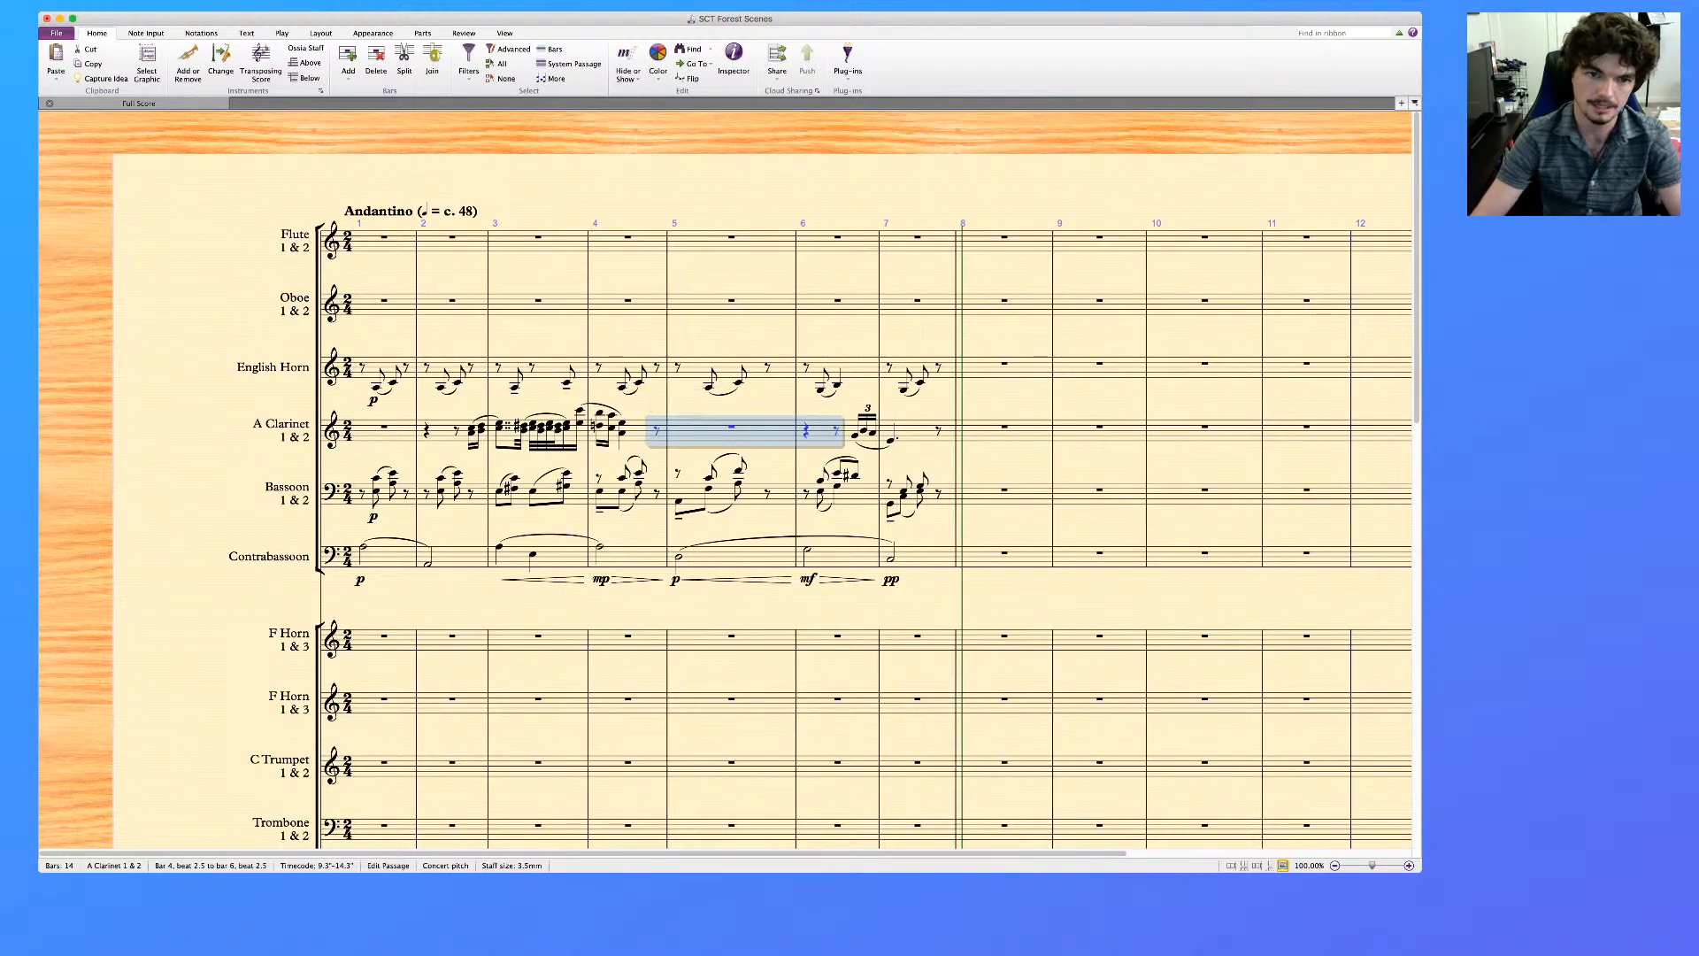
pyautogui.click(628, 301)
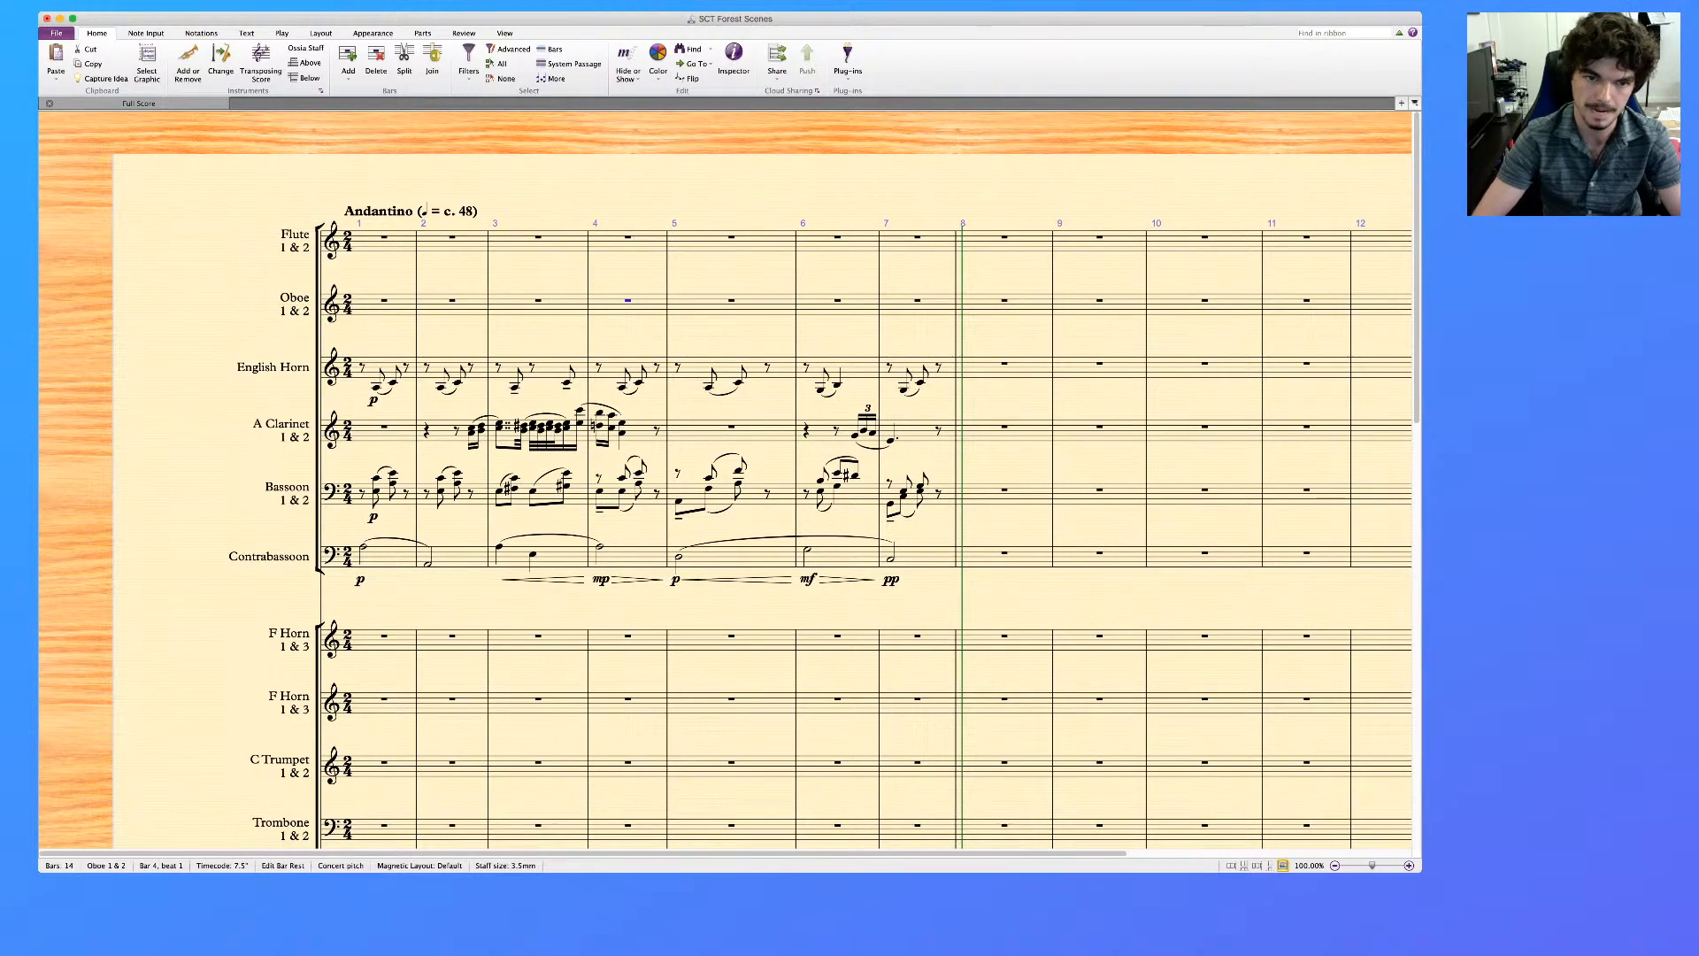
pyautogui.press('4')
pyautogui.press('Right')
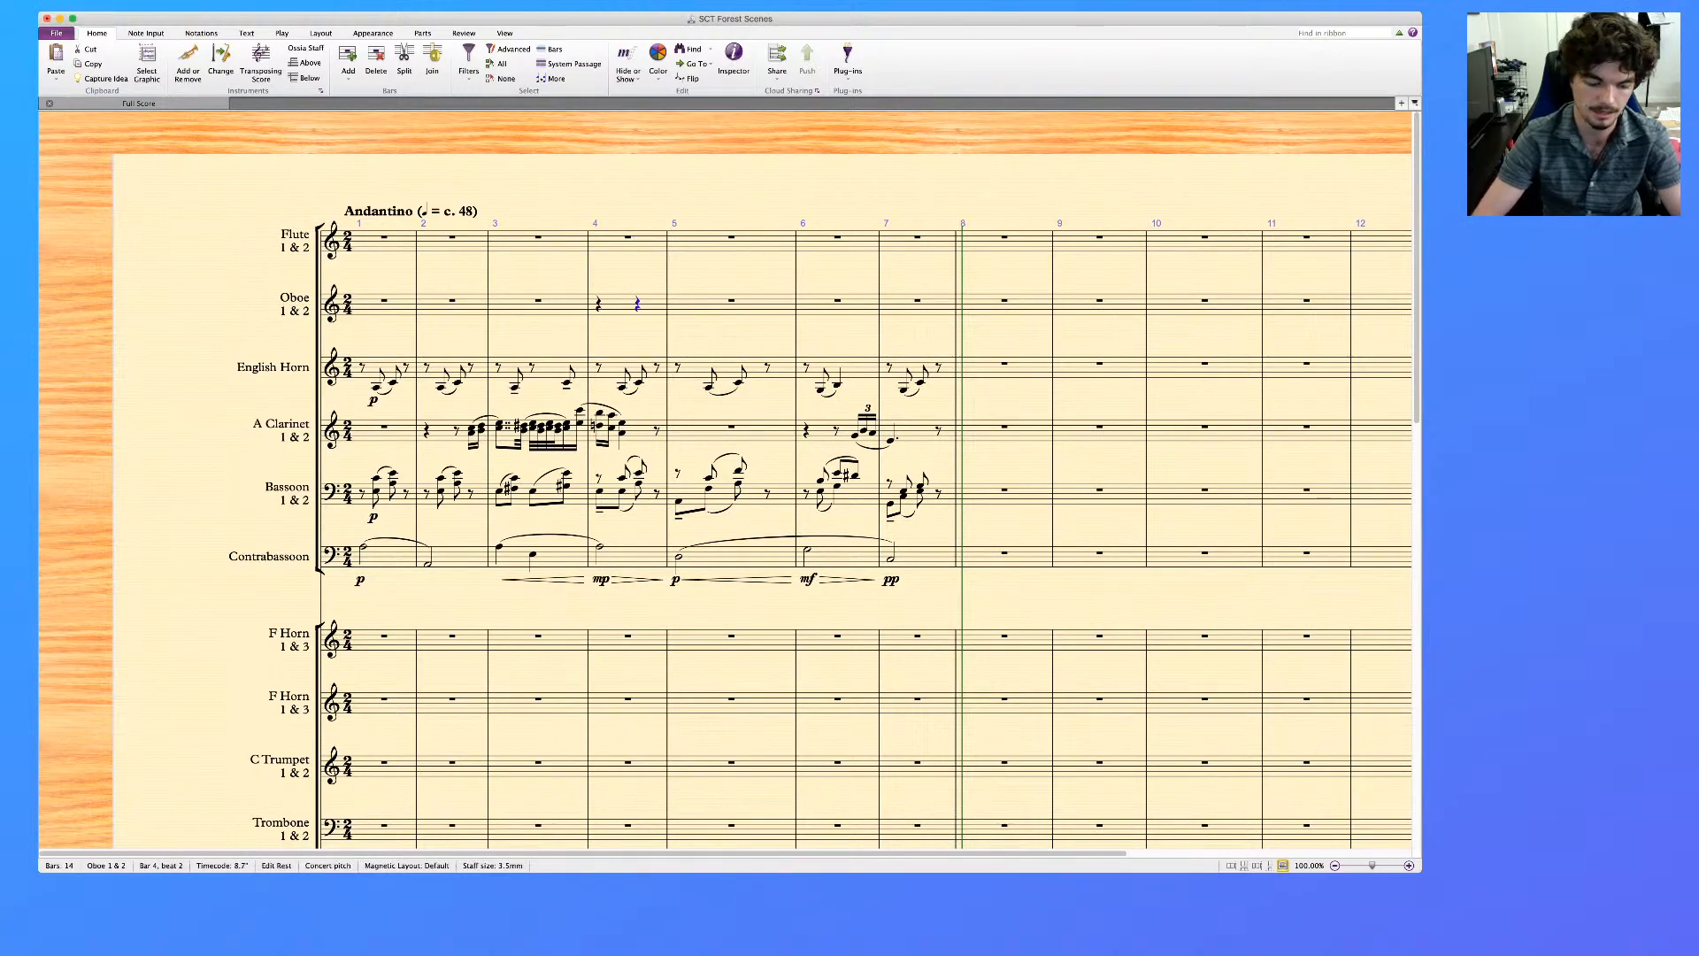
pyautogui.press('super+v')
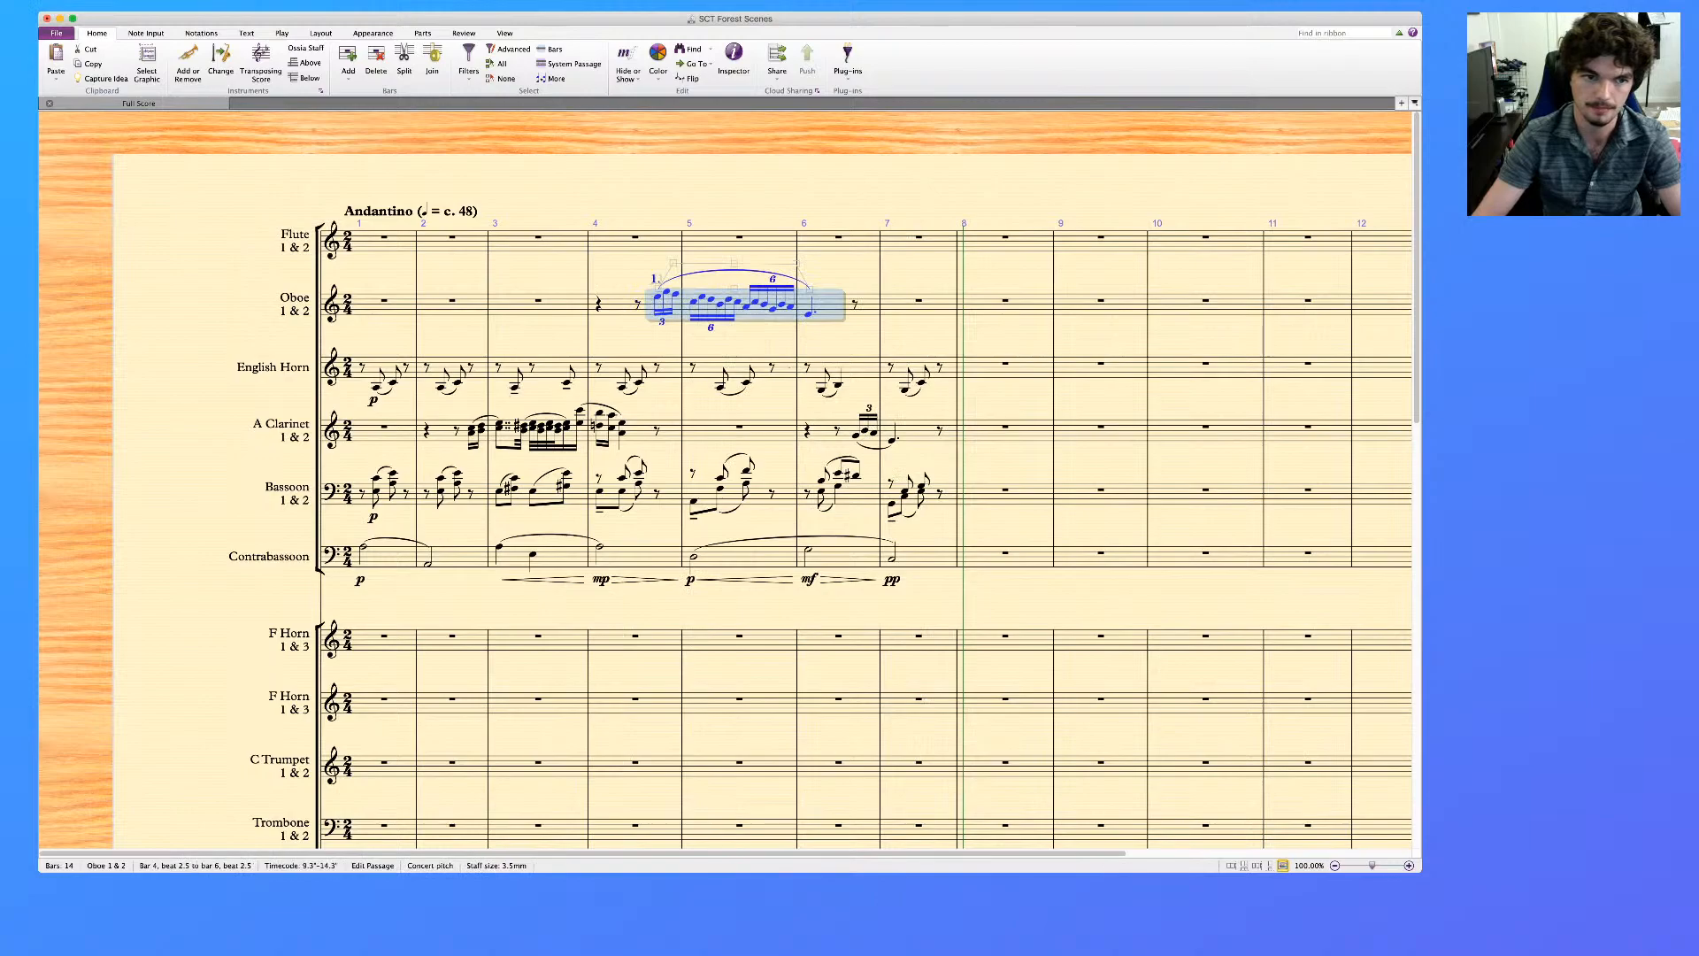
pyautogui.press('Escape')
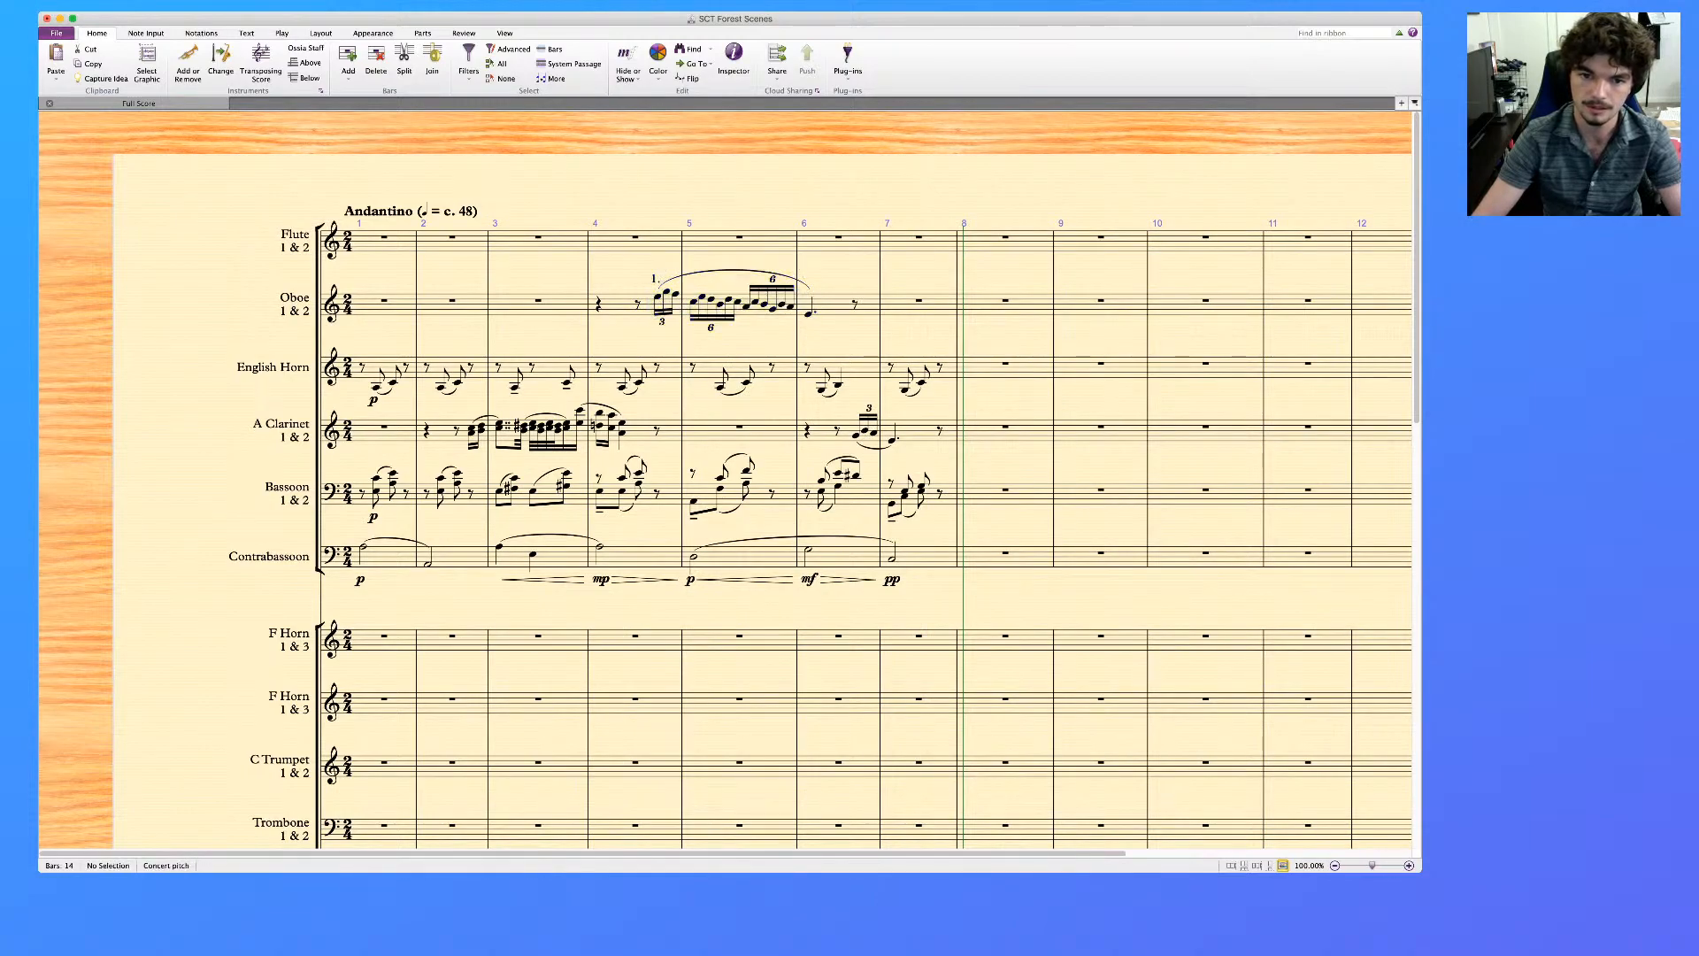
# Add the player marking "1." above the A Clarinet's triplet in bar 6
pyautogui.click(856, 436)
pyautogui.press('super+t')
pyautogui.write('1.')
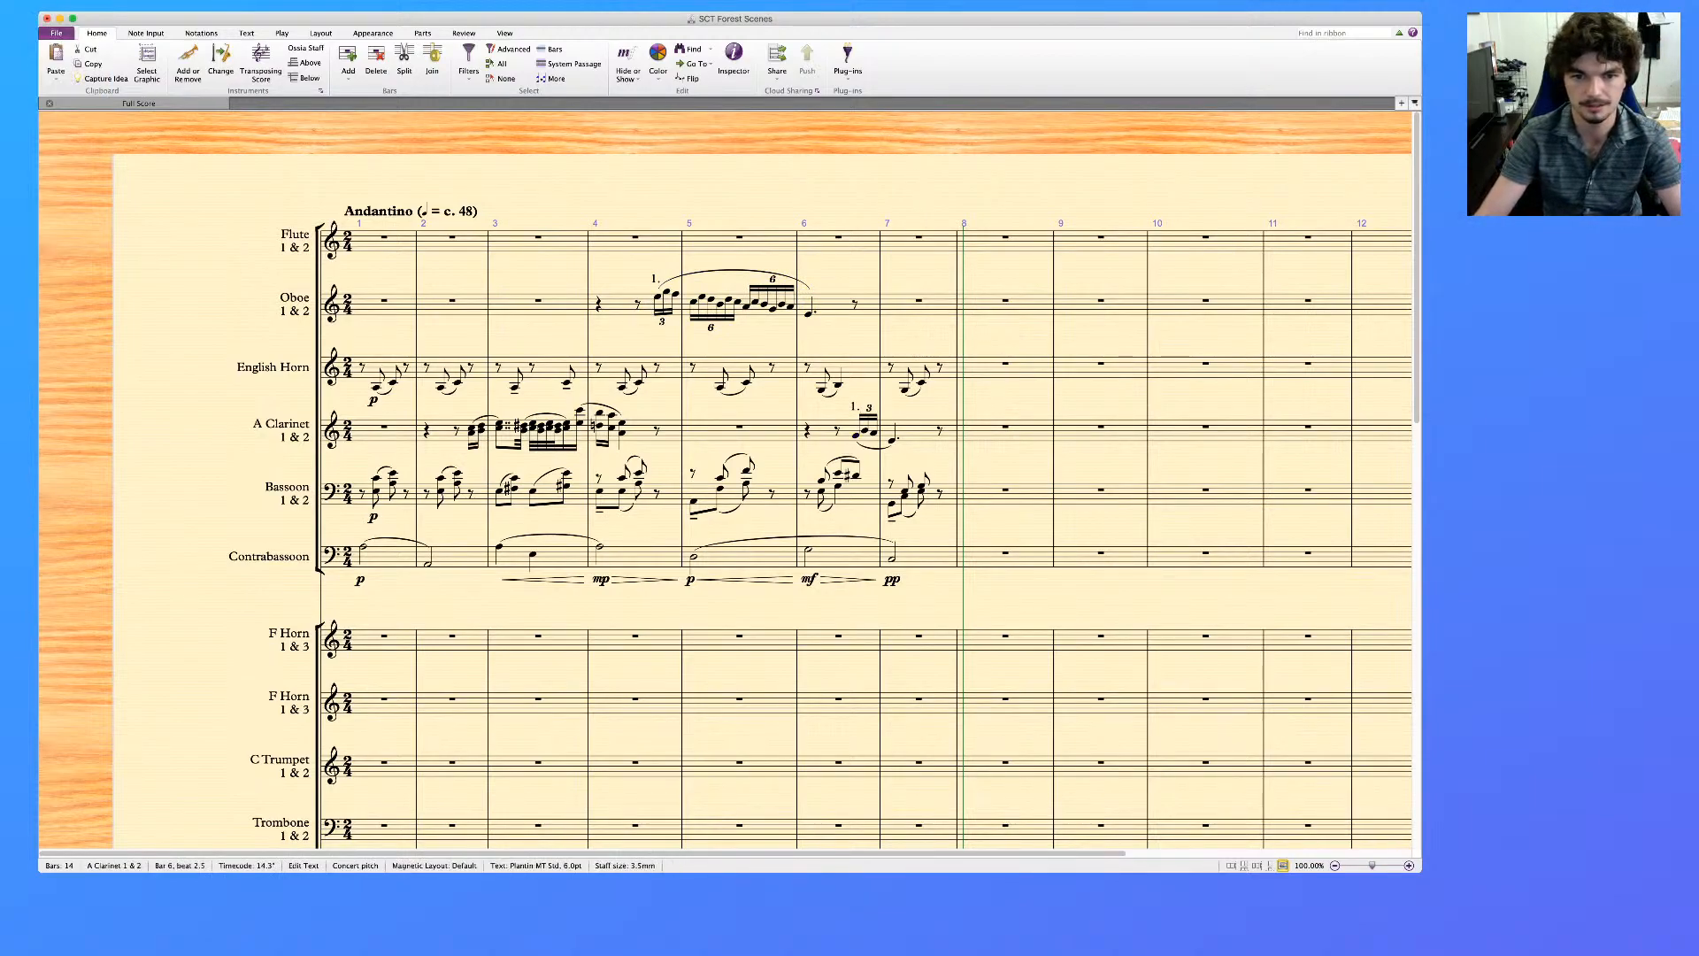
pyautogui.press('Escape')
pyautogui.press('Escape')
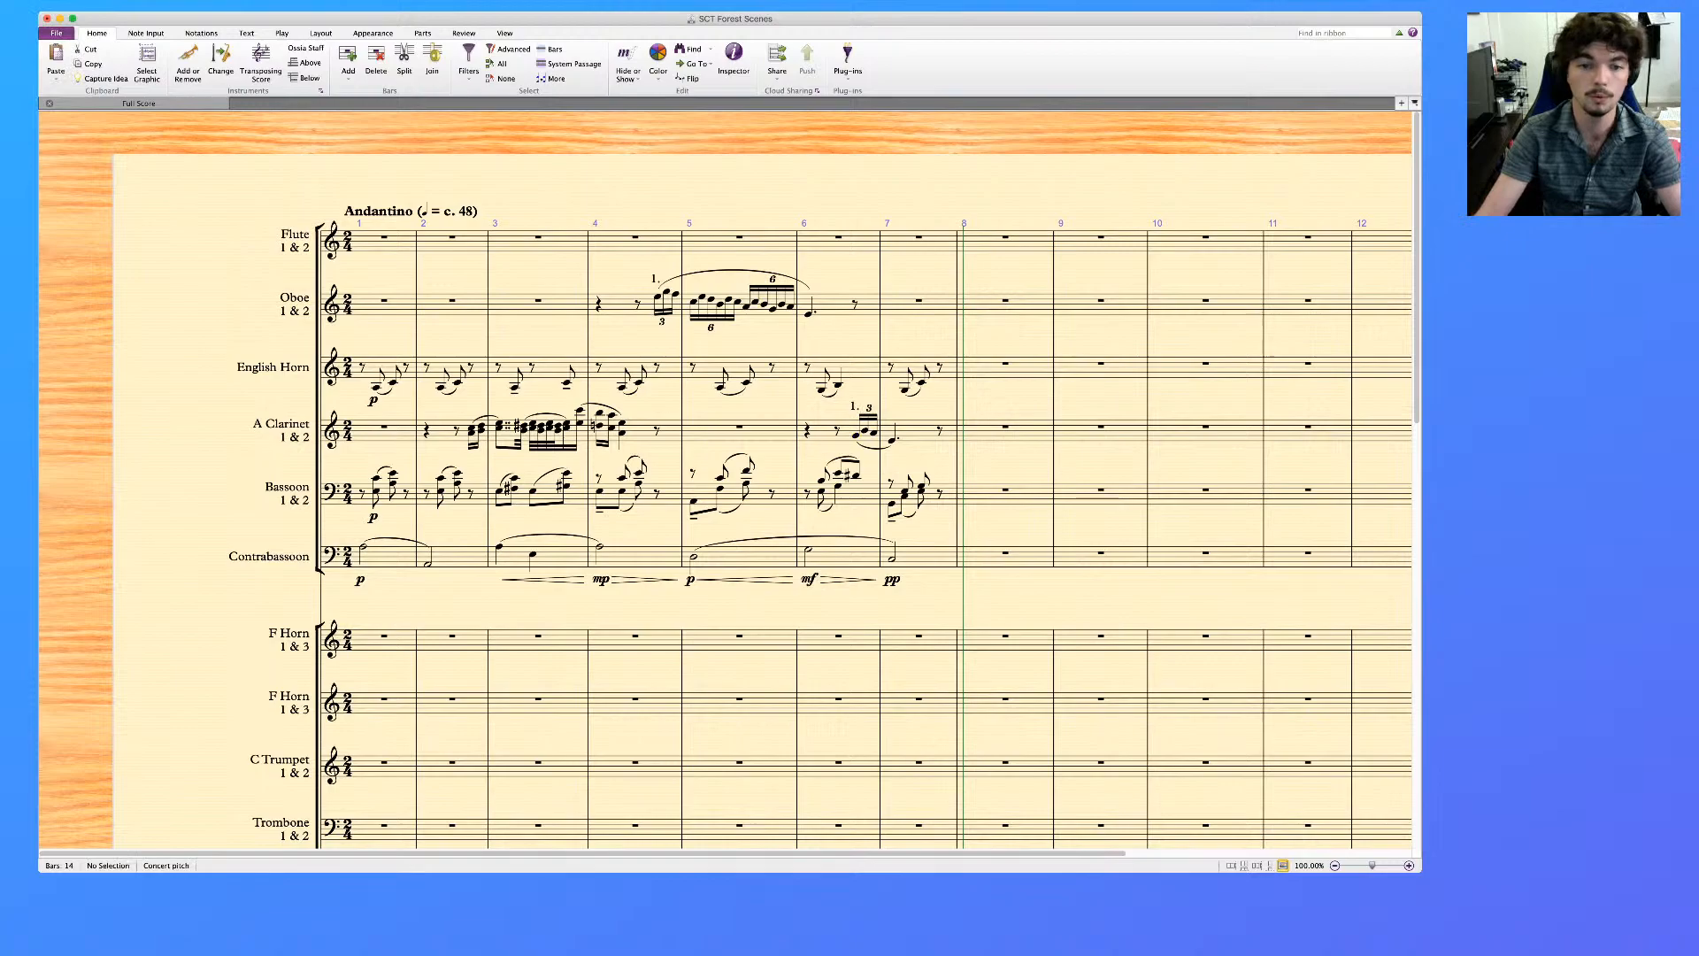
# Move the A Clarinet's music in bars 6 and 7 to the same bars of the Flute
pyautogui.click(823, 432)
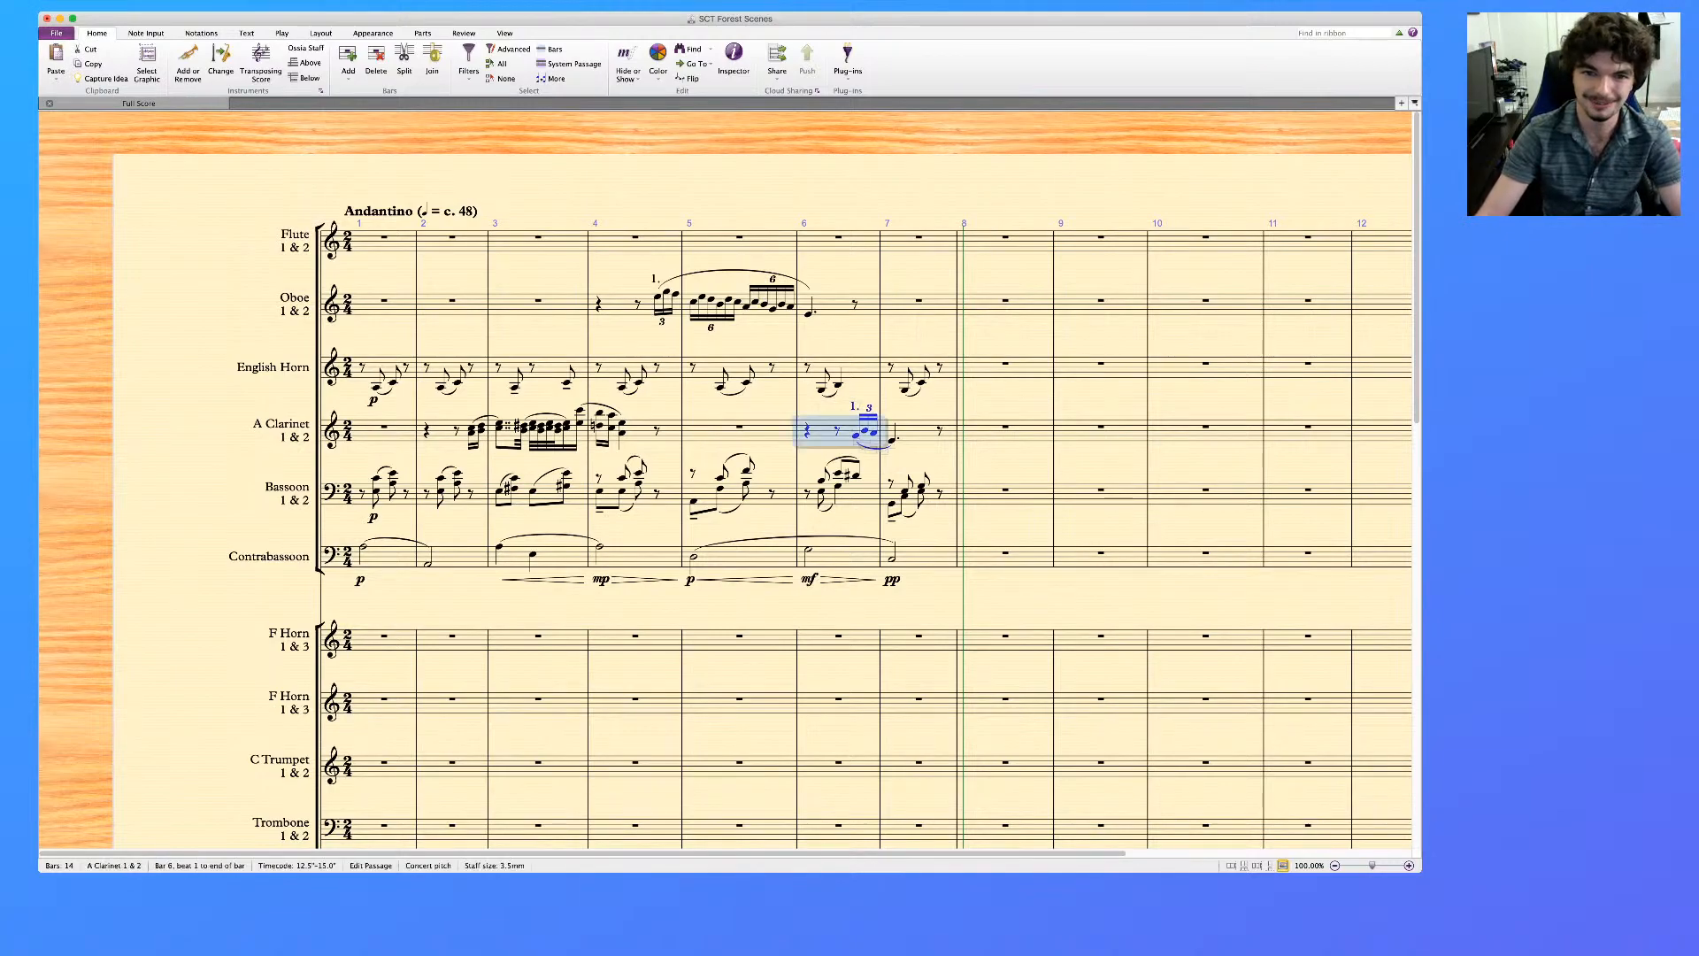
pyautogui.press('shift+super+Right')
pyautogui.press('Delete')
pyautogui.click(825, 242)
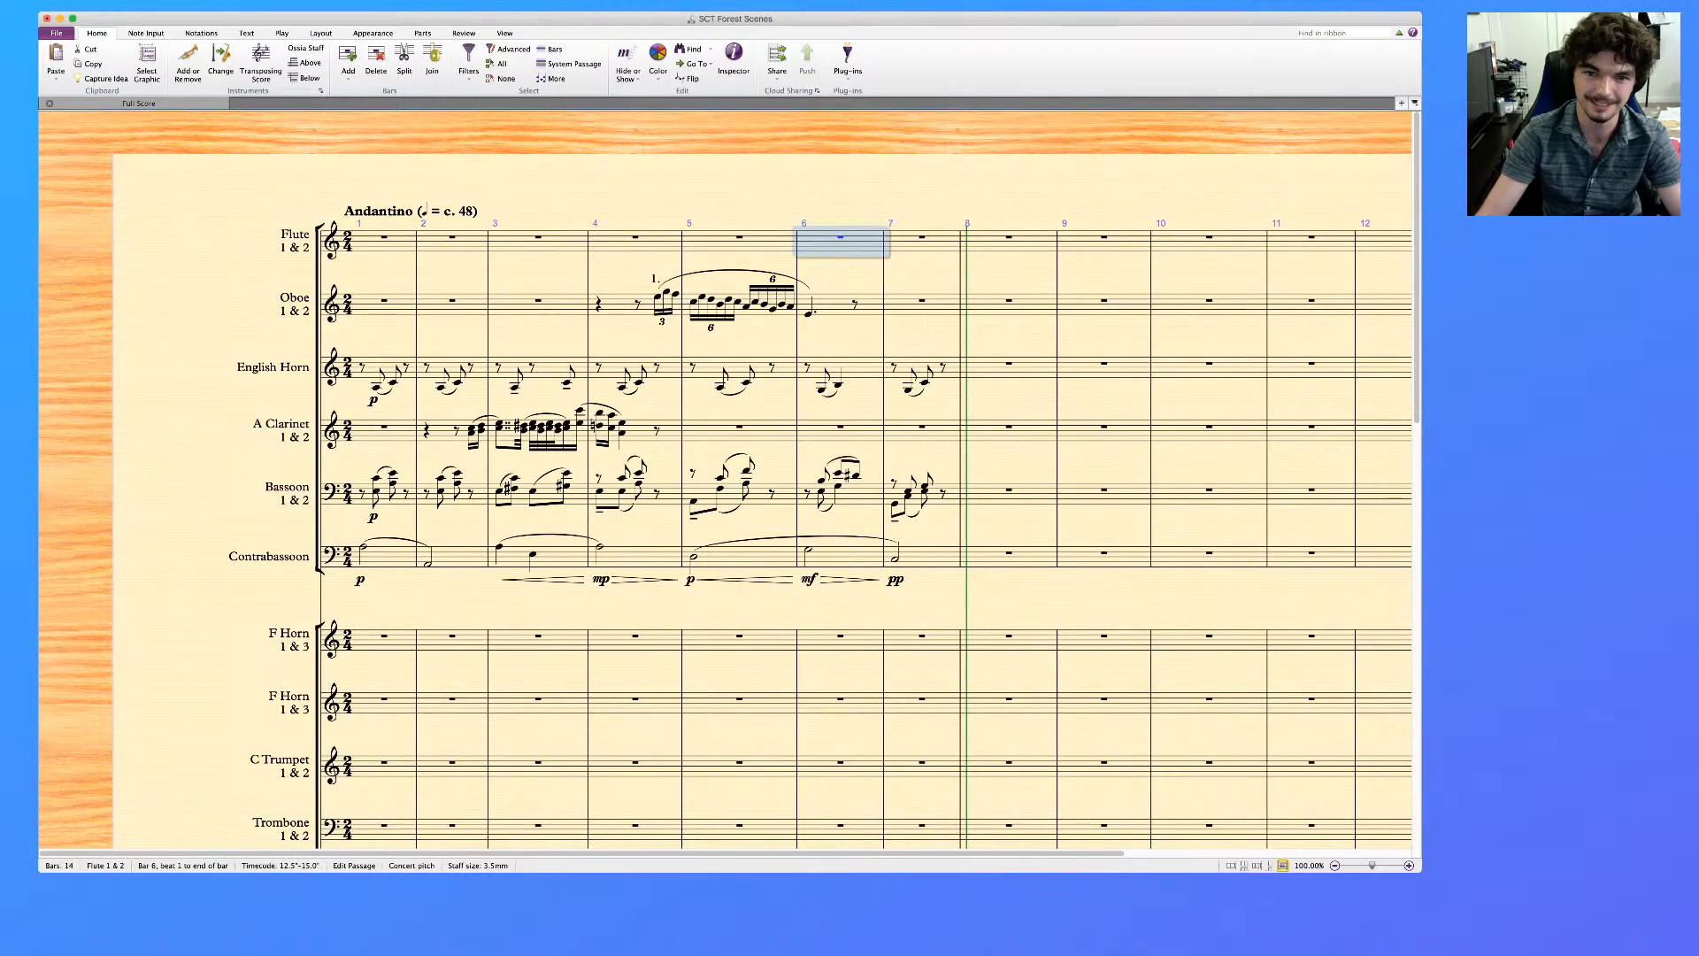
pyautogui.press('super+v')
pyautogui.press('Escape')
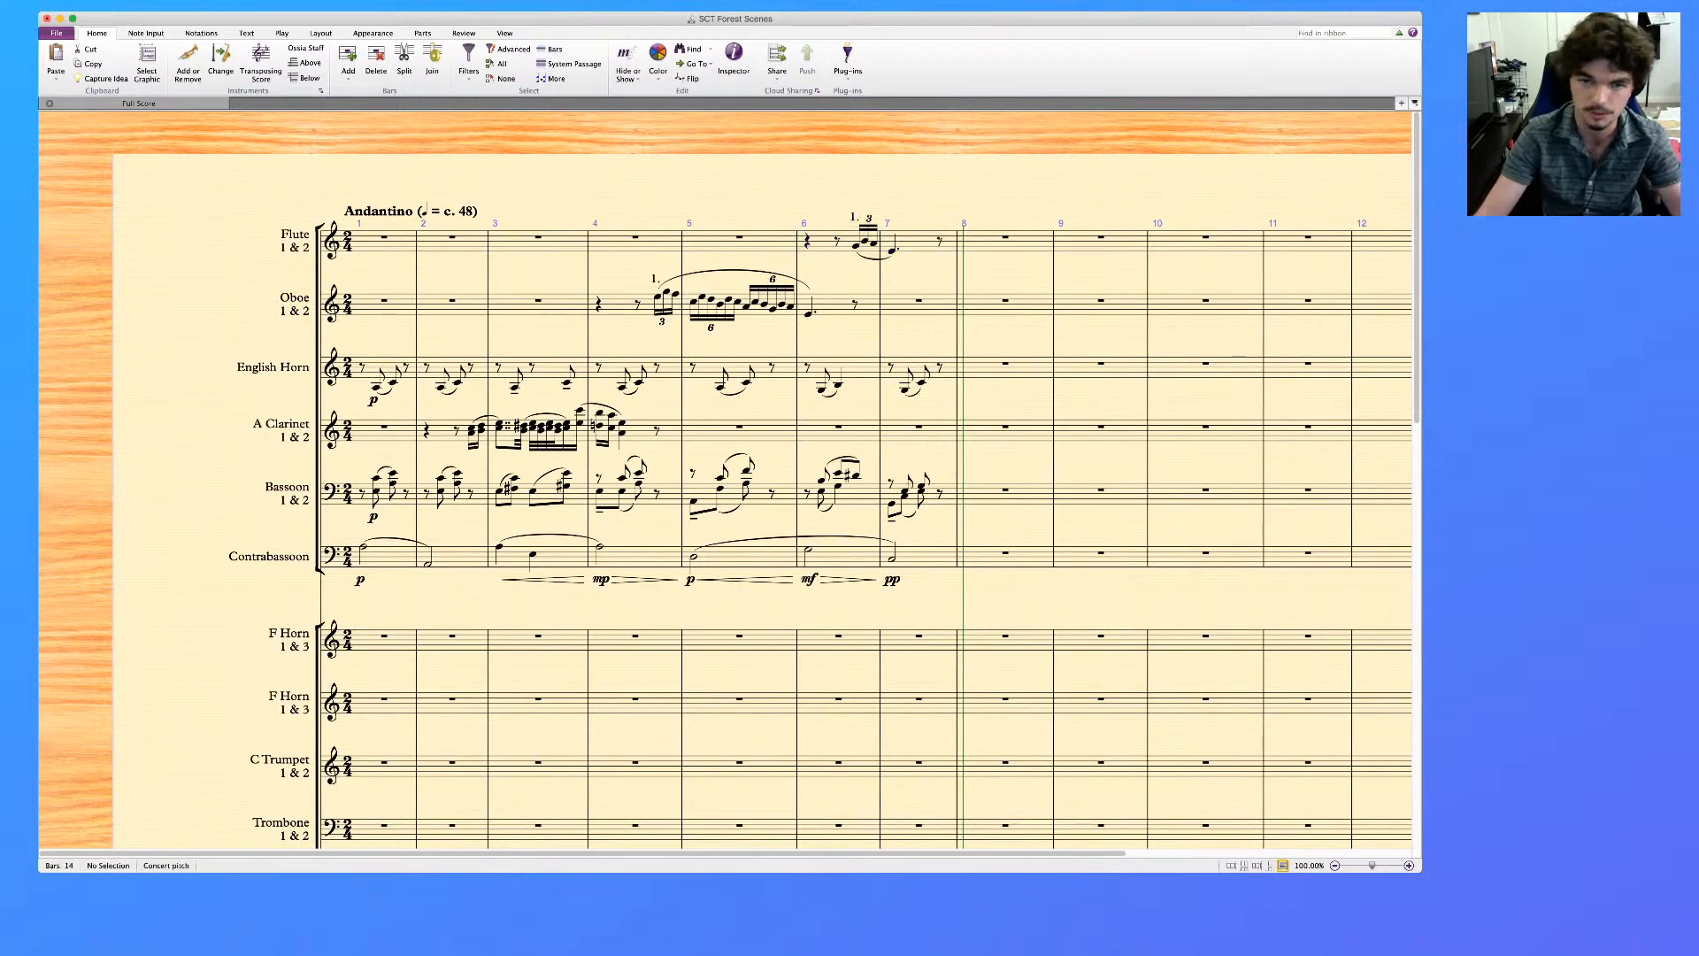
# Mark the Flute's bar 6 triplet mf and add a diminuendo hairpin under its dotted quarter note in bar 7
pyautogui.click(856, 246)
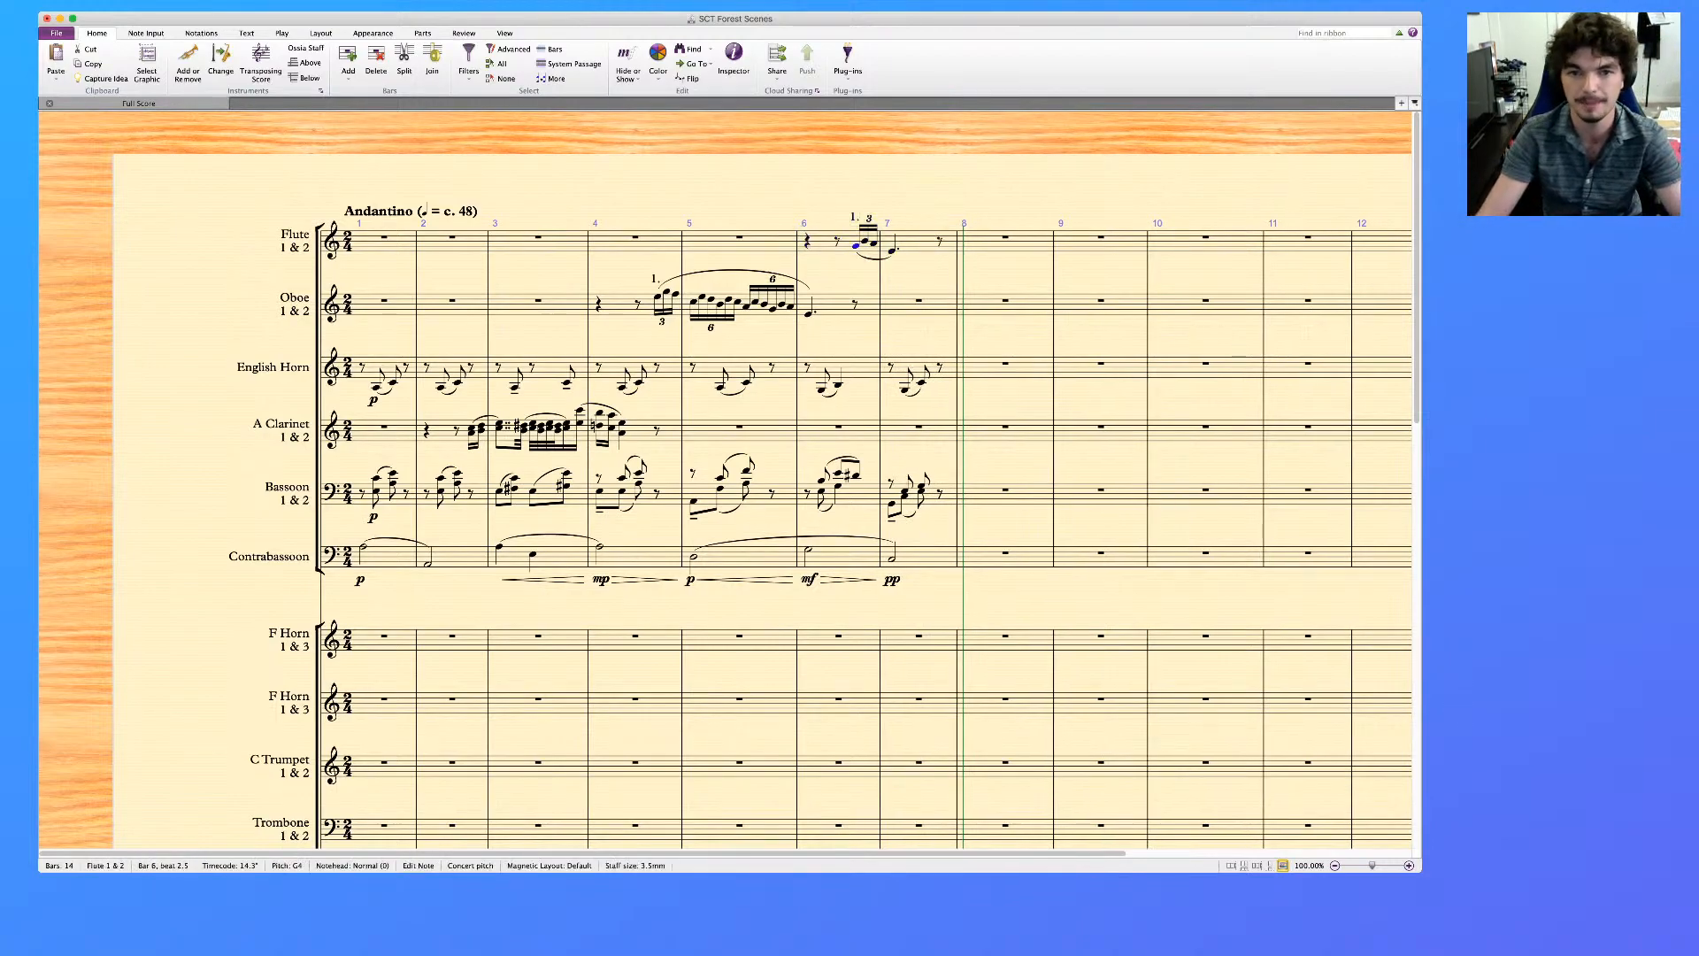
pyautogui.press('super+e')
pyautogui.write('mf')
pyautogui.press('Escape')
pyautogui.click(856, 246)
pyautogui.keyDown('shift'); pyautogui.click(874, 244); pyautogui.keyUp('shift')
pyautogui.click(892, 250)
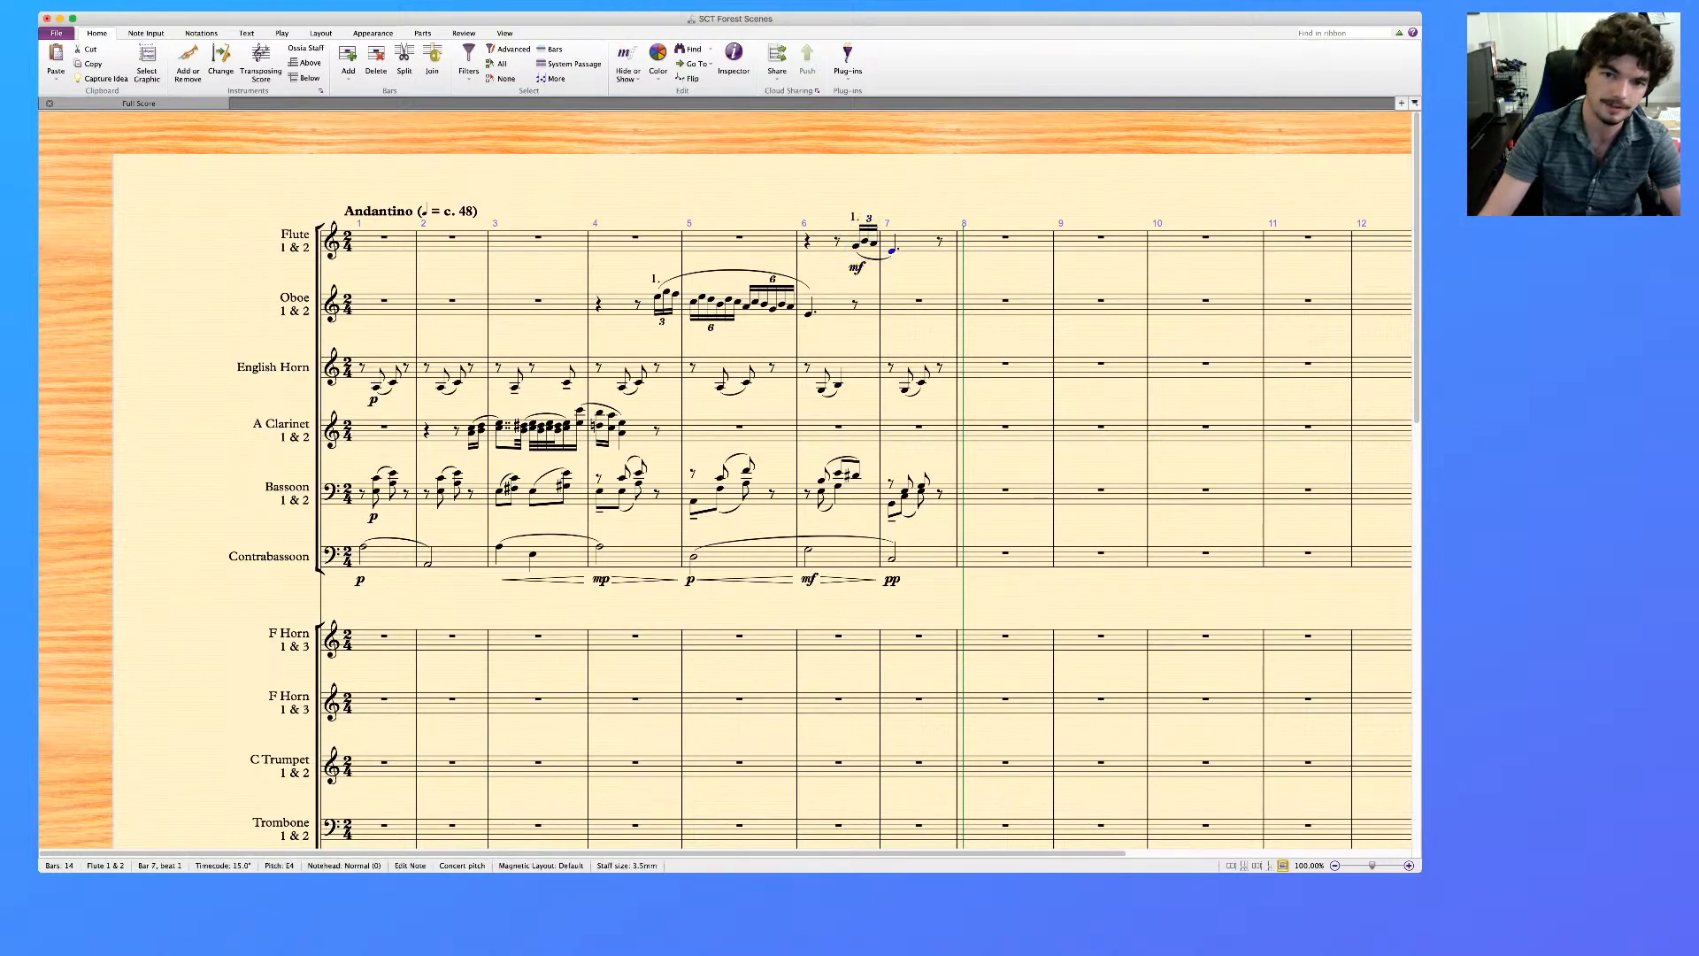
pyautogui.press('>')
pyautogui.press('Escape')
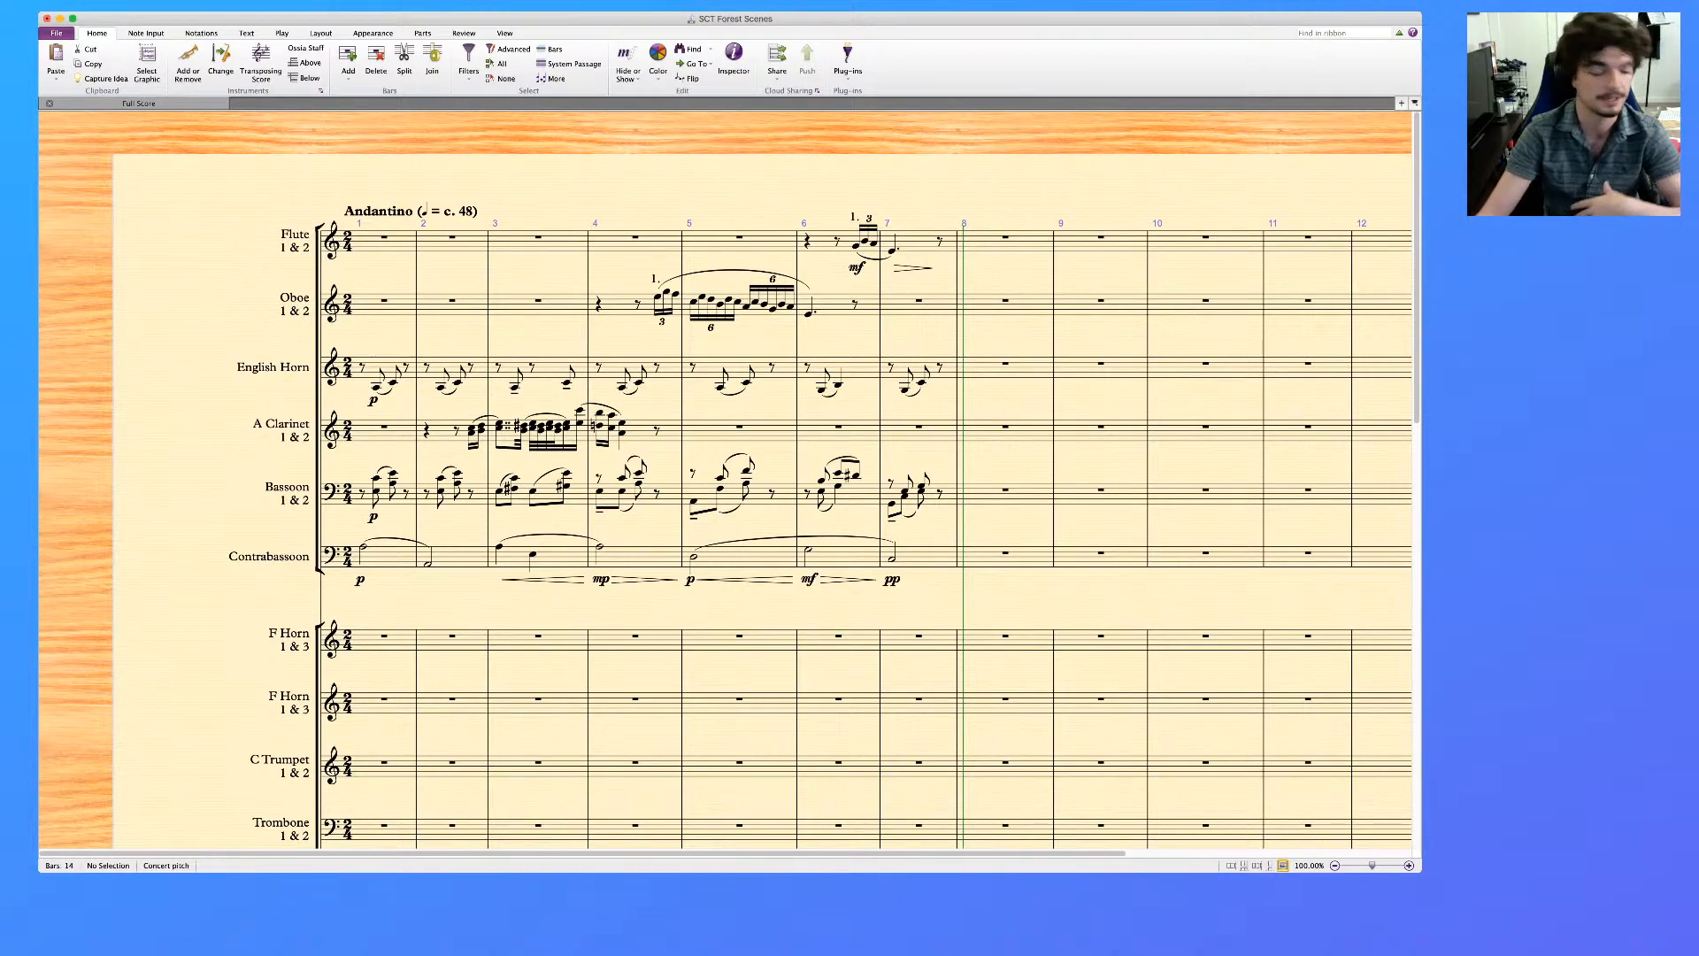
pyautogui.scroll(-1, 726, 480)
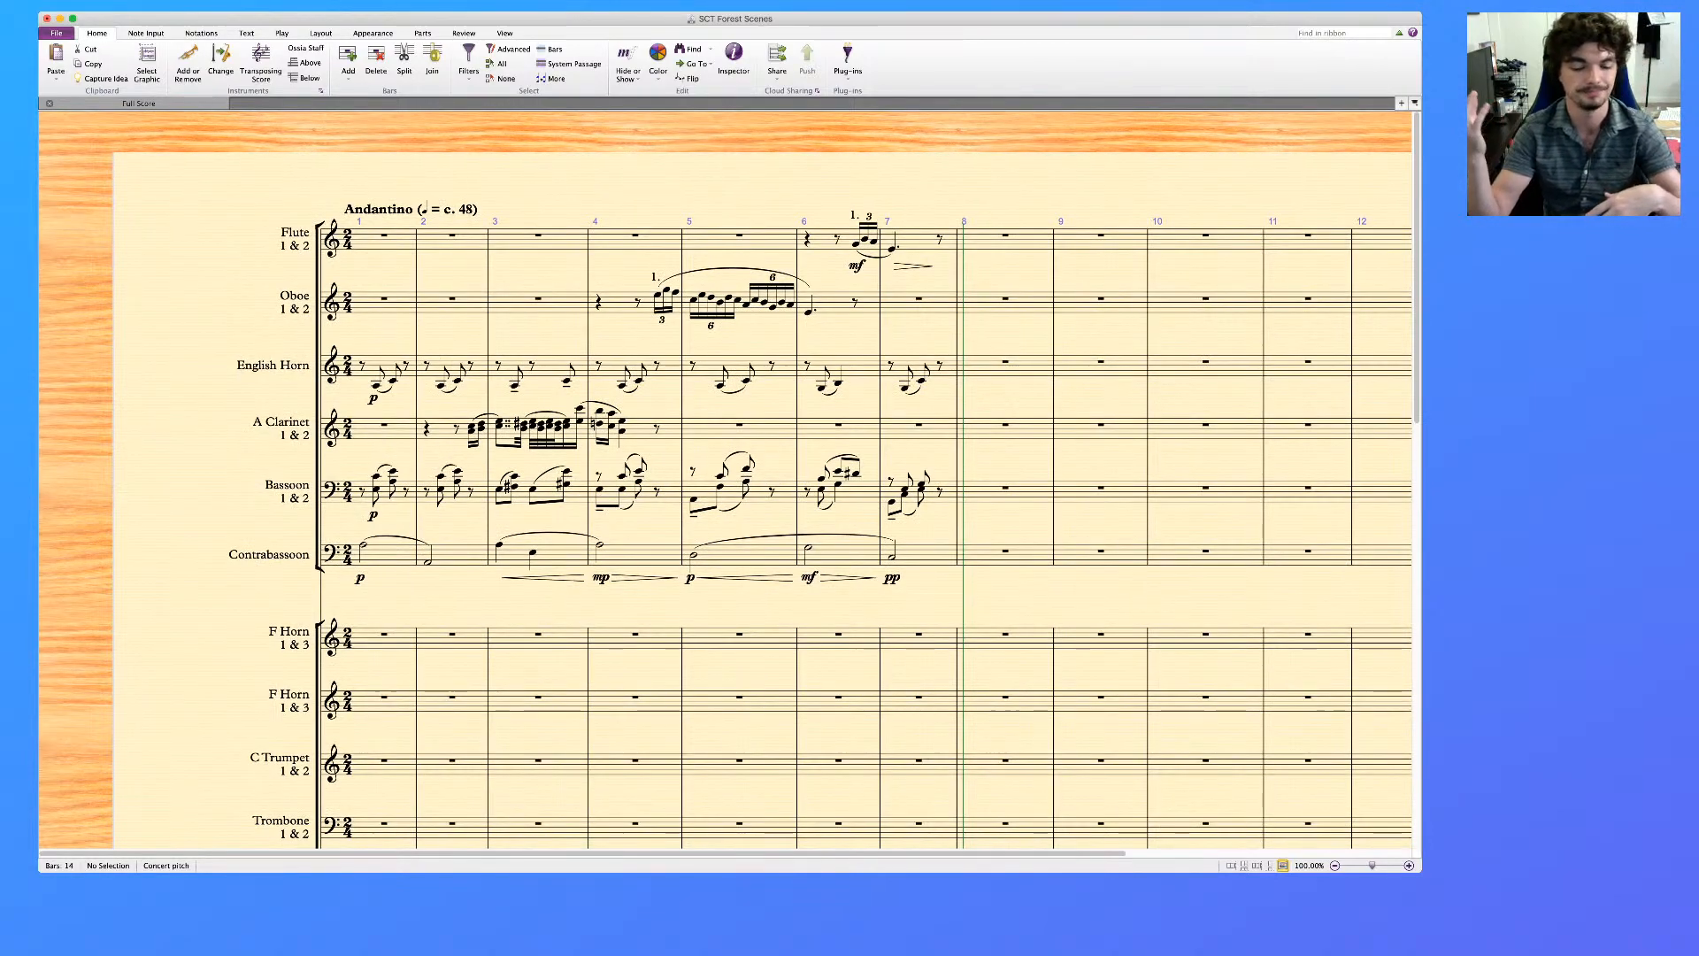
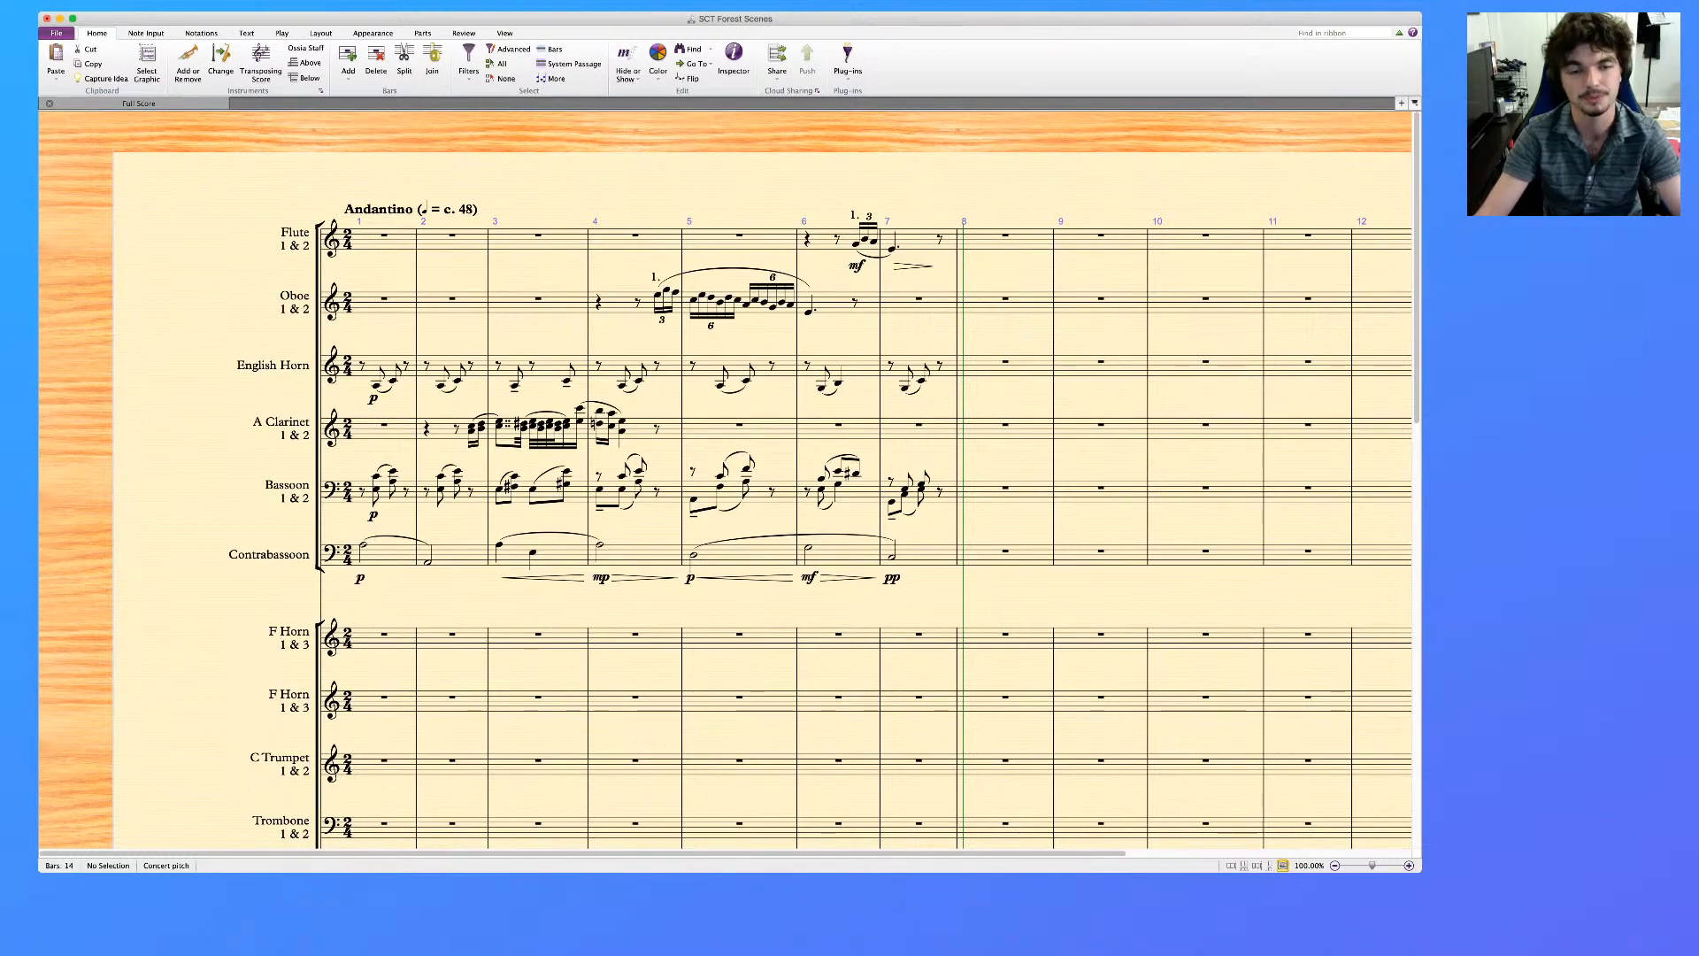
# Mark the start of the A Clarinet's pickup in bar 2 with the dynamic mf
pyautogui.hscroll(3, 726, 500)
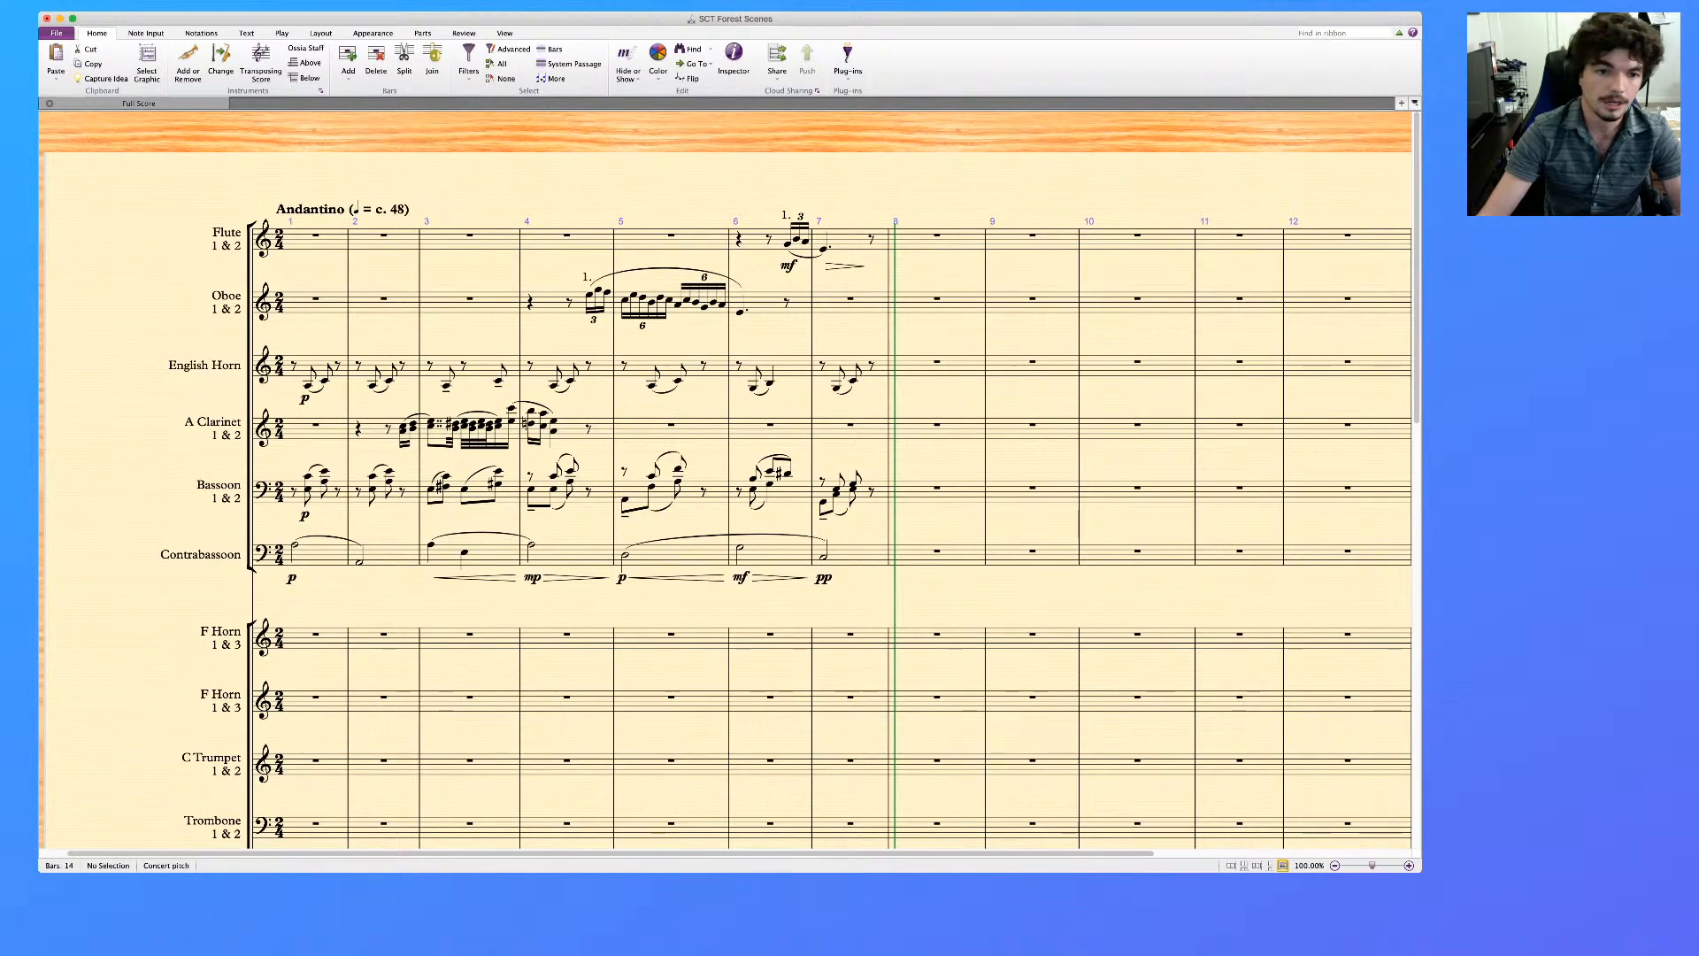
pyautogui.click(590, 295)
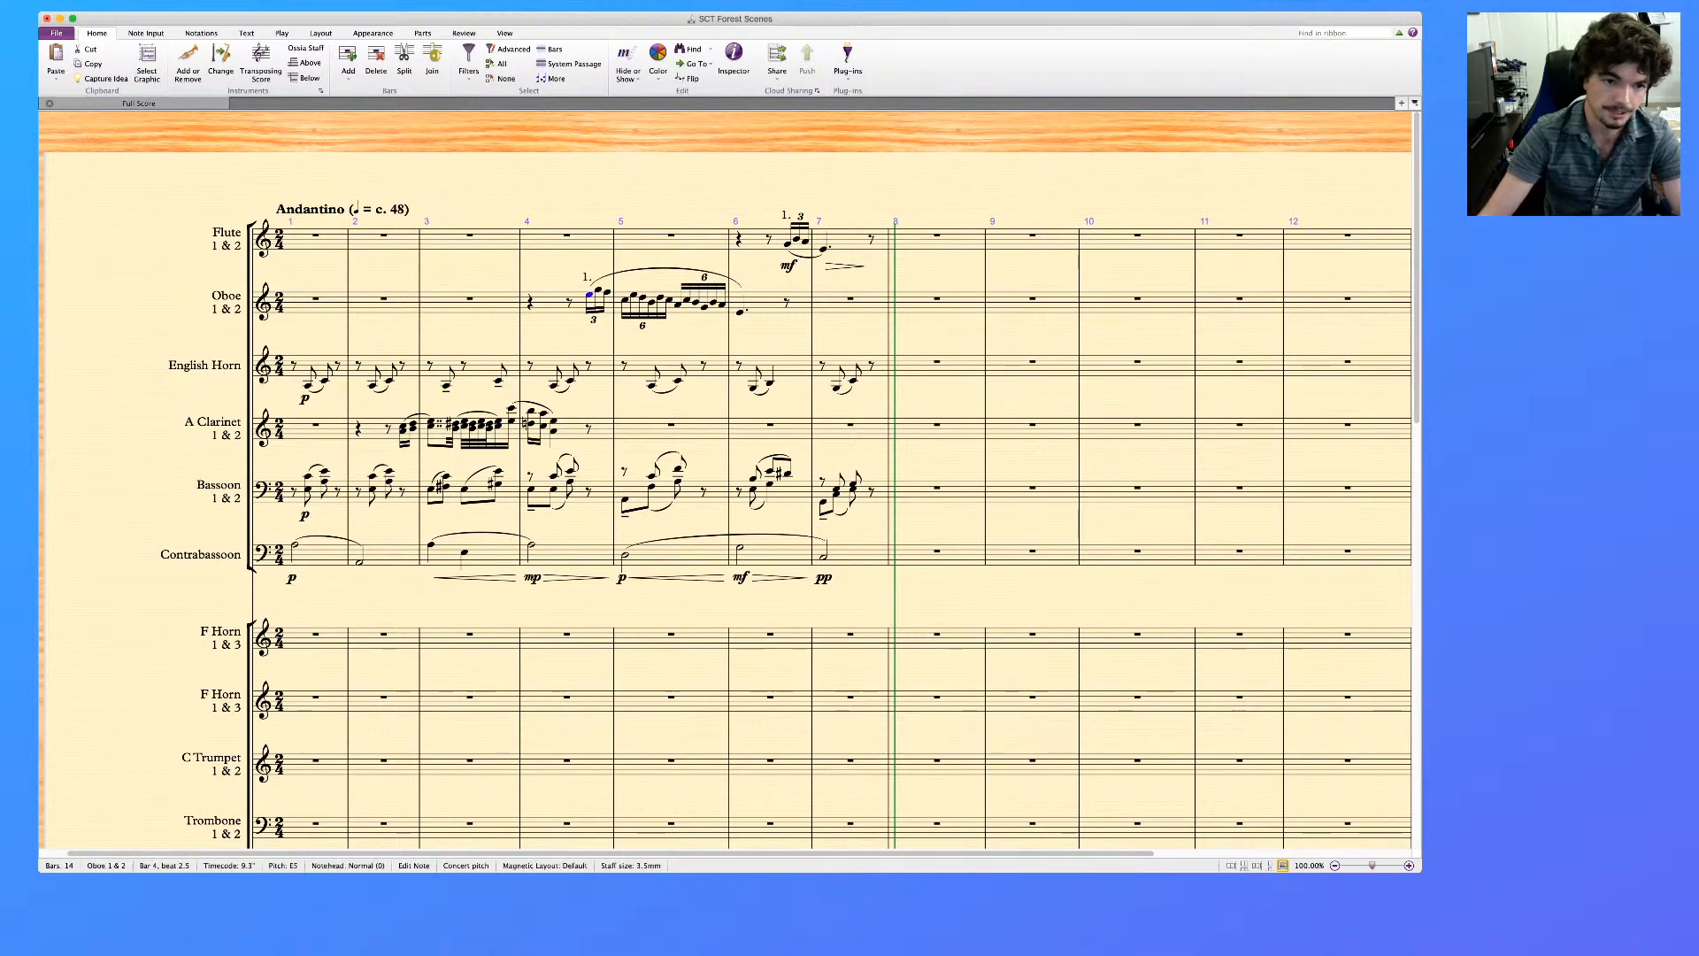
pyautogui.scroll(-10, 725, 478)
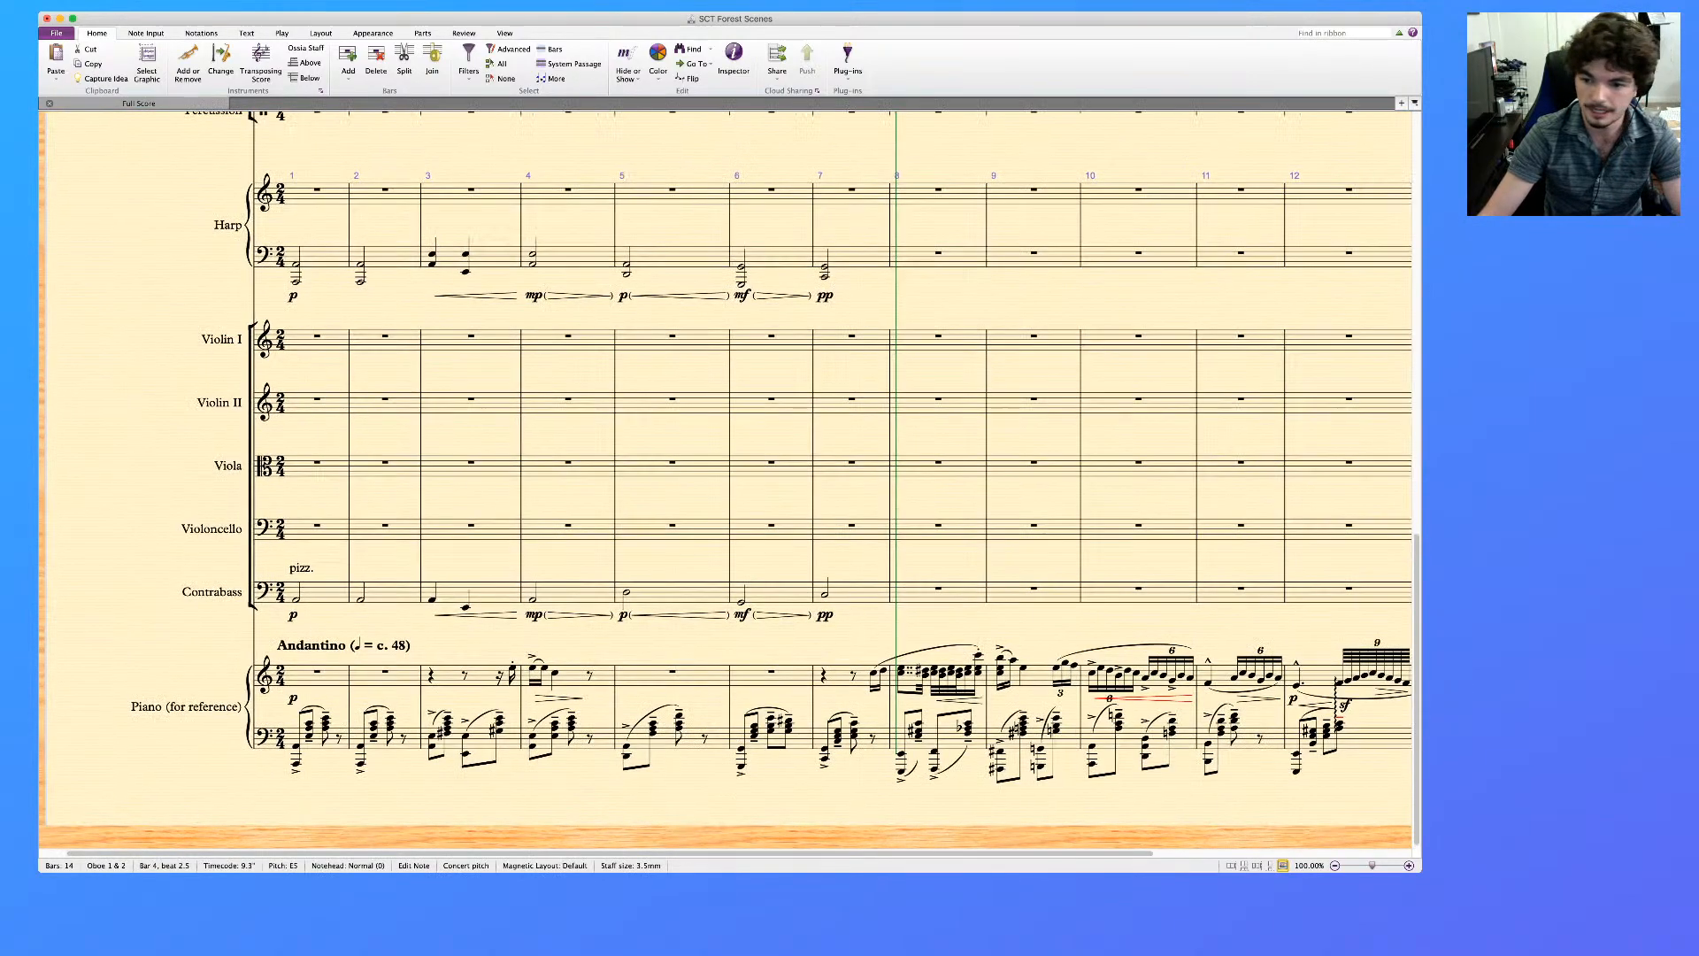
pyautogui.scroll(10, 726, 478)
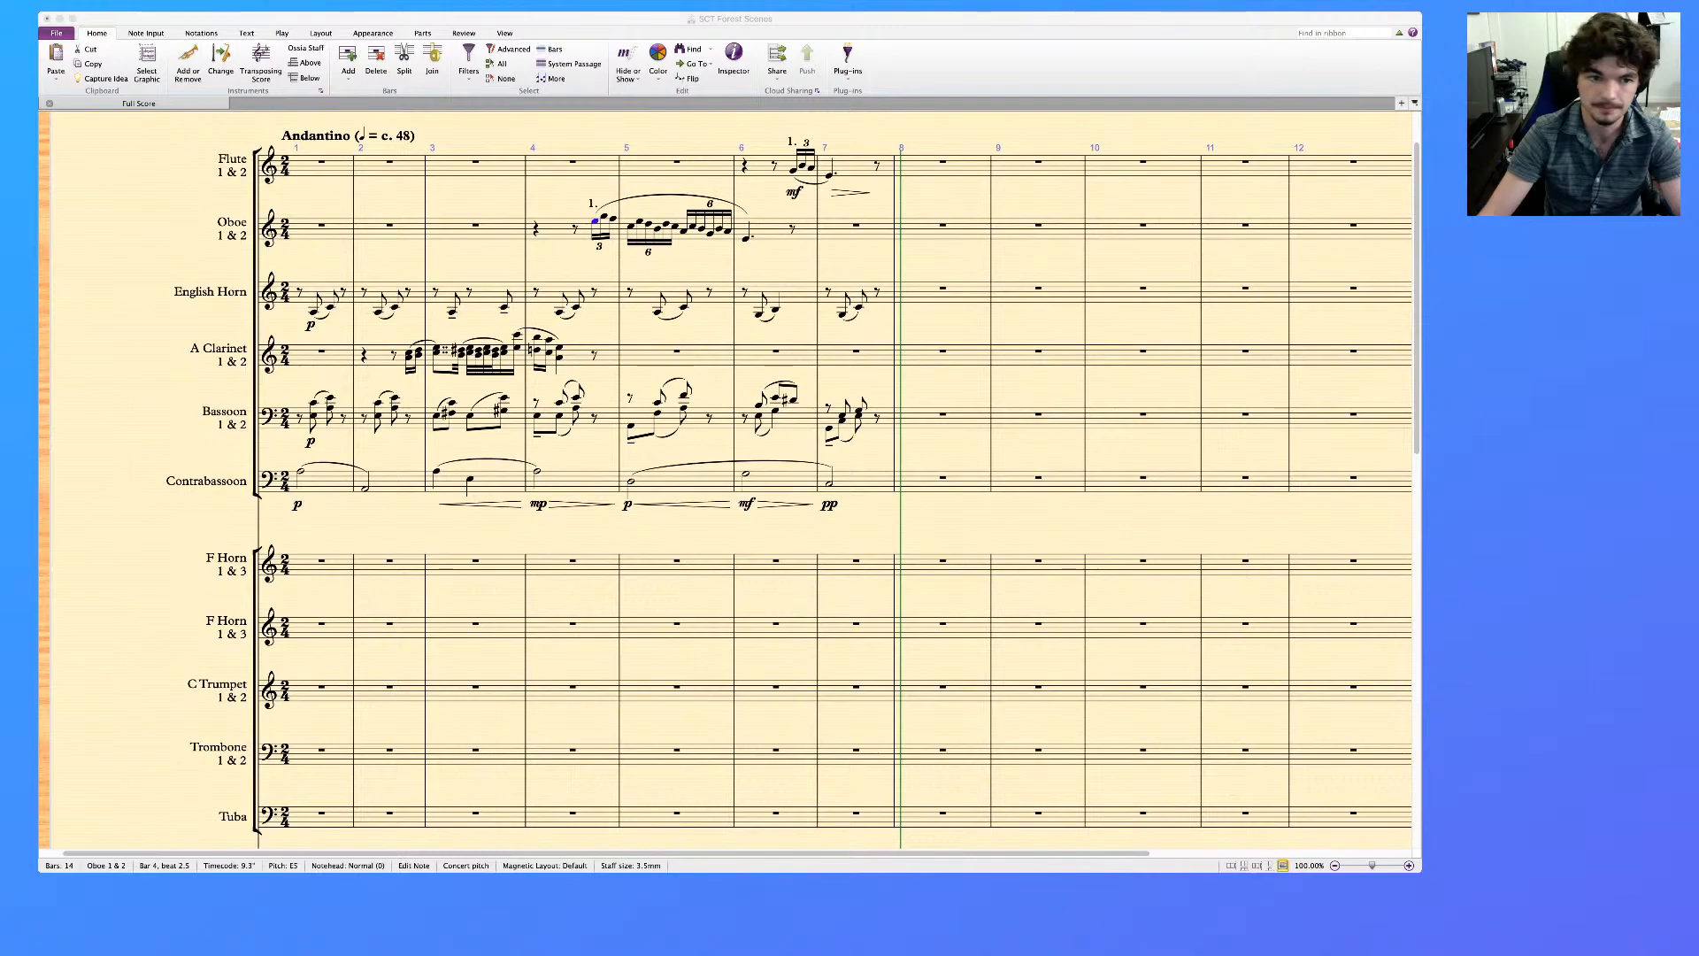
pyautogui.hscroll(5, 726, 478)
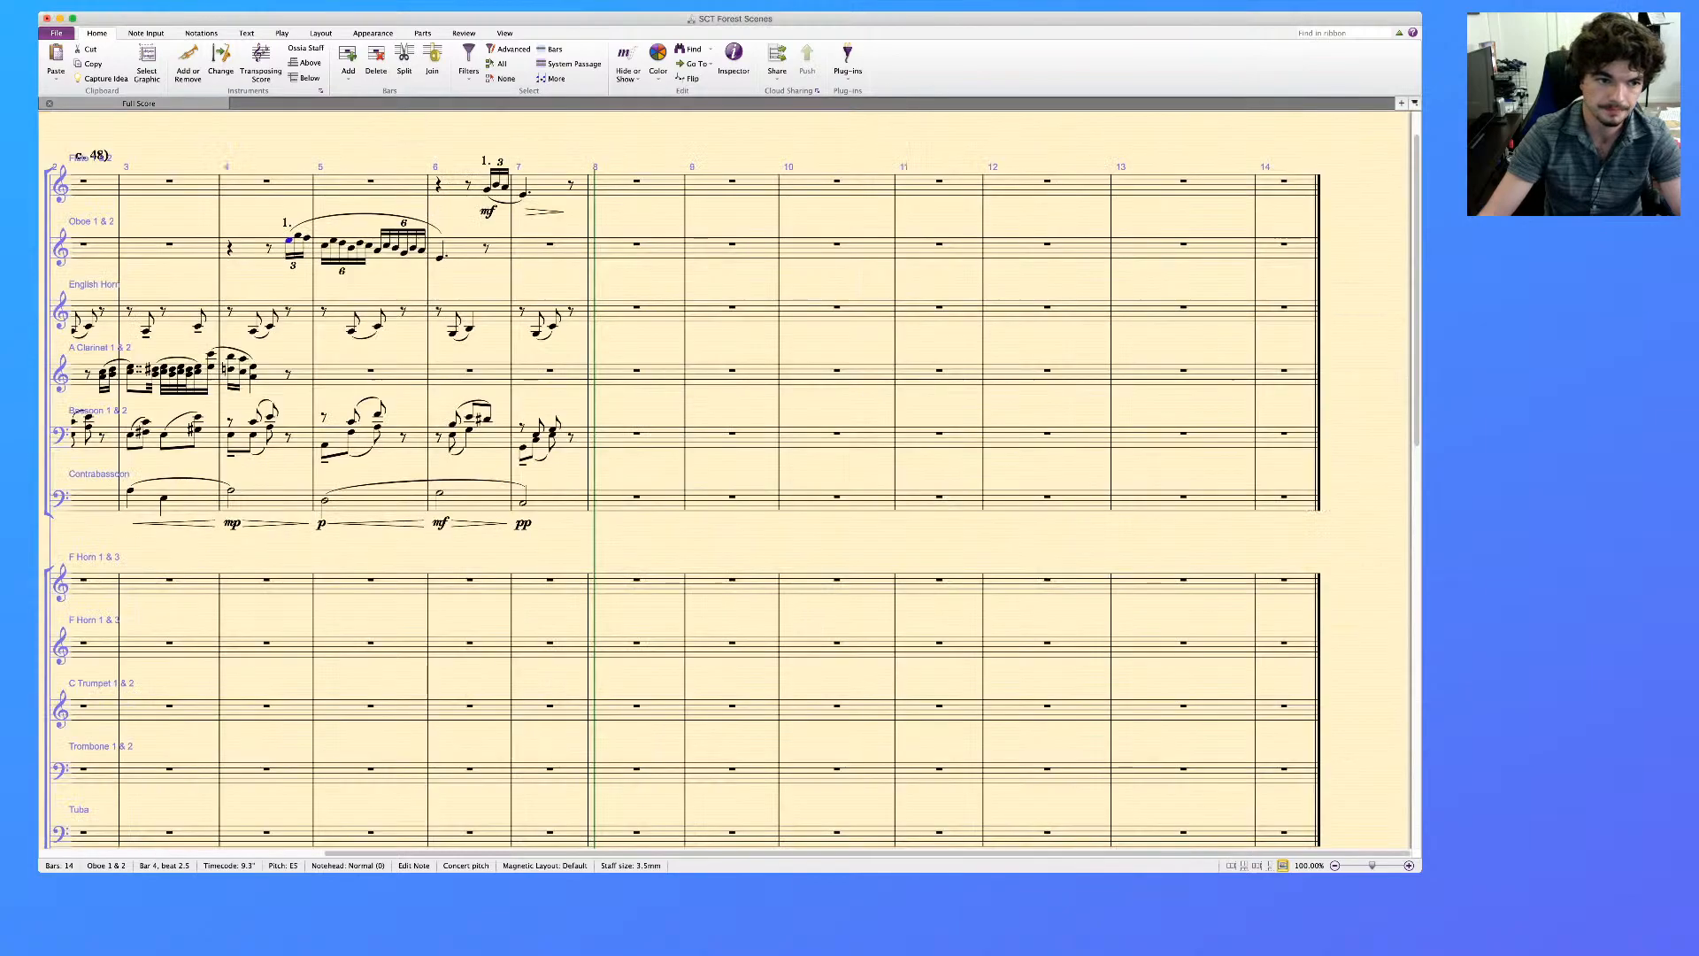
pyautogui.hscroll(-5, 726, 478)
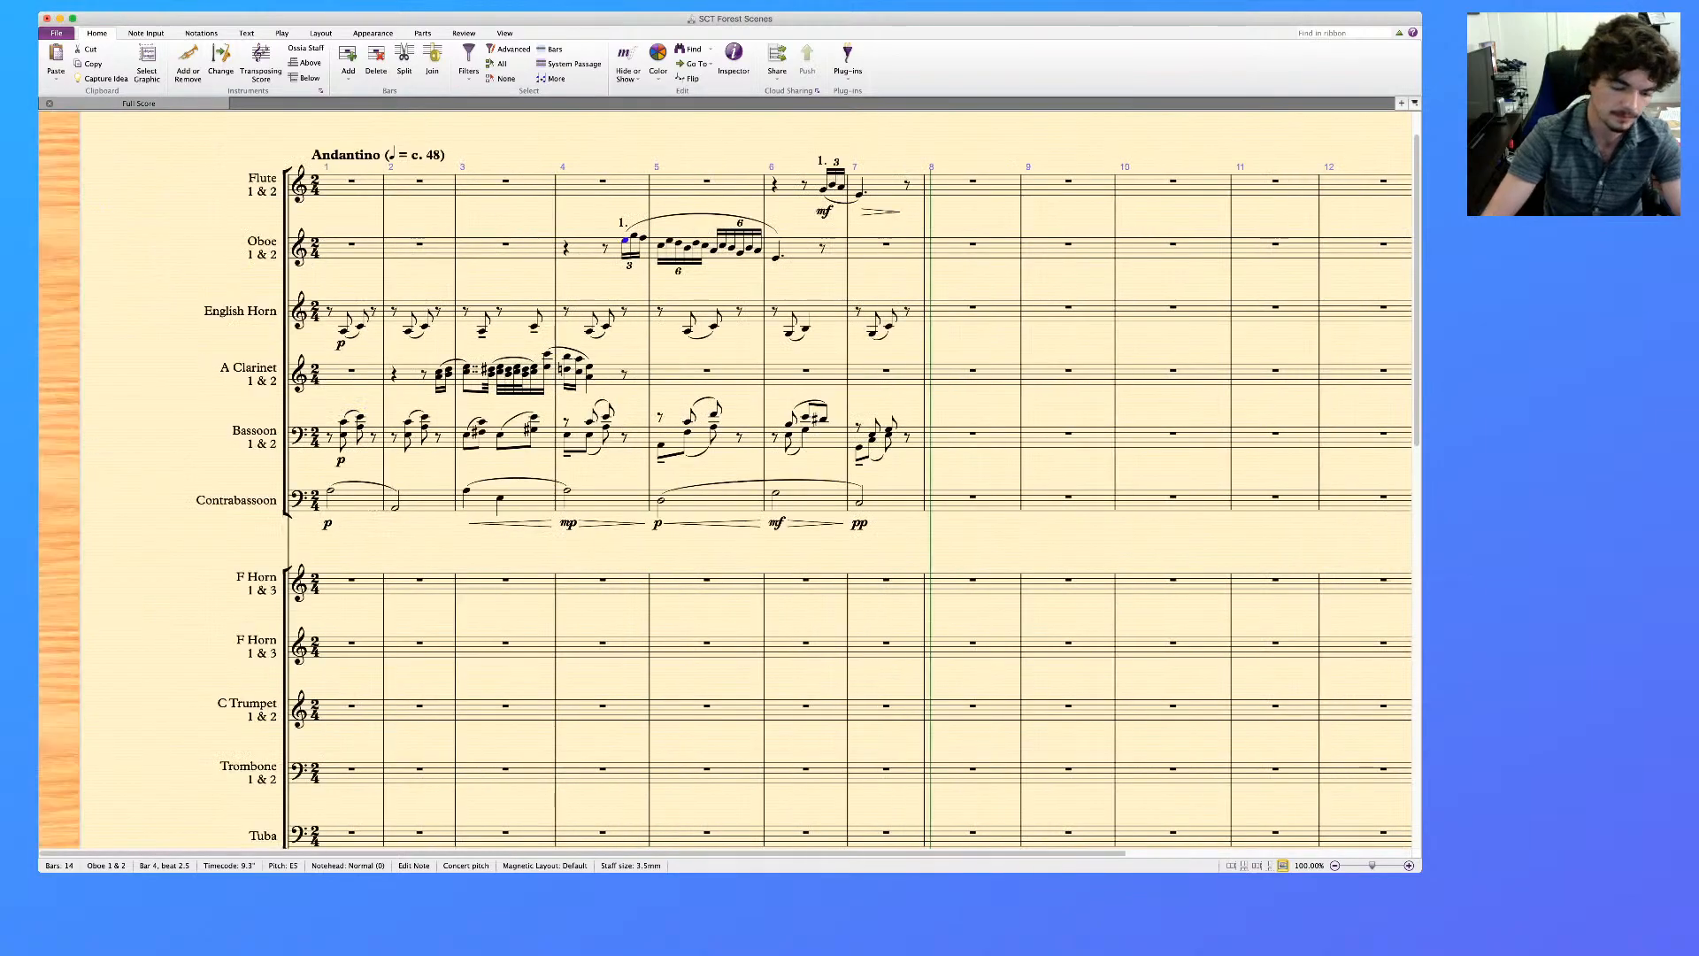
pyautogui.click(439, 377)
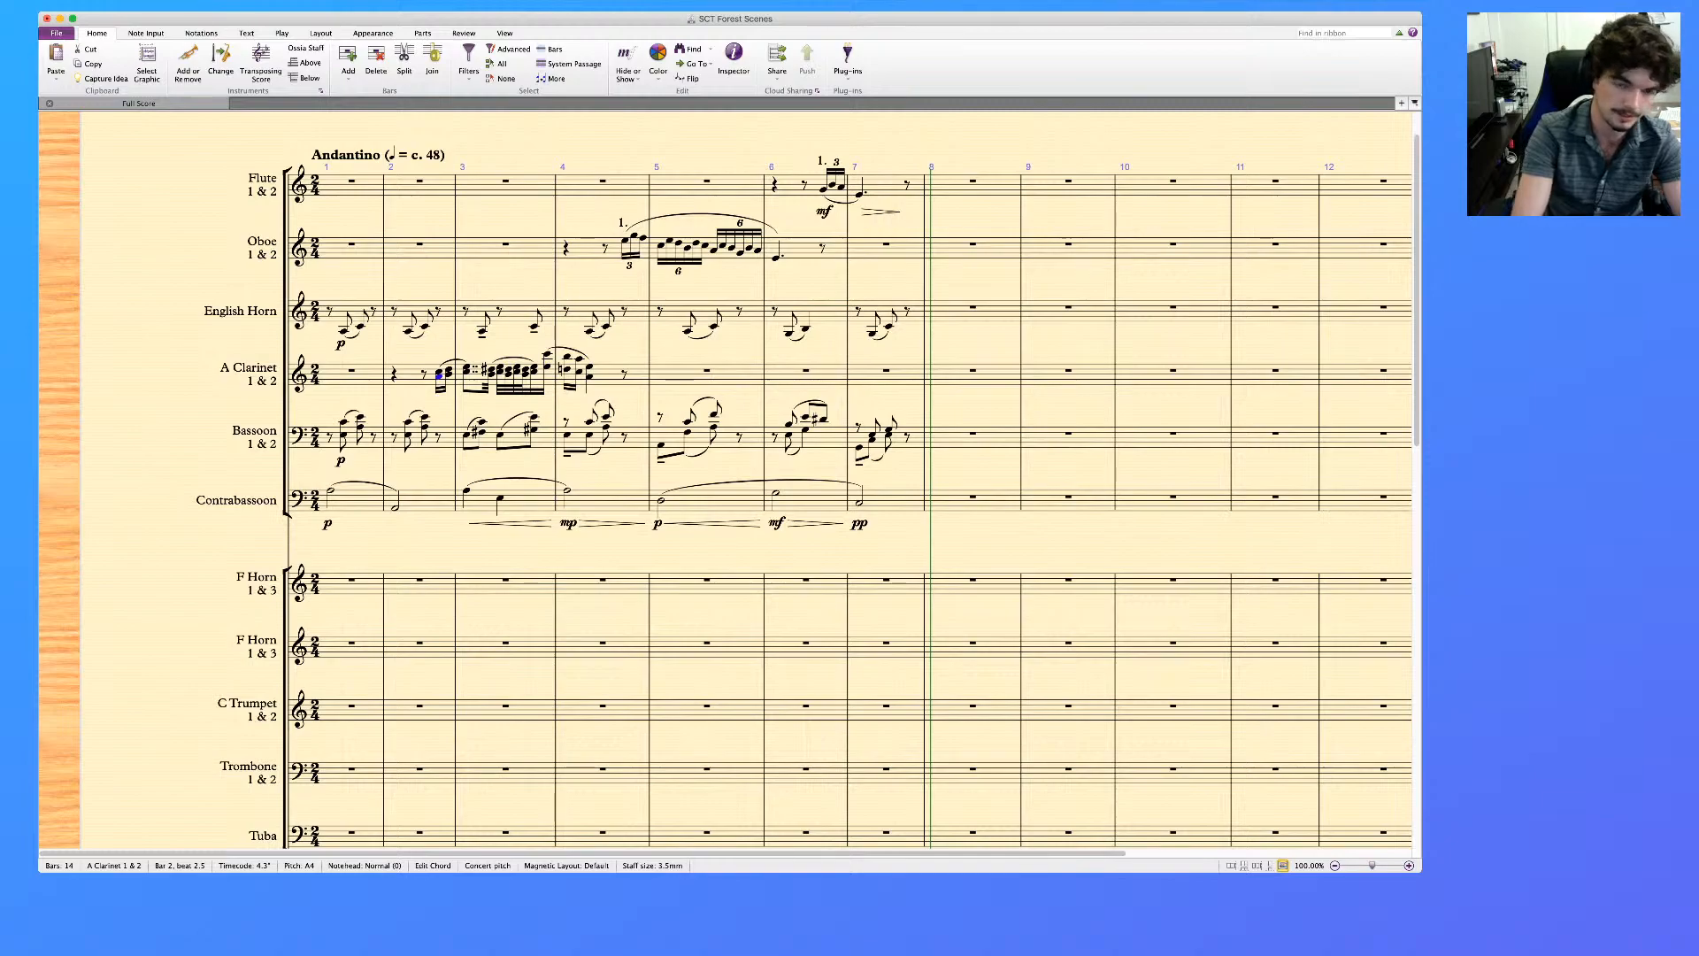
pyautogui.press('super+e')
pyautogui.write('mf')
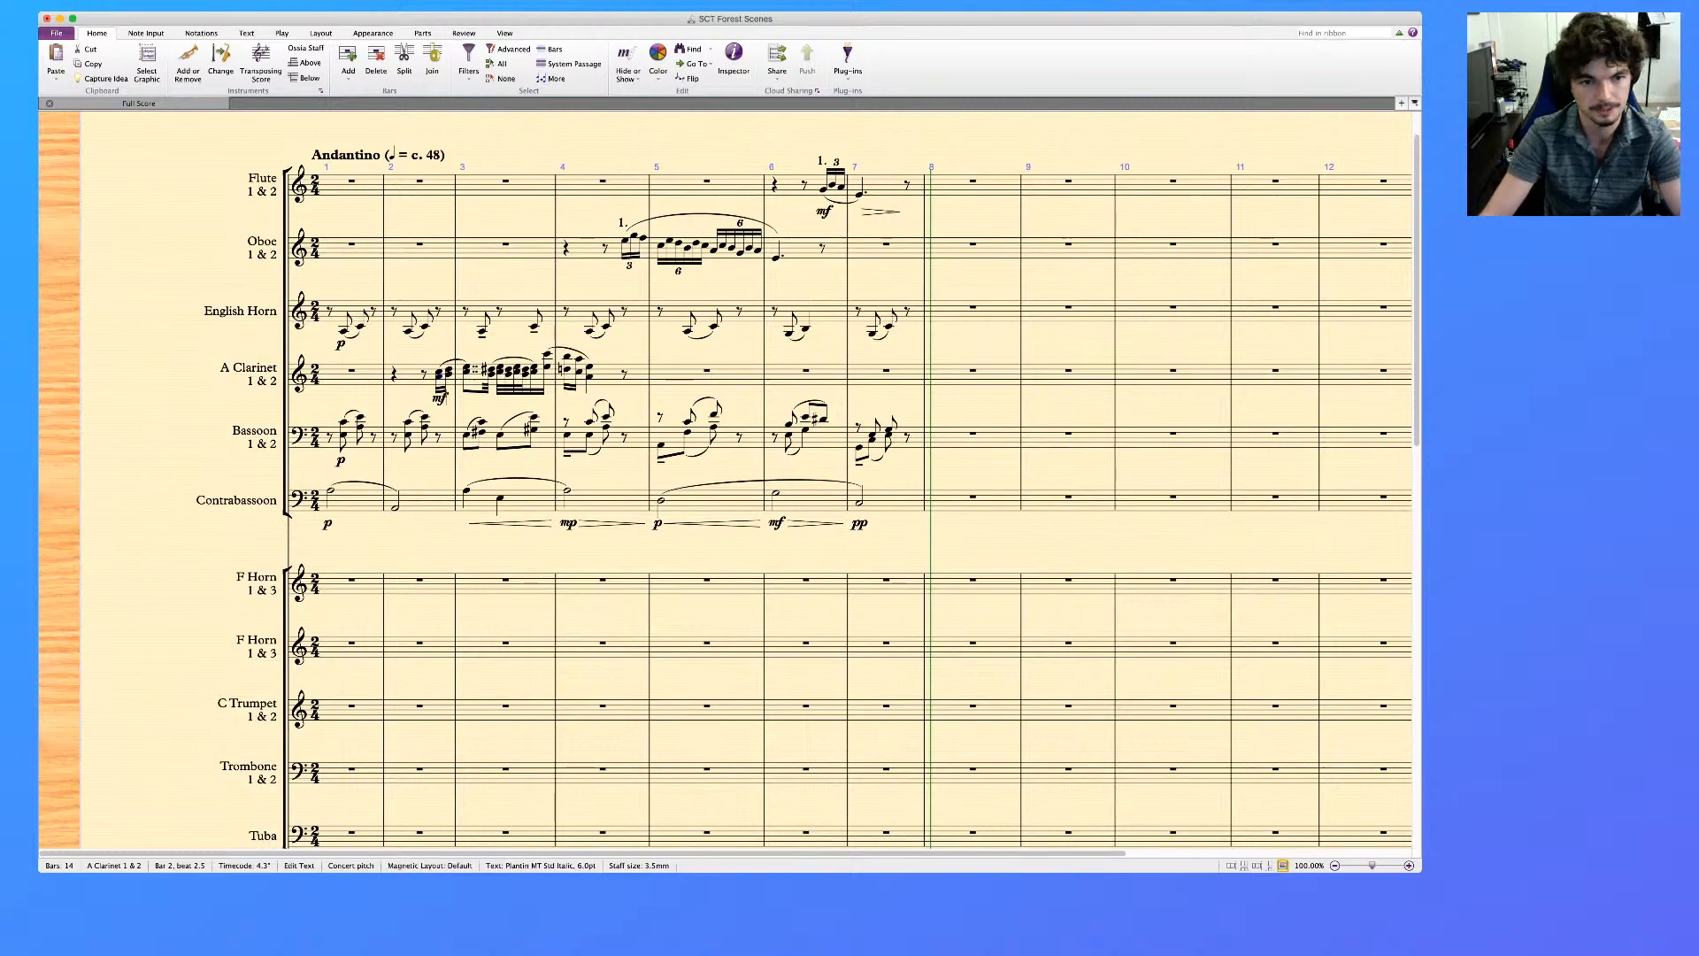
pyautogui.press('Escape')
pyautogui.press('Escape')
# Add a crescendo hairpin under the second half of A Clarinet bar 3 and a diminuendo hairpin under the chords in bar 4
pyautogui.click(500, 372)
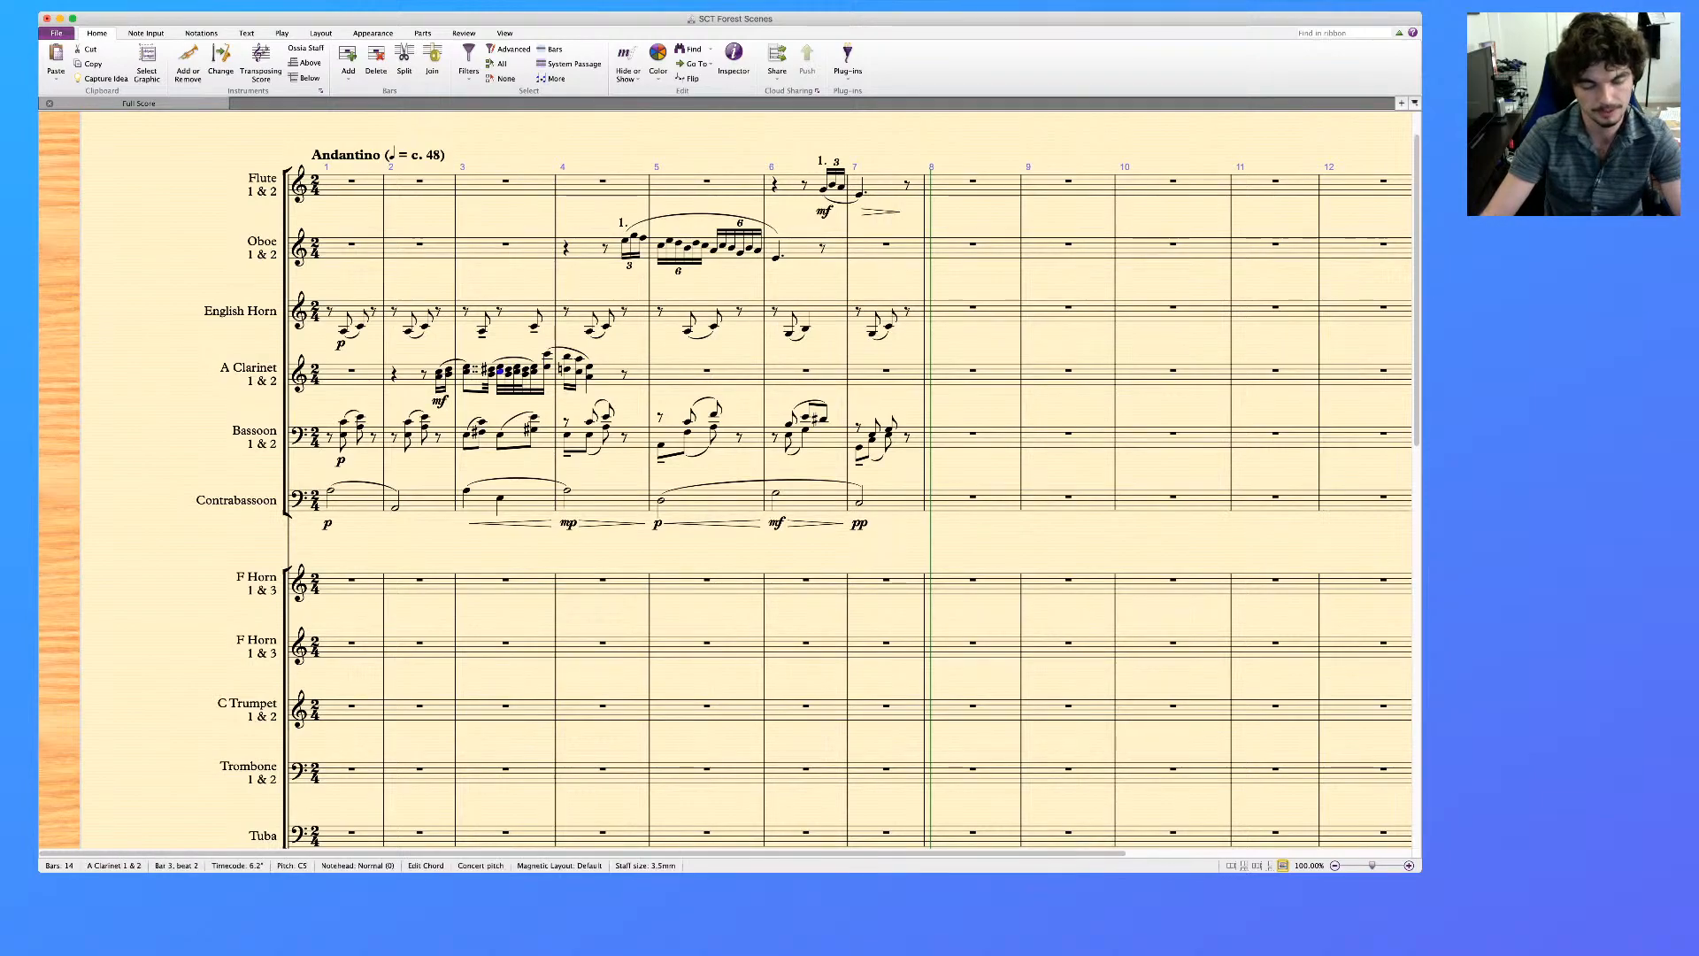
pyautogui.keyDown('shift'); pyautogui.click(547, 365); pyautogui.keyUp('shift')
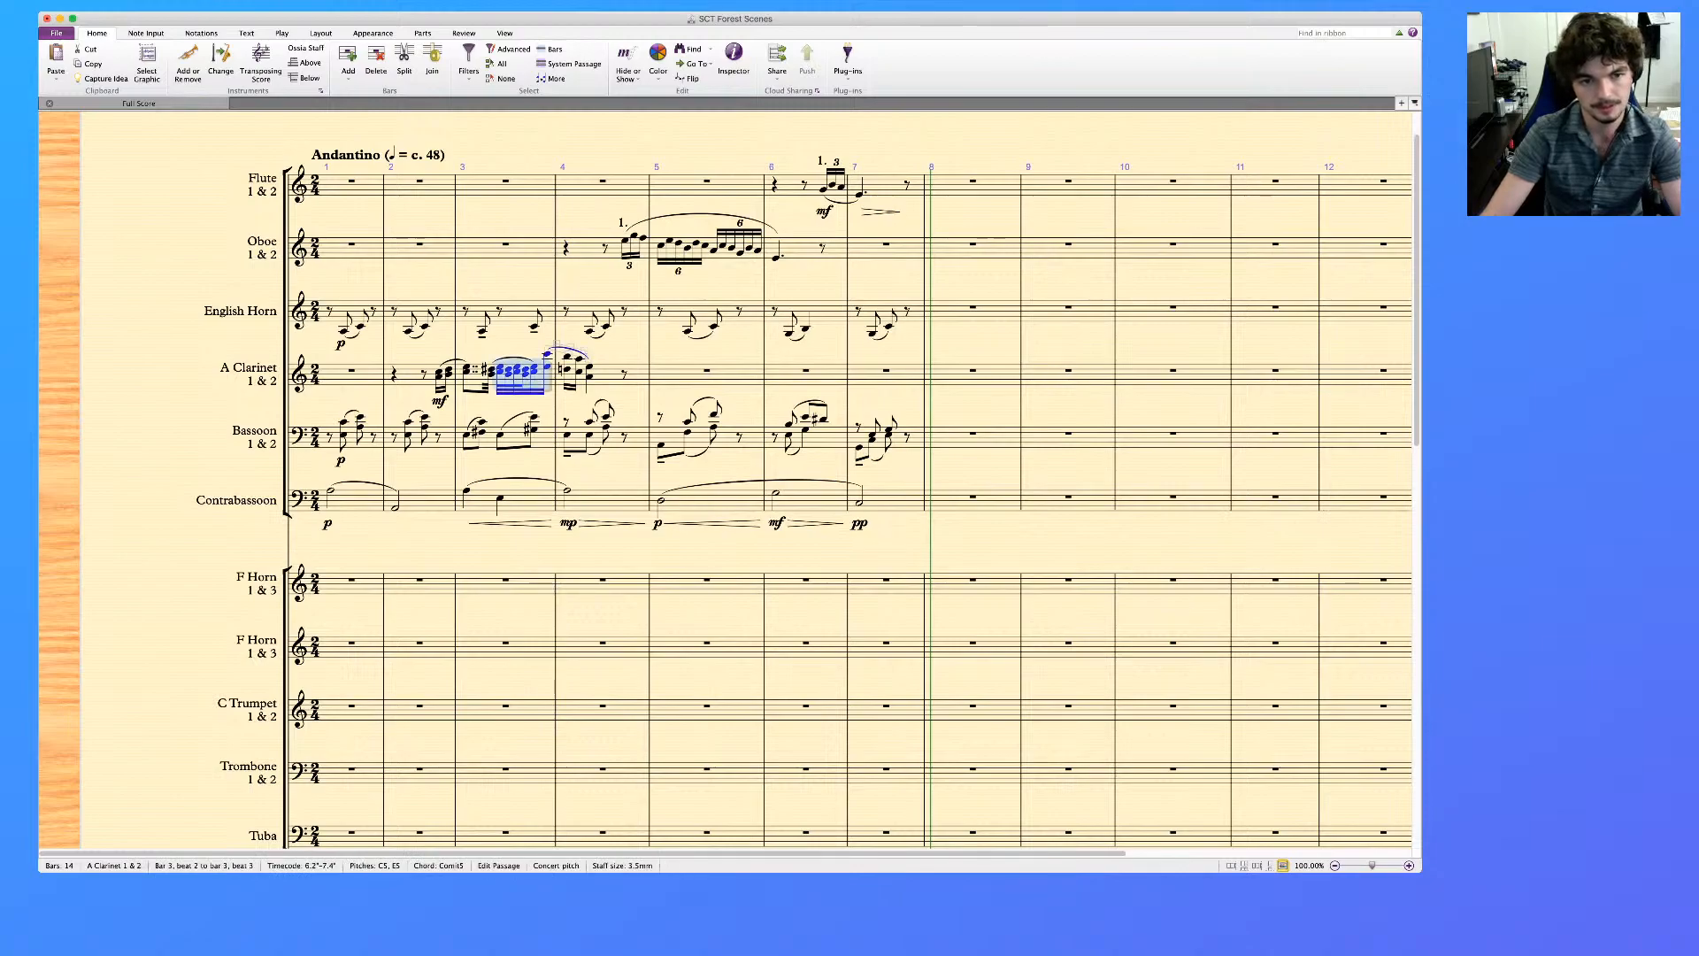
pyautogui.press('h')
pyautogui.click(567, 369)
pyautogui.keyDown('shift'); pyautogui.click(590, 366); pyautogui.keyUp('shift')
pyautogui.hotkey('shift', 'h')
pyautogui.press('Escape')
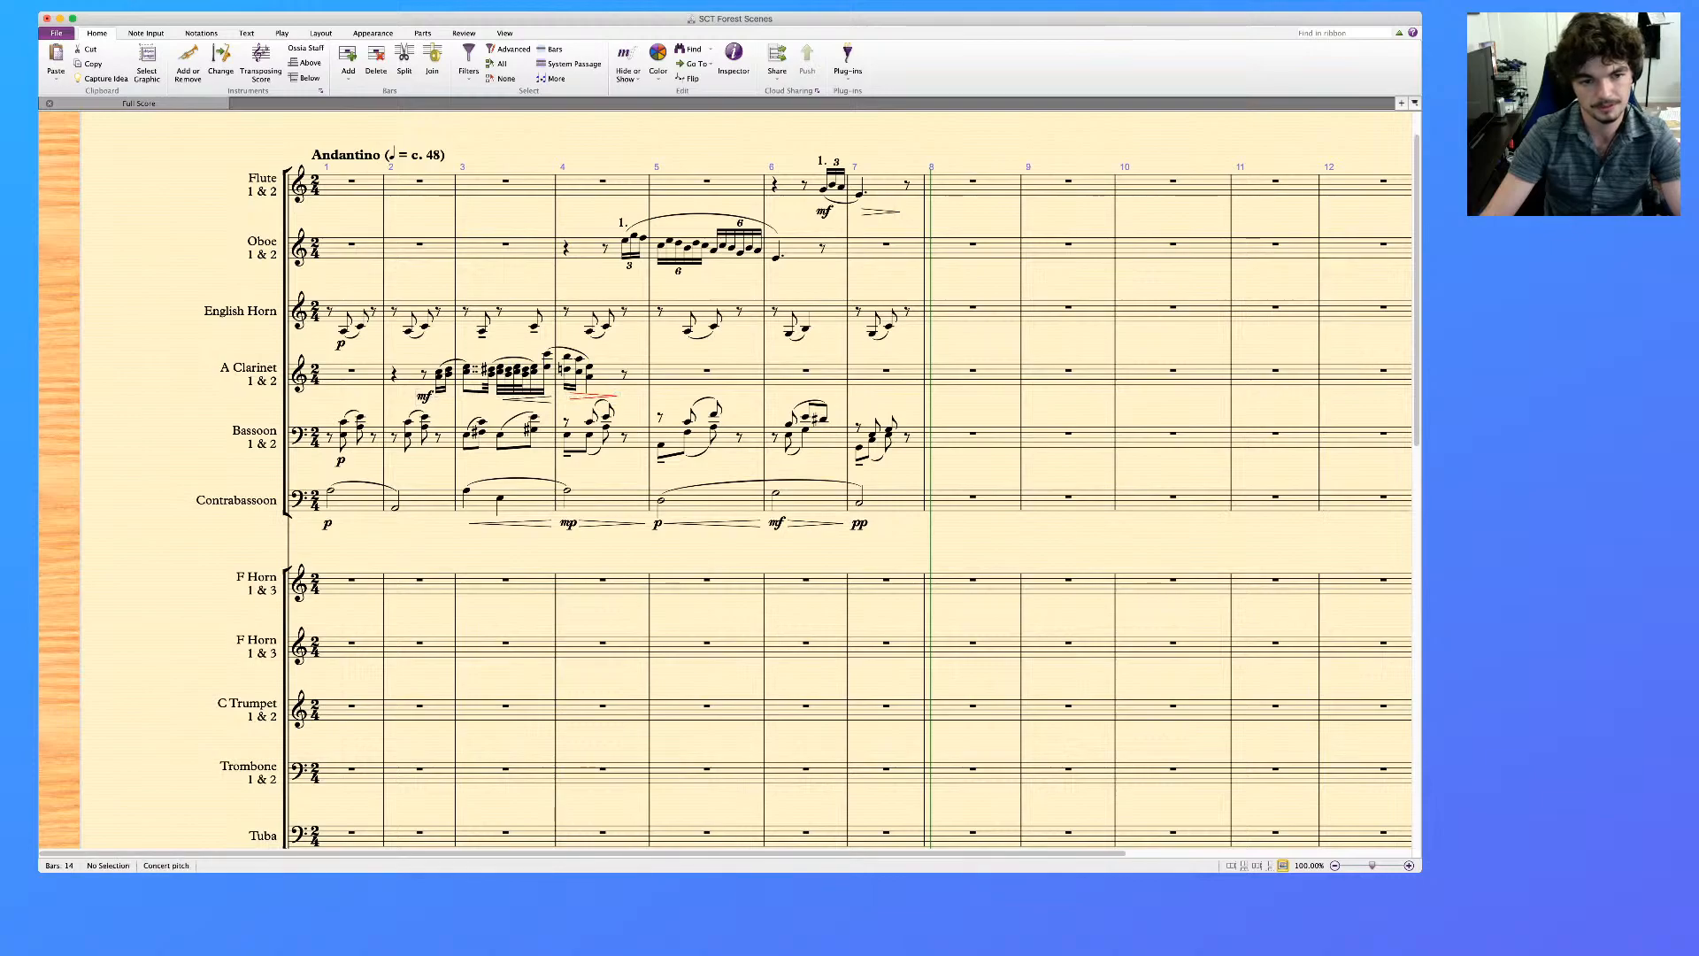
# Replace the dynamic under the A Clarinet's bar 2 pickup with mp
pyautogui.click(437, 392)
pyautogui.press('Delete')
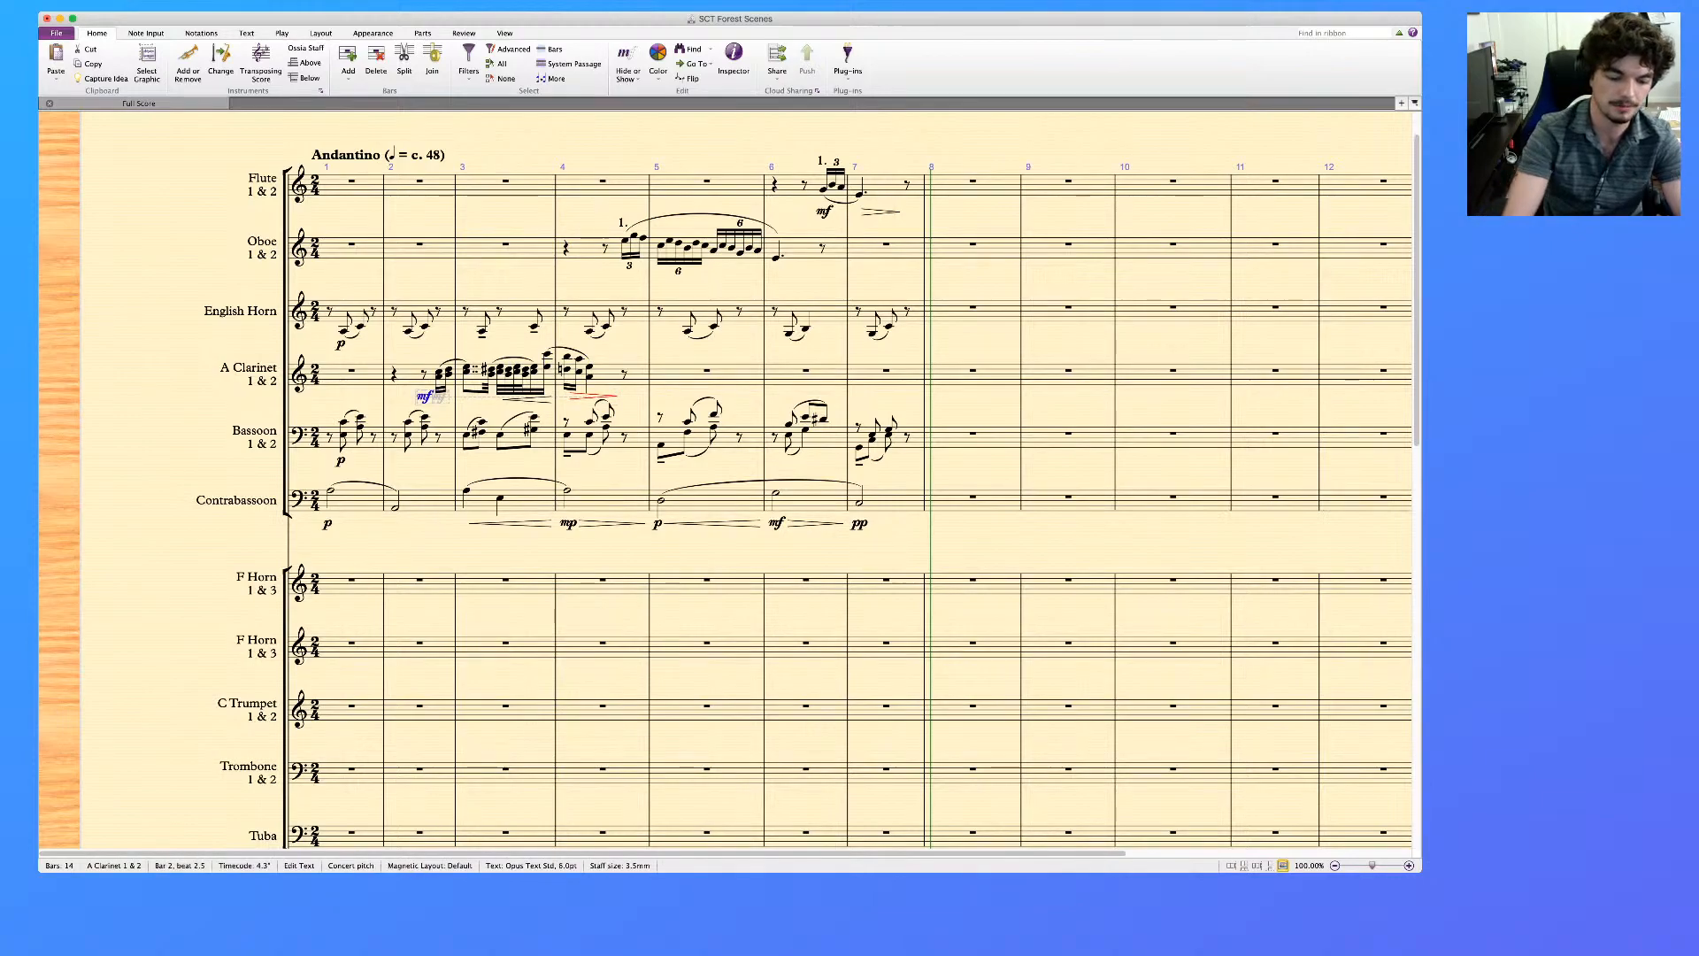
pyautogui.press('super+e')
pyautogui.write('mp')
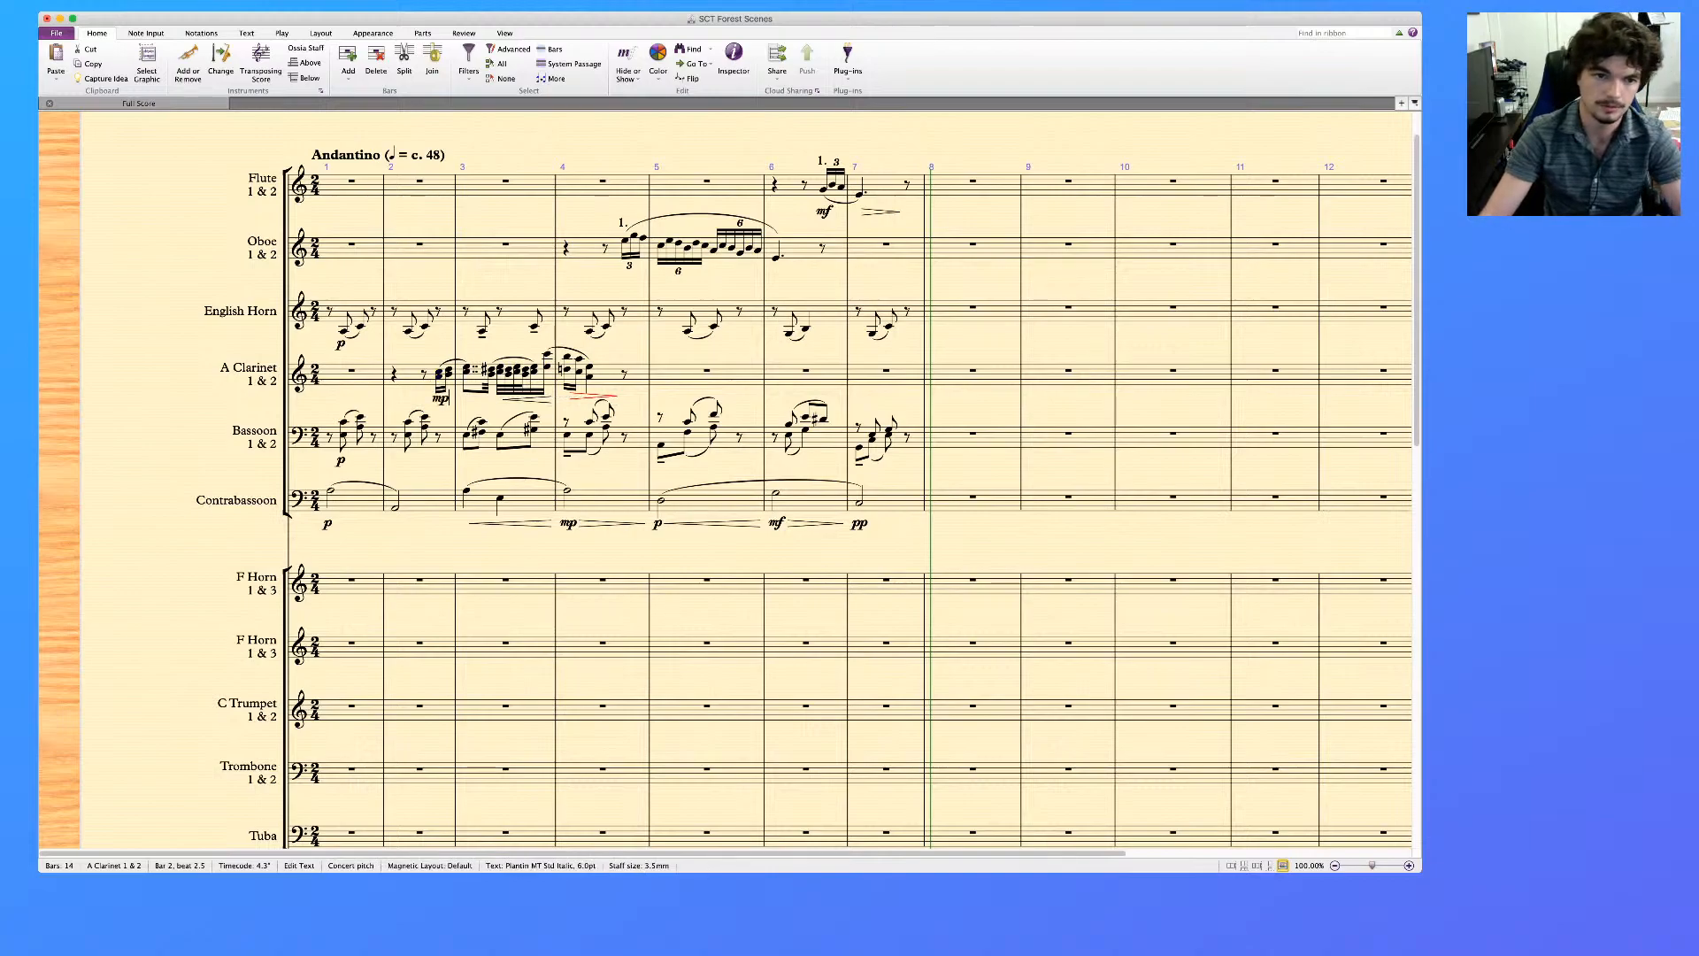
pyautogui.press('Escape')
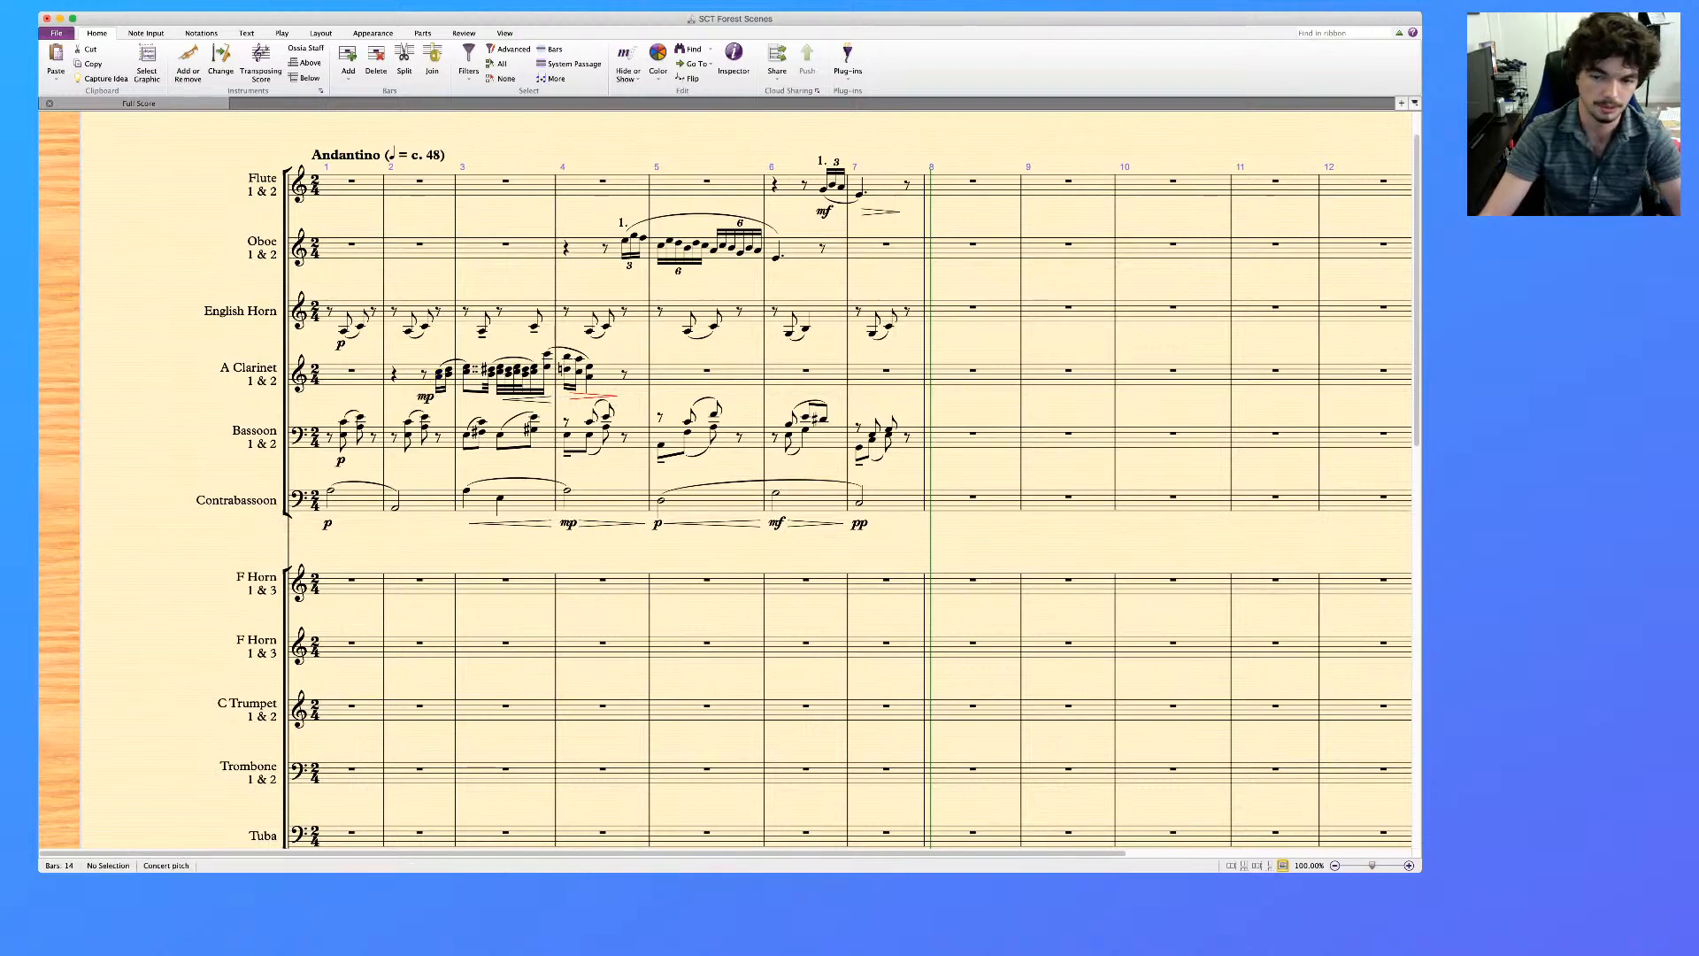
# Add an accent to the first chord of the A Clarinet's bar 4
pyautogui.click(567, 356)
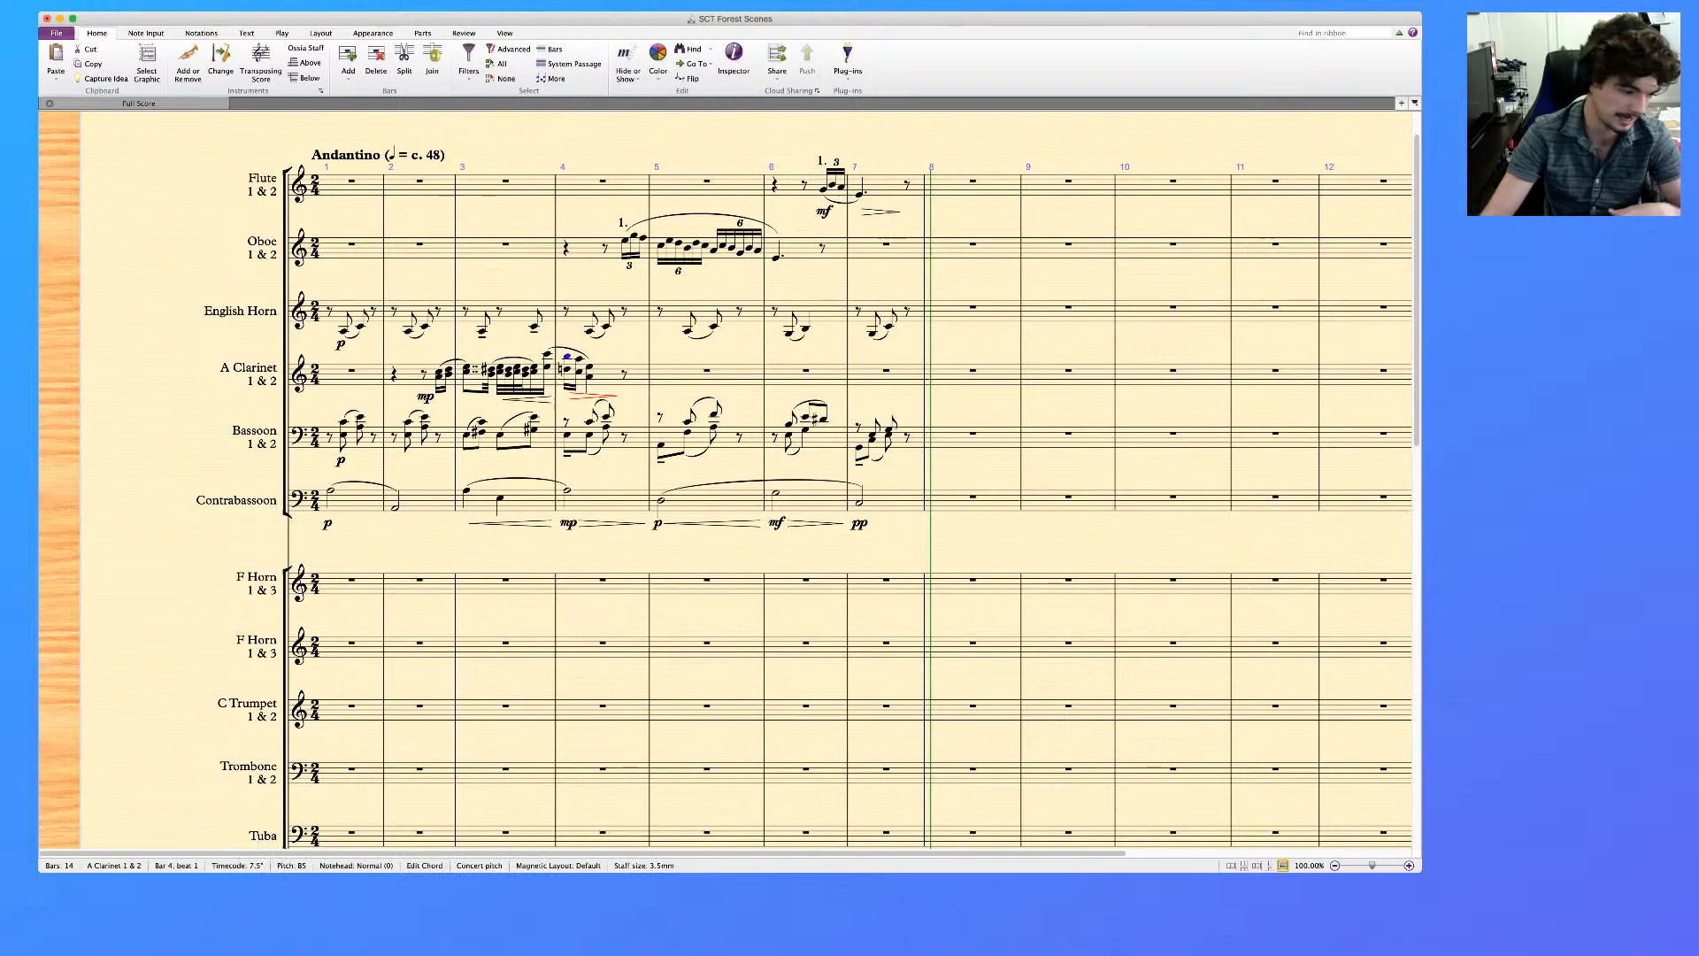
pyautogui.press('KP_Equal')
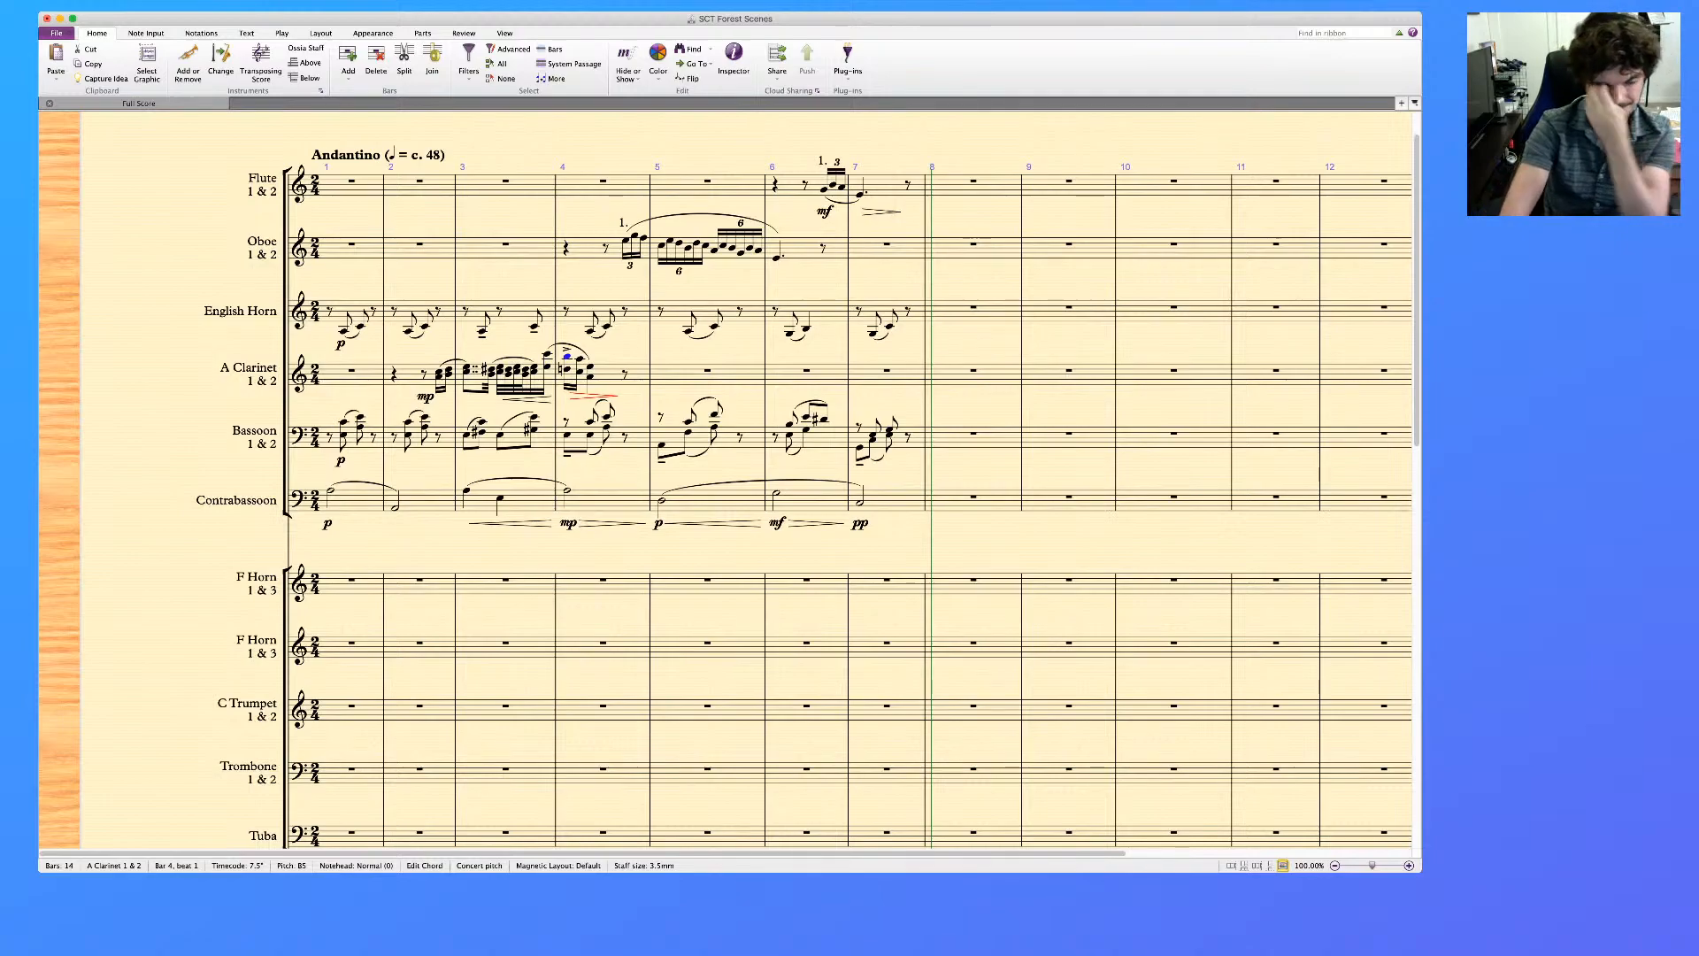
pyautogui.press('super+equal')
pyautogui.press('super+equal')
pyautogui.press('super+equal')
pyautogui.press('super+equal')
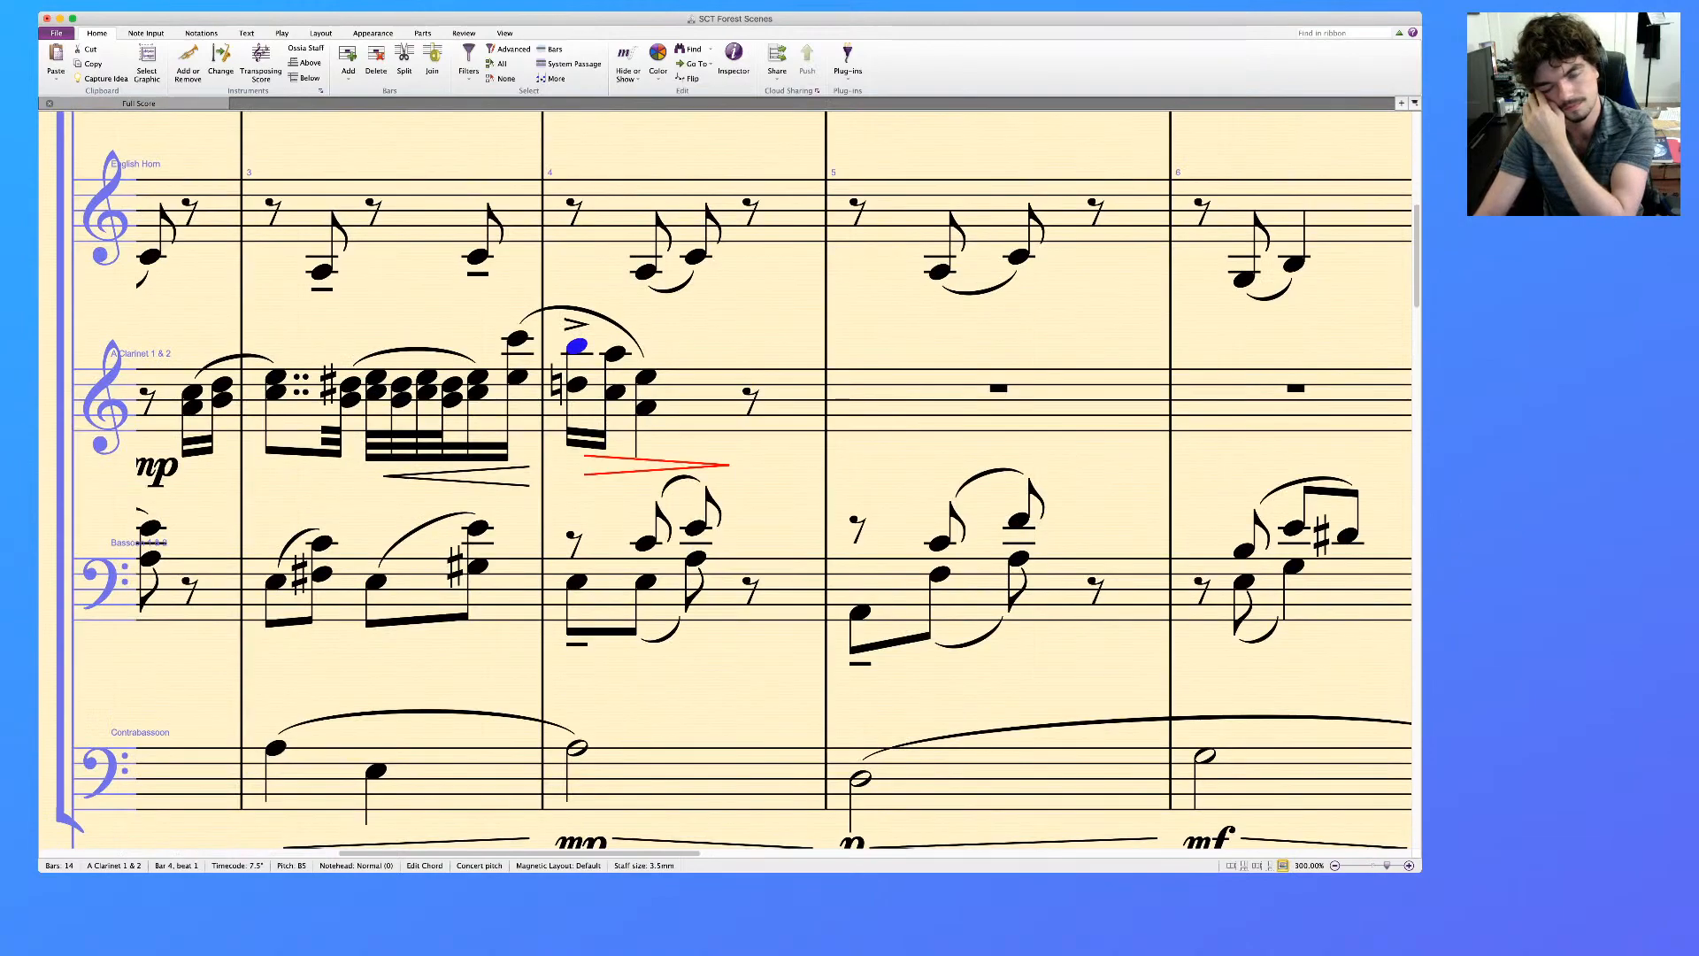
pyautogui.hscroll(-2, 726, 478)
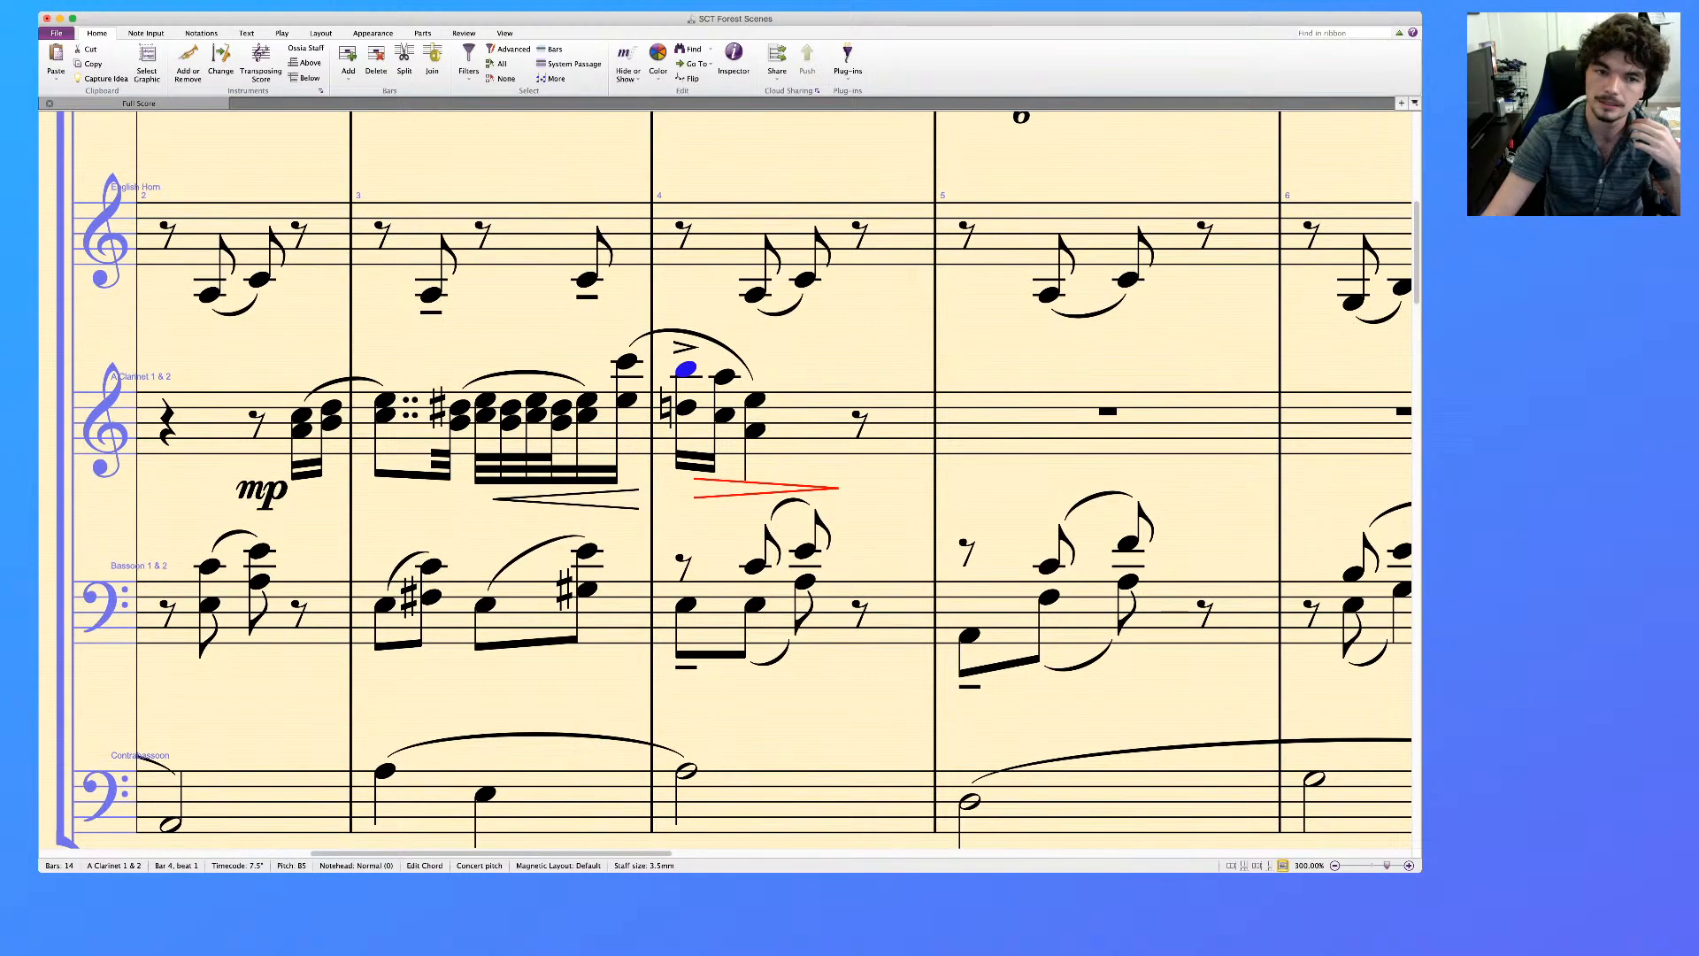
# Try the accent on the last chord of A Clarinet bar 3 instead, and return it to the first chord of bar 4
pyautogui.press('KP_Equal')
pyautogui.press('Left')
pyautogui.press('KP_Equal')
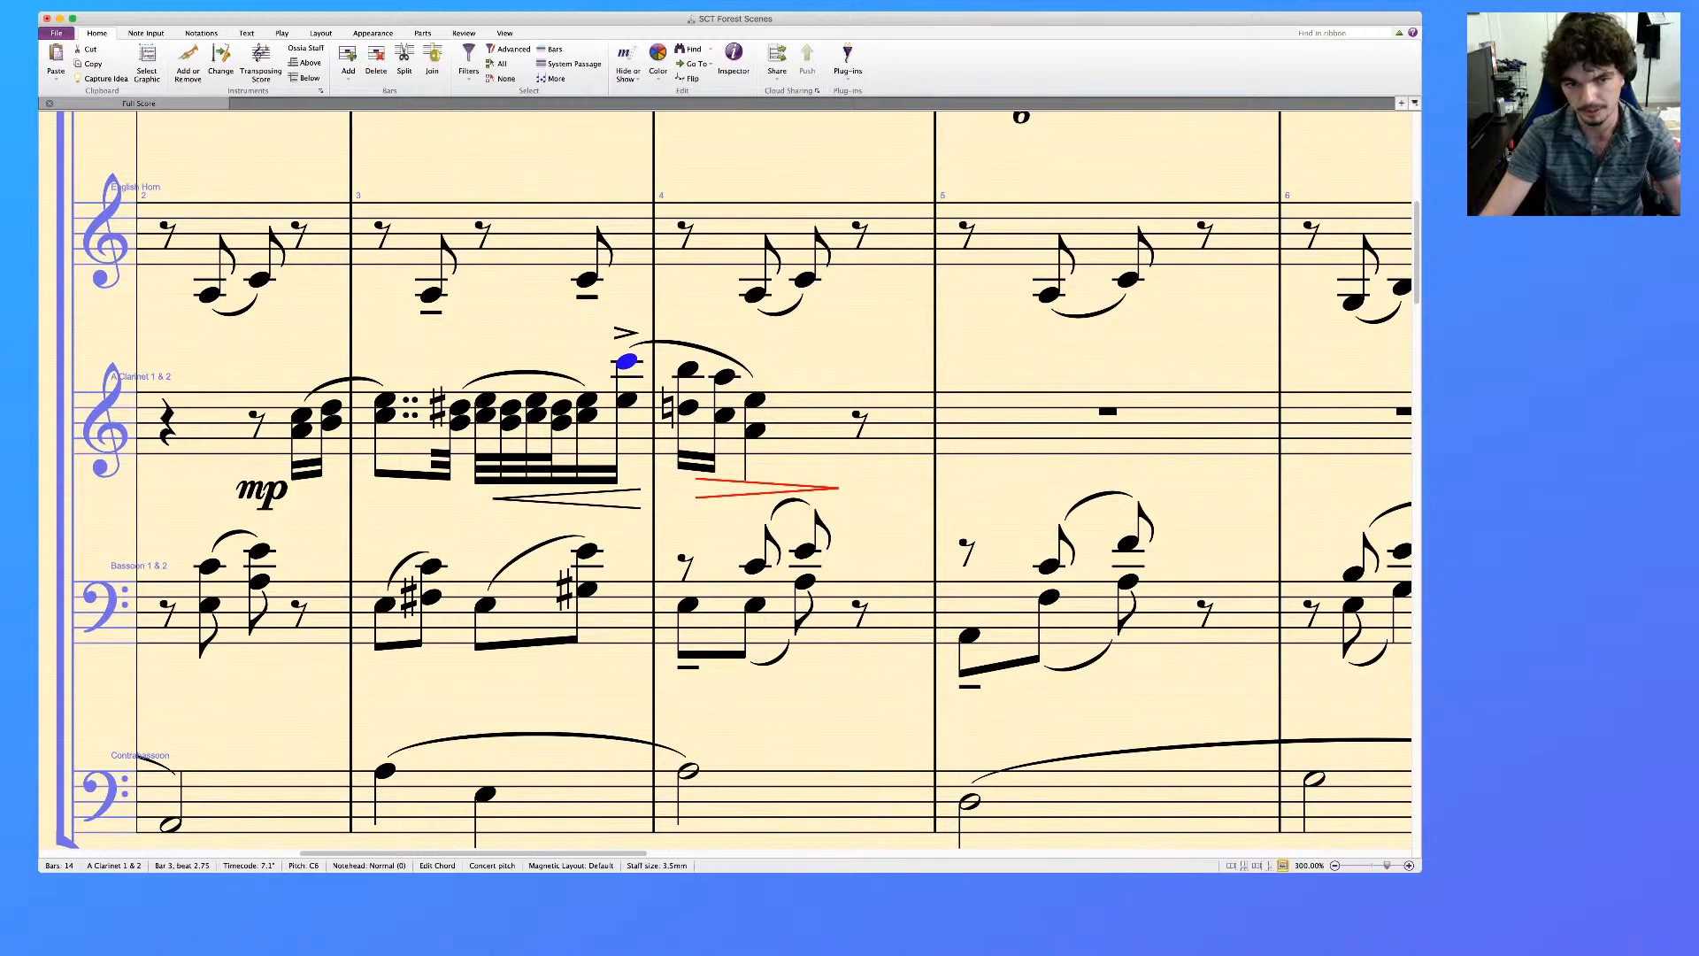
pyautogui.press('KP_Equal')
pyautogui.press('Right')
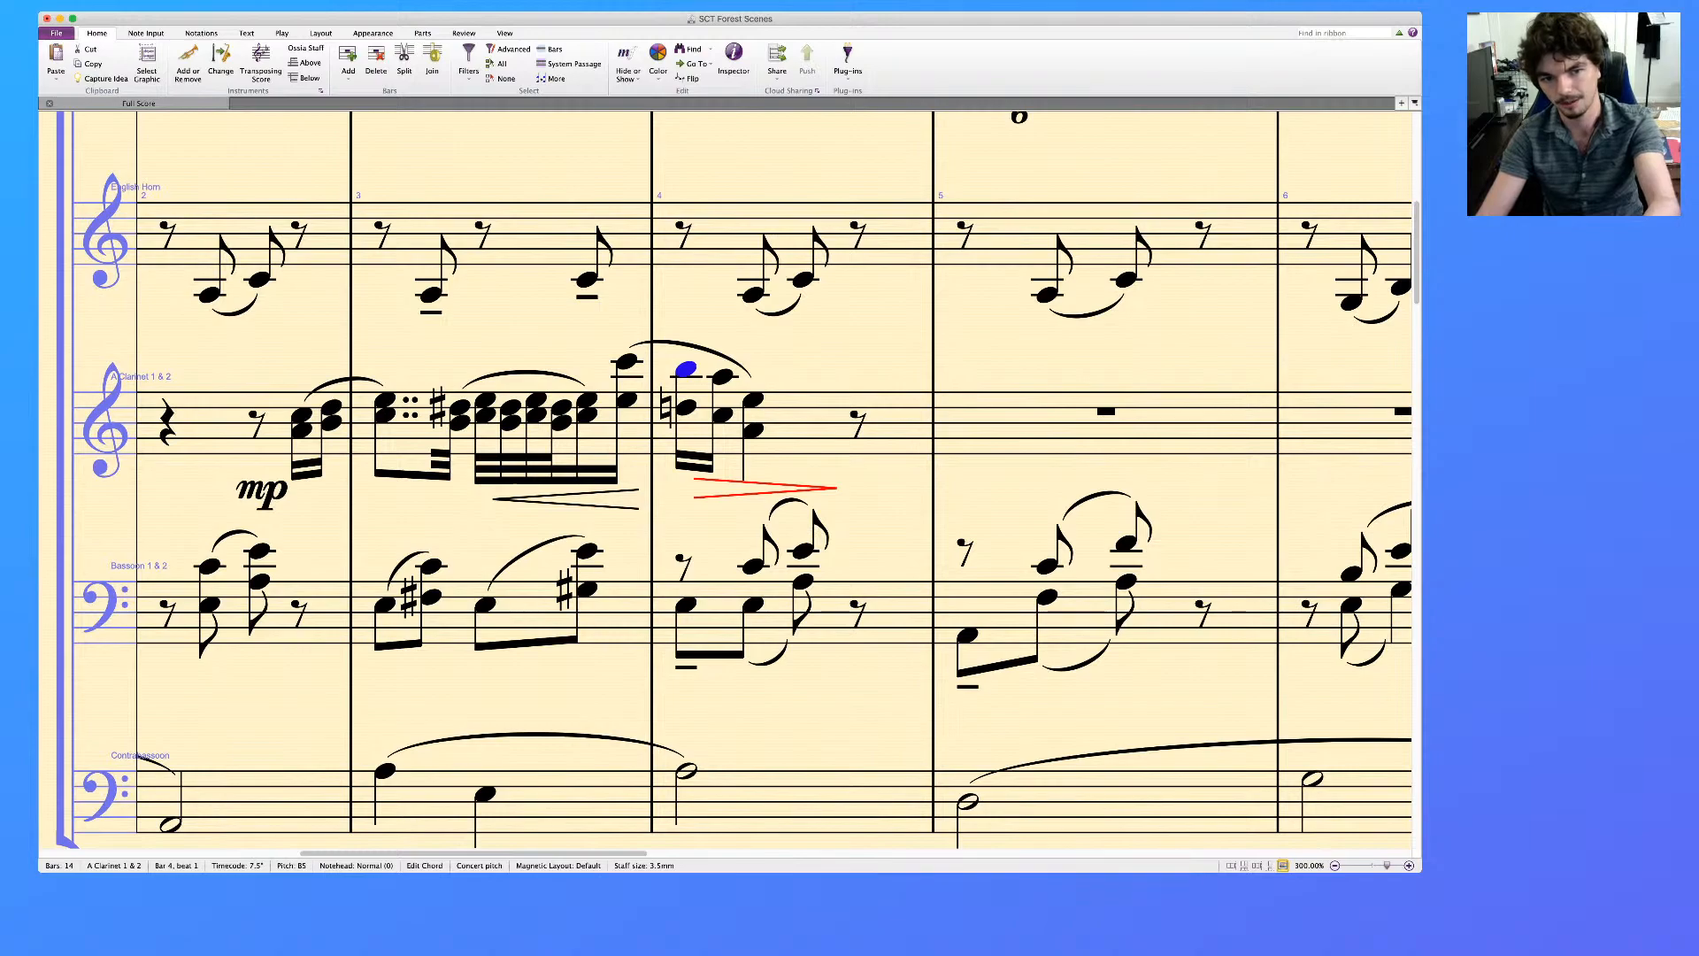
pyautogui.press('KP_Equal')
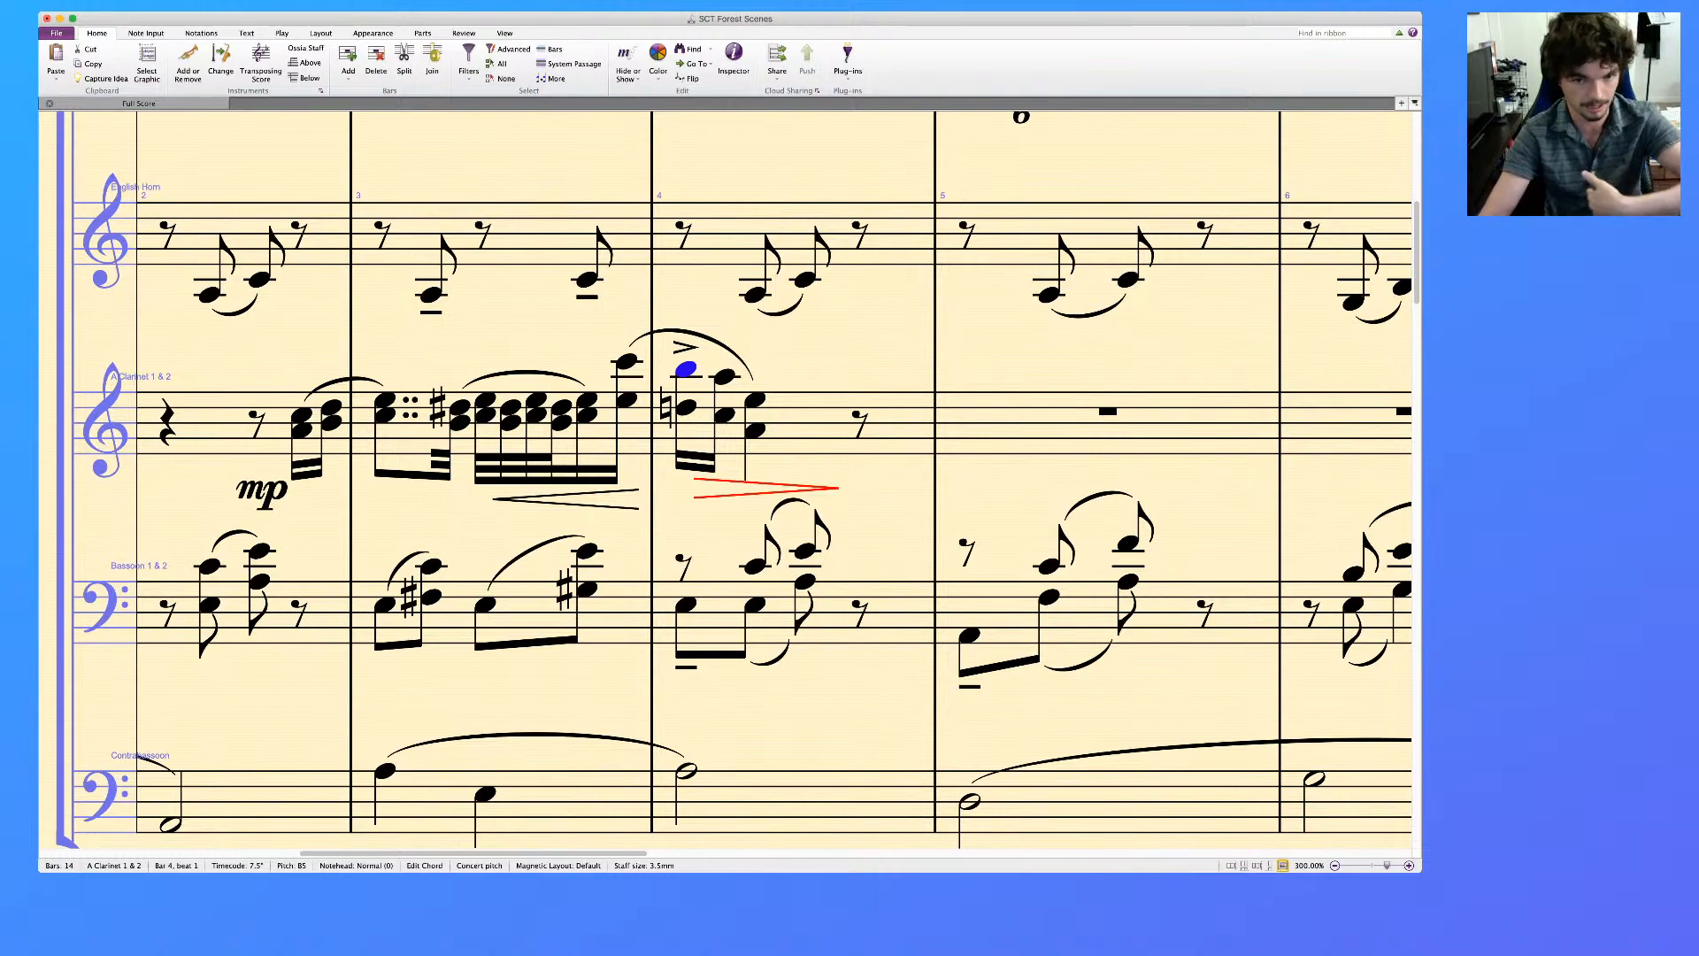
pyautogui.press('Escape')
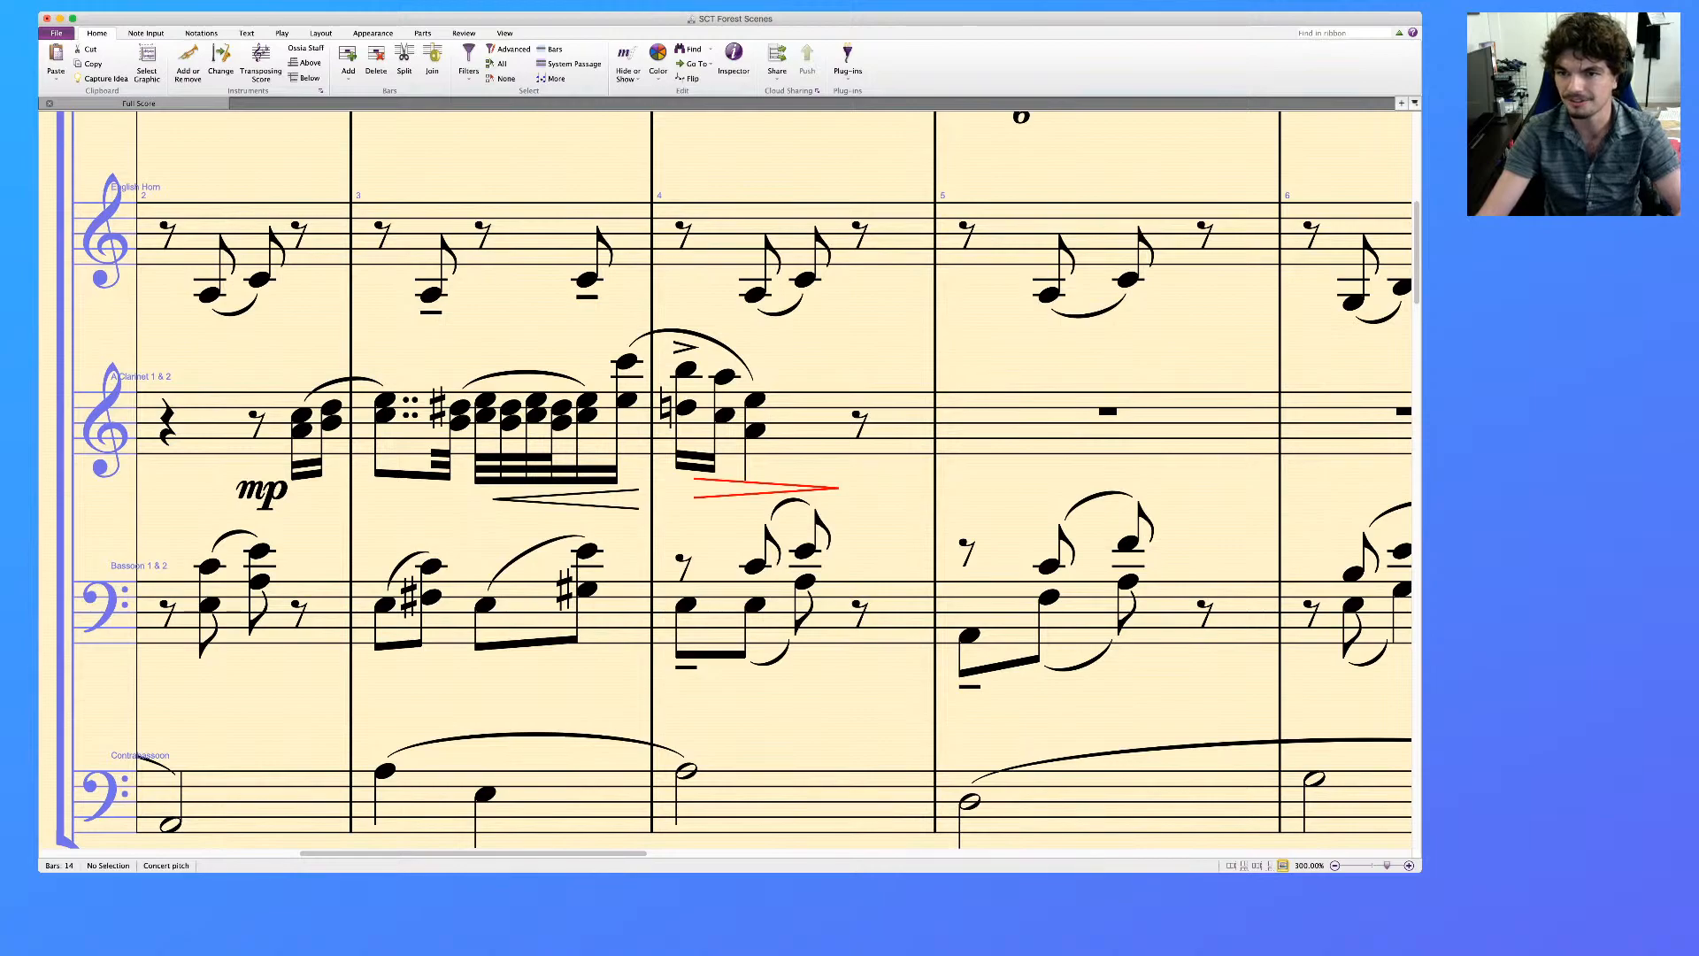
# Mark the first chord of the A Clarinet's bar 4 with the dynamic mf
pyautogui.press('super+Tab')
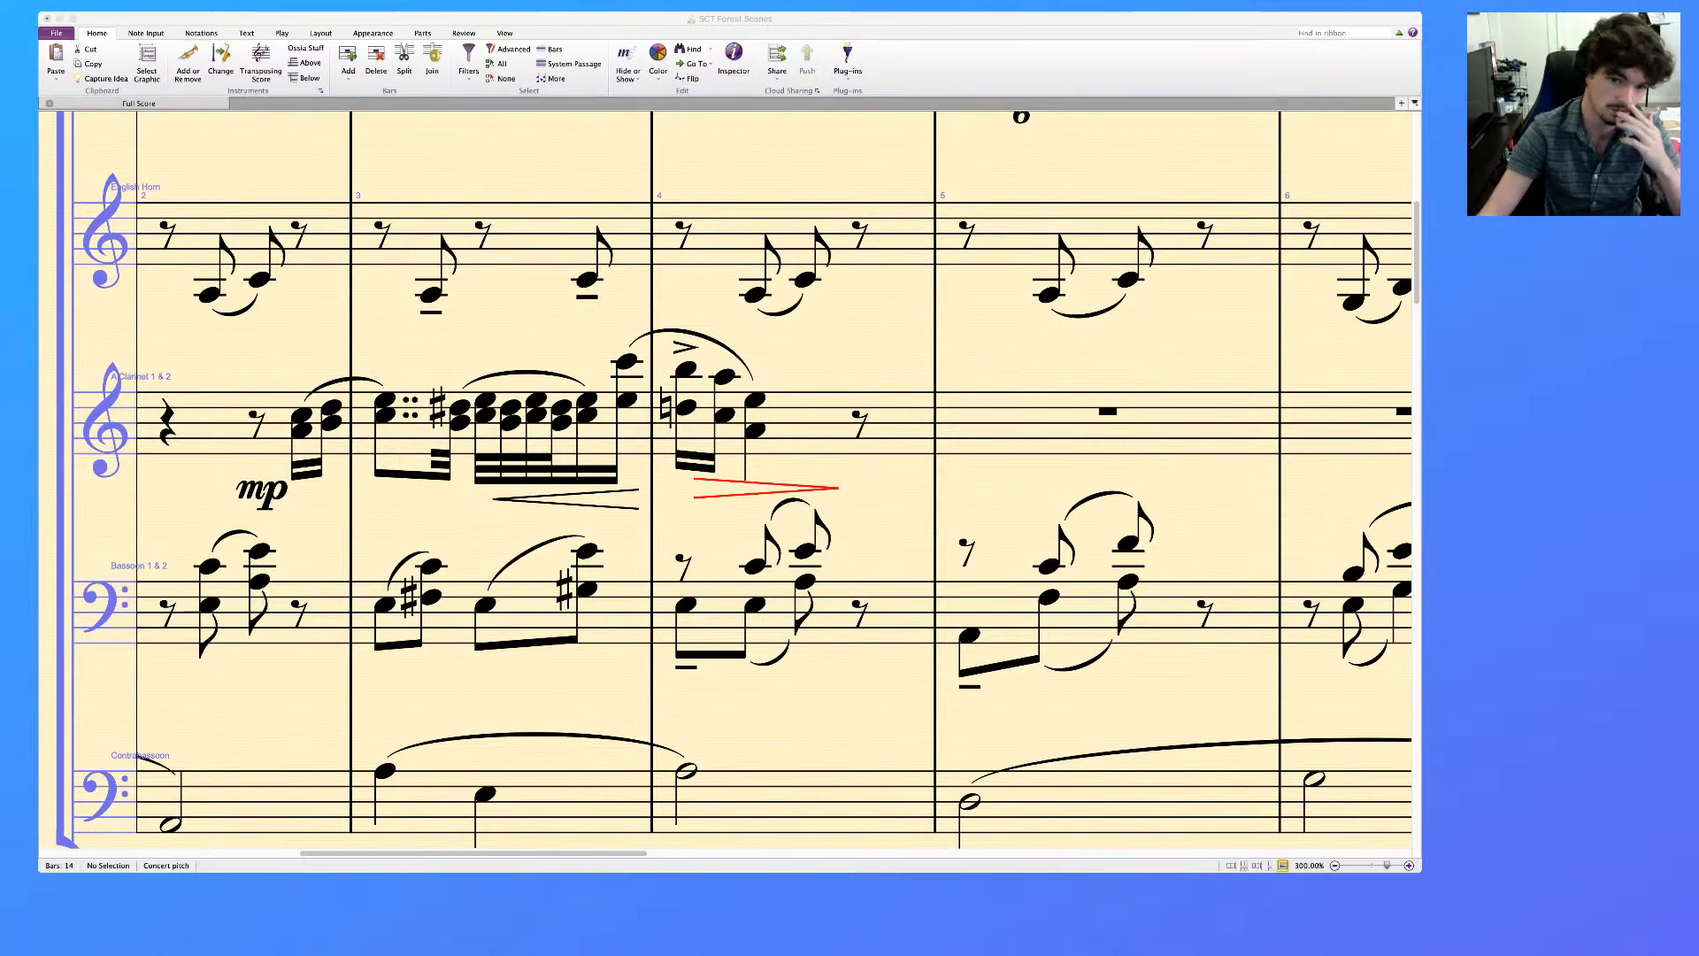
pyautogui.press('super+Tab')
pyautogui.click(686, 408)
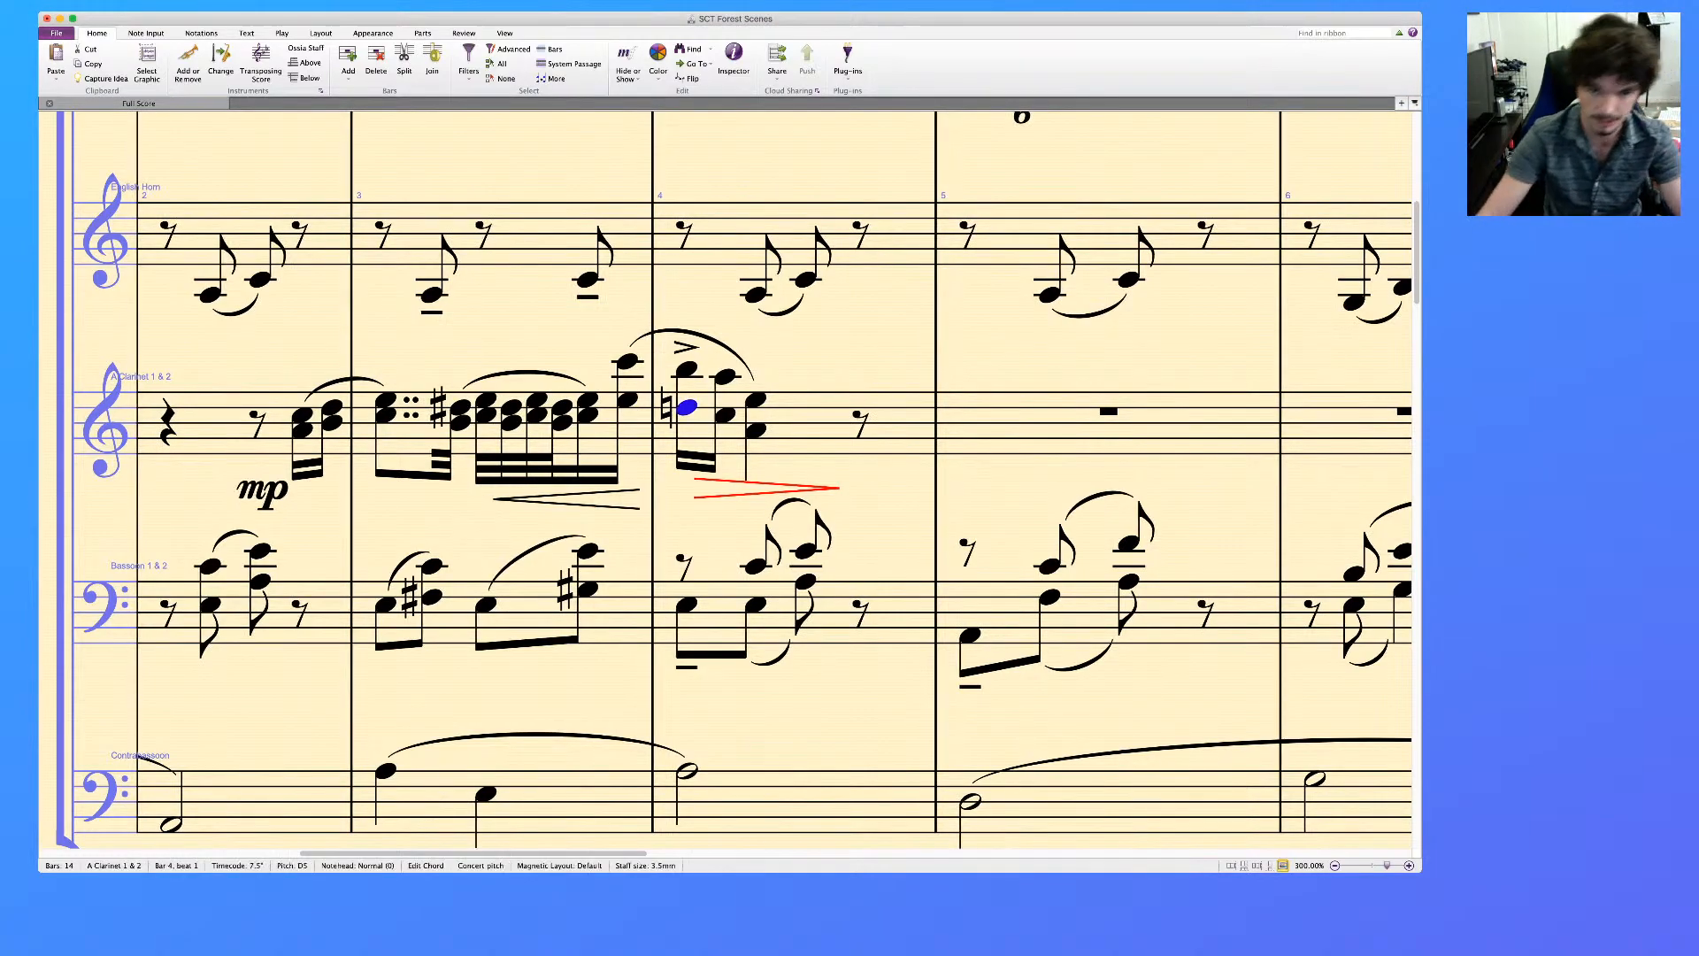
pyautogui.press('super+e')
pyautogui.press('super+m')
pyautogui.press('super+f')
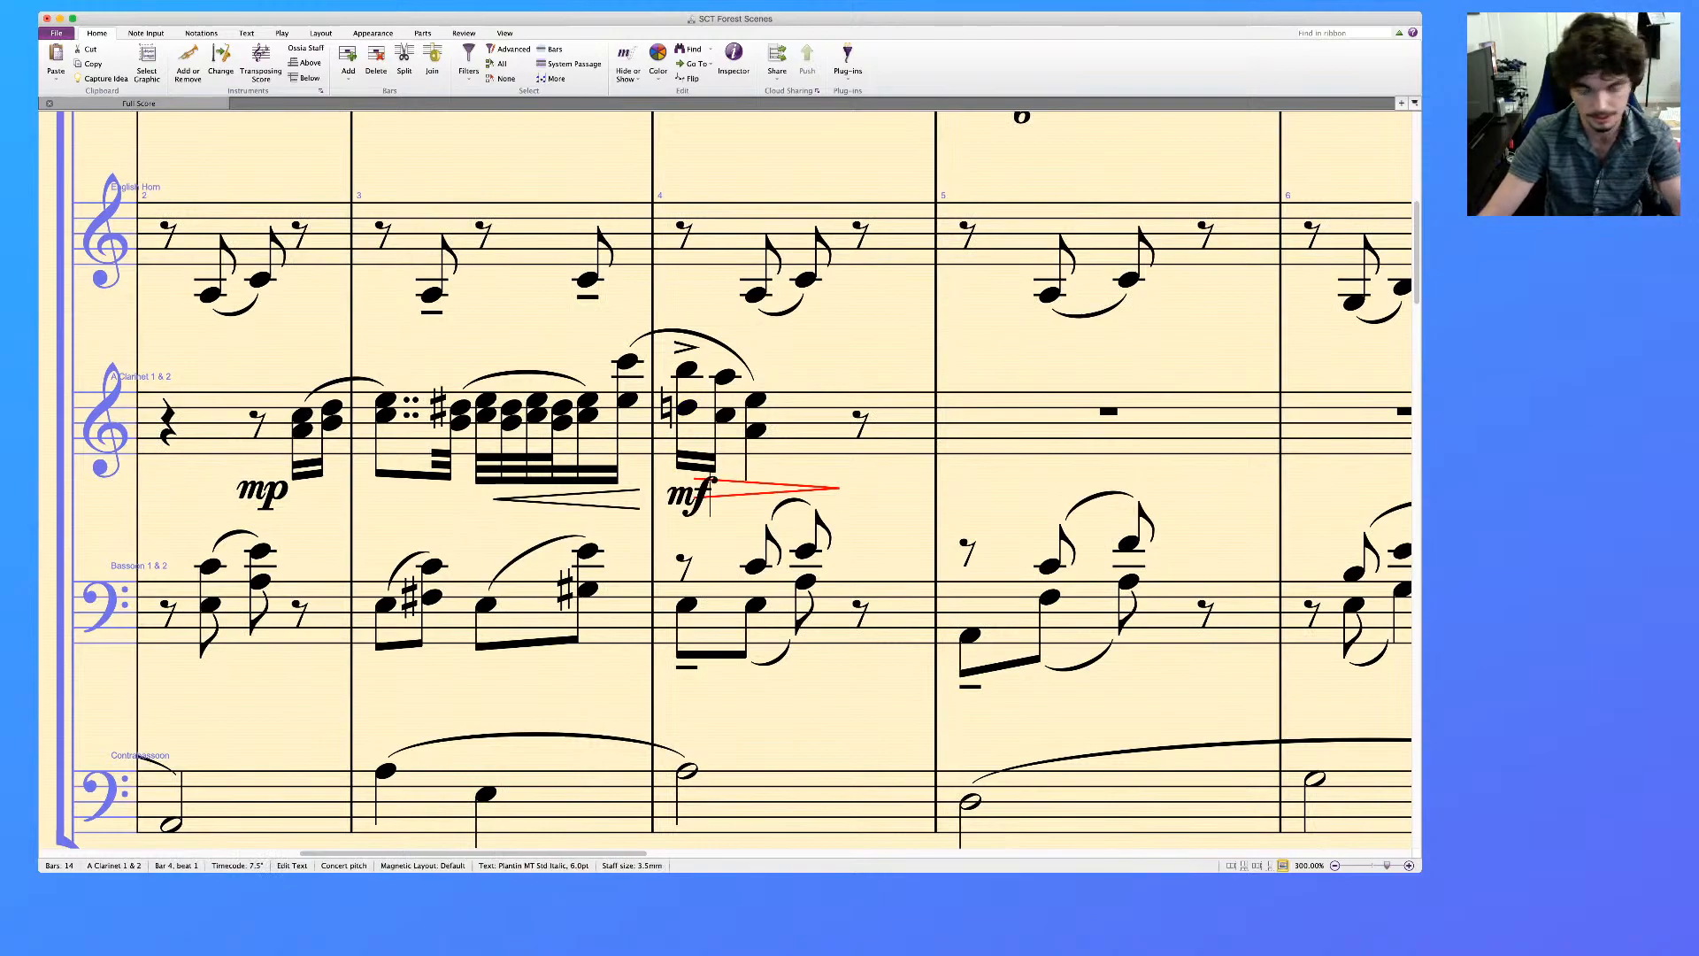
pyautogui.press('Escape')
pyautogui.press('Escape')
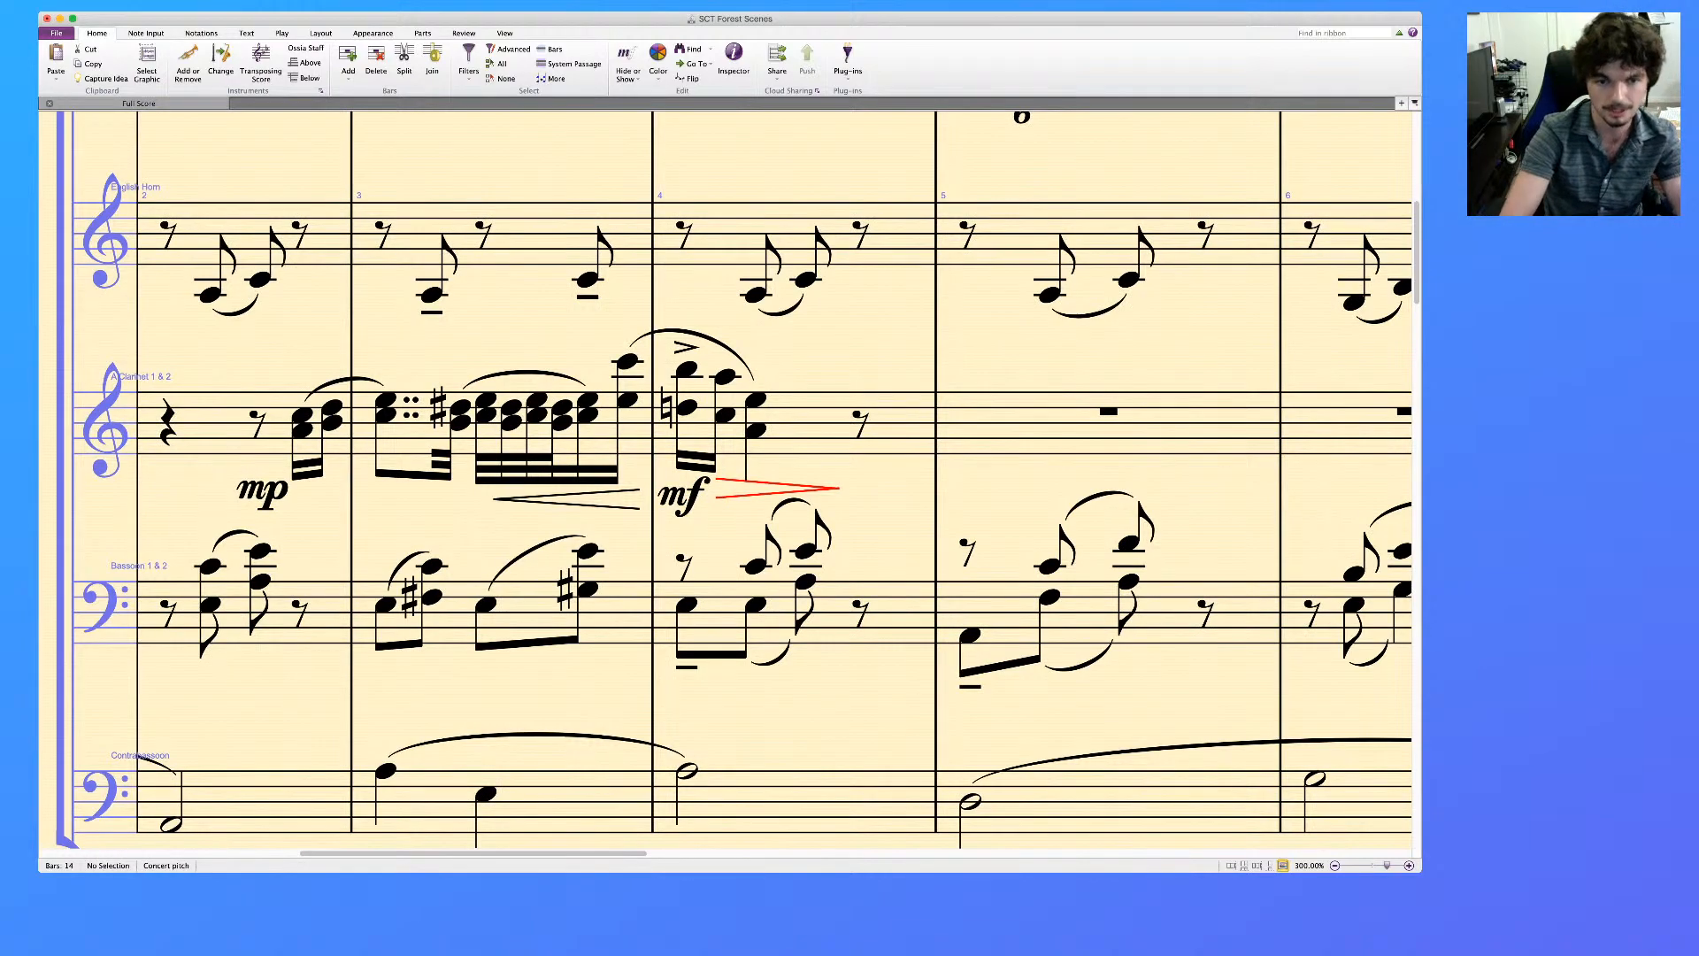
# Add a crescendo hairpin under the sextuplets filling bar 5 of the Oboe
pyautogui.press('super+minus')
pyautogui.press('super+minus')
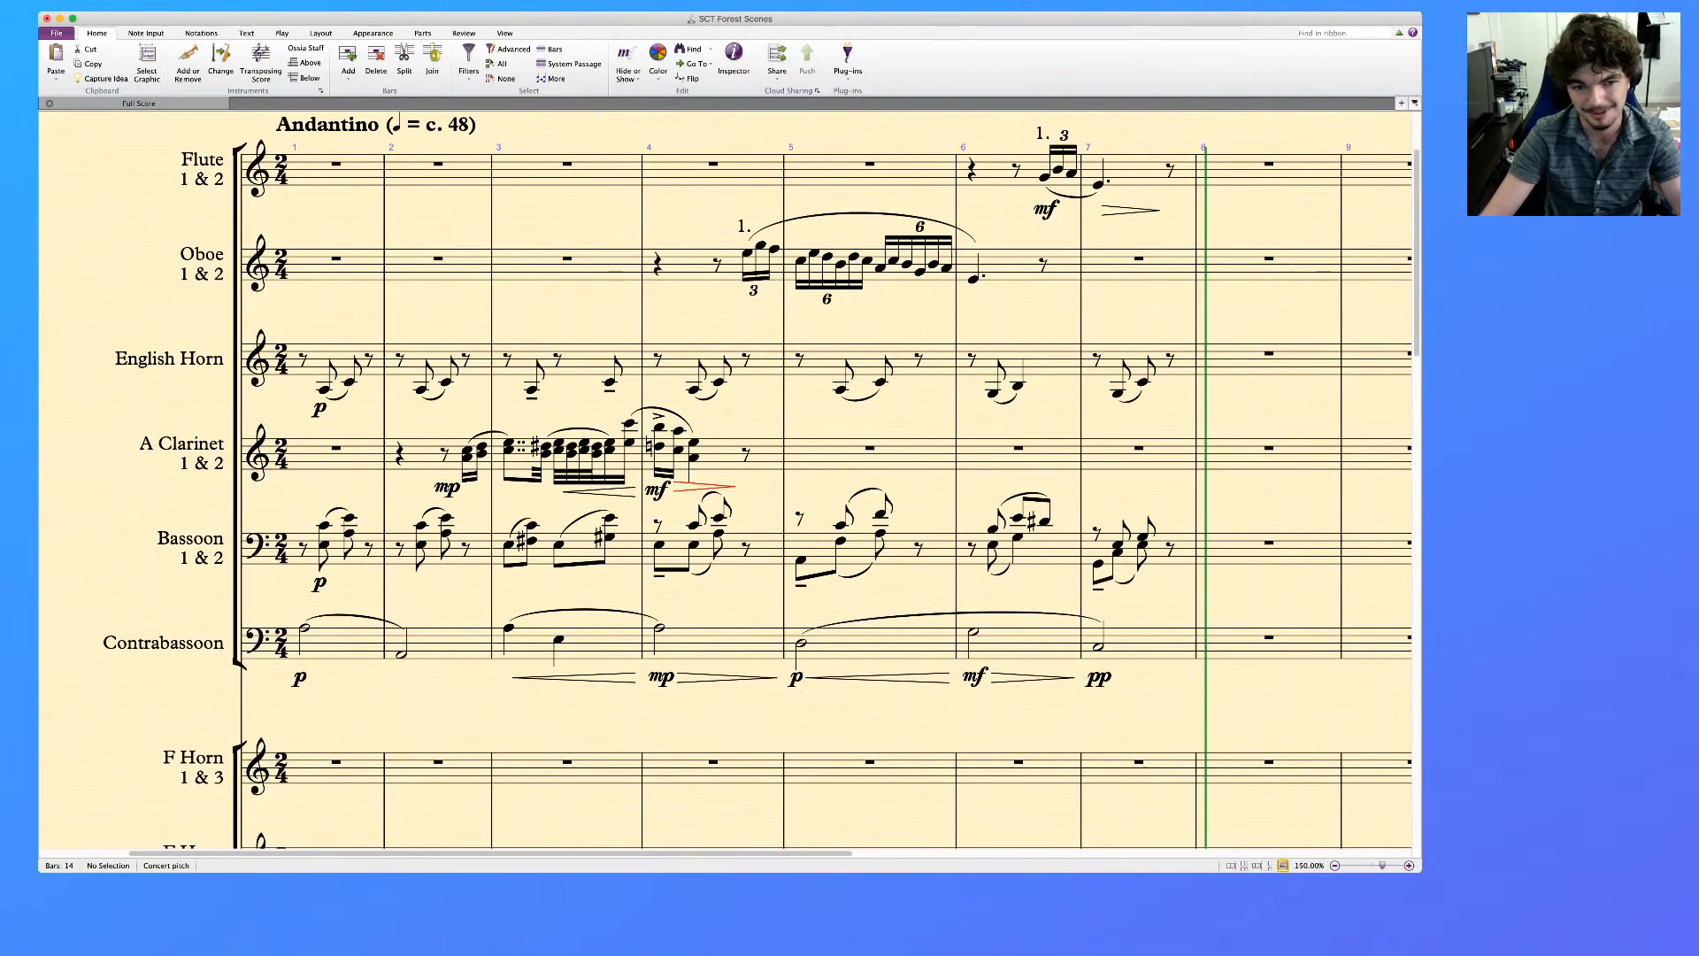
pyautogui.hscroll(-2, 757, 485)
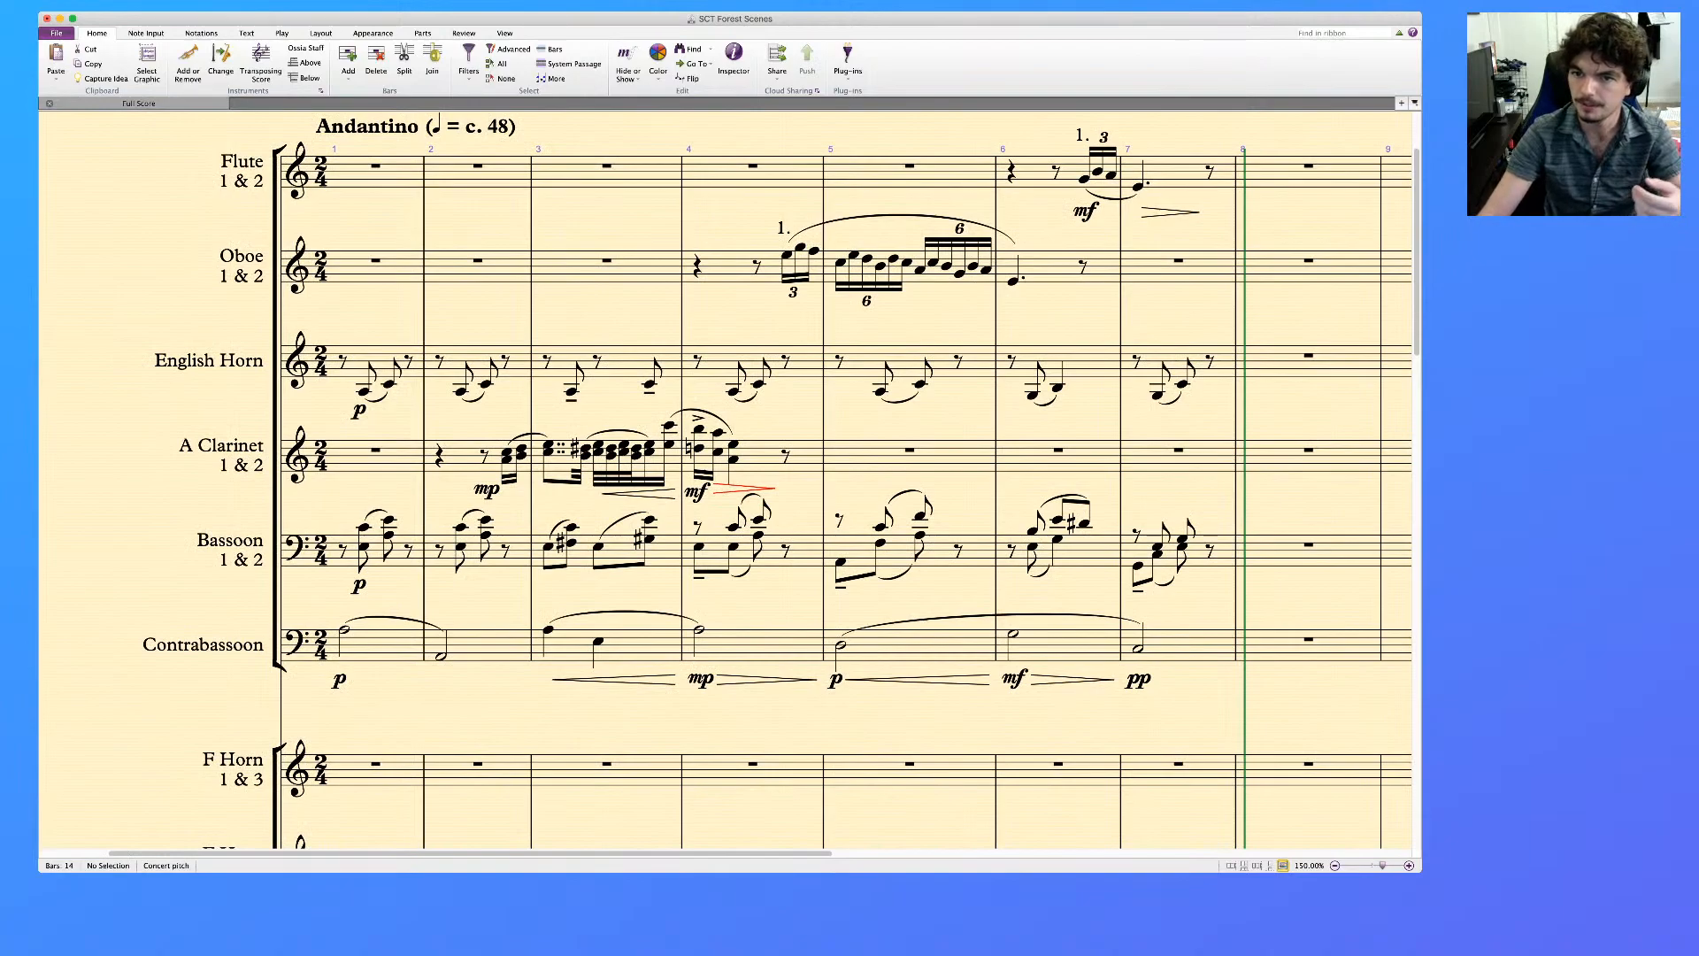
pyautogui.press('super+Tab')
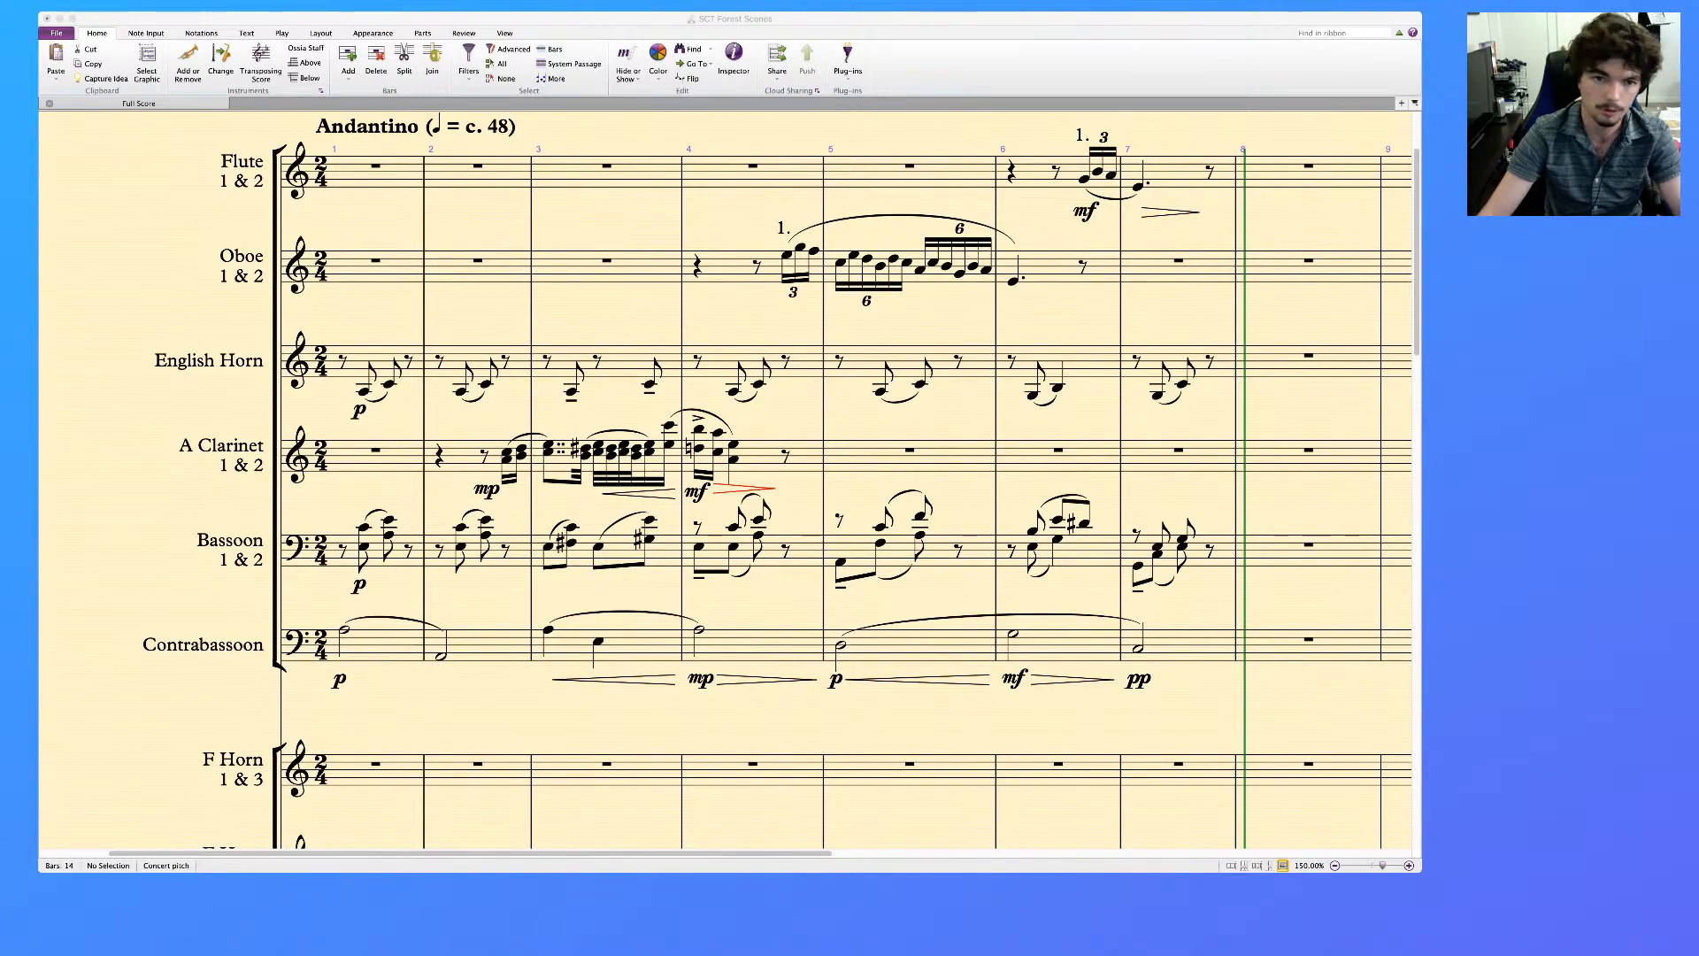
pyautogui.press('super+Tab')
pyautogui.scroll(-1, 726, 480)
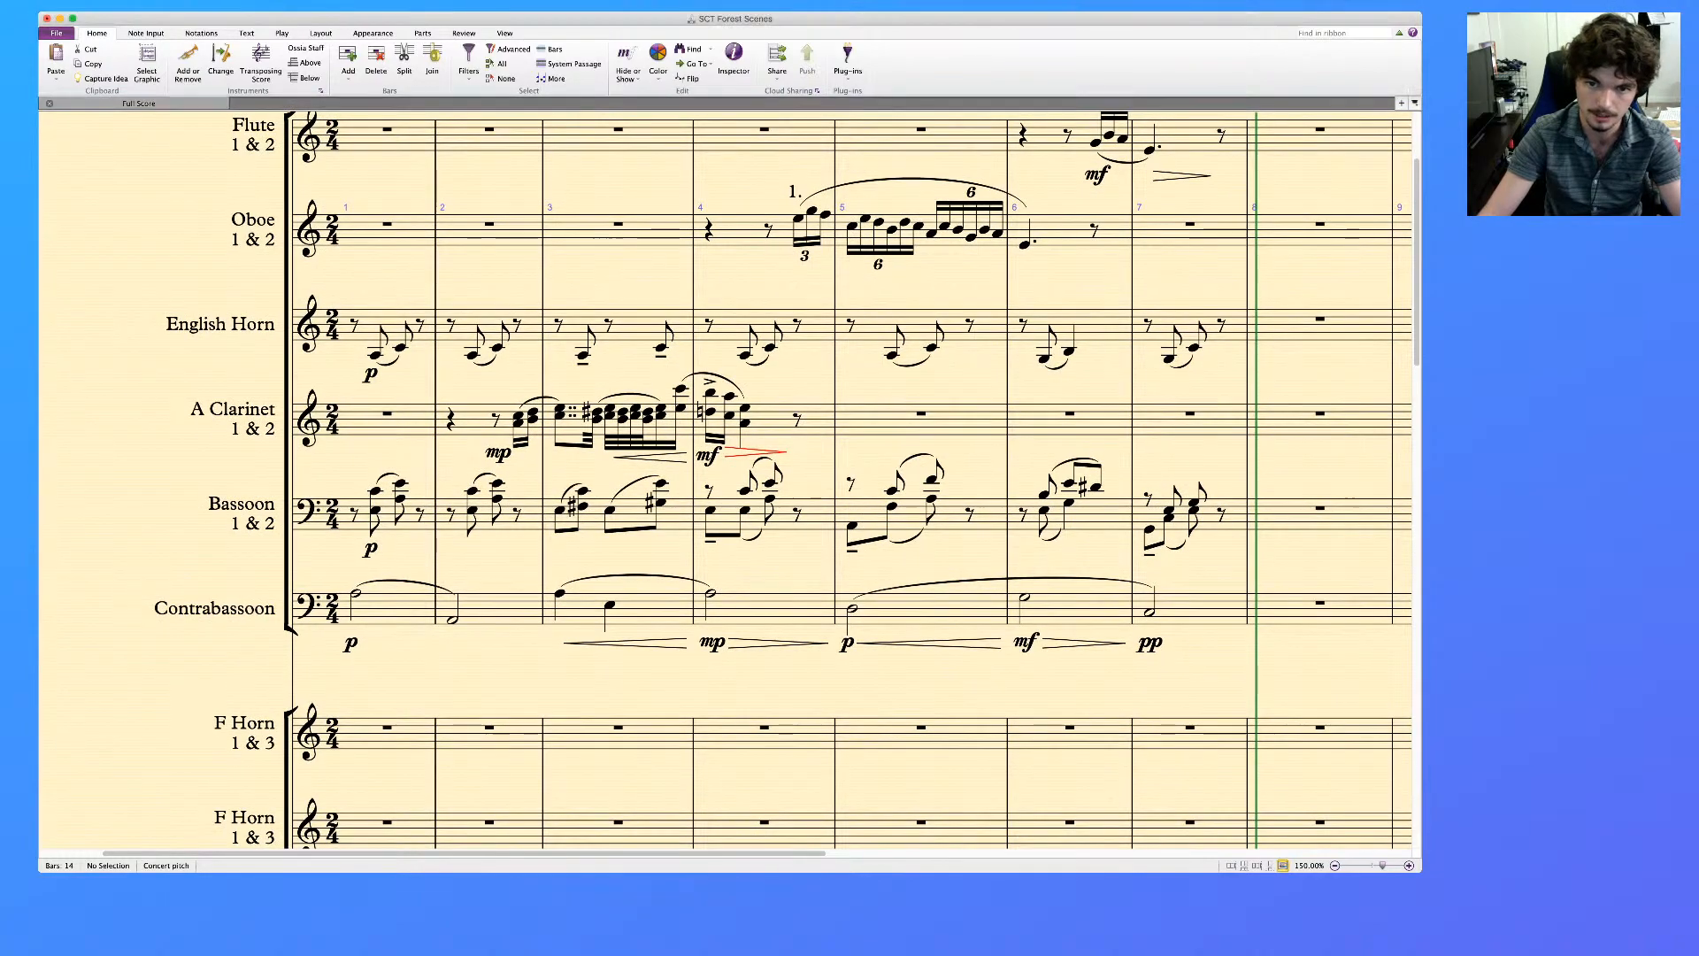
pyautogui.hscroll(2, 726, 480)
pyautogui.scroll(-1, 726, 479)
pyautogui.scroll(3, 725, 480)
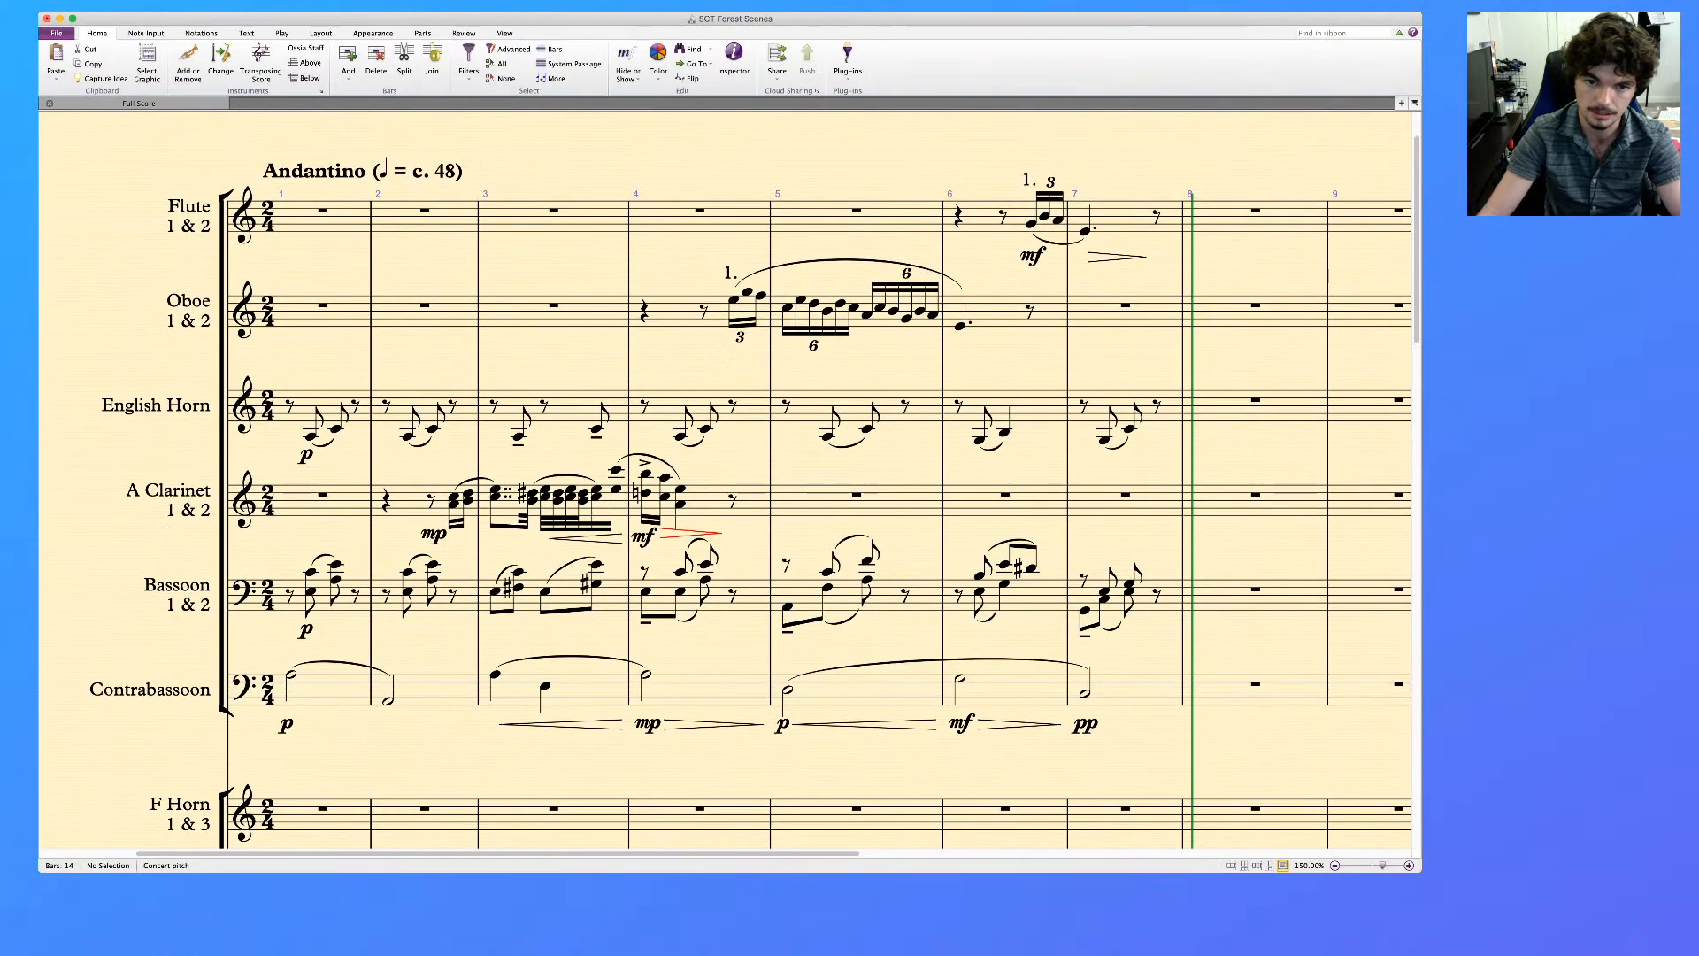
pyautogui.click(863, 322)
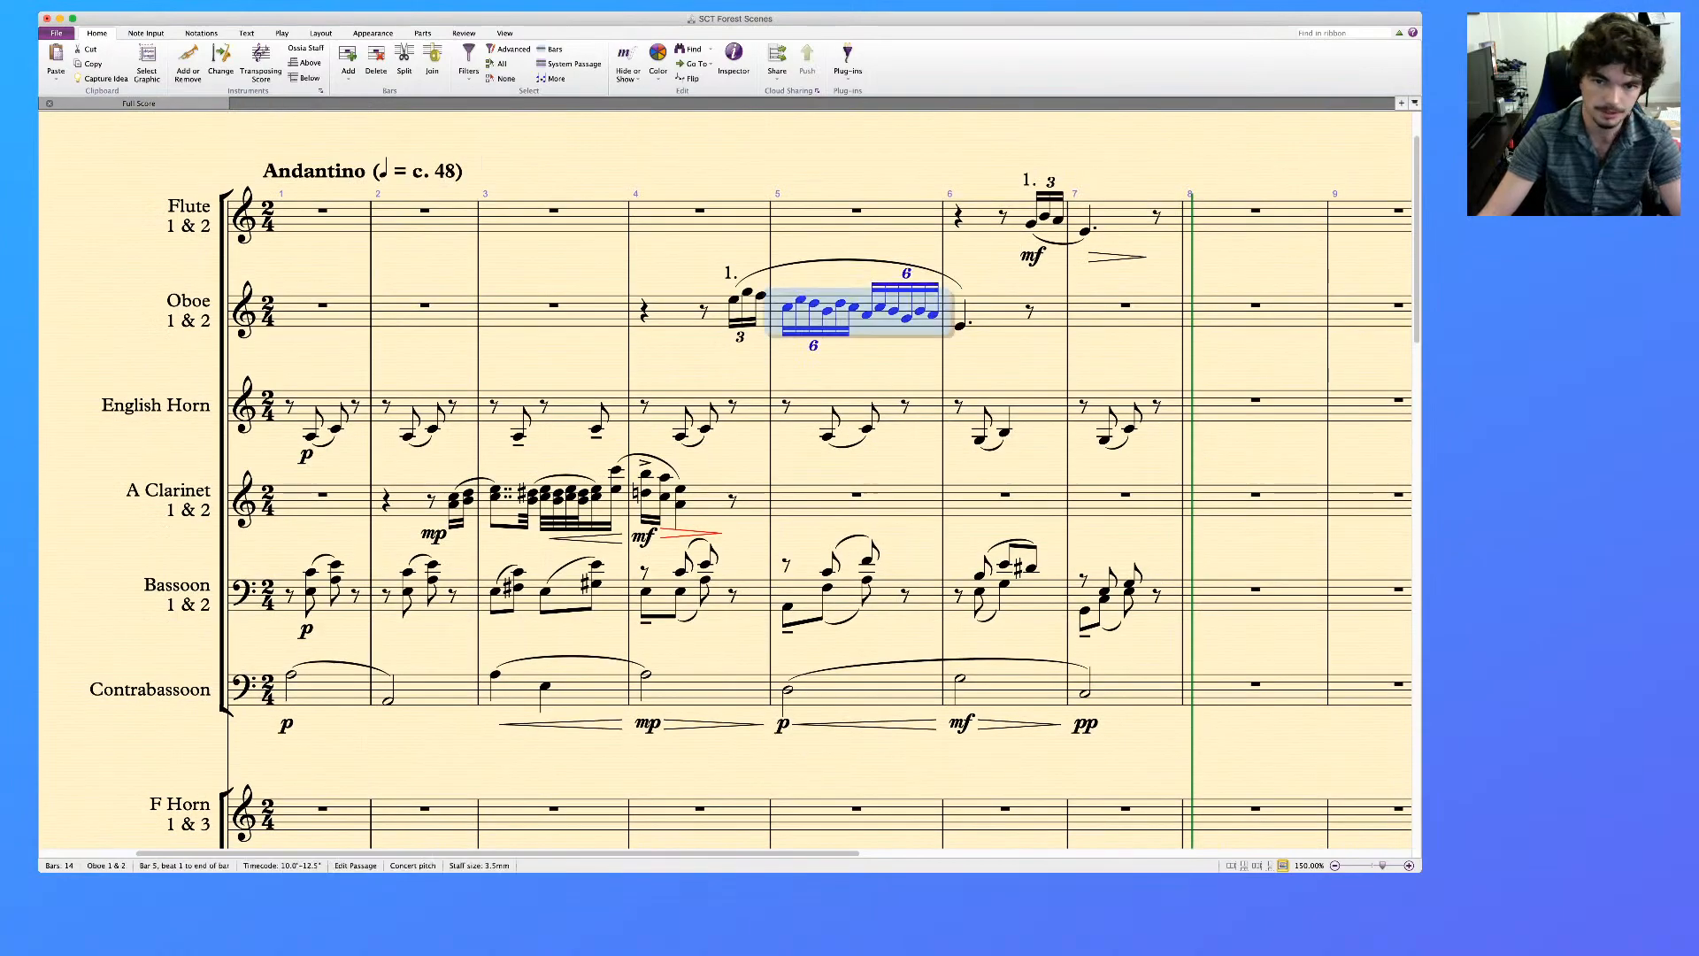
pyautogui.hotkey('shift', ',')
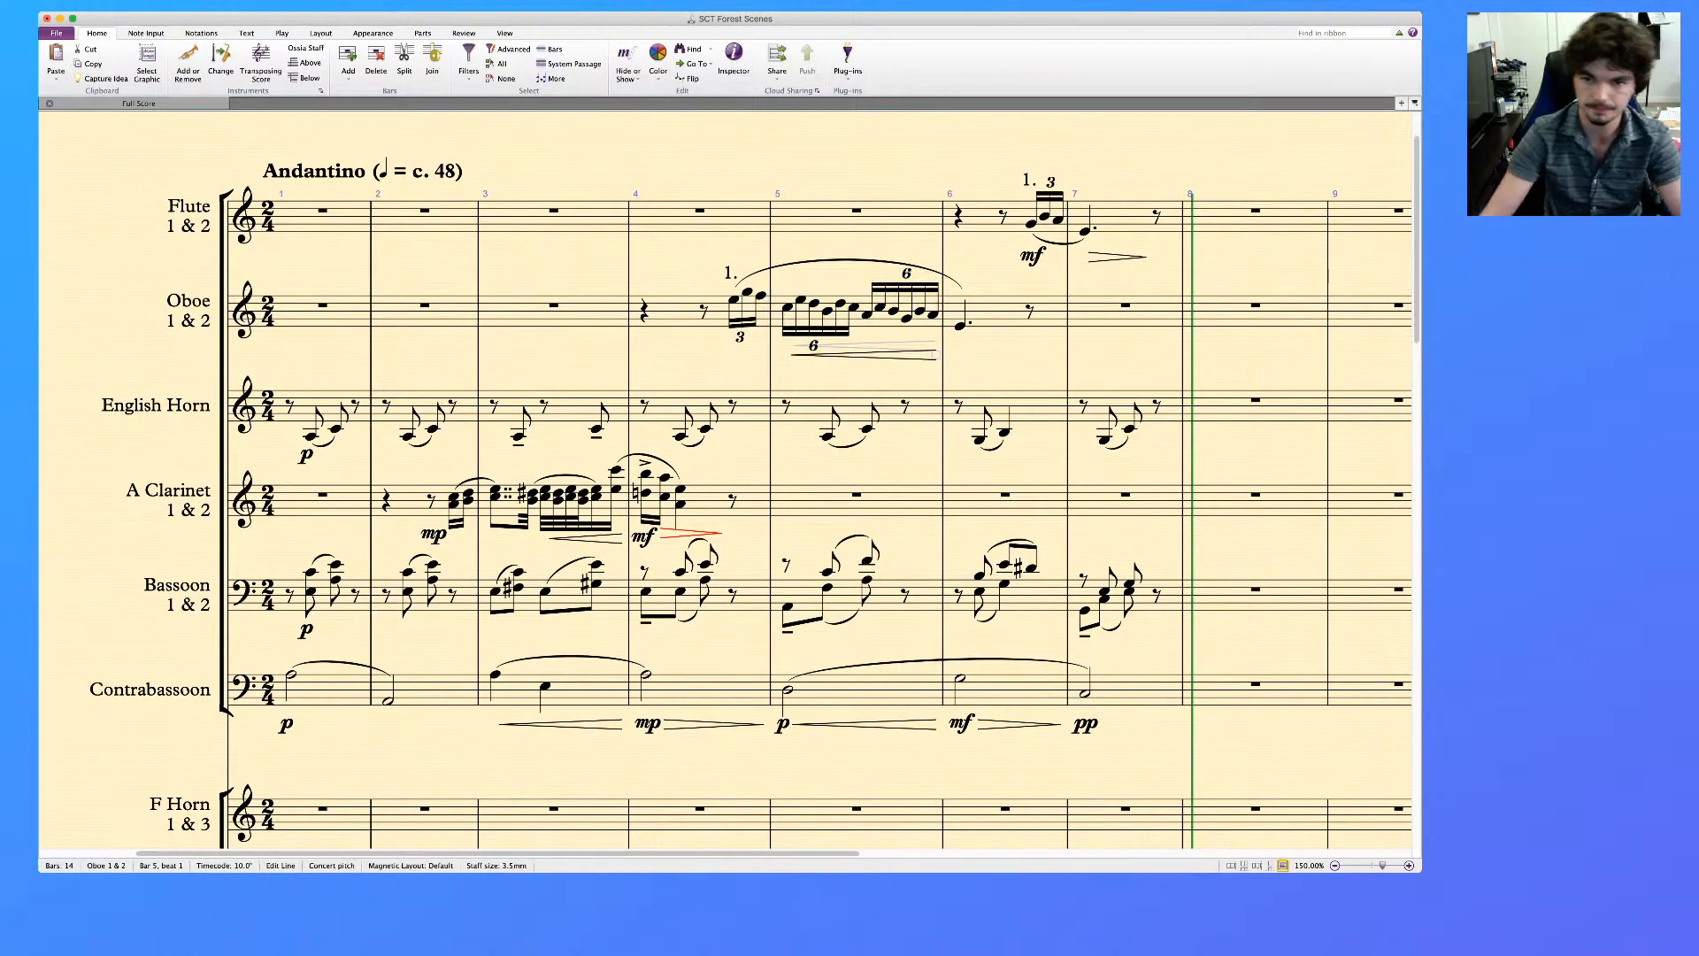
pyautogui.press('super+m')
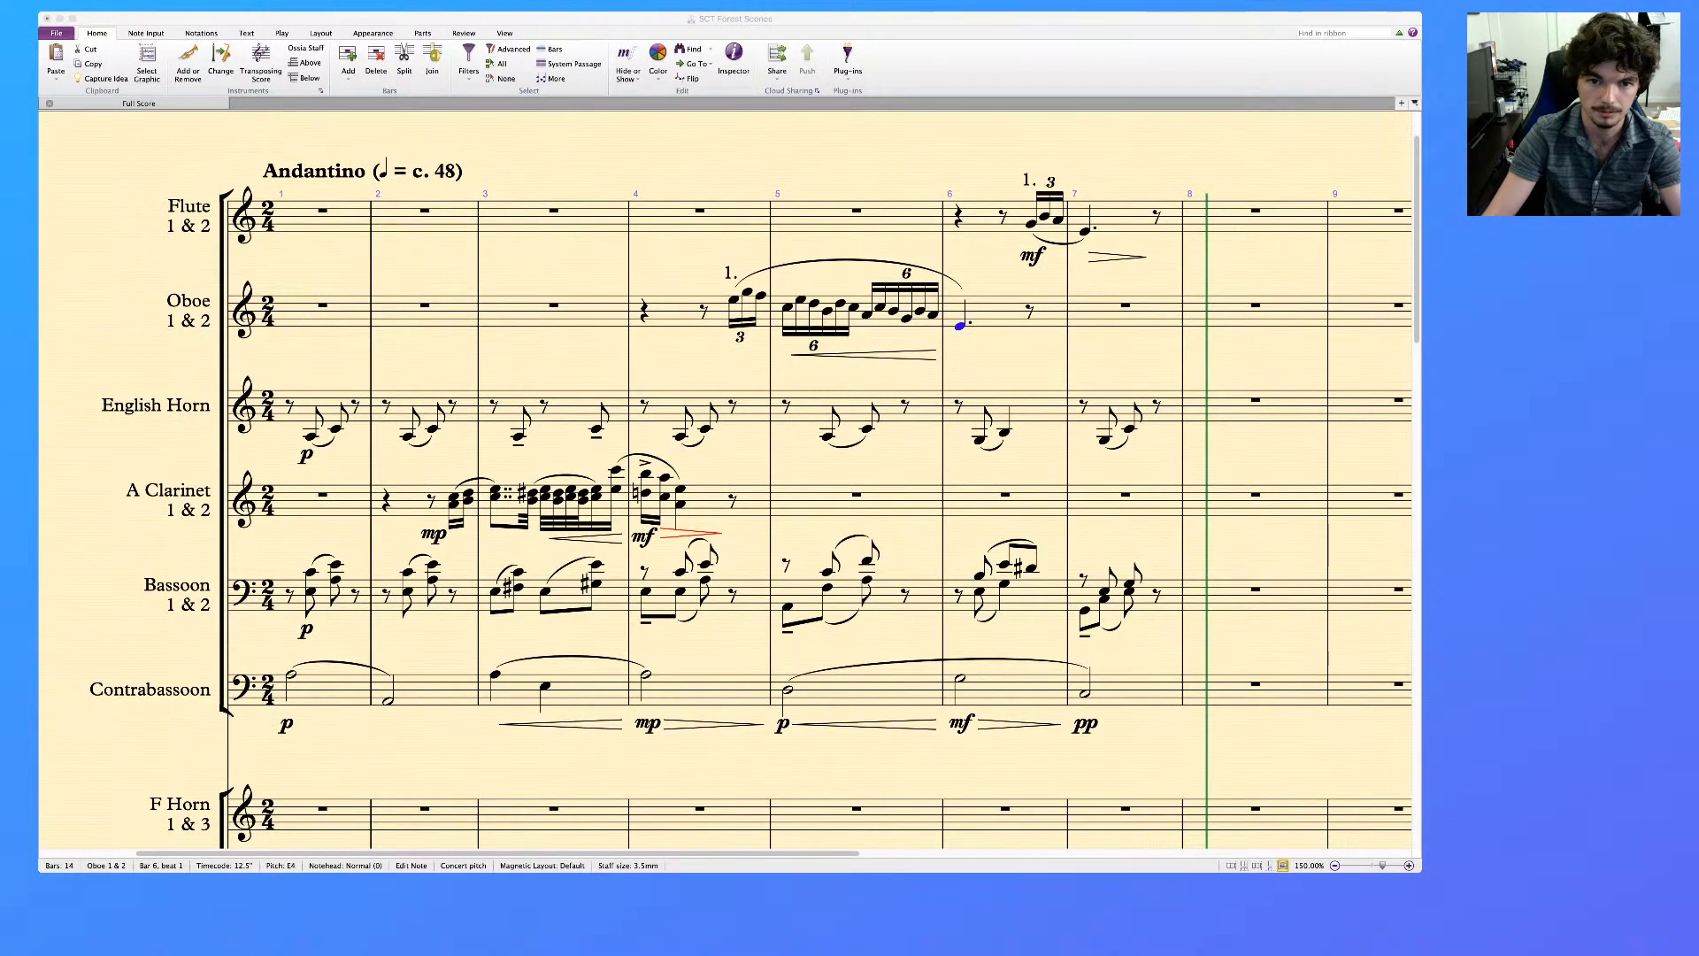
pyautogui.press('Escape')
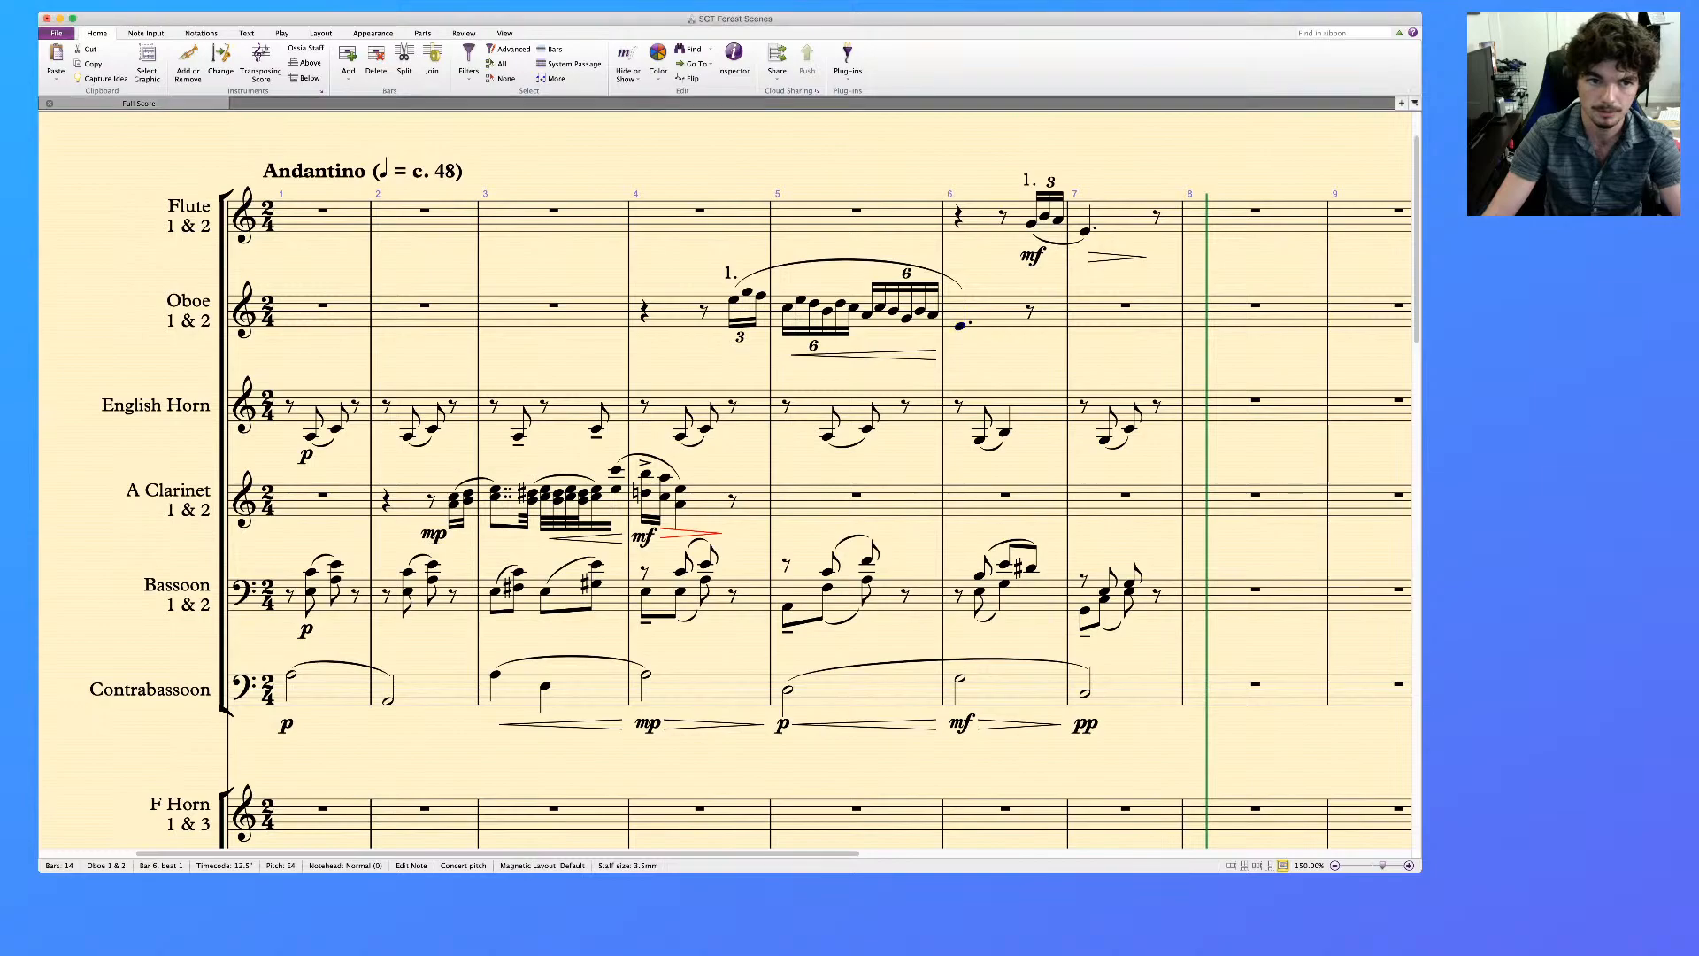
pyautogui.scroll(-5, 726, 480)
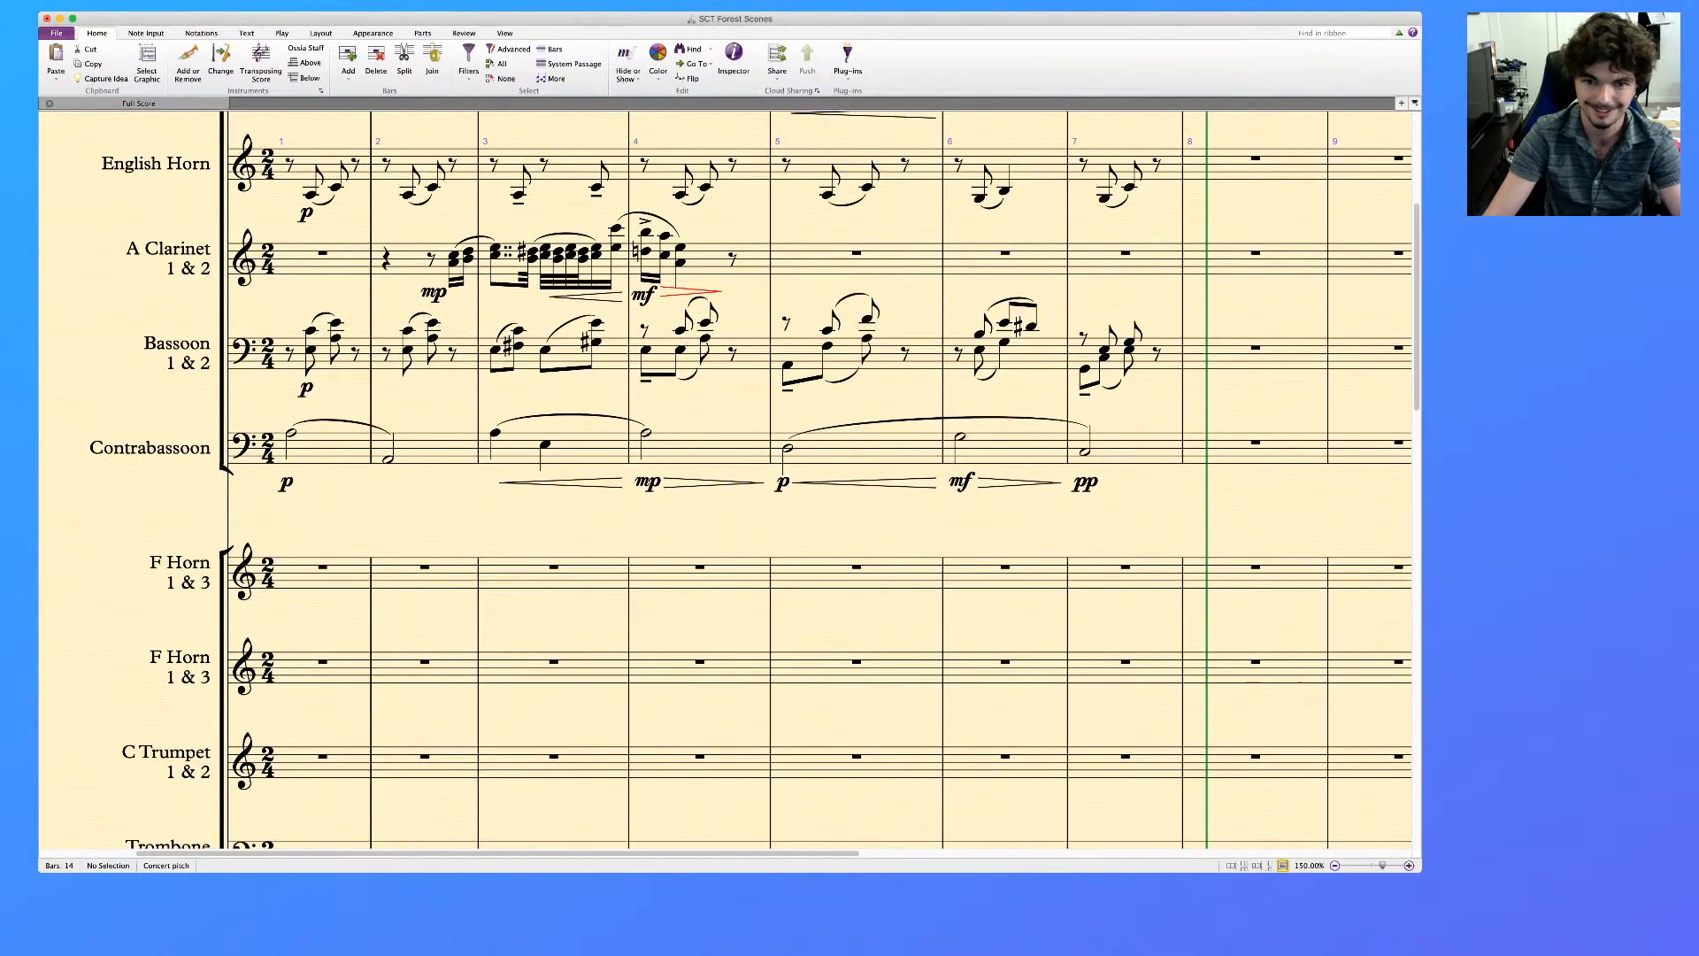
pyautogui.press('super+Tab')
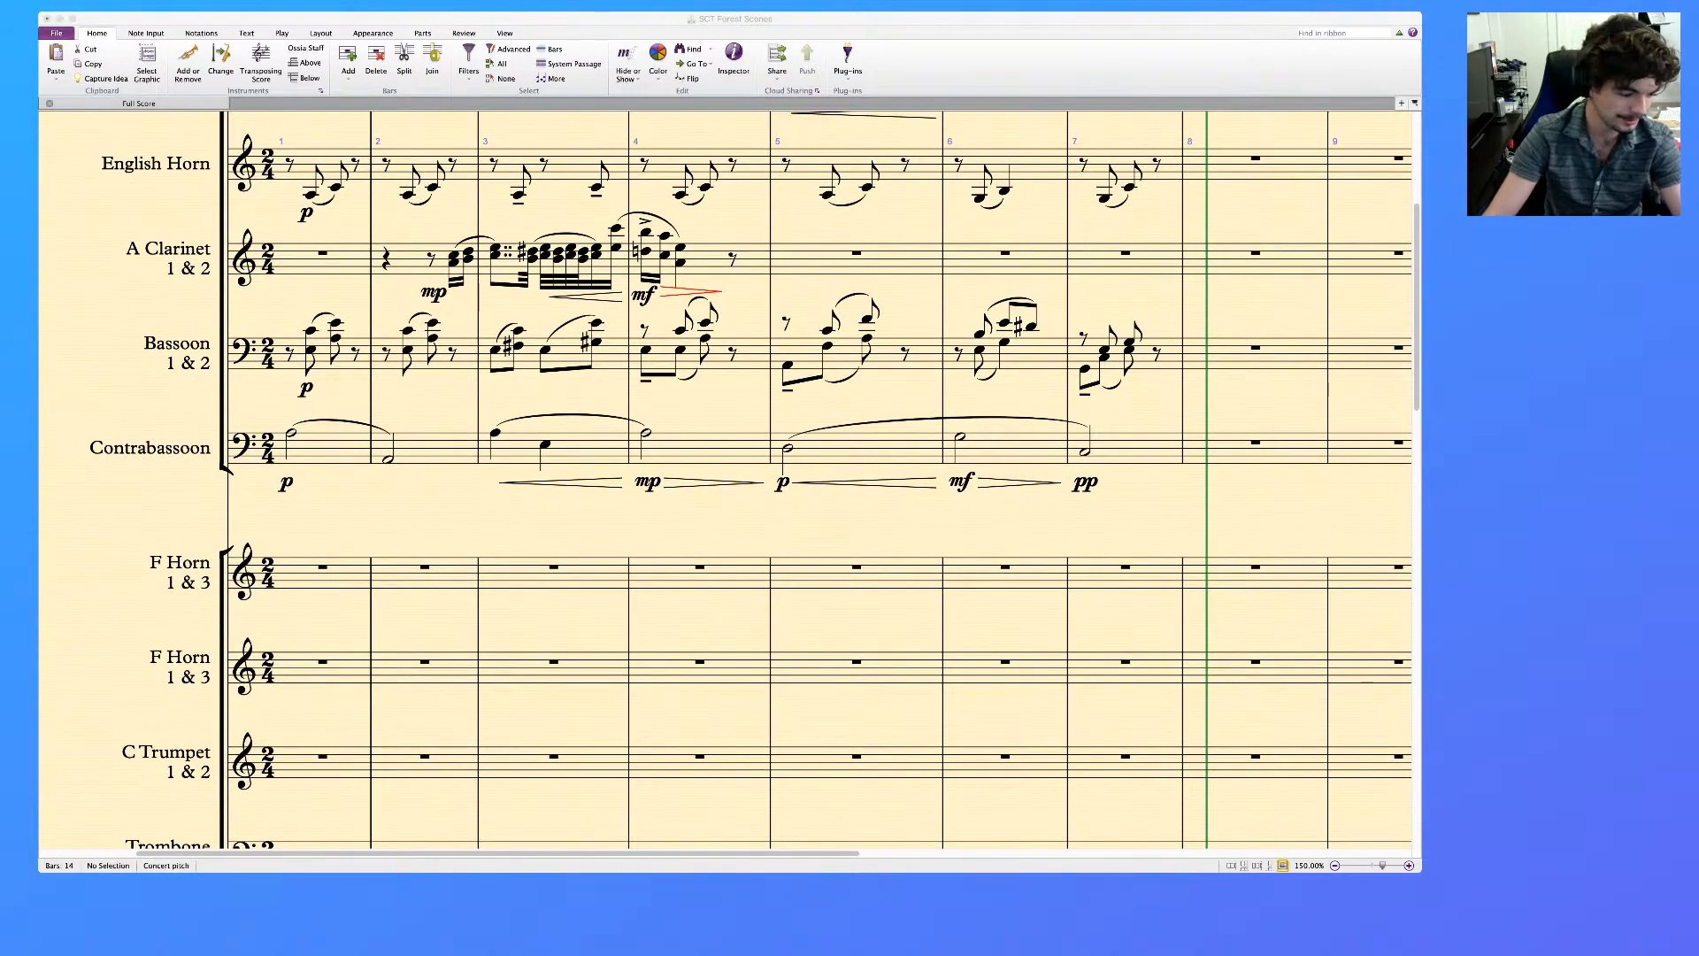
pyautogui.press('super+Tab')
pyautogui.scroll(7, 726, 480)
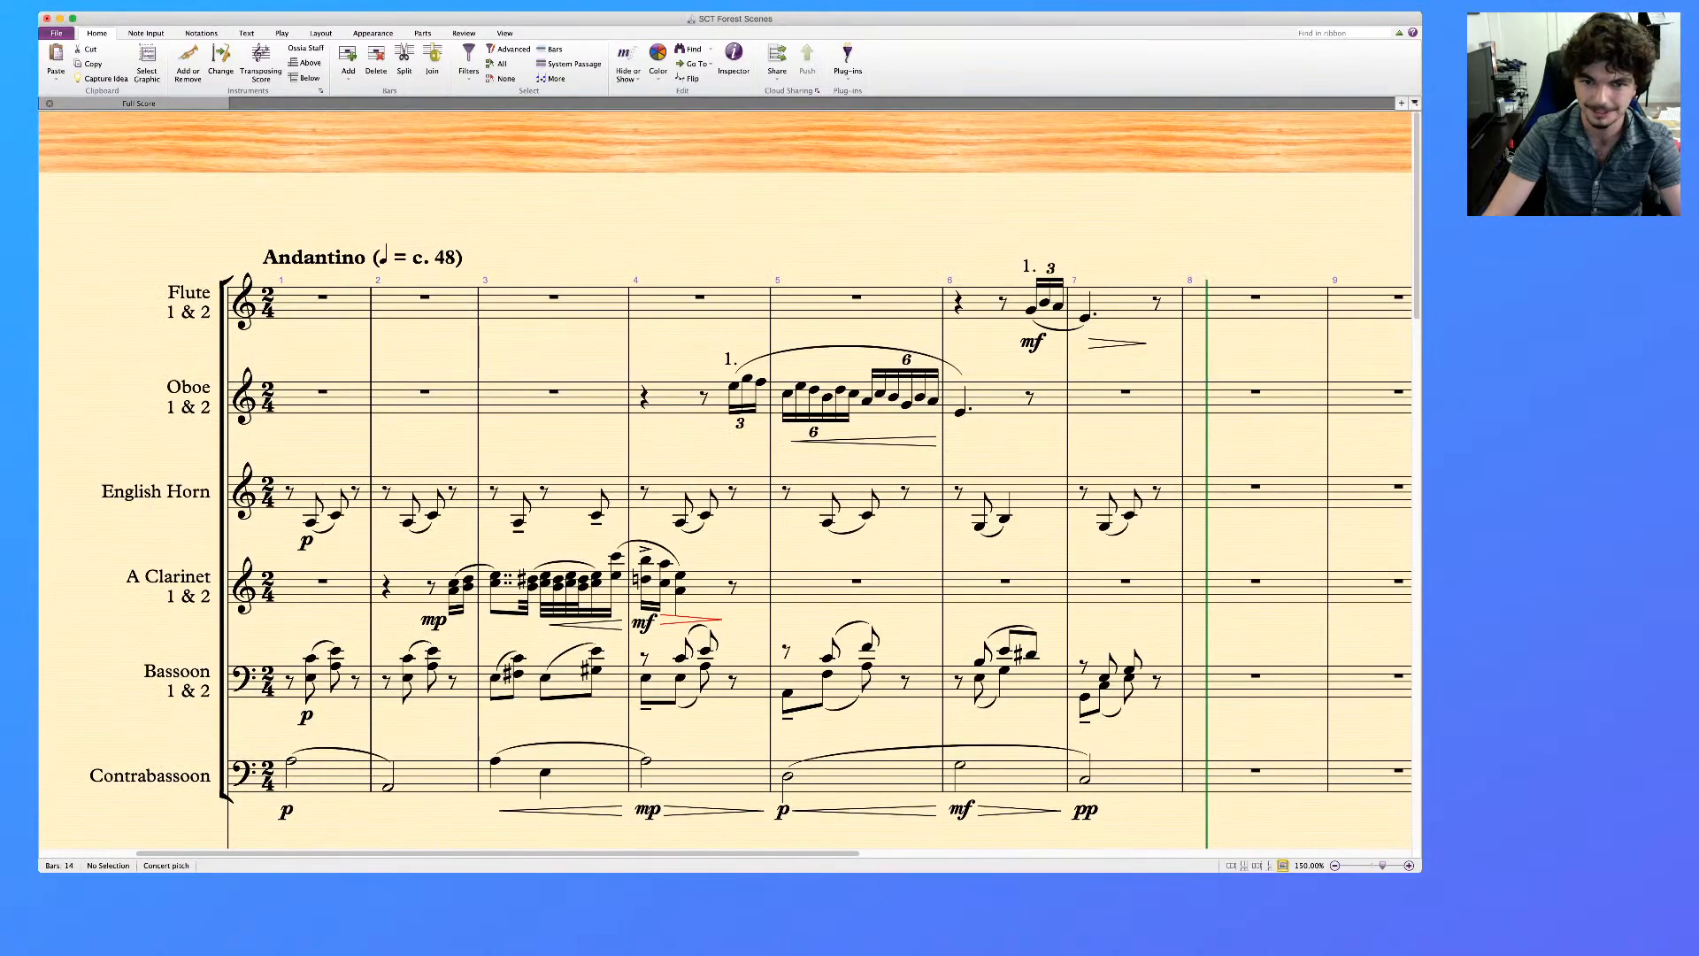
# Mark the Oboe's long note at the start of bar 6 with the dynamic mf
pyautogui.scroll(-2, 725, 548)
pyautogui.hscroll(2, 726, 549)
pyautogui.click(900, 378)
pyautogui.press('super+e')
pyautogui.press('super+m')
pyautogui.press('super+f')
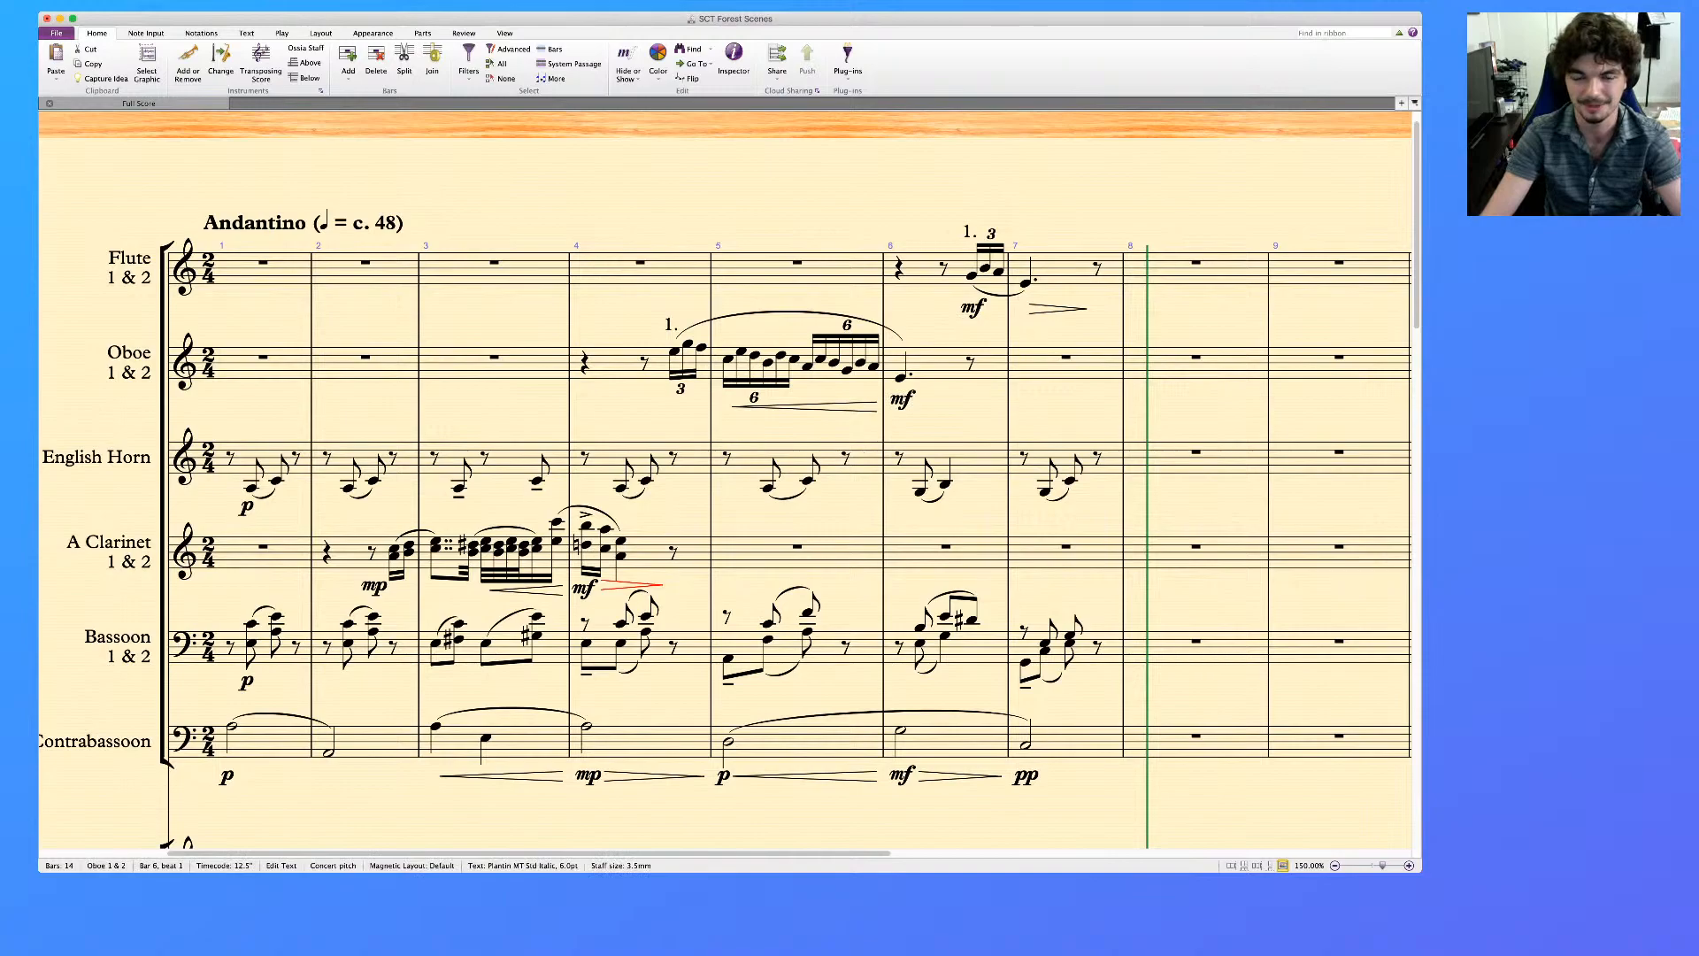
pyautogui.press('Escape')
pyautogui.press('Escape')
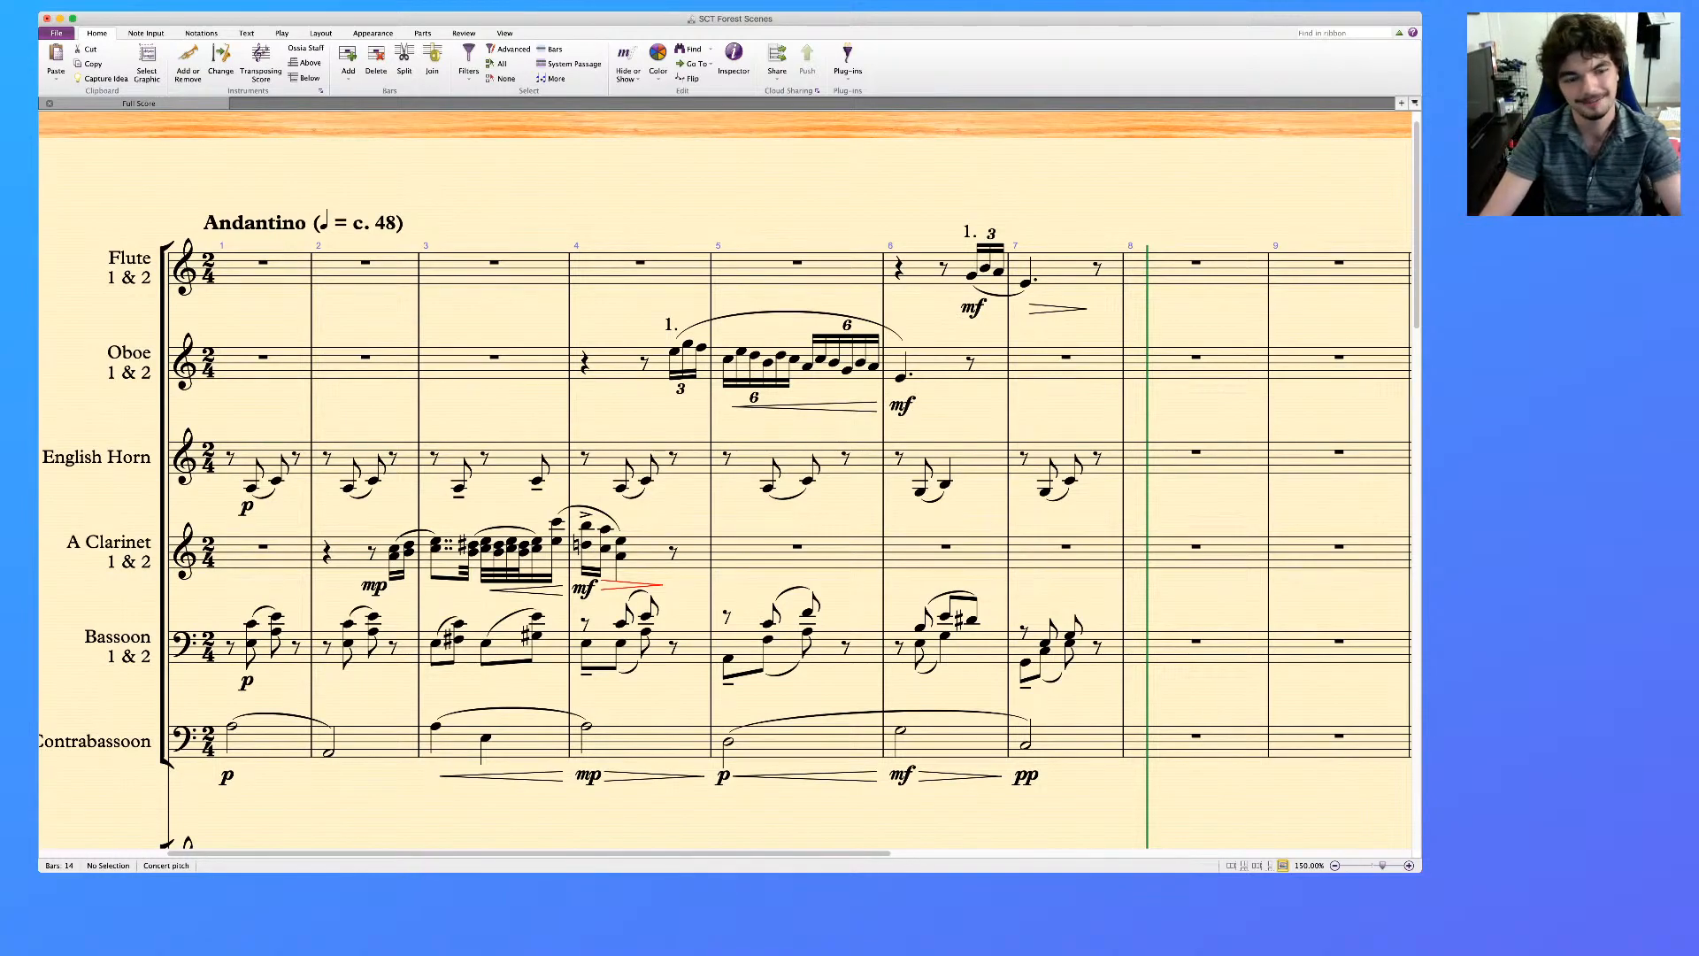
# Mark the first triplet note of the Oboe's entry in bar 4 with the dynamic p
pyautogui.click(675, 352)
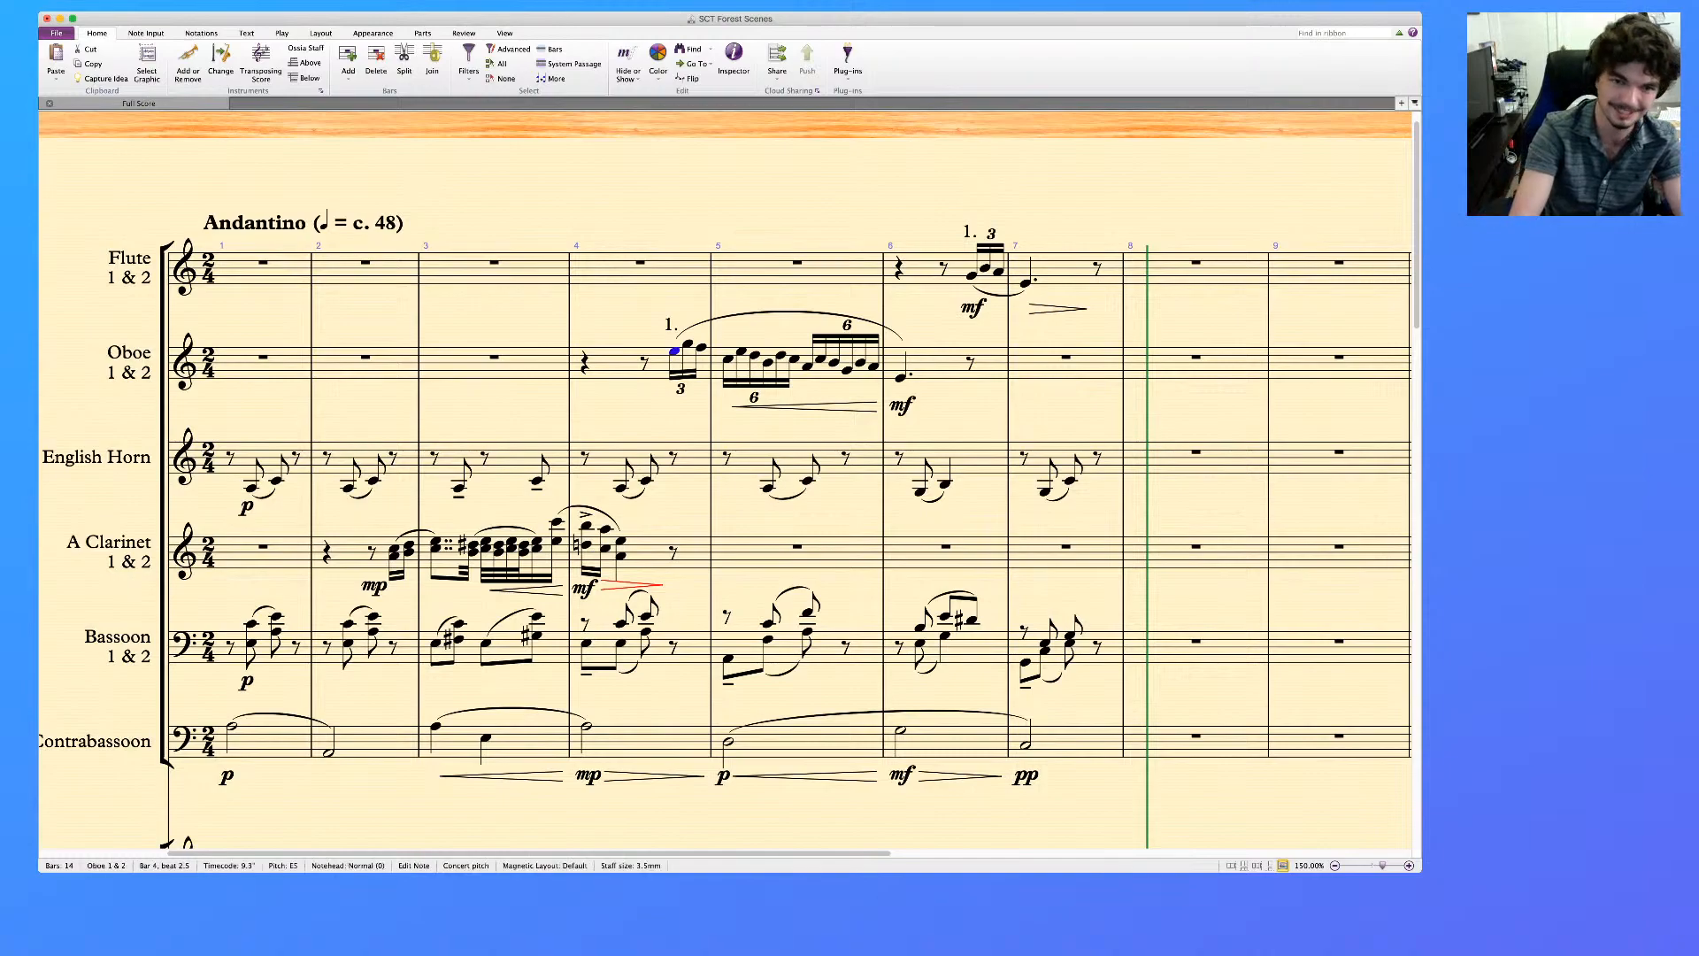
pyautogui.press('super+e')
pyautogui.press('super+p')
pyautogui.press('Escape')
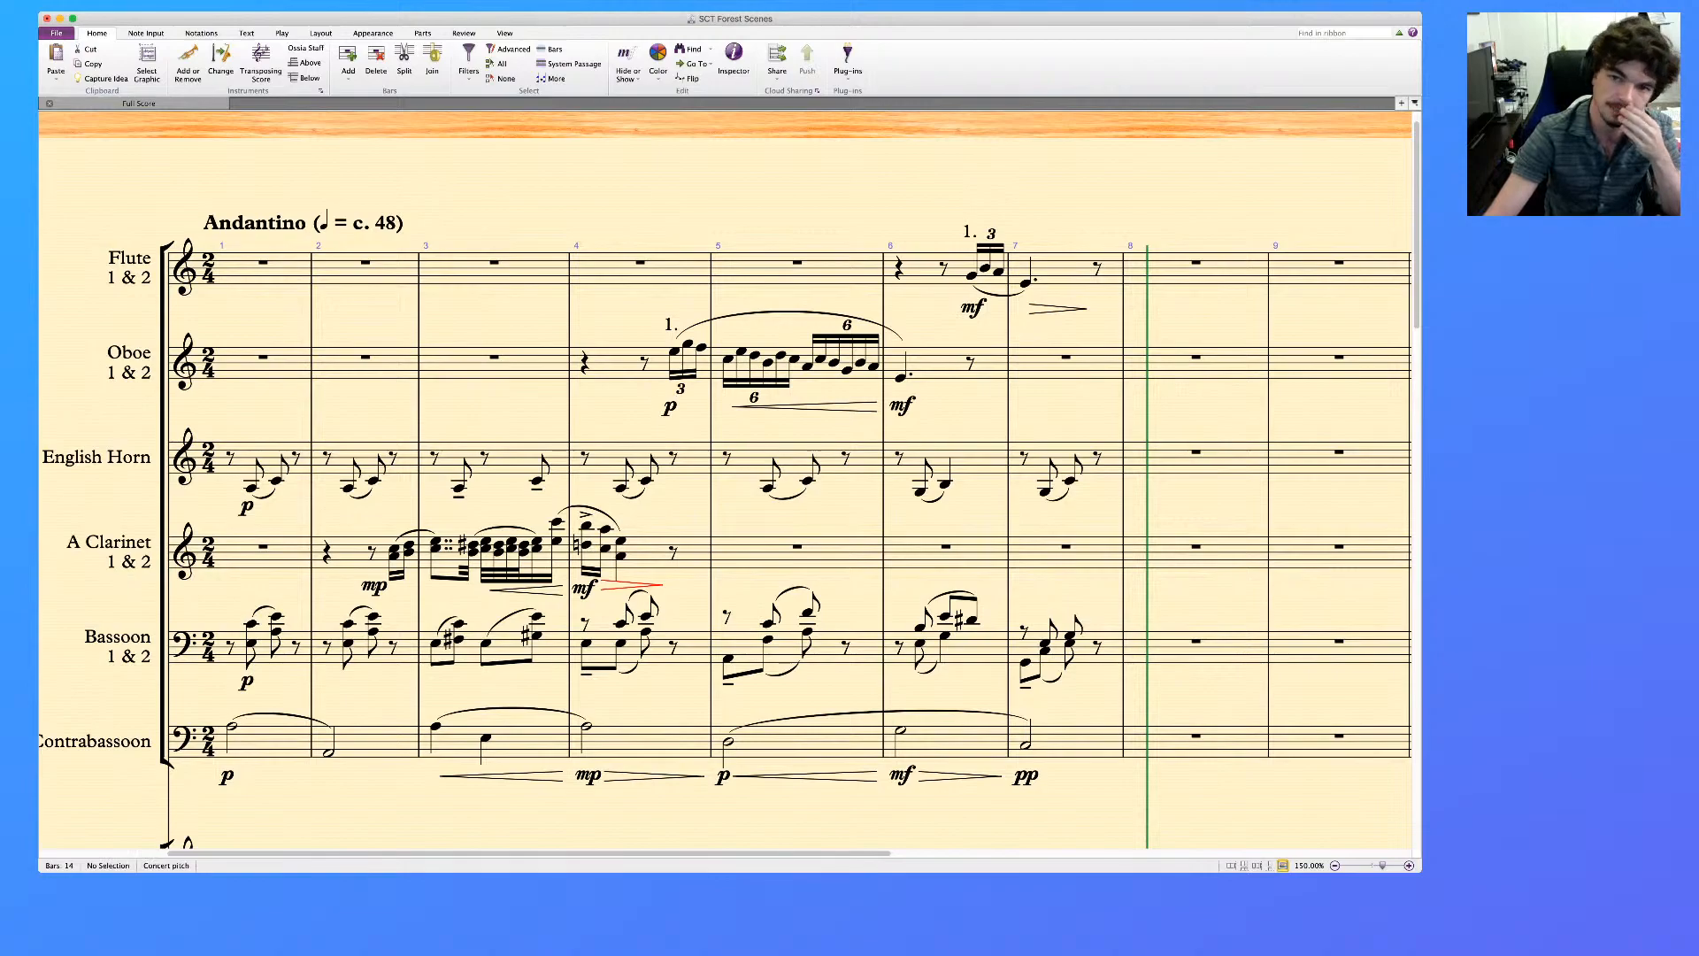
# Add a diminuendo hairpin under the Oboe's bar 6 note and end it with pp on beat 2.5
pyautogui.press('super+Tab')
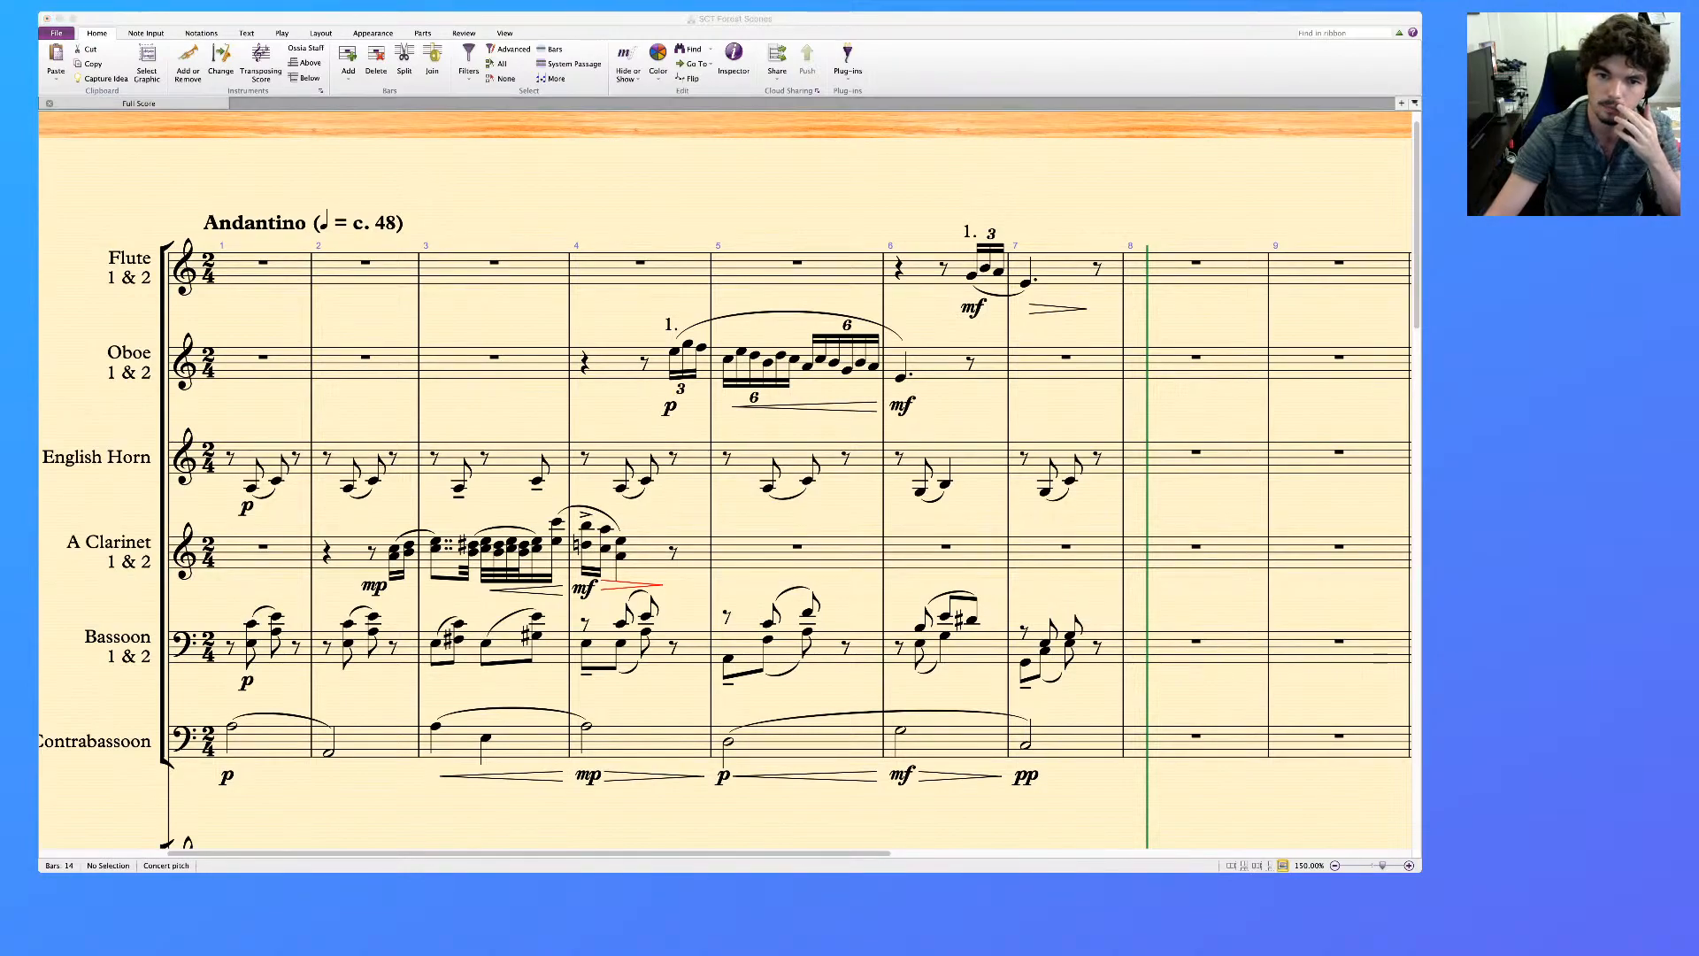
pyautogui.press('super+Tab')
pyautogui.click(901, 378)
pyautogui.hotkey('shift', '.')
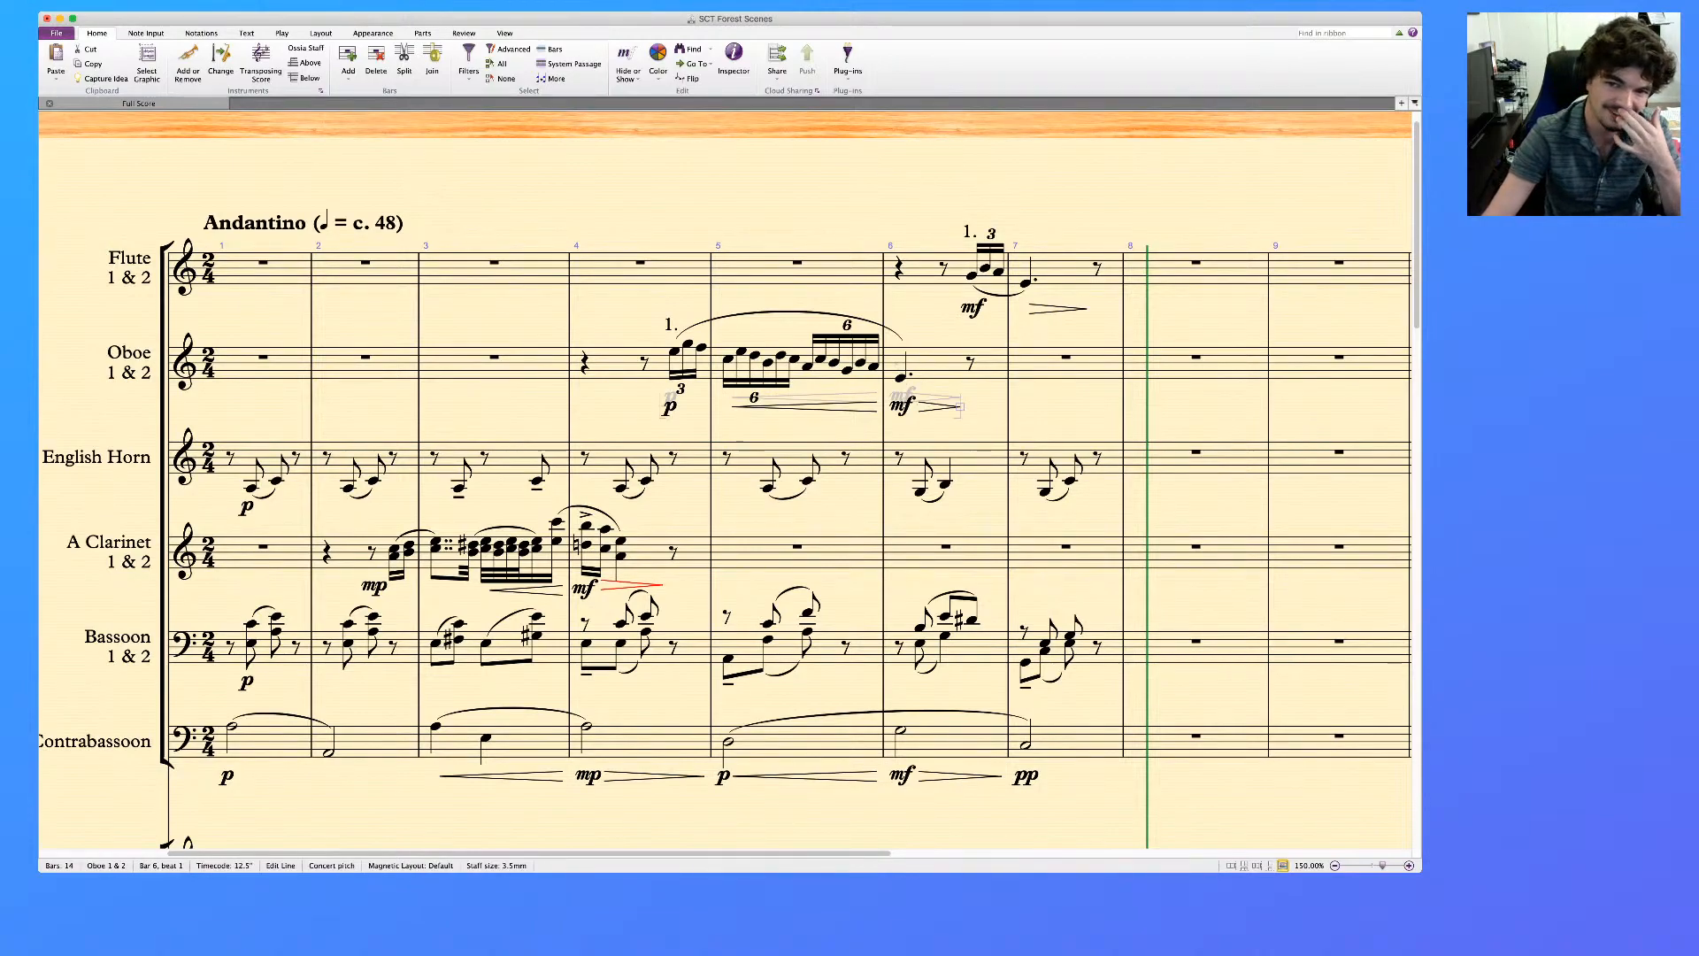
pyautogui.click(971, 363)
pyautogui.press('super+e')
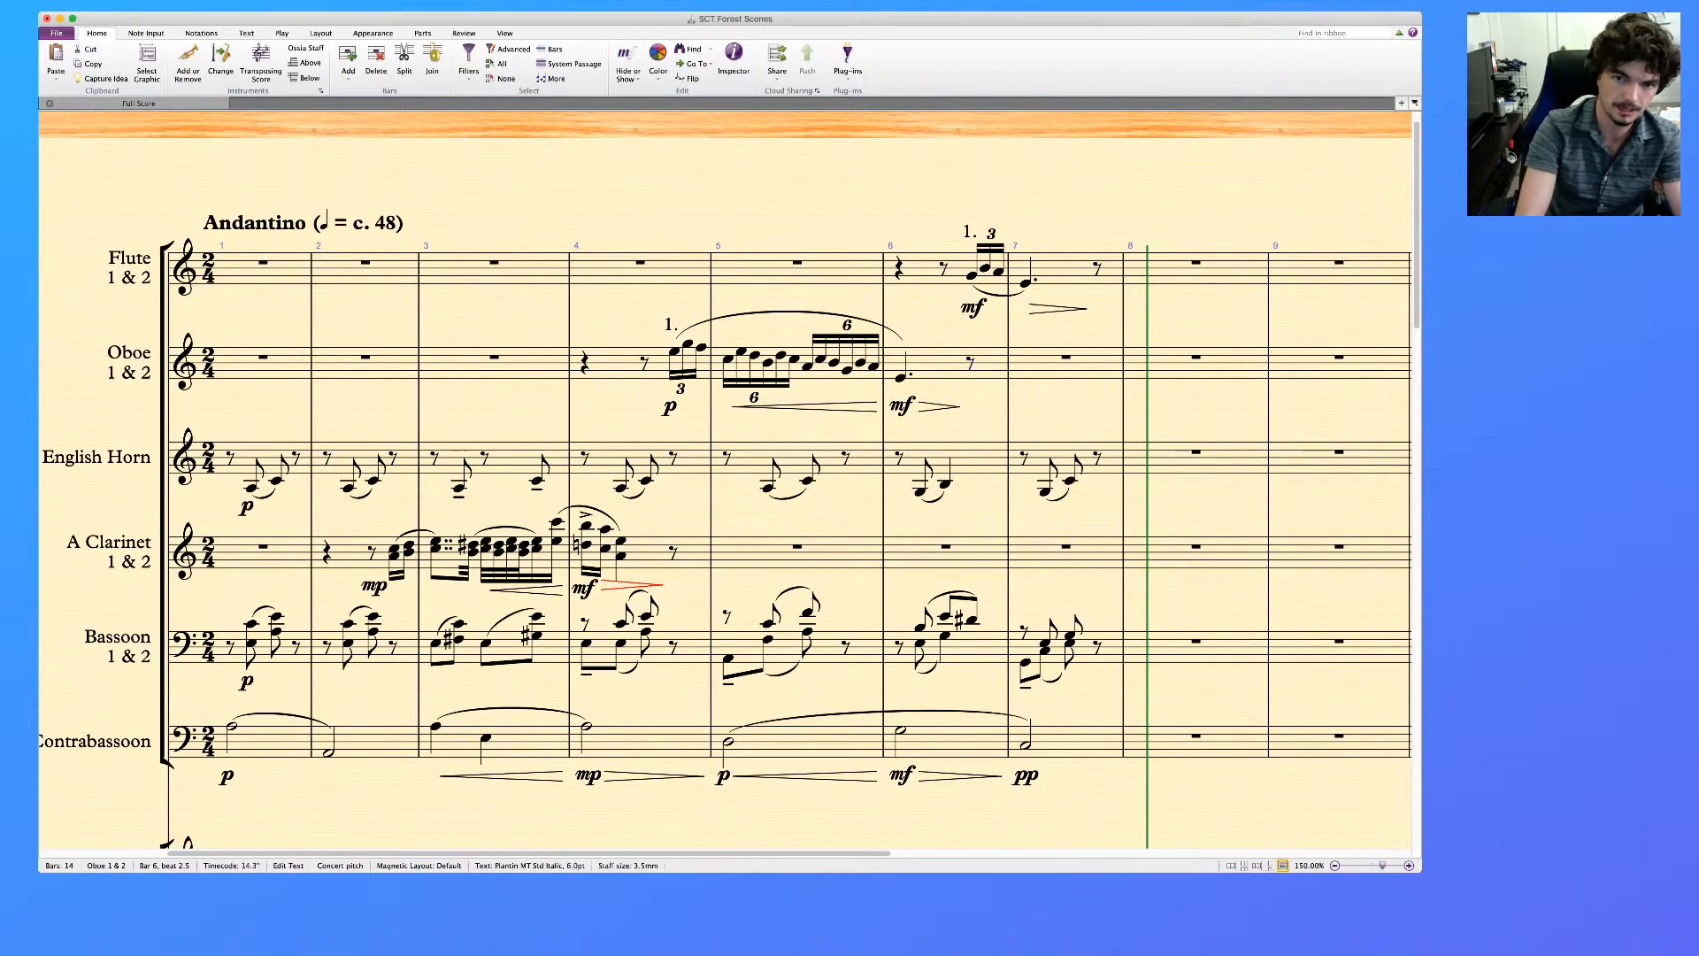
pyautogui.write('pp')
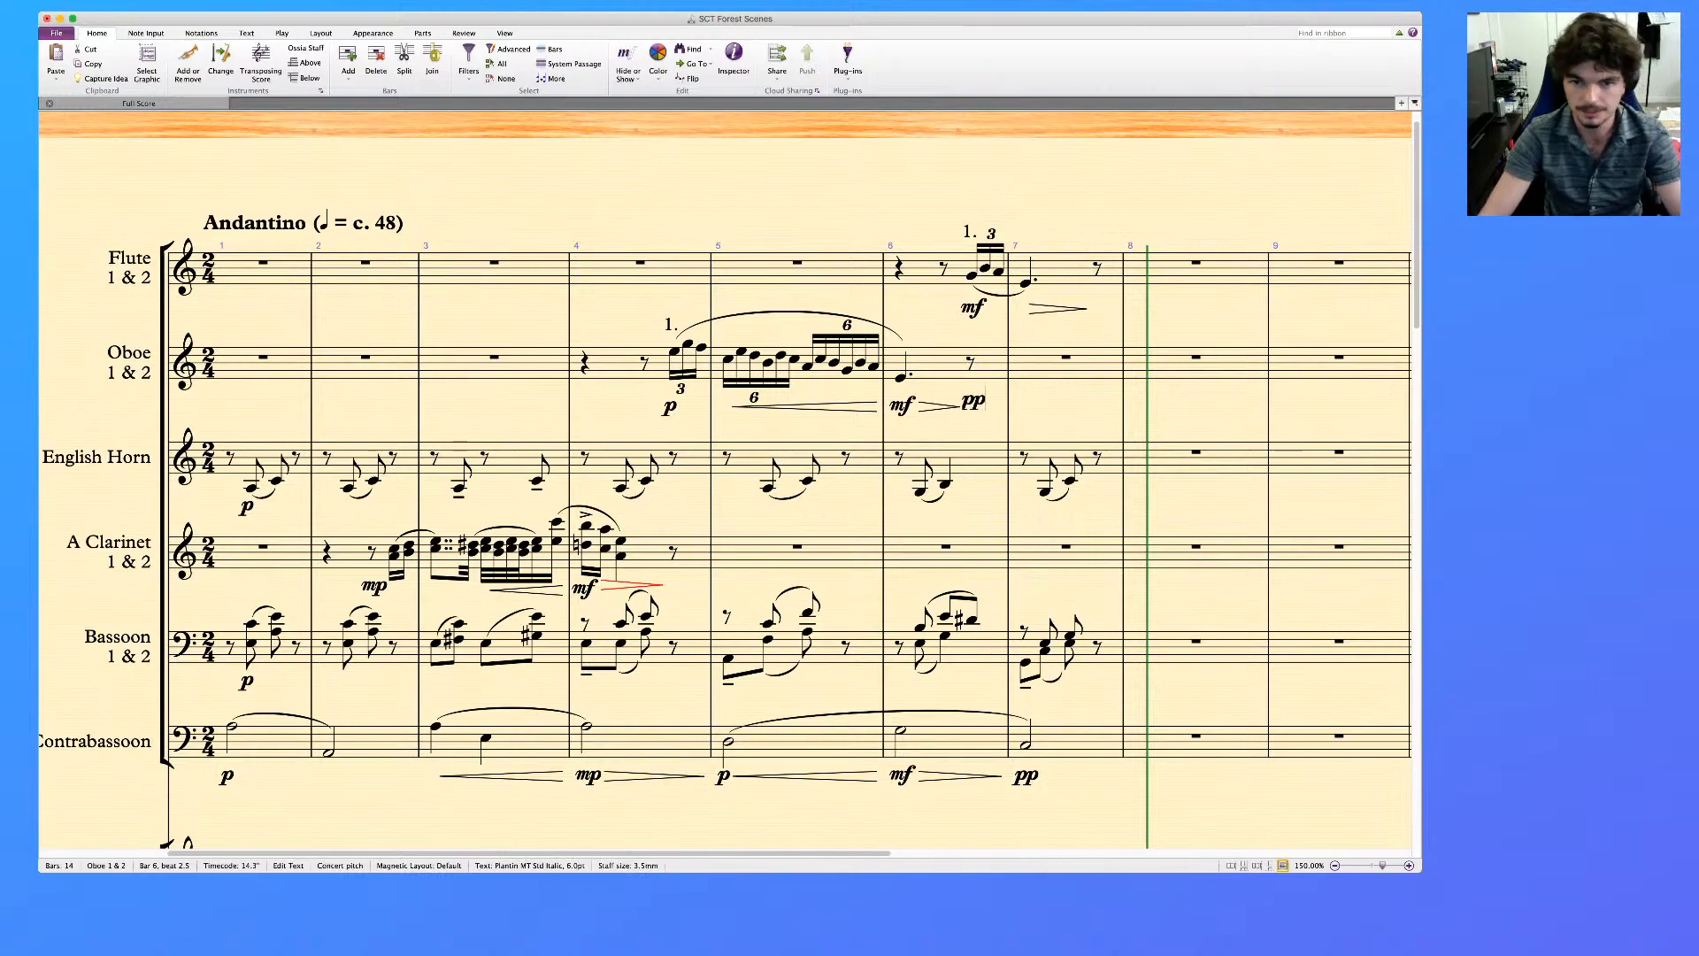
pyautogui.press('Escape')
pyautogui.press('Escape')
# Lengthen the Oboe's bar 6 note to a half note filling the bar
pyautogui.click(901, 378)
pyautogui.press('5')
pyautogui.press('Escape')
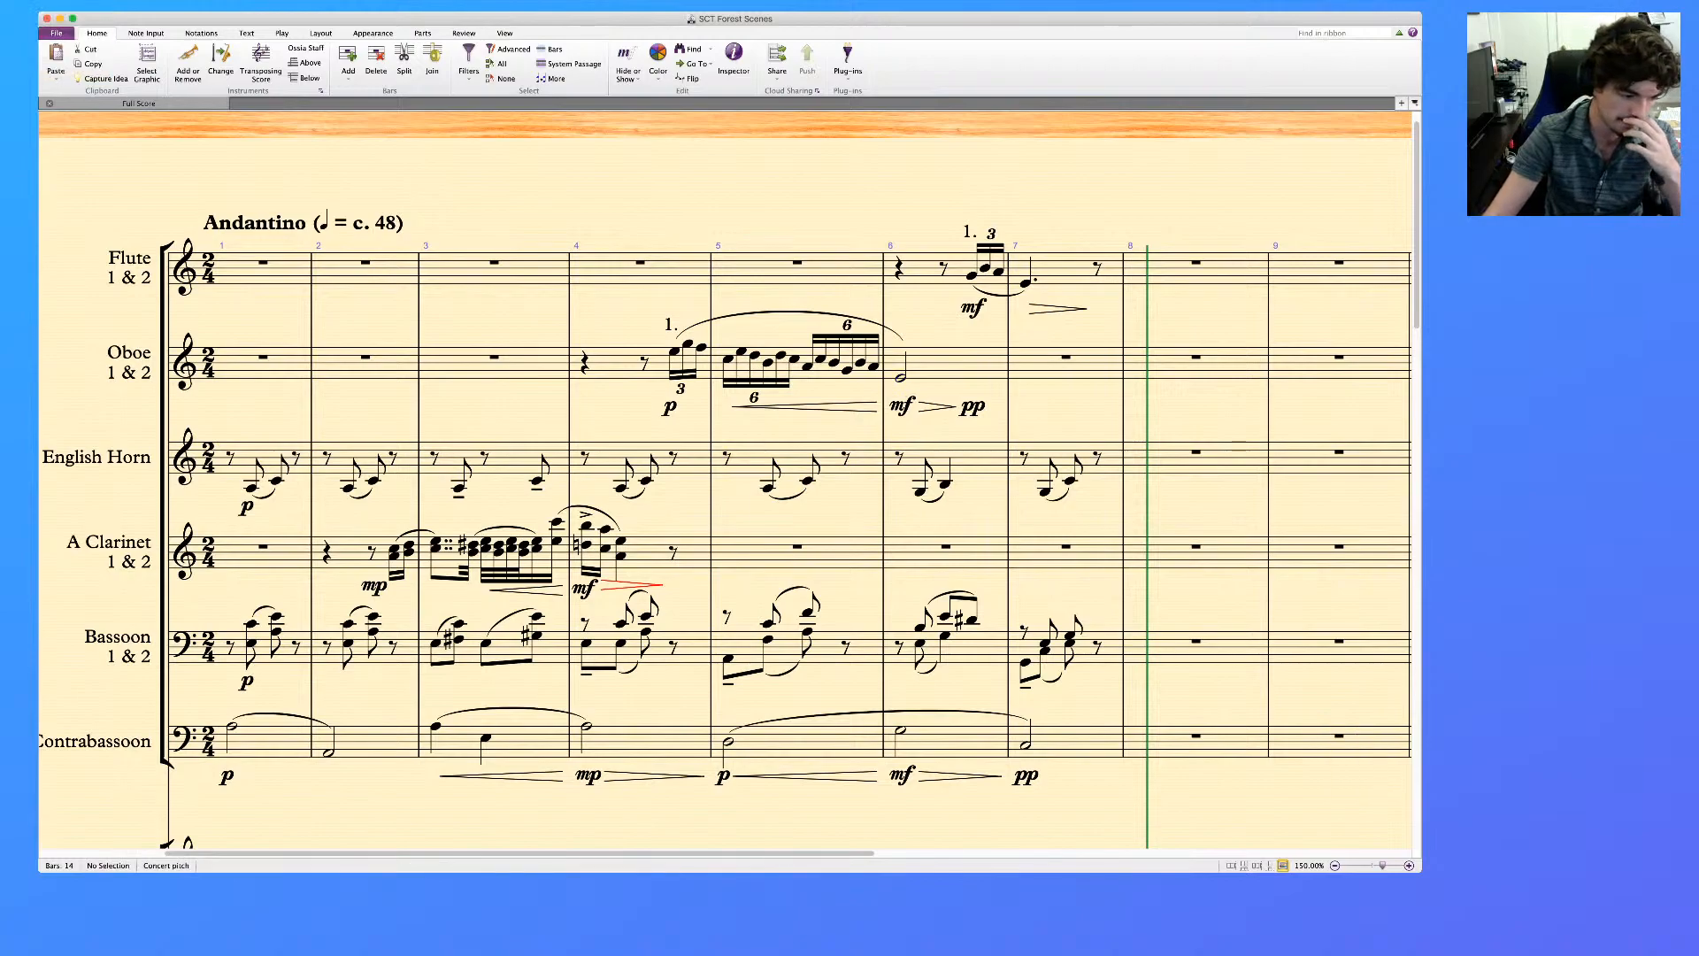
# Play back the woodwind staves, Flute to Contrabassoon, from bar 1
pyautogui.hscroll(-5, 726, 496)
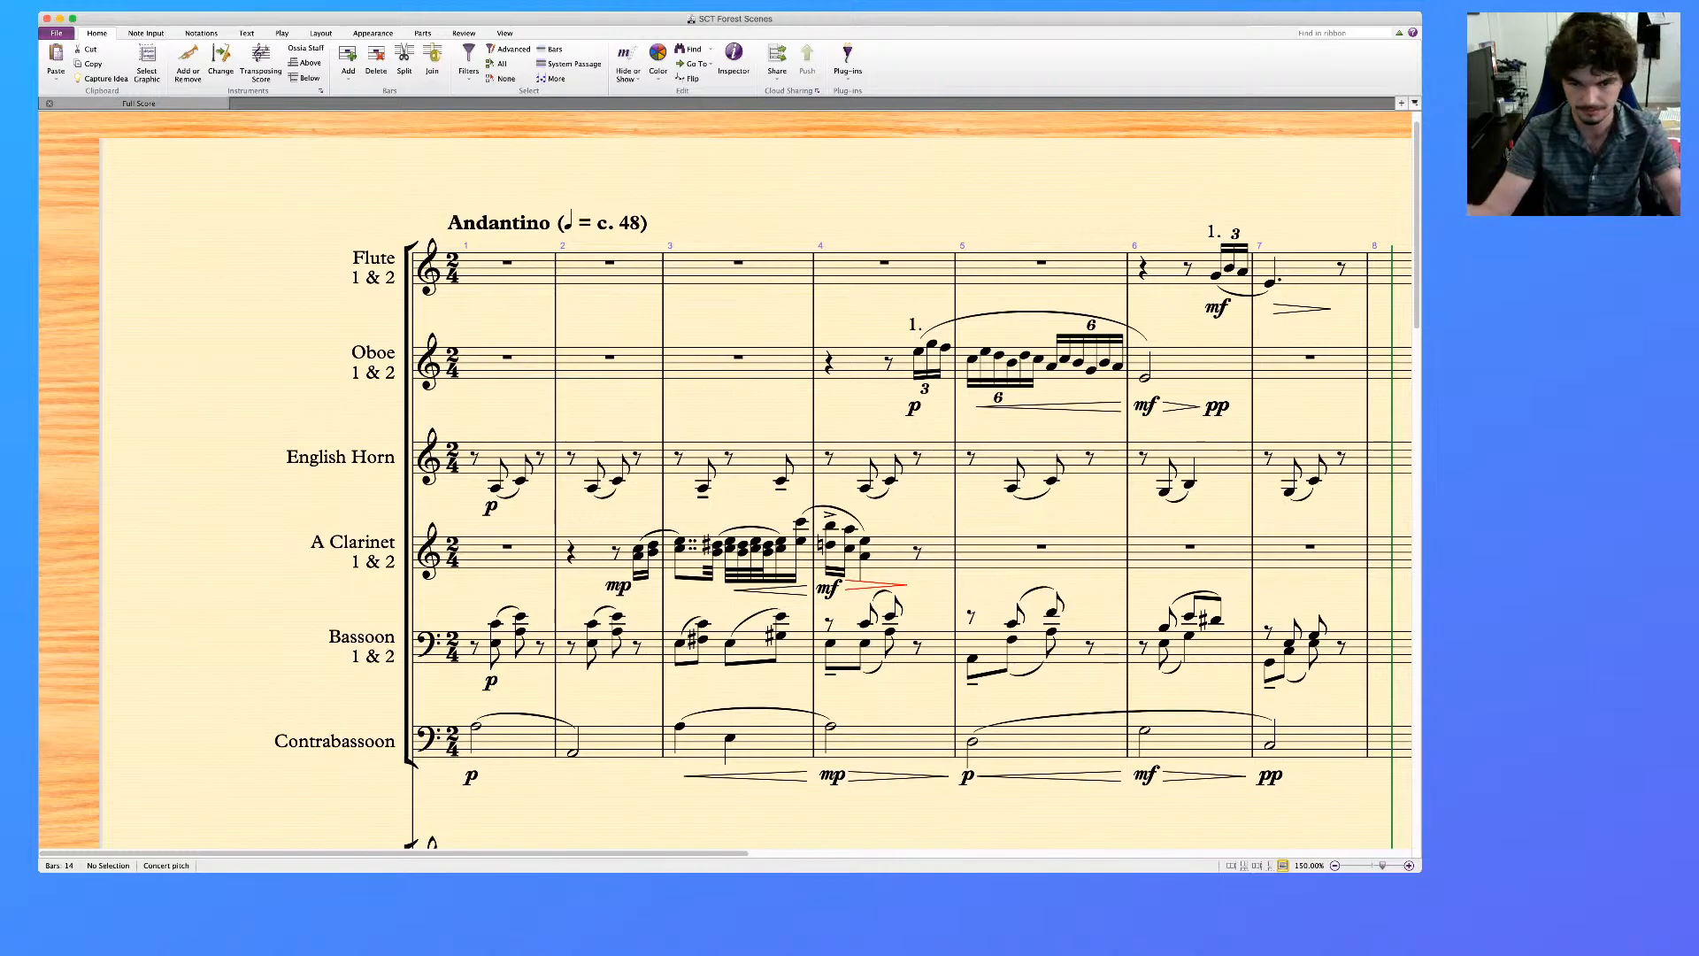
pyautogui.click(531, 270)
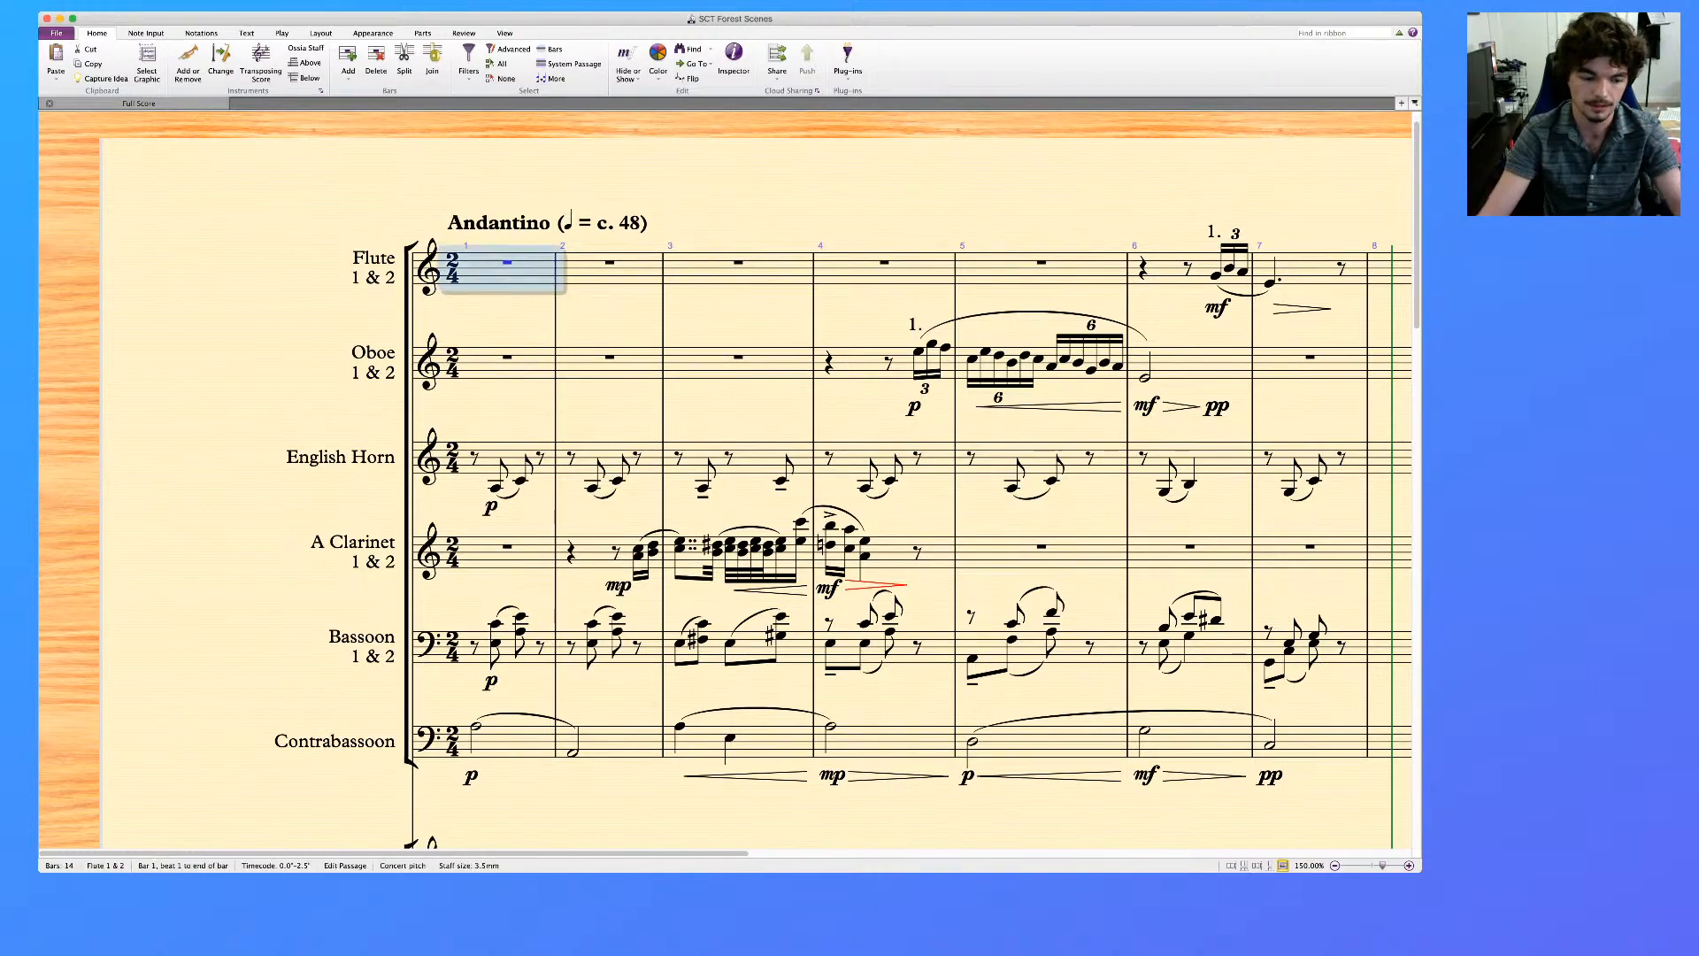
pyautogui.keyDown('shift'); pyautogui.click(526, 743); pyautogui.keyUp('shift')
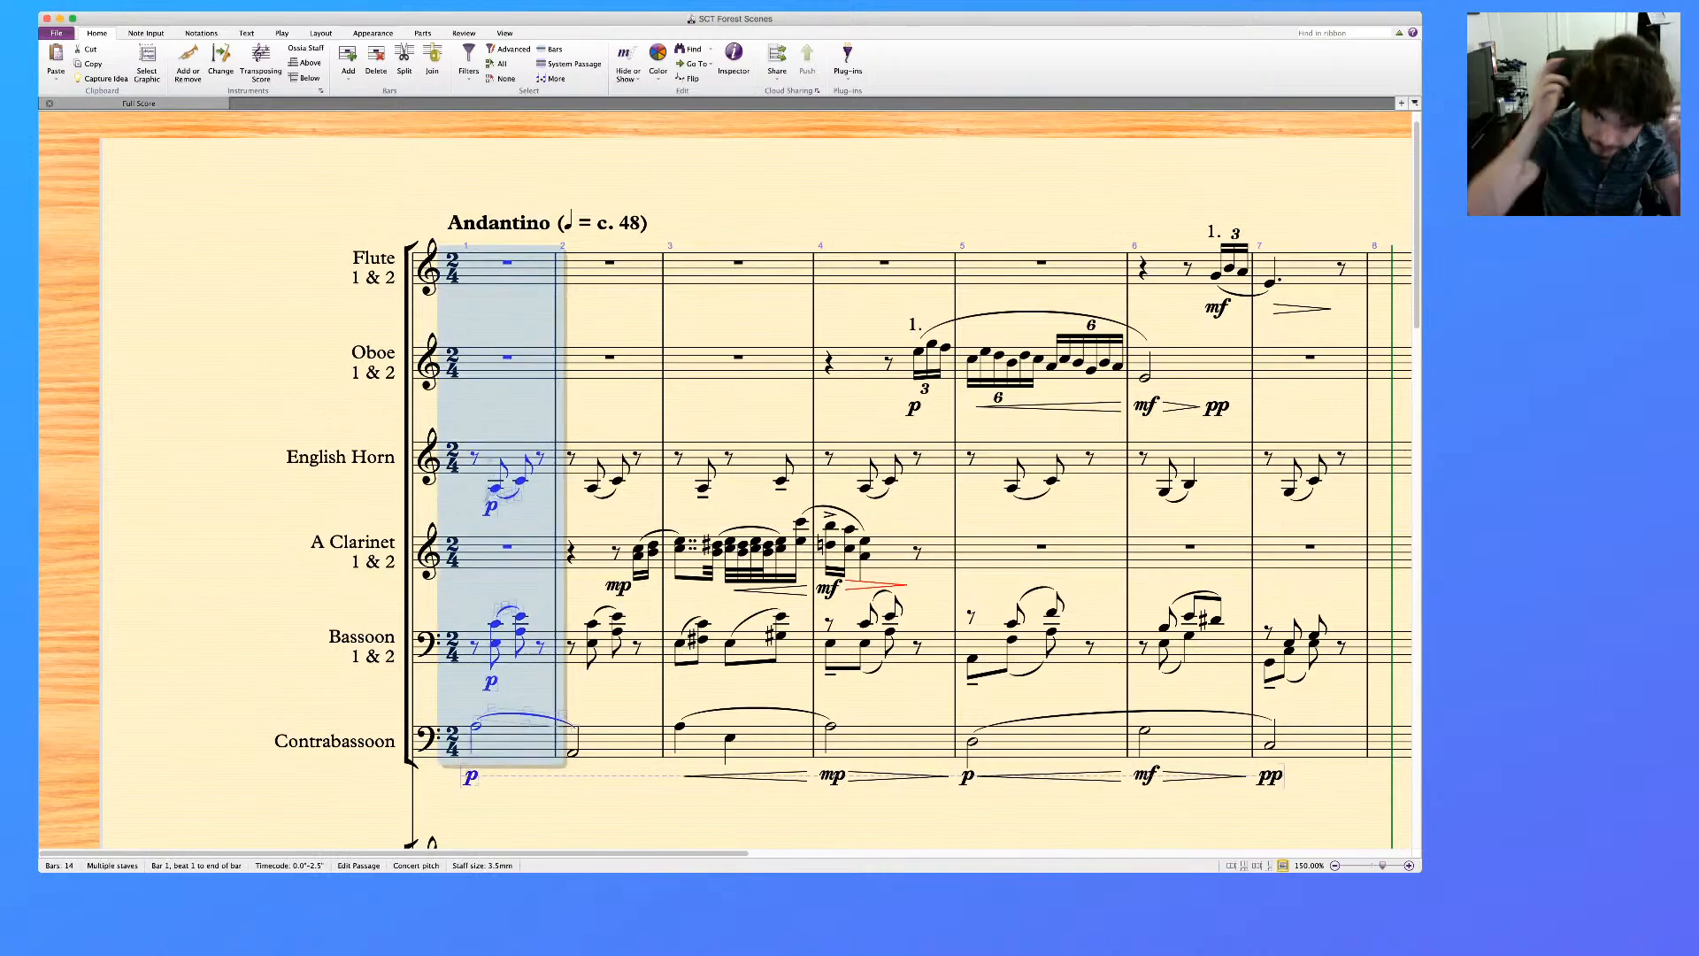
pyautogui.press('space')
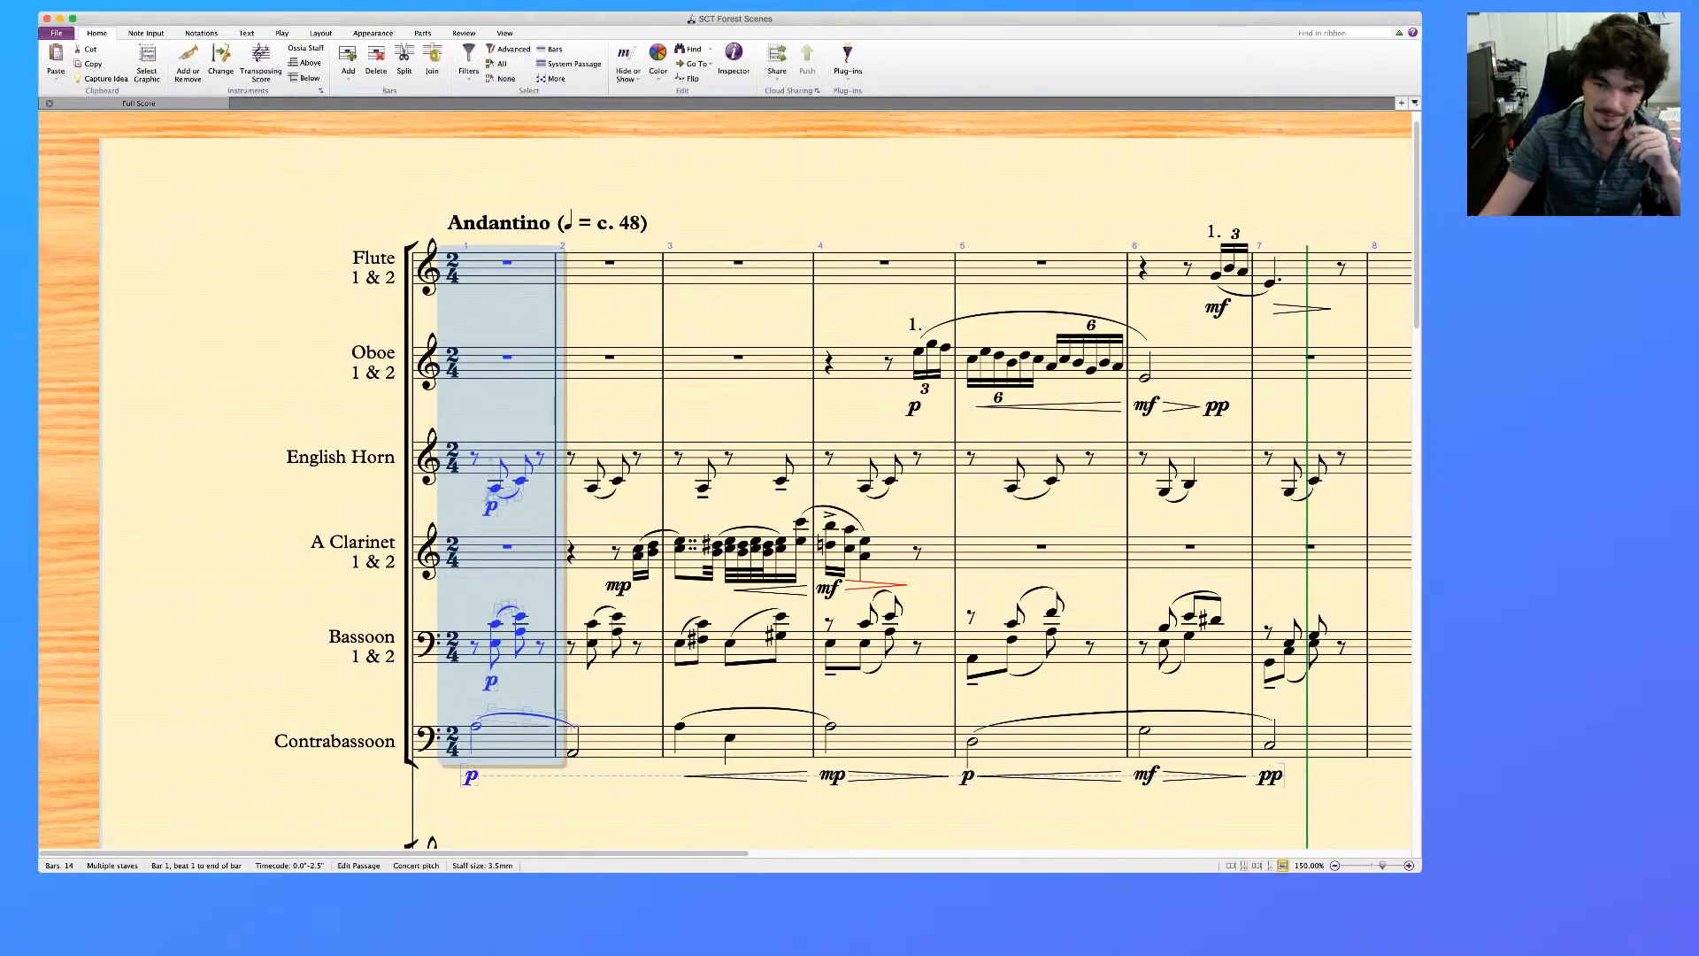
# Delete the music in bars 1 to 7 of the Piano (for reference) bass staff
pyautogui.scroll(-2, 726, 478)
pyautogui.scroll(-15, 726, 478)
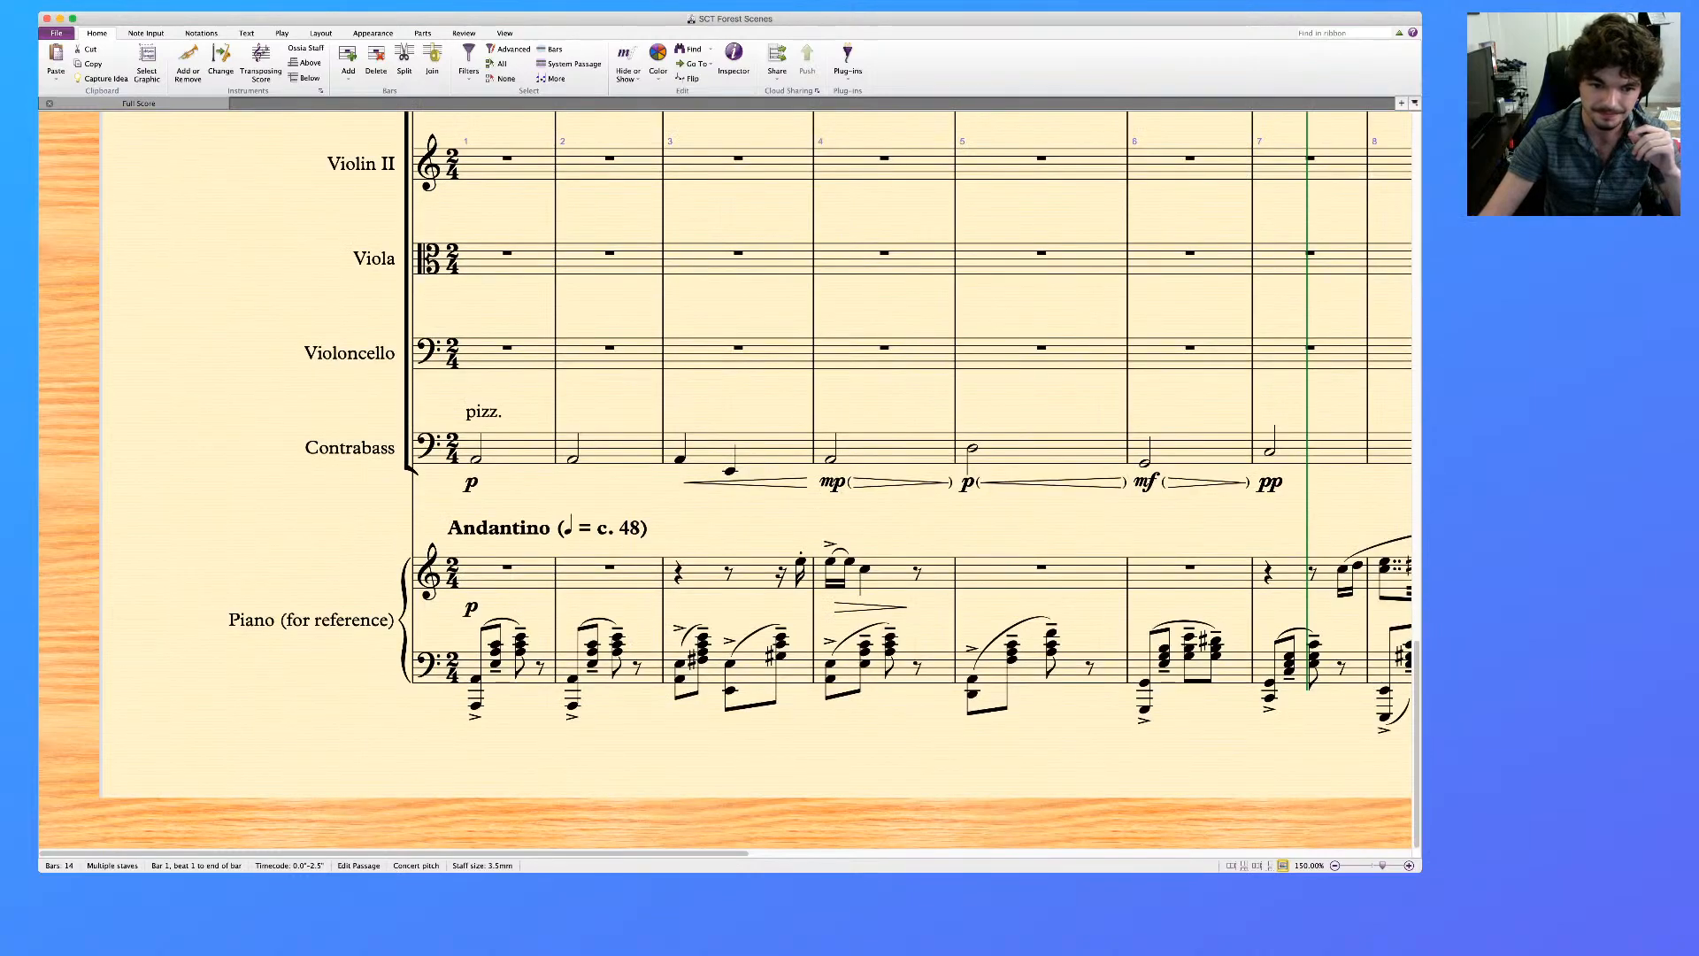
pyautogui.hscroll(4, 726, 478)
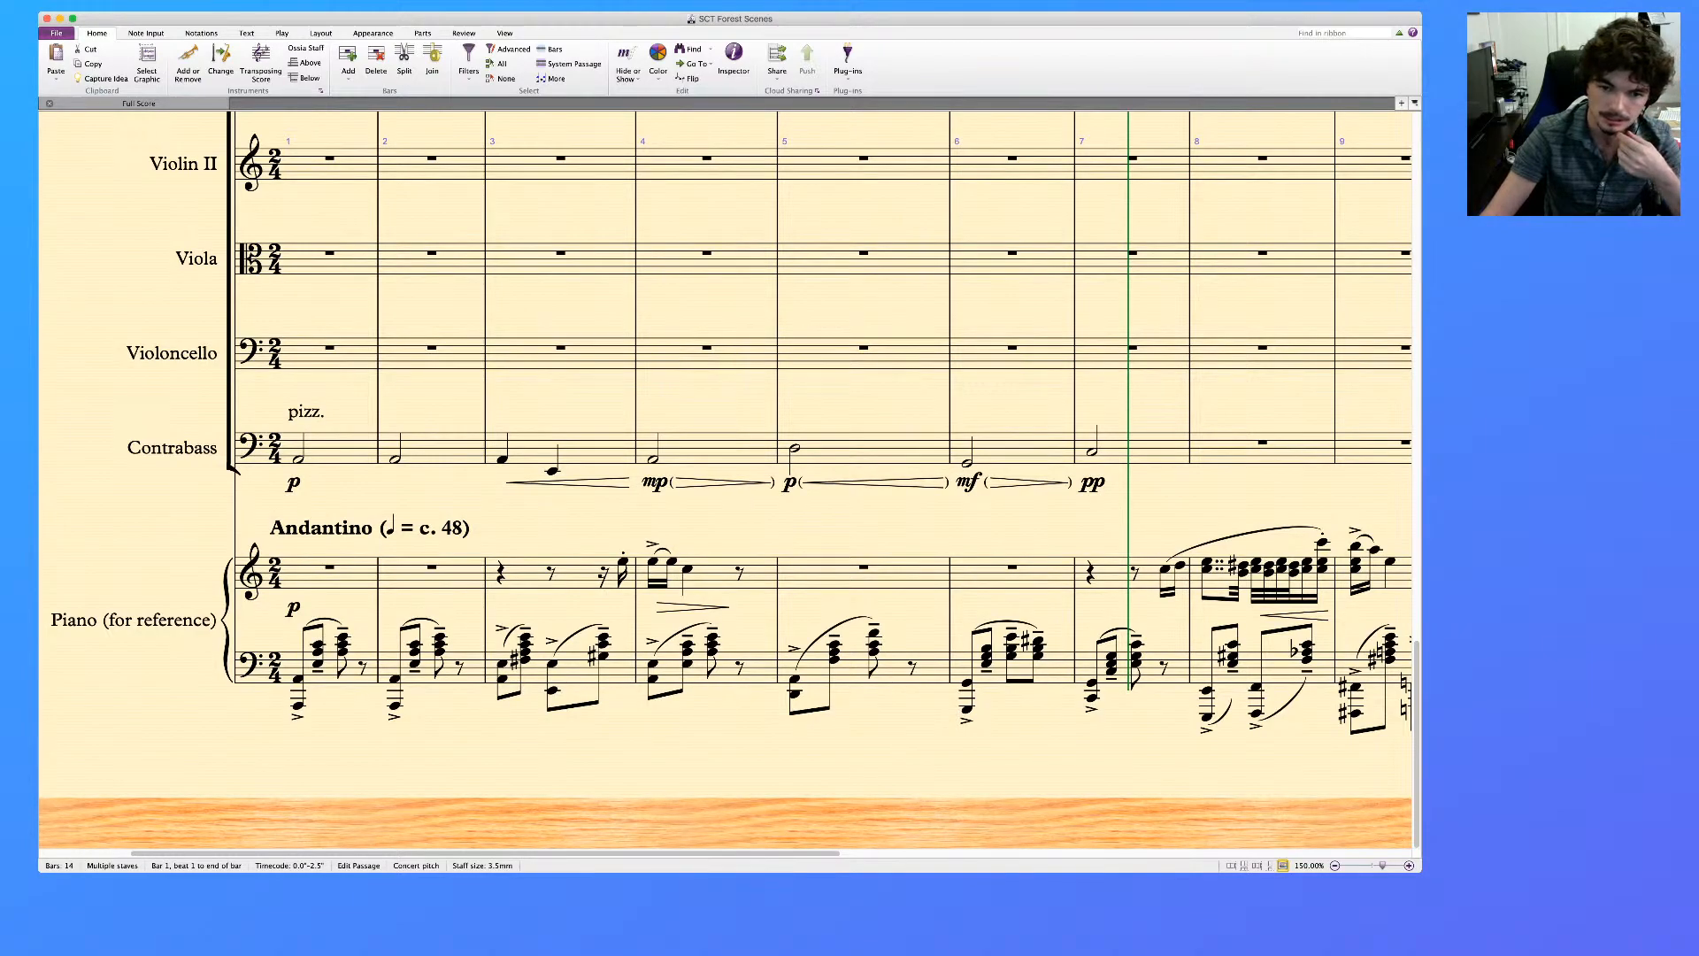
pyautogui.click(525, 637)
pyautogui.scroll(18, 525, 637)
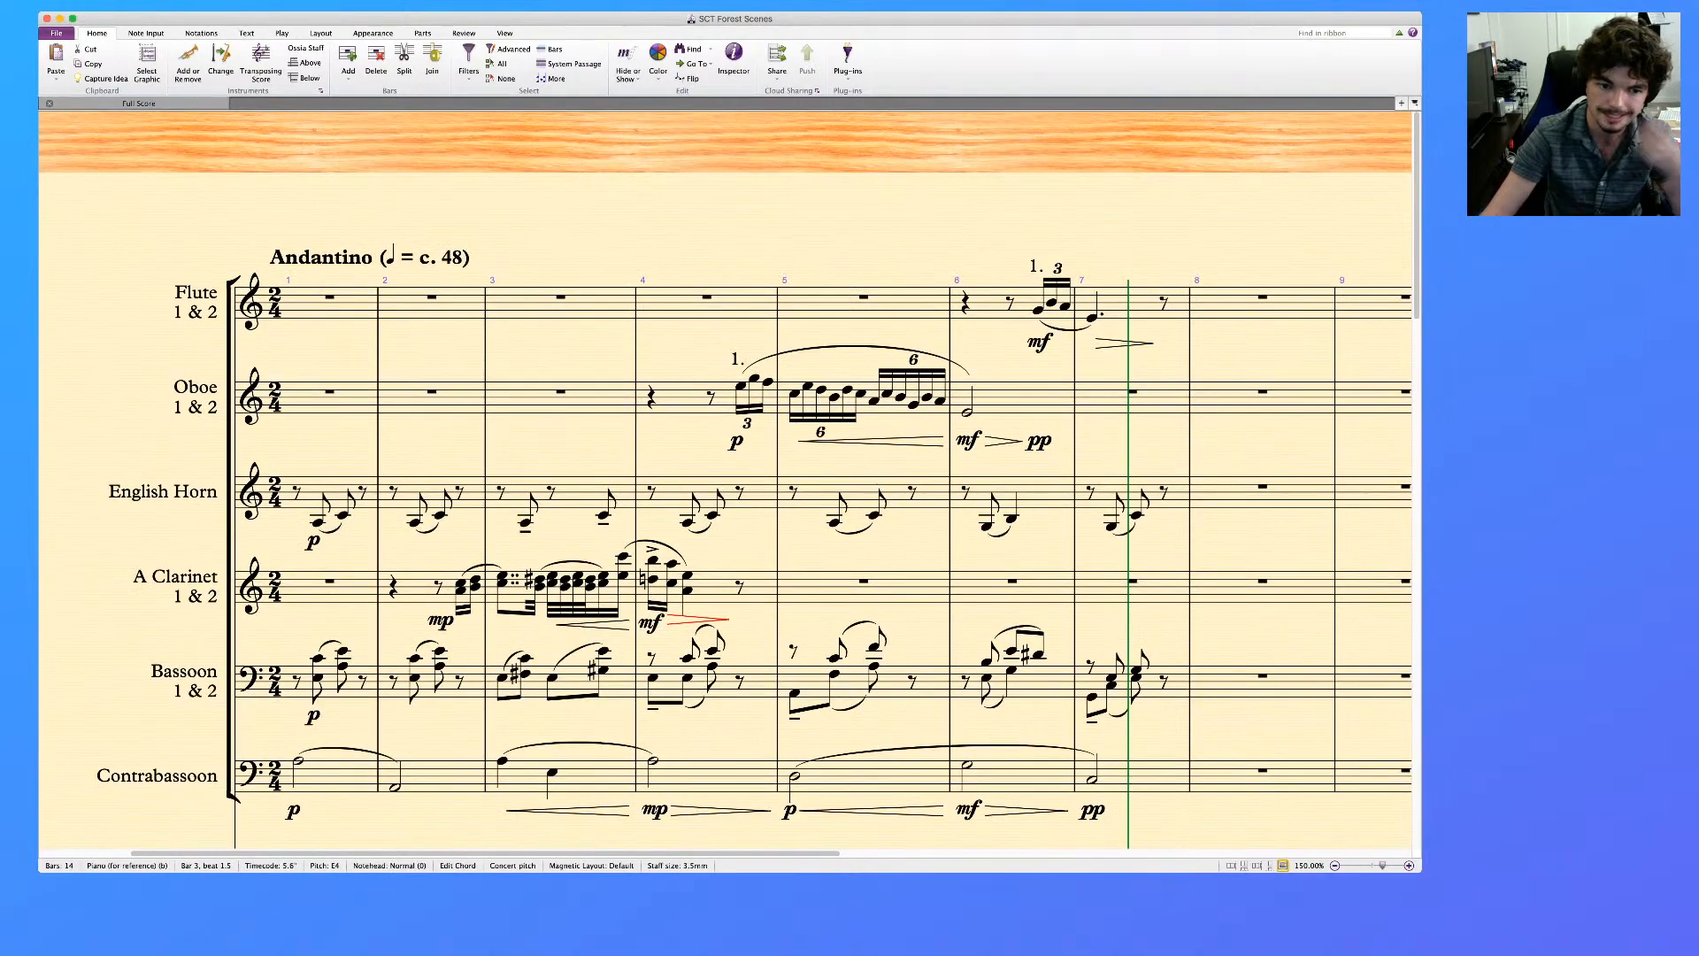
pyautogui.scroll(-15, 725, 478)
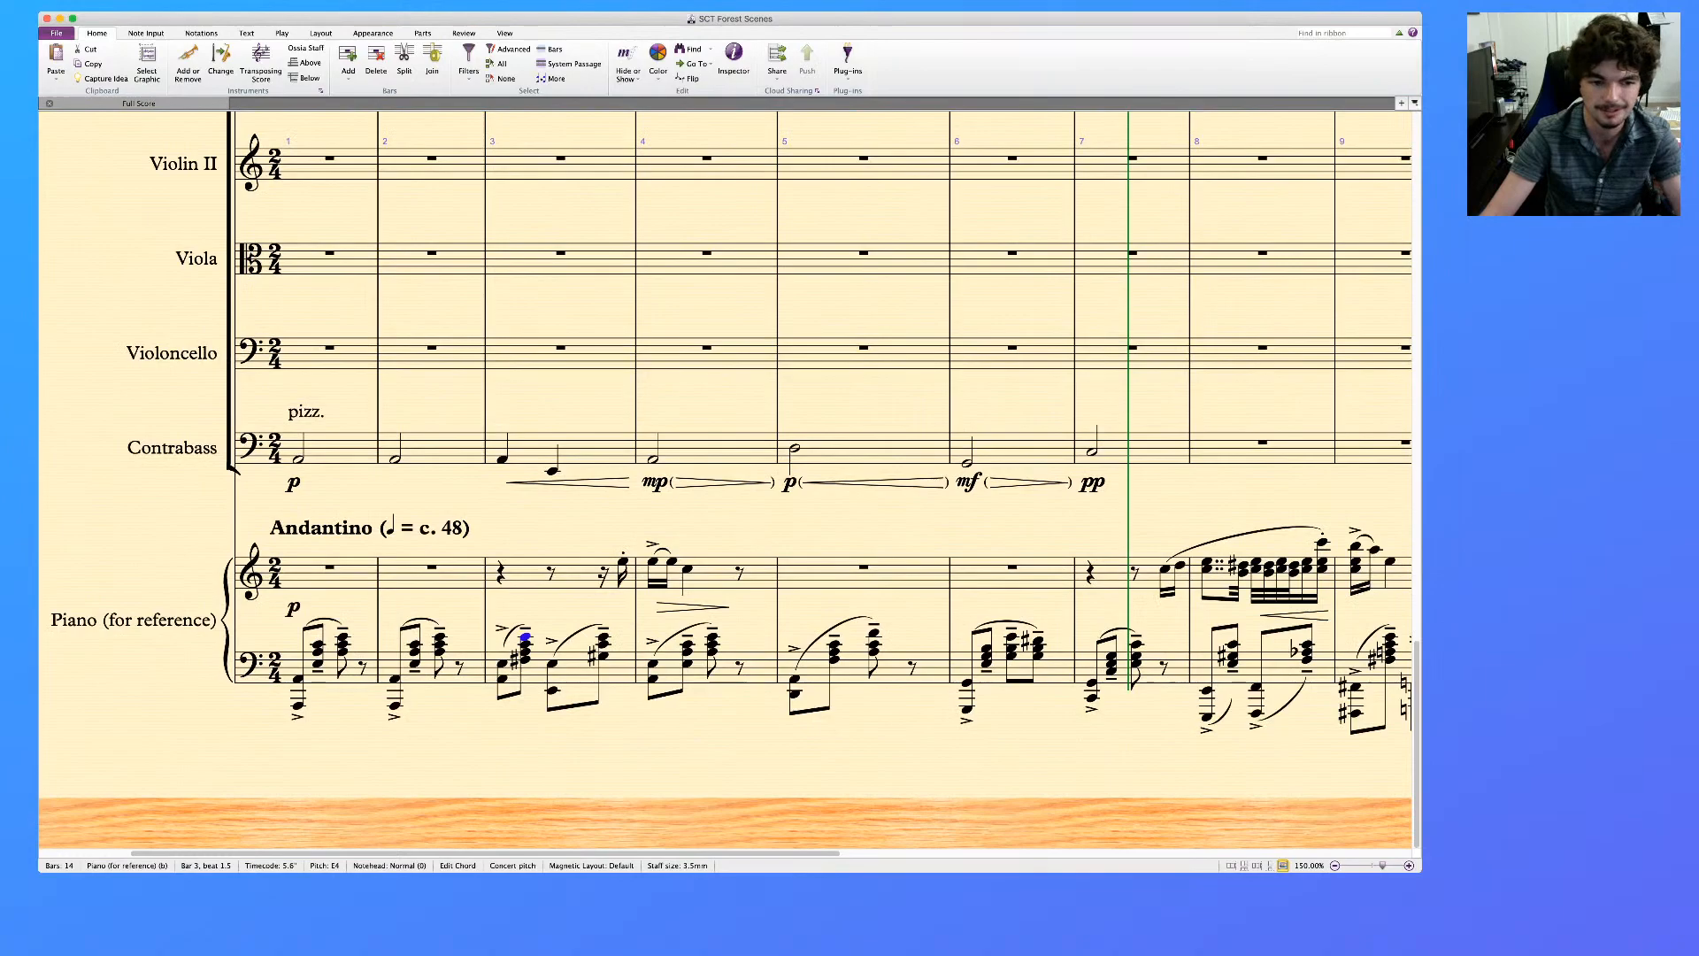
pyautogui.click(1090, 572)
pyautogui.click(341, 672)
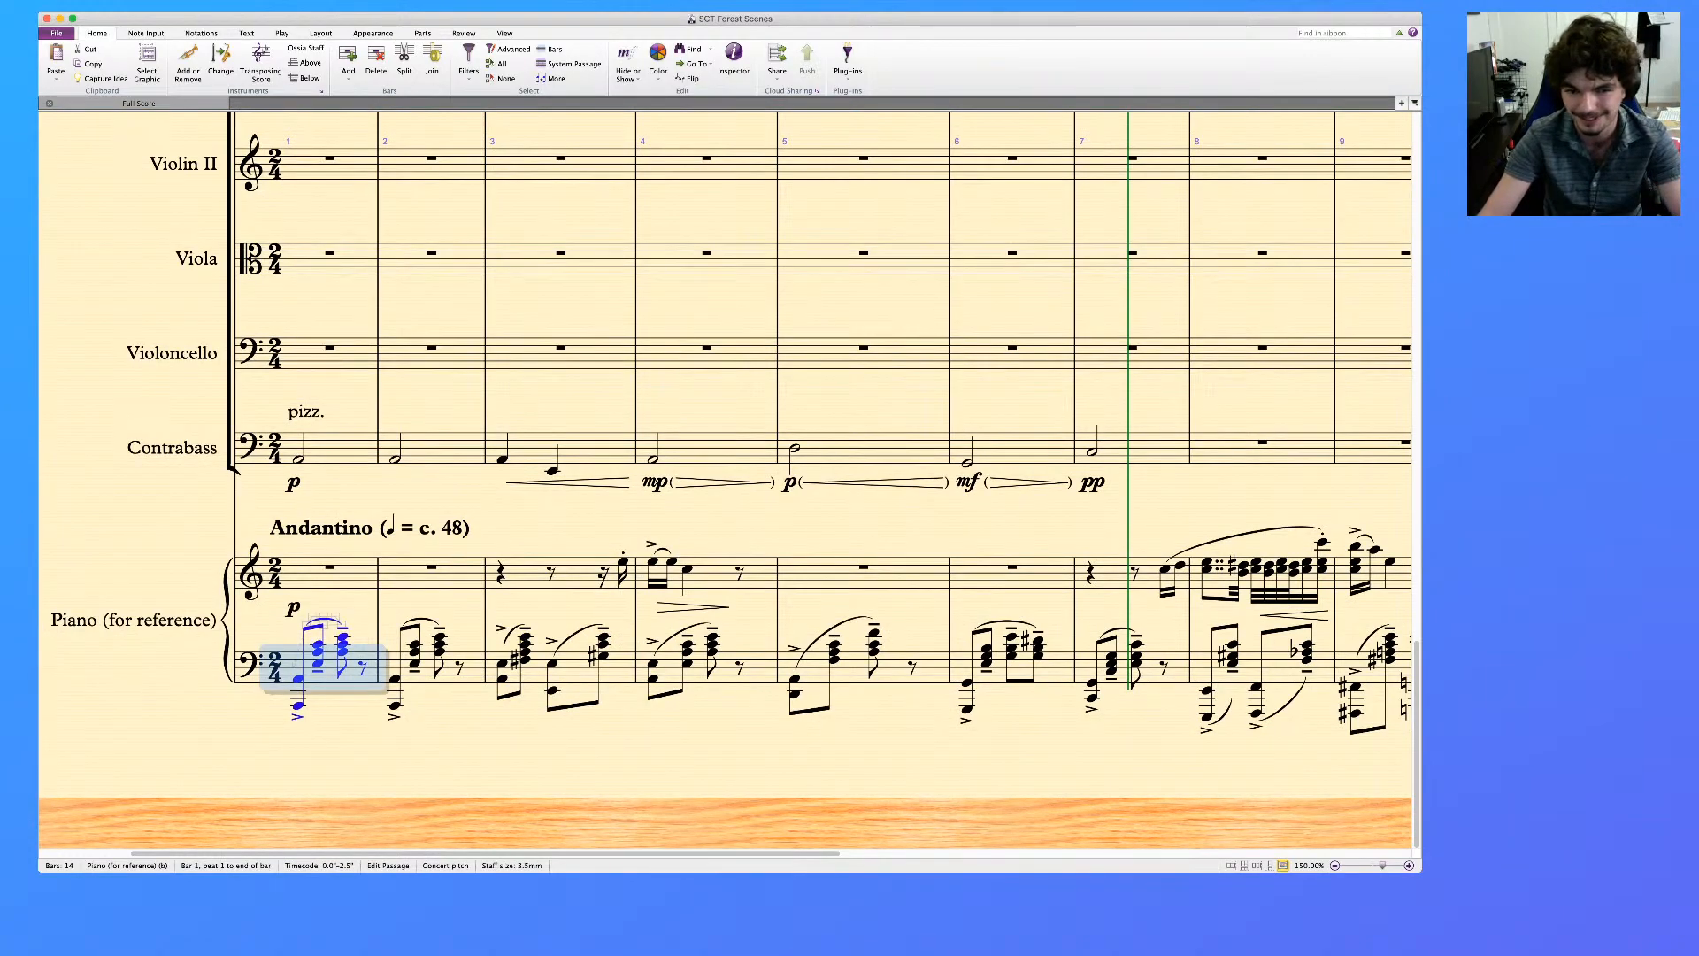
pyautogui.press('Escape')
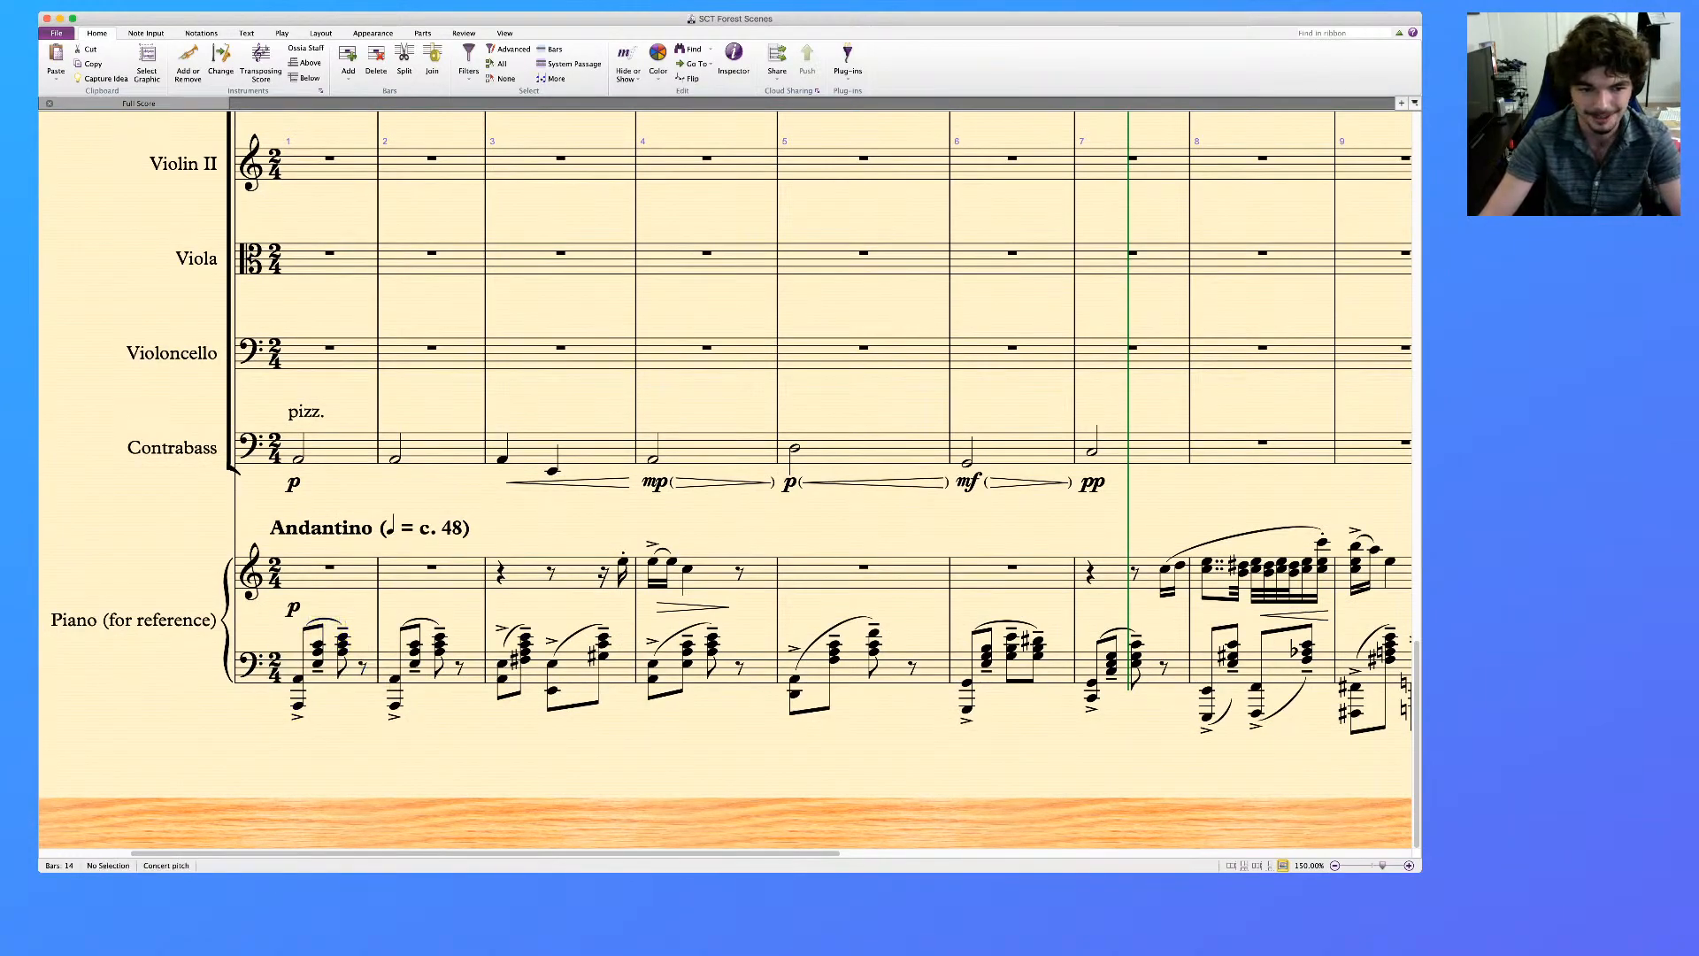
pyautogui.click(343, 674)
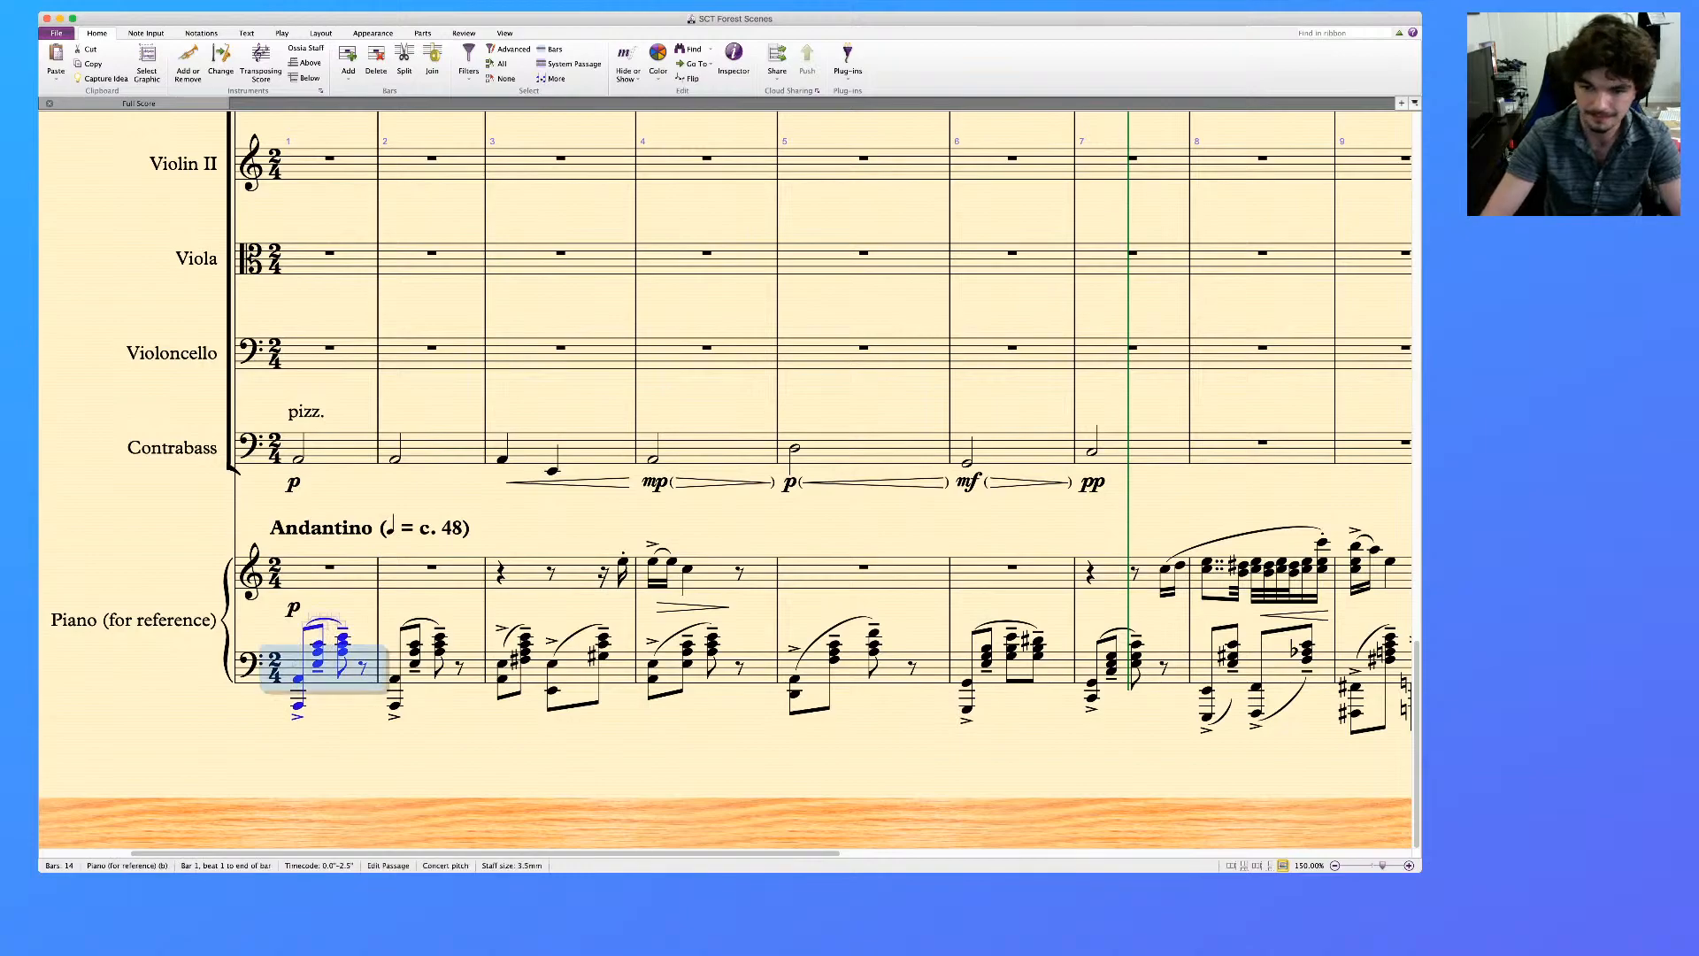
pyautogui.keyDown('shift'); pyautogui.click(1173, 673); pyautogui.keyUp('shift')
pyautogui.press('Delete')
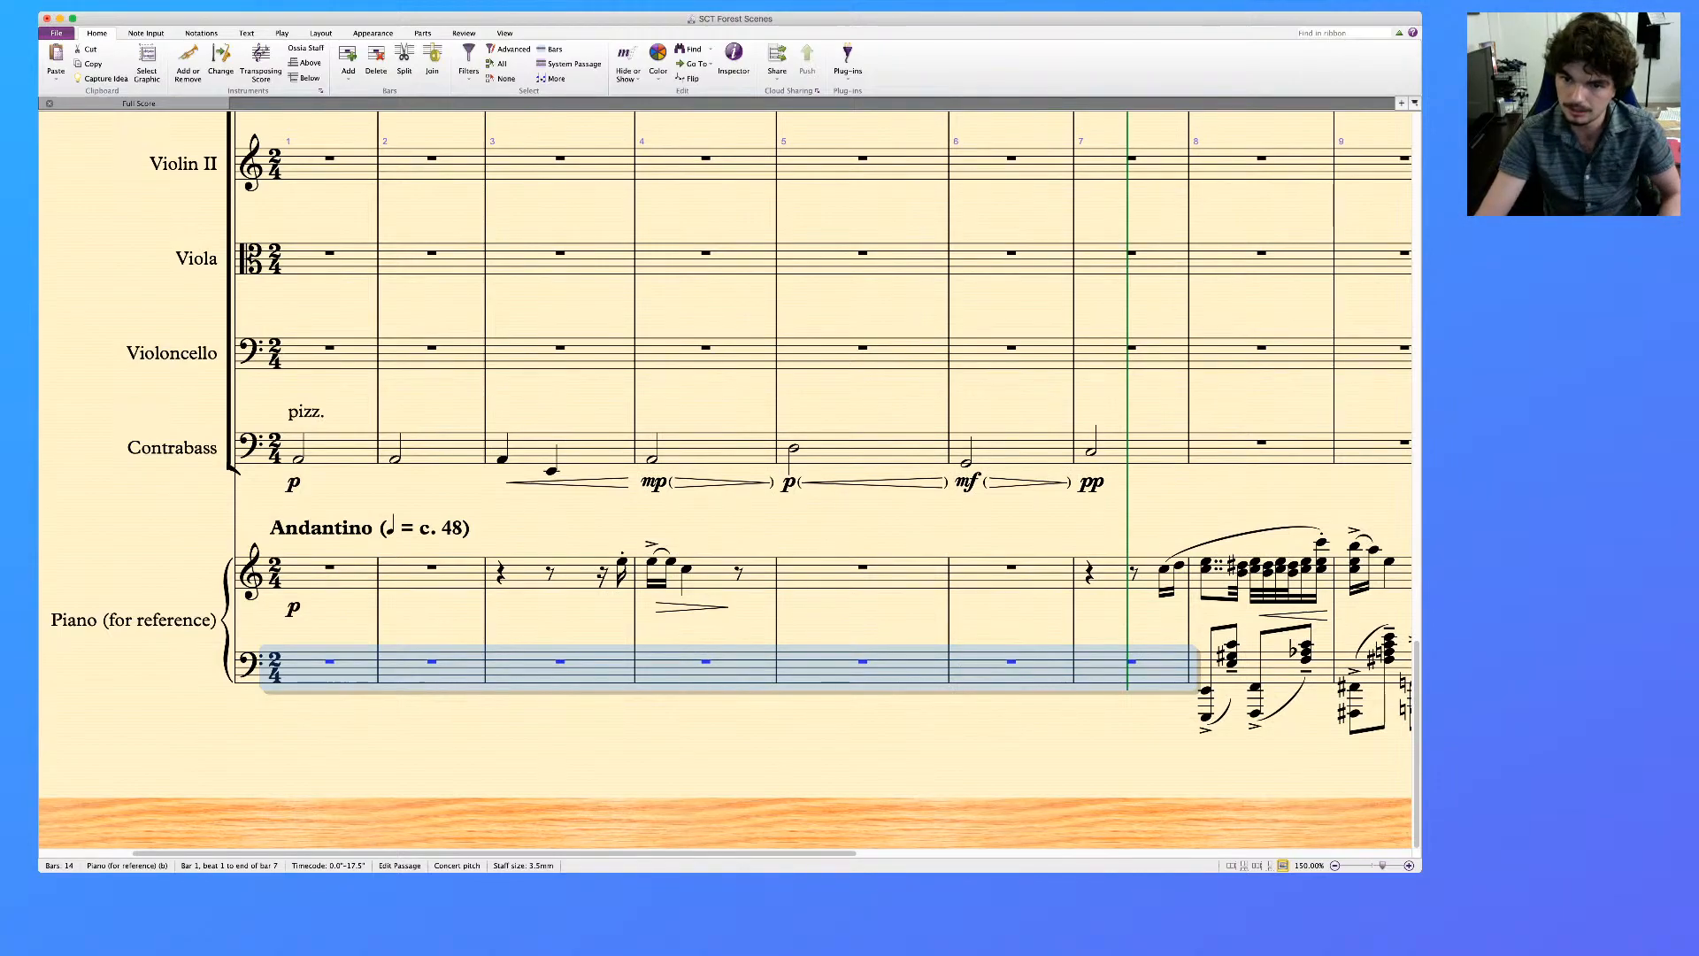
# Compare the piano reference's treble melody in bars 3 and 4 with the woodwind parts
pyautogui.press('super+Tab')
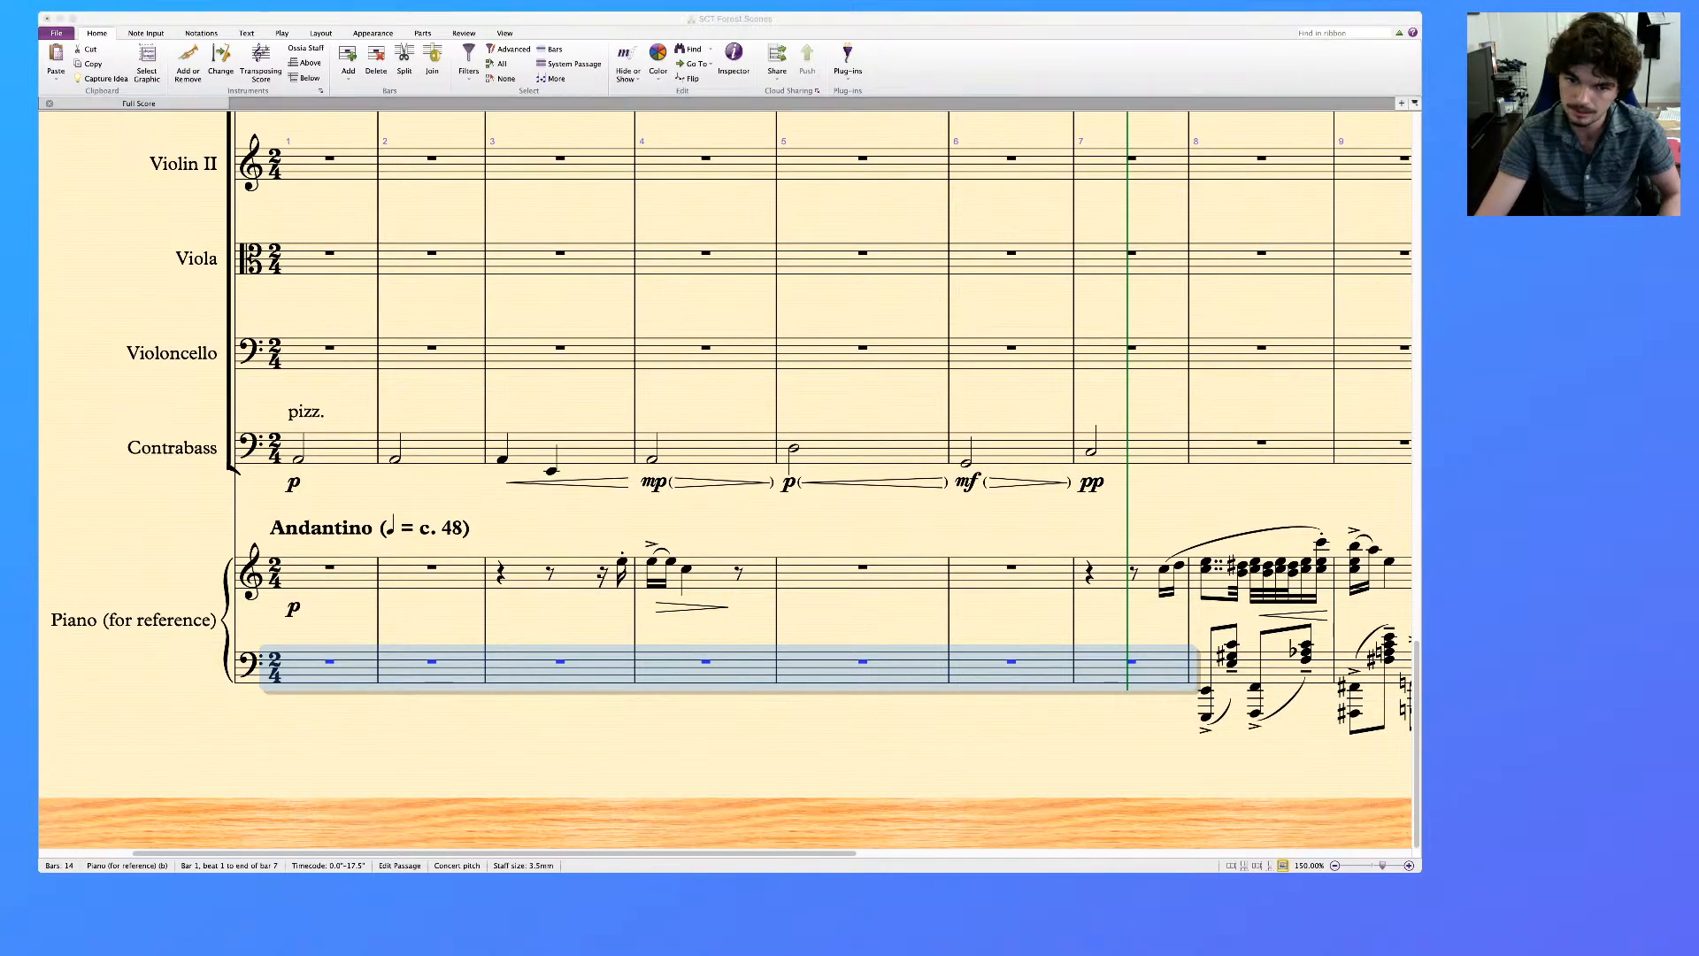
pyautogui.press('super+Tab')
pyautogui.press('Escape')
pyautogui.hscroll(1, 726, 483)
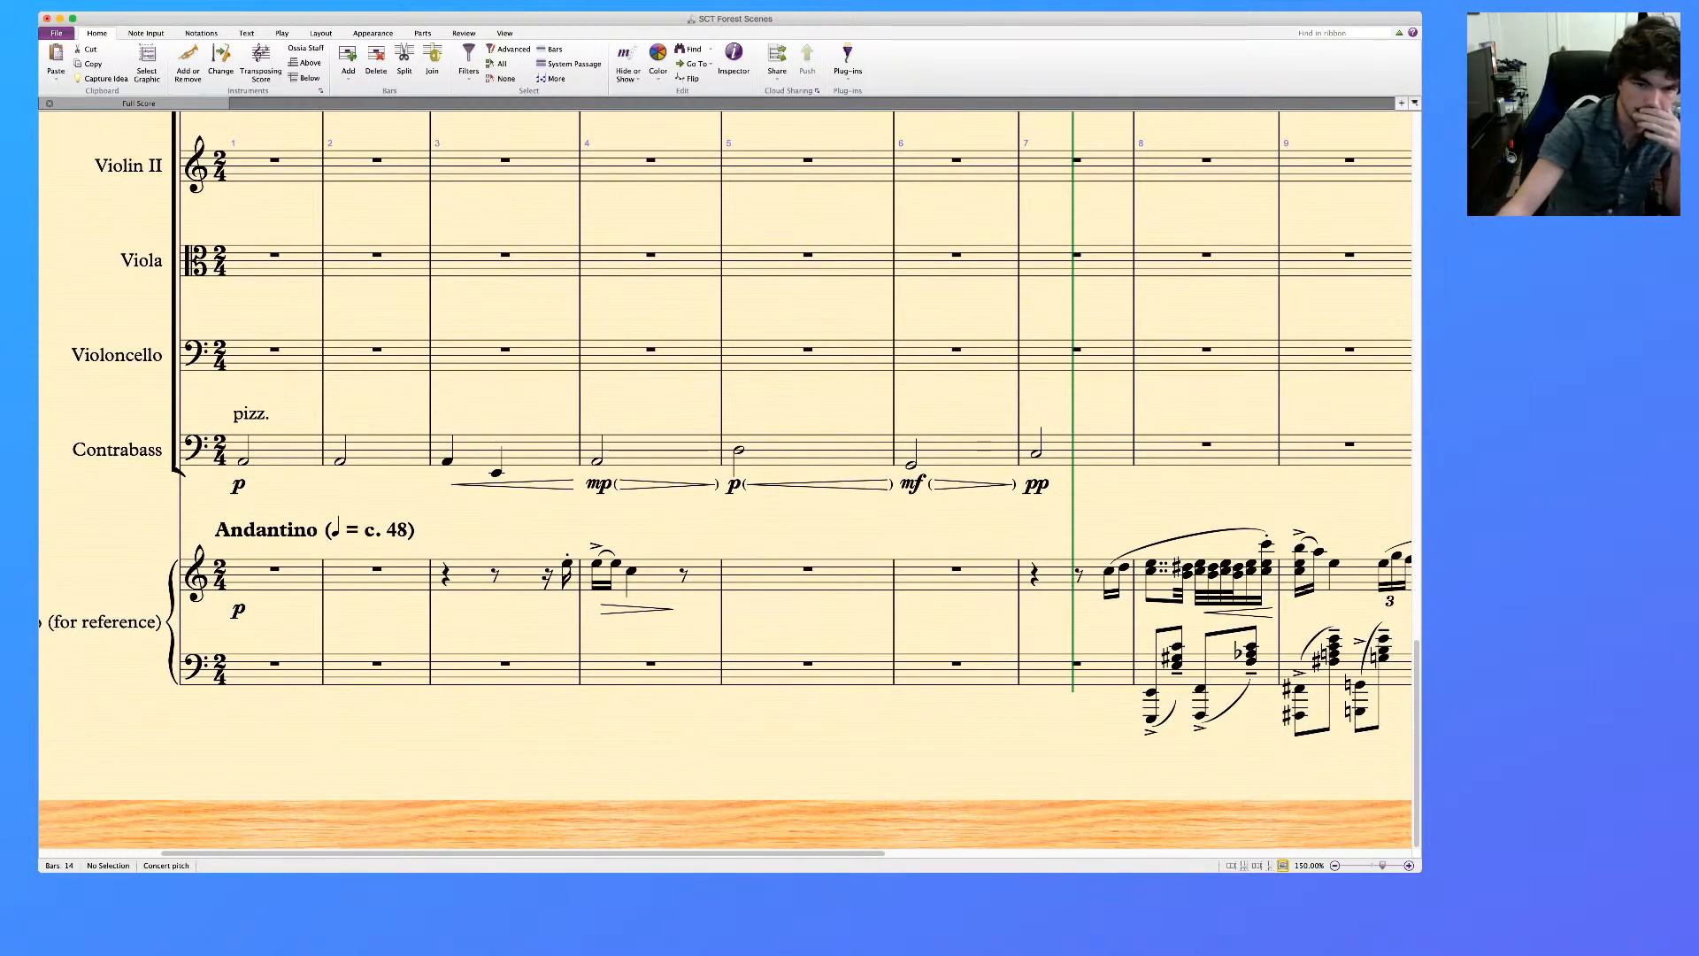
pyautogui.click(566, 564)
pyautogui.press('Right')
pyautogui.press('Right')
pyautogui.press('Right')
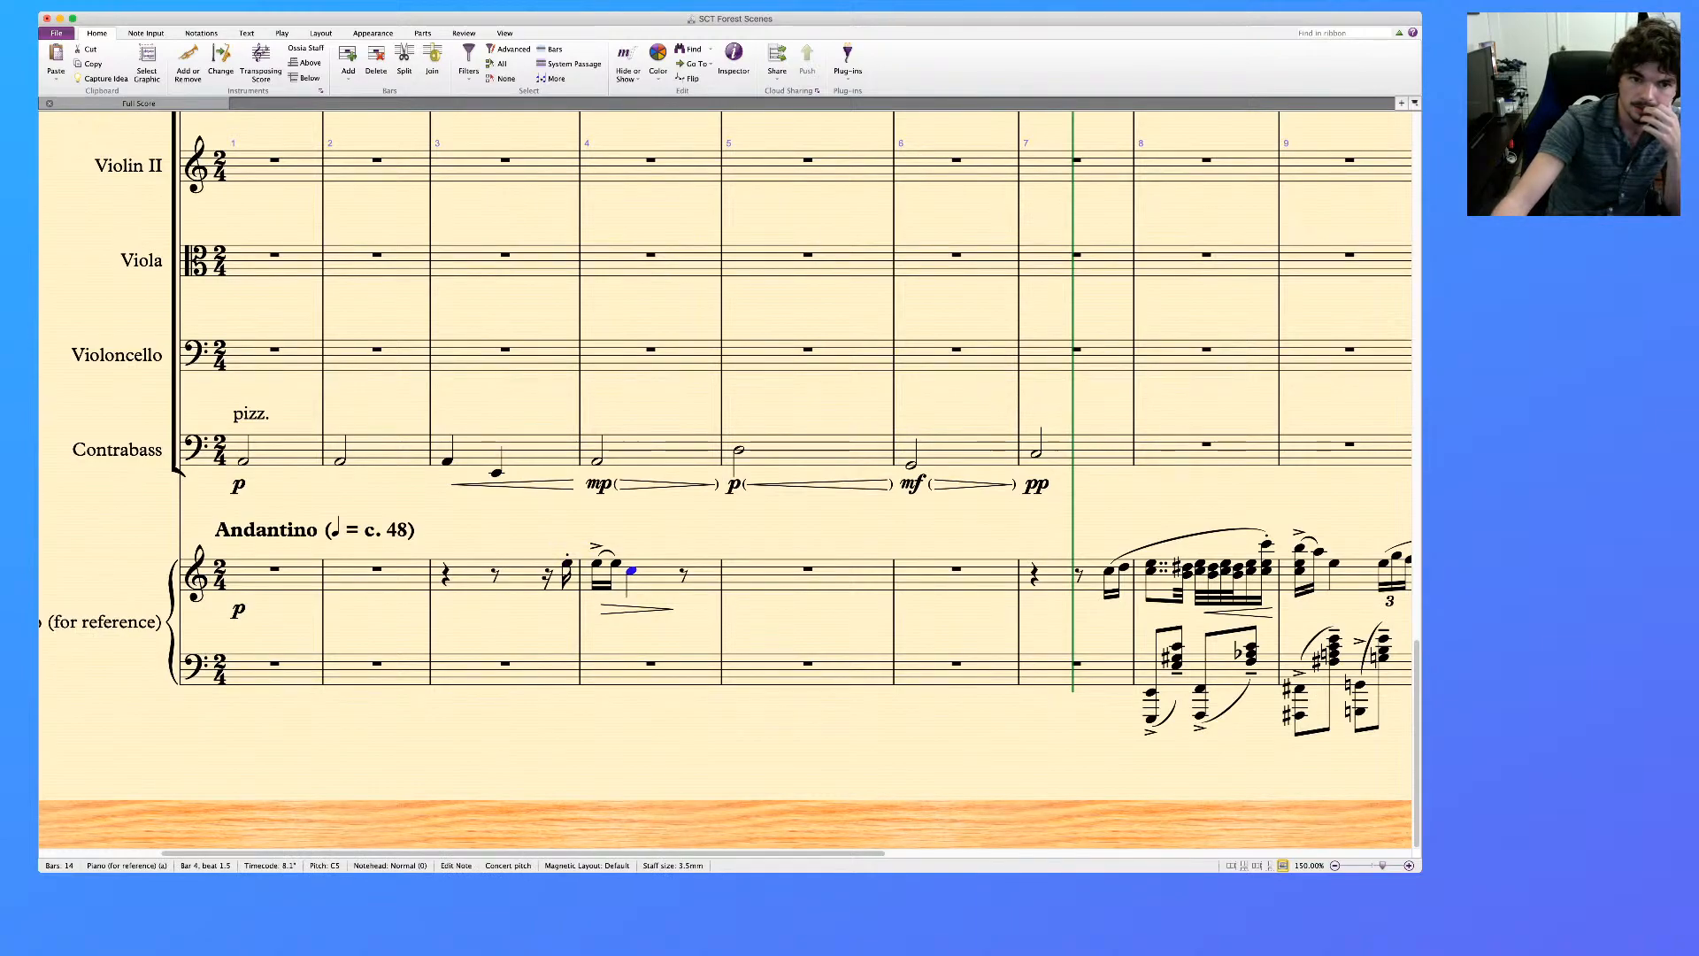
pyautogui.scroll(20, 726, 483)
pyautogui.hscroll(-3, 725, 549)
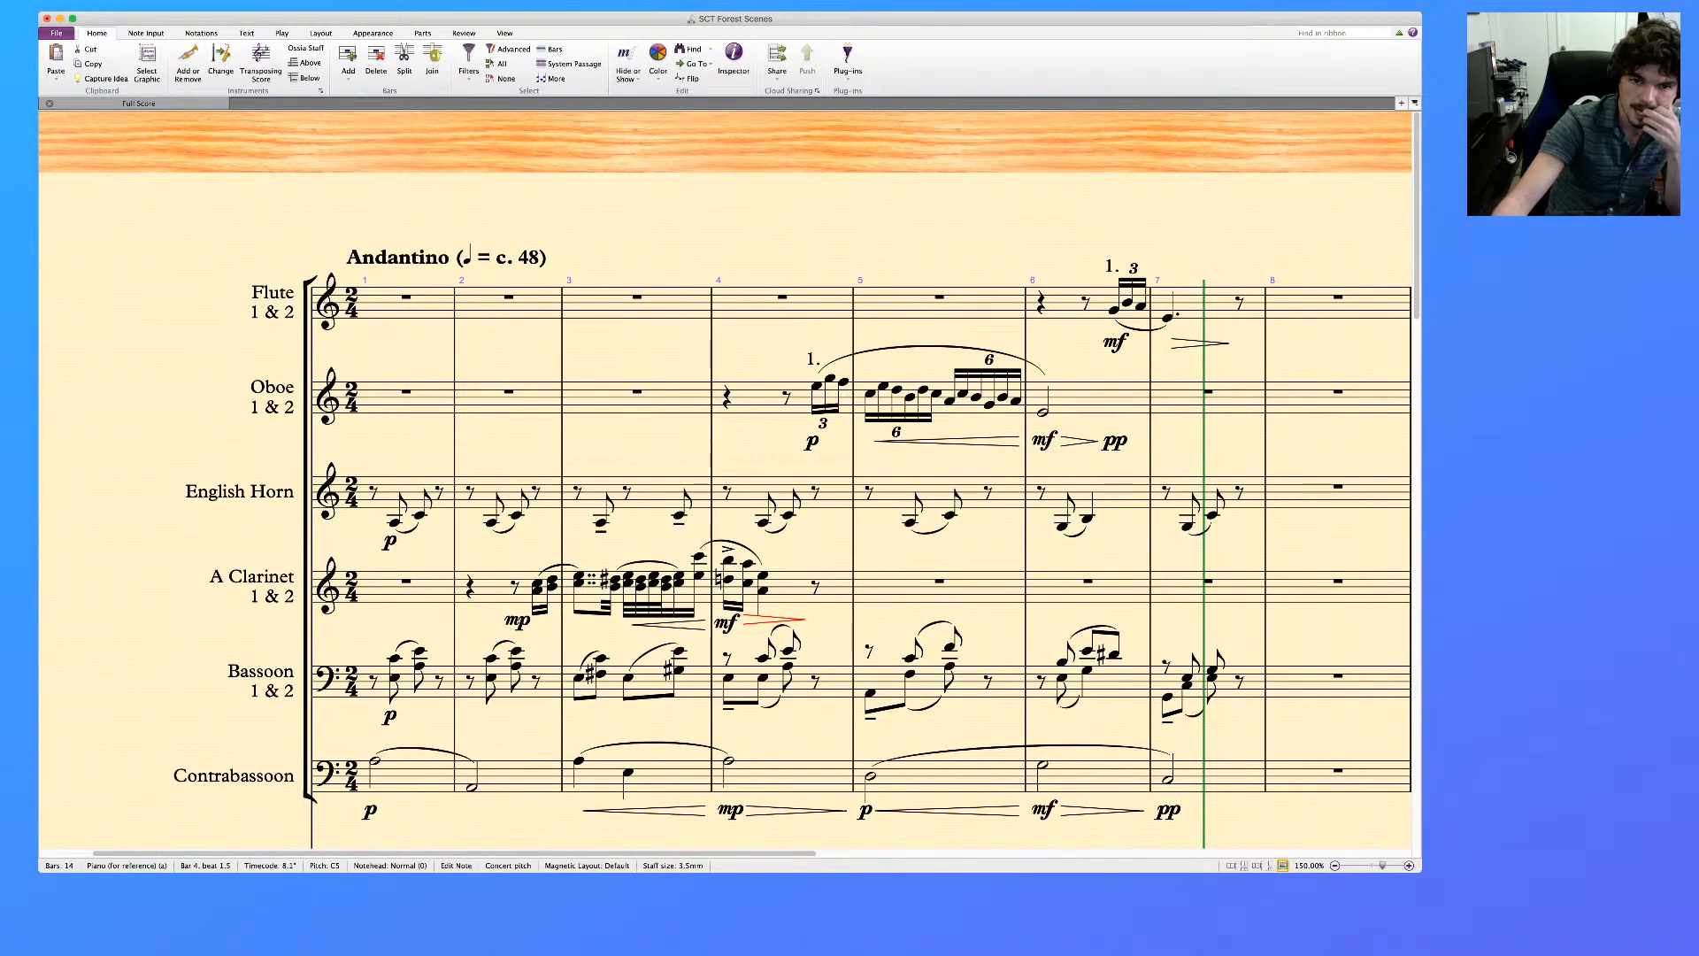
pyautogui.scroll(-10, 726, 477)
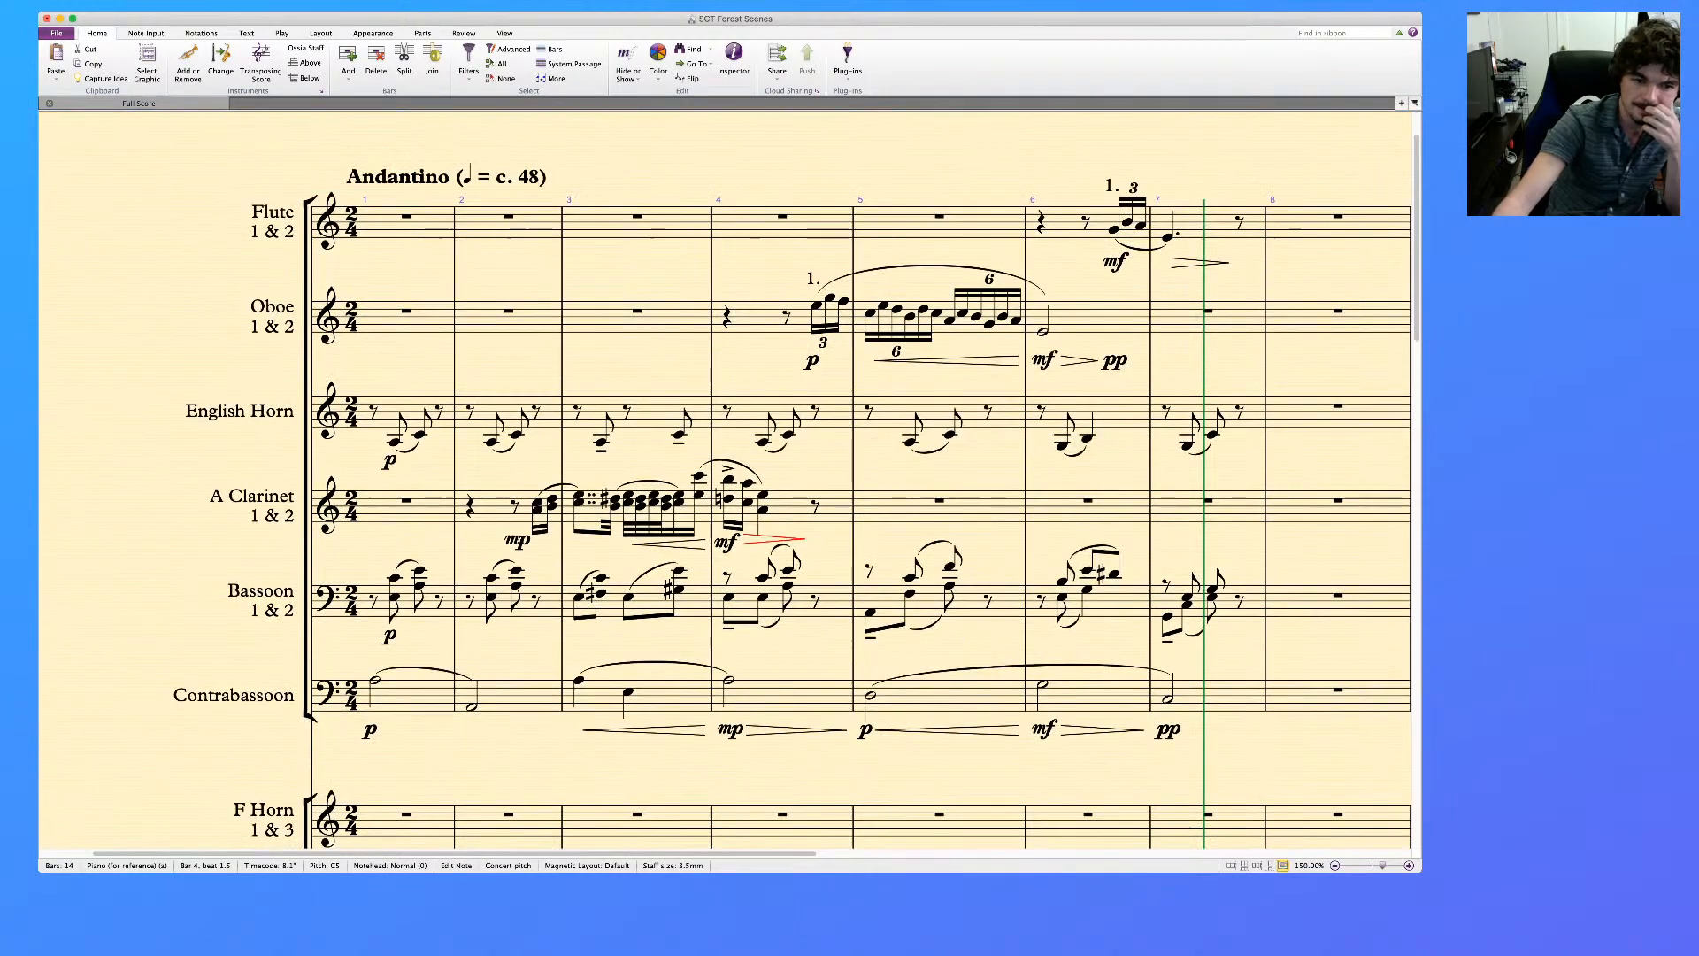
pyautogui.scroll(-8, 726, 478)
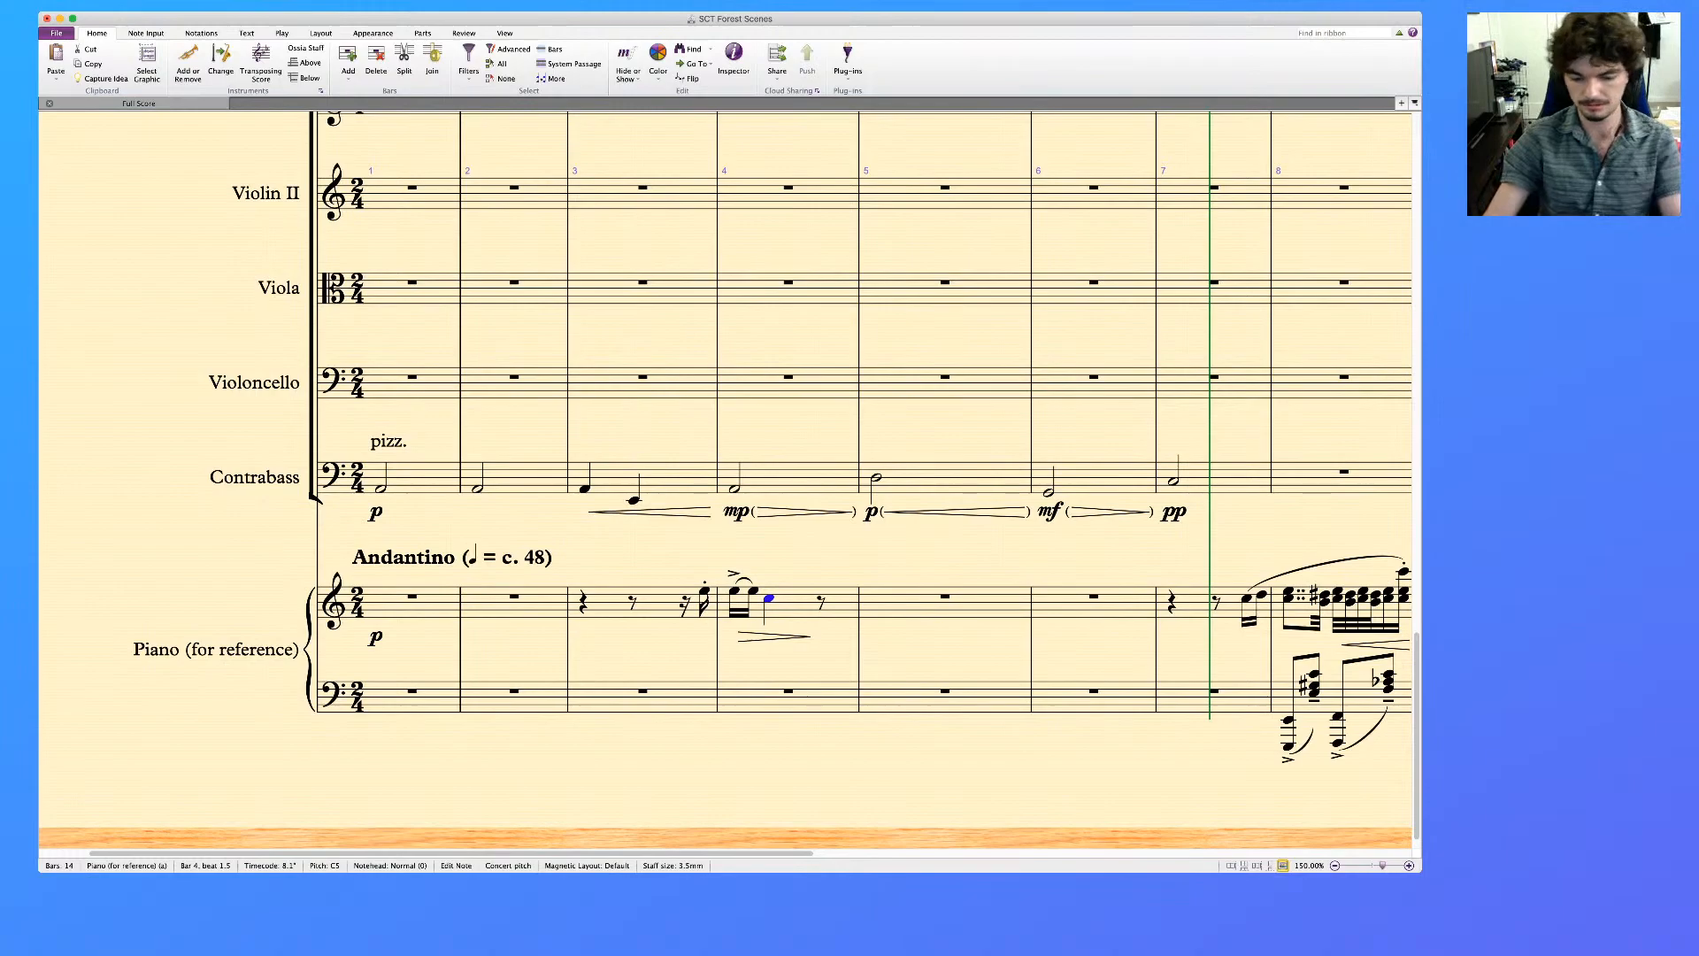
# Delete the p dynamic in bar 1 and the diminuendo hairpin in bar 4 of the piano reference
pyautogui.click(376, 637)
pyautogui.click(413, 596)
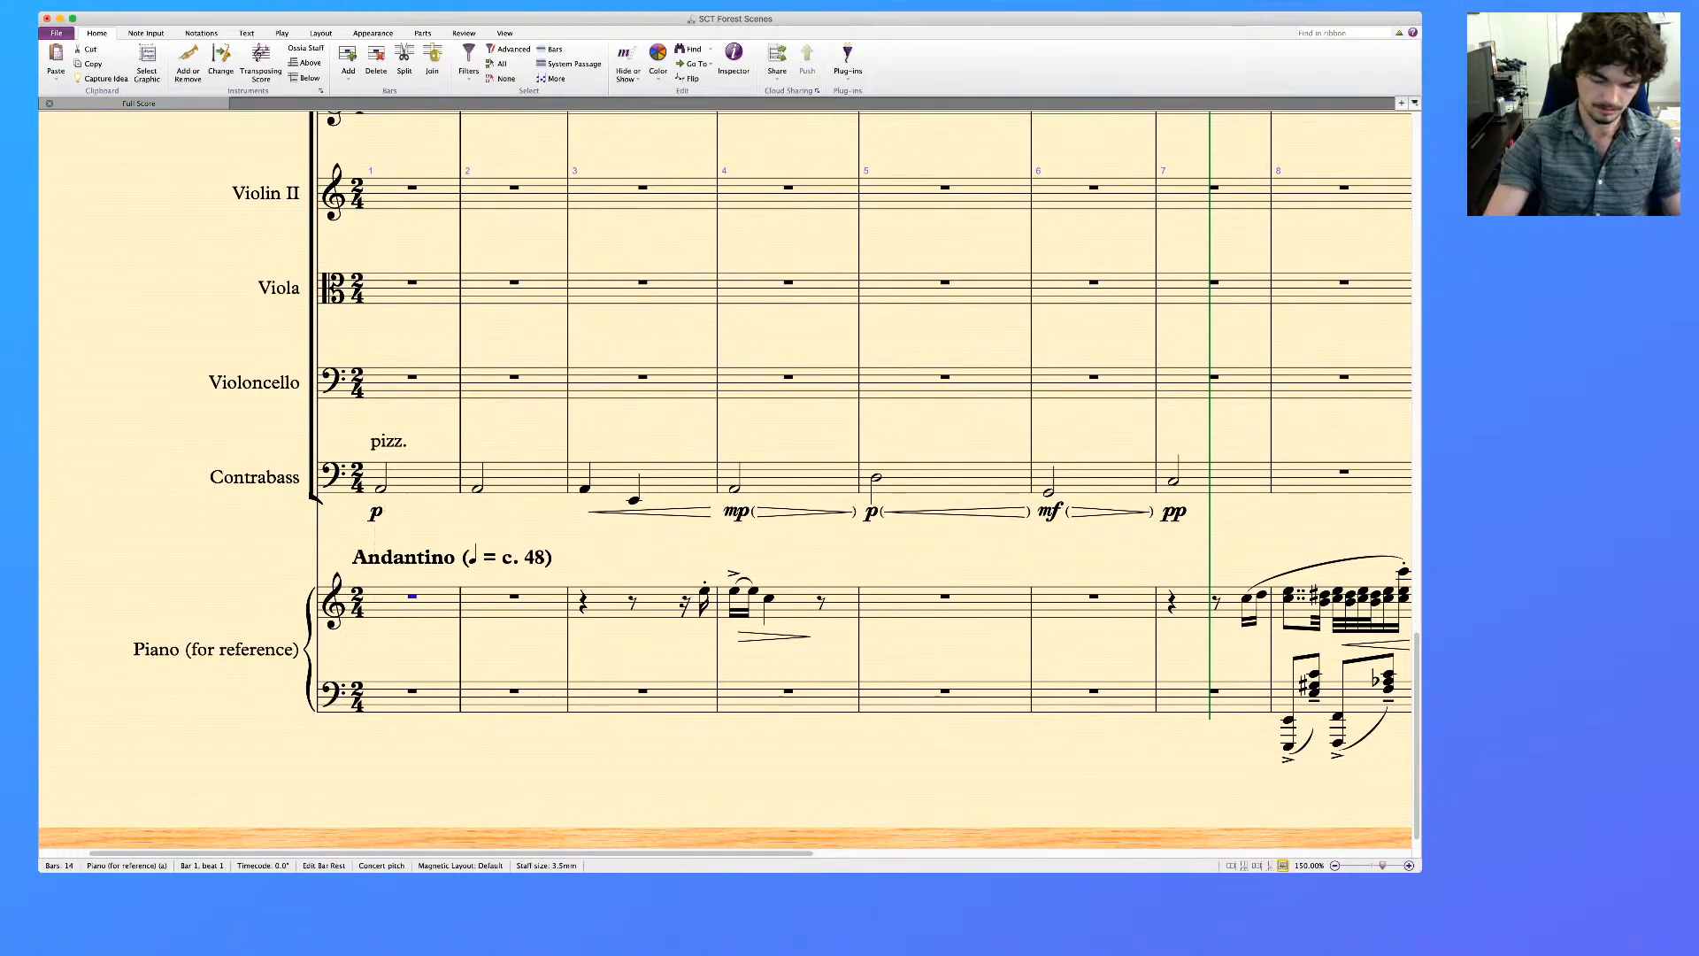
pyautogui.click(774, 636)
pyautogui.press('Delete')
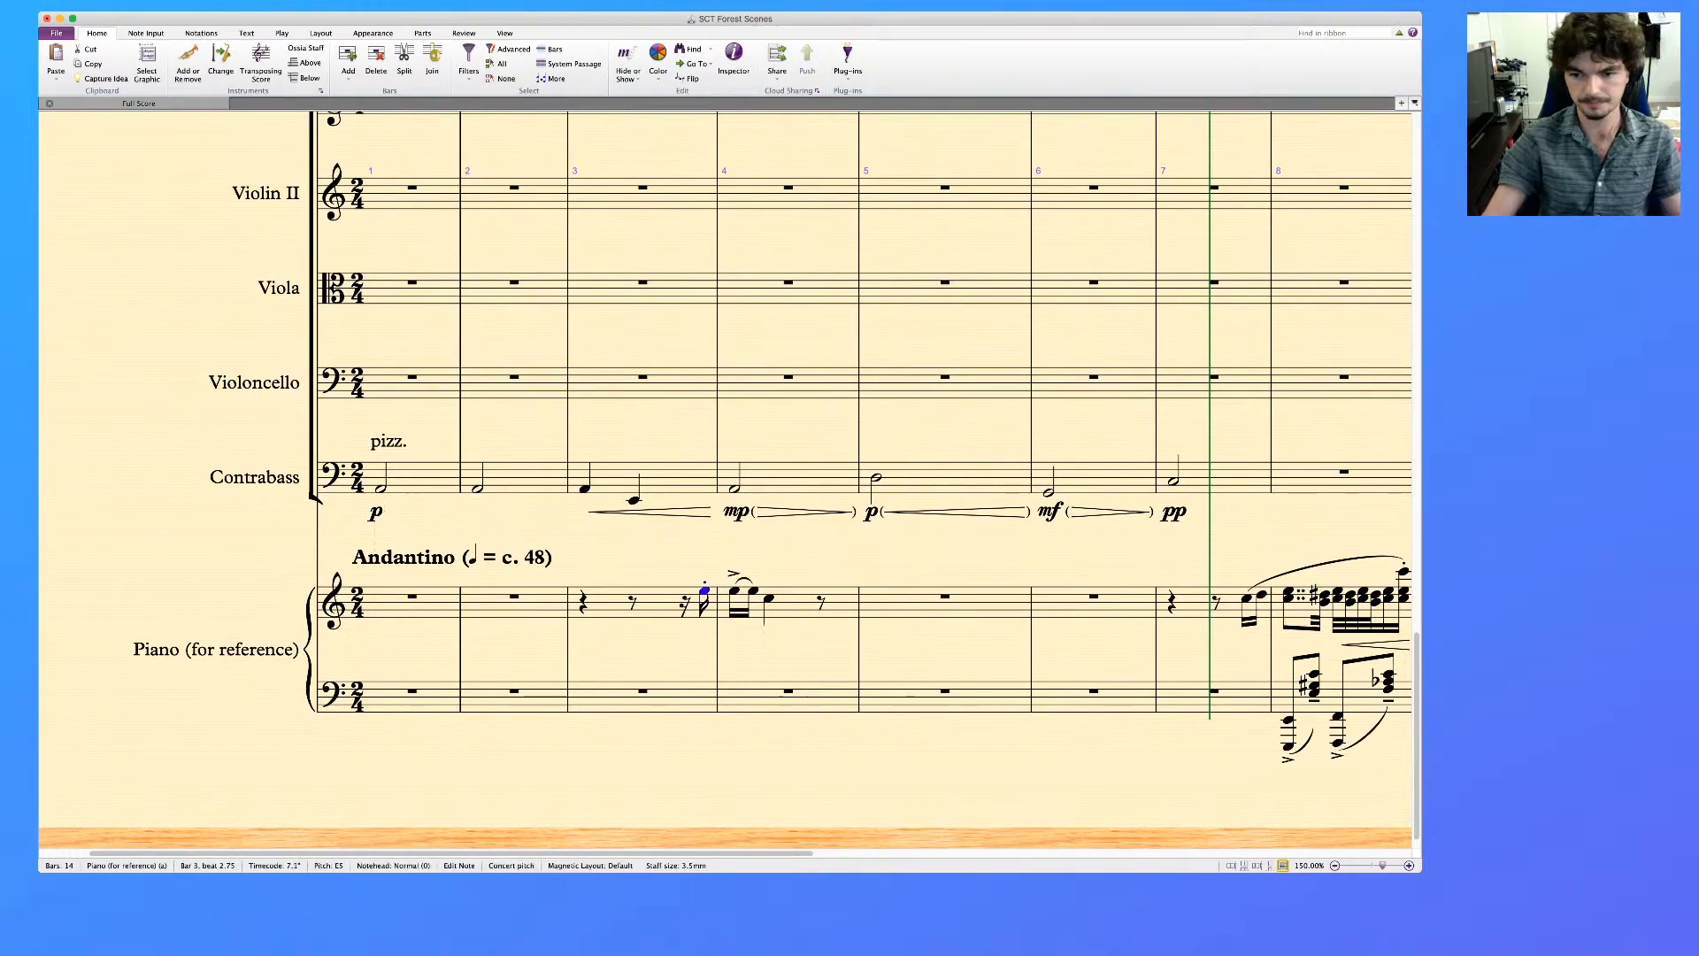
# Remove the staccato from the last treble note of piano bar 3 and the accent from the first note of bar 4
pyautogui.press('Right')
pyautogui.hotkey('shift', 'Left')
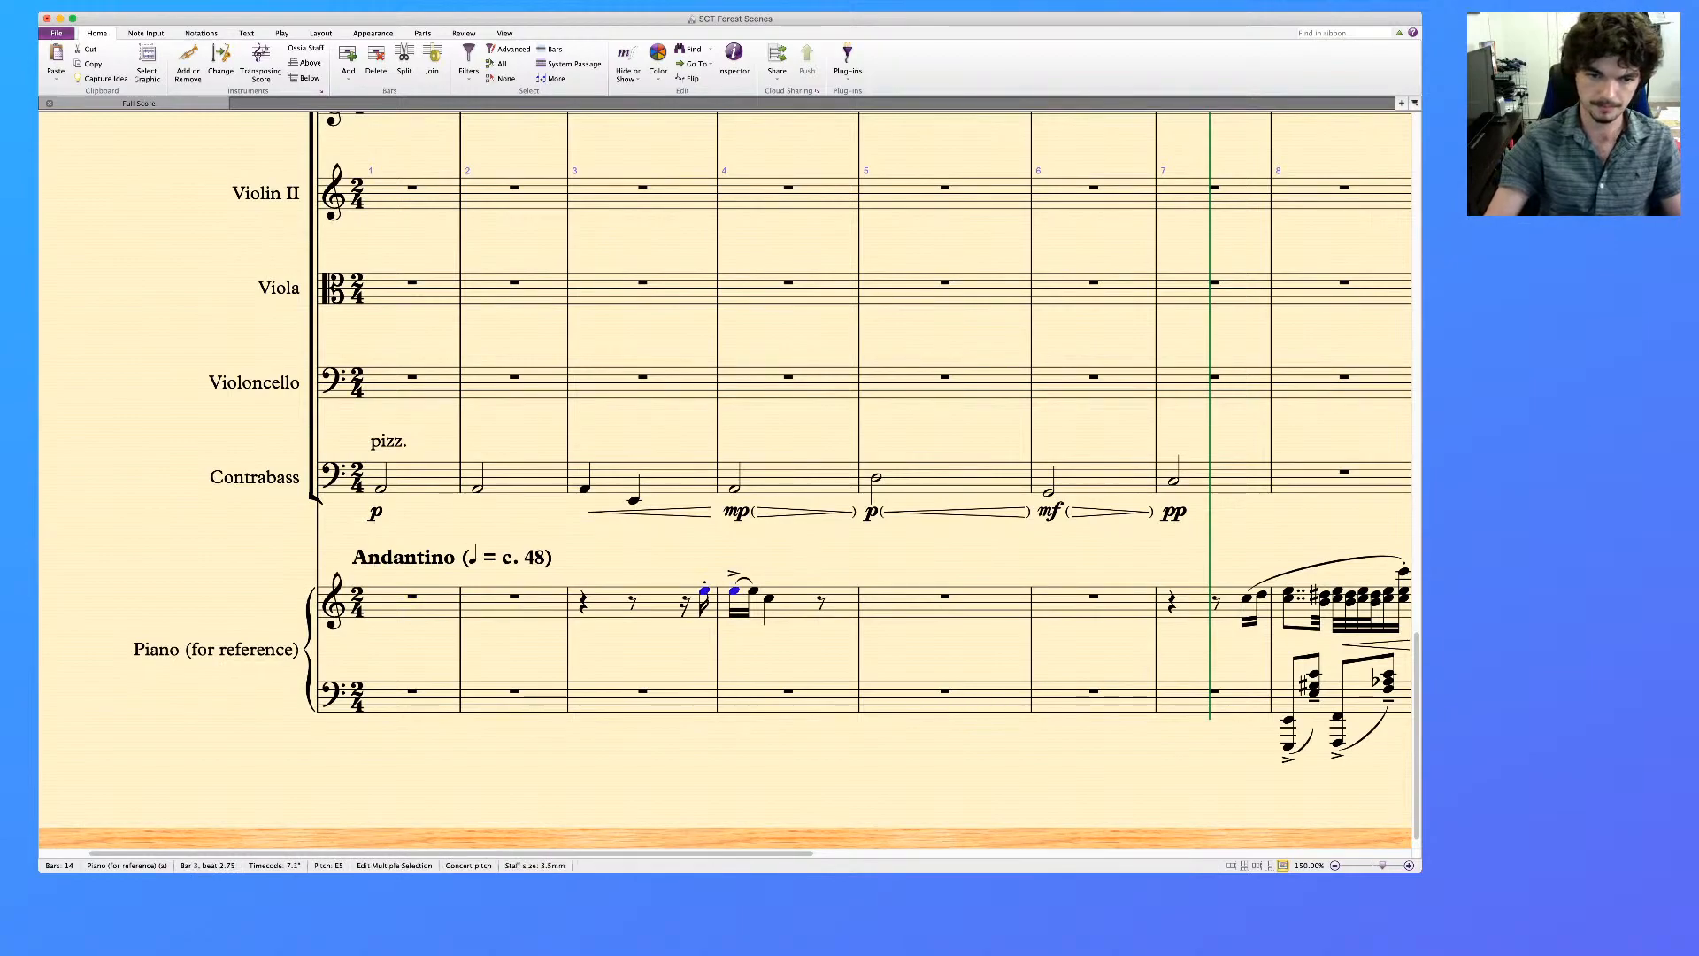
pyautogui.press('Escape')
# Lengthen the first treble note of piano bar 4 to a quarter note and tie the last note of bar 3 into it
pyautogui.click(735, 590)
pyautogui.press('4')
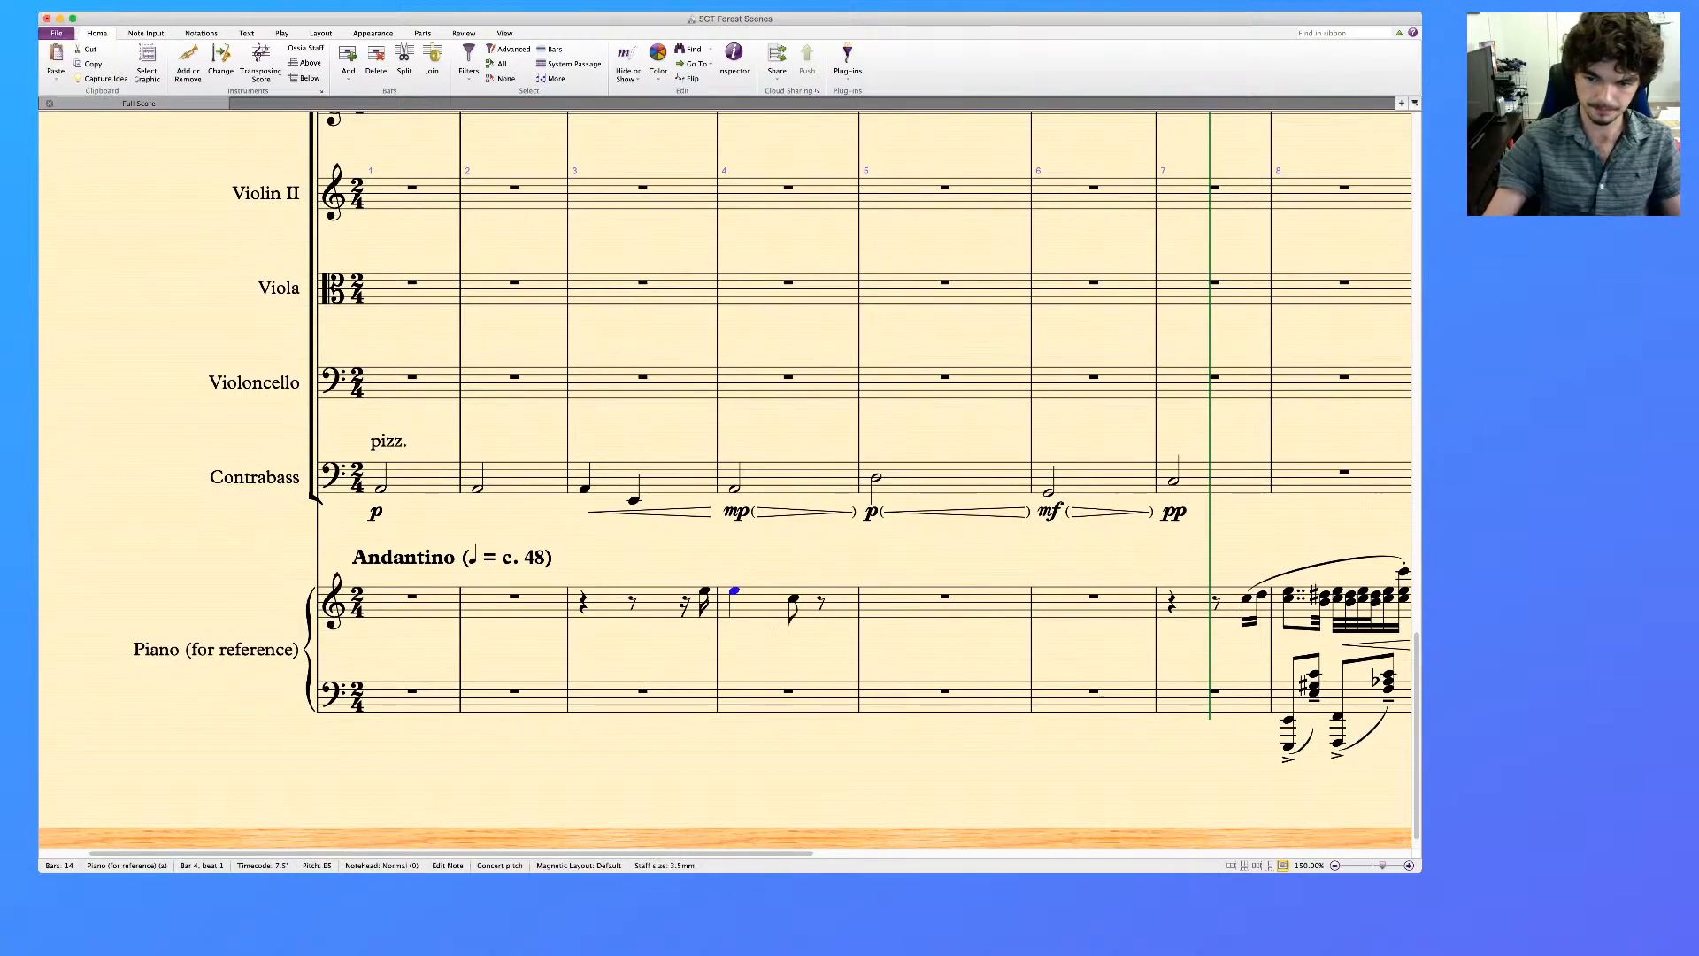
pyautogui.press('Left')
pyautogui.press('KP_Enter')
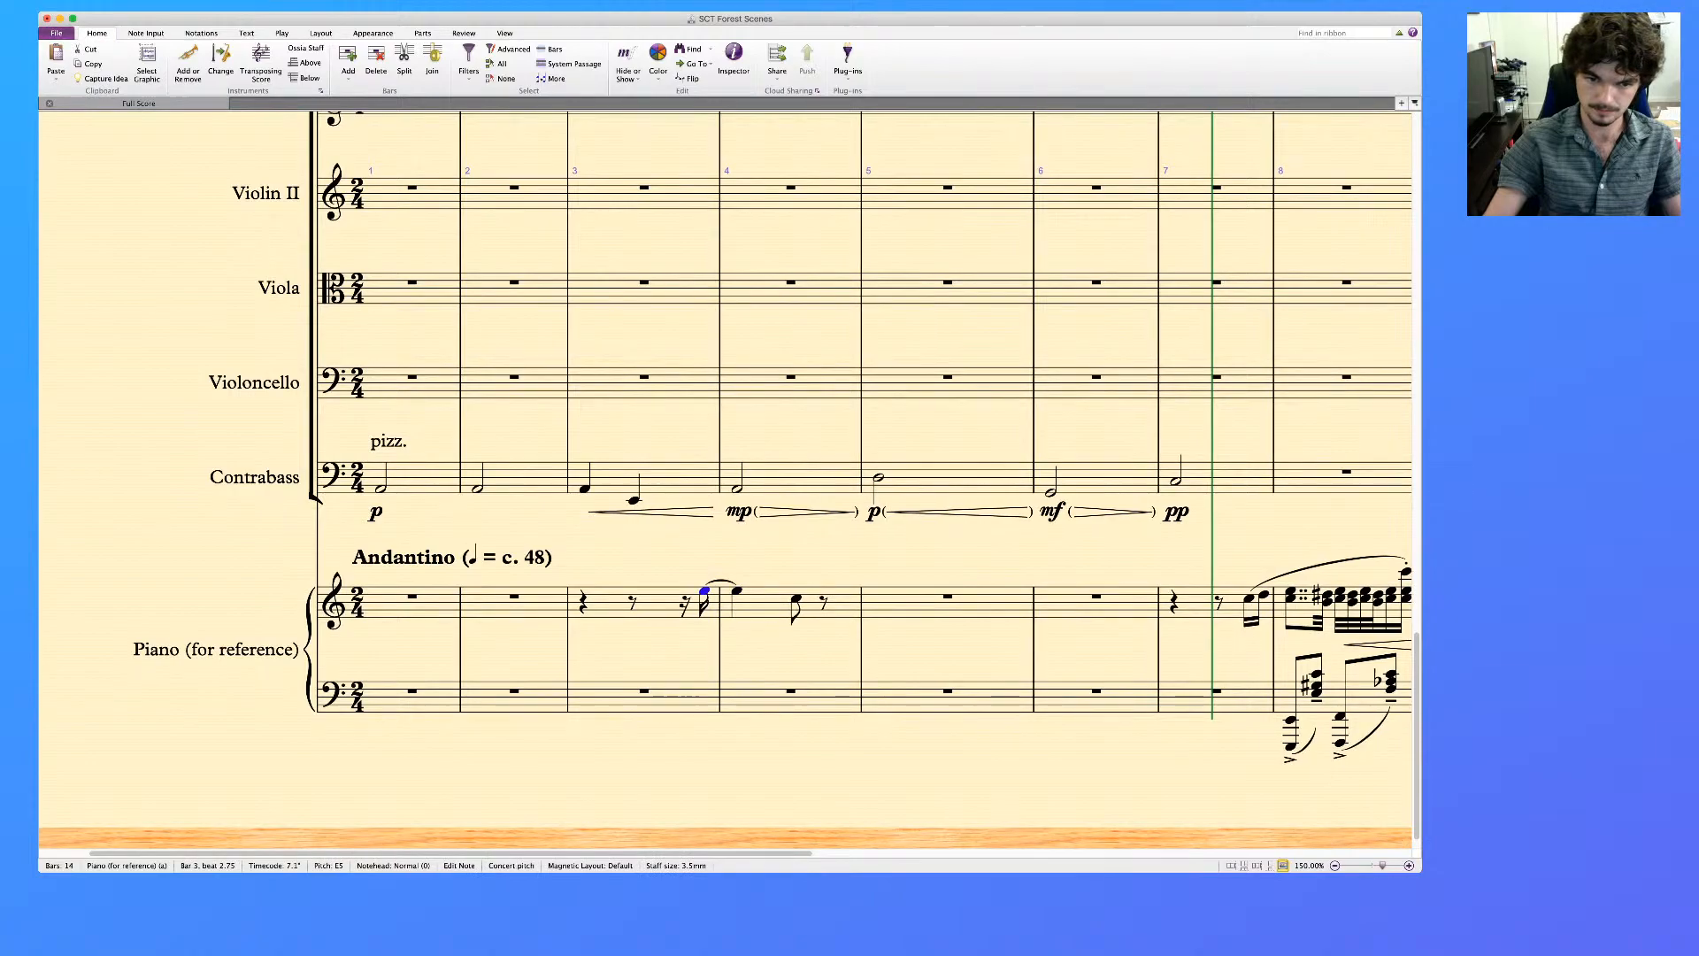
# Slur the treble phrase across bars 3 and 4 of the piano reference and move both bars to the Flute 1 & 2 staff
pyautogui.press('s')
pyautogui.press('Escape')
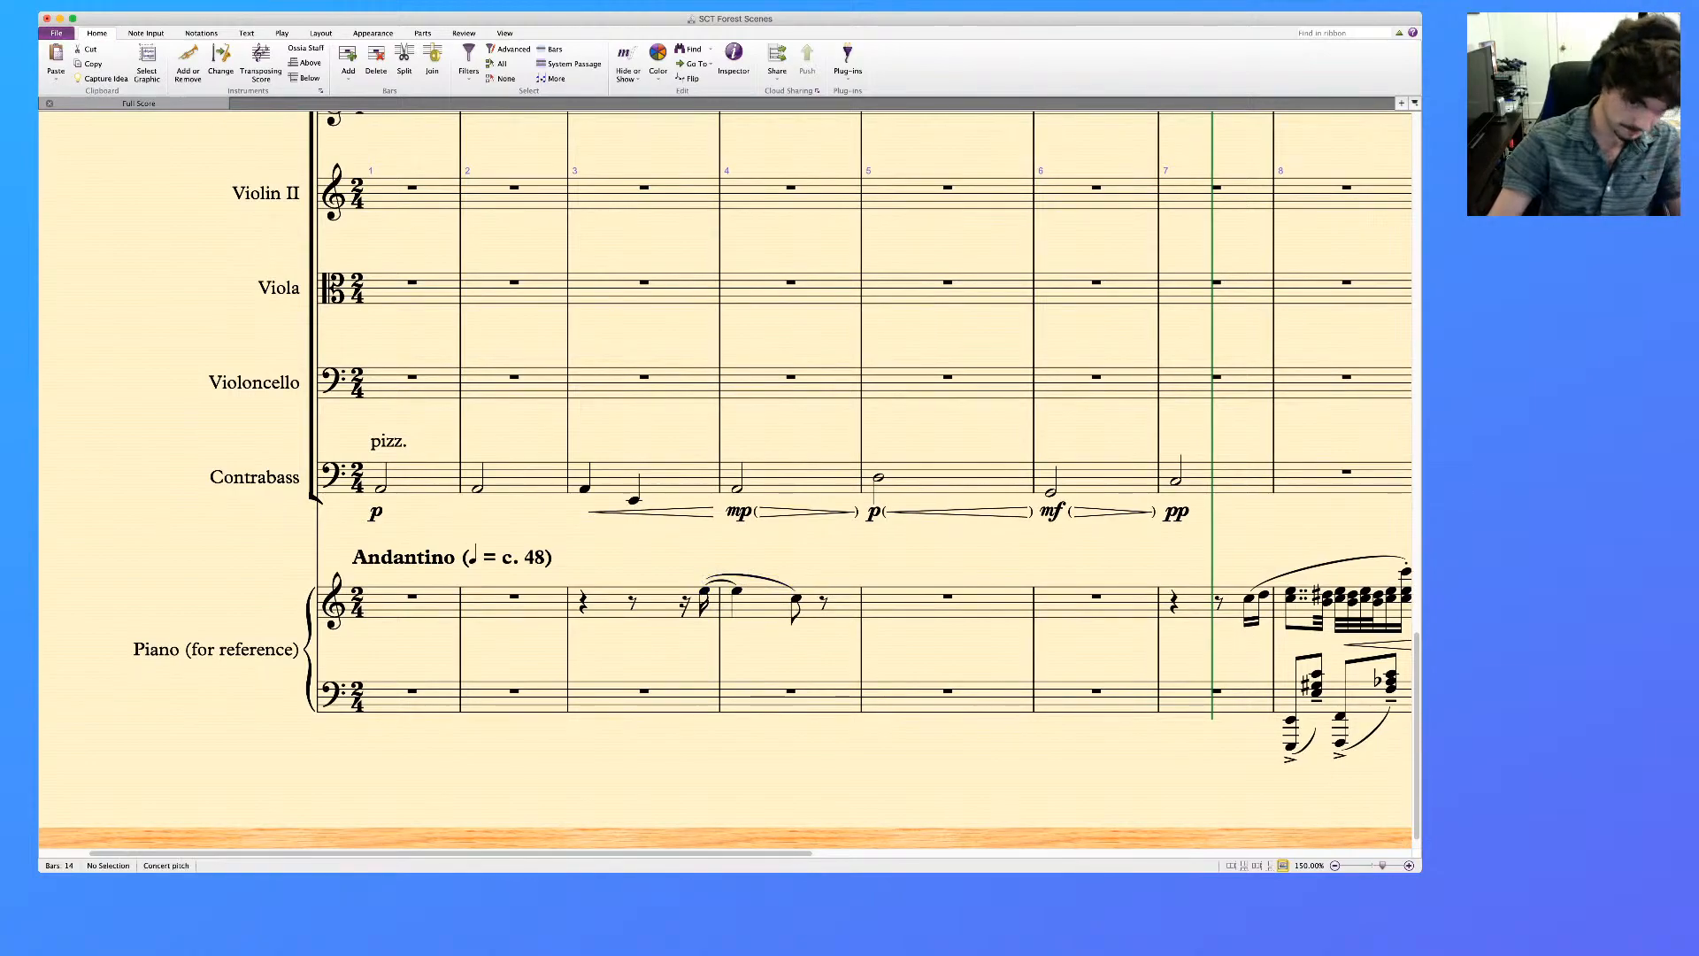
pyautogui.click(655, 606)
pyautogui.keyDown('shift'); pyautogui.click(767, 607); pyautogui.keyUp('shift')
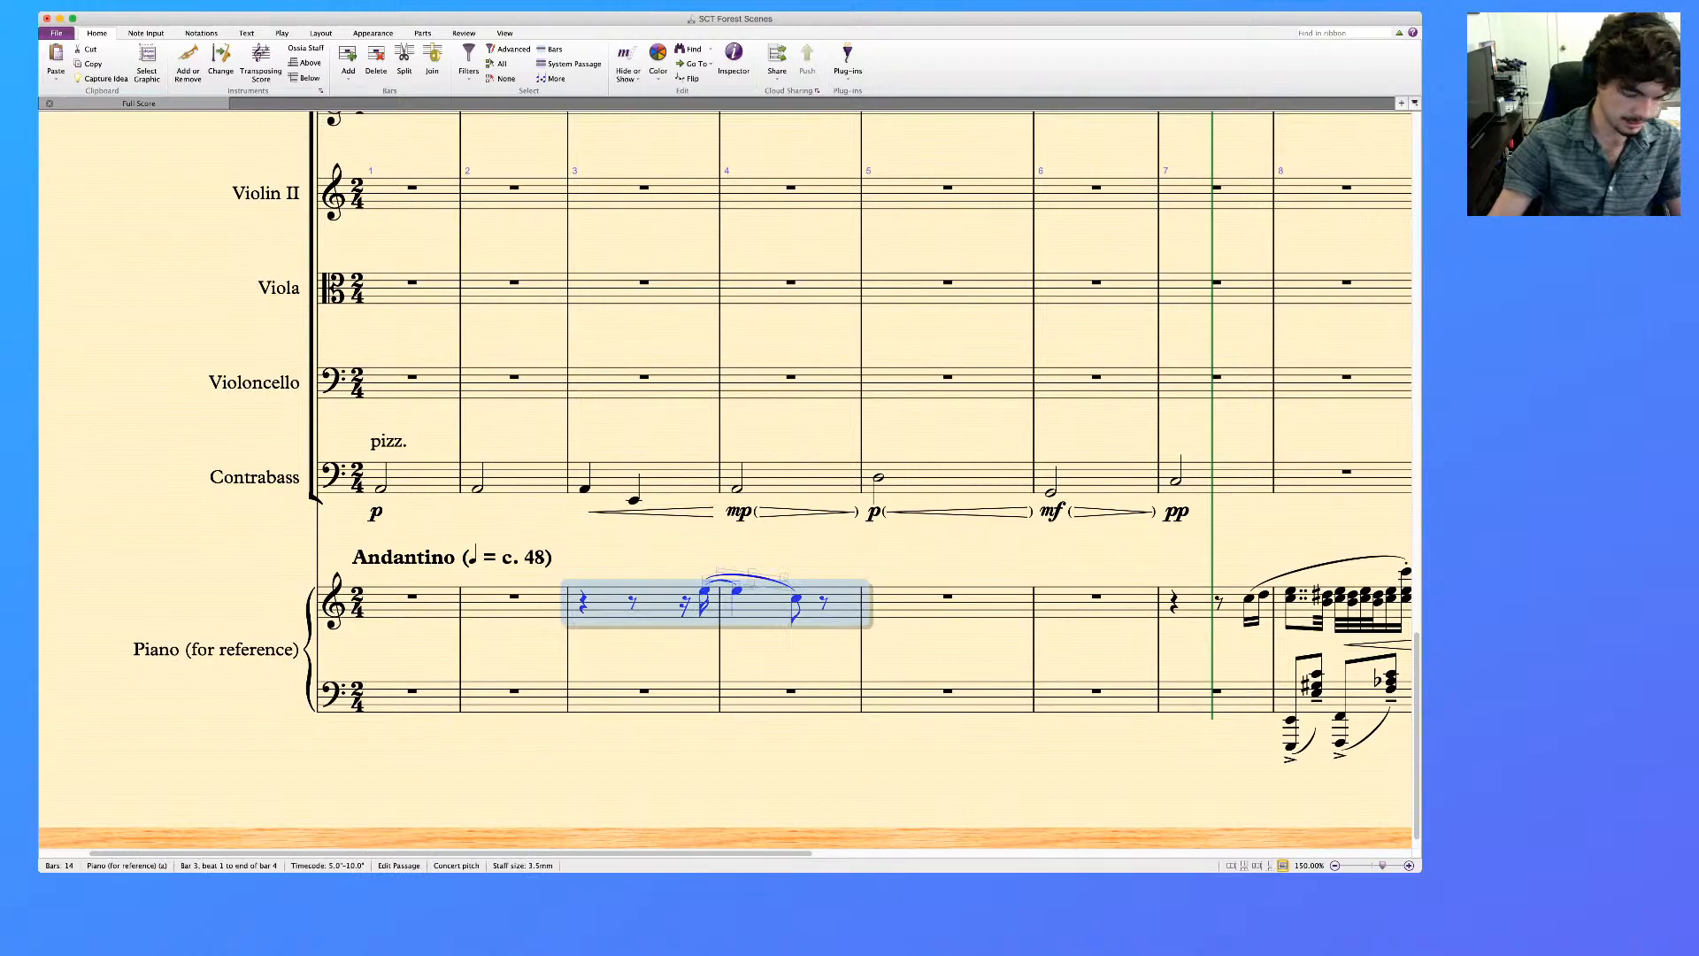
pyautogui.press('Delete')
pyautogui.scroll(20, 725, 480)
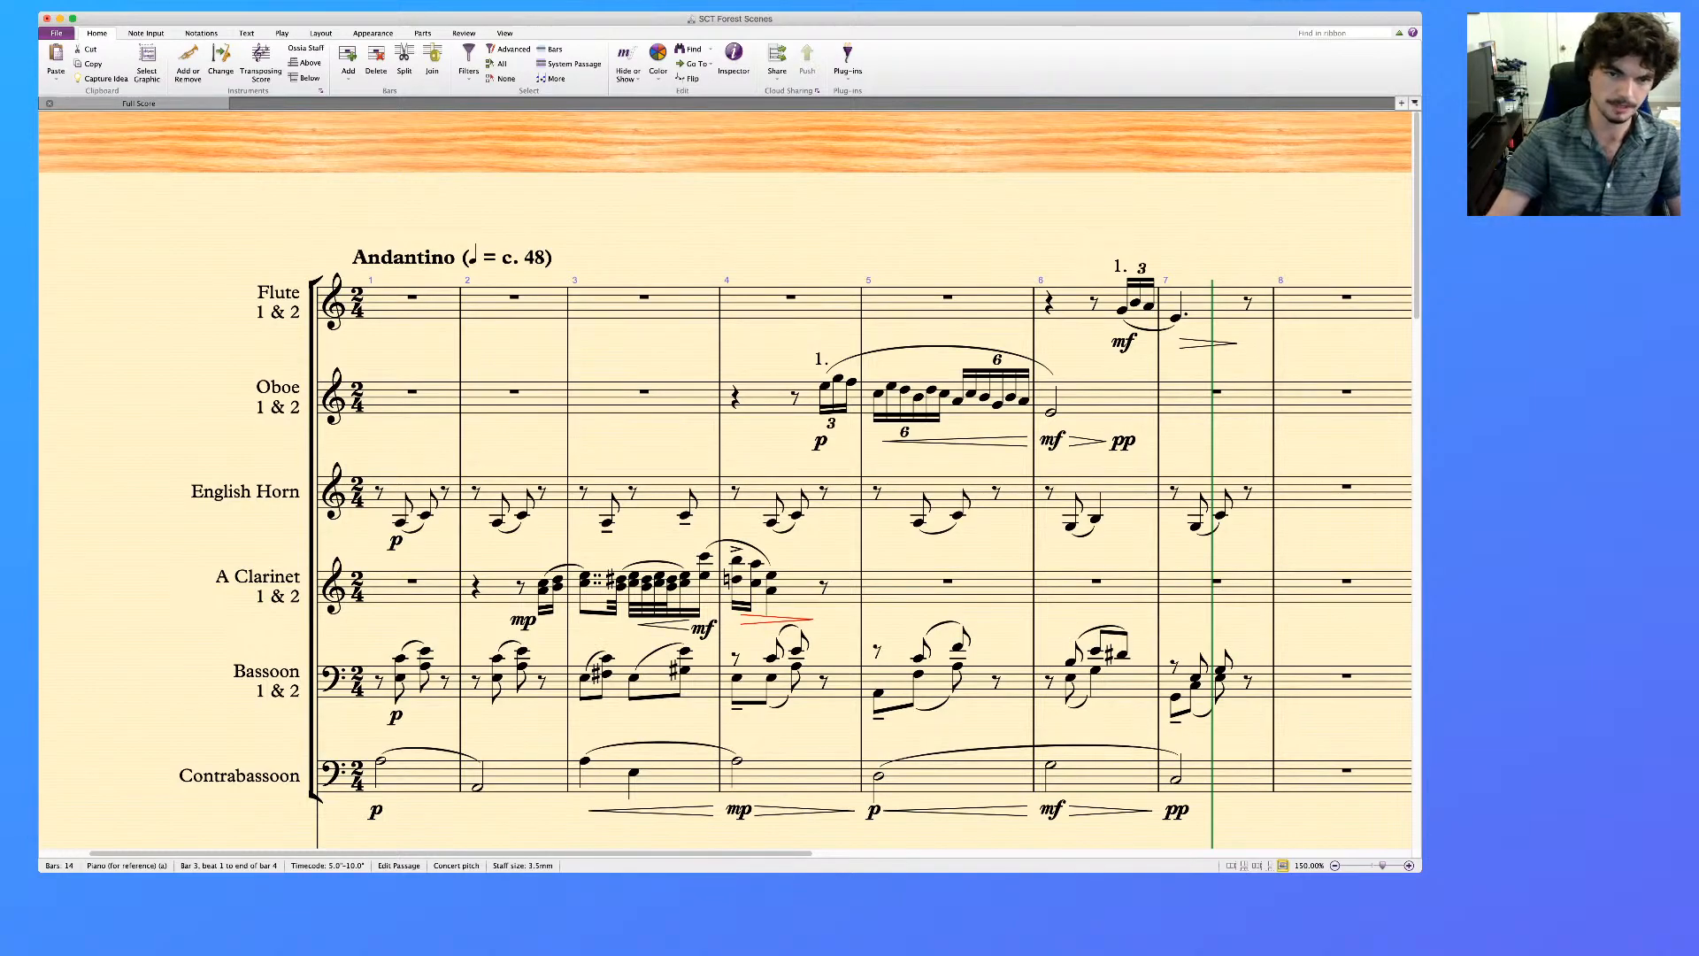
pyautogui.click(644, 307)
pyautogui.press('super+v')
pyautogui.press('Escape')
# Add the player marking "1." above the flute's last note in bar 3
pyautogui.click(705, 291)
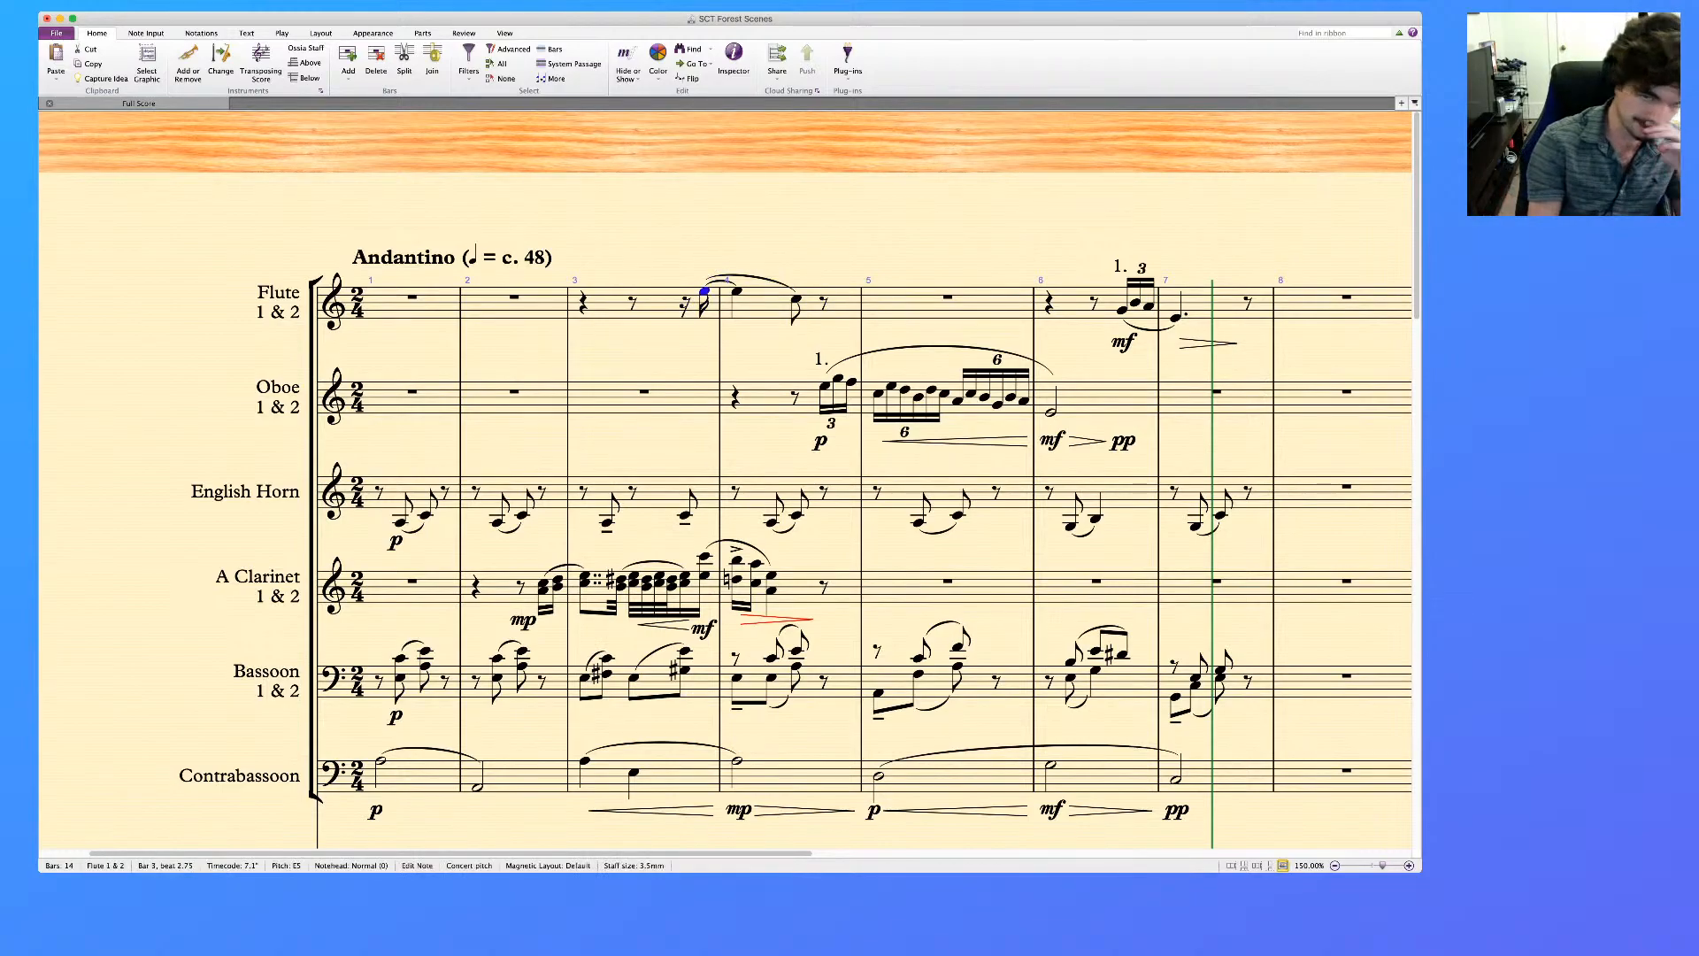
pyautogui.press('super+t')
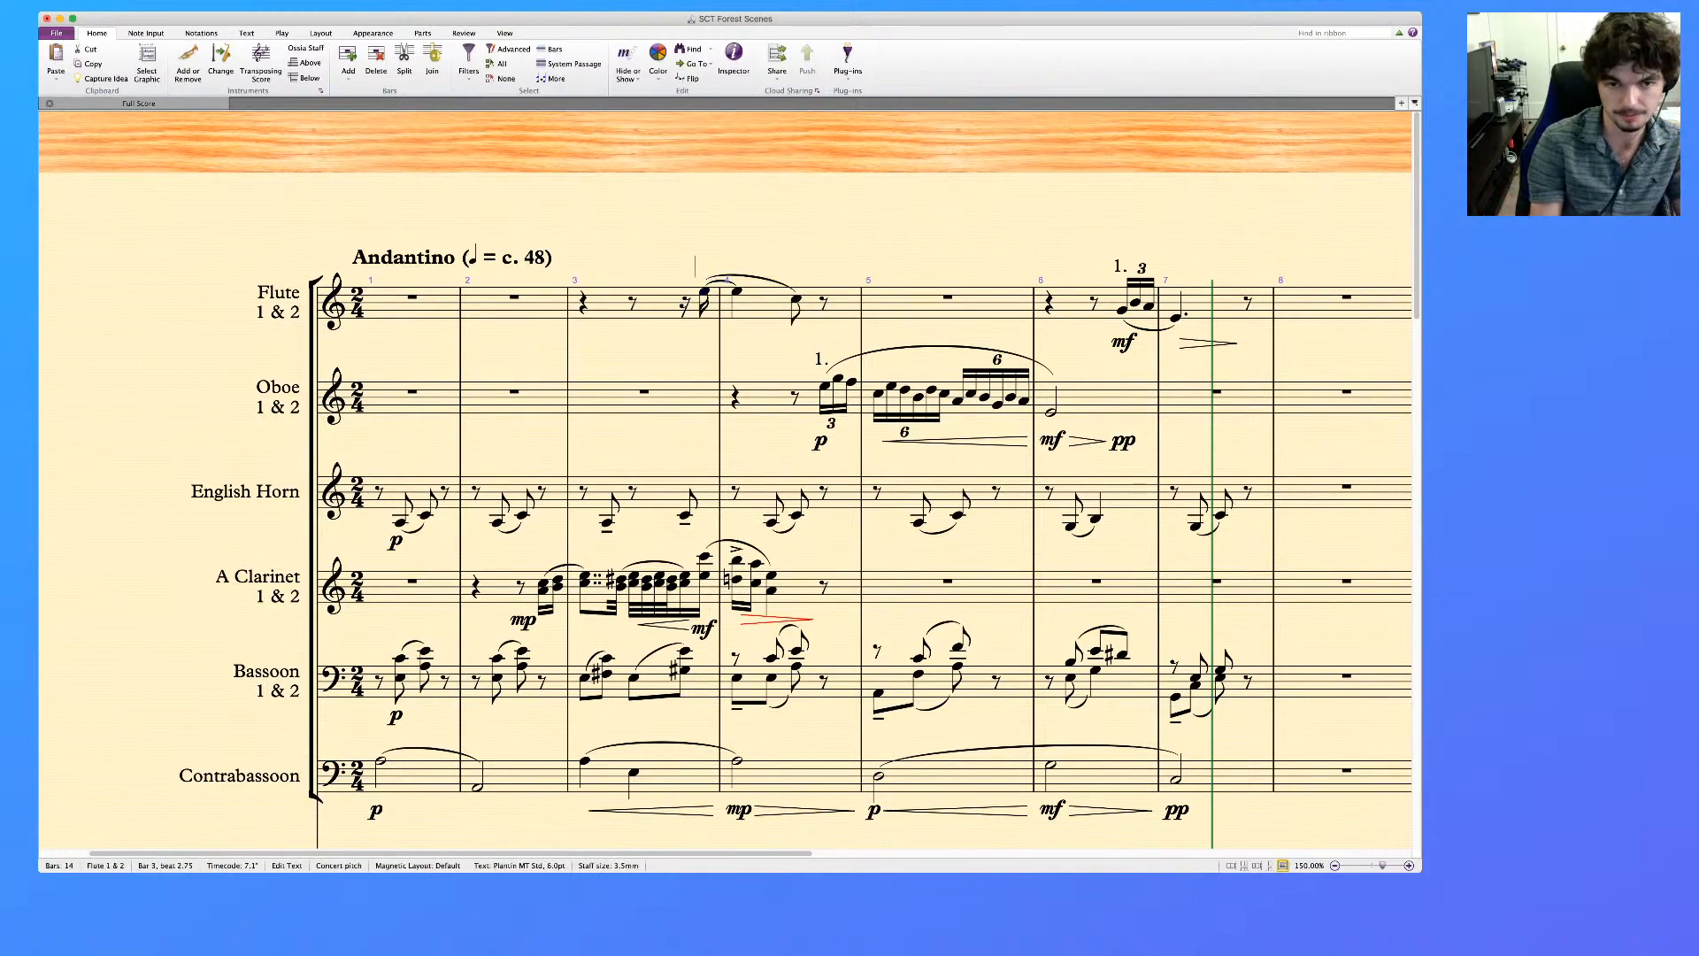
pyautogui.write('1.')
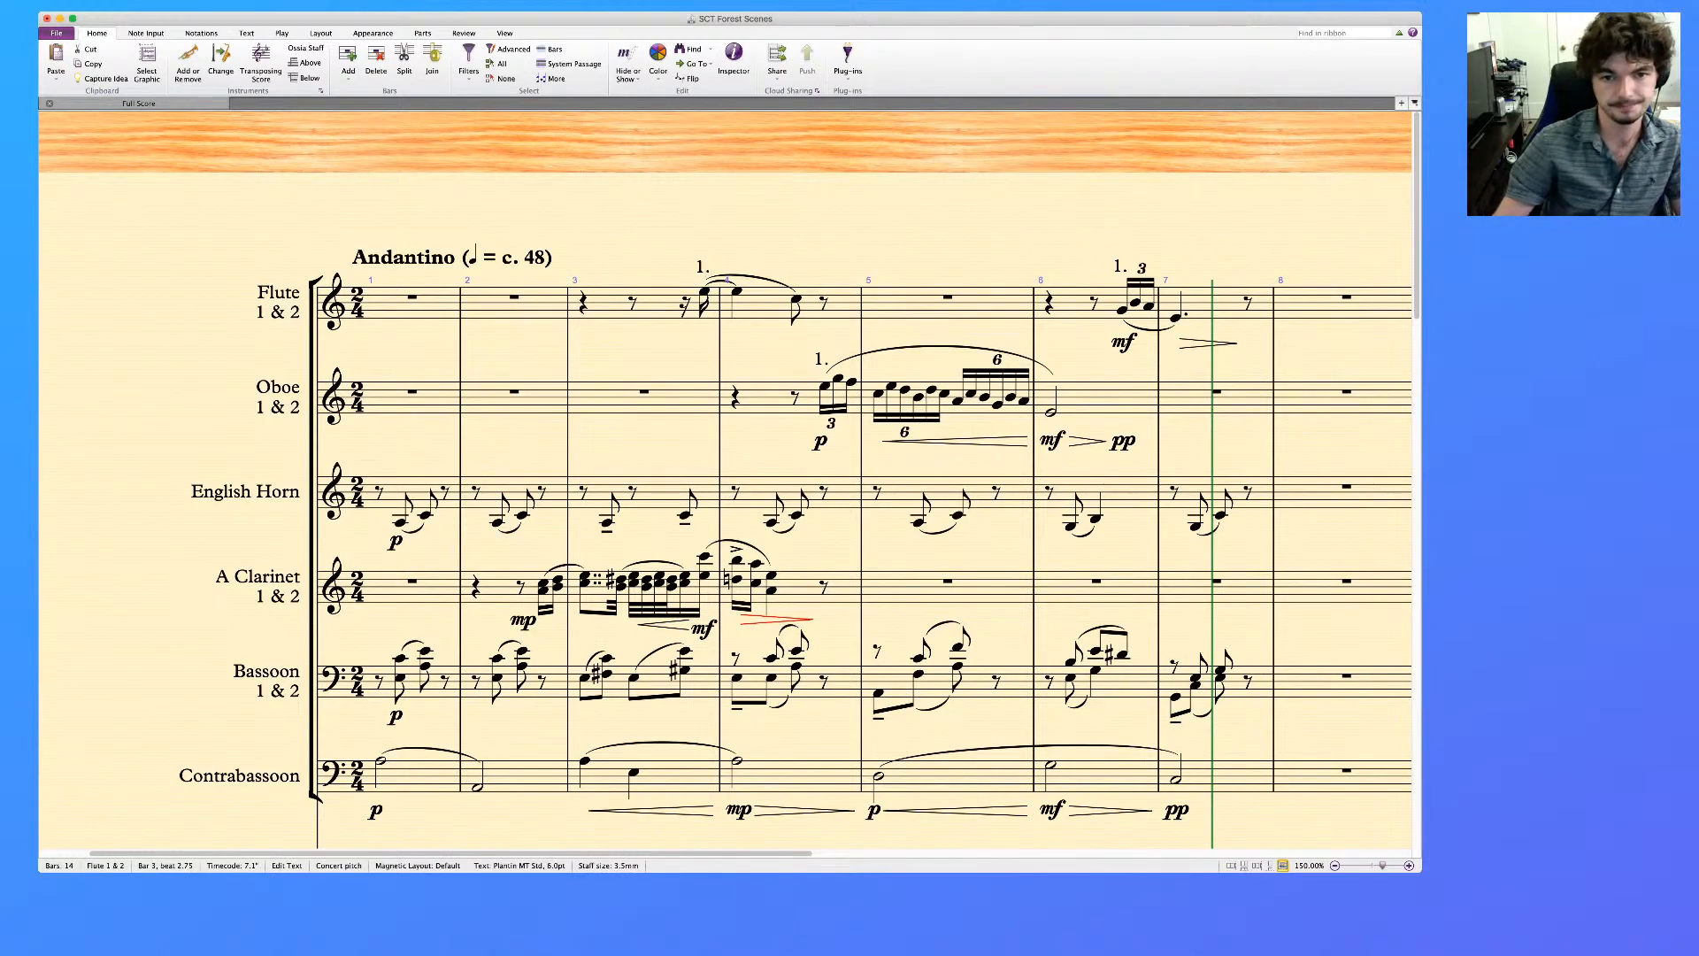
pyautogui.press('Escape')
pyautogui.press('Escape')
# Add an mf dynamic under the flute's last note in bar 3
pyautogui.click(705, 292)
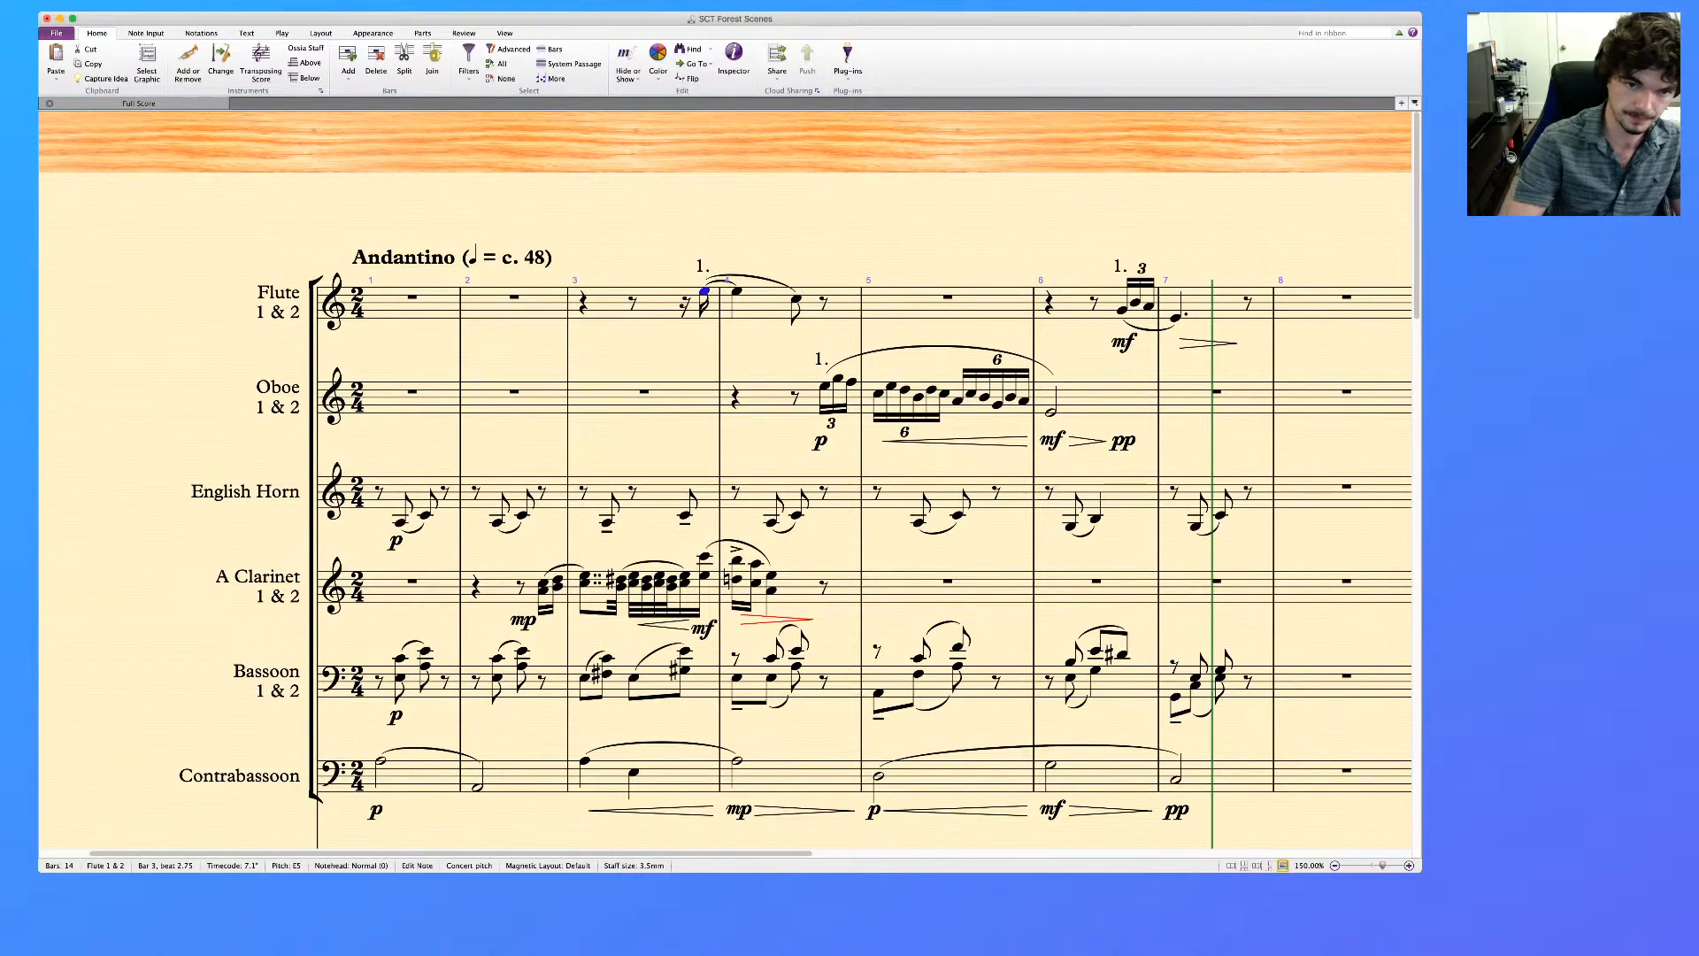
pyautogui.press('super+e')
pyautogui.press('super+m')
pyautogui.press('super+f')
pyautogui.press('Escape')
# Add a diminuendo hairpin under the flute phrase running through bar 4
pyautogui.click(705, 291)
pyautogui.keyDown('shift'); pyautogui.click(796, 300); pyautogui.keyUp('shift')
pyautogui.hotkey('shift', 'h')
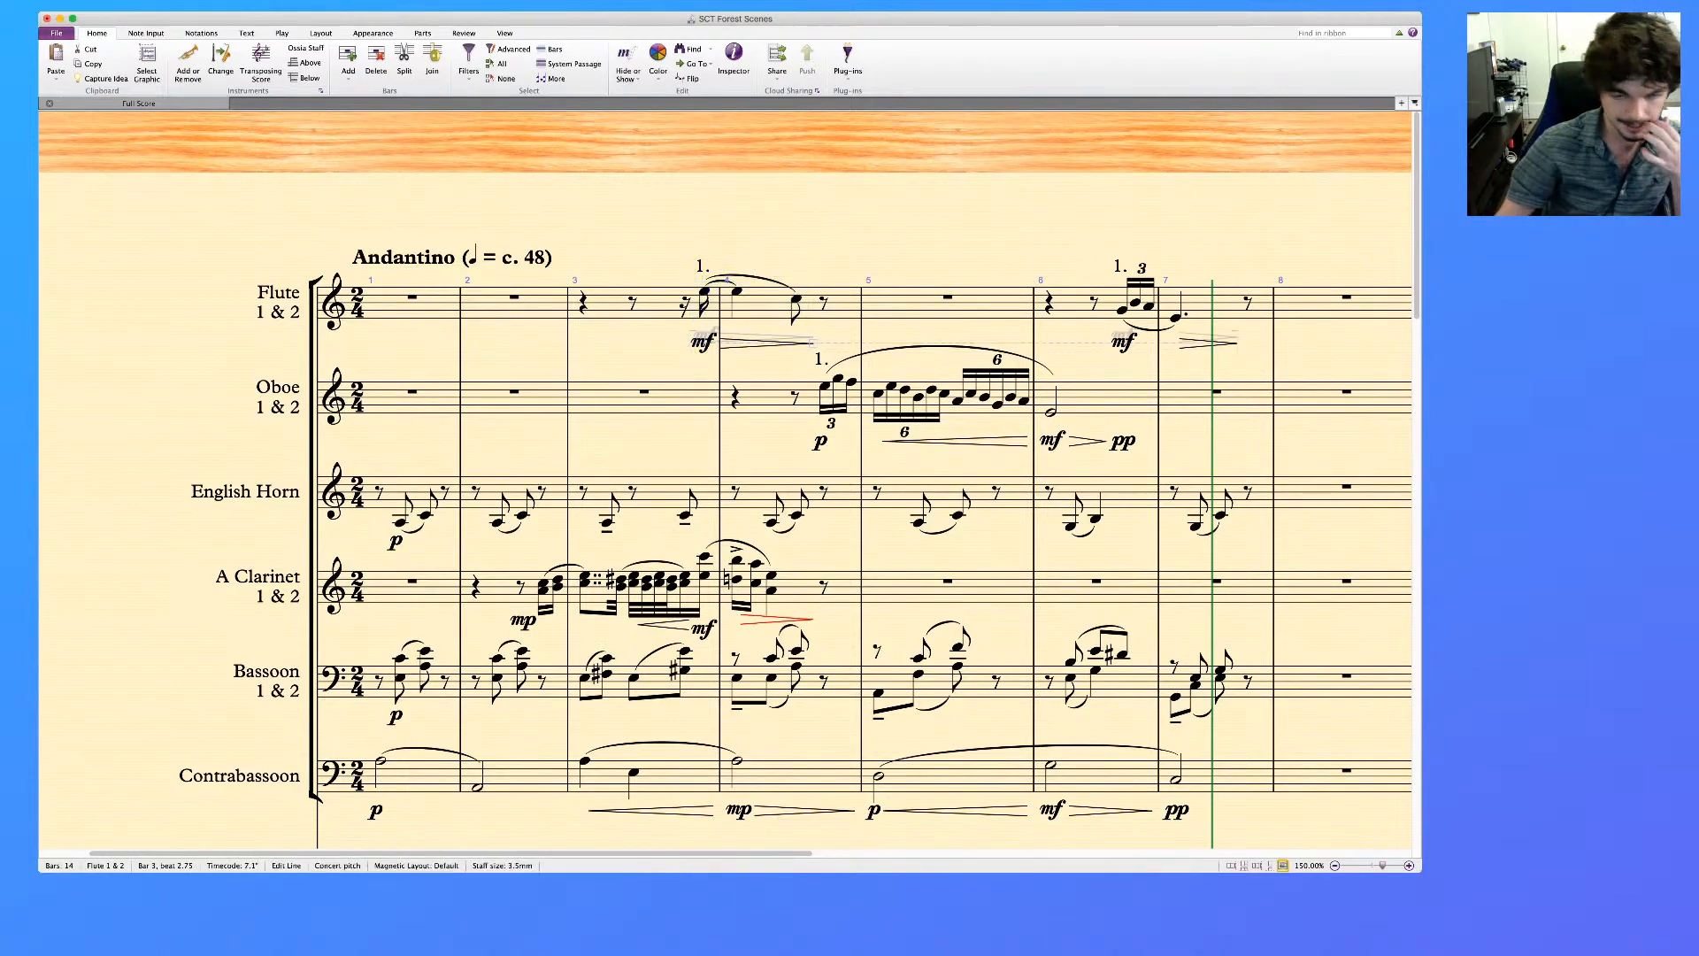
pyautogui.press('Escape')
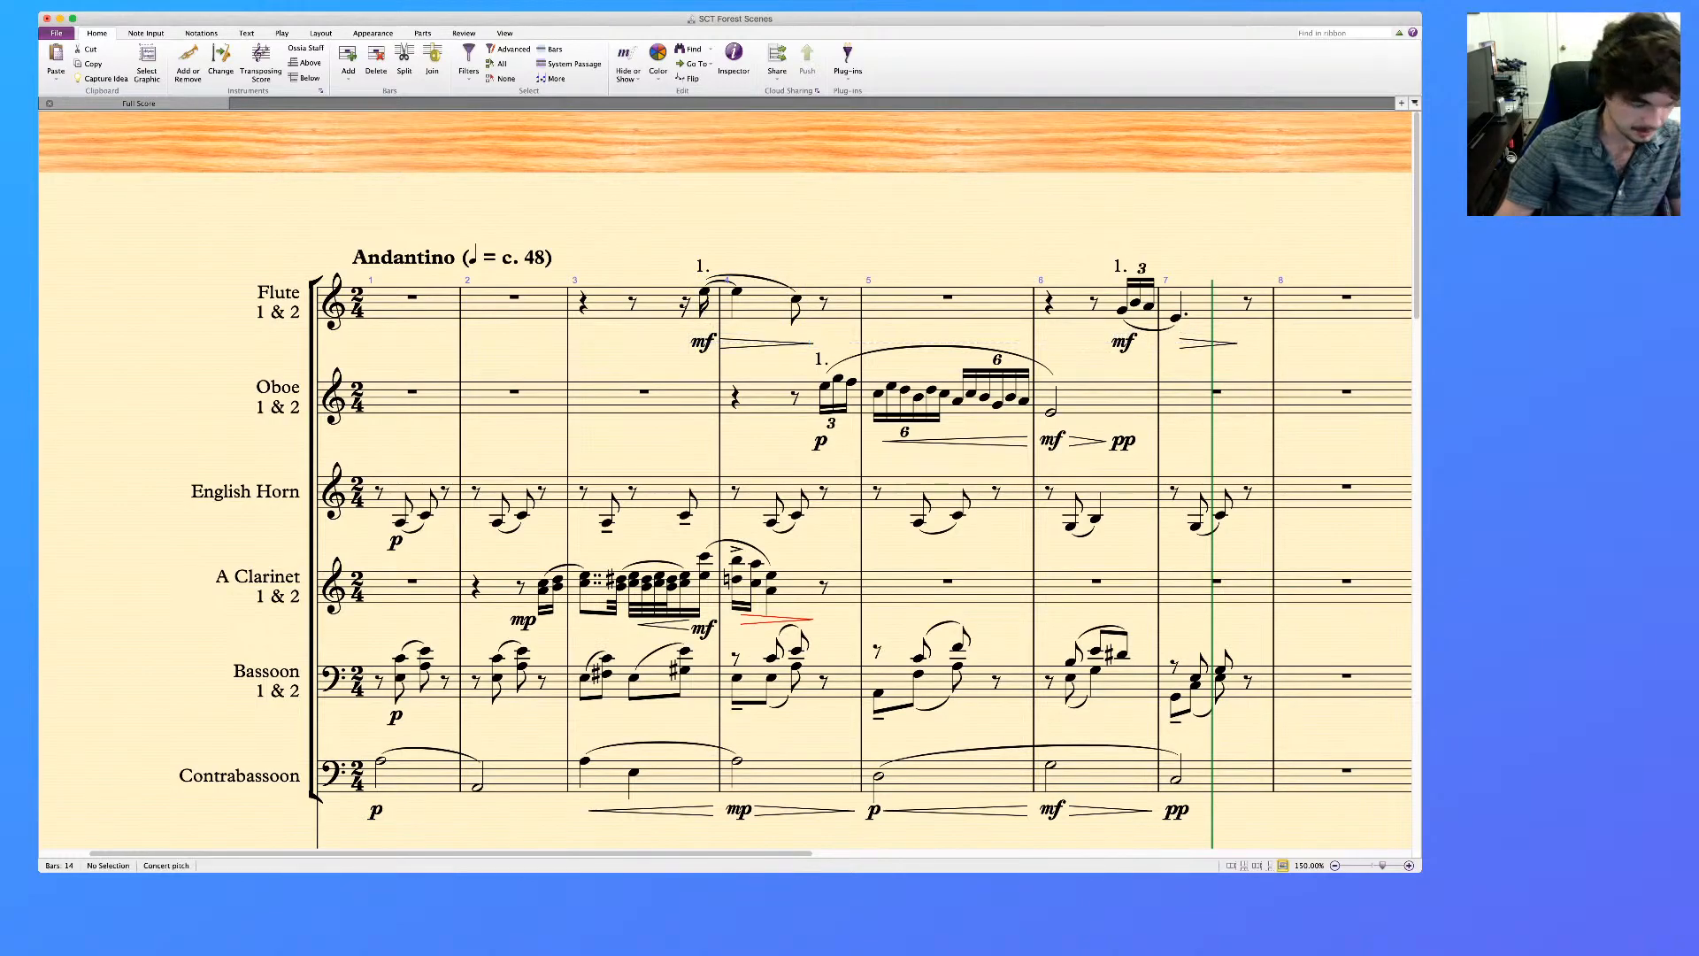
# Select bar 1 across all orchestral staves, leaving out the piano reference, and play back the passage through bar 7
pyautogui.click(427, 778)
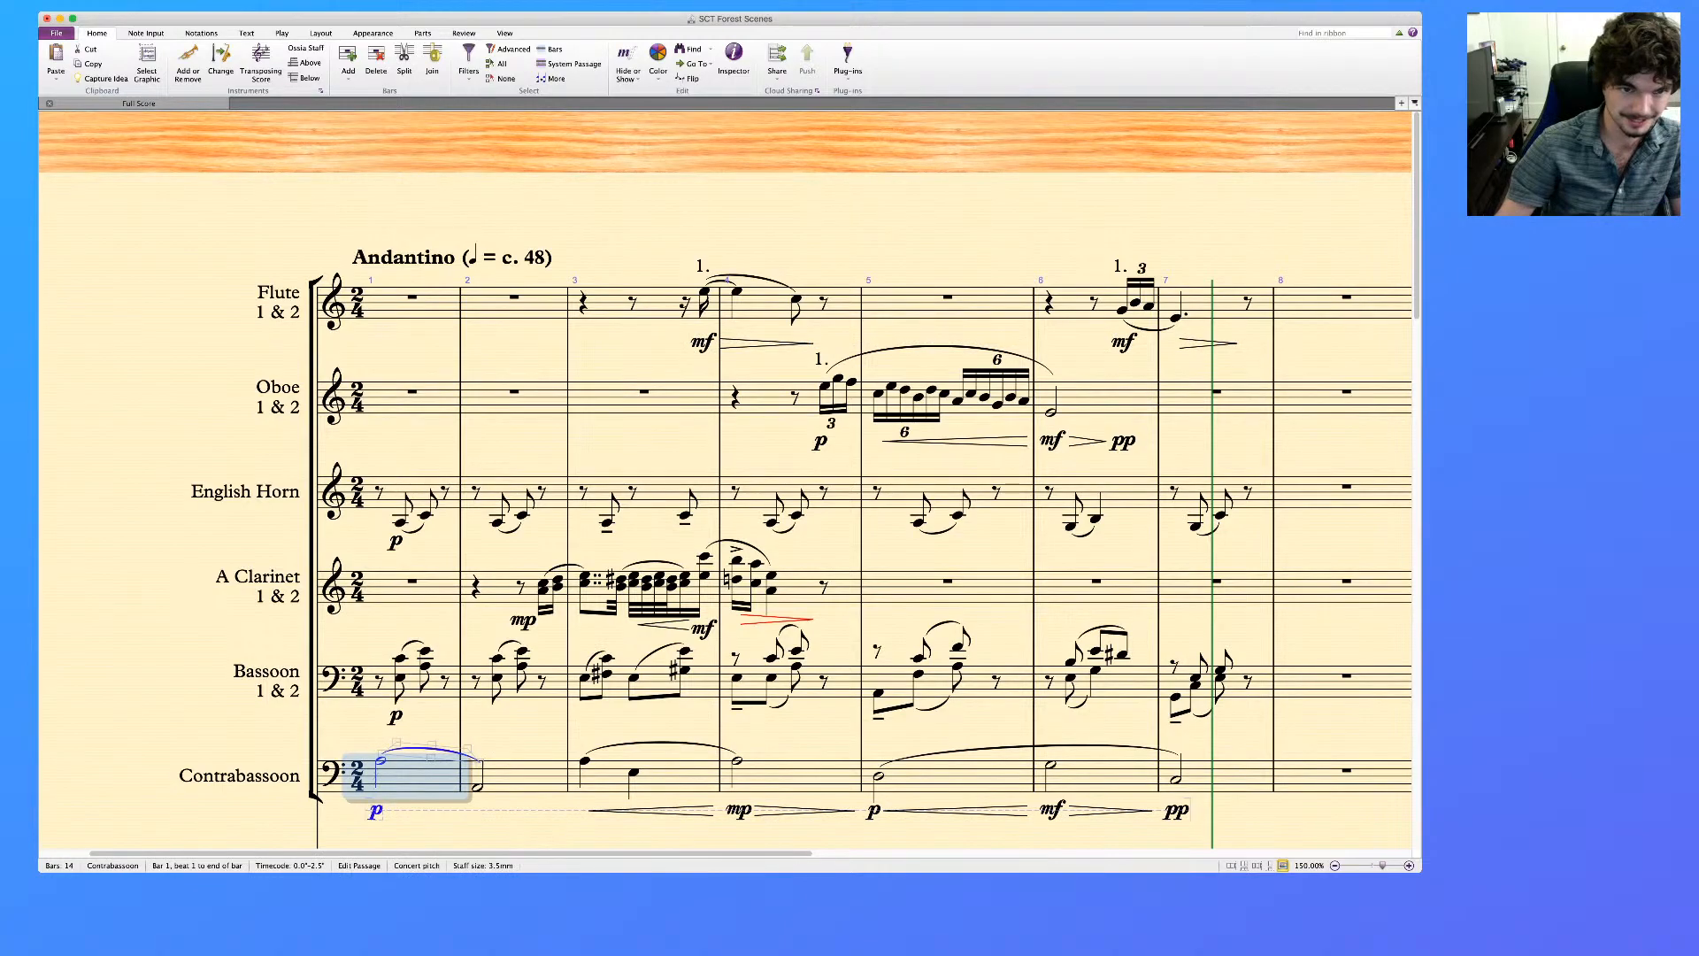
pyautogui.click(451, 257)
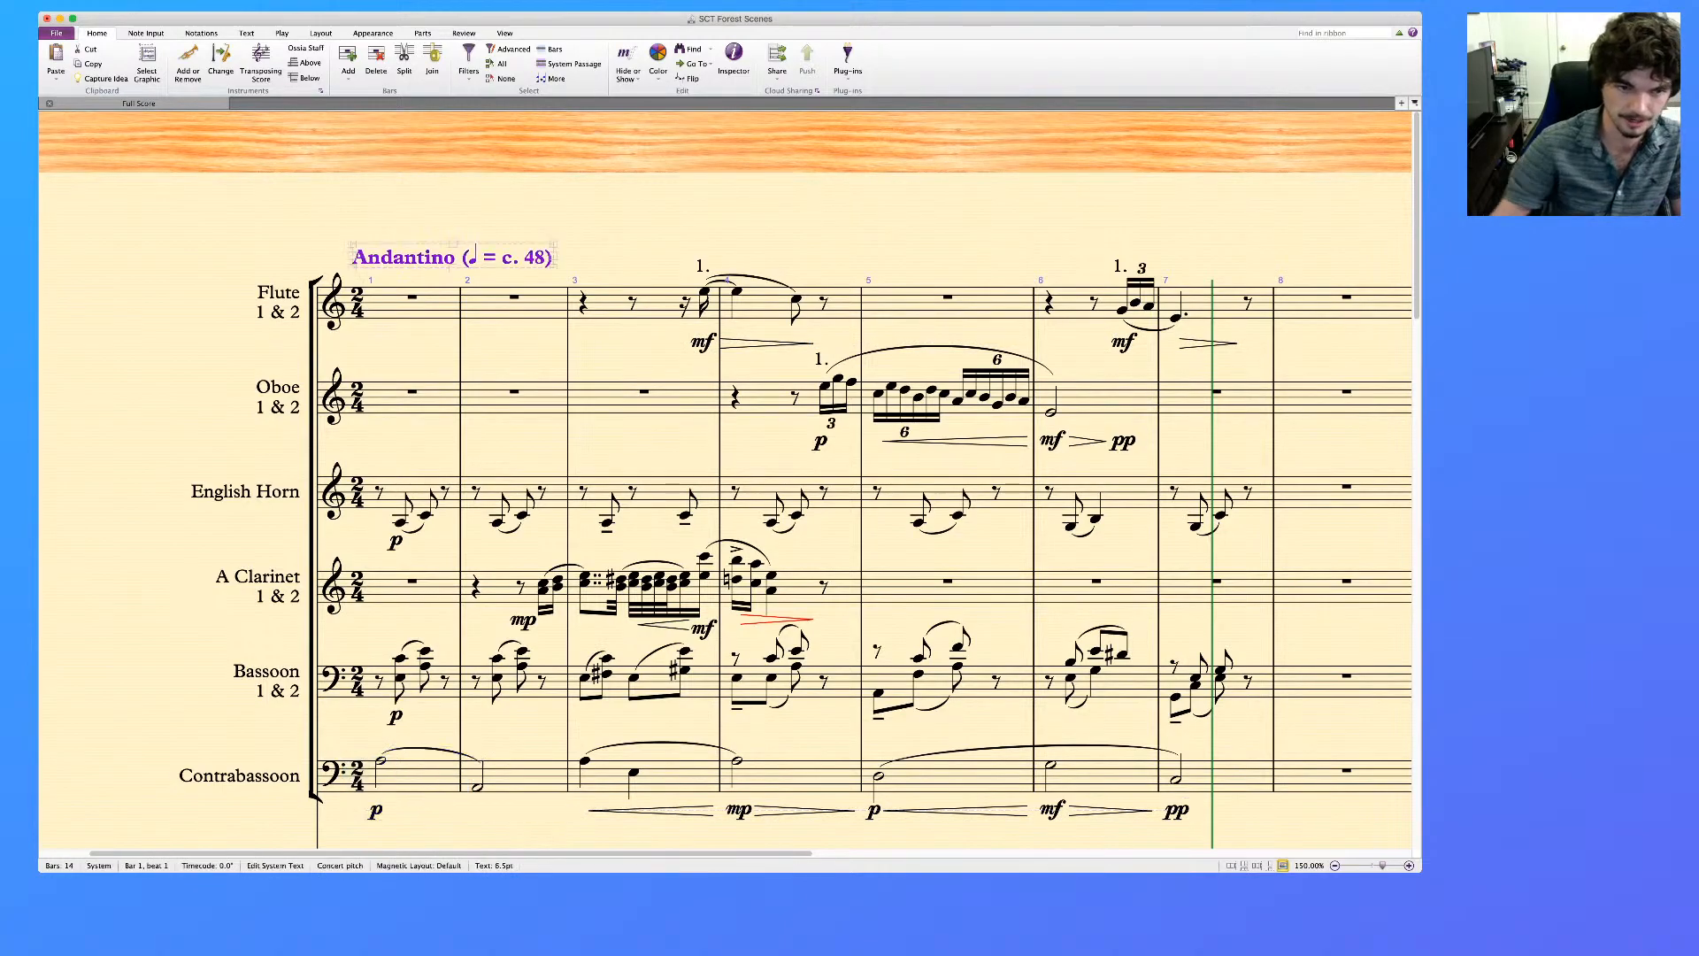
pyautogui.scroll(-20, 725, 480)
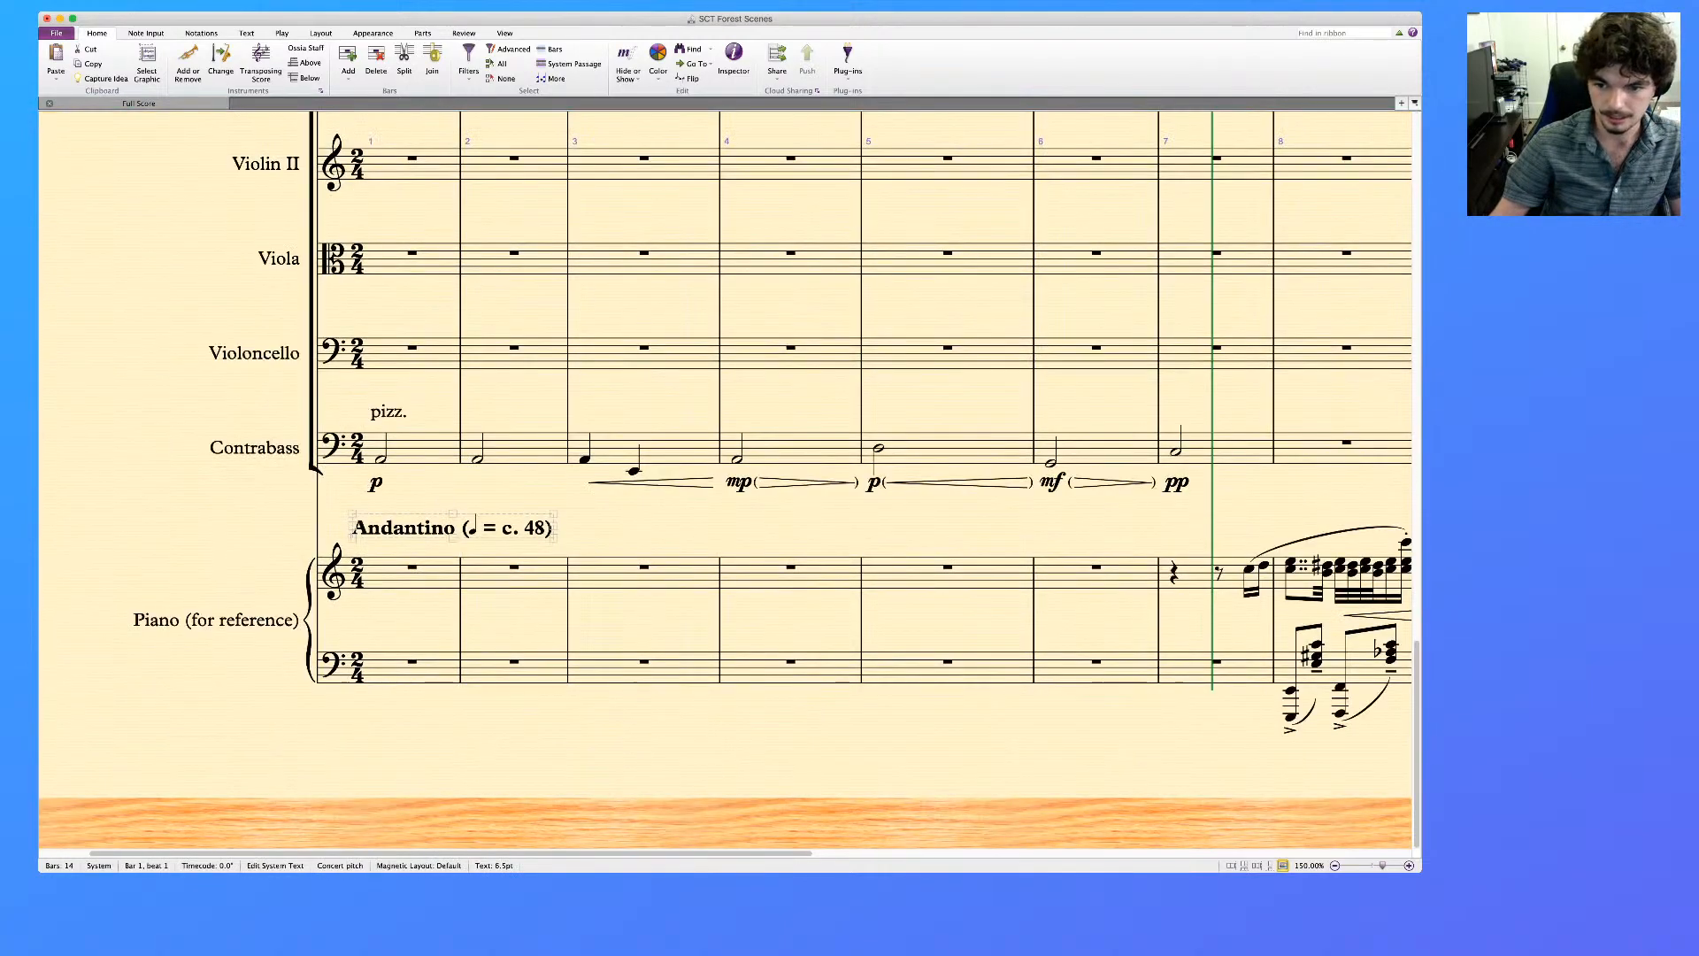
pyautogui.hscroll(1, 725, 480)
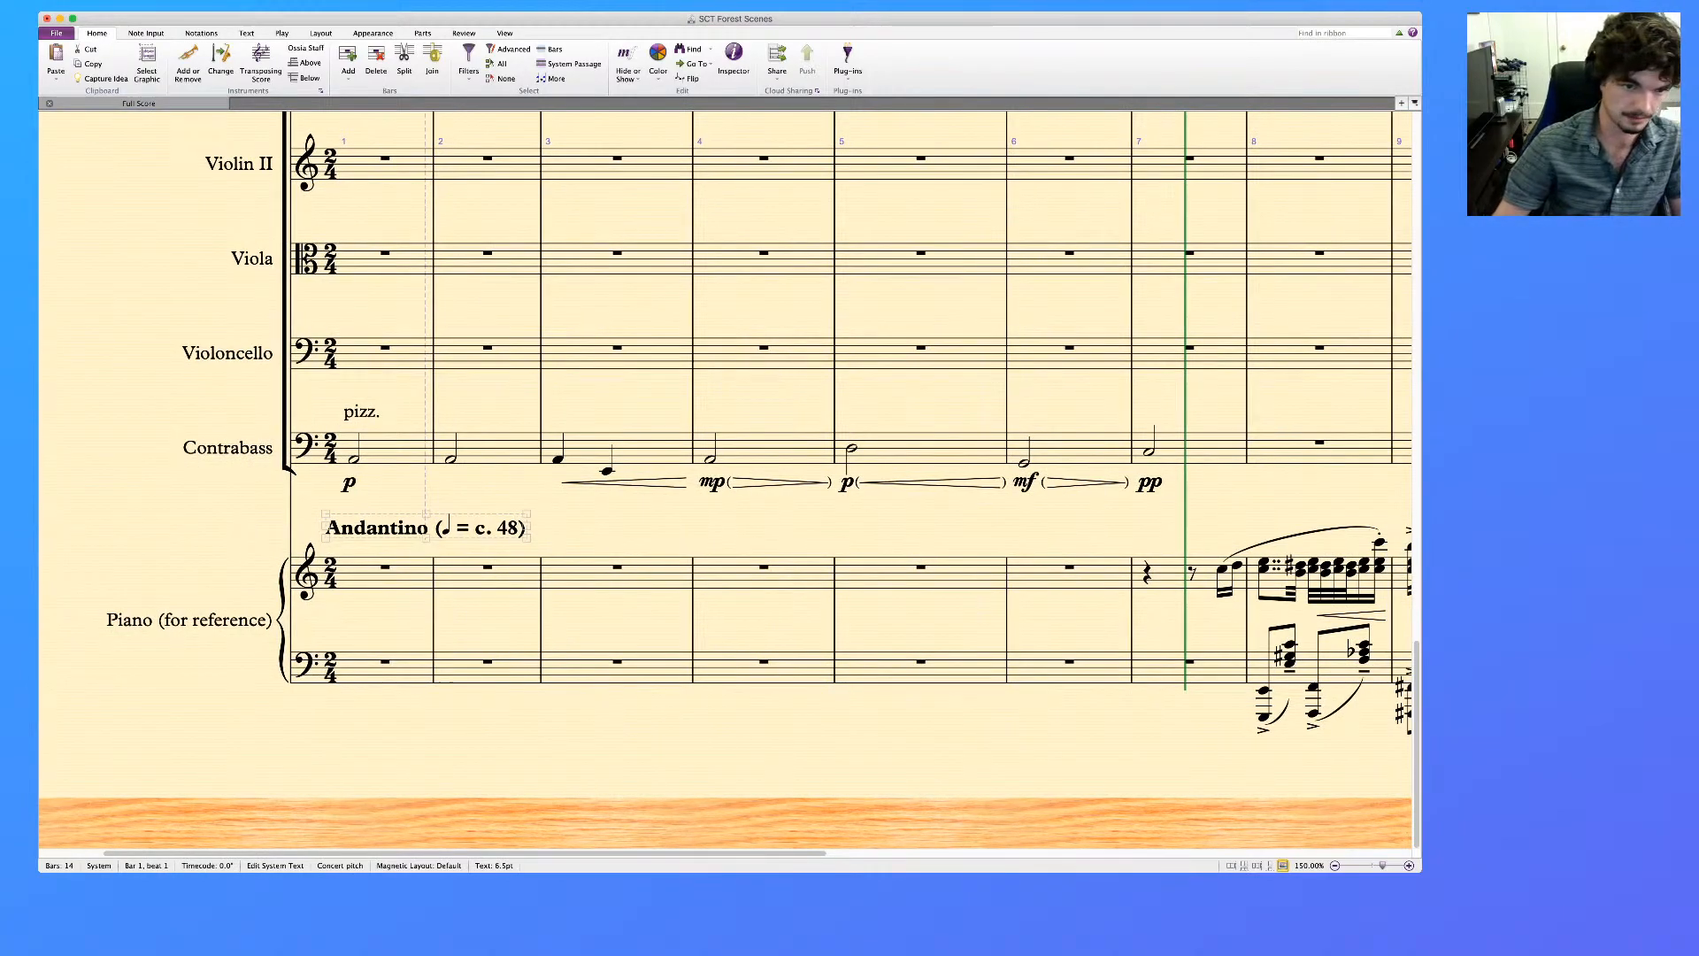
pyautogui.click(408, 448)
pyautogui.press('pageup')
pyautogui.press('pageup')
pyautogui.press('pageup')
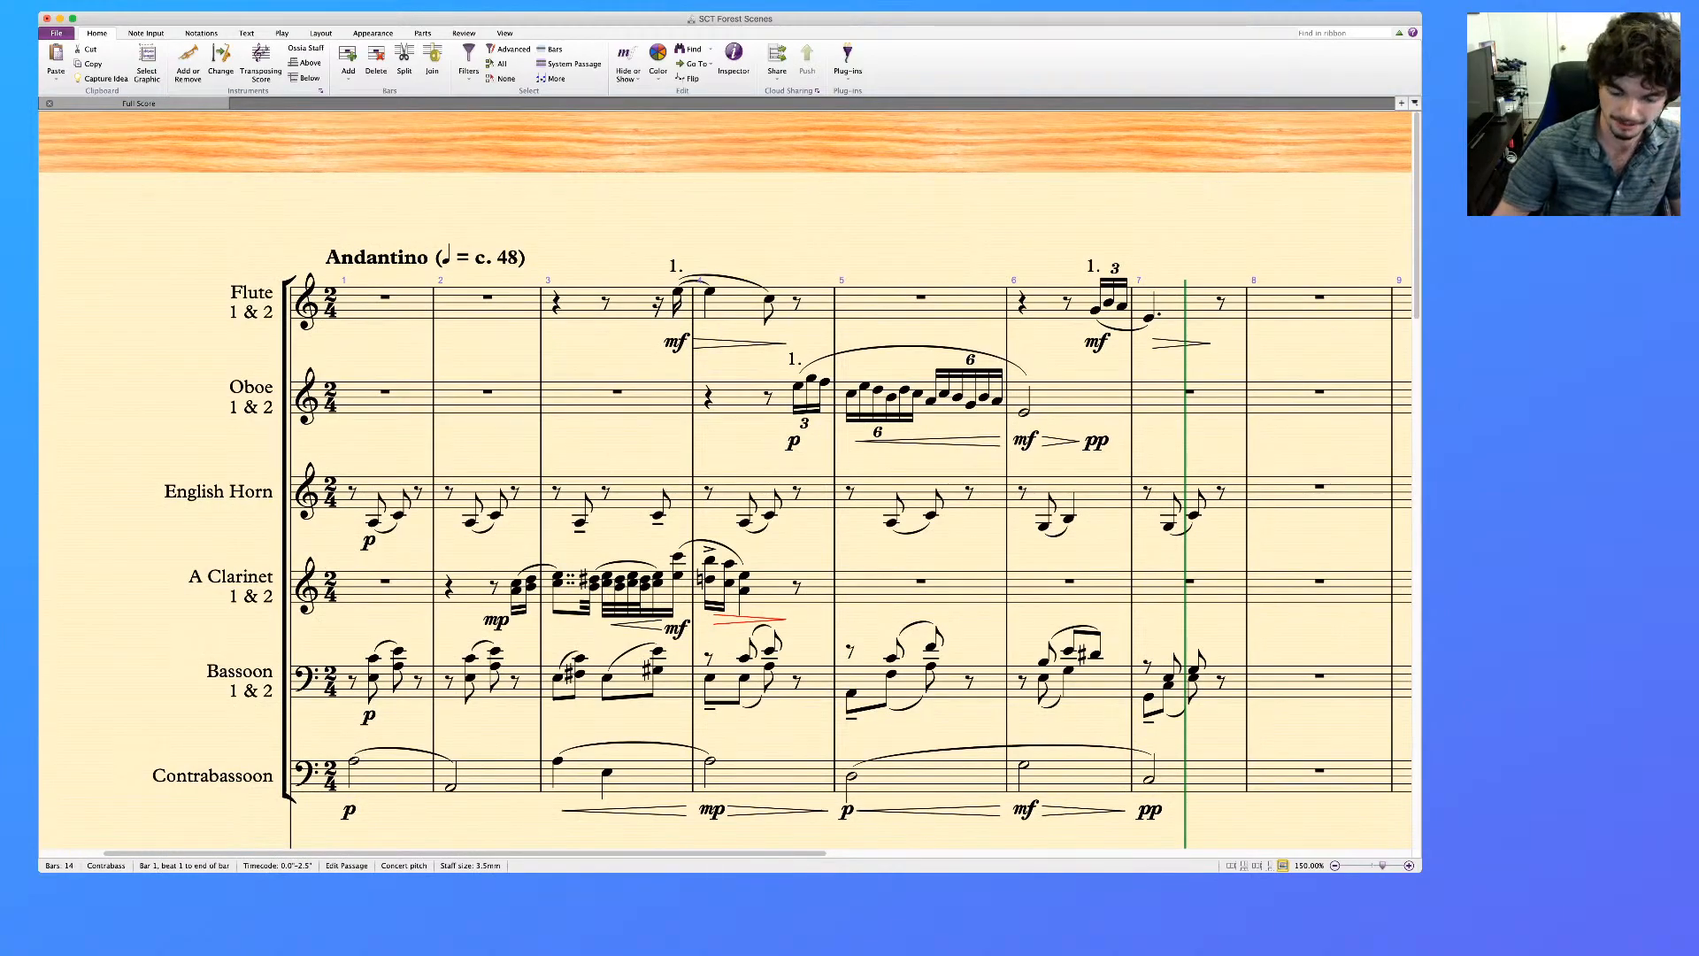
pyautogui.keyDown('shift'); pyautogui.click(407, 305); pyautogui.keyUp('shift')
pyautogui.press('p')
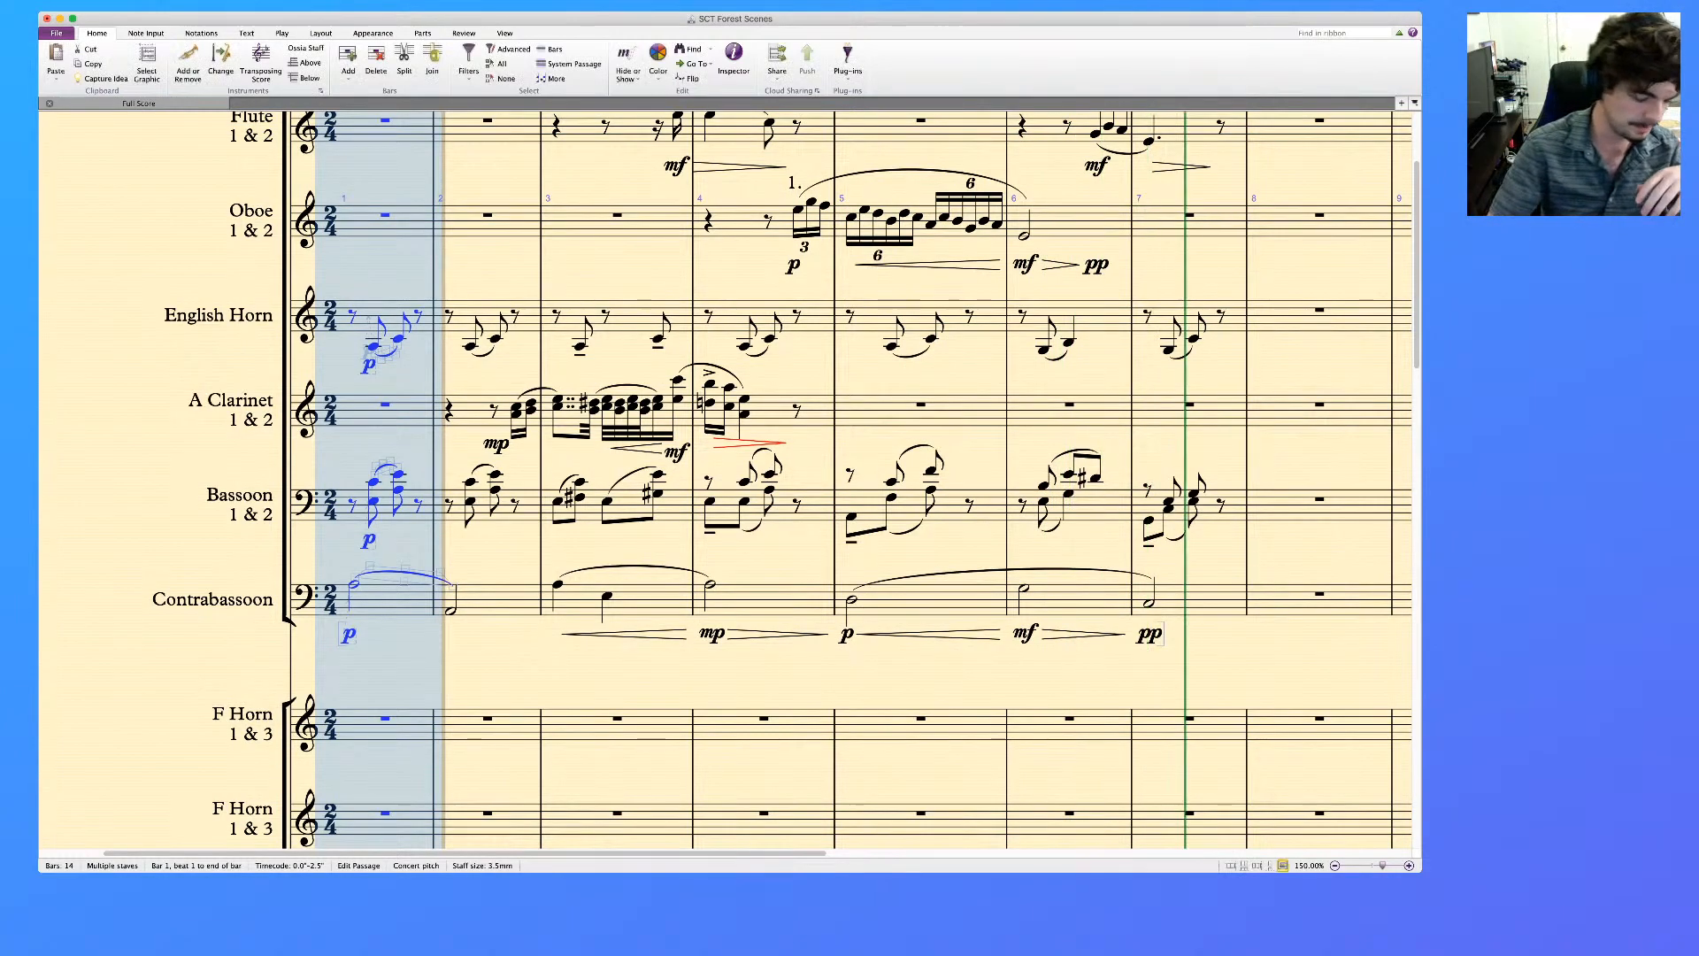
pyautogui.press('space')
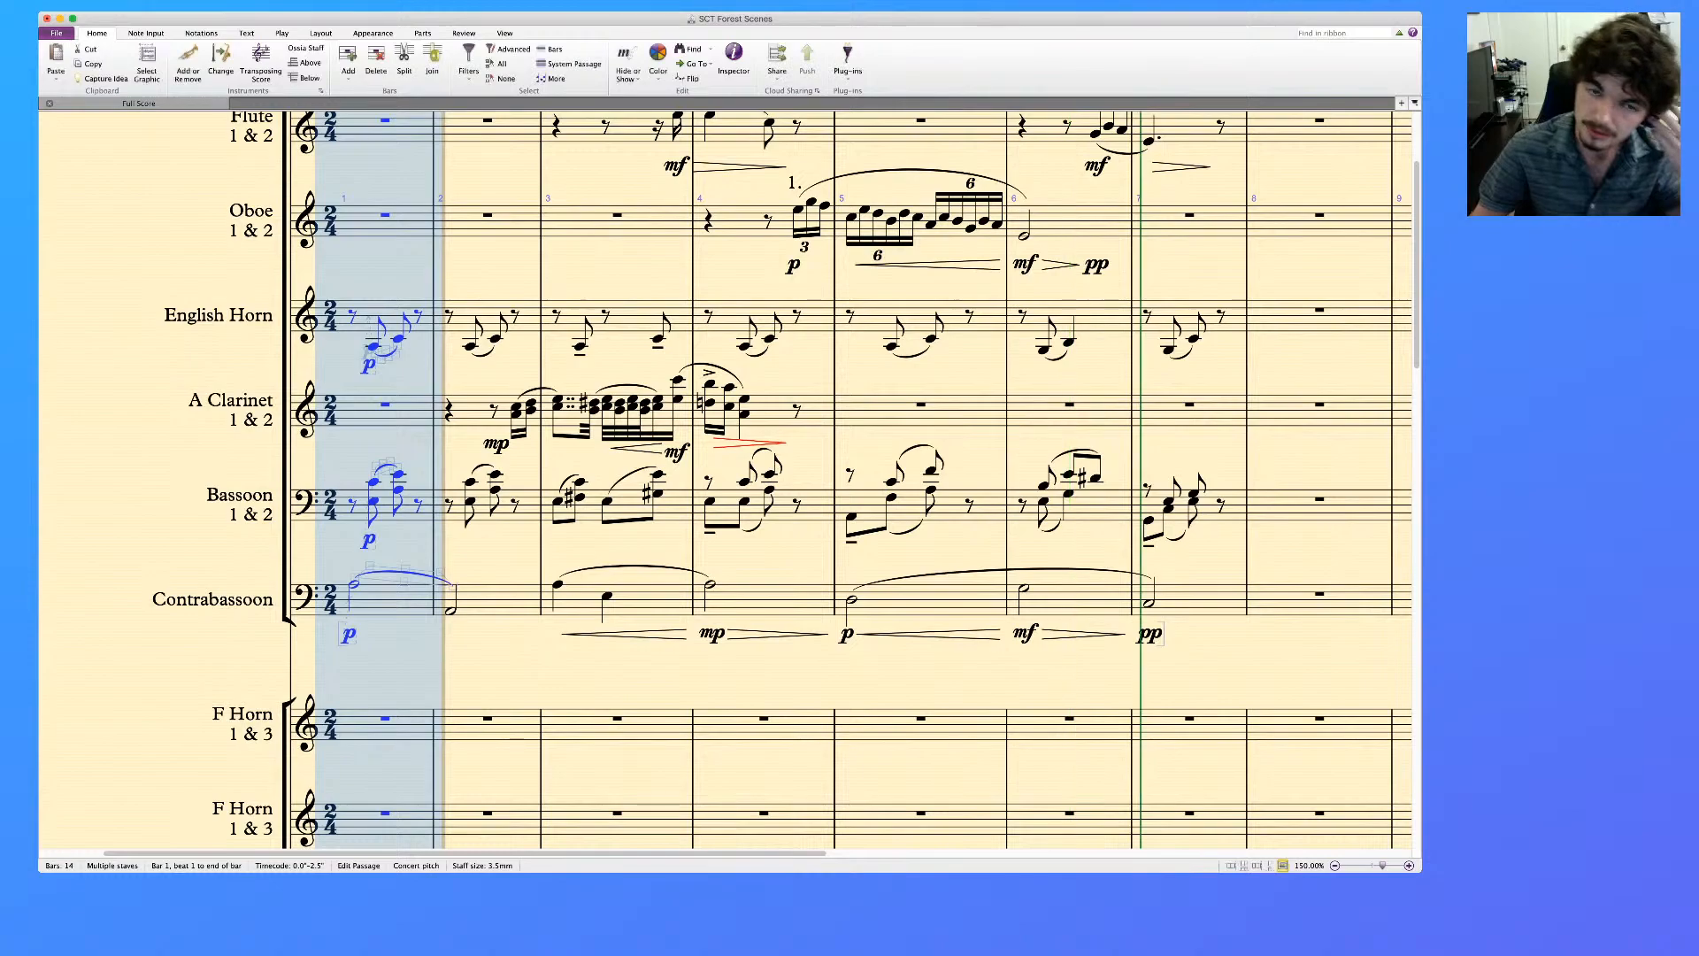
# Delete the diminuendo hairpin under the flute in bar 4
pyautogui.scroll(4, 726, 480)
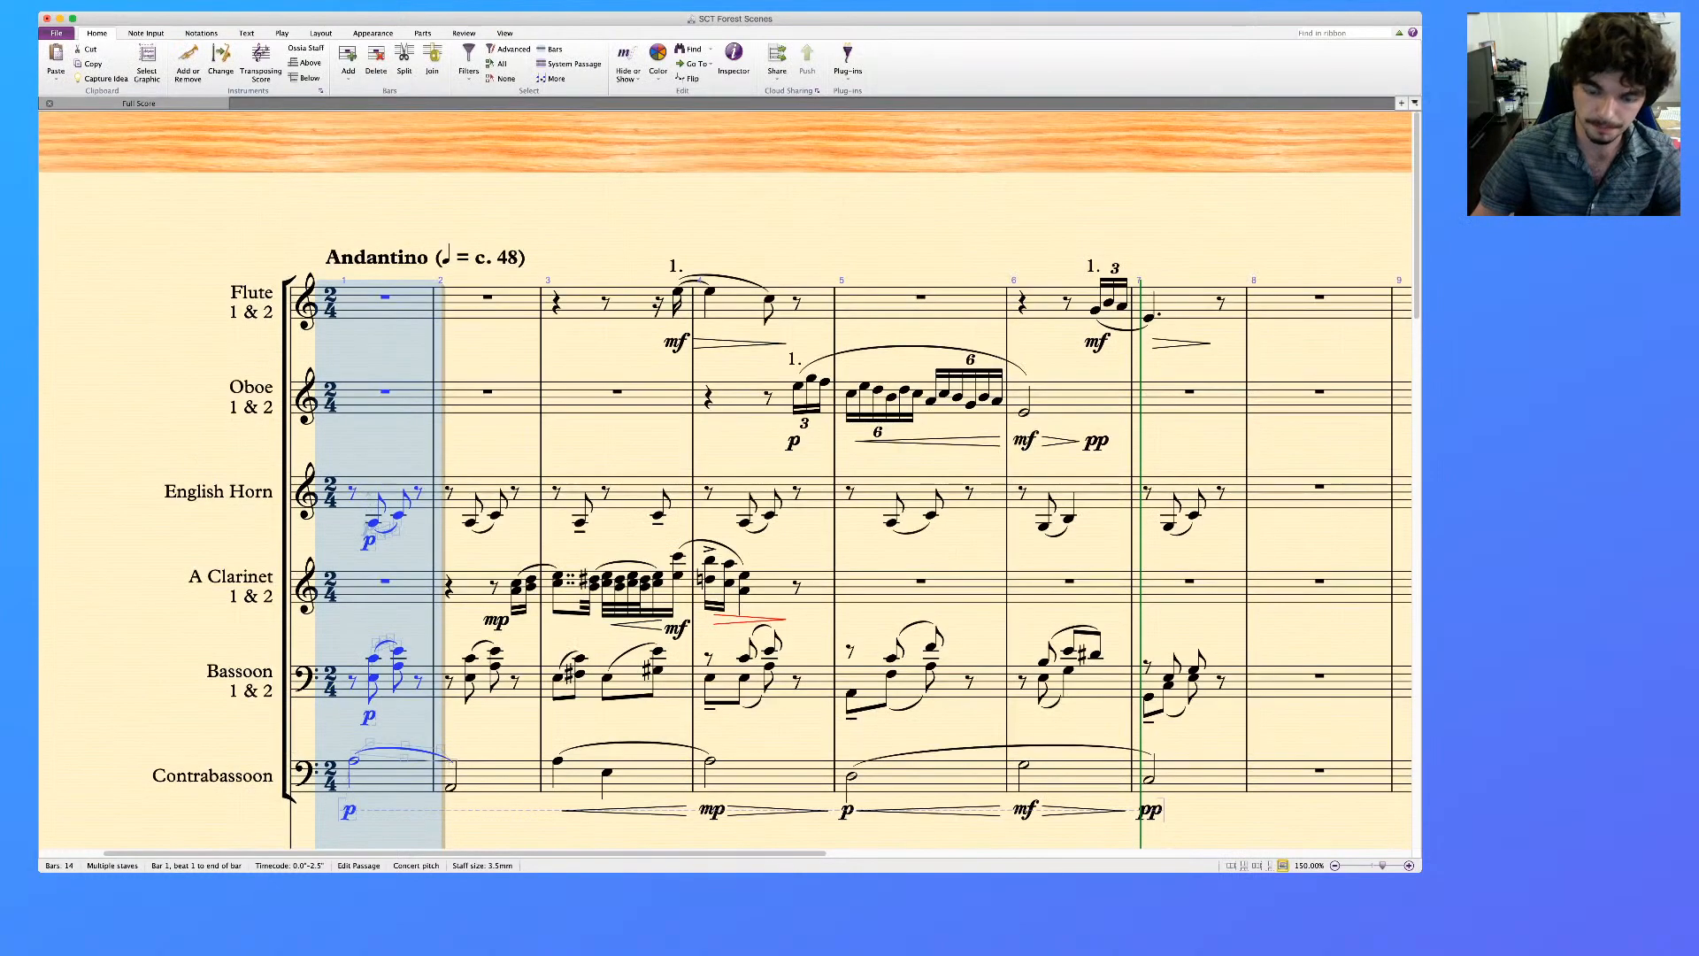
pyautogui.click(740, 343)
pyautogui.press('Delete')
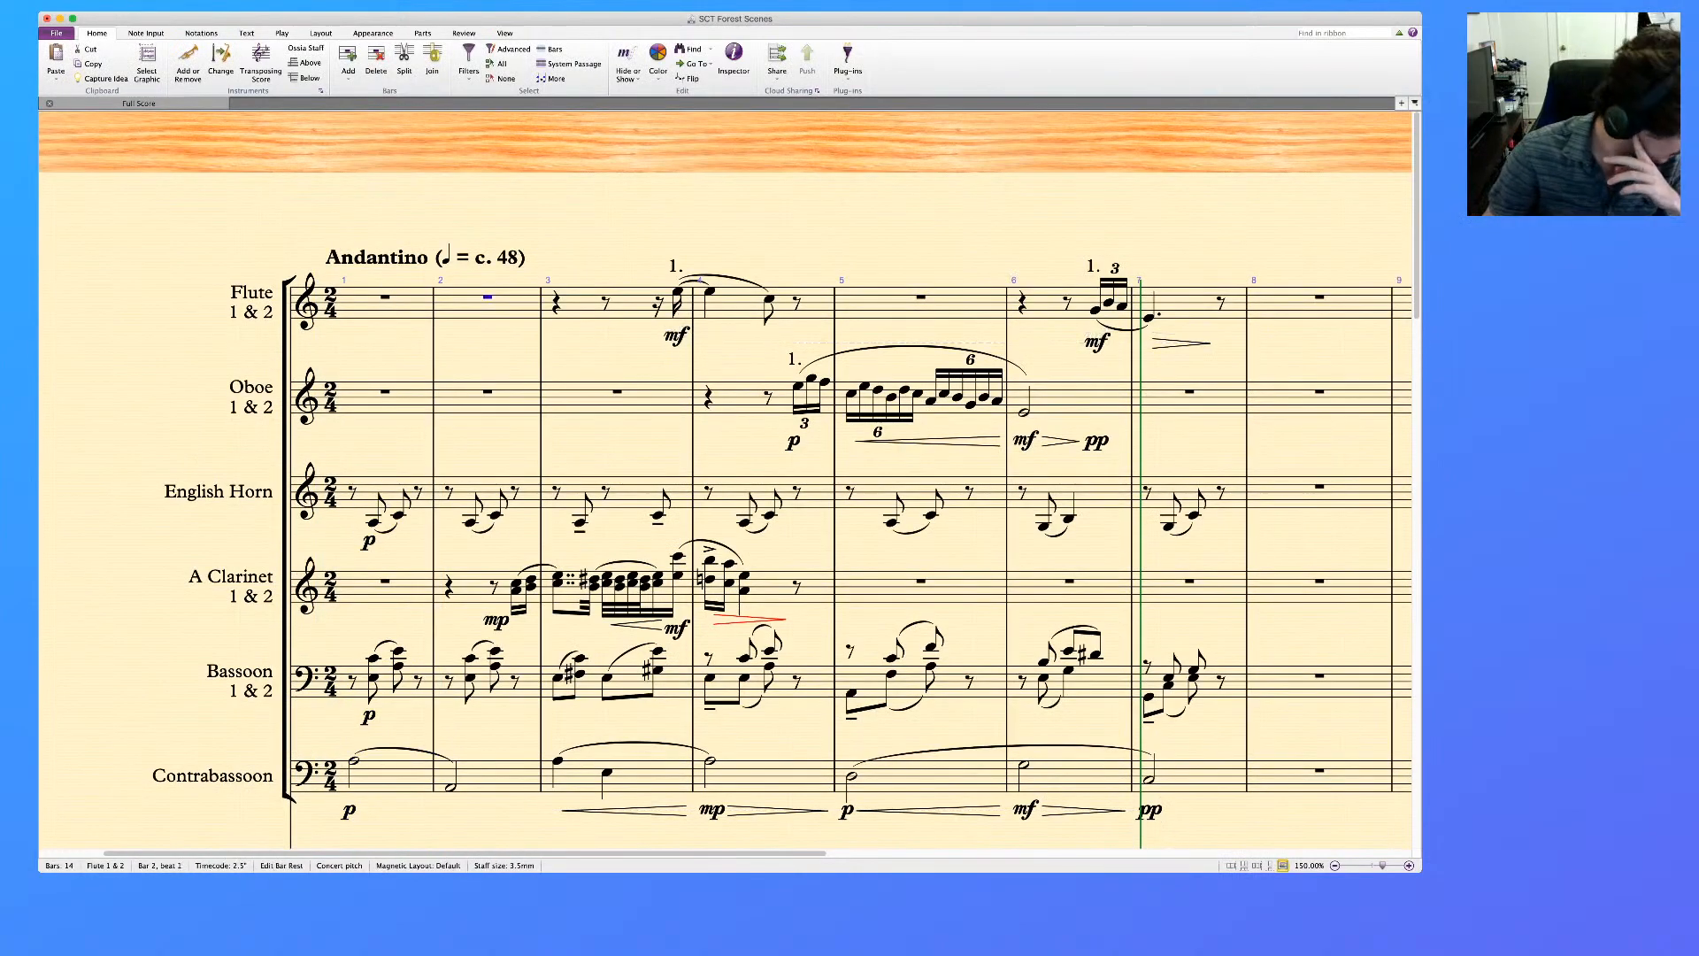
# Shorten the flute's first note of bar 4 to an eighth, follow it with a quarter-note C, and slur the phrase to that C
pyautogui.click(709, 291)
pyautogui.press('3')
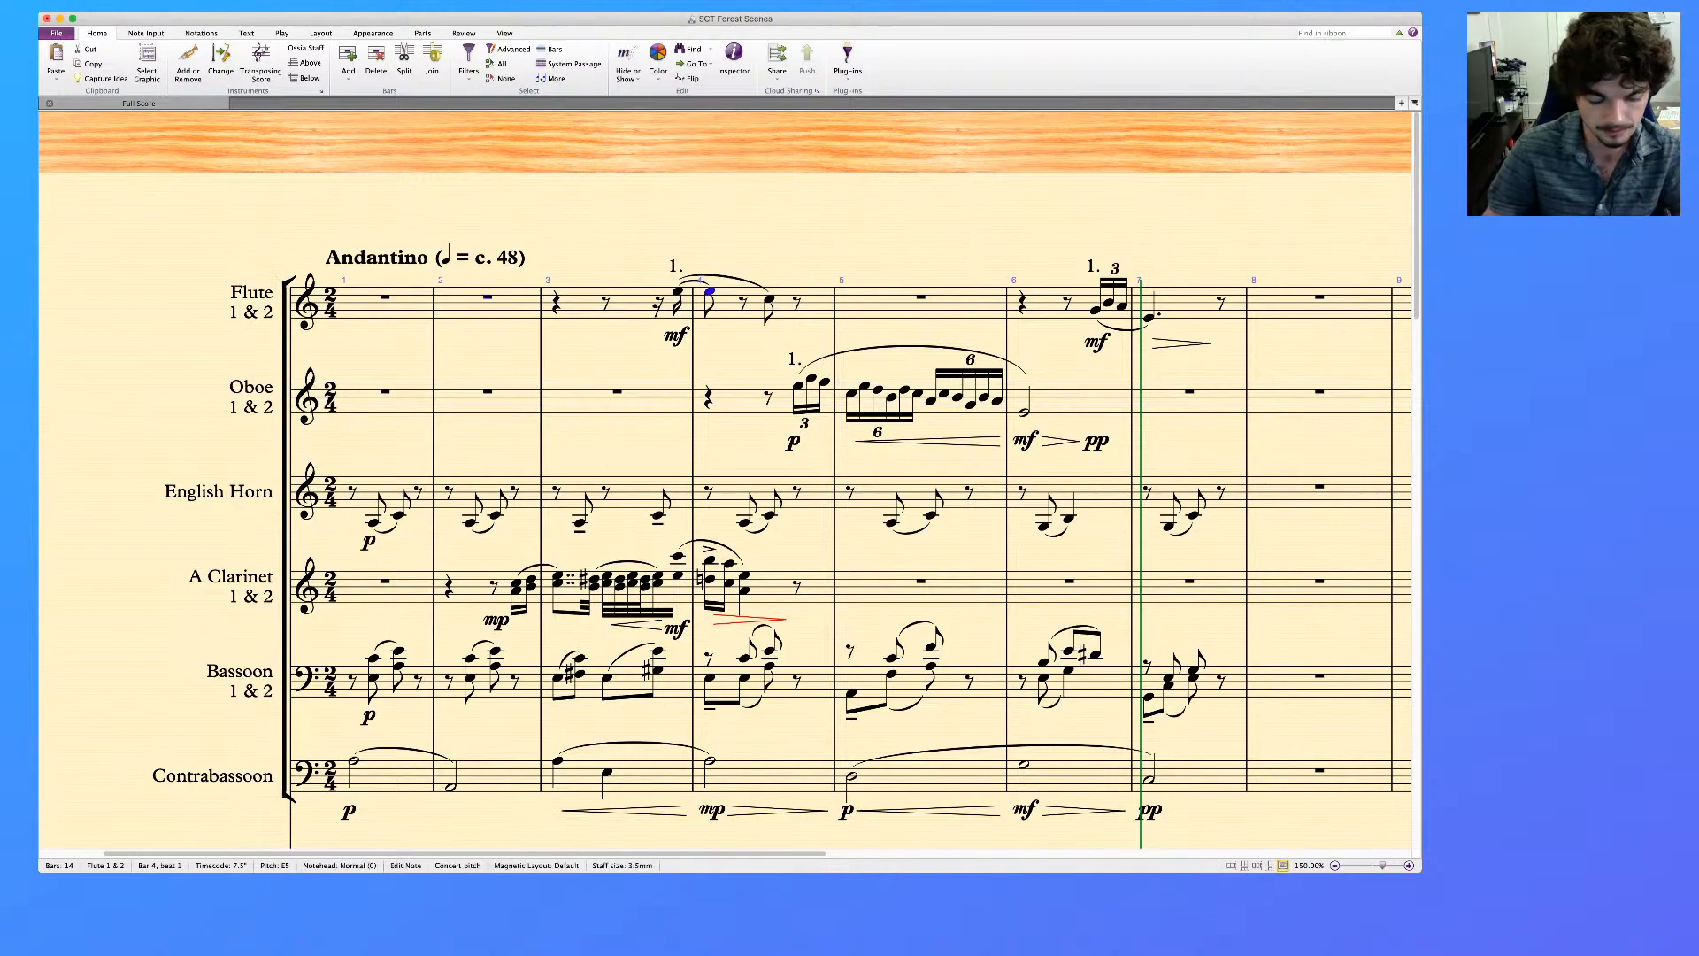
pyautogui.press('d')
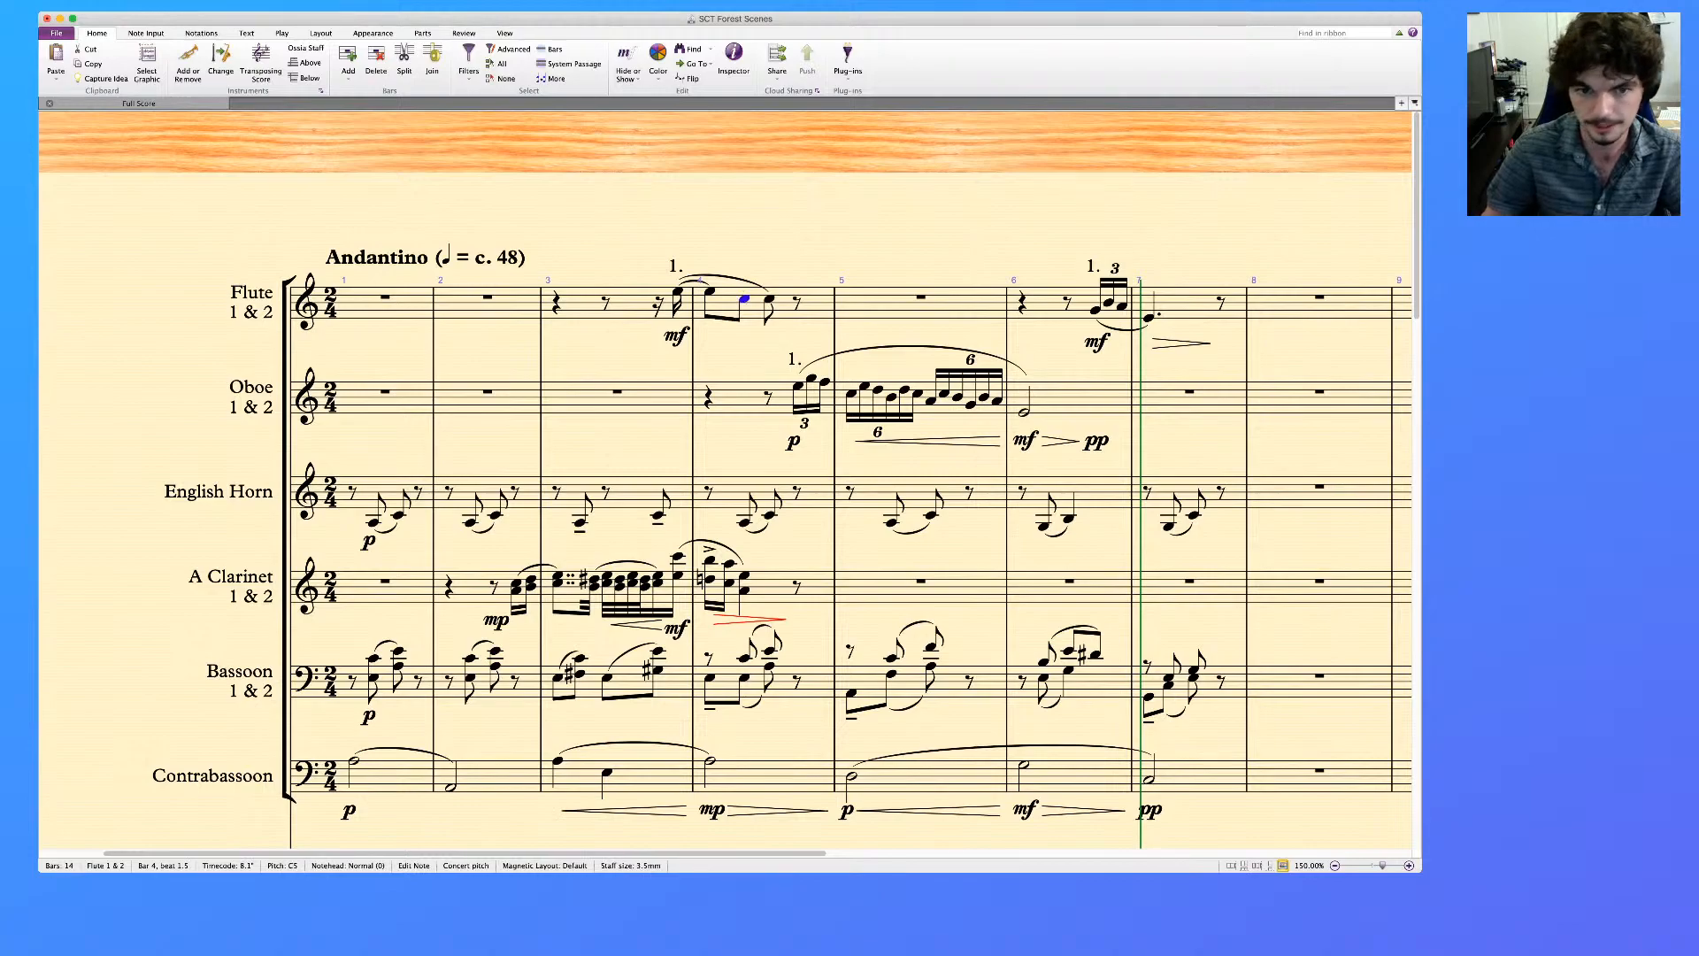
pyautogui.press('4')
pyautogui.press('s')
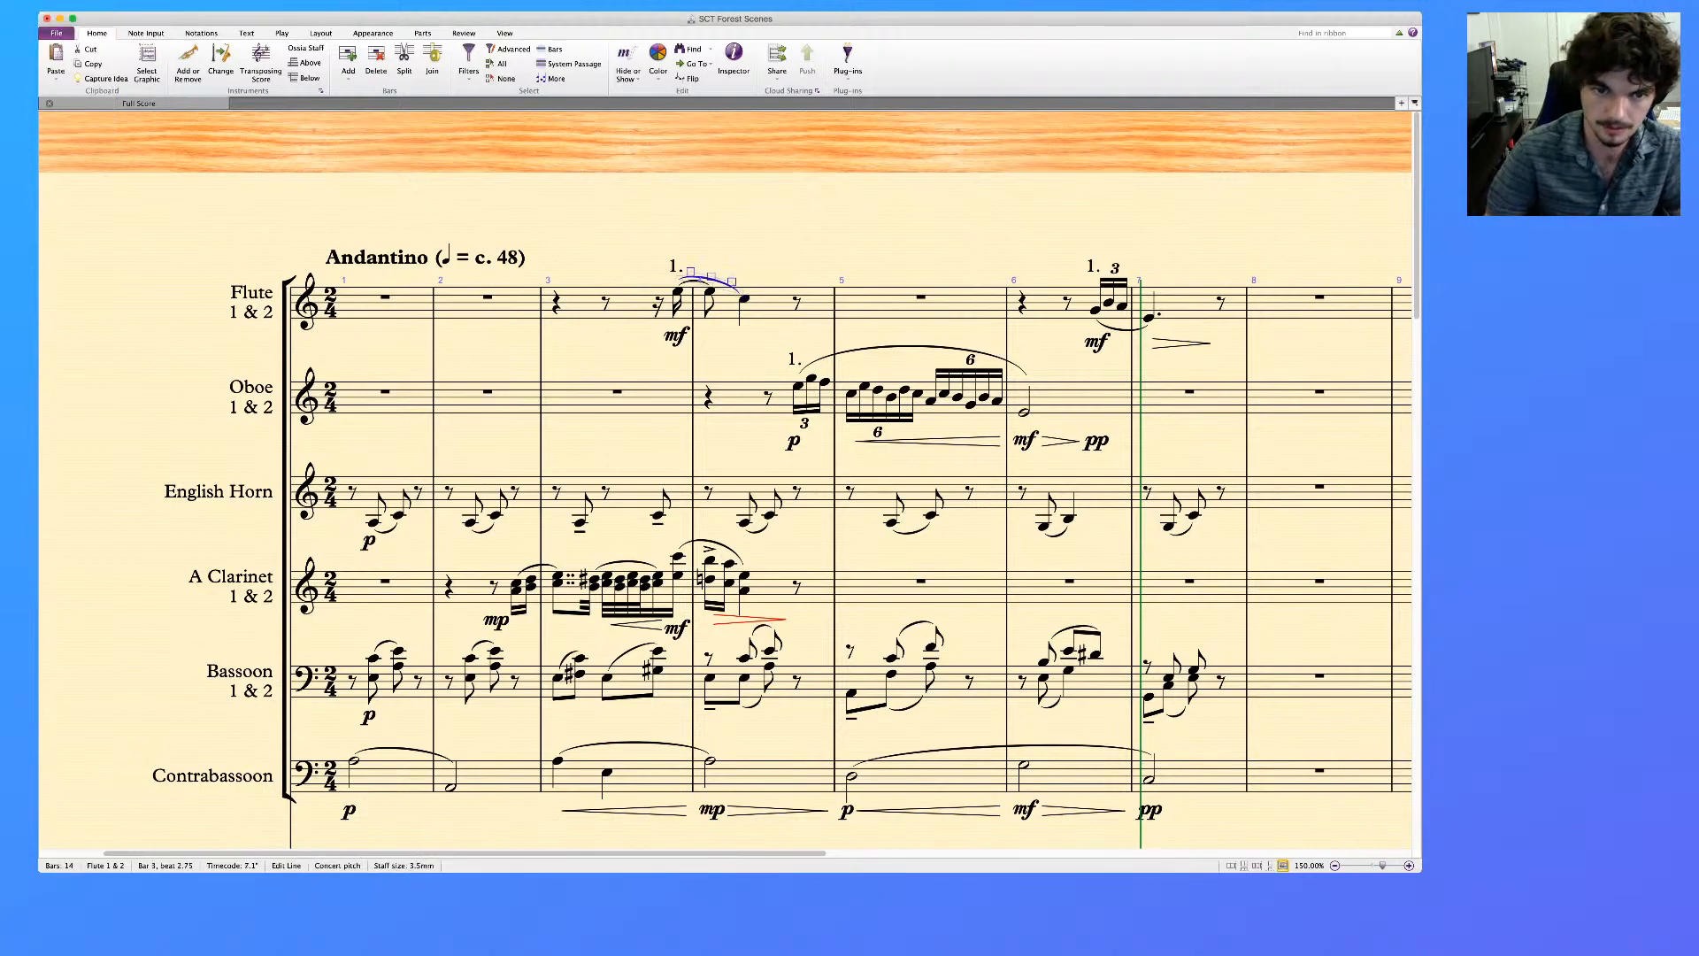
pyautogui.press('Escape')
pyautogui.press('Escape')
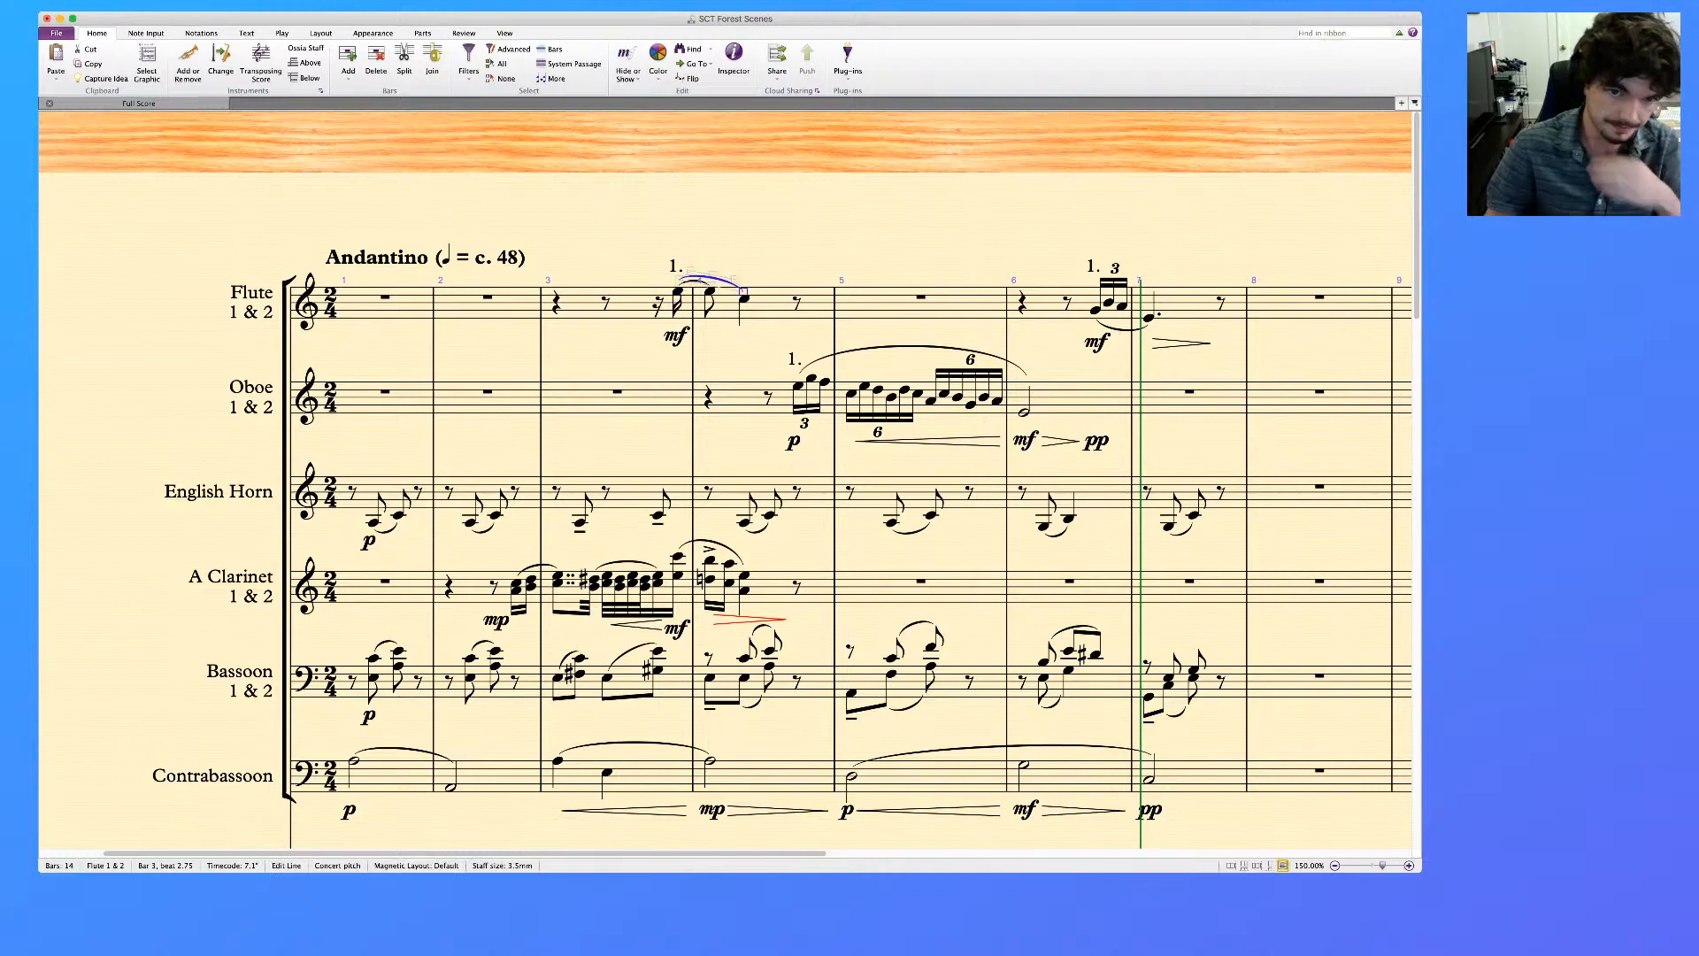
# Add a diminuendo hairpin under the flute's two notes in bar 4
pyautogui.click(710, 291)
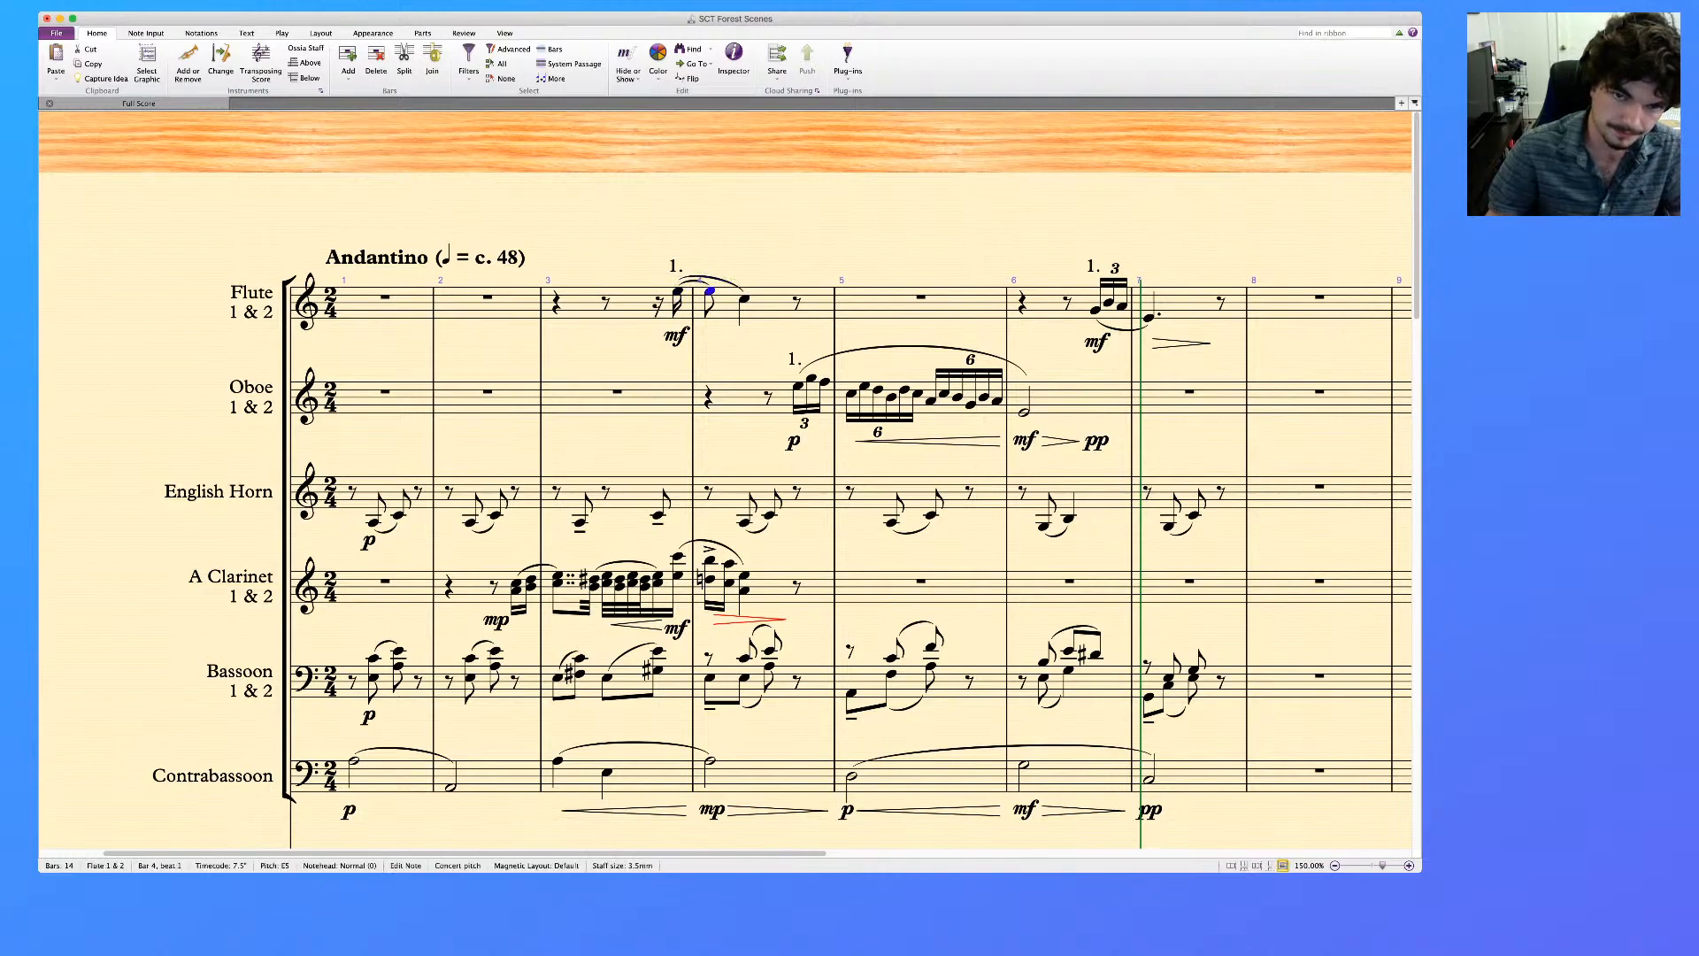
pyautogui.keyDown('shift'); pyautogui.click(744, 299); pyautogui.keyUp('shift')
pyautogui.hotkey('shift', 'h')
pyautogui.press('Escape')
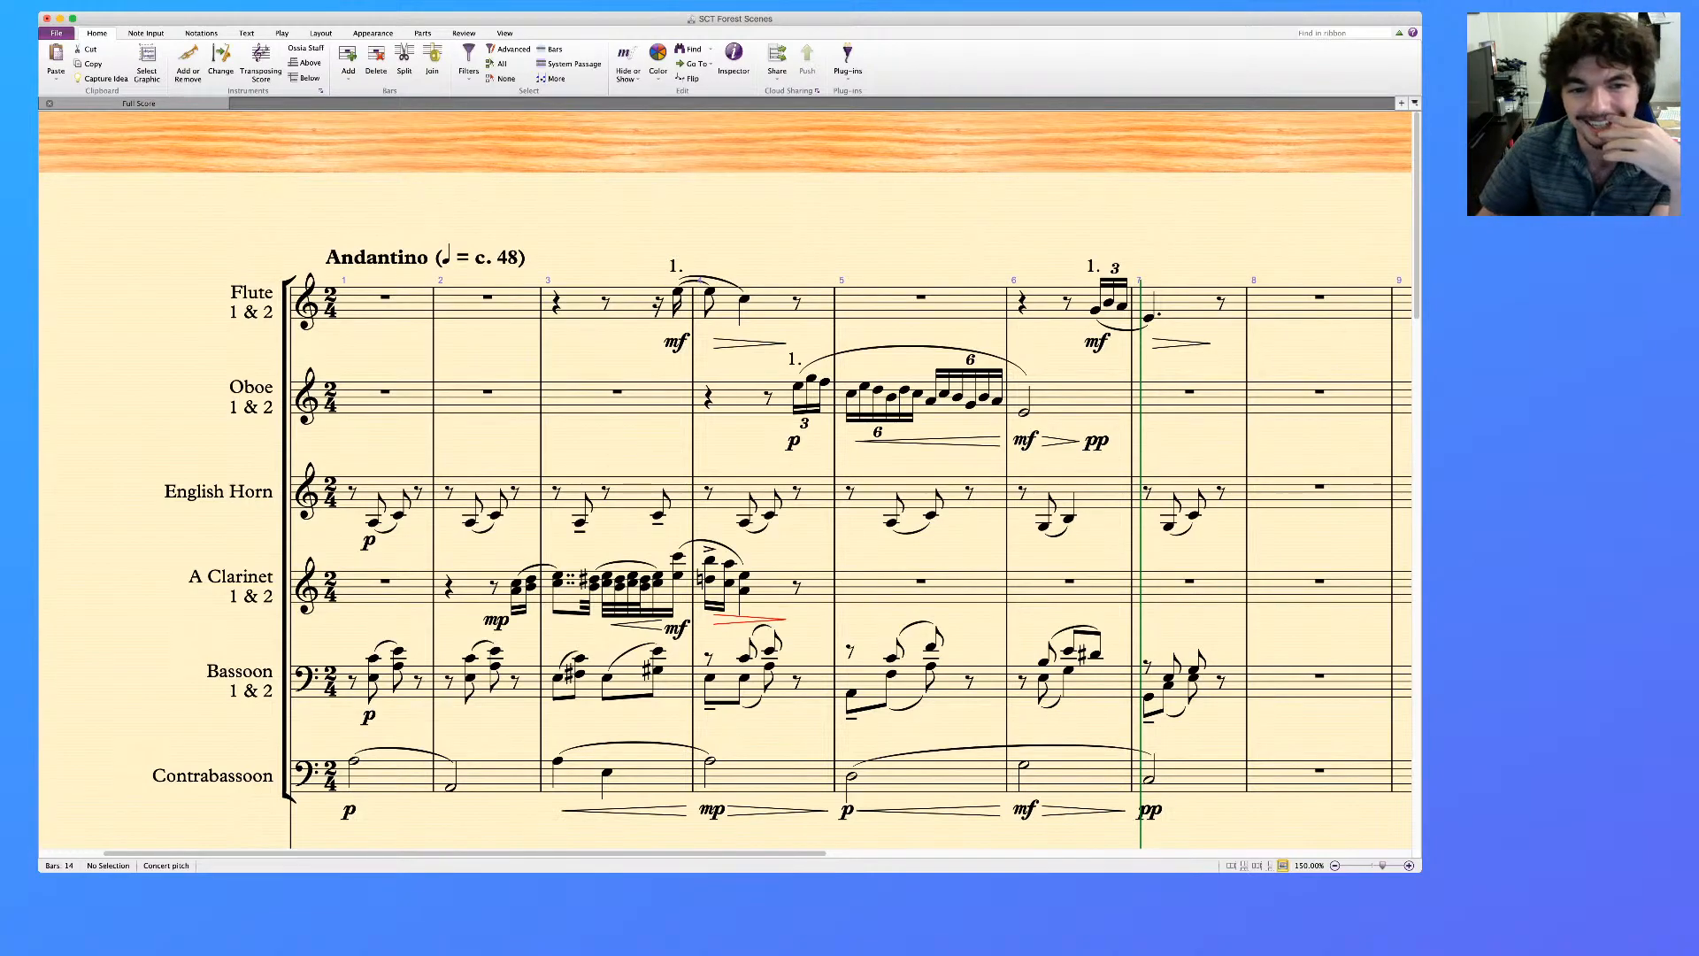
# Examine bars 1 to 7 across the woodwind, brass, percussion, harp and string staves
pyautogui.scroll(-5, 726, 478)
pyautogui.scroll(5, 726, 478)
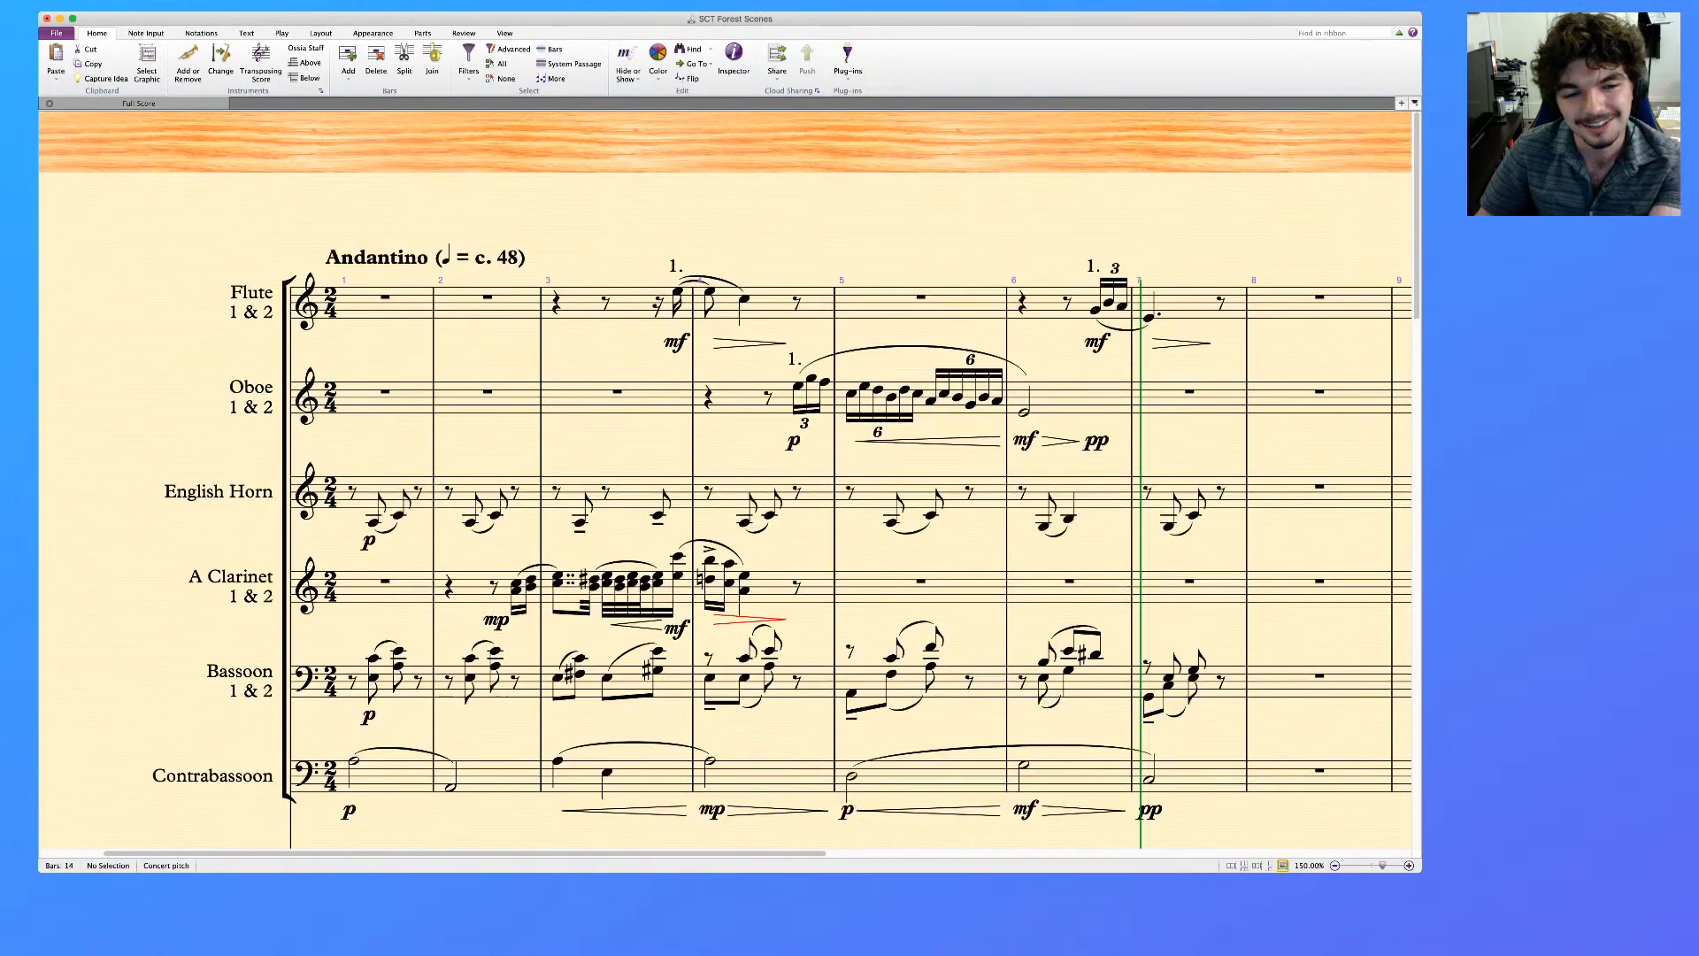
pyautogui.scroll(-15, 726, 478)
pyautogui.scroll(10, 726, 478)
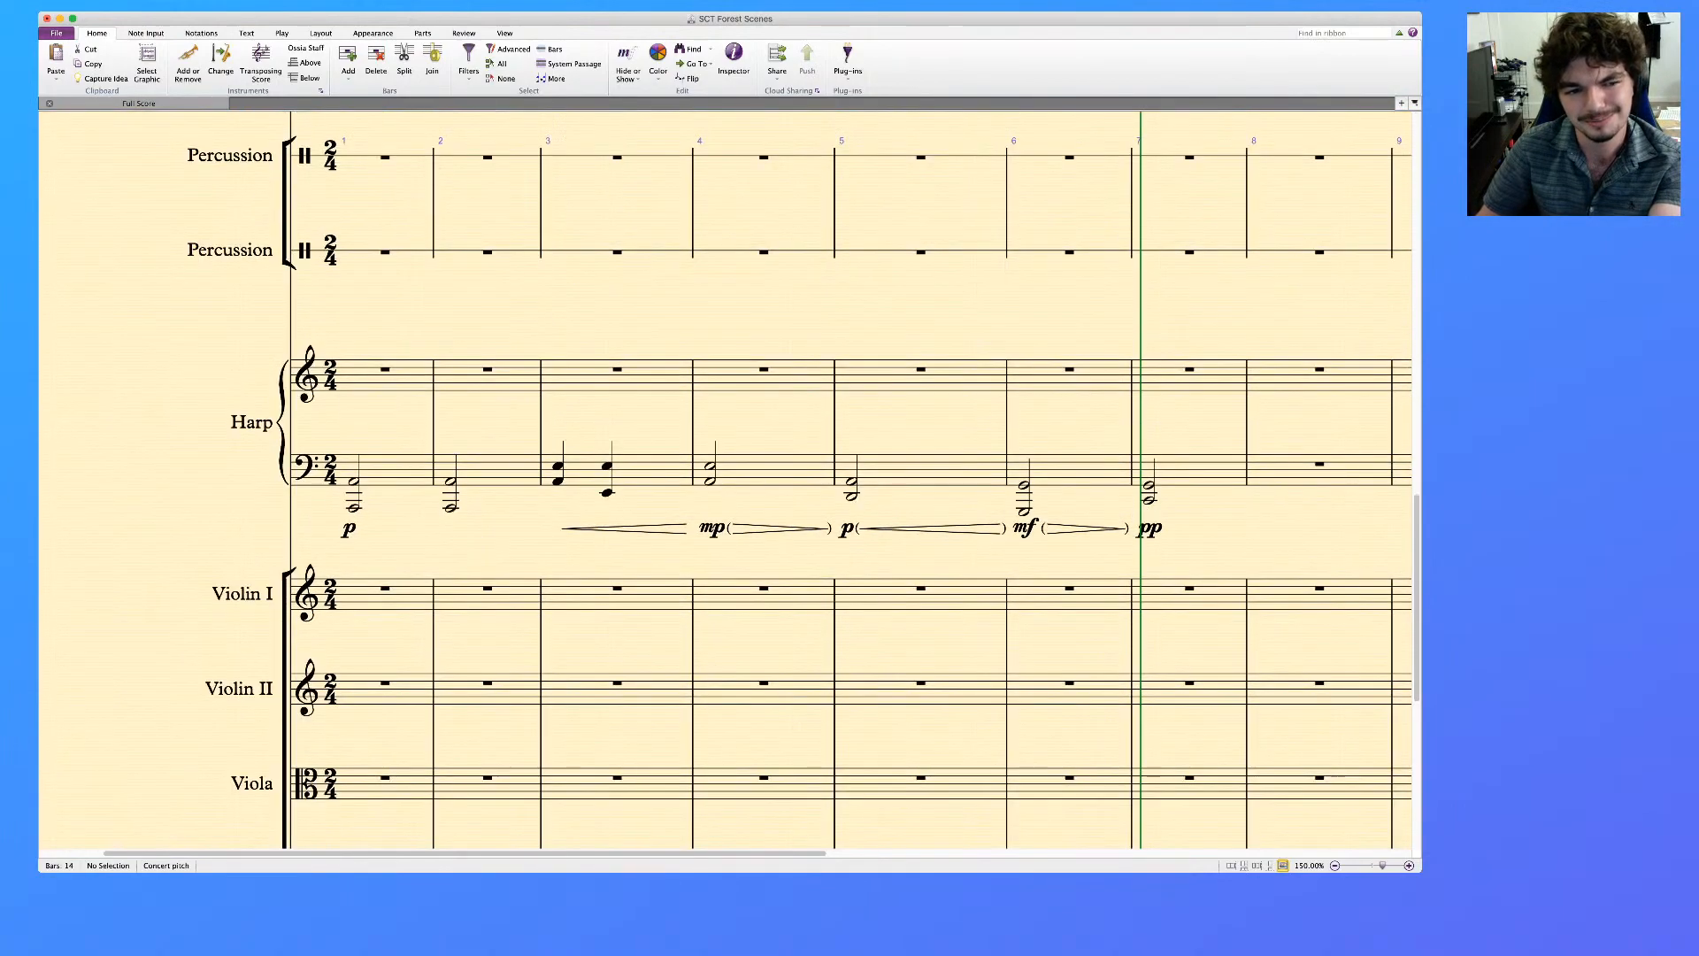
pyautogui.scroll(3, 726, 478)
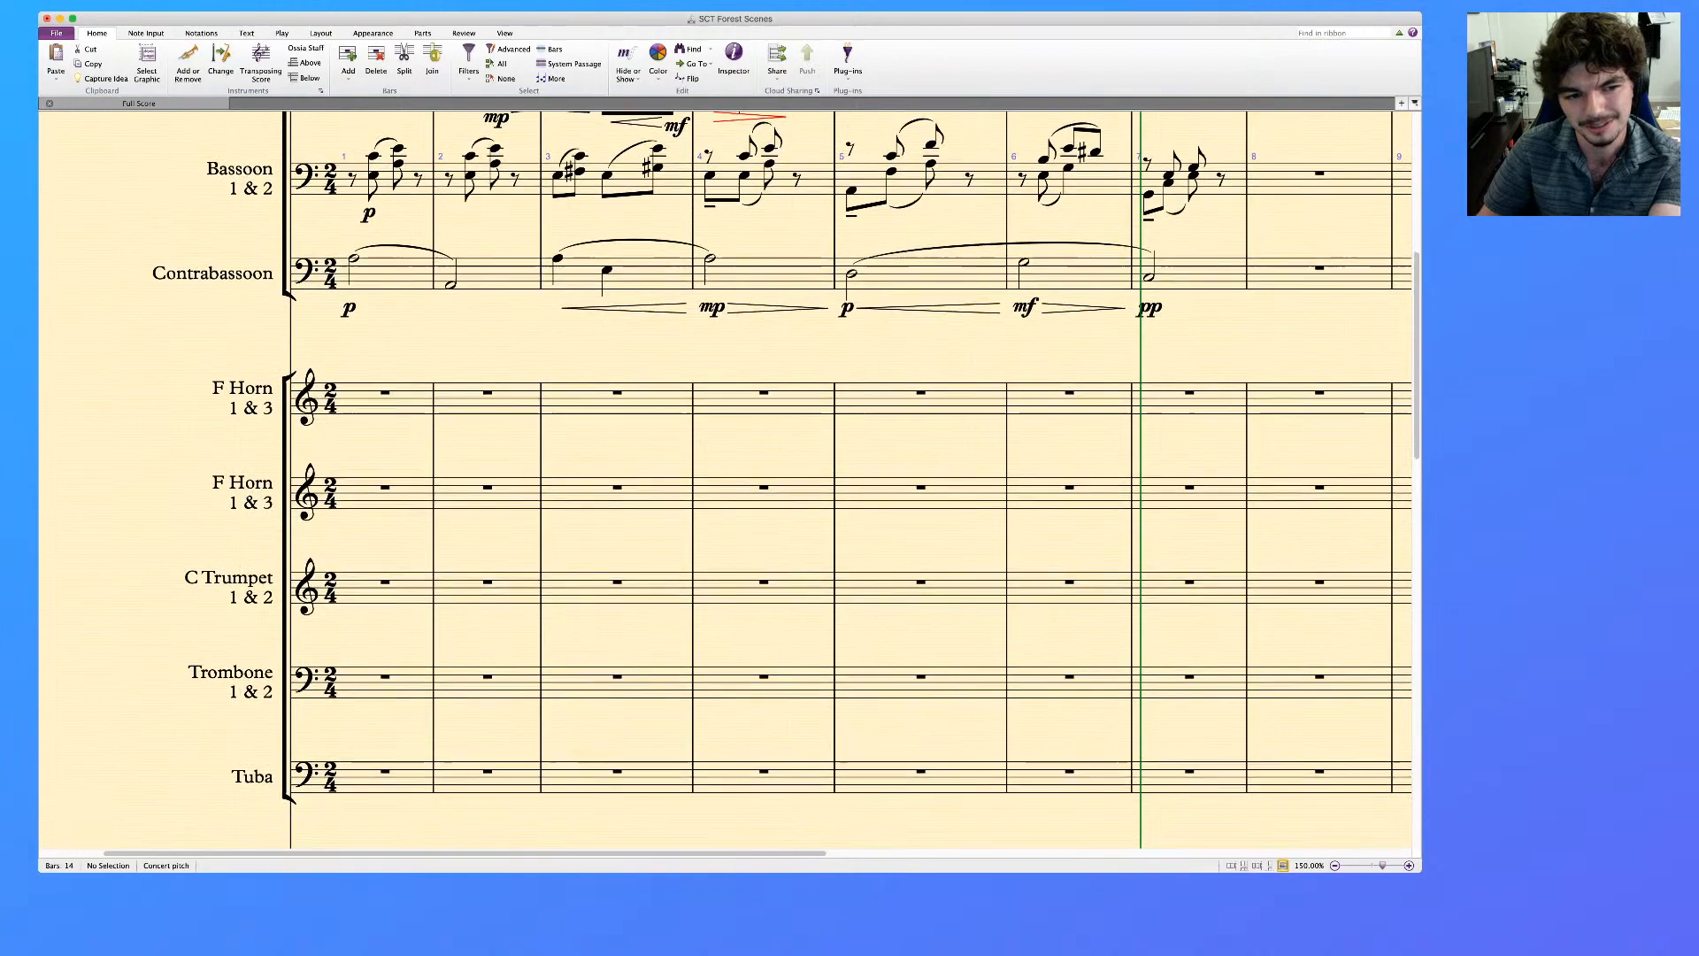
pyautogui.scroll(-2, 726, 478)
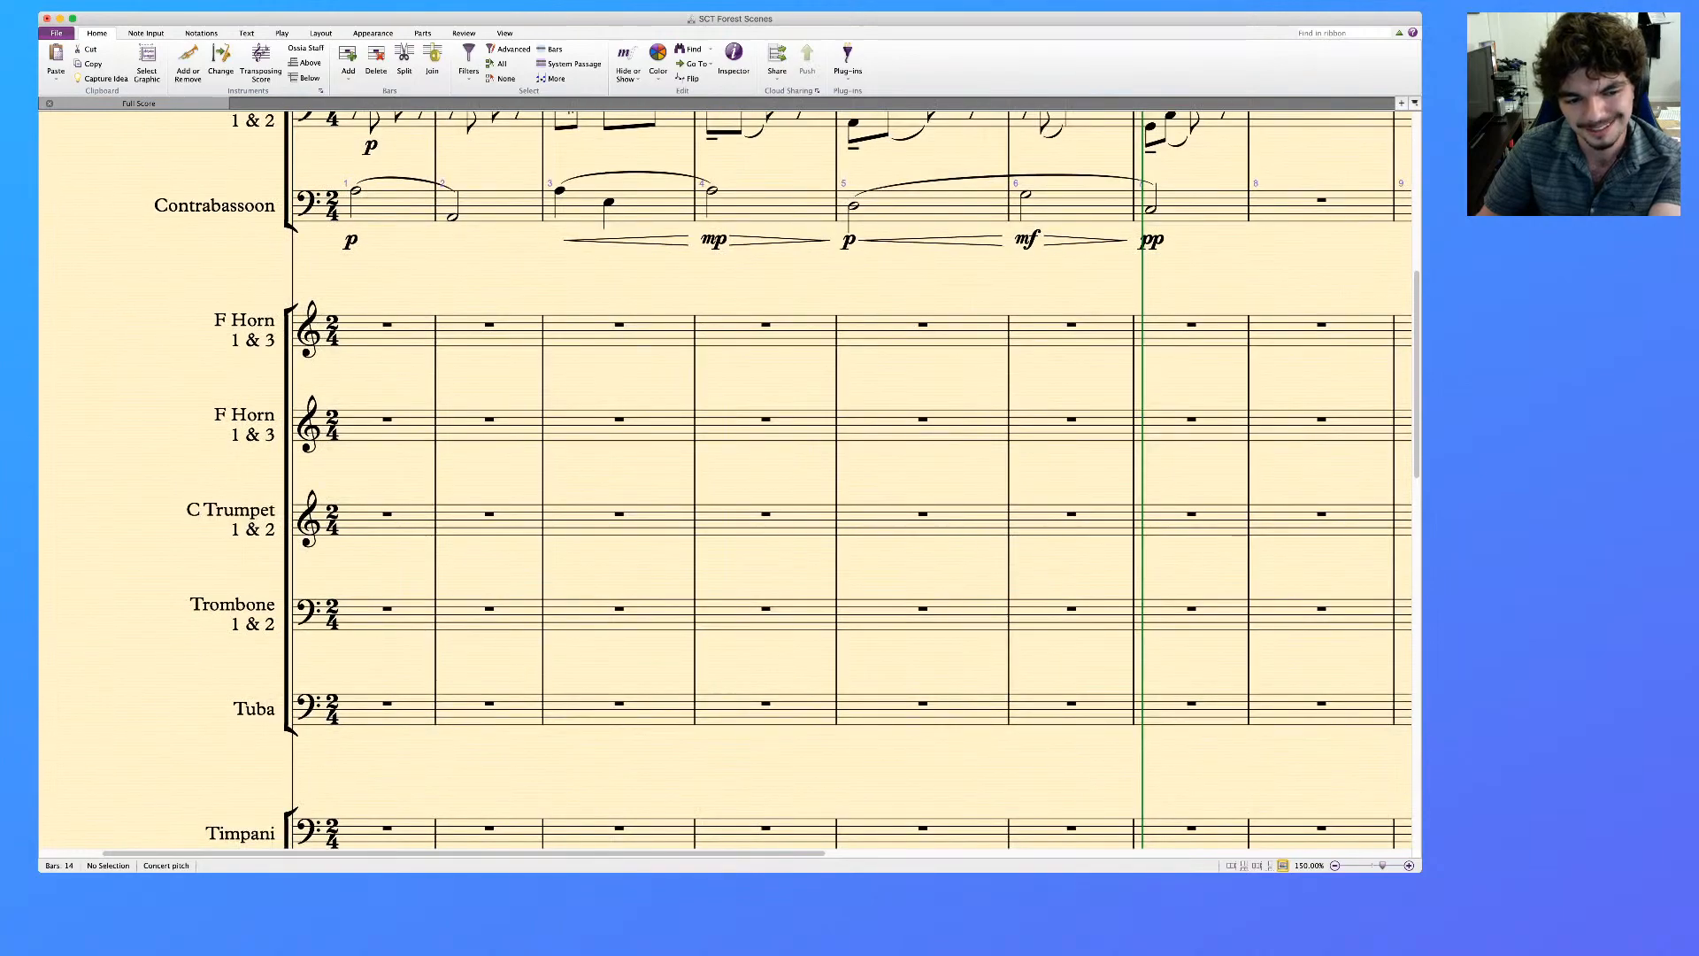
pyautogui.scroll(-8, 726, 478)
pyautogui.scroll(20, 726, 478)
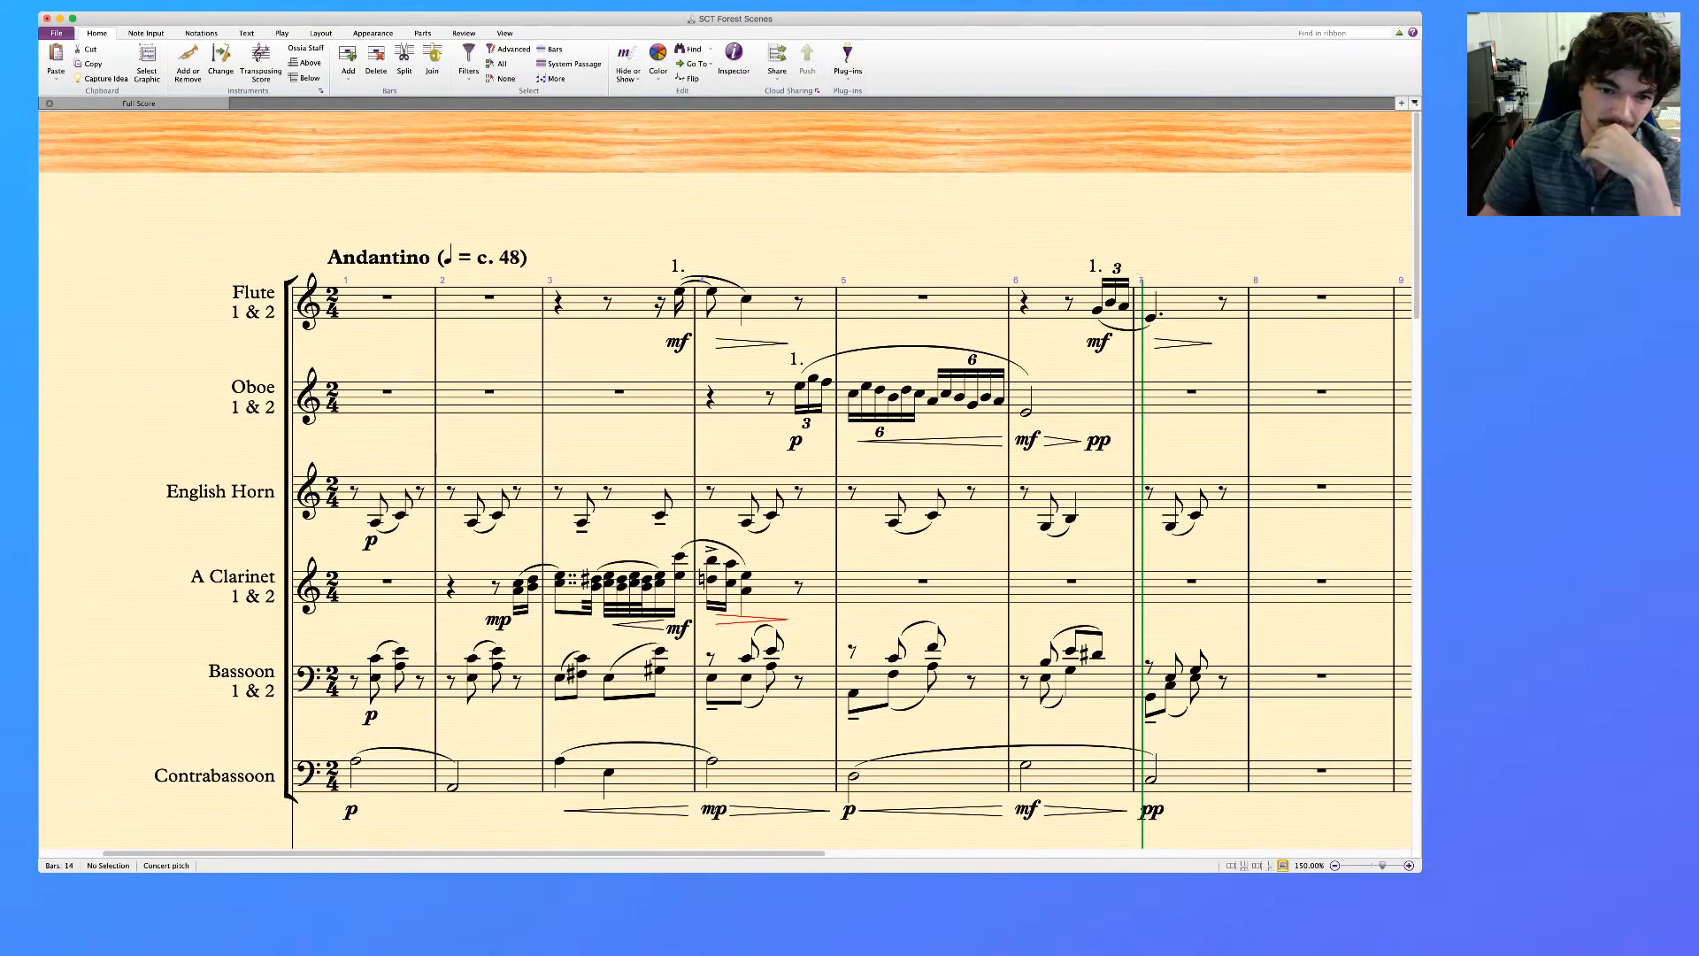
pyautogui.scroll(-20, 726, 478)
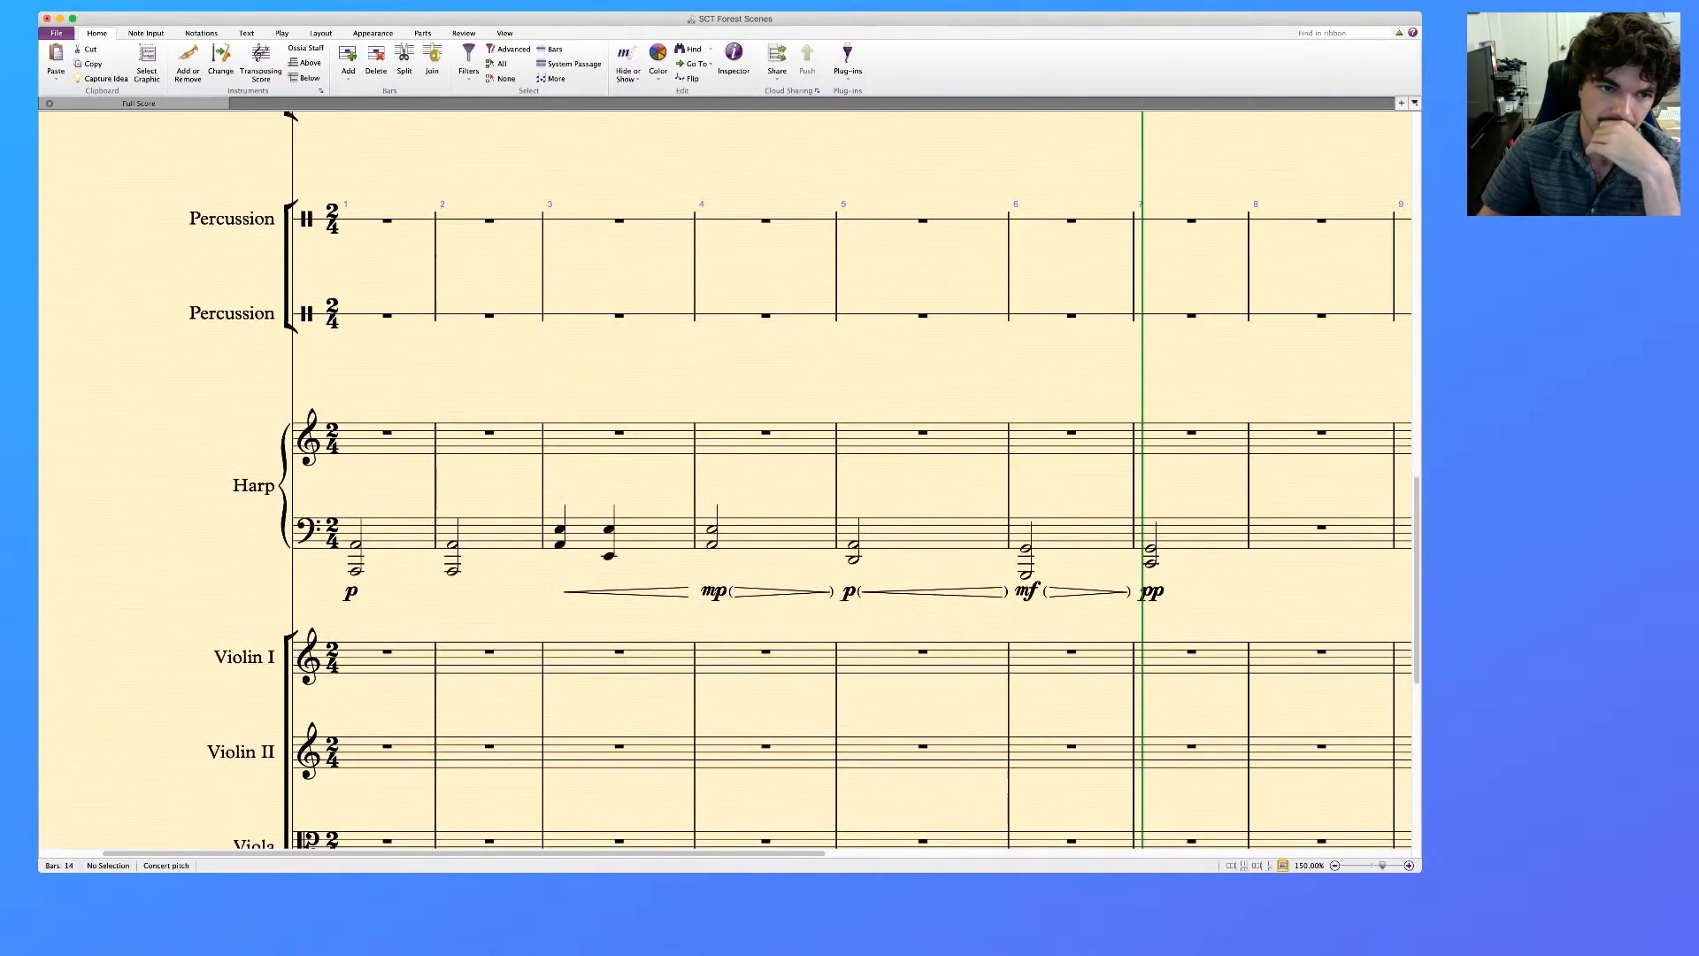
pyautogui.scroll(5, 726, 478)
pyautogui.scroll(2, 726, 477)
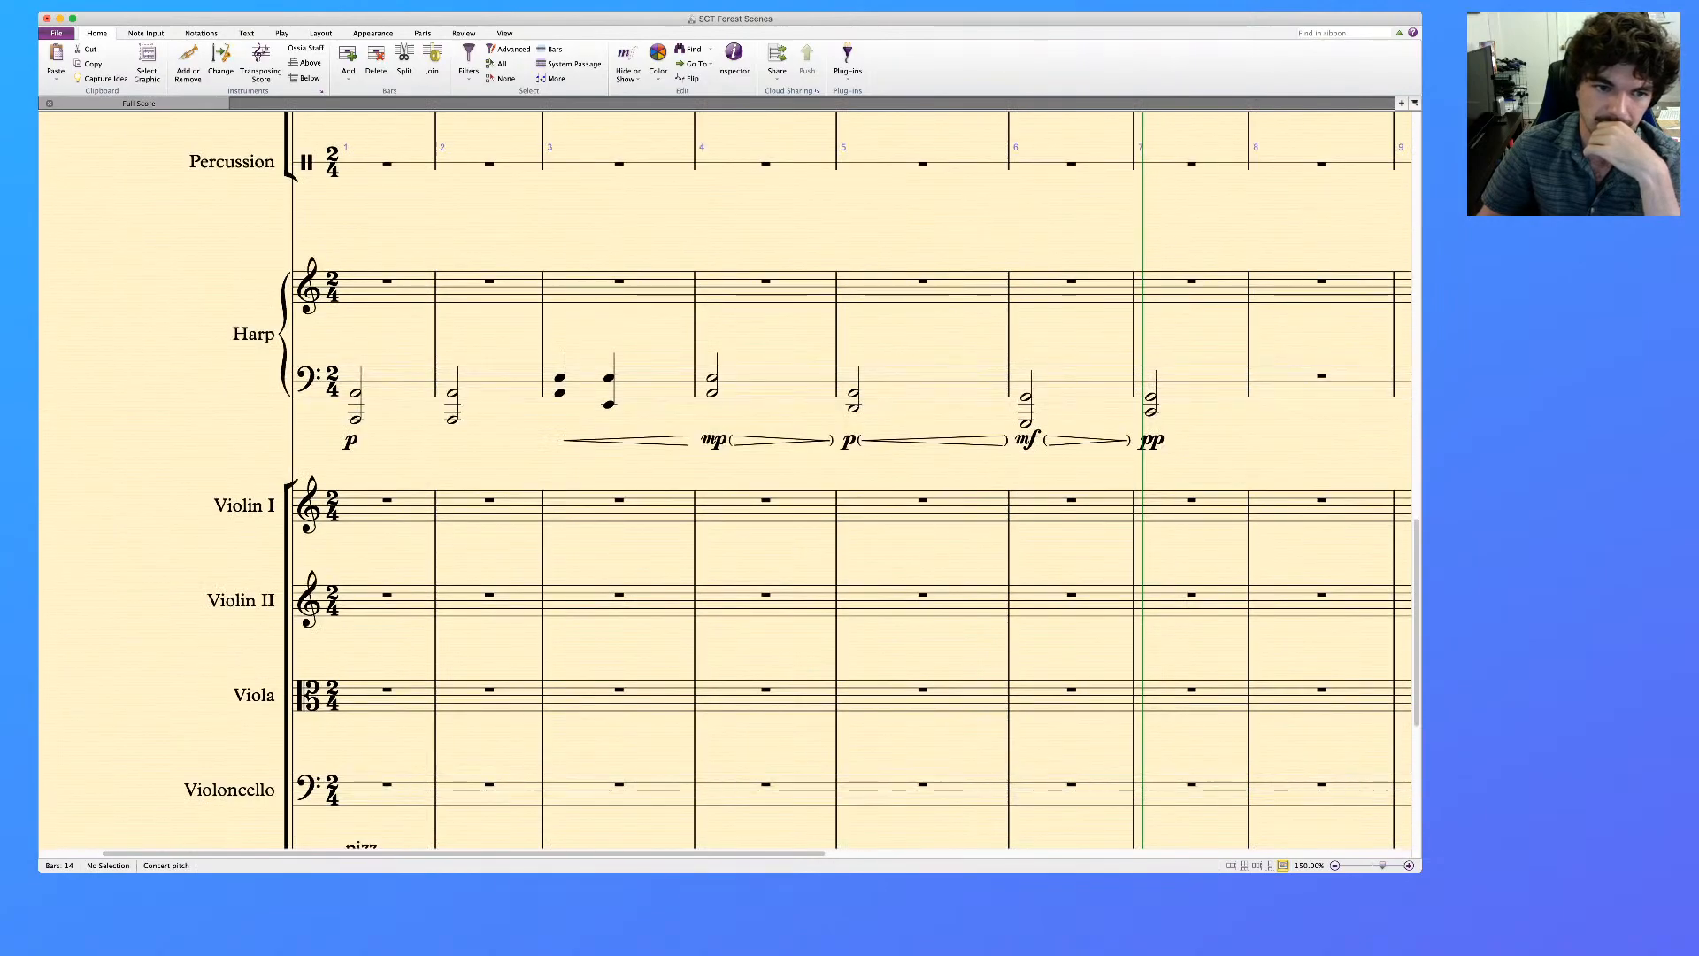
# Move the upper notes of the harp chords in bars 1 and 2 down
pyautogui.click(356, 393)
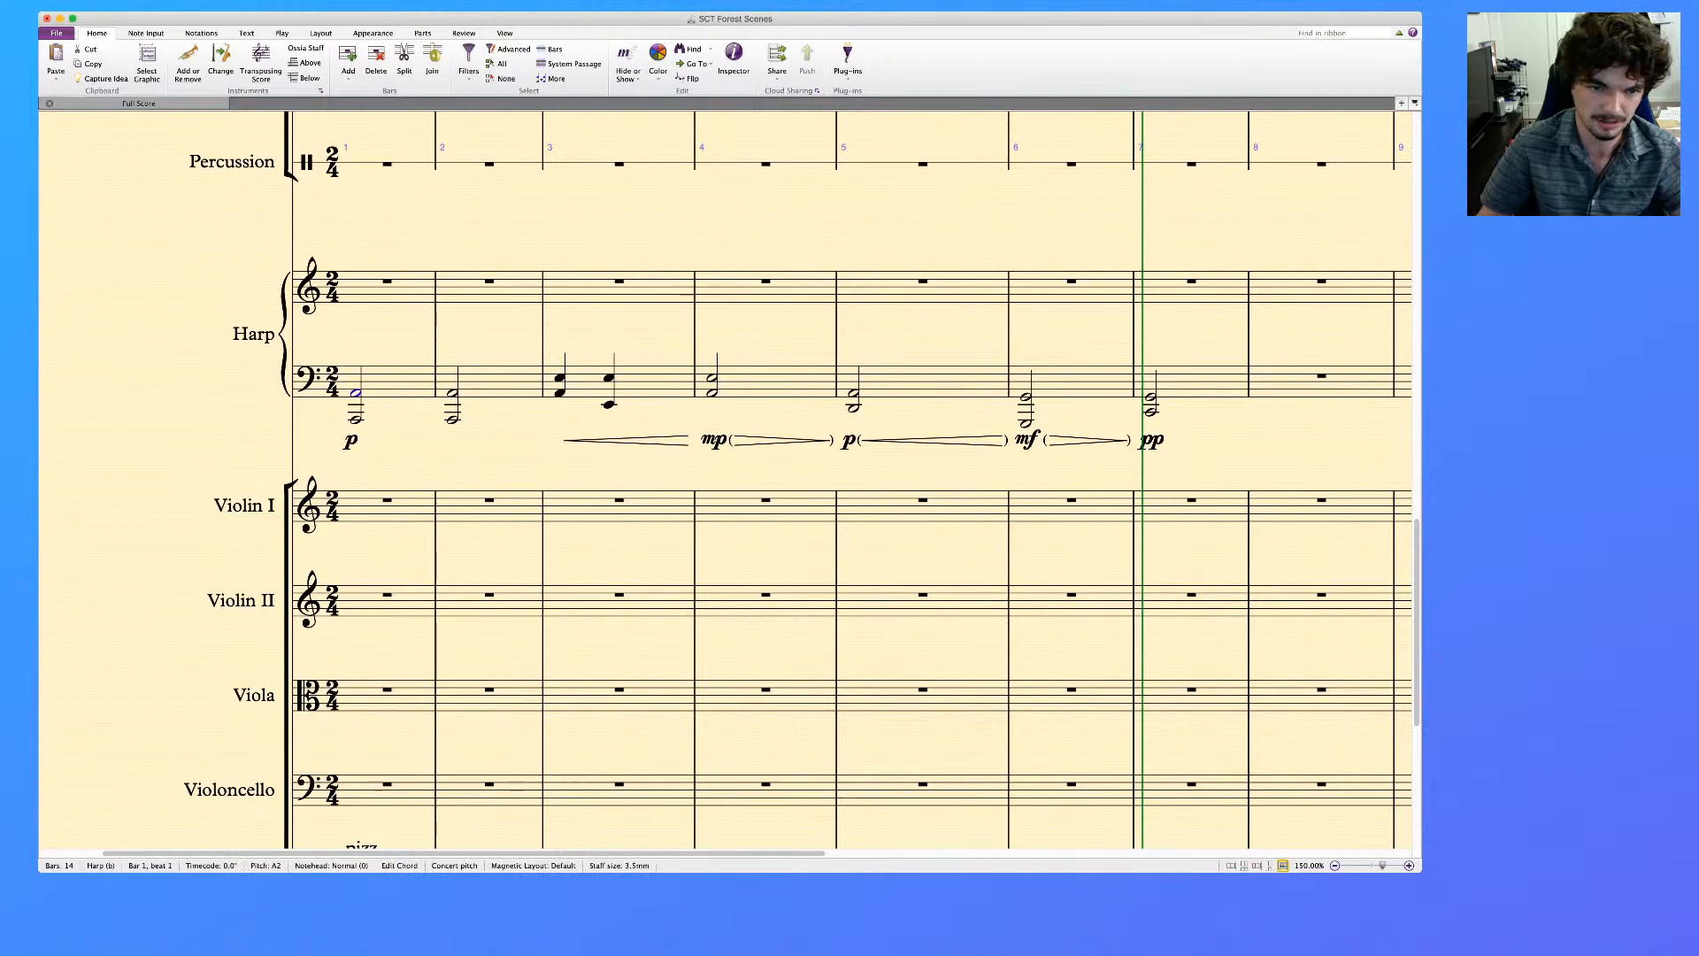
pyautogui.keyDown('super'); pyautogui.click(452, 393); pyautogui.keyUp('super')
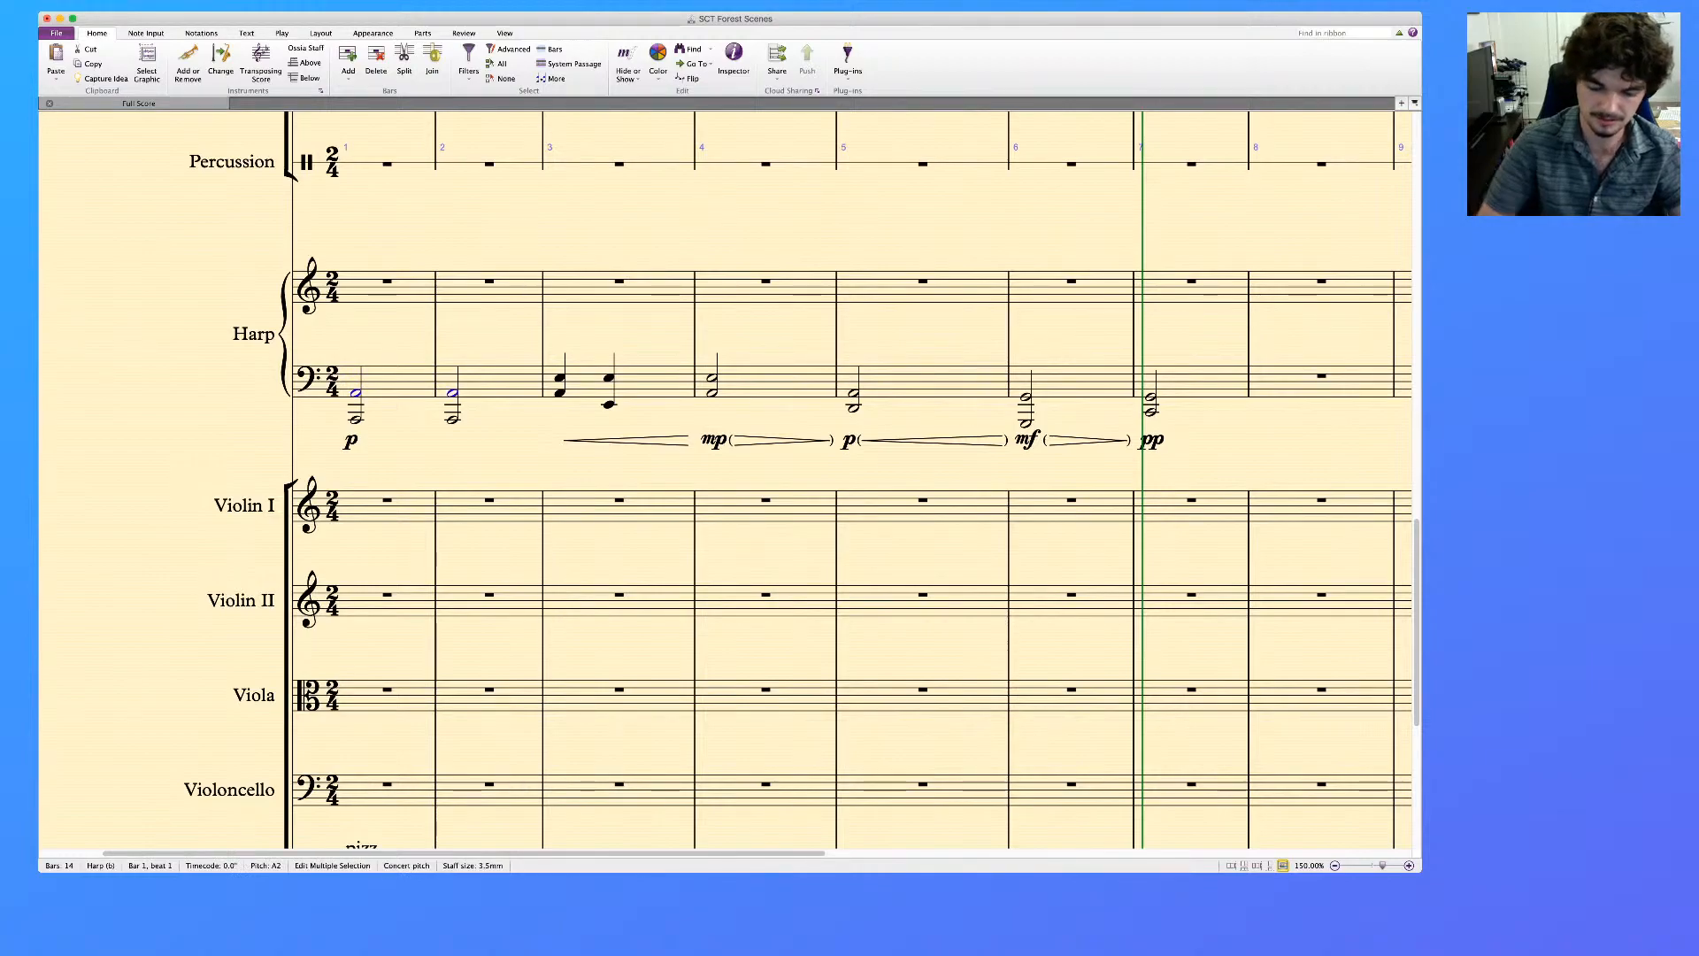
pyautogui.hotkey('alt', 'Down')
pyautogui.press('Escape')
# Cut the flute phrase that runs from the last sixteenth of bar 3 through the quarter note in bar 4
pyautogui.scroll(15, 725, 480)
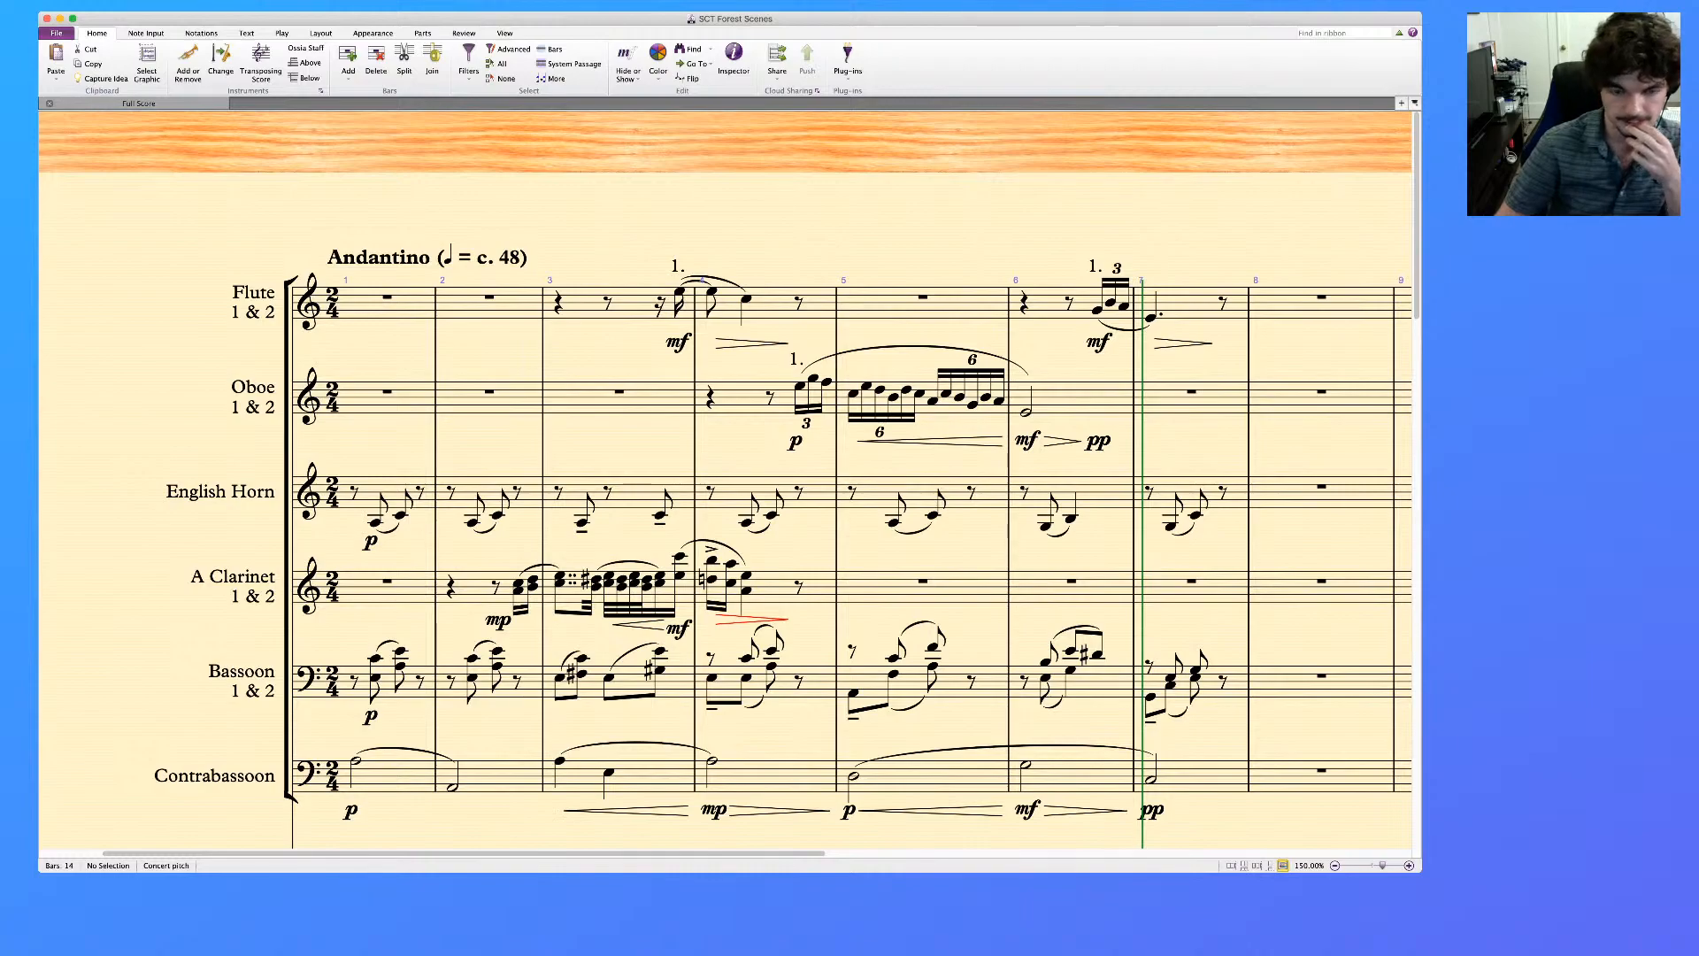
pyautogui.click(627, 304)
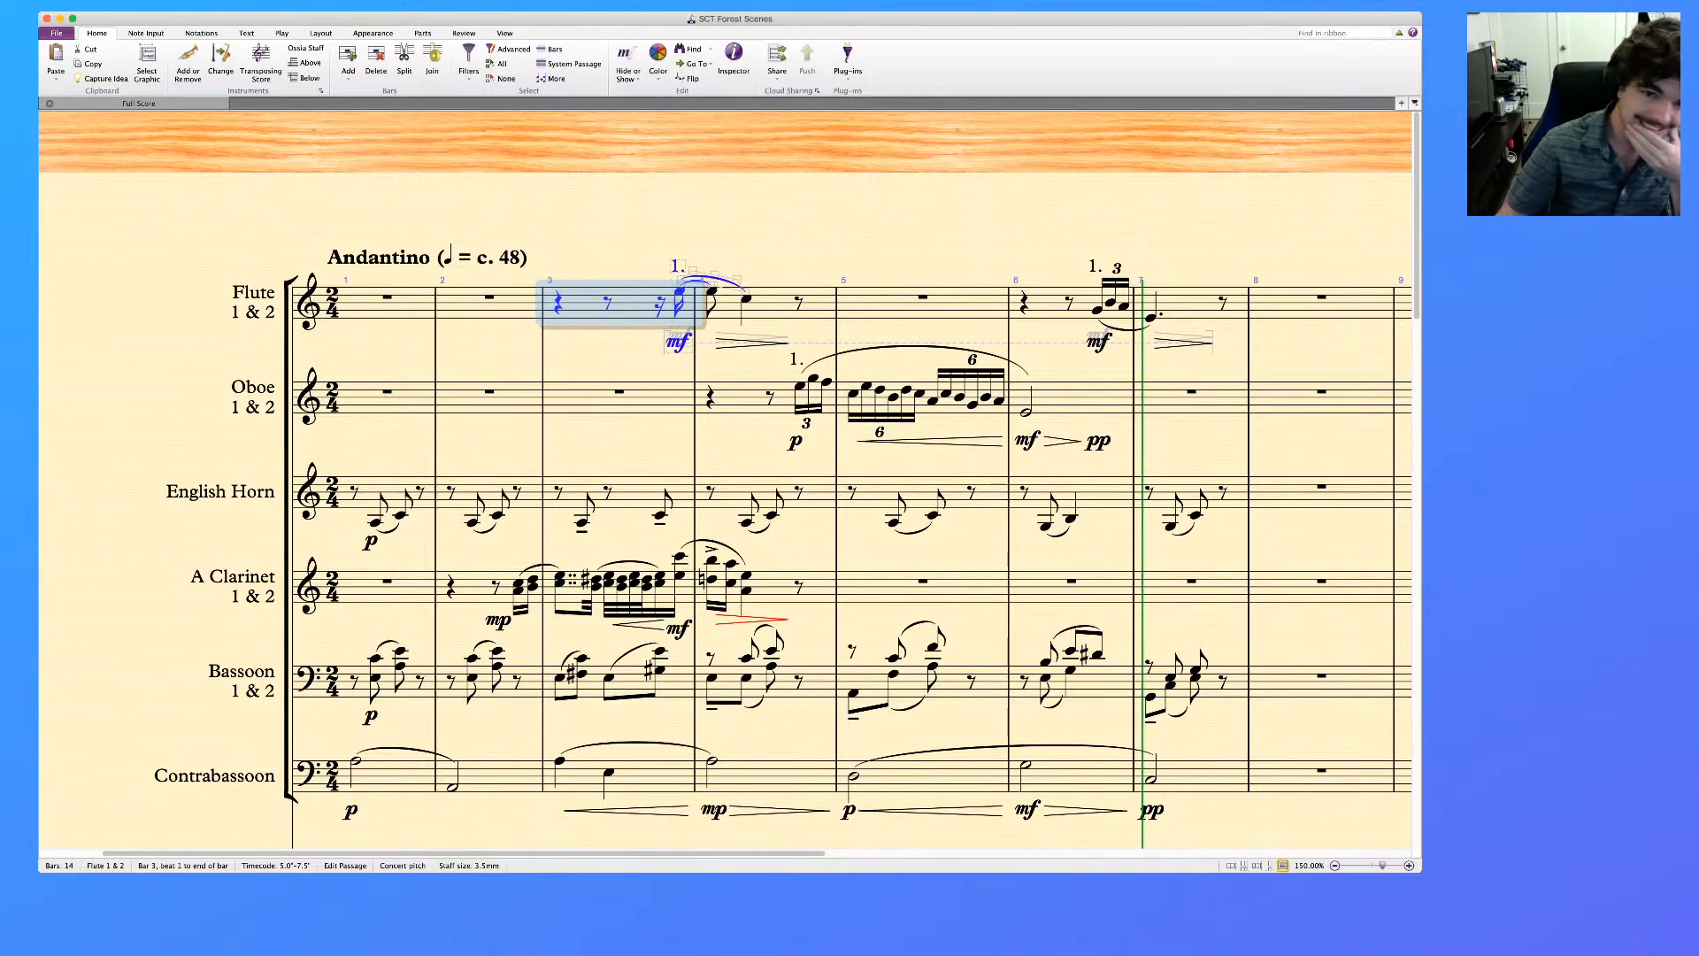
pyautogui.press('Escape')
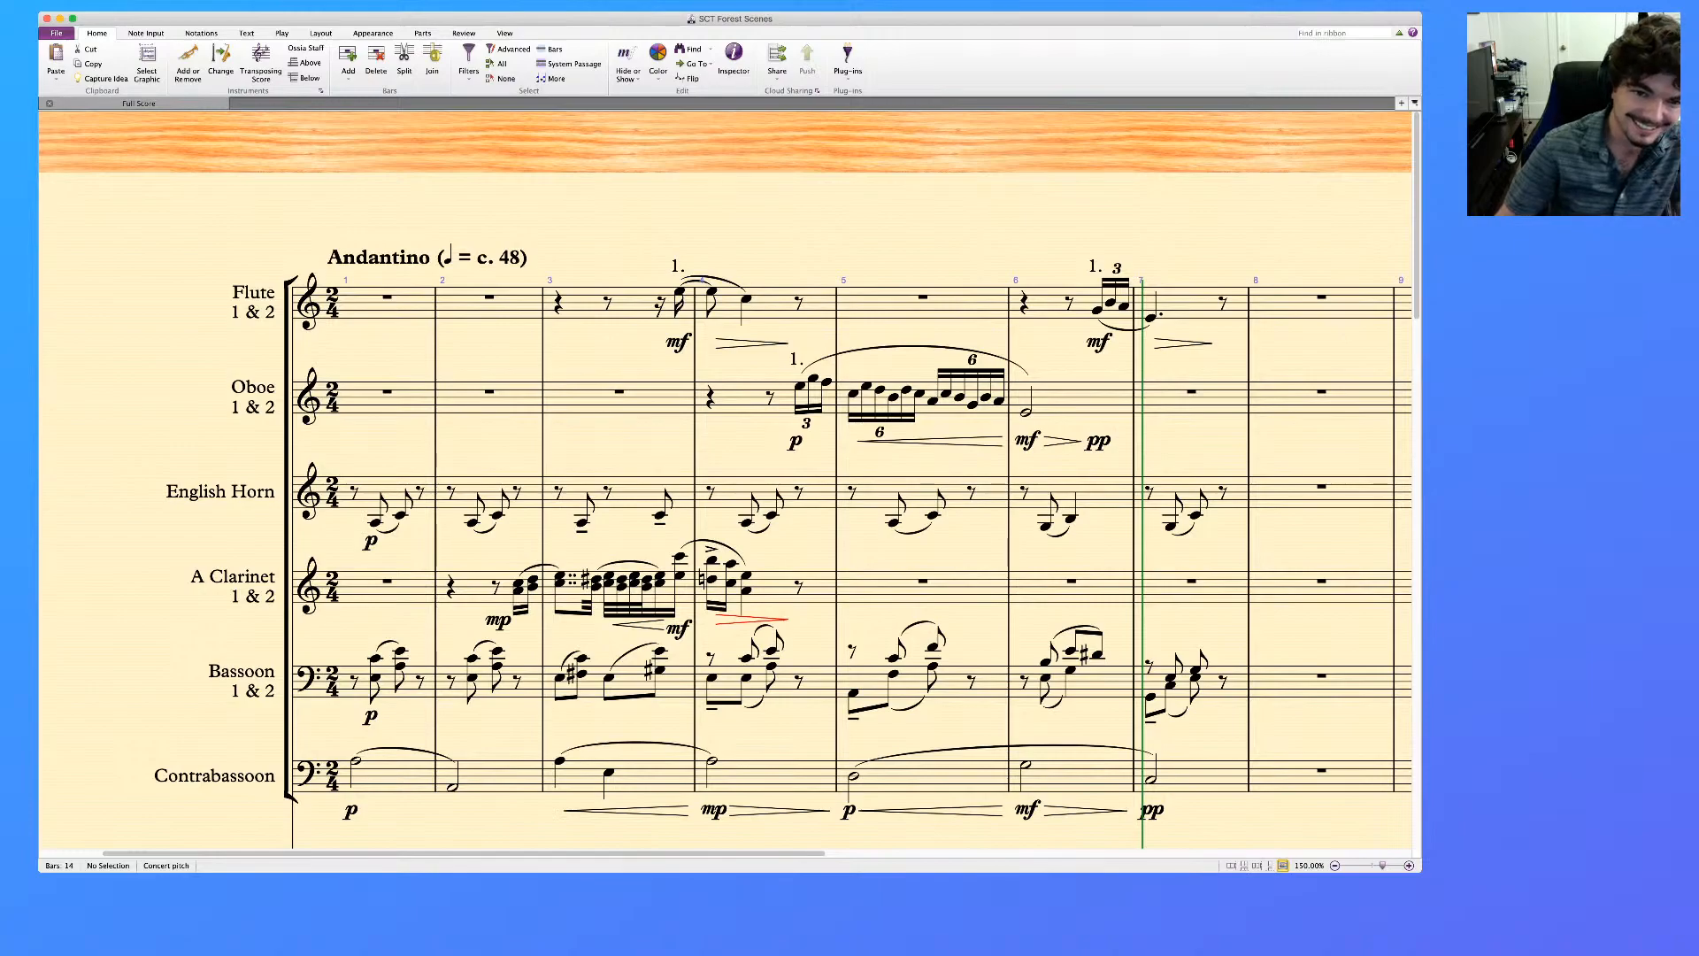
pyautogui.click(772, 306)
pyautogui.keyDown('shift'); pyautogui.click(630, 306); pyautogui.keyUp('shift')
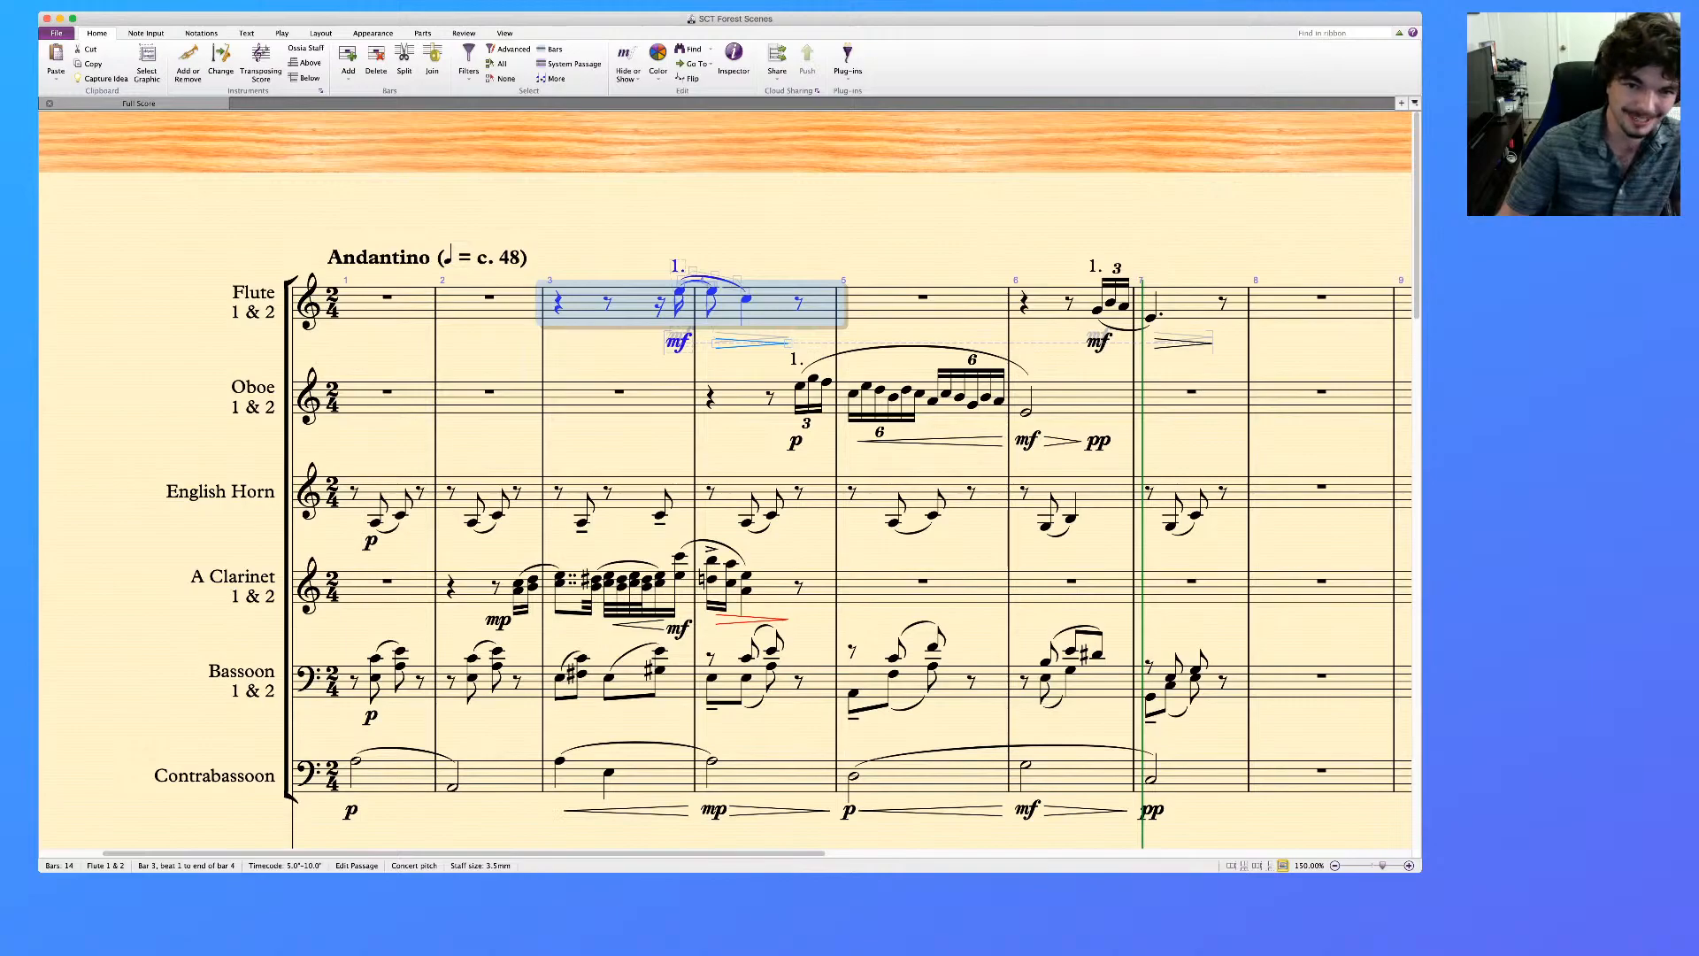
pyautogui.click(746, 300)
pyautogui.keyDown('shift'); pyautogui.click(680, 291); pyautogui.keyUp('shift')
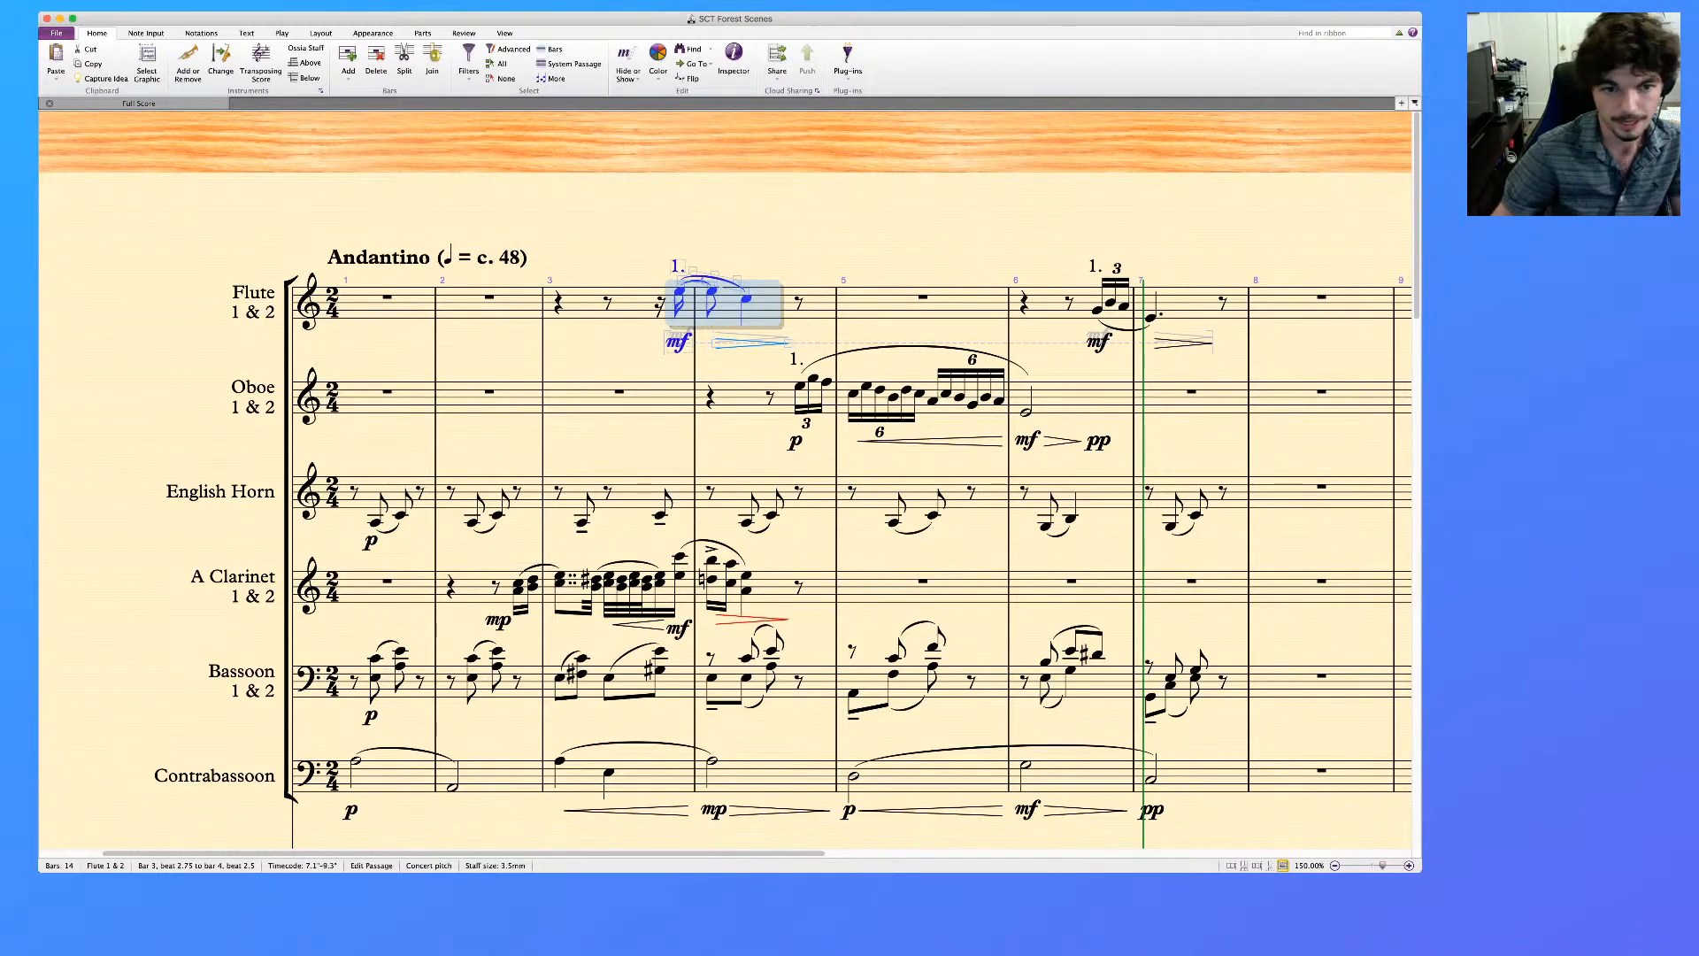
pyautogui.press('Delete')
# Divide the oboe's bar 3 rest into shorter rests and paste the cut flute phrase at the bar's last sixteenth
pyautogui.click(620, 391)
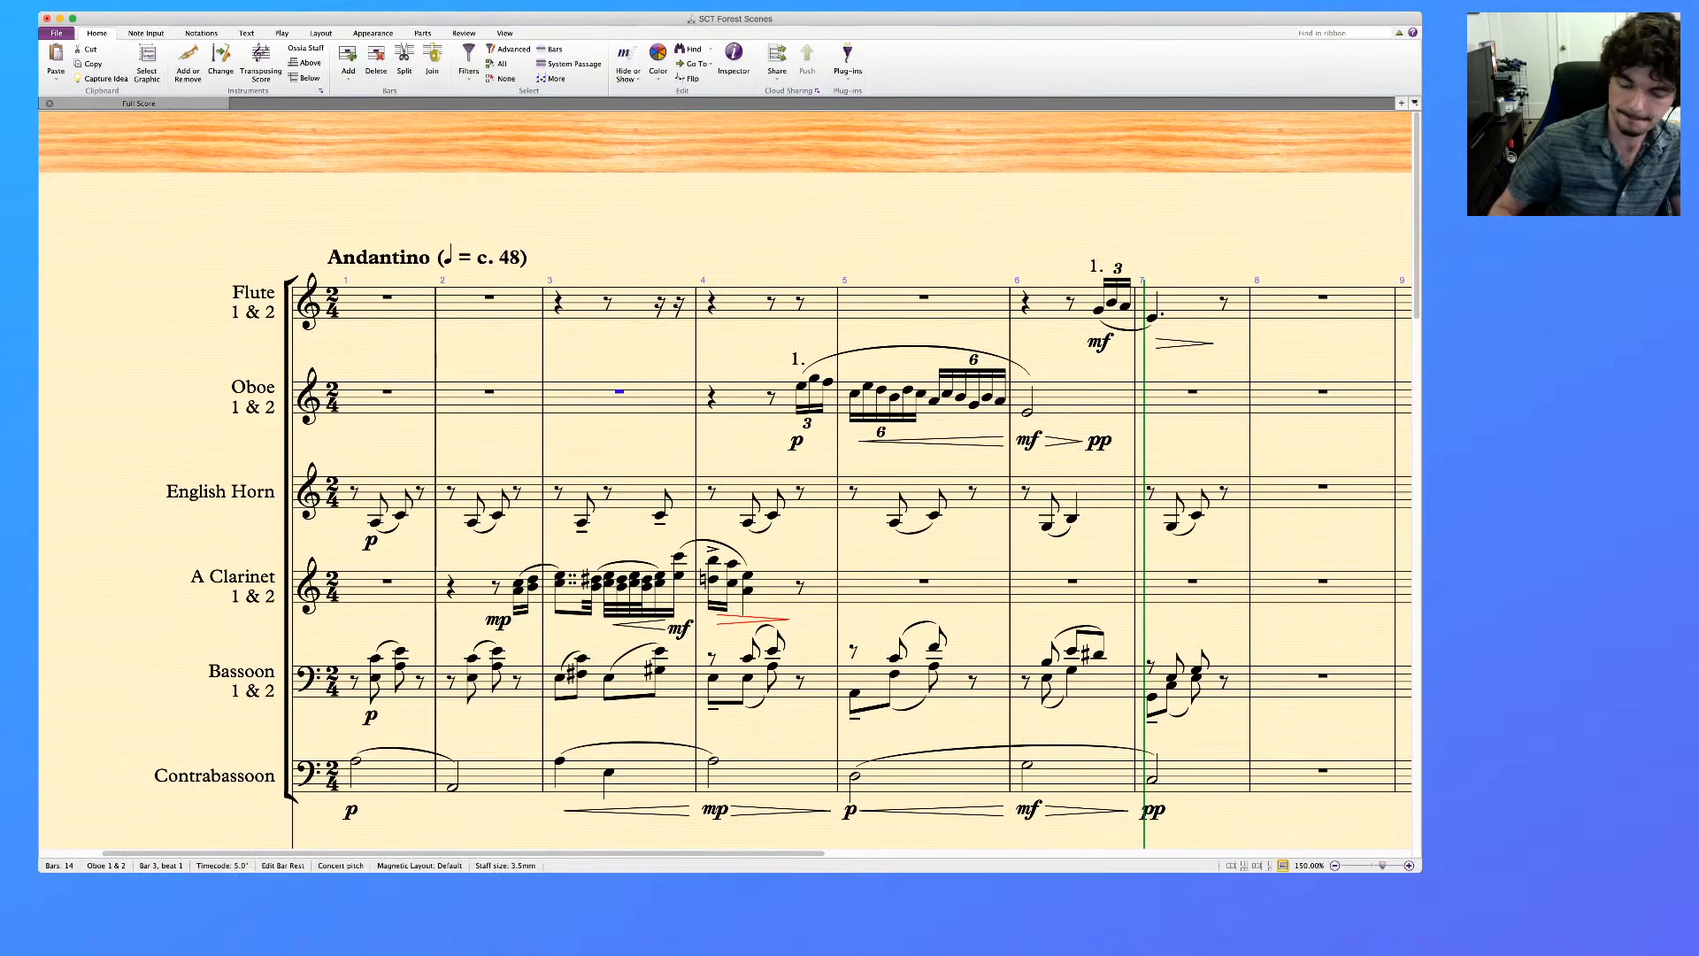
pyautogui.press('4')
pyautogui.press('Right')
pyautogui.press('3')
pyautogui.press('Right')
pyautogui.press('3')
pyautogui.press('Right')
pyautogui.press('super+v')
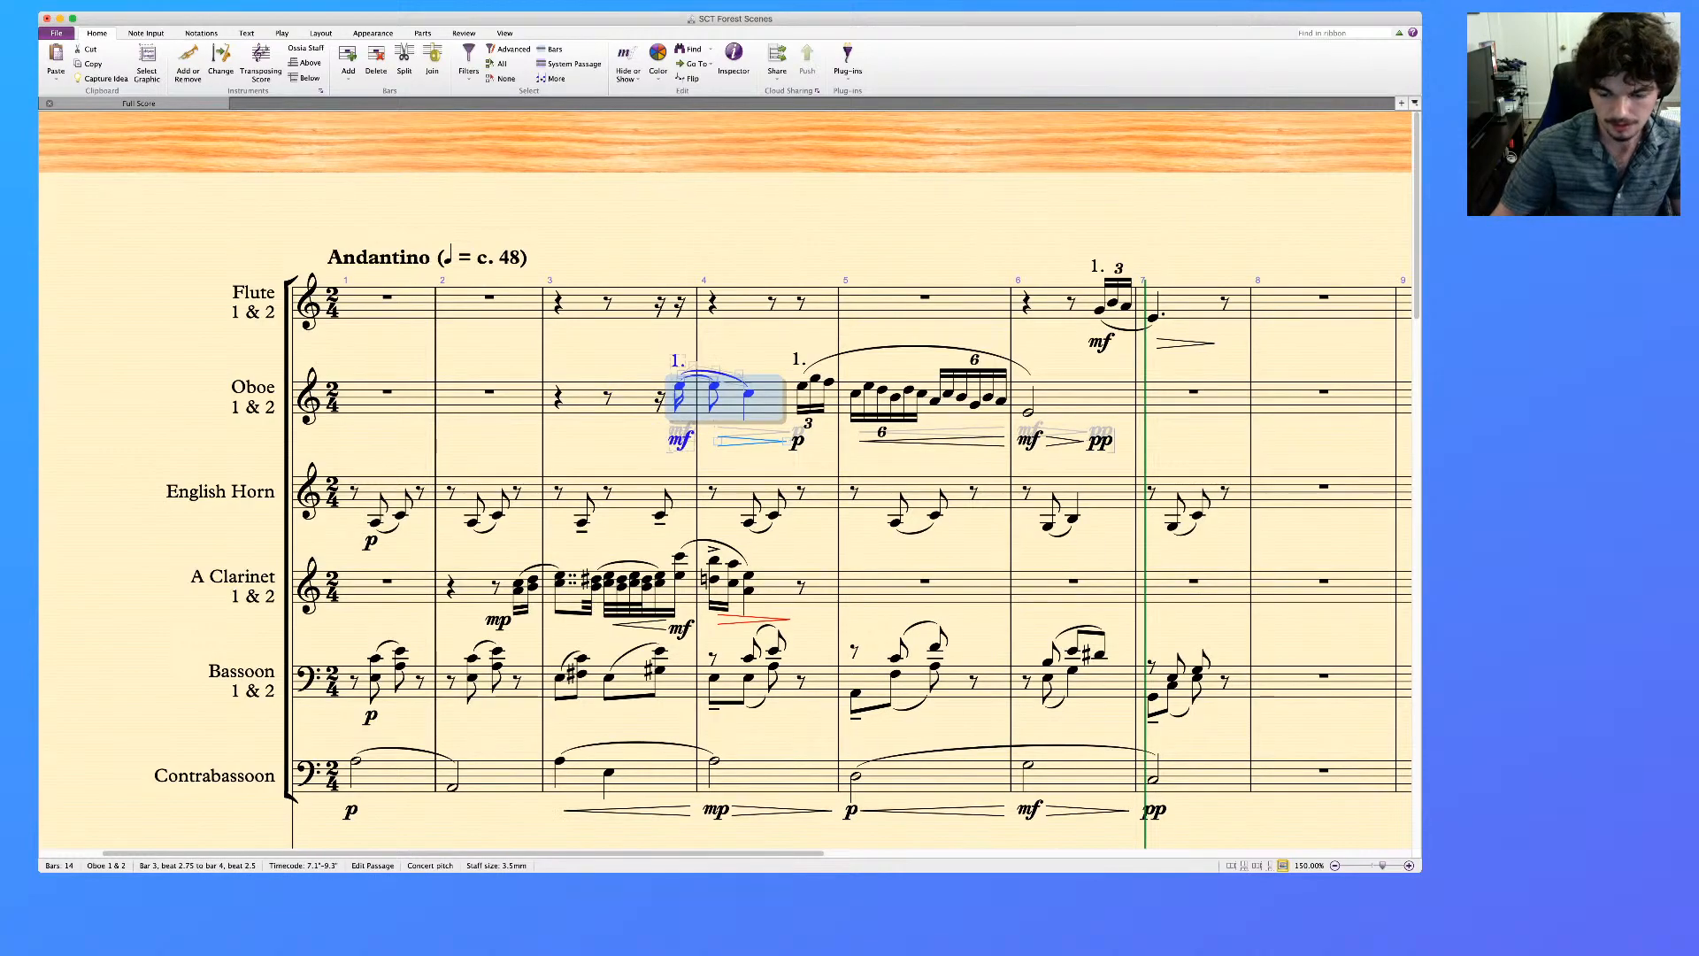
# Replace the "1." above the oboe phrase at the end of bar 3 with "2." and raise the marking
pyautogui.click(678, 361)
pyautogui.press('Delete')
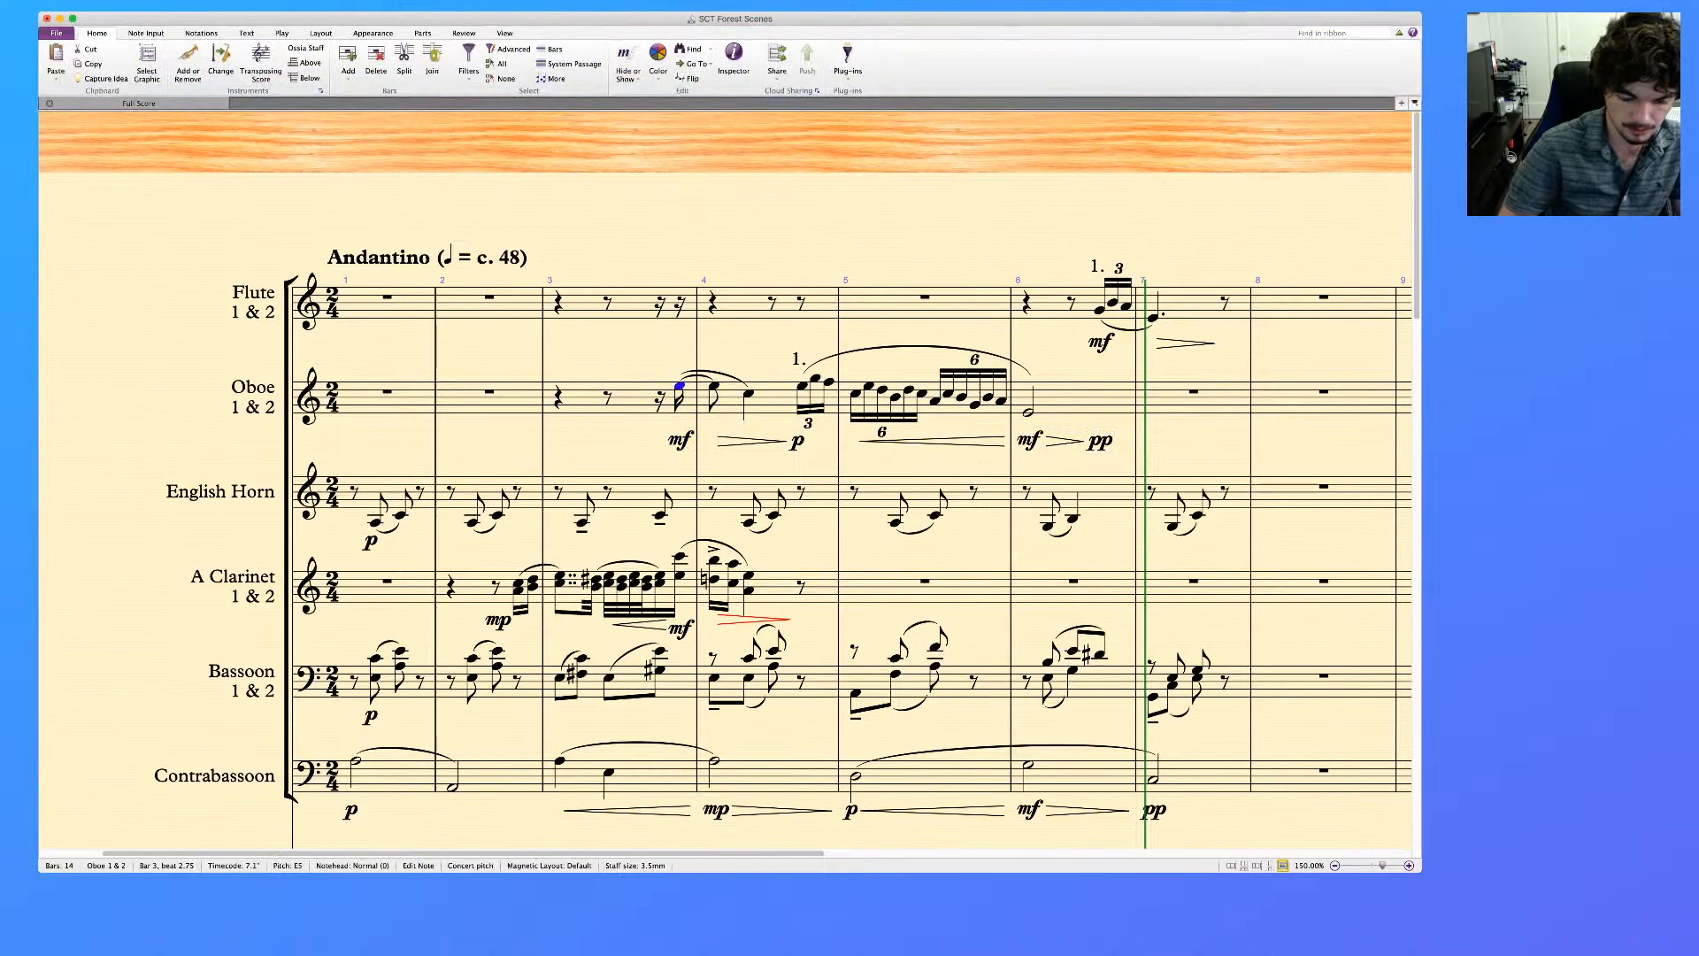
pyautogui.press('super+t')
pyautogui.write('2.')
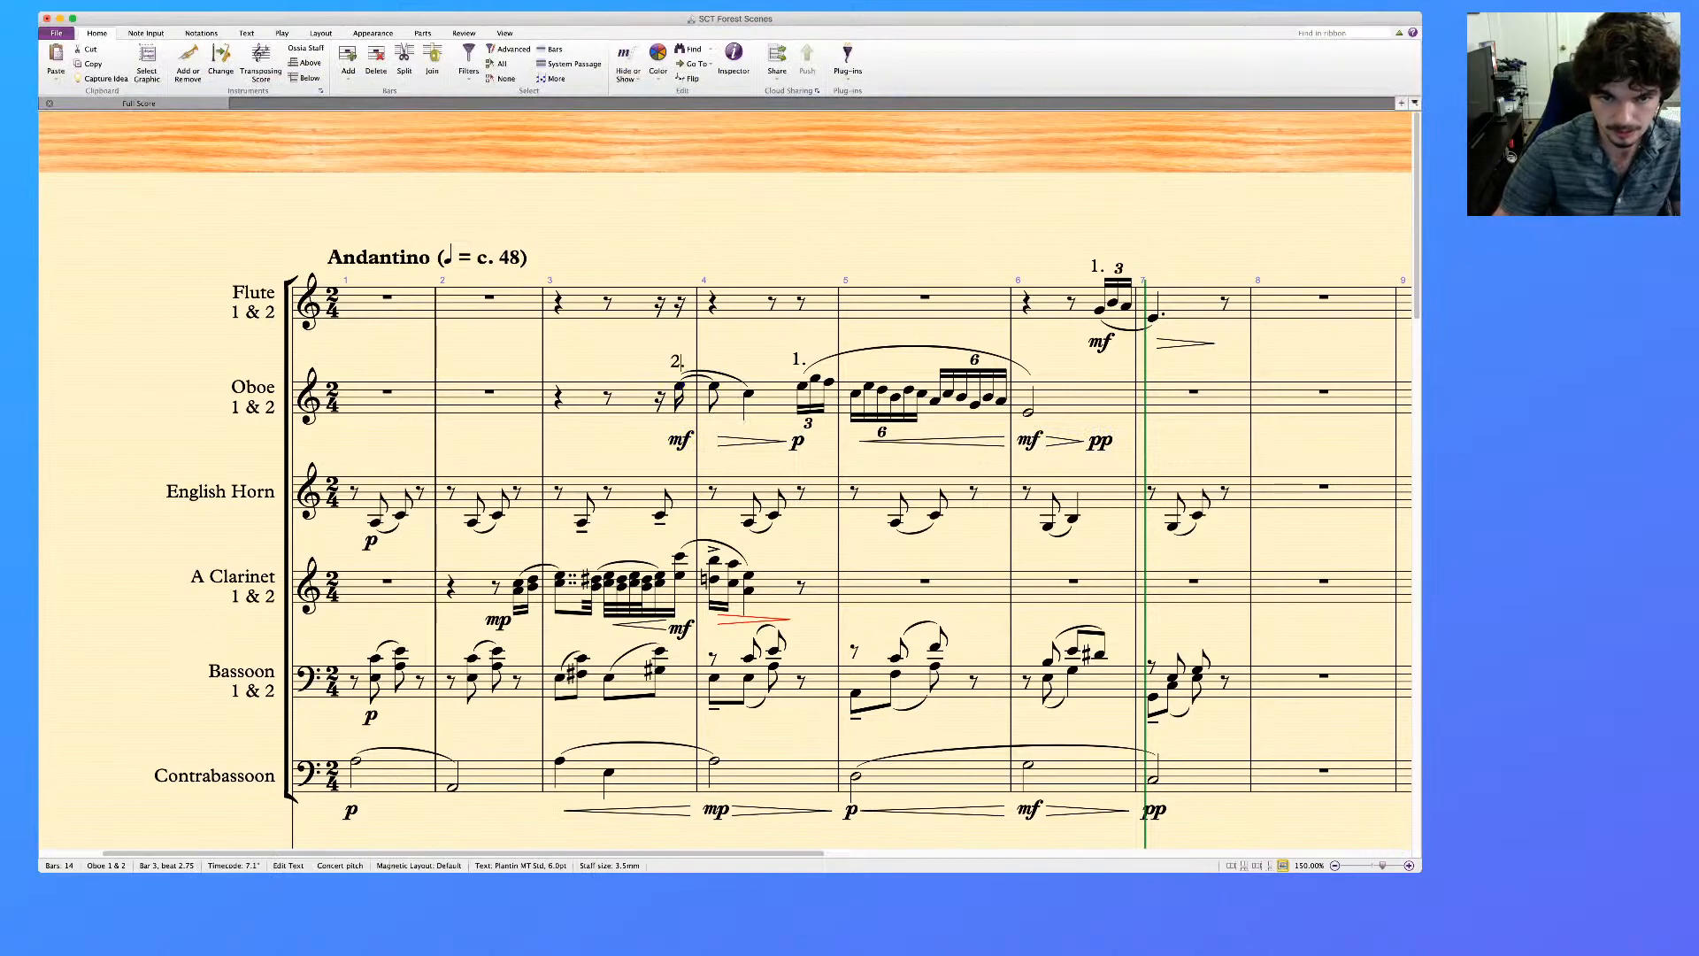
pyautogui.press('Escape')
pyautogui.press('Escape')
pyautogui.press('super+Up')
pyautogui.press('super+Up')
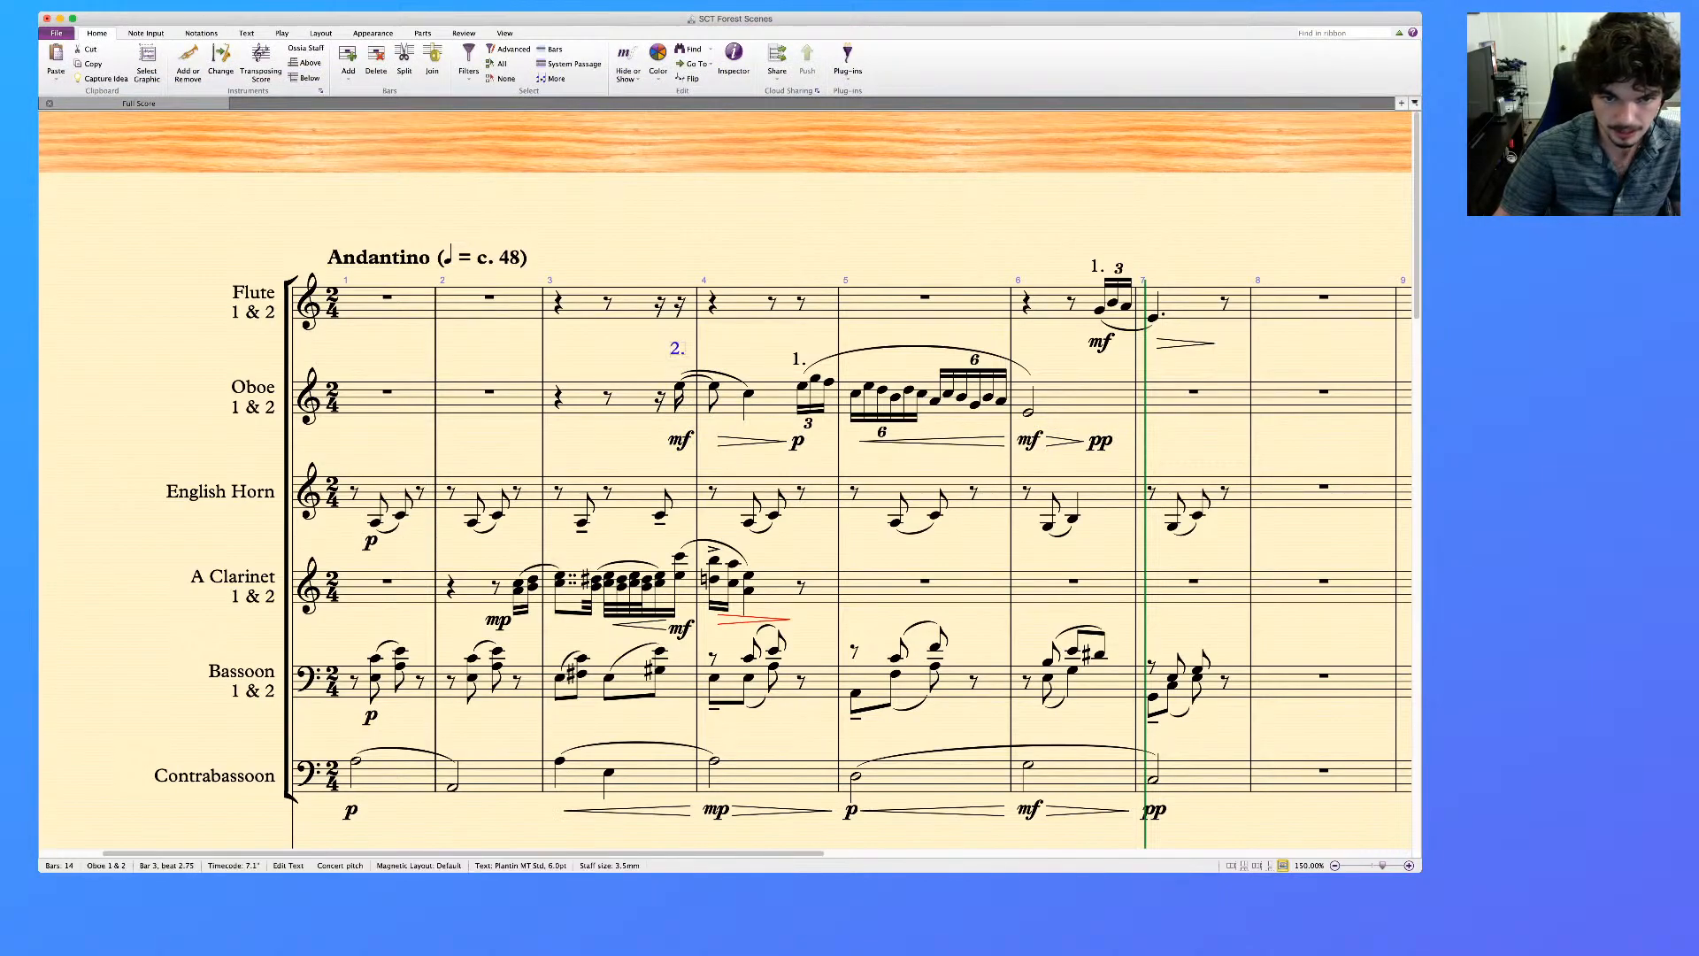
# Add the technique text "non vib." to the oboe's first note in bar 3 and shift it over the start of bar 4
pyautogui.click(680, 386)
pyautogui.press('super+t')
pyautogui.write('non vib/')
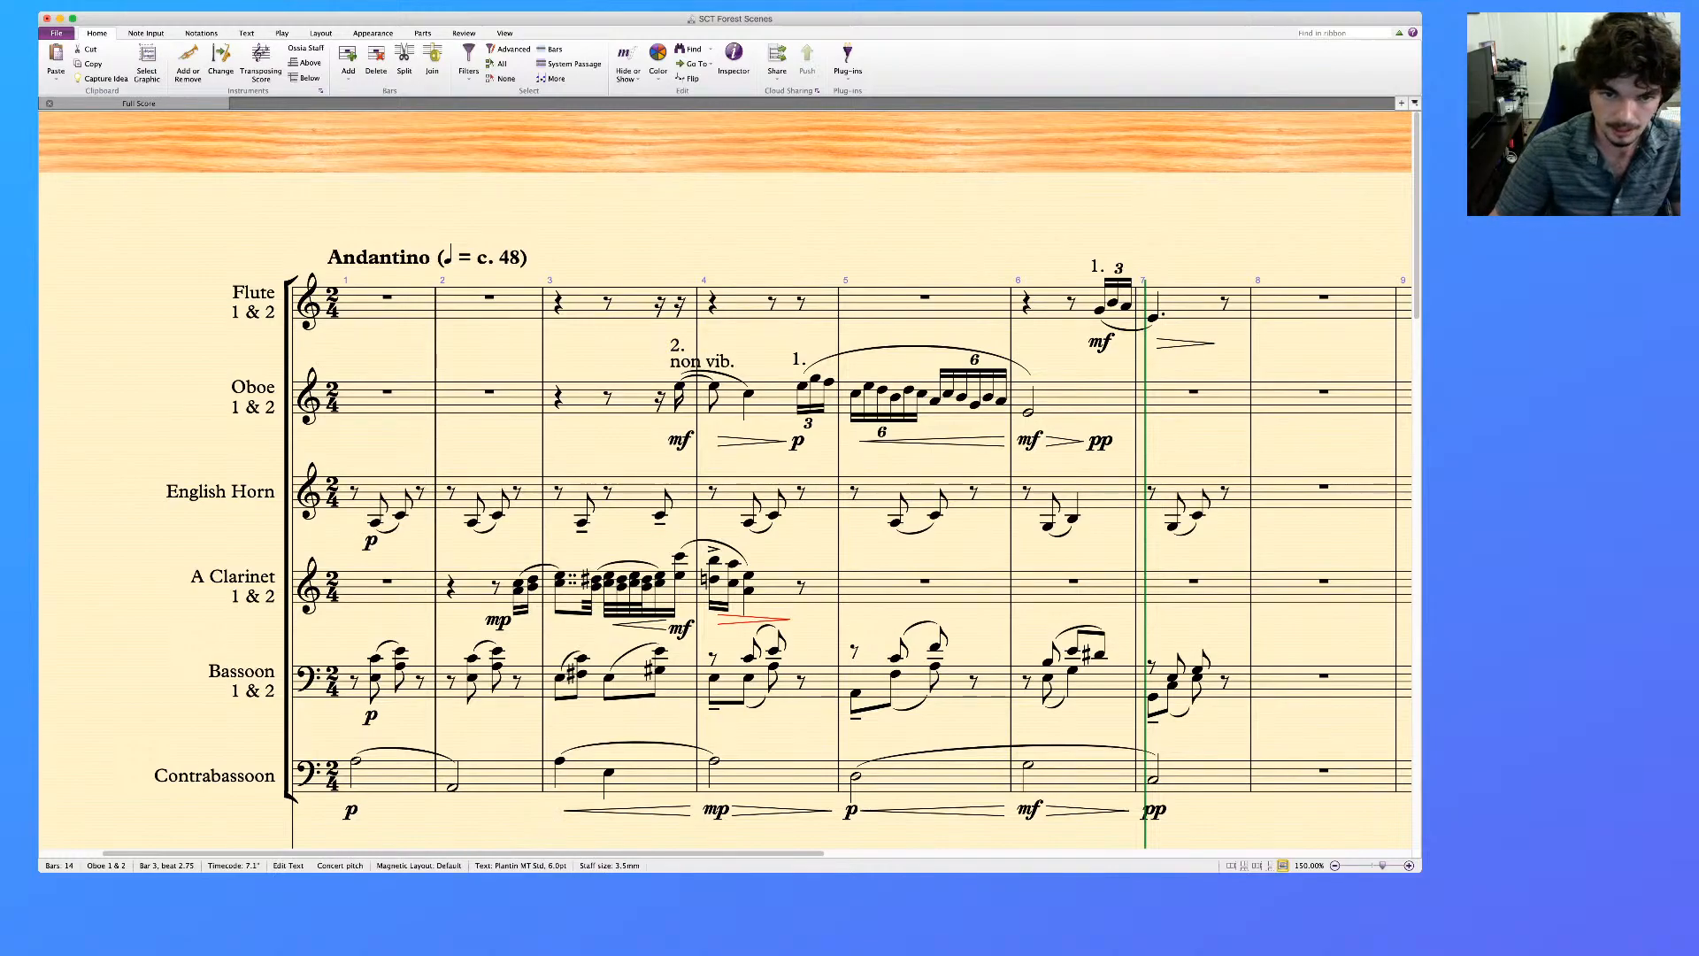
pyautogui.press('Escape')
pyautogui.press('Escape')
# Play back the oboe through clarinet staves from bar 3
pyautogui.click(581, 304)
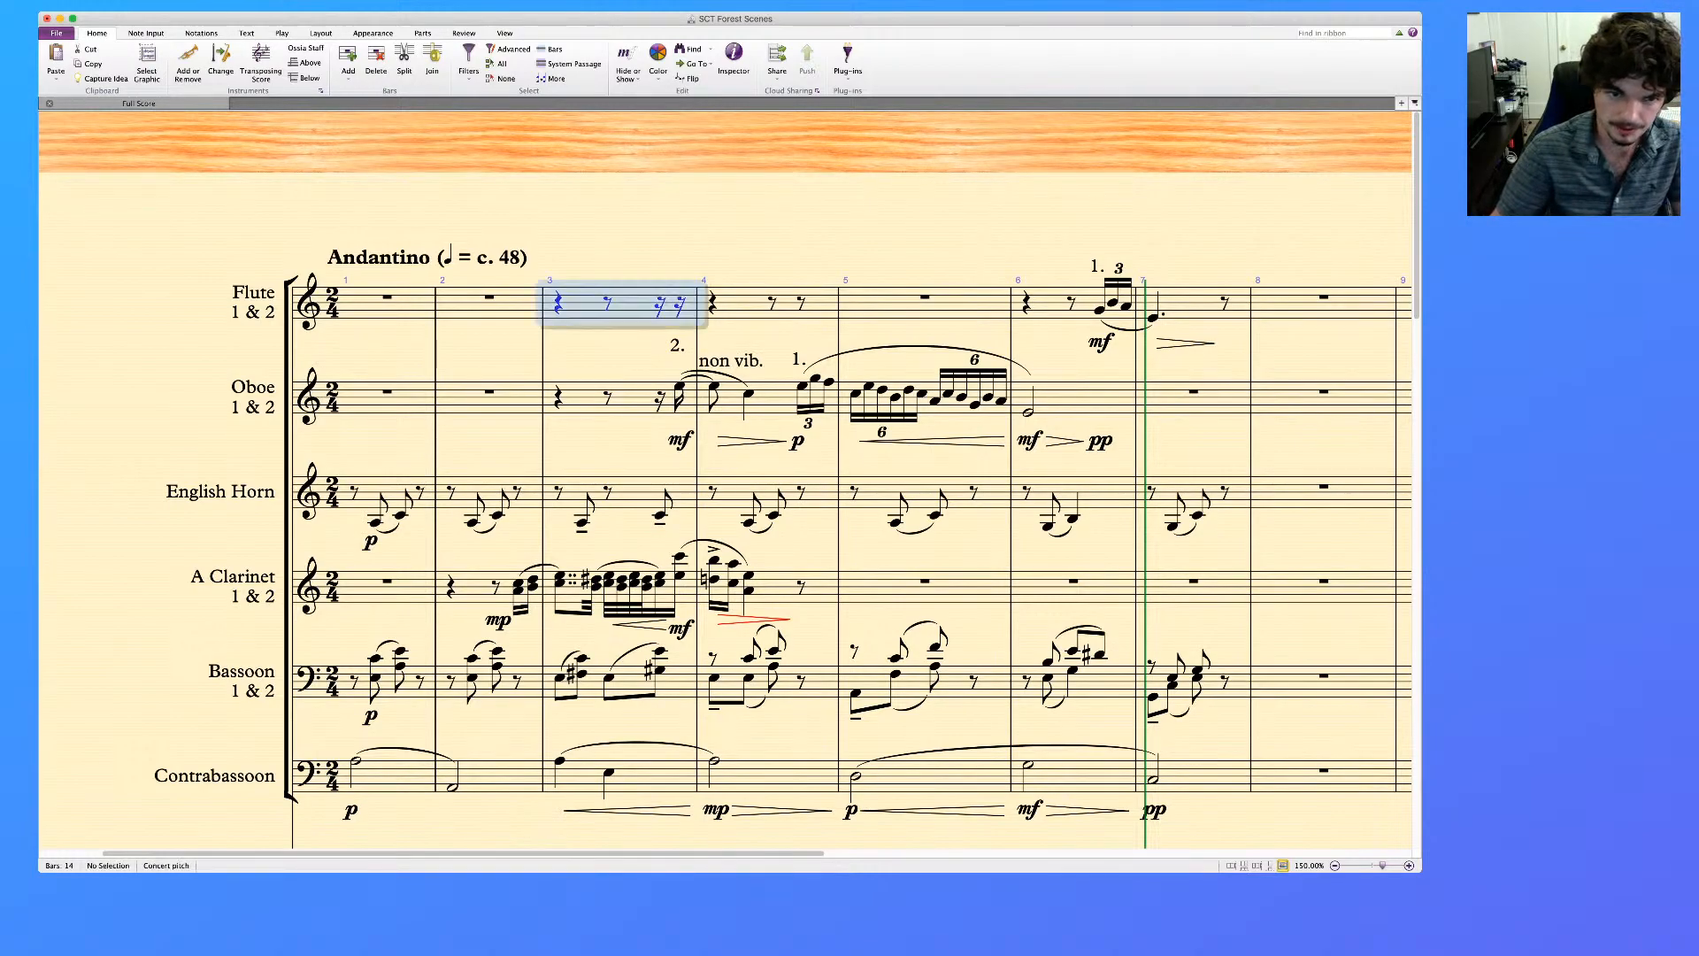
pyautogui.click(577, 596)
pyautogui.keyDown('super'); pyautogui.click(581, 399); pyautogui.keyUp('super')
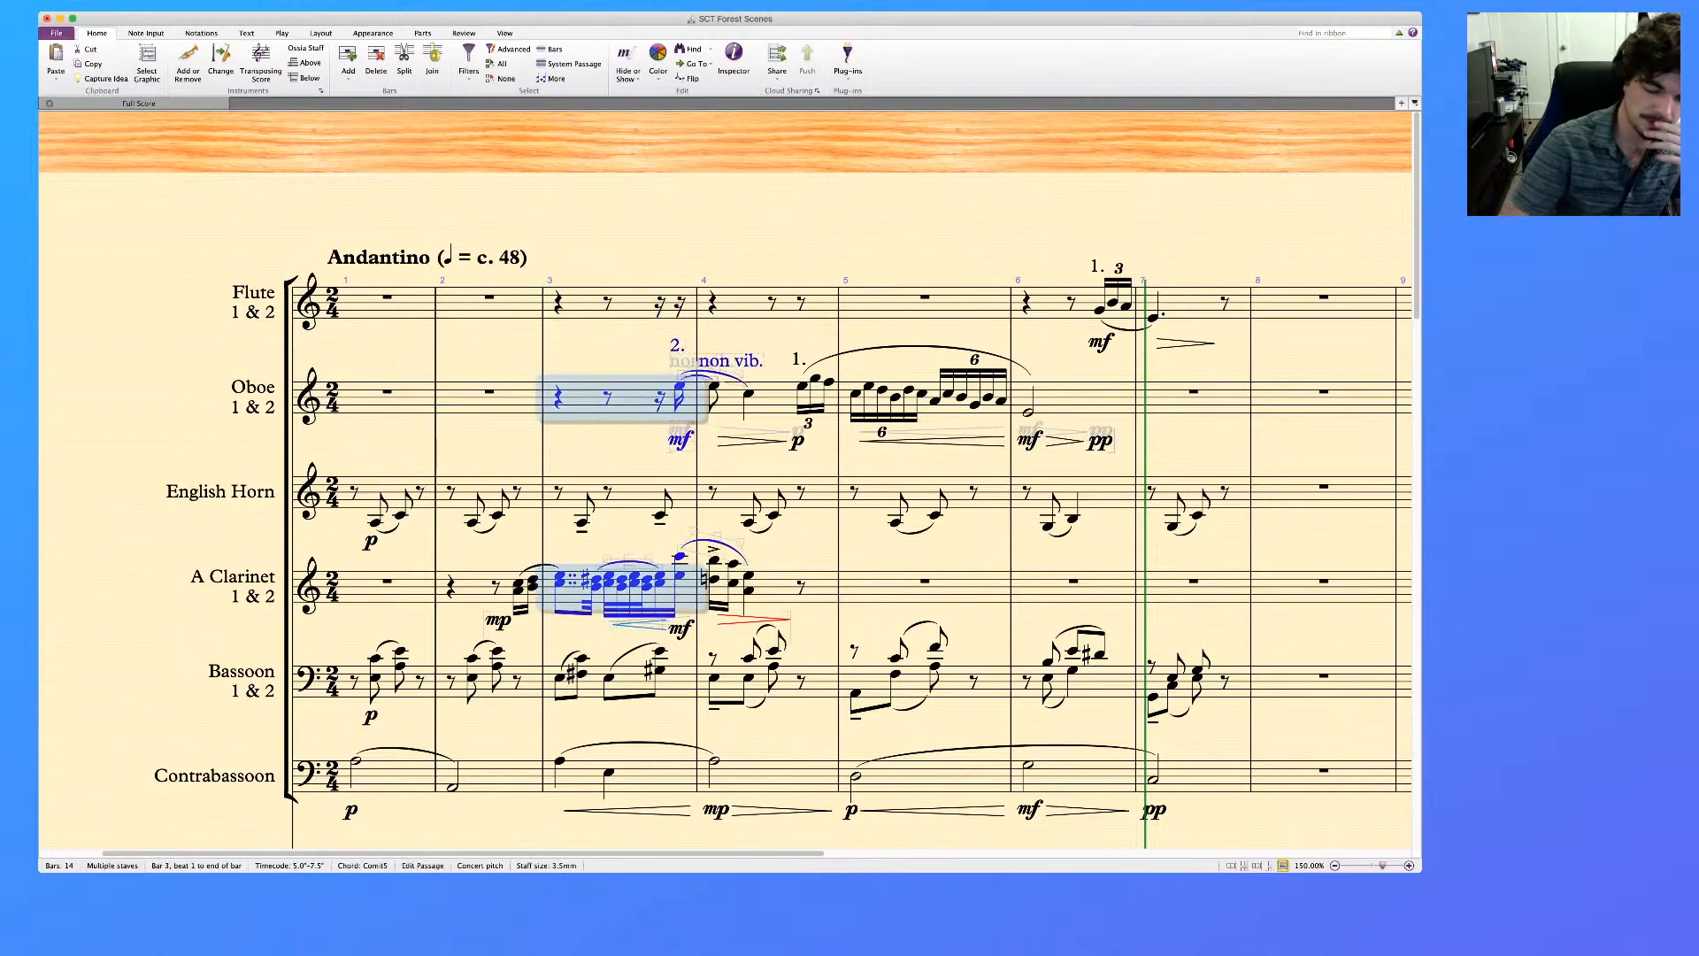
pyautogui.press('p')
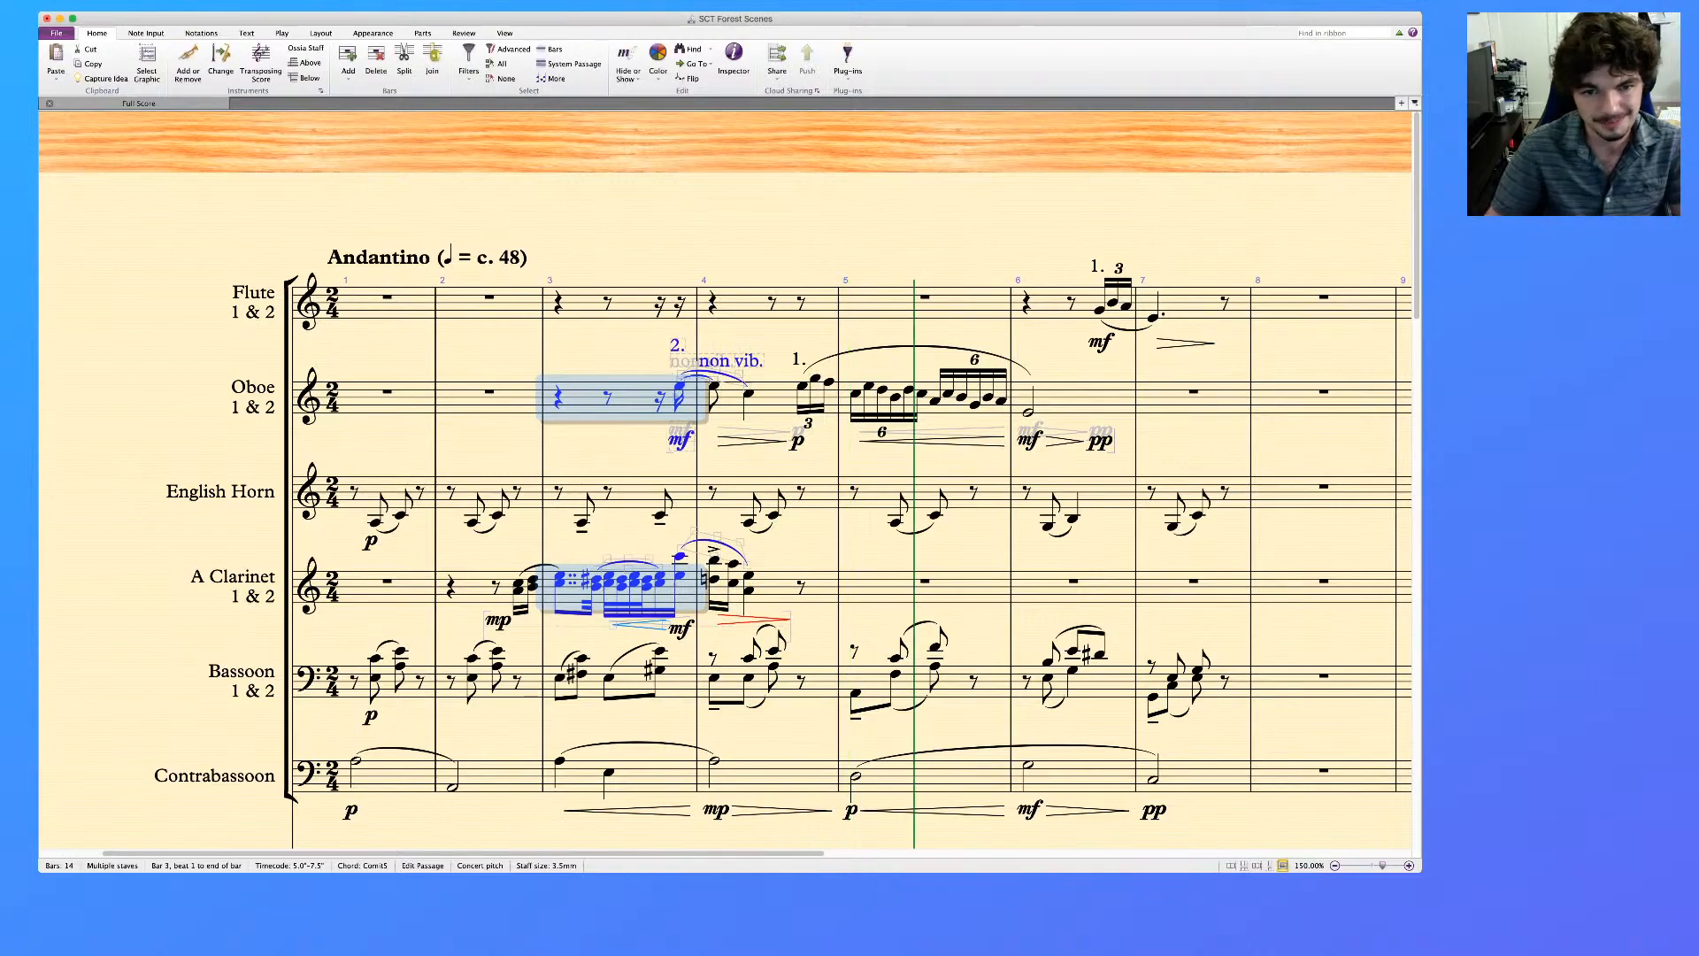
pyautogui.press('Escape')
# Add the technique text "normale" at the oboe's triplet in bar 4 and hide it
pyautogui.click(802, 386)
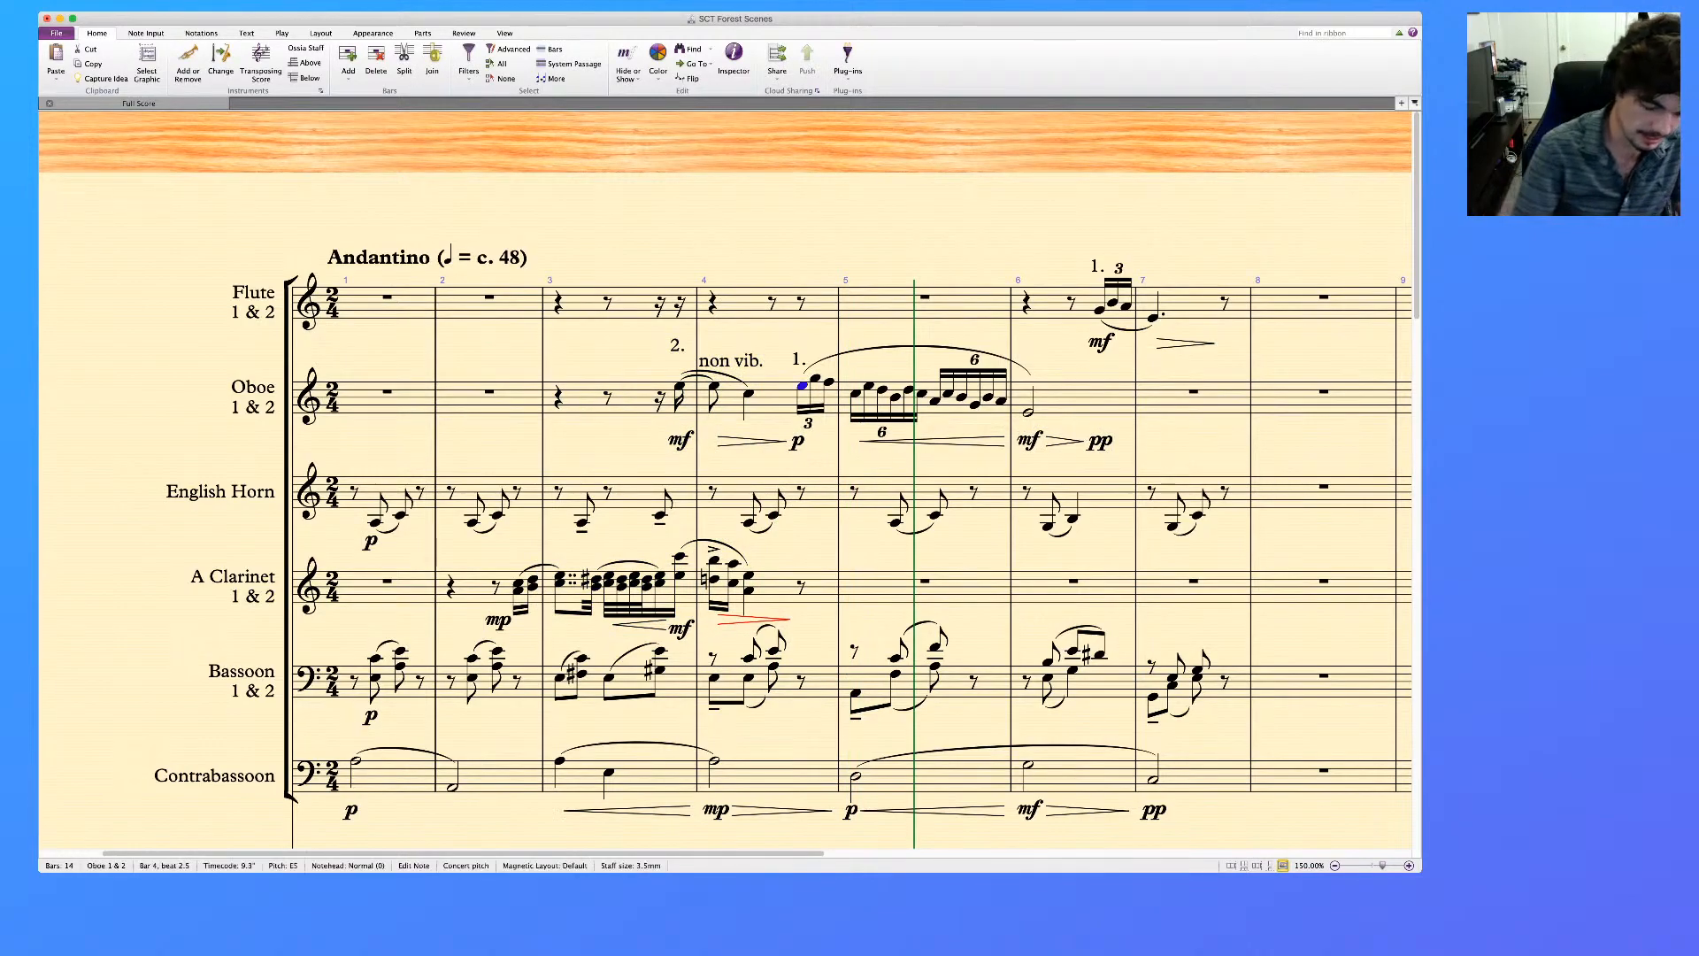
pyautogui.hotkey('ctrl', 't')
pyautogui.write('normale')
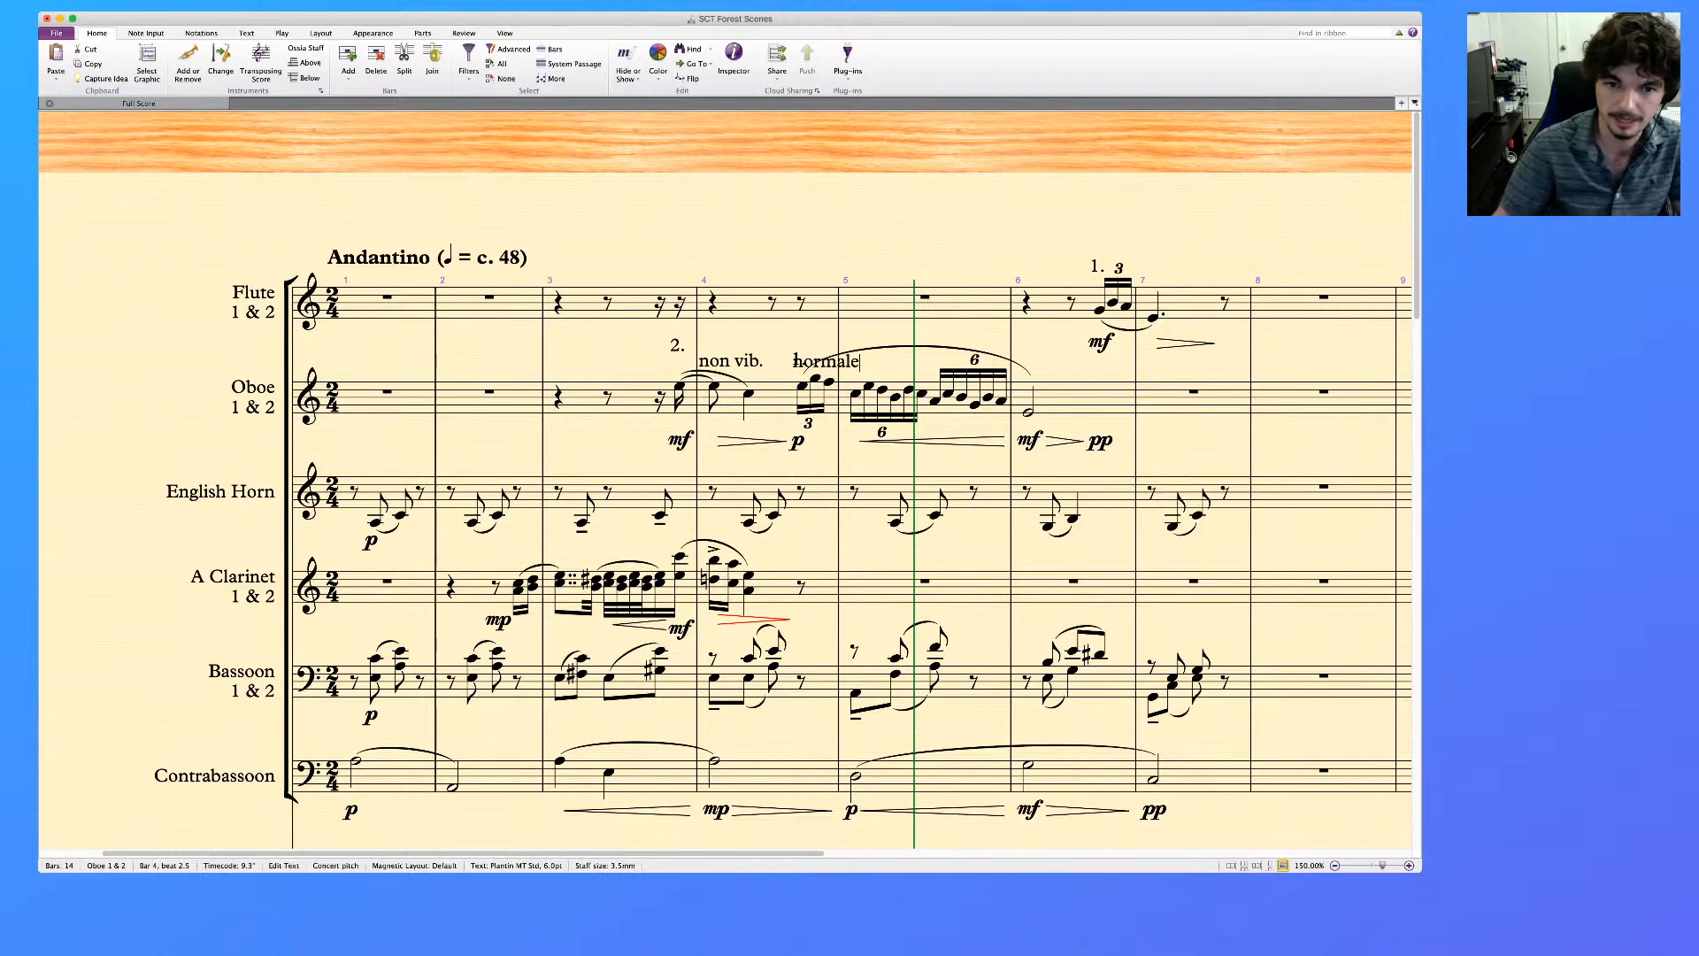
pyautogui.press('Escape')
pyautogui.press('Escape')
pyautogui.click(803, 343)
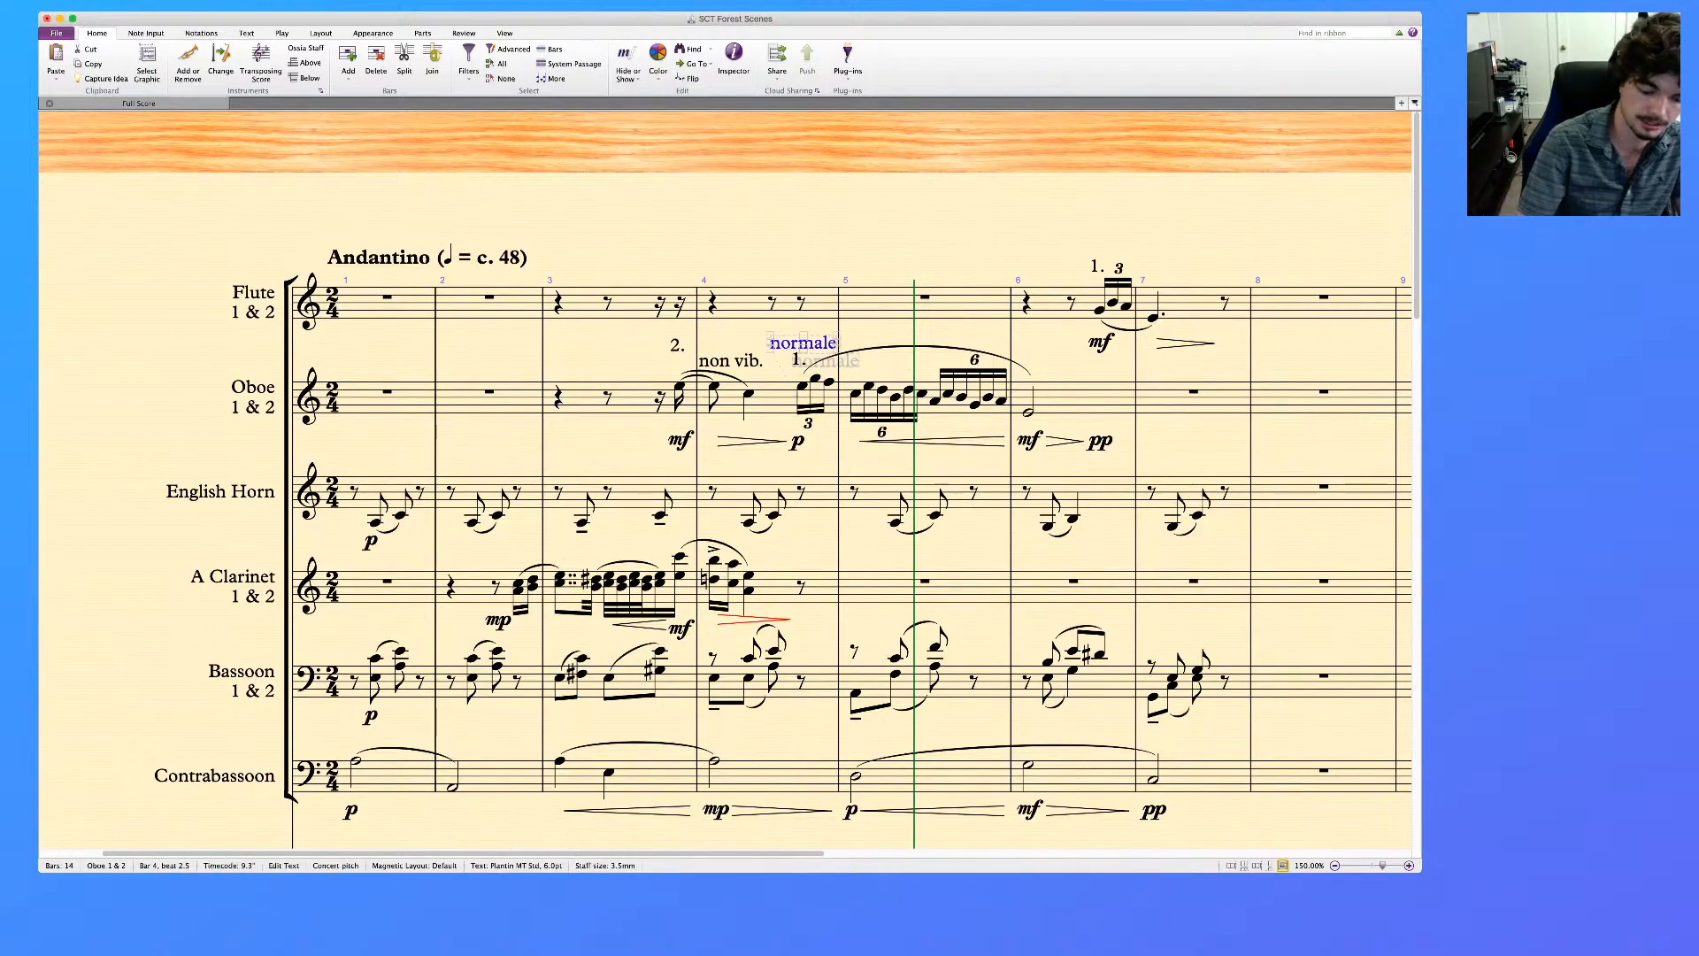
pyautogui.press('shift+super+h')
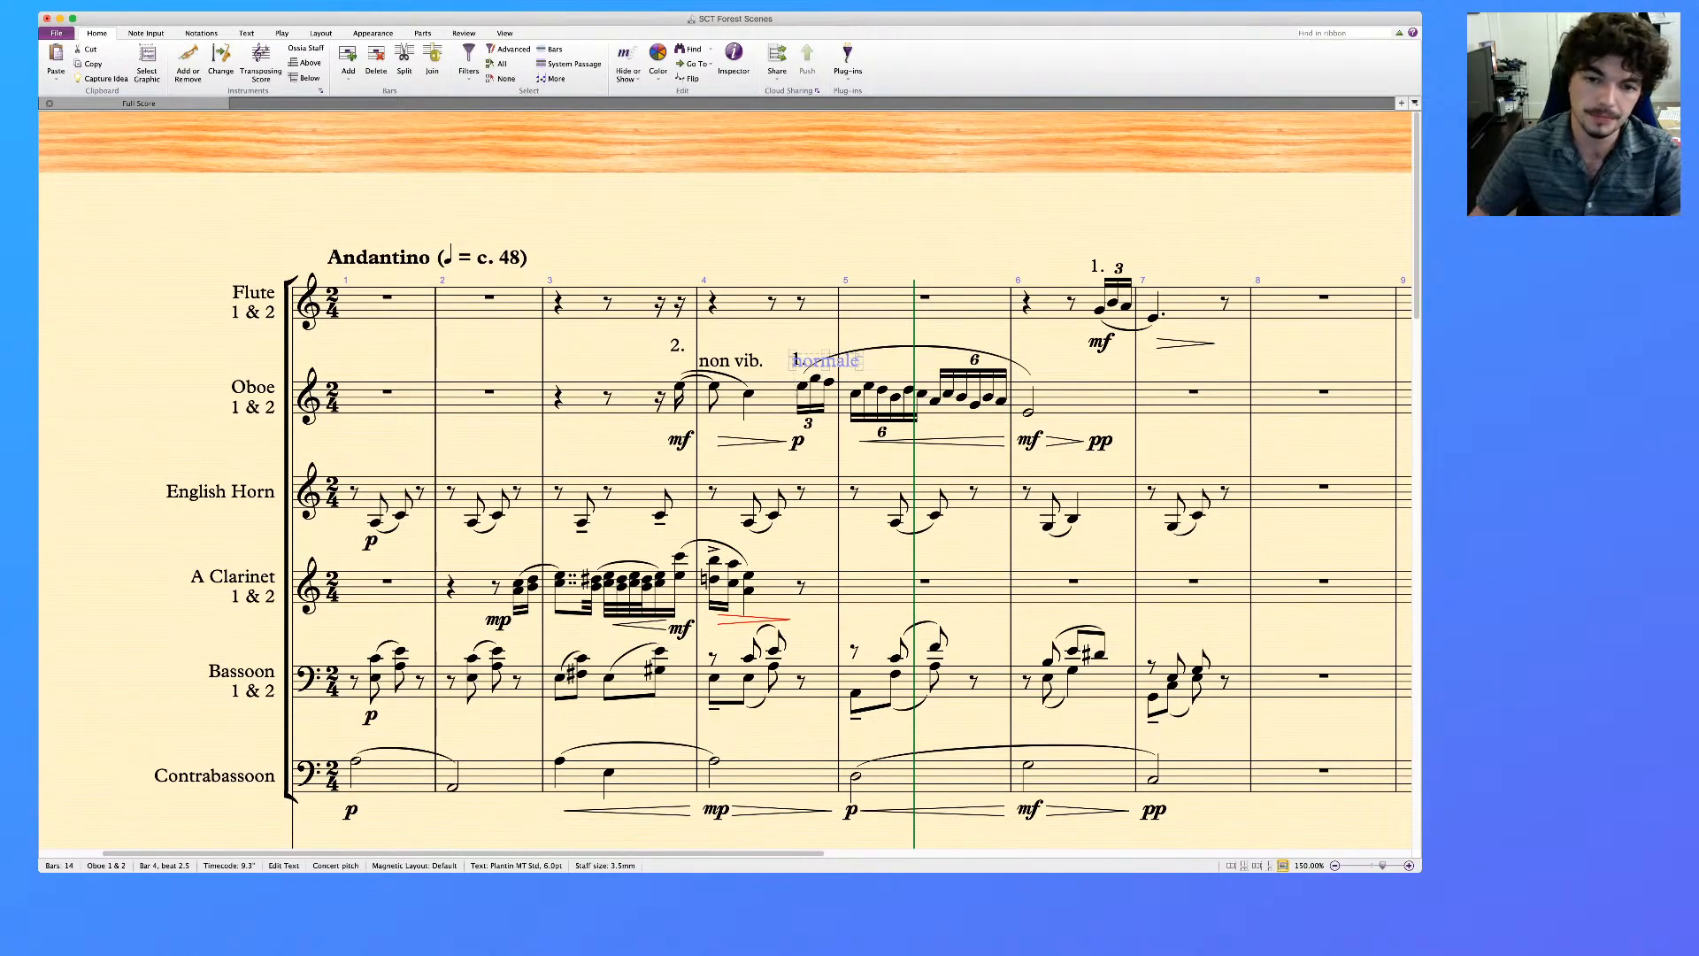
pyautogui.press('Escape')
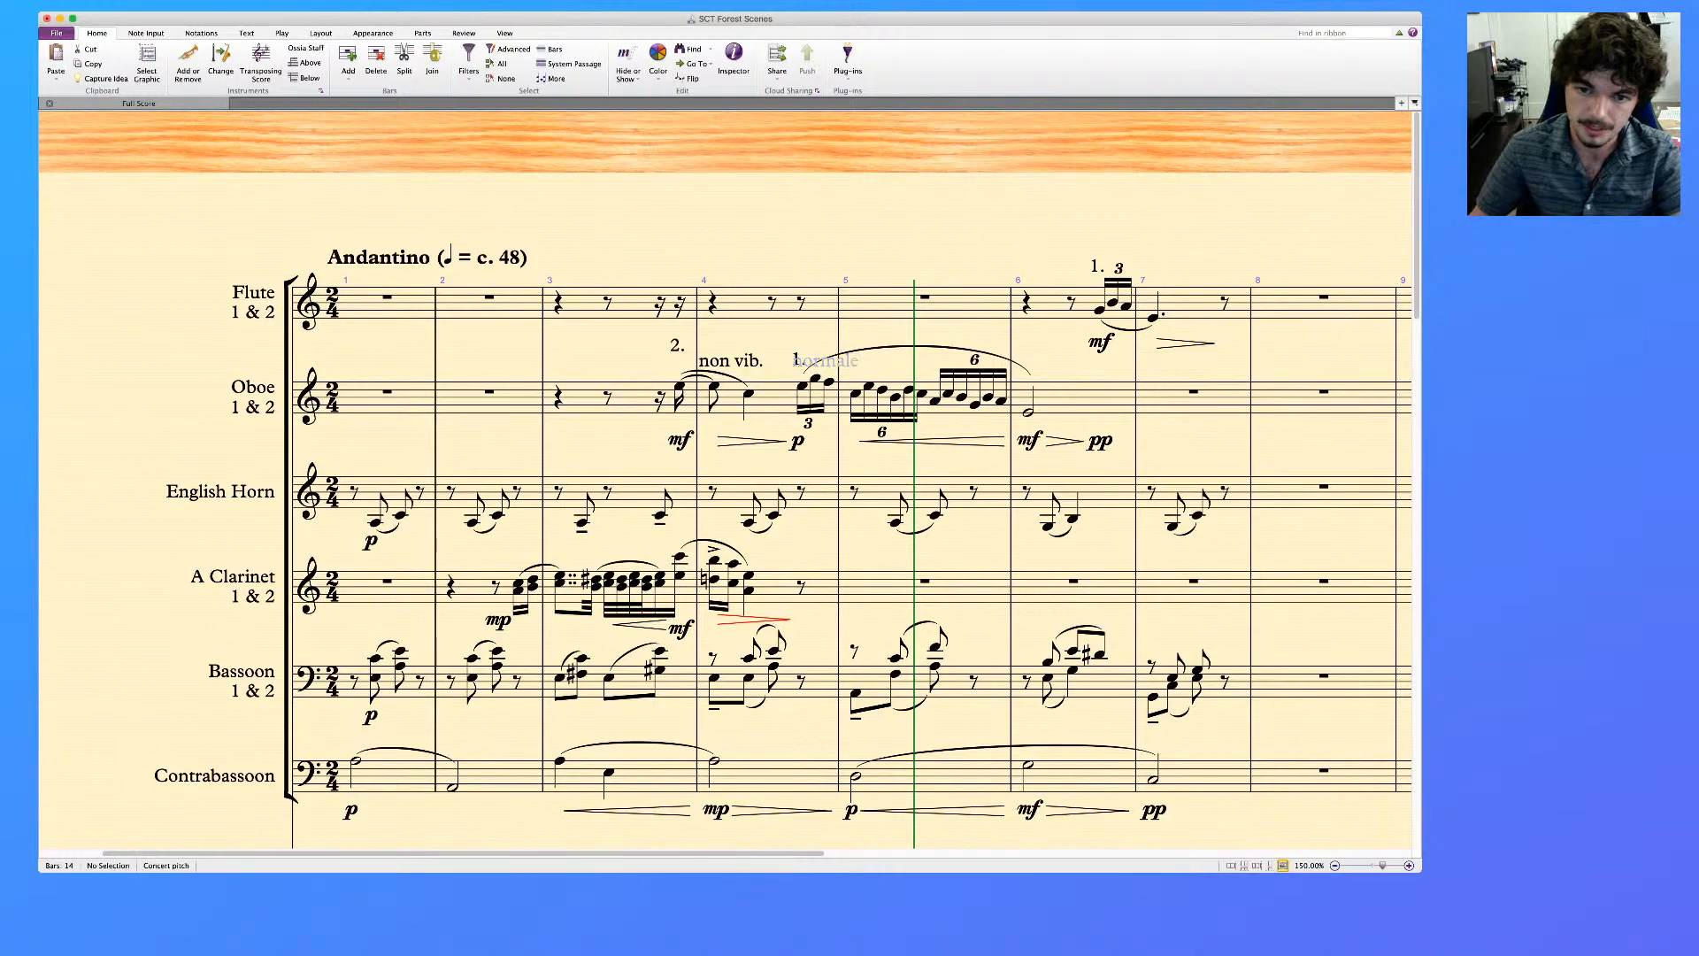
# Clear the leftover flute rests in bars 3 and 4 so each holds a whole-bar rest
pyautogui.hscroll(2, 748, 549)
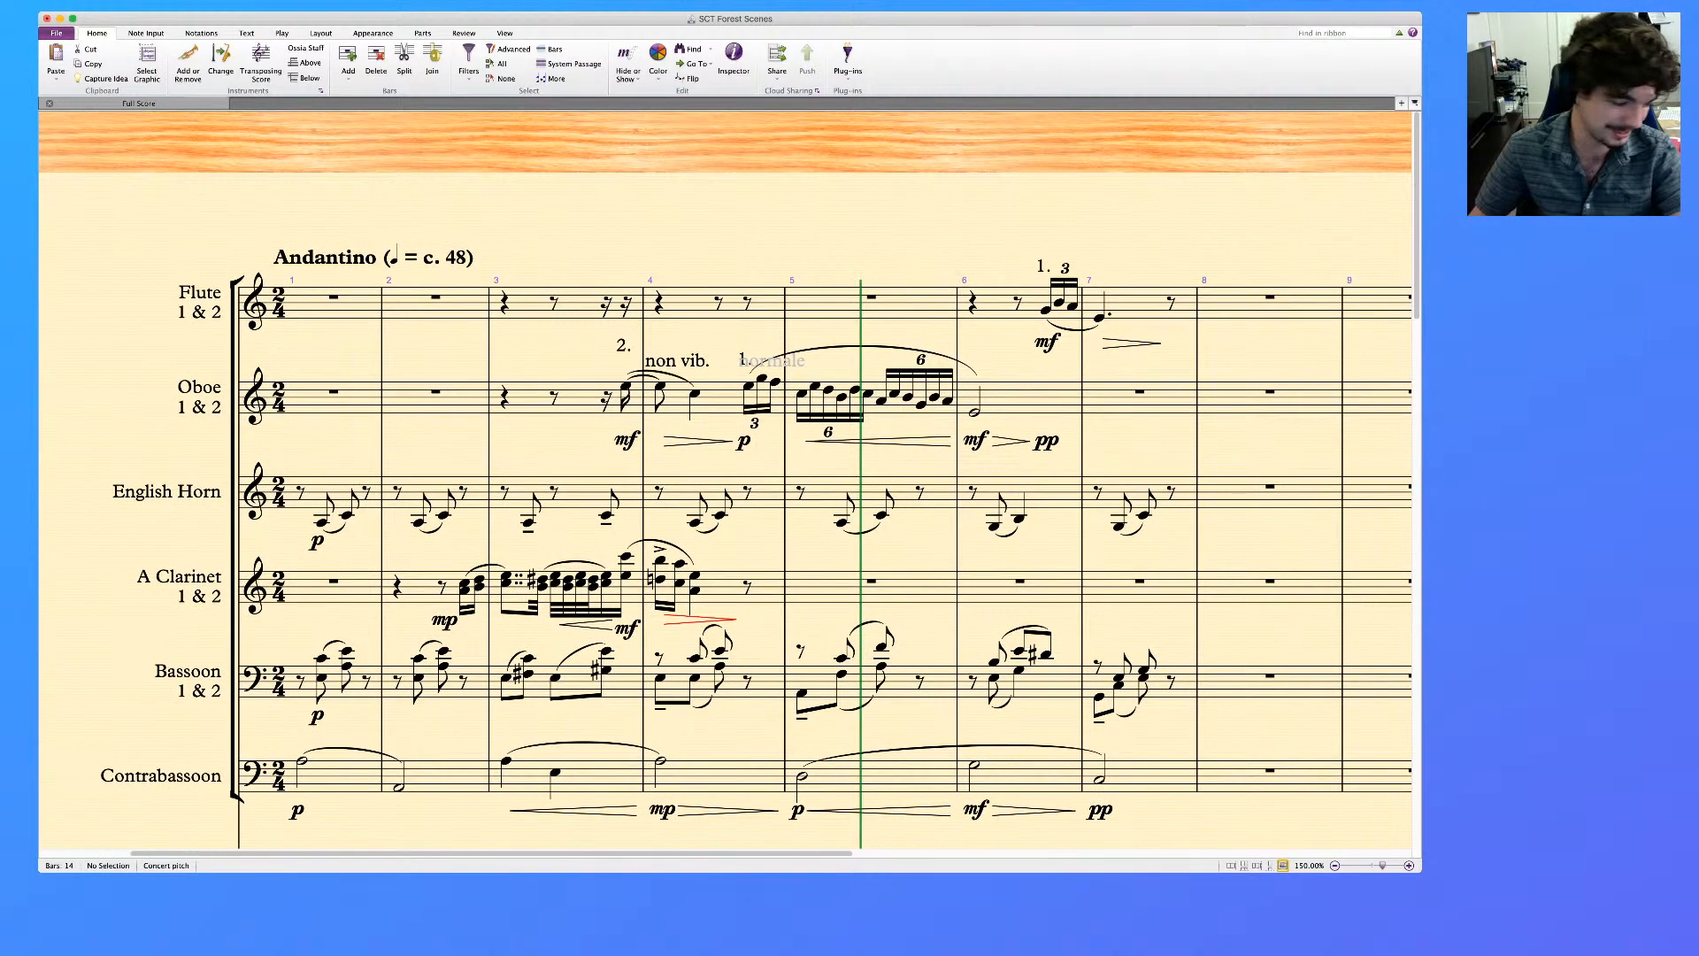
pyautogui.hscroll(4, 726, 549)
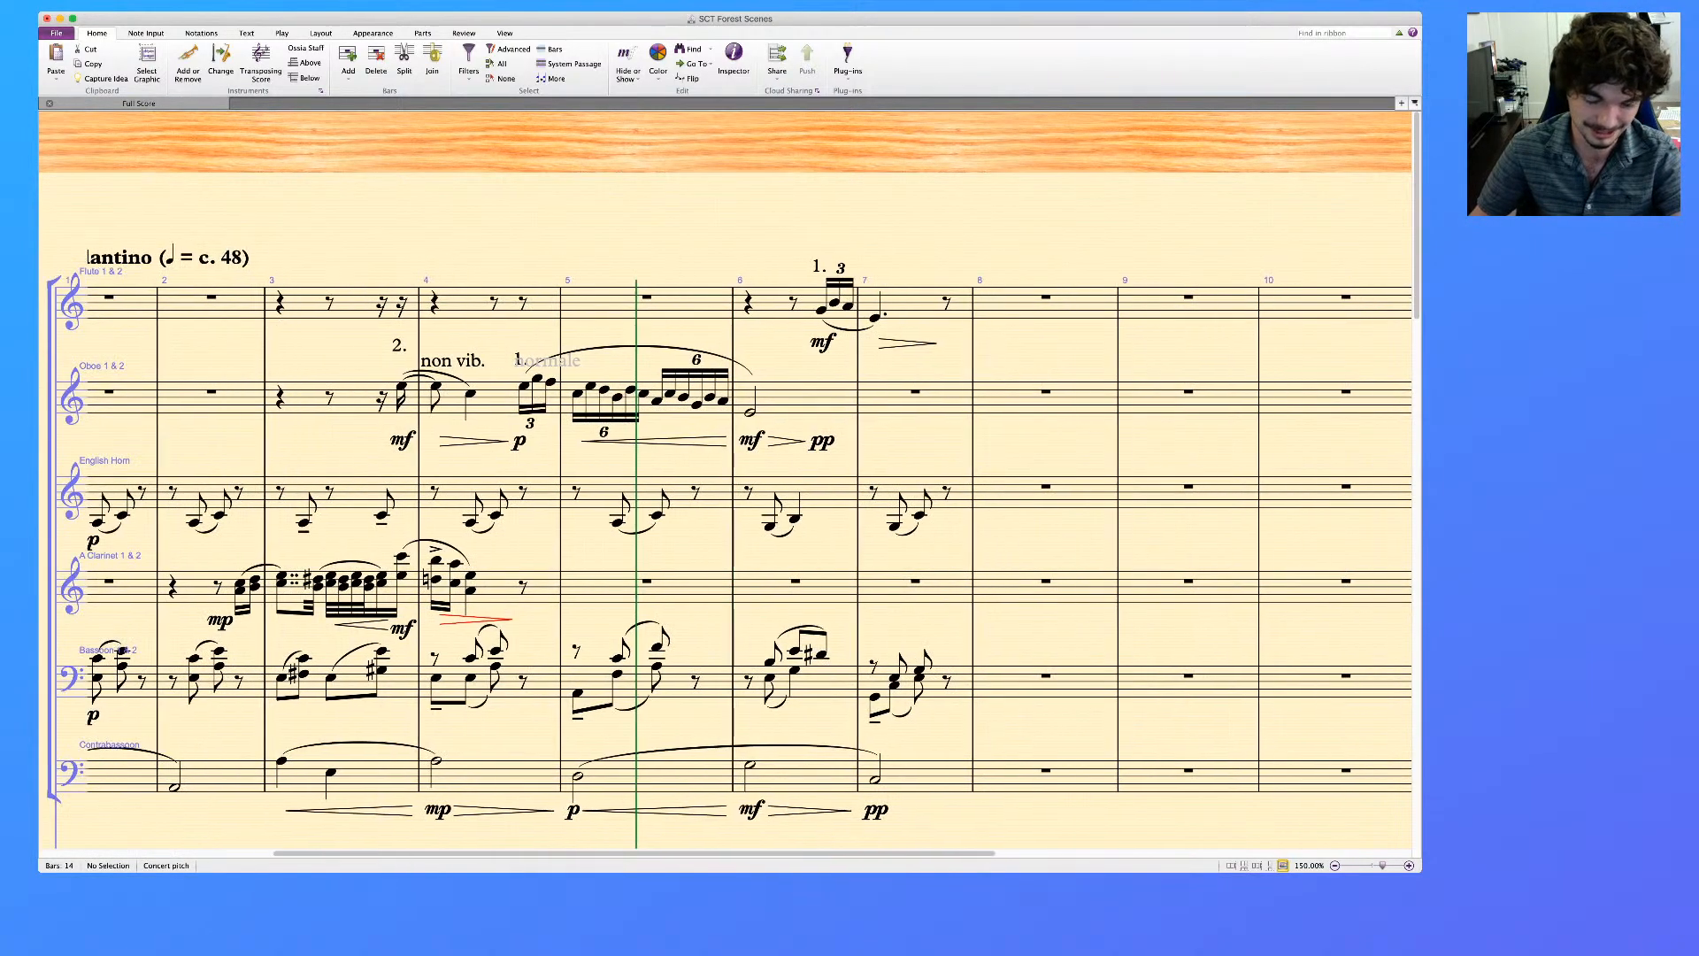
pyautogui.hscroll(-7, 725, 549)
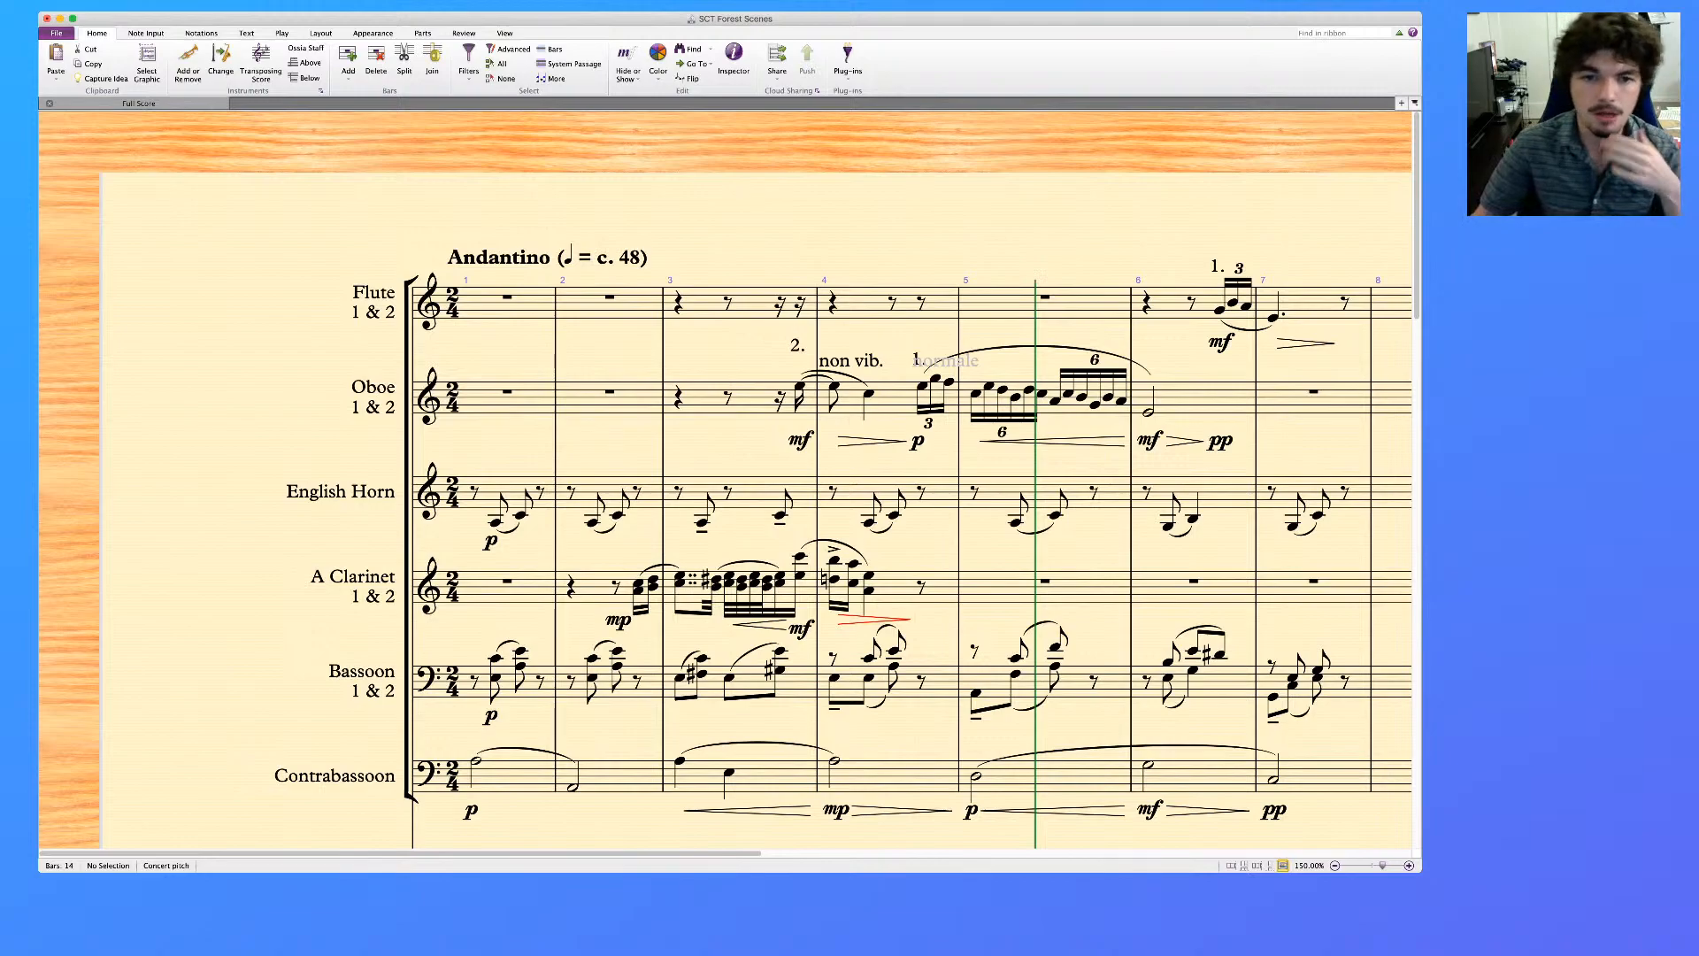
pyautogui.click(867, 304)
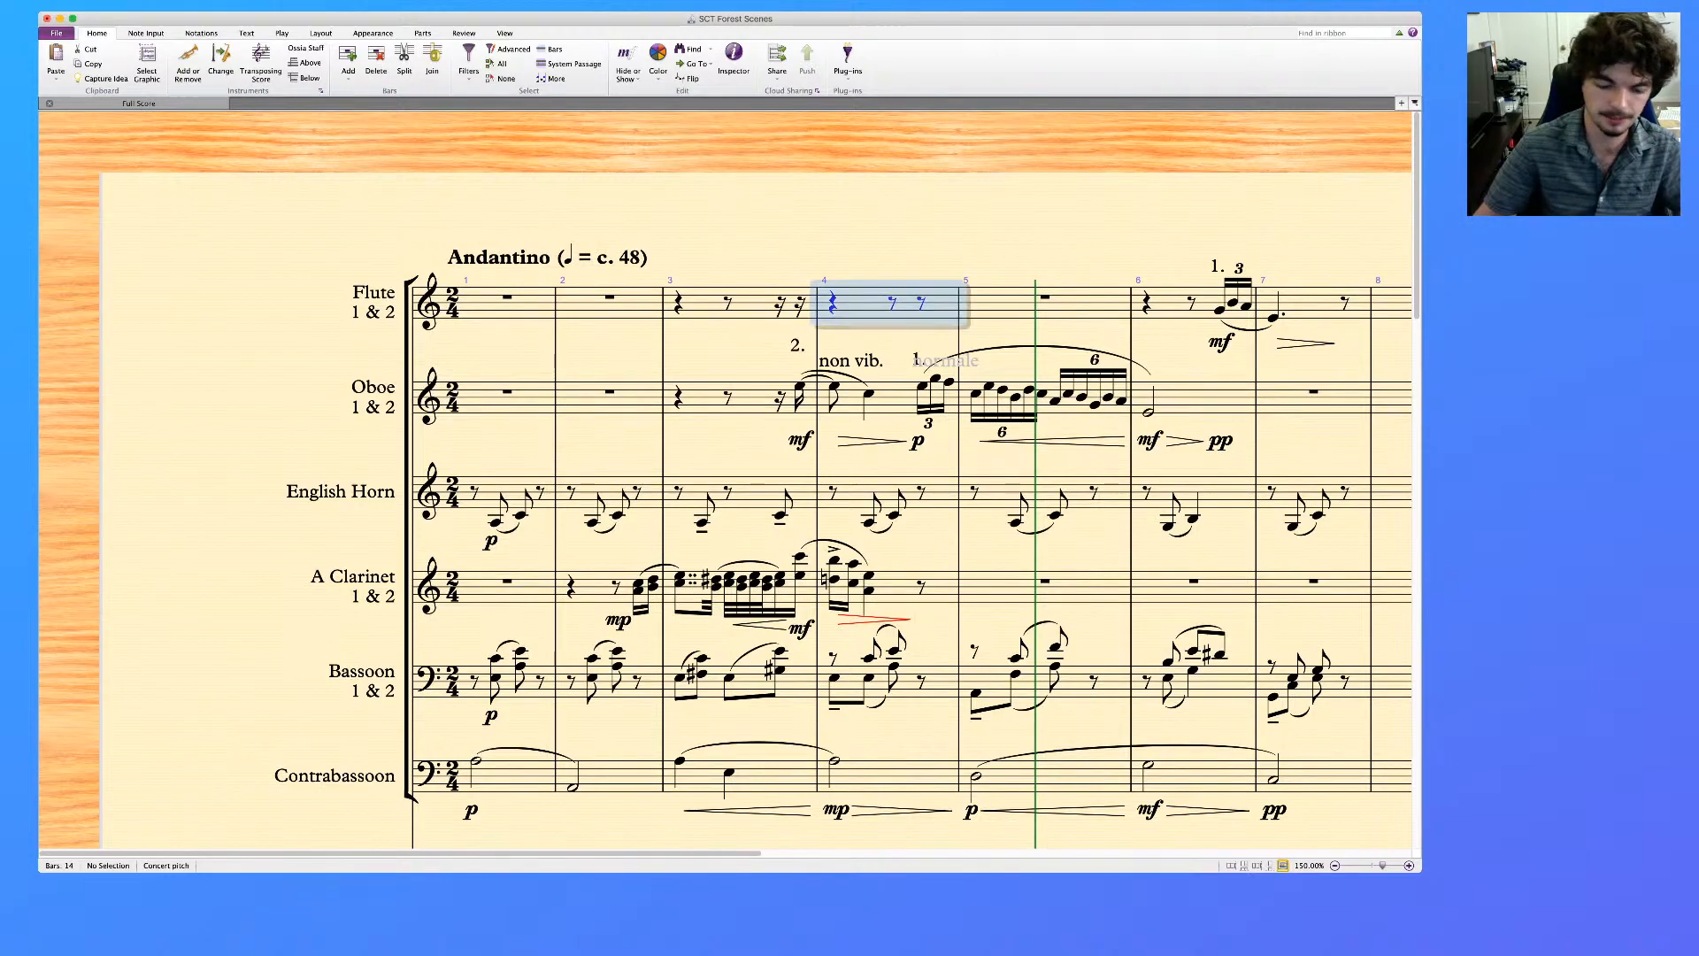
pyautogui.keyDown('shift'); pyautogui.click(704, 304); pyautogui.keyUp('shift')
pyautogui.press('Delete')
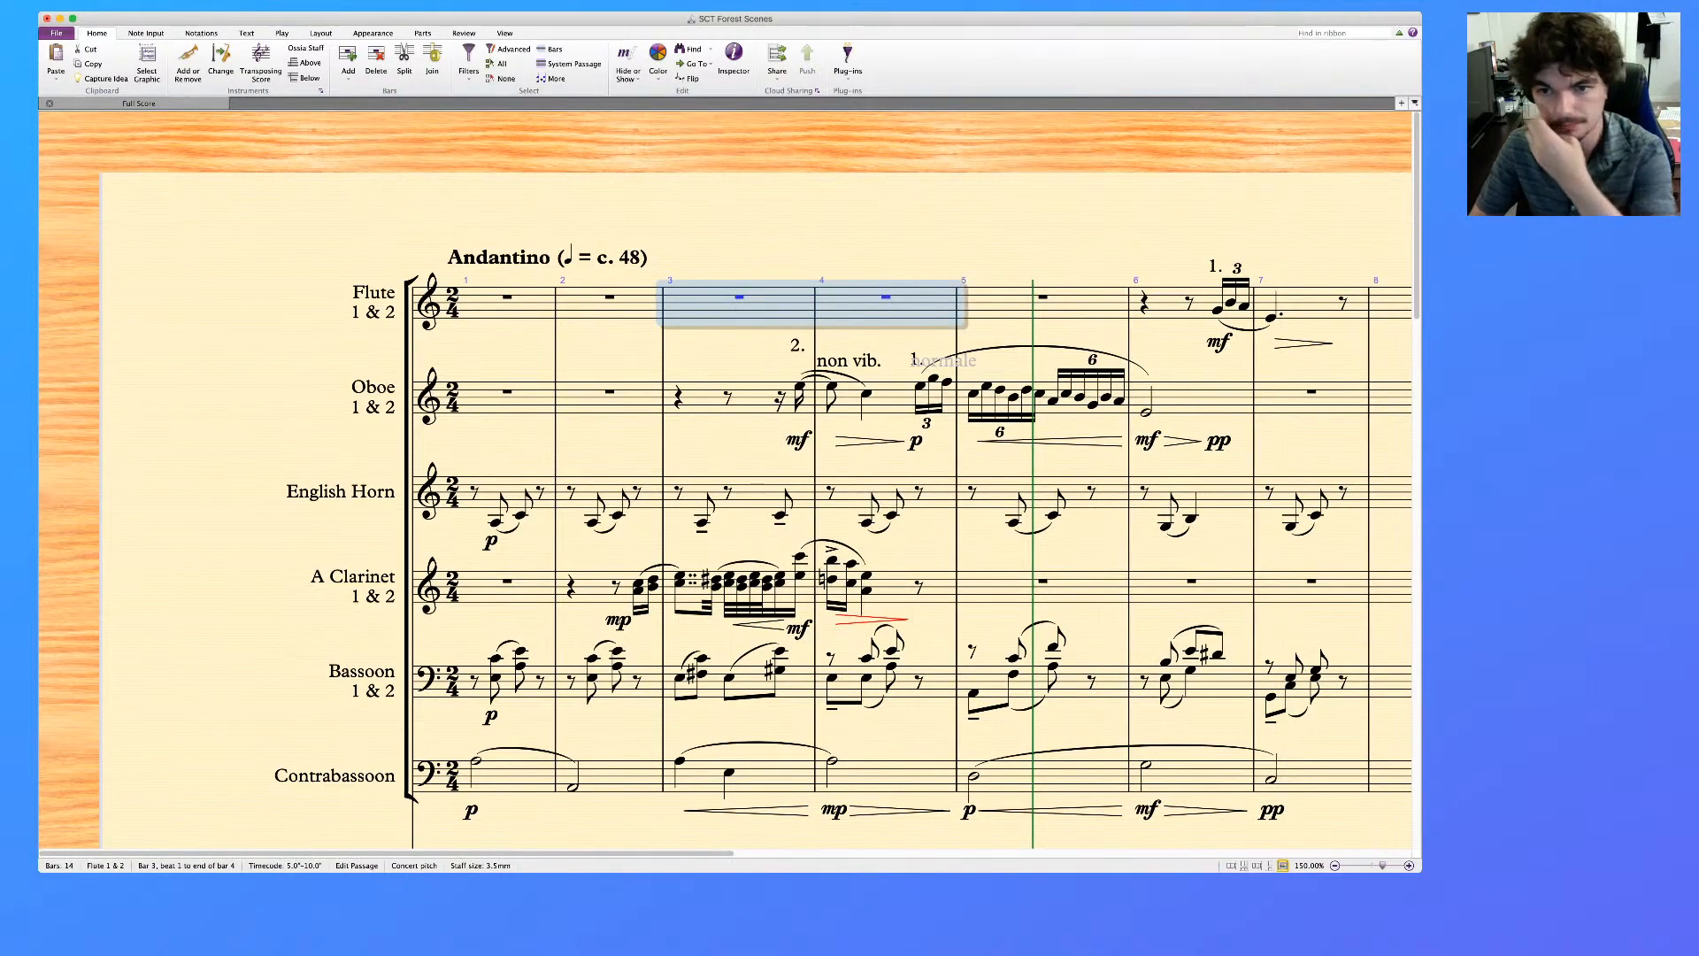
pyautogui.press('Escape')
# Replace the flute's mf in bar 6 with the expression text "mf warm"
pyautogui.hscroll(1, 726, 482)
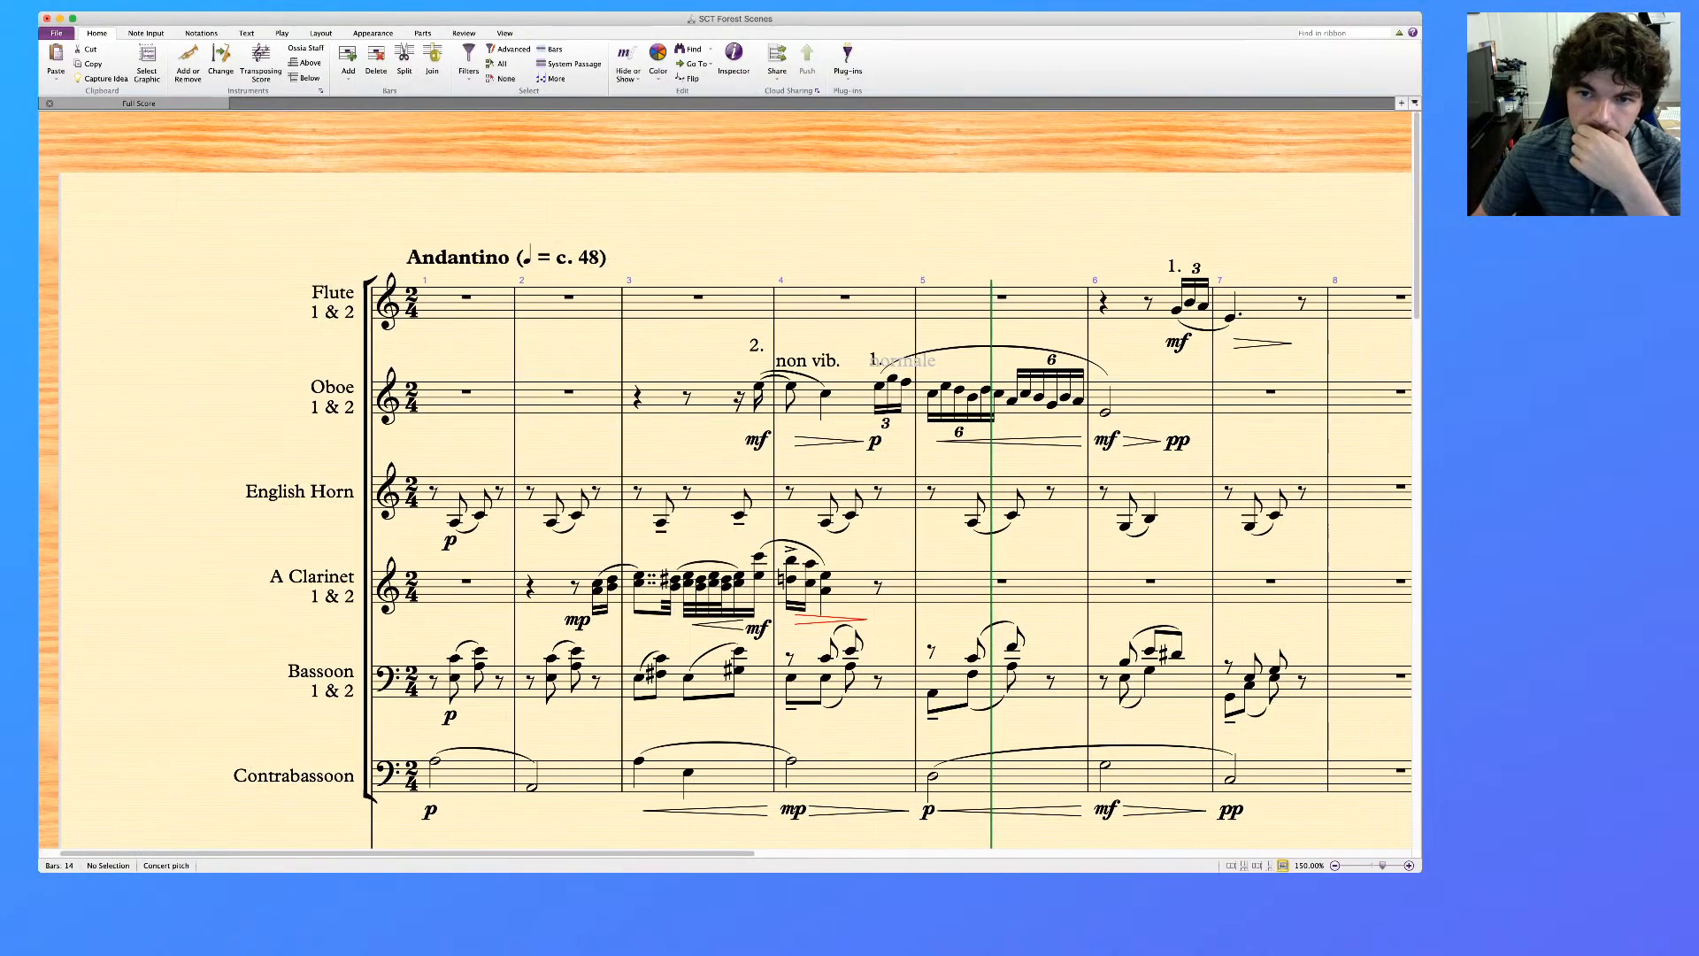
pyautogui.scroll(-1, 726, 482)
pyautogui.hscroll(3, 726, 486)
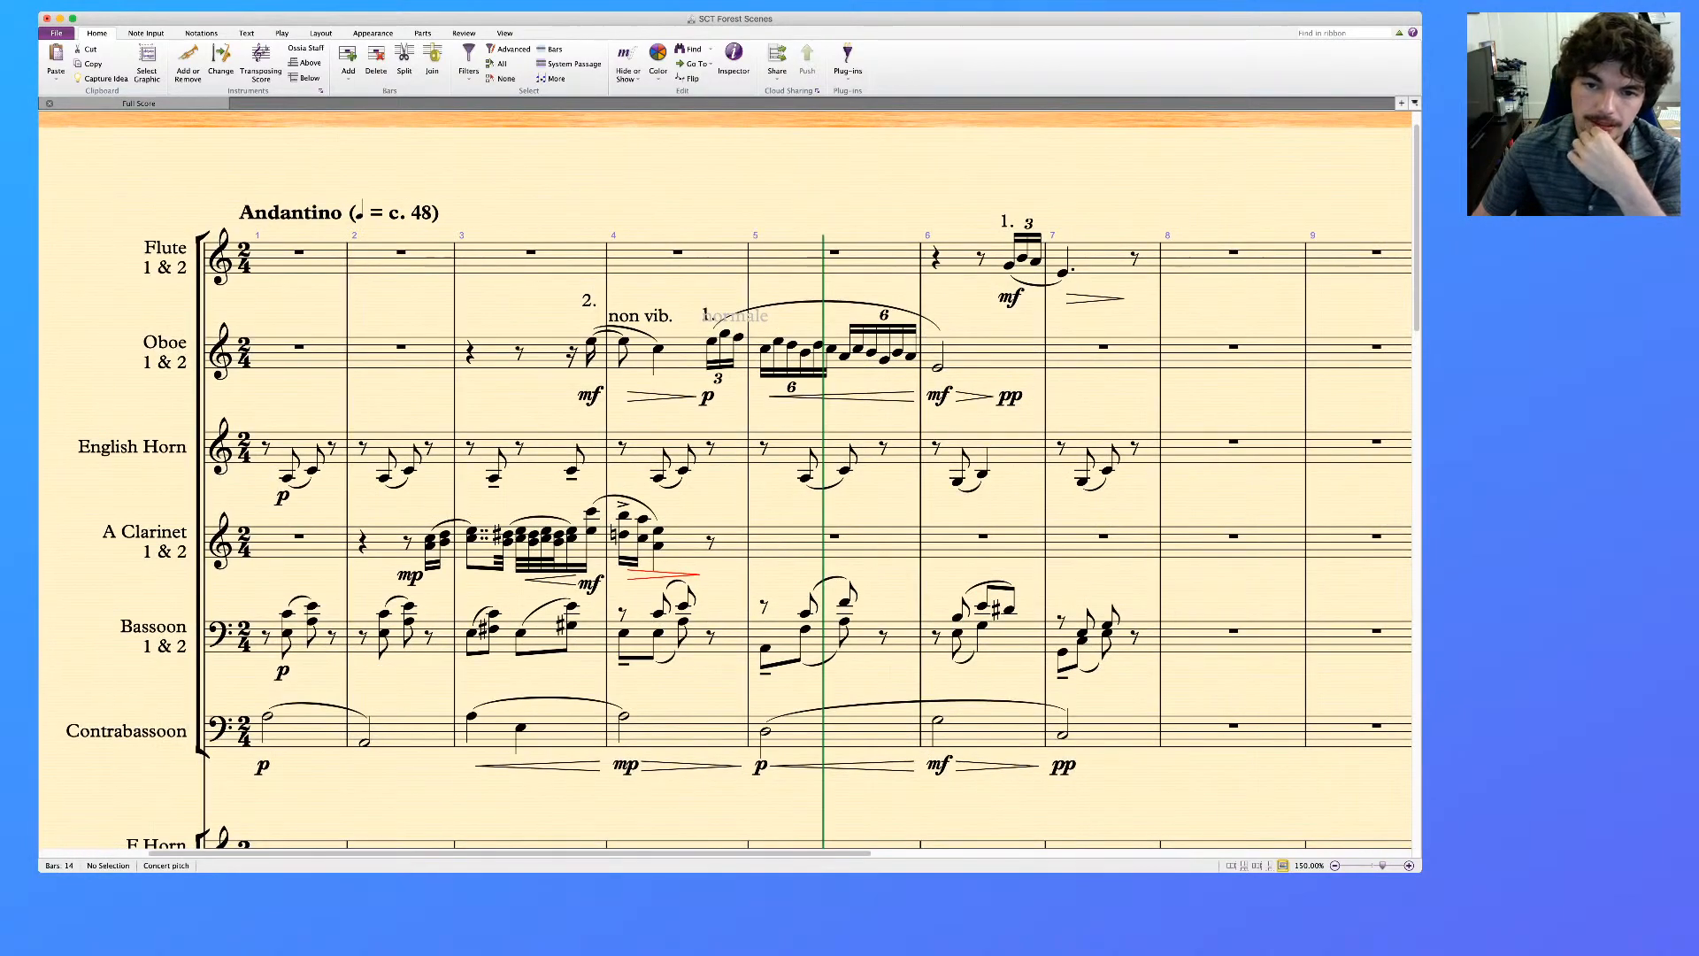
pyautogui.click(1011, 297)
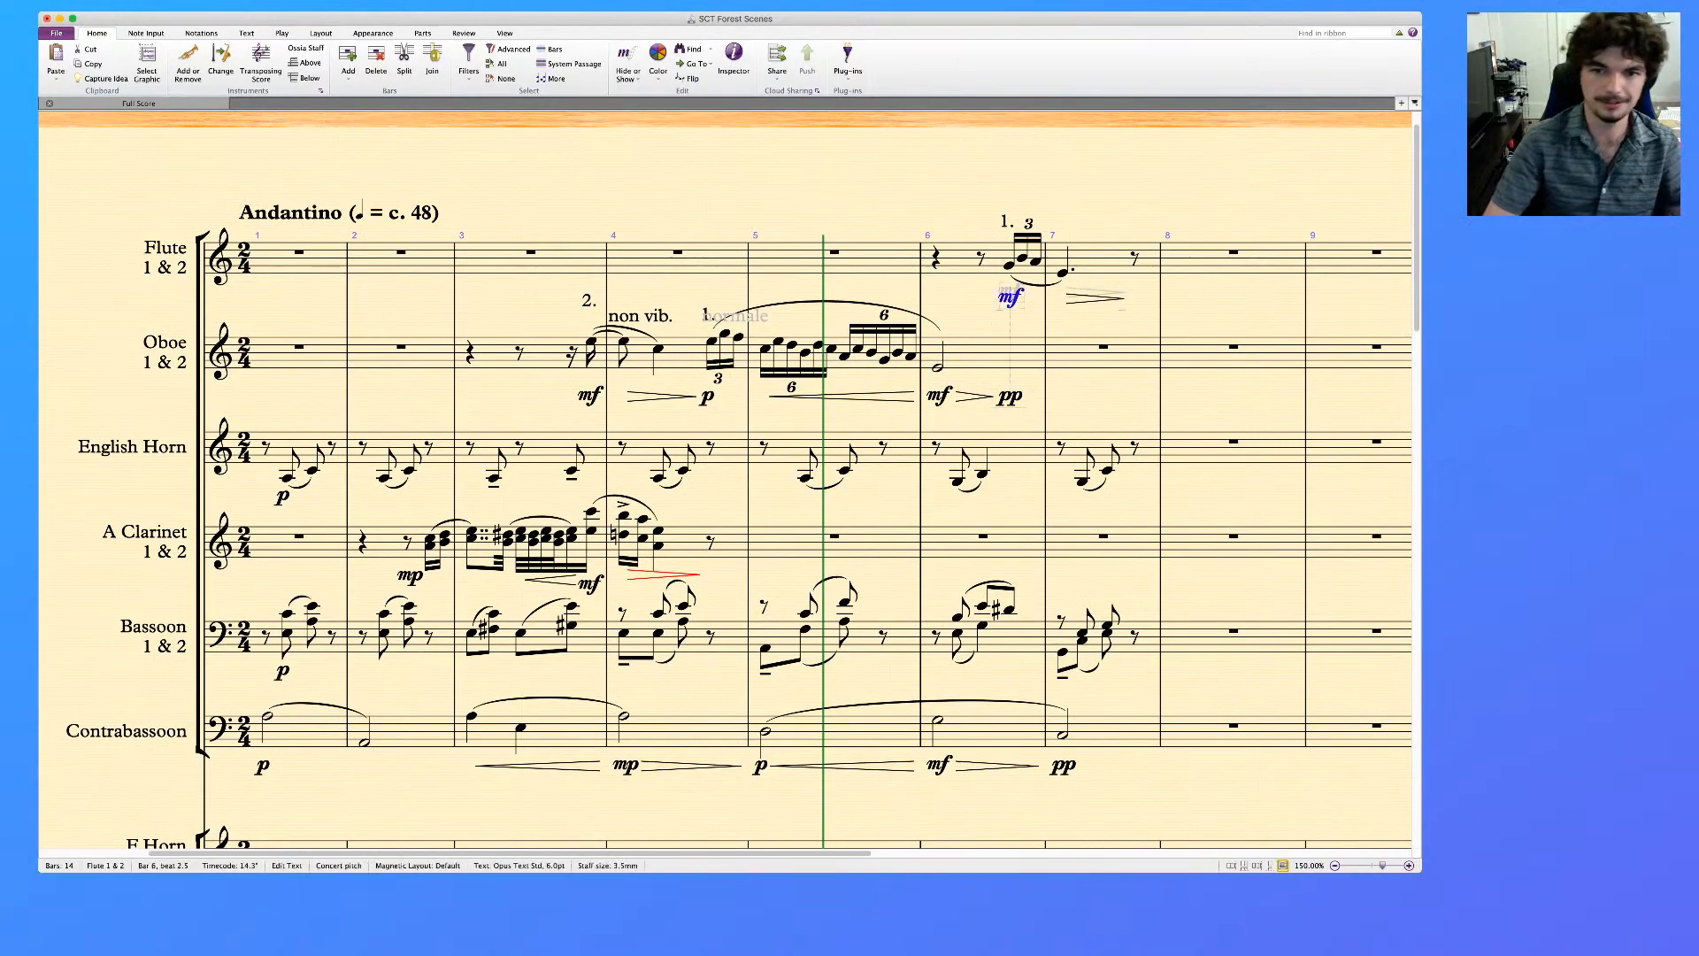
pyautogui.press('Delete')
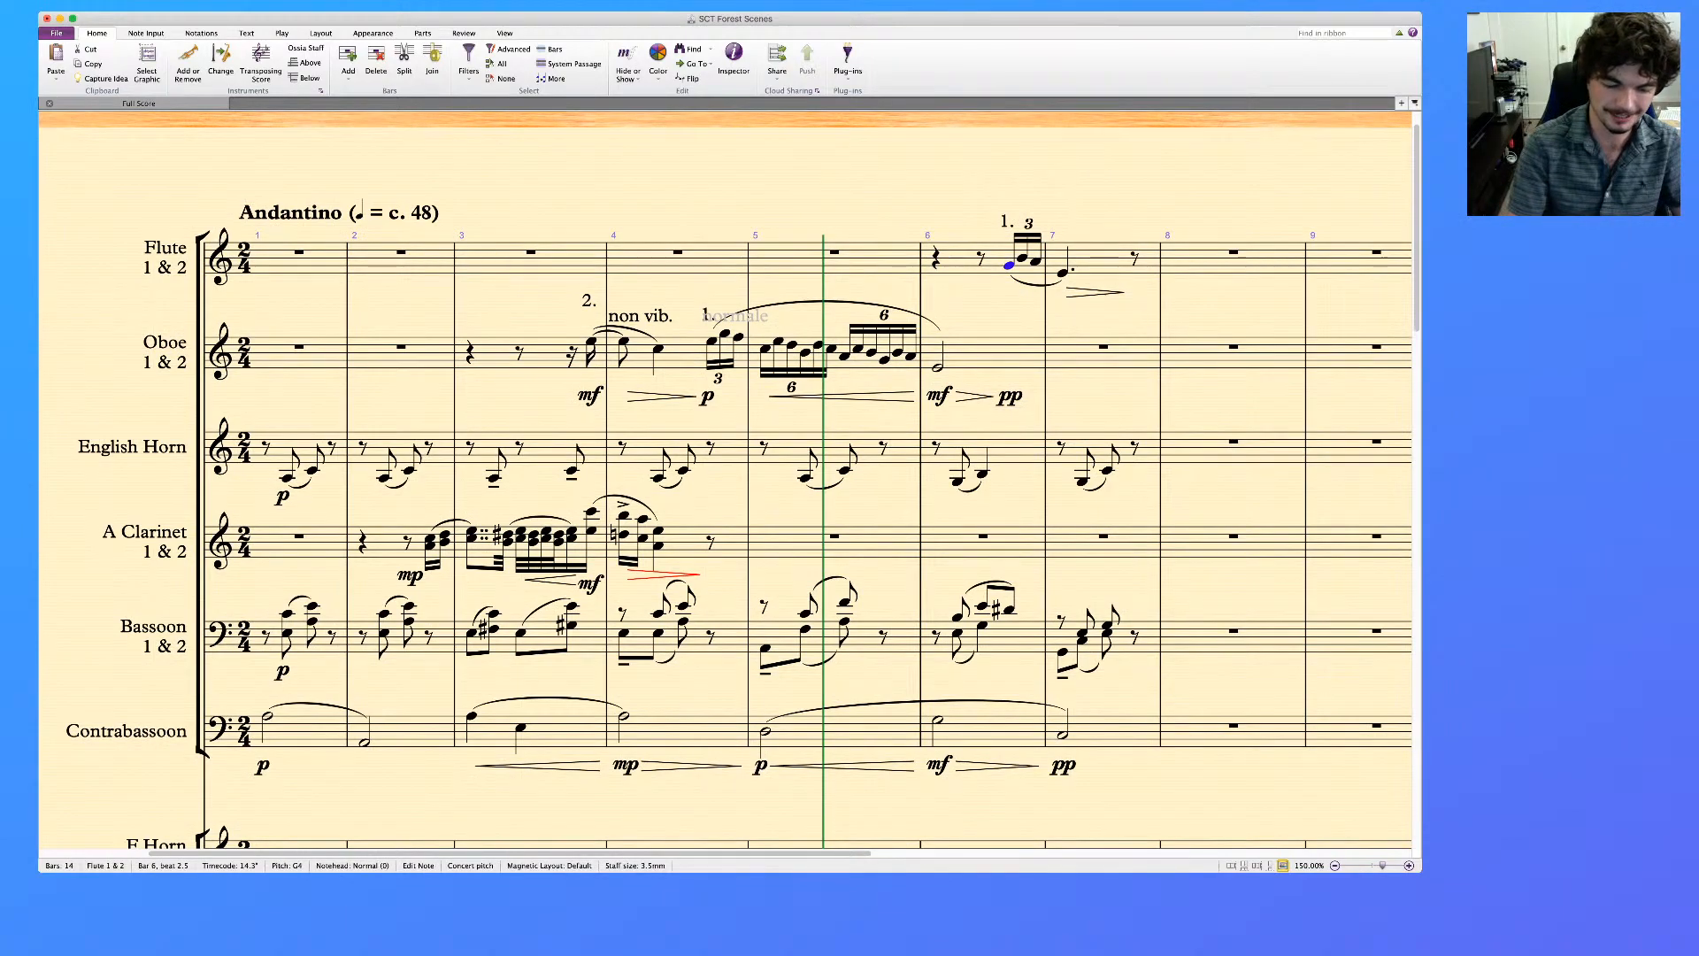
pyautogui.press('super+z')
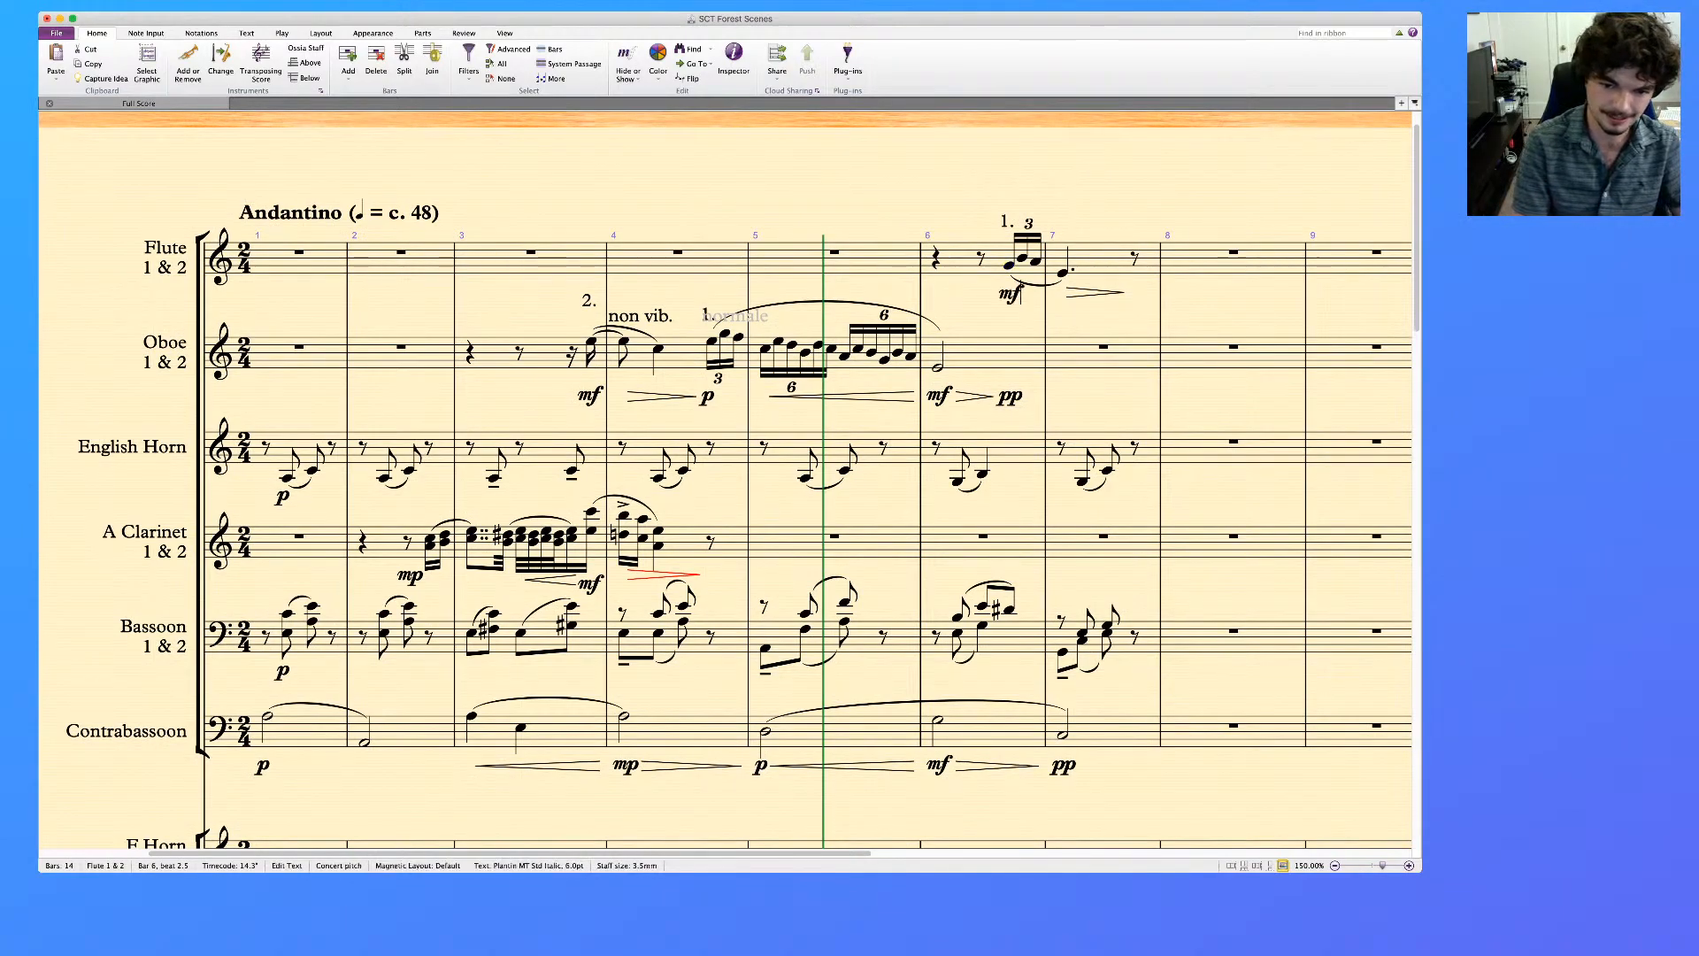
pyautogui.write('warm')
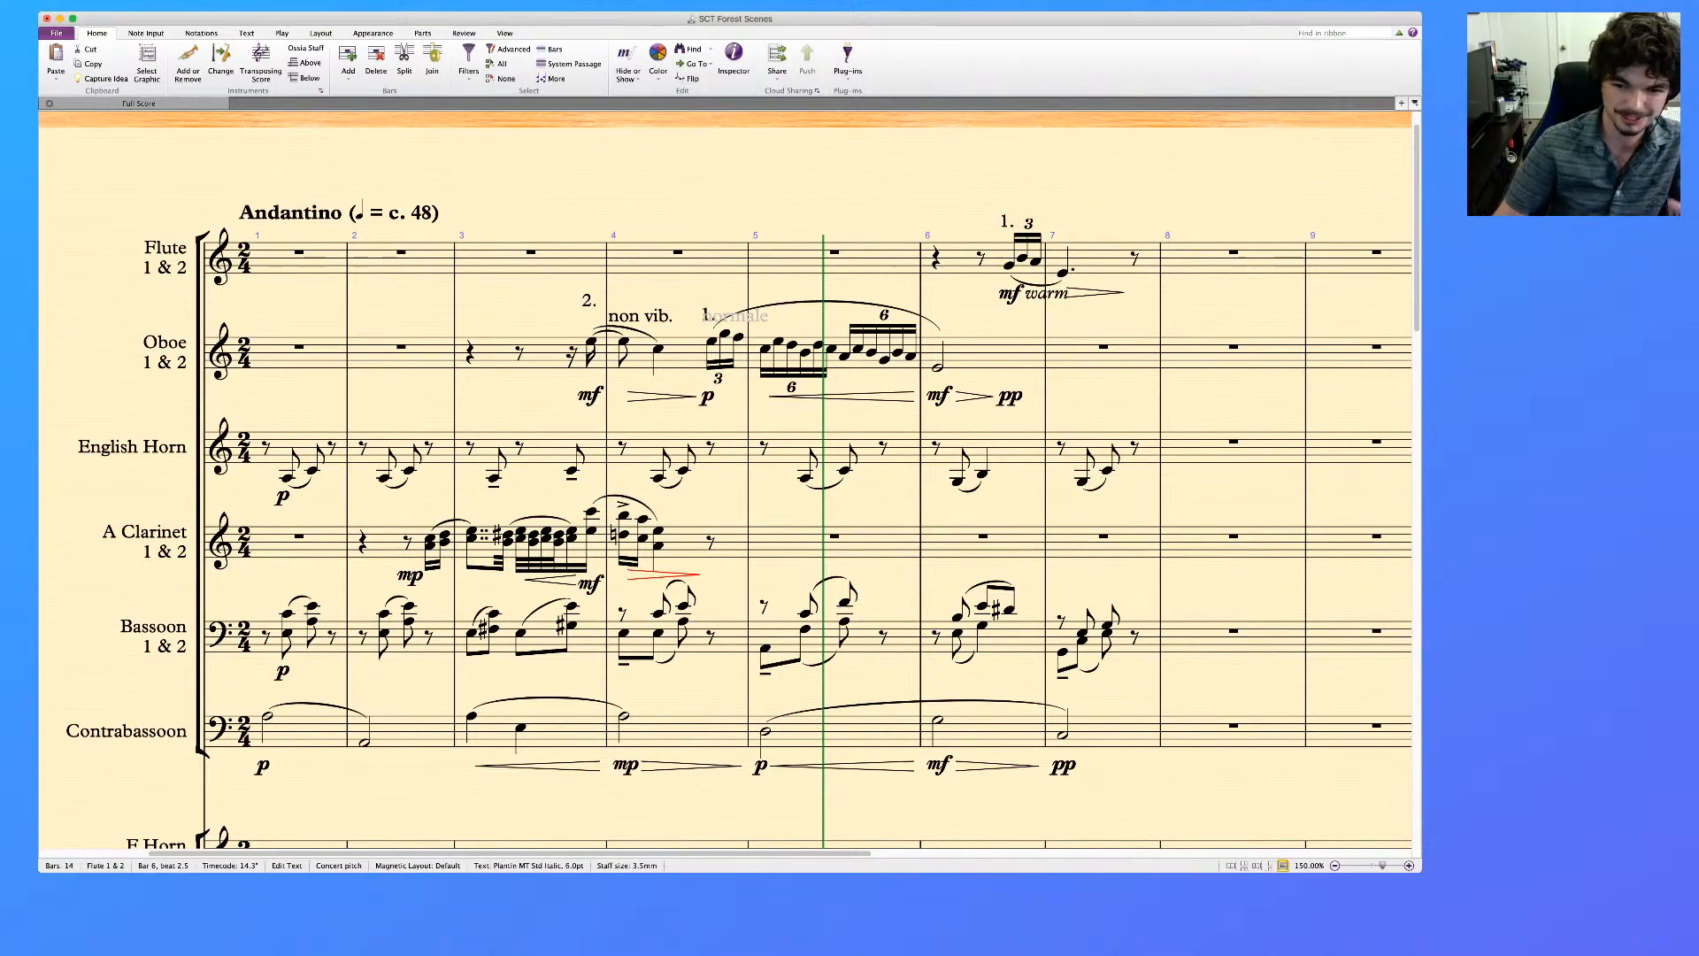
pyautogui.press('Escape')
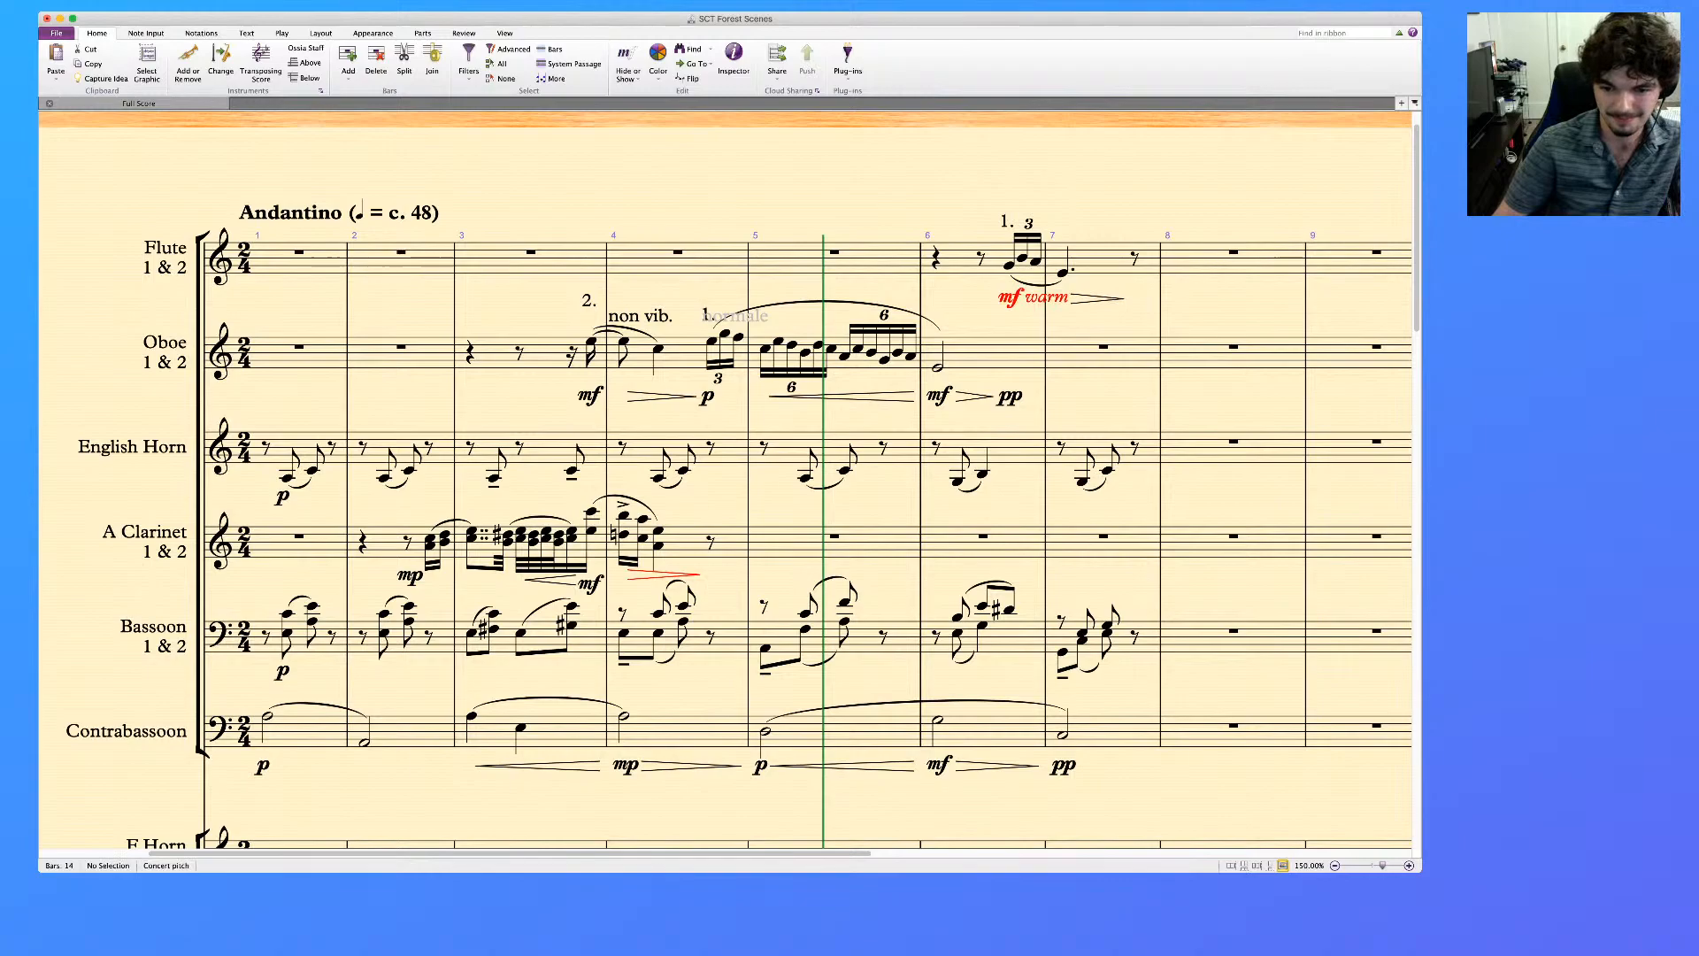
# Play back the English horn through contrabassoon staves from bar 6
pyautogui.scroll(-10, 725, 481)
pyautogui.scroll(10, 726, 481)
pyautogui.scroll(1, 726, 481)
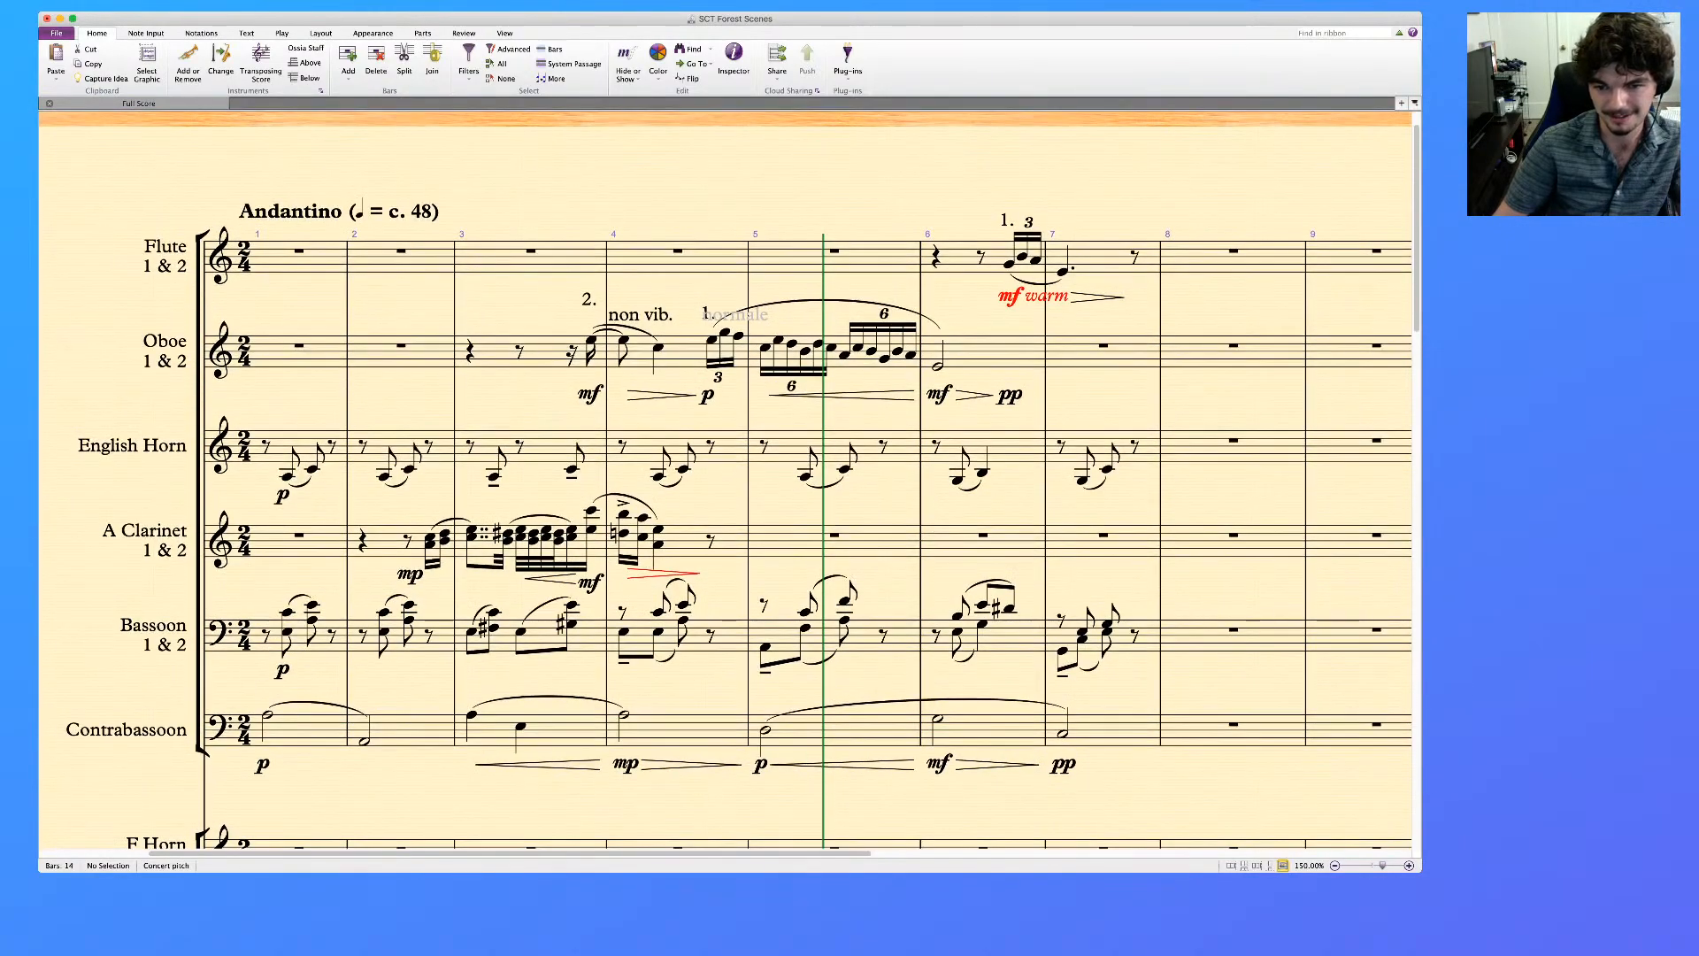
pyautogui.click(1009, 456)
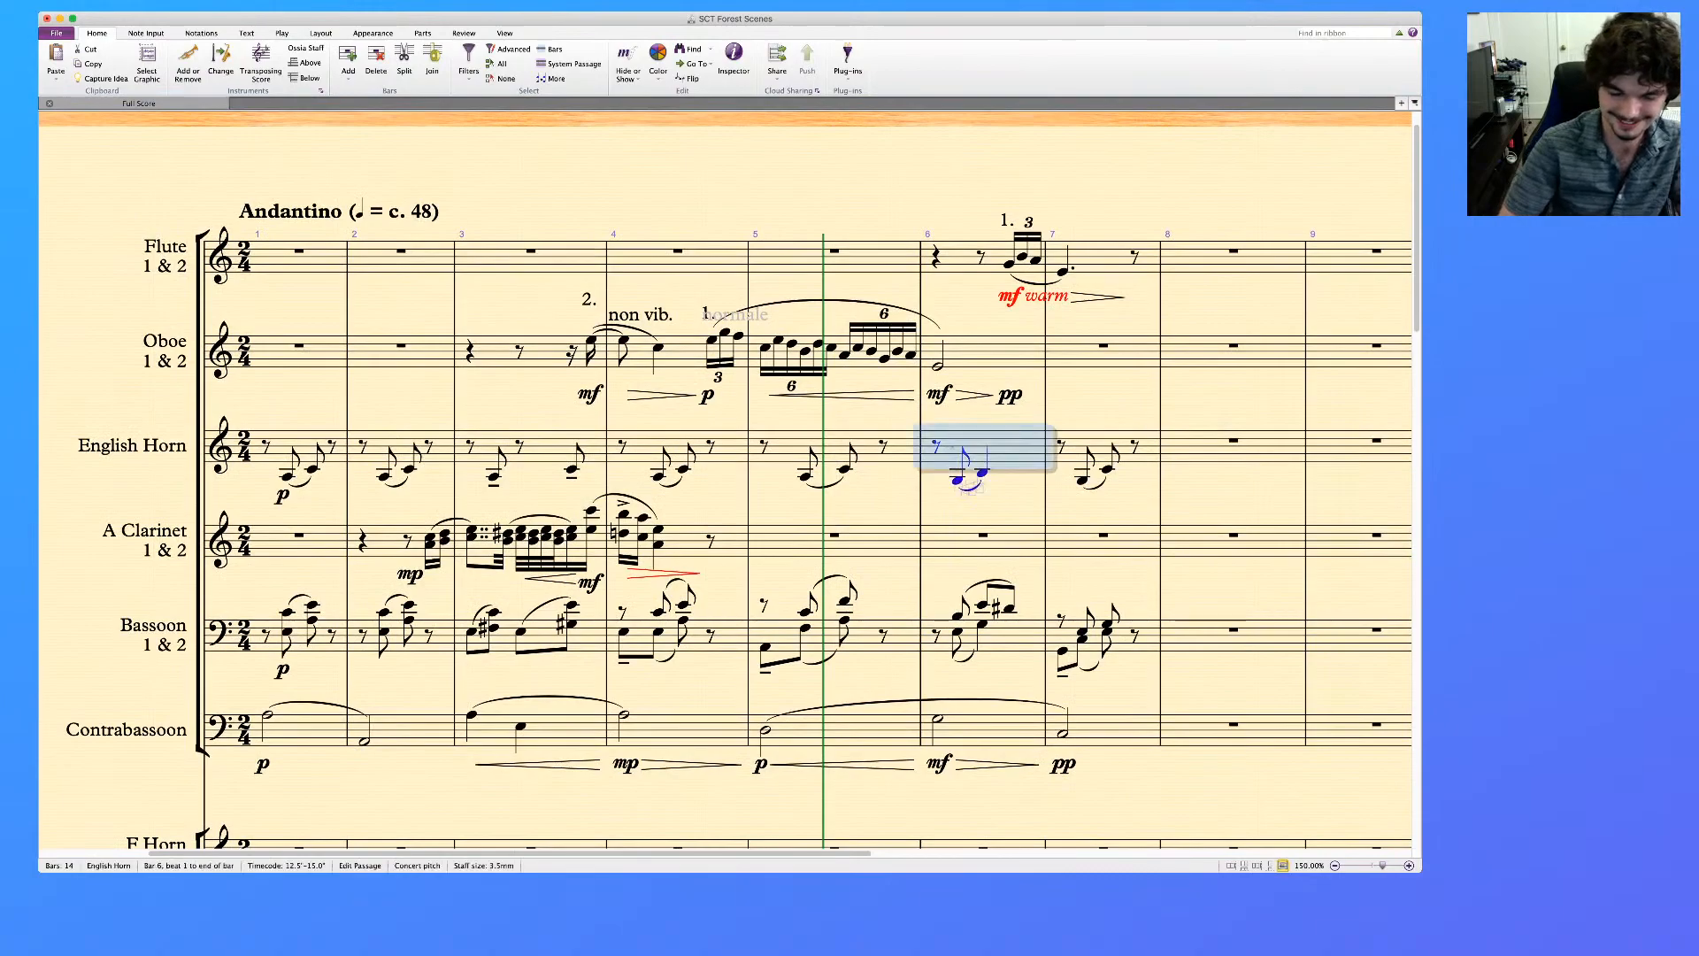
pyautogui.keyDown('shift'); pyautogui.click(991, 733); pyautogui.keyUp('shift')
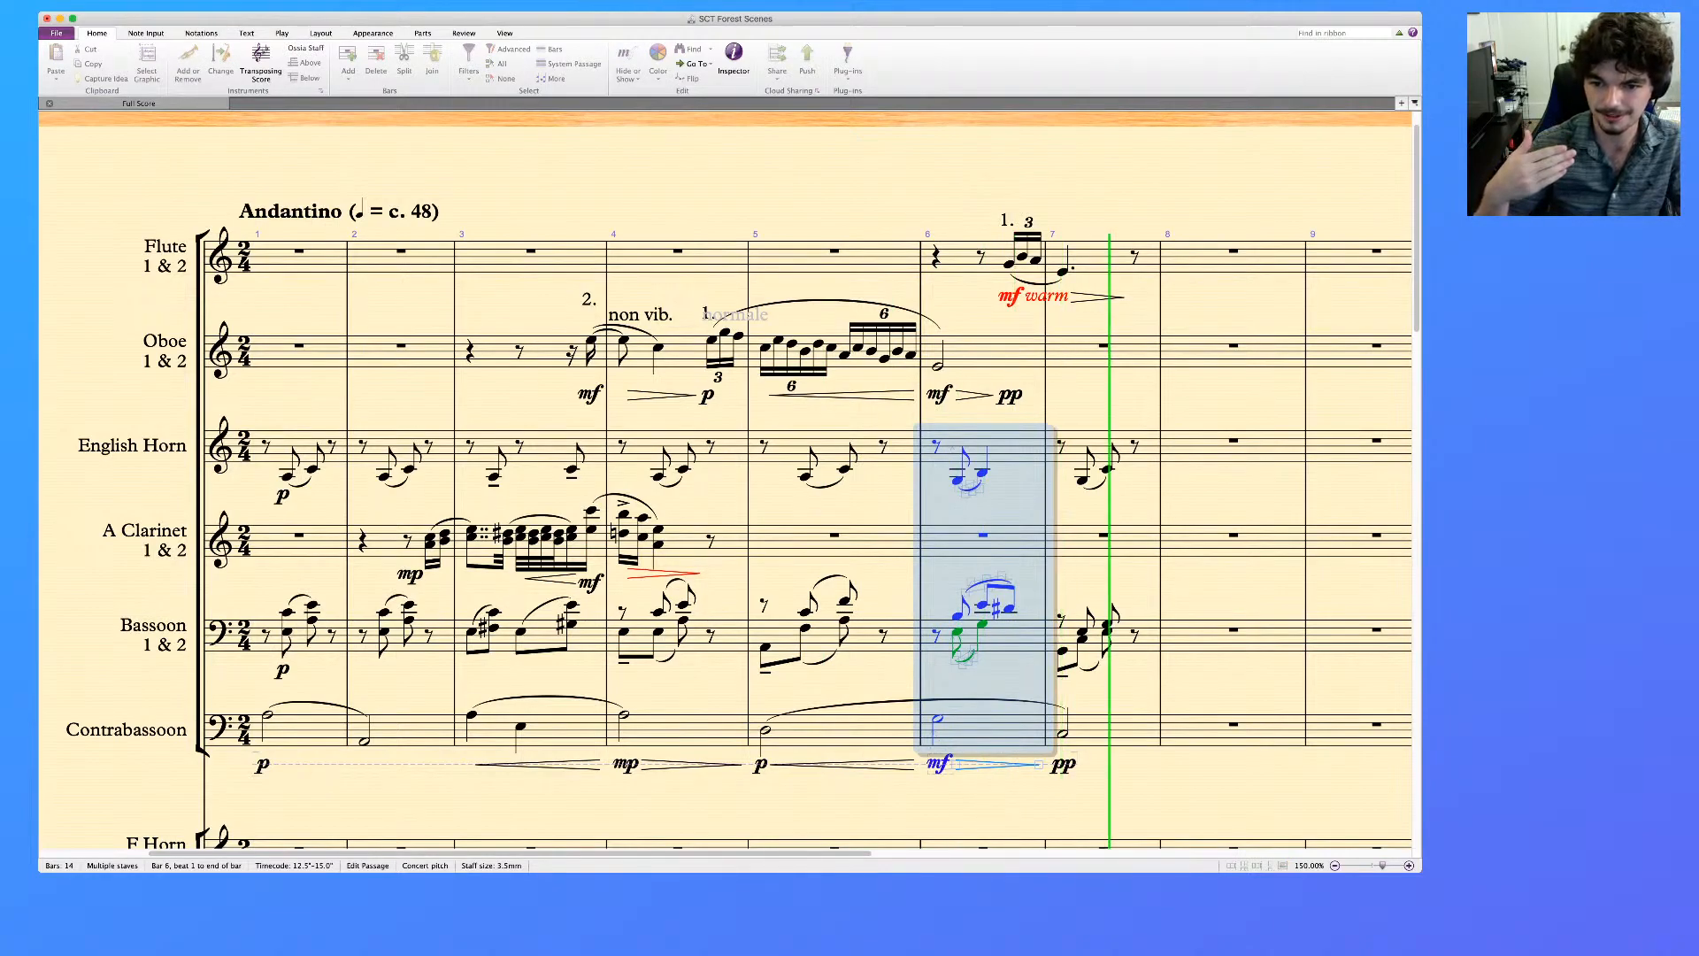
pyautogui.press('space')
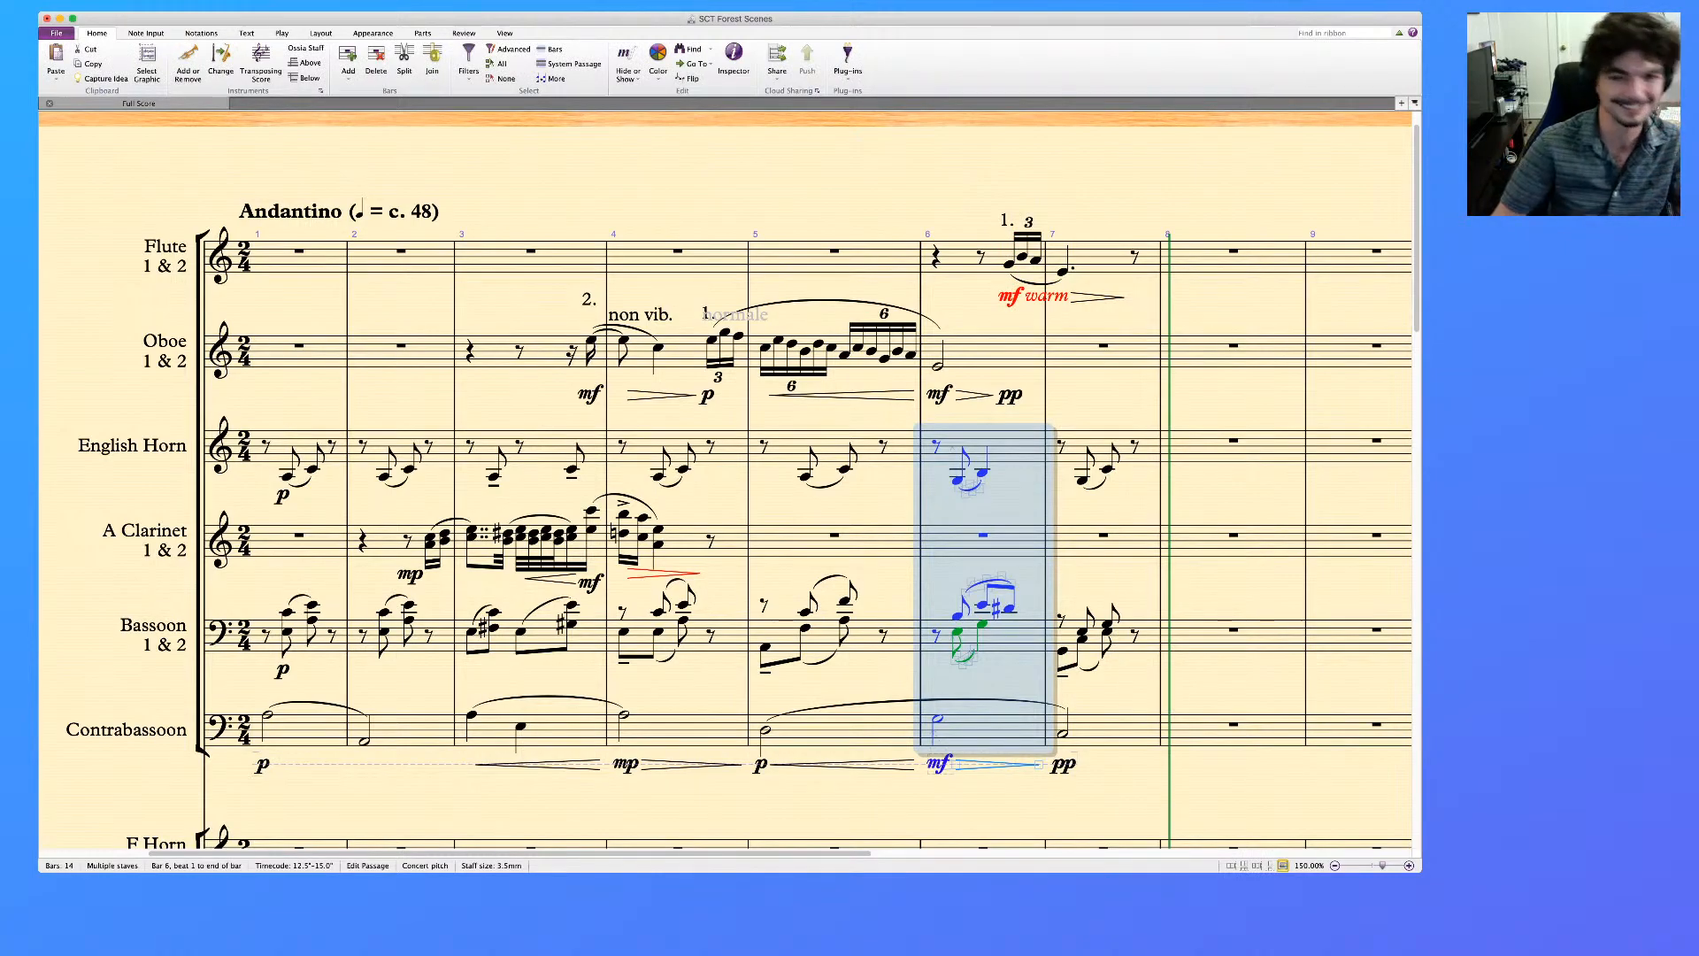
# Add a crescendo hairpin across bar 3 of the English horn, placed above the staff
pyautogui.press('Escape')
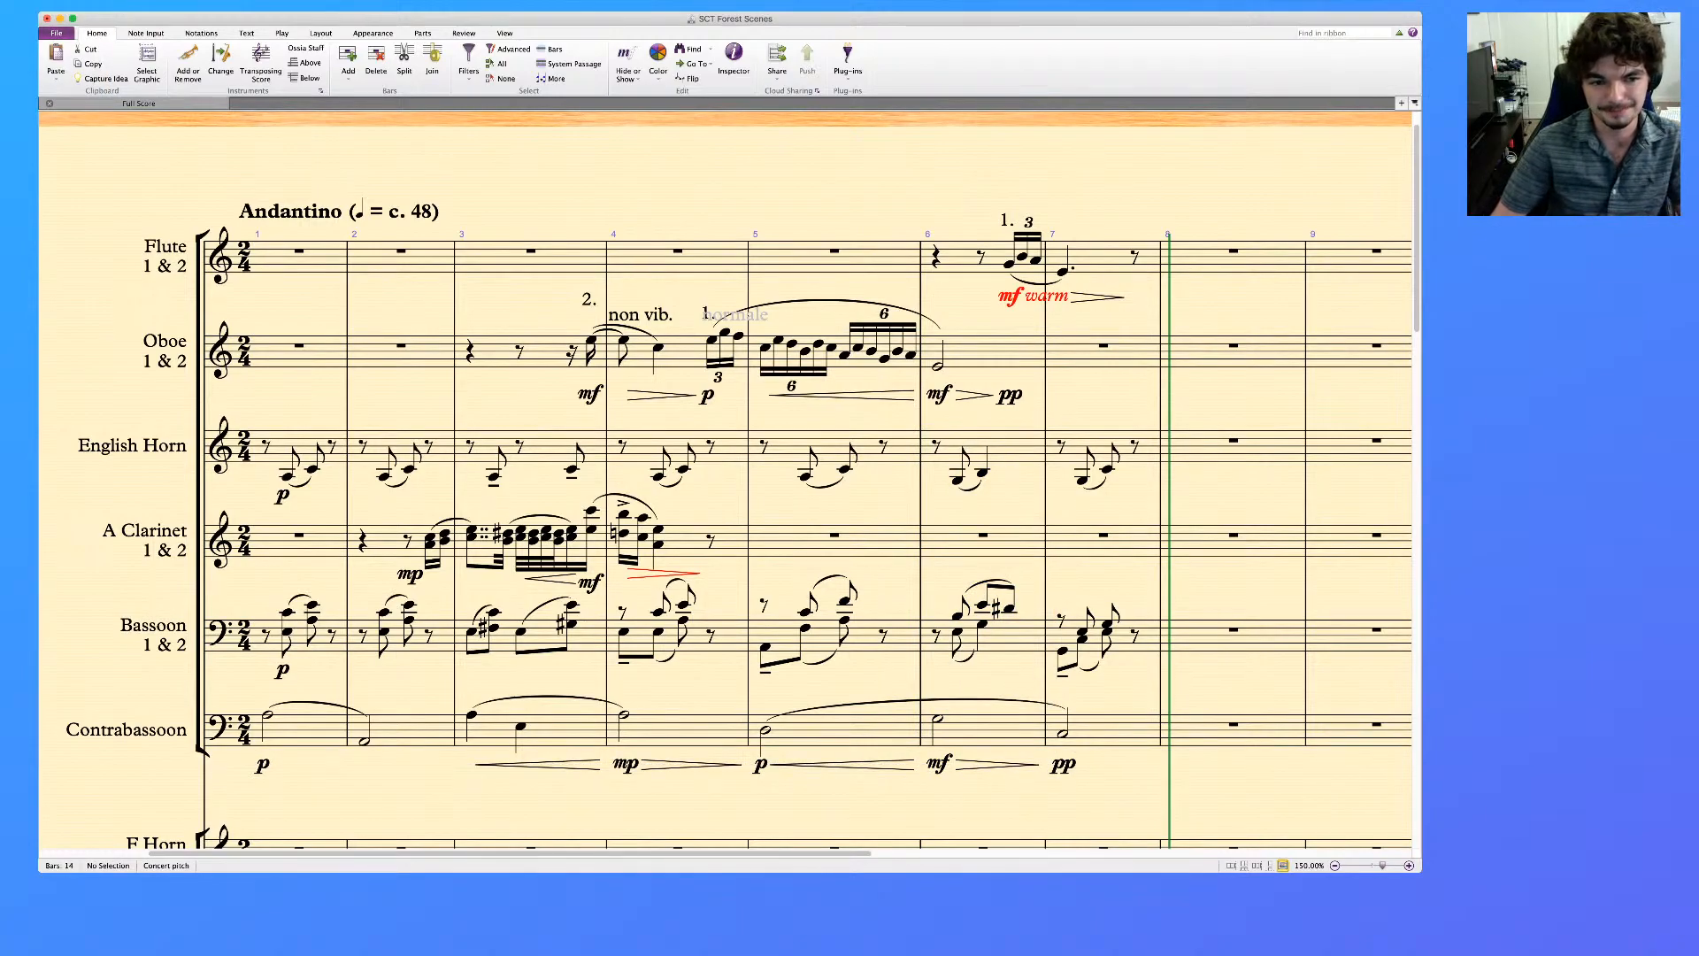
pyautogui.click(542, 447)
pyautogui.press('h')
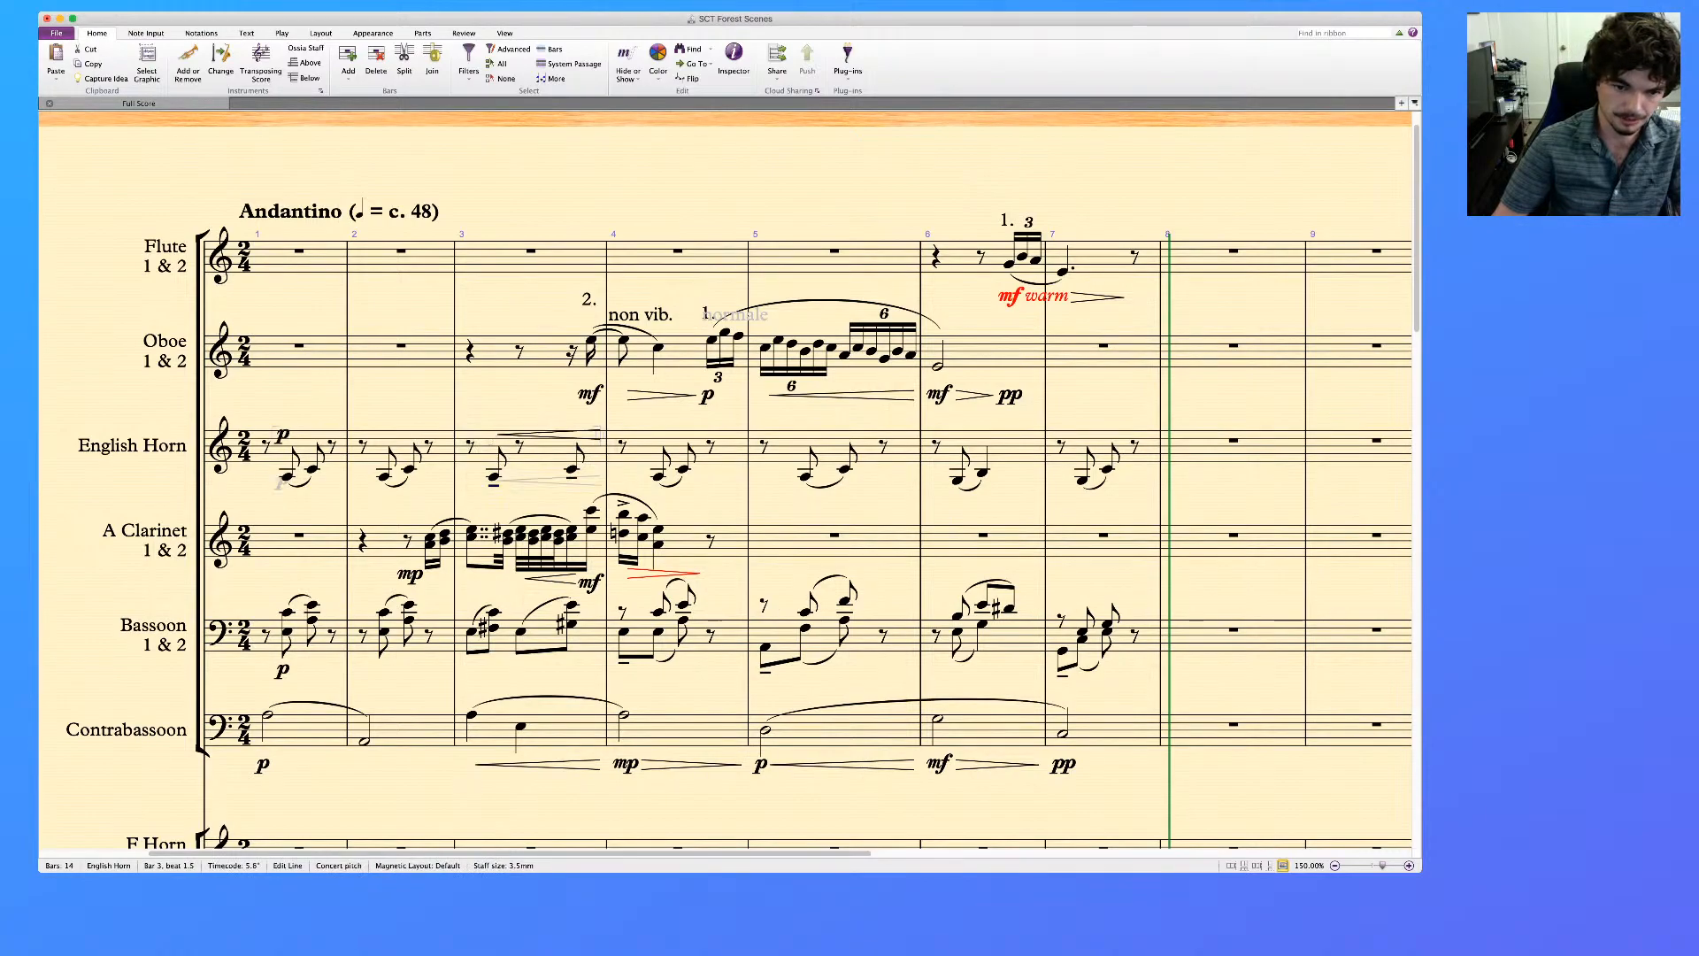
# Mark the first English horn note of bar 4 mp and follow it with a diminuendo hairpin above the staff
pyautogui.click(658, 477)
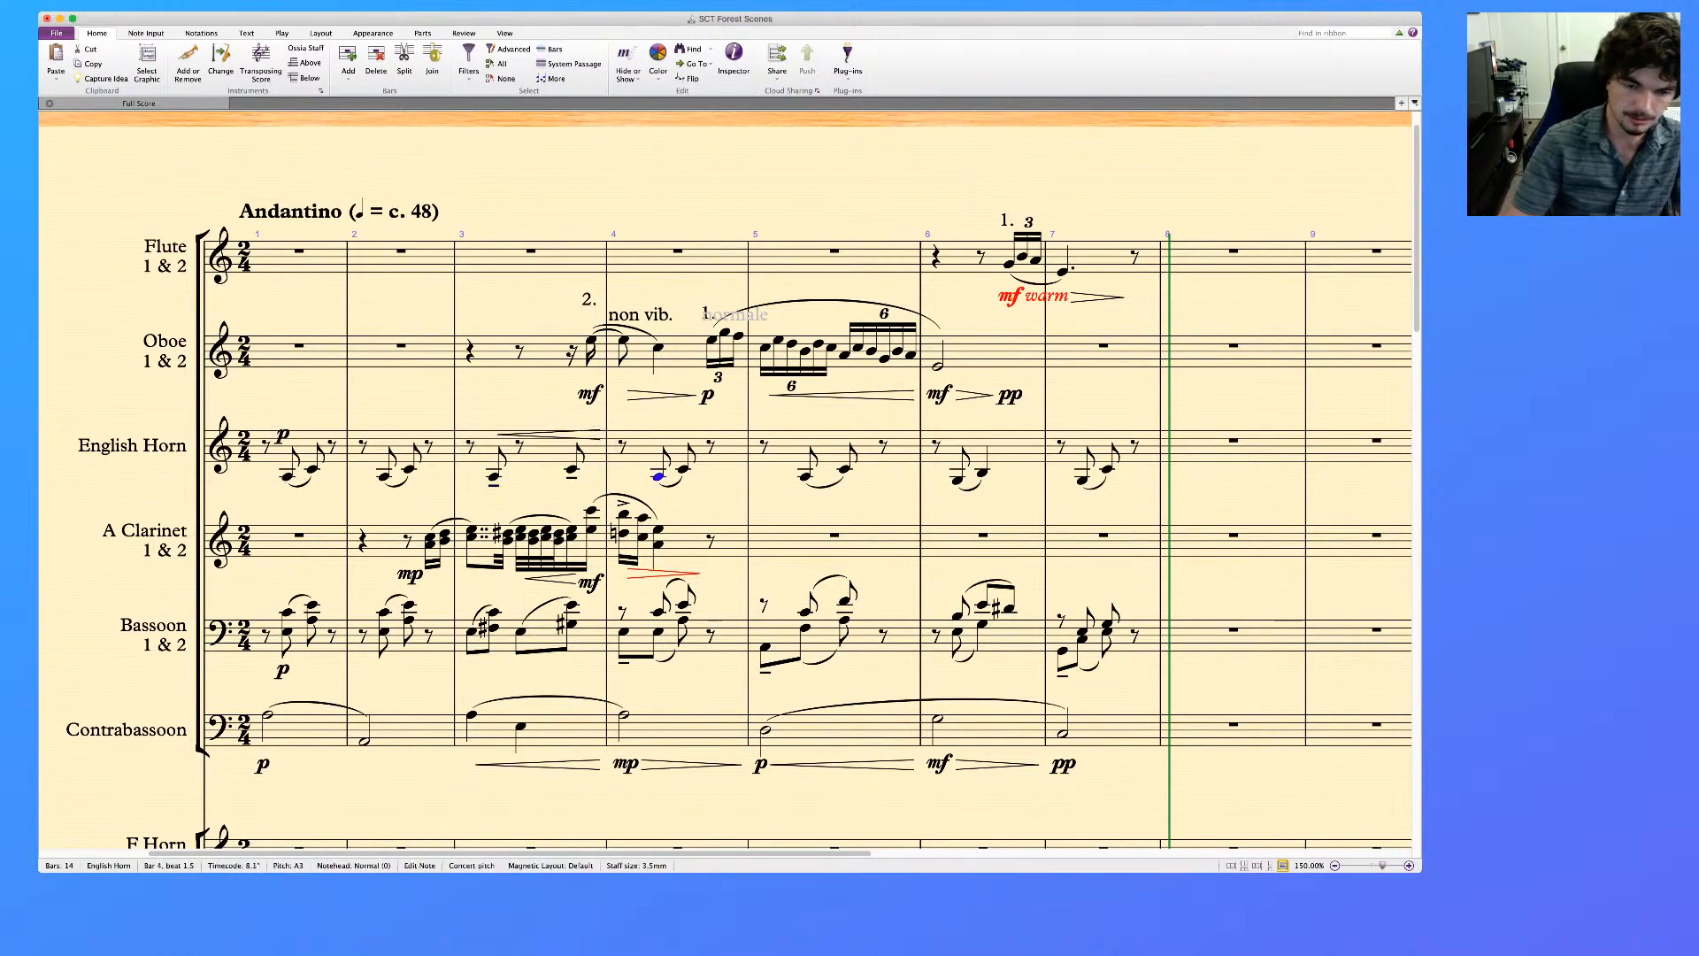
pyautogui.press('super+e')
pyautogui.write('mp')
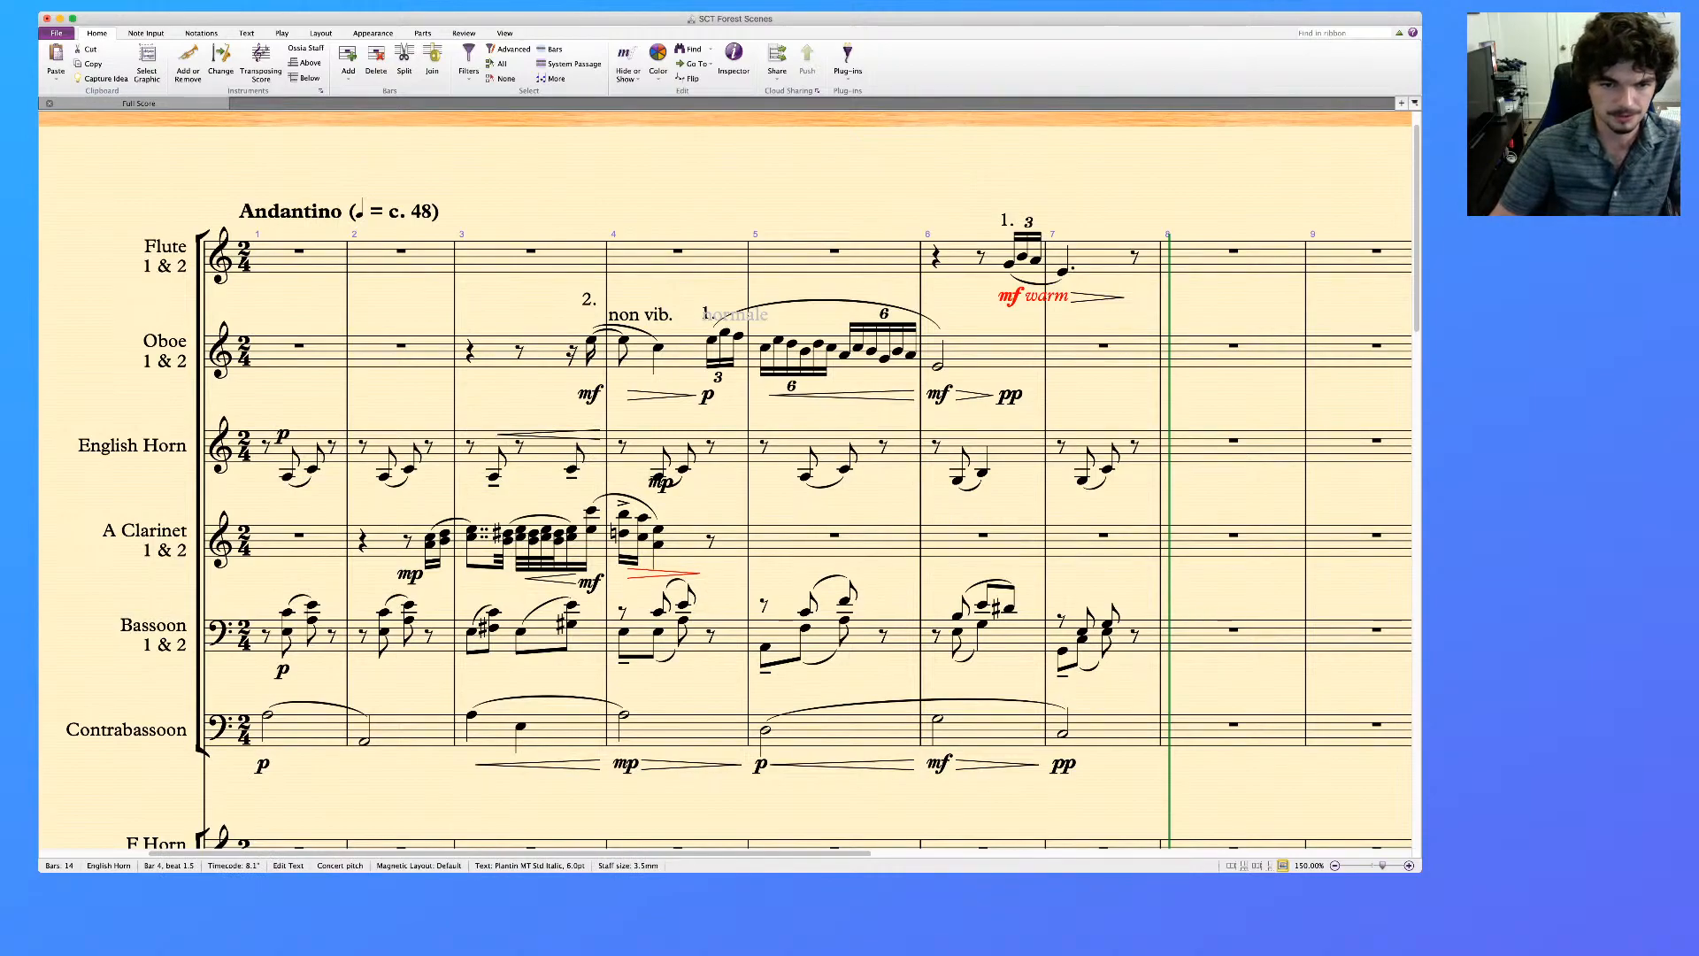
pyautogui.press('Escape')
pyautogui.press('Escape')
pyautogui.click(684, 469)
pyautogui.hotkey('shift', '.')
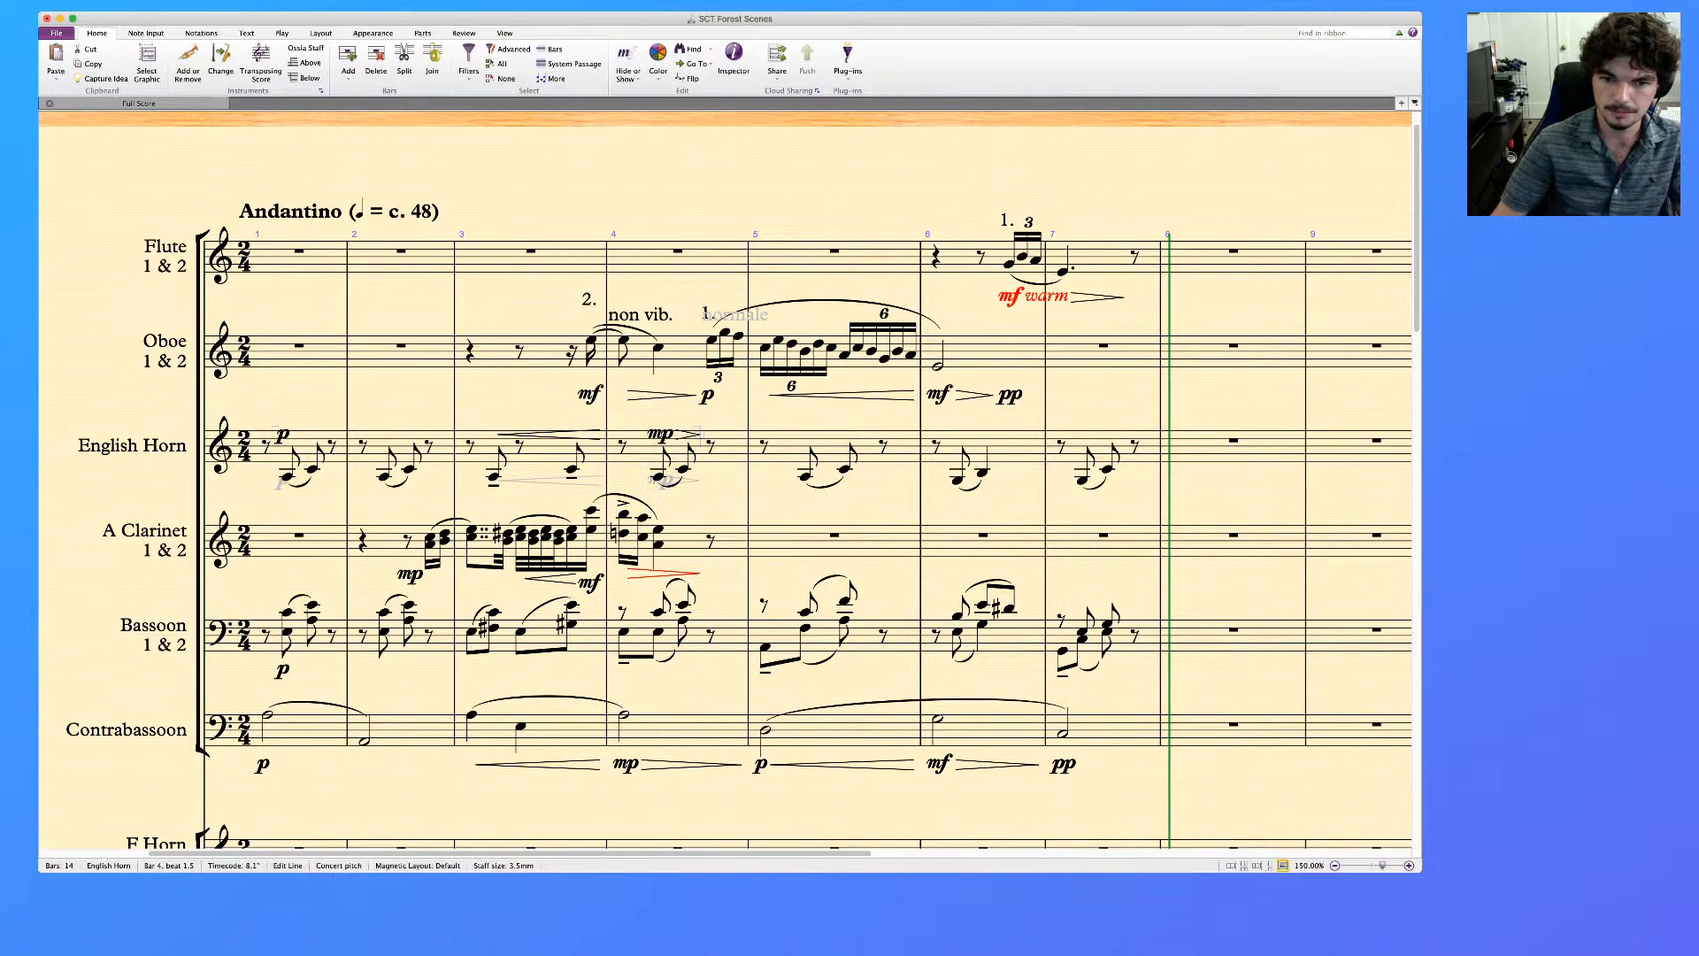
# Mark the English horn p in bar 5 with a crescendo hairpin following it above the staff
pyautogui.click(805, 478)
pyautogui.press('super+e')
pyautogui.write('p')
pyautogui.click(832, 443)
pyautogui.press('h')
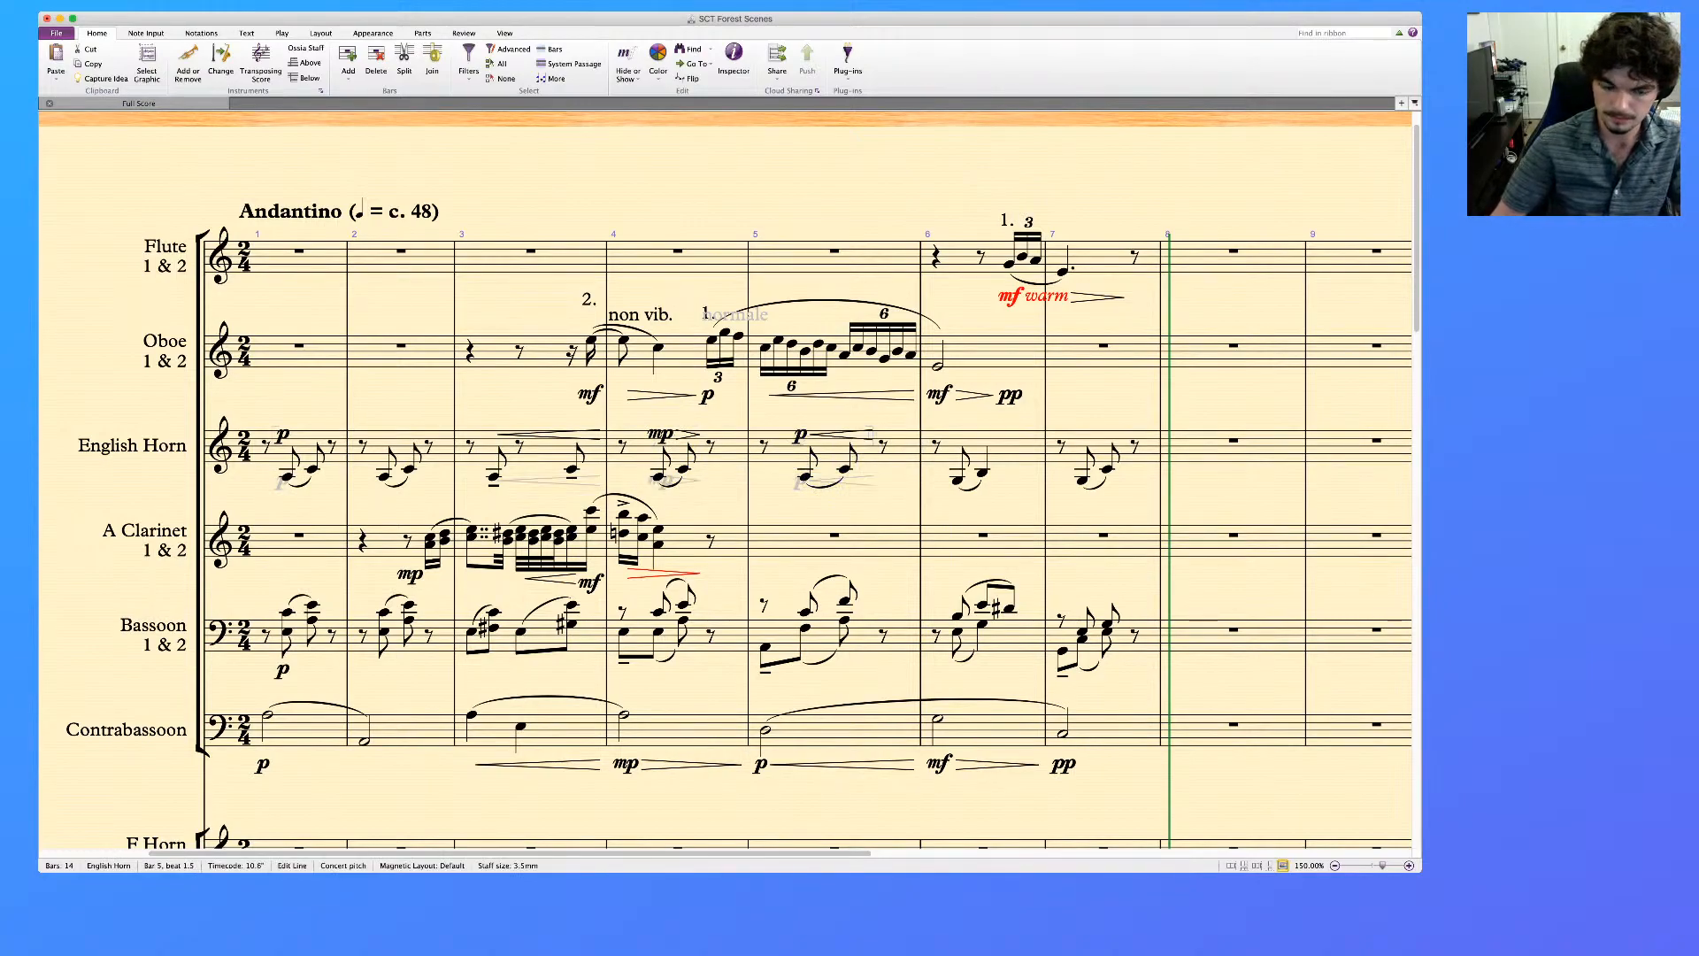
# Mark the English horn's first note of bar 6 mf and add a diminuendo hairpin above the staff
pyautogui.click(958, 481)
pyautogui.press('super+e')
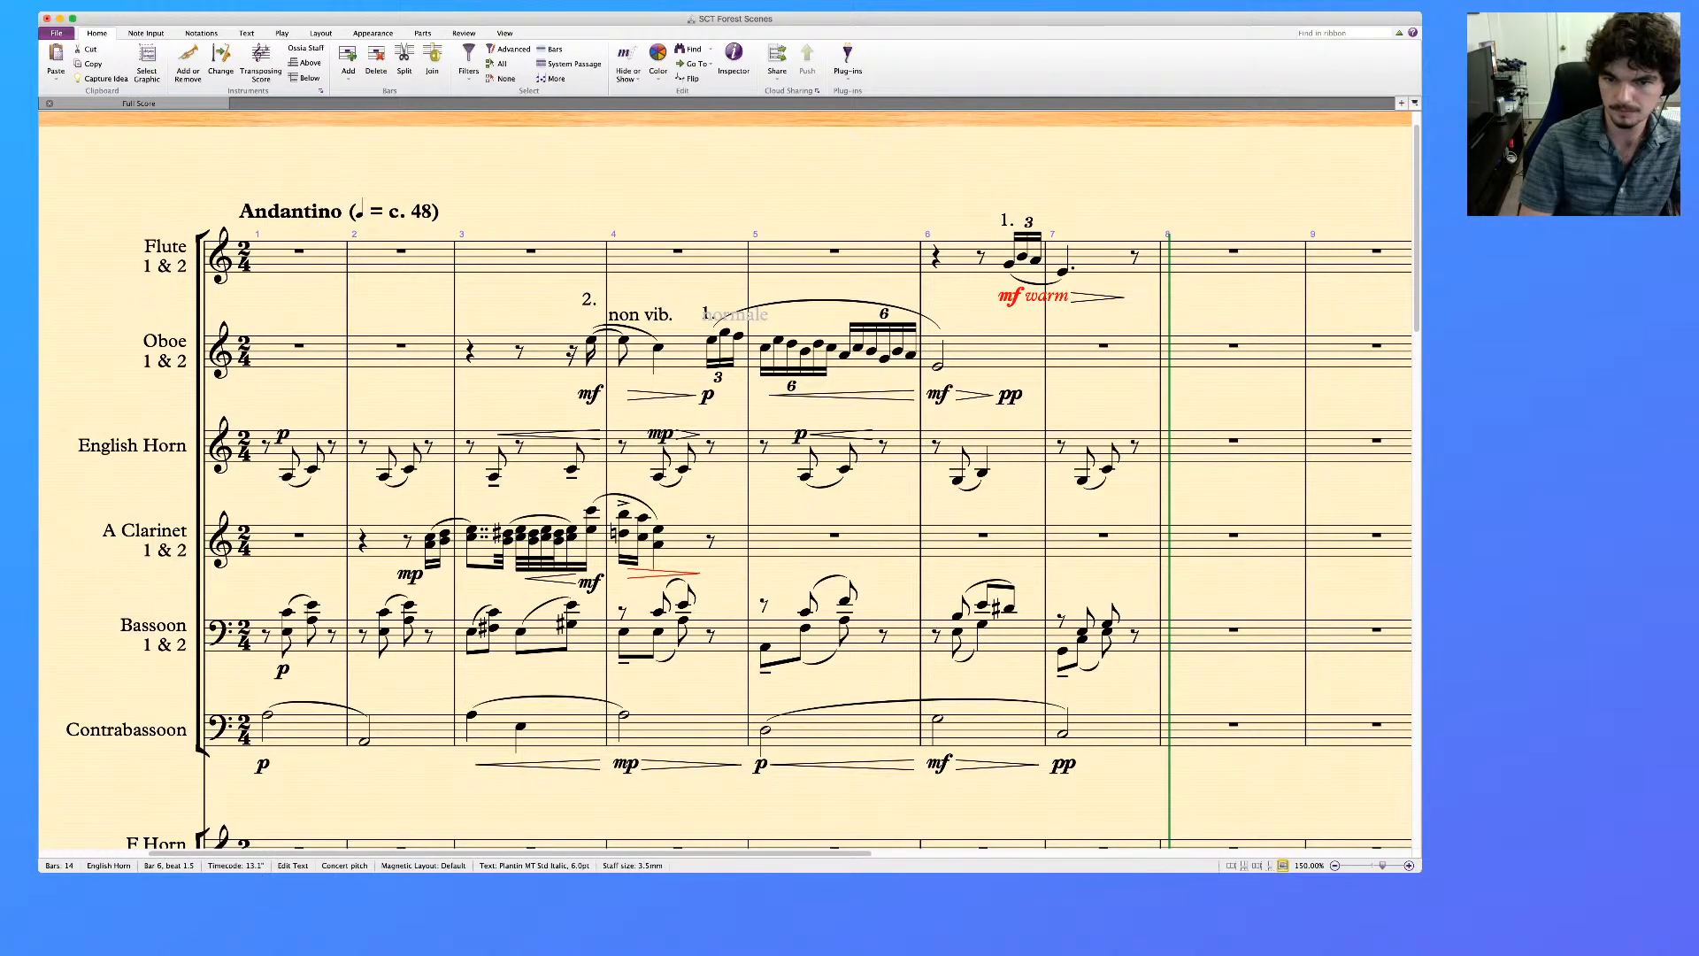
pyautogui.write('mf')
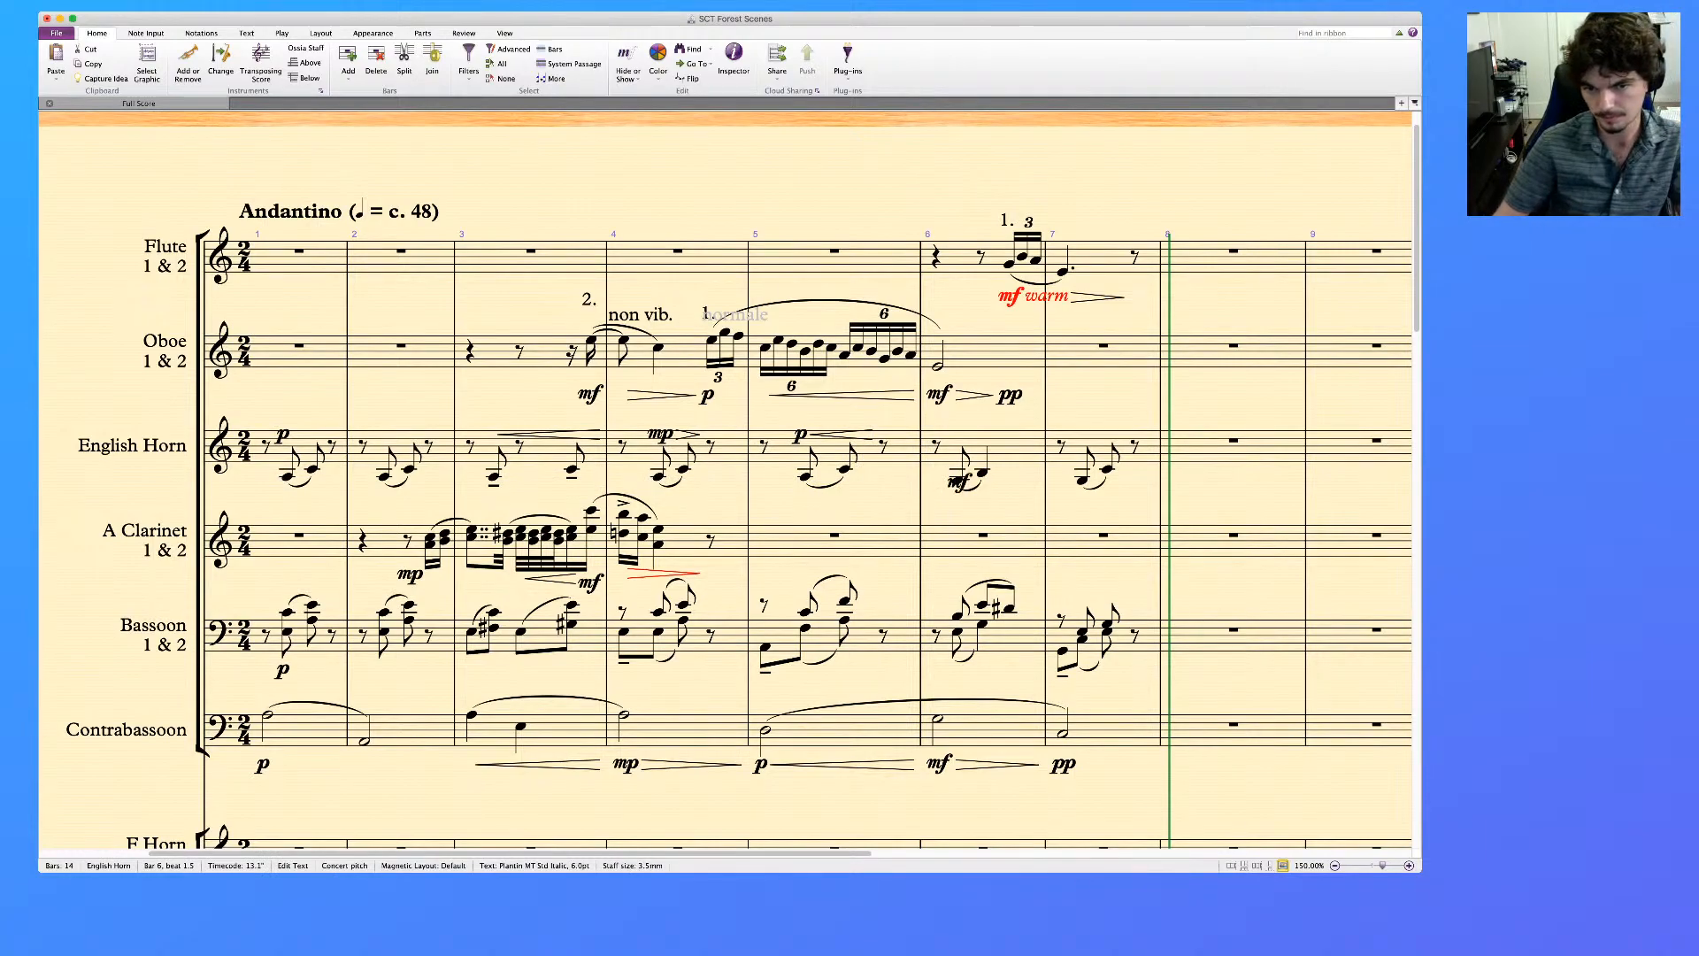
pyautogui.press('Escape')
pyautogui.press('Escape')
pyautogui.click(1018, 447)
pyautogui.hotkey('shift', 'h')
# Replace the mf in bar 6 of both the English horn and the contrabassoon with mp
pyautogui.click(960, 432)
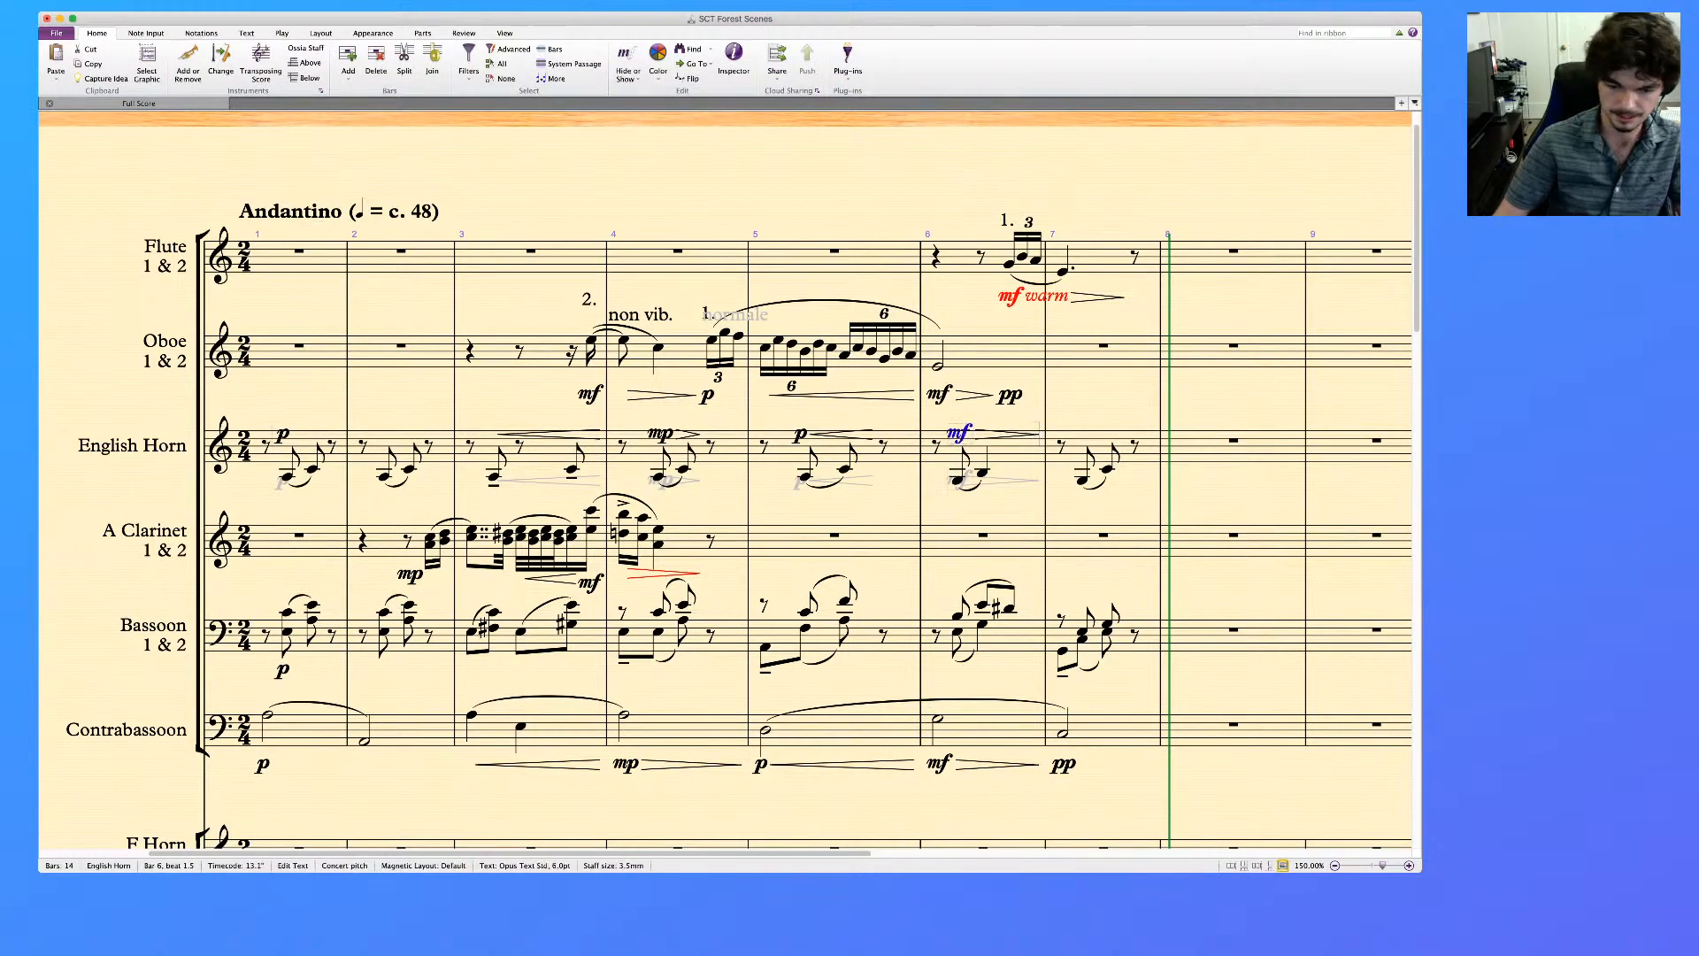
pyautogui.keyDown('super'); pyautogui.click(940, 764); pyautogui.keyUp('super')
pyautogui.press('Delete')
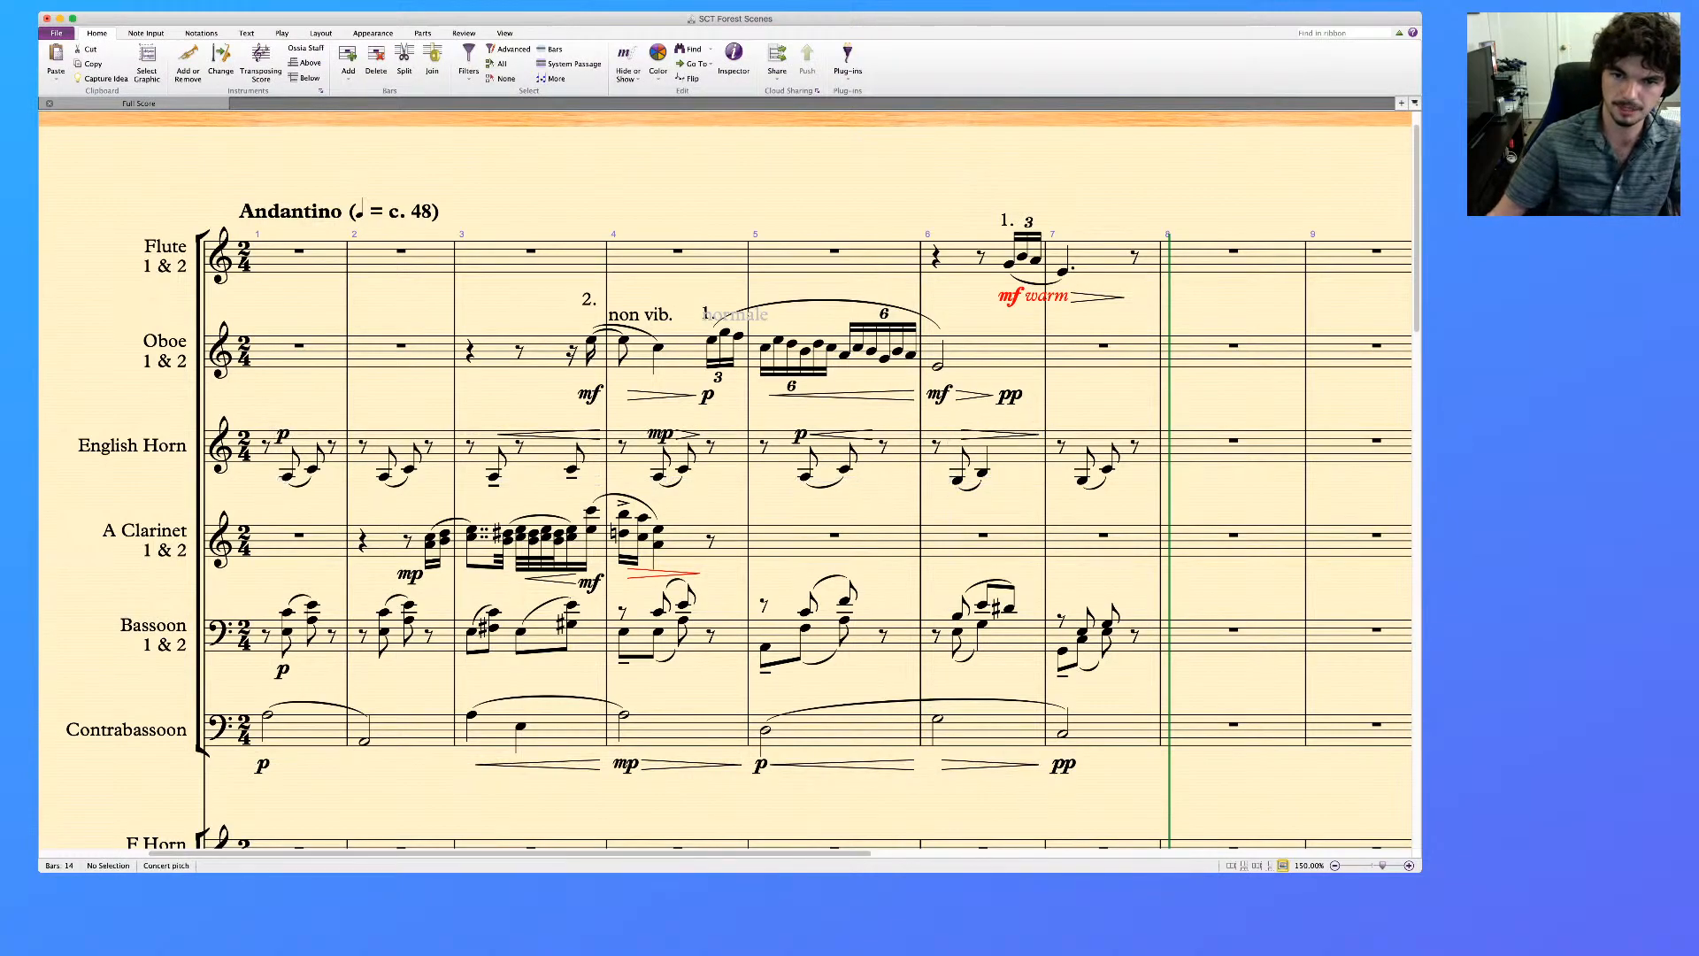
pyautogui.click(957, 480)
pyautogui.keyDown('super'); pyautogui.click(938, 719); pyautogui.keyUp('super')
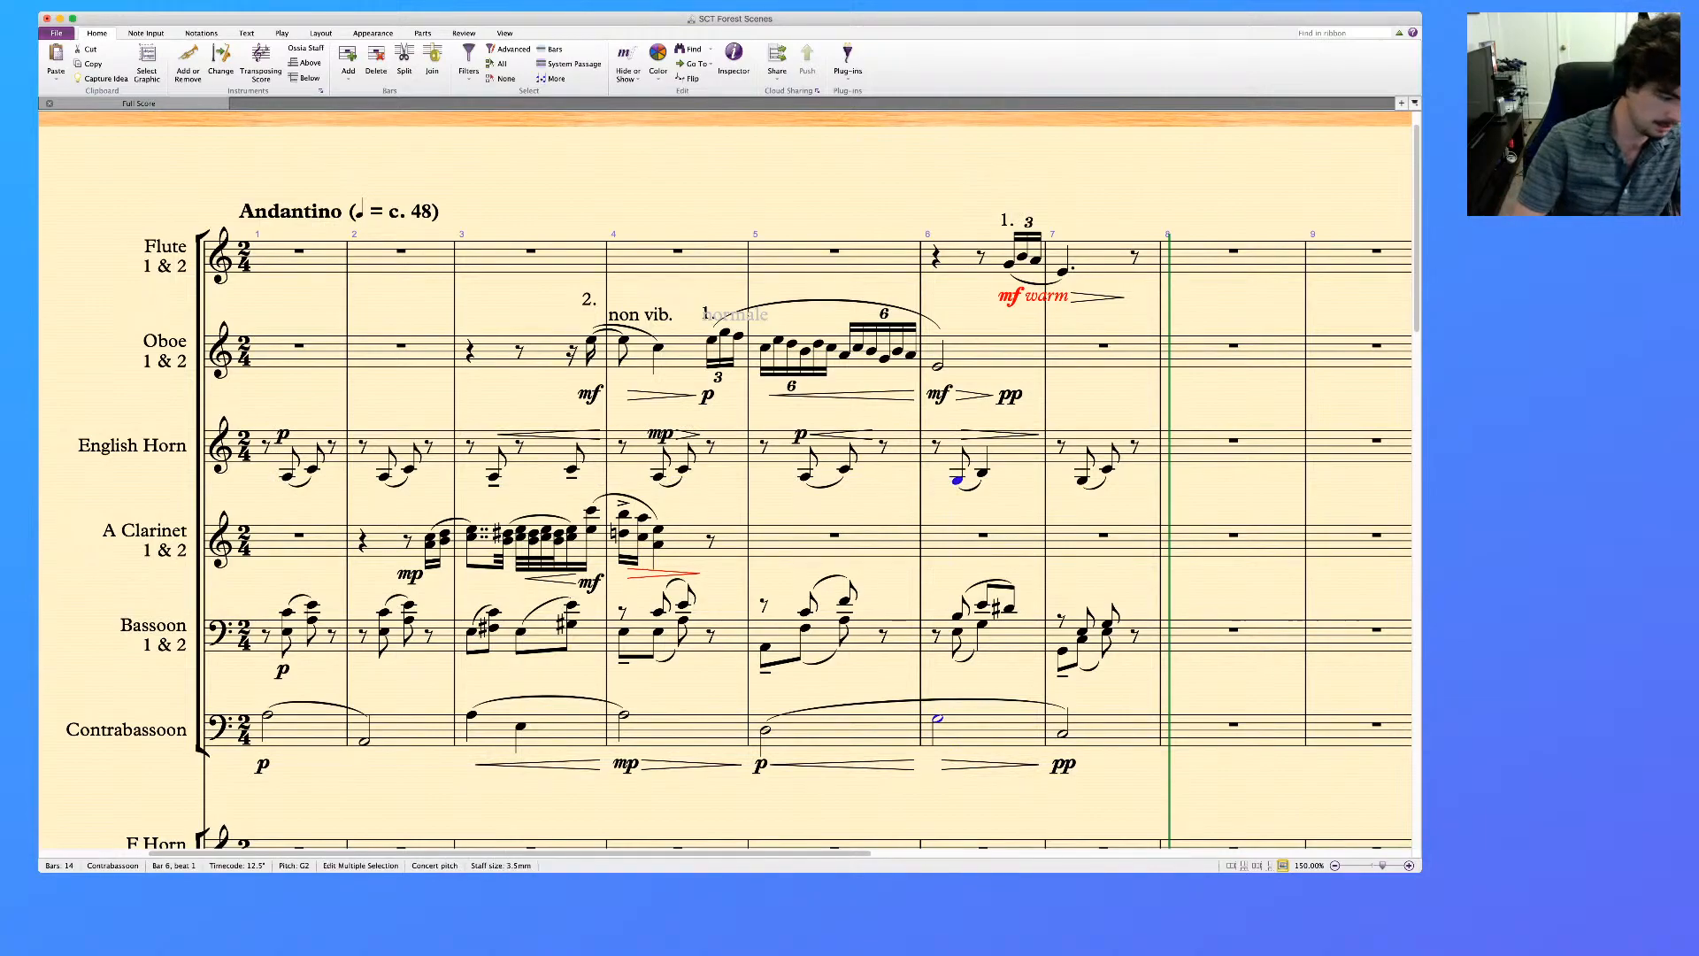
pyautogui.press('super+e')
pyautogui.press('super+m')
pyautogui.press('super+p')
pyautogui.press('Escape')
pyautogui.press('Escape')
# Replace the contrabass's mf in bar 6 with mp
pyautogui.scroll(-20, 726, 481)
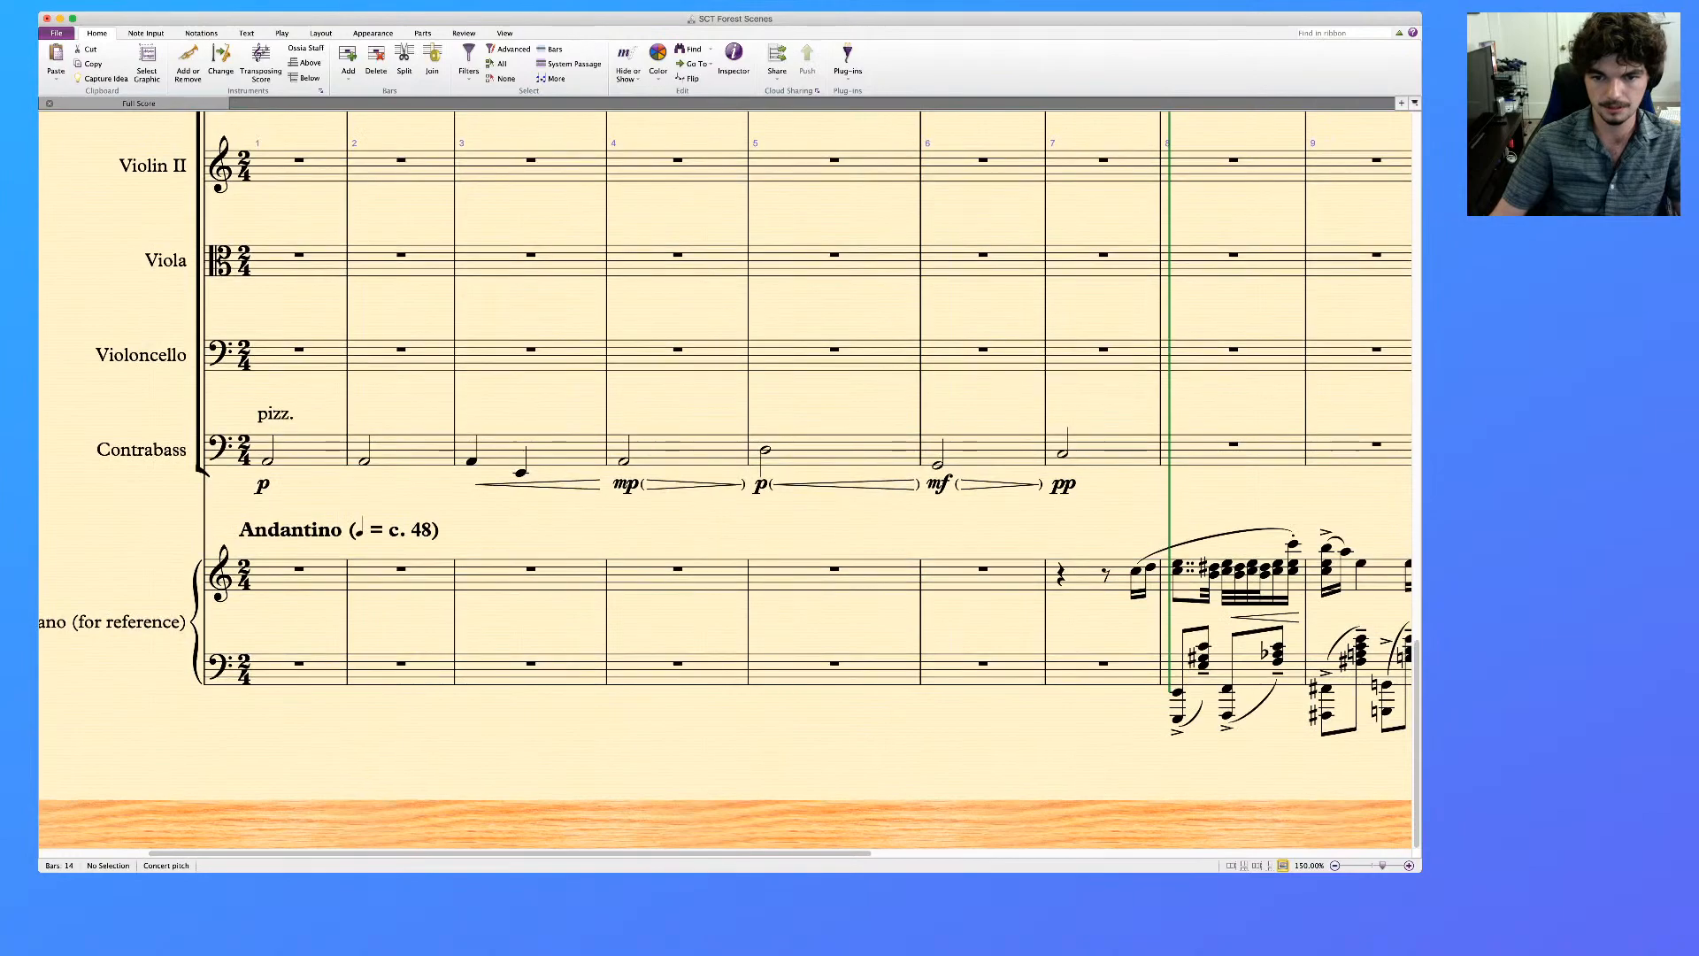
pyautogui.scroll(2, 726, 481)
pyautogui.click(940, 568)
pyautogui.press('Delete')
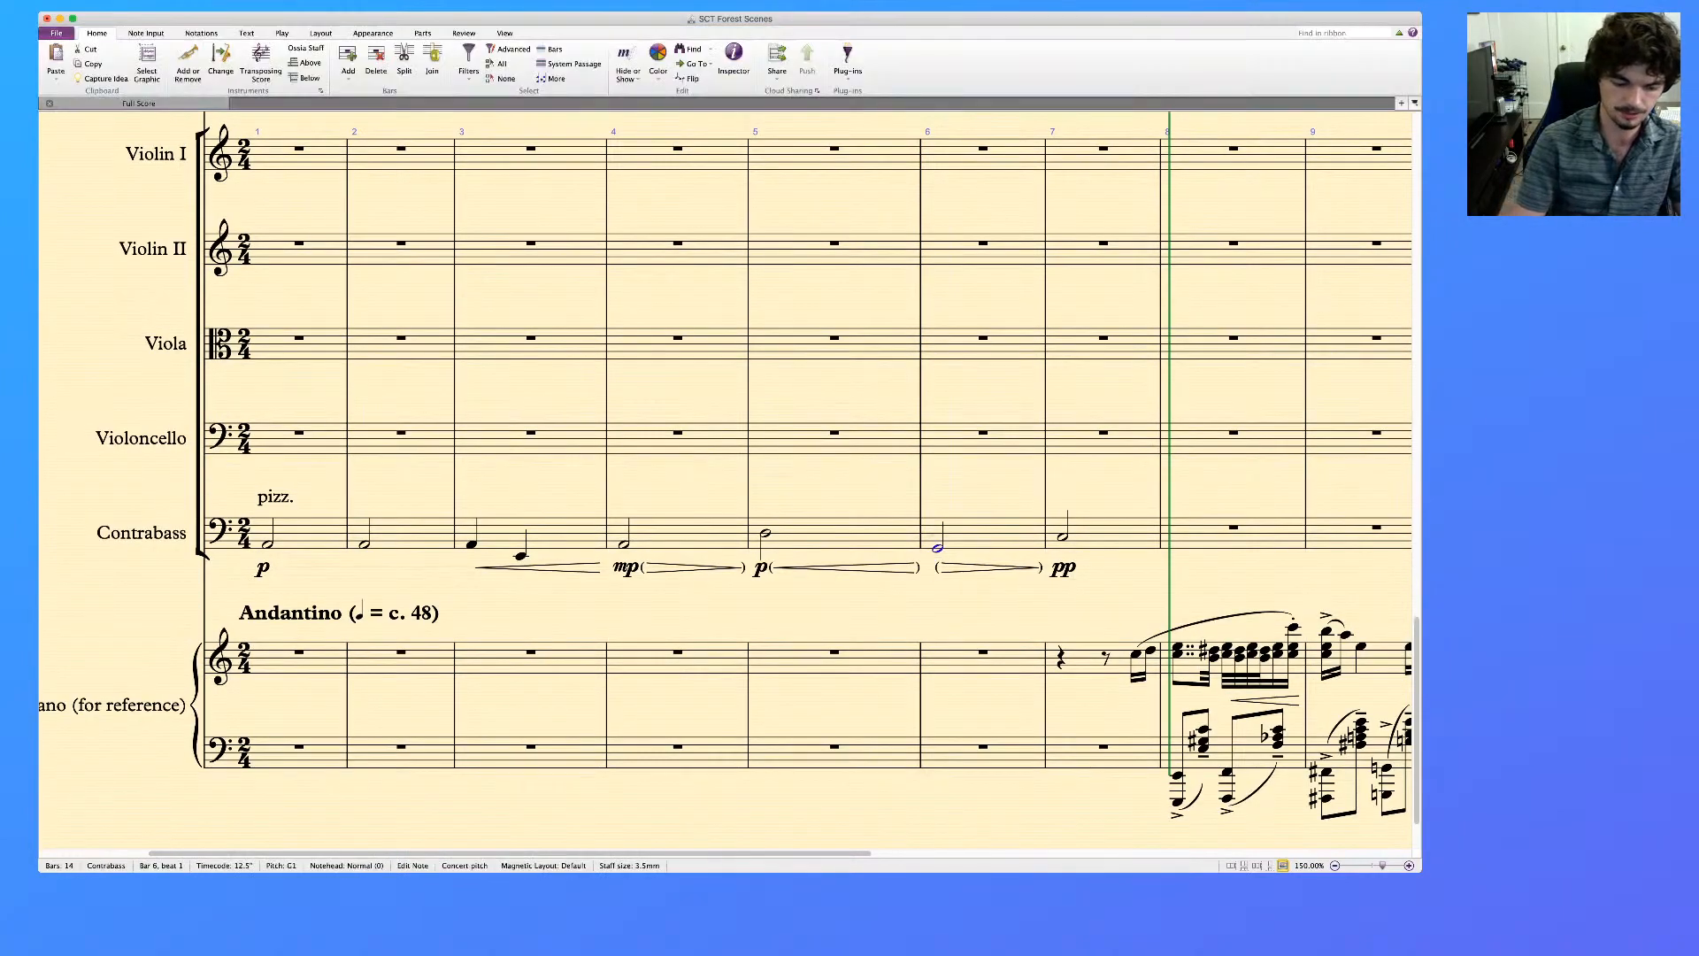
pyautogui.press('super+e')
pyautogui.press('super+m')
pyautogui.press('super+p')
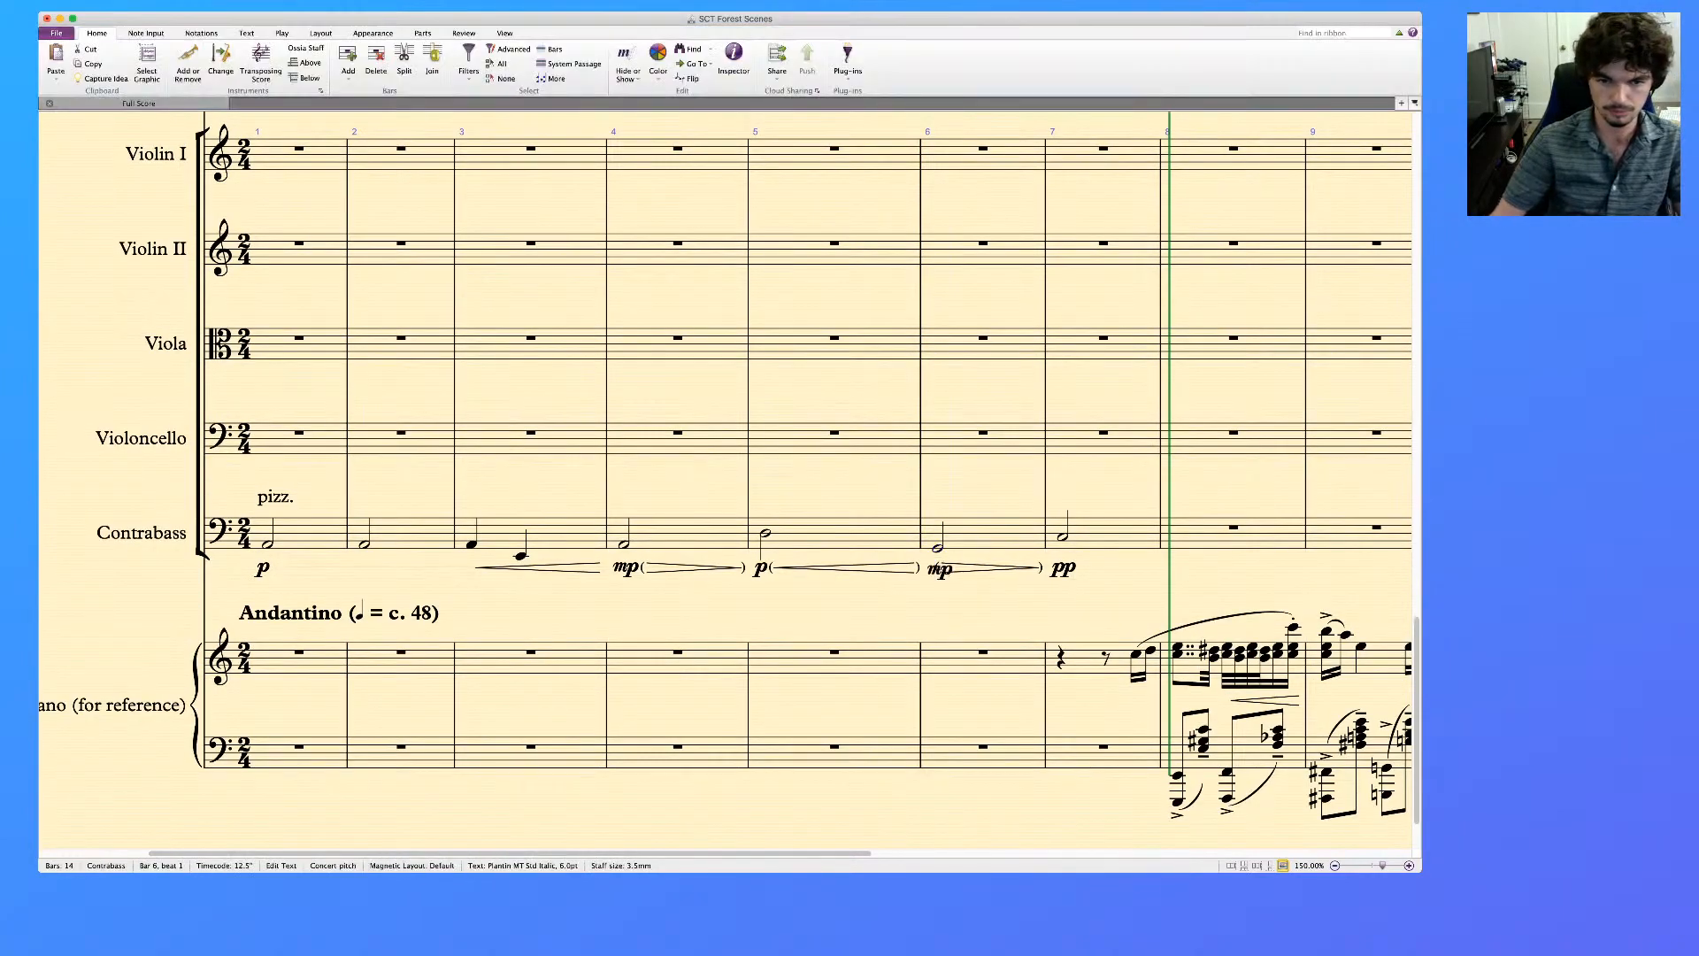
pyautogui.press('Escape')
pyautogui.press('Escape')
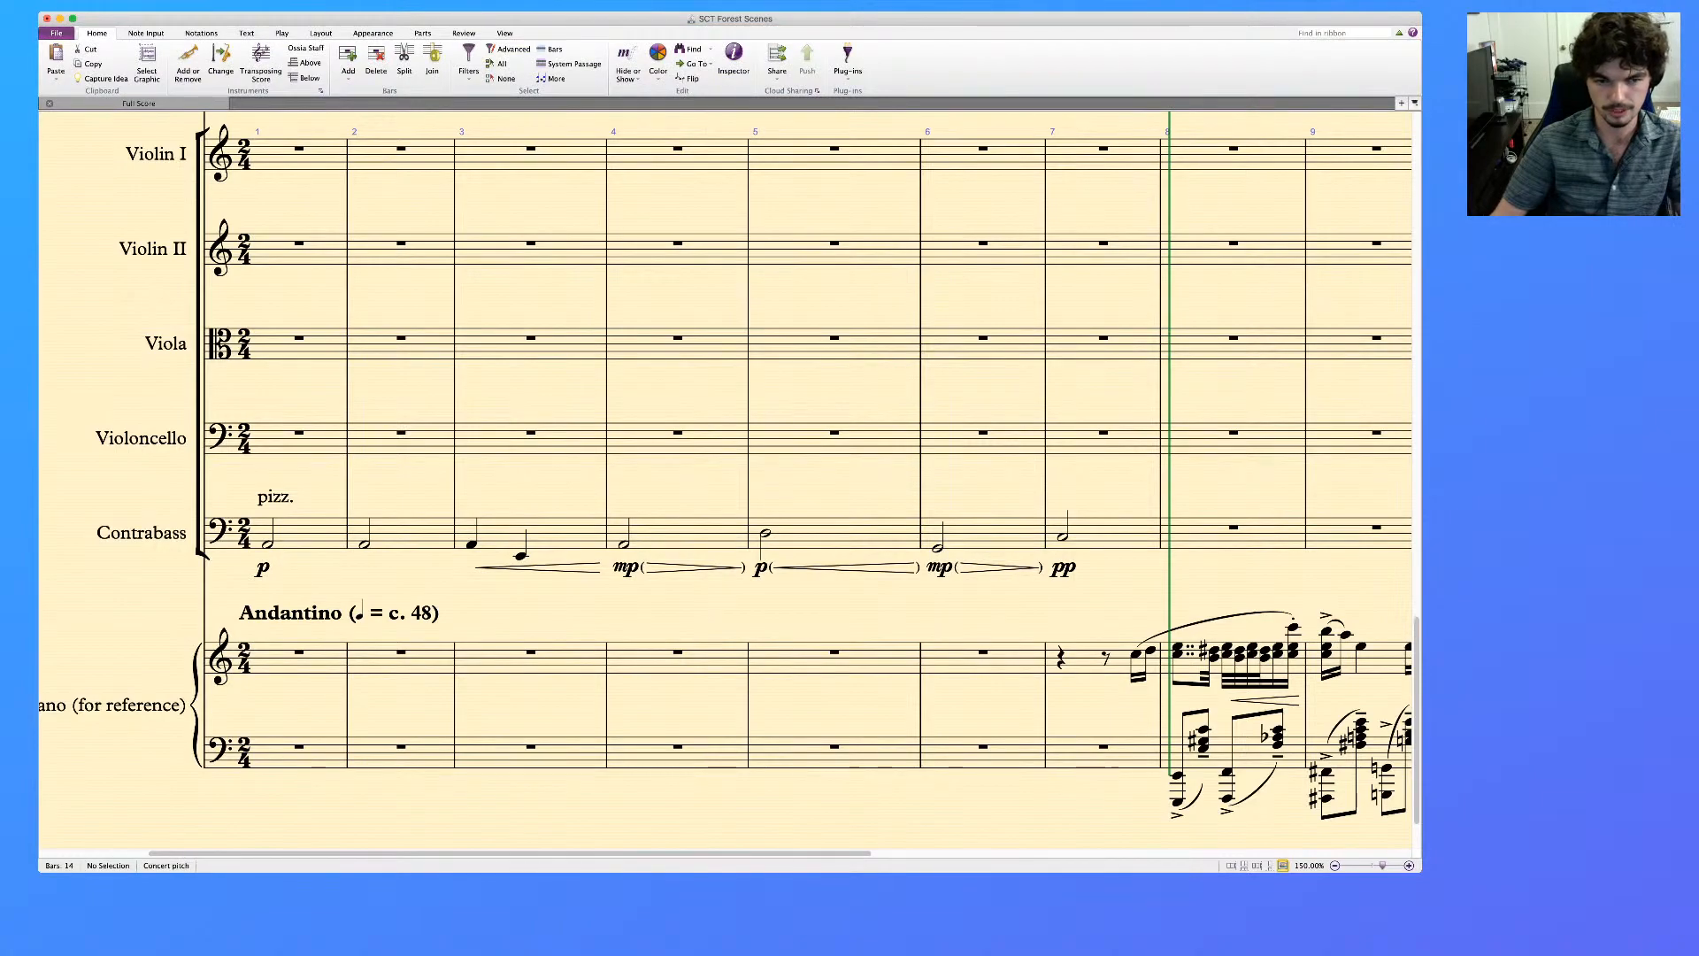
# Replace the harp's mf in bar 6 with mp
pyautogui.scroll(15, 726, 478)
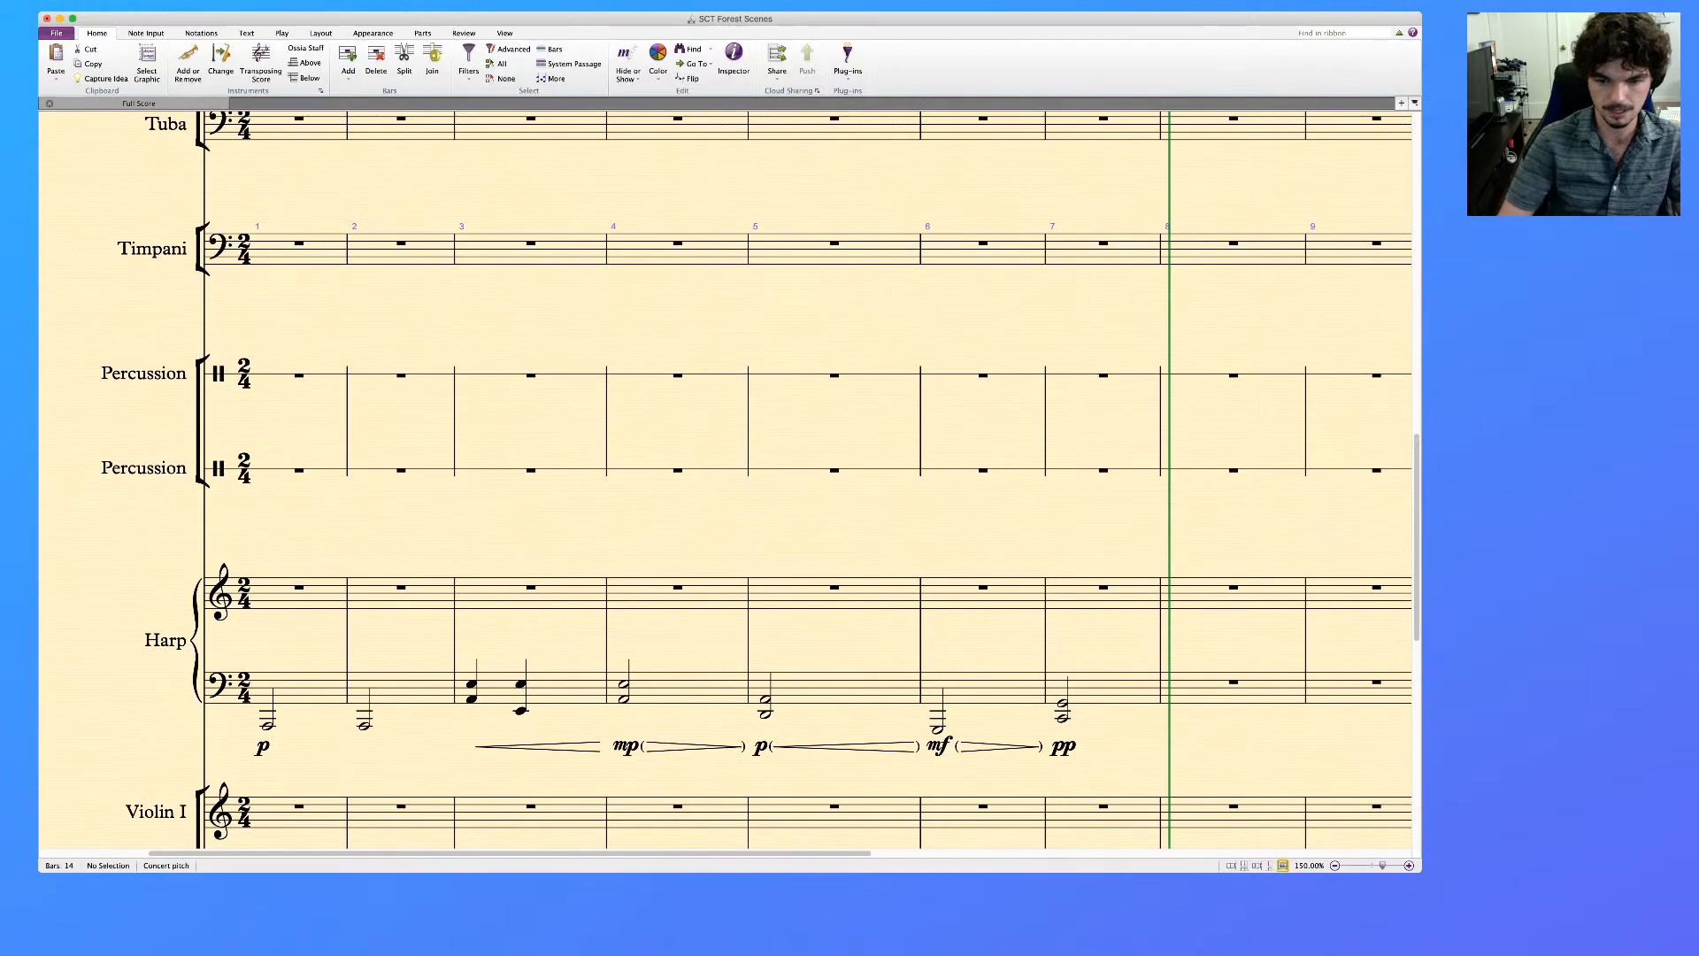
pyautogui.click(939, 746)
pyautogui.press('Delete')
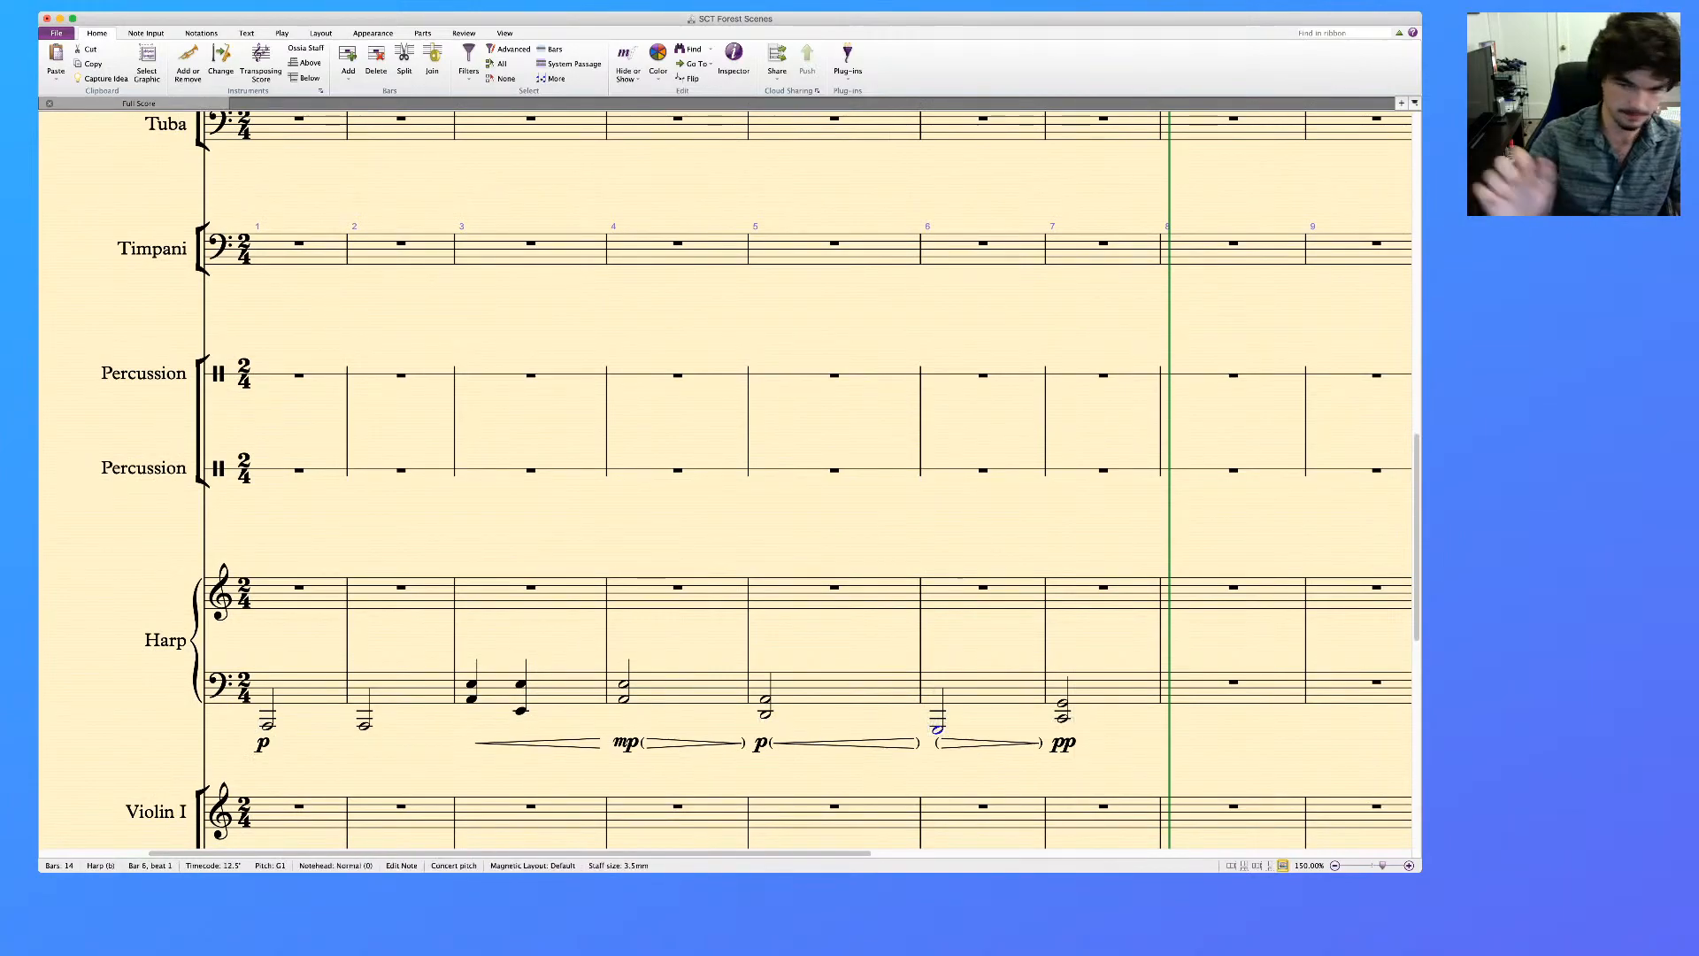
pyautogui.press('super+e')
pyautogui.write('mp')
pyautogui.click(983, 599)
pyautogui.scroll(20, 983, 599)
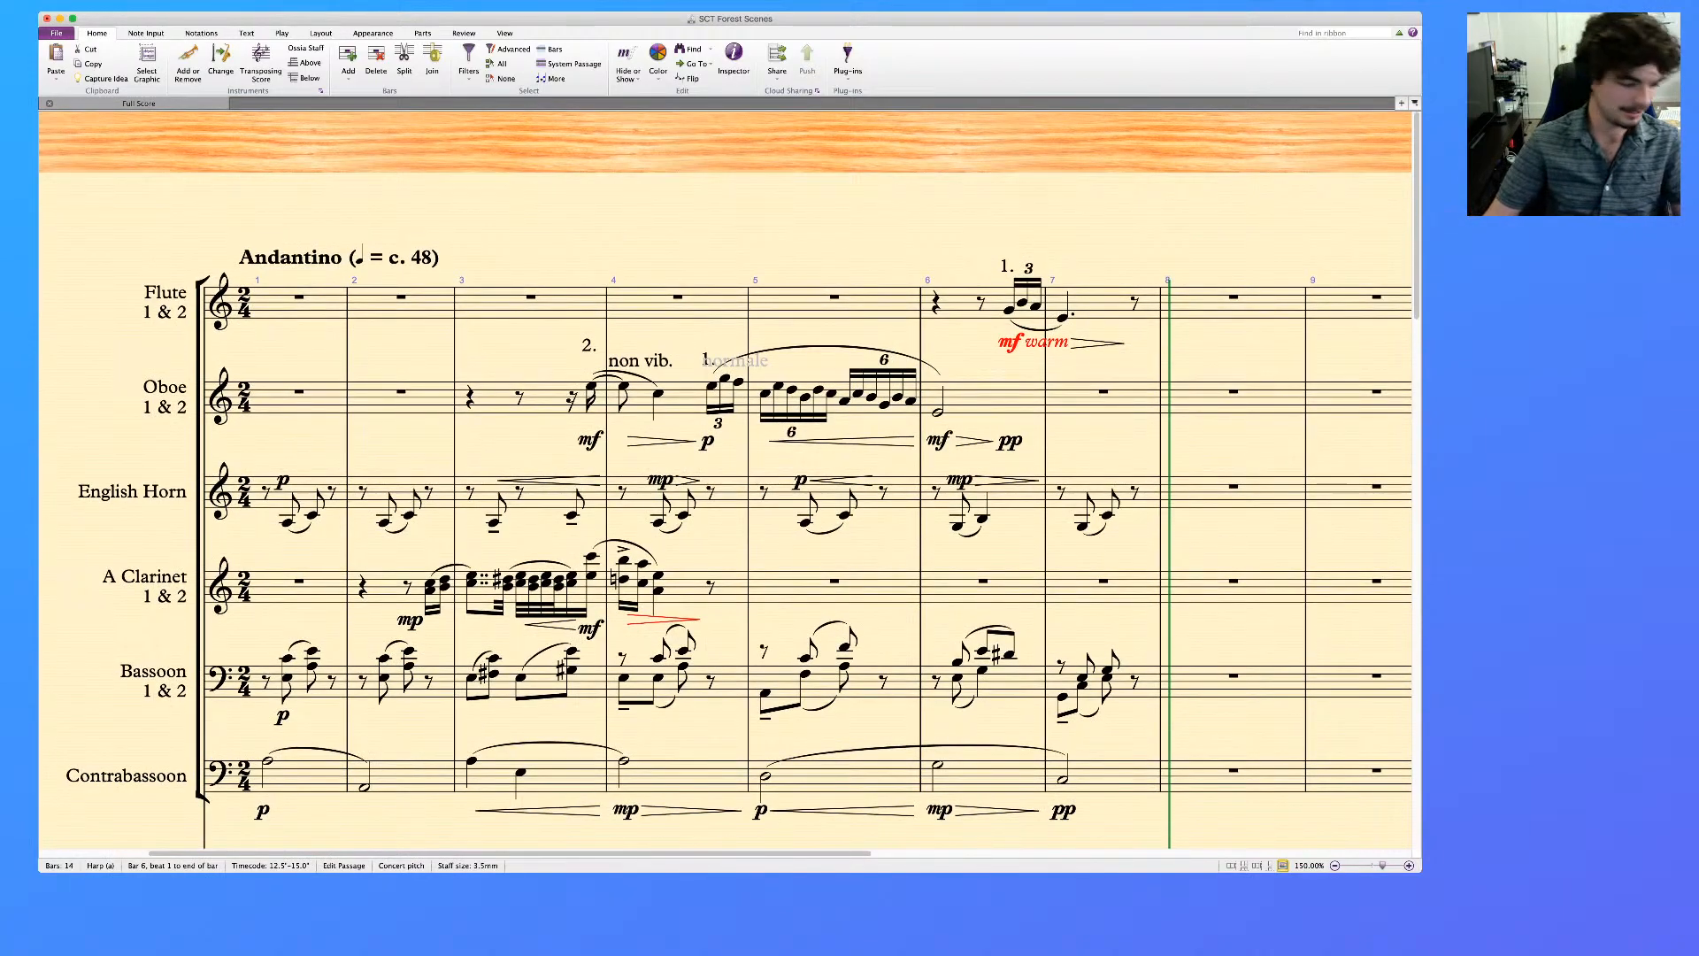
pyautogui.press('Escape')
# Mark the first English horn note of bar 7 pp, placed above the staff
pyautogui.hscroll(4, 724, 482)
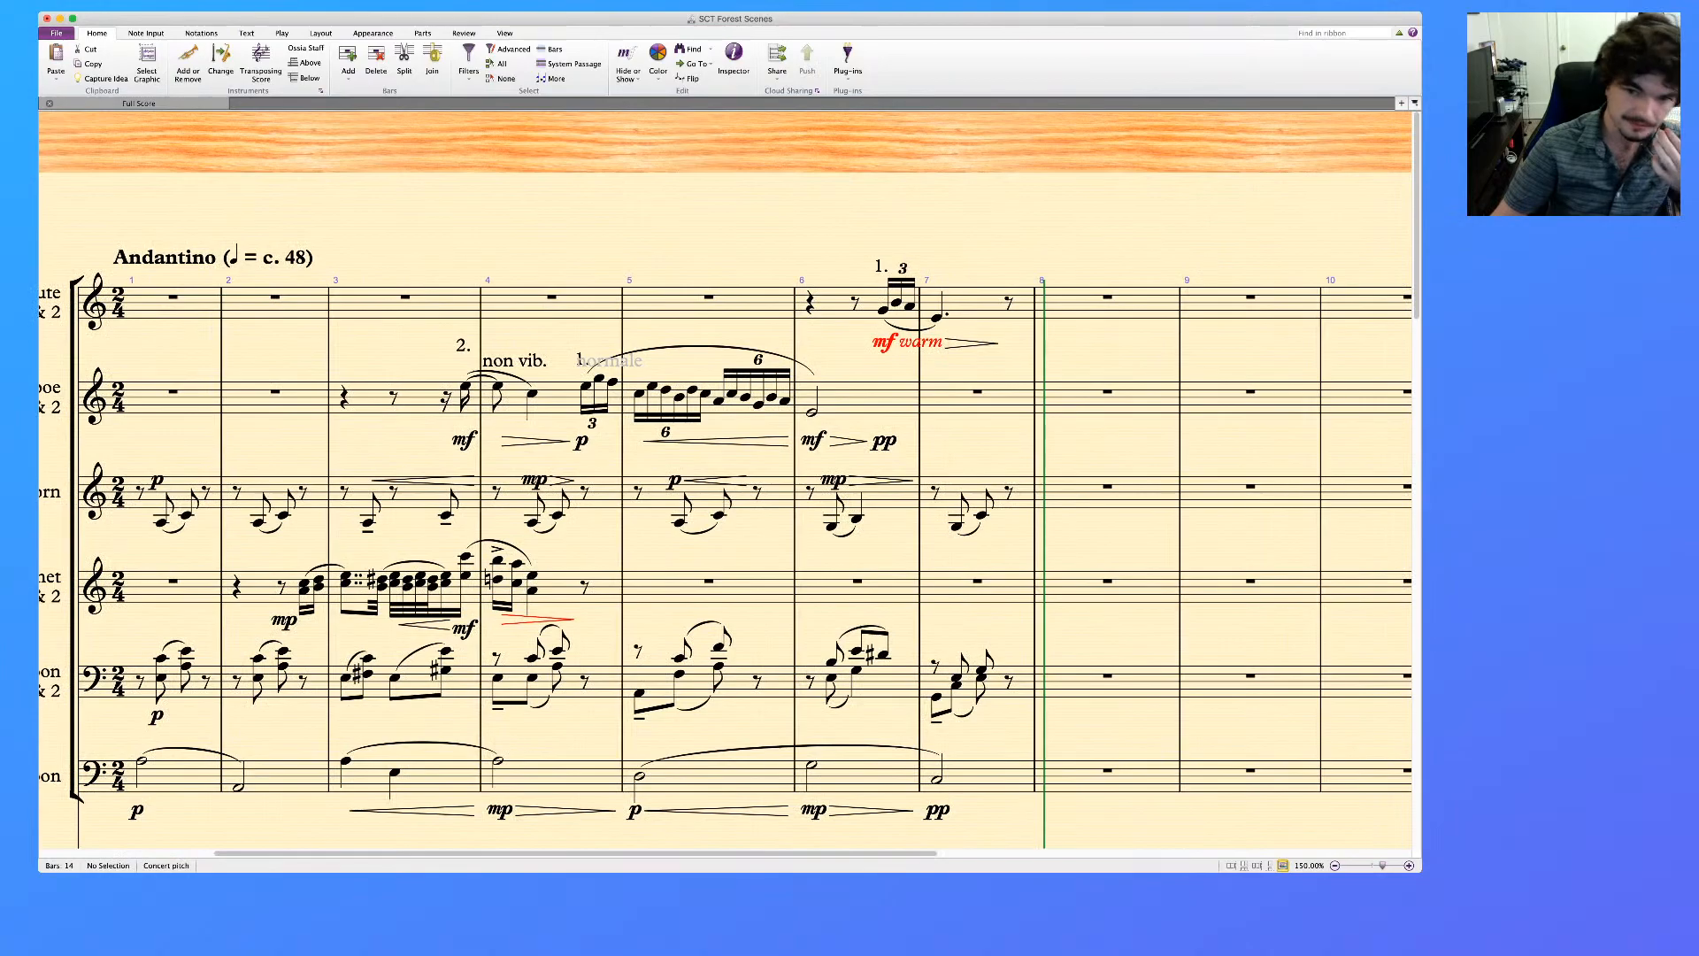
pyautogui.scroll(-2, 724, 482)
pyautogui.scroll(-1, 724, 483)
pyautogui.click(958, 450)
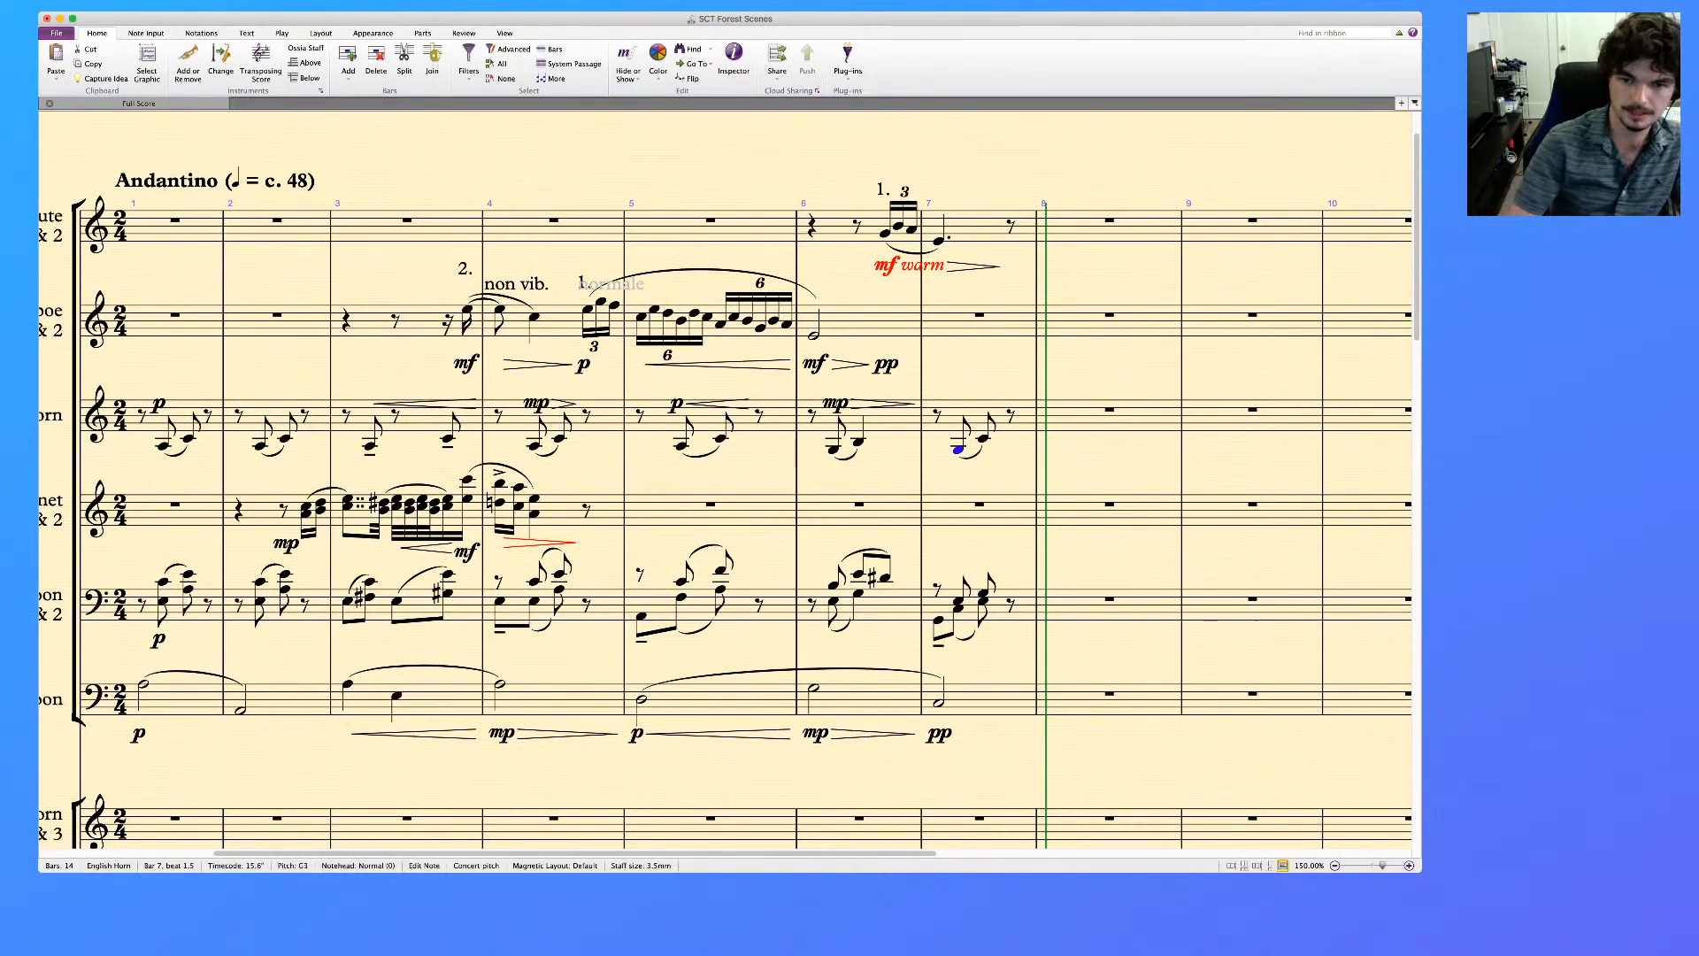
pyautogui.press('super+e')
pyautogui.write('pp')
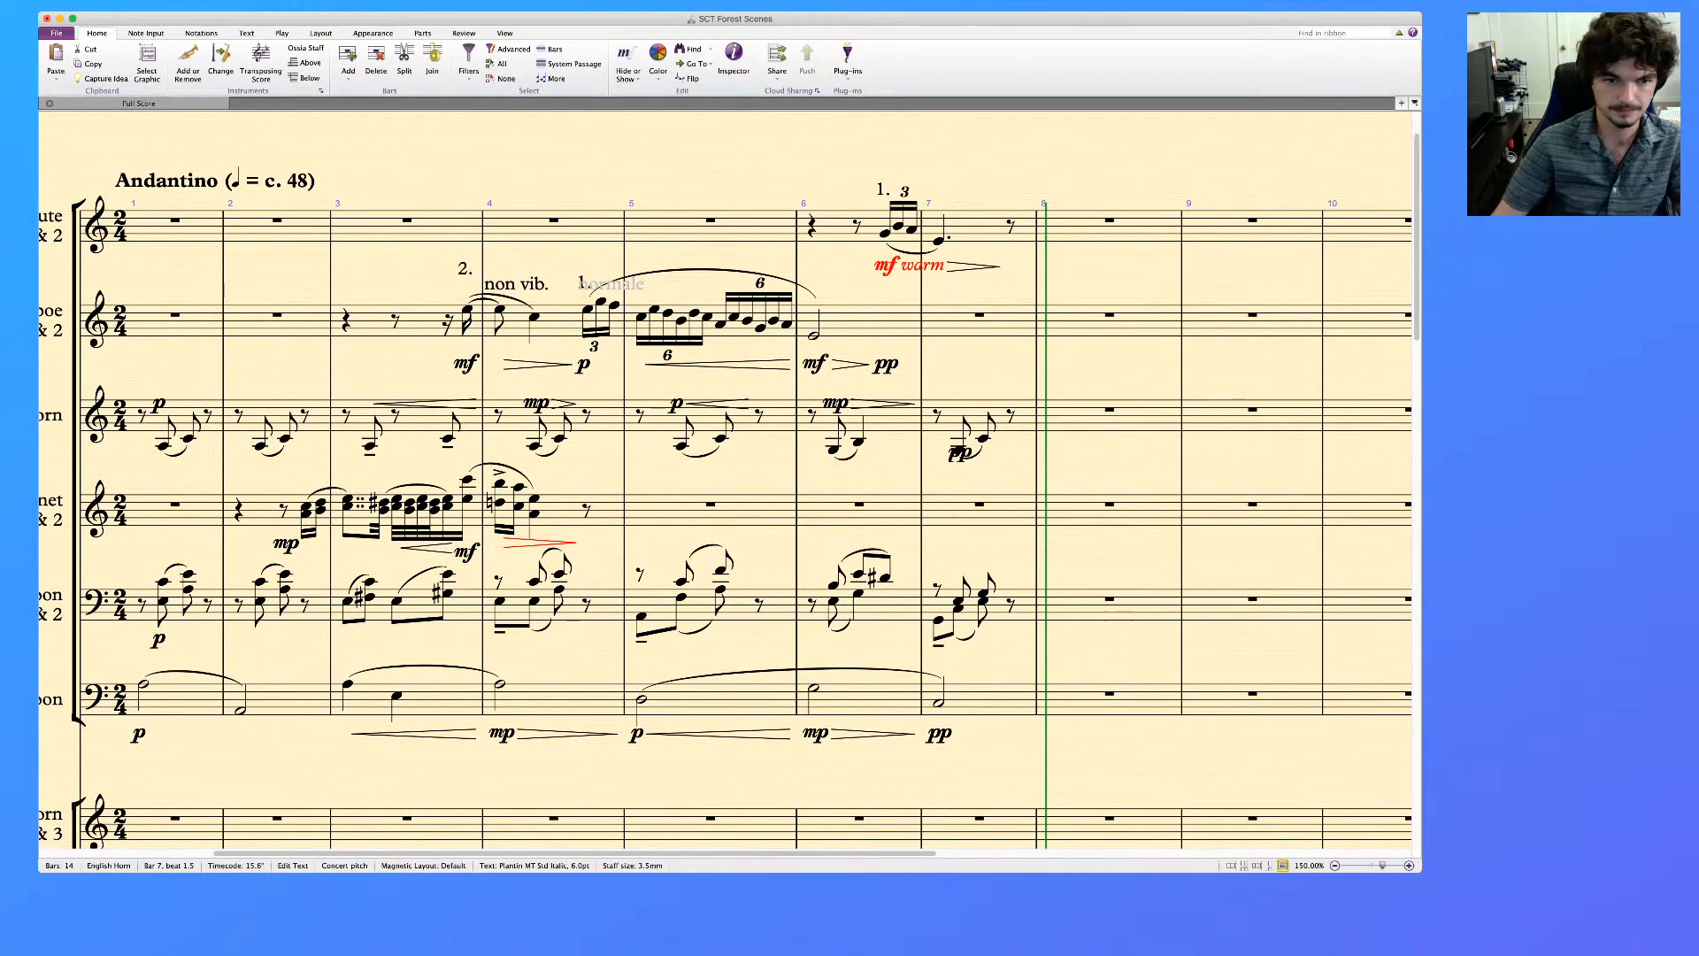
pyautogui.click(998, 421)
# Add hairpins below the bassoon staff: crescendos in bars 3 and 5, diminuendos in bars 4 and 6
pyautogui.hscroll(-2, 724, 522)
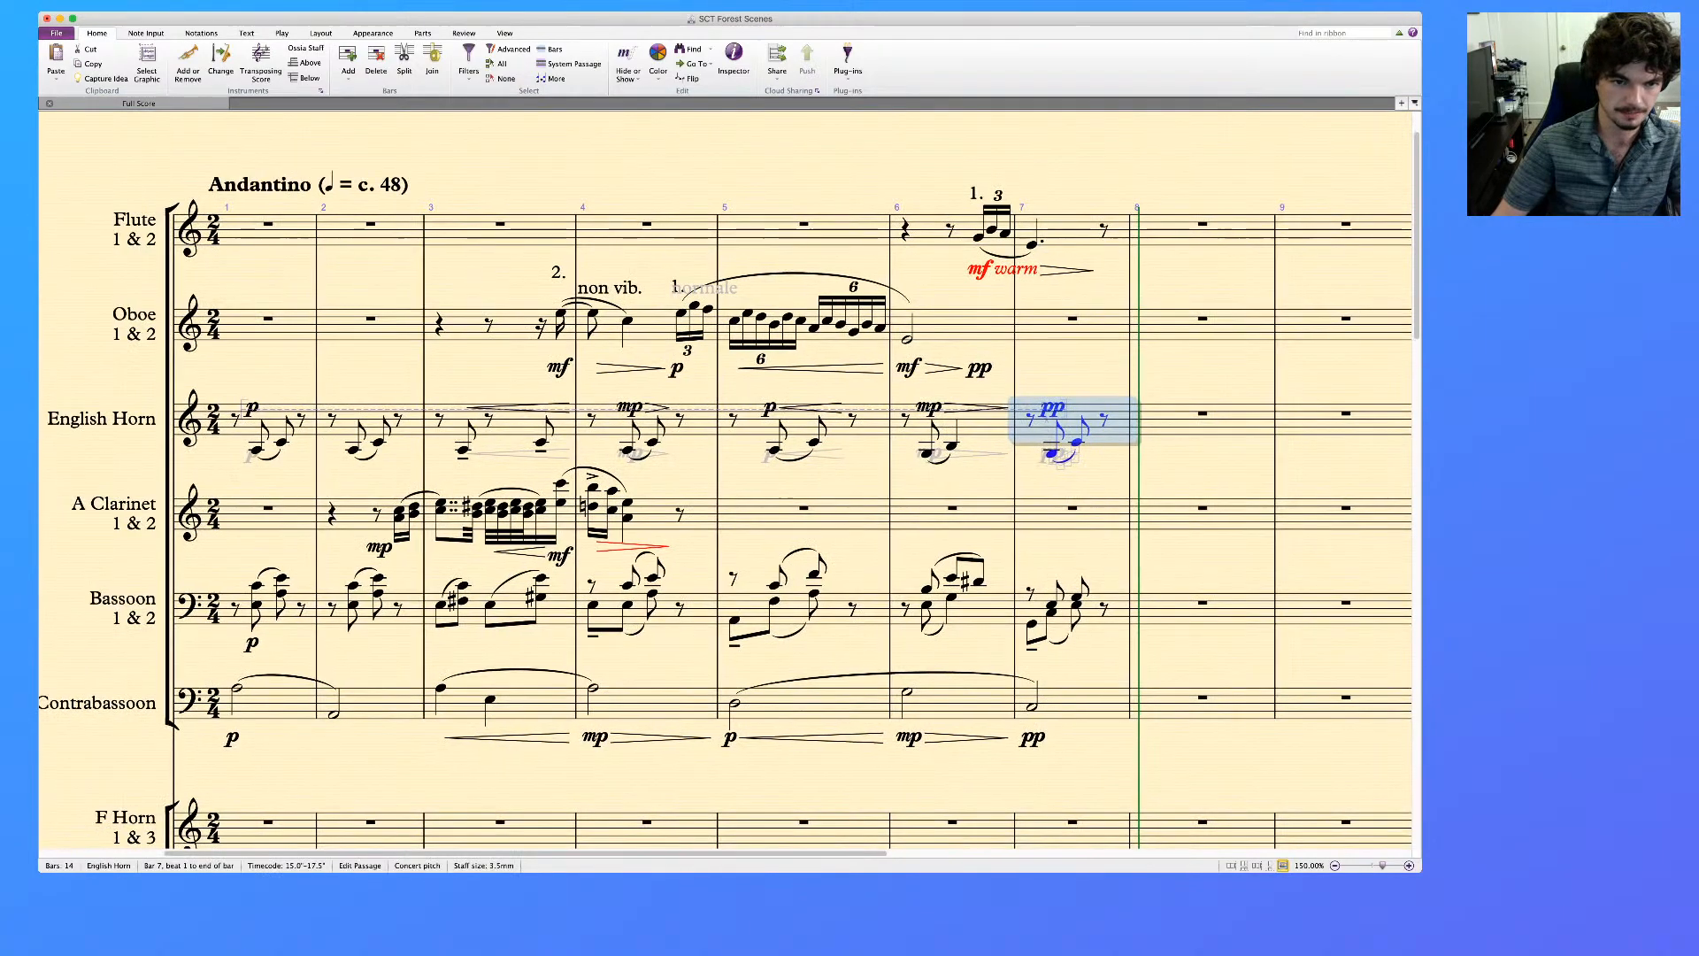
pyautogui.click(512, 610)
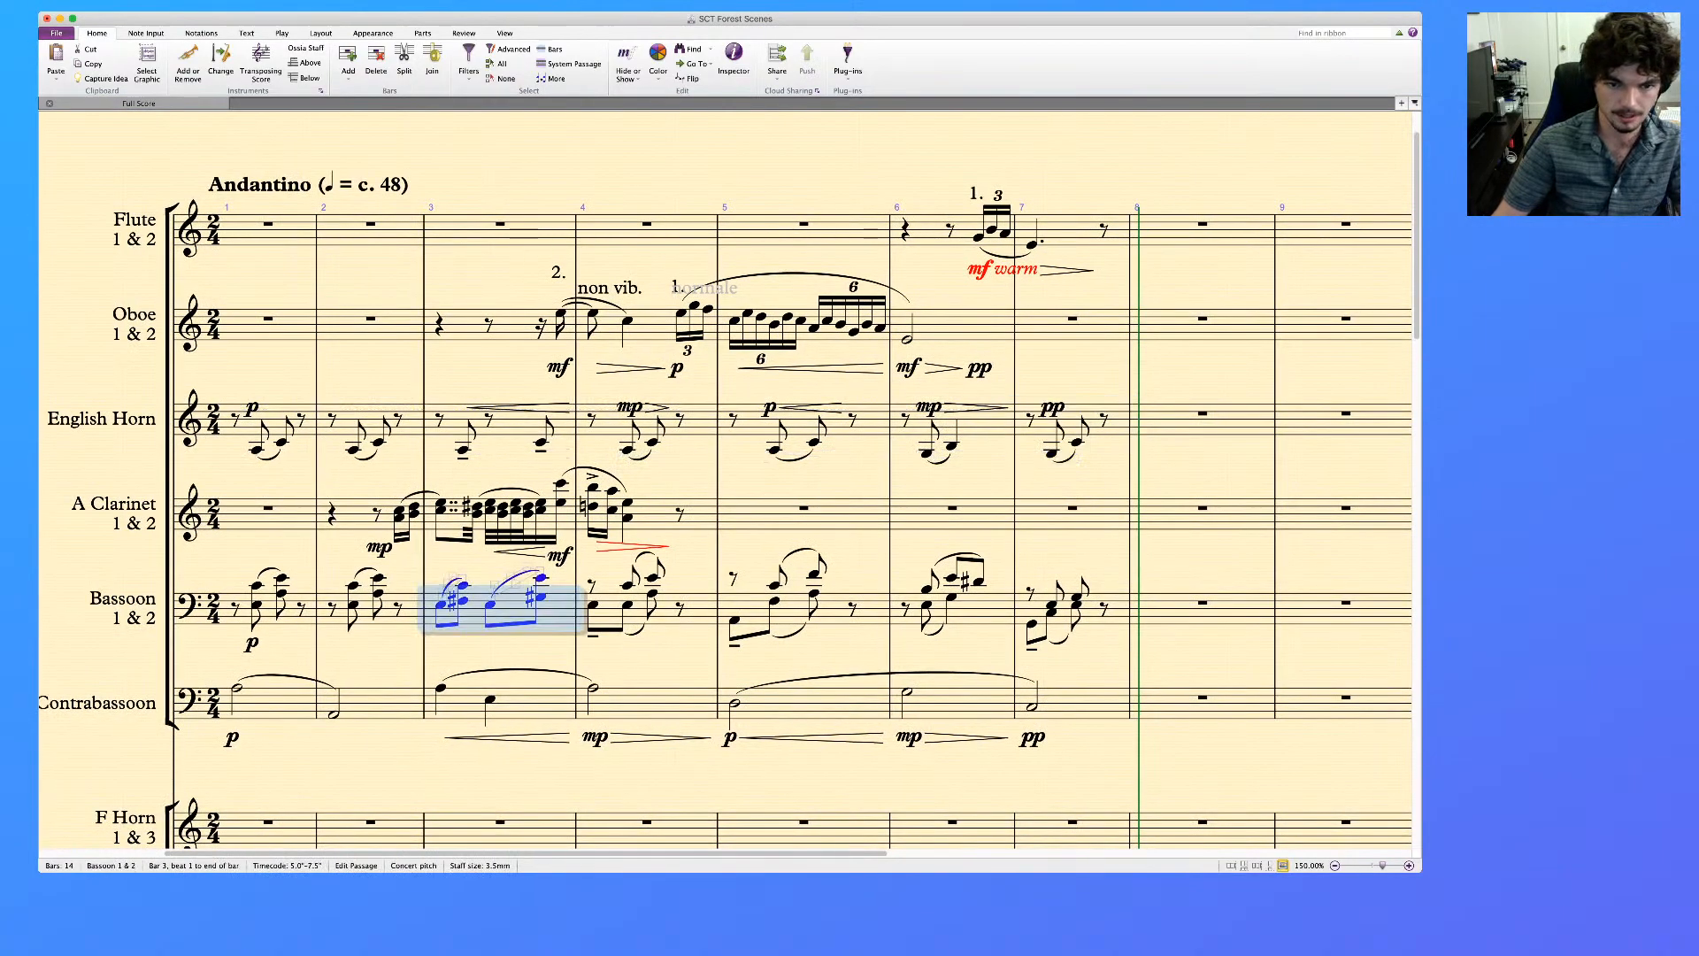
pyautogui.press('h')
pyautogui.click(698, 609)
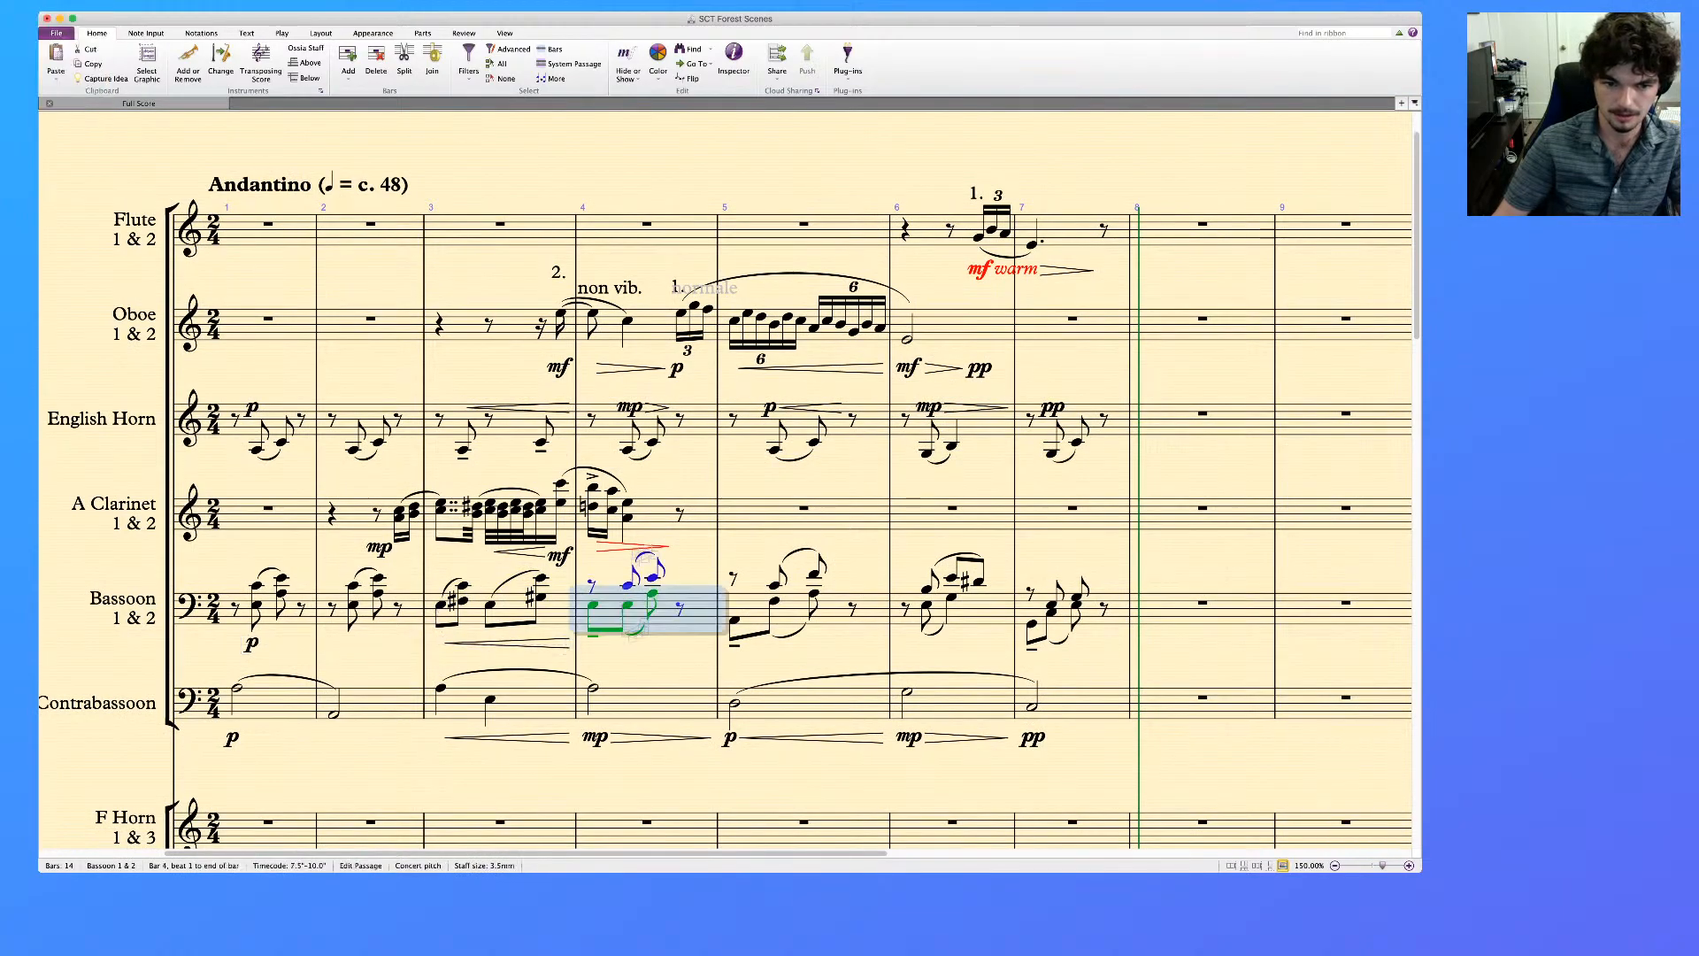
pyautogui.hotkey('shift', 'h')
pyautogui.click(835, 609)
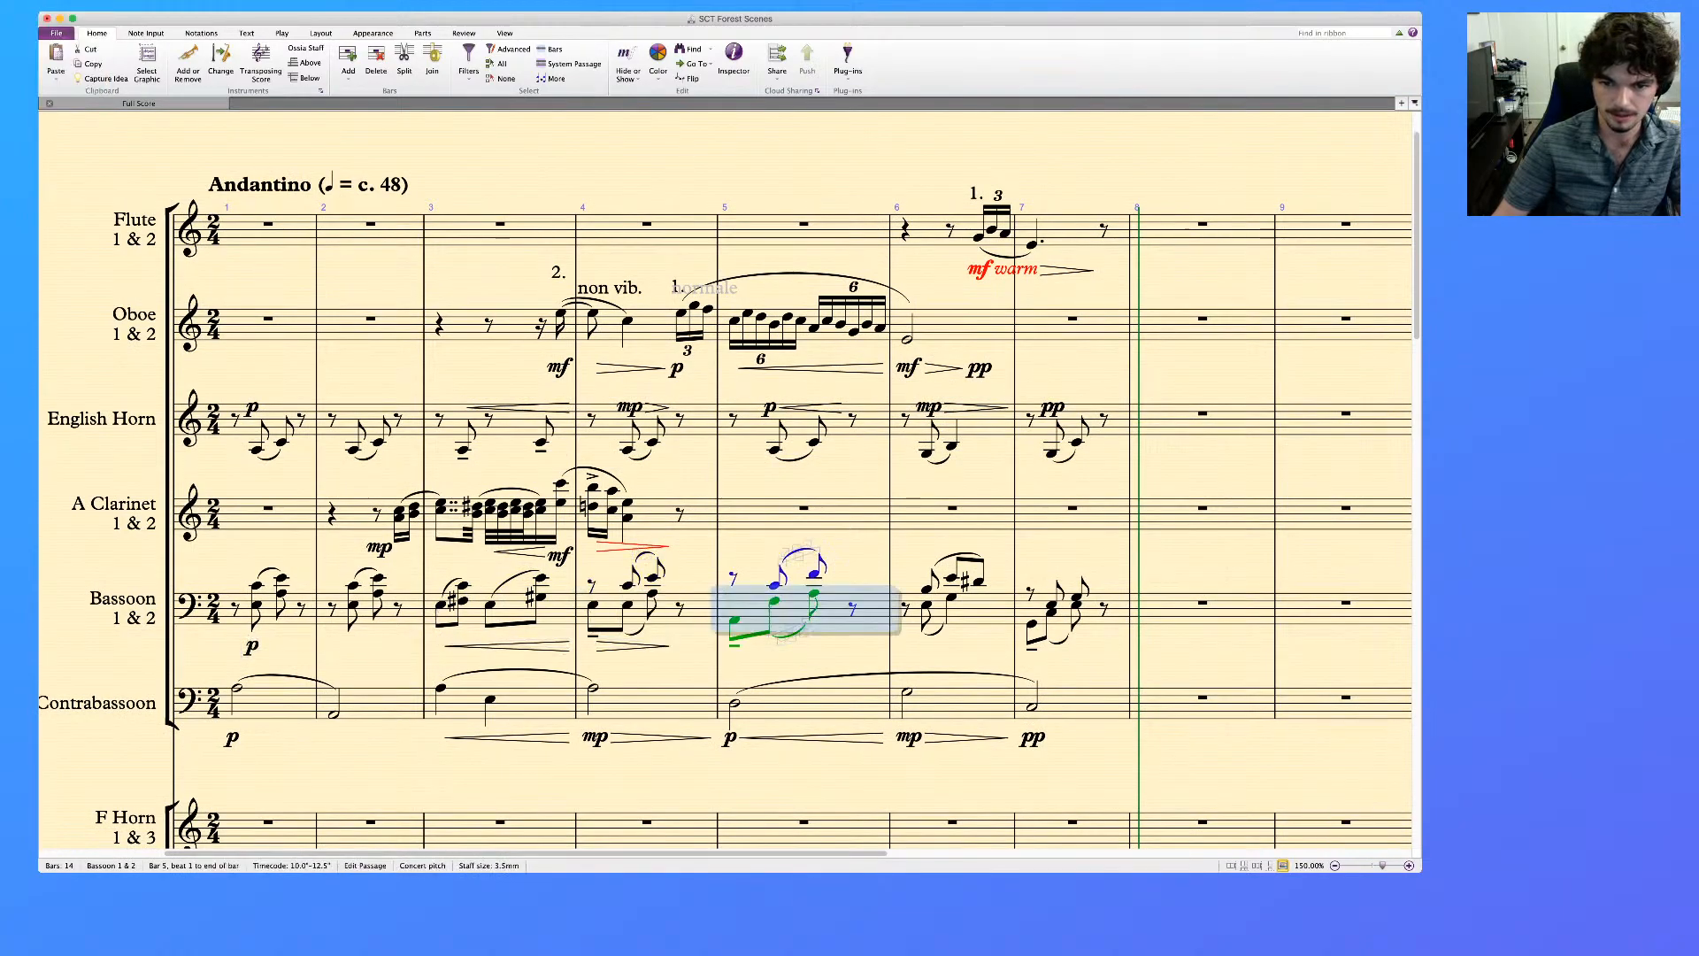
pyautogui.press('h')
pyautogui.click(989, 610)
pyautogui.hotkey('shift', 'h')
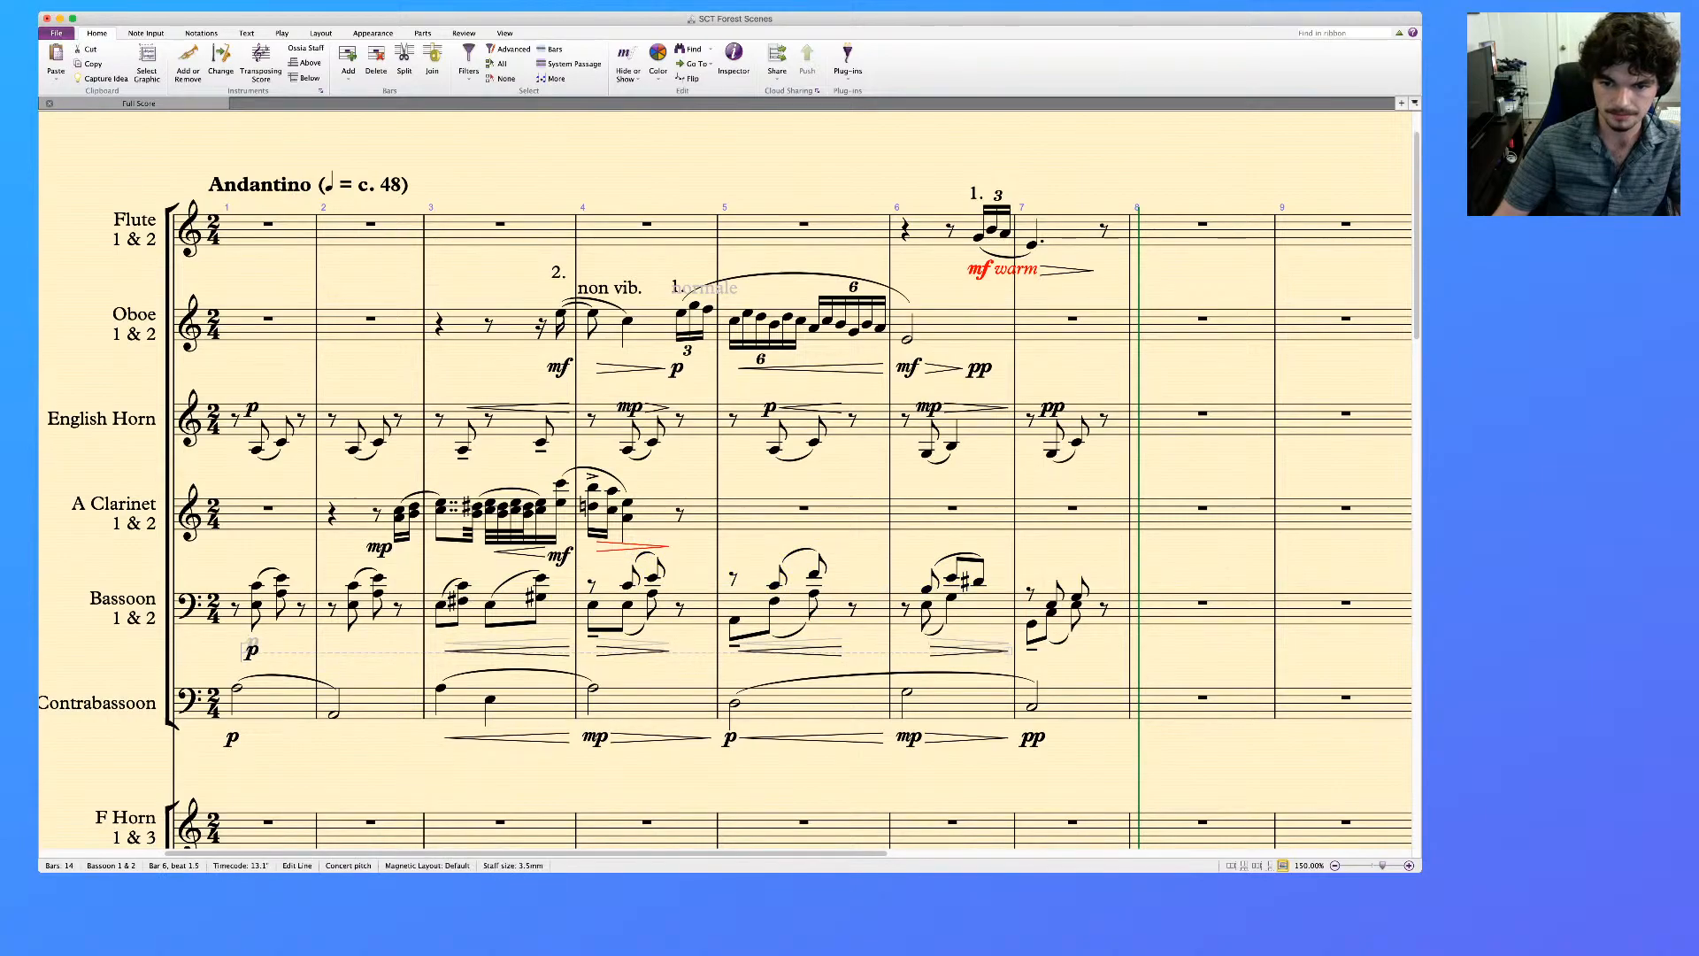
# Mark the start of the bassoon's bar 7 pp and apply the dynamic to both voices
pyautogui.click(1032, 624)
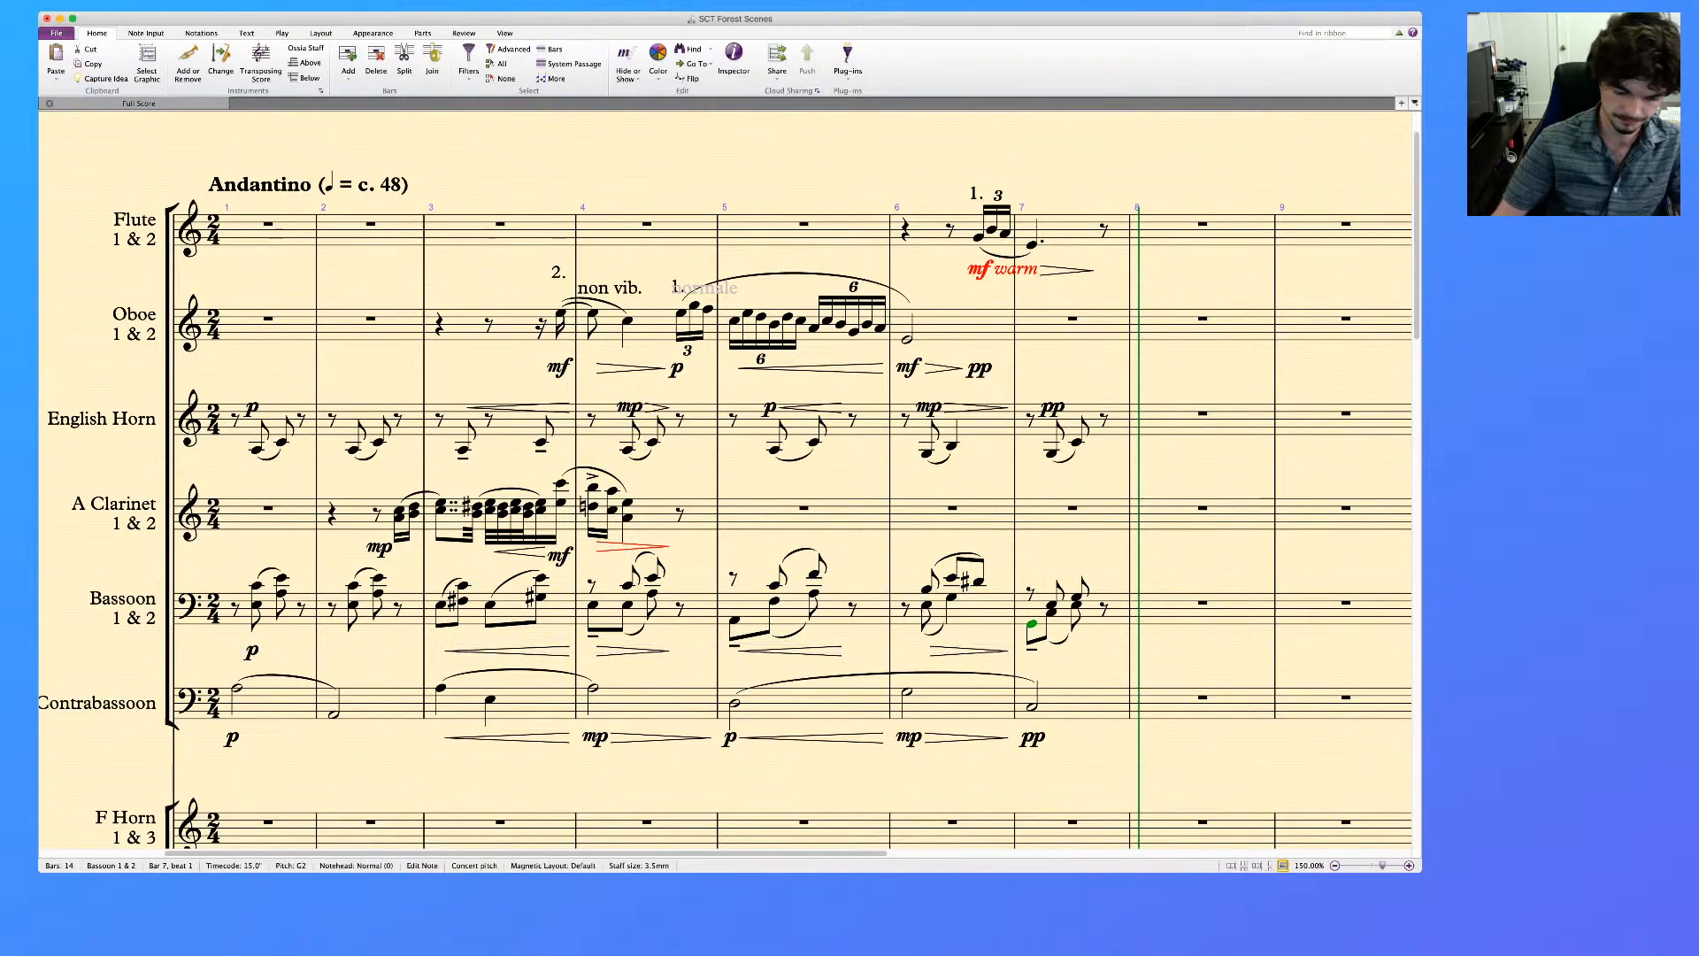
pyautogui.press('super+e')
pyautogui.write('pp')
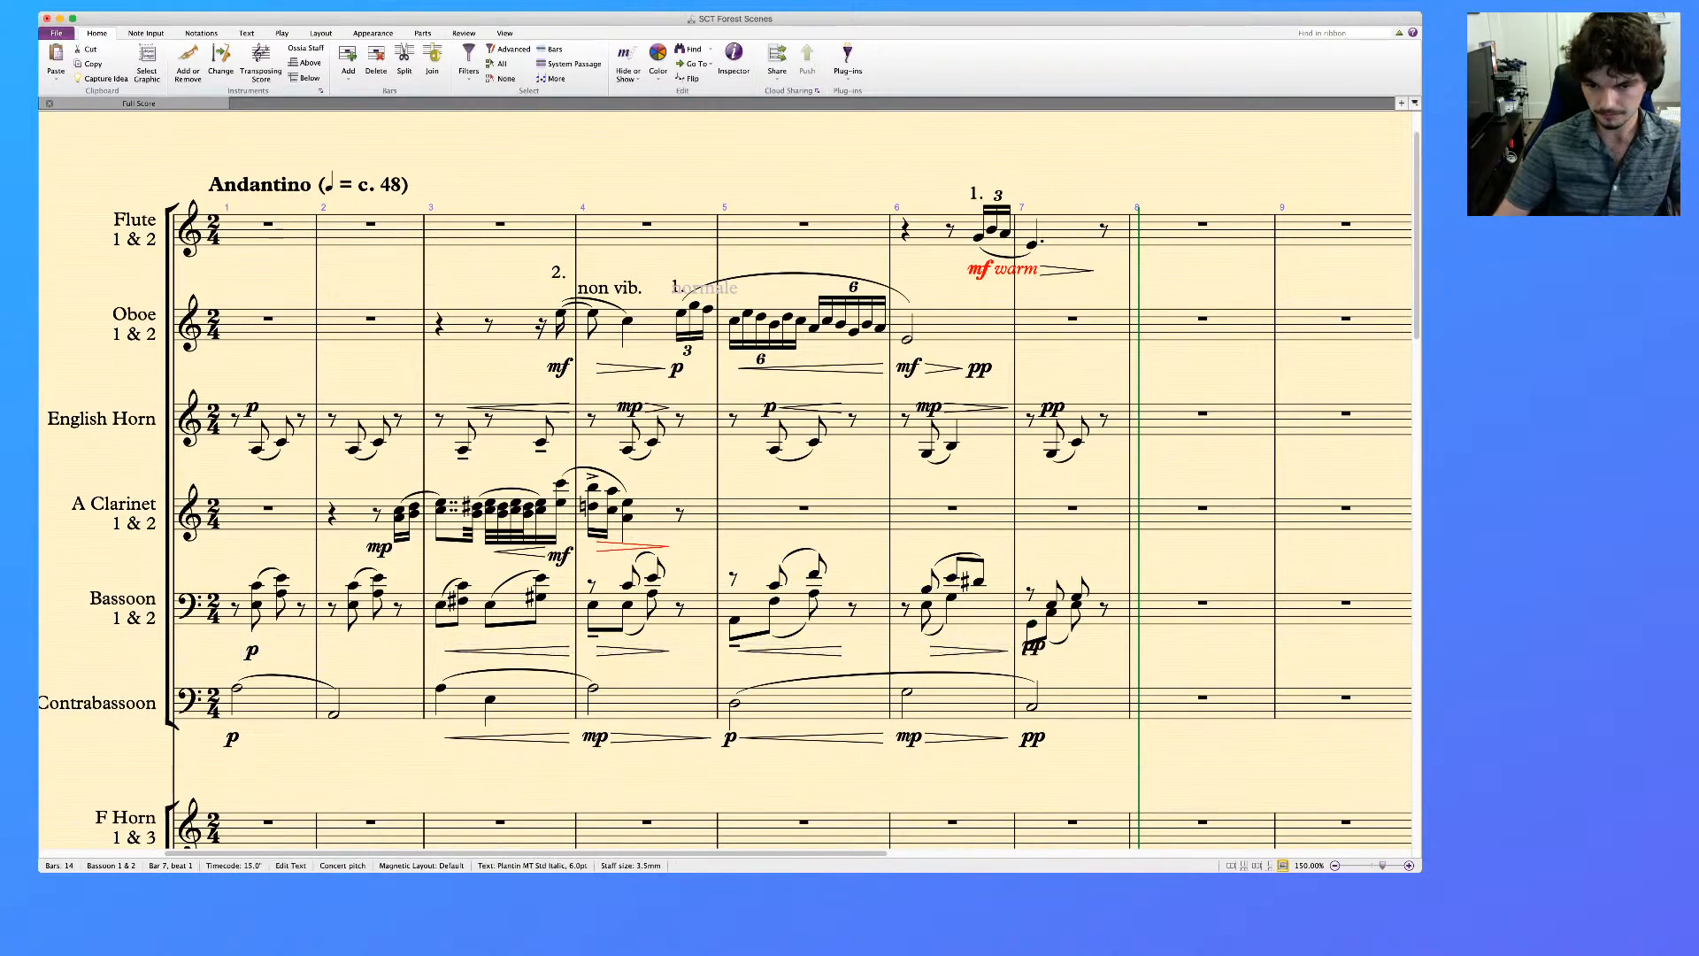
pyautogui.press('Escape')
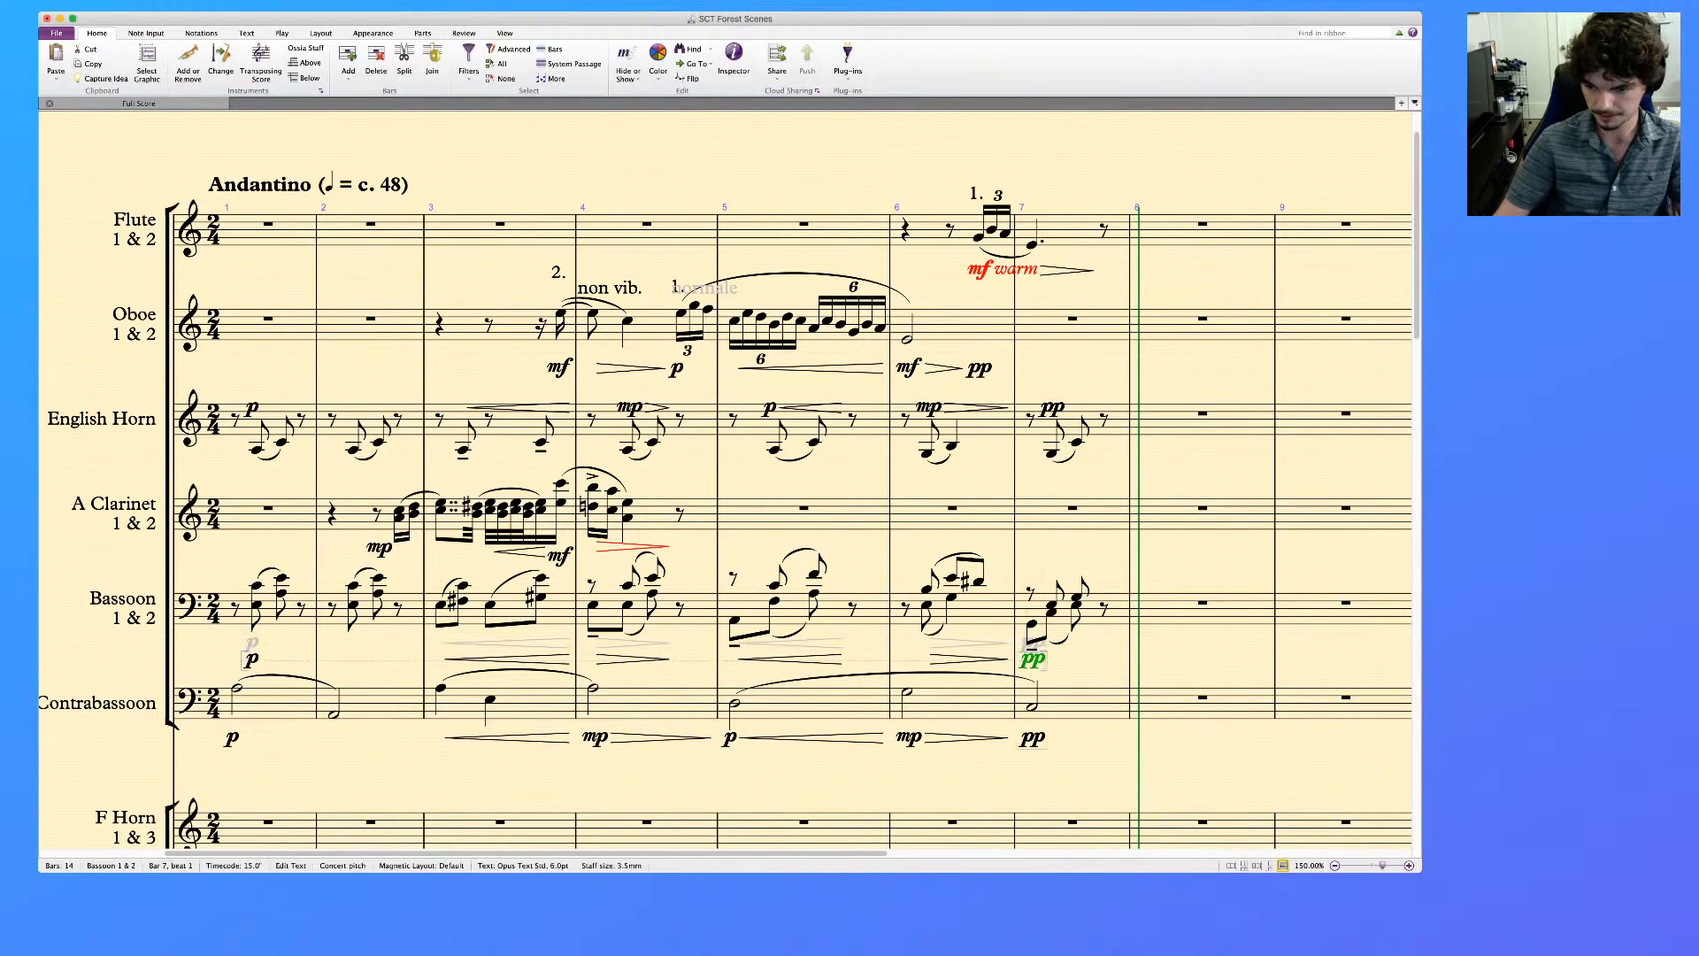
pyautogui.hotkey('alt', '1')
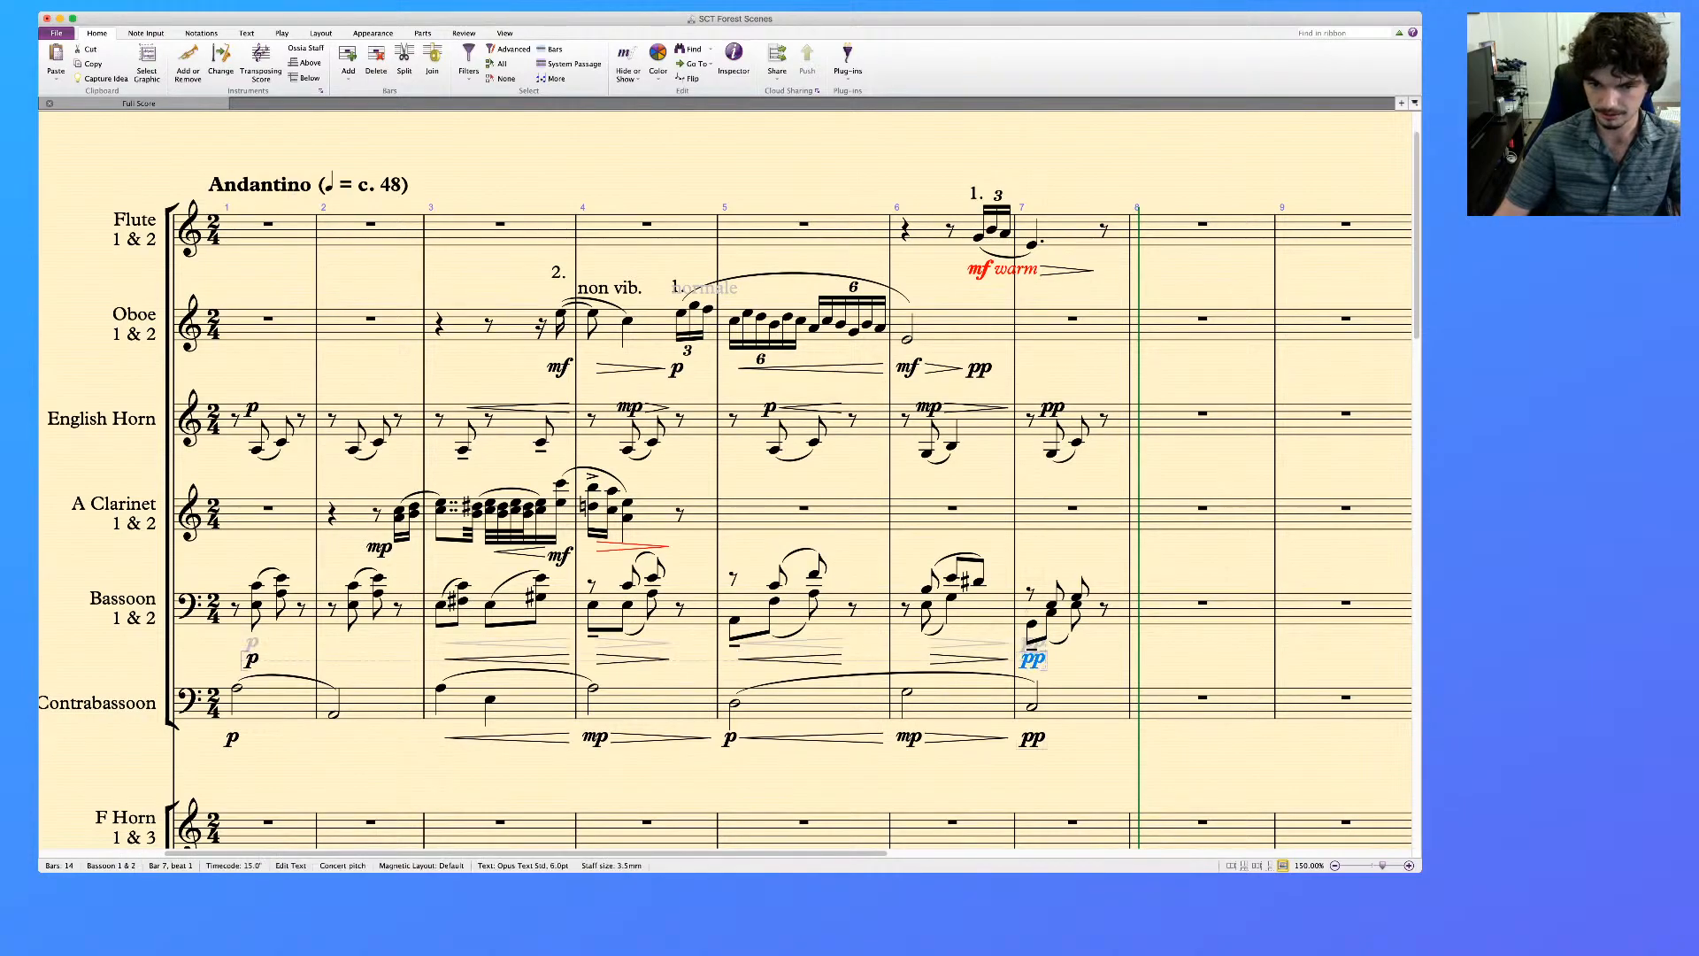
# Mark the bassoon mp before the diminuendo hairpin in bar 6
pyautogui.click(927, 605)
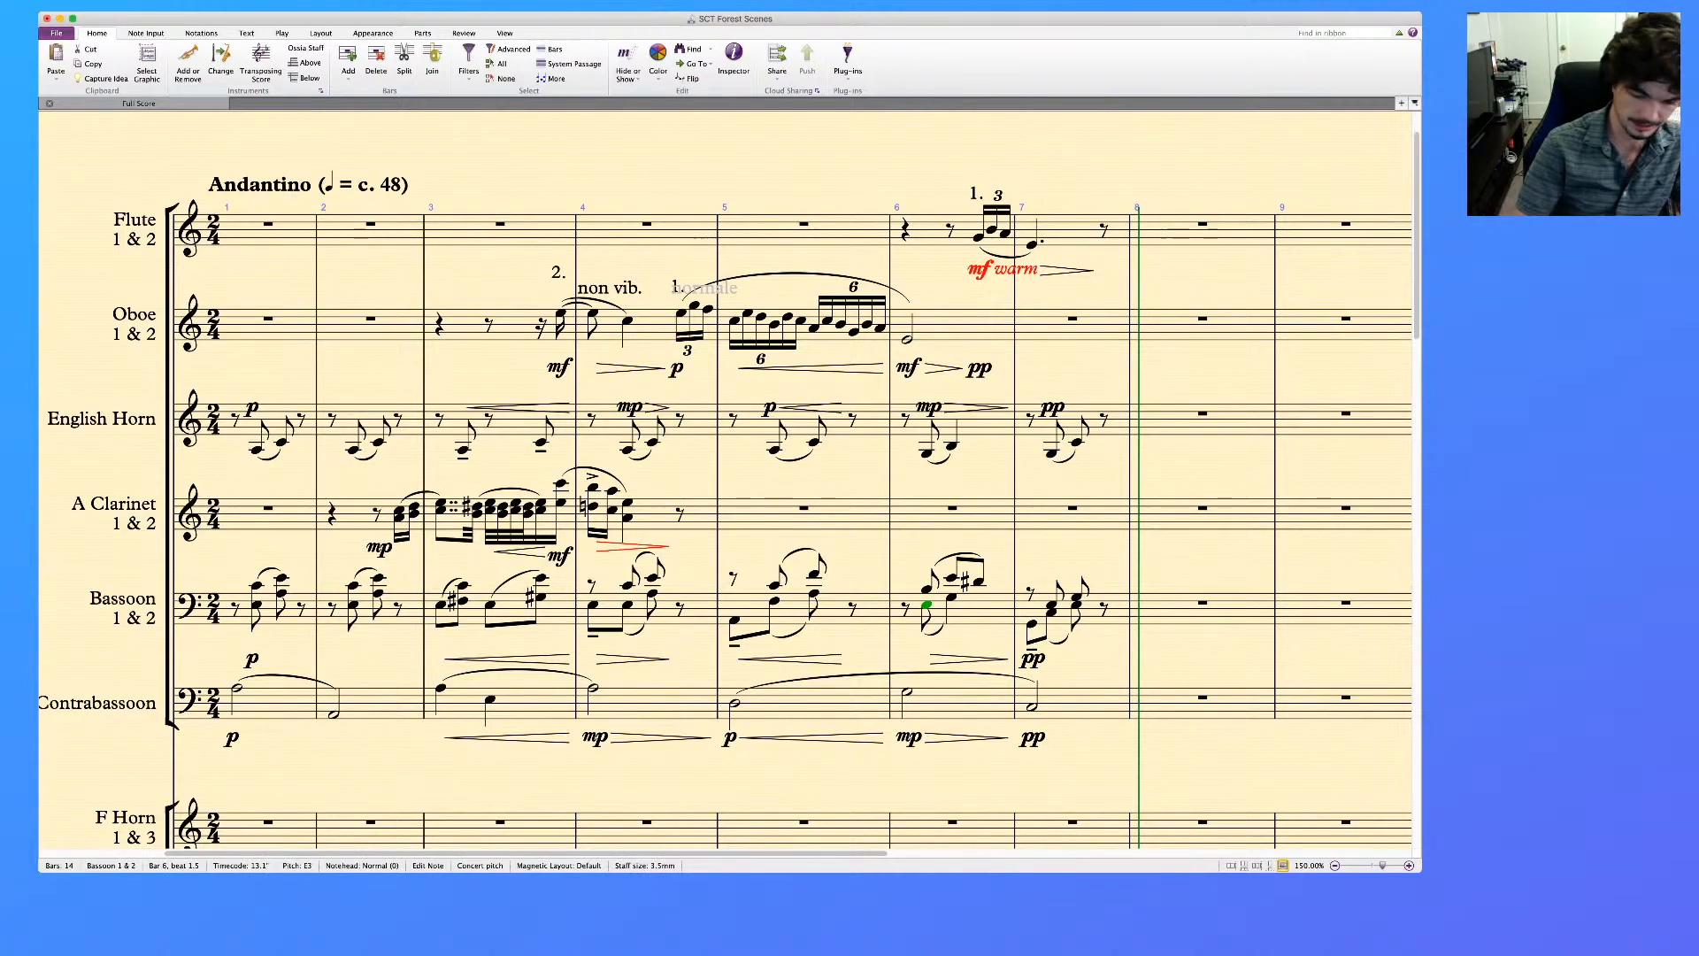
pyautogui.press('super+e')
pyautogui.write('mp')
pyautogui.press('Escape')
pyautogui.press('Escape')
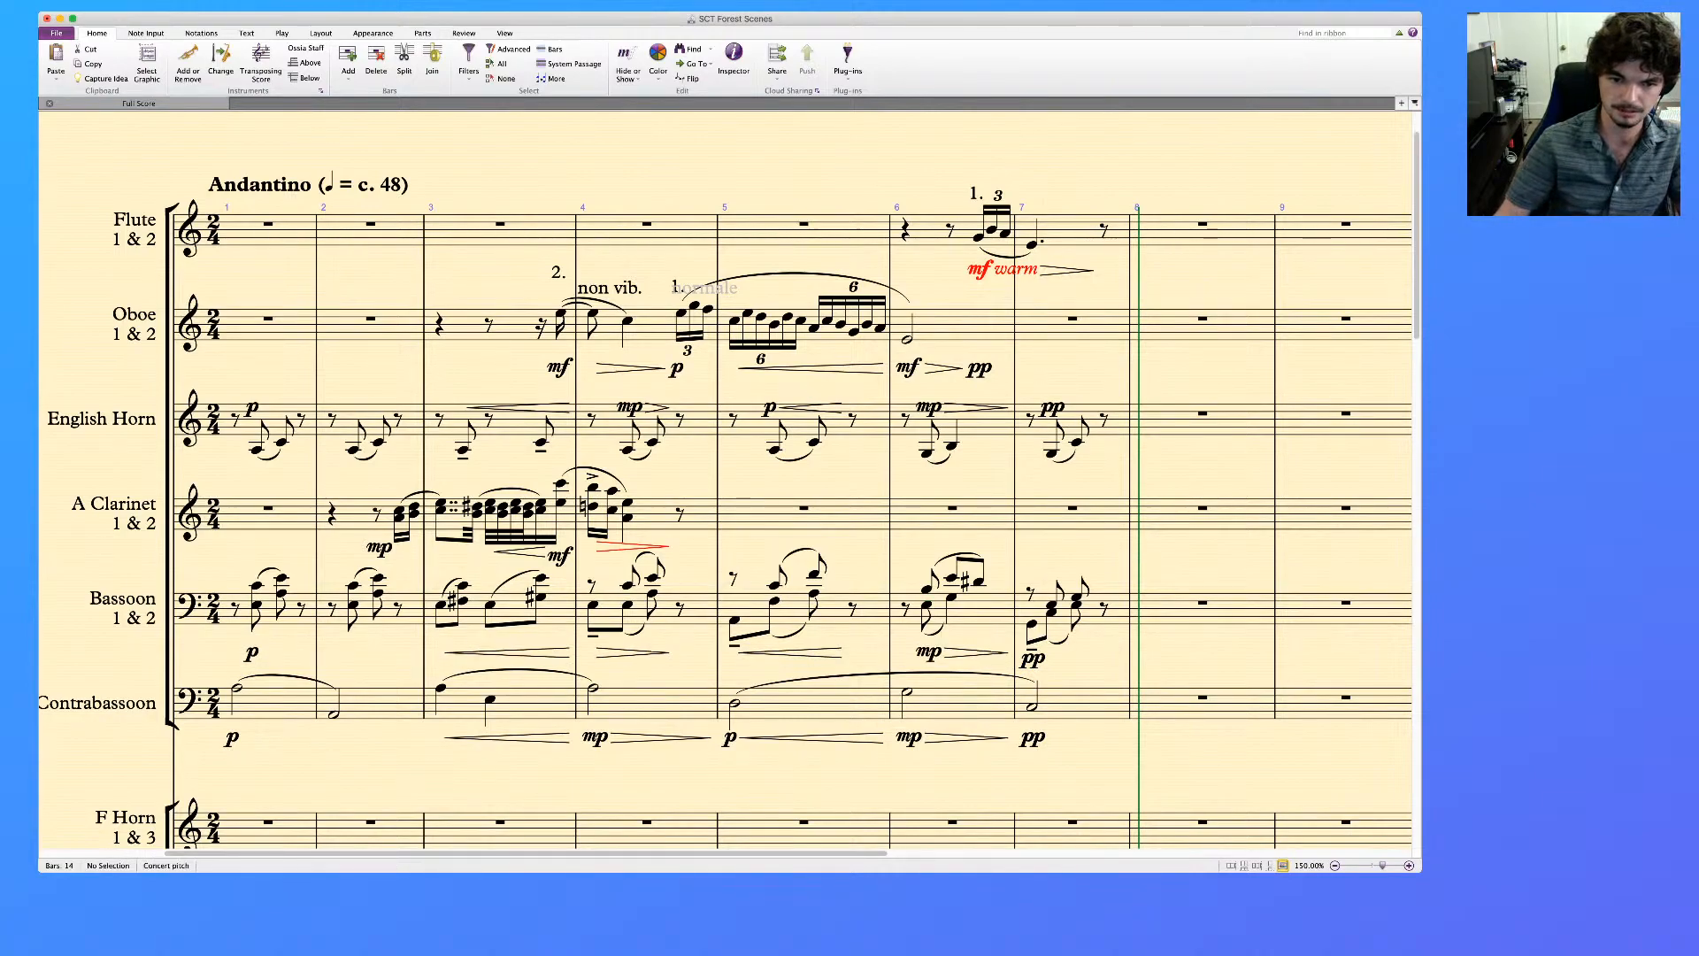
# Mark the bassoon p at the start of bar 5 and mp at the start of bar 4
pyautogui.click(734, 620)
pyautogui.press('super+e')
pyautogui.write('p')
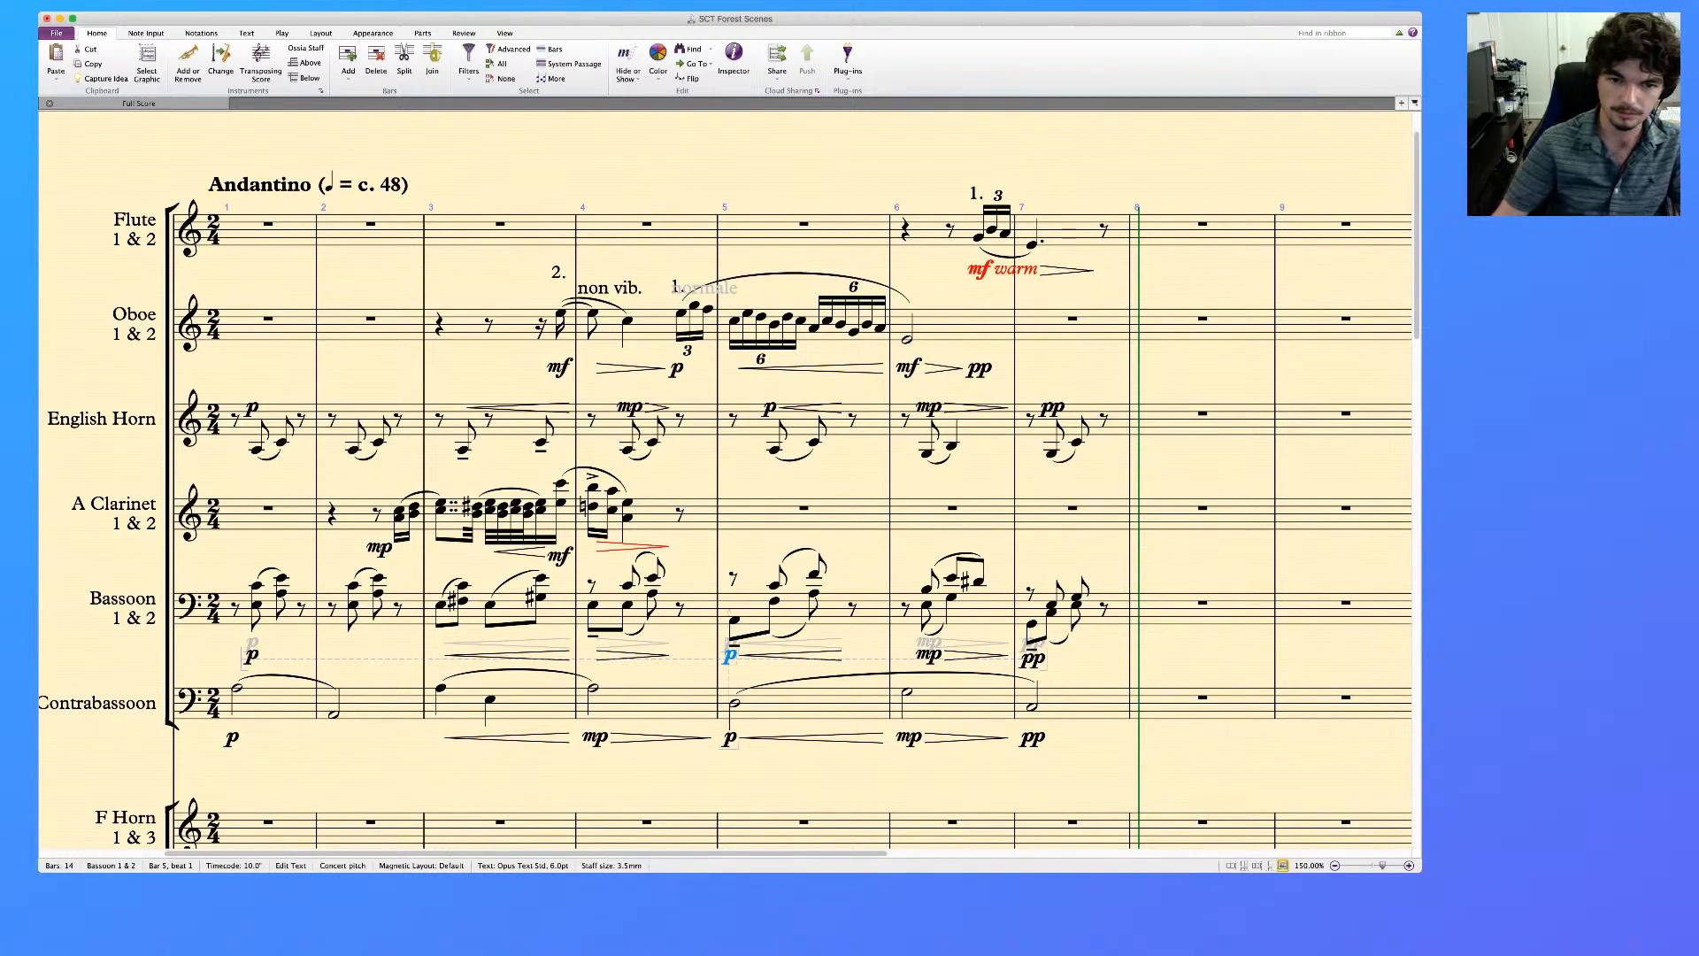
pyautogui.click(593, 605)
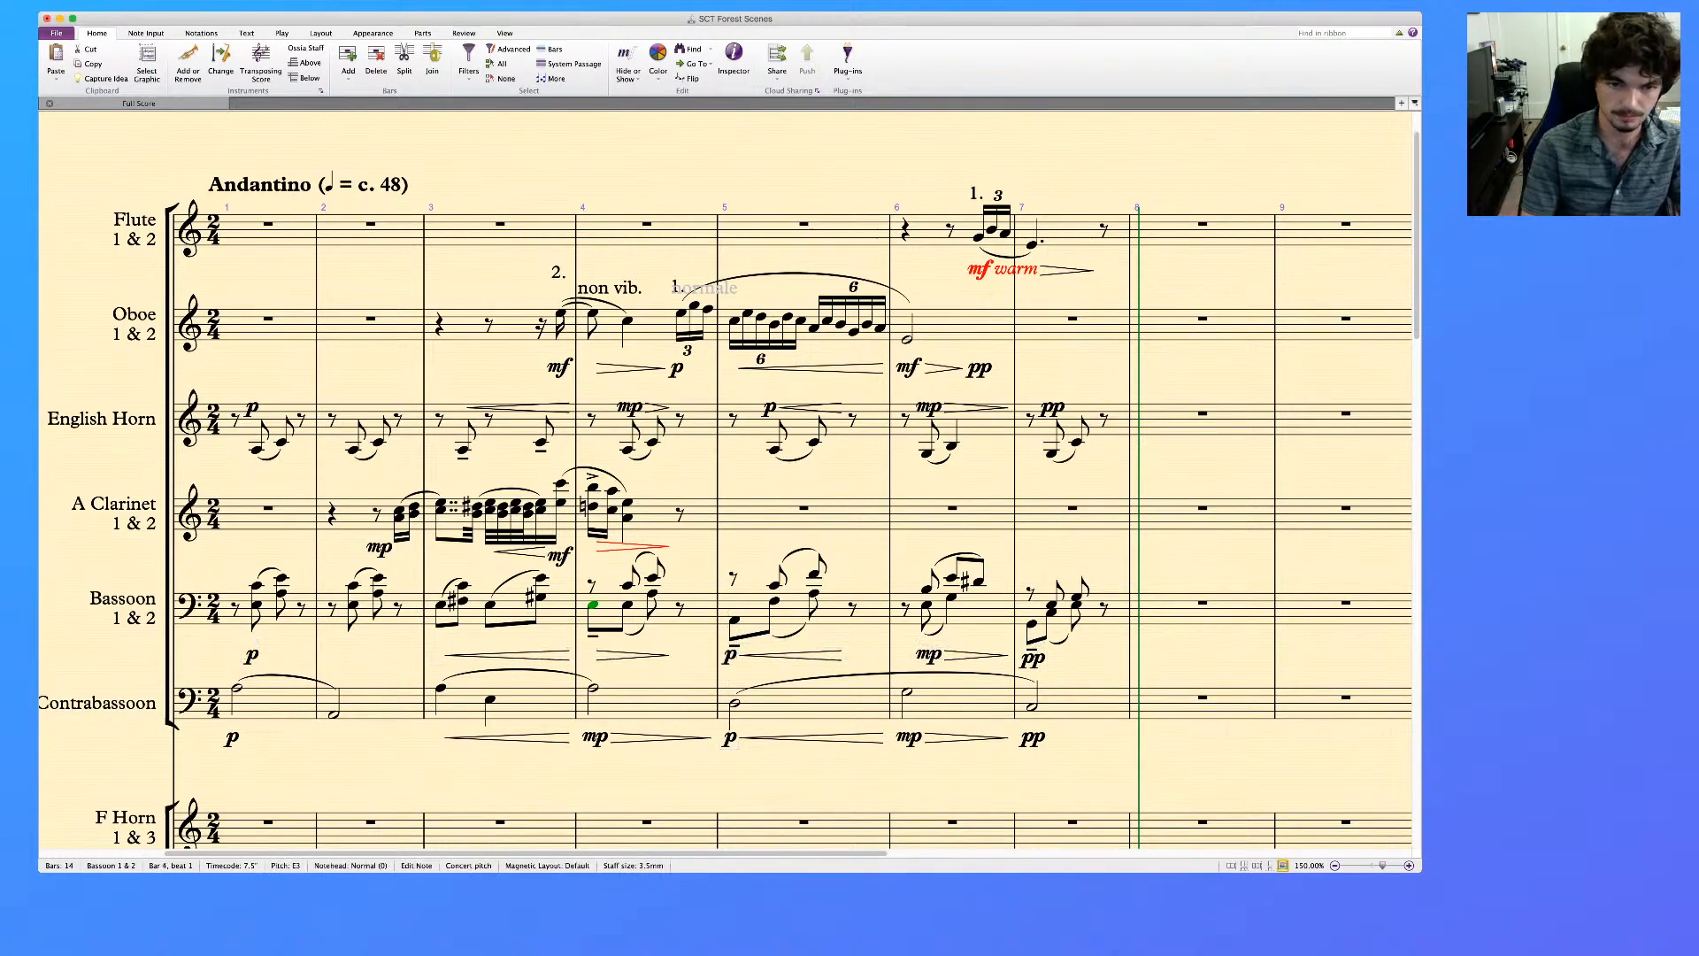
pyautogui.press('super+e')
pyautogui.press('super+m')
pyautogui.press('super+p')
pyautogui.press('Escape')
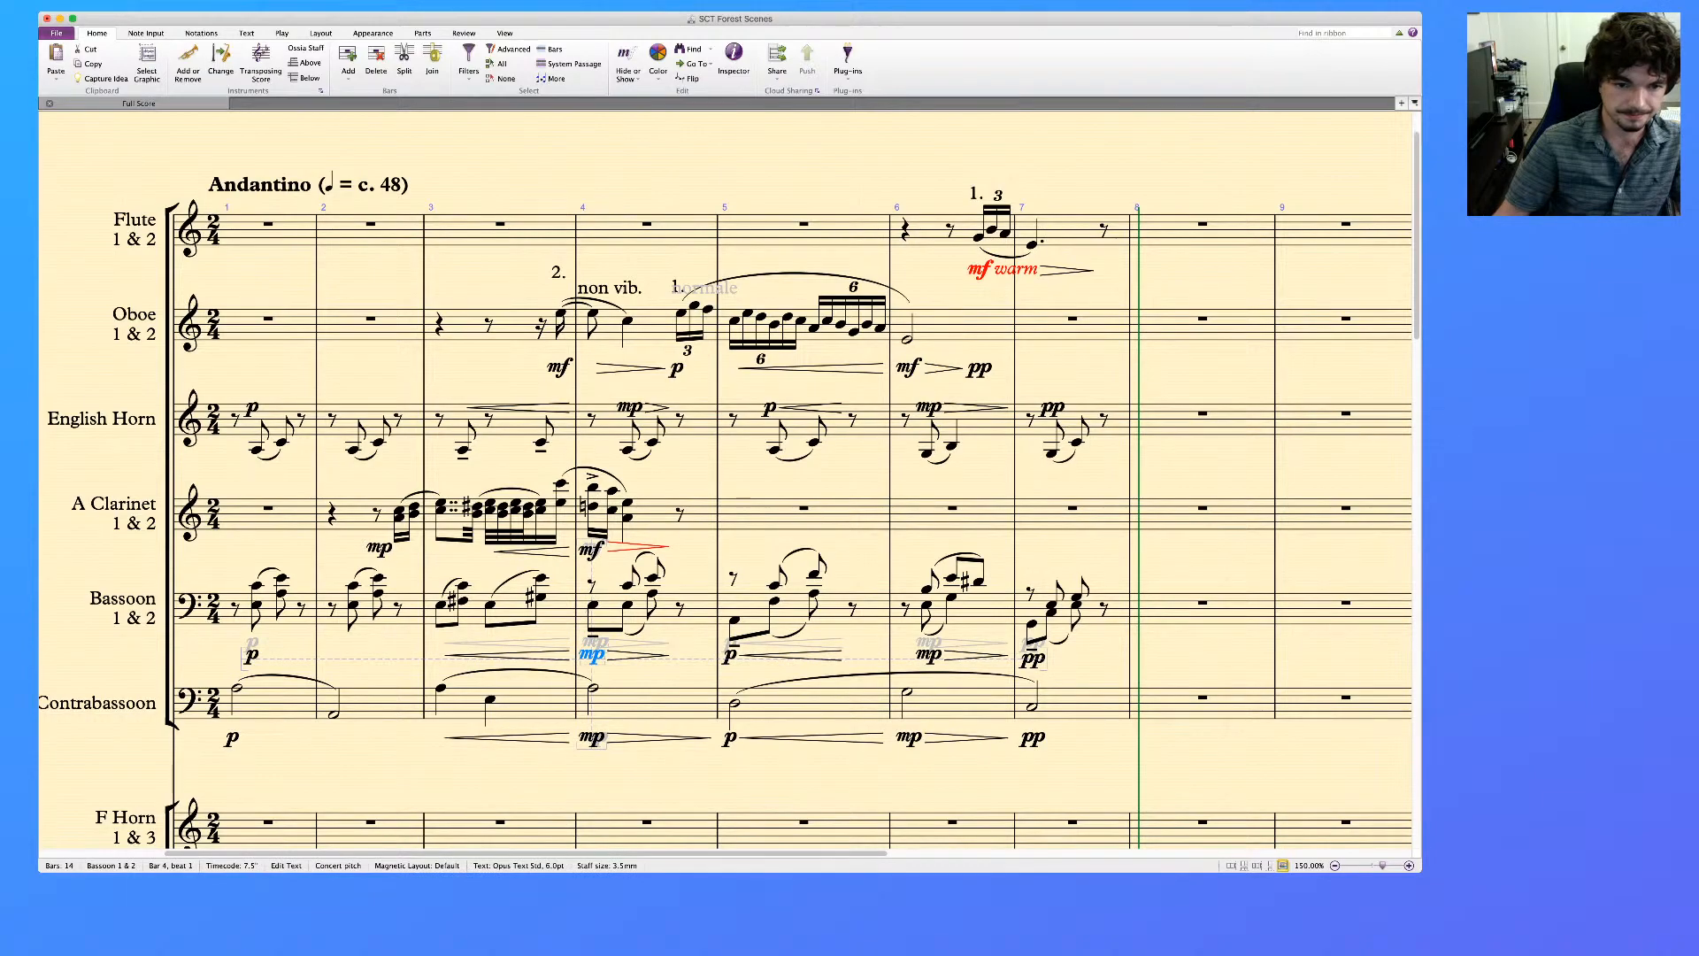
# Review the dynamics and hairpins in the woodwind staves across bars 1 to 7
pyautogui.press('Escape')
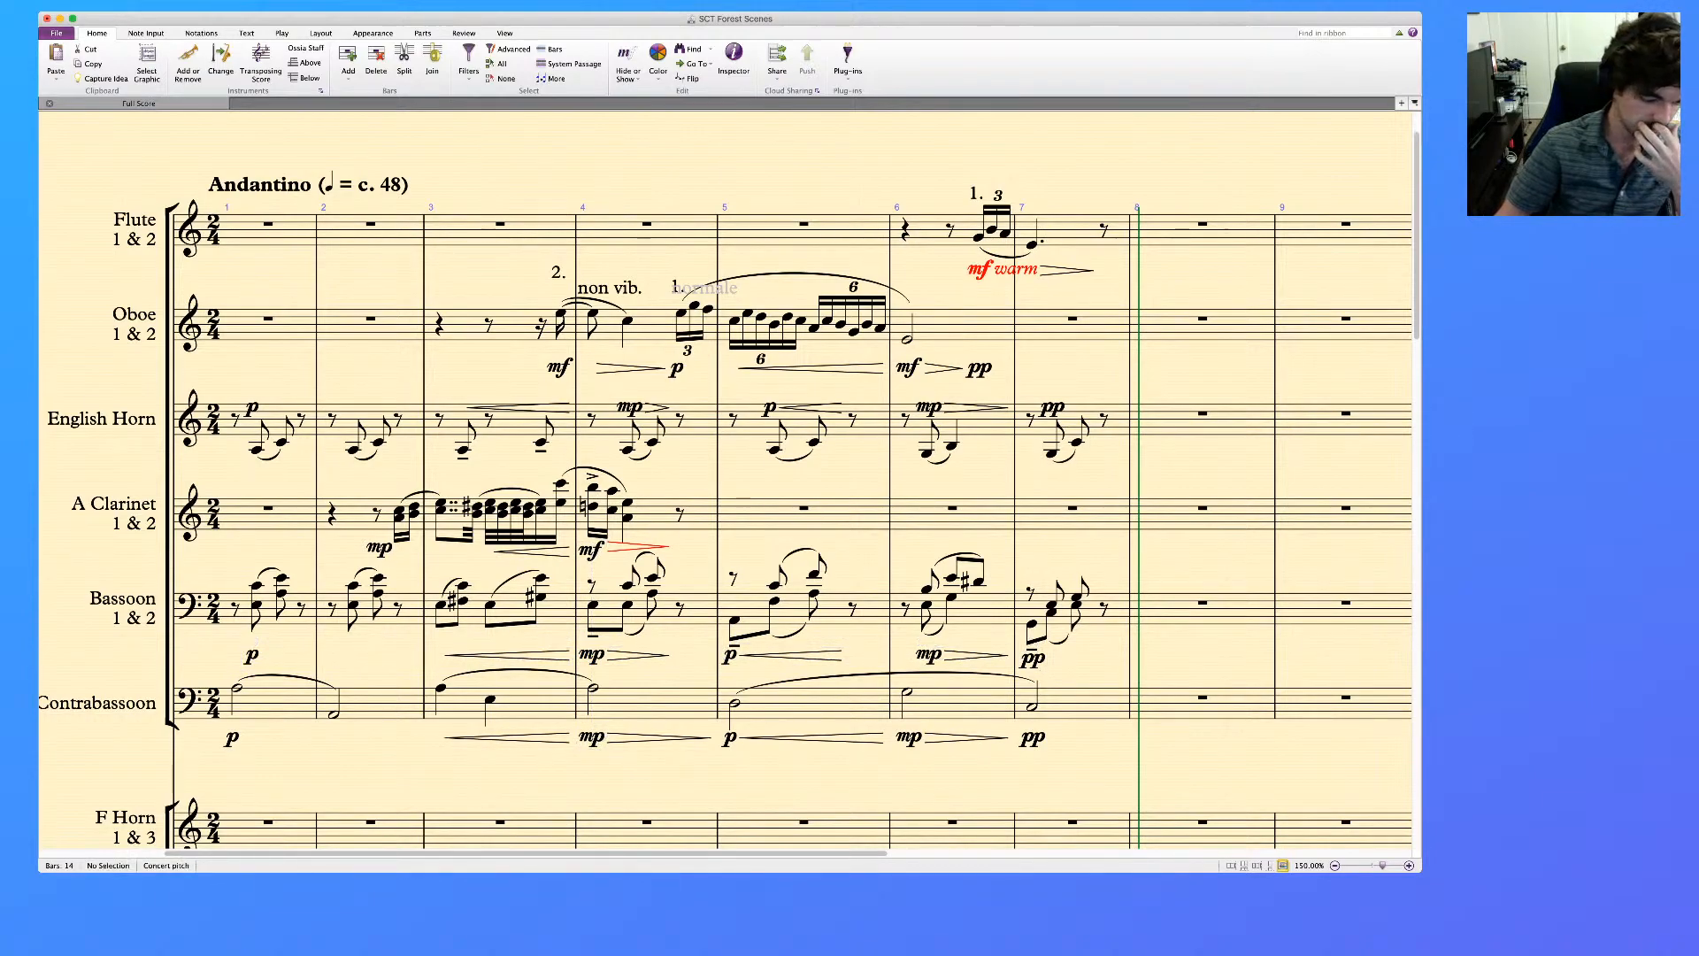
pyautogui.hscroll(1, 726, 480)
pyautogui.hscroll(-3, 726, 480)
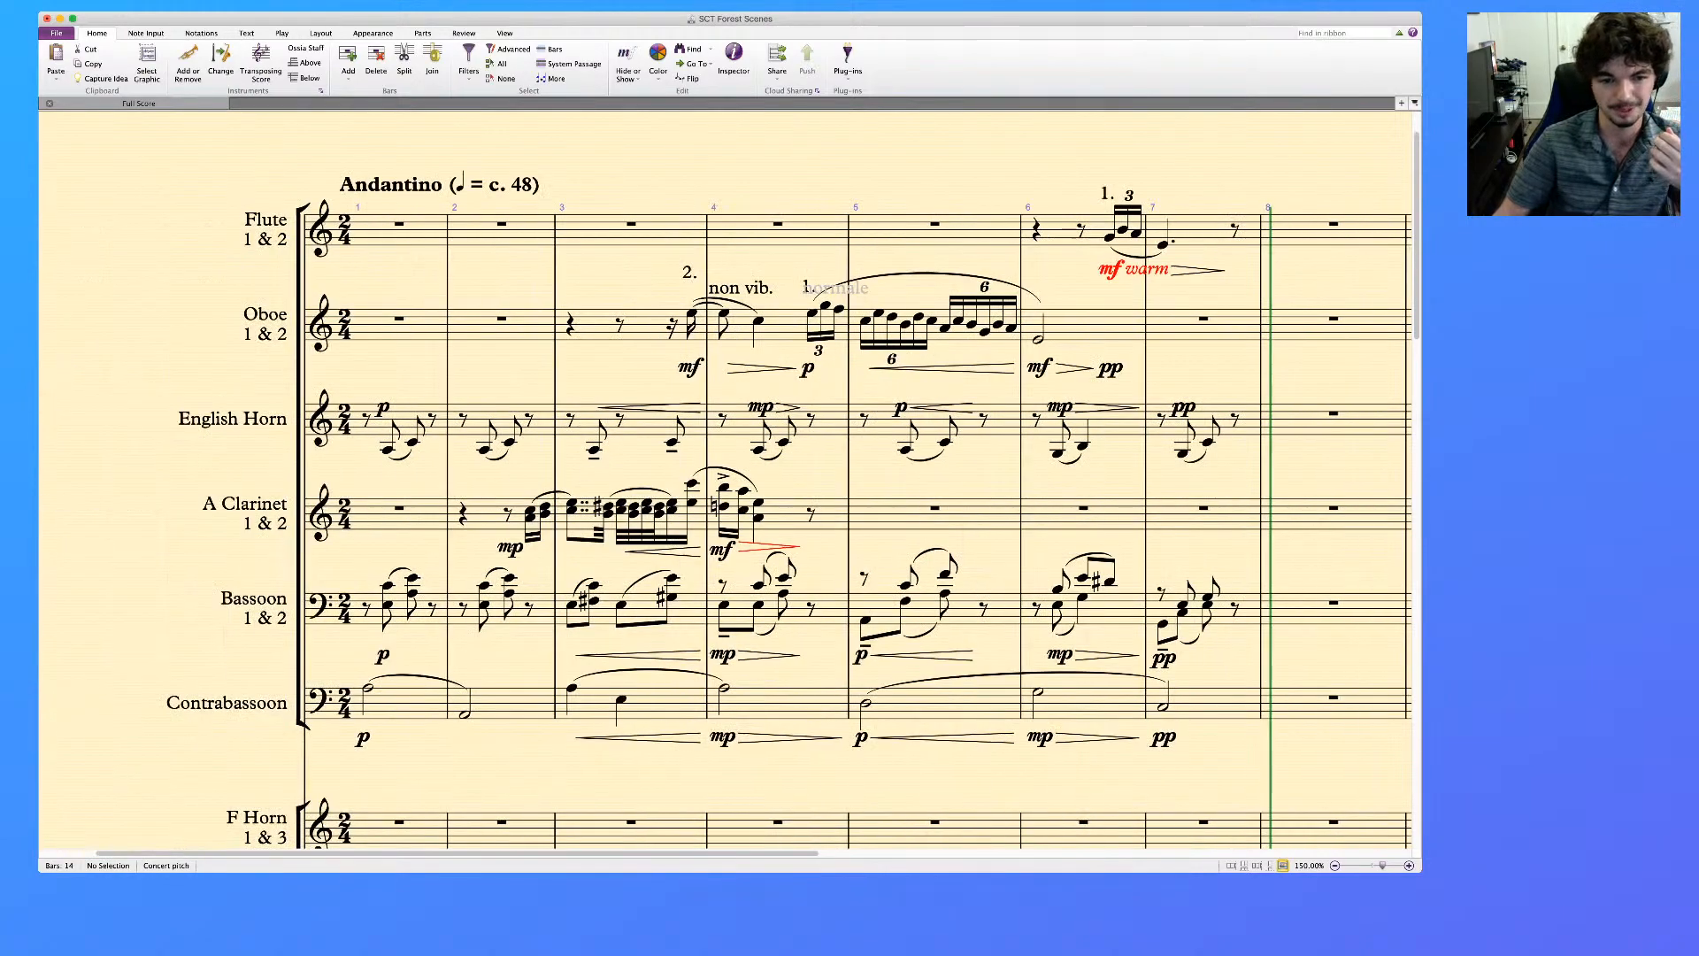
pyautogui.hscroll(-2, 726, 480)
pyautogui.hscroll(5, 726, 479)
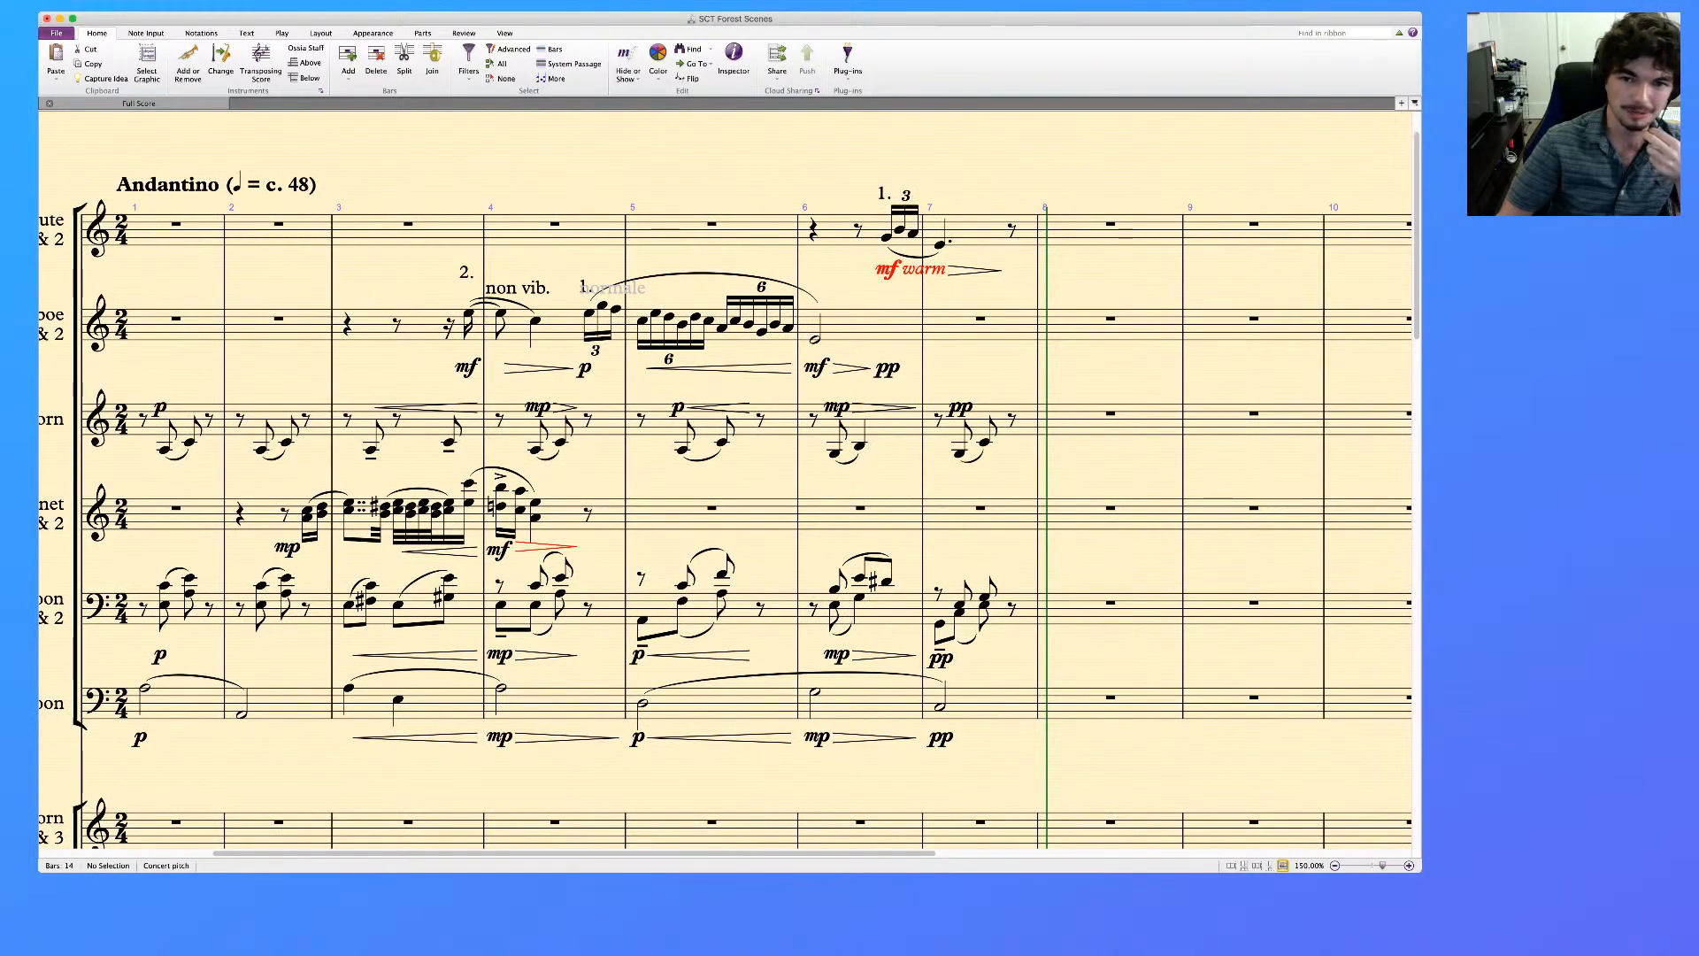
pyautogui.hscroll(-2, 726, 480)
pyautogui.scroll(1, 726, 479)
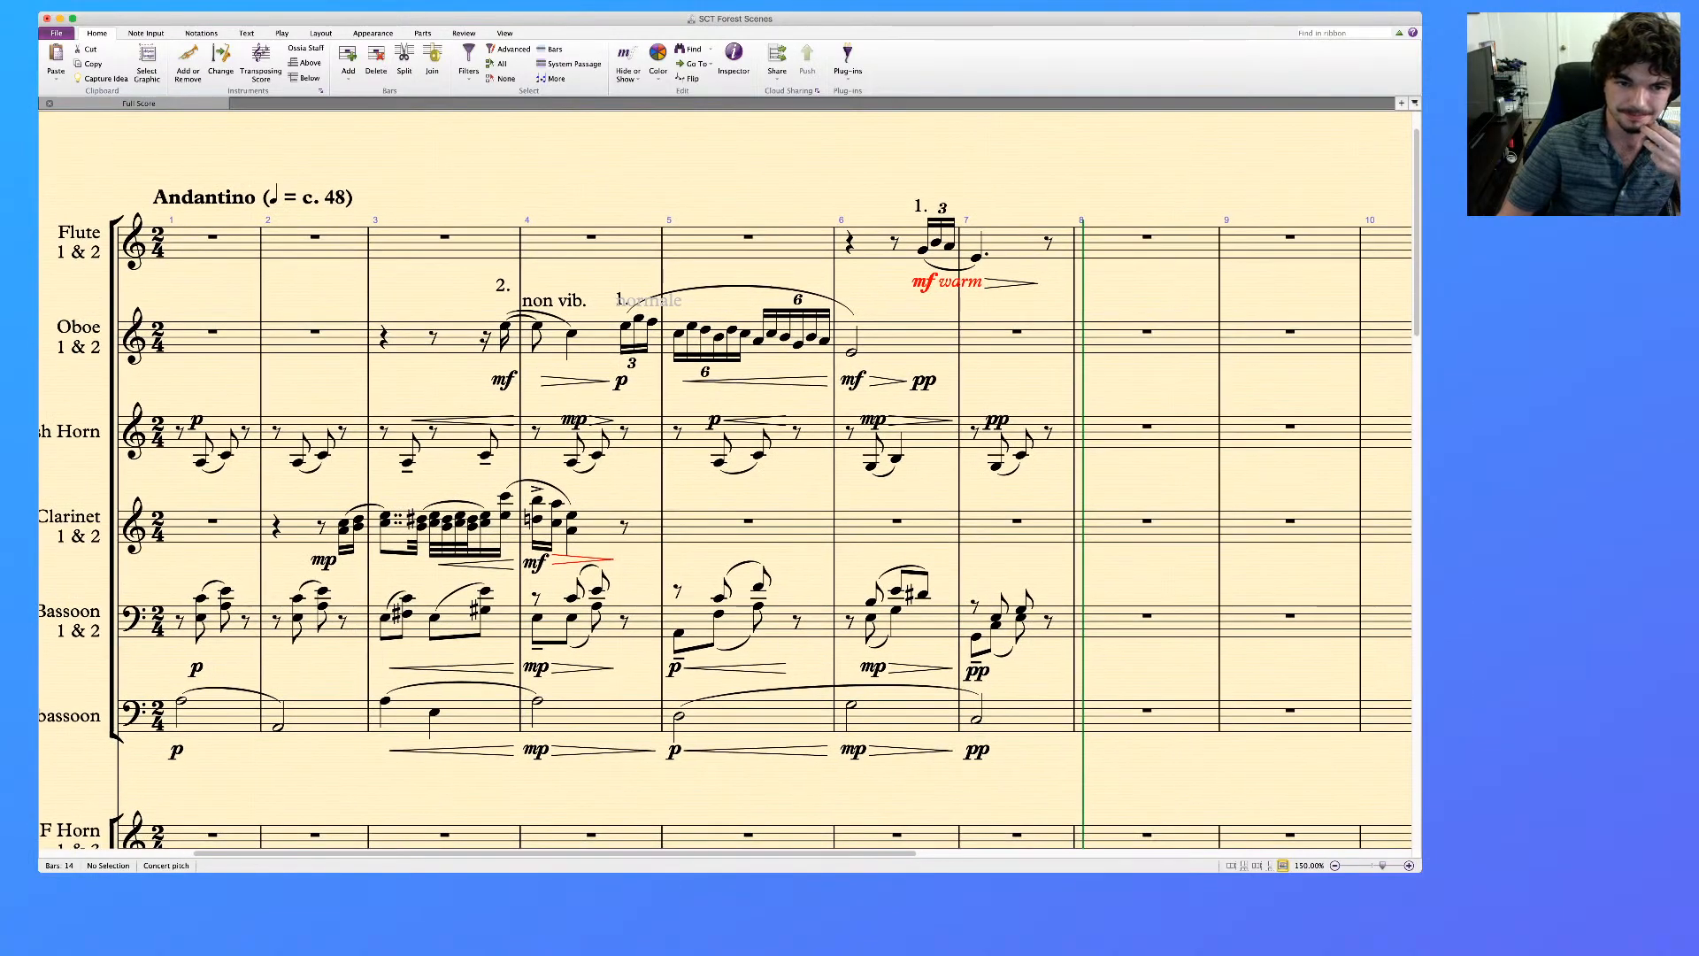
pyautogui.hscroll(-1, 726, 479)
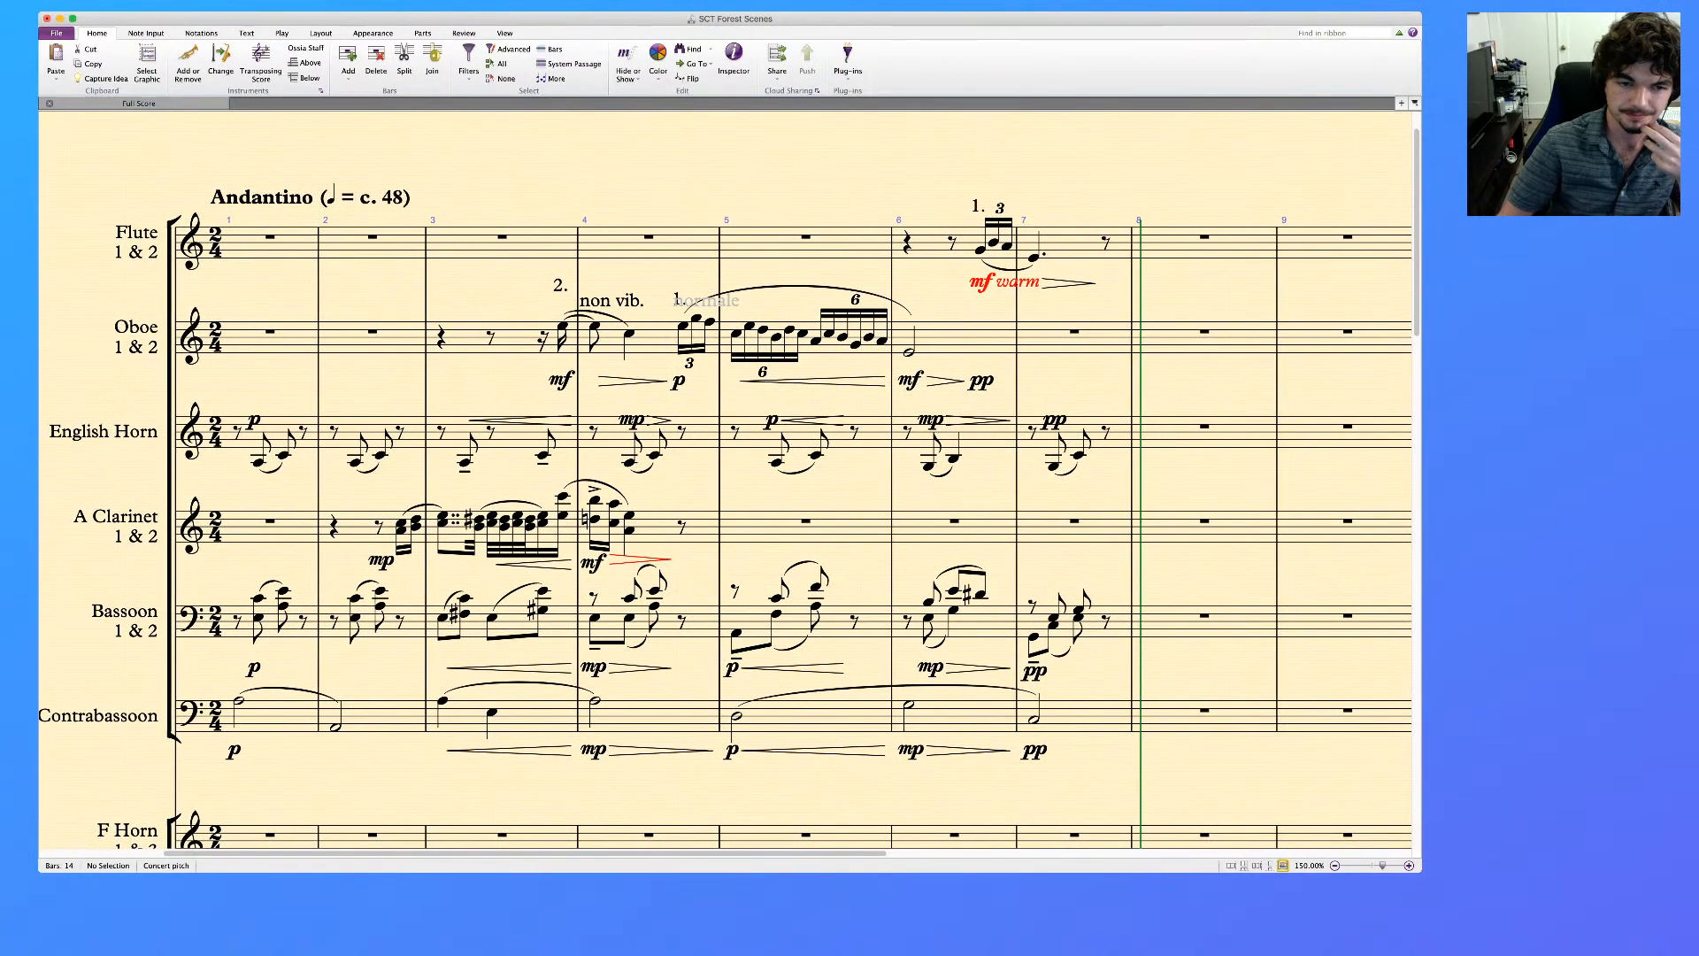
pyautogui.hscroll(-1, 726, 480)
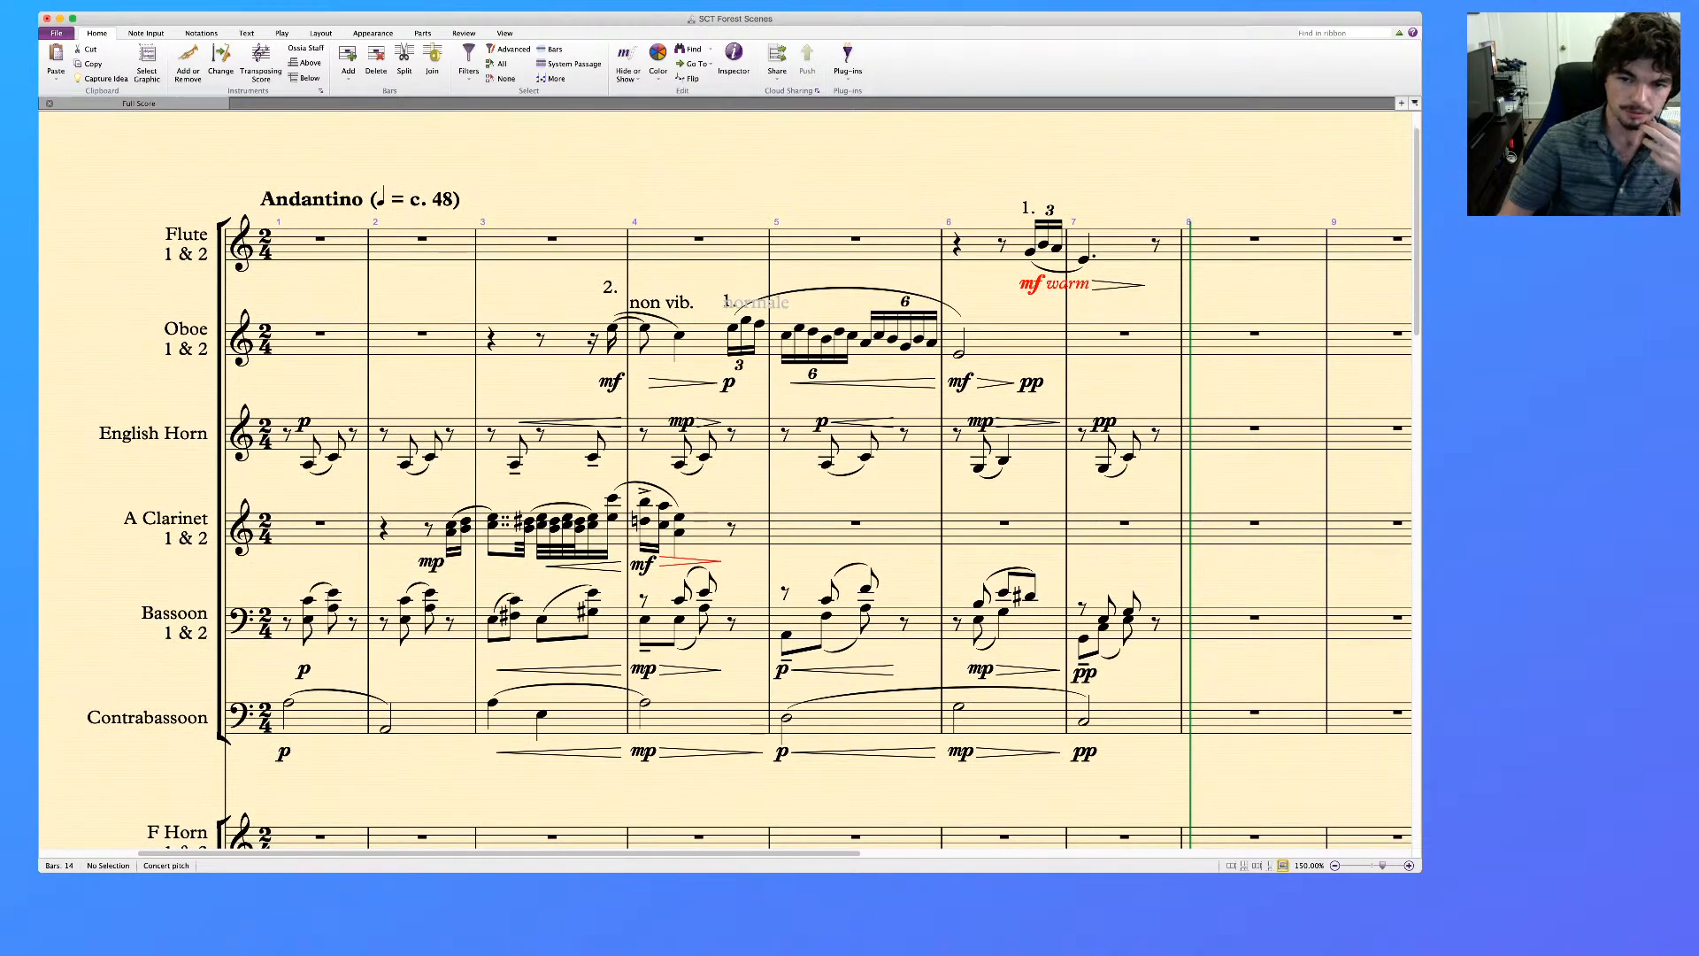
# Copy the upper piano reference staff from the pickup on the last eighth of bar 7 to the end of bar 14
pyautogui.scroll(-10, 726, 480)
pyautogui.hscroll(4, 726, 480)
pyautogui.hscroll(8, 726, 480)
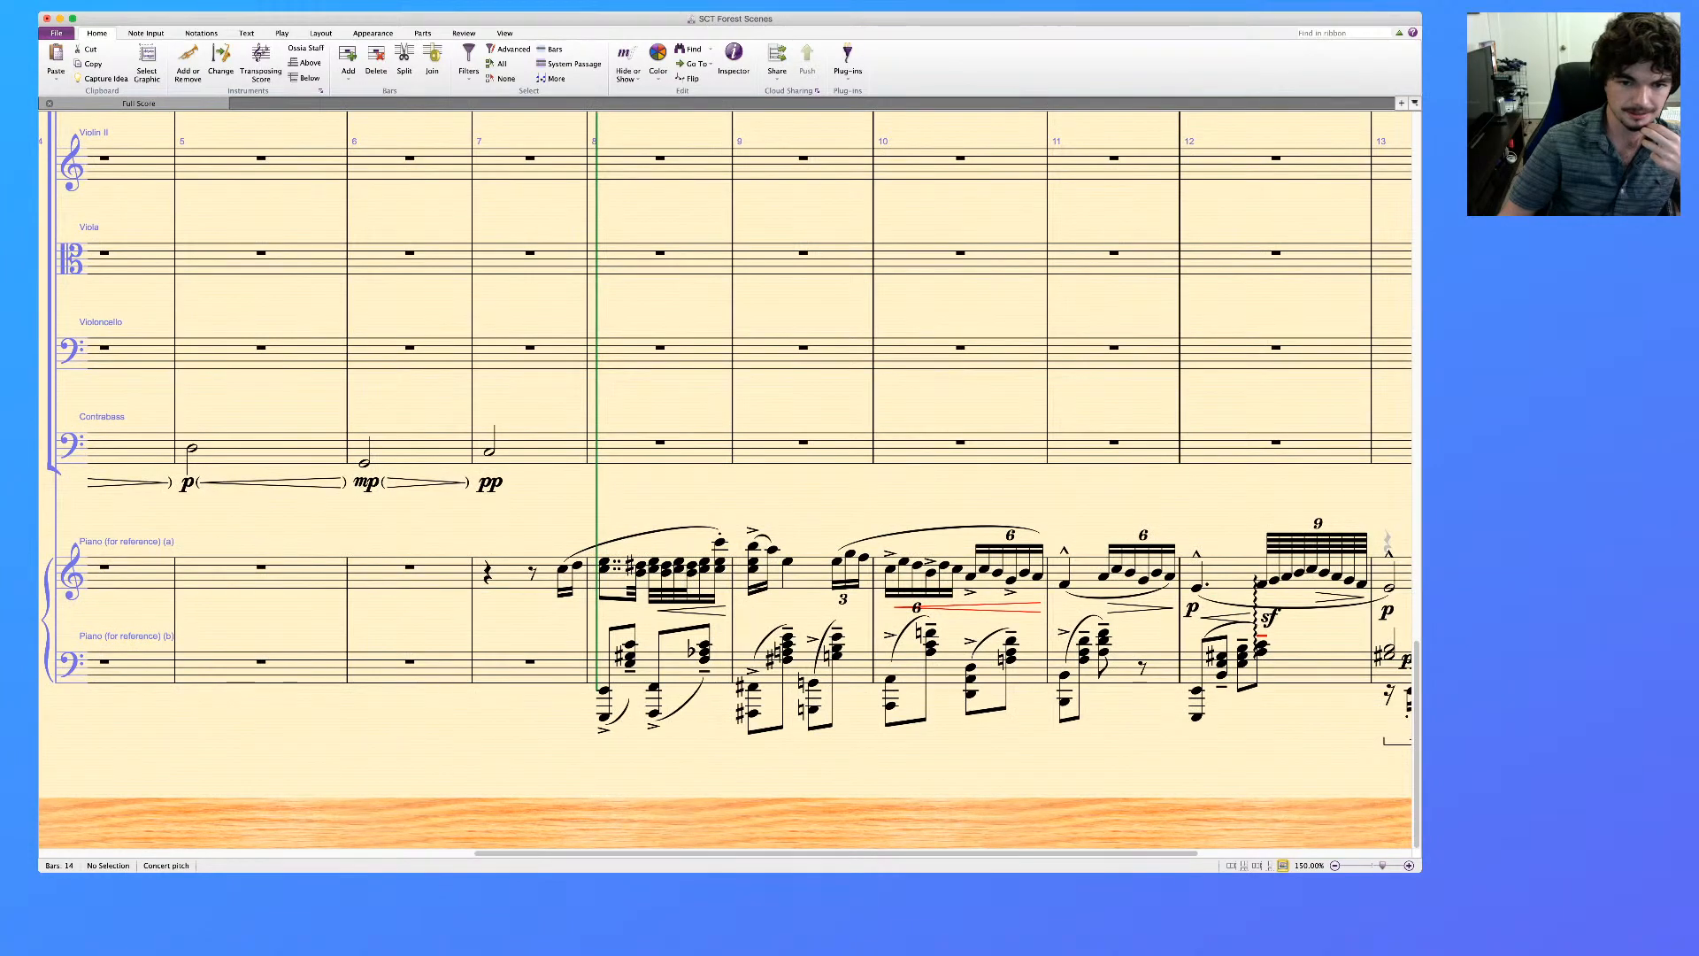
pyautogui.hscroll(2, 725, 480)
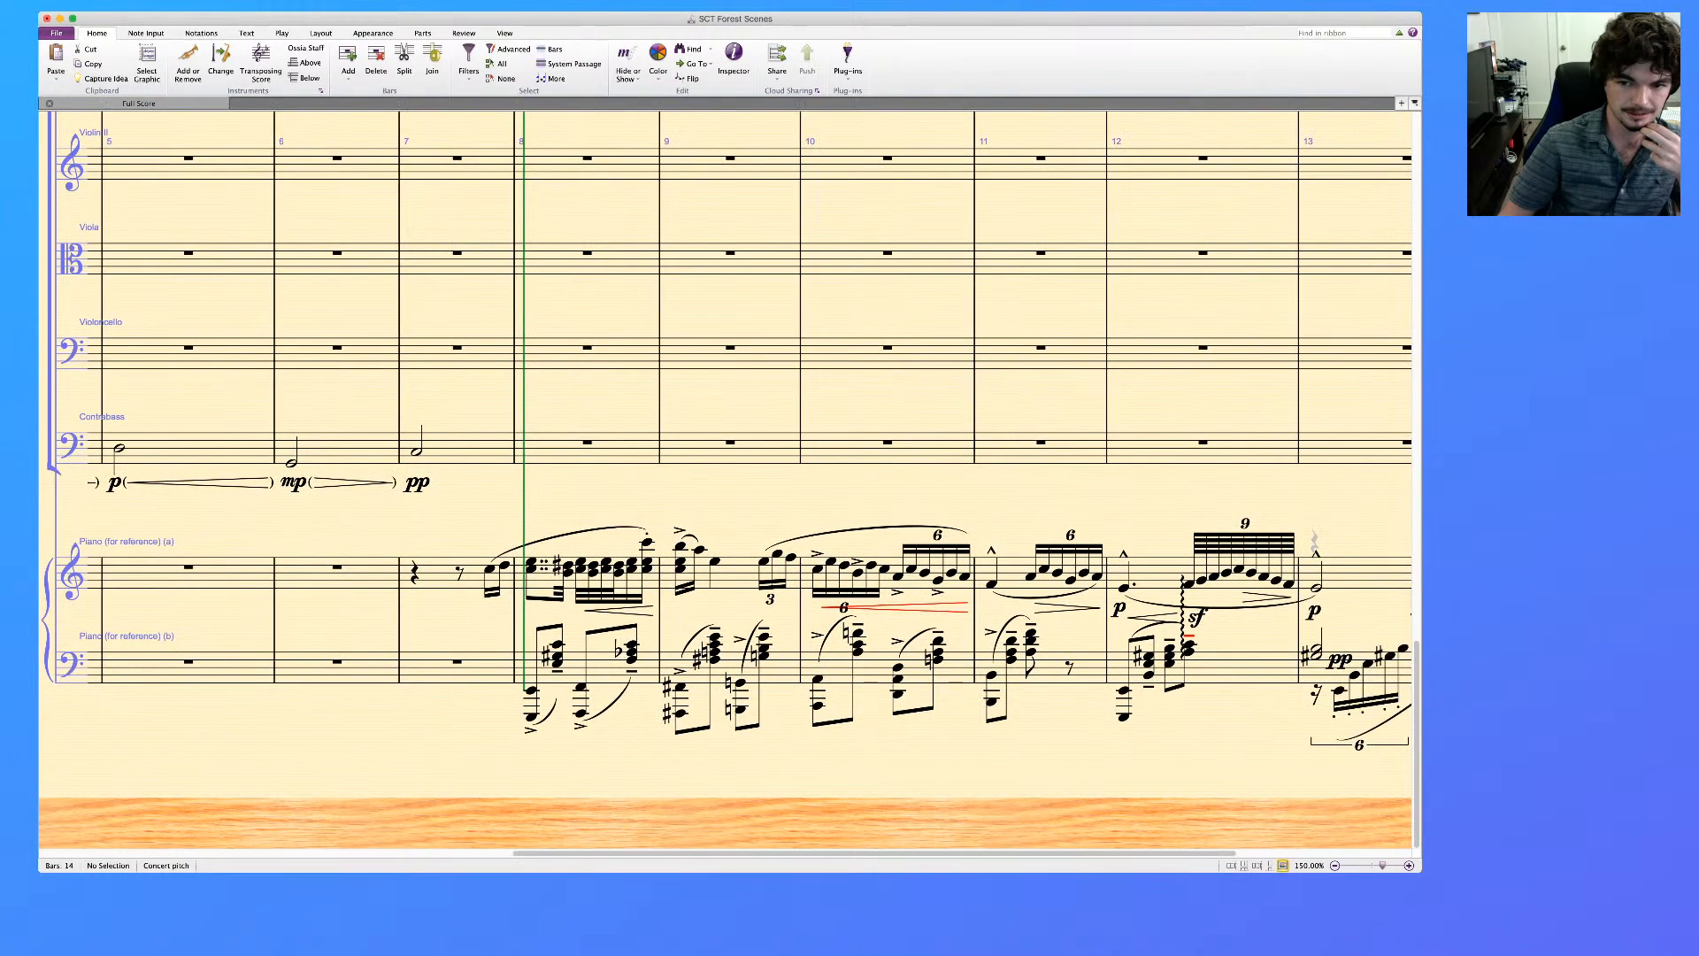
pyautogui.hscroll(7, 726, 479)
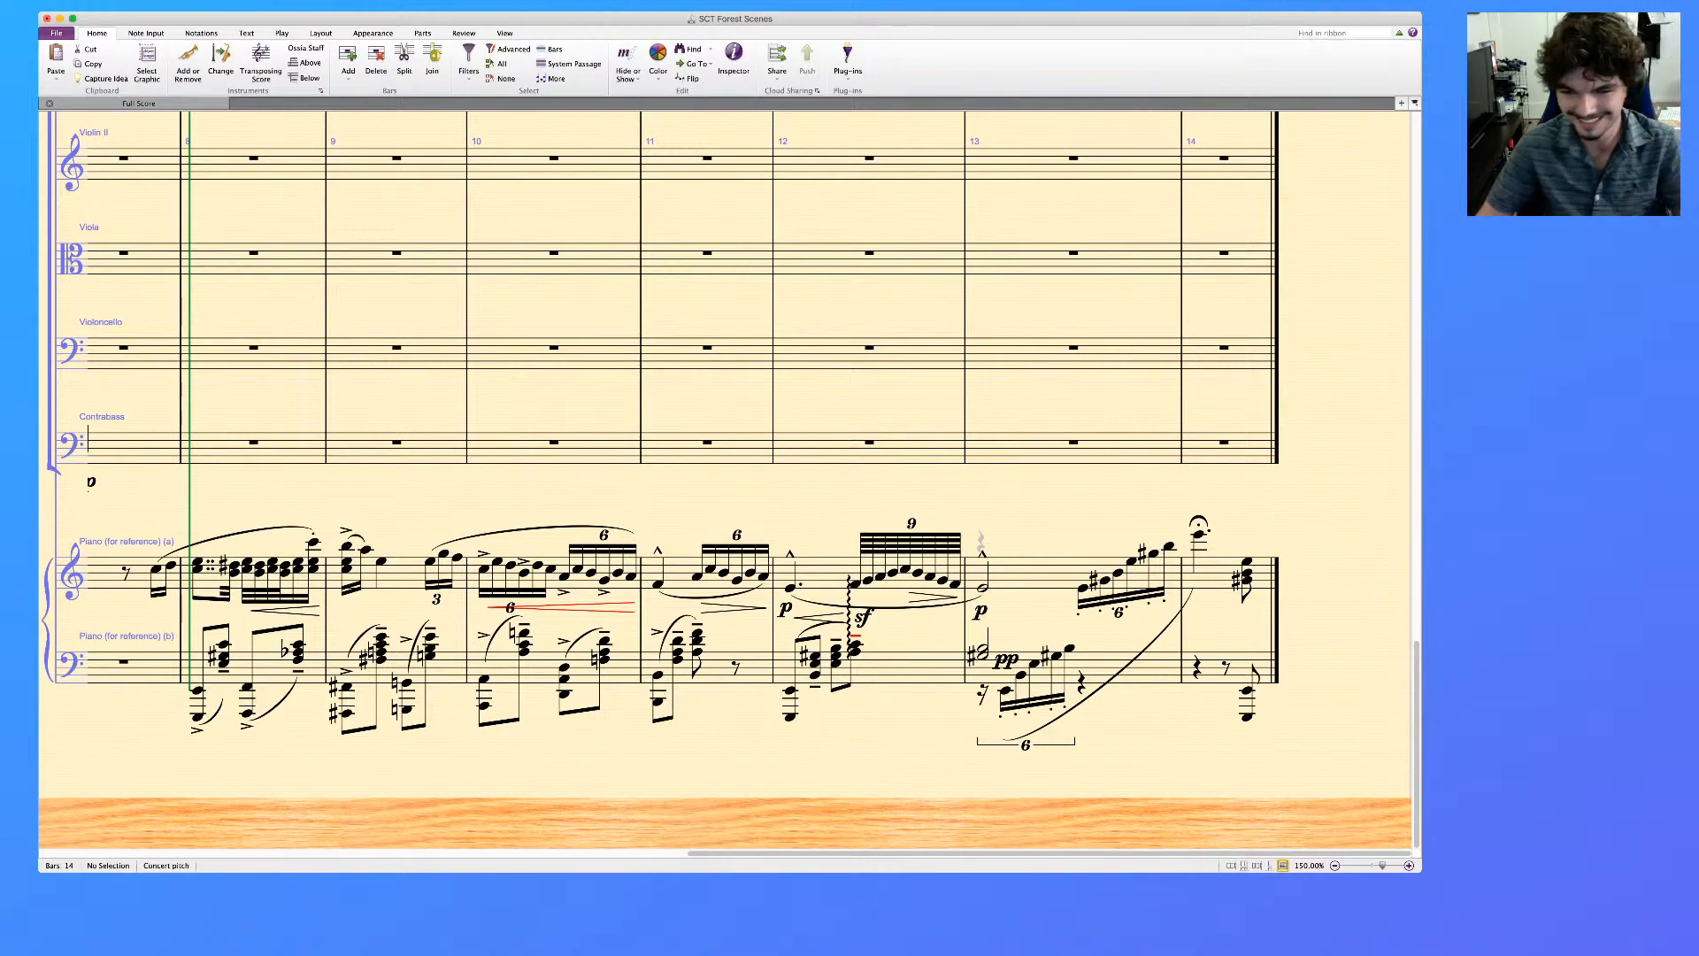
pyautogui.click(1034, 574)
pyautogui.hscroll(-1, 1034, 574)
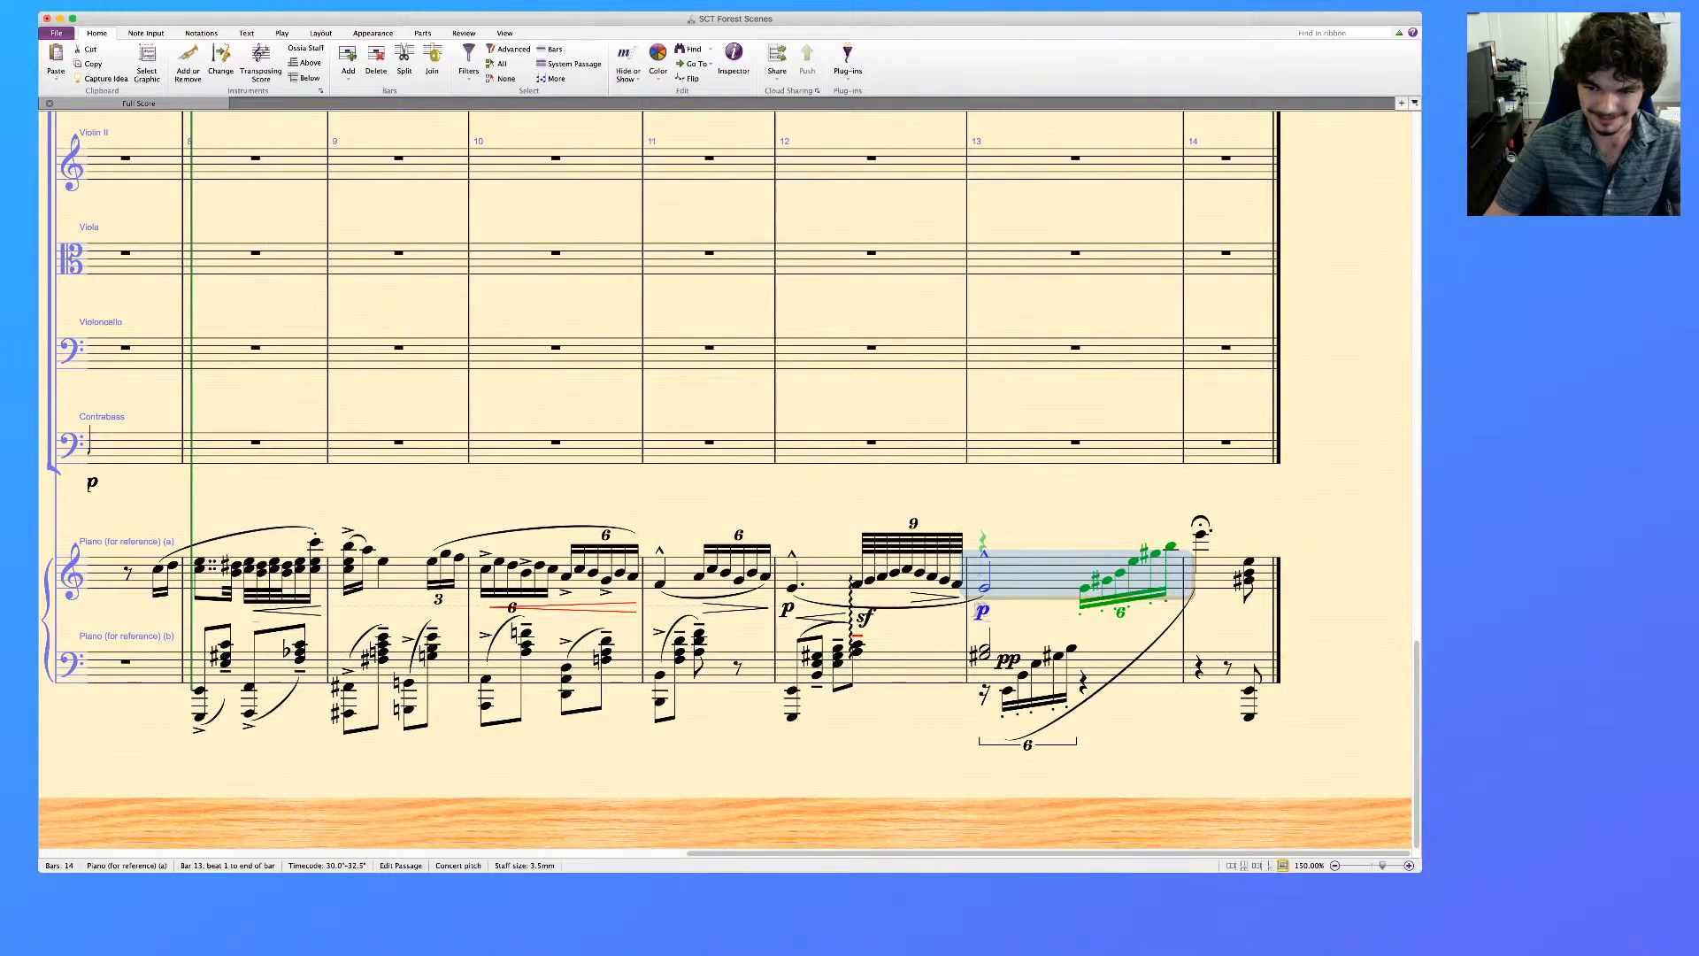
pyautogui.click(1236, 574)
pyautogui.hscroll(-5, 1236, 574)
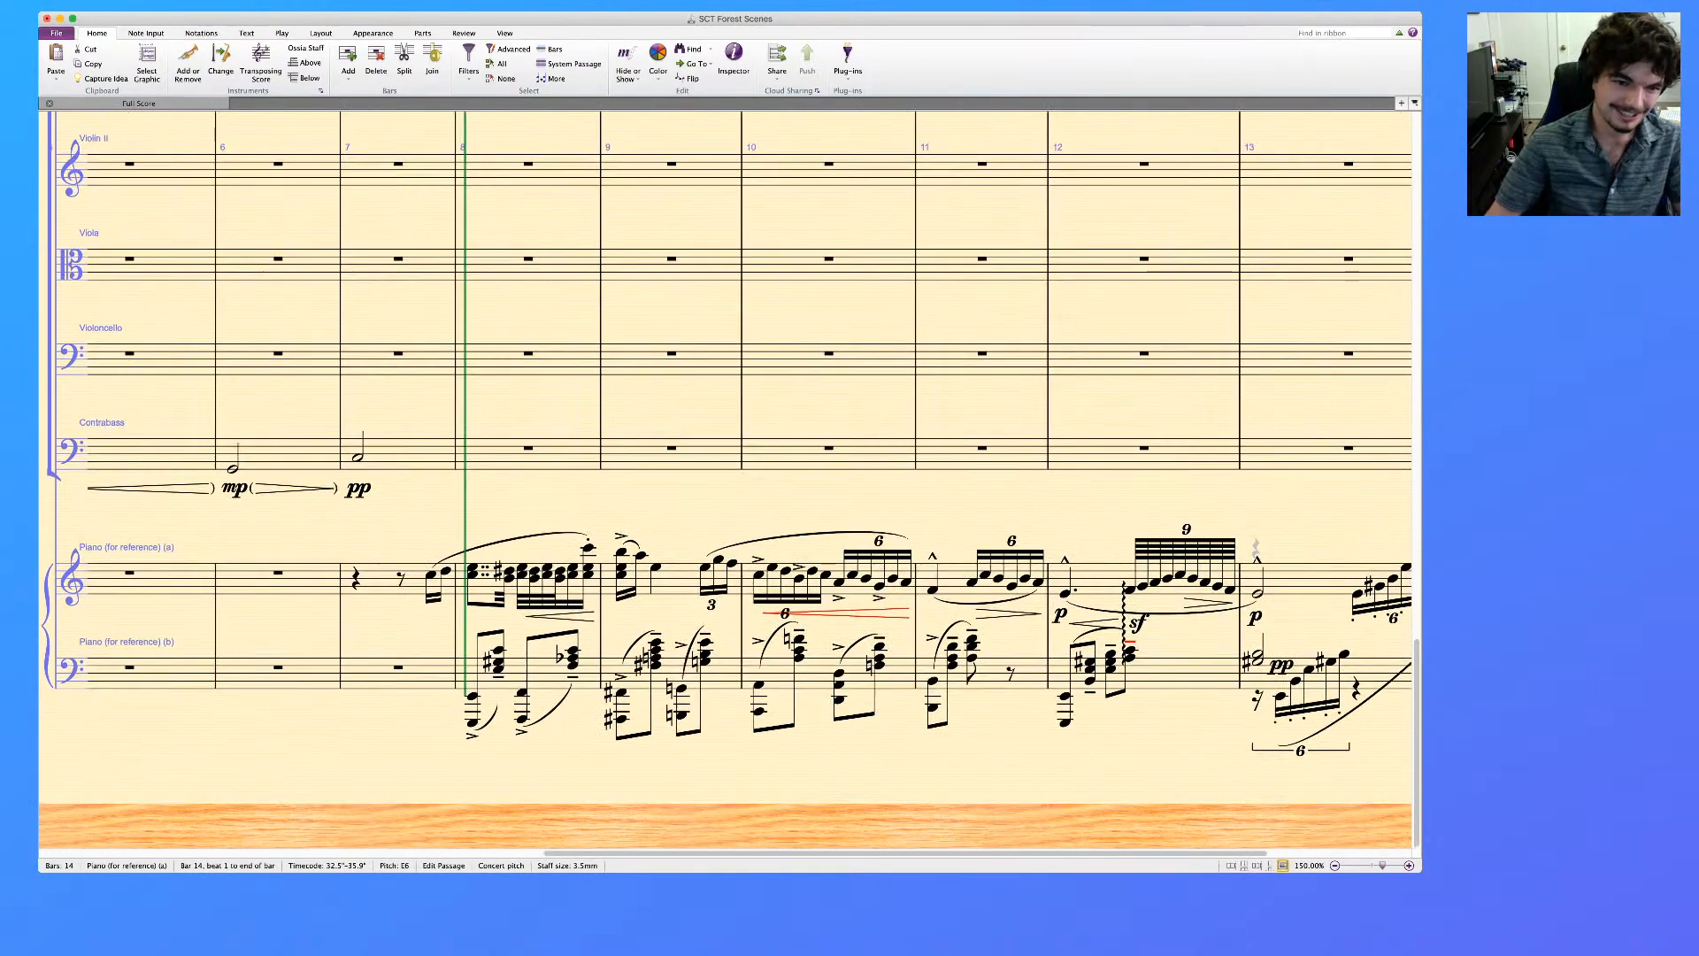
pyautogui.keyDown('shift'); pyautogui.click(431, 575); pyautogui.keyUp('shift')
pyautogui.scroll(1, 431, 576)
pyautogui.scroll(20, 728, 477)
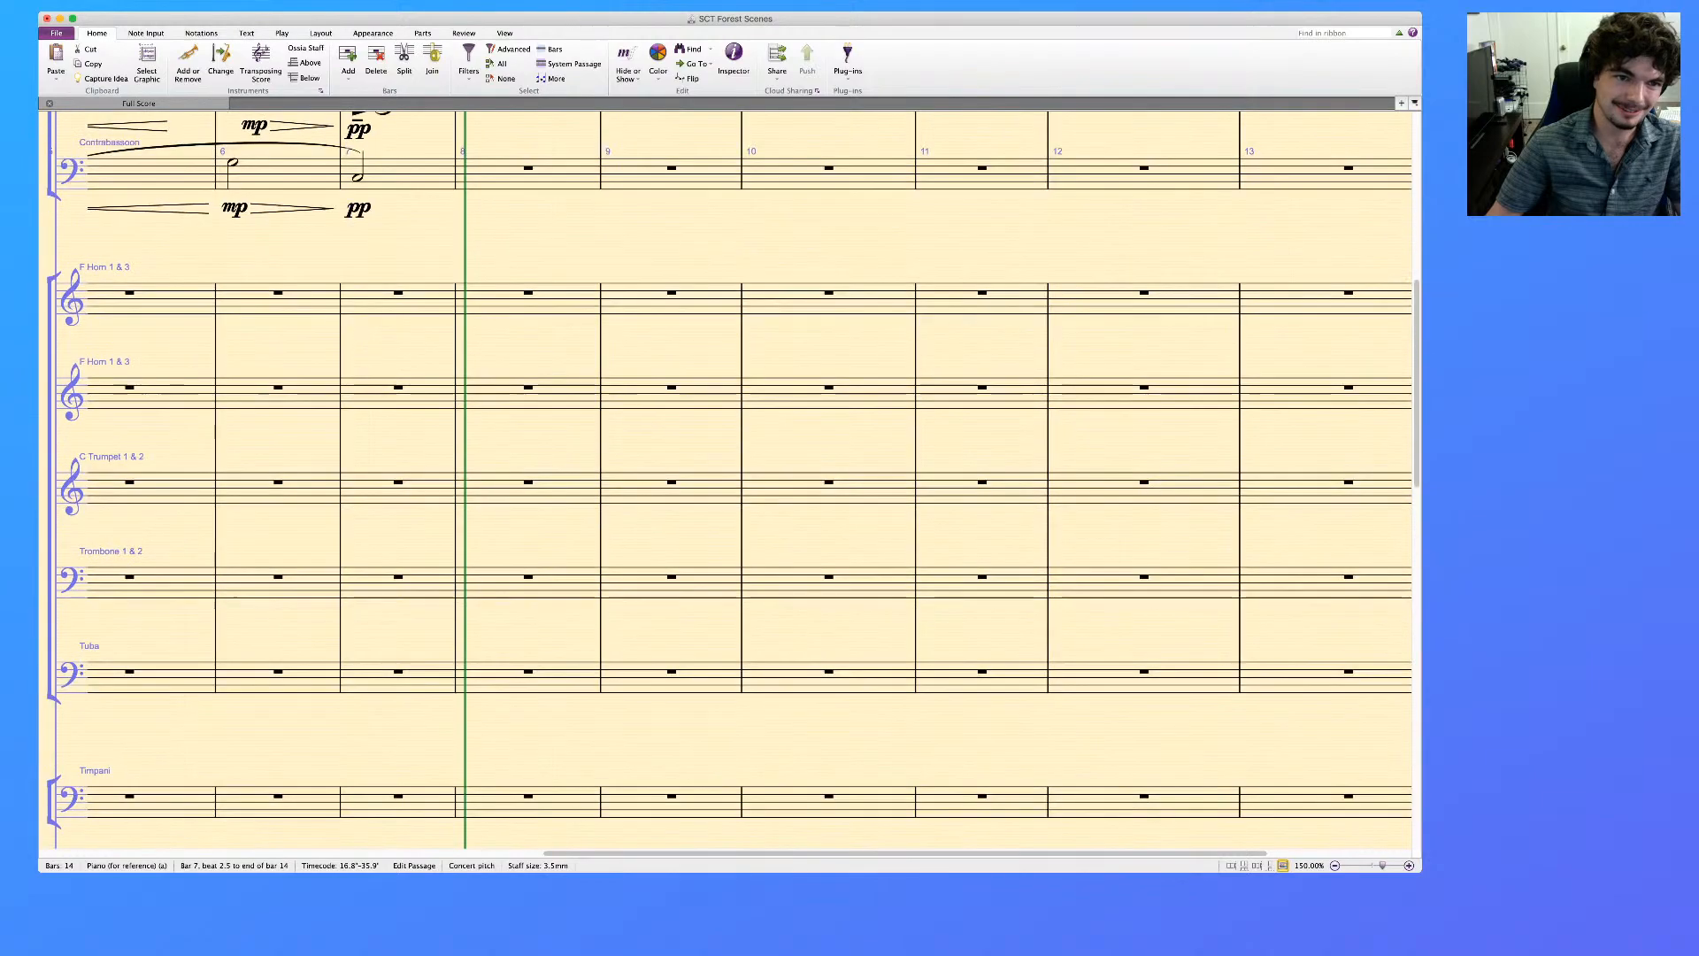
pyautogui.scroll(1, 725, 494)
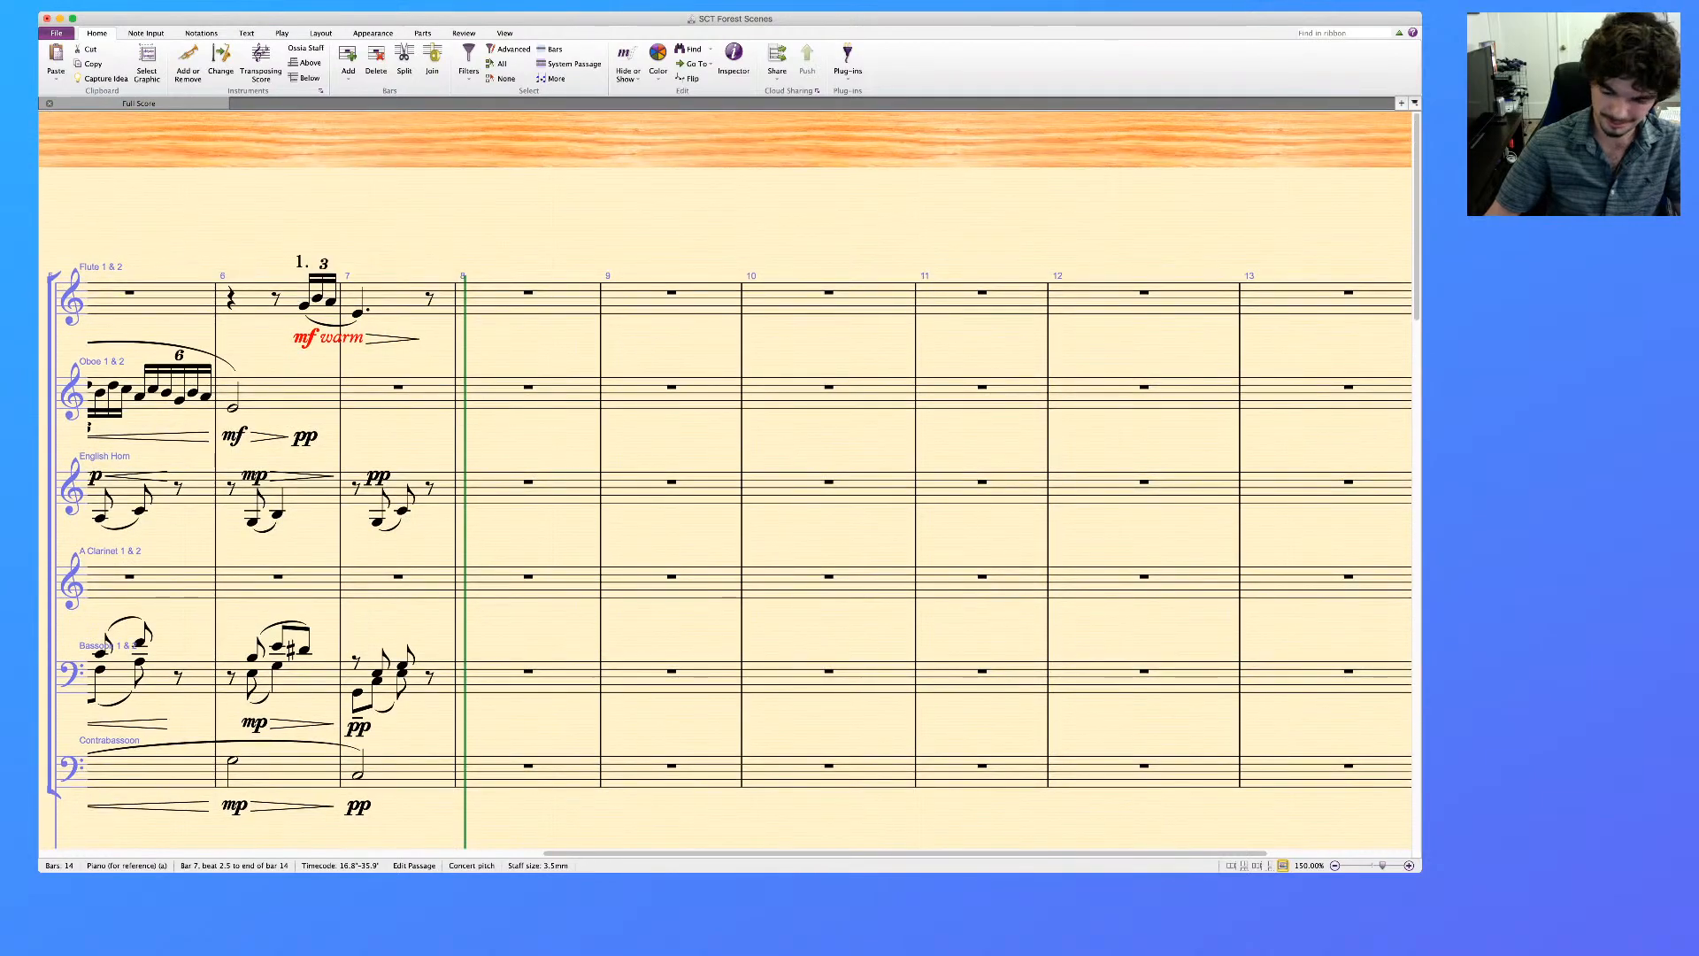
# Split the clarinet's bar 7 rest into a quarter and eighths, and paste the copied piano passage from the bar's last eighth
pyautogui.click(399, 577)
pyautogui.press('4')
pyautogui.press('Right')
pyautogui.press('3')
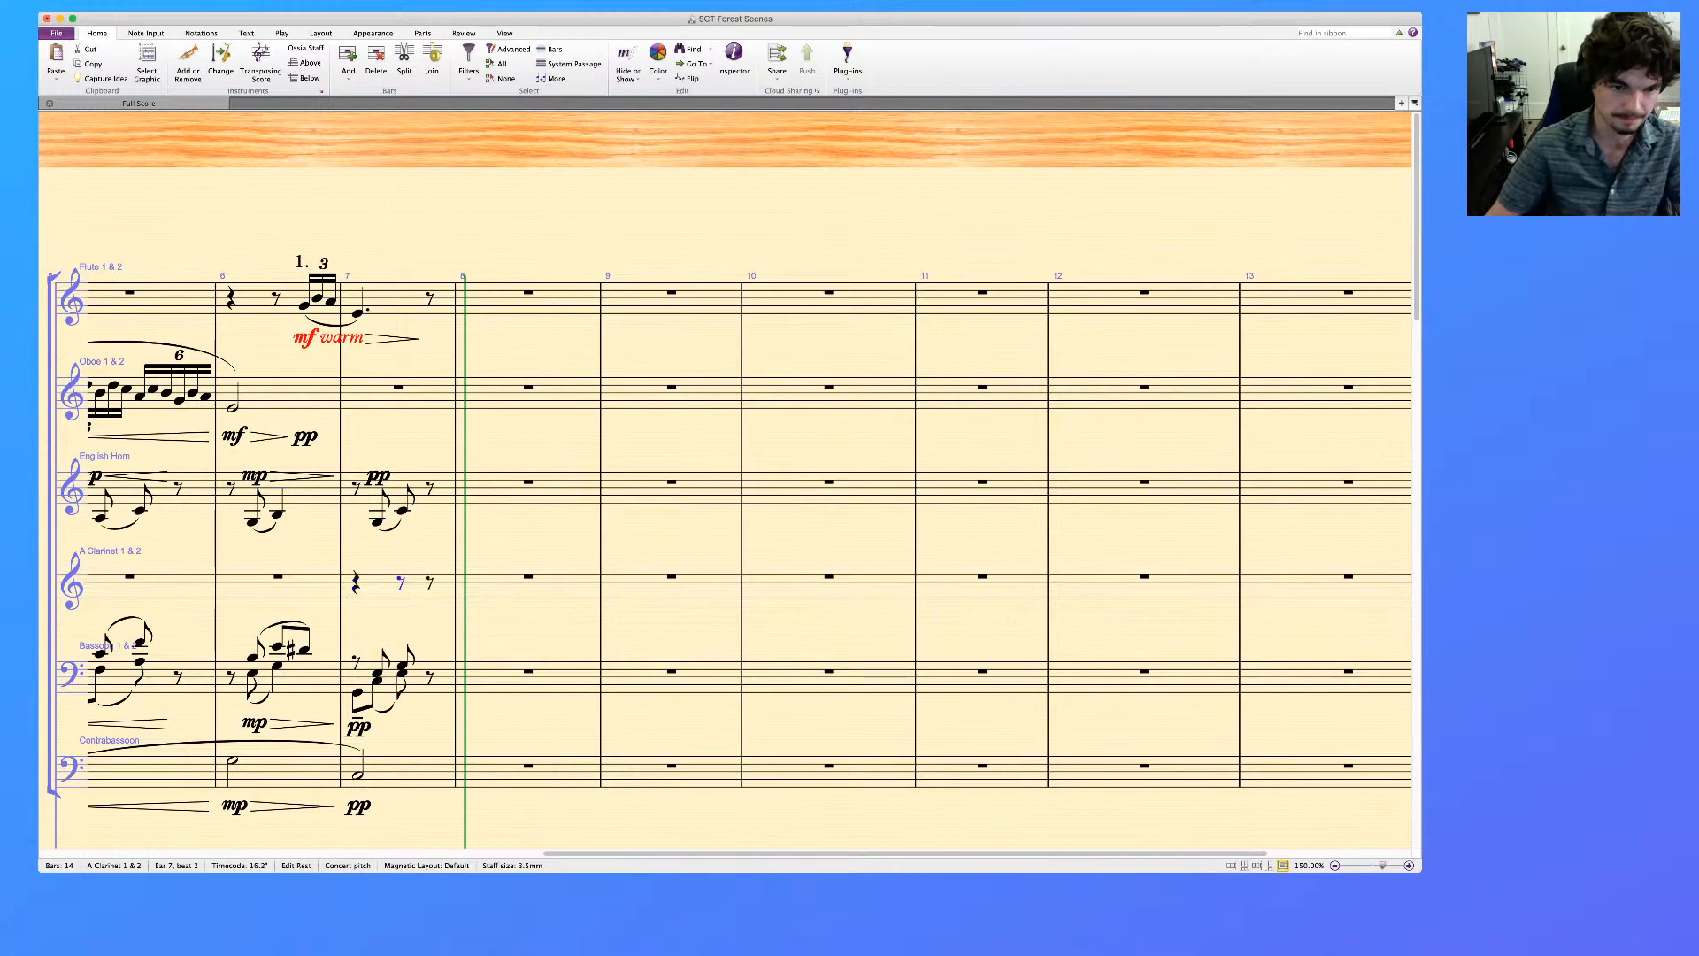
pyautogui.press('super+v')
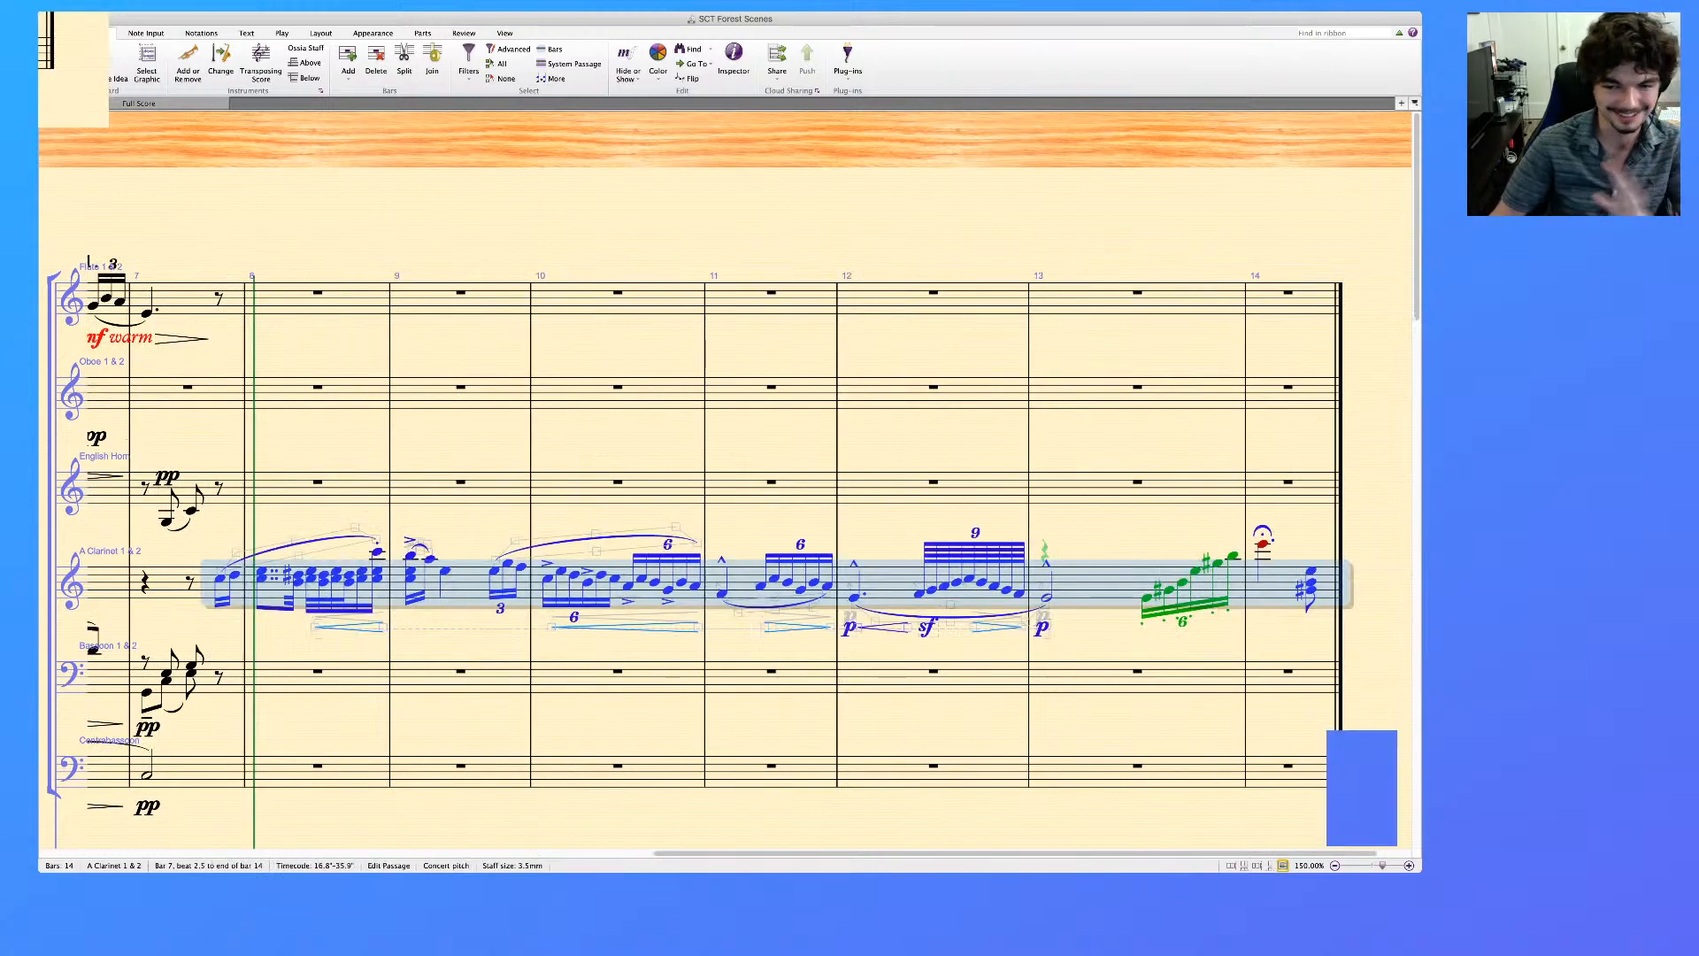
pyautogui.press('Escape')
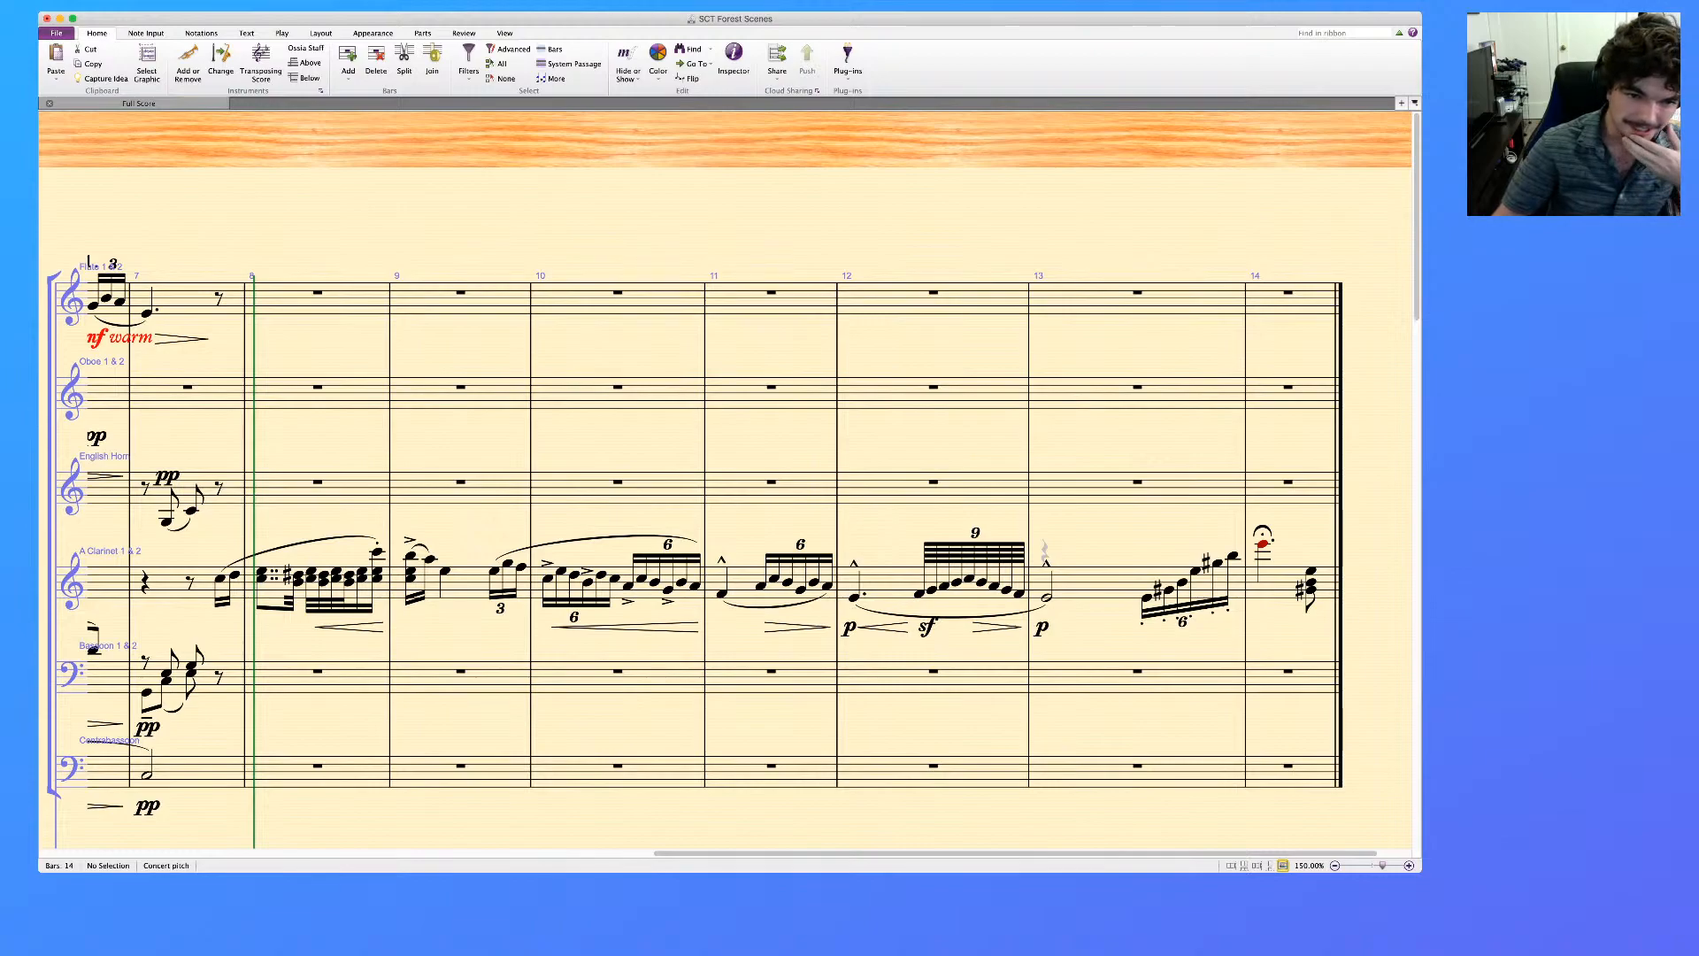
# Delete all dynamics and hairpins from the clarinet staff in bars 8 to 14
pyautogui.hscroll(-2, 726, 495)
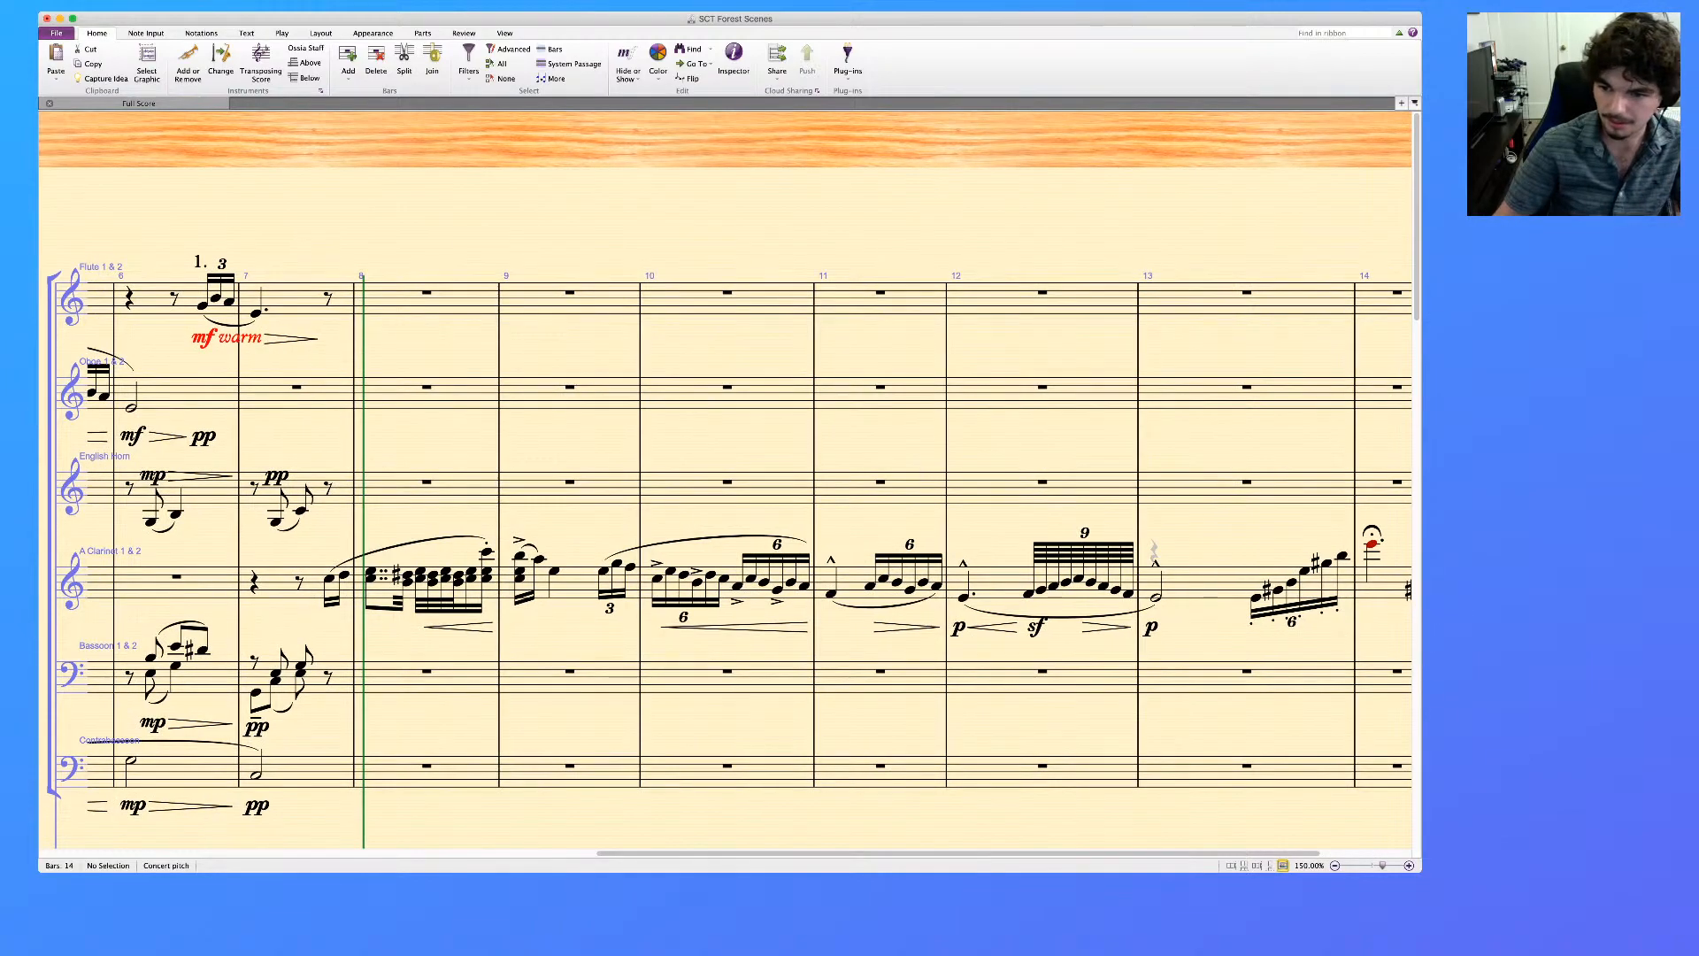
pyautogui.click(386, 590)
pyautogui.hscroll(3, 726, 496)
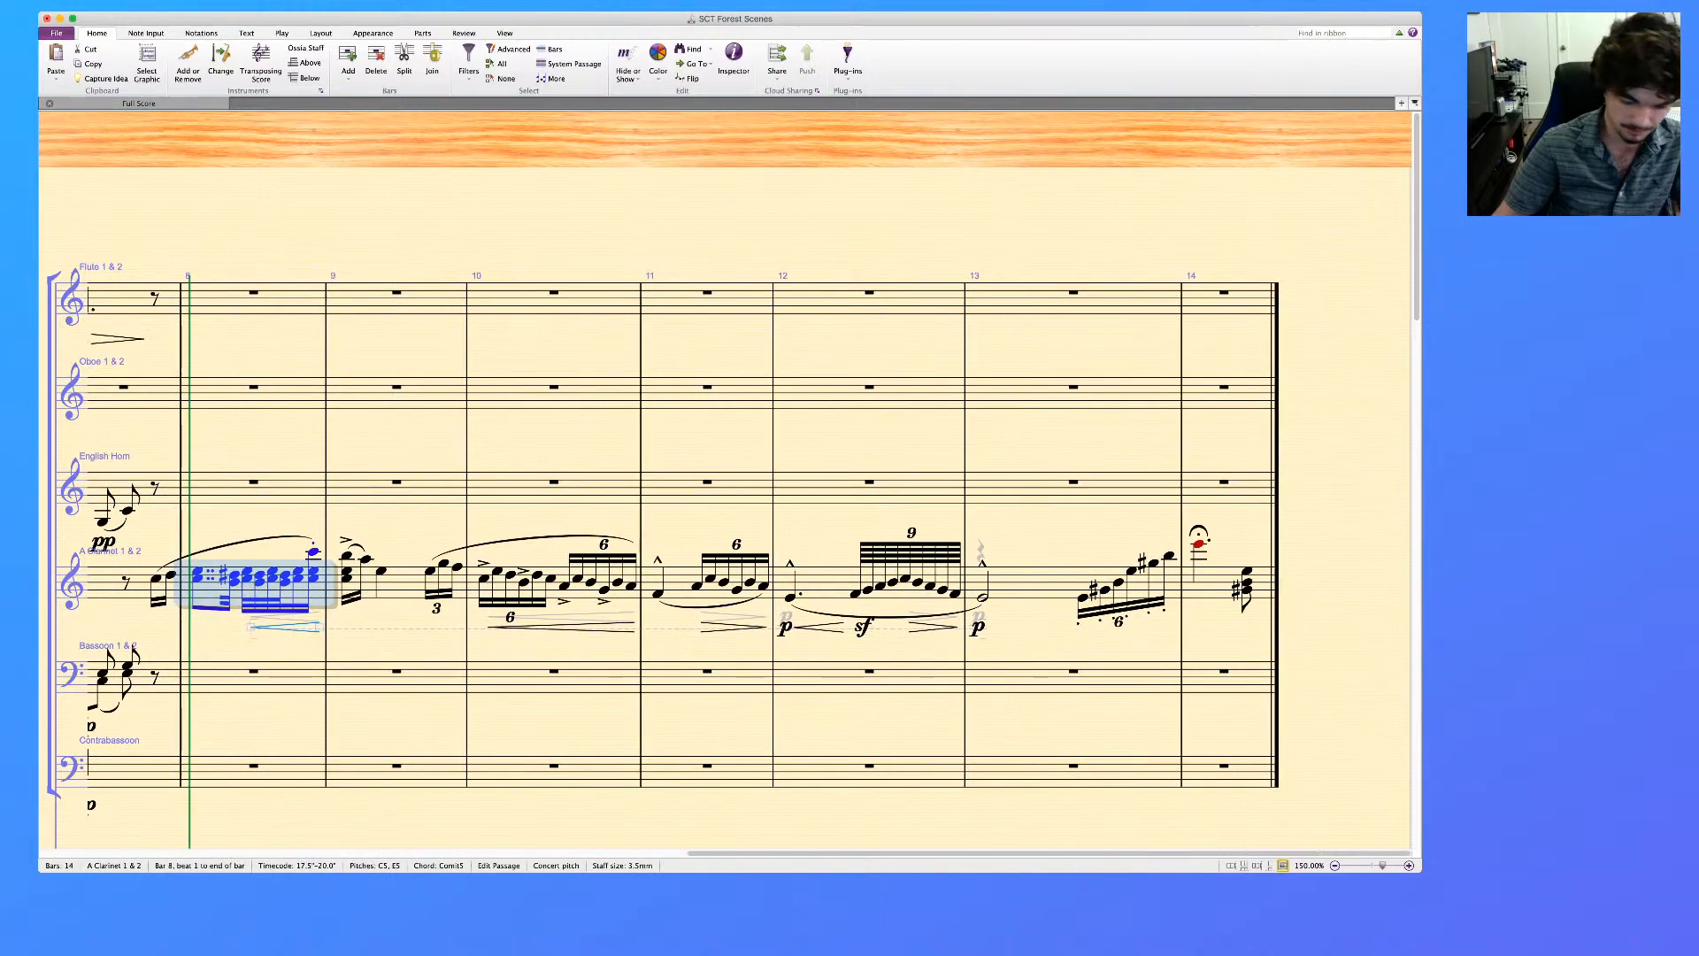
pyautogui.keyDown('shift'); pyautogui.click(1224, 584); pyautogui.keyUp('shift')
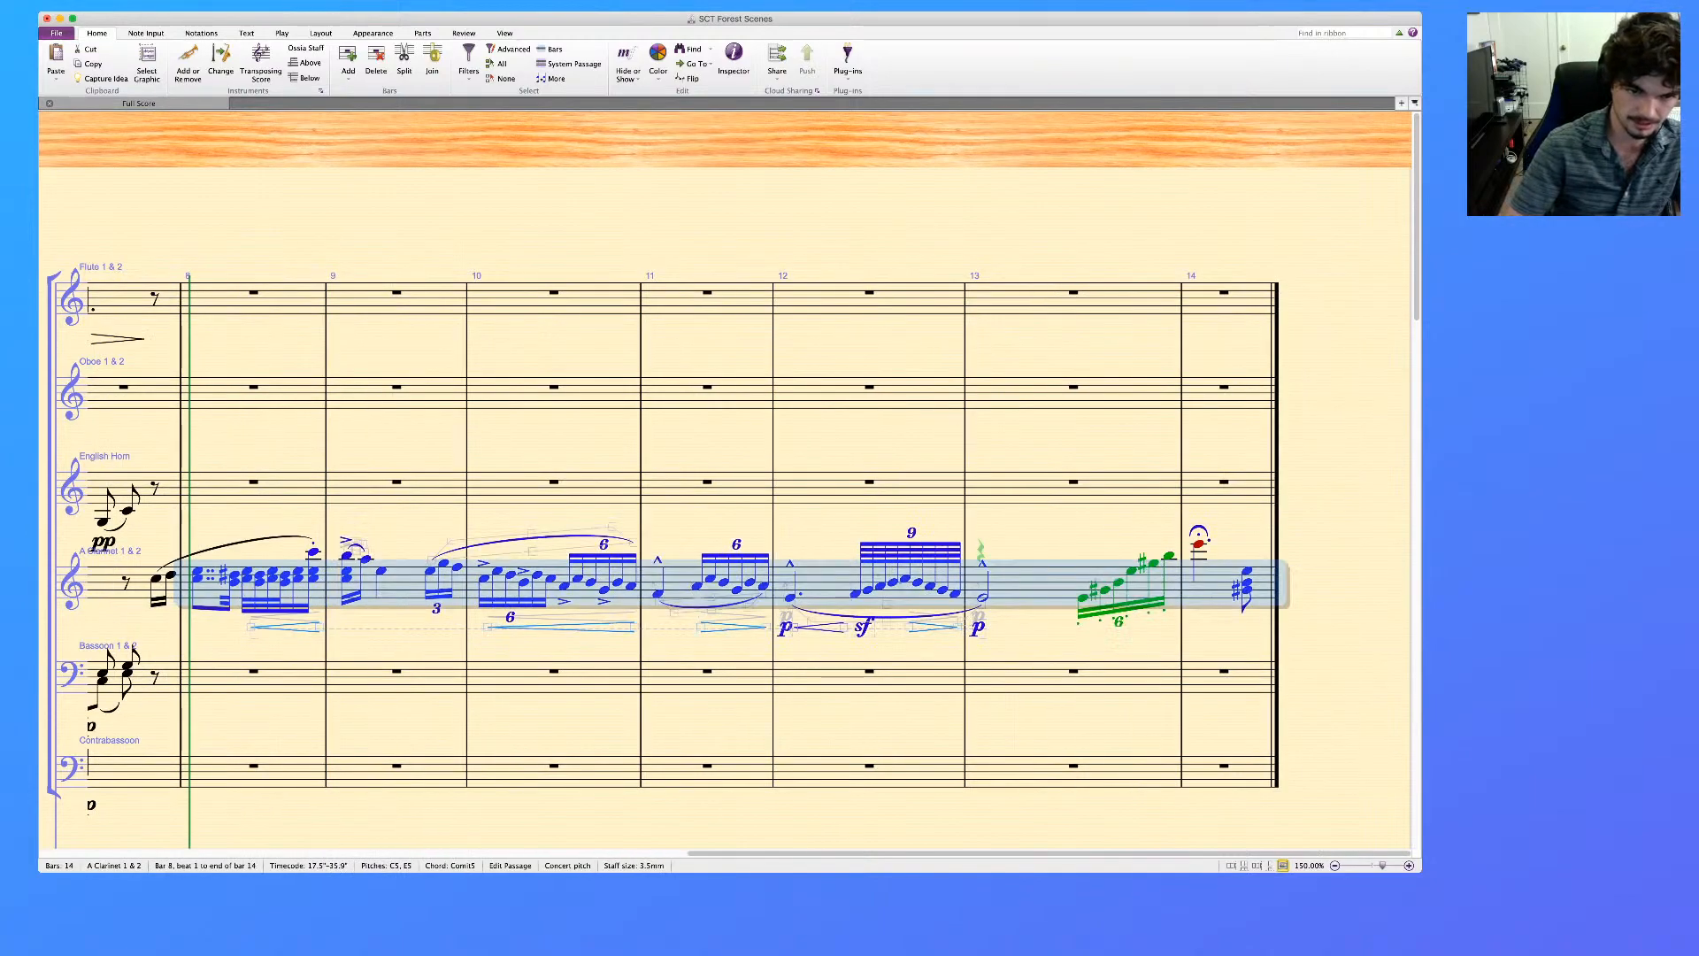
pyautogui.hotkey('alt', 'shift', 'd')
pyautogui.press('Delete')
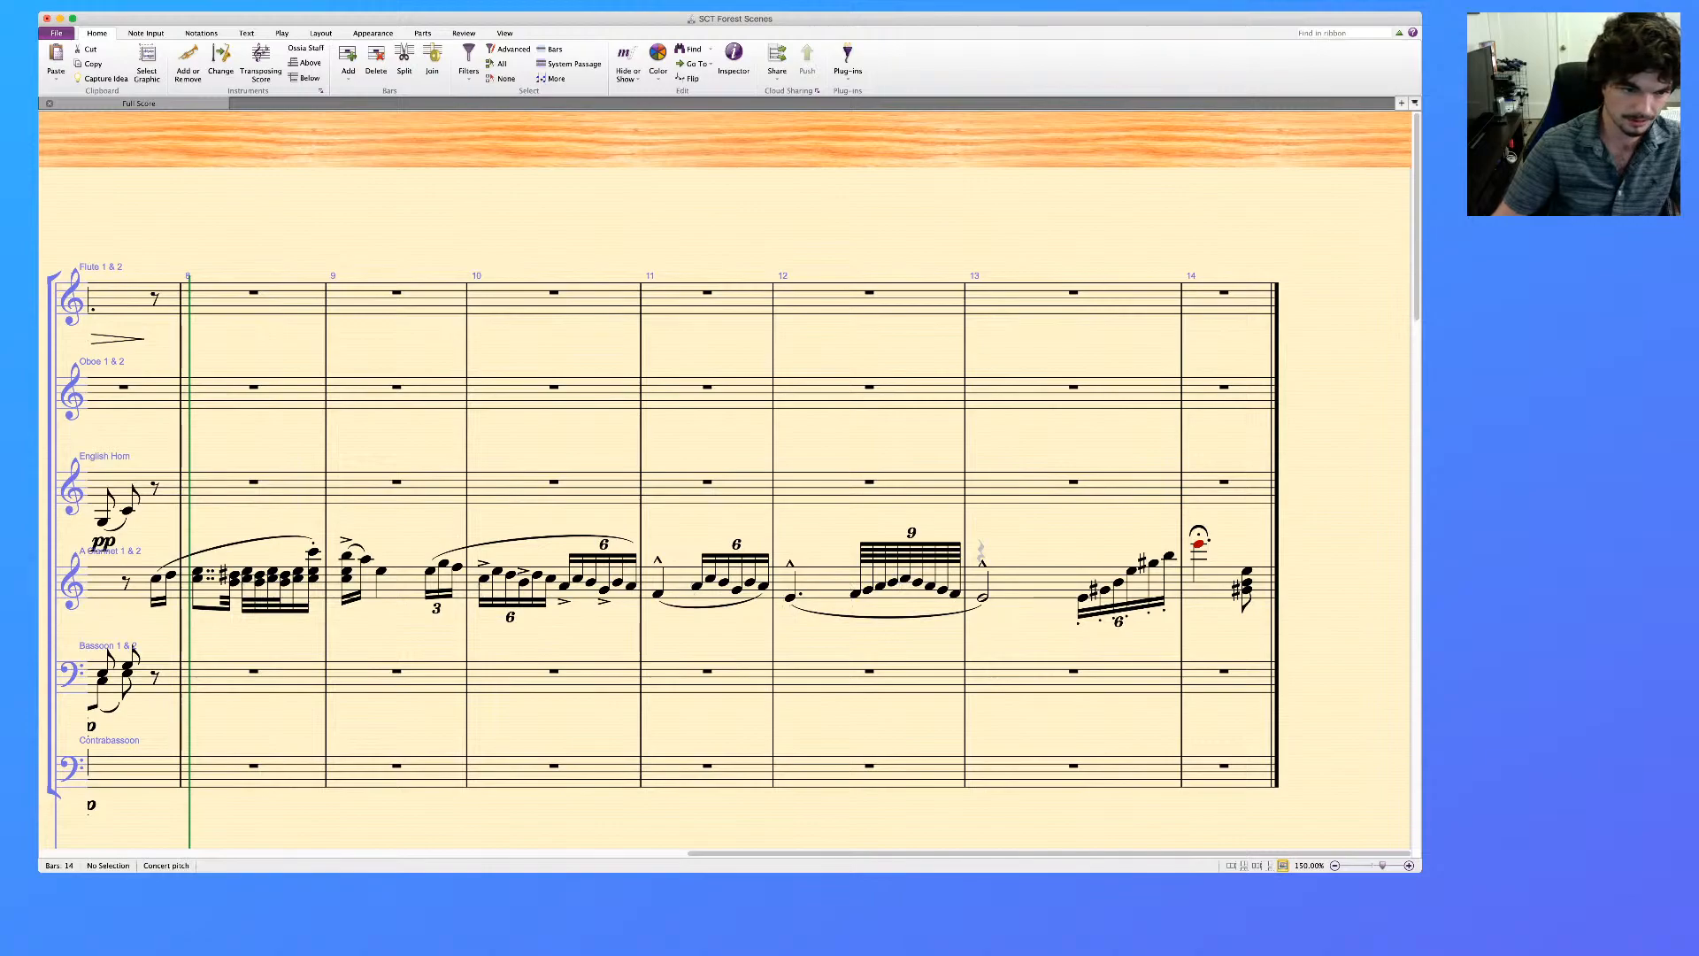
# Delete all slurs from the clarinet passage between the bar 7 pickup and the end of bar 13
pyautogui.click(1033, 584)
pyautogui.keyDown('shift'); pyautogui.click(170, 576); pyautogui.keyUp('shift')
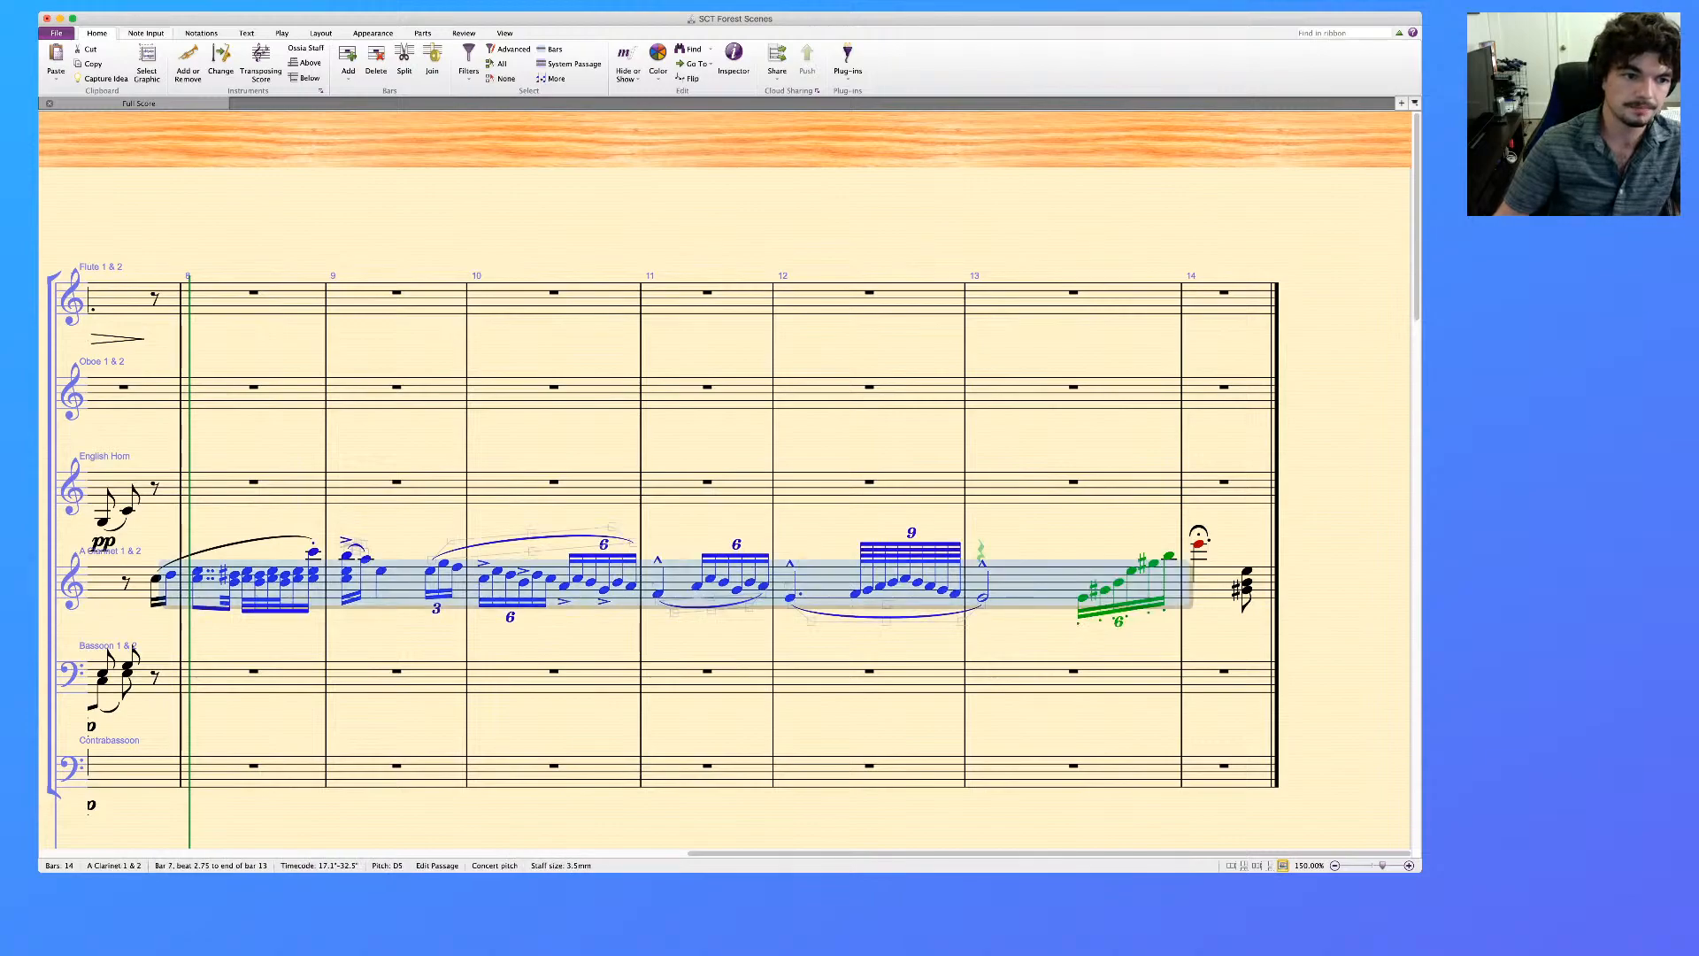
pyautogui.hotkey('shift', 'Left')
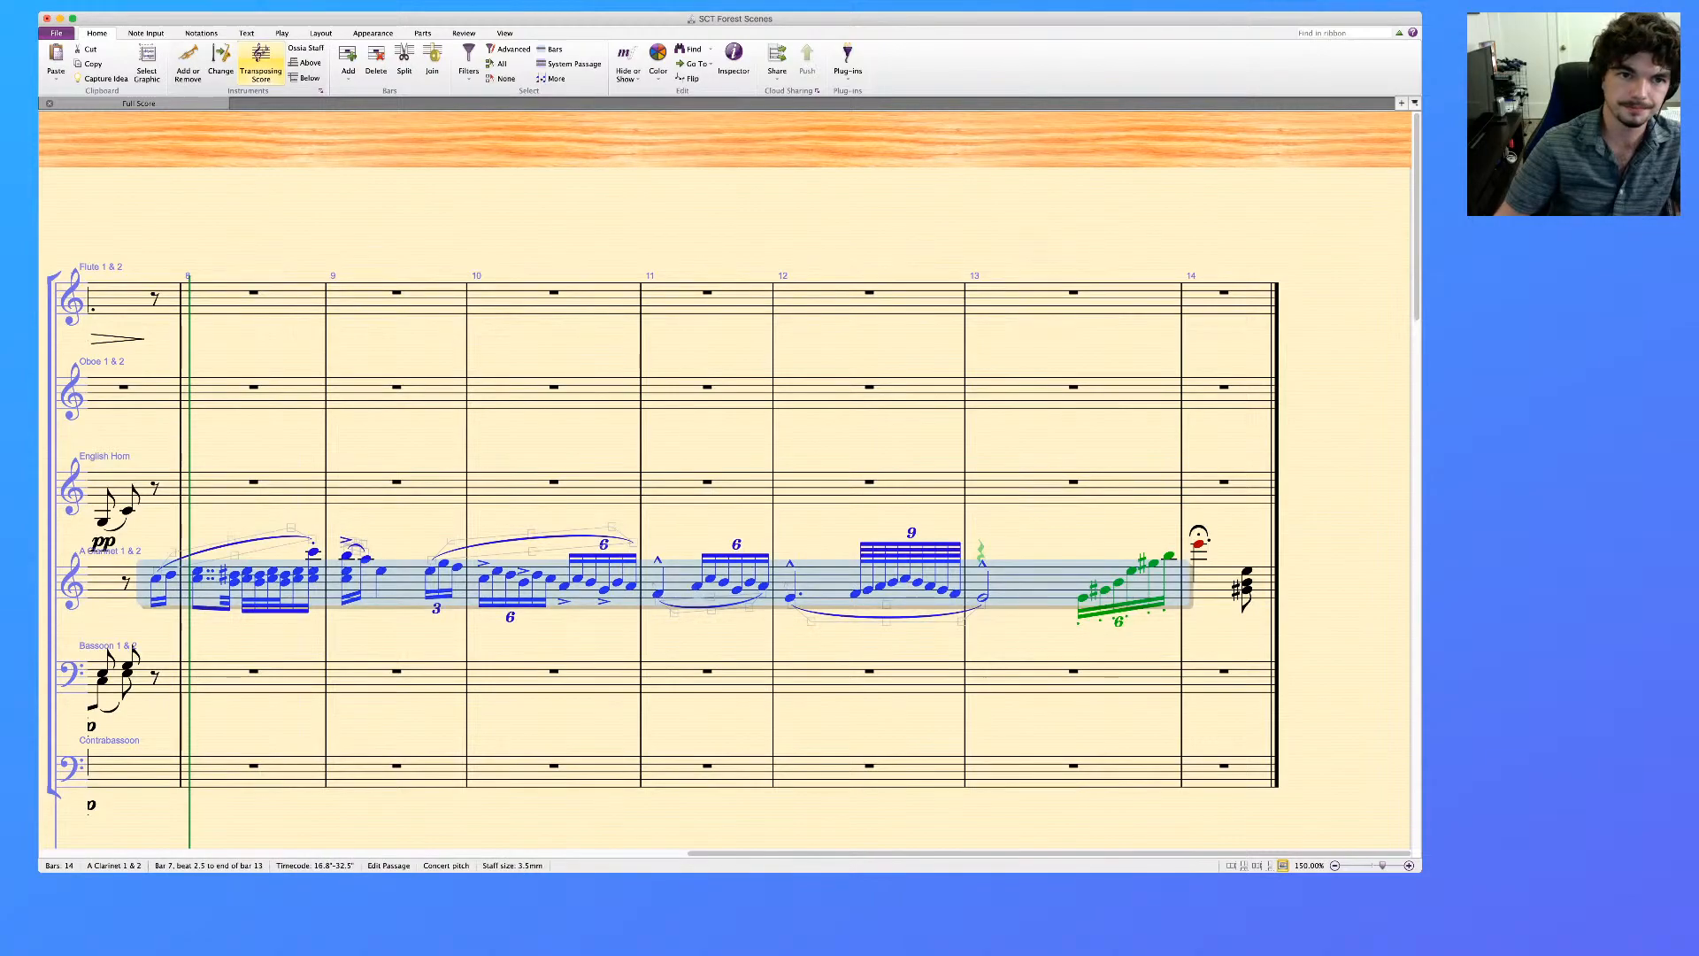
pyautogui.click(469, 64)
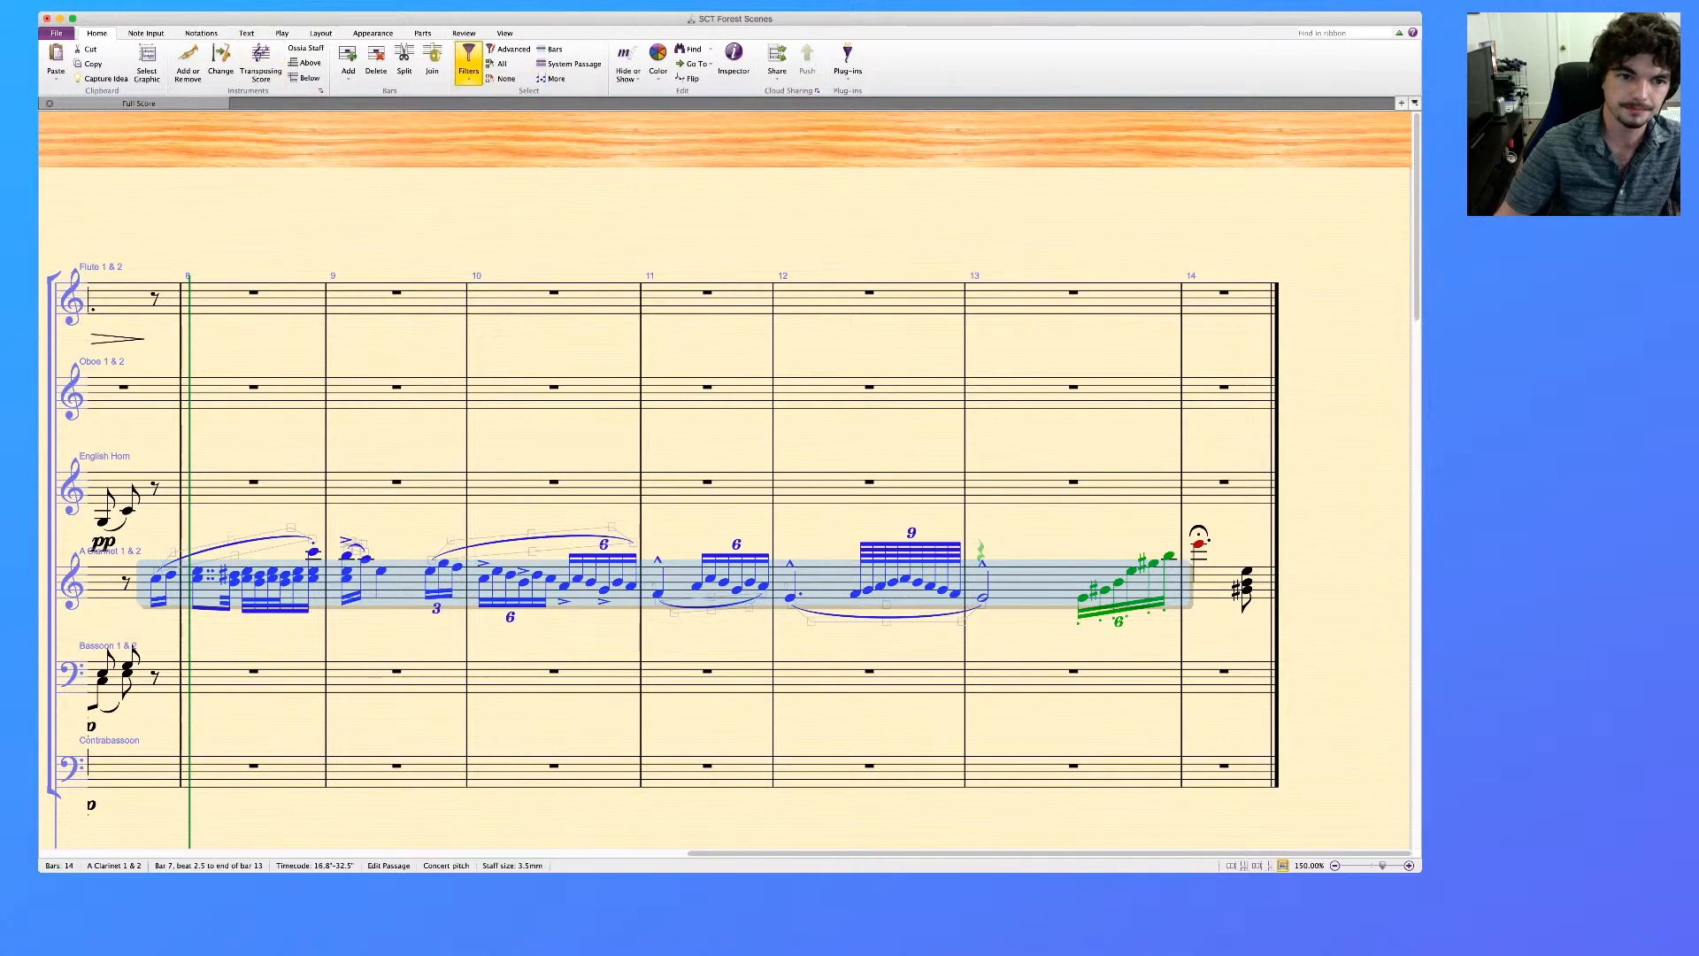
pyautogui.press('Delete')
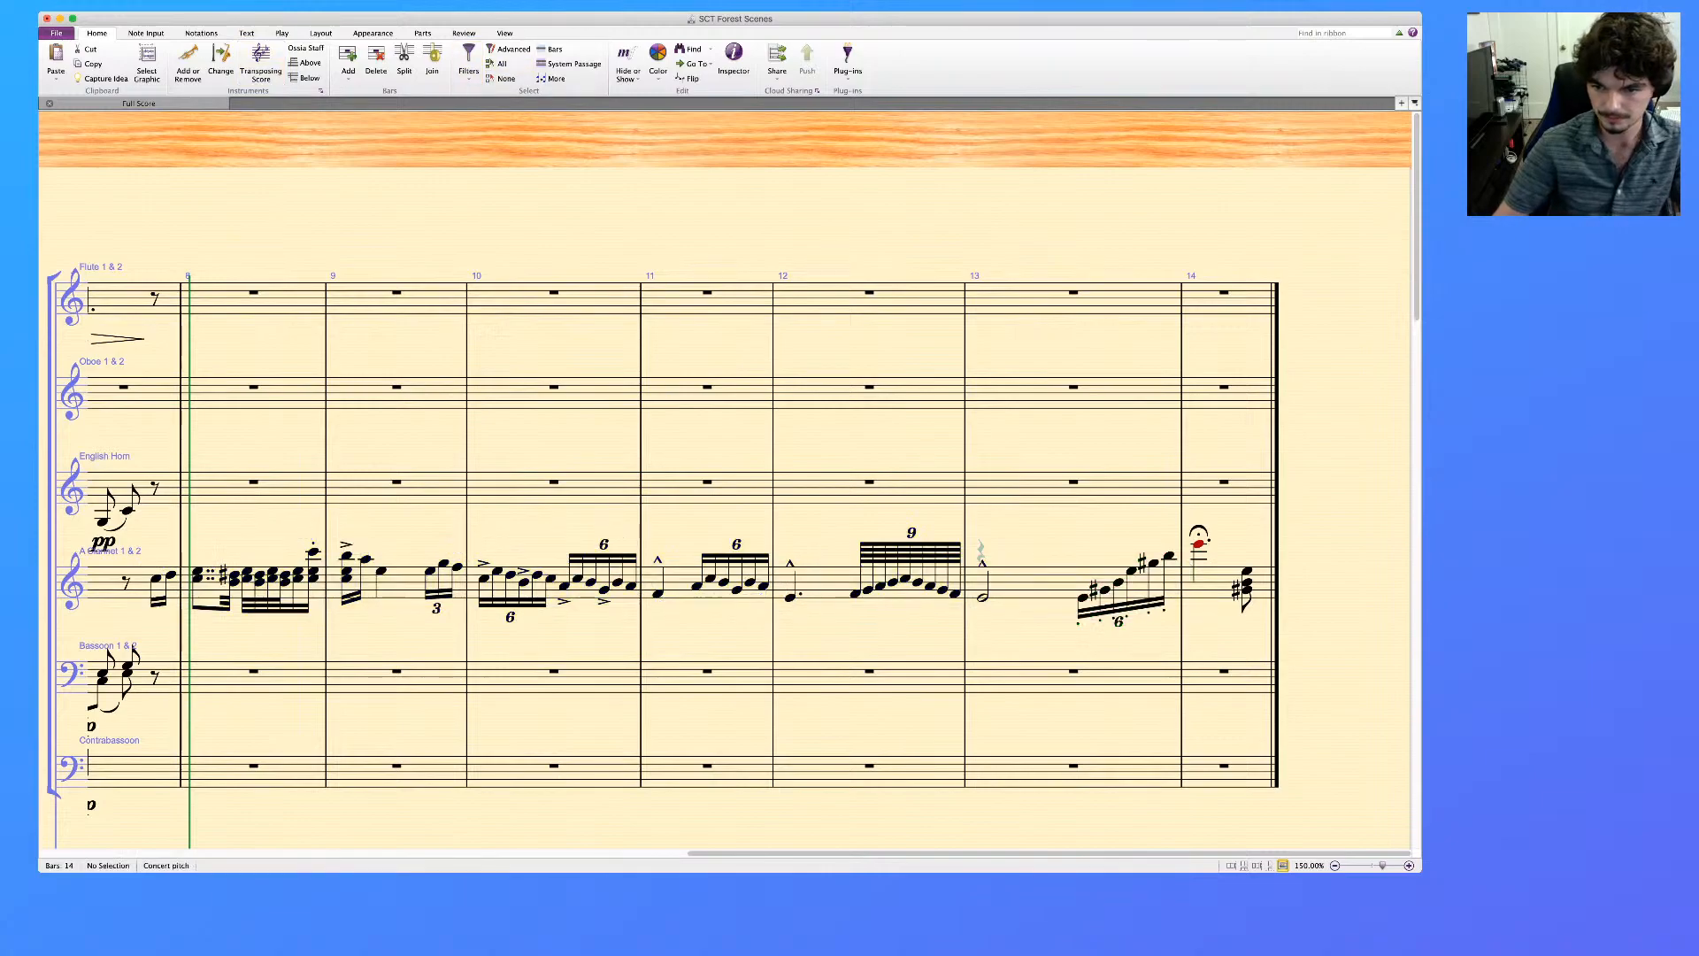
# Delete the clarinet's final chord in bar 14, leaving a rest in its place
pyautogui.click(1247, 572)
pyautogui.keyDown('shift'); pyautogui.click(1247, 572); pyautogui.keyUp('shift')
pyautogui.press('Delete')
pyautogui.press('Escape')
# Insert a start repeat barline after the clarinet's dotted note in bar 14 and remove the fermata from that note
pyautogui.click(1198, 544)
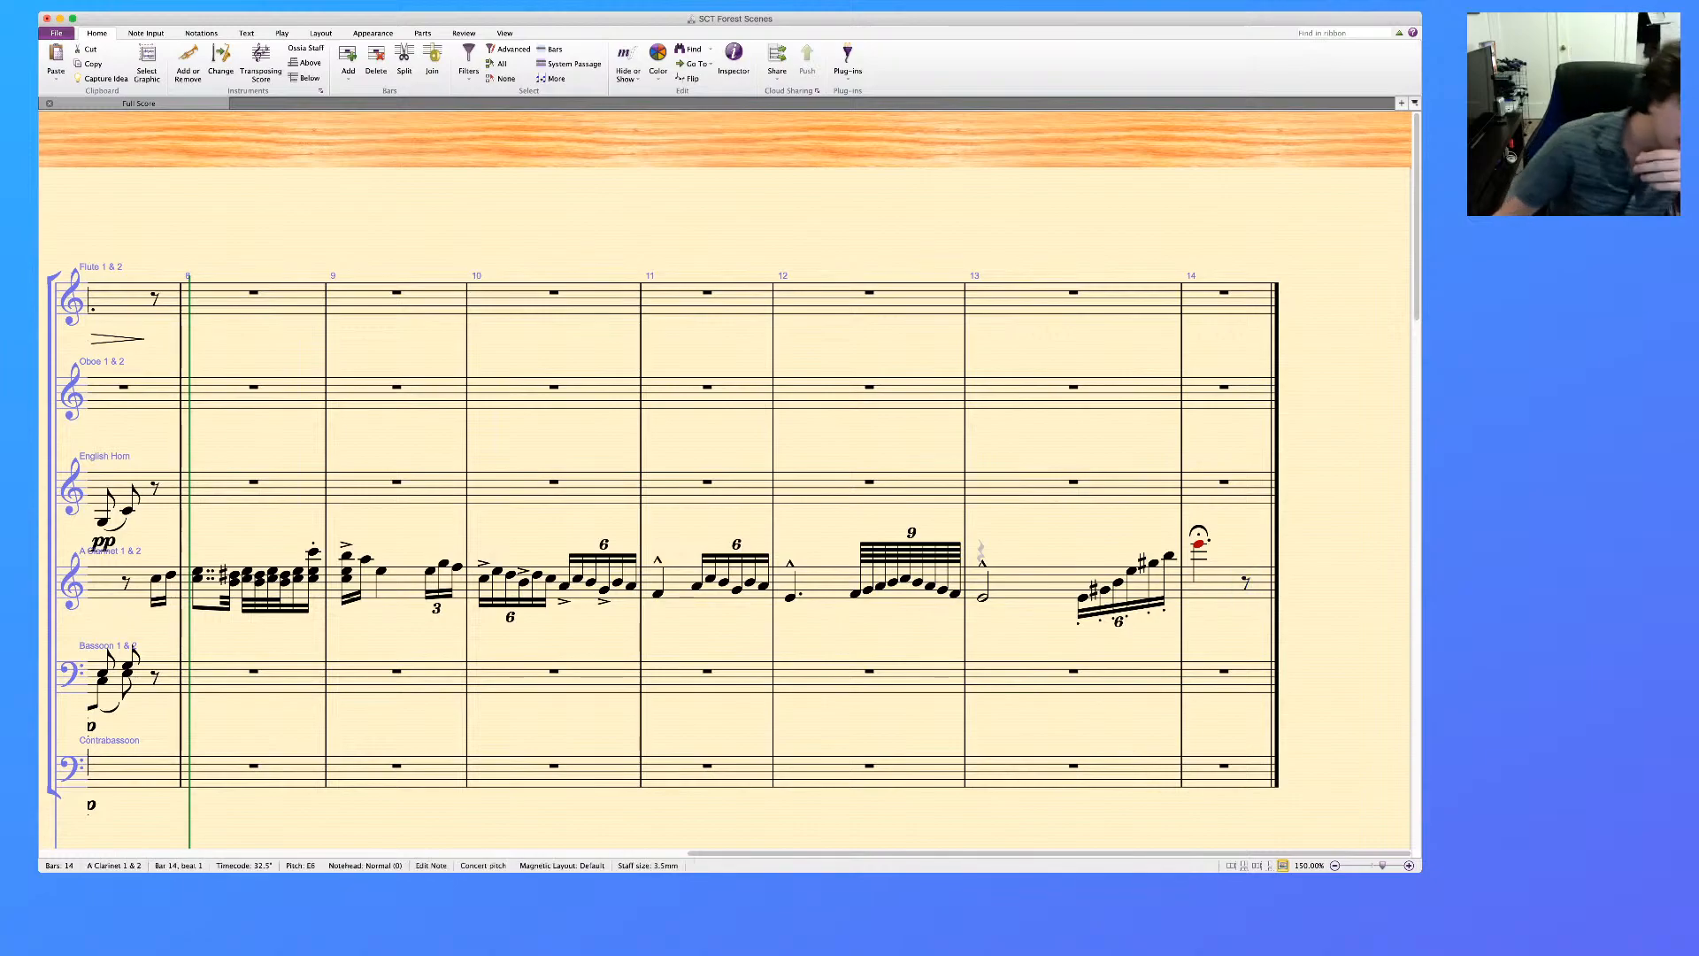
pyautogui.click(201, 33)
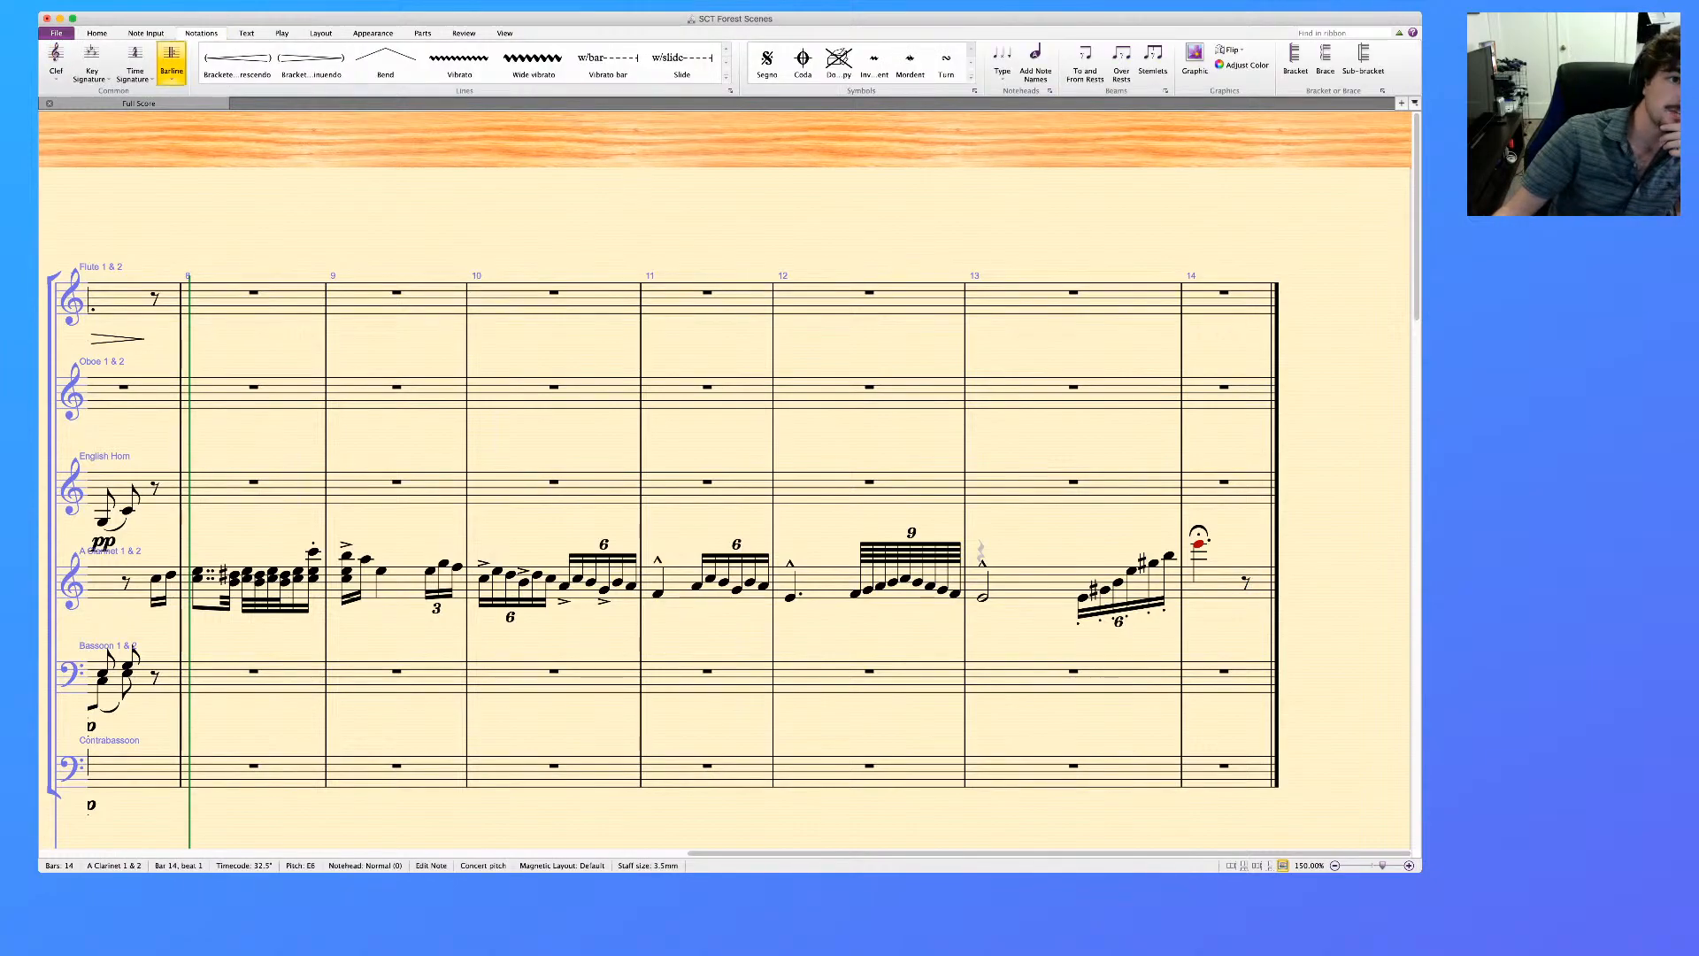
pyautogui.click(172, 64)
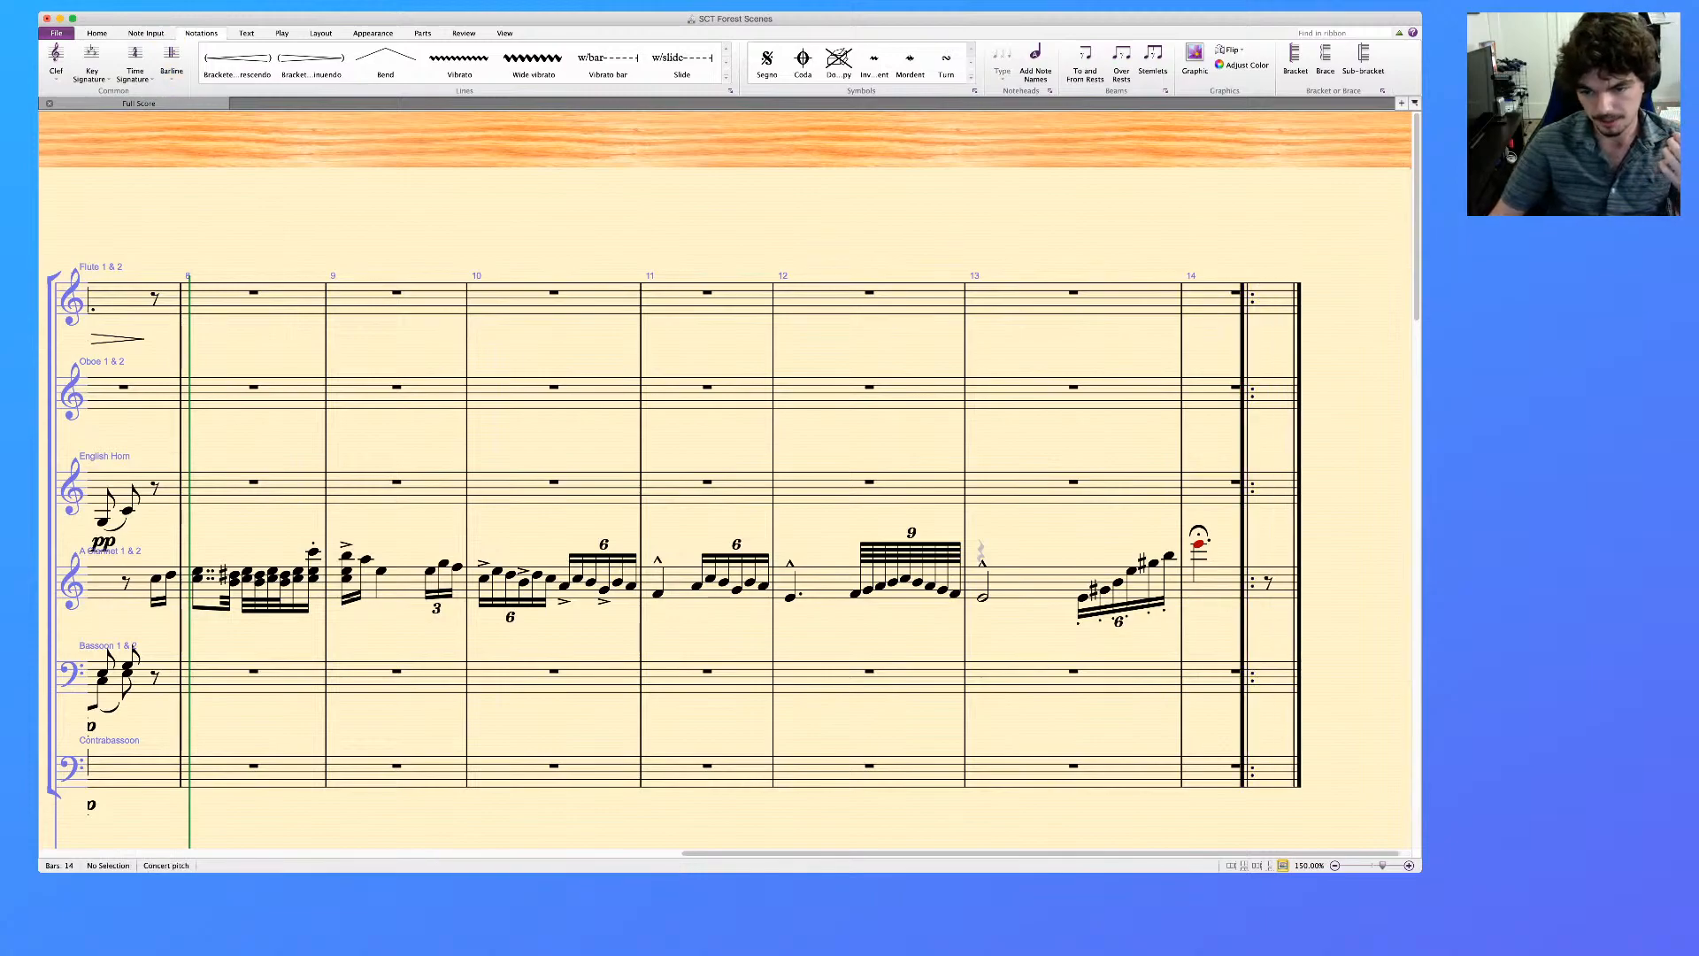
pyautogui.click(1199, 531)
pyautogui.press('Delete')
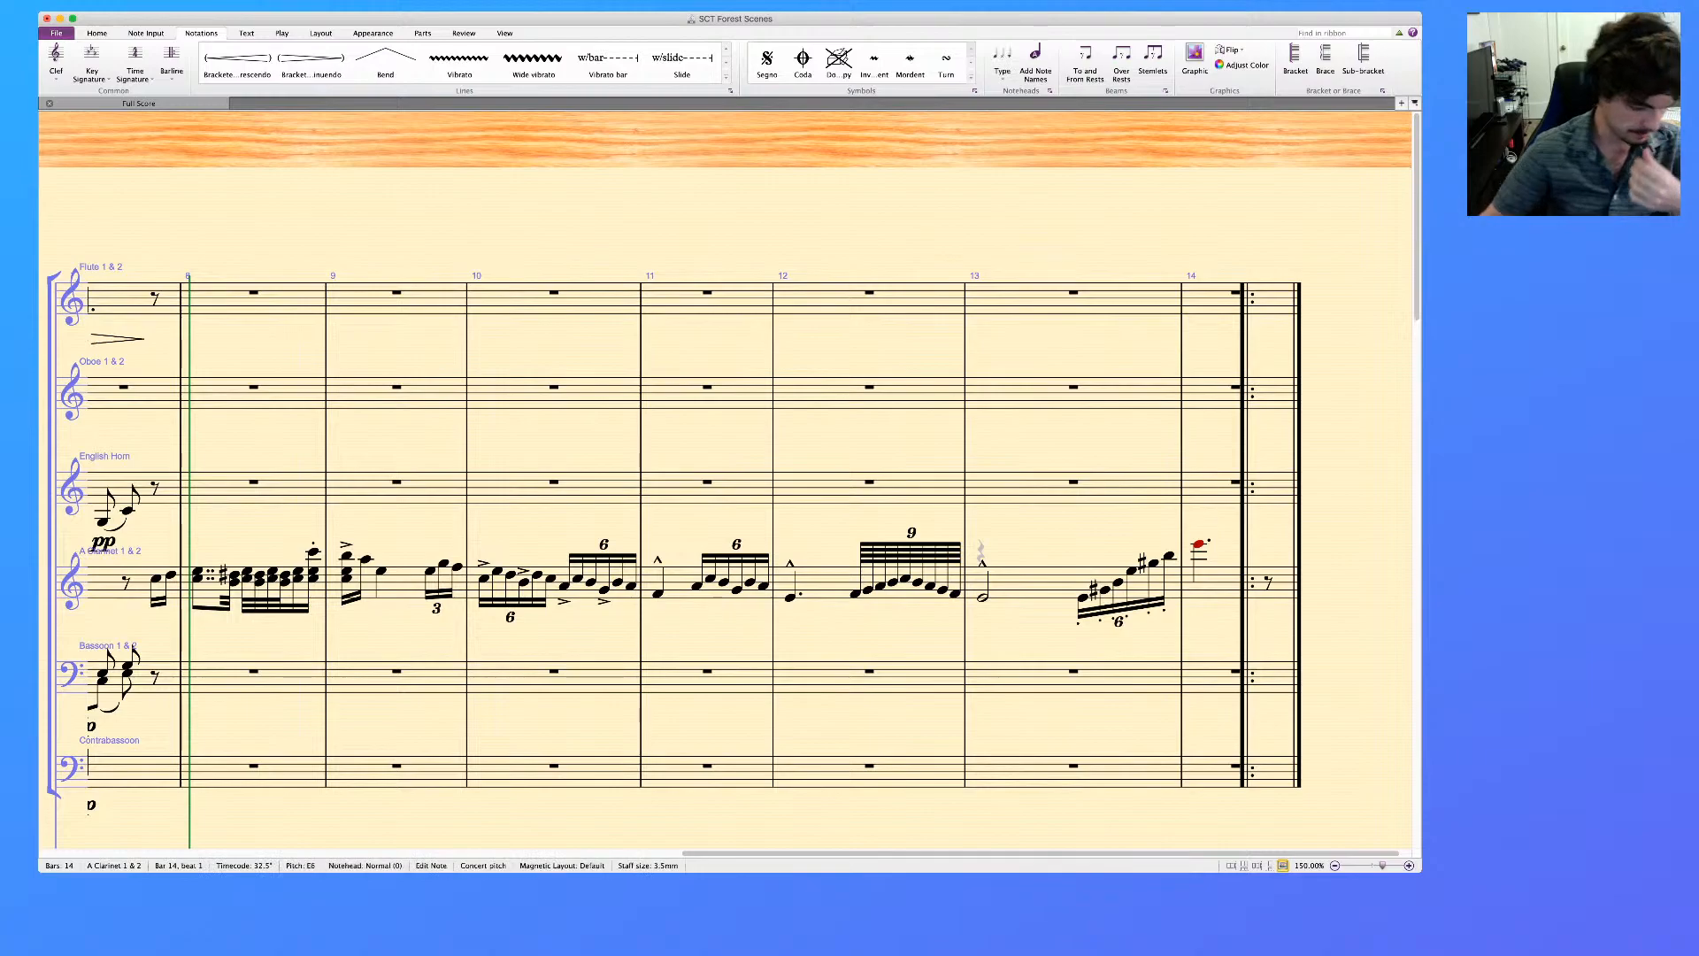
# Examine the clarinet passage from bar 7 to bar 14 and the brass and timpani staves below it
pyautogui.hscroll(-2, 726, 509)
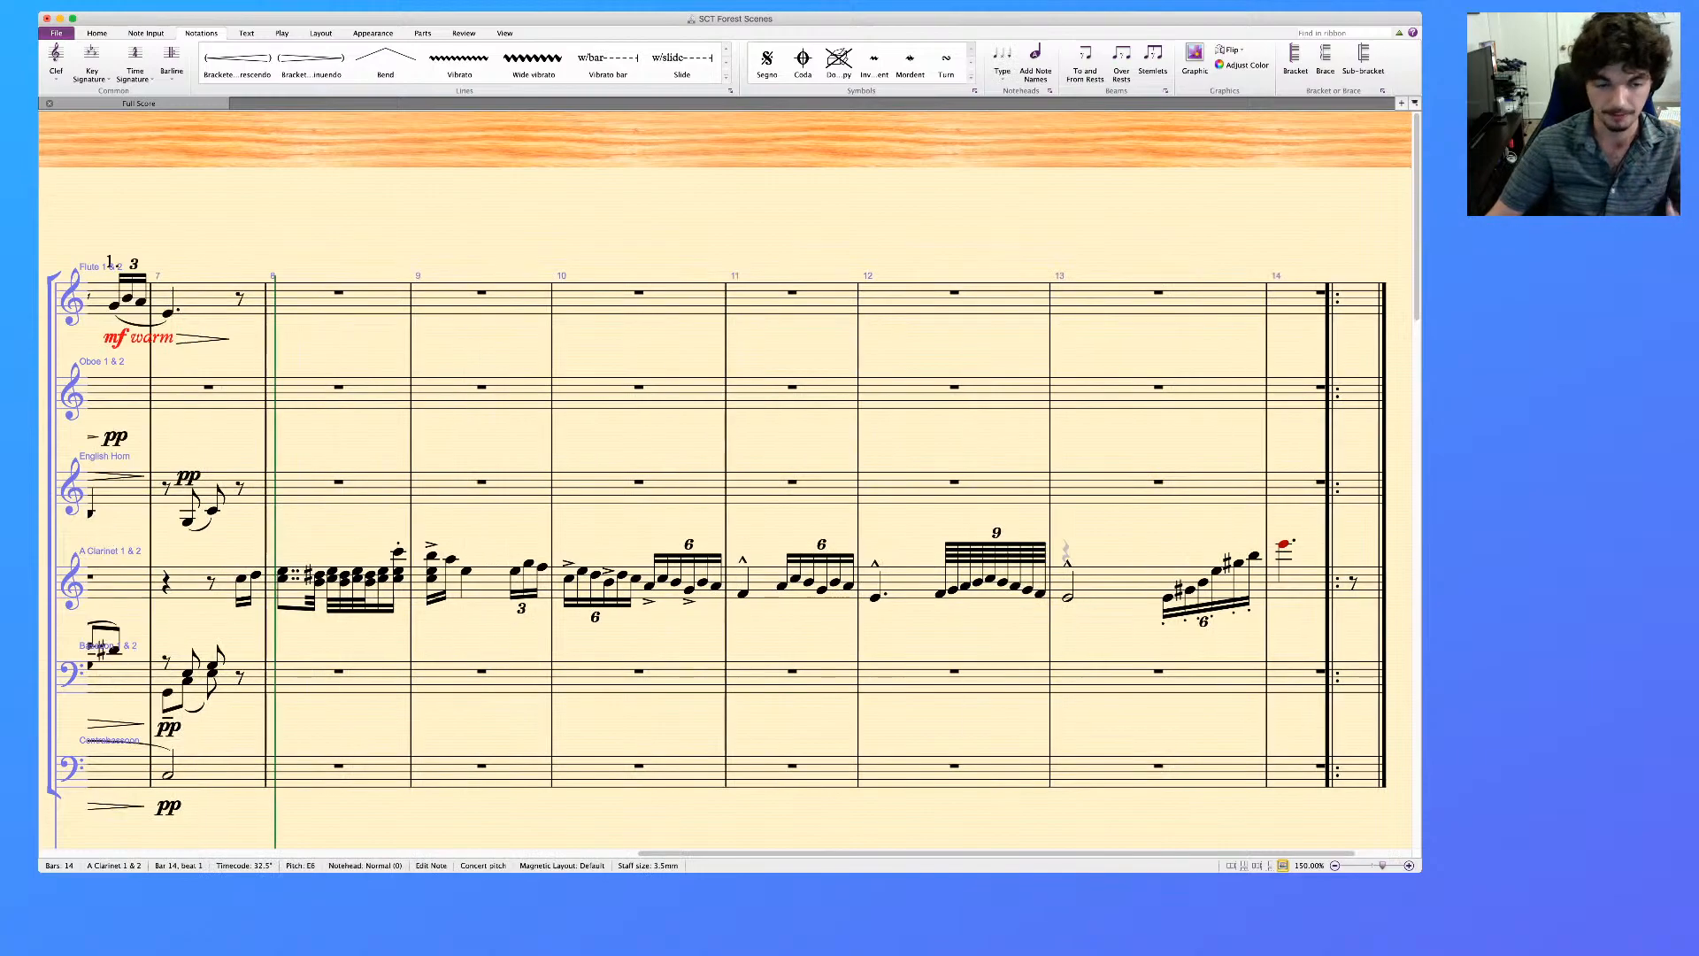
pyautogui.hscroll(-4, 726, 509)
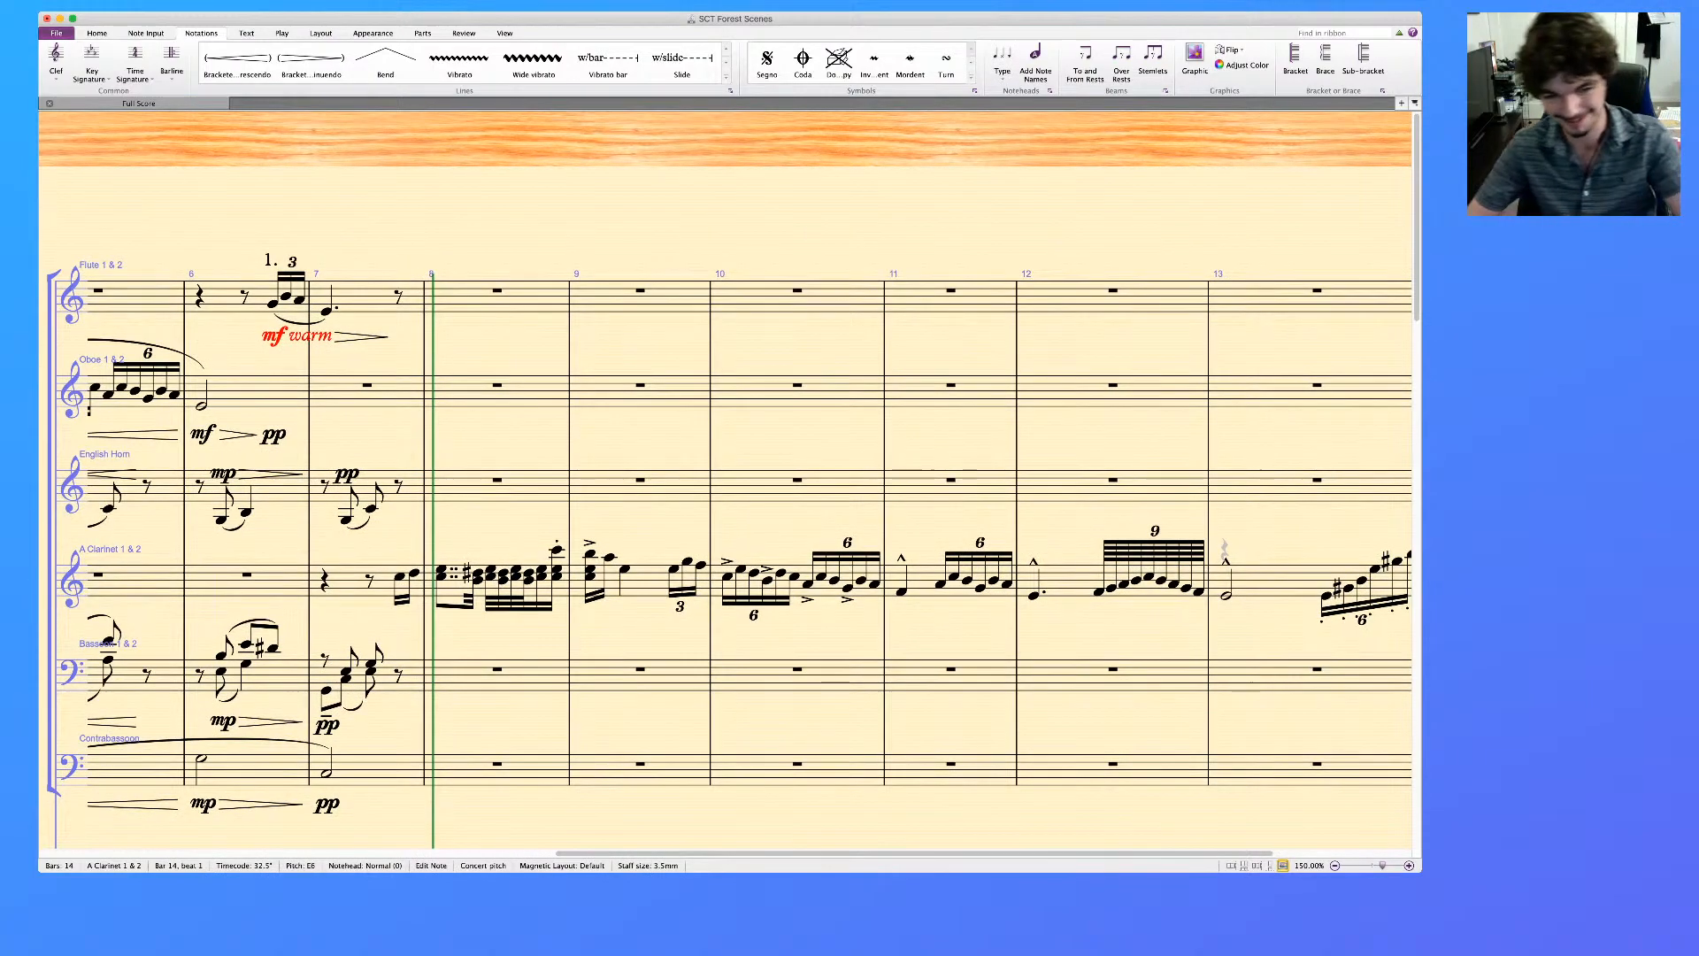
pyautogui.hscroll(-1, 726, 509)
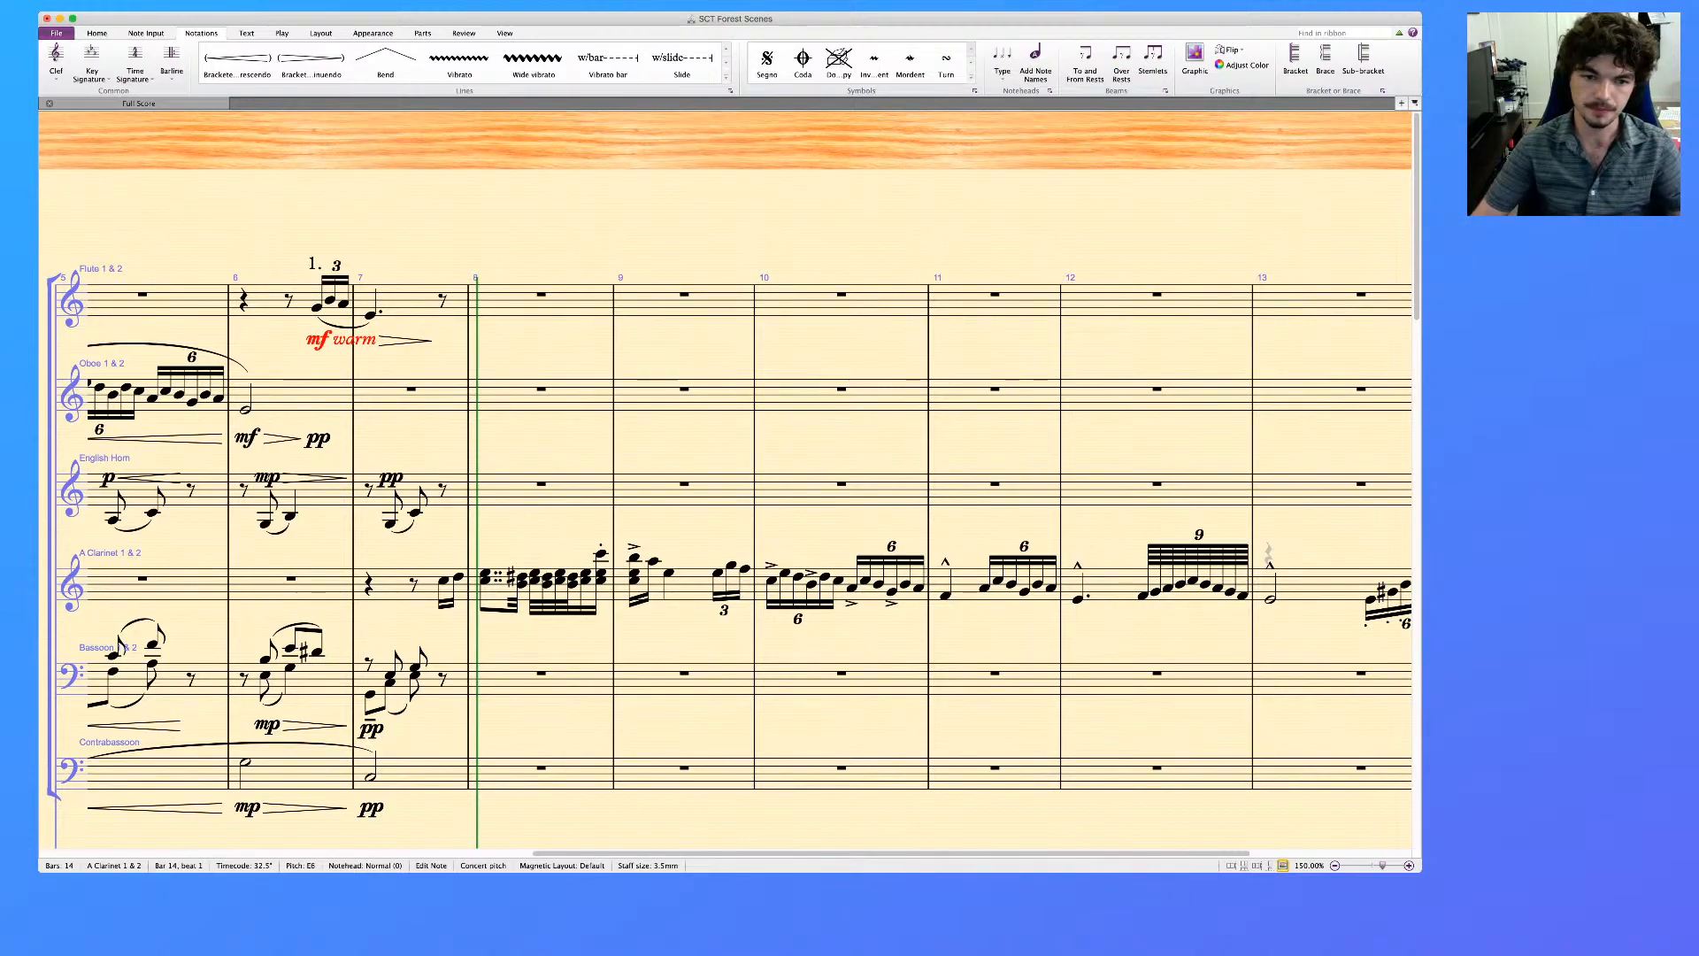
pyautogui.hscroll(5, 726, 531)
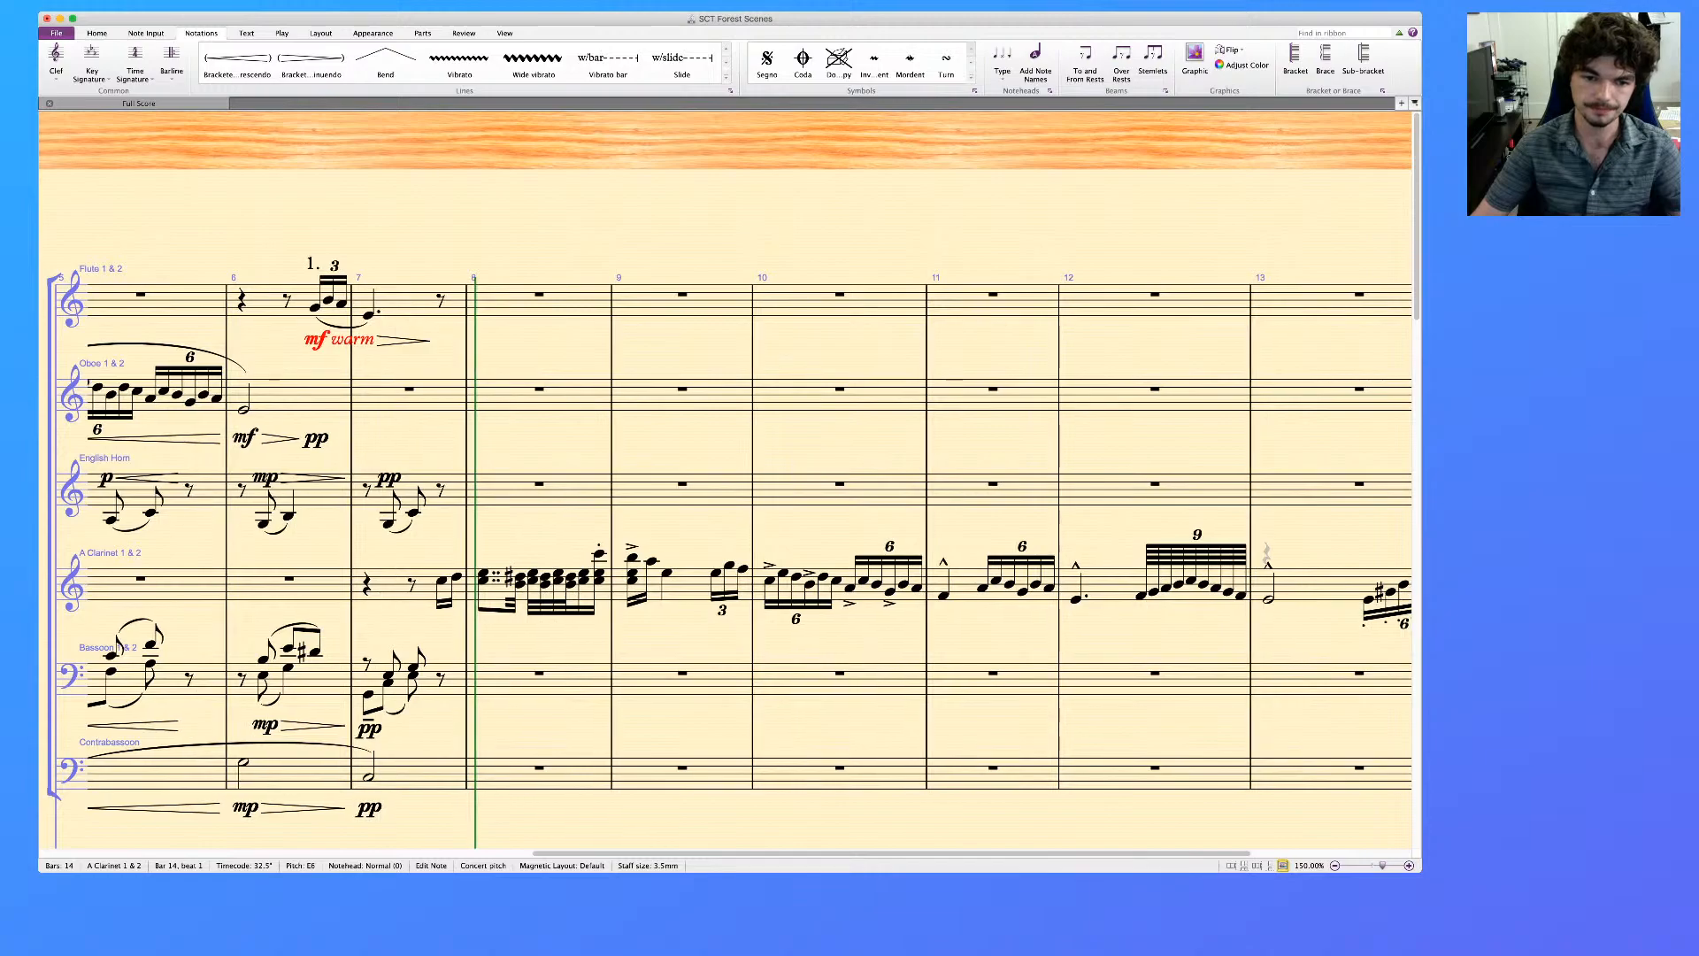
pyautogui.hscroll(-3, 726, 531)
pyautogui.scroll(-2, 726, 531)
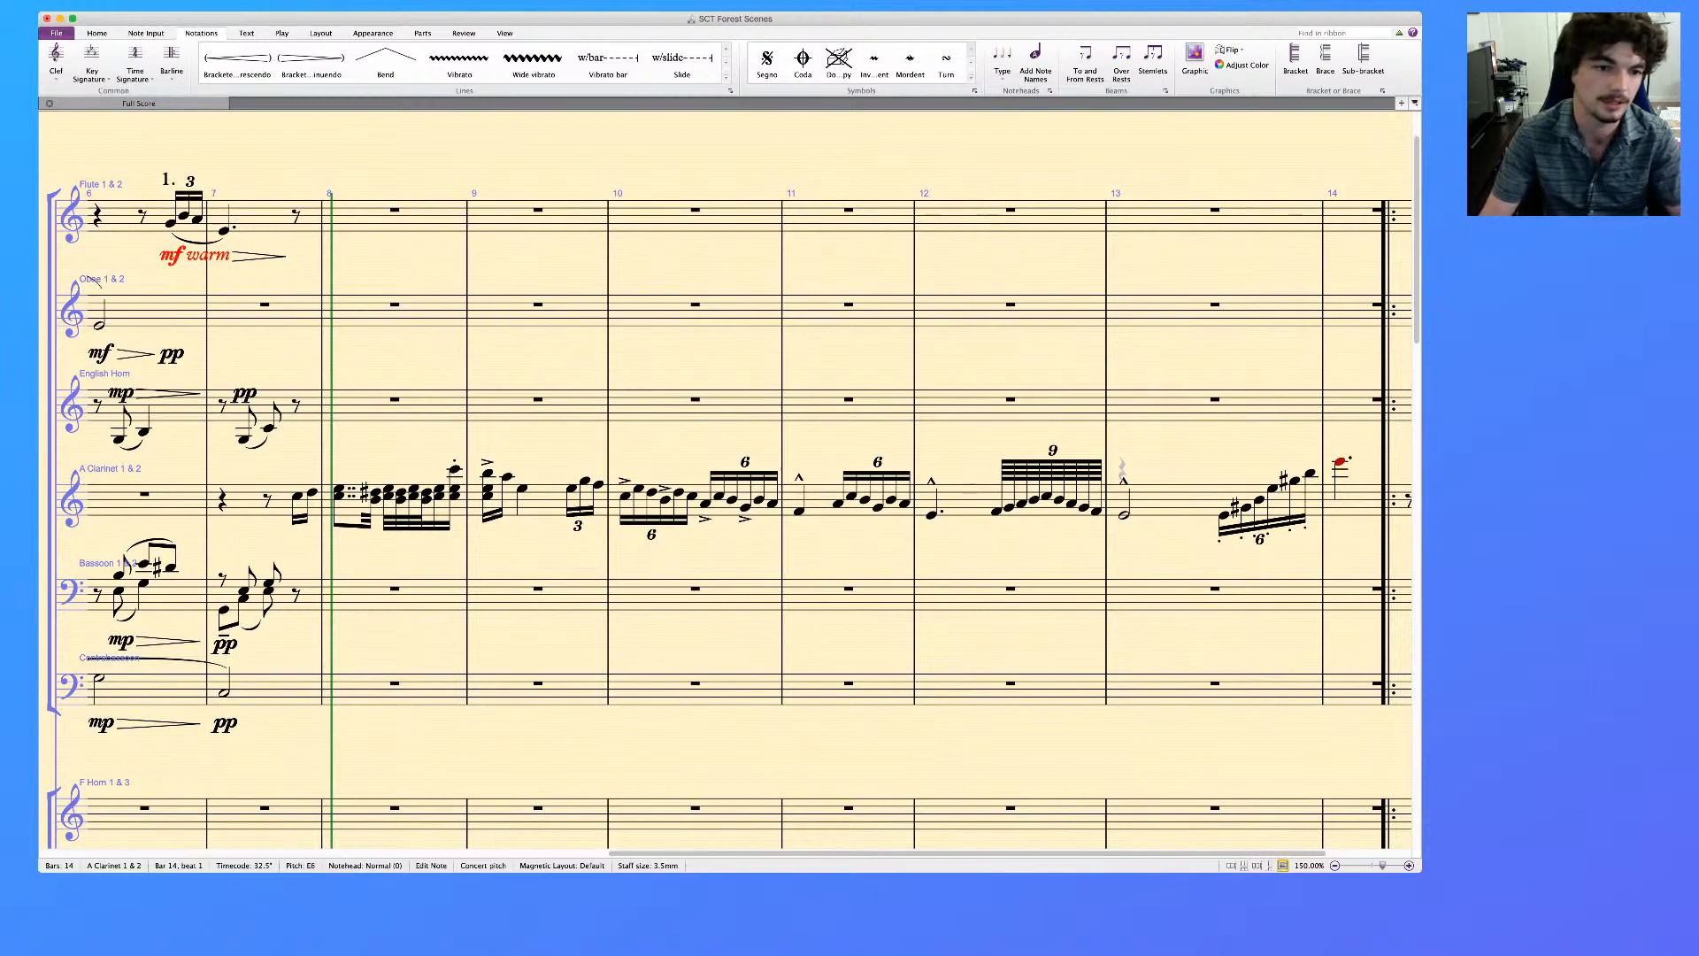
pyautogui.hscroll(1, 726, 480)
pyautogui.scroll(-7, 726, 480)
pyautogui.hscroll(-5, 726, 480)
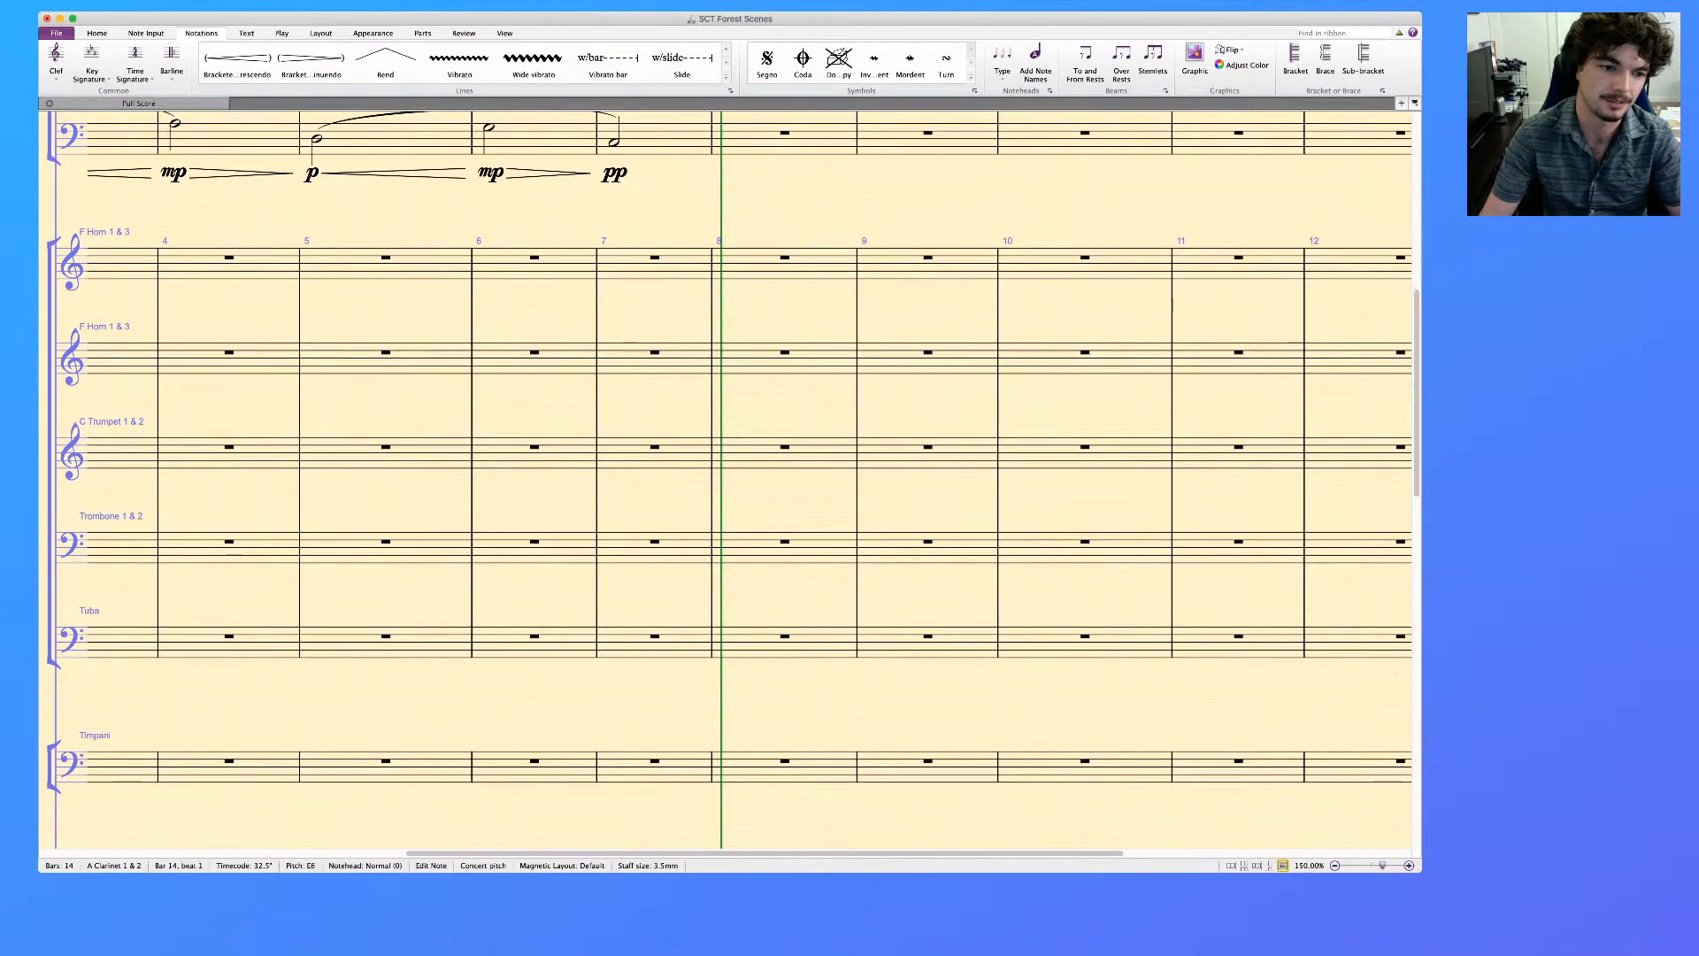
pyautogui.scroll(-12, 726, 480)
pyautogui.hscroll(-7, 726, 480)
pyautogui.hscroll(12, 725, 480)
pyautogui.scroll(20, 726, 480)
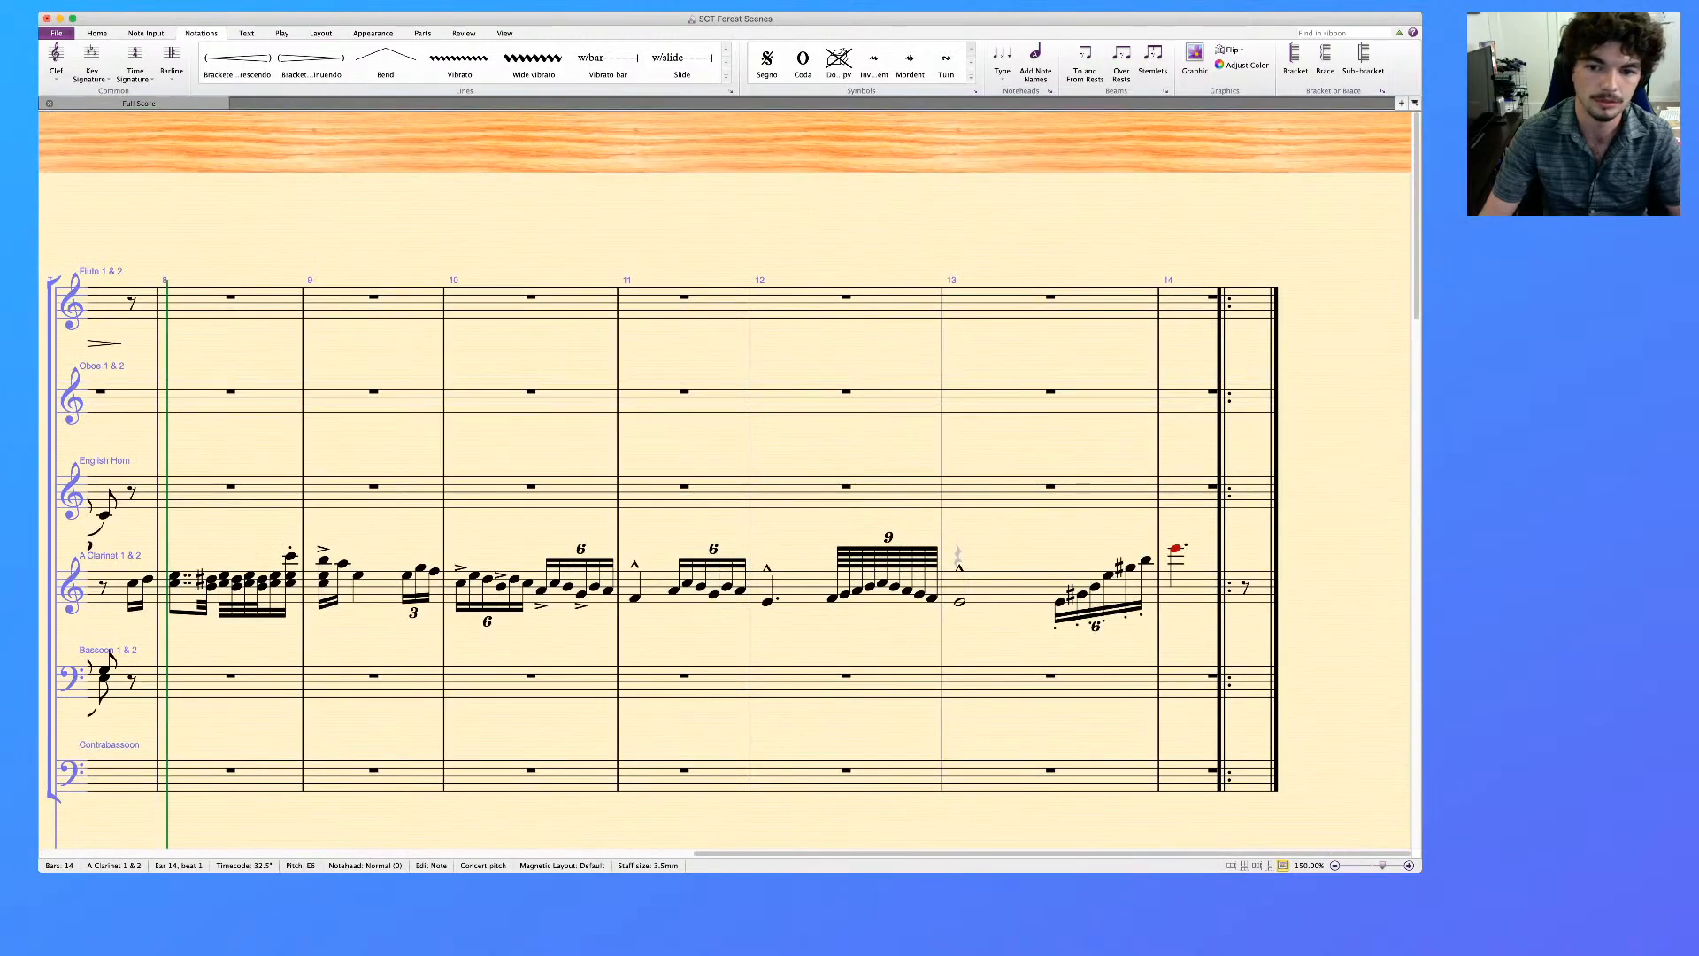
# Examine bars 1 to 14 across all staves, from the woodwinds down to the piano reference part
pyautogui.hscroll(-1, 726, 480)
pyautogui.hscroll(-10, 725, 480)
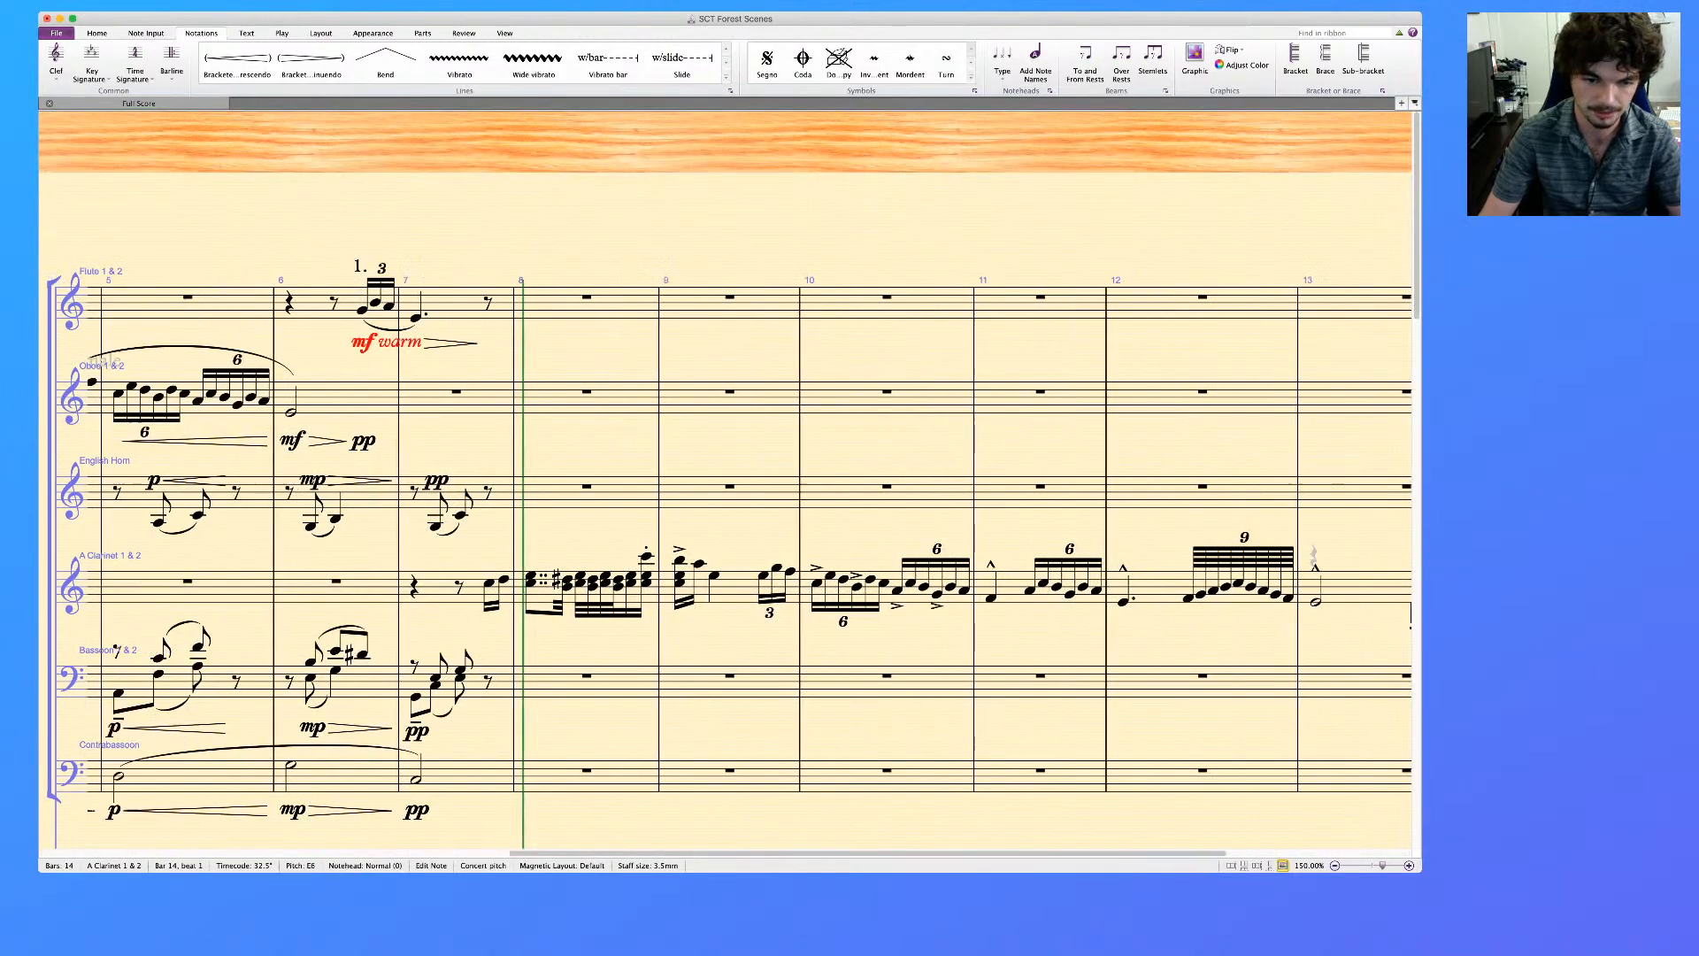
pyautogui.hscroll(-18, 725, 479)
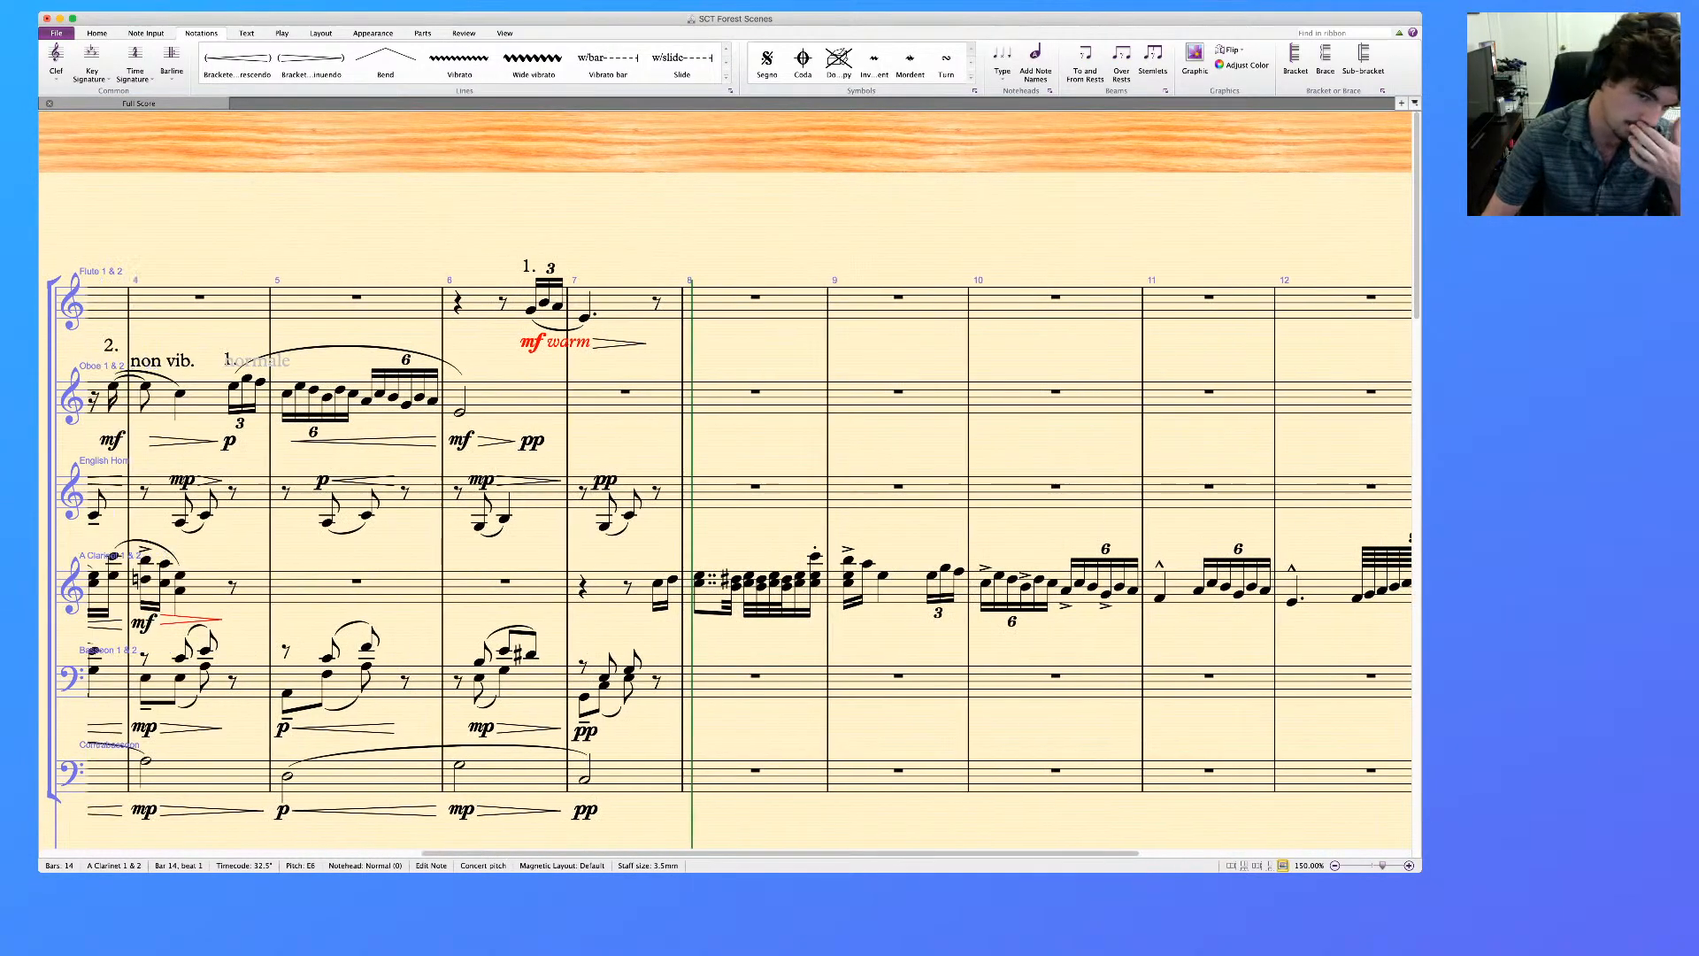
pyautogui.hscroll(13, 726, 480)
pyautogui.hscroll(4, 726, 479)
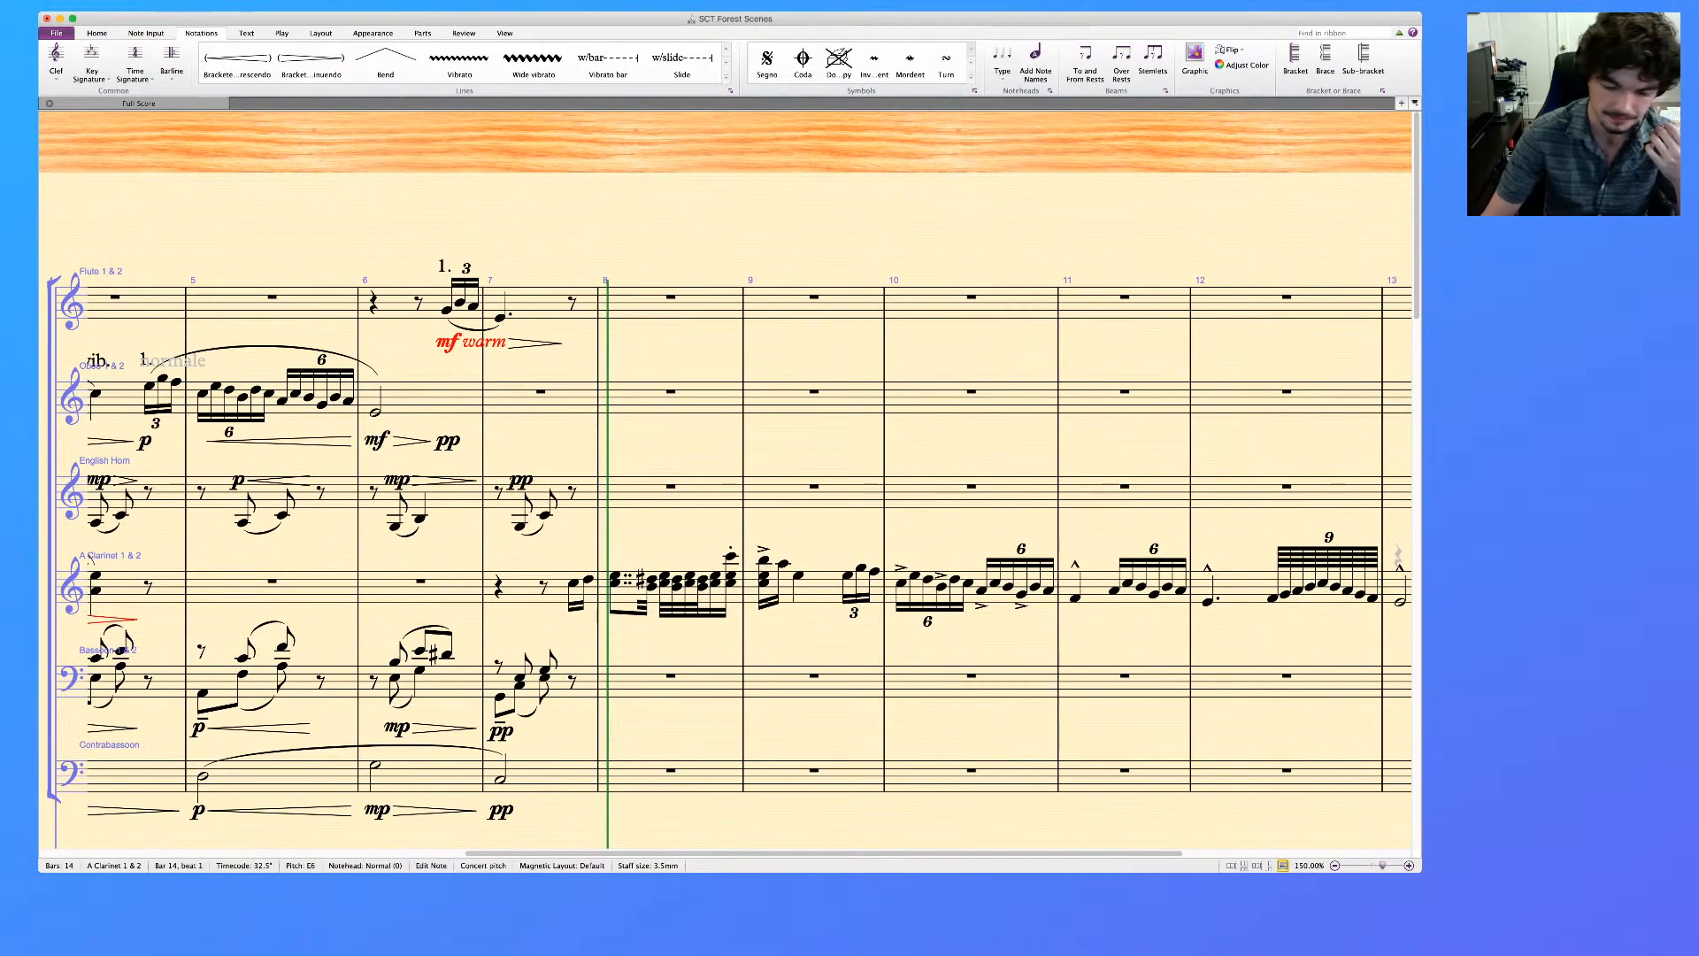
pyautogui.press('super+minus')
pyautogui.press('super+minus')
pyautogui.press('super+minus')
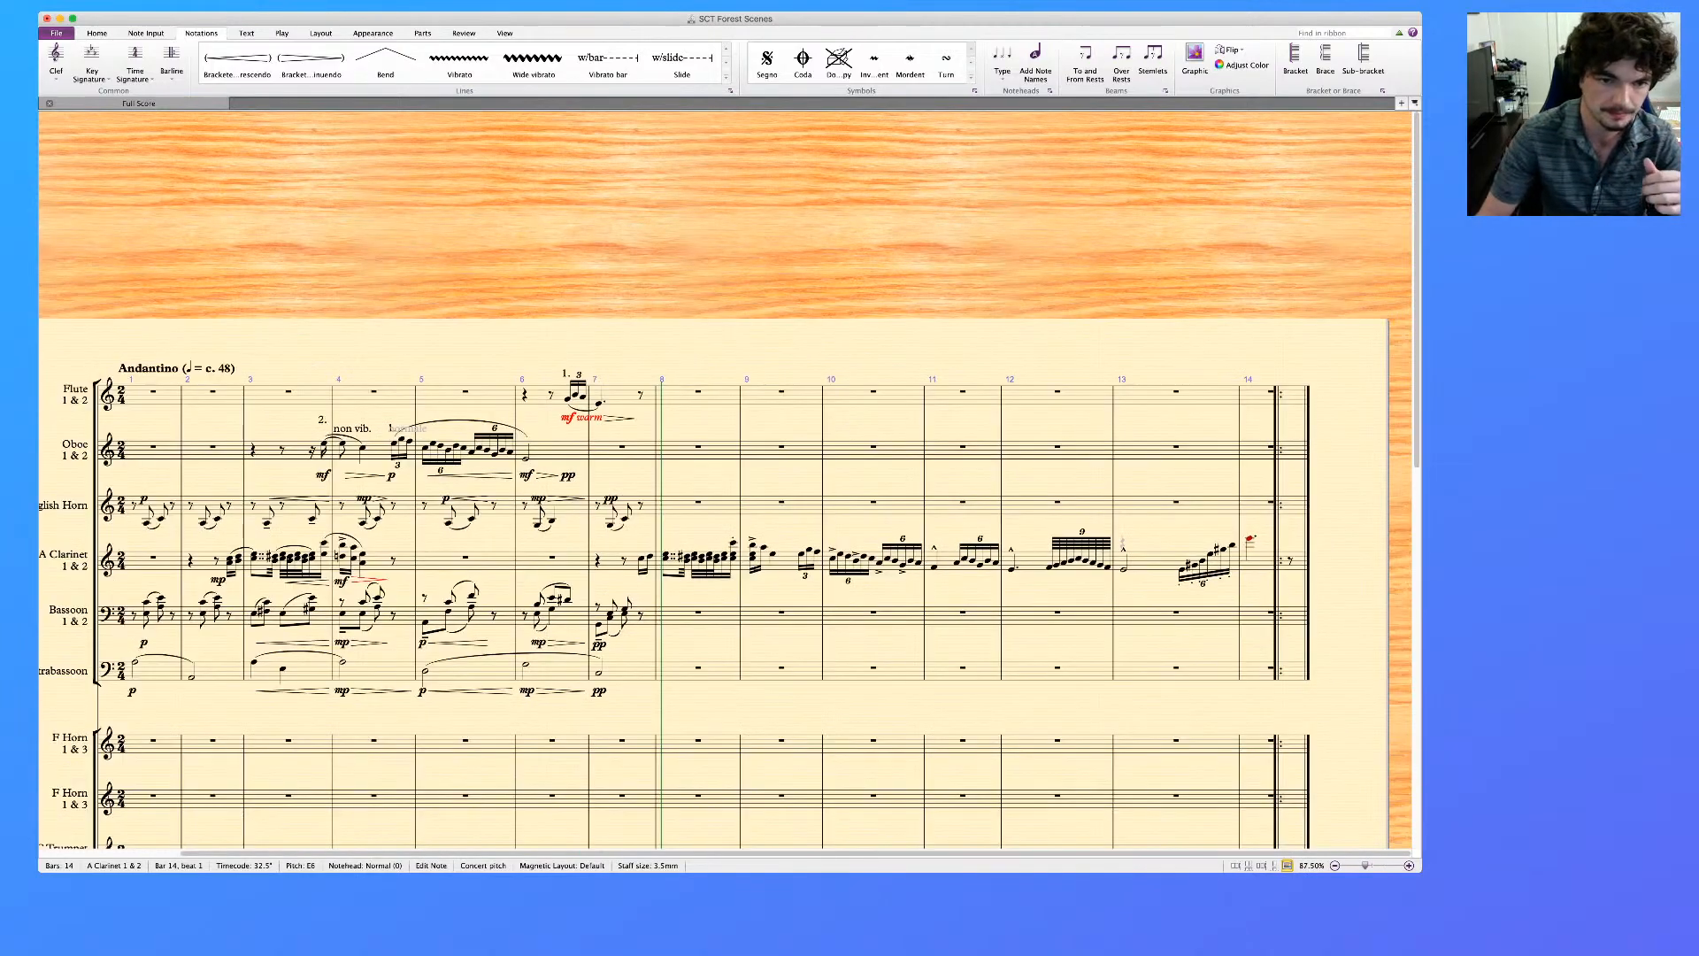
pyautogui.scroll(-10, 708, 478)
pyautogui.scroll(-5, 708, 478)
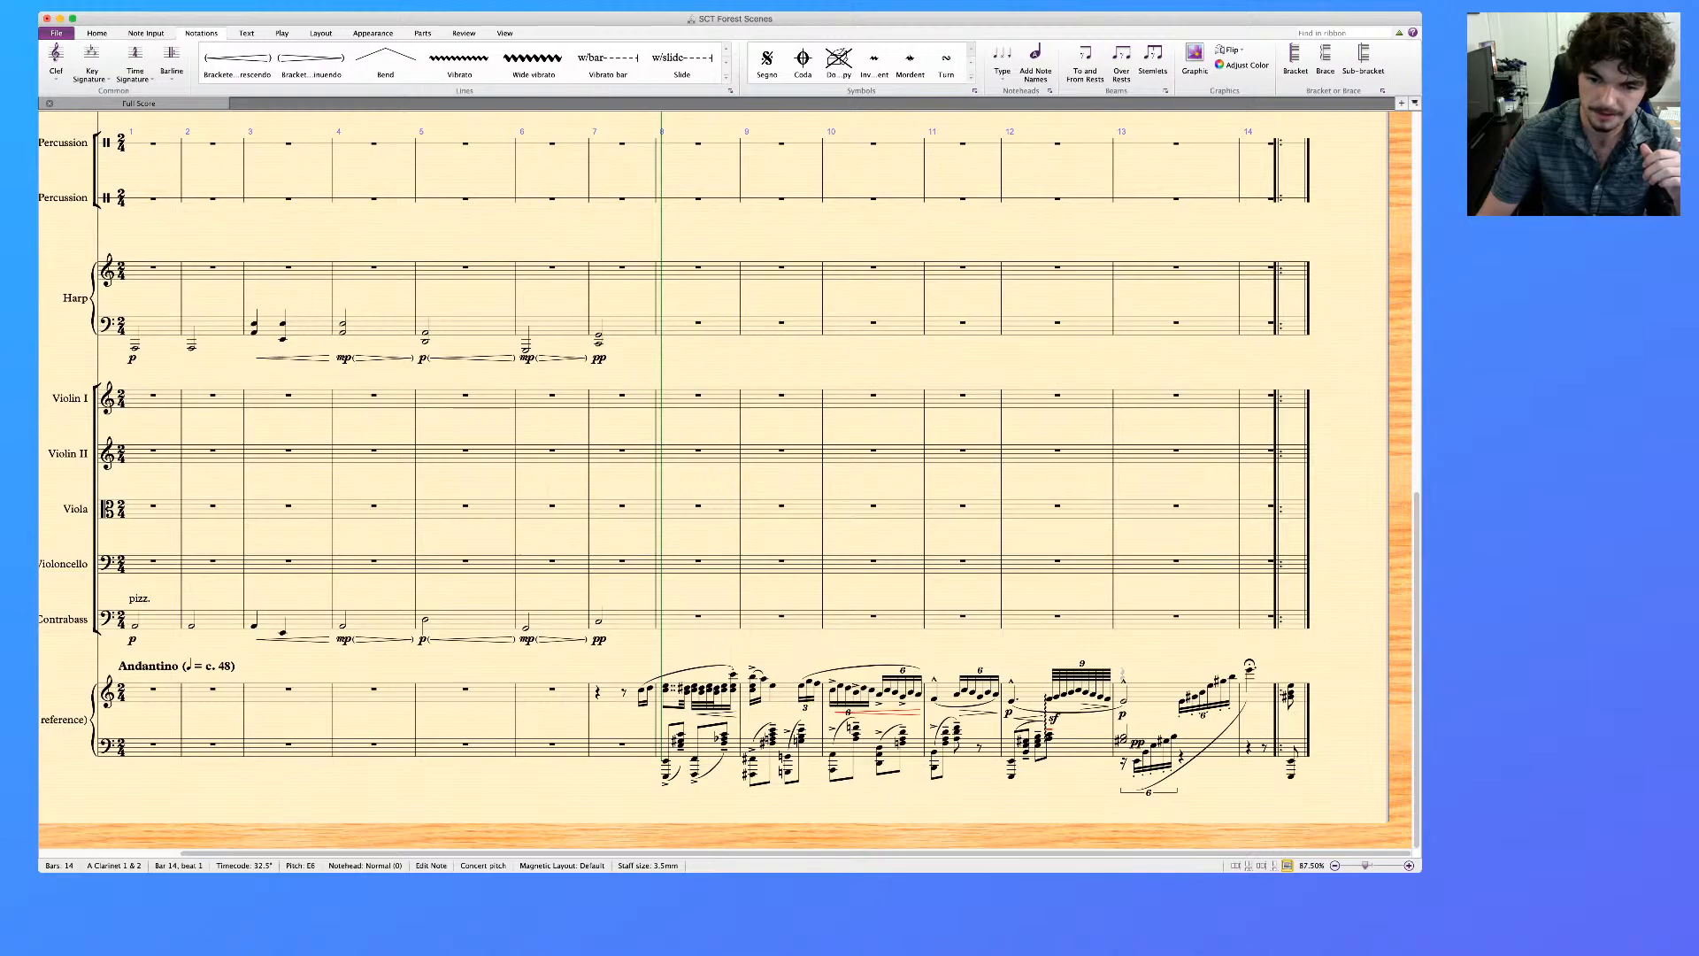
pyautogui.scroll(7, 708, 478)
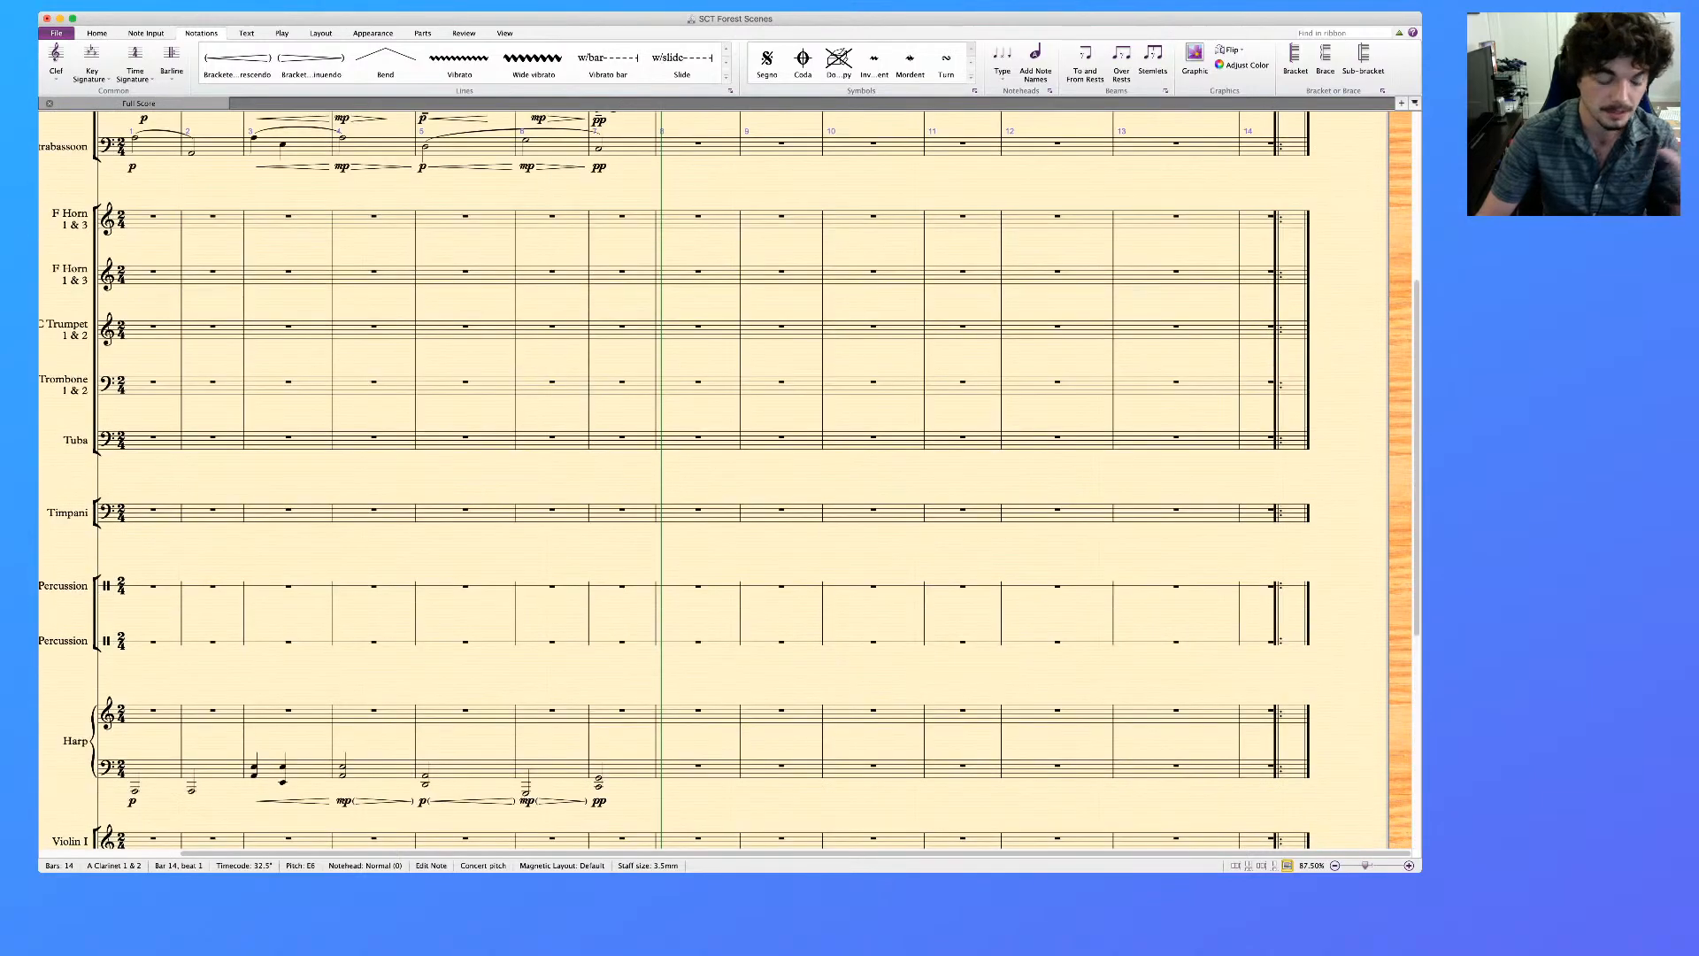
pyautogui.scroll(5, 708, 478)
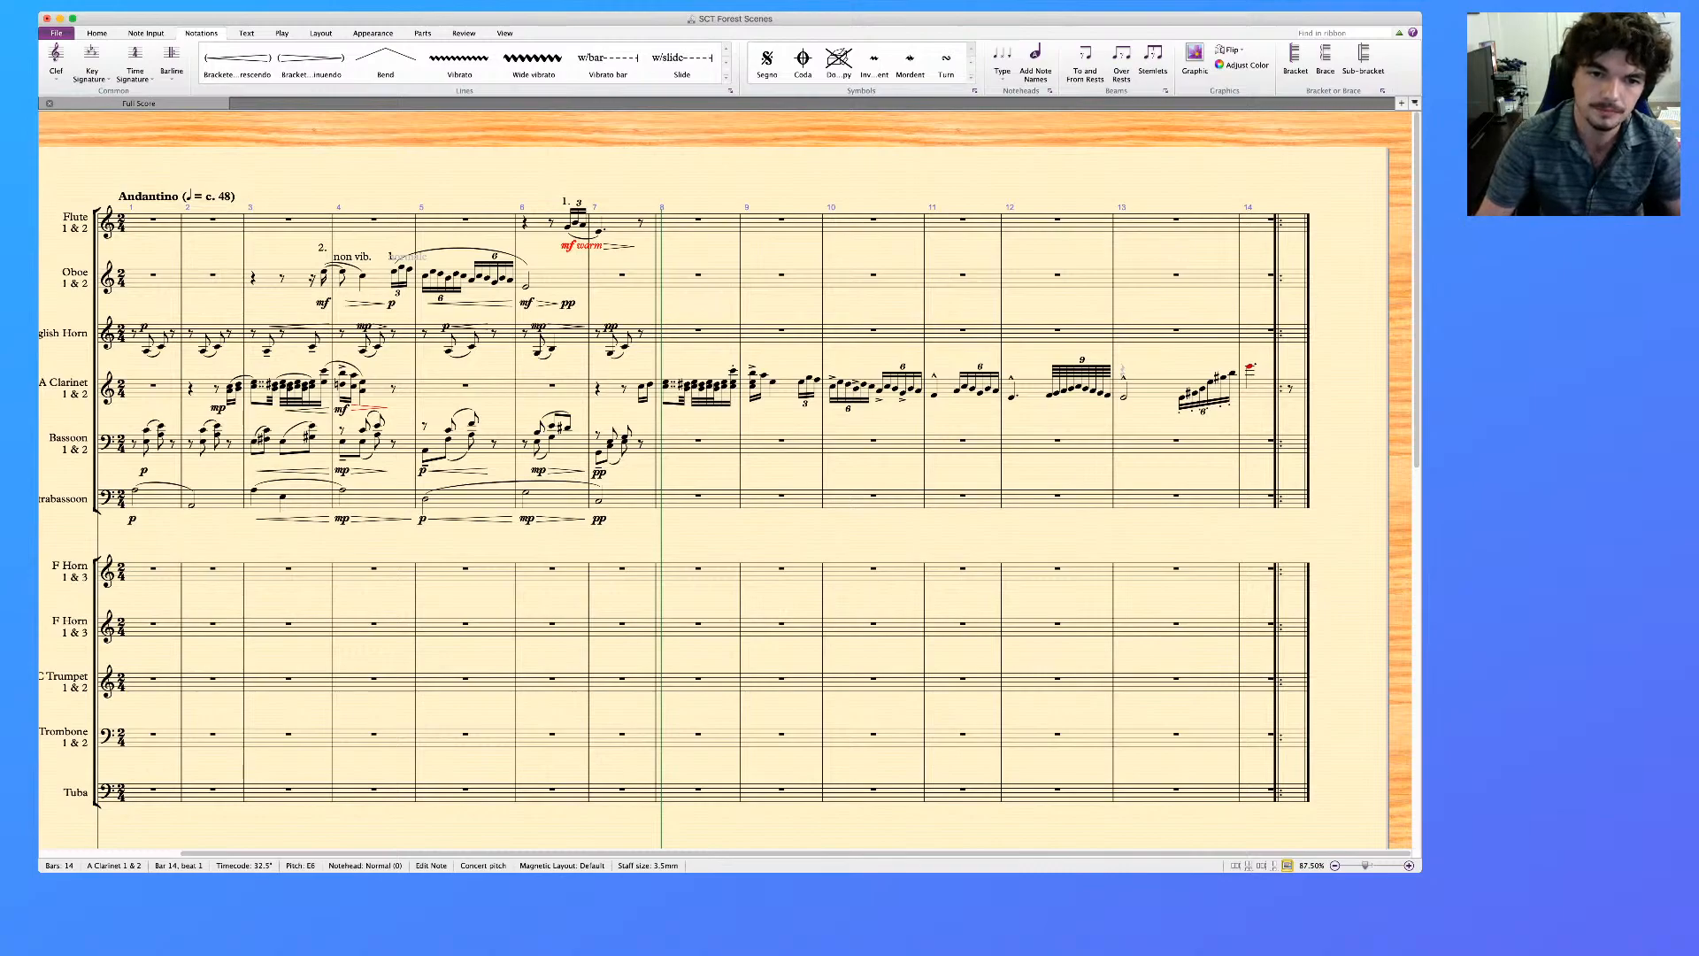
# Copy the piano reference's left-hand part from bar 8 through bar 14 into the Bassoon 1 & 2 staff
pyautogui.scroll(-10, 714, 481)
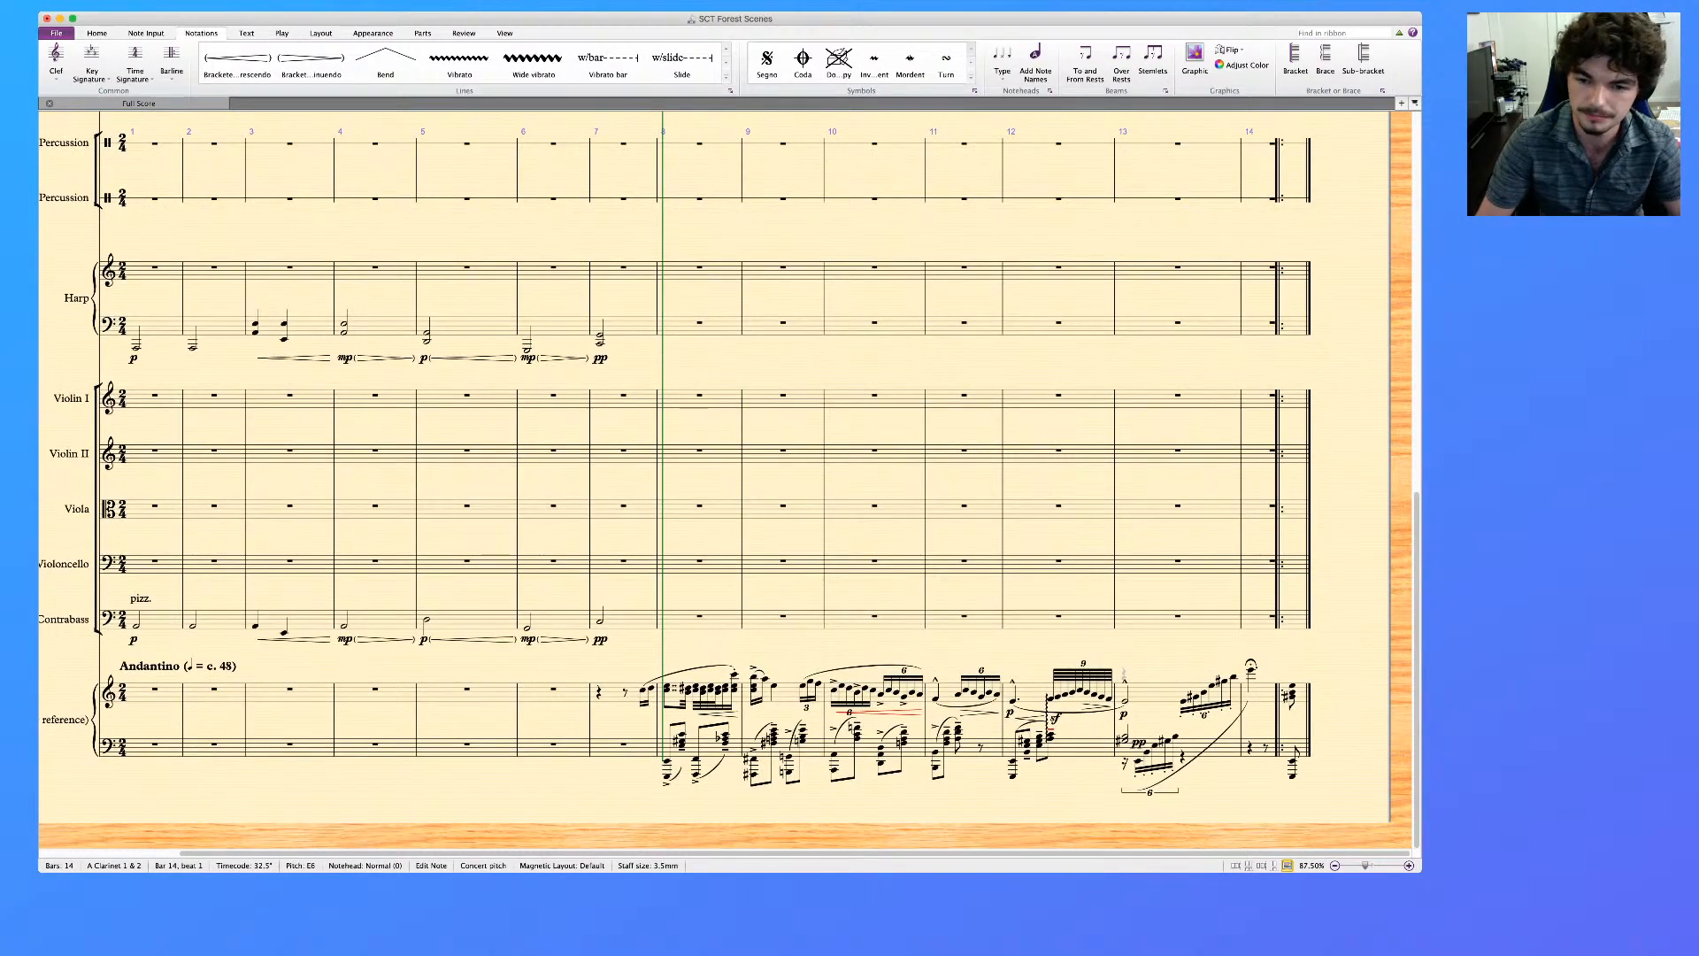
pyautogui.click(707, 748)
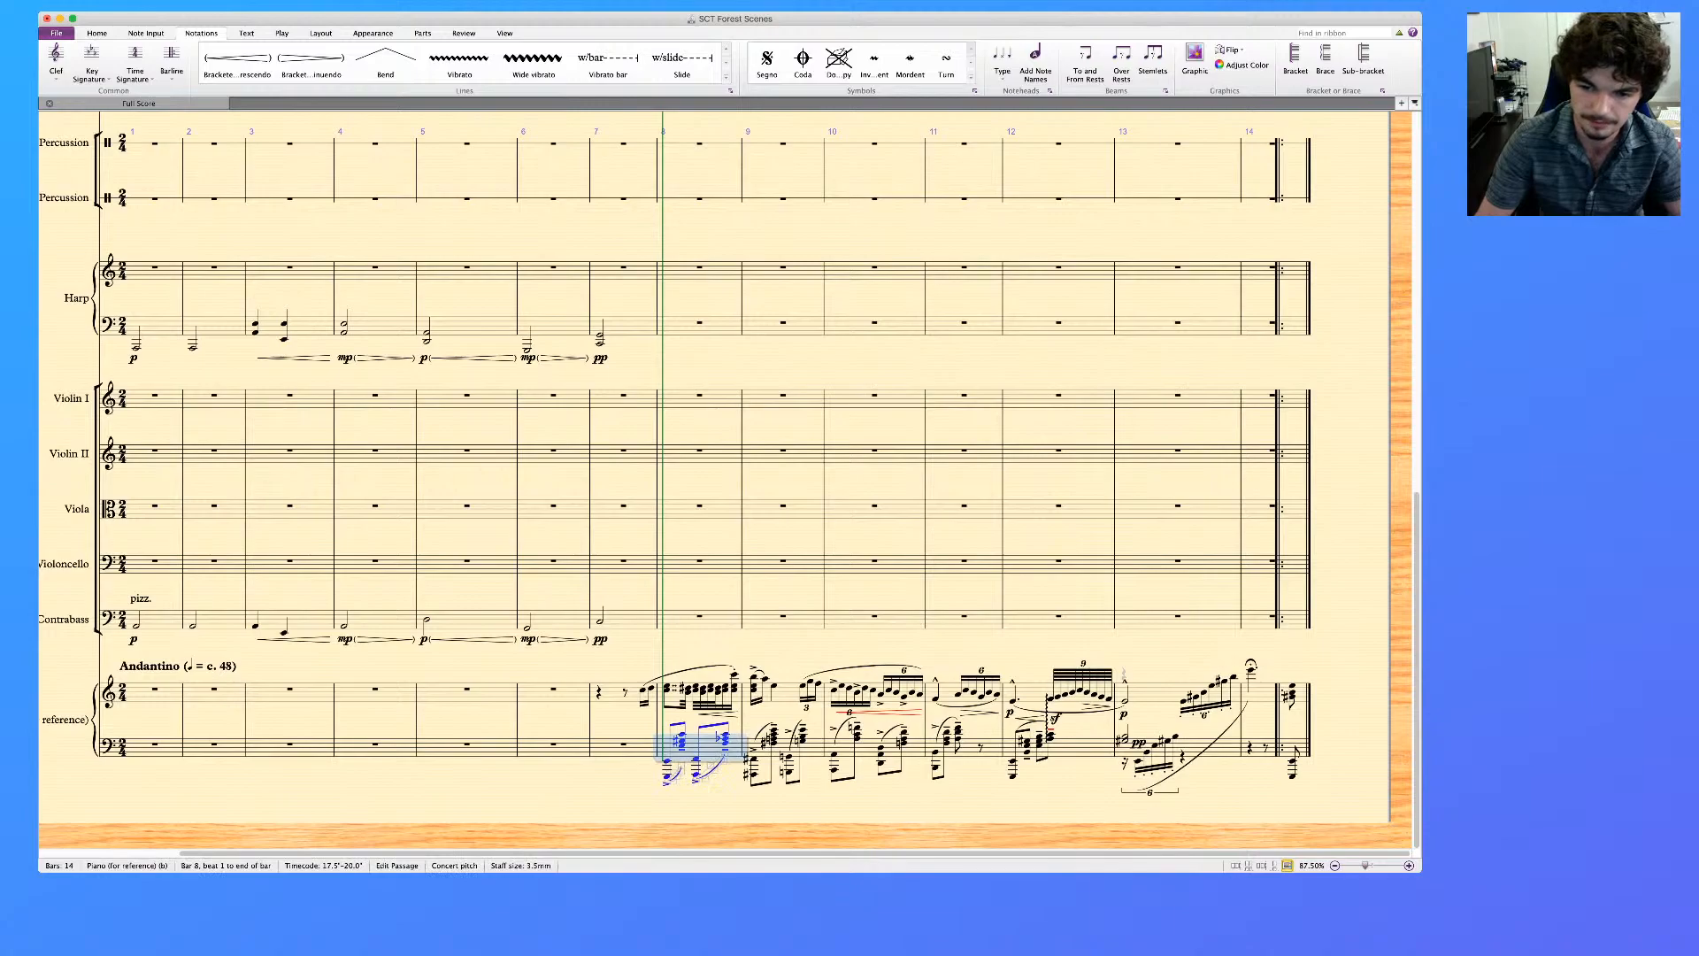
pyautogui.keyDown('shift'); pyautogui.click(1296, 750); pyautogui.keyUp('shift')
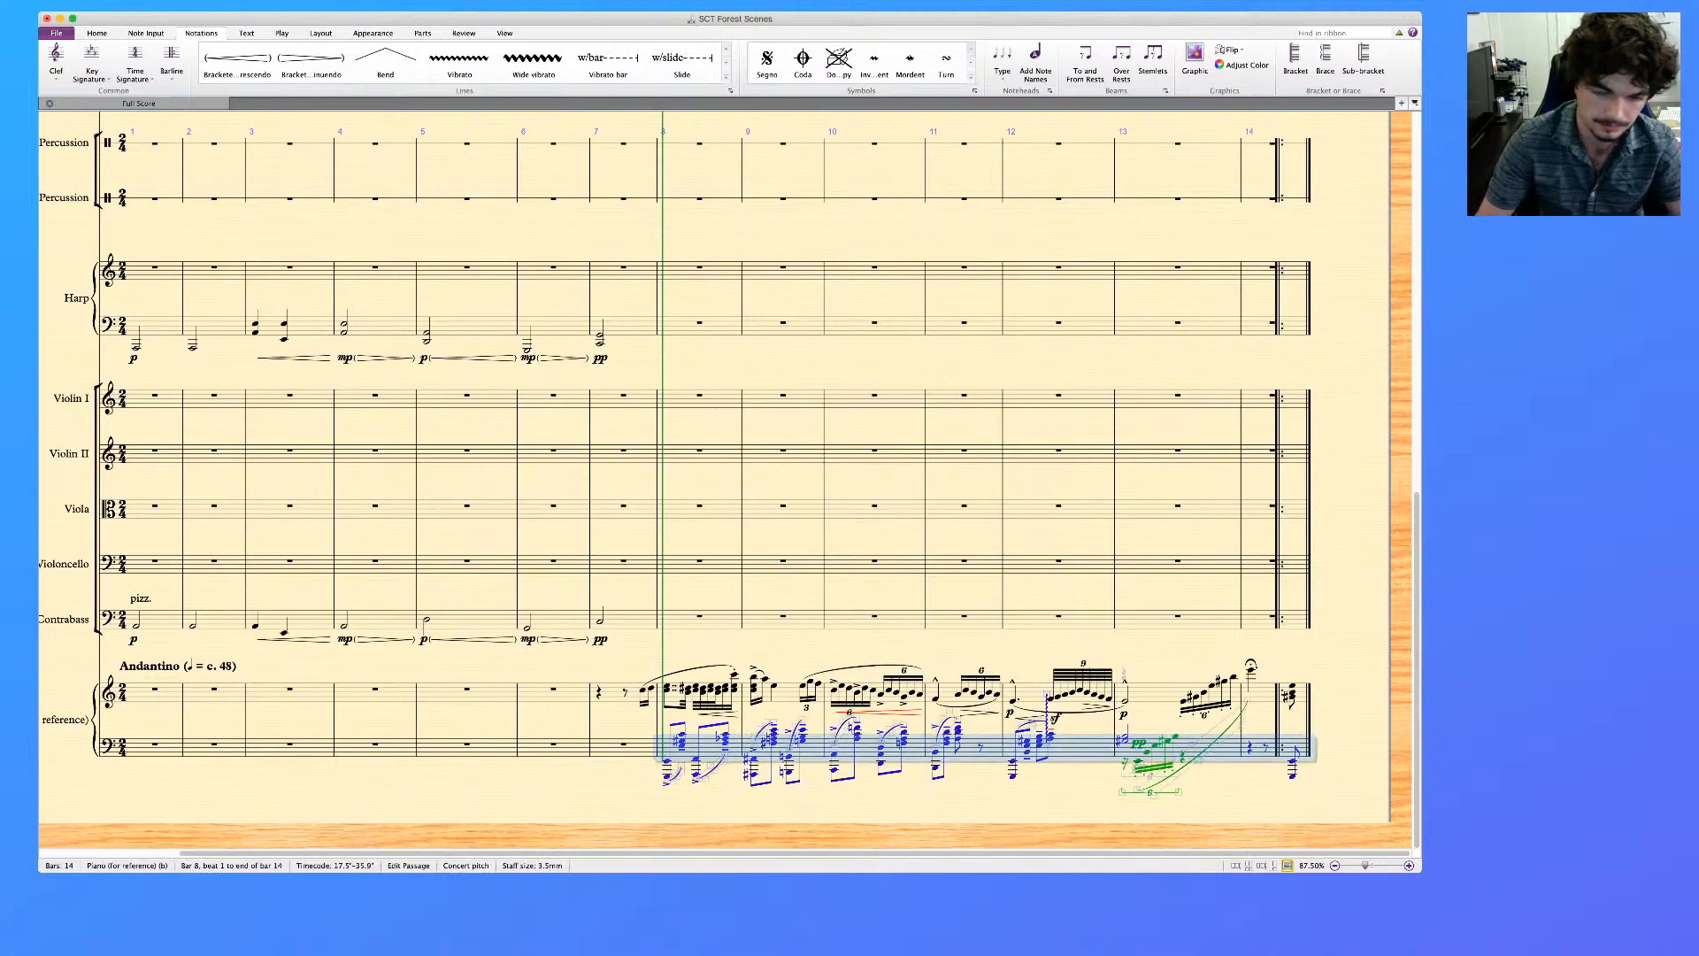
pyautogui.scroll(10, 715, 480)
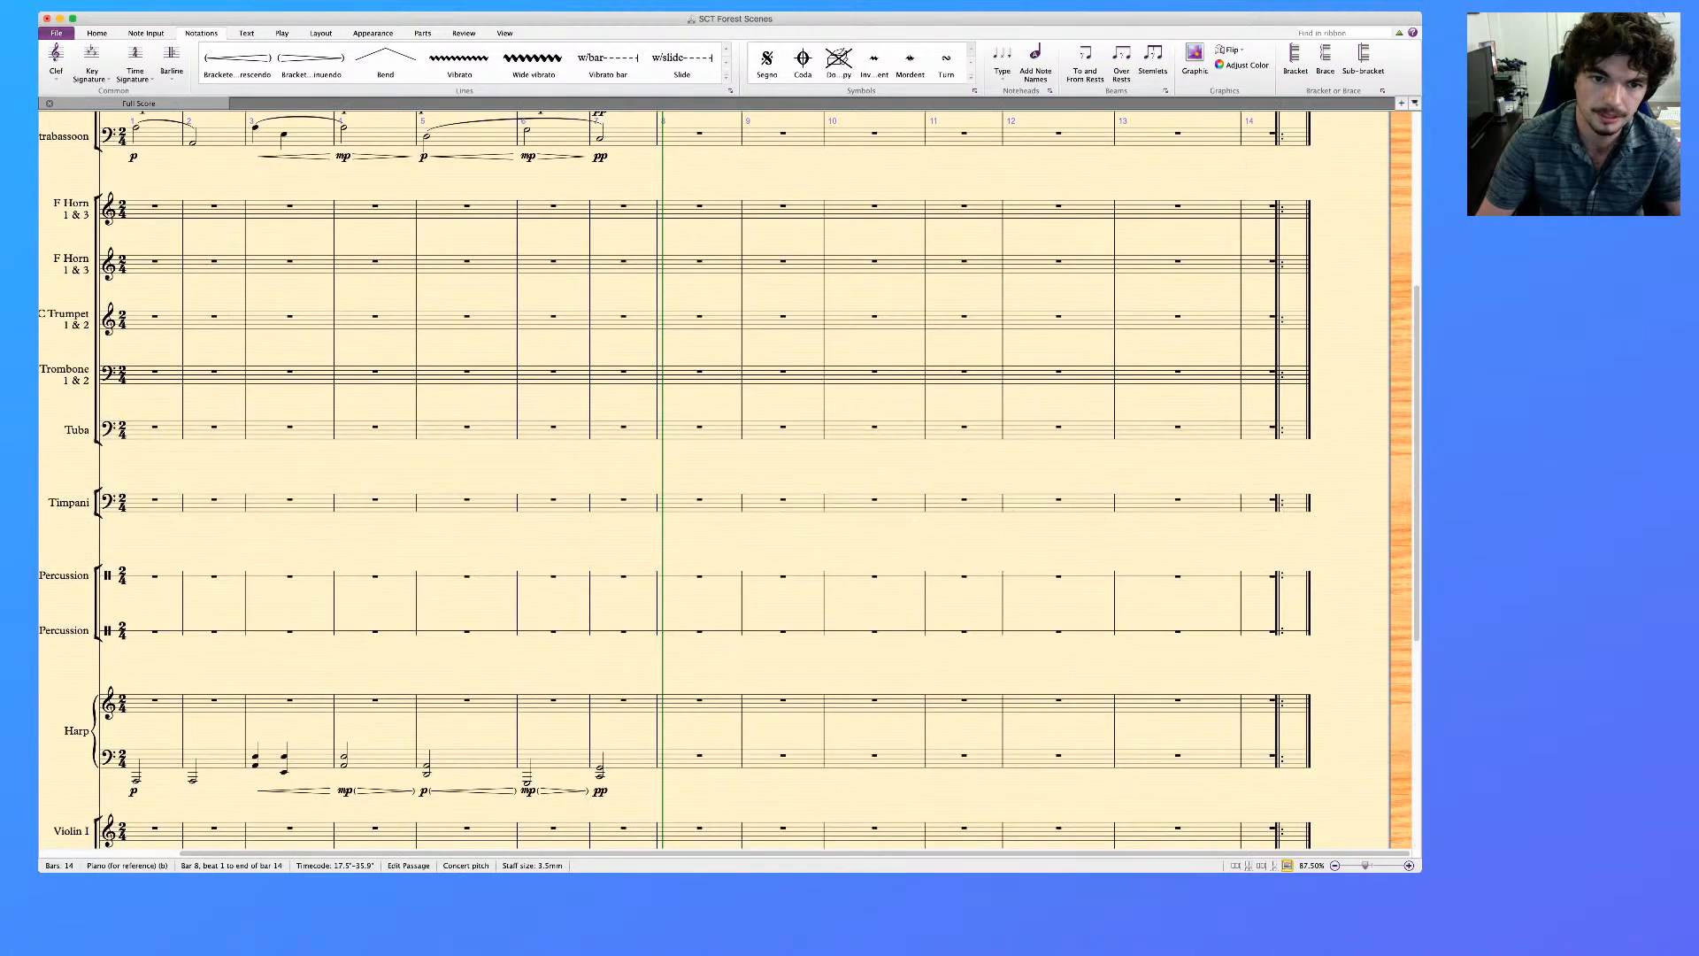
pyautogui.press('Escape')
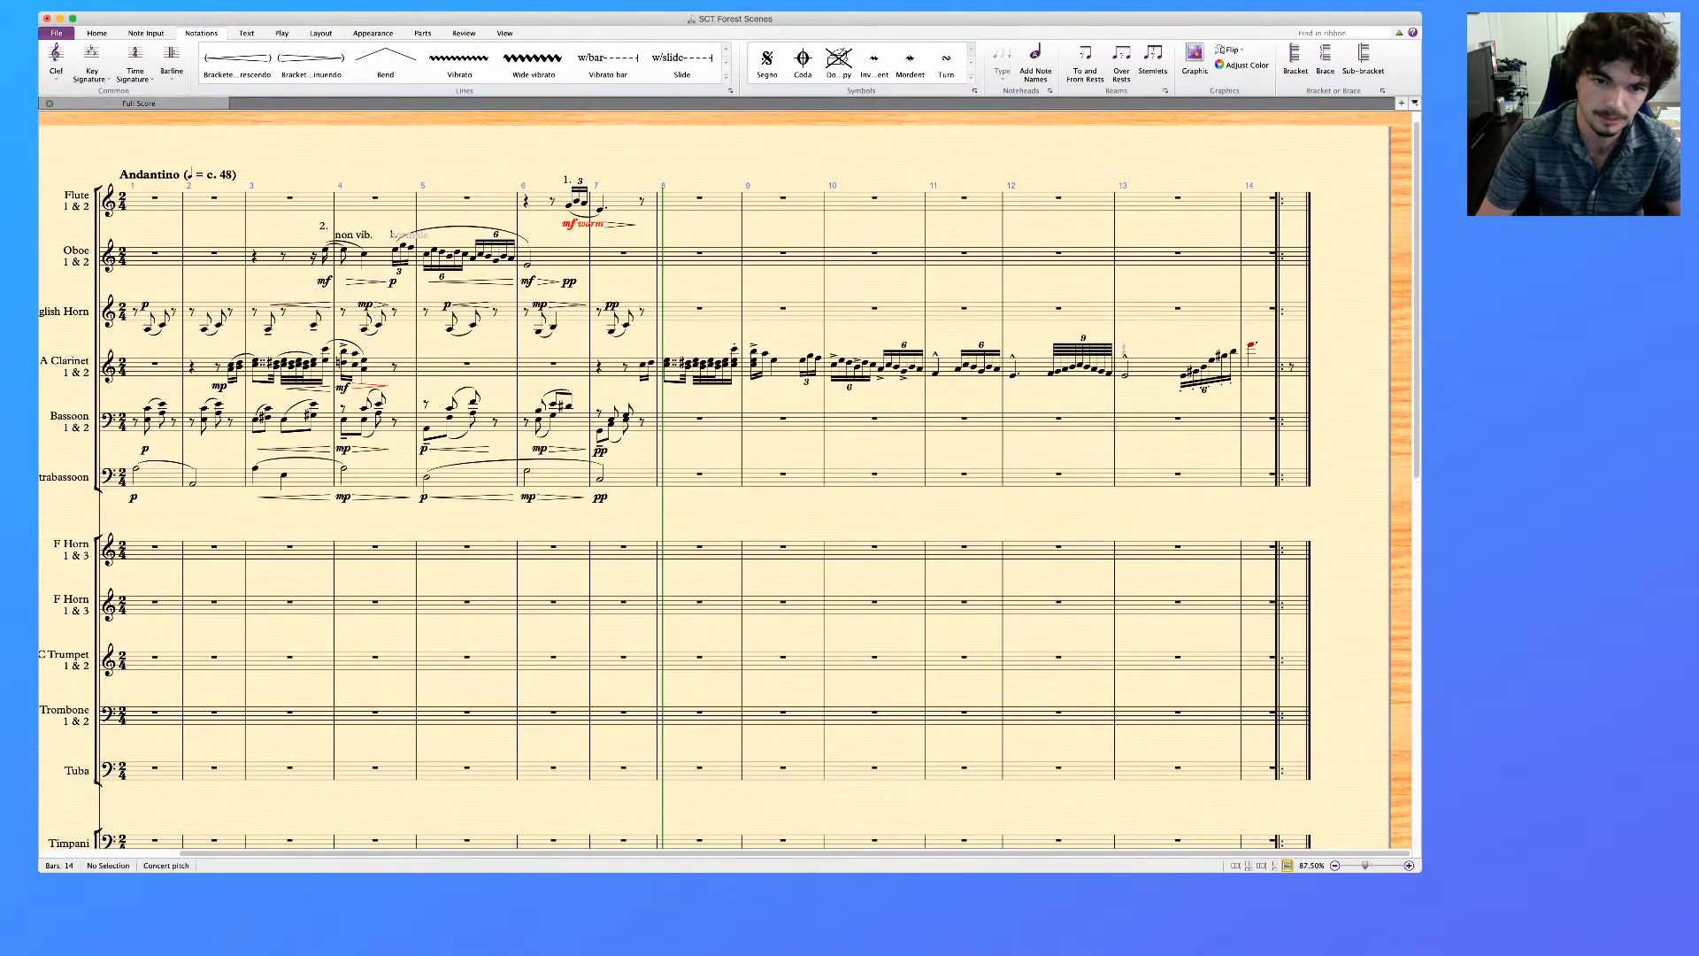
pyautogui.click(703, 425)
pyautogui.press('super+v')
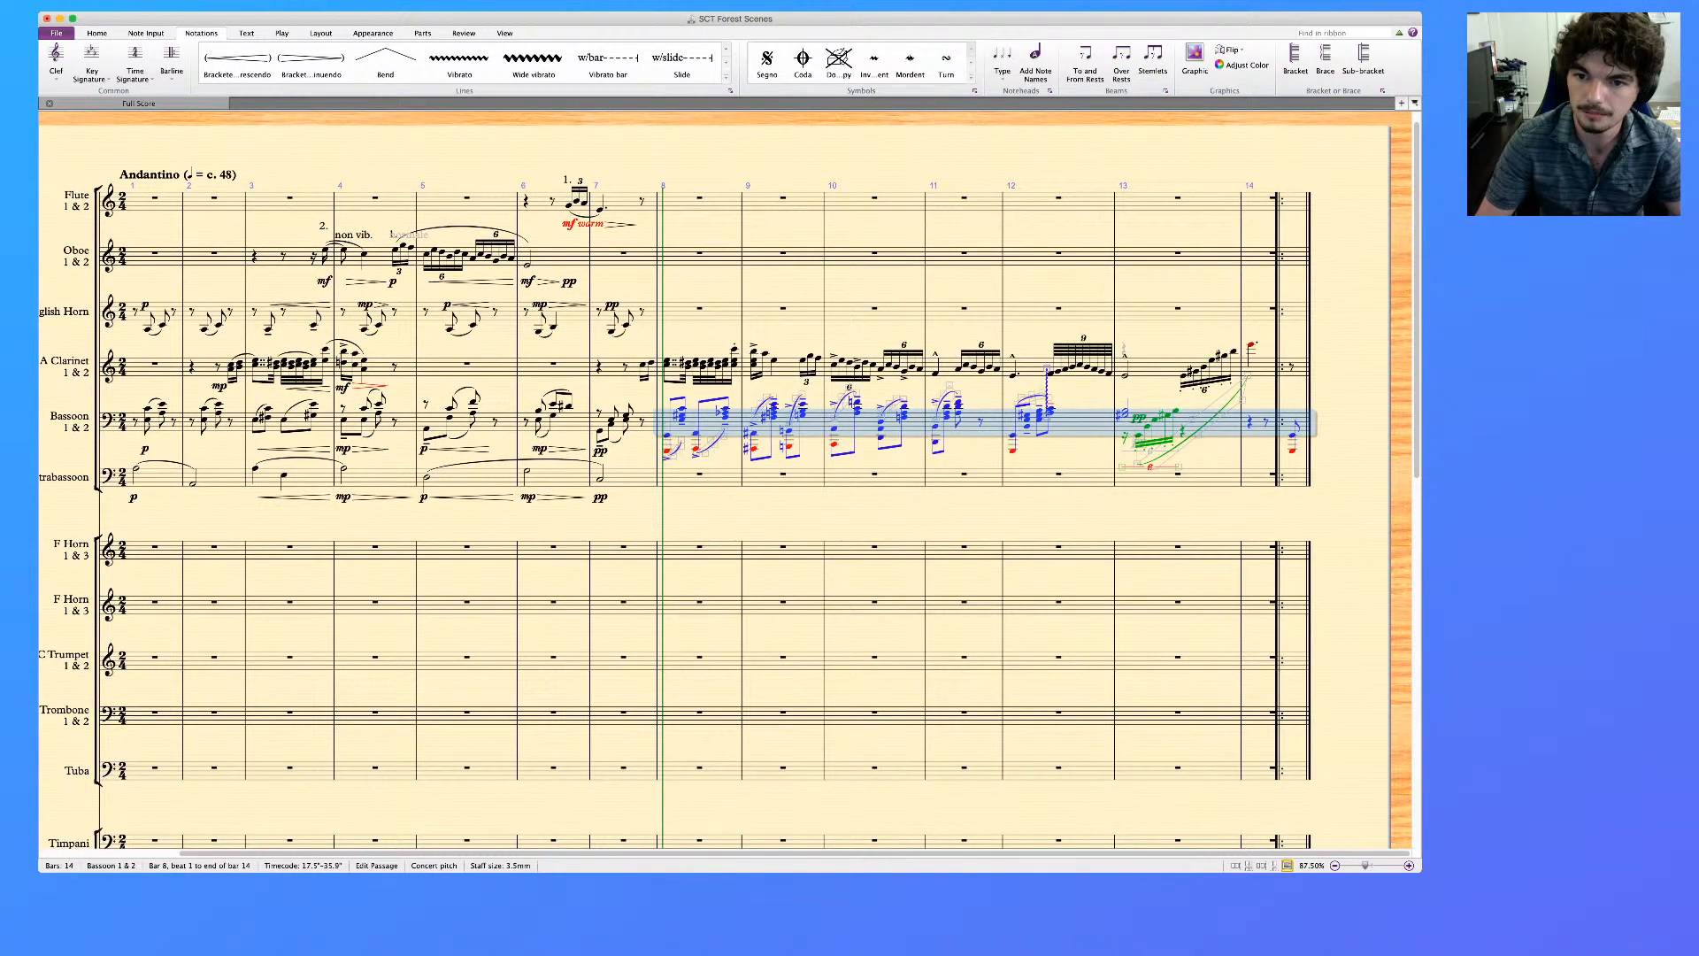
pyautogui.press('Escape')
# Delete the second-voice sextuplet figure and its leftover rests from bassoon bar 13, and clear bassoon bar 14
pyautogui.click(1214, 427)
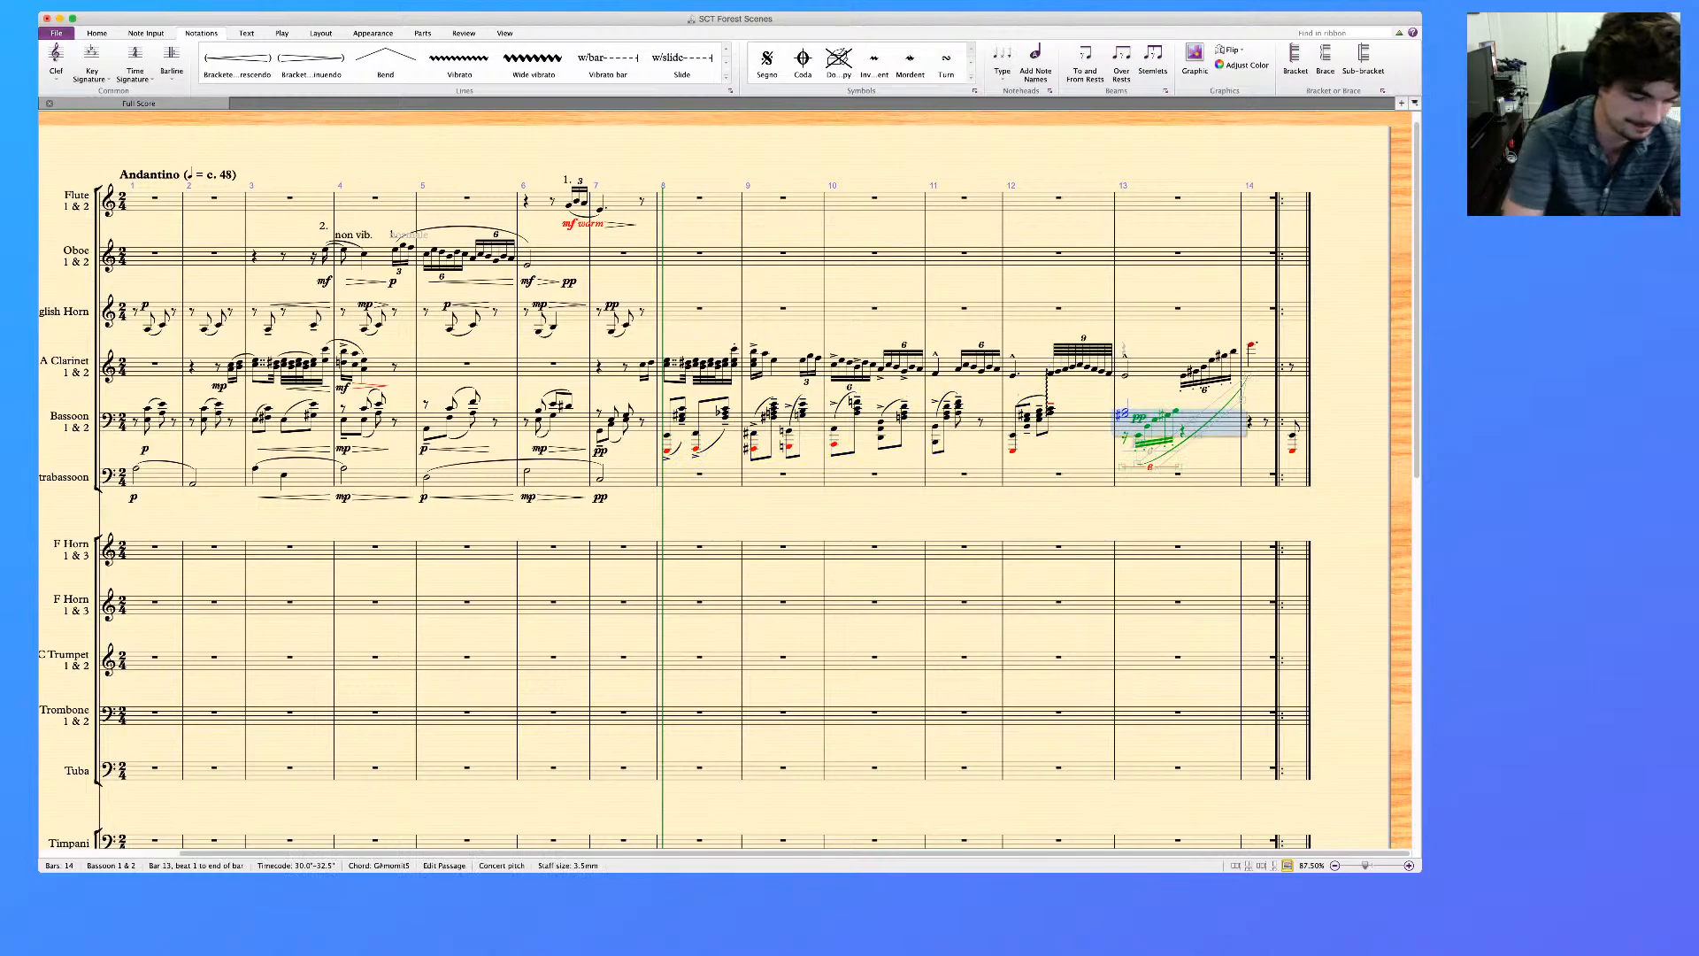
pyautogui.press('alt+shift+super+2')
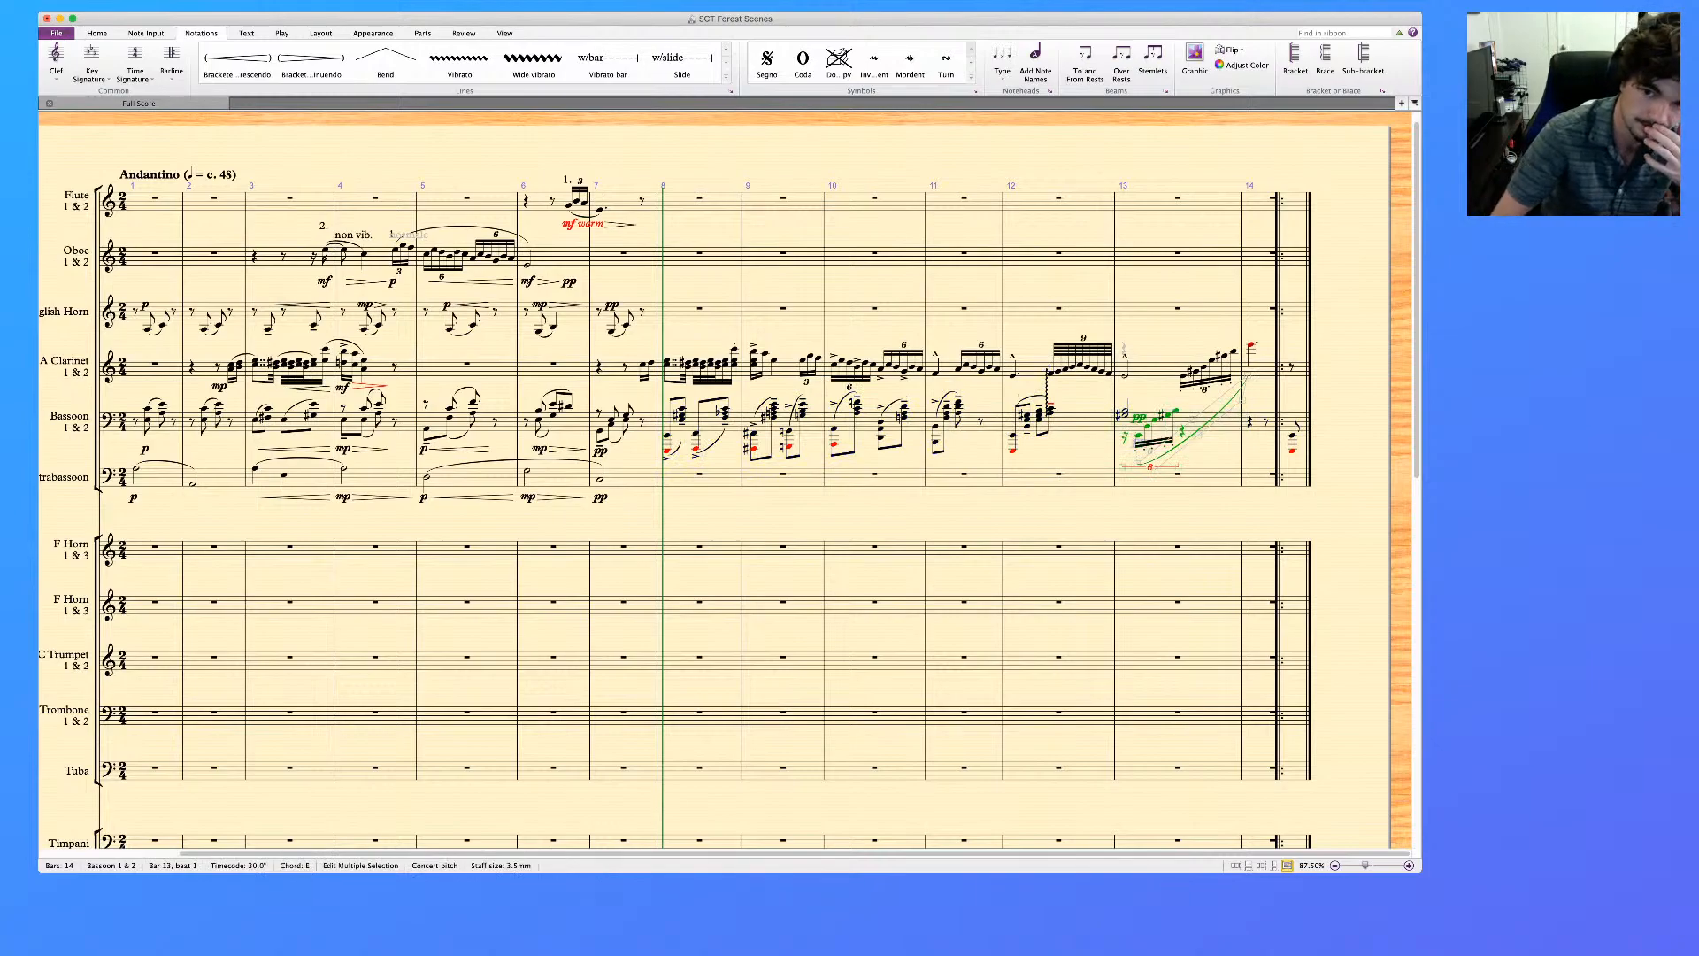
pyautogui.press('Delete')
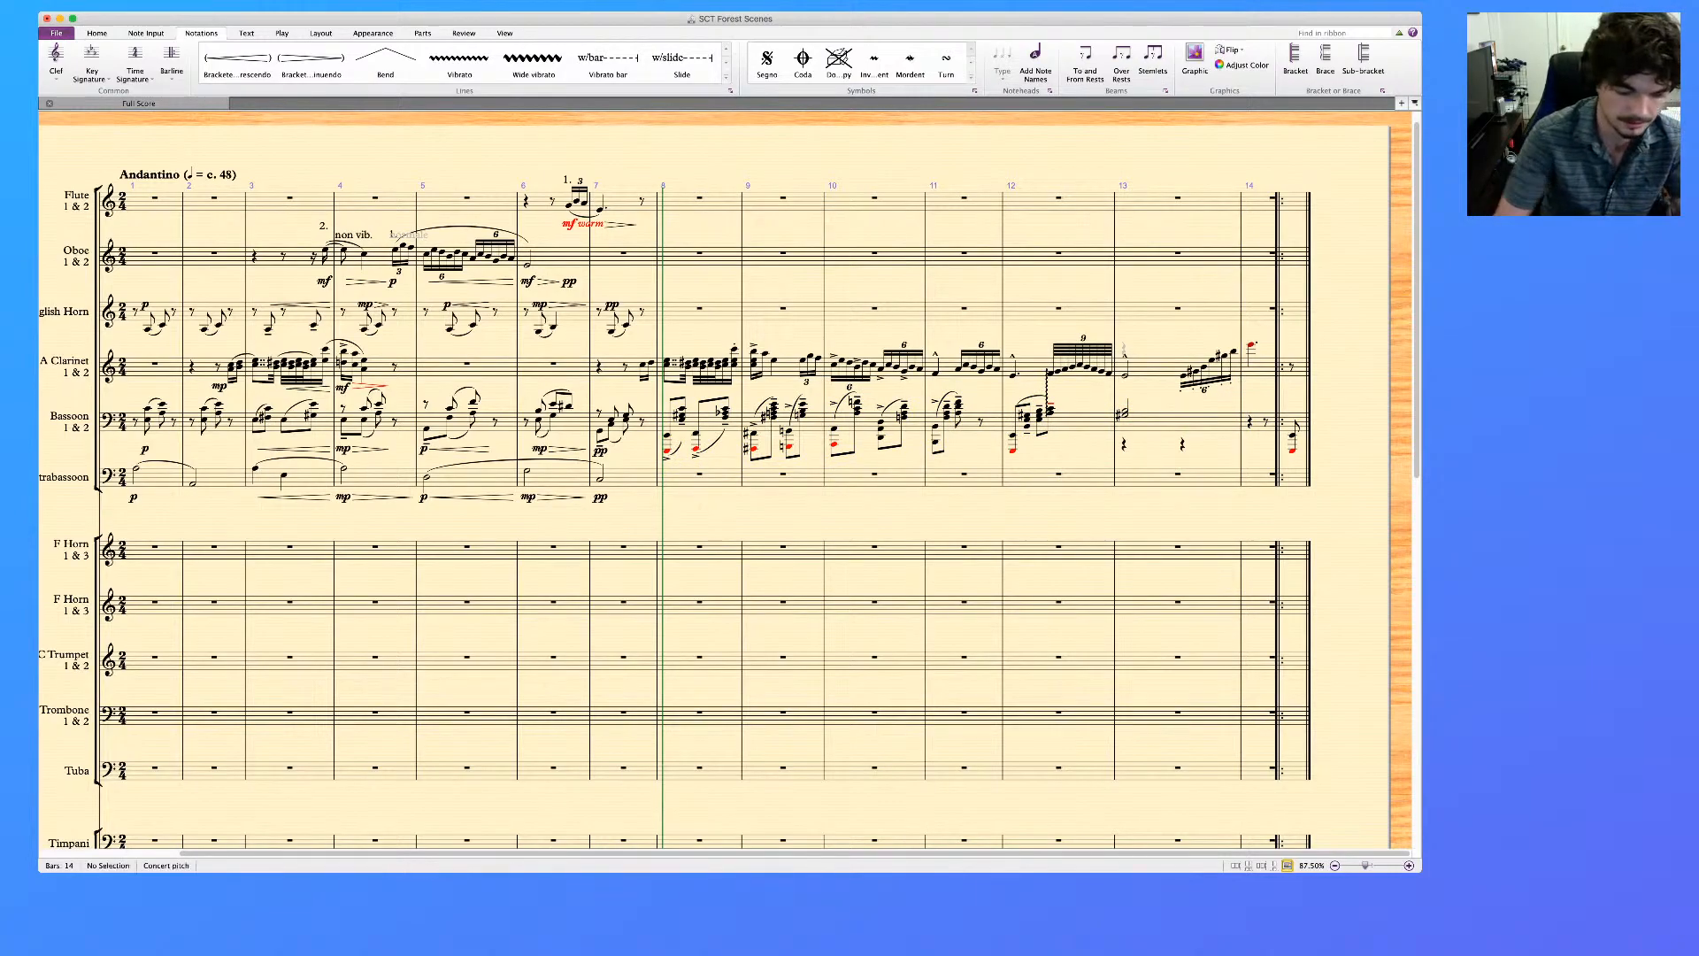
pyautogui.click(1215, 426)
pyautogui.press('alt+shift+super+2')
pyautogui.press('Delete')
pyautogui.click(1266, 422)
pyautogui.click(1260, 428)
pyautogui.press('Delete')
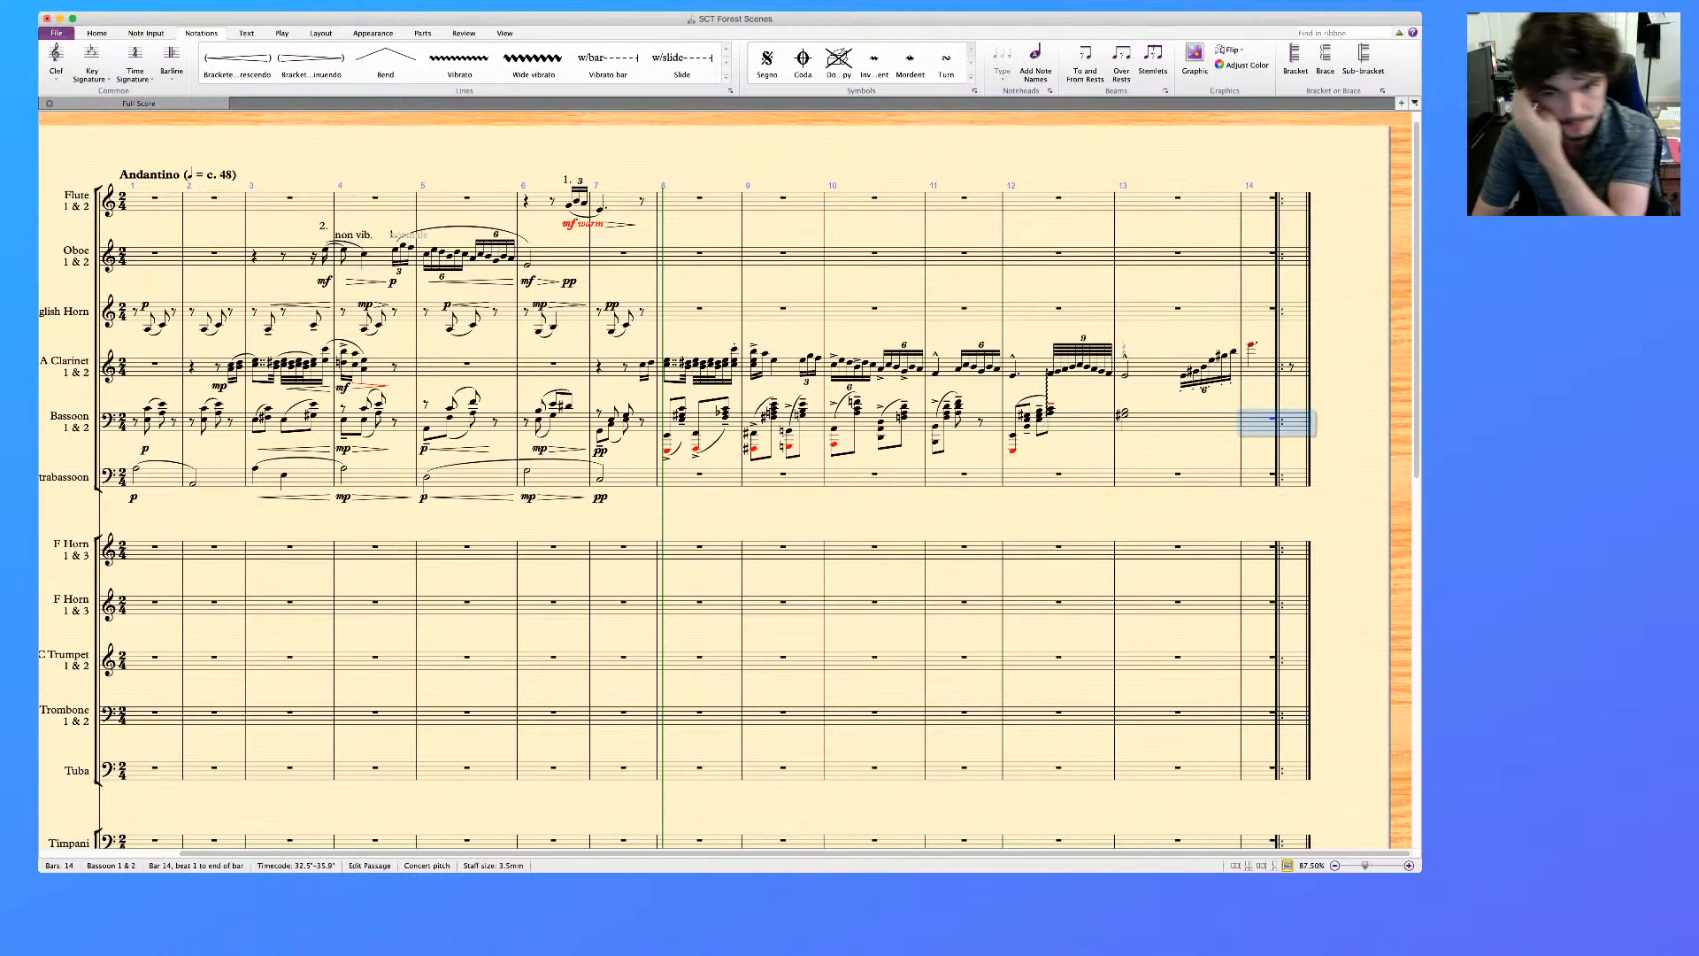
pyautogui.press('Escape')
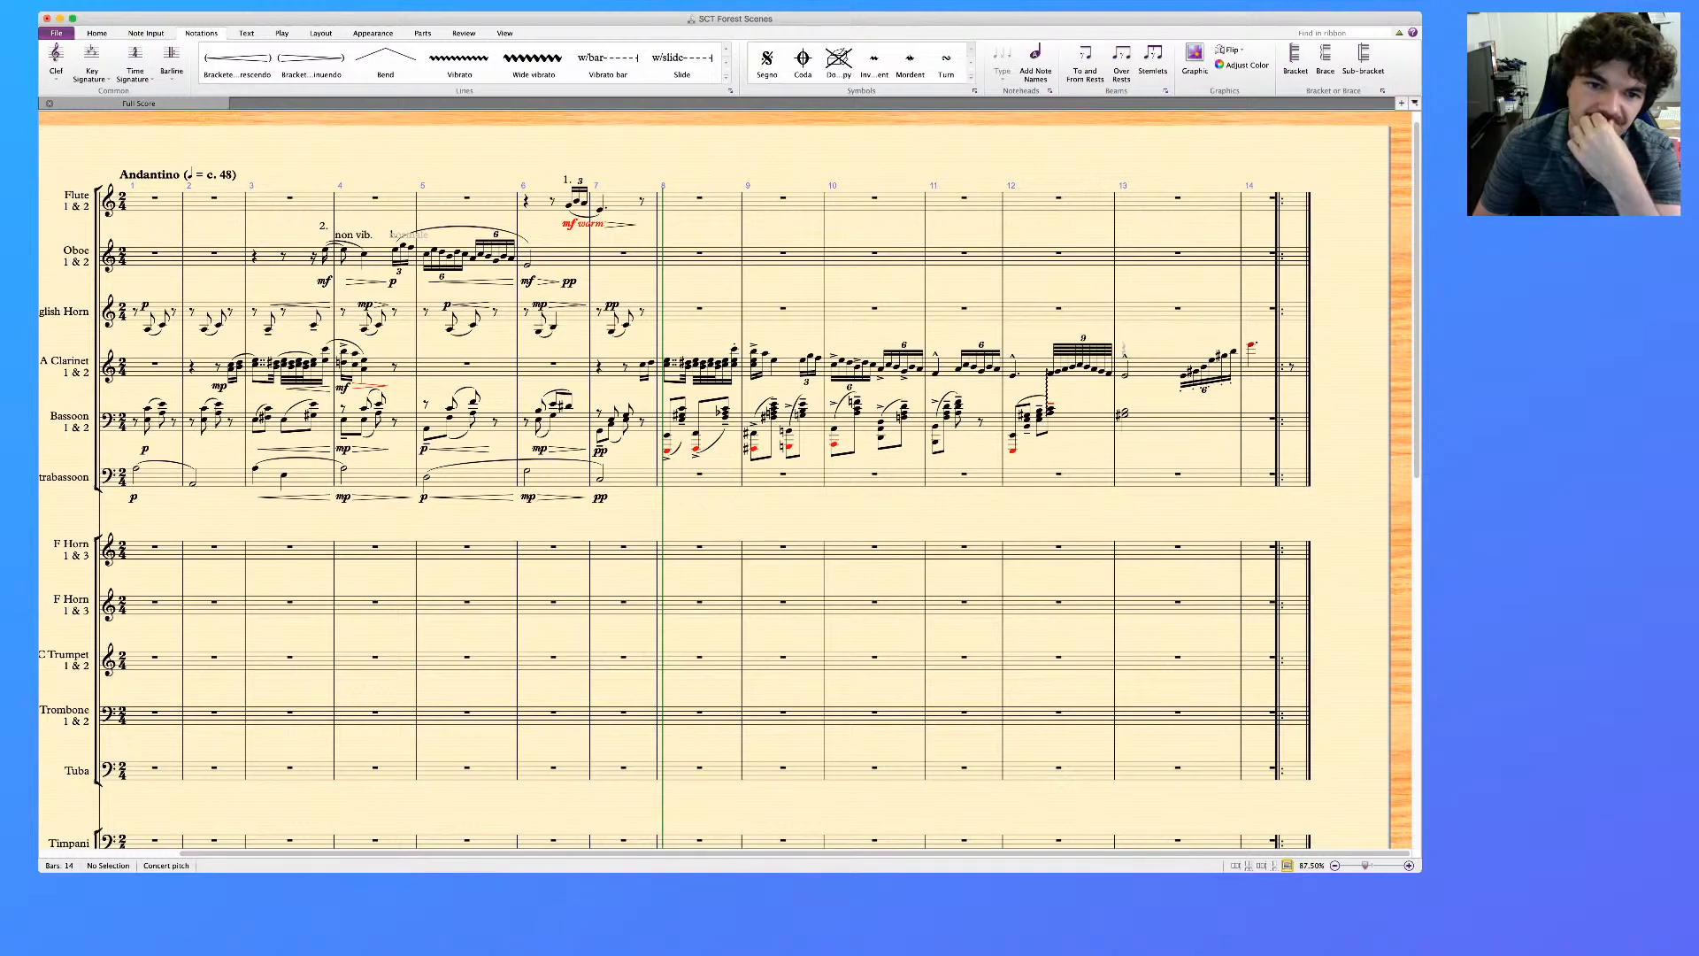
# Copy the clarinet melody from the bar 7 pickup through bar 14 into the Flute 1 & 2 staff at the same position
pyautogui.click(667, 361)
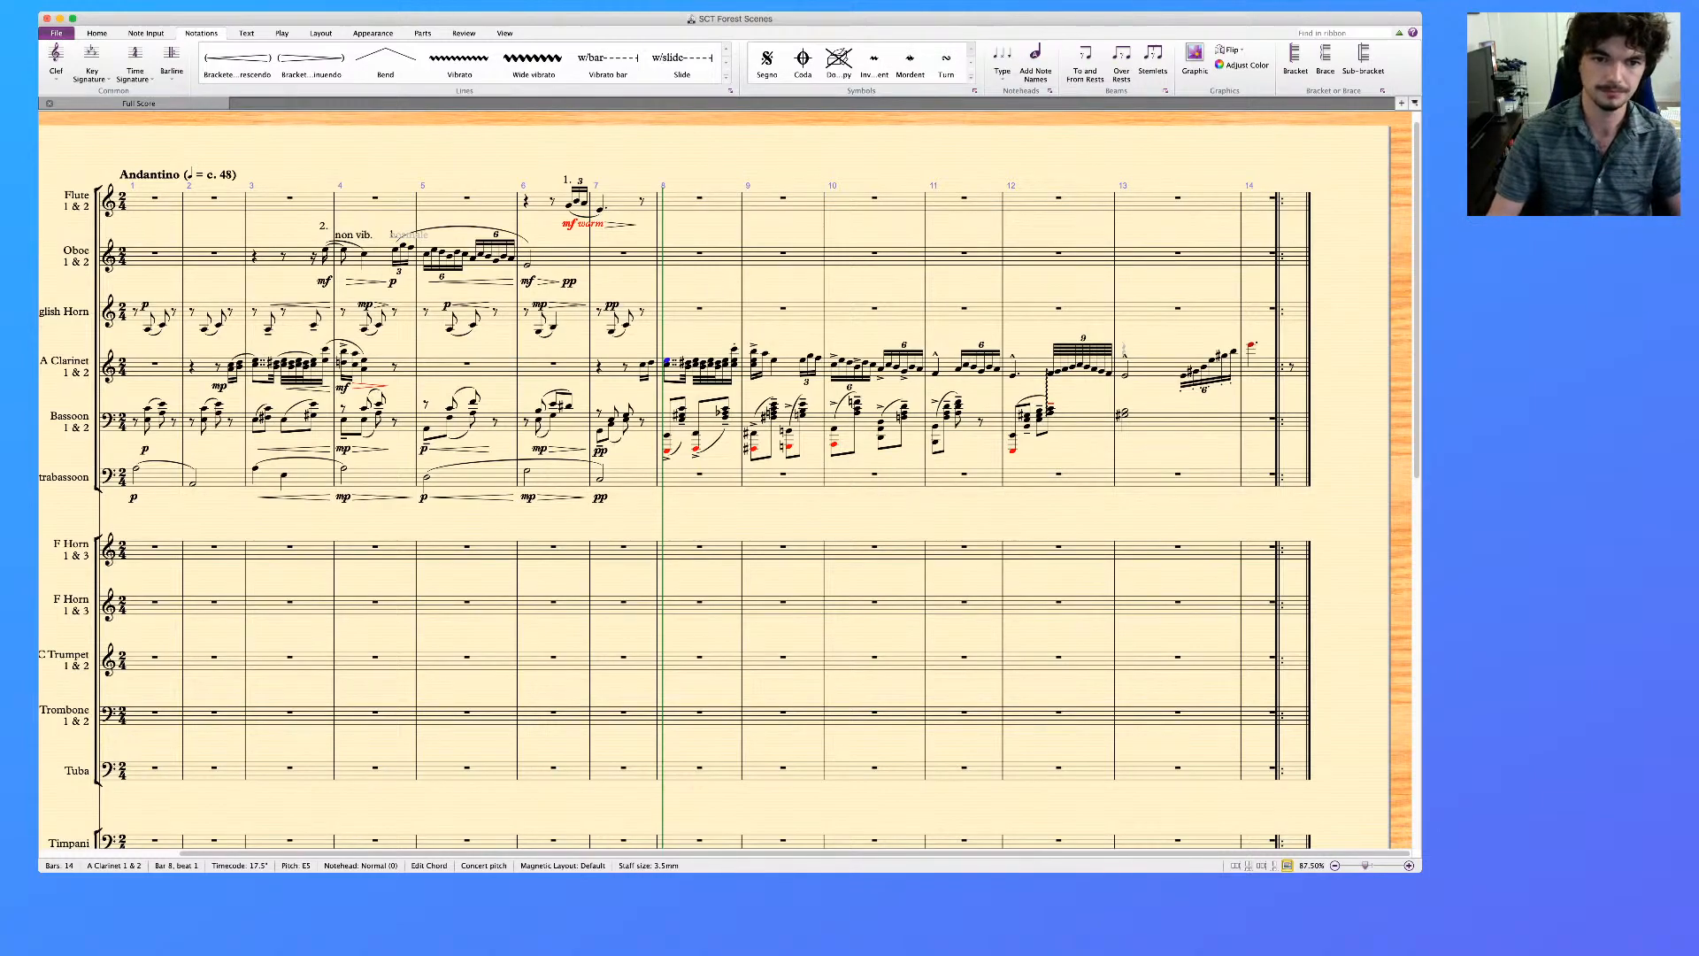
pyautogui.press('Escape')
pyautogui.click(642, 365)
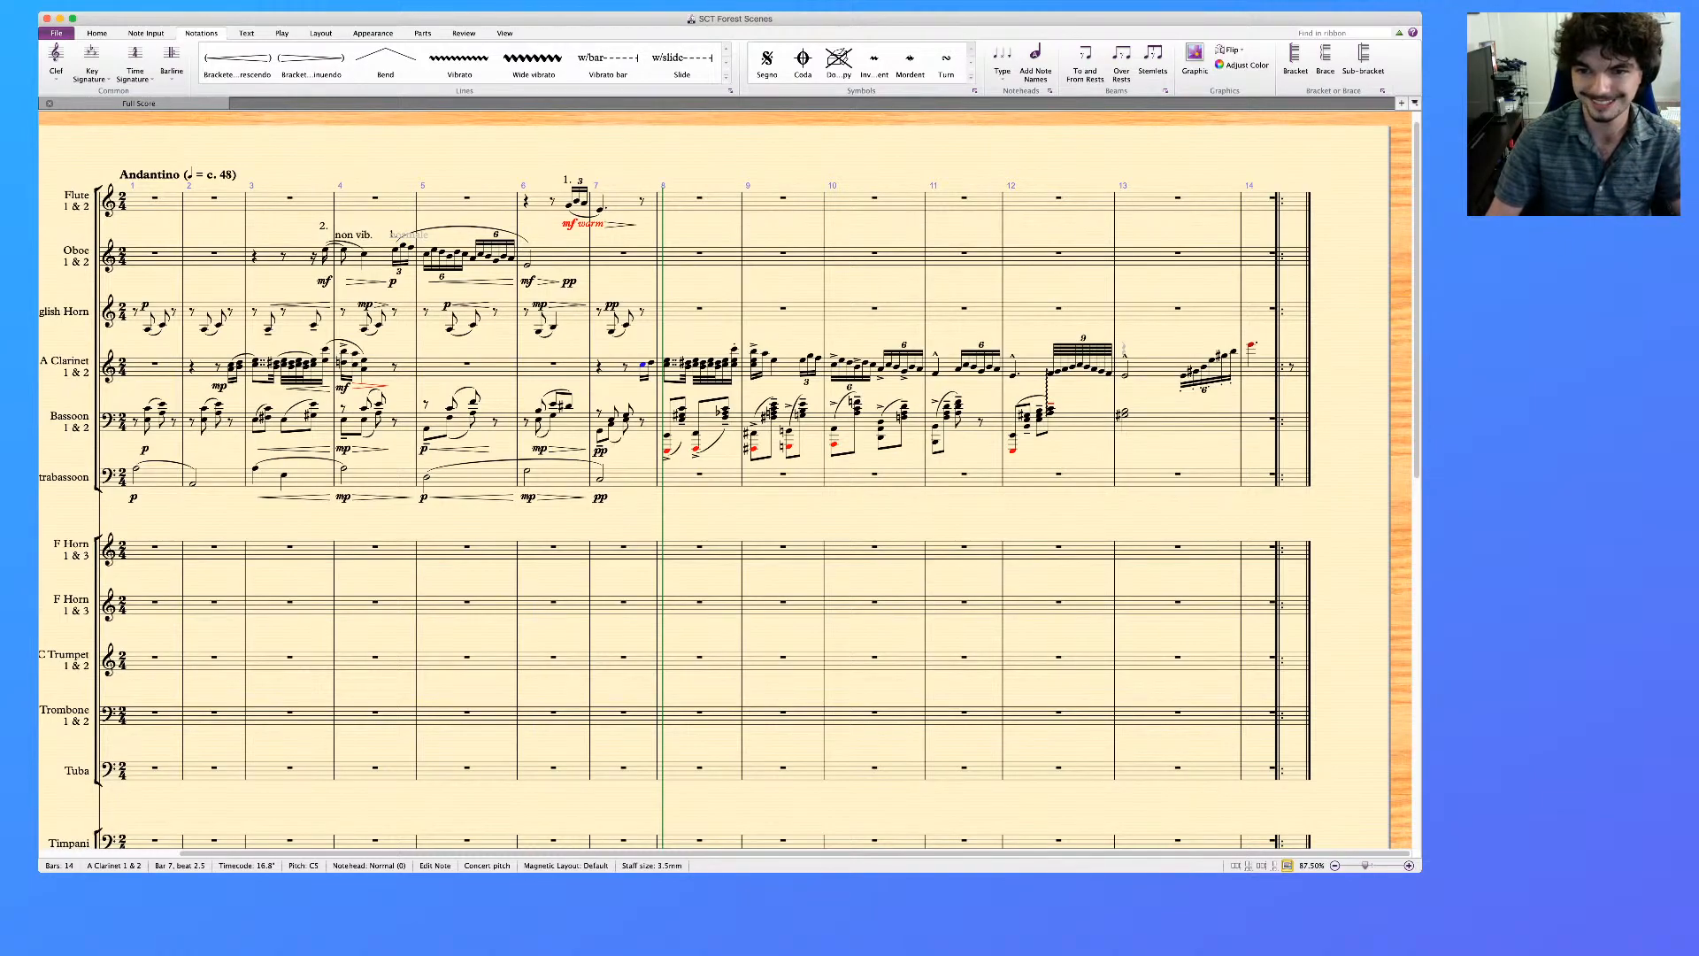
pyautogui.press('shift+super+End')
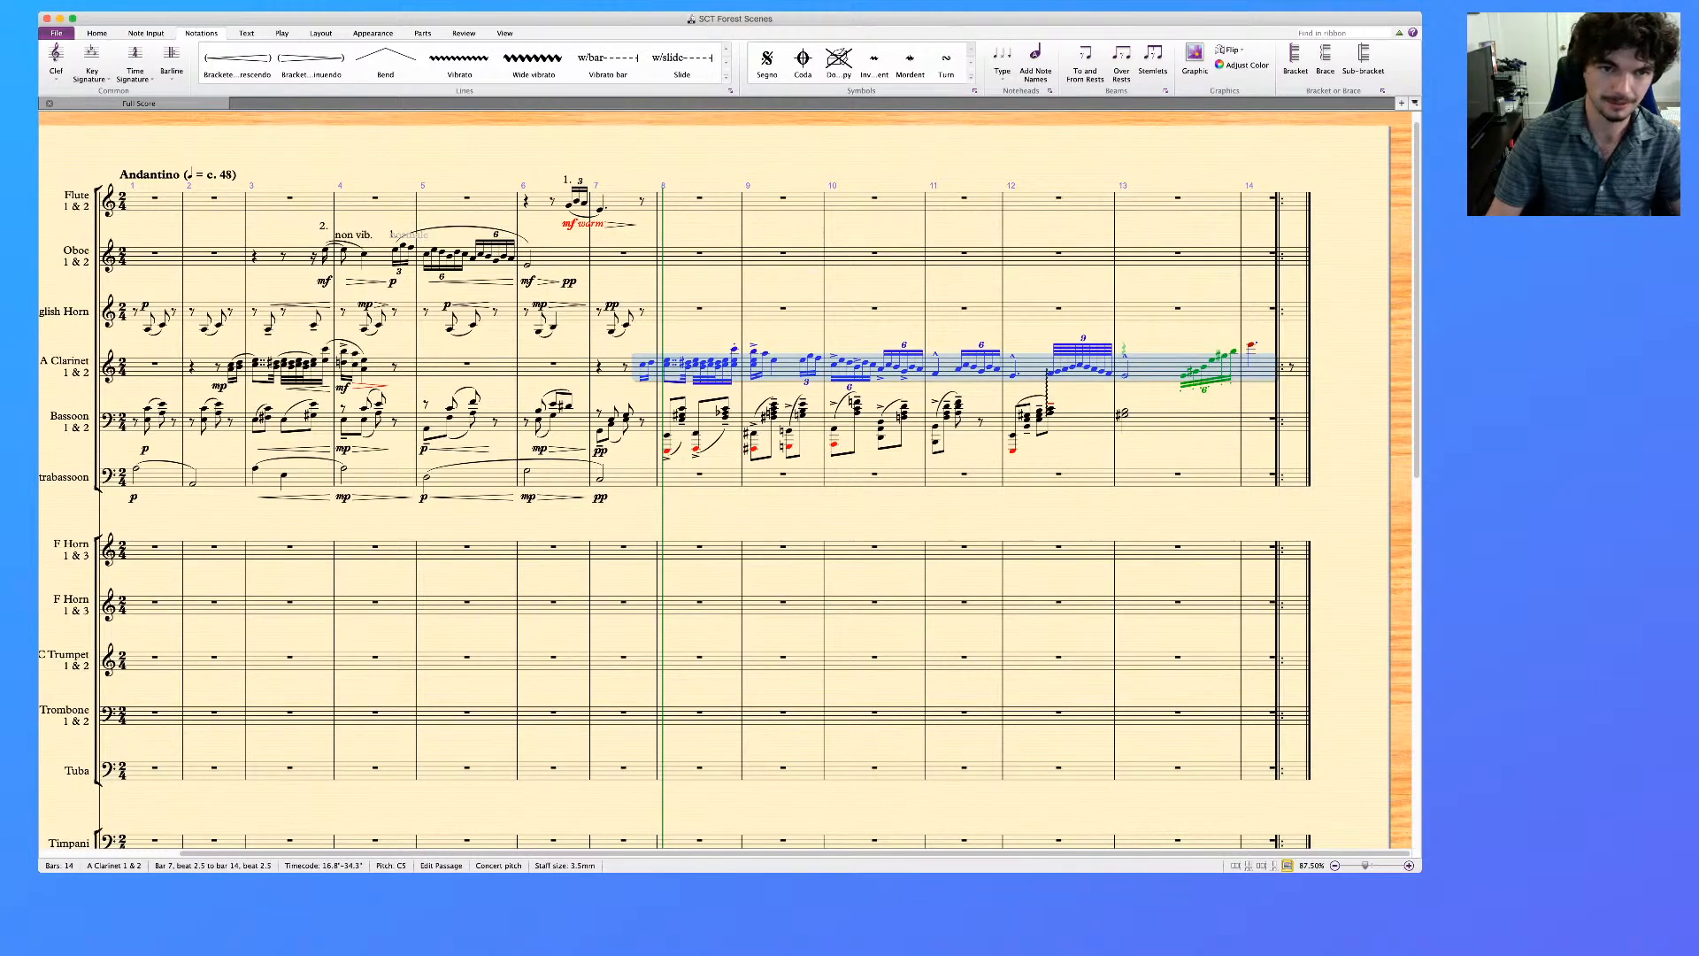
pyautogui.click(642, 201)
pyautogui.press('super+v')
pyautogui.press('Escape')
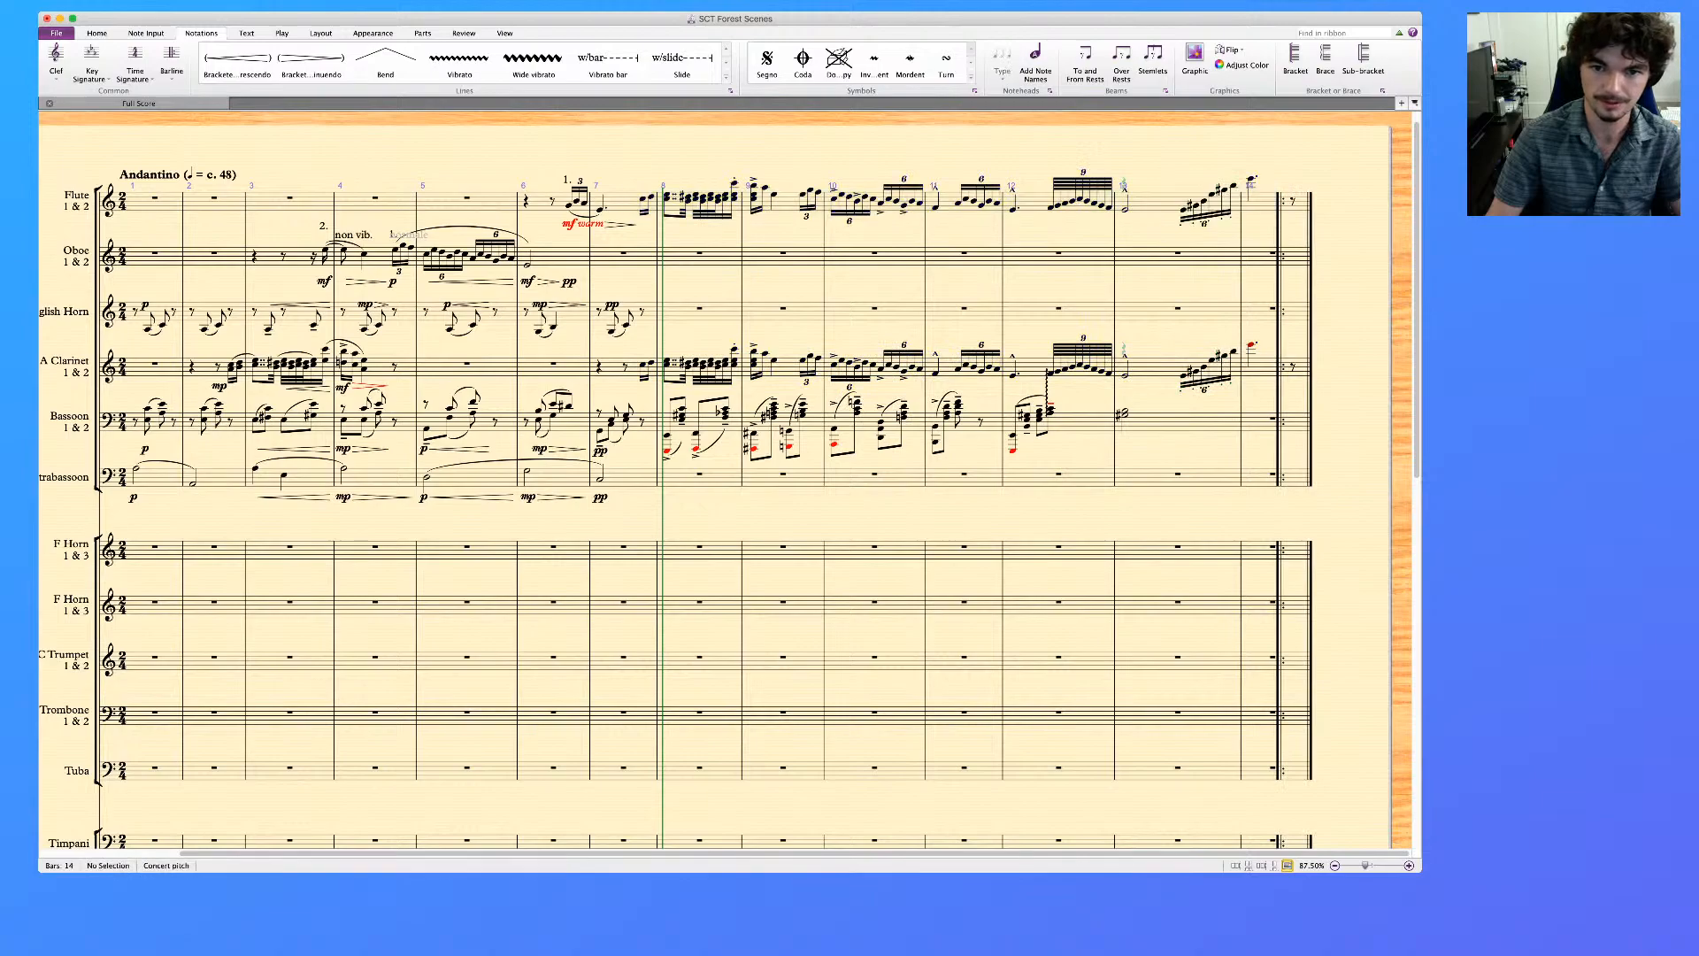
# Delete the clarinet passage from the bar 7 pickup to the end of bar 14, leaving only rests
pyautogui.click(642, 366)
pyautogui.keyDown('shift'); pyautogui.click(1233, 354); pyautogui.keyUp('shift')
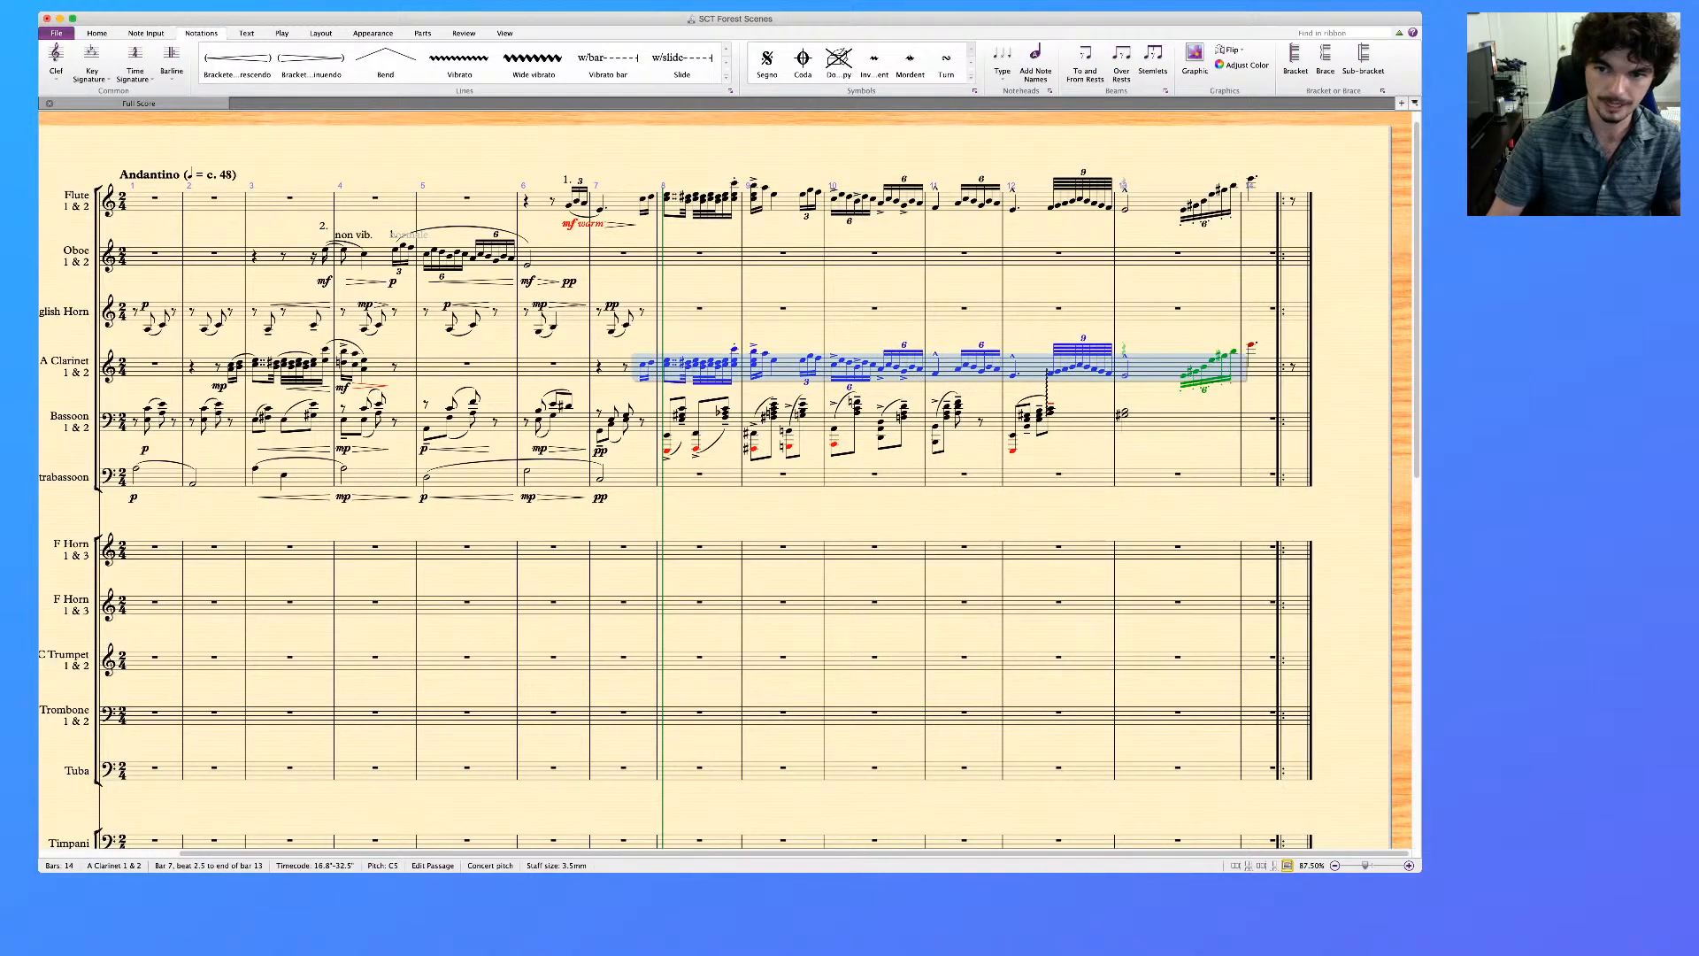
pyautogui.press('shift+super+End')
pyautogui.press('Delete')
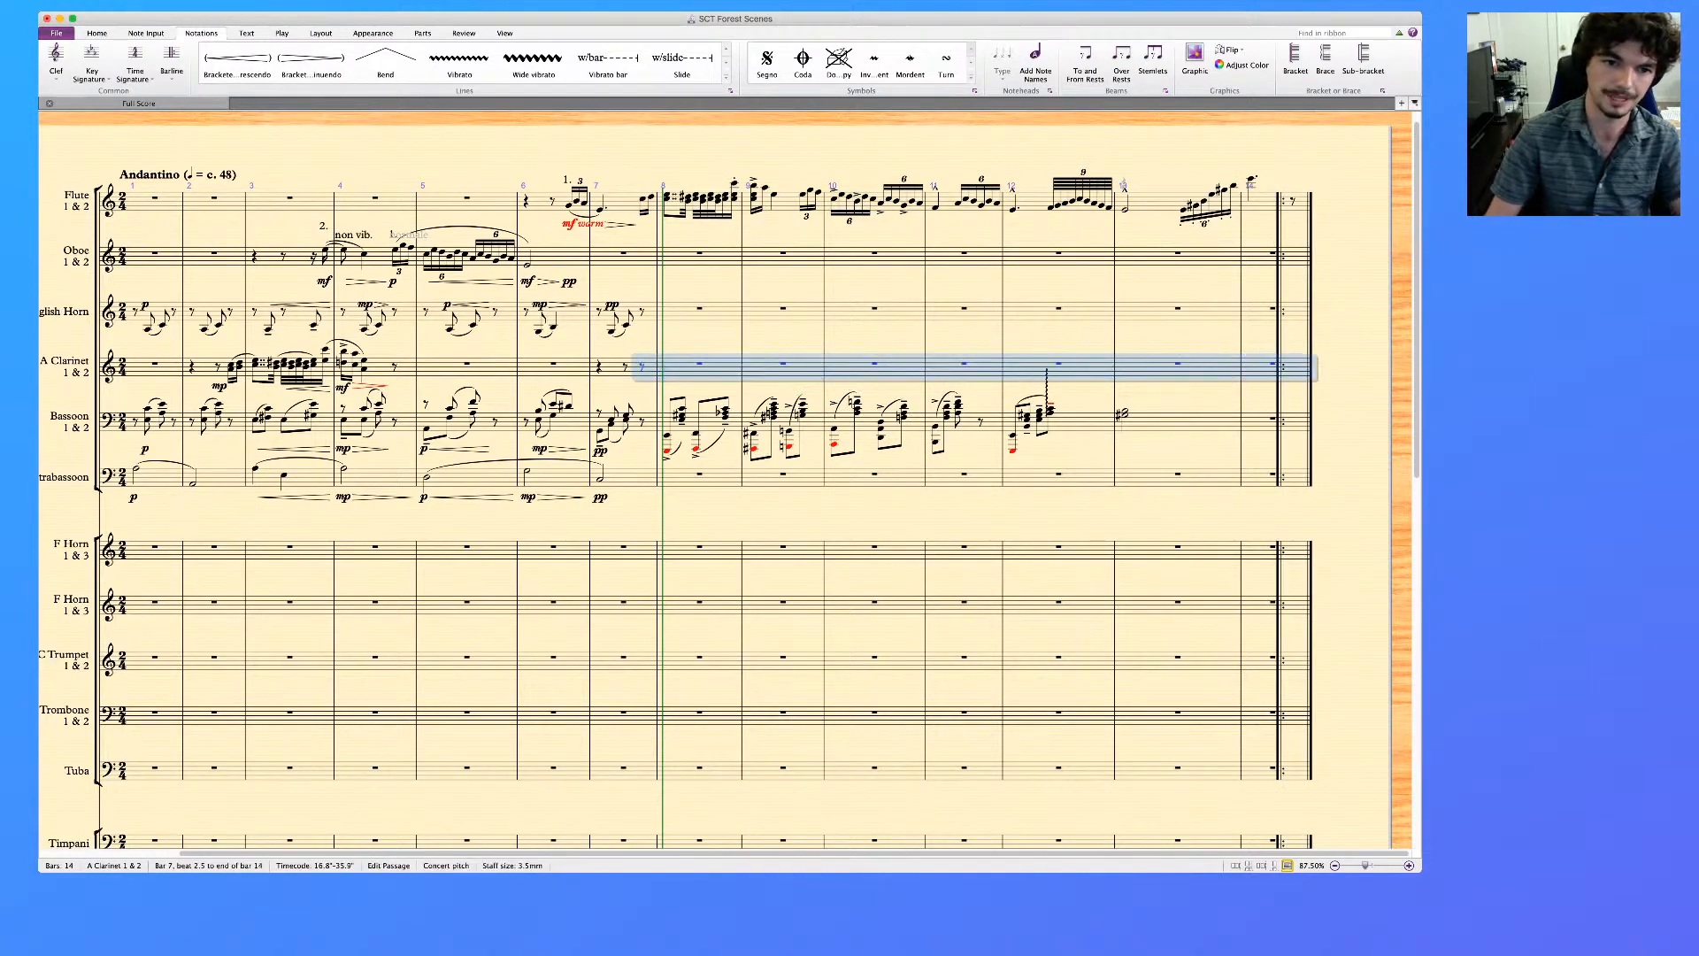
pyautogui.press('Escape')
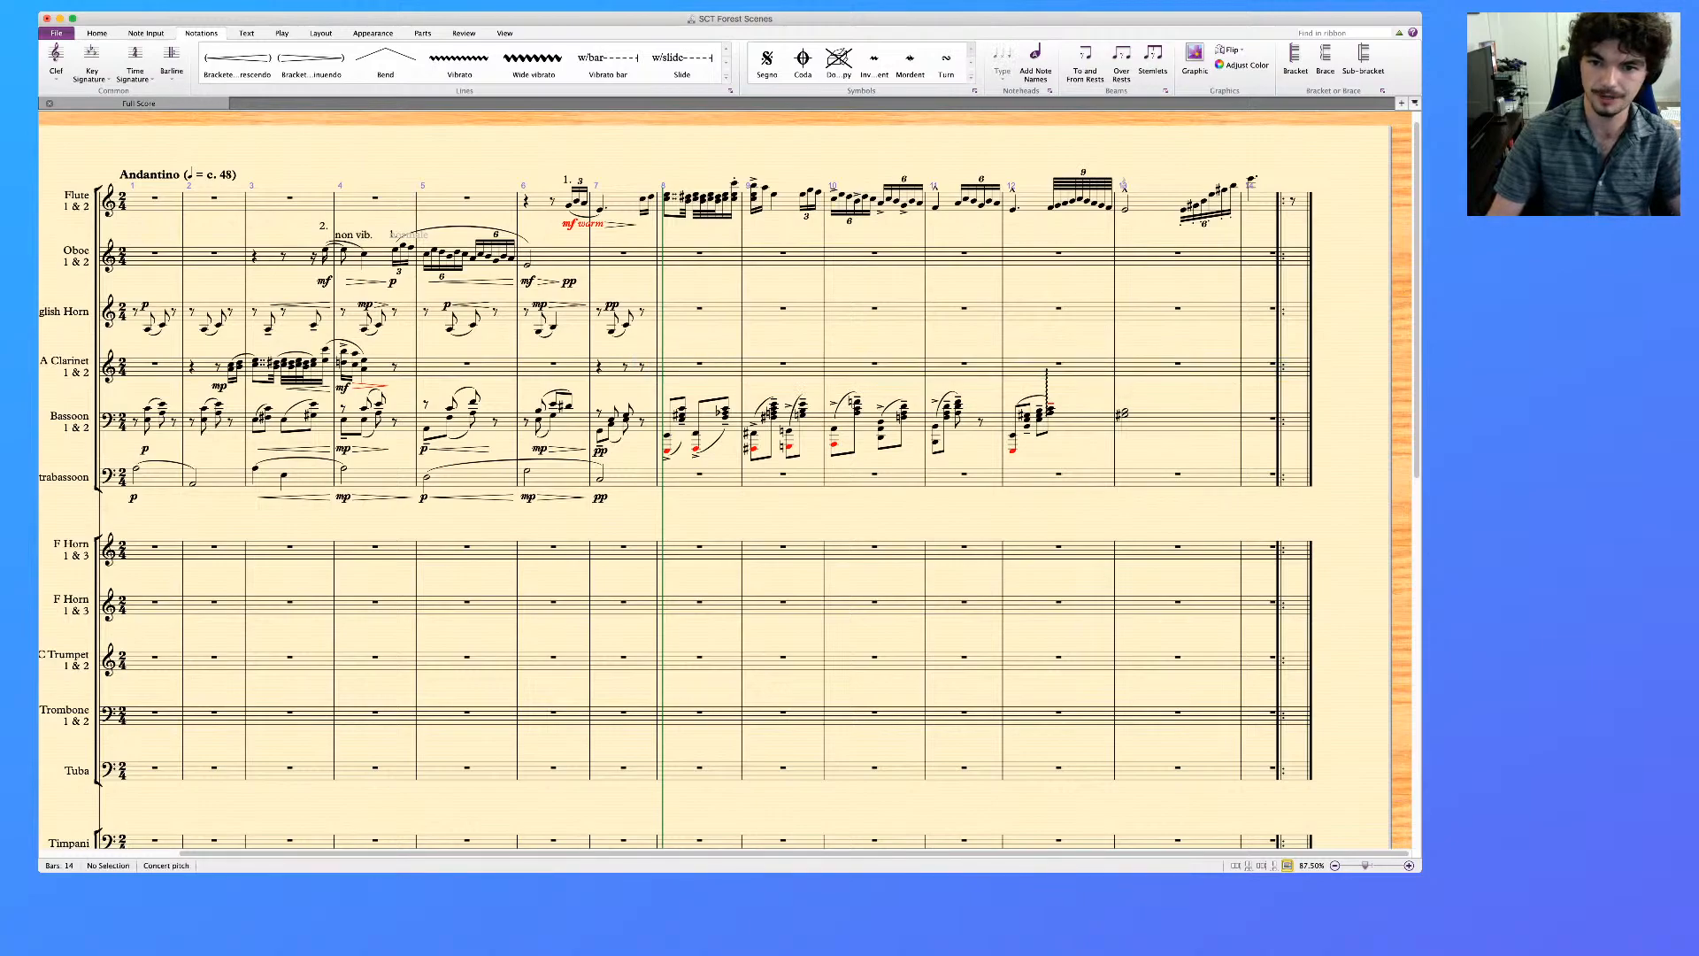
# Delete the tall vertical line rising above the bassoon's last chord in bar 12
pyautogui.click(710, 425)
pyautogui.press('shift+super+Right')
pyautogui.press('shift+super+Right')
pyautogui.press('shift+super+Right')
pyautogui.press('shift+super+Right')
pyautogui.press('shift+super+Right')
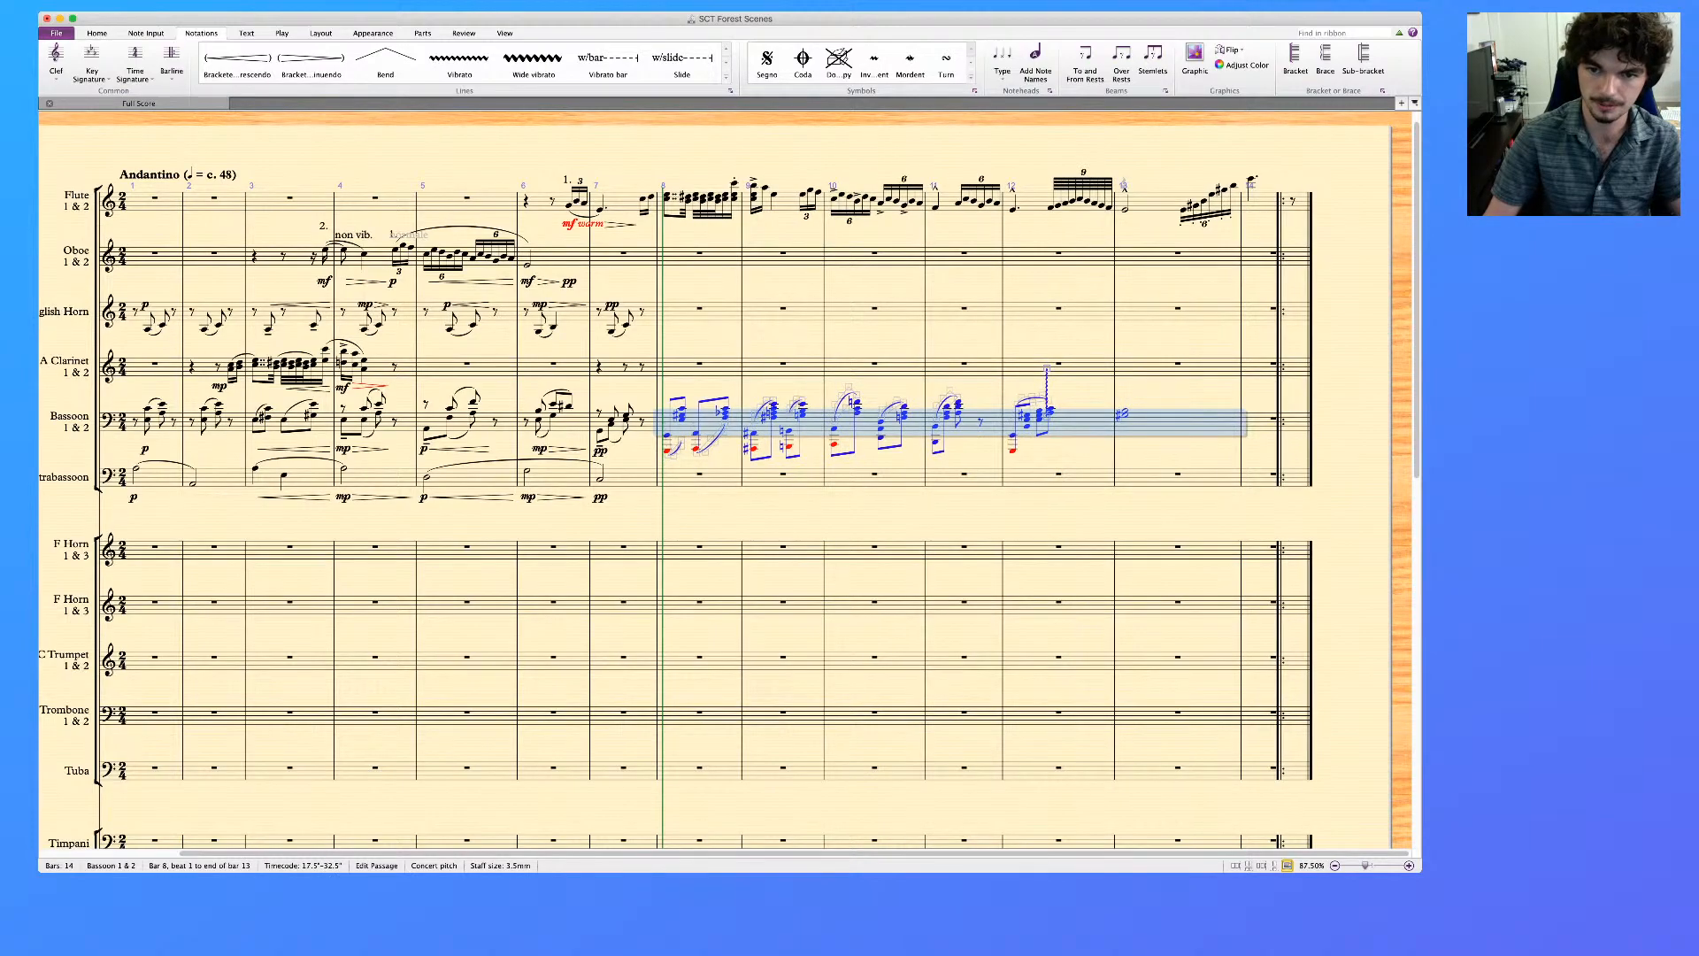
pyautogui.press('Escape')
pyautogui.click(1047, 387)
pyautogui.press('Delete')
# Remove all slurs and articulations from the bassoon passage in bars 8 to 12
pyautogui.click(1085, 422)
pyautogui.keyDown('shift'); pyautogui.click(708, 422); pyautogui.keyUp('shift')
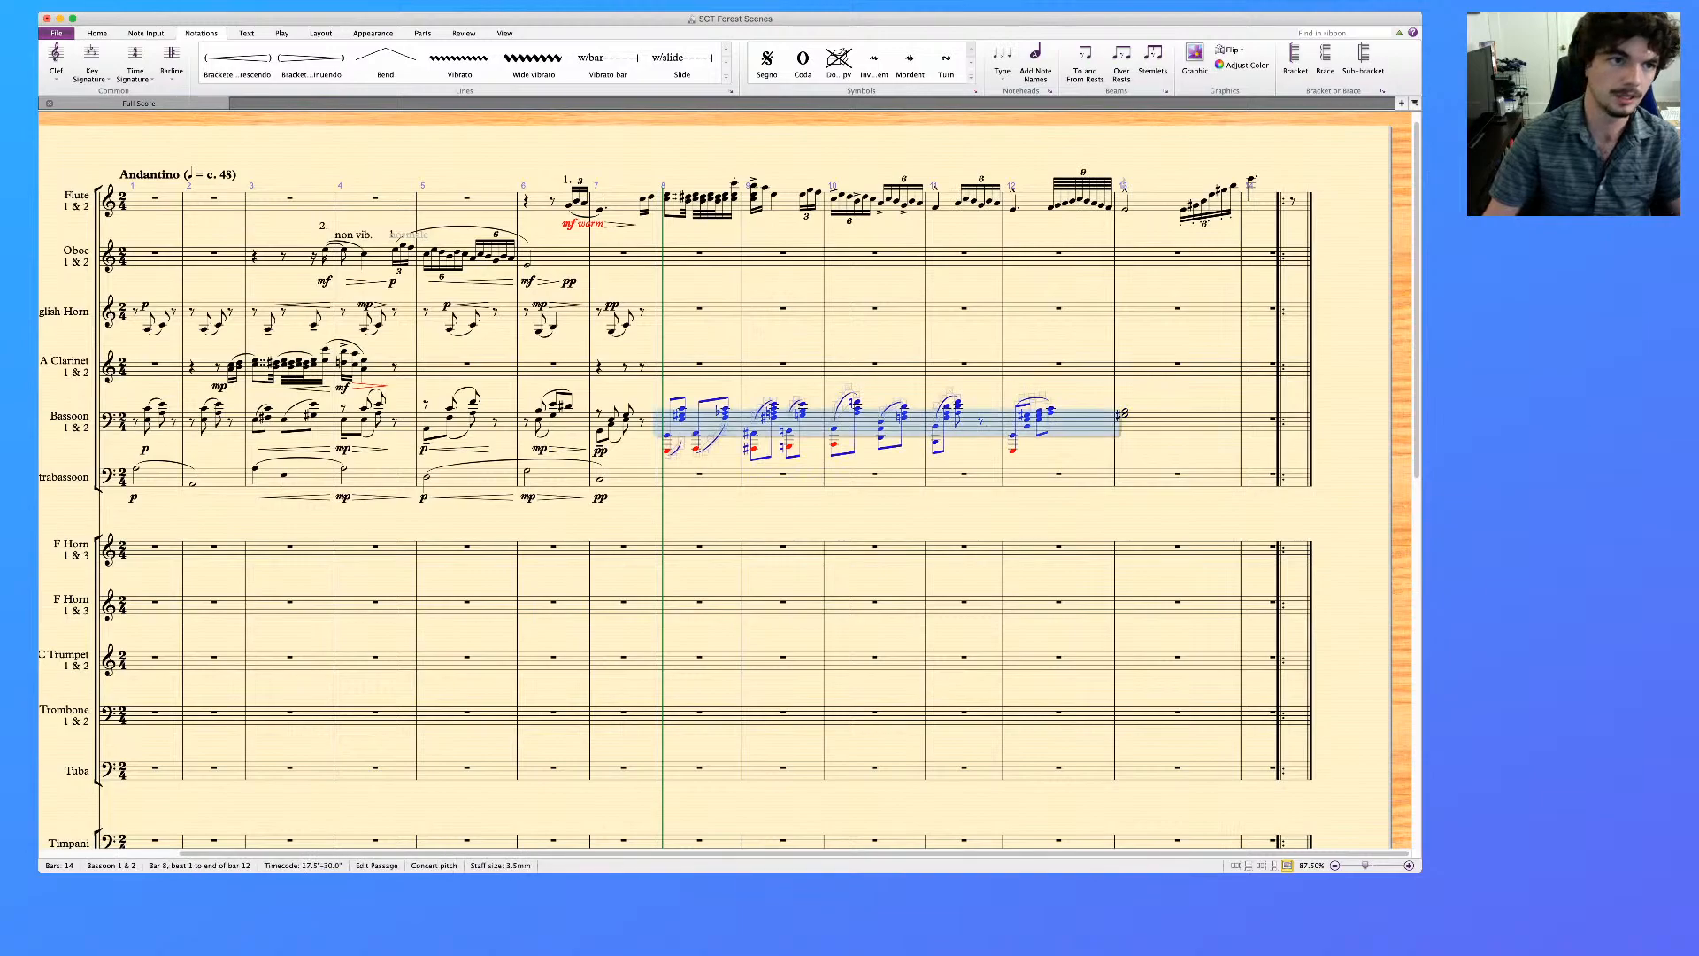
pyautogui.click(96, 33)
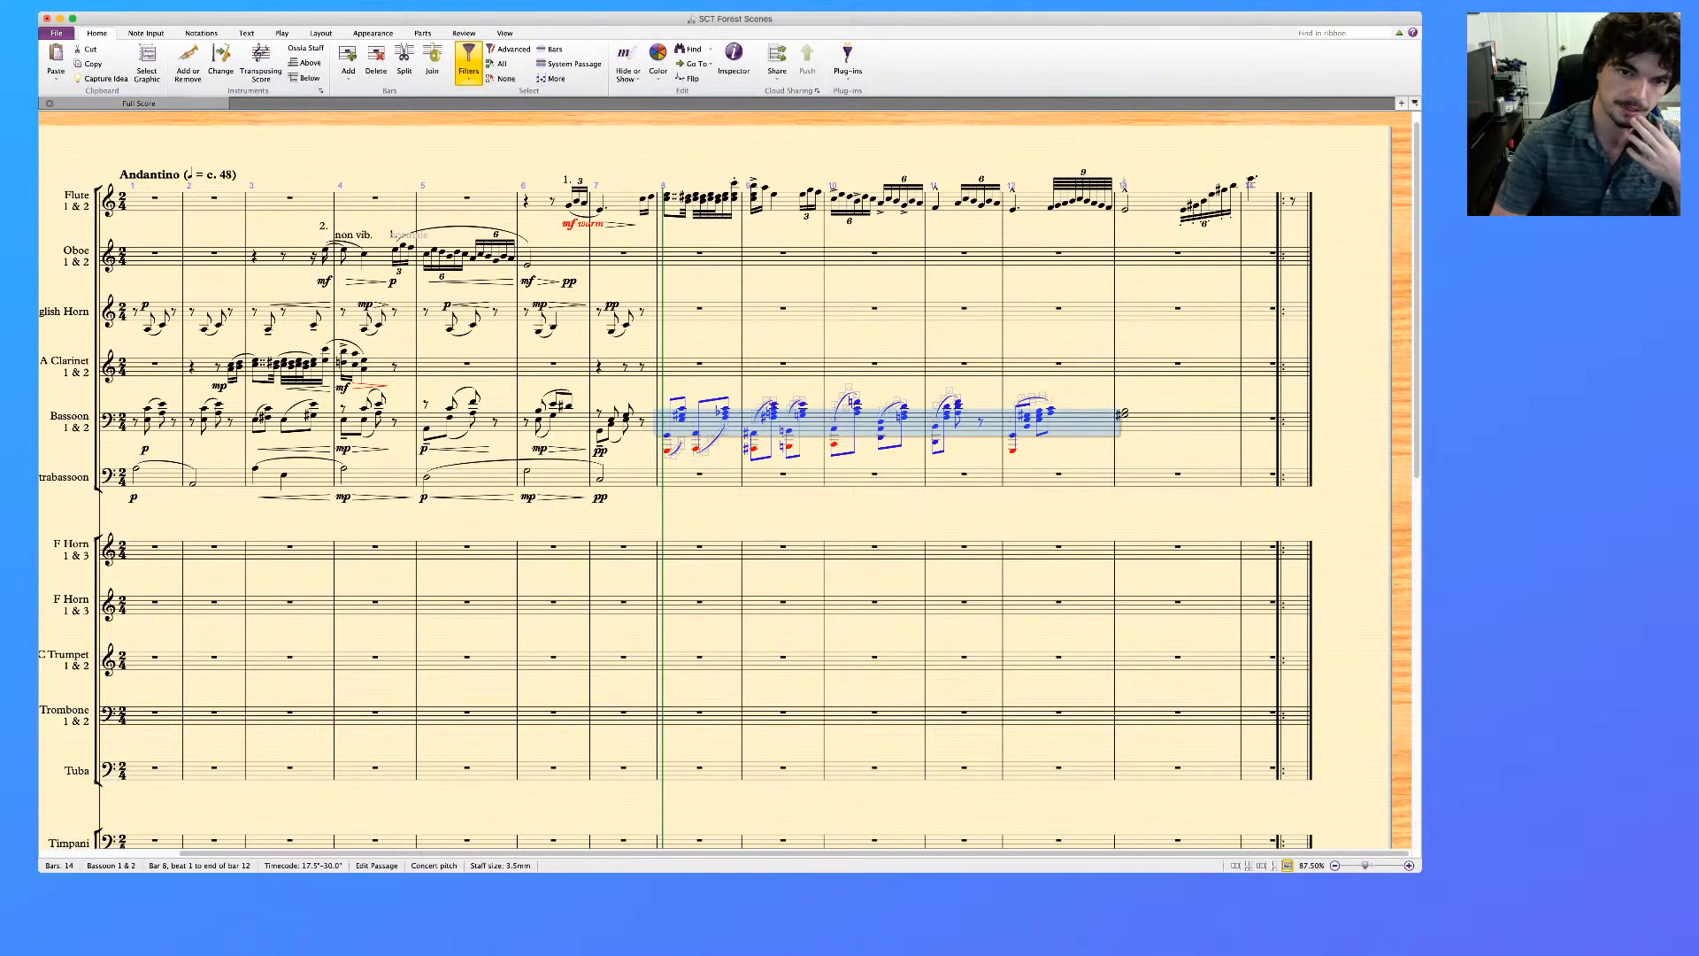
pyautogui.press('Escape')
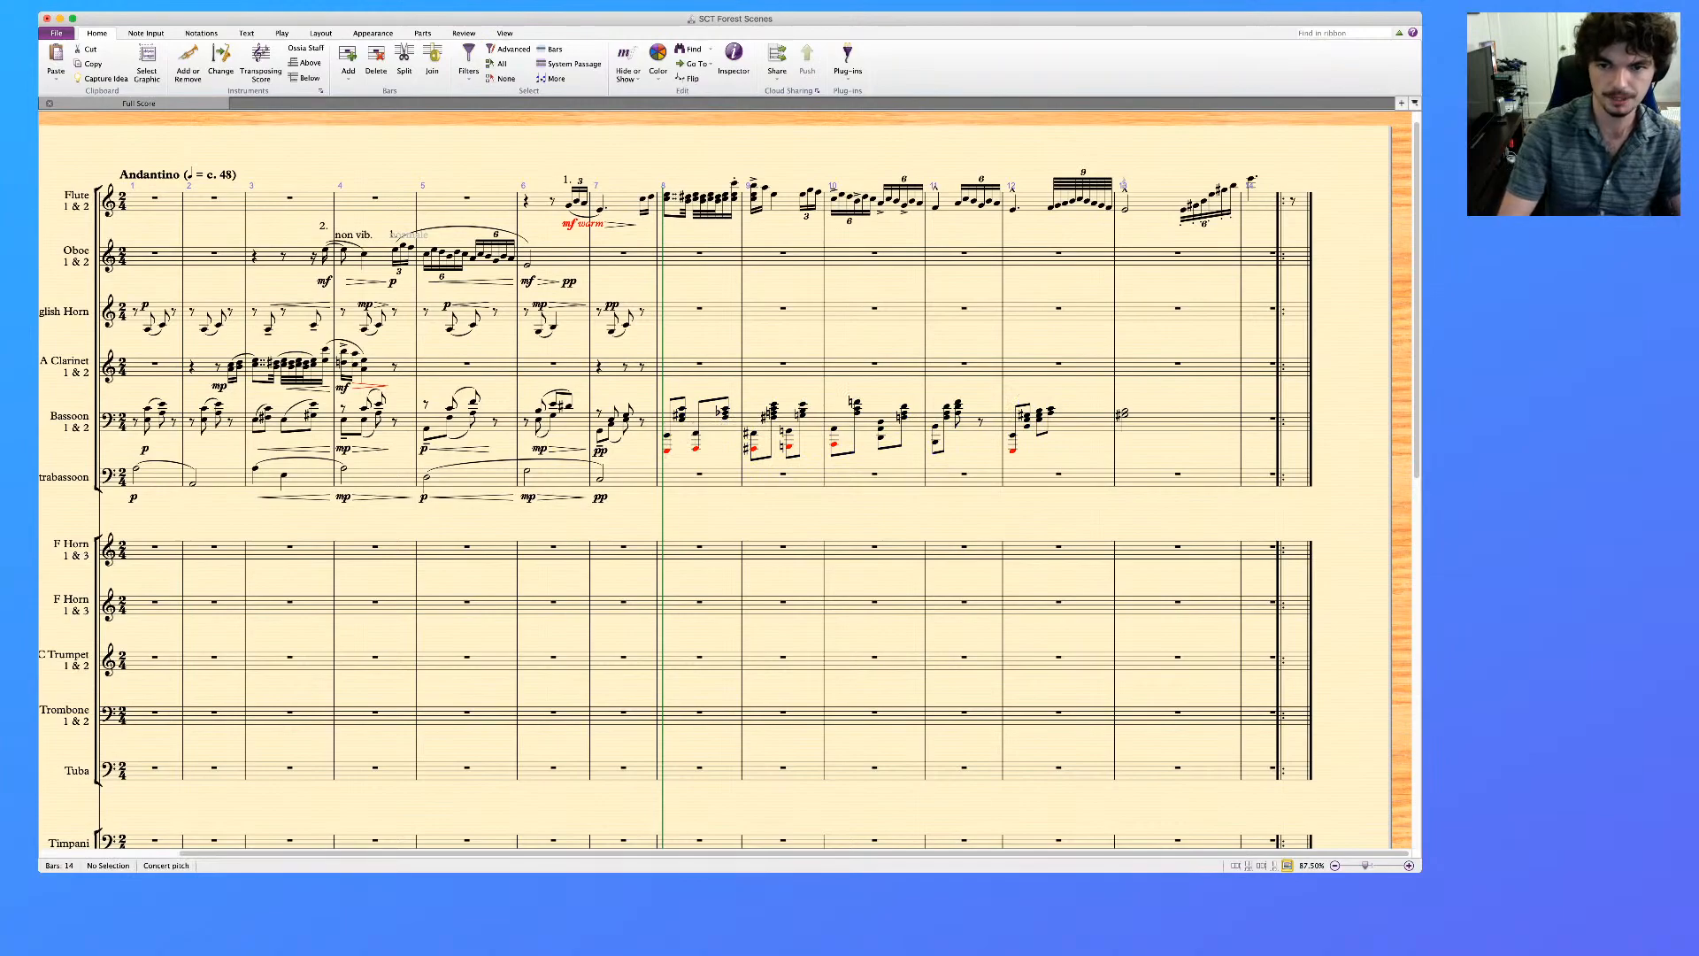
# Copy the bassoon passage in bars 8 to 13 into the Contrabassoon staff starting at bar 8
pyautogui.press('super+equal')
pyautogui.press('super+equal')
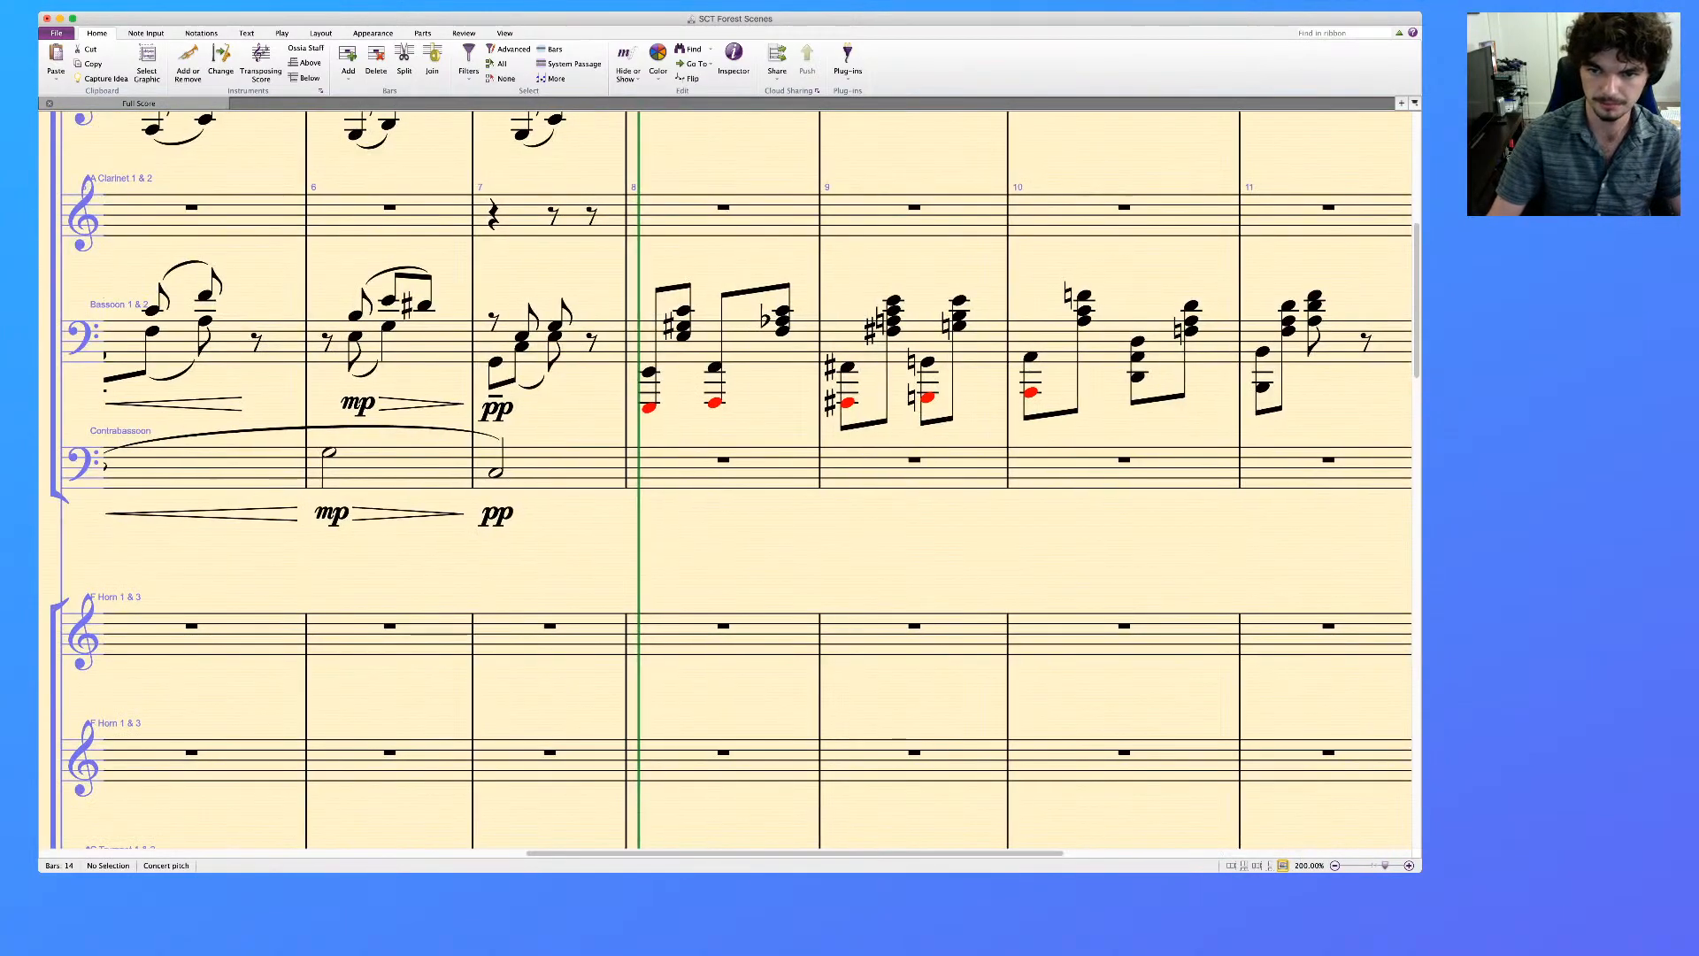
pyautogui.hscroll(3, 725, 478)
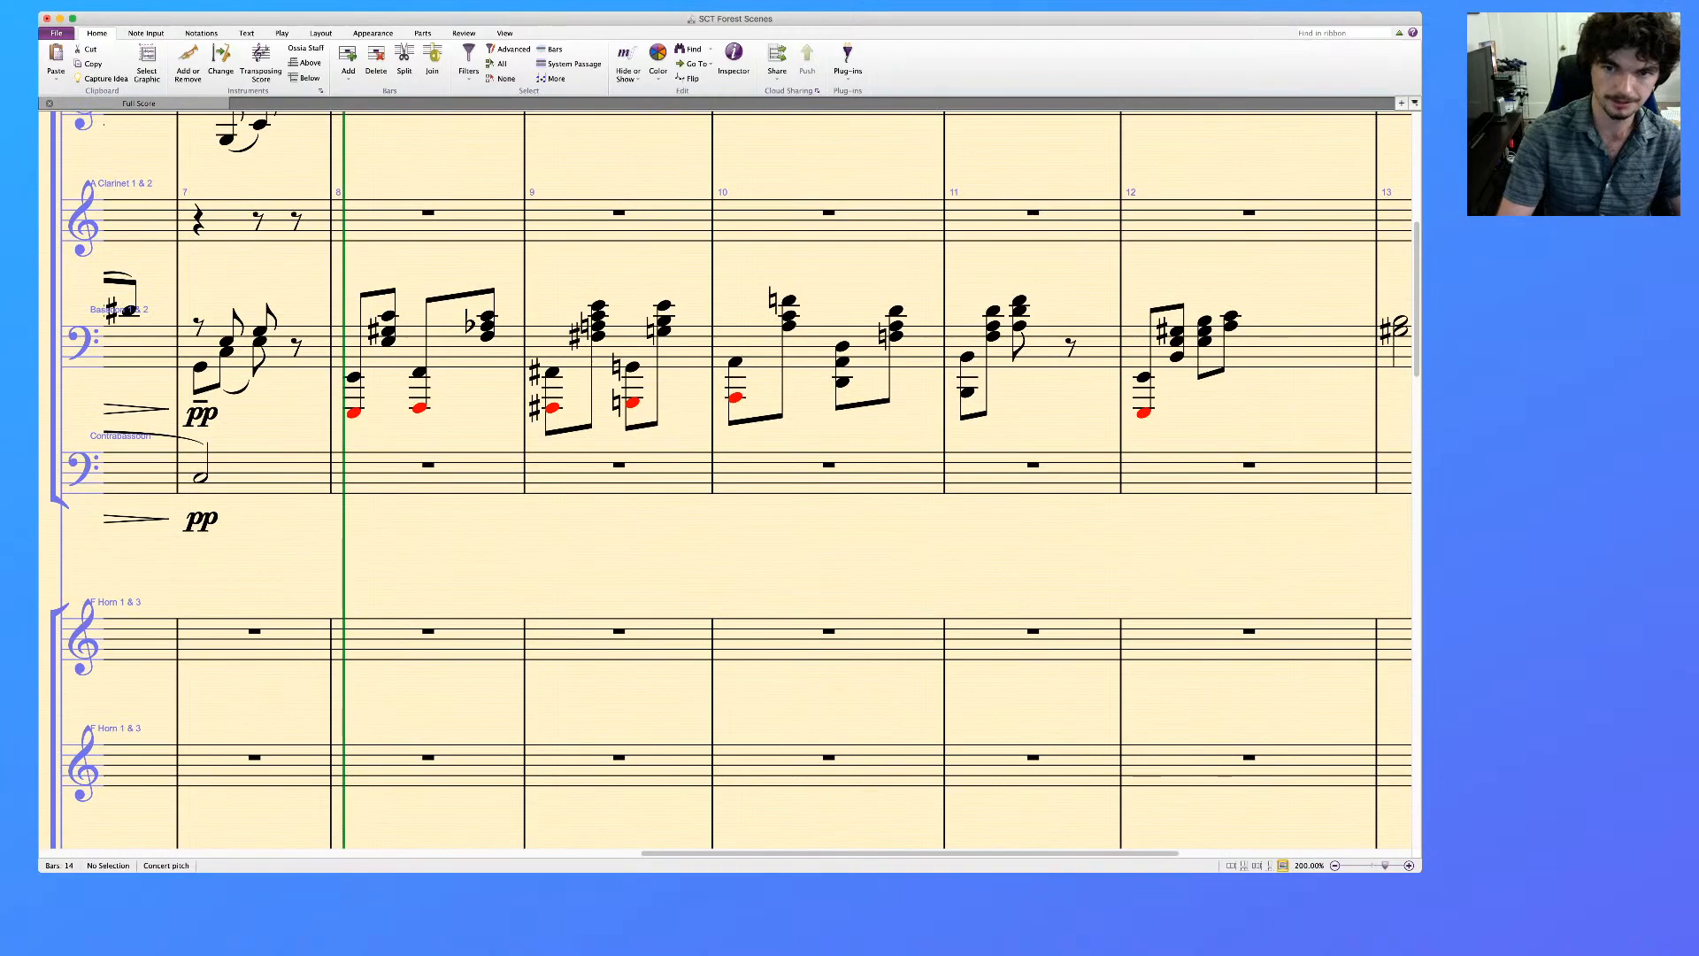
pyautogui.press('super+minus')
pyautogui.hscroll(2, 726, 479)
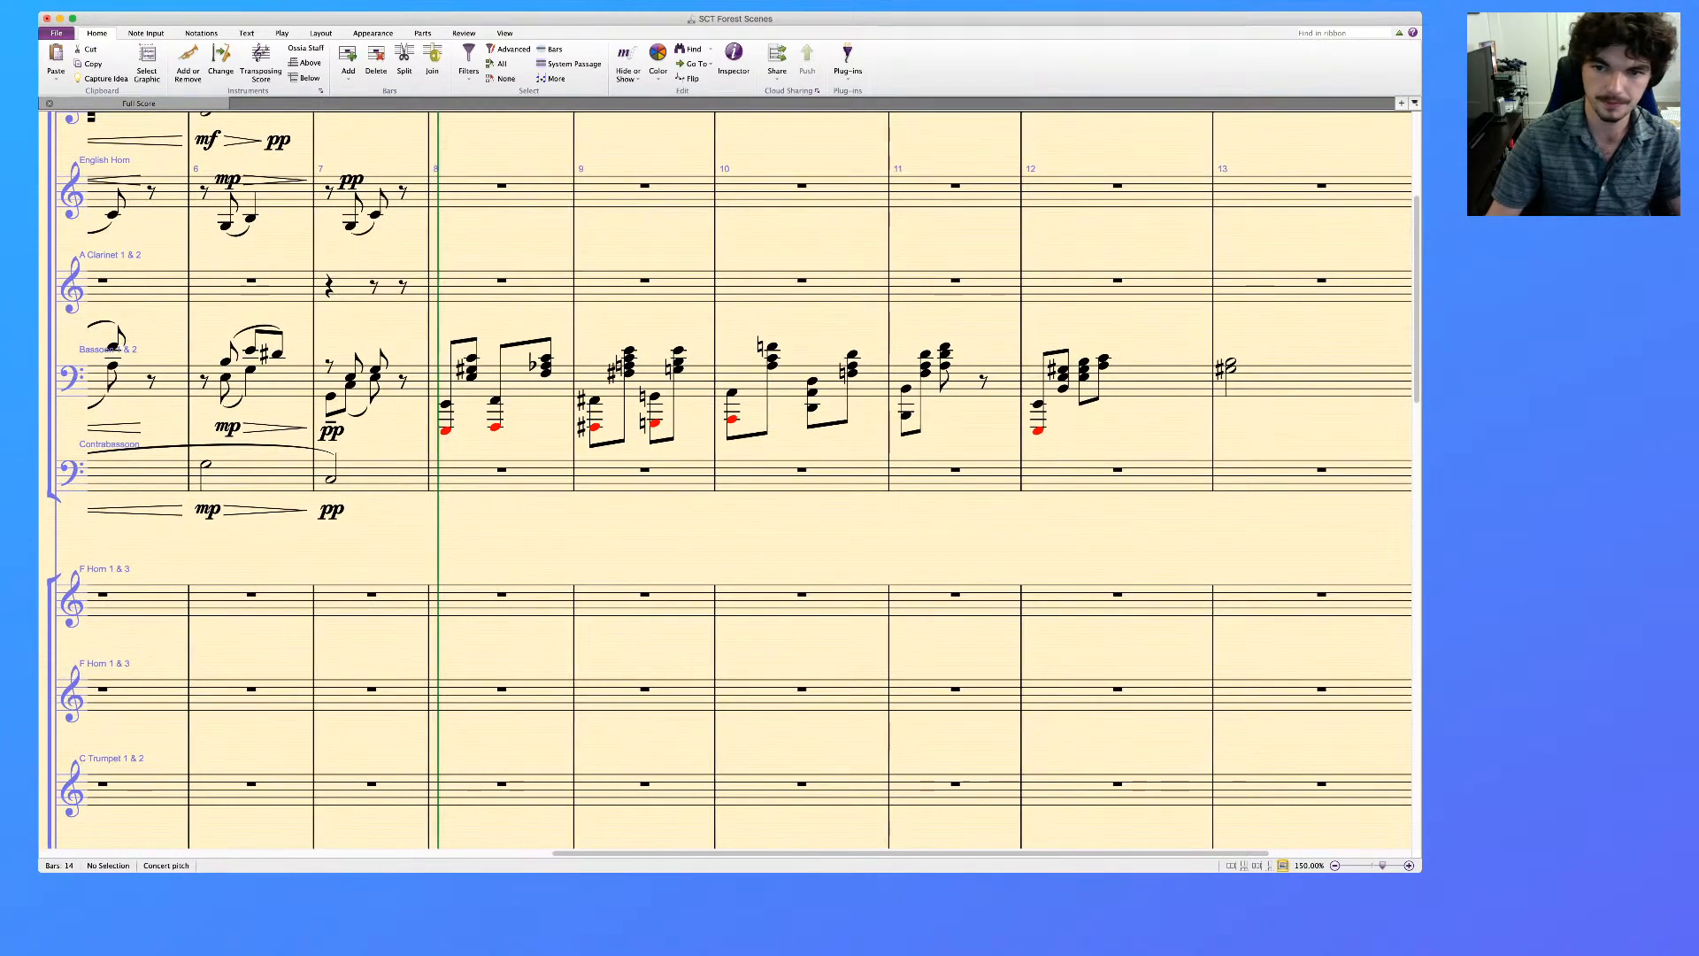
pyautogui.scroll(2, 725, 479)
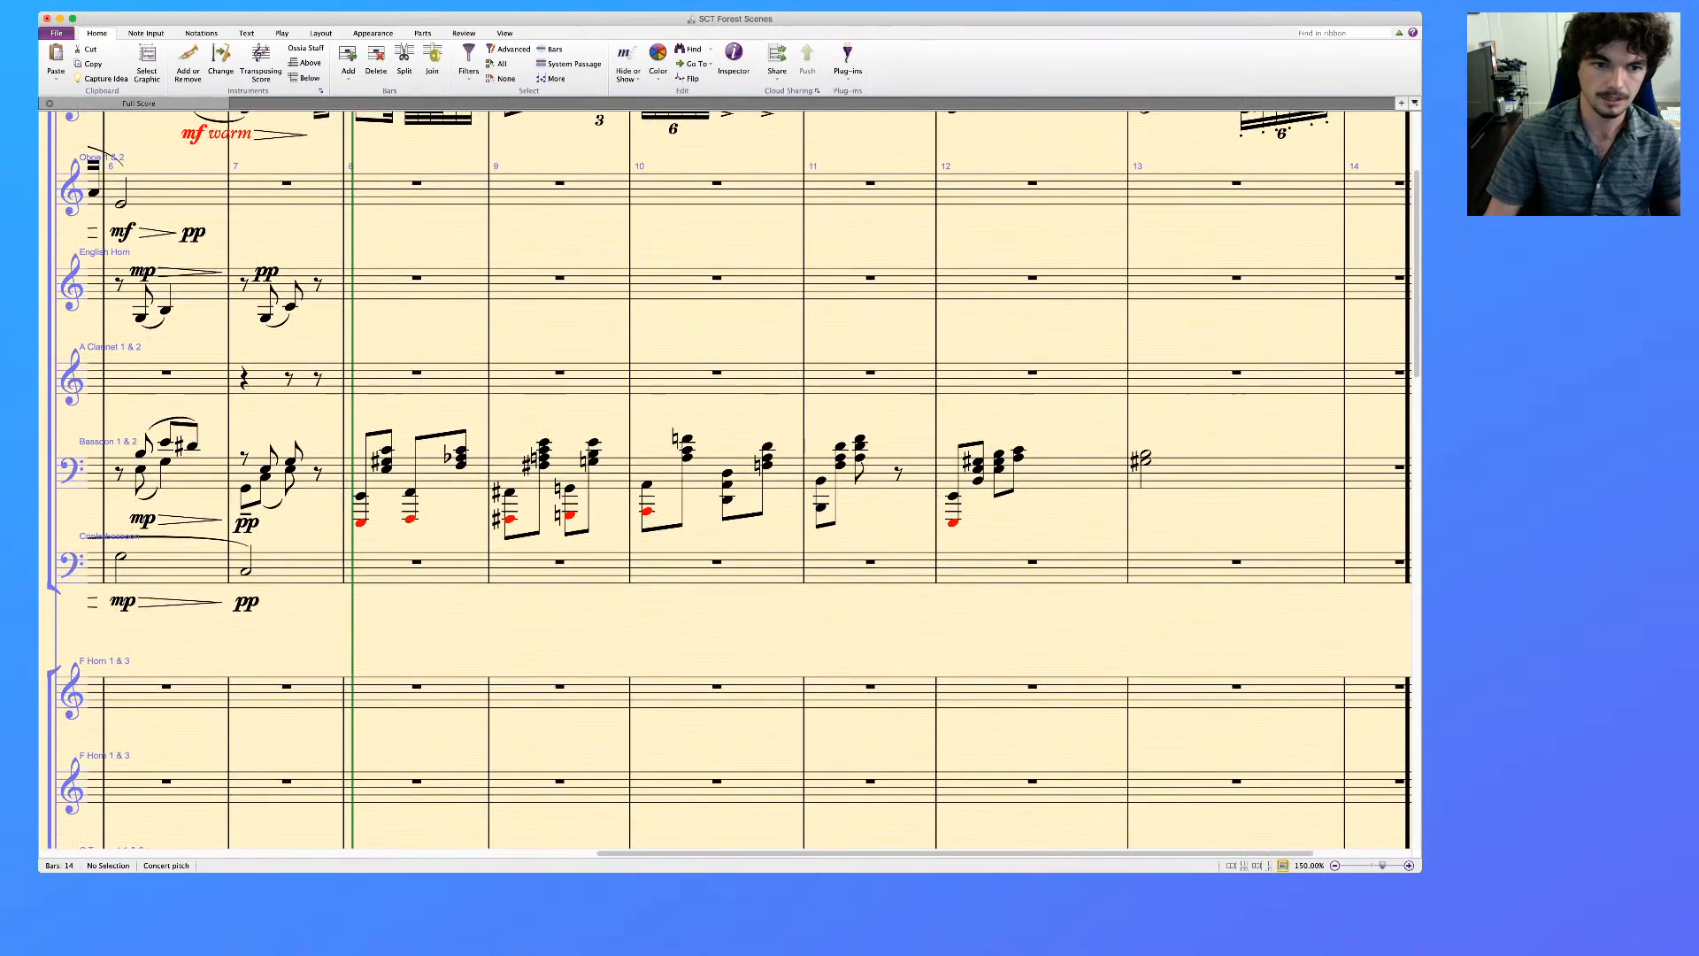
pyautogui.scroll(1, 726, 478)
pyautogui.click(436, 496)
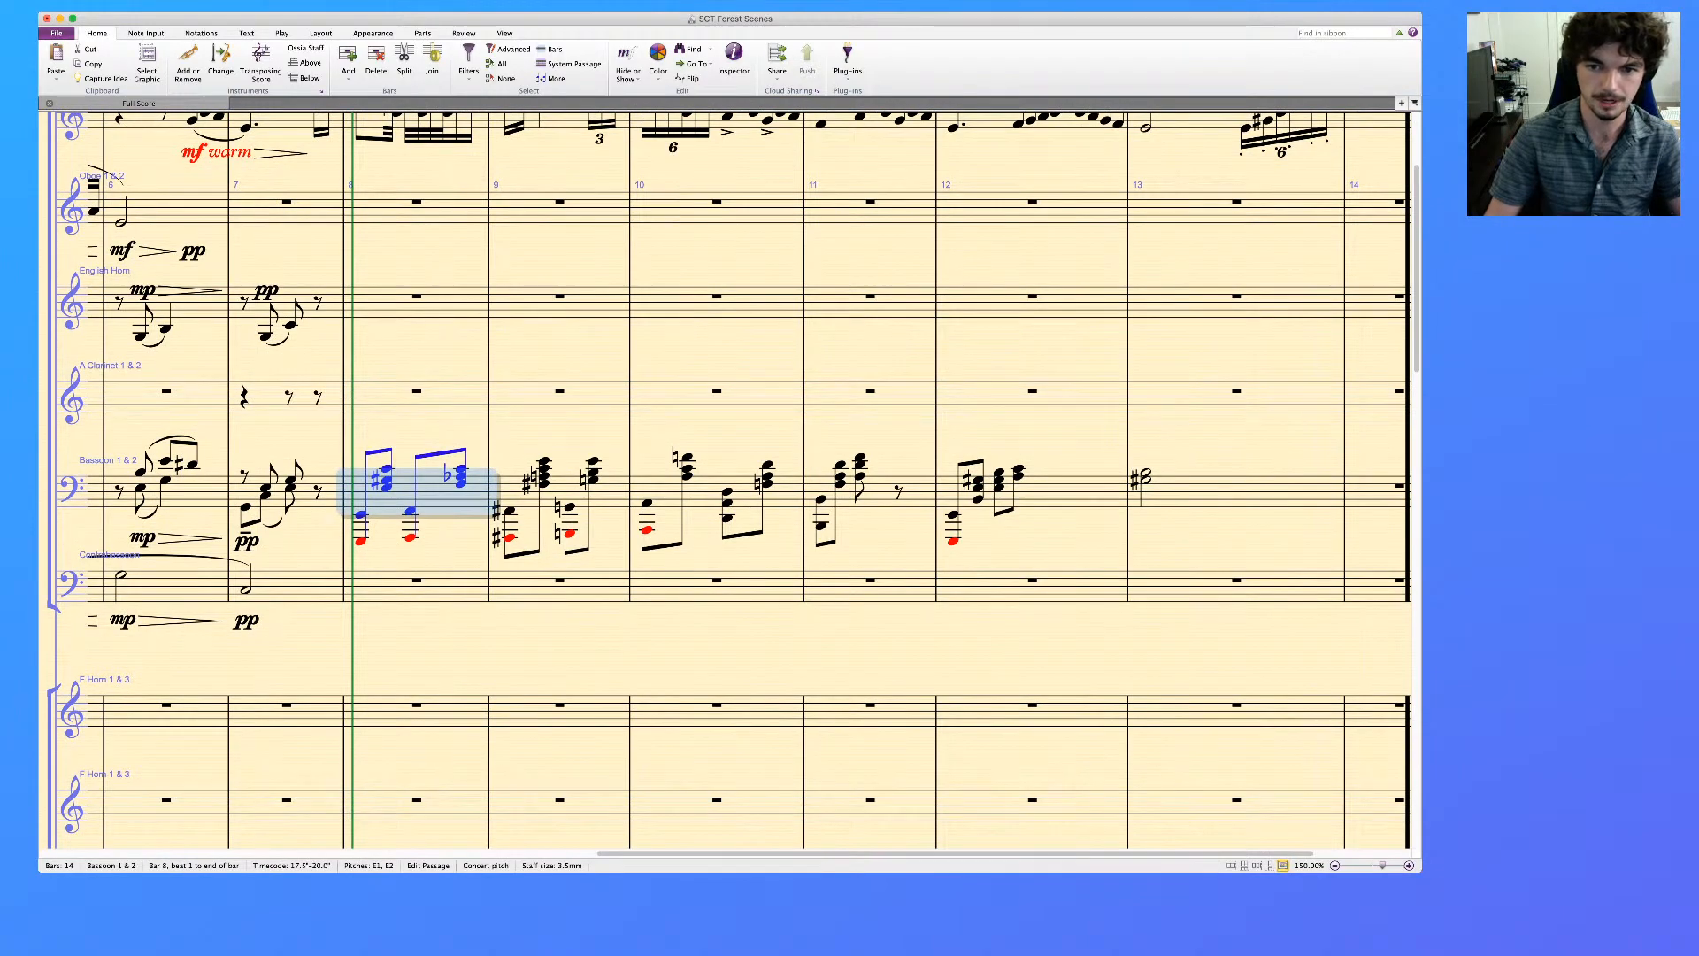
pyautogui.hscroll(3, 735, 479)
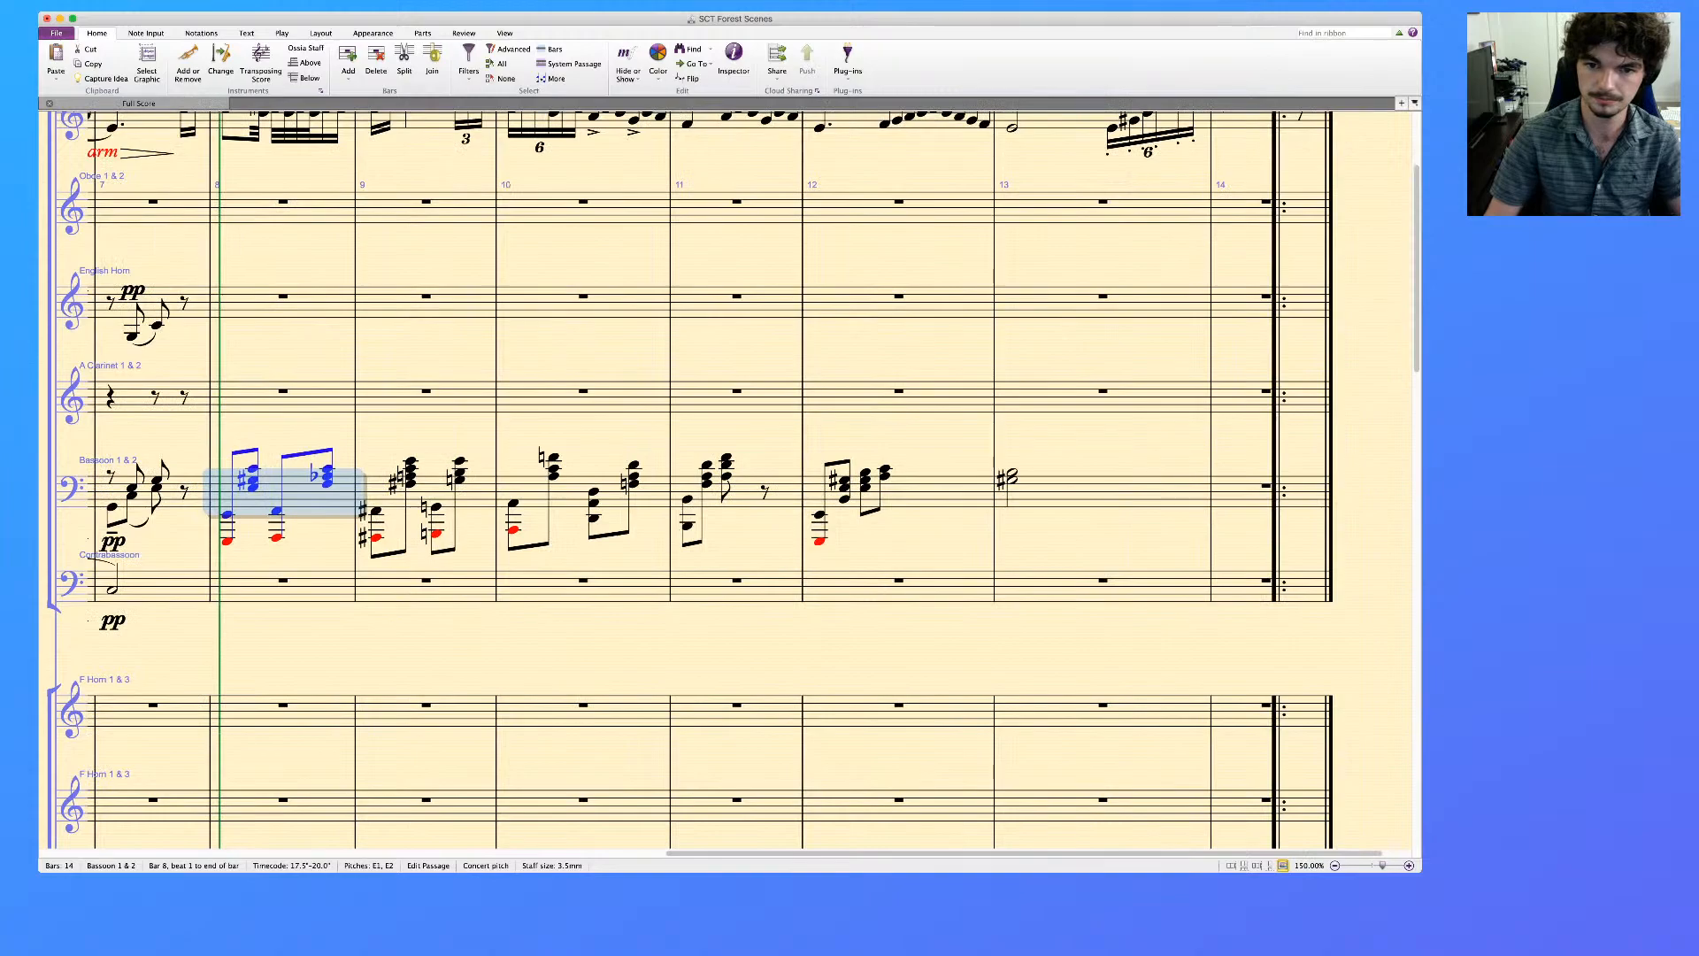
pyautogui.keyDown('shift'); pyautogui.click(1186, 494); pyautogui.keyUp('shift')
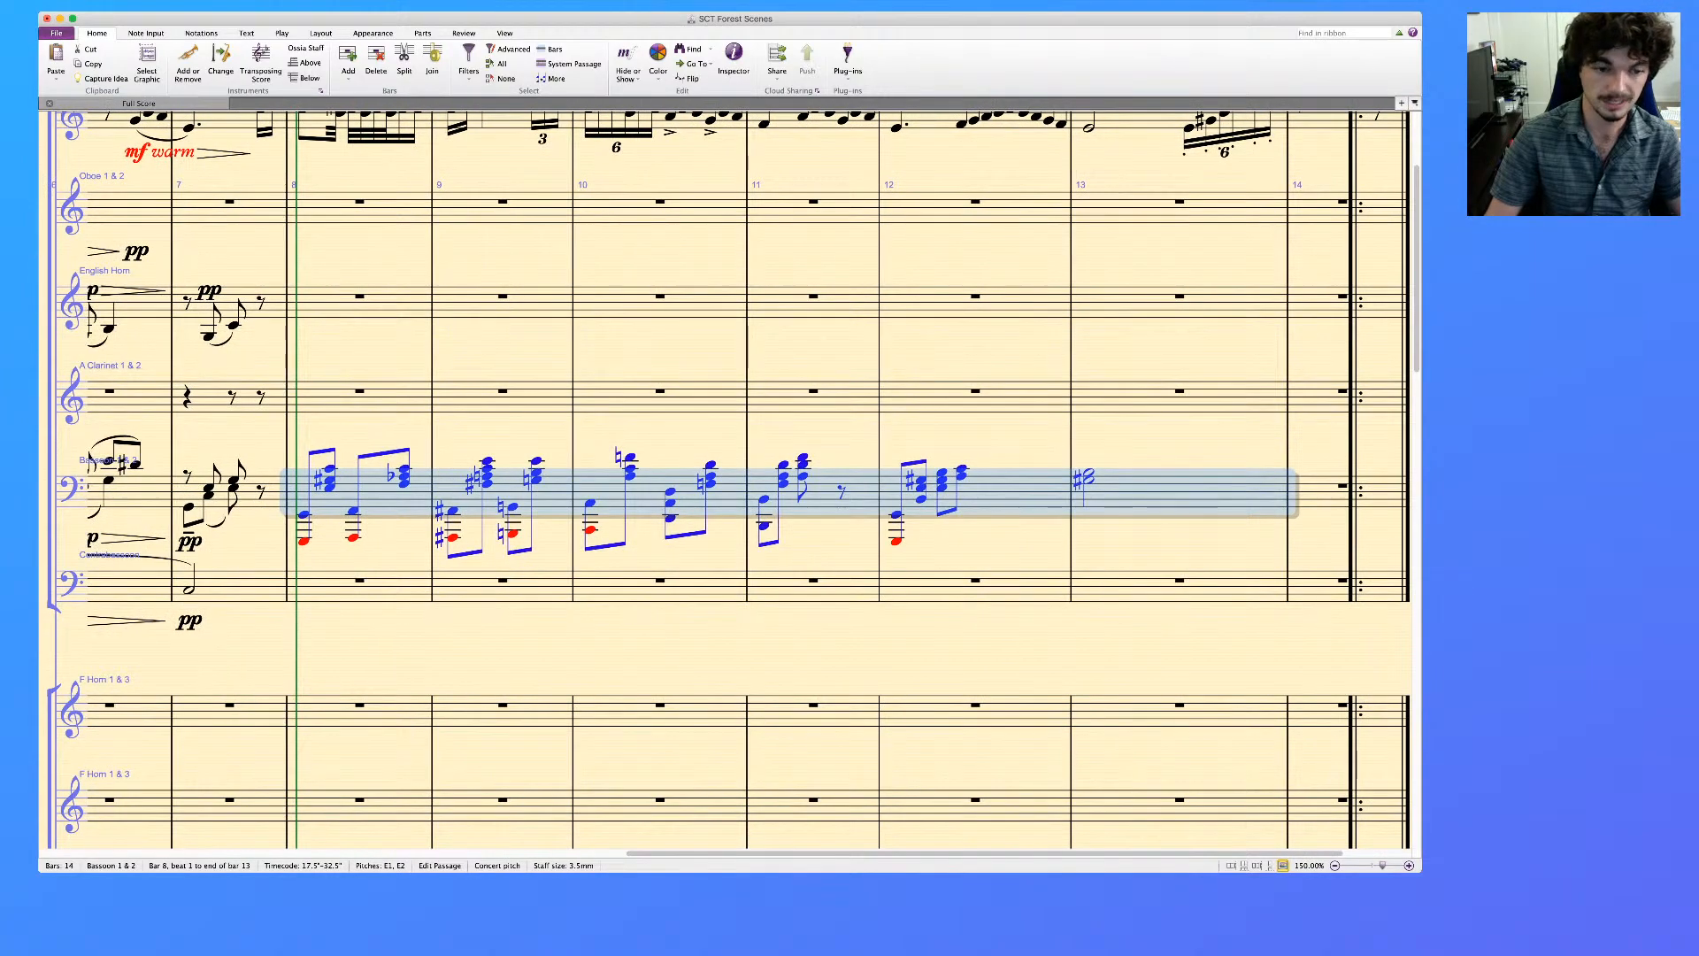
pyautogui.click(359, 588)
pyautogui.press('super+v')
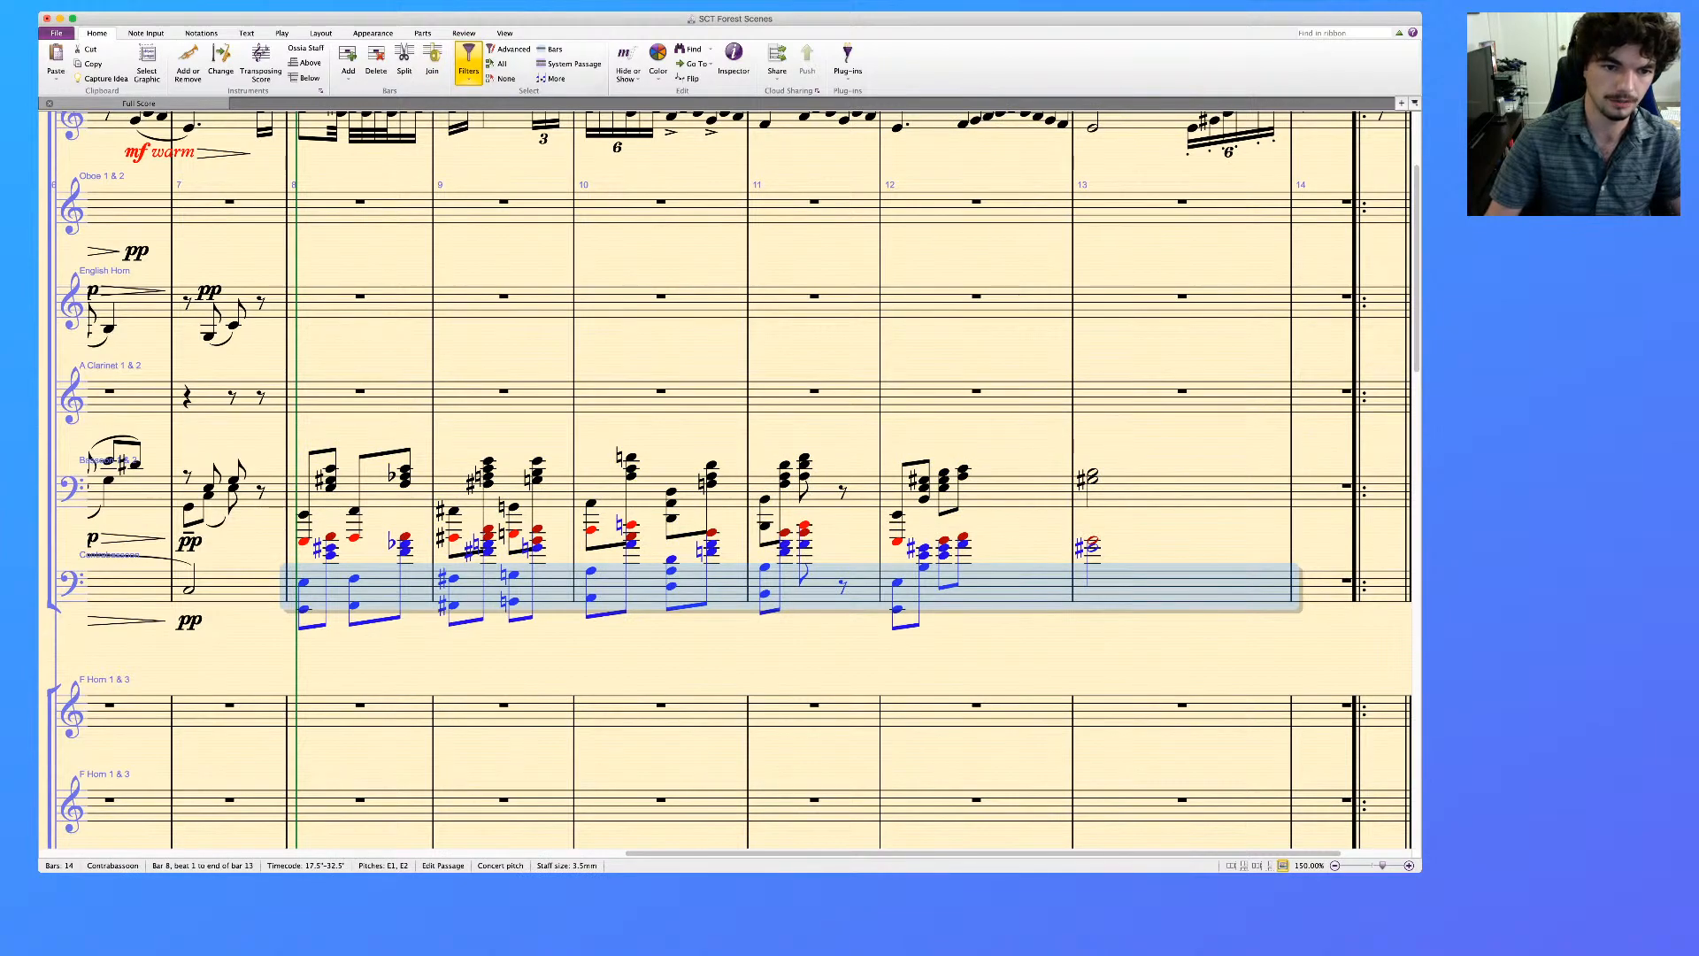
# Thin the contrabassoon chords in bars 8 to 13 by deleting the upper note of each bass octave
pyautogui.click(522, 672)
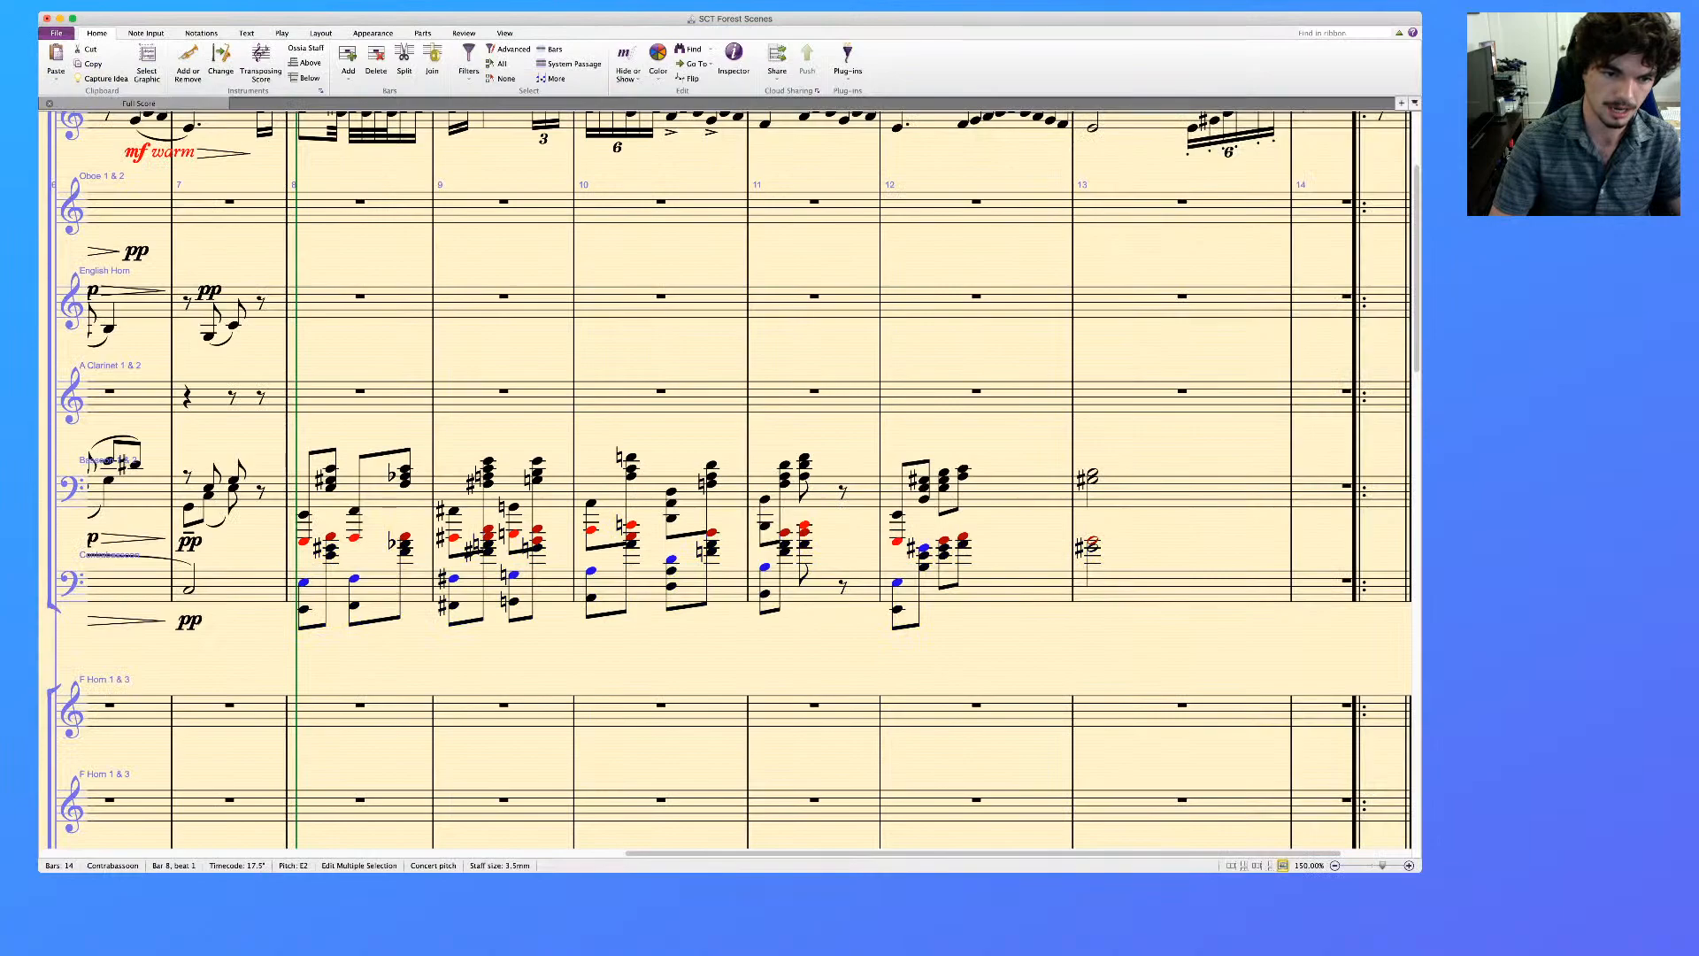
pyautogui.press('super+Down')
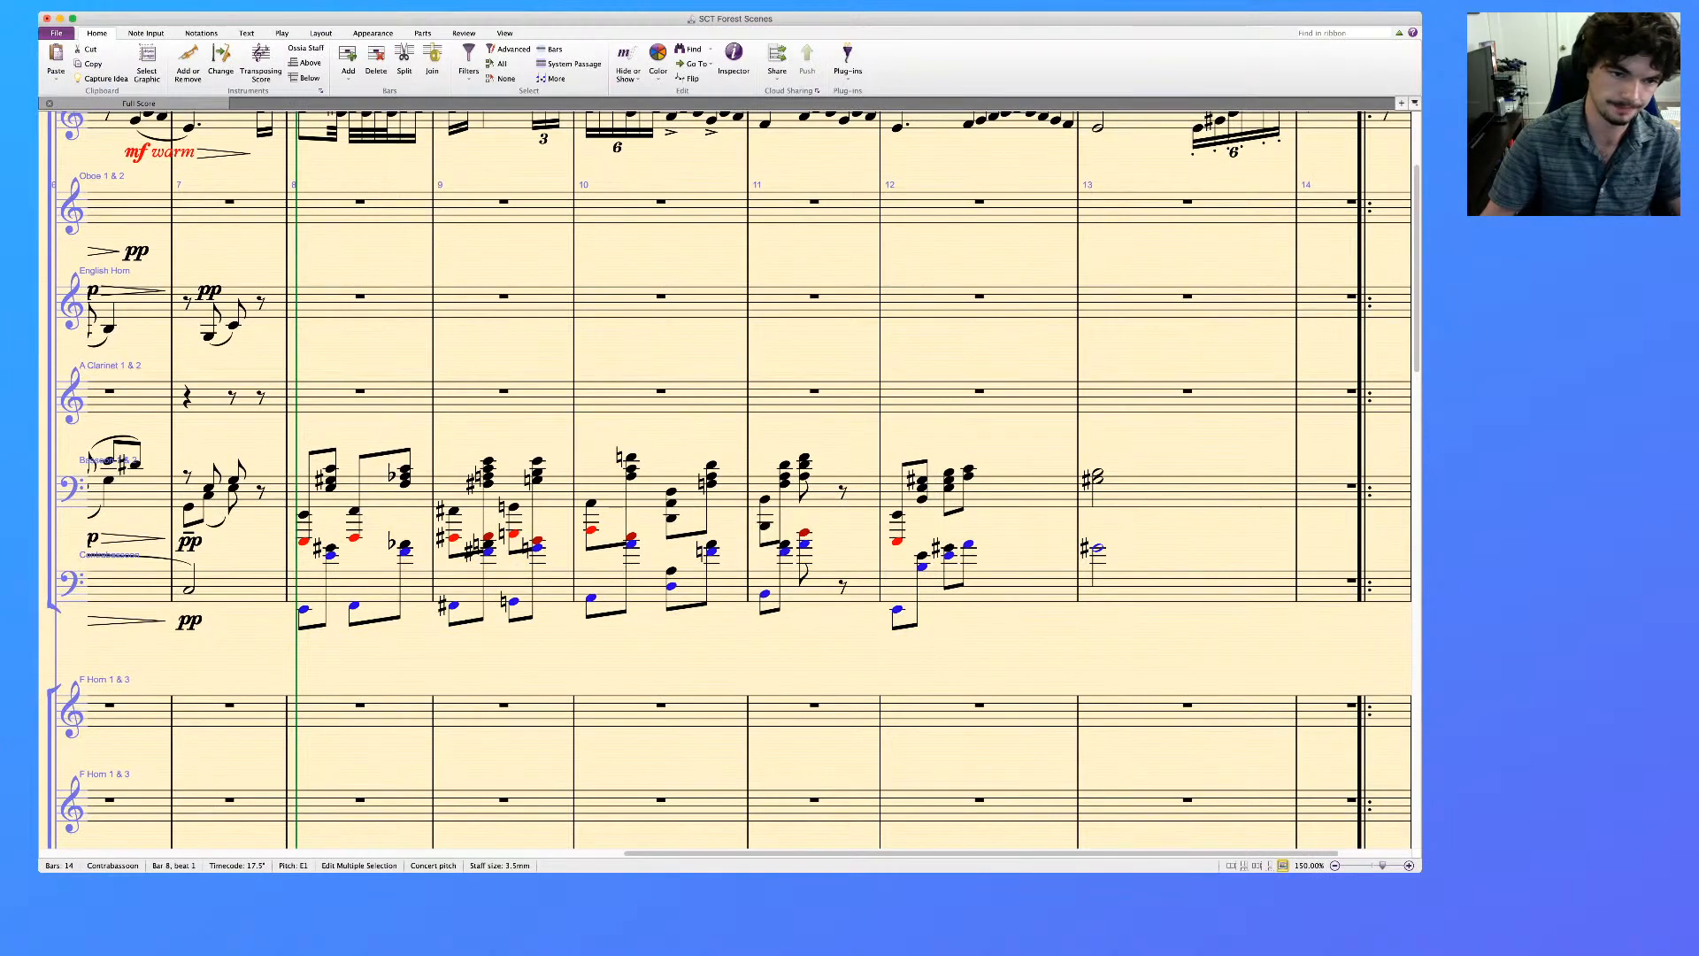
pyautogui.press('Escape')
pyautogui.click(327, 575)
pyautogui.doubleClick(330, 555)
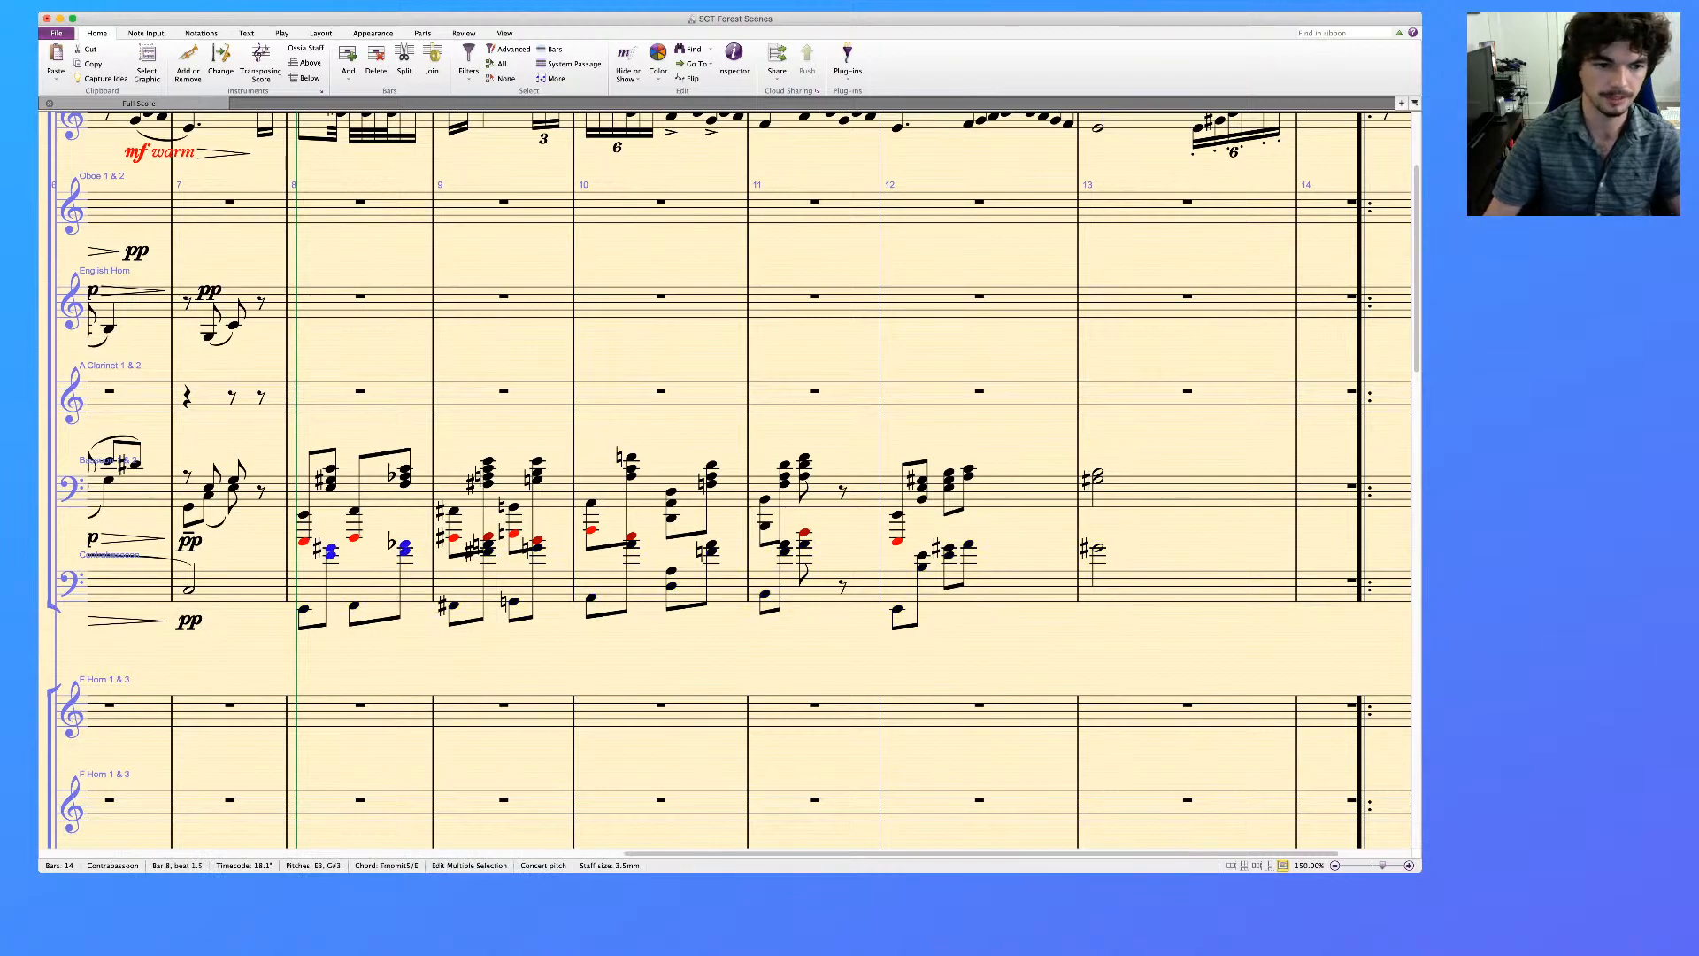
pyautogui.press('Escape')
# Turn the low contrabassoon notes on each beat in bars 8 to 12 into quarter notes, replacing the off-beat chords
pyautogui.click(304, 609)
pyautogui.keyDown('super'); pyautogui.click(354, 606); pyautogui.keyUp('super')
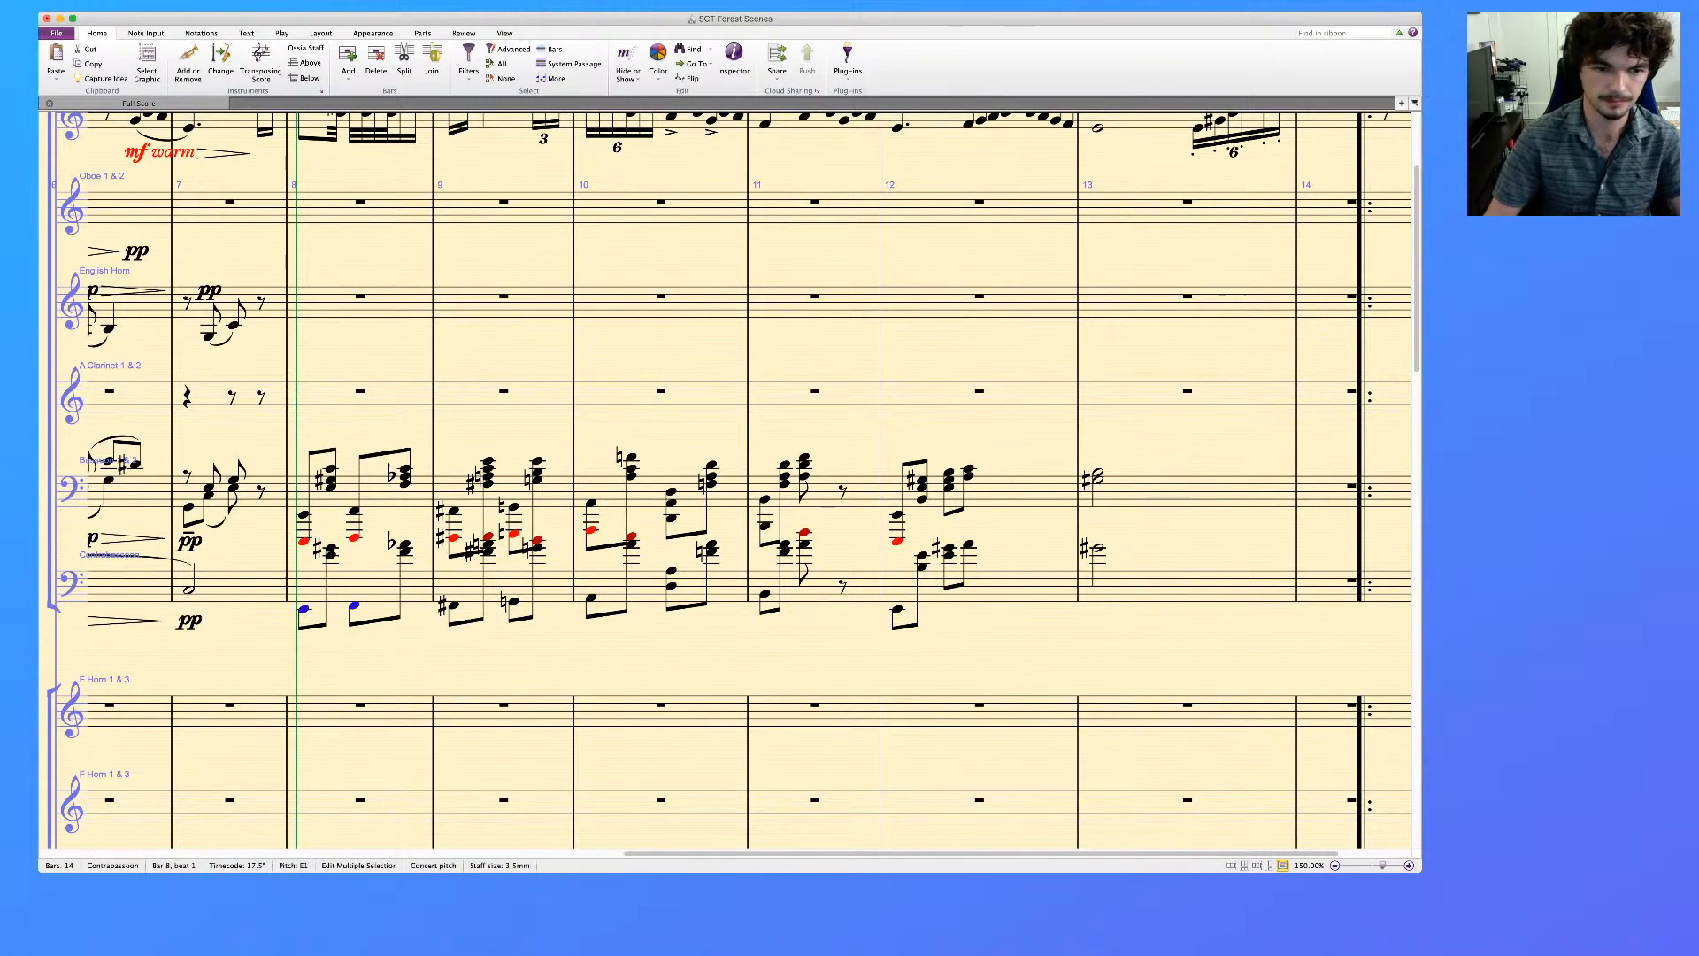
pyautogui.keyDown('super'); pyautogui.click(453, 605); pyautogui.keyUp('super')
pyautogui.keyDown('super'); pyautogui.click(591, 598); pyautogui.keyUp('super')
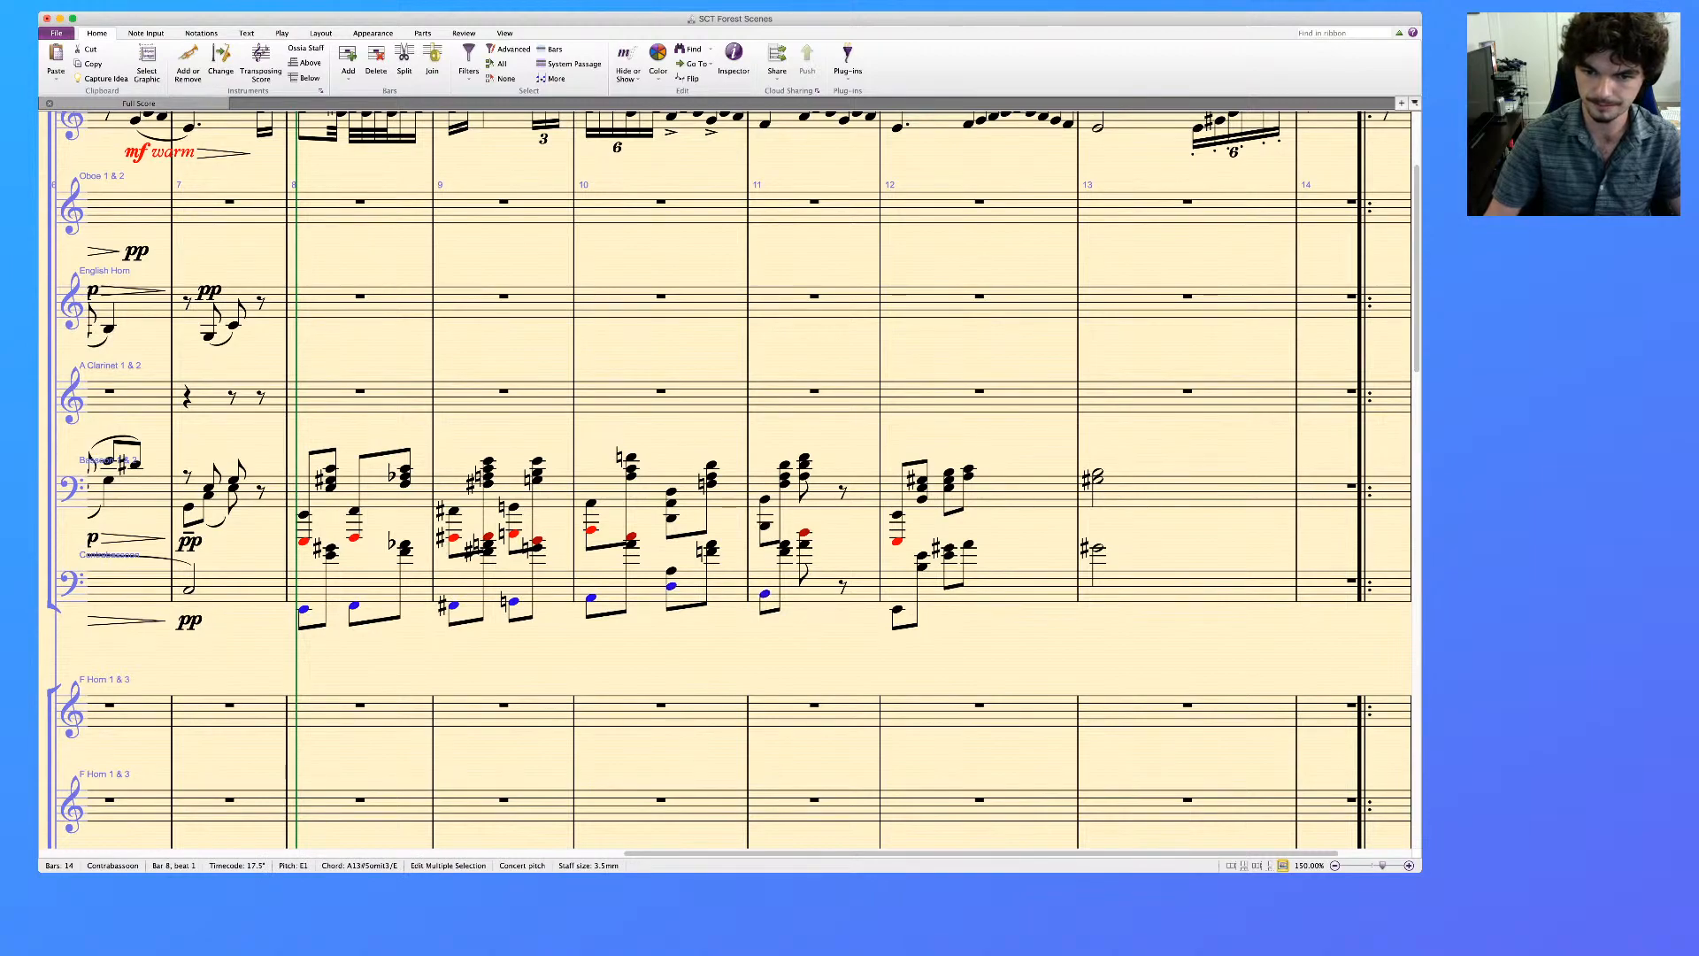
pyautogui.keyDown('super'); pyautogui.click(898, 609); pyautogui.keyUp('super')
pyautogui.press('4')
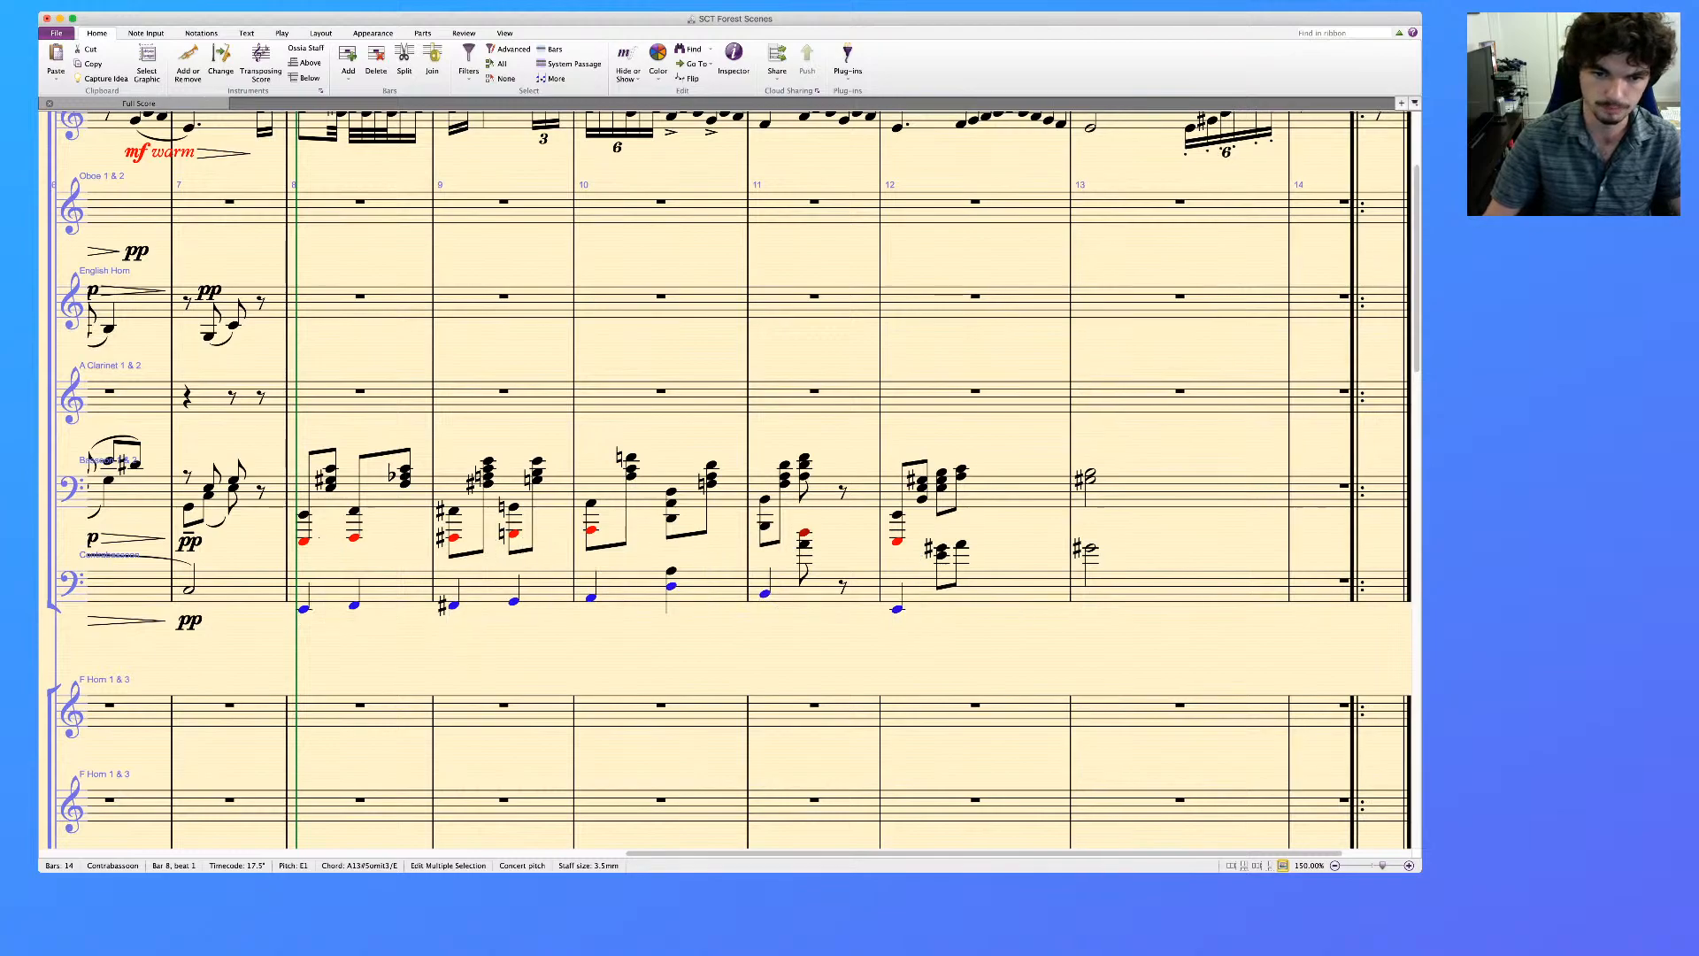
# Lengthen the contrabassoon's first notes in bars 11 and 12 to half notes, and tie bar 12's note to the same half note in bar 13
pyautogui.click(765, 593)
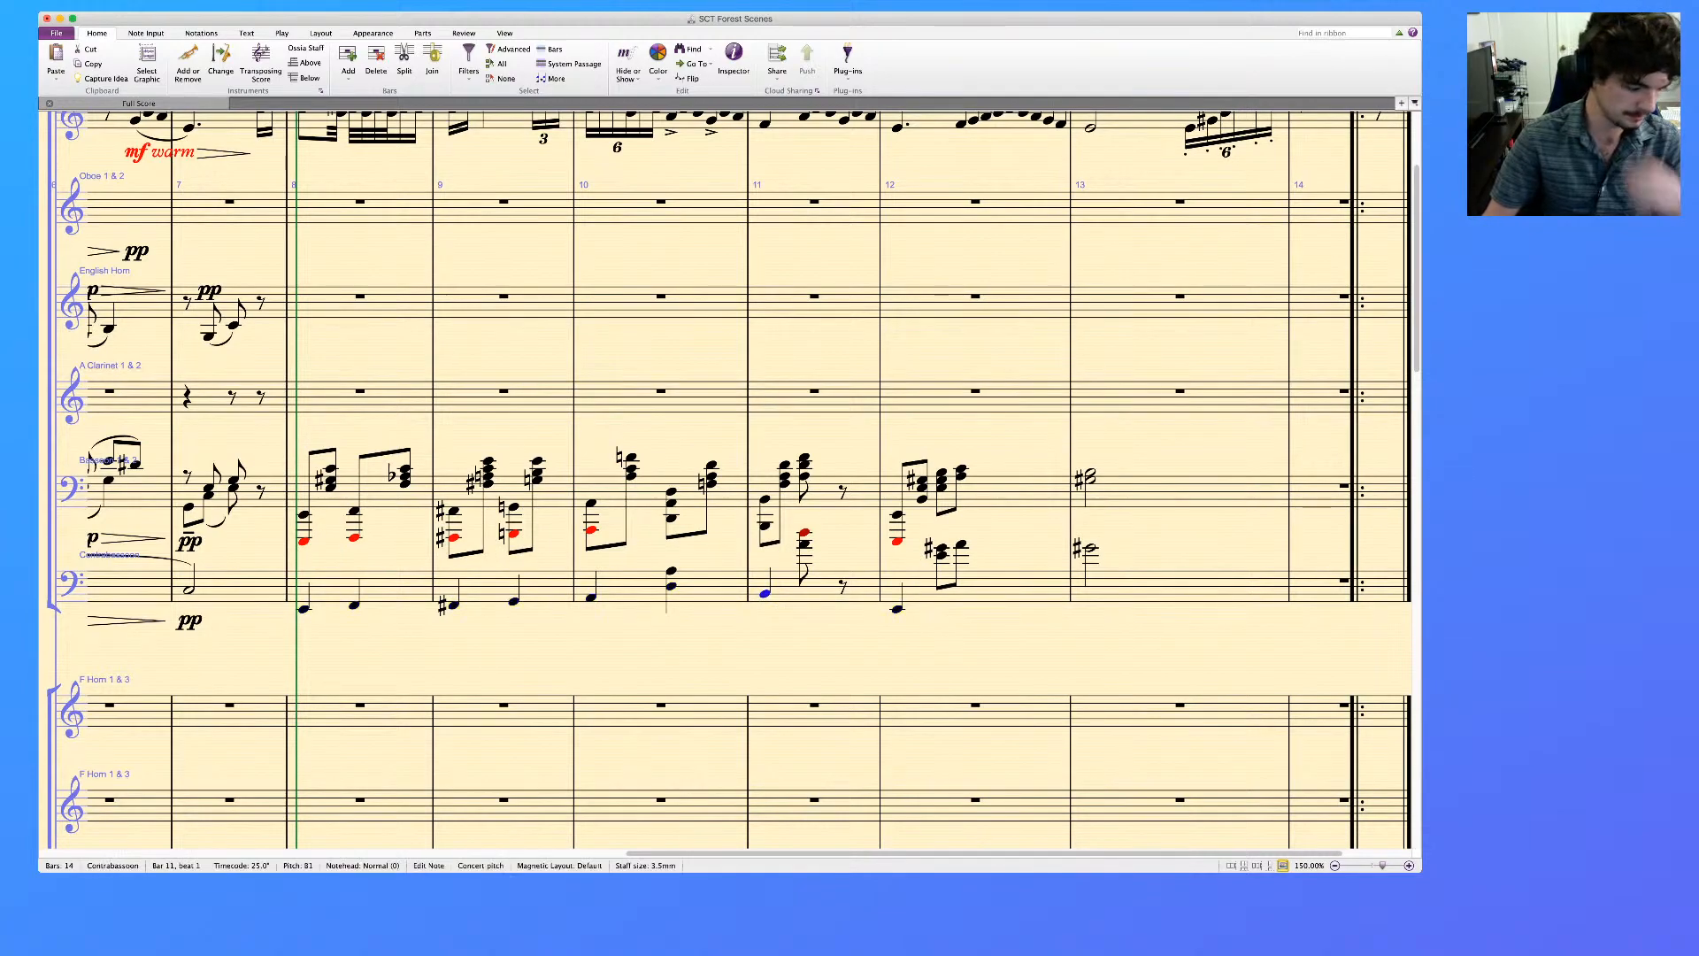
pyautogui.press('6')
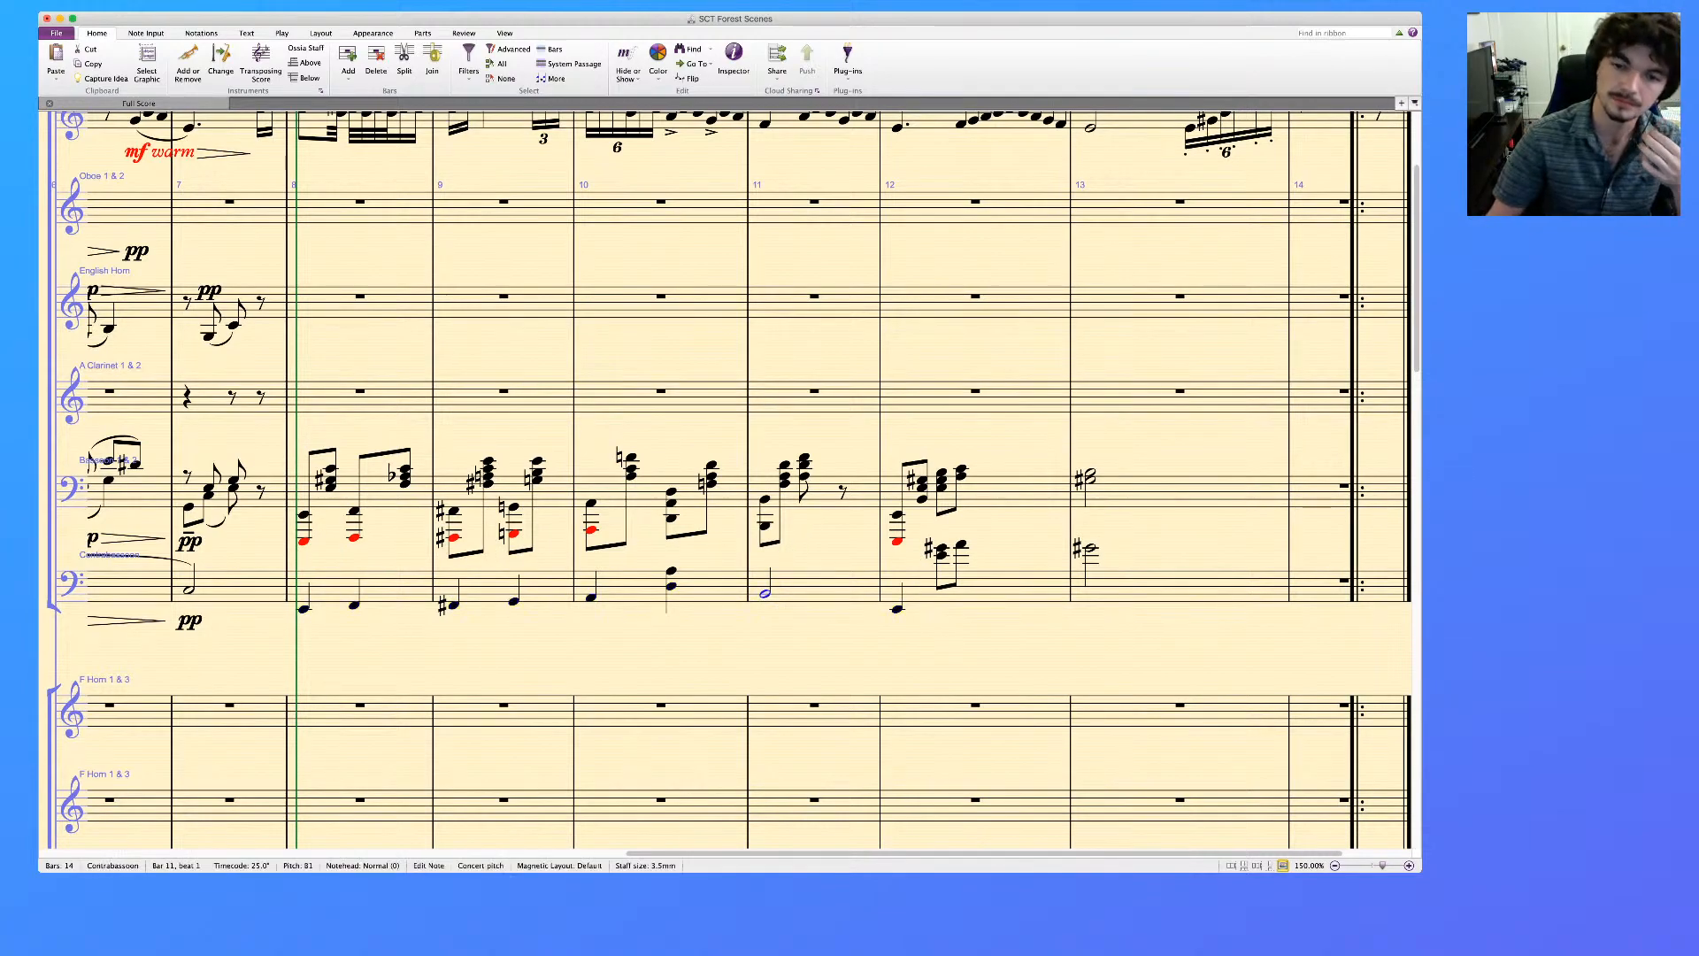
pyautogui.press('Escape')
pyautogui.click(897, 609)
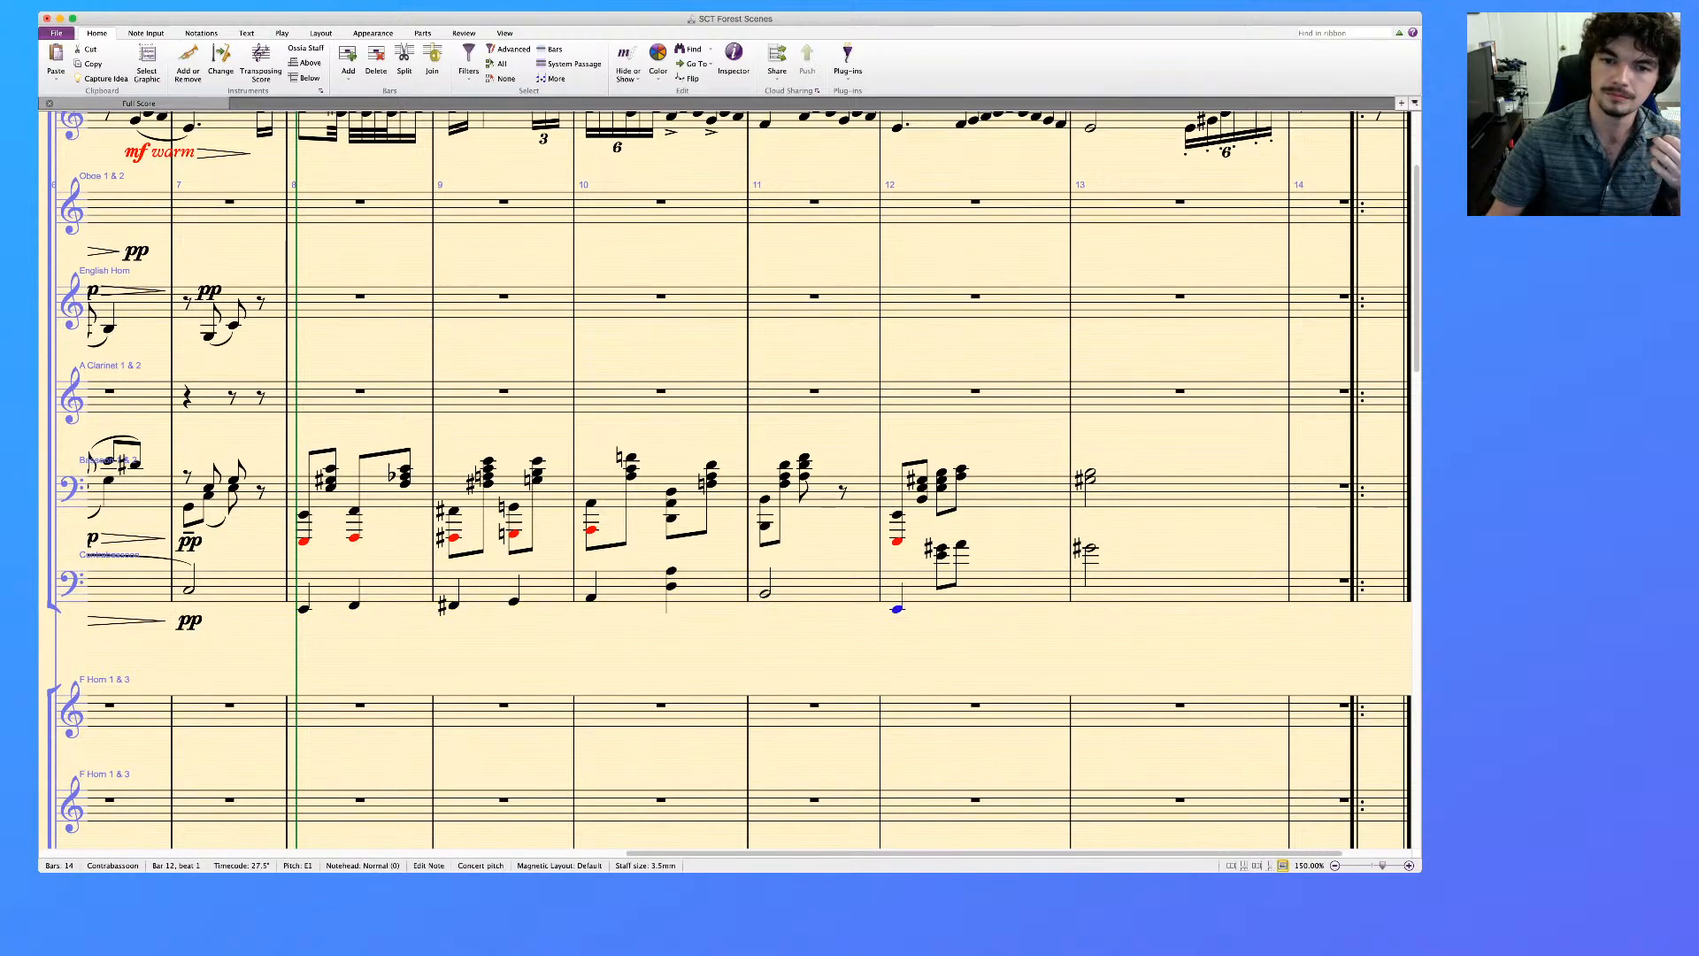
pyautogui.press('Left')
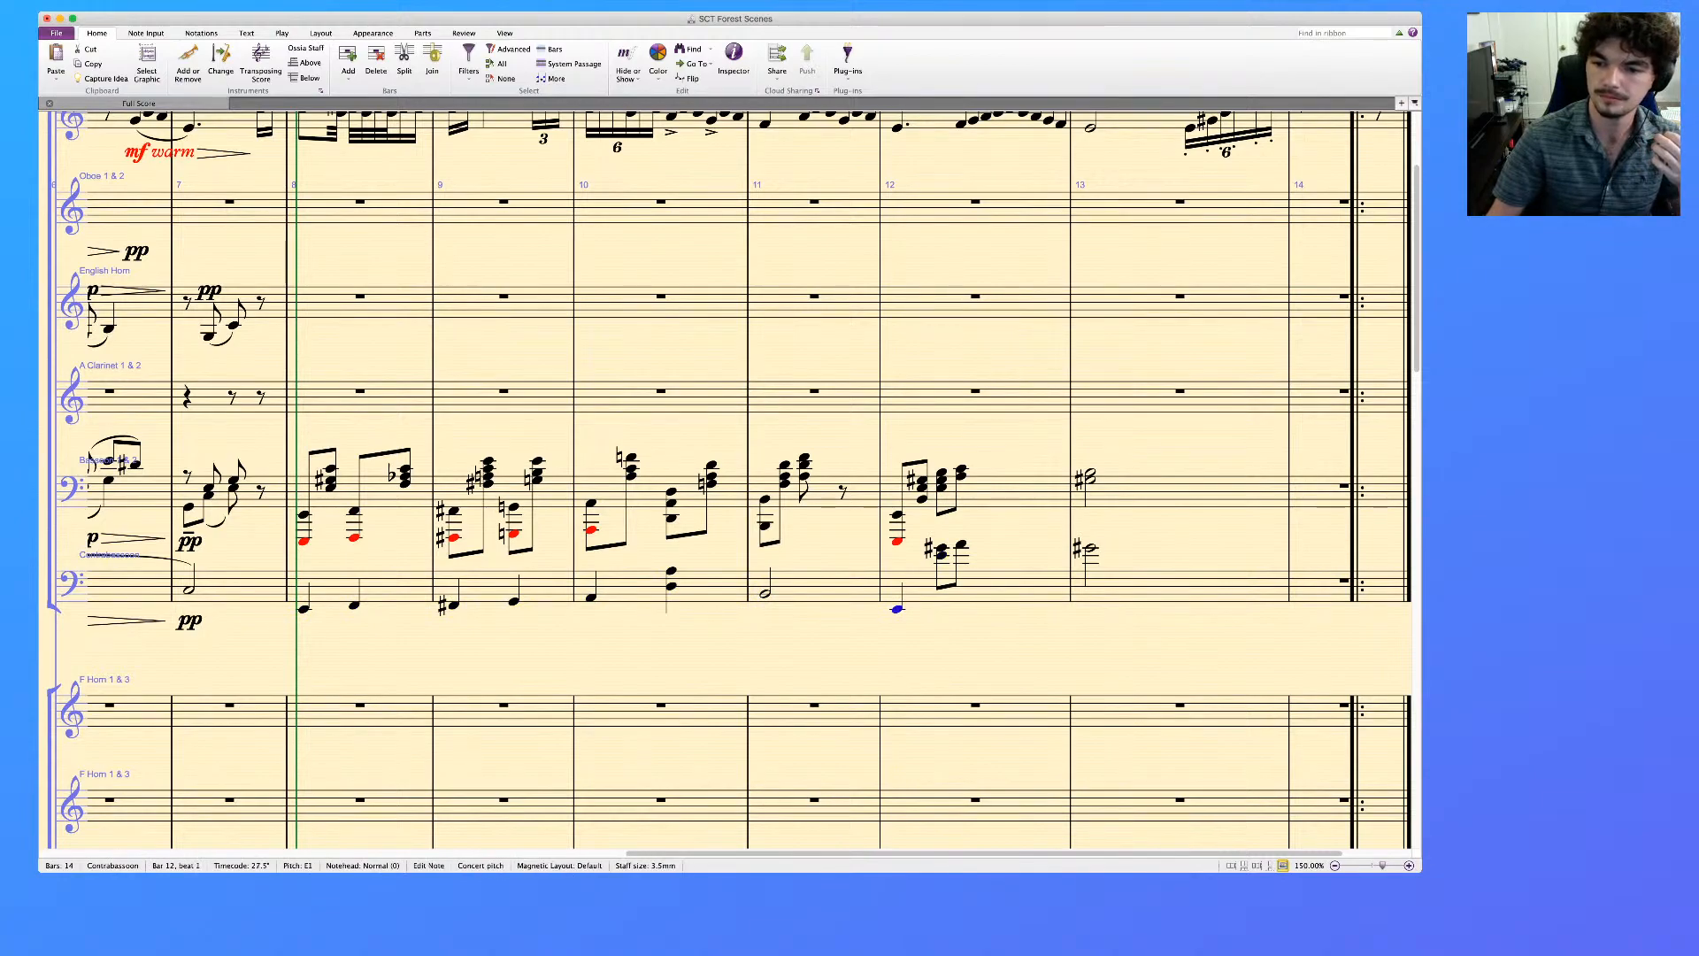
pyautogui.press('5')
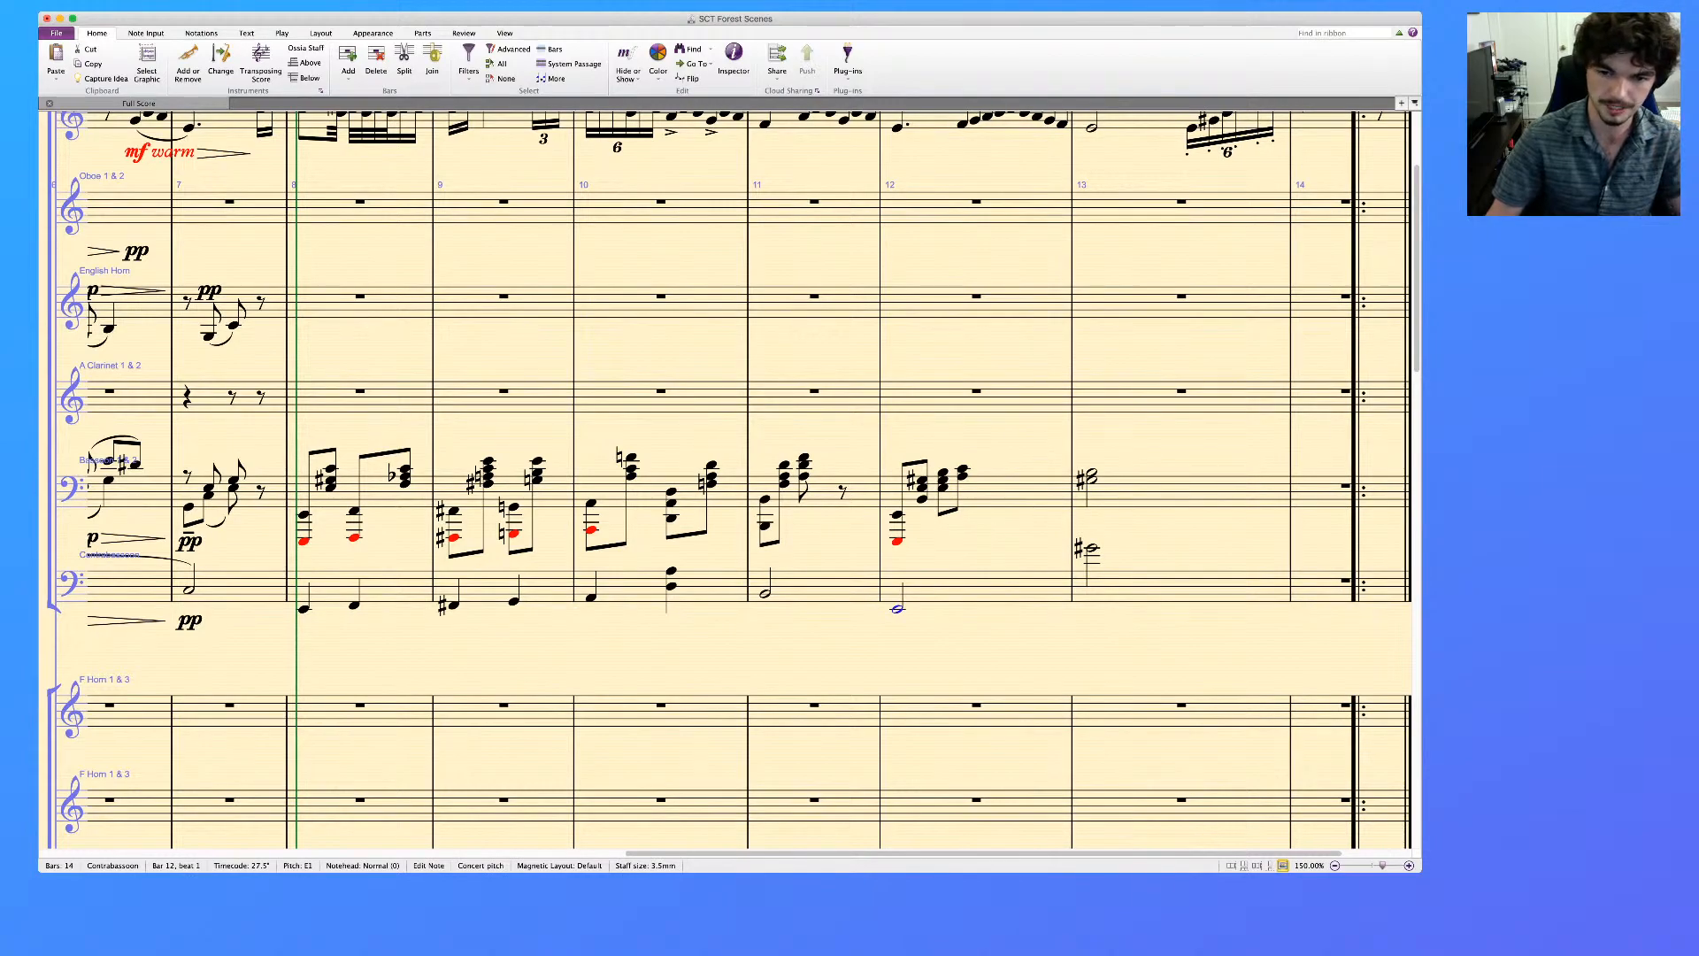
pyautogui.press('KP_Enter')
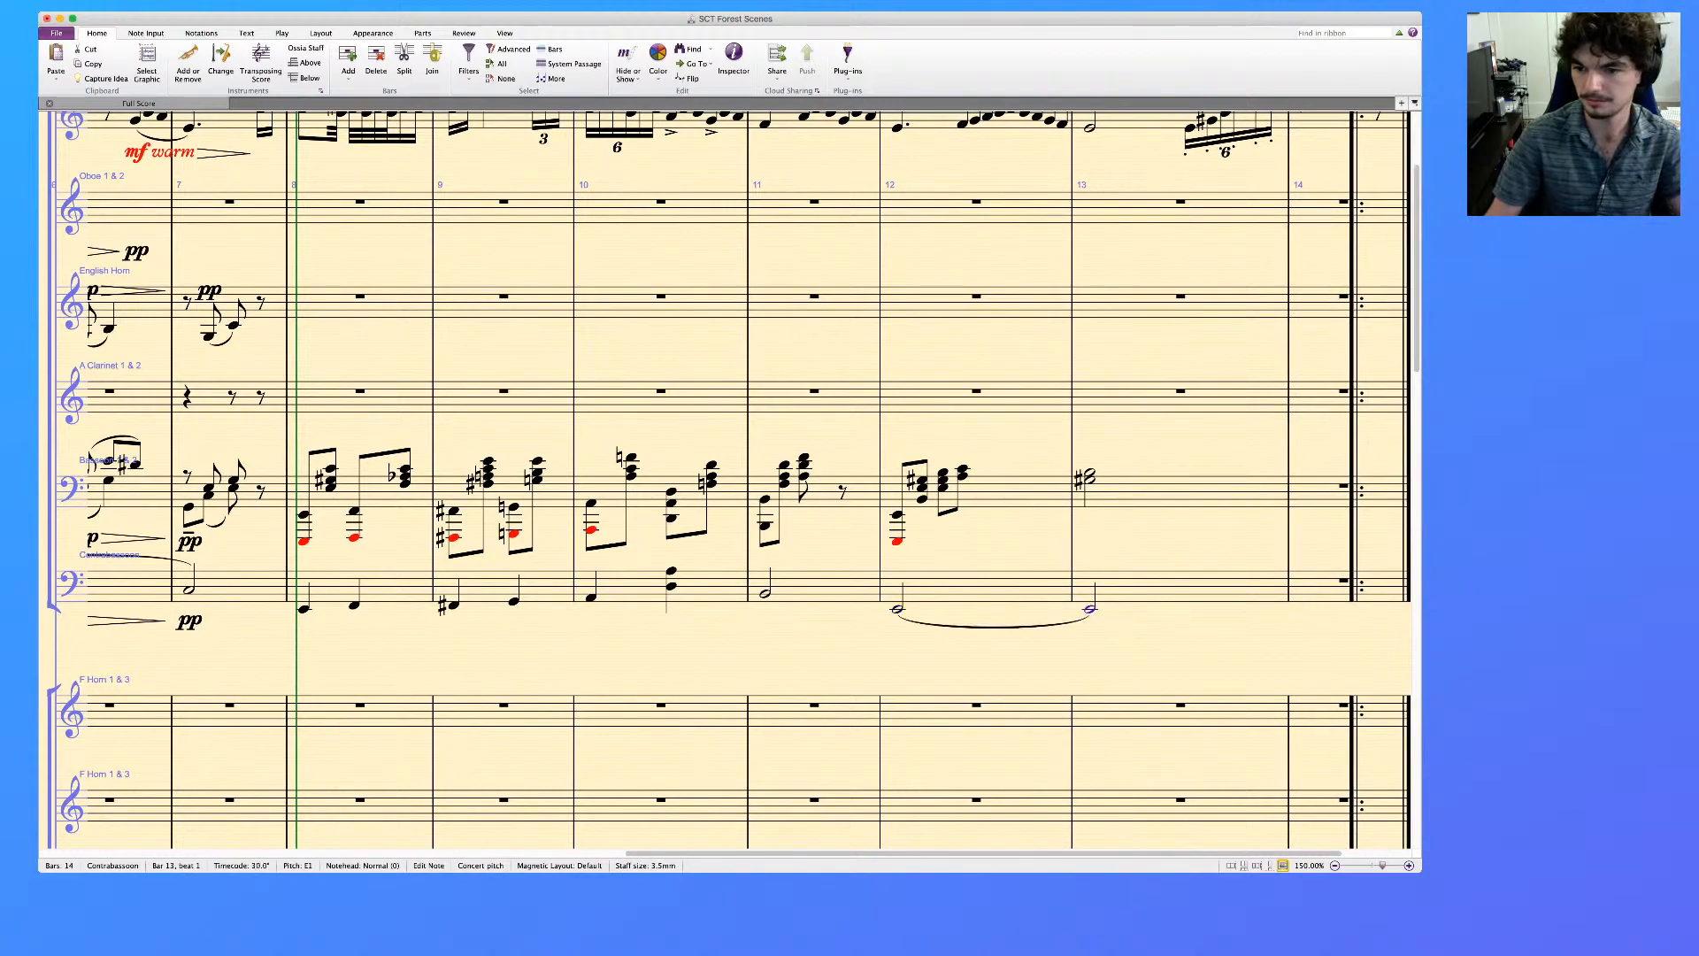
pyautogui.press('super+Tab')
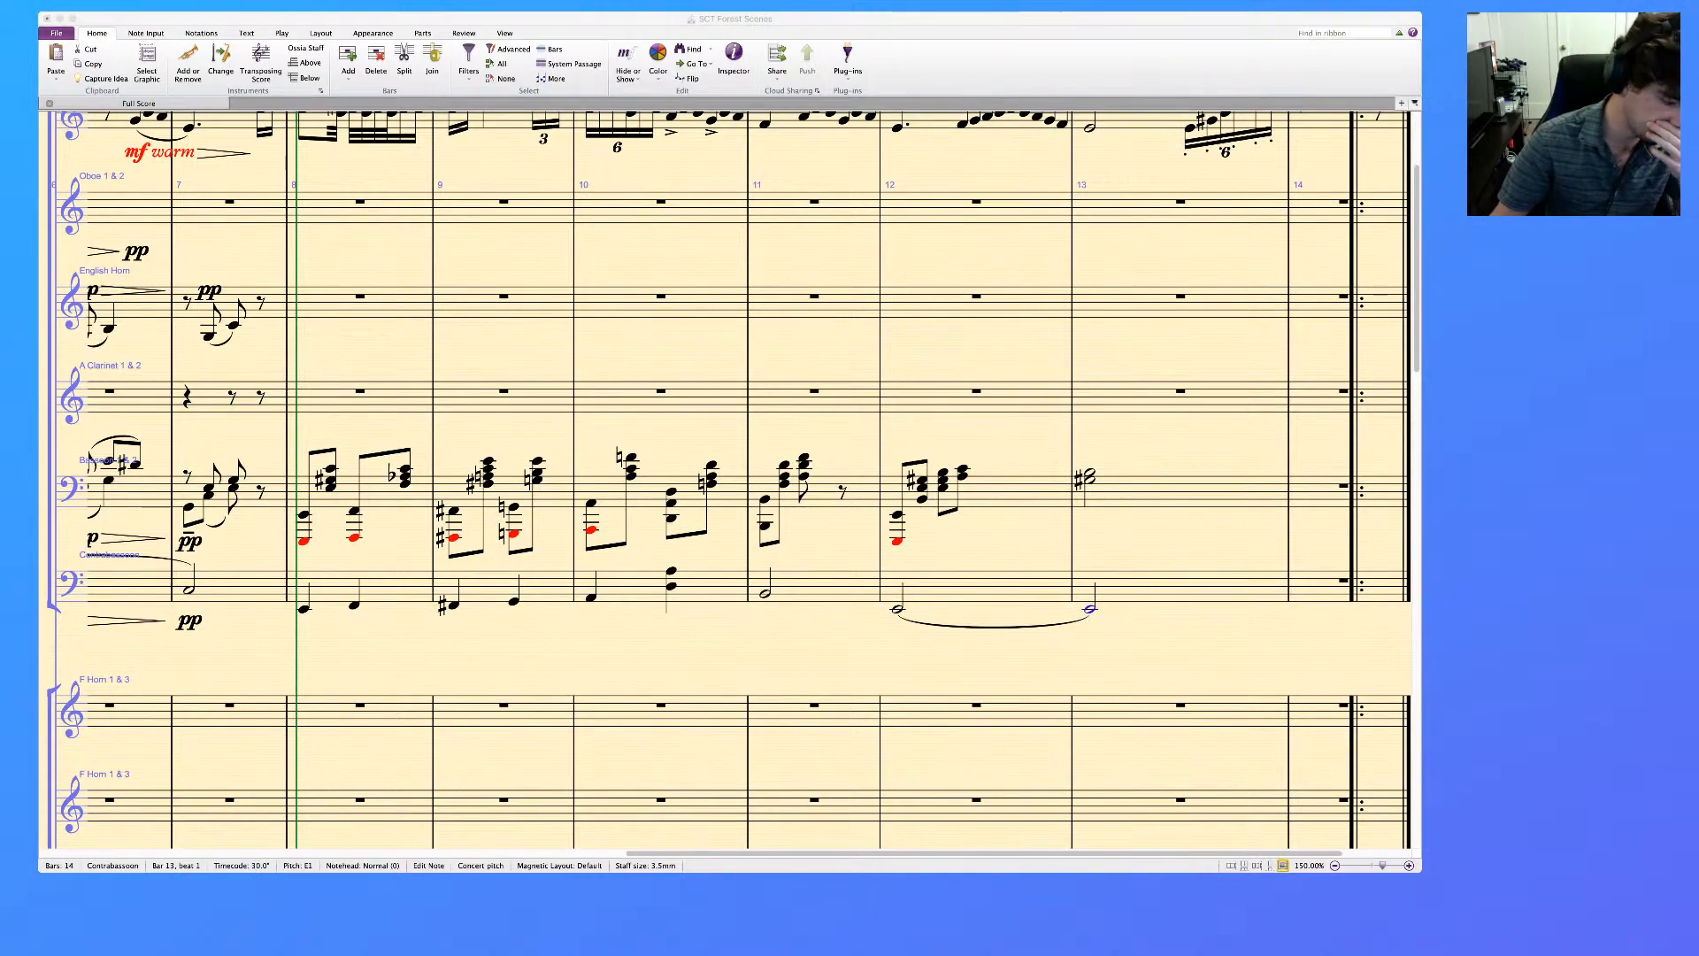
pyautogui.press('super+Tab')
pyautogui.press('Escape')
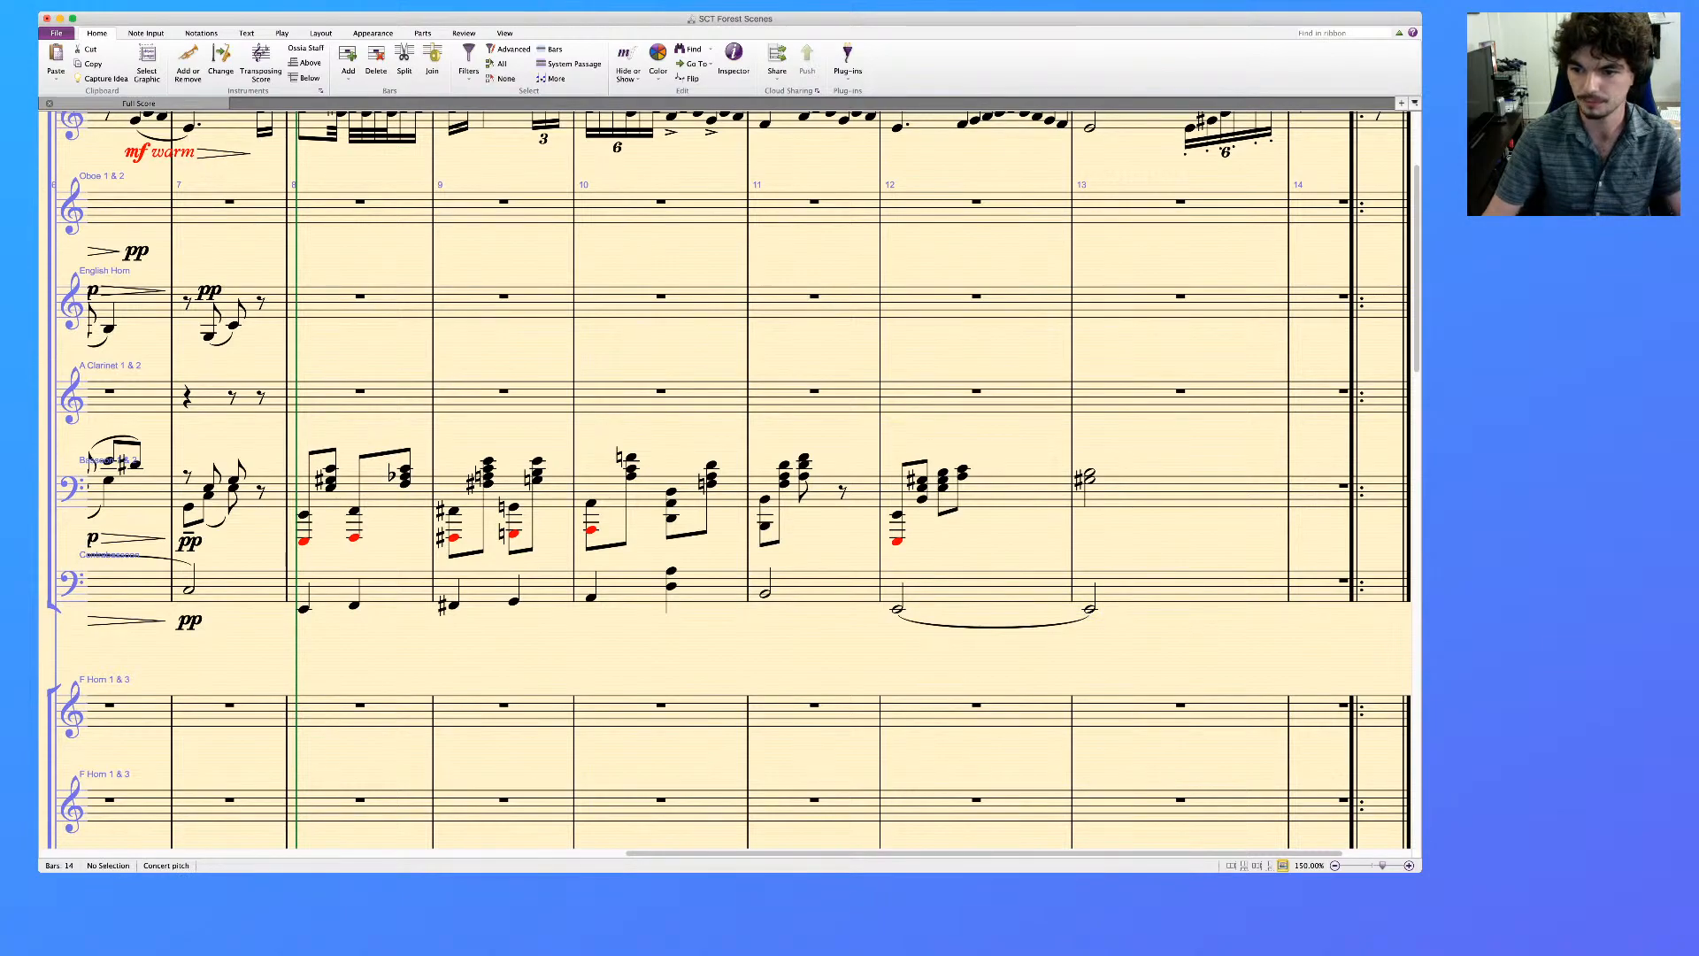
pyautogui.press('super+Tab')
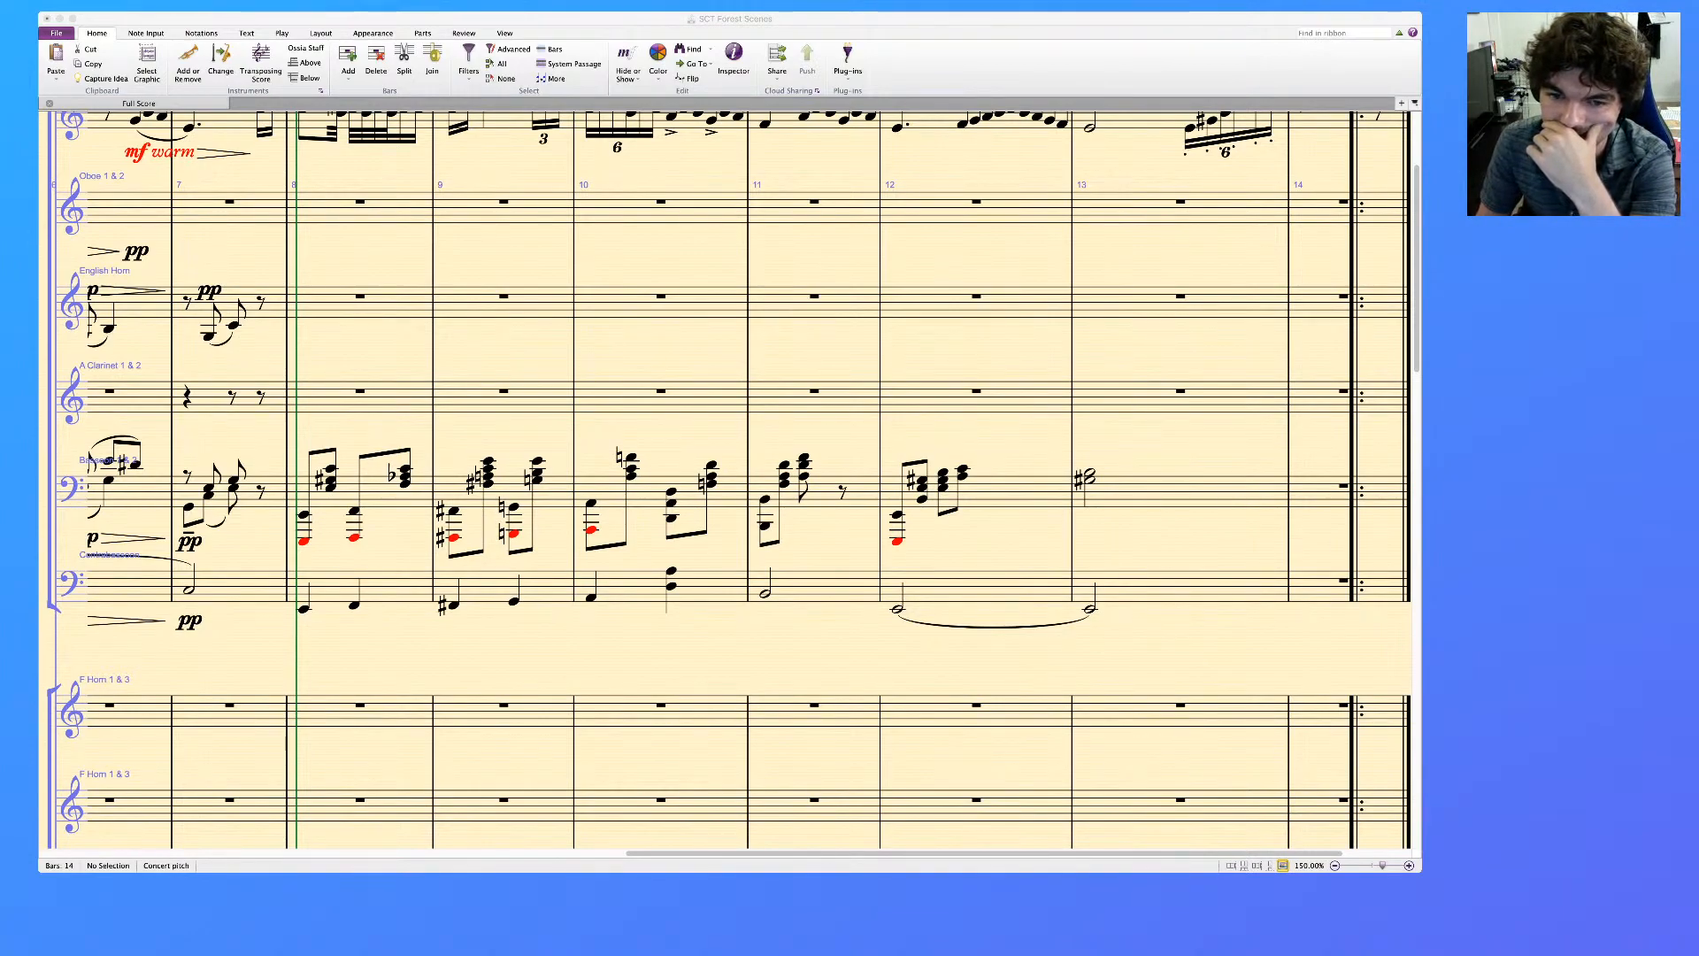
pyautogui.press('super+Tab')
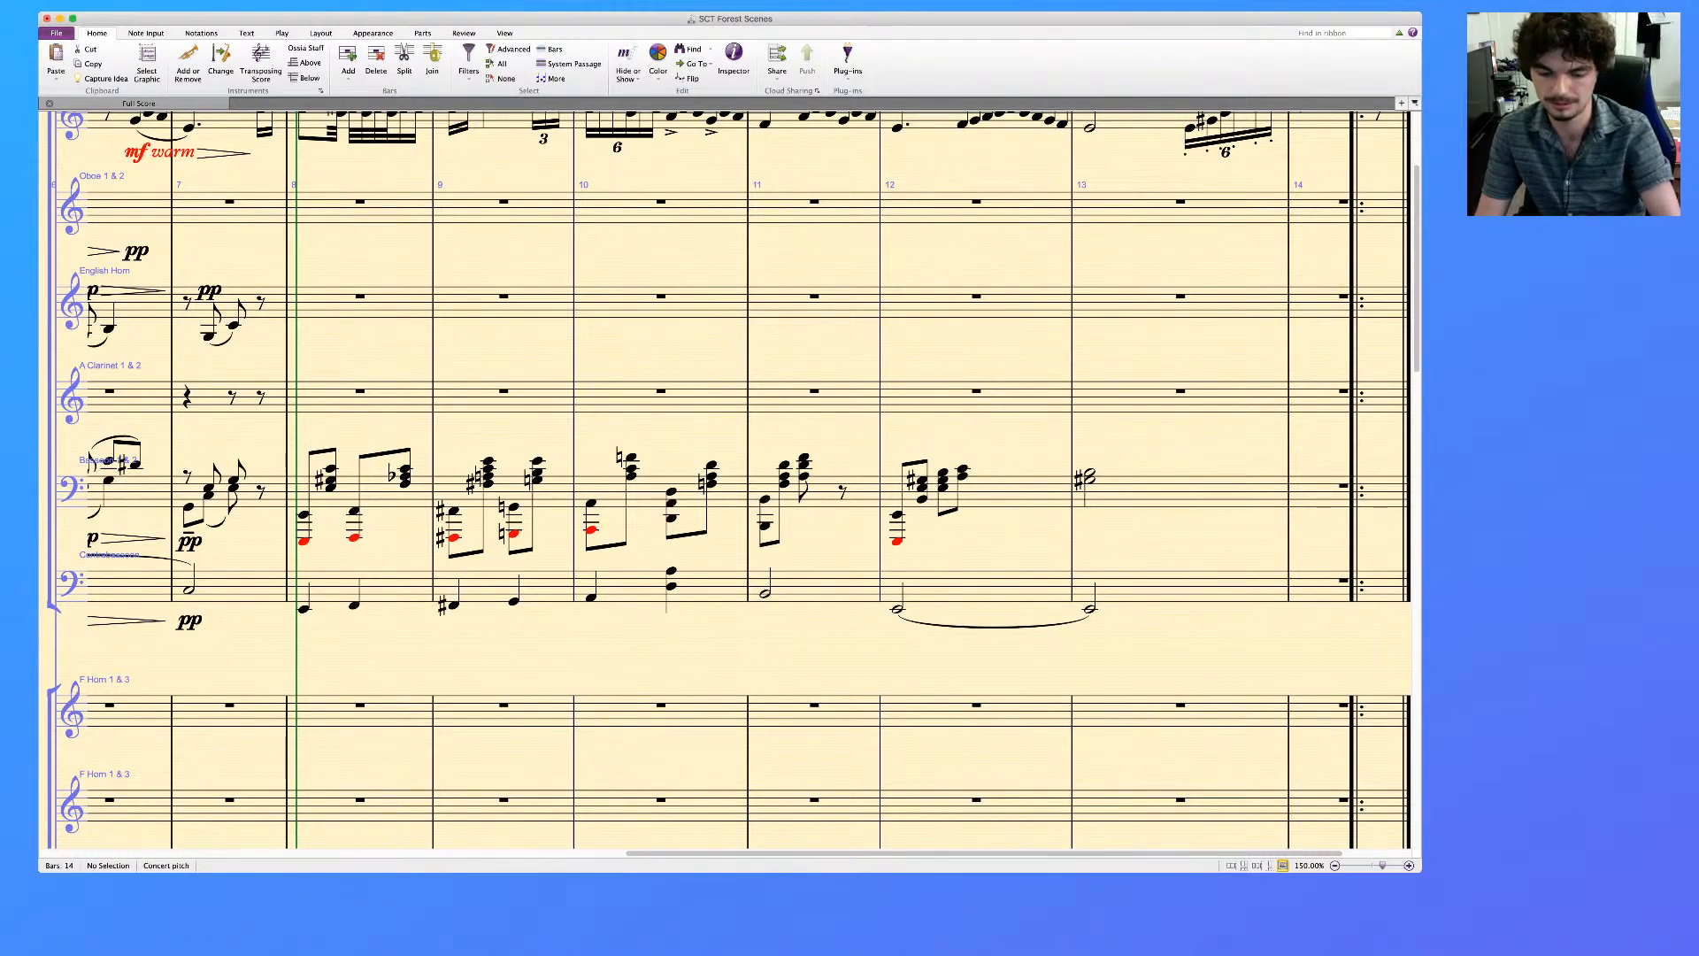
# Raise the contrabassoon's bar 13 note by an octave and replace the tie from bar 12 with a slur
pyautogui.click(992, 628)
pyautogui.press('Delete')
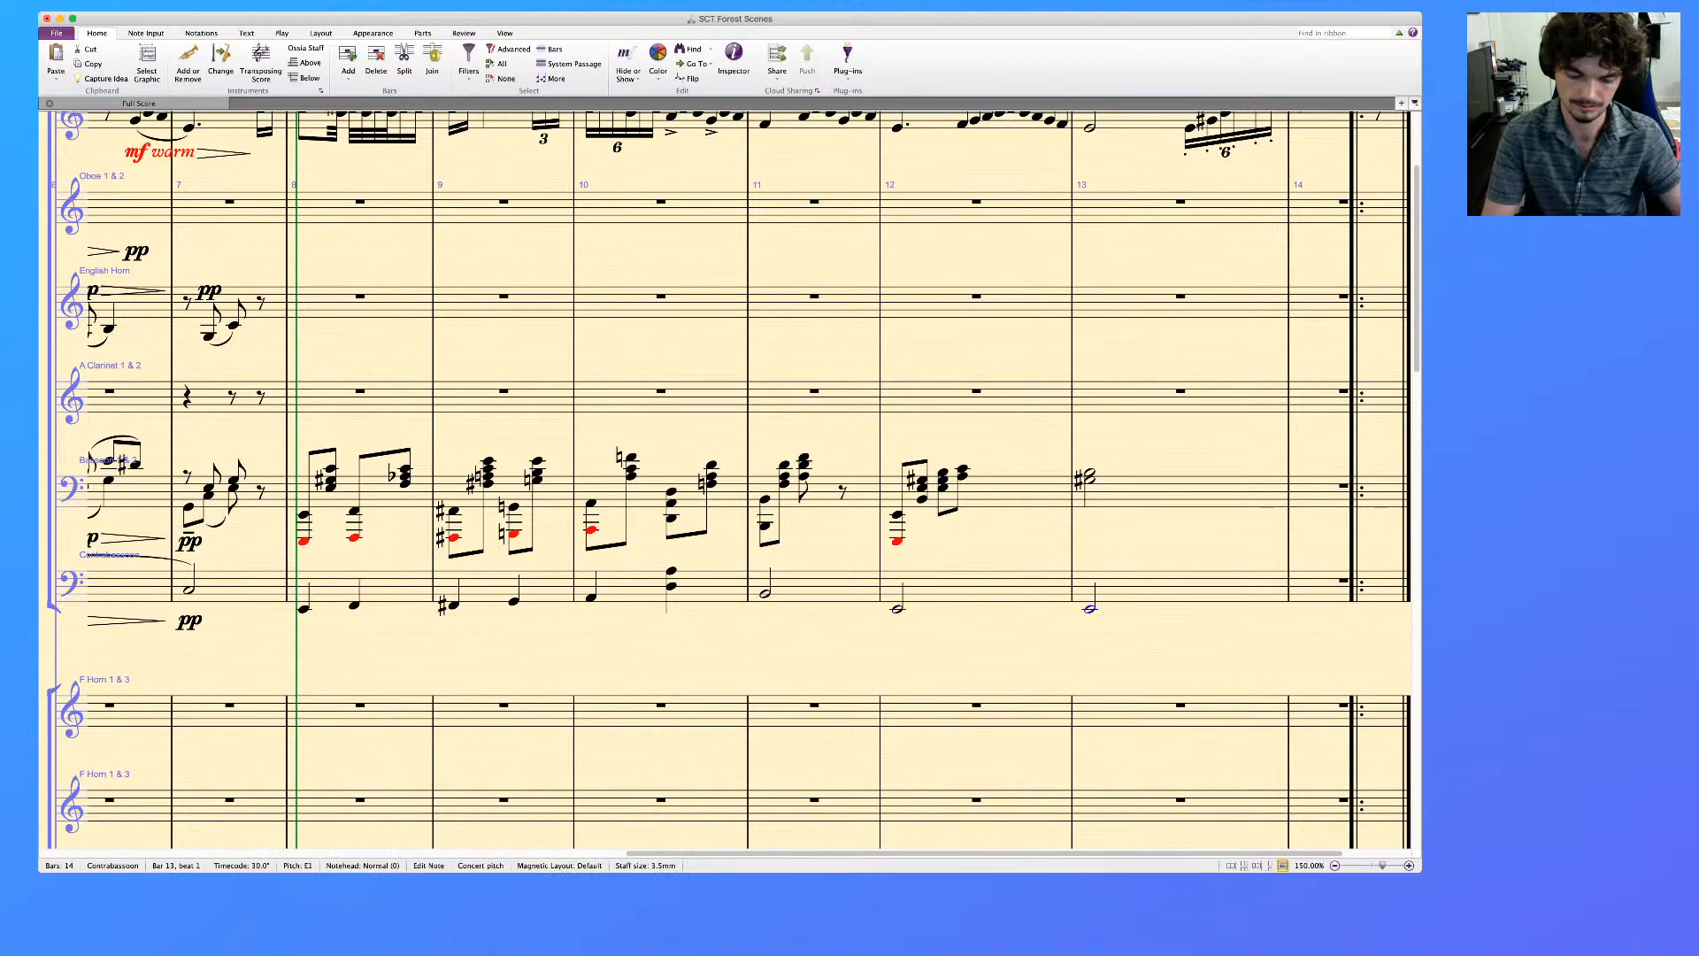
pyautogui.press('super+Up')
pyautogui.press('s')
pyautogui.press('Escape')
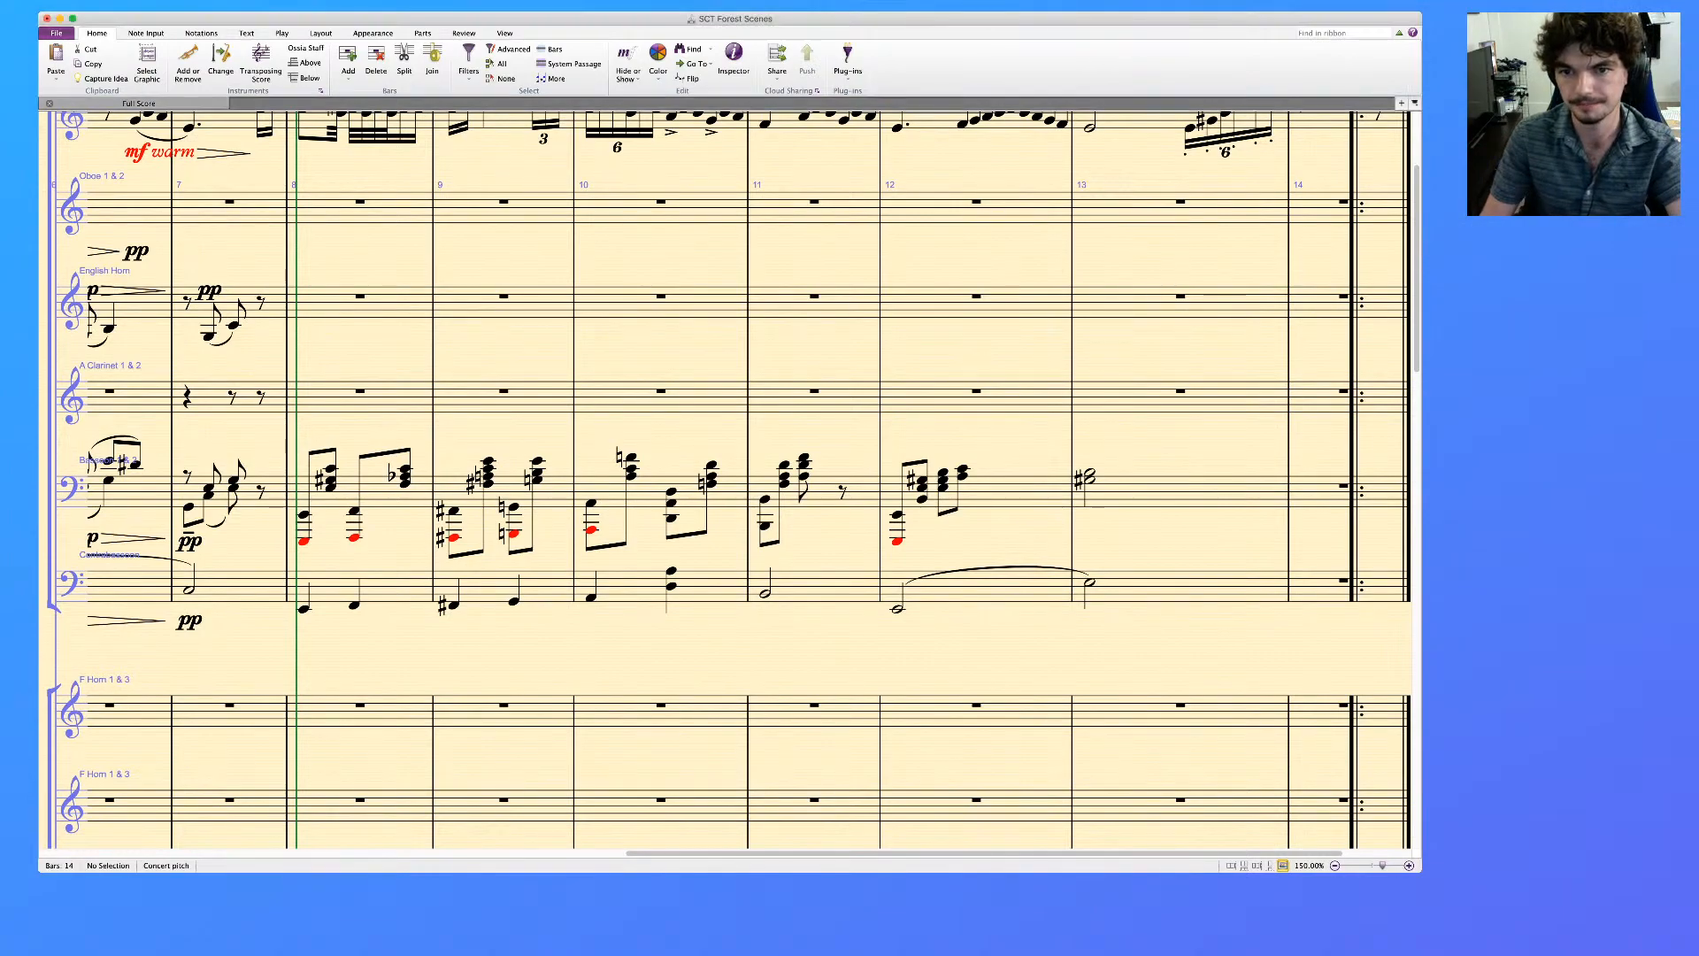
# Delete the low octave doublings from the bassoon chords in bars 8 to 12 and the extra upper contrabassoon note in bar 10
pyautogui.scroll(3, 726, 478)
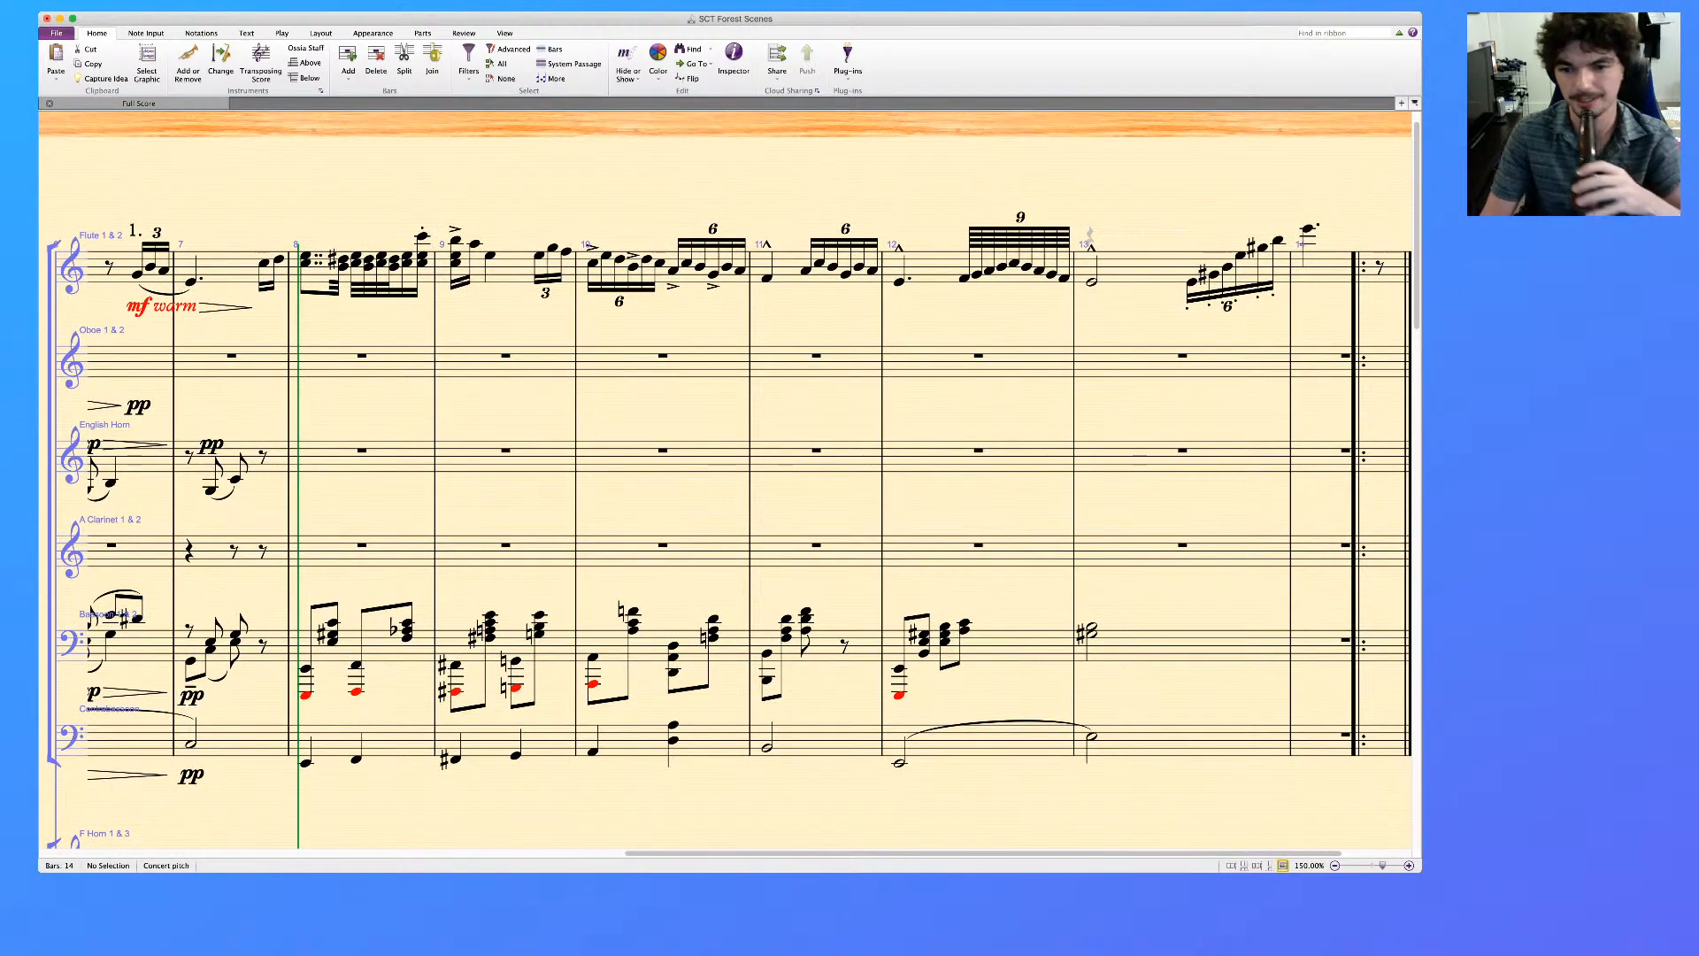
pyautogui.scroll(-1, 726, 480)
pyautogui.scroll(-10, 726, 481)
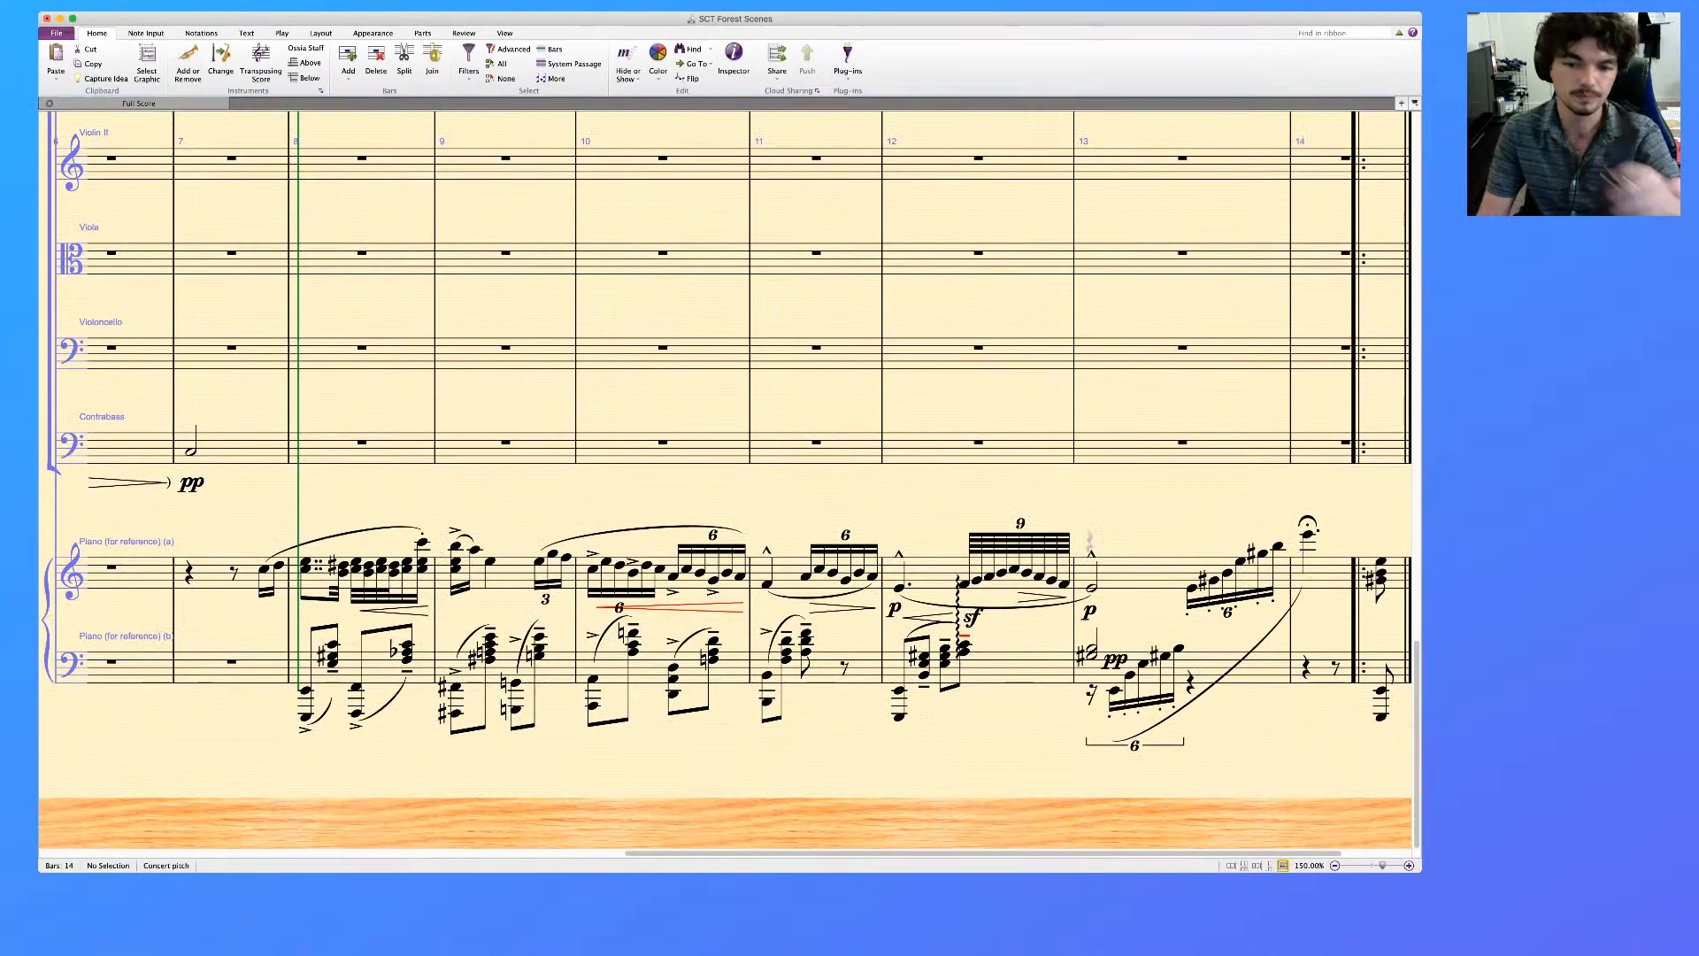
pyautogui.scroll(10, 725, 481)
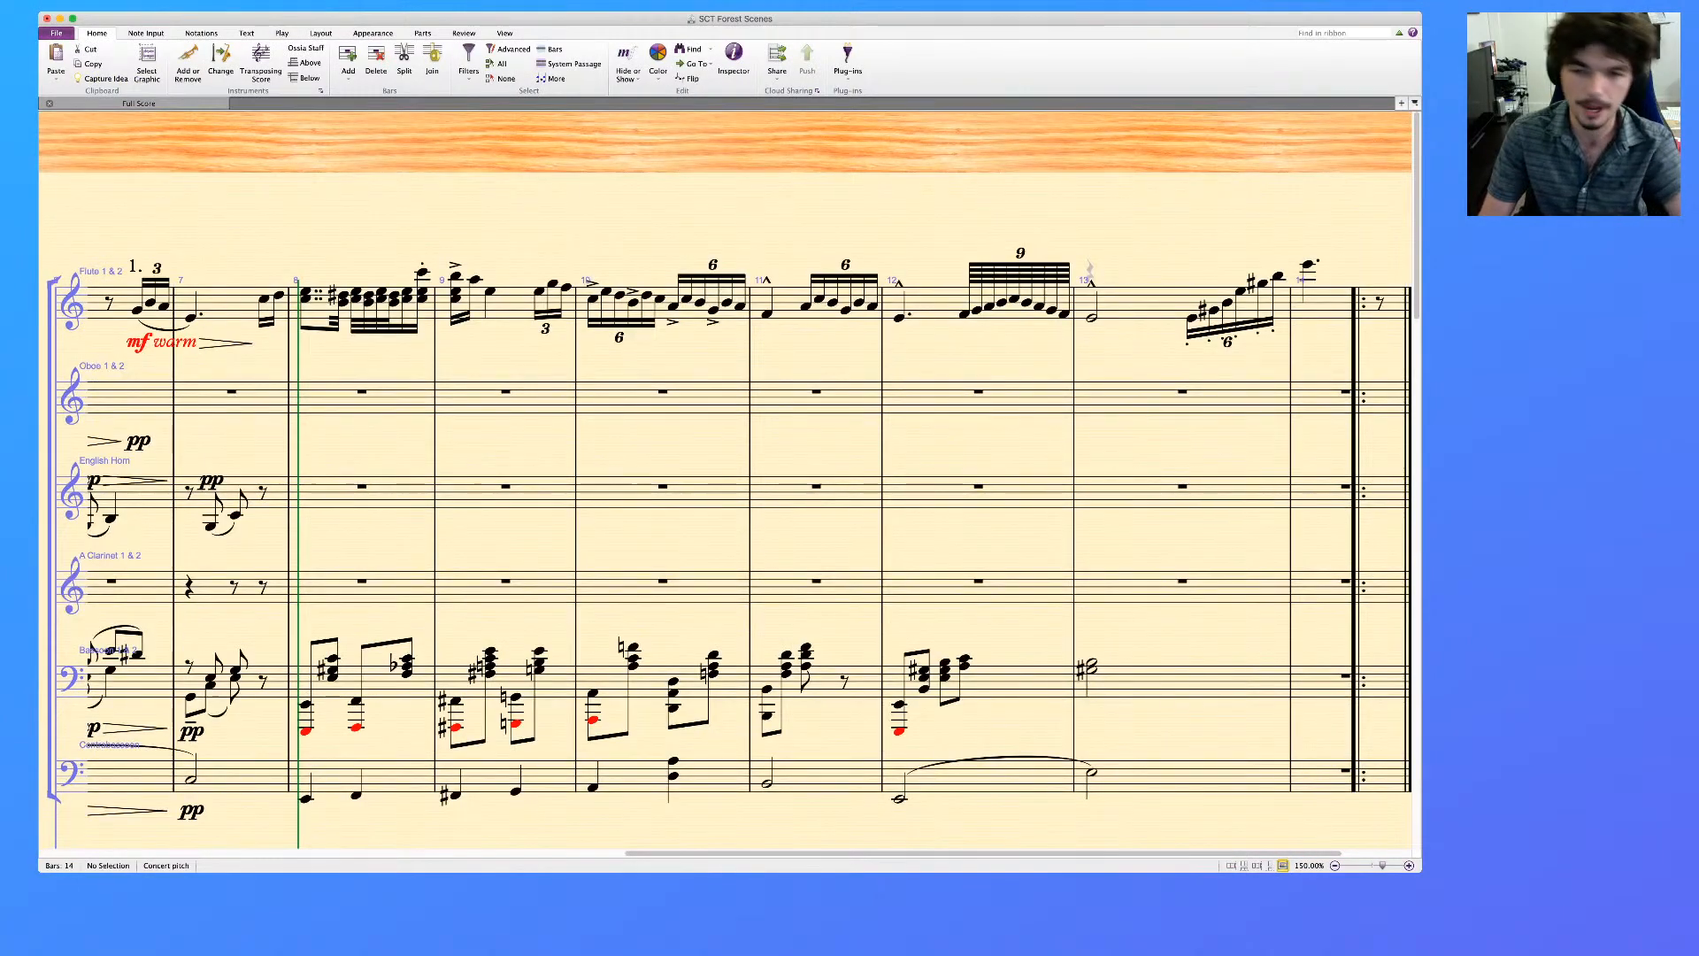
pyautogui.hscroll(-2, 726, 481)
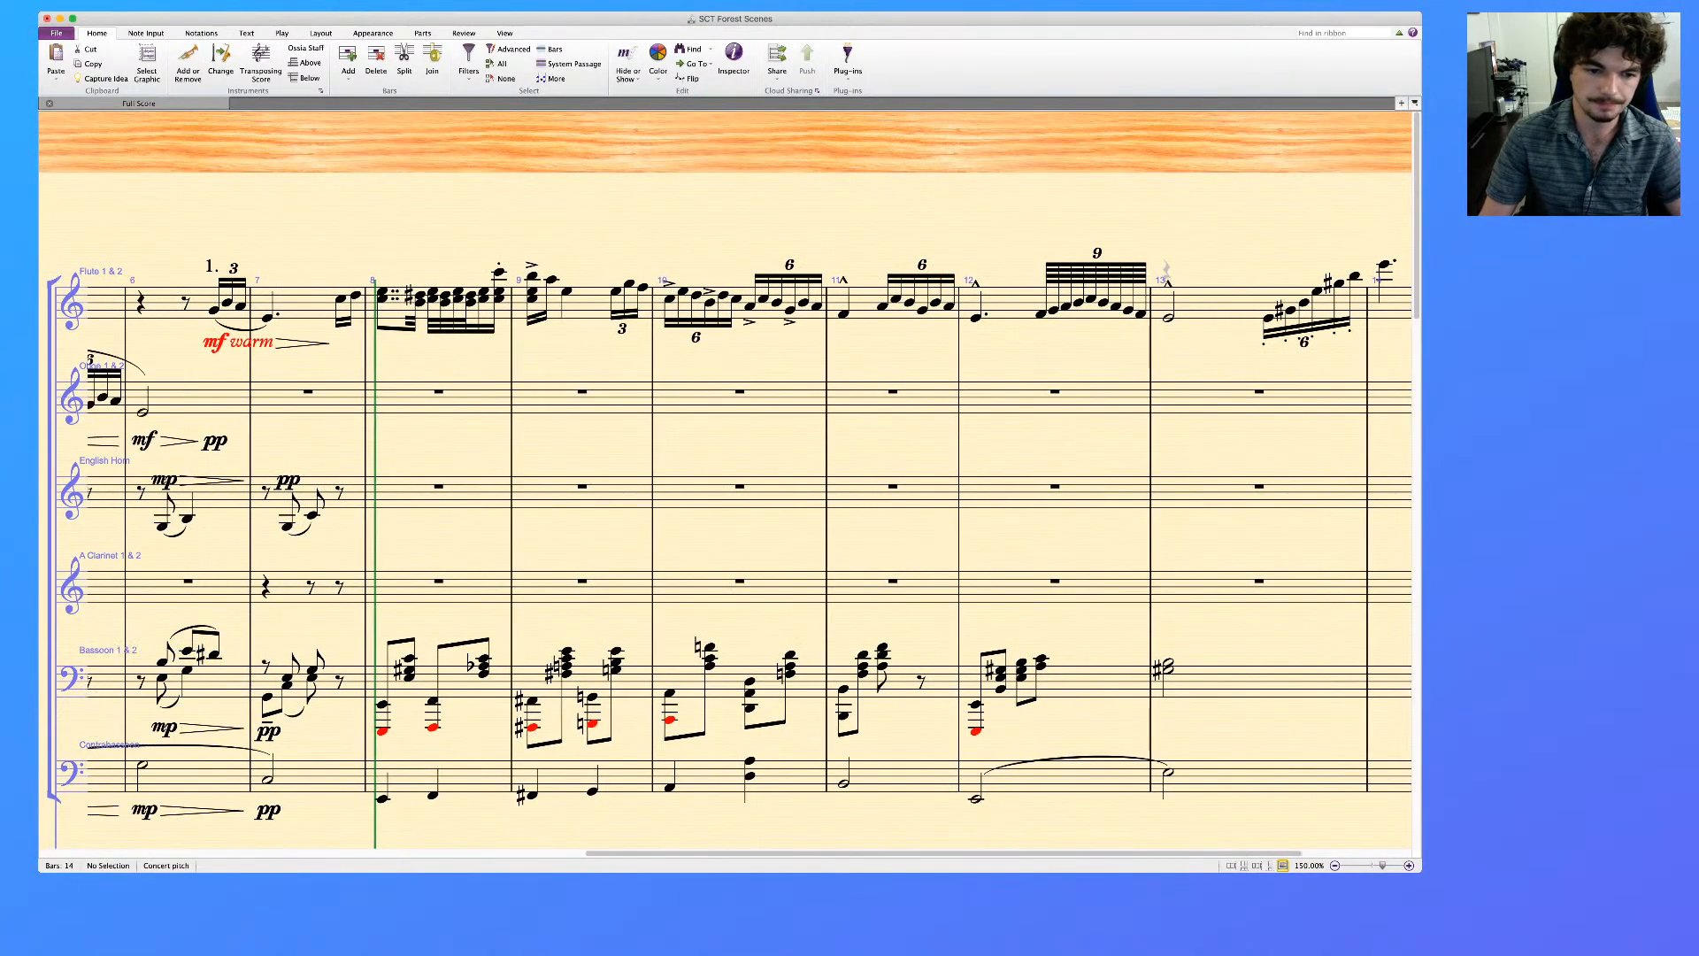
pyautogui.scroll(-1, 726, 480)
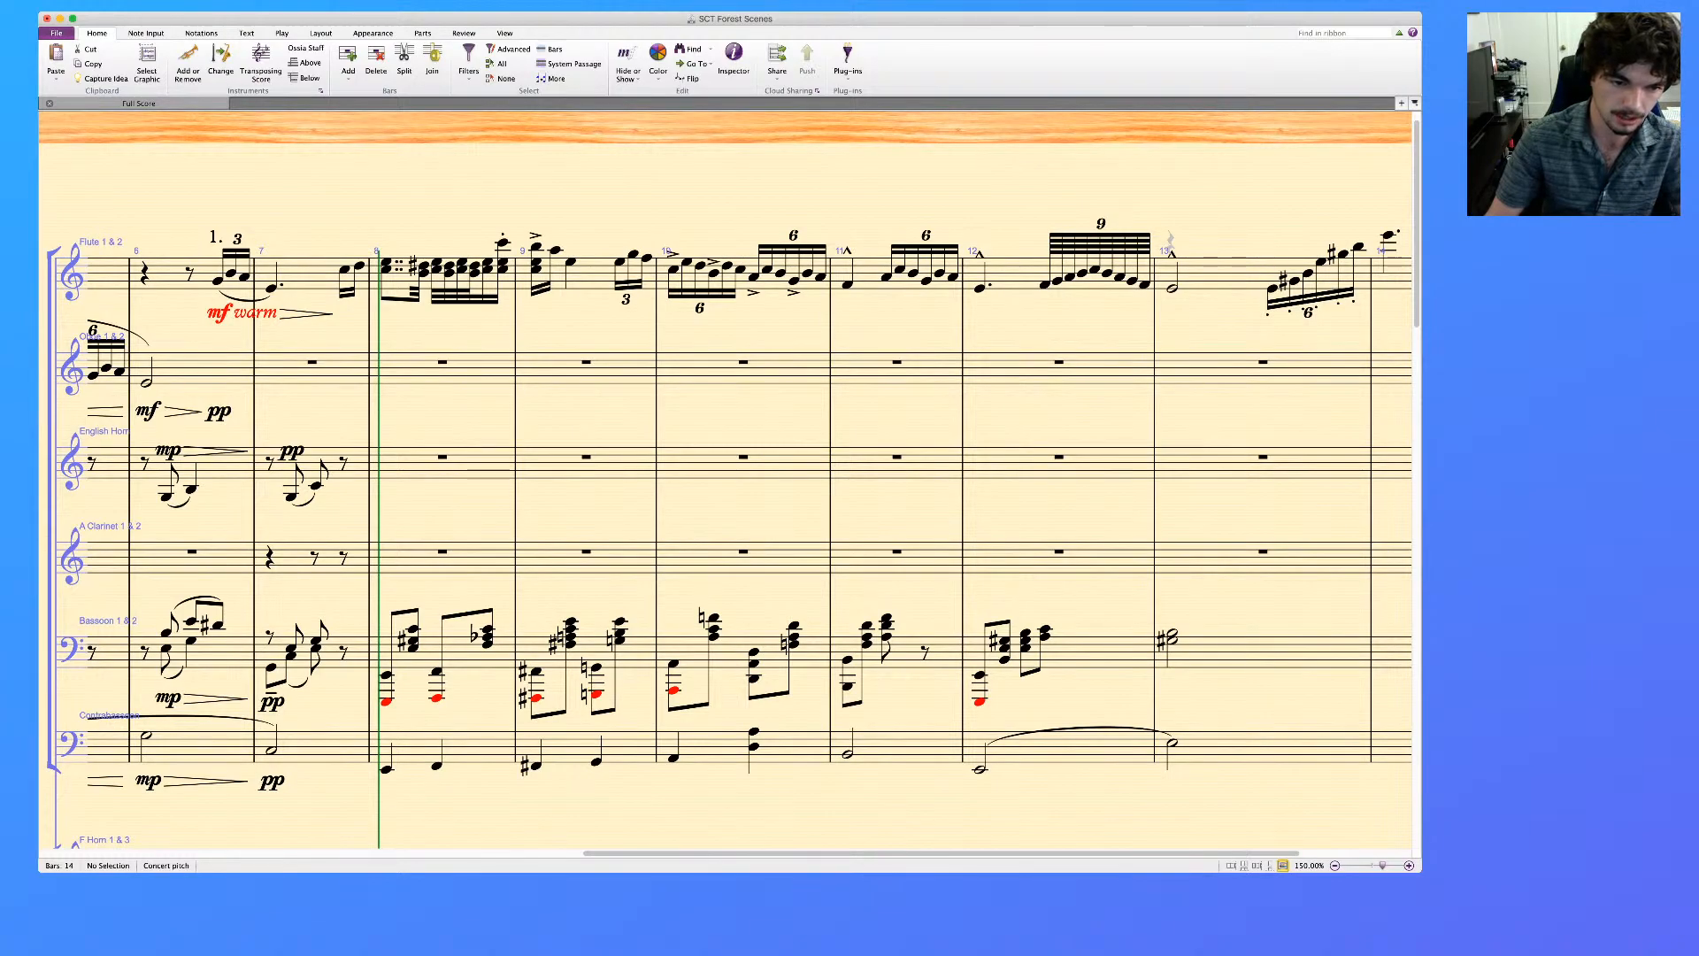
pyautogui.click(386, 676)
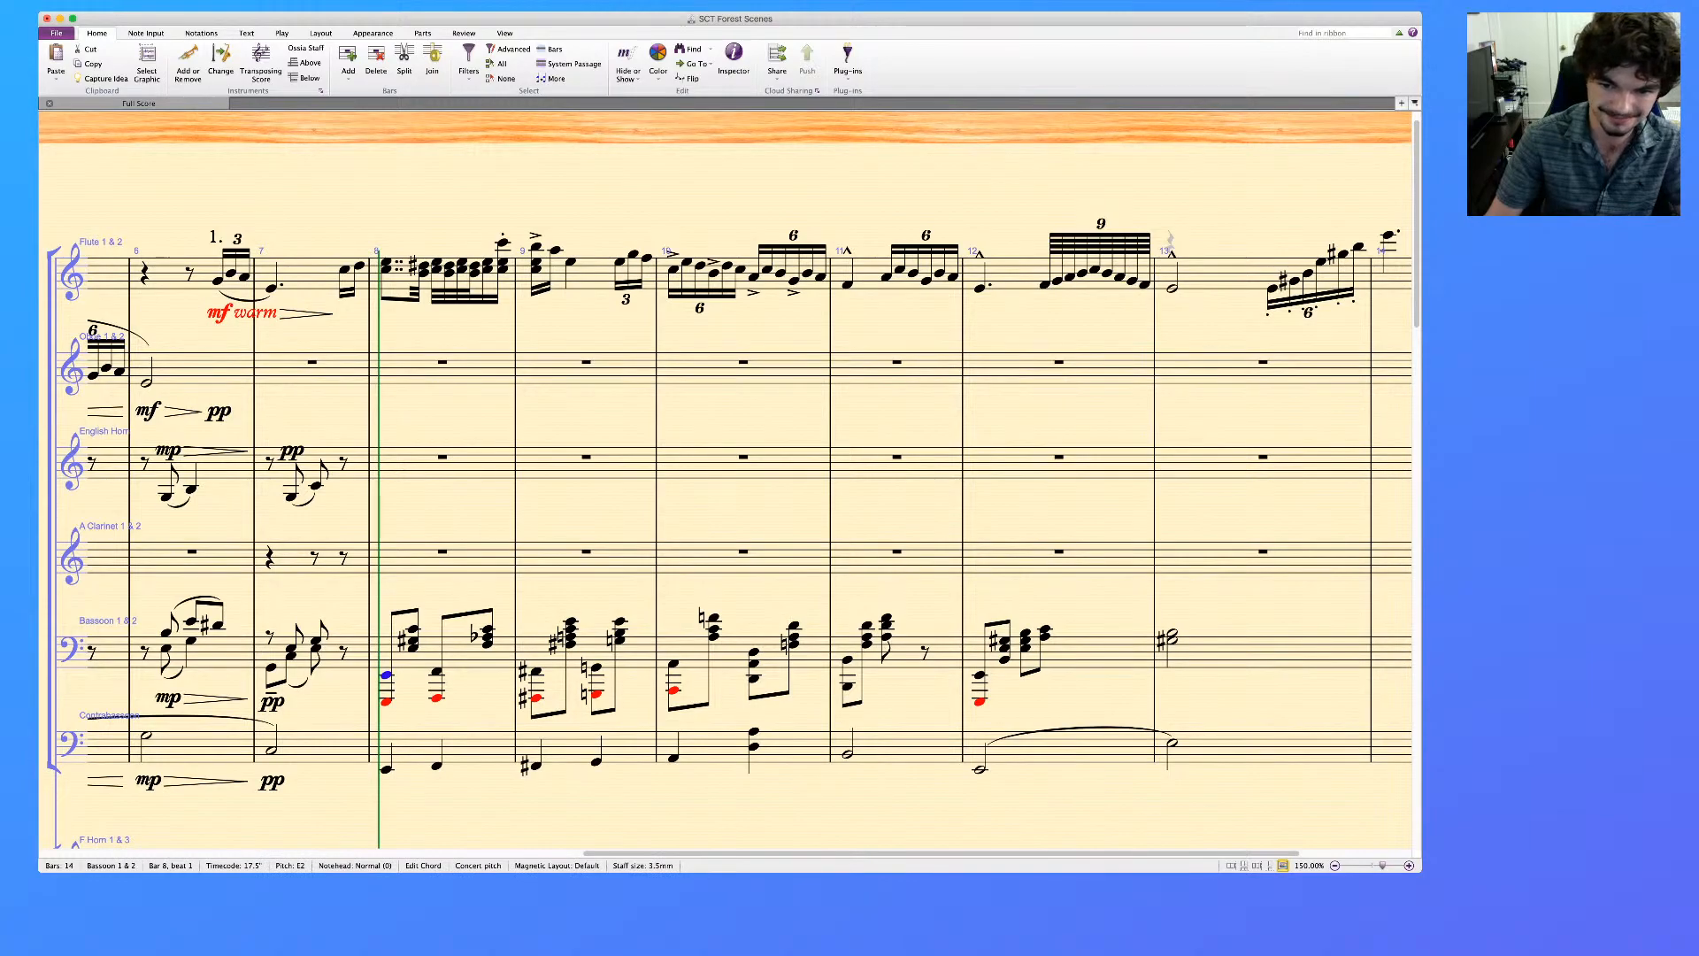
pyautogui.click(460, 655)
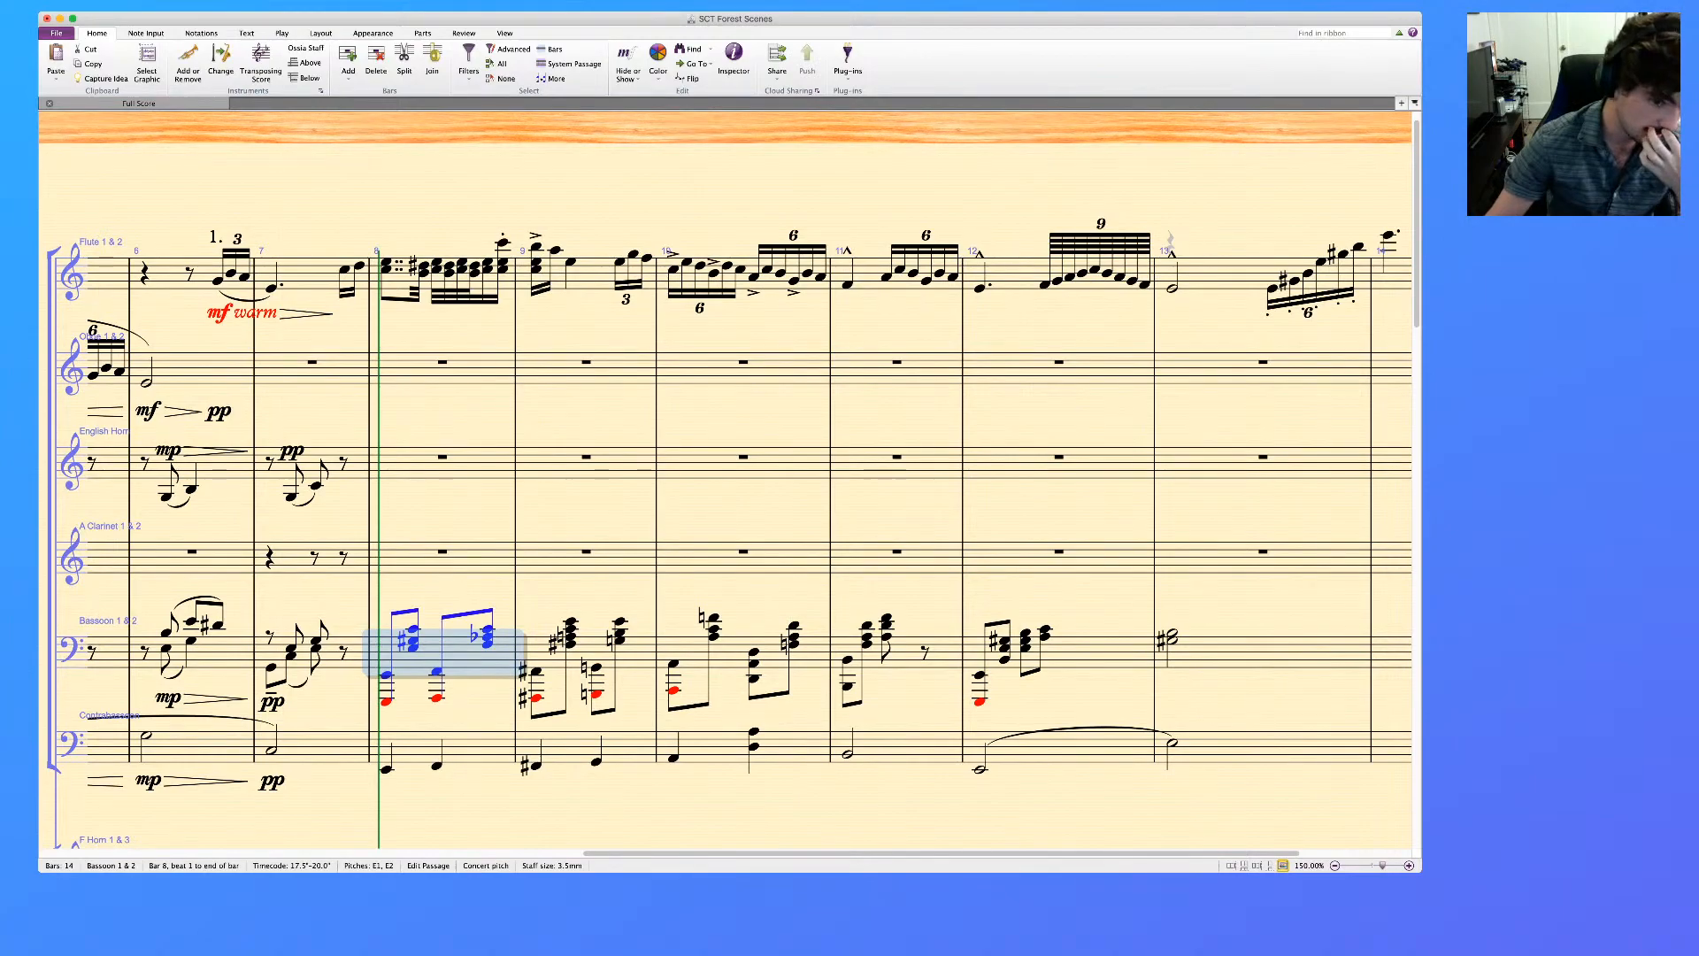
pyautogui.click(386, 702)
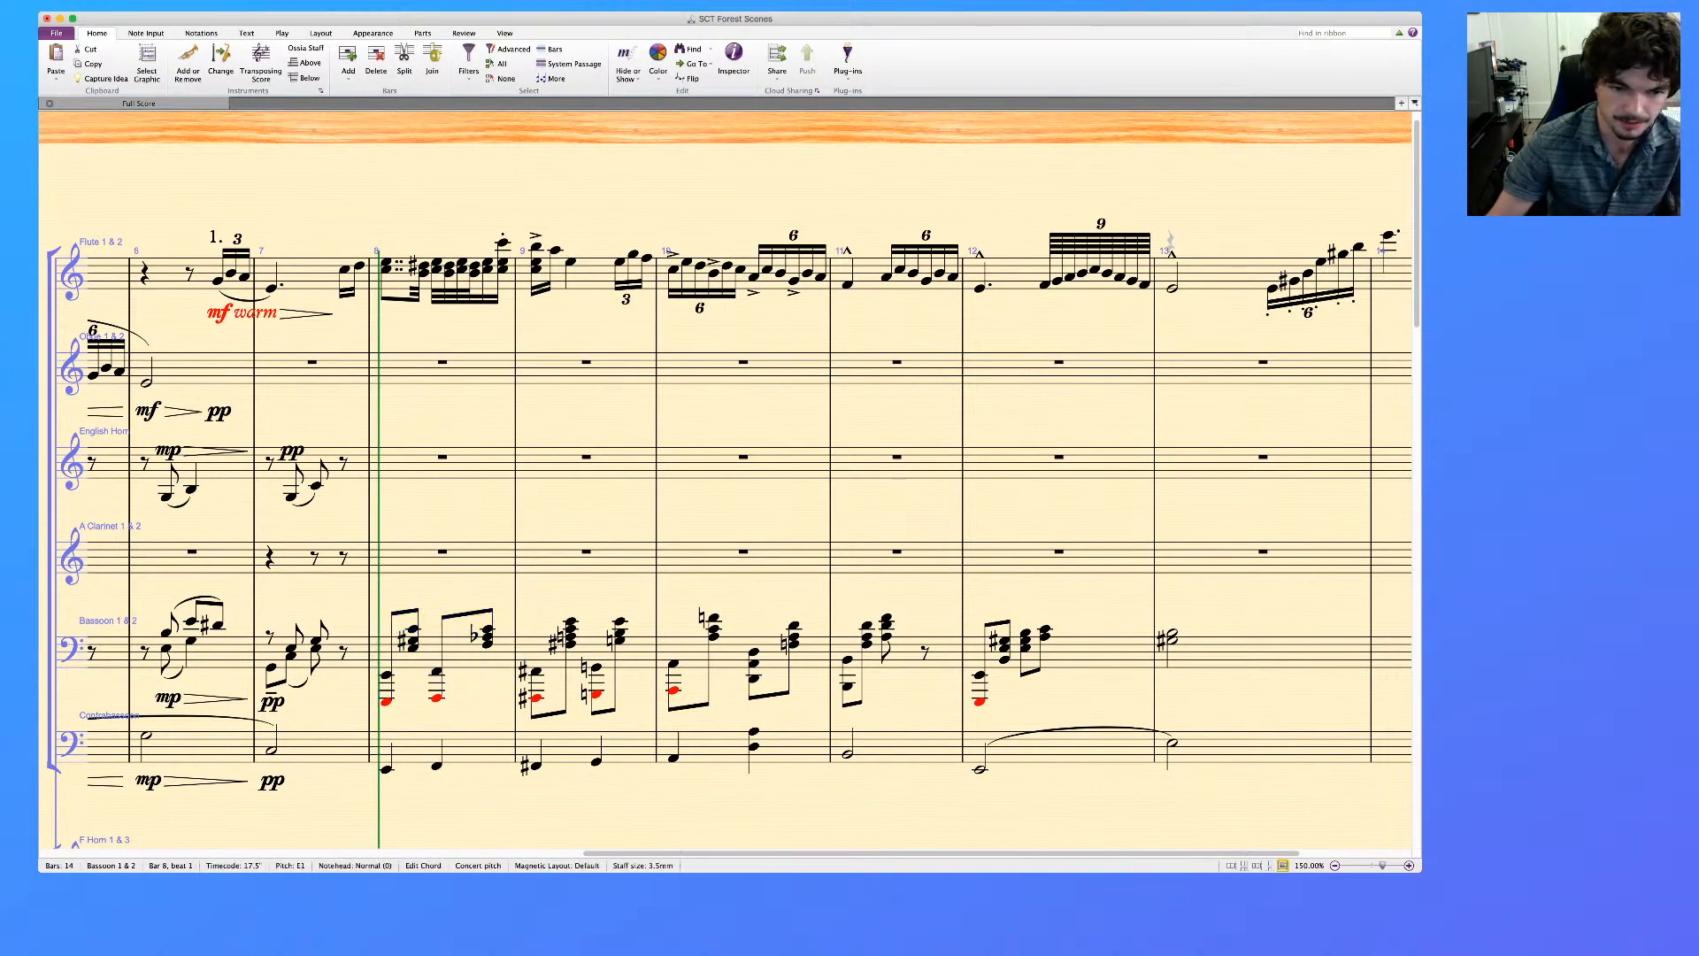
pyautogui.keyDown('super'); pyautogui.click(437, 698); pyautogui.keyUp('super')
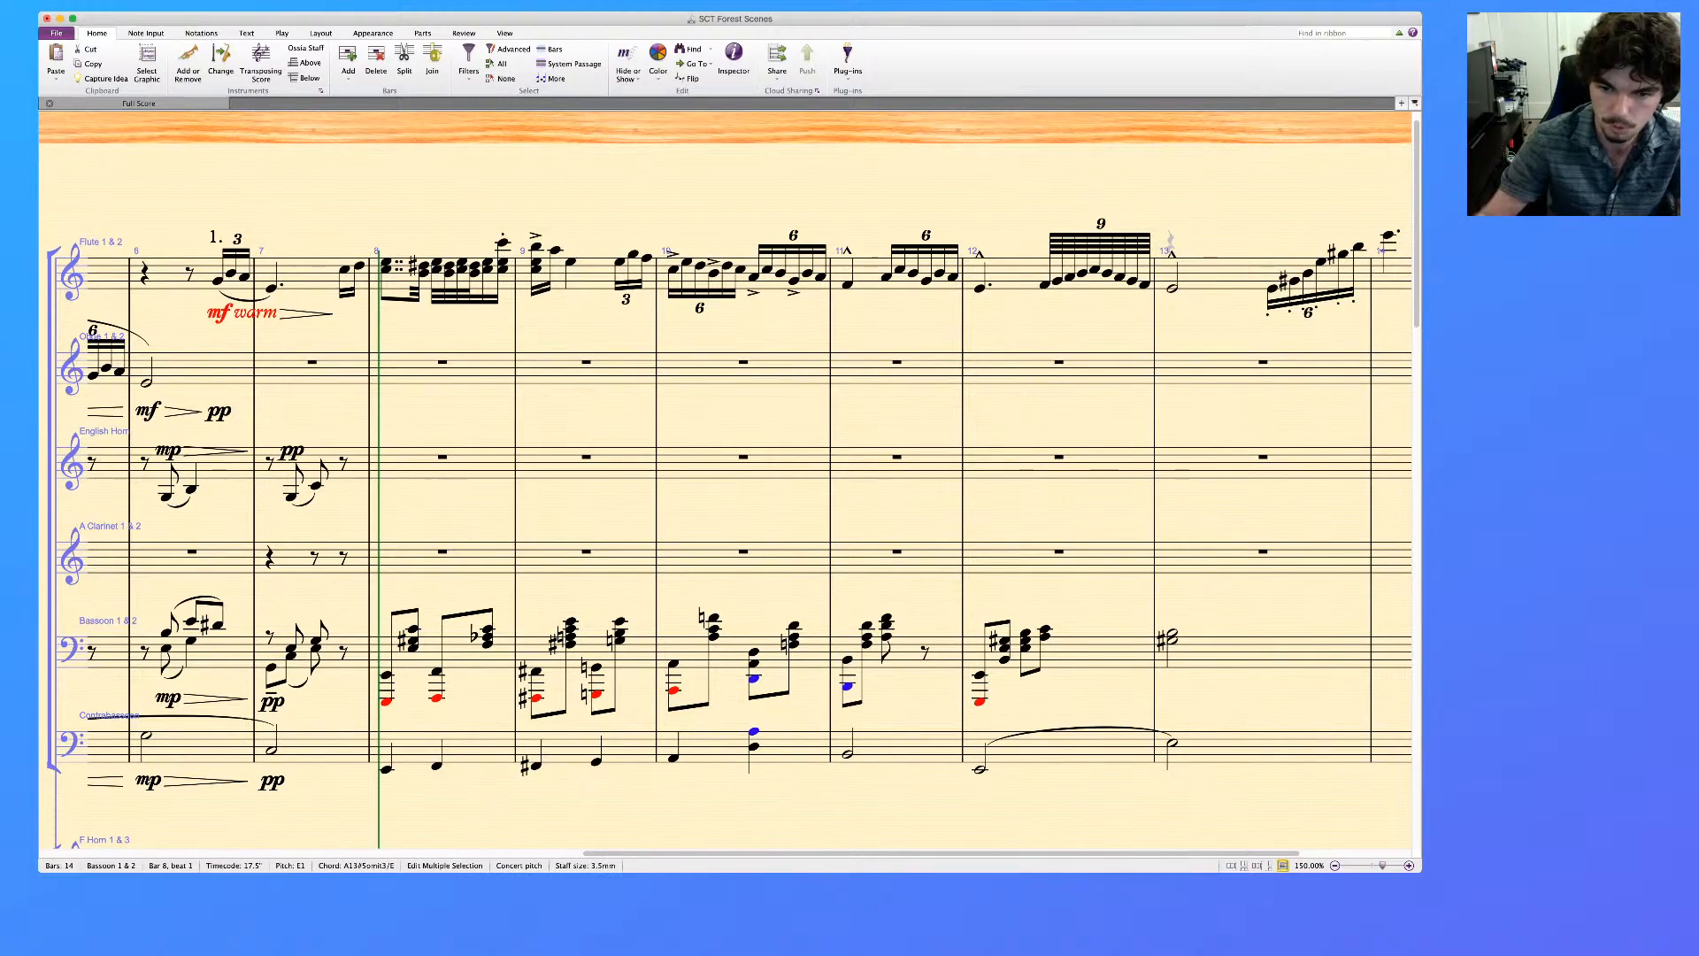
pyautogui.press('super+Up')
pyautogui.press('Escape')
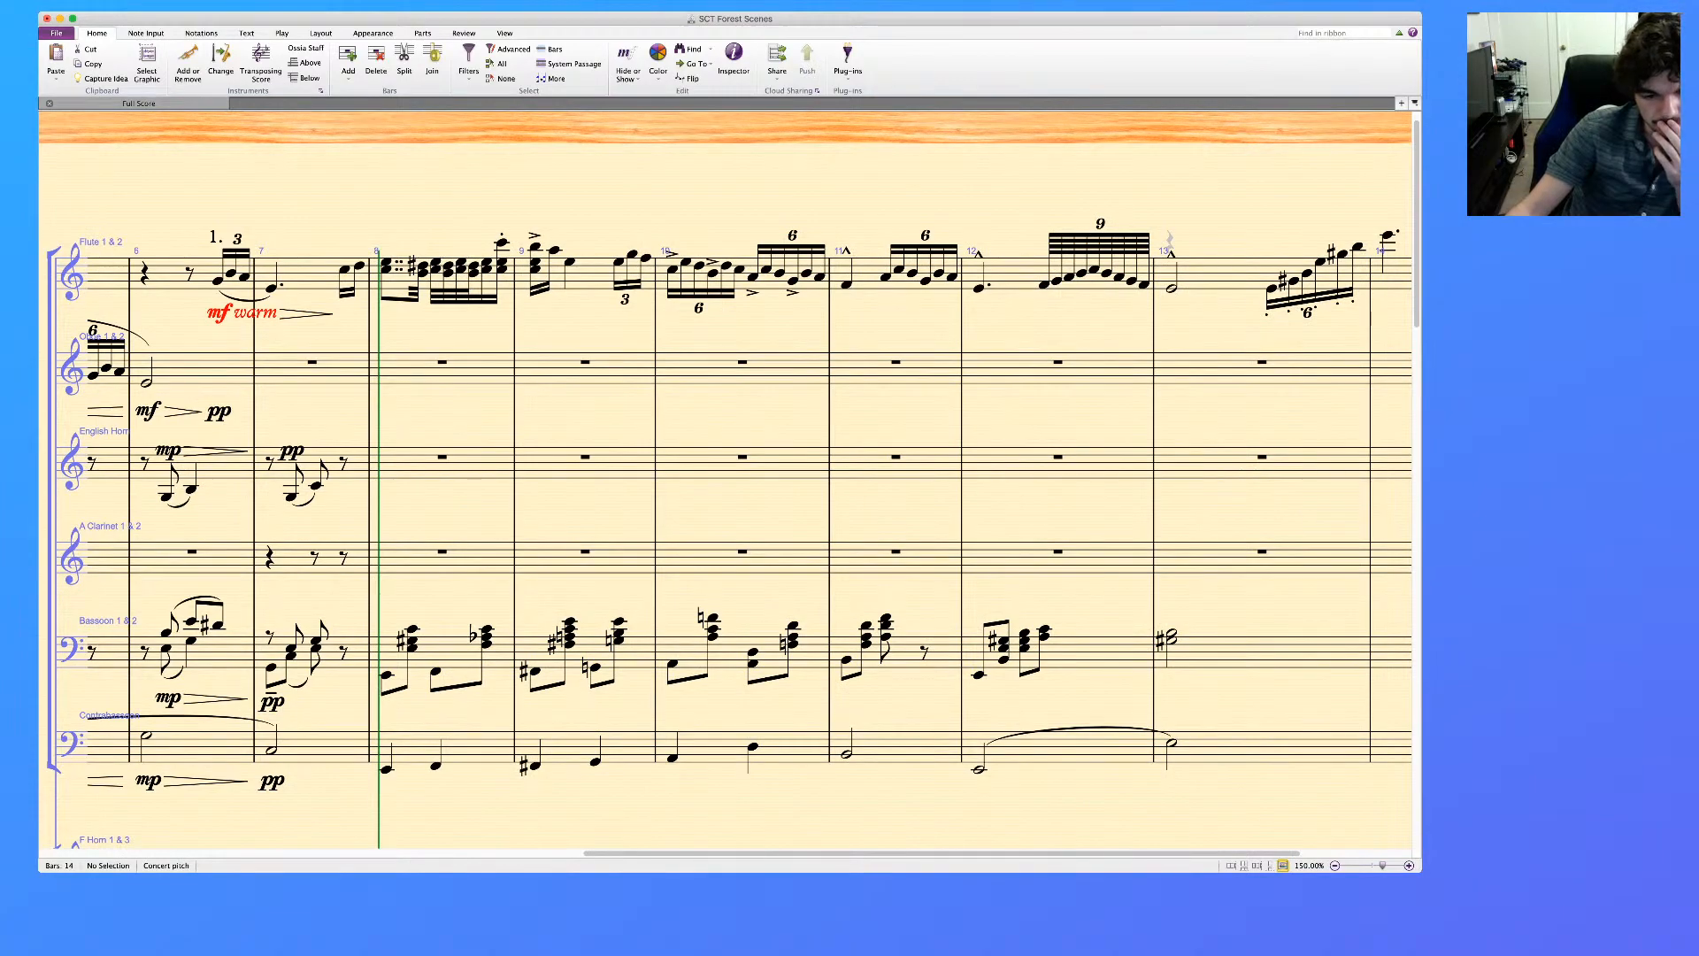
# Slur the contrabassoon notes across bars 8 and 9, and those from bar 10 into bar 11
pyautogui.click(387, 769)
pyautogui.press('s')
pyautogui.press('space')
pyautogui.press('space')
pyautogui.click(714, 747)
pyautogui.keyDown('shift'); pyautogui.click(894, 747); pyautogui.keyUp('shift')
pyautogui.press('s')
pyautogui.press('Escape')
# Copy the bassoon passage in bars 8 to 13 into the A Clarinet 1 & 2 staff starting at bar 8
pyautogui.scroll(-2, 725, 489)
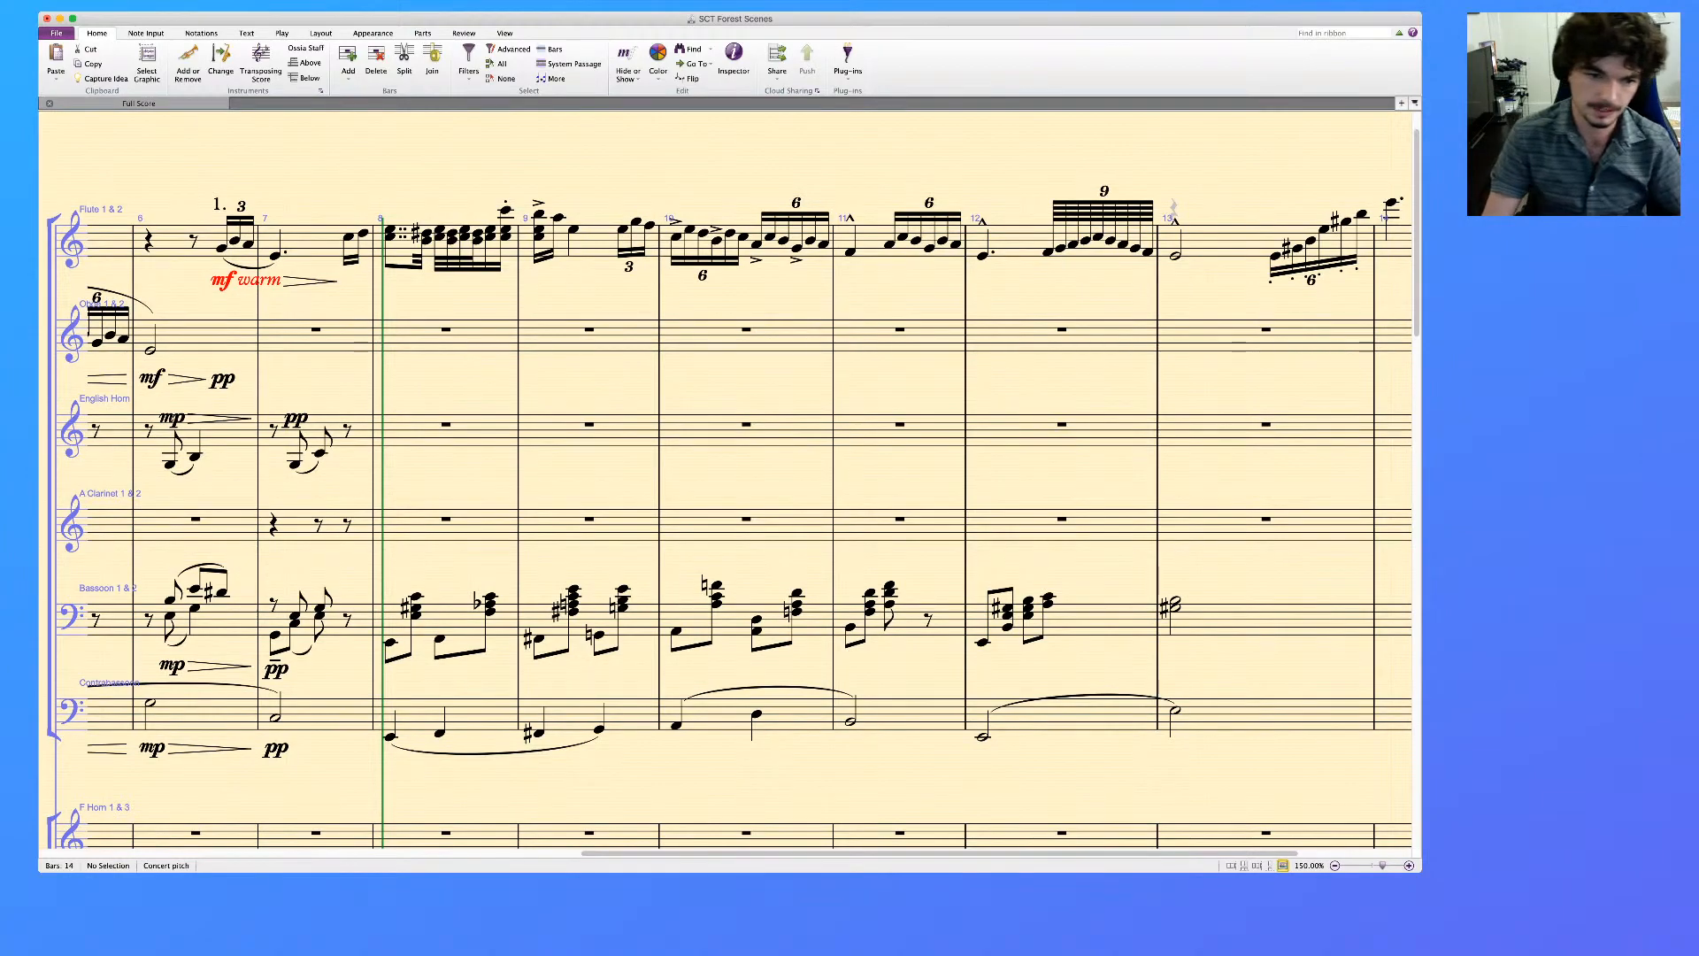
pyautogui.click(455, 620)
pyautogui.keyDown('shift'); pyautogui.click(1274, 619); pyautogui.keyUp('shift')
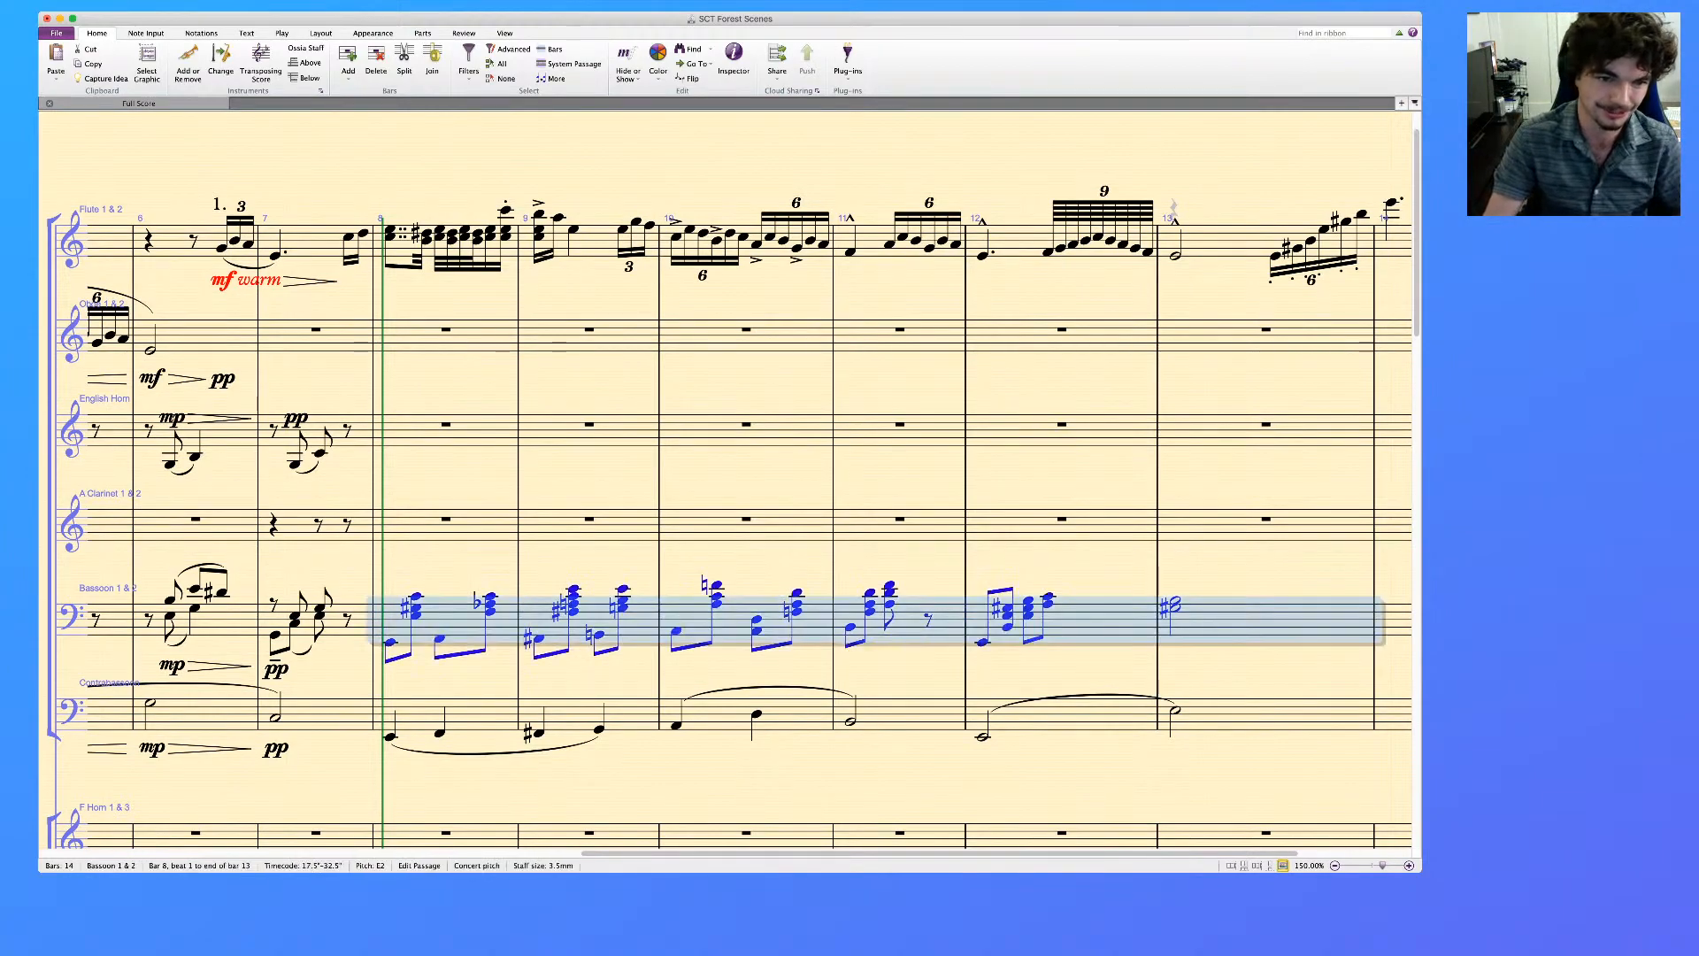
pyautogui.click(446, 525)
pyautogui.press('super+v')
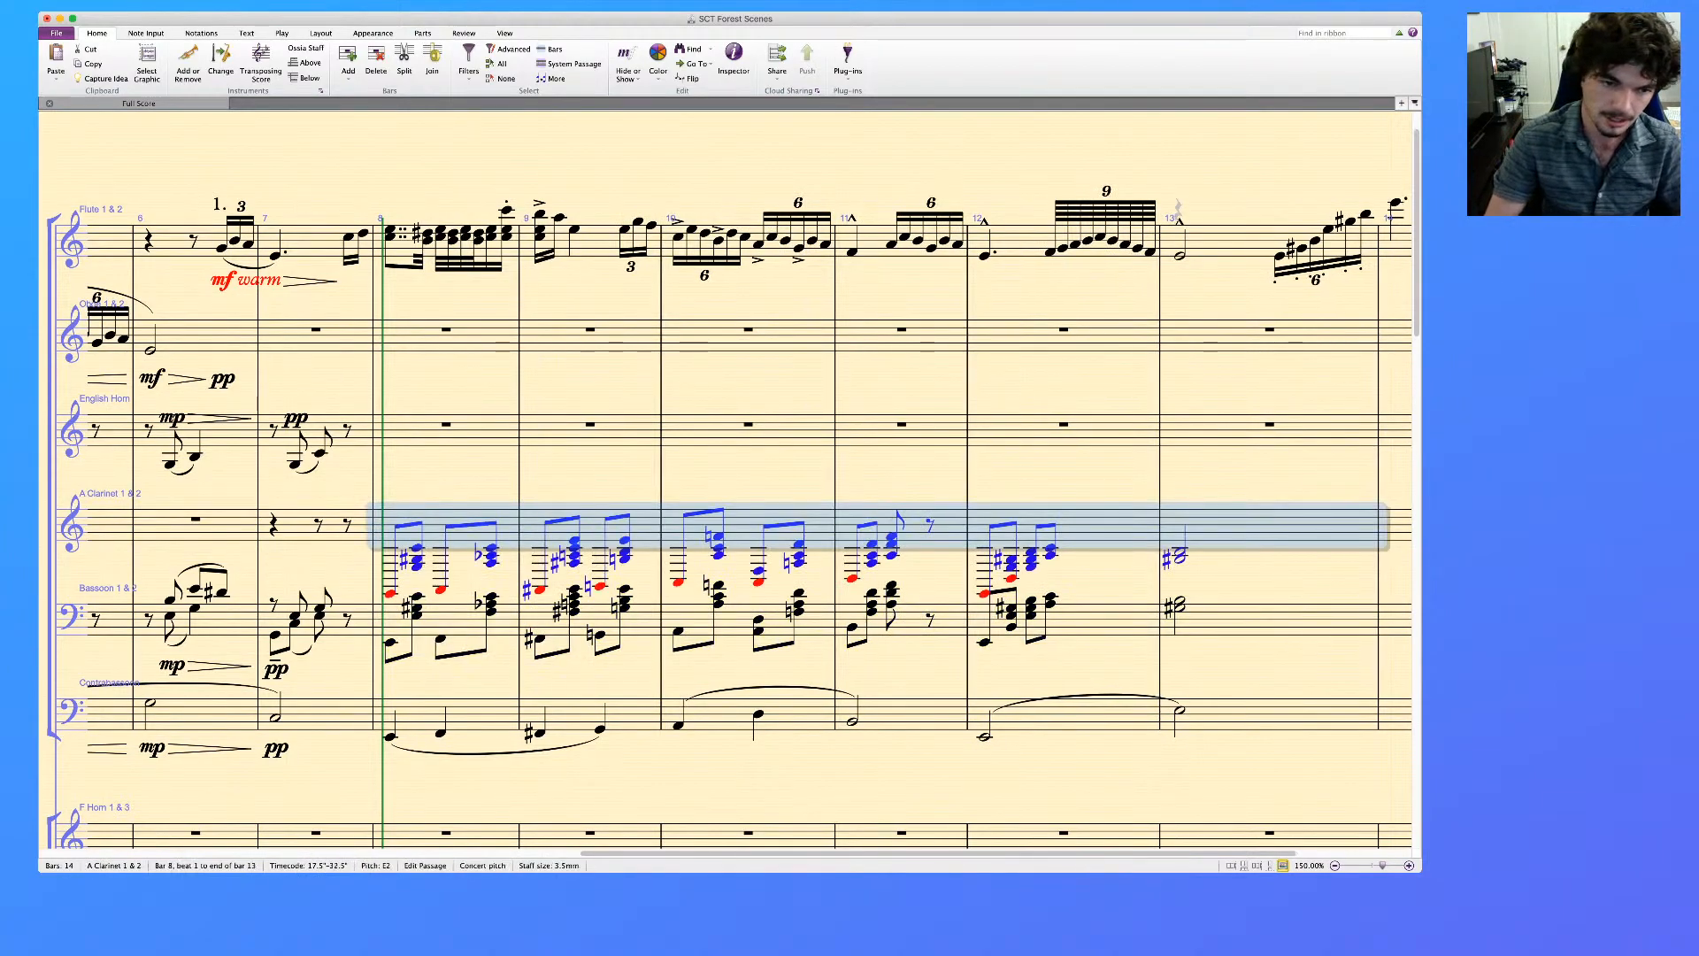
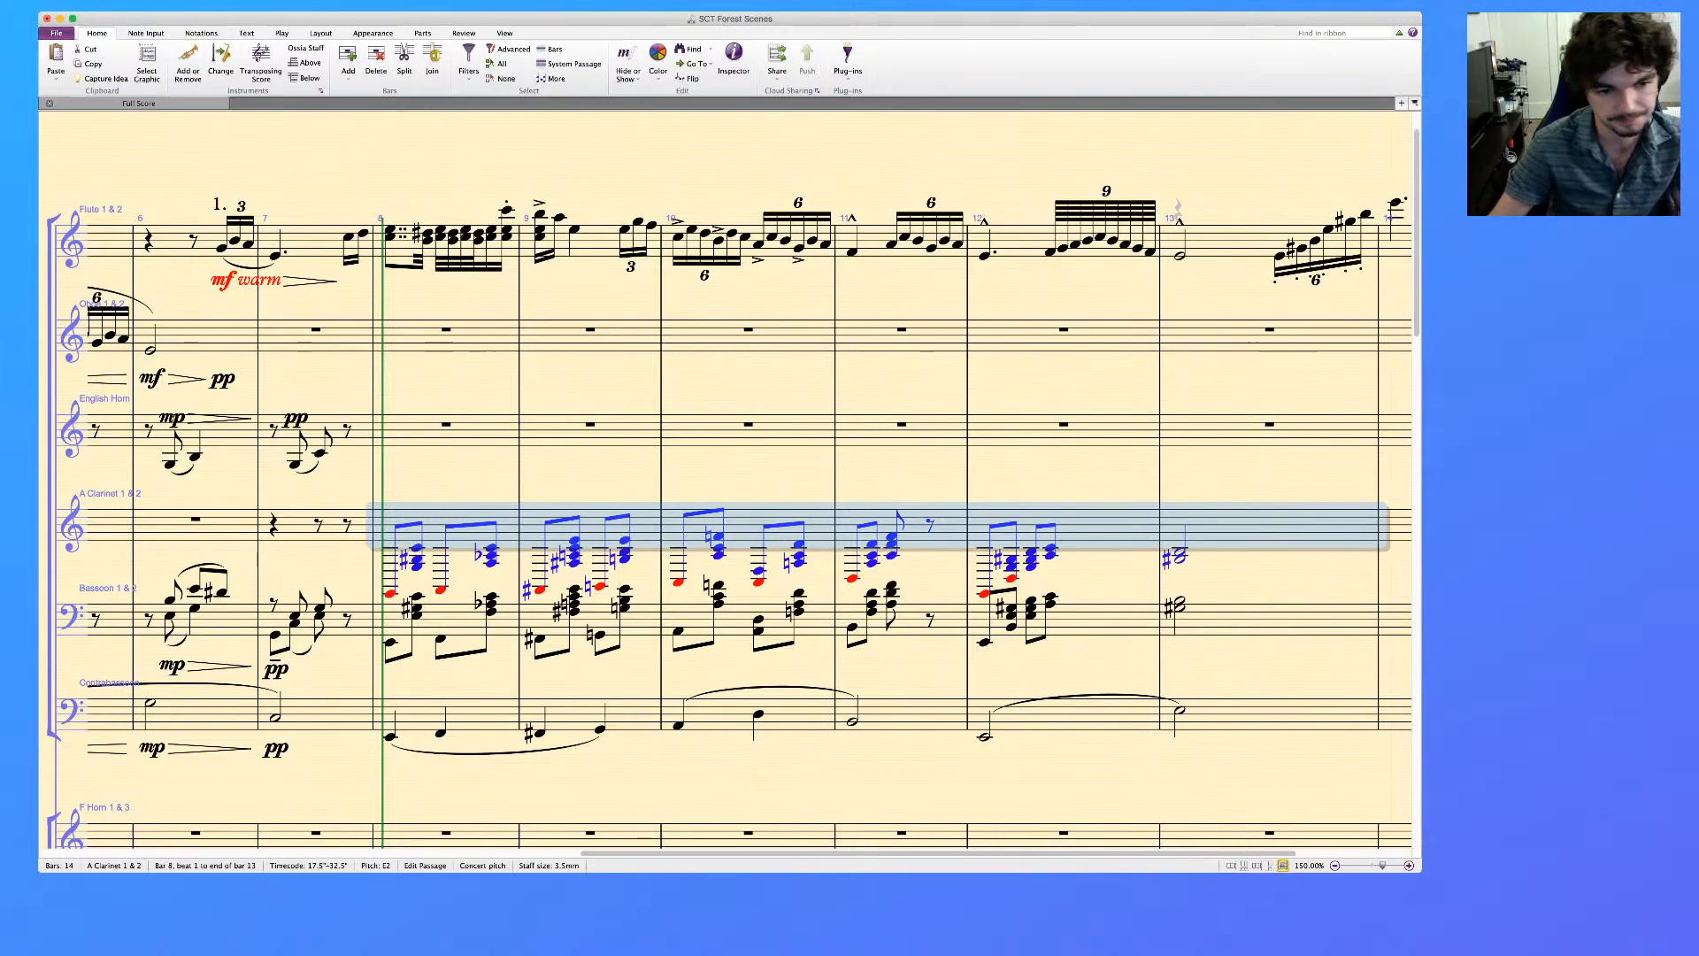
# Move the lowest Bassoon notes of bars 8 to 13 into voice 2
pyautogui.click(389, 643)
pyautogui.keyDown('super'); pyautogui.click(441, 639); pyautogui.keyUp('super')
pyautogui.keyDown('super'); pyautogui.click(540, 639); pyautogui.keyUp('super')
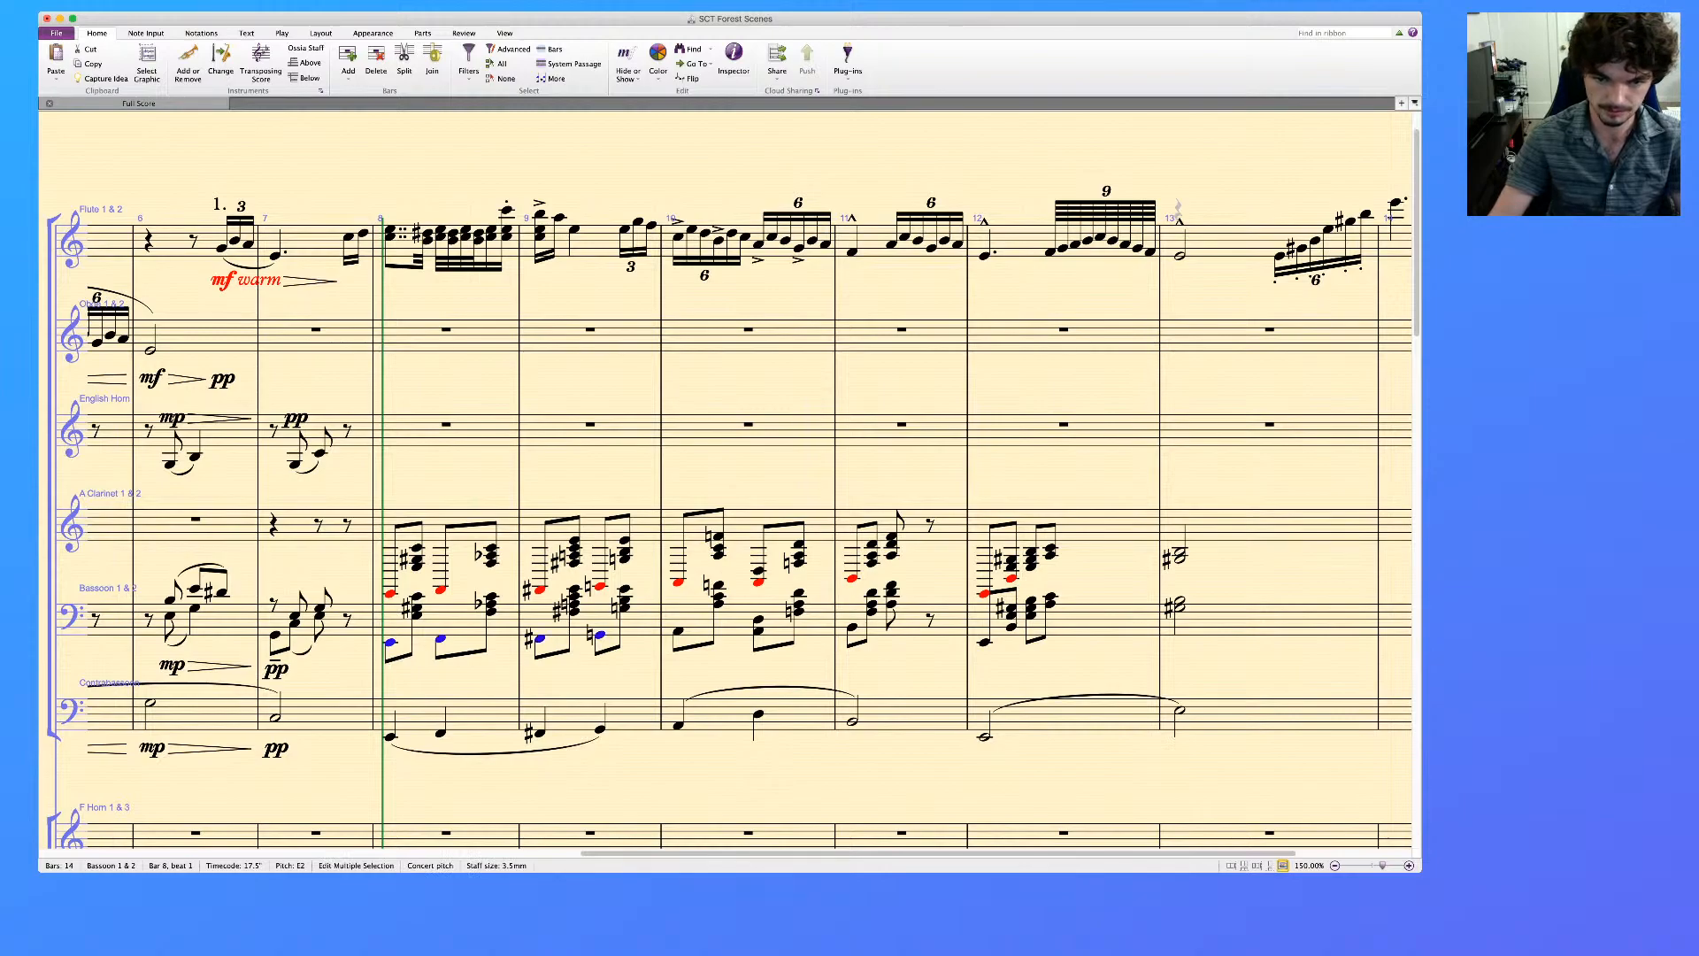
pyautogui.keyDown('super'); pyautogui.click(678, 632); pyautogui.keyUp('super')
pyautogui.keyDown('super'); pyautogui.click(759, 631); pyautogui.keyUp('super')
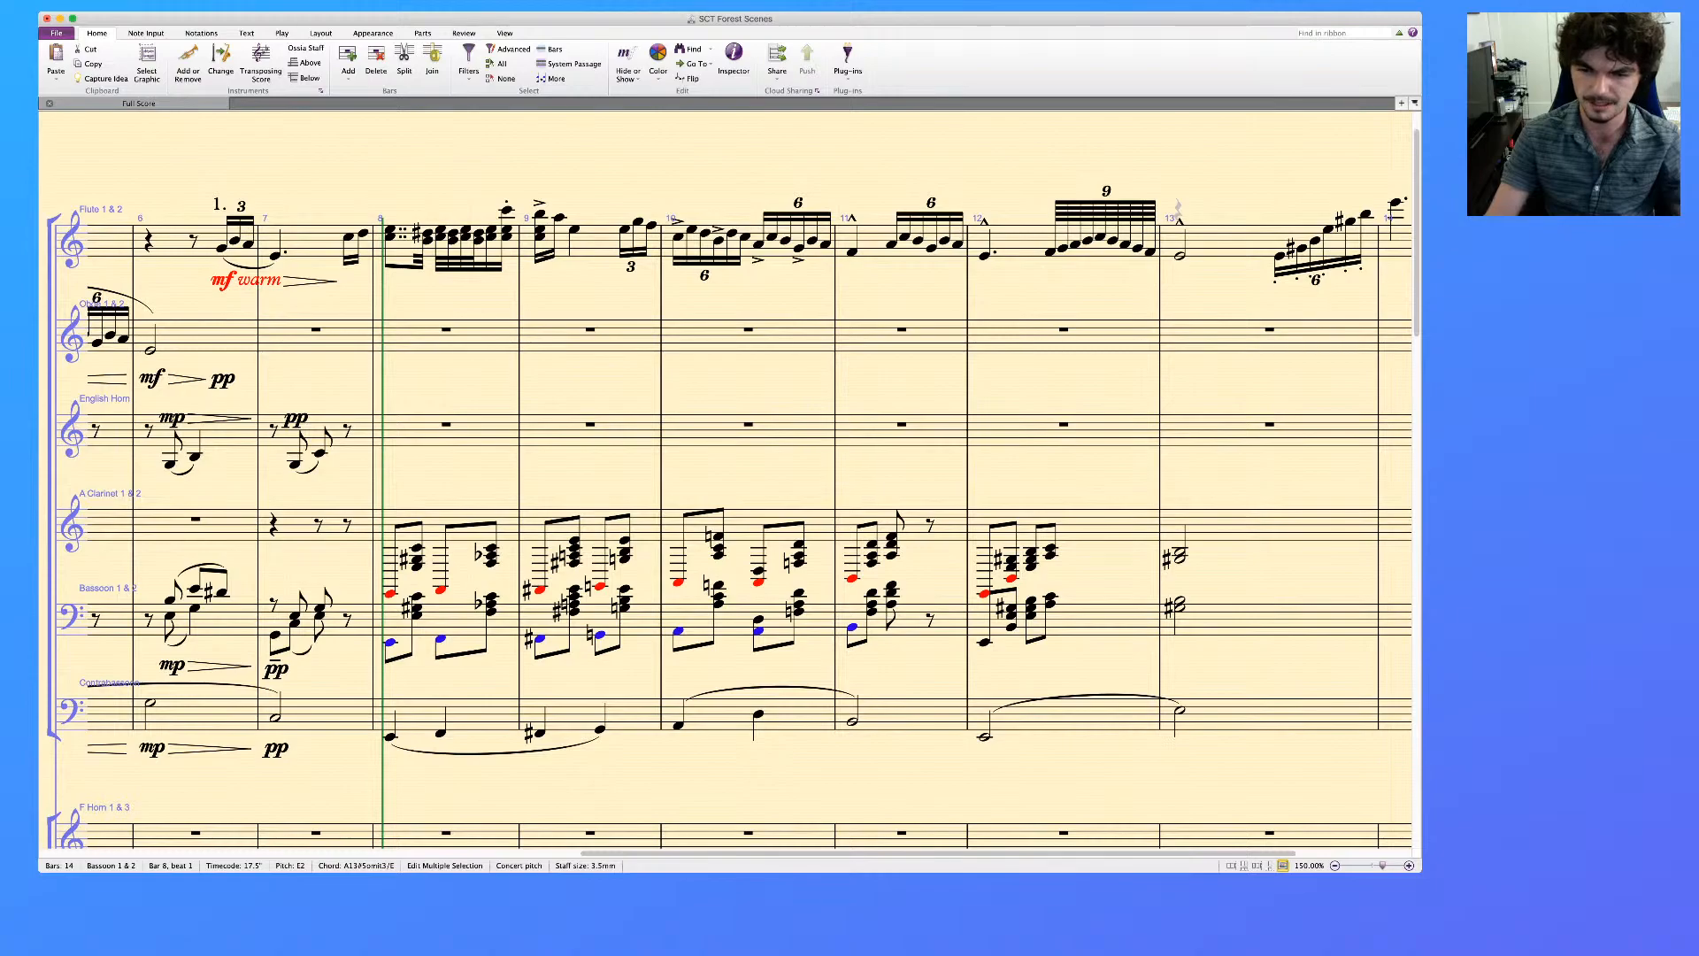
pyautogui.keyDown('super'); pyautogui.click(1180, 608); pyautogui.keyUp('super')
pyautogui.press('alt+super+2')
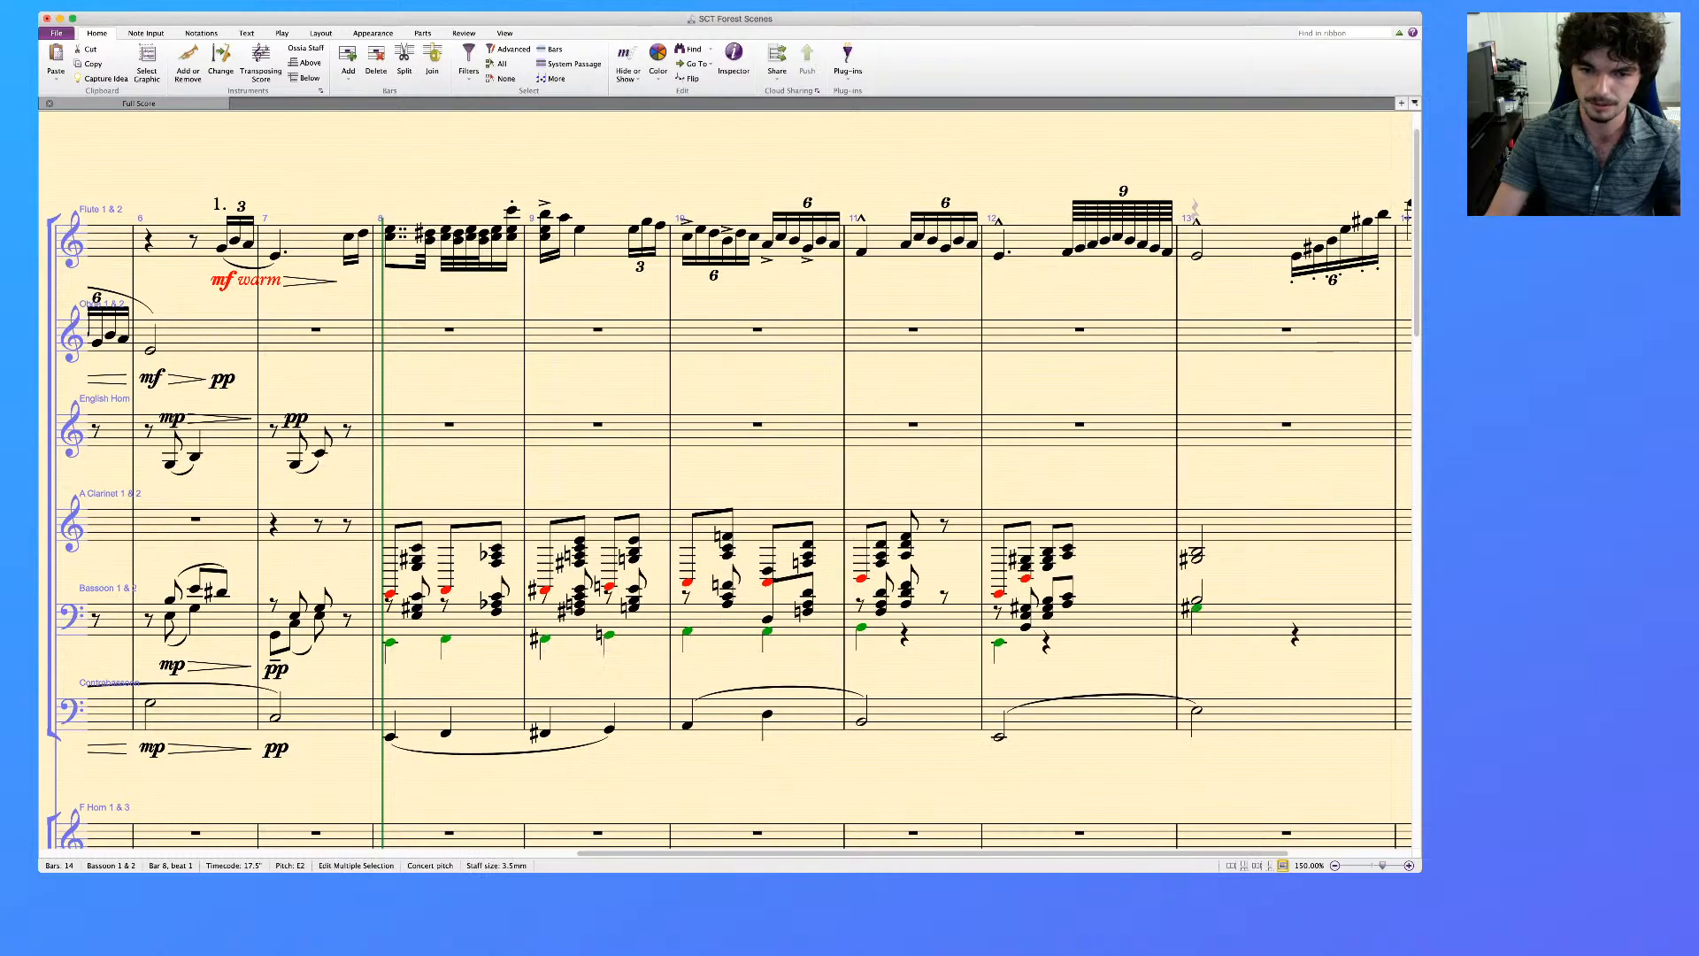
# Set the Bassoon's voice 2 notes in bars 11, 12 and 13 to half notes
pyautogui.press('Escape')
pyautogui.keyDown('super'); pyautogui.click(999, 643); pyautogui.keyUp('super')
pyautogui.keyDown('super'); pyautogui.click(1196, 608); pyautogui.keyUp('super')
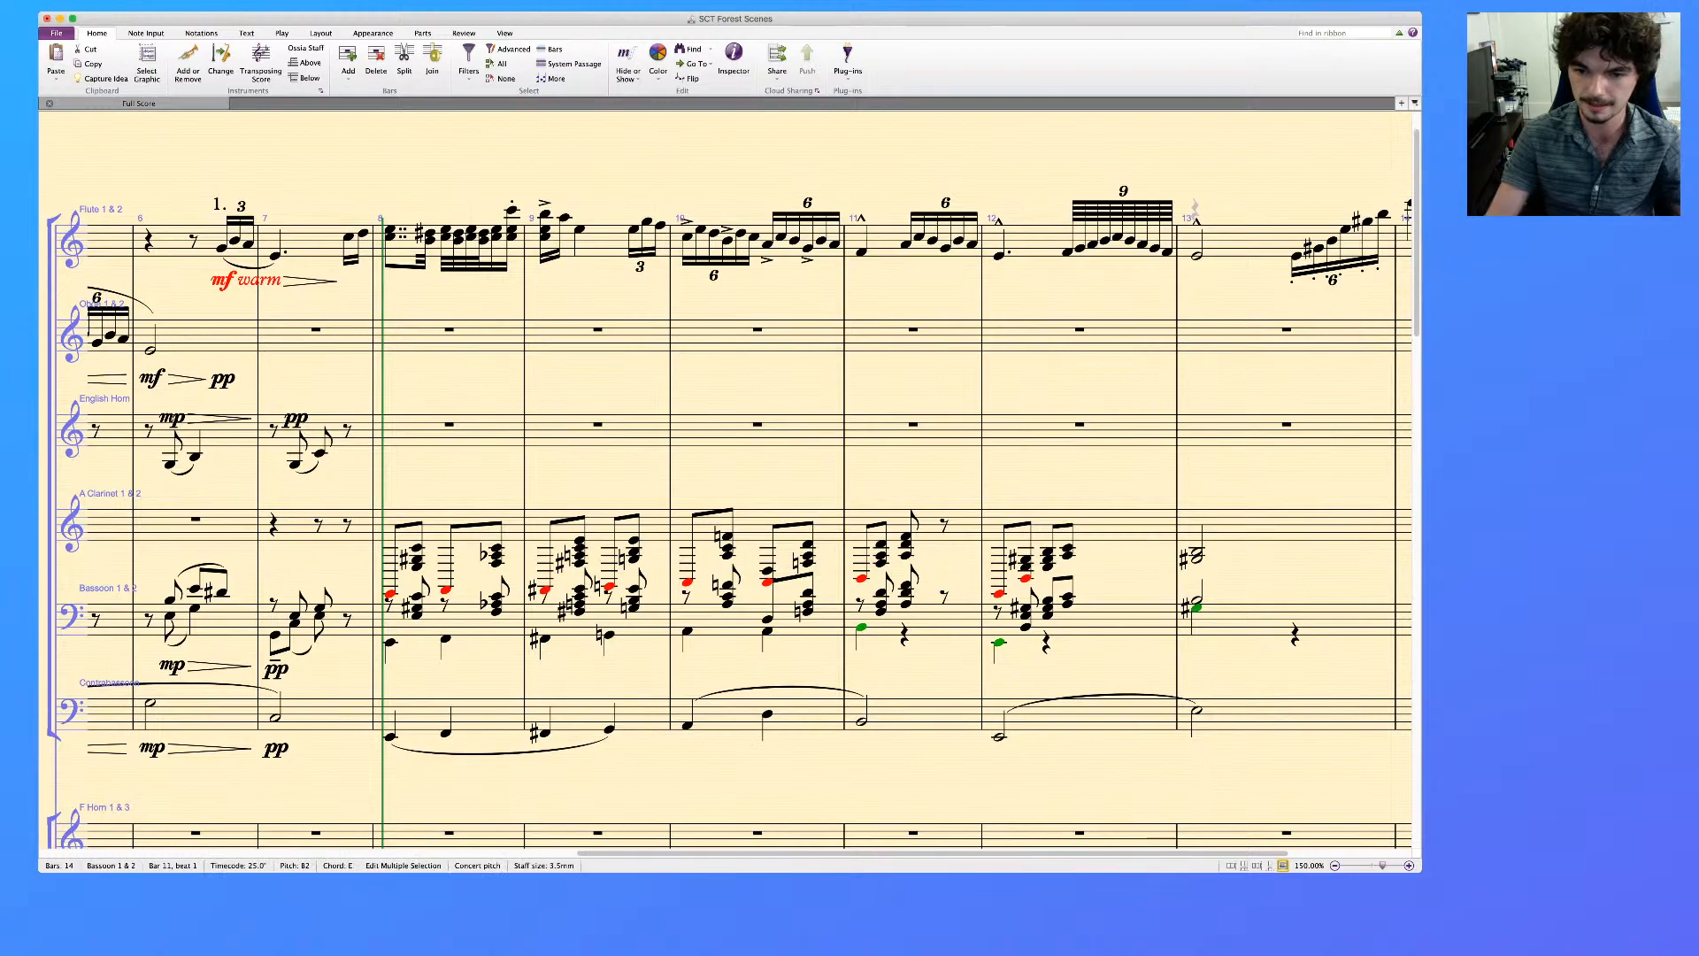
pyautogui.press('6')
pyautogui.press('Escape')
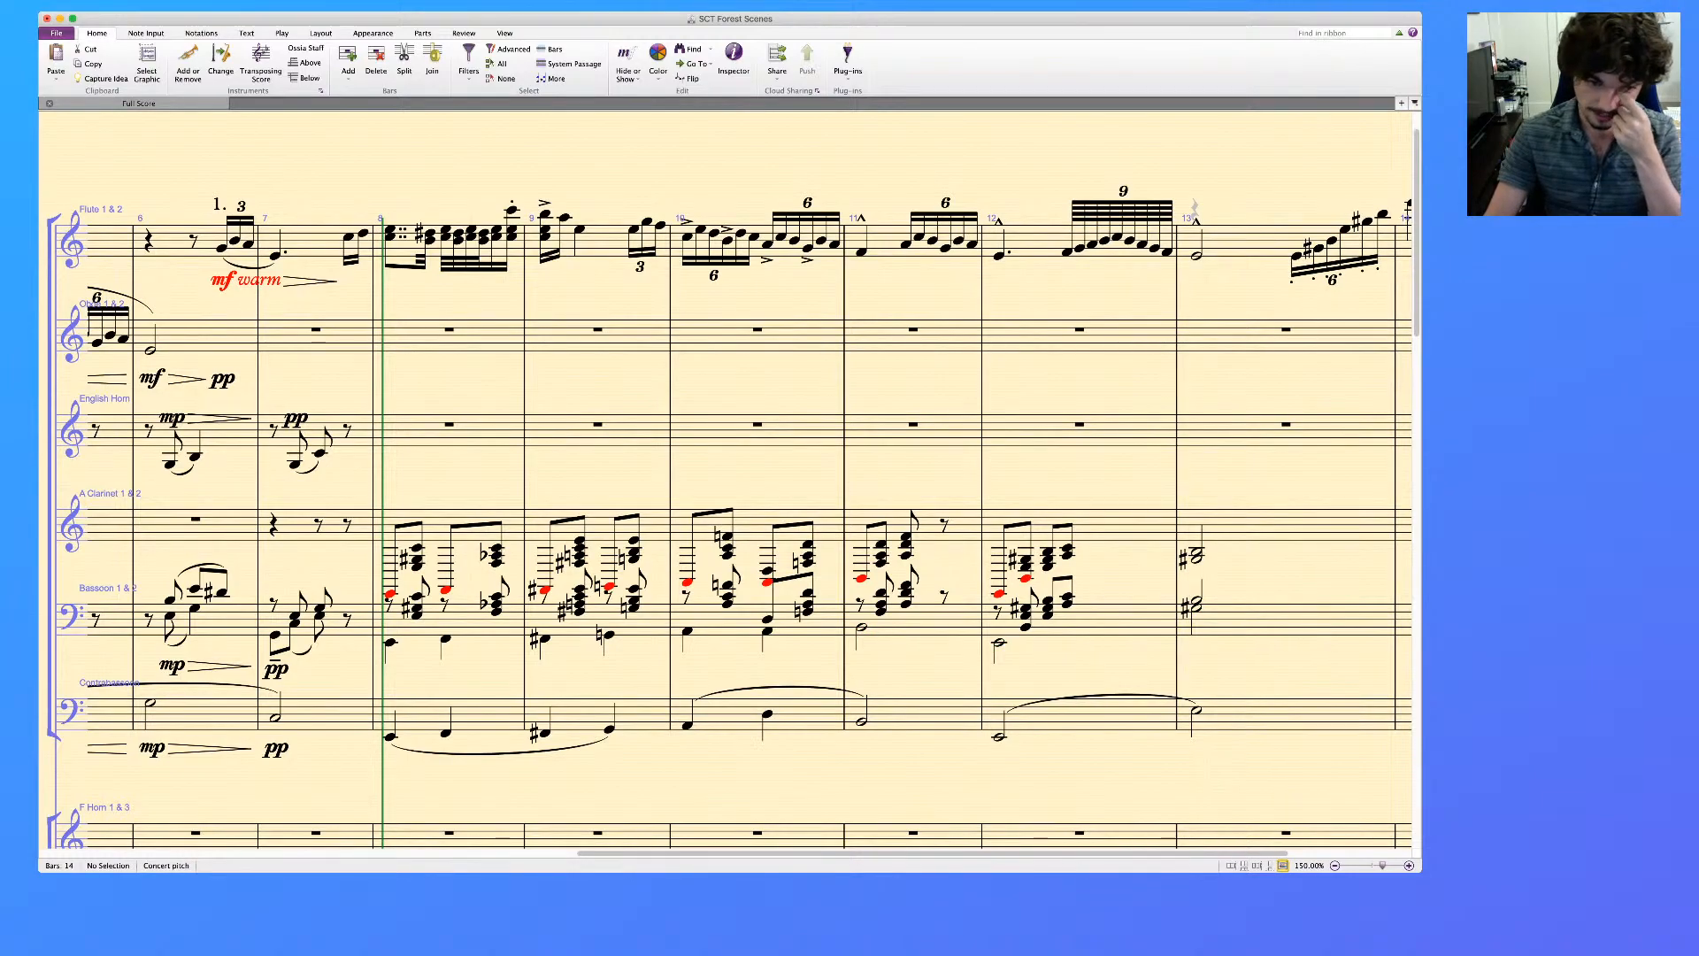
# Slur the four Bassoon voice 2 notes across bars 8 and 9
pyautogui.click(391, 643)
pyautogui.press('s')
pyautogui.press('space')
pyautogui.press('space')
# Make the Bassoon's voice 2 in bar 10 a single half note and add slurs over bars 10–11 and 12–13
pyautogui.click(688, 631)
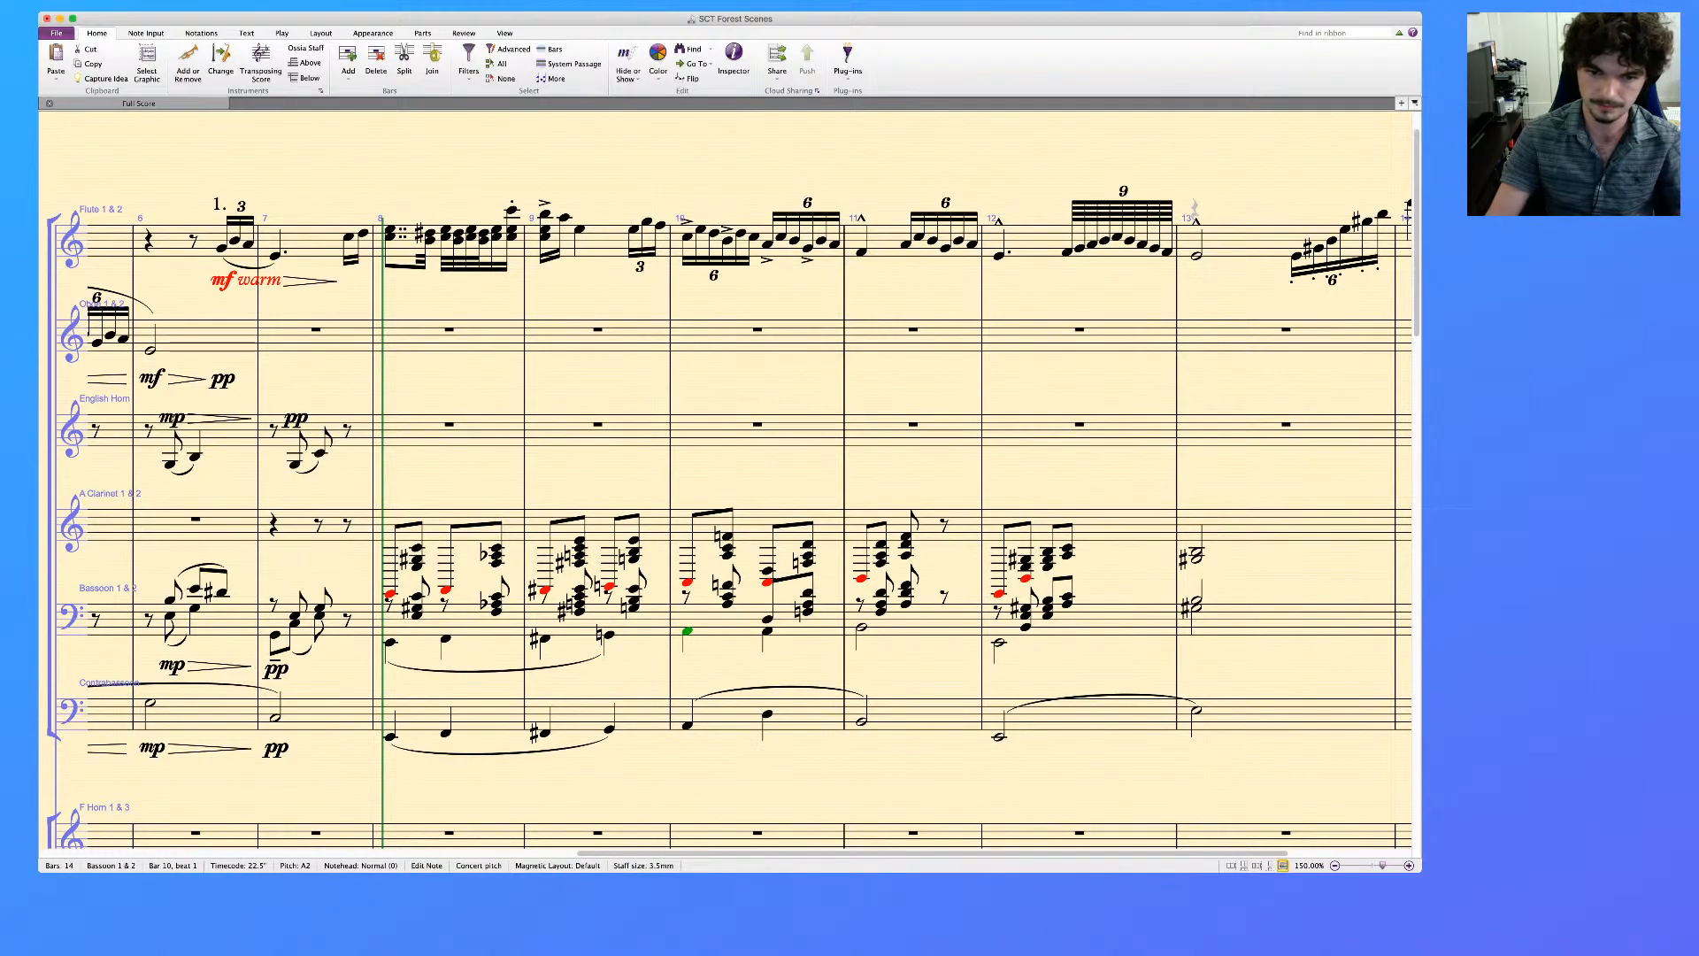
pyautogui.press('s')
pyautogui.press('space')
pyautogui.hotkey('shift', 'space')
pyautogui.click(999, 643)
pyautogui.press('s')
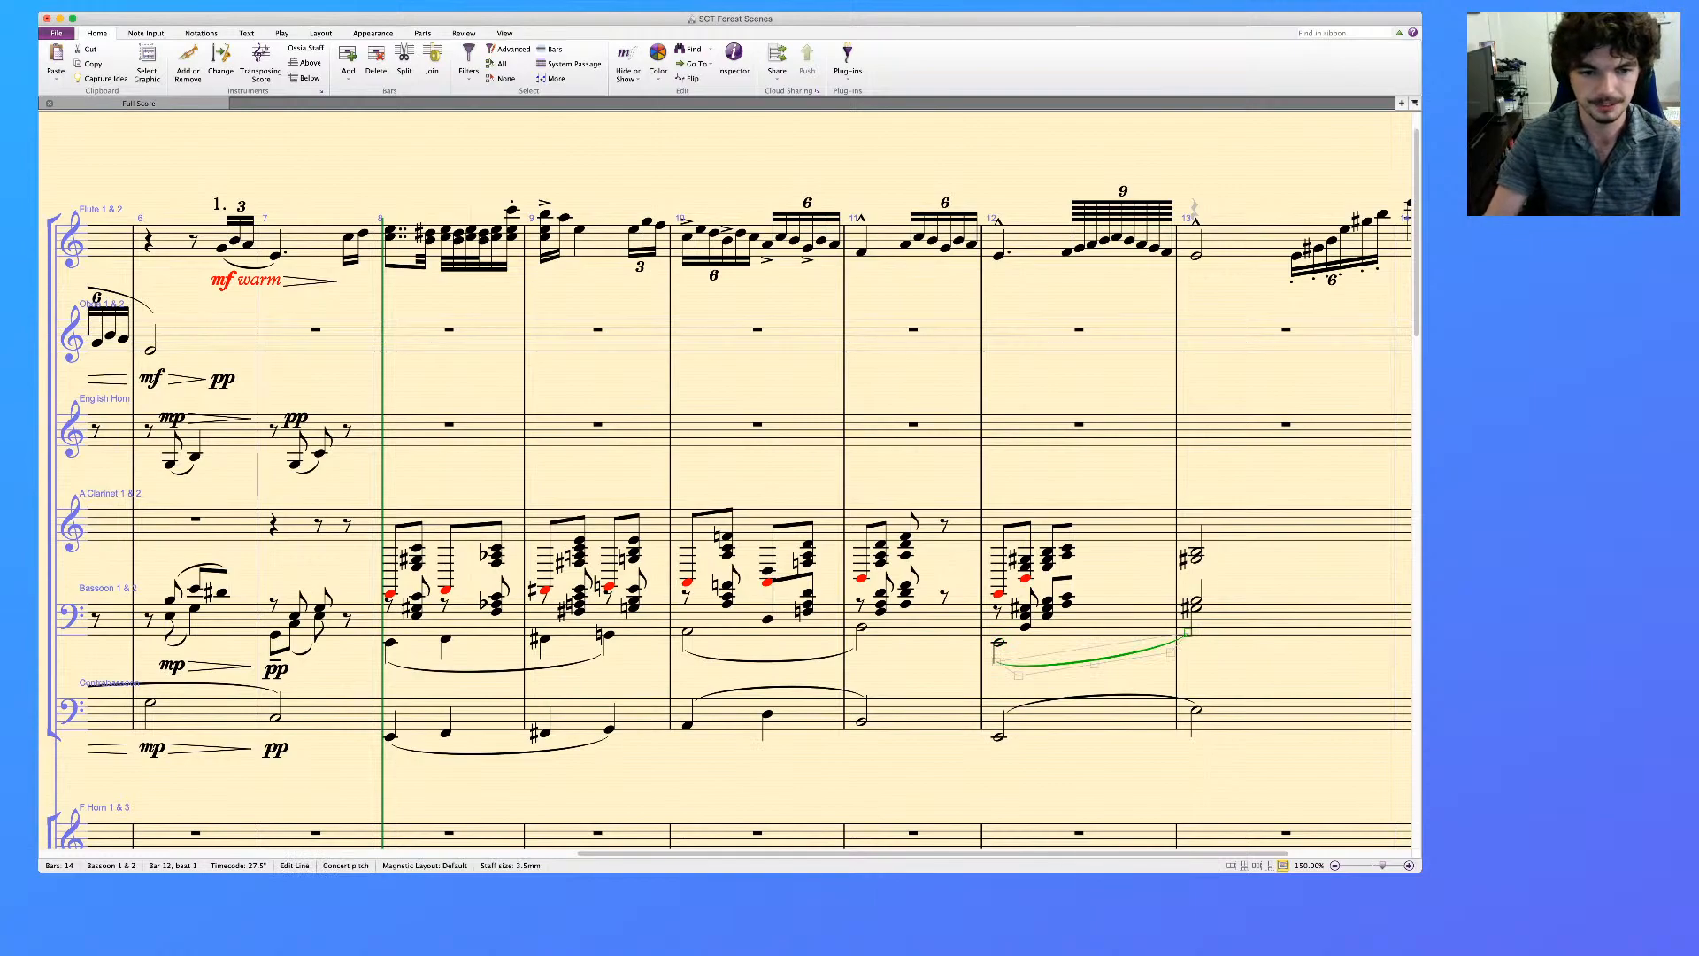
# Move the Bassoon staff down to widen the space below the A Clarinet staff
pyautogui.click(752, 625)
pyautogui.hotkey('alt', 'Down')
pyautogui.hotkey('alt', 'Down')
pyautogui.hotkey('alt', 'Down')
pyautogui.hotkey('alt', 'Down')
pyautogui.hotkey('alt', 'Down')
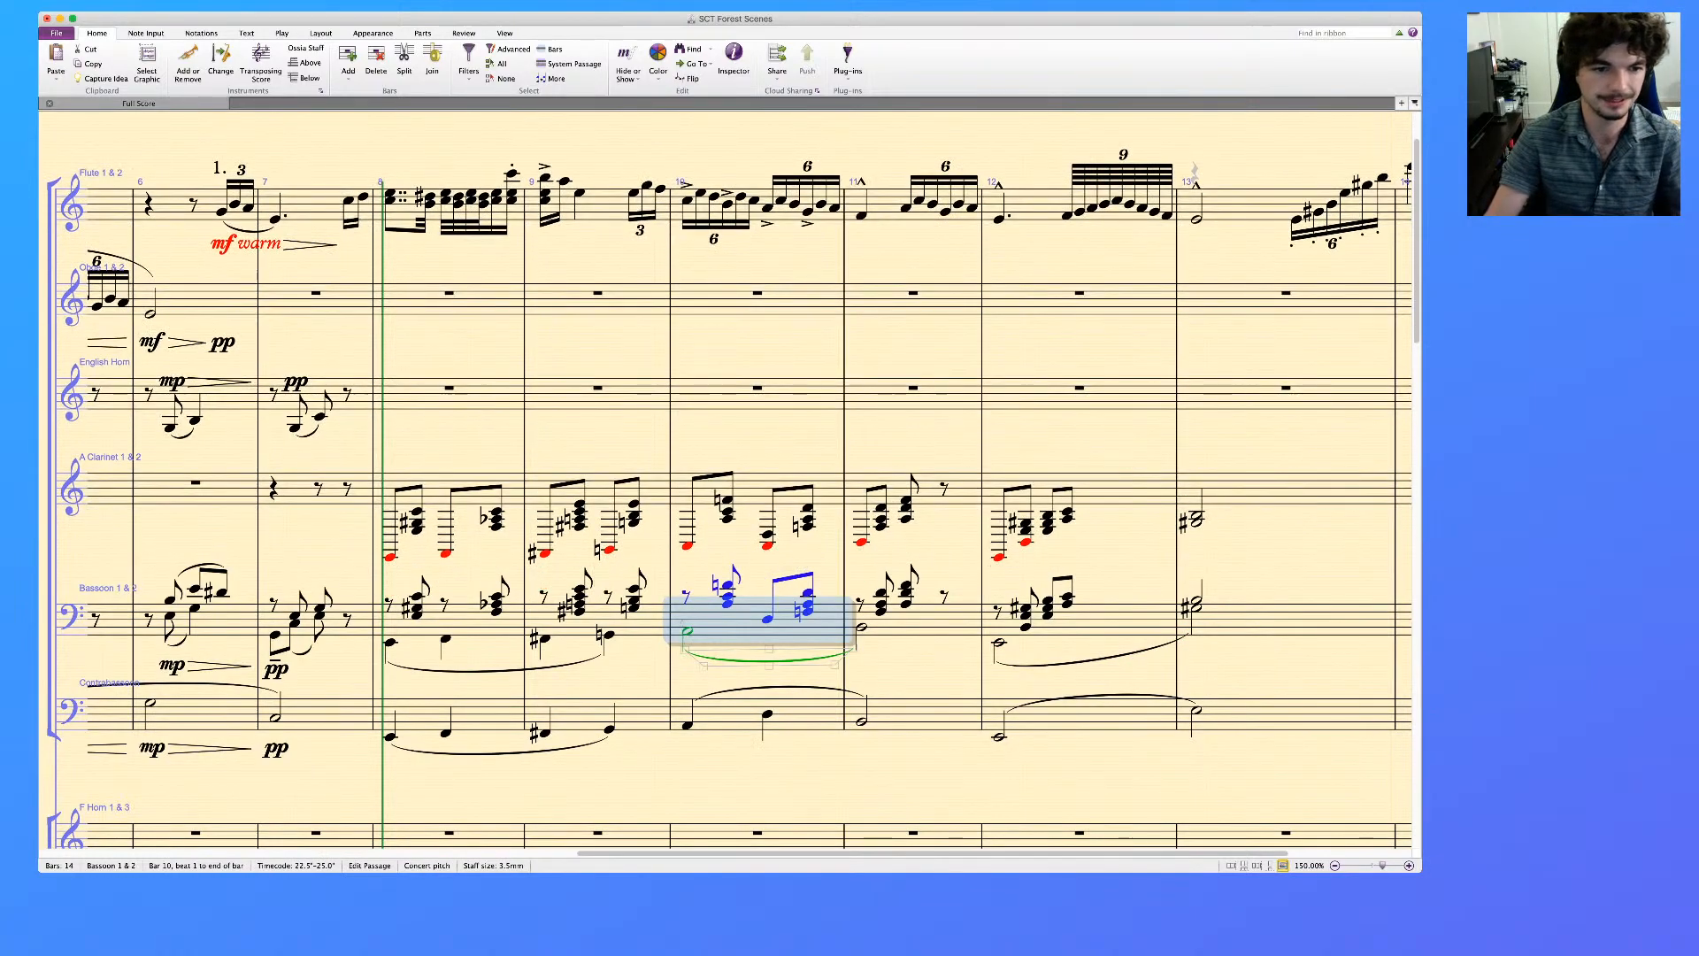
pyautogui.press('Escape')
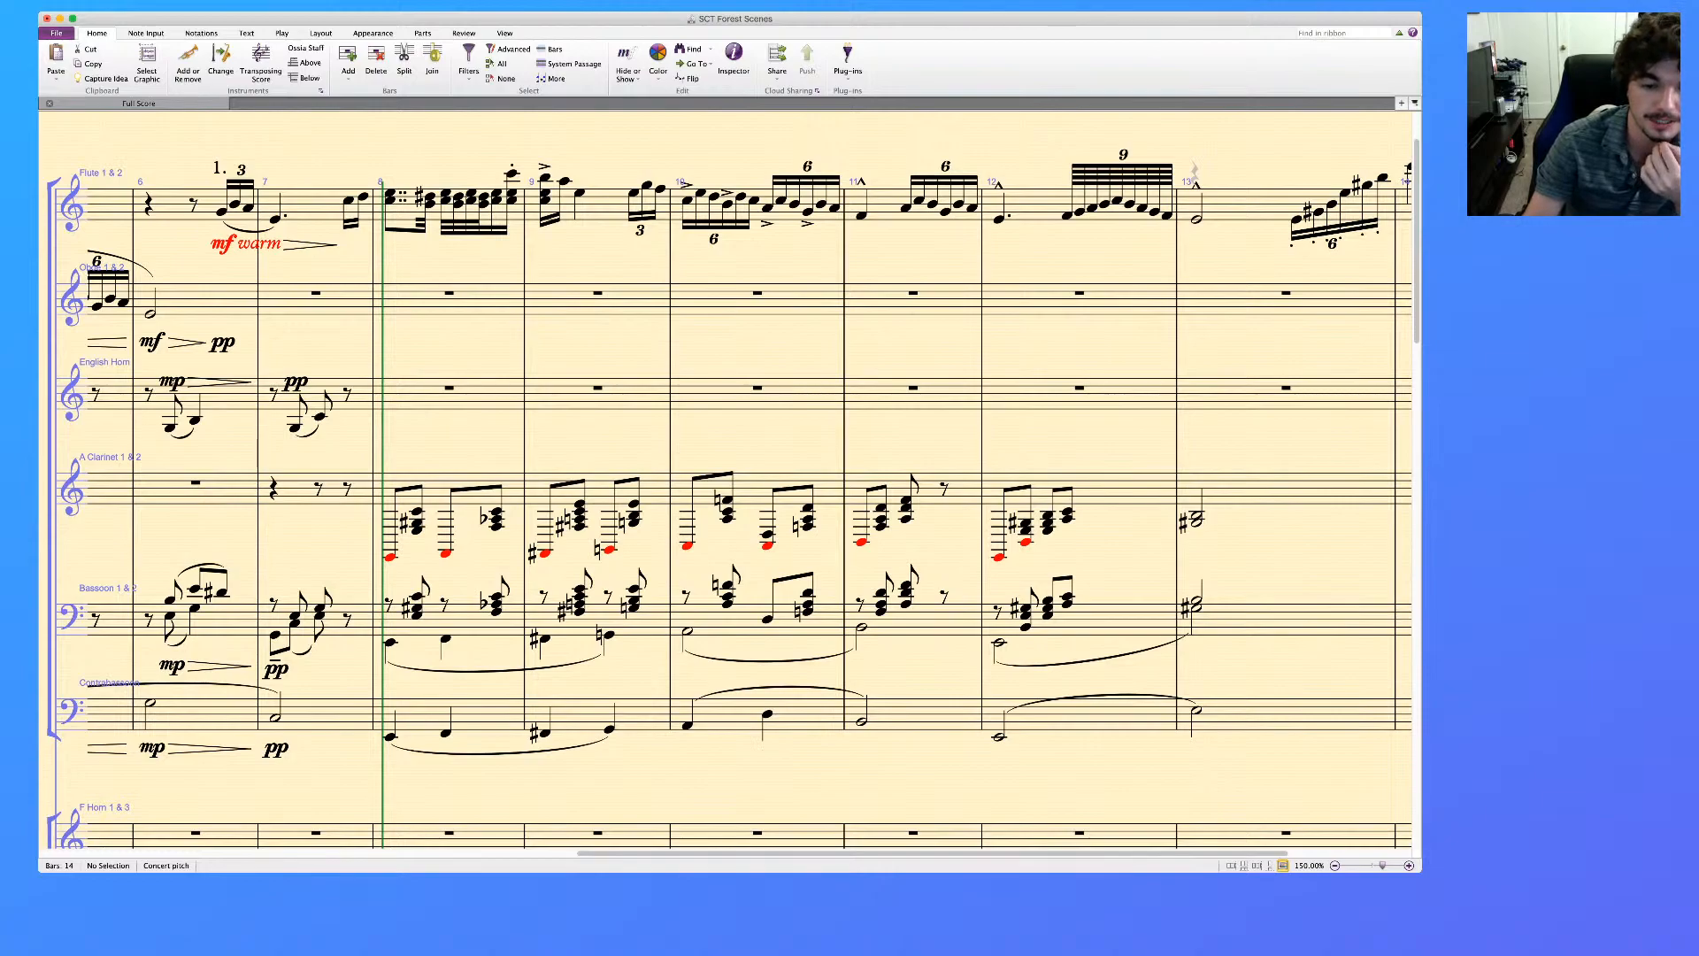
pyautogui.press('super+Tab')
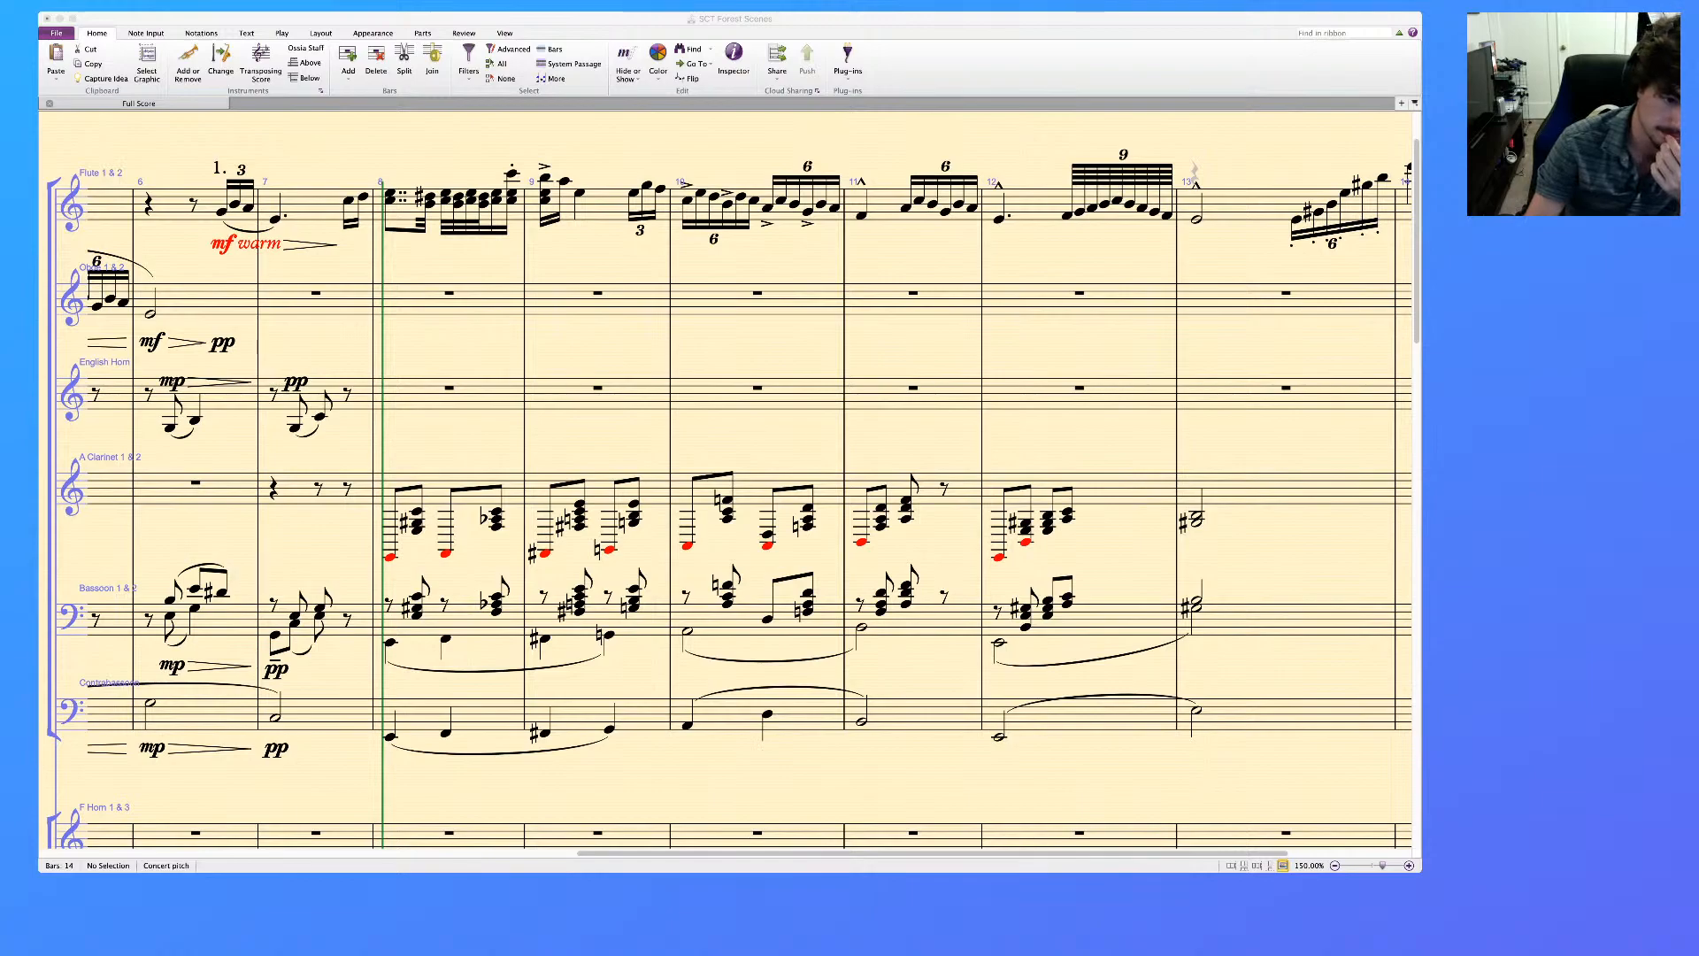
pyautogui.press('super+Tab')
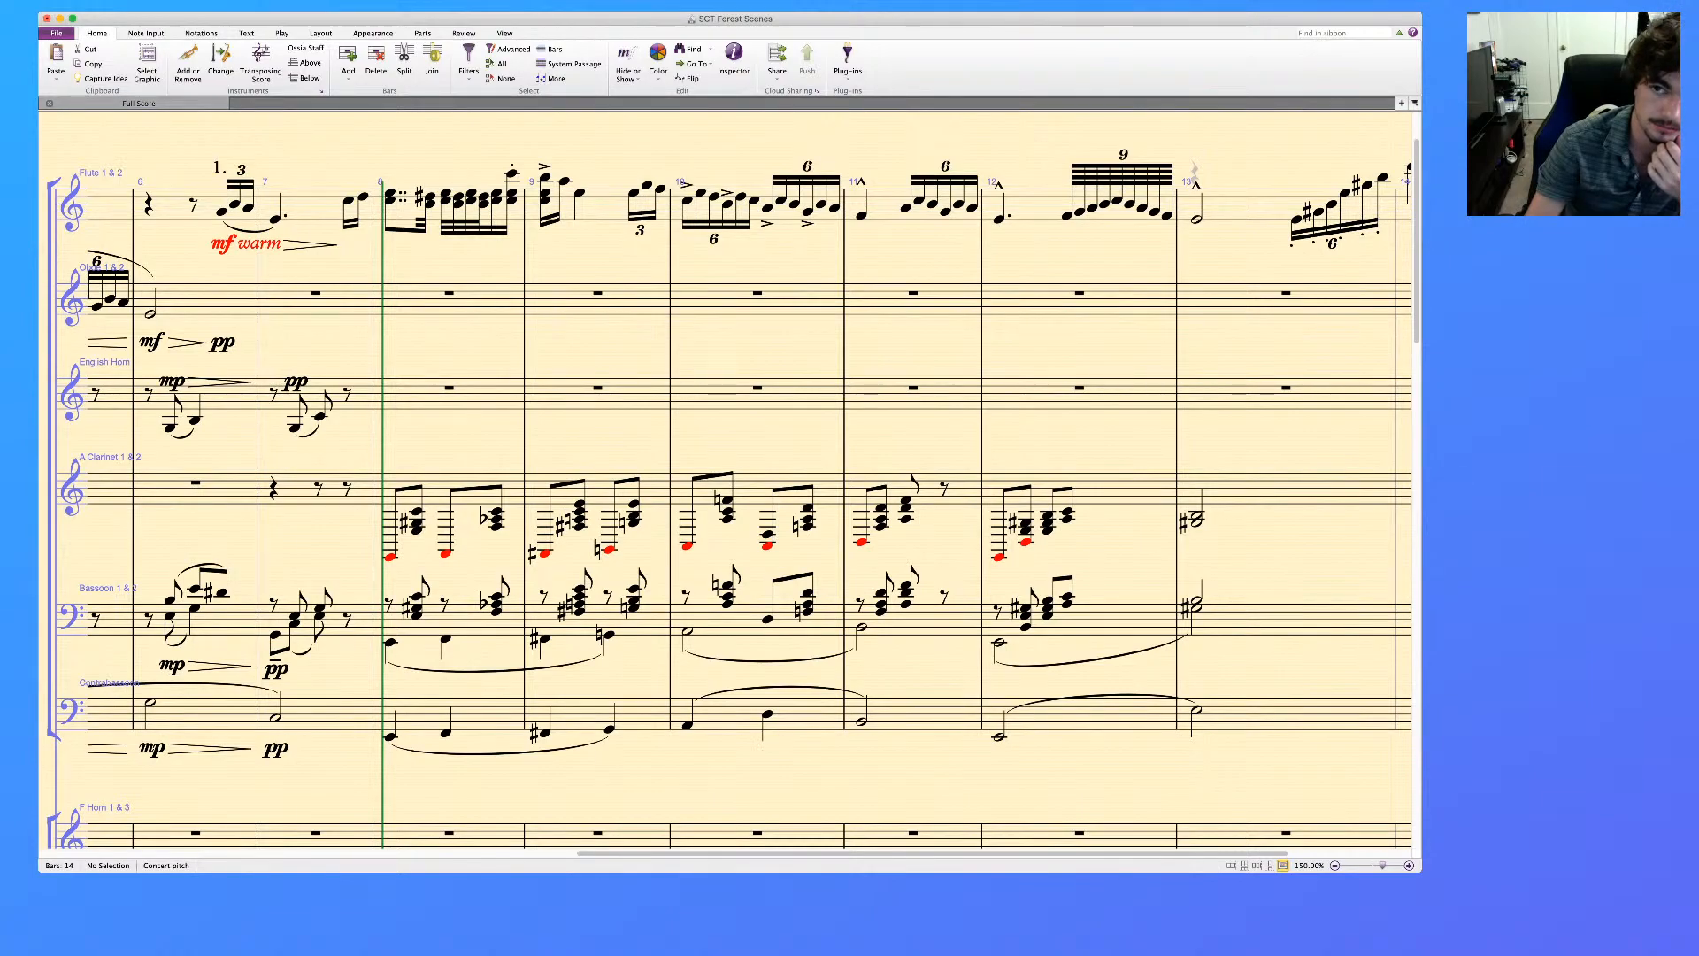
# Thin the Bassoon's upper-voice chords in bars 8 to 12 to single notes by deleting the filtered chord notes
pyautogui.hscroll(2, 749, 503)
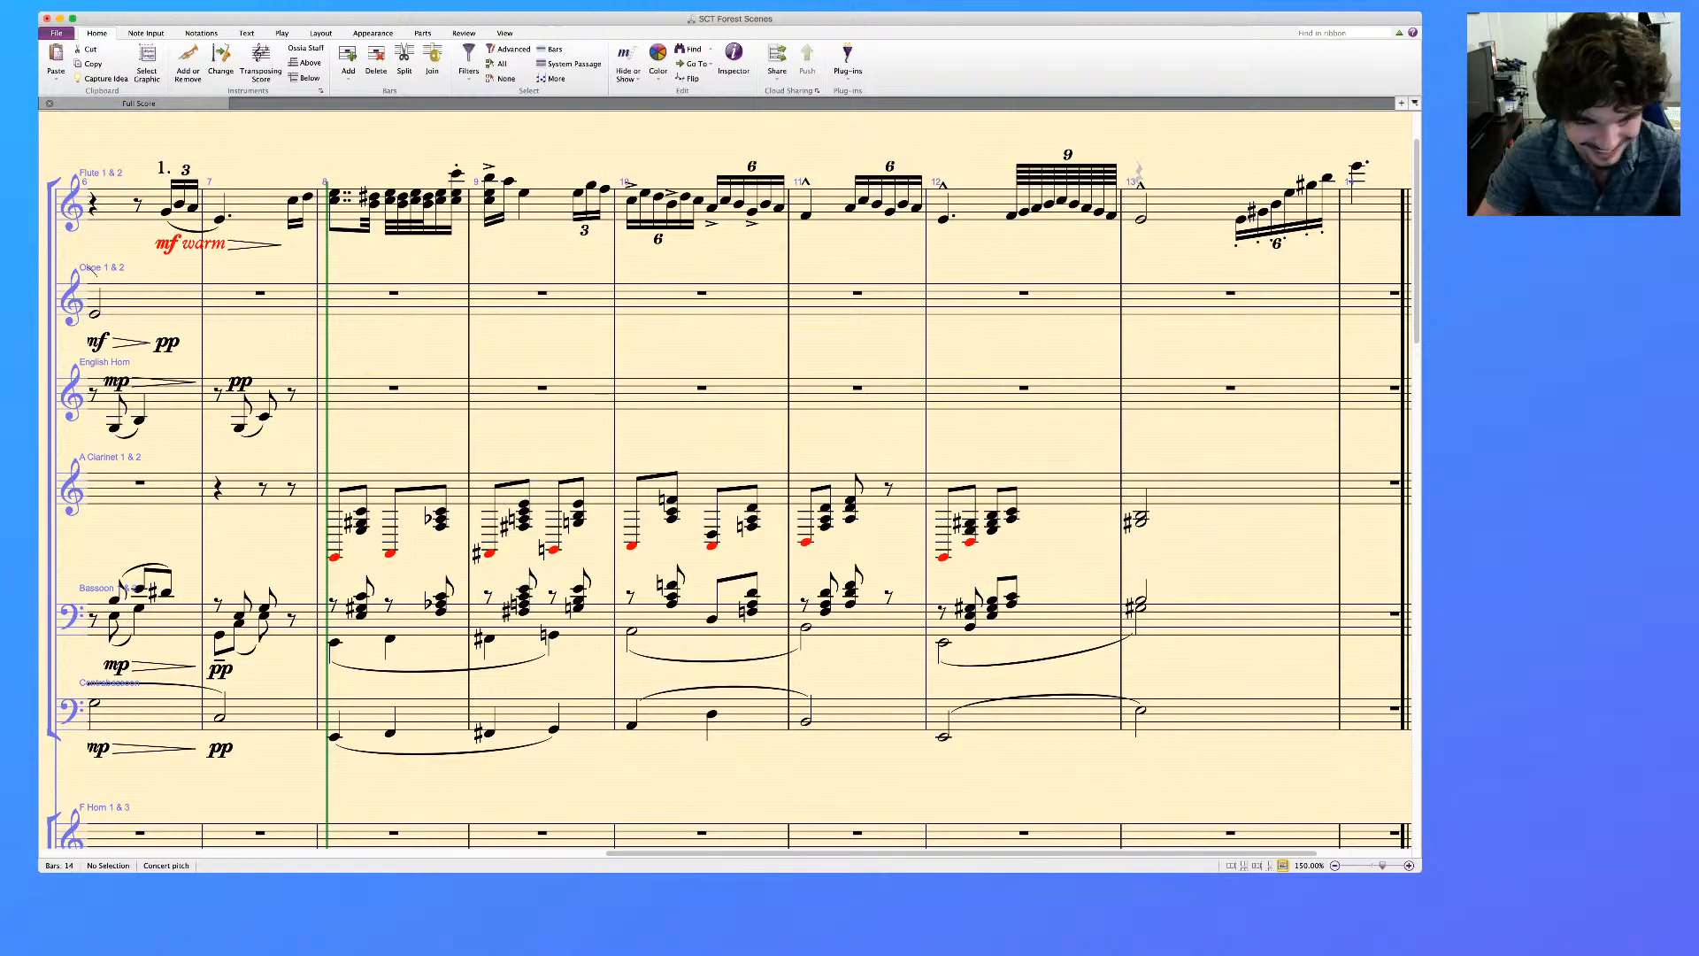
pyautogui.click(414, 623)
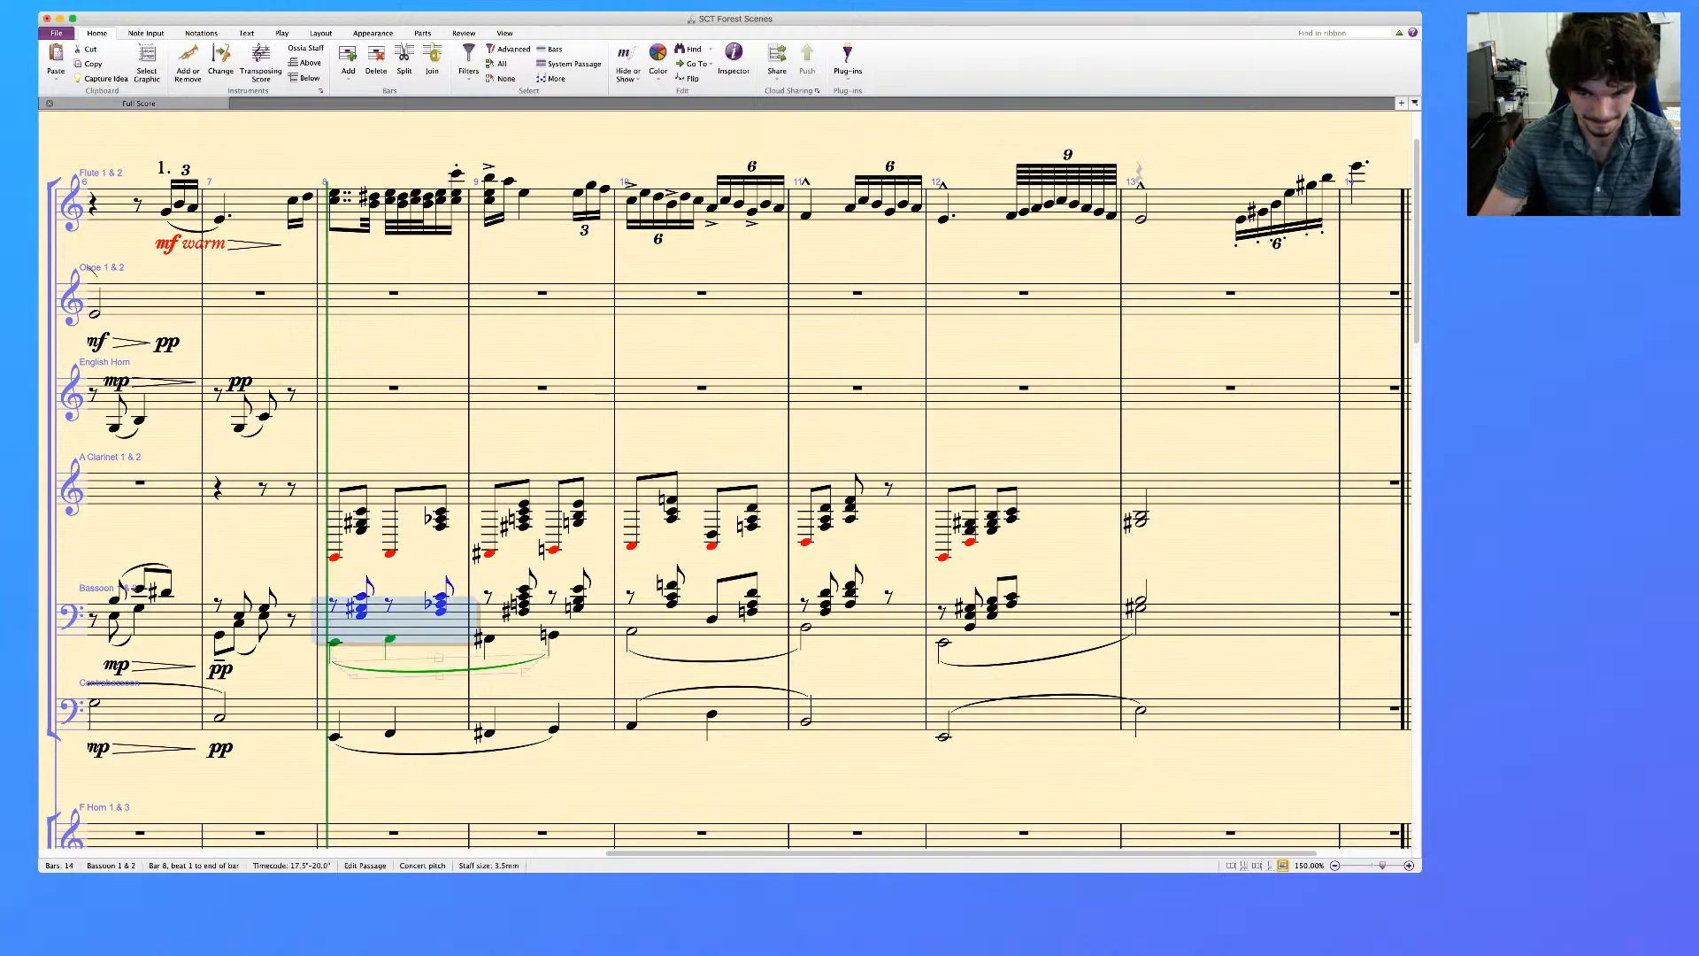
pyautogui.keyDown('shift'); pyautogui.click(1066, 623); pyautogui.keyUp('shift')
pyautogui.click(469, 66)
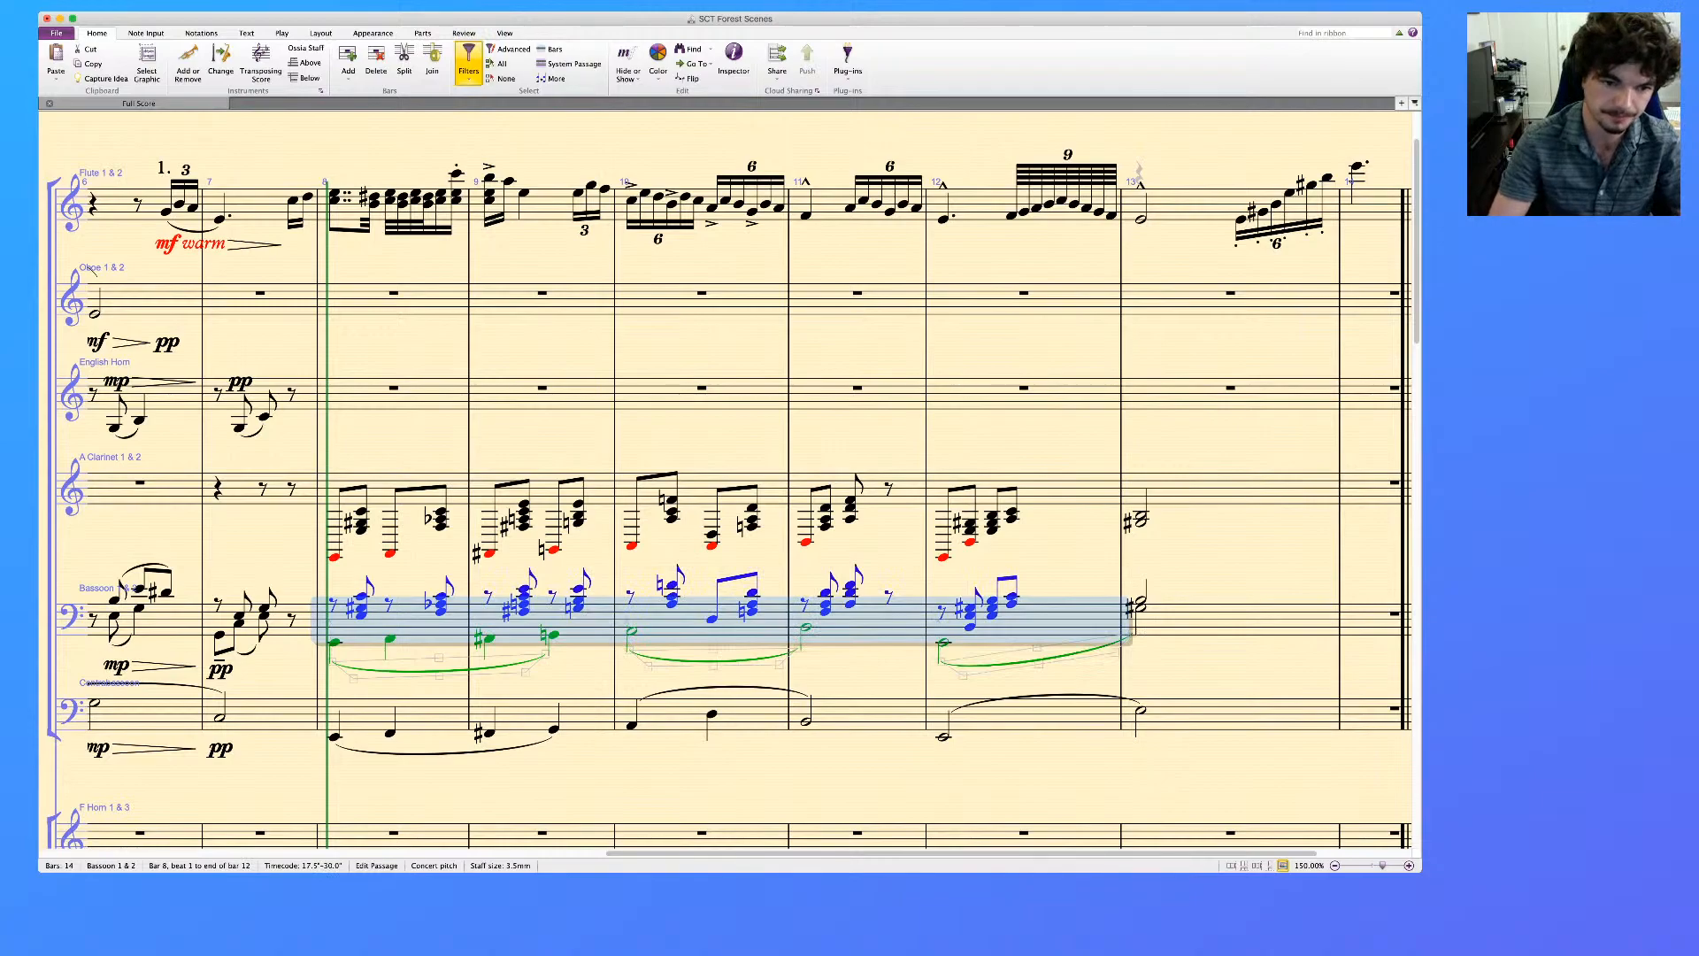
pyautogui.press('alt+shift+super+1')
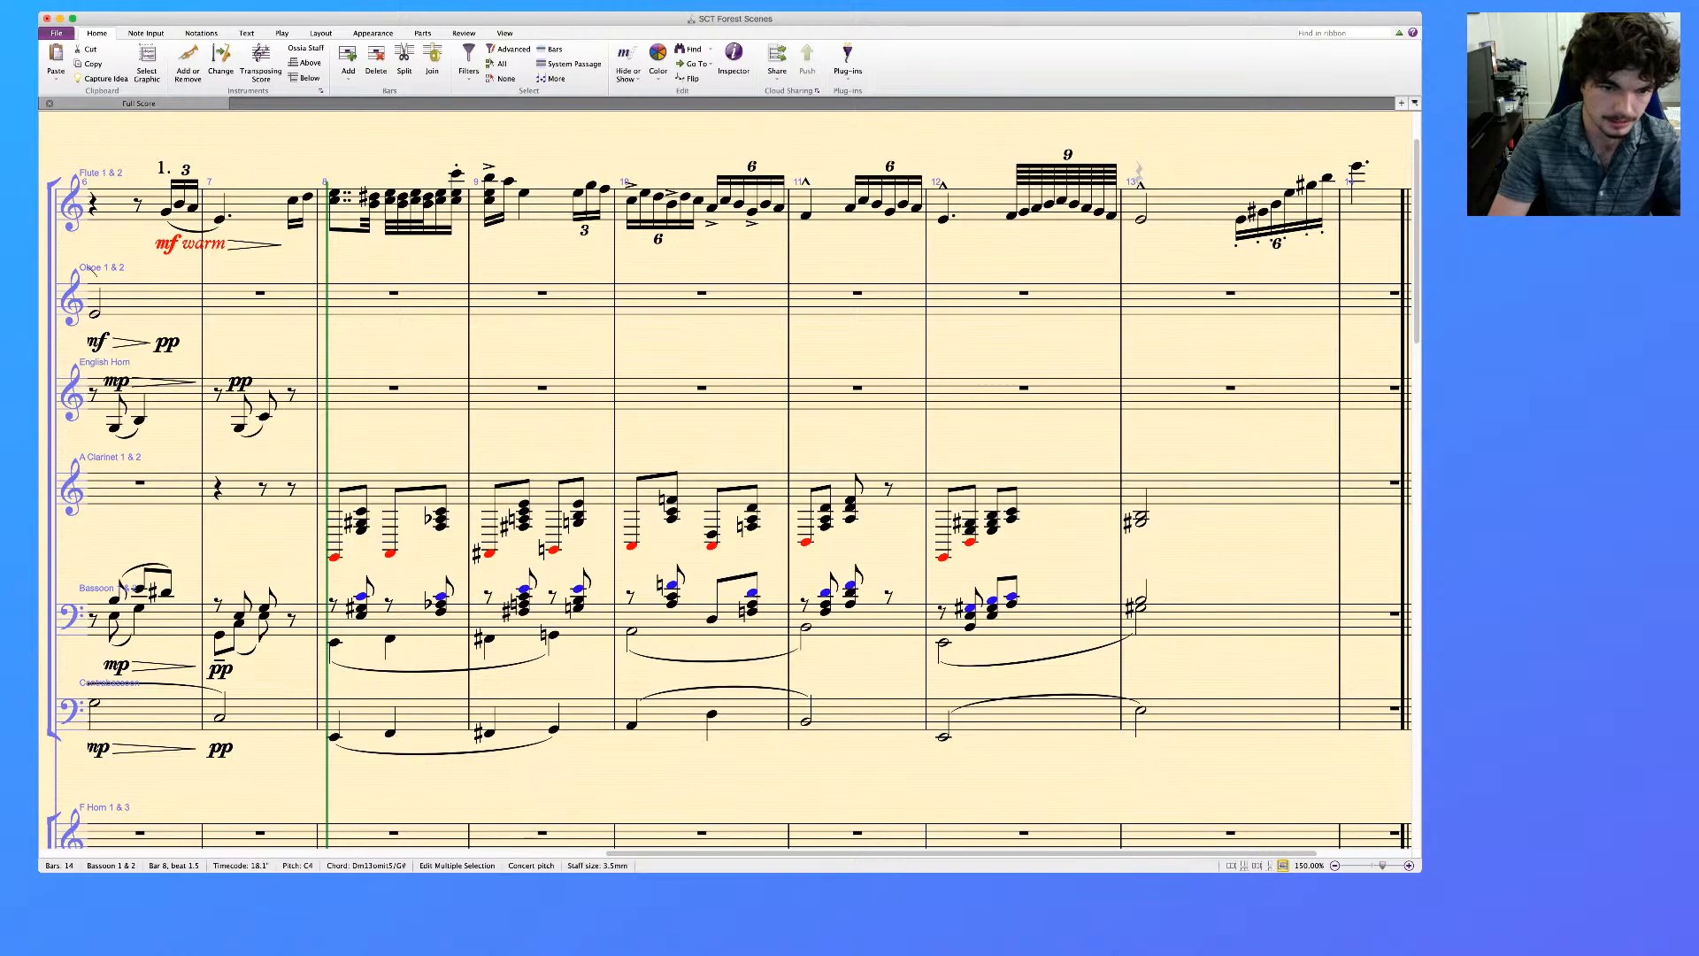
pyautogui.press('Delete')
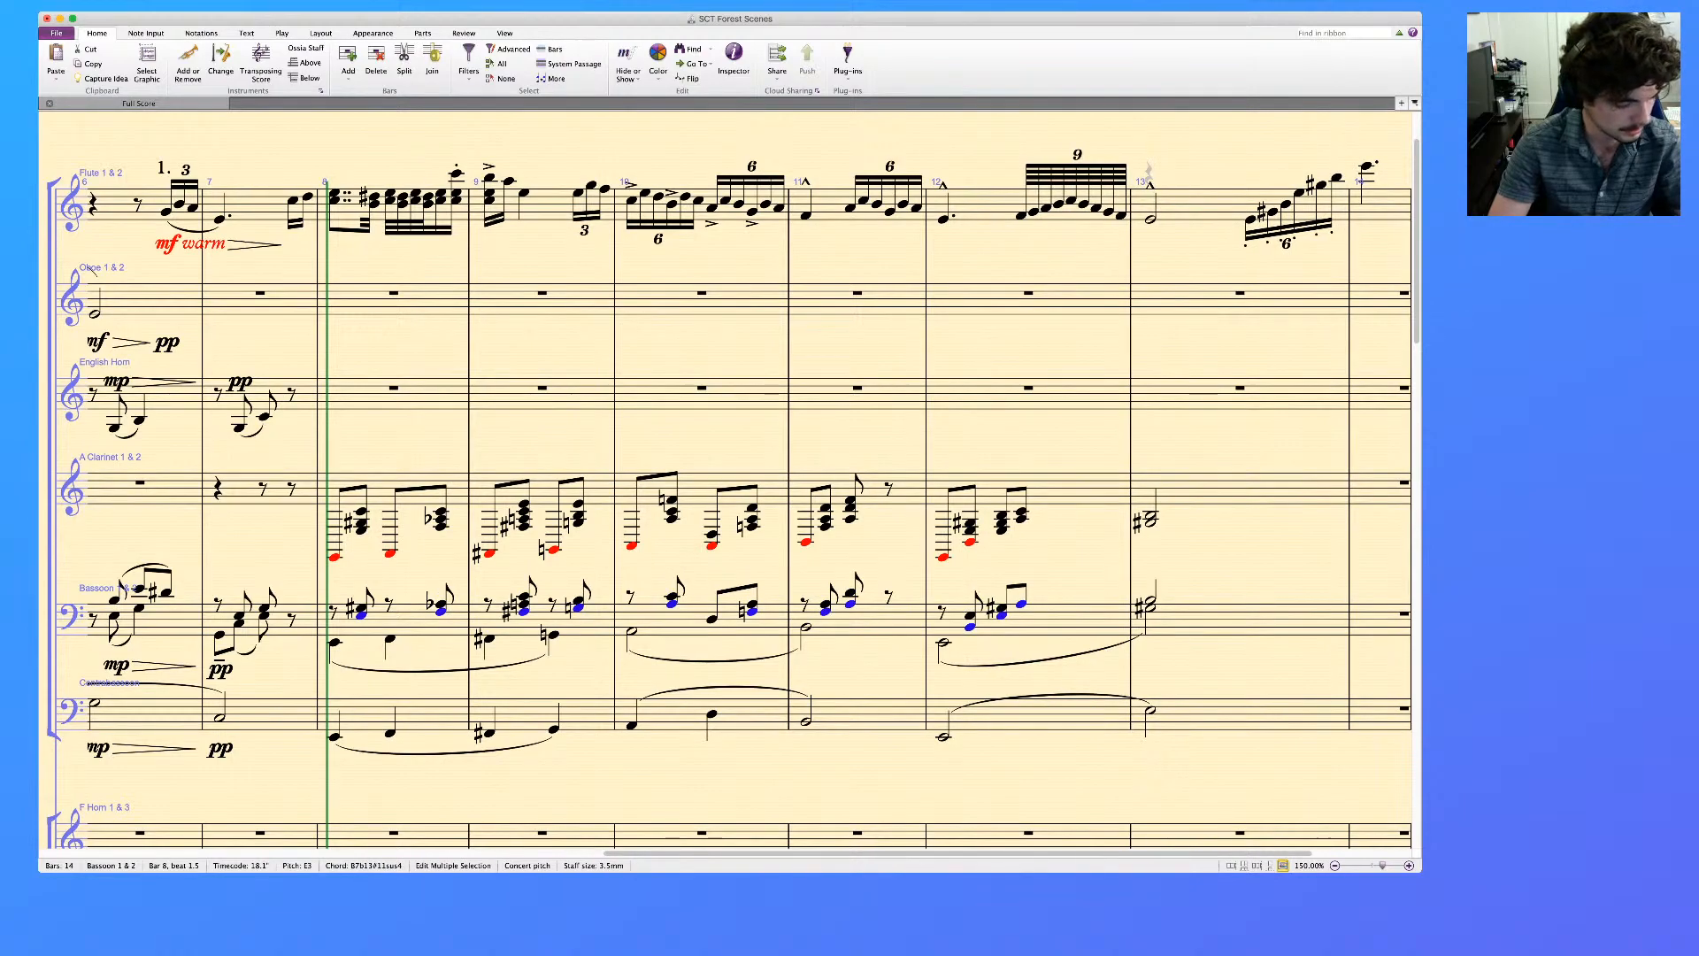
pyautogui.press('Delete')
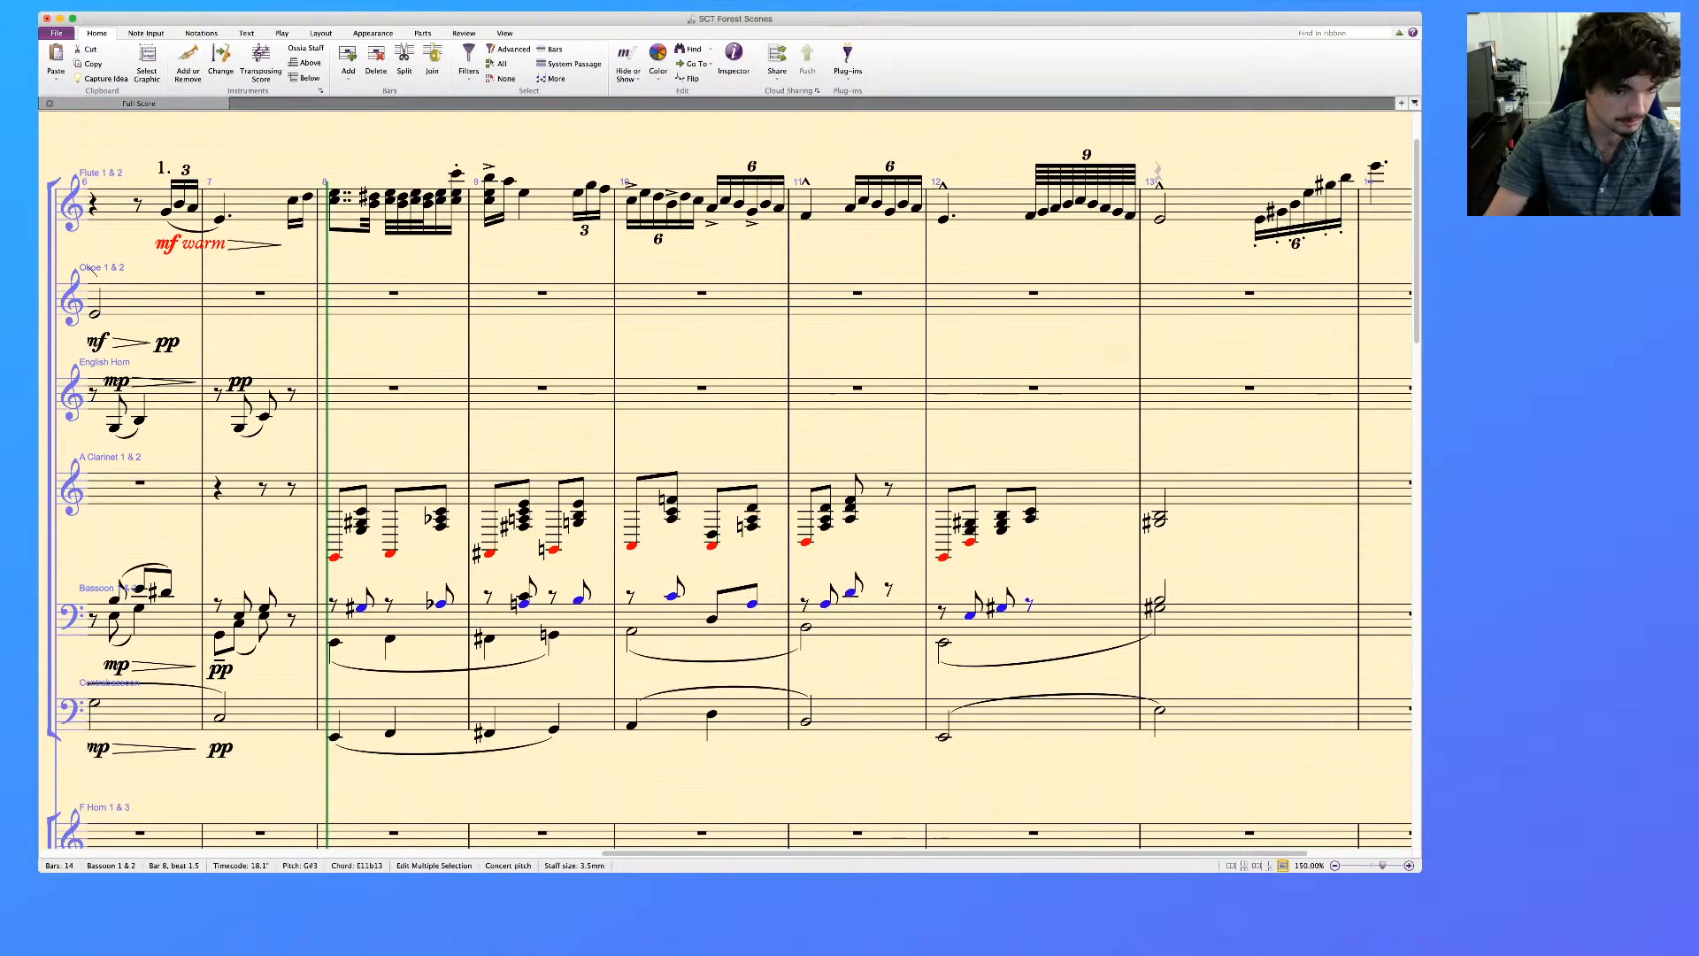
pyautogui.press('Escape')
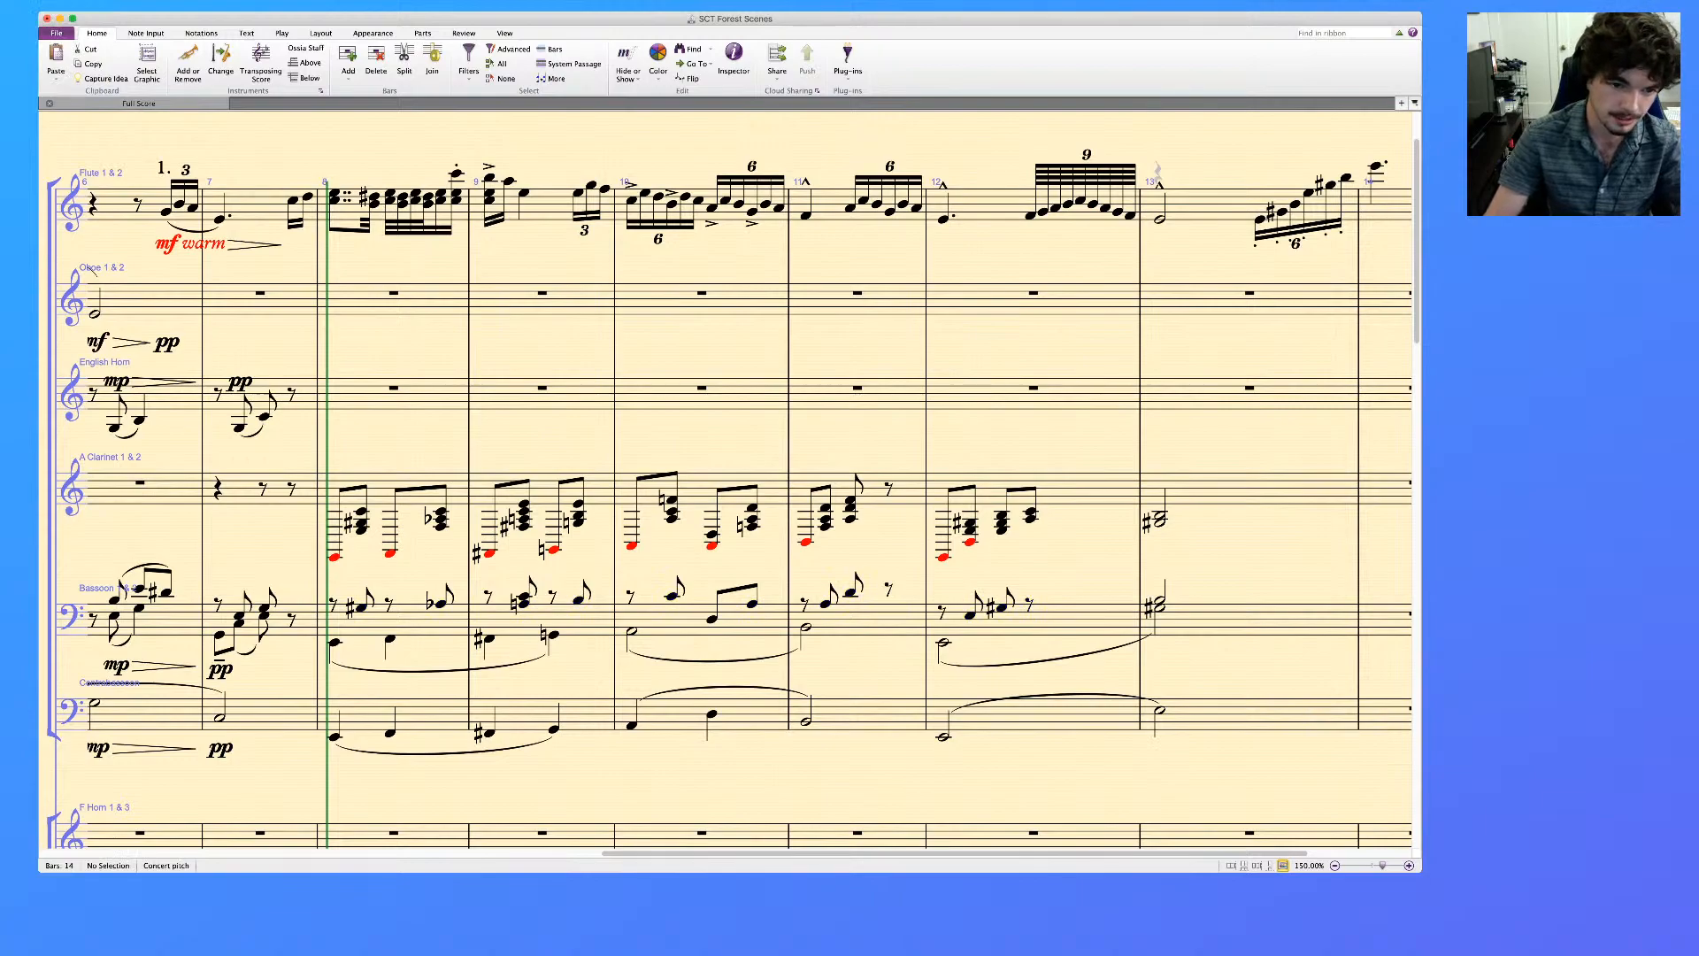
# Delete the out-of-range low notes from the A Clarinet staff in bars 8 to 12, keeping those on the offbeats
pyautogui.click(335, 558)
pyautogui.keyDown('super'); pyautogui.click(390, 554); pyautogui.keyUp('super')
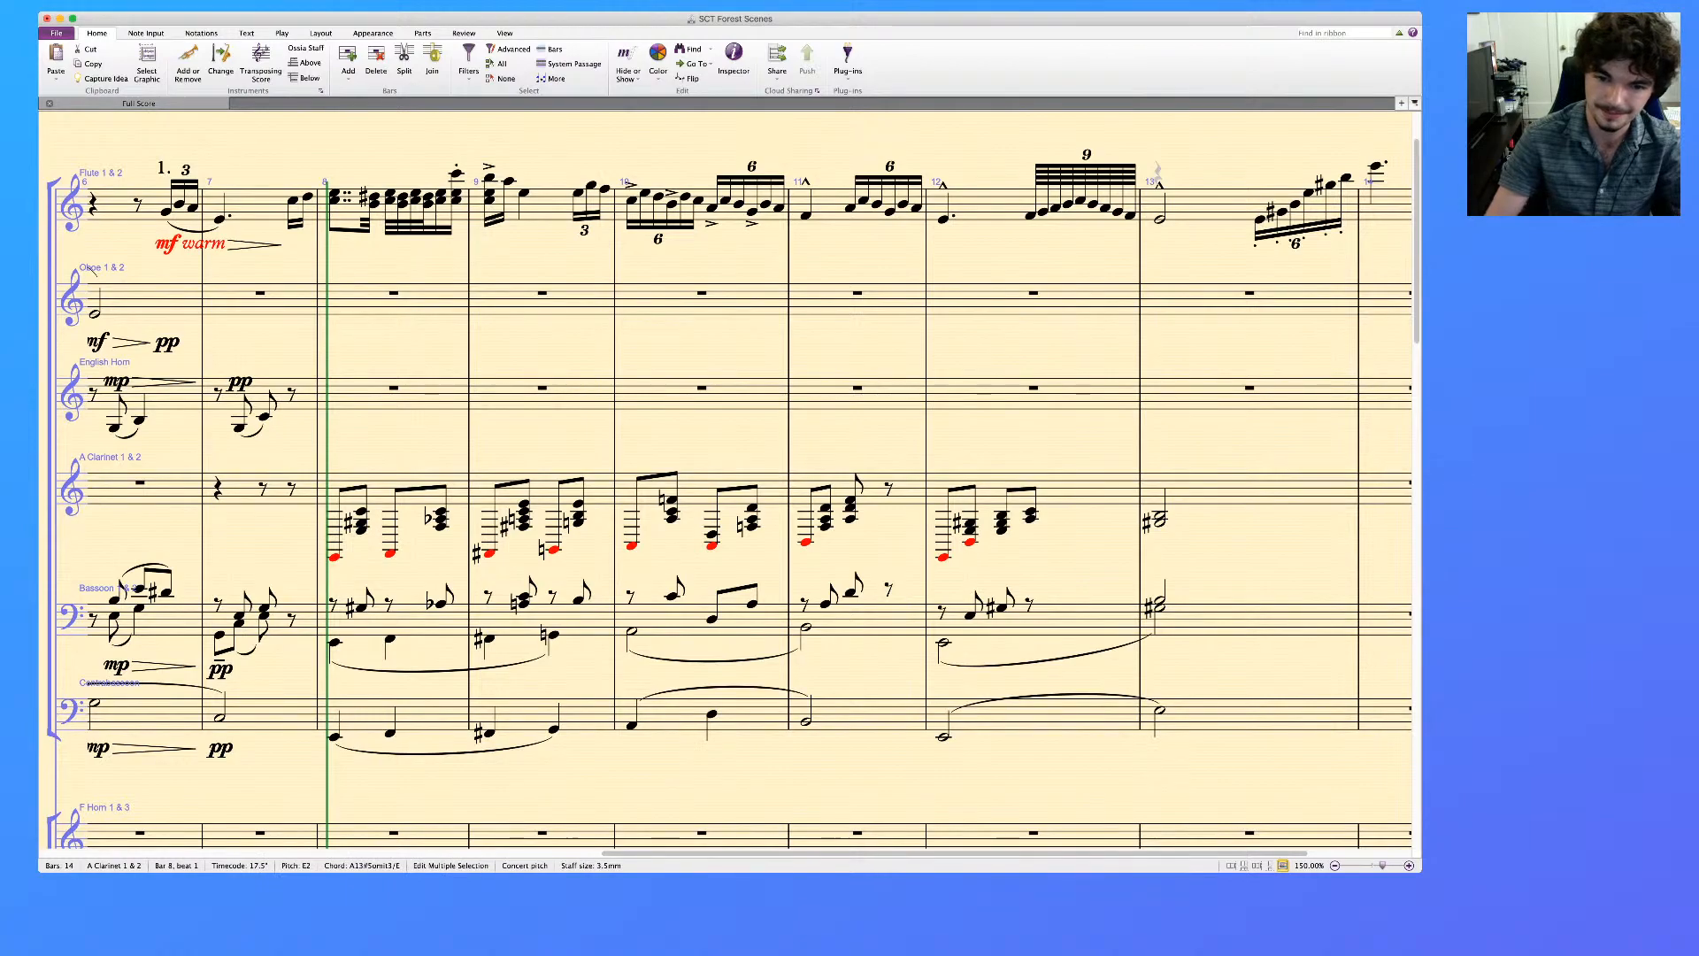
pyautogui.press('Delete')
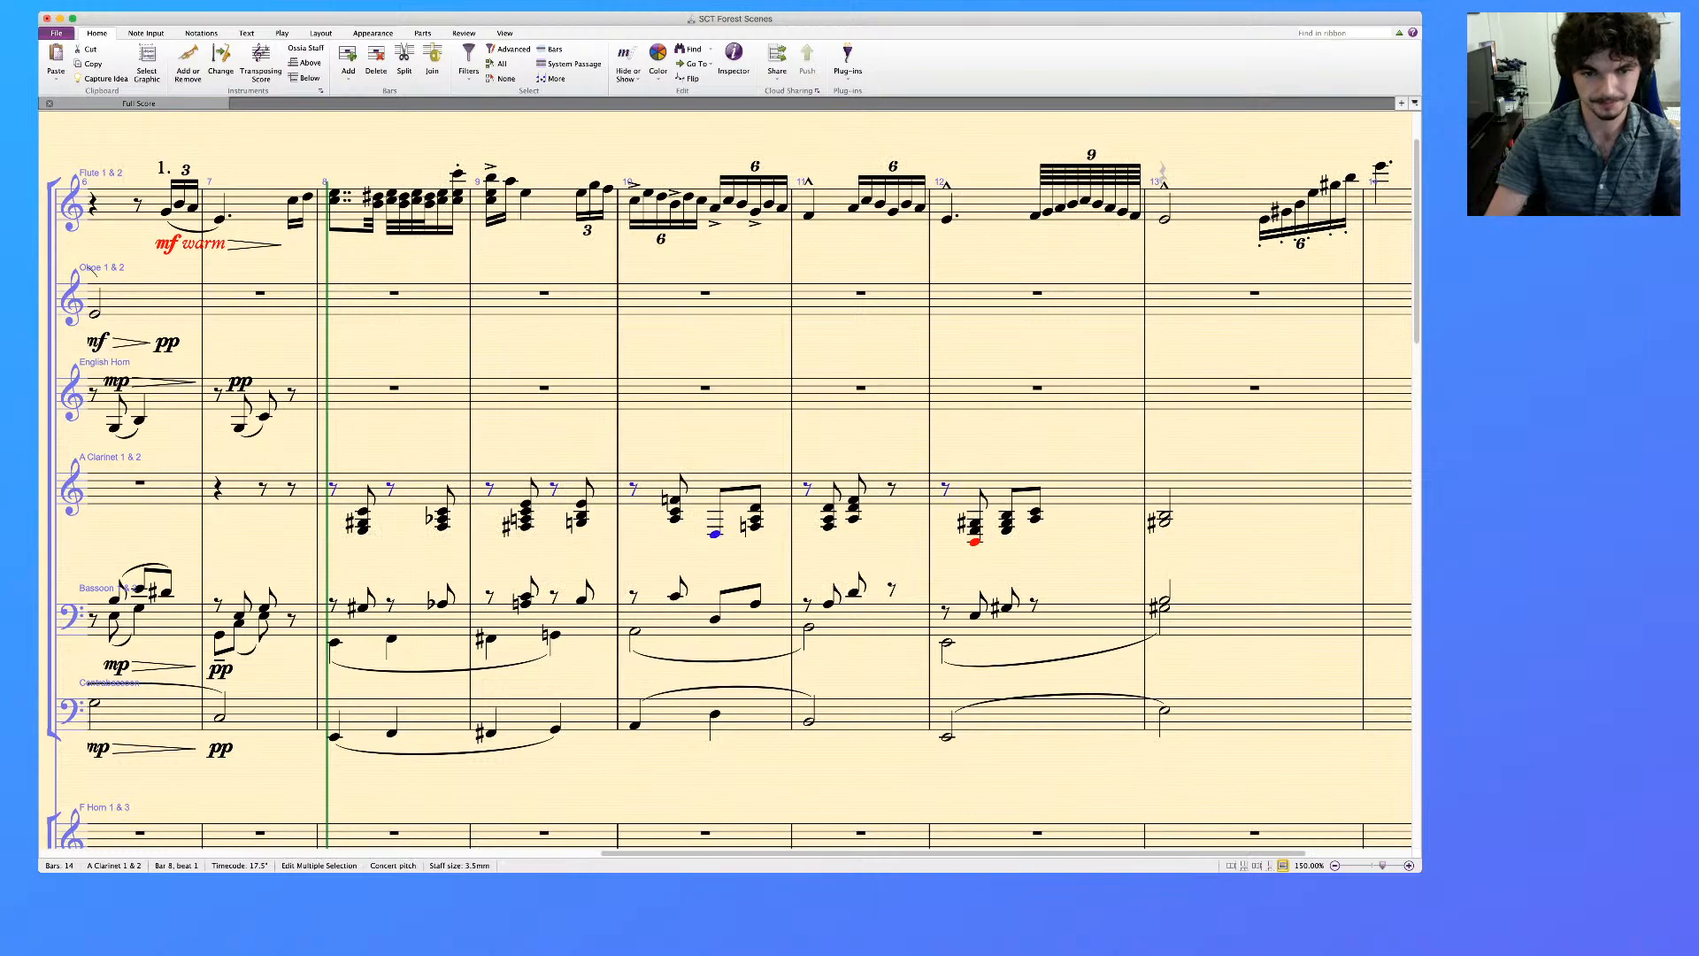
pyautogui.press('Escape')
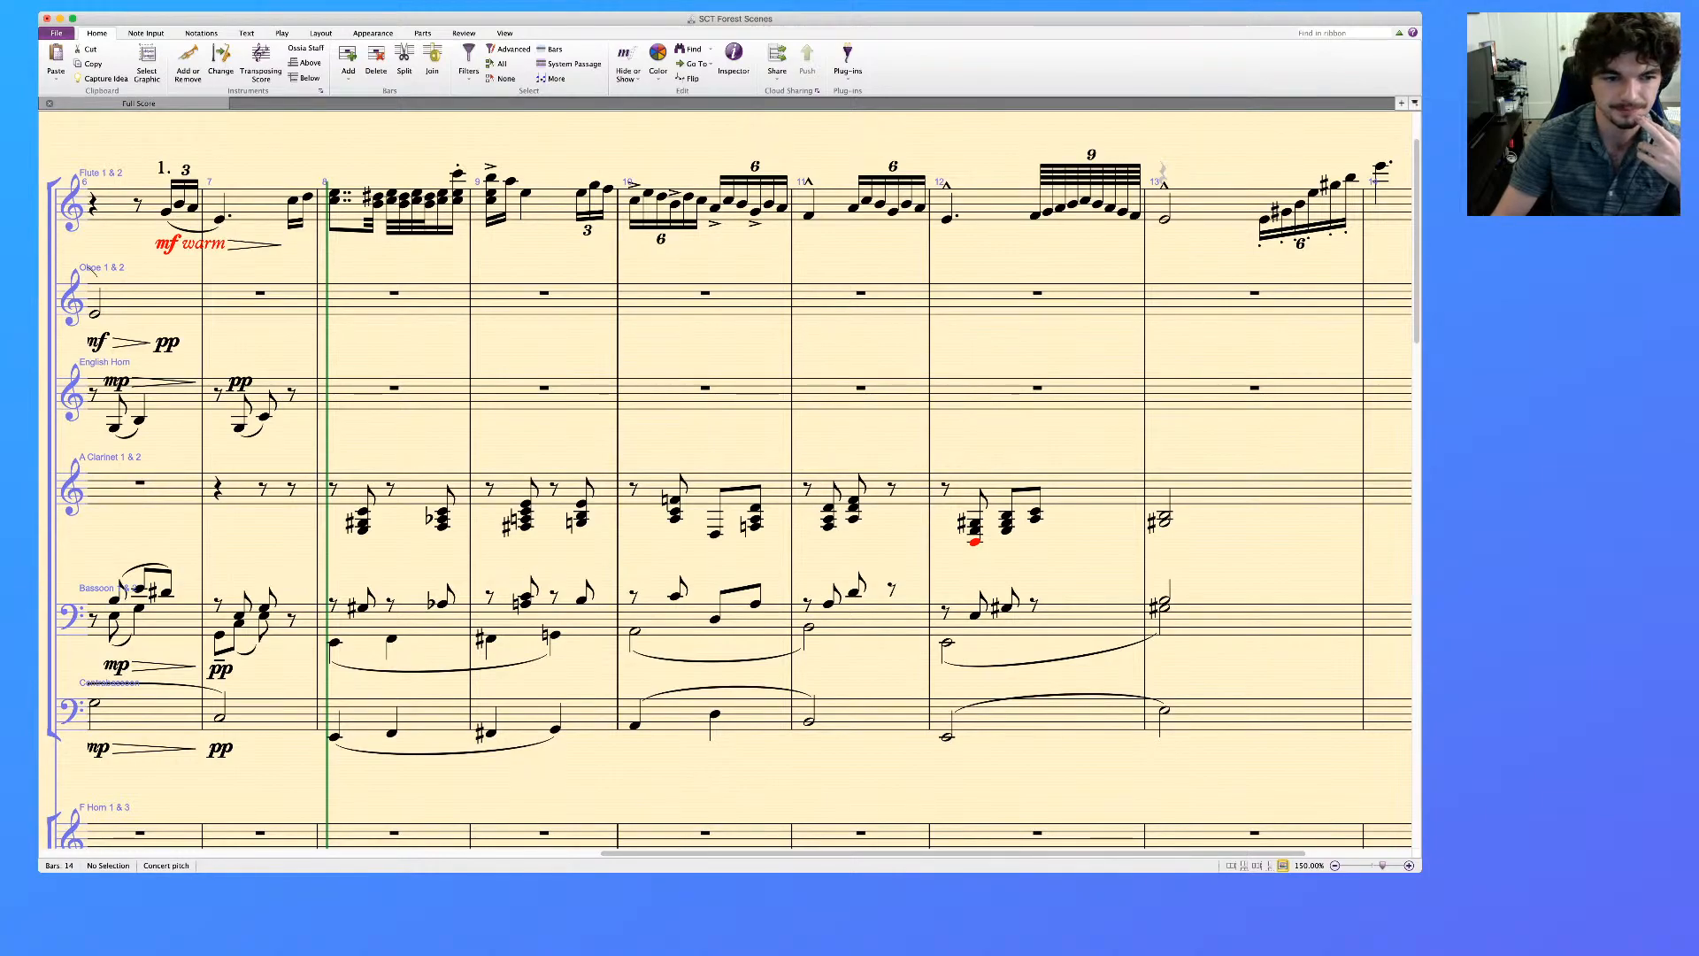
# Delete the middle notes from the A Clarinet chords in bar 8
pyautogui.click(363, 523)
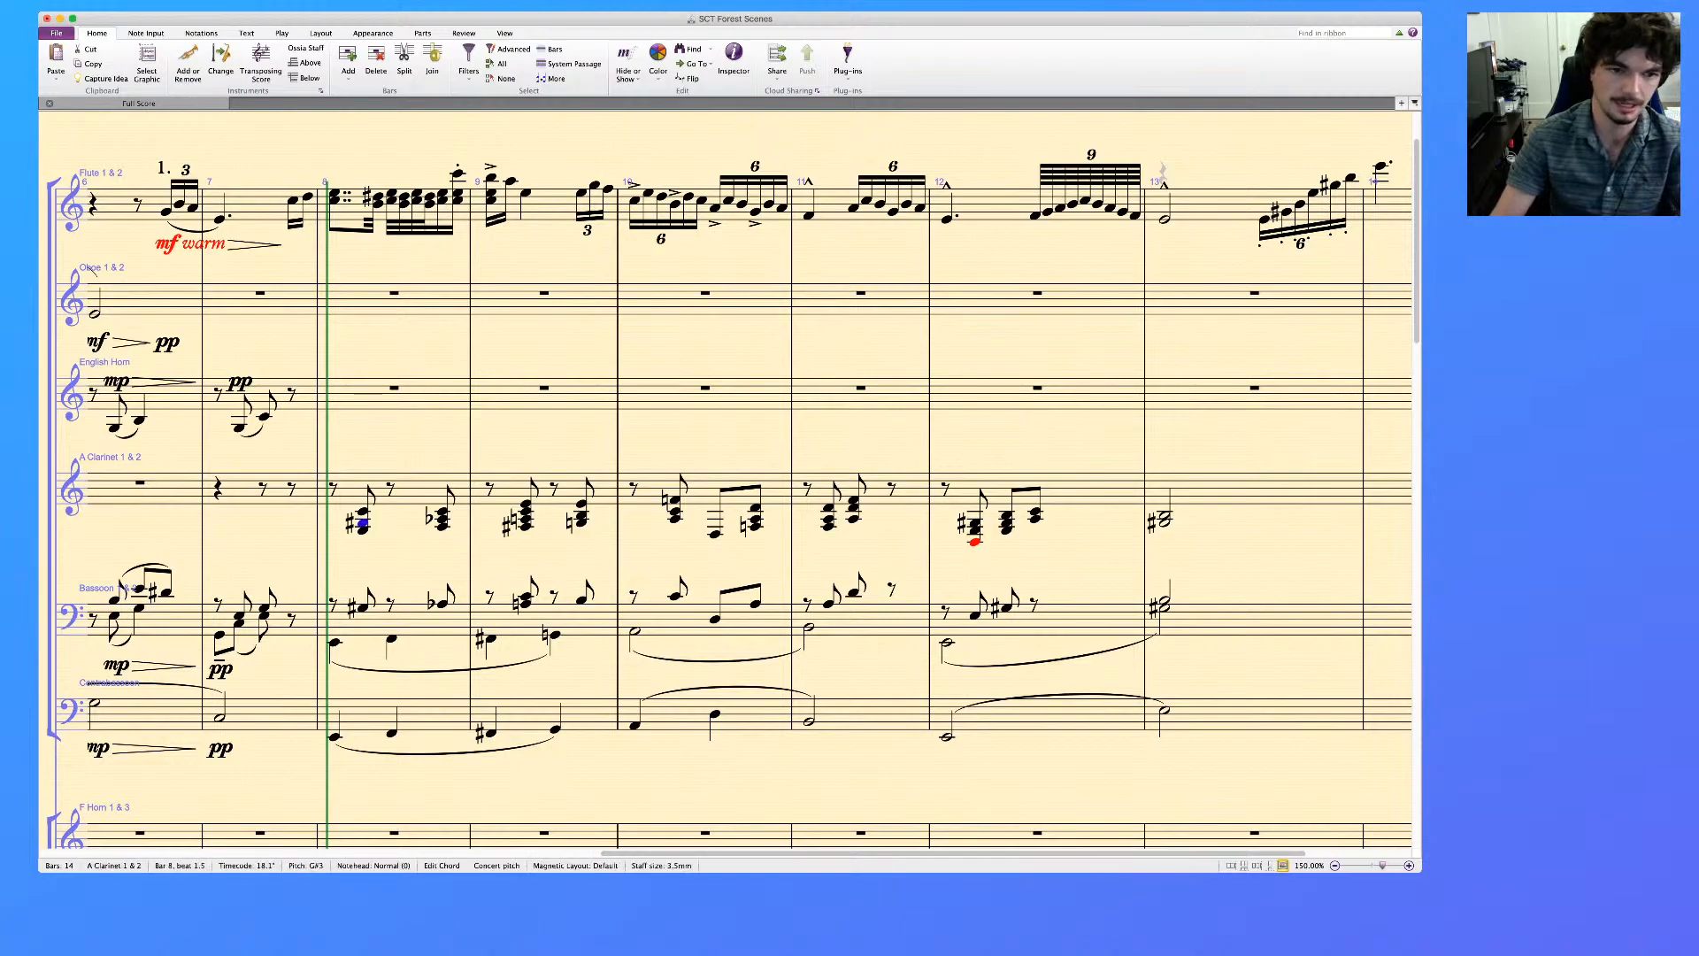
pyautogui.click(414, 492)
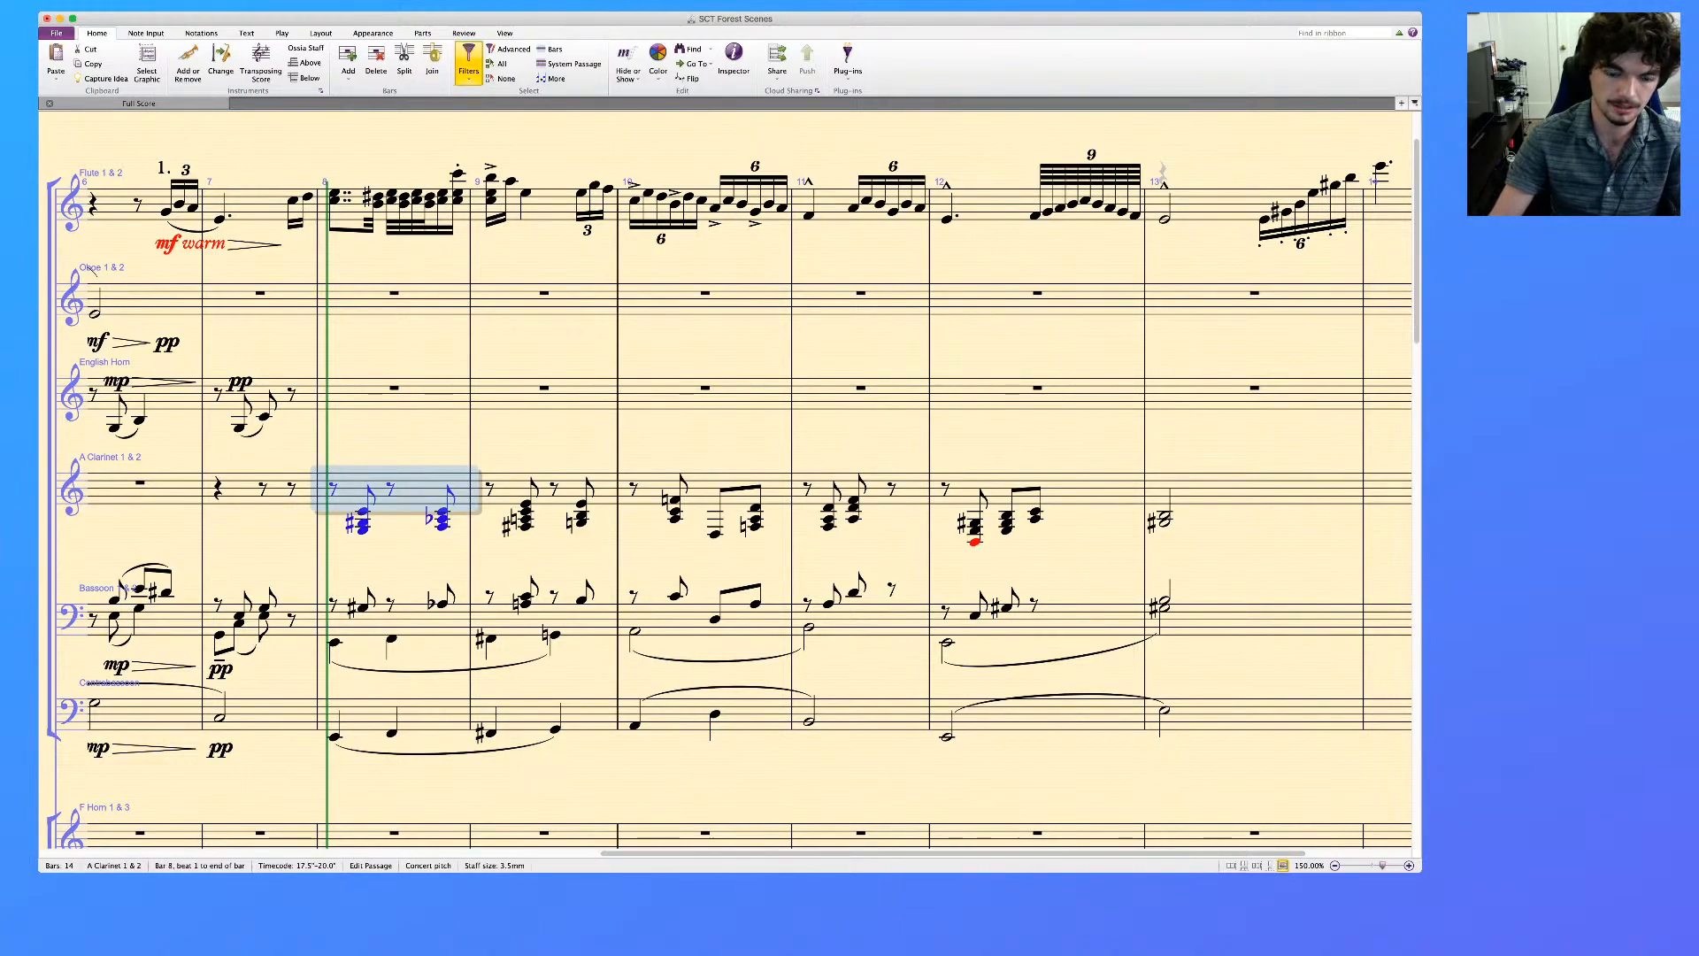
pyautogui.click(469, 66)
pyautogui.press('Delete')
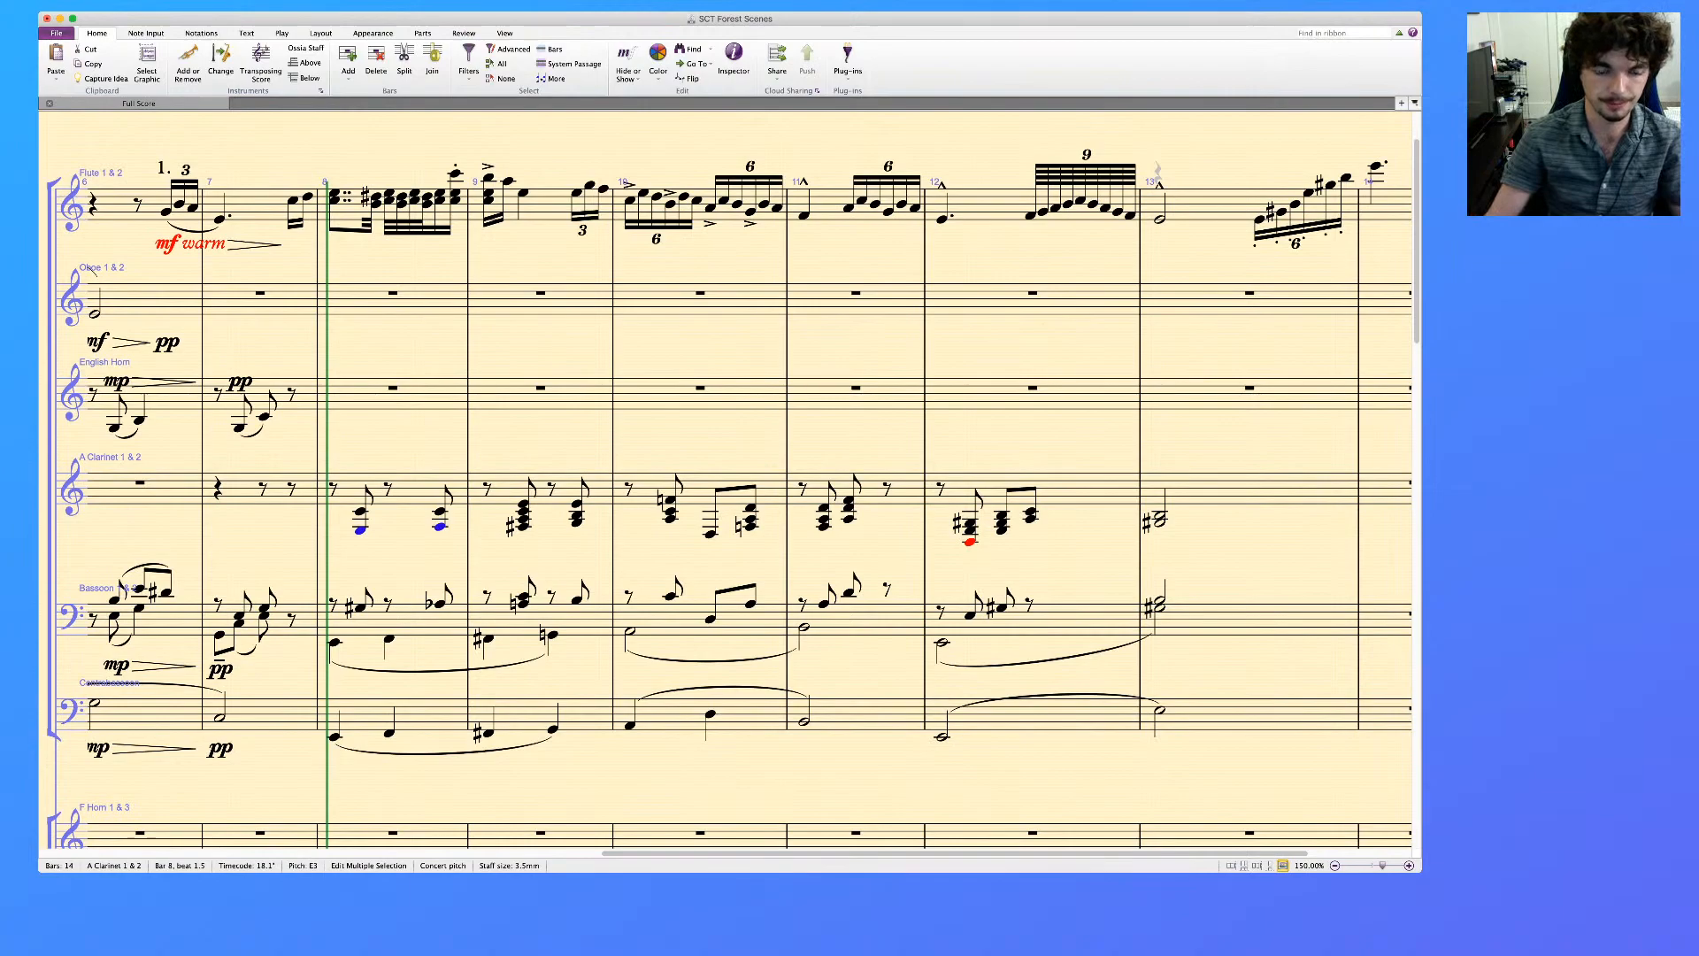
# Delete the middle notes of the A Clarinet chords from the second chord of bar 9 through the second chord of bar 12
pyautogui.click(577, 516)
pyautogui.keyDown('super'); pyautogui.click(671, 511); pyautogui.keyUp('super')
pyautogui.keyDown('super'); pyautogui.click(750, 520); pyautogui.keyUp('super')
pyautogui.keyDown('super'); pyautogui.click(849, 508); pyautogui.keyUp('super')
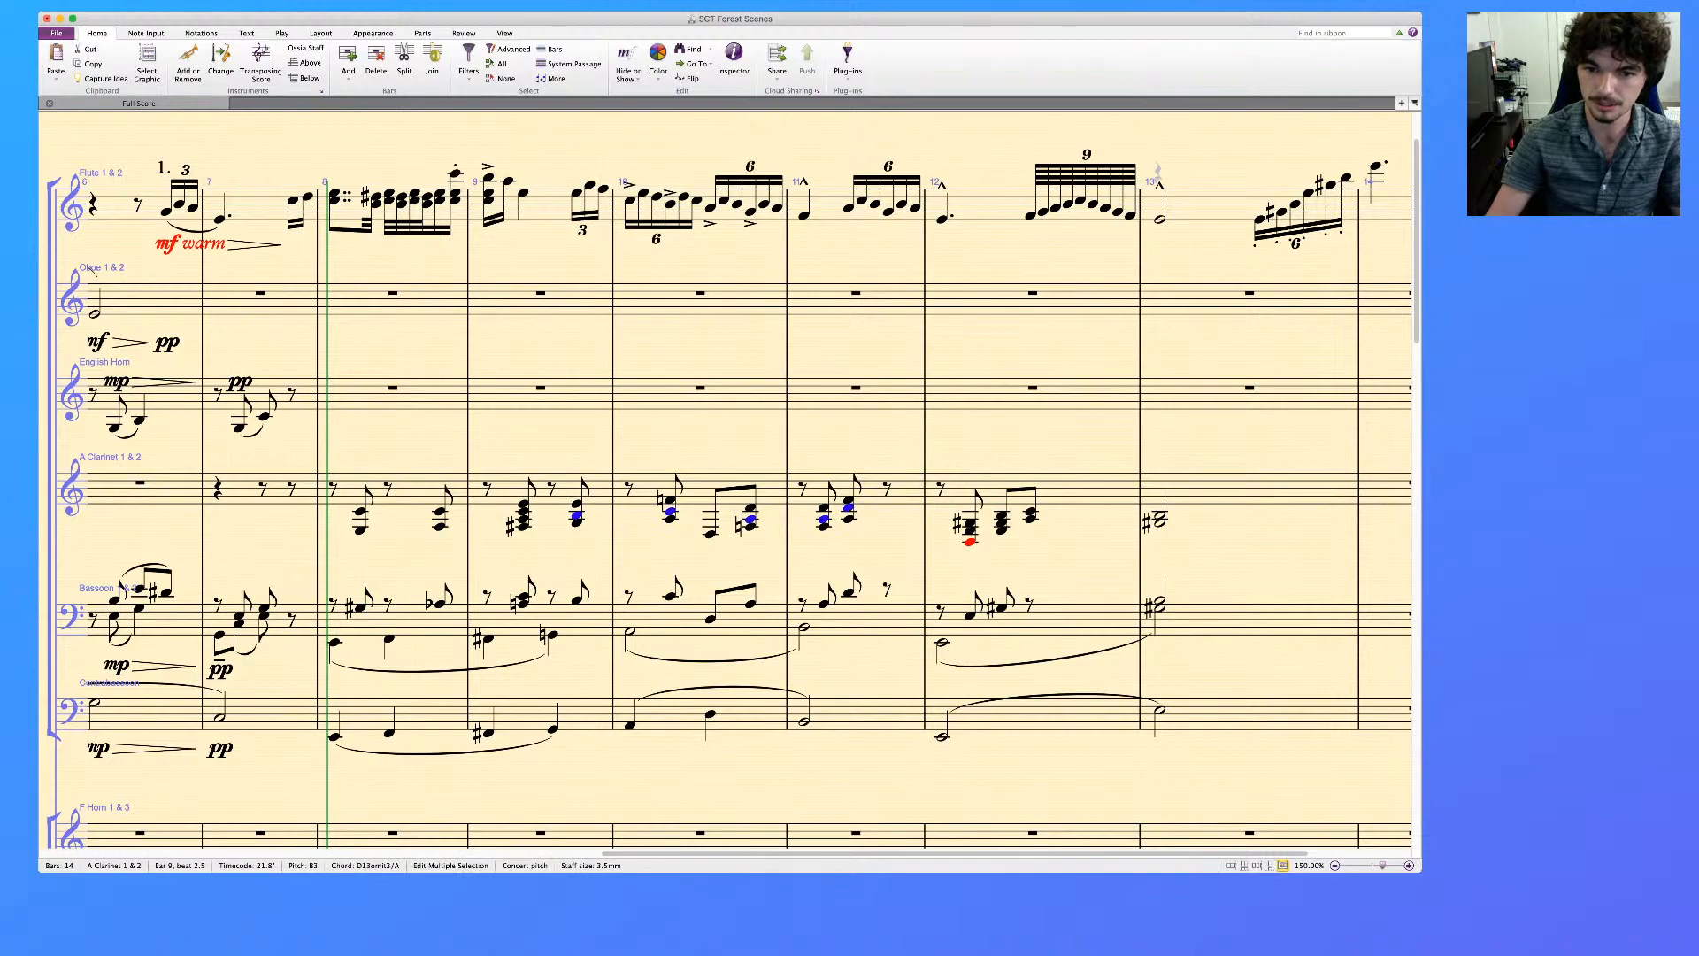
pyautogui.keyDown('super'); pyautogui.click(970, 530); pyautogui.keyUp('super')
pyautogui.keyDown('super'); pyautogui.click(1002, 523); pyautogui.keyUp('super')
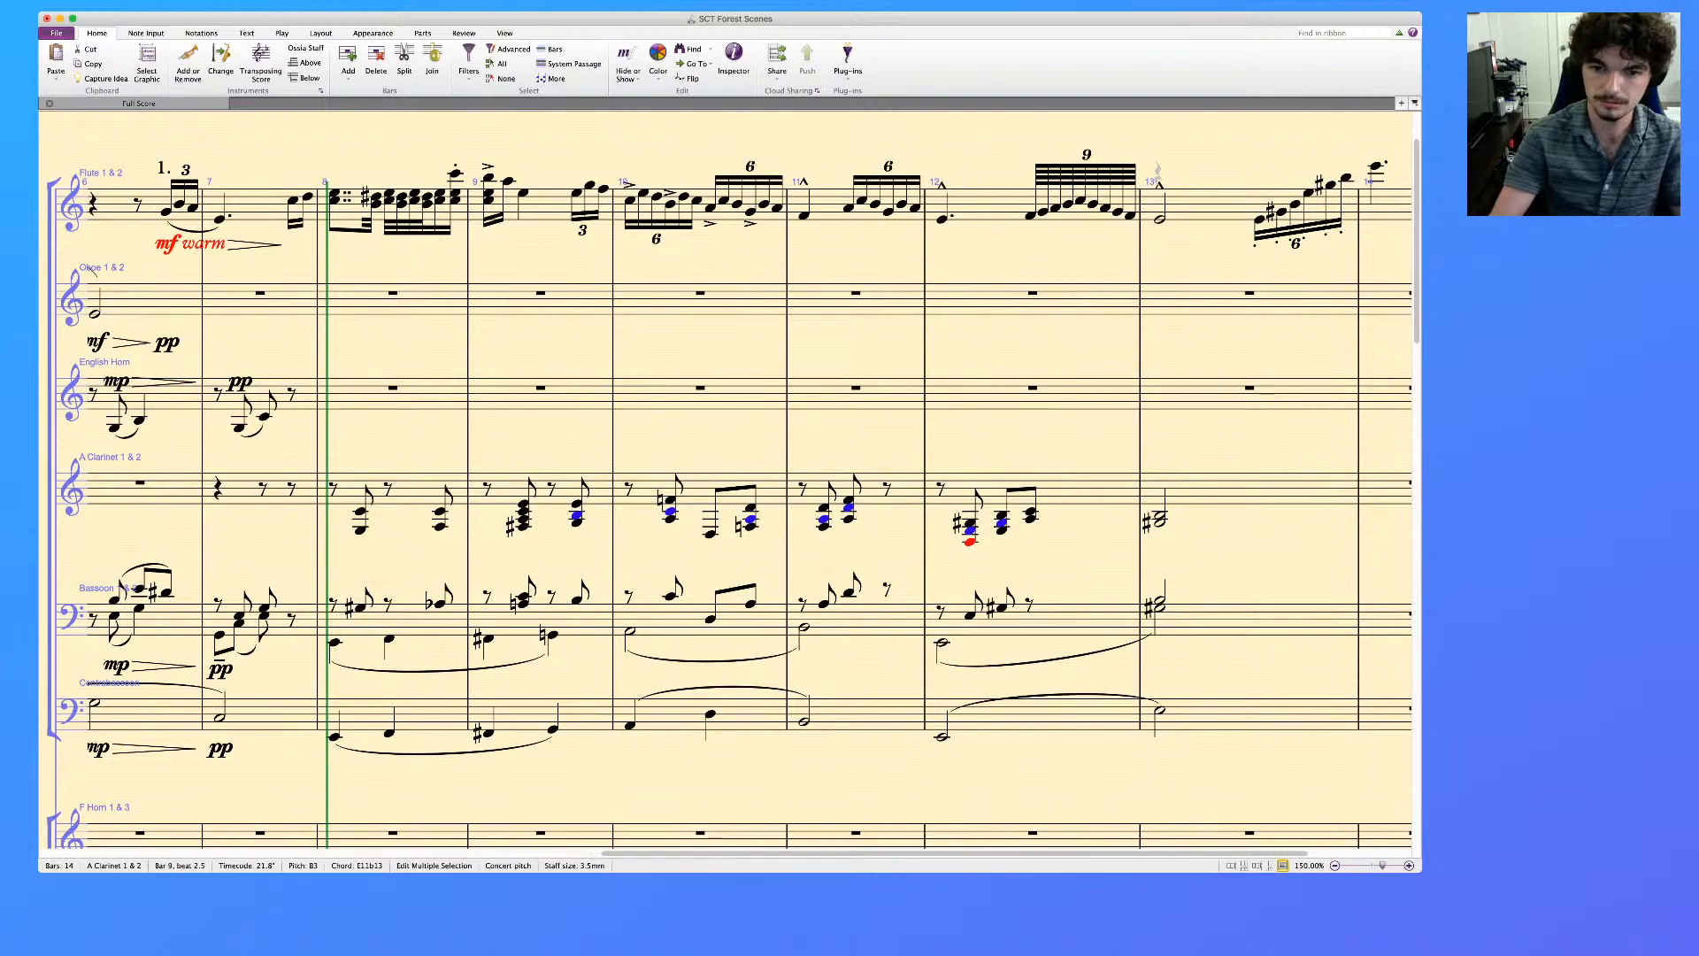
pyautogui.press('Down')
pyautogui.press('Down')
pyautogui.press('Escape')
# Raise the out-of-range bottom note of the first A Clarinet chord in bar 12
pyautogui.click(970, 541)
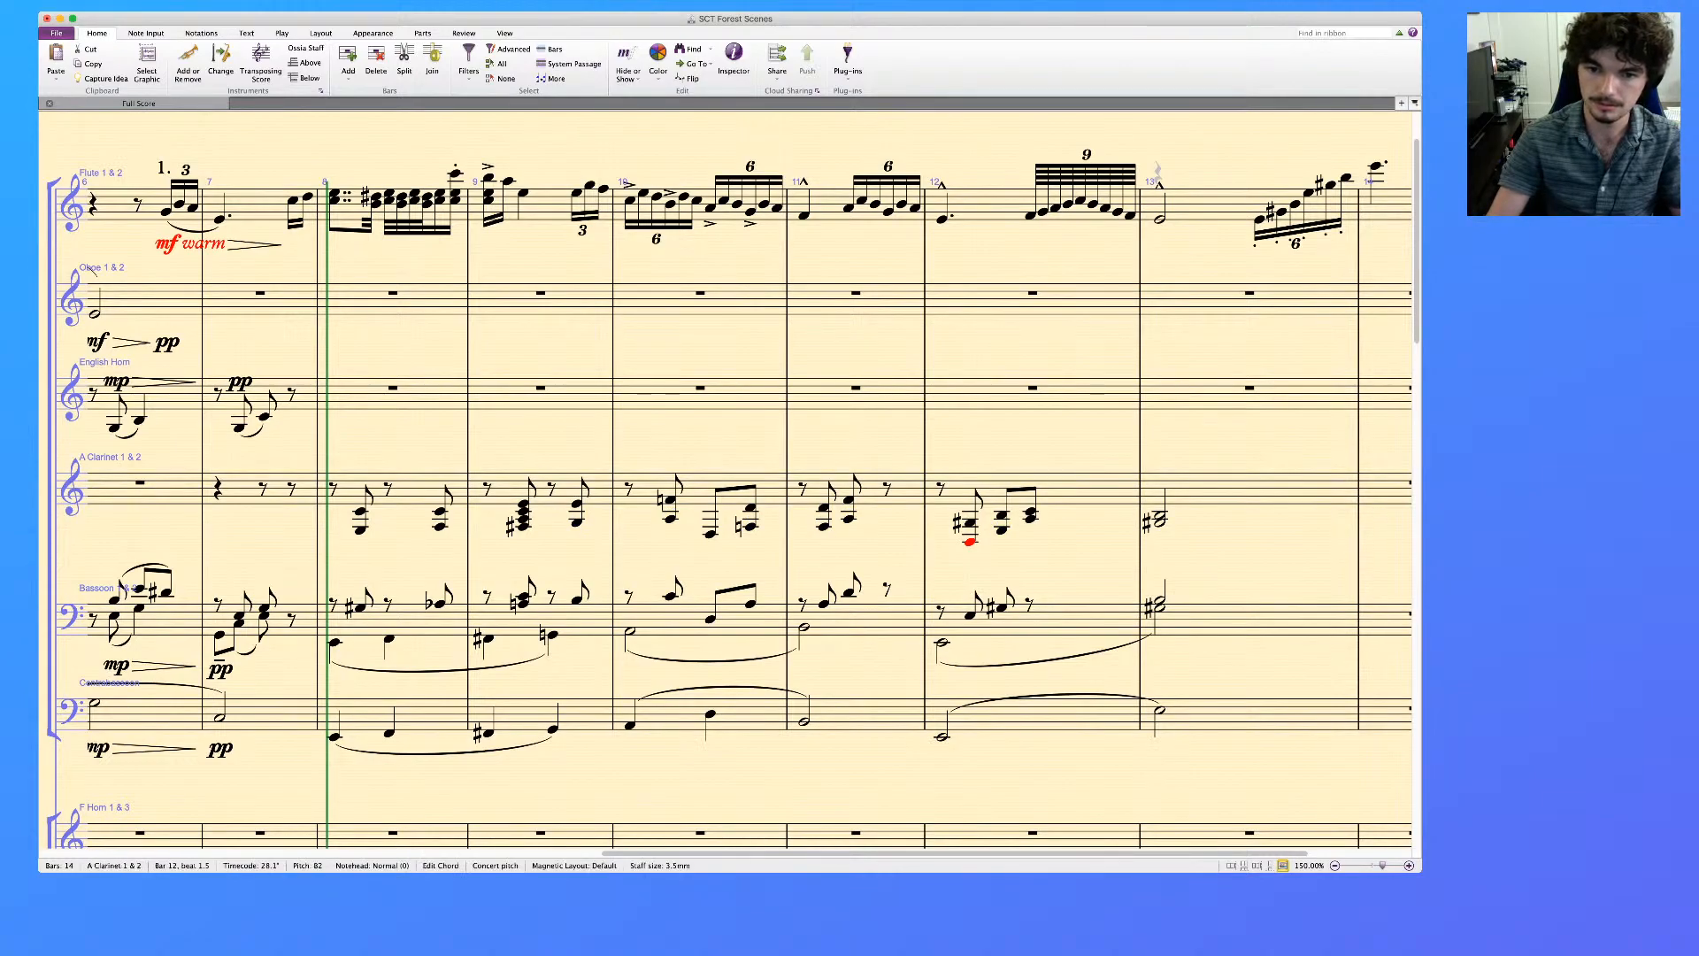
pyautogui.press('Up')
pyautogui.press('Up')
pyautogui.press('Up')
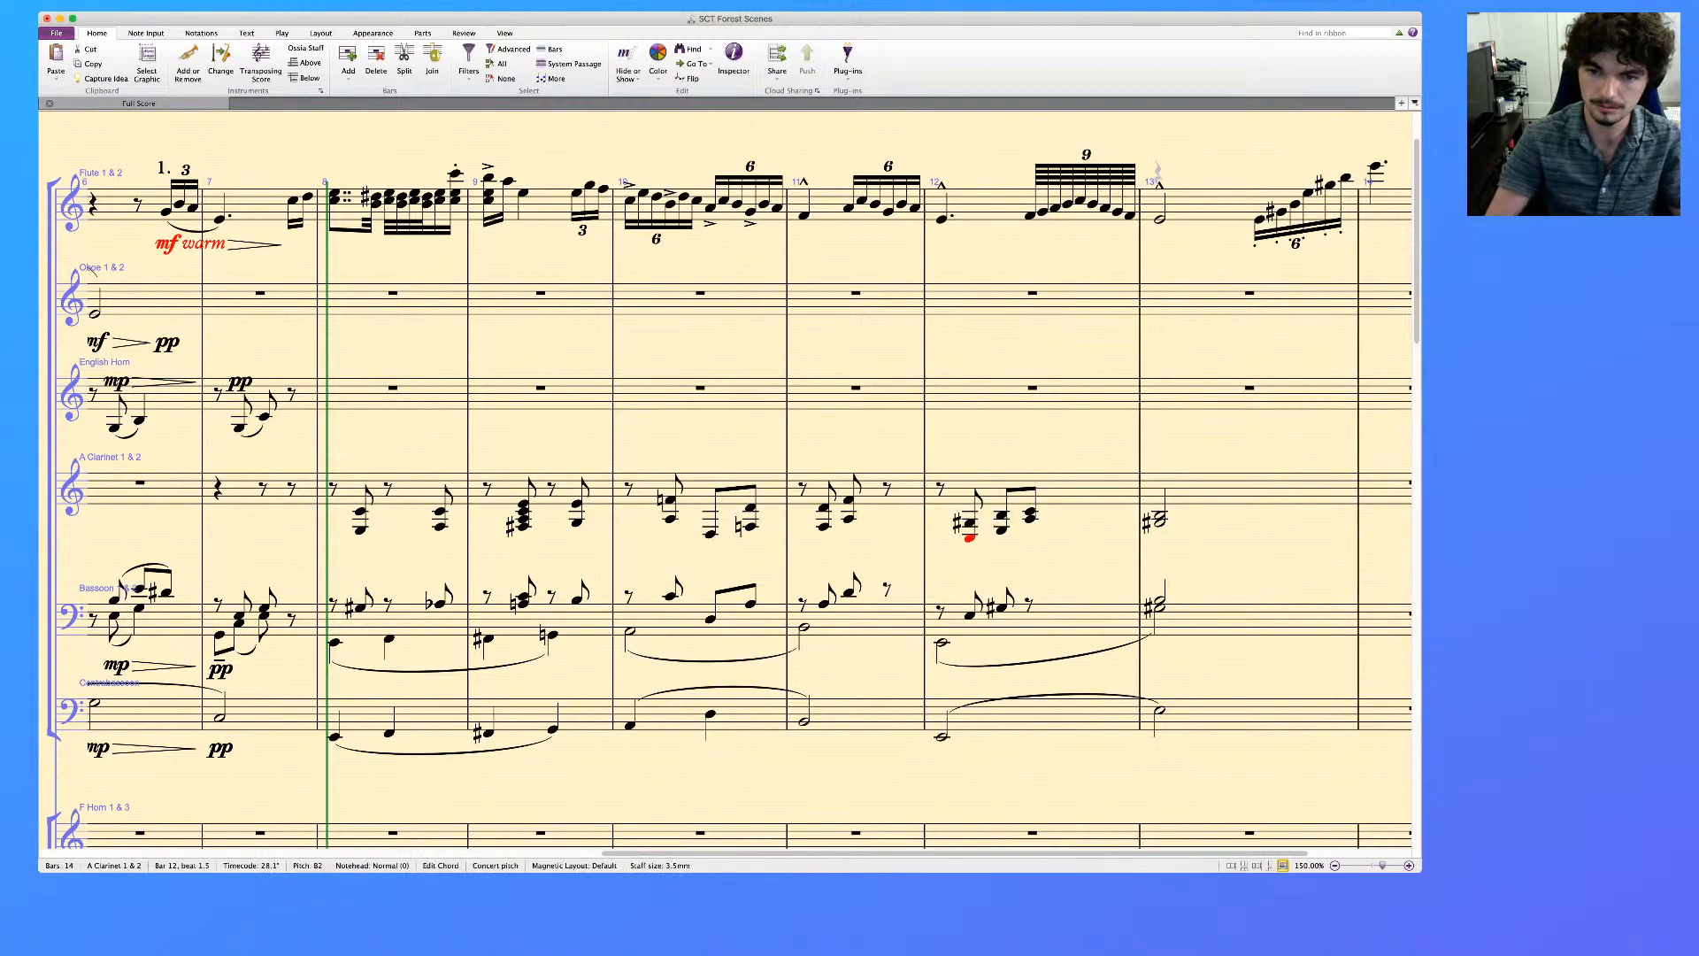
# Lower the second upper-voice Bassoon note in bar 12
pyautogui.press('Right')
pyautogui.press('Down')
pyautogui.press('Down')
pyautogui.hotkey('alt', 'Down')
pyautogui.press('Down')
pyautogui.press('Down')
pyautogui.press('Down')
pyautogui.press('Right')
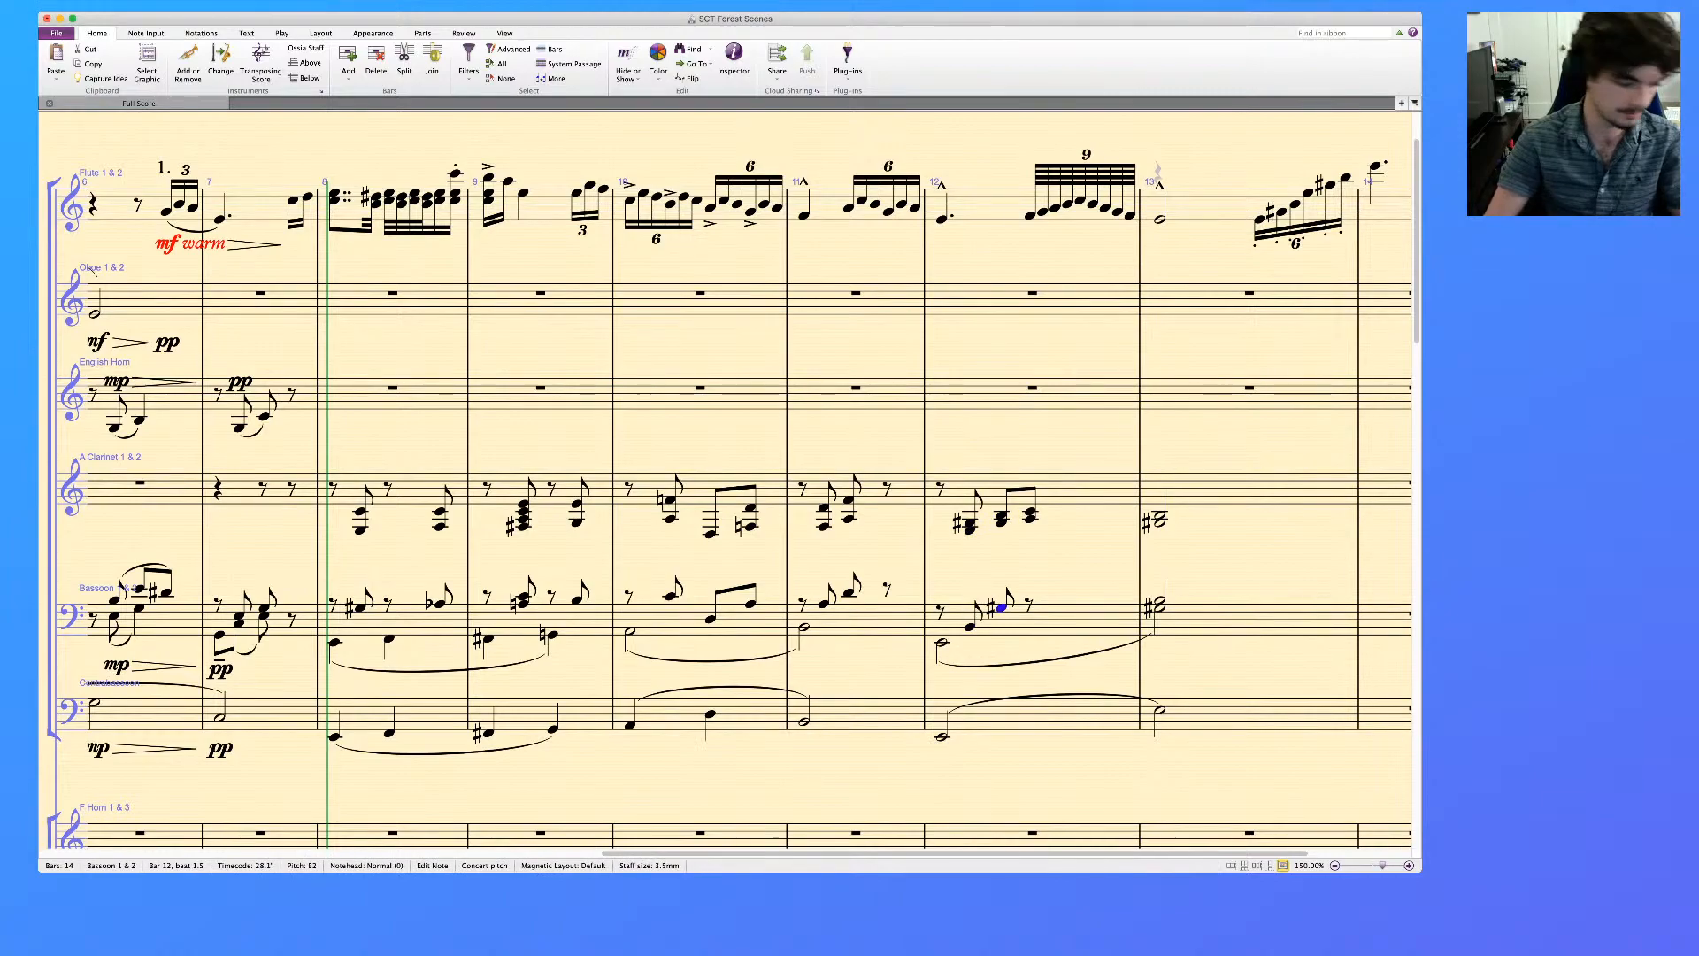
pyautogui.press('Down')
pyautogui.press('Down')
# Delete the single A Clarinet note on beat 2 of bar 10
pyautogui.press('Escape')
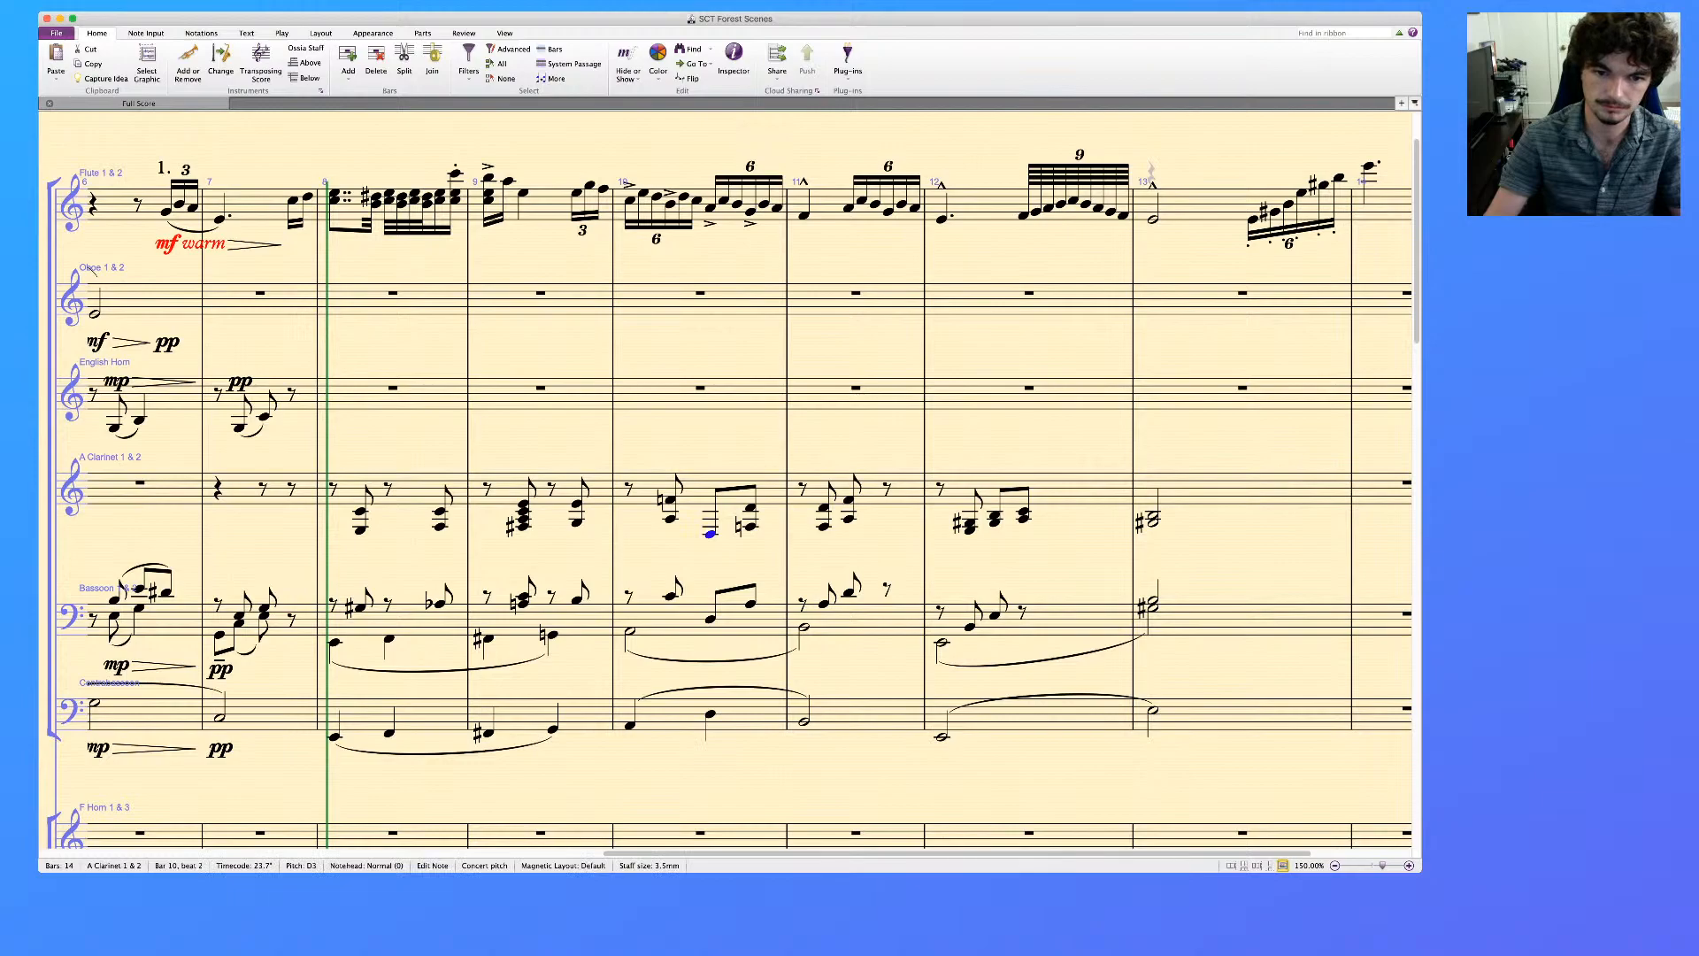
pyautogui.press('Delete')
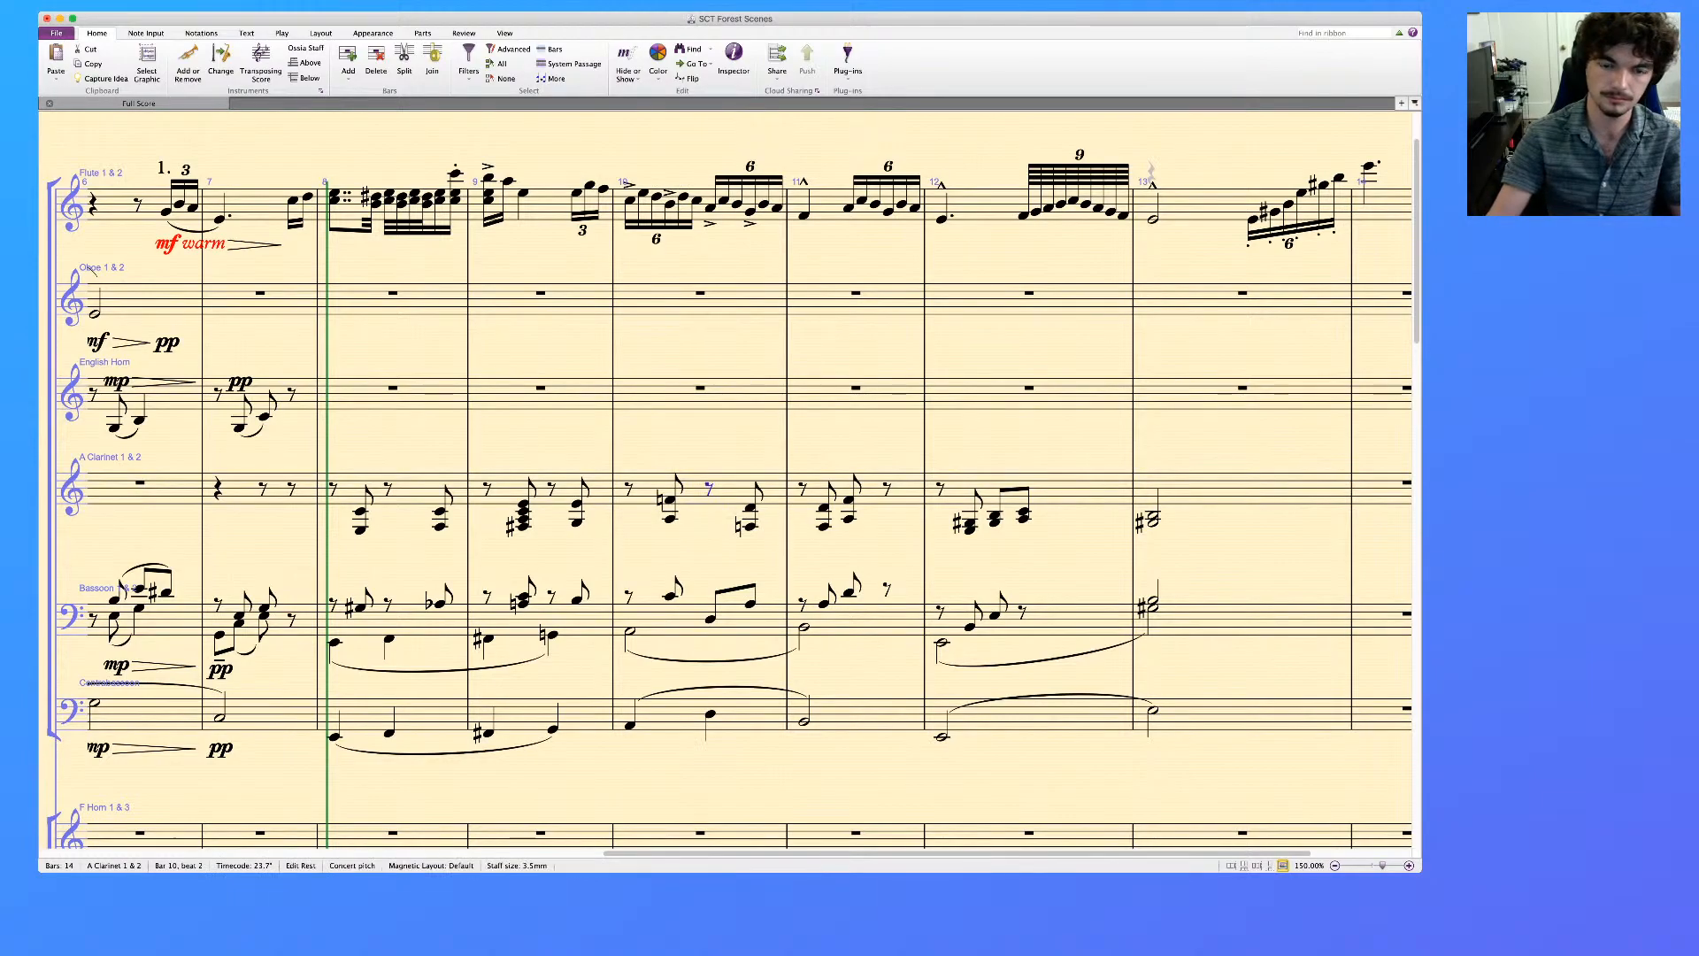
pyautogui.click(670, 597)
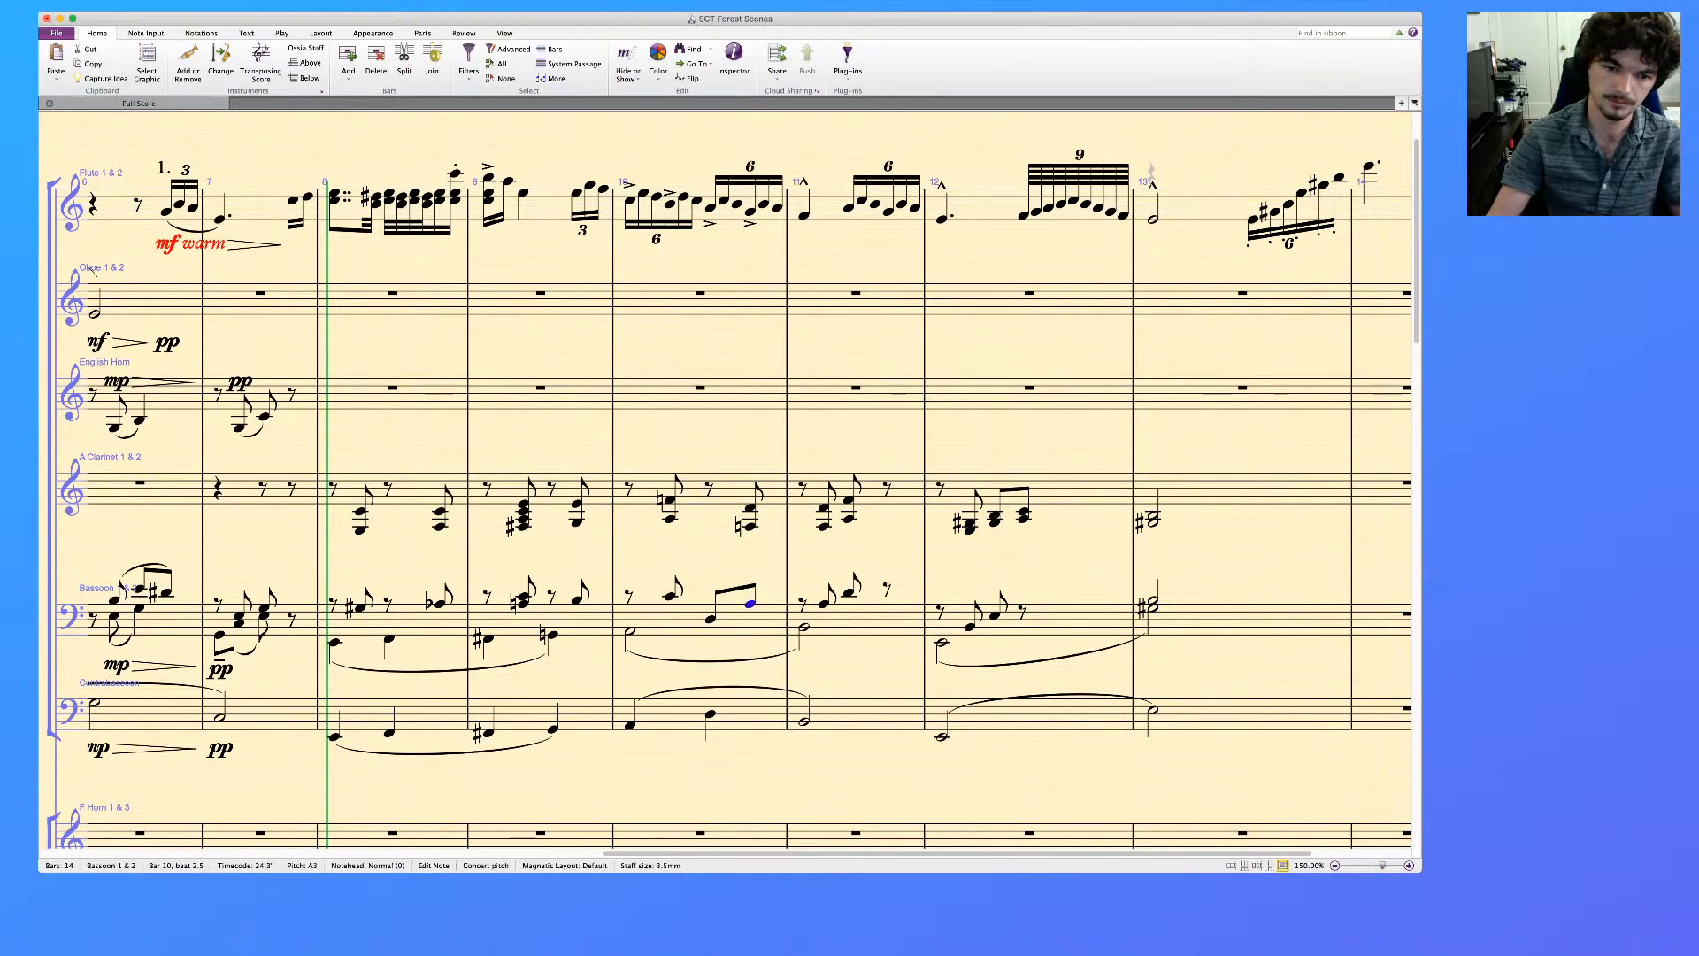
pyautogui.press('Right')
pyautogui.press('Right')
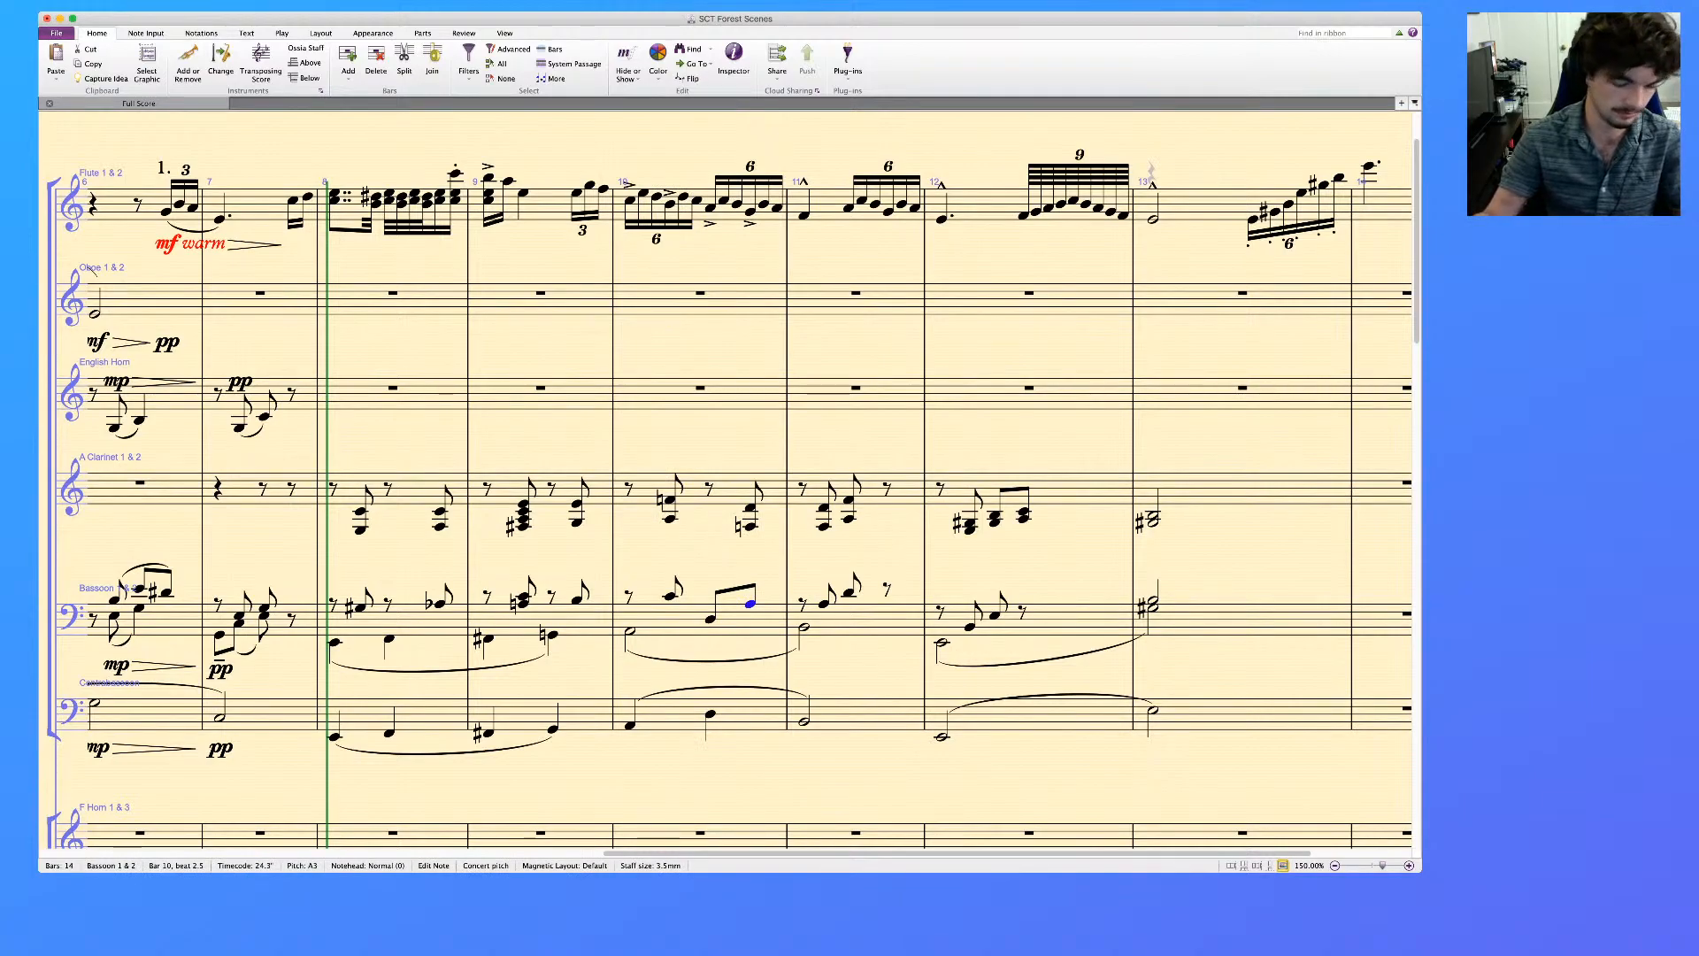
pyautogui.press('Escape')
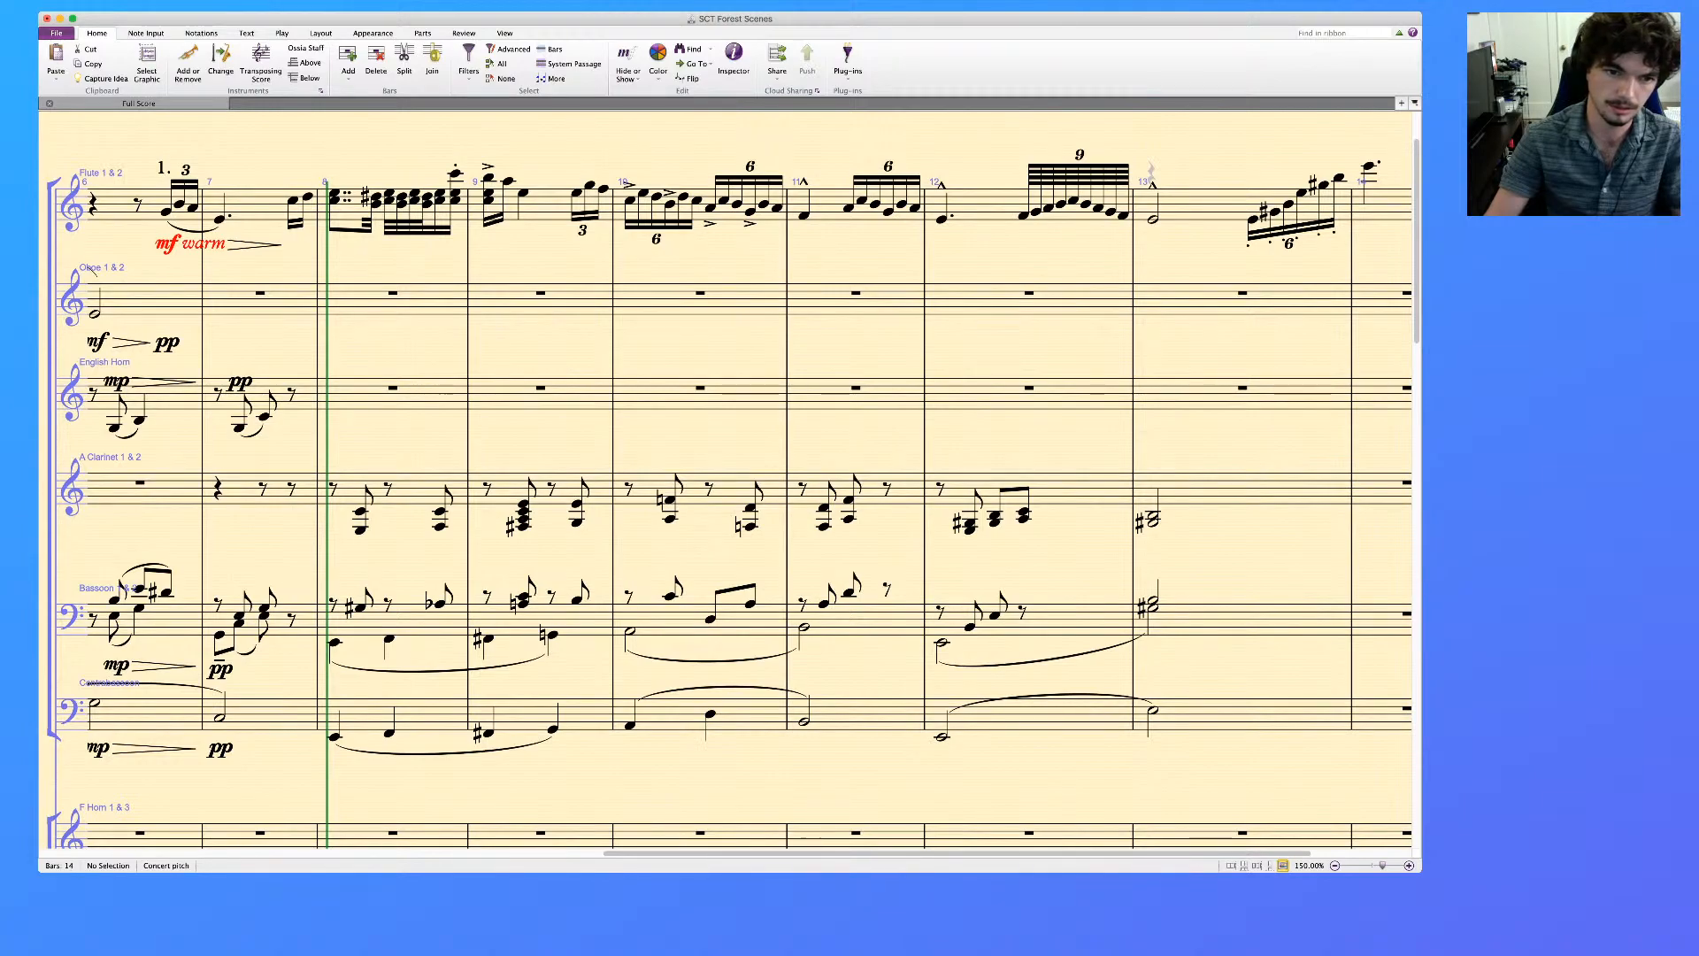
# Add a quarter-note C4 on the second half of beat 1 in the English Horn's bar 9
pyautogui.click(541, 388)
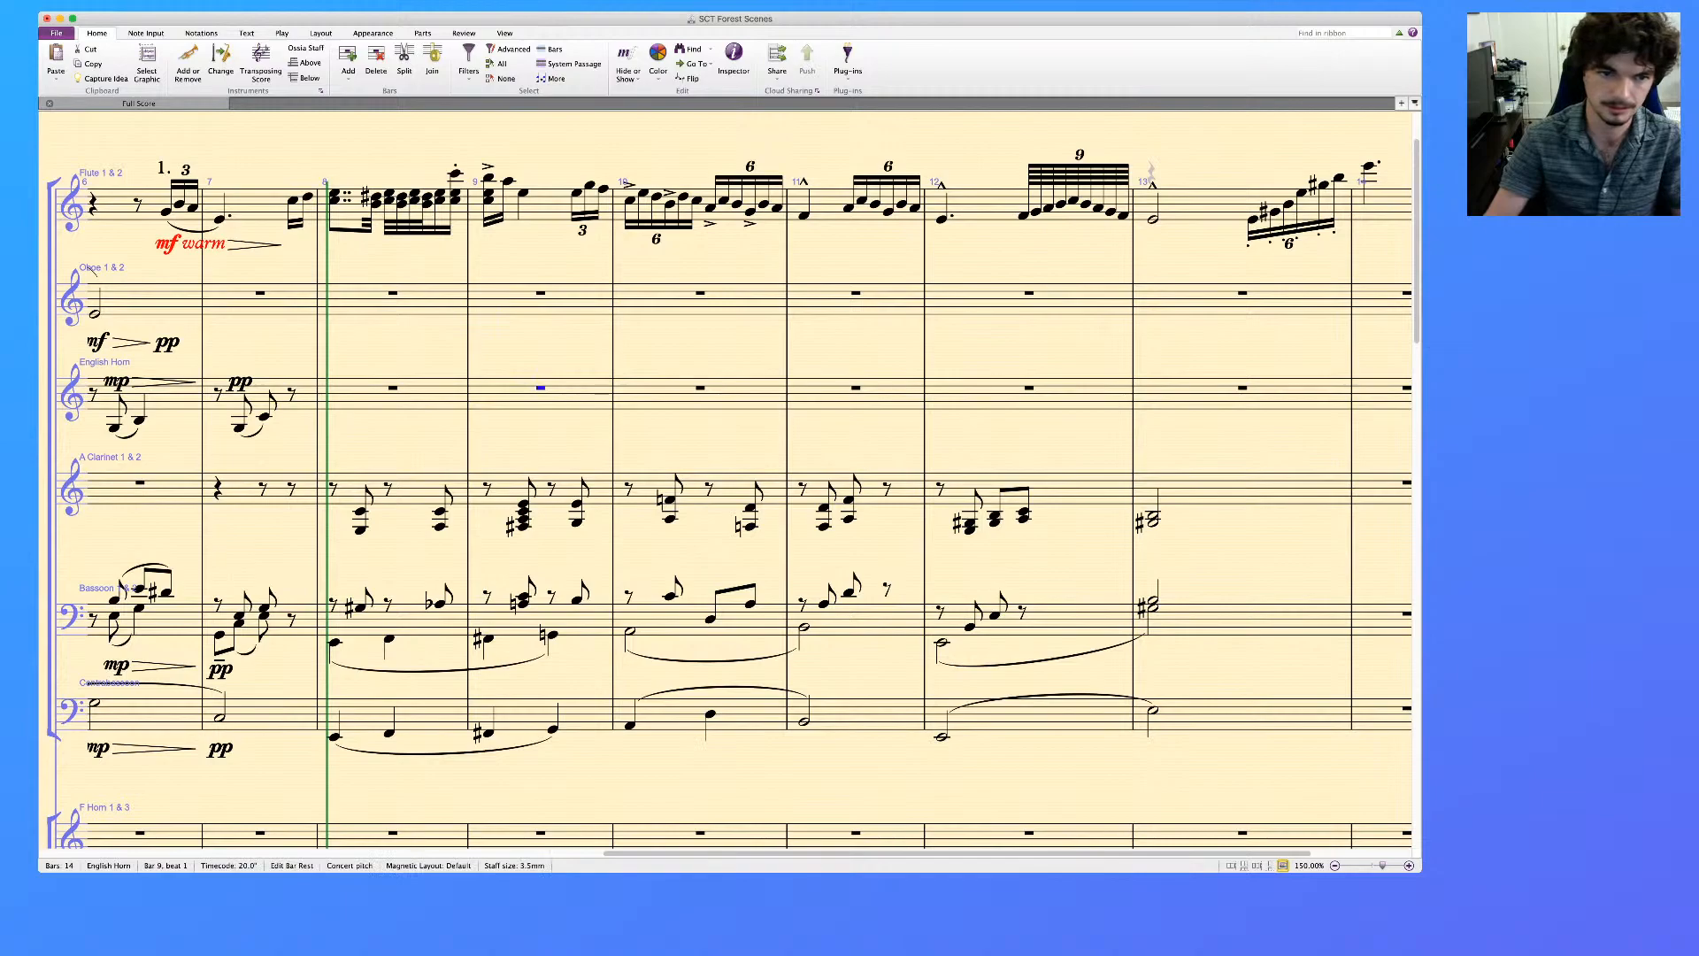
pyautogui.press('3')
pyautogui.press('d')
pyautogui.press('Down')
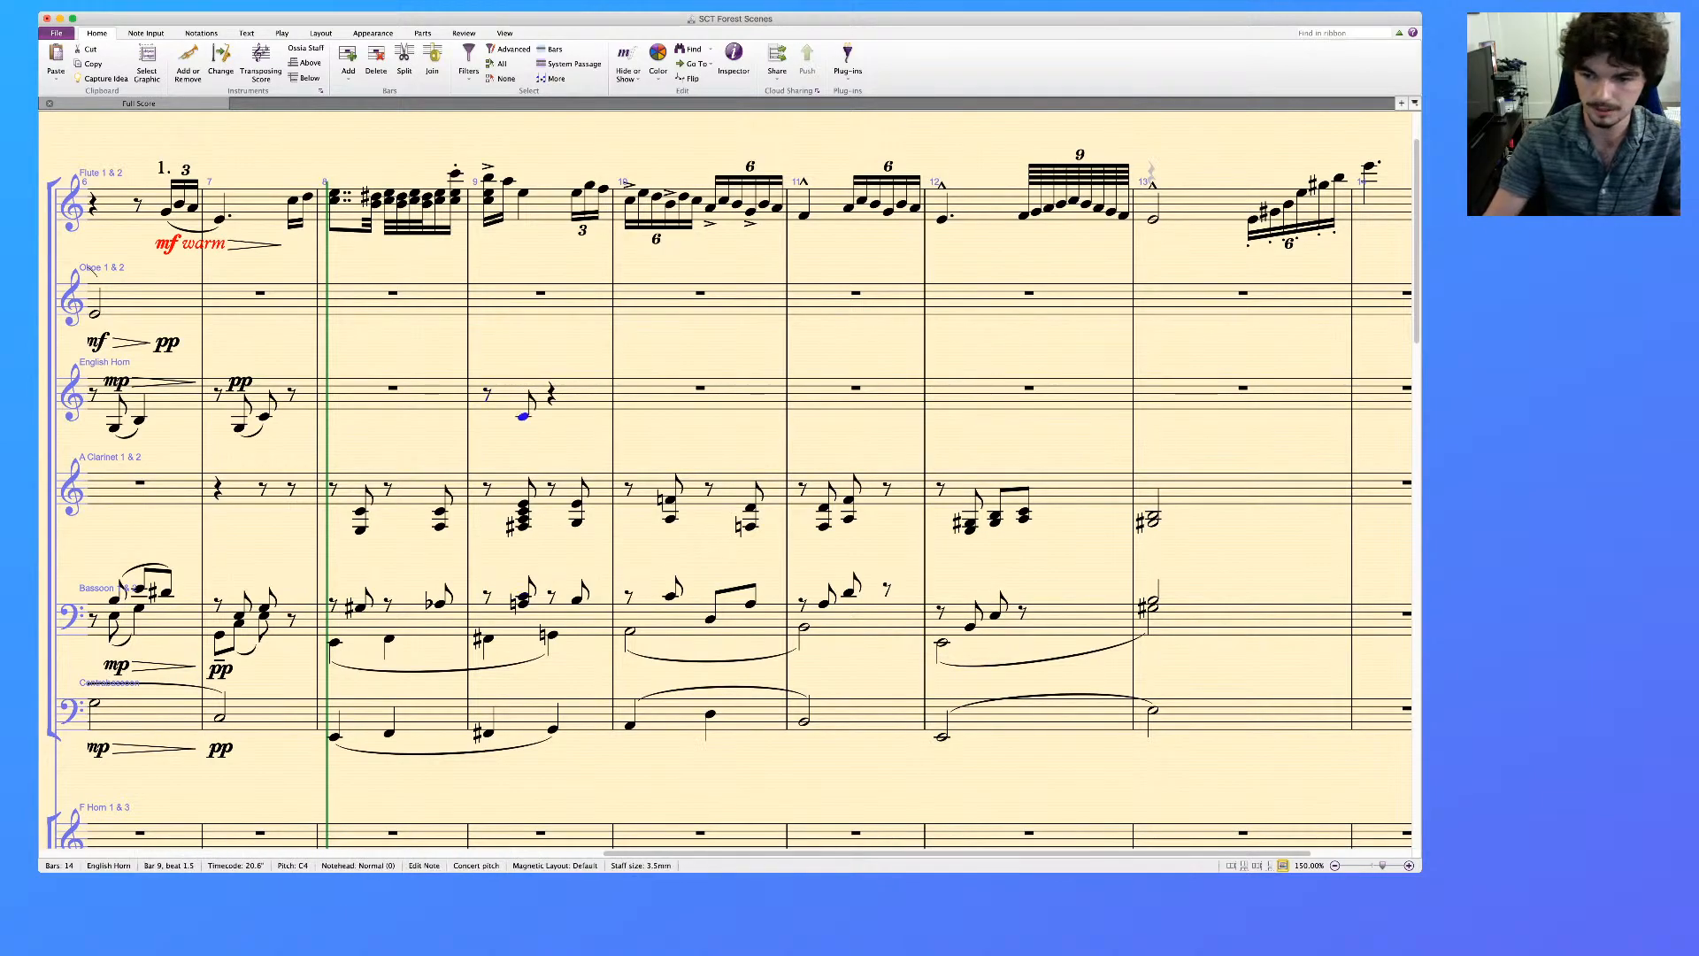
pyautogui.press('5')
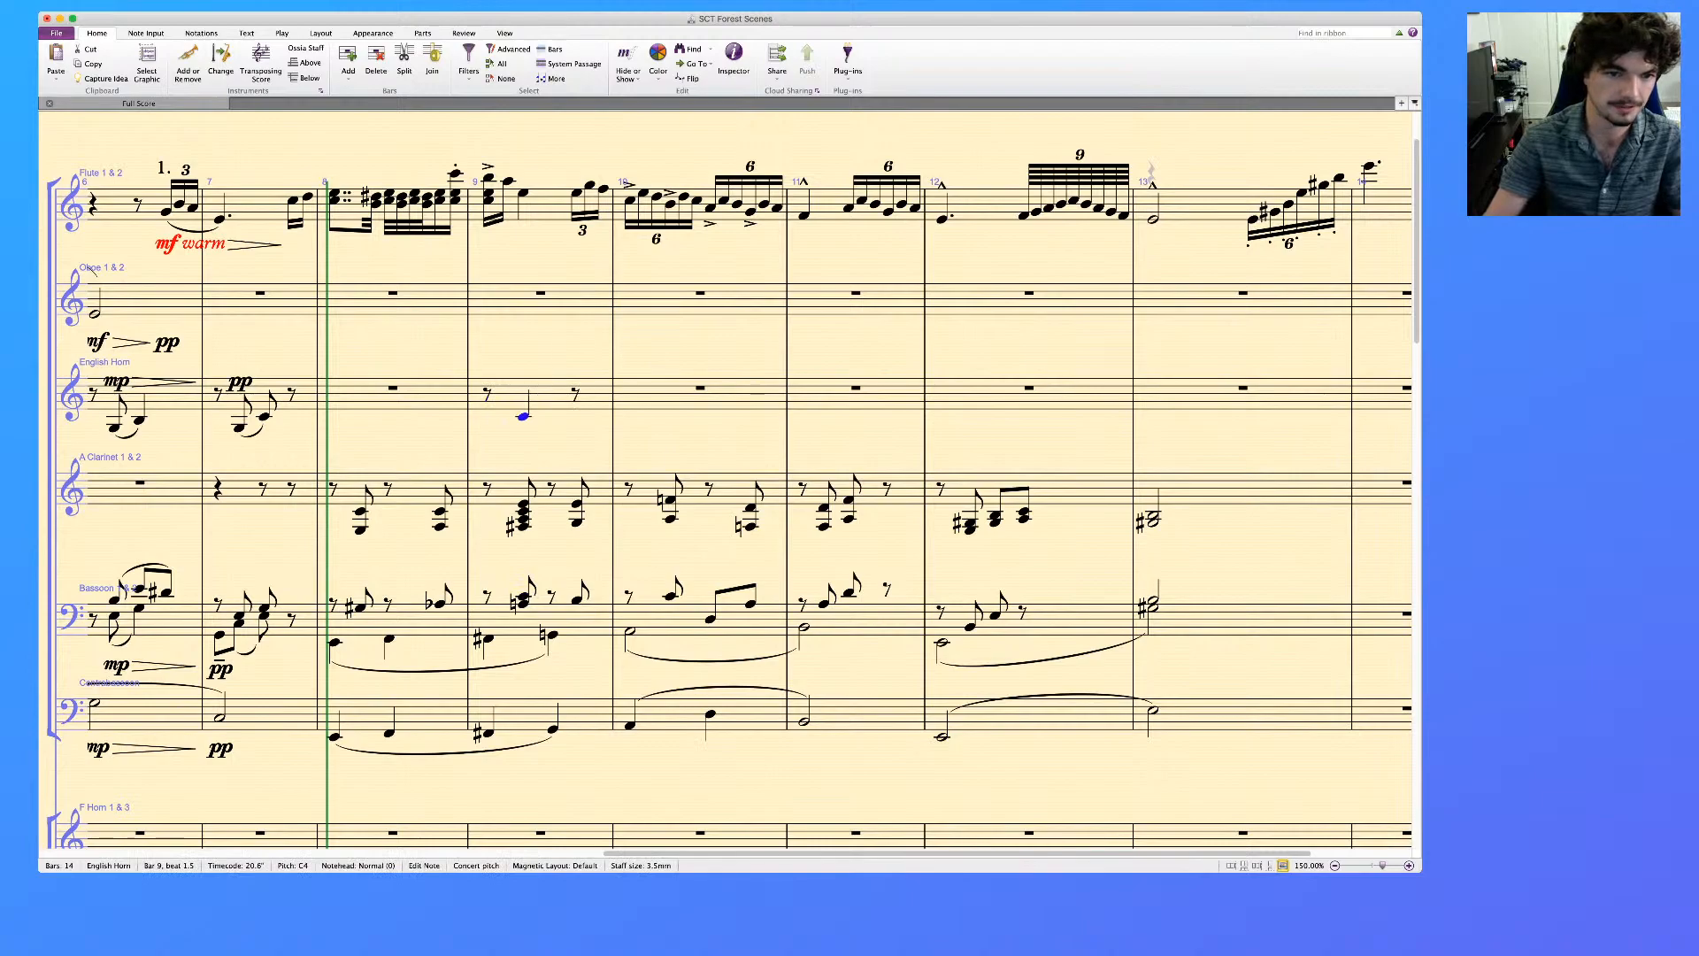
pyautogui.press('Escape')
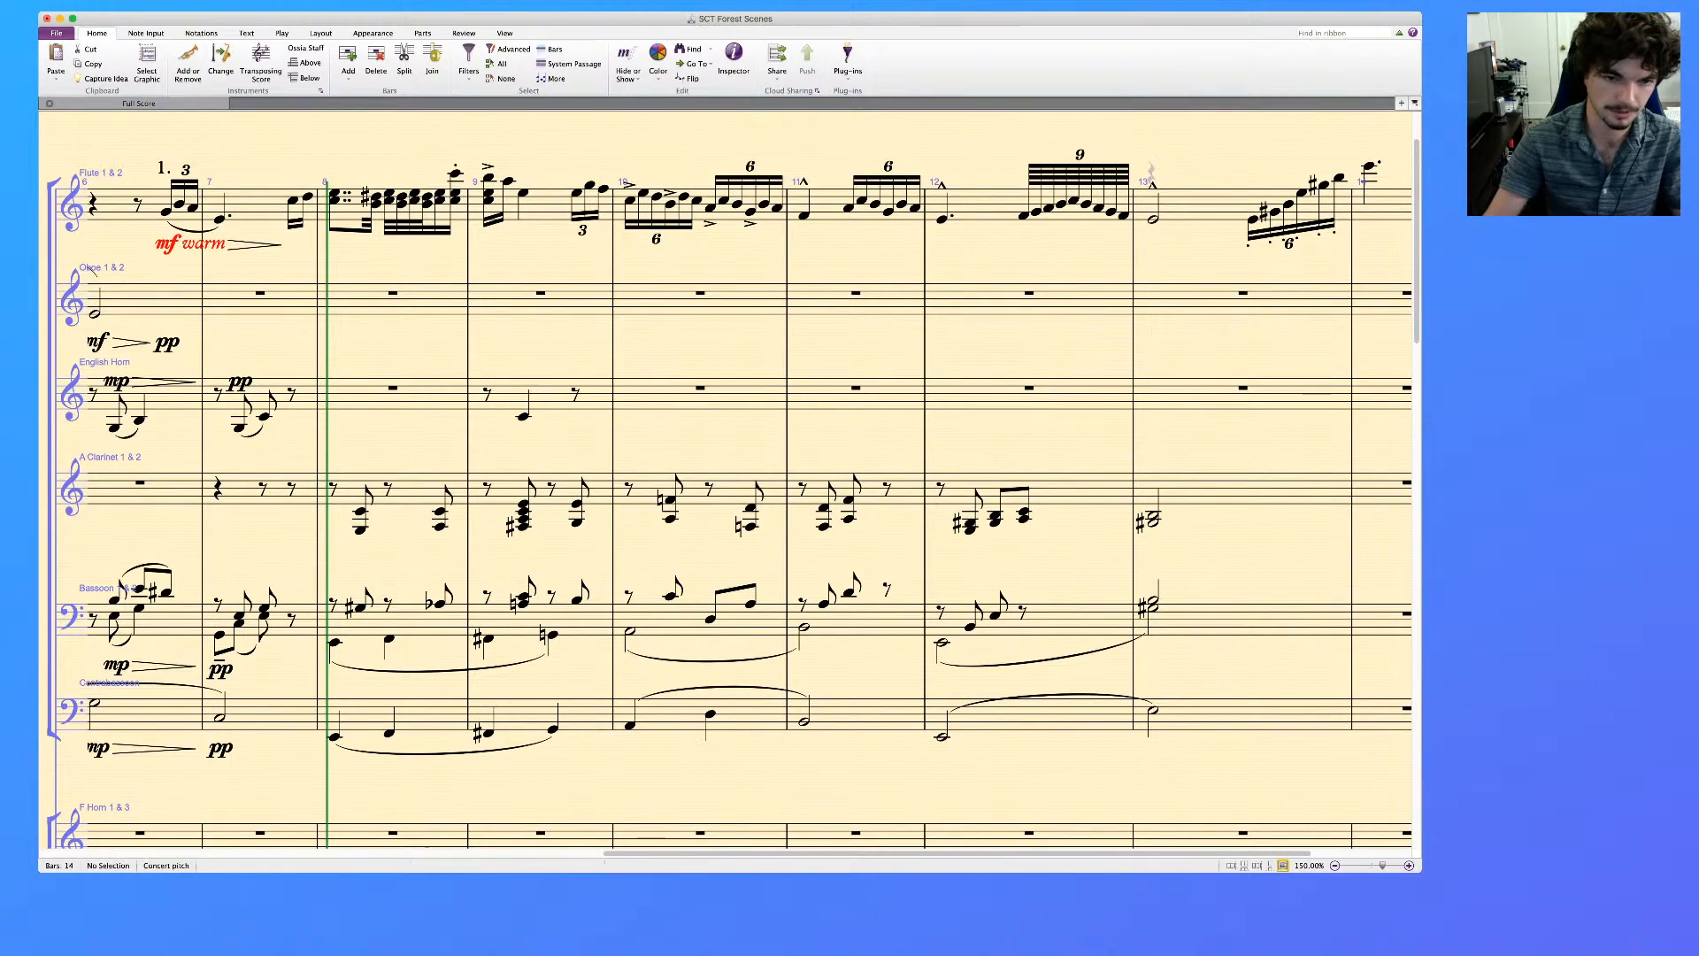
# Delete the two middle notes of the first A Clarinet chord in bar 9 and check the chord across the woodwinds
pyautogui.click(524, 597)
pyautogui.keyDown('super'); pyautogui.click(523, 519); pyautogui.keyUp('super')
pyautogui.keyDown('super'); pyautogui.click(523, 512); pyautogui.keyUp('super')
pyautogui.press('Escape')
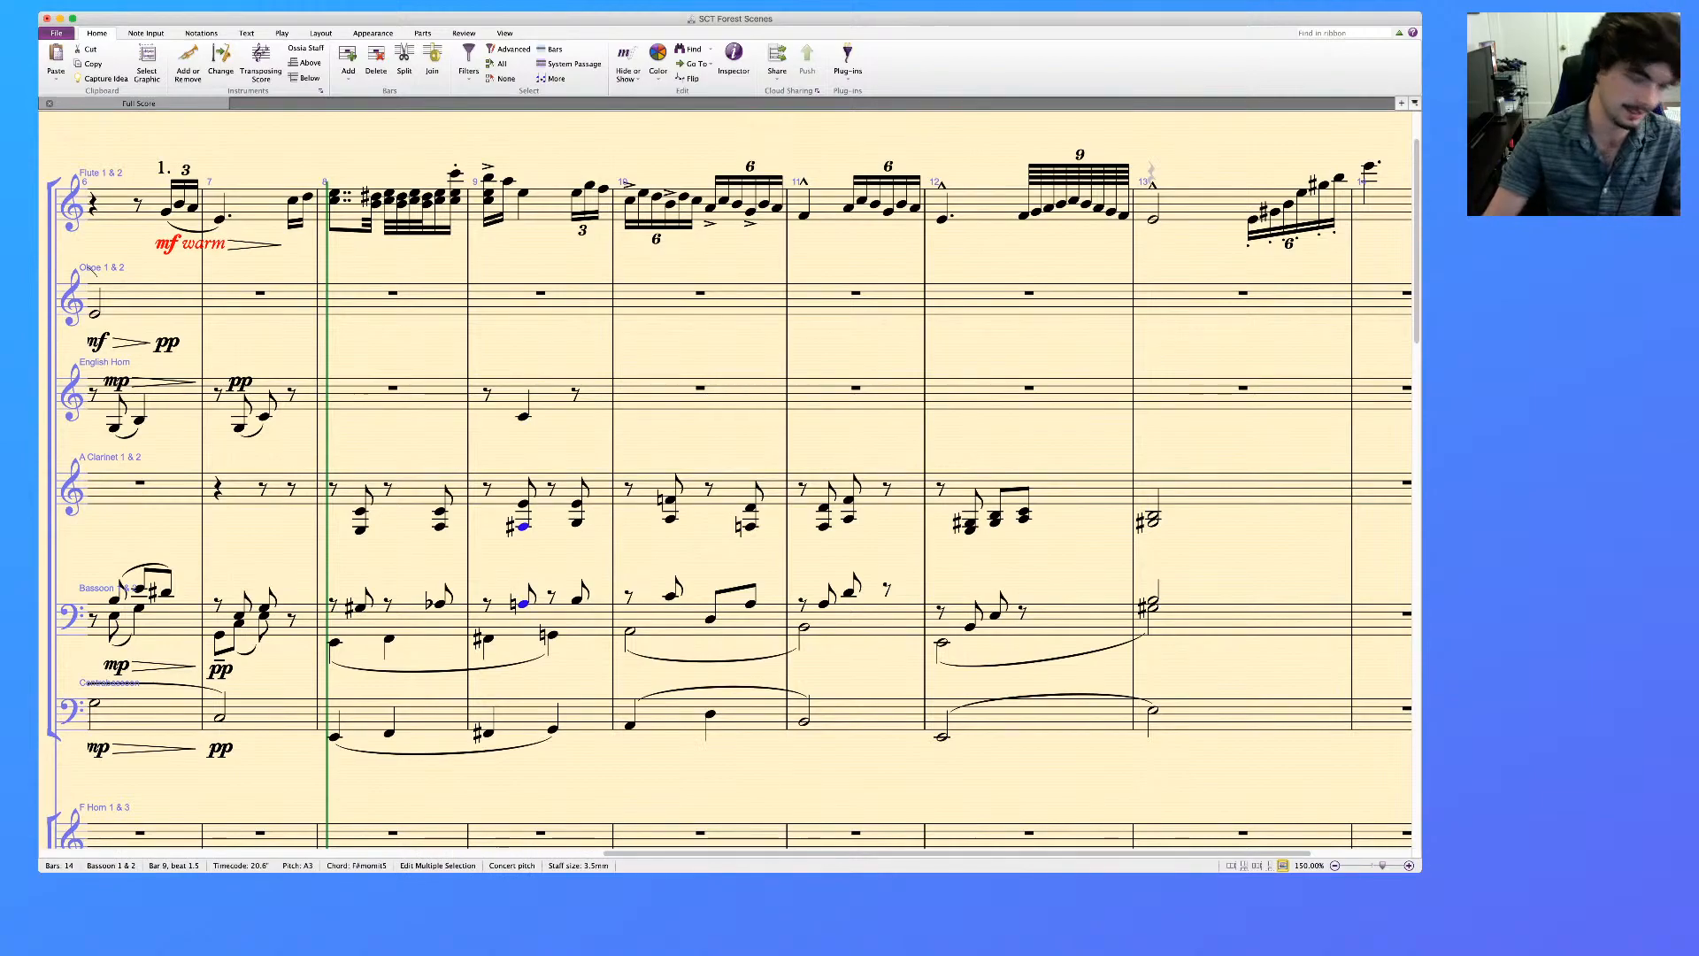
pyautogui.click(523, 416)
pyautogui.keyDown('shift'); pyautogui.click(523, 604); pyautogui.keyUp('shift')
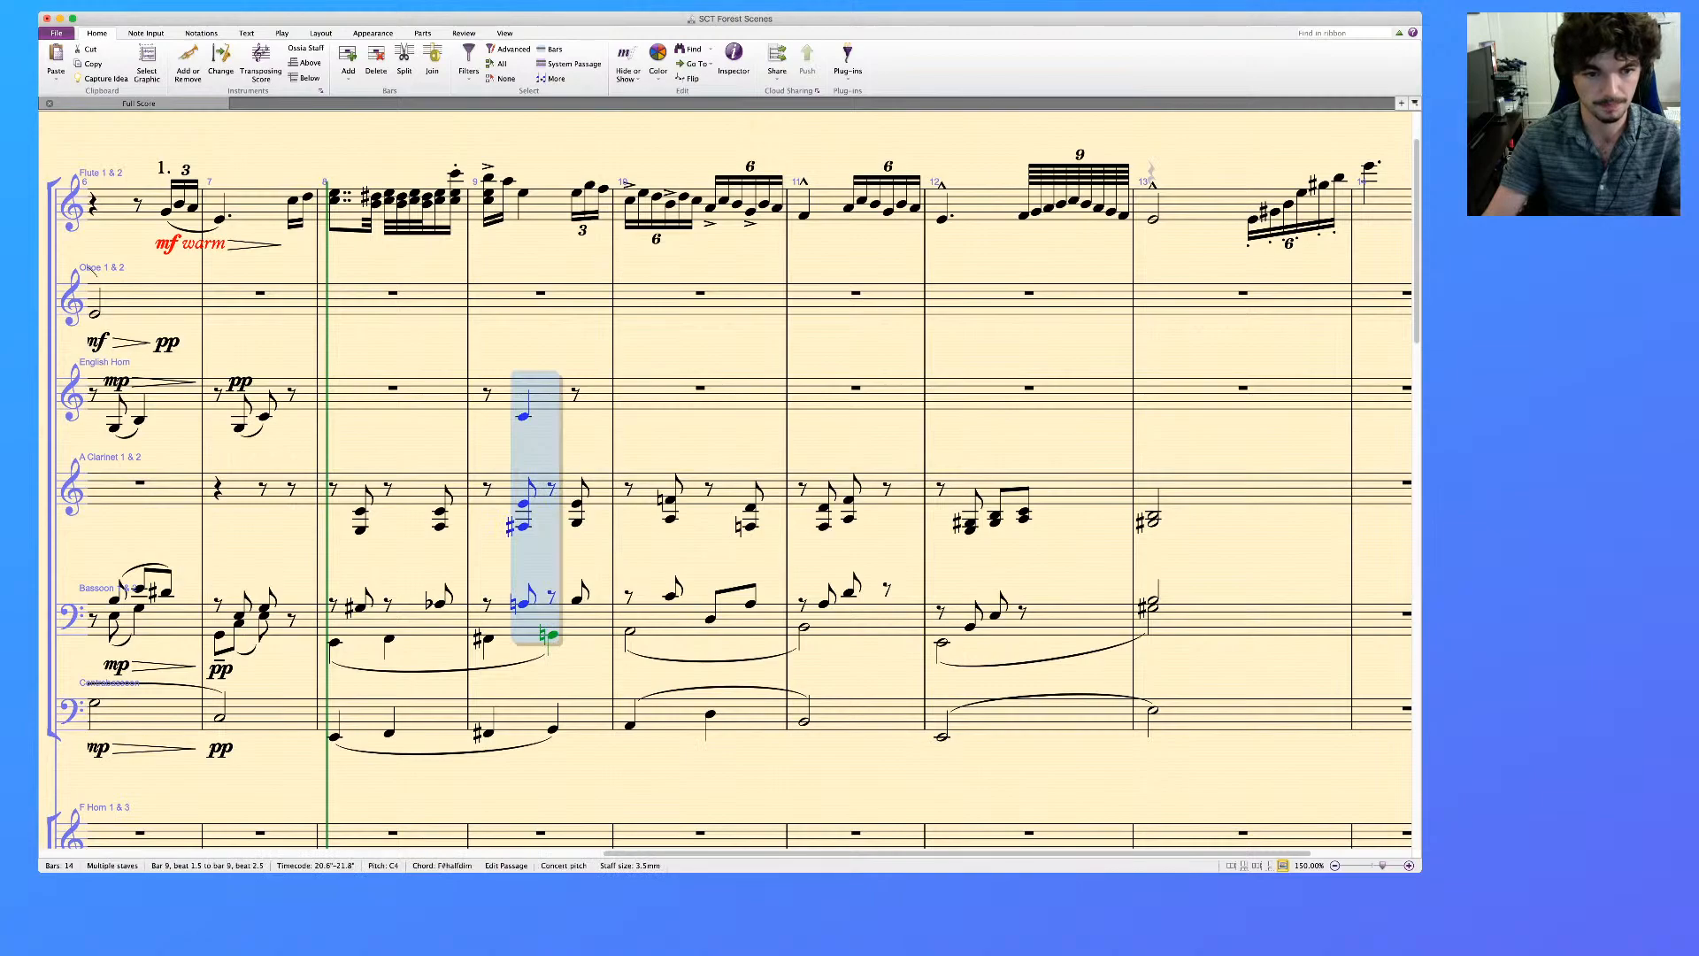
pyautogui.press('Escape')
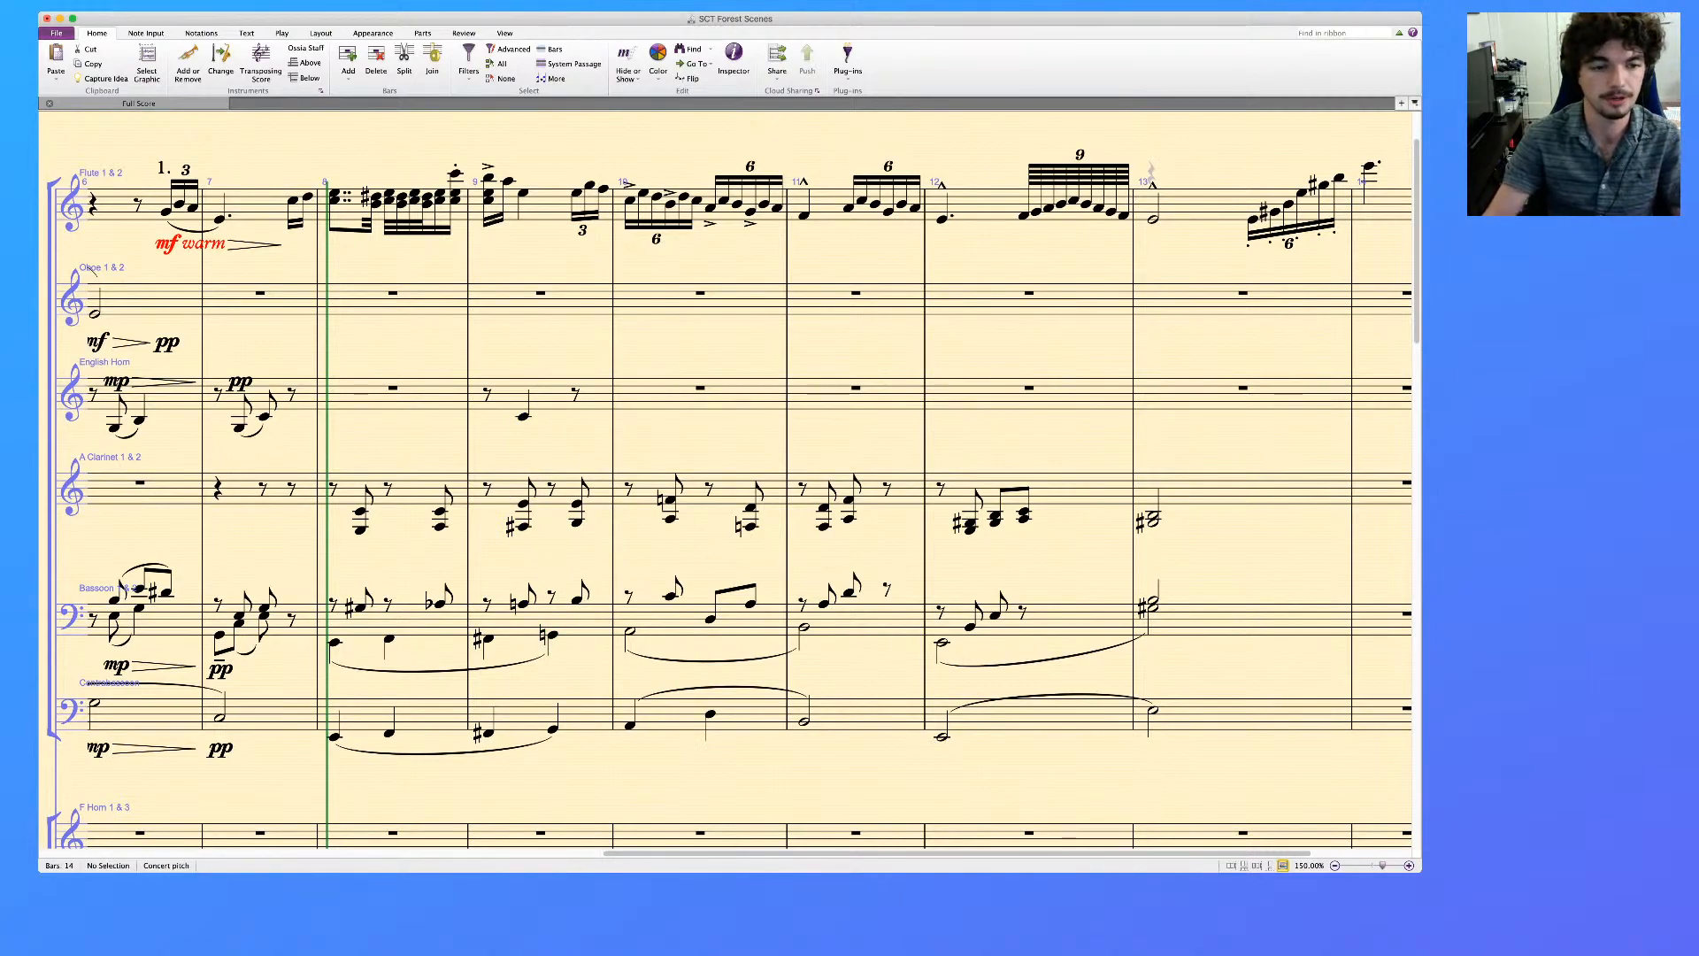
# Lengthen the first A Clarinet chord in bar 8 to a quarter note and tie the second to a repeated chord on bar 9's downbeat
pyautogui.click(361, 512)
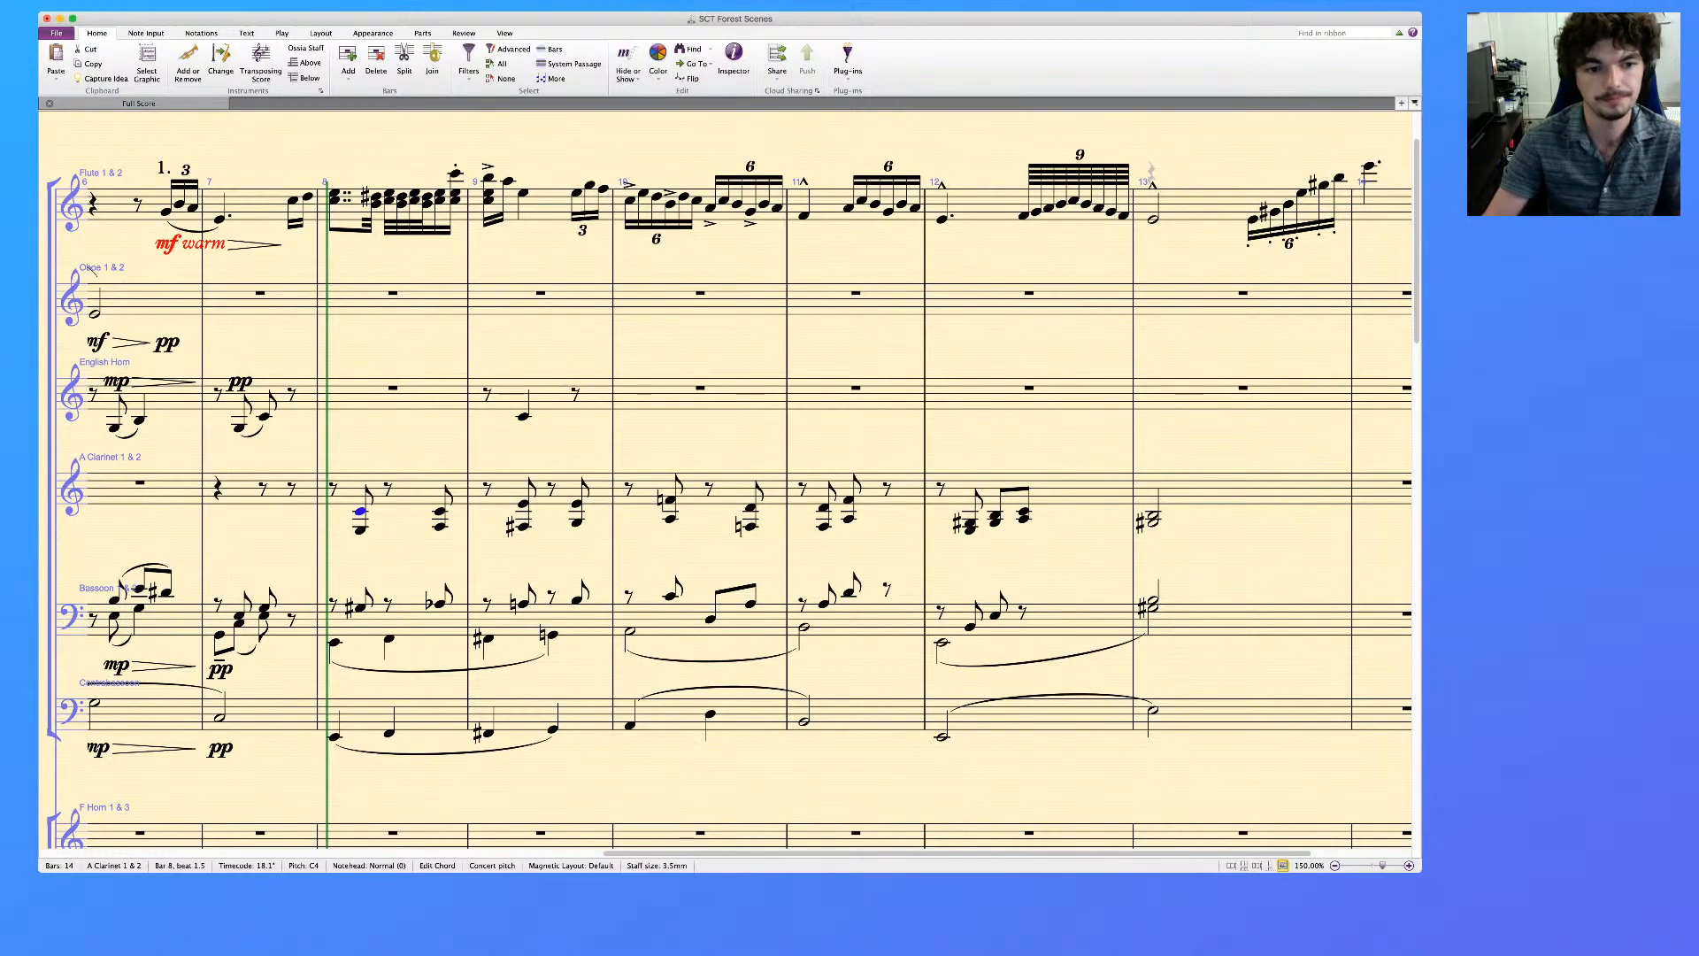
pyautogui.hotkey('alt', 'Down')
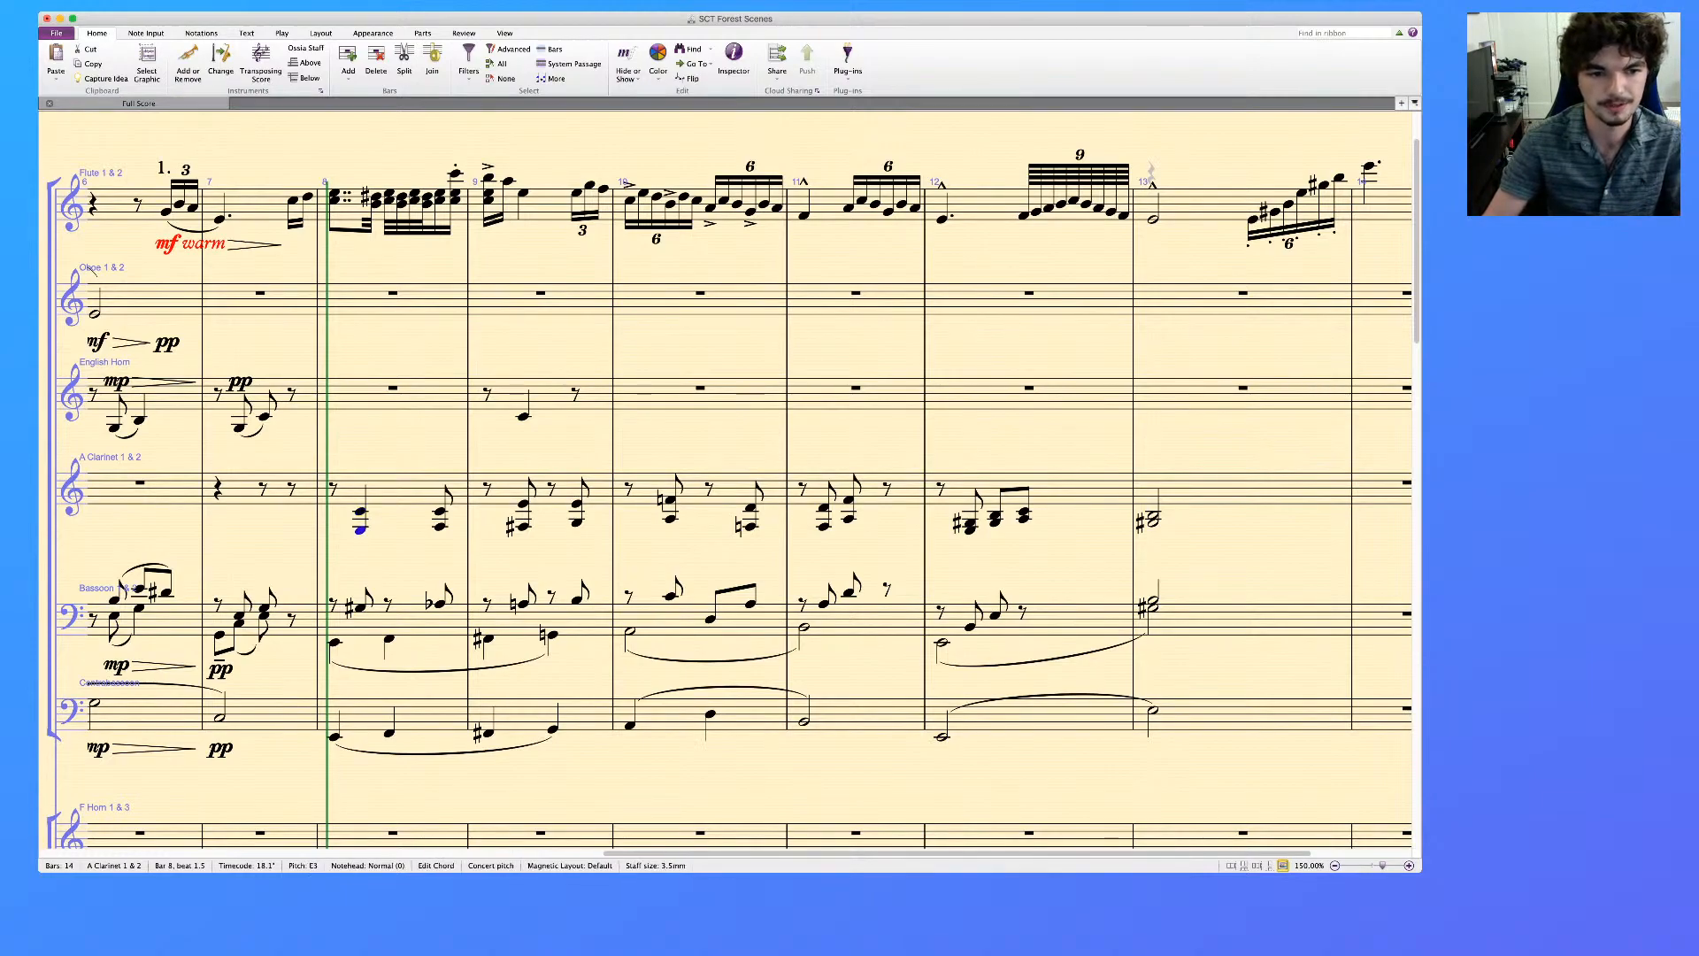
pyautogui.press('Right')
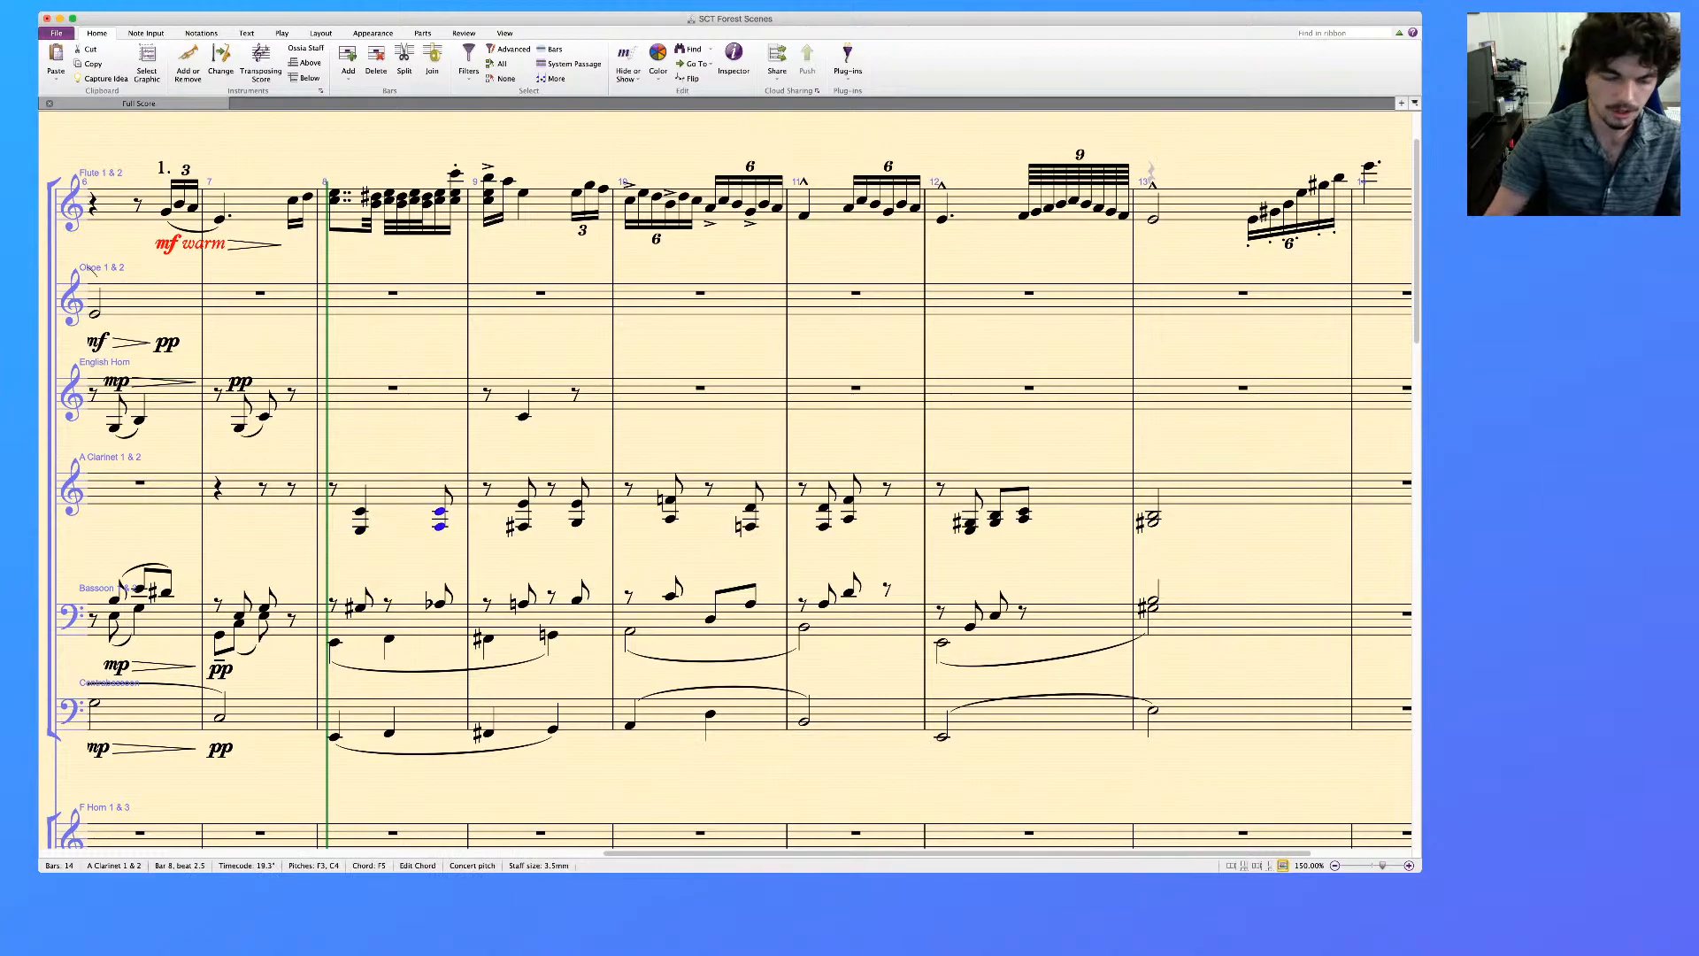
pyautogui.press('KP_Enter')
pyautogui.press('r')
# Lengthen the A Clarinet's off-beat chord in bar 9 to a quarter note and tie the bar's last chord to a repeat on bar 10's downbeat
pyautogui.press('Right')
pyautogui.press('Right')
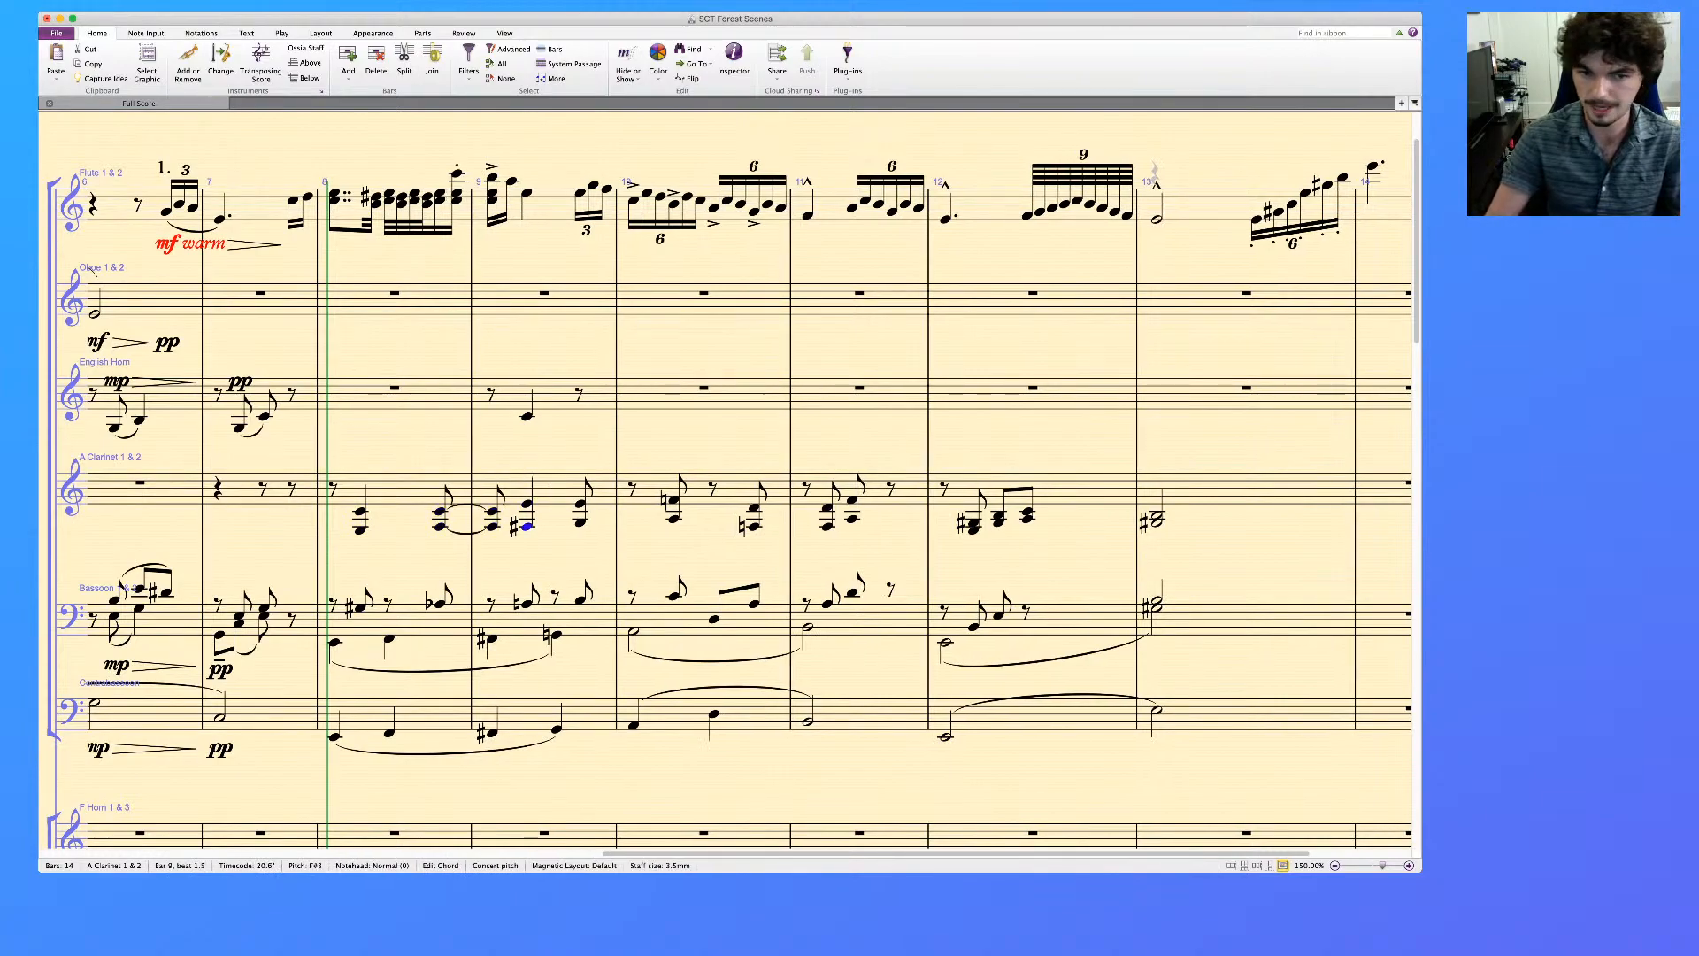
pyautogui.press('KP_Enter')
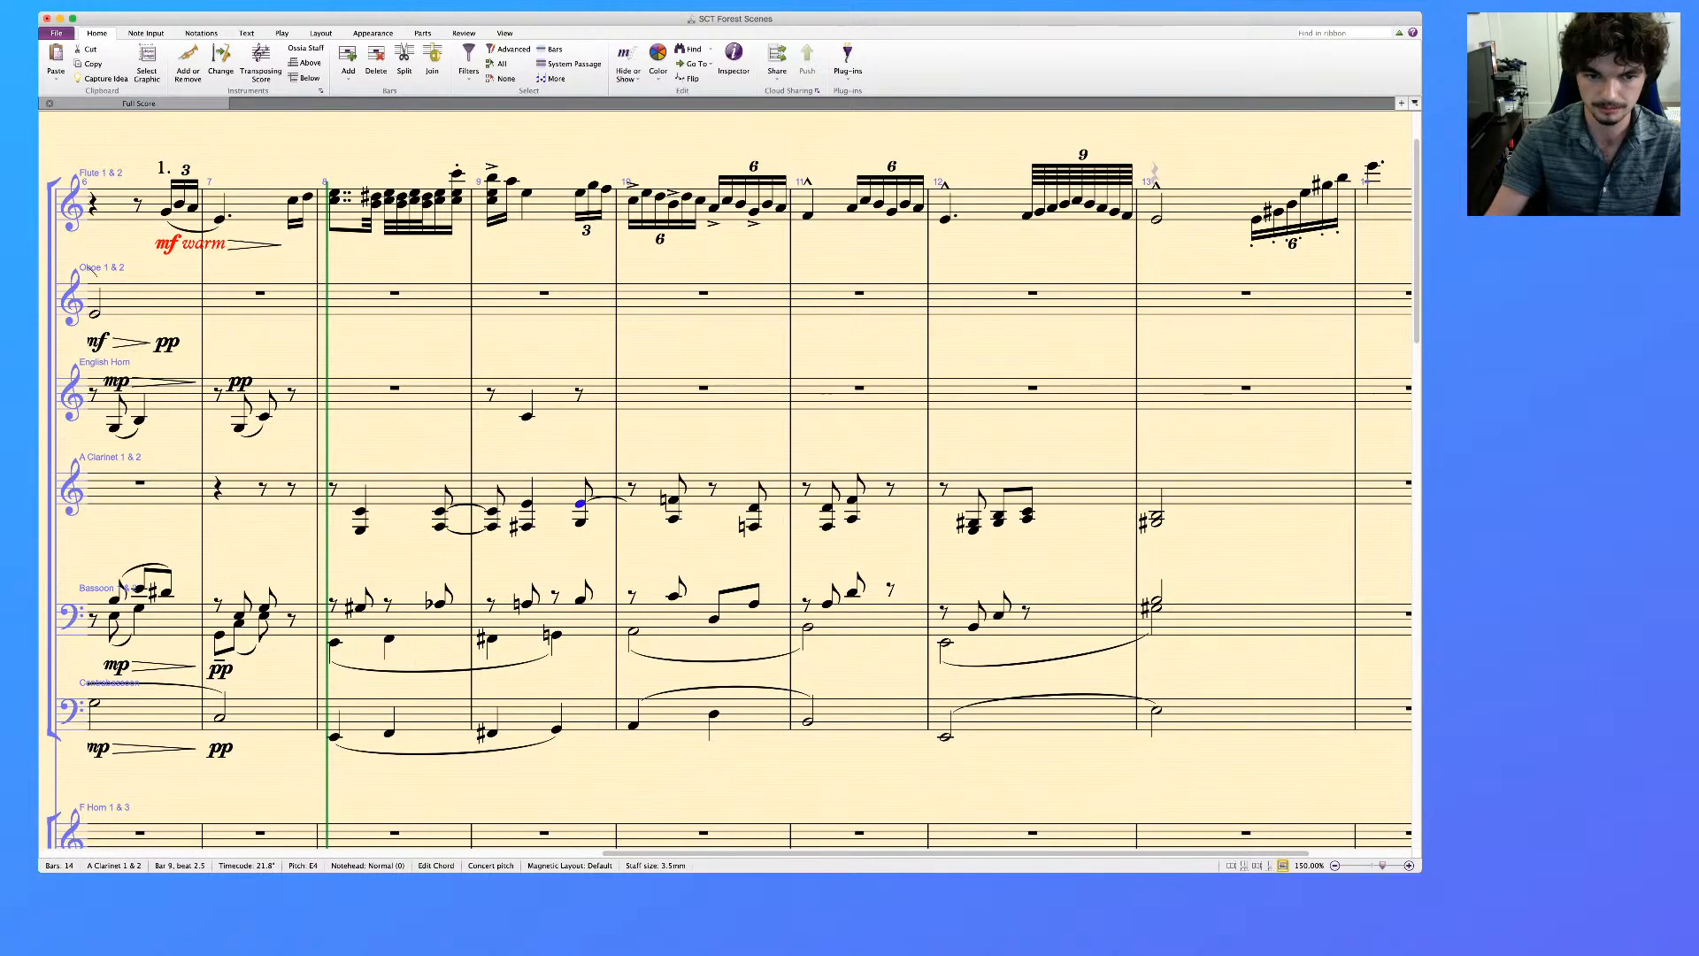
pyautogui.hotkey('alt', 'Down')
pyautogui.press('KP_Enter')
pyautogui.press('r')
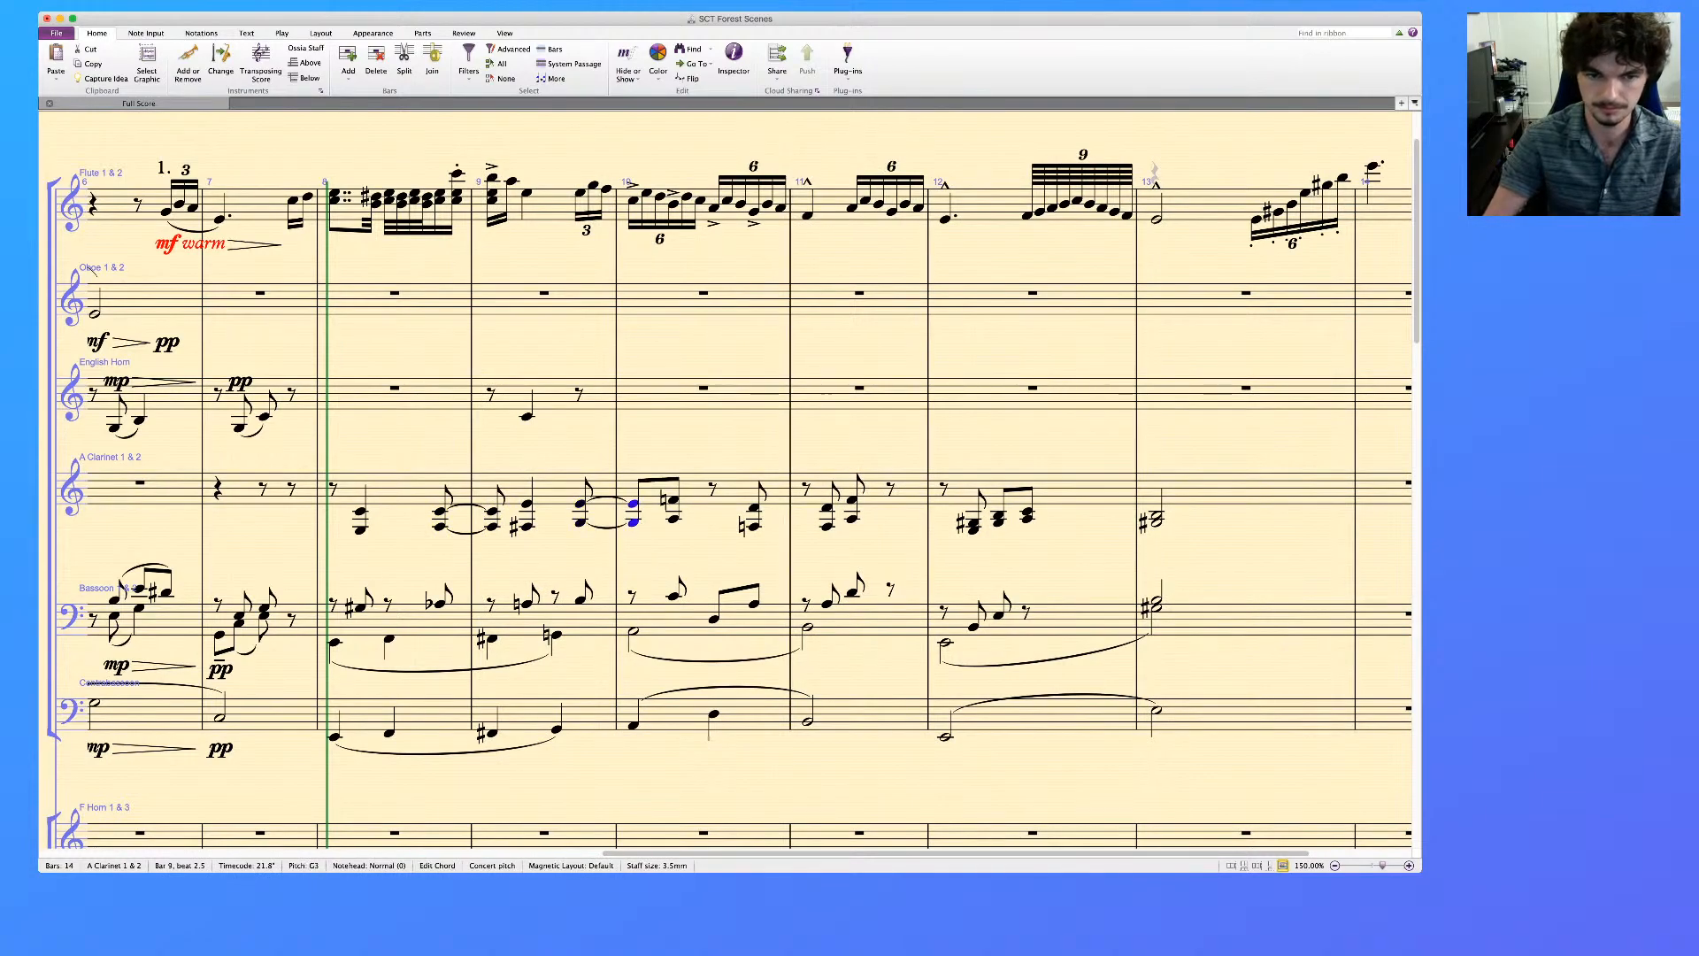
# Lengthen the A Clarinet's off-beat chord in bar 10 to a quarter note and tie the bar's last chord to a repeat on bar 11's downbeat
pyautogui.press('Right')
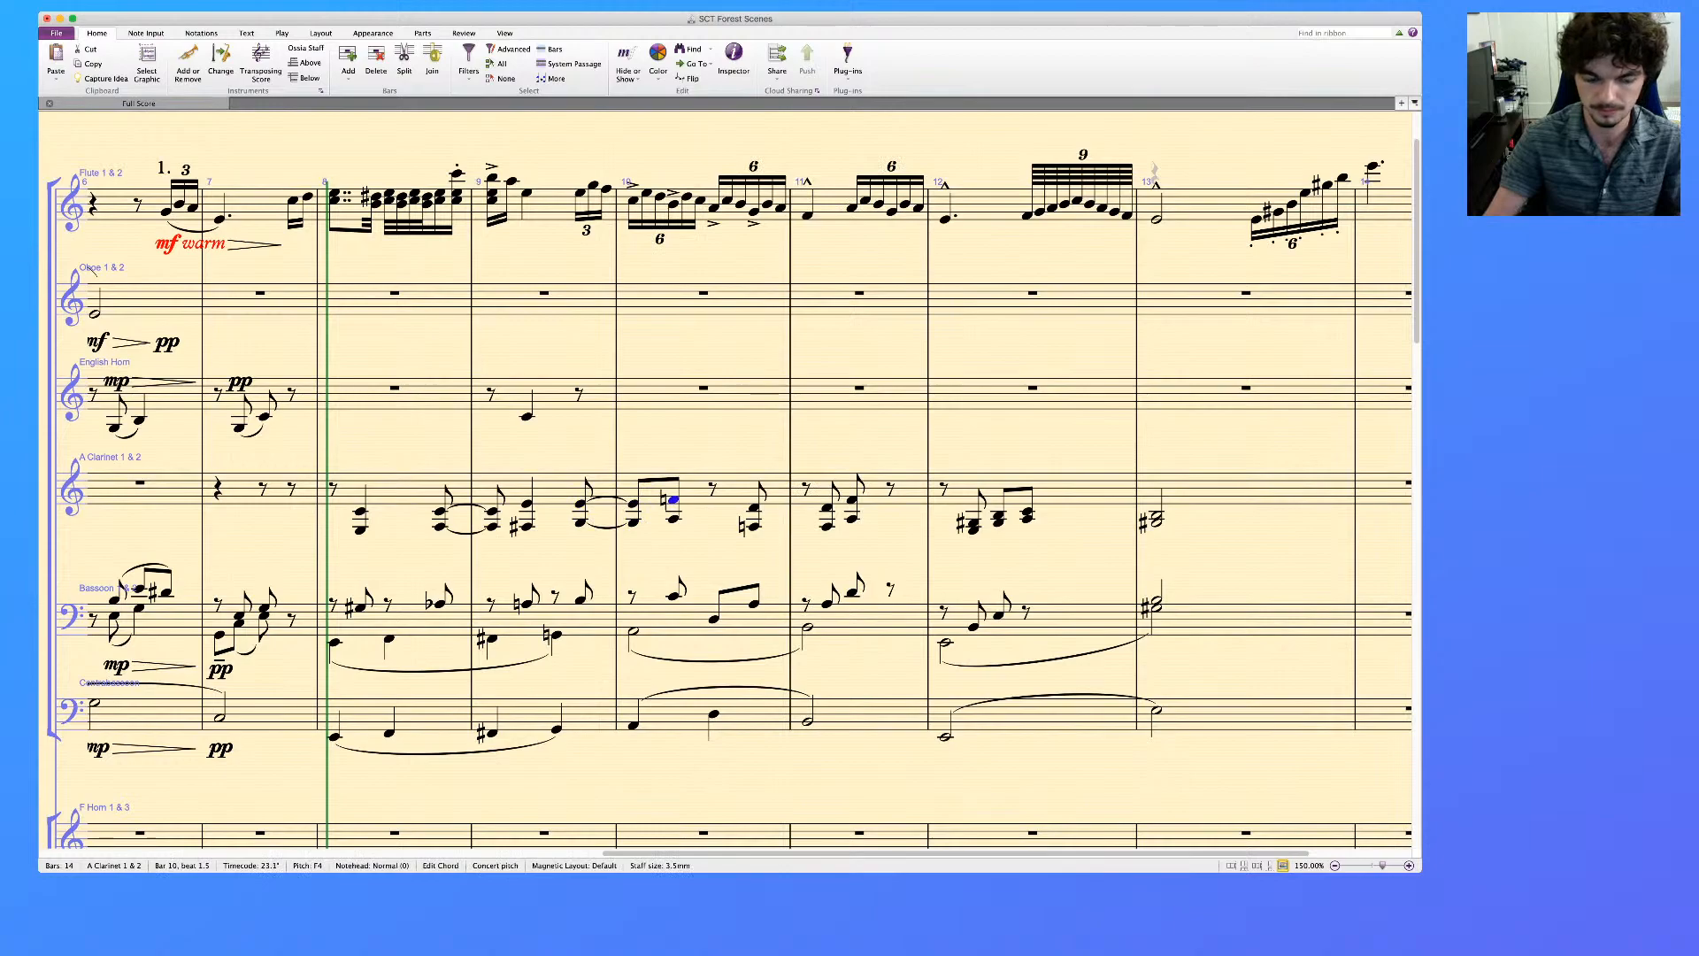
pyautogui.hotkey('alt', 'Down')
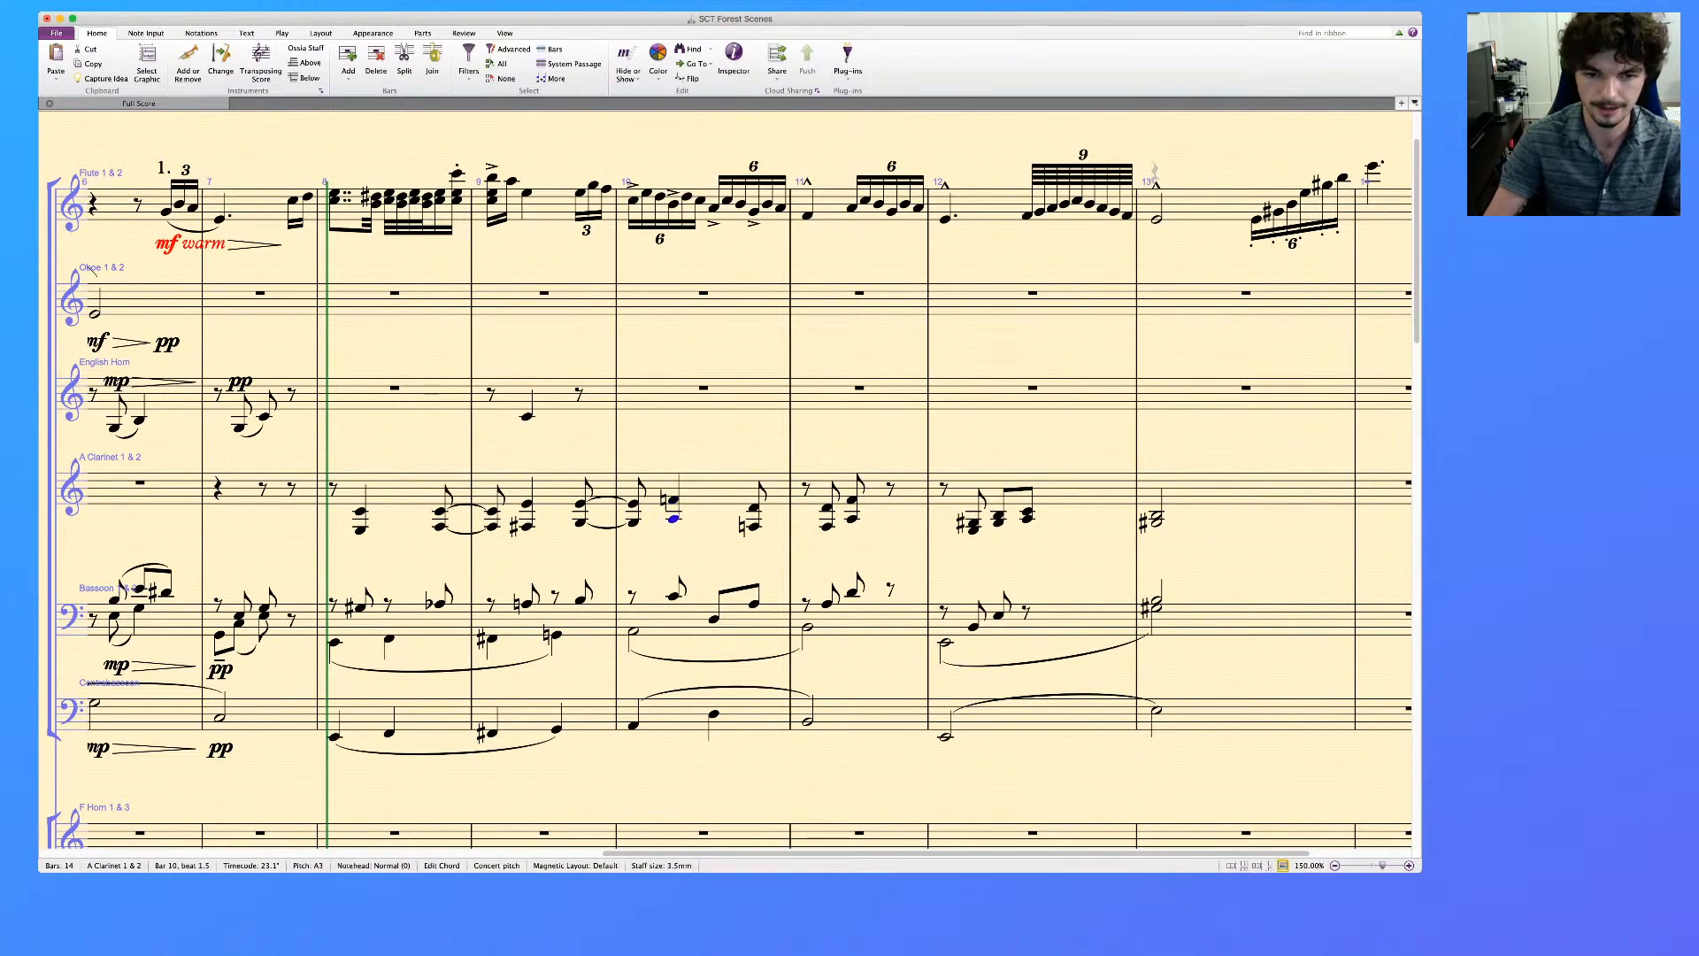
pyautogui.hotkey('shift', 'alt', 'Down')
pyautogui.press('KP_Enter')
pyautogui.press('r')
pyautogui.press('Right')
# Slur the A Clarinet's off-beat chord in bar 11 to the chord on beat 2, and lengthen the beat 2 chord to a quarter note
pyautogui.press('s')
pyautogui.press('Tab')
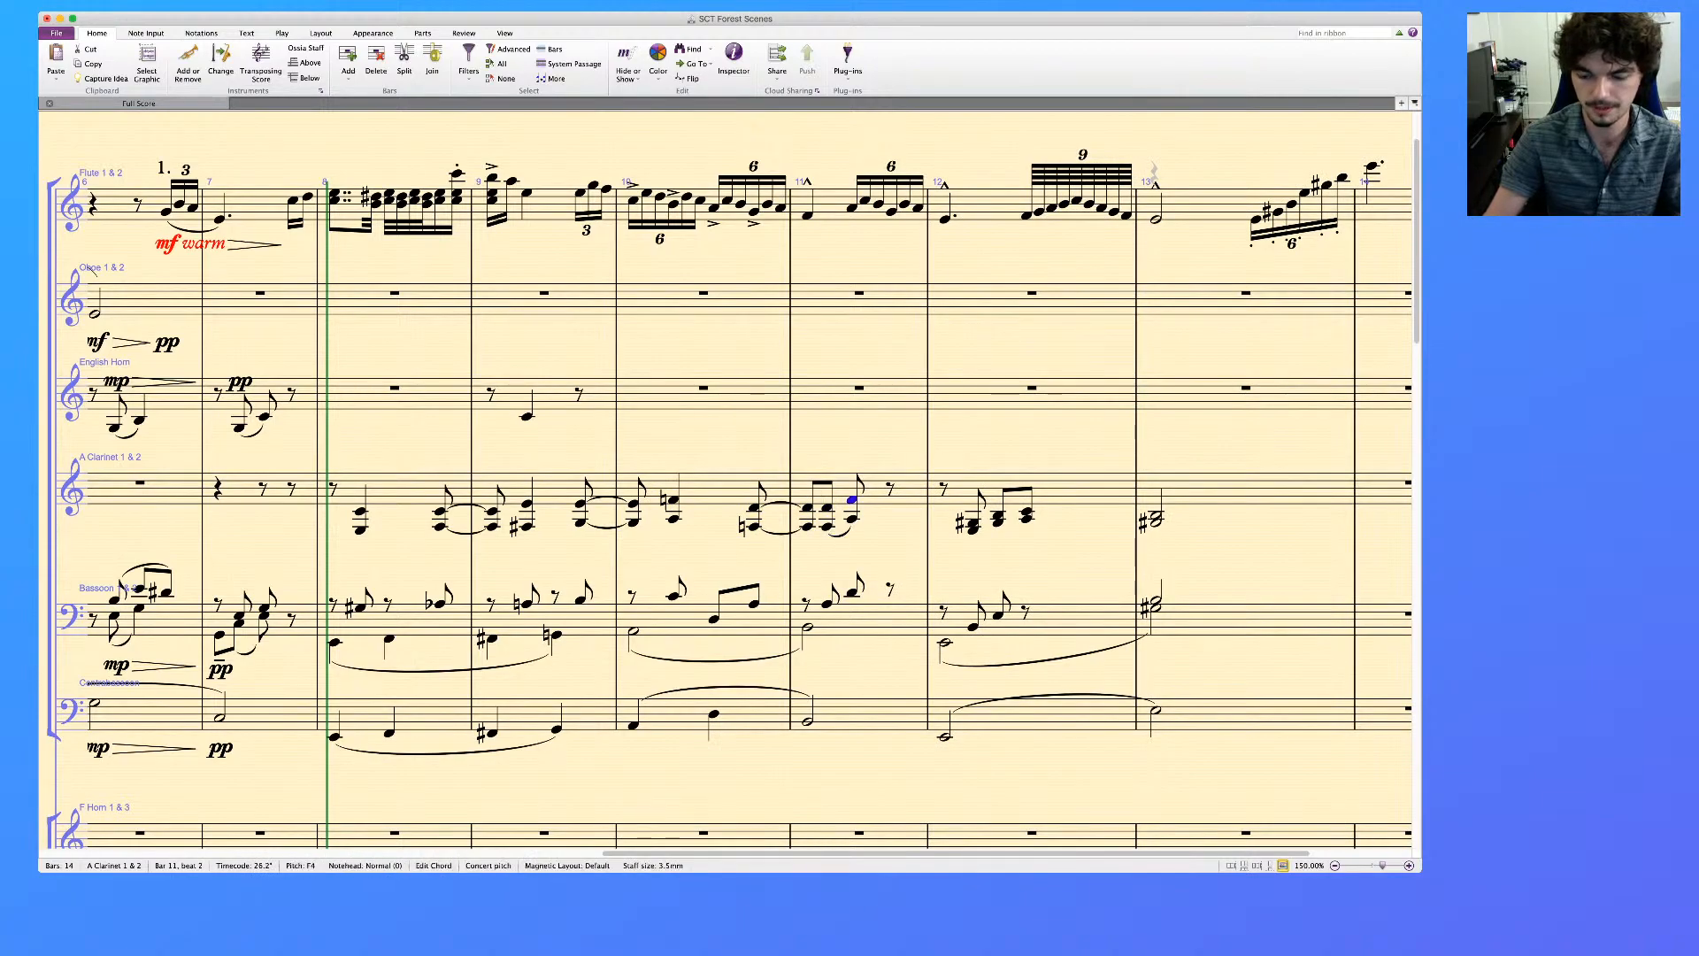
pyautogui.hotkey('shift', 'alt', '6')
pyautogui.press('KP_Enter')
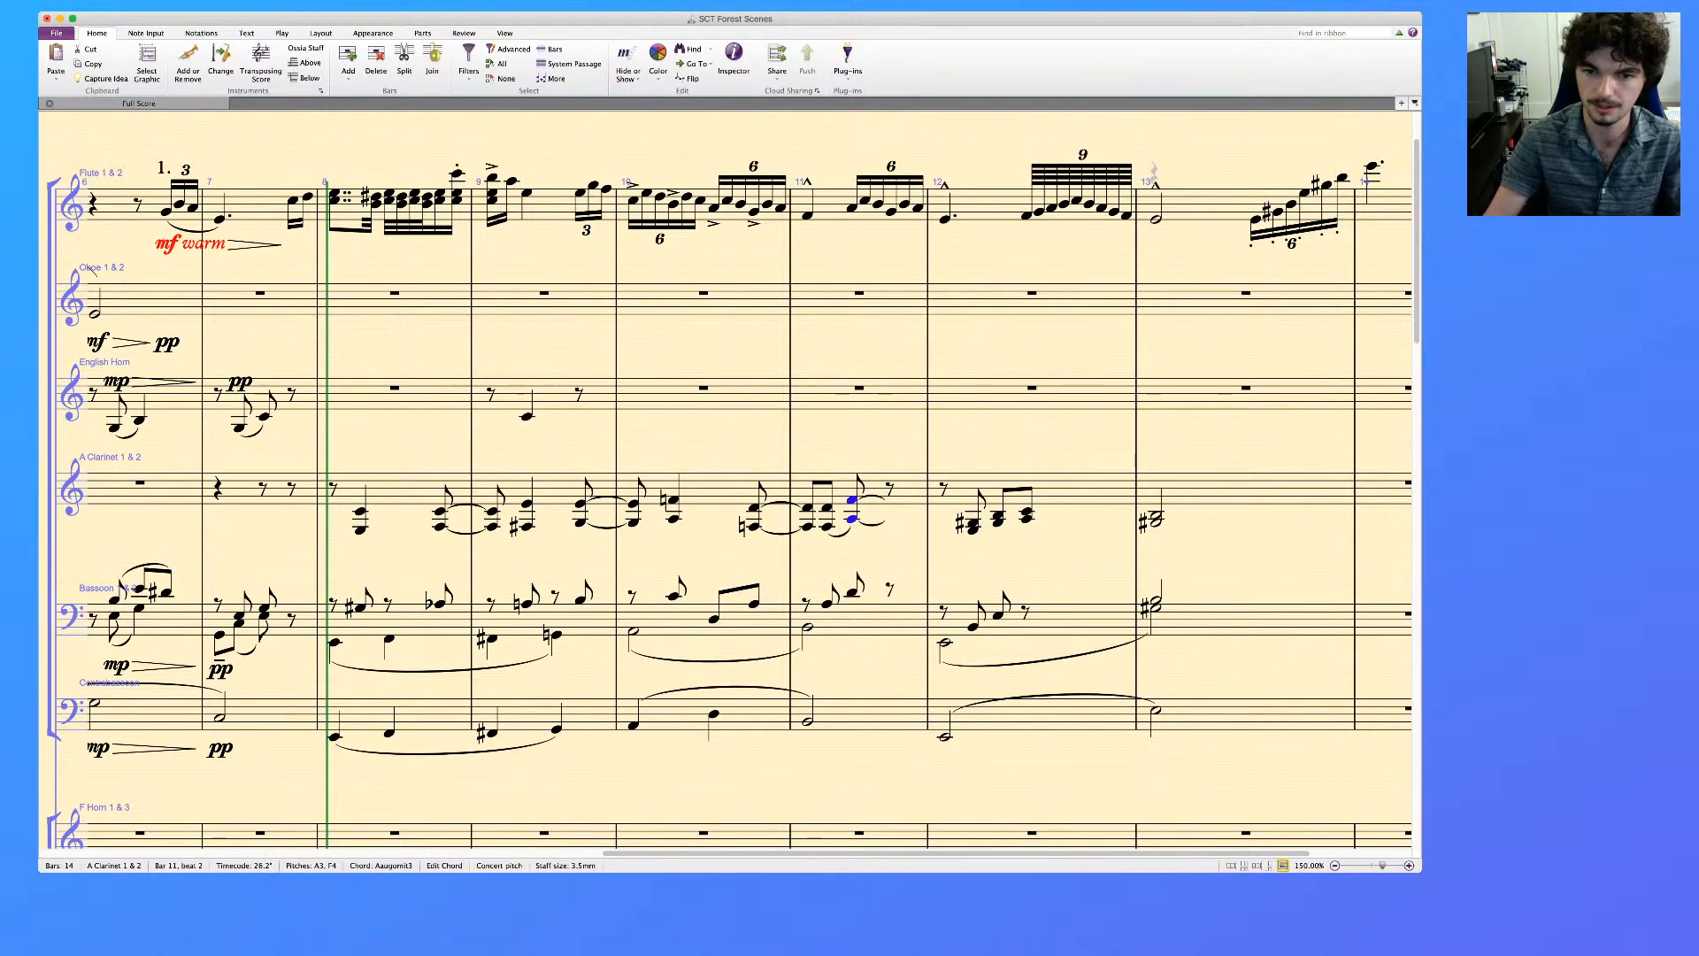
pyautogui.hotkey('alt', 'Down')
pyautogui.hotkey('shift', 'alt', 'Up')
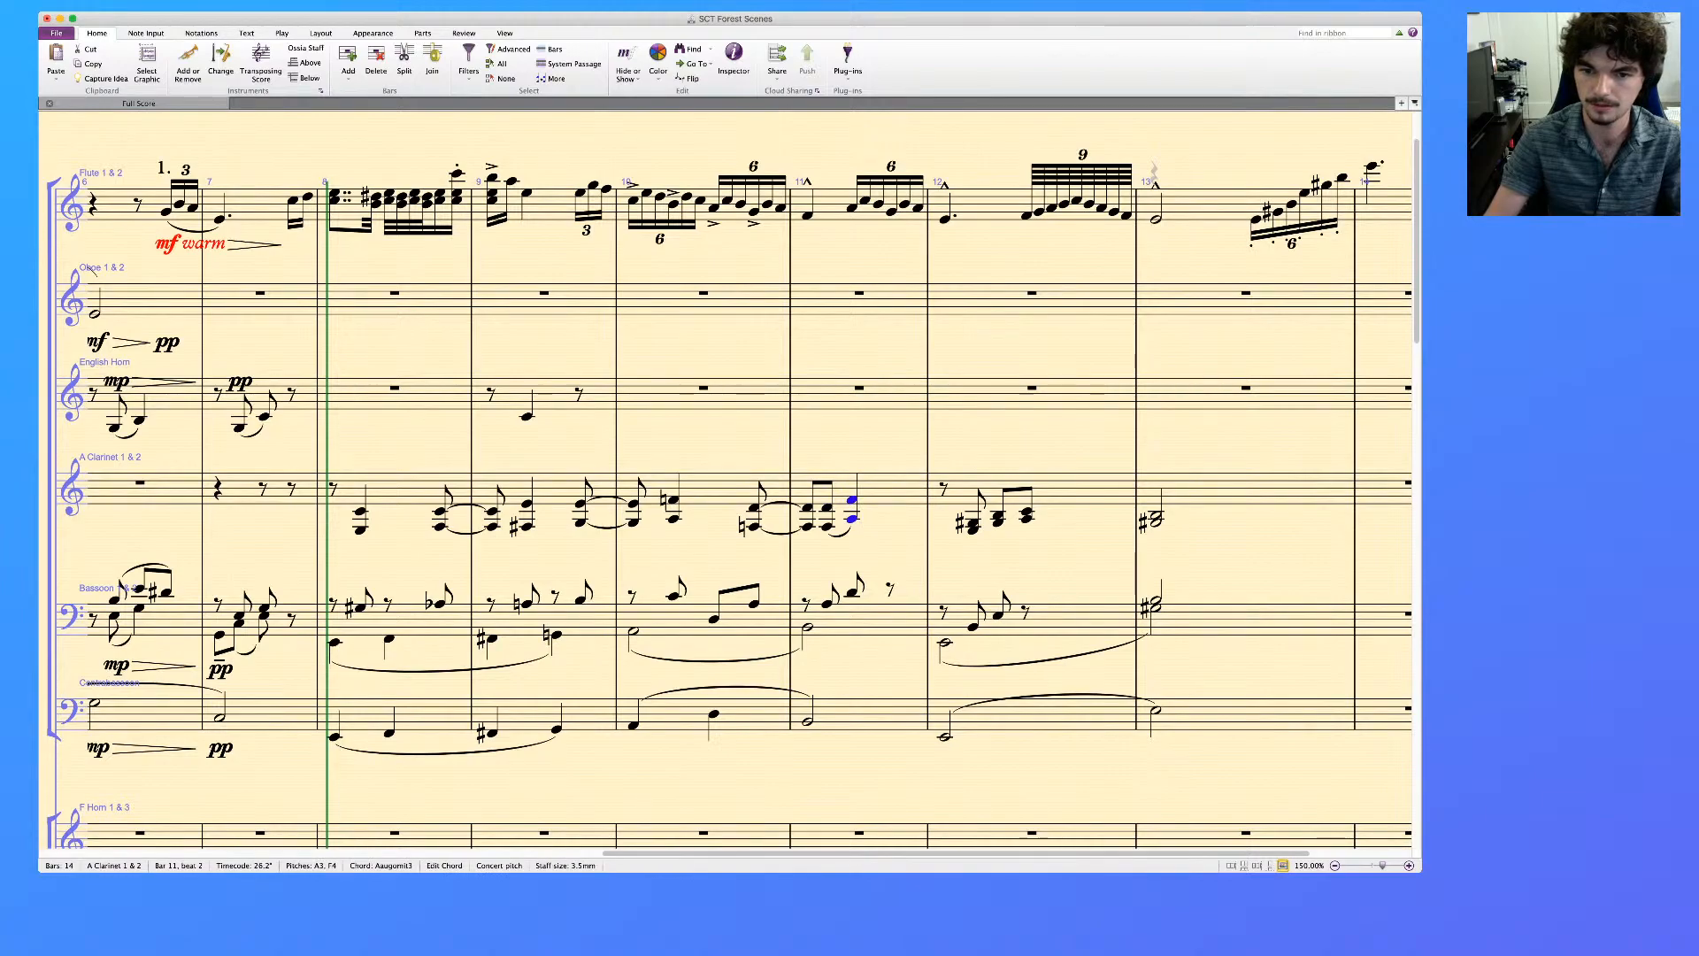
# Slur the three A Clarinet chords in bar 12 and clear the A Clarinet part in bar 13
pyautogui.press('Right')
pyautogui.press('s')
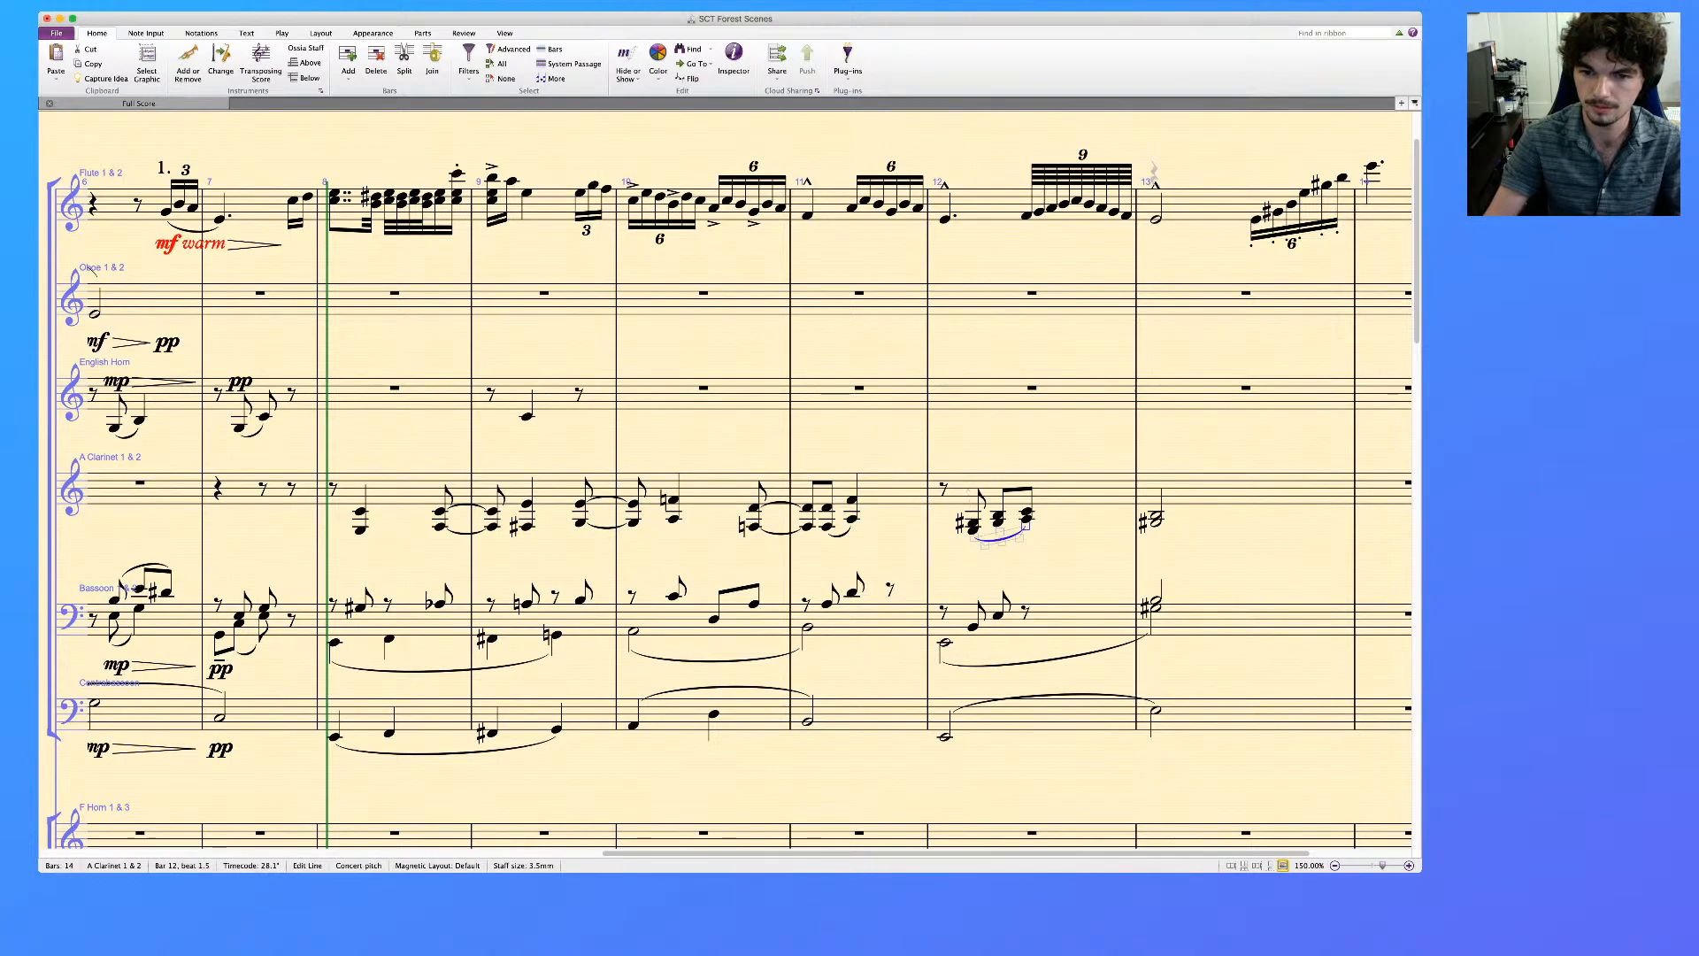
pyautogui.click(1246, 489)
pyautogui.press('Delete')
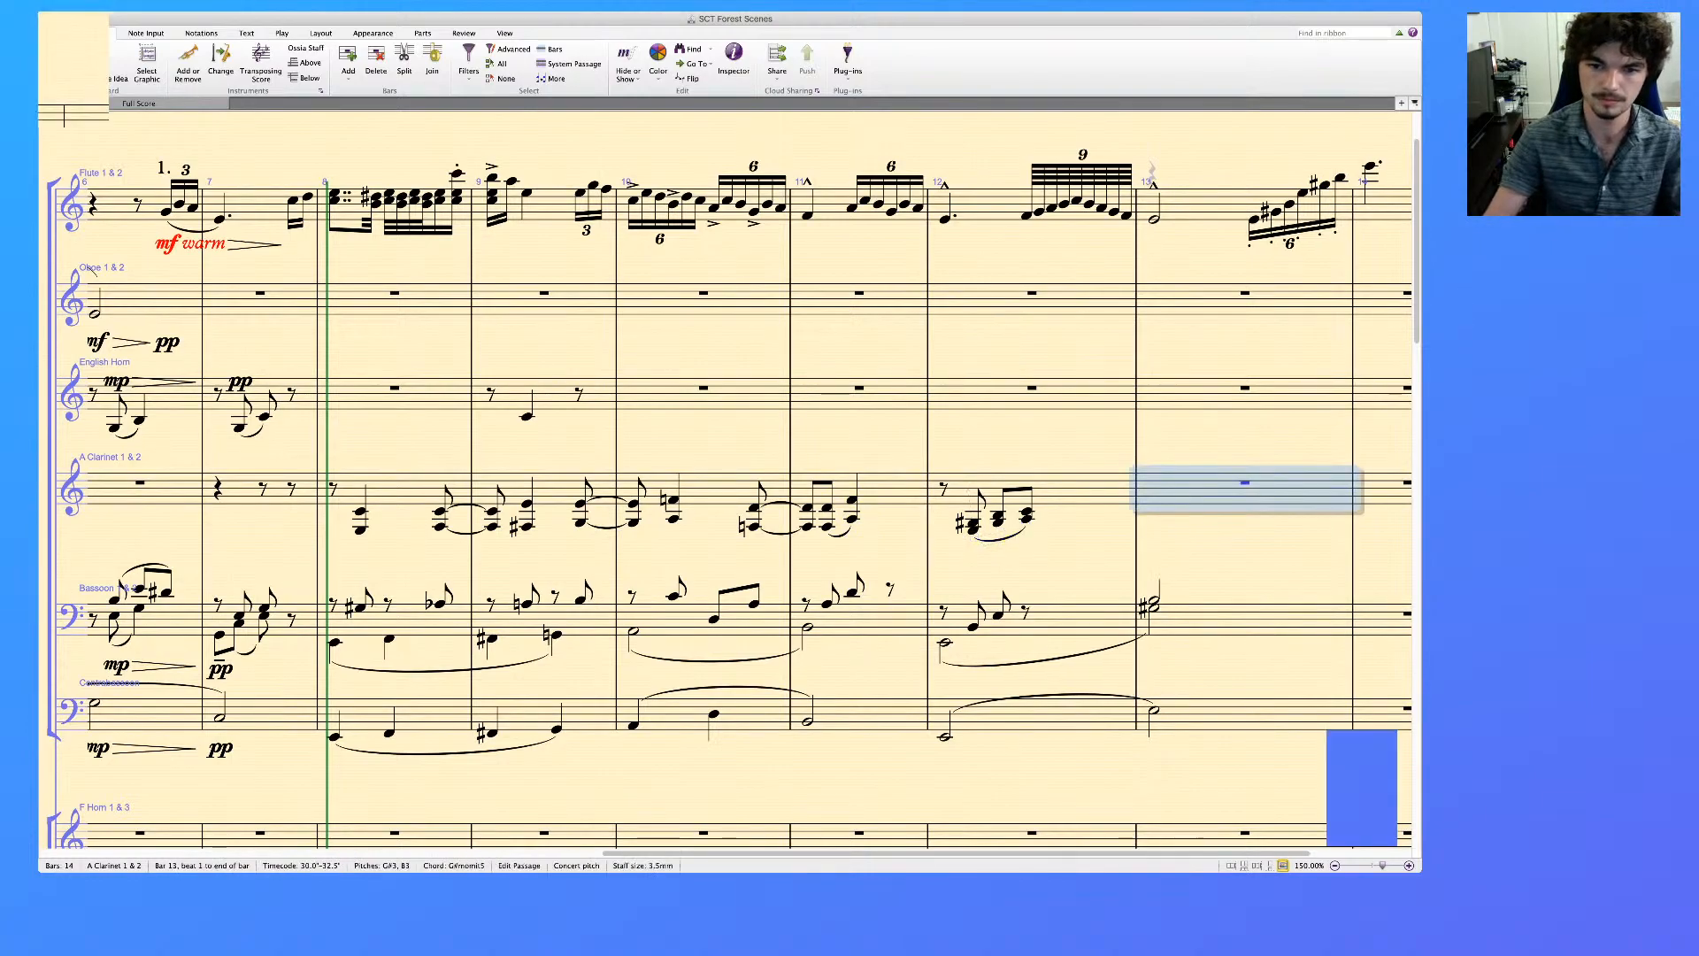
pyautogui.press('Escape')
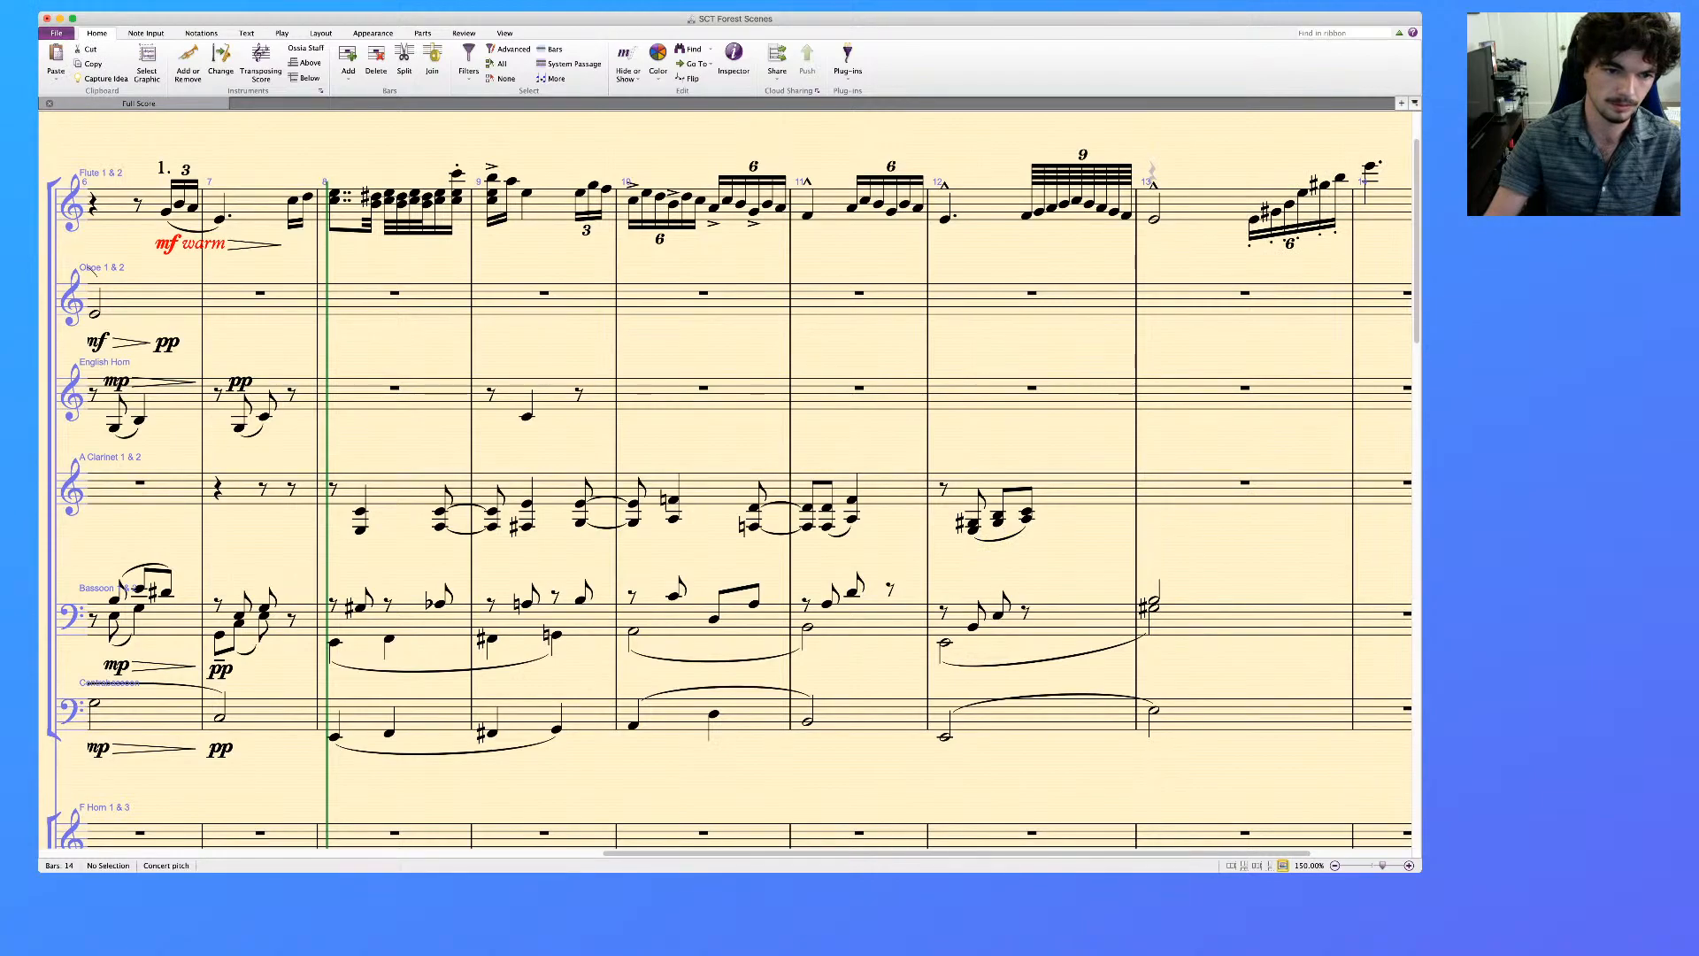
# Change the second upper-voice Bassoon note in bar 8 from a flat spelling to G#3
pyautogui.click(361, 608)
pyautogui.keyDown('super'); pyautogui.click(440, 604); pyautogui.keyUp('super')
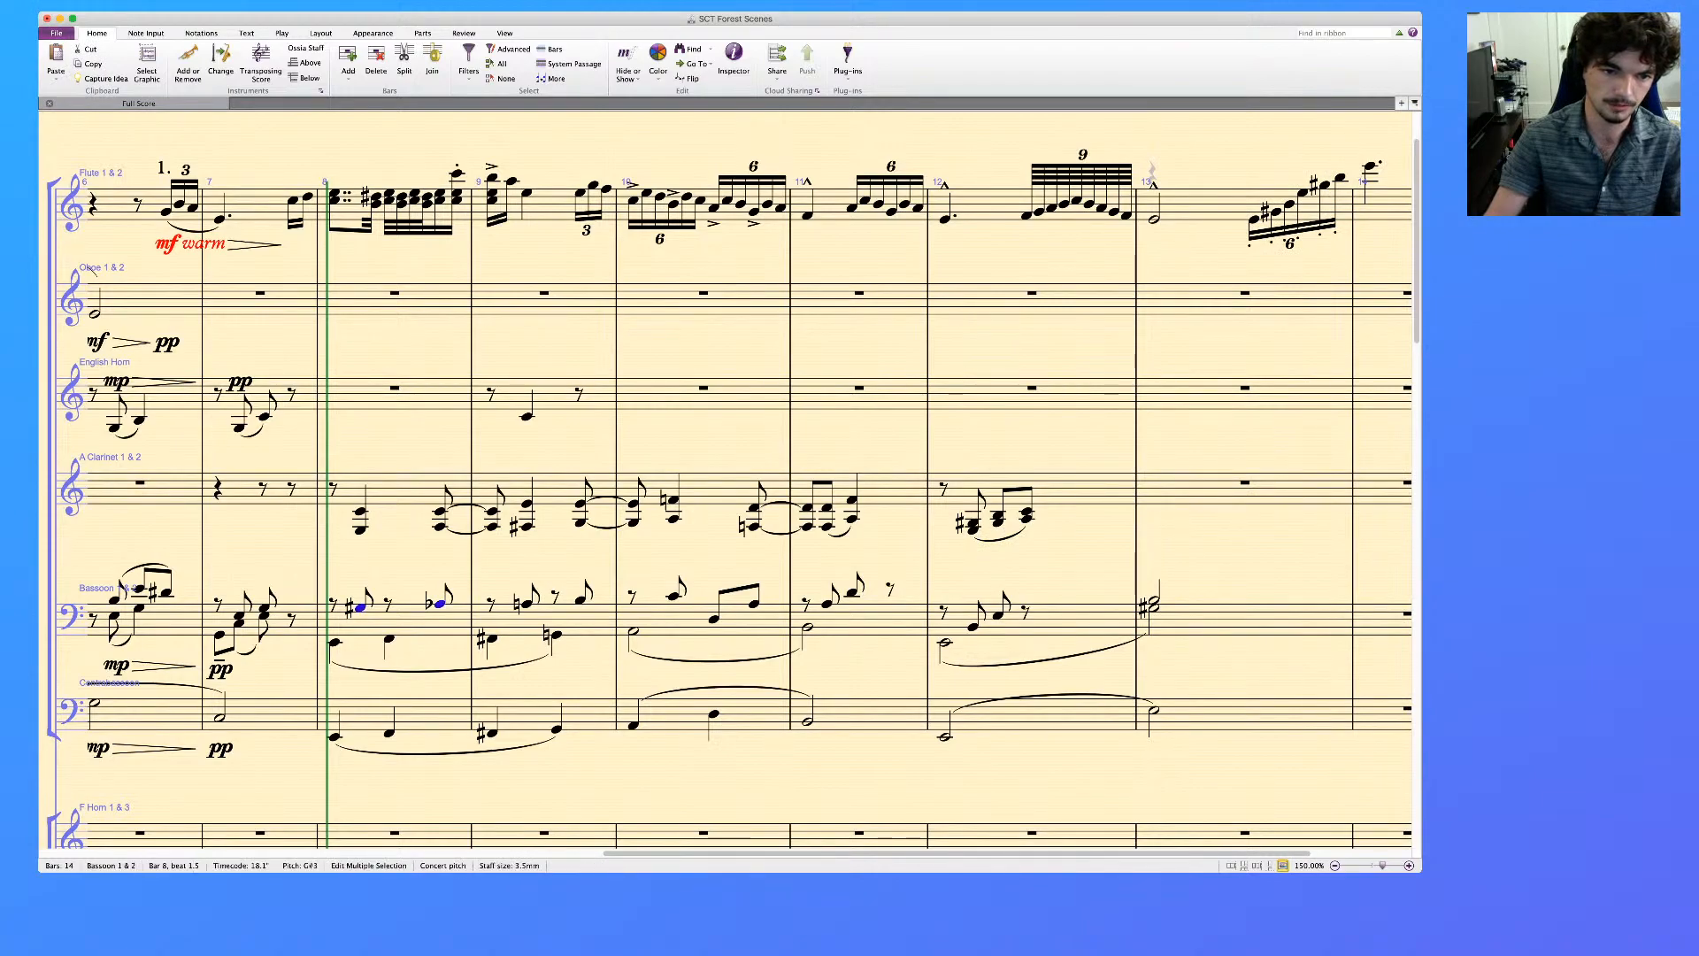
pyautogui.press('Escape')
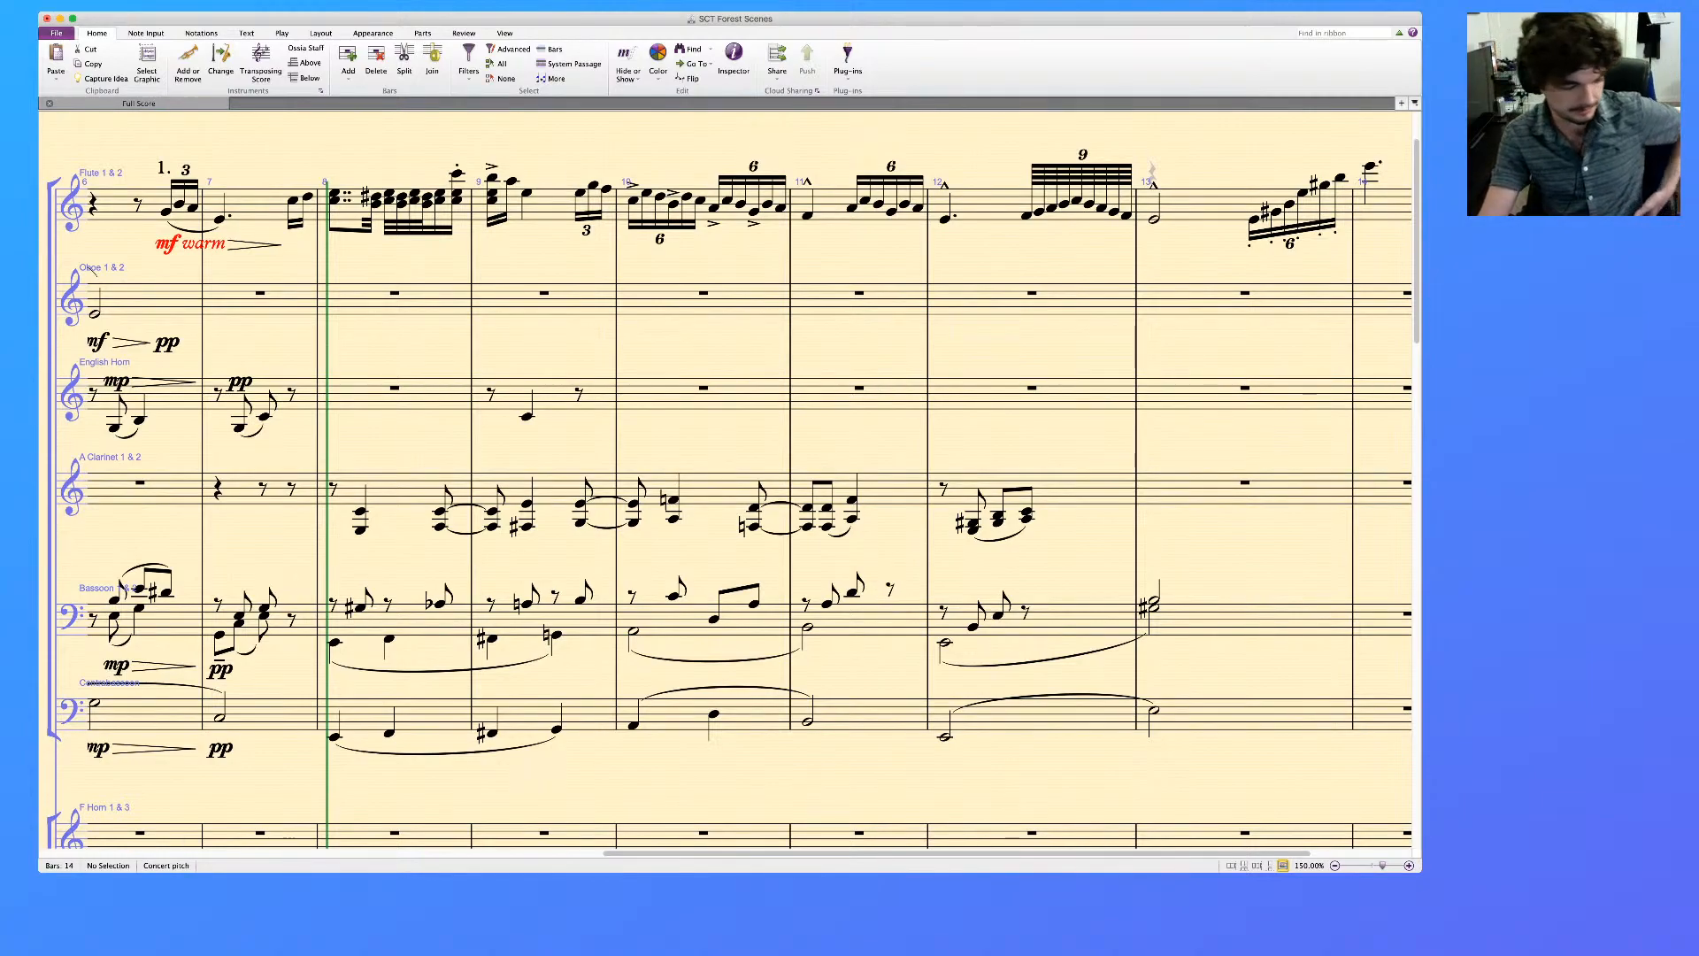
pyautogui.click(440, 604)
pyautogui.press('Down')
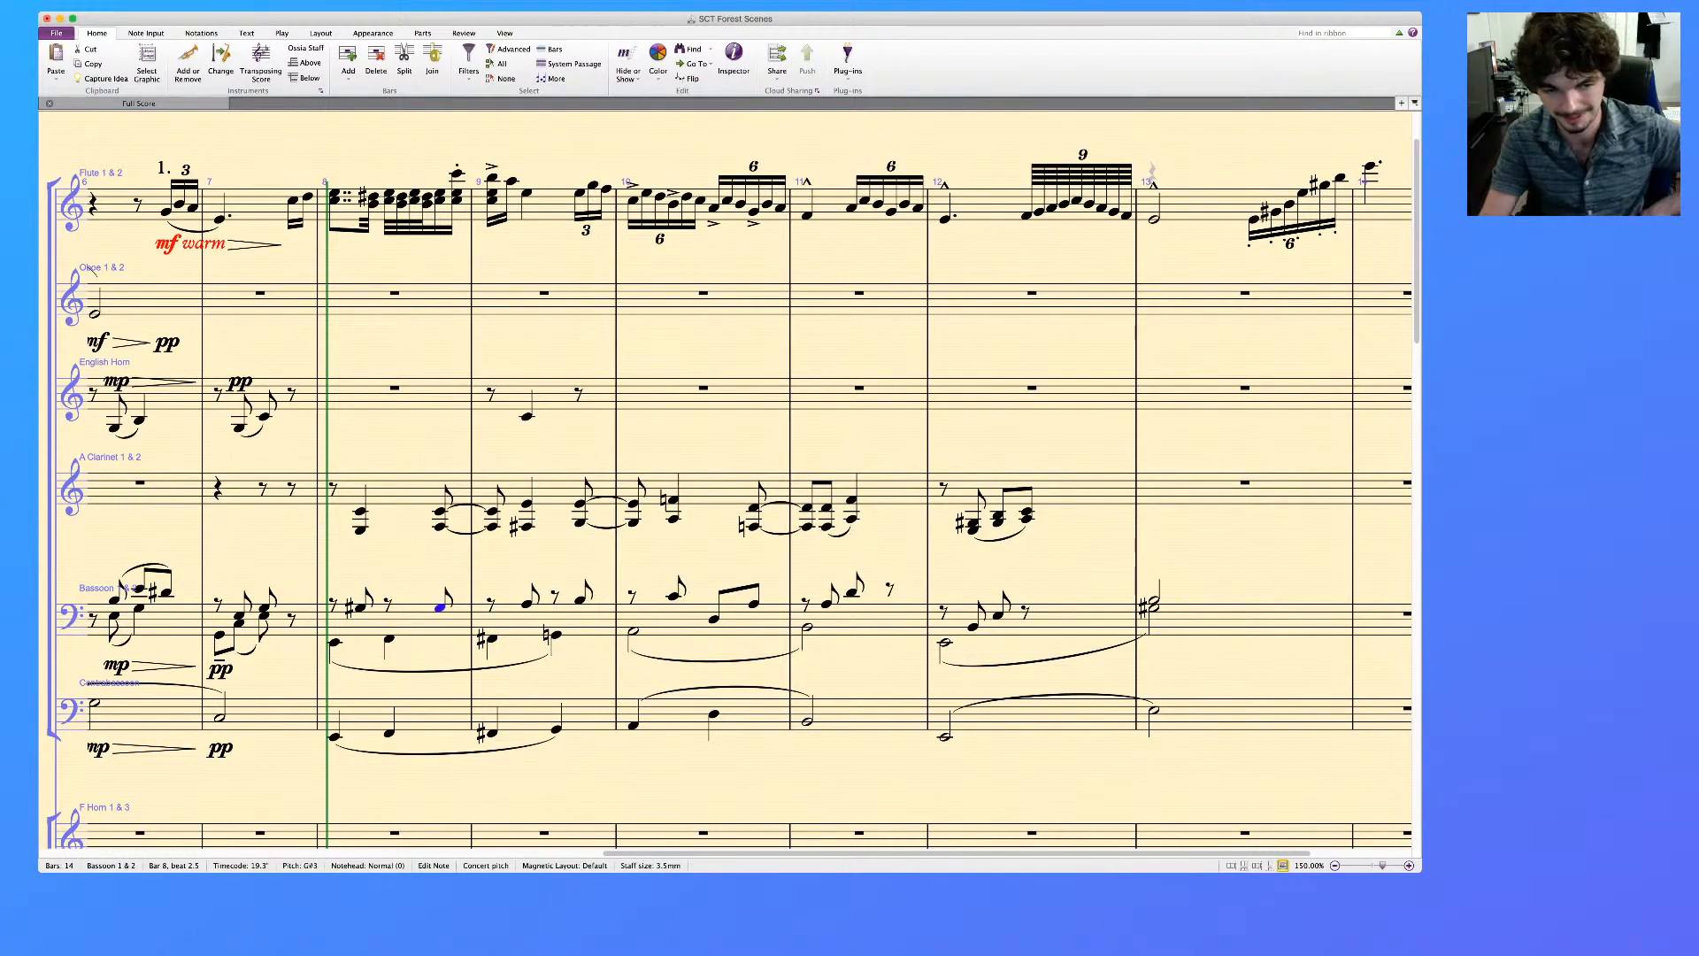
# Lengthen the first upper-voice Bassoon notes in bars 8 and 9 to quarter notes
pyautogui.press('Left')
pyautogui.press('Left')
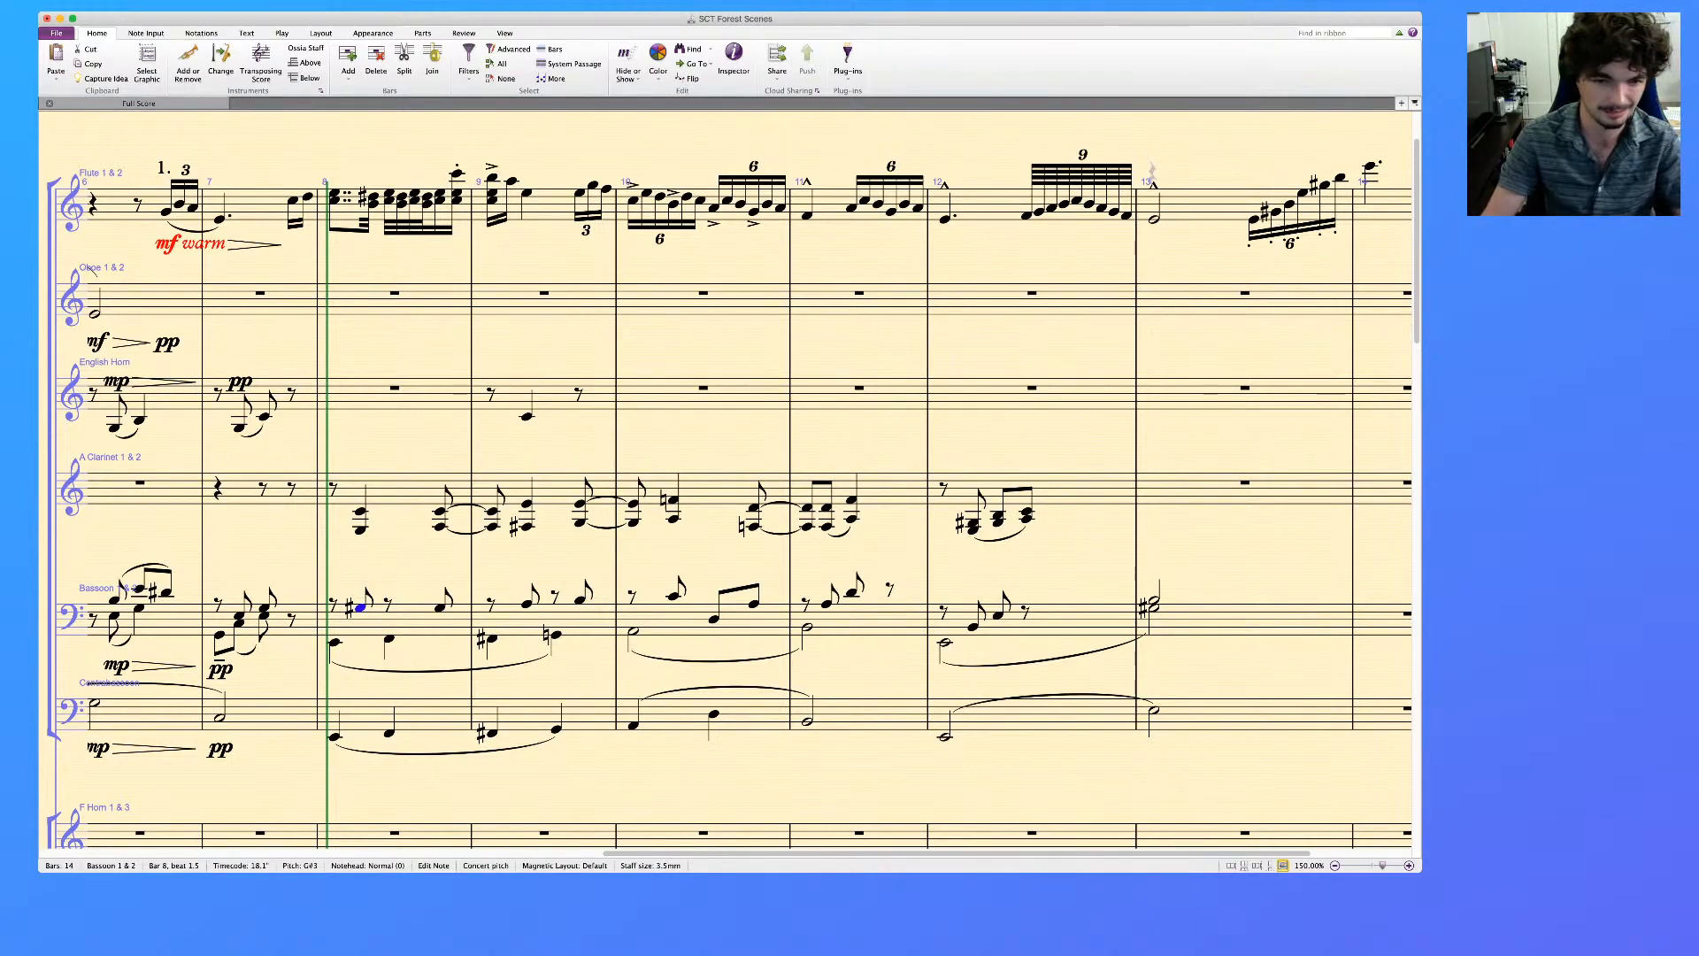
pyautogui.click(440, 608)
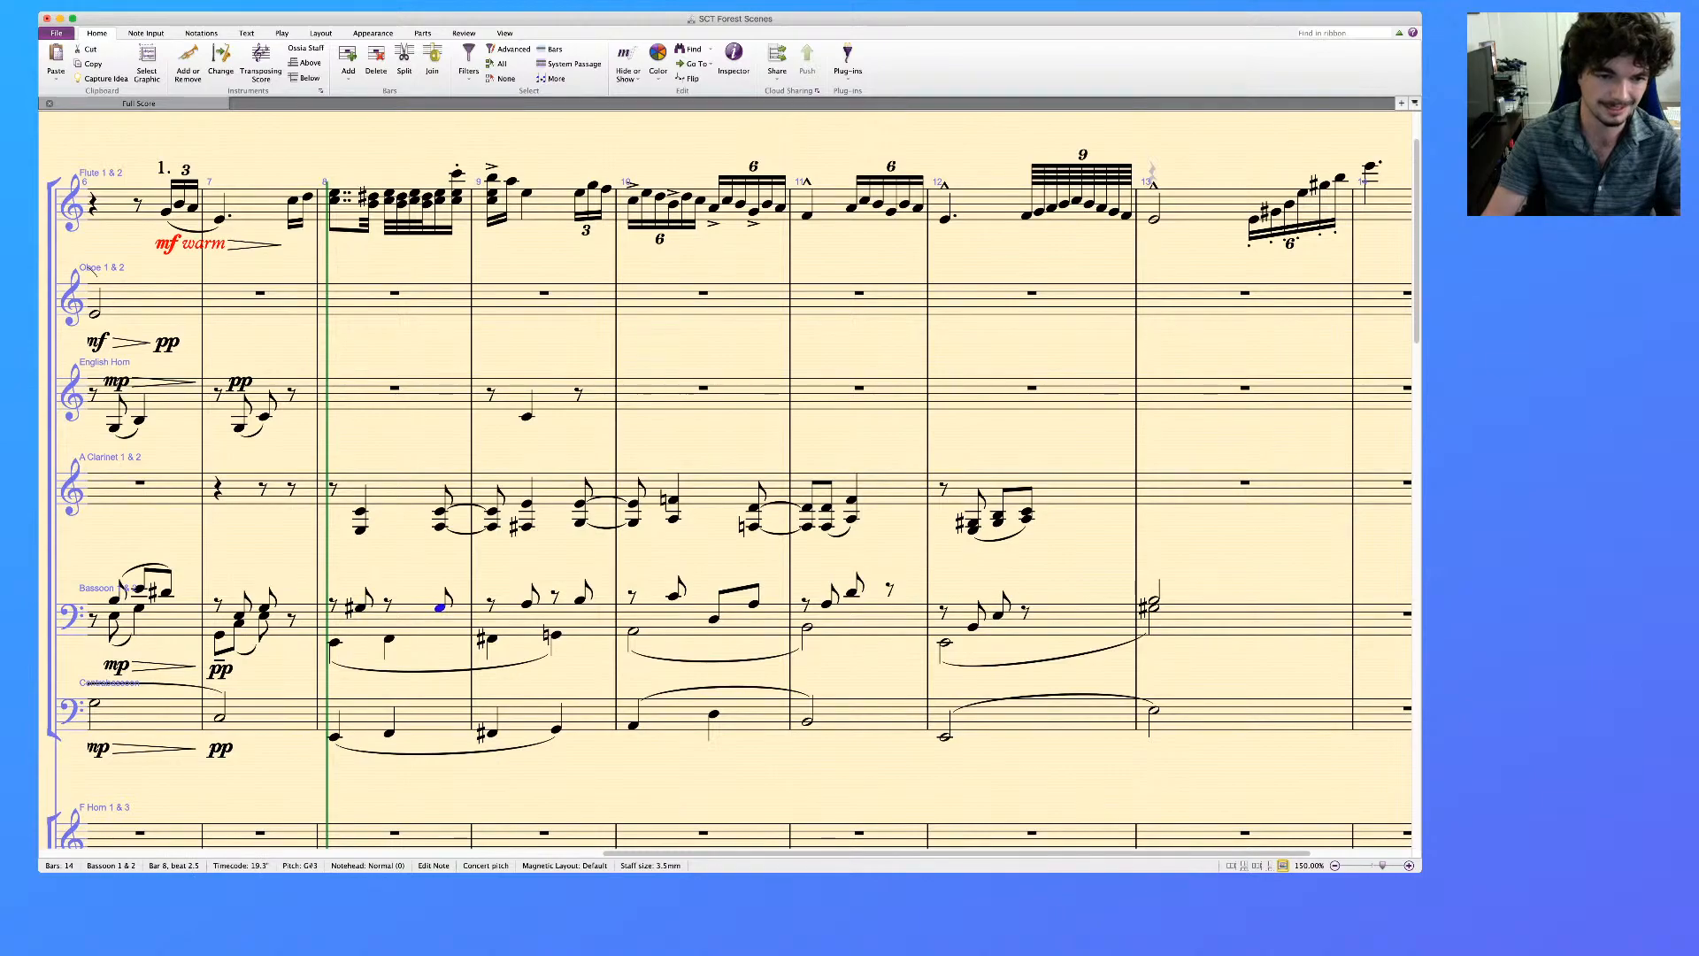
pyautogui.keyDown('super'); pyautogui.click(360, 608); pyautogui.keyUp('super')
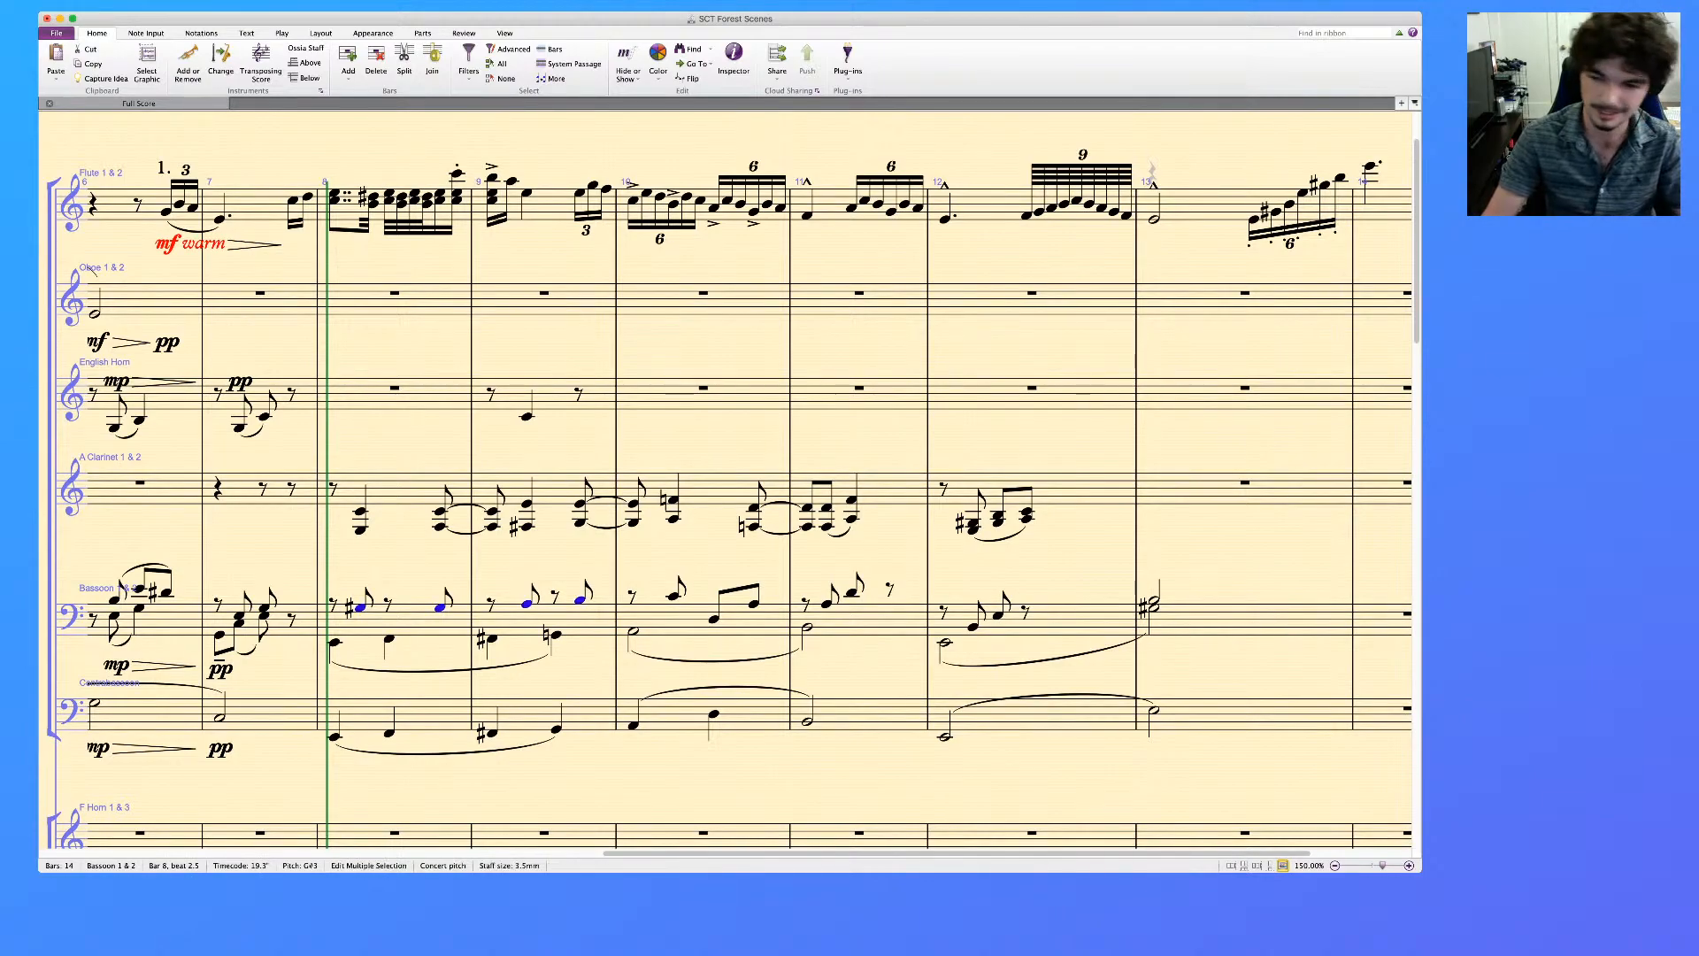
pyautogui.press('4')
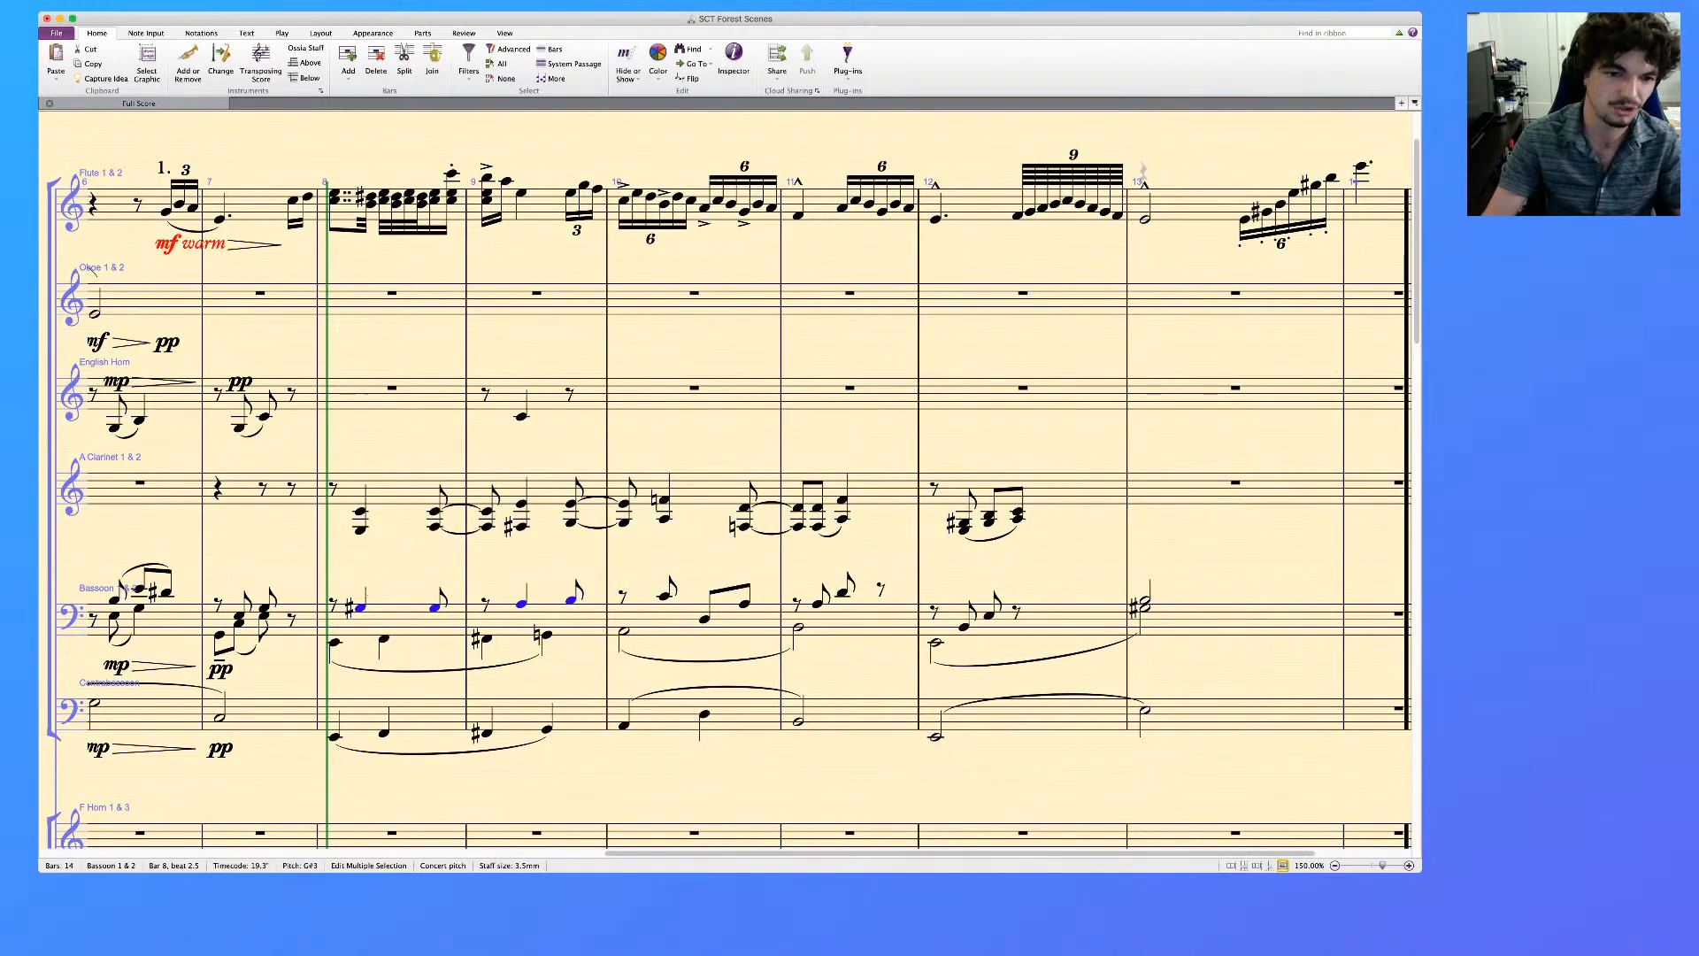
pyautogui.press('Escape')
# Tie the last upper-voice Bassoon notes of bars 8, 9 and 10 to repeated eighth notes on the following downbeats
pyautogui.click(434, 608)
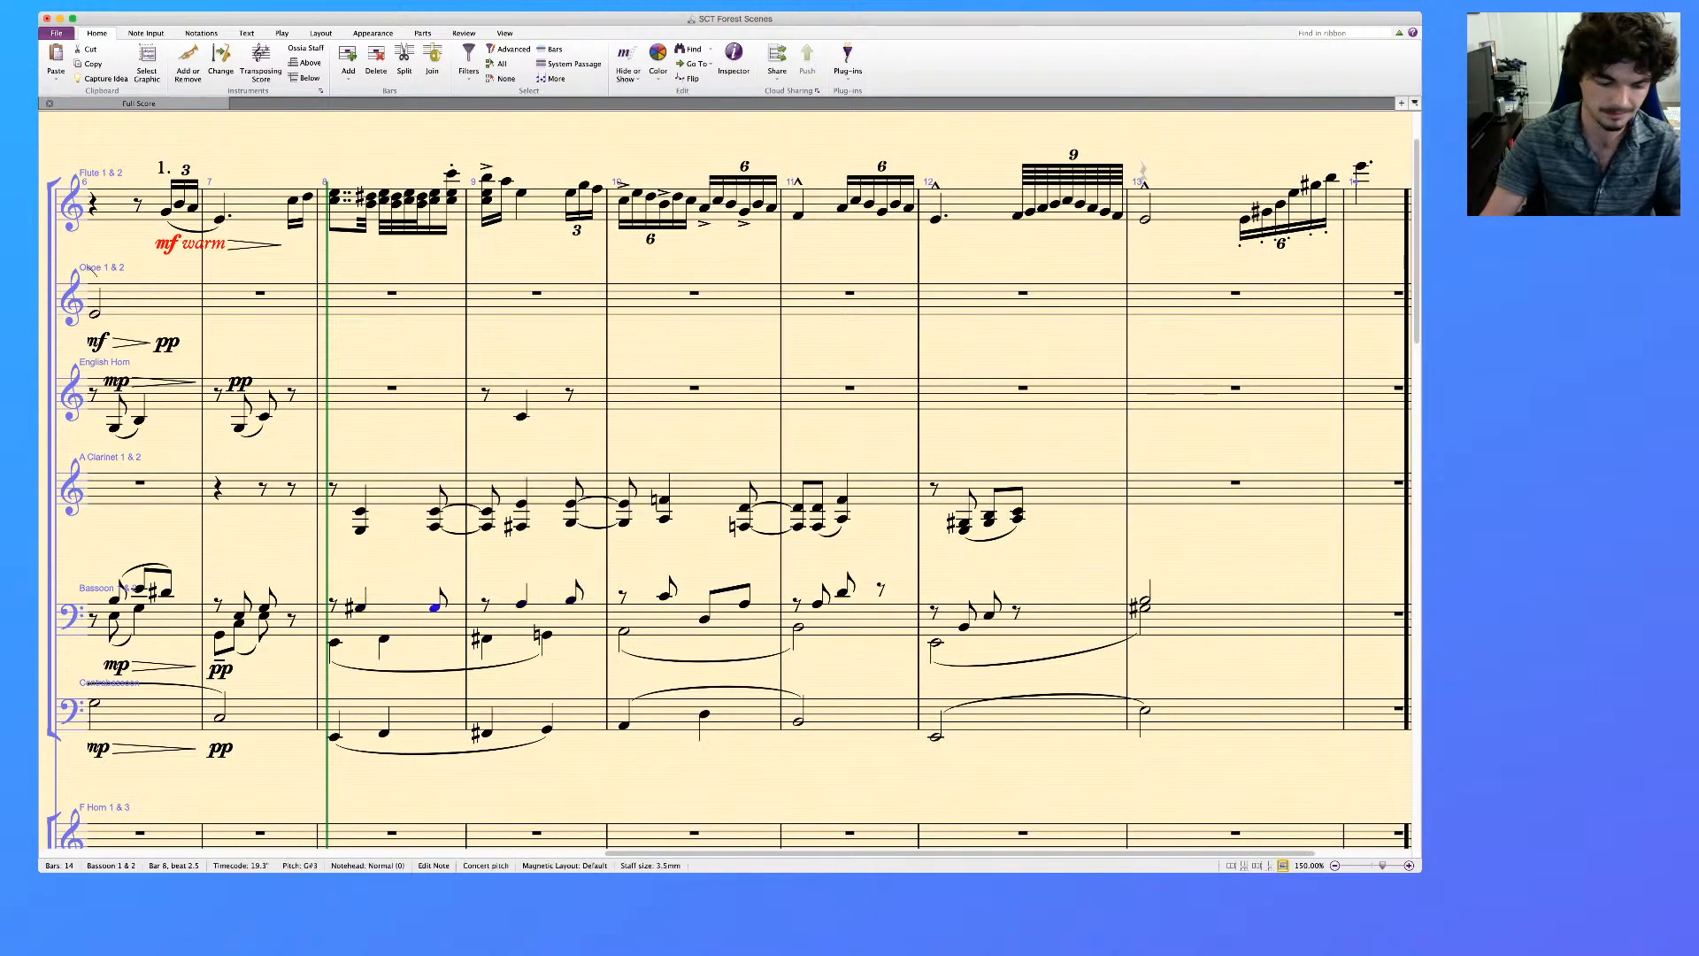
pyautogui.press('KP_Enter')
pyautogui.press('r')
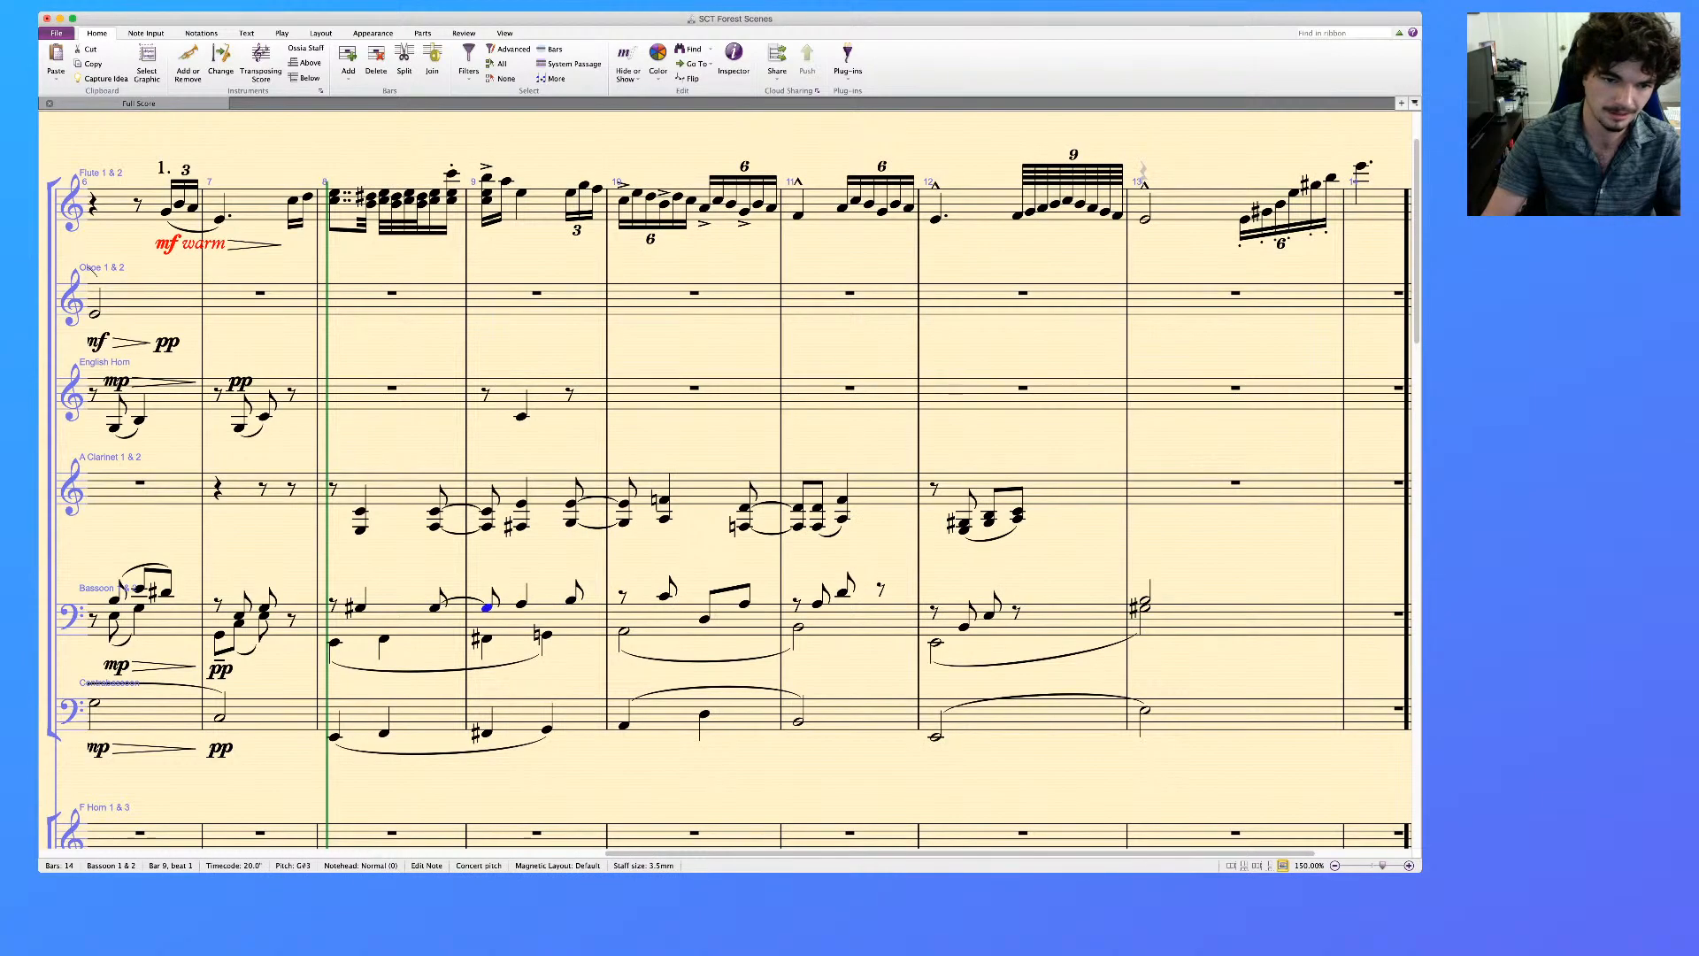
pyautogui.press('Right')
pyautogui.press('Right')
pyautogui.press('KP_Enter')
pyautogui.press('r')
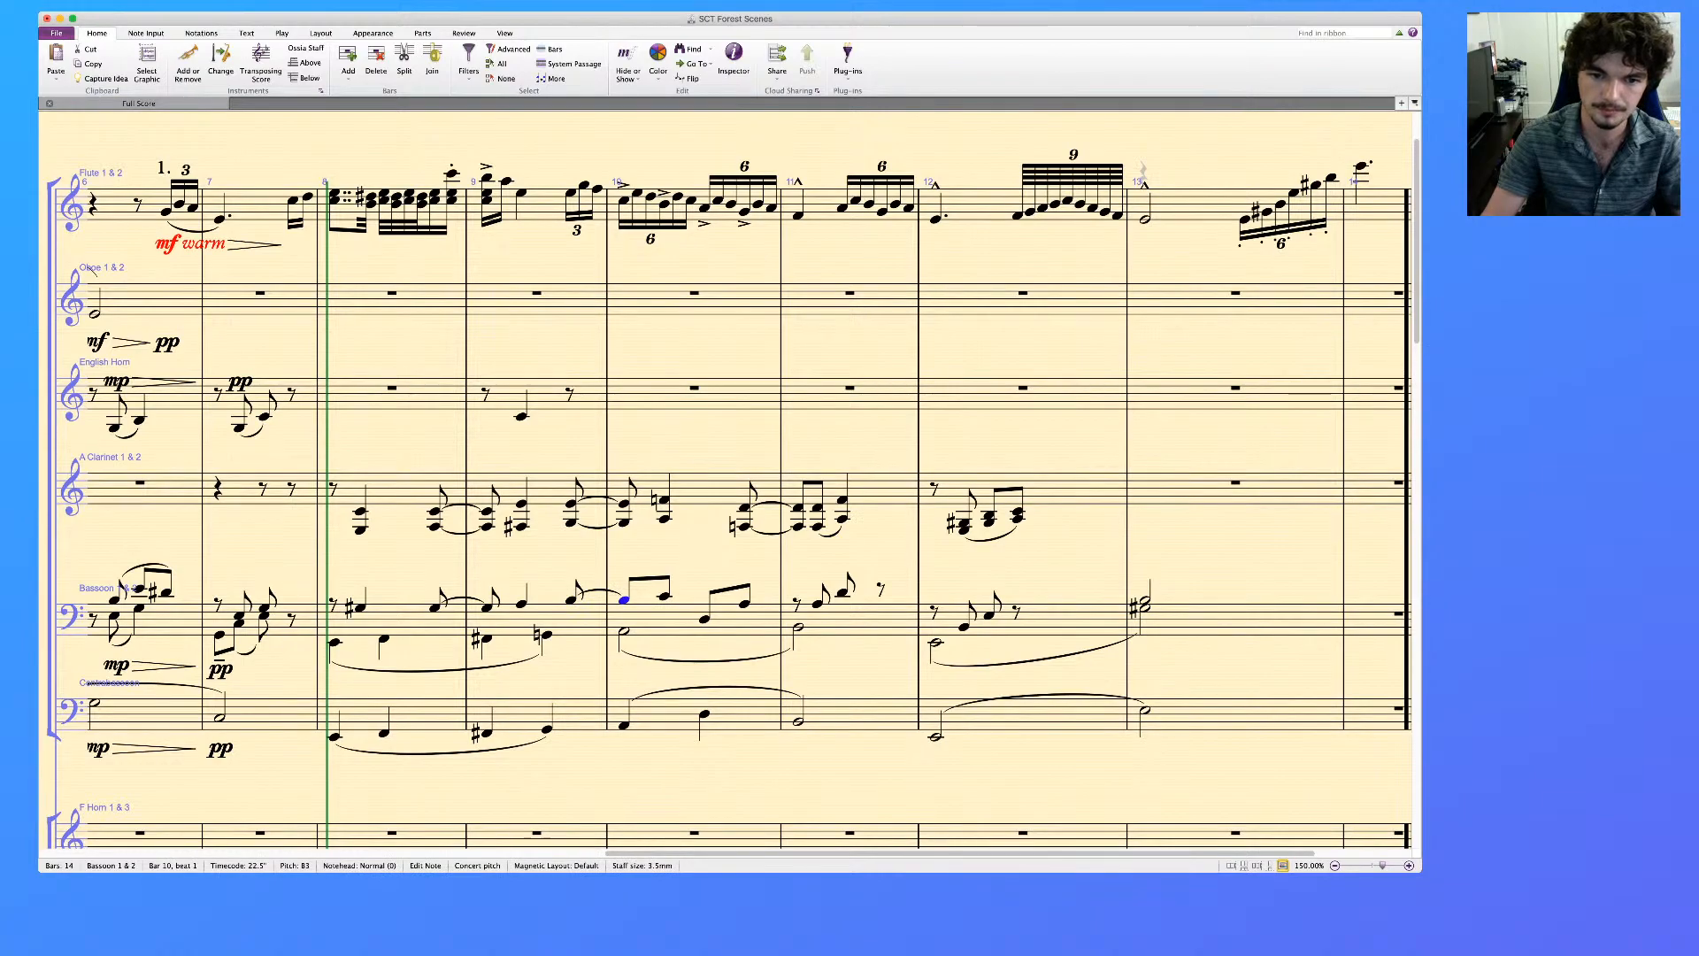
pyautogui.press('Right')
pyautogui.press('Right')
pyautogui.press('Right')
pyautogui.press('KP_Enter')
pyautogui.press('r')
# Put staccato dots on the beat 2 Bassoon note and A Clarinet chord in bar 11, with the Clarinet chord as an eighth note
pyautogui.press('Right')
pyautogui.press('Right')
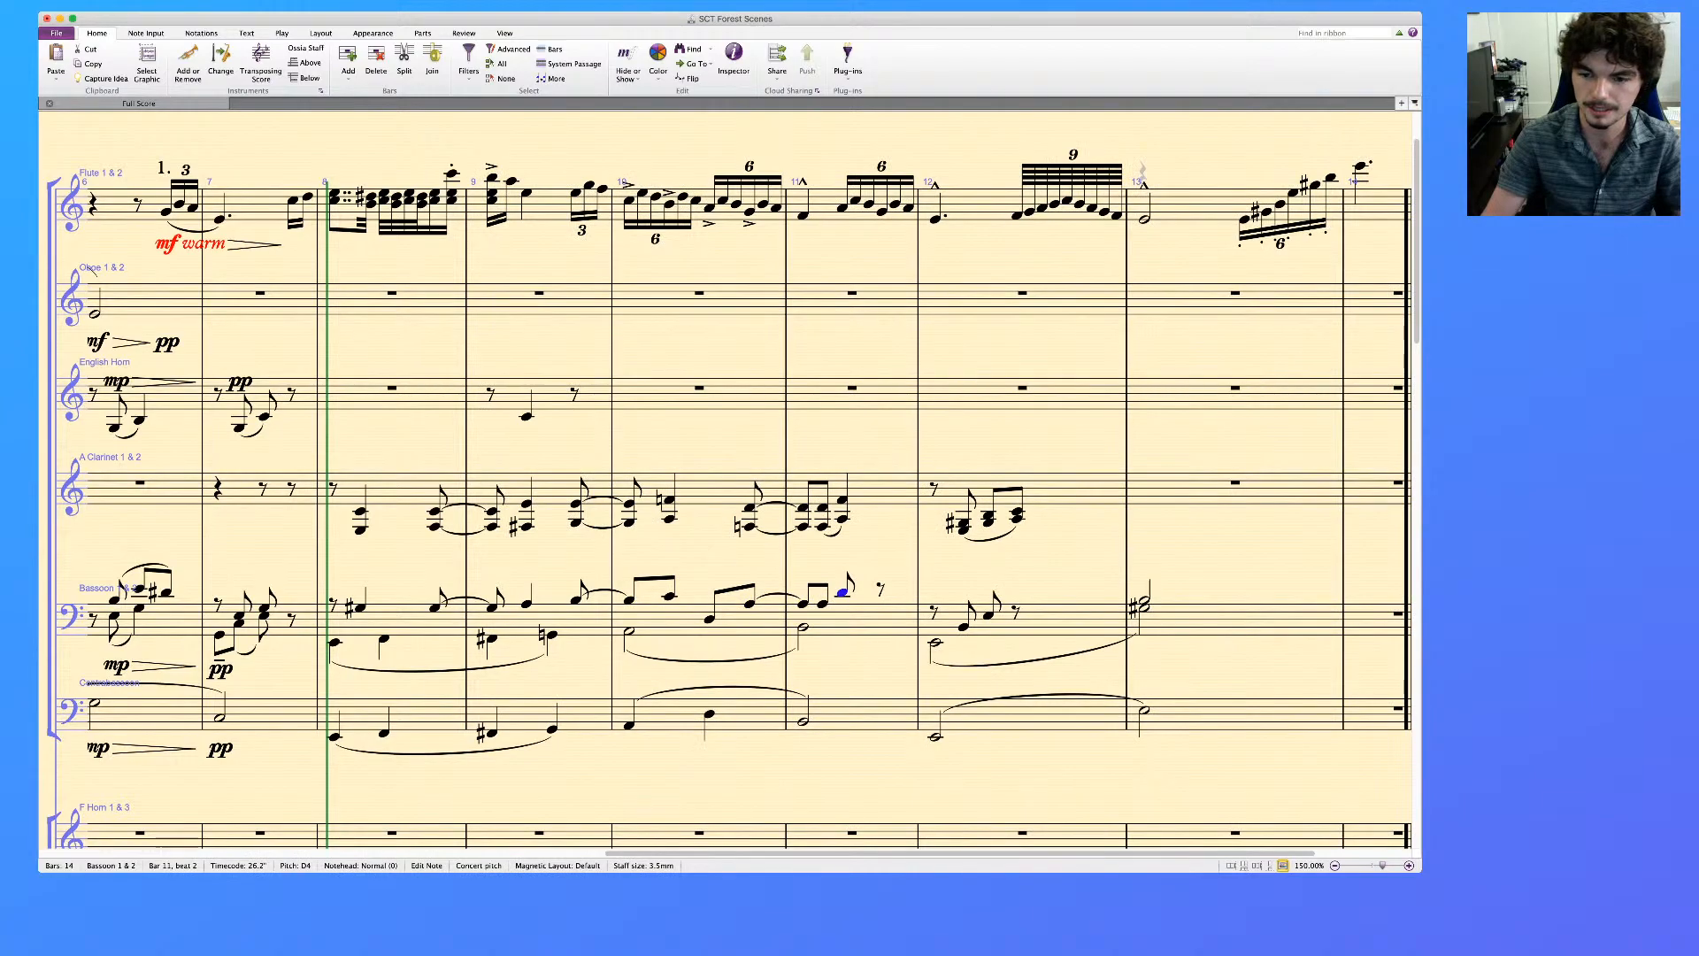
pyautogui.hotkey('alt', 'Up')
pyautogui.press('KP_3')
pyautogui.press('Escape')
pyautogui.click(842, 520)
pyautogui.keyDown('super'); pyautogui.click(843, 593); pyautogui.keyUp('super')
pyautogui.press('KP_Divide')
pyautogui.press('Escape')
# Slur the upper-voice Bassoon eighth notes following the downbeats in bars 11 and 12
pyautogui.click(823, 605)
pyautogui.press('s')
pyautogui.click(964, 628)
pyautogui.press('s')
pyautogui.press('Escape')
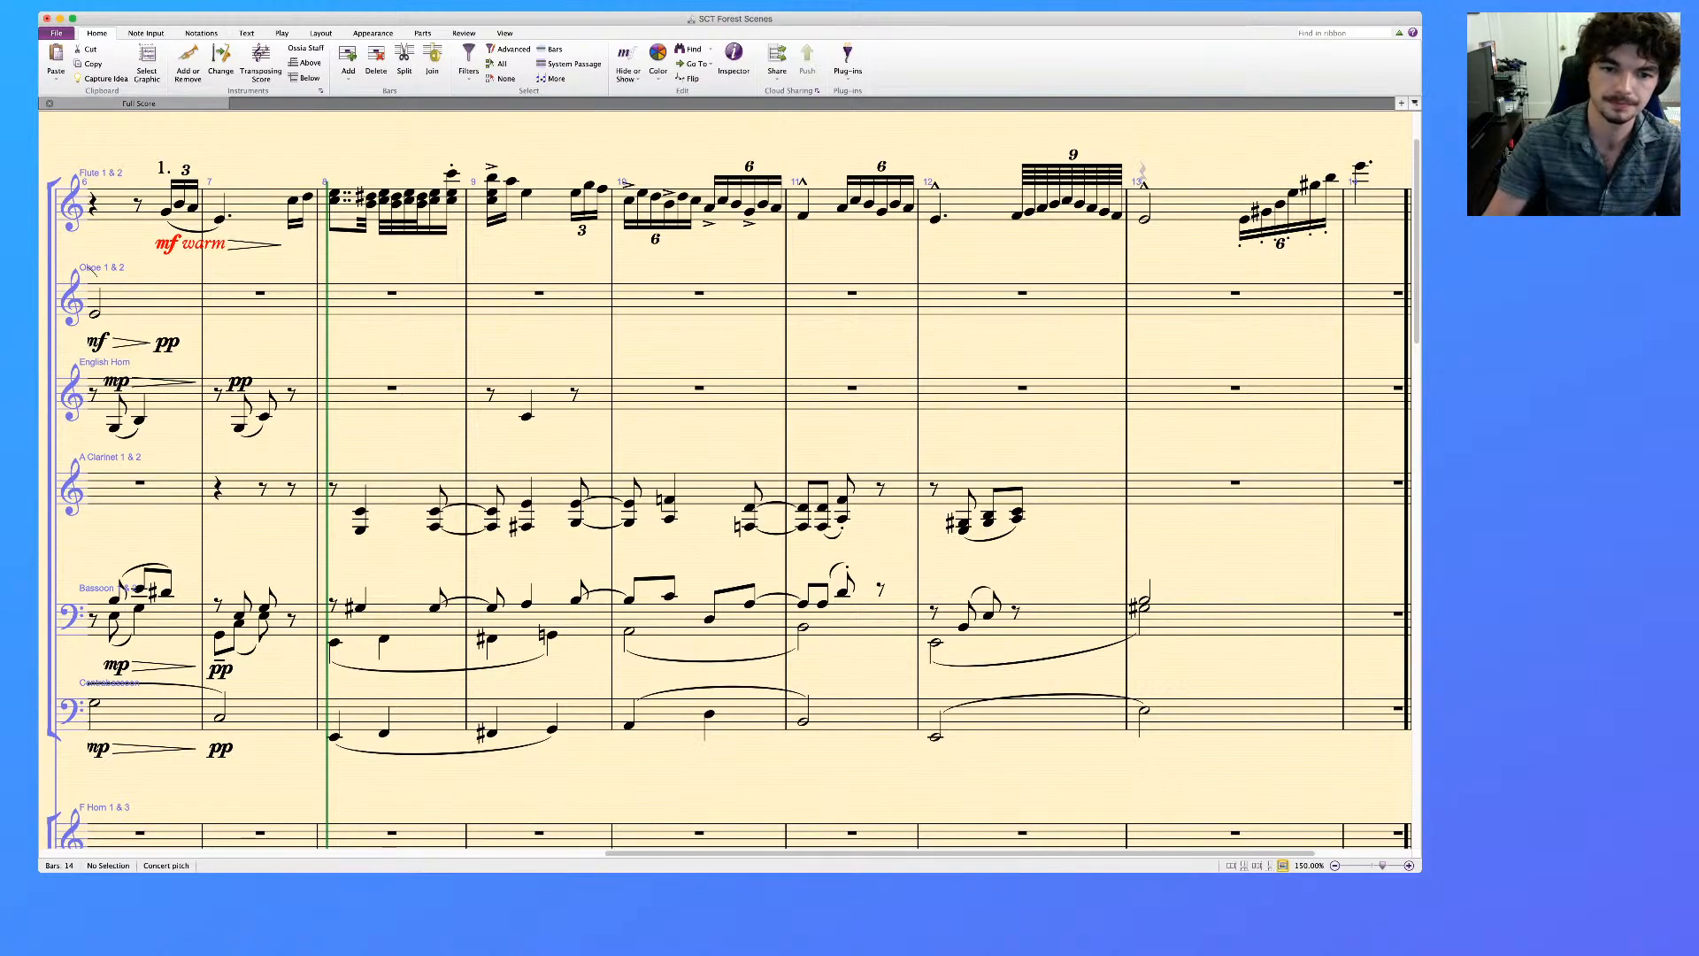
# Slur the upper-voice Bassoon notes from the second eighth note of bar 10 to the first note of bar 11
pyautogui.click(670, 596)
pyautogui.press('s')
pyautogui.press('space')
pyautogui.press('space')
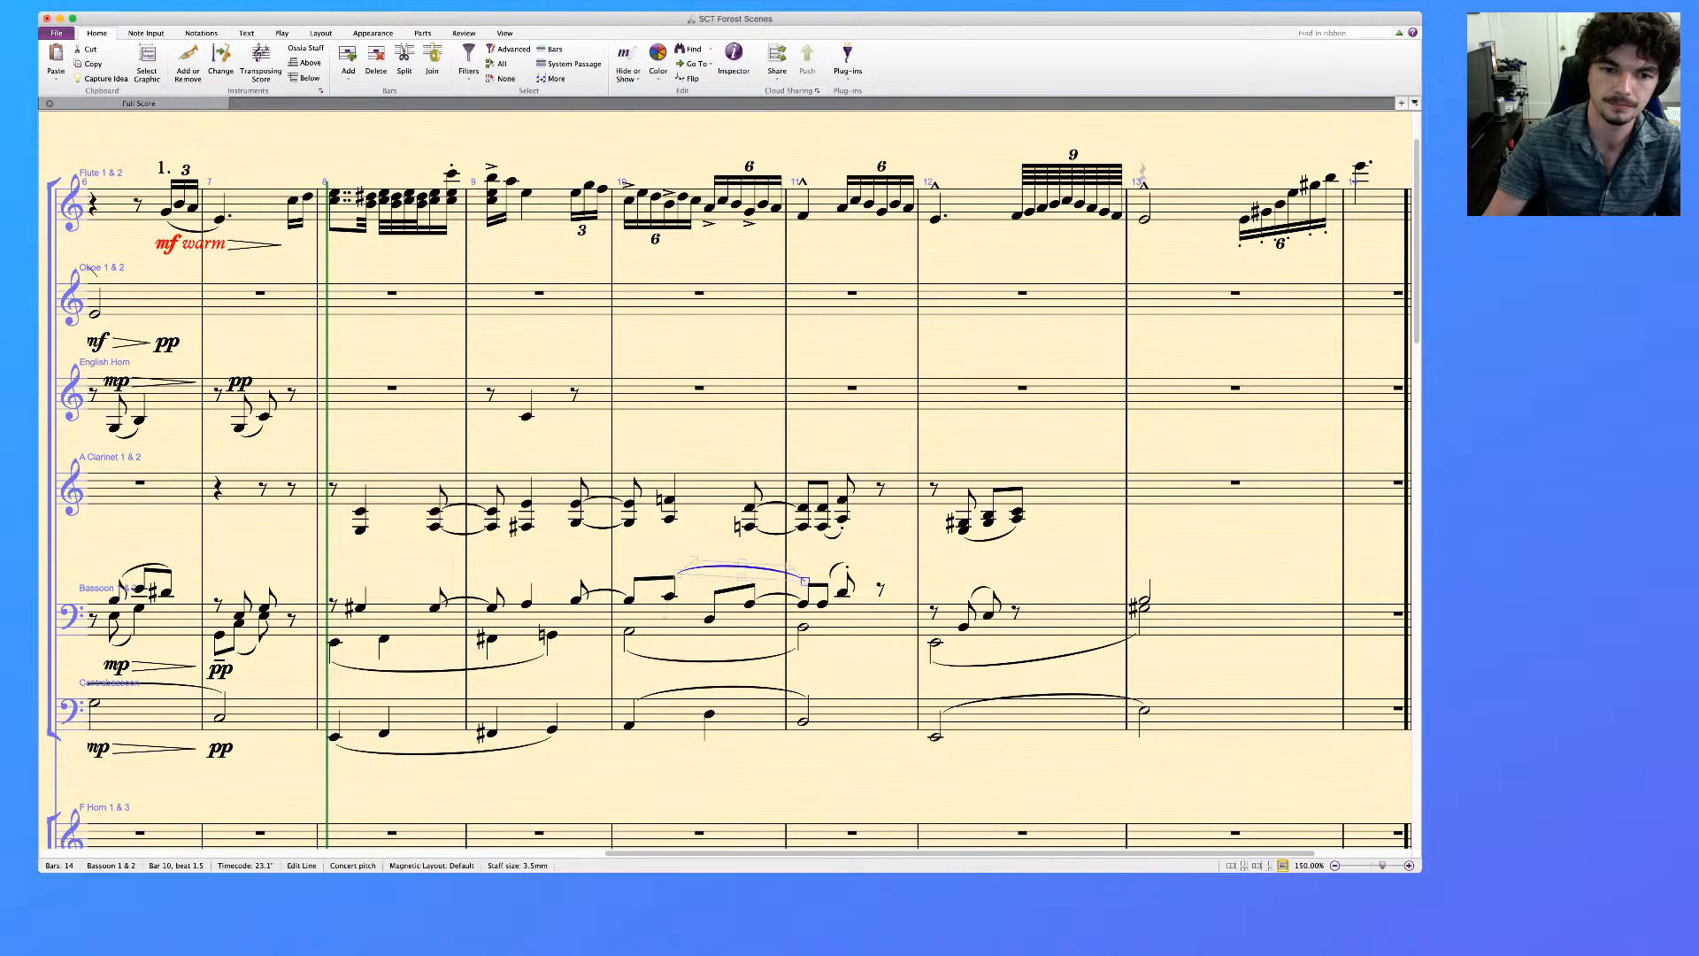
pyautogui.press('Escape')
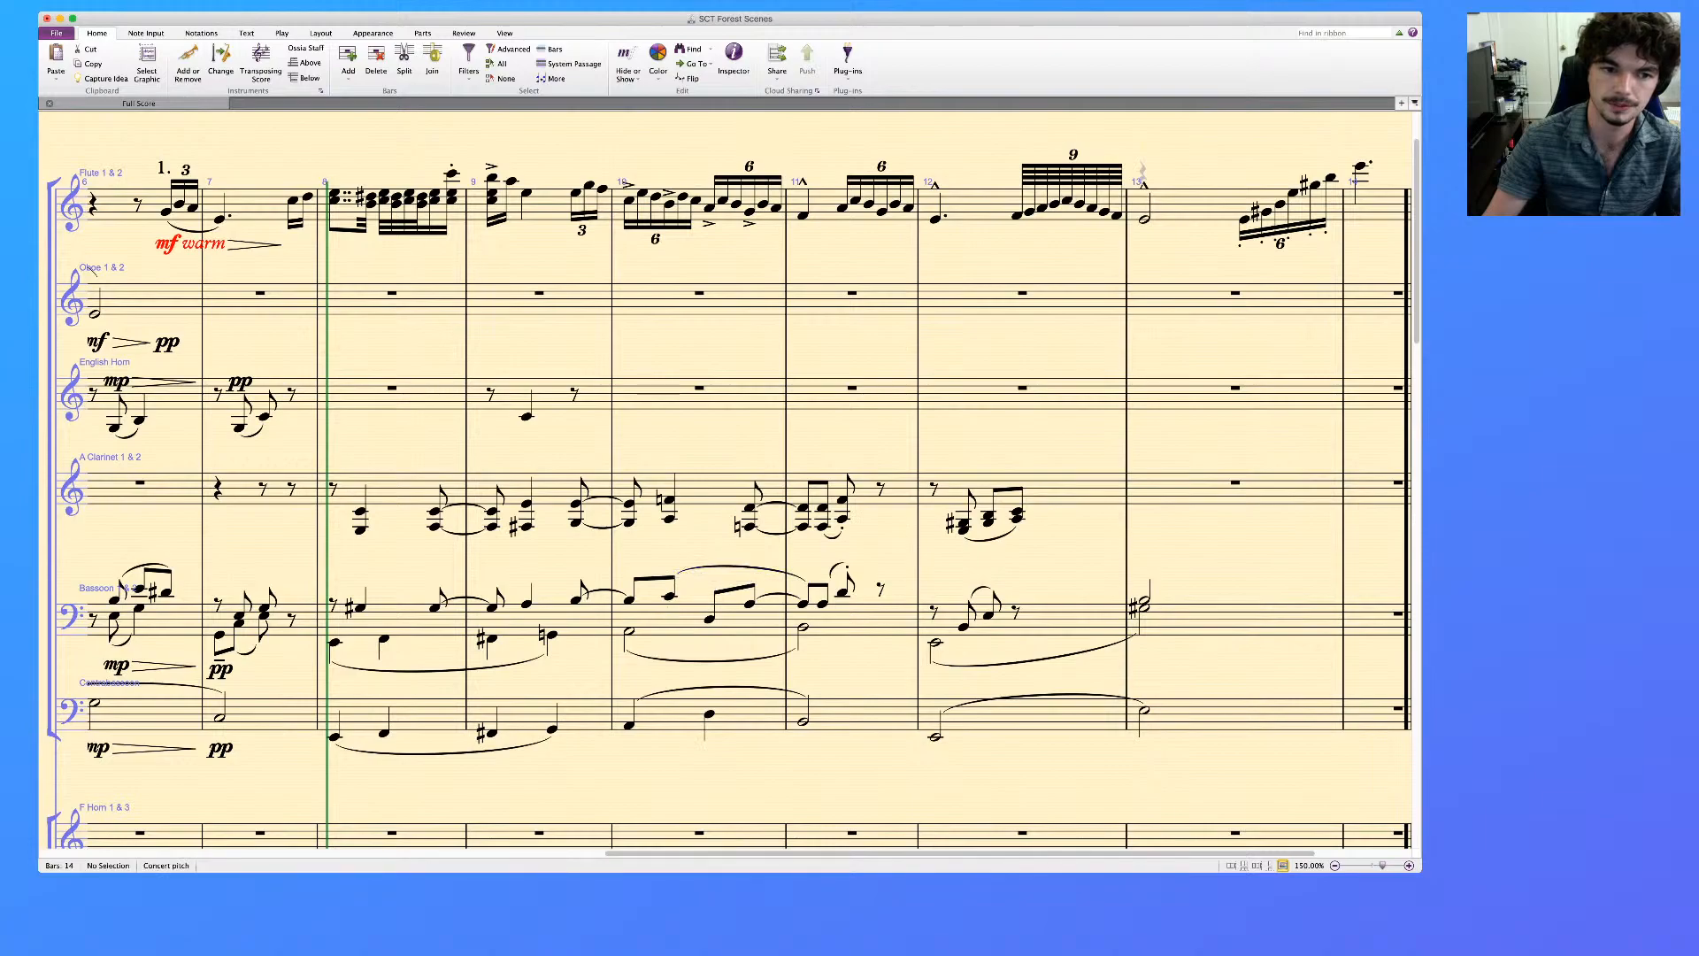
# Play back the A Clarinet, Bassoon and Contrabassoon staves together from bar 8
pyautogui.click(398, 490)
pyautogui.keyDown('shift'); pyautogui.click(416, 715); pyautogui.keyUp('shift')
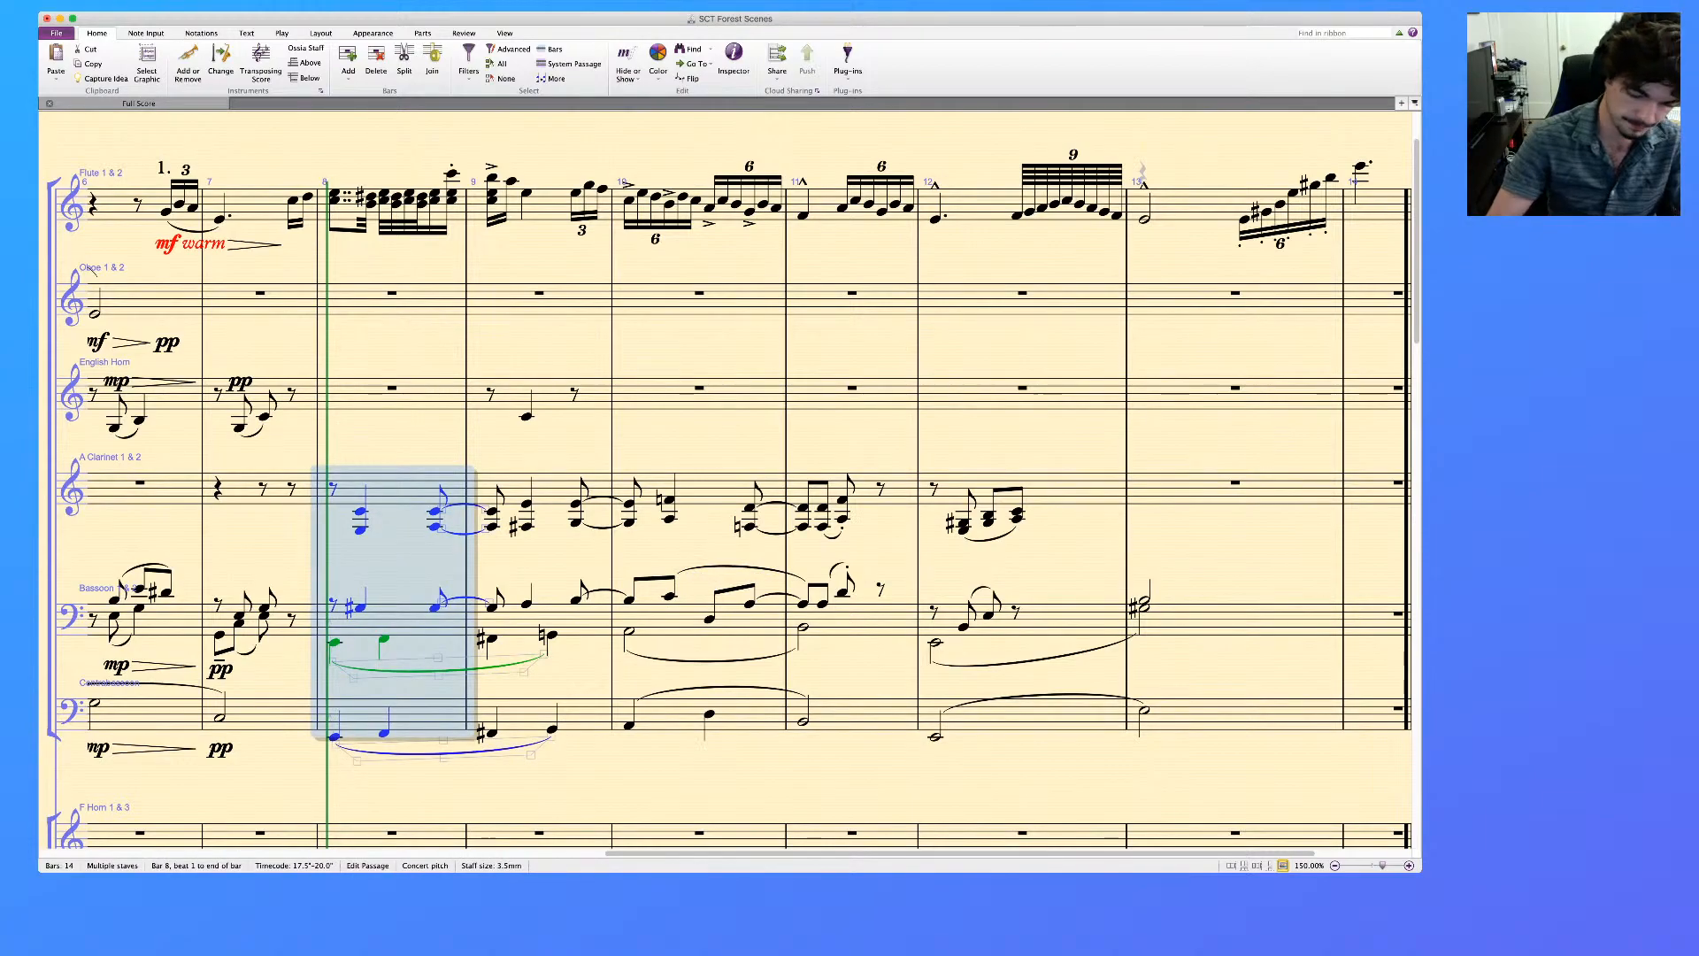
pyautogui.press('space')
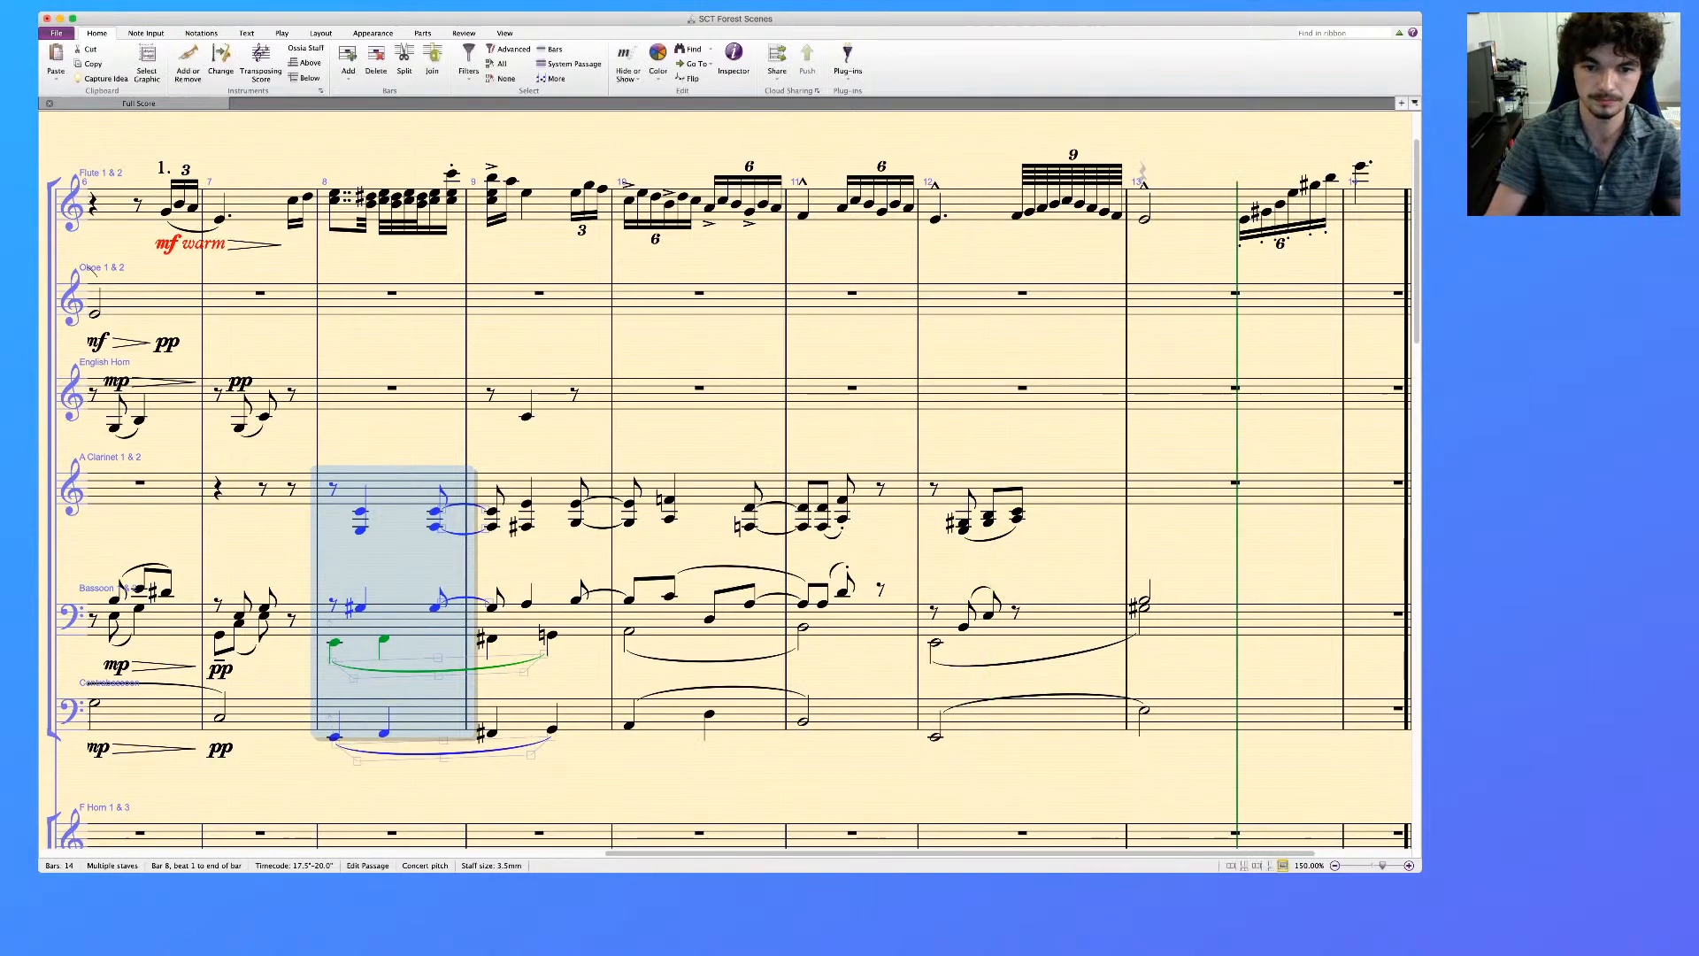
pyautogui.click(842, 593)
pyautogui.keyDown('super'); pyautogui.click(842, 519); pyautogui.keyUp('super')
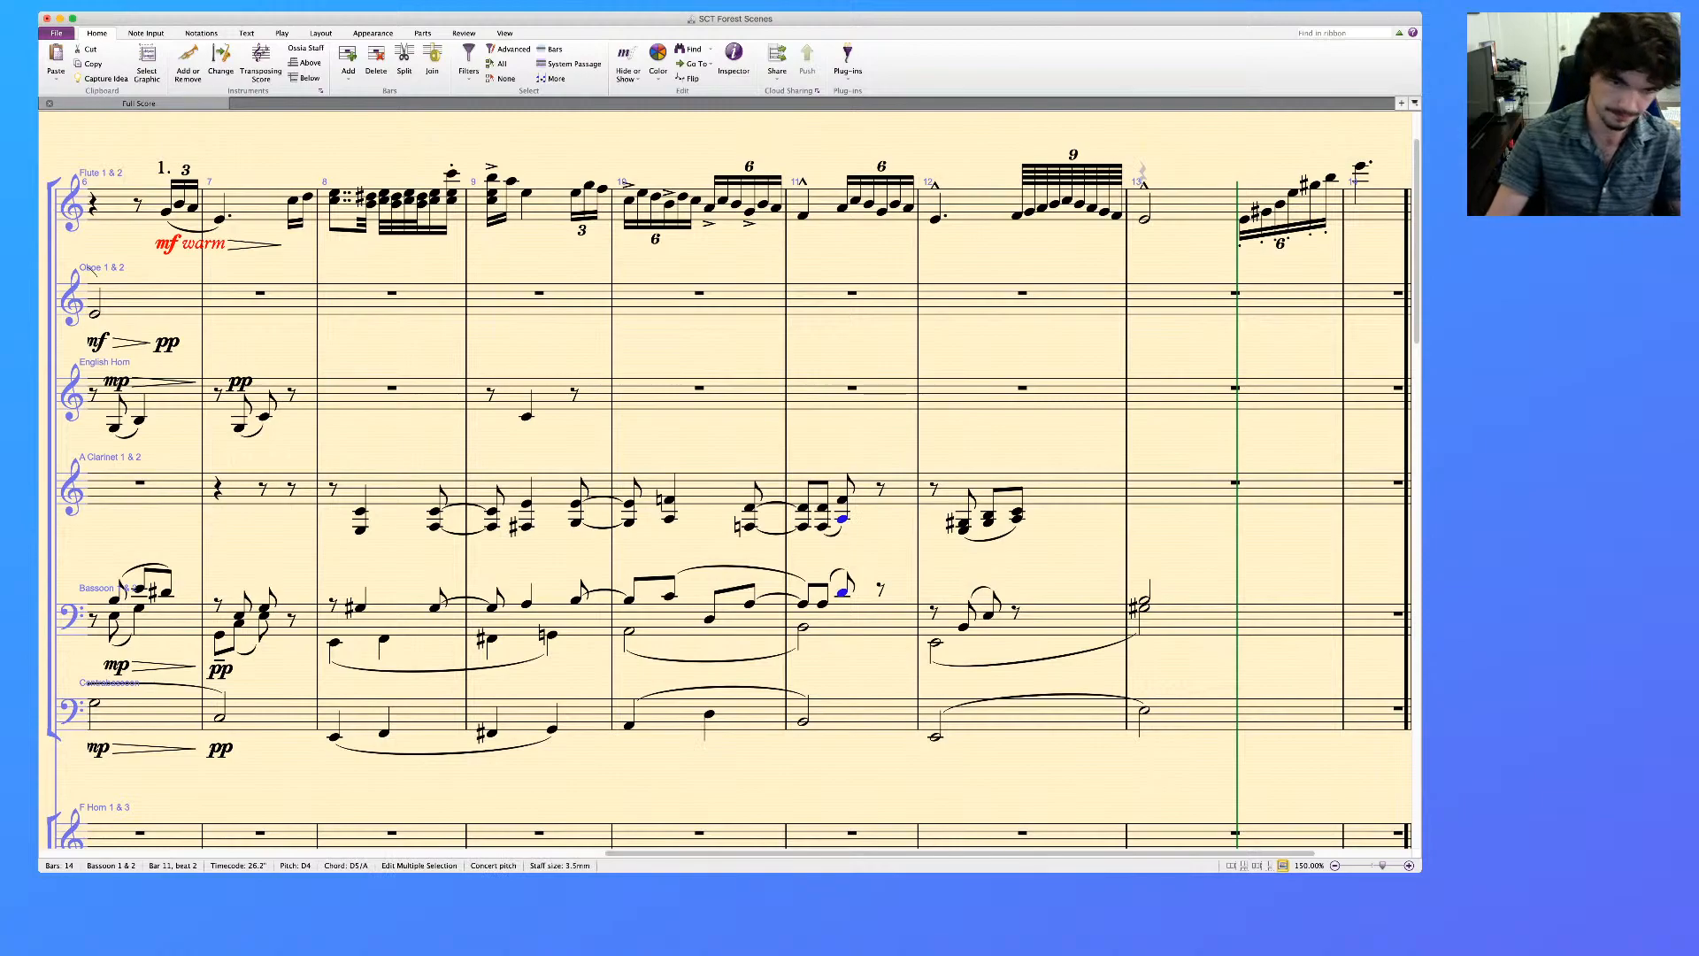
pyautogui.click(399, 491)
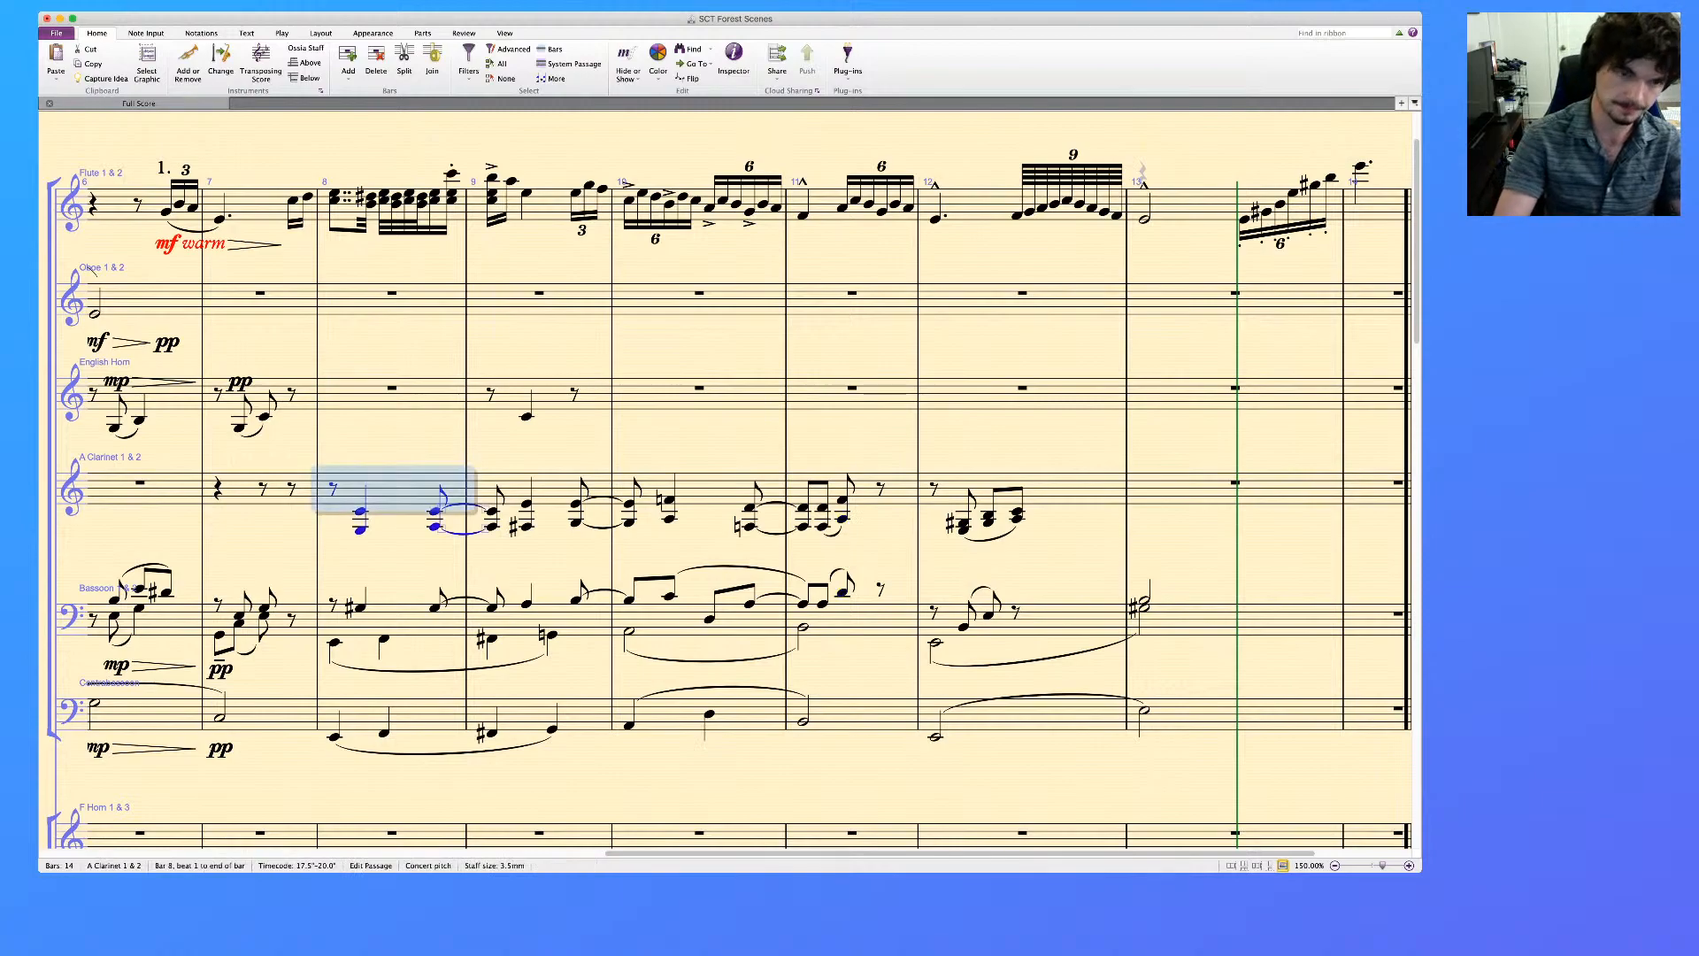
pyautogui.keyDown('shift'); pyautogui.click(416, 714); pyautogui.keyUp('shift')
pyautogui.press('p')
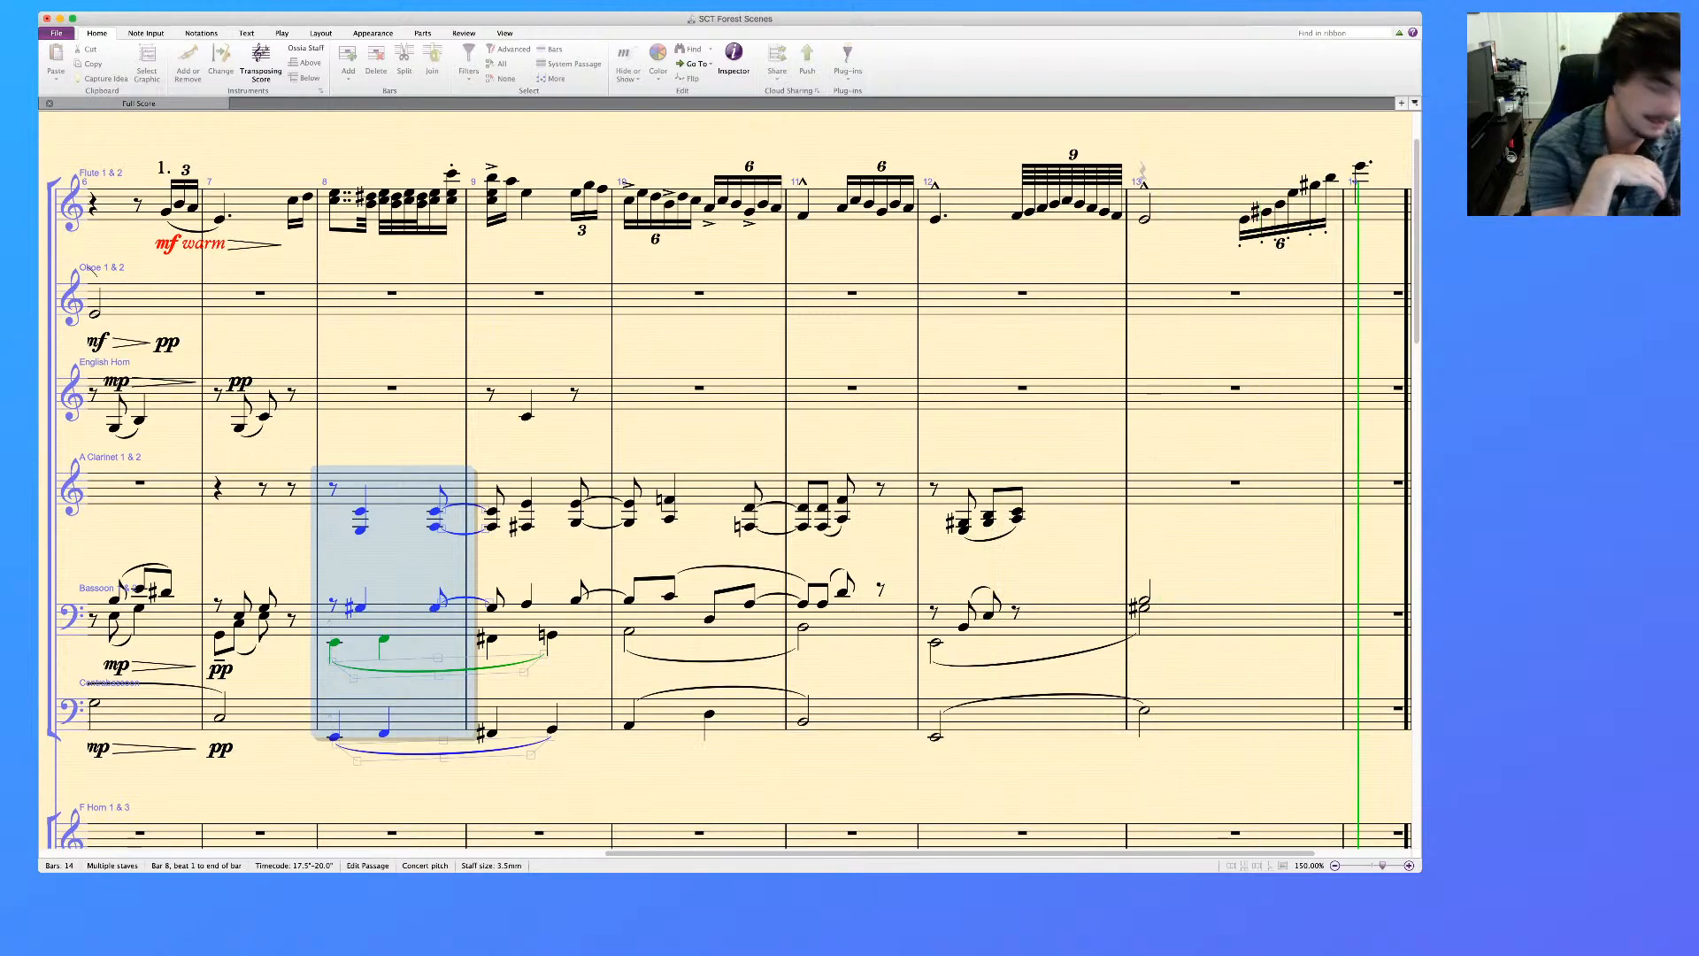
pyautogui.press('space')
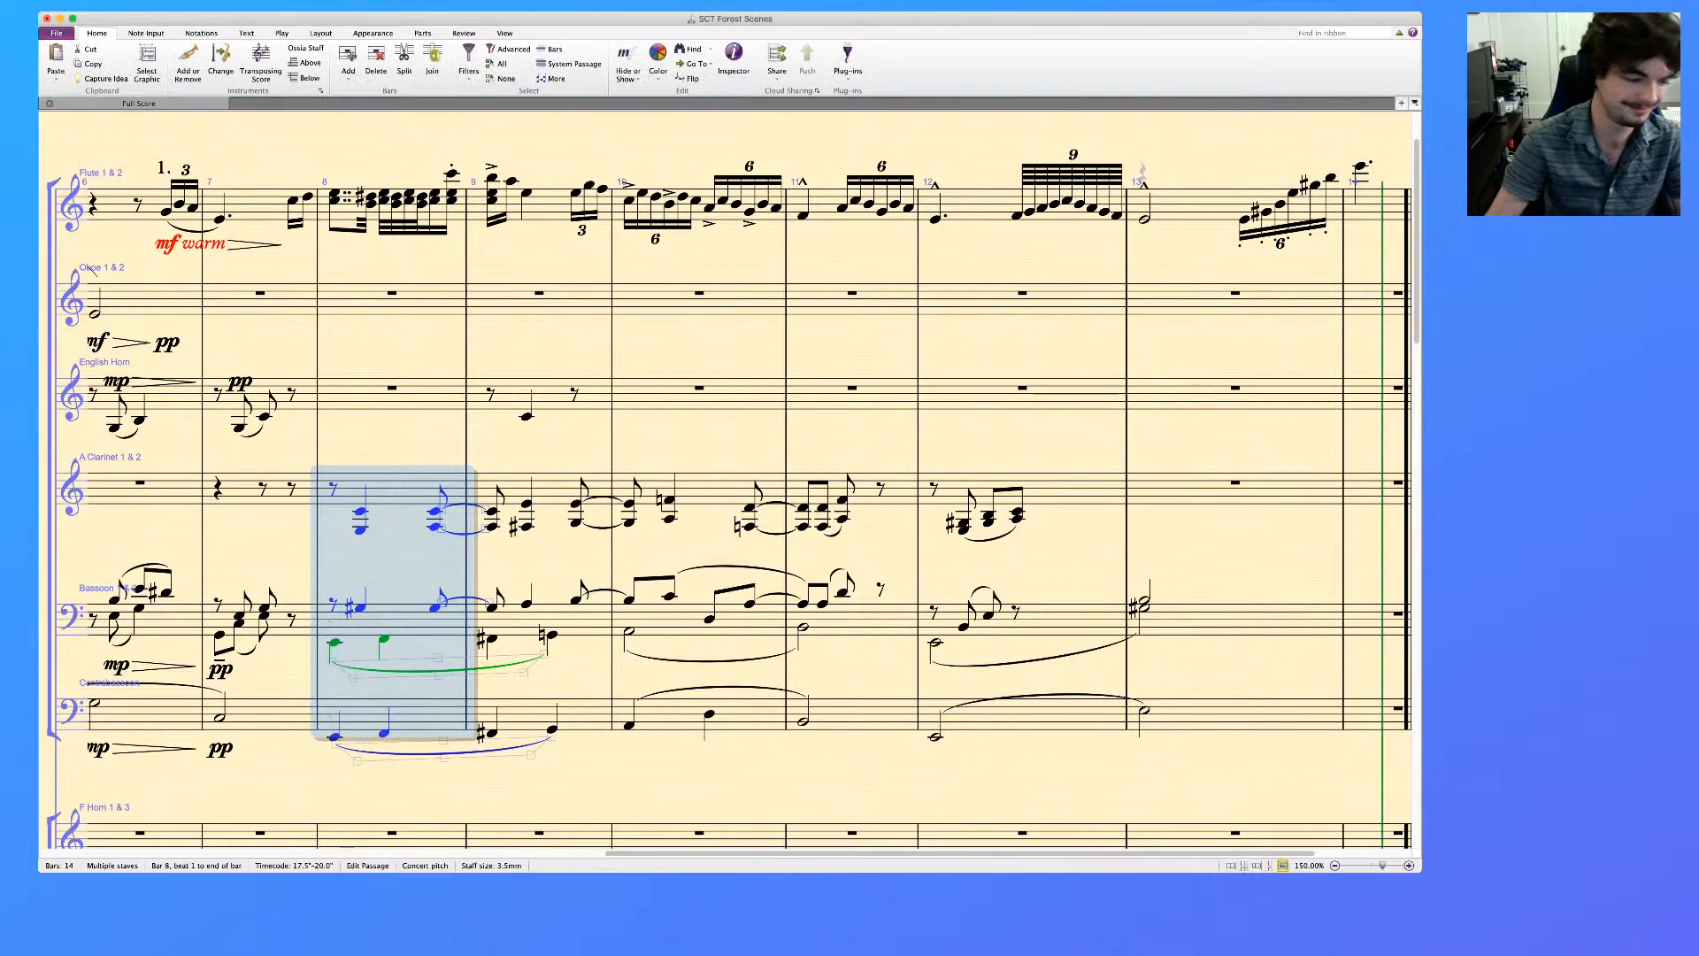
pyautogui.press('Escape')
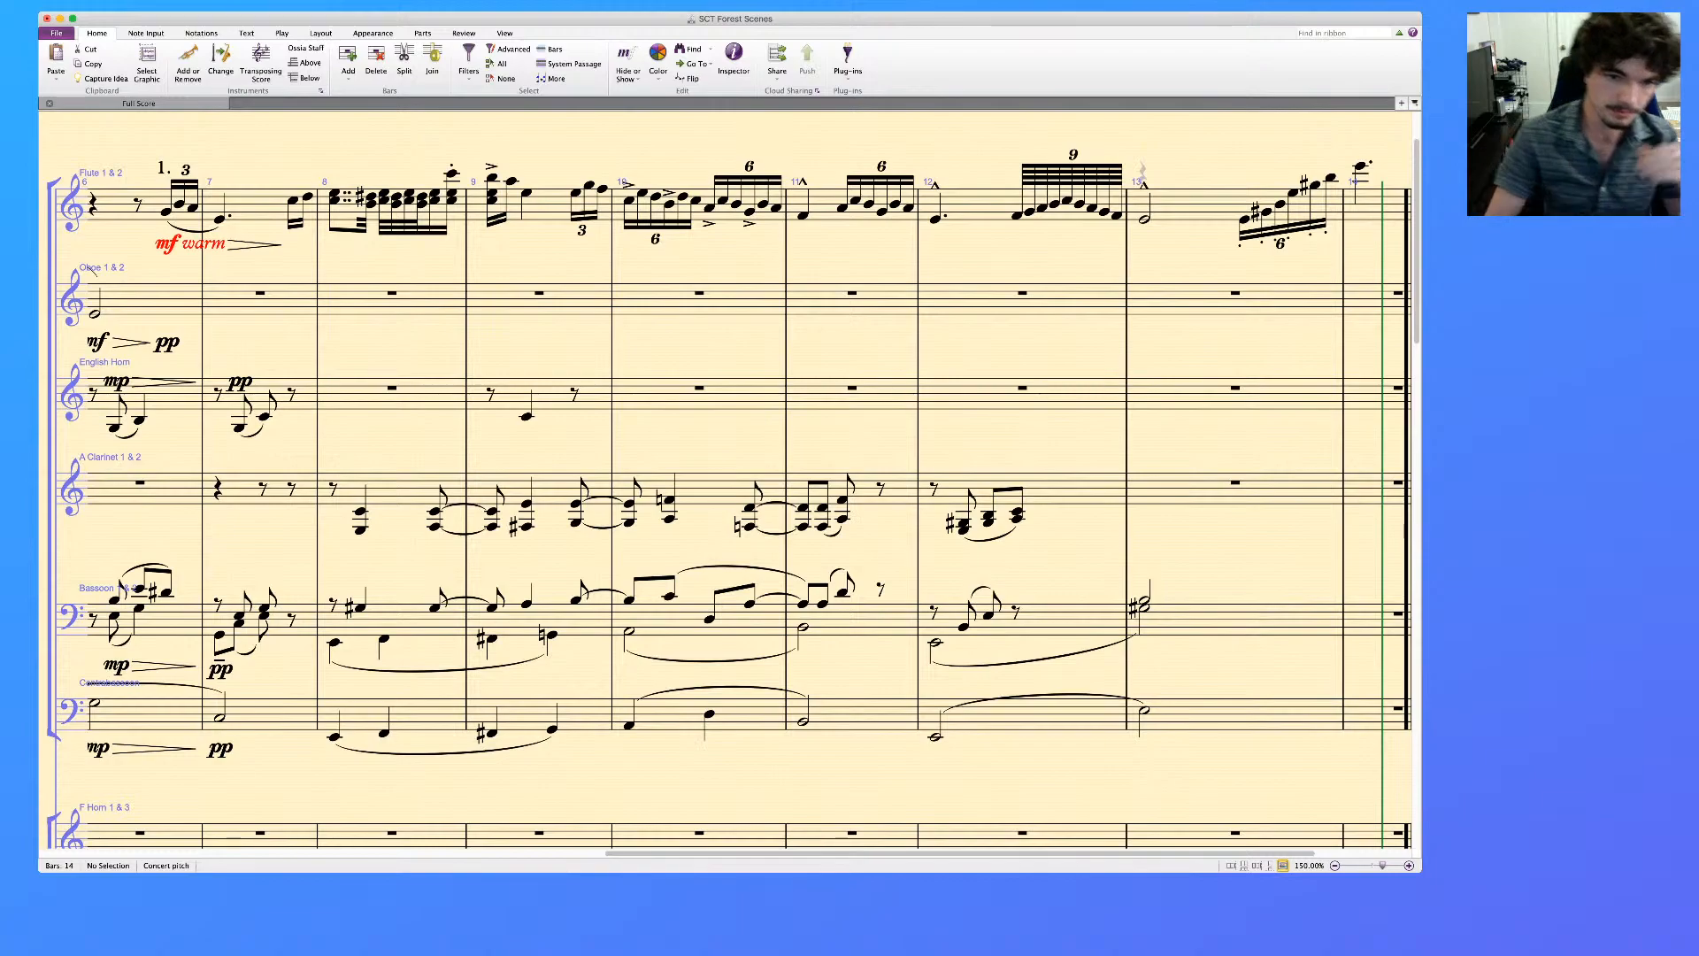
pyautogui.click(527, 416)
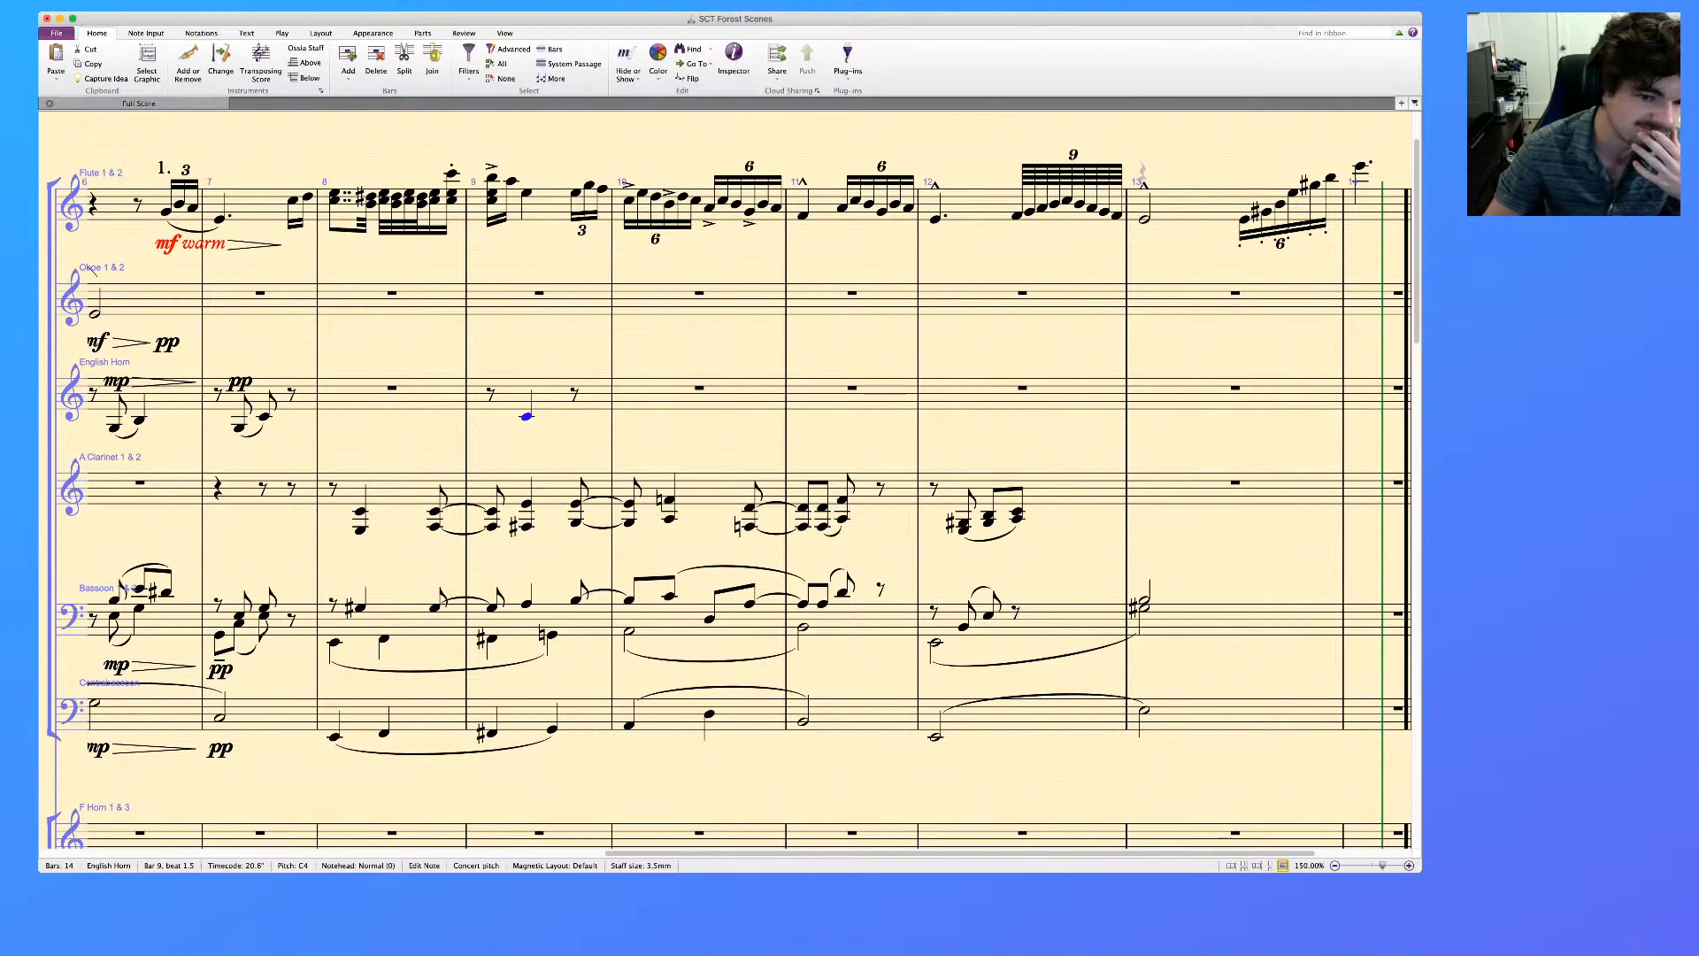
pyautogui.press('Escape')
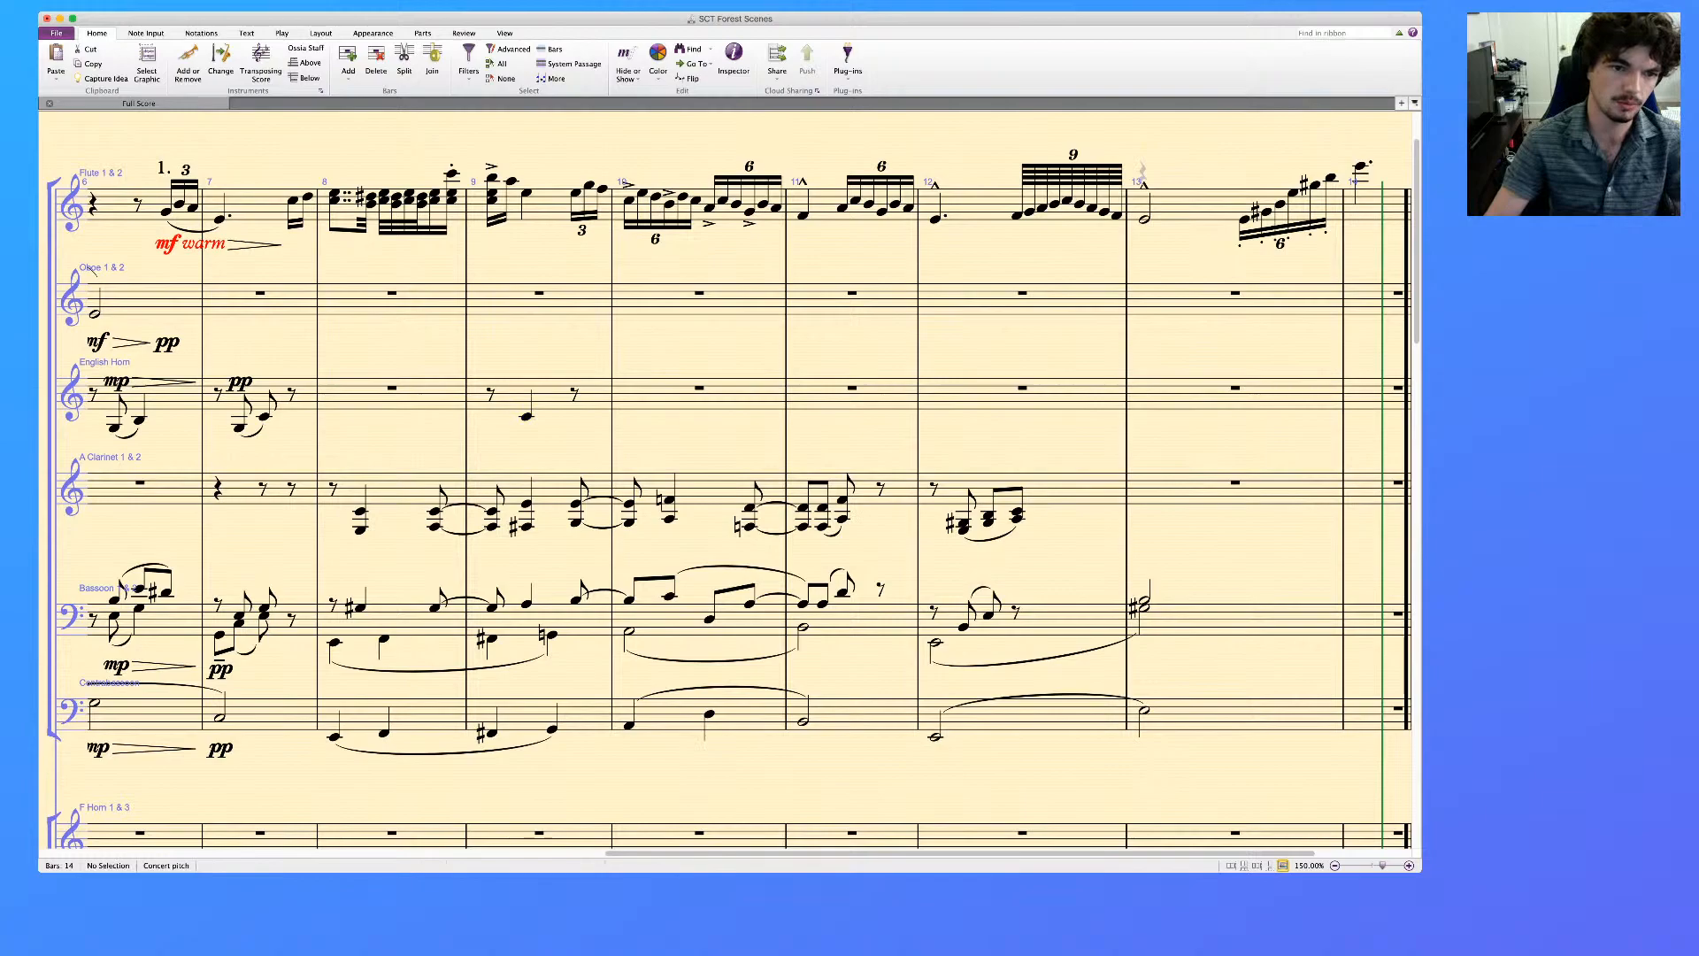
pyautogui.click(394, 398)
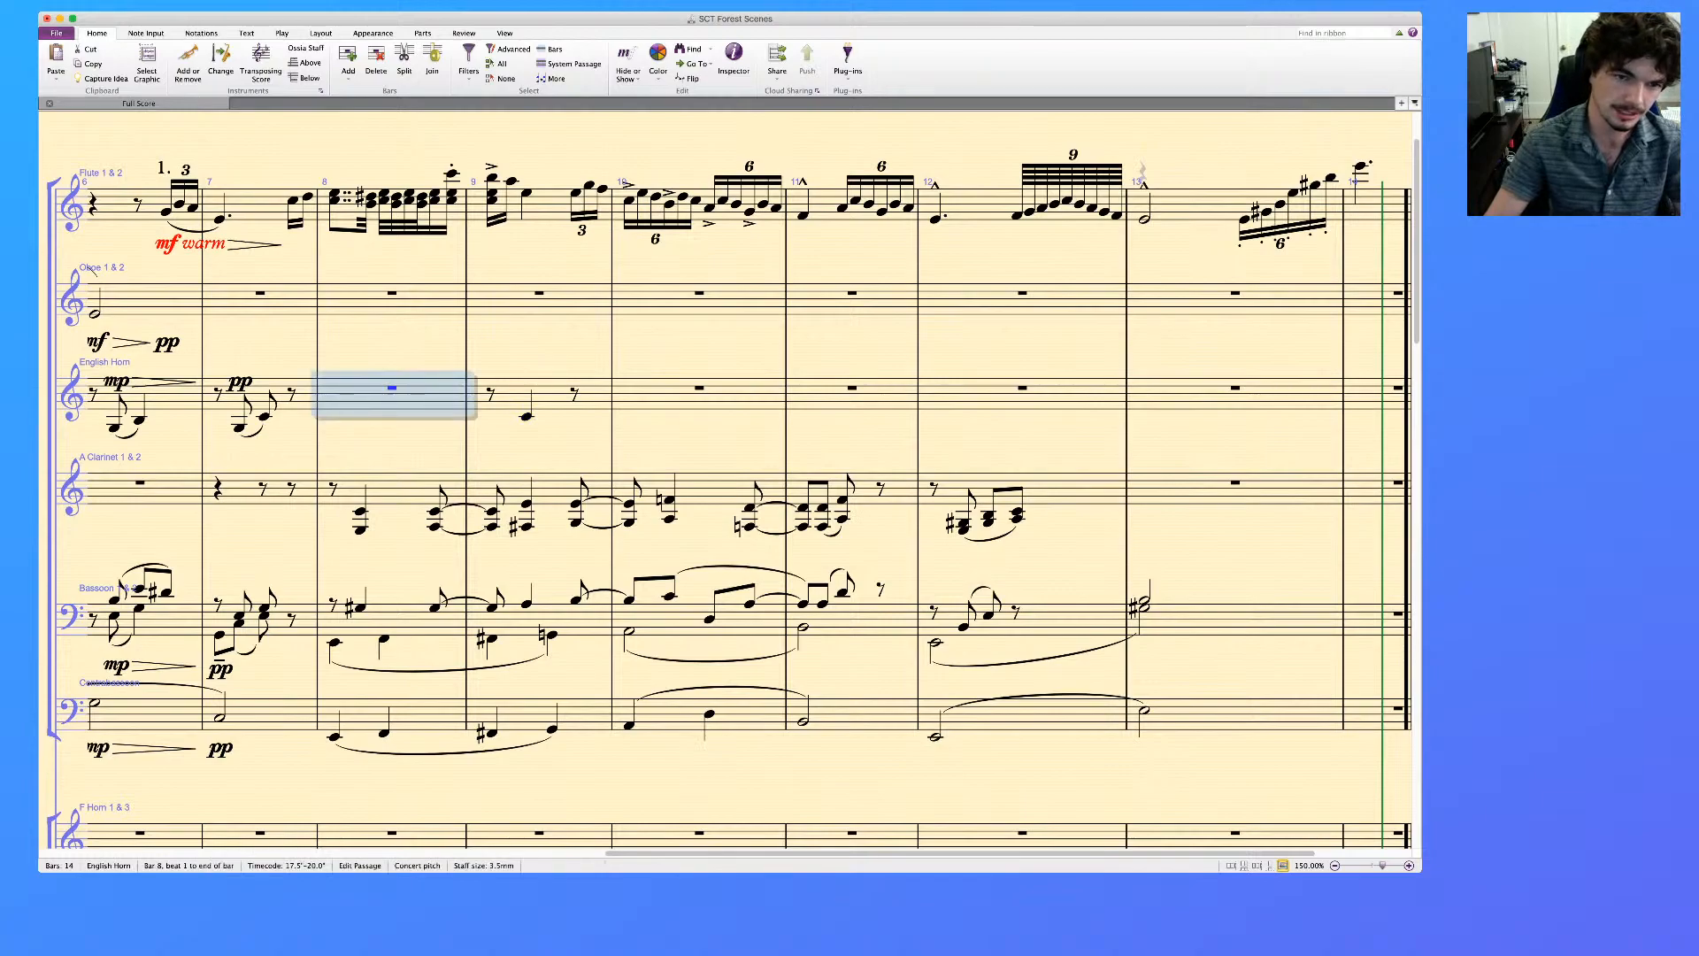
pyautogui.click(550, 397)
pyautogui.press('Escape')
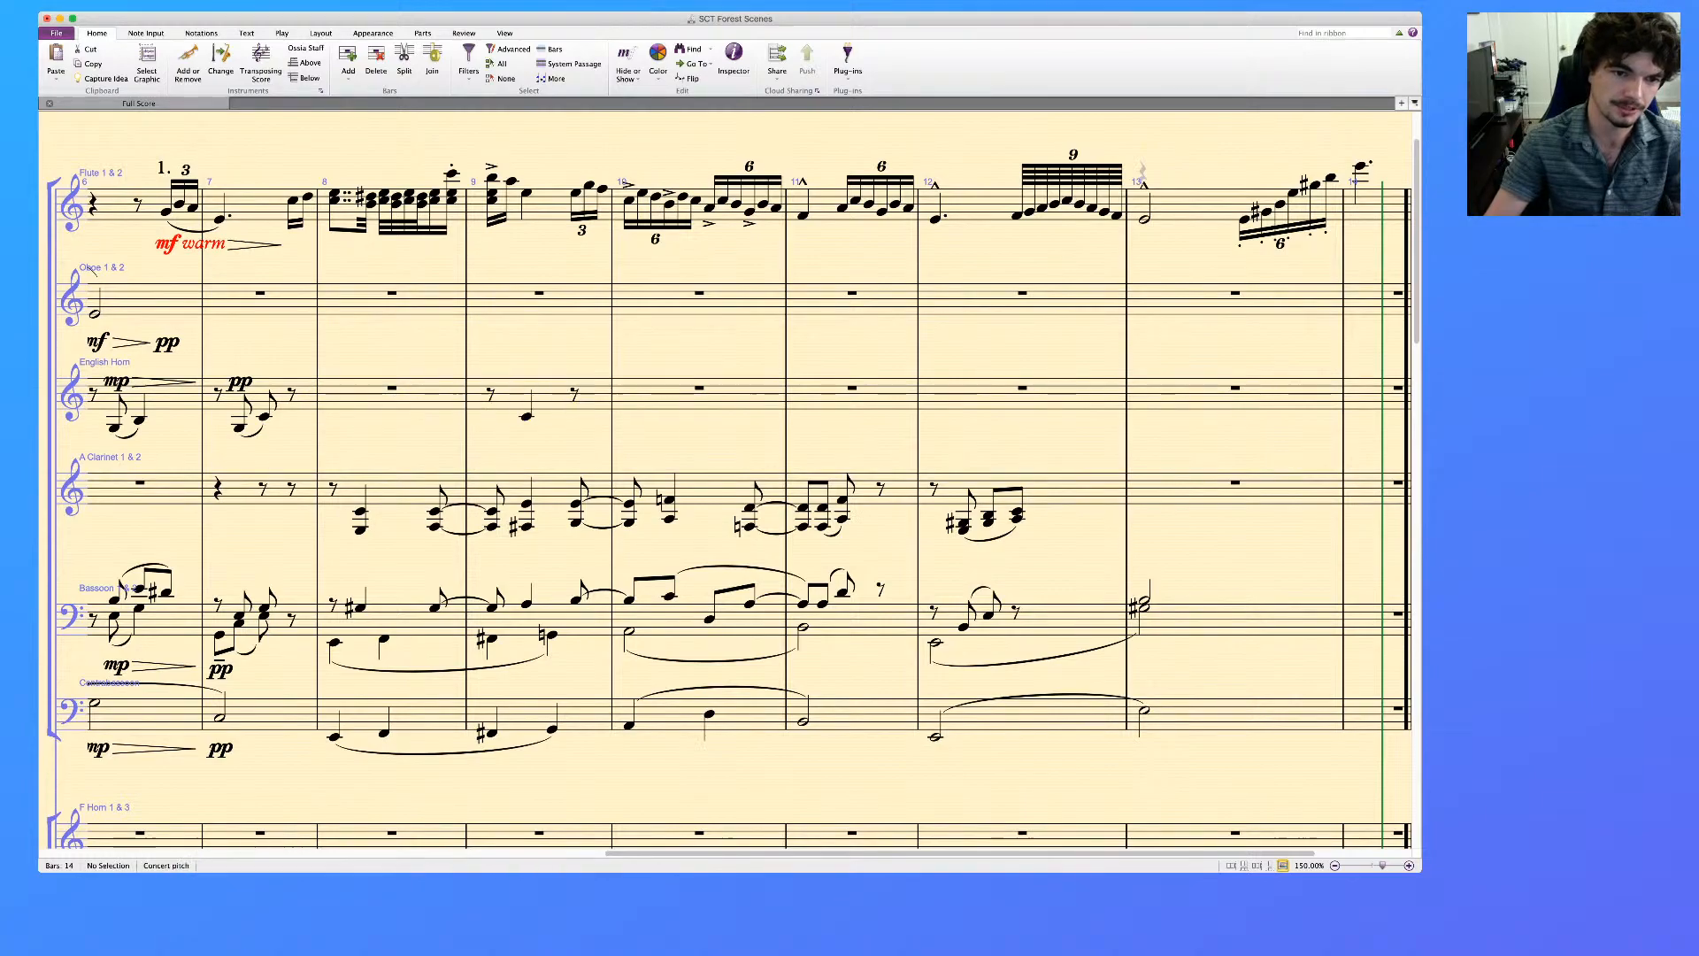
pyautogui.click(526, 416)
pyautogui.press('Escape')
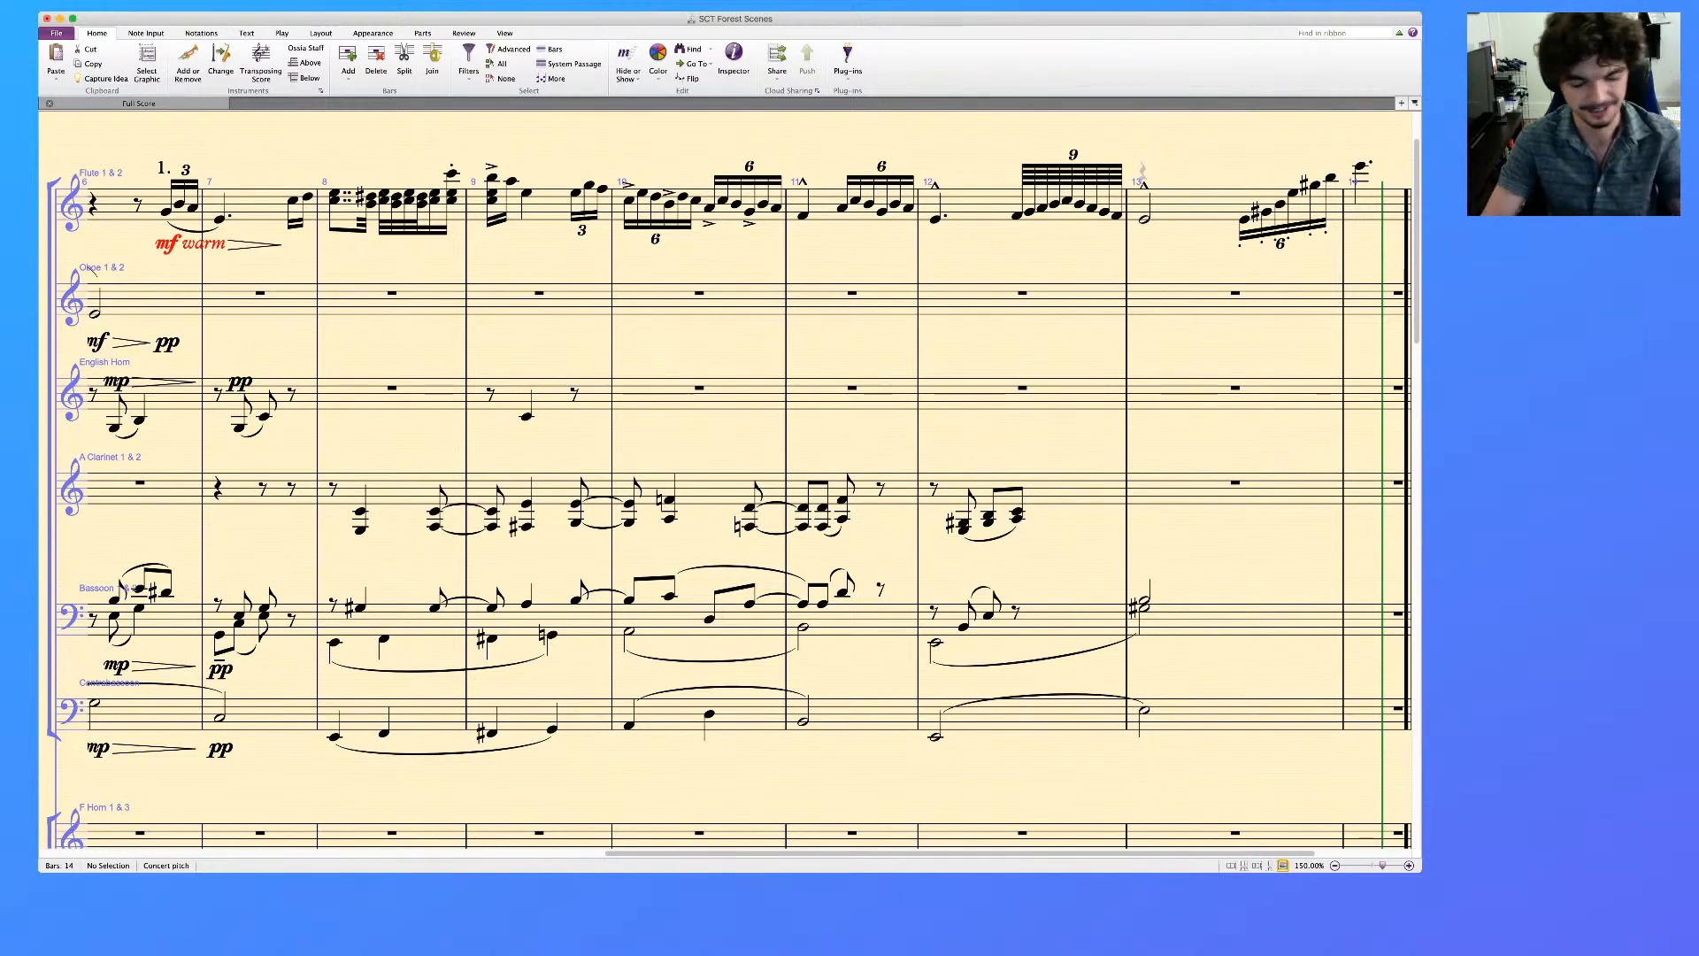
# Play back the English Horn, A Clarinet, Bassoon and Contrabassoon staves together from bar 8
pyautogui.click(394, 399)
pyautogui.keyDown('shift'); pyautogui.click(418, 715); pyautogui.keyUp('shift')
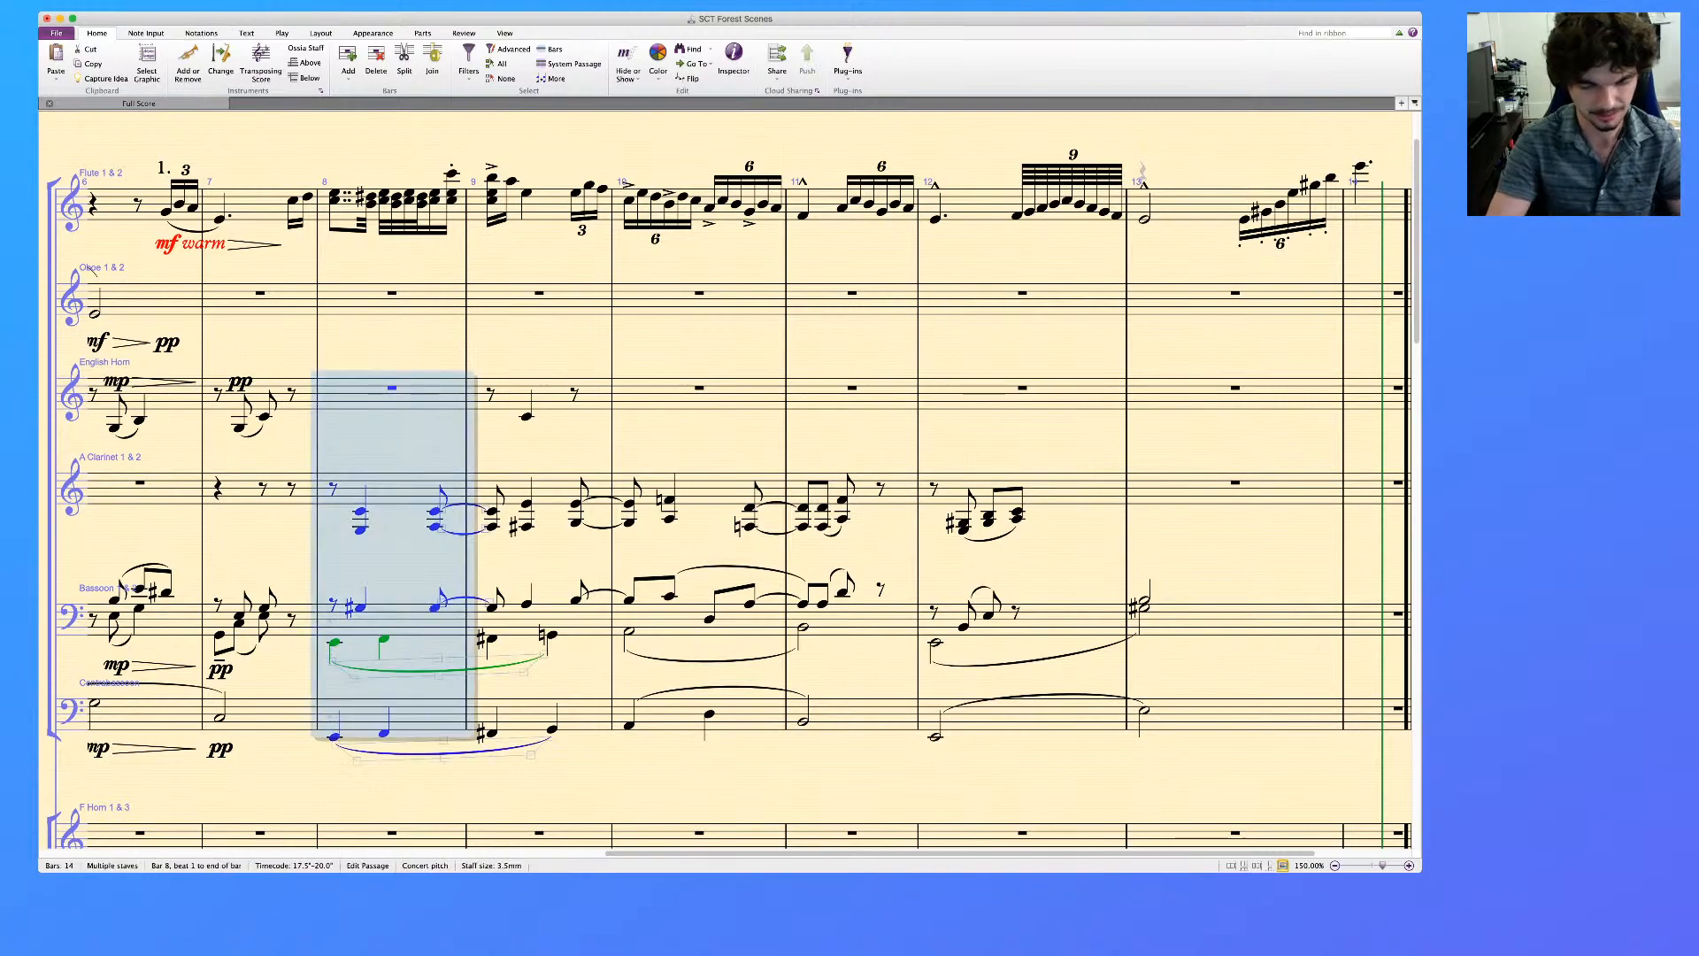
pyautogui.press('p')
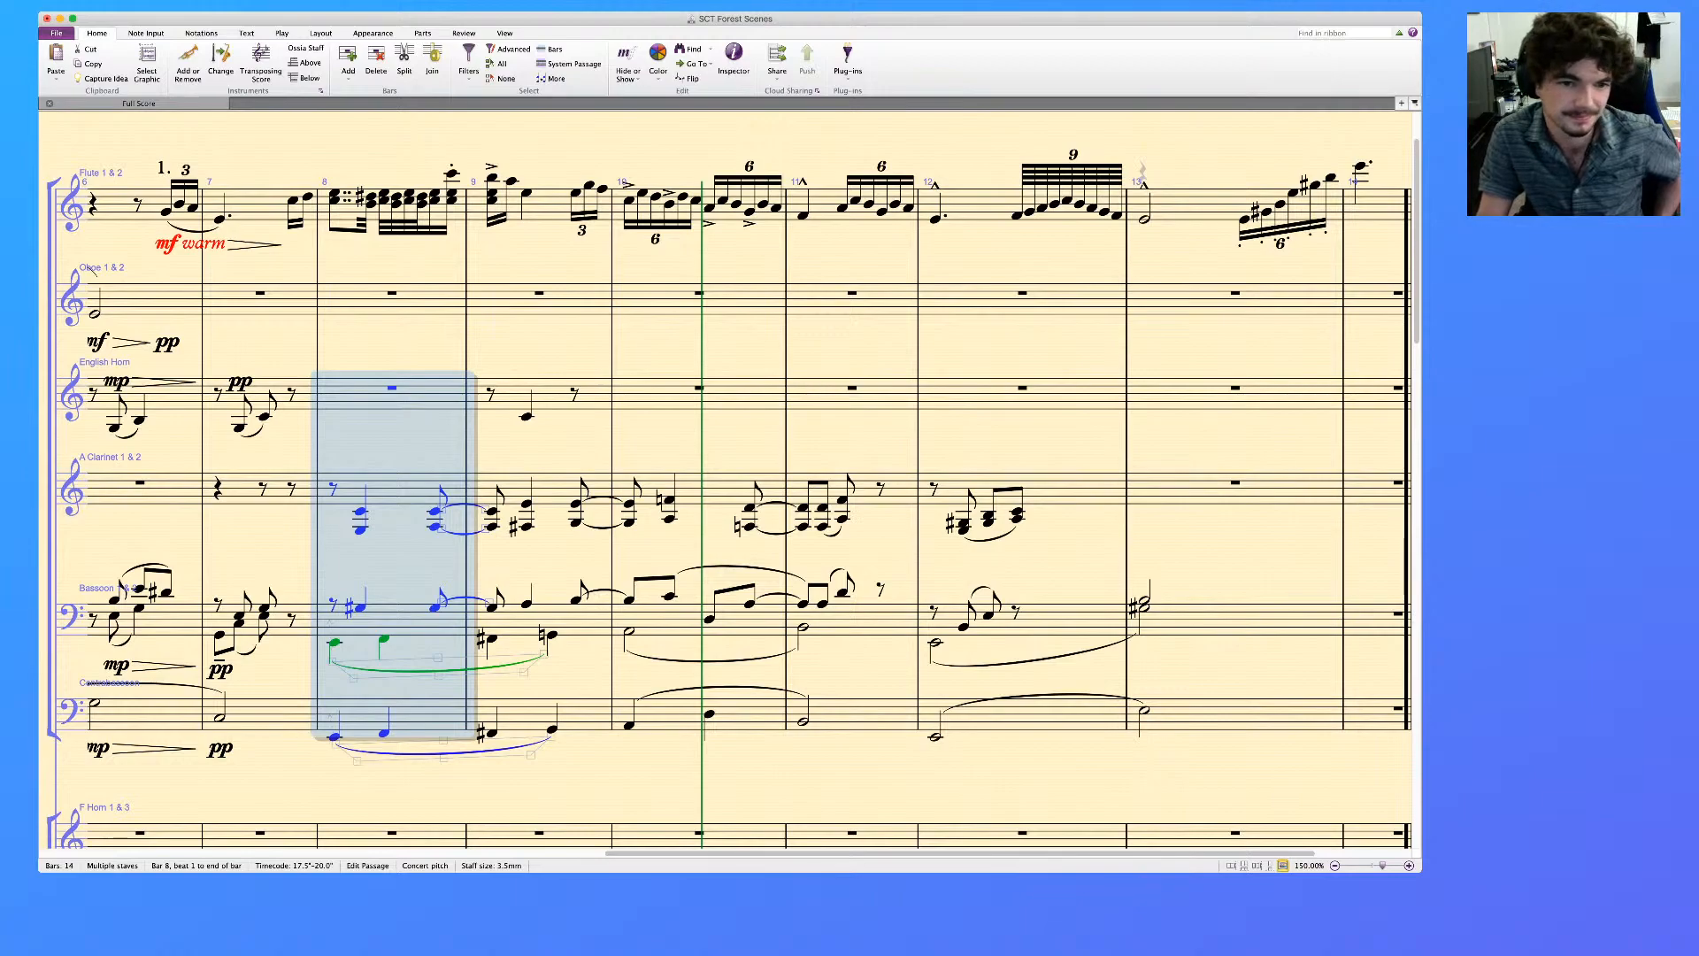
# Review the woodwind parts from bar 1 to bar 14, including the Oboe phrase across bars 3 and 4
pyautogui.click(527, 416)
pyautogui.hscroll(-5, 726, 482)
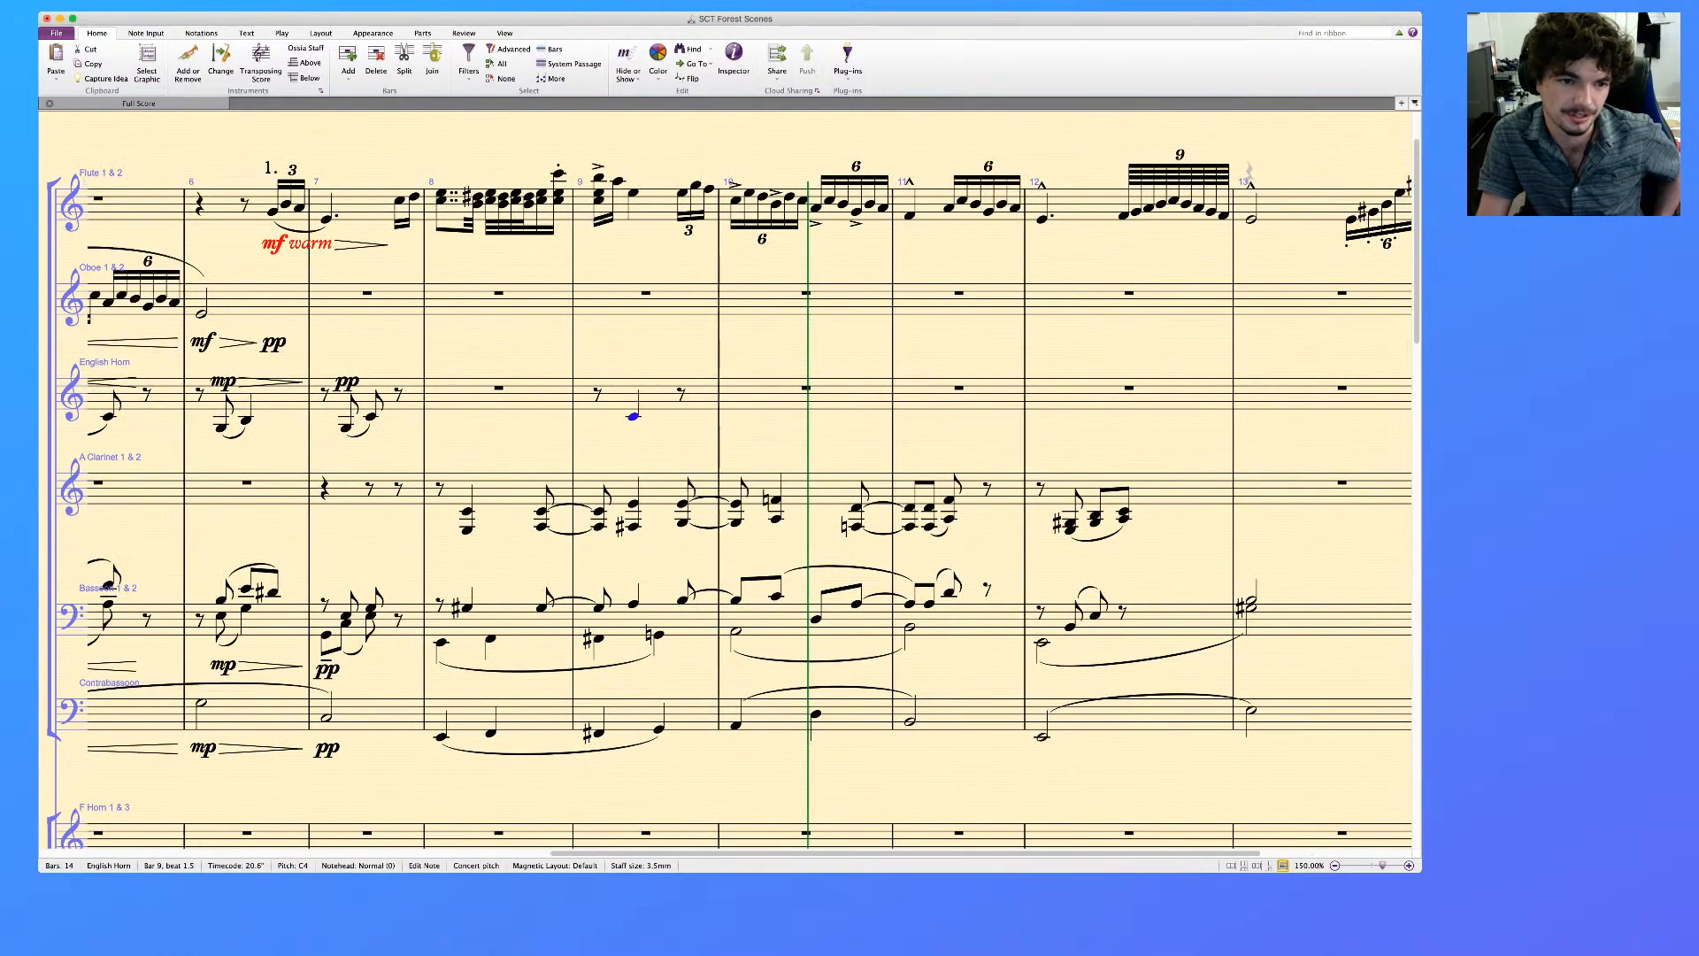
pyautogui.hscroll(-4, 726, 482)
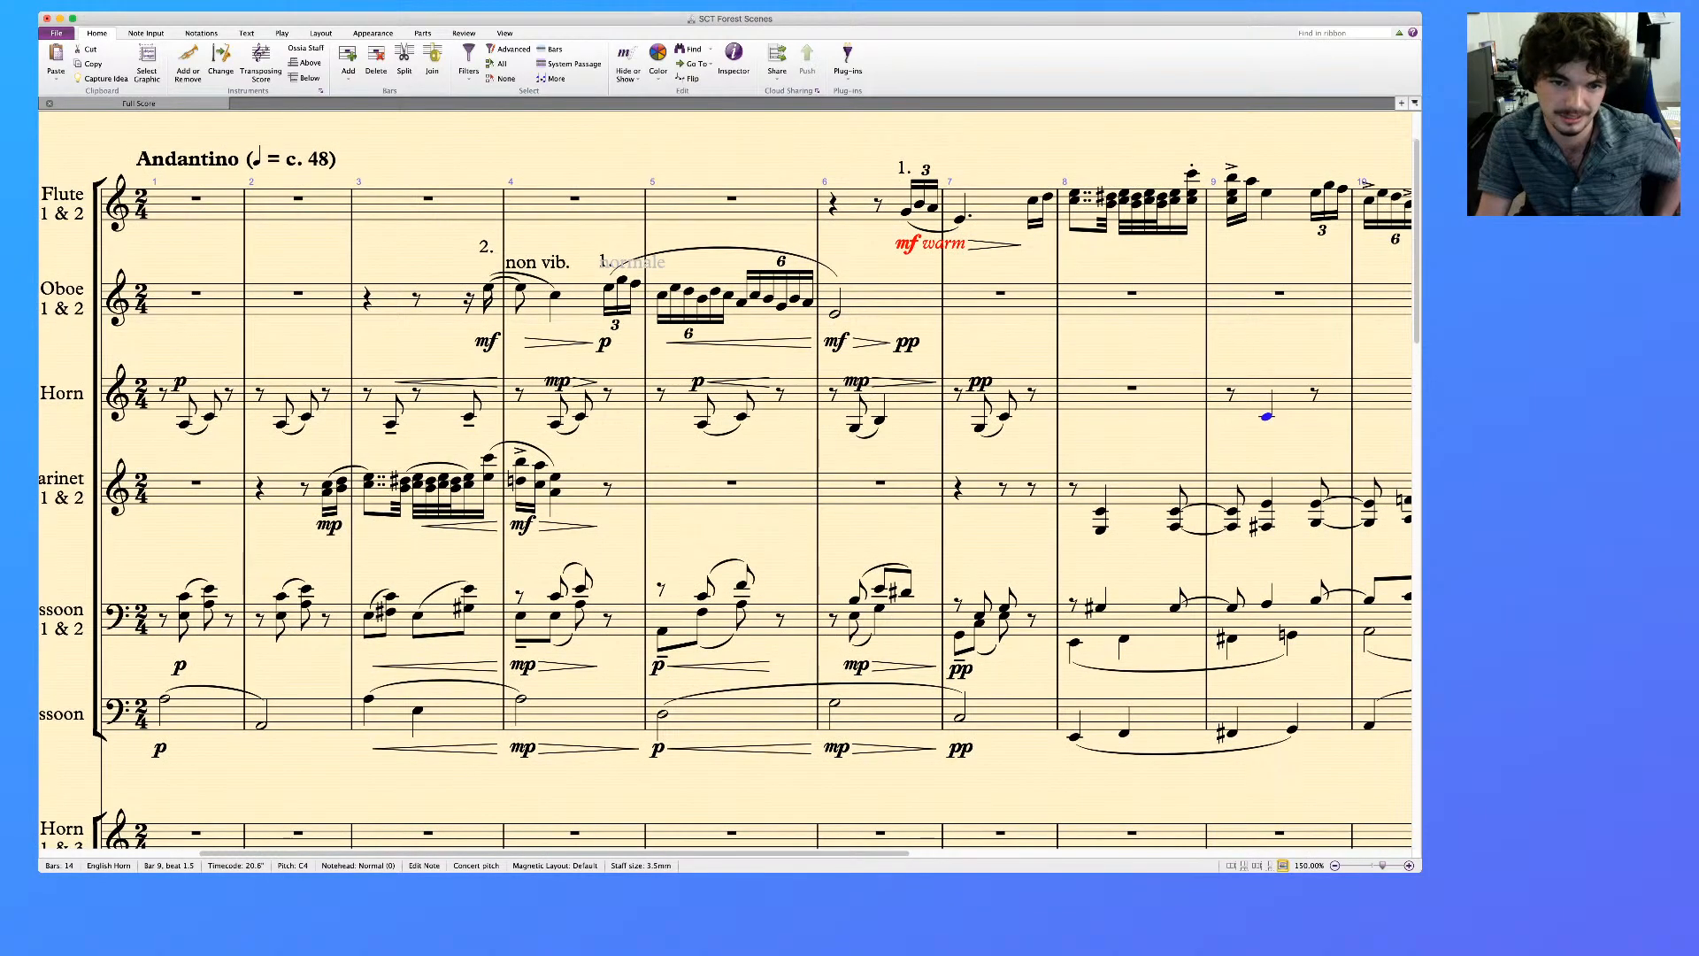
pyautogui.press('space')
pyautogui.hscroll(4, 91, 586)
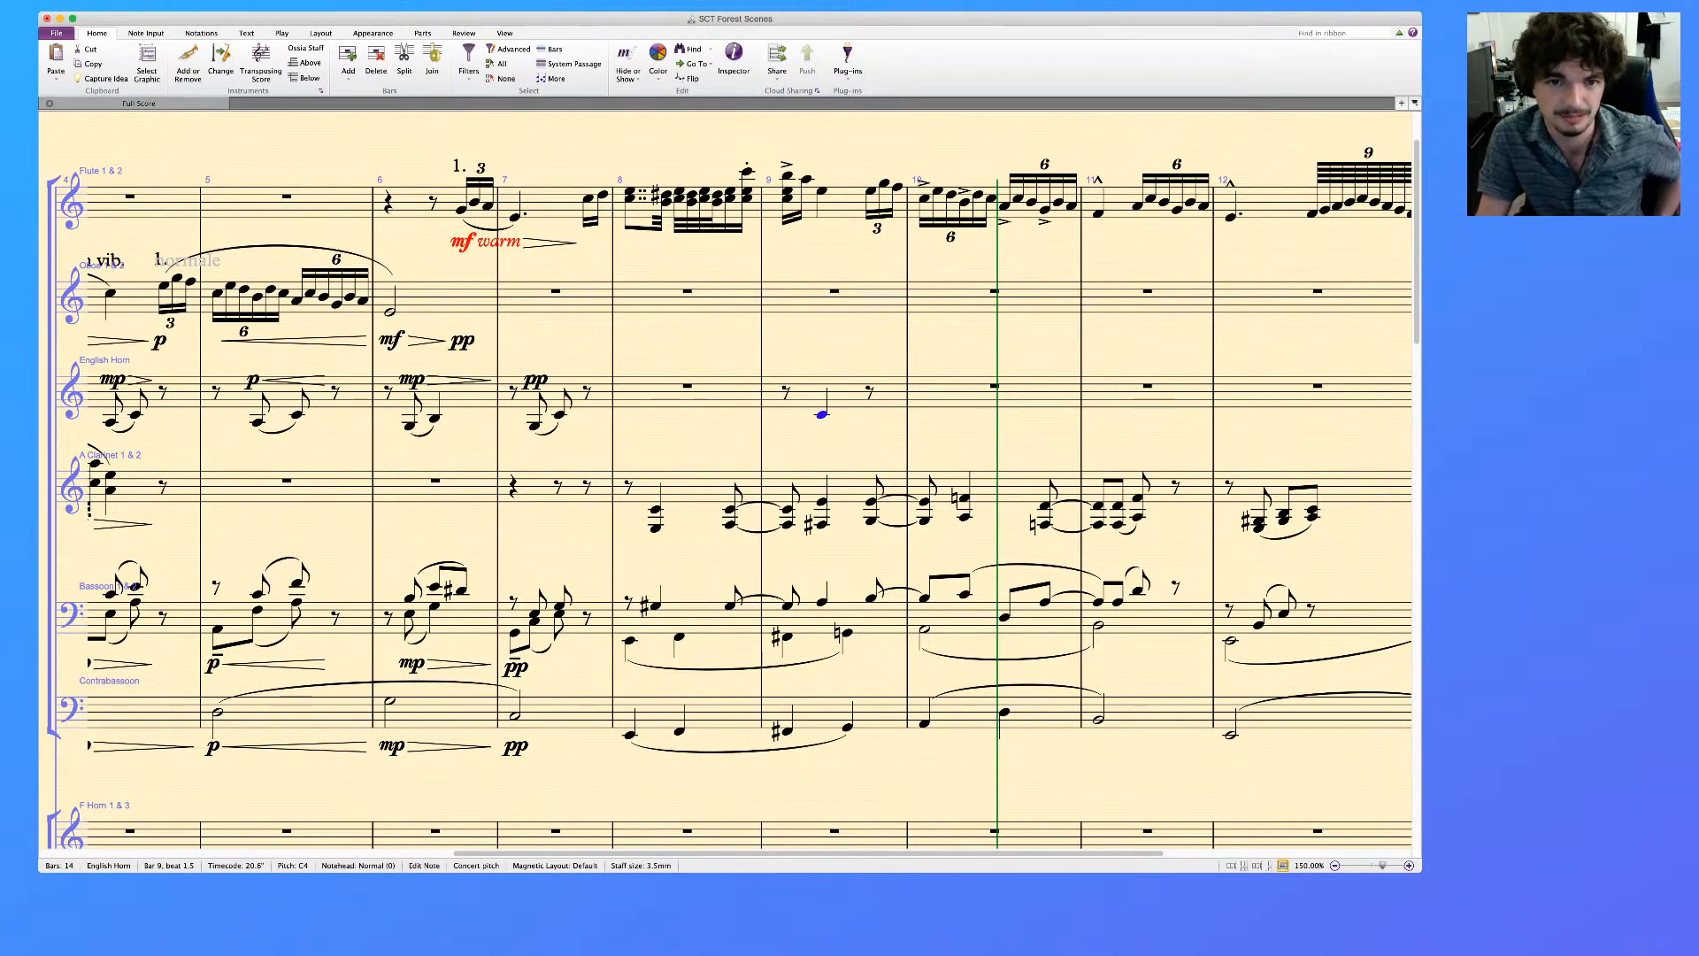
pyautogui.hscroll(1, 749, 505)
pyautogui.hscroll(-1, 726, 481)
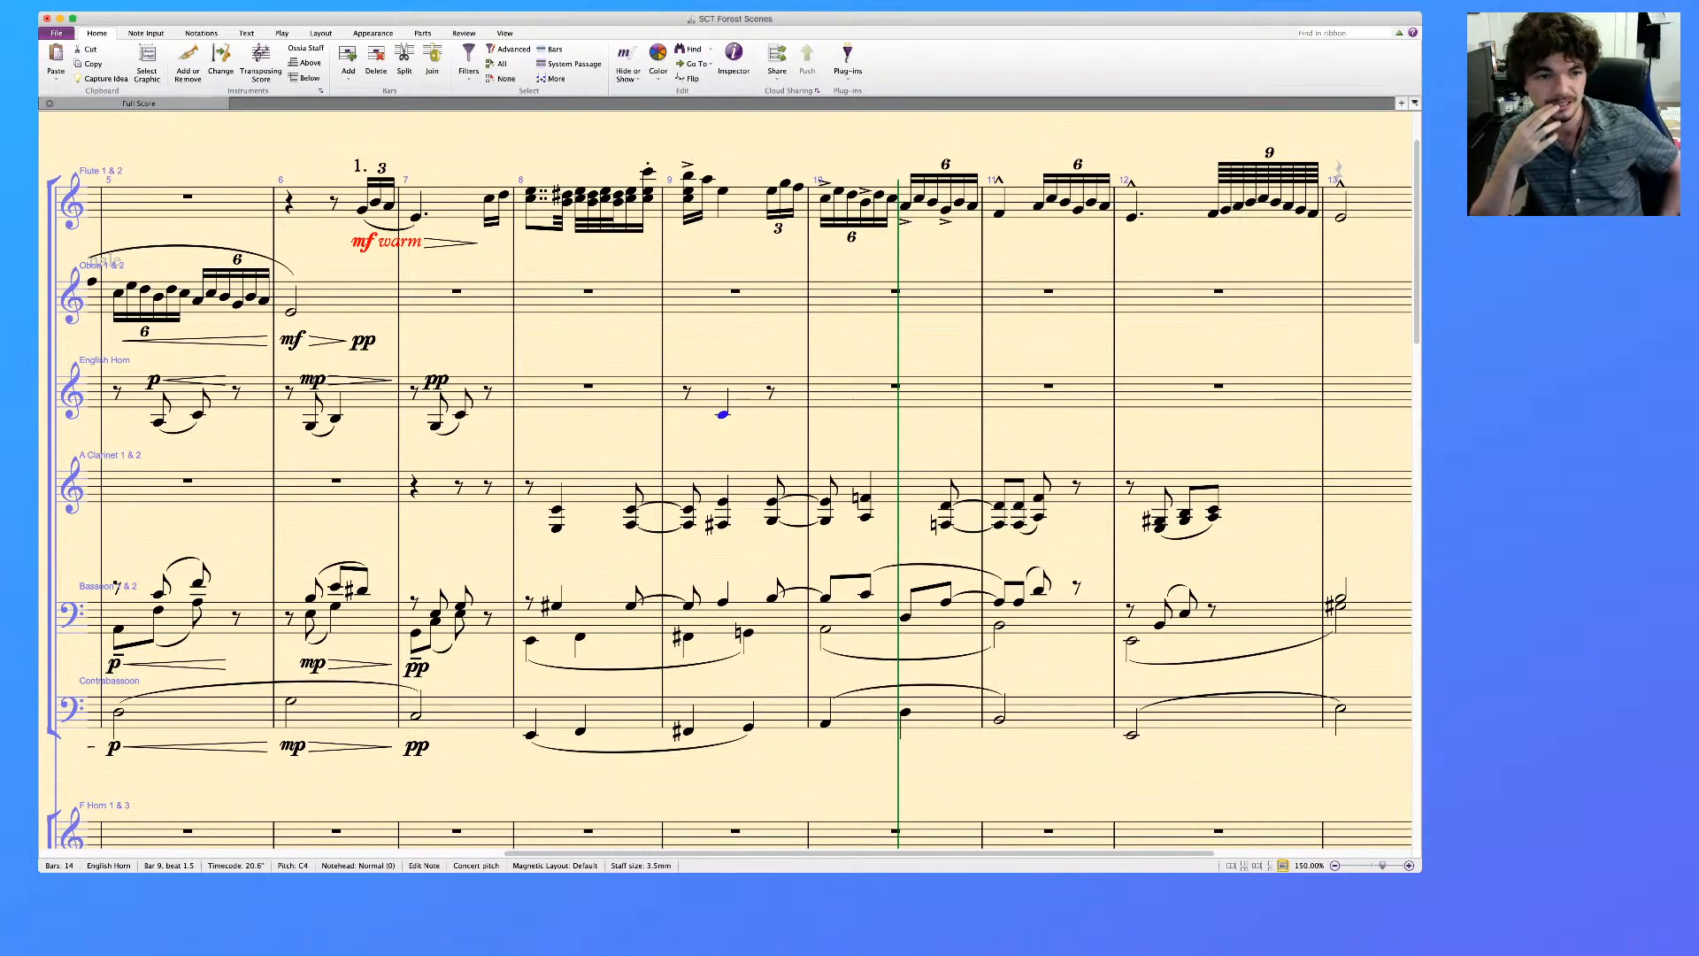
pyautogui.hscroll(-10, 726, 496)
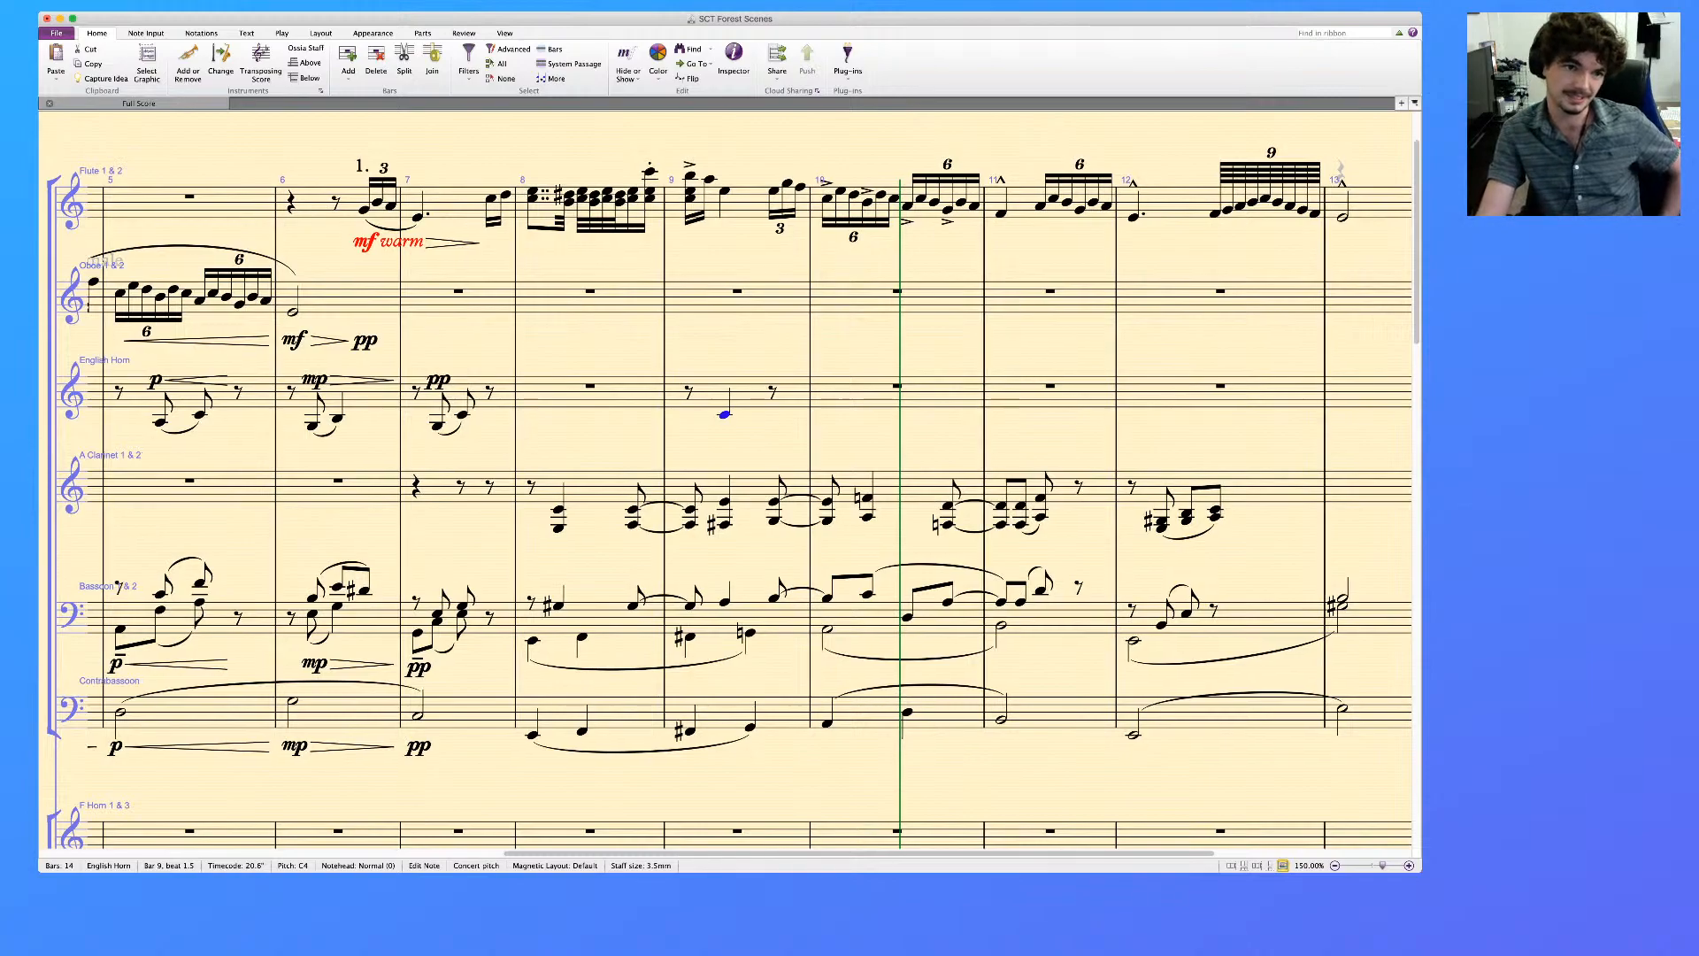
pyautogui.hscroll(-3, 726, 495)
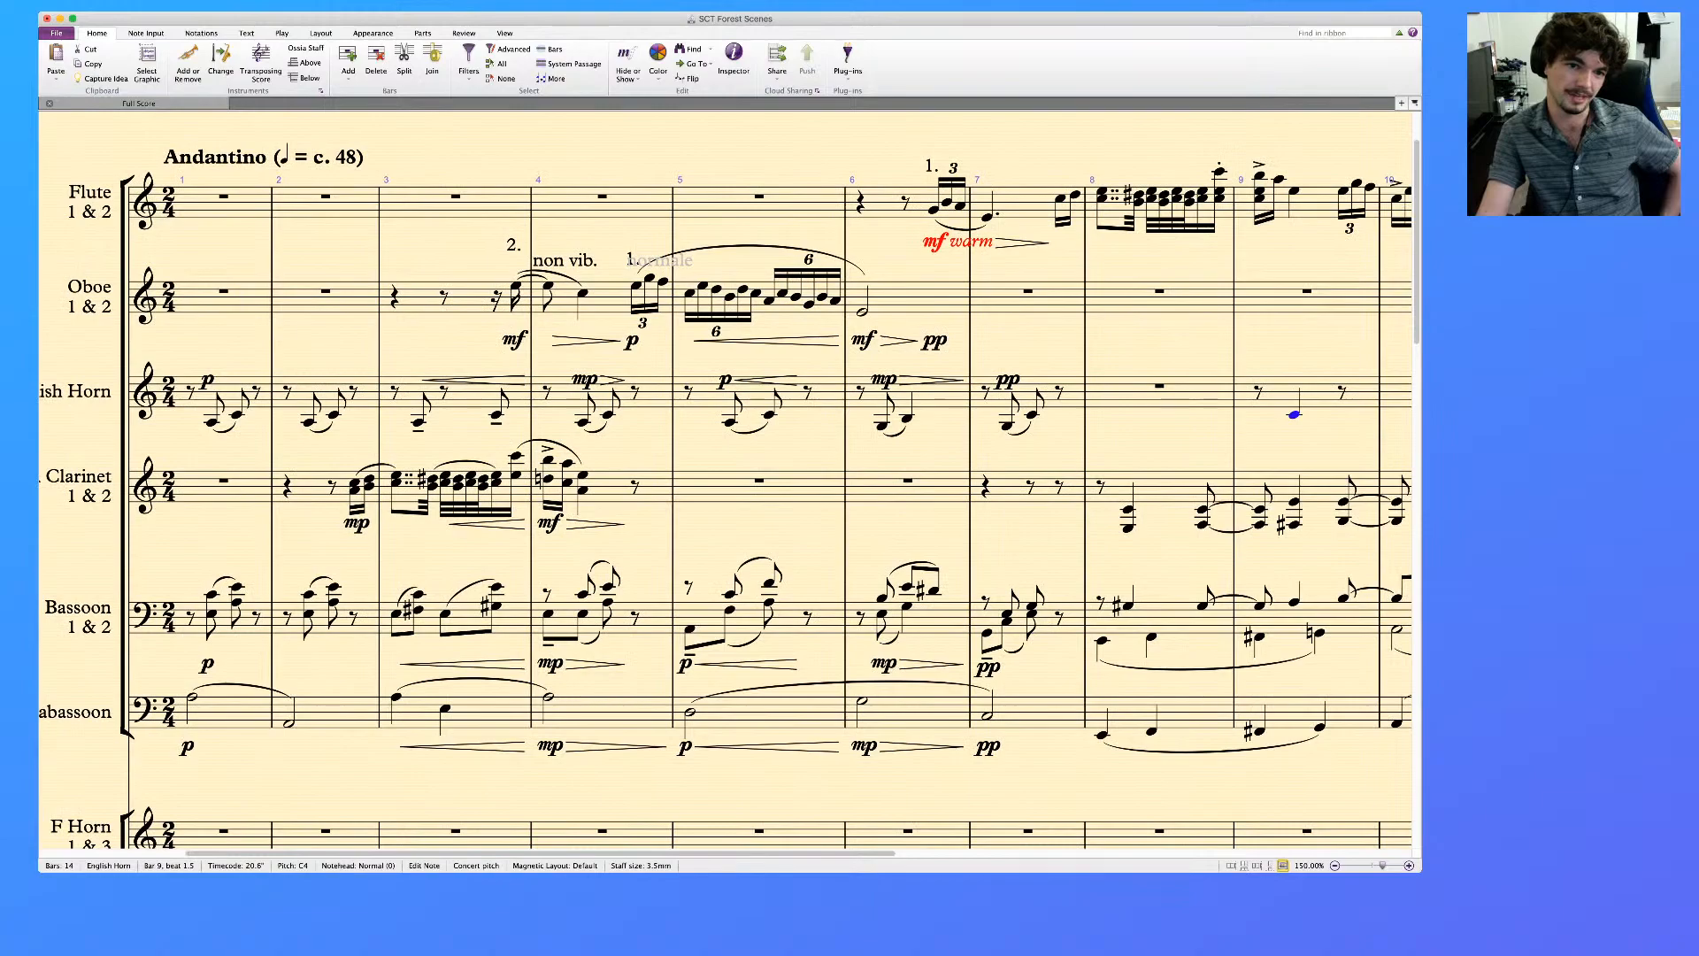
pyautogui.click(516, 286)
pyautogui.keyDown('shift'); pyautogui.click(583, 293); pyautogui.keyUp('shift')
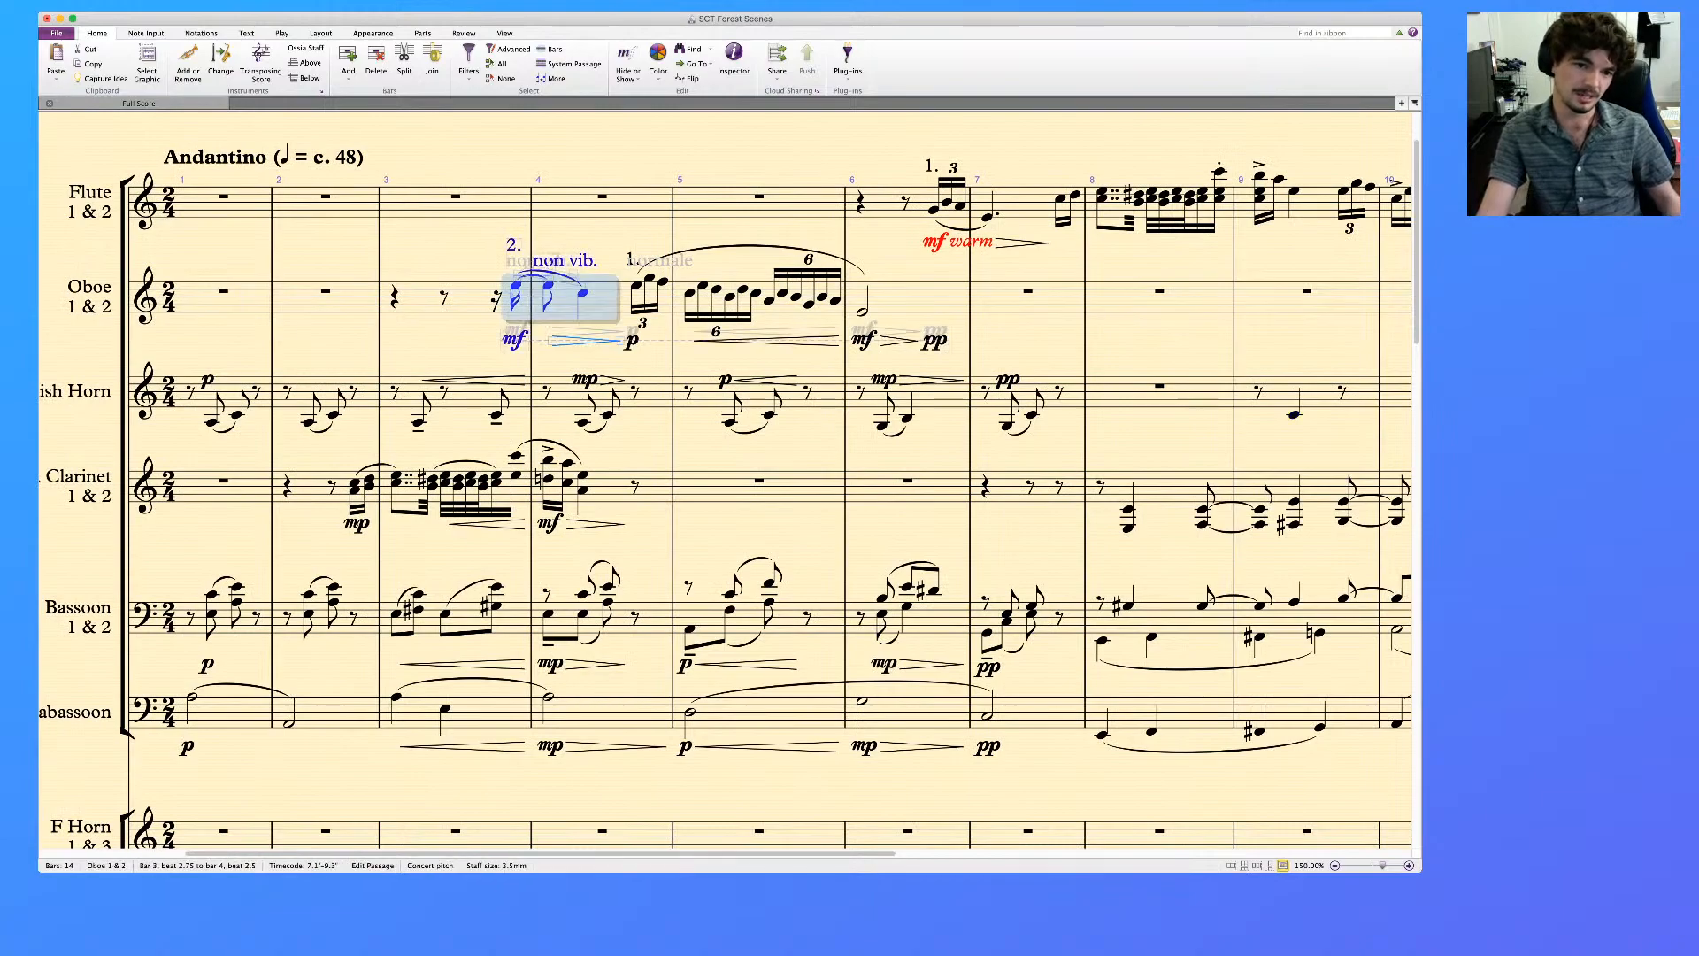
pyautogui.press('Escape')
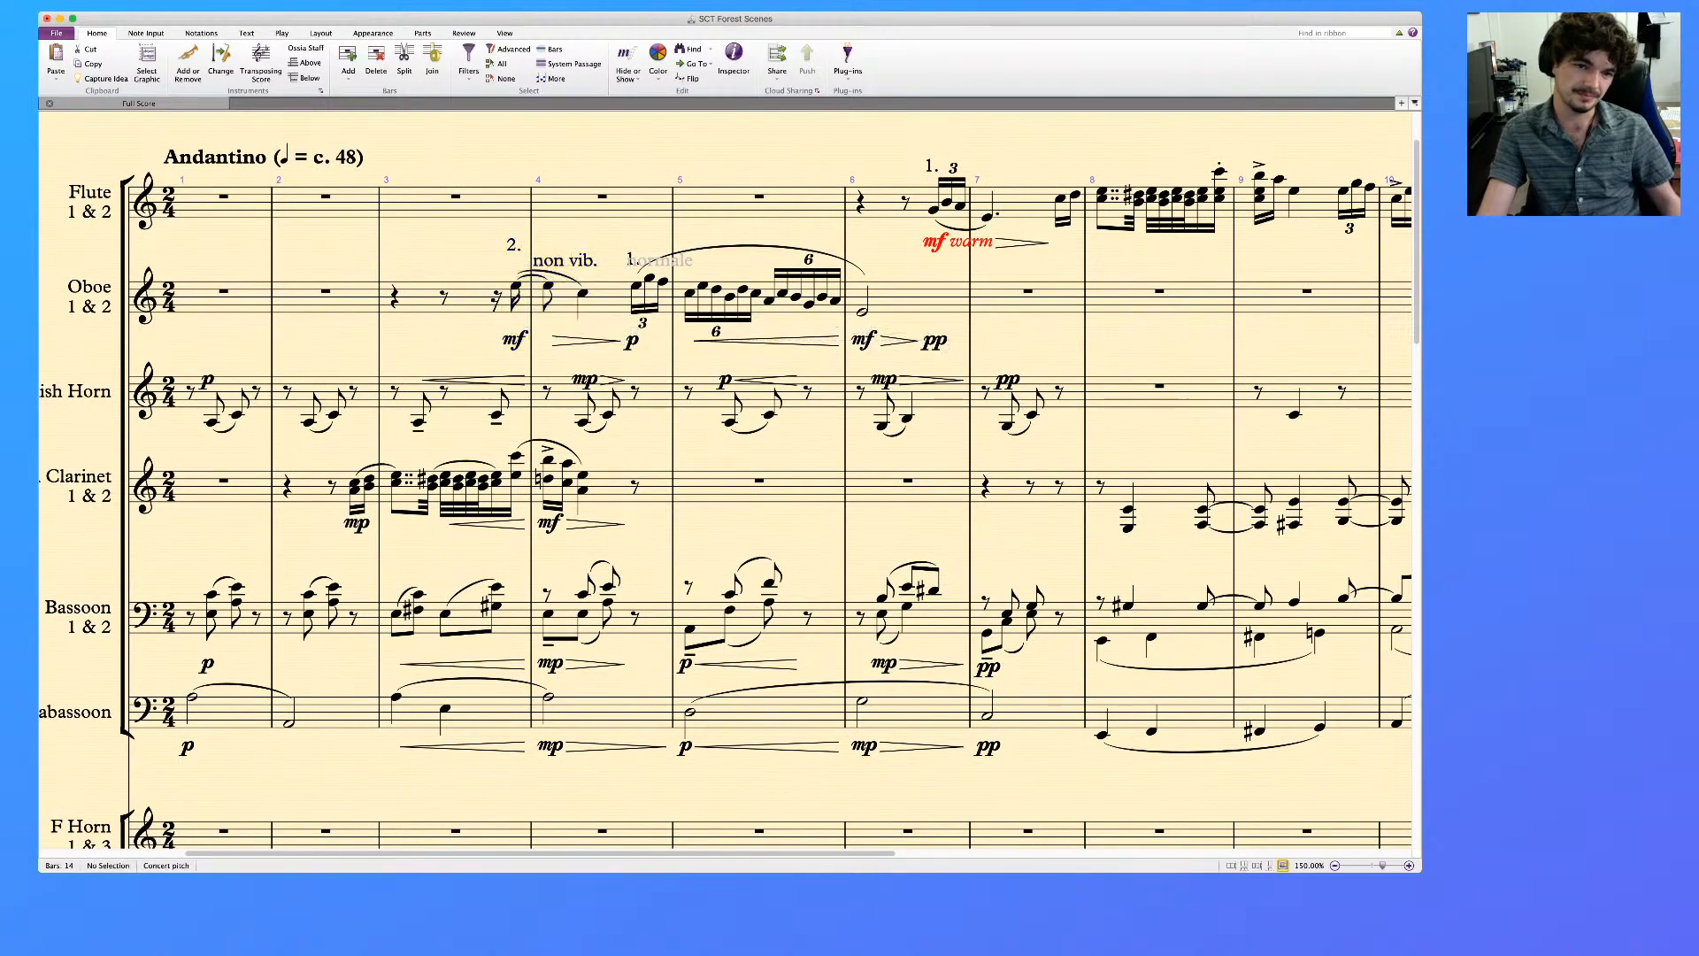
pyautogui.hscroll(3, 726, 480)
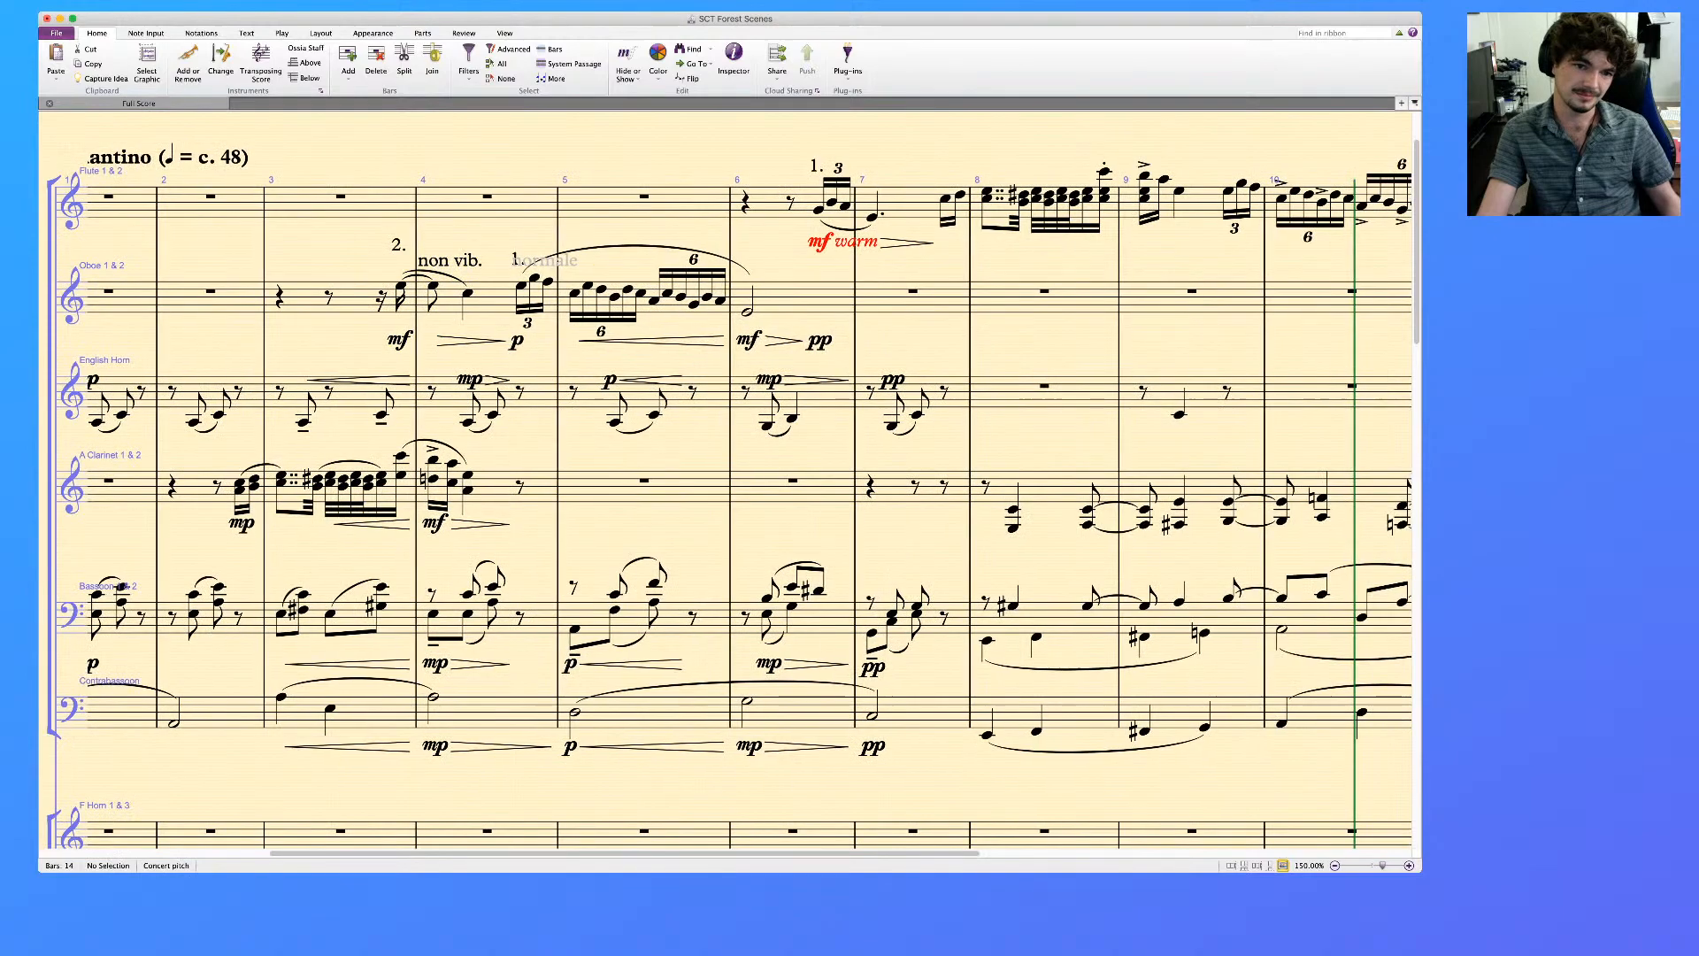
pyautogui.hscroll(10, 726, 480)
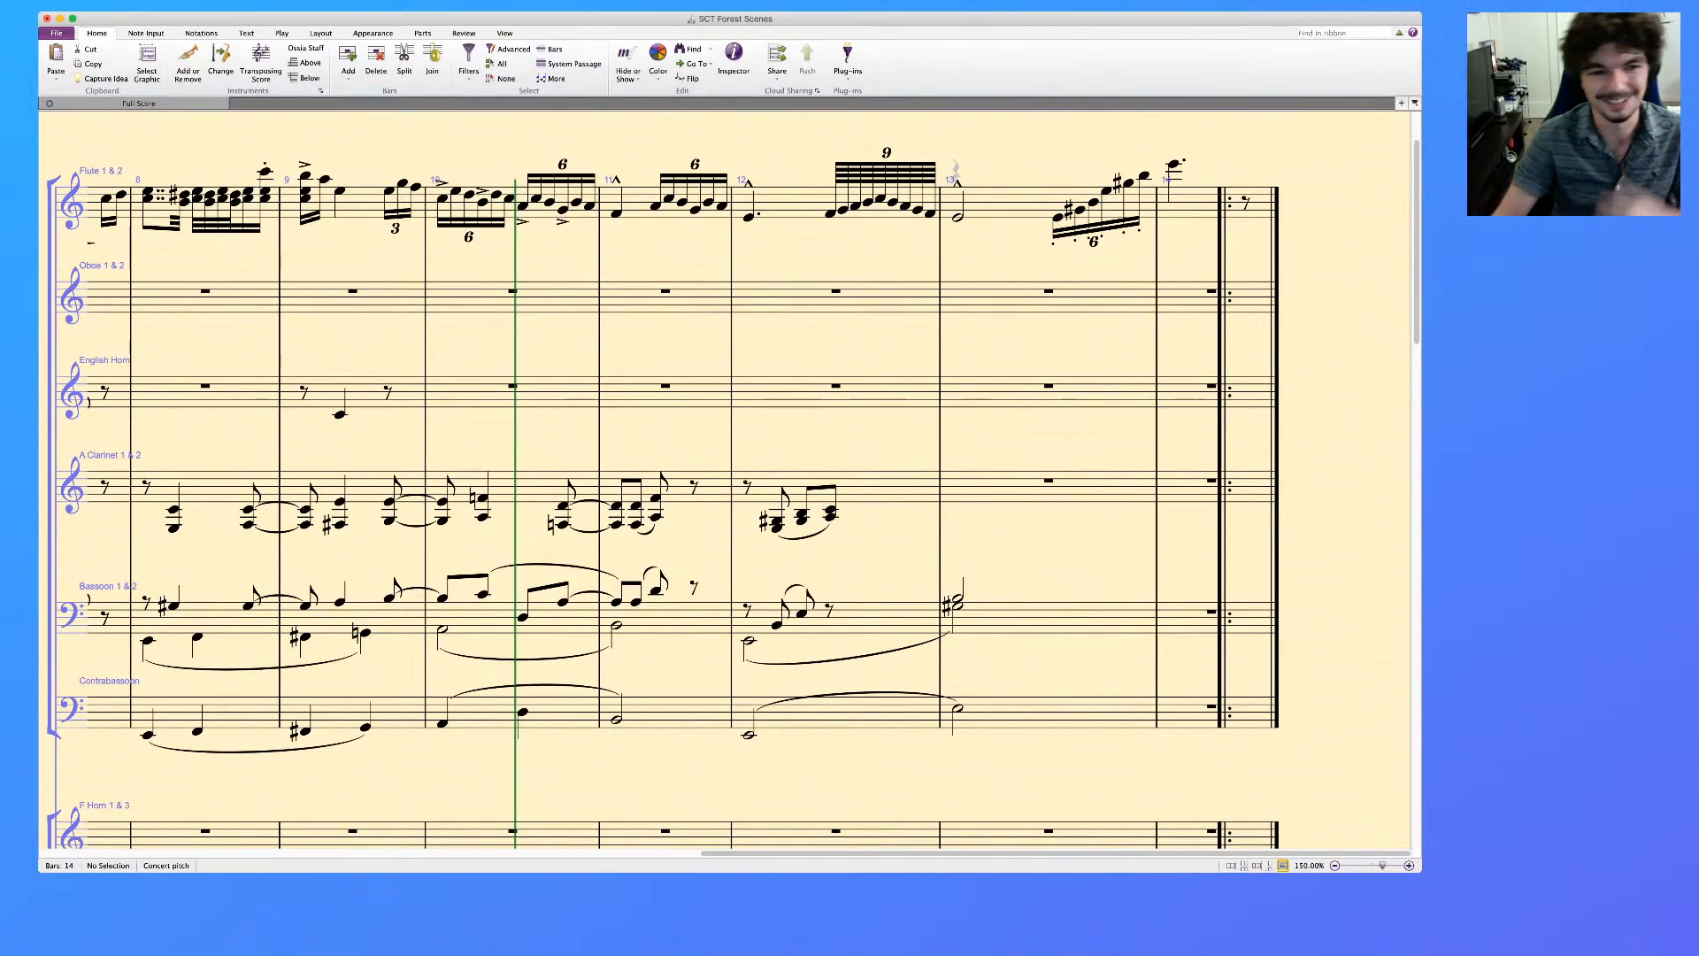
pyautogui.hscroll(-3, 726, 480)
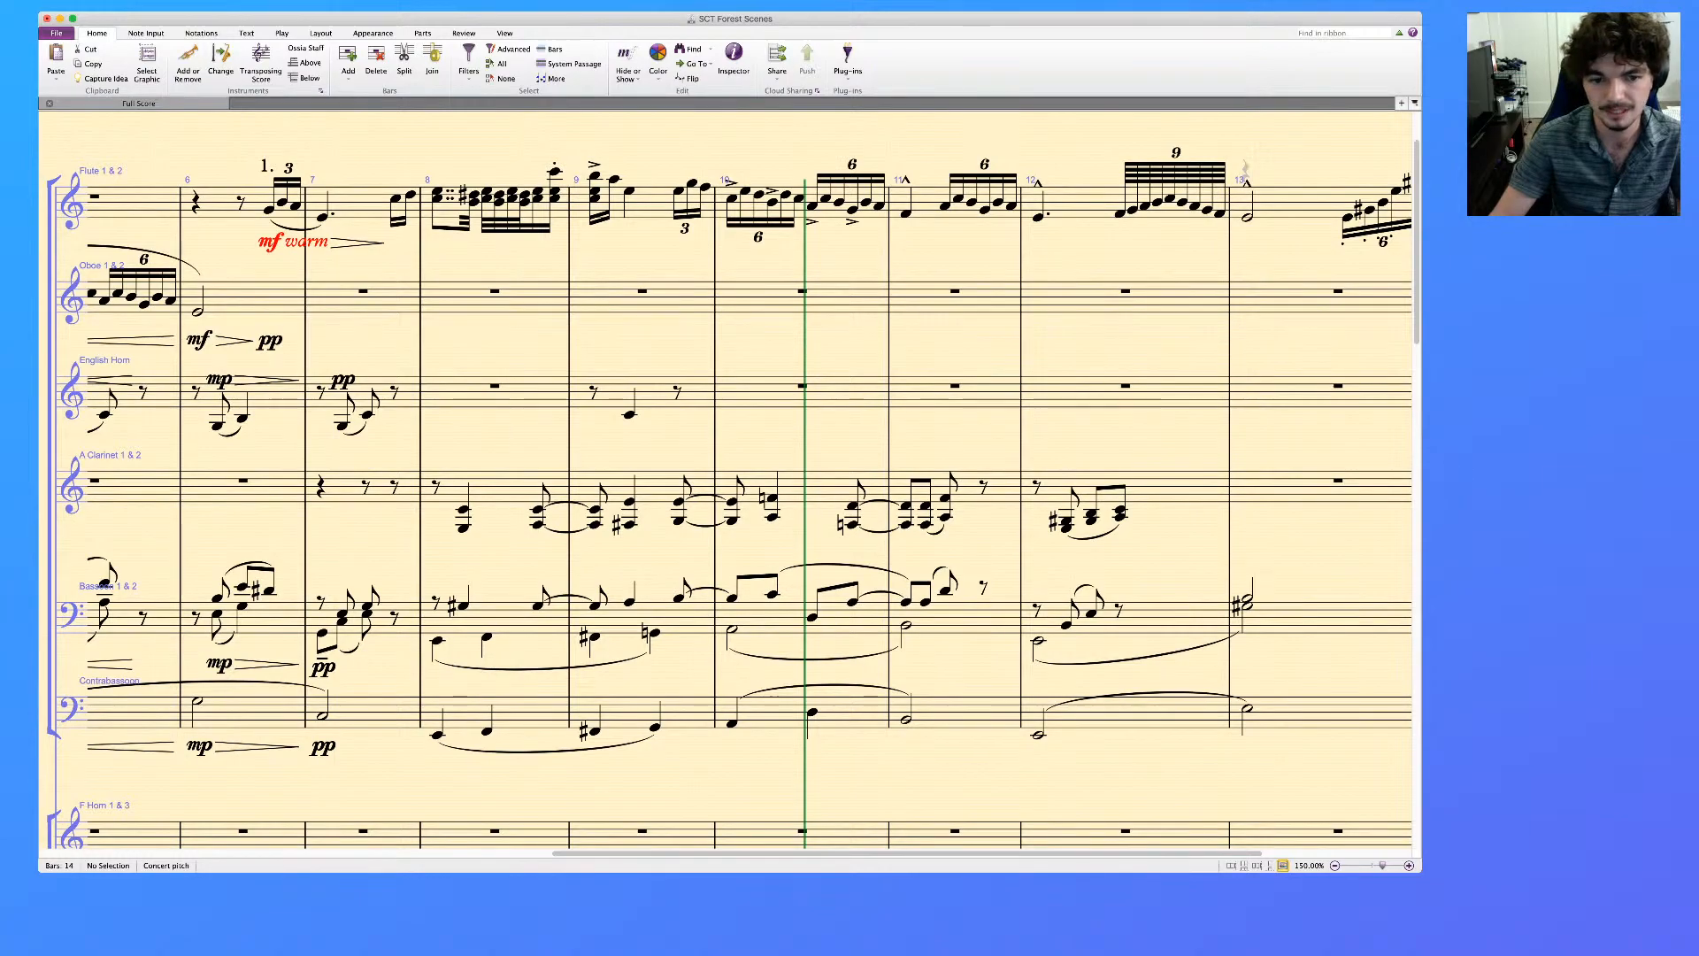
# Examine the piano reference part in bars 8 to 14
pyautogui.scroll(-10, 726, 478)
pyautogui.scroll(-3, 726, 478)
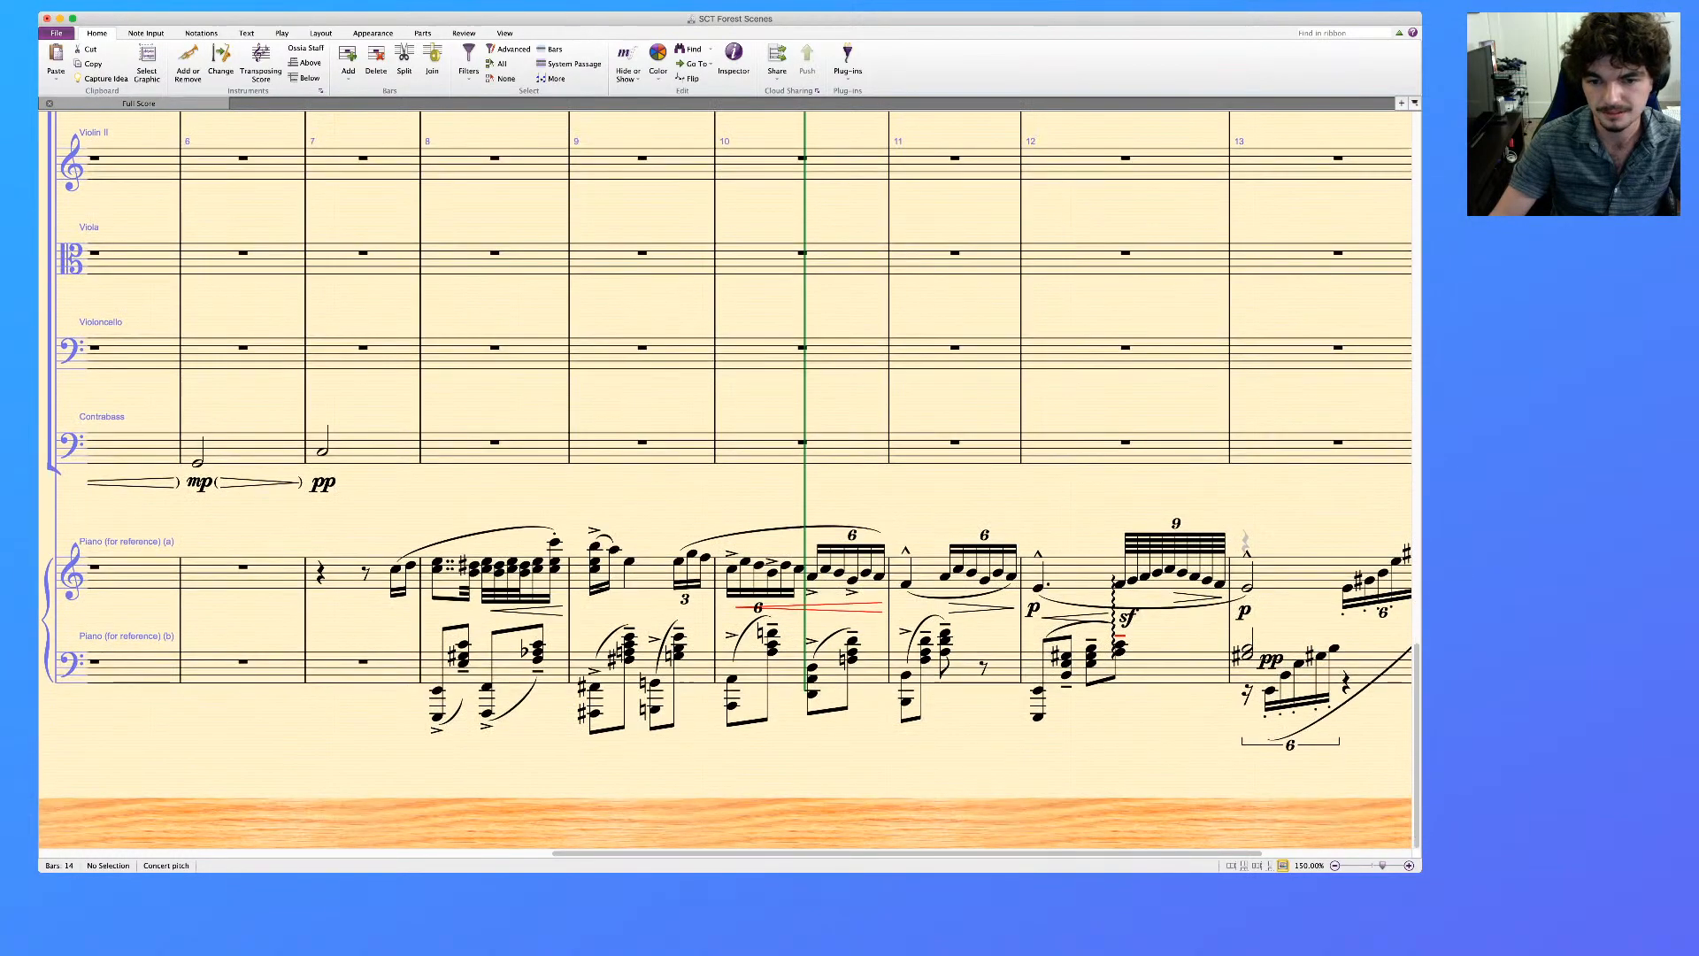
pyautogui.hscroll(2, 726, 478)
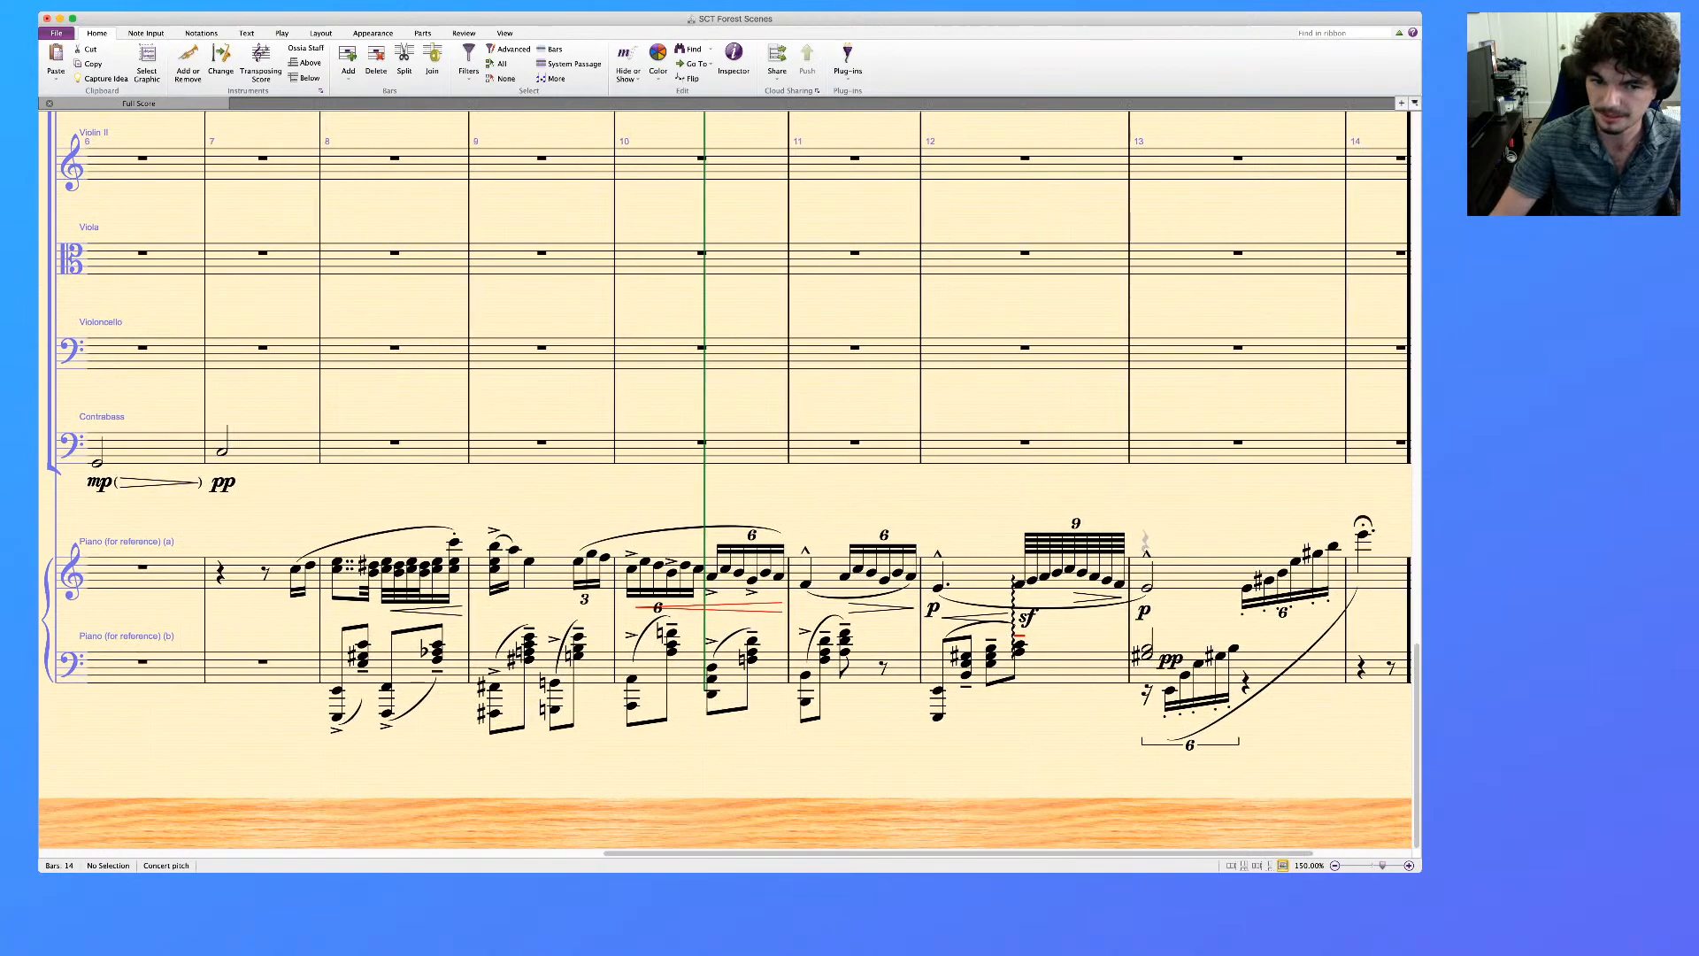
pyautogui.hscroll(1, 726, 478)
pyautogui.scroll(1, 725, 478)
pyautogui.hscroll(4, 726, 478)
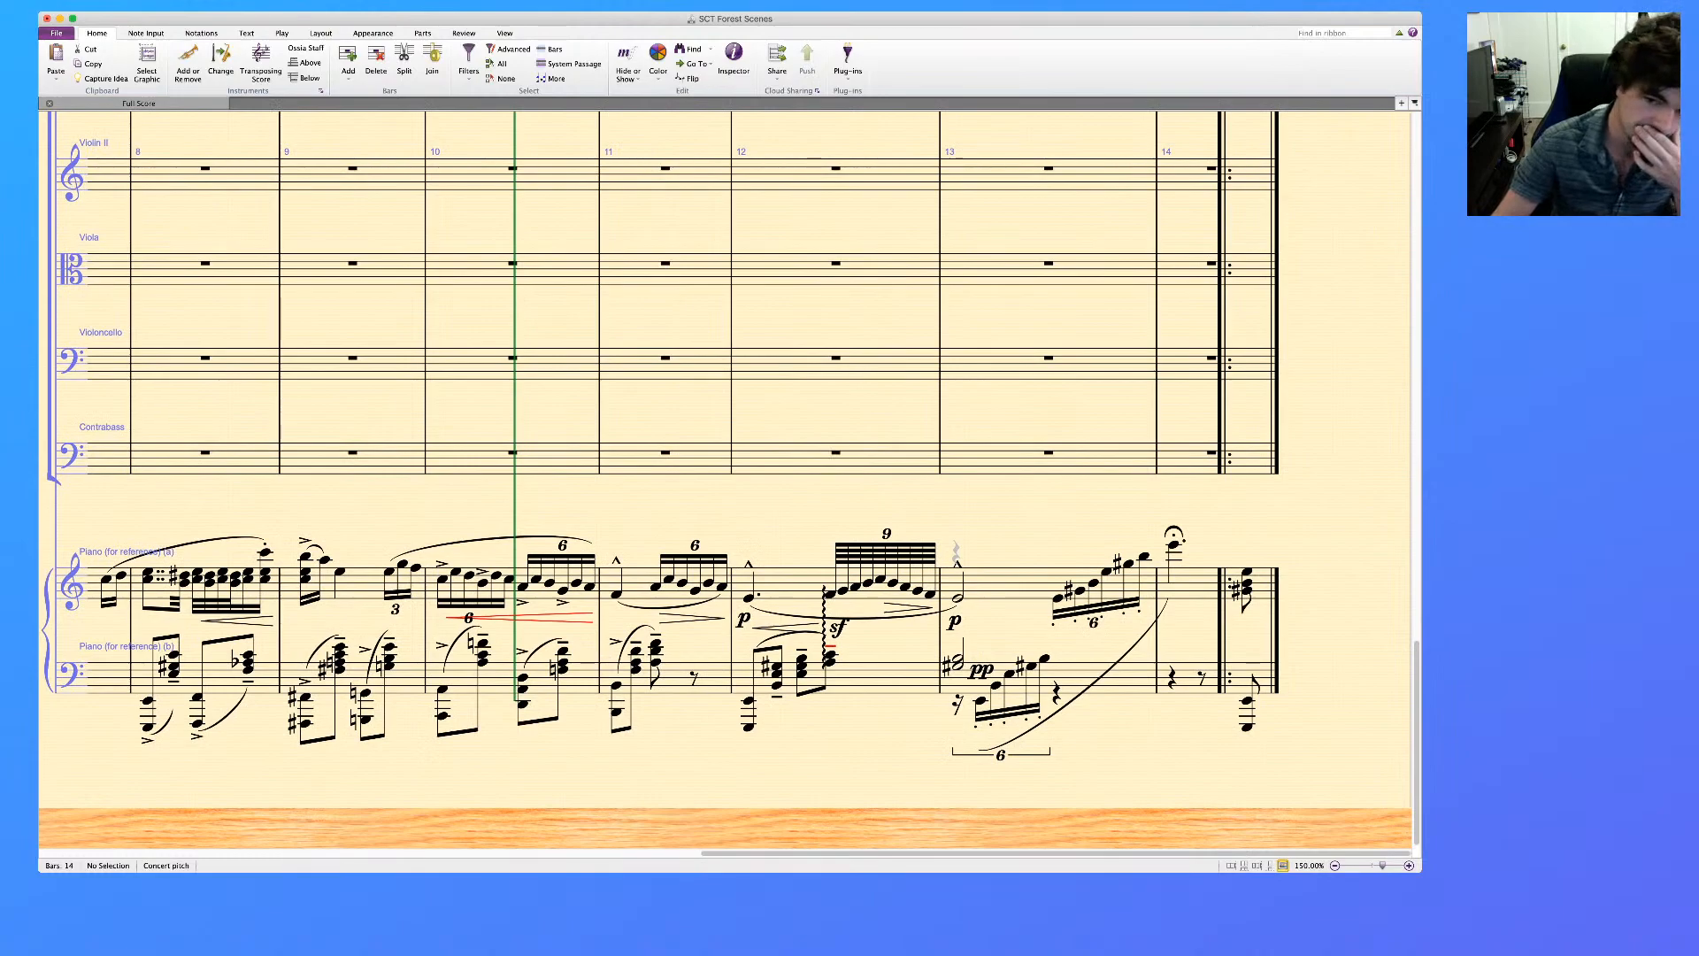
pyautogui.hscroll(-5, 725, 478)
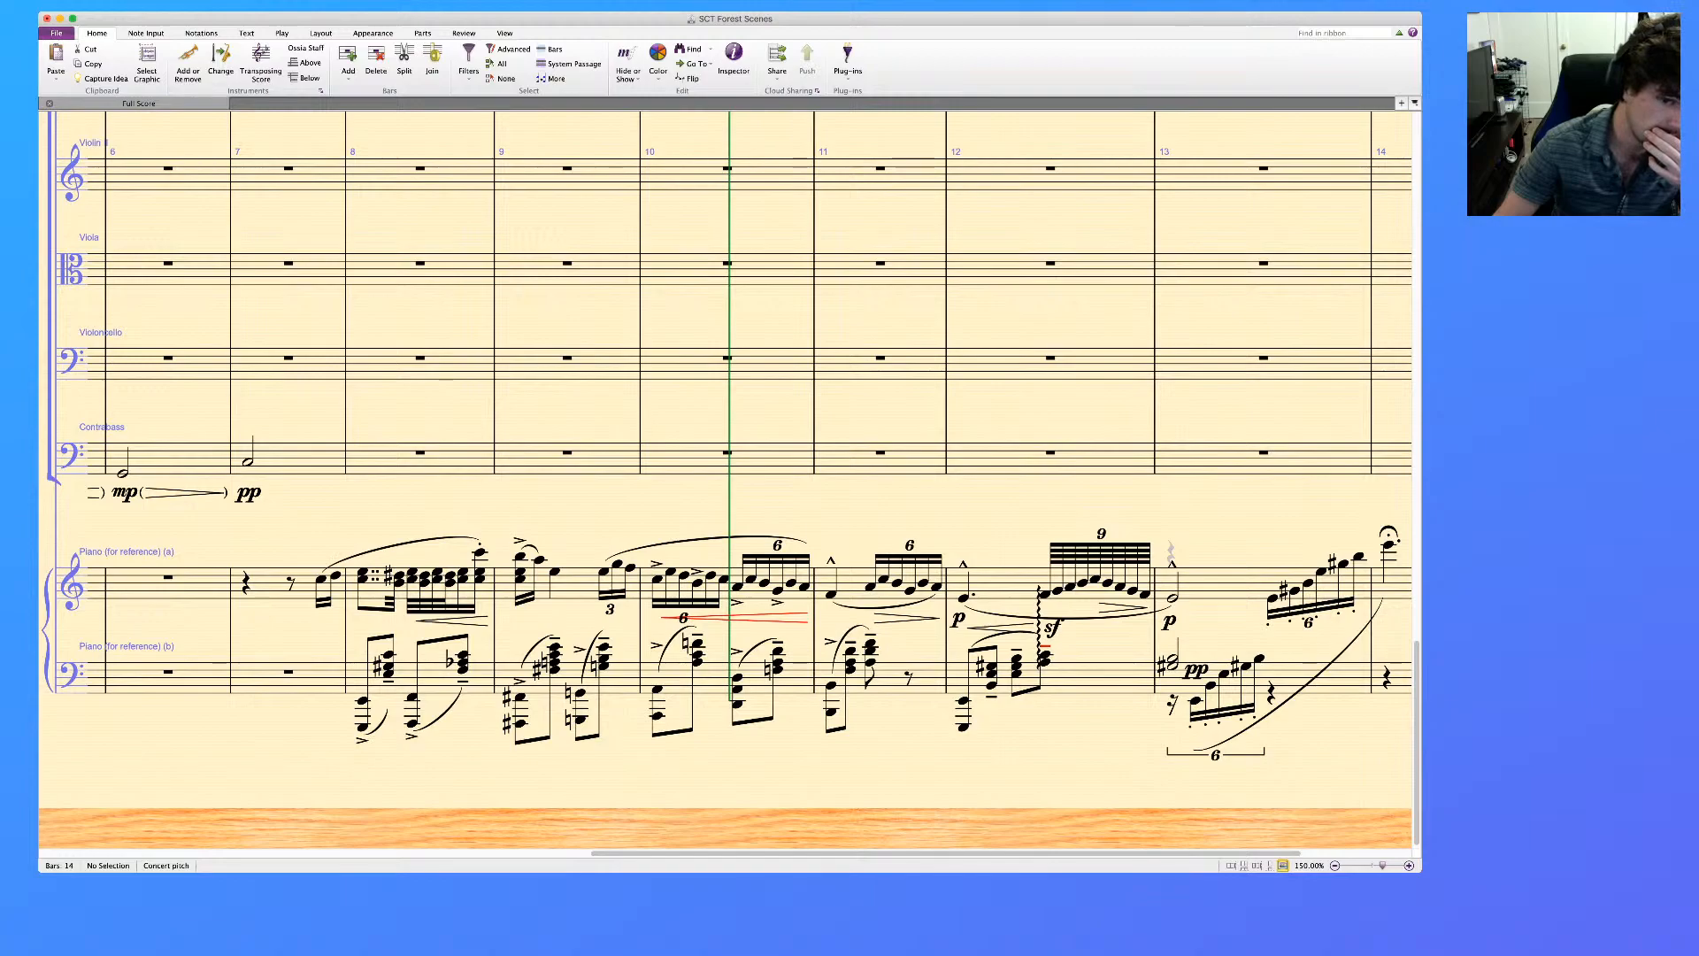
pyautogui.hscroll(5, 741, 484)
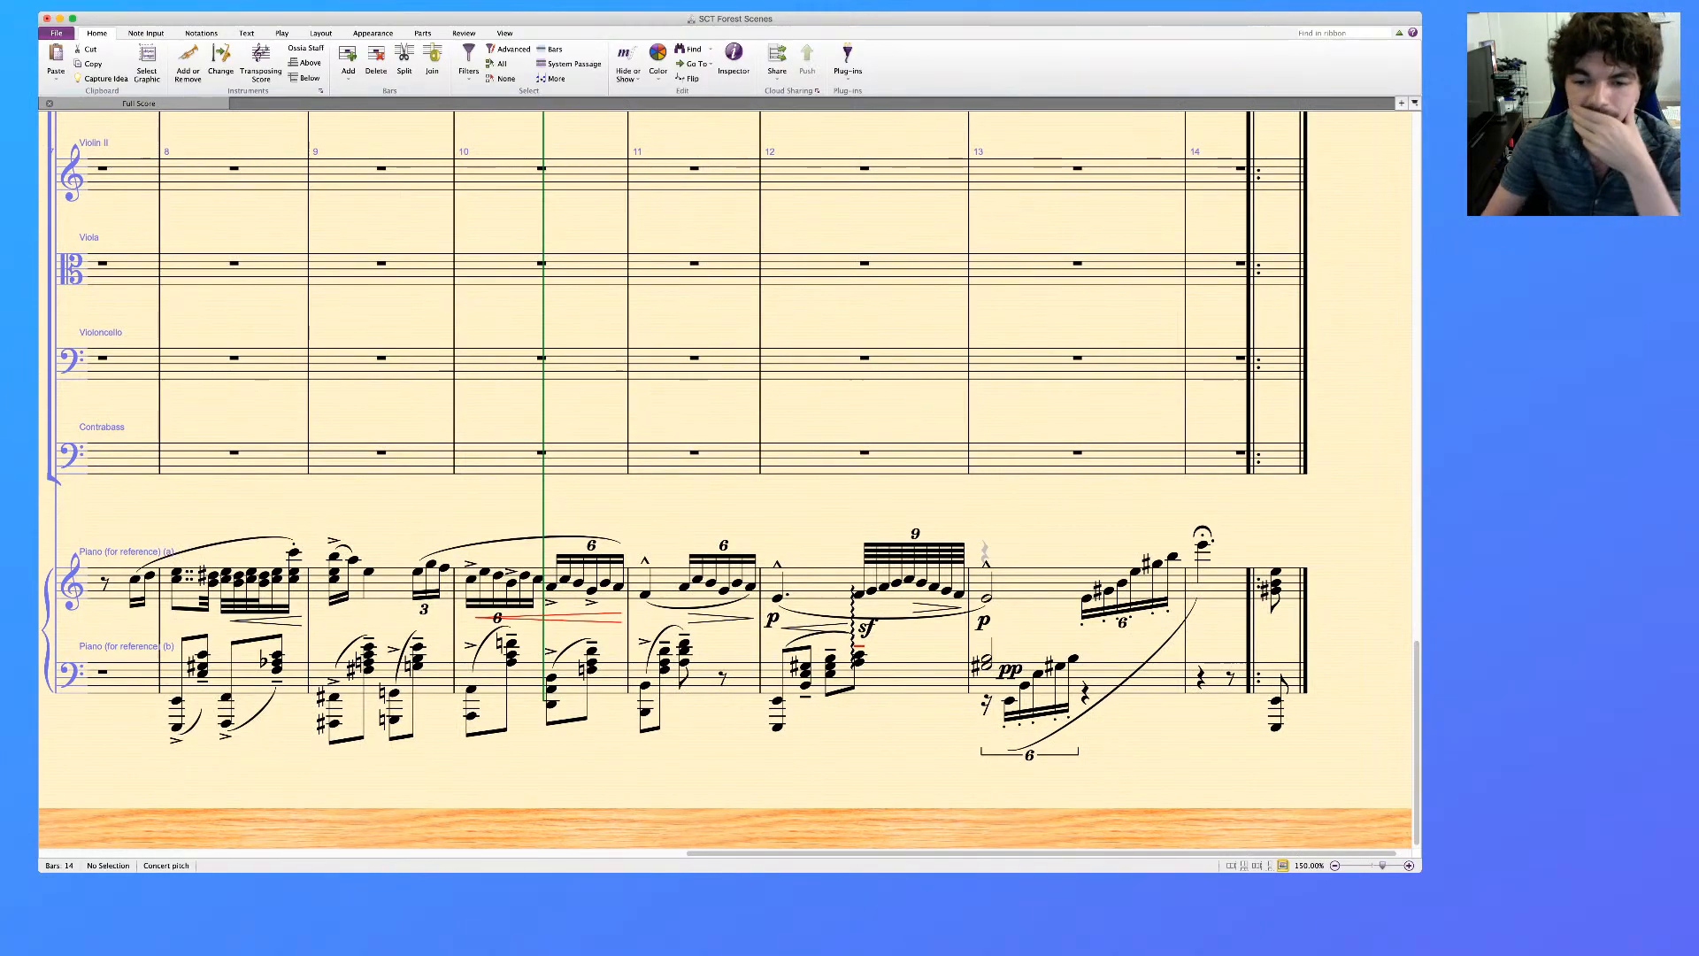
pyautogui.hscroll(-1, 726, 479)
pyautogui.hscroll(-3, 726, 480)
pyautogui.hscroll(-3, 726, 479)
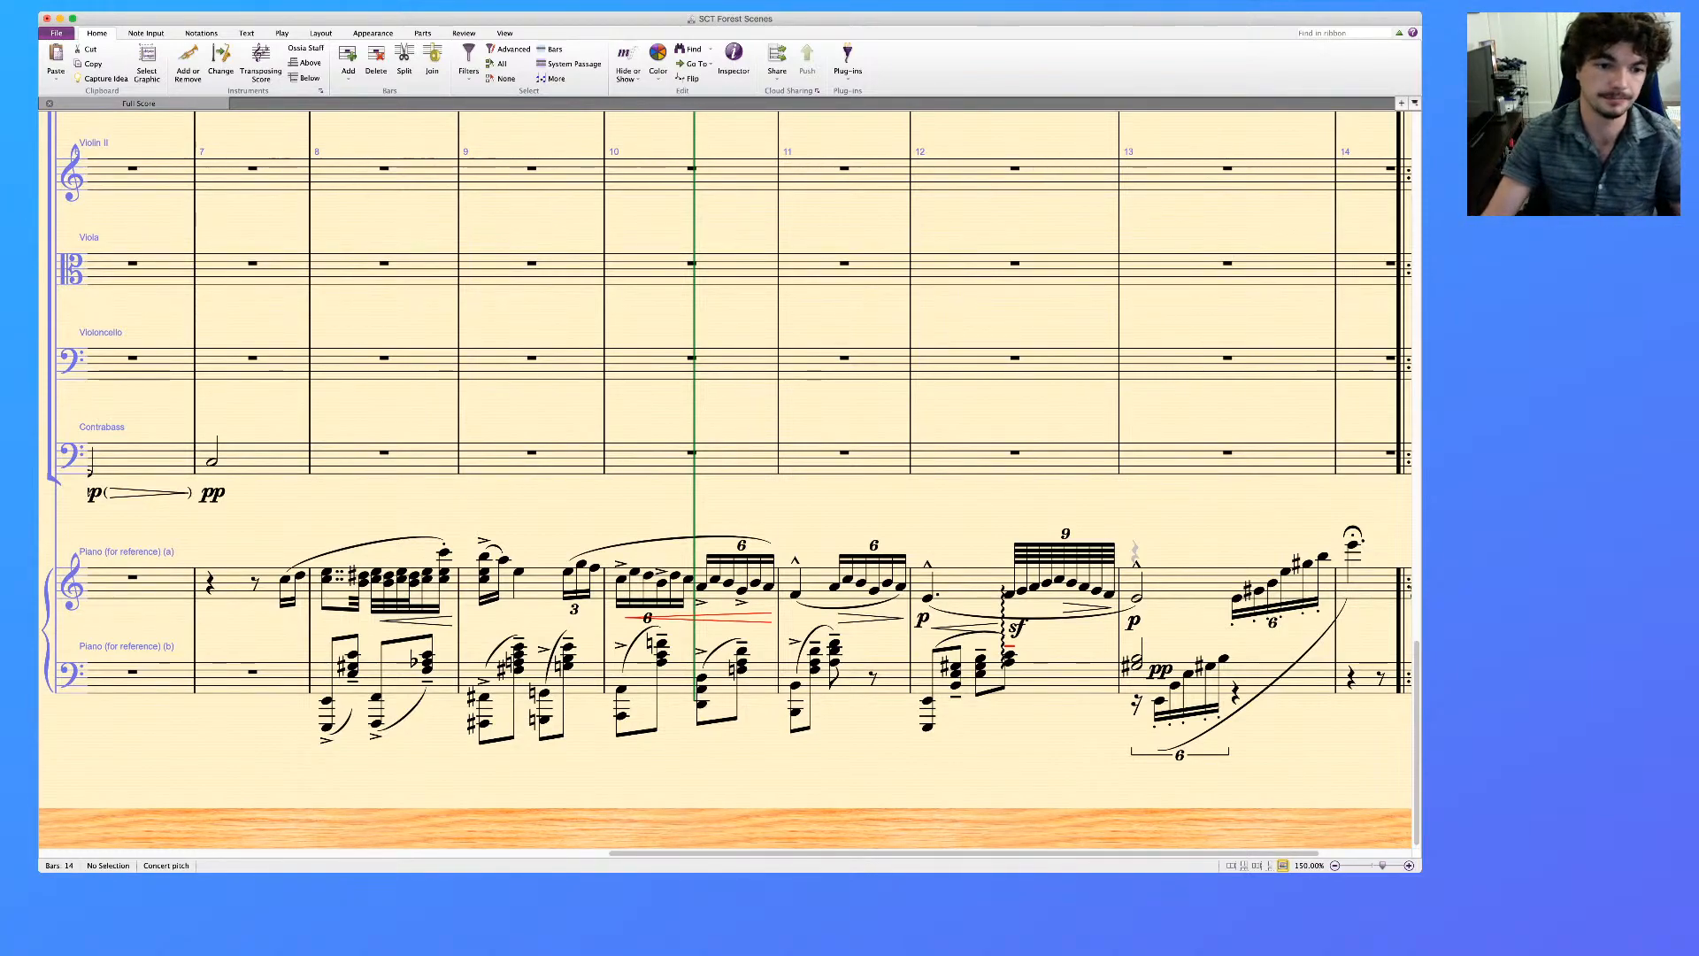
# Copy the Contrabassoon line from bars 8 to 13 into the same bars of the Contrabass staff
pyautogui.scroll(15, 725, 478)
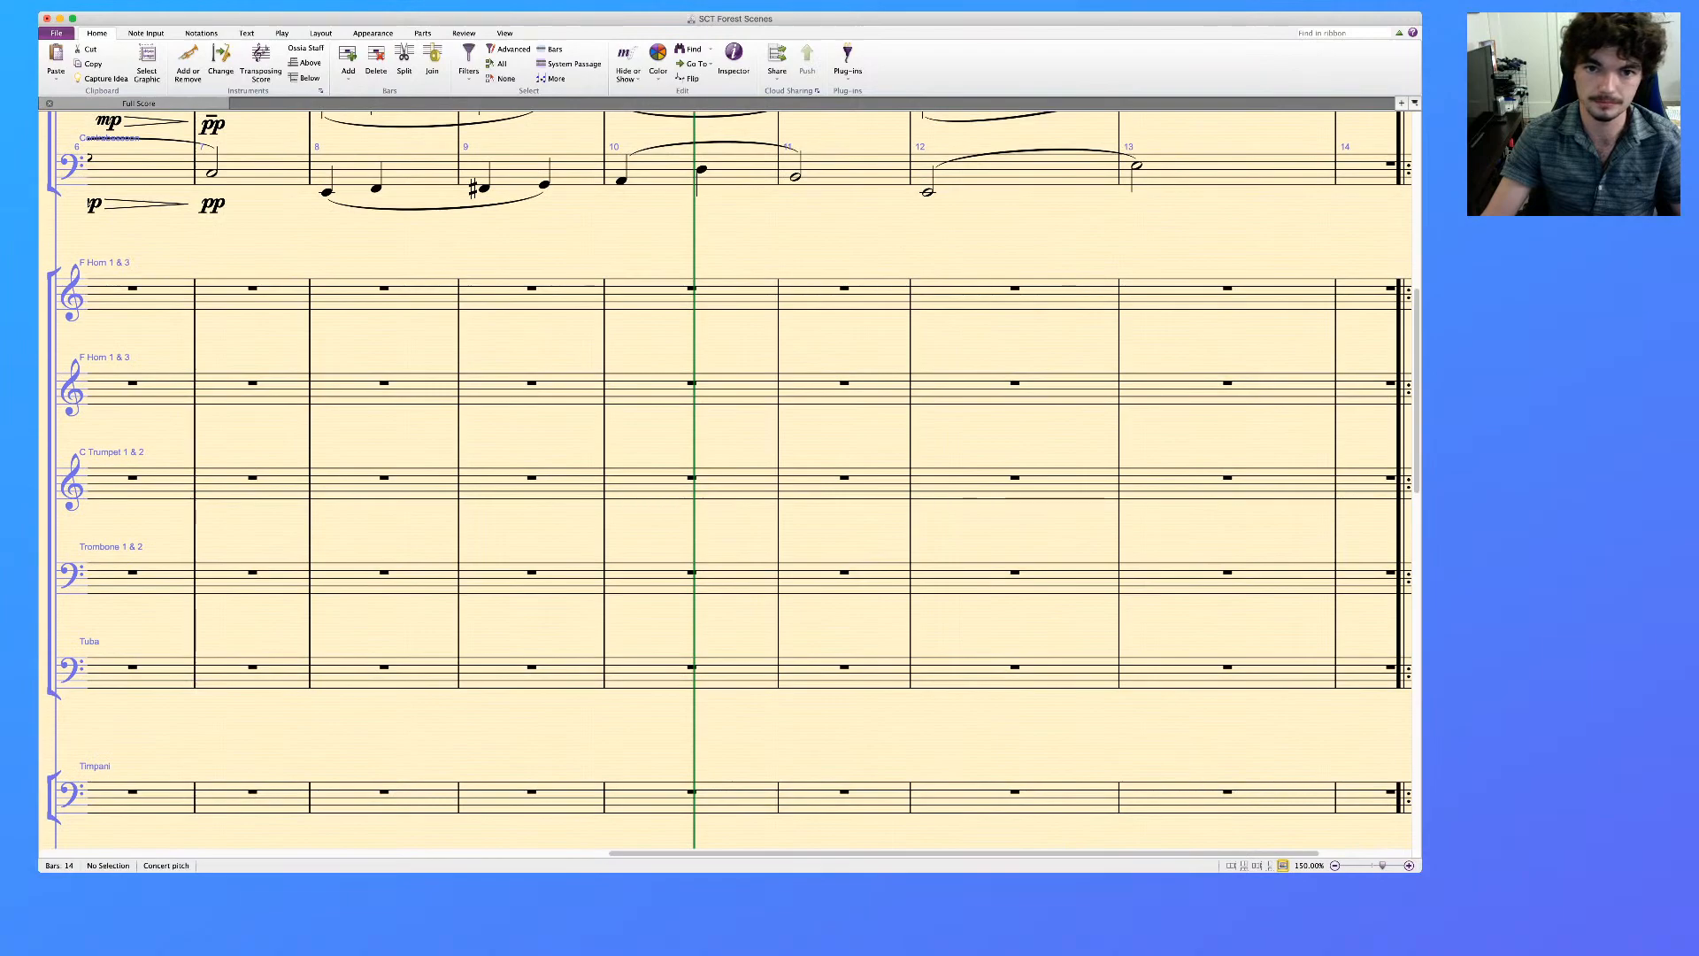
pyautogui.click(423, 170)
pyautogui.keyDown('shift'); pyautogui.click(1239, 170); pyautogui.keyUp('shift')
pyautogui.scroll(-15, 726, 478)
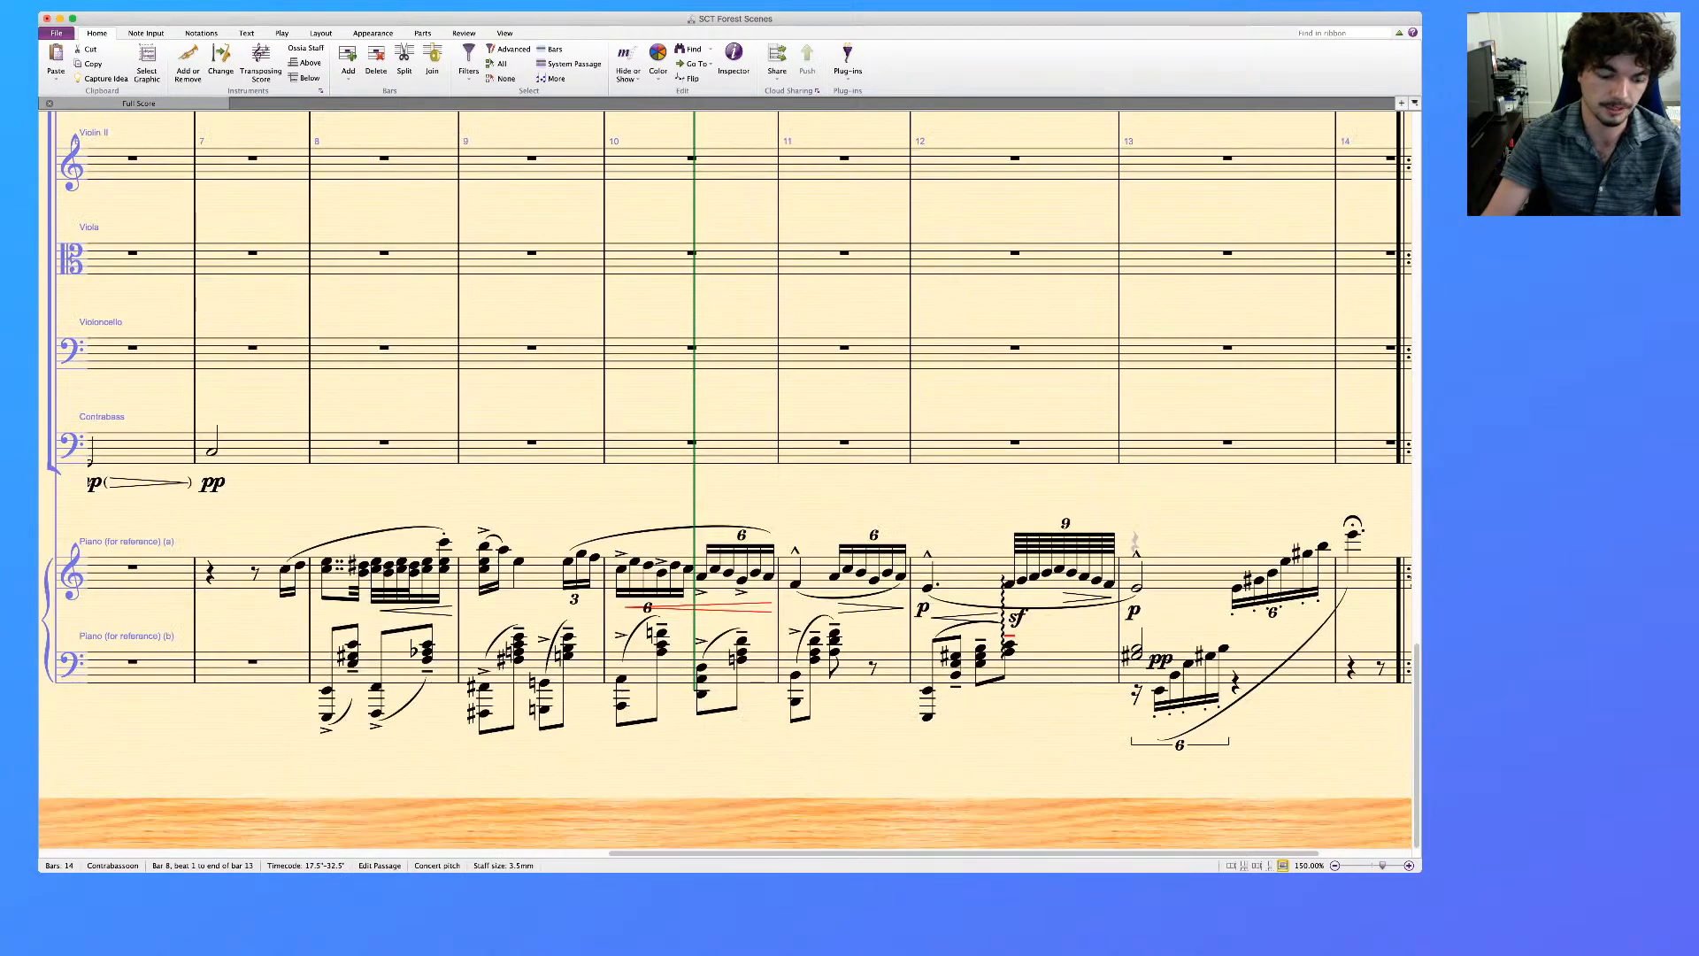
pyautogui.click(383, 449)
pyautogui.press('super+v')
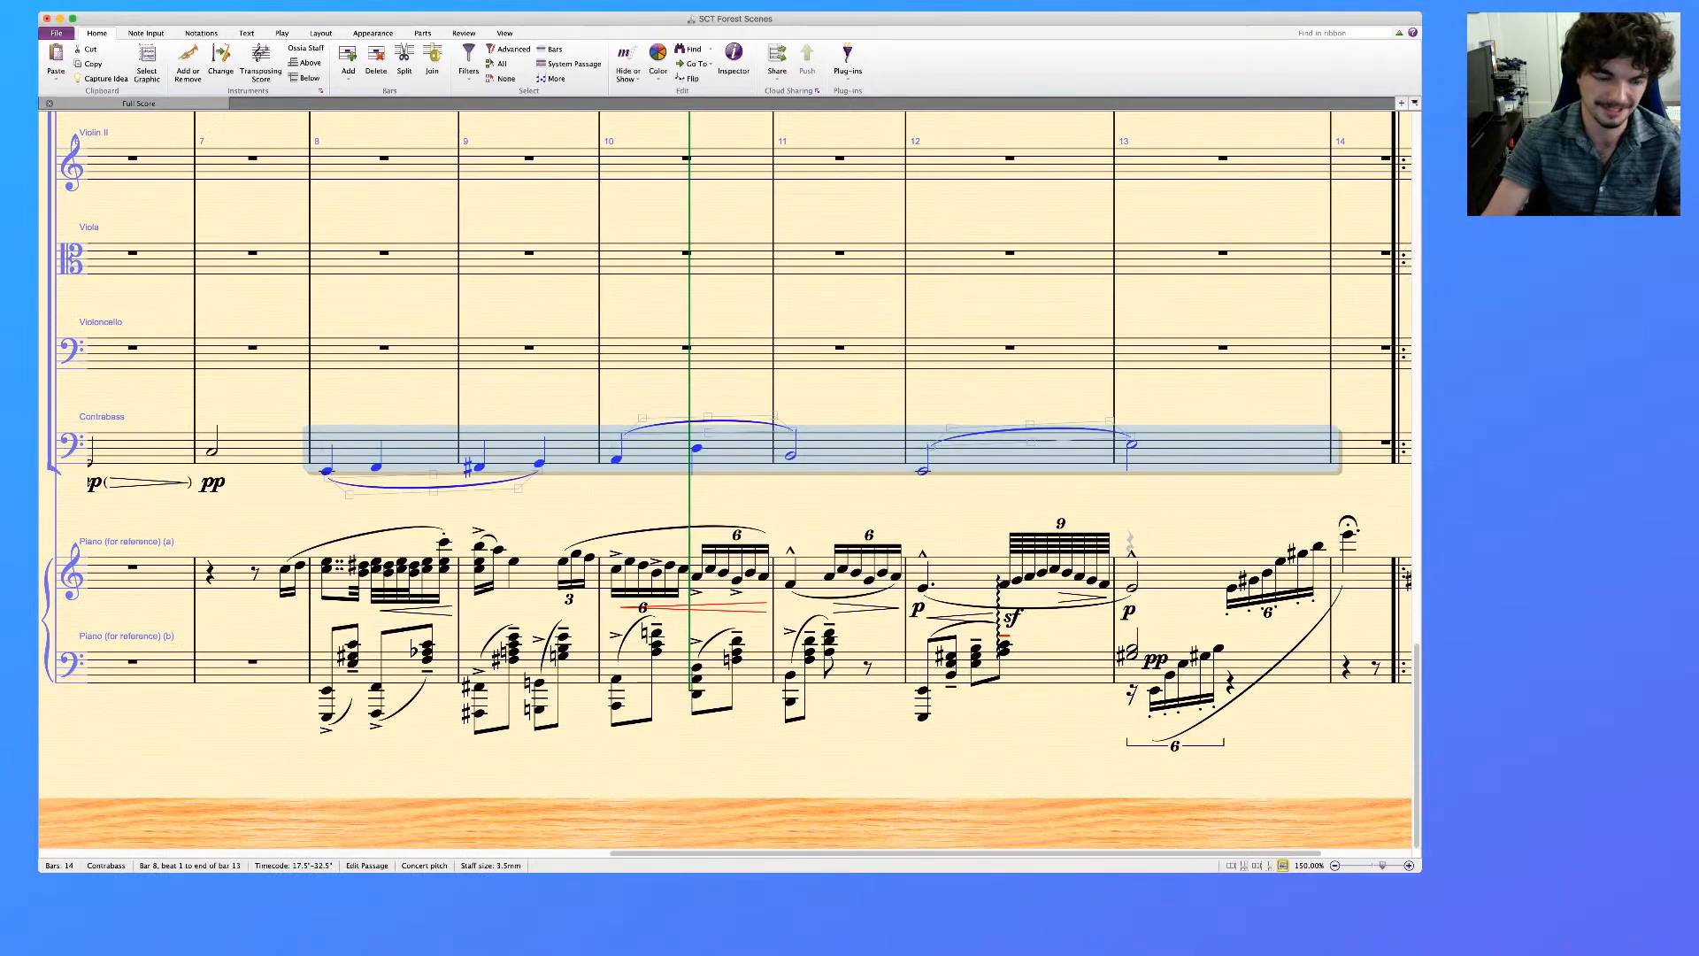
# Delete the three slurs over the Contrabass line in bars 8 to 13
pyautogui.click(423, 488)
pyautogui.keyDown('super'); pyautogui.click(713, 420); pyautogui.keyUp('super')
pyautogui.keyDown('super'); pyautogui.click(1018, 432); pyautogui.keyUp('super')
pyautogui.press('Delete')
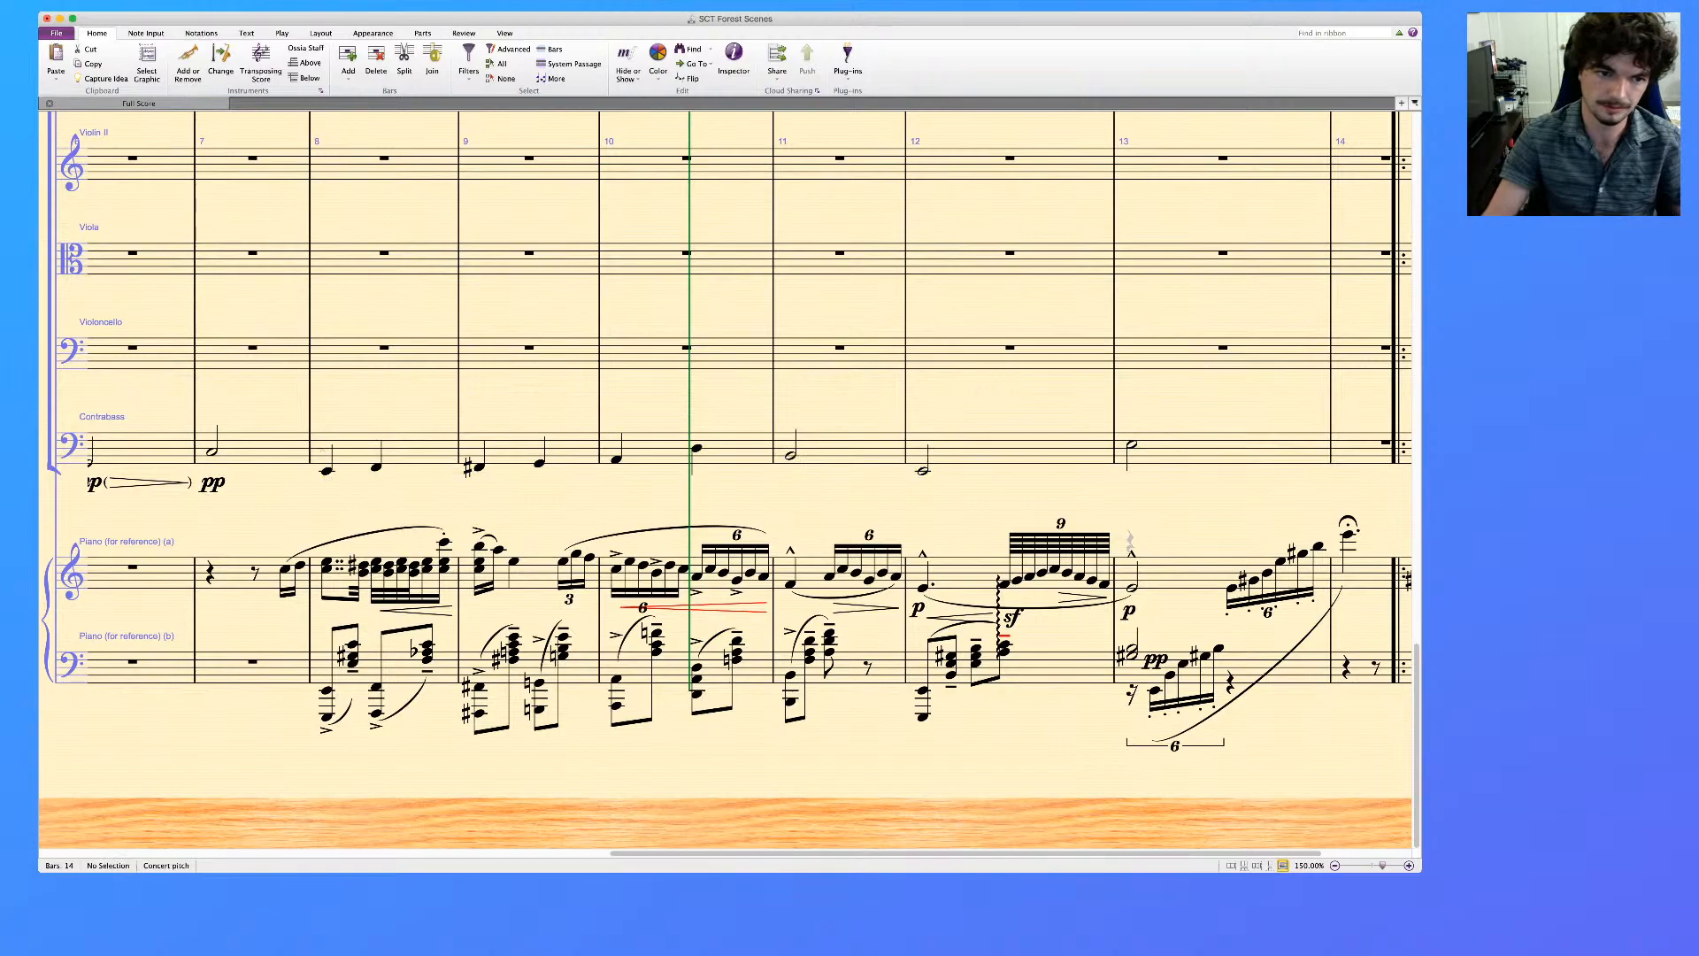
# Add tenuto marks to the Contrabass notes in bars 8 to 10
pyautogui.click(380, 442)
pyautogui.click(406, 446)
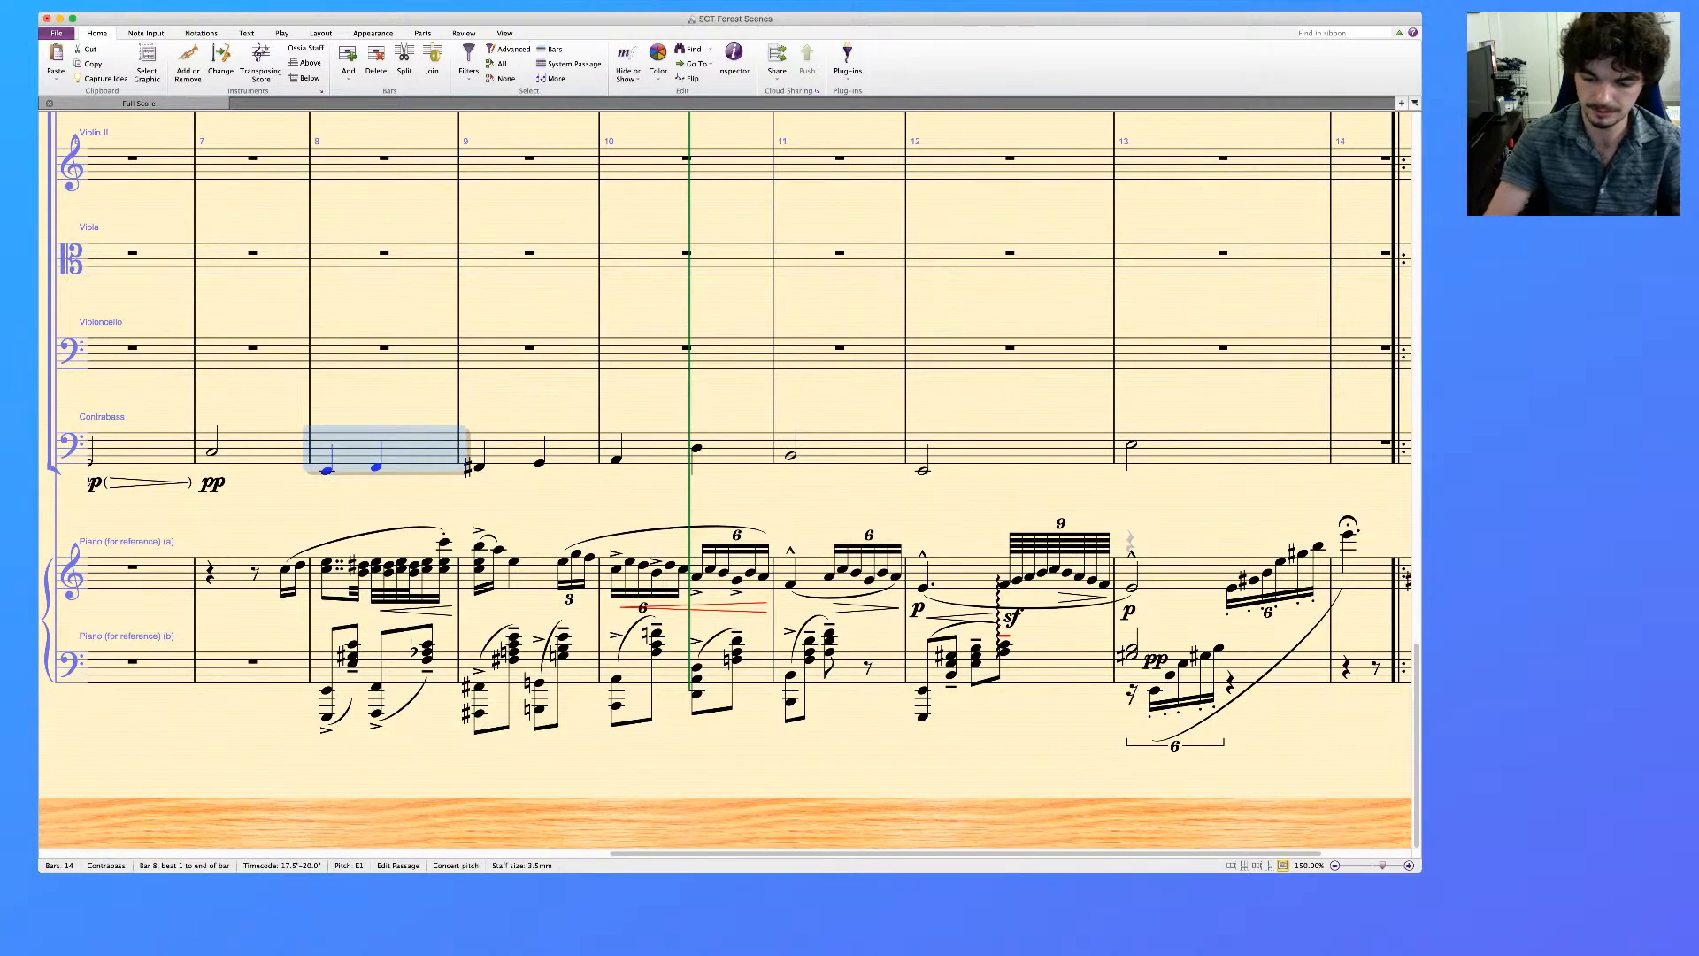
pyautogui.keyDown('shift'); pyautogui.click(733, 447); pyautogui.keyUp('shift')
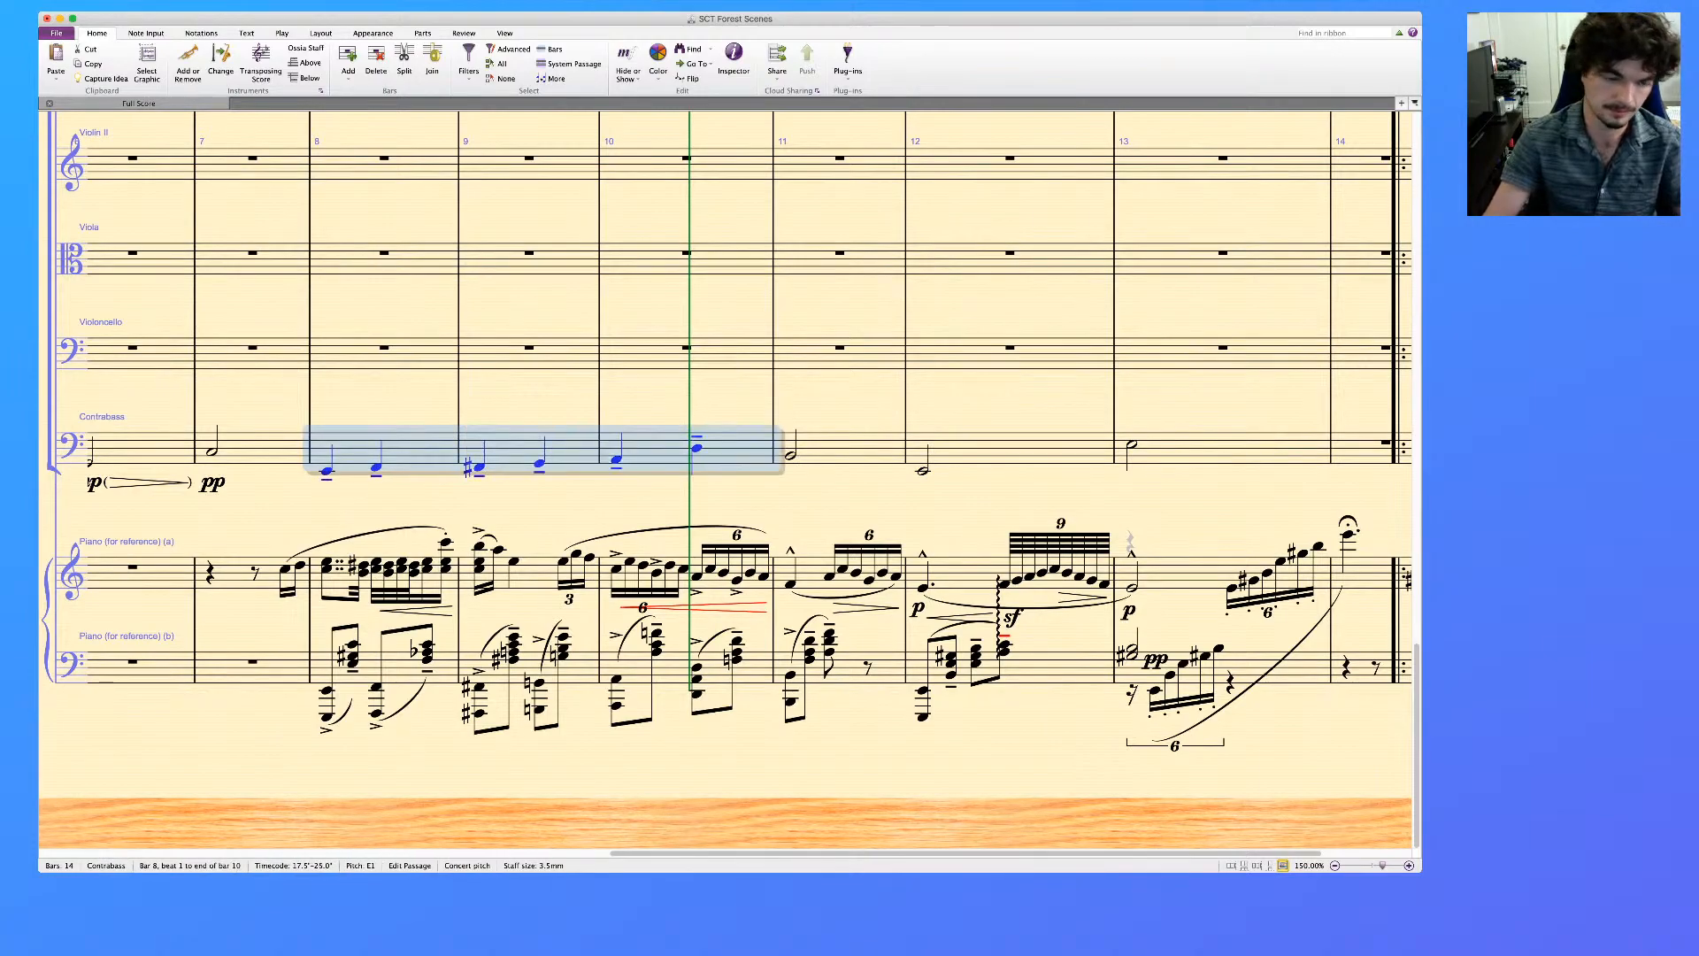
pyautogui.press('Escape')
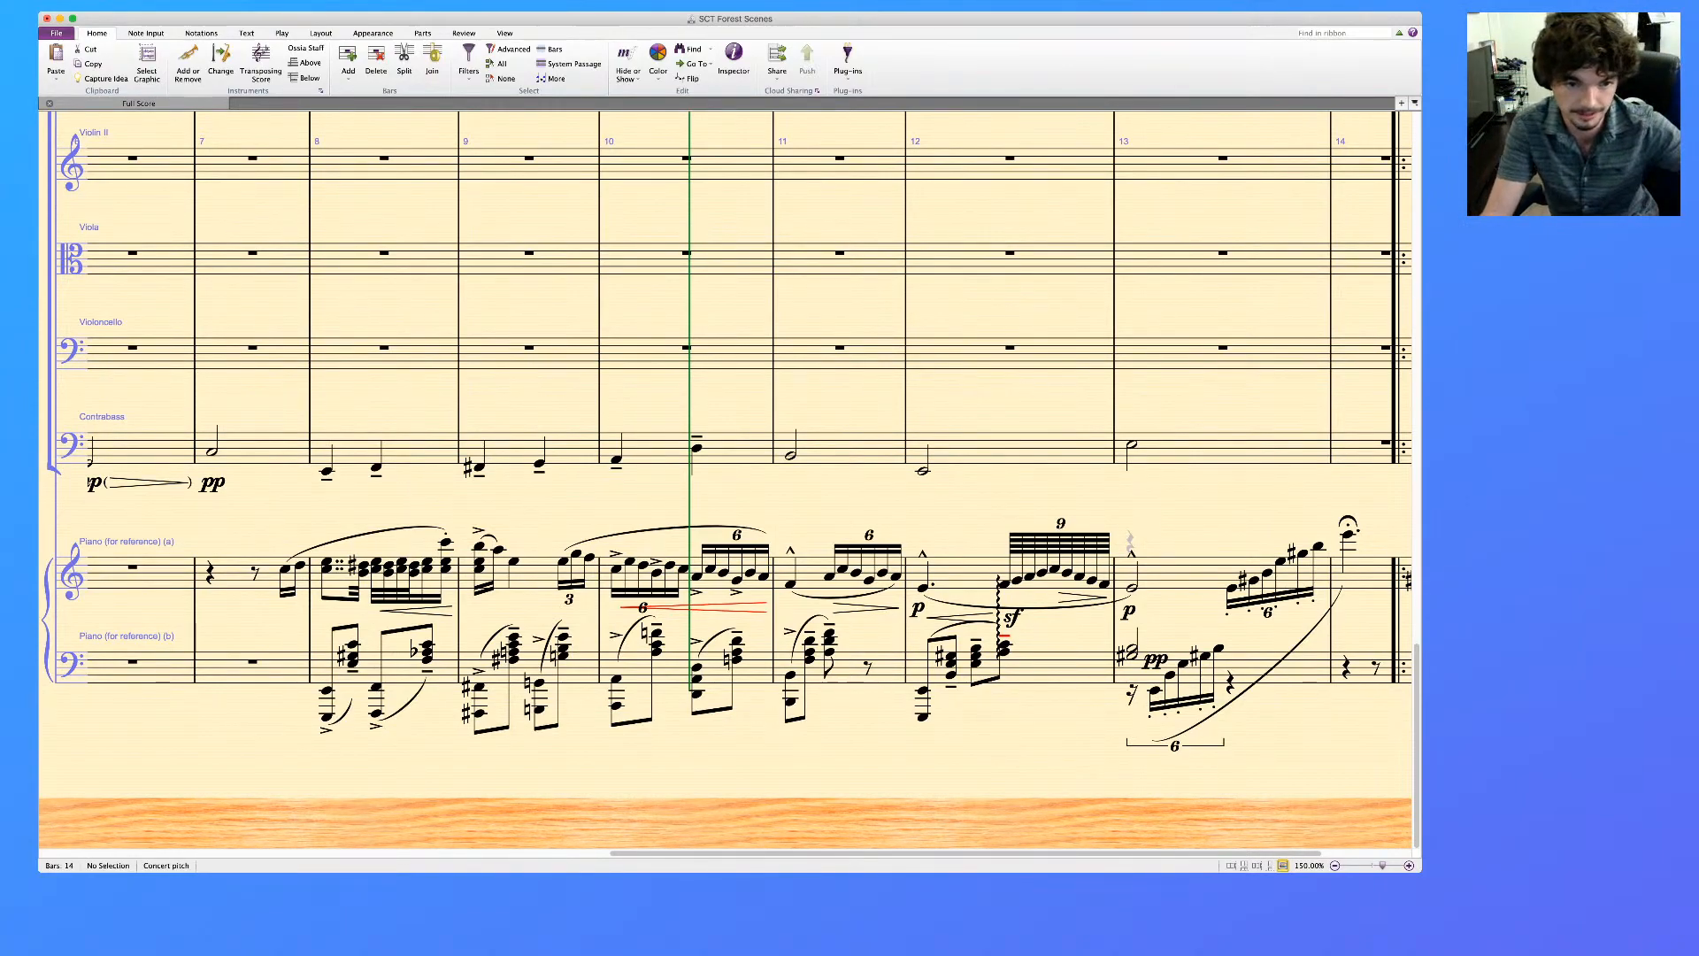
pyautogui.click(512, 449)
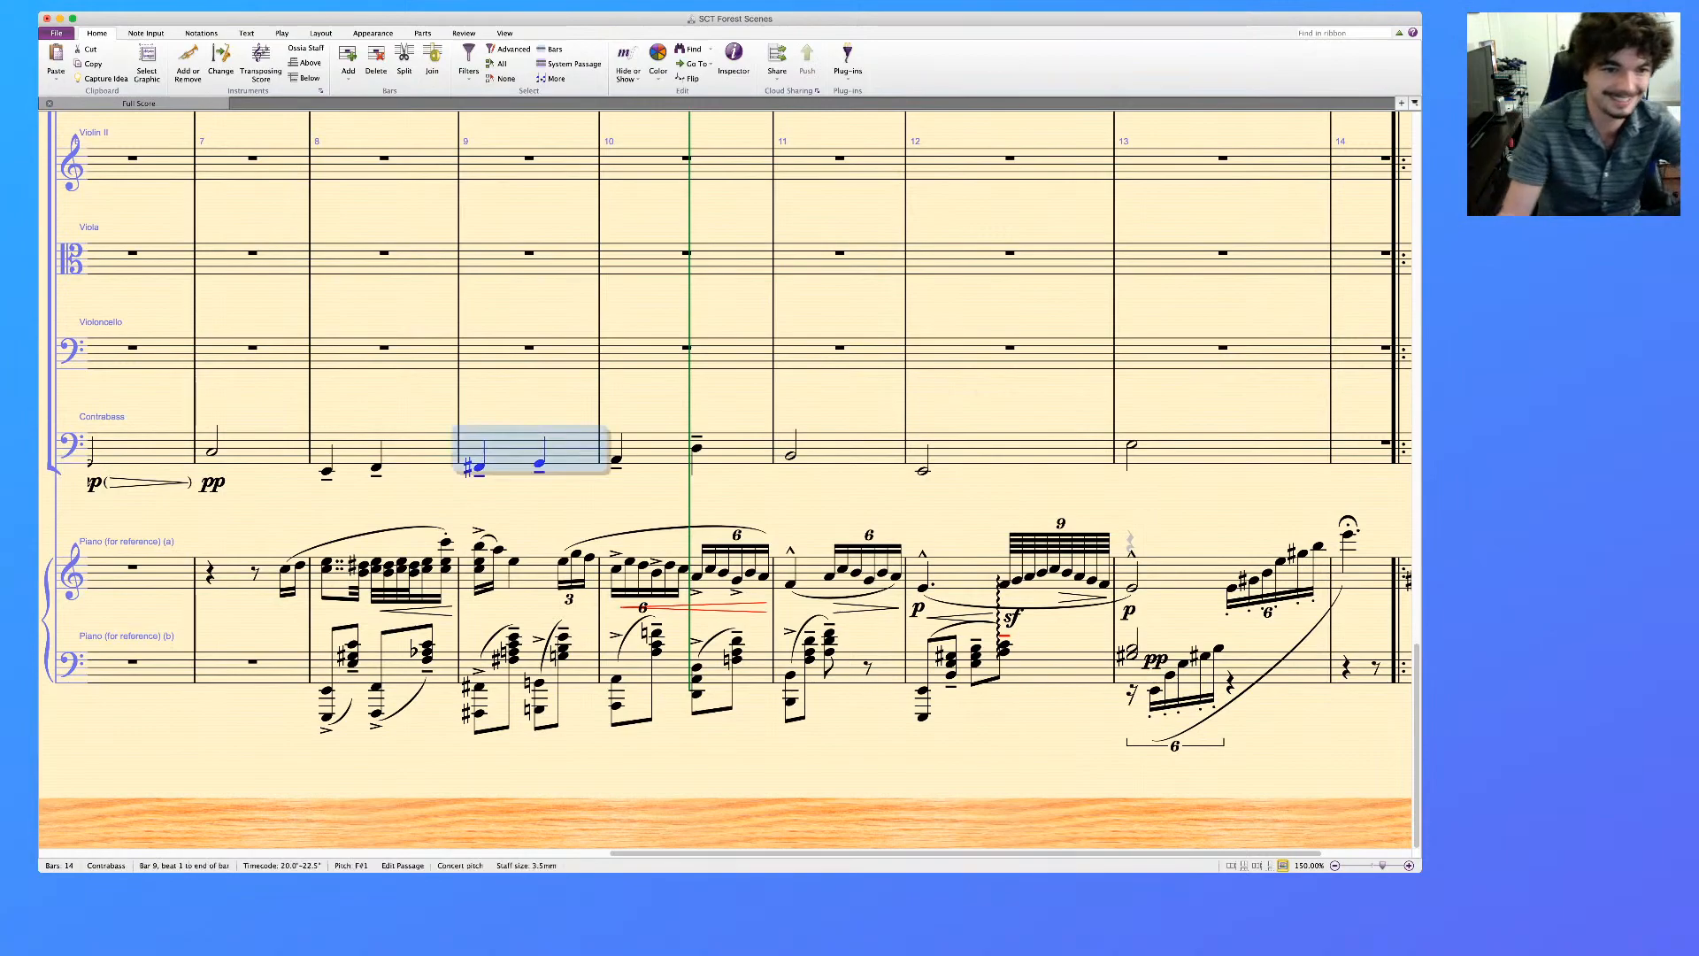
pyautogui.keyDown('shift'); pyautogui.click(415, 449); pyautogui.keyUp('shift')
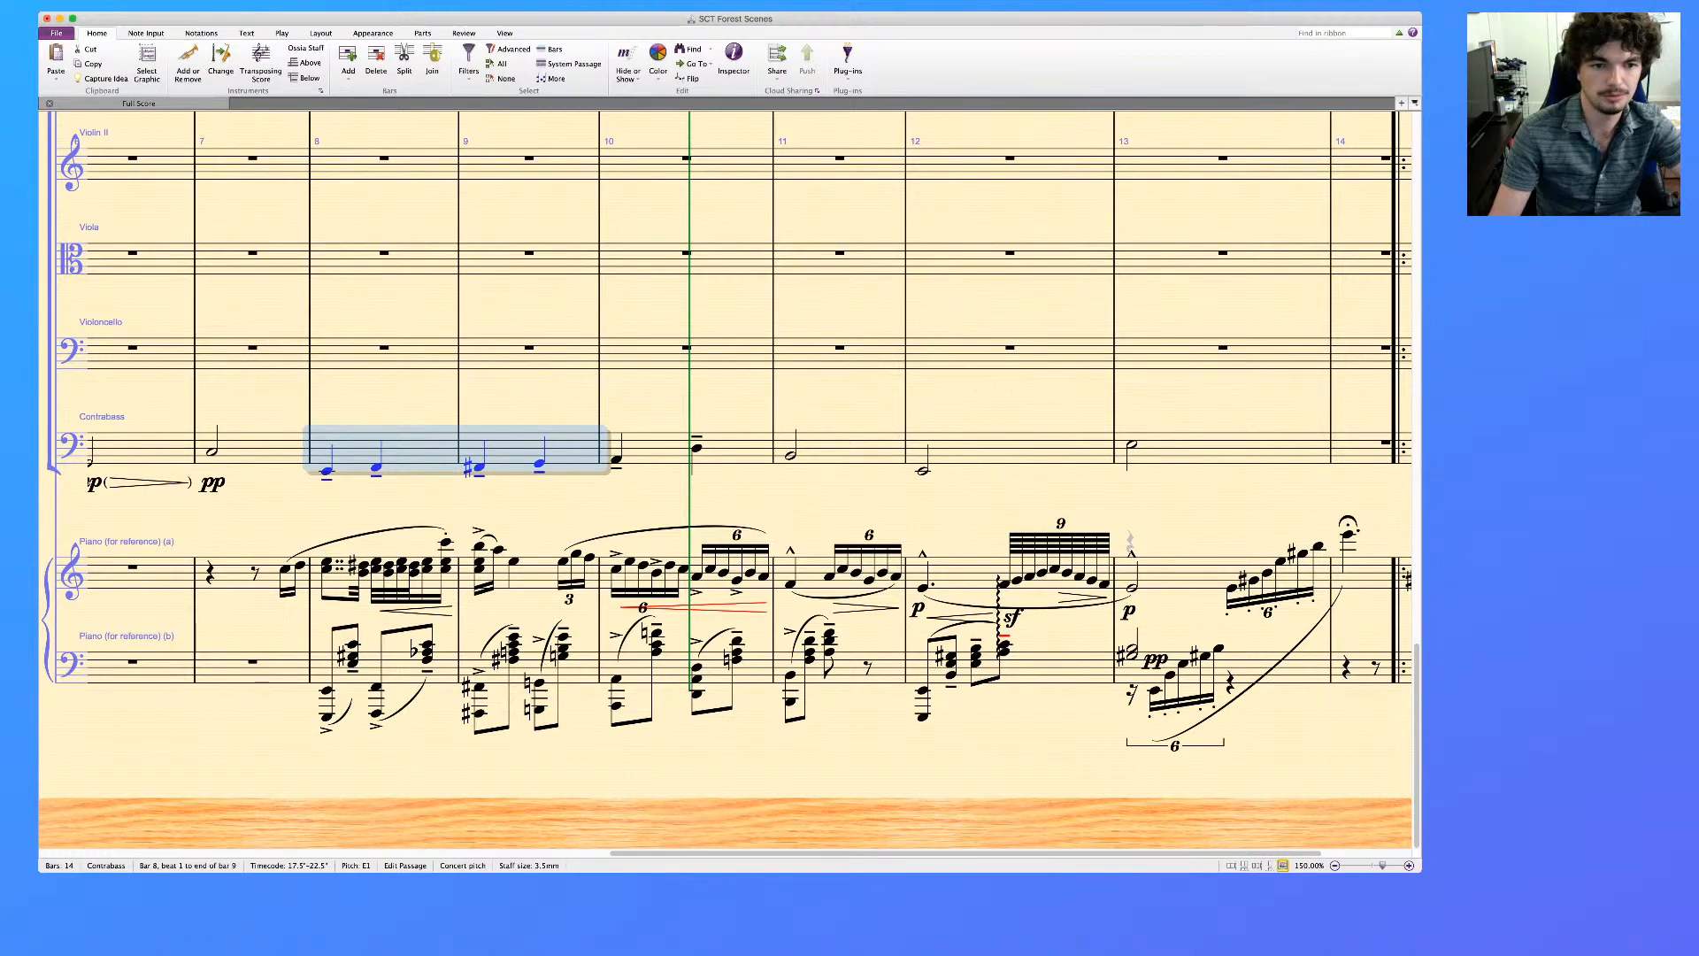
pyautogui.press('Escape')
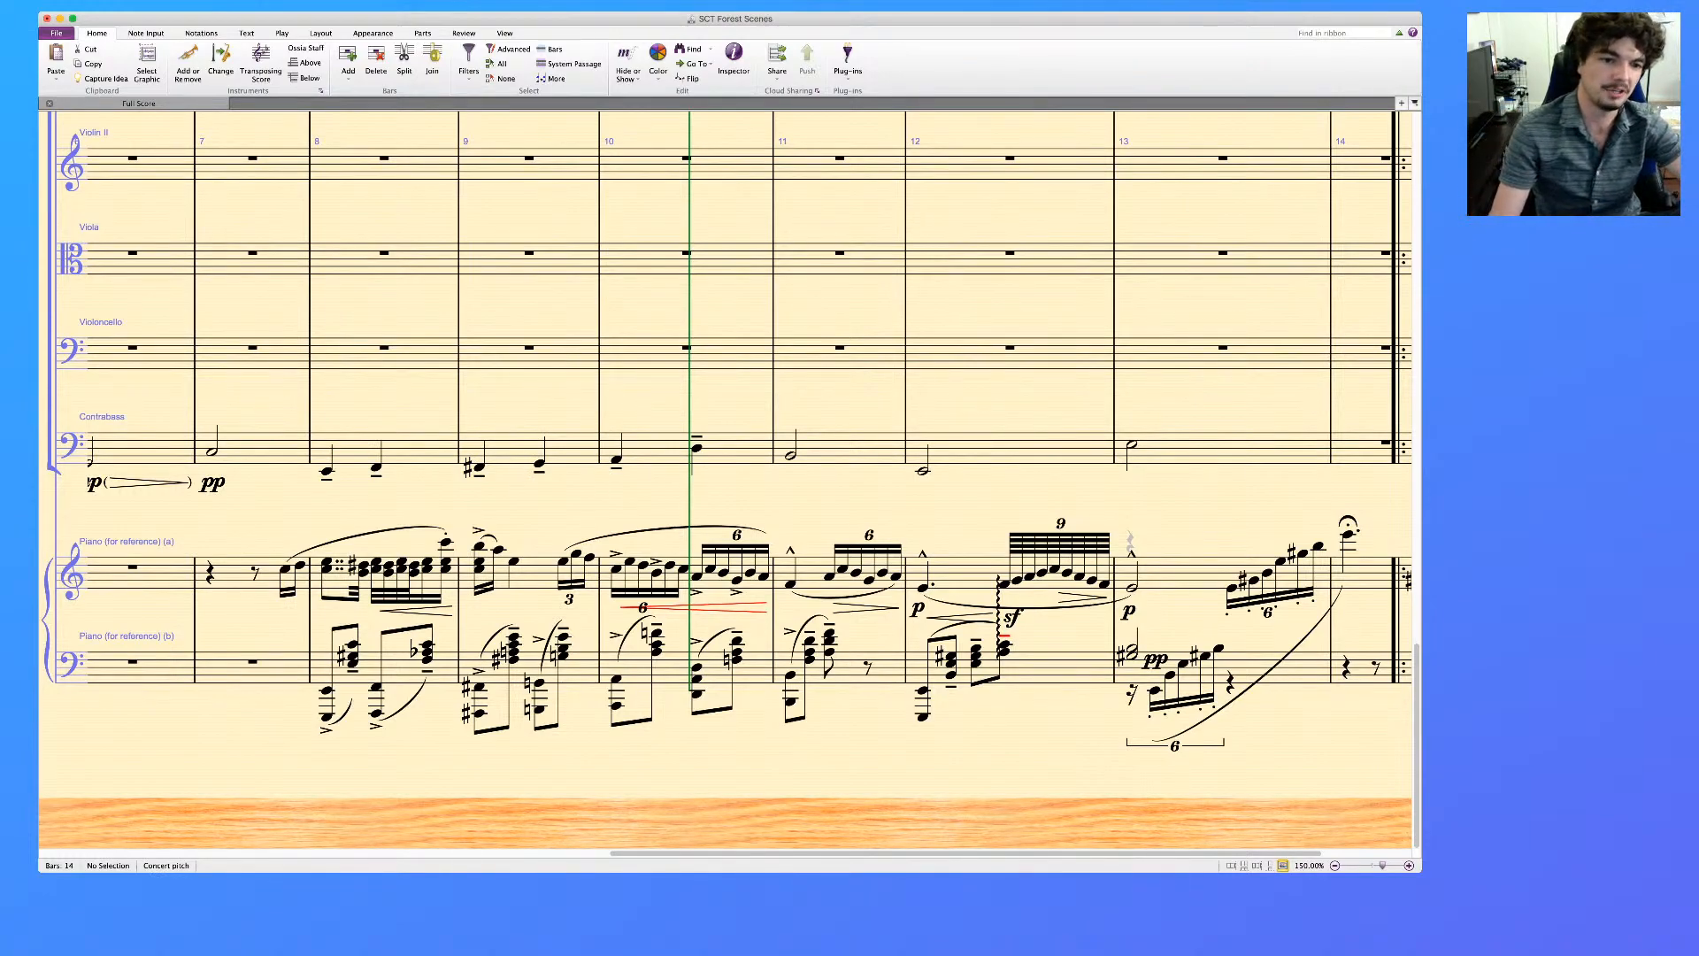
# Clear the English Horn part in bar 9
pyautogui.hscroll(-3, 726, 483)
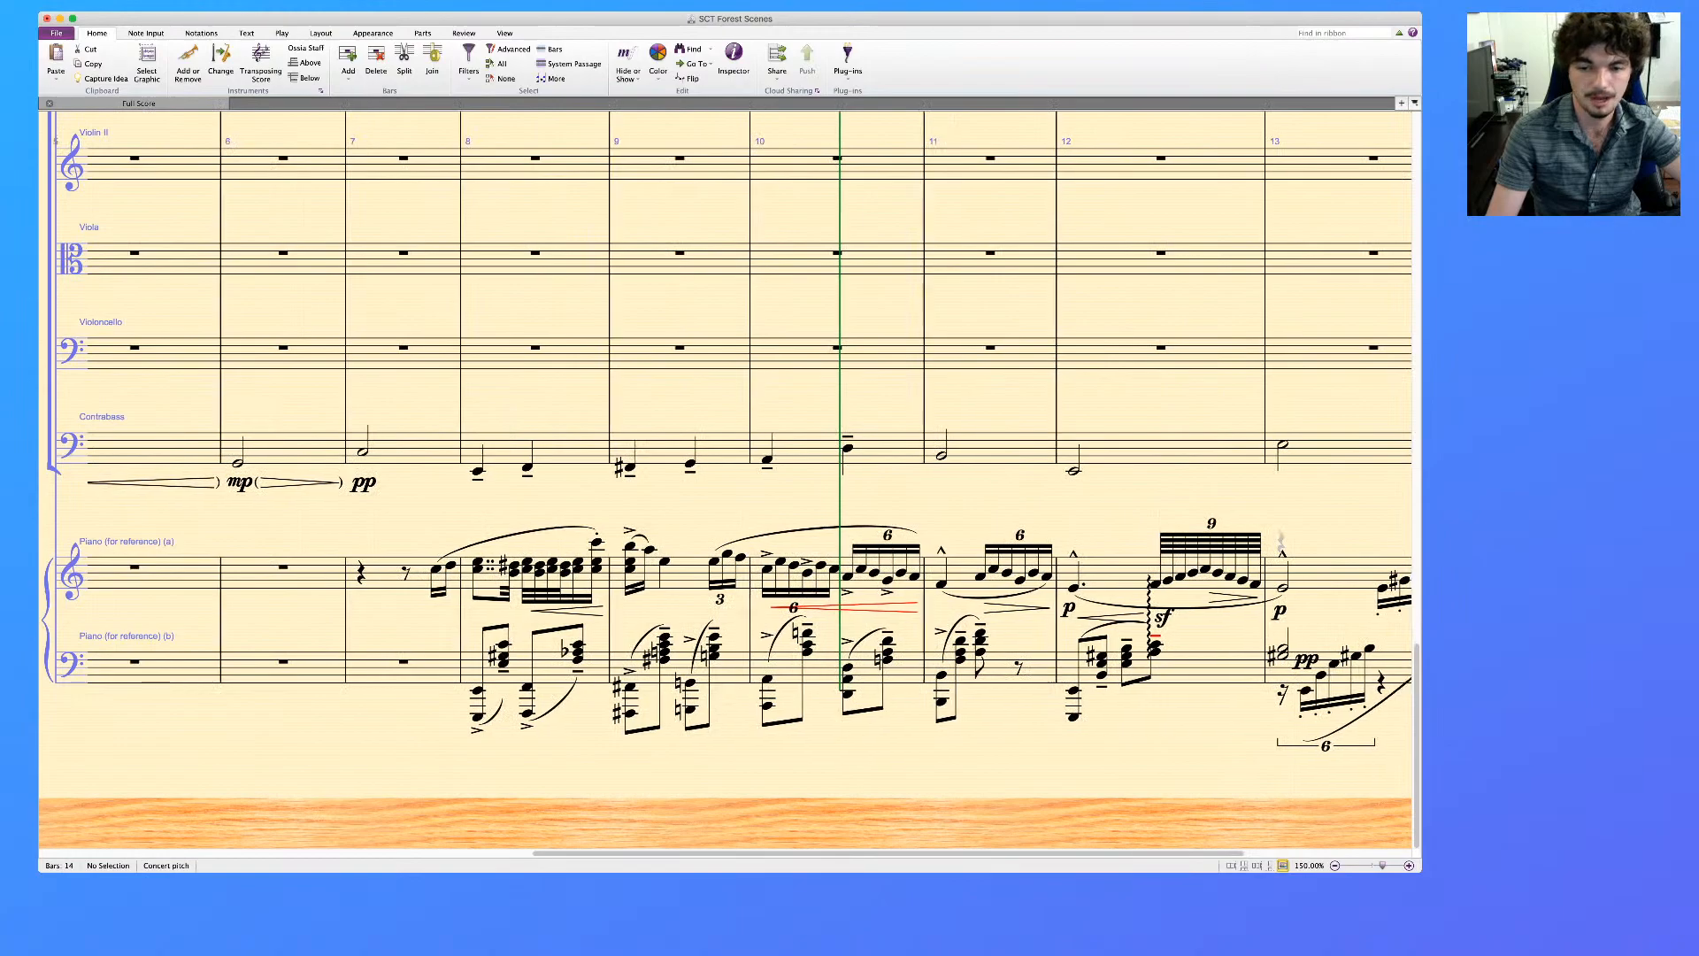
pyautogui.scroll(10, 726, 478)
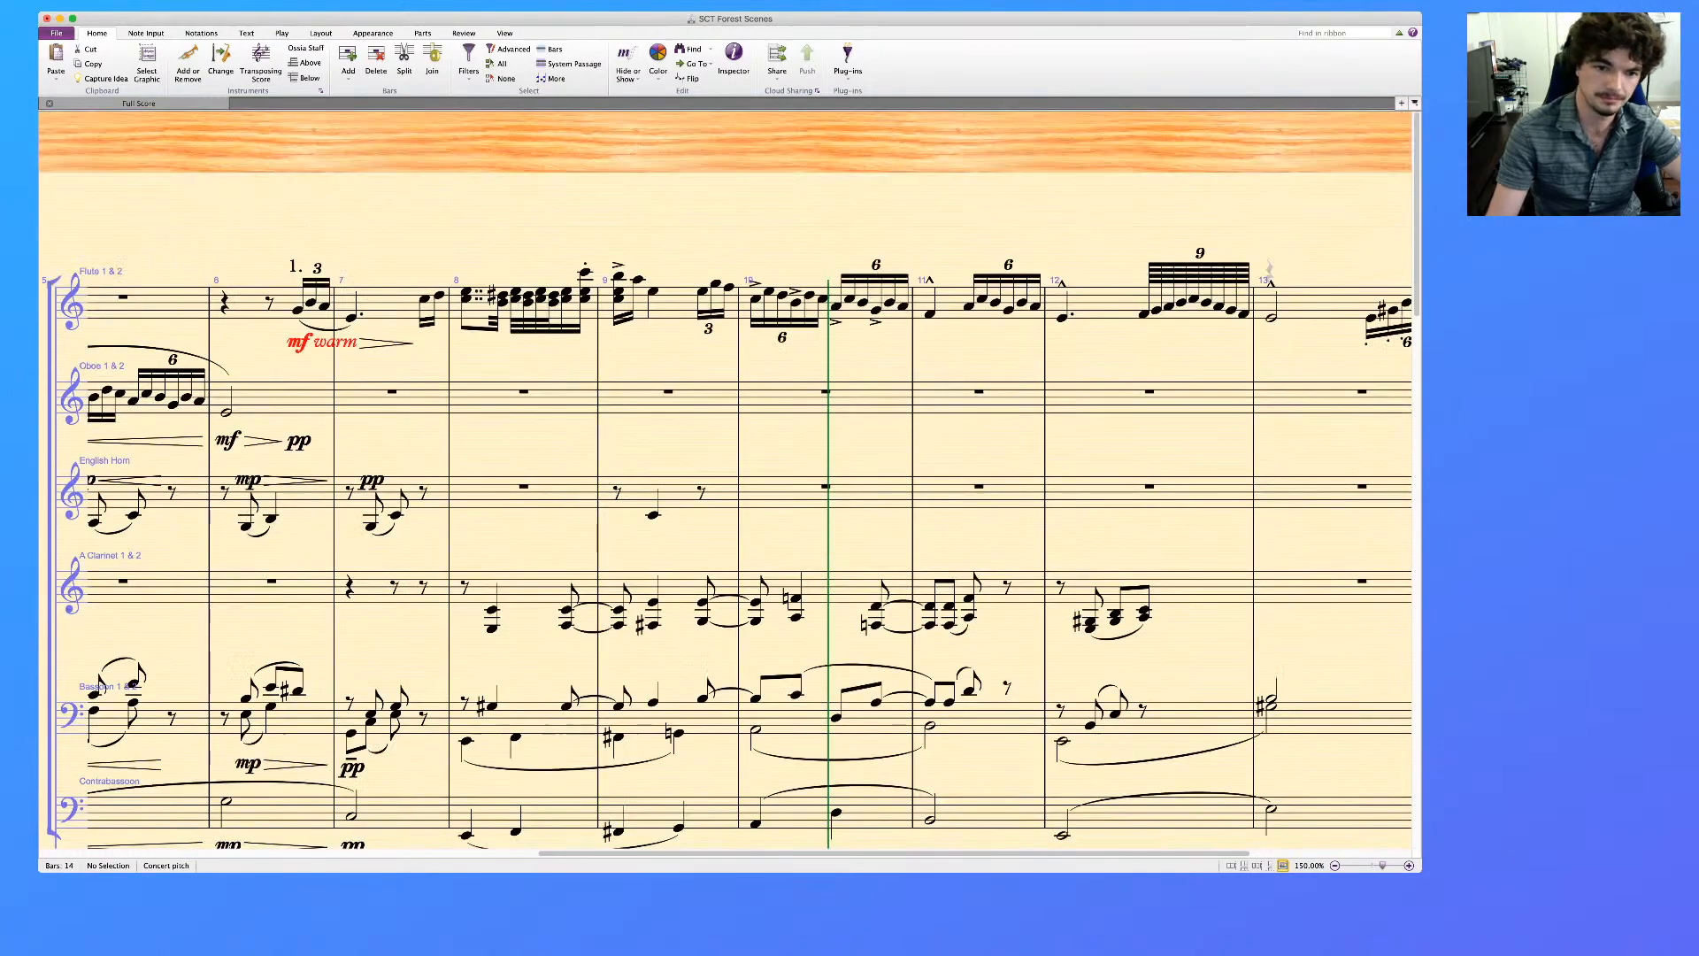
pyautogui.click(678, 496)
pyautogui.press('Delete')
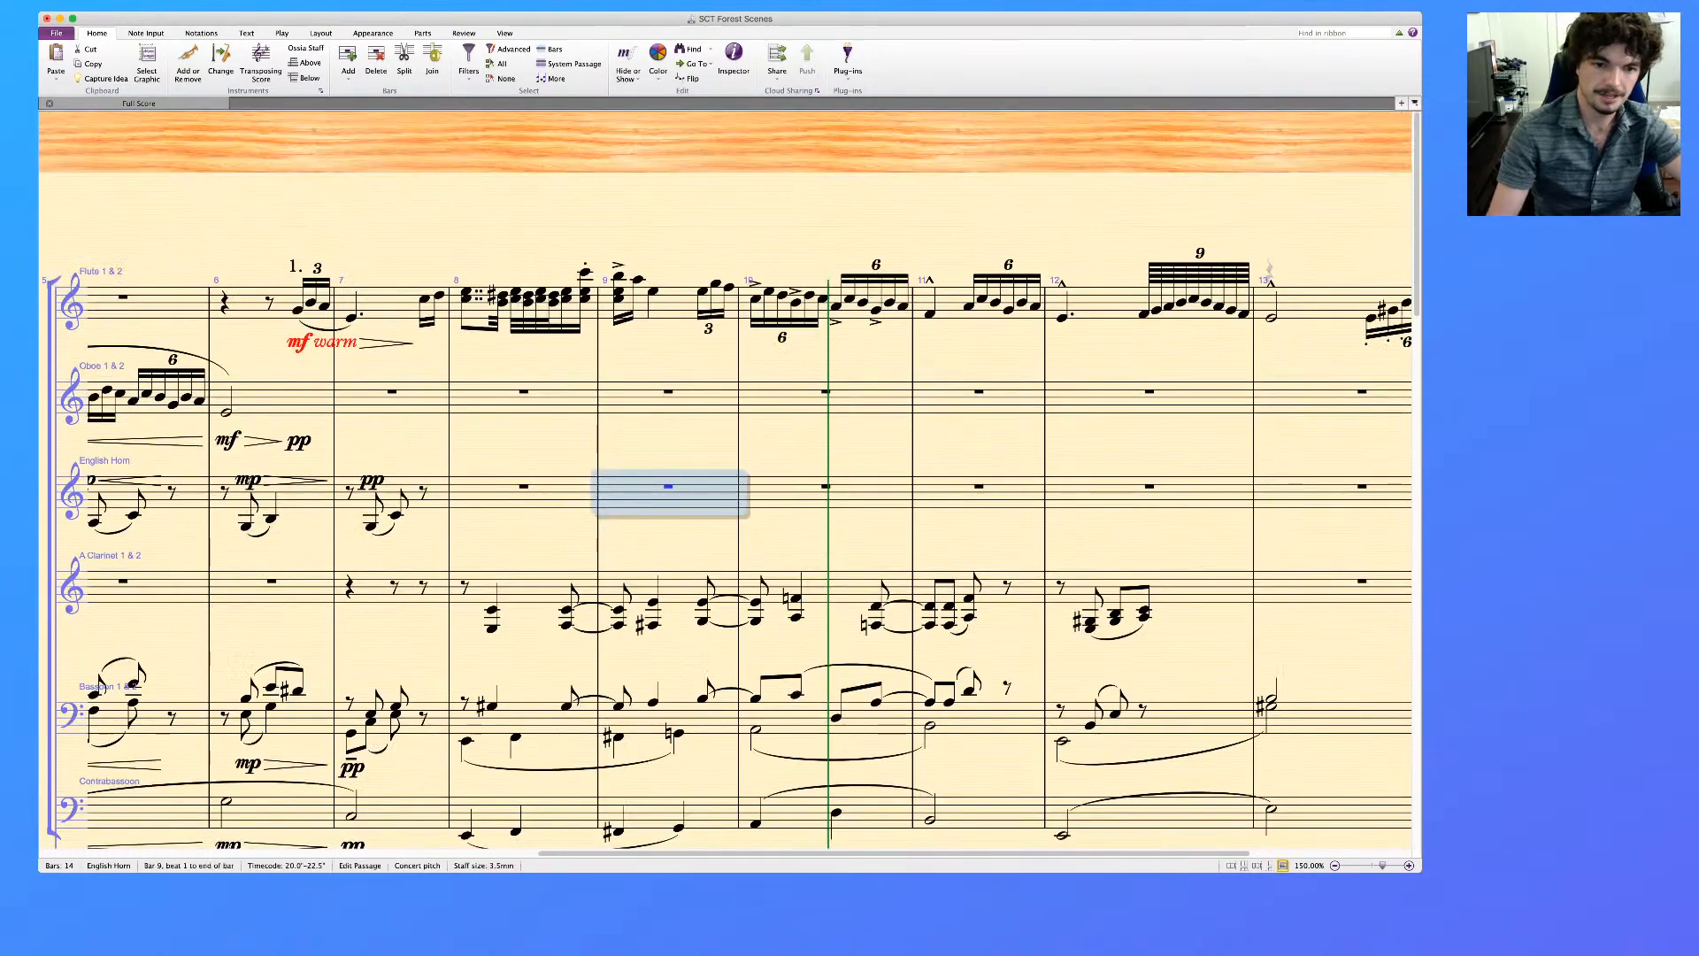
# Copy the A Clarinet and Bassoon parts from bars 8 to 12 into the same bars of the Viola and Violoncello staves
pyautogui.scroll(-1, 678, 496)
pyautogui.scroll(-3, 726, 478)
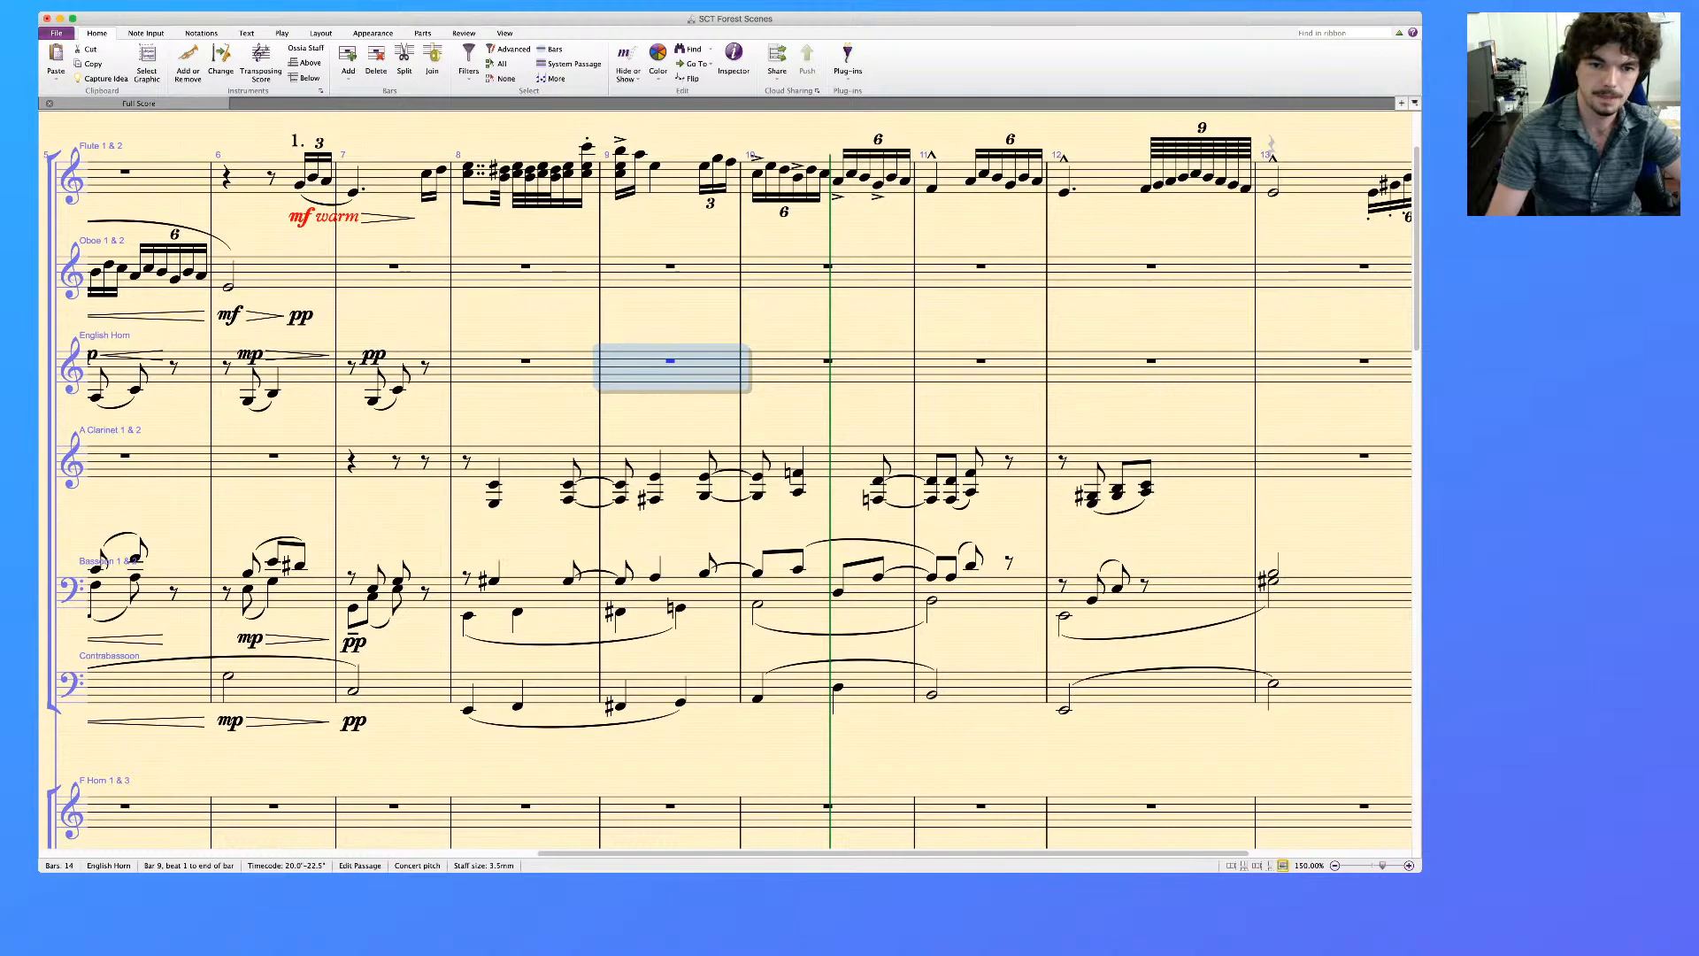
pyautogui.click(531, 464)
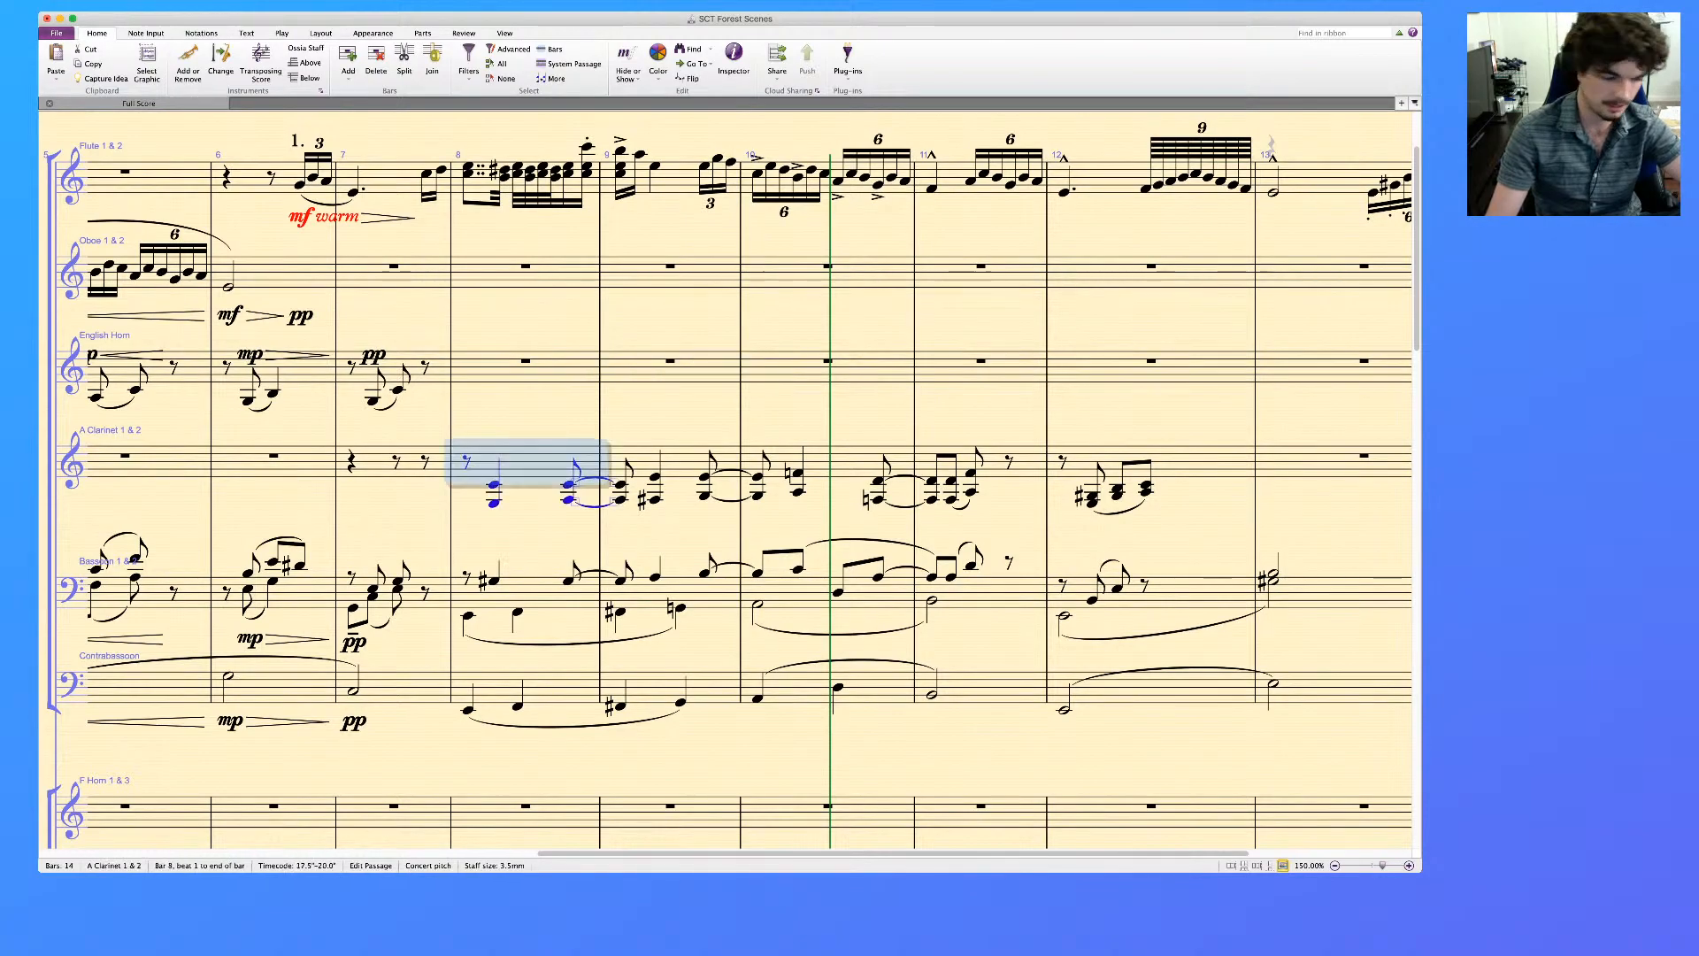
pyautogui.keyDown('shift'); pyautogui.click(1194, 593); pyautogui.keyUp('shift')
pyautogui.scroll(-20, 725, 478)
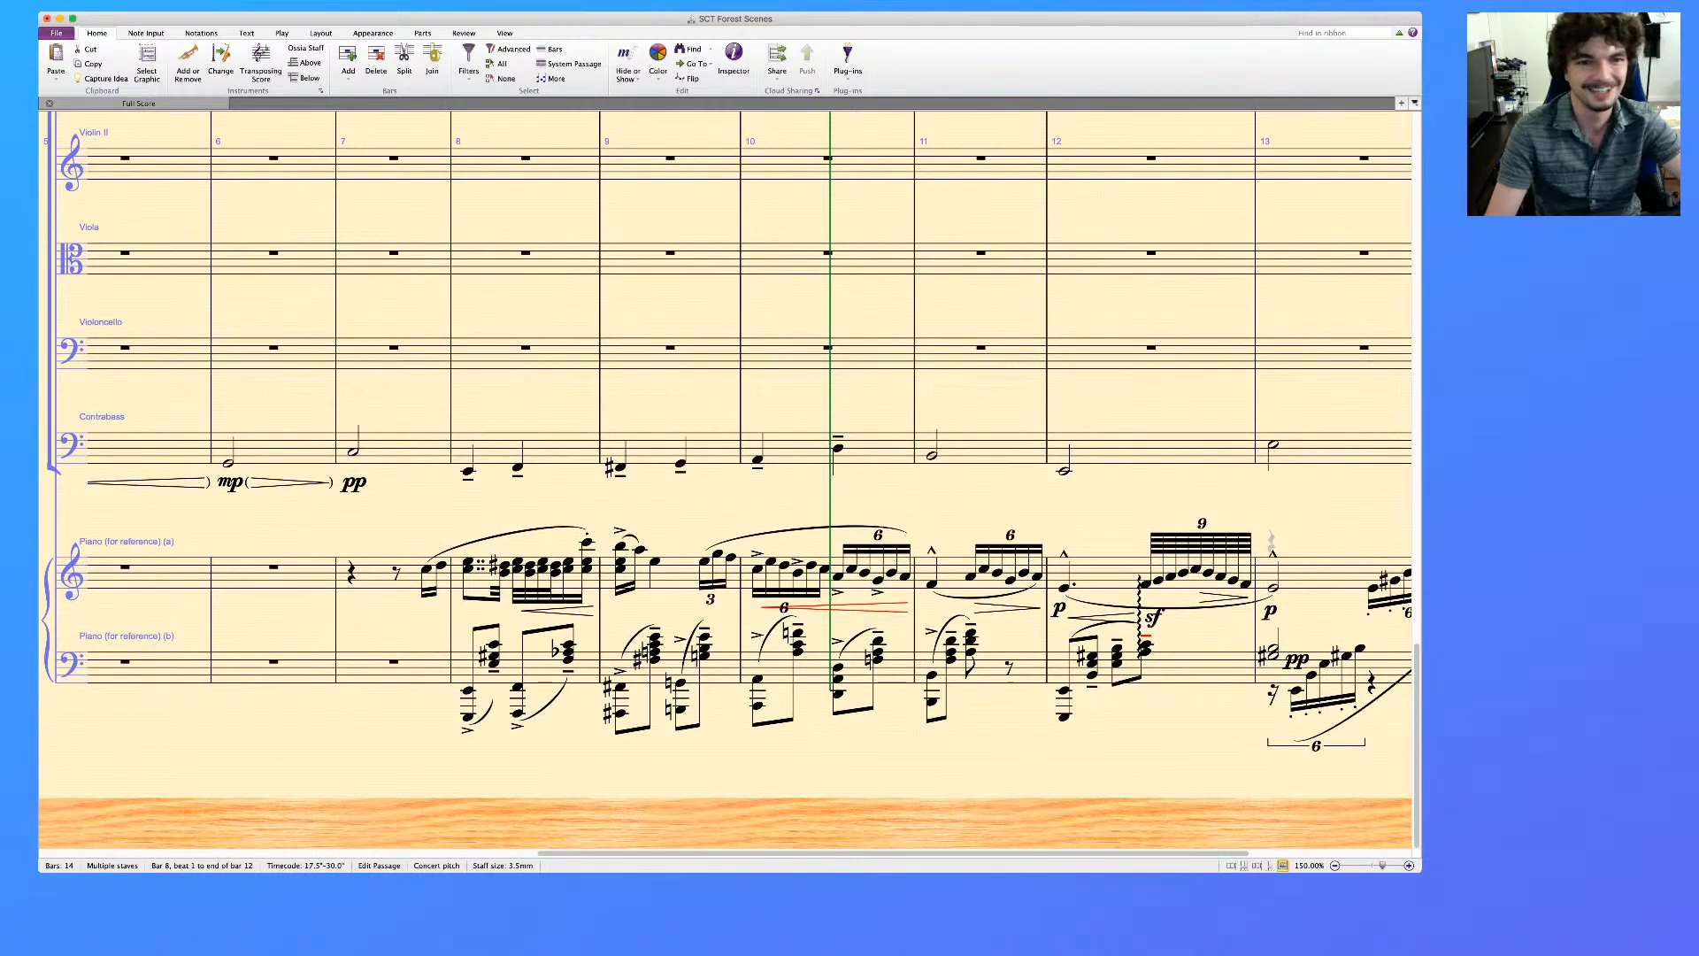
pyautogui.click(526, 260)
pyautogui.press('super+v')
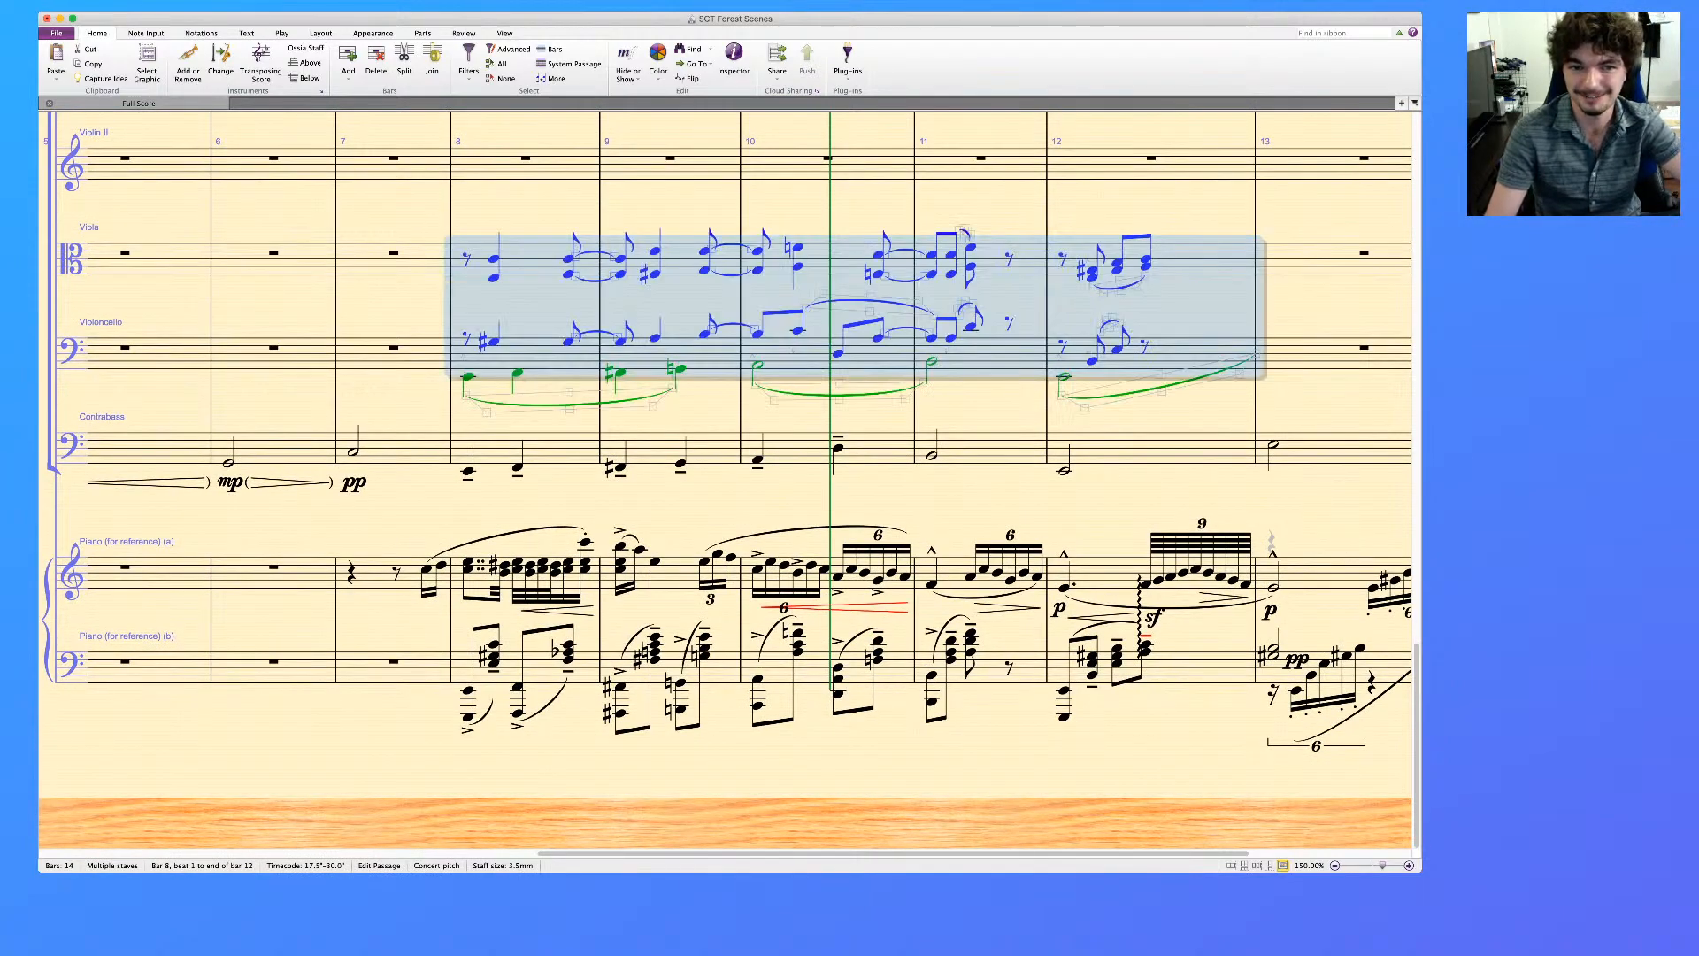
pyautogui.press('Escape')
# Delete the voice 2 notes and their leftover rests from the Violoncello staff in bars 8 to 12
pyautogui.click(541, 354)
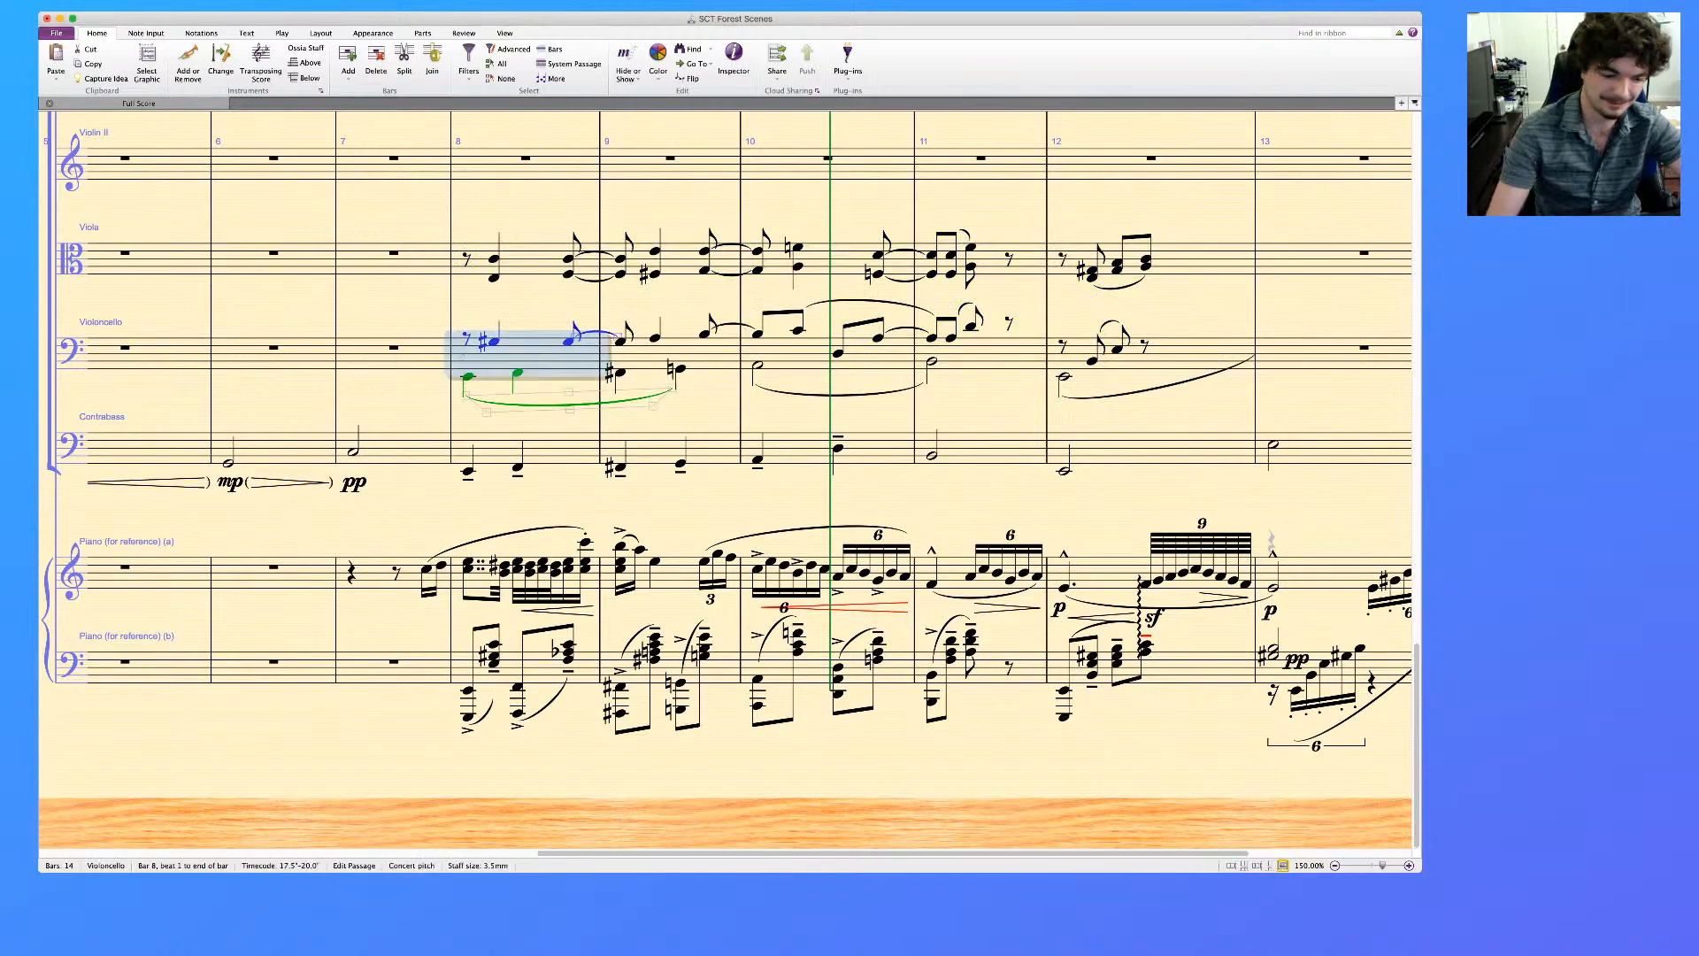
pyautogui.keyDown('shift'); pyautogui.click(1195, 354); pyautogui.keyUp('shift')
pyautogui.press('Delete')
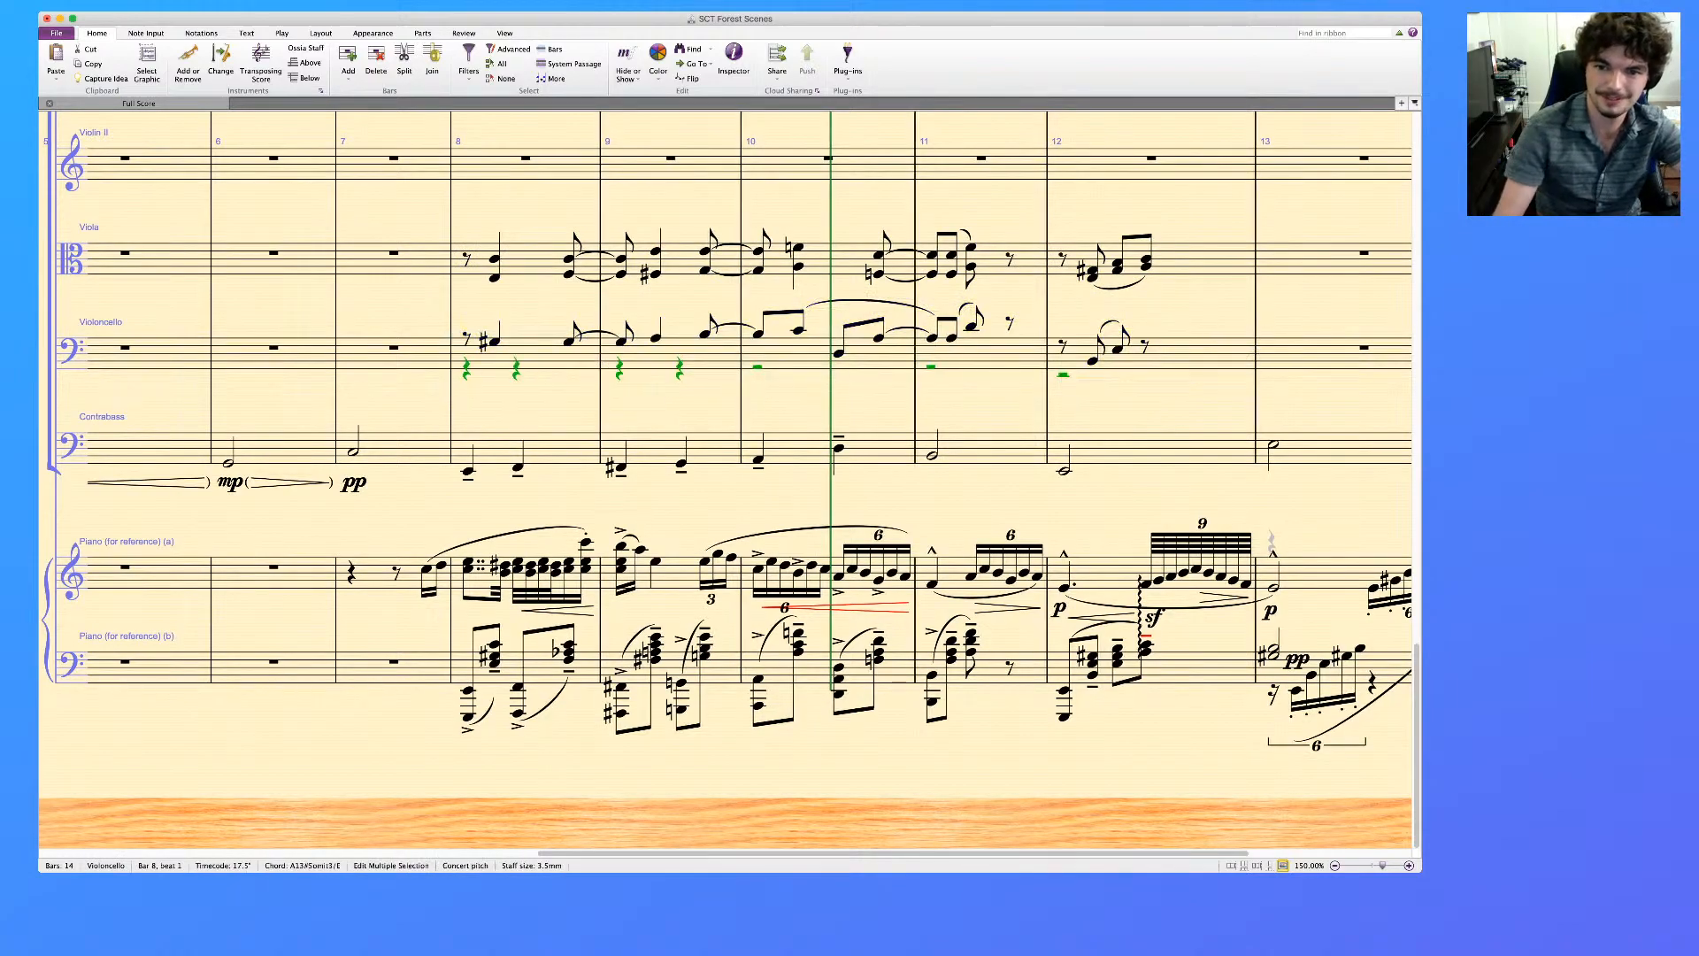
pyautogui.press('Delete')
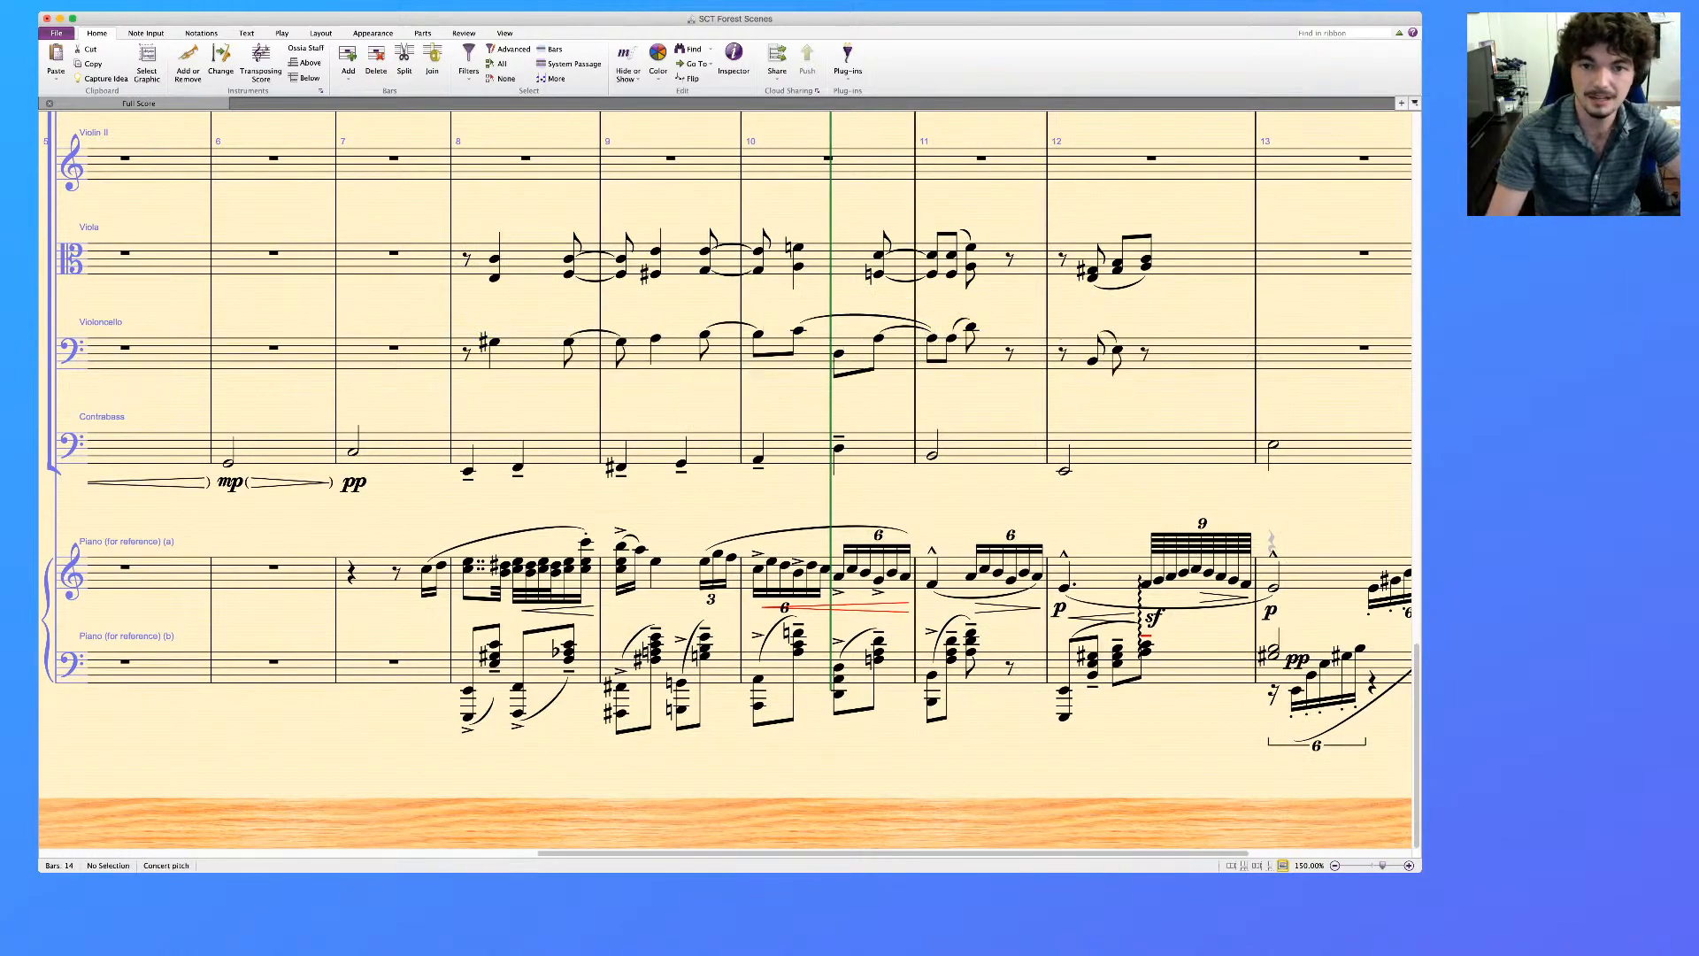
pyautogui.click(537, 354)
pyautogui.keyDown('shift'); pyautogui.click(1204, 258); pyautogui.keyUp('shift')
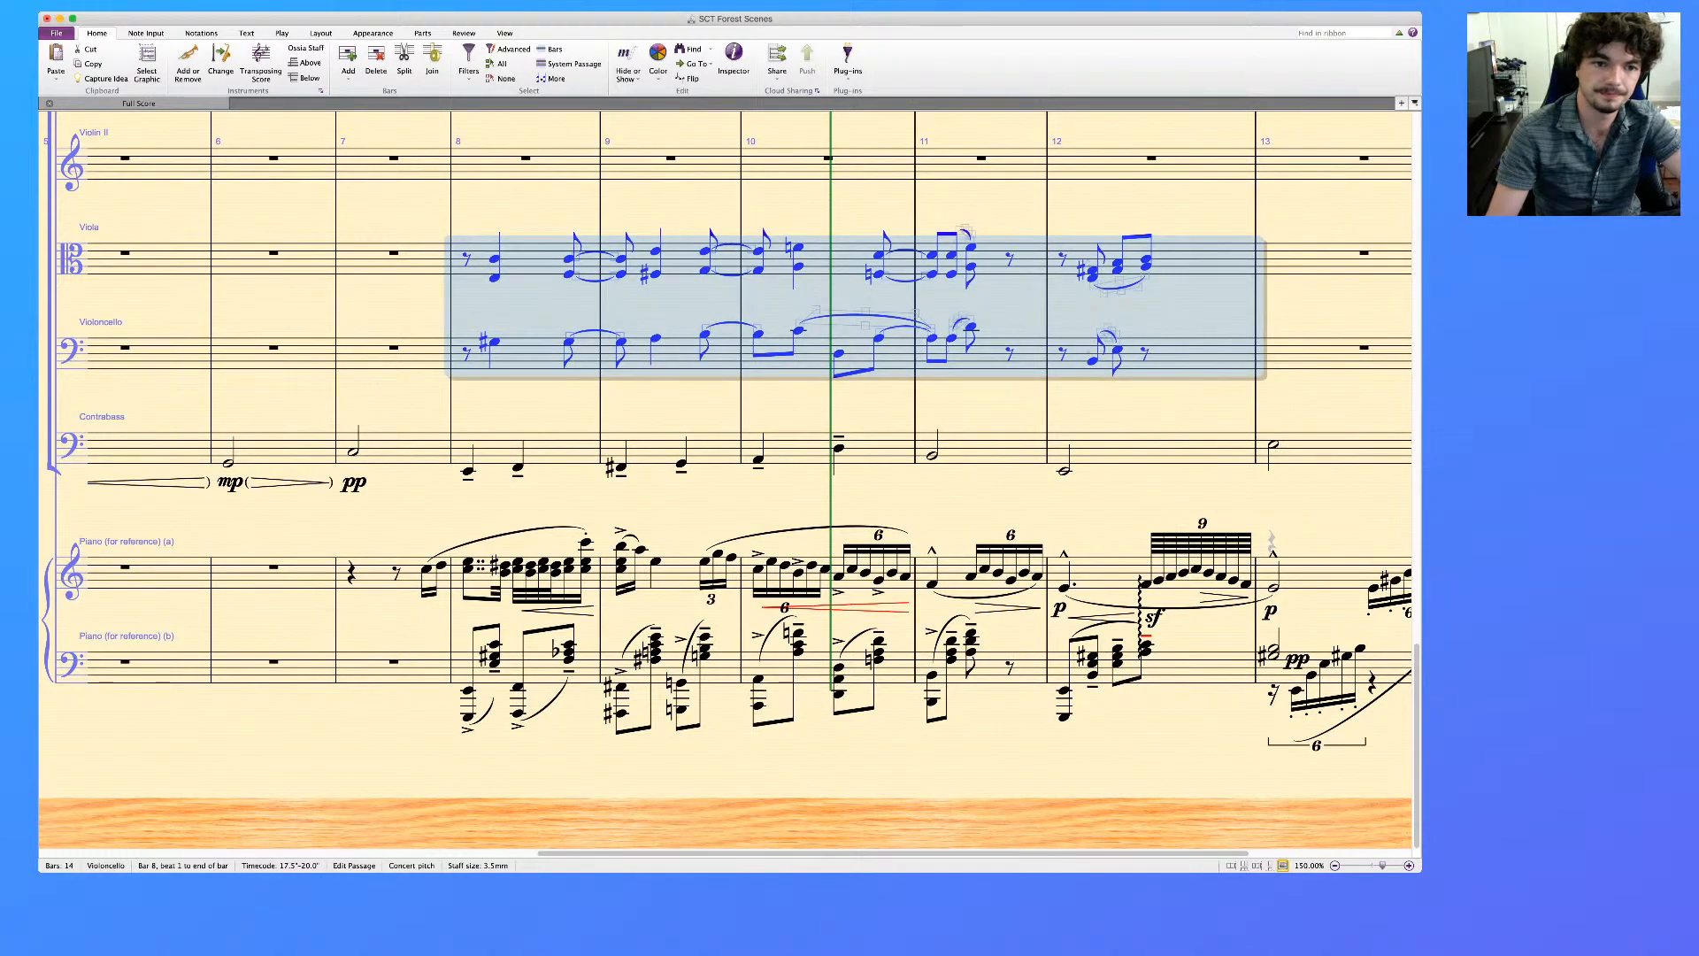
pyautogui.click(469, 64)
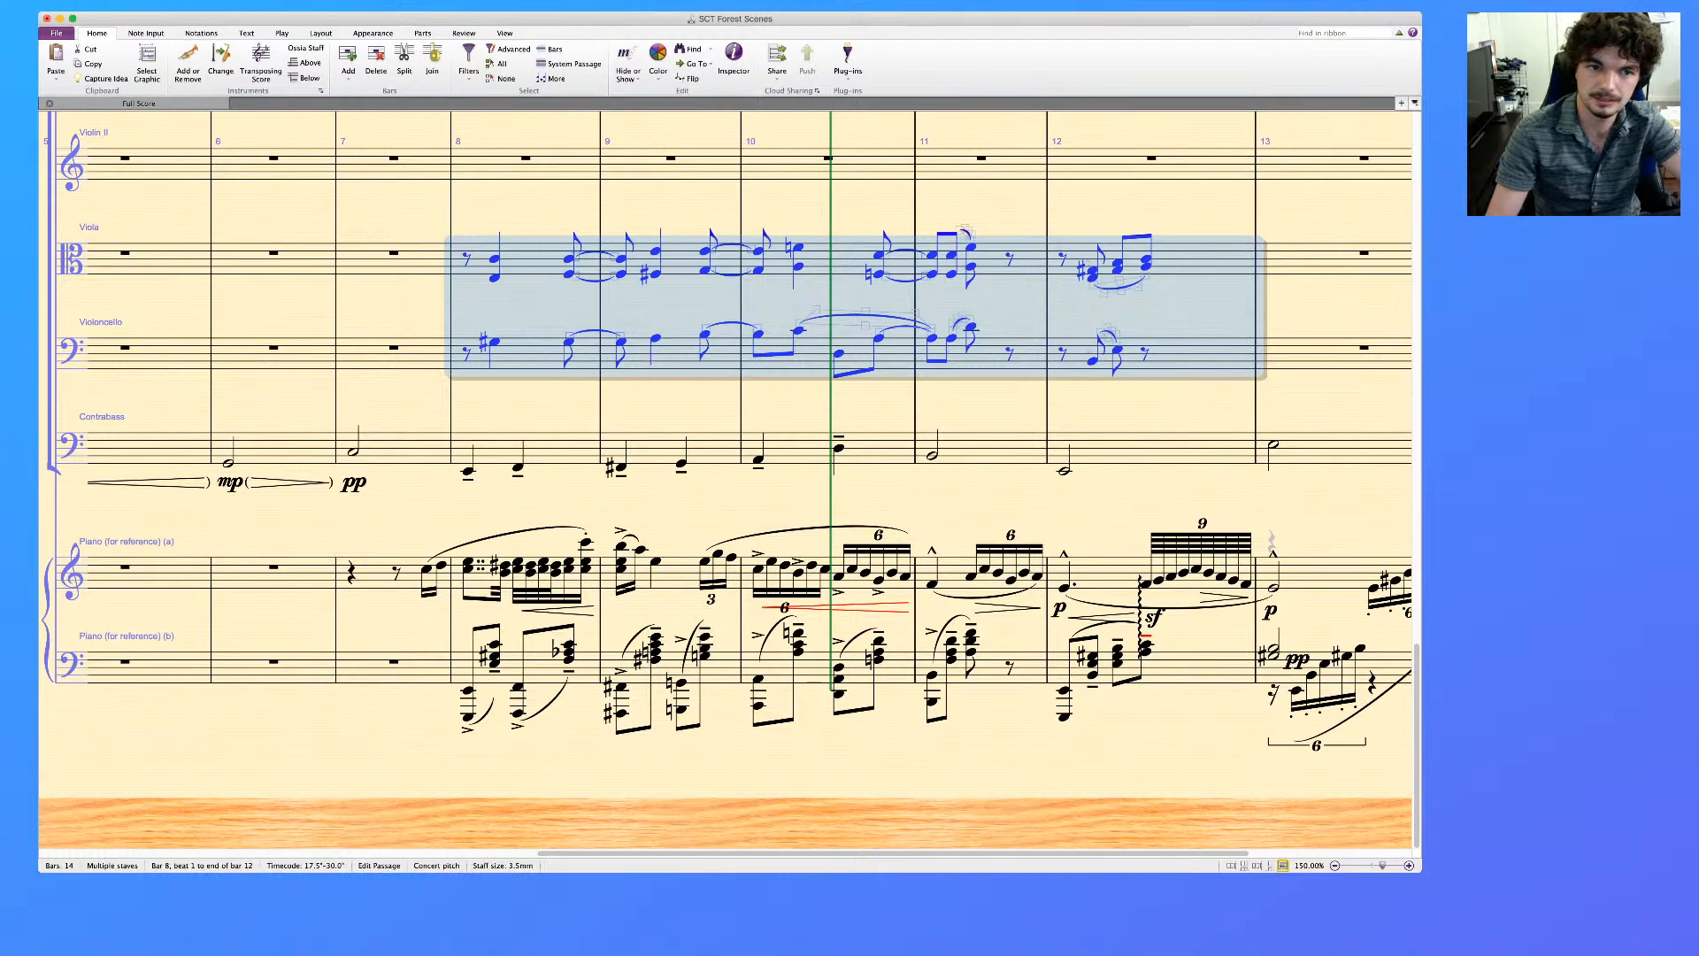
pyautogui.press('Escape')
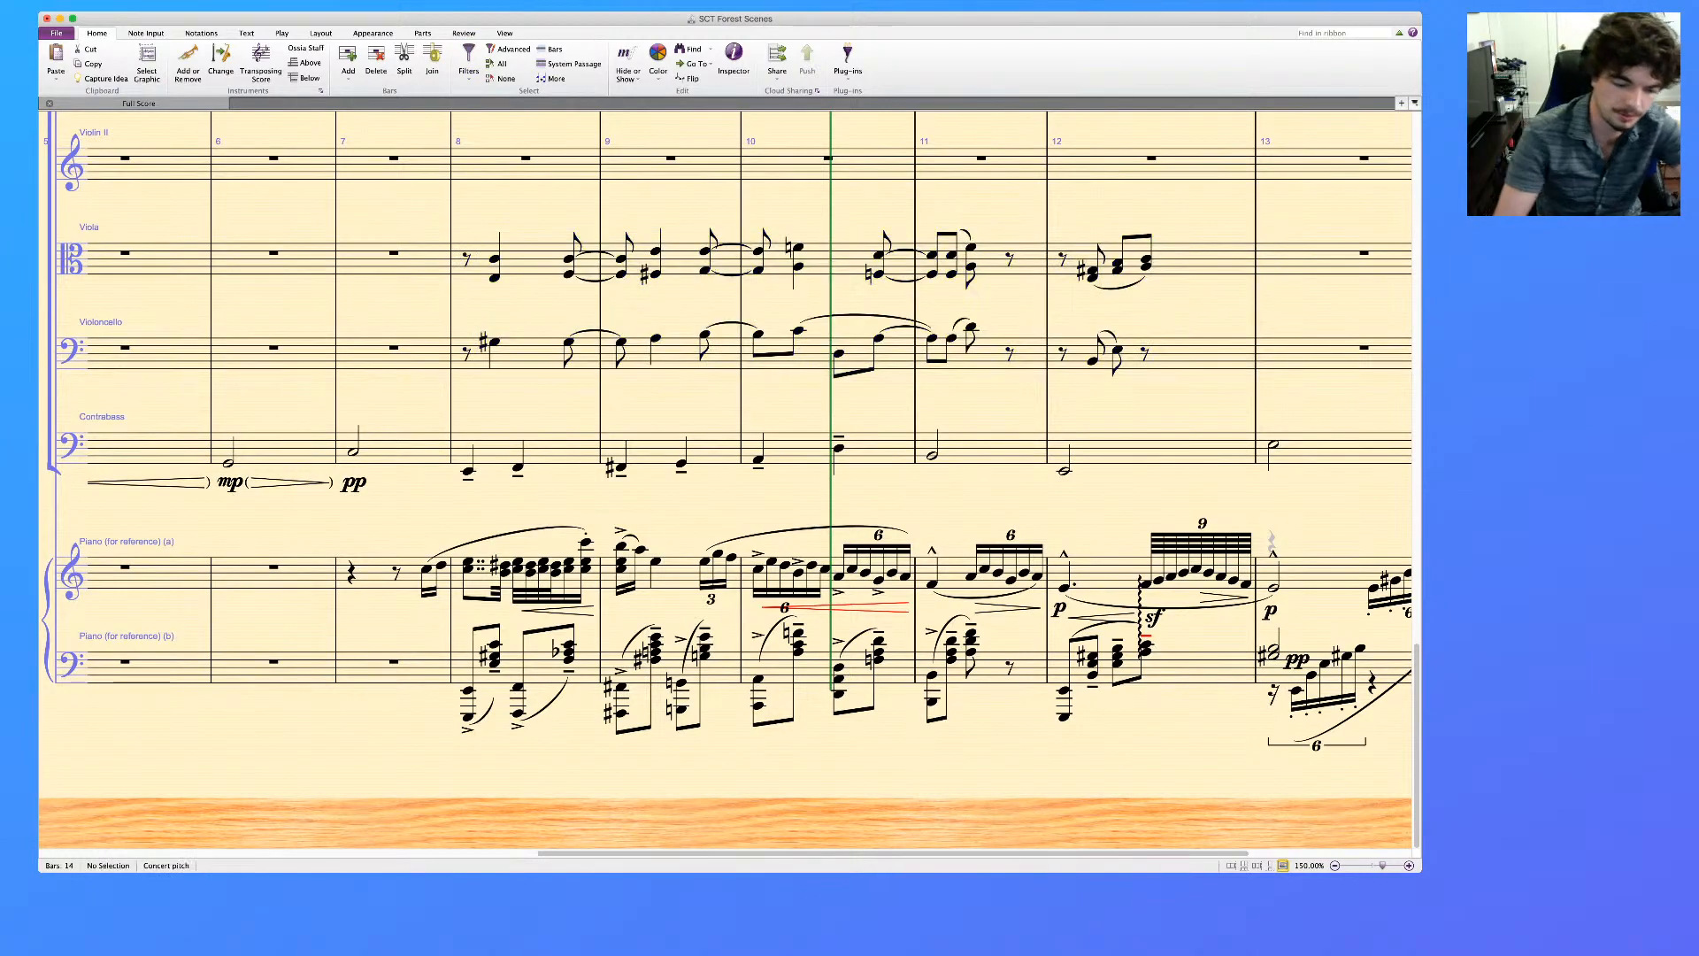
# Add the technique text "arco" above the first Contrabass note of bar 8
pyautogui.click(468, 472)
pyautogui.press('super+t')
pyautogui.write('arco')
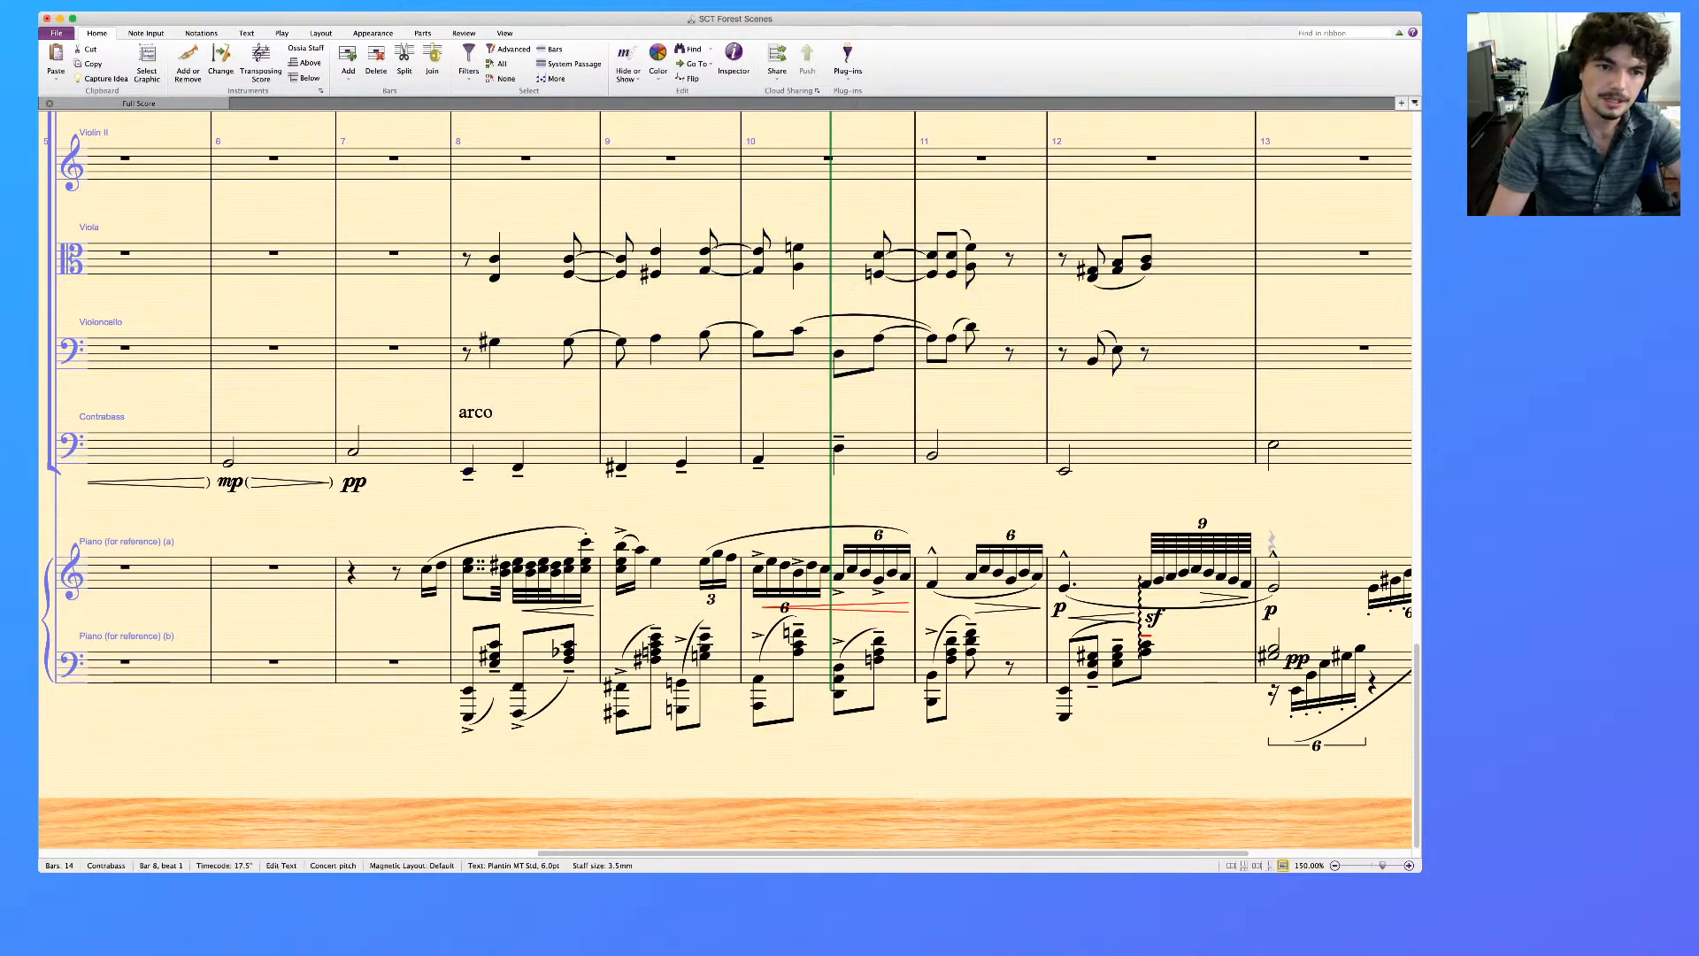
pyautogui.press('Escape')
pyautogui.press('Escape')
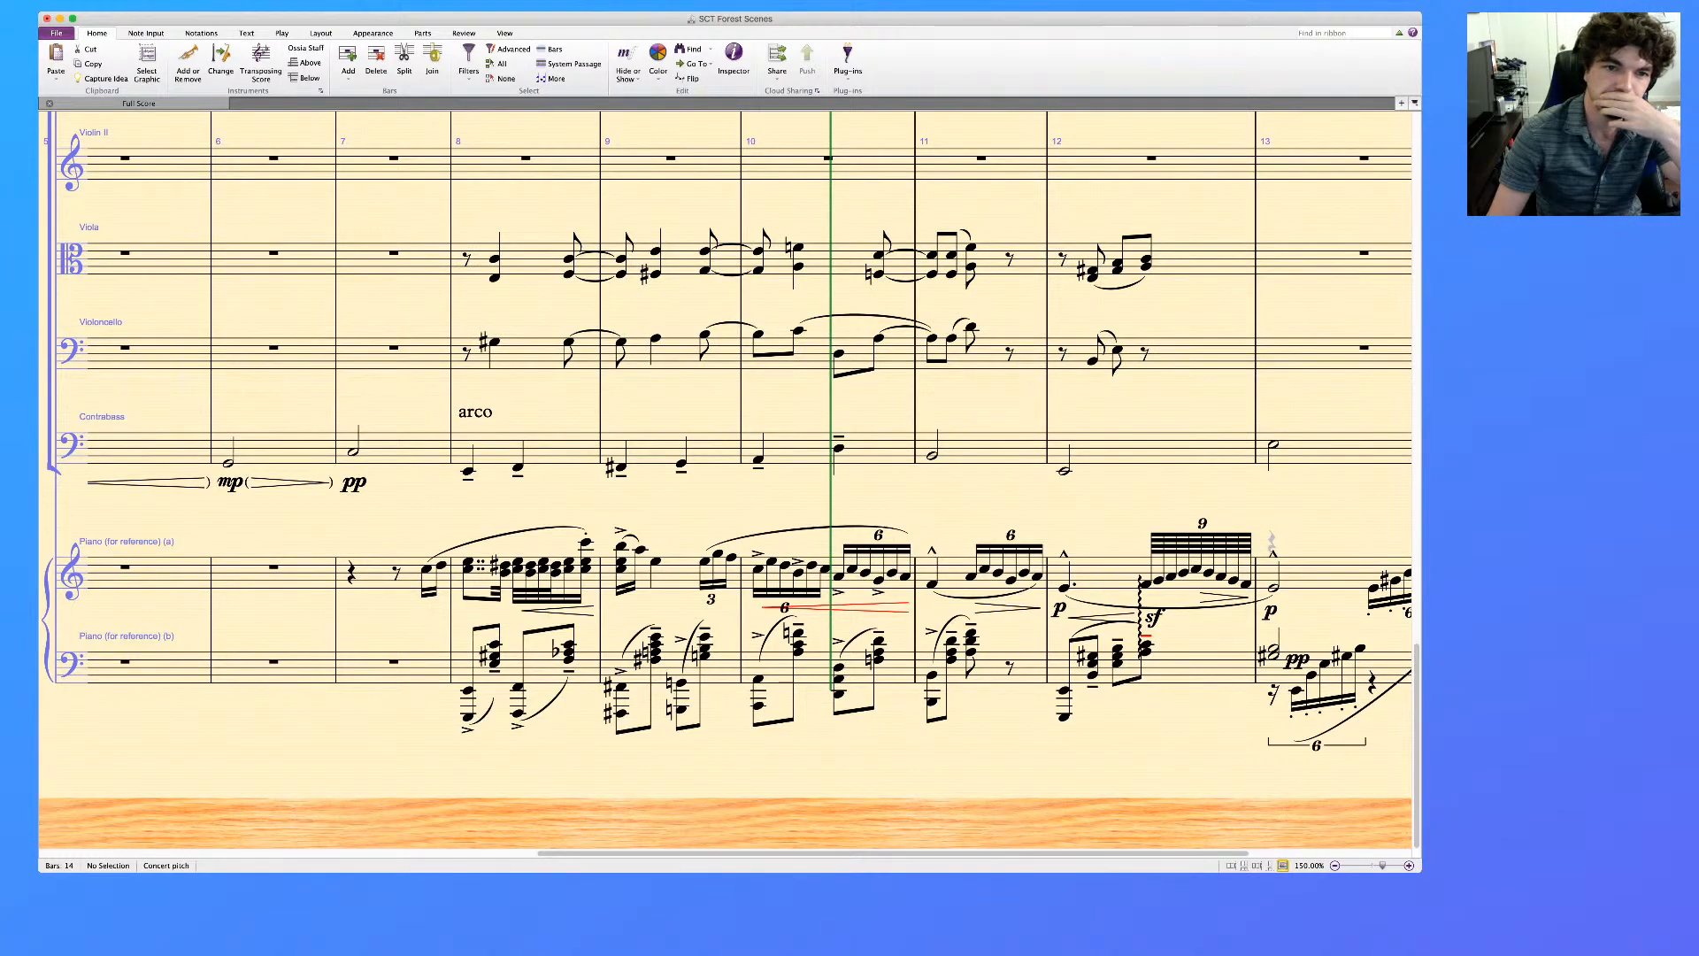
# Move the Violoncello line in bars 8 to 12 to voice 2
pyautogui.click(533, 259)
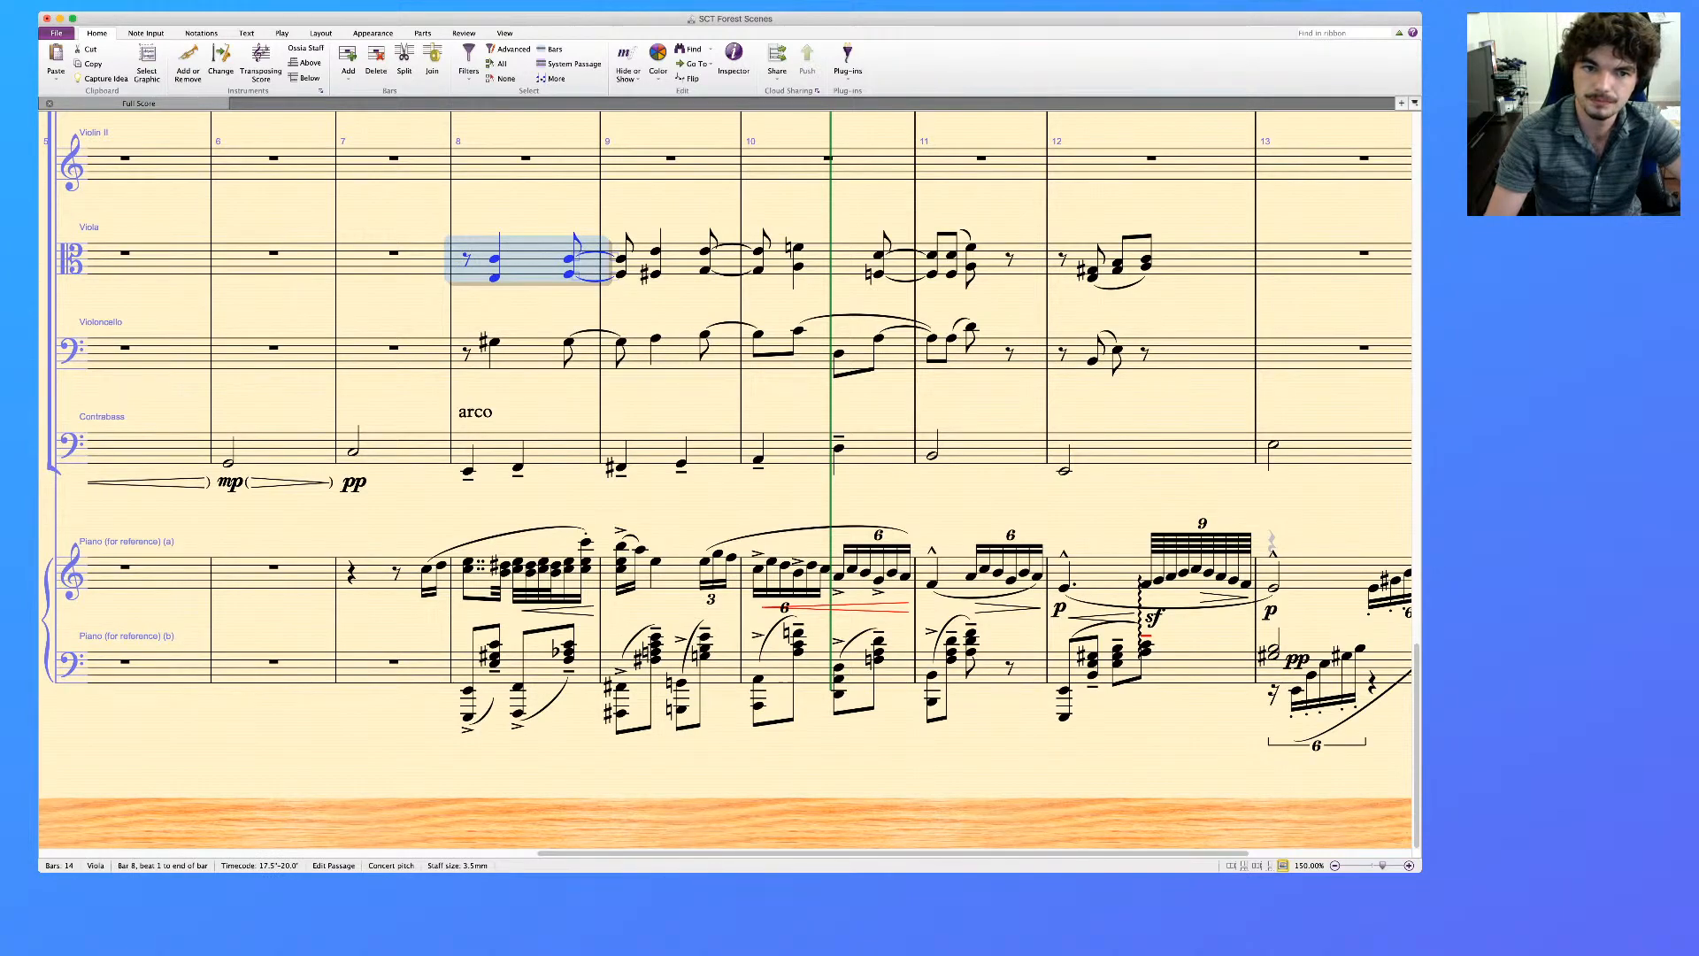
pyautogui.click(1200, 354)
pyautogui.keyDown('shift'); pyautogui.click(531, 354); pyautogui.keyUp('shift')
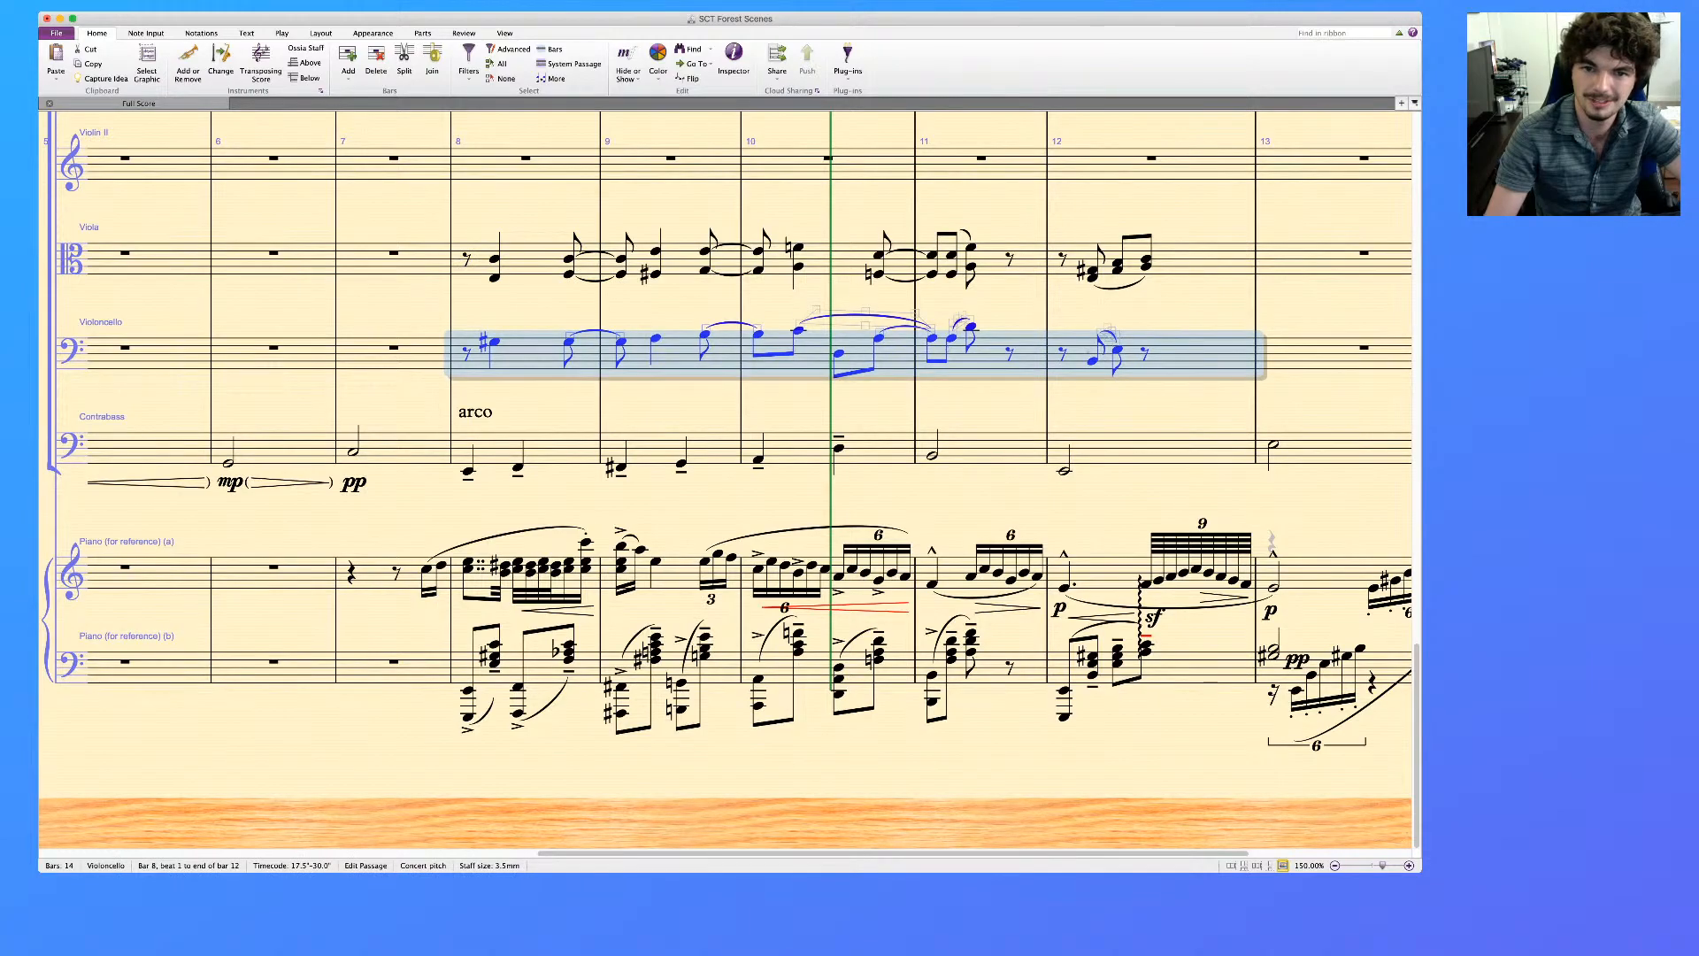
pyautogui.press('alt+super+2')
# Try to move the bottom notes of the Viola chords in bars 8 to 12 into voice 1 of the Violoncello staff
pyautogui.click(1200, 260)
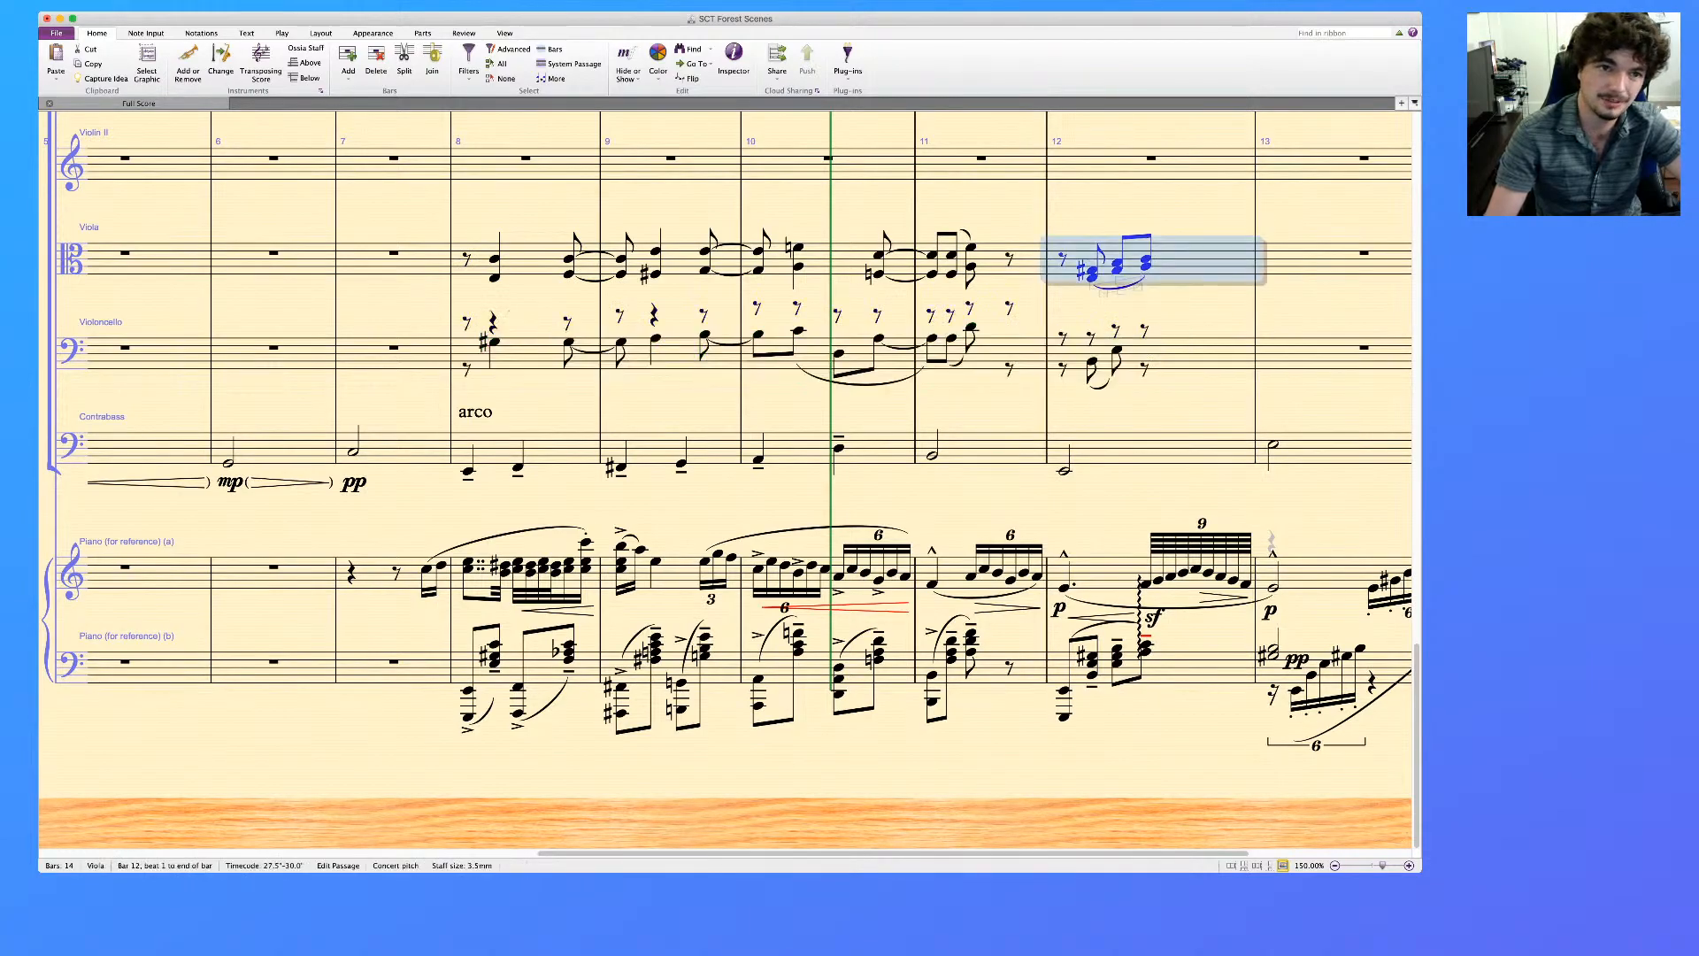
pyautogui.keyDown('shift'); pyautogui.click(531, 260); pyautogui.keyUp('shift')
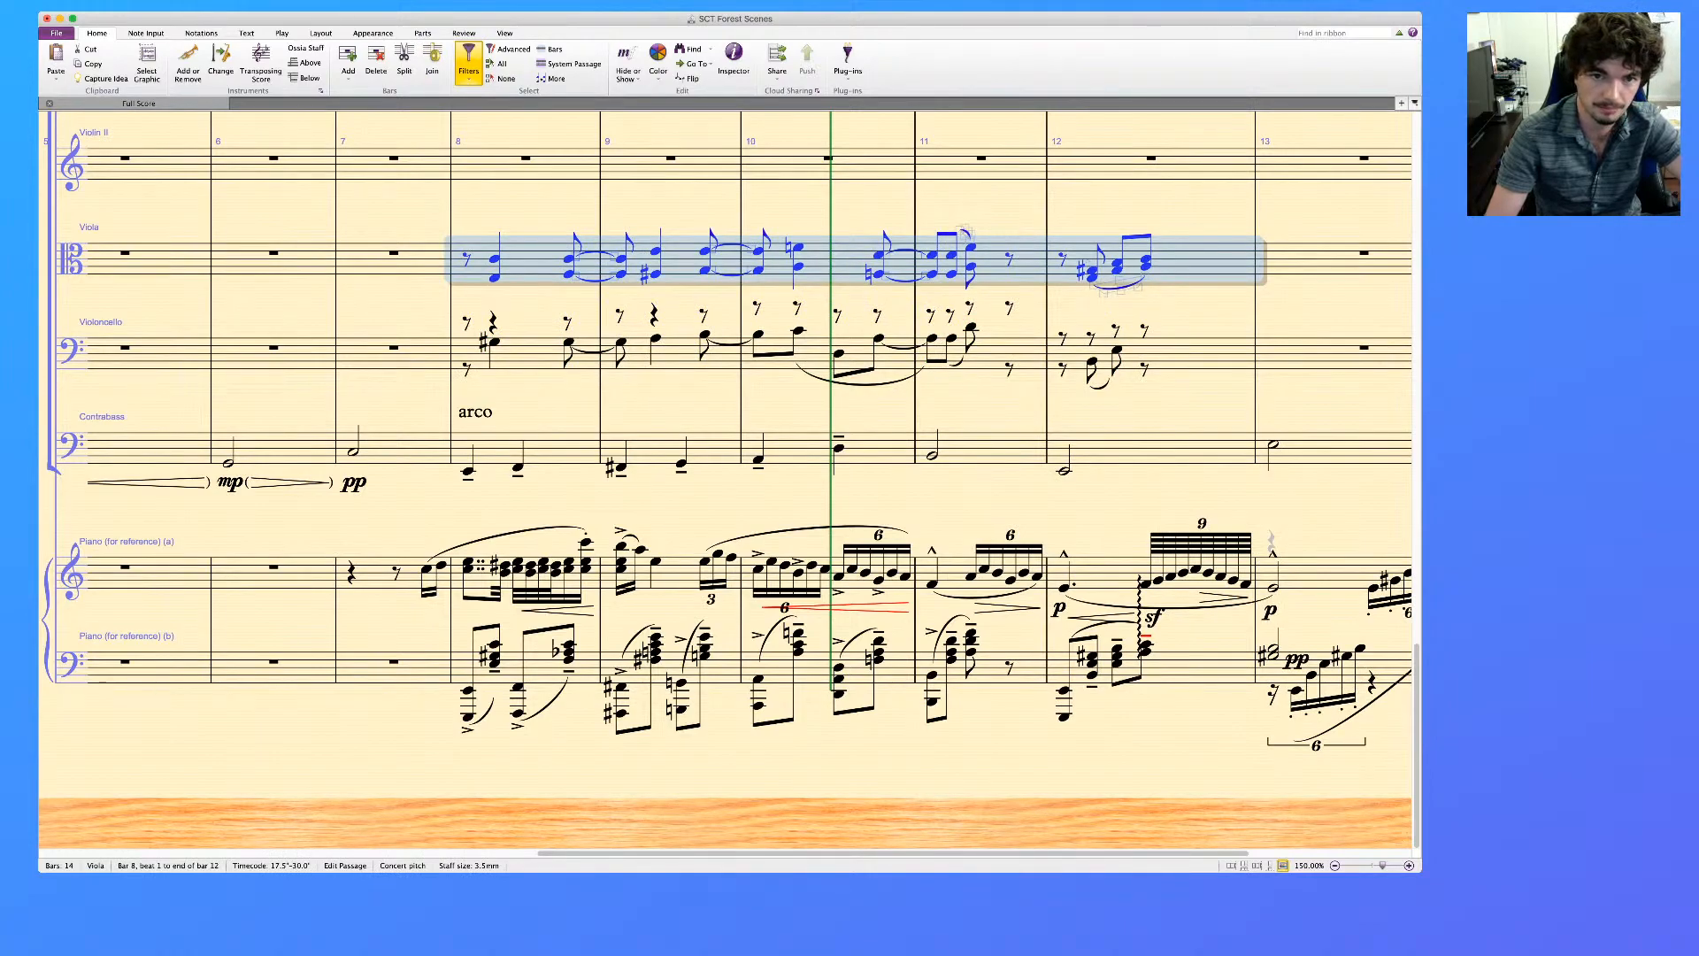
pyautogui.press('alt+shift+super+b')
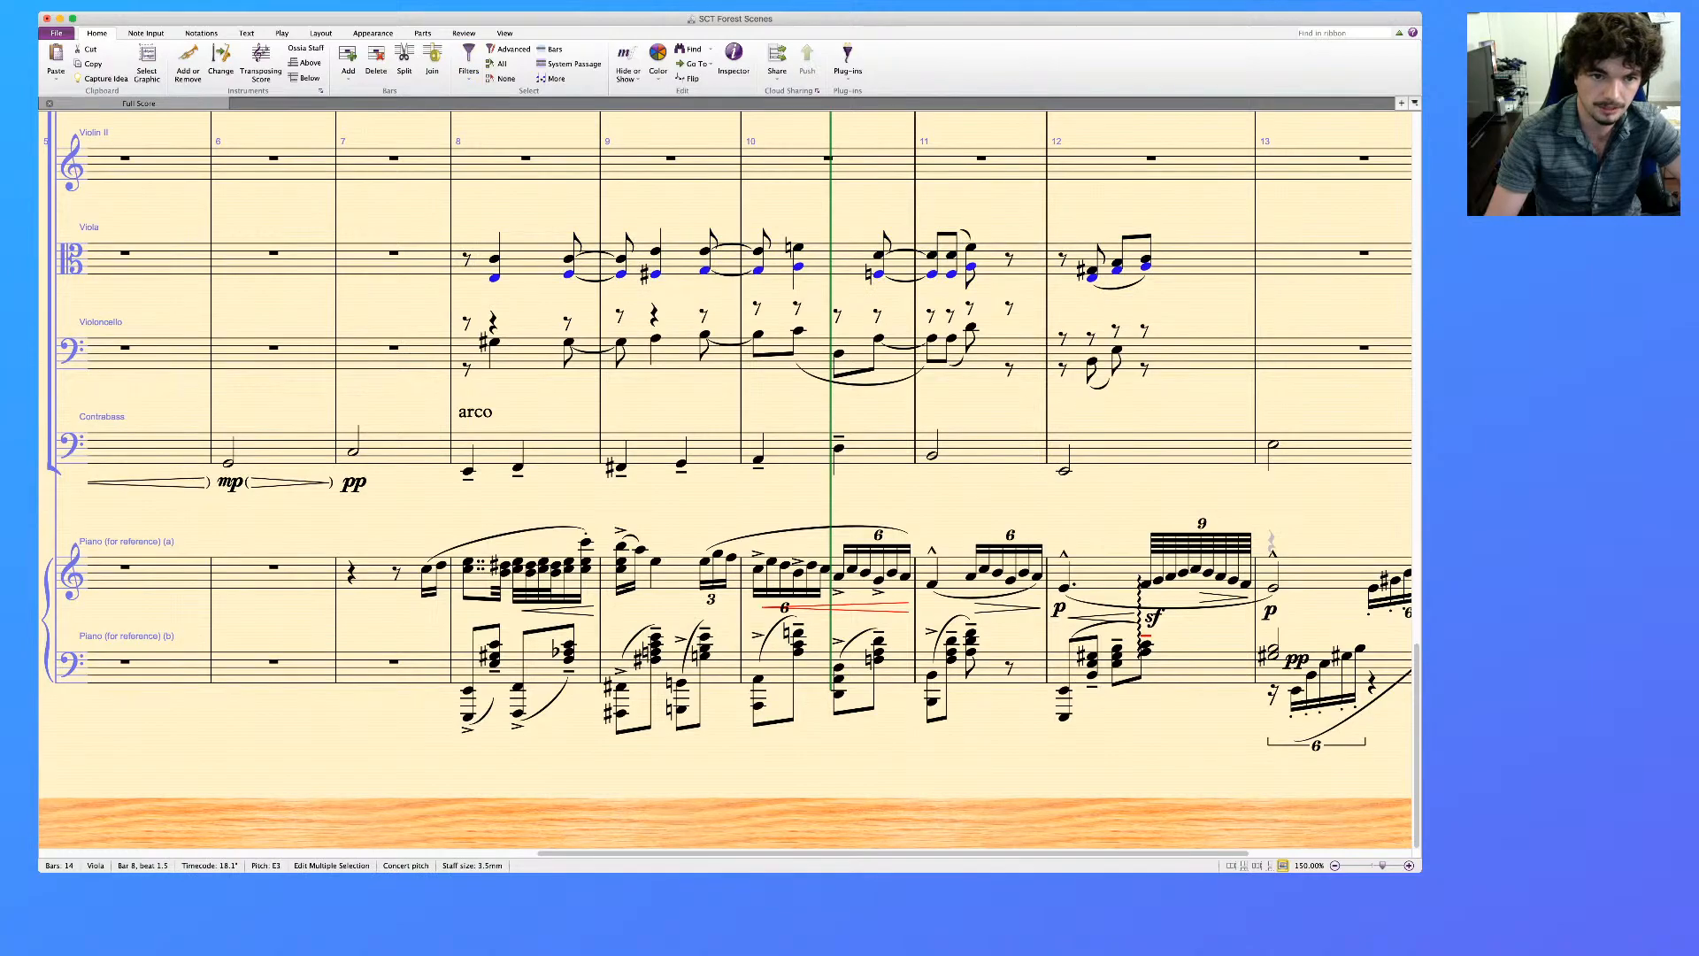
pyautogui.press('Delete')
pyautogui.click(493, 323)
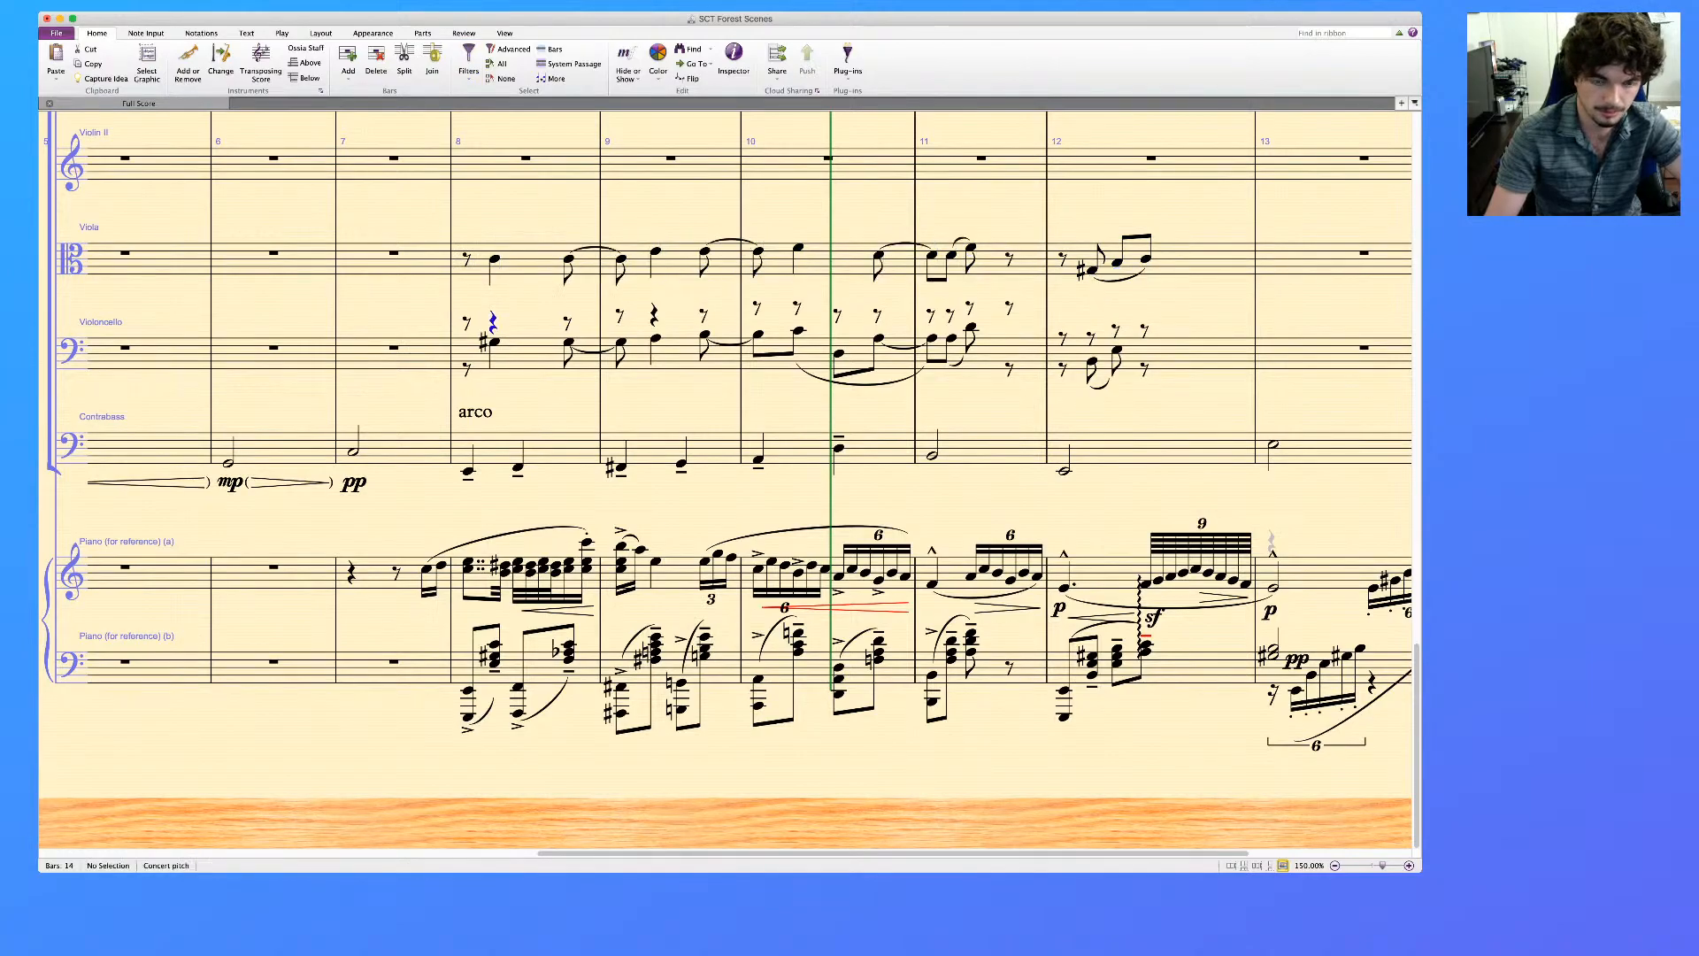
pyautogui.press('super+v')
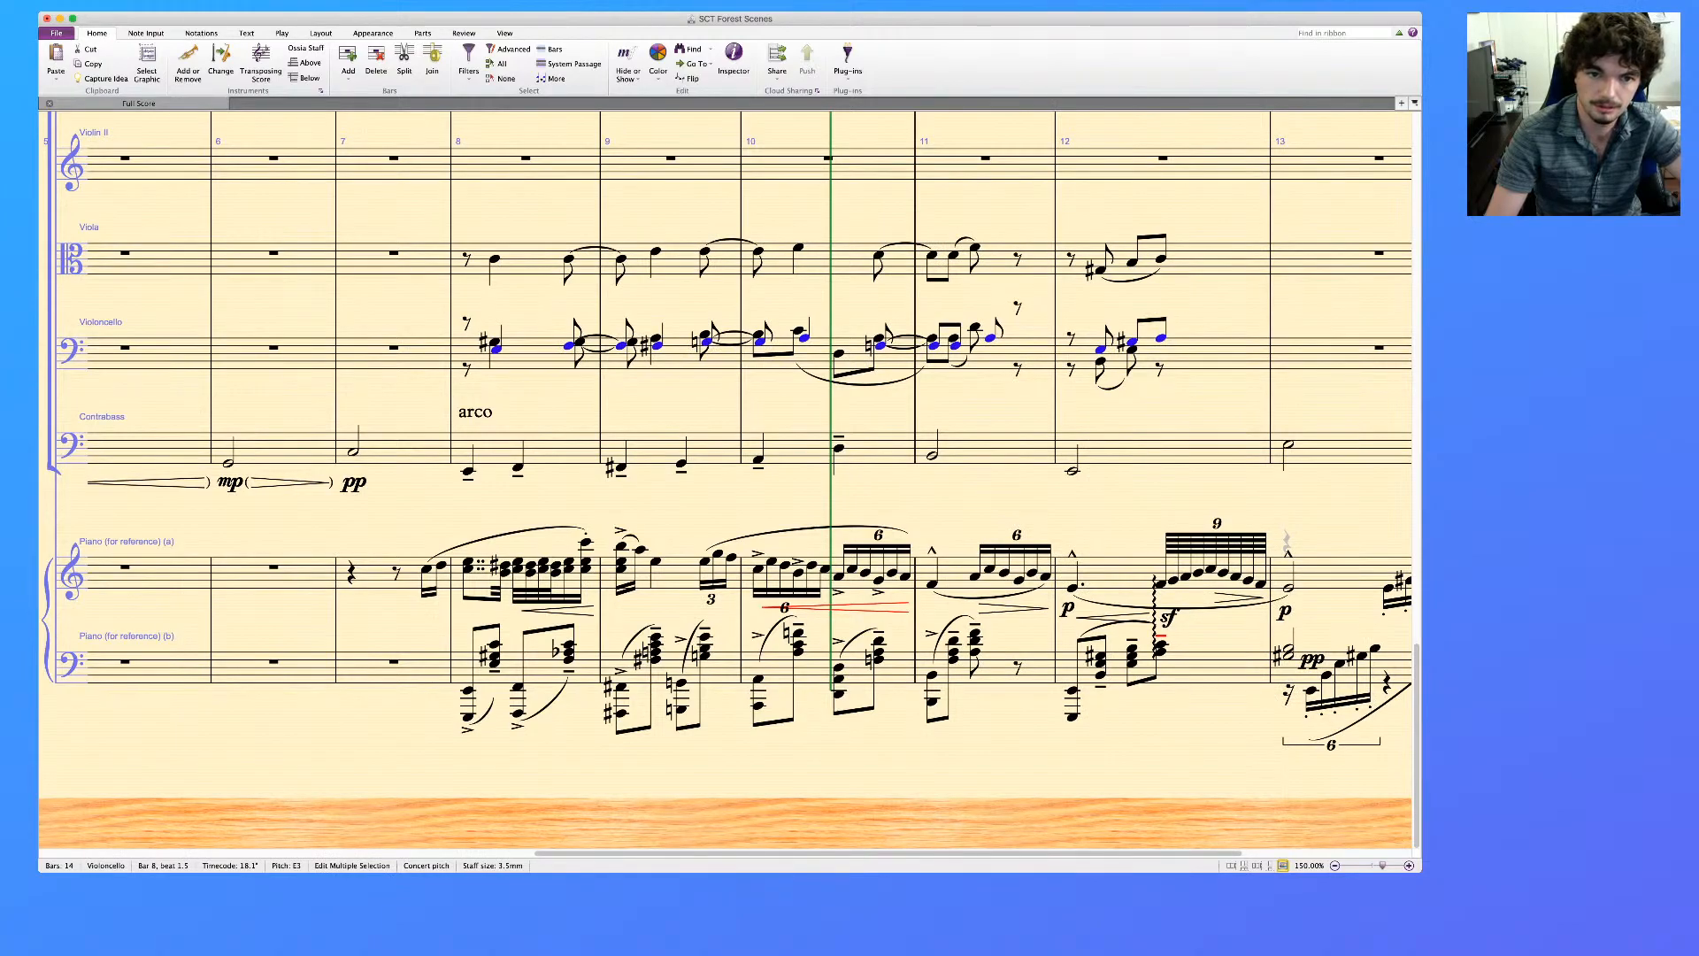
pyautogui.press('super+alt+shift+Up')
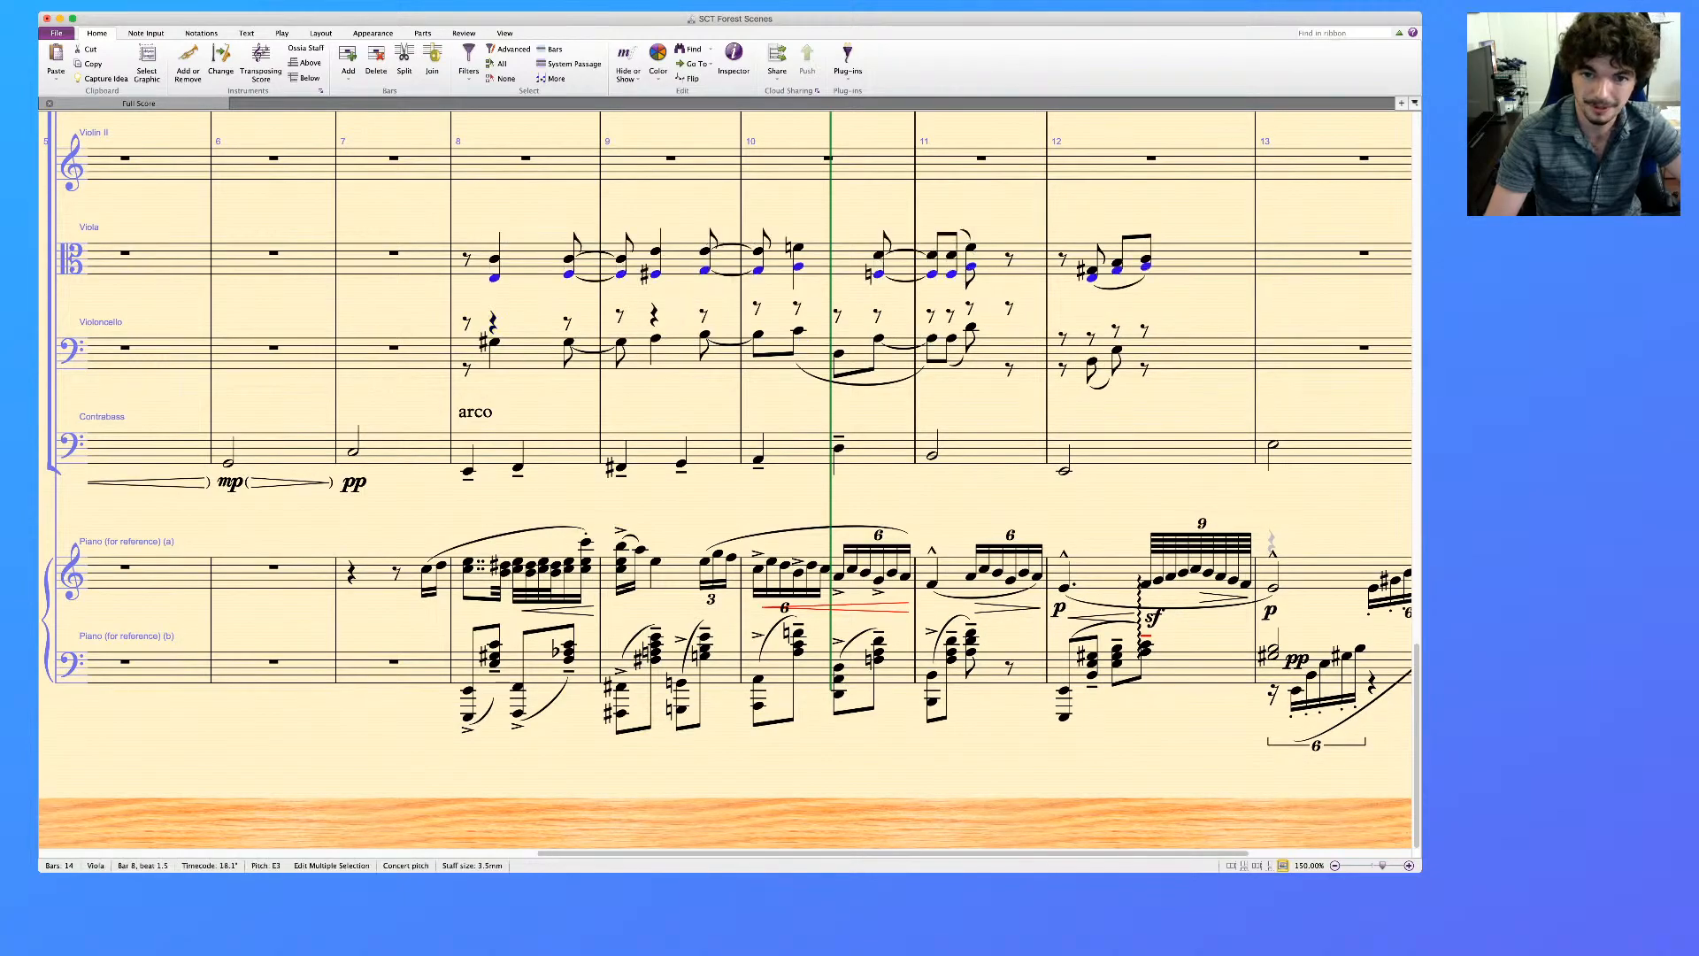
# Move the bottom Viola notes in bars 8 to 12 to voice 2 and the Violoncello line in those bars to voice 1
pyautogui.hotkey('alt', '2')
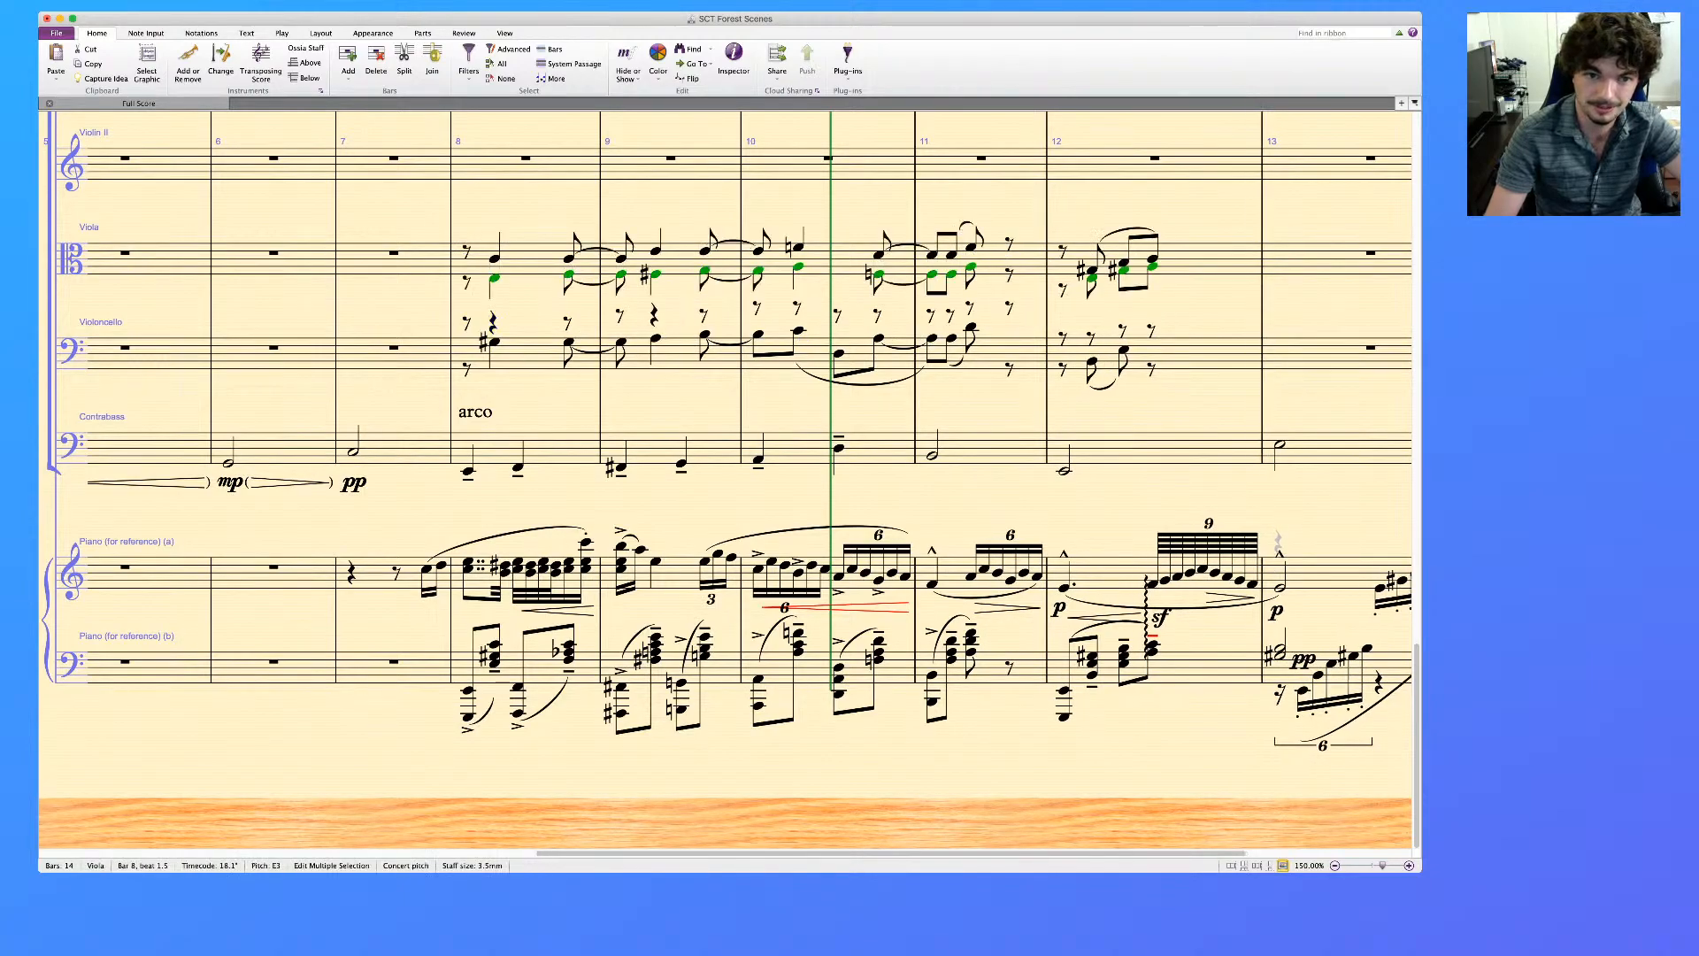
pyautogui.click(1208, 354)
pyautogui.keyDown('shift'); pyautogui.click(531, 354); pyautogui.keyUp('shift')
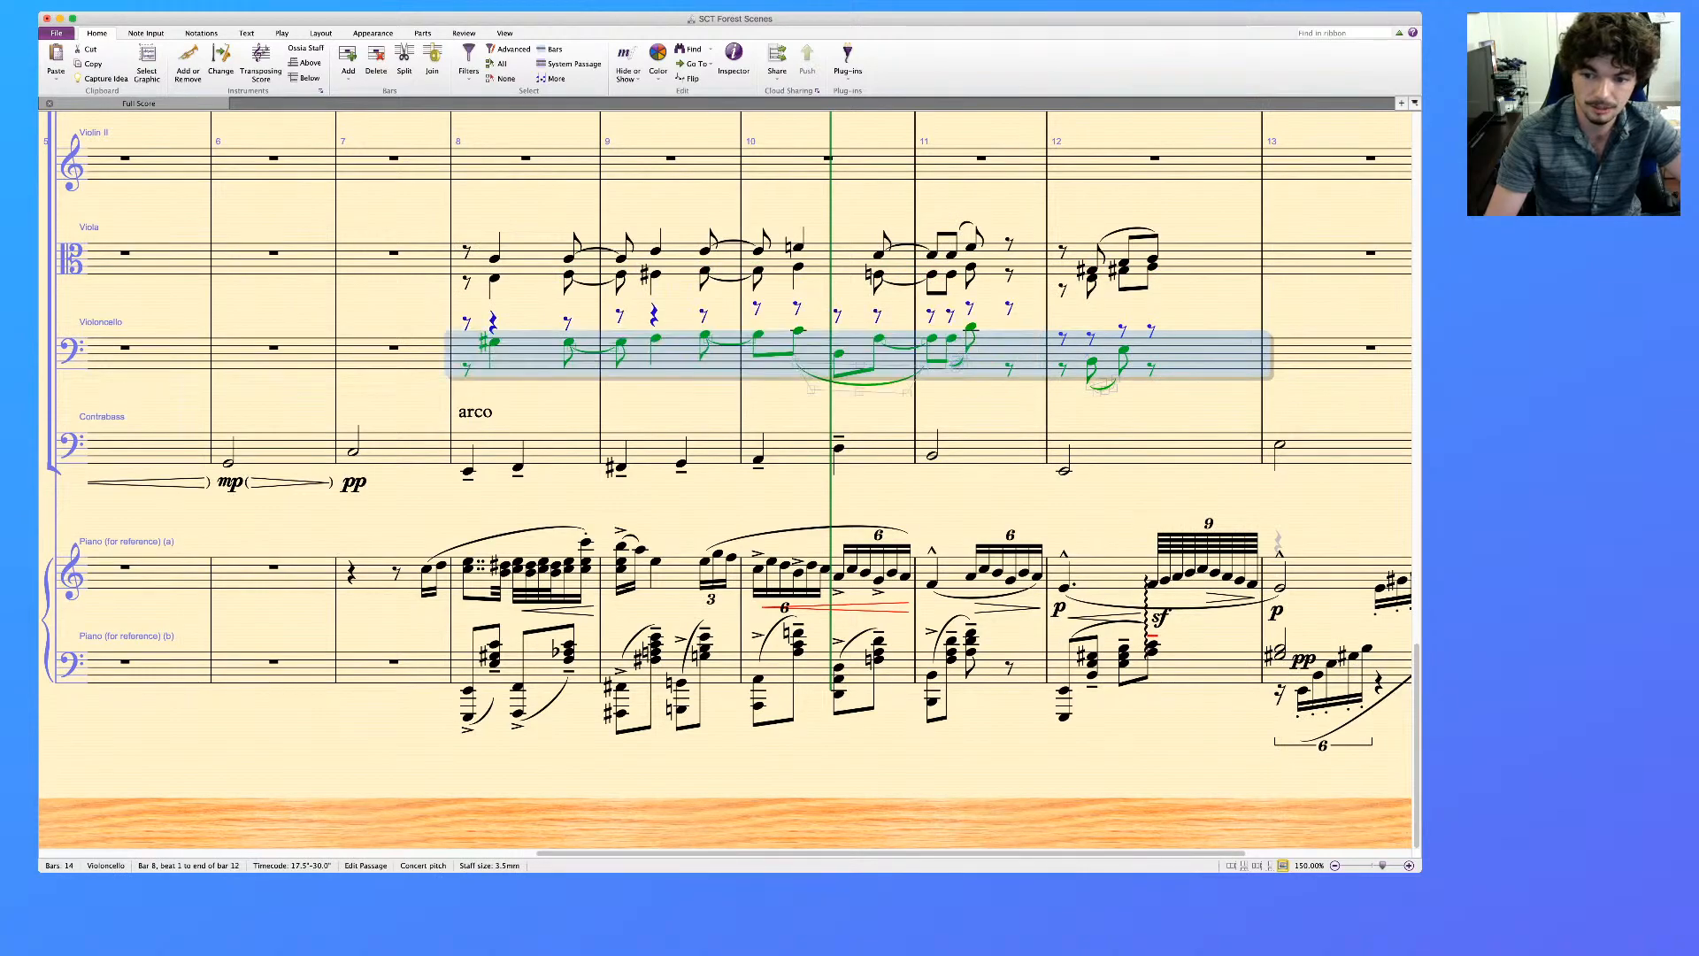
pyautogui.hotkey('alt', '1')
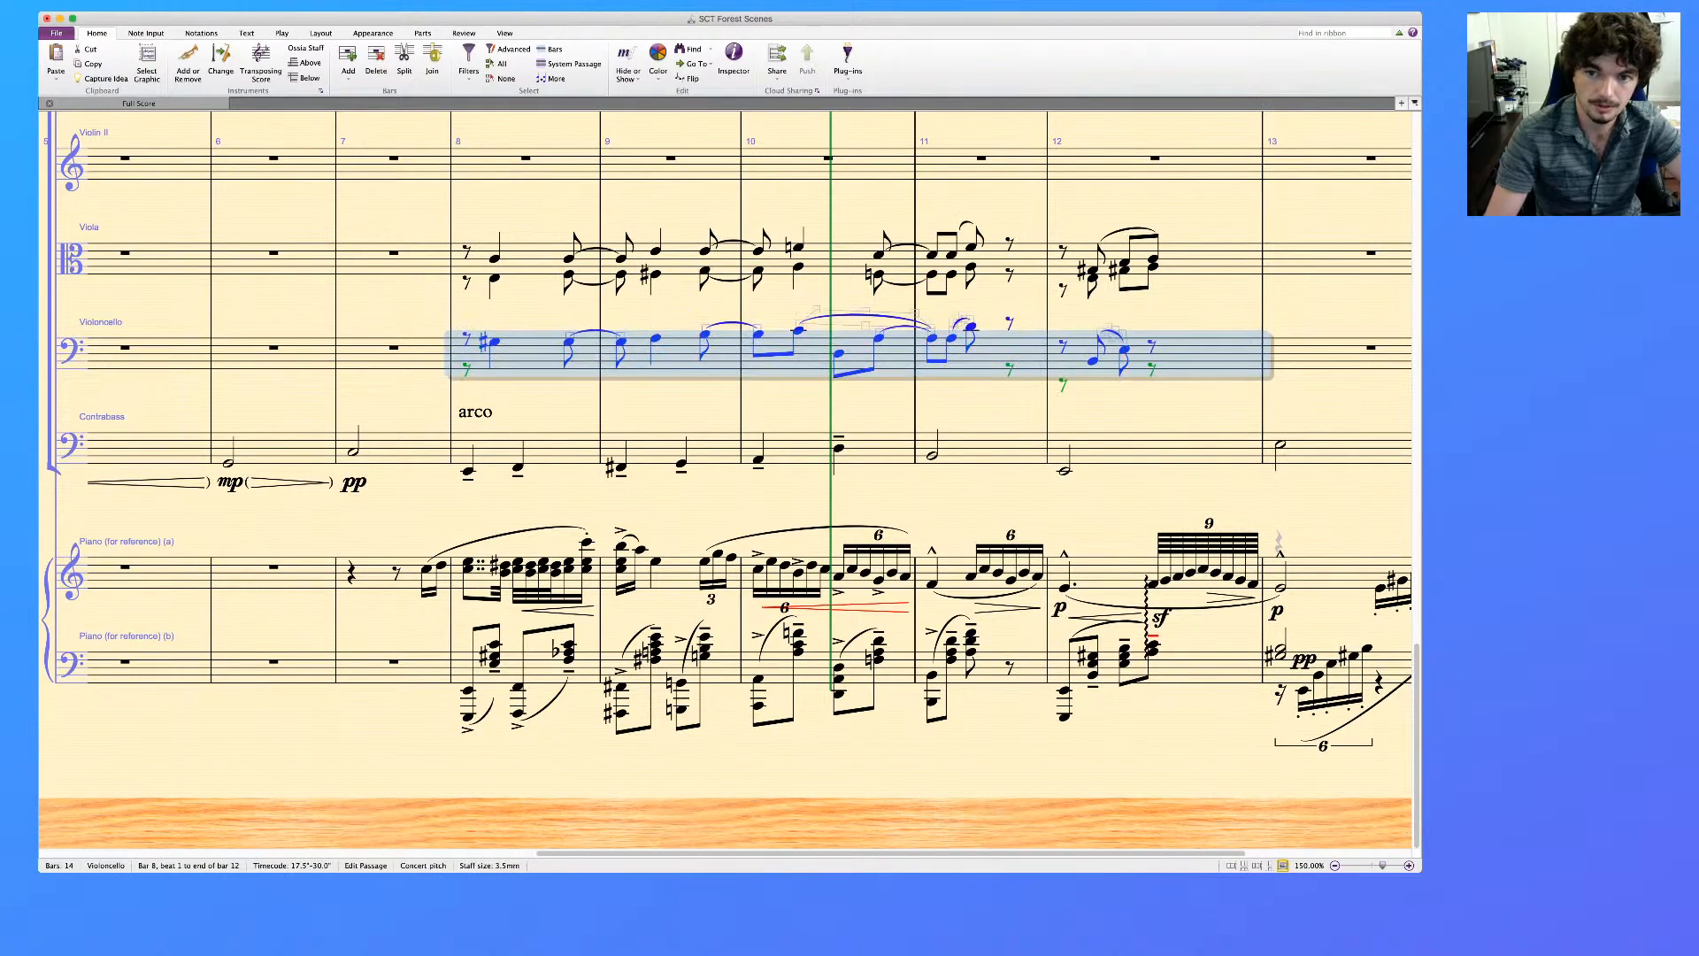
# Copy the Viola's voice 2 line from bars 8 to 12 into the Violoncello staff, starting at bar 8
pyautogui.click(531, 259)
pyautogui.keyDown('shift'); pyautogui.click(1208, 259); pyautogui.keyUp('shift')
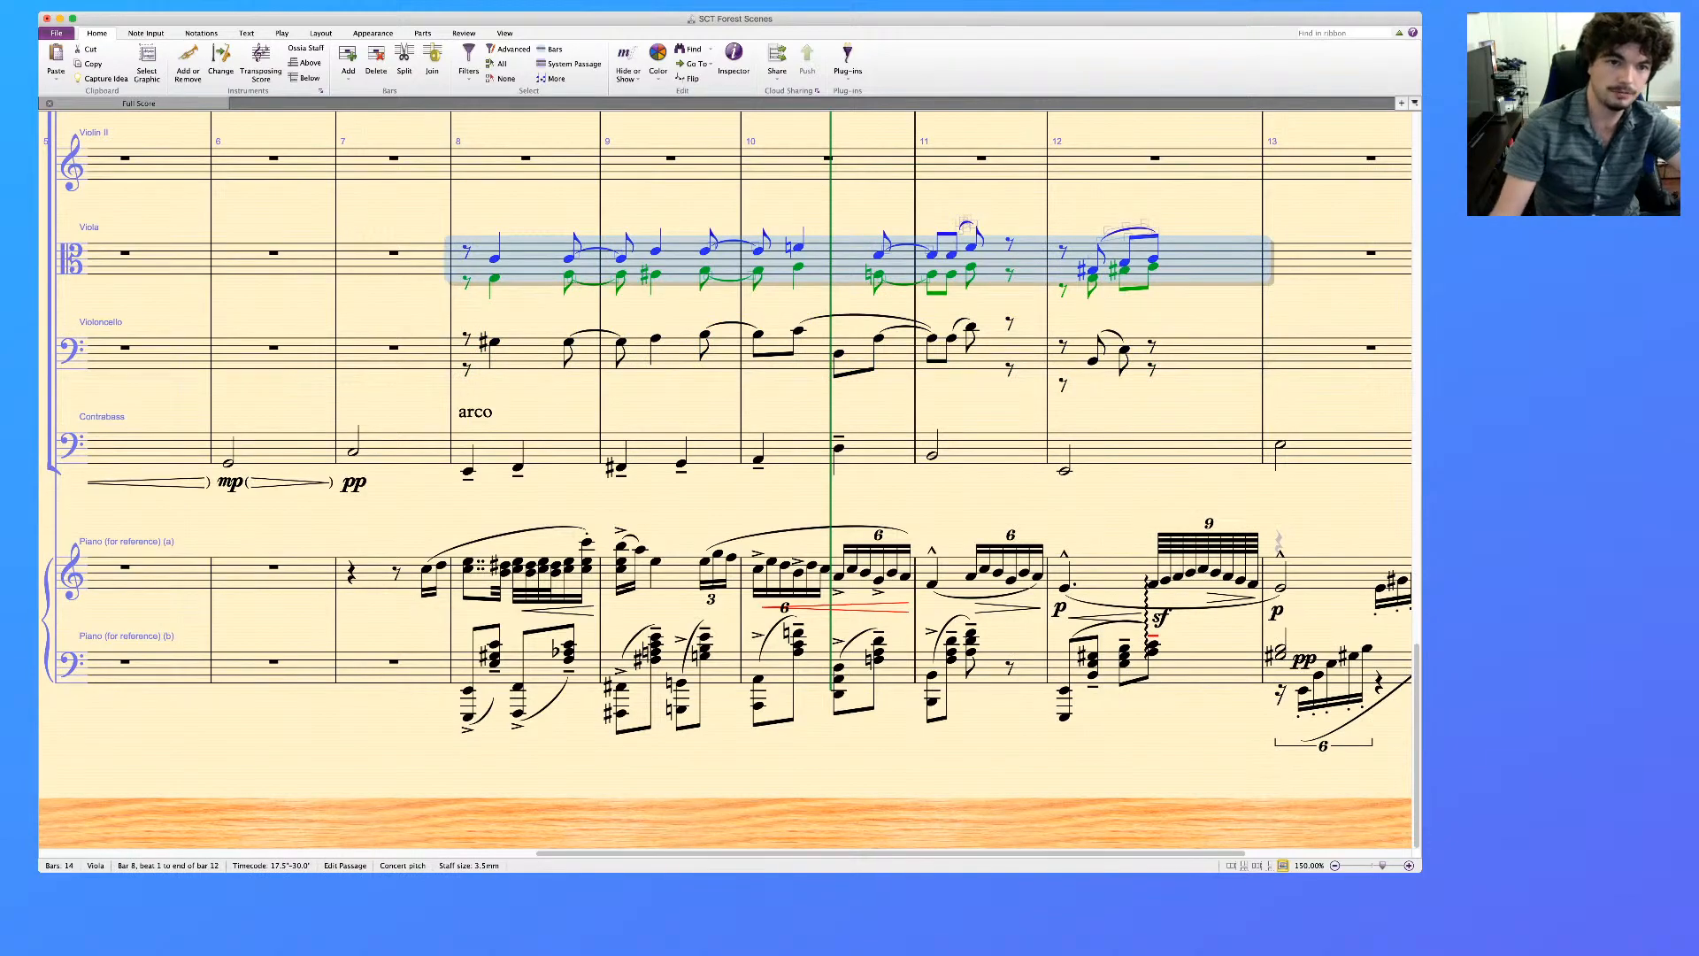
pyautogui.press('super+shift+alt+2')
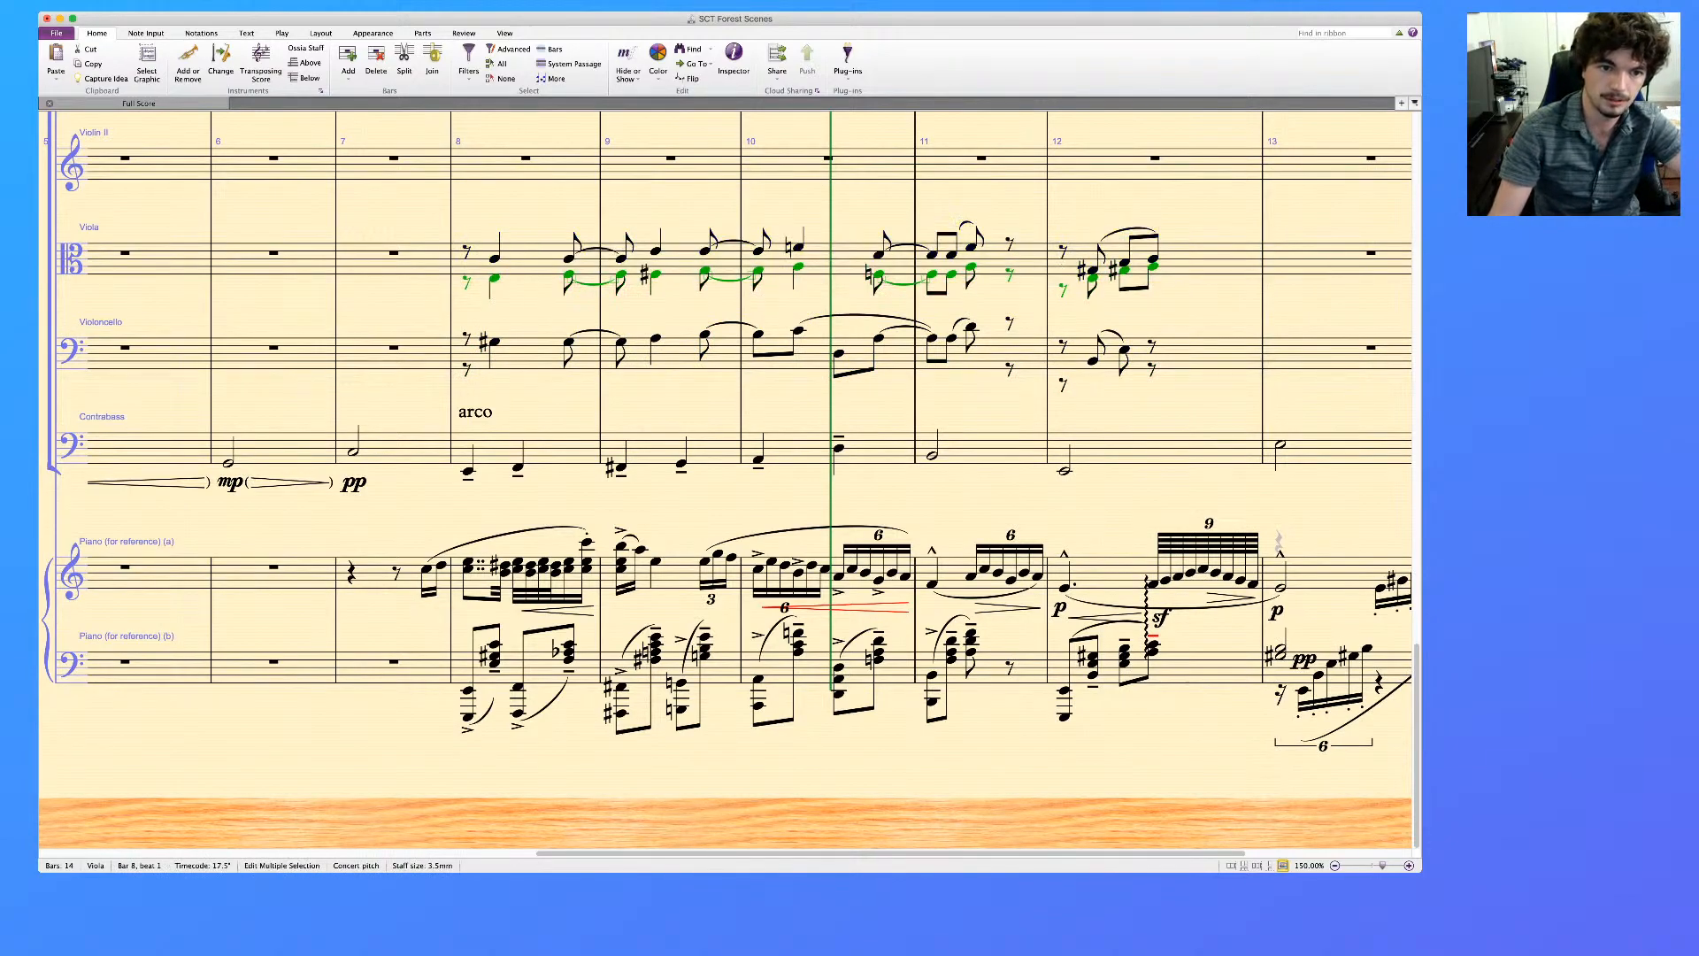
pyautogui.click(468, 340)
pyautogui.press('super+v')
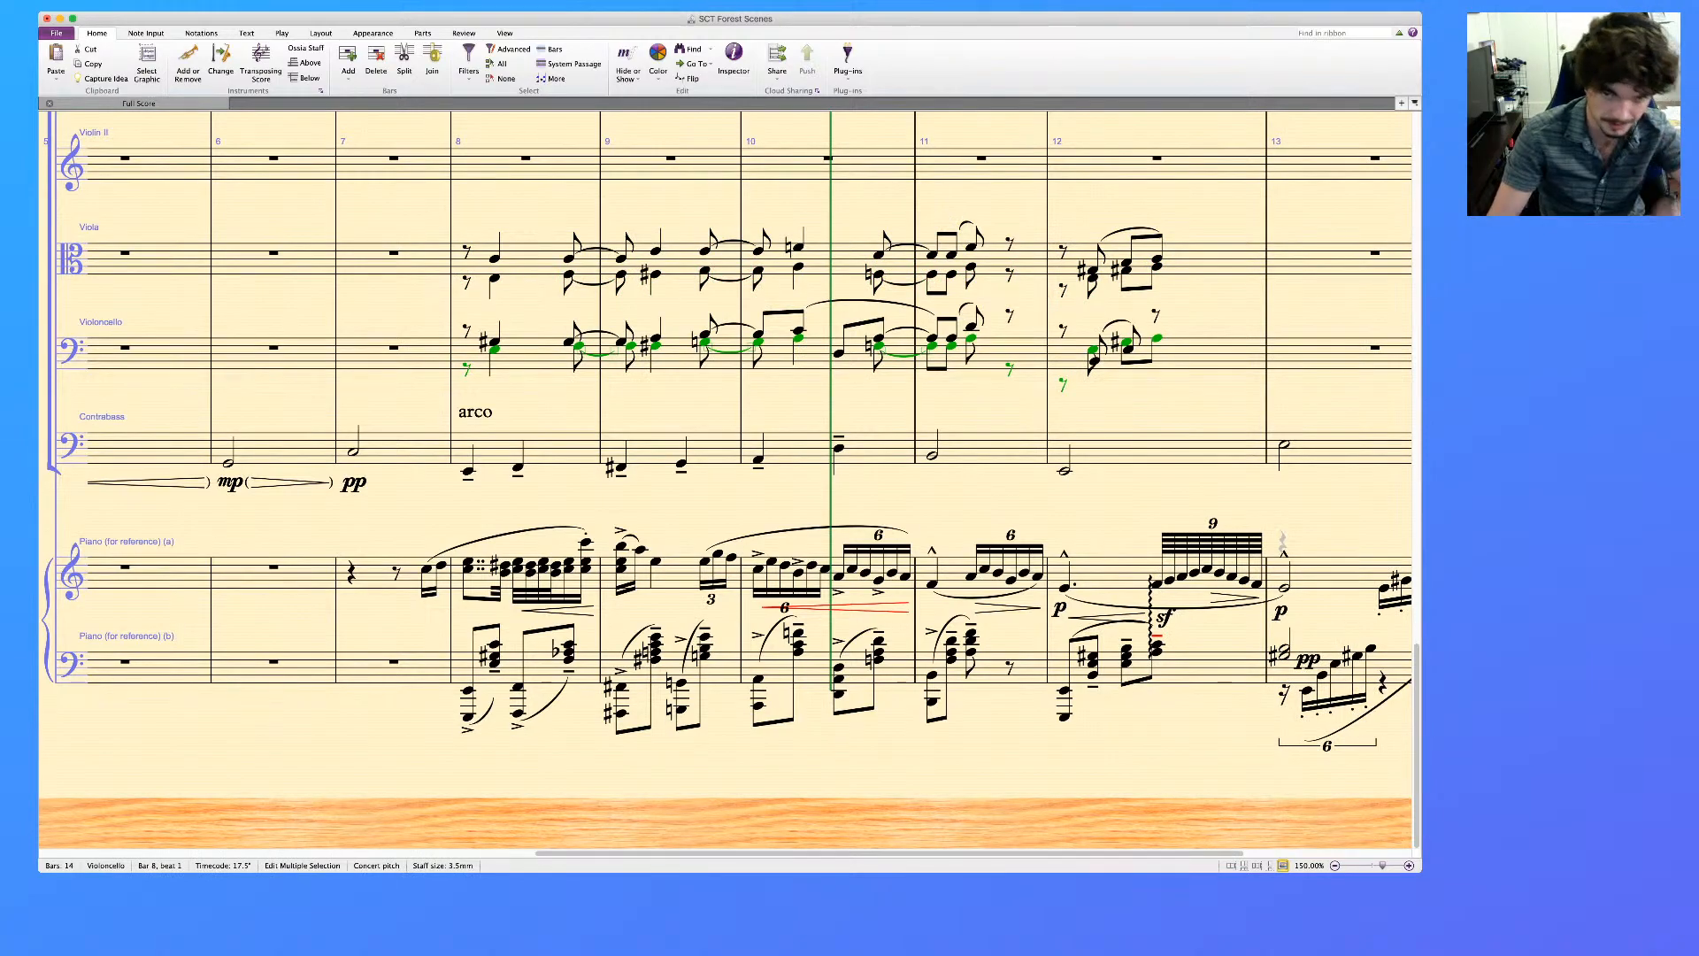
# Lower the three voice 2 notes in bar 12 of the Violoncello by an octave and move them to voice 3
pyautogui.press('Escape')
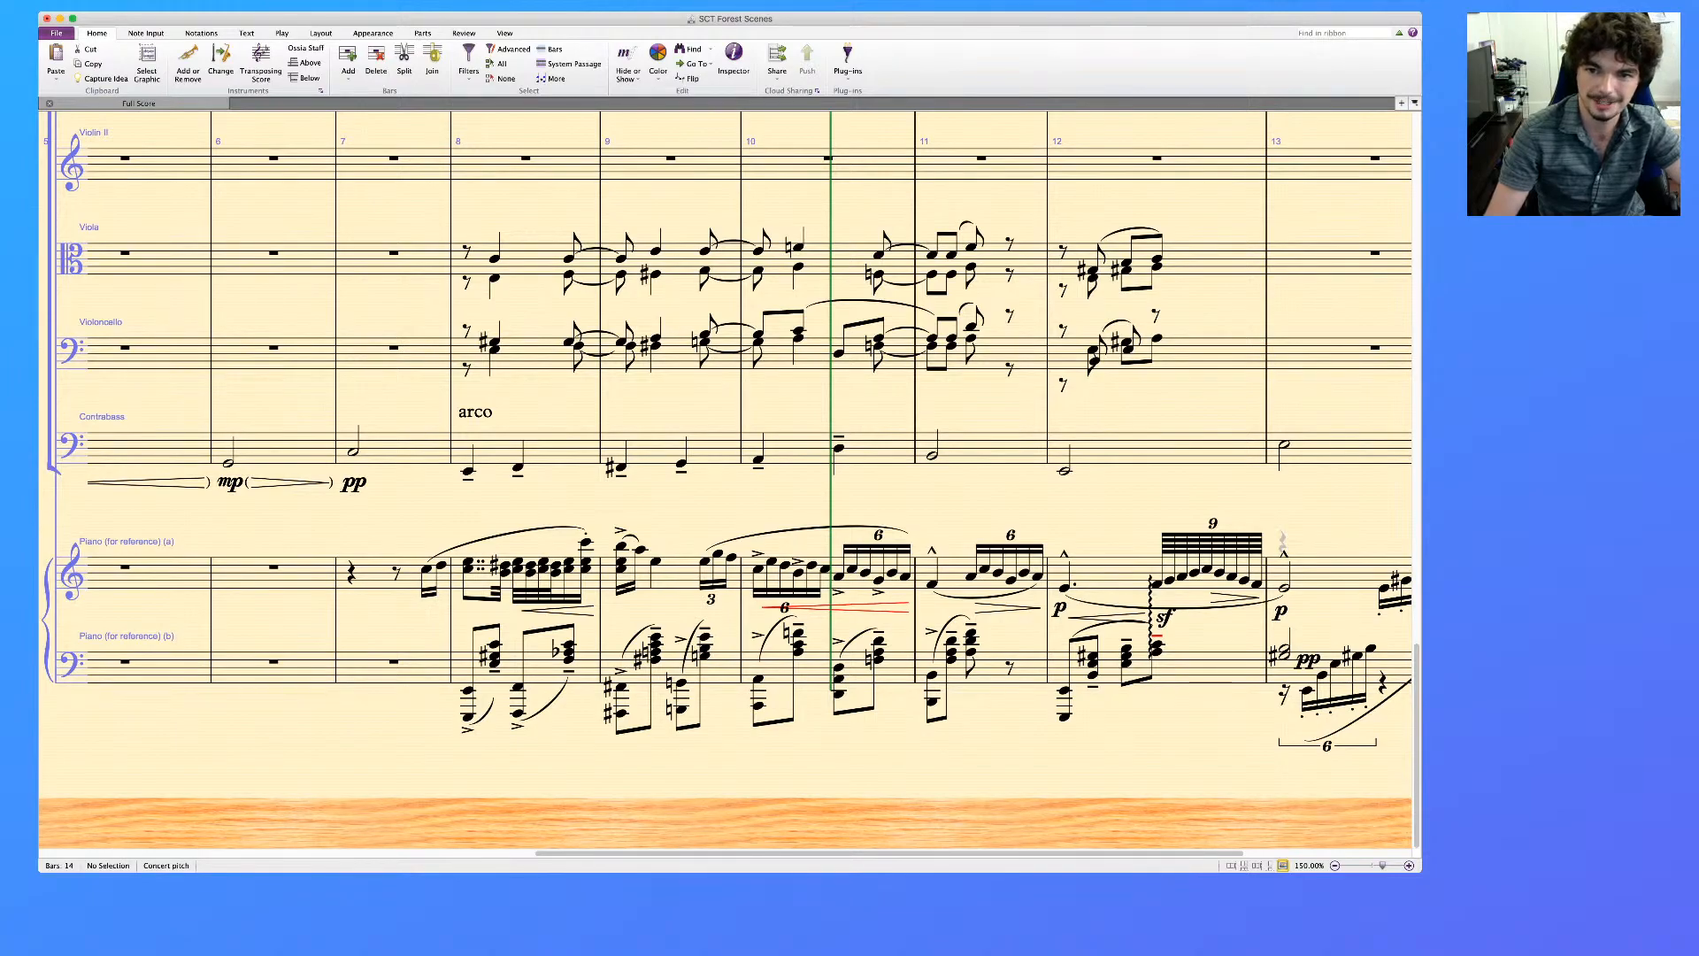
pyautogui.click(1209, 354)
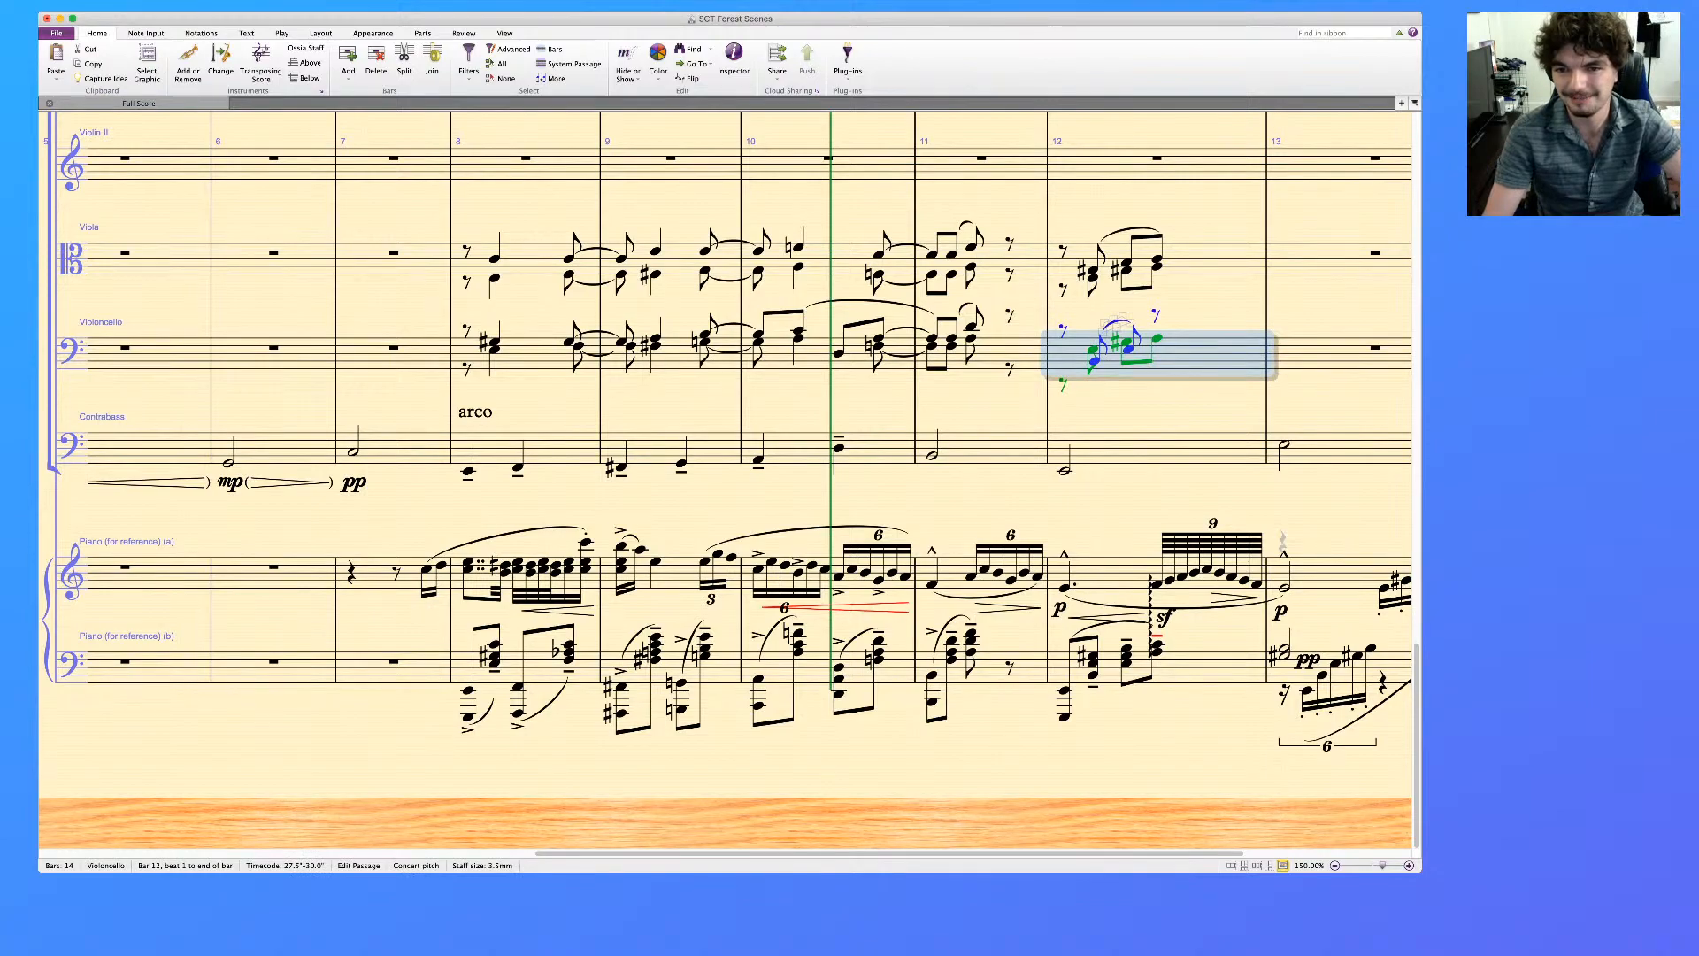
pyautogui.click(1093, 349)
pyautogui.keyDown('super'); pyautogui.click(1127, 342); pyautogui.keyUp('super')
pyautogui.keyDown('super'); pyautogui.click(1157, 338); pyautogui.keyUp('super')
pyautogui.press('super+Down')
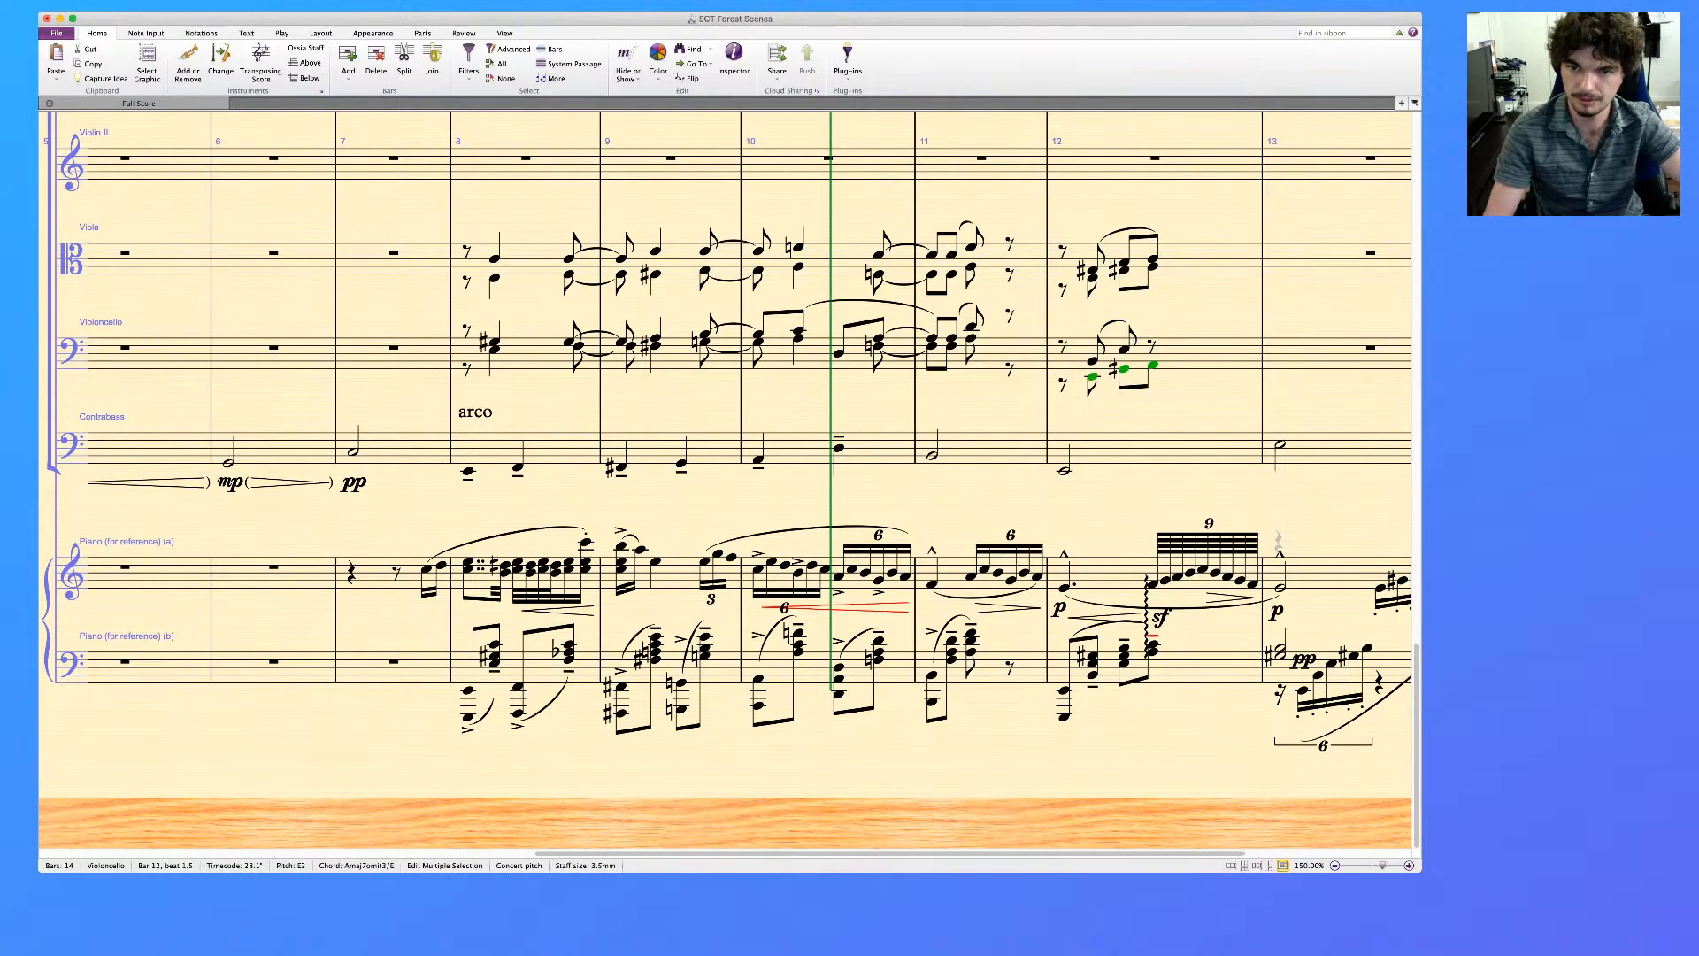
pyautogui.press('alt+super+3')
# Move the Violoncello's voice 1 notes in bar 12 to voice 2, and its voice 3 notes to voice 1 an octave higher
pyautogui.click(1093, 361)
pyautogui.keyDown('super'); pyautogui.click(1124, 350); pyautogui.keyUp('super')
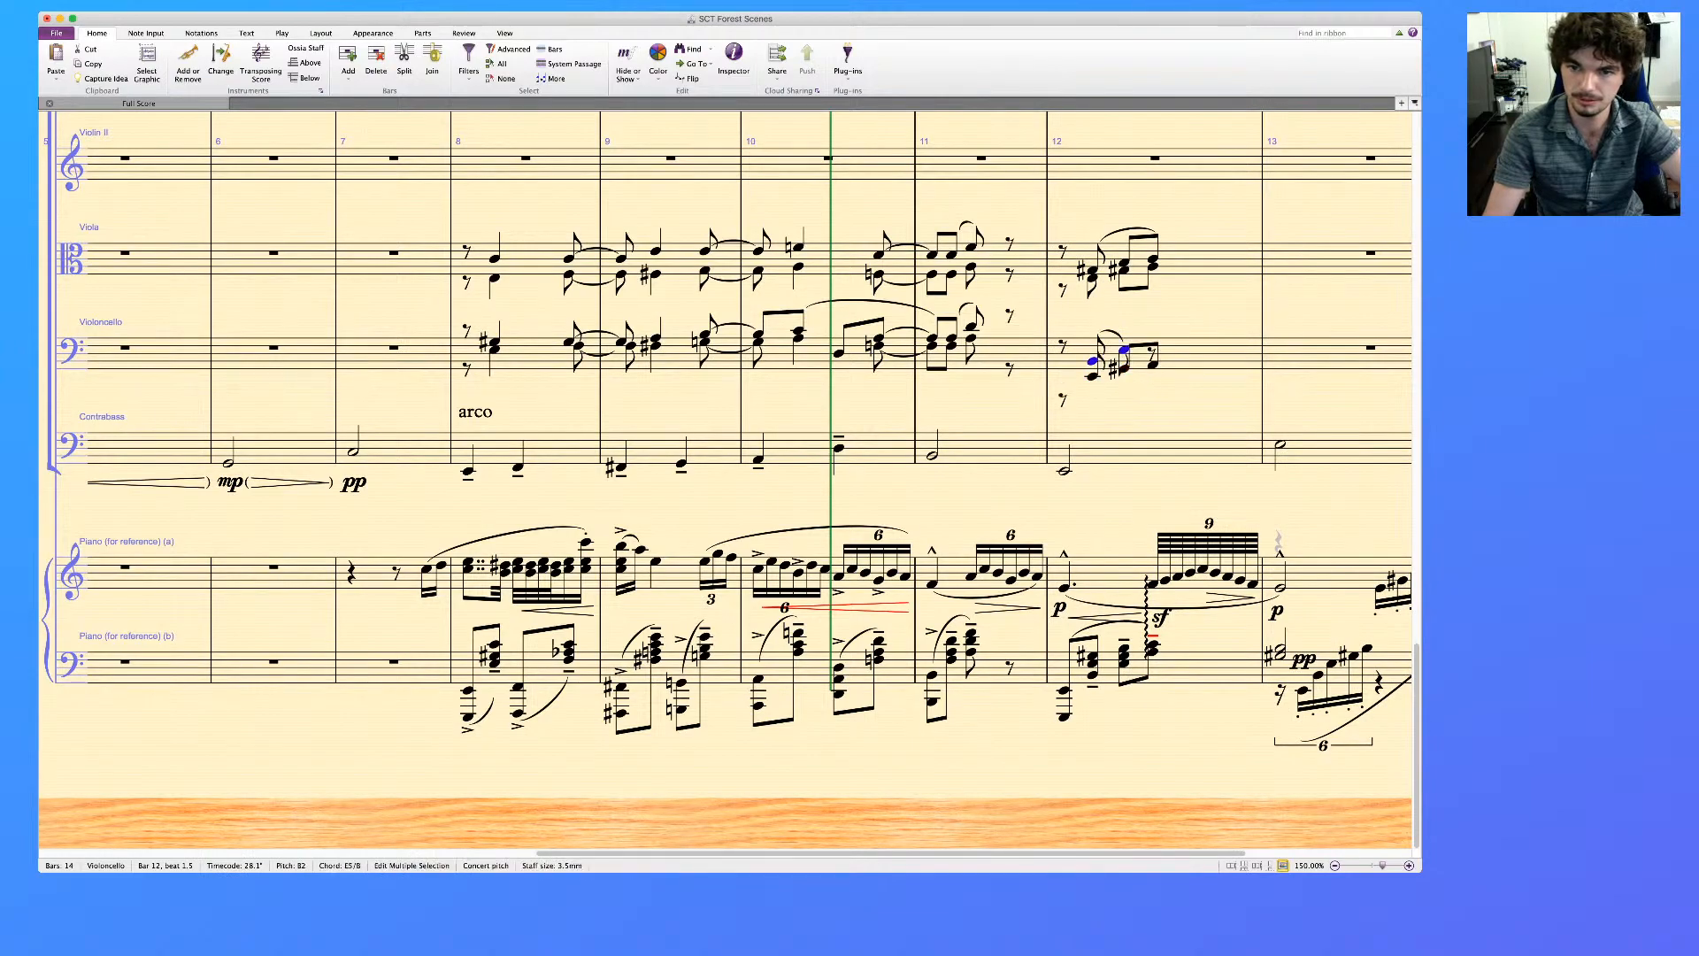
pyautogui.press('alt+super+2')
pyautogui.click(1093, 376)
pyautogui.keyDown('super'); pyautogui.click(1124, 369); pyautogui.keyUp('super')
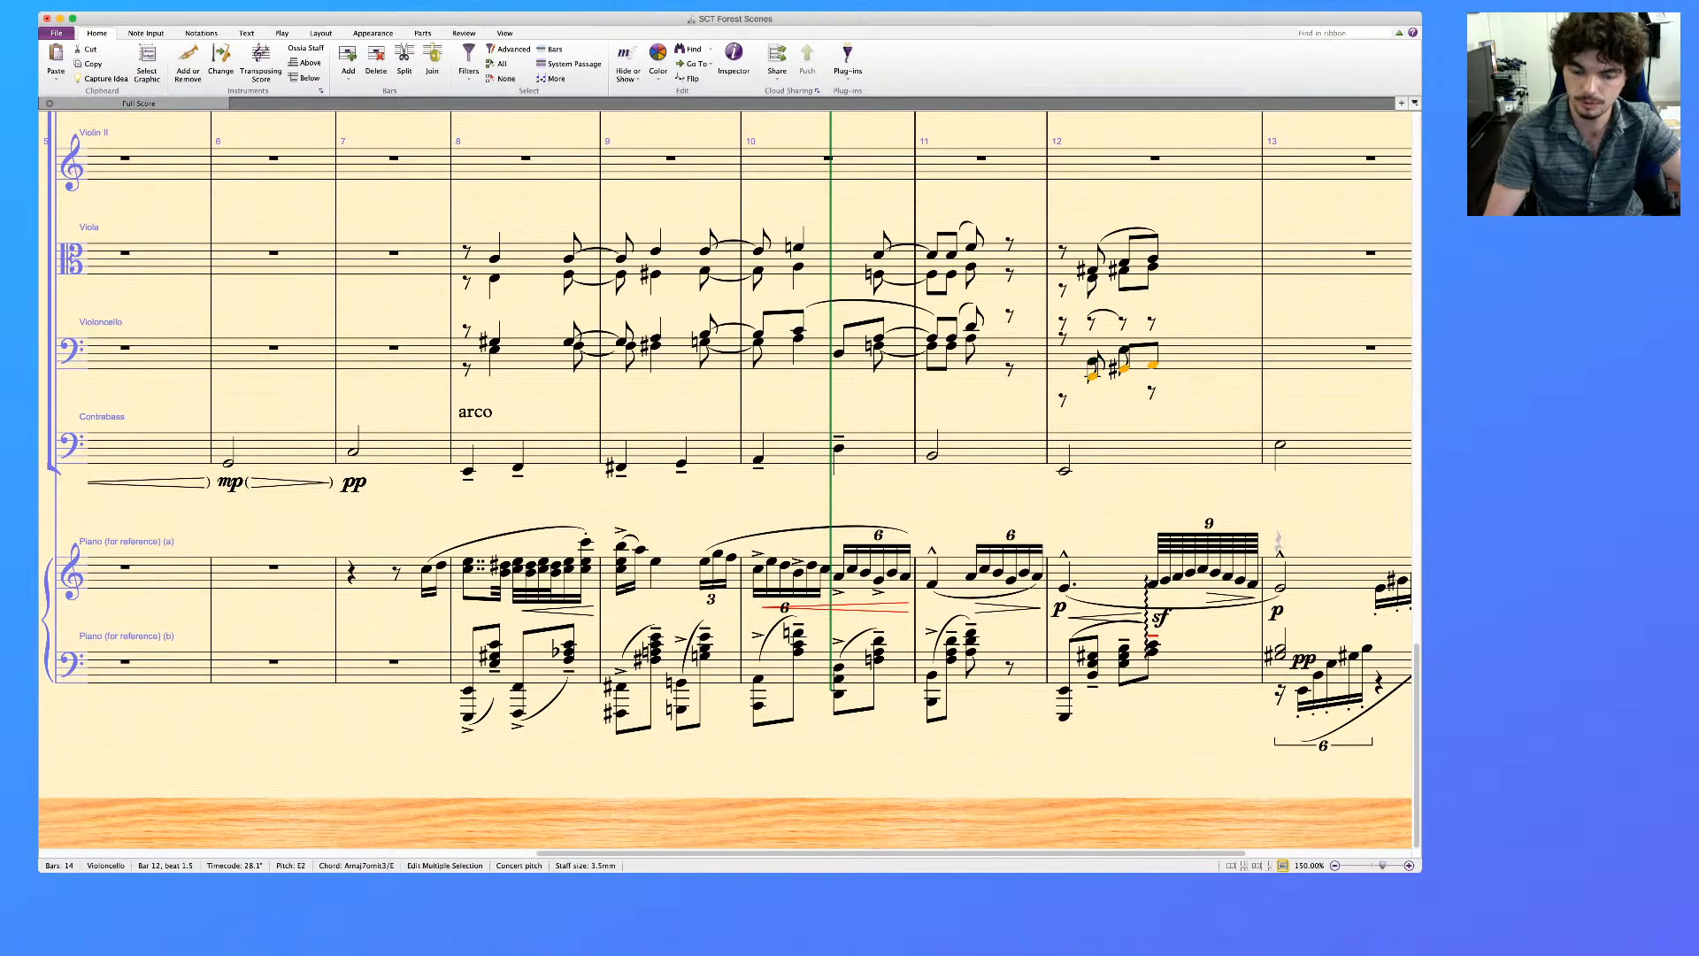
pyautogui.press('alt+super+1')
pyautogui.press('super+Up')
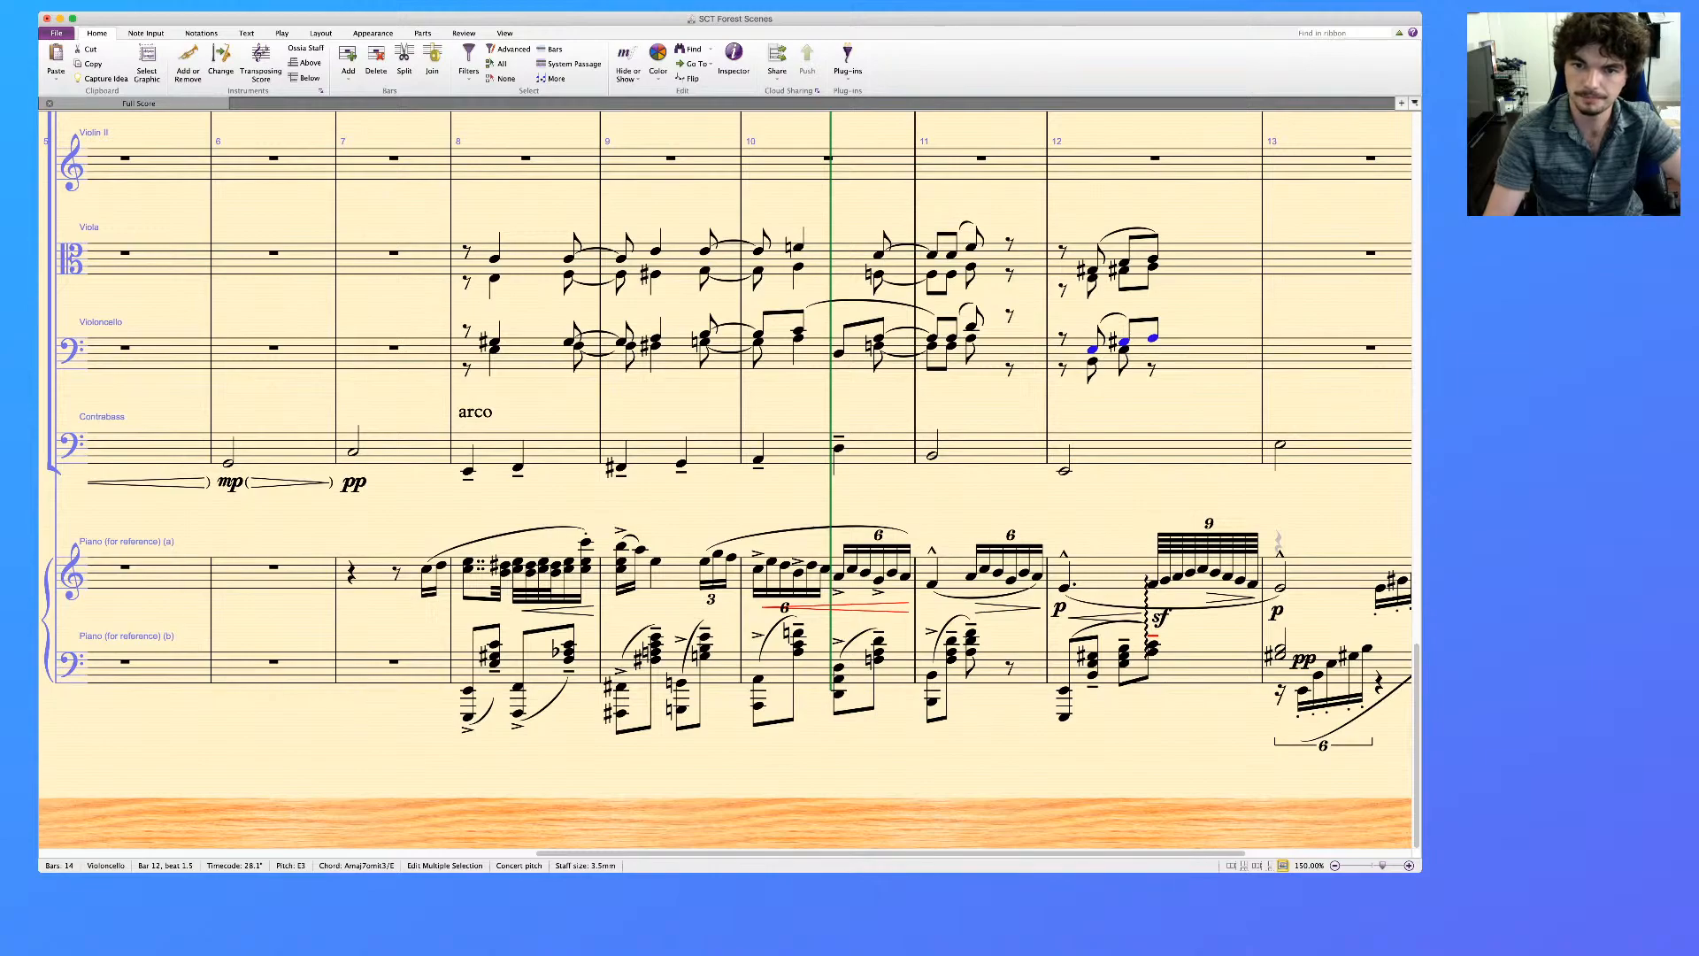
# Add a slur under the two voice 2 notes in bar 12 of the Violoncello
pyautogui.click(1093, 361)
pyautogui.press('s')
pyautogui.press('Escape')
# Raise the Violoncello's voice 2 rests at the start of bar 12, end of bar 11 and start of bar 8 into the staff
pyautogui.click(1151, 369)
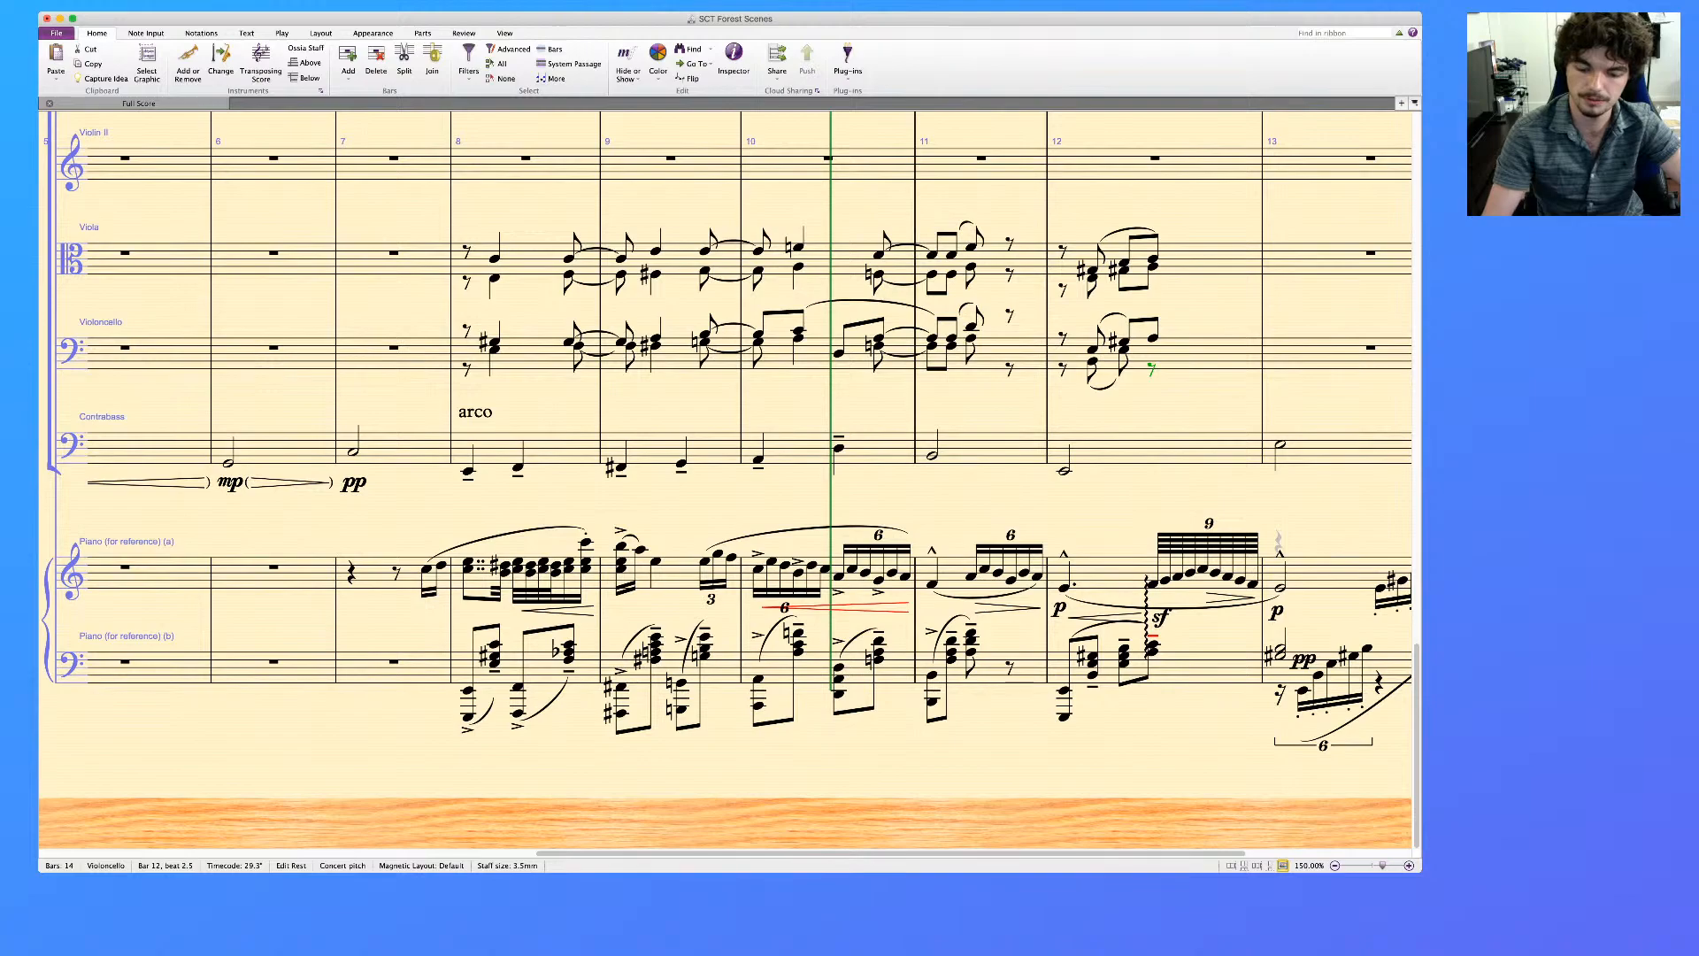
pyautogui.click(1063, 369)
pyautogui.press('Up')
pyautogui.press('Up')
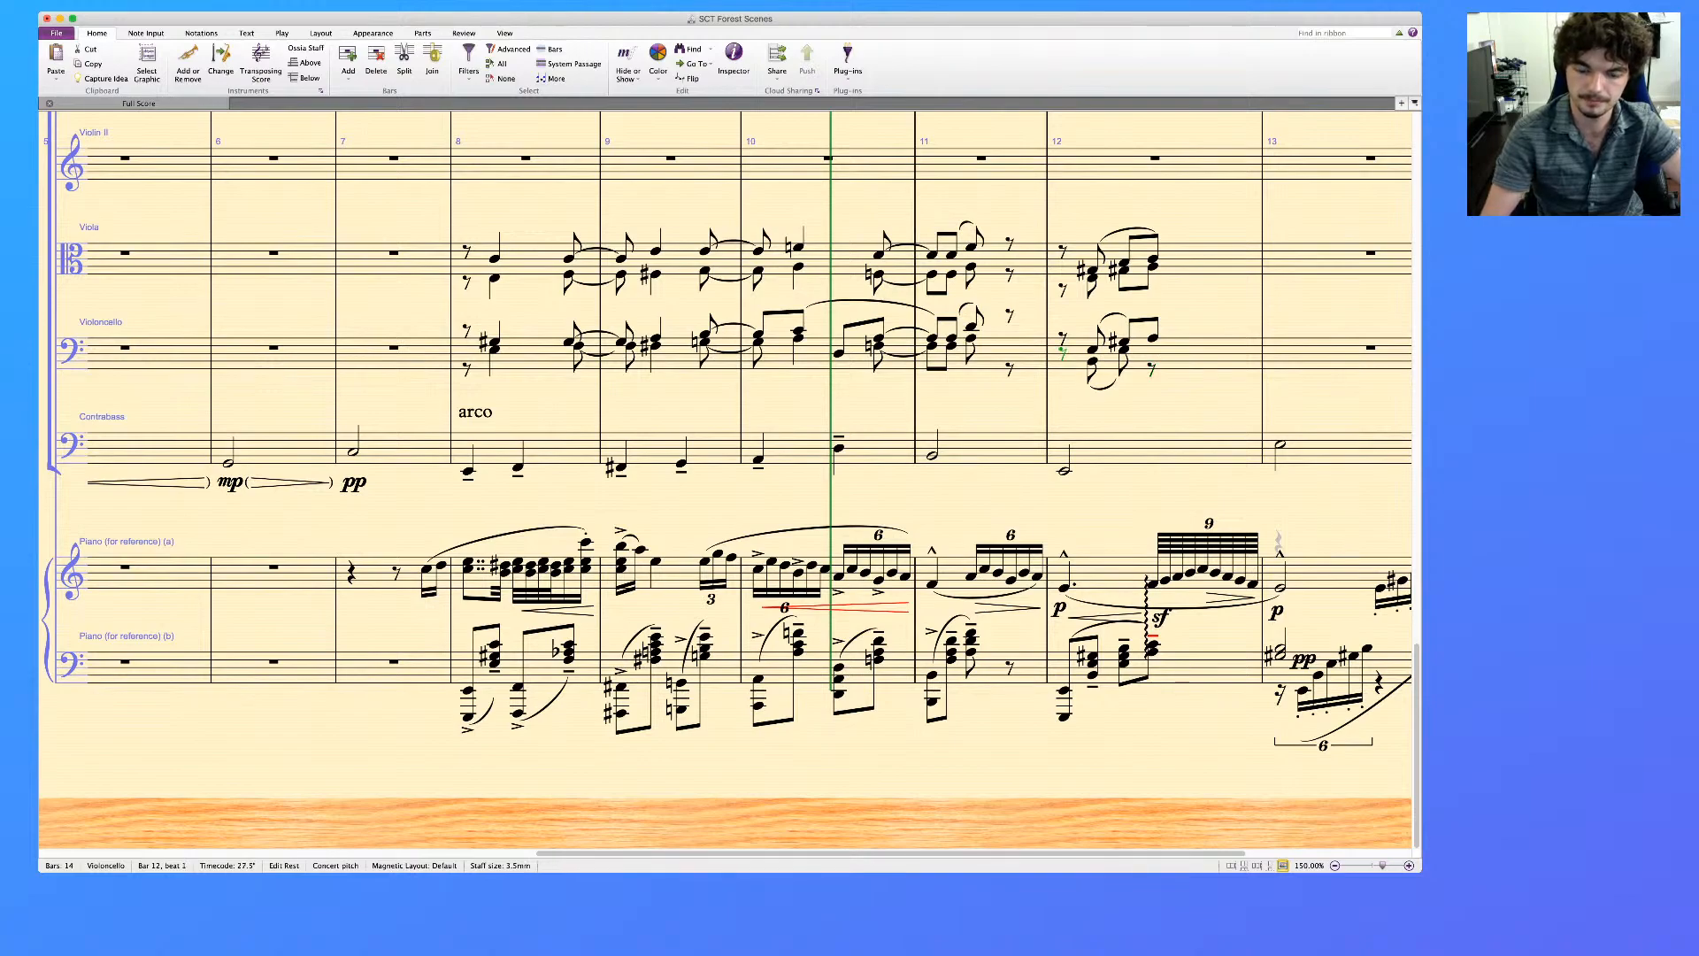
pyautogui.press('Left')
pyautogui.press('Up')
pyautogui.press('Up')
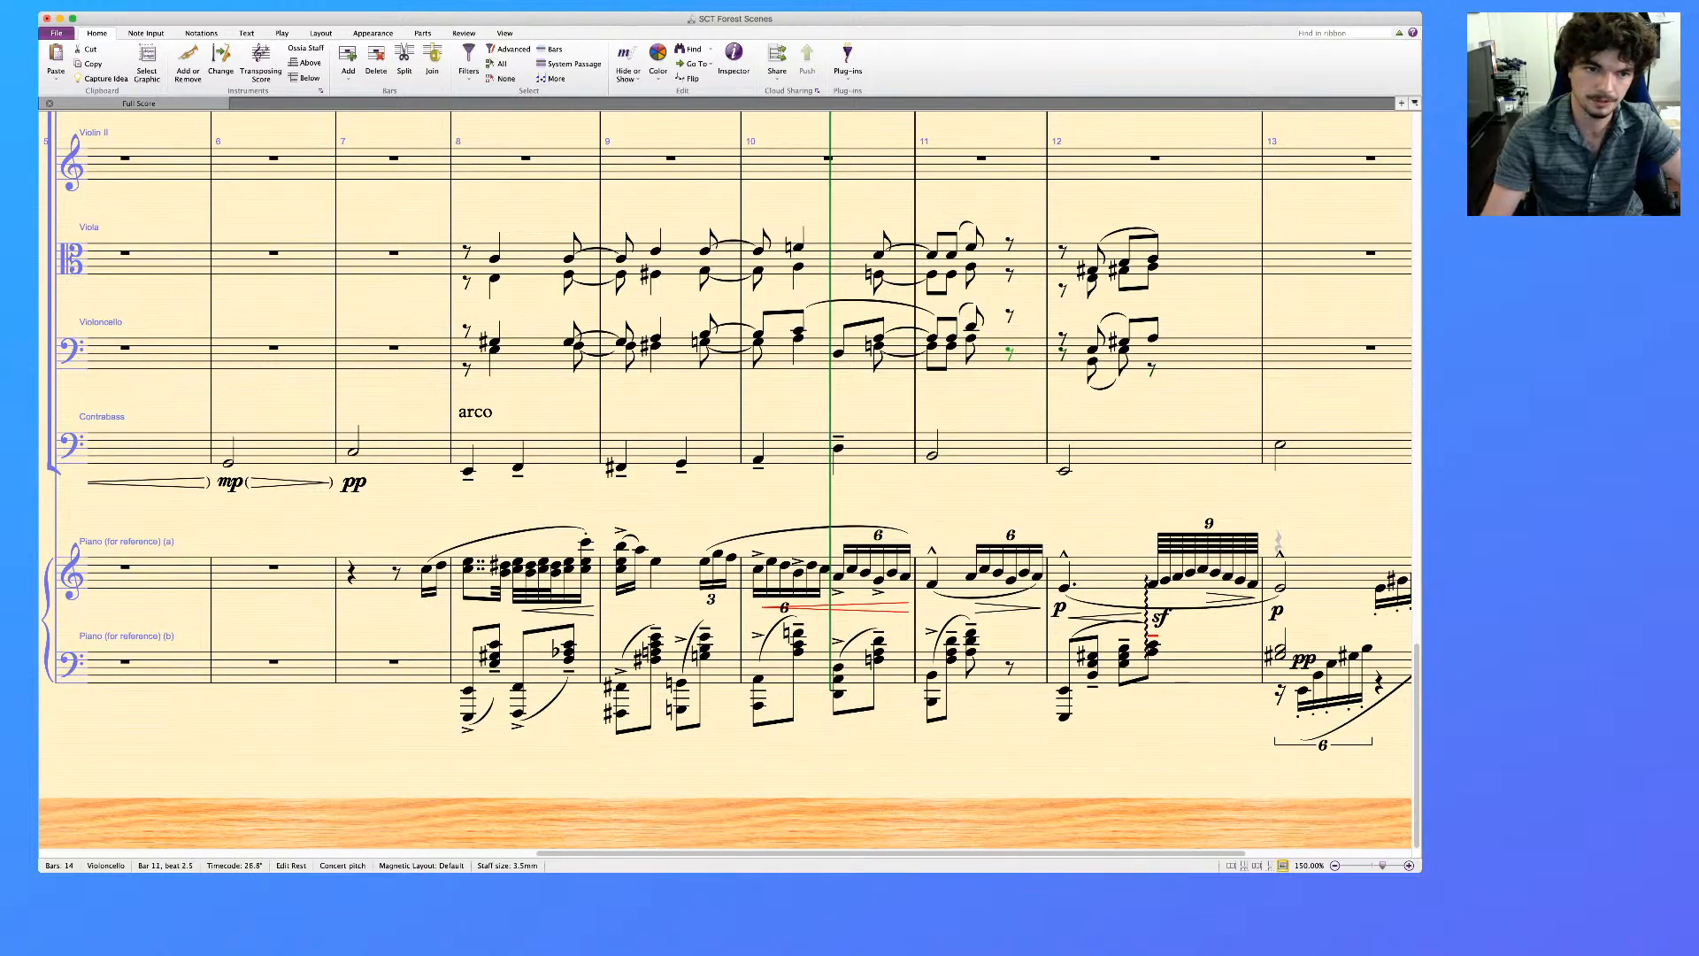
pyautogui.click(467, 369)
pyautogui.press('Up')
pyautogui.press('Up')
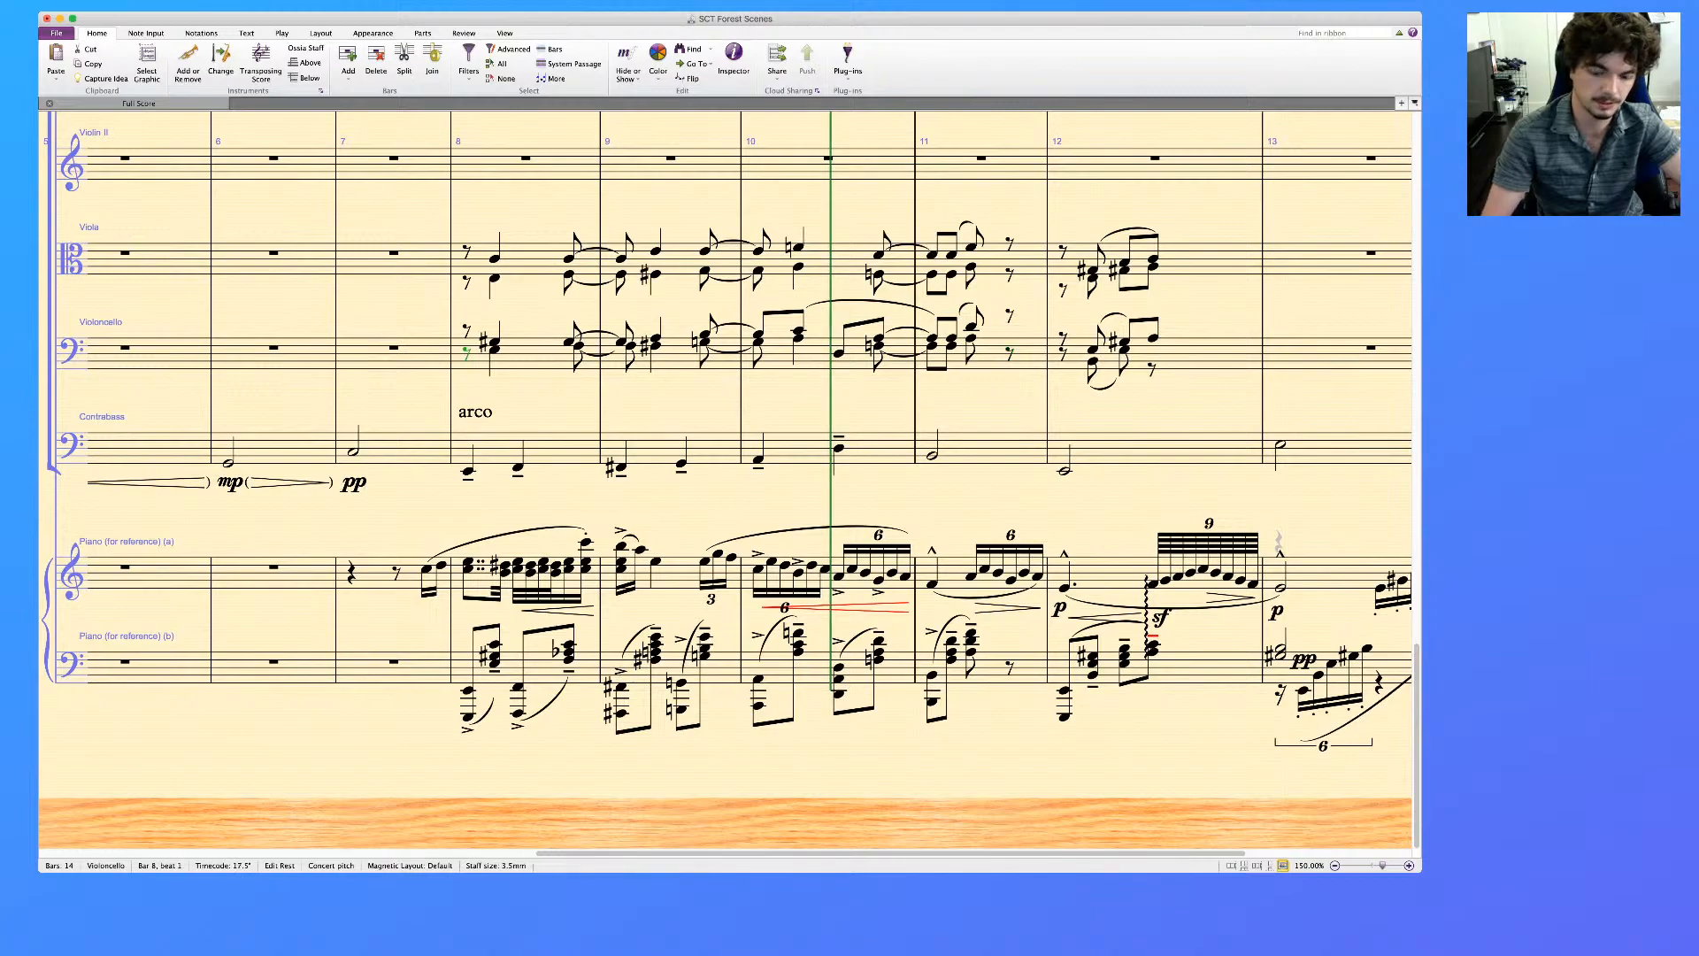
# Lower the Violoncello's upper-voice rests in bars 8, 11 and 12 so they coincide with the voice 2 rests
pyautogui.press('Down')
pyautogui.press('Down')
pyautogui.press('Down')
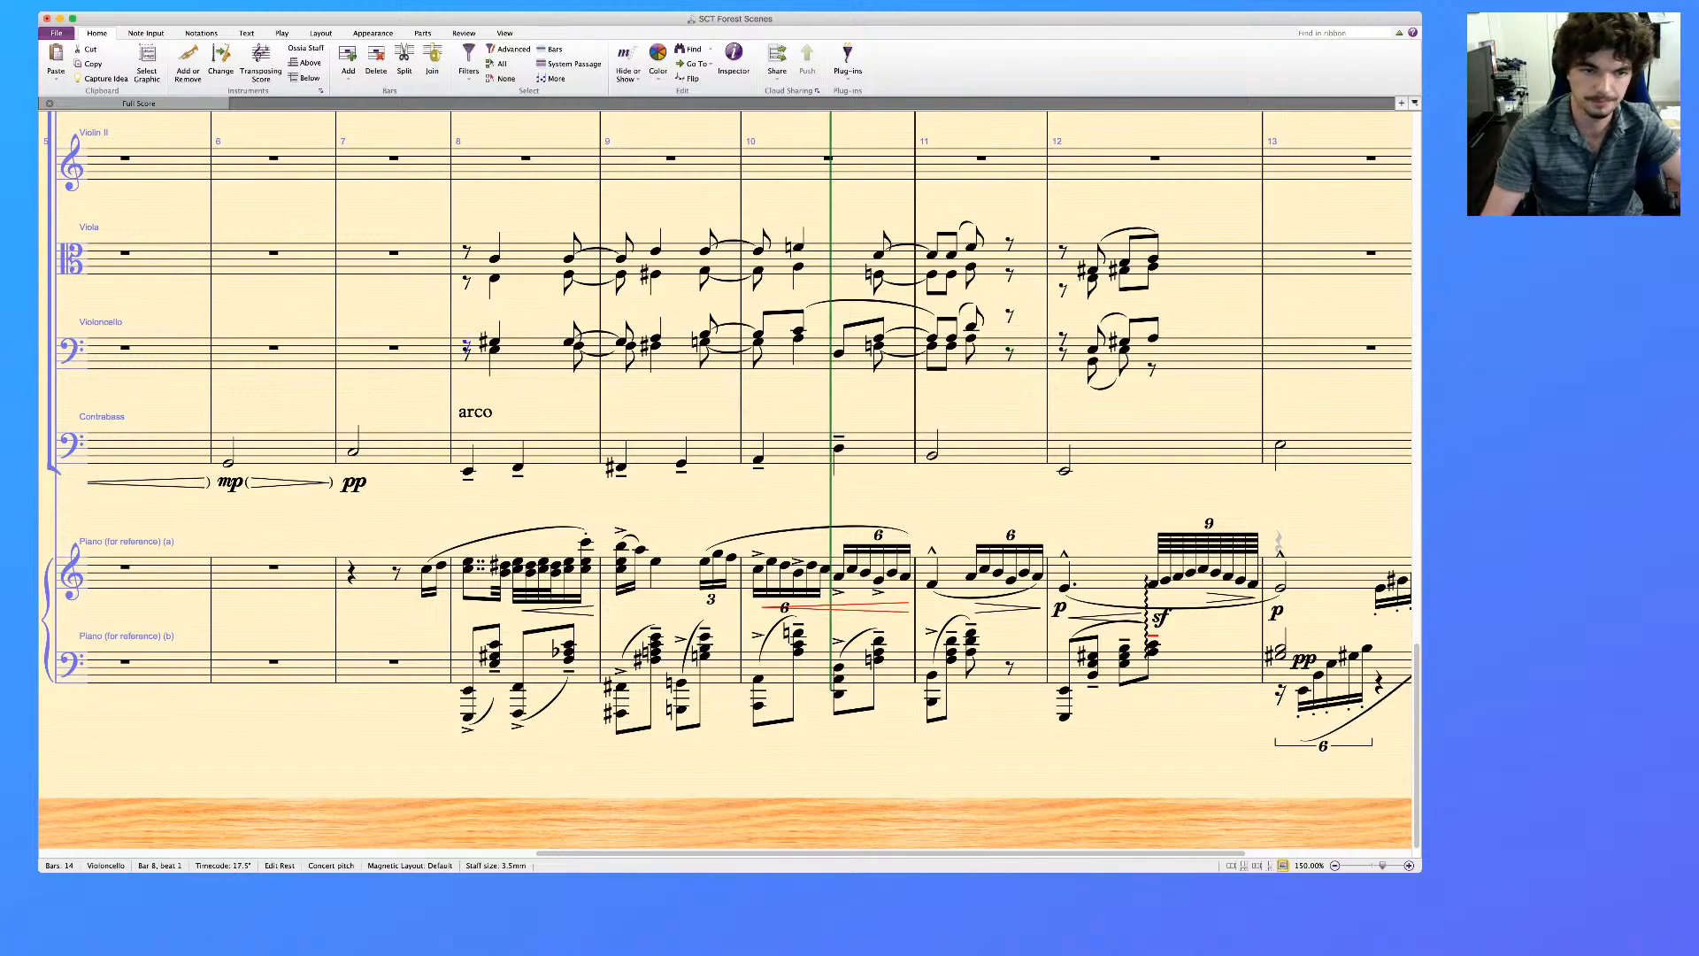
pyautogui.click(1010, 315)
pyautogui.press('Down')
pyautogui.press('Down')
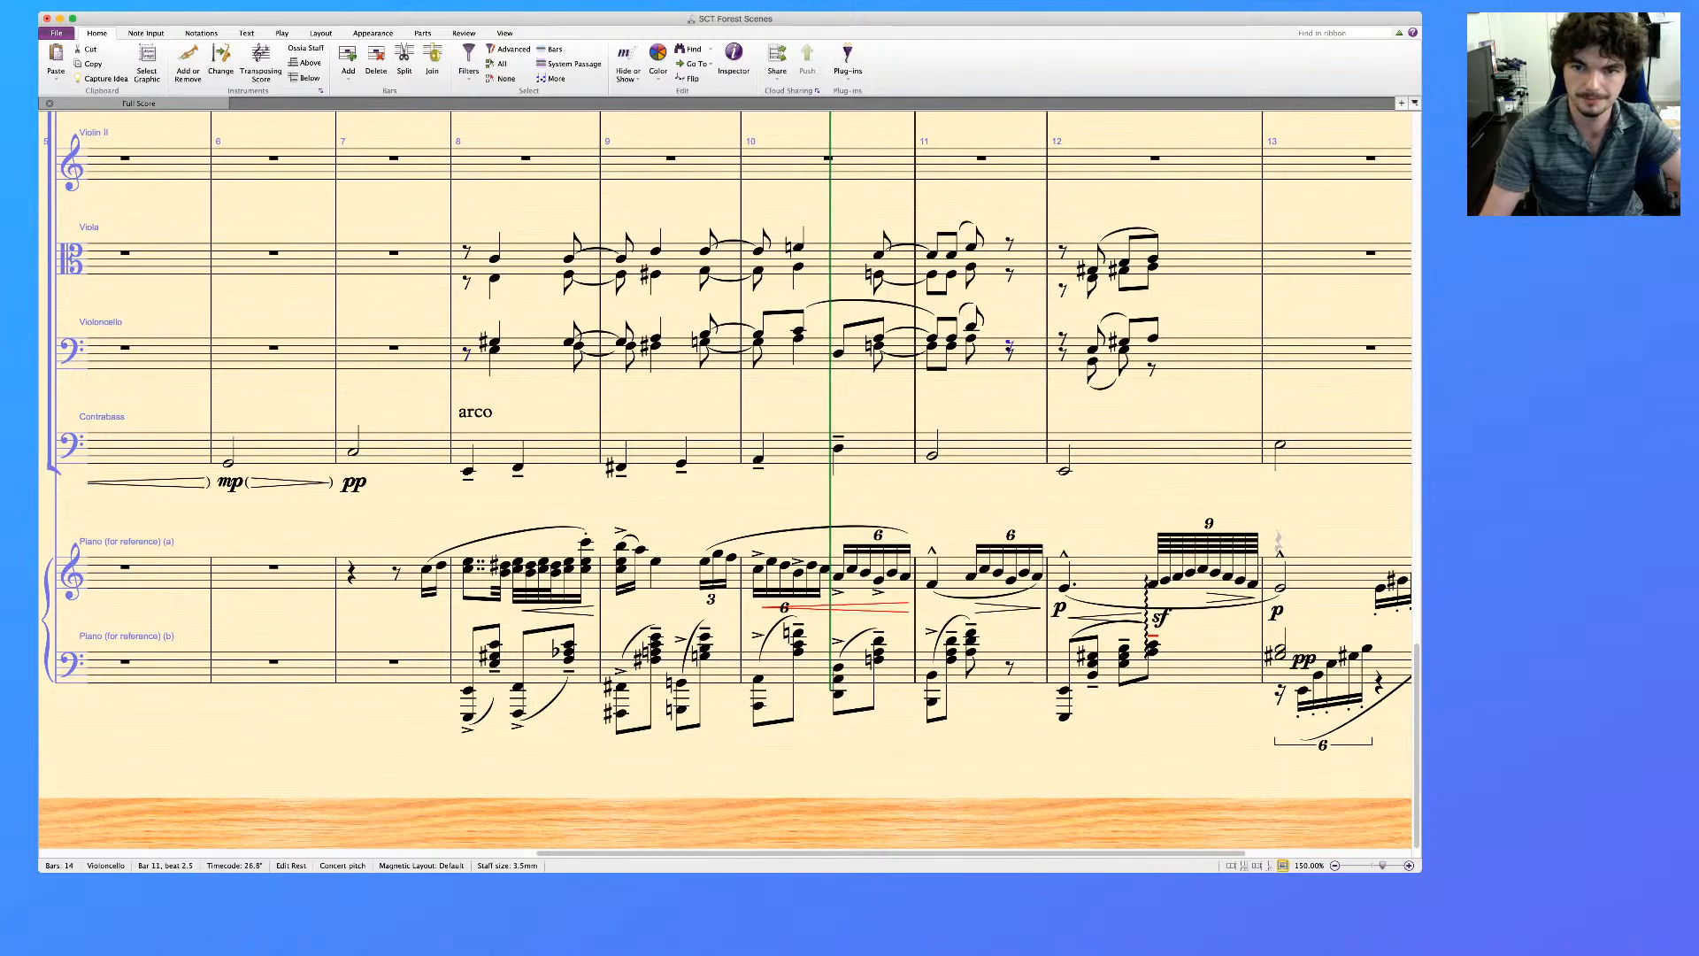
pyautogui.press('Right')
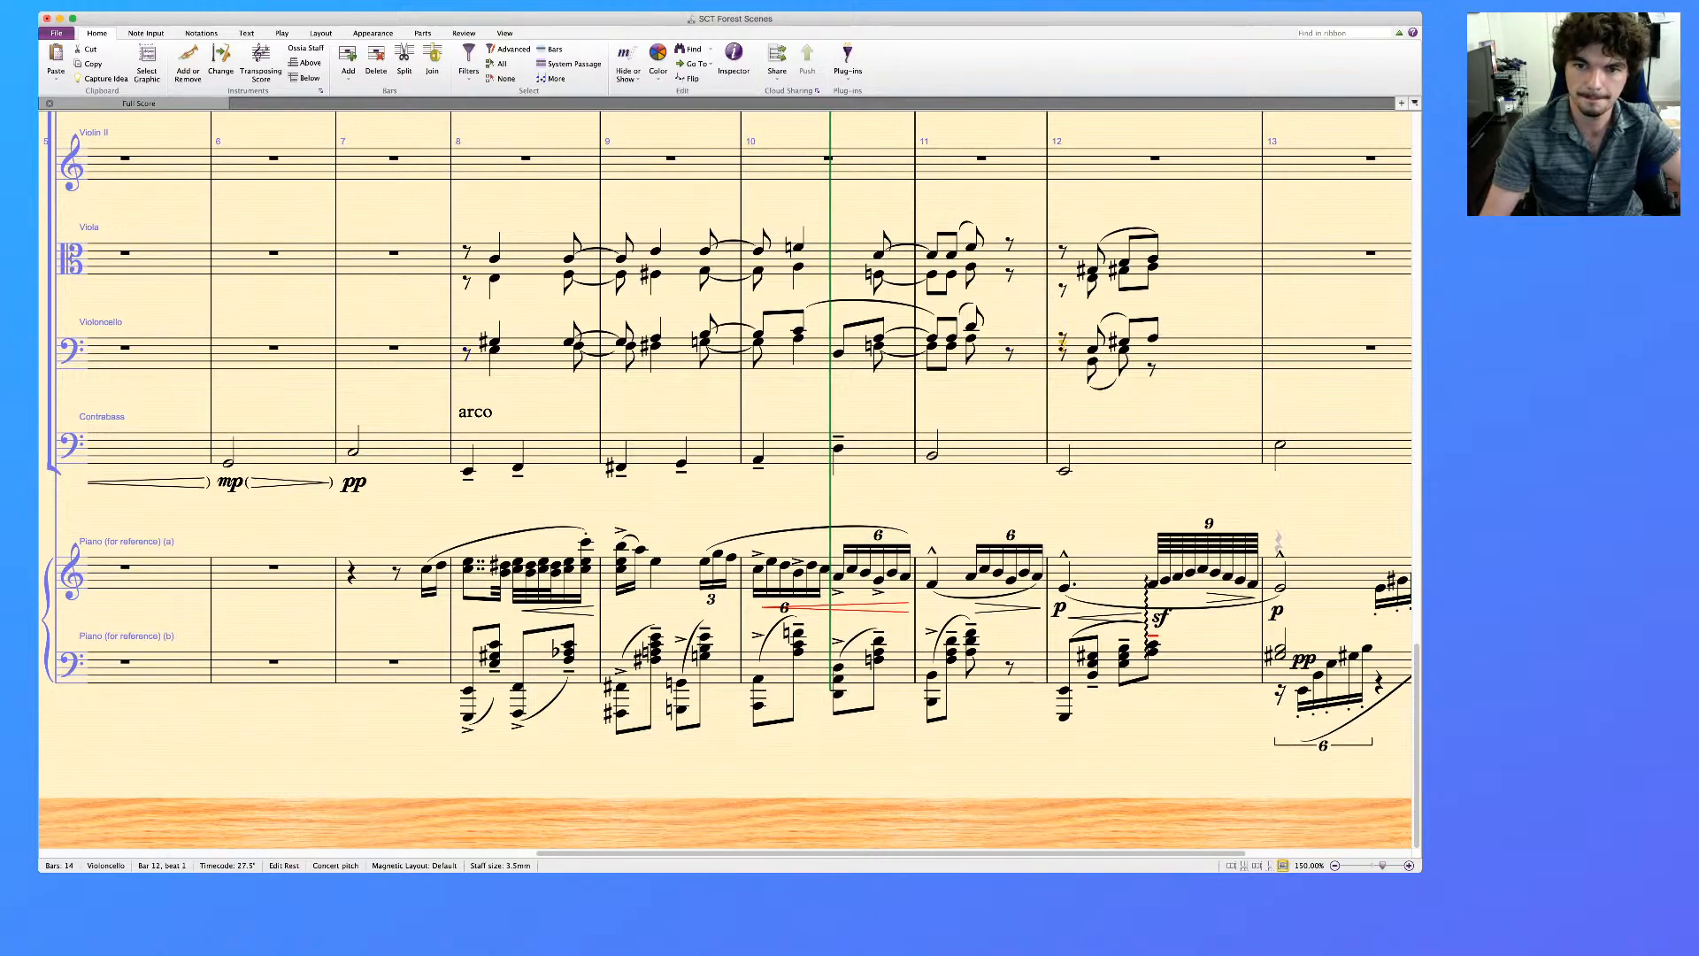
pyautogui.moveTo(1212, 389); pyautogui.dragTo(1202, 393)
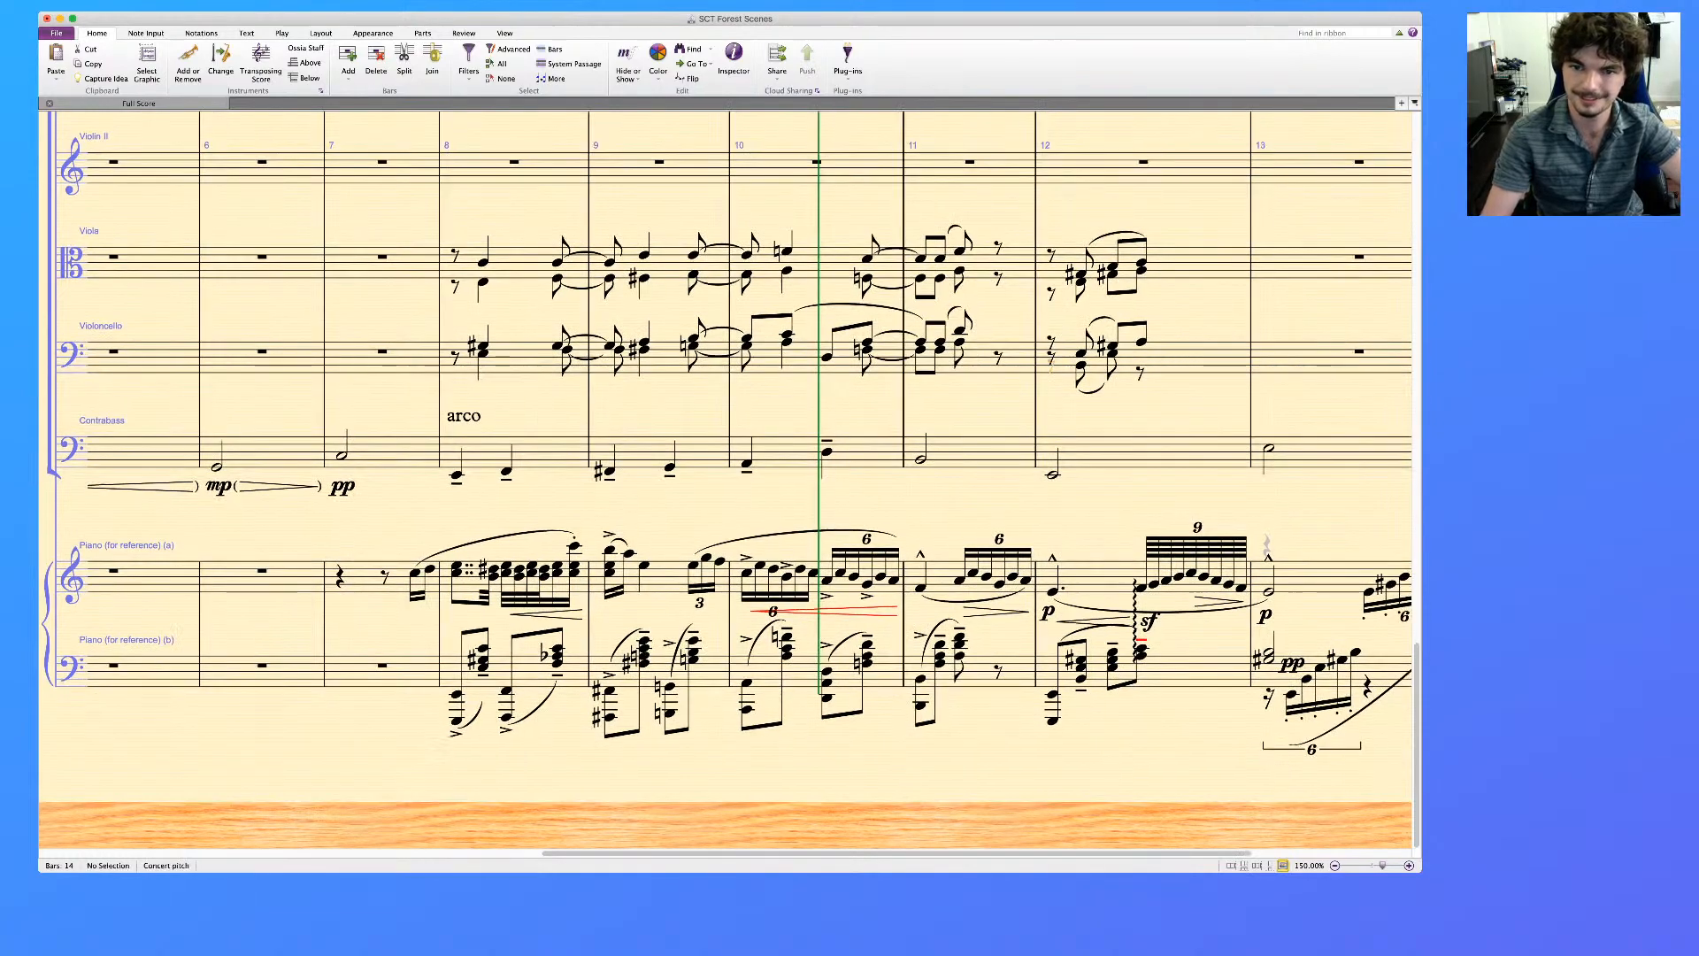
pyautogui.click(1051, 342)
pyautogui.press('Down')
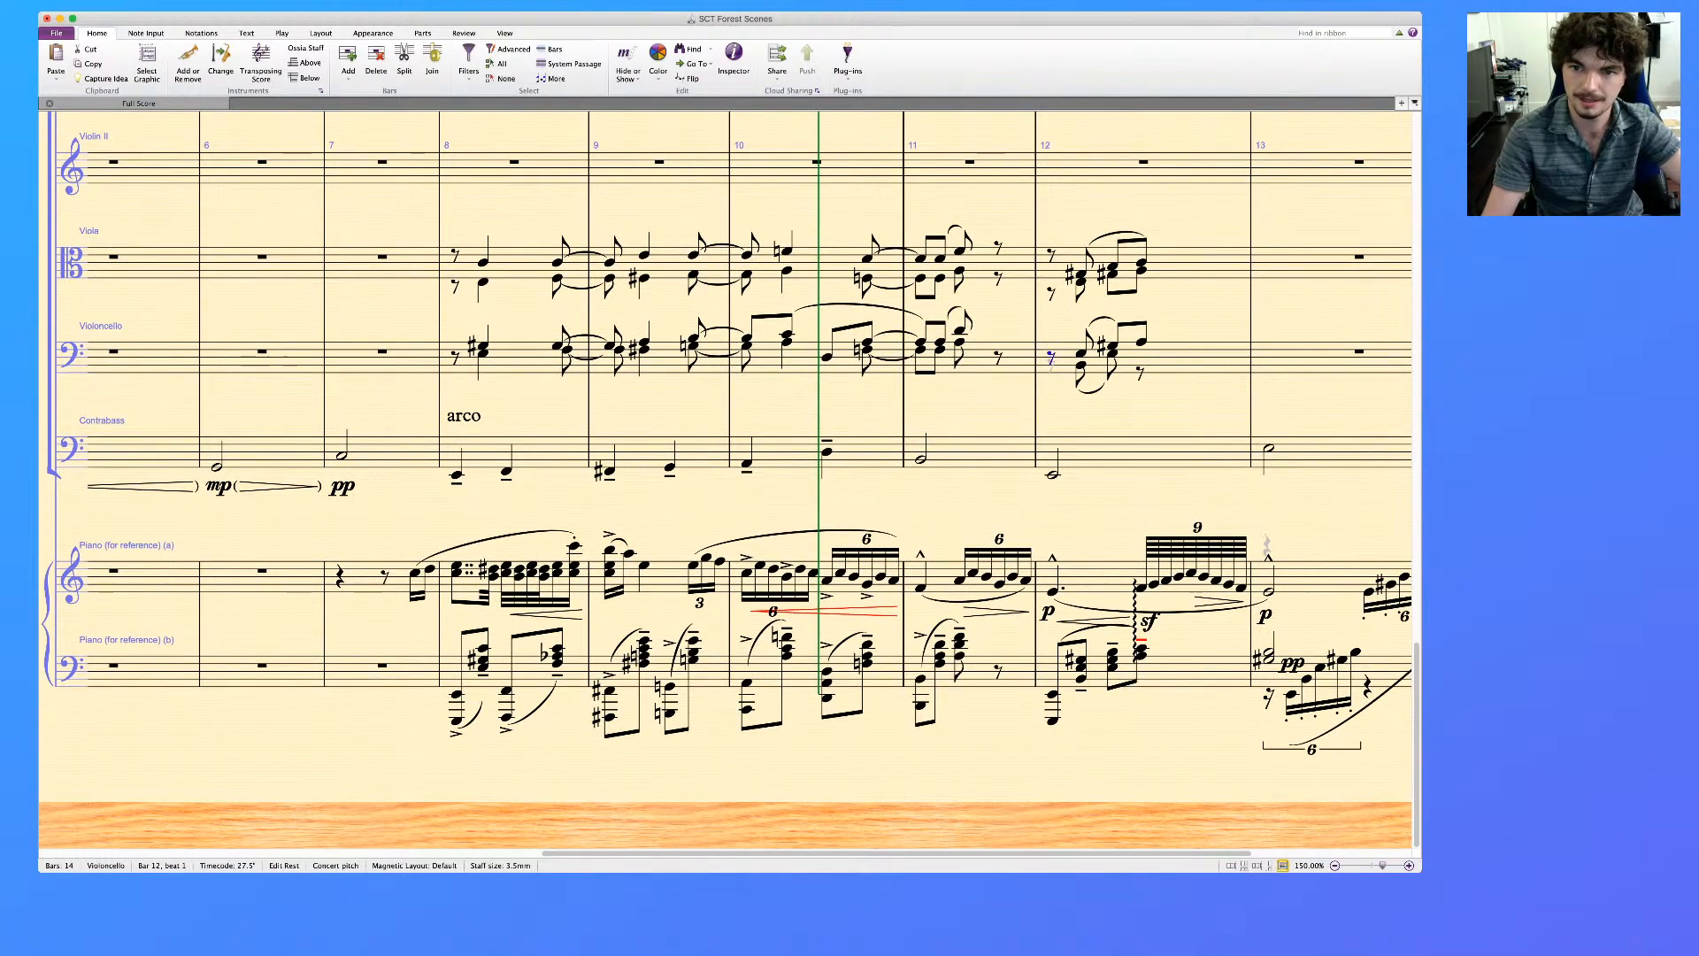
pyautogui.press('Right')
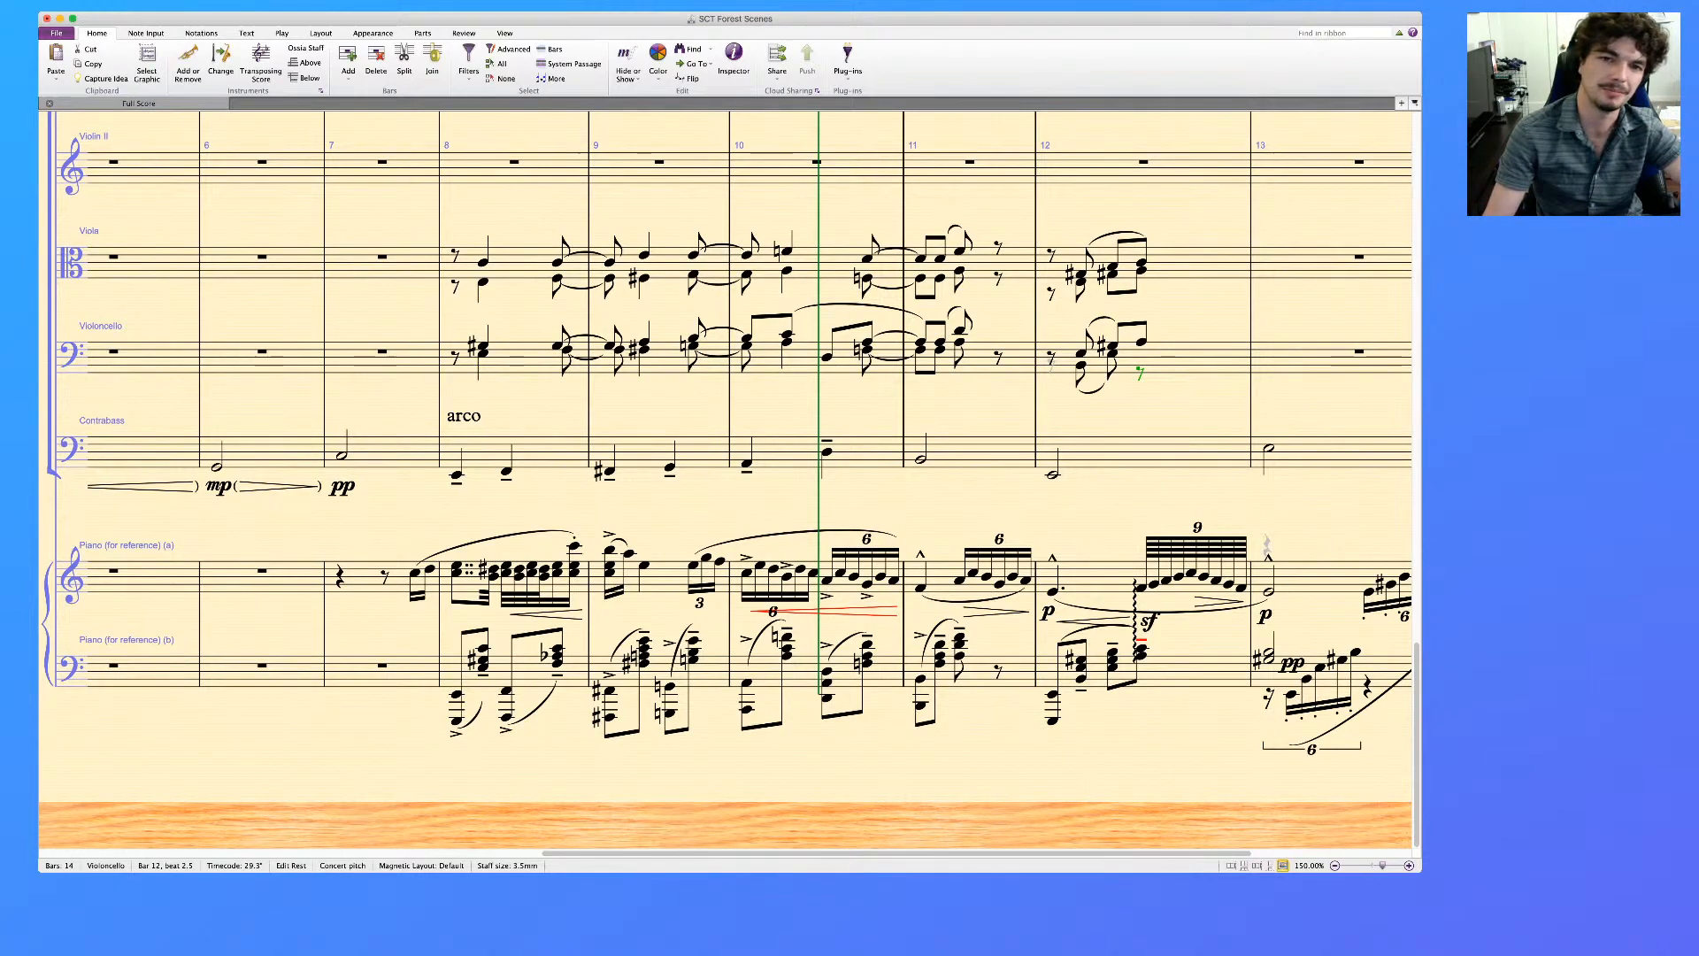
pyautogui.press('Escape')
pyautogui.hscroll(1, 726, 480)
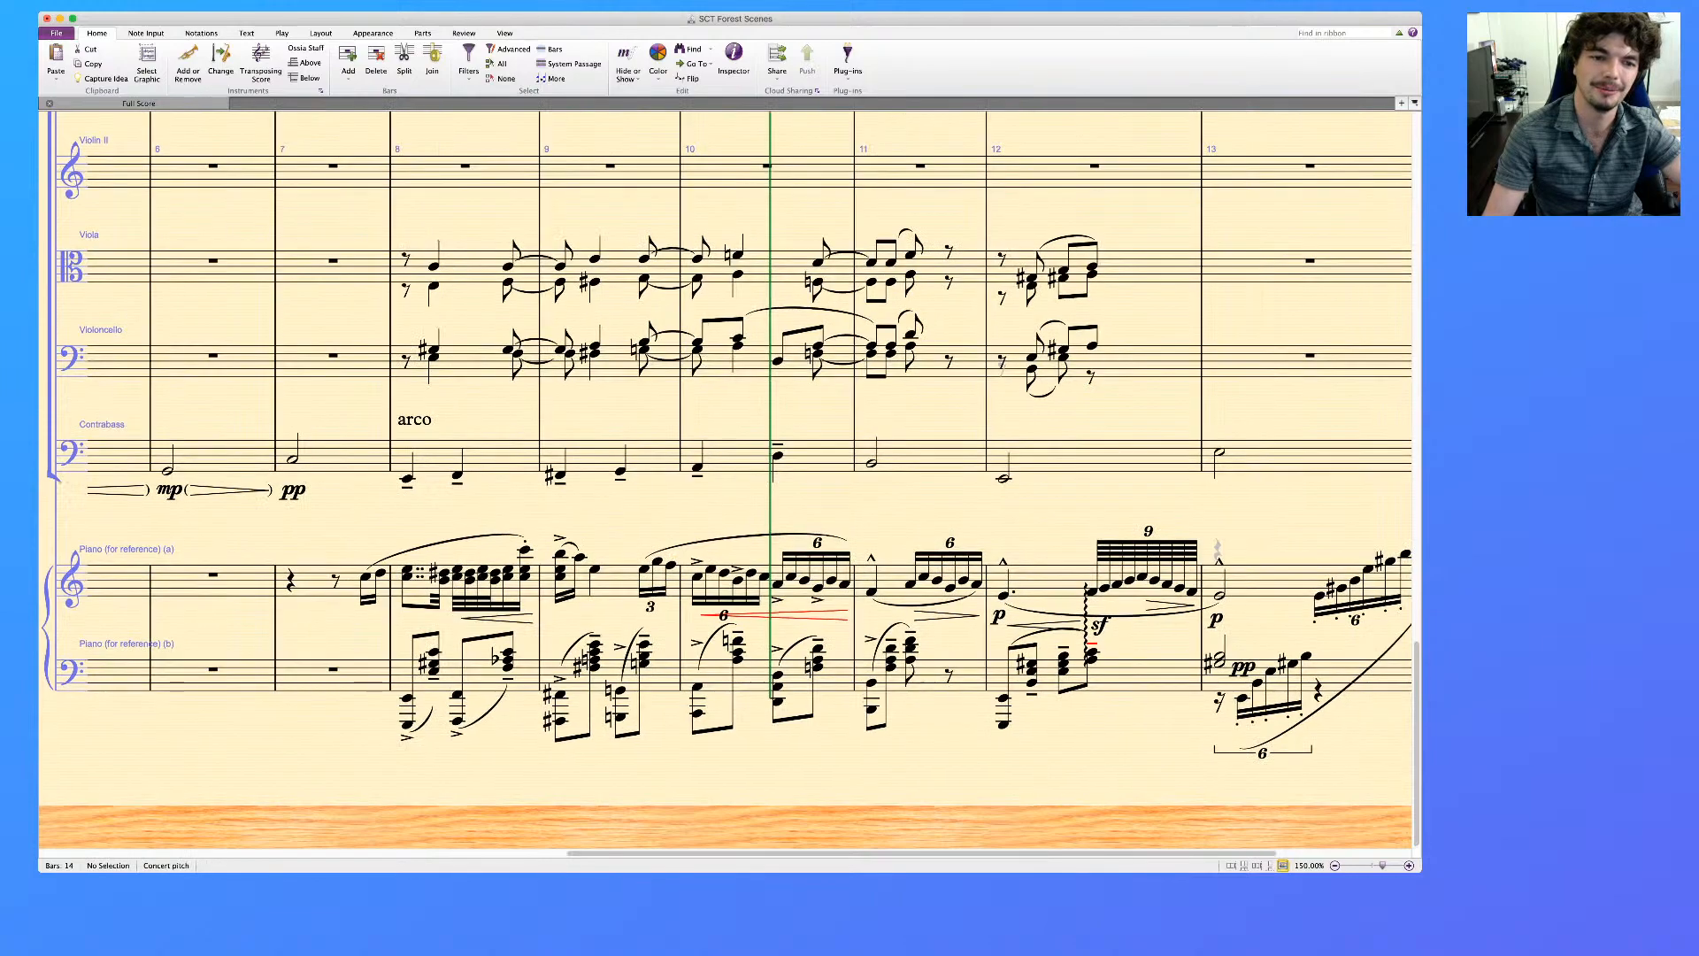
pyautogui.scroll(5, 726, 479)
pyautogui.scroll(-1, 726, 480)
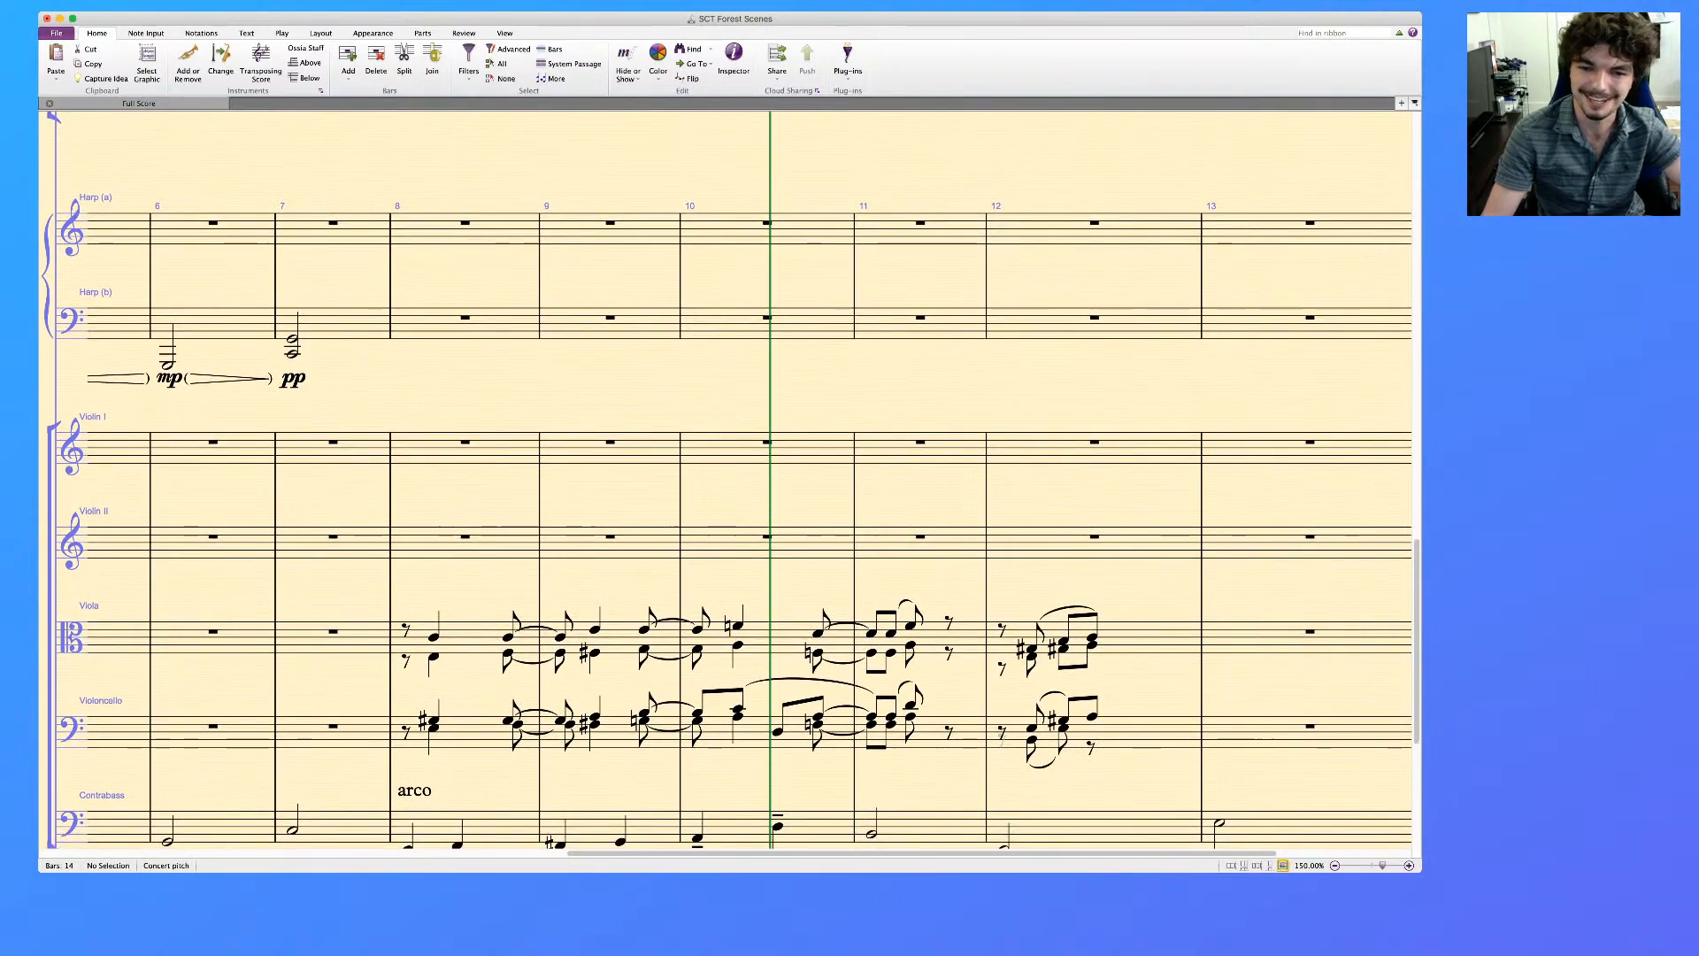
pyautogui.click(433, 637)
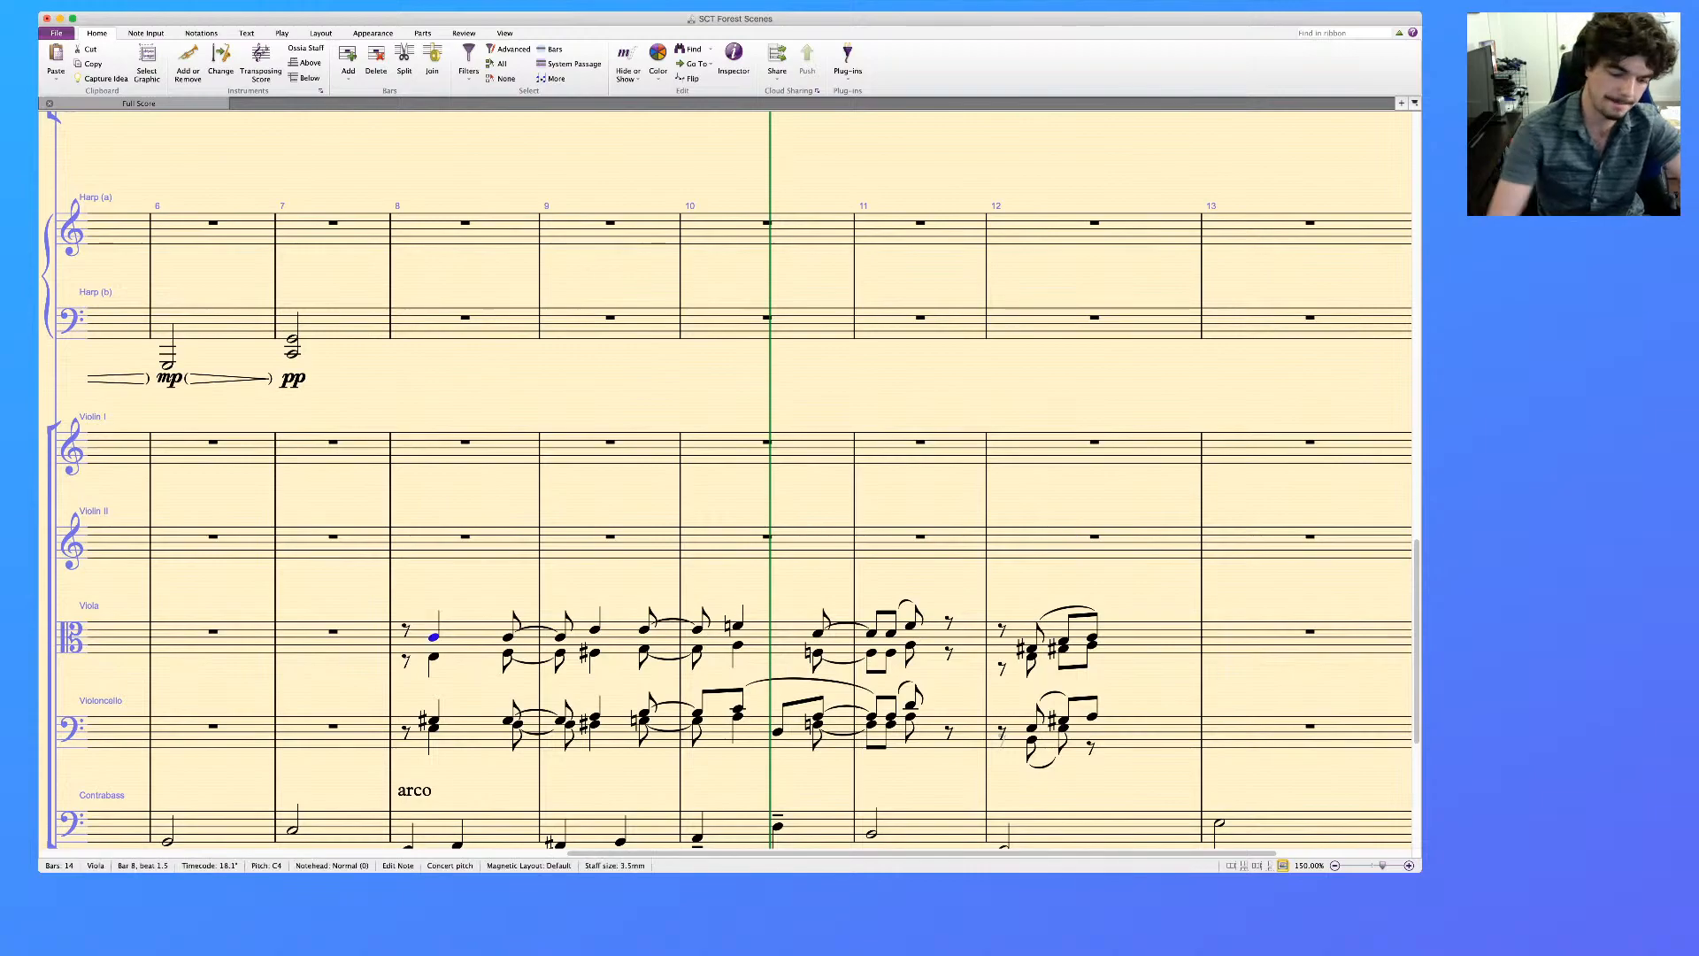
pyautogui.keyDown('shift'); pyautogui.click(1092, 637); pyautogui.keyUp('shift')
pyautogui.press('Escape')
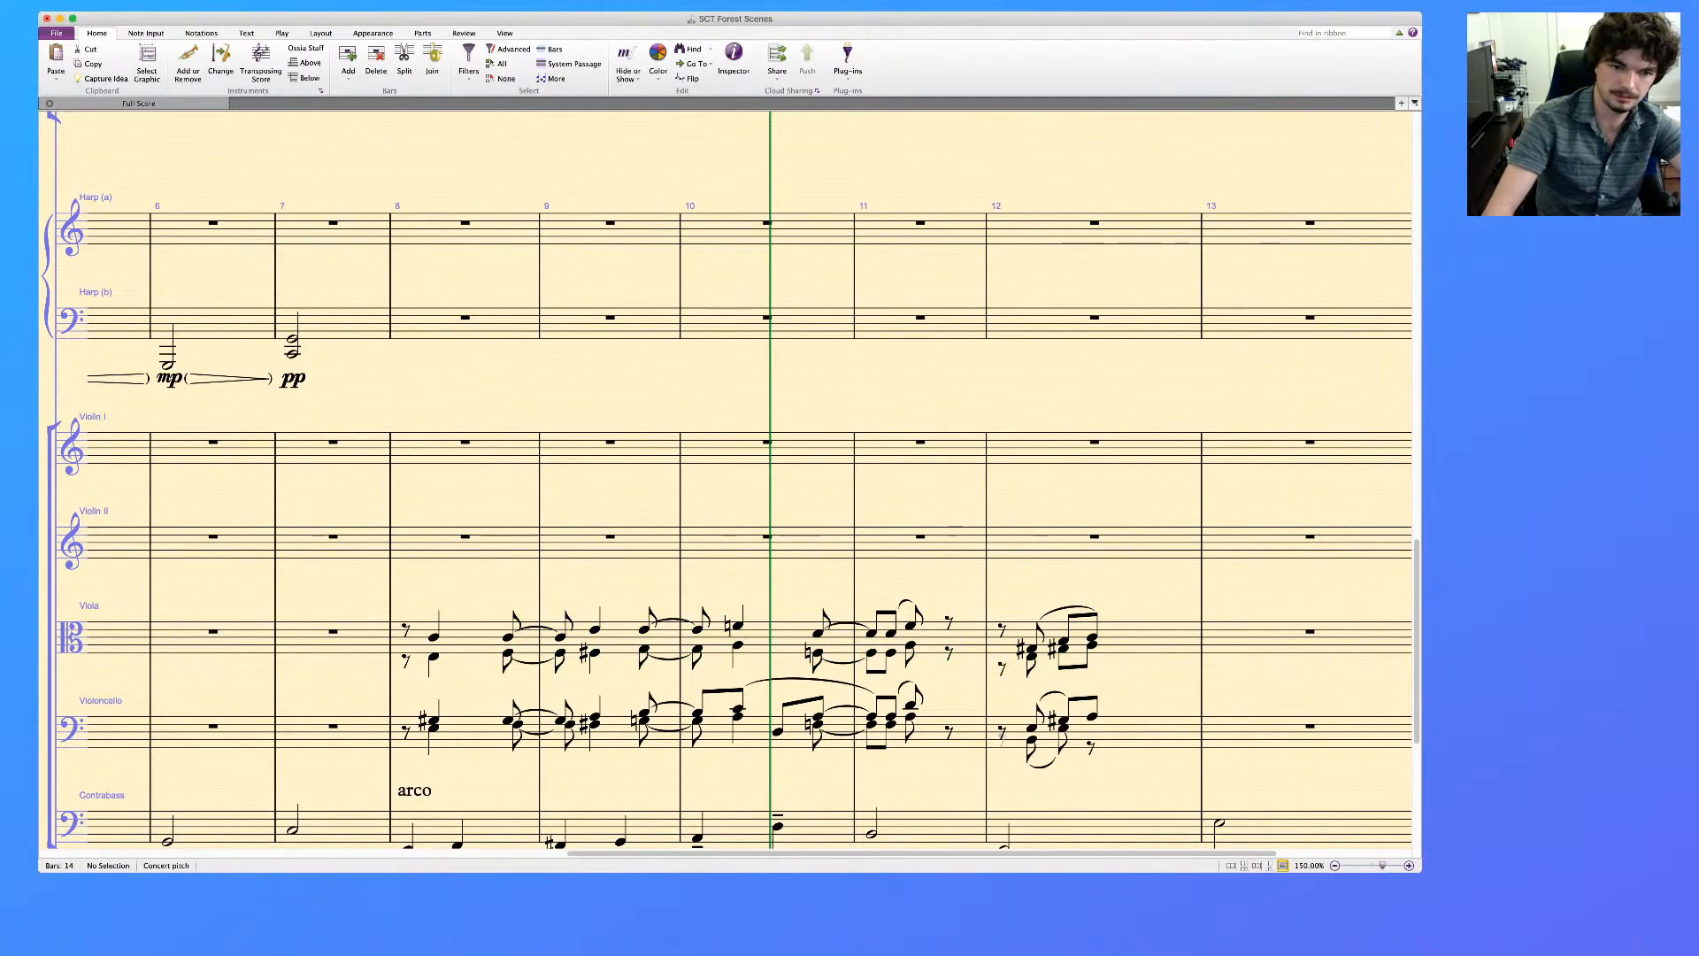
pyautogui.press('super+Tab')
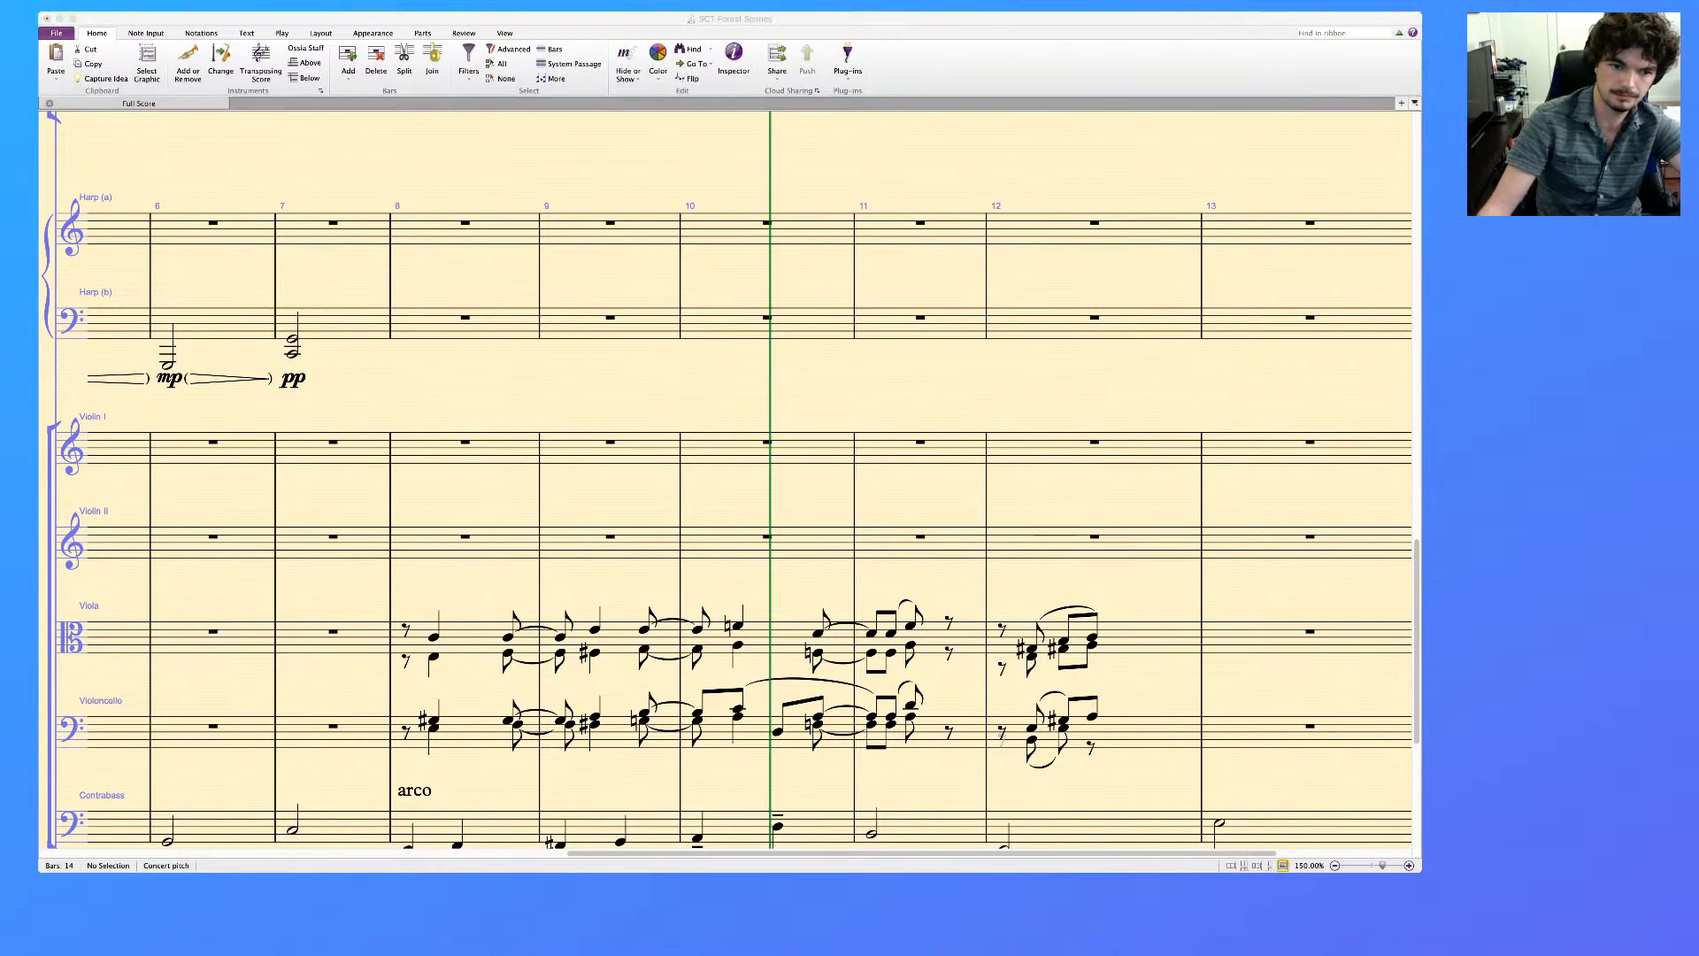
# Delete the Viola's voice 2 line from bars 8 to 12
pyautogui.click(471, 637)
pyautogui.click(471, 637)
pyautogui.keyDown('shift'); pyautogui.click(1151, 637); pyautogui.keyUp('shift')
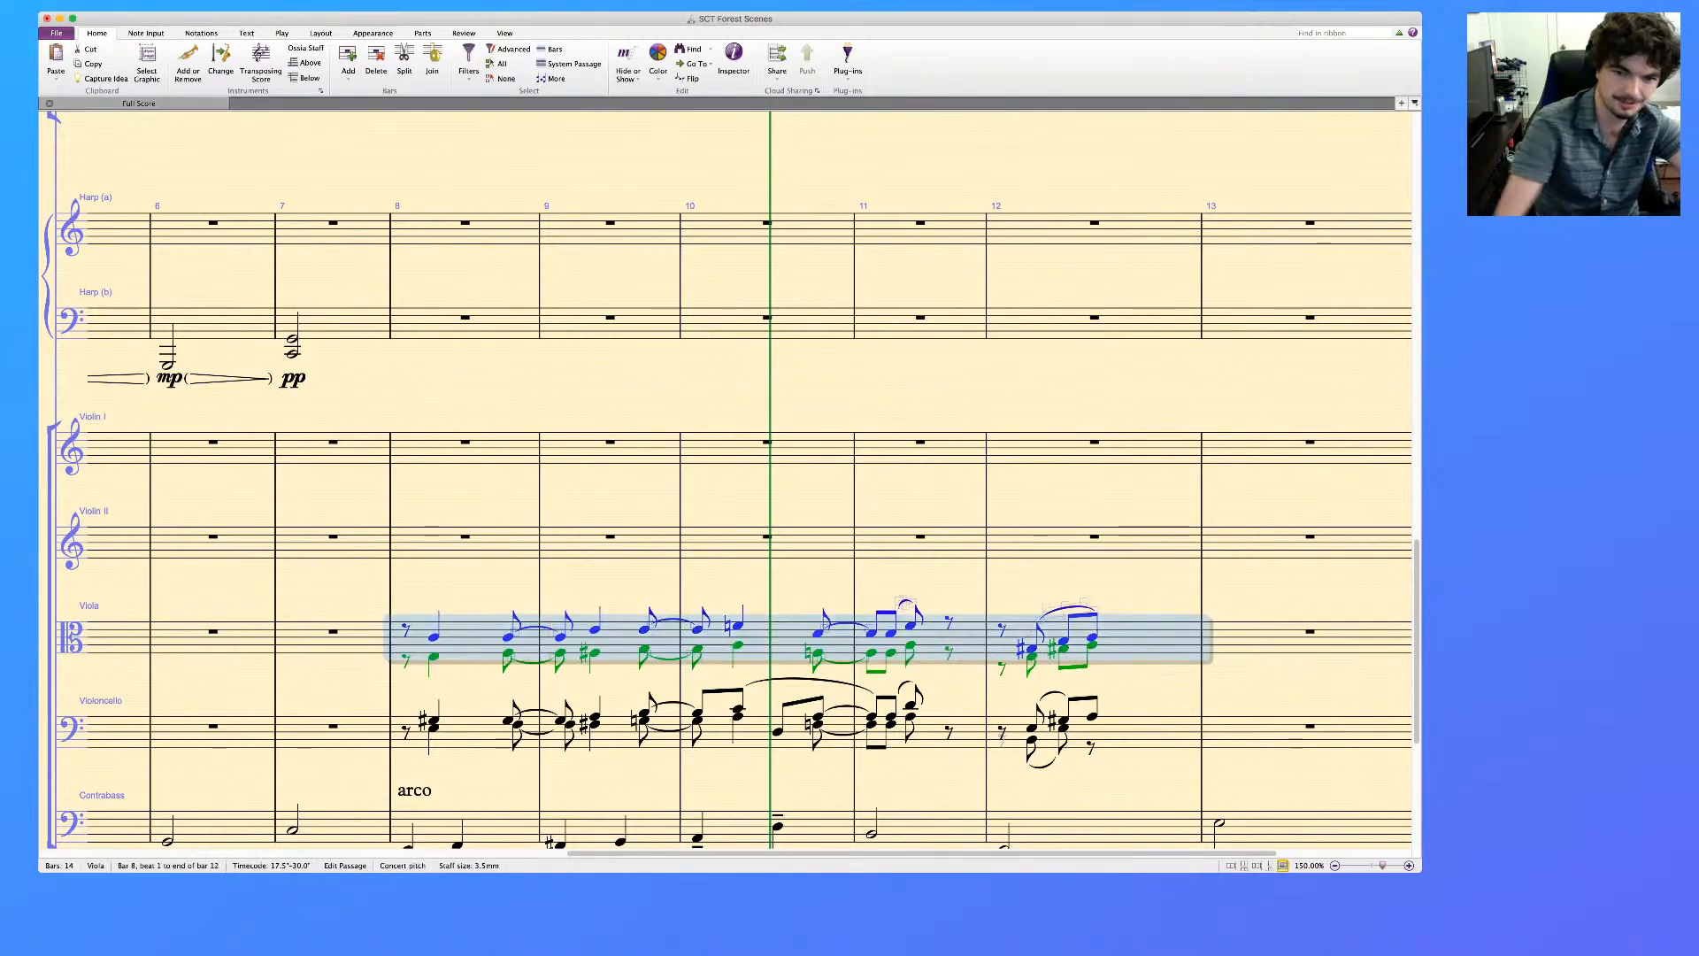
pyautogui.press('alt+shift+super+2')
pyautogui.press('Delete')
pyautogui.press('Delete')
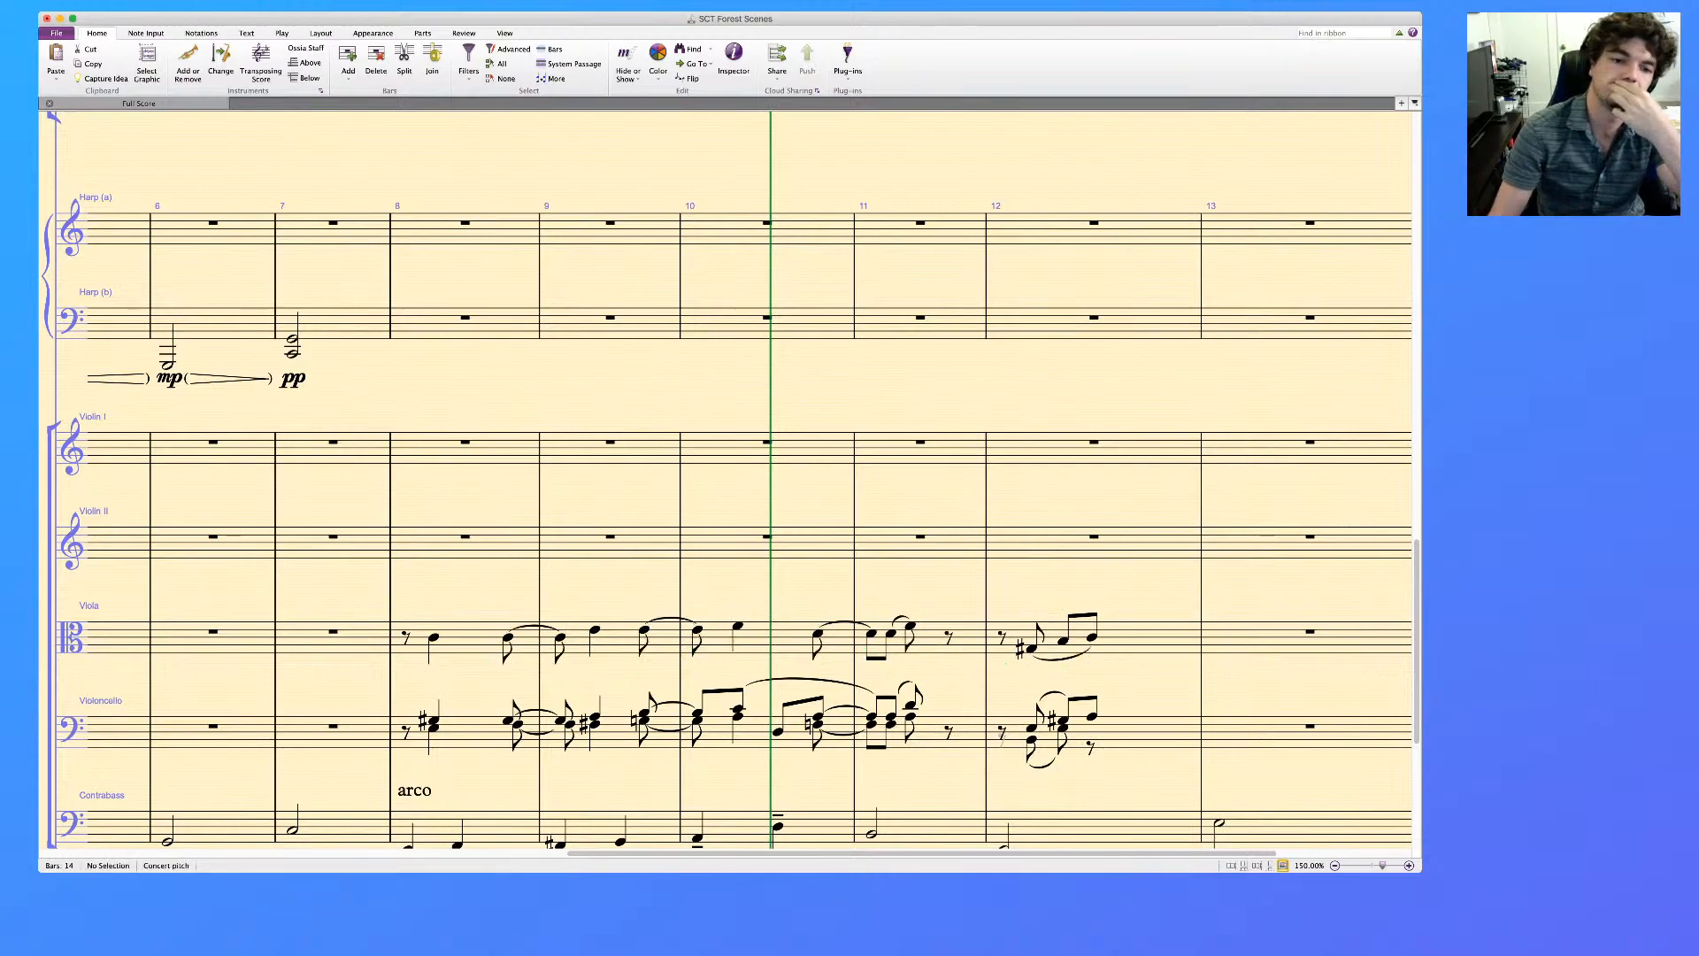
# Review how the Viola and Violoncello lines fit together in bars 8 to 12
pyautogui.scroll(-5, 725, 478)
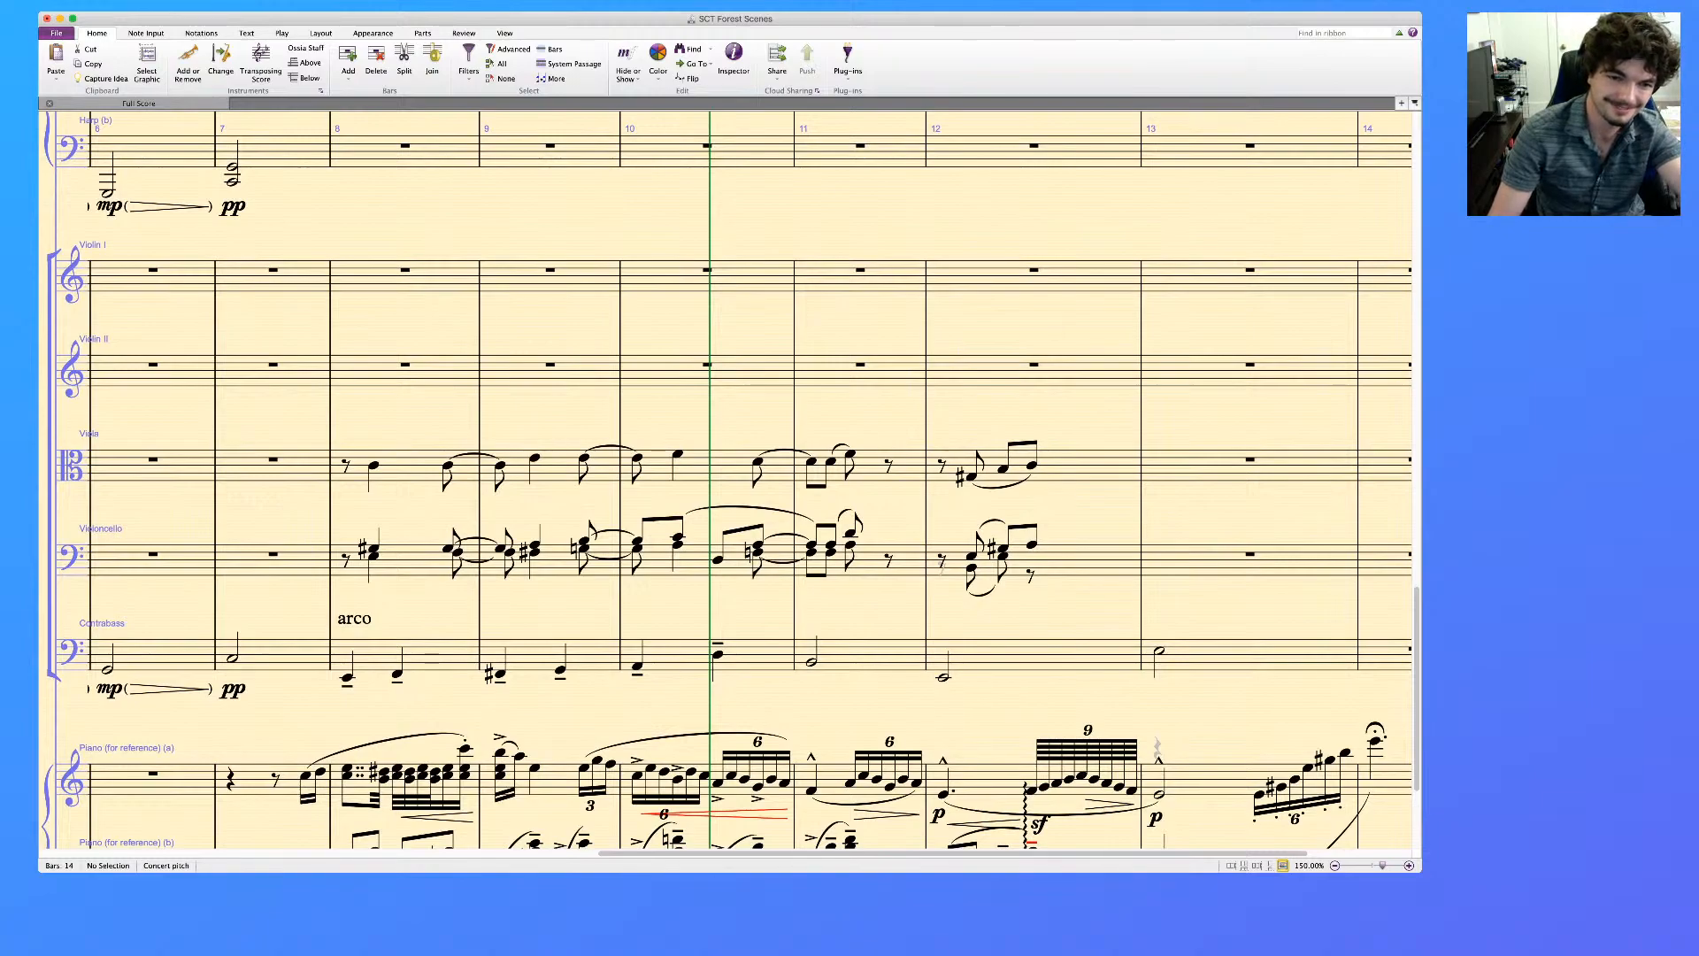
pyautogui.hscroll(-2, 725, 478)
pyautogui.hscroll(-6, 726, 478)
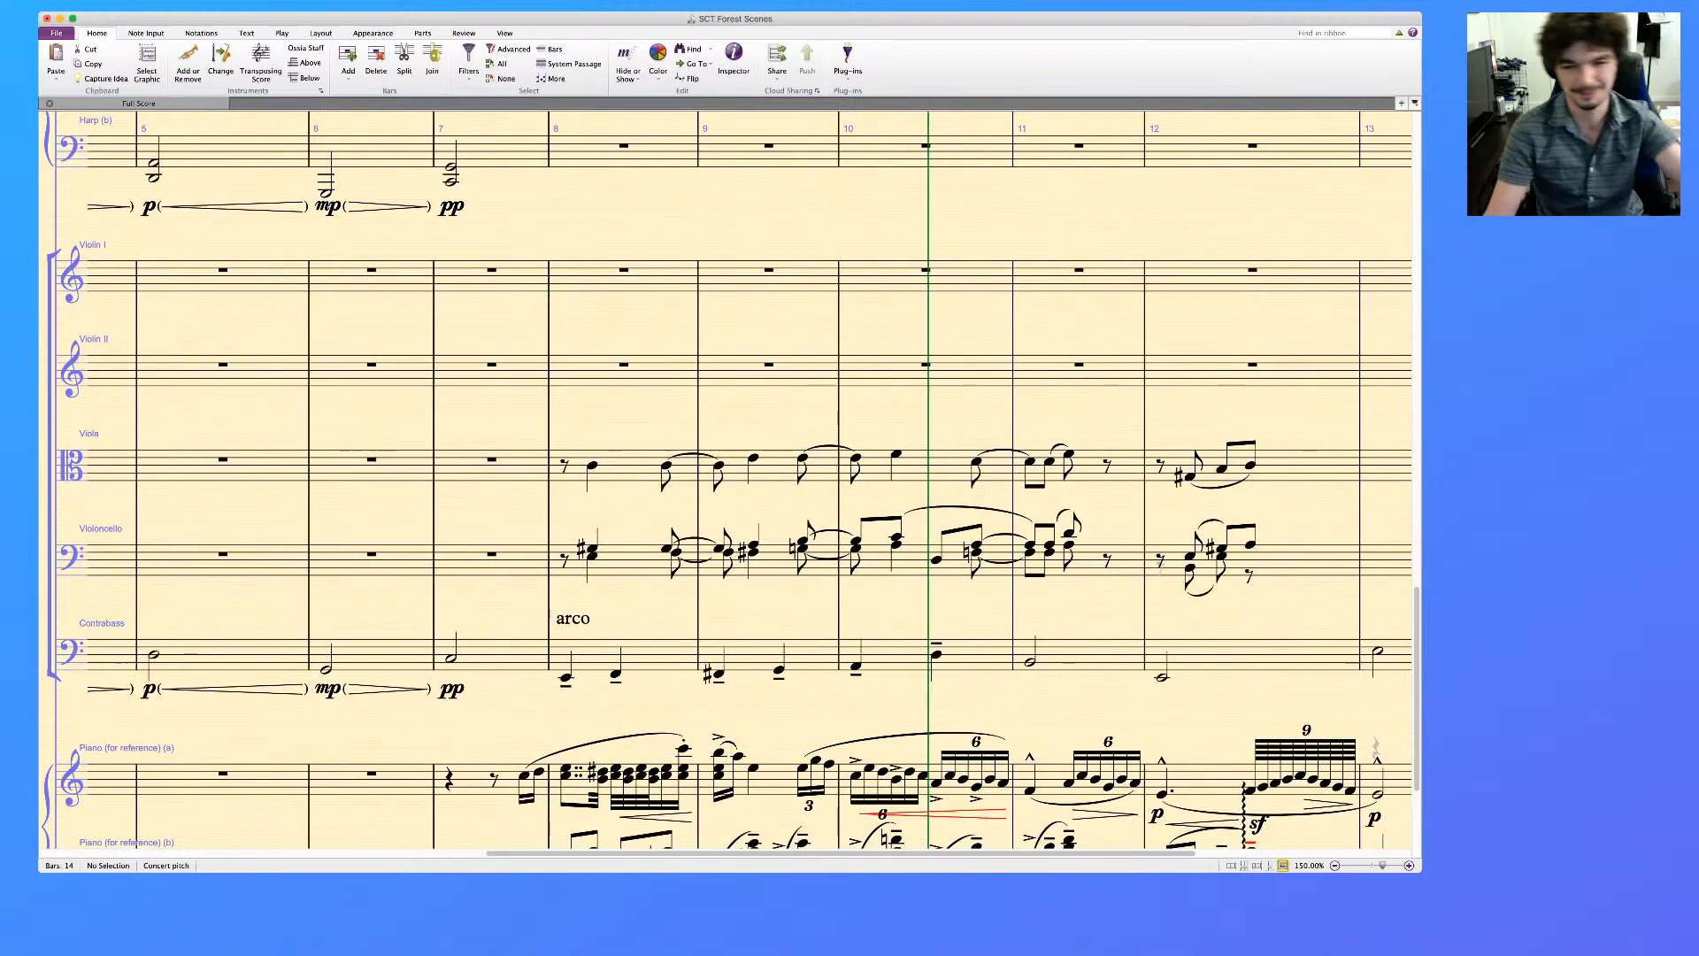
pyautogui.hscroll(3, 726, 478)
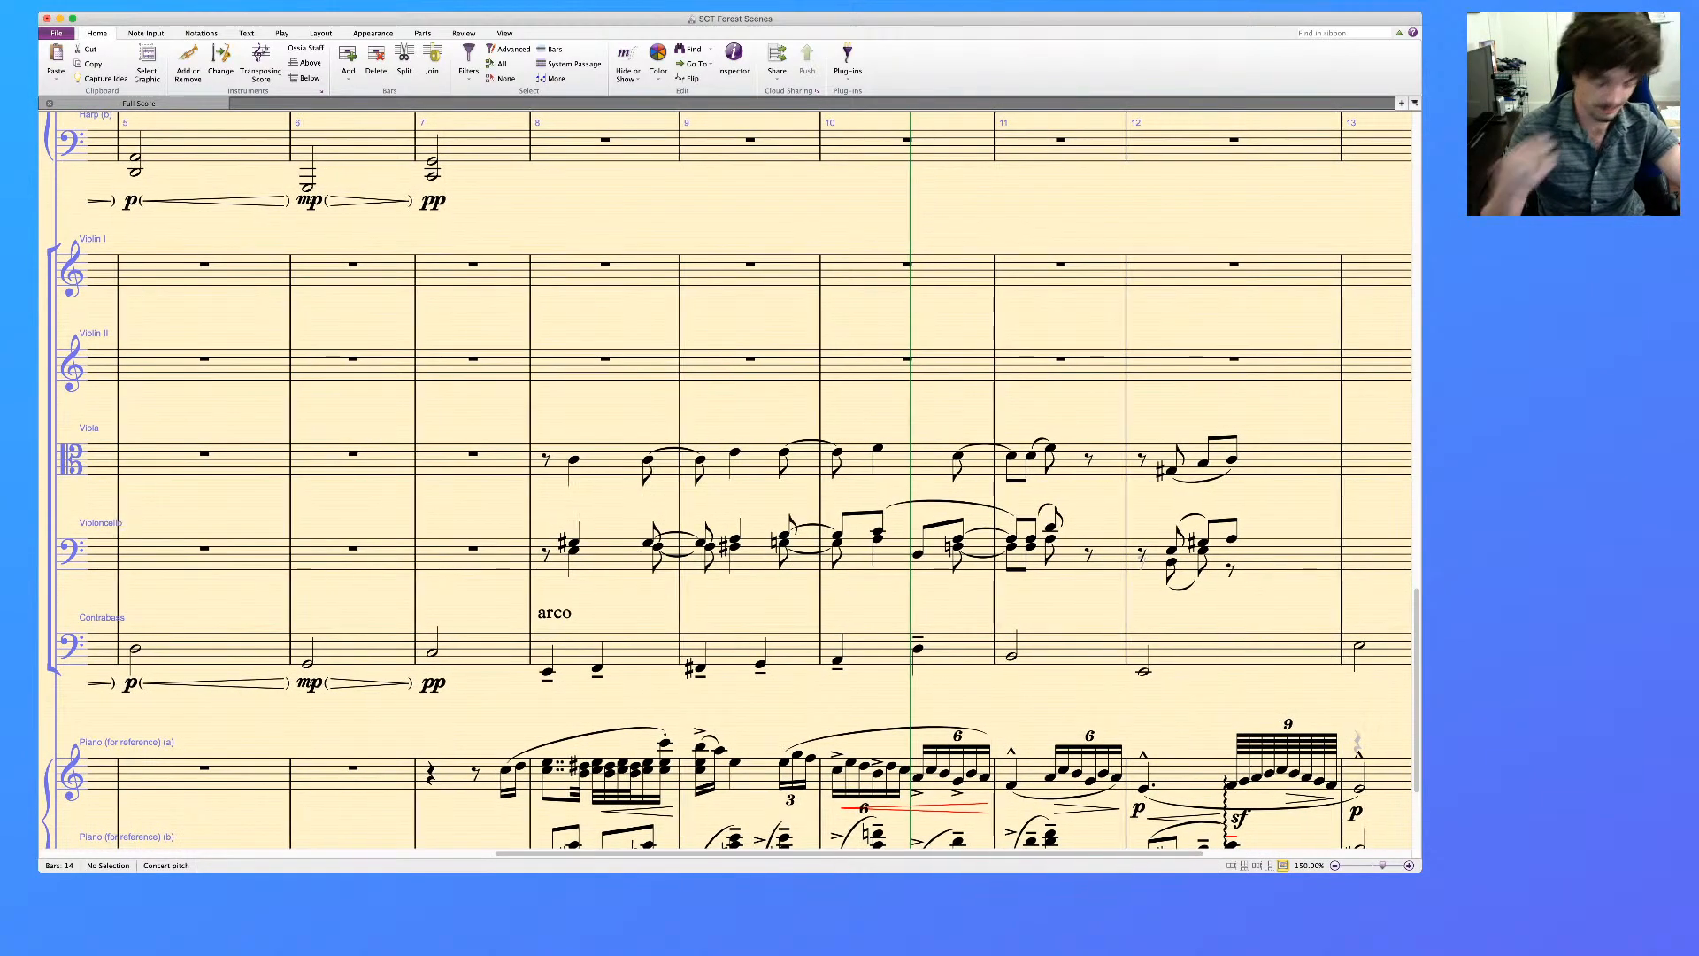
pyautogui.hscroll(3, 726, 478)
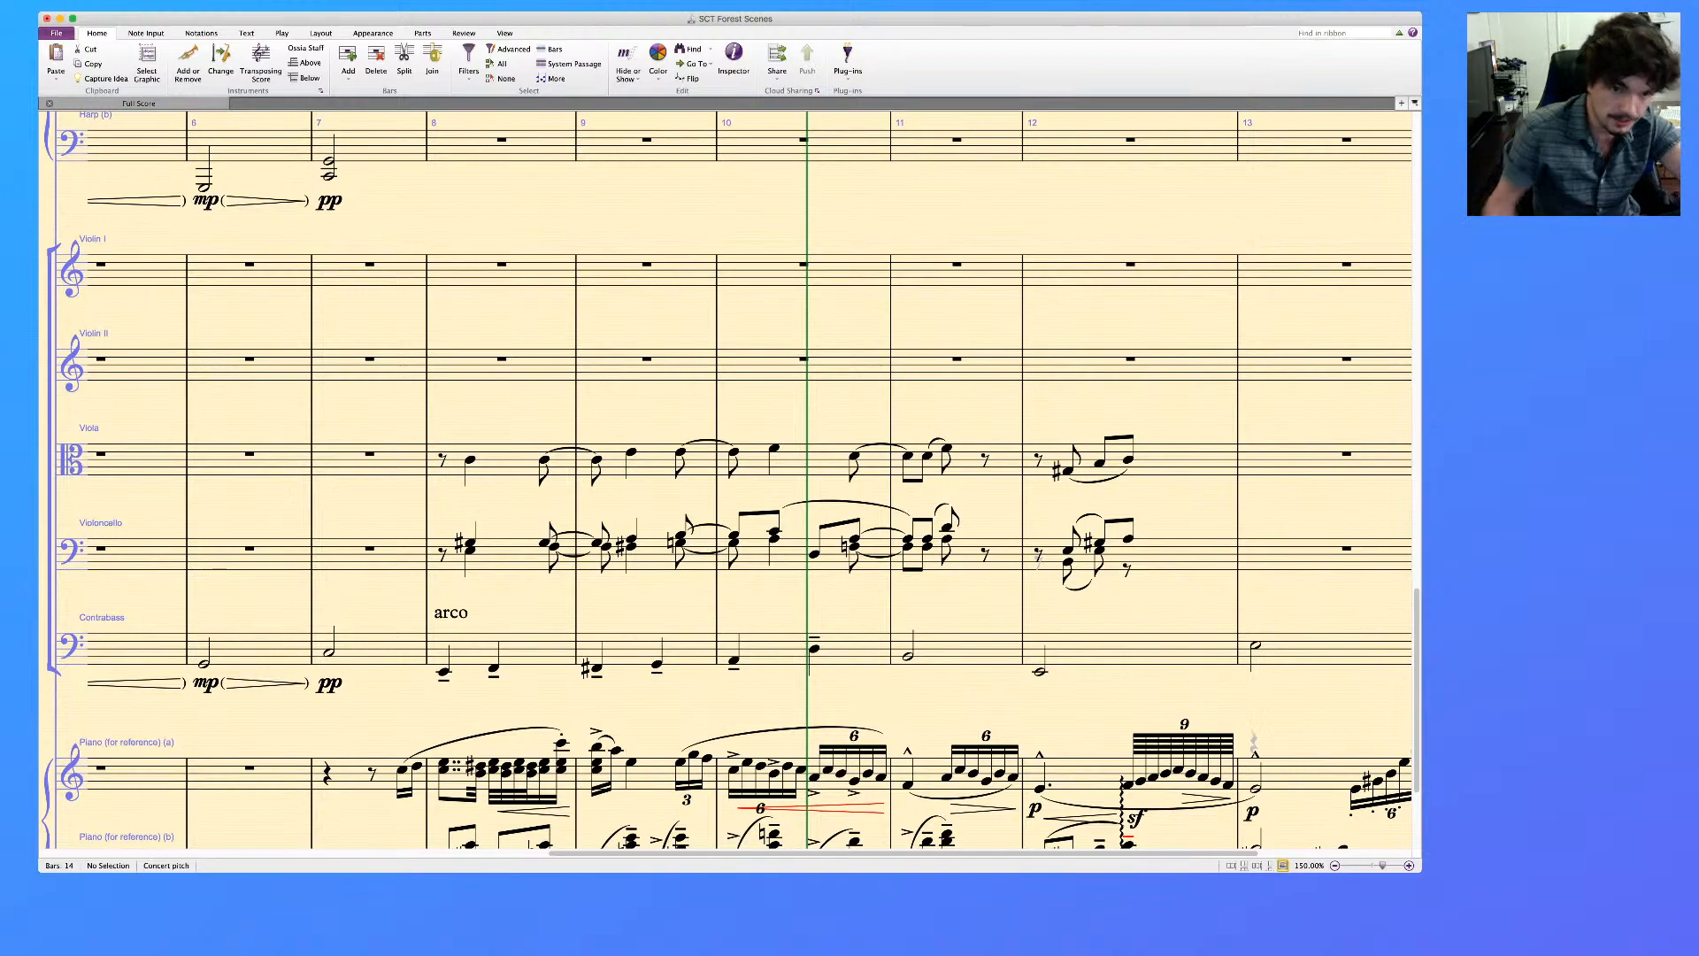
pyautogui.click(506, 554)
pyautogui.keyDown('shift'); pyautogui.click(506, 460); pyautogui.keyUp('shift')
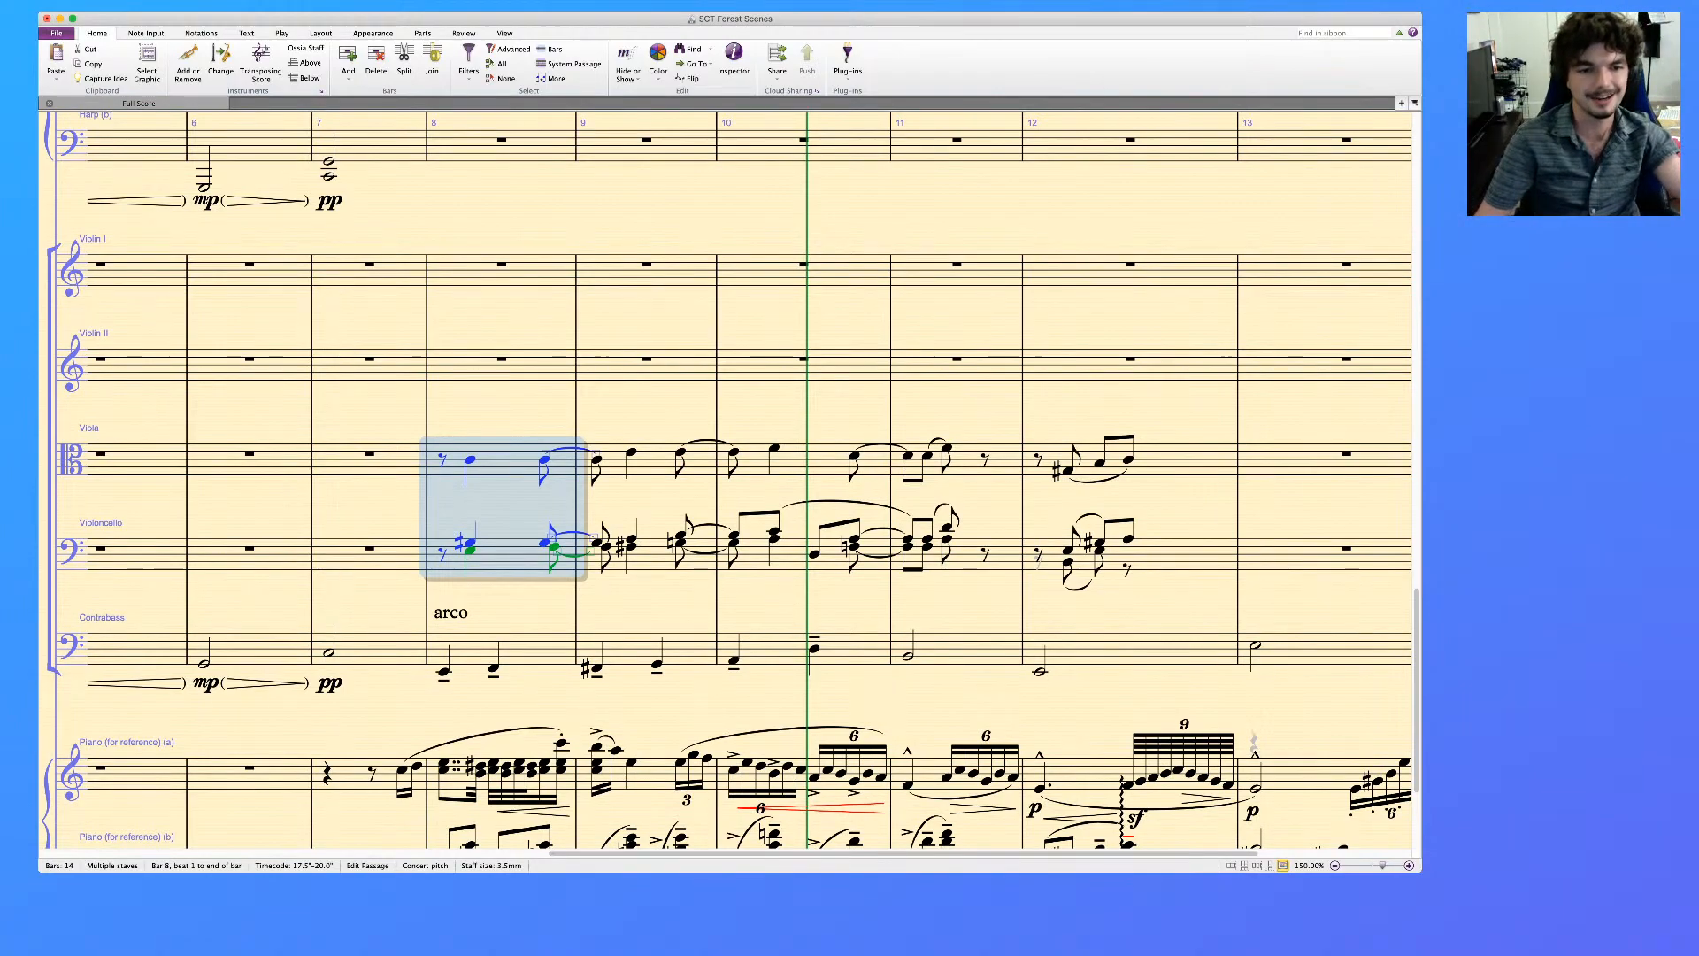
pyautogui.press('Escape')
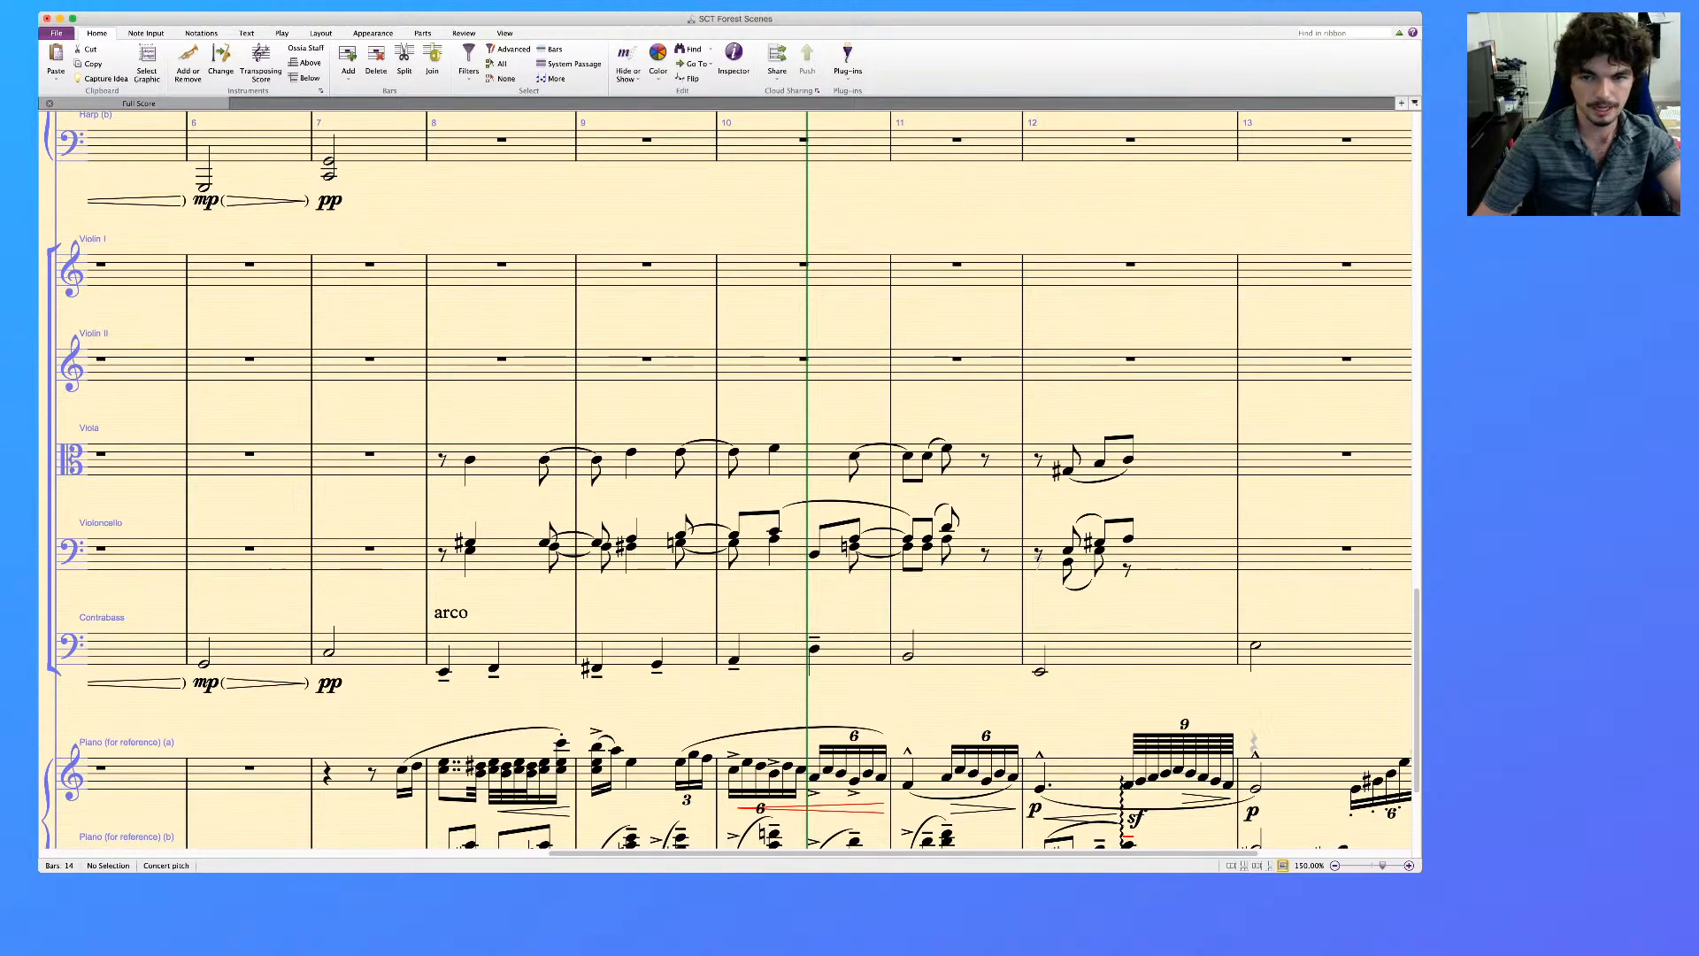
# Check the piano reference chord on beat 1.5 of bar 9 and add a C below the Viola's note there
pyautogui.hscroll(1, 749, 484)
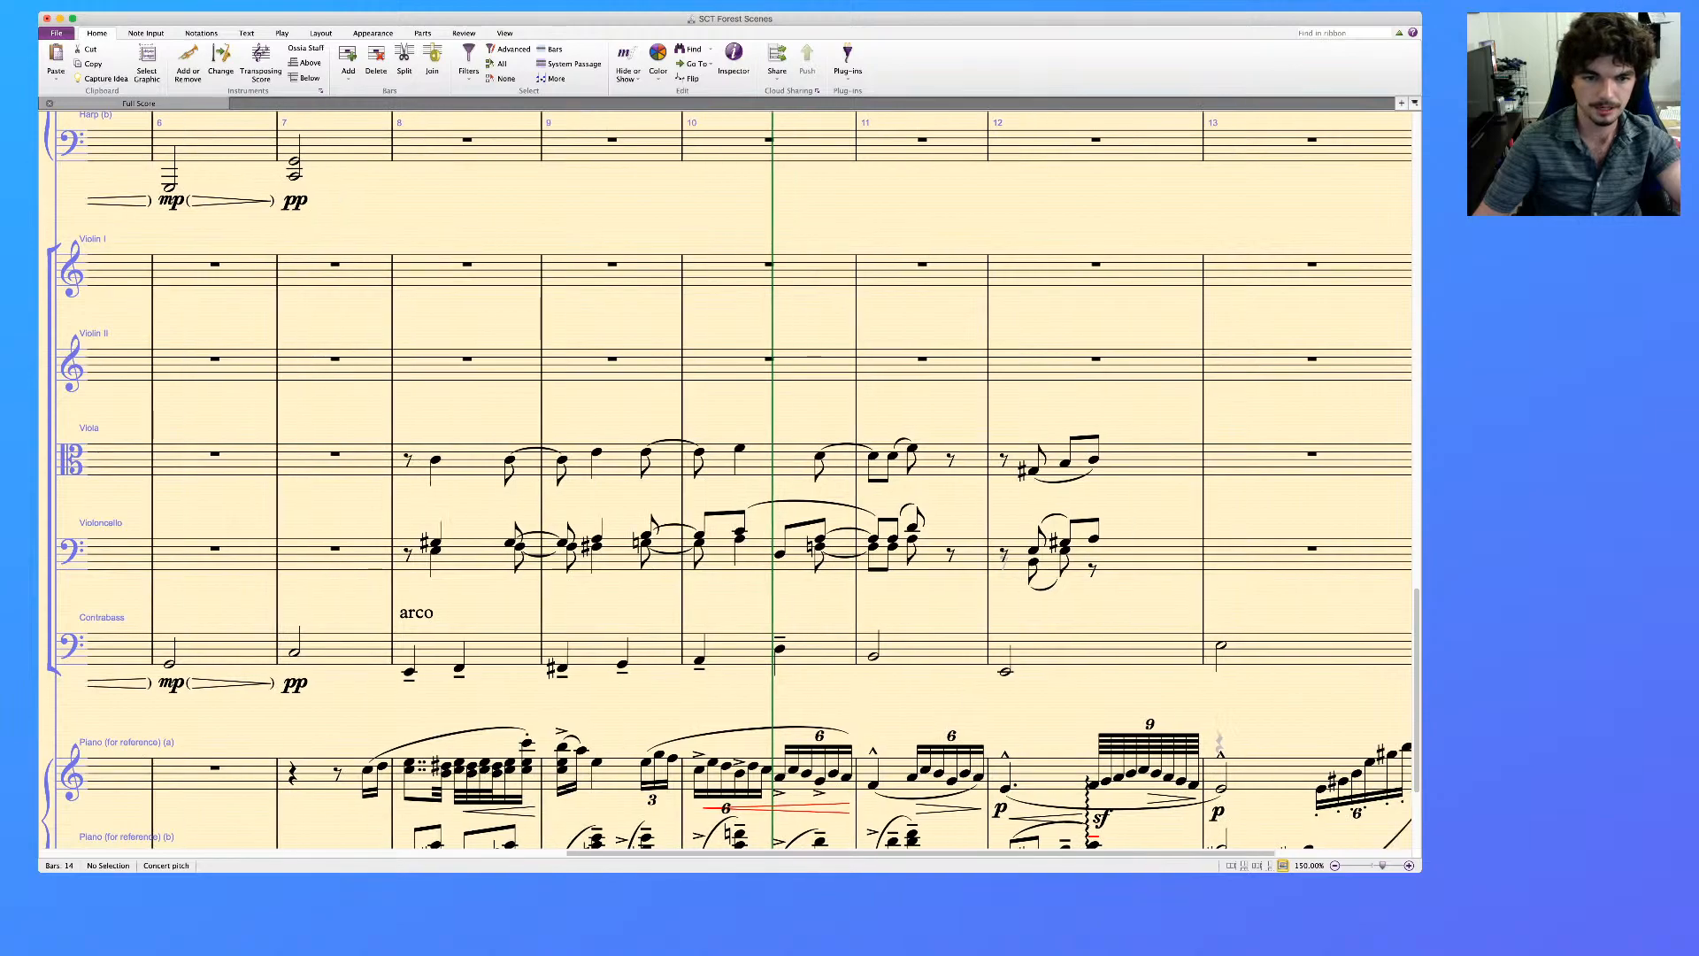
pyautogui.scroll(-5, 726, 478)
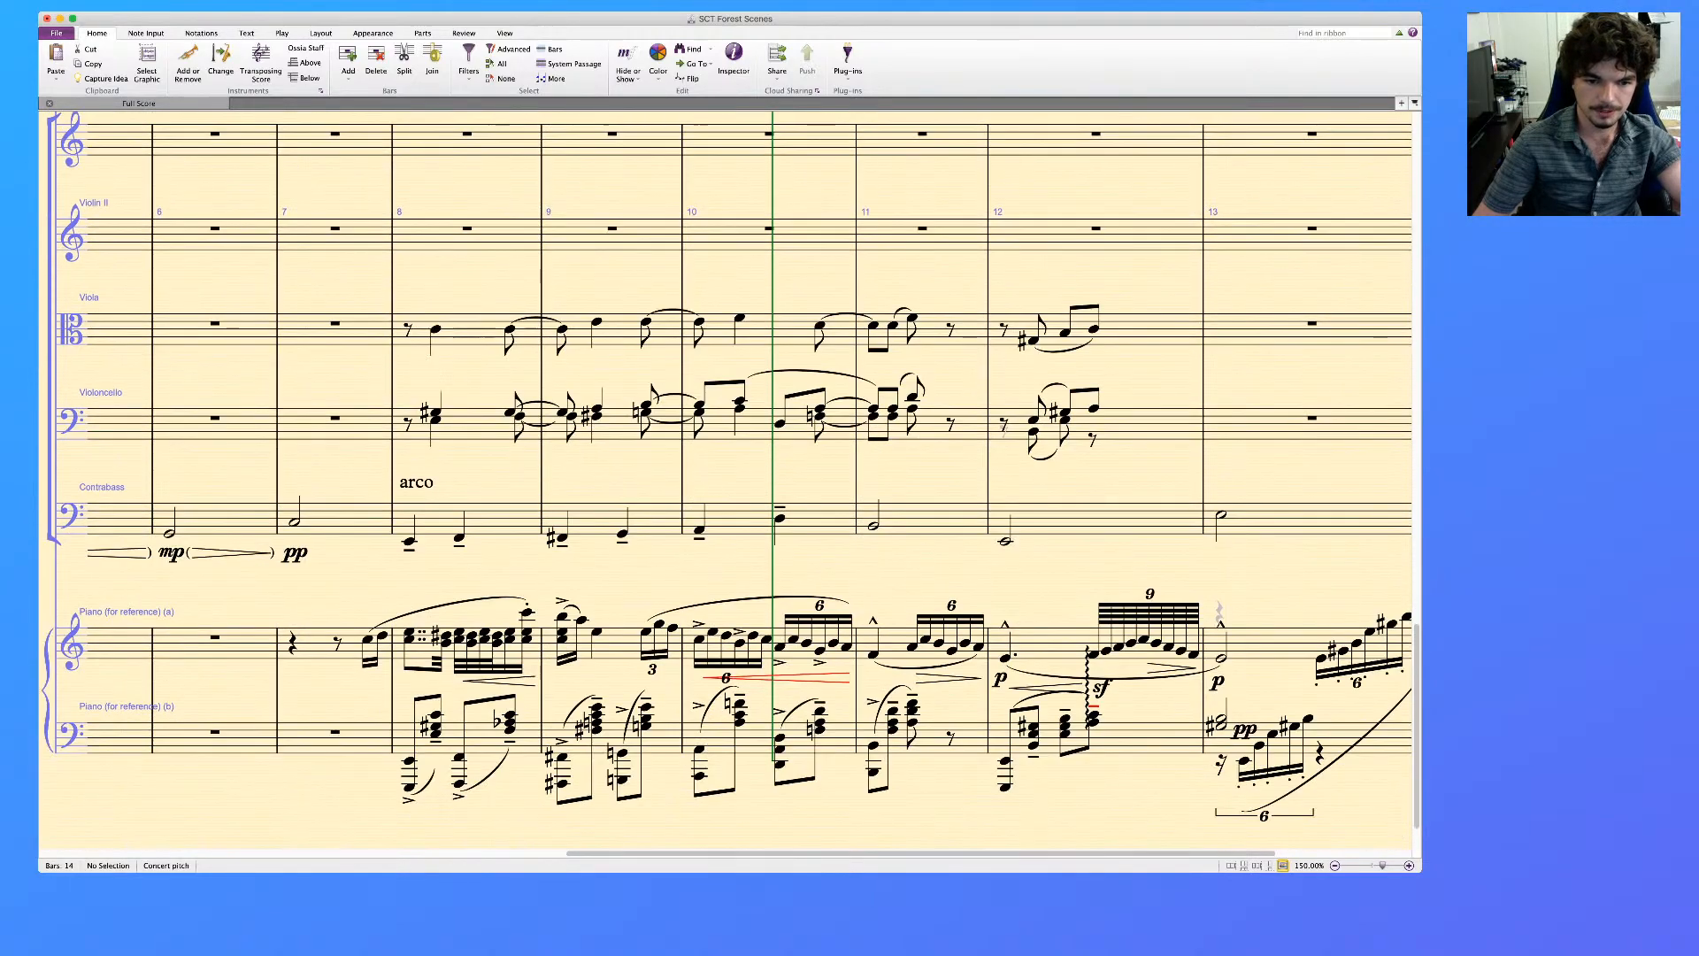
pyautogui.click(598, 718)
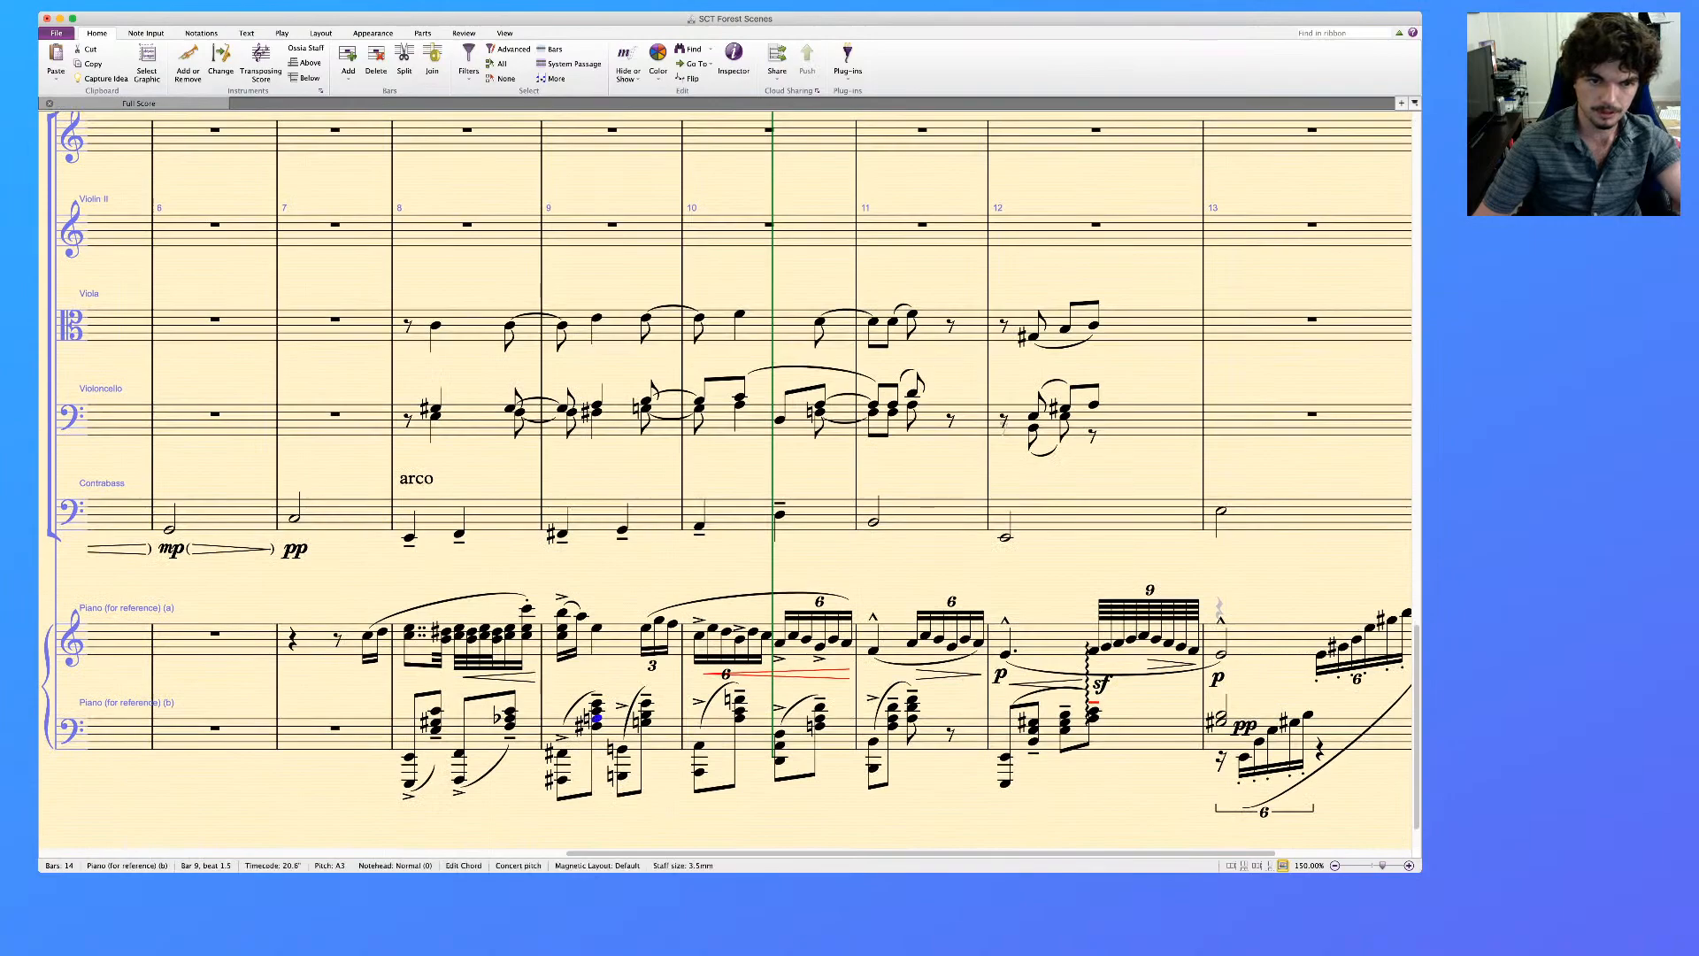
pyautogui.click(598, 711)
pyautogui.click(598, 318)
pyautogui.hotkey('shift', 'c')
pyautogui.press('super+Down')
pyautogui.press('Escape')
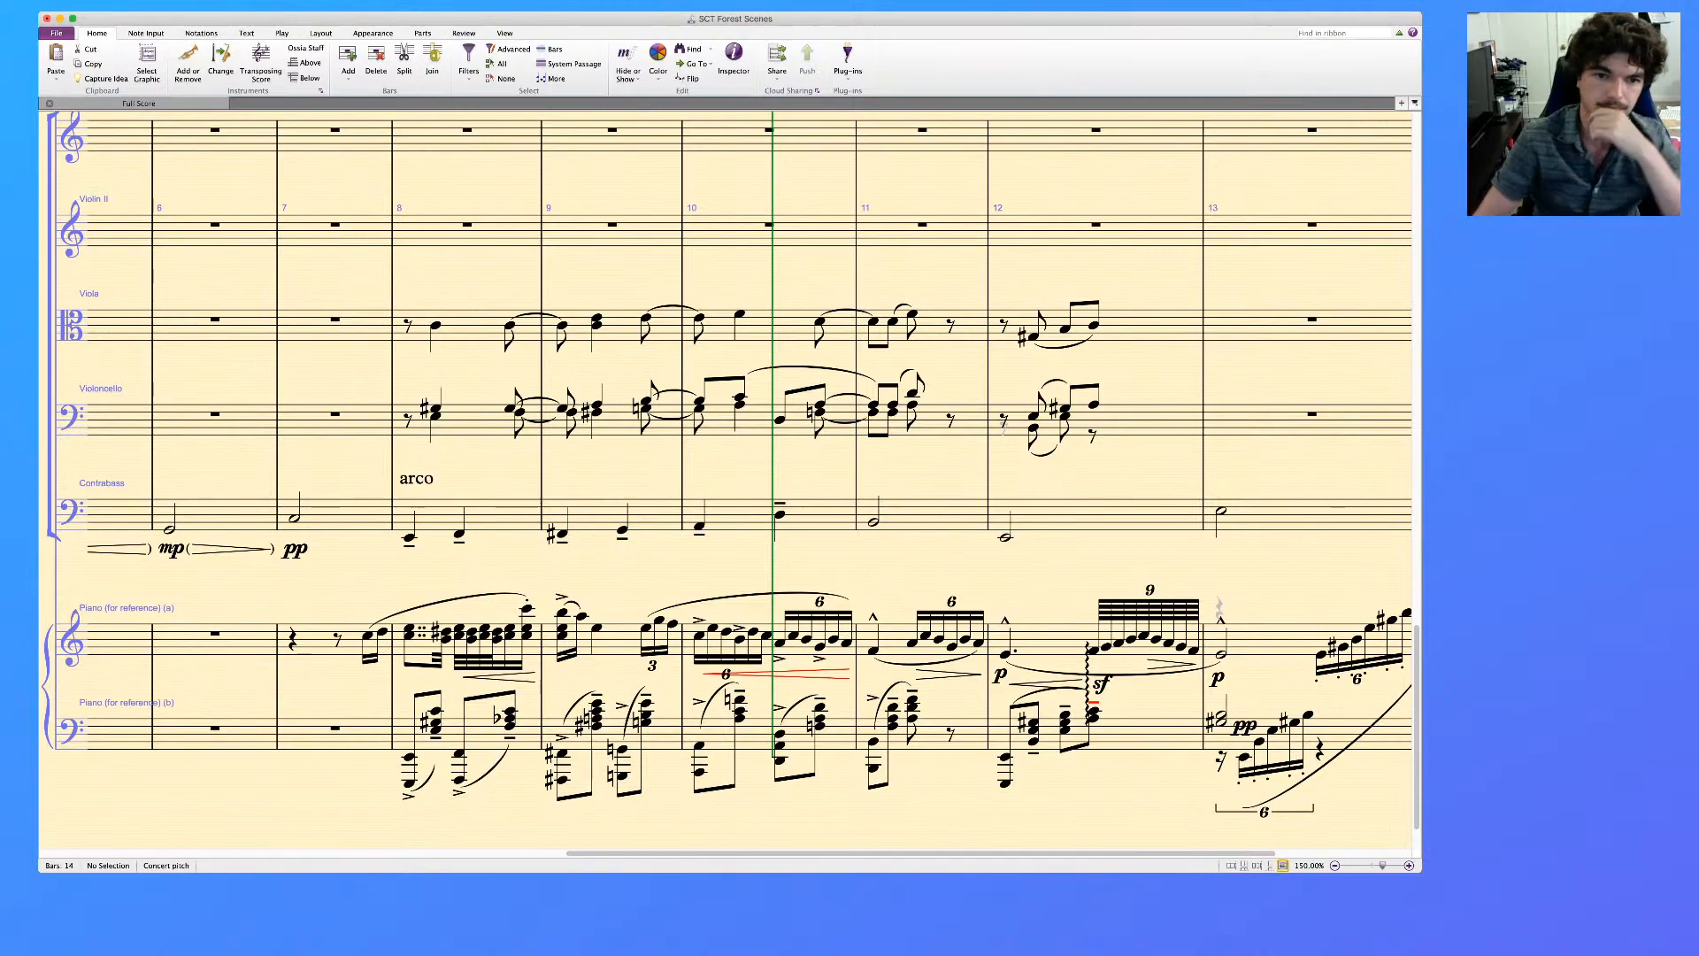
pyautogui.scroll(20, 726, 480)
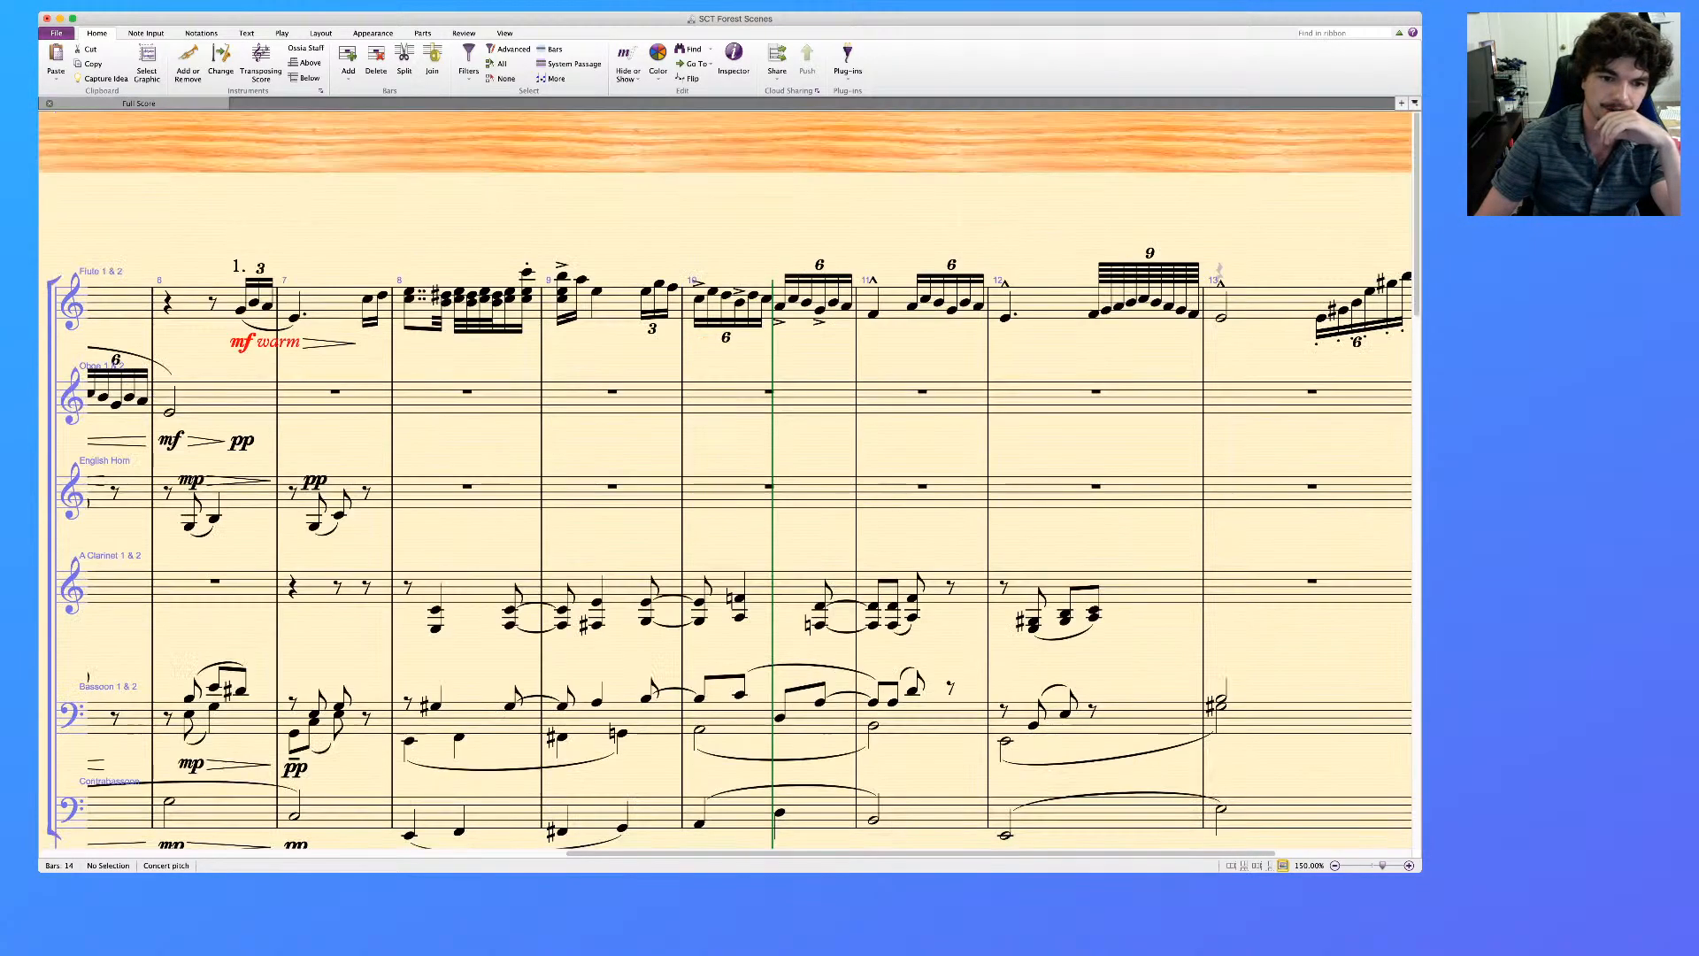
pyautogui.scroll(-20, 726, 480)
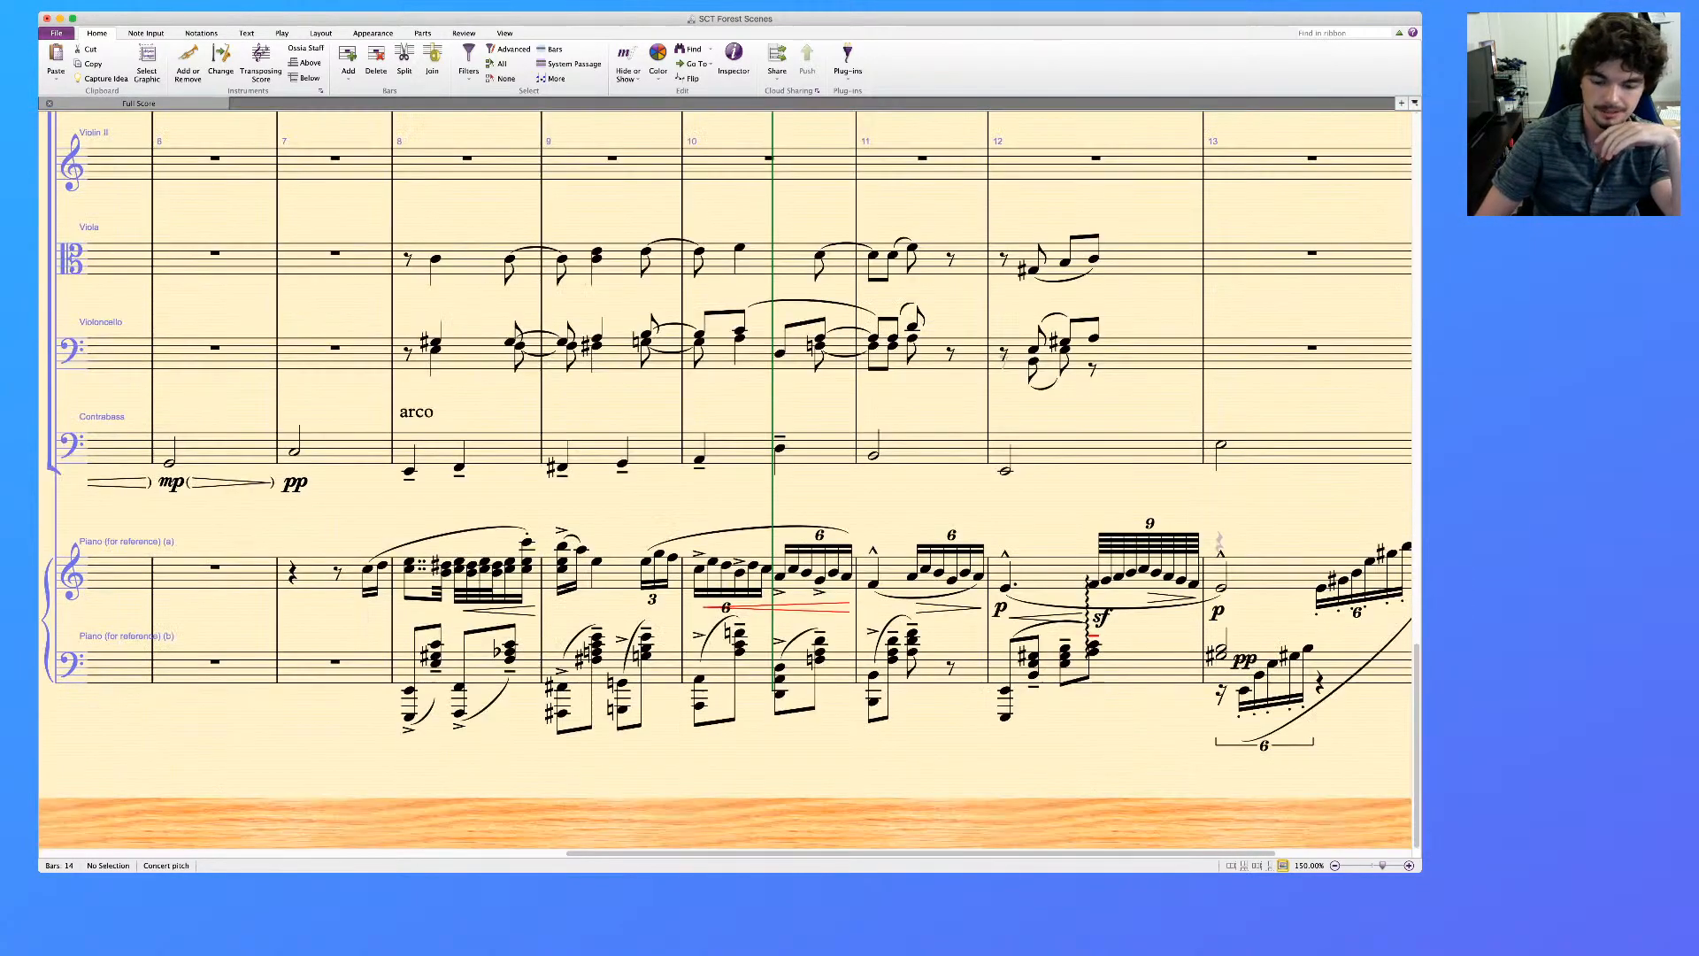
# Remove the upper note from the Viola's chord on beat 1.5 of bar 9, leaving only the C
pyautogui.click(597, 252)
pyautogui.press('Delete')
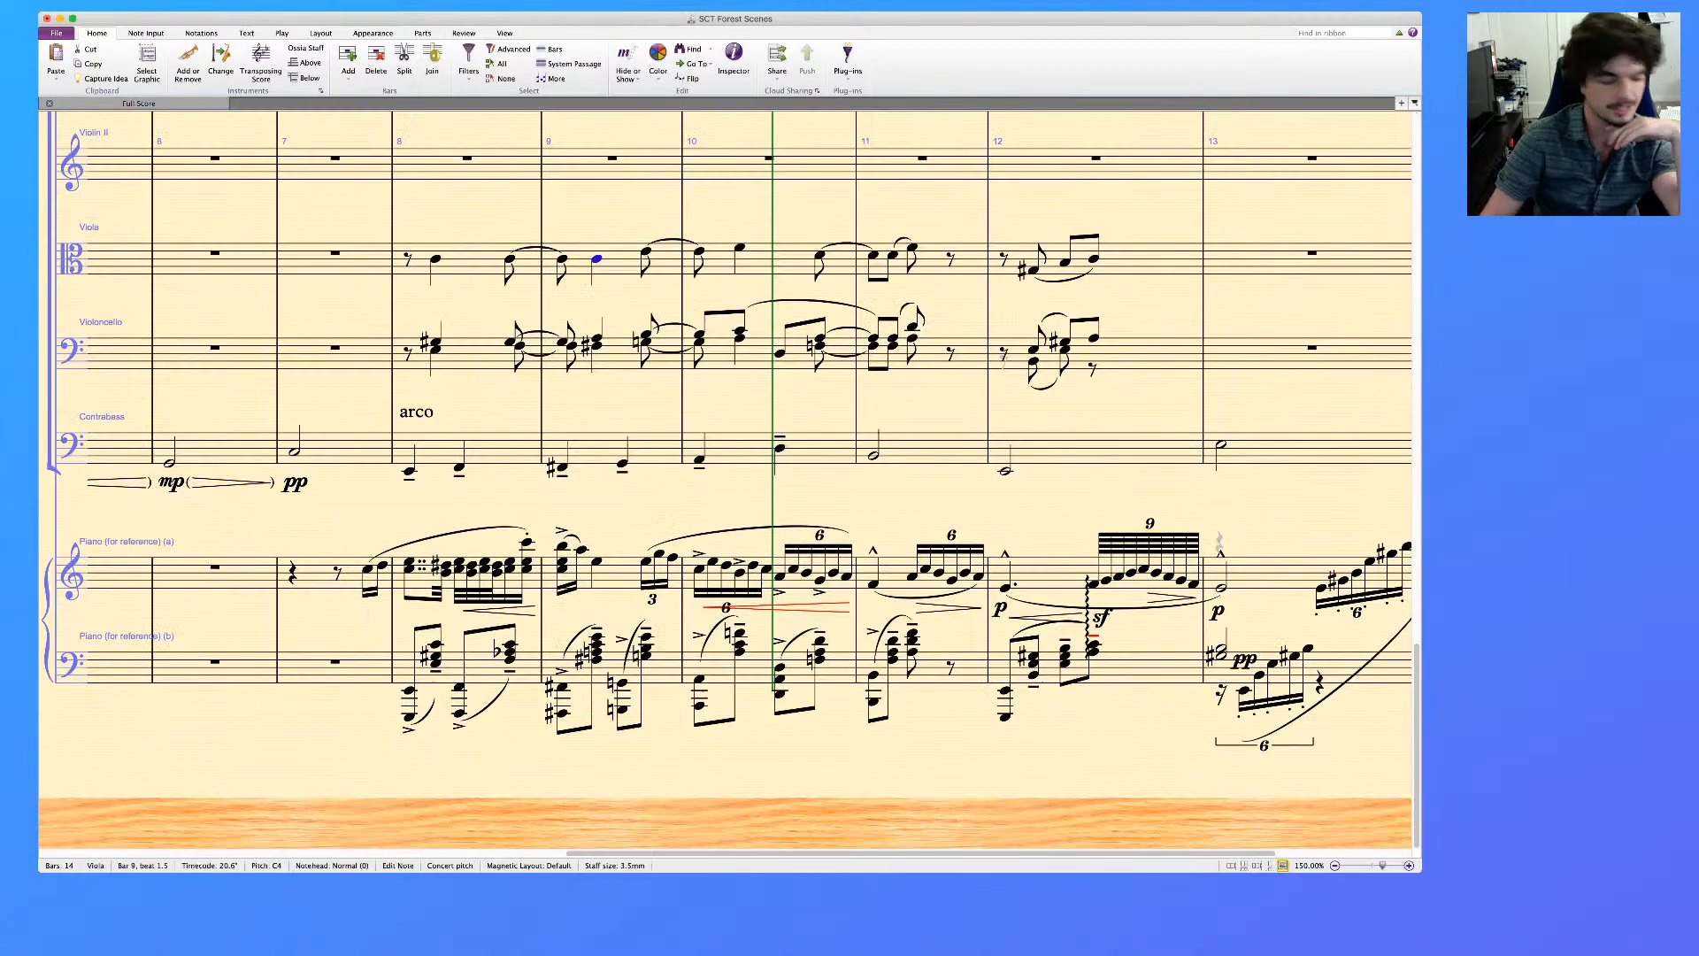
pyautogui.press('Escape')
# Review the string parts against the piano reference from bar 6 to the end of the score
pyautogui.scroll(3, 726, 480)
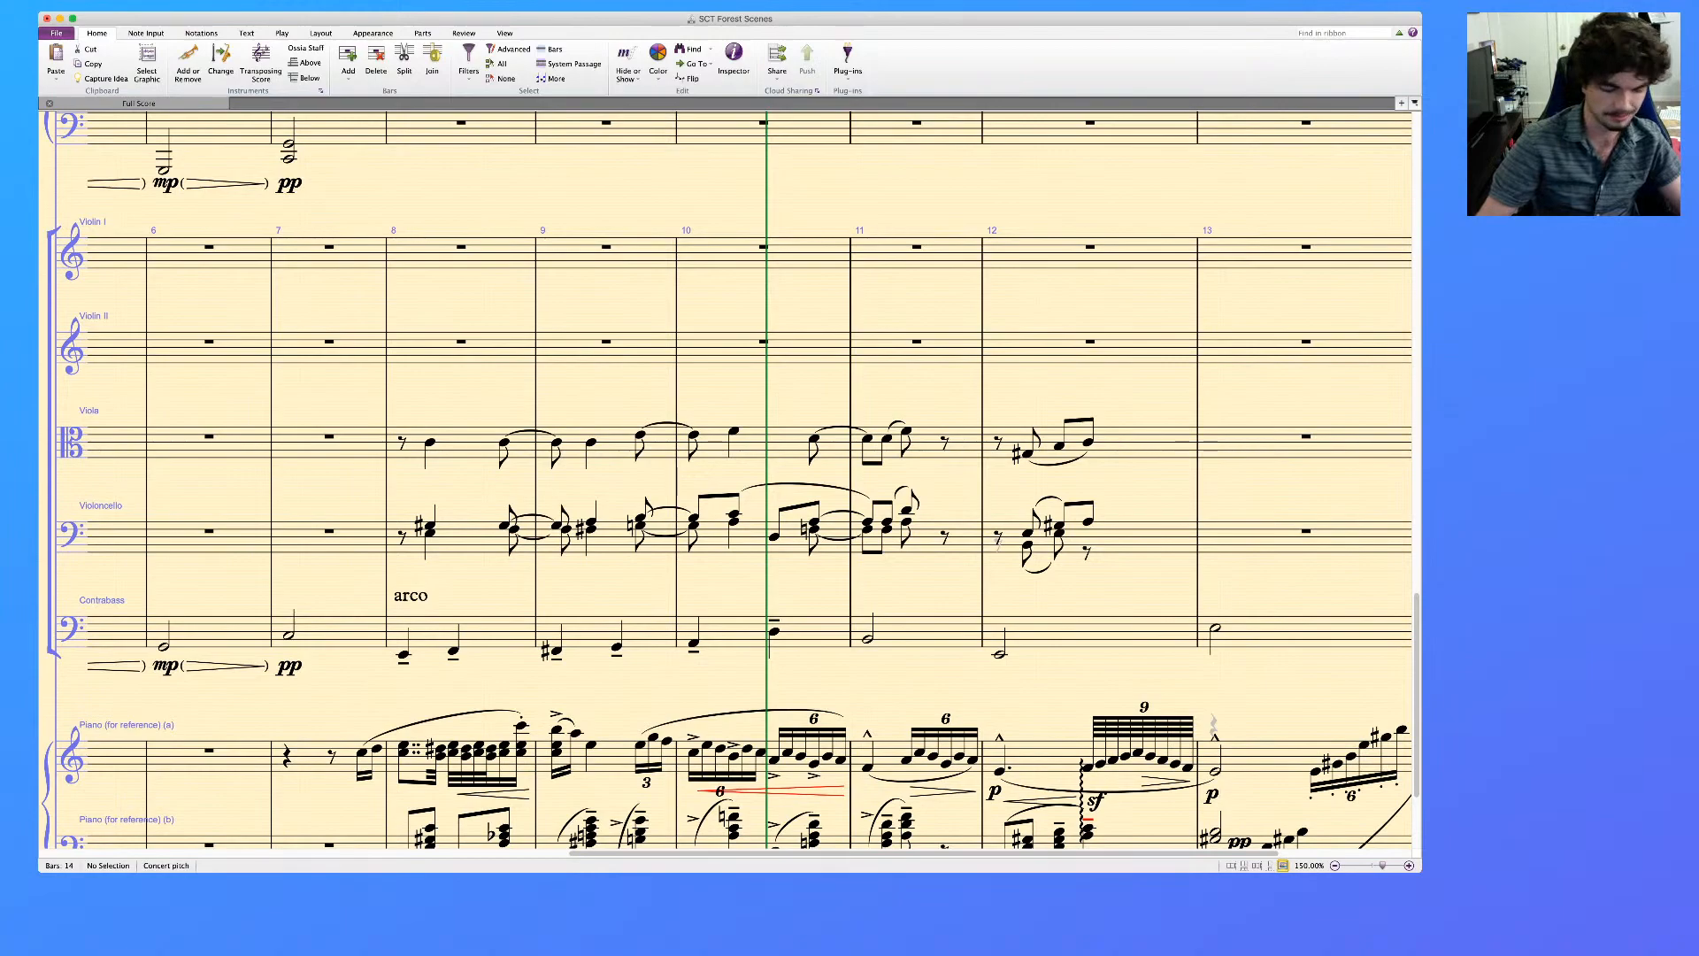
pyautogui.hscroll(-2, 749, 484)
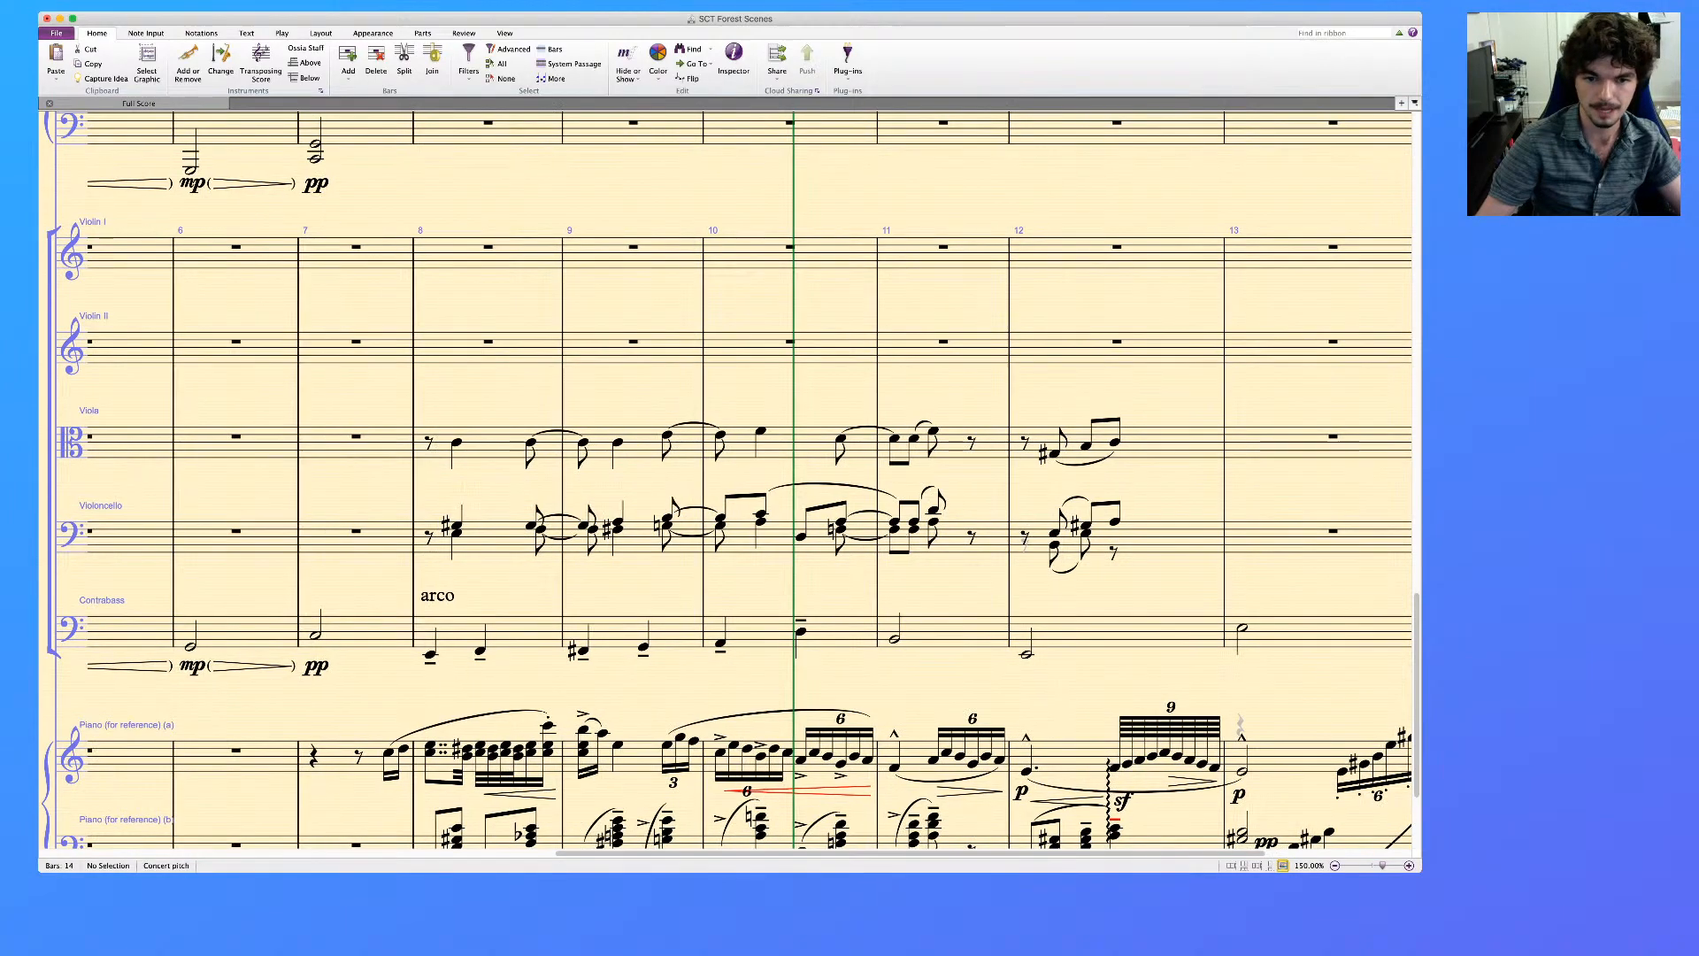
pyautogui.hscroll(-3, 749, 484)
pyautogui.hscroll(6, 750, 484)
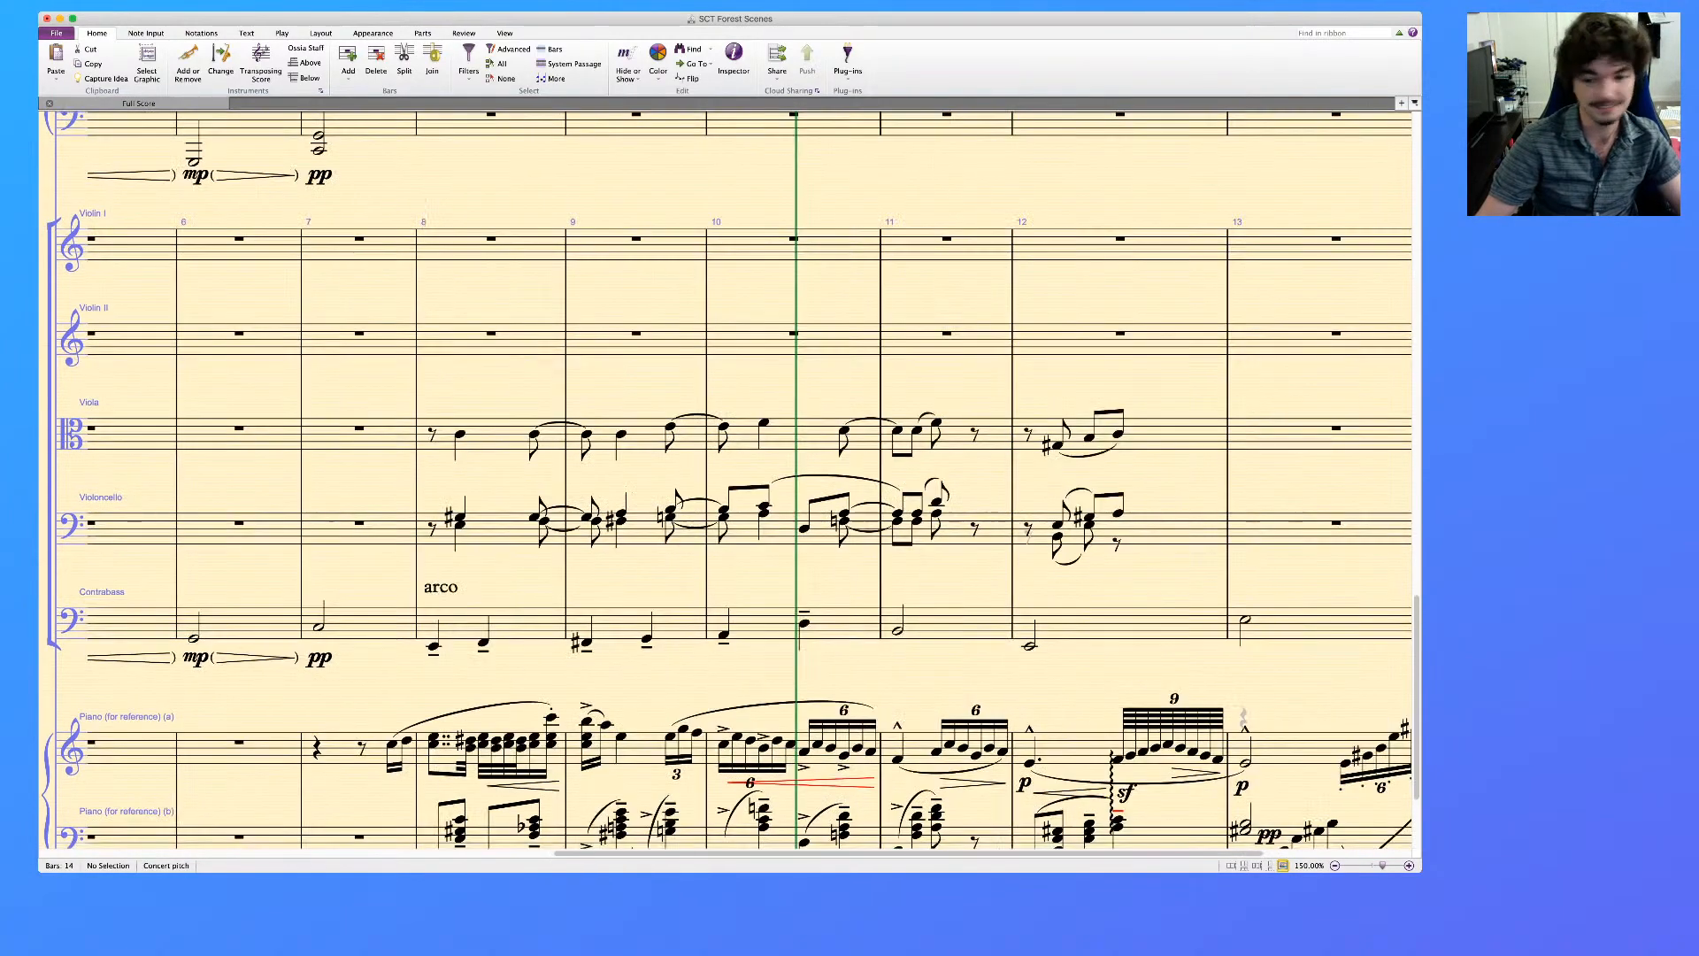
pyautogui.scroll(-5, 750, 484)
pyautogui.hscroll(-1, 750, 484)
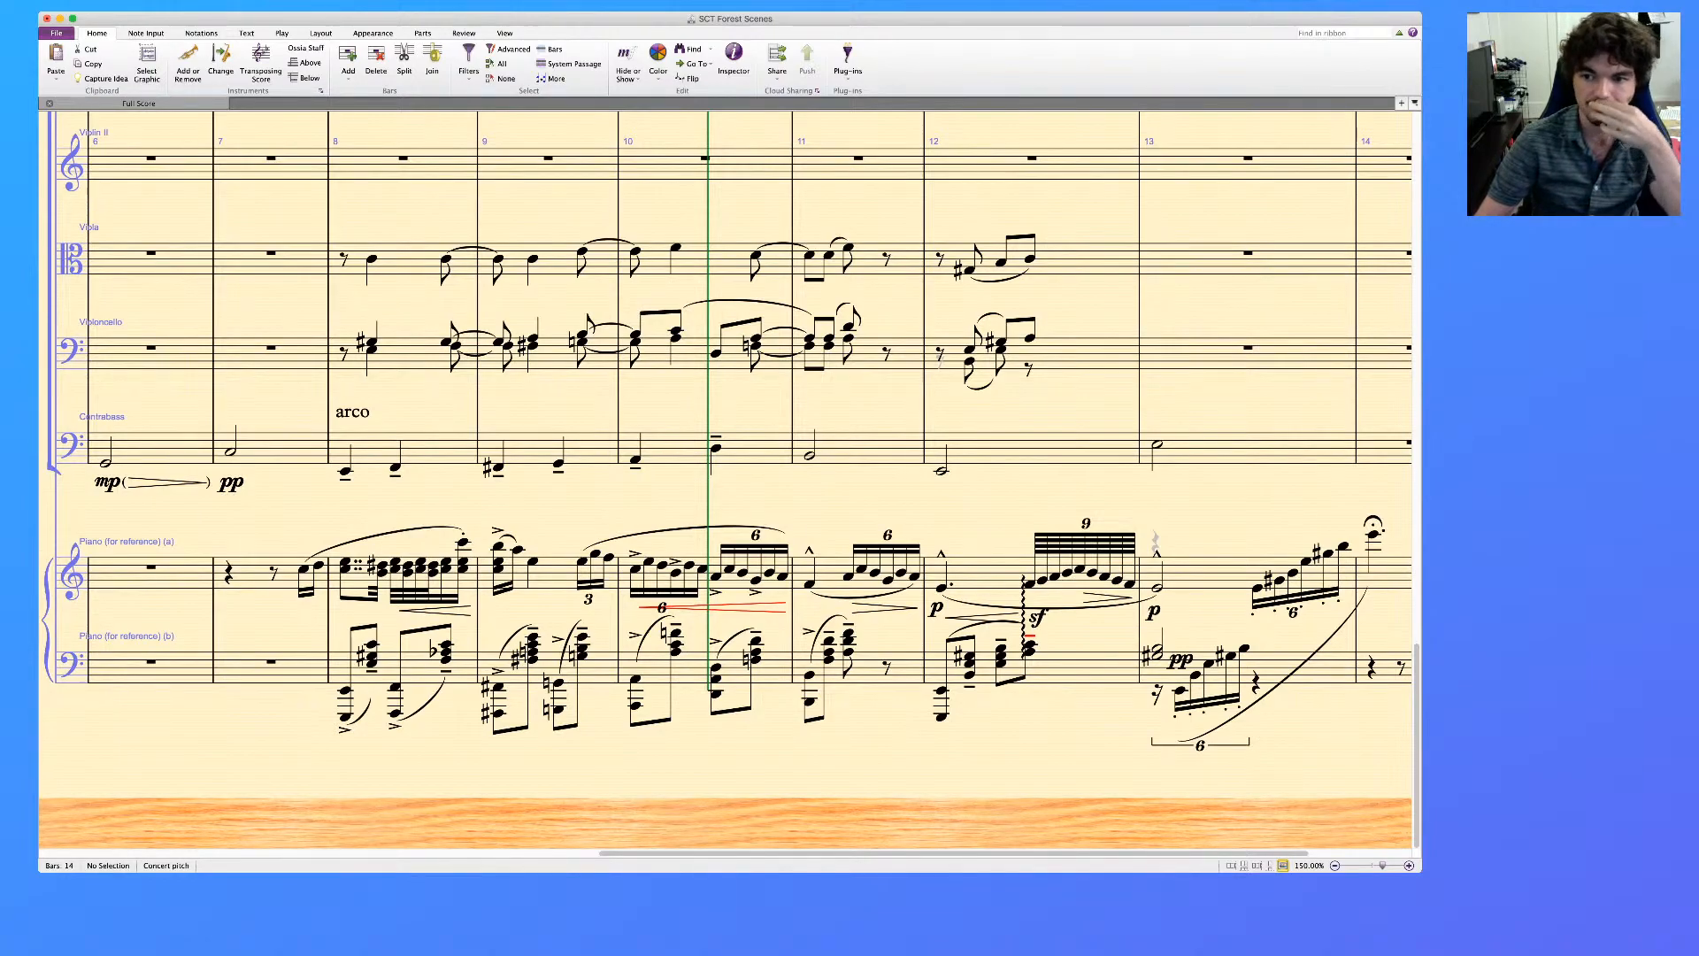
pyautogui.hscroll(5, 726, 443)
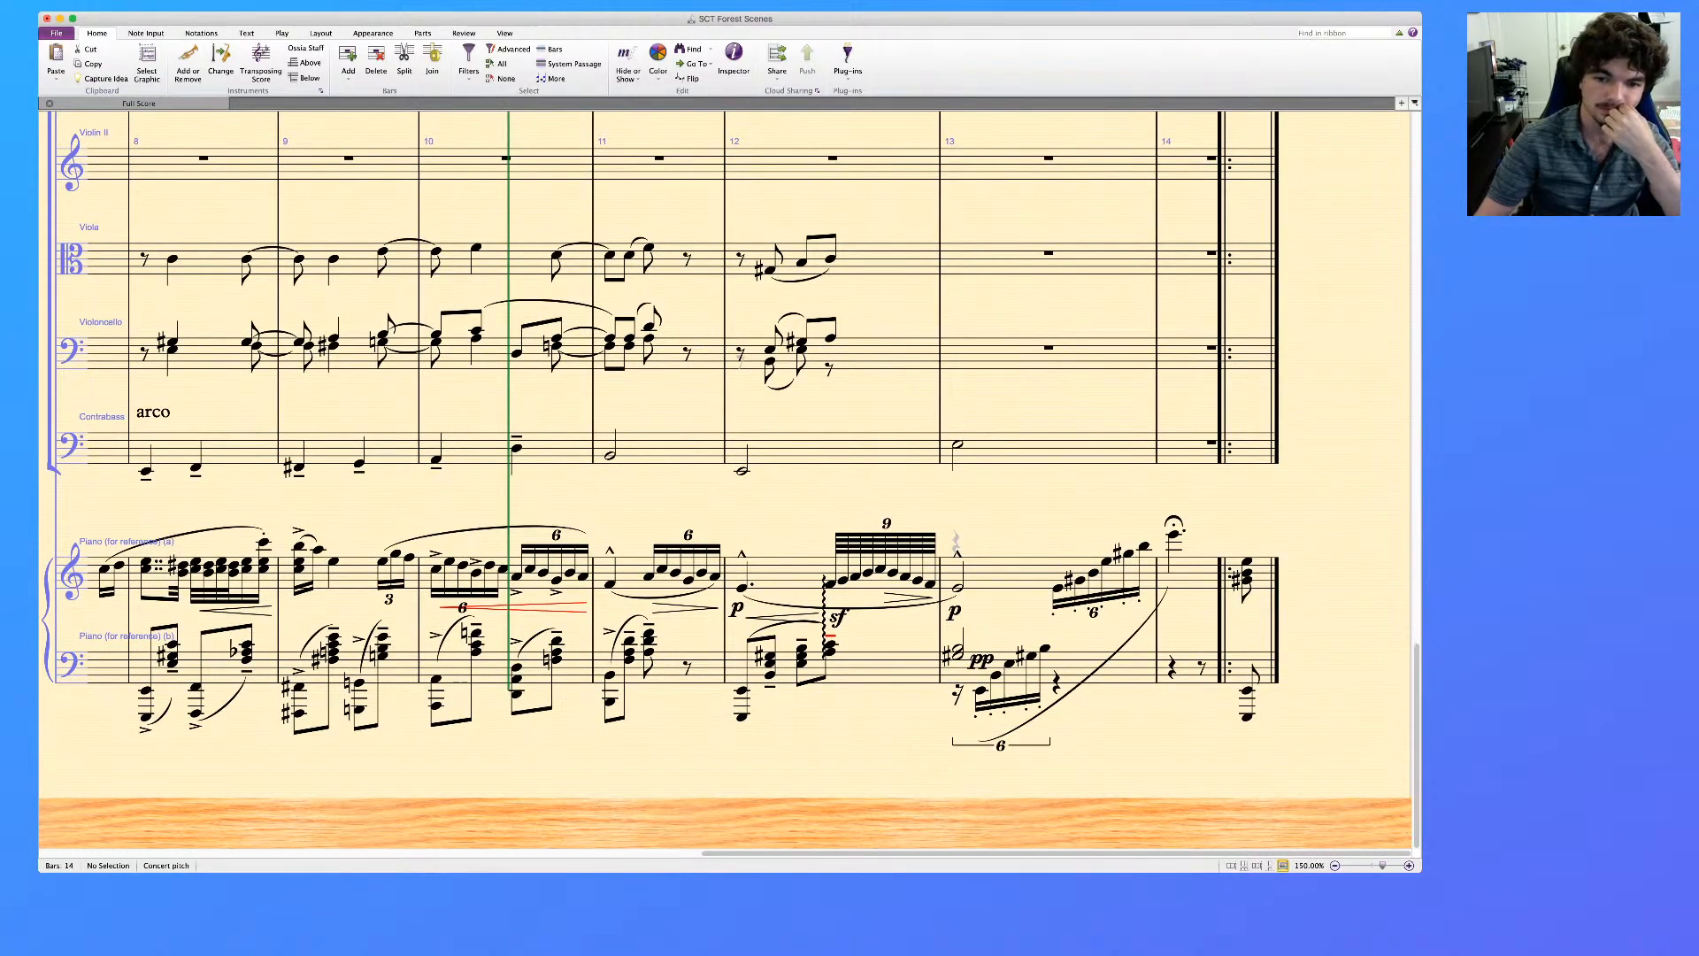
pyautogui.hscroll(-5, 726, 442)
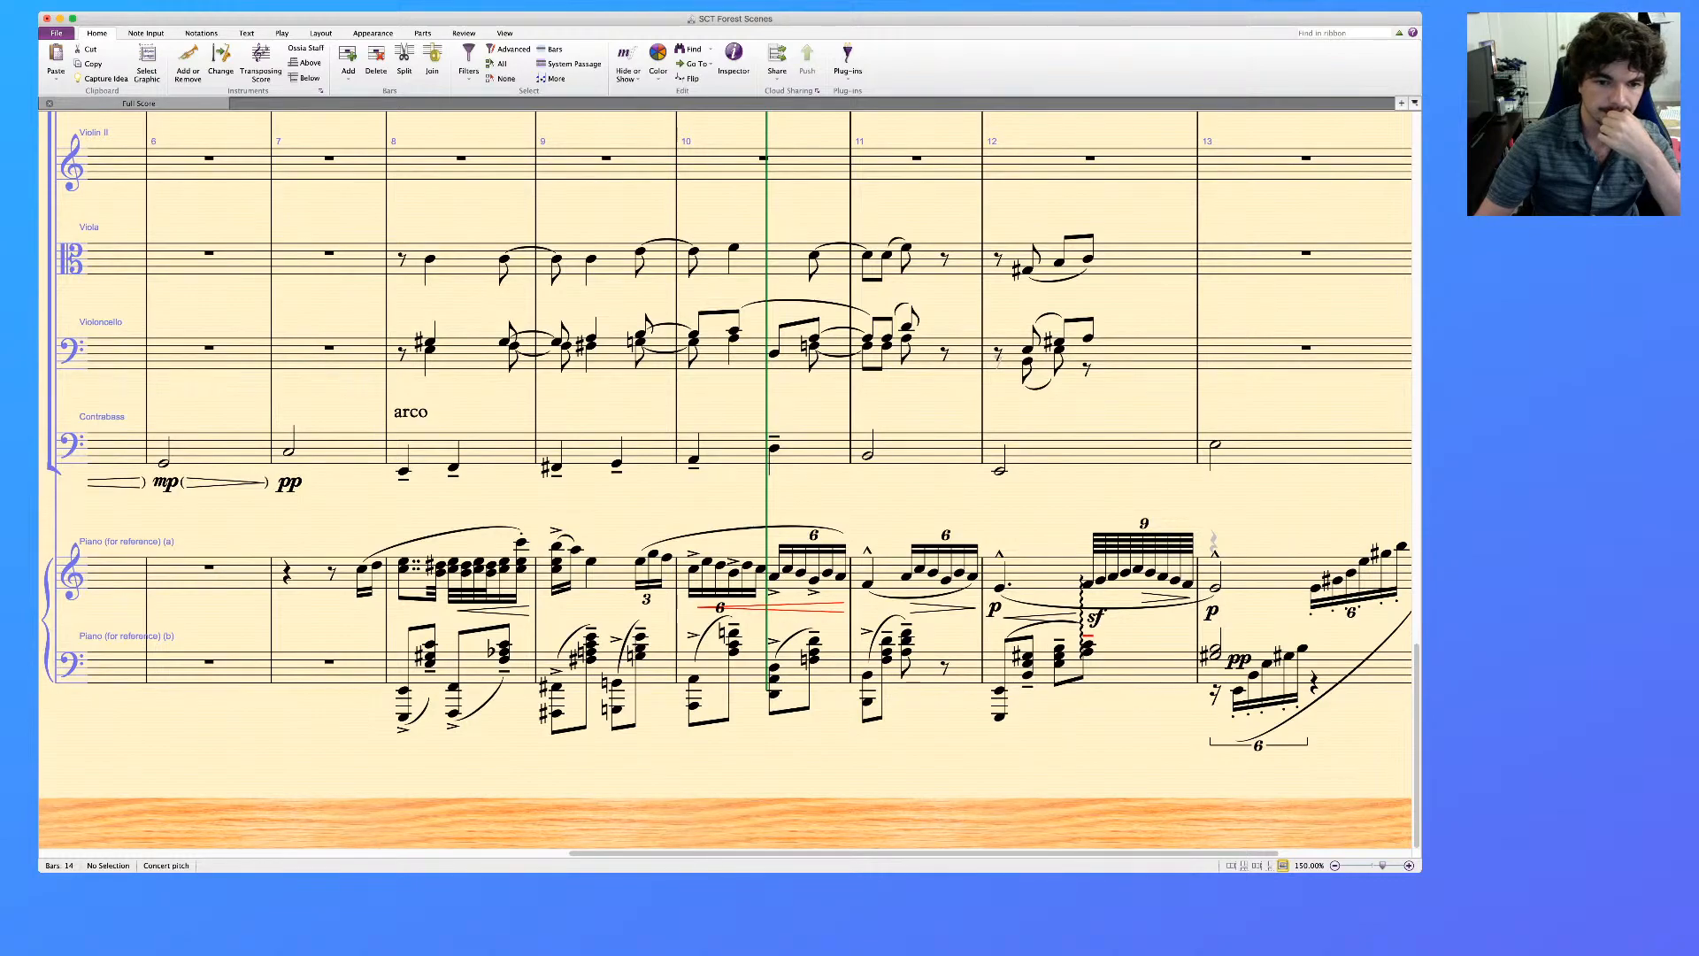
# Try clearing the lower piano reference staff in bars 8 to 12, and undo the deletion
pyautogui.click(473, 669)
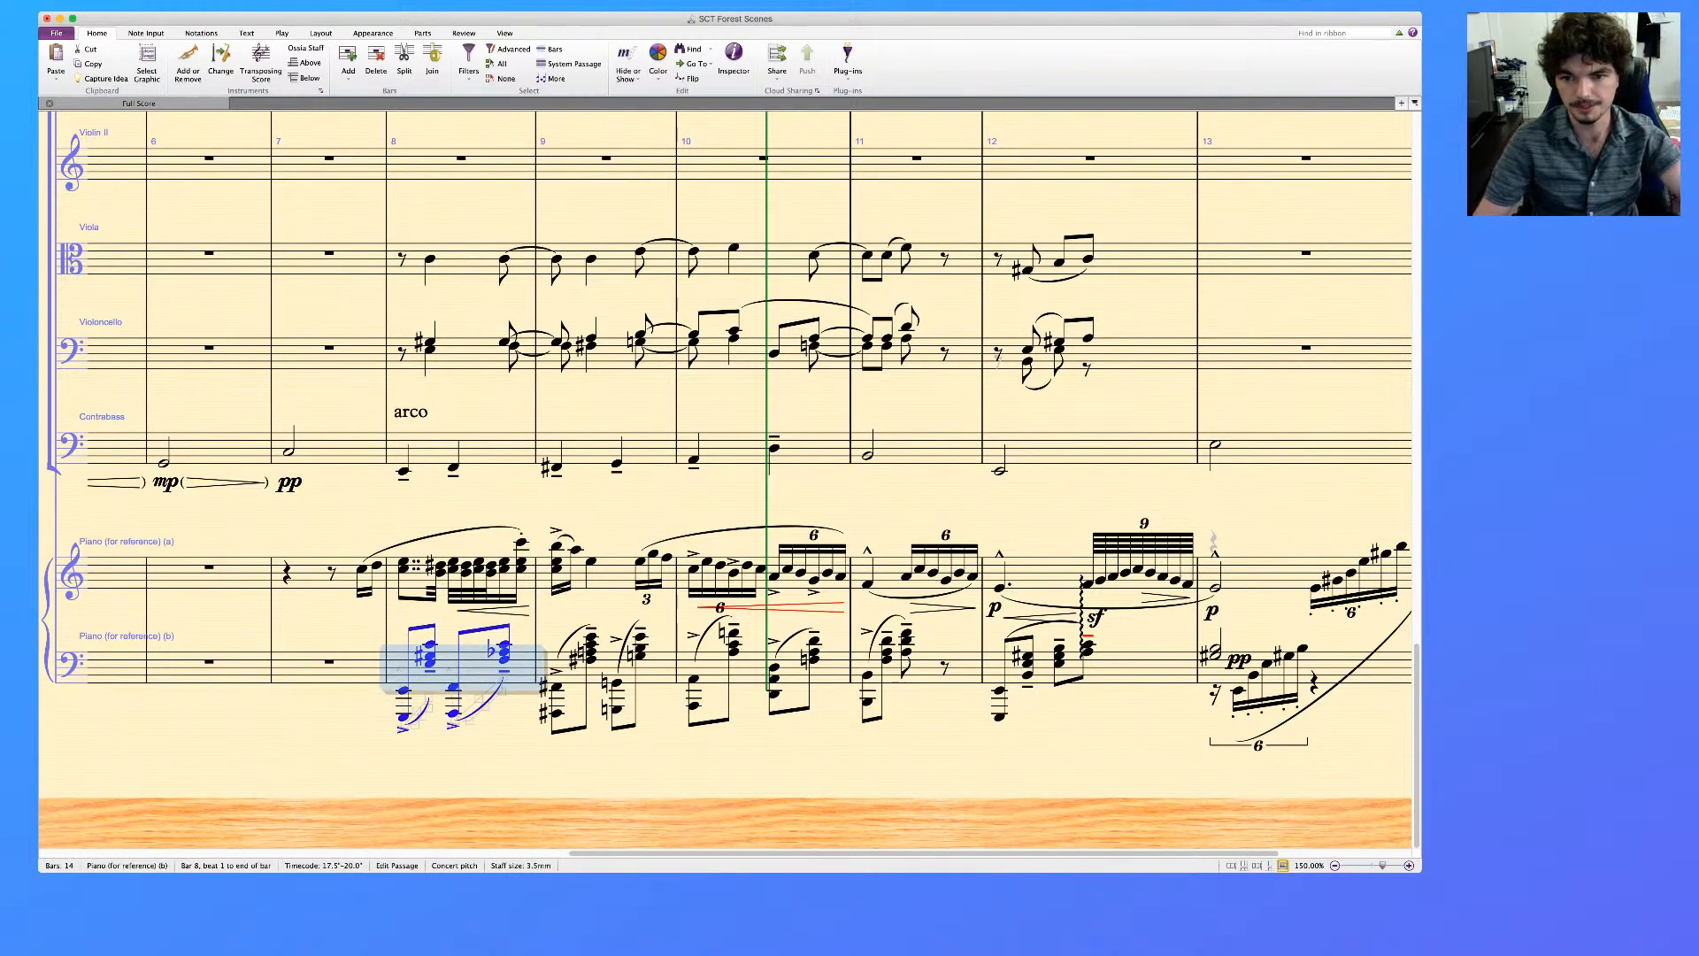
pyautogui.hotkey('ctrl', 'shift', 'Right')
pyautogui.hotkey('ctrl', 'shift', 'Right')
pyautogui.hotkey('ctrl', 'shift', 'Right')
pyautogui.hotkey('ctrl', 'shift', 'Right')
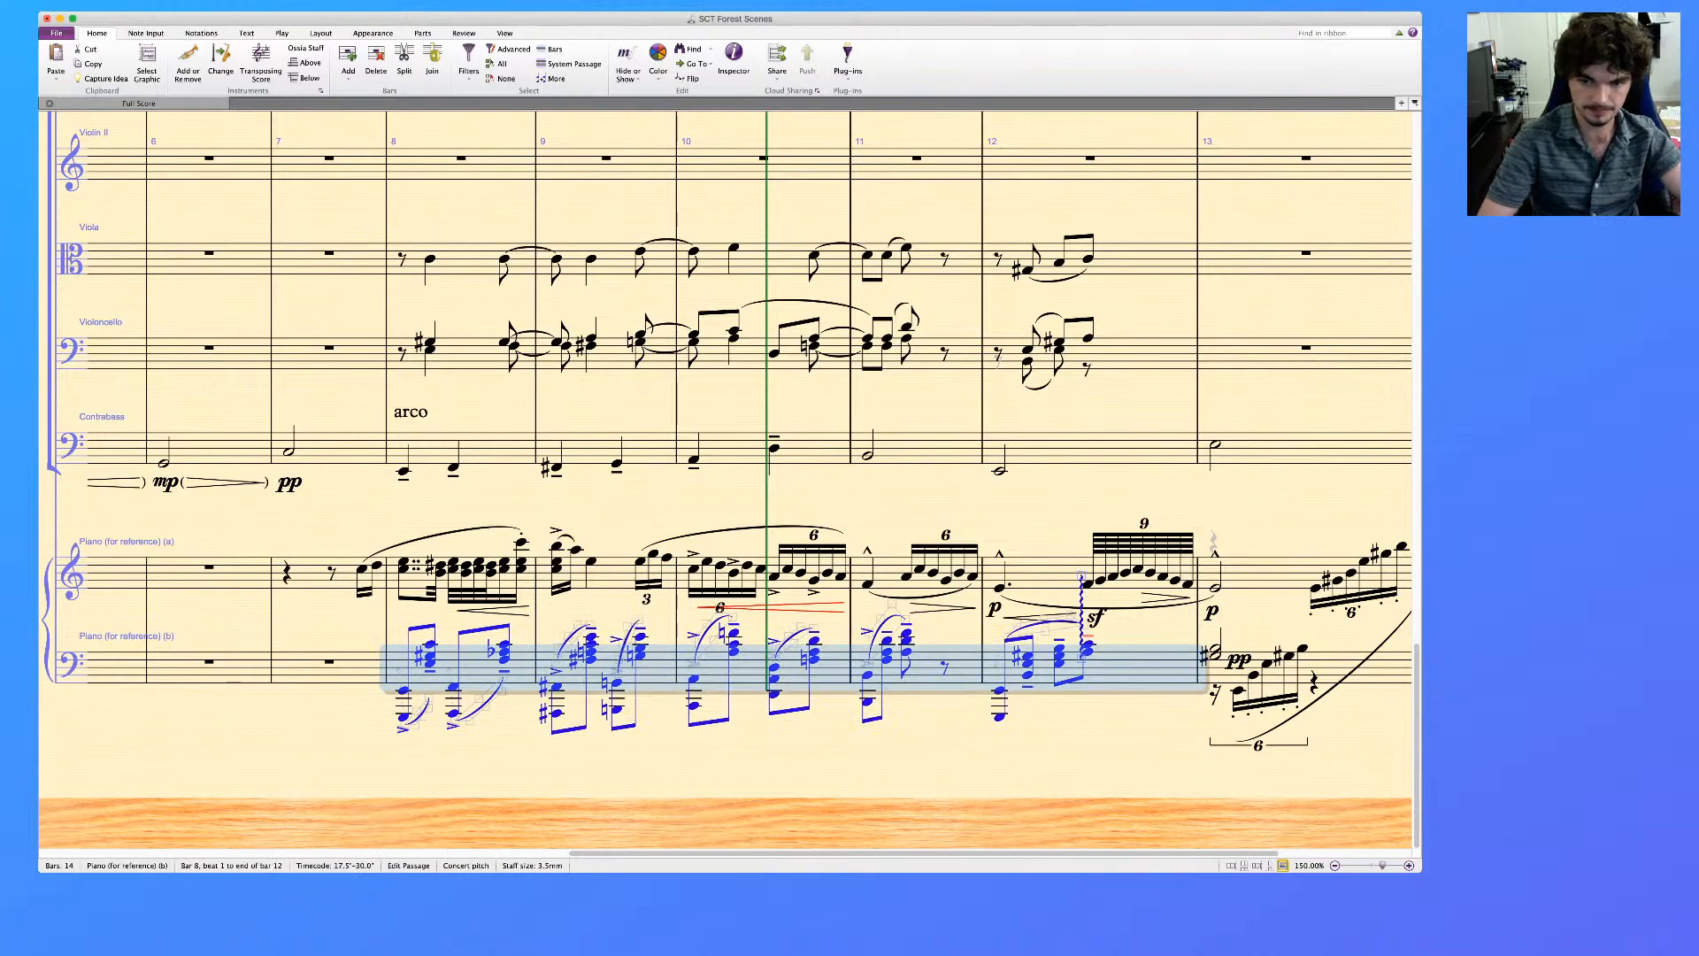
pyautogui.press('Delete')
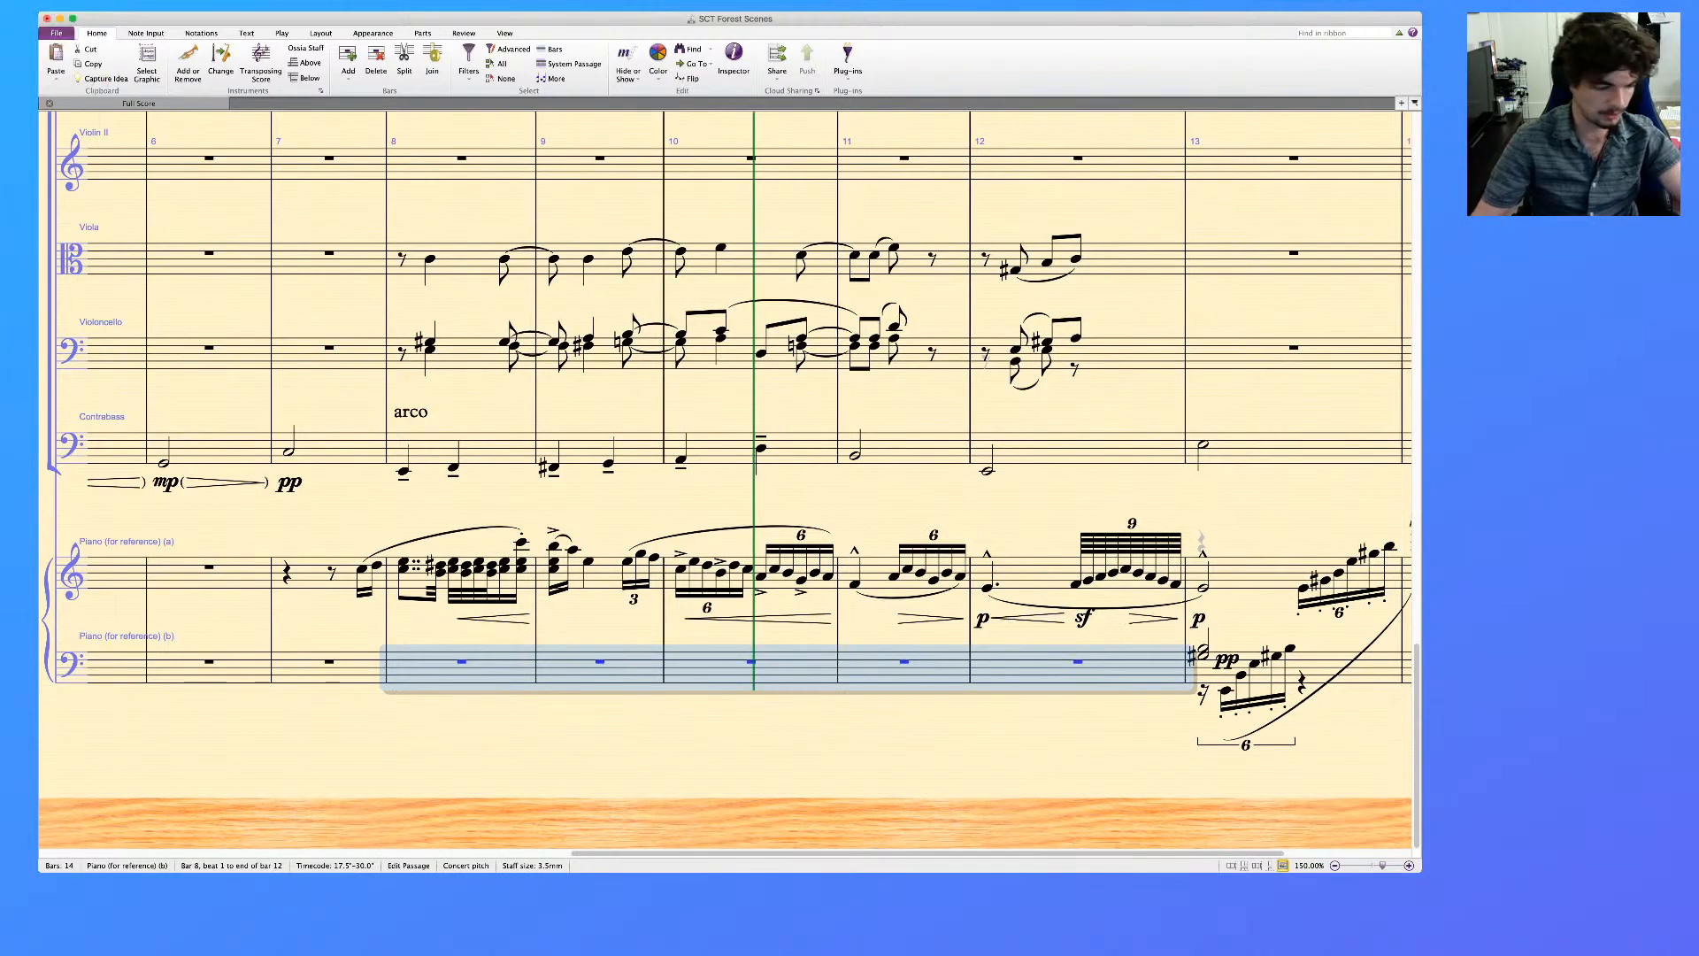
pyautogui.press('super+z')
# Examine the arpeggiated piano reference chord on beat 2.5 of bar 12 and compare it with the harp and string staves
pyautogui.hscroll(2, 726, 478)
pyautogui.hscroll(1, 726, 478)
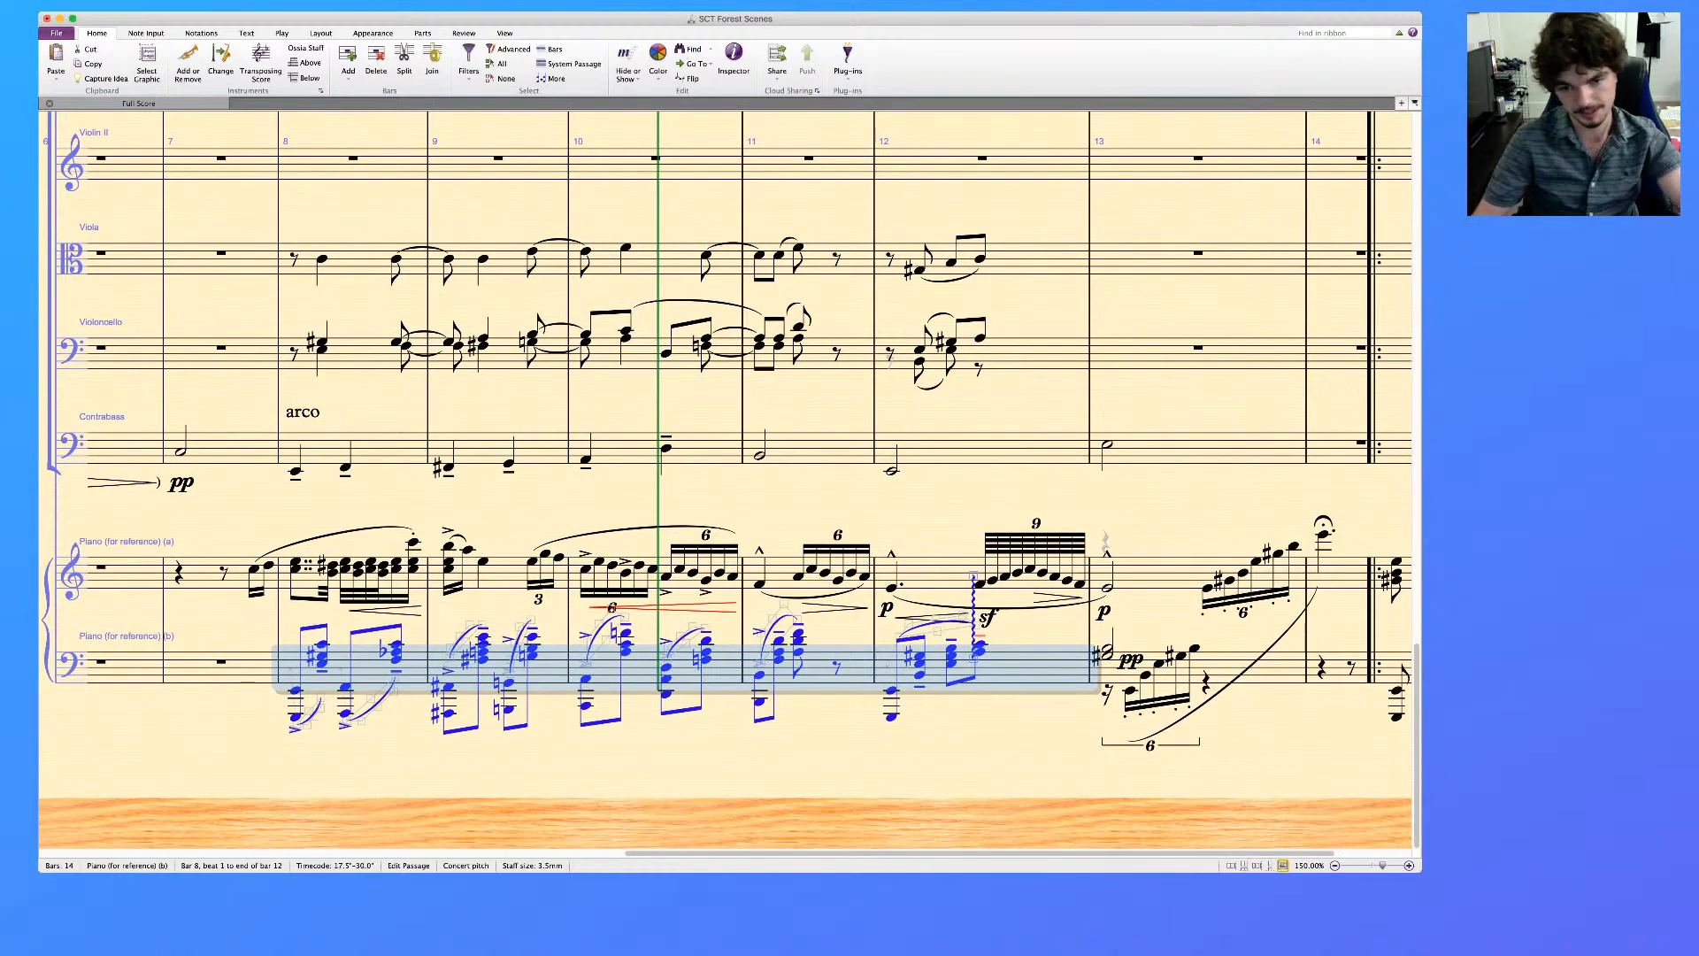
pyautogui.click(975, 618)
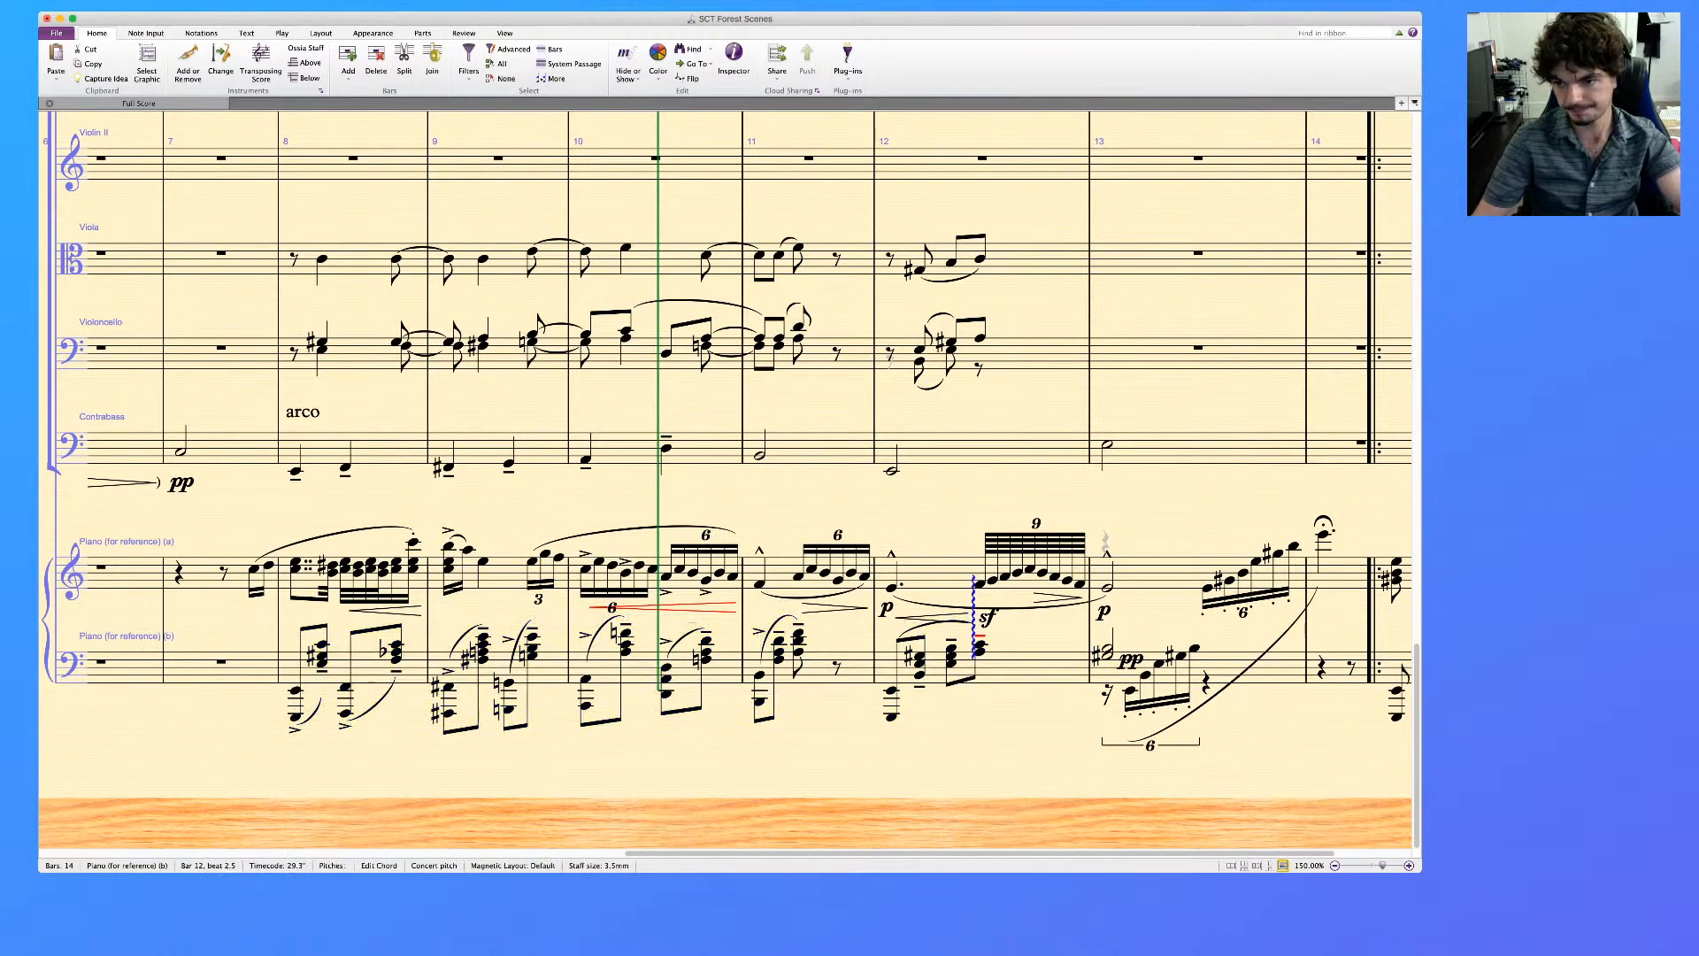
pyautogui.press('super+Tab')
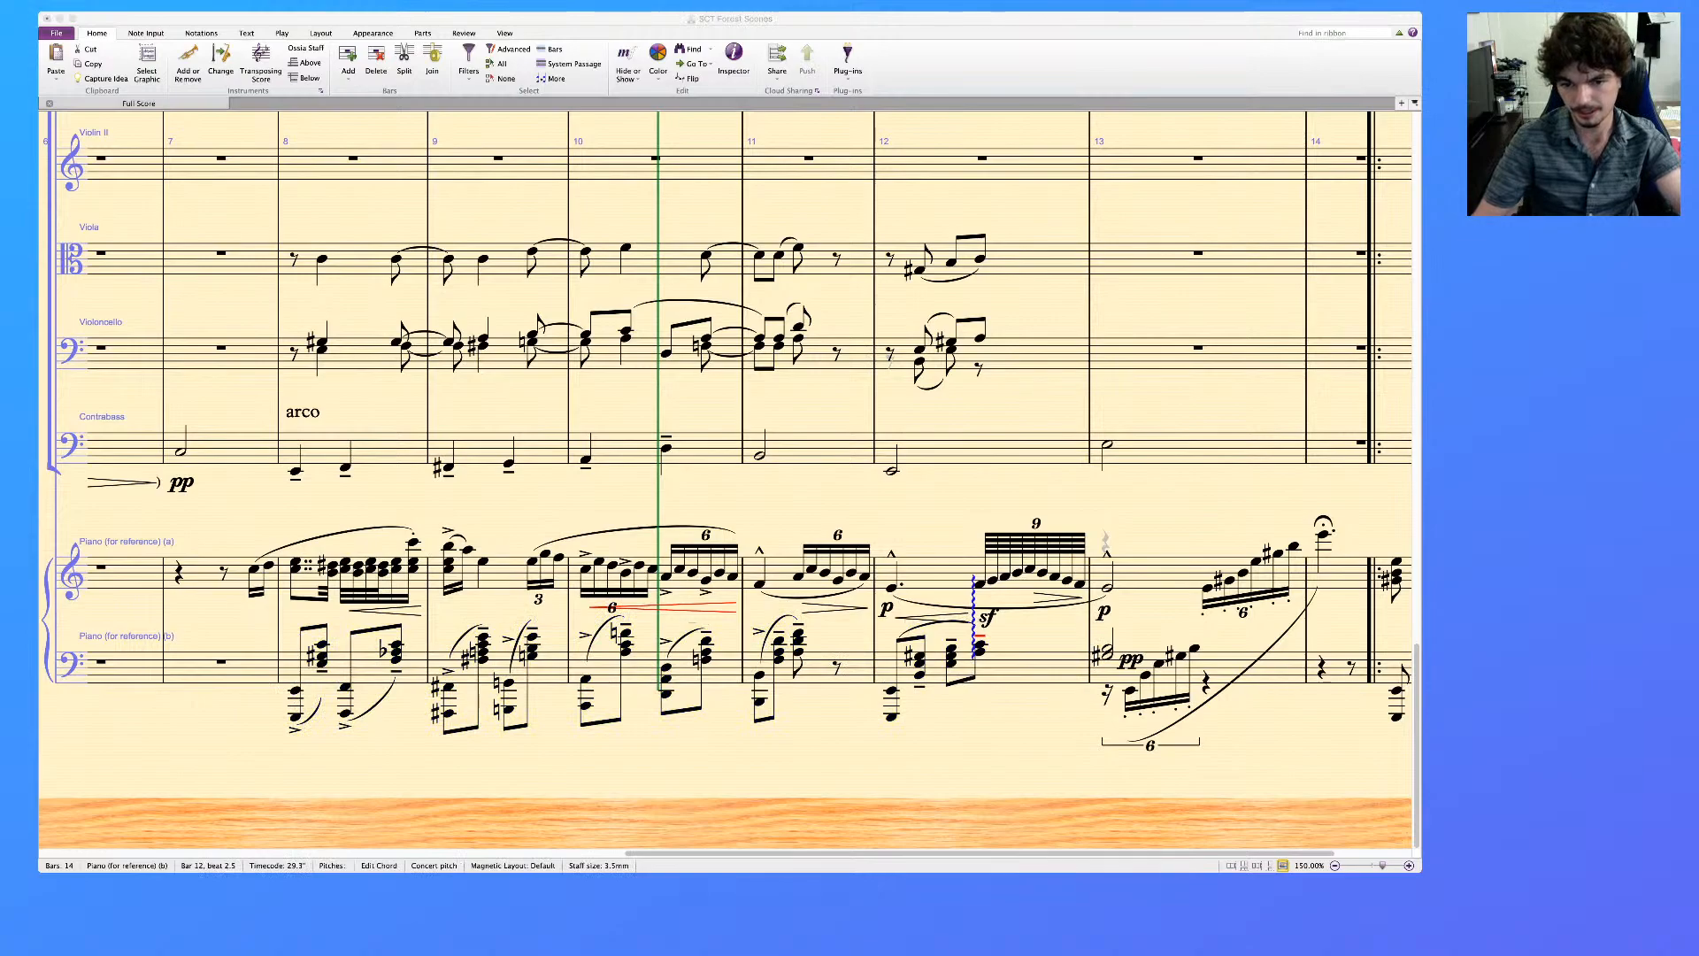
pyautogui.press('super+Tab')
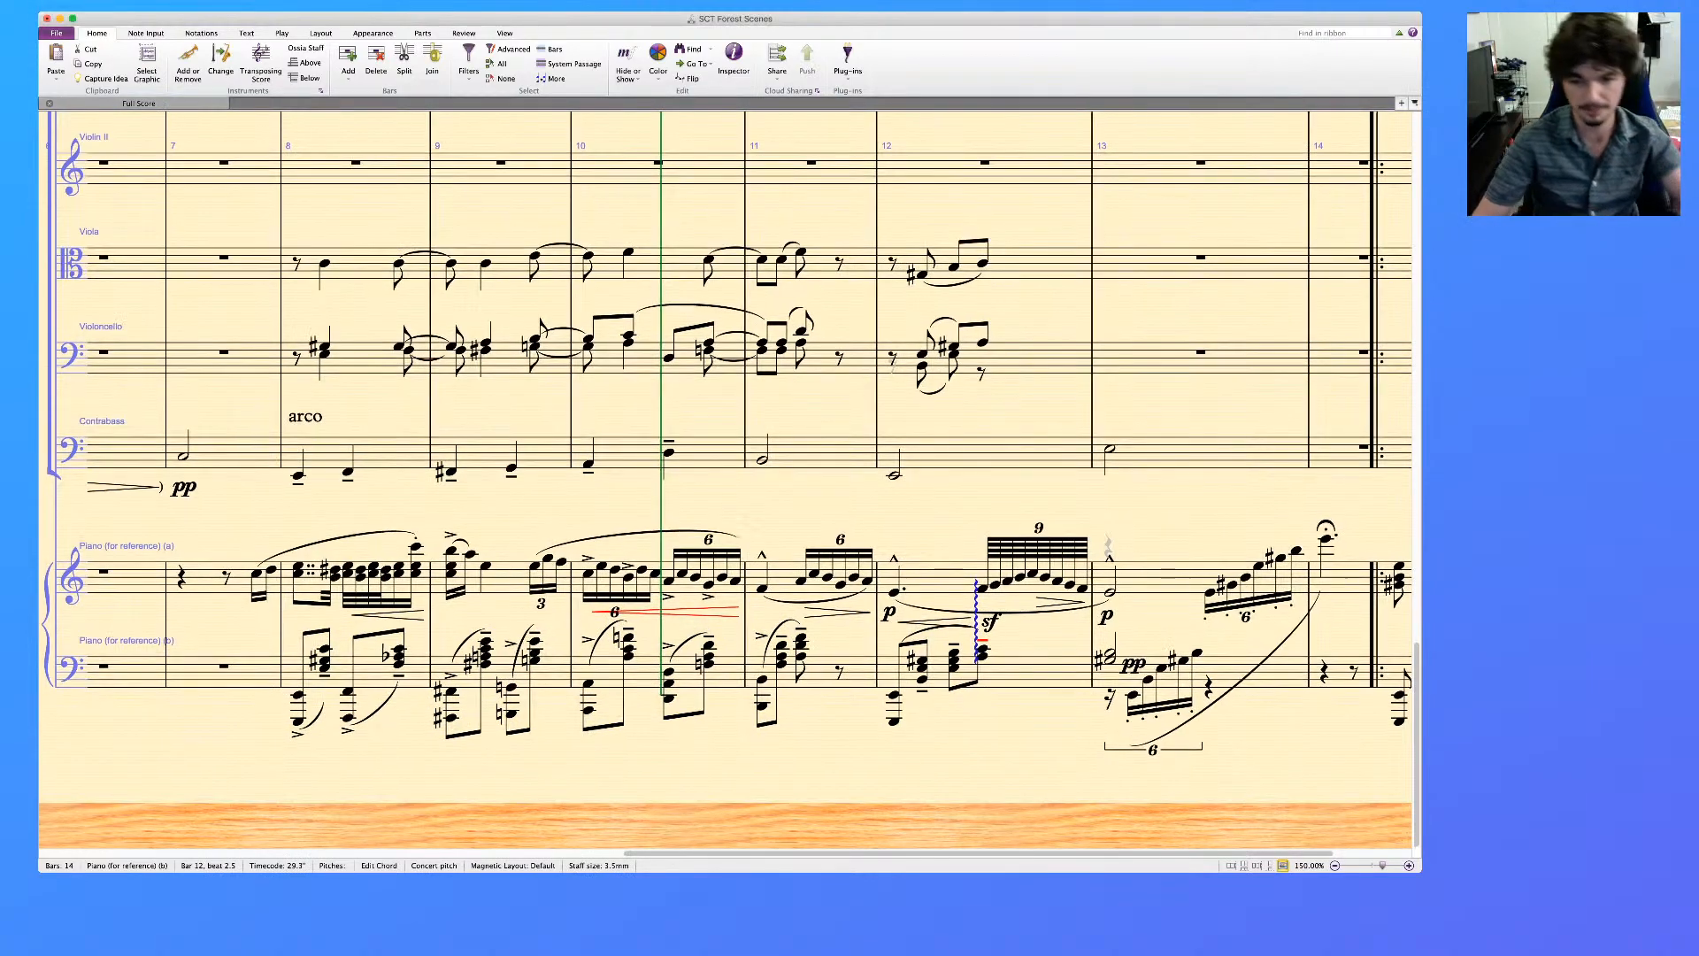
pyautogui.press('Delete')
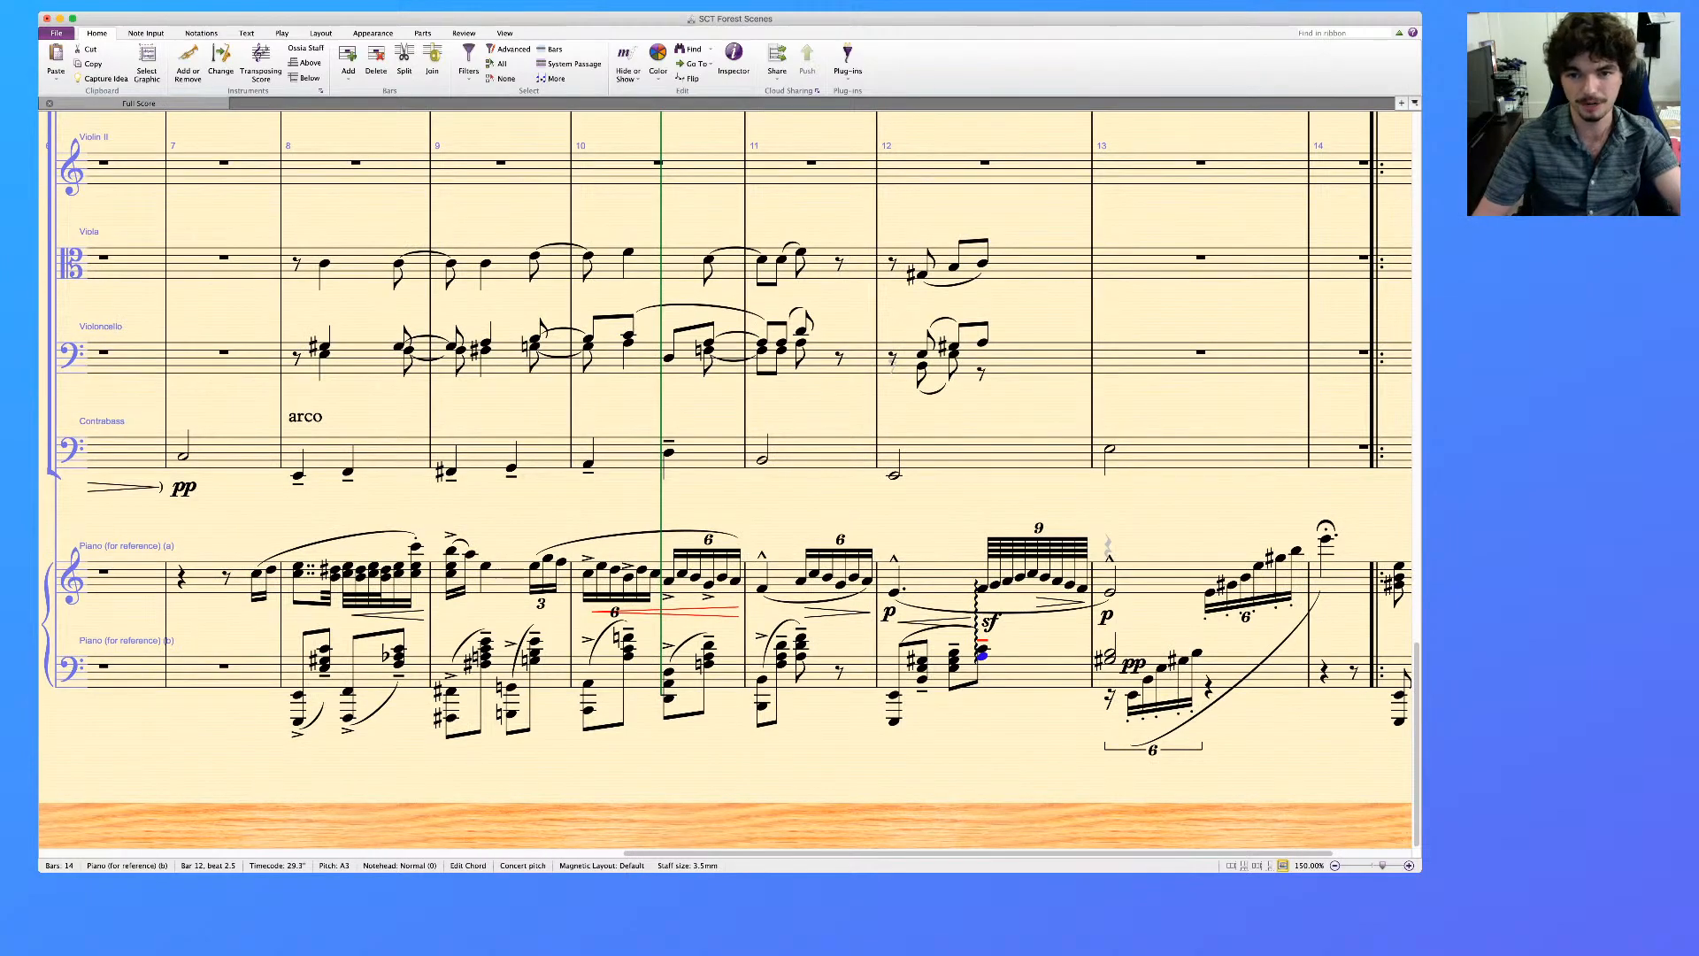
pyautogui.scroll(20, 726, 478)
pyautogui.scroll(-20, 726, 478)
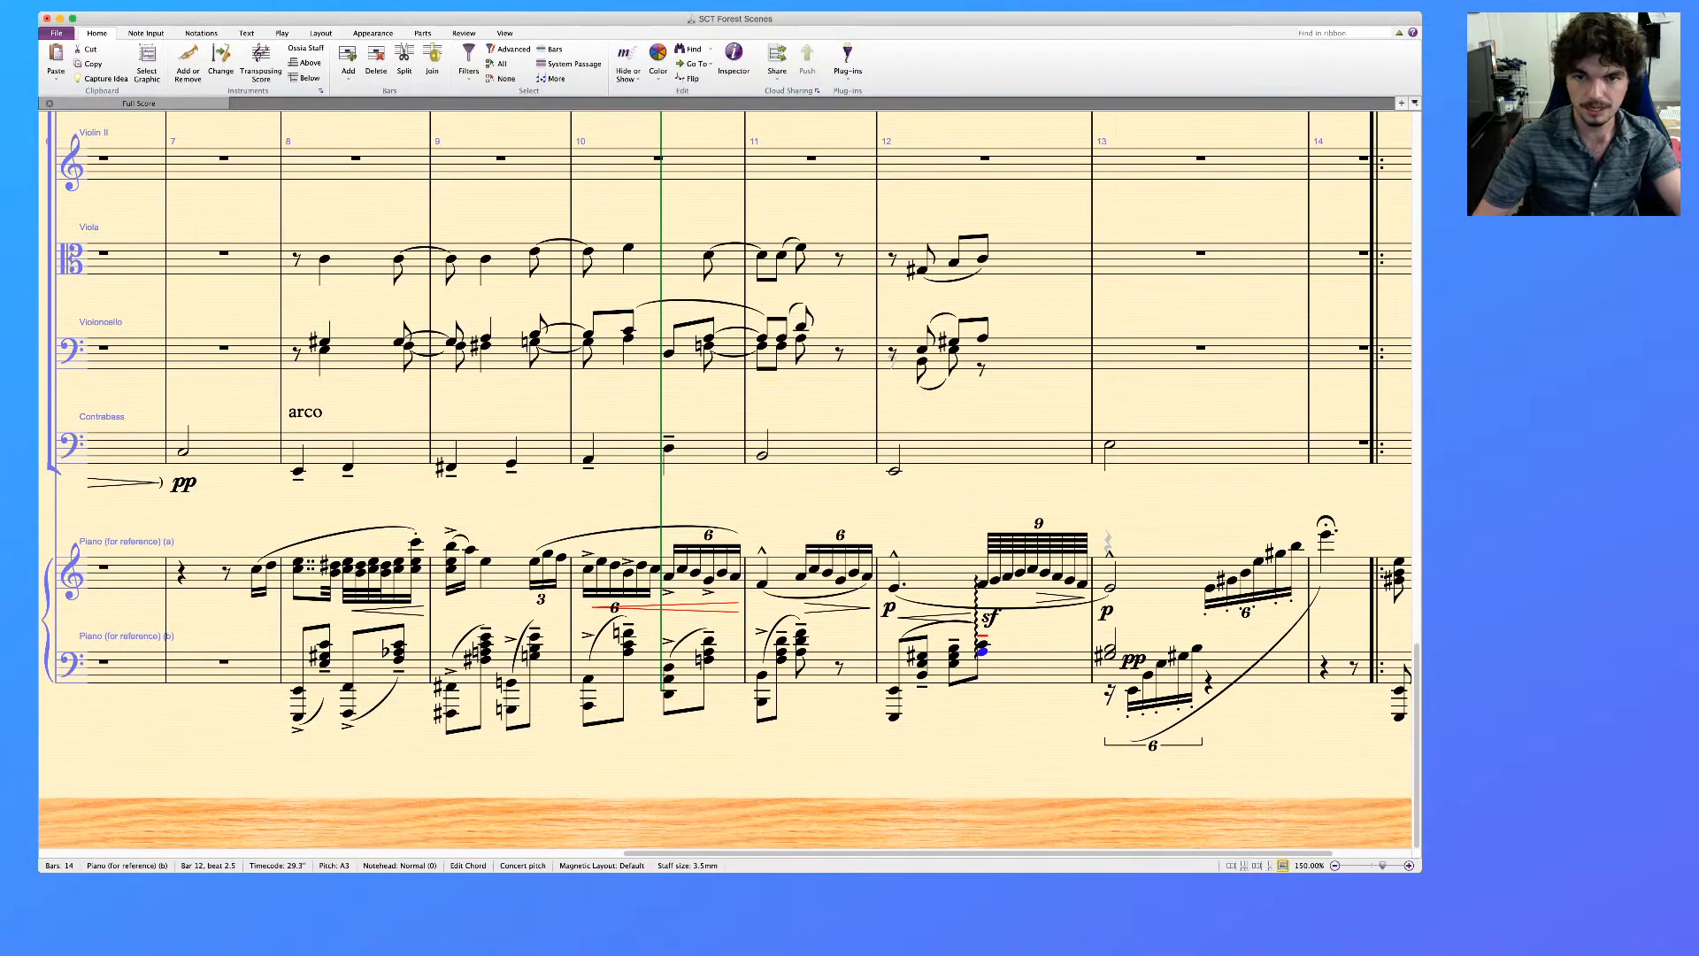
pyautogui.scroll(5, 725, 478)
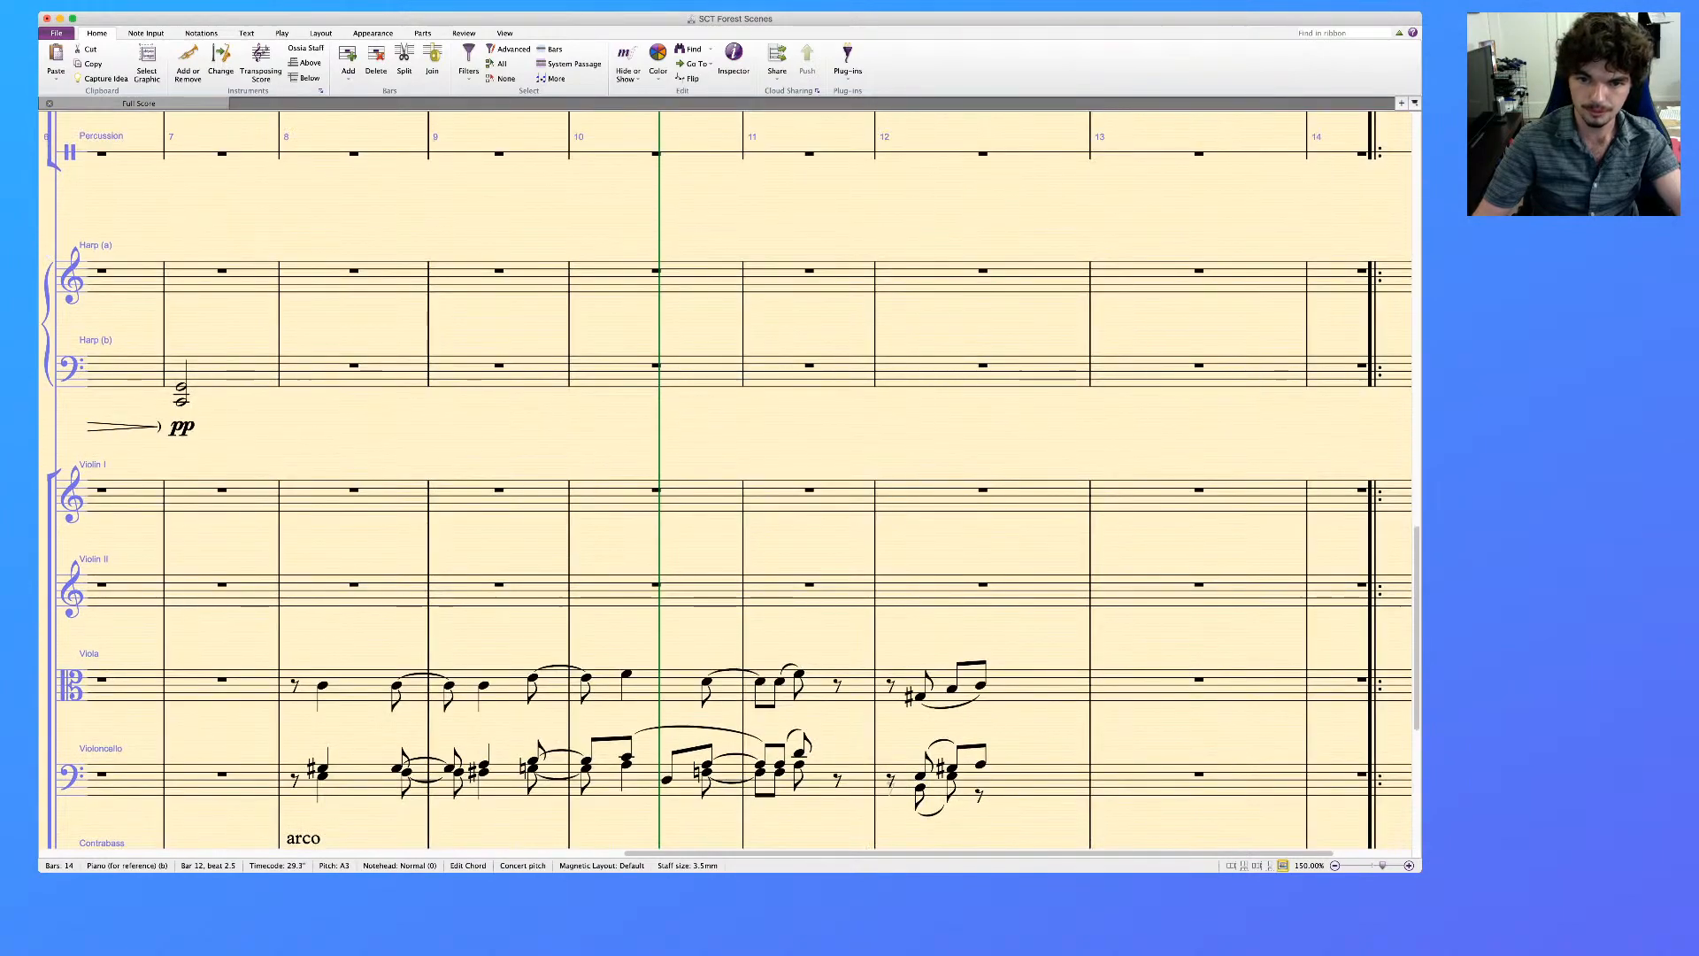
pyautogui.scroll(-5, 726, 478)
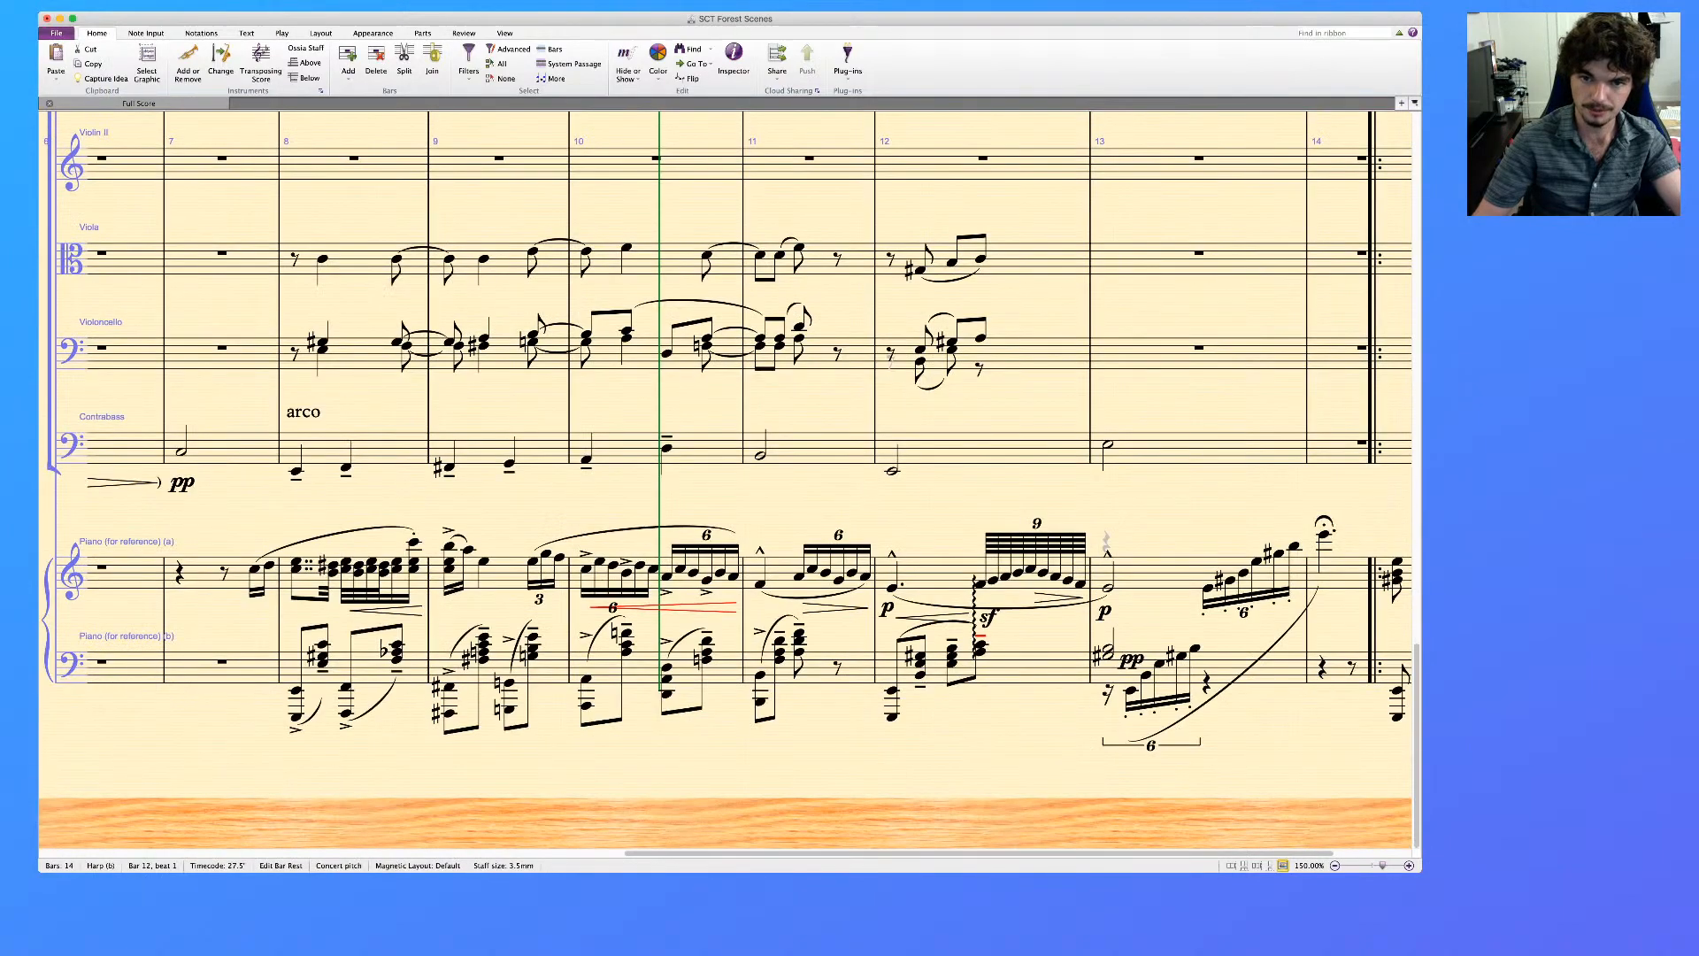
pyautogui.scroll(-3, 726, 478)
pyautogui.scroll(3, 726, 478)
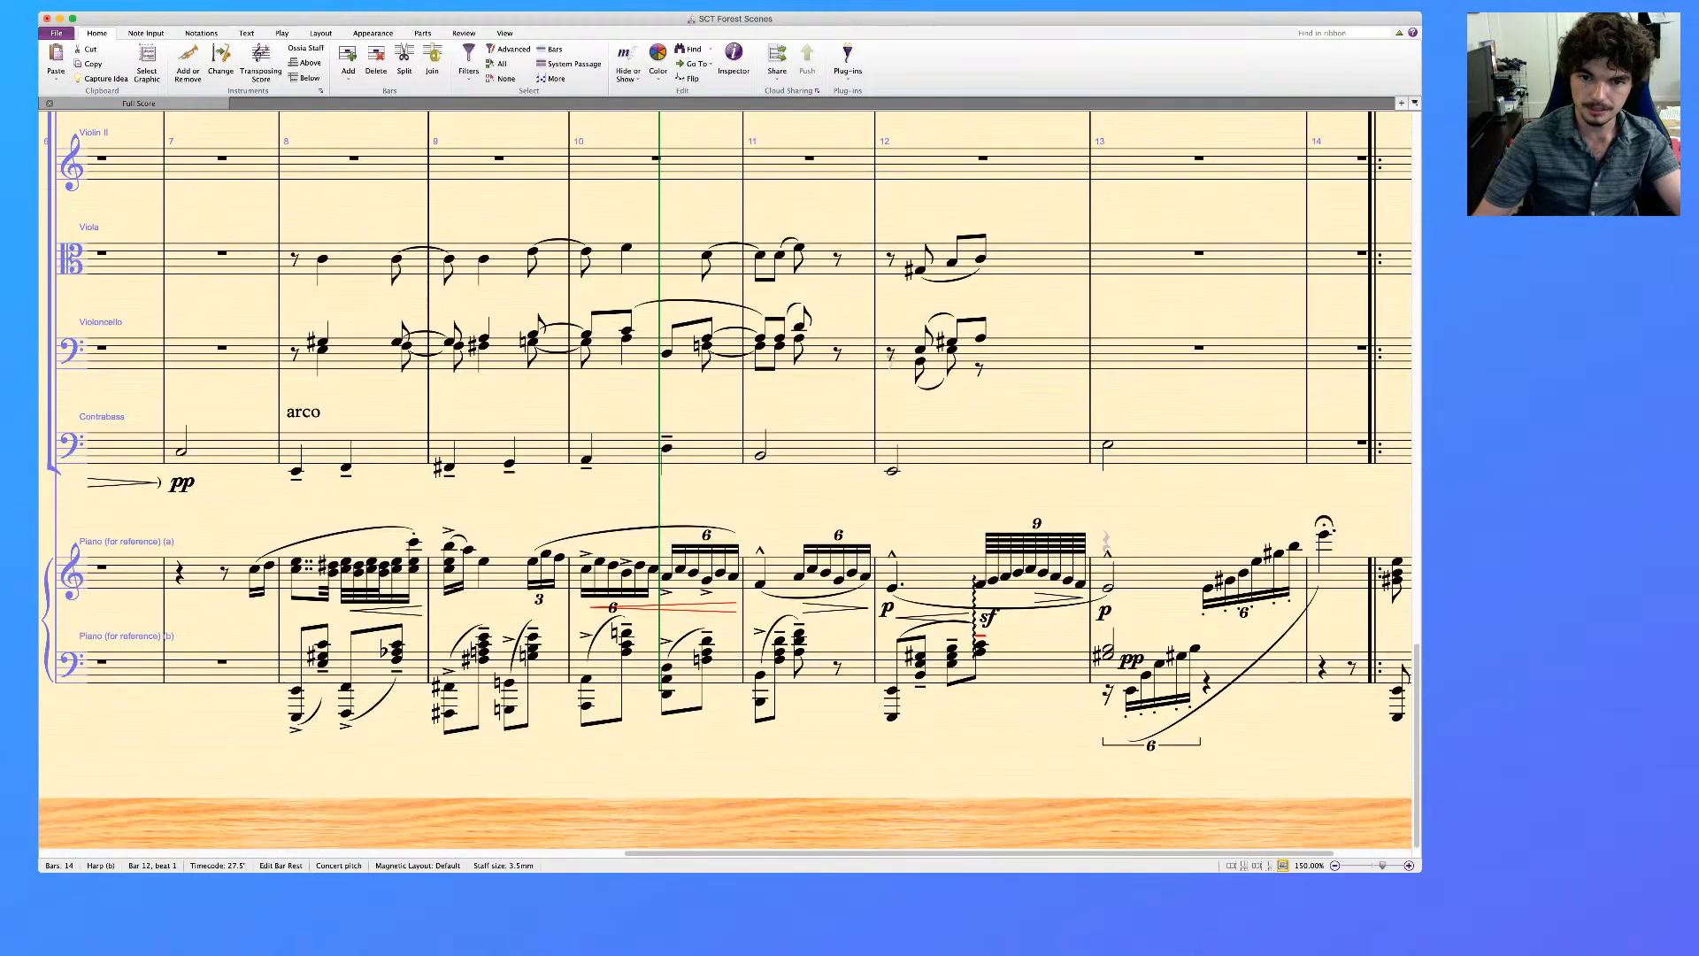
# Enter a quarter rest on beat 1 of bar 12 in the upper harp staff
pyautogui.scroll(5, 726, 478)
pyautogui.click(982, 298)
pyautogui.press('4')
pyautogui.scroll(-5, 726, 478)
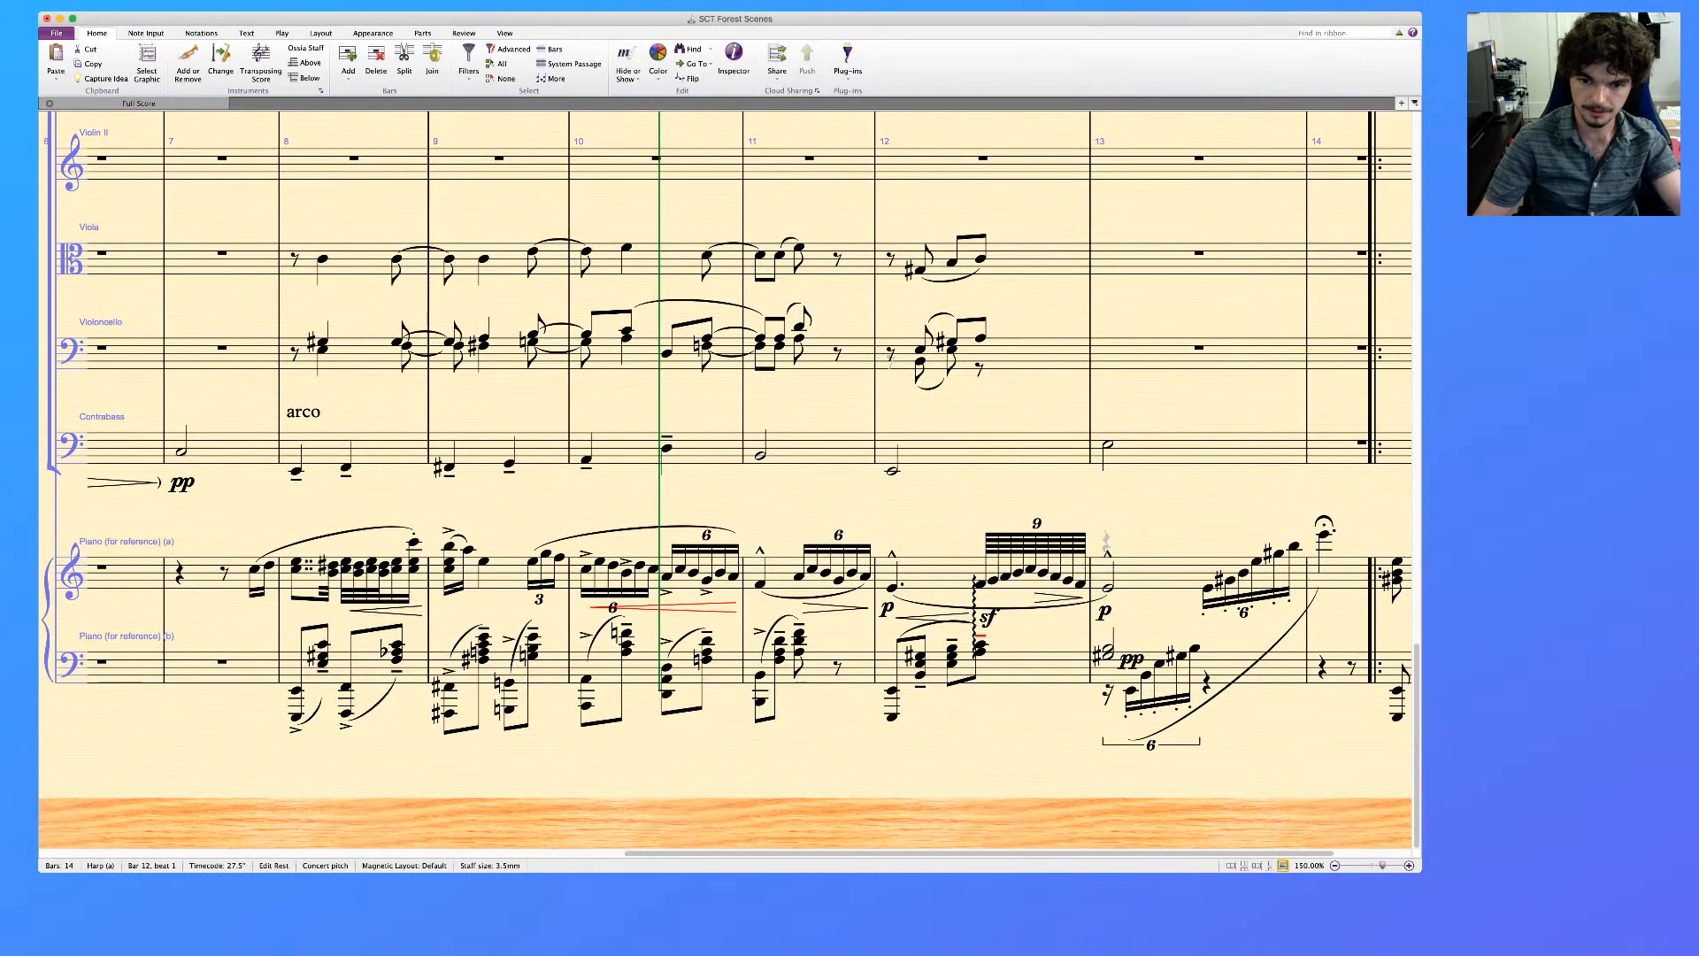
pyautogui.scroll(12, 725, 478)
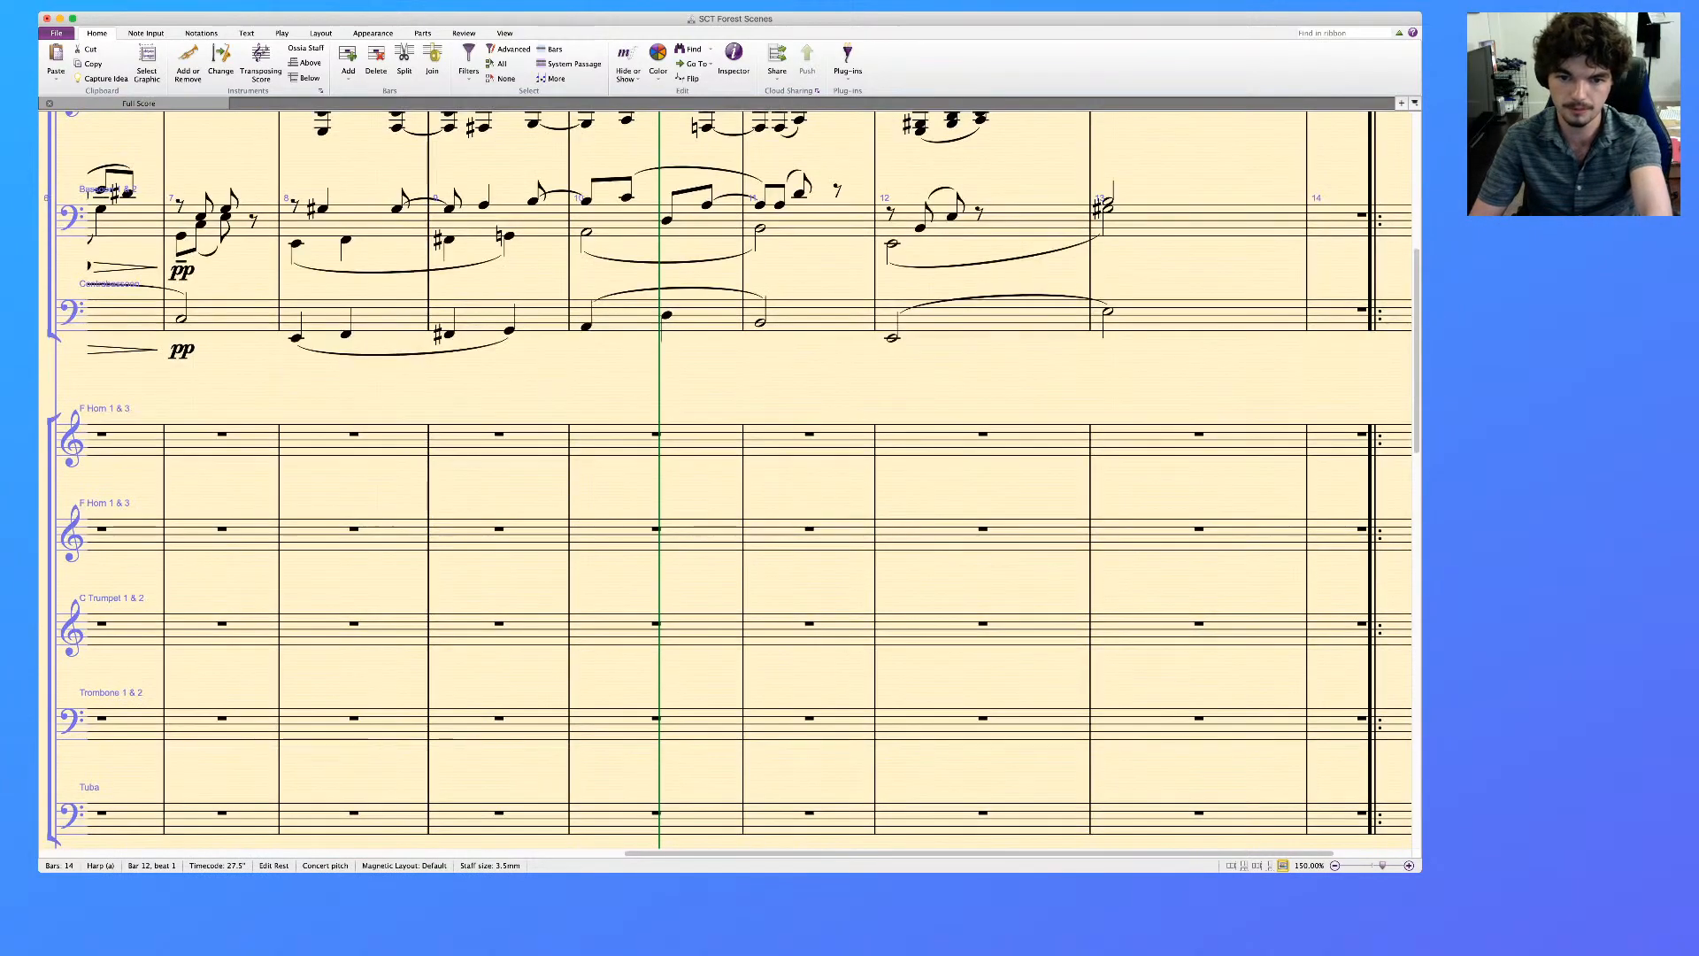
pyautogui.scroll(-13, 883, 830)
pyautogui.scroll(-5, 726, 478)
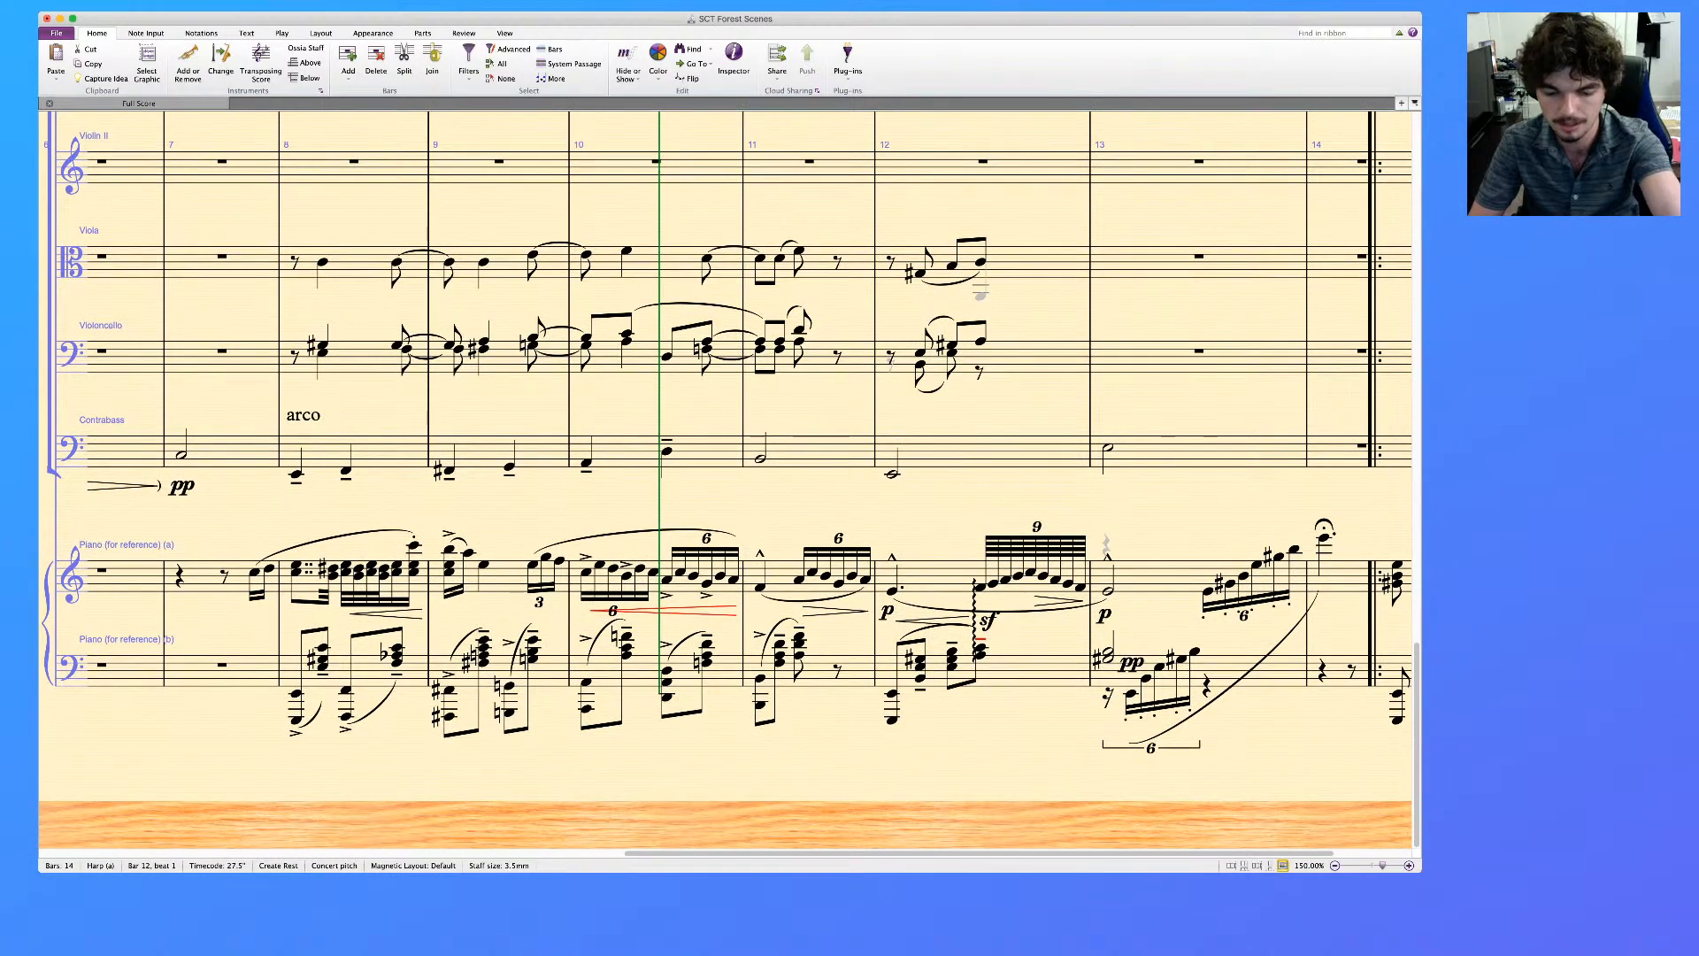
# Enter a quarter-note chord of A3, C4 and F4 on beat 2 of bar 12 in the upper harp staff and add an arpeggio line
pyautogui.scroll(6, 726, 478)
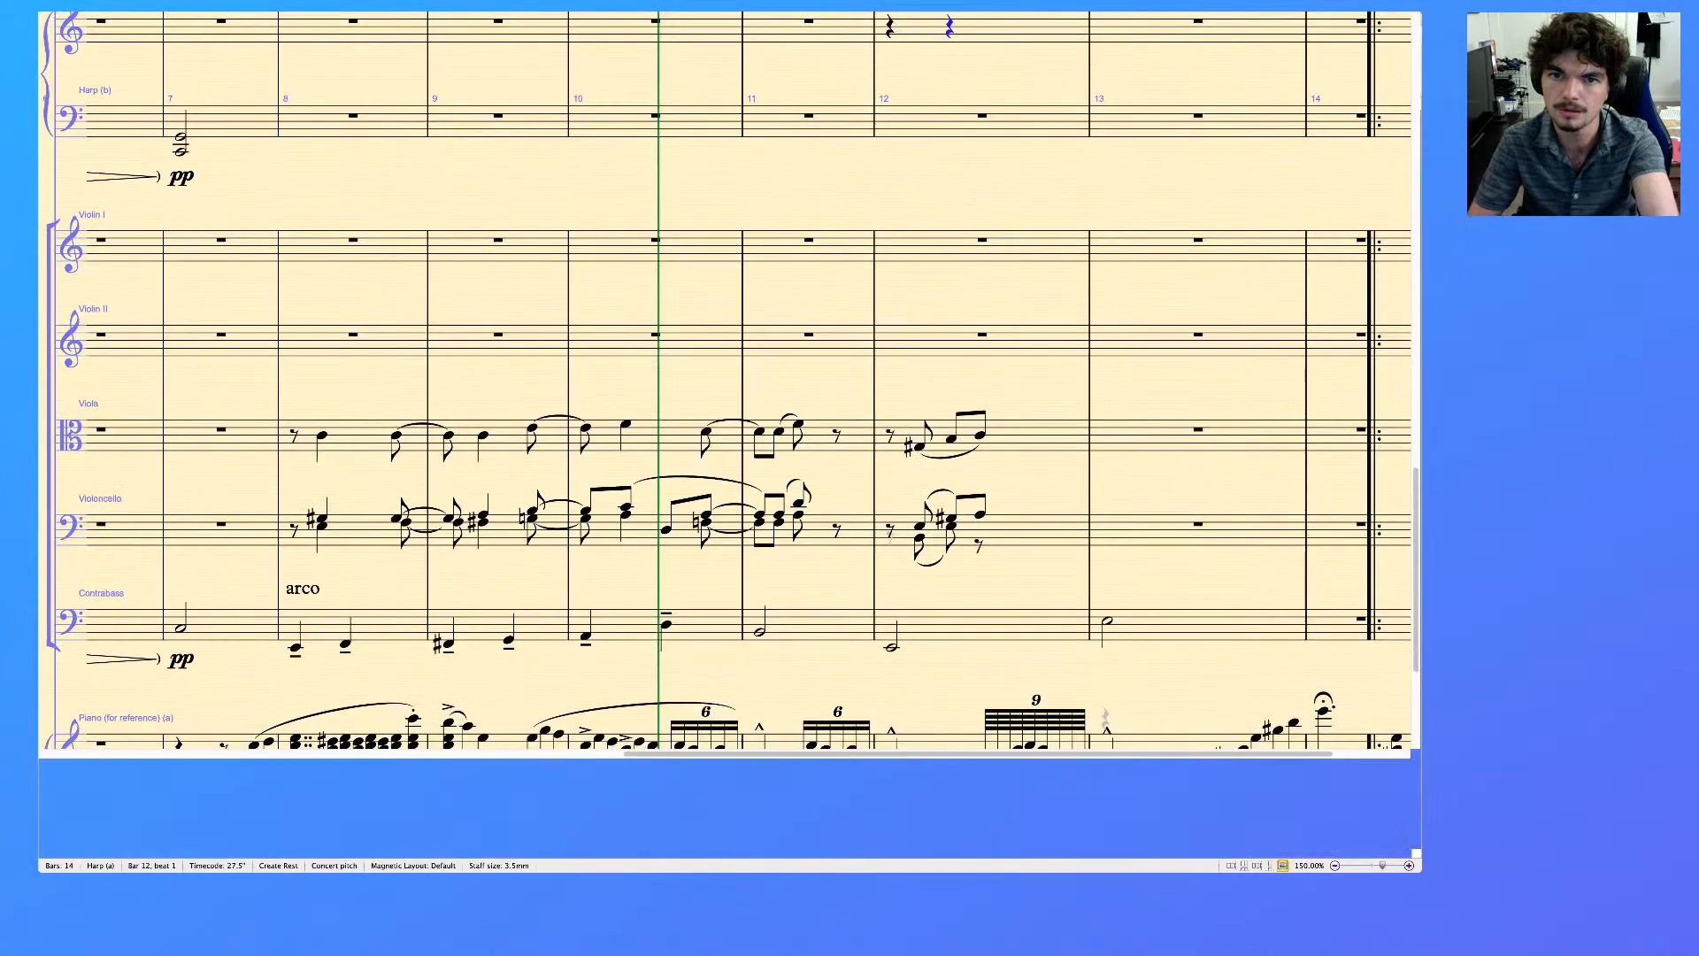
pyautogui.press('Right')
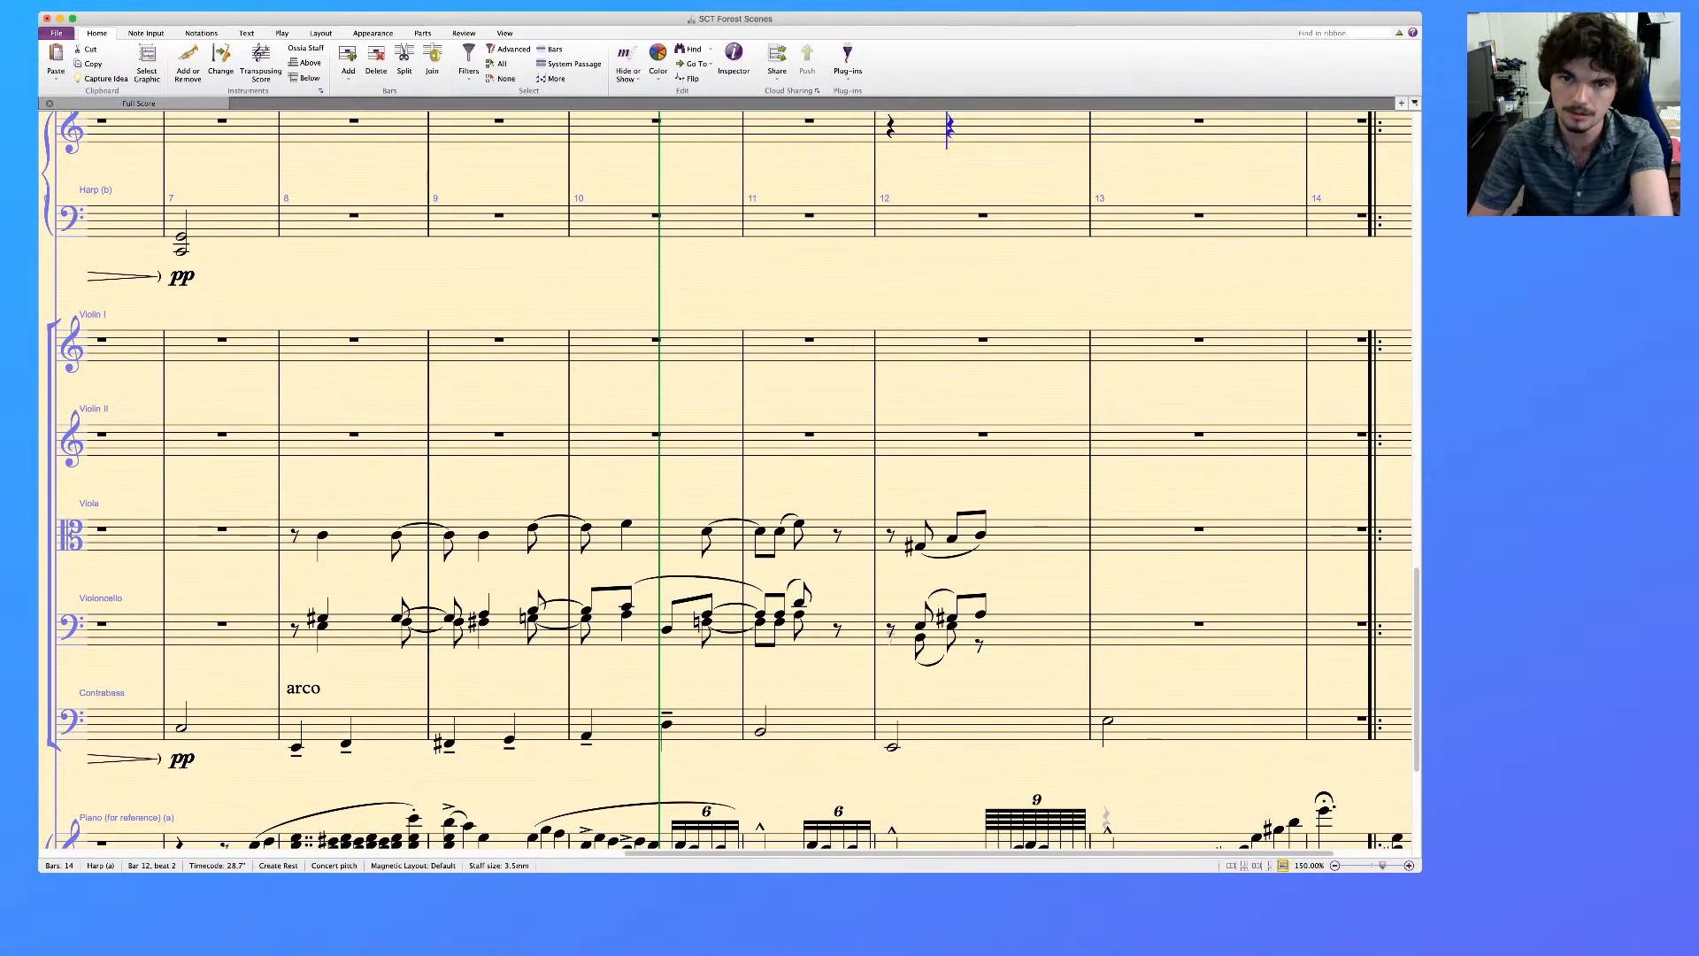
pyautogui.press('4')
pyautogui.press('Escape')
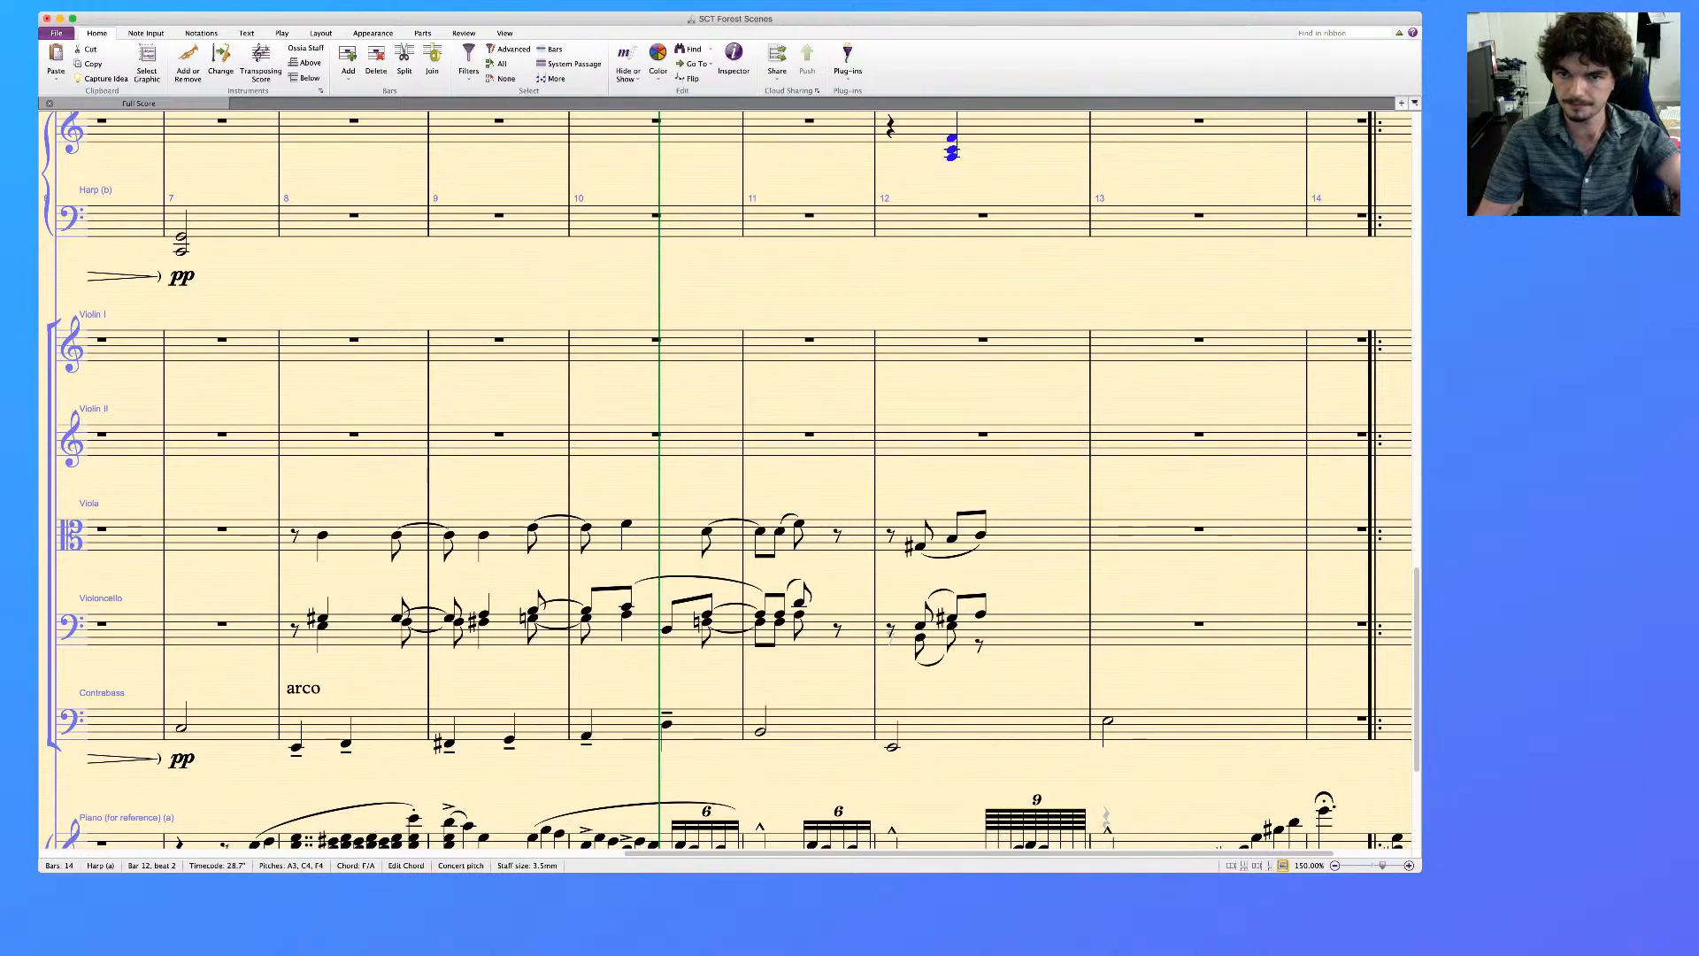
pyautogui.press('/')
pyautogui.press('Escape')
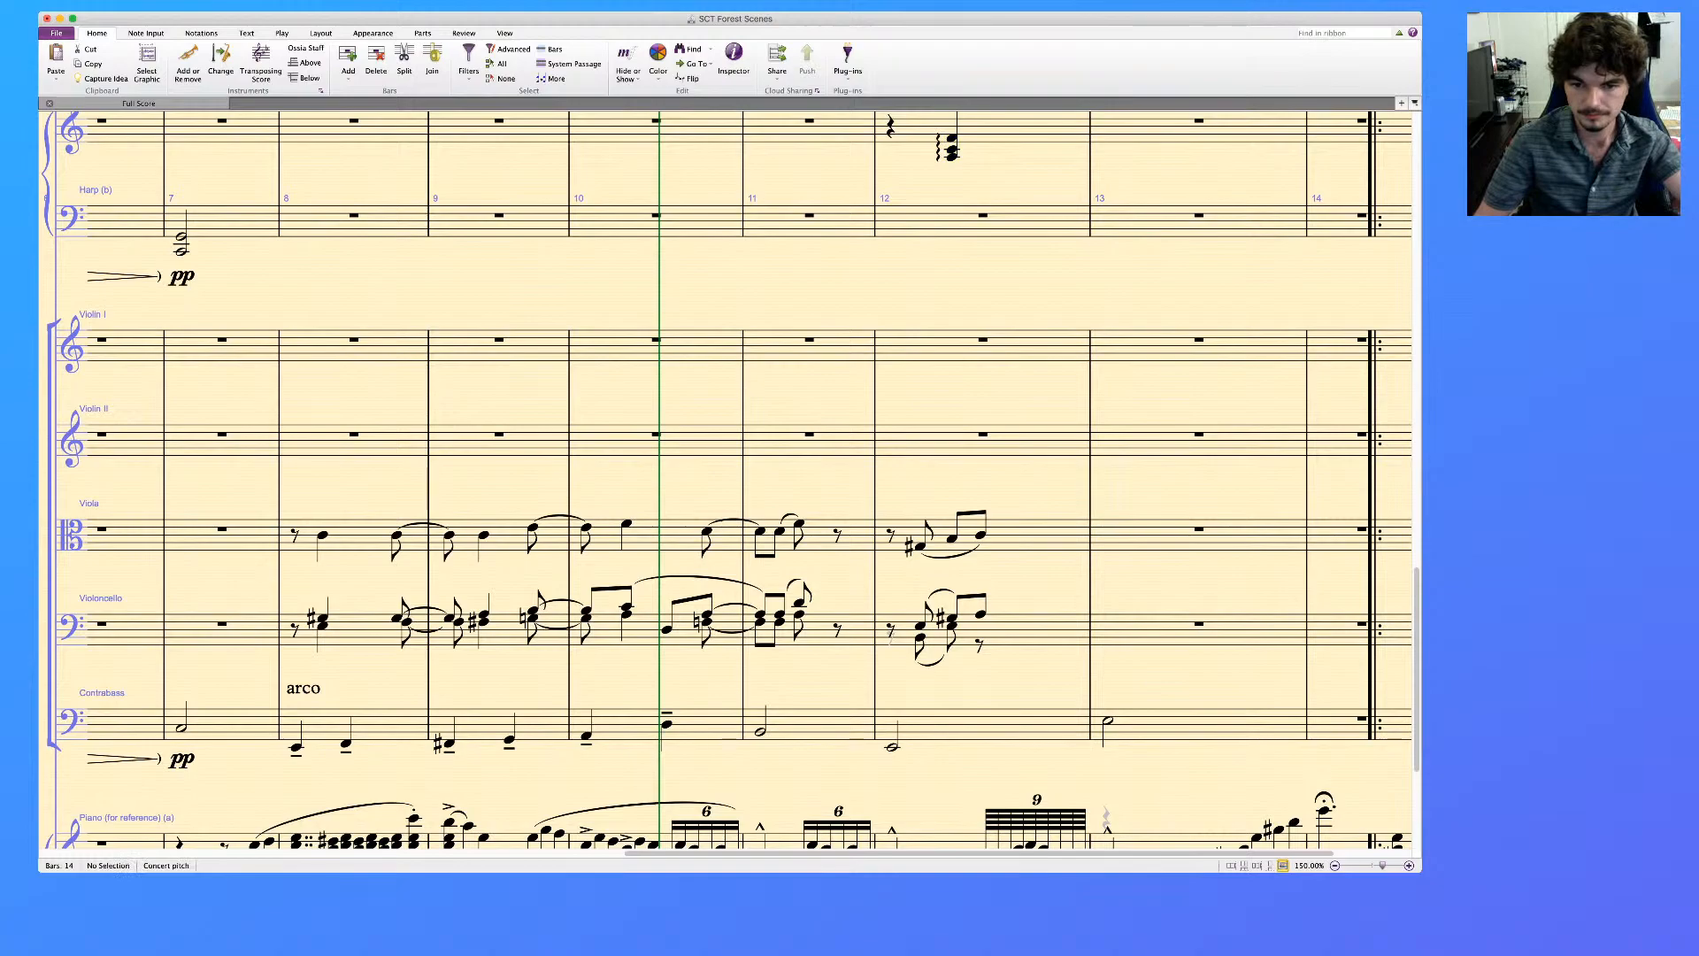
# Enter half notes on beat 1 of bar 13: G♯3 in the Violoncello and B3 in the Viola
pyautogui.scroll(-5, 725, 478)
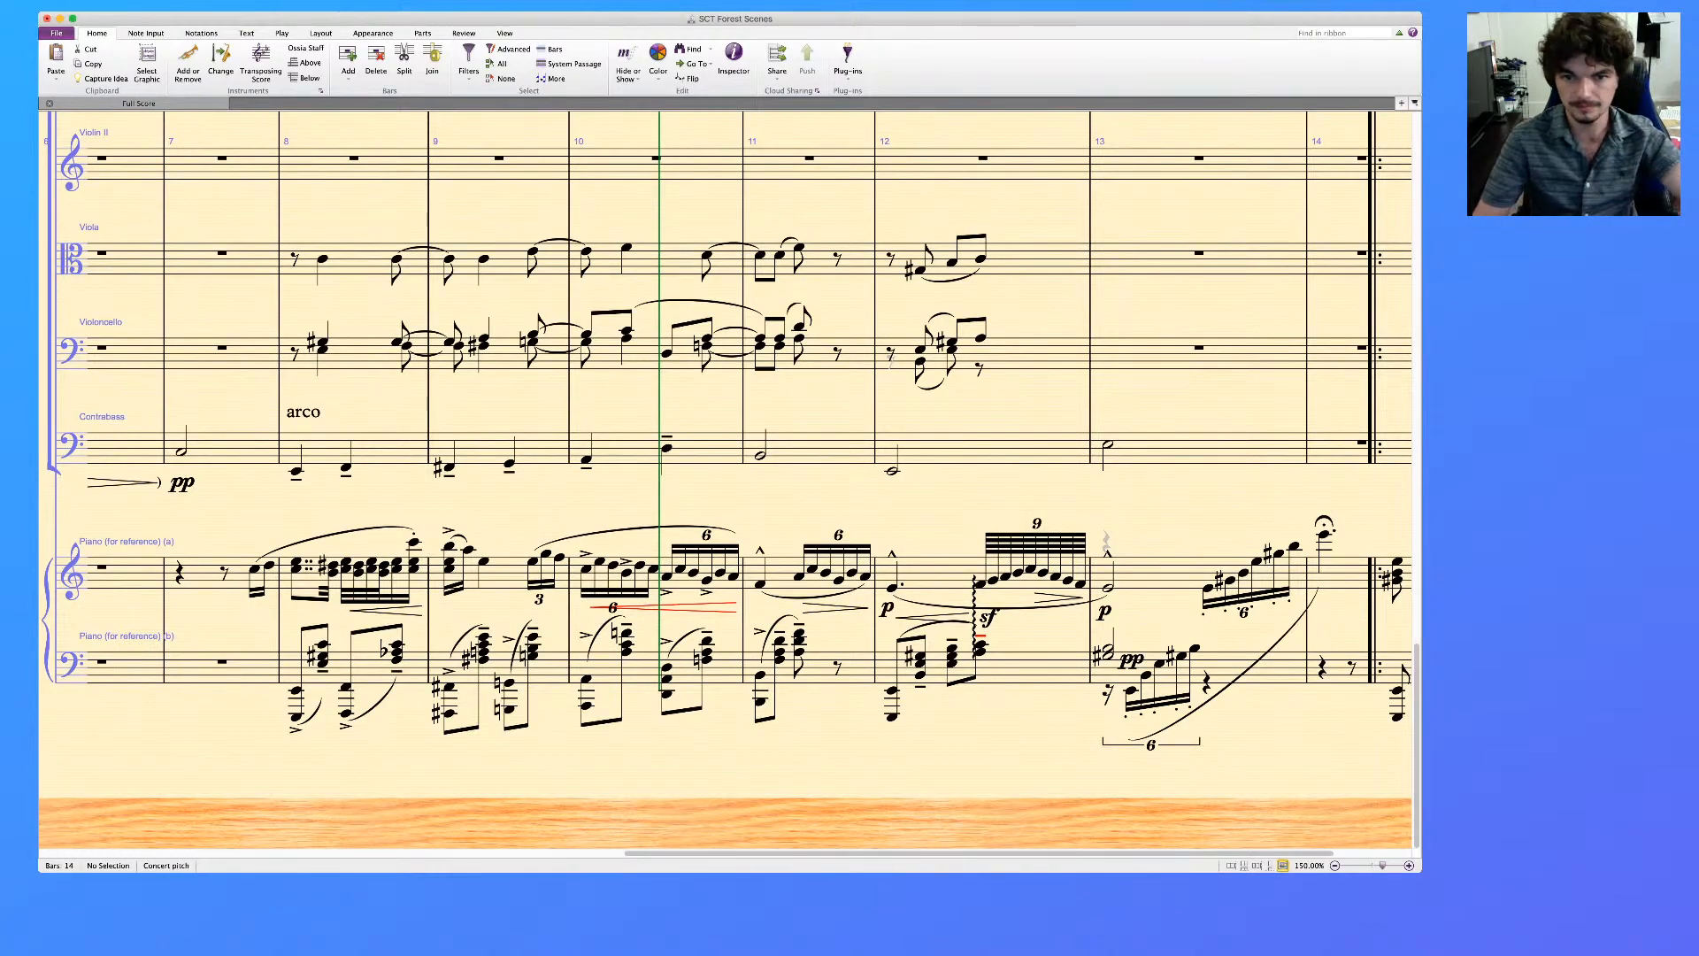
pyautogui.click(893, 471)
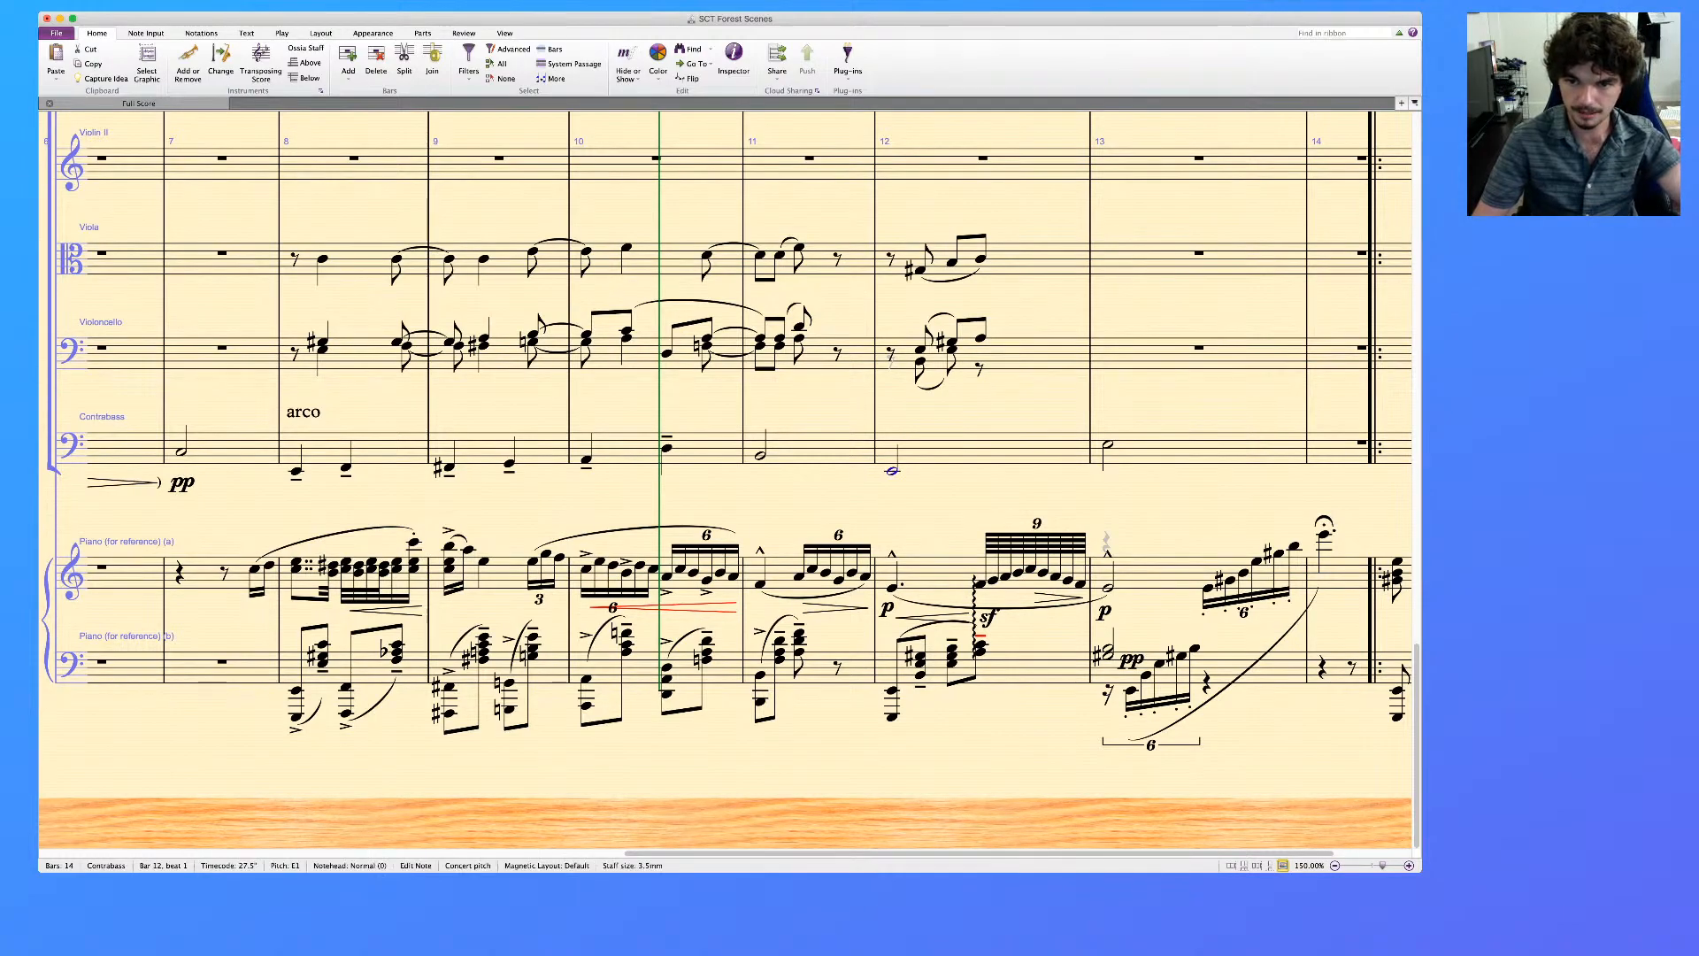
pyautogui.keyDown('alt'); pyautogui.click(1108, 342); pyautogui.keyUp('alt')
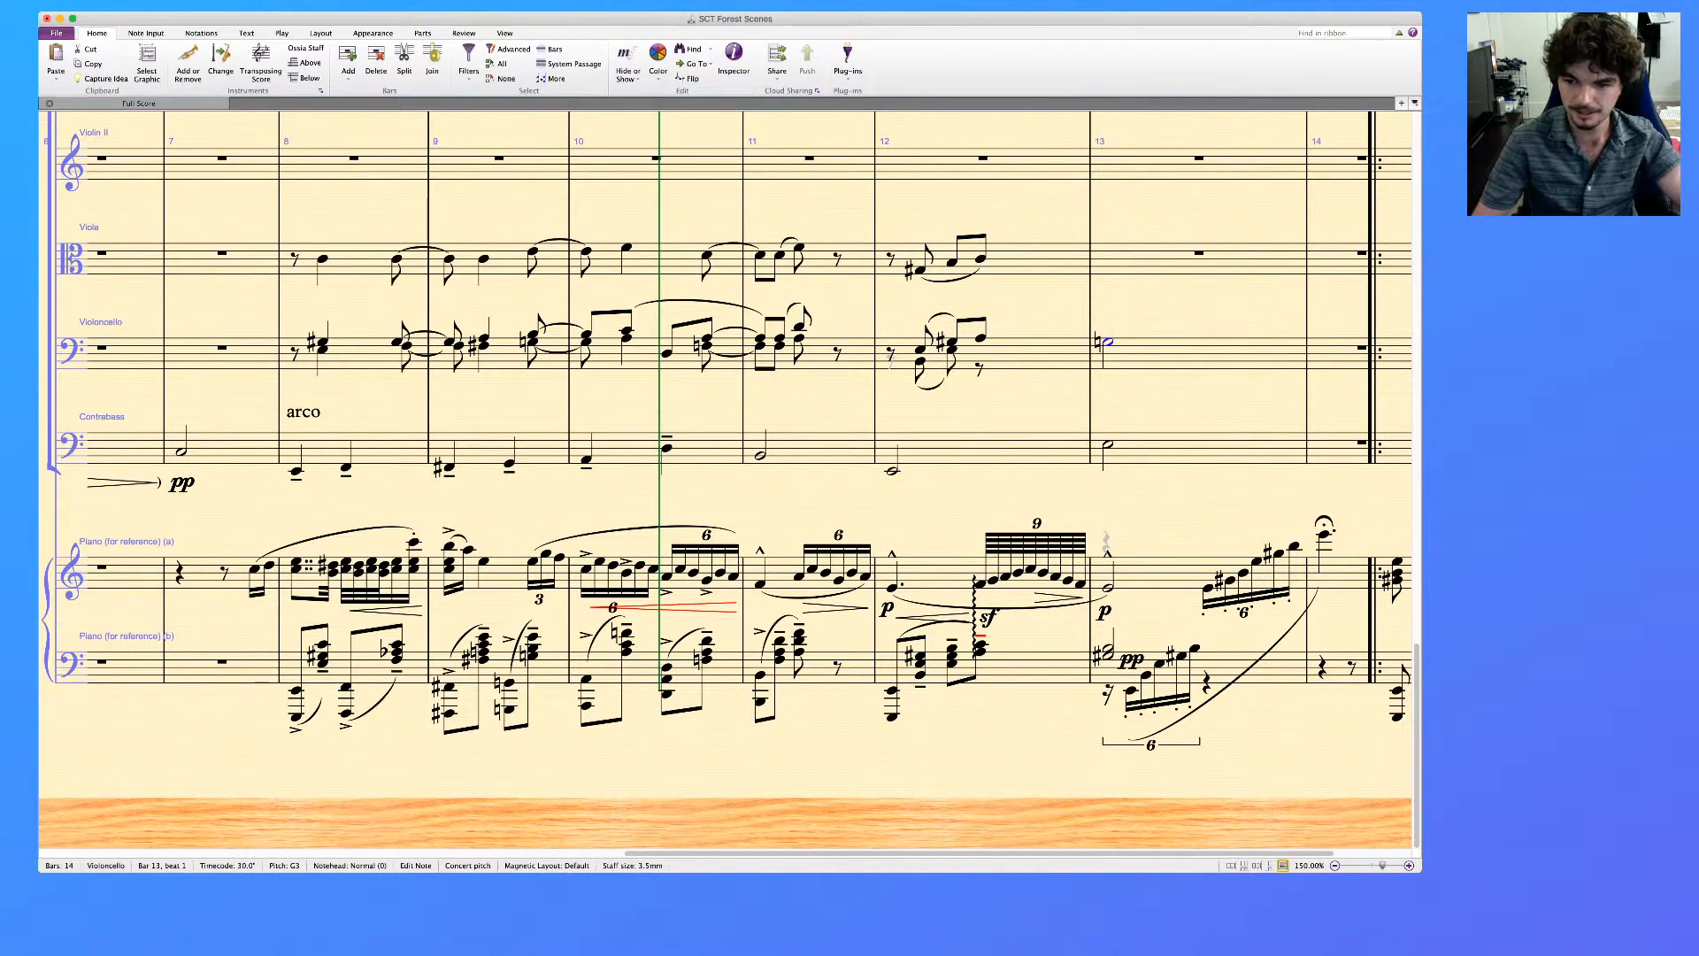
pyautogui.press('KP_8')
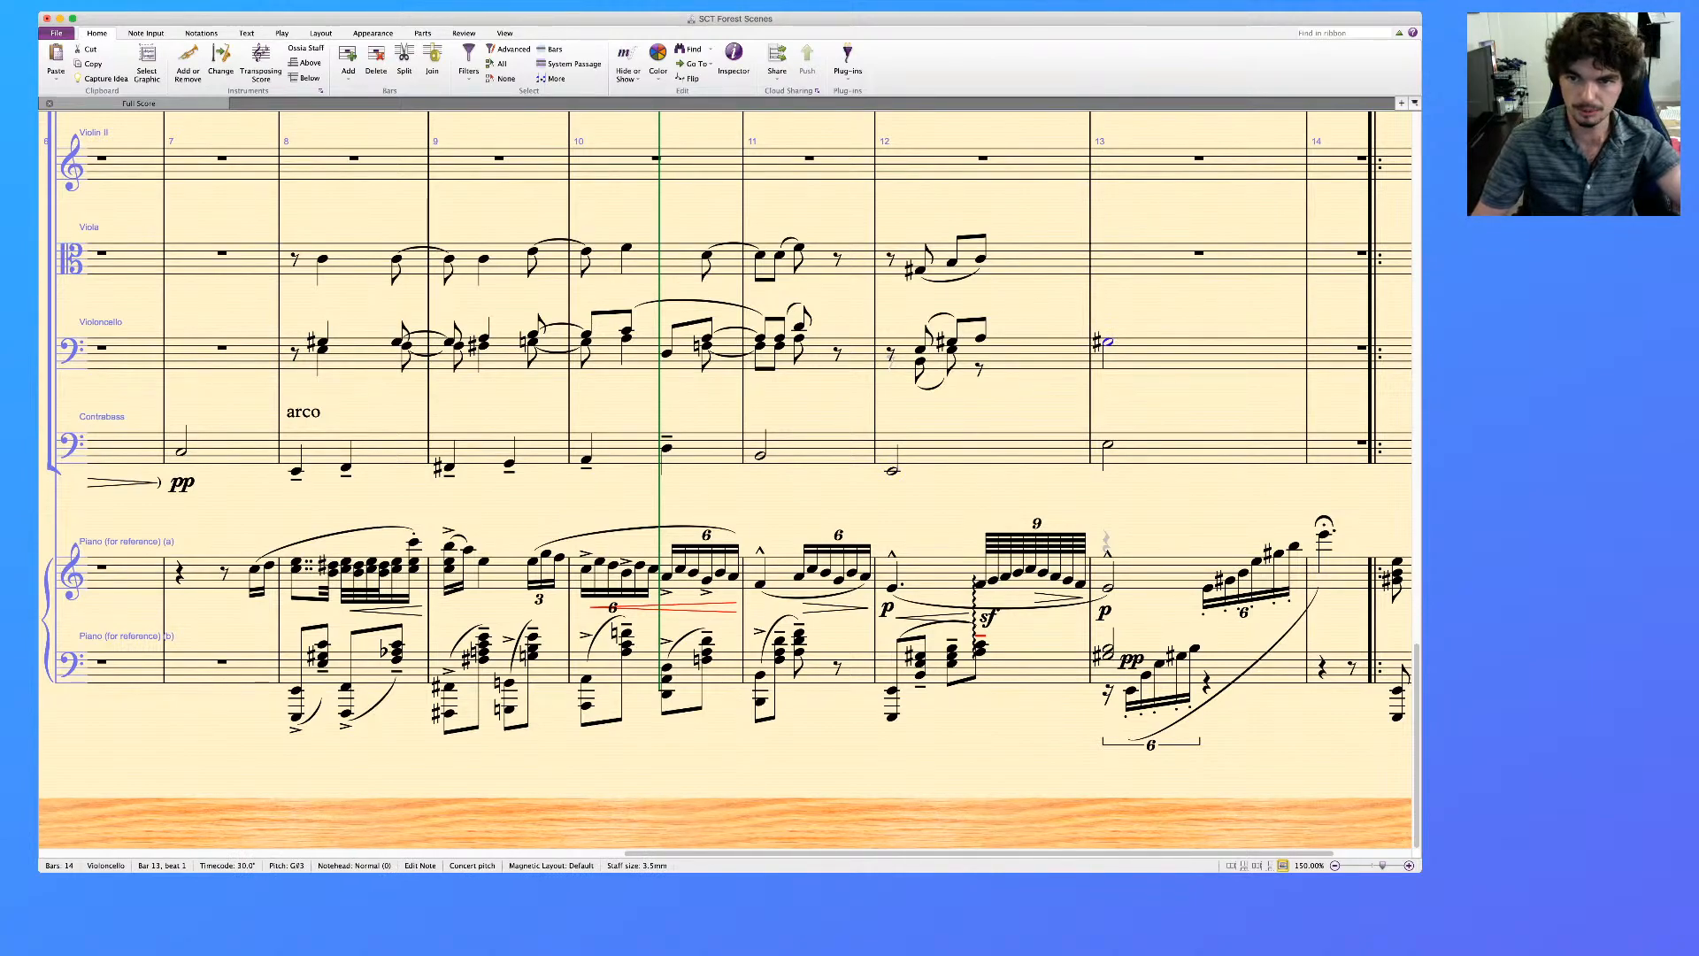
pyautogui.keyDown('alt'); pyautogui.click(1108, 262); pyautogui.keyUp('alt')
pyautogui.press('KP_8')
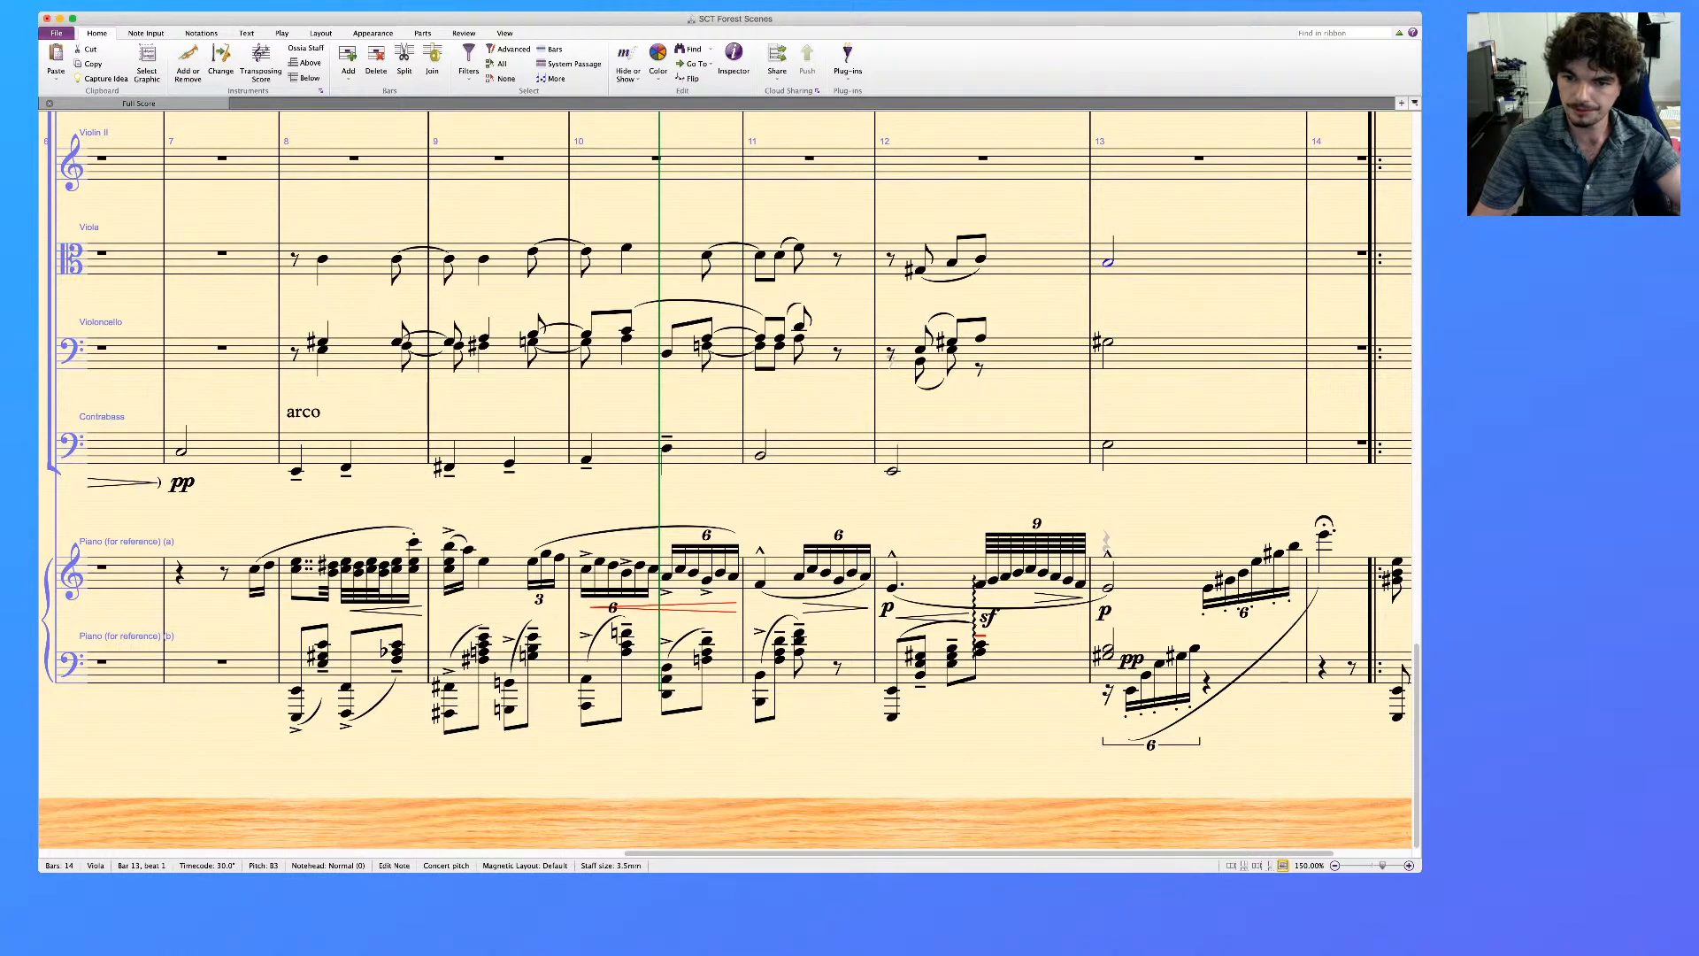
# Copy the E6 from bar 14 of the upper piano staff to Violin I, replacing its fermata with a harmonic circle
pyautogui.hscroll(3, 726, 478)
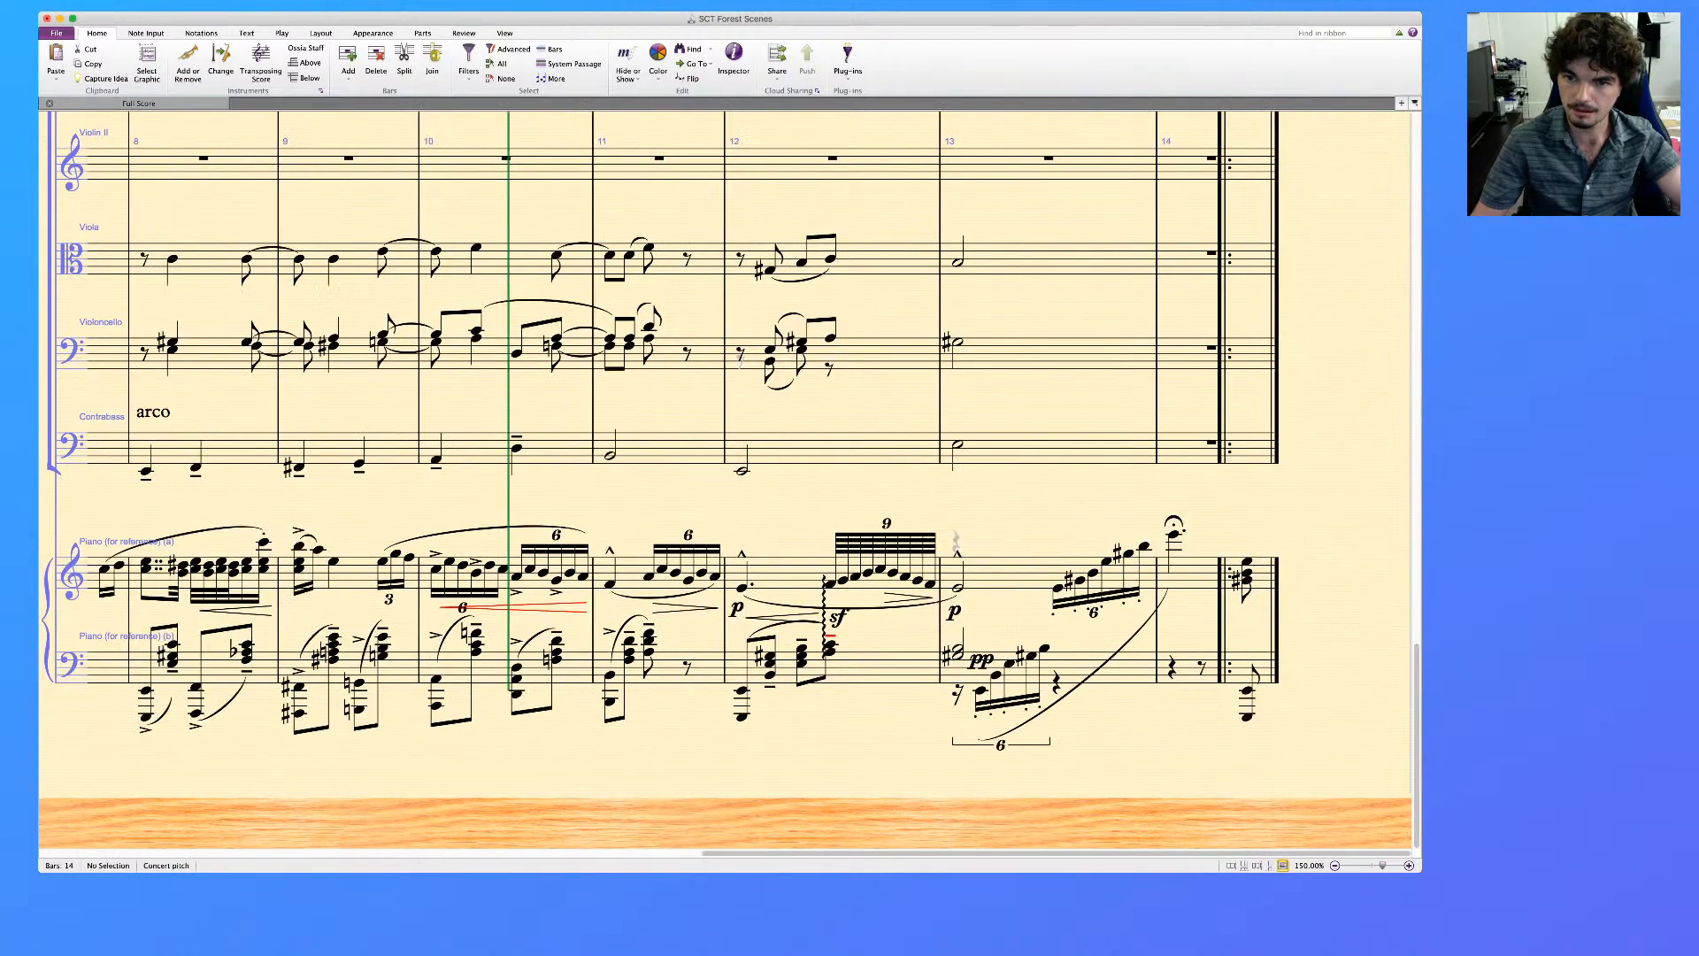
pyautogui.scroll(6, 726, 477)
pyautogui.scroll(-6, 726, 478)
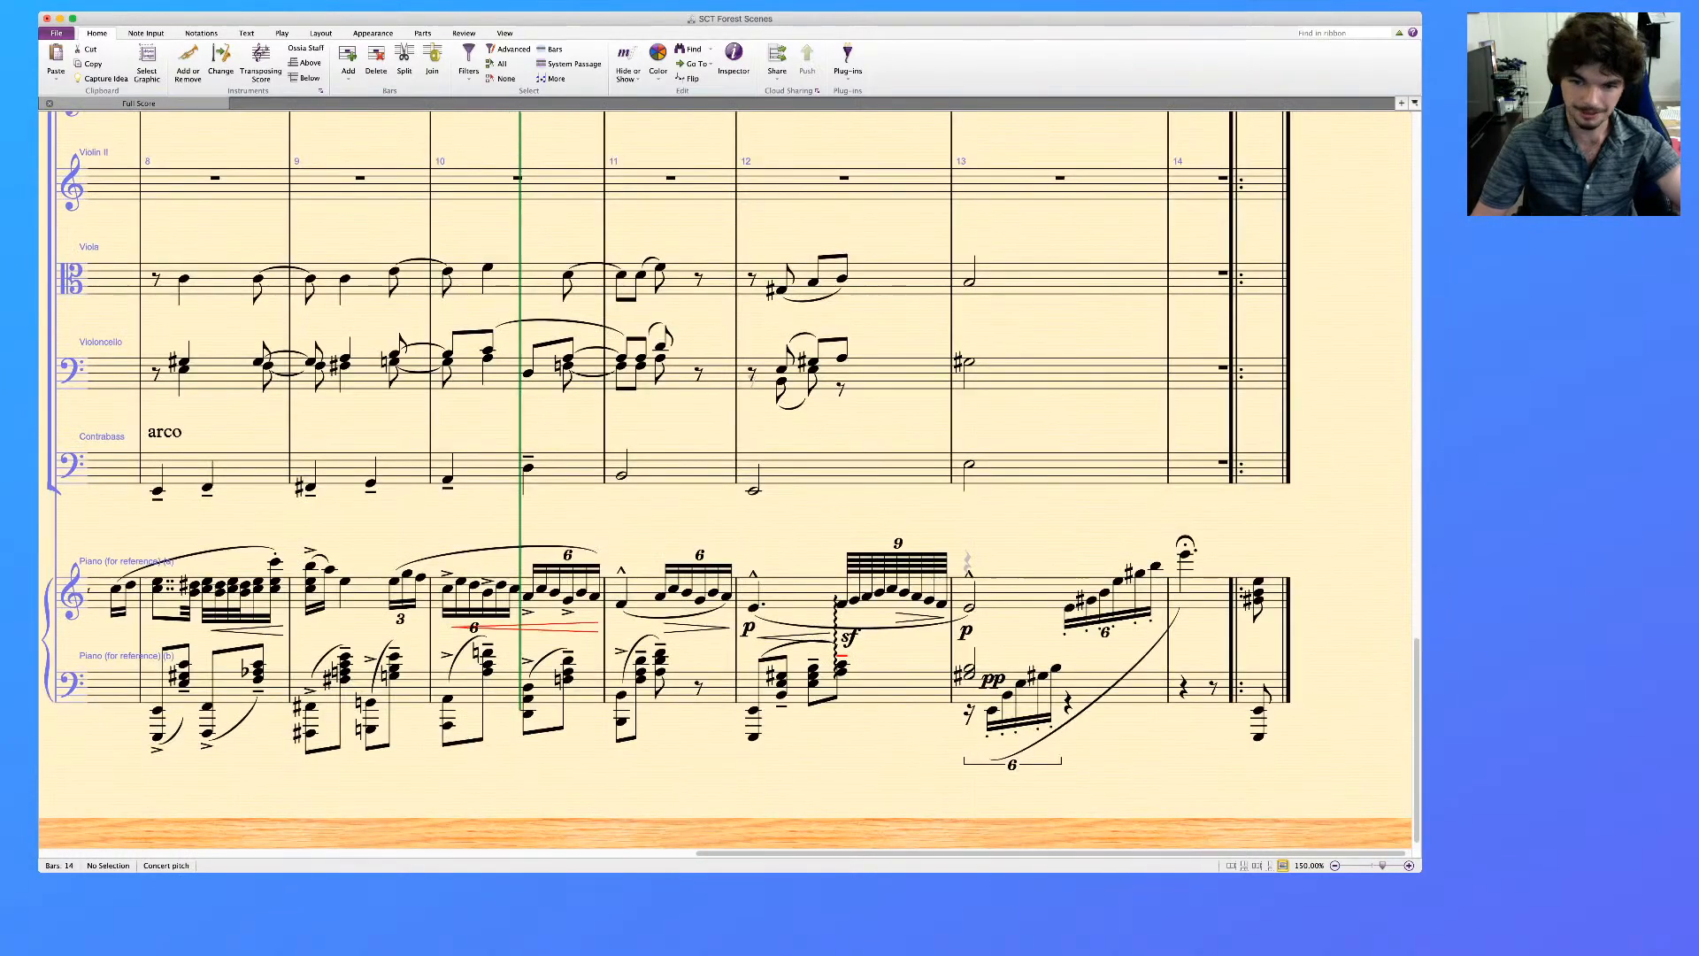
pyautogui.click(1185, 555)
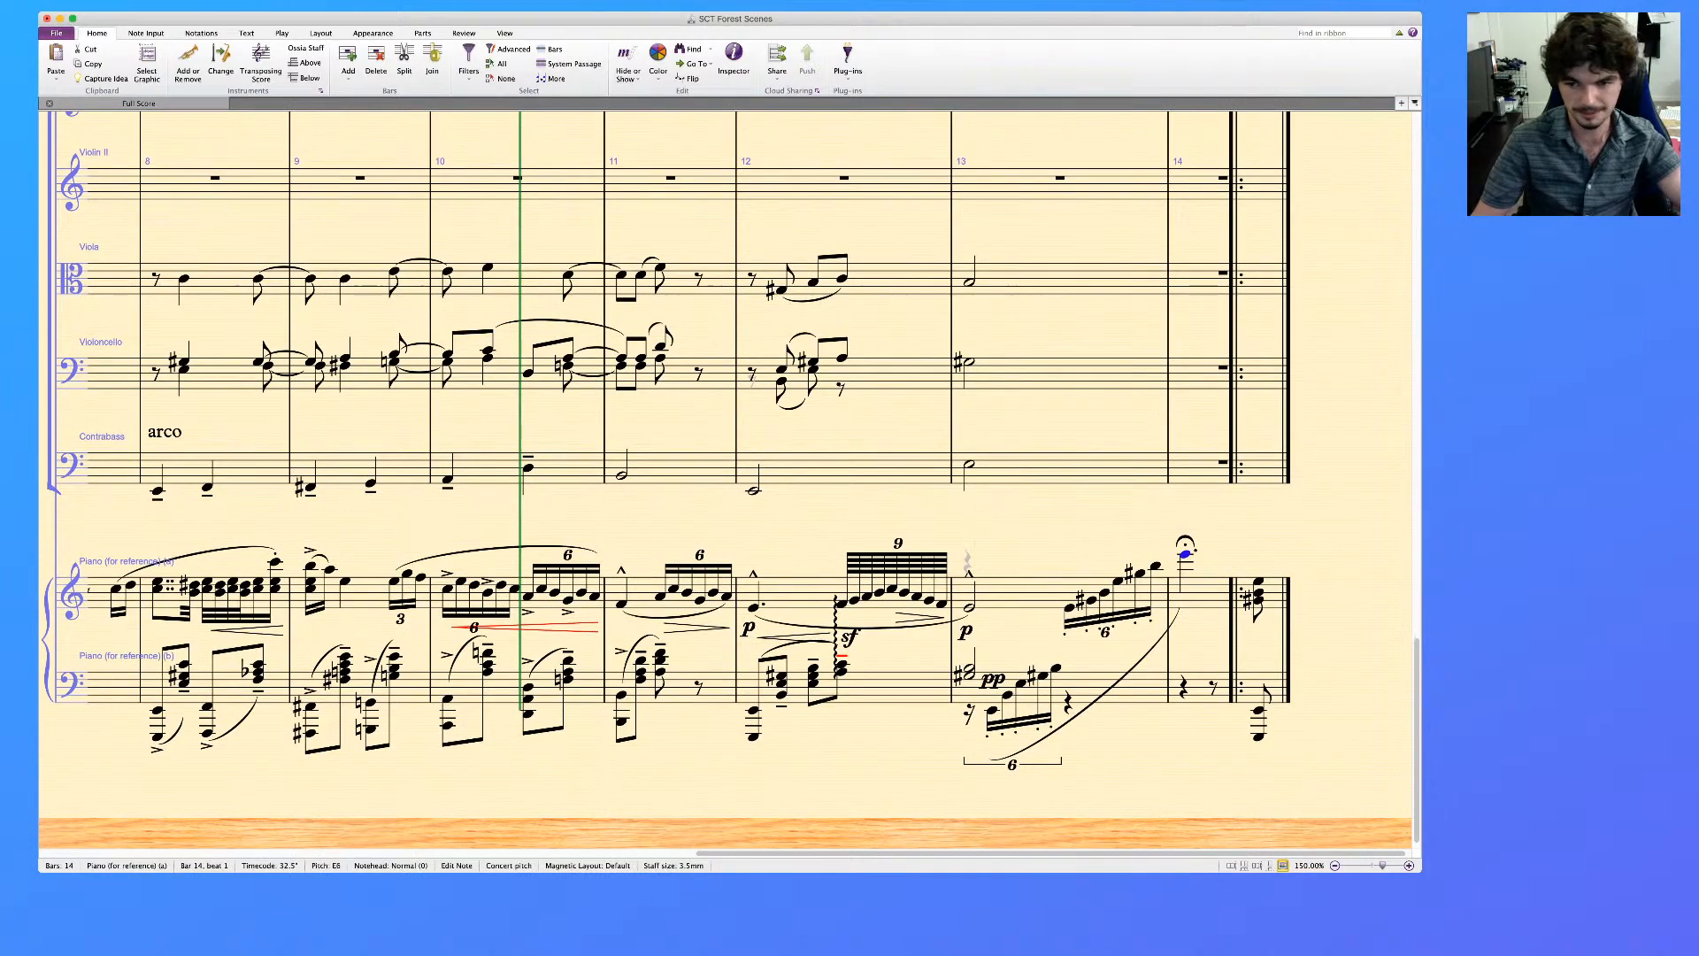
pyautogui.scroll(5, 729, 481)
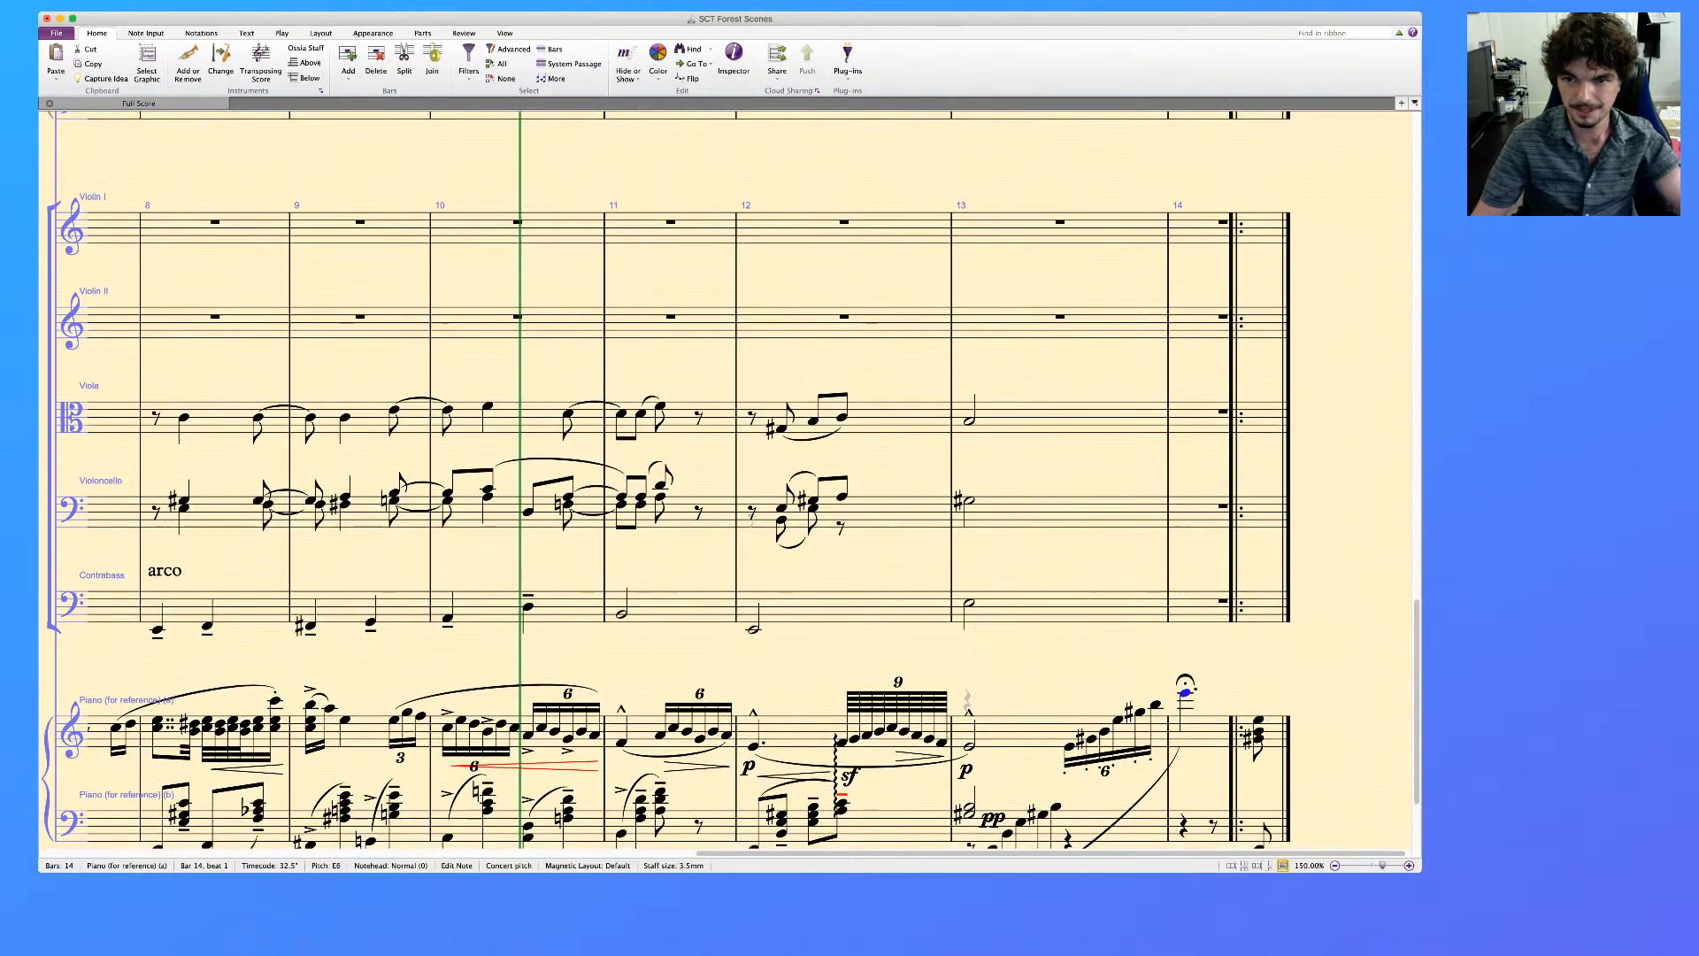
pyautogui.click(1197, 227)
pyautogui.click(1223, 222)
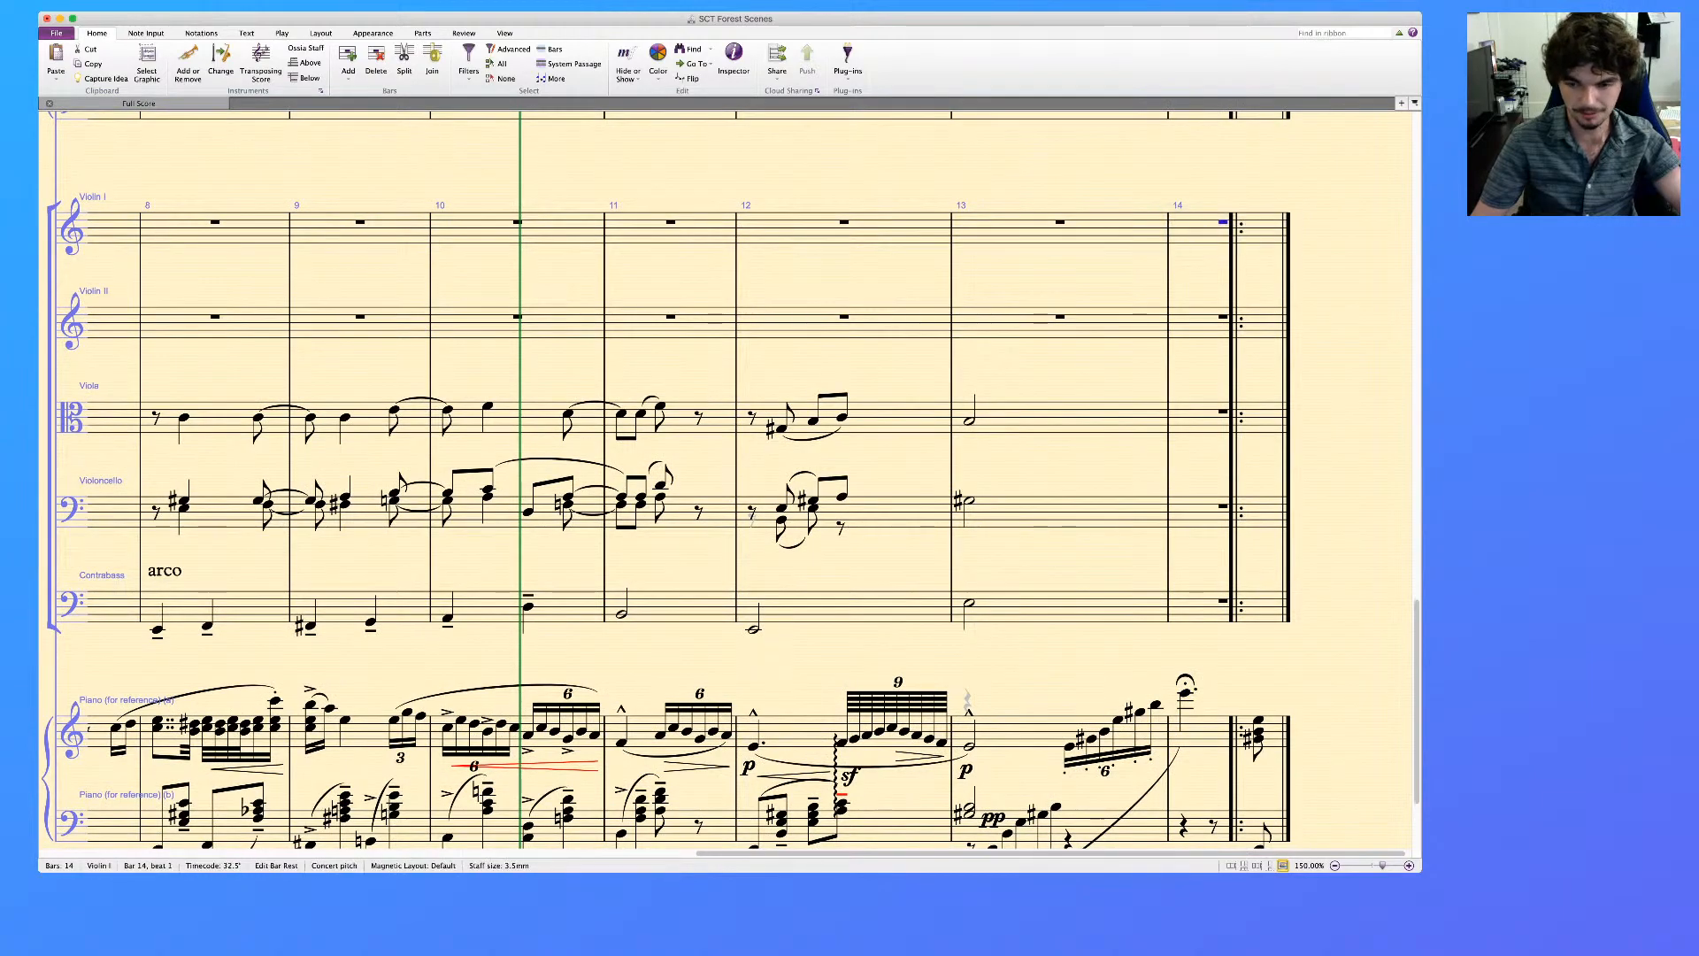
pyautogui.press('super+v')
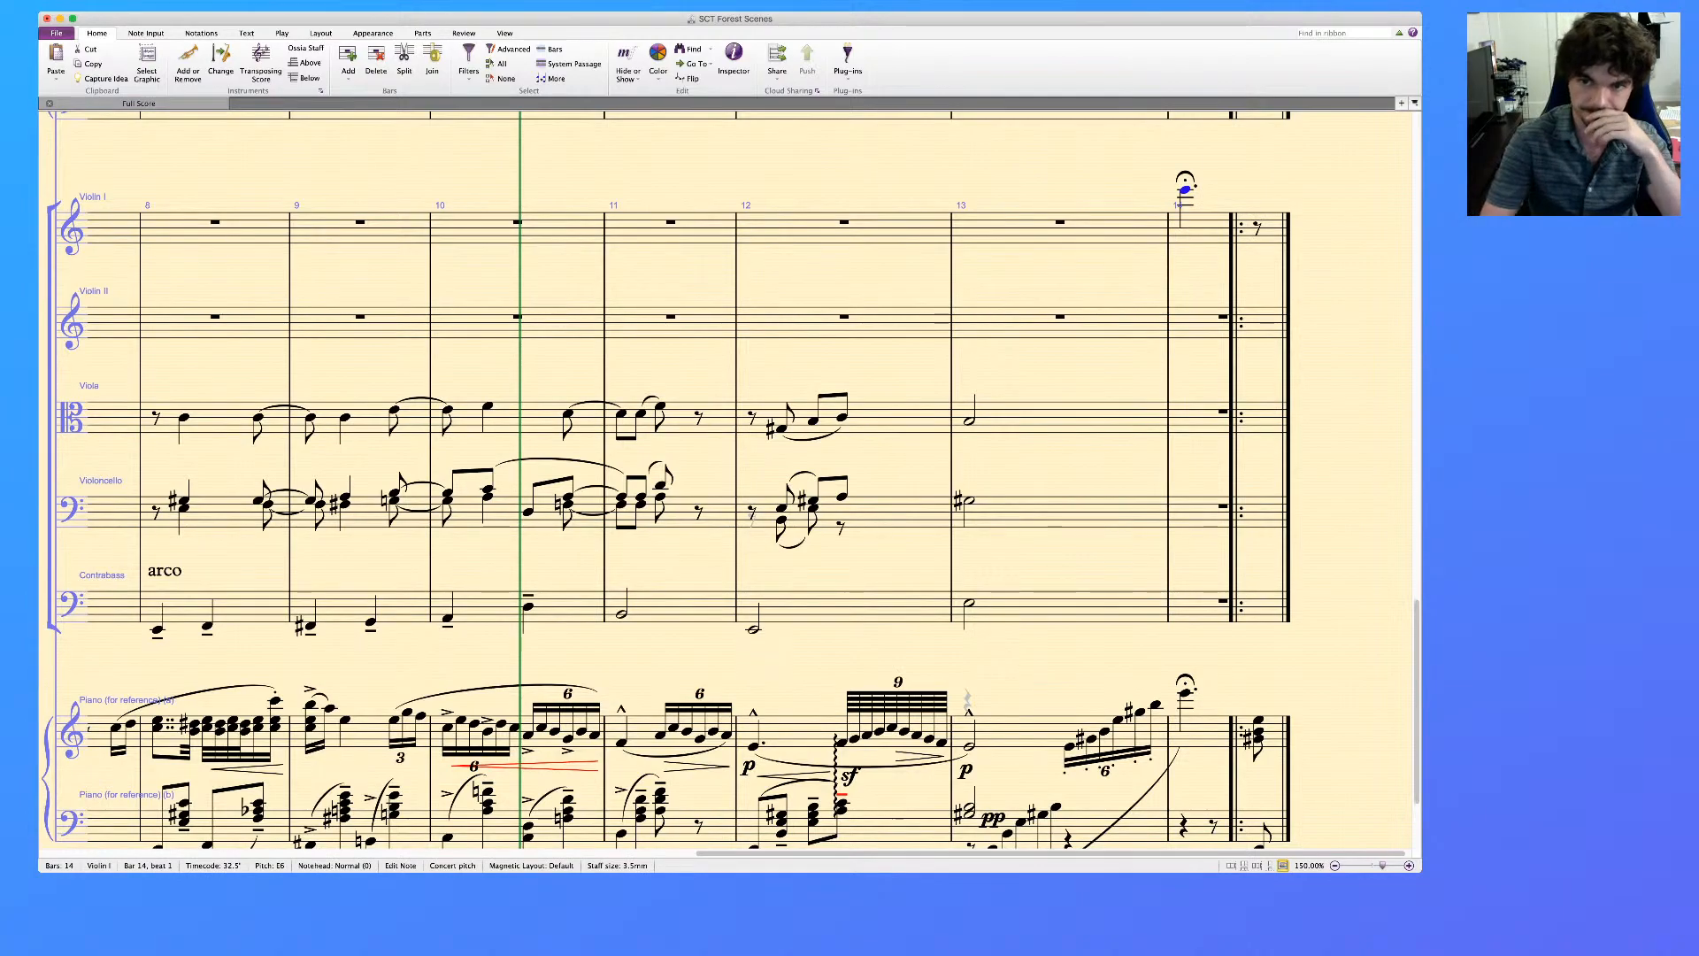
pyautogui.press('2')
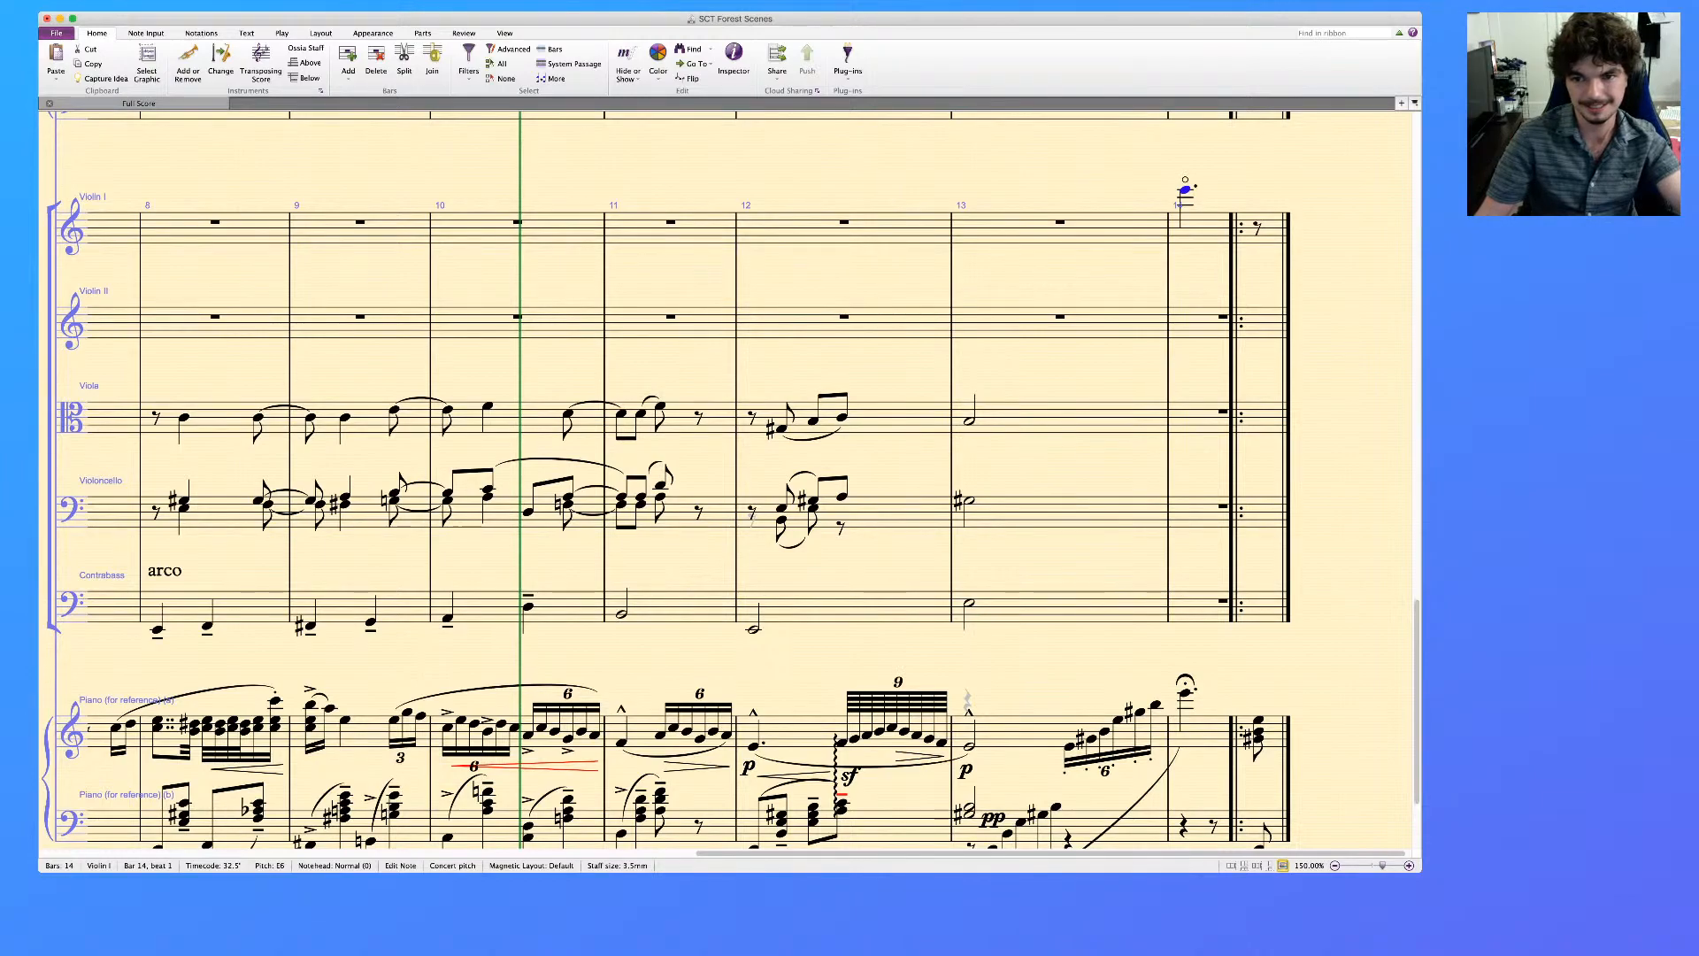
# Enter a dotted quarter G♯3 without articulation on beat 1 of bar 14 in Violin II, adding a C4 above it
pyautogui.keyDown('alt'); pyautogui.click(1185, 315); pyautogui.keyUp('alt')
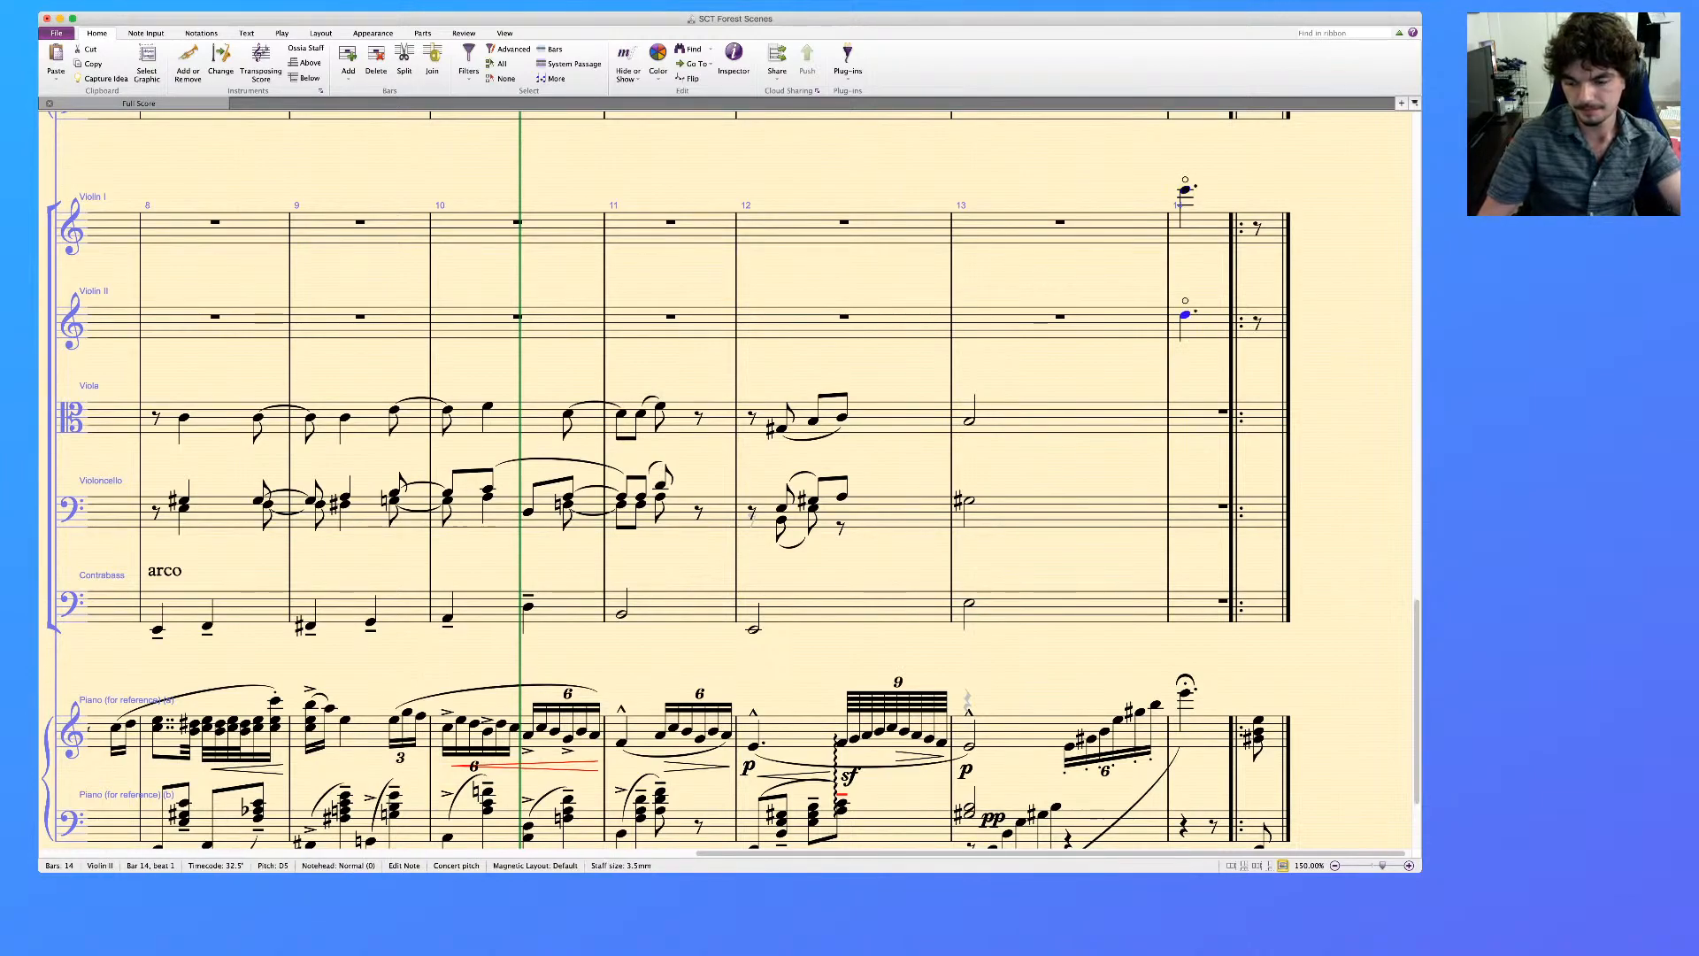
pyautogui.press('KP_9')
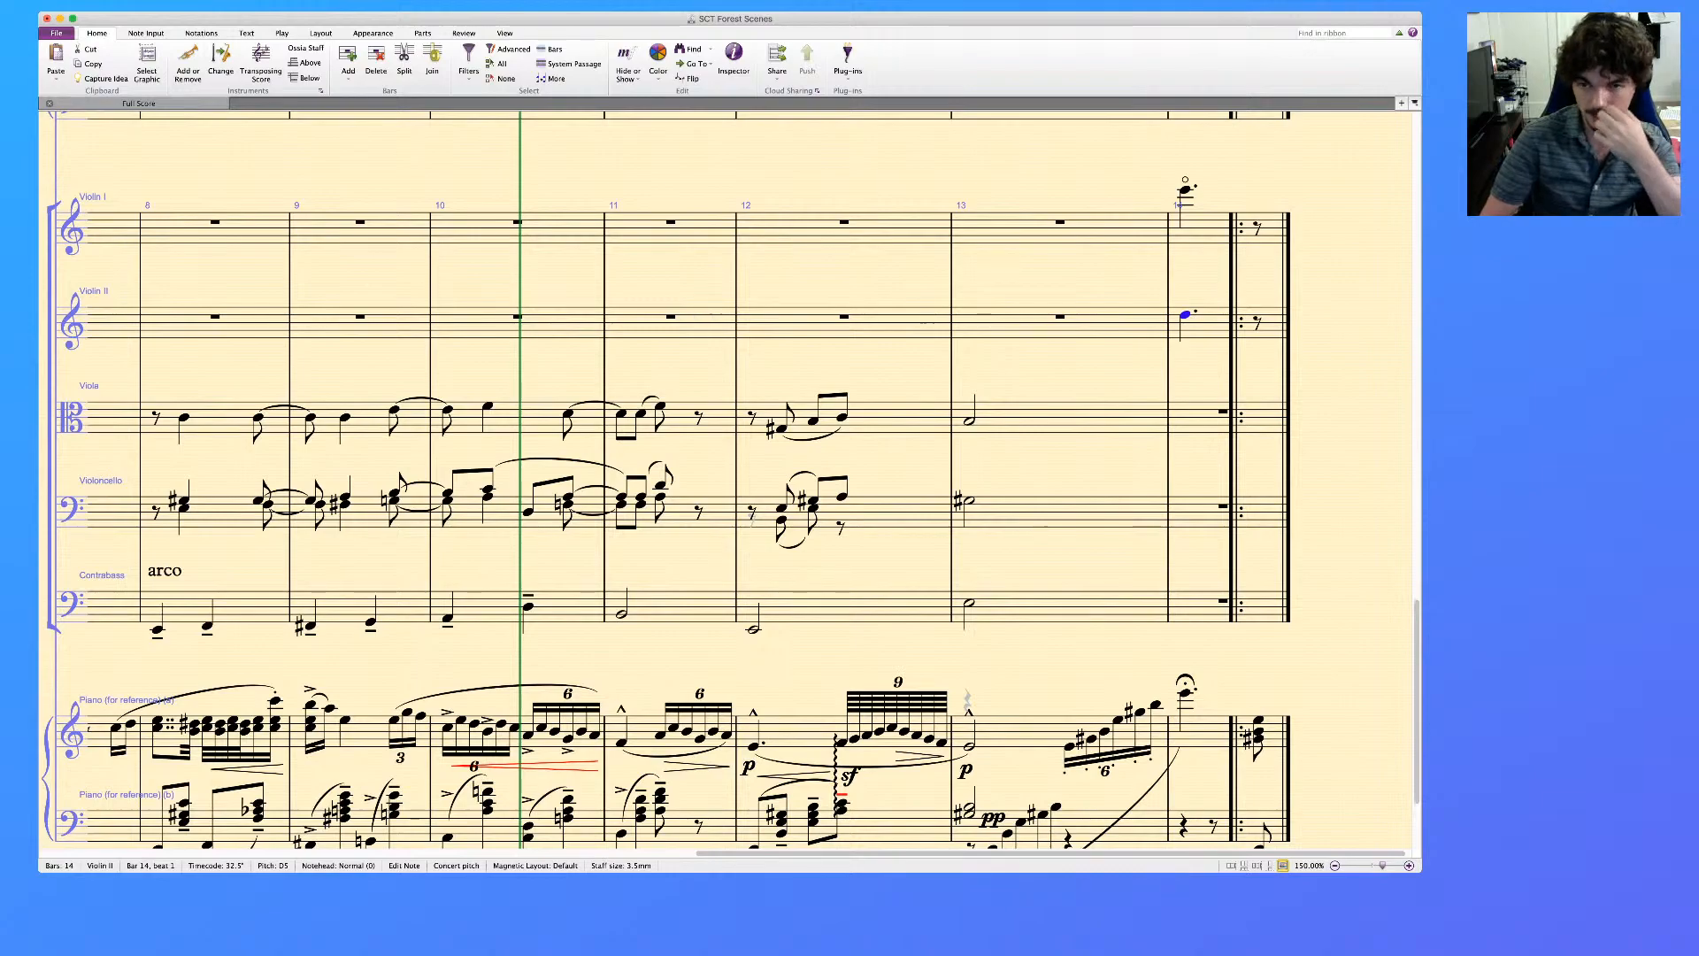
pyautogui.press('Up')
pyautogui.press('Up')
pyautogui.press('Up')
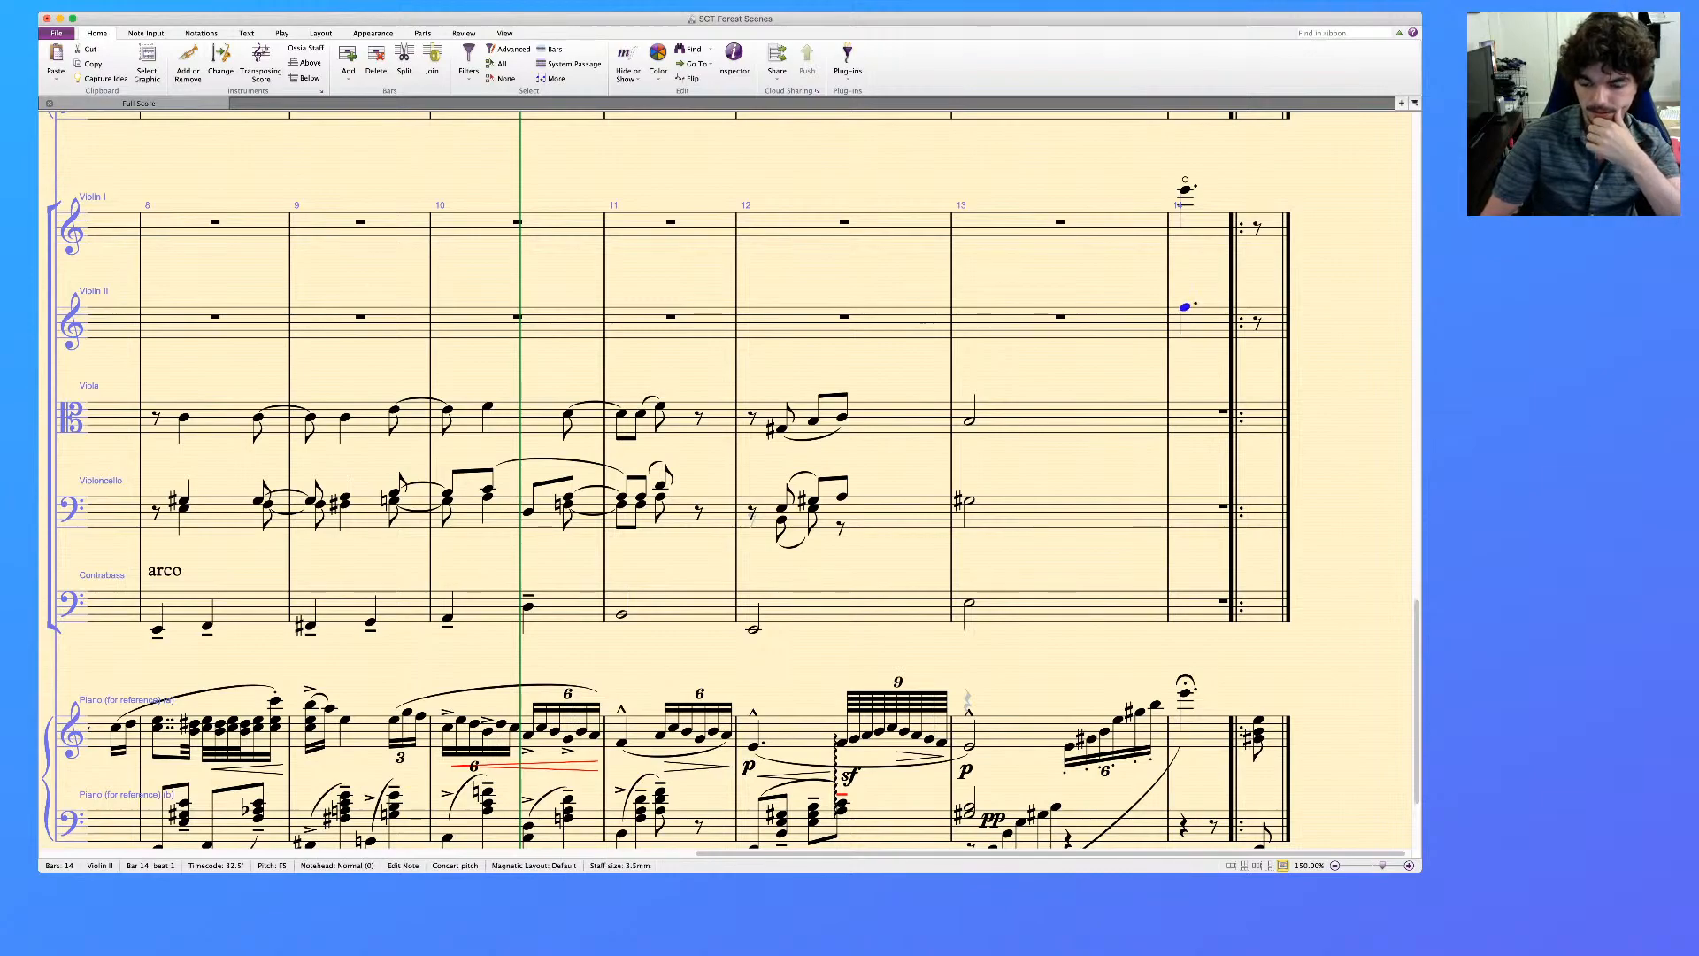
pyautogui.press('KP_Equal')
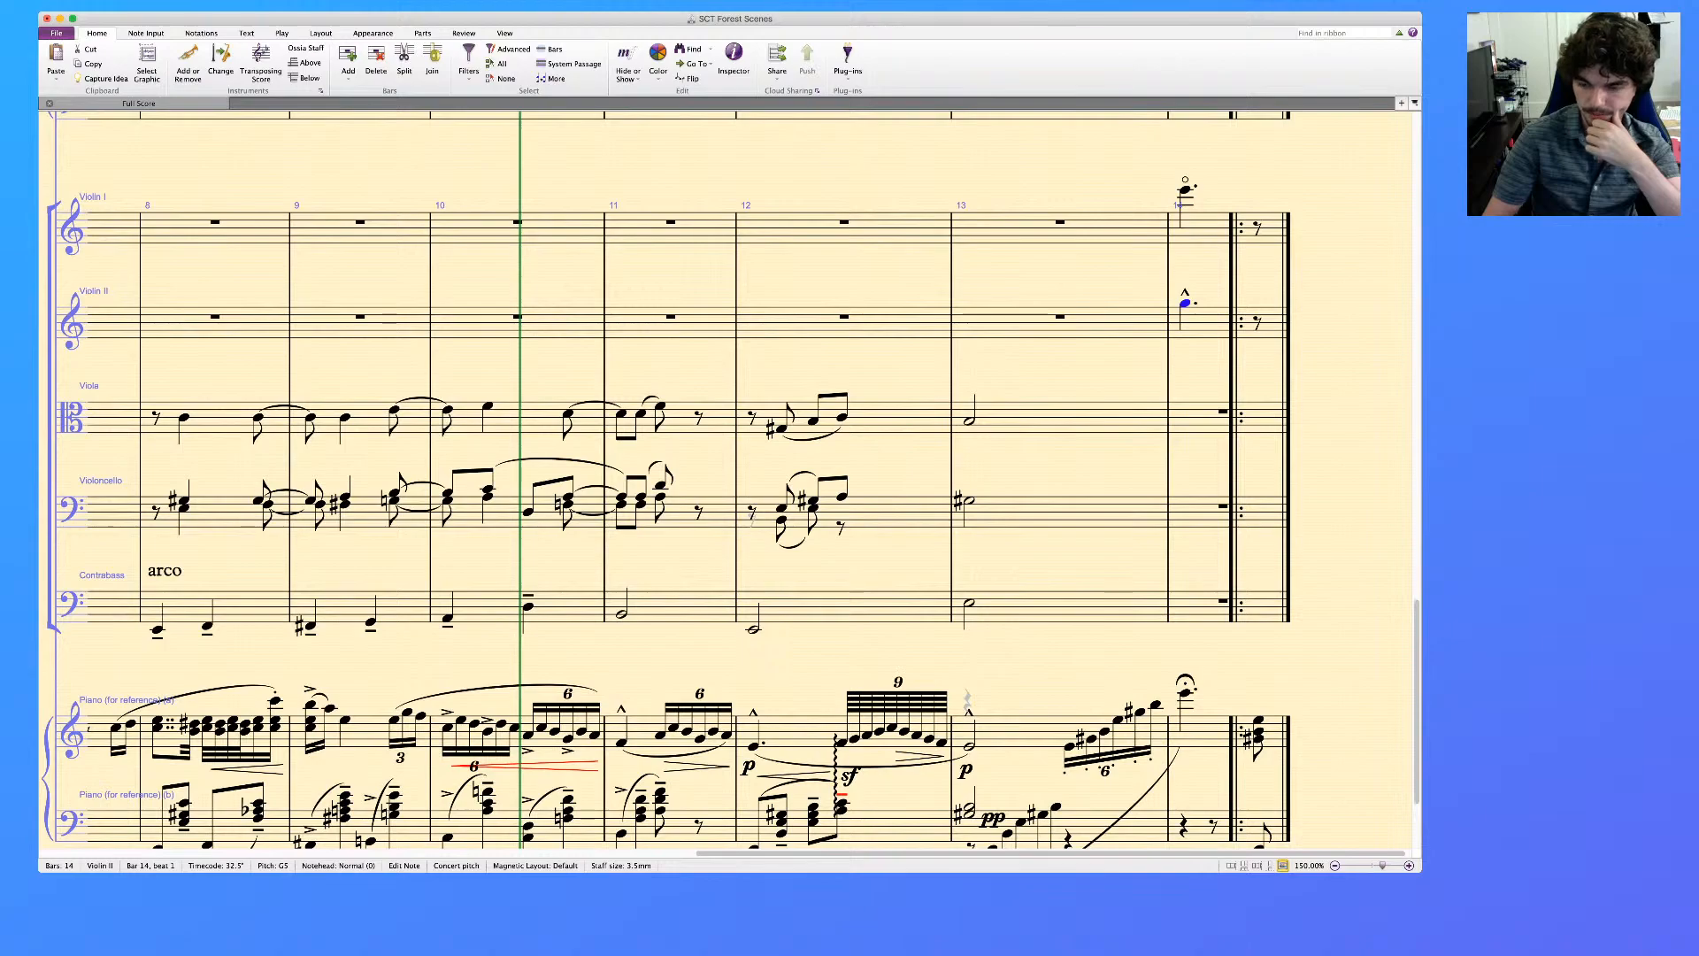
pyautogui.press('KP_8')
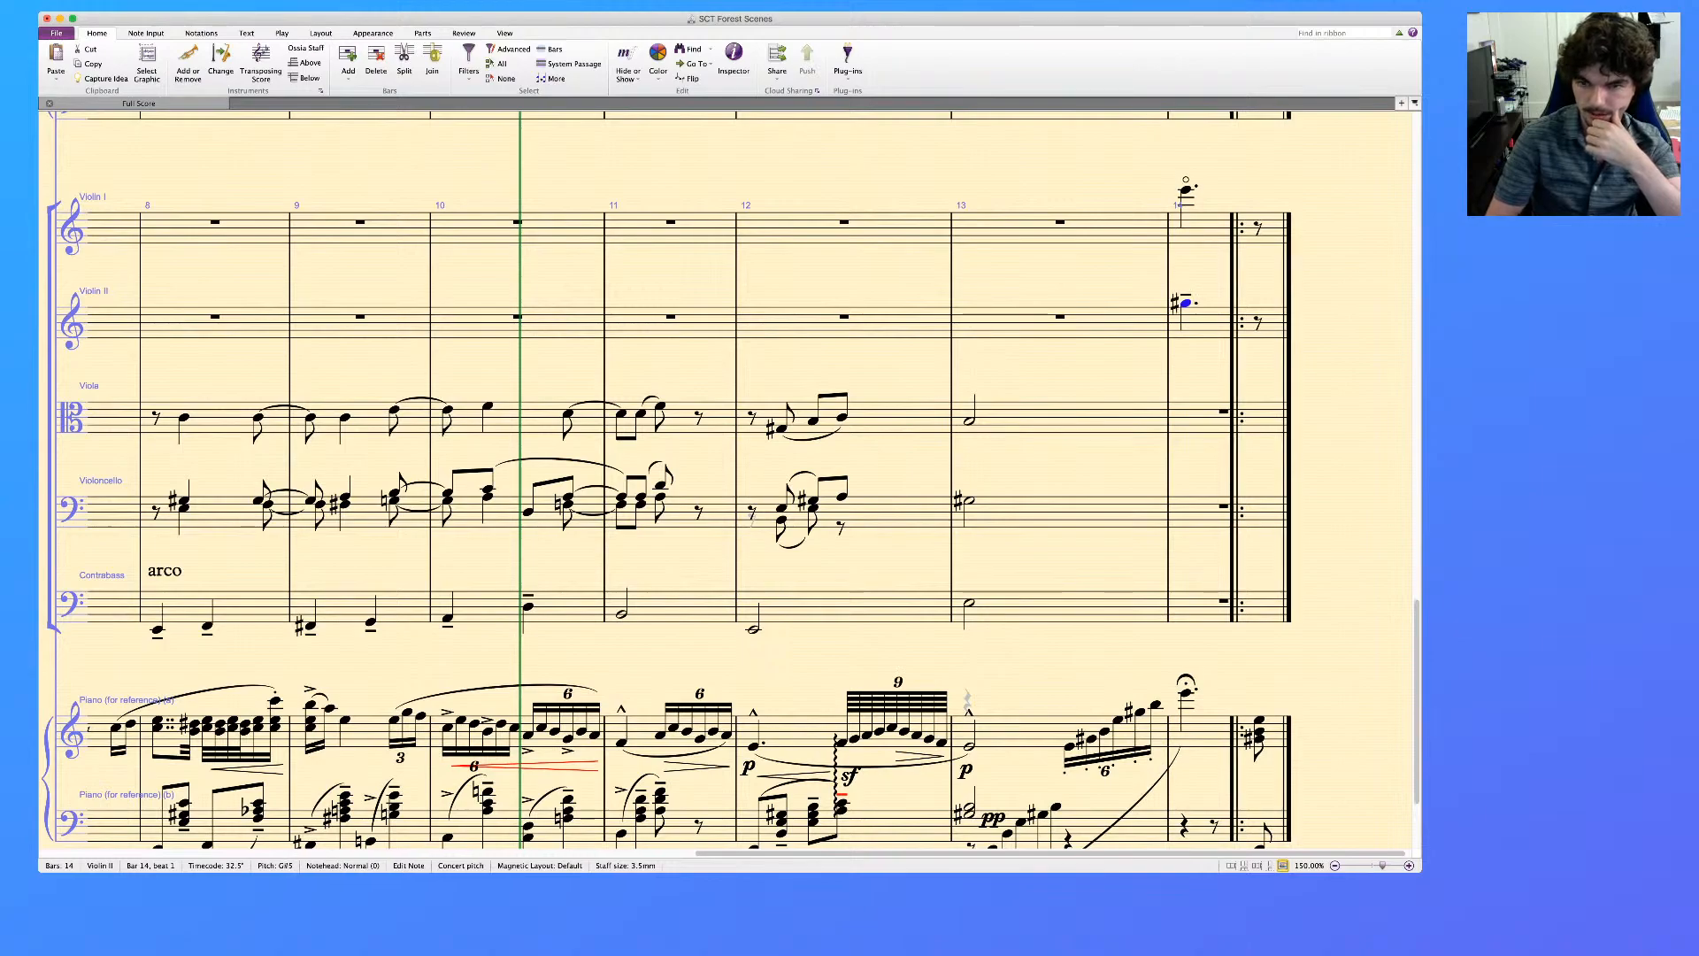
pyautogui.hotkey('ctrl', 'Down')
pyautogui.hotkey('ctrl', 'Down')
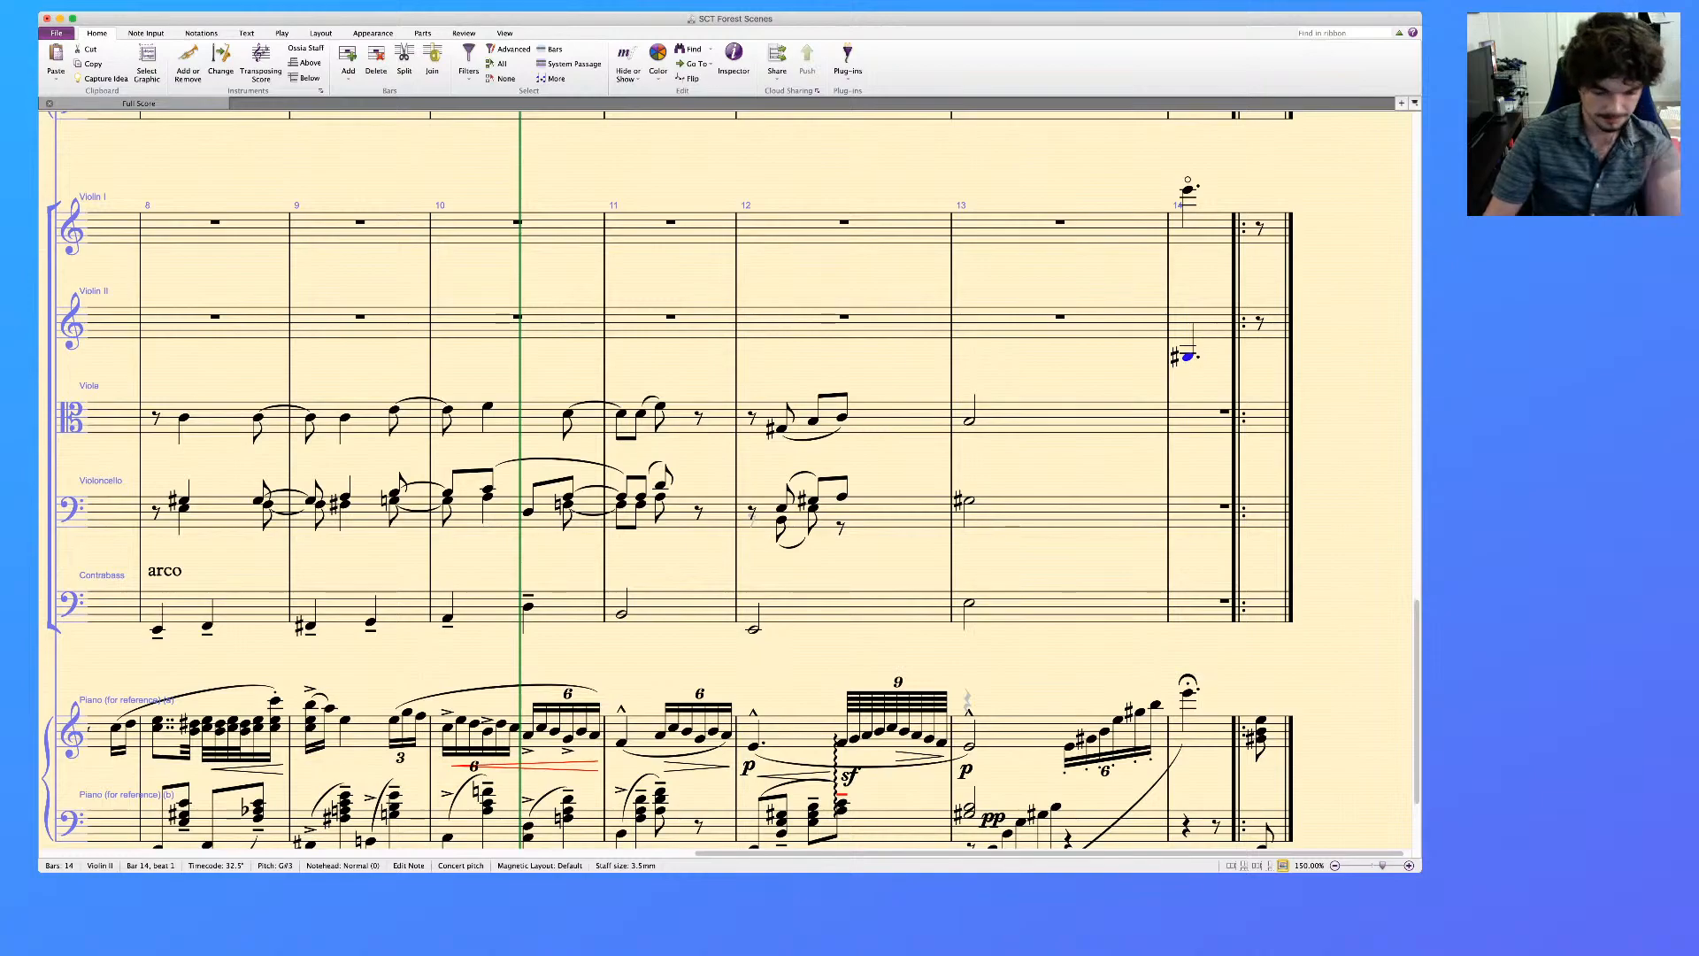
pyautogui.press('Escape')
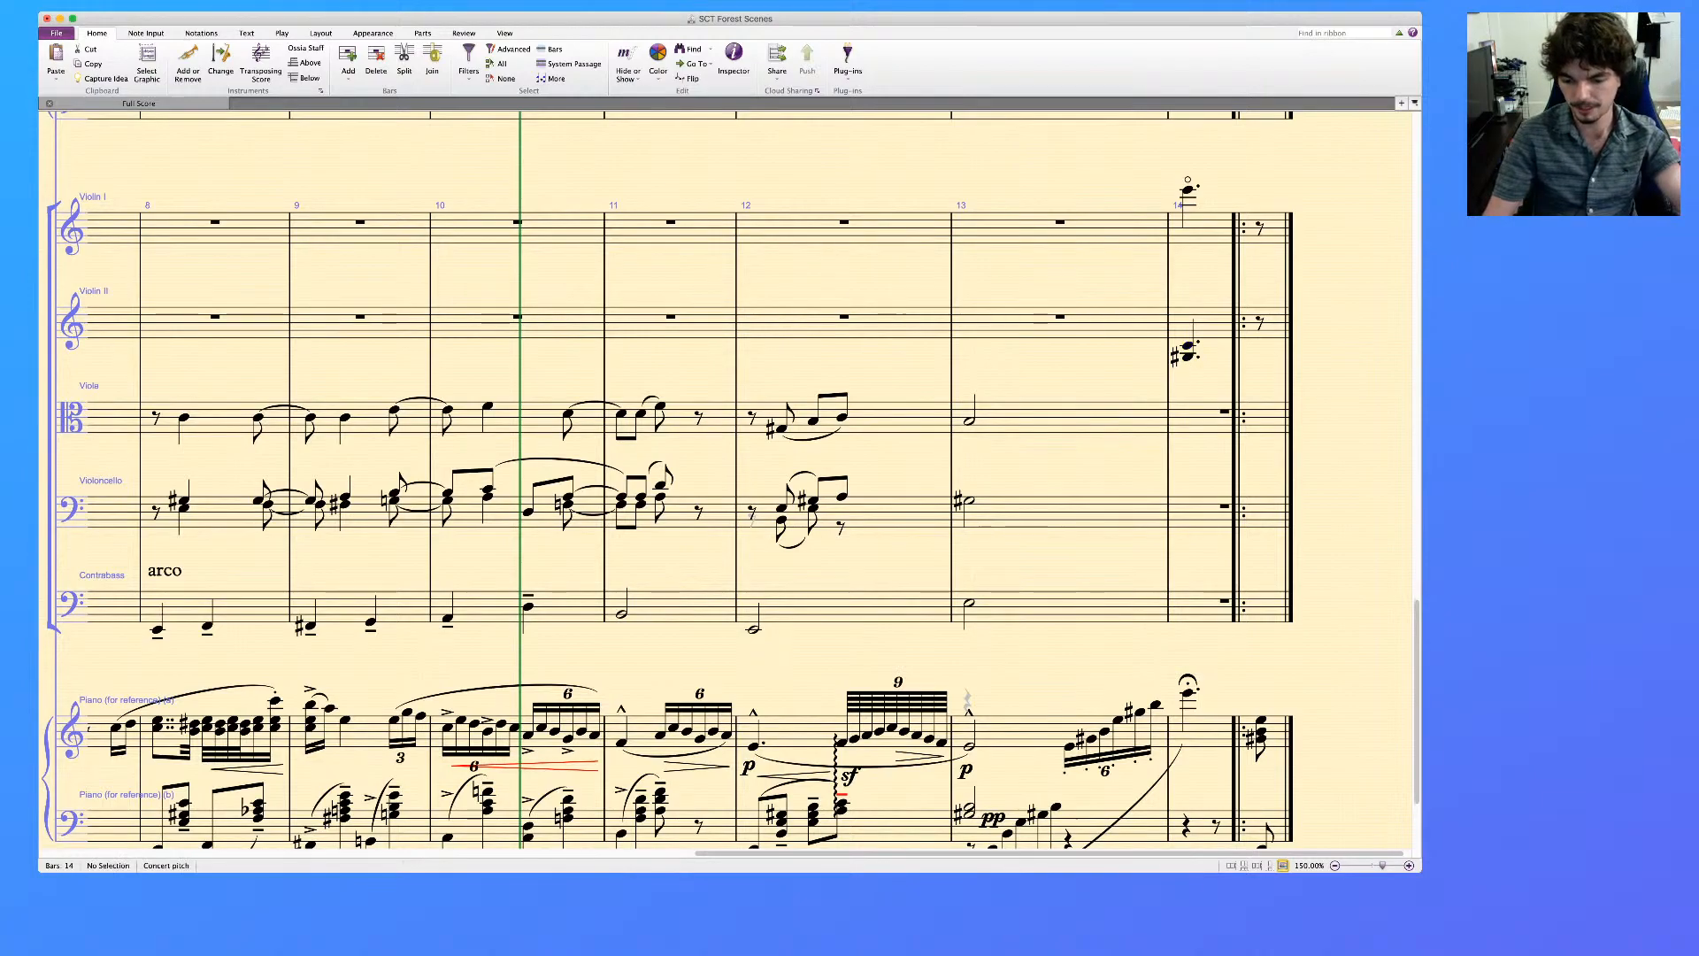
# Sharpen the upper note of the Violin II chord in bar 14 to C♯4 and give it a diamond notehead
pyautogui.click(1187, 346)
pyautogui.press('KP_8')
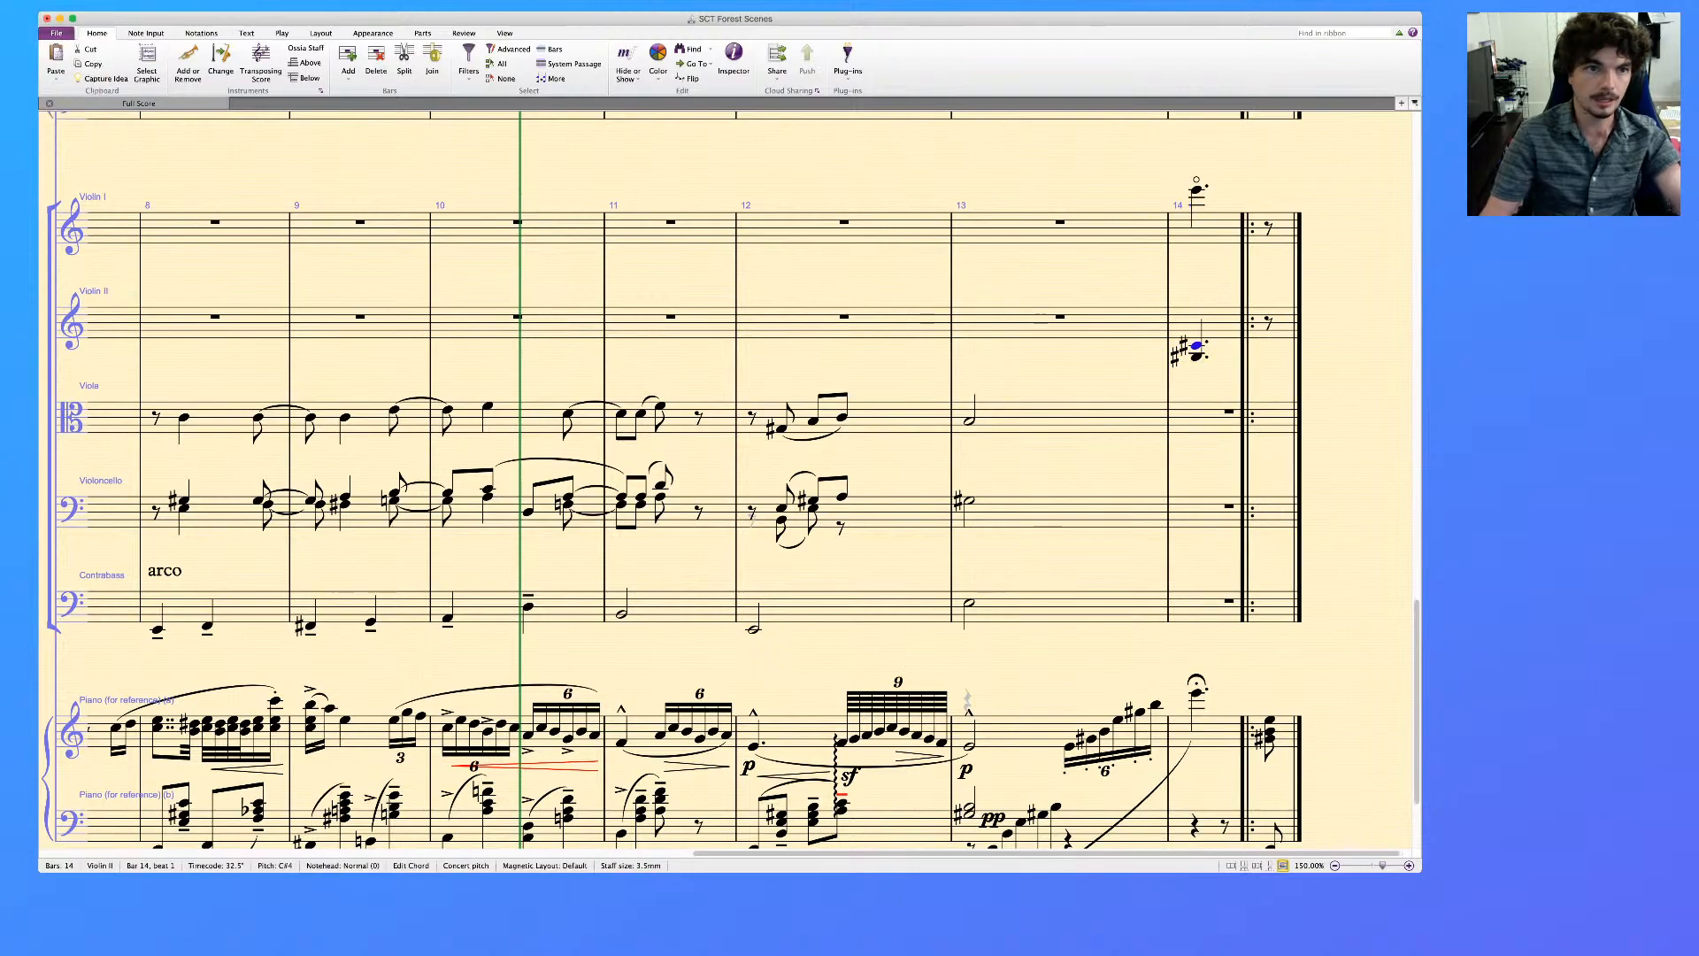
pyautogui.click(320, 34)
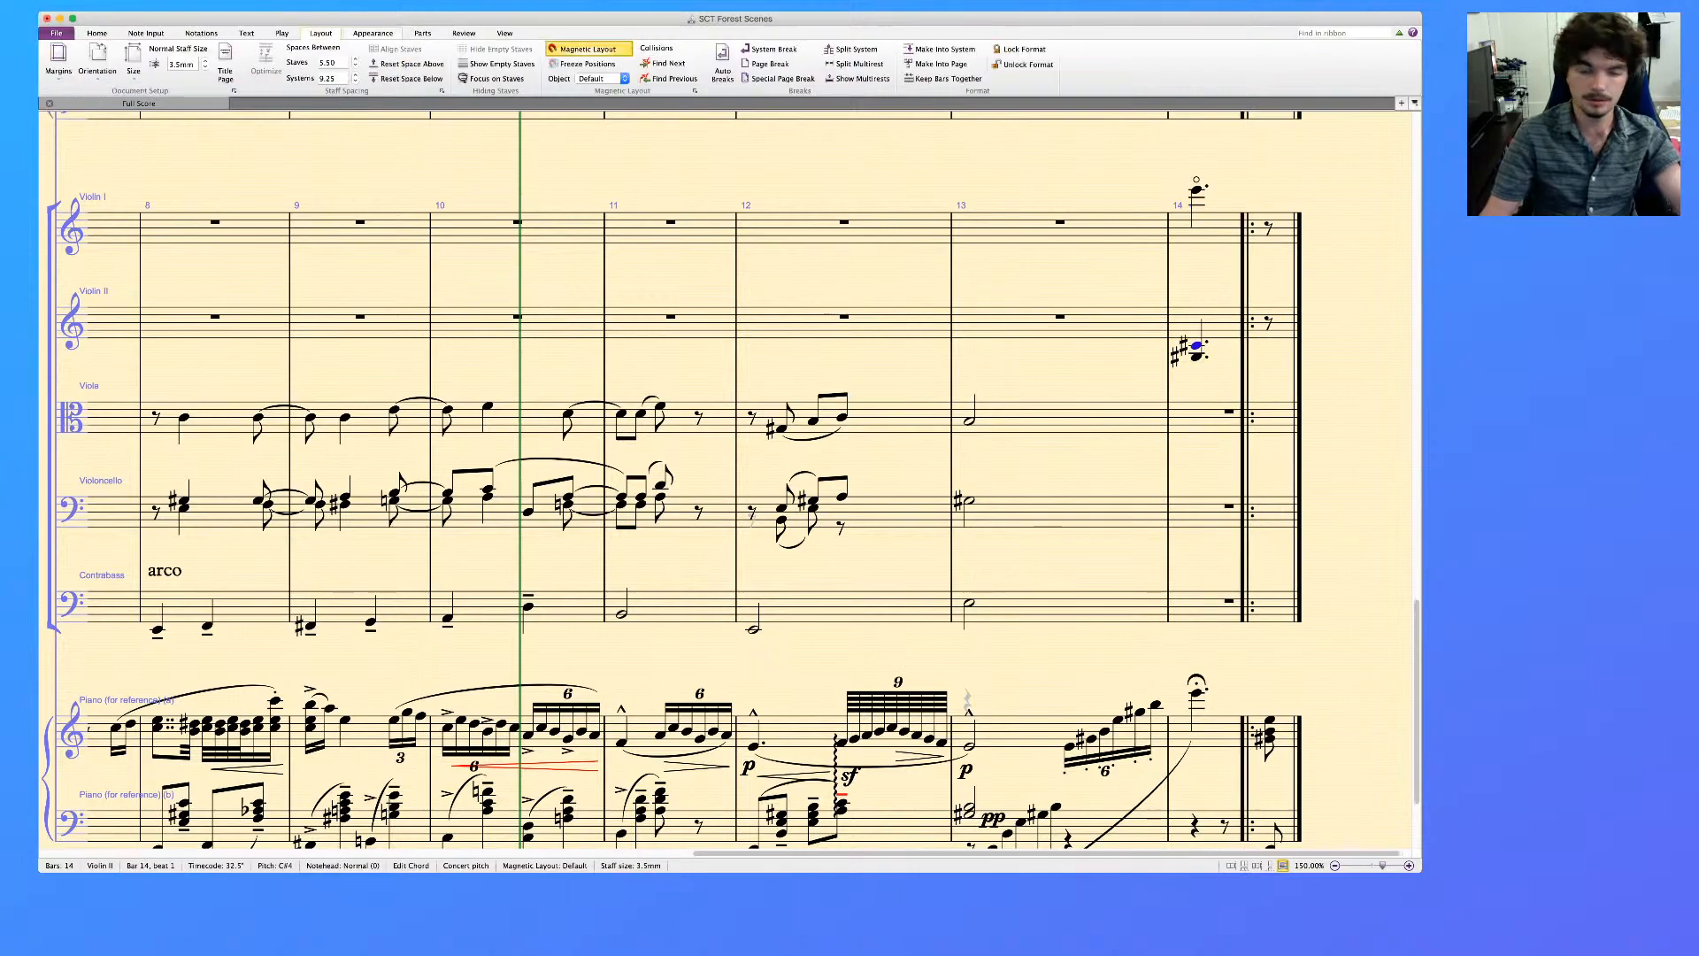
pyautogui.click(373, 34)
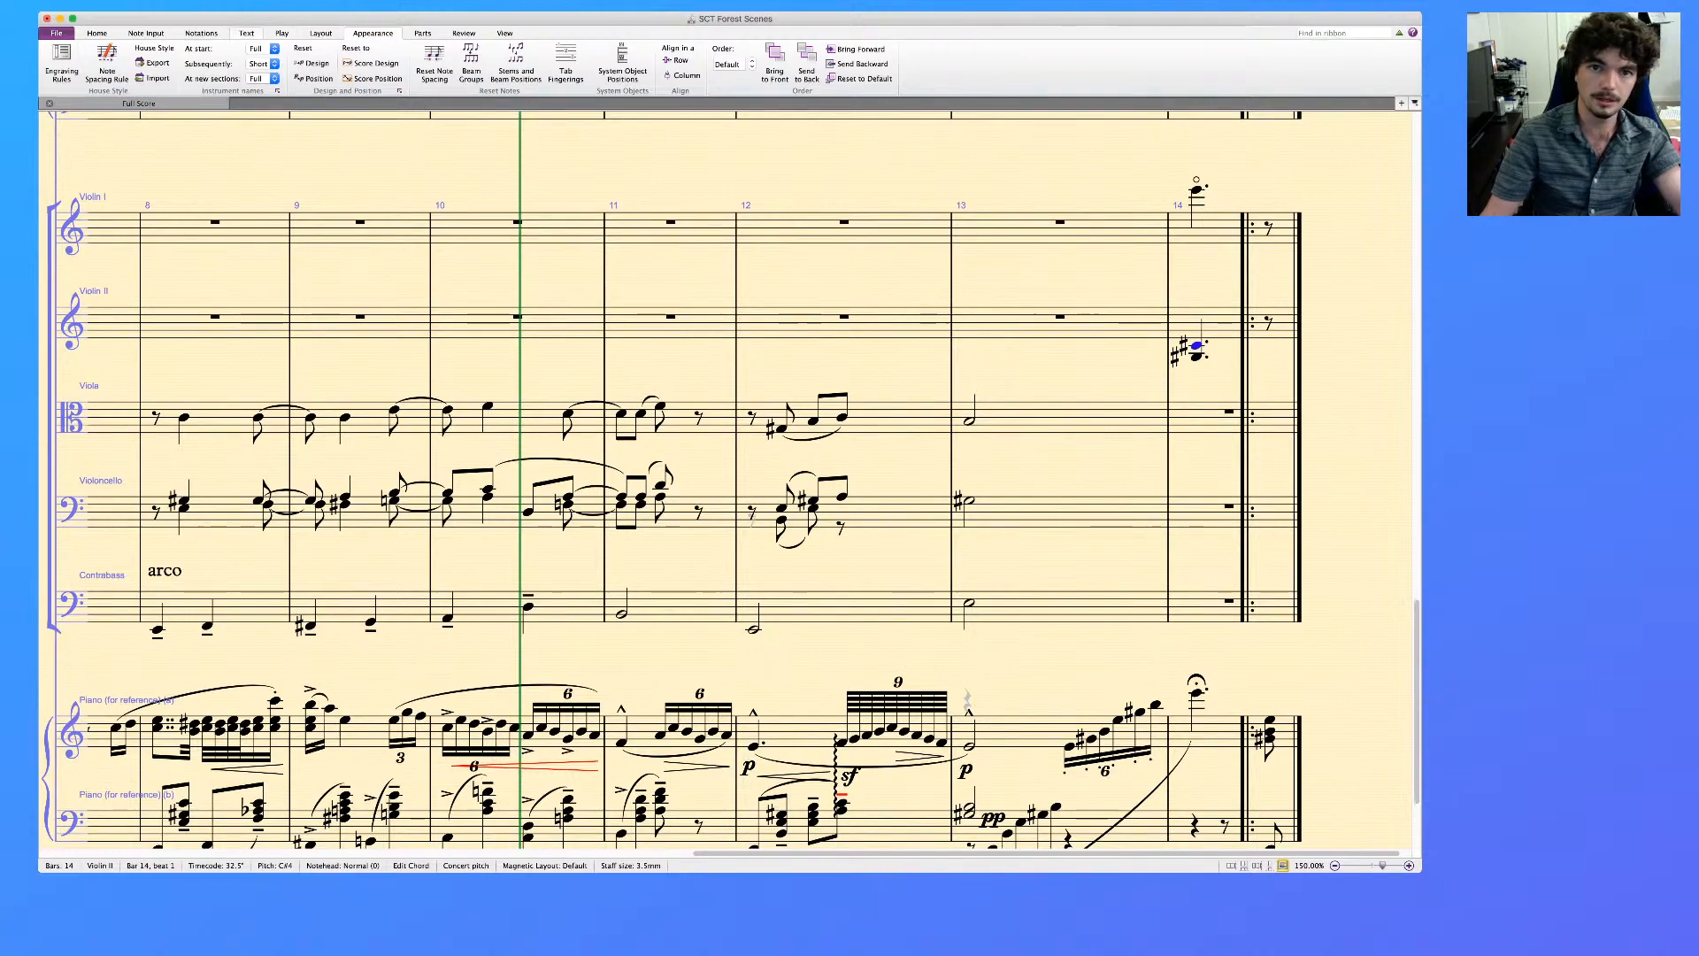
pyautogui.click(201, 34)
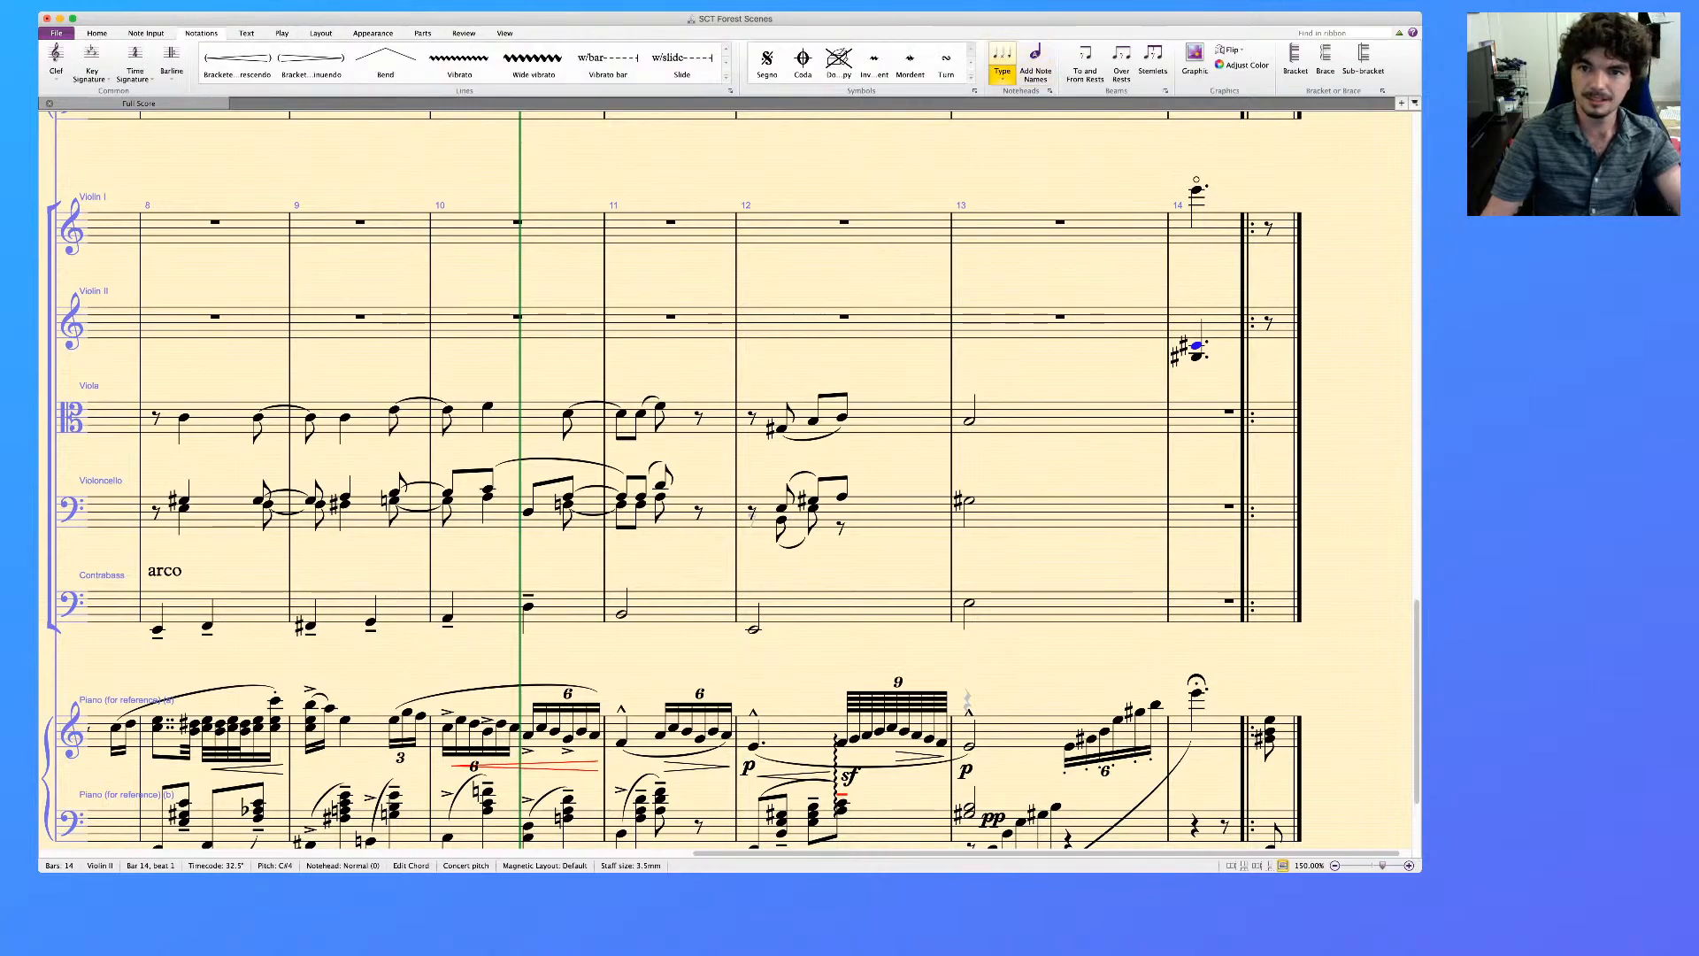
pyautogui.hotkey('shift', 'alt', '2')
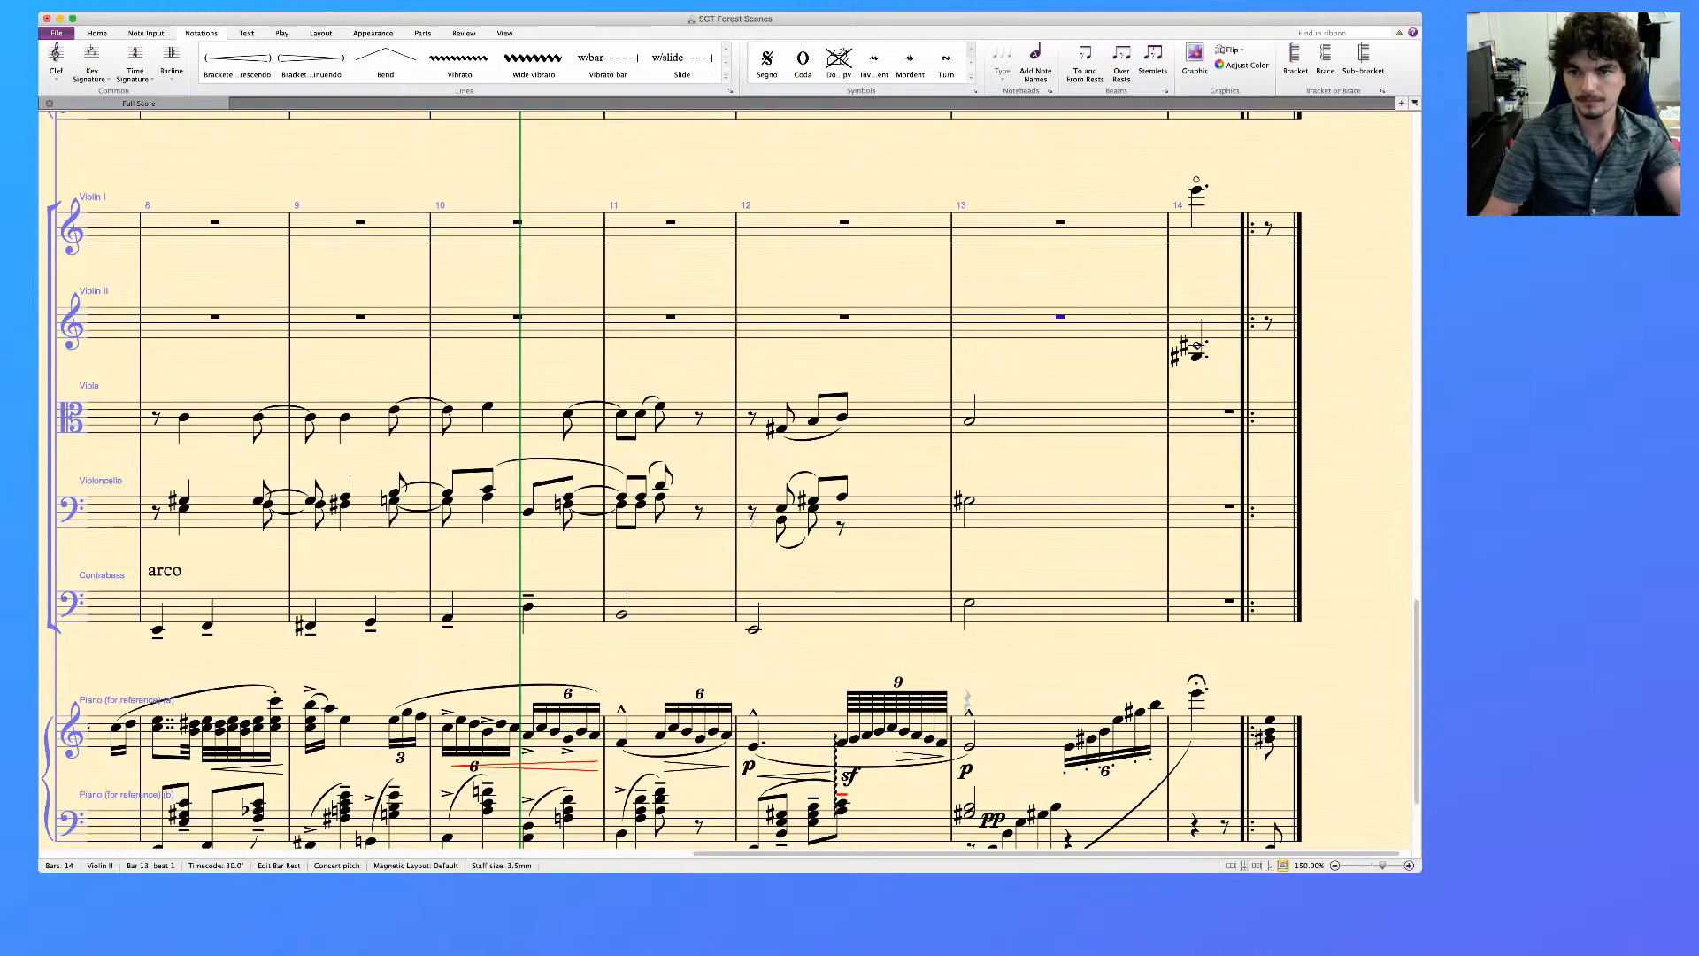
# Copy the G♯3 and C♯4 artificial harmonic from bar 14 of Violin II into the Viola staff
pyautogui.click(1196, 189)
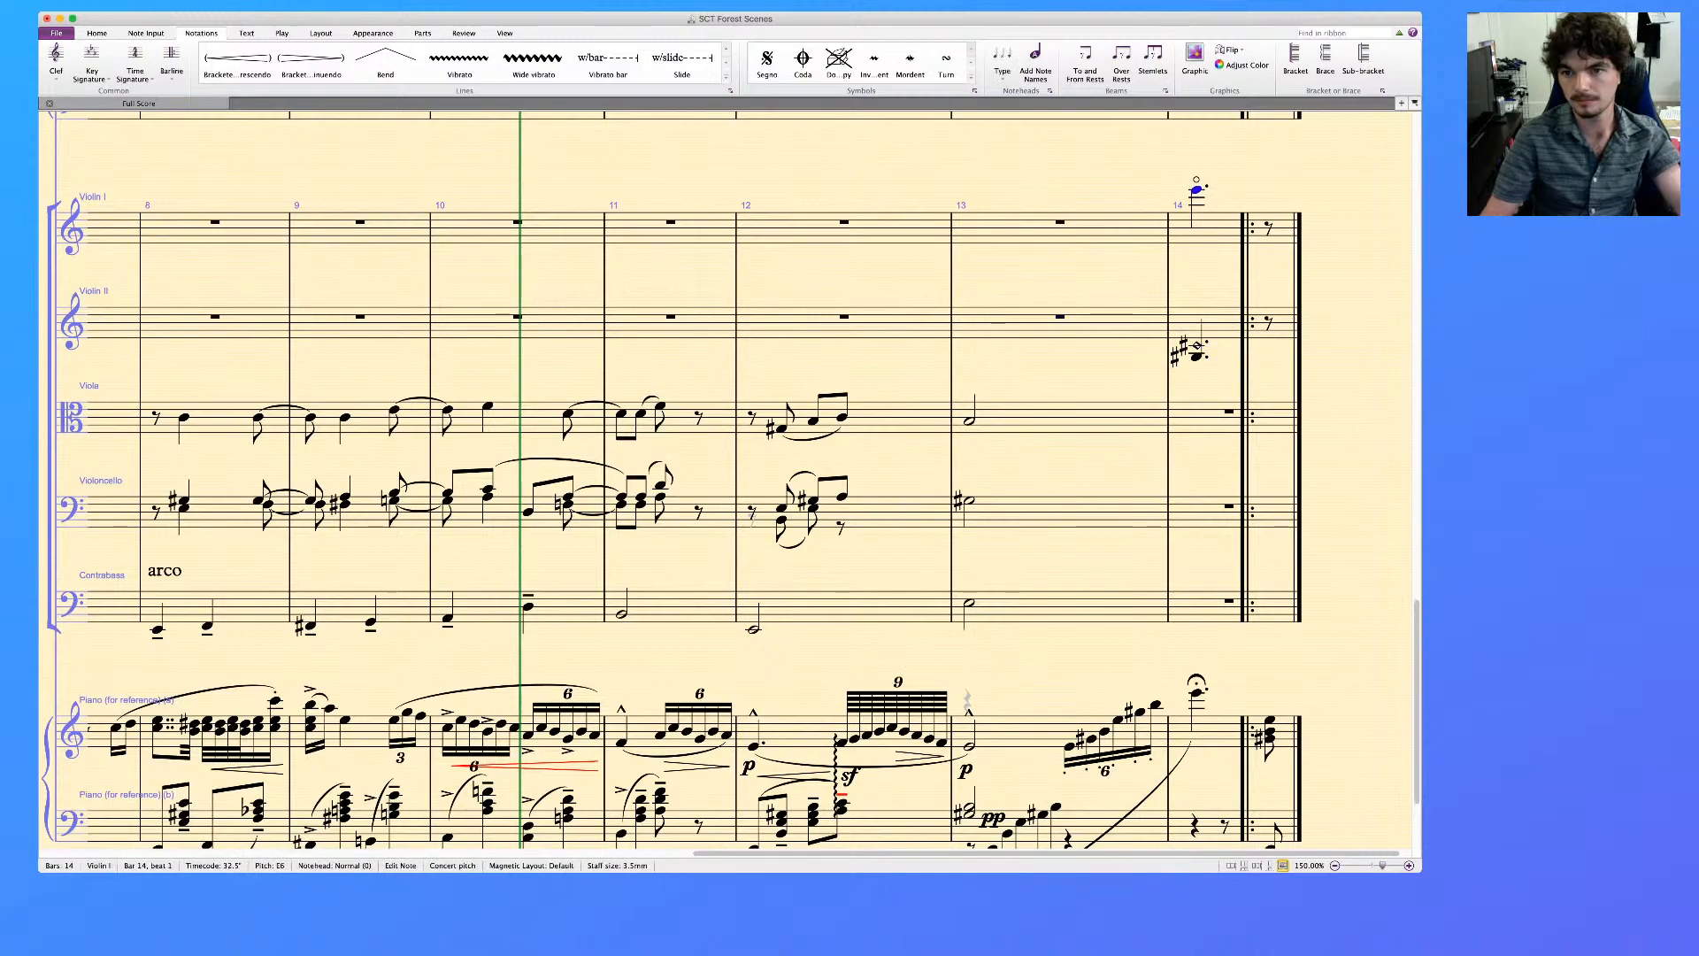
pyautogui.press('Escape')
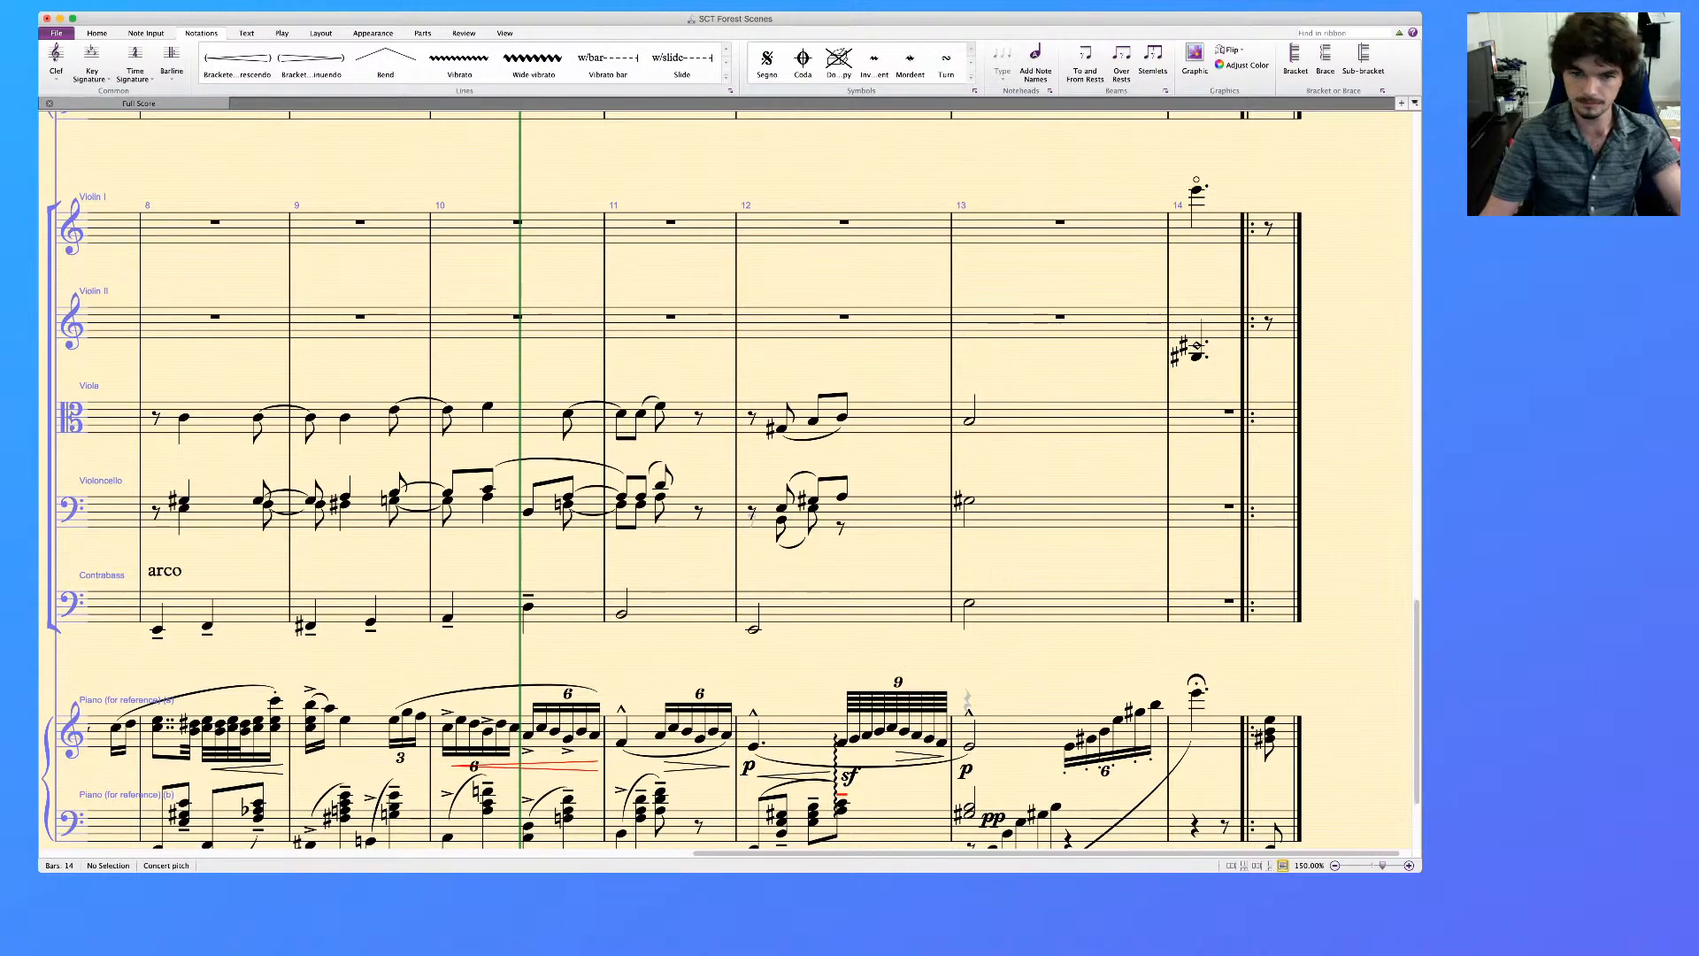
pyautogui.click(970, 421)
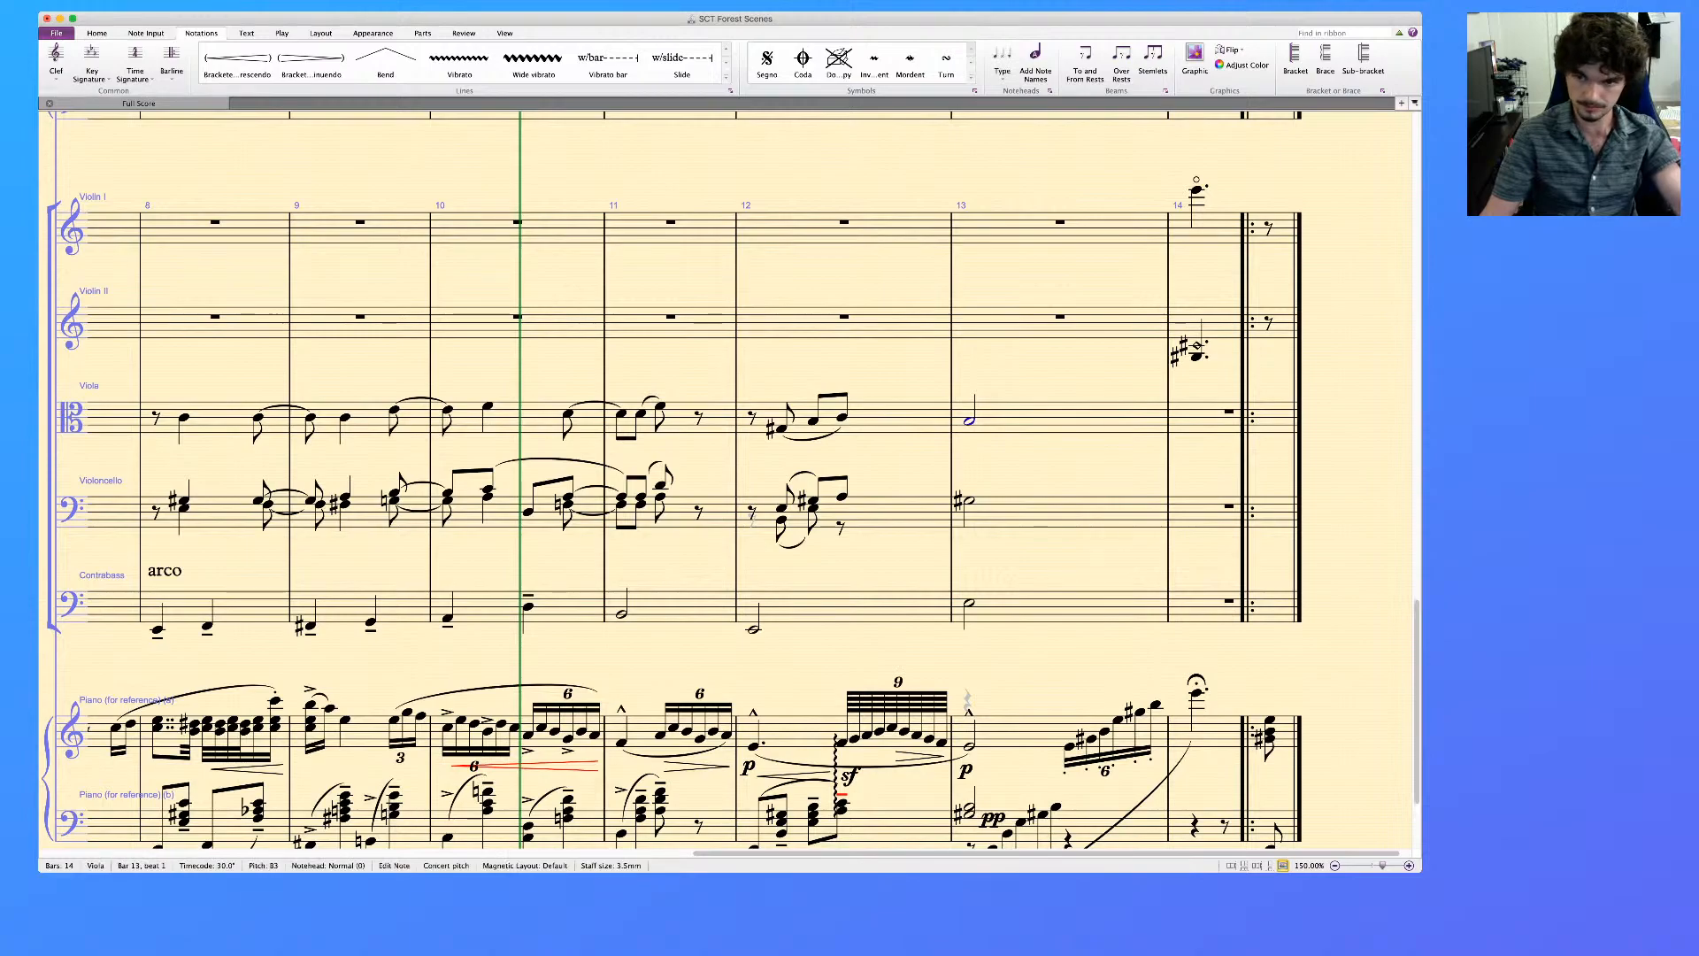
pyautogui.click(1197, 356)
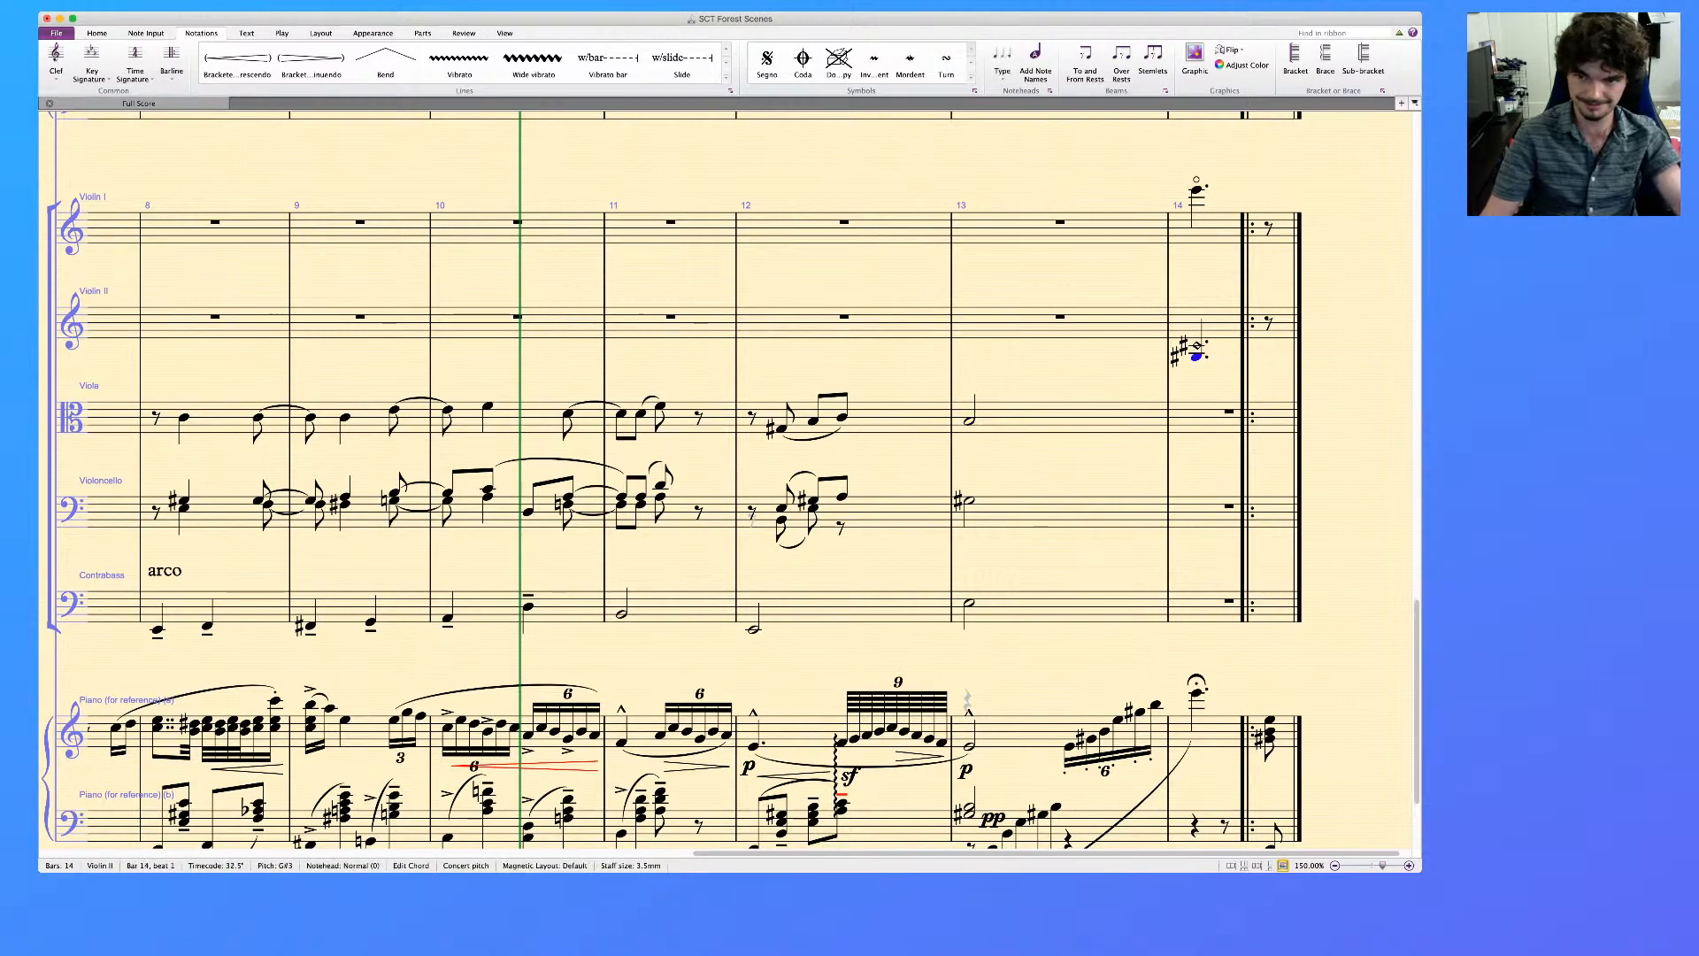
pyautogui.click(1212, 324)
pyautogui.keyDown('alt'); pyautogui.click(1203, 418); pyautogui.keyUp('alt')
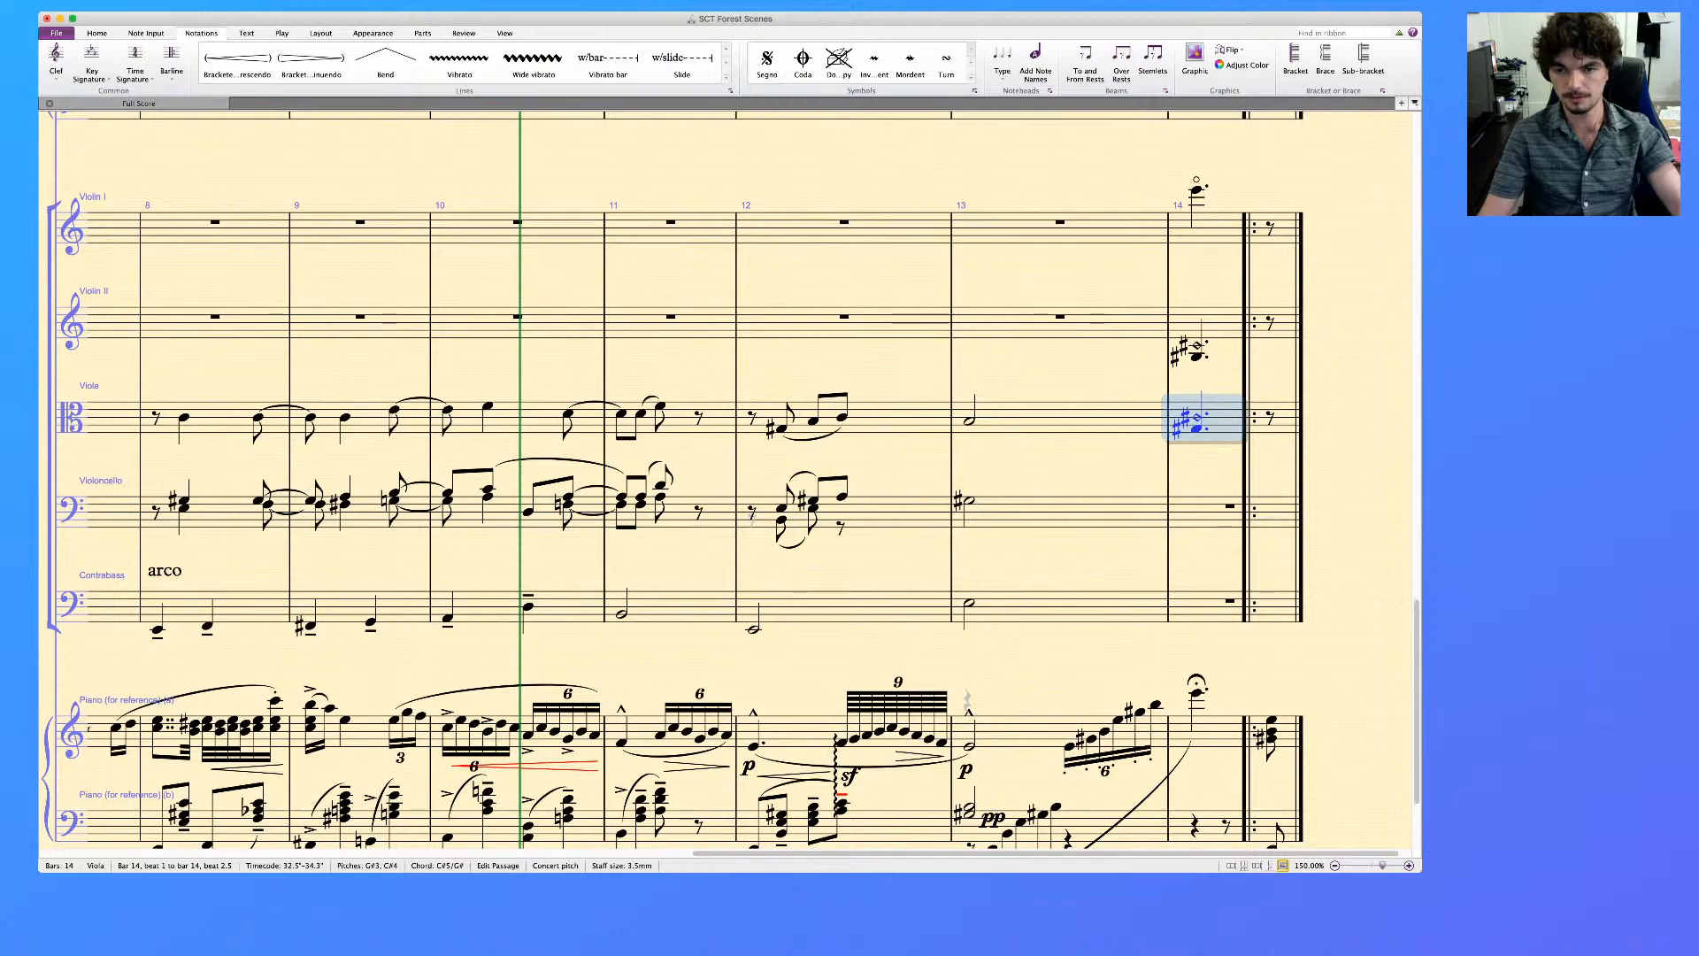
# Transpose the artificial harmonic in bar 14 of Violin II to B3 and E4
pyautogui.click(1226, 322)
pyautogui.press('Up')
pyautogui.press('Up')
pyautogui.press('Up')
pyautogui.press('Down')
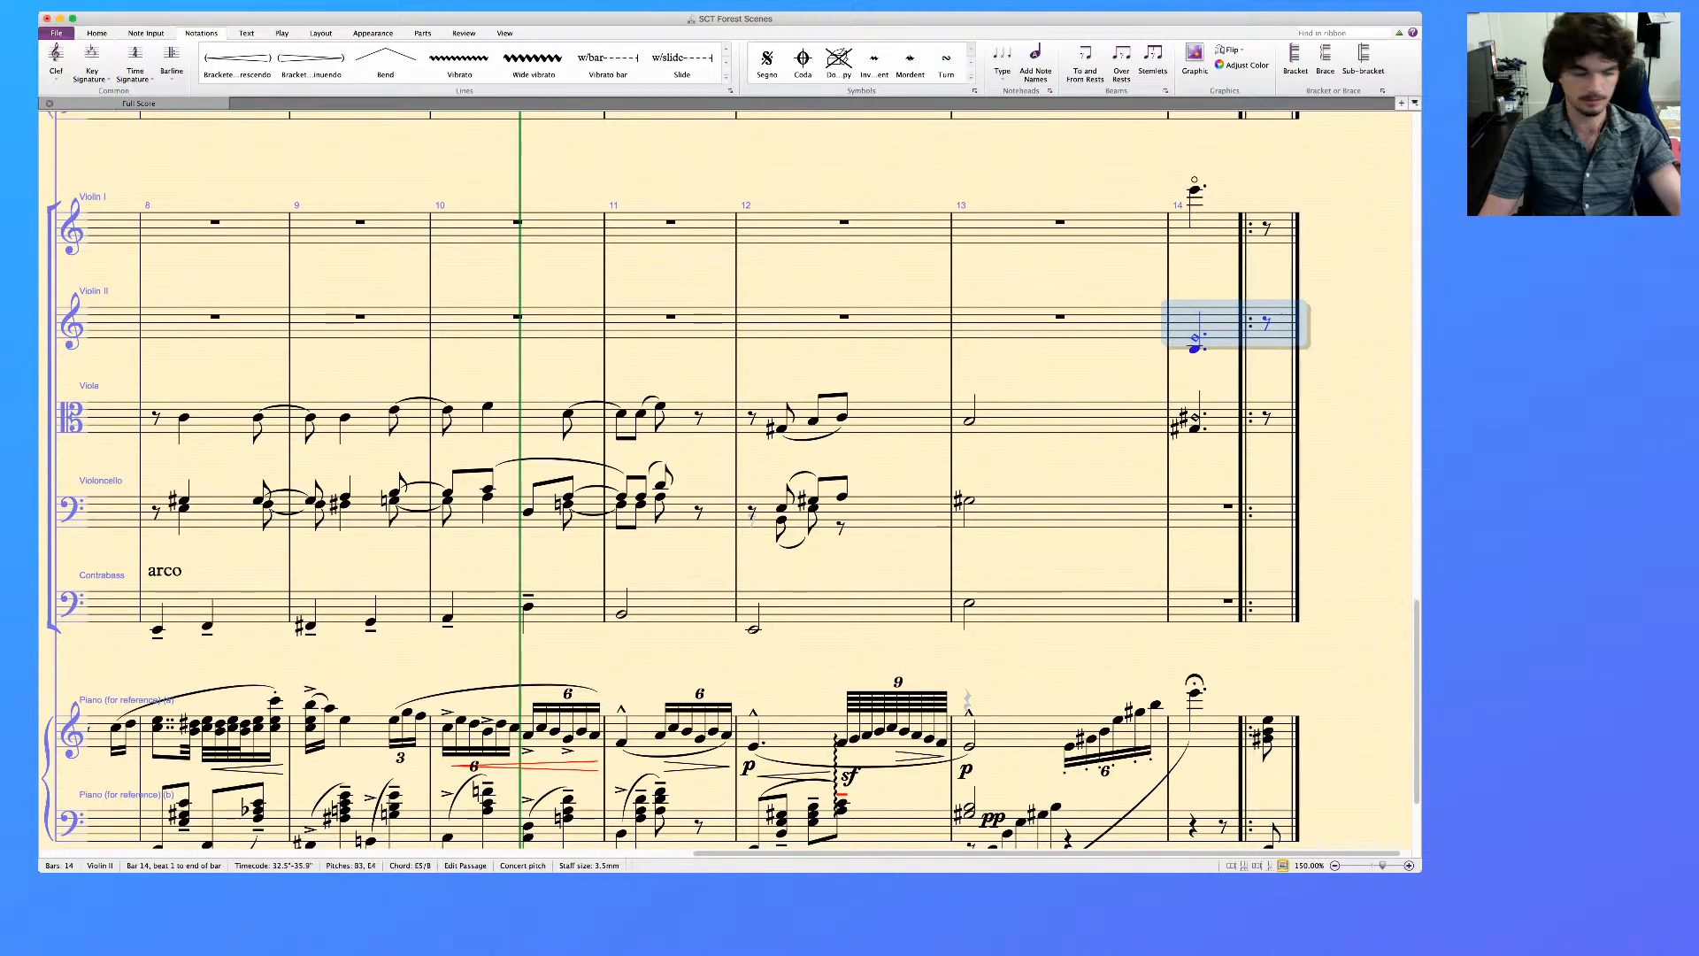
pyautogui.press('Escape')
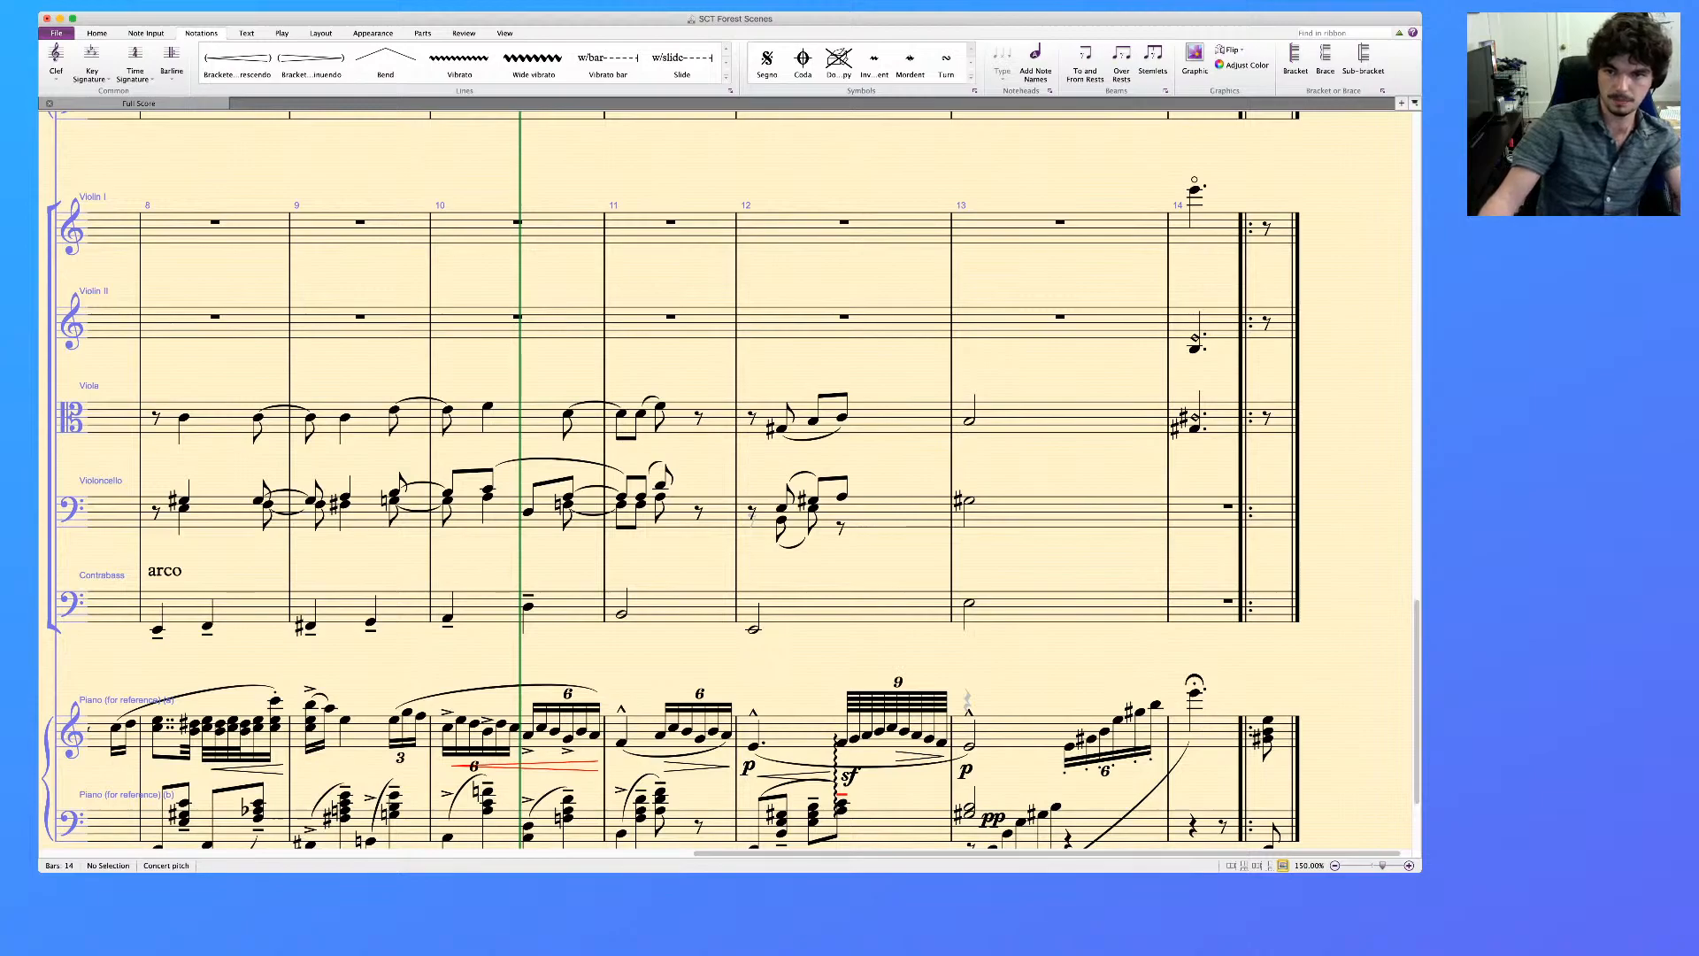
# Add accents to the bar 14 notes in Violin I, Violin II and Viola
pyautogui.click(1221, 232)
pyautogui.keyDown('shift'); pyautogui.click(1222, 419); pyautogui.keyUp('shift')
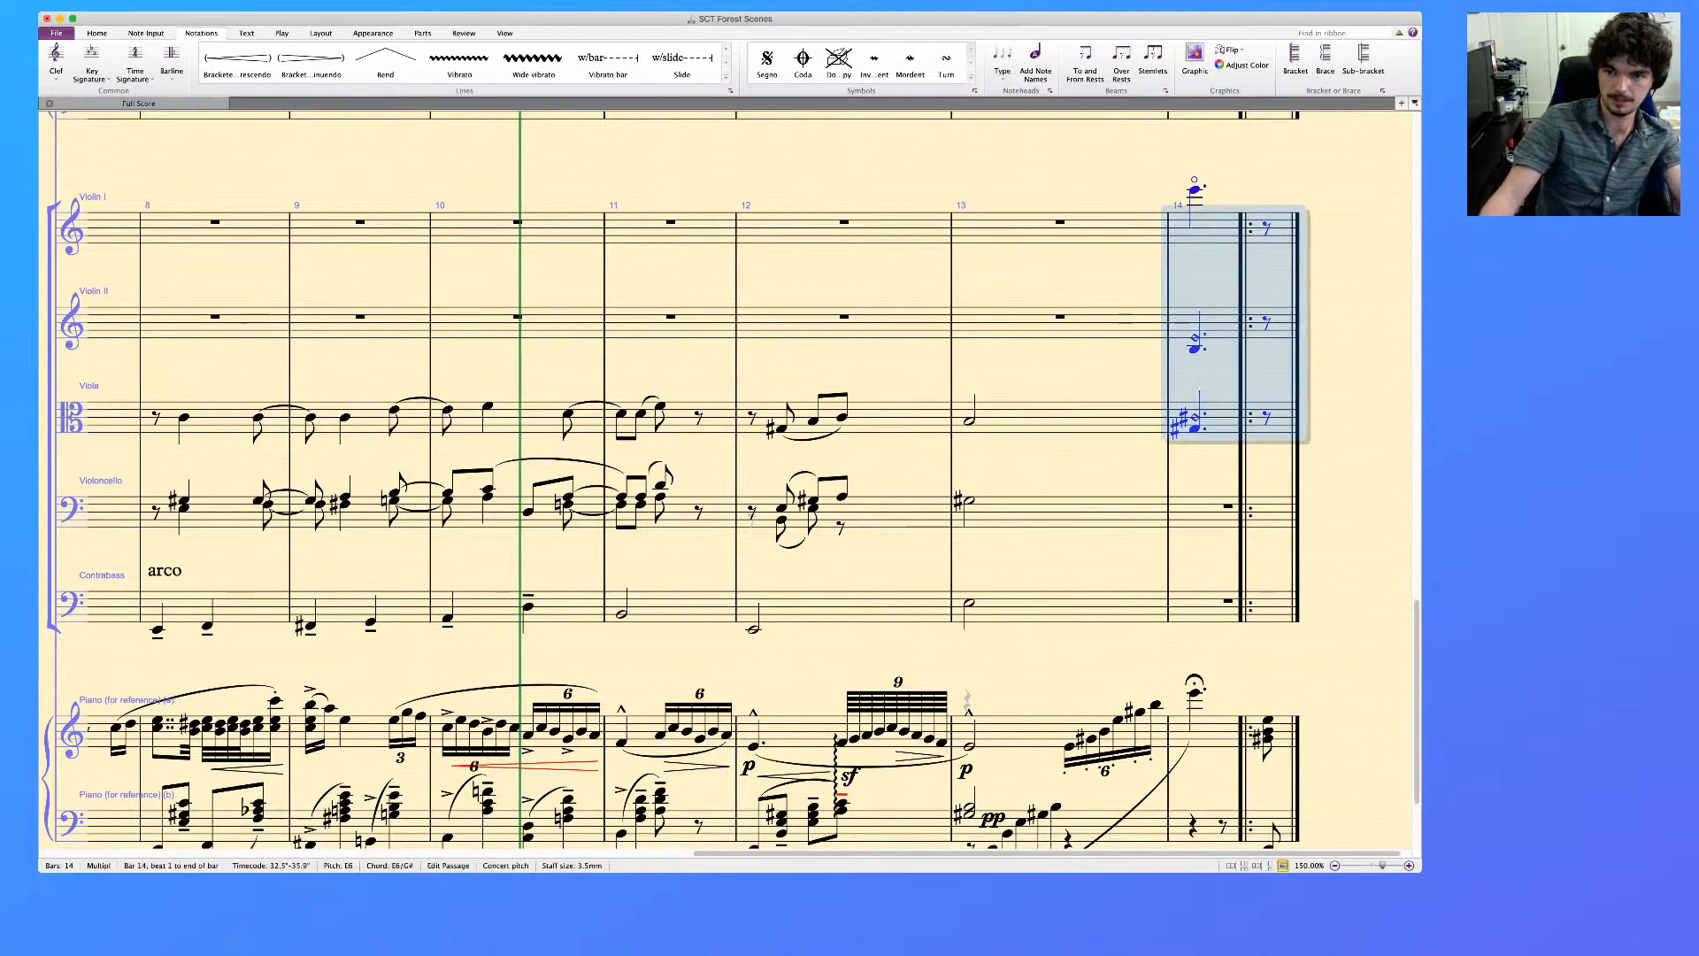
pyautogui.press('KP_Divide')
pyautogui.press('Escape')
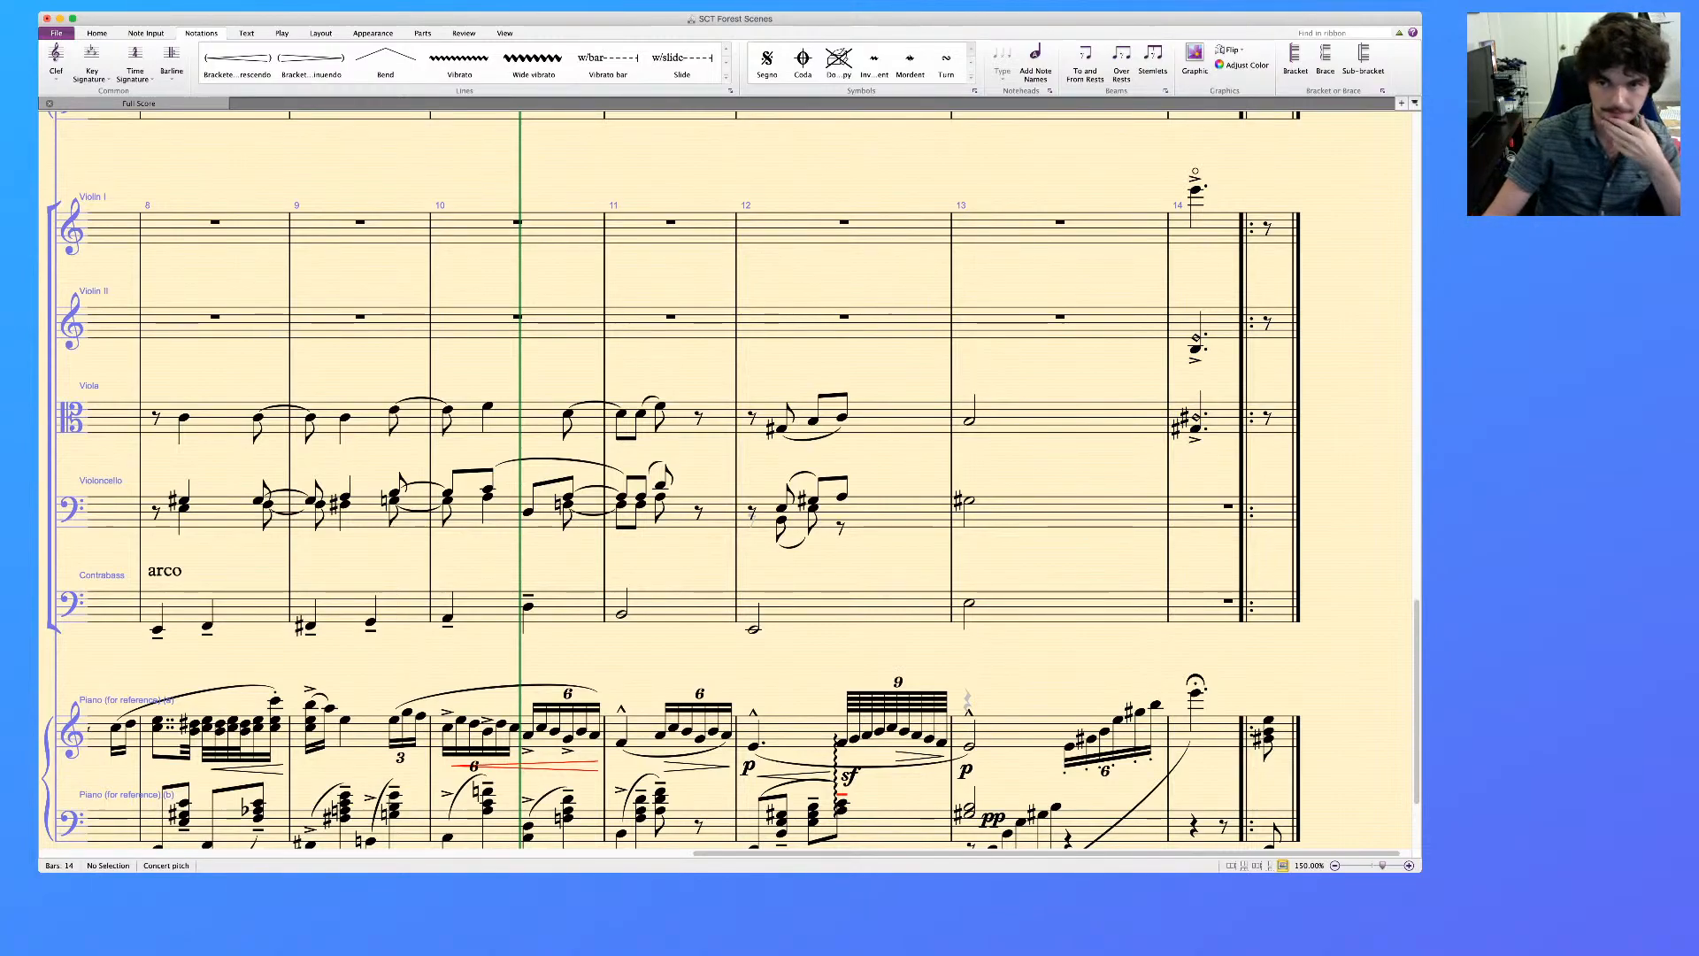
# Copy the Violin I note of bar 14 to the upper harp staff, lower it two octaves to E4 and remove its accent
pyautogui.scroll(3, 670, 481)
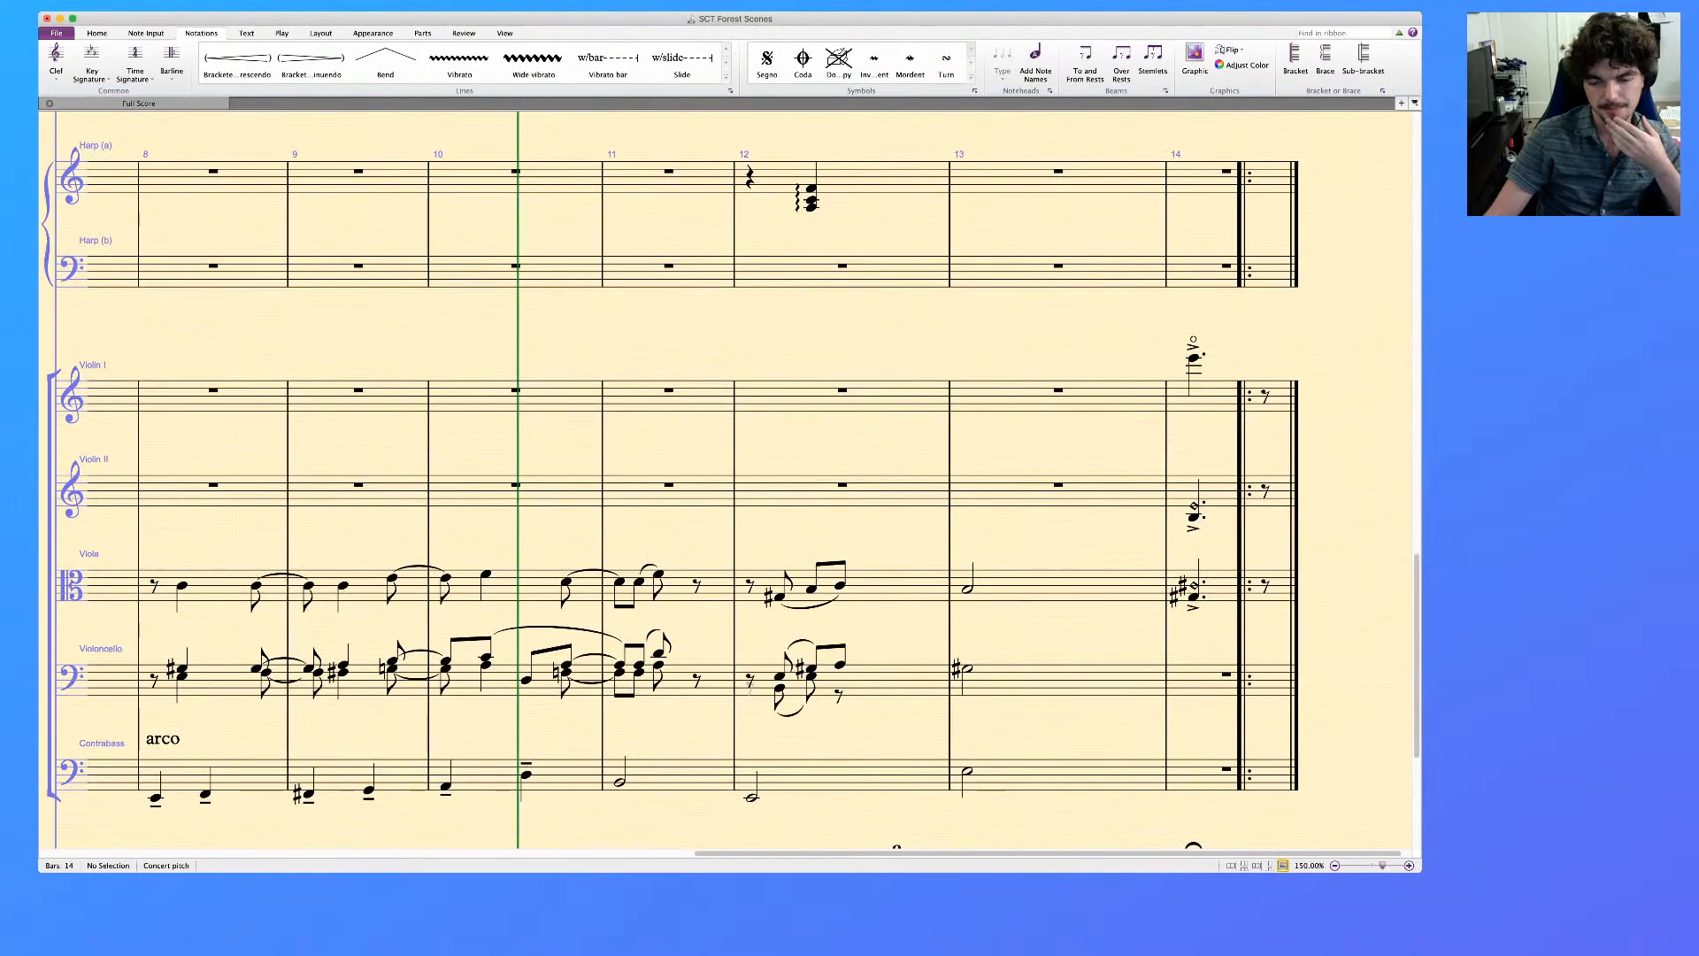
pyautogui.scroll(2, 670, 480)
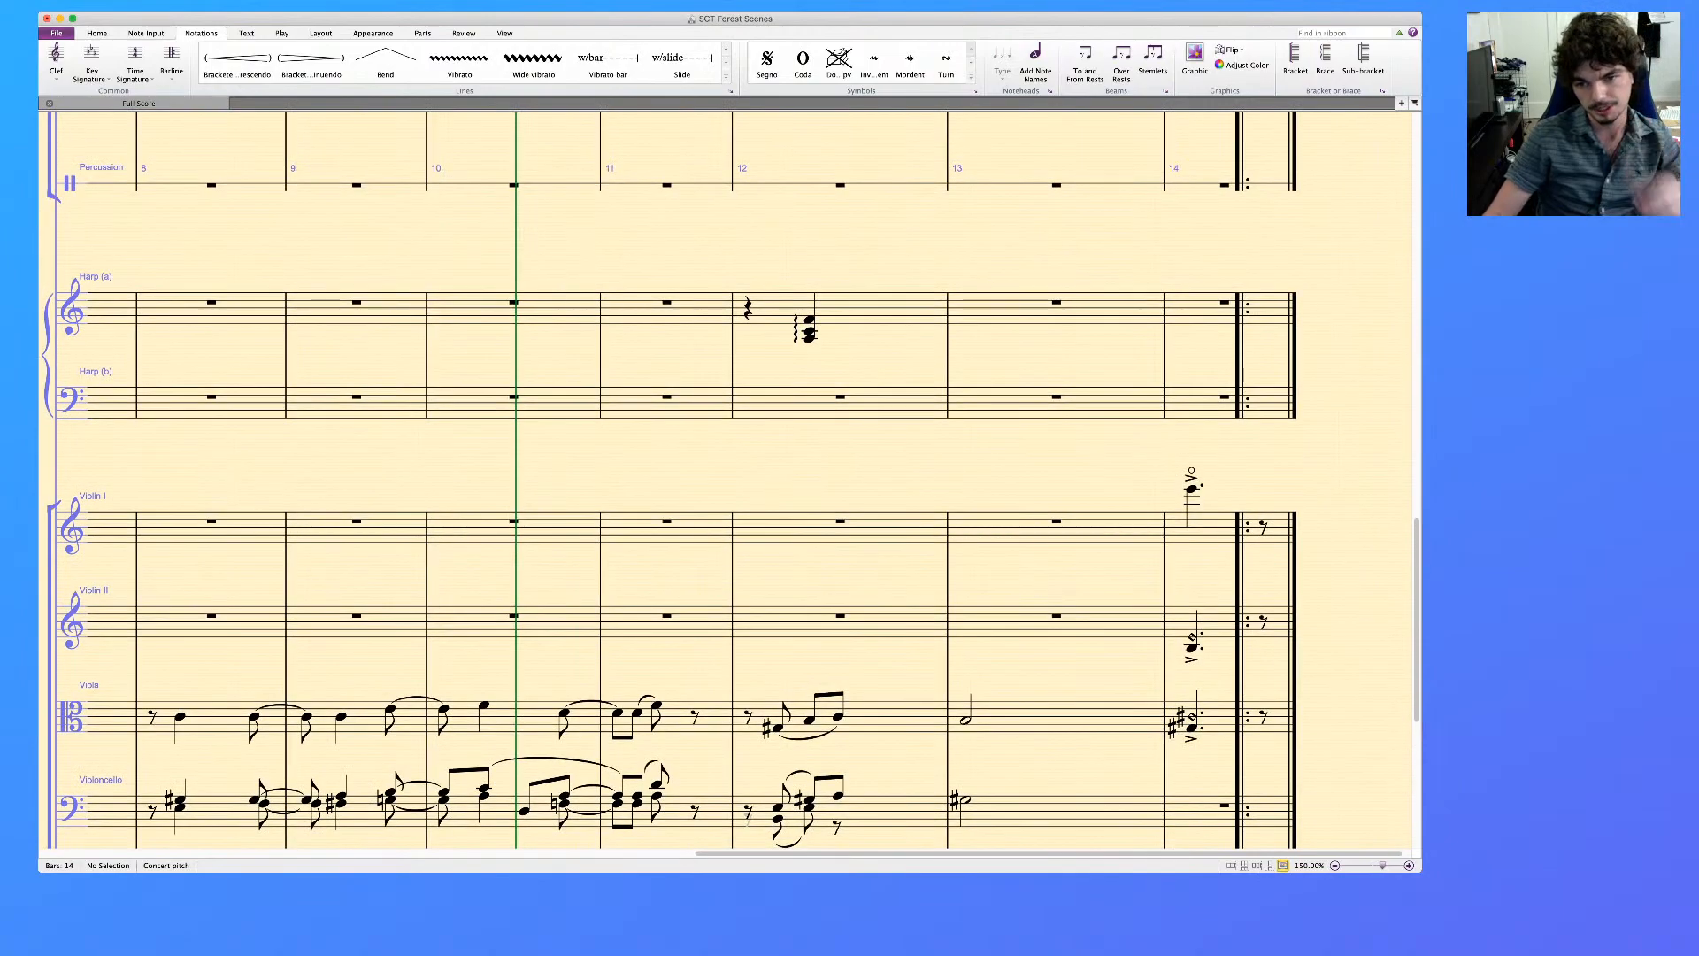
pyautogui.click(1191, 489)
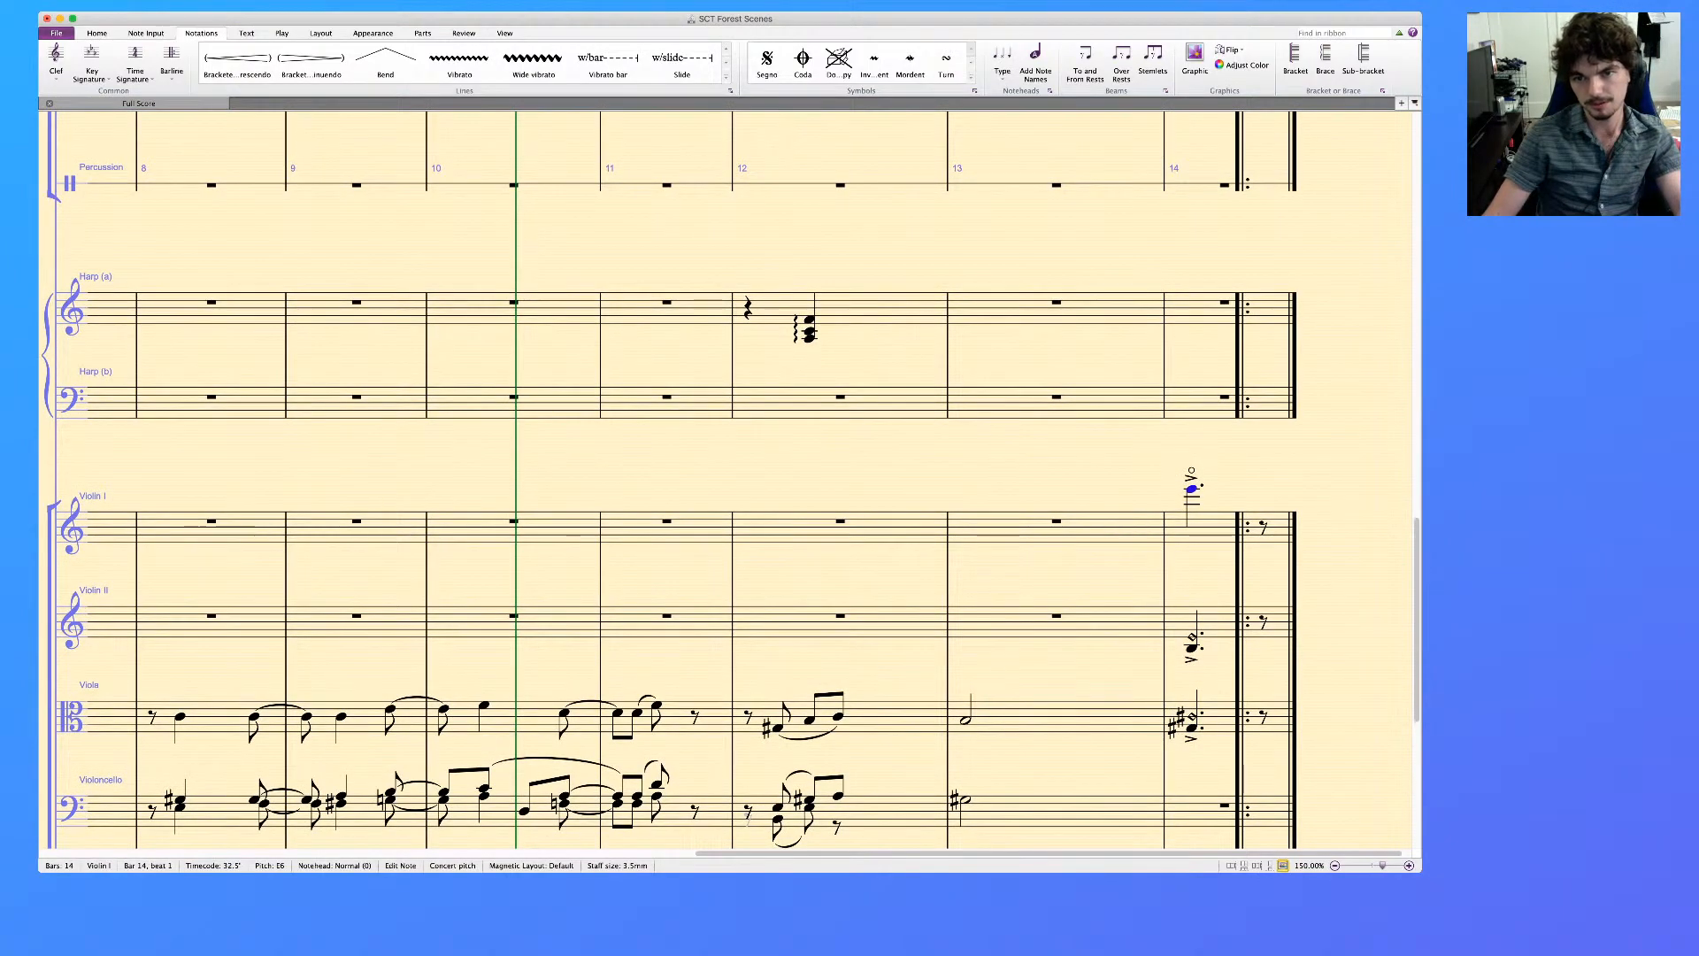
pyautogui.press('super+c')
pyautogui.click(1197, 309)
pyautogui.press('super+v')
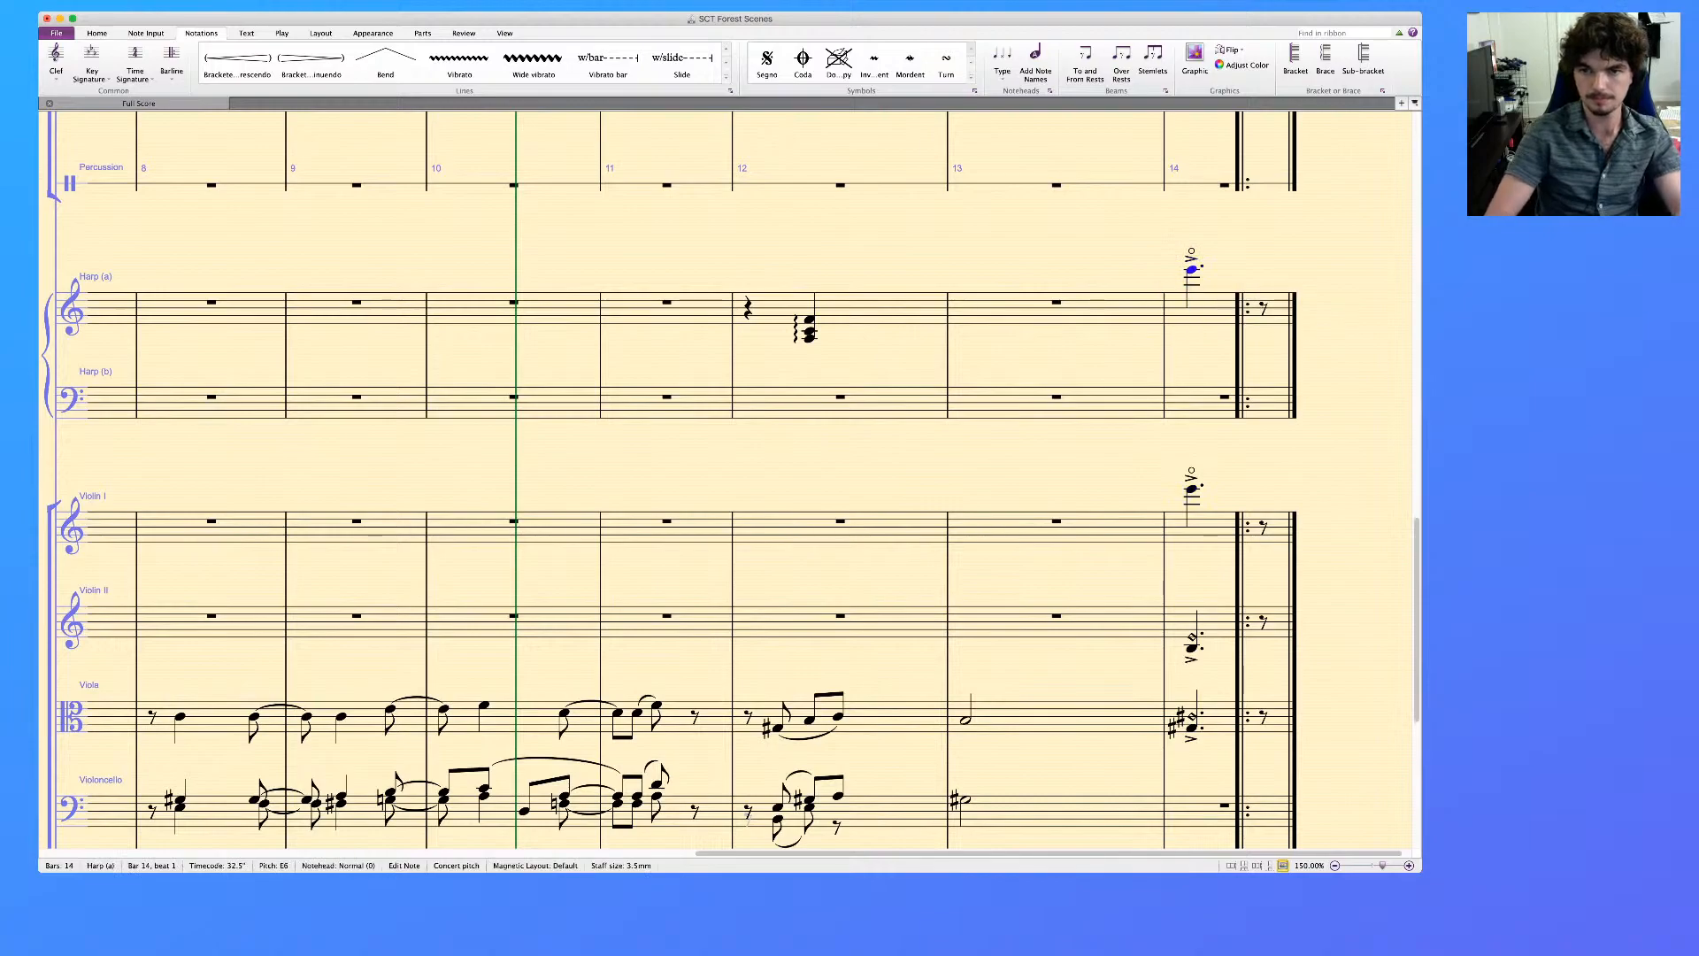
pyautogui.press('super+Down')
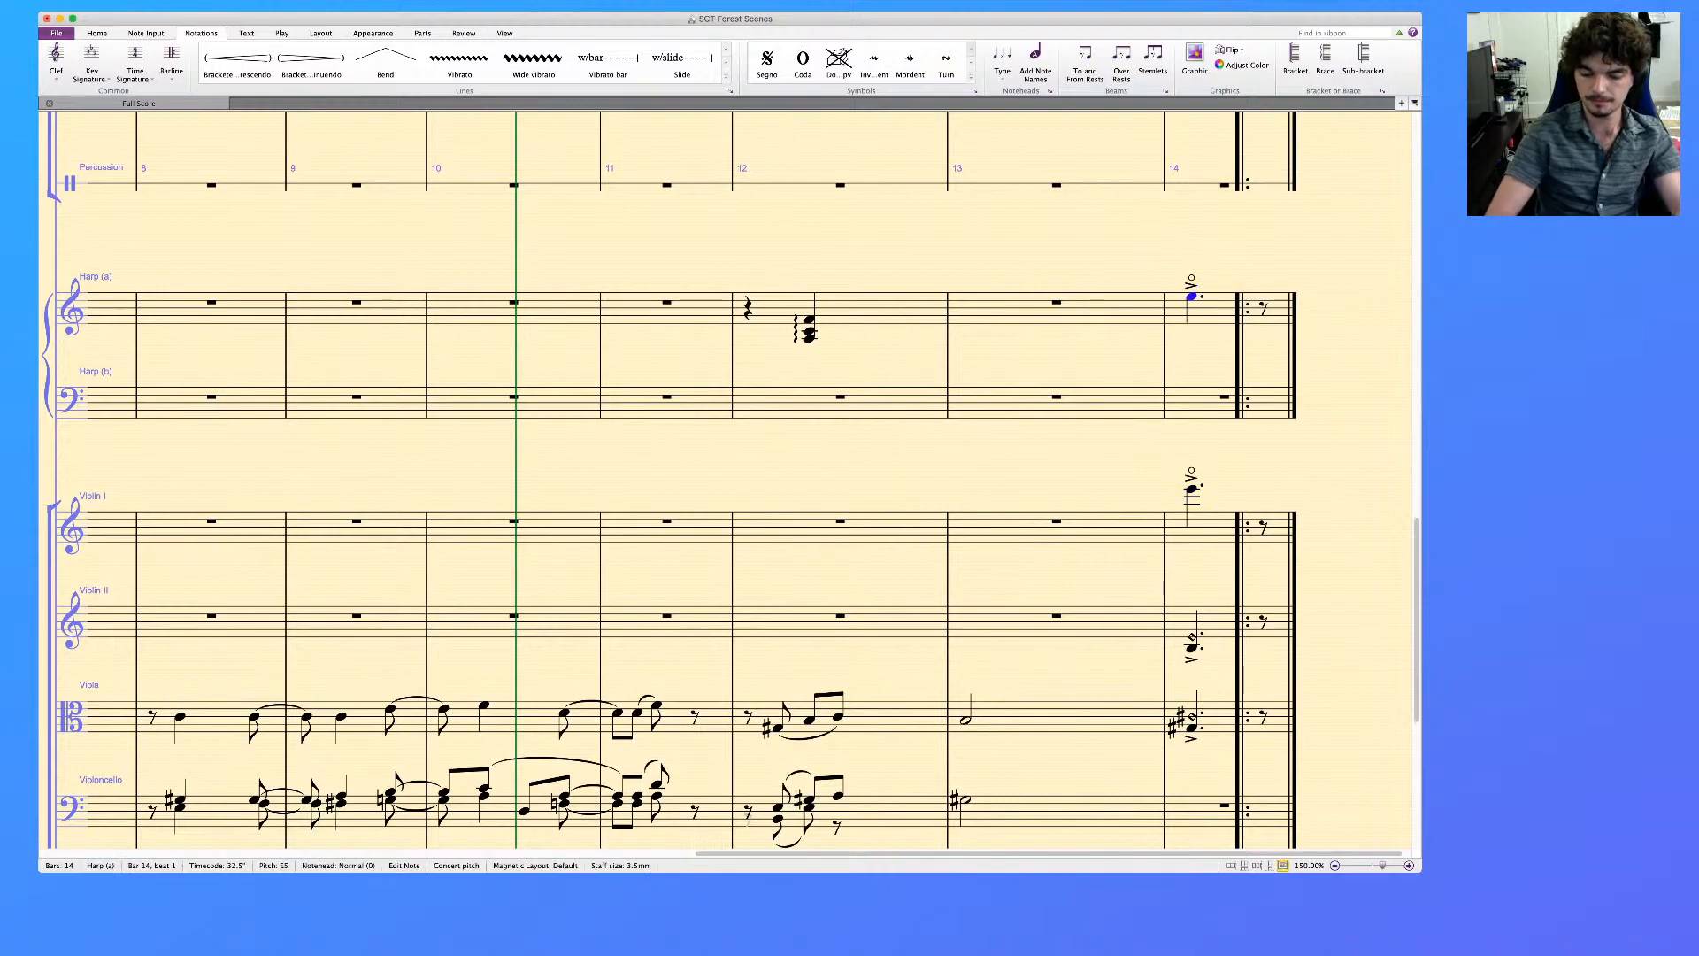
pyautogui.press('super+Down')
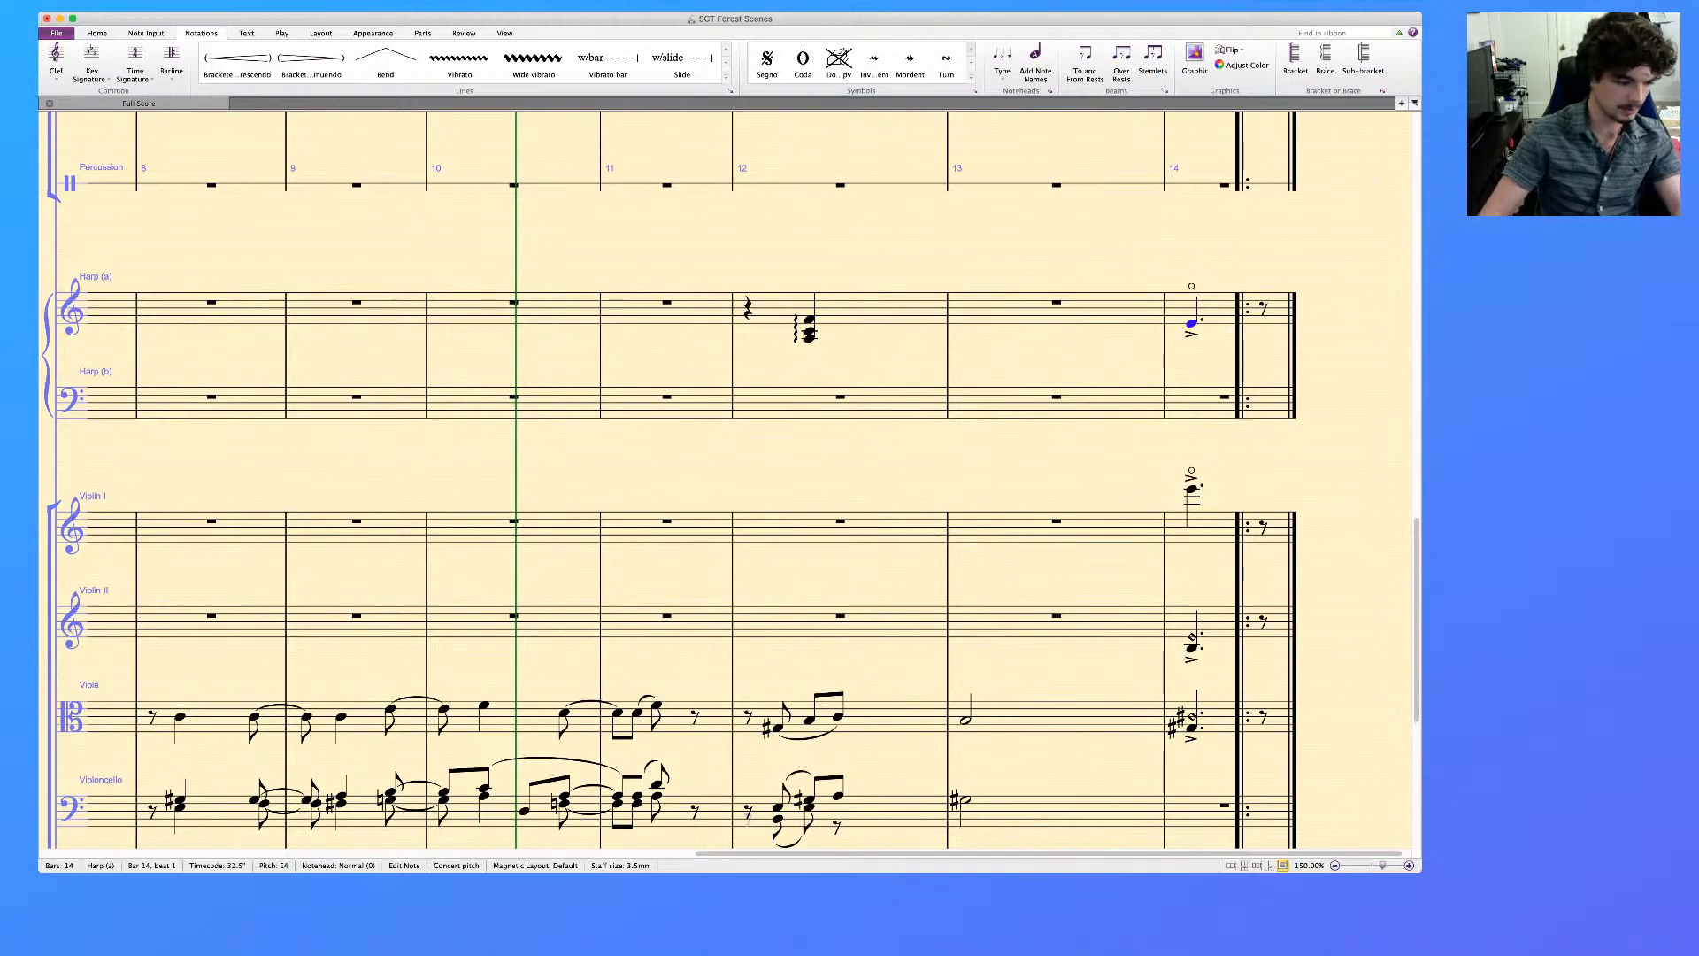
pyautogui.press('KP_Equal')
pyautogui.scroll(-1, 729, 478)
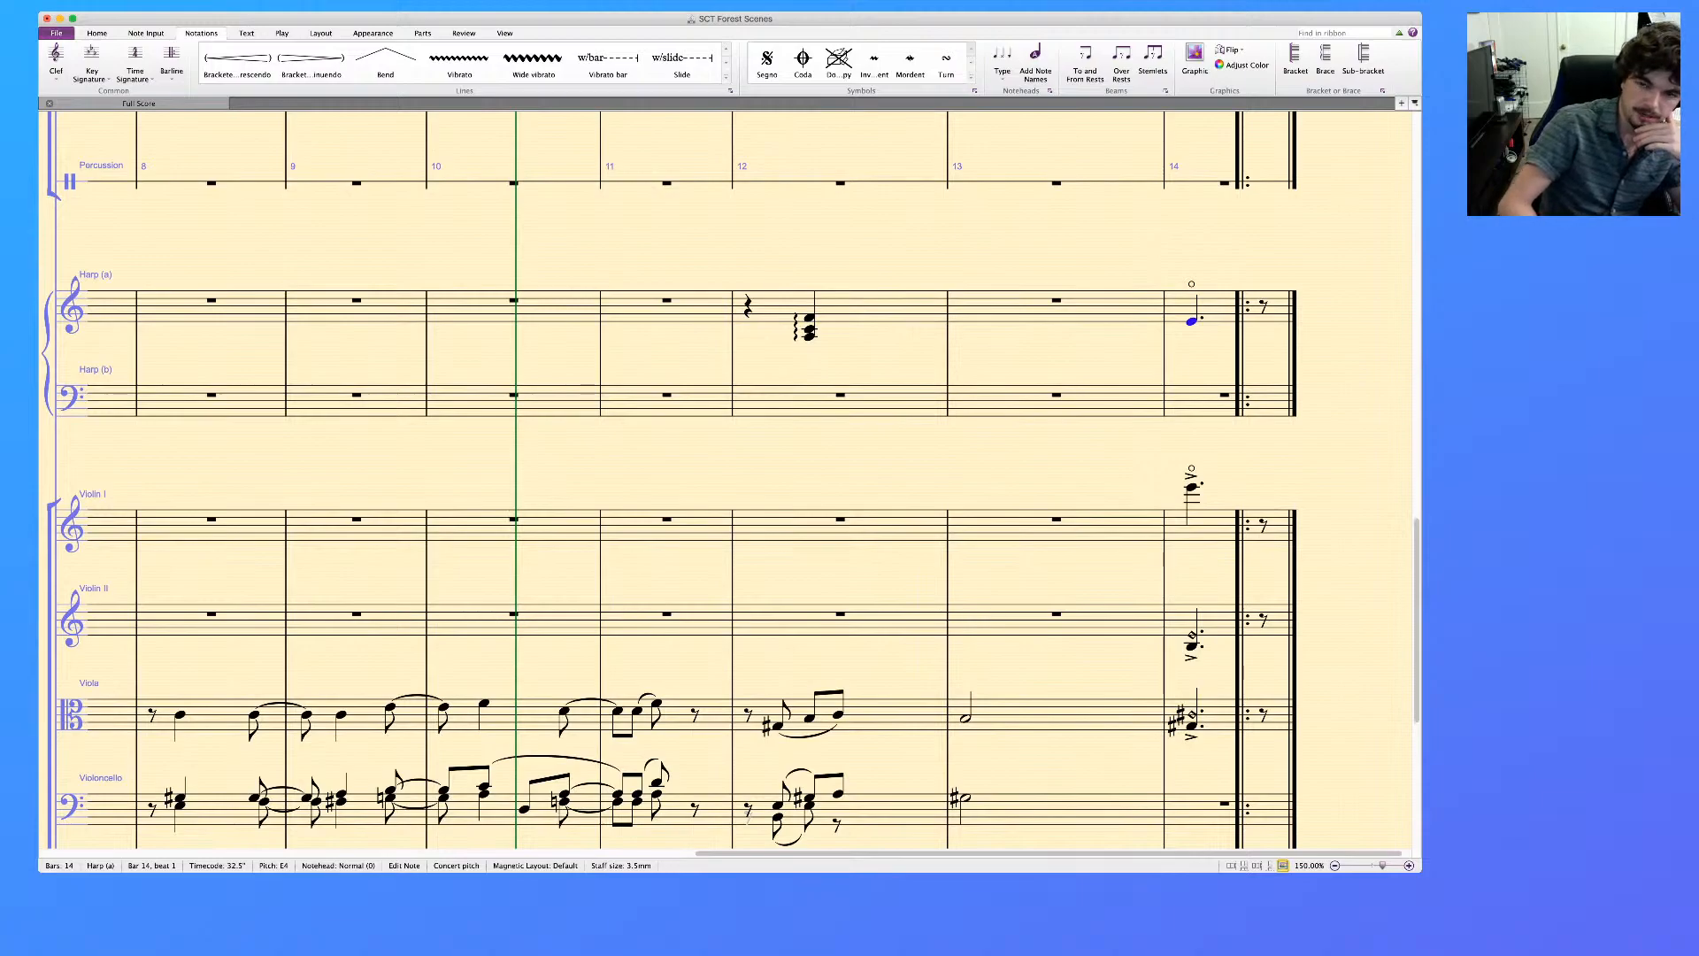
# Play back bar 14 across the harp, Violin I, Violin II and Viola staves to check the harmonics, and clear the selection
pyautogui.press('Escape')
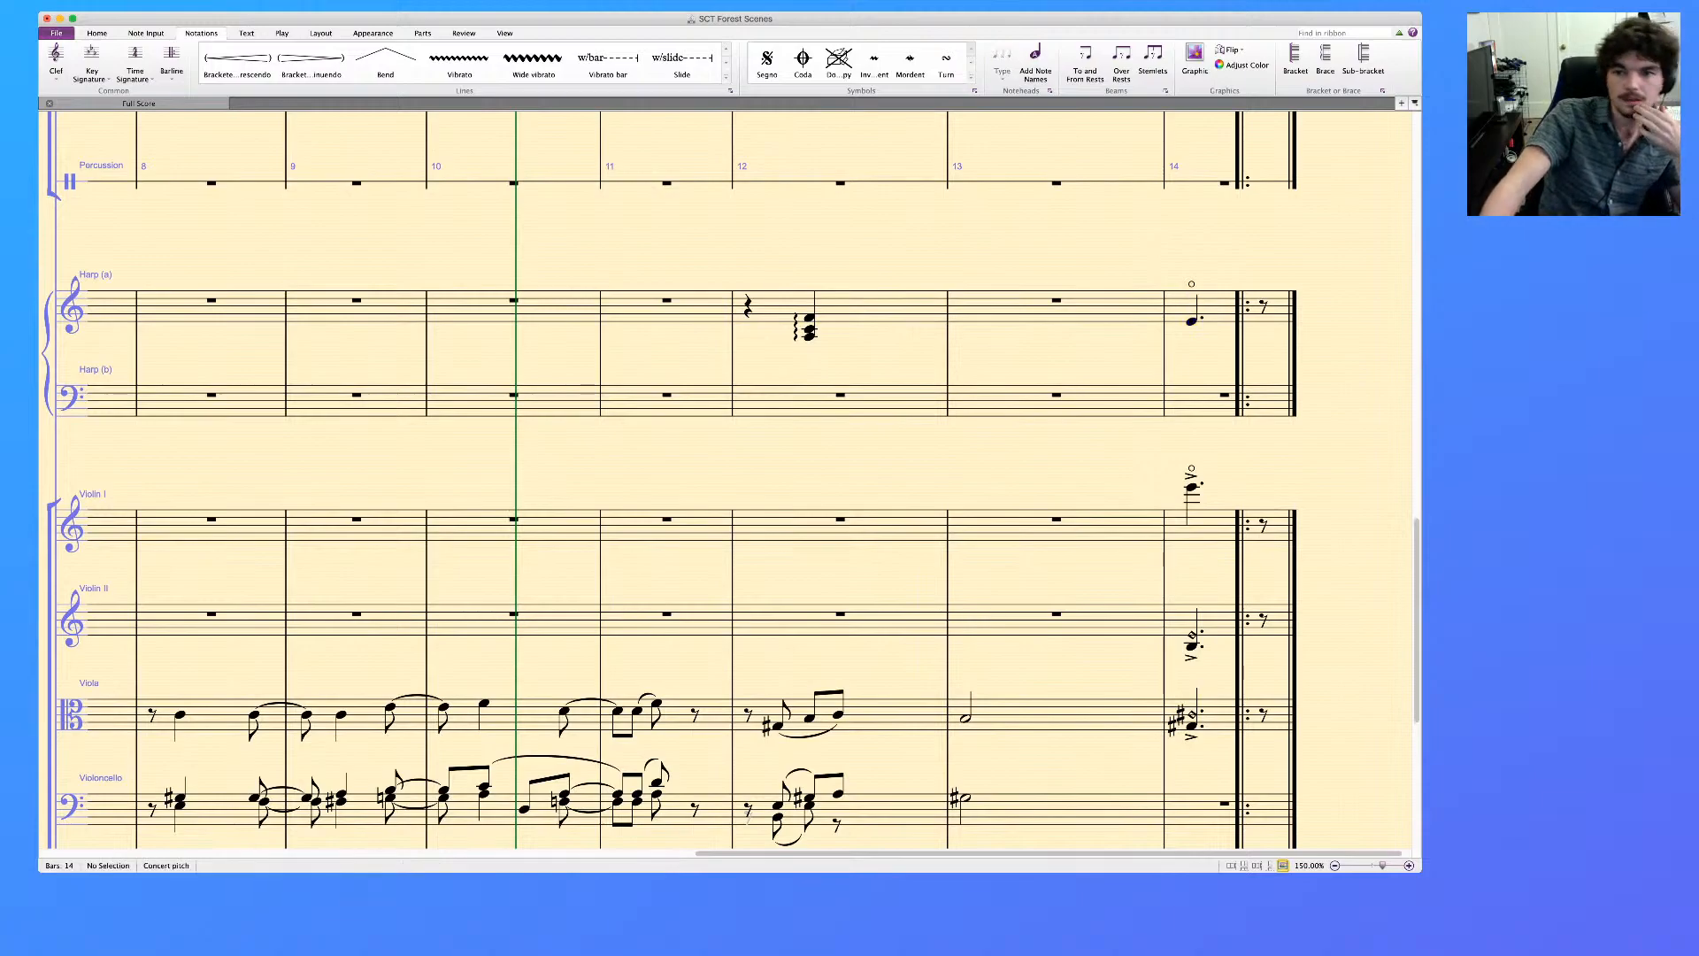
pyautogui.scroll(-1, 725, 478)
pyautogui.scroll(1, 726, 478)
pyautogui.hscroll(1, 726, 478)
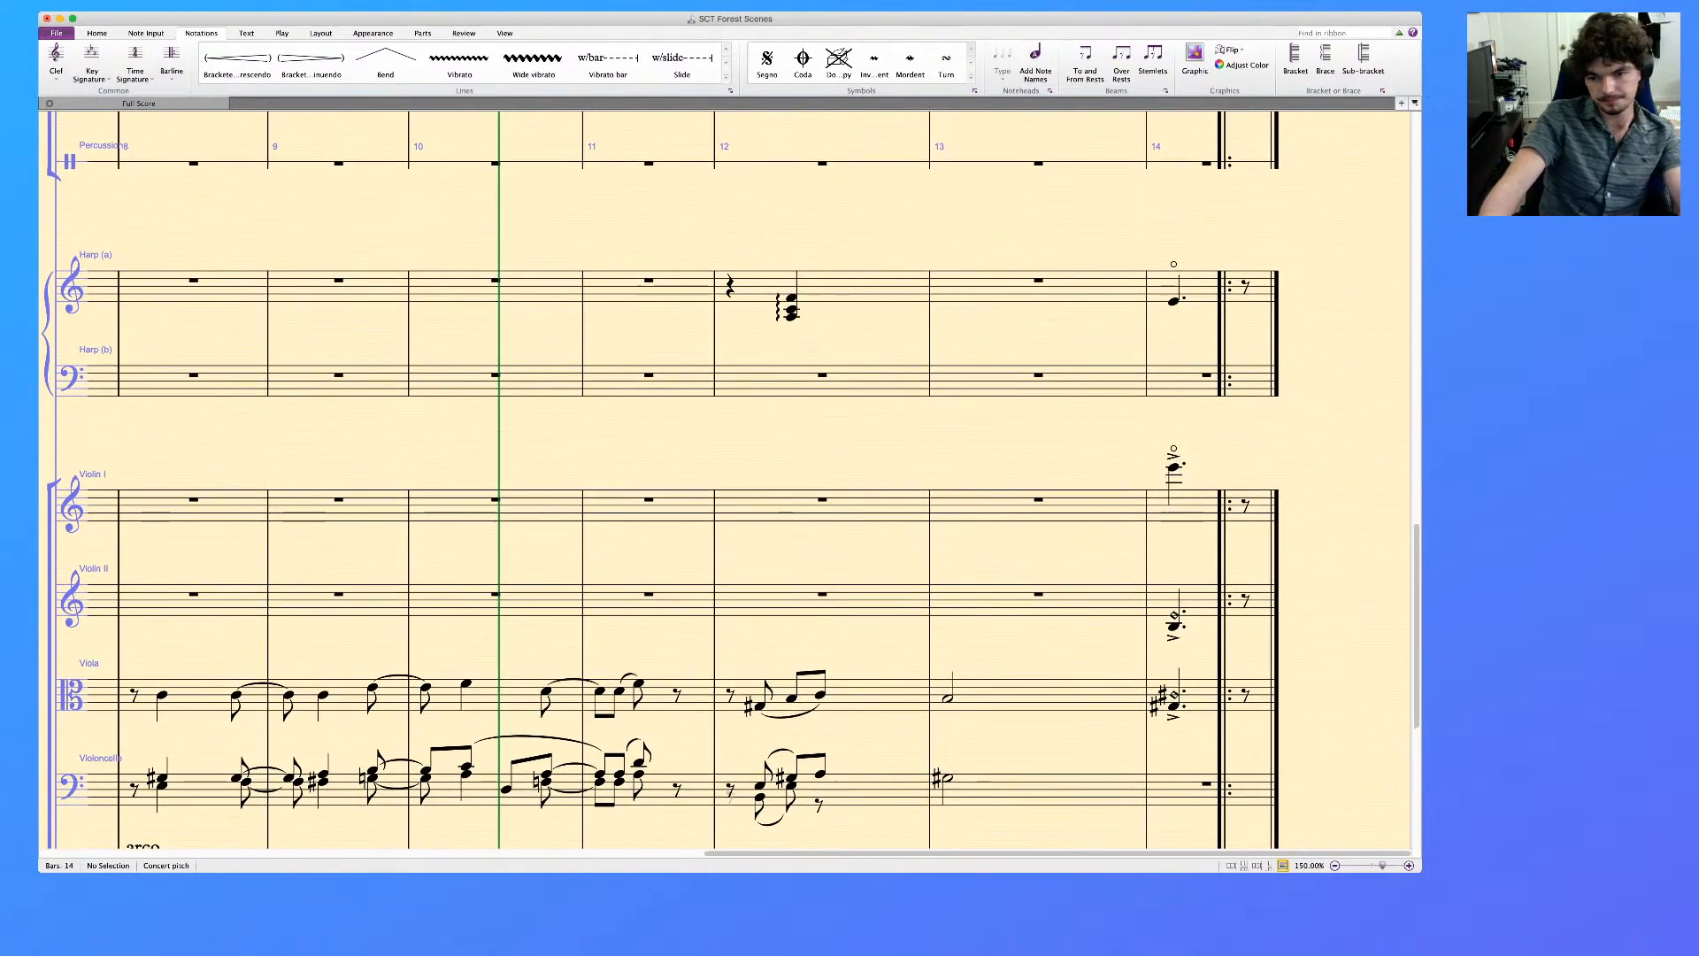
pyautogui.click(1196, 286)
pyautogui.keyDown('shift'); pyautogui.click(1197, 695); pyautogui.keyUp('shift')
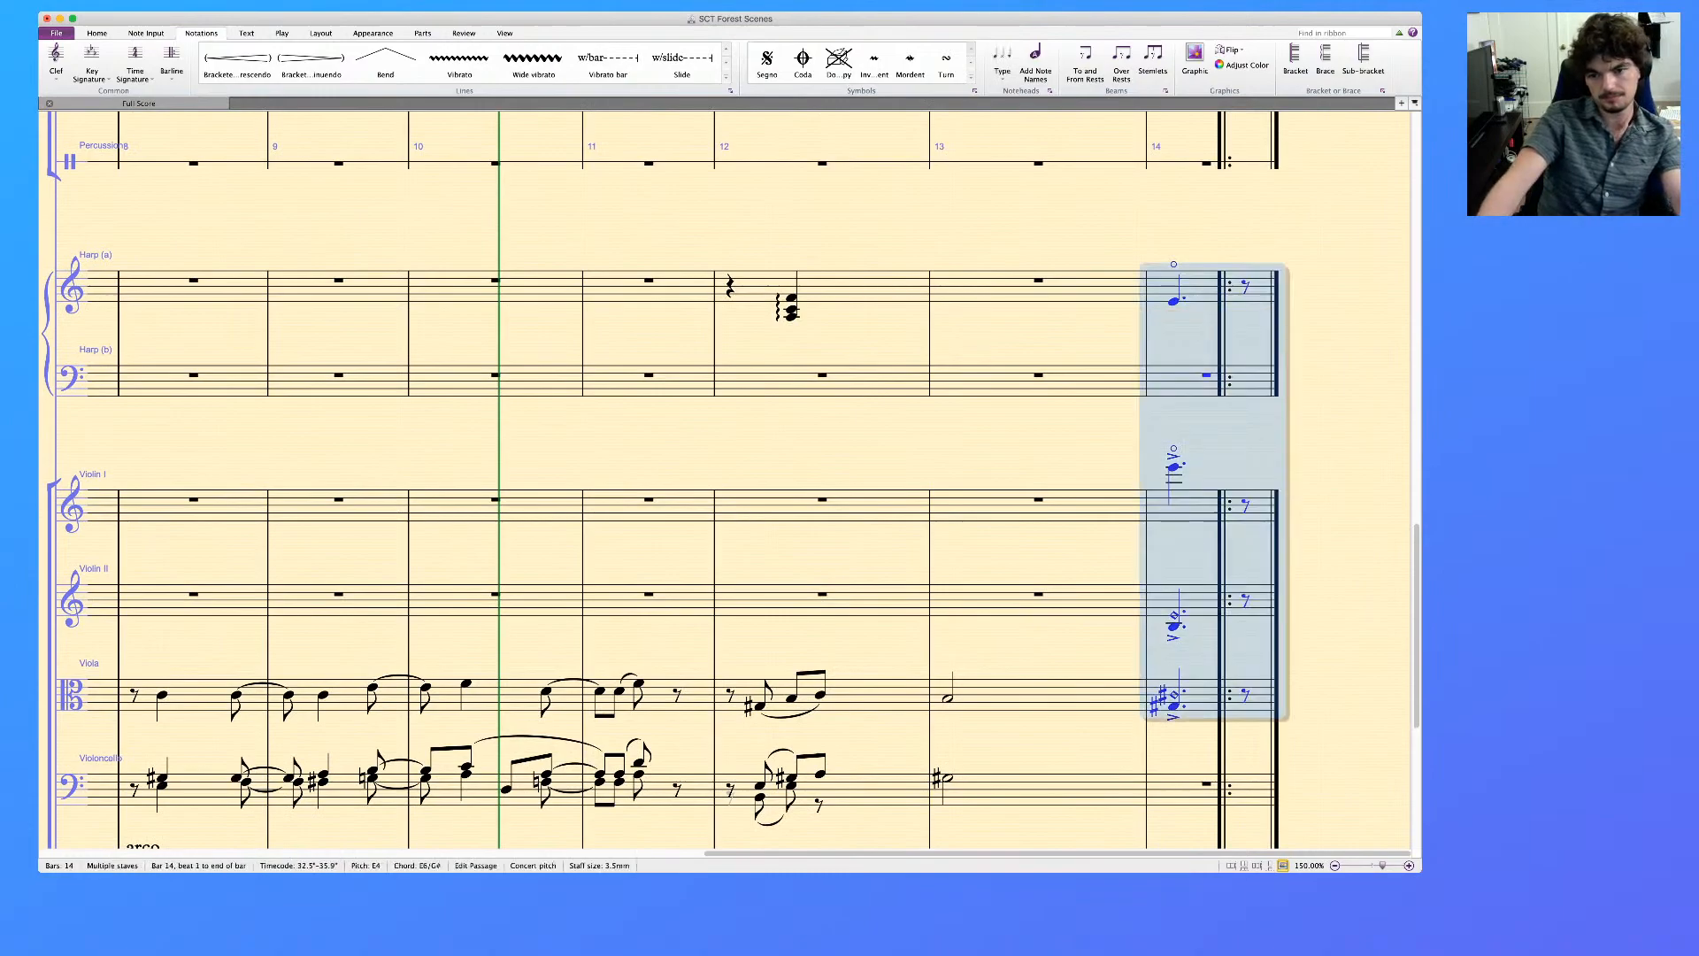
pyautogui.press('p')
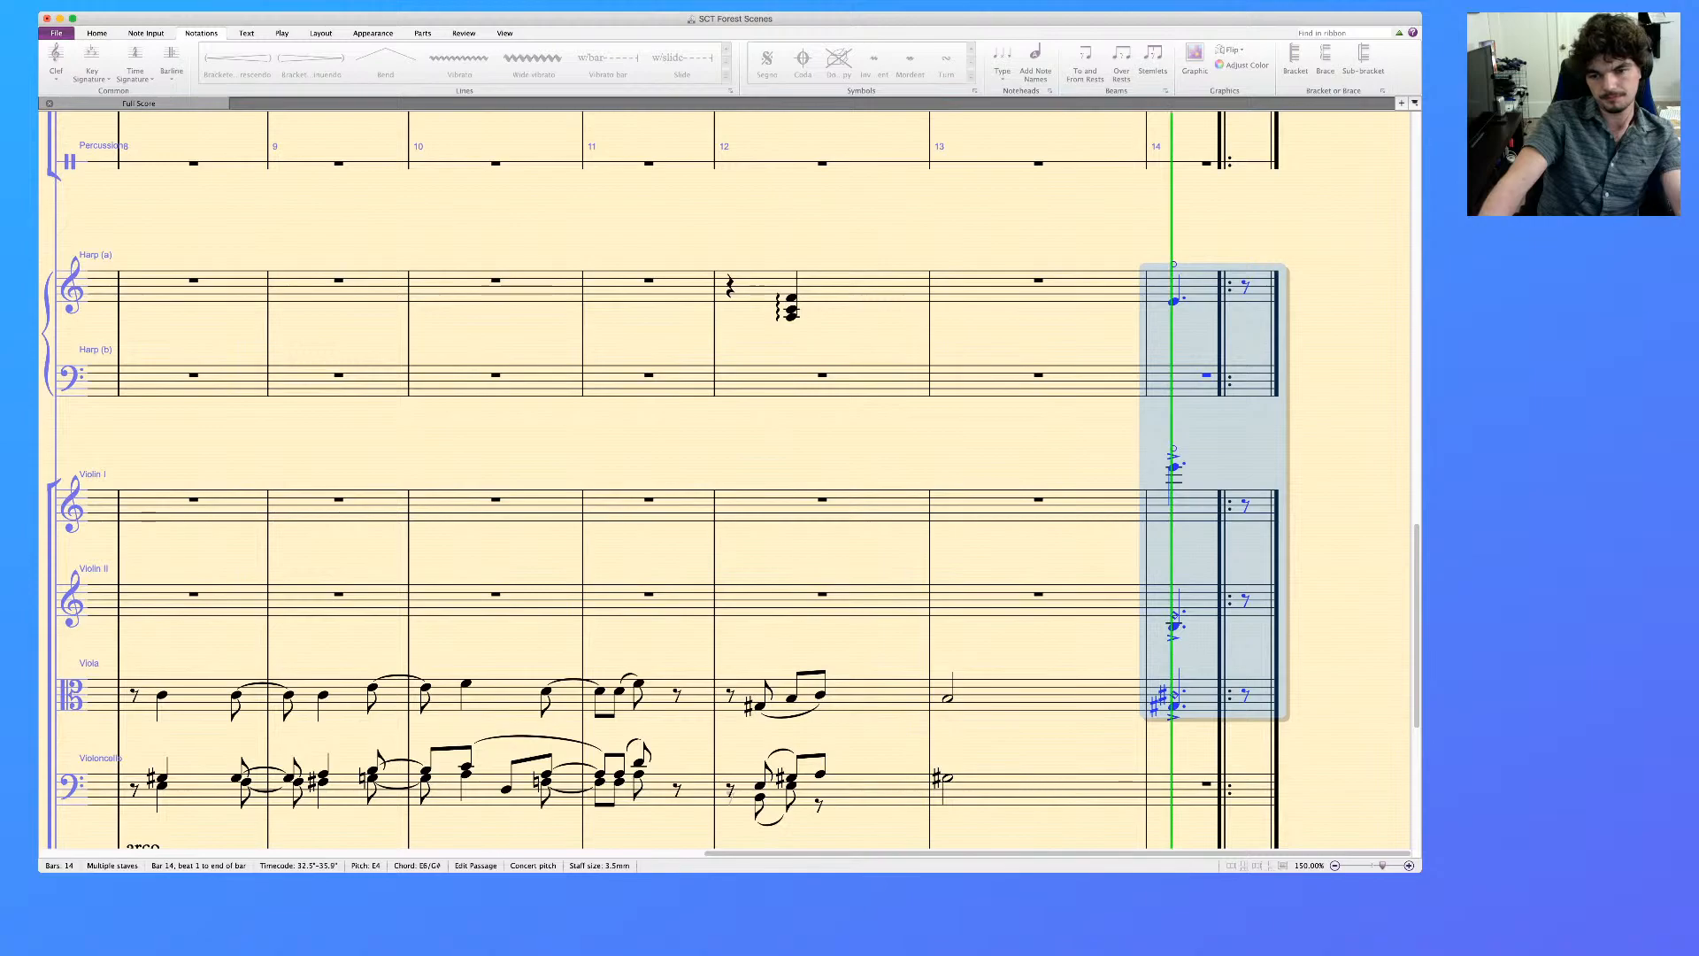
pyautogui.press('space')
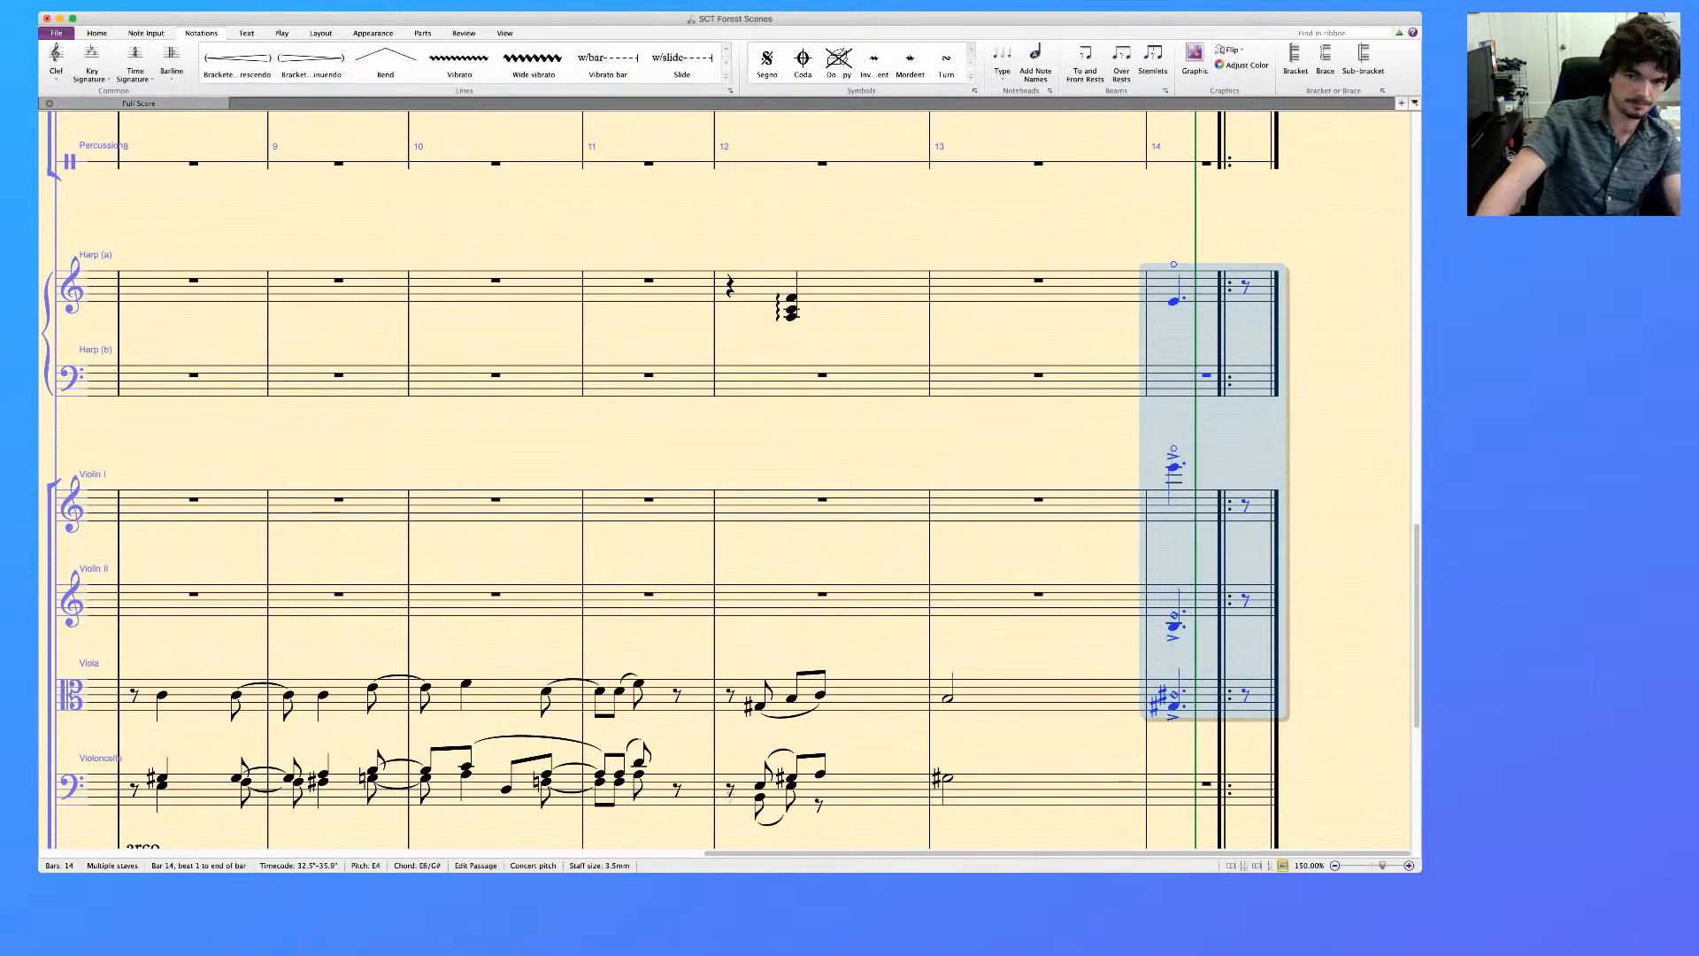
pyautogui.hscroll(-5, 726, 478)
pyautogui.press('Escape')
# Review the harp and string parts in bars 8 to 14 against the piano reference staves
pyautogui.hscroll(6, 726, 478)
pyautogui.scroll(3, 725, 478)
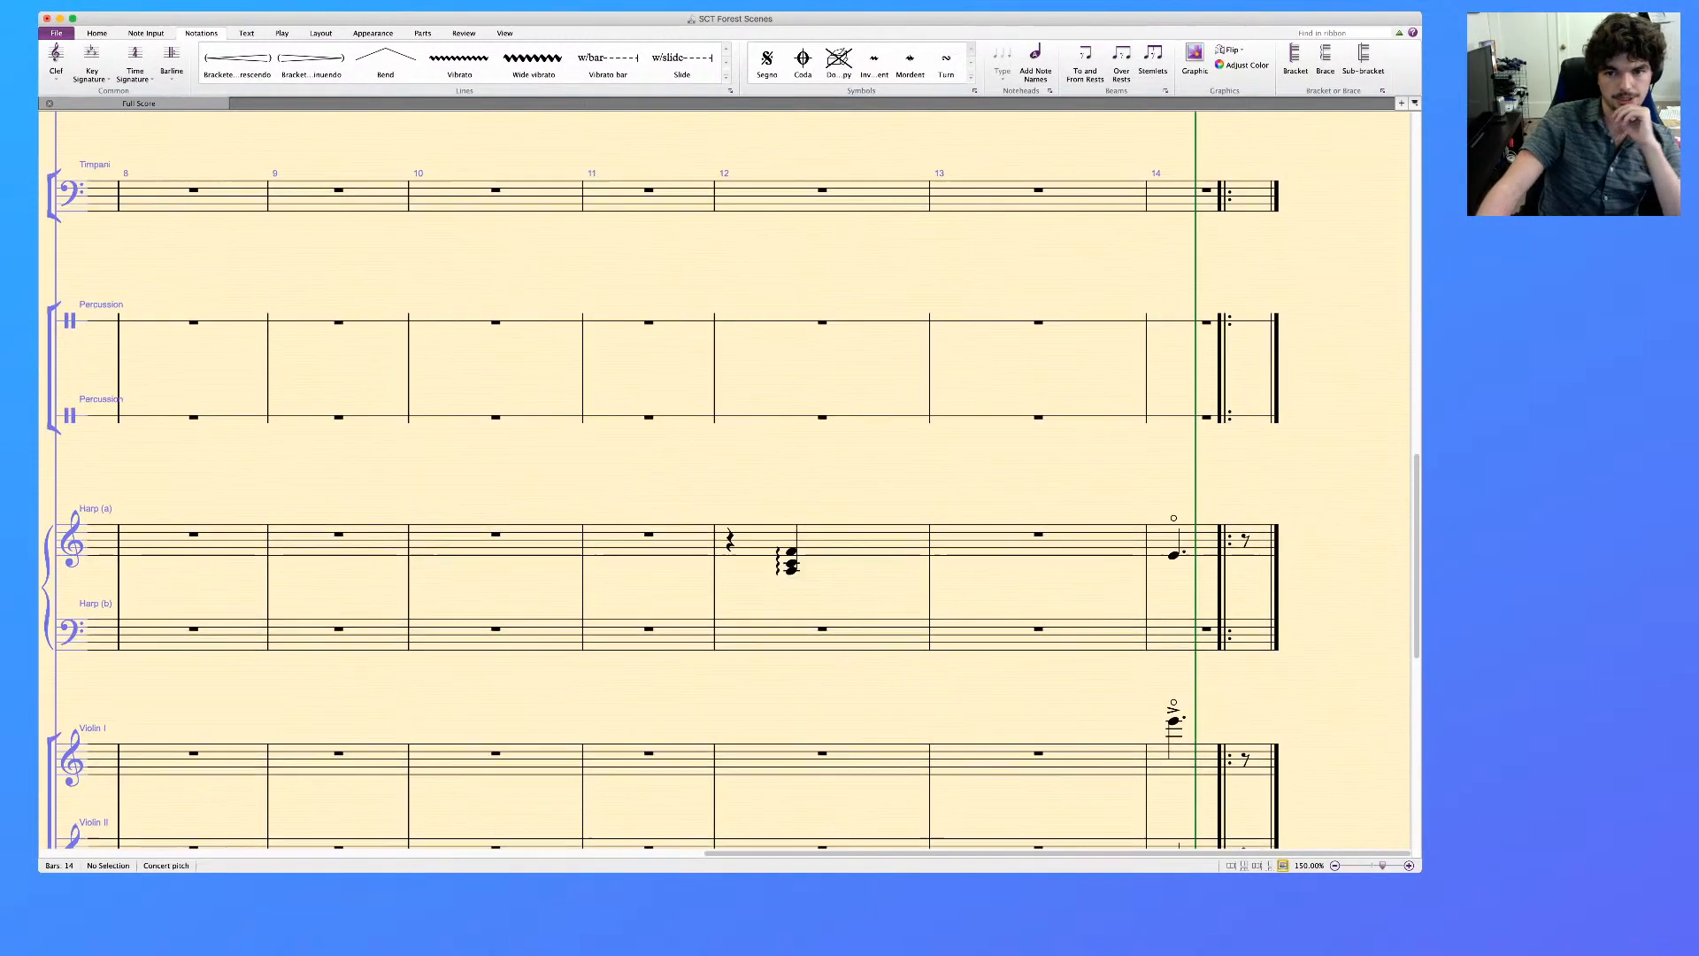
pyautogui.scroll(-8, 726, 478)
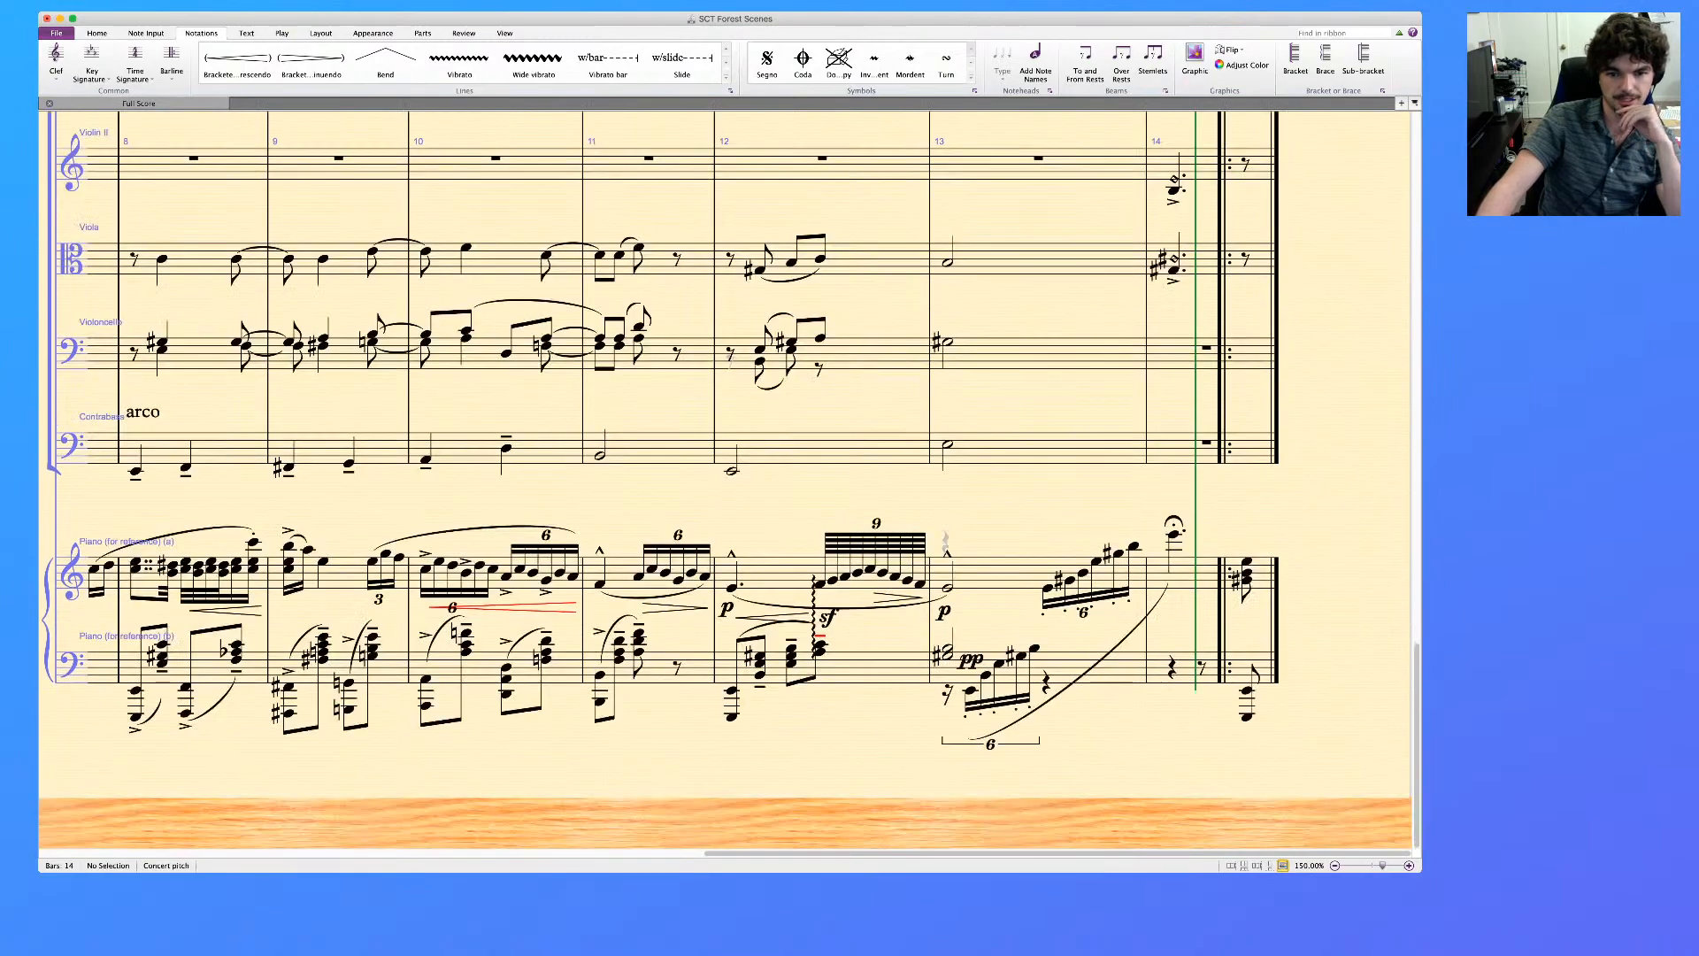
pyautogui.hscroll(-7, 726, 478)
pyautogui.hscroll(7, 726, 478)
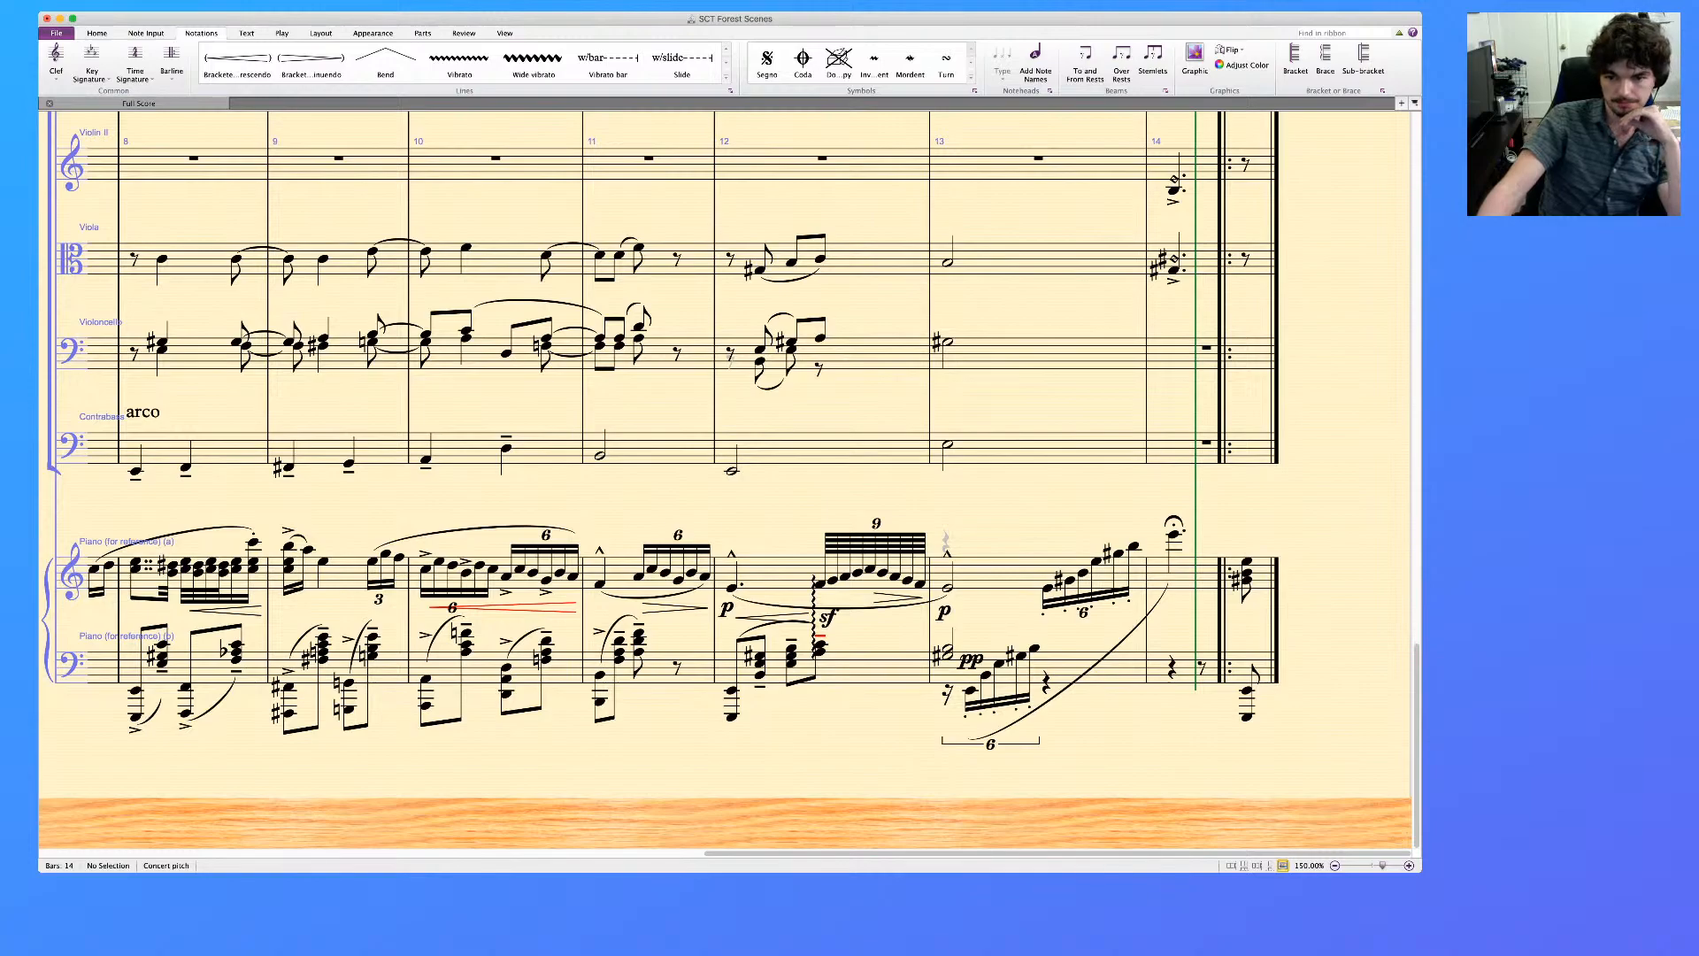
pyautogui.hscroll(-10, 725, 480)
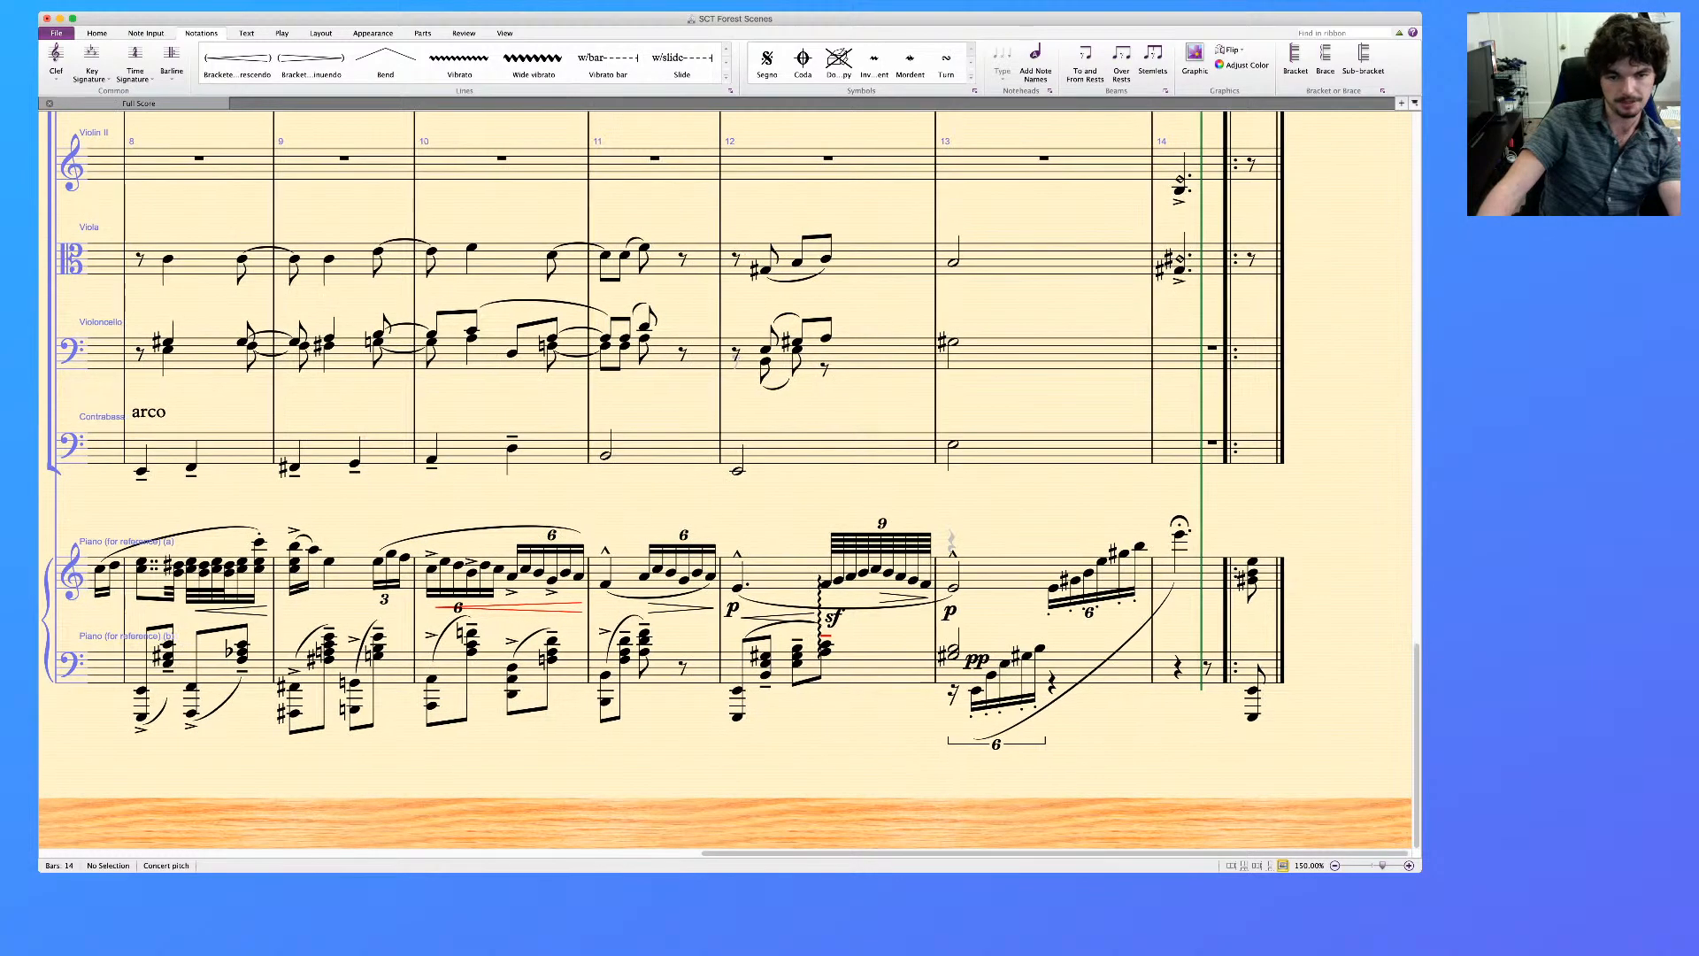
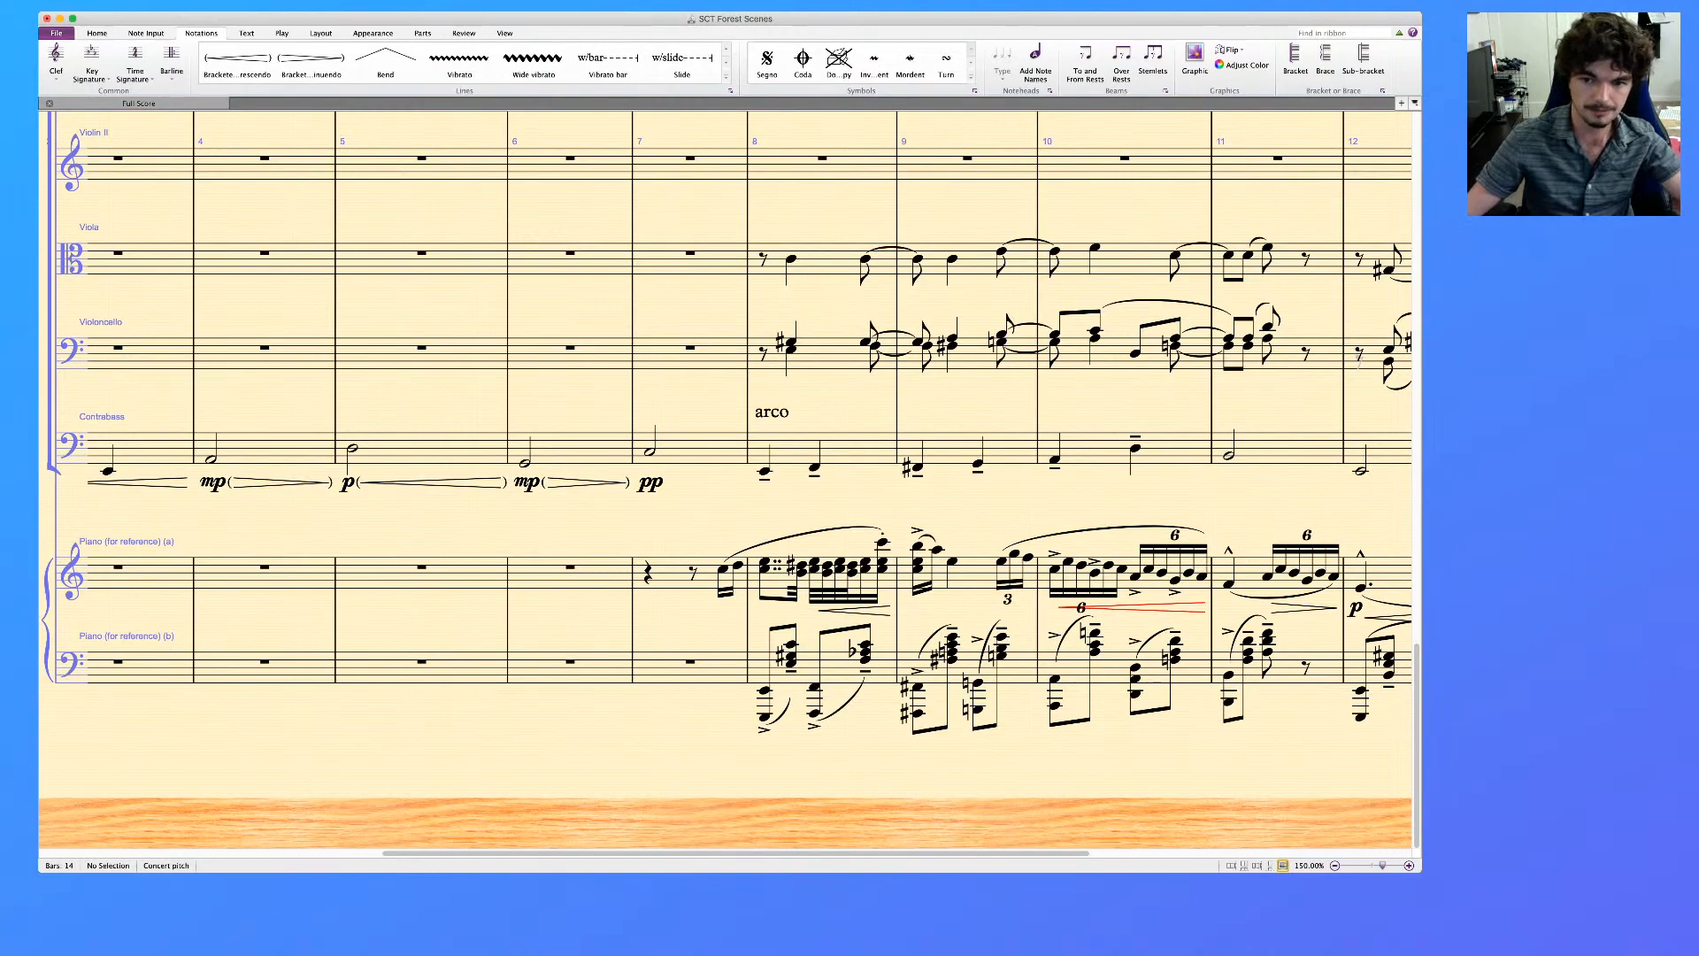
# Compare the Viola, Violoncello and Contrabass parts with both piano reference staves through bar 14
pyautogui.hscroll(7, 726, 478)
pyautogui.scroll(1, 726, 478)
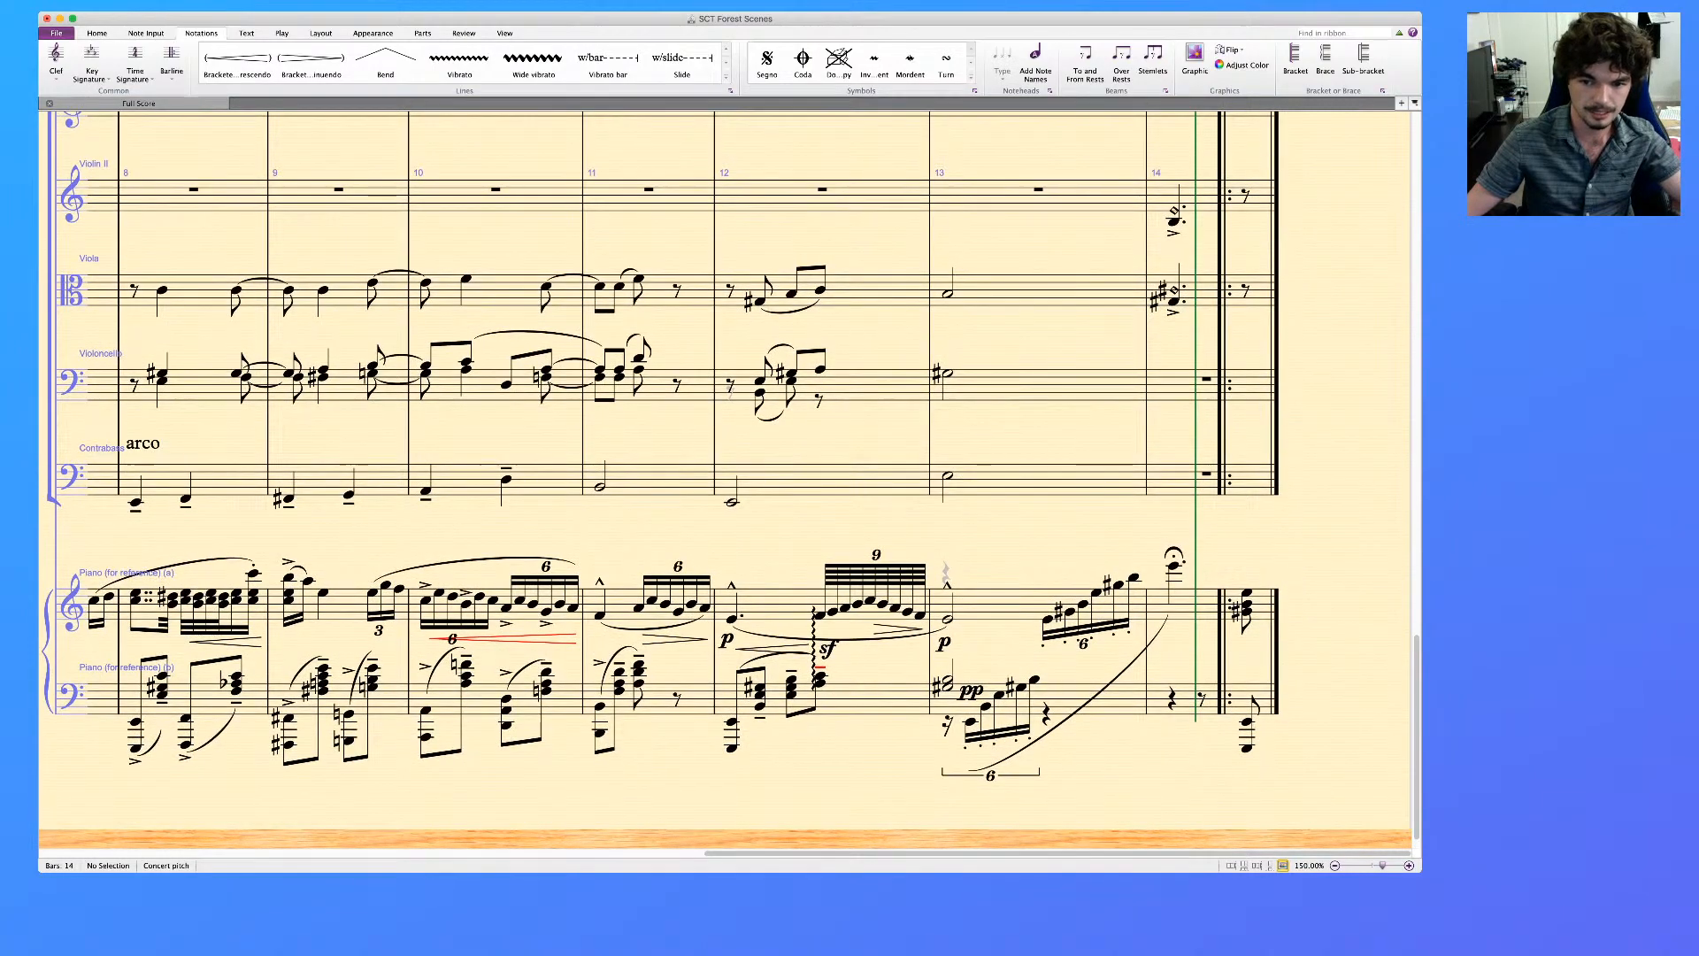
pyautogui.hscroll(-2, 726, 478)
pyautogui.hscroll(-2, 726, 477)
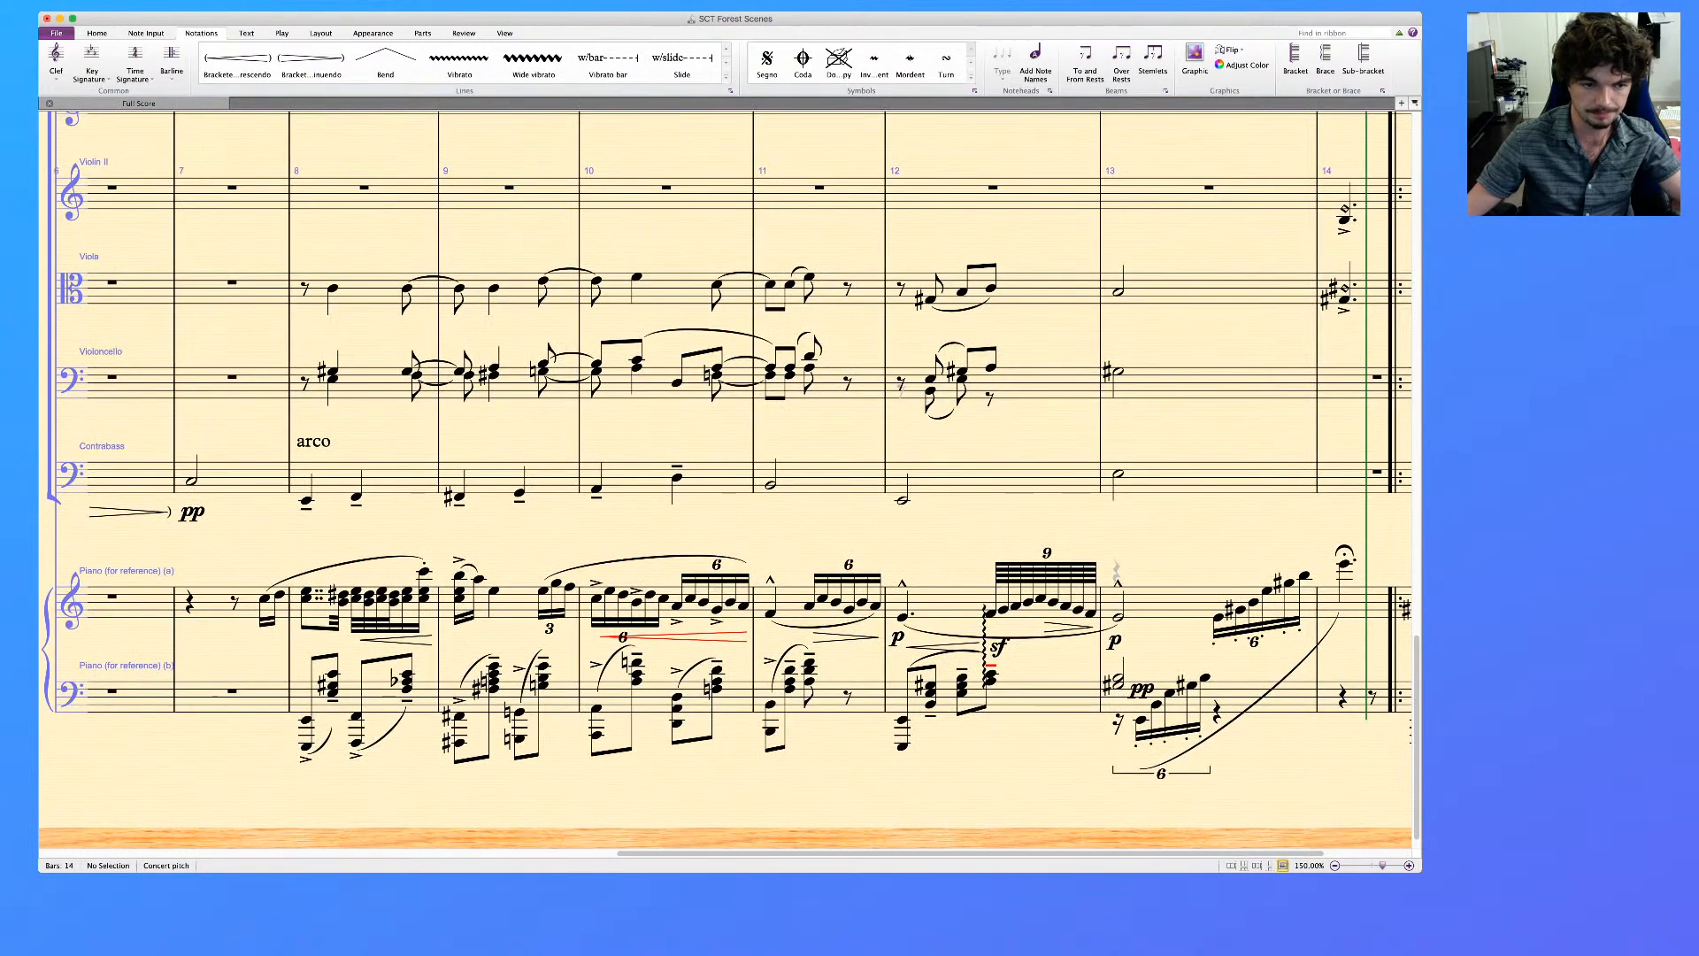
pyautogui.hscroll(2, 725, 478)
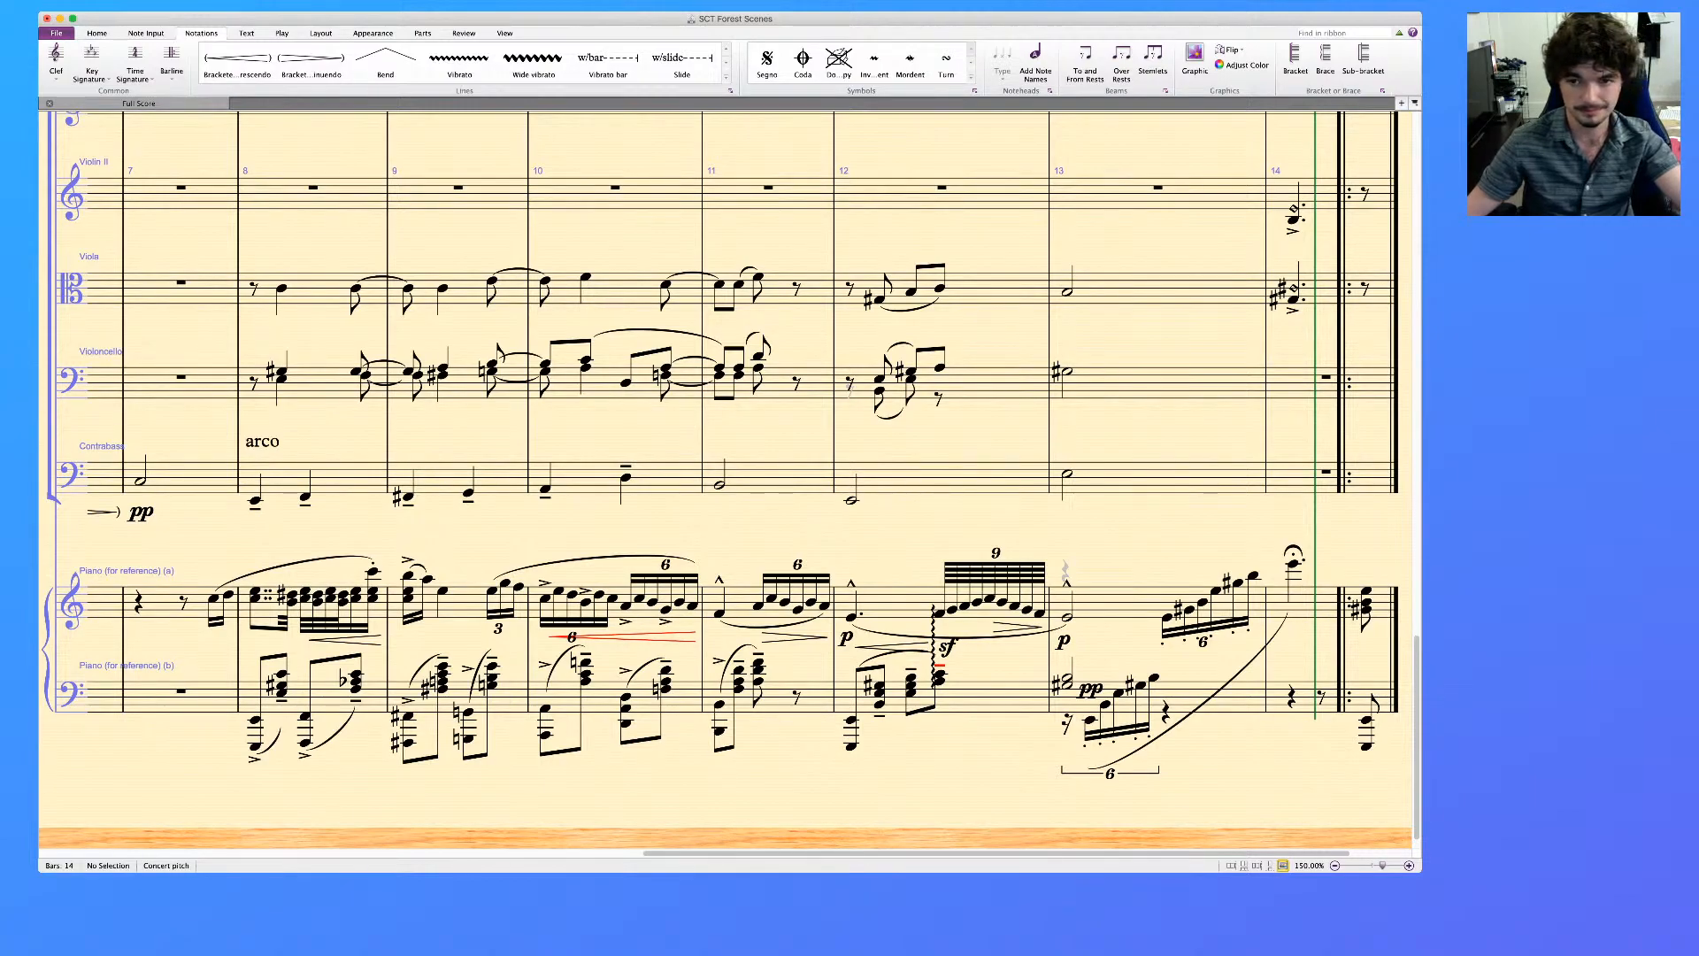
pyautogui.scroll(1, 726, 478)
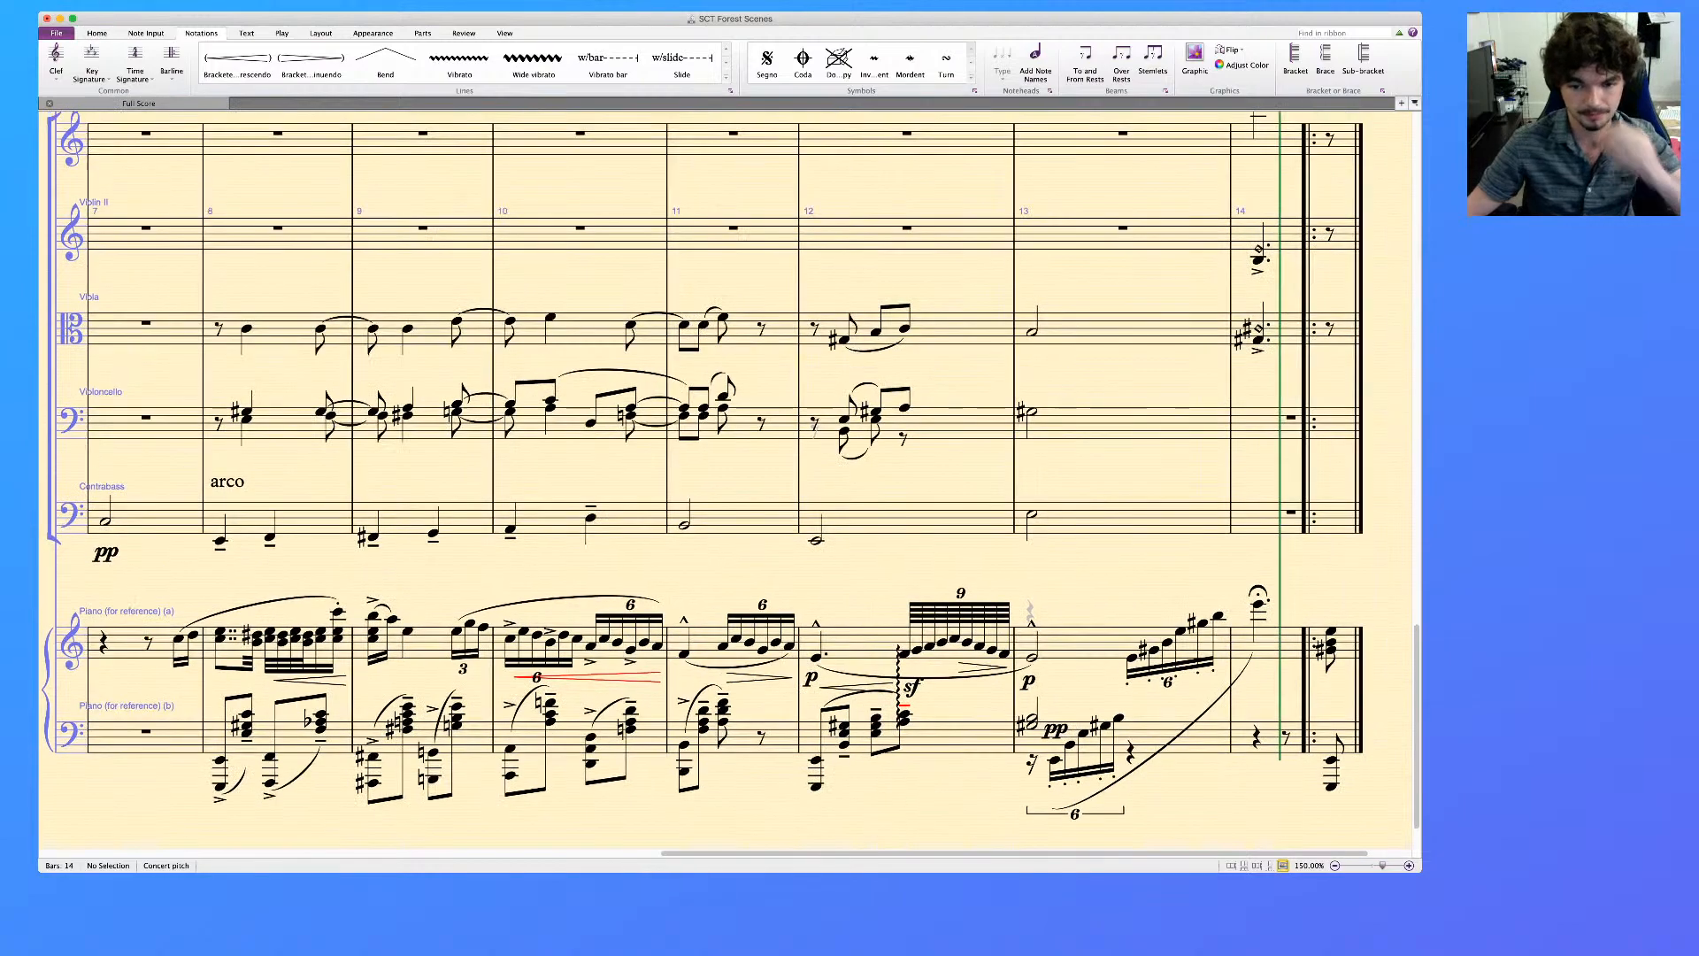
pyautogui.hscroll(-10, 726, 478)
pyautogui.scroll(-1, 726, 478)
pyautogui.hscroll(3, 726, 478)
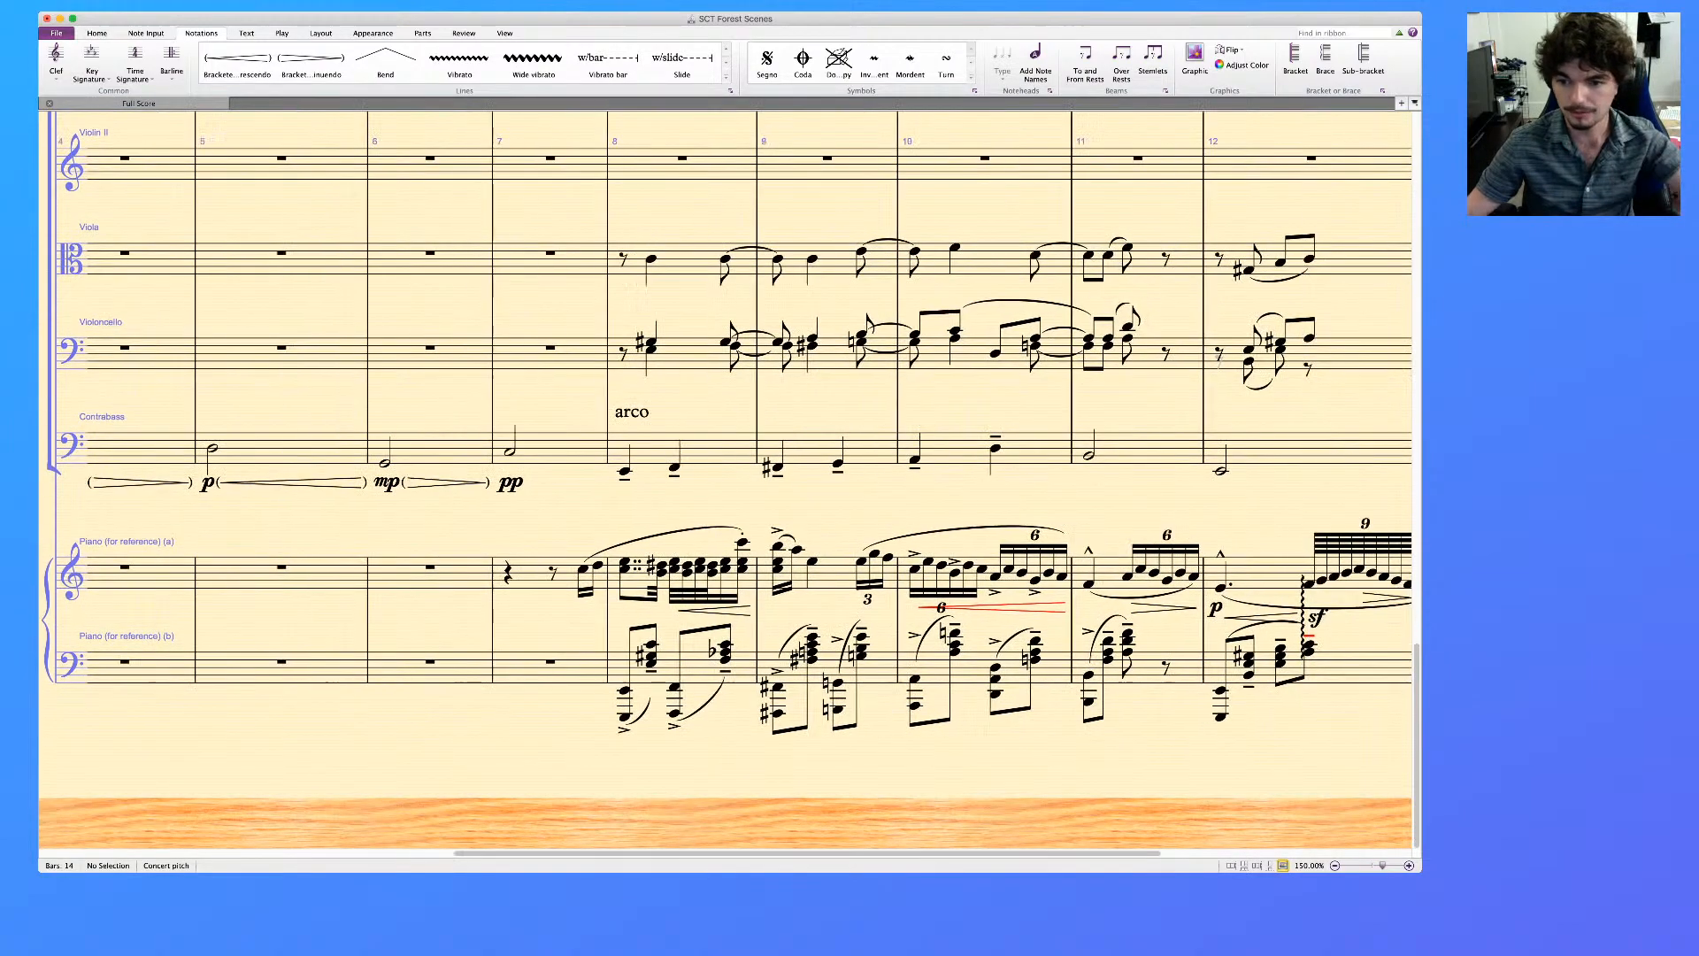
pyautogui.hscroll(3, 726, 478)
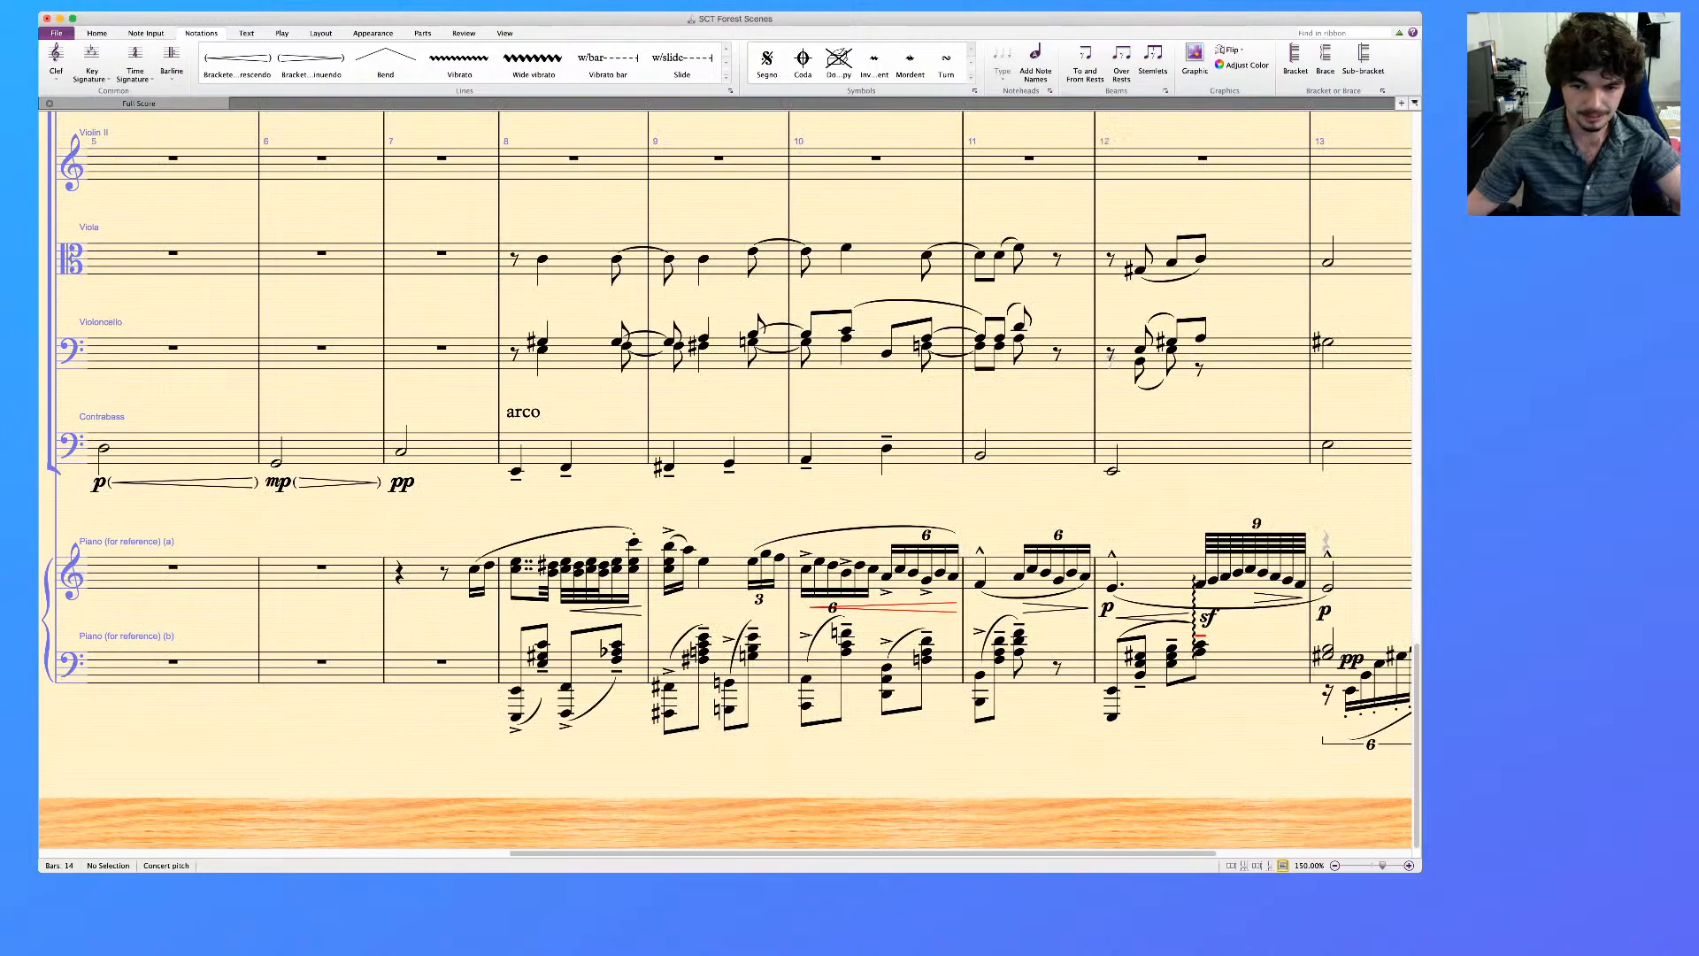
# Delete the contents of bars 8 to 12 in the lower piano reference staff
pyautogui.click(1257, 668)
pyautogui.hscroll(1, 1257, 669)
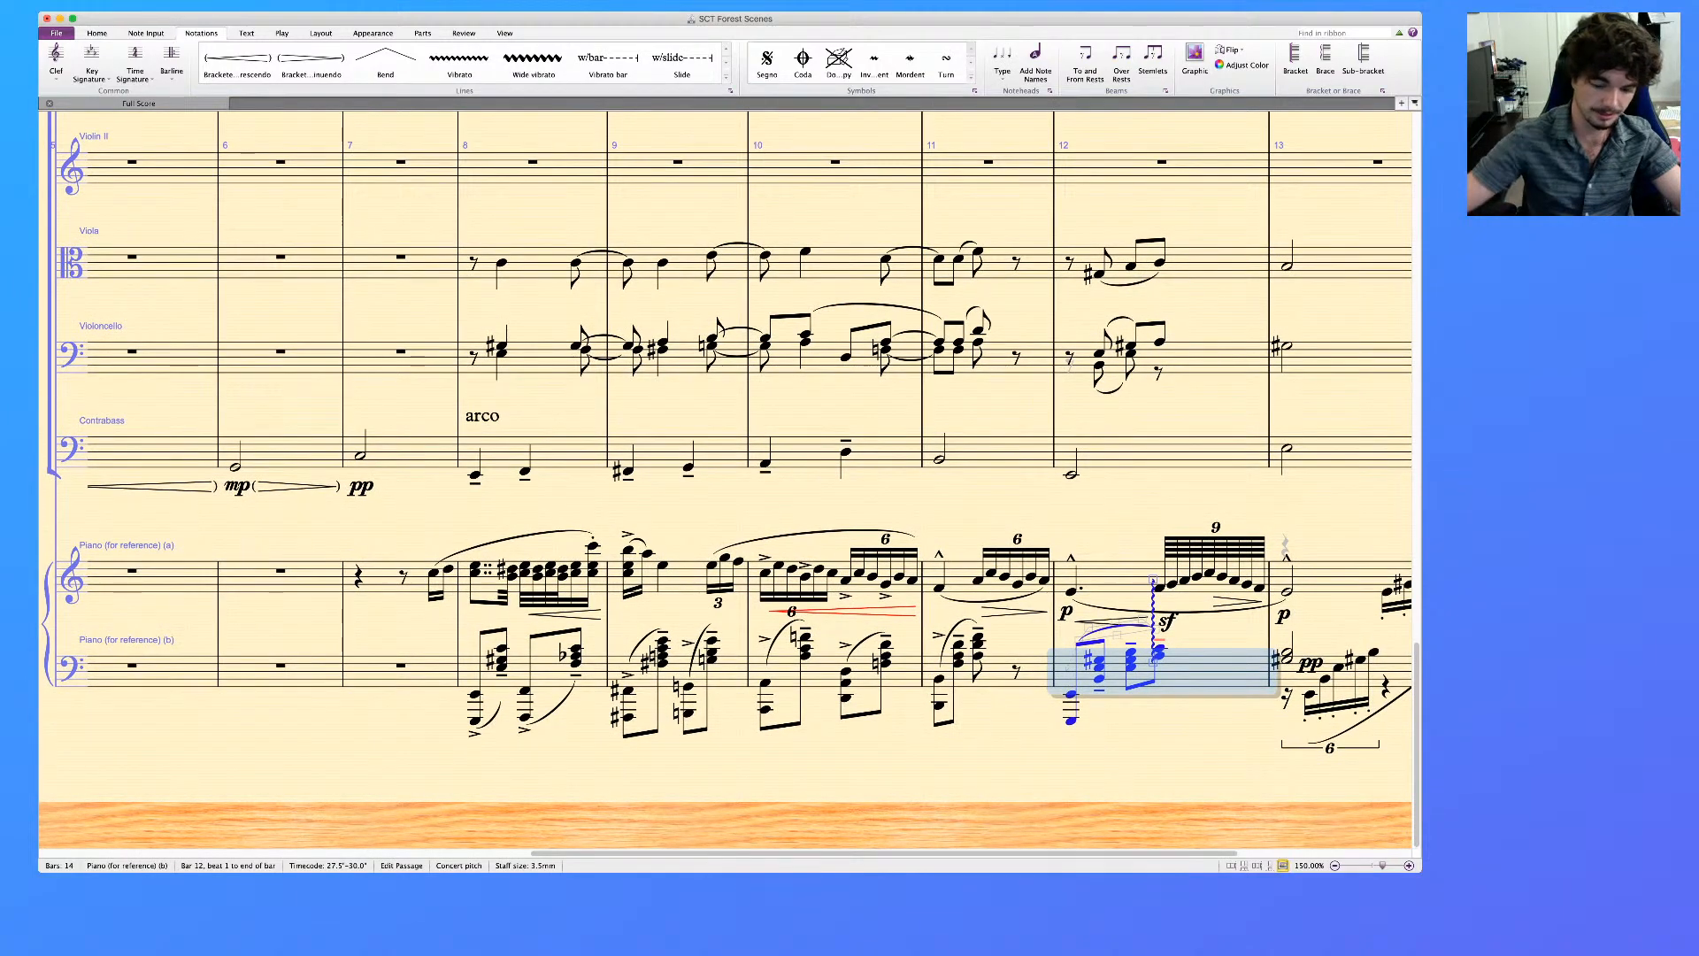
pyautogui.keyDown('shift'); pyautogui.click(550, 670); pyautogui.keyUp('shift')
pyautogui.press('Delete')
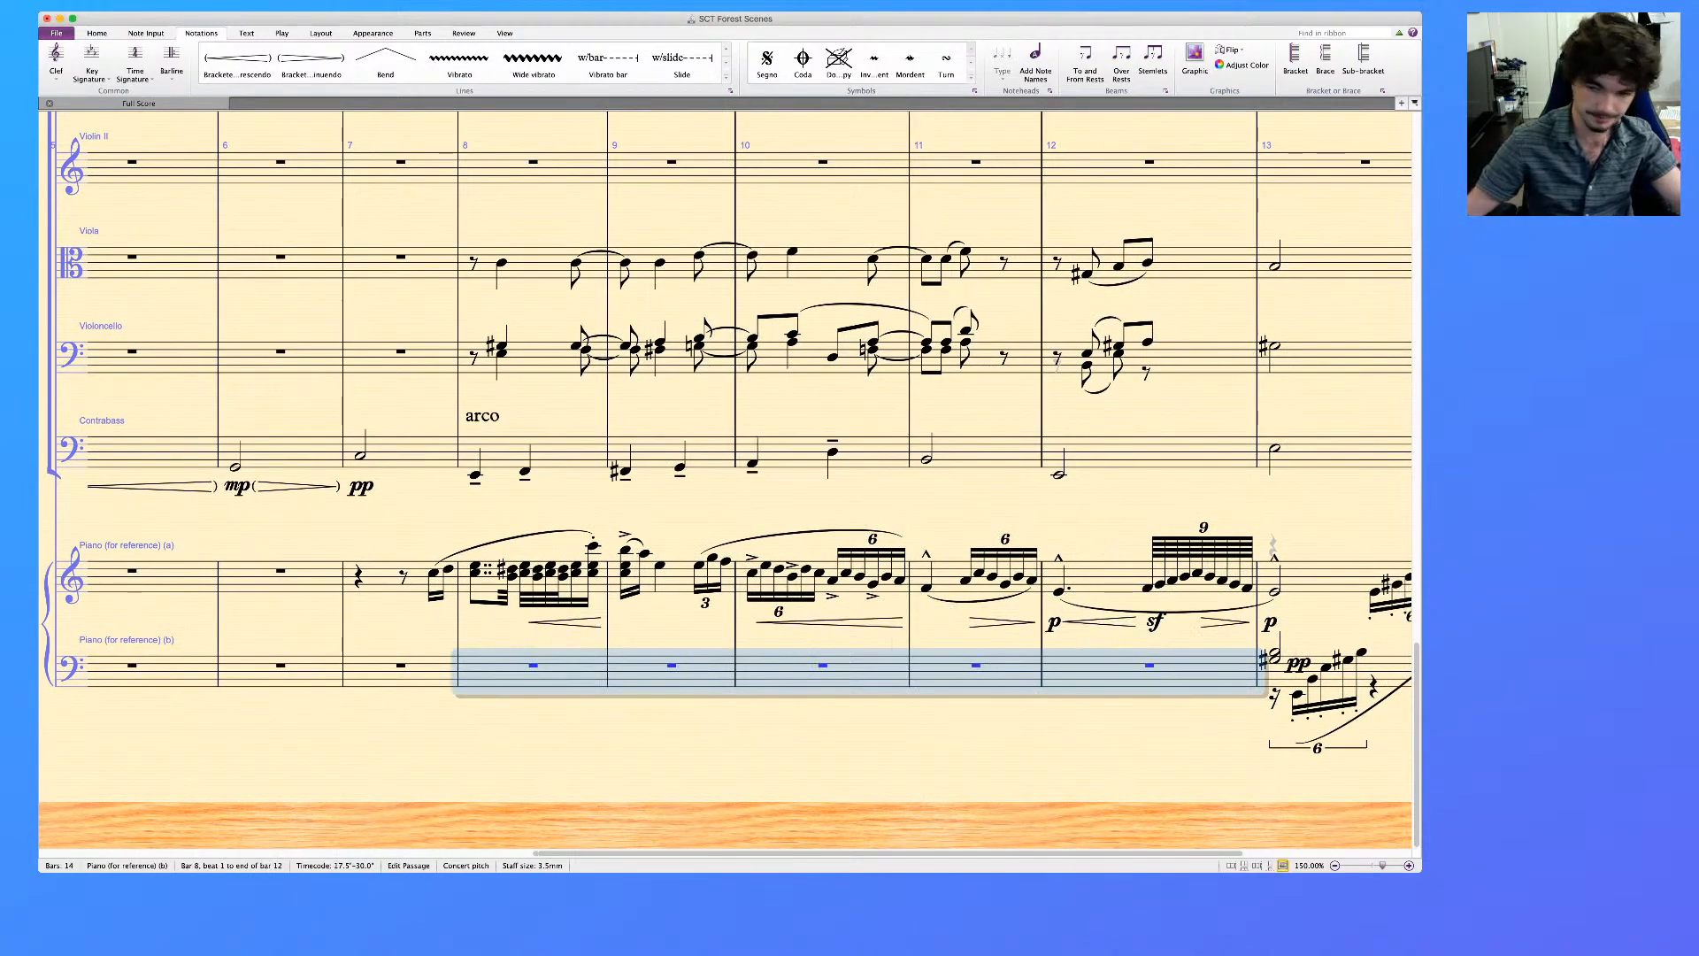
pyautogui.hscroll(2, 726, 478)
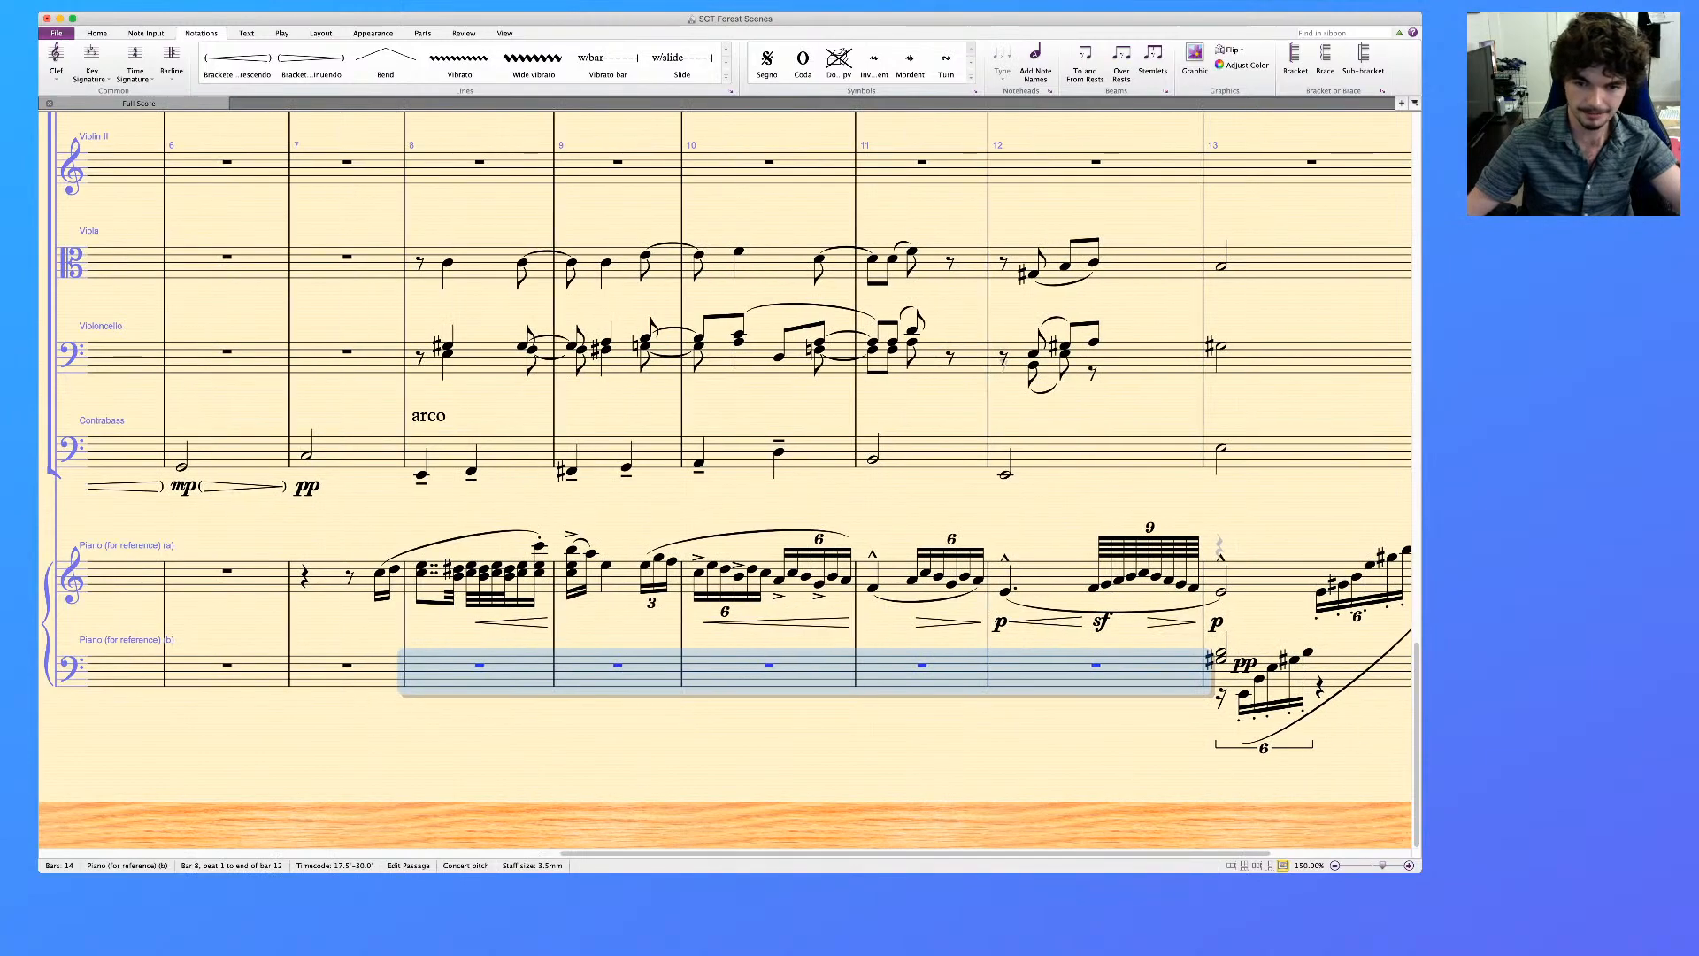
pyautogui.press('super+z')
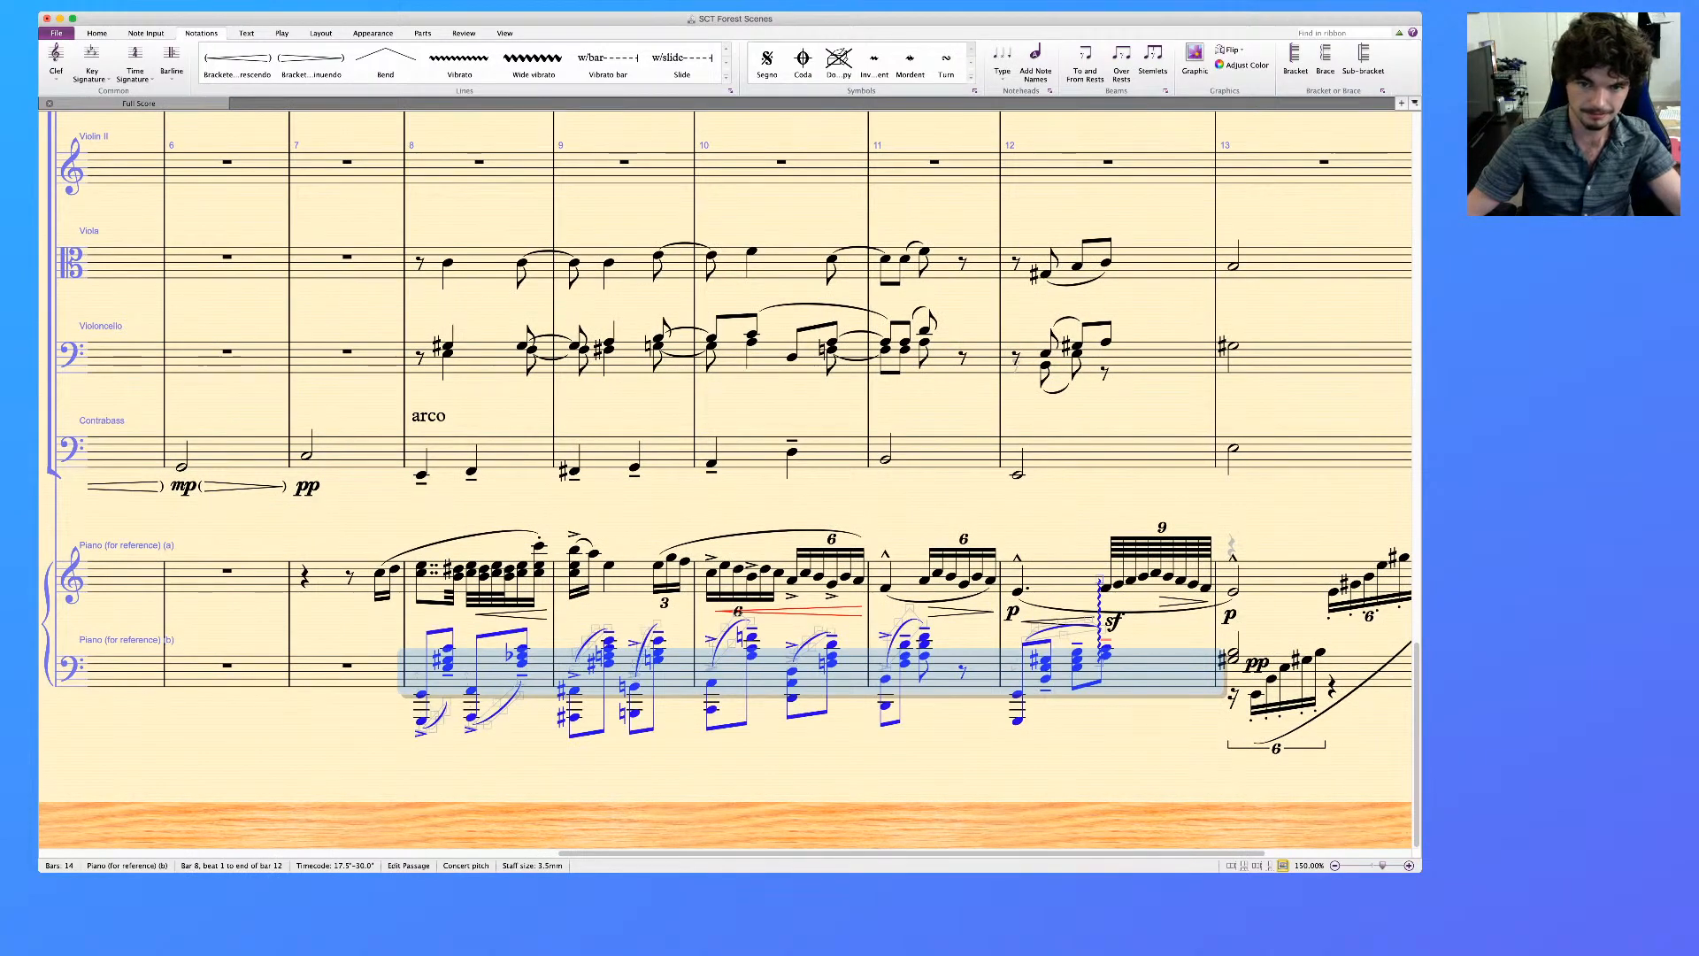
pyautogui.press('Delete')
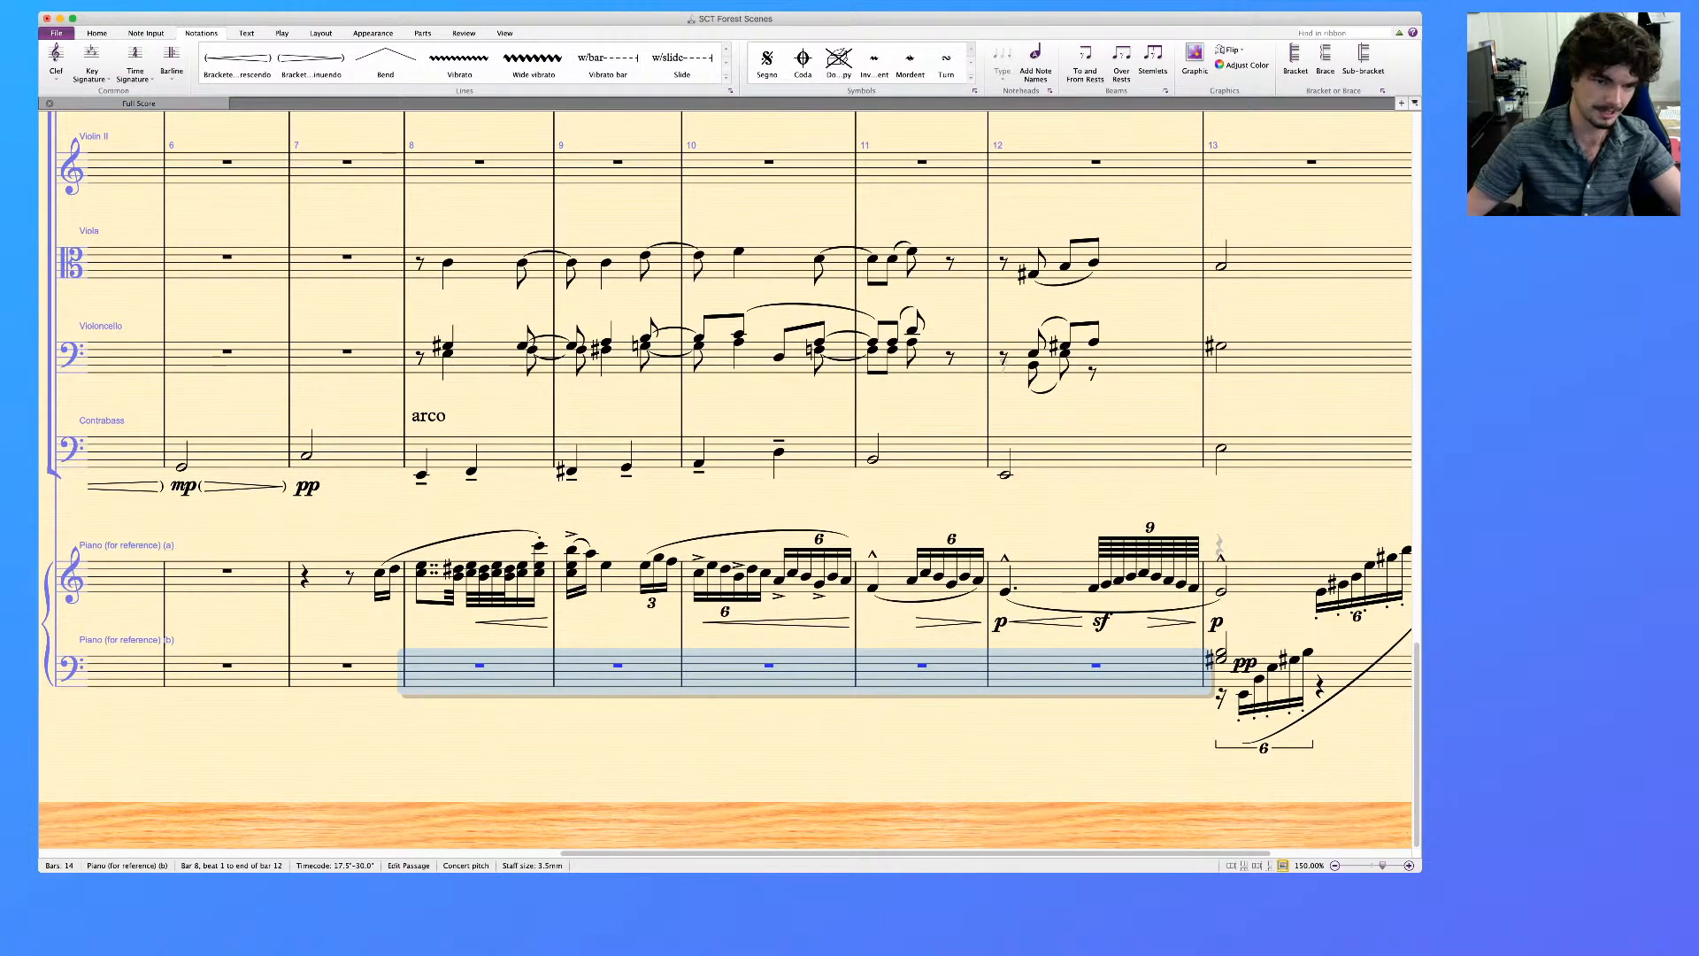
# Play back the score from bar 8 for the staves from A Clarinet down to Contrabass, and clear the selection
pyautogui.click(515, 452)
pyautogui.scroll(15, 516, 452)
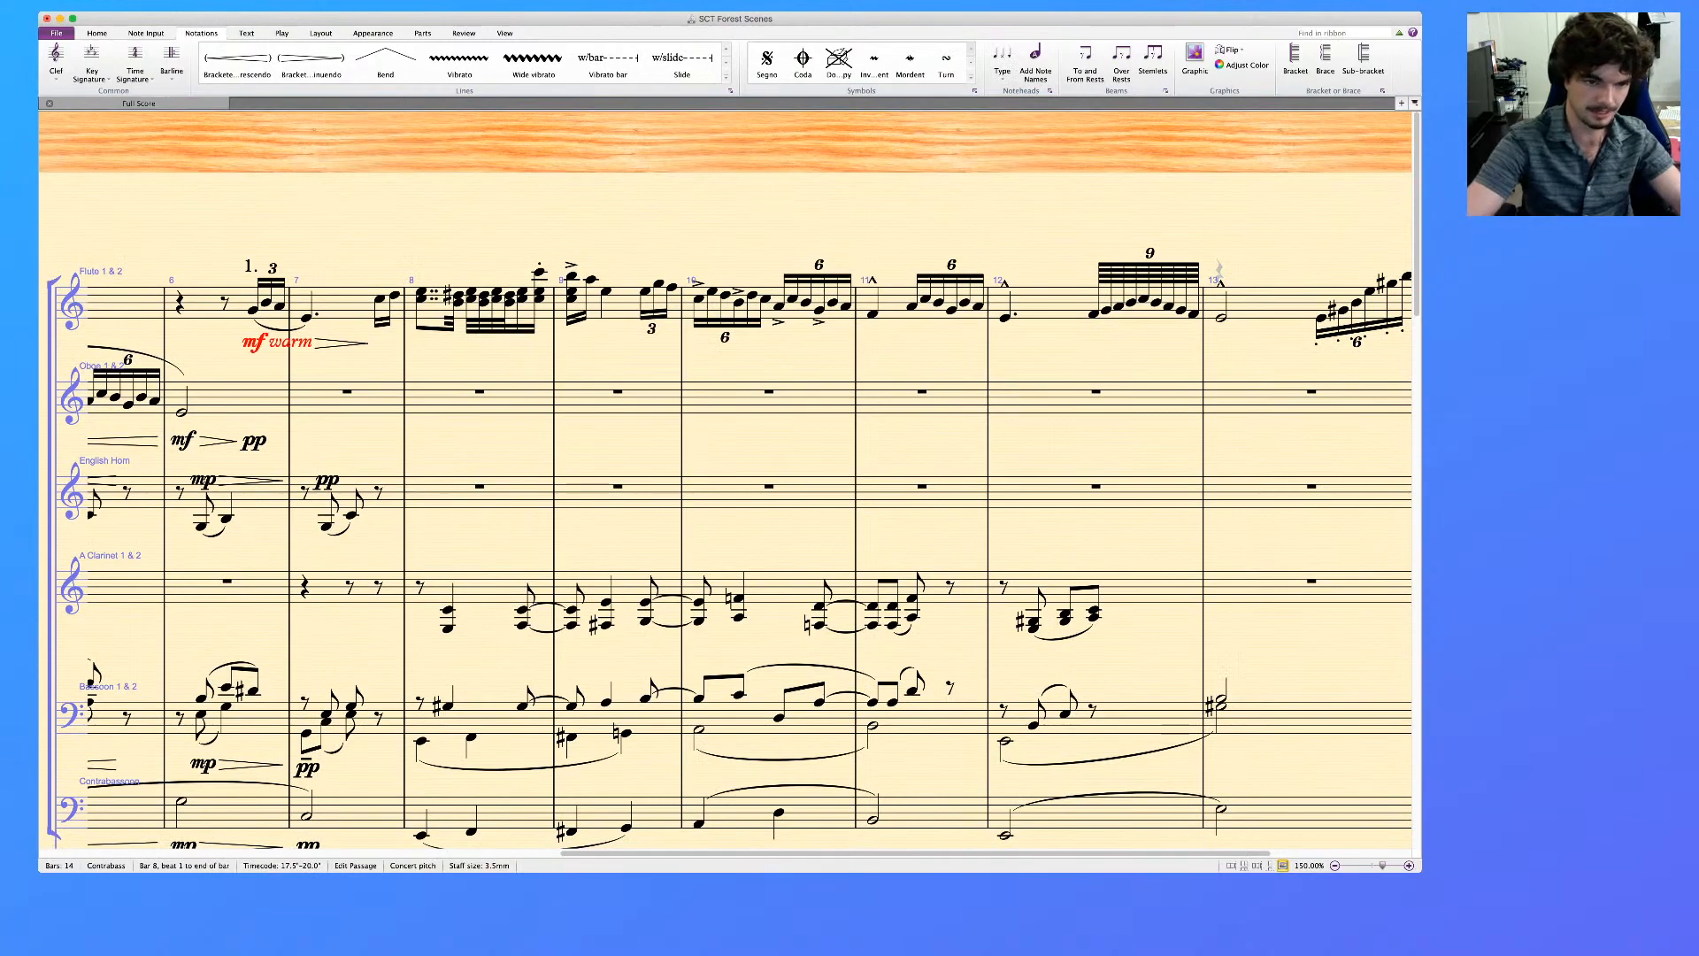
pyautogui.keyDown('shift'); pyautogui.click(489, 588); pyautogui.keyUp('shift')
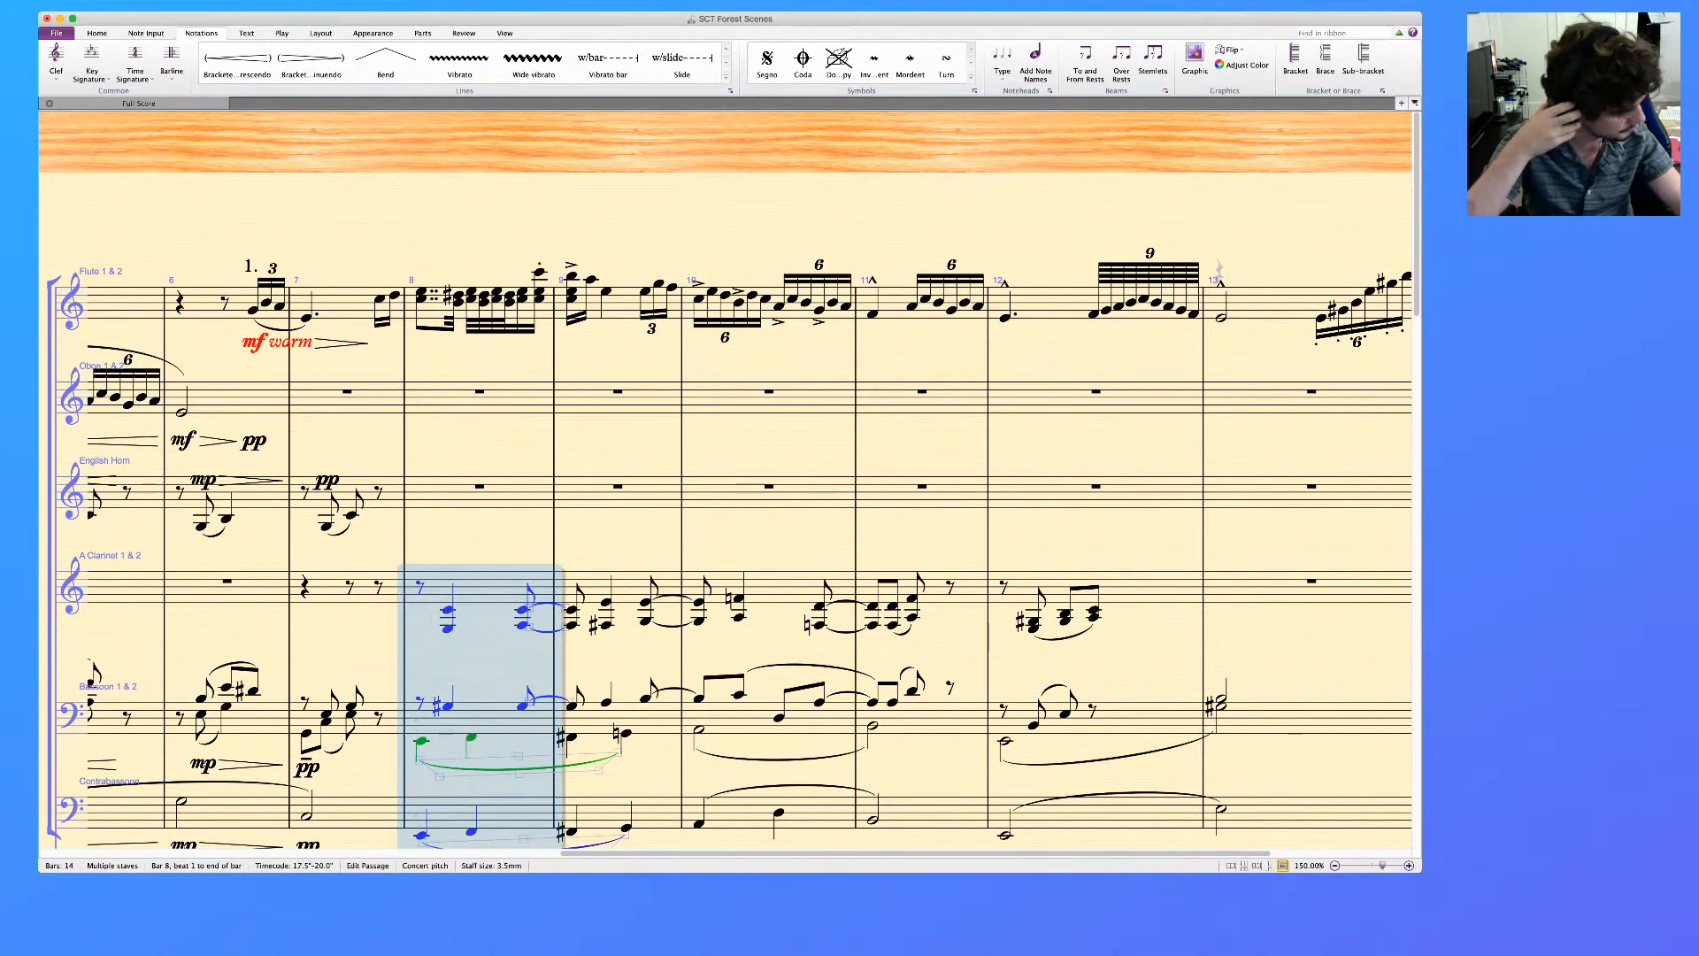
pyautogui.press('space')
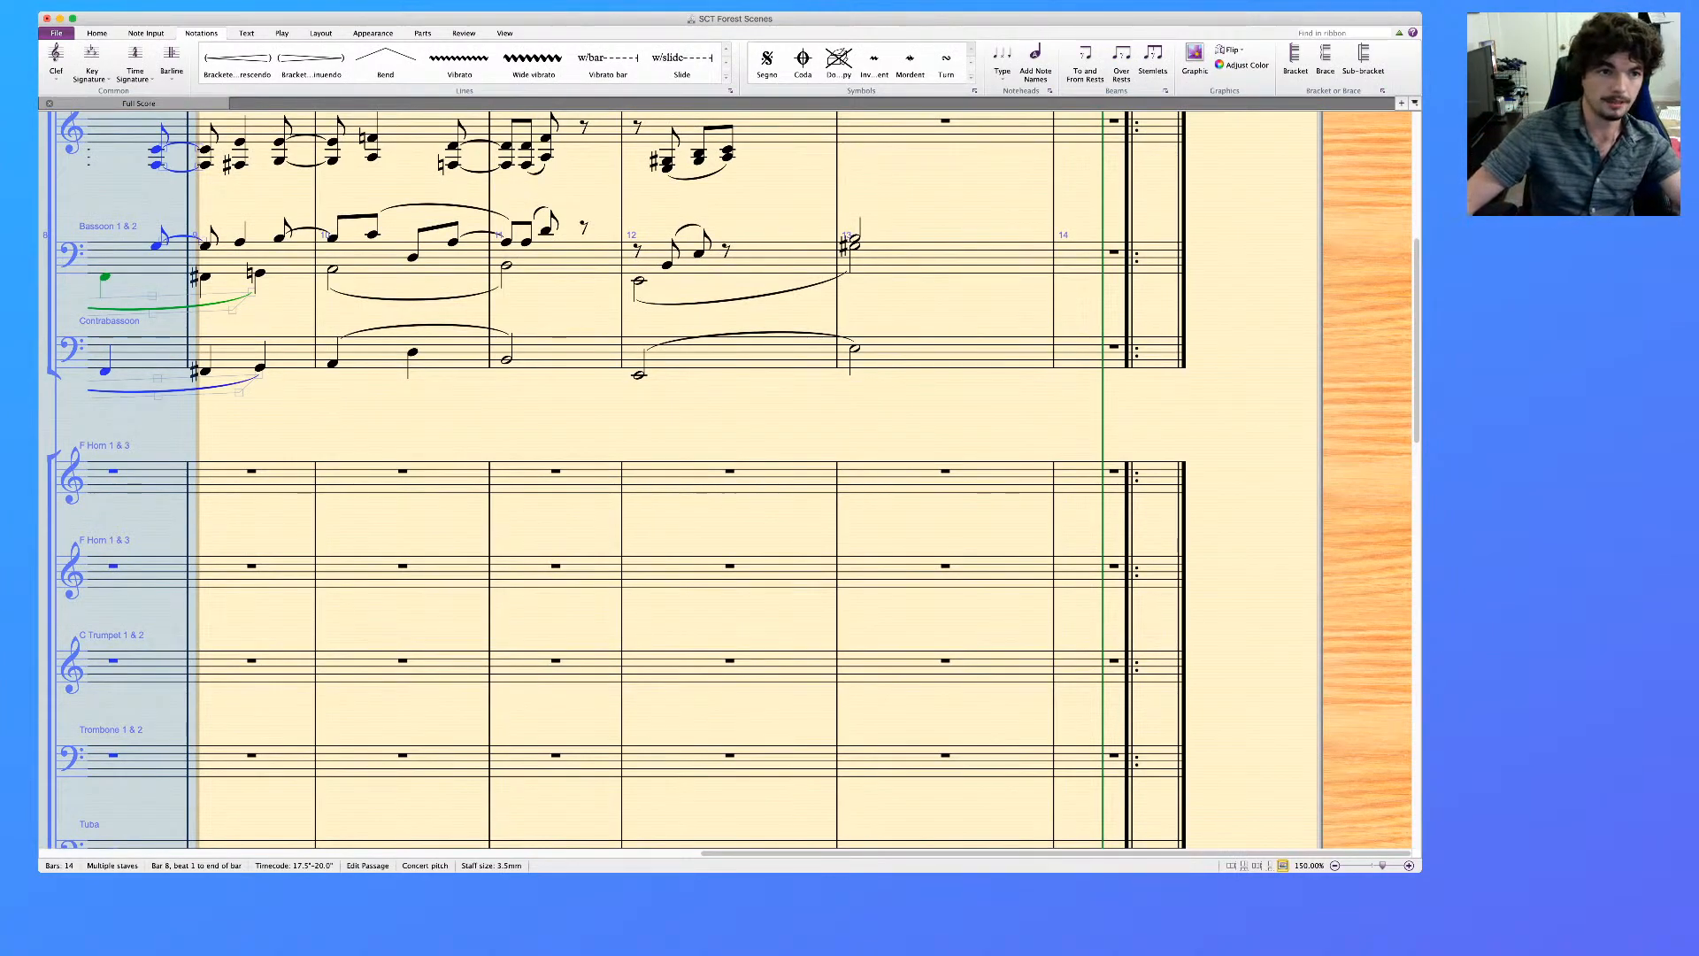
pyautogui.press('Escape')
# Copy the A Clarinet music of bars 8 to 12 to the upper F Horn staff and play it back
pyautogui.hscroll(-4, 726, 480)
pyautogui.scroll(1, 726, 480)
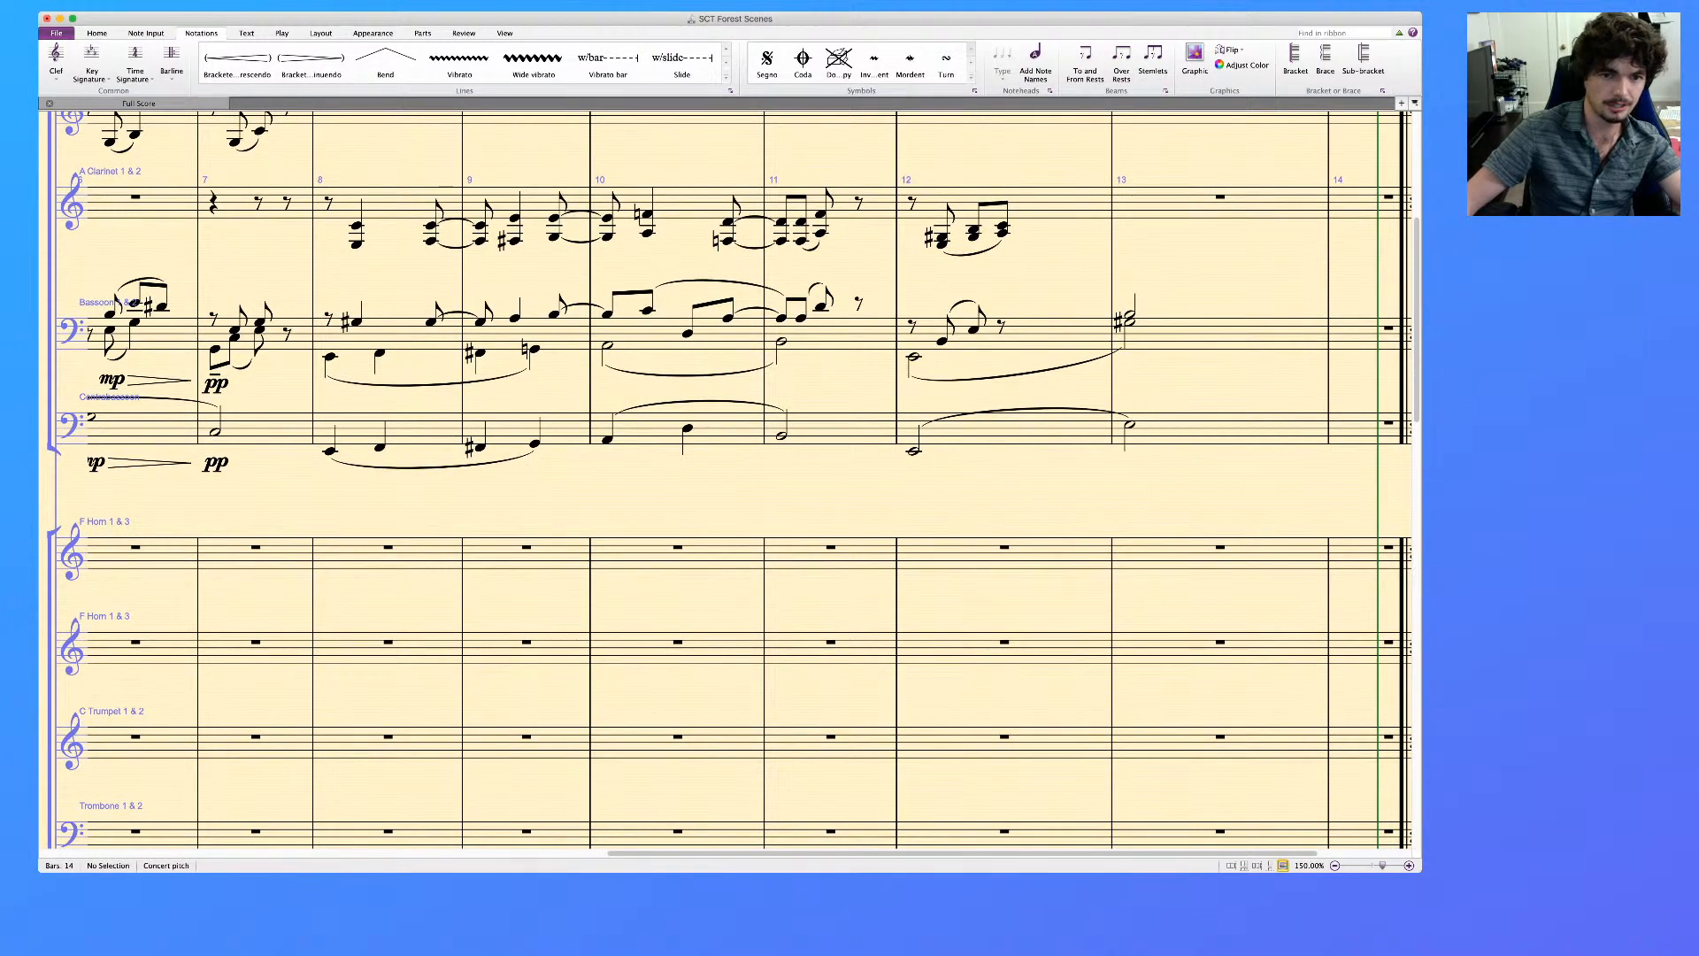
pyautogui.click(388, 561)
pyautogui.click(391, 204)
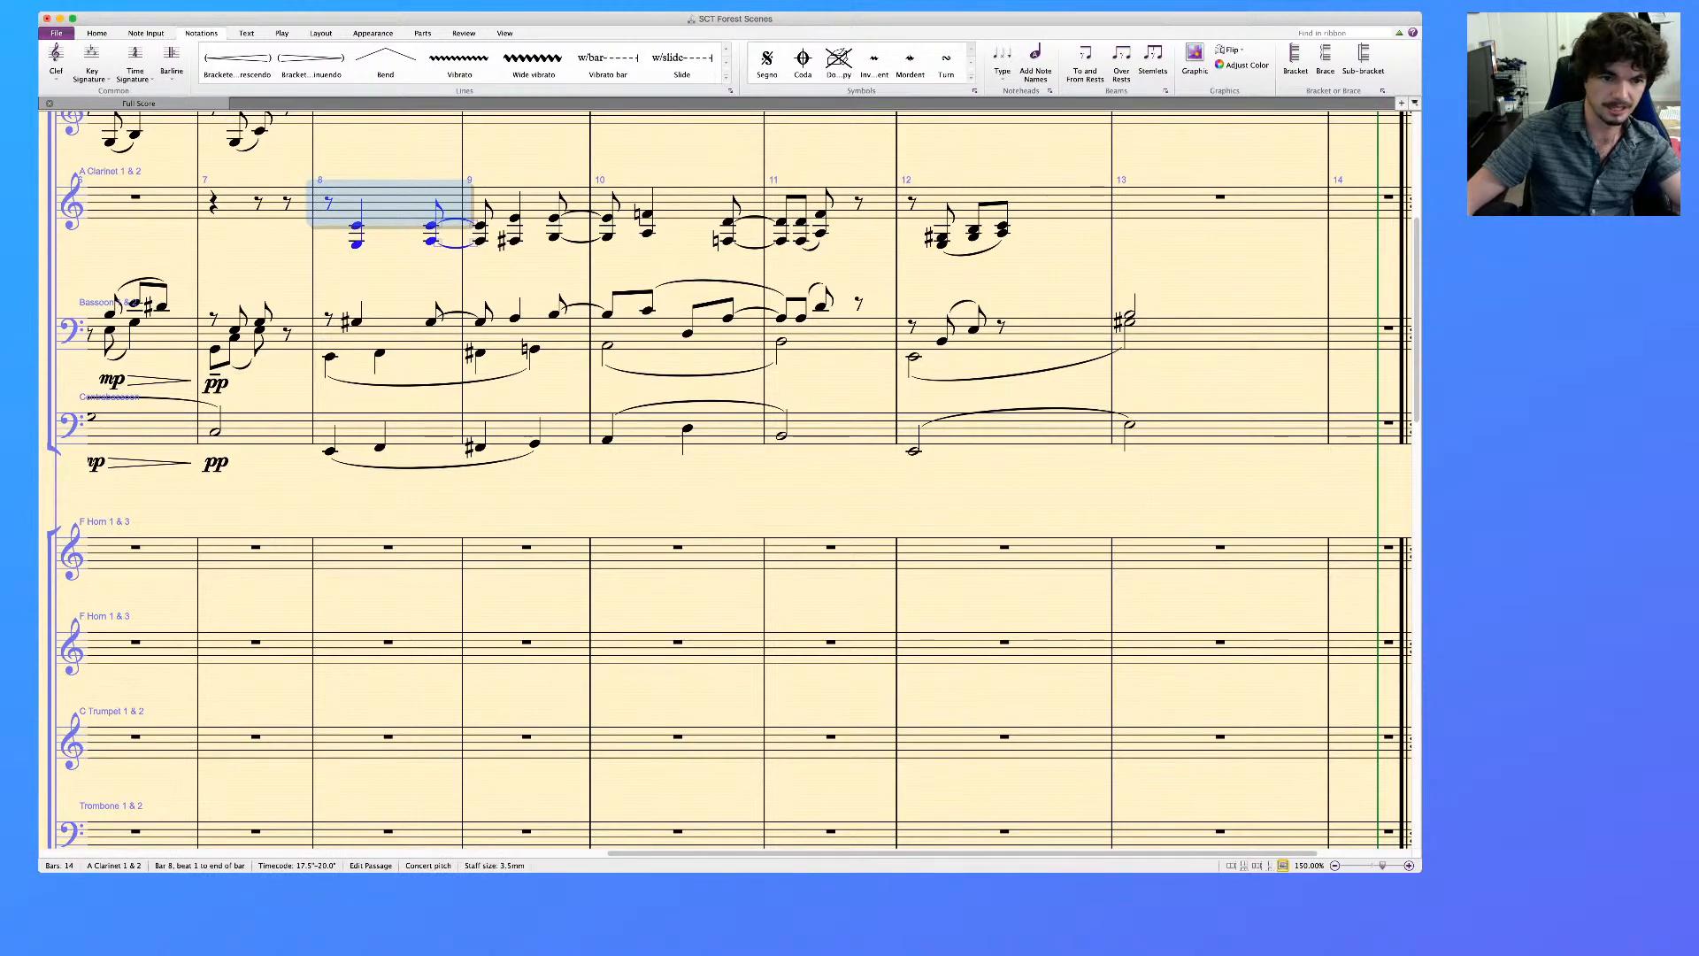
pyautogui.keyDown('shift'); pyautogui.click(1062, 202); pyautogui.keyUp('shift')
pyautogui.click(388, 557)
pyautogui.press('super+v')
pyautogui.press('p')
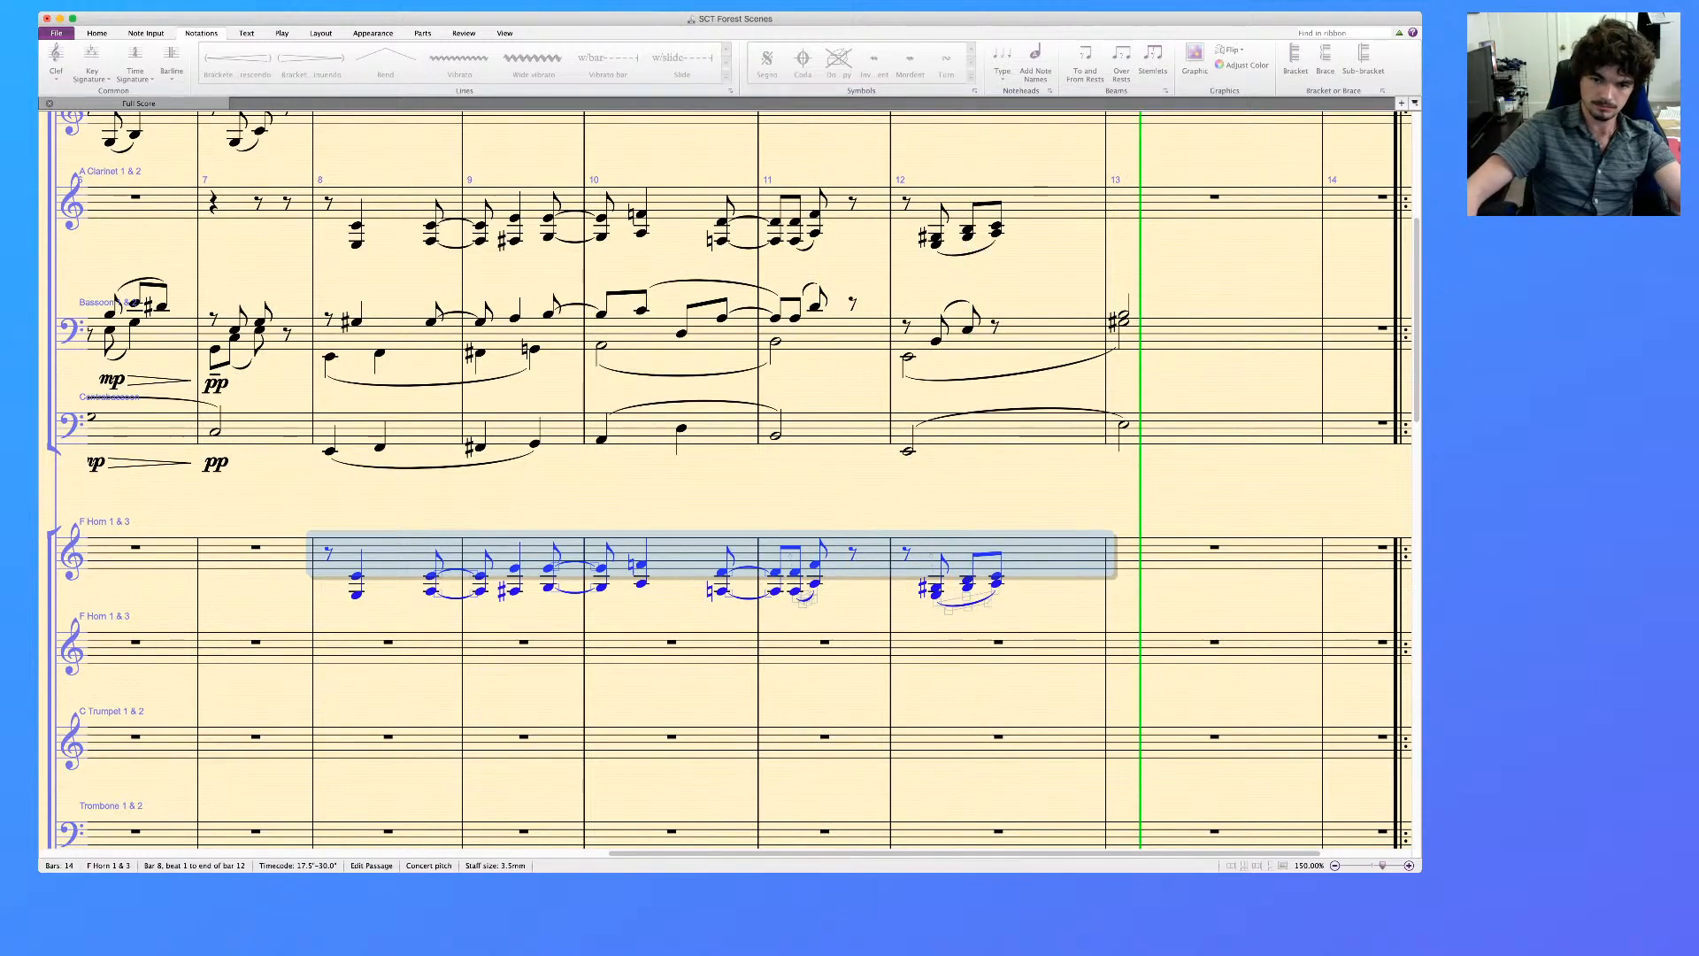
pyautogui.press('space')
# Add a half-note chord with G#3 as its lowest note in bar 13 of the upper F Horn staff and extend bar 12's slur to it
pyautogui.click(996, 578)
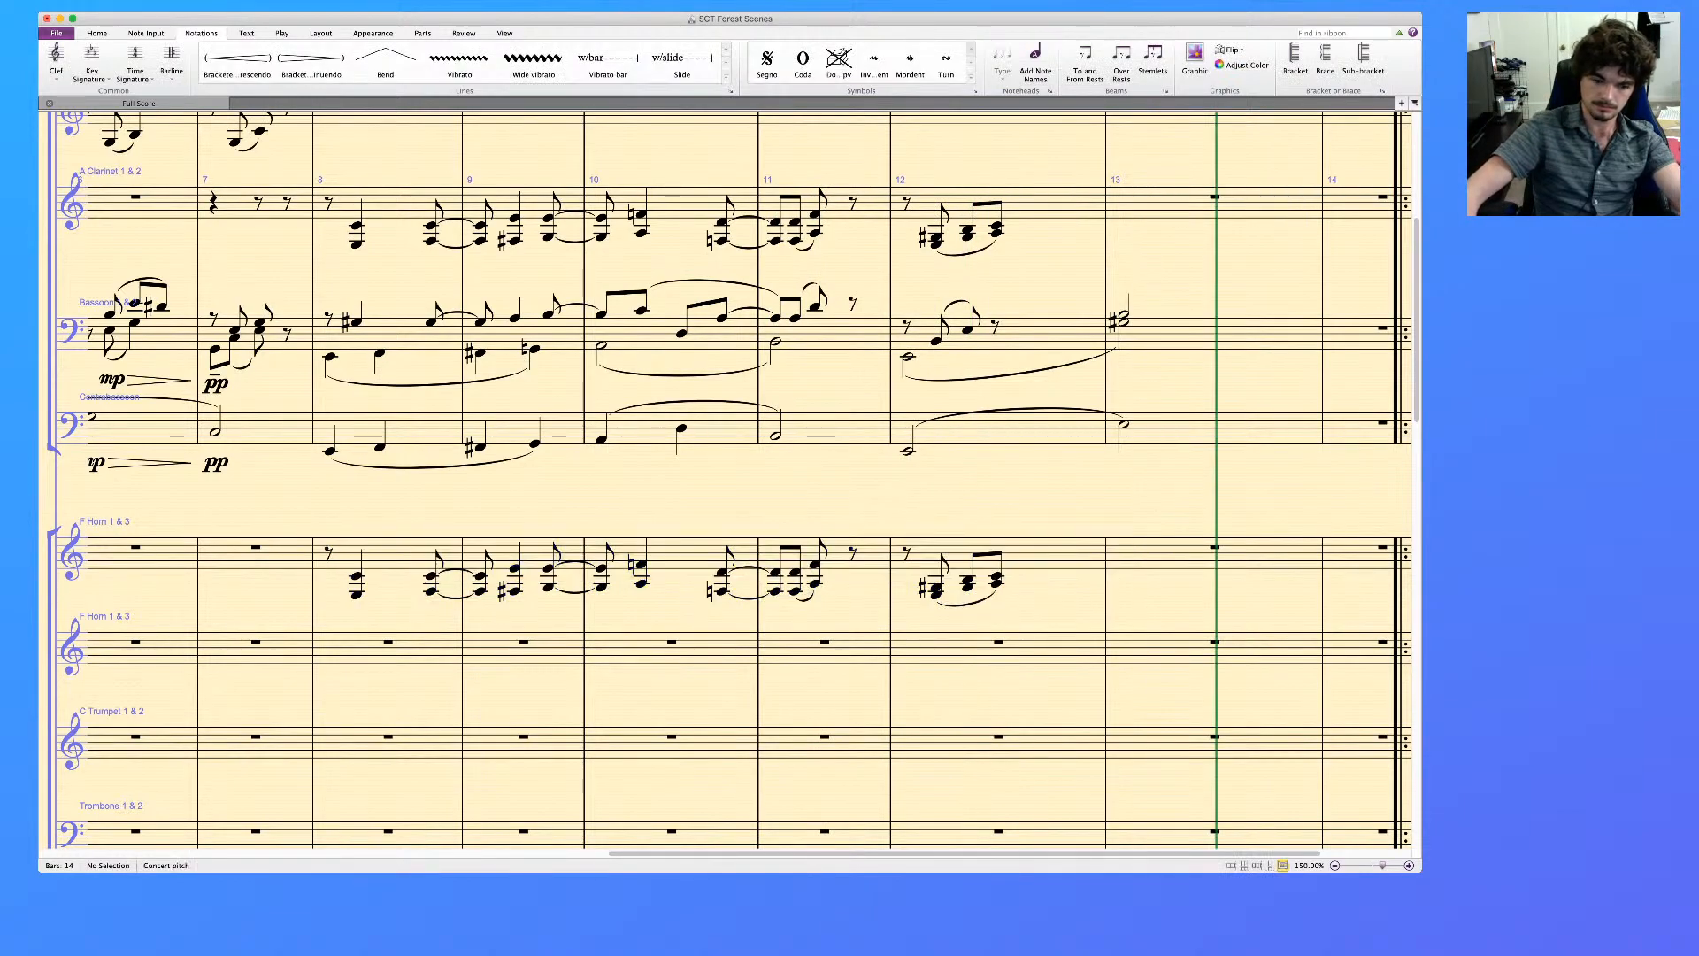
pyautogui.press('r')
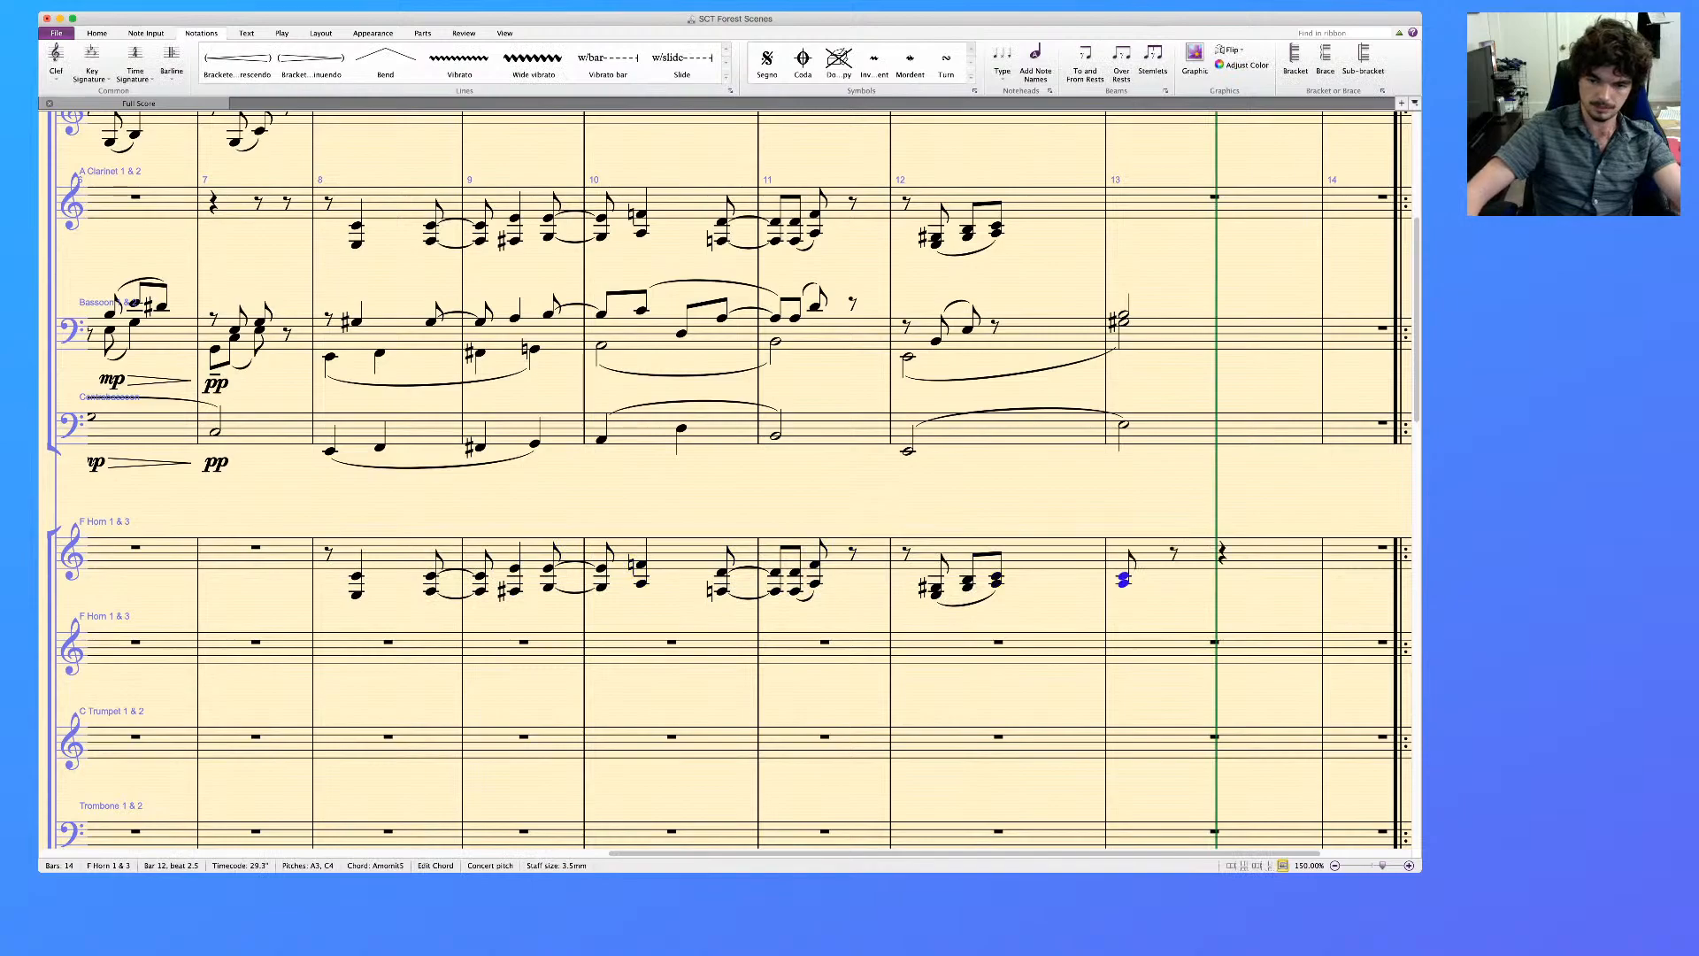
pyautogui.press('Escape')
pyautogui.click(1123, 587)
pyautogui.press('Up')
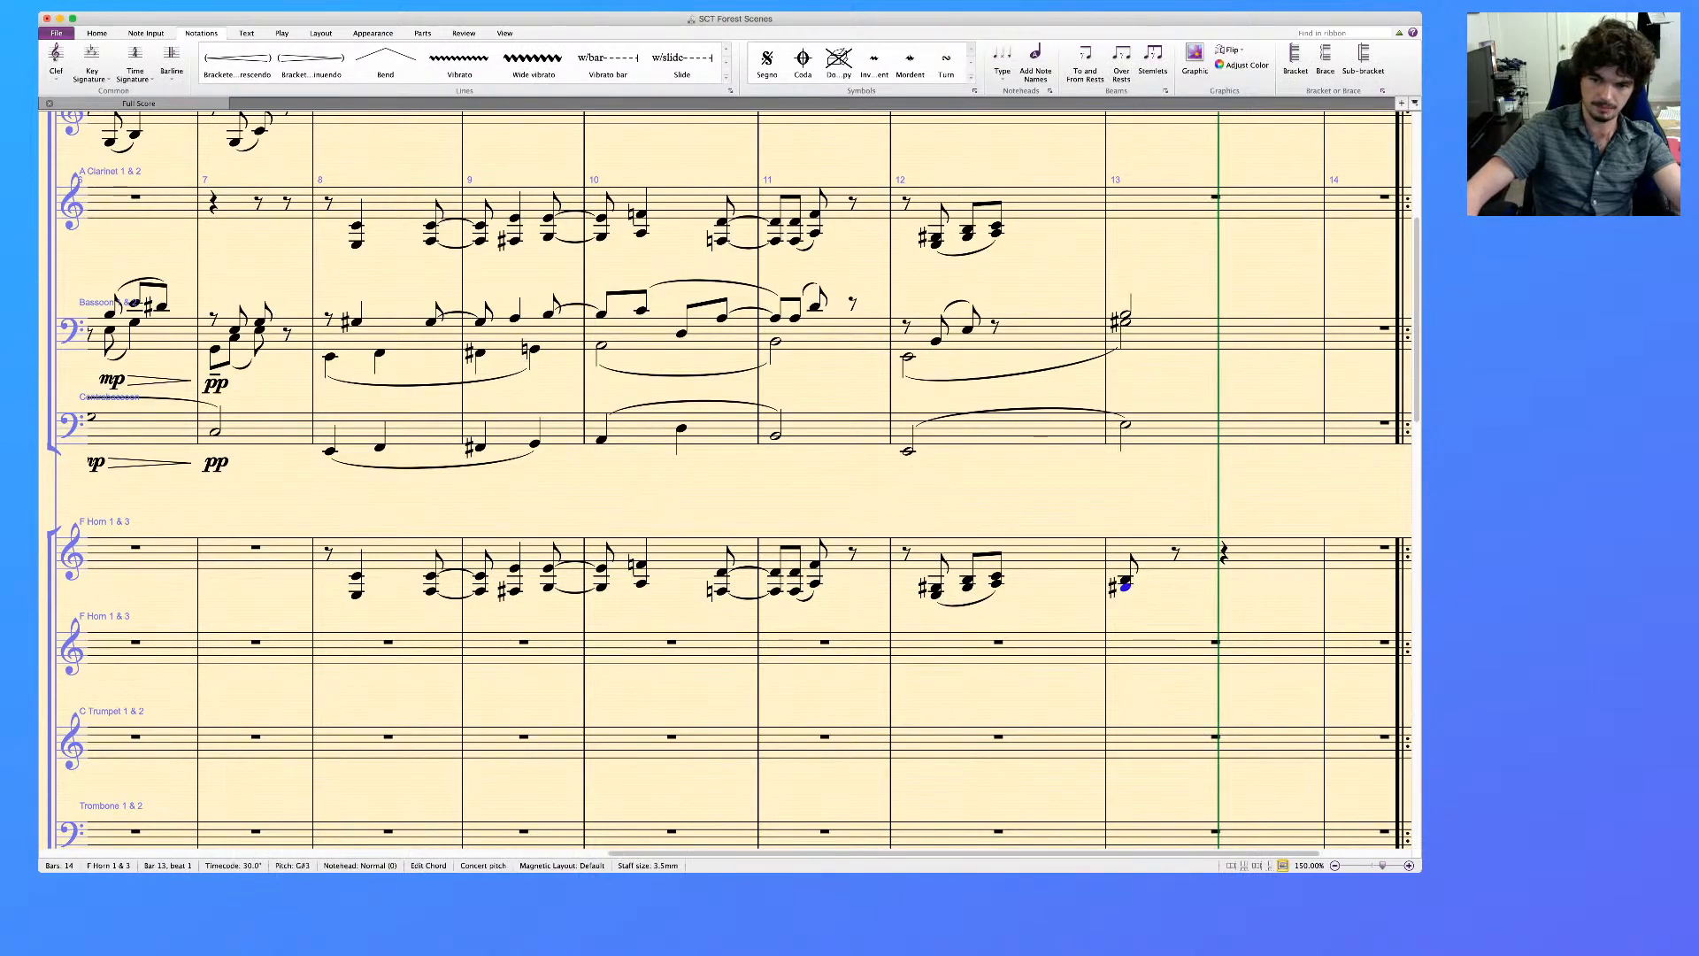
pyautogui.press('5')
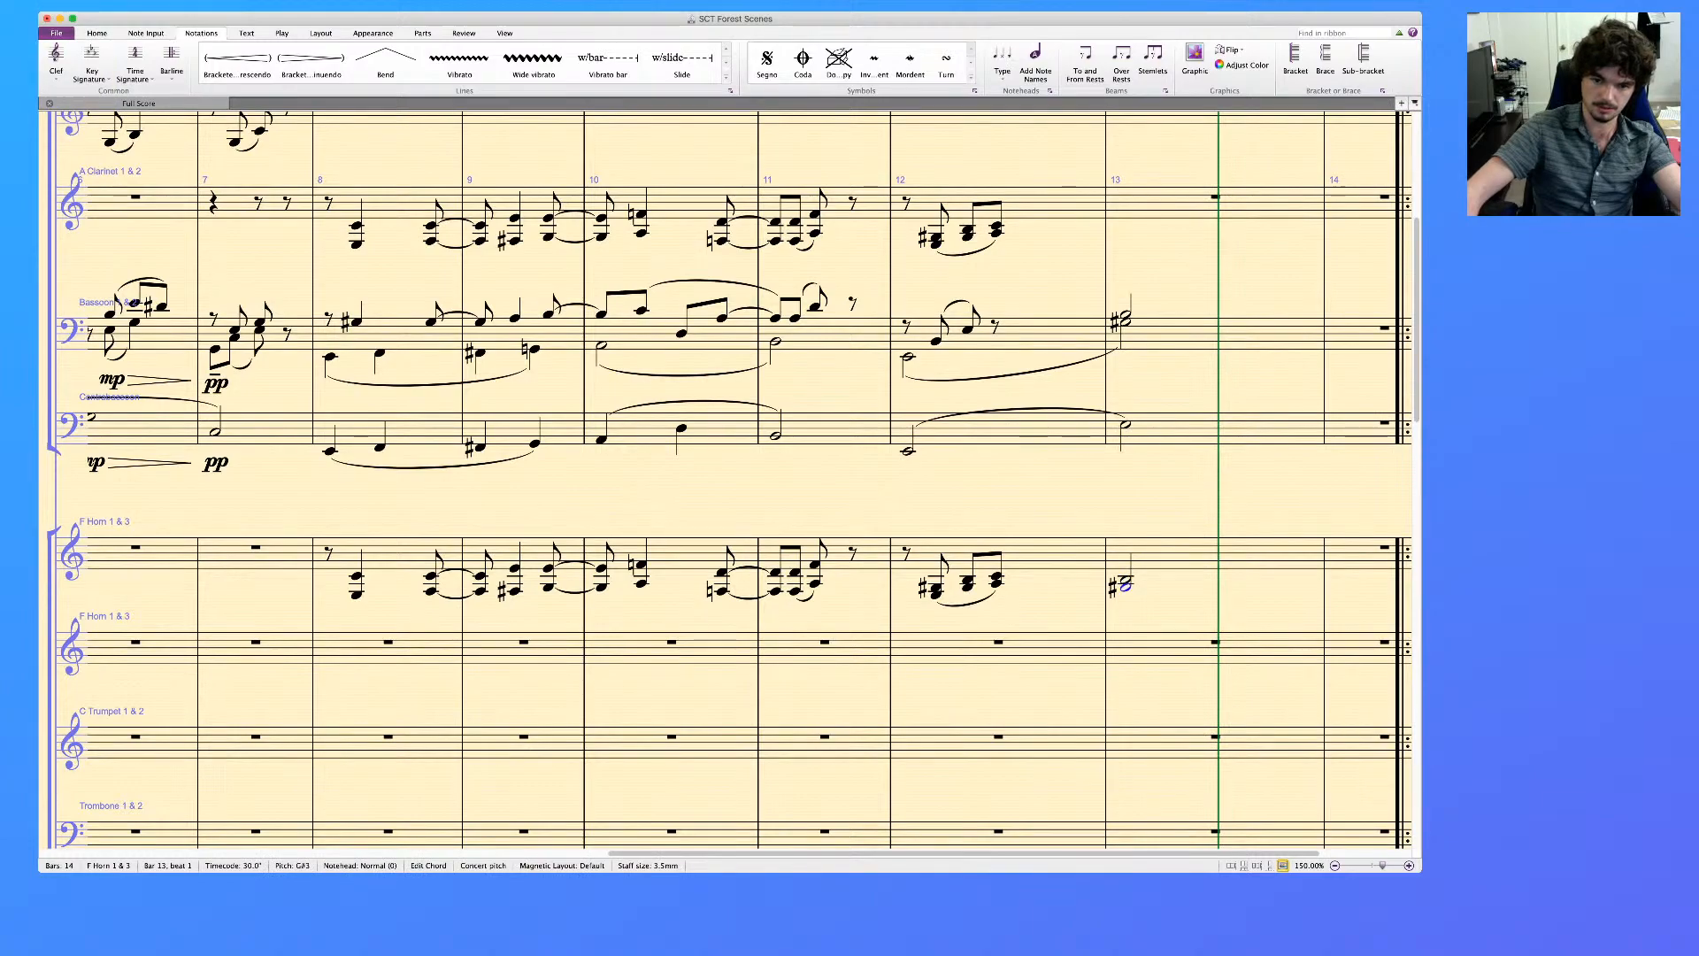
pyautogui.press('s')
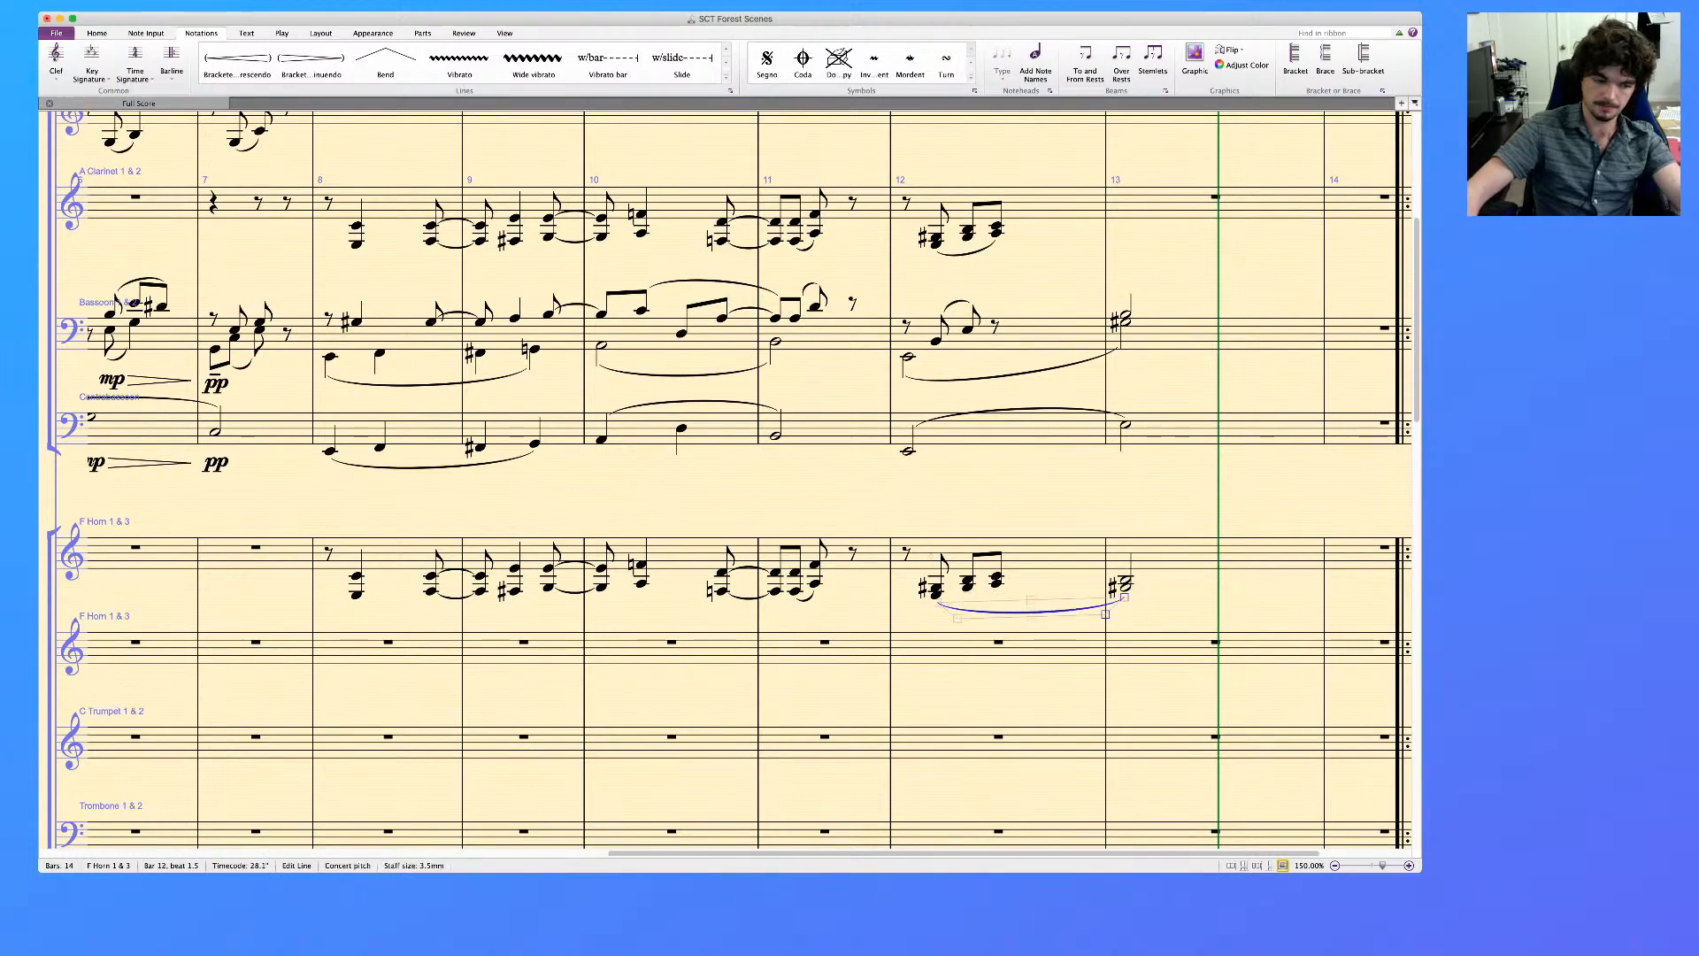
pyautogui.press('Escape')
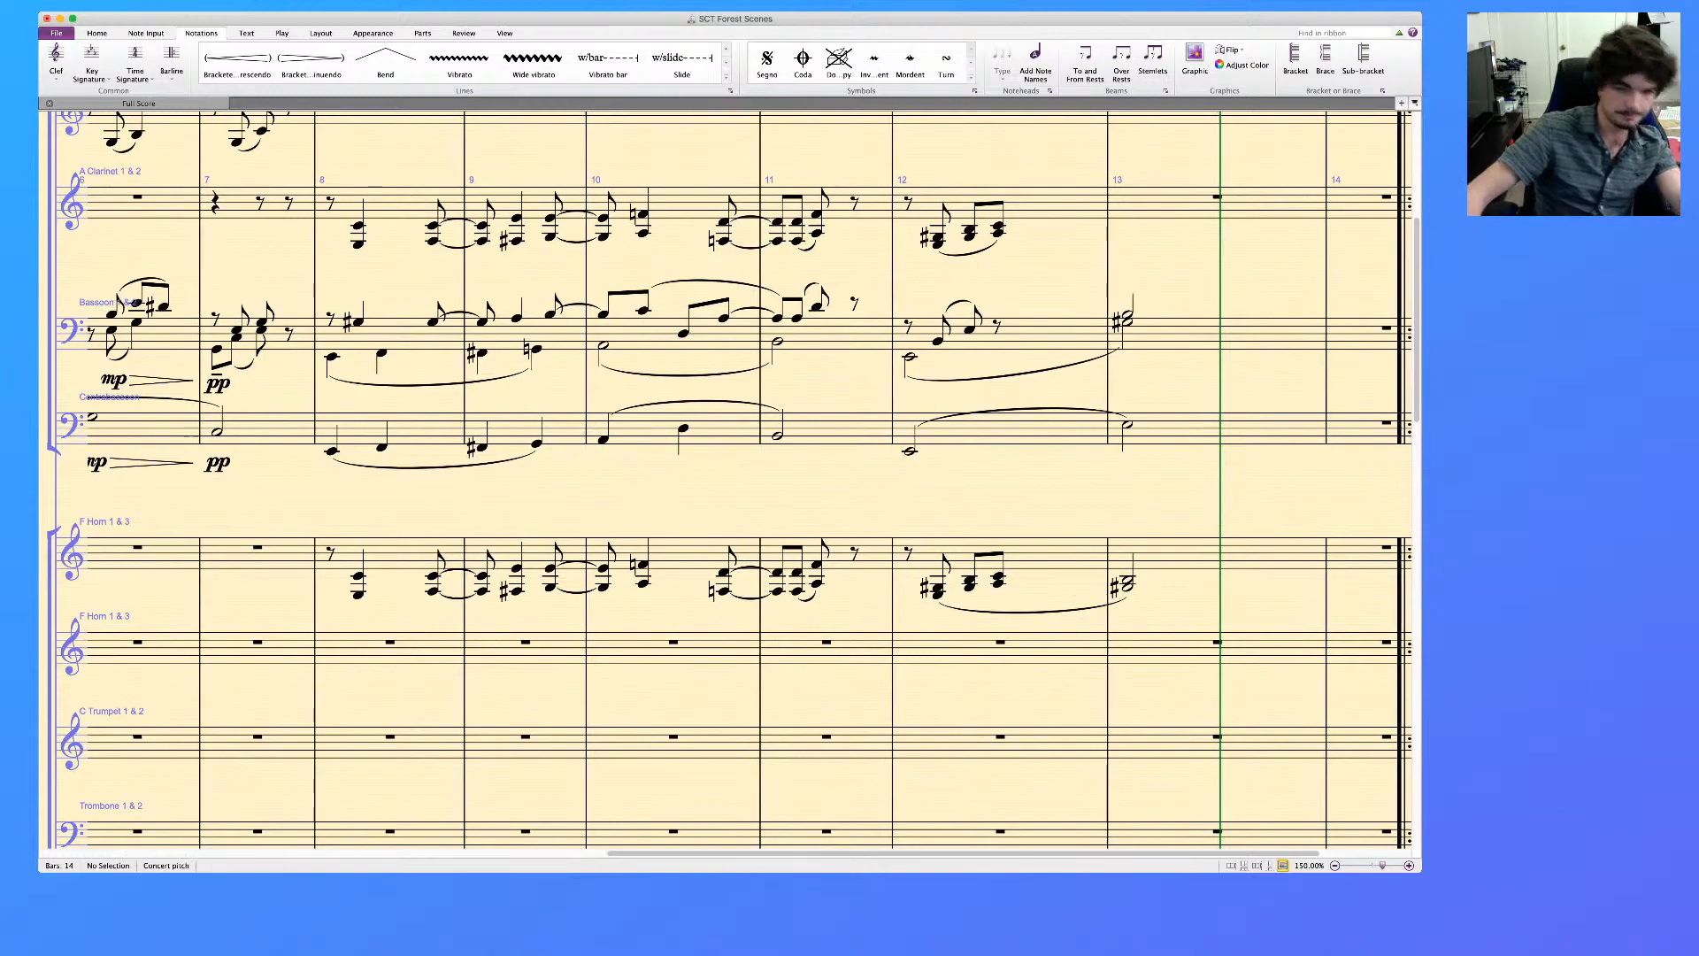
# Change the numbering in the lower F Horn staff's instrument name to 2 & 4
pyautogui.scroll(-5, 725, 478)
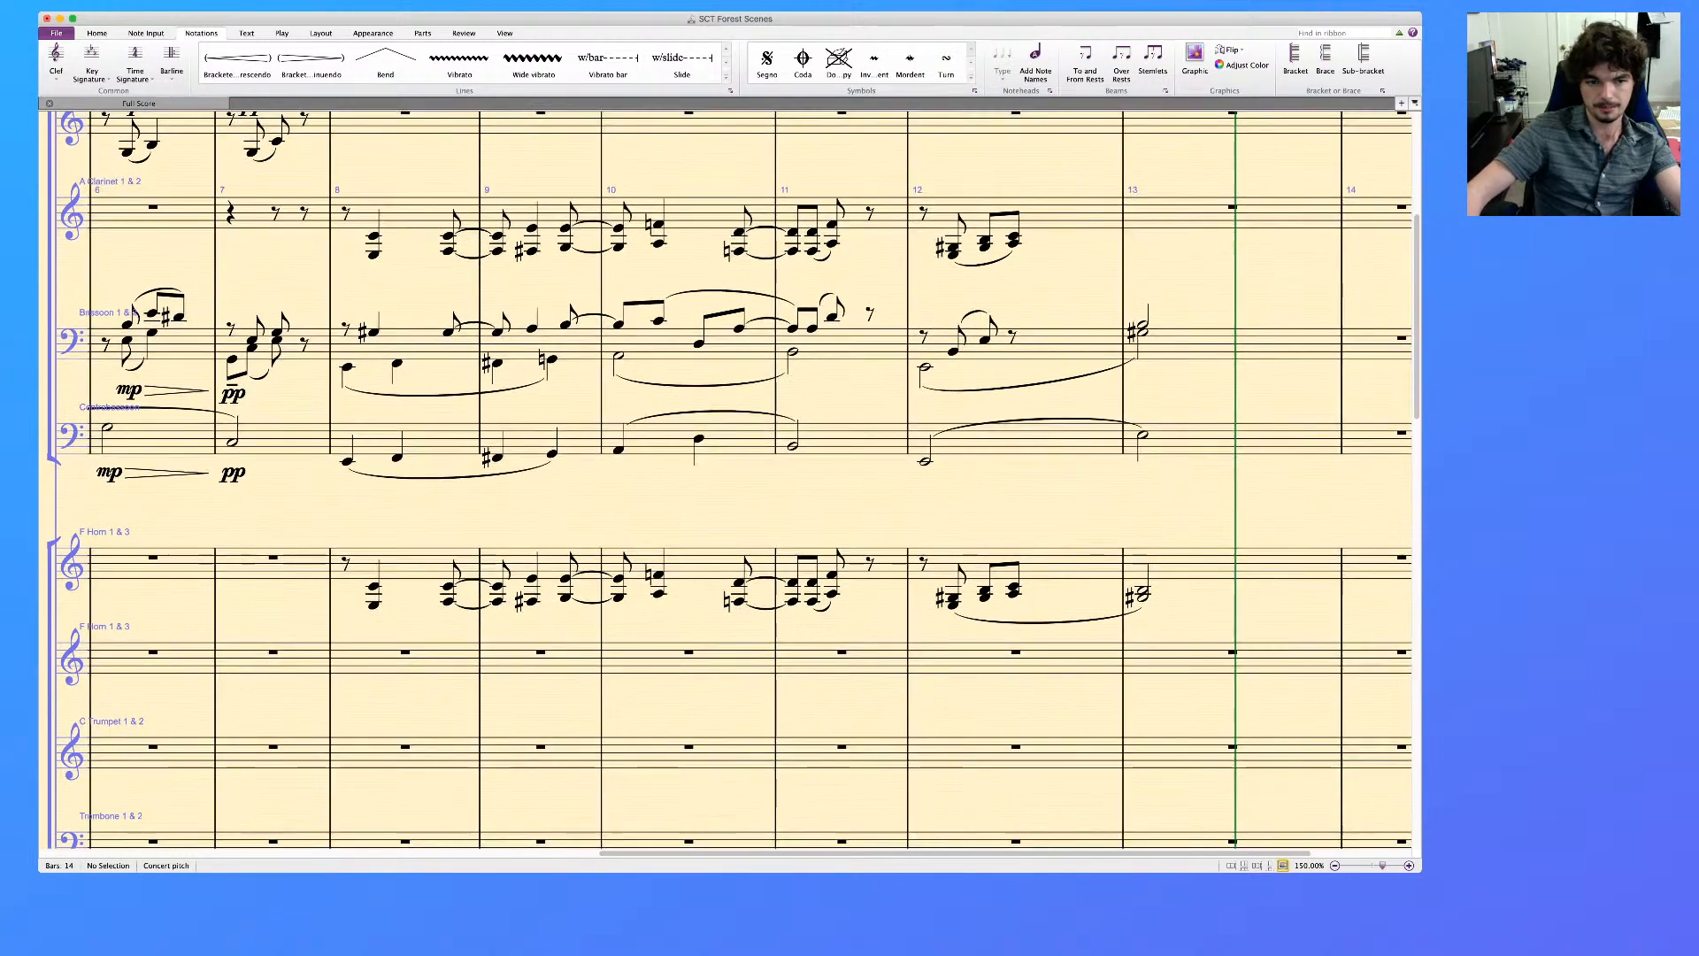
pyautogui.scroll(-15, 726, 477)
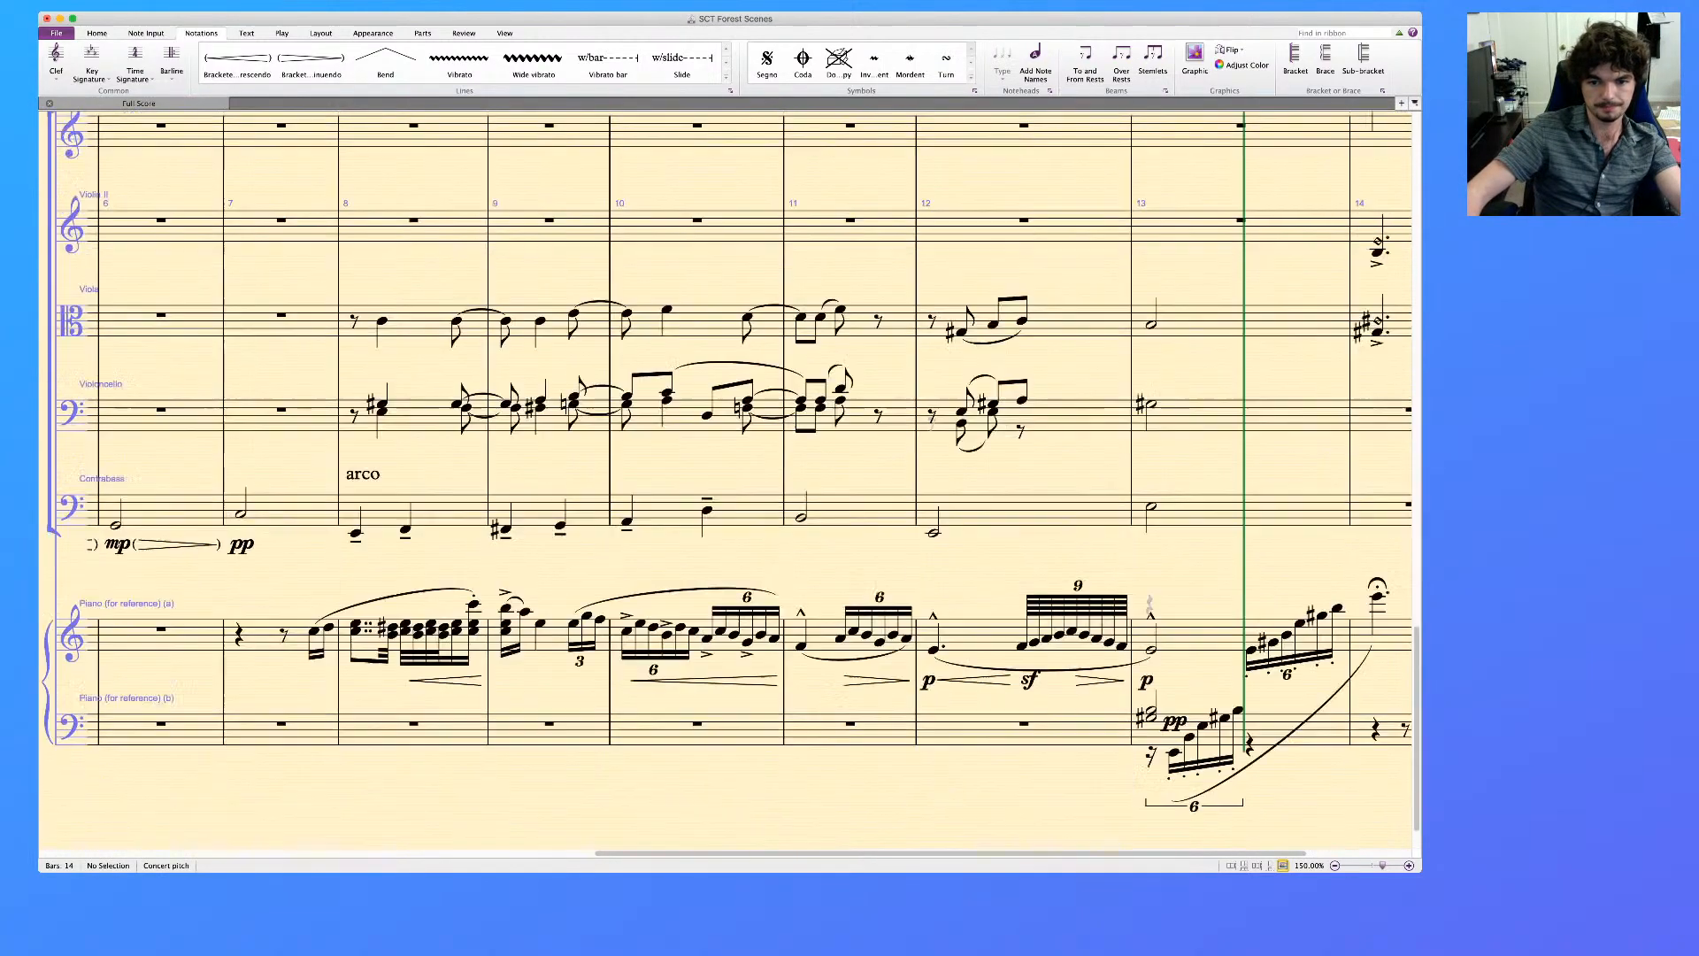
pyautogui.scroll(13, 726, 478)
pyautogui.scroll(3, 726, 478)
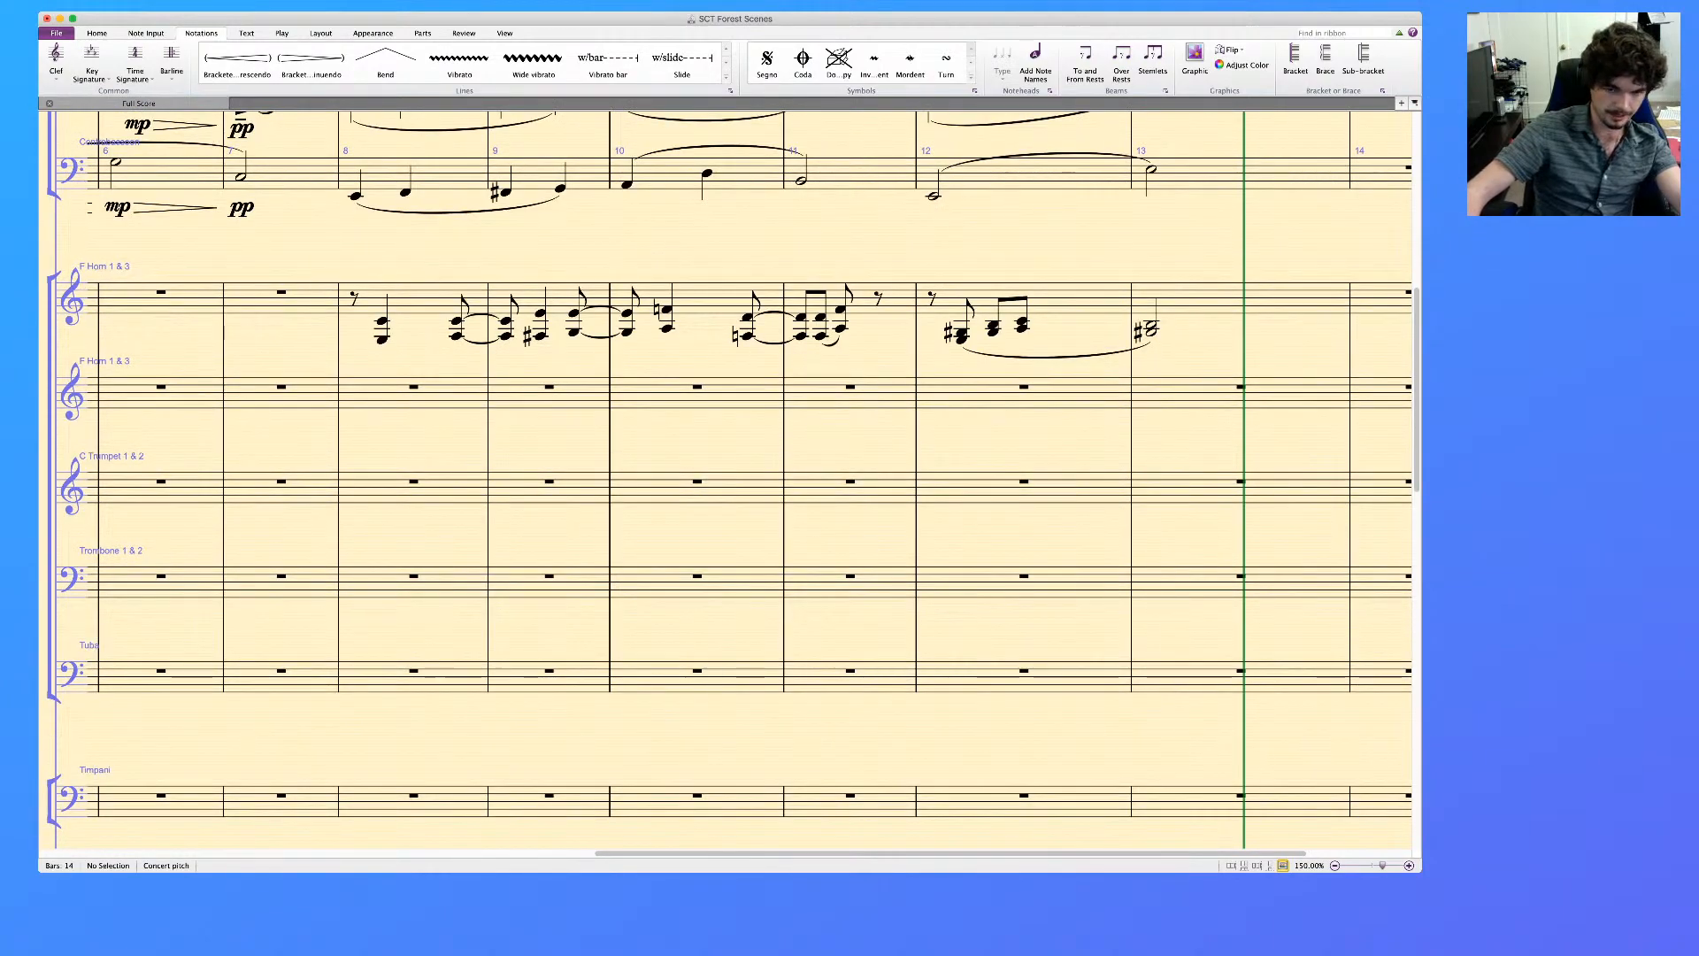
pyautogui.scroll(-10, 725, 478)
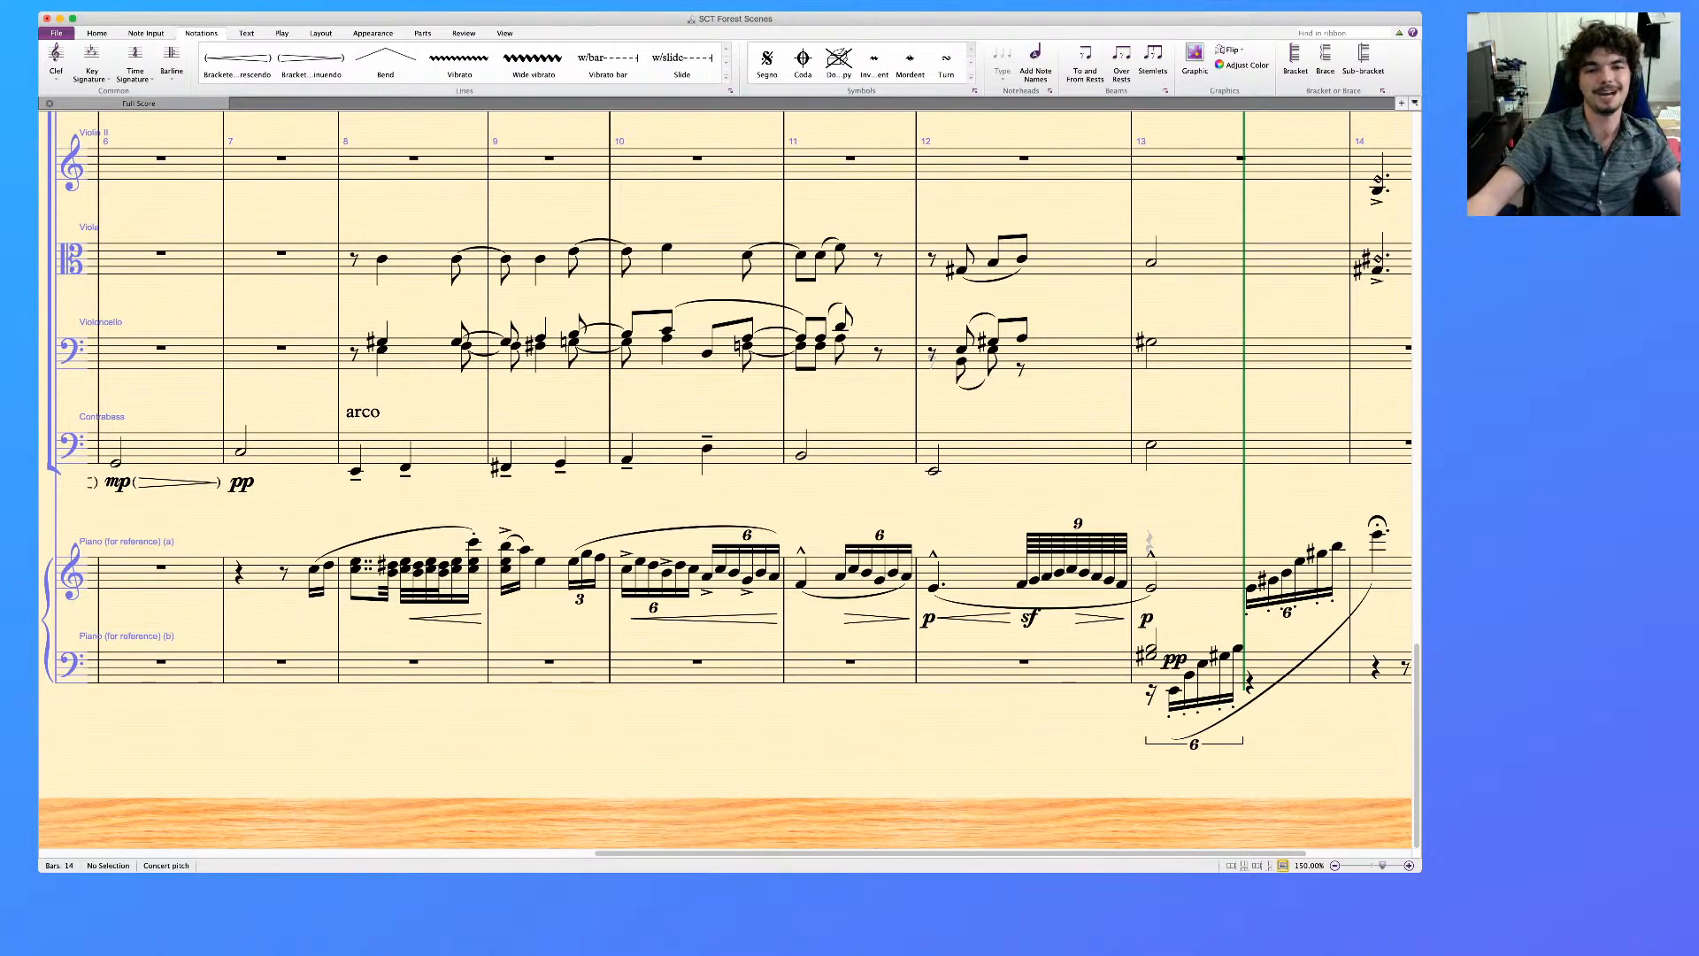
pyautogui.scroll(-5, 725, 478)
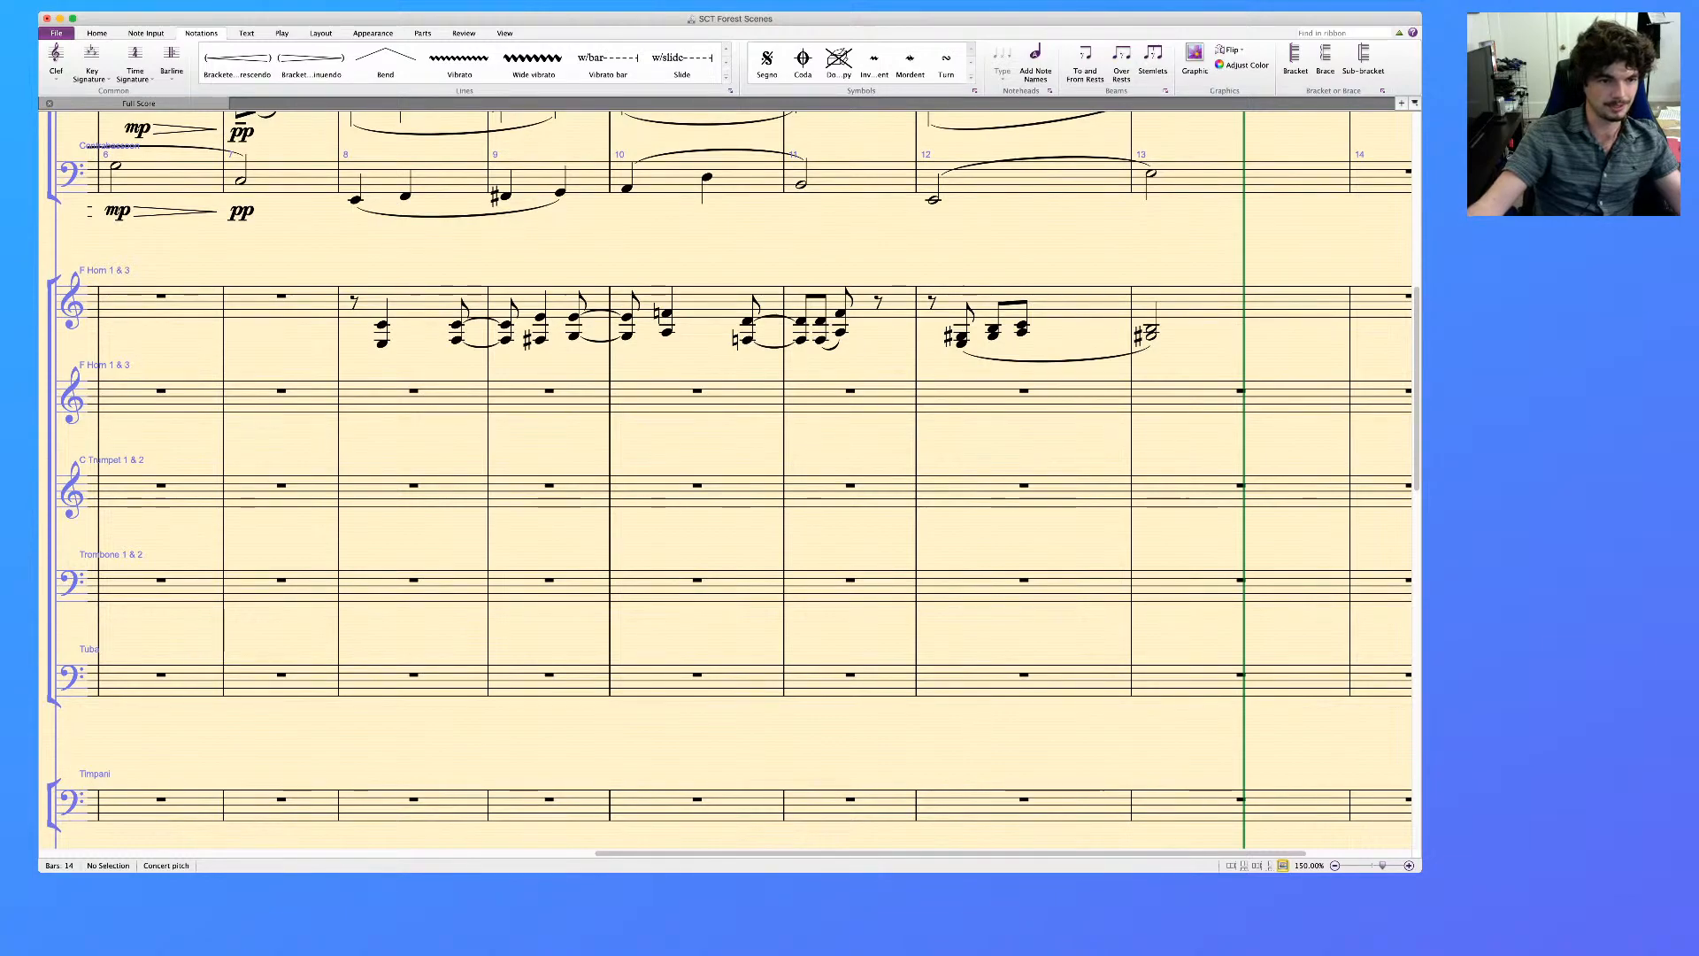
pyautogui.press('super+[')
pyautogui.doubleClick(357, 407)
pyautogui.doubleClick(357, 406)
pyautogui.write('2')
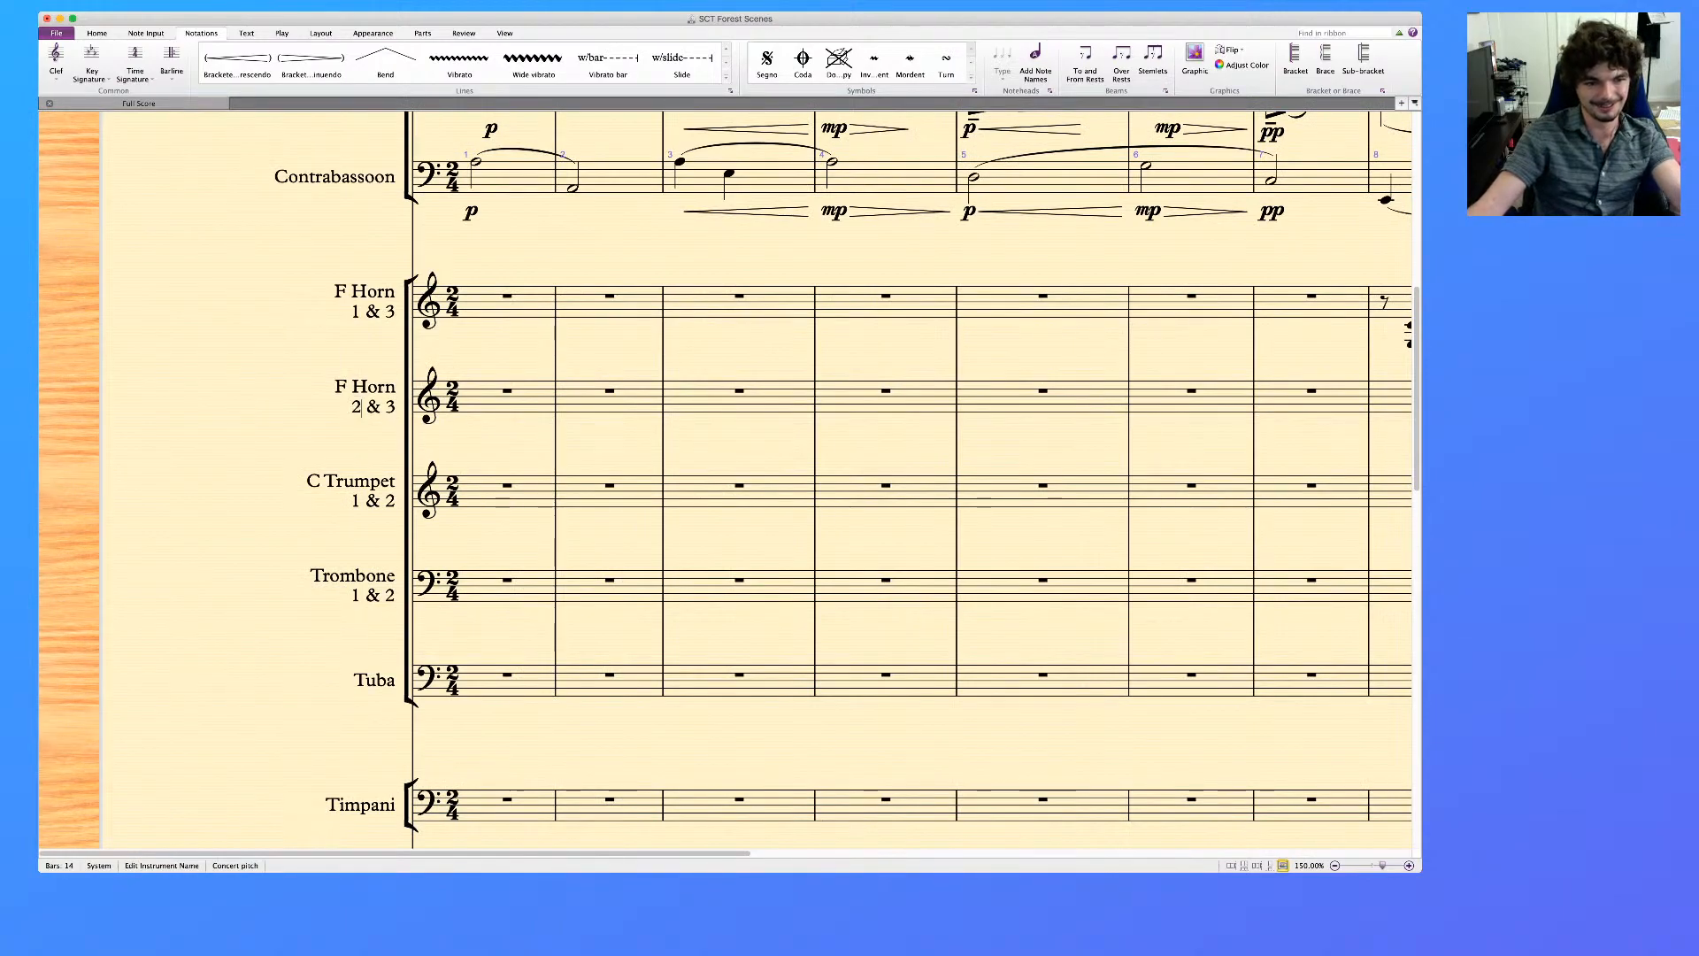
pyautogui.doubleClick(390, 407)
pyautogui.write('4')
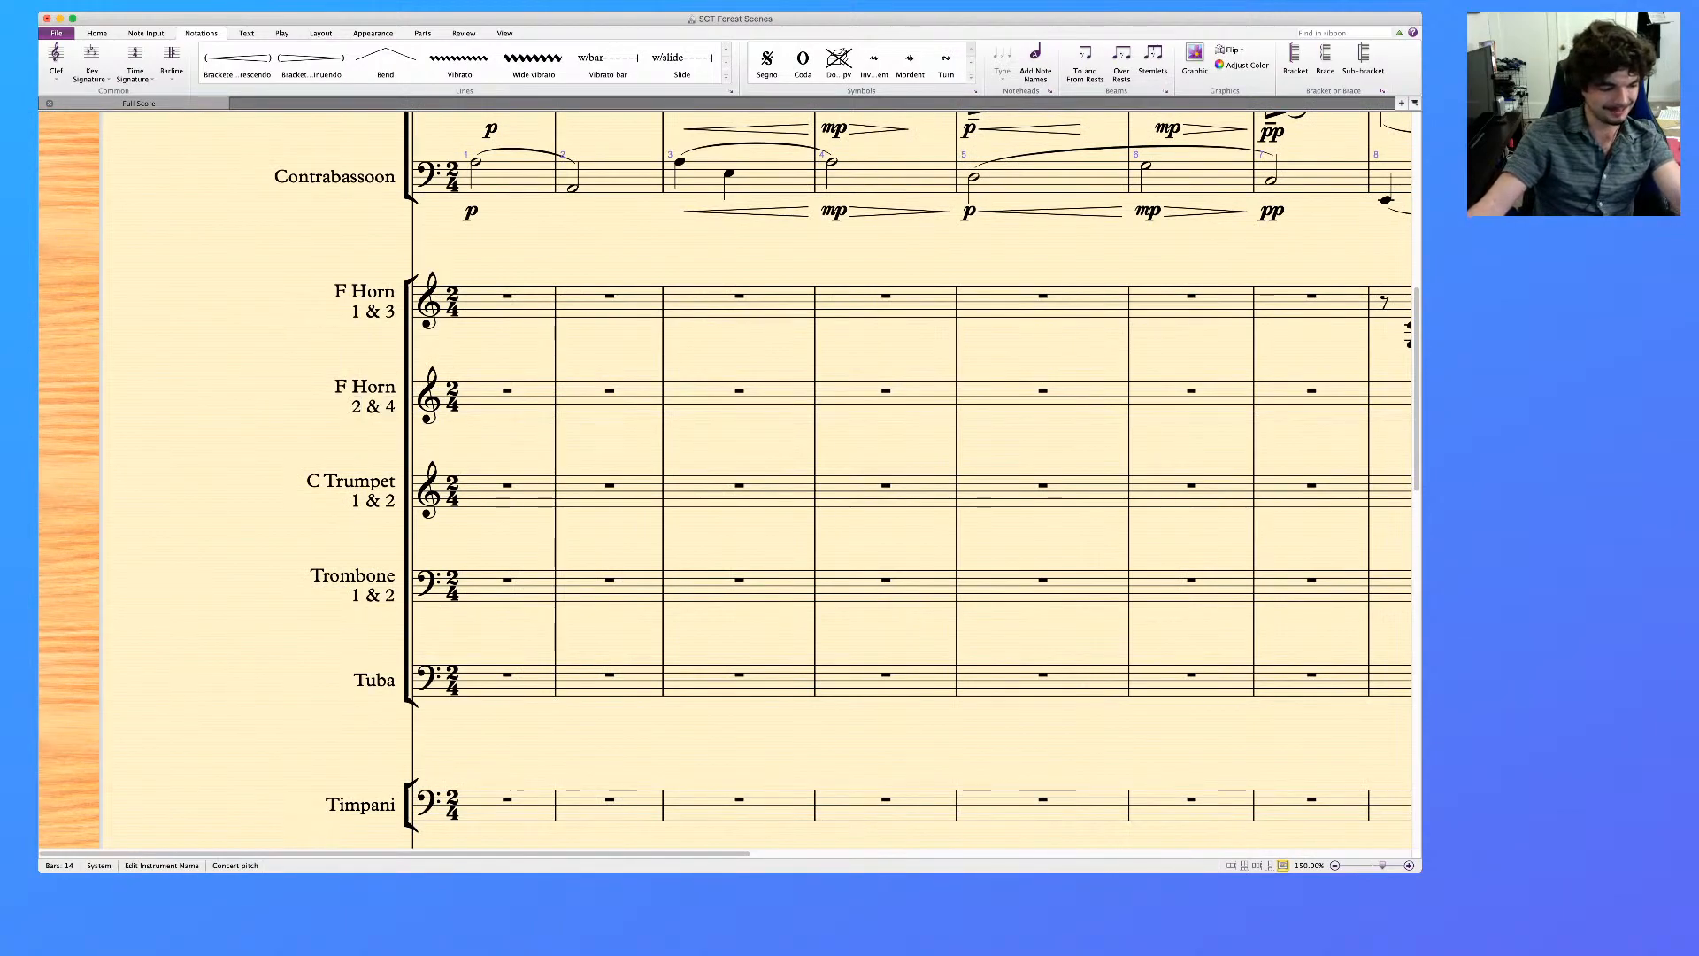
pyautogui.press('Escape')
pyautogui.press('Escape')
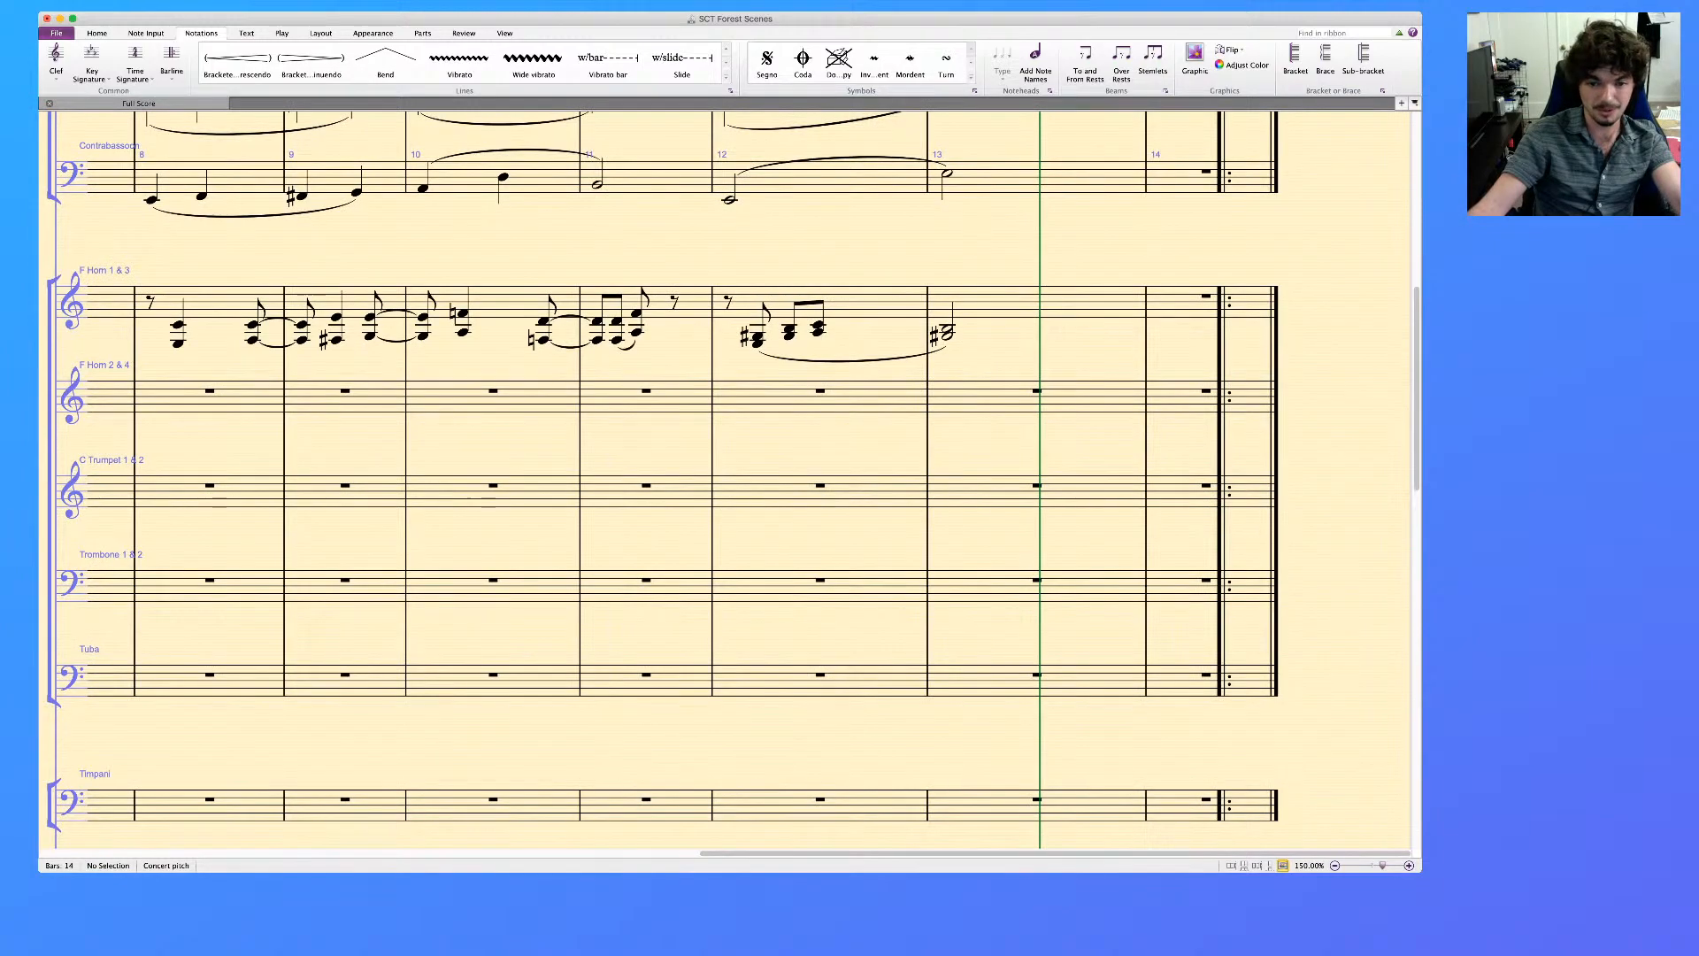
pyautogui.scroll(-10, 726, 478)
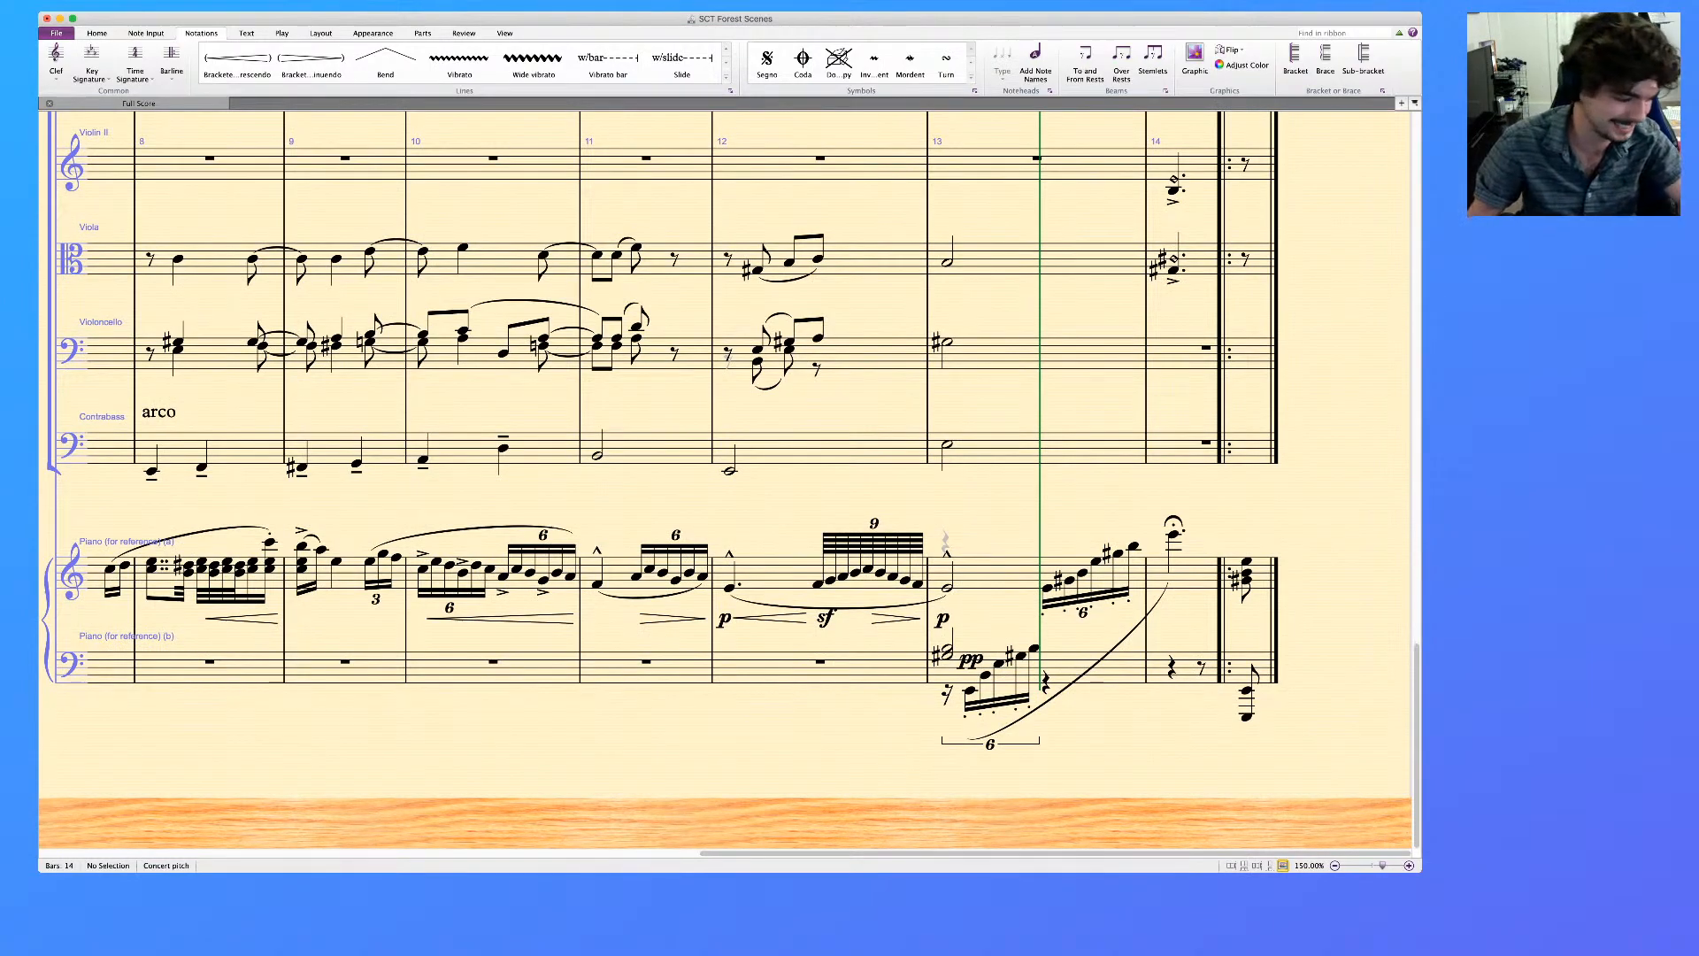
pyautogui.hscroll(-1, 726, 478)
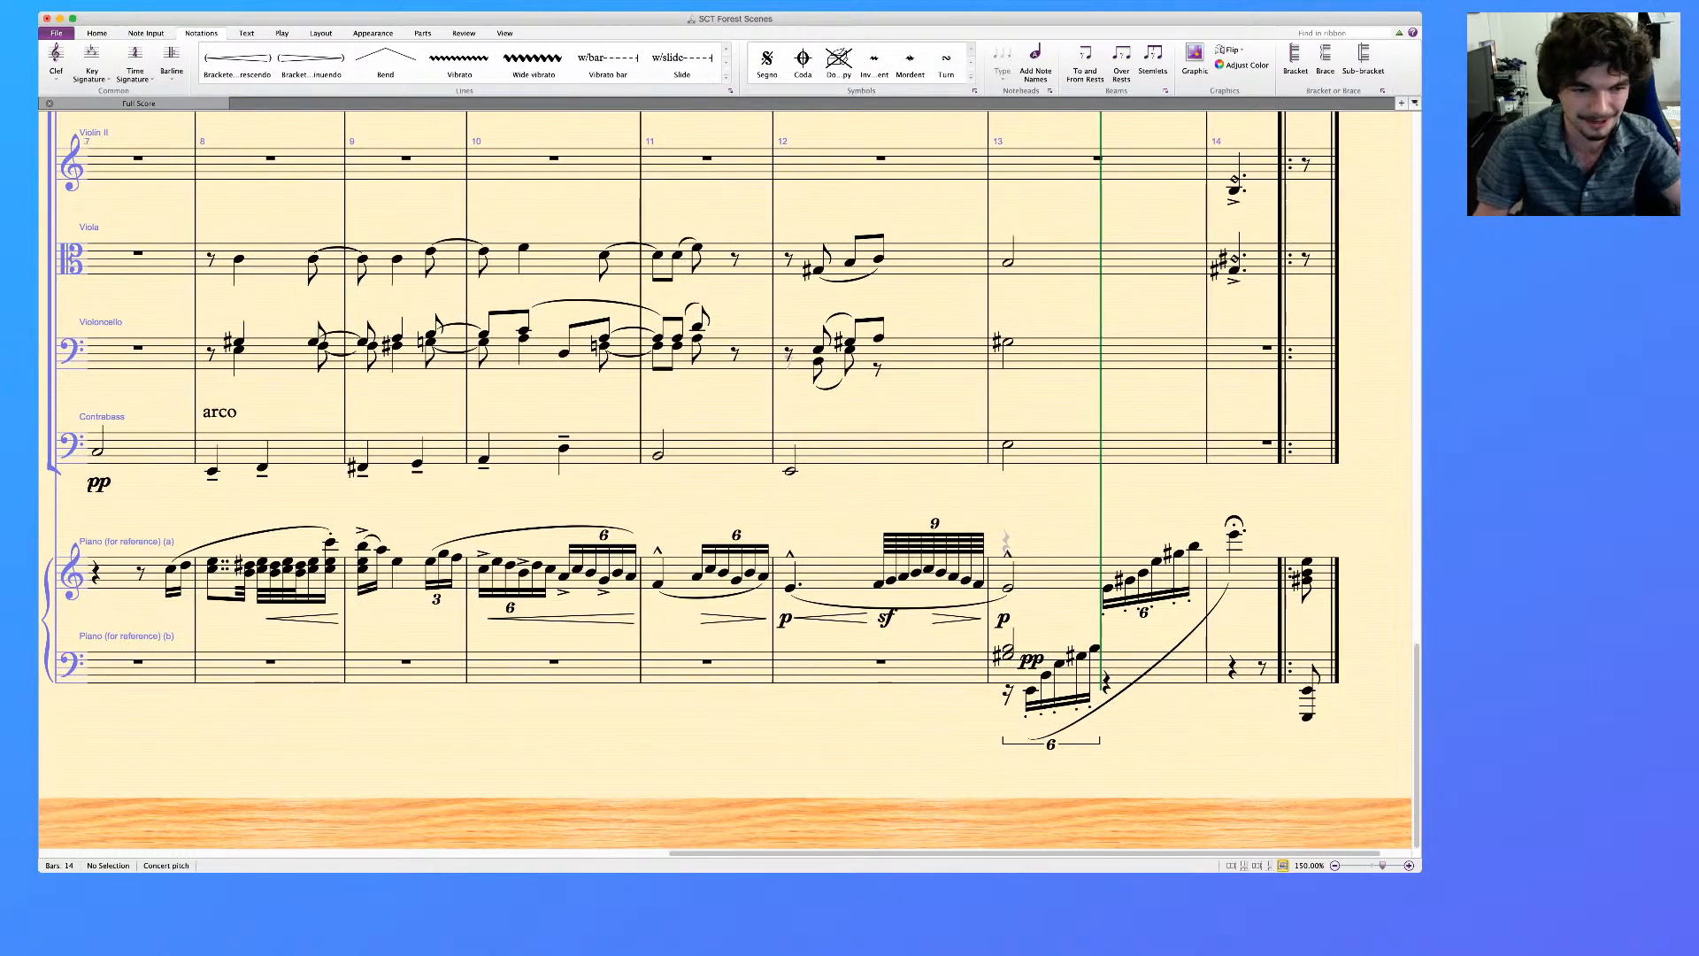
pyautogui.hscroll(-1, 726, 478)
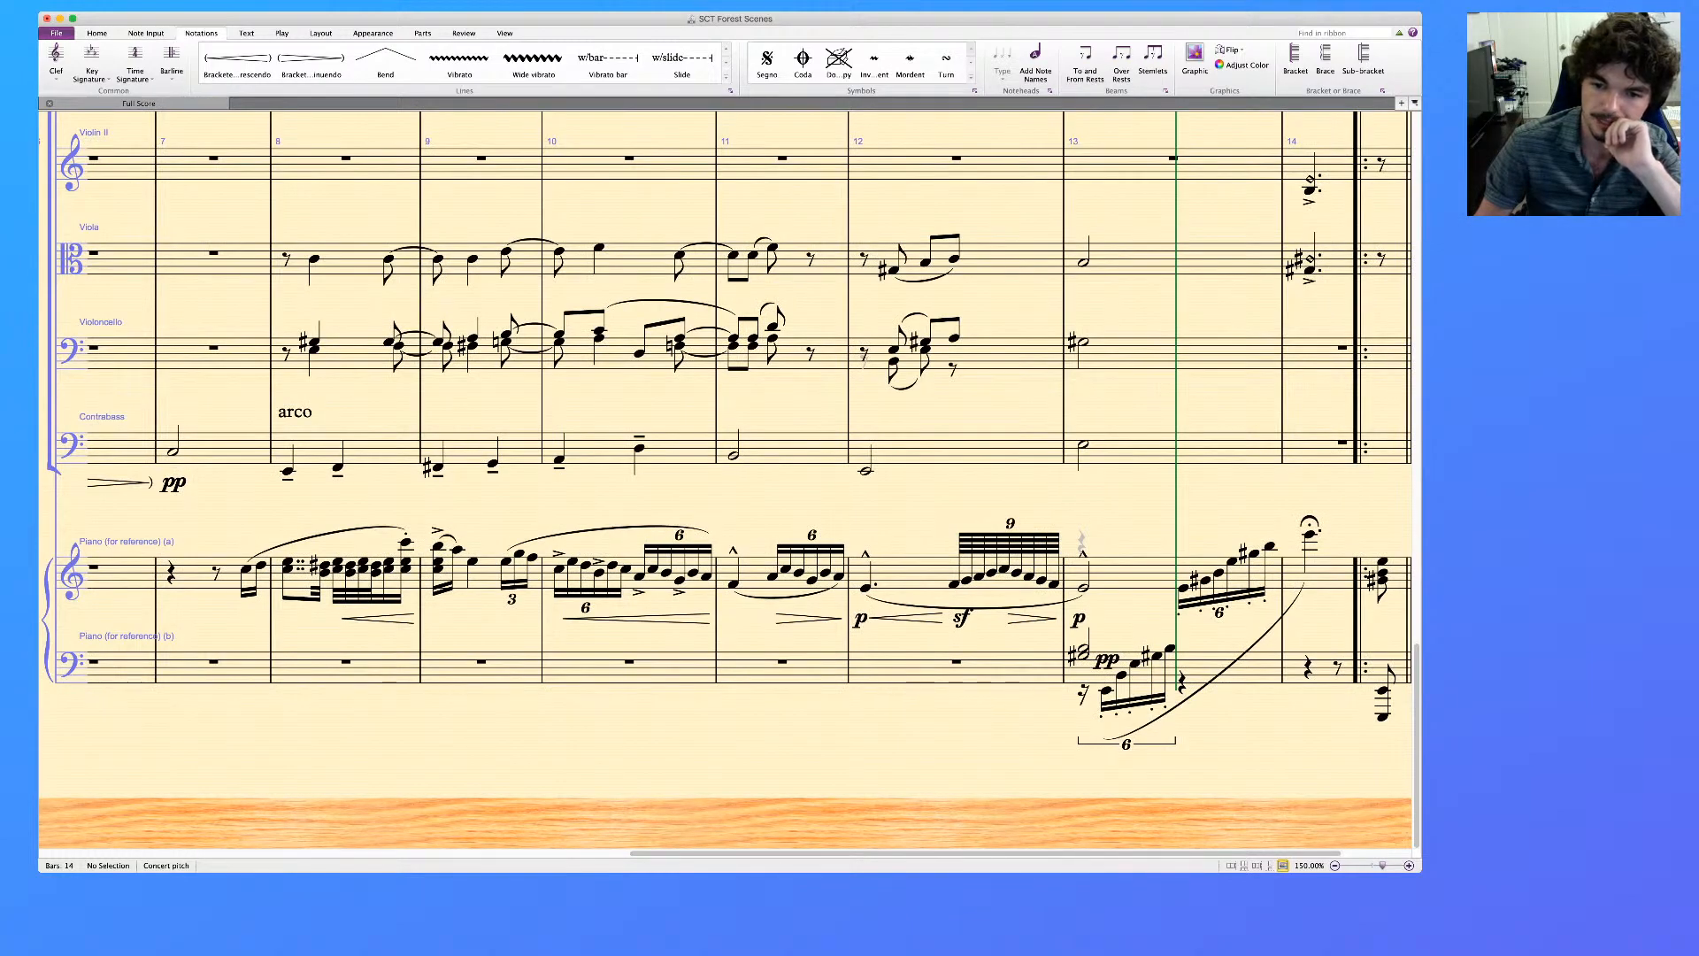
pyautogui.hscroll(1, 726, 478)
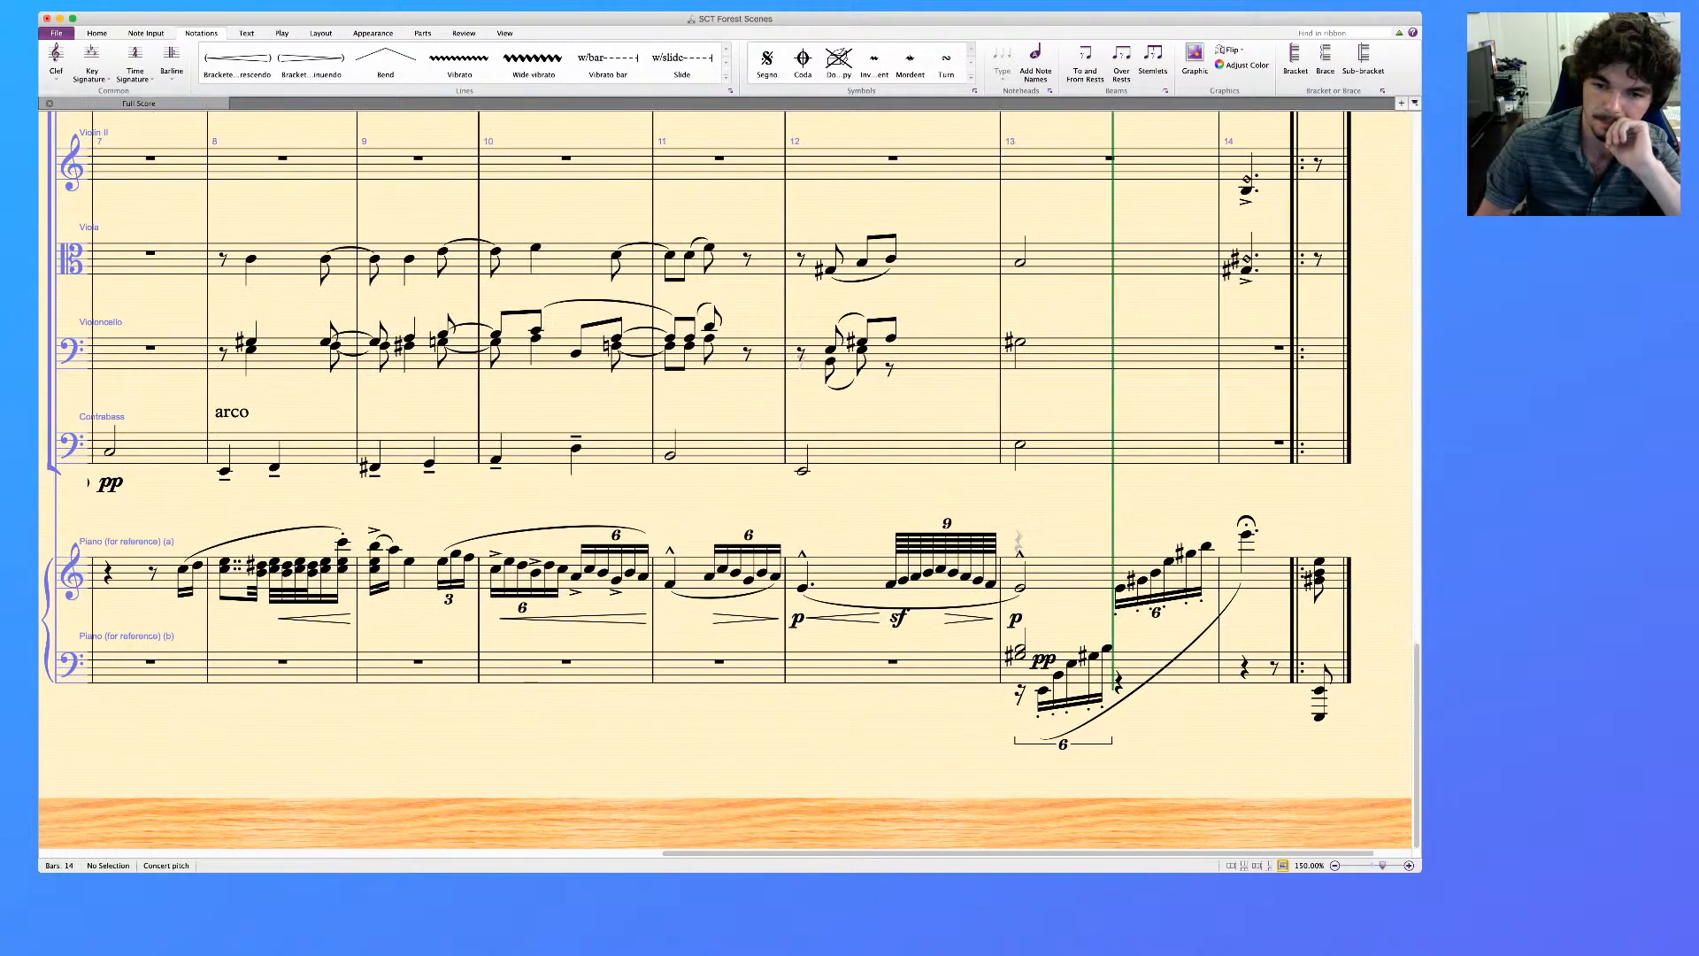
# Add slurs to the flute staff over the pickup from bar 7 into bar 8 and over the fast chord run in bar 8
pyautogui.scroll(10, 725, 478)
pyautogui.hscroll(-1, 726, 478)
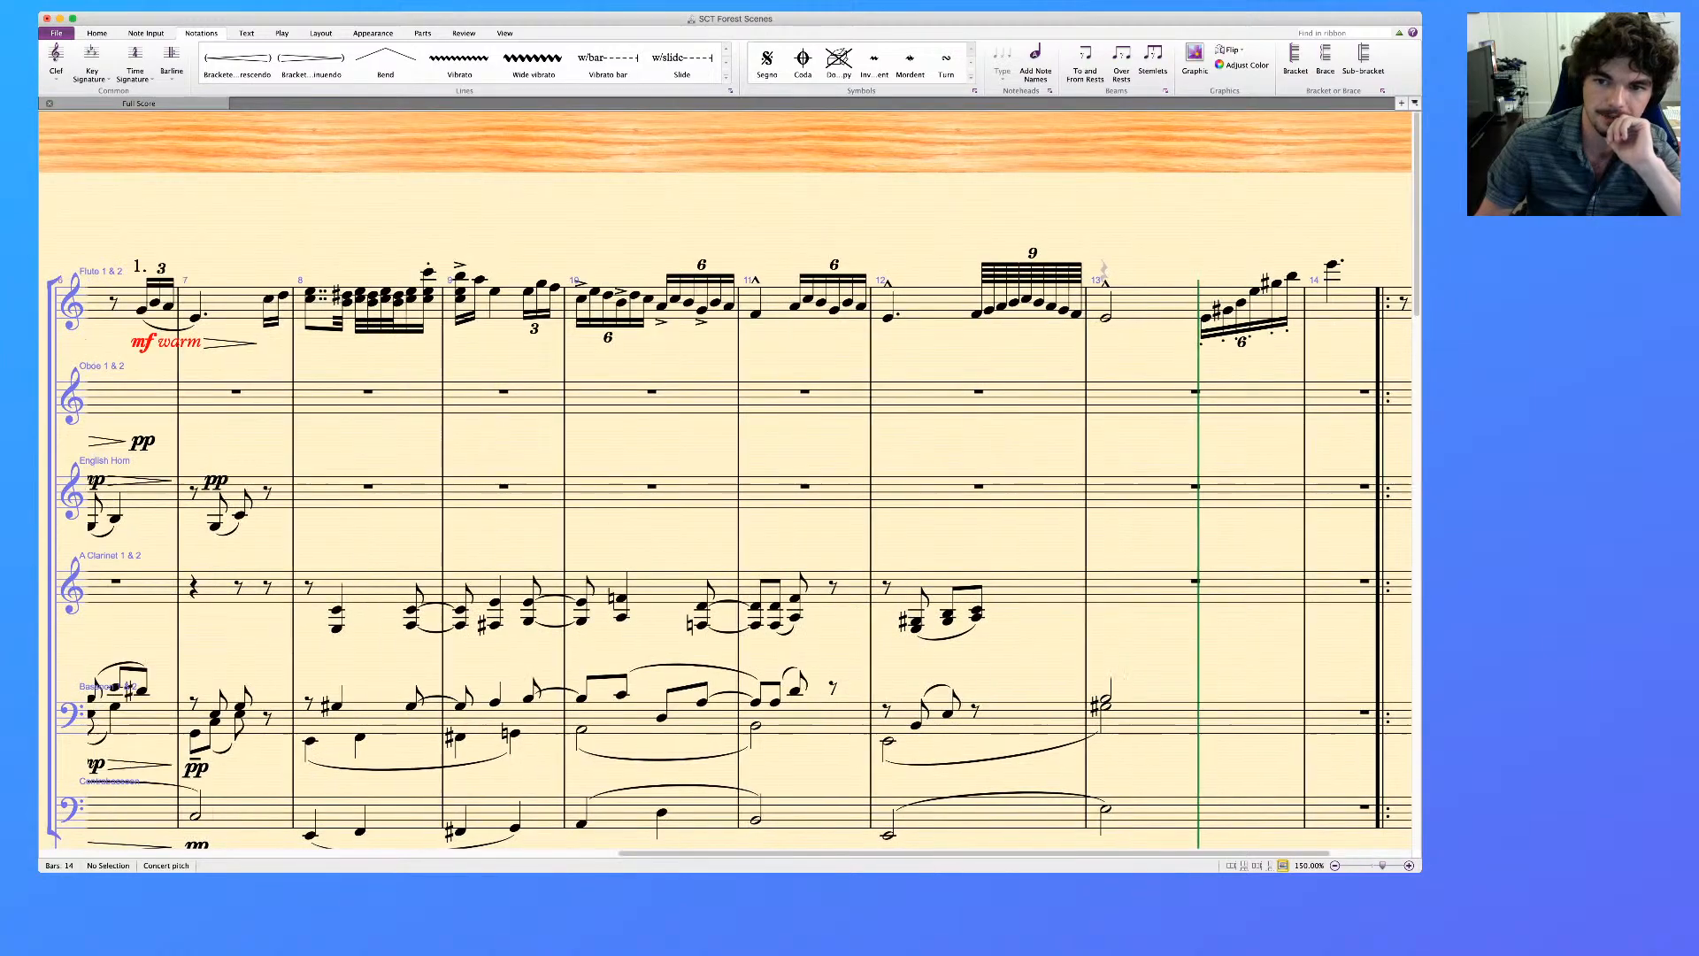
pyautogui.hscroll(-1, 725, 477)
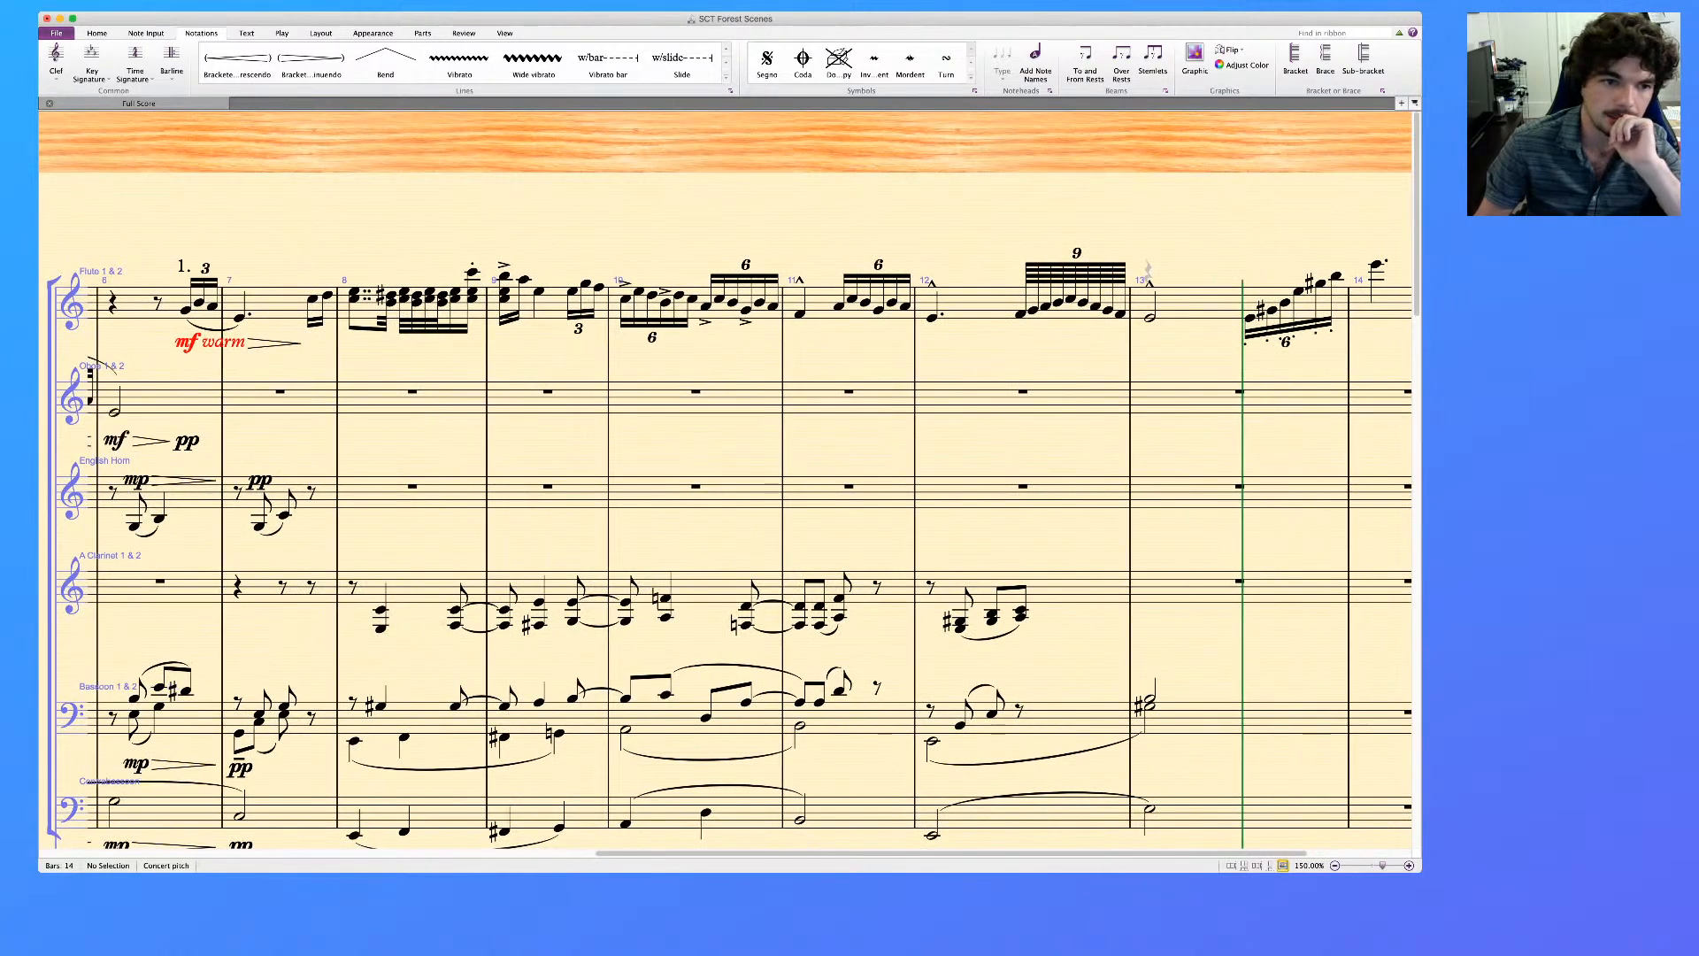
pyautogui.hscroll(-5, 725, 477)
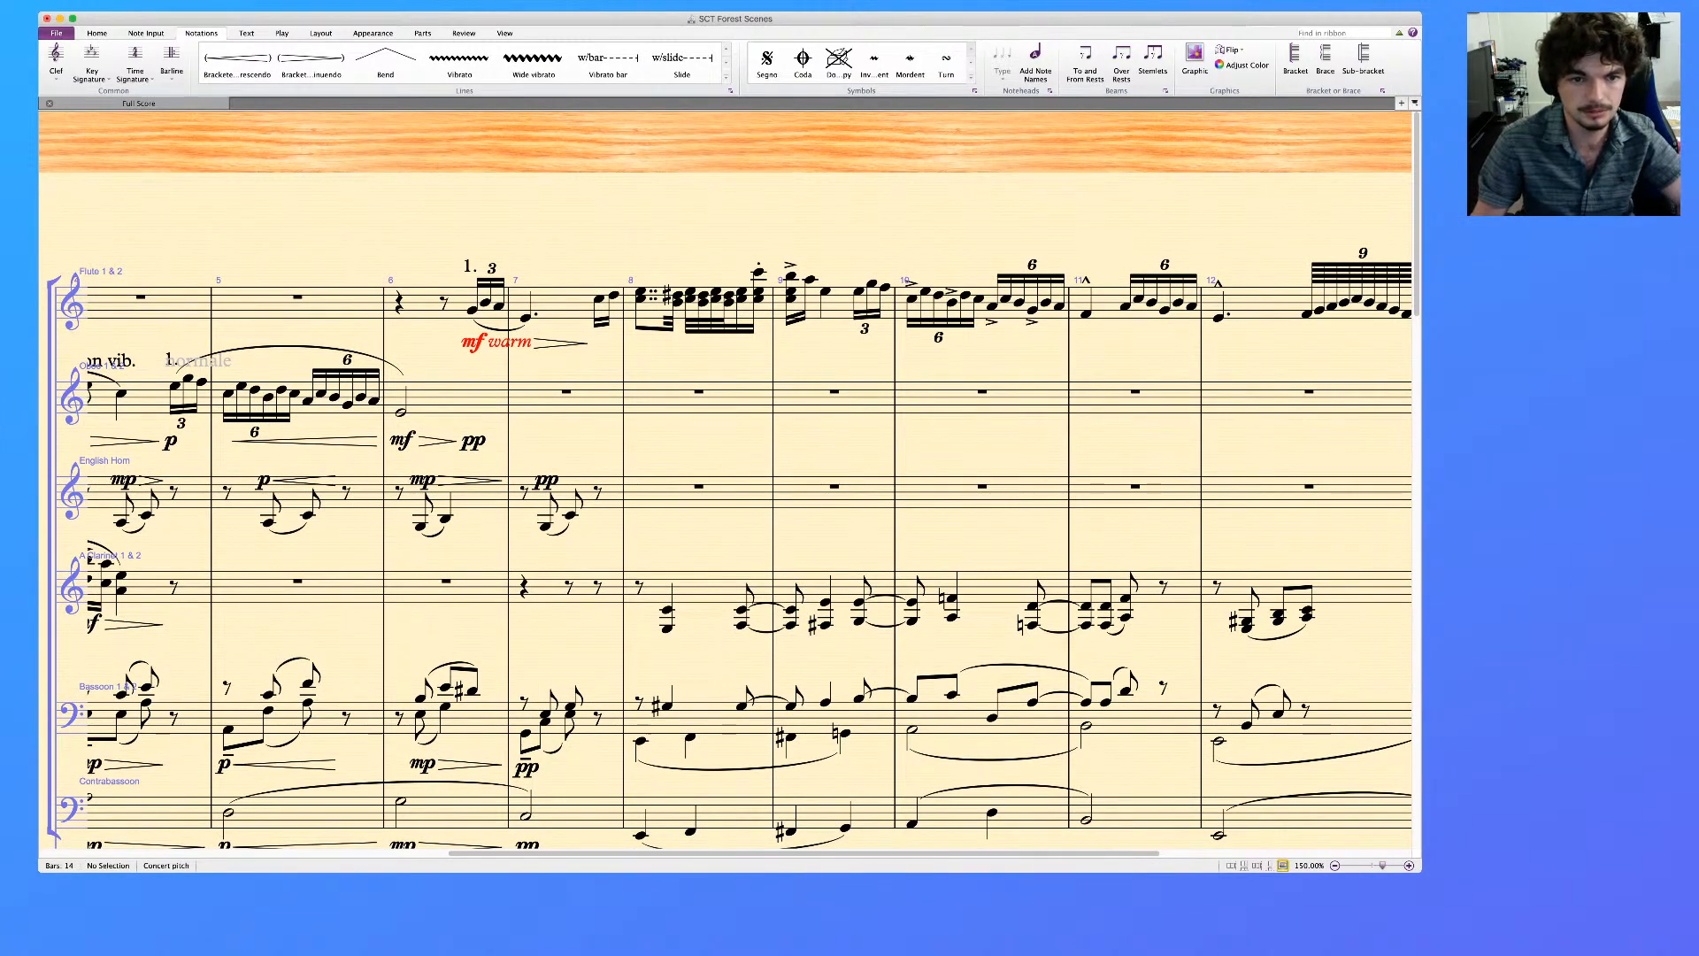
pyautogui.click(599, 299)
pyautogui.press('s')
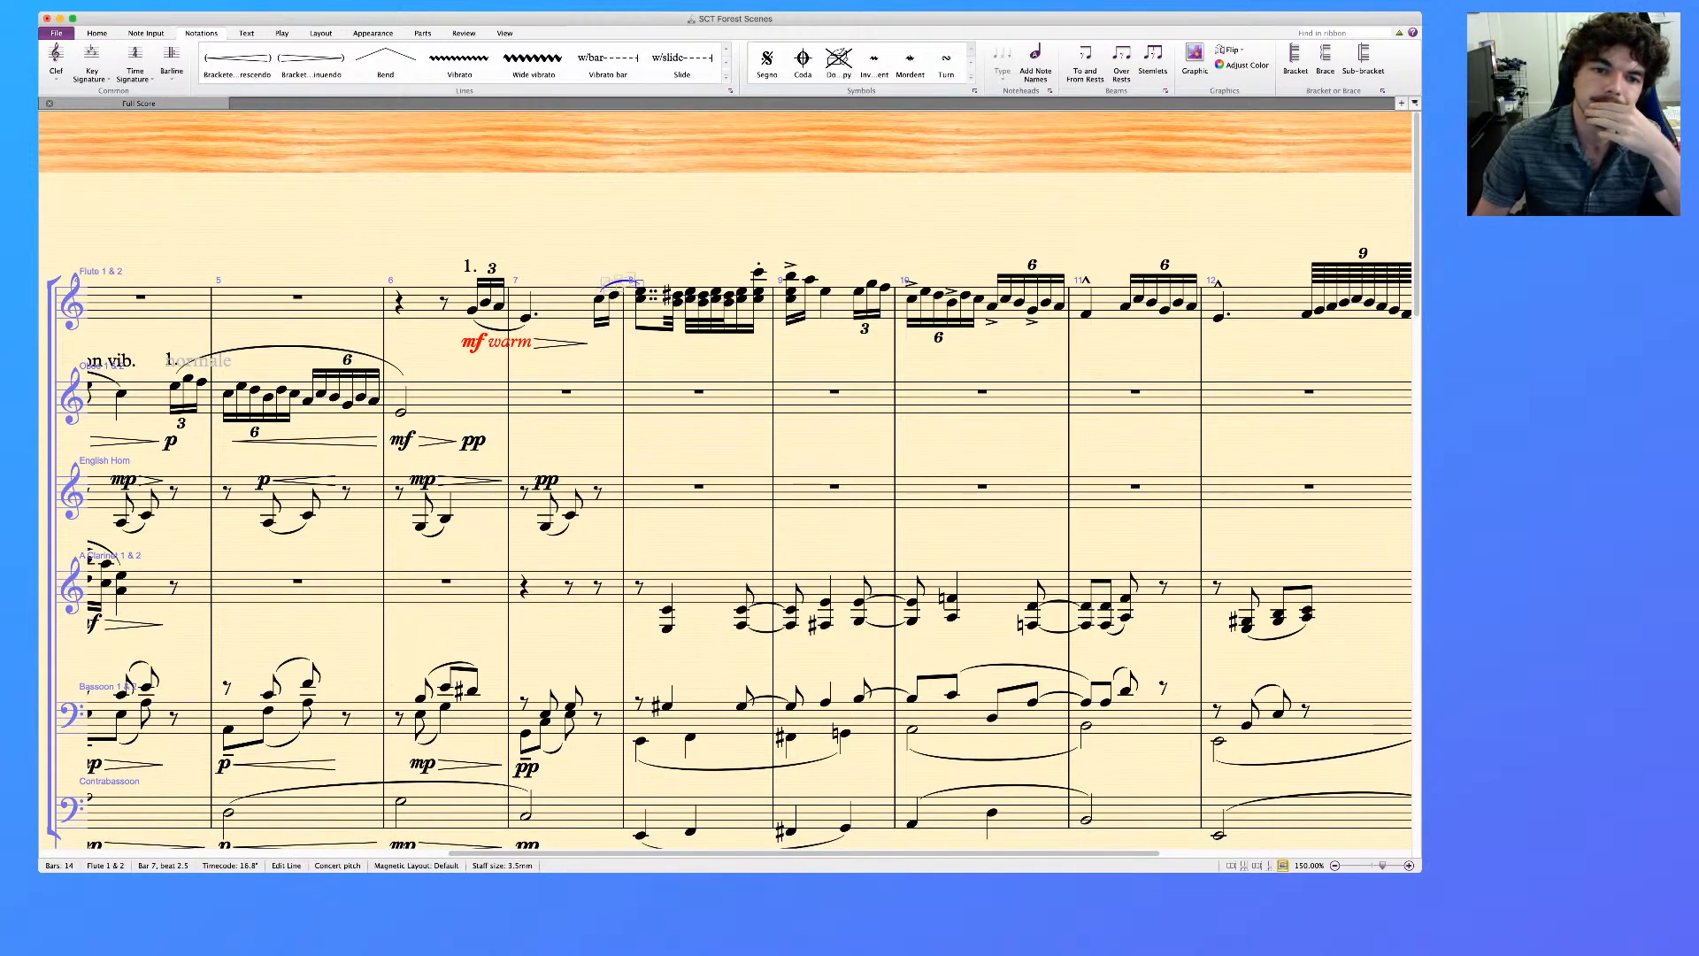
pyautogui.click(678, 296)
pyautogui.press('s')
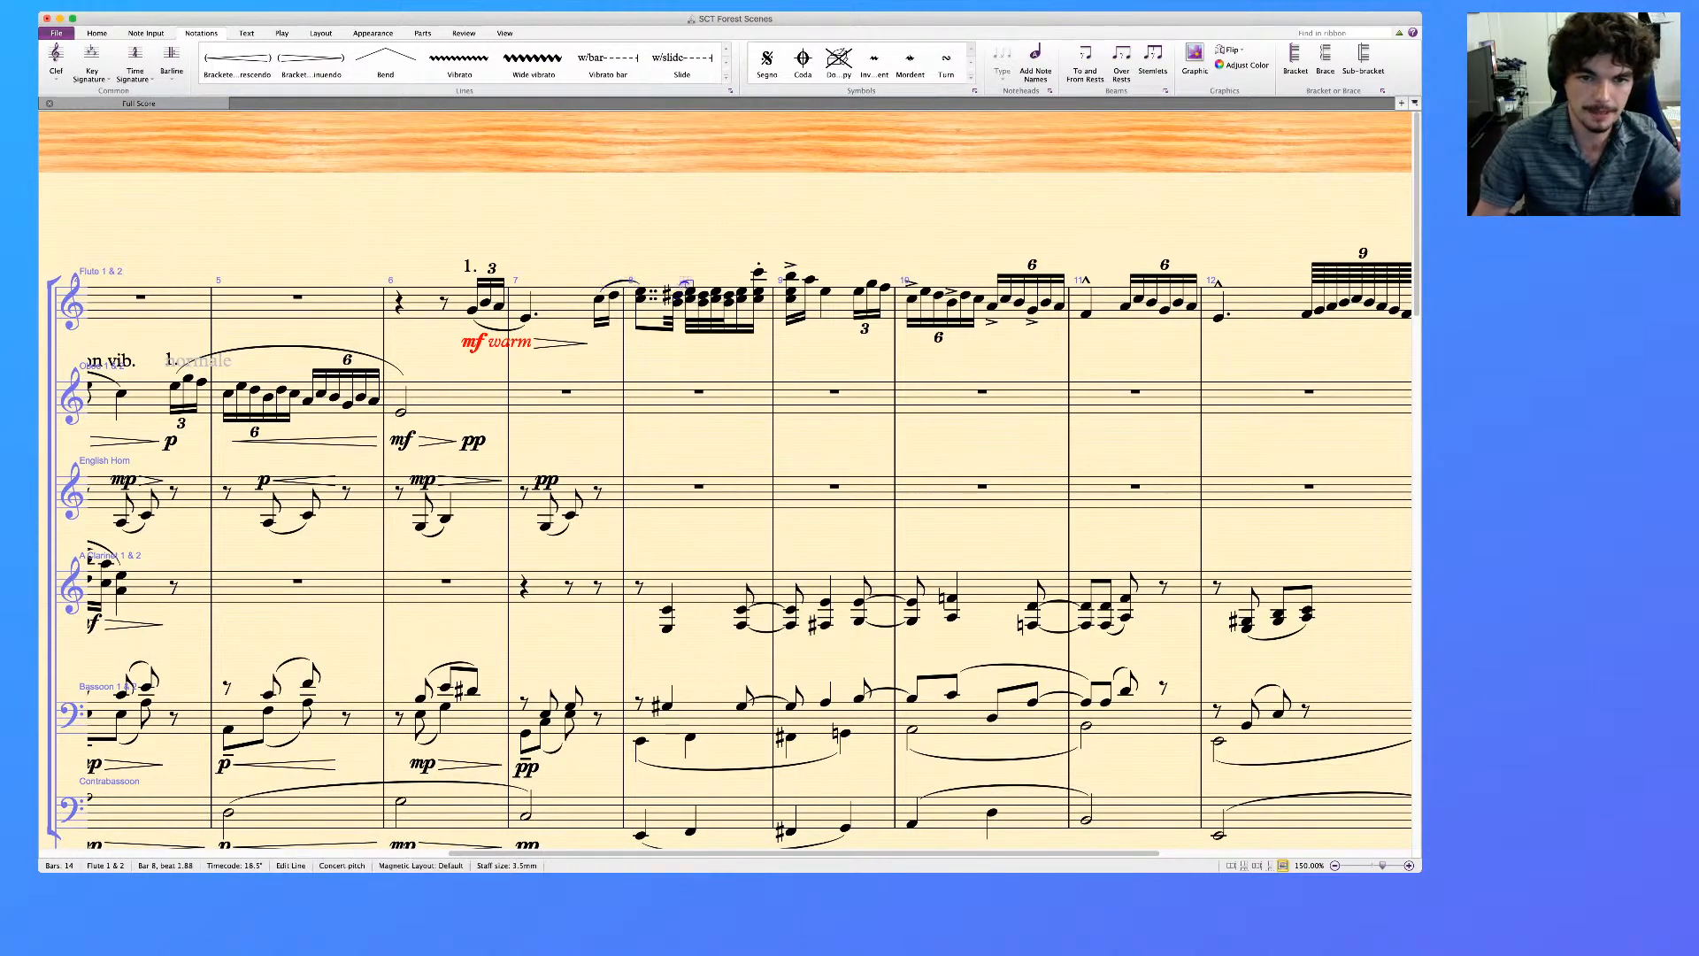
pyautogui.press('space')
pyautogui.press('space')
pyautogui.press('space')
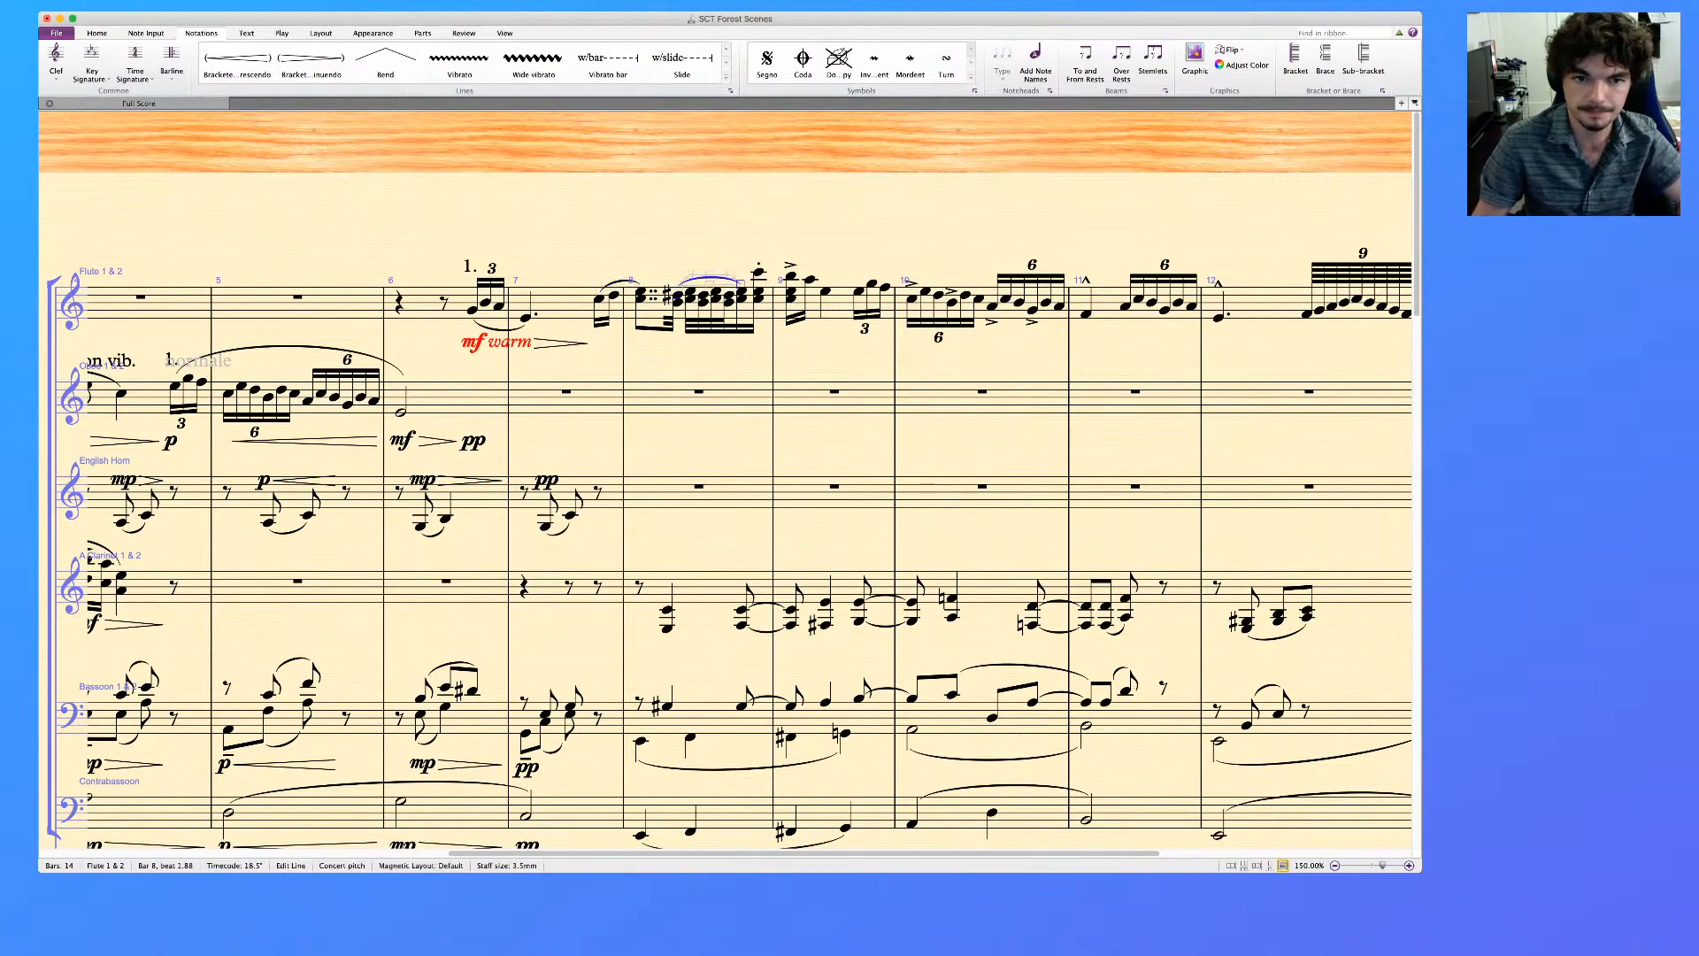
# Remove all articulations from the flute passage between the last chord of bar 8 and bar 14, and clear the selection
pyautogui.click(760, 272)
pyautogui.hscroll(3, 760, 272)
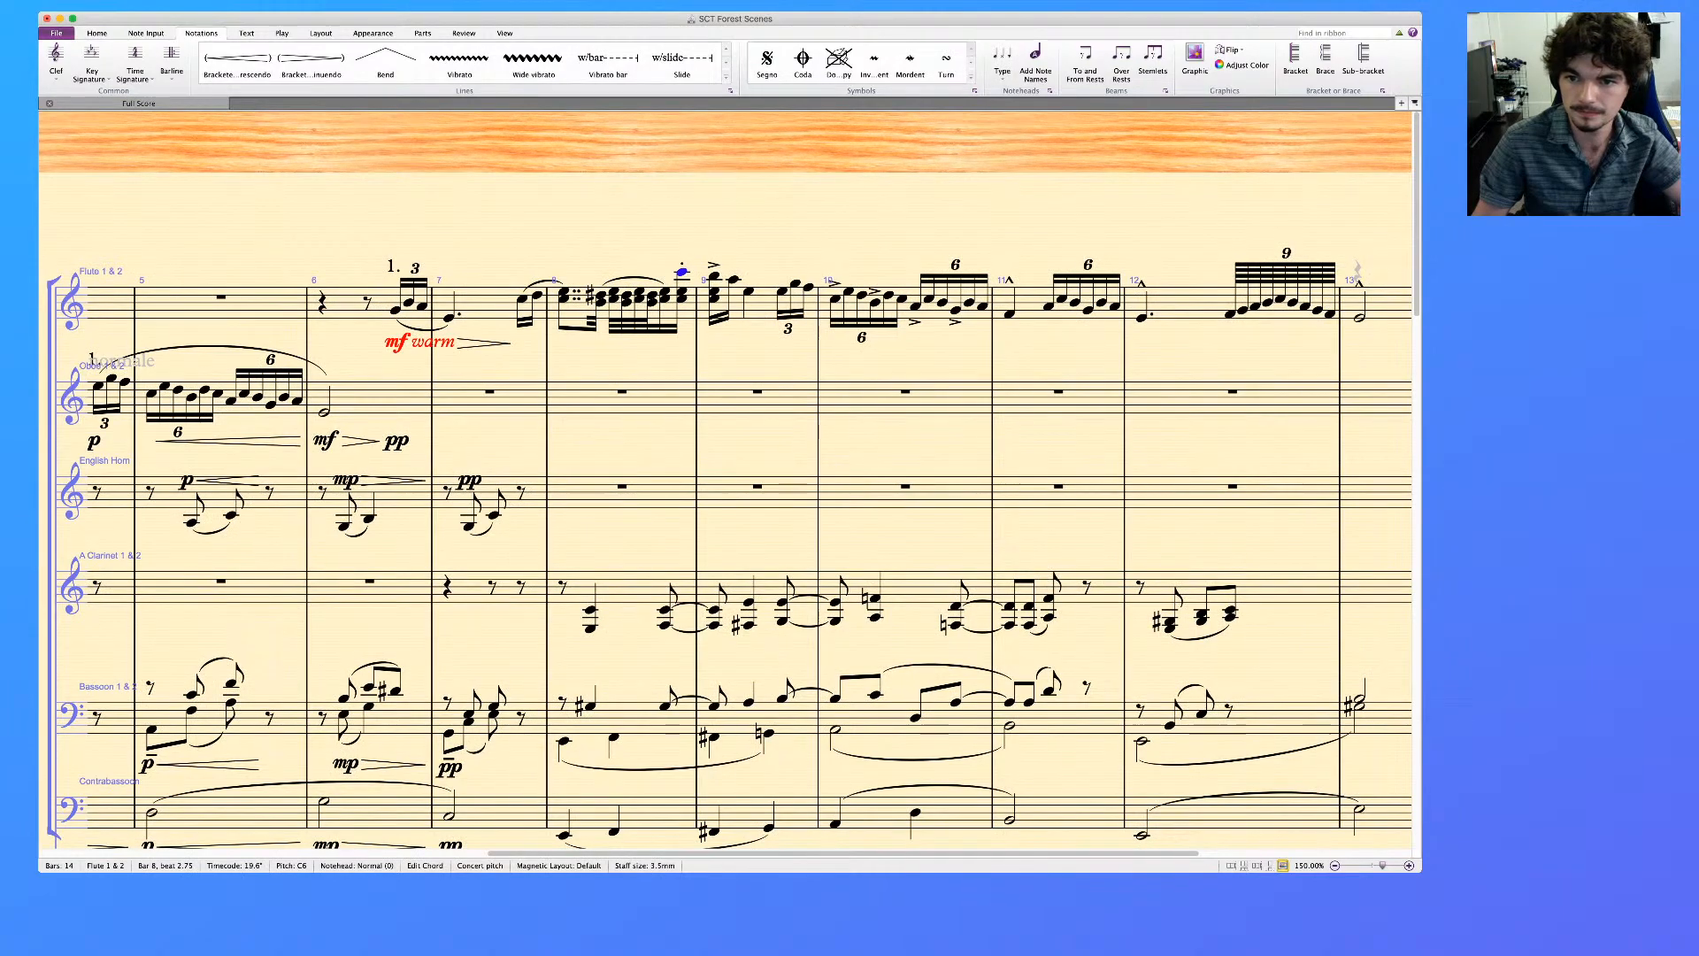
pyautogui.hscroll(5, 726, 549)
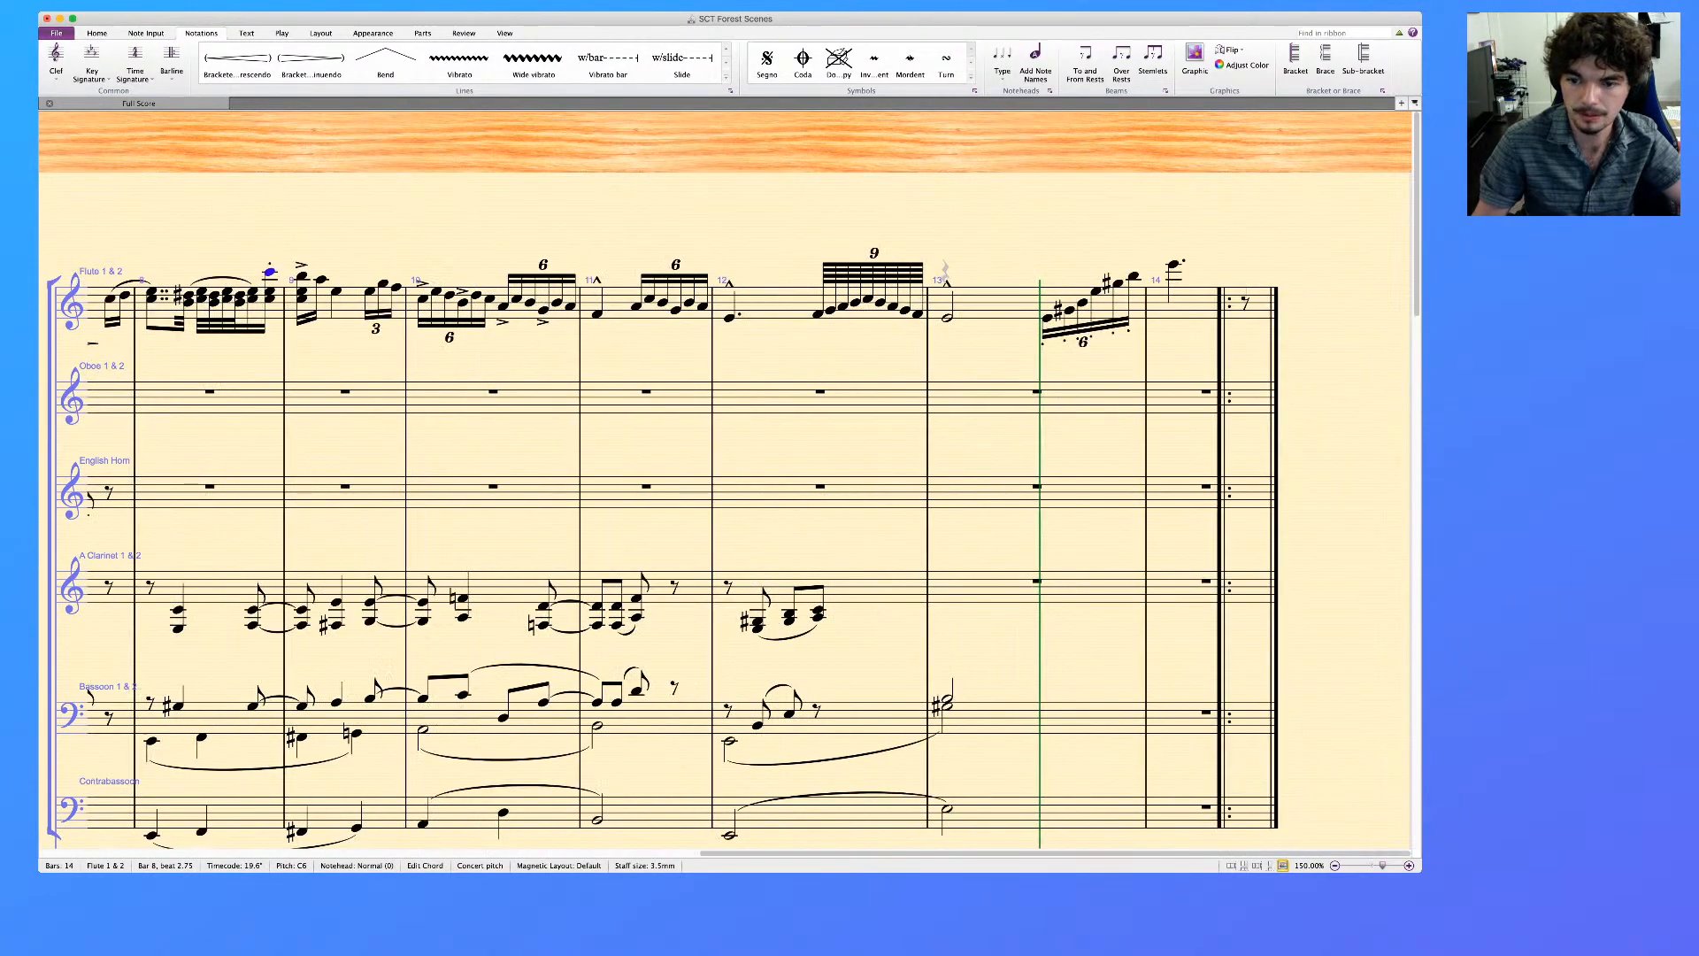
pyautogui.keyDown('shift'); pyautogui.click(1174, 264); pyautogui.keyUp('shift')
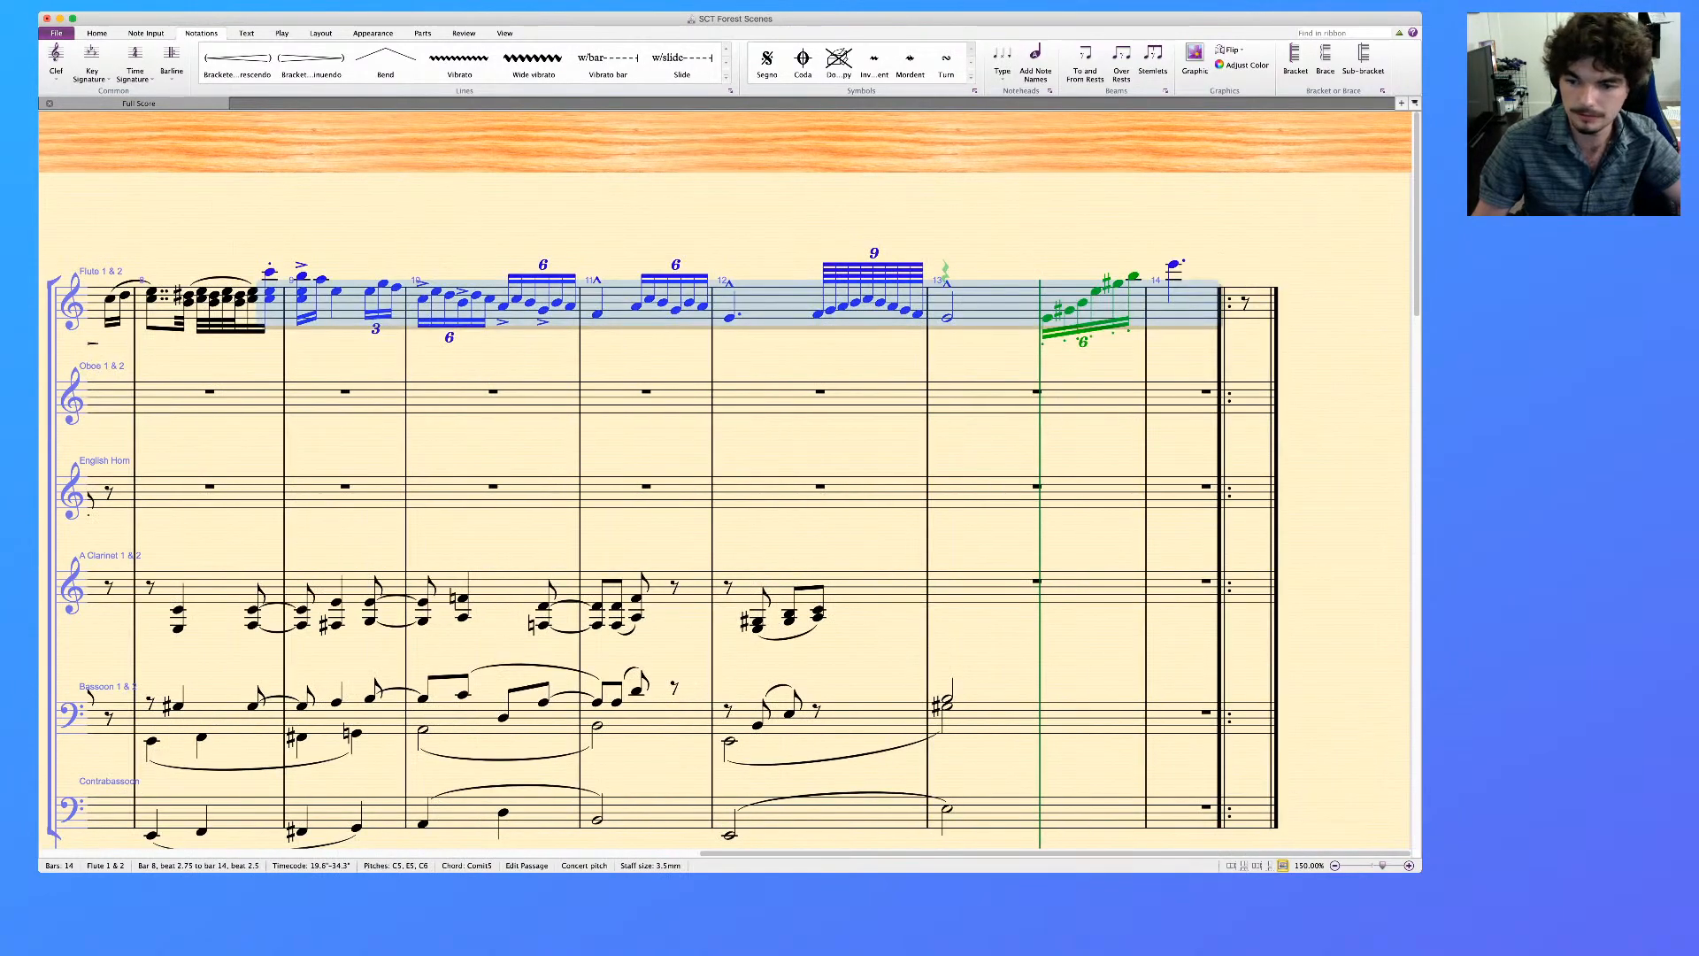
pyautogui.press('KP_Divide')
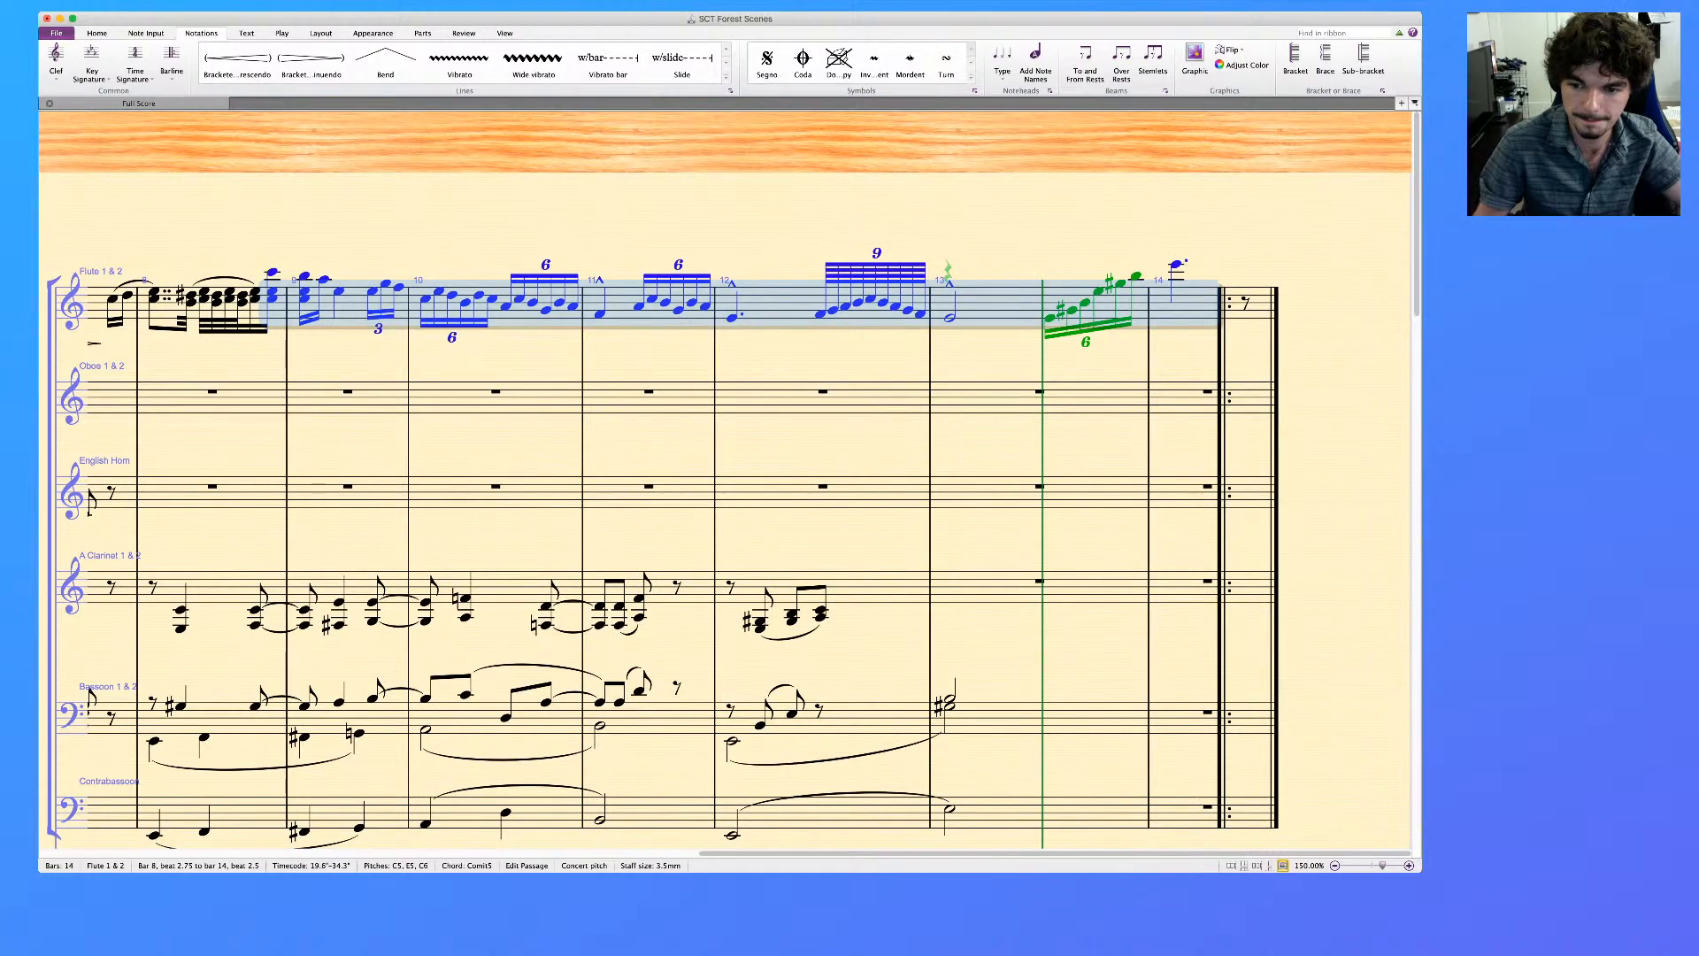
pyautogui.press('KP_Equal')
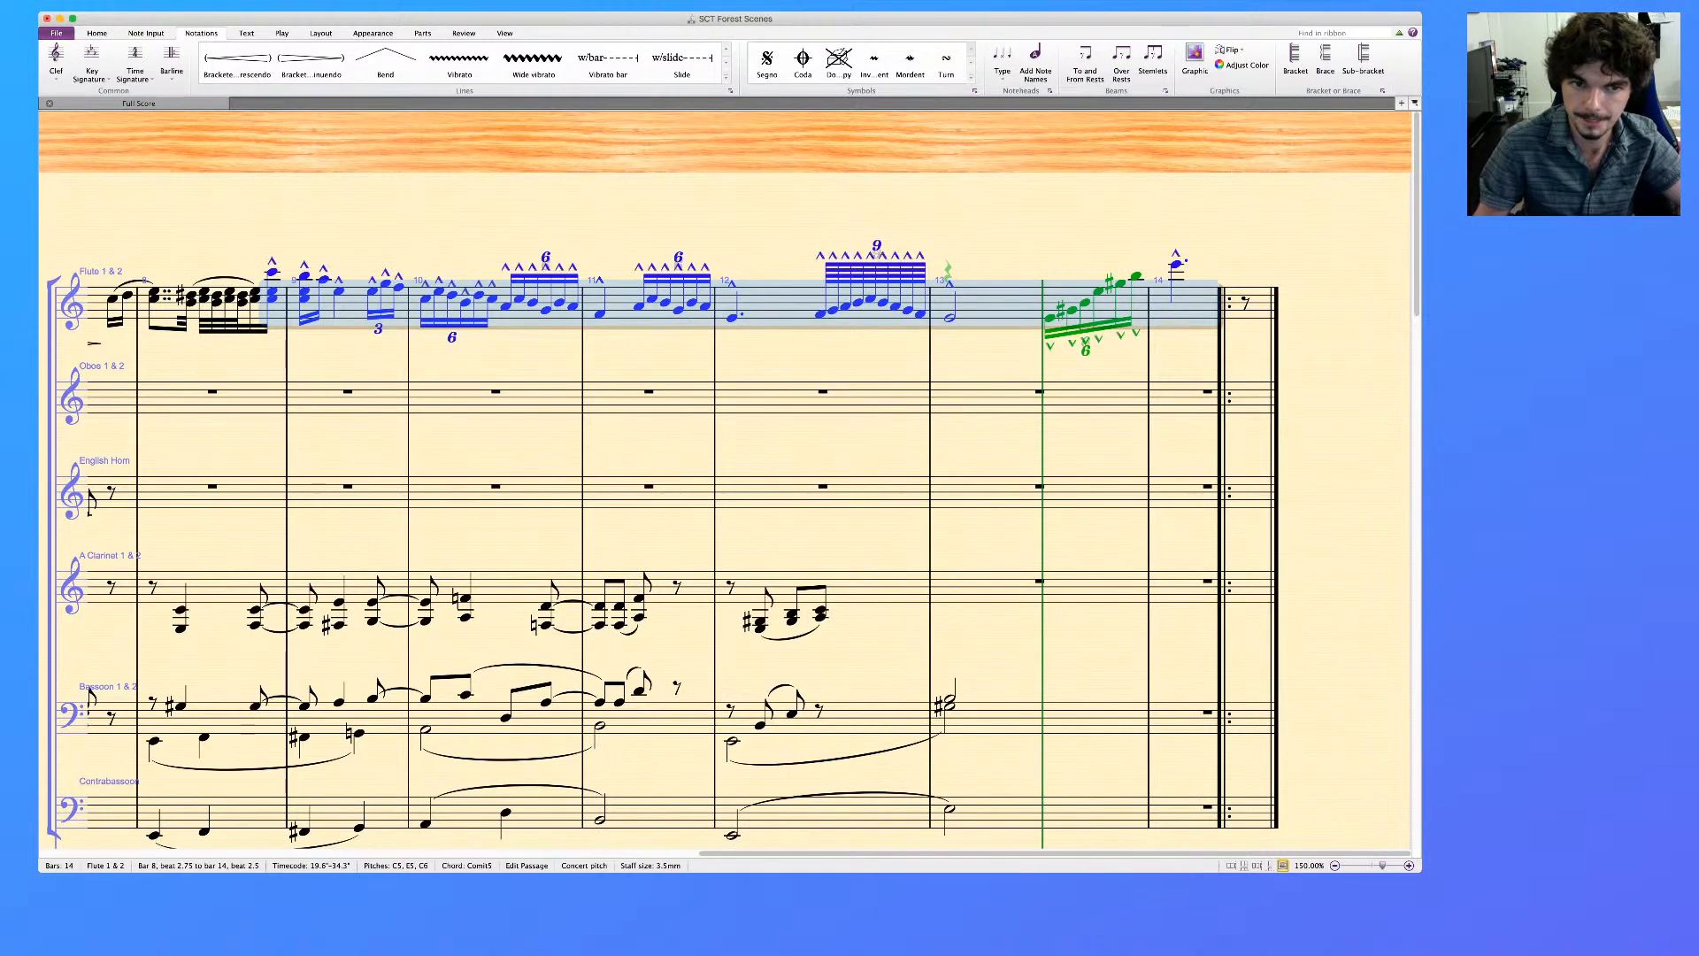
pyautogui.press('KP_Equal')
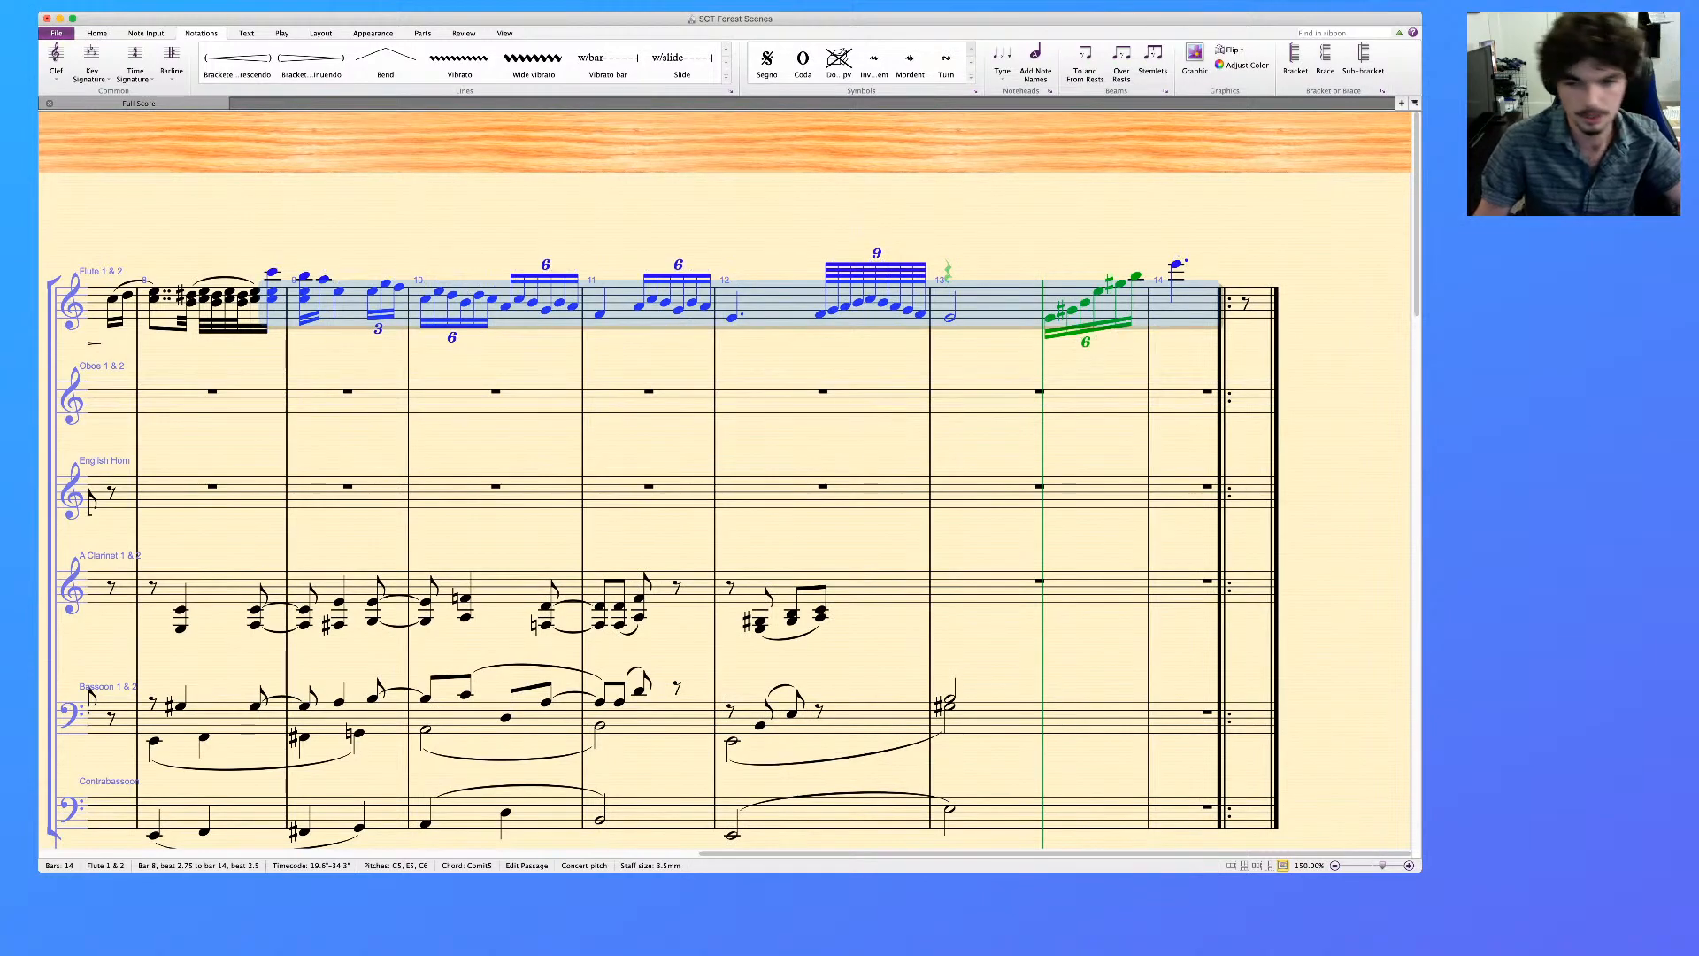
pyautogui.hscroll(-1, 726, 480)
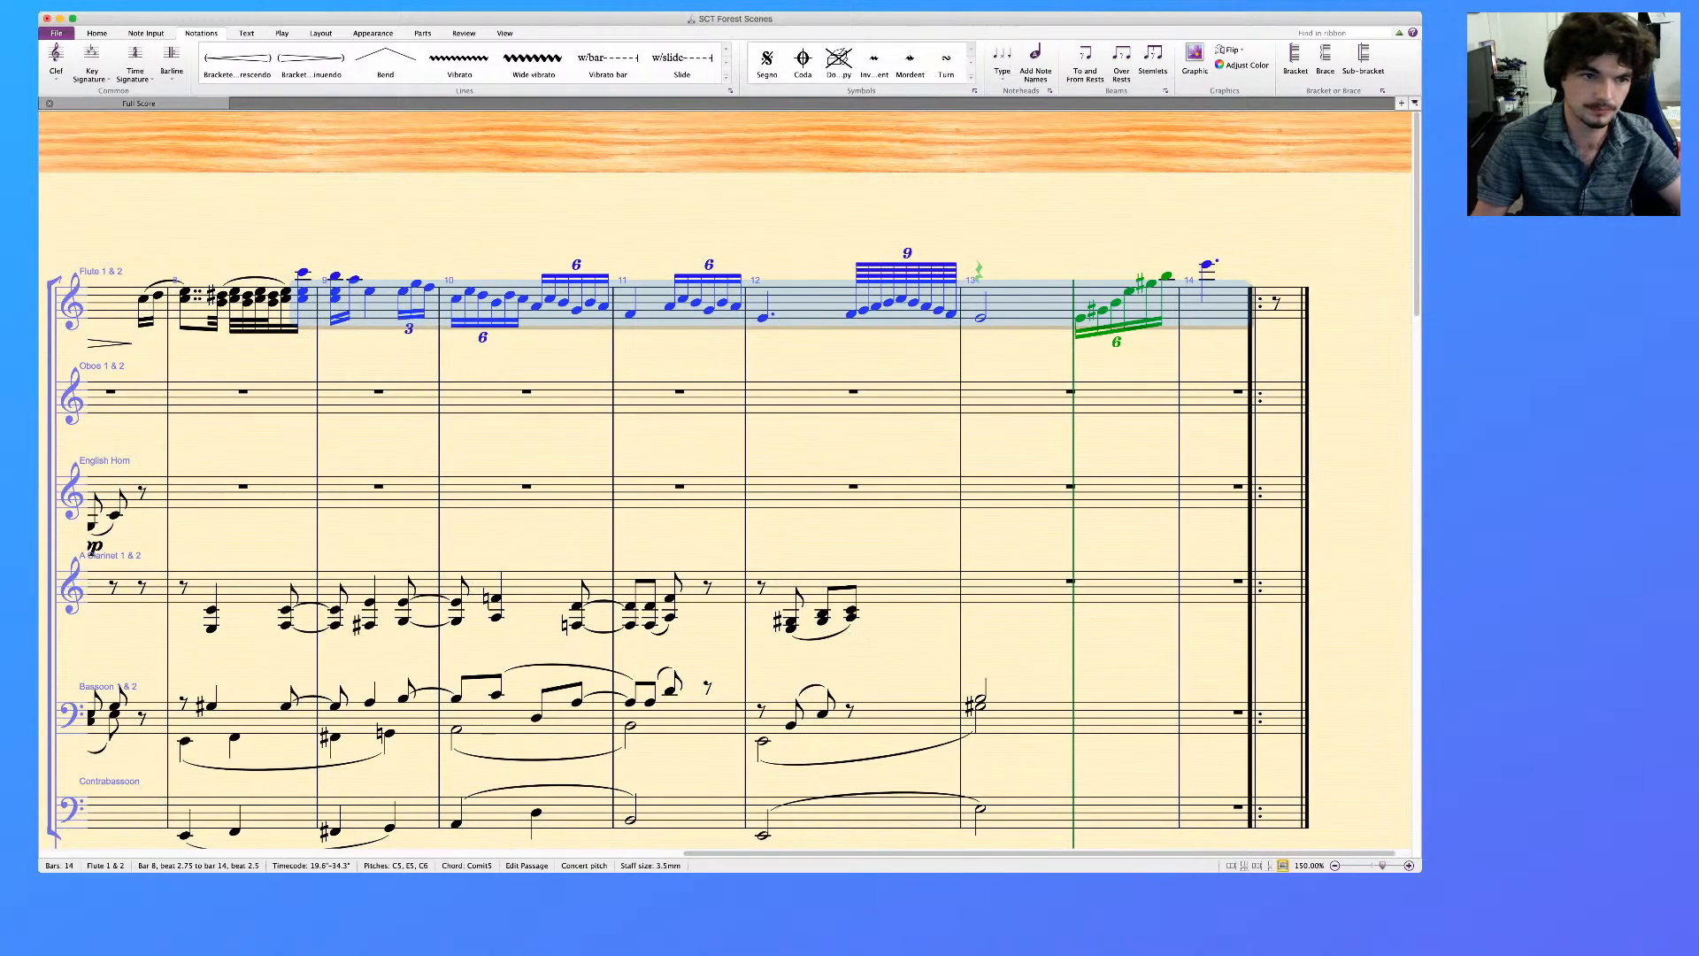
pyautogui.press('Escape')
pyautogui.hscroll(-4, 725, 481)
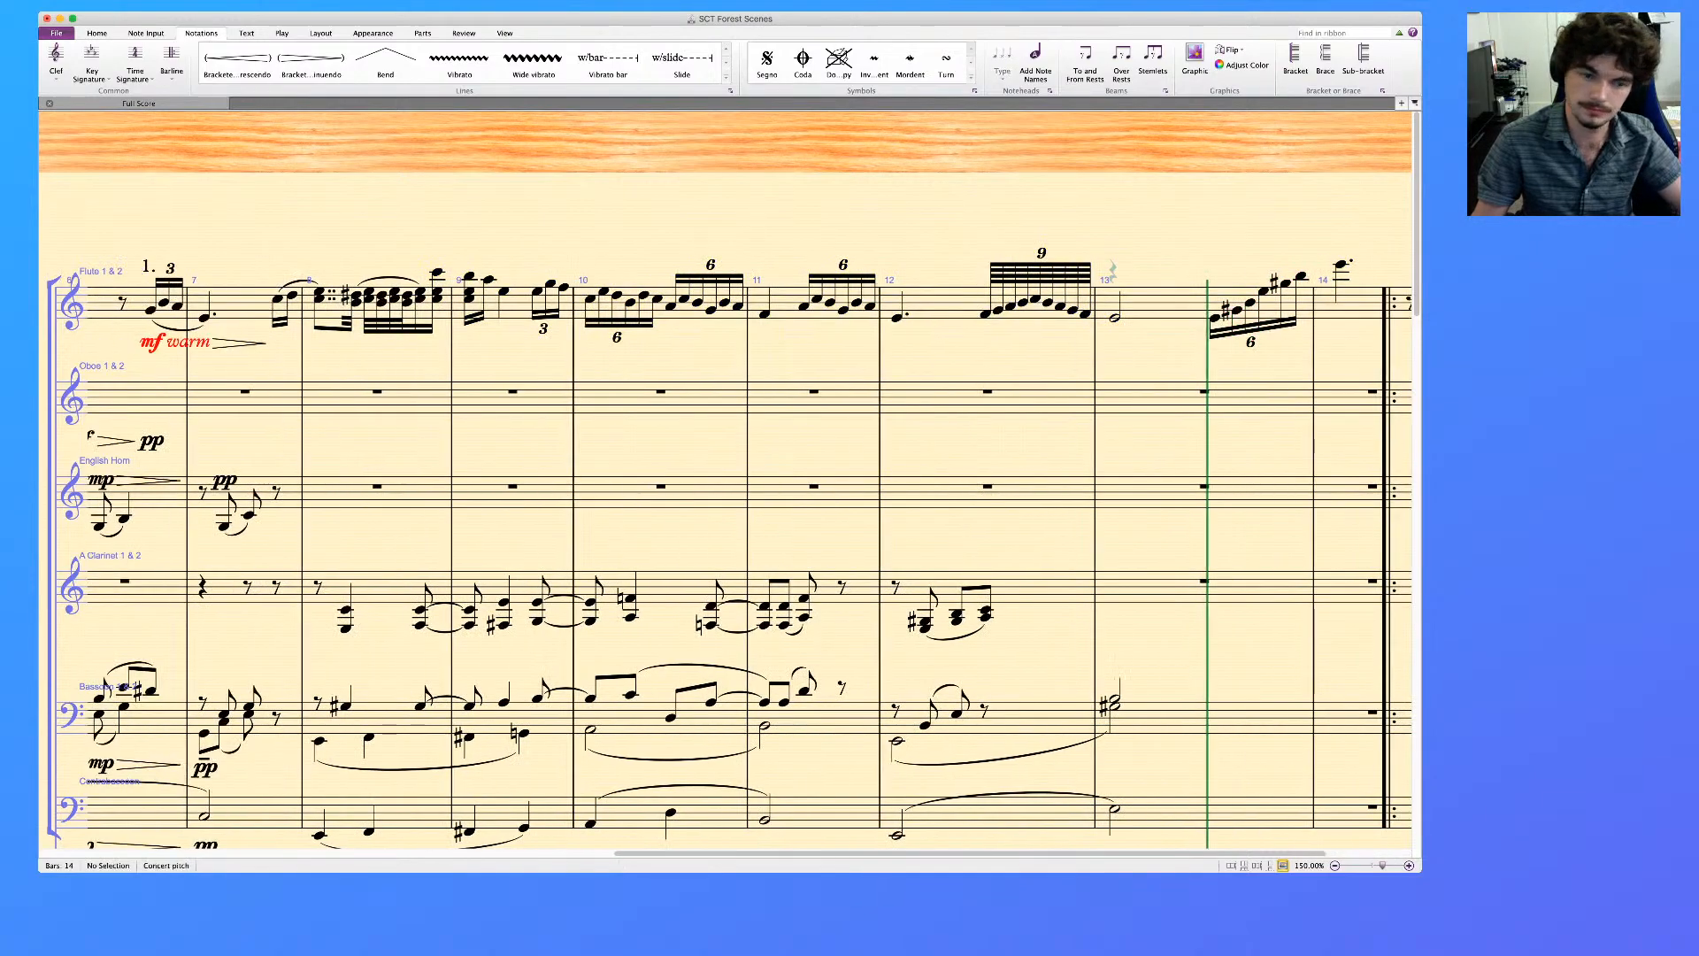
# Step through the flute line note by note from the end of bar 6 to bar 9 to check it
pyautogui.click(178, 307)
pyautogui.press('Right')
pyautogui.press('Right')
pyautogui.press('Right')
pyautogui.press('Right')
pyautogui.press('Right')
pyautogui.press('Right')
pyautogui.press('Right')
pyautogui.press('Right')
pyautogui.press('Right')
pyautogui.press('Right')
pyautogui.press('Right')
pyautogui.press('Right')
pyautogui.press('Right')
pyautogui.press('Right')
pyautogui.press('Right')
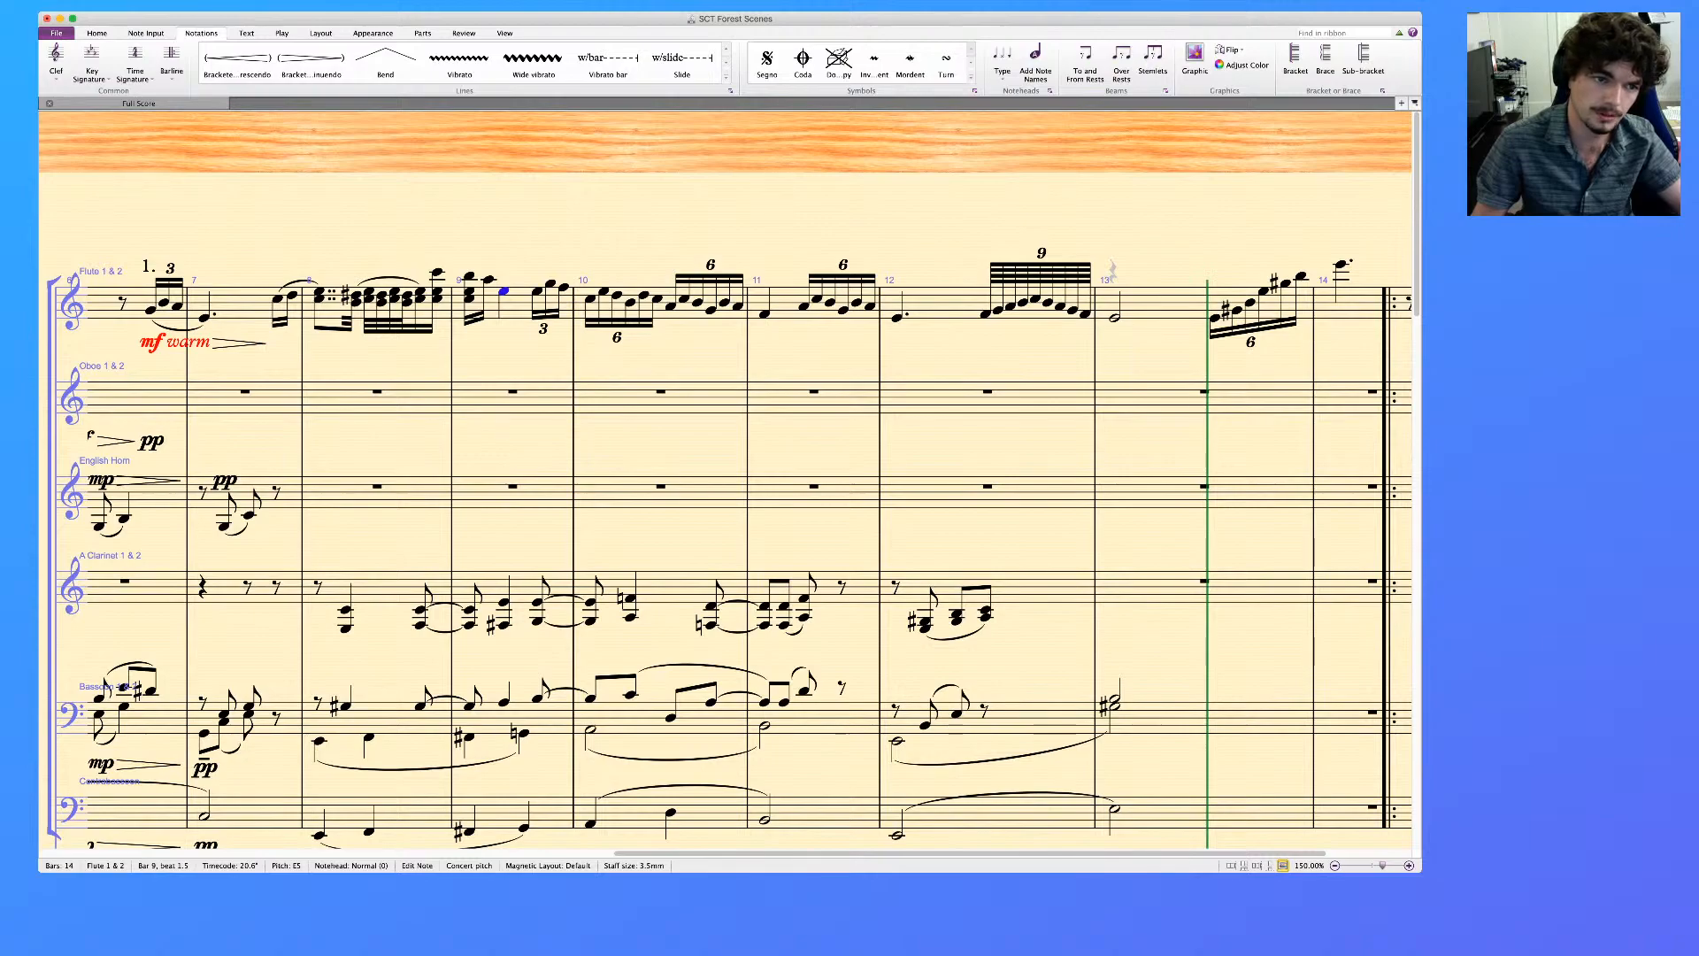
# Copy the Oboe passage from the start of bar 3 through bar 4's quarter-note to bar 8 of the same staff
pyautogui.hscroll(-5, 725, 483)
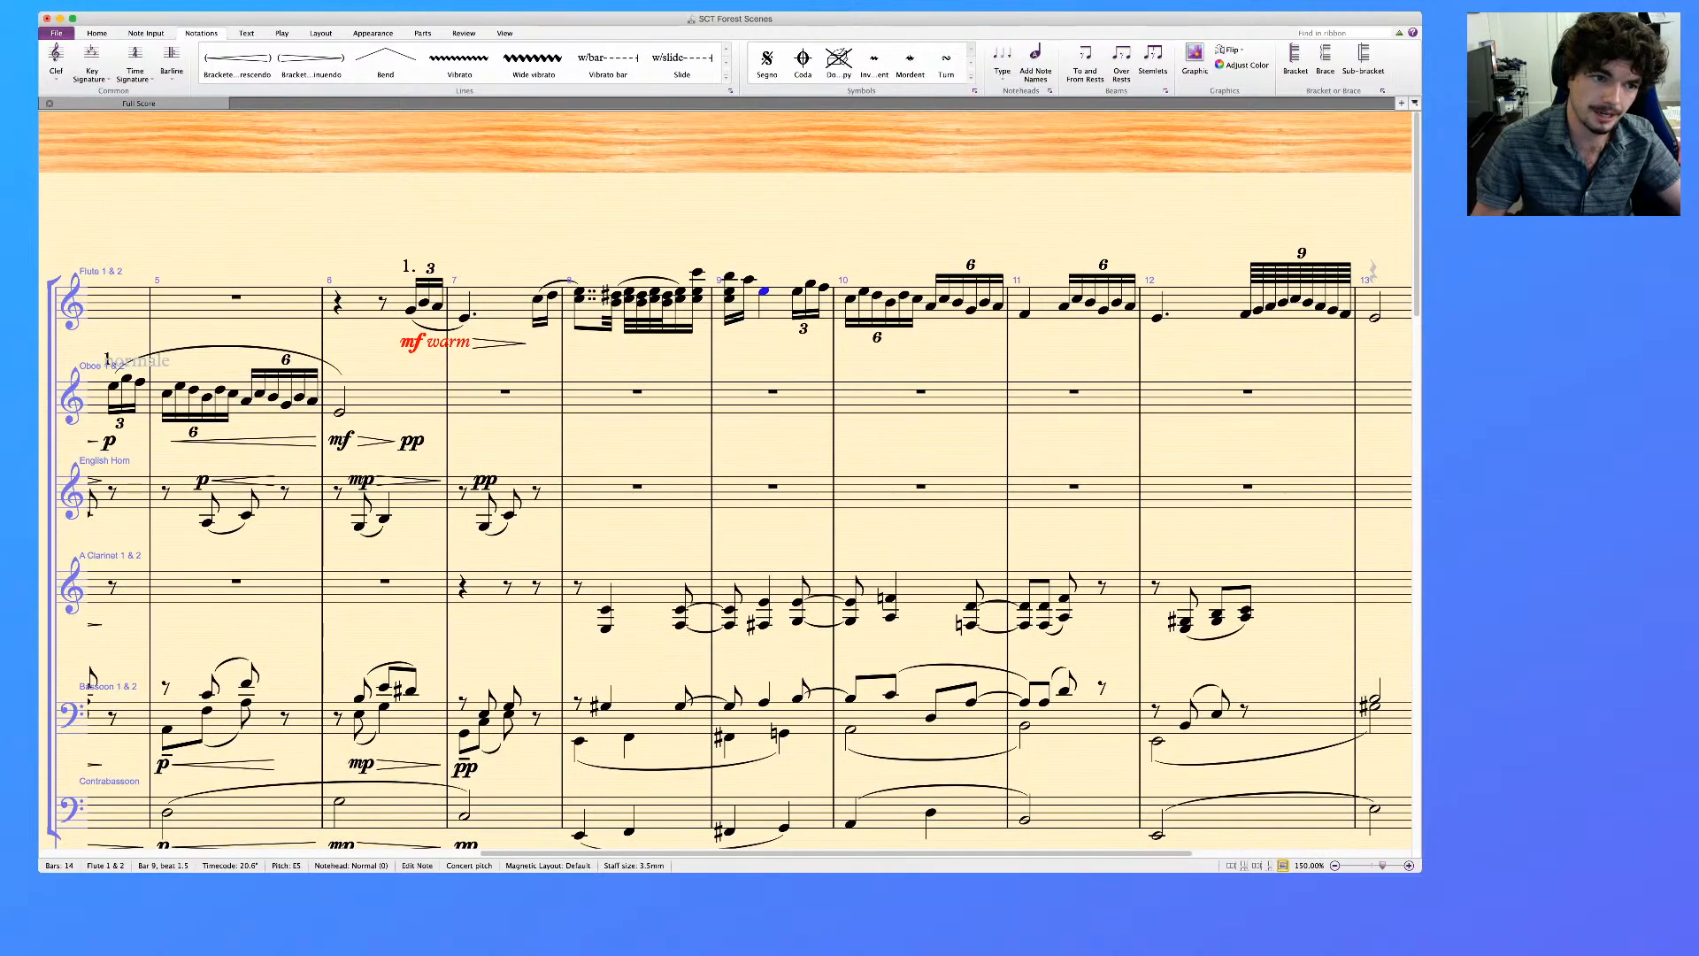
pyautogui.hscroll(-8, 726, 483)
pyautogui.click(431, 386)
pyautogui.keyDown('shift'); pyautogui.click(498, 393); pyautogui.keyUp('shift')
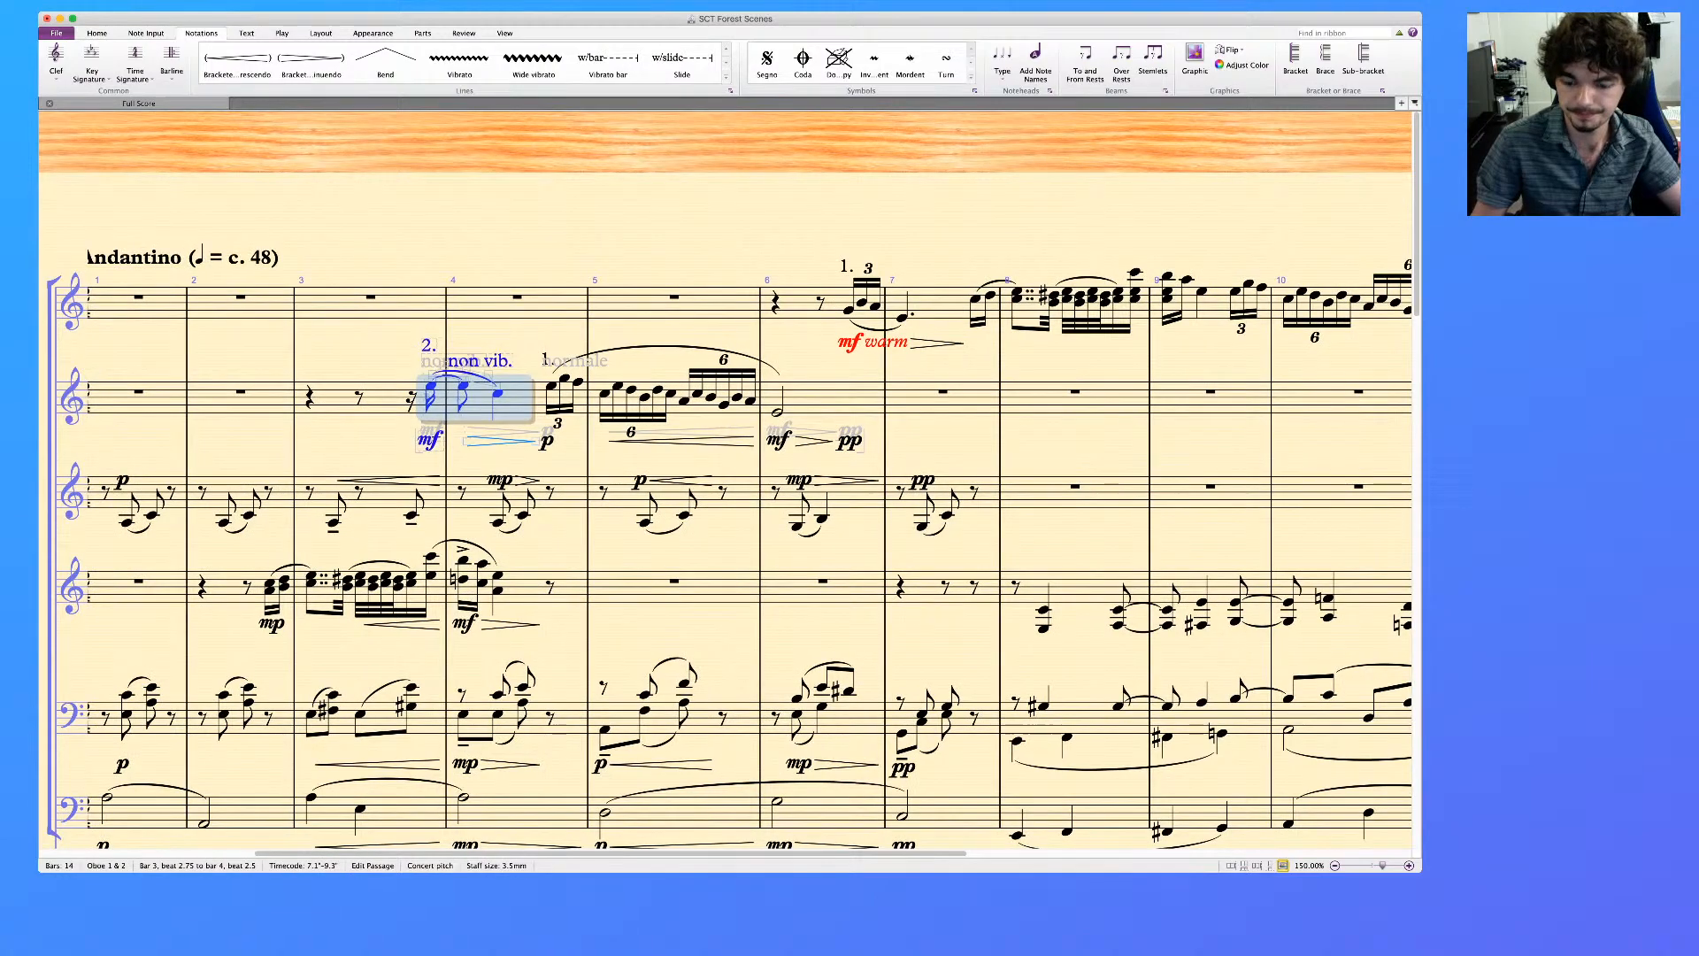
pyautogui.click(1076, 392)
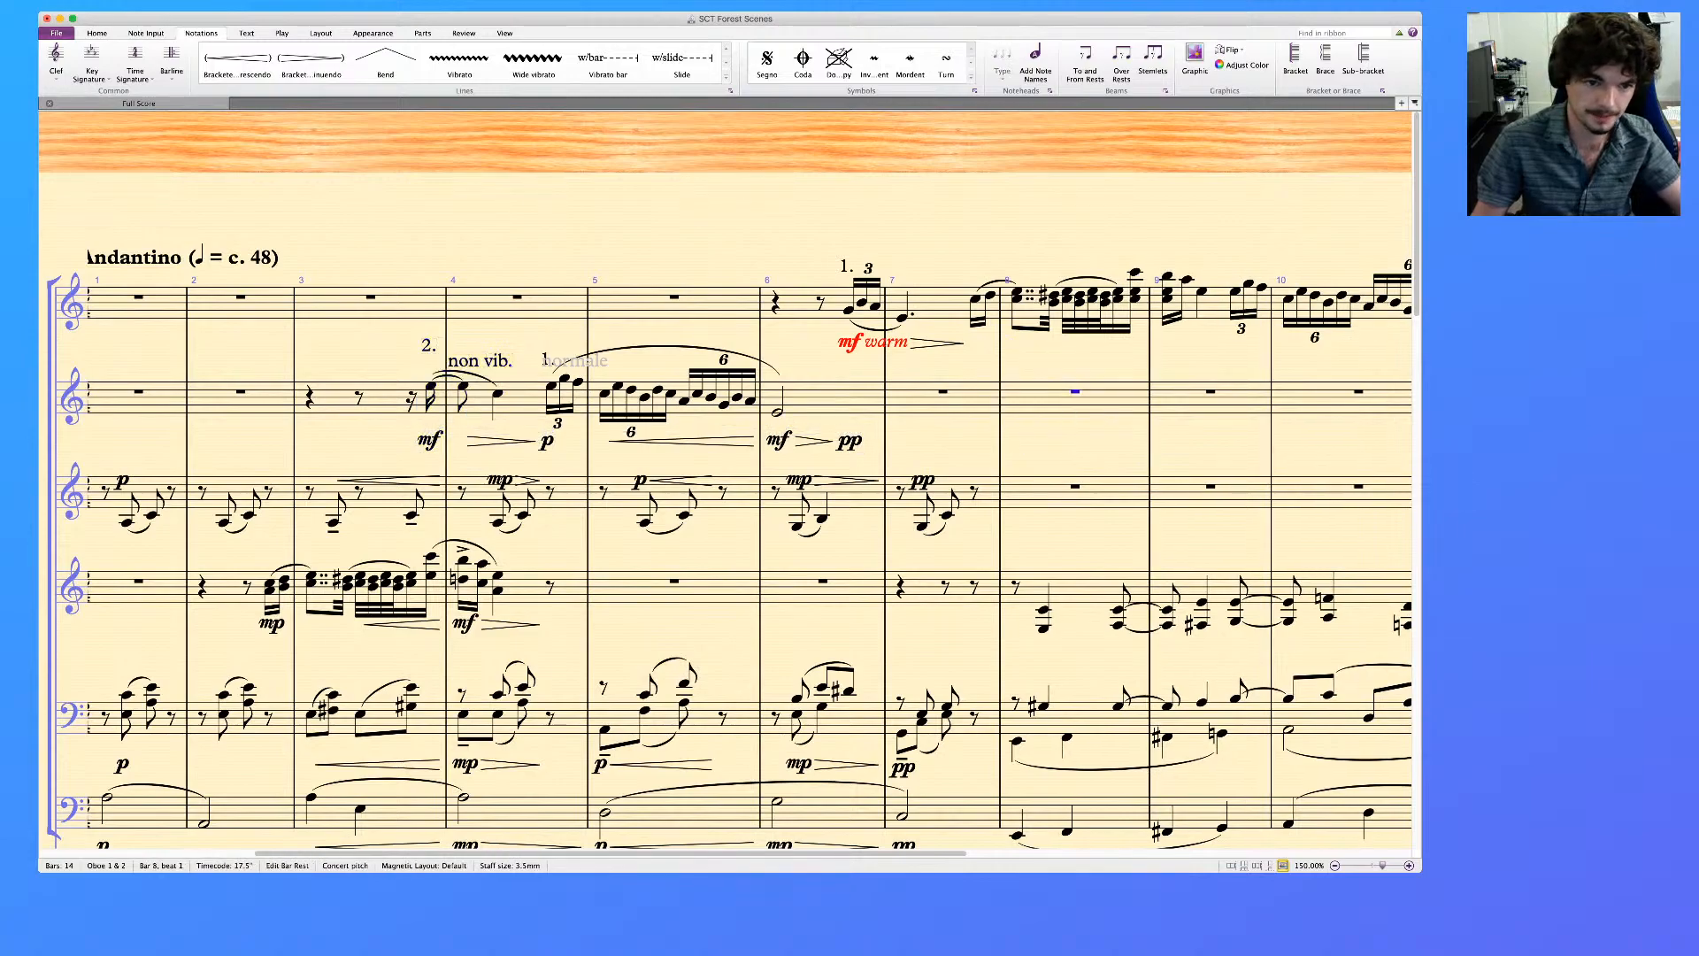
pyautogui.click(382, 398)
pyautogui.keyDown('shift'); pyautogui.click(497, 393); pyautogui.keyUp('shift')
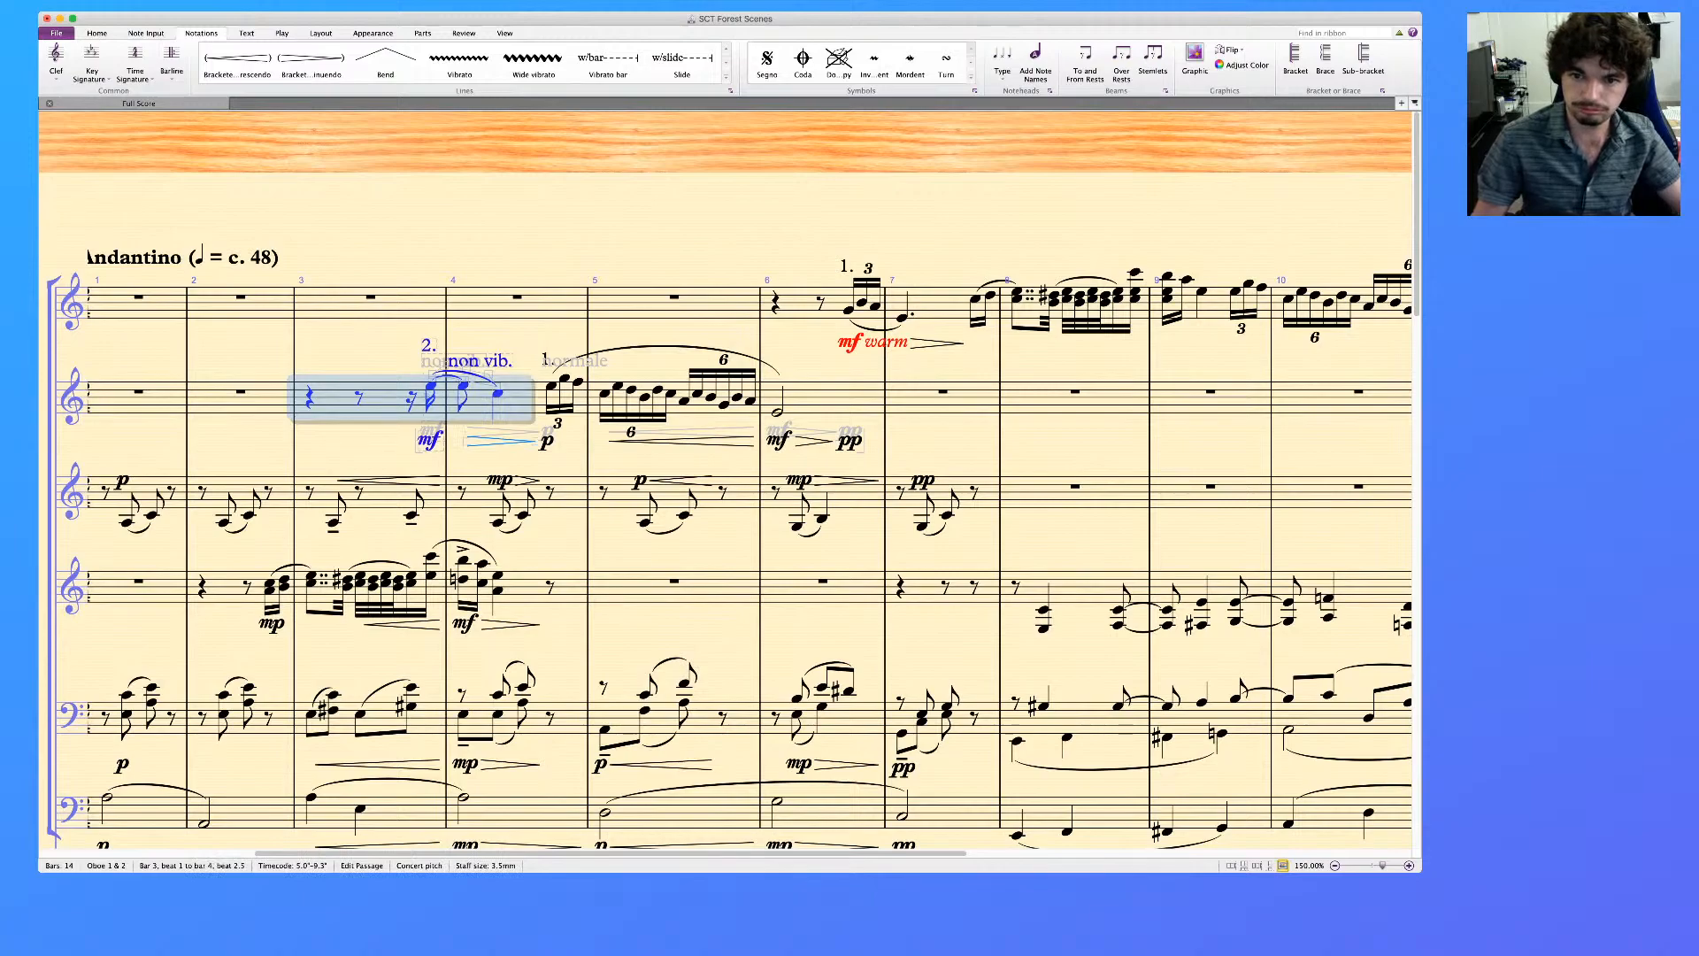
pyautogui.click(1075, 392)
pyautogui.press('super+v')
pyautogui.hscroll(2, 1075, 392)
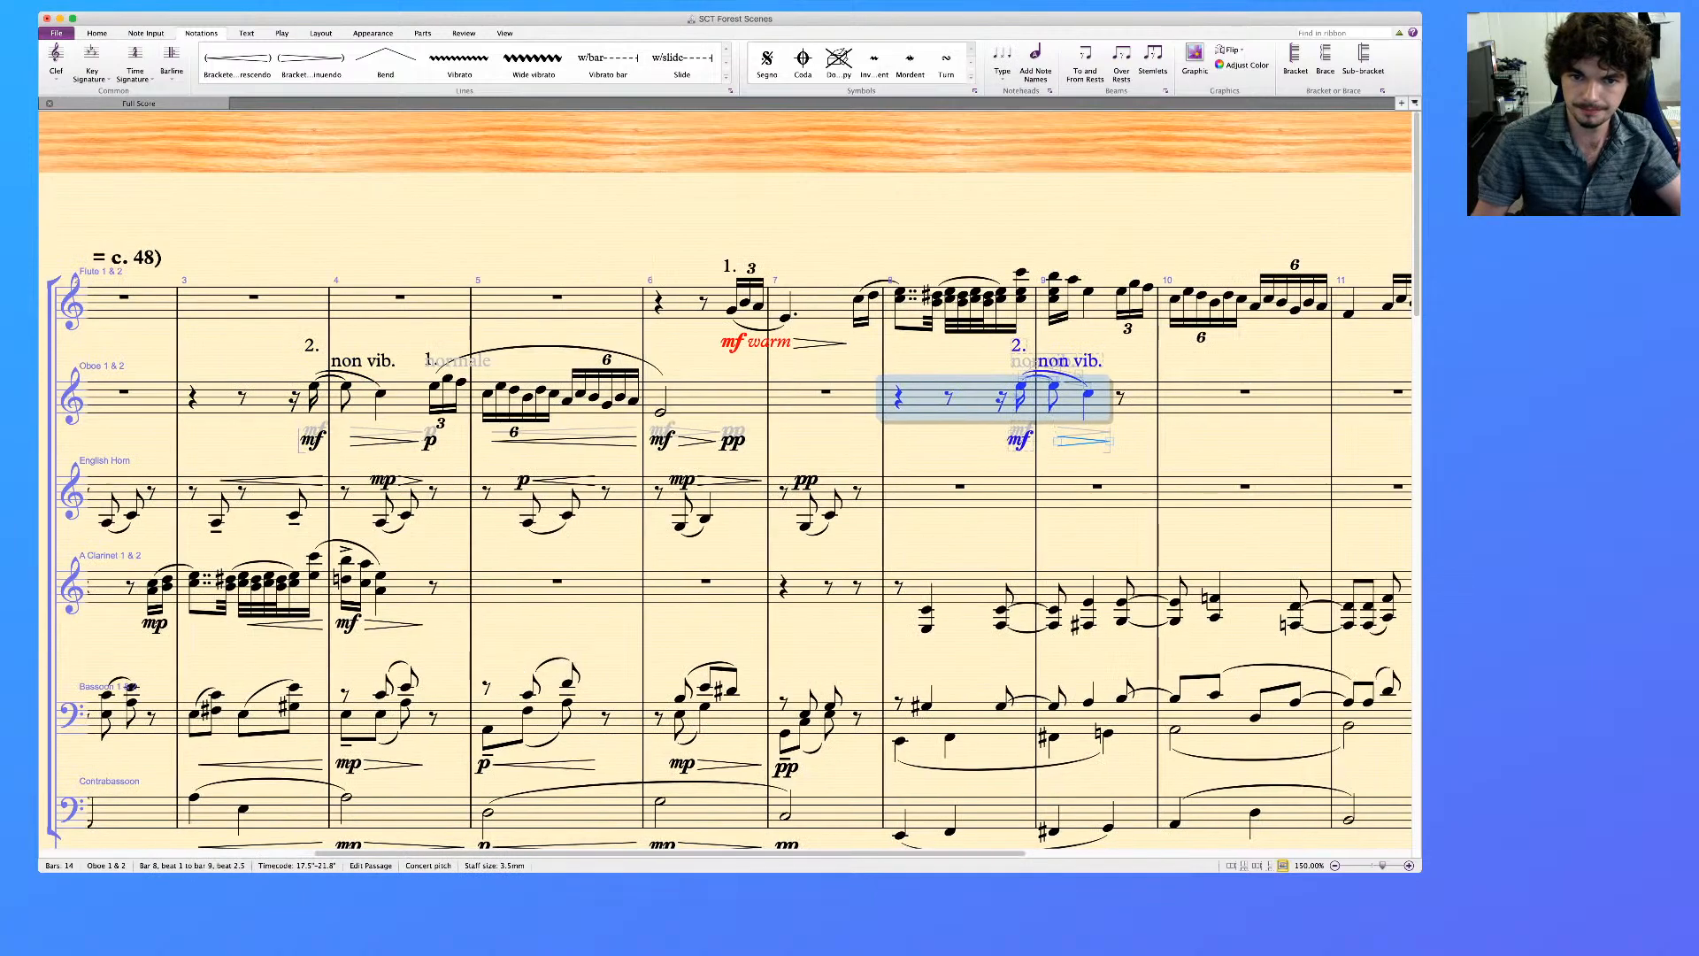
pyautogui.press('Escape')
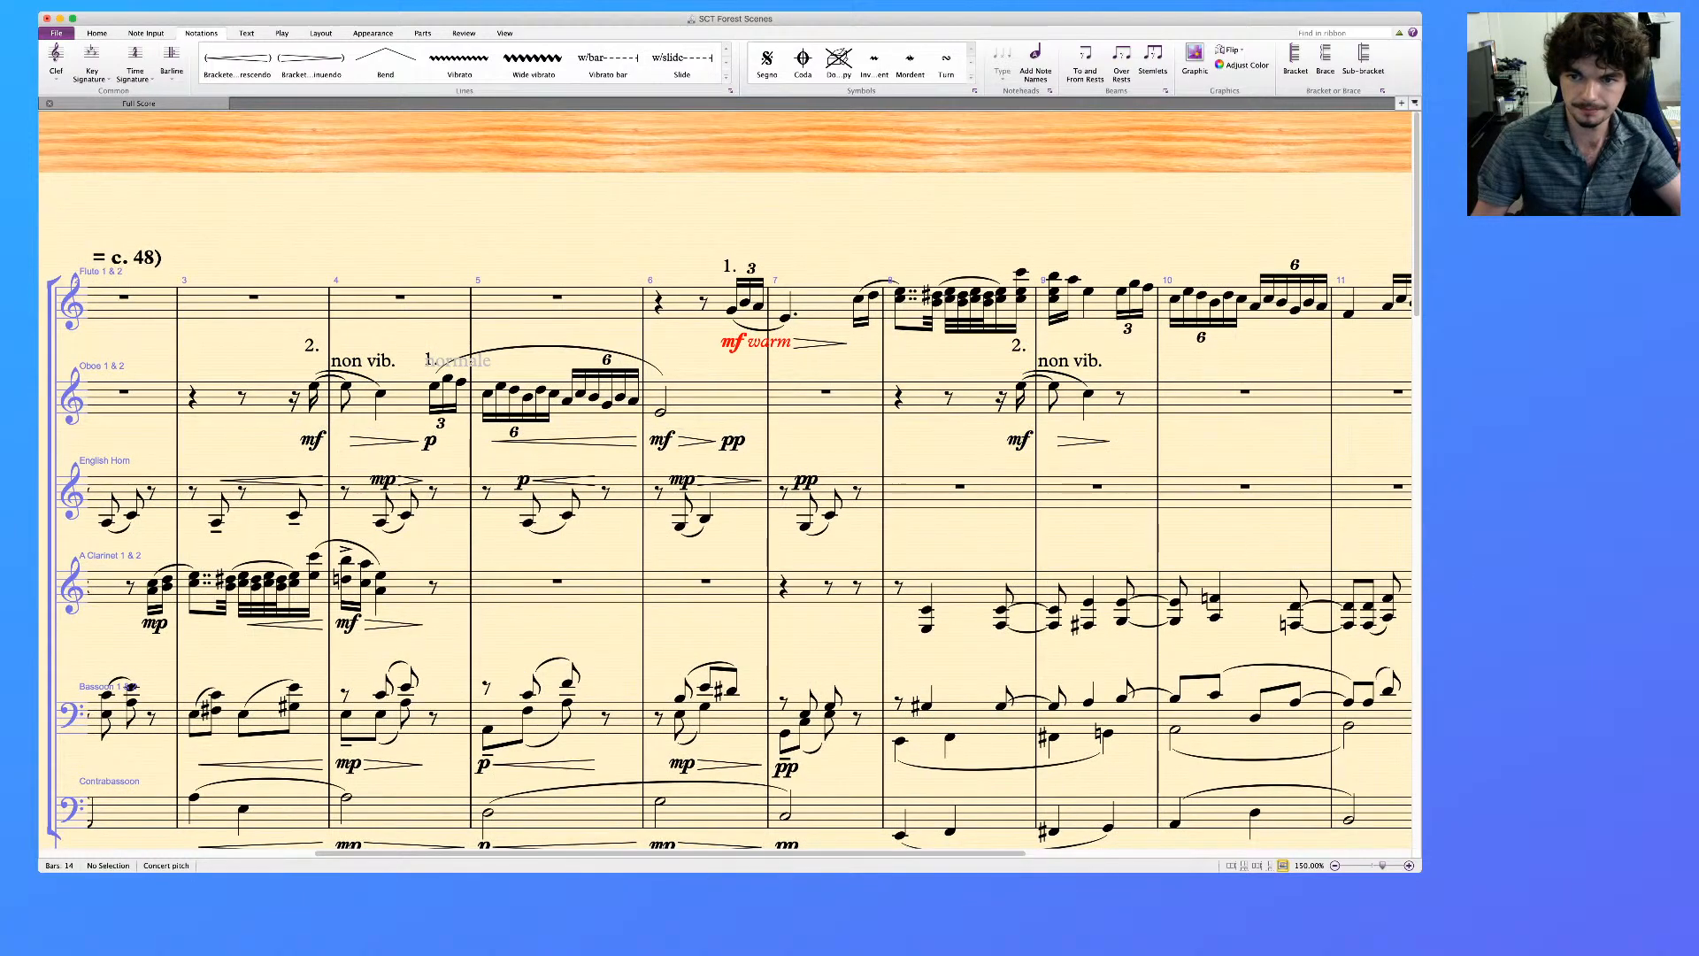
# Try enclosing the oboe's copied "non vib." marking at bar 9 in parentheses, and revert it
pyautogui.hscroll(2, 748, 553)
pyautogui.hscroll(5, 748, 553)
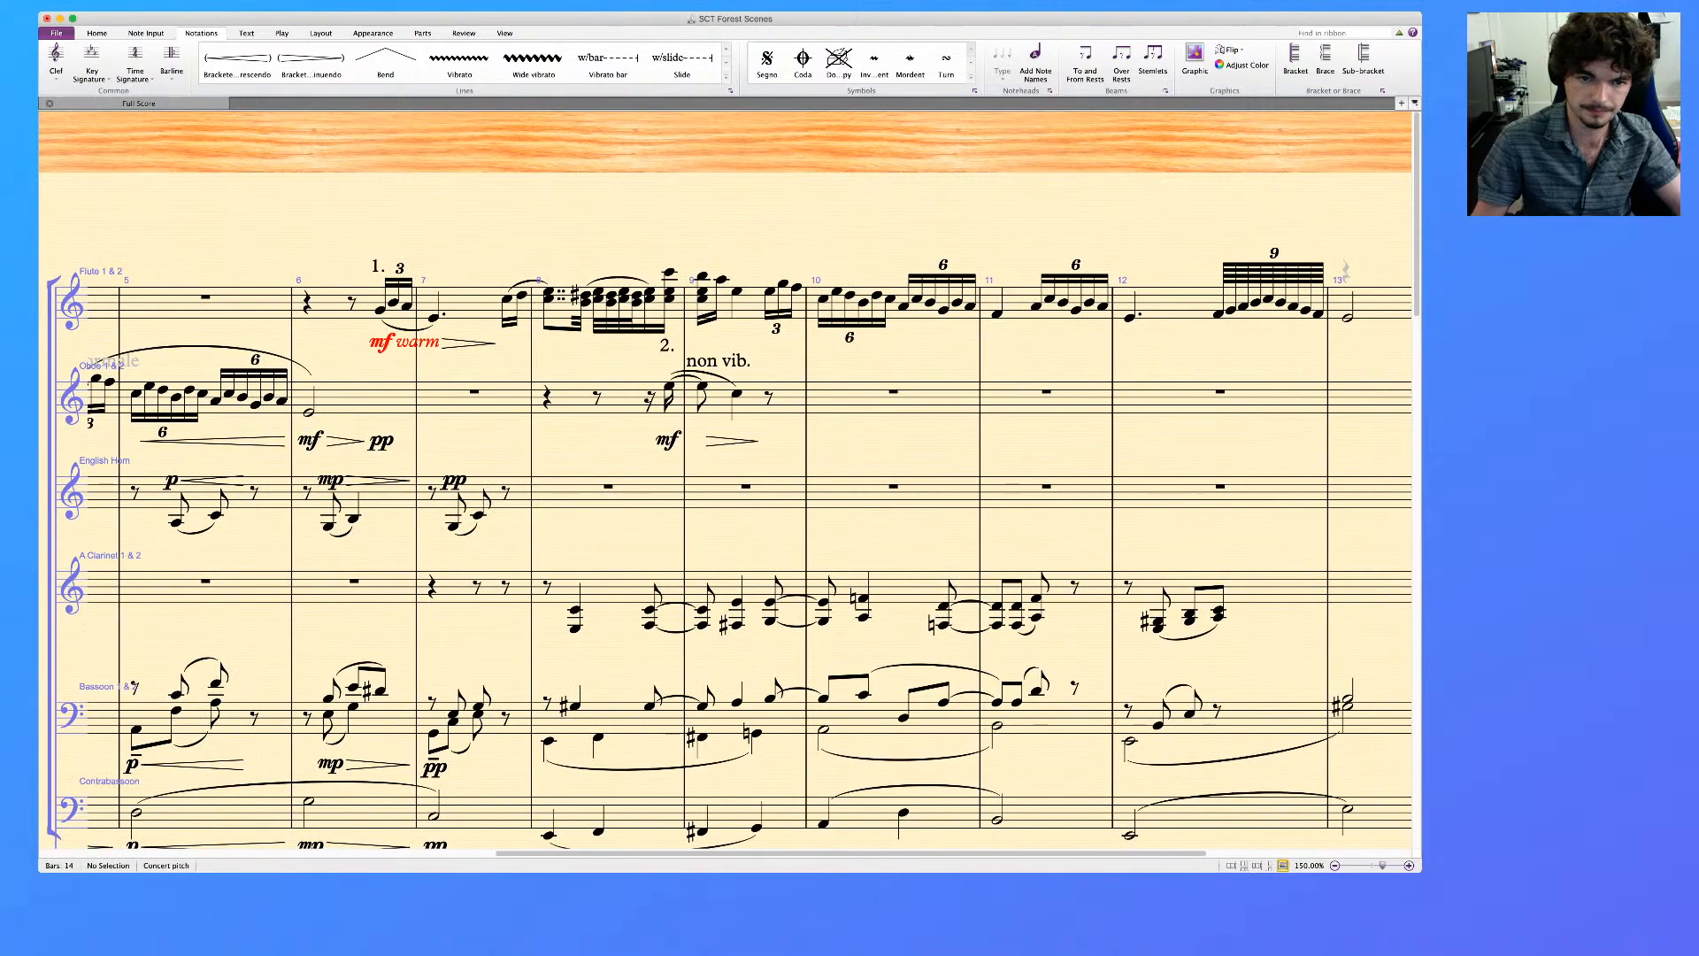
pyautogui.click(718, 361)
pyautogui.press('Escape')
pyautogui.write(')')
pyautogui.press('Left')
pyautogui.press('Left')
pyautogui.press('Left')
pyautogui.press('Left')
pyautogui.press('Left')
pyautogui.press('Left')
pyautogui.press('Left')
pyautogui.press('Left')
pyautogui.press('Left')
pyautogui.write('(')
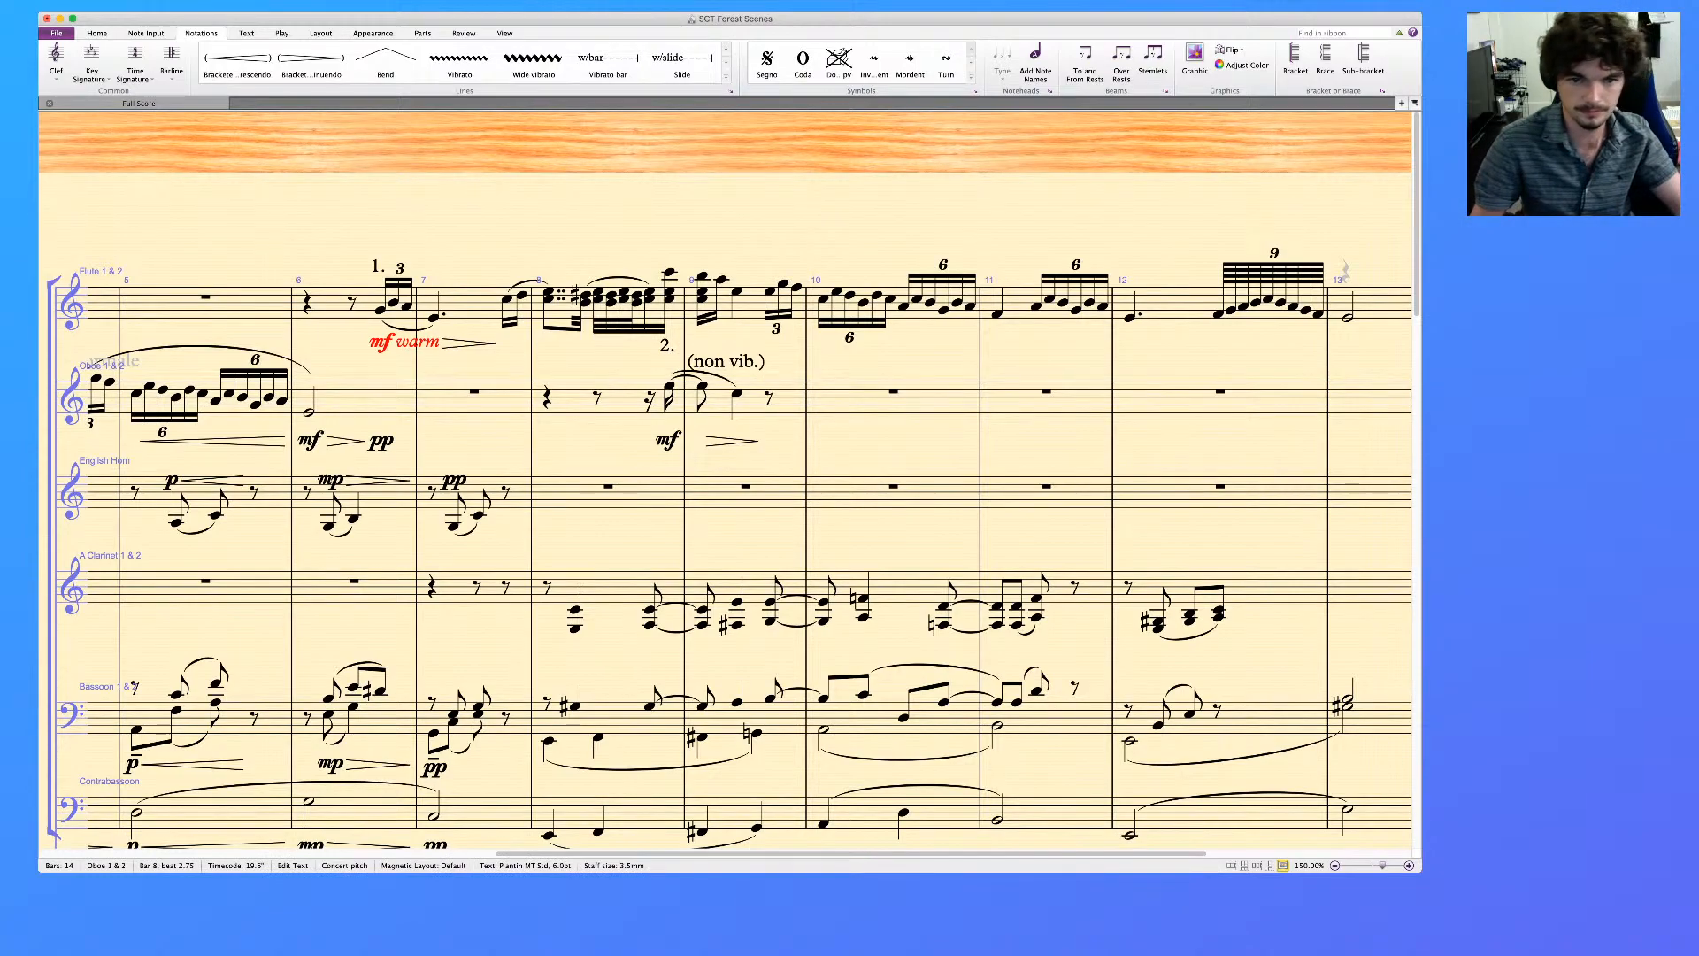
pyautogui.press('BackSpace')
pyautogui.press('End')
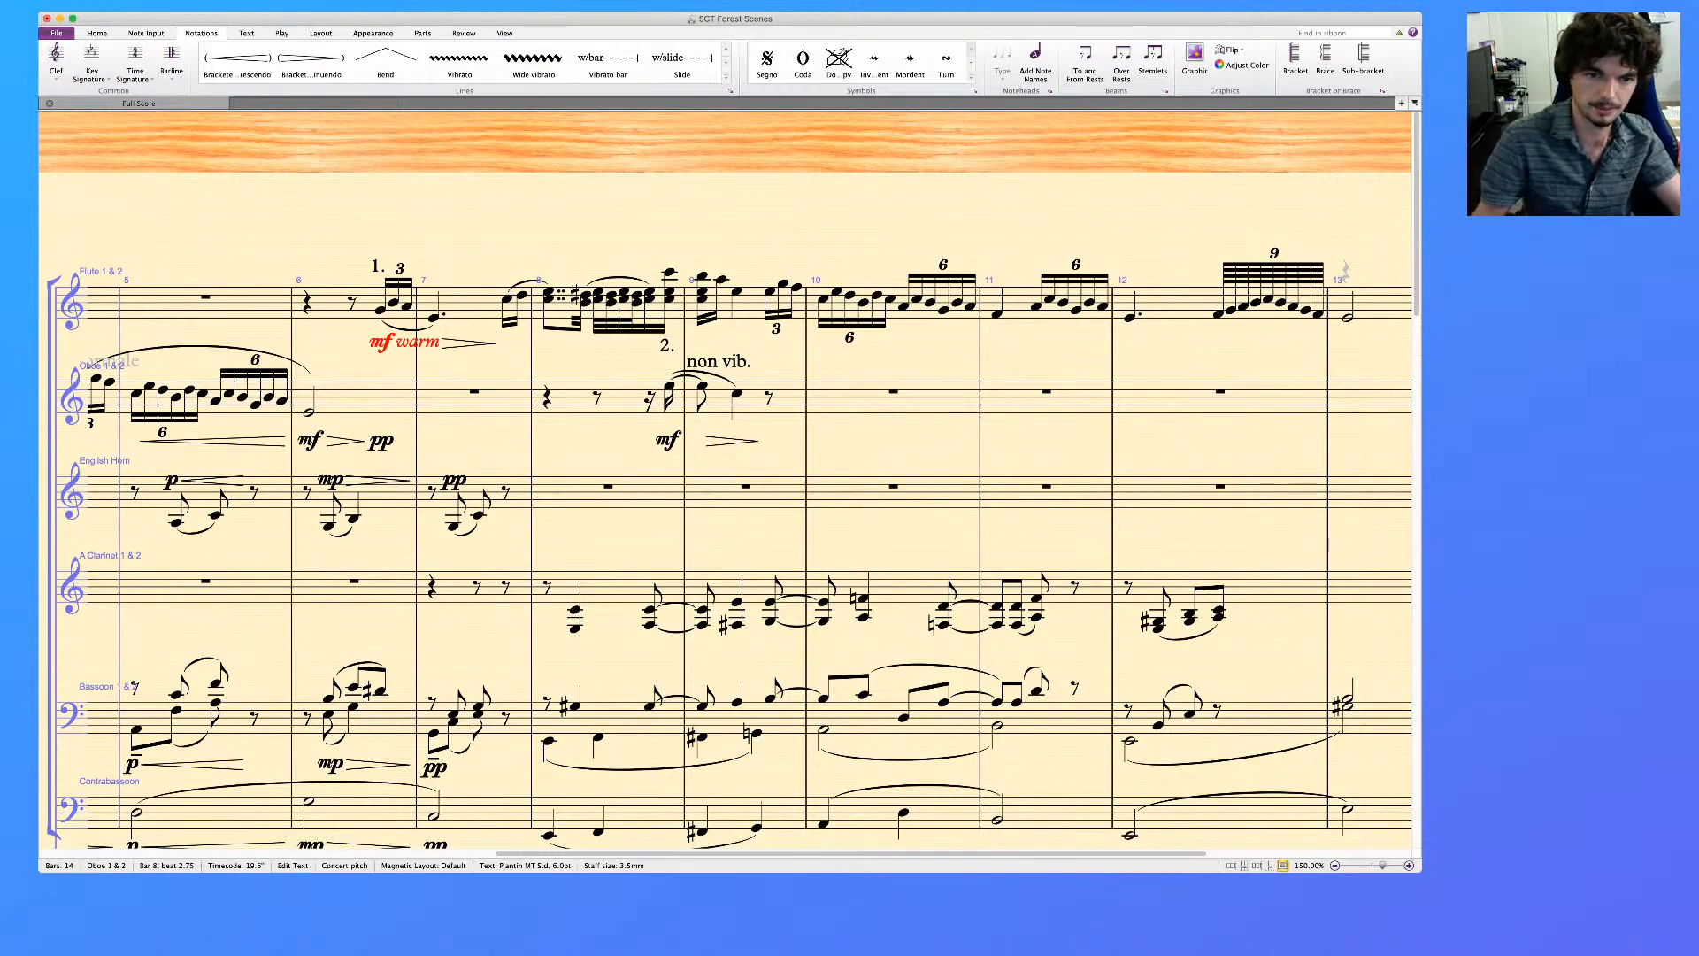
# Delete the copied "2." and "non vib." markings from the oboe passage in bars 8 and 9
pyautogui.press('Escape')
pyautogui.press('Escape')
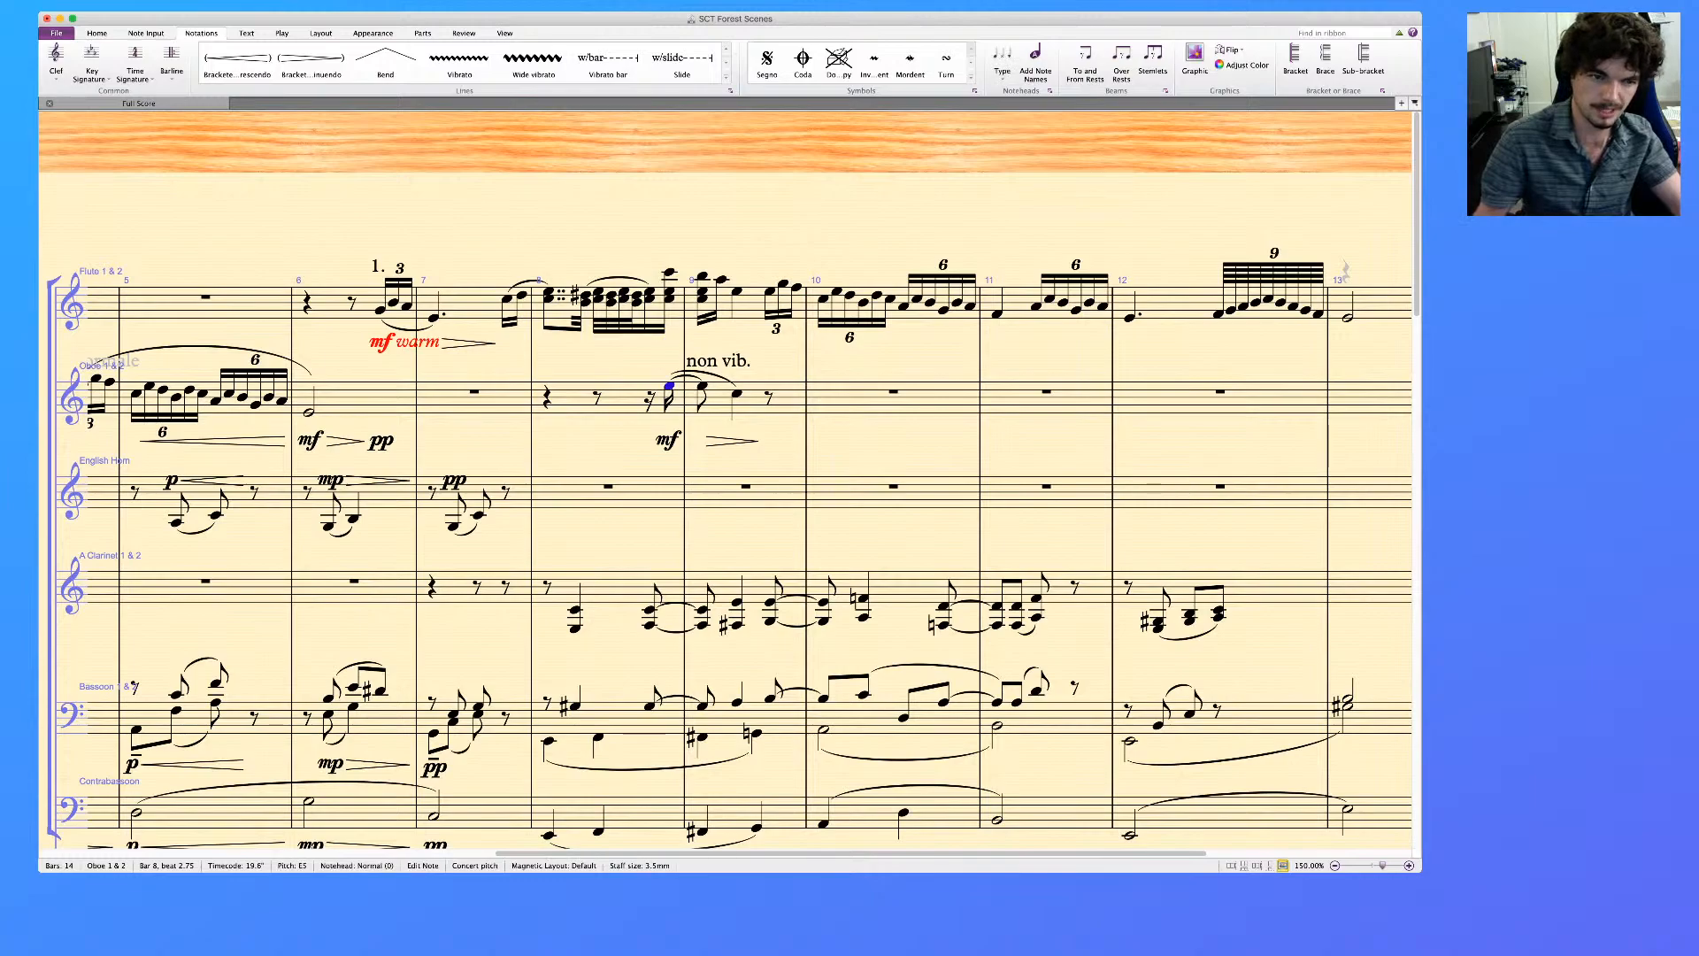
pyautogui.hscroll(-6, 726, 480)
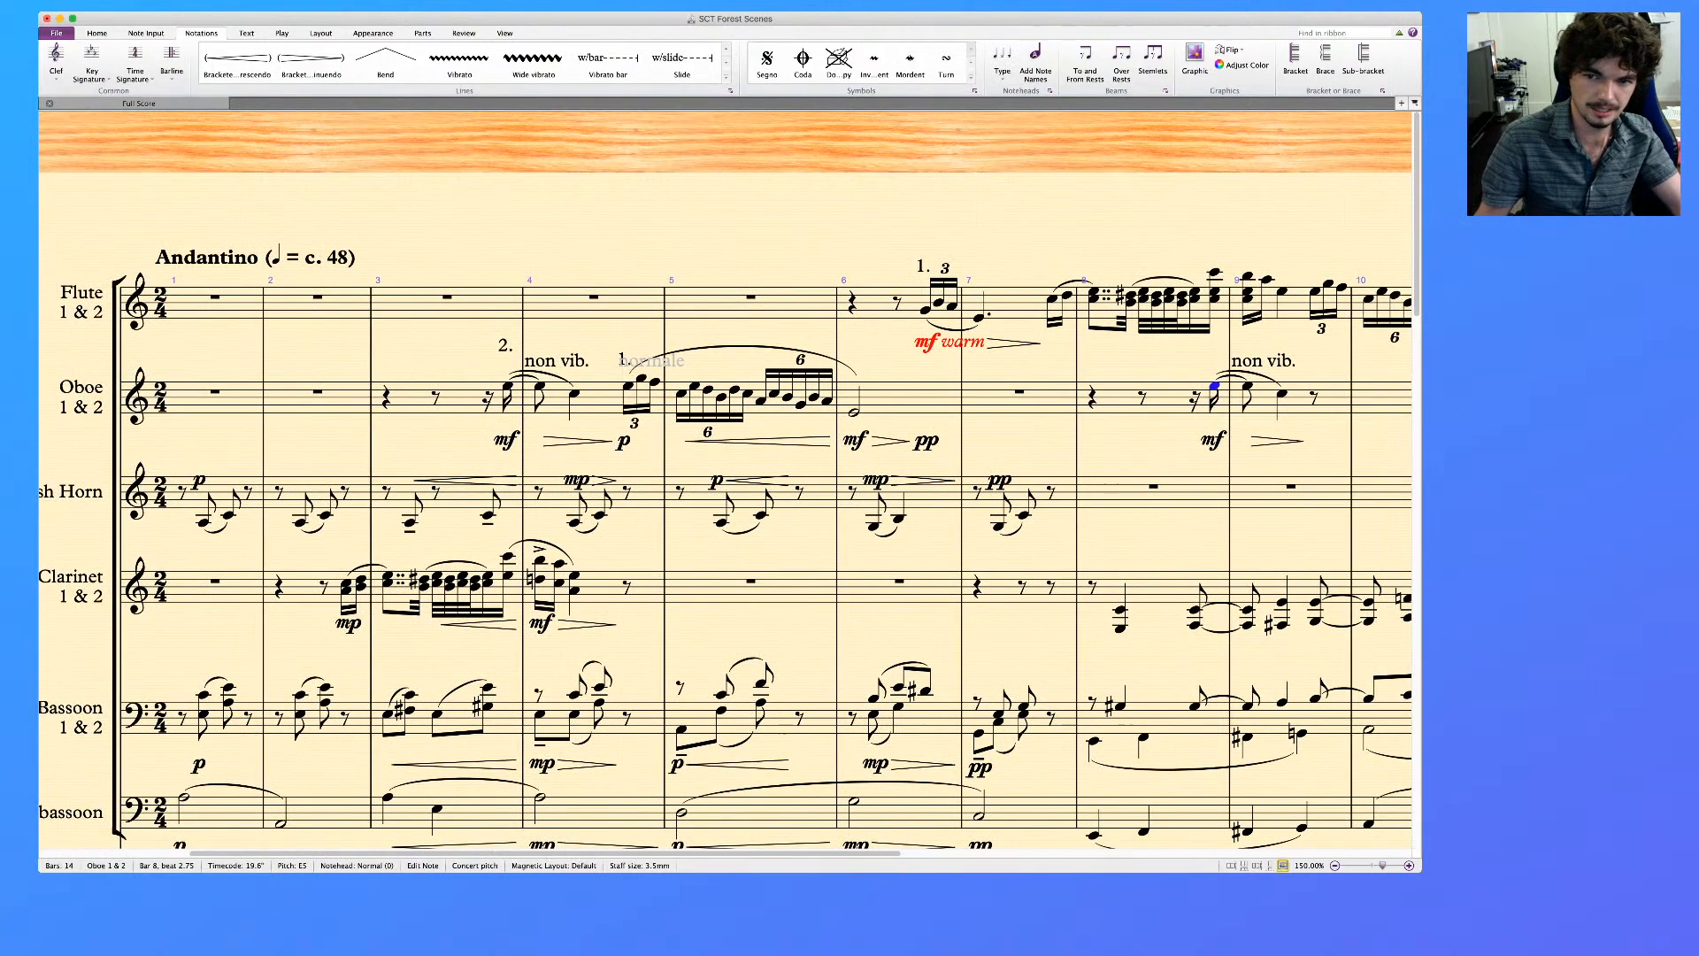
pyautogui.hscroll(5, 726, 552)
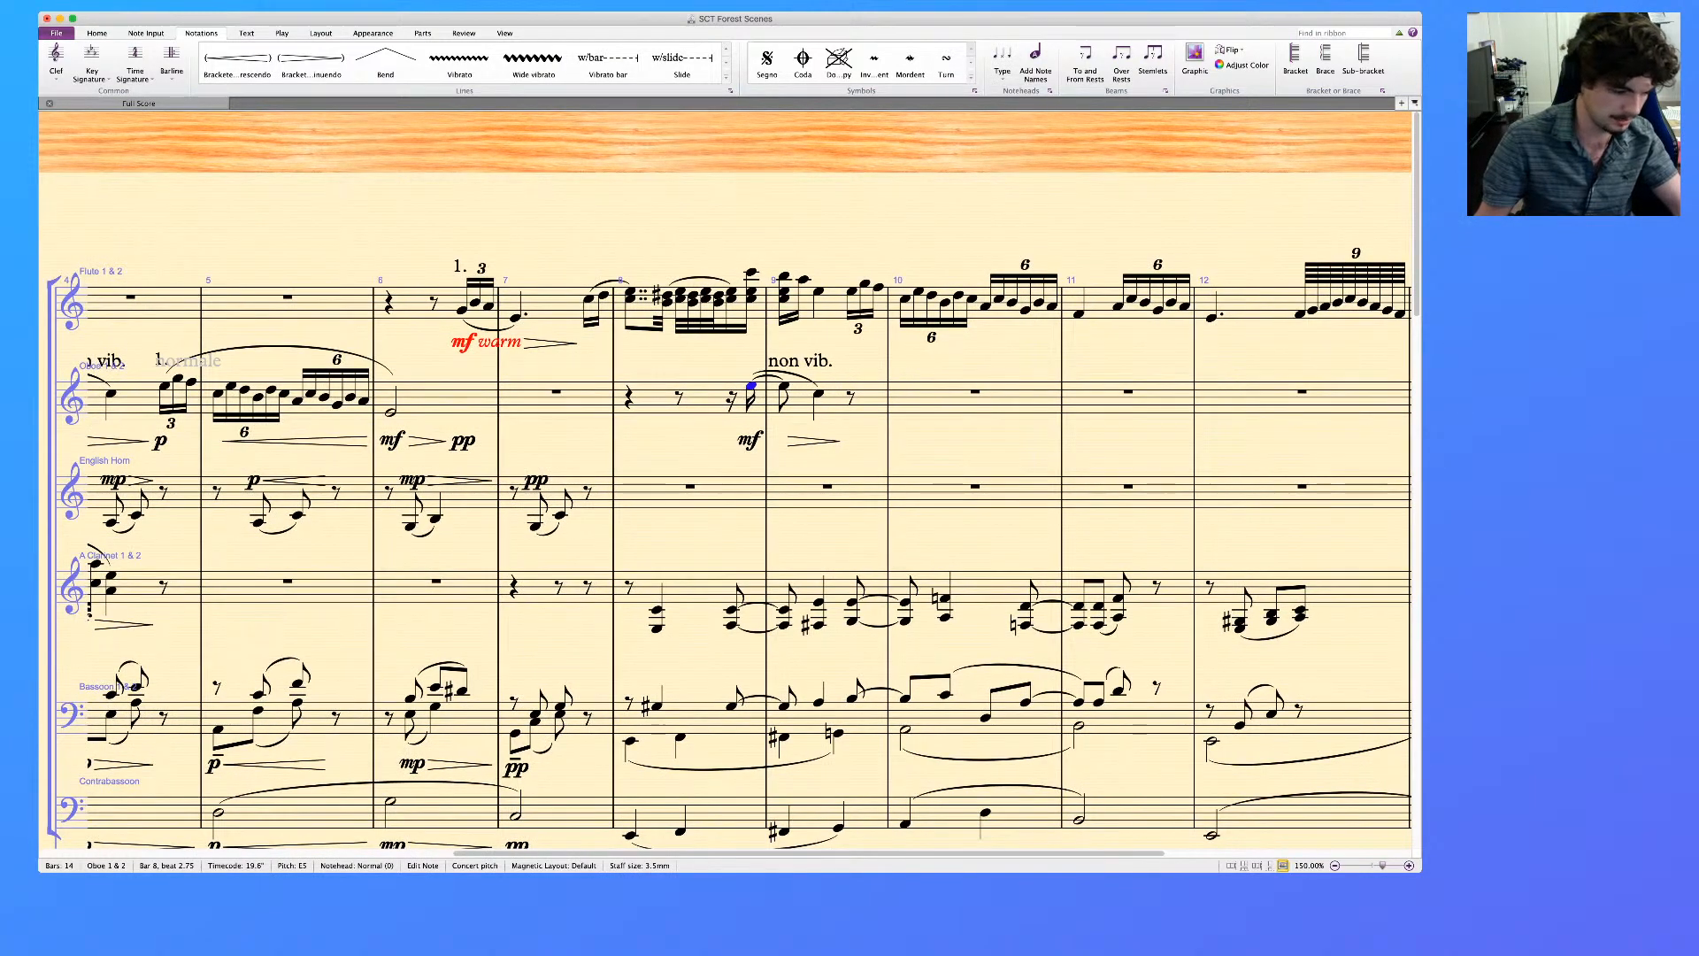
pyautogui.click(800, 361)
pyautogui.press('Delete')
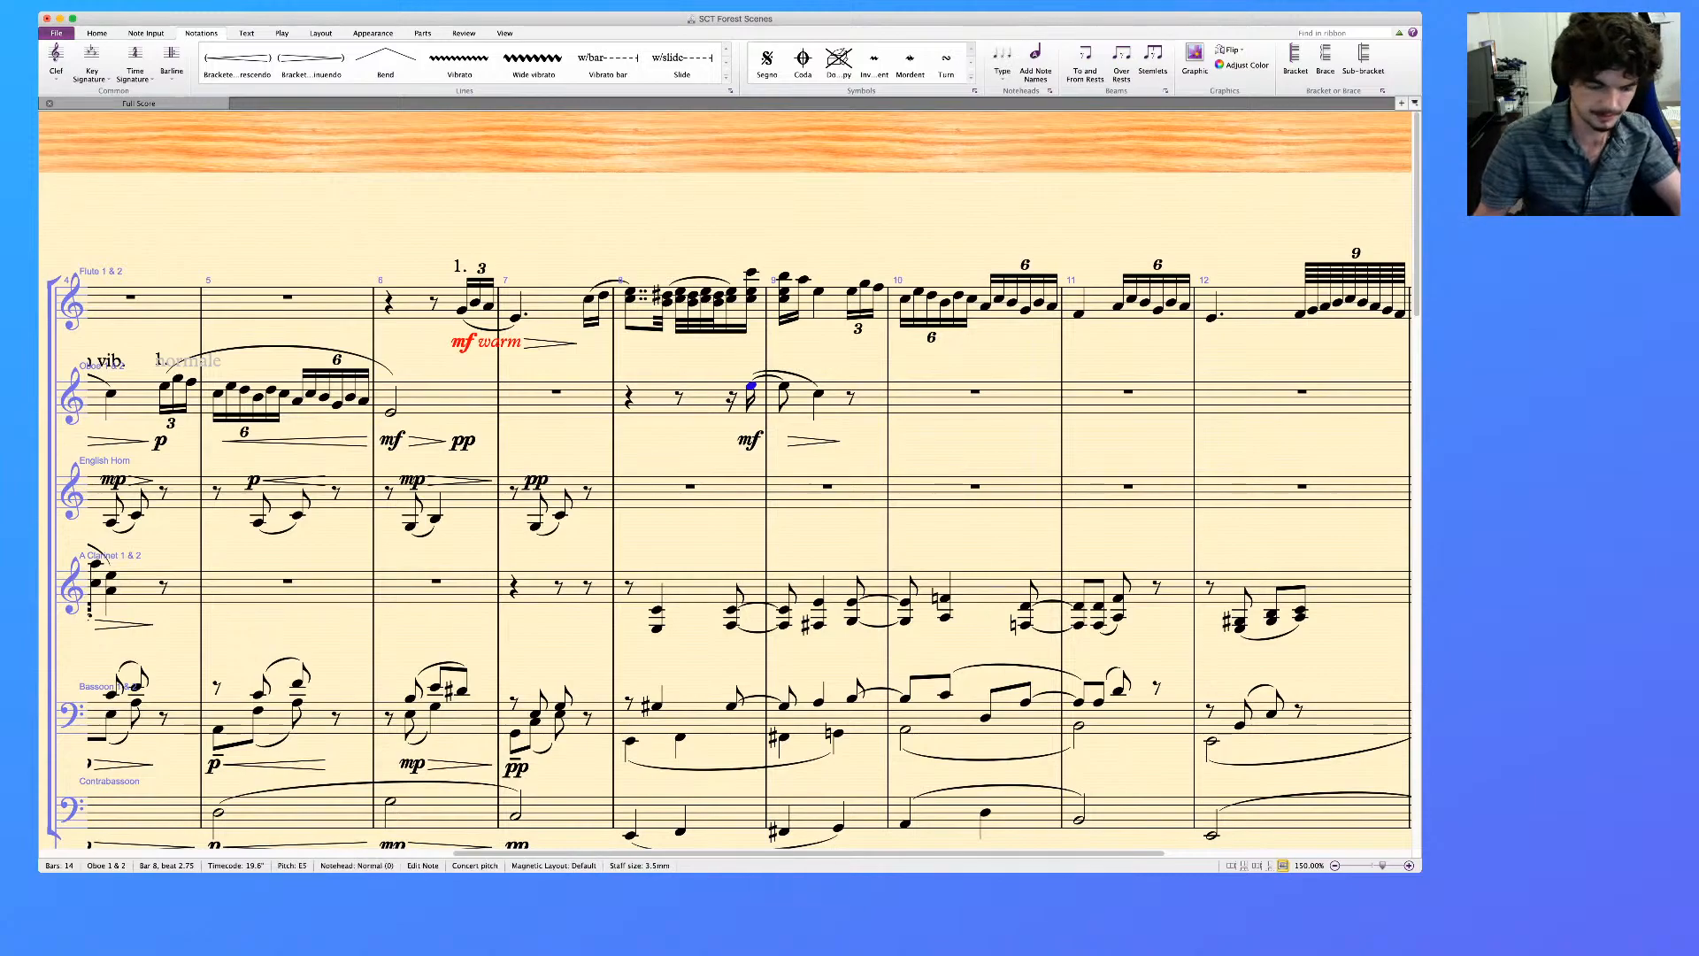
# Add a two-line text reading "2." and "(non vib.)" to the oboe's last note of bar 8
pyautogui.press('super+t')
pyautogui.write('2.')
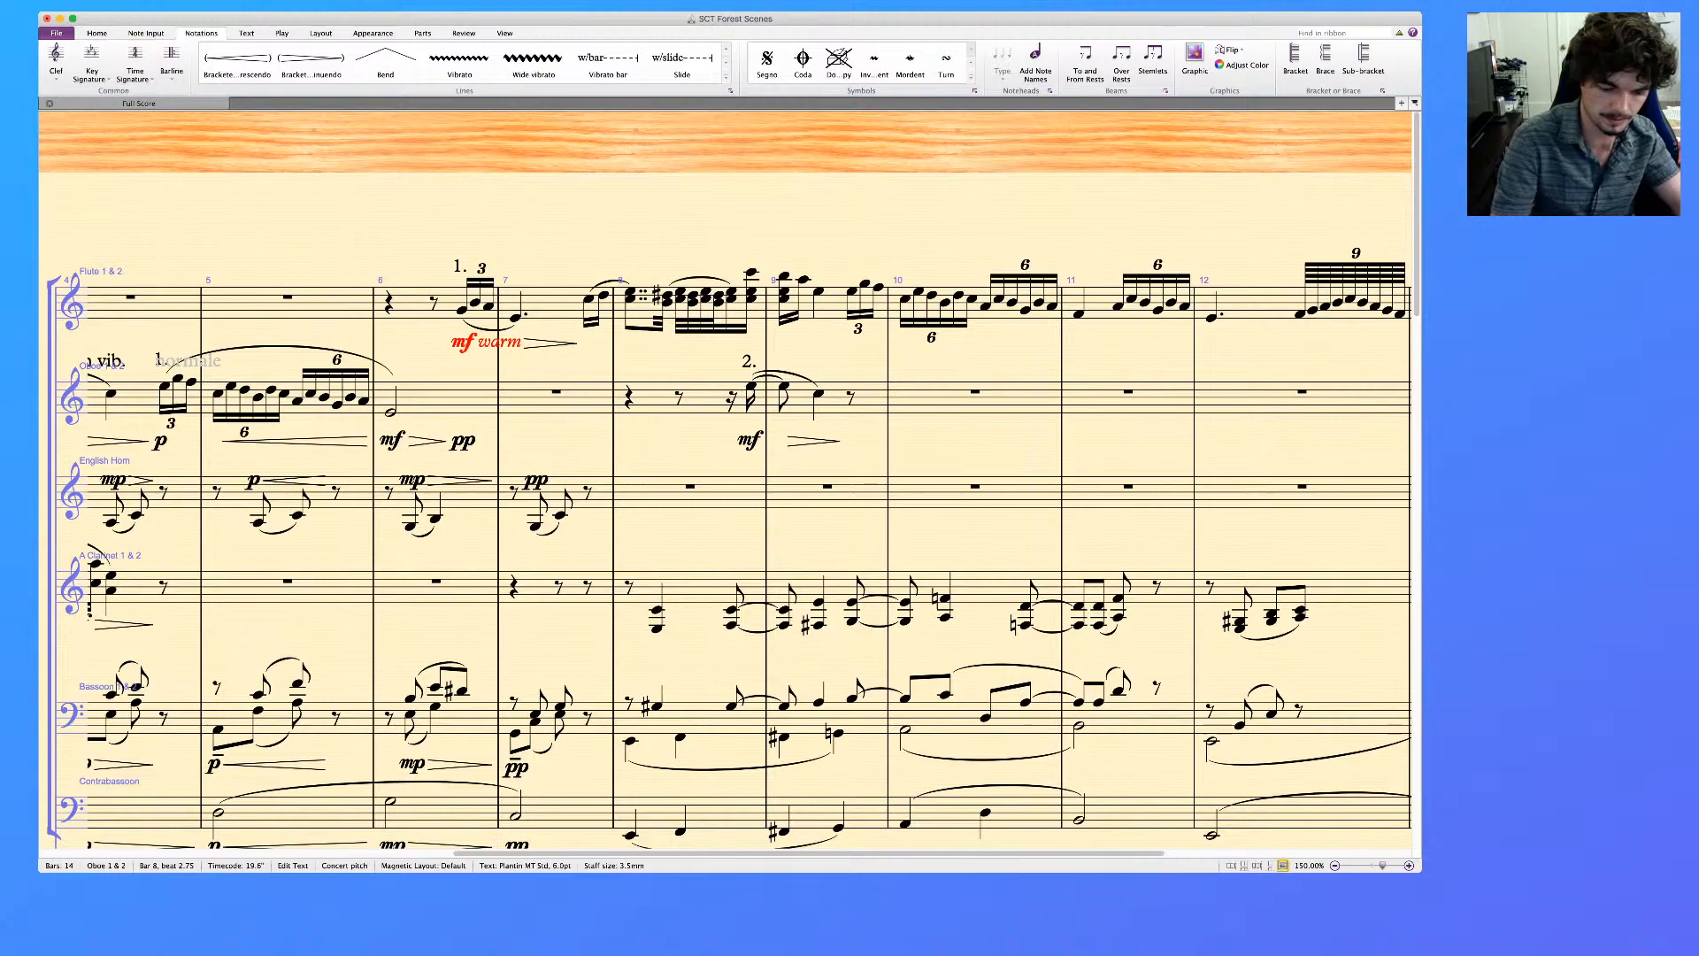
pyautogui.press('Return')
pyautogui.write('(non vib.')
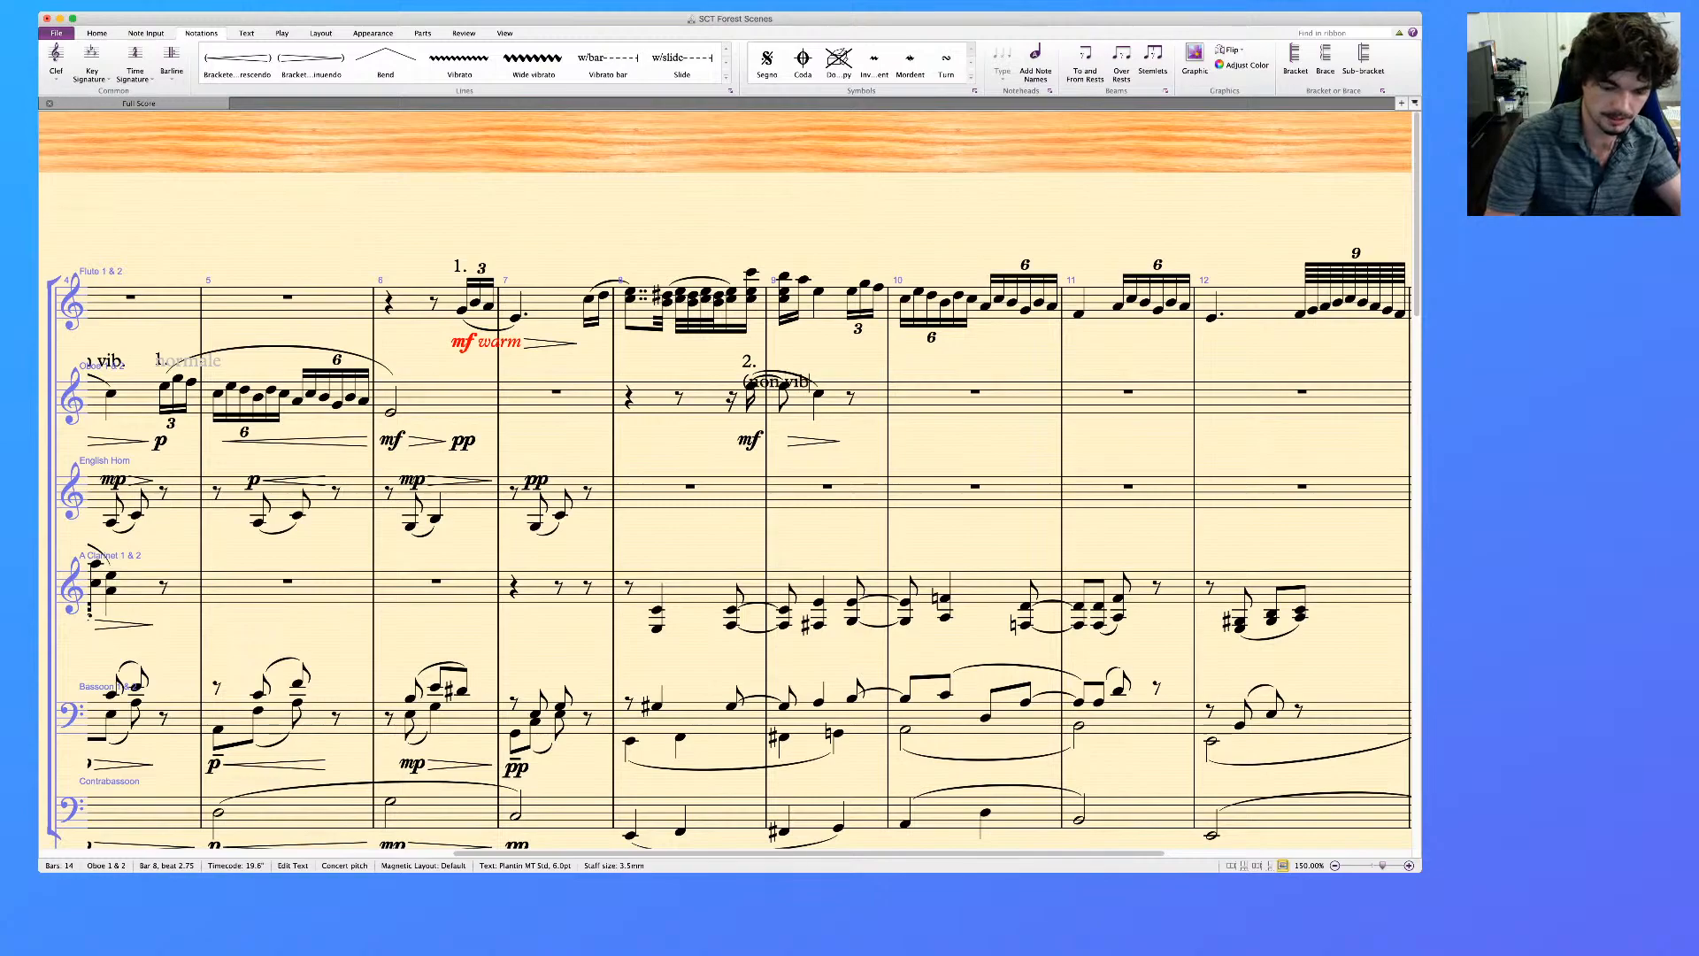
pyautogui.write(')')
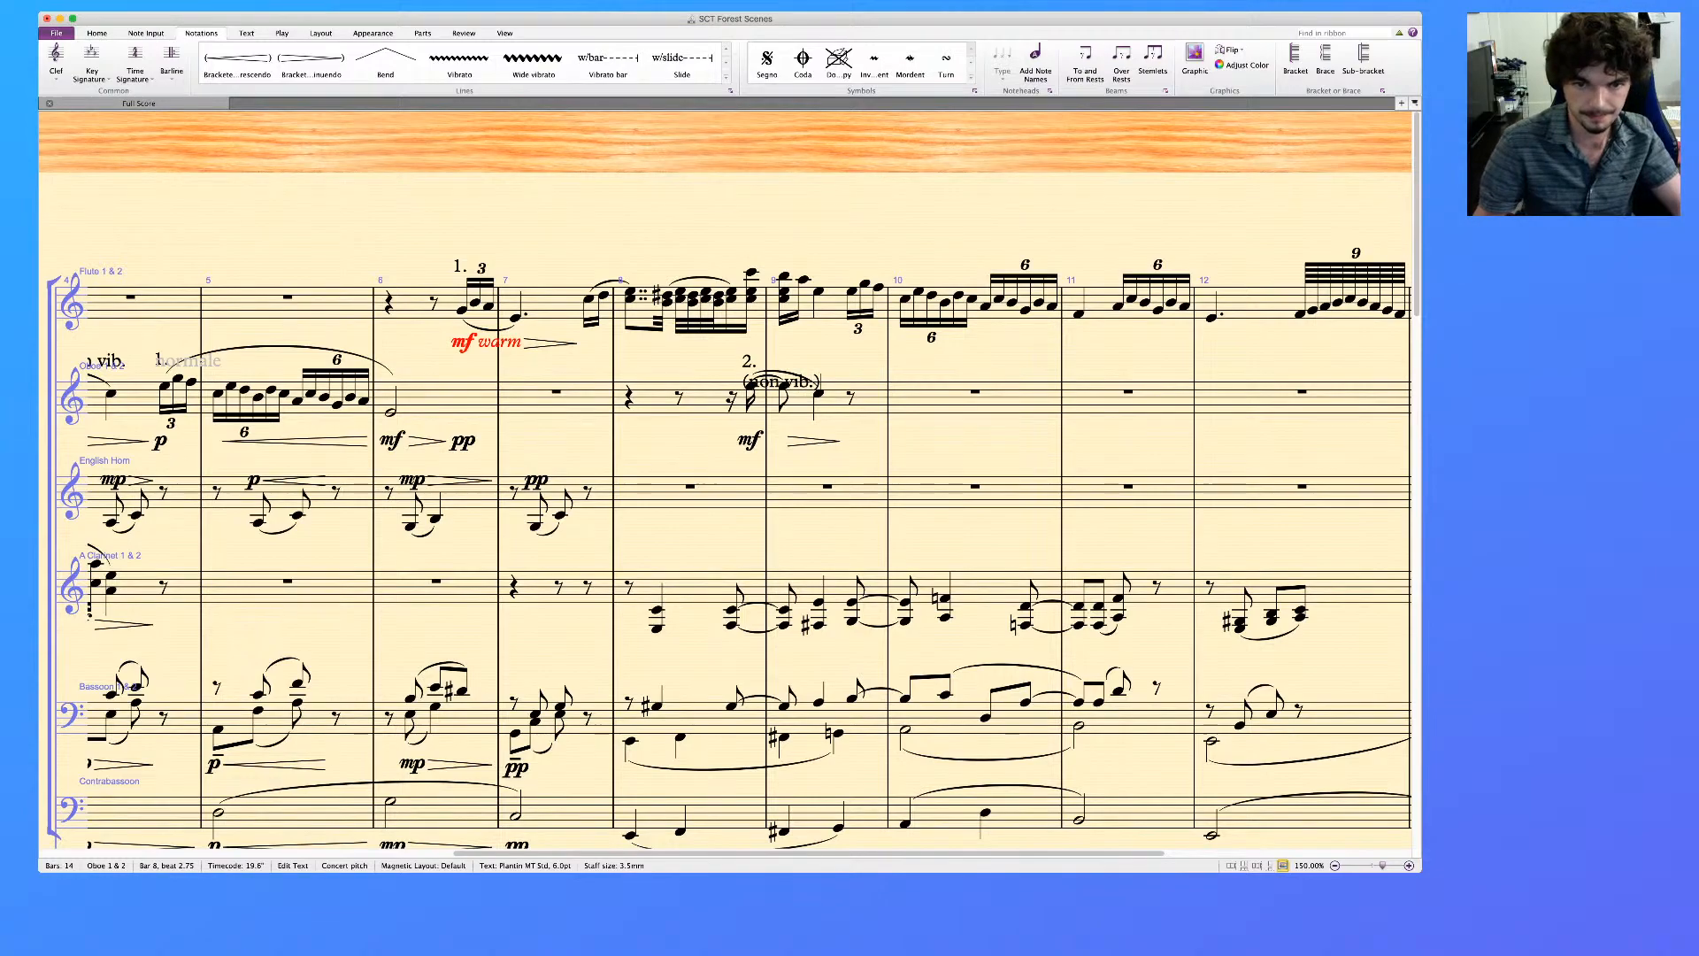
pyautogui.press('Escape')
pyautogui.press('Escape')
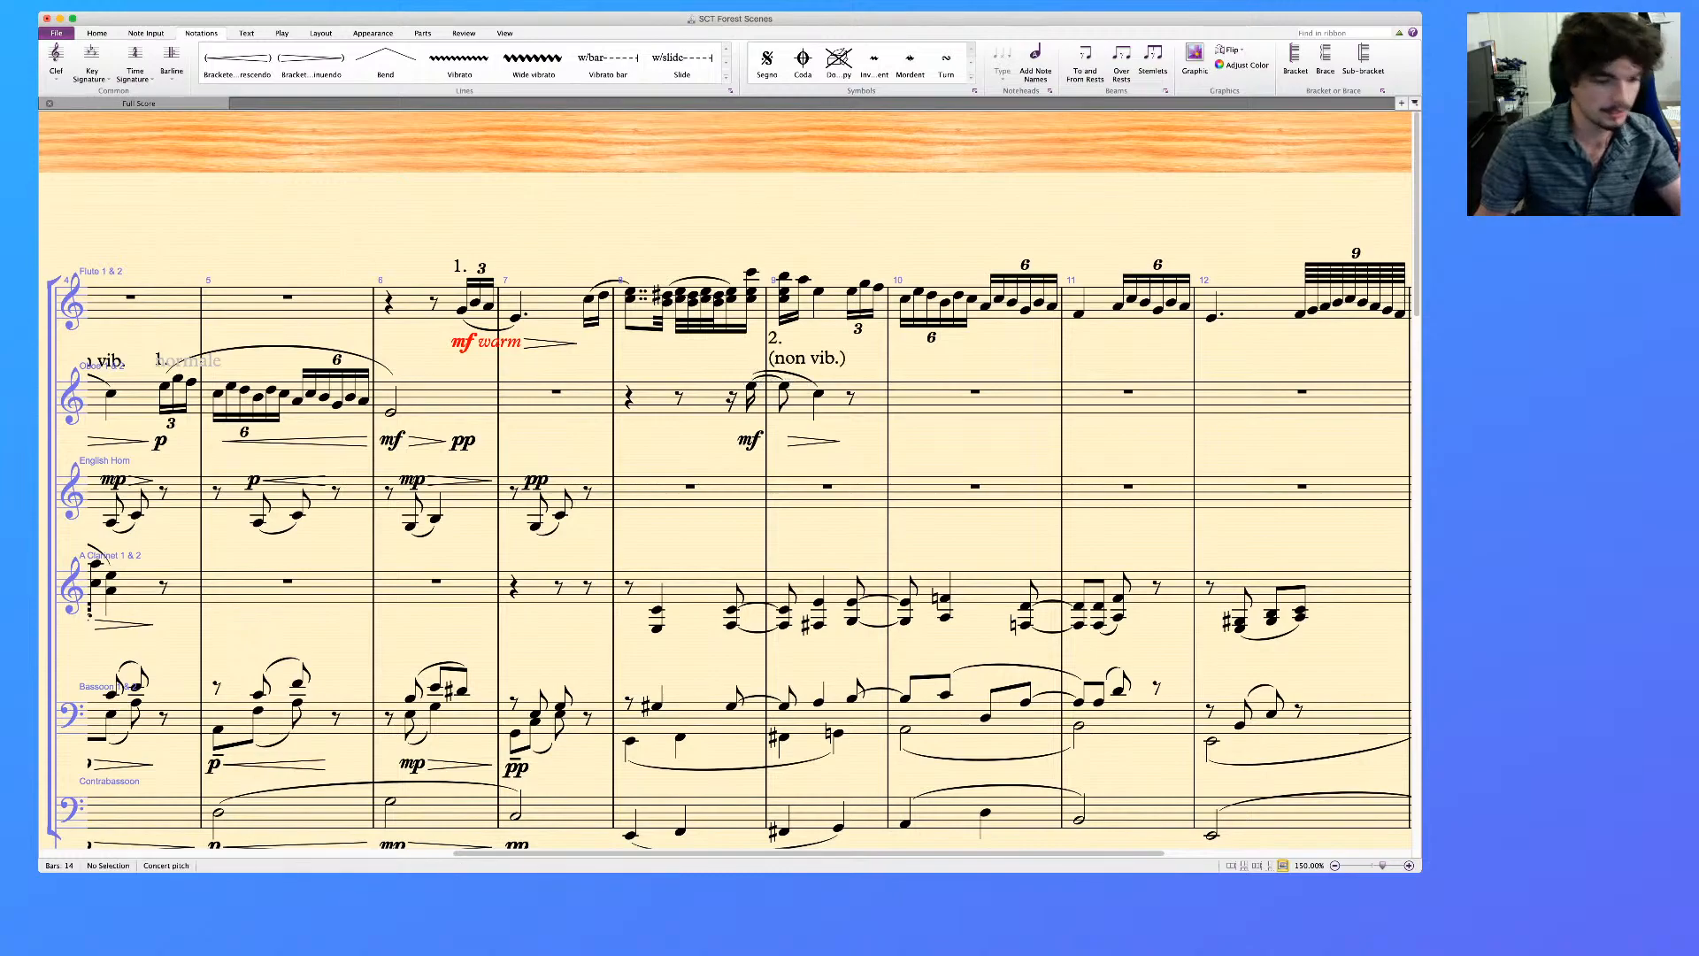
# Tie the flute's lower chord note at the end of bar 8 into bar 9
pyautogui.hscroll(3, 726, 482)
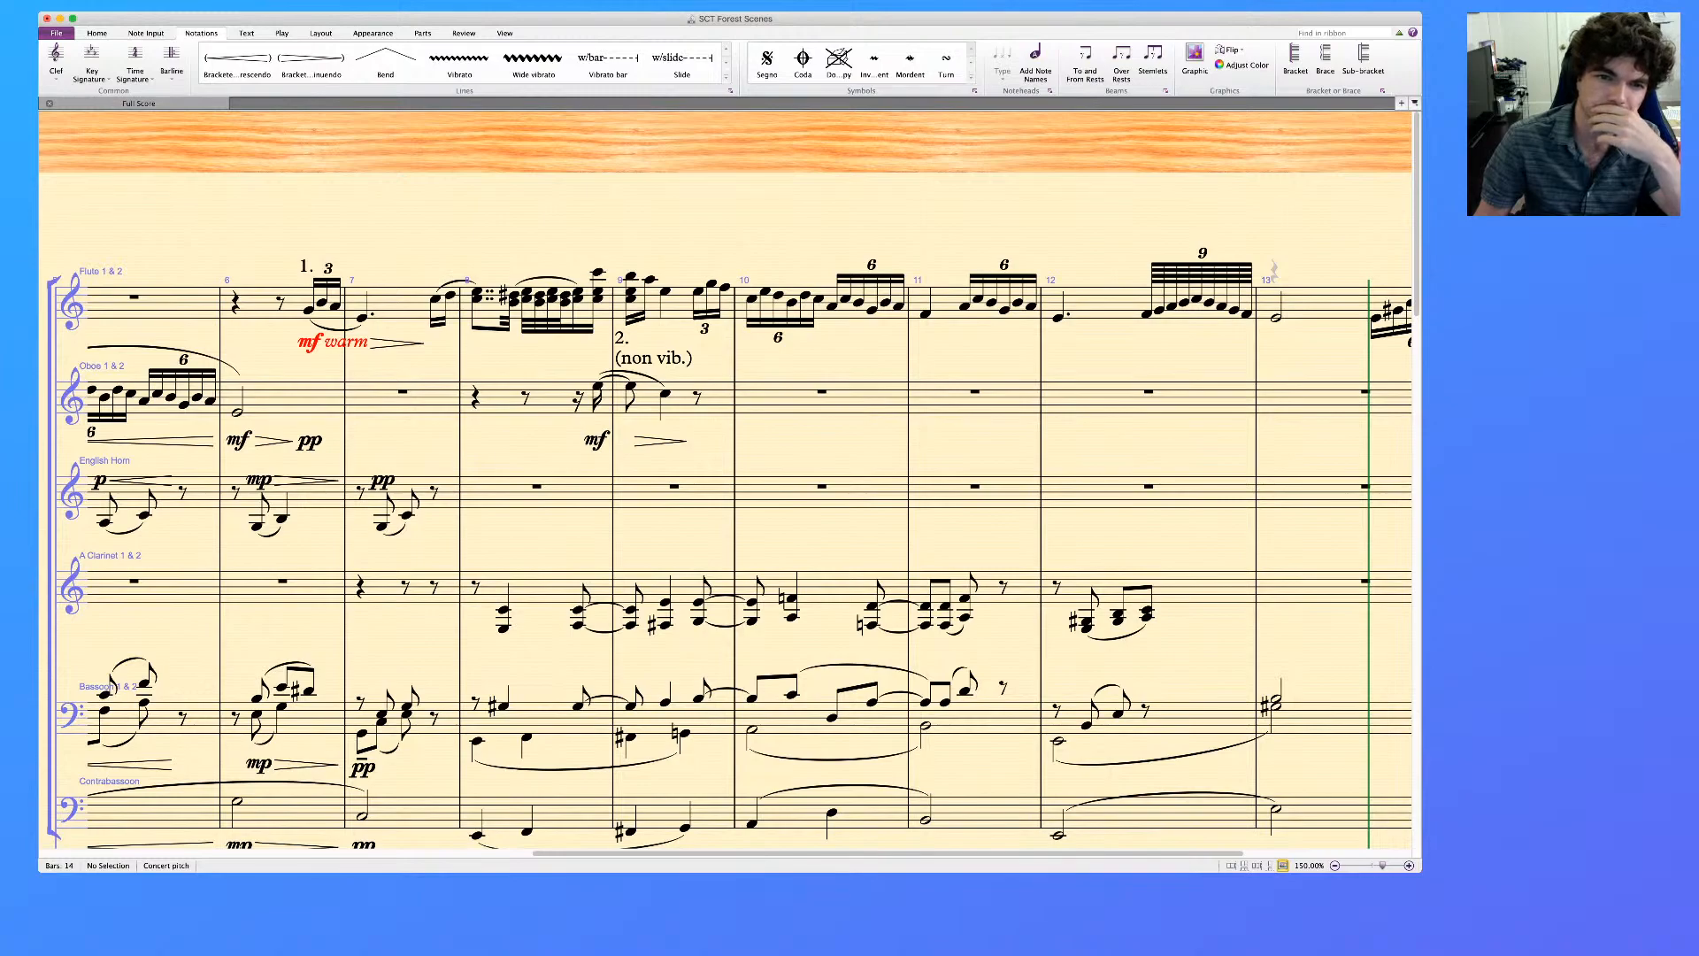
pyautogui.click(598, 291)
pyautogui.keyDown('super'); pyautogui.click(631, 291); pyautogui.keyUp('super')
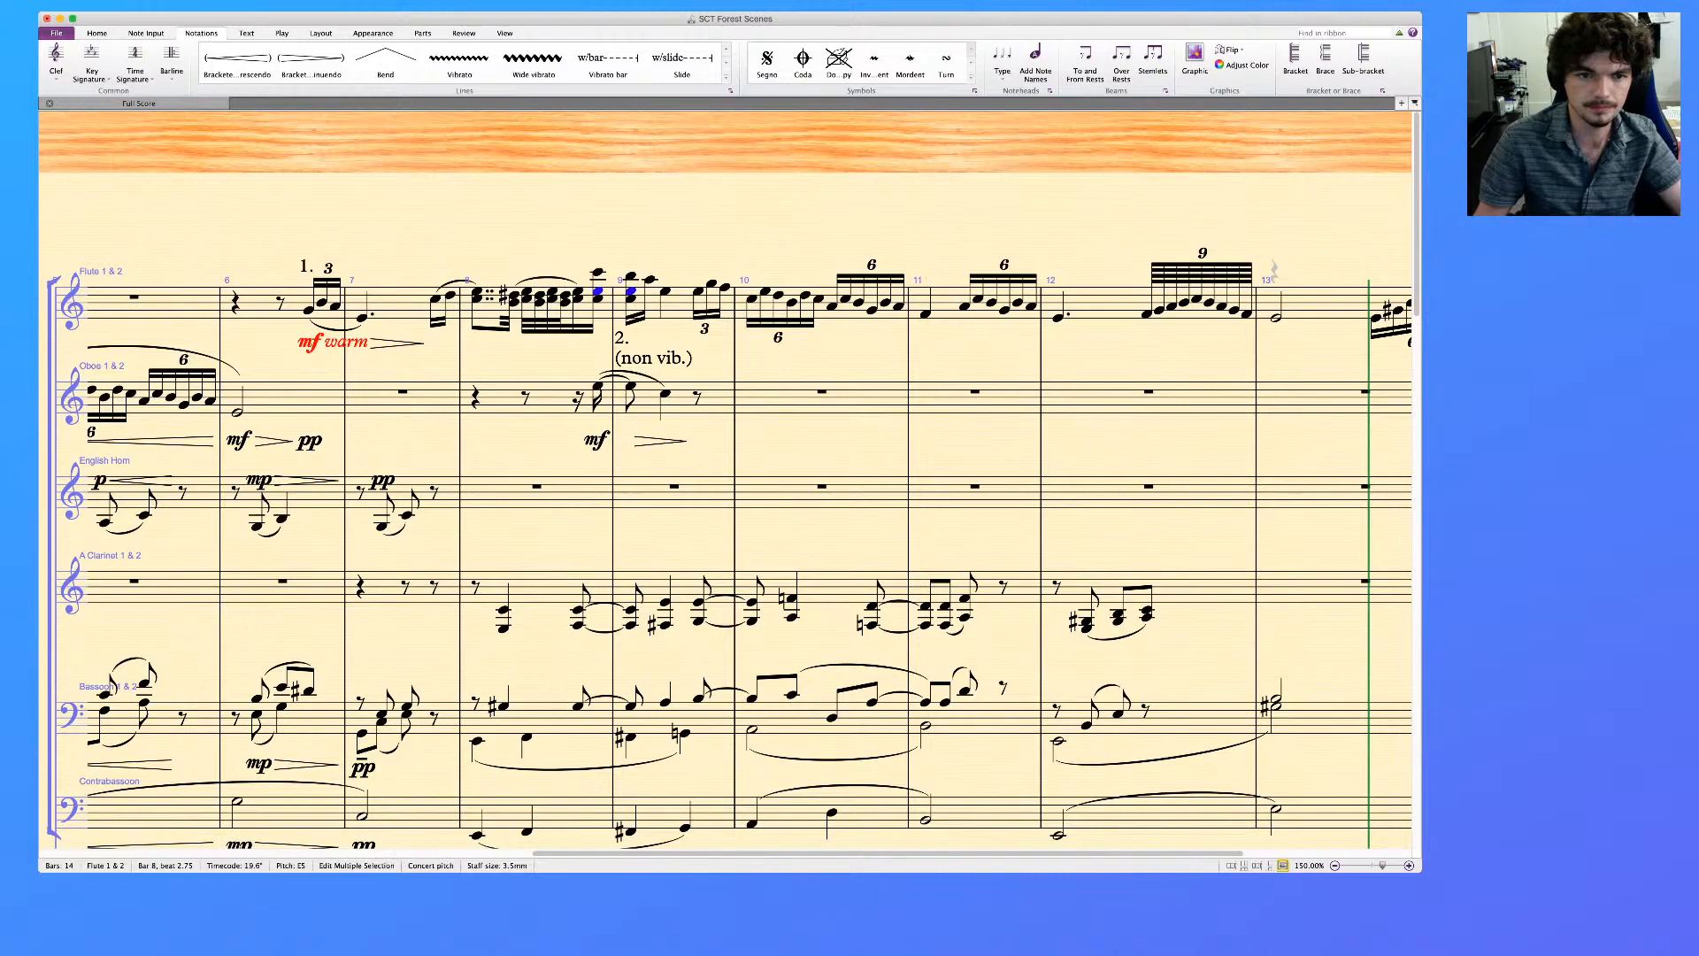
pyautogui.hscroll(-10, 750, 558)
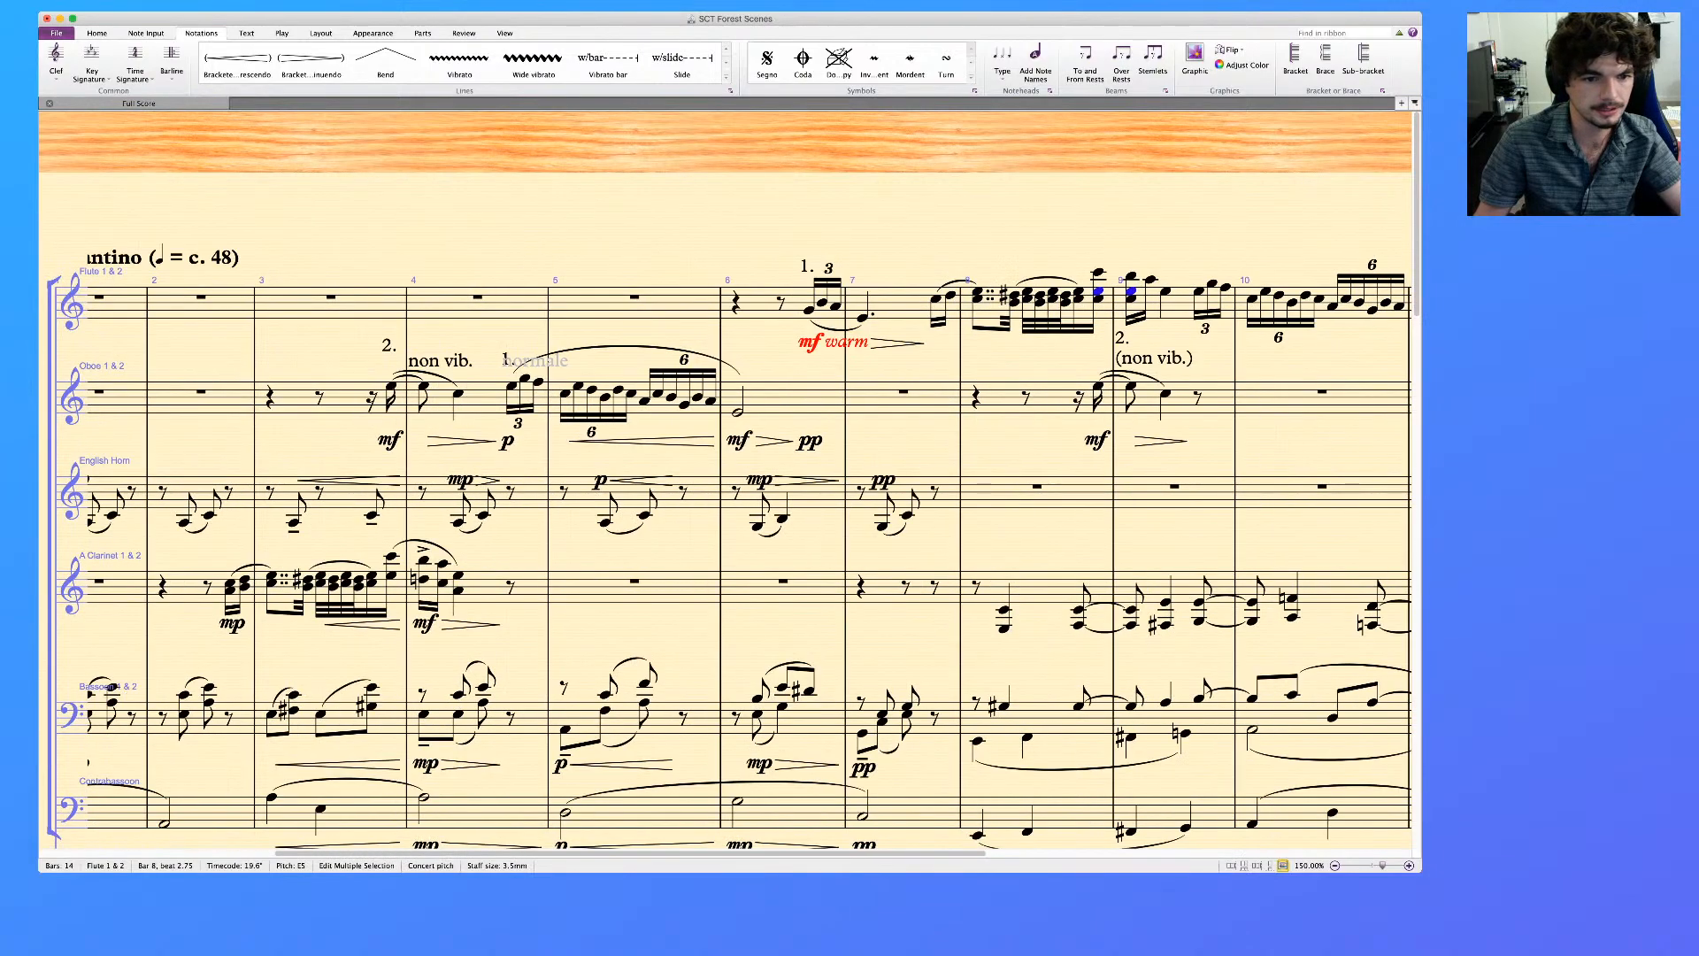
pyautogui.hscroll(15, 725, 558)
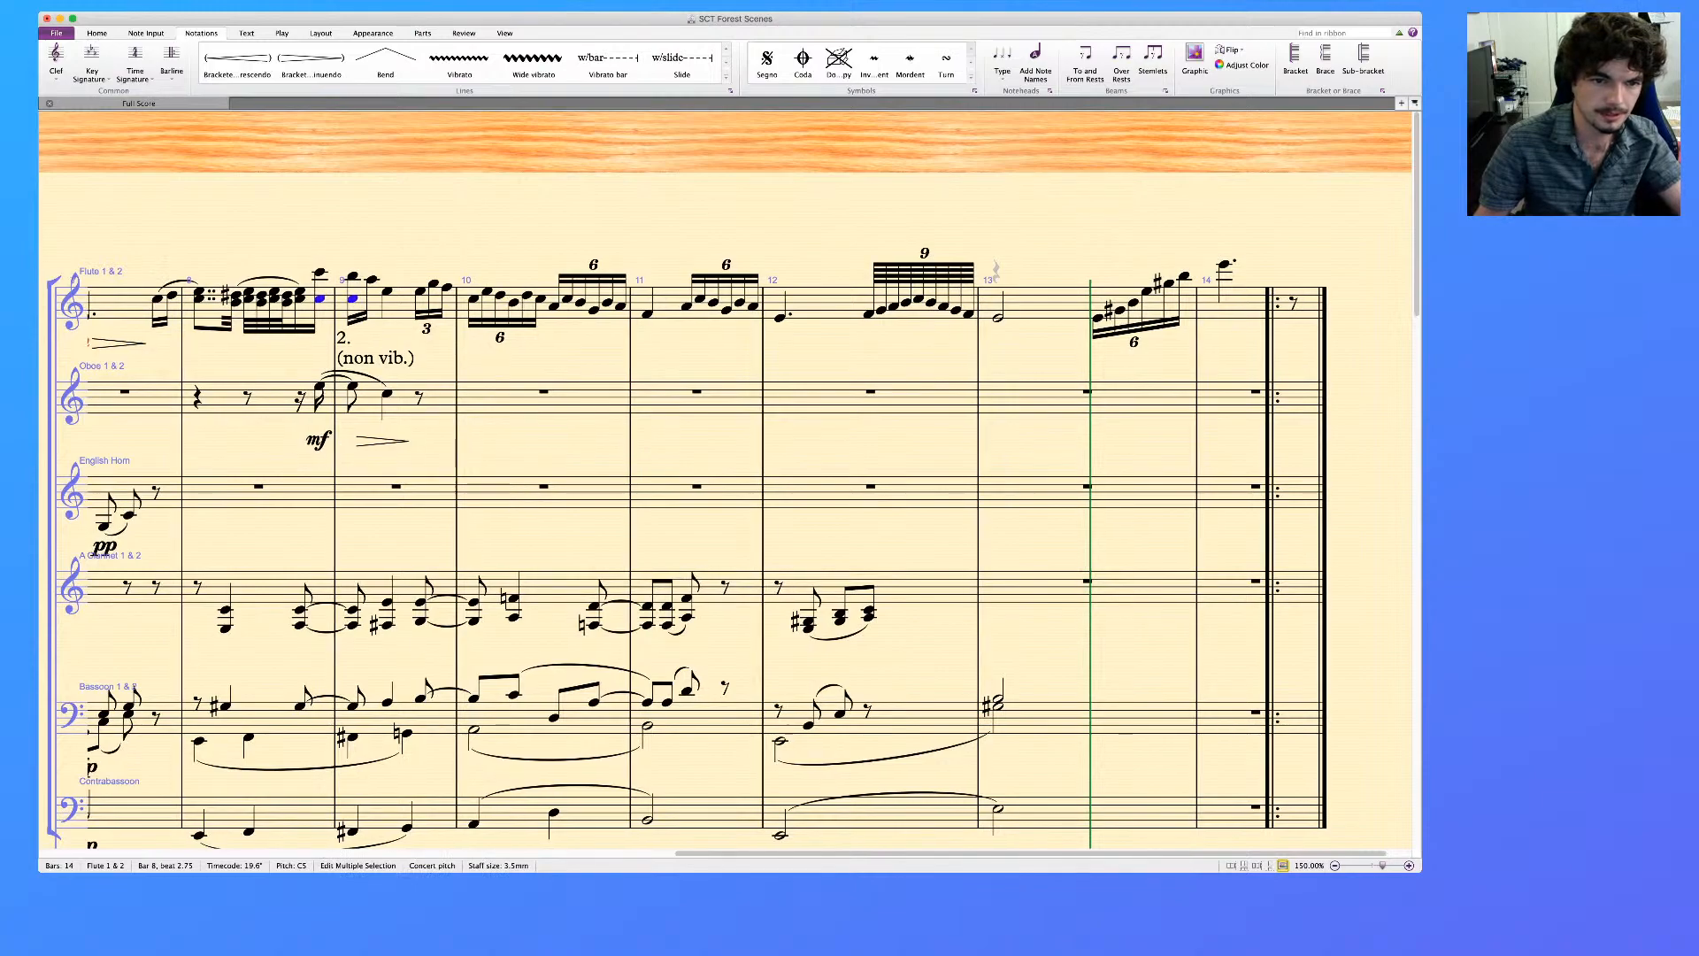
pyautogui.hscroll(-3, 726, 558)
pyautogui.press('Escape')
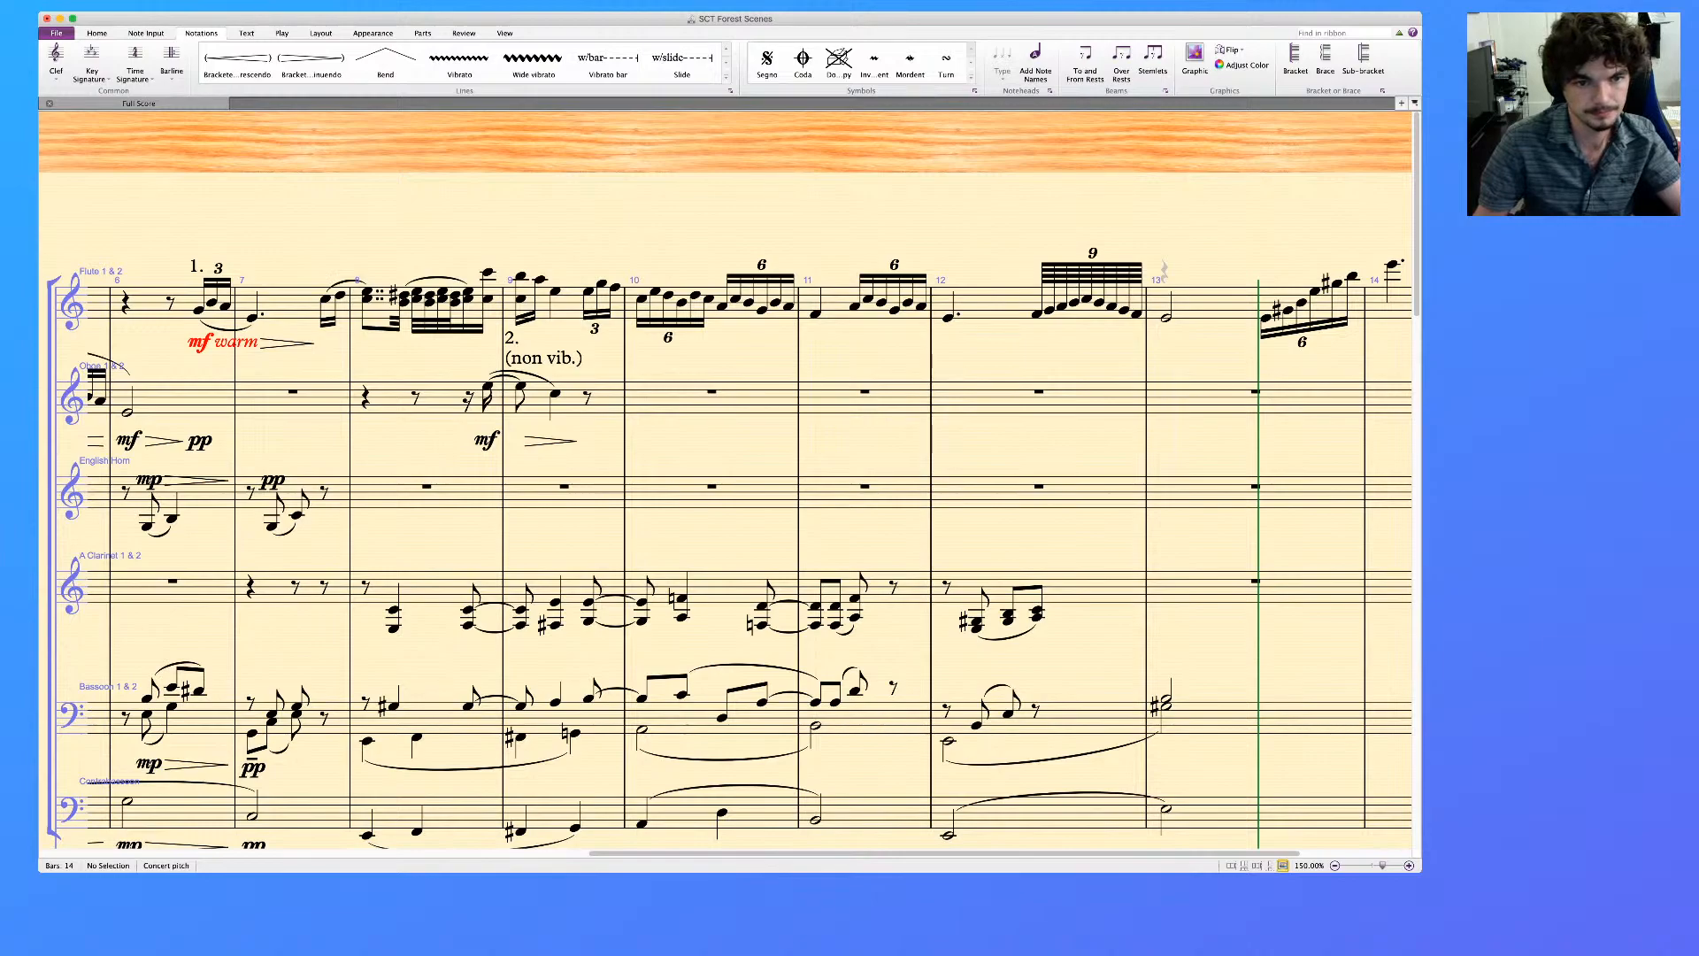
pyautogui.click(488, 300)
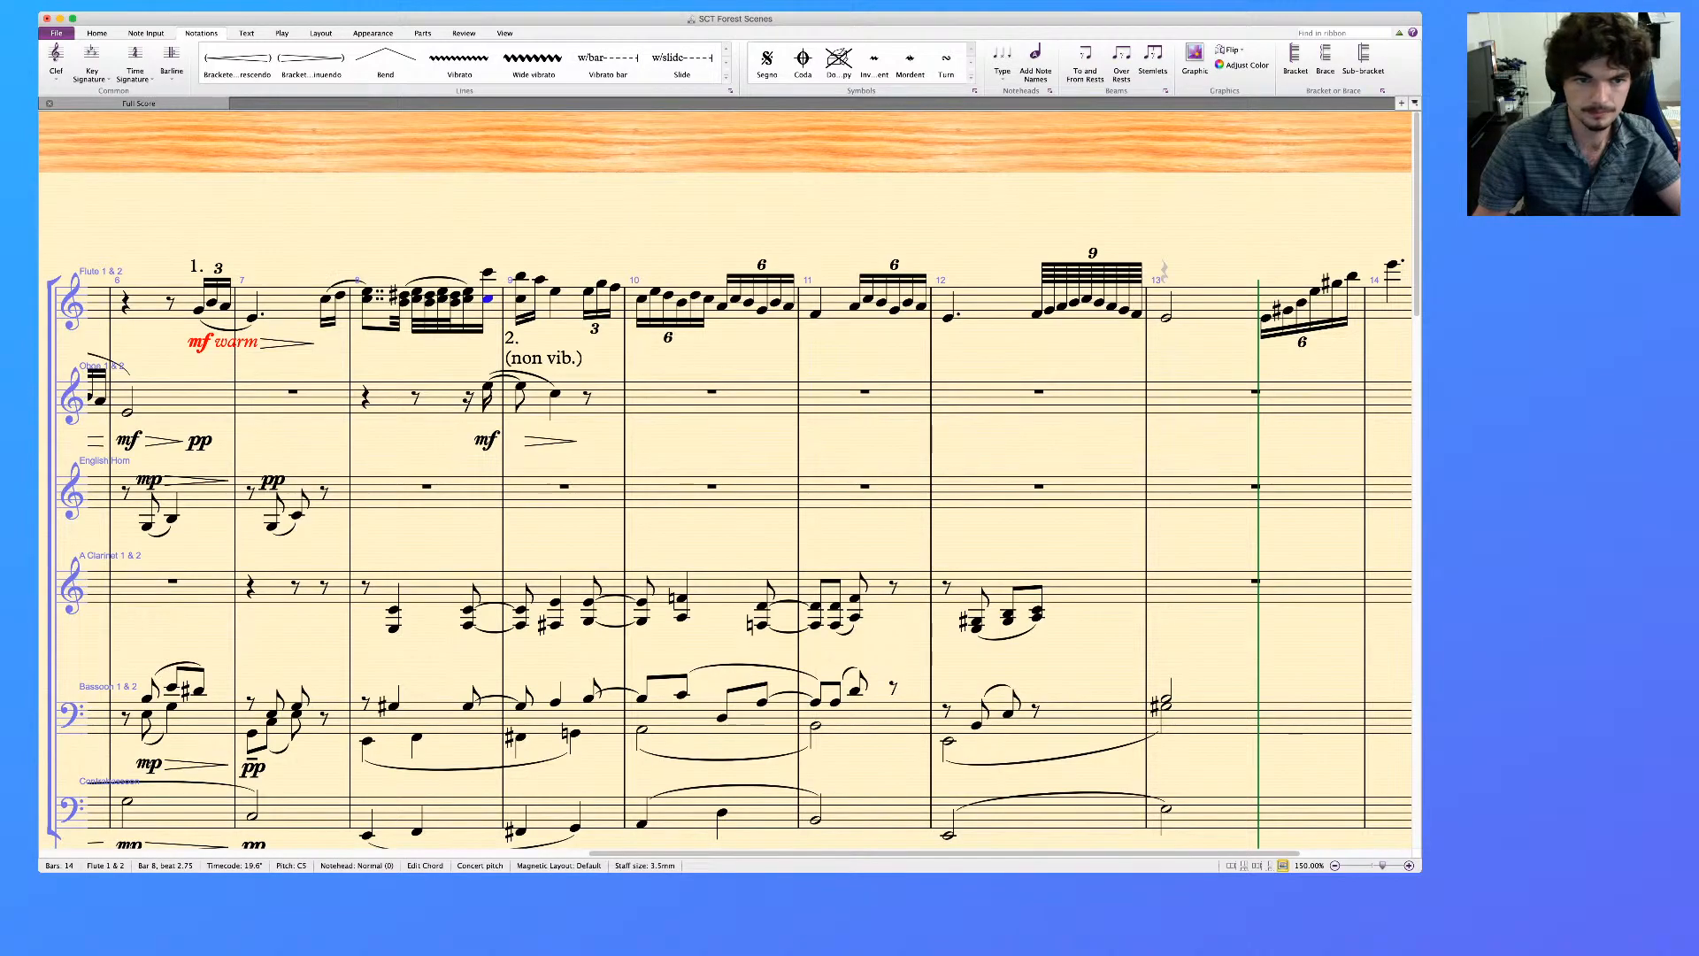
pyautogui.press('KP_Enter')
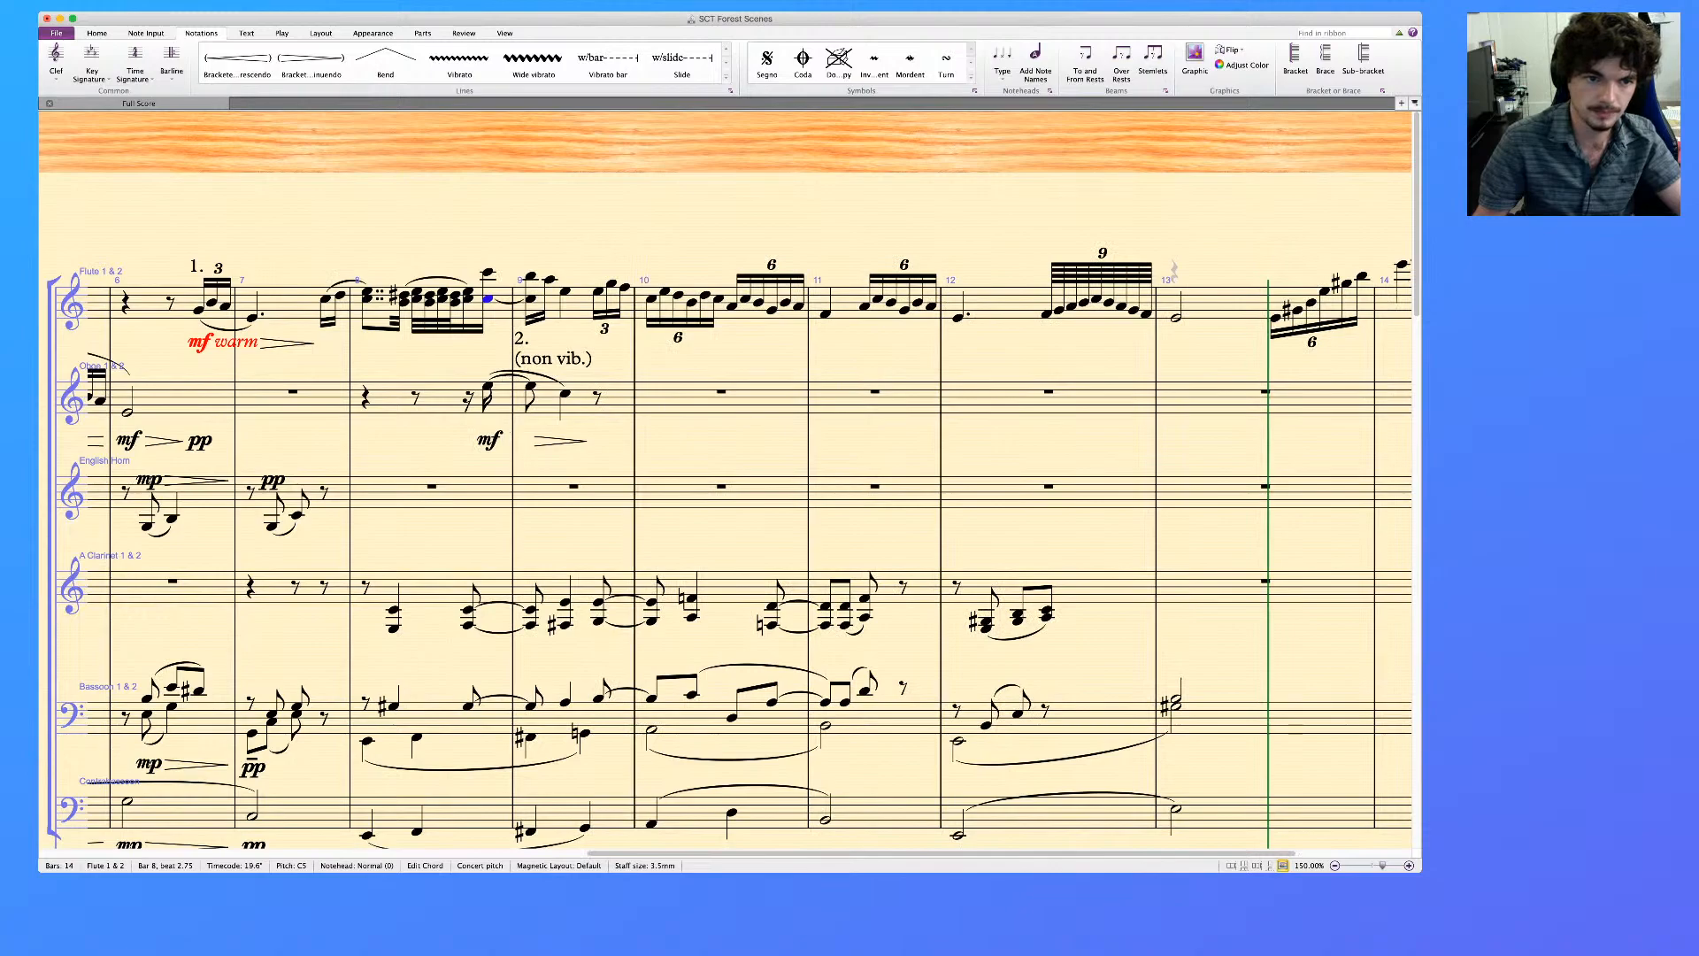
# Move the flute's lower notes from bar 8 through the start of bar 9 into voice 2, keeping the first note double-dotted
pyautogui.click(366, 299)
pyautogui.keyDown('super'); pyautogui.click(404, 302); pyautogui.keyUp('super')
pyautogui.keyDown('super'); pyautogui.click(429, 303); pyautogui.keyUp('super')
pyautogui.keyDown('super'); pyautogui.click(442, 299); pyautogui.keyUp('super')
pyautogui.keyDown('super'); pyautogui.click(455, 303); pyautogui.keyUp('super')
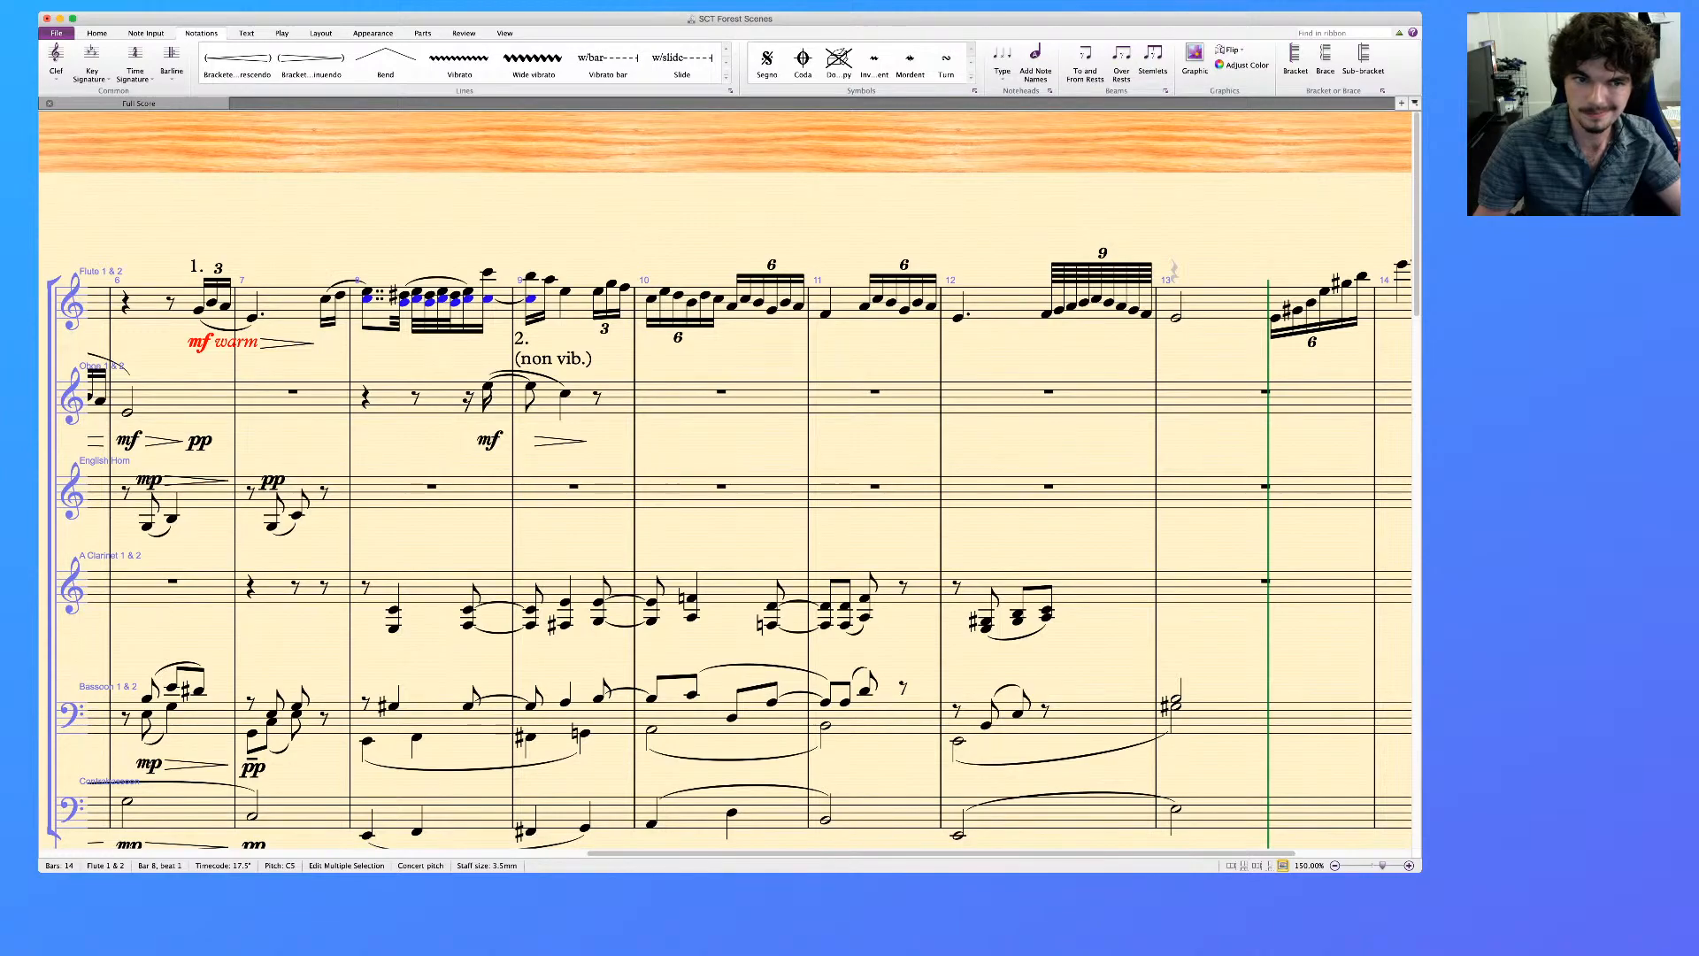
pyautogui.press('super+alt+2')
pyautogui.press('Escape')
pyautogui.click(366, 299)
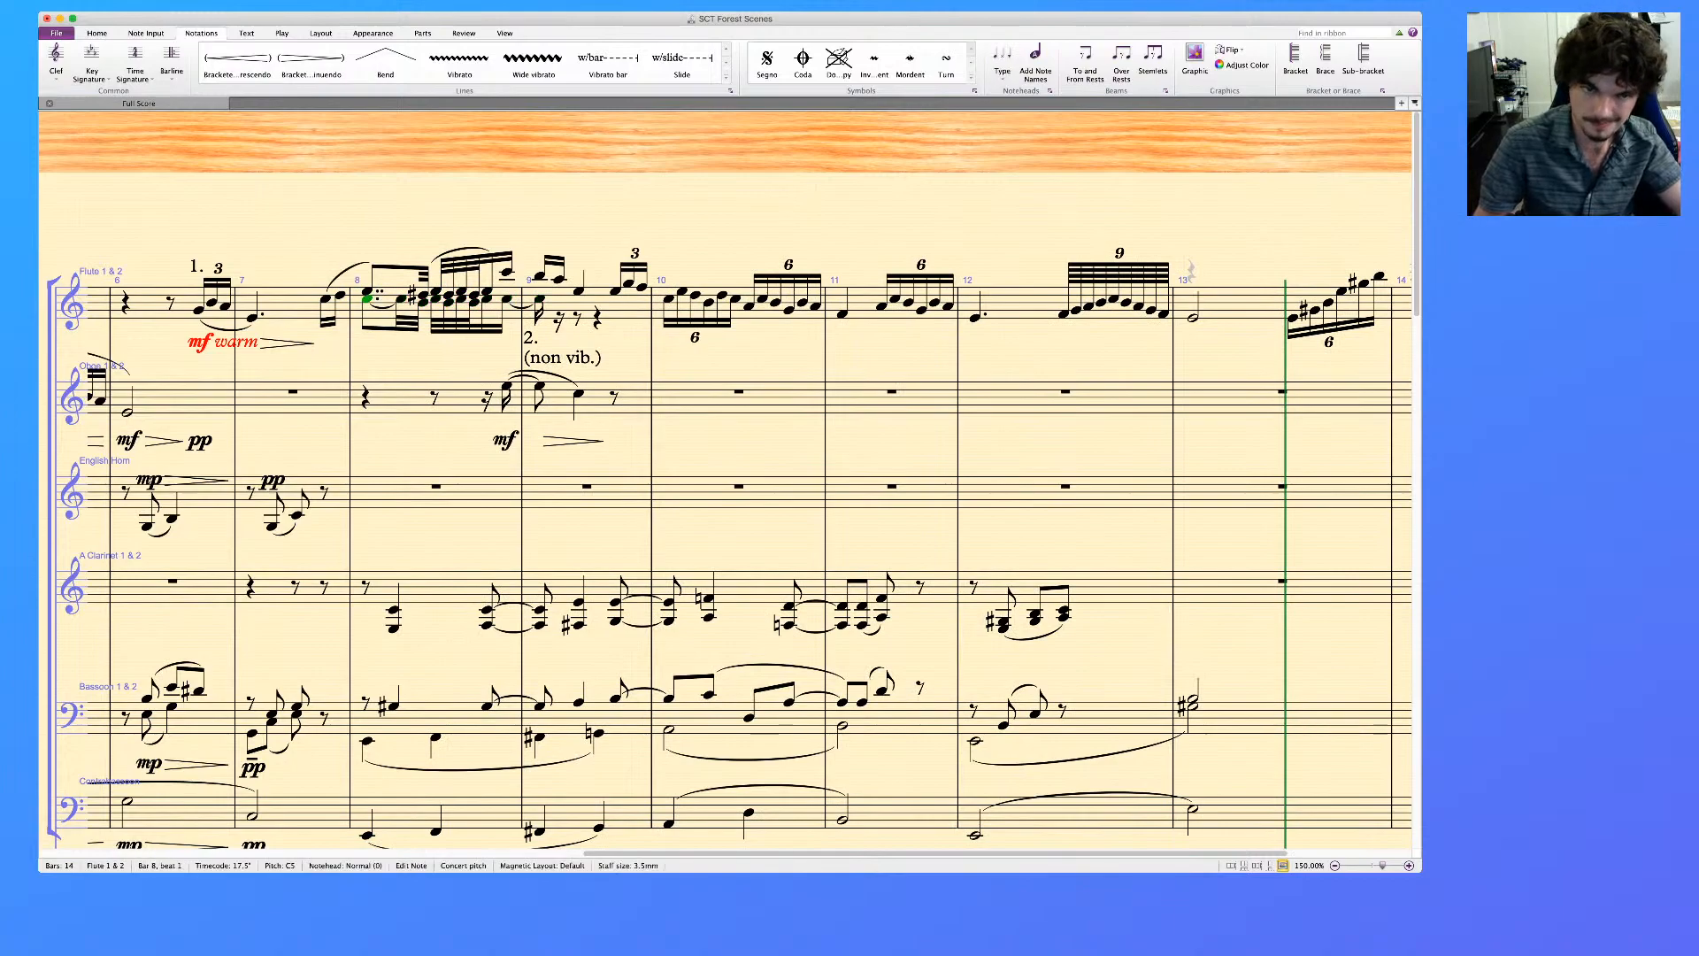
pyautogui.press('.')
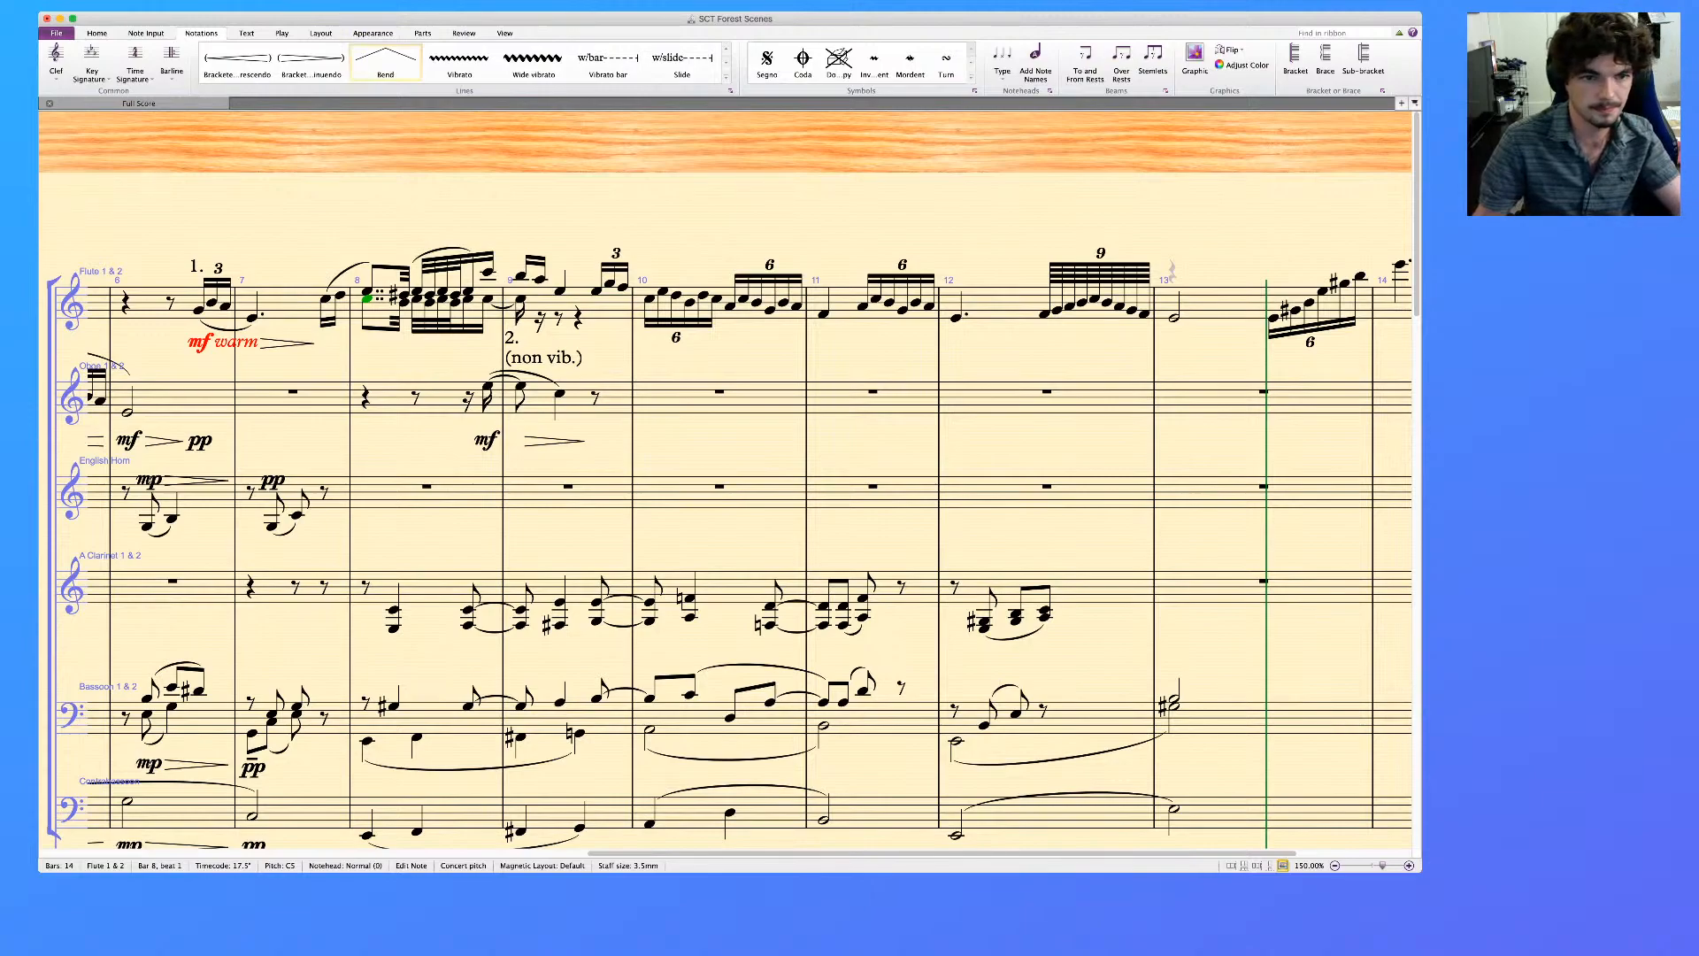
pyautogui.press('Escape')
# Add a slur under the flute's lower-voice run in bar 8, extending it to the end of the run
pyautogui.click(404, 303)
pyautogui.press('s')
pyautogui.press('space')
pyautogui.press('space')
pyautogui.press('space')
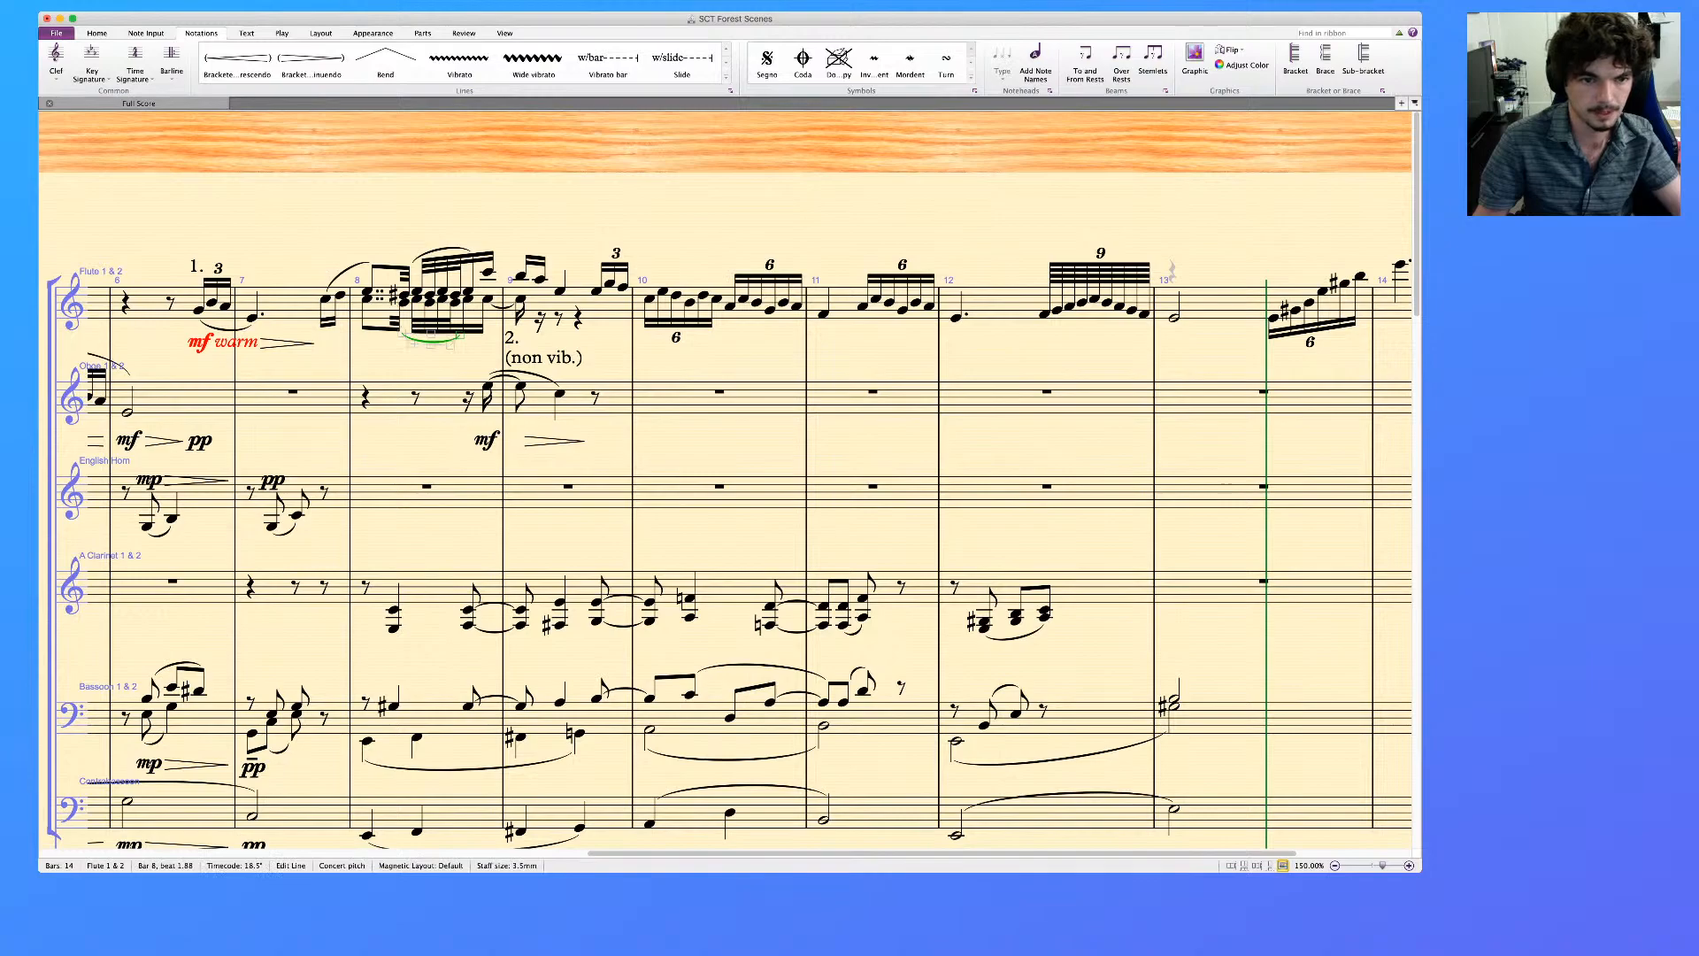
pyautogui.press('space')
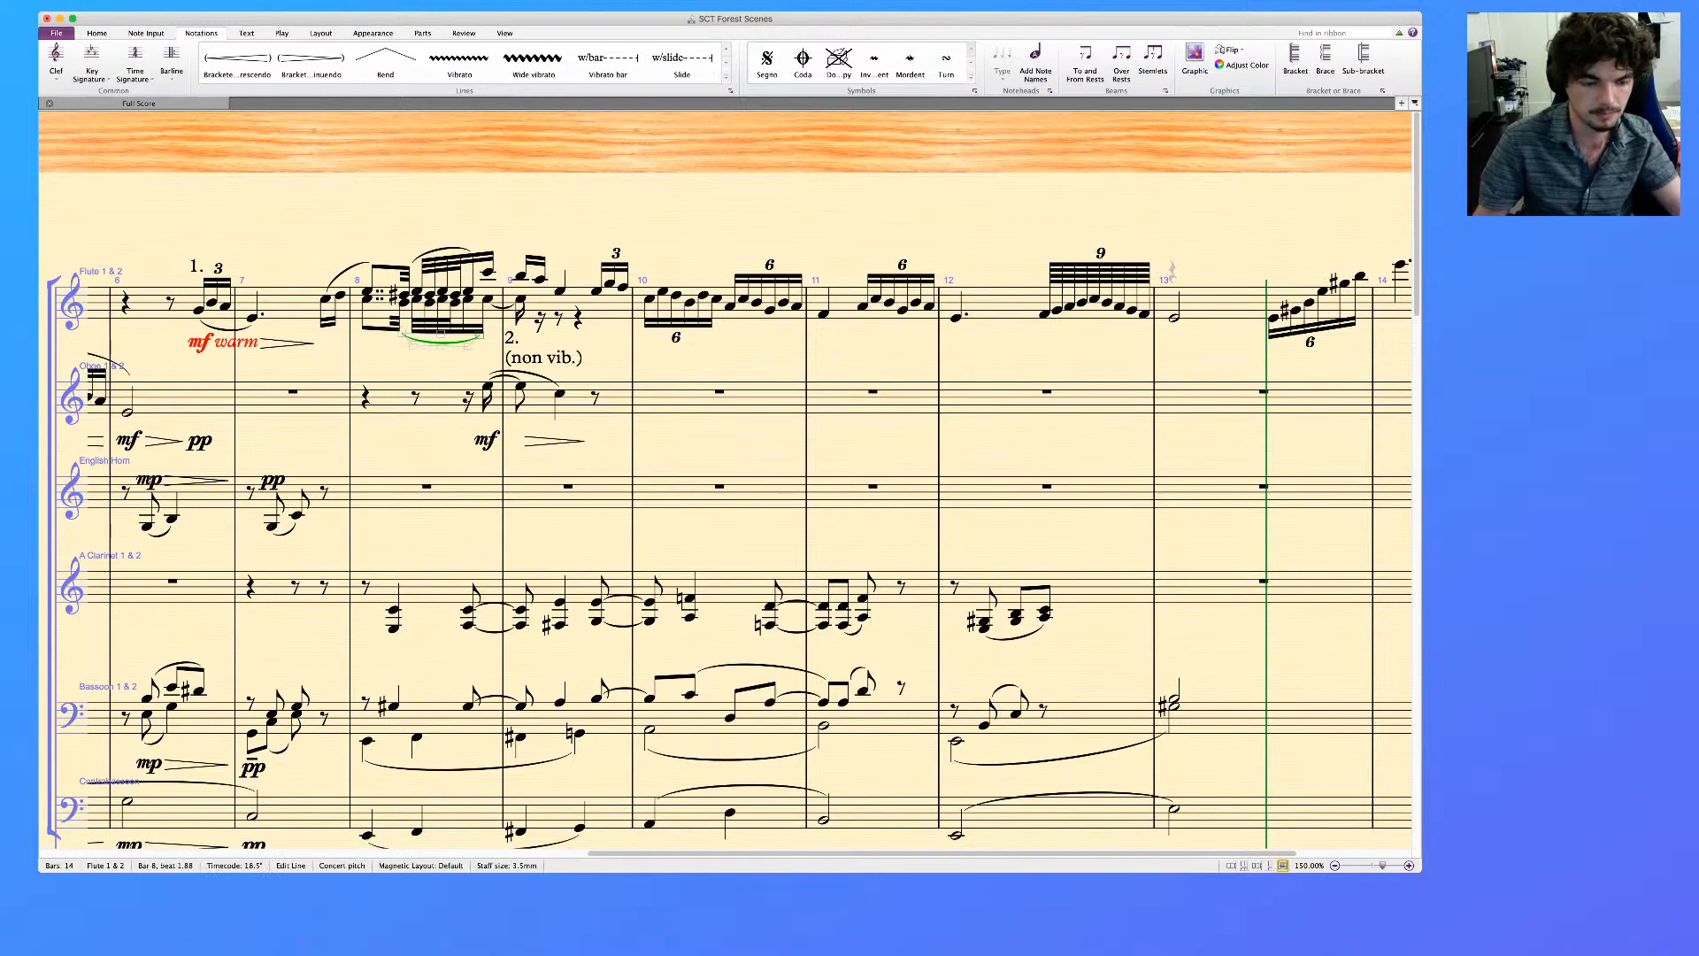
pyautogui.hotkey('shift', 'space')
# Slur the flute's upper voice from bar 8's last note to bar 9's quarter-note, and accent the first note of bar 9
pyautogui.click(488, 272)
pyautogui.press('s')
pyautogui.press('space')
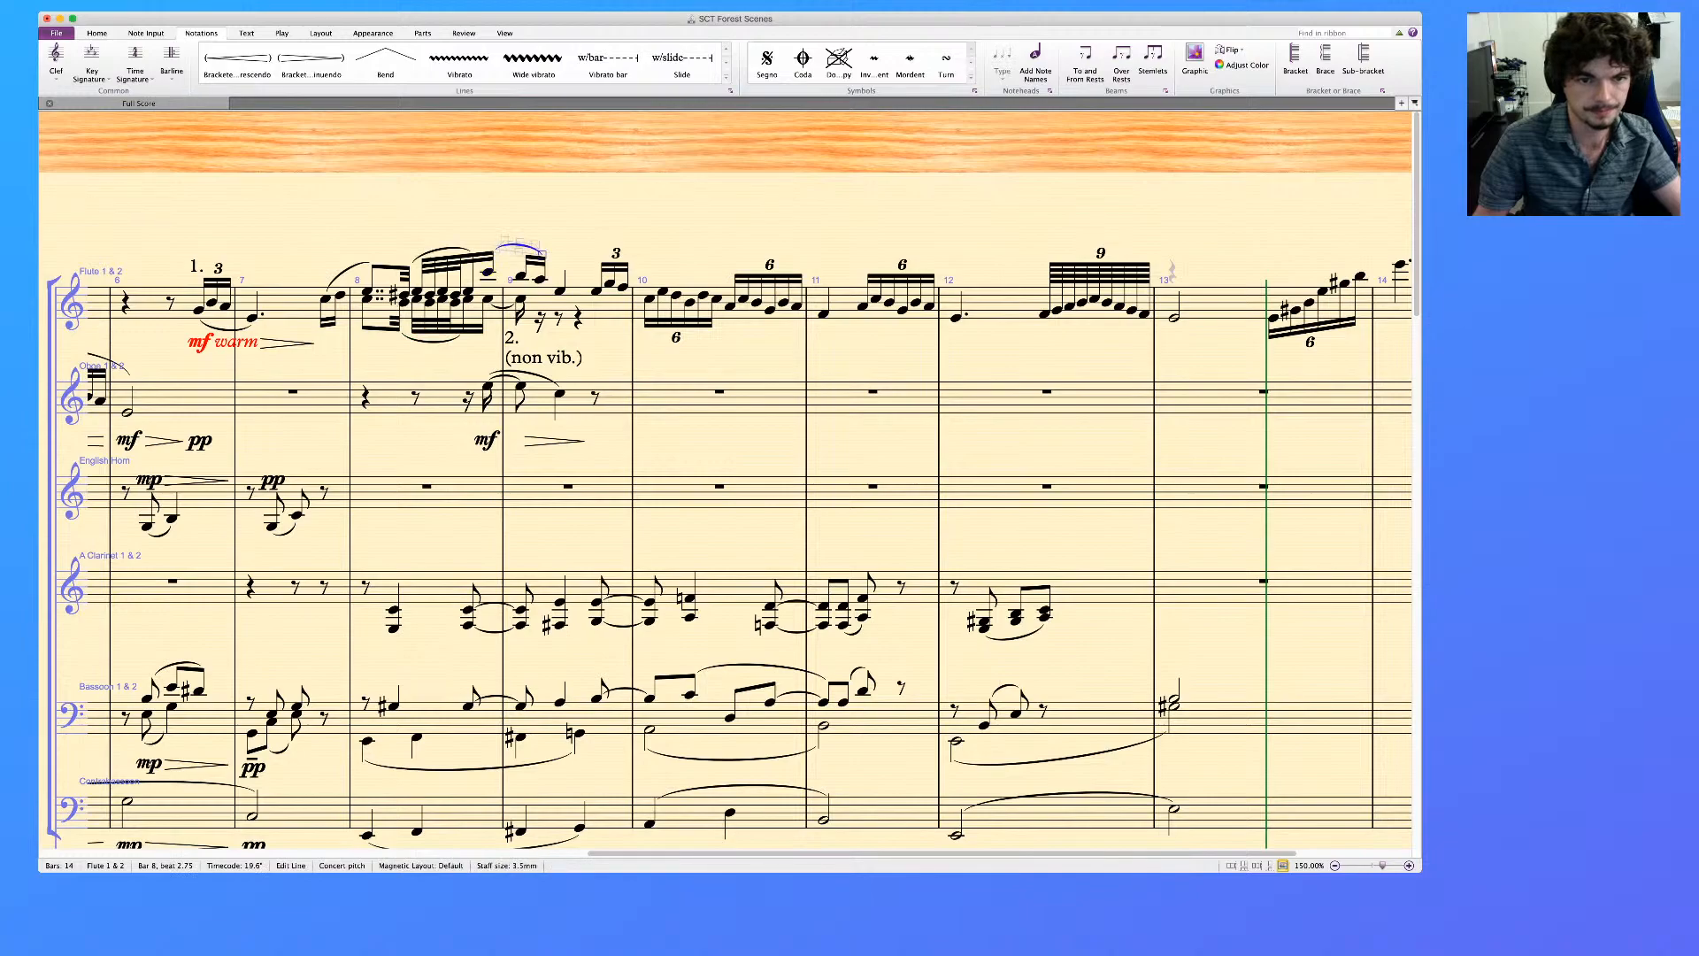
pyautogui.press('space')
pyautogui.click(520, 276)
pyautogui.press('KP_Equal')
# Set the flute's lower-voice note at the start of bar 9 to a dotted quarter-note
pyautogui.click(521, 299)
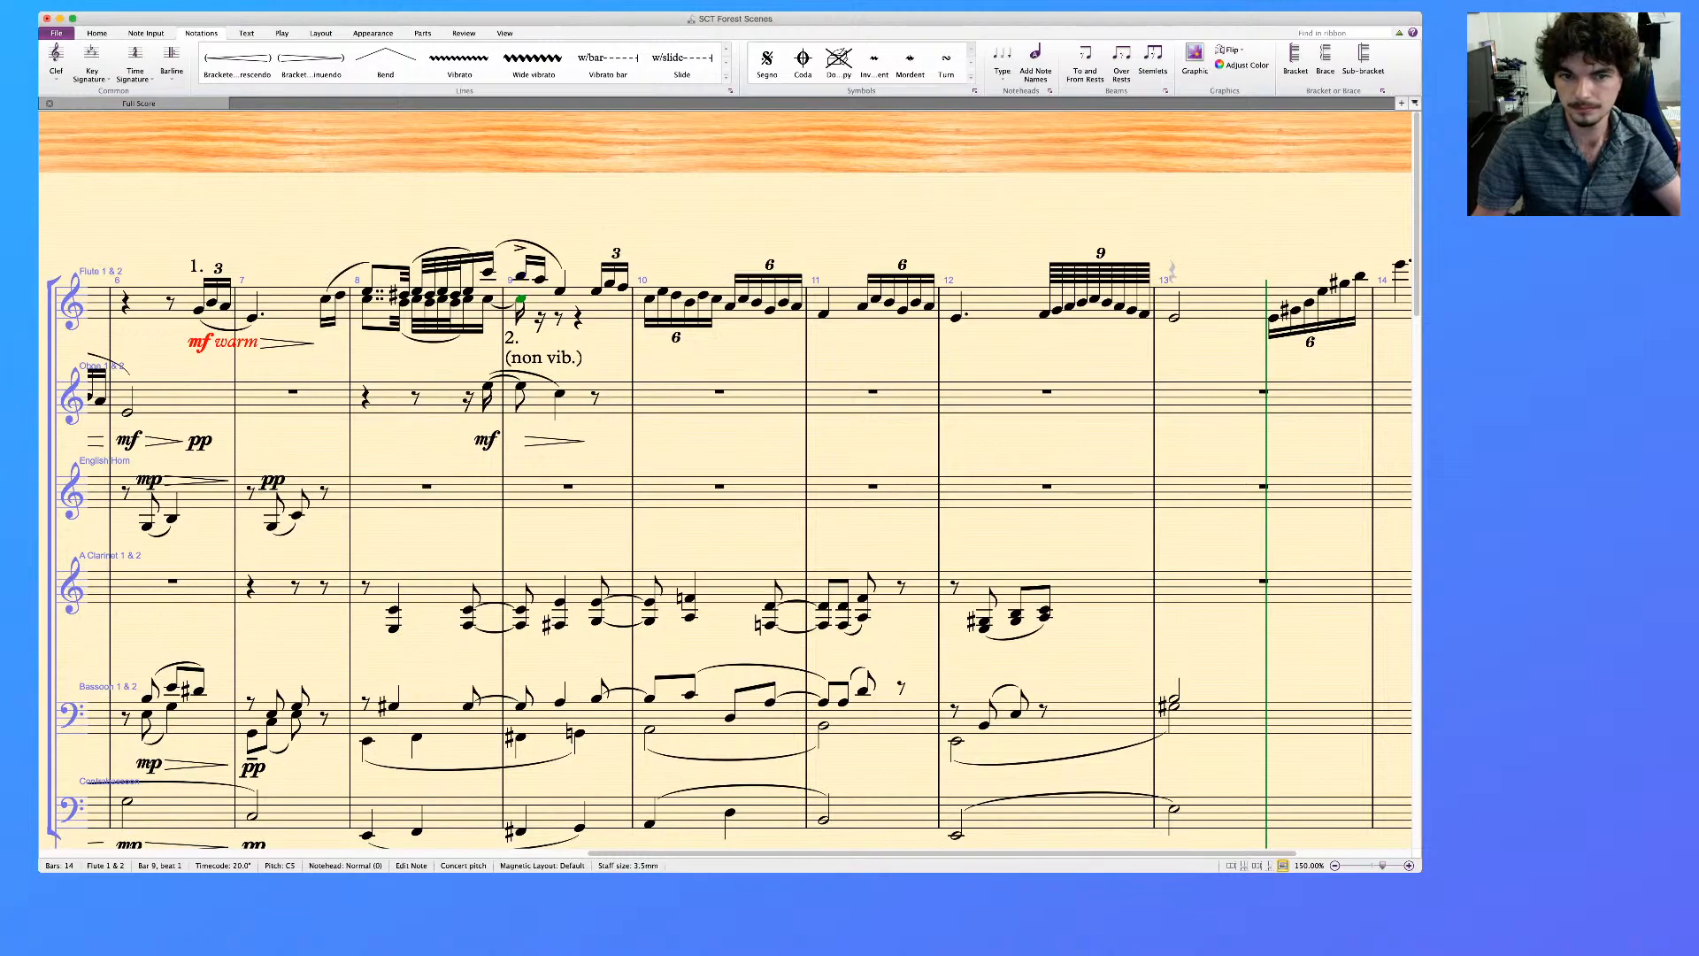
pyautogui.press('Delete')
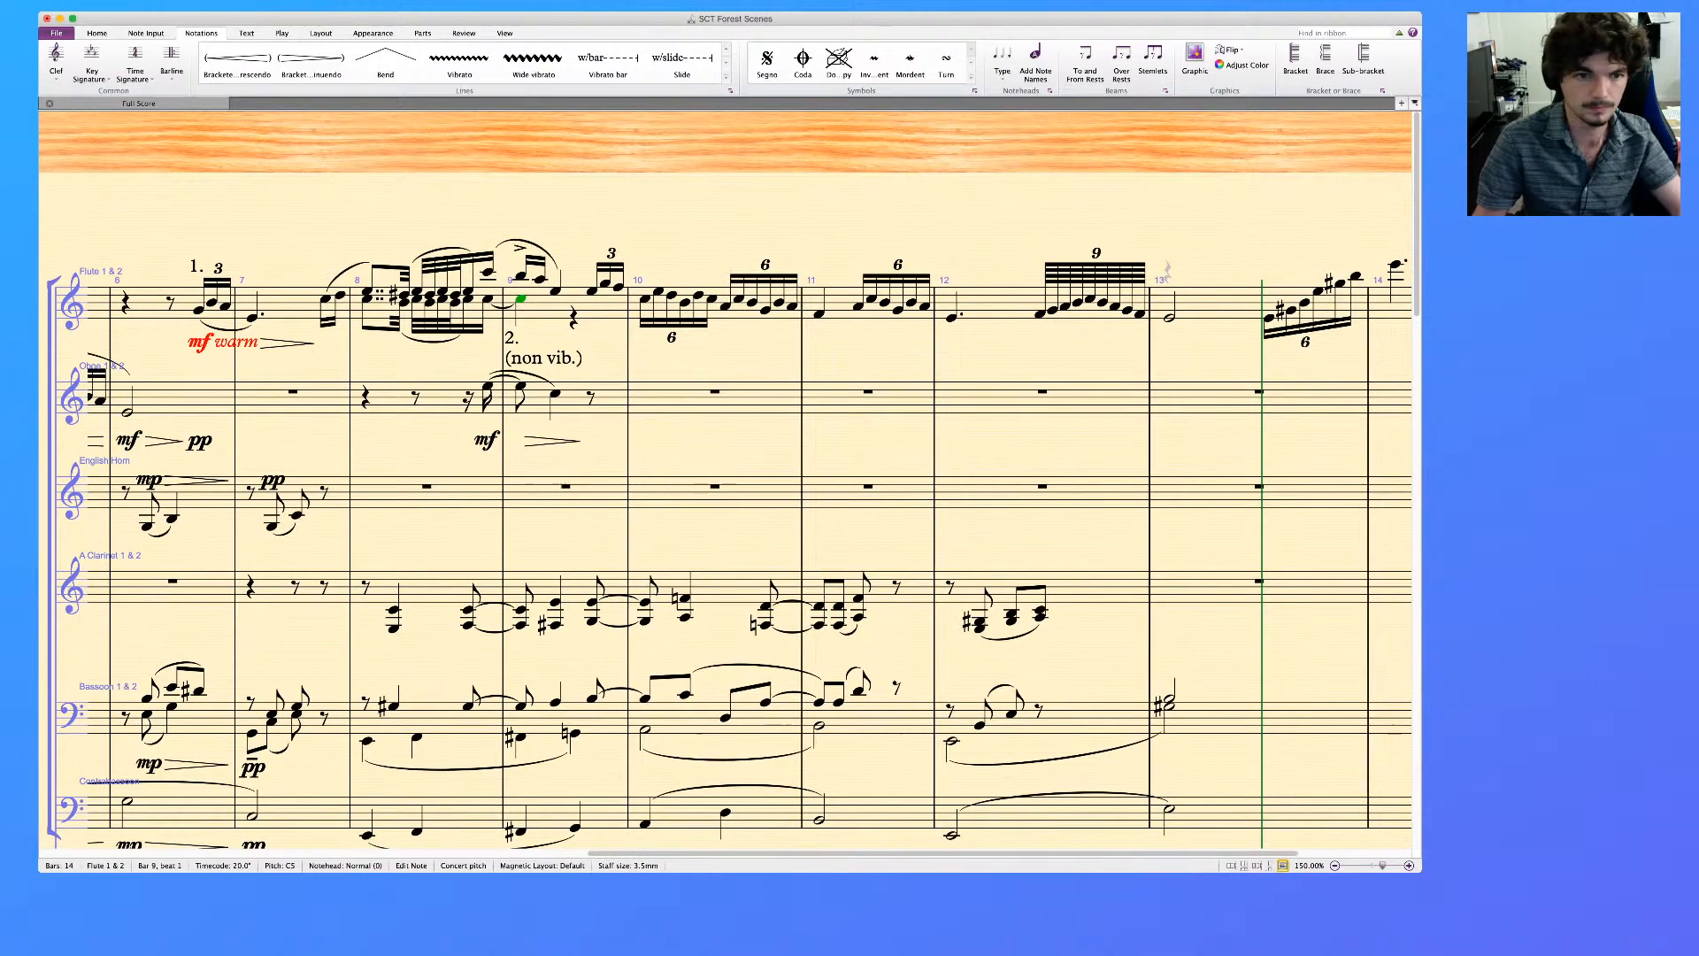
pyautogui.press('Escape')
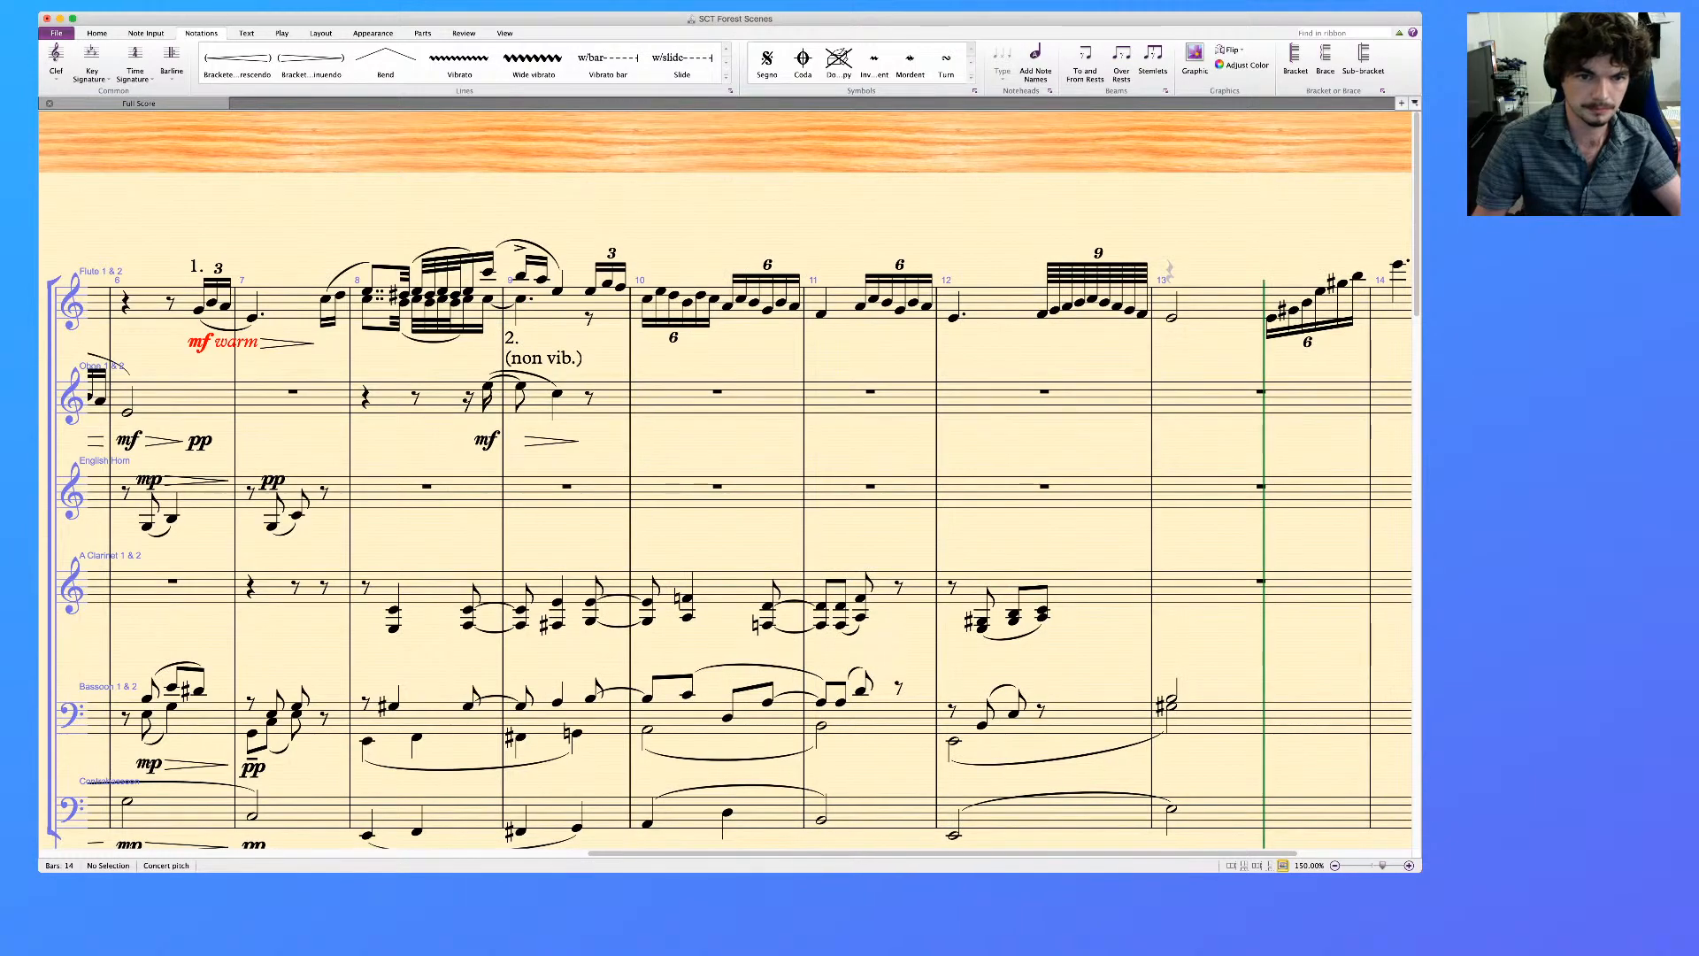
# Add the text "1." above the flute's triplet at the end of bar 9
pyautogui.hscroll(2, 725, 482)
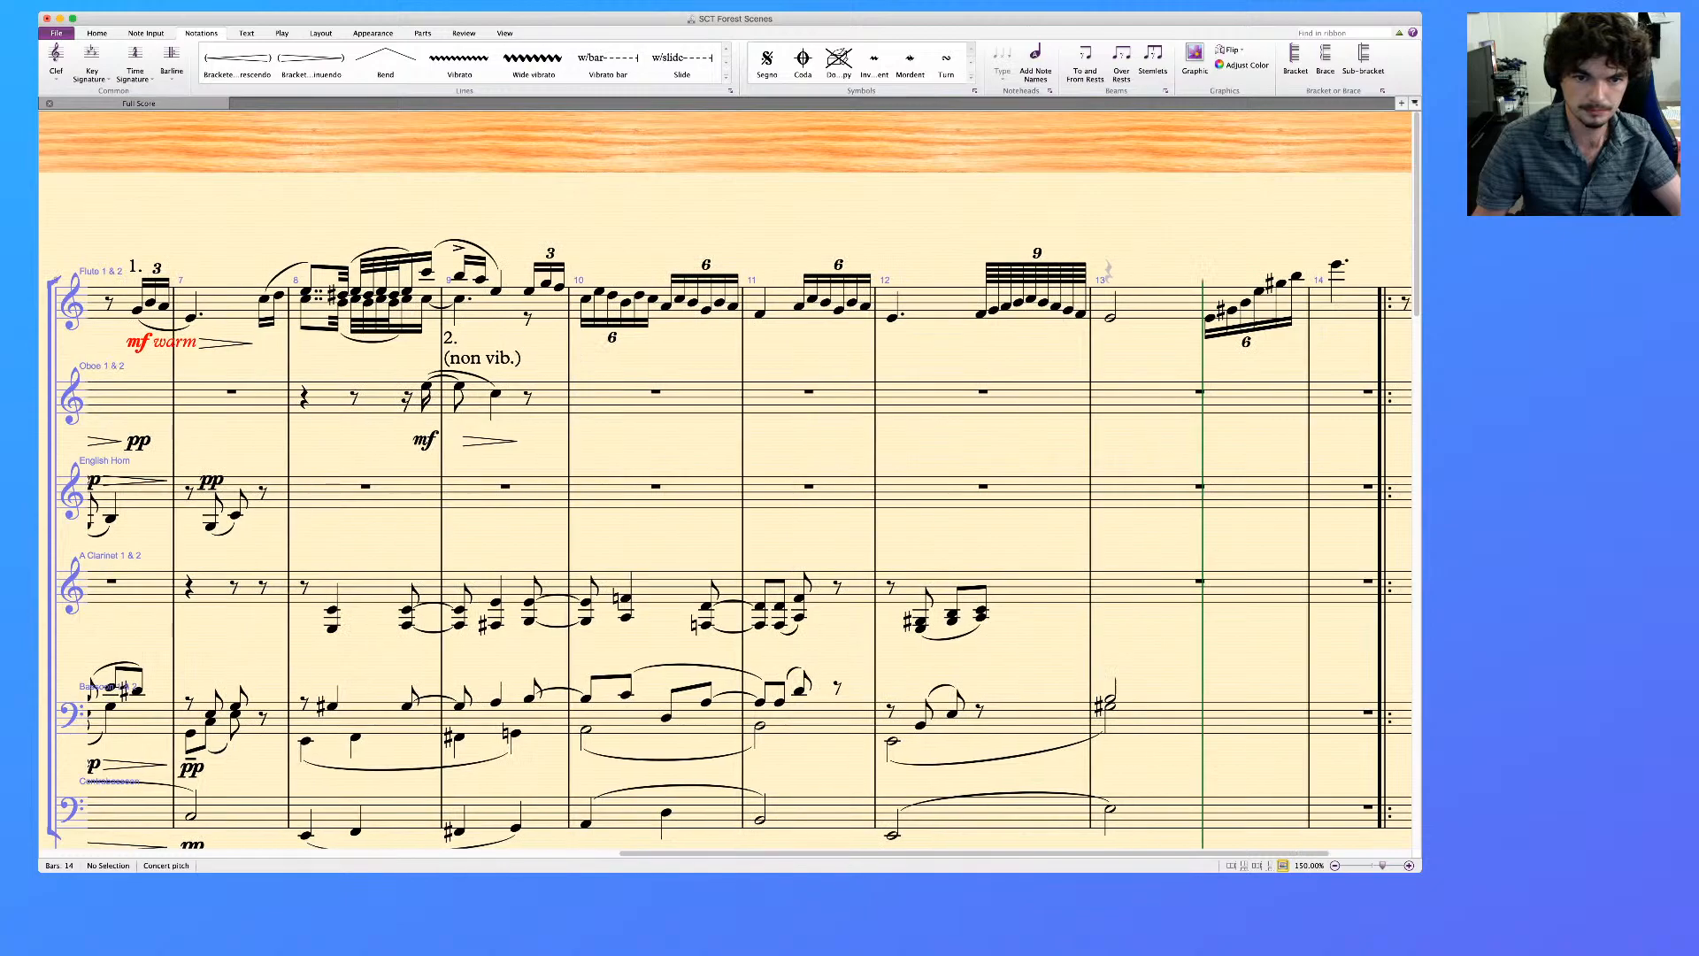
pyautogui.hscroll(2, 726, 482)
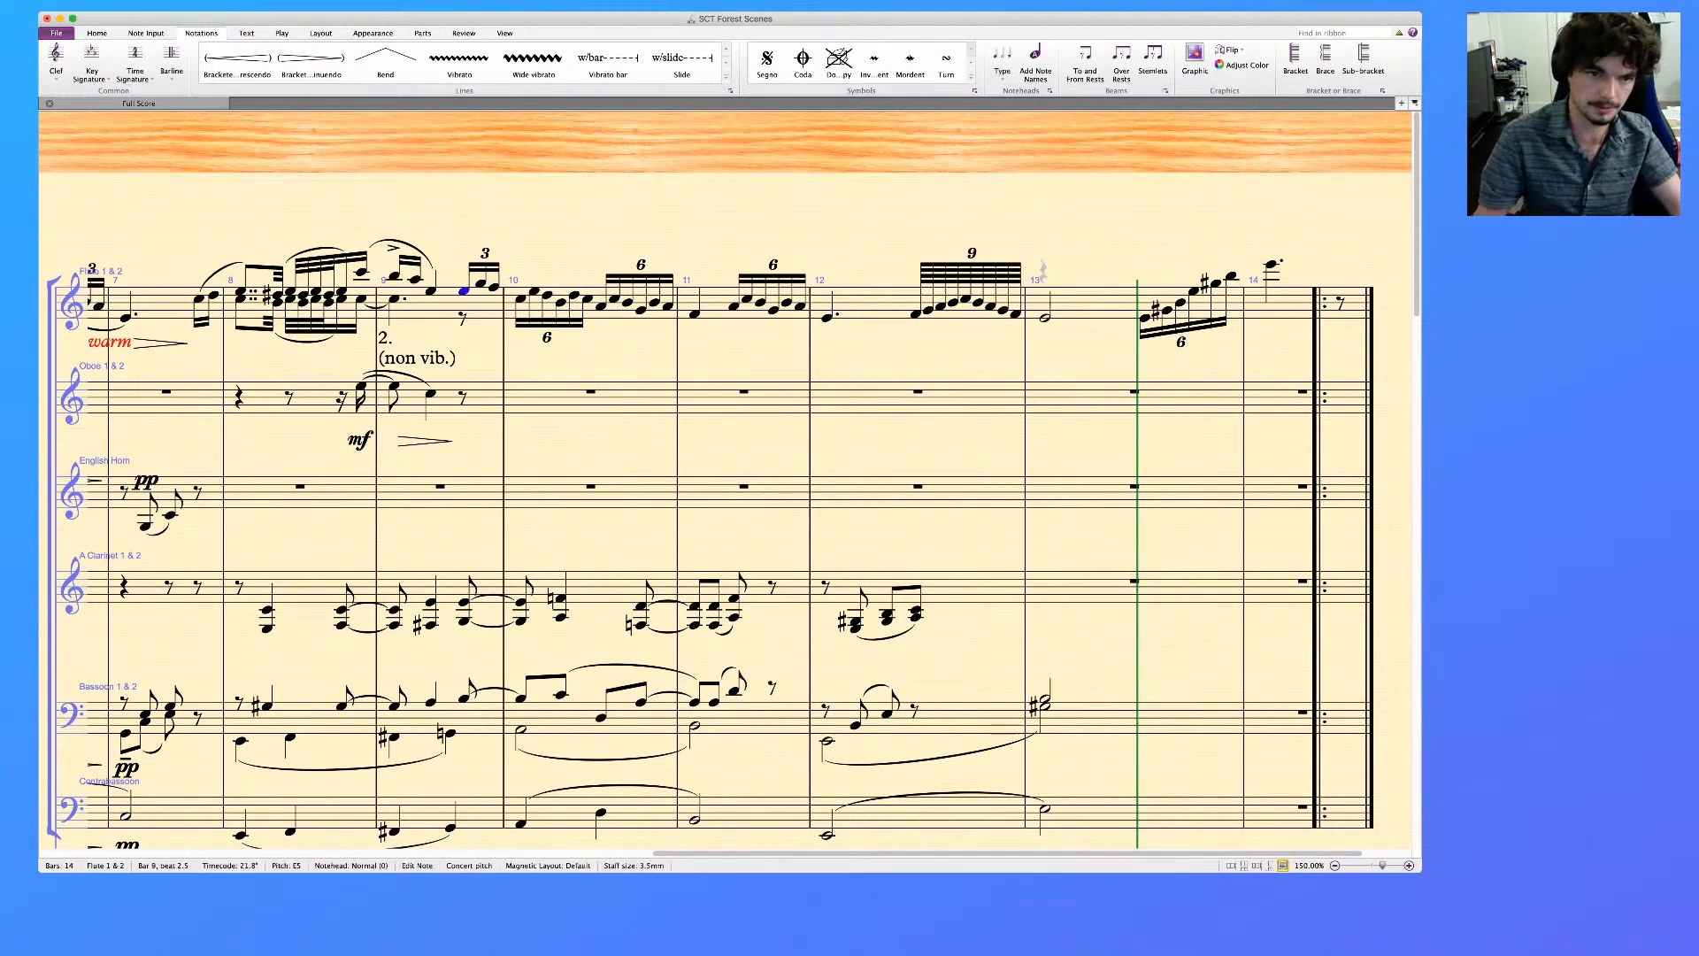
pyautogui.press('super+t')
pyautogui.write('1.')
pyautogui.press('Escape')
pyautogui.press('Escape')
# Slur the flute passage from the triplet in bar 9 to the first note of bar 11
pyautogui.click(464, 291)
pyautogui.keyDown('shift'); pyautogui.click(695, 315); pyautogui.keyUp('shift')
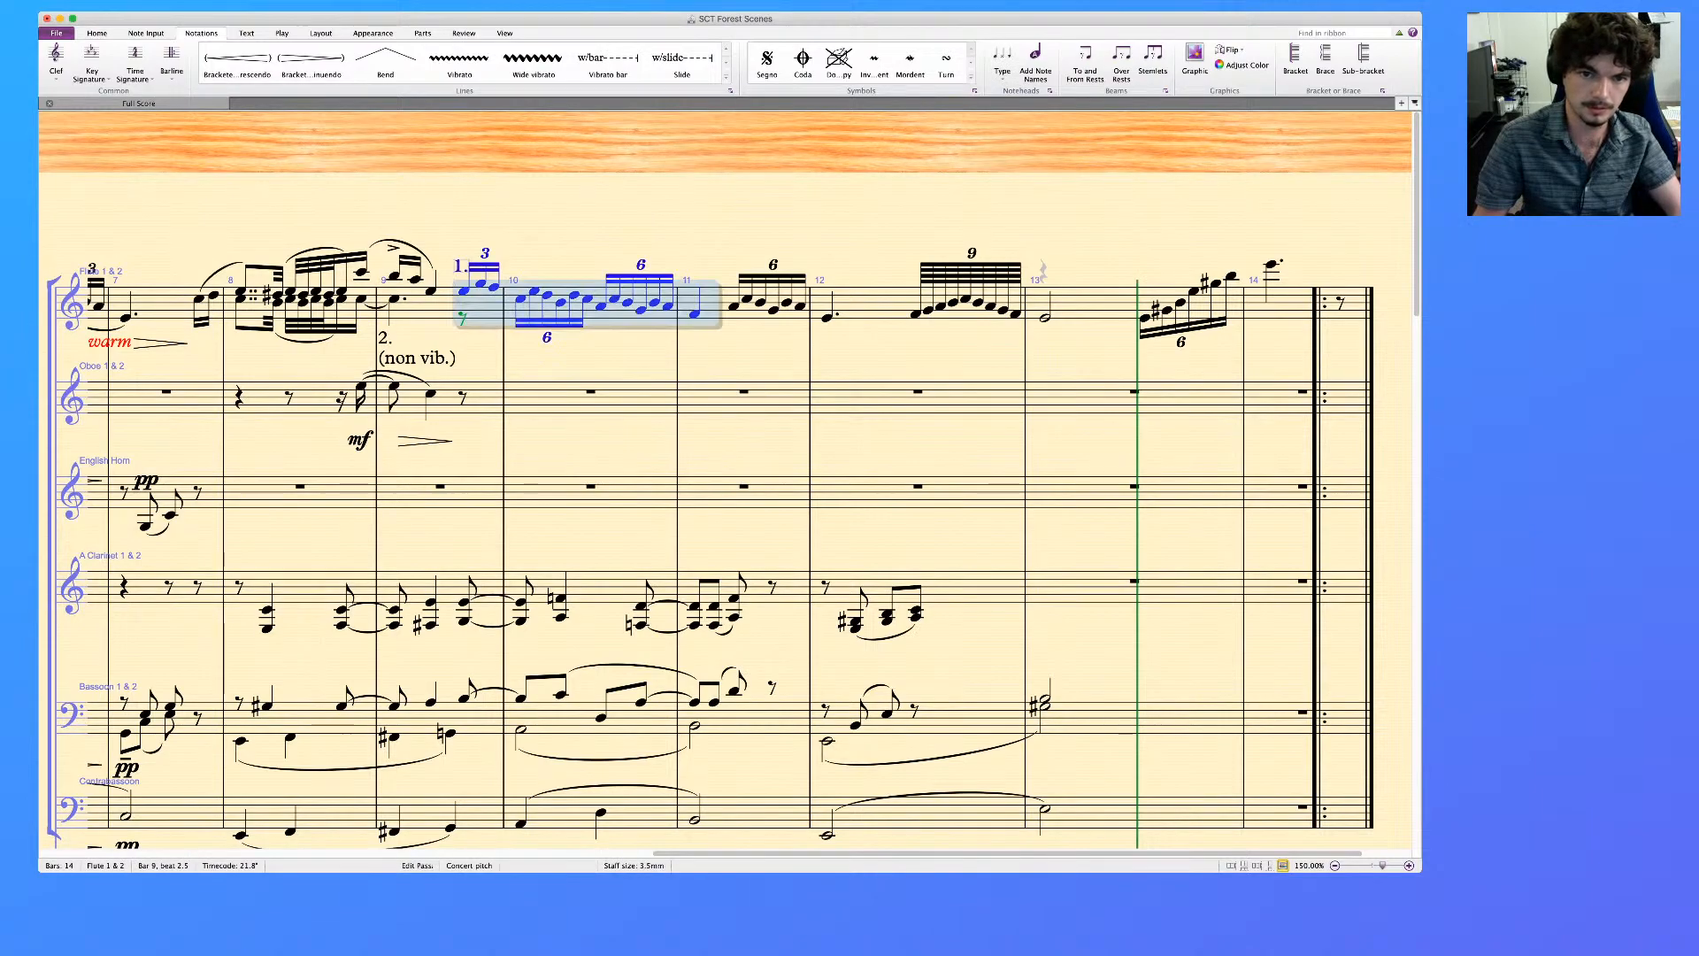
pyautogui.press('s')
# Copy the flute passage from bar 11 beat 2 through bar 12's dotted quarter-note to the oboe at the same position and slur it
pyautogui.click(733, 306)
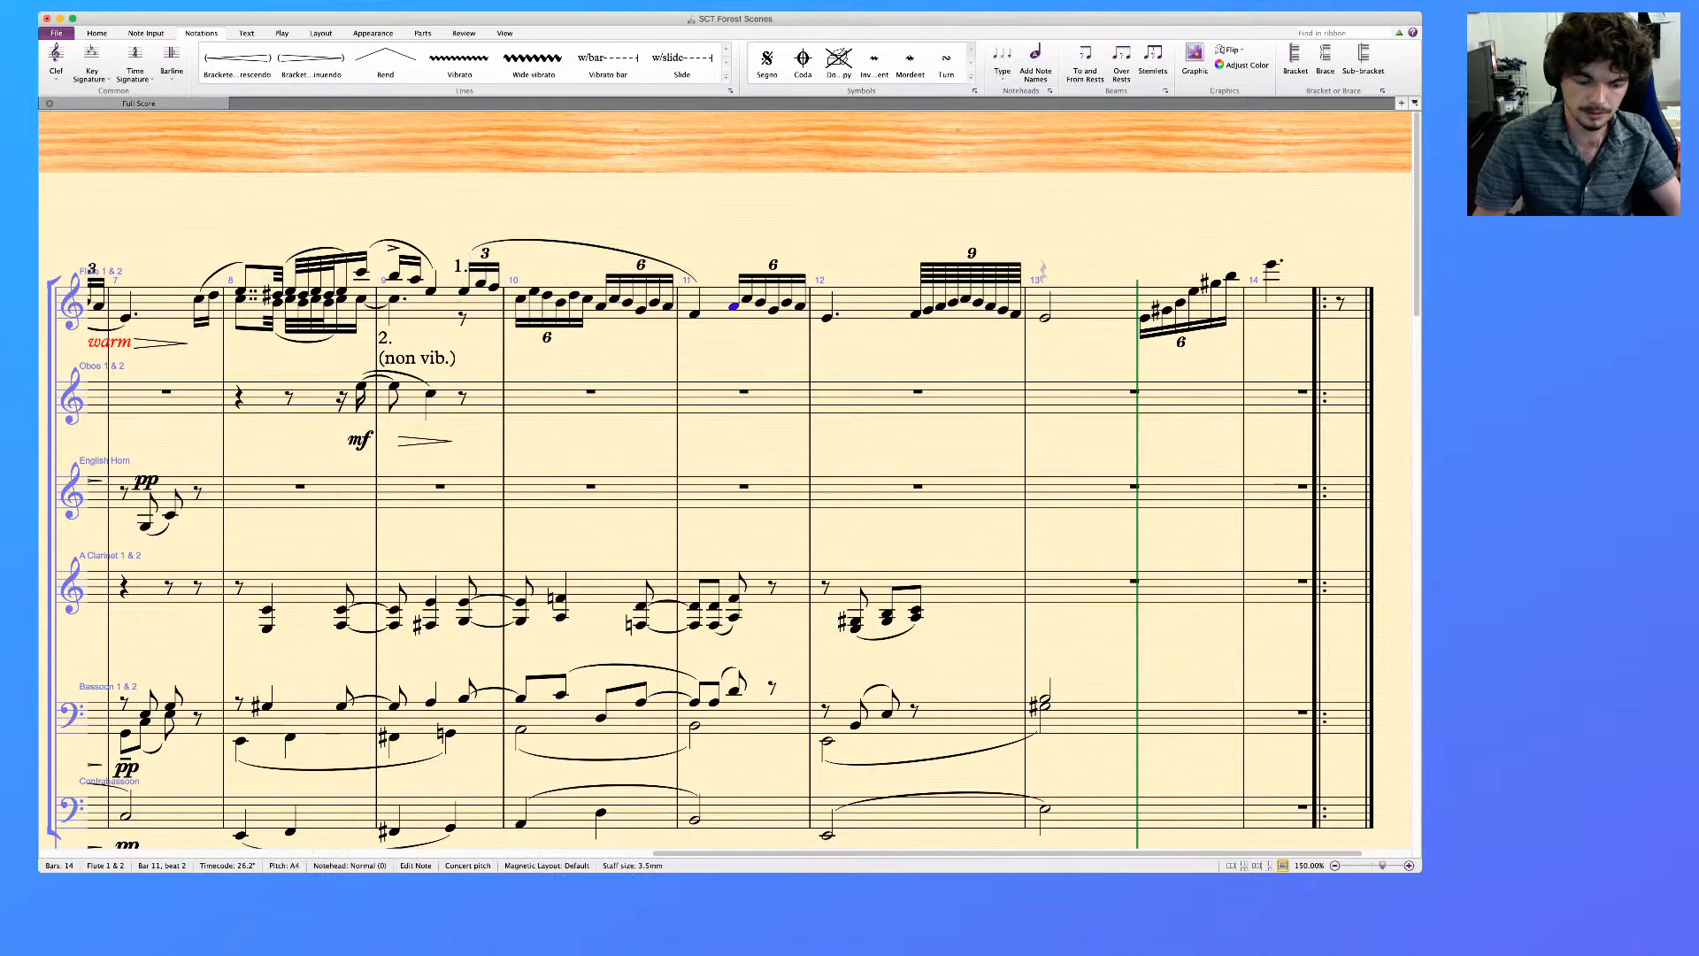
pyautogui.keyDown('shift'); pyautogui.click(828, 316); pyautogui.keyUp('shift')
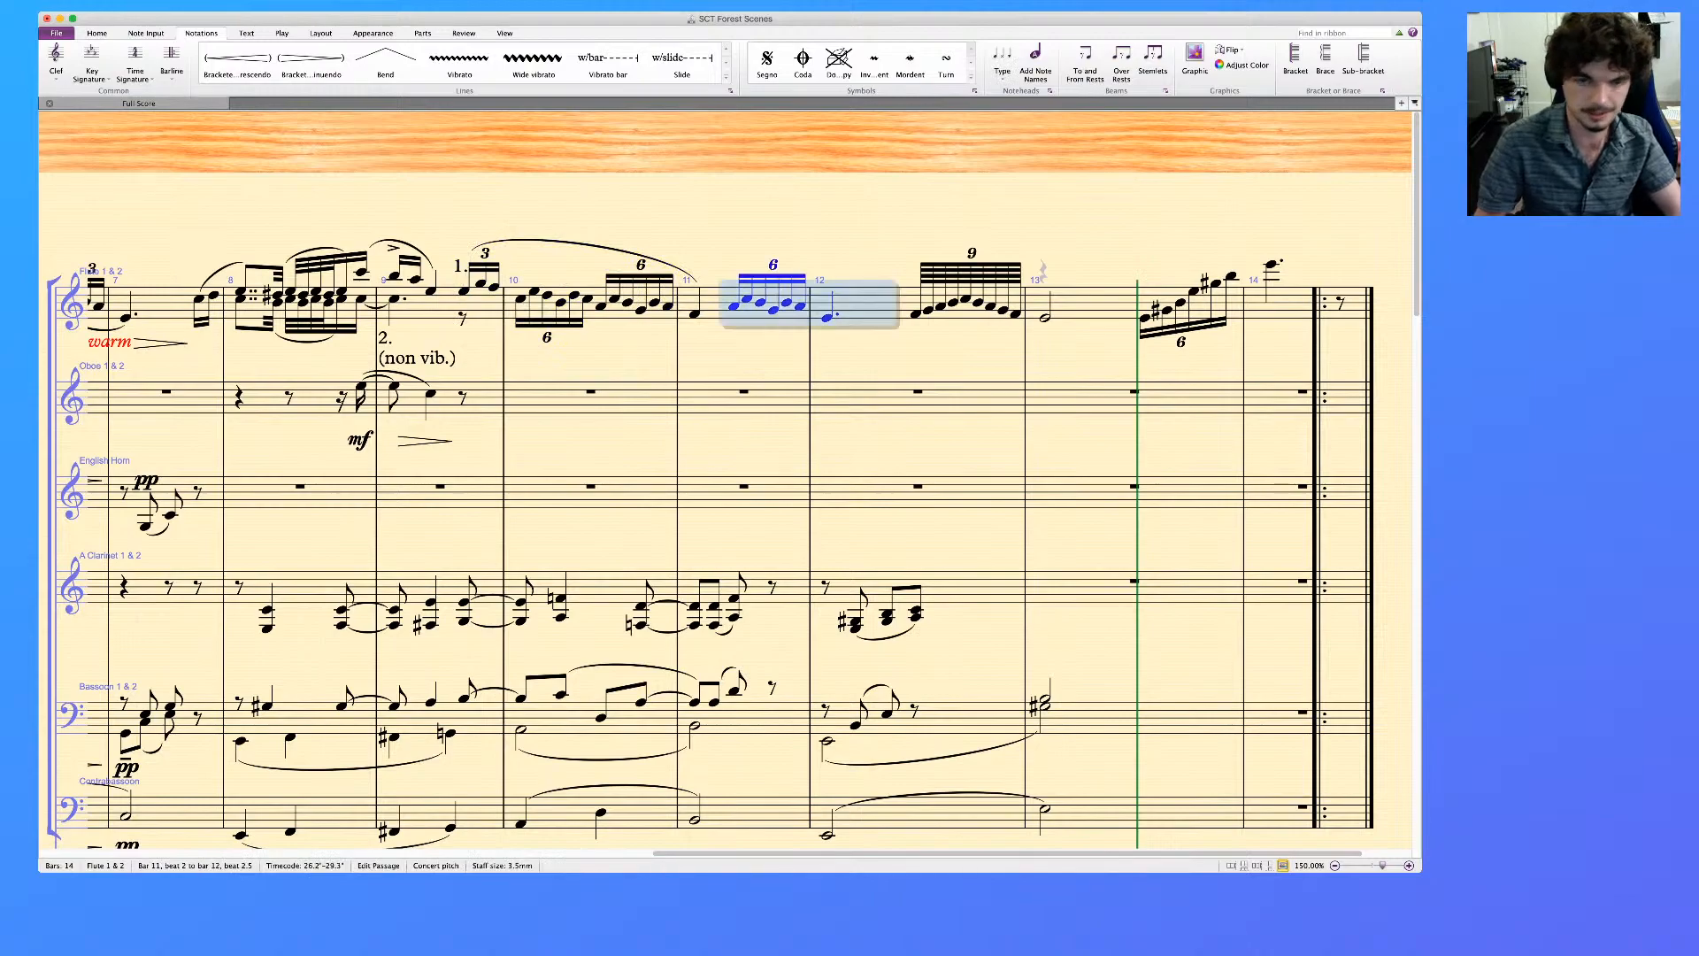
pyautogui.click(744, 392)
pyautogui.press('4')
pyautogui.press('Right')
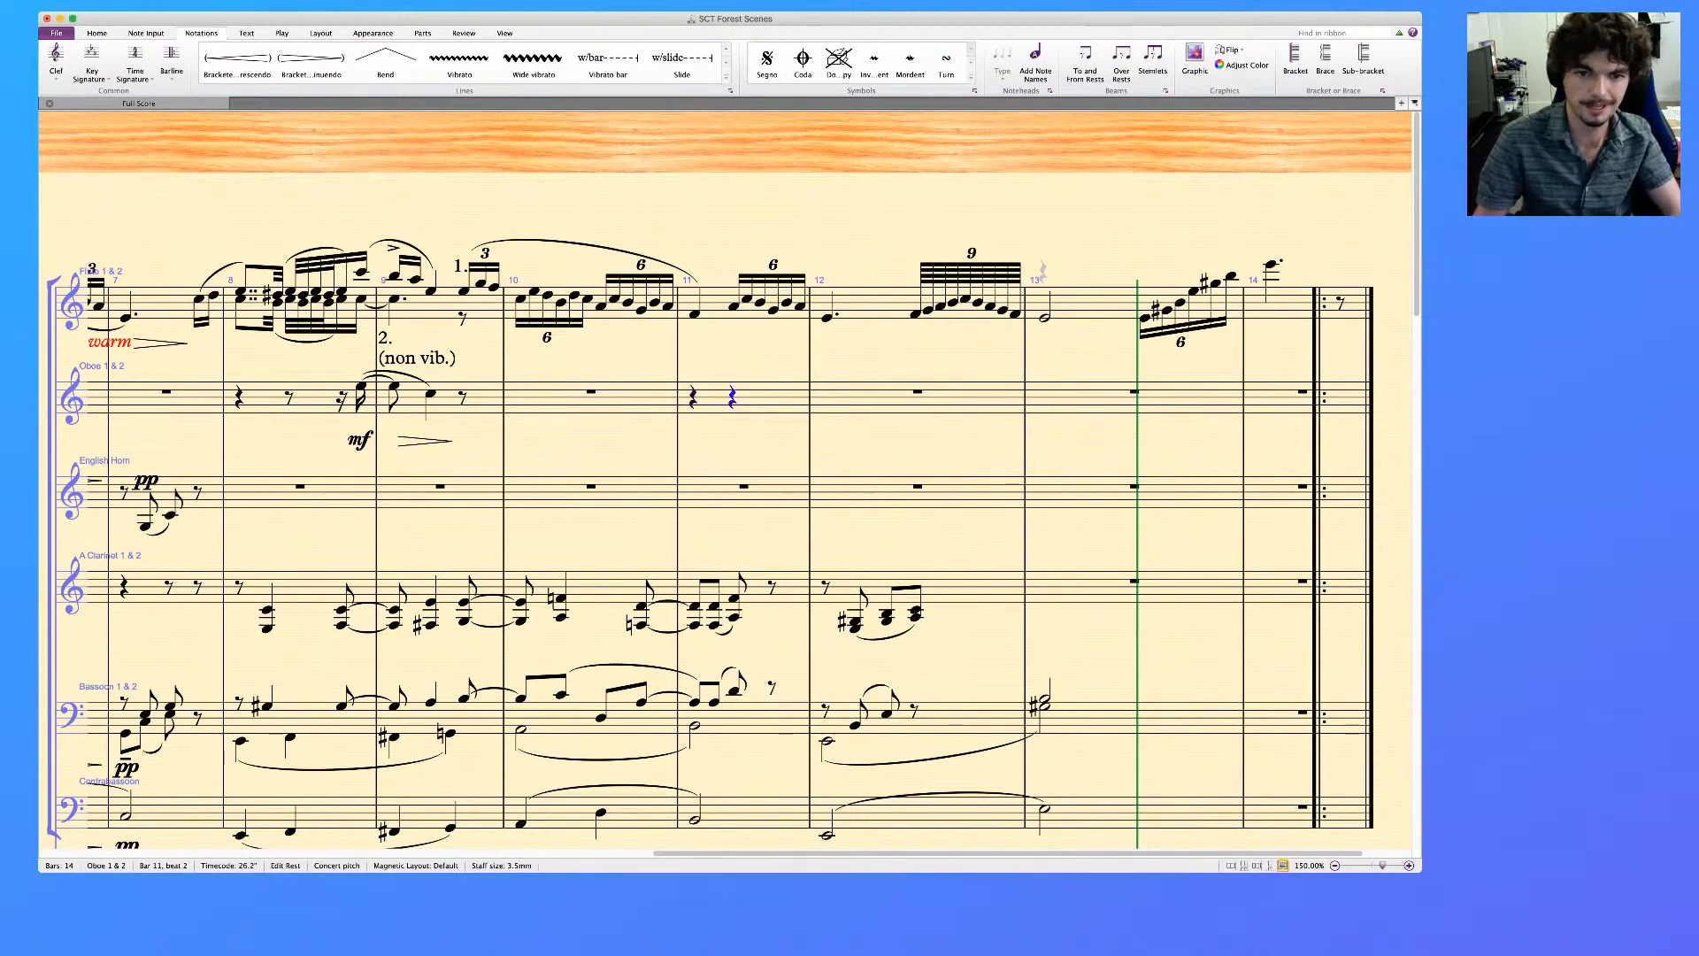
pyautogui.press('super+v')
pyautogui.press('s')
# Delete the flute's sextuplet in bar 11 and its dotted quarter-note in bar 12
pyautogui.click(742, 306)
pyautogui.keyDown('shift'); pyautogui.click(835, 317); pyautogui.keyUp('shift')
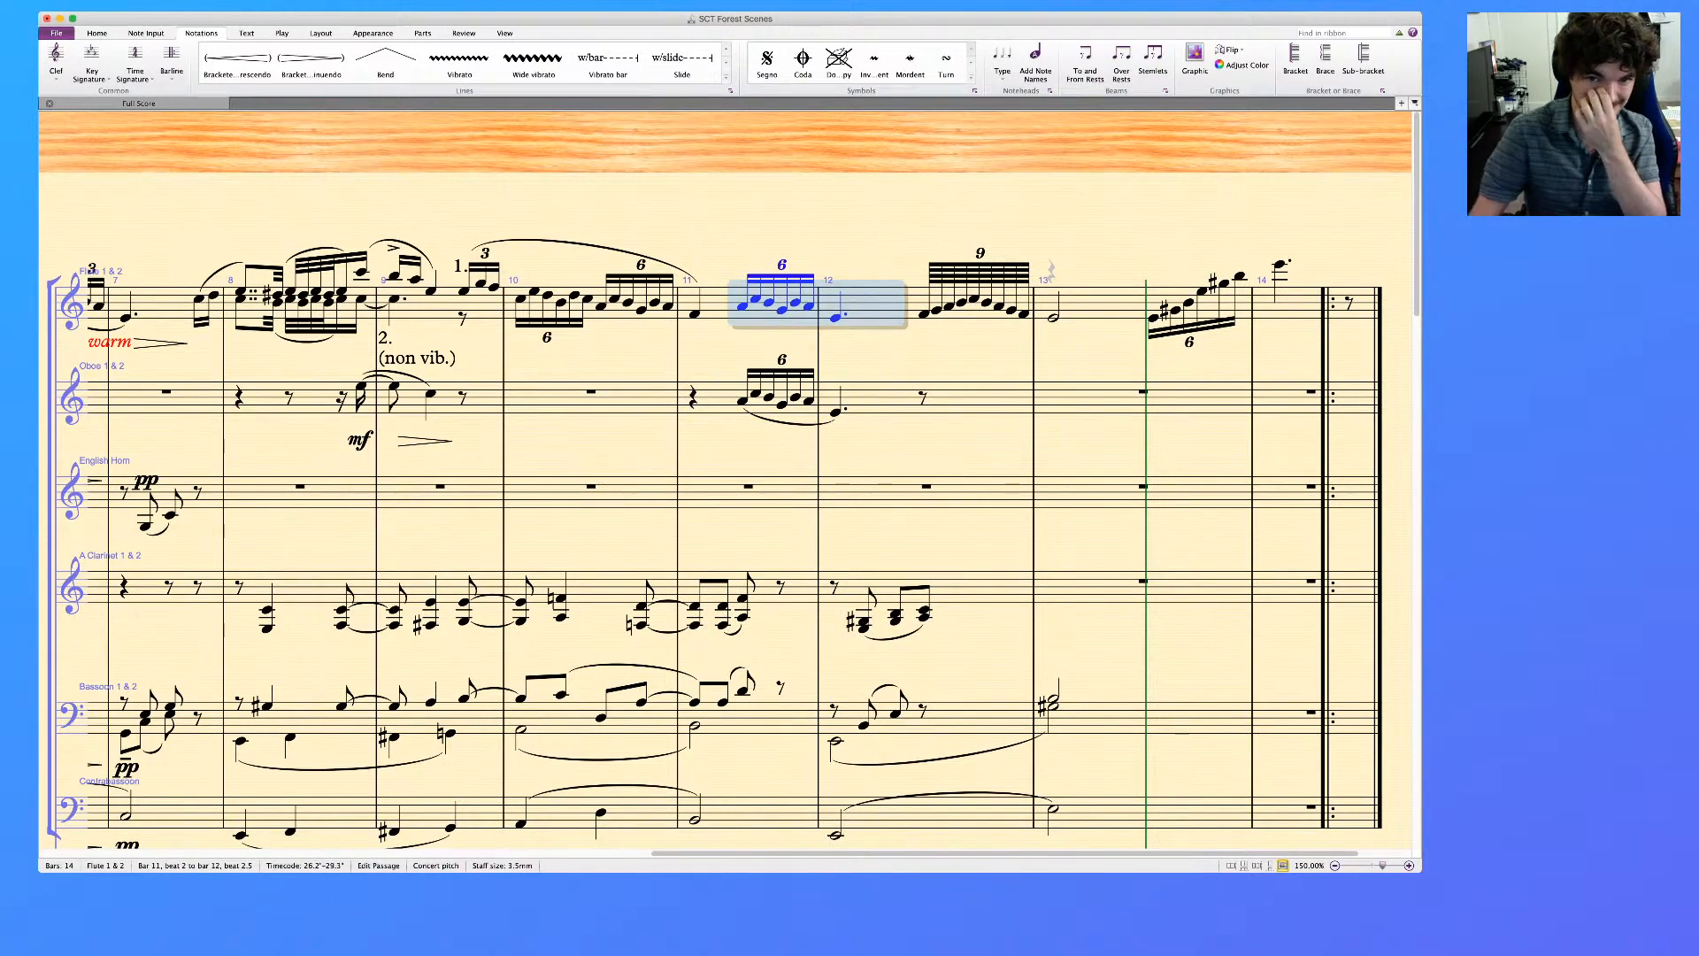
pyautogui.press('Delete')
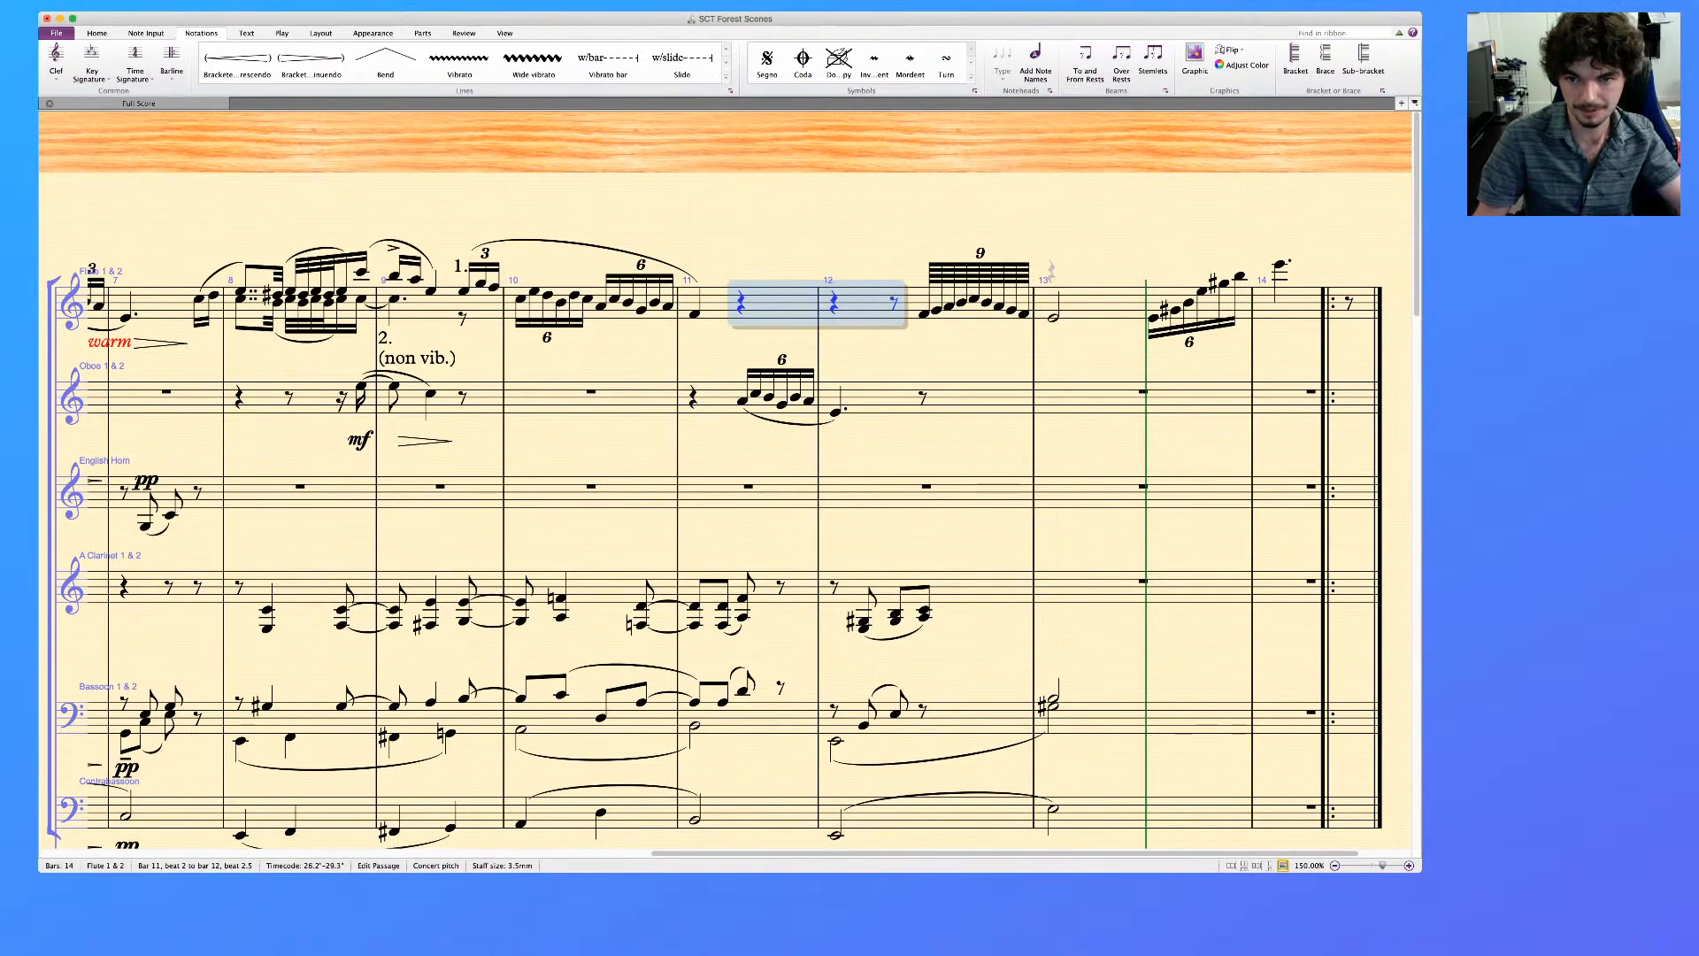
pyautogui.click(924, 314)
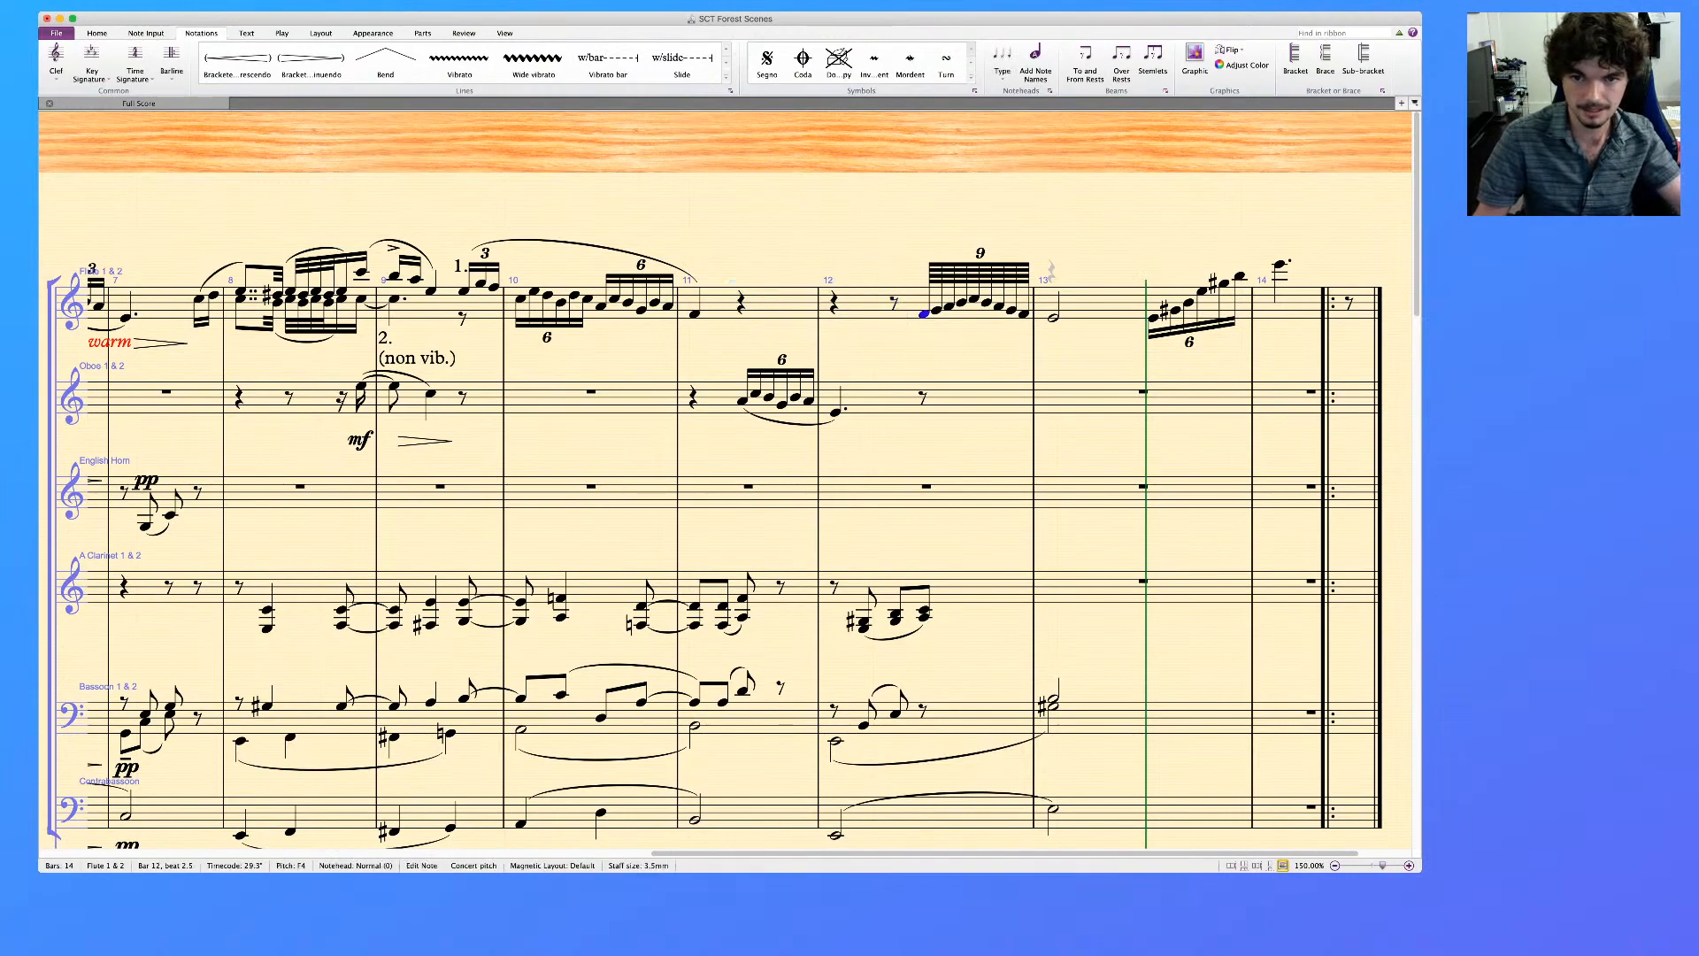
pyautogui.keyDown('shift'); pyautogui.click(1054, 318); pyautogui.keyUp('shift')
pyautogui.press('Escape')
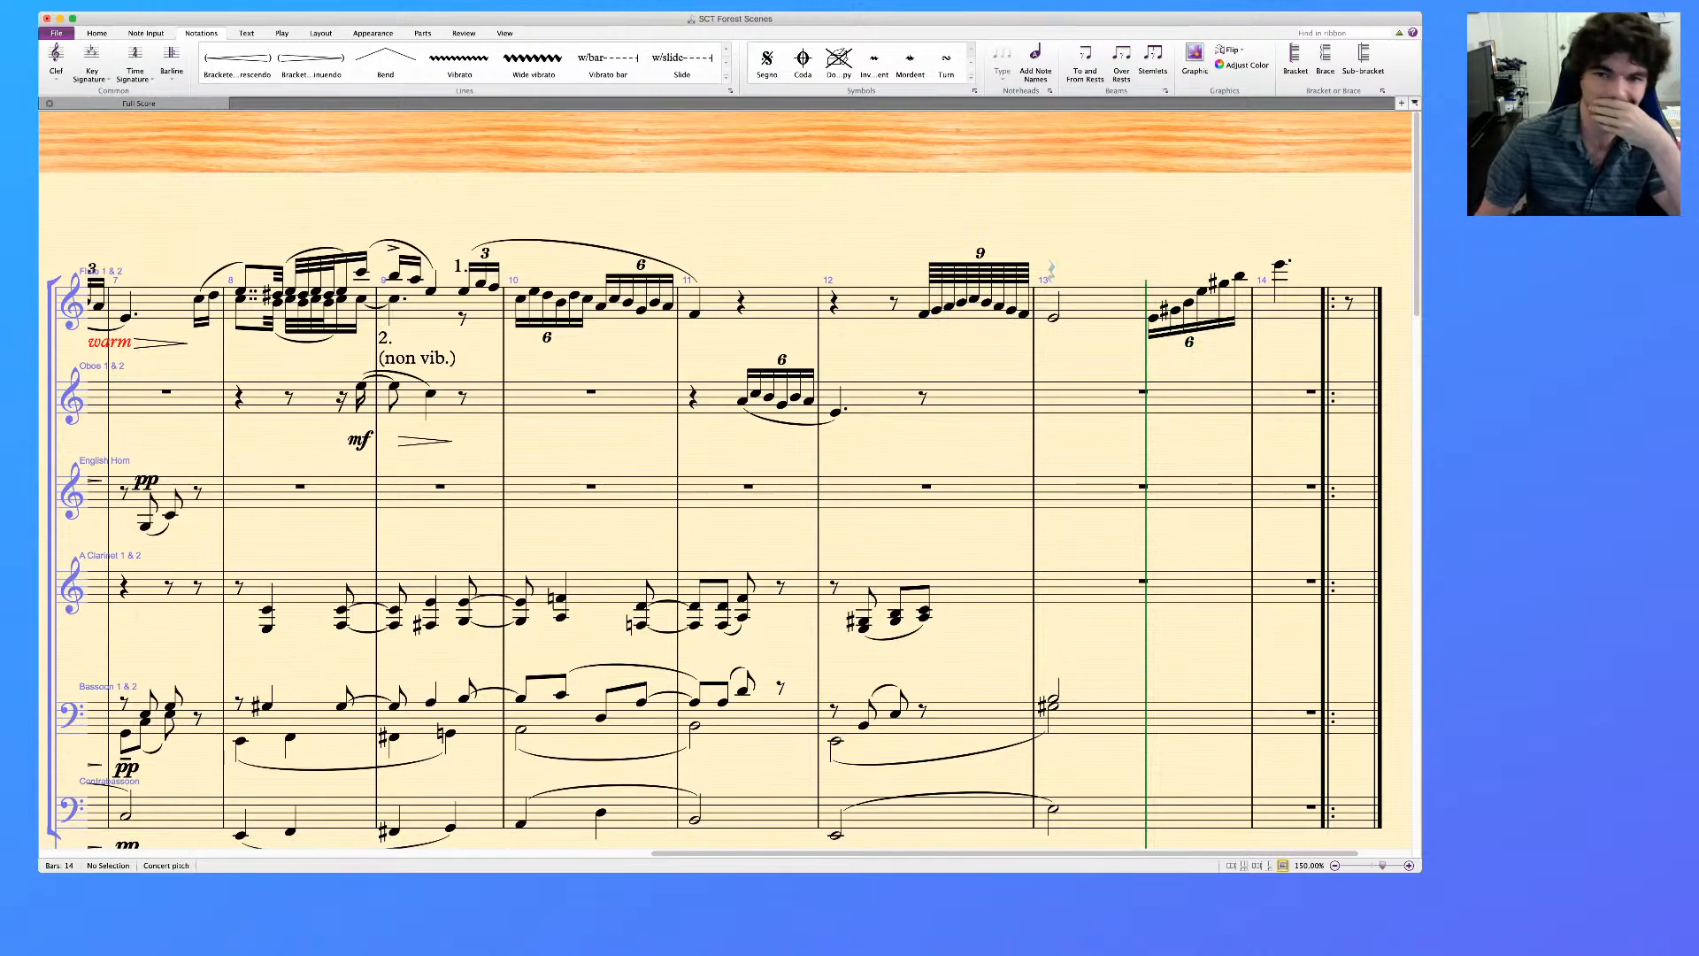
# Copy the oboe's slurred sextuplet and dotted quarter-note in bars 11 and 12 to the English horn, starting at bar 11 beat 2
pyautogui.hscroll(2, 726, 513)
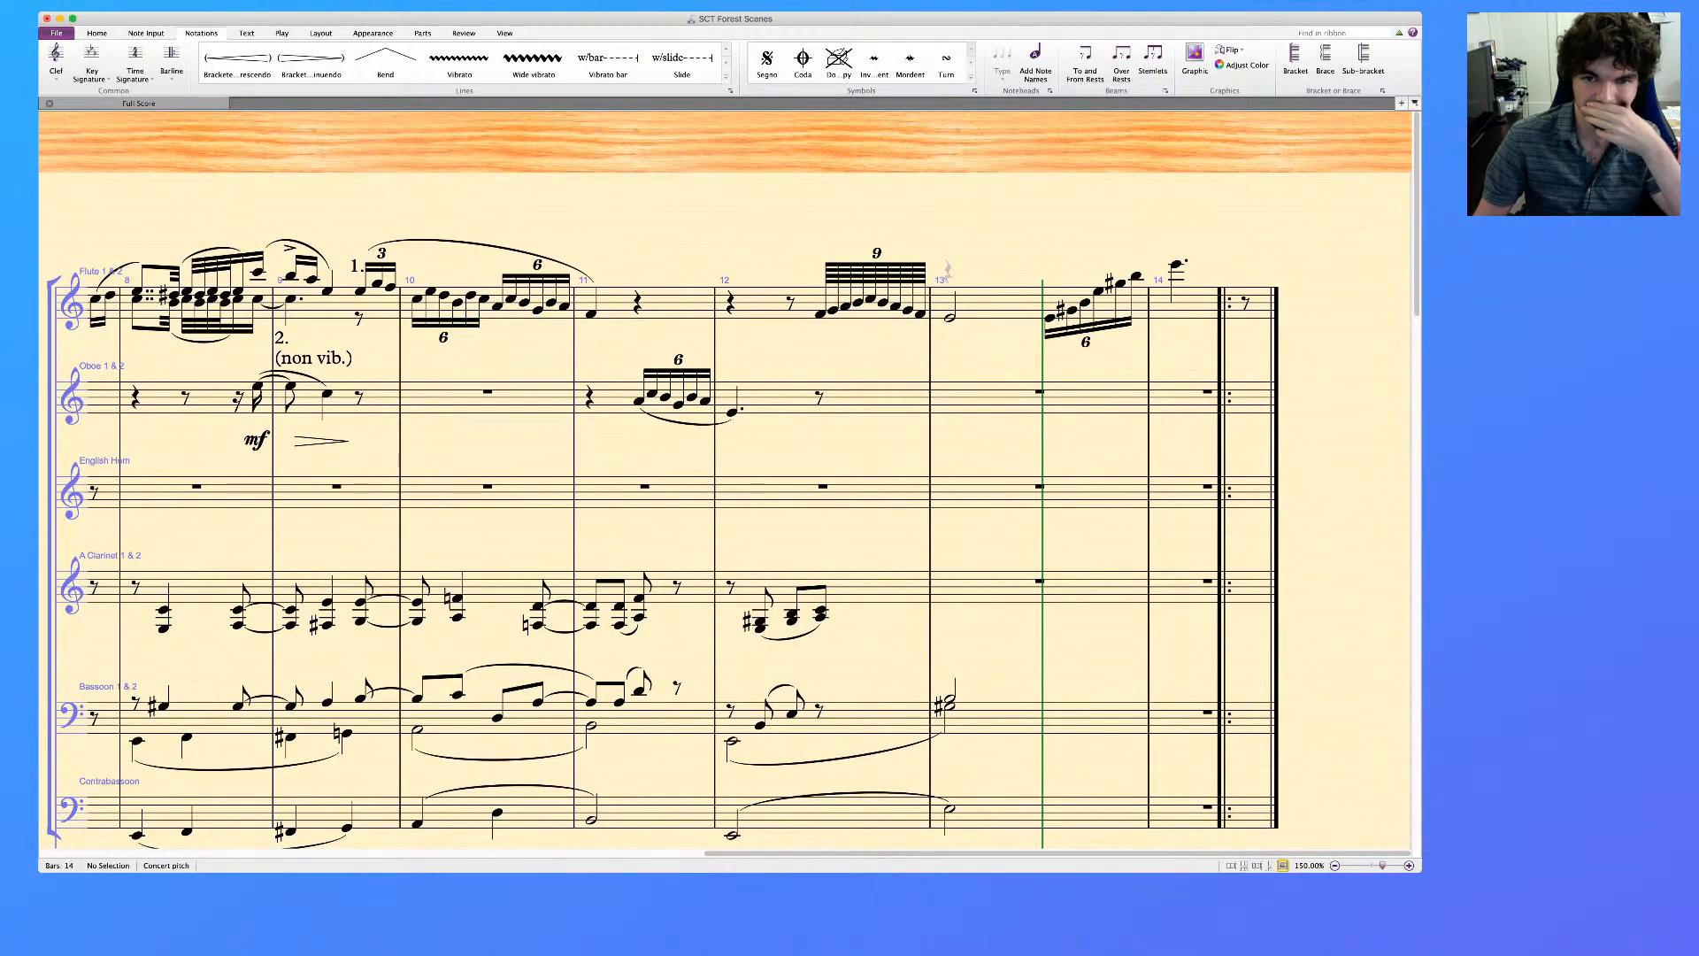
pyautogui.scroll(-2, 726, 513)
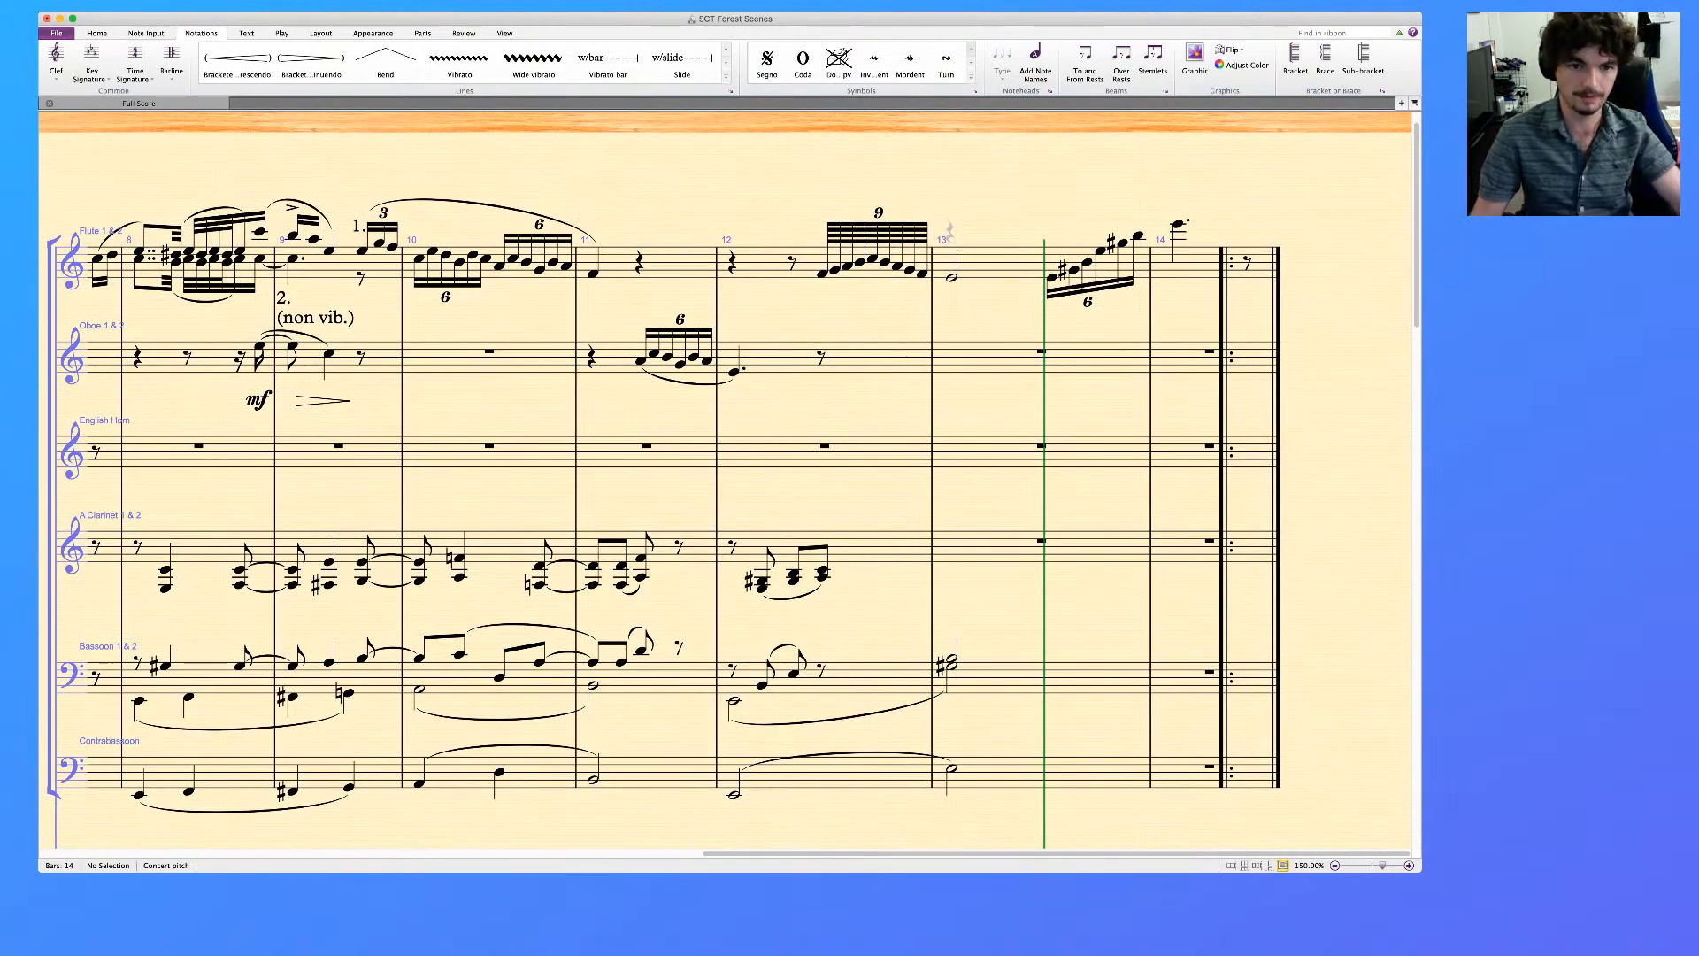
pyautogui.click(641, 361)
pyautogui.keyDown('shift'); pyautogui.click(733, 373); pyautogui.keyUp('shift')
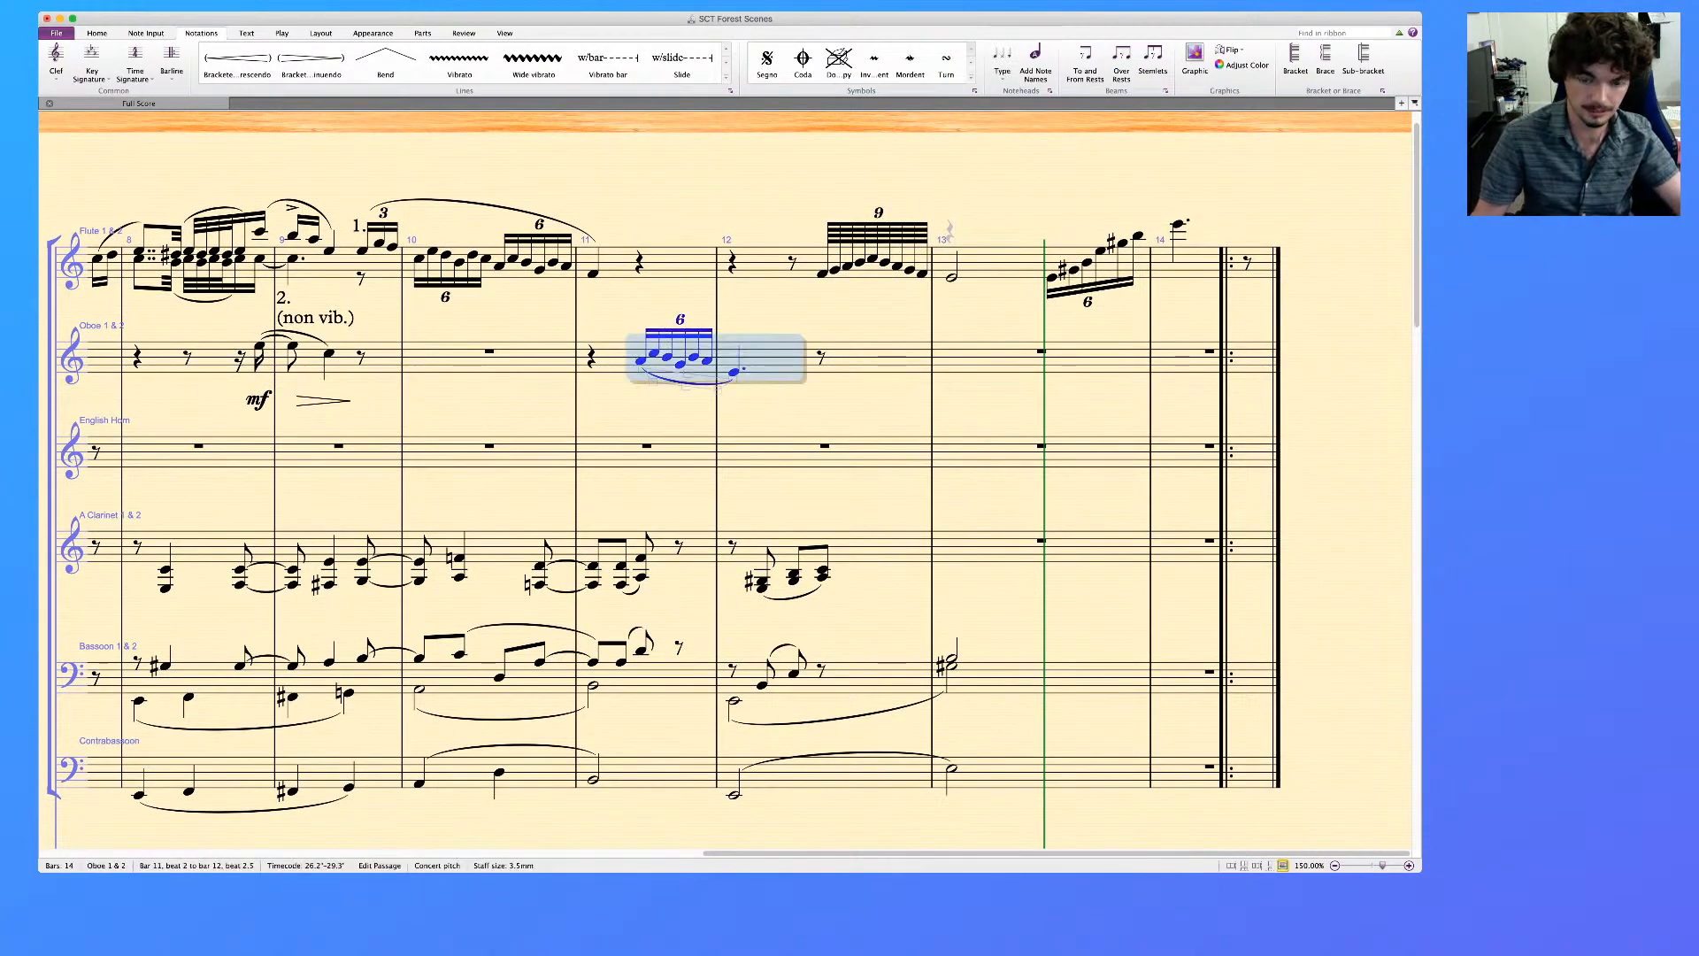
pyautogui.click(646, 447)
pyautogui.press('4')
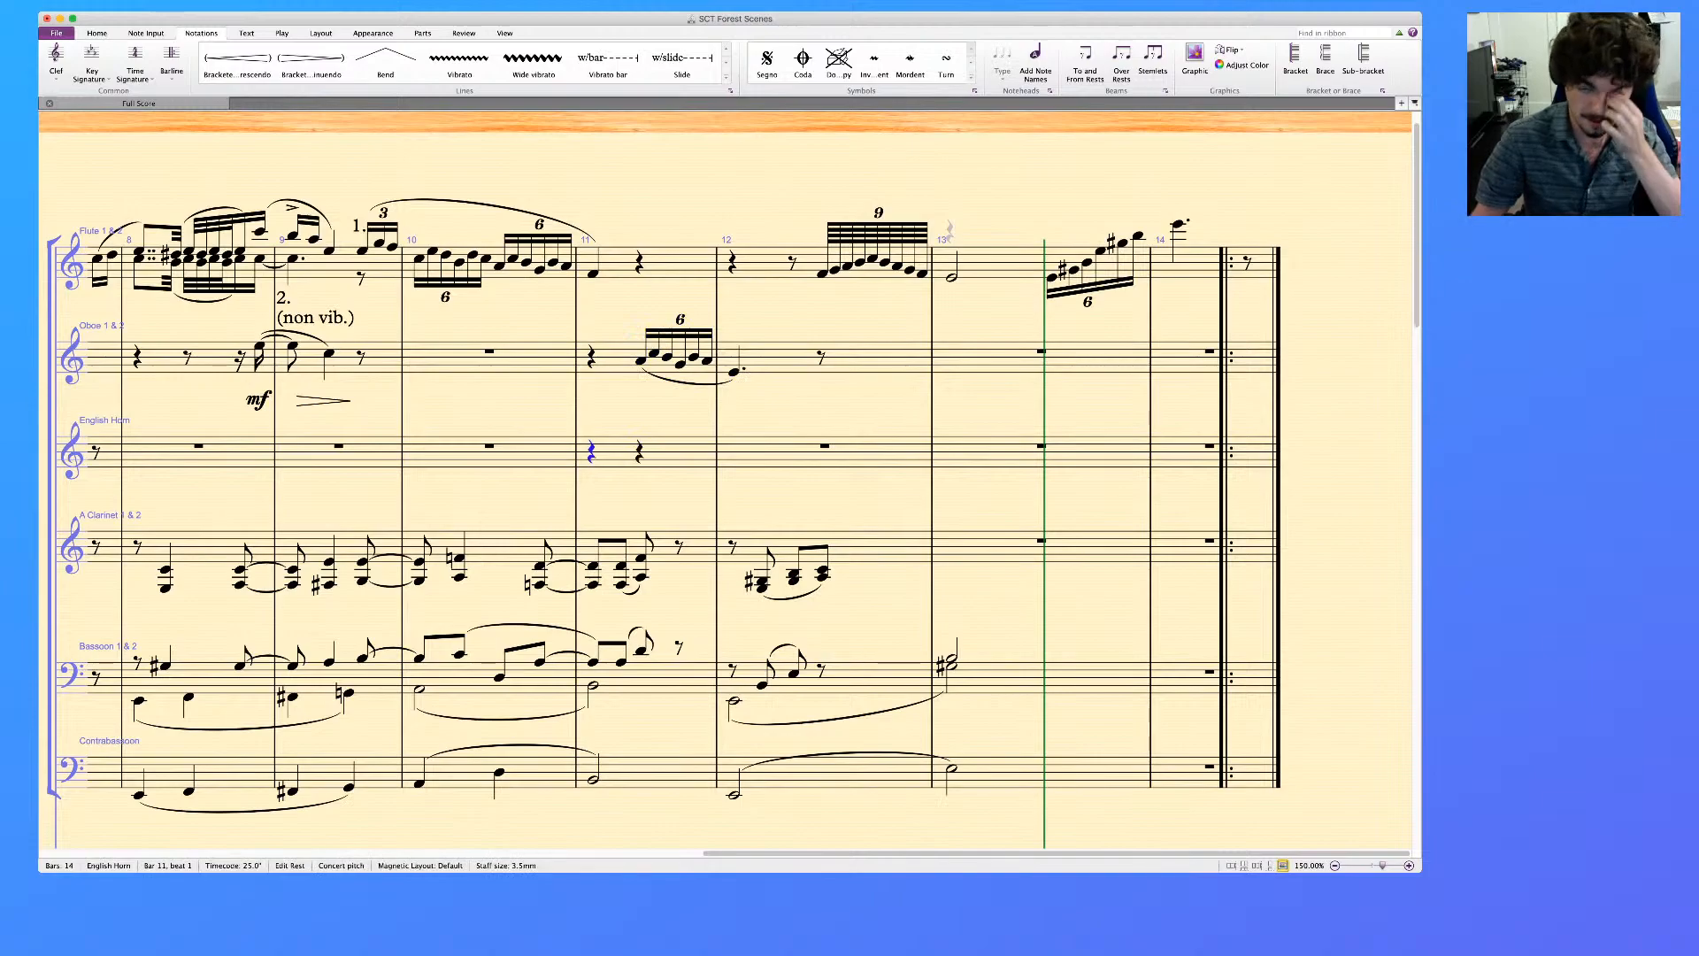
pyautogui.press('Right')
pyautogui.press('super+v')
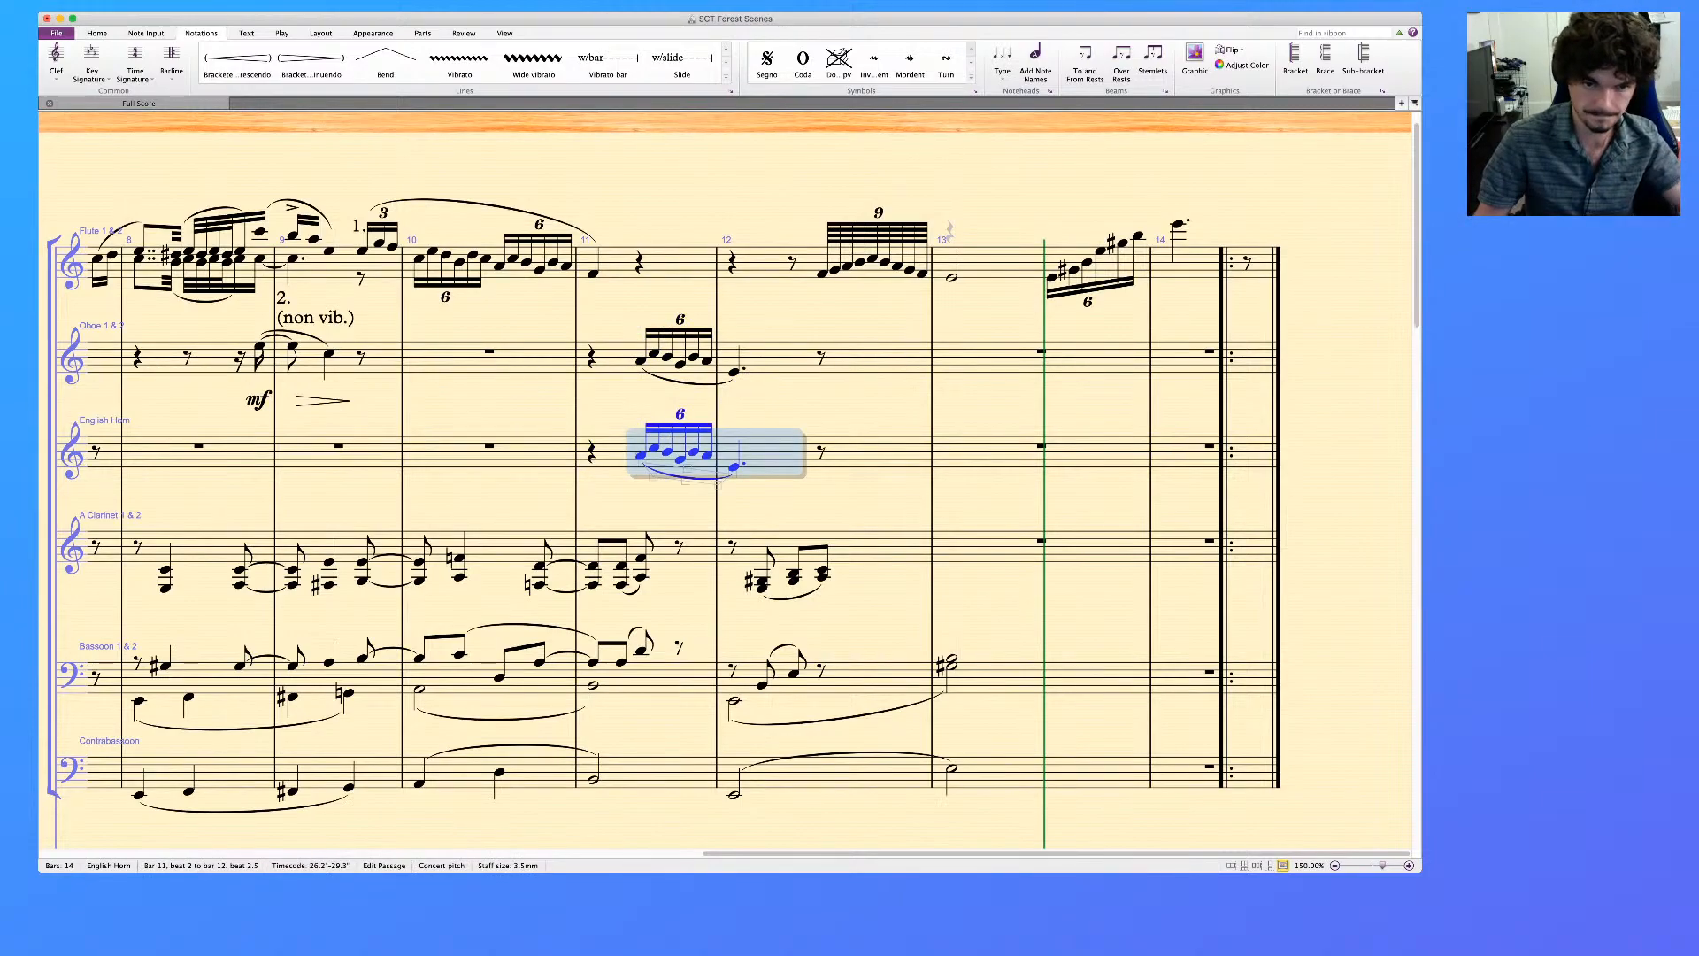
# Add the text "1." above the first note of the oboe's sextuplet in bar 11
pyautogui.click(640, 362)
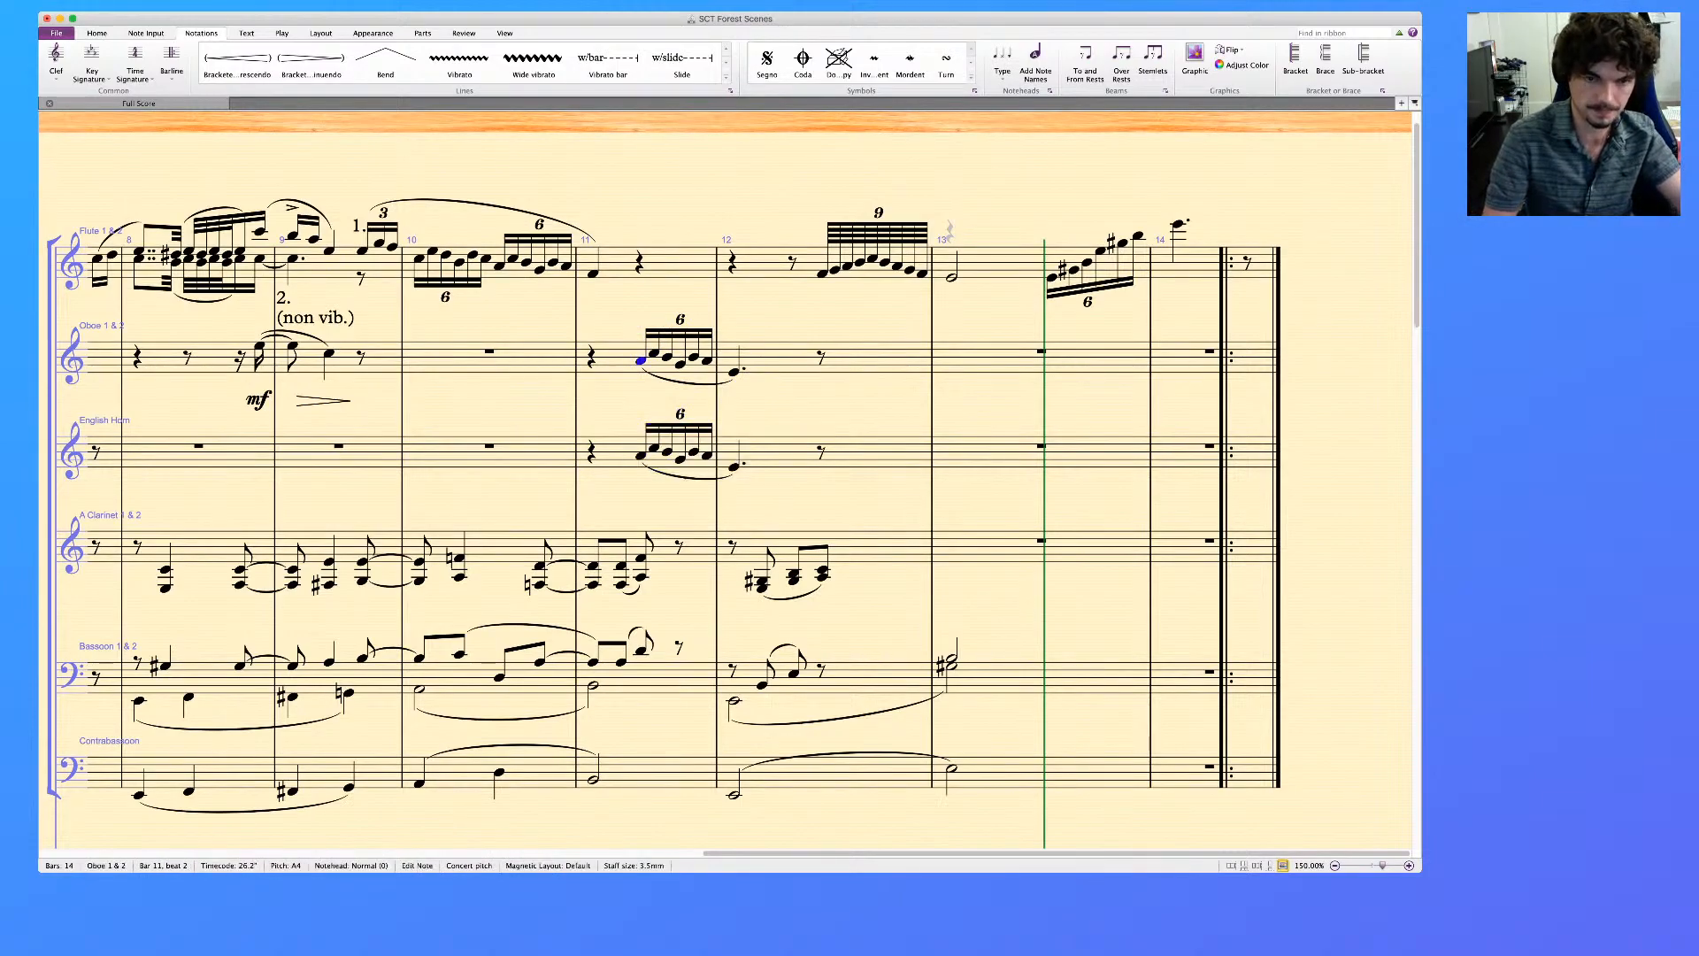
pyautogui.press('super+t')
pyautogui.write('1.')
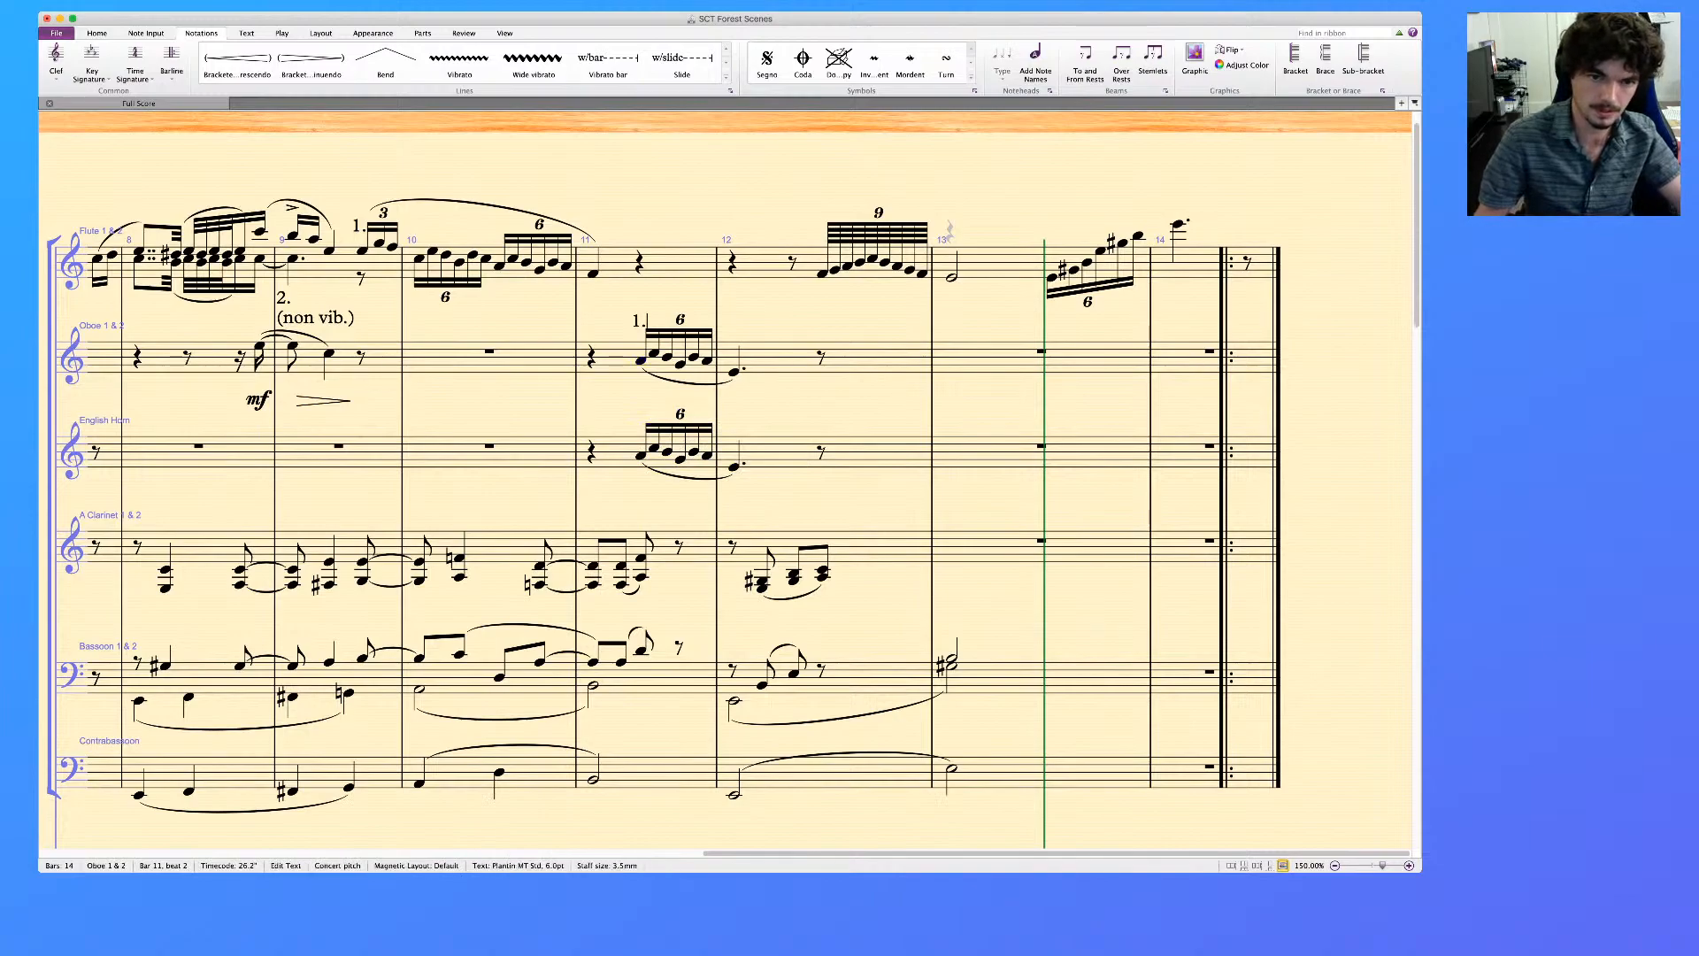
pyautogui.press('Escape')
pyautogui.press('Escape')
# Add the text "normale" to the first note of the oboe's sextuplet in bar 11
pyautogui.click(640, 361)
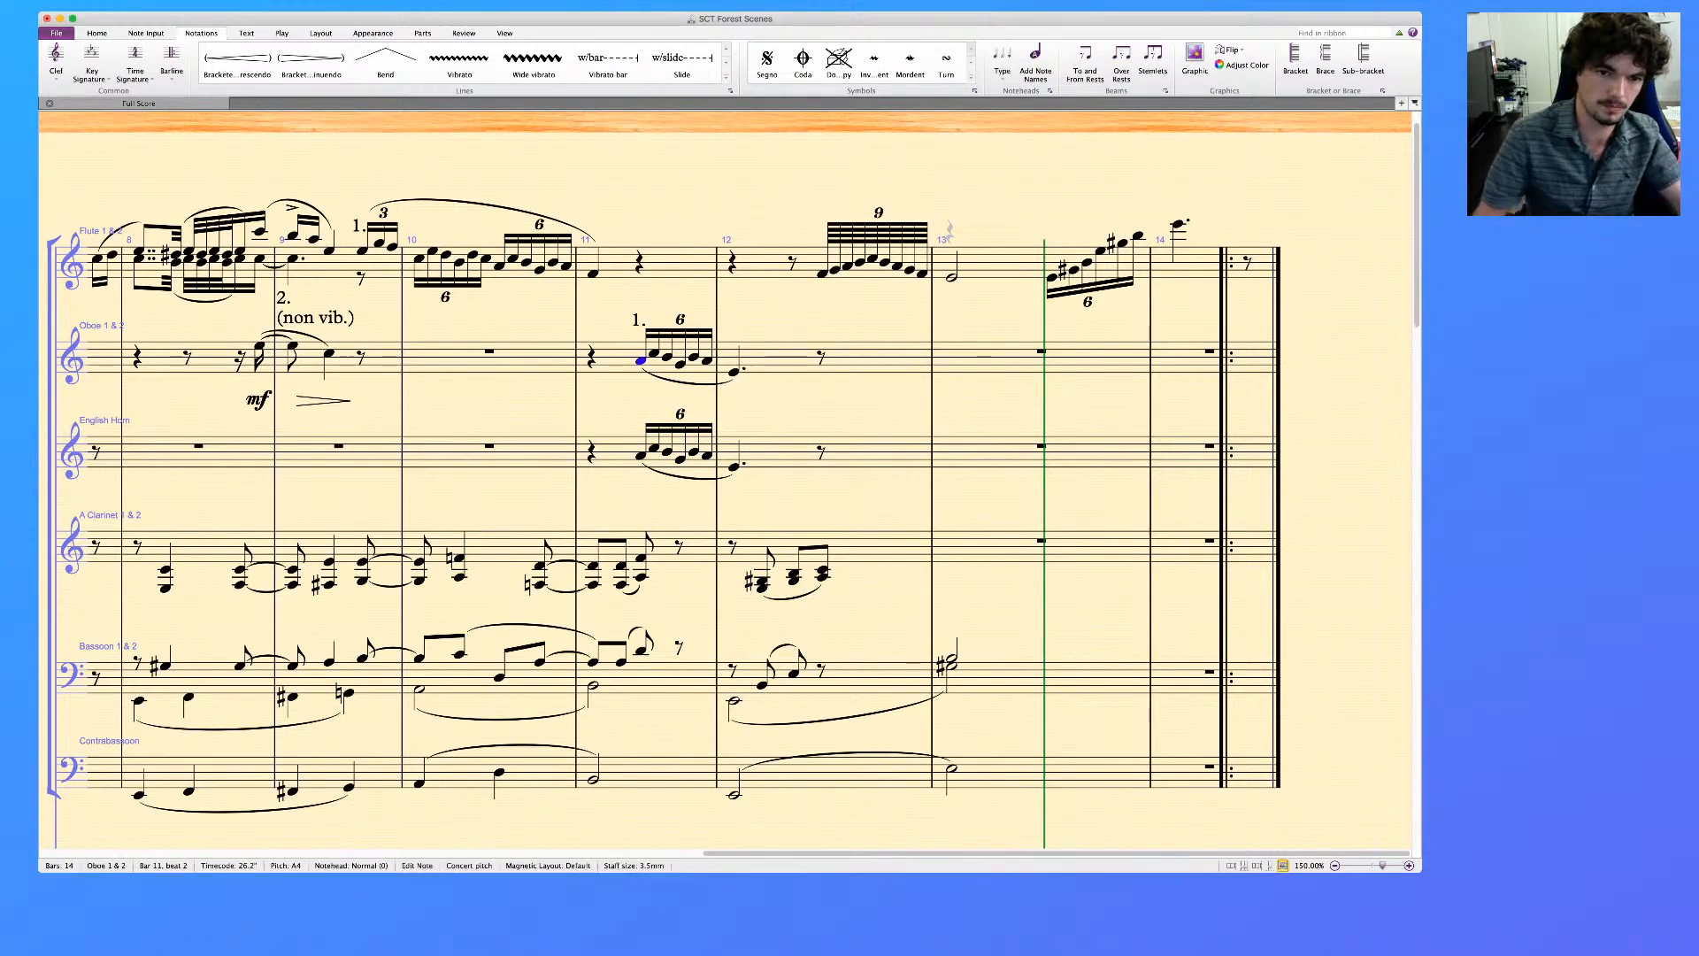
pyautogui.press('super+t')
pyautogui.write('normale')
pyautogui.press('Escape')
pyautogui.press('Escape')
pyautogui.doubleClick(664, 304)
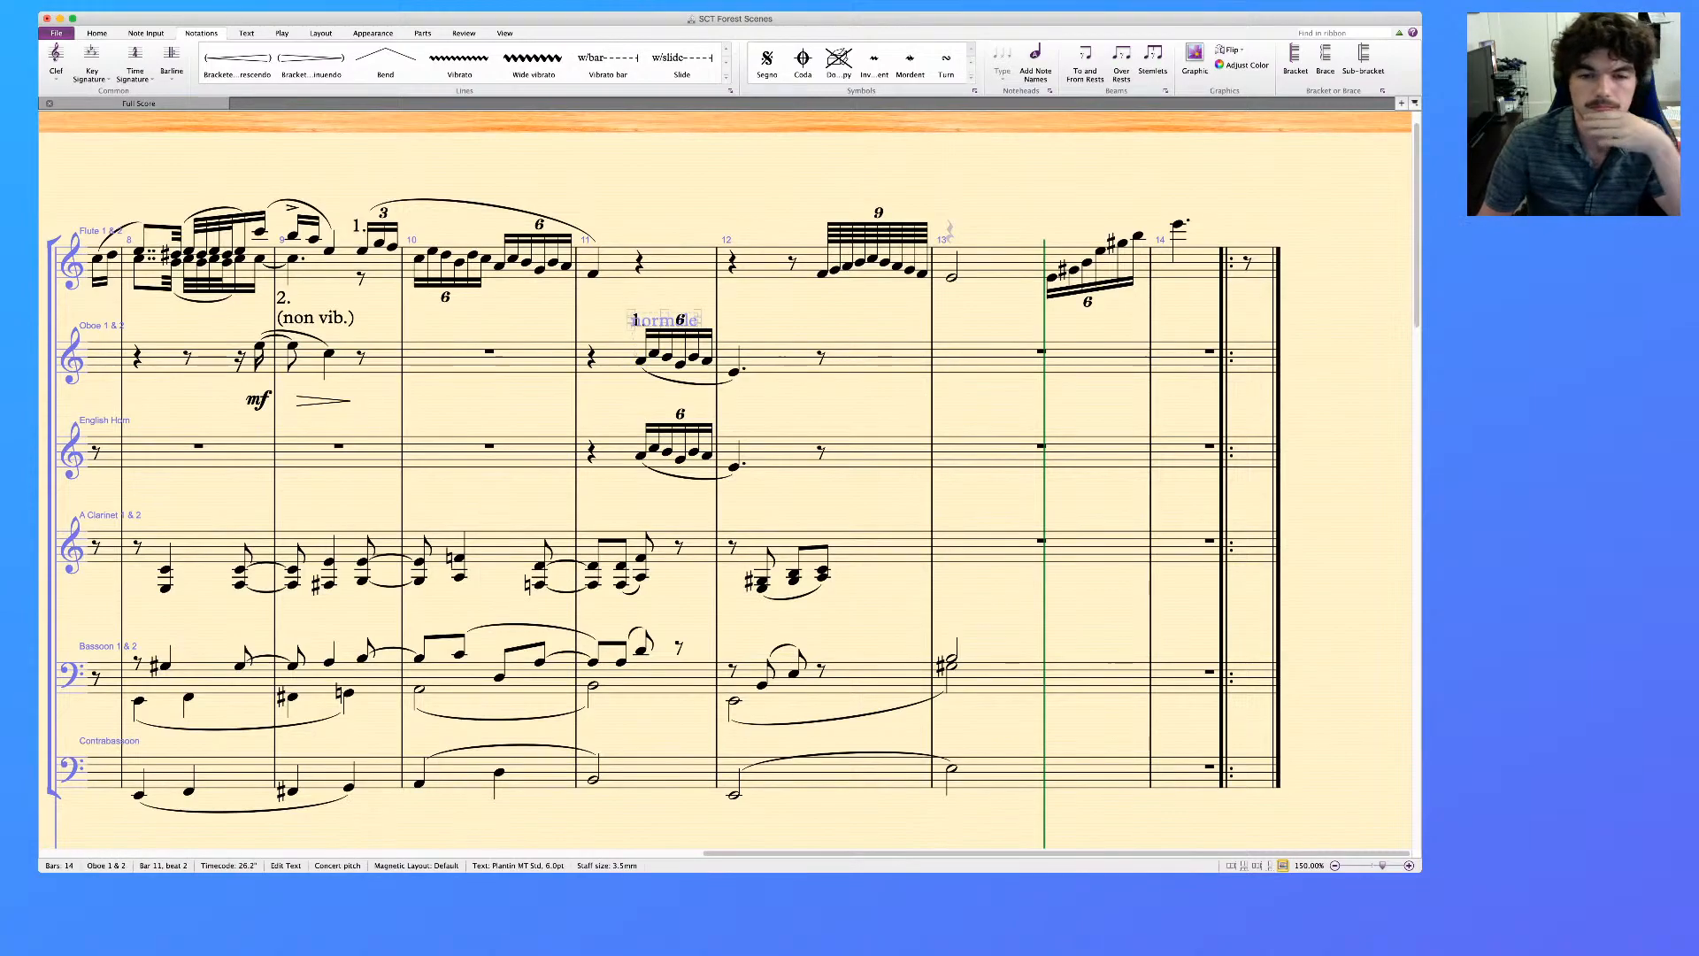
# Play back the piano reference staff's upper line alone from bar 11 through bar 12
pyautogui.press('Escape')
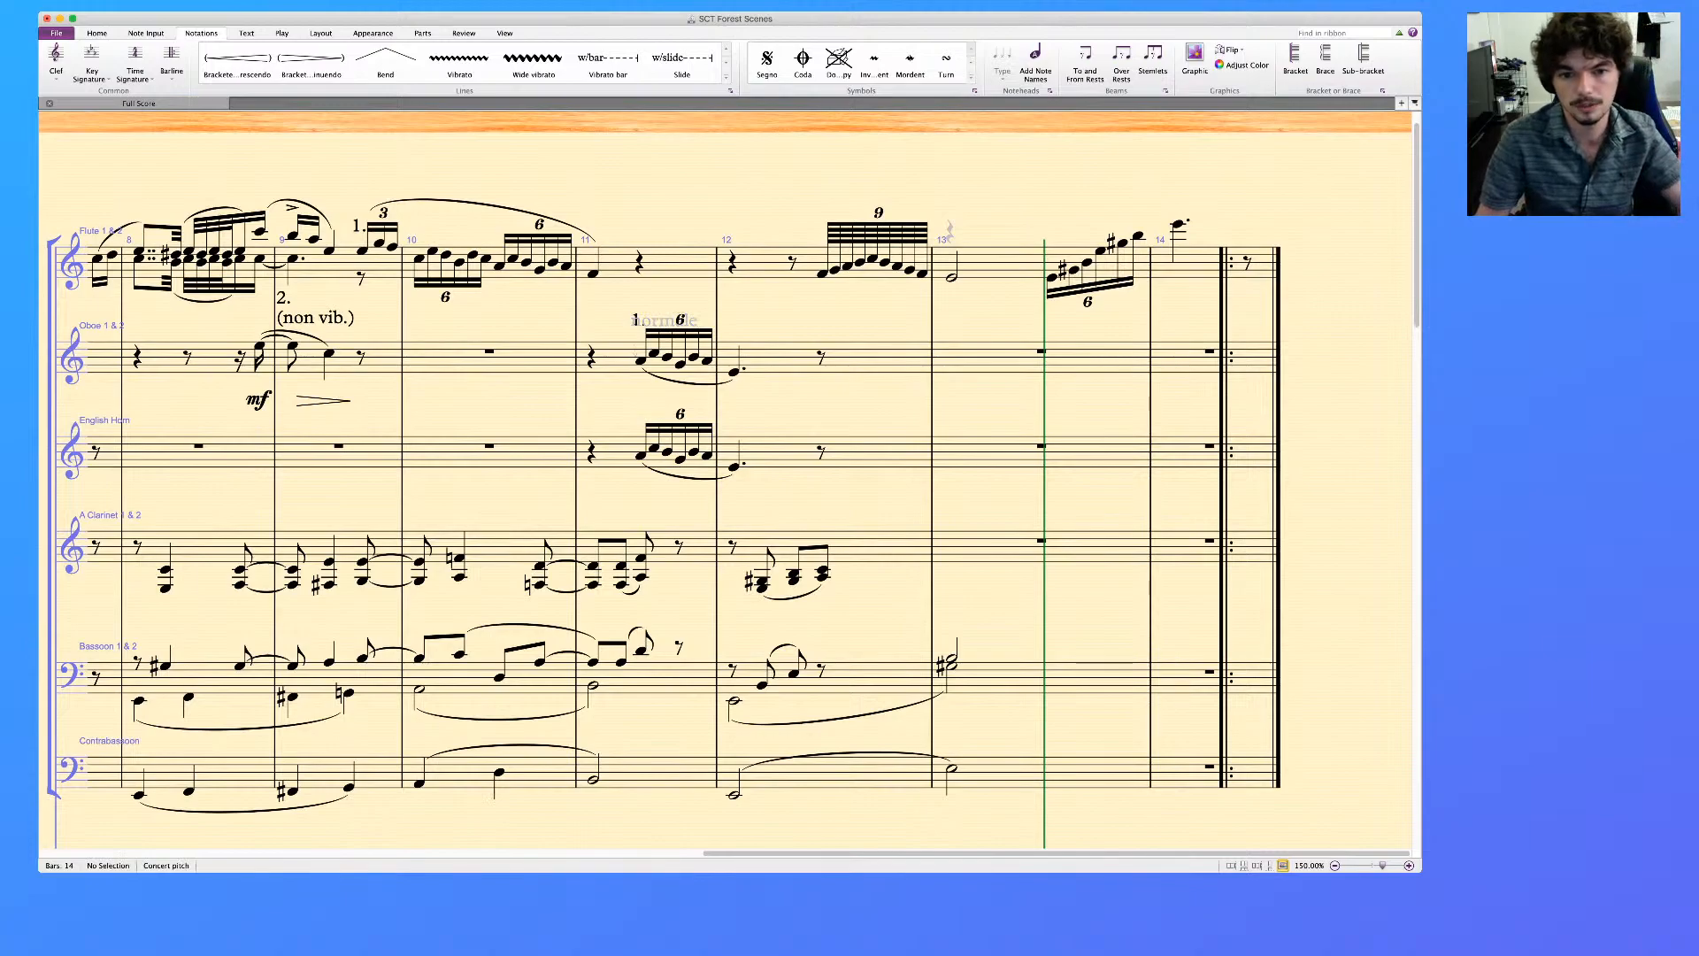
pyautogui.click(734, 467)
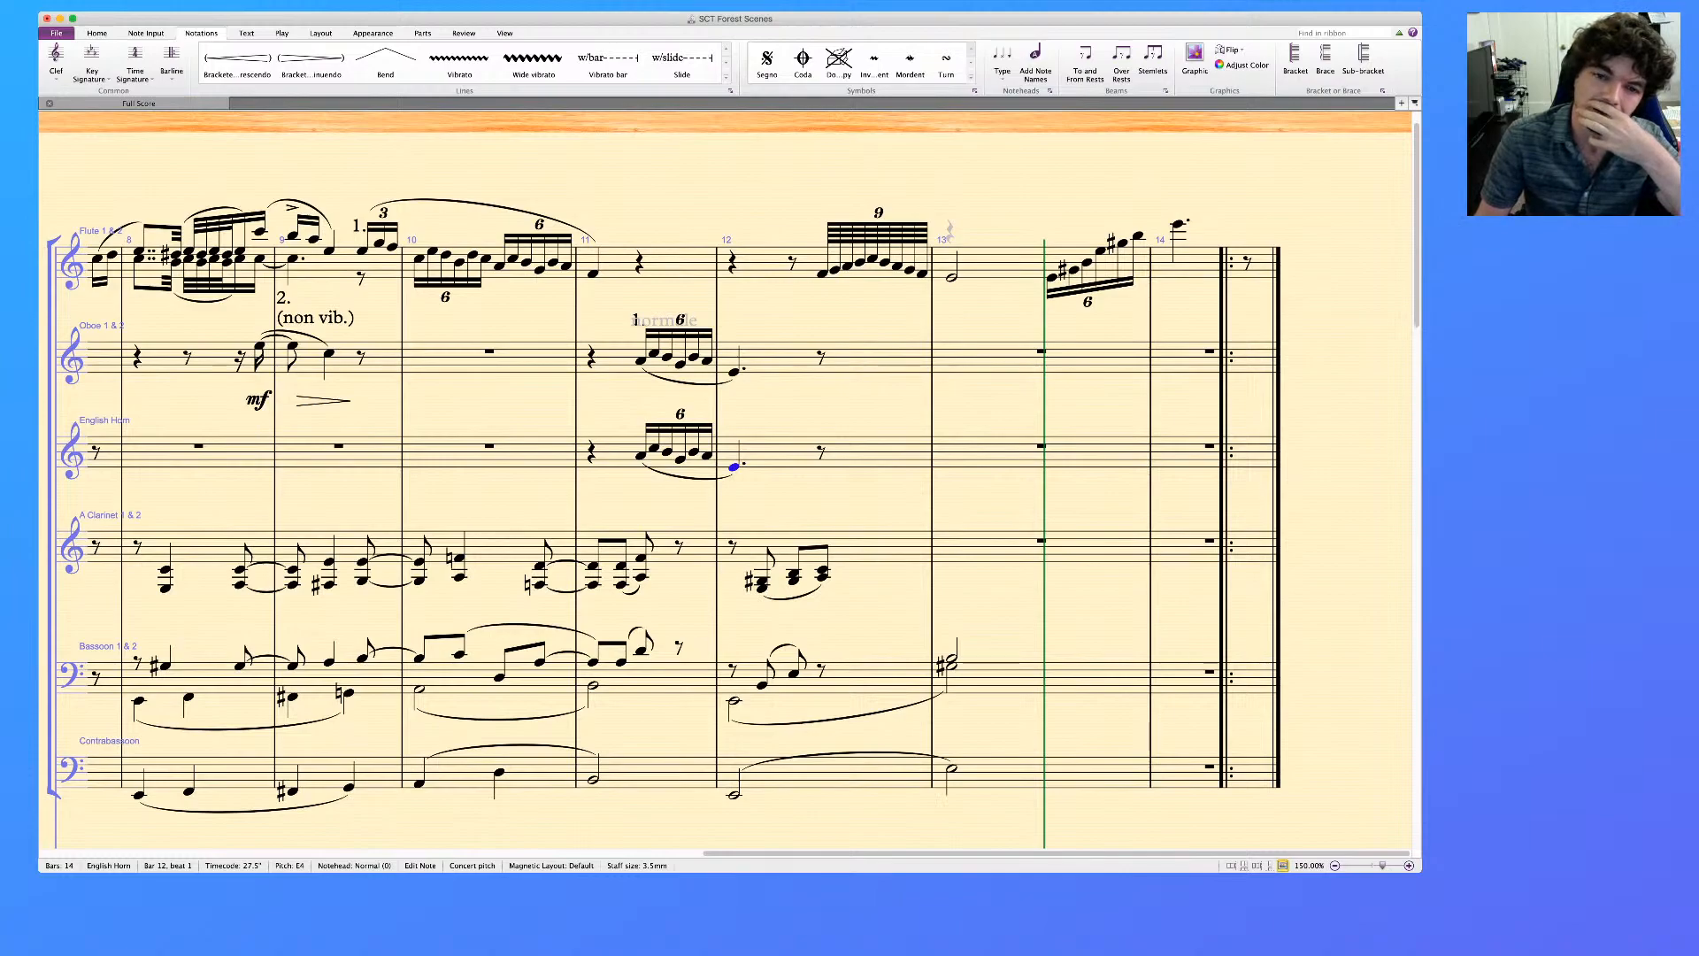
pyautogui.scroll(-10, 725, 478)
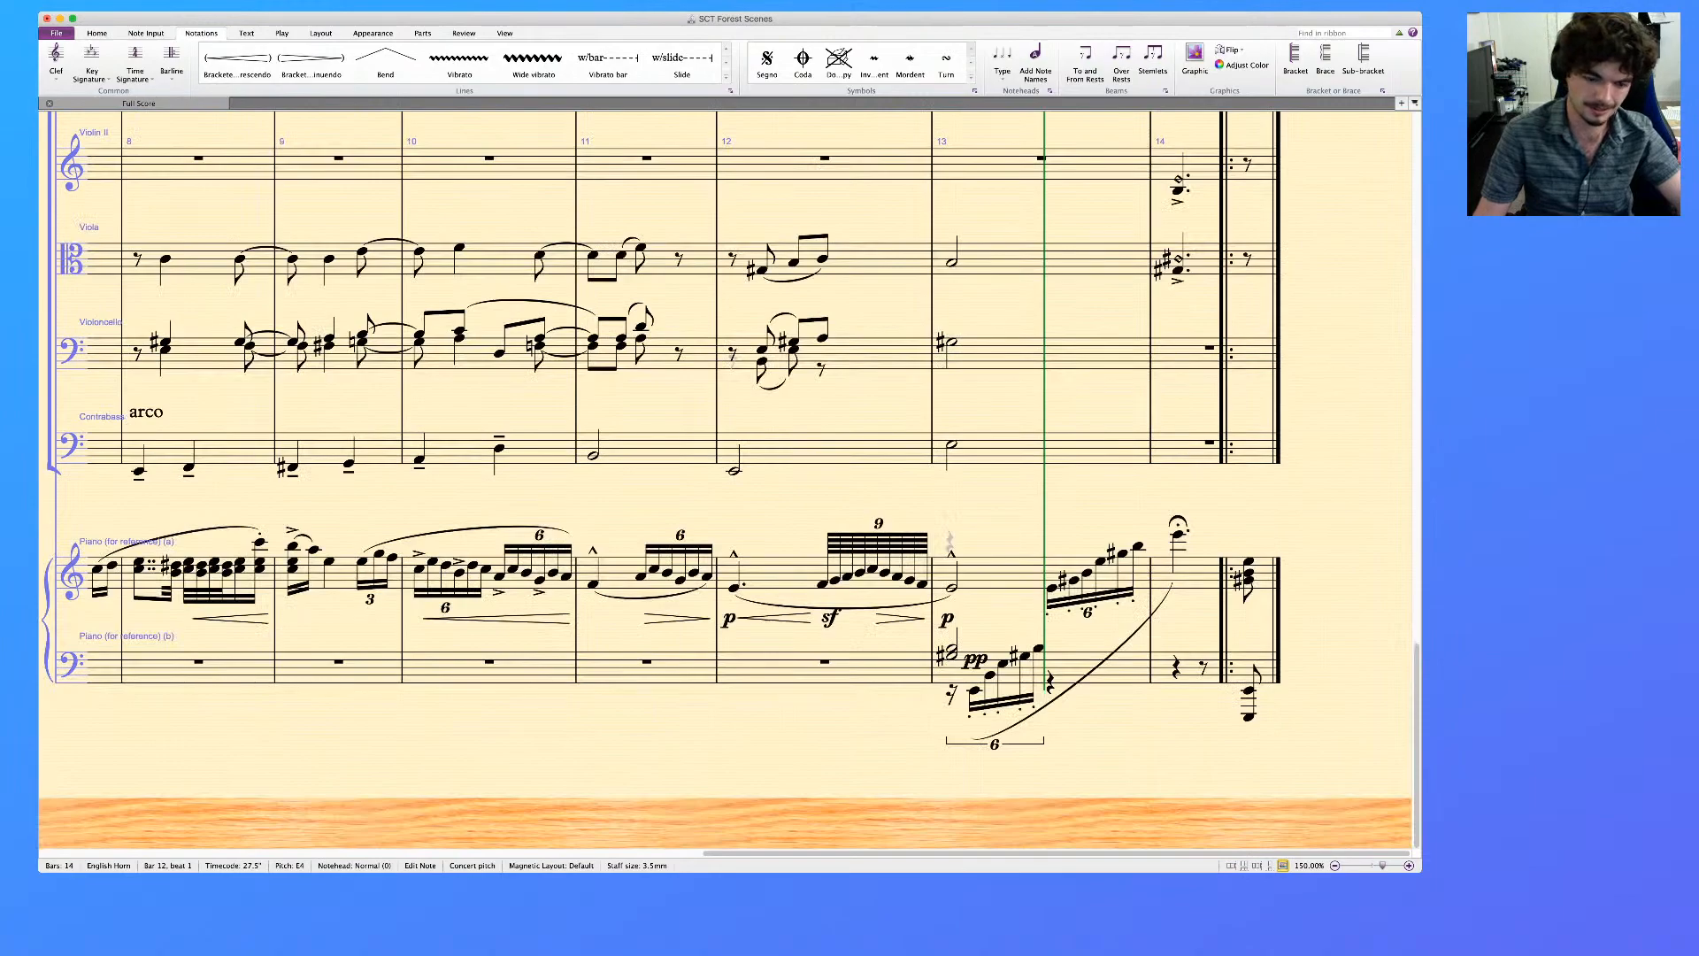
pyautogui.click(783, 572)
pyautogui.keyDown('shift'); pyautogui.click(619, 572); pyautogui.keyUp('shift')
pyautogui.press('p')
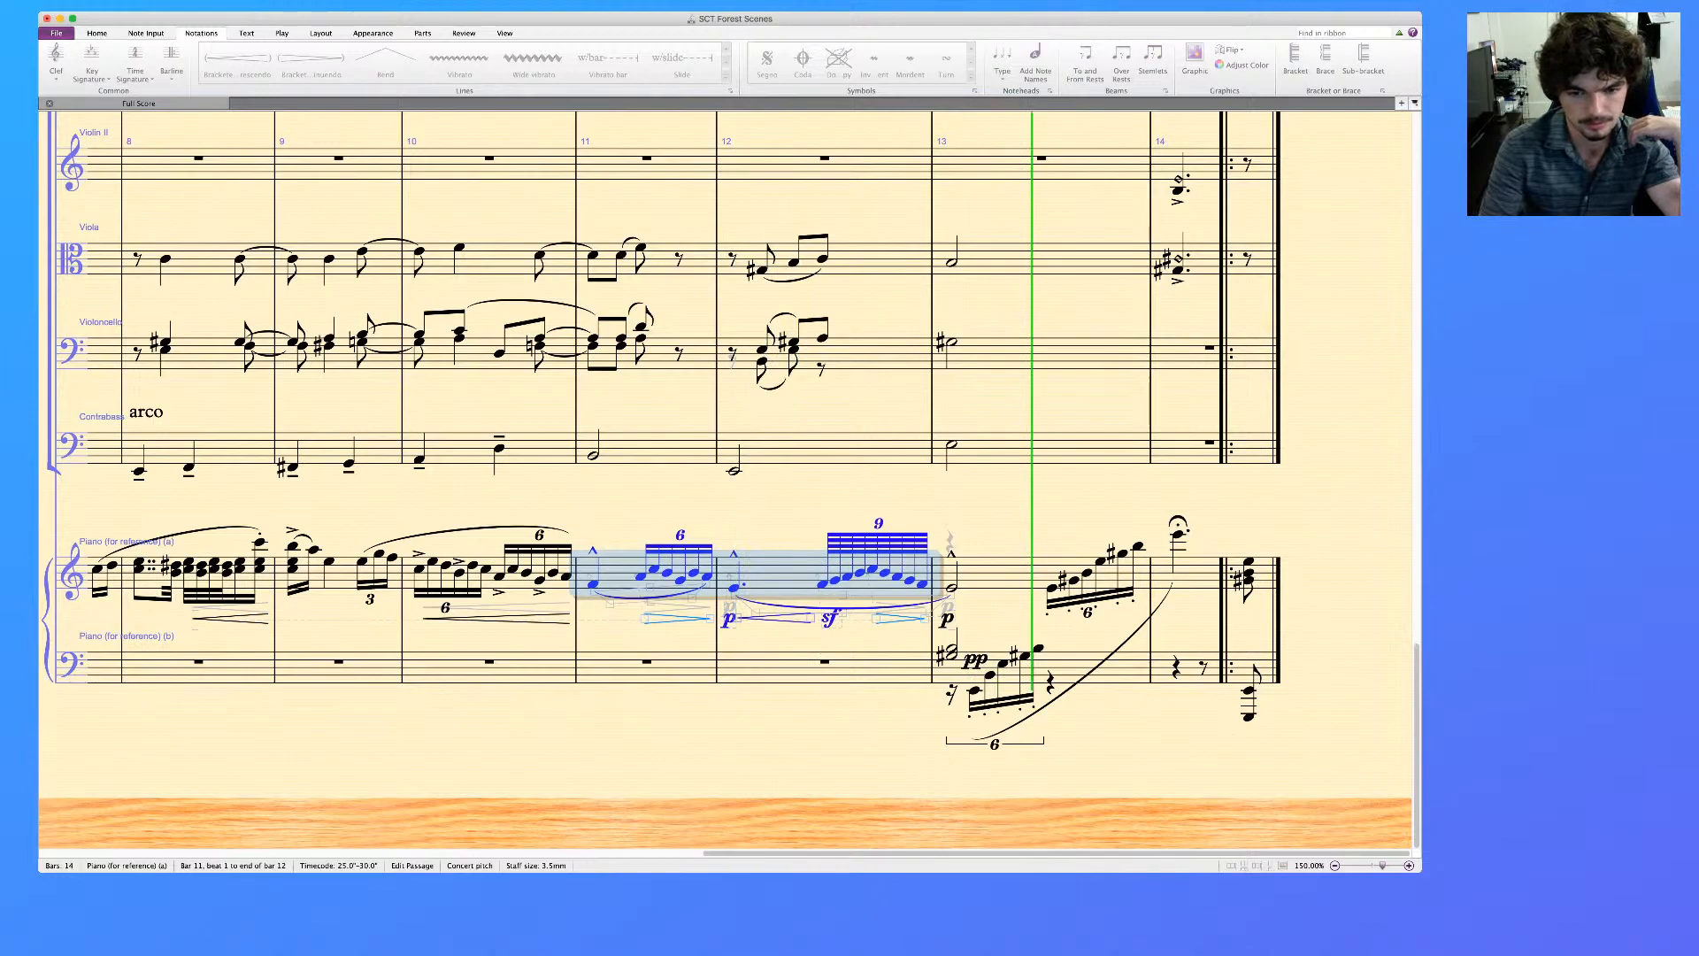
pyautogui.press('space')
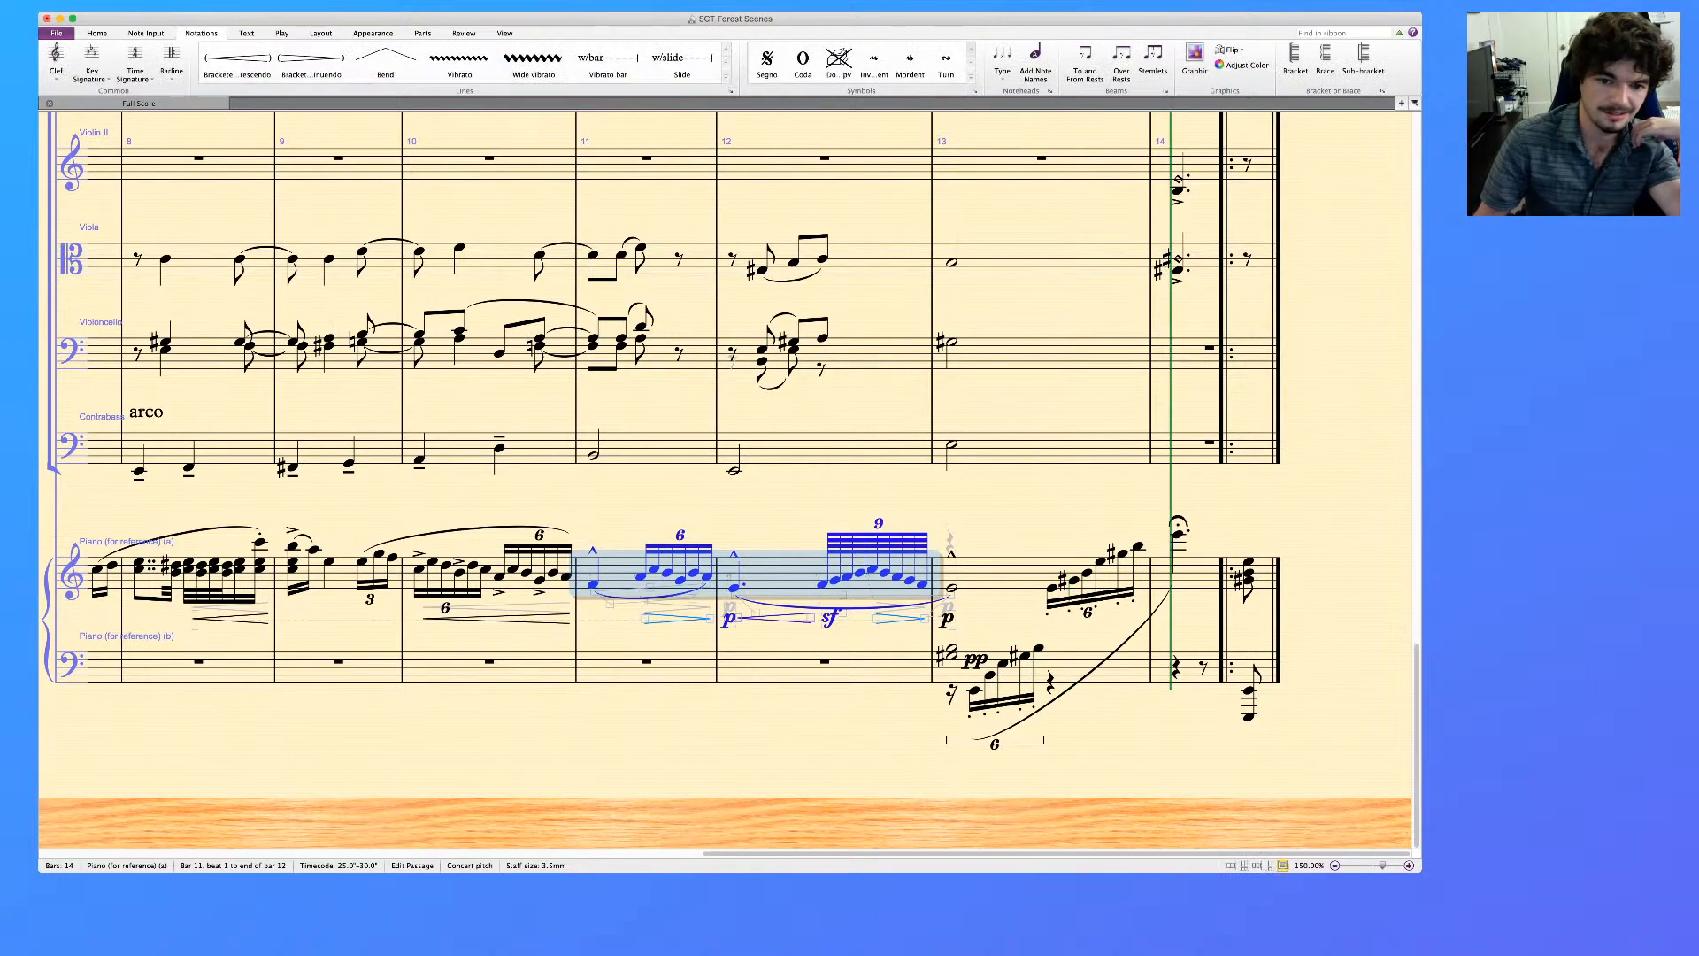
# Examine the flute line from the nonuplet in bar 12 to the sextuplet in bar 13
pyautogui.scroll(5, 726, 478)
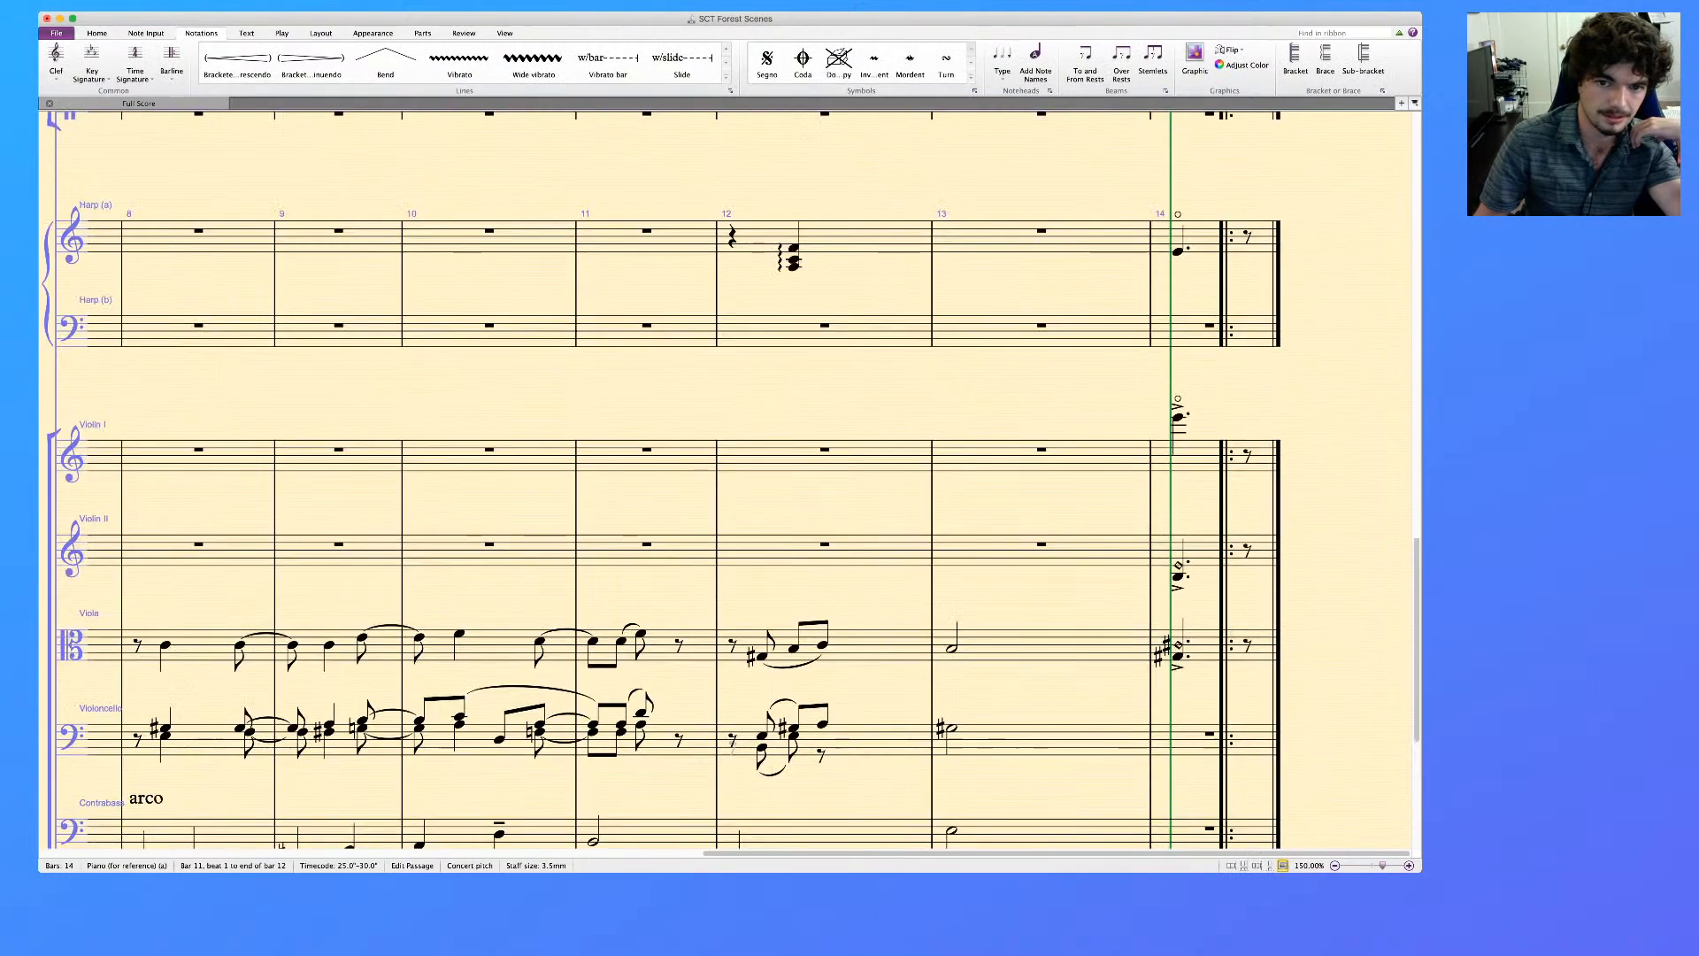
pyautogui.scroll(10, 726, 478)
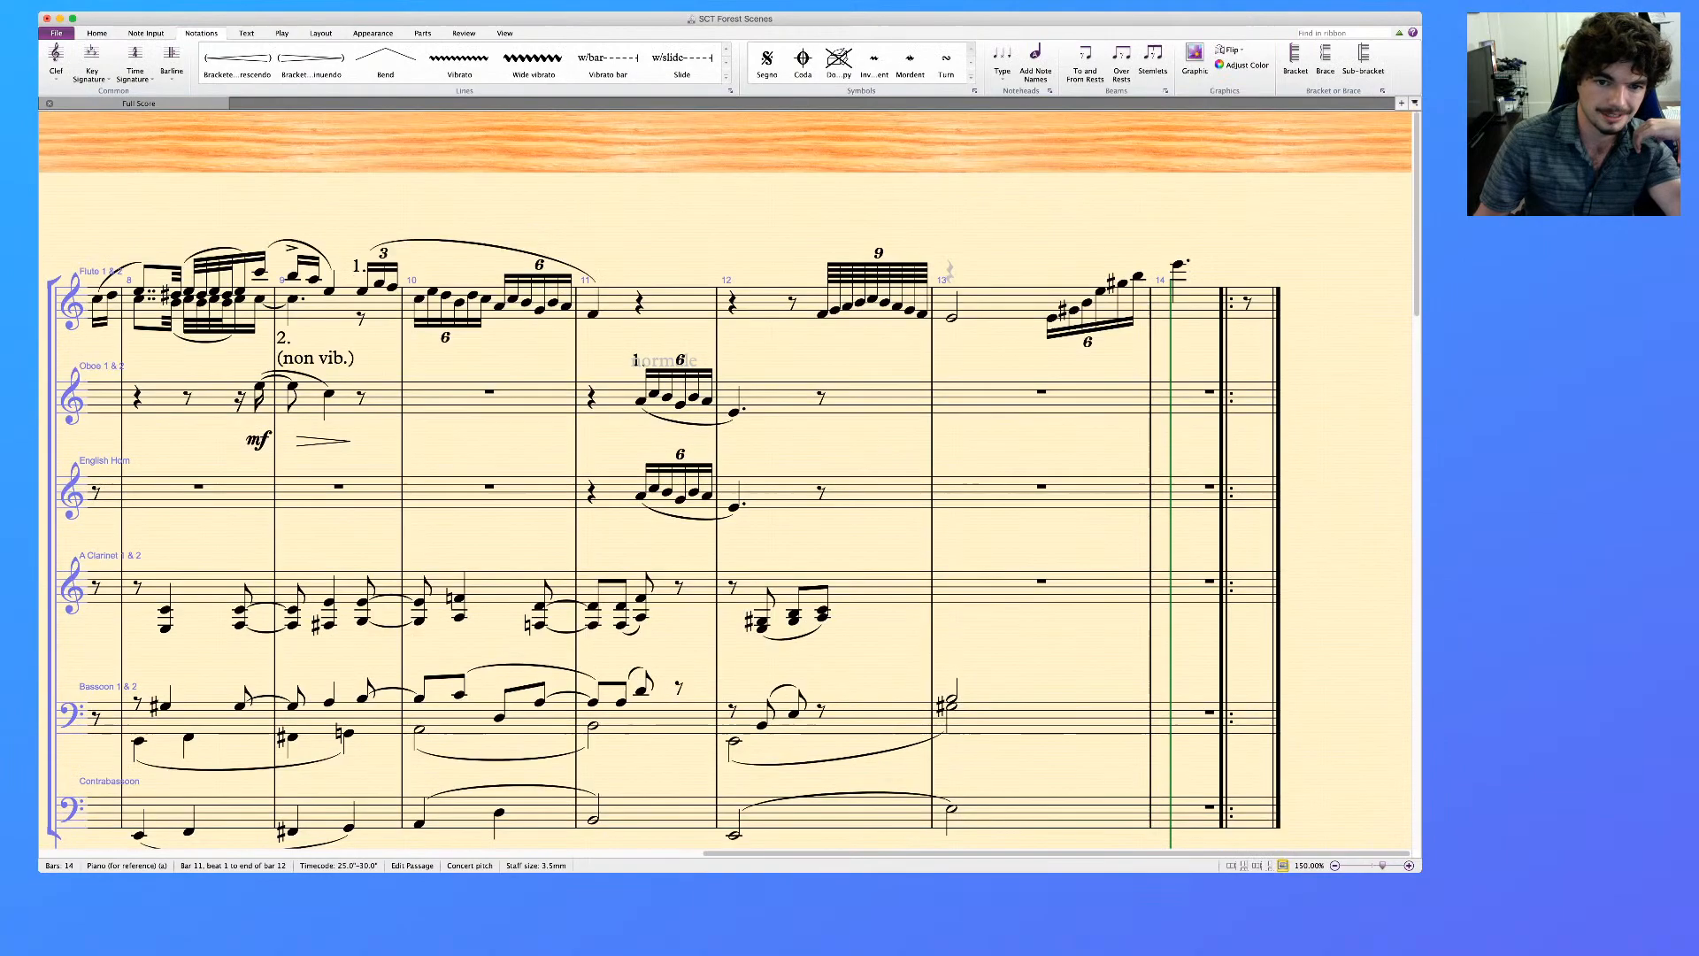
pyautogui.scroll(-2, 726, 478)
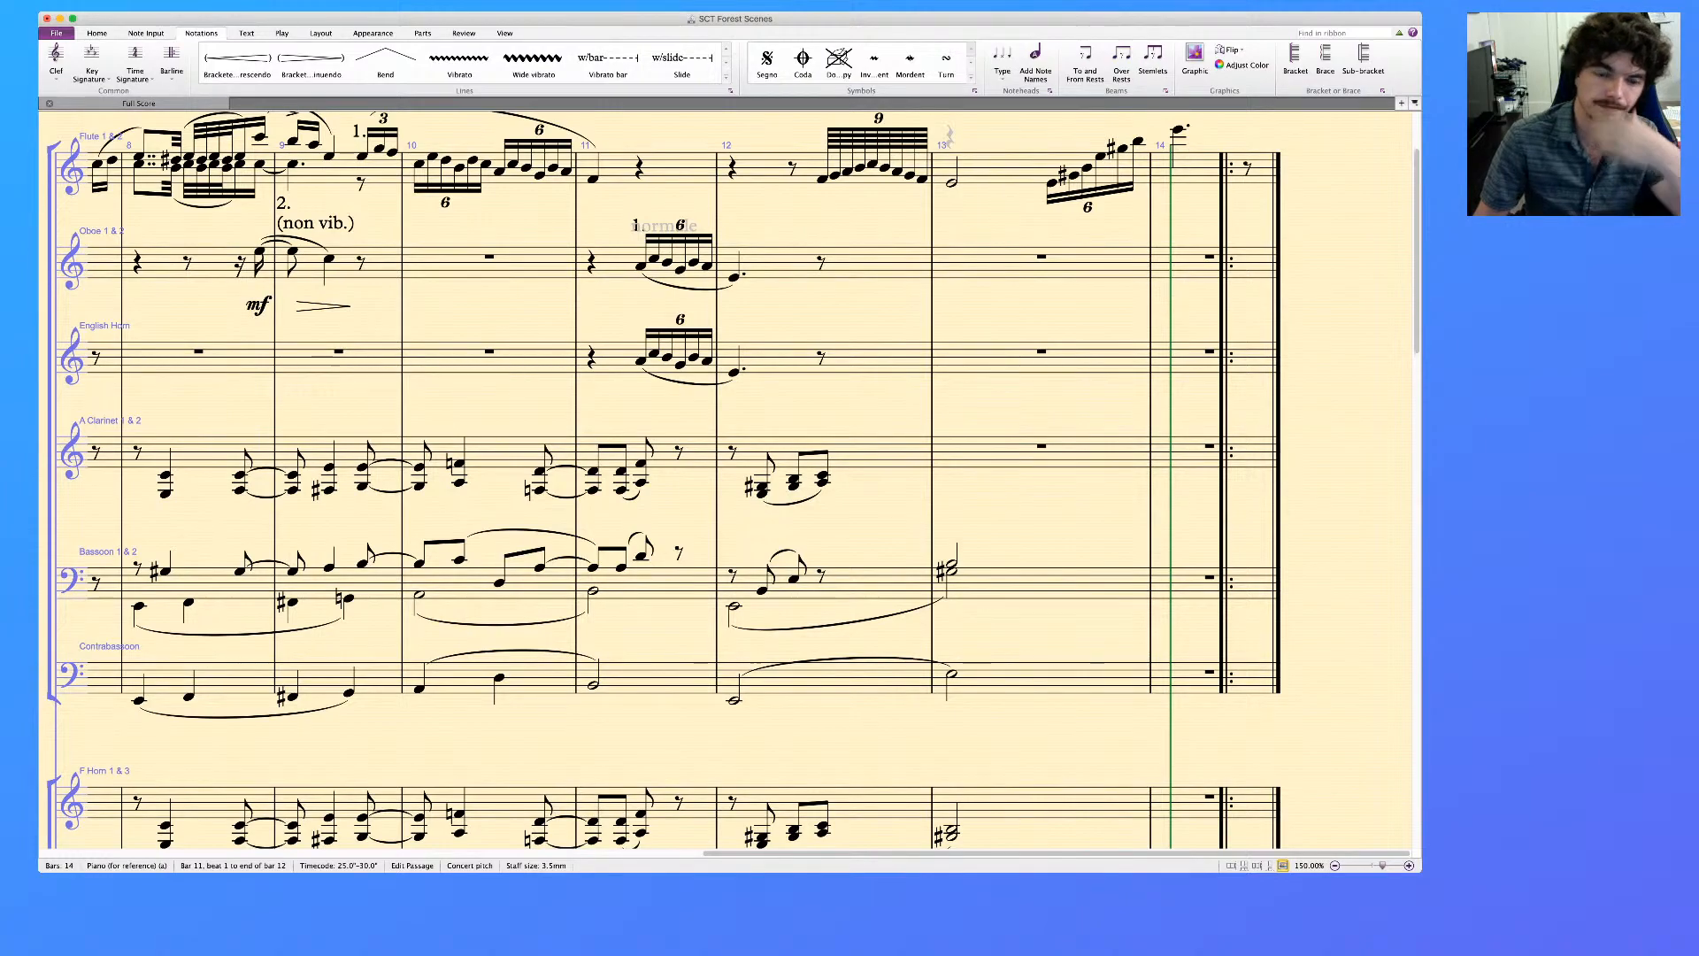
pyautogui.click(822, 180)
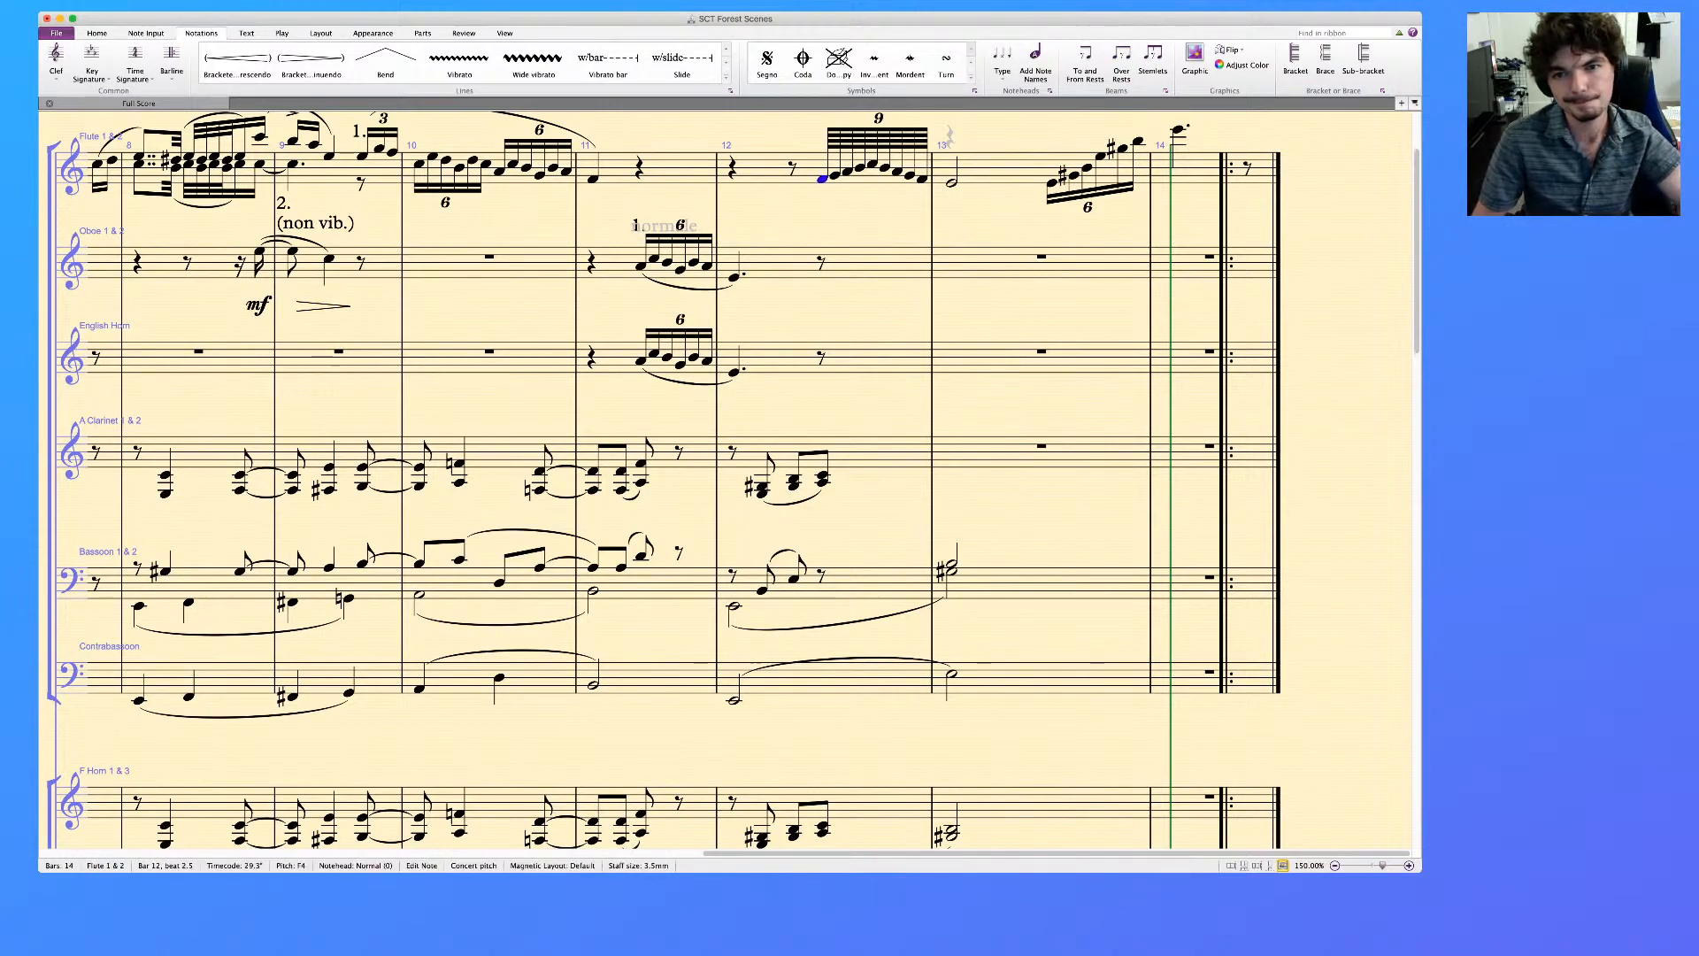
pyautogui.press('Right')
pyautogui.press('Right')
pyautogui.press('Right')
pyautogui.press('Right')
pyautogui.press('Right')
pyautogui.click(1178, 131)
pyautogui.press('Left')
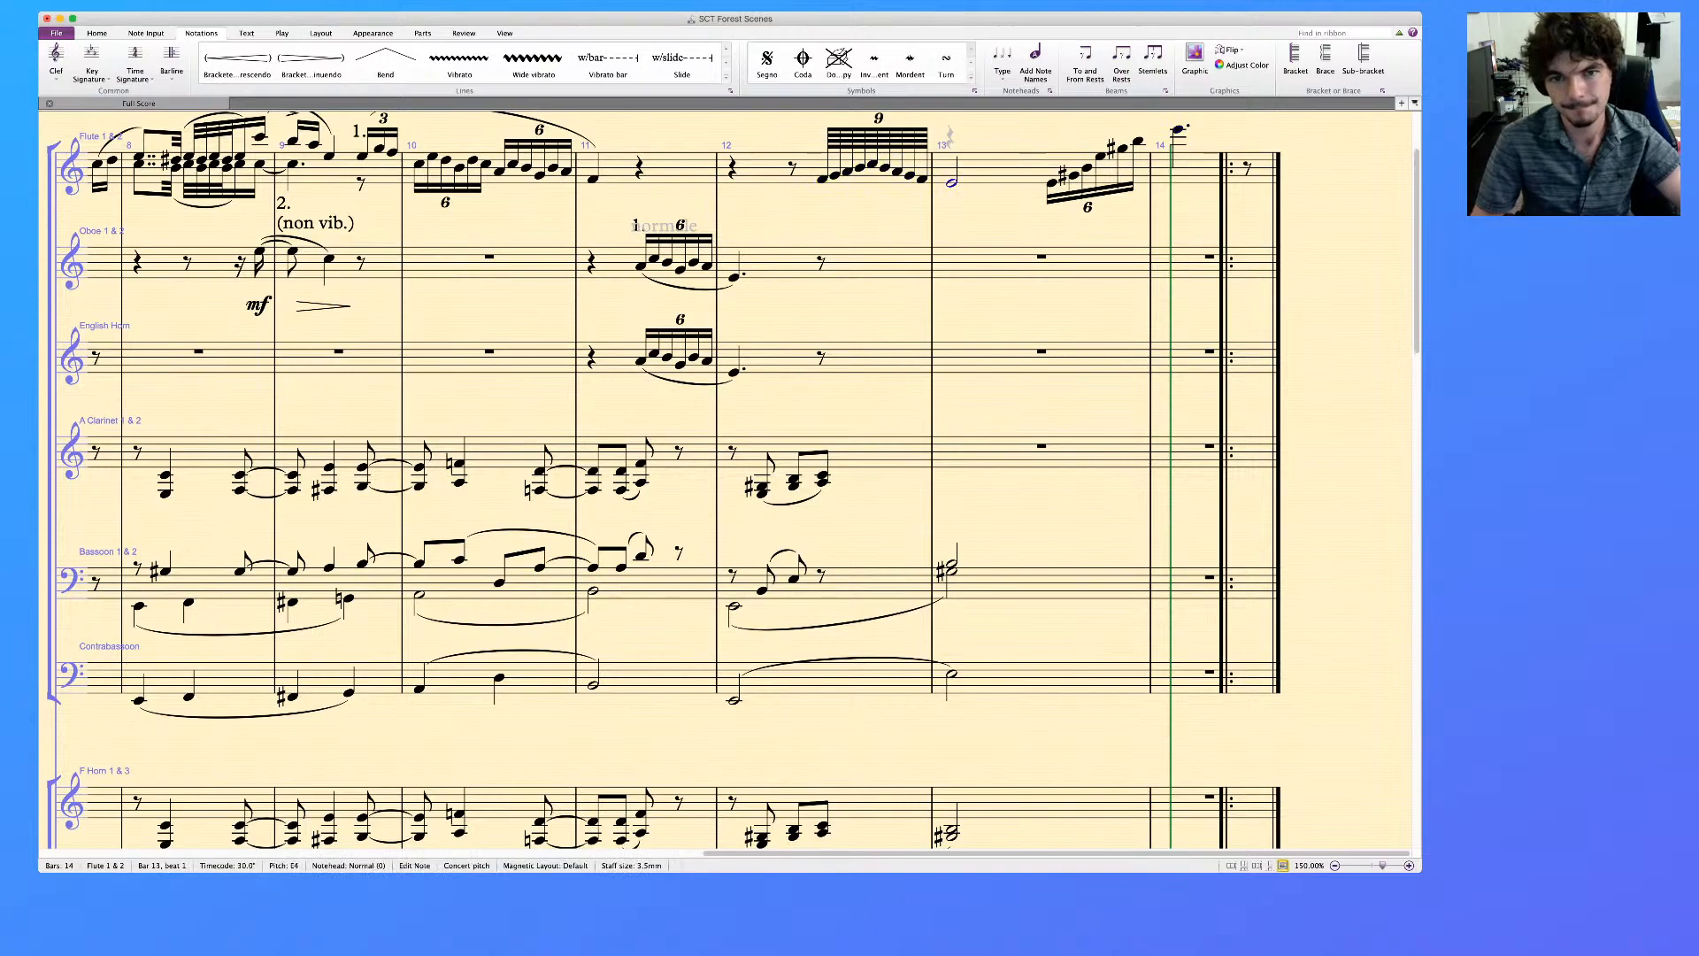
pyautogui.click(823, 180)
pyautogui.keyDown('shift'); pyautogui.click(1138, 141); pyautogui.keyUp('shift')
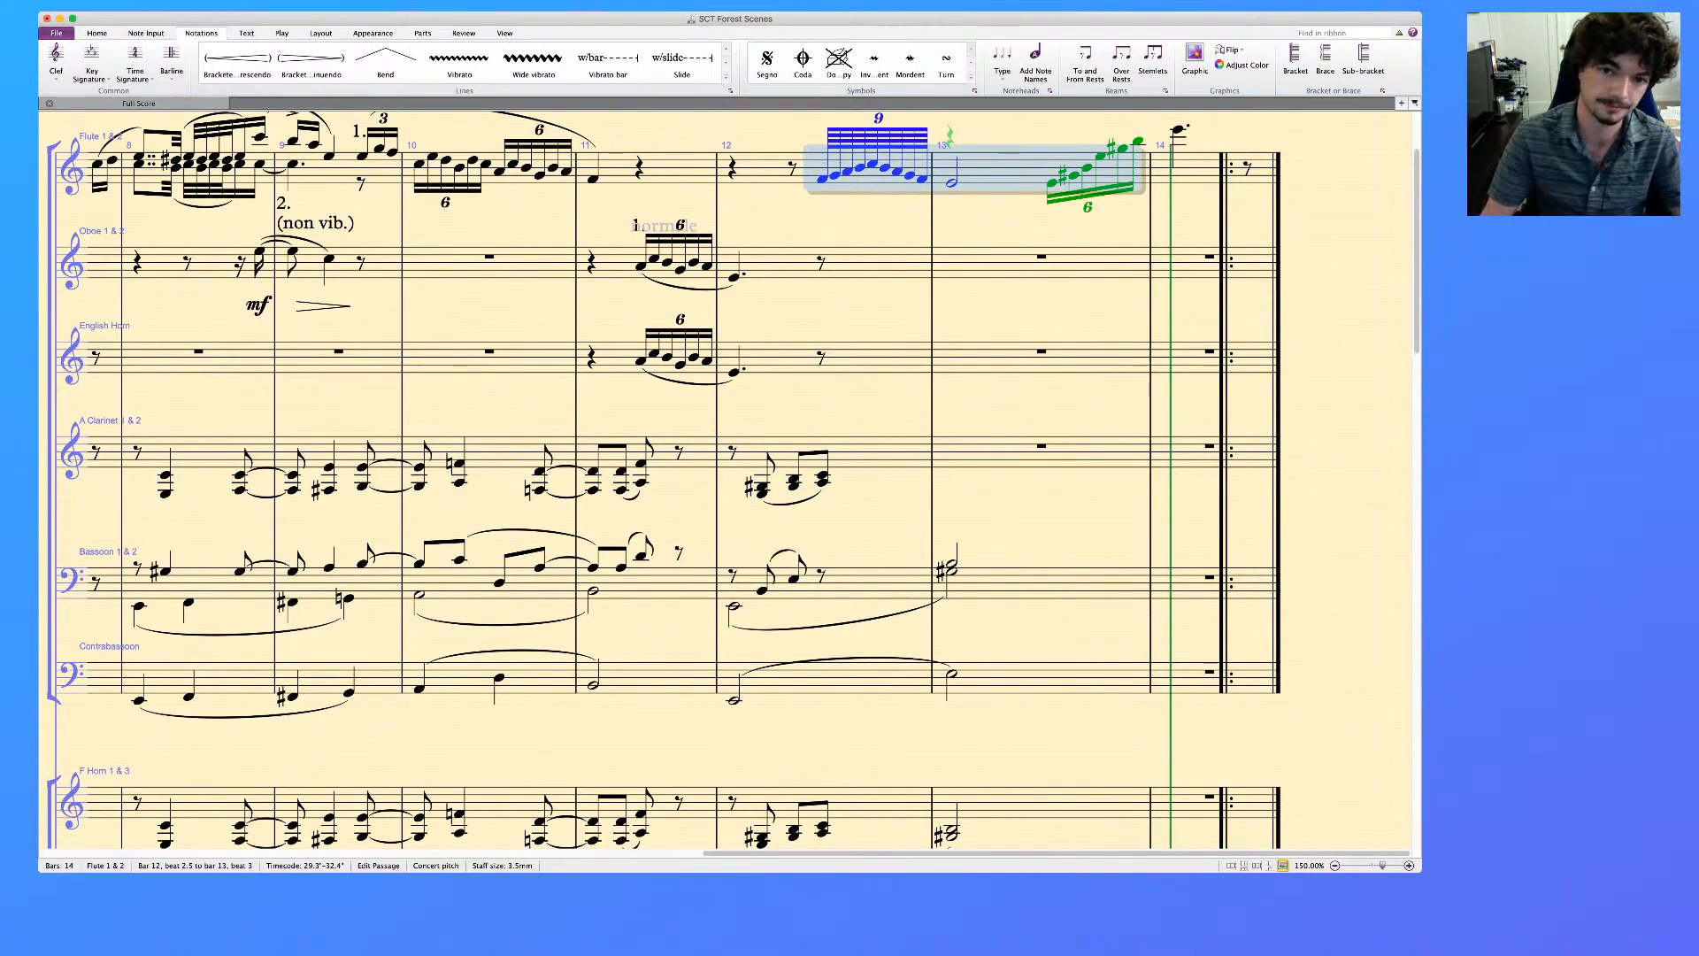
pyautogui.scroll(2, 733, 483)
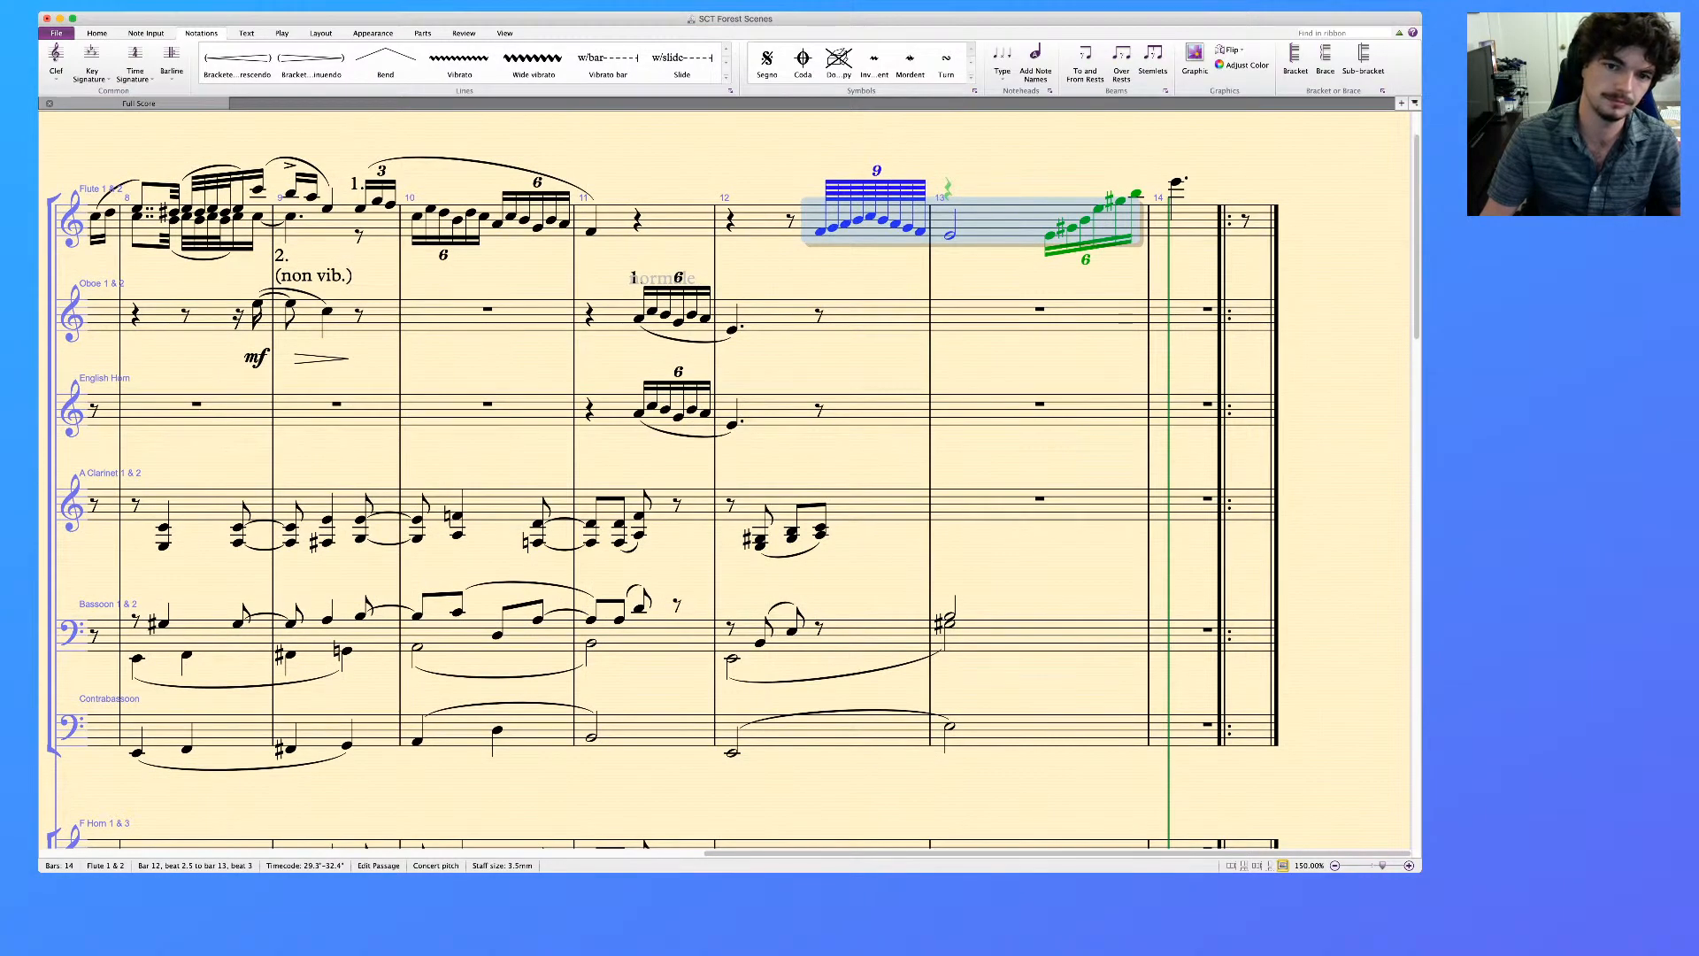
pyautogui.press('Escape')
# Add a rit. line spanning bar 12
pyautogui.scroll(-10, 726, 483)
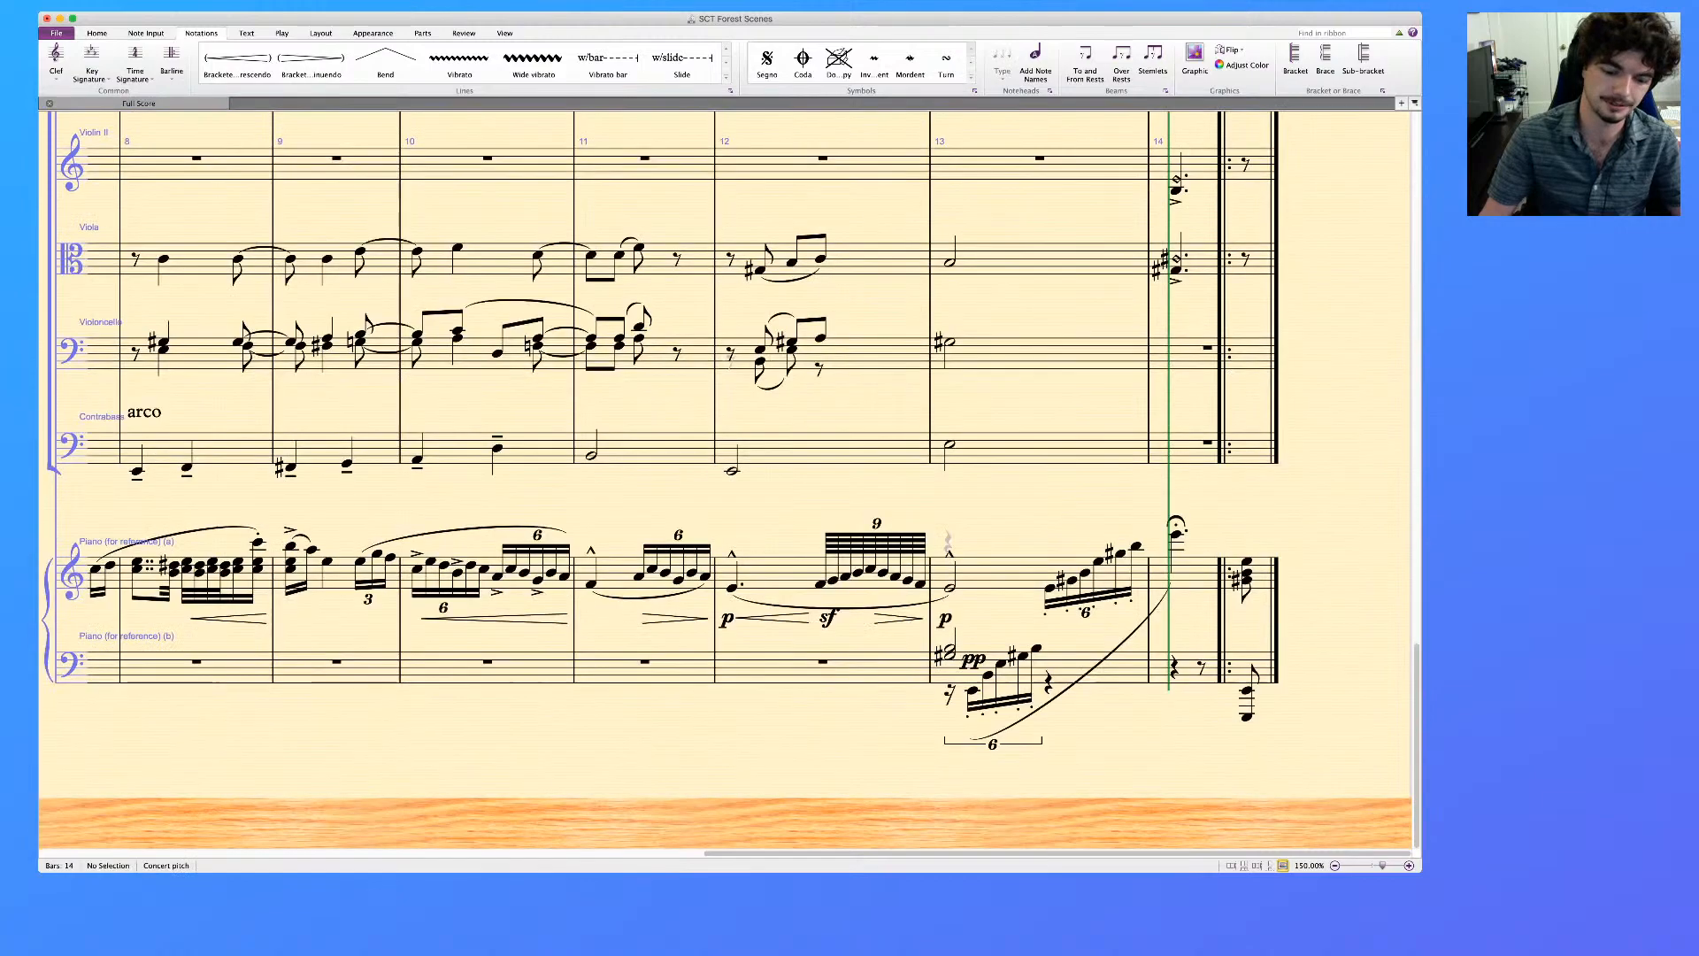
pyautogui.click(781, 574)
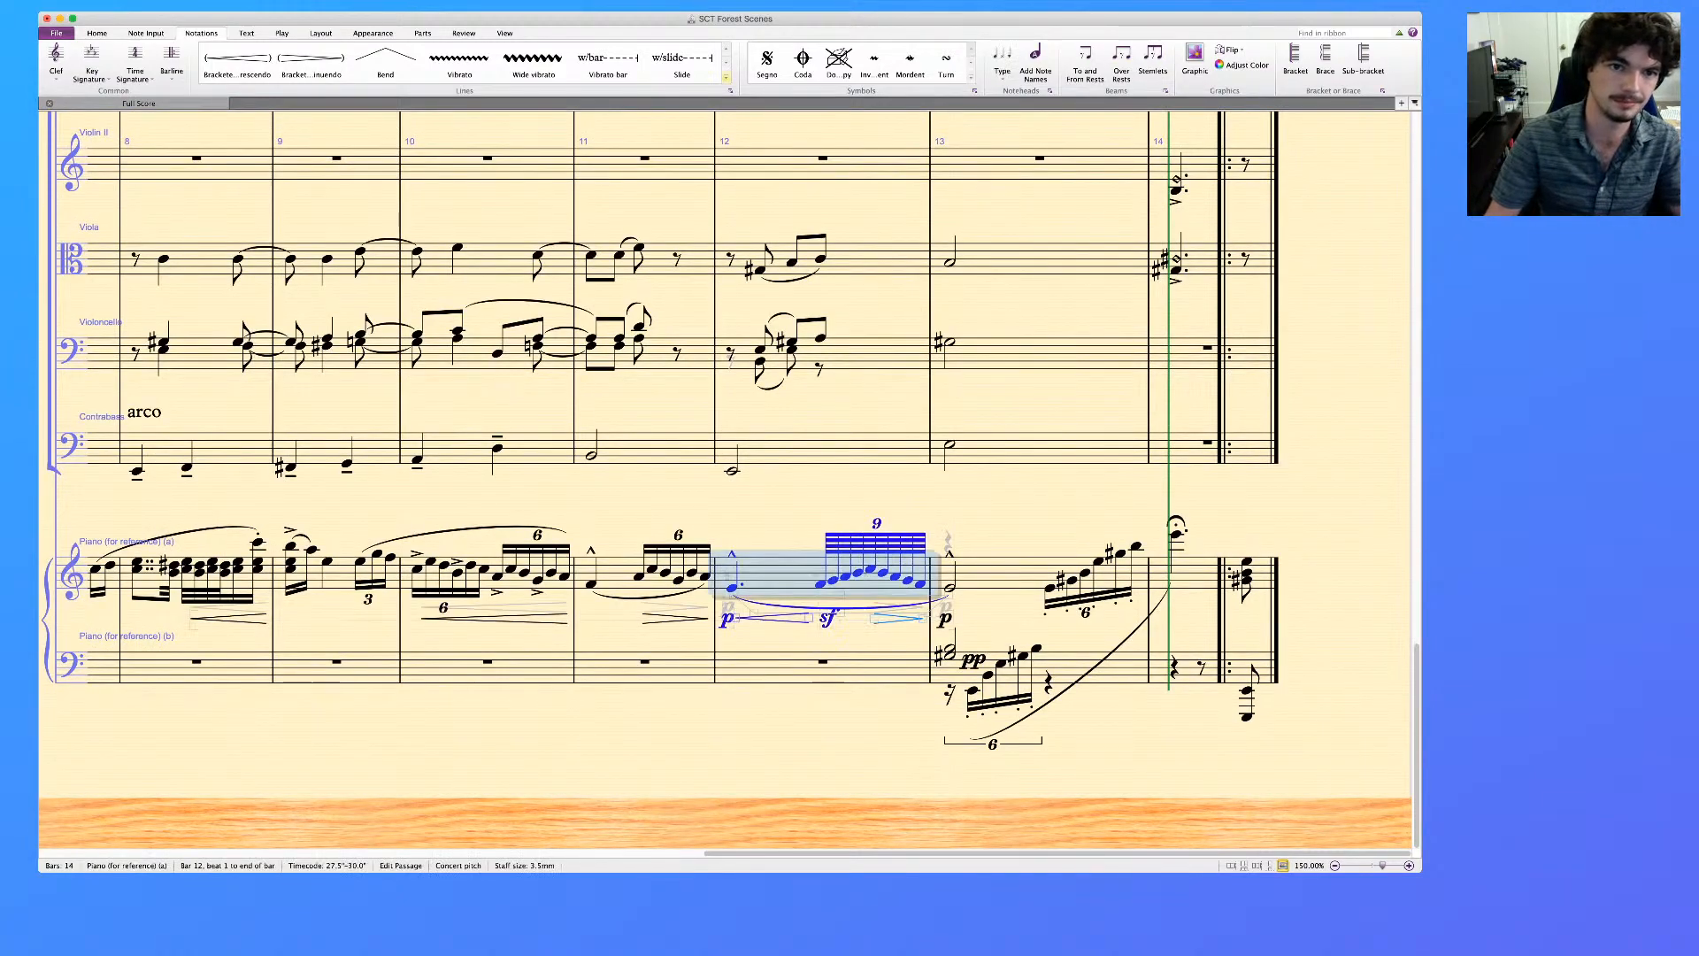
pyautogui.hotkey('shift', 'r')
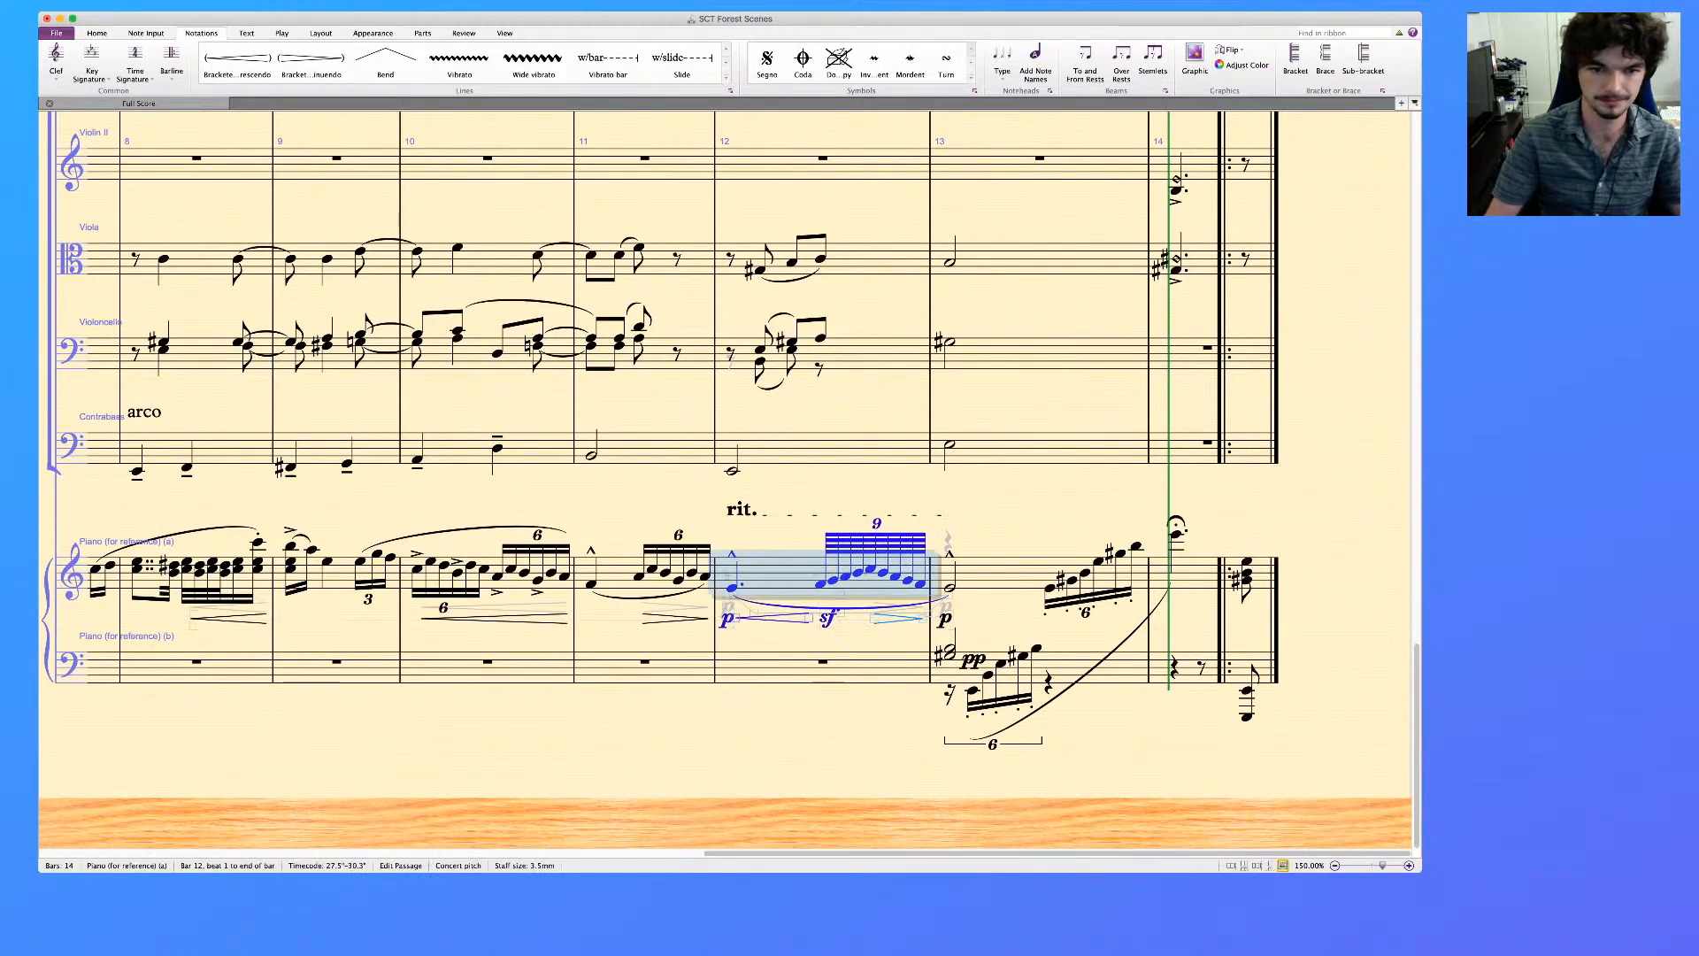
pyautogui.press('Escape')
# Play back bars 11 and 12 of the piano reference's upper staff with the rit. line in place
pyautogui.click(780, 573)
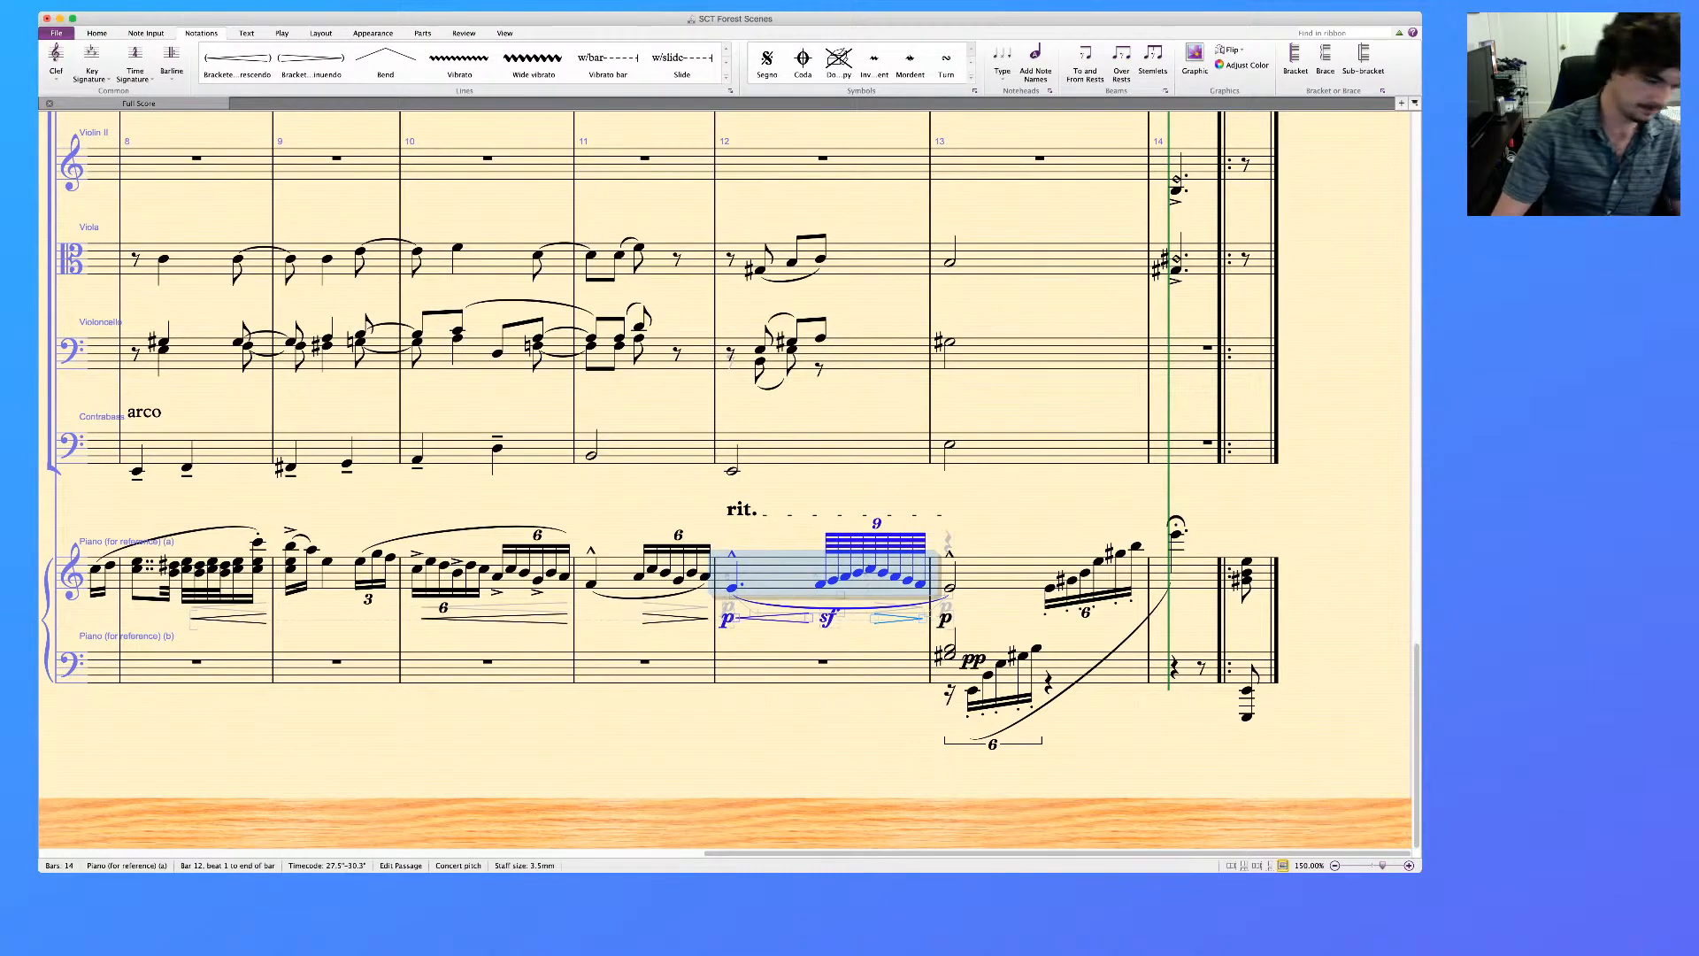
pyautogui.keyDown('shift'); pyautogui.click(615, 571); pyautogui.keyUp('shift')
pyautogui.press('p')
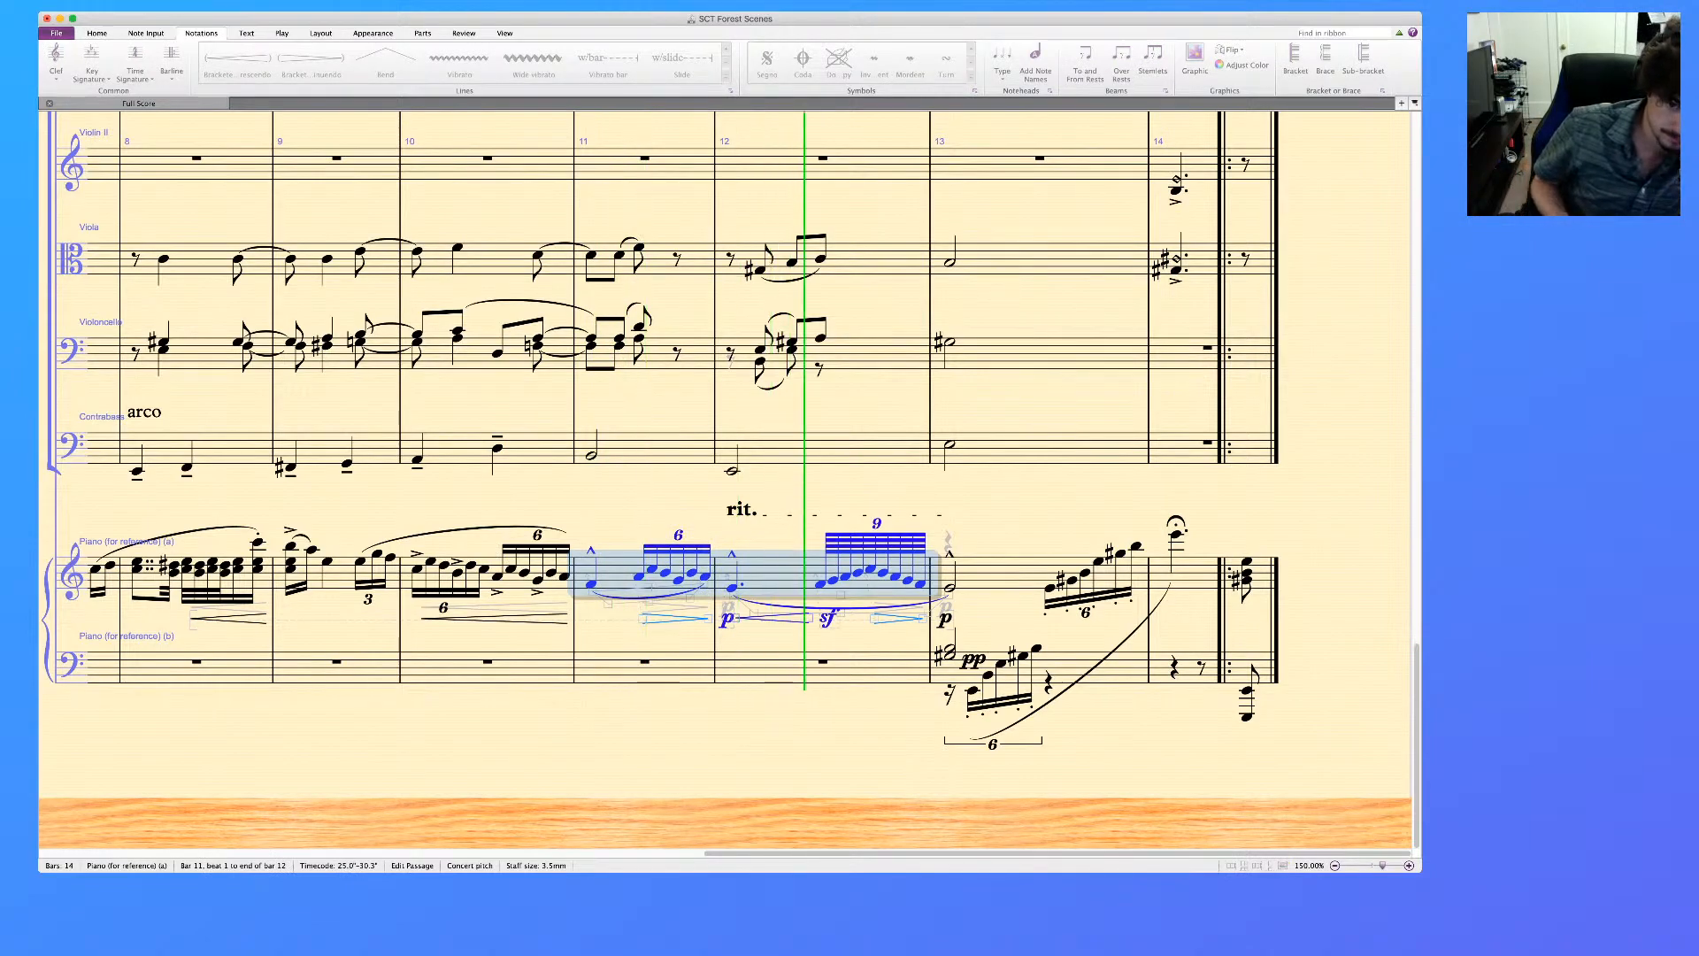
pyautogui.press('space')
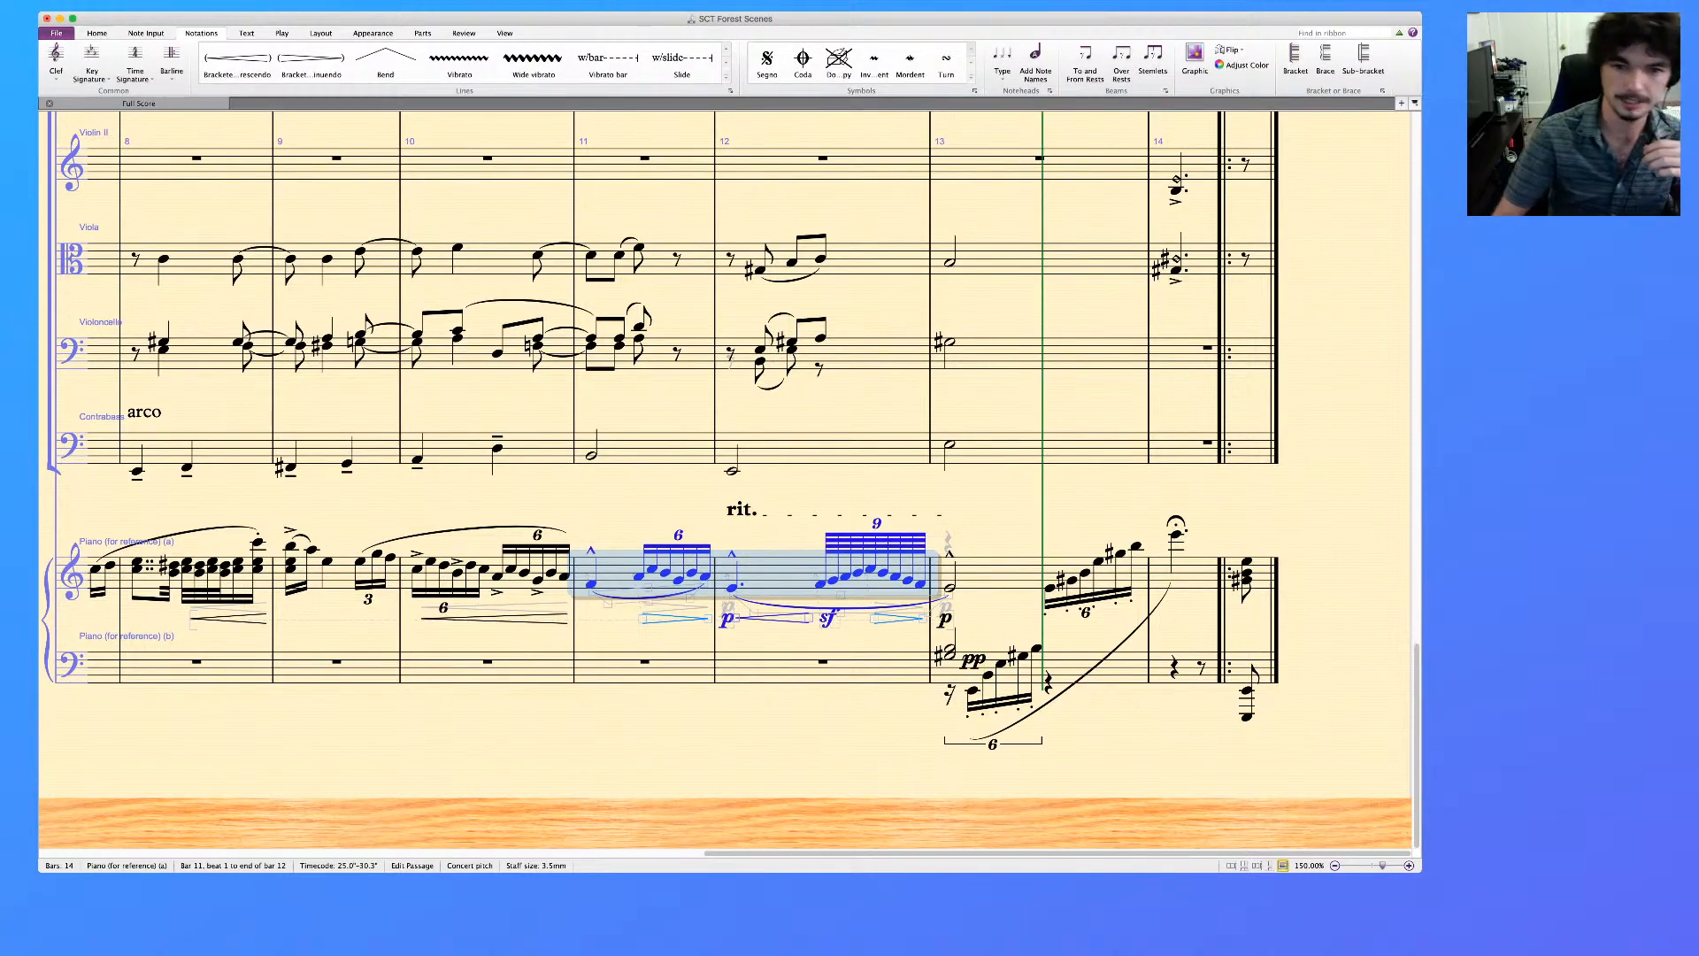
pyautogui.press('Escape')
# Copy the flute's nonuplet at the end of bar 12 to the English horn at the same position
pyautogui.scroll(20, 725, 479)
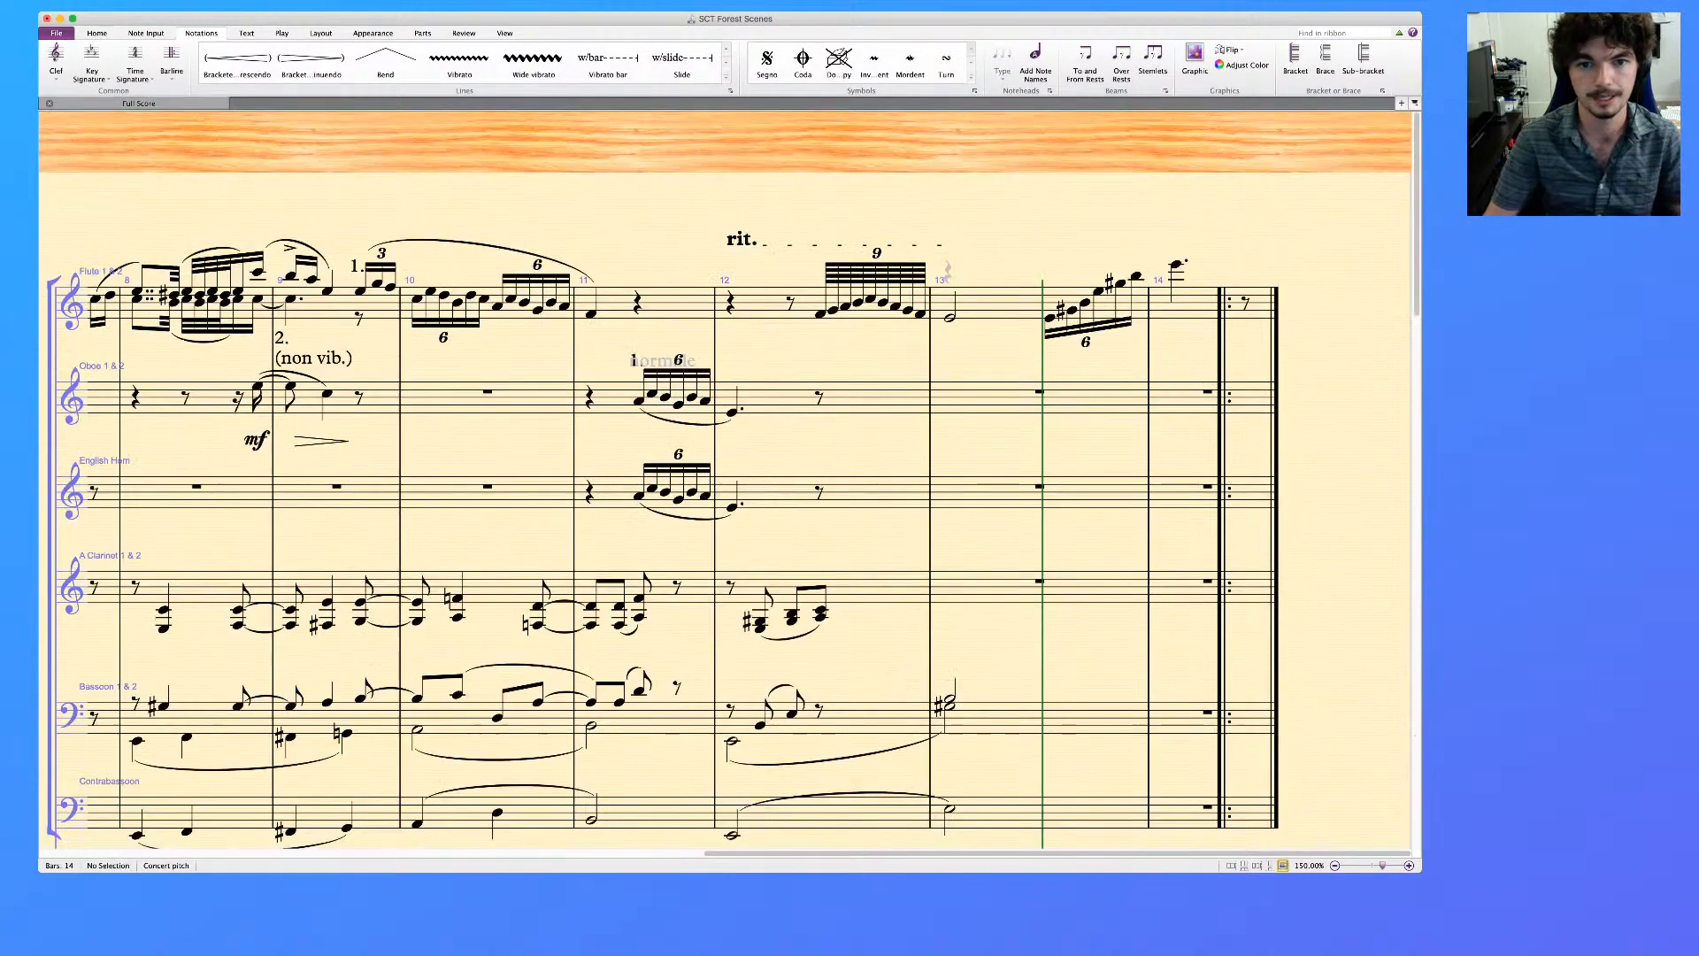
pyautogui.click(768, 304)
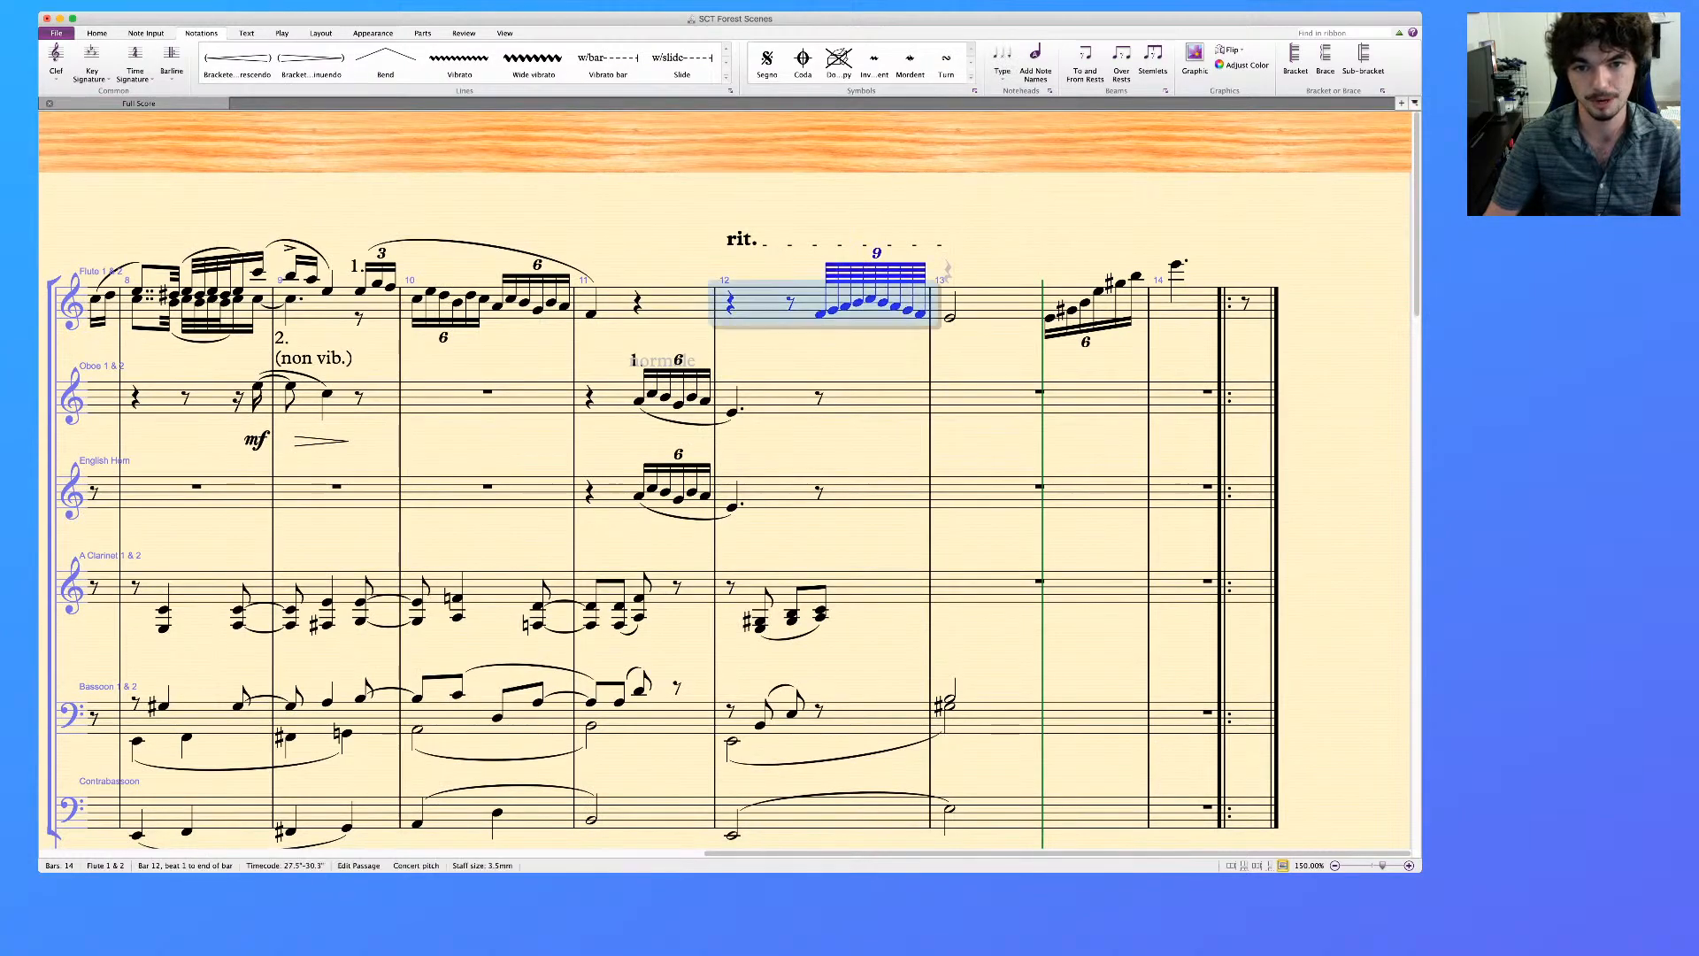
pyautogui.click(821, 315)
pyautogui.keyDown('shift'); pyautogui.click(1137, 277); pyautogui.keyUp('shift')
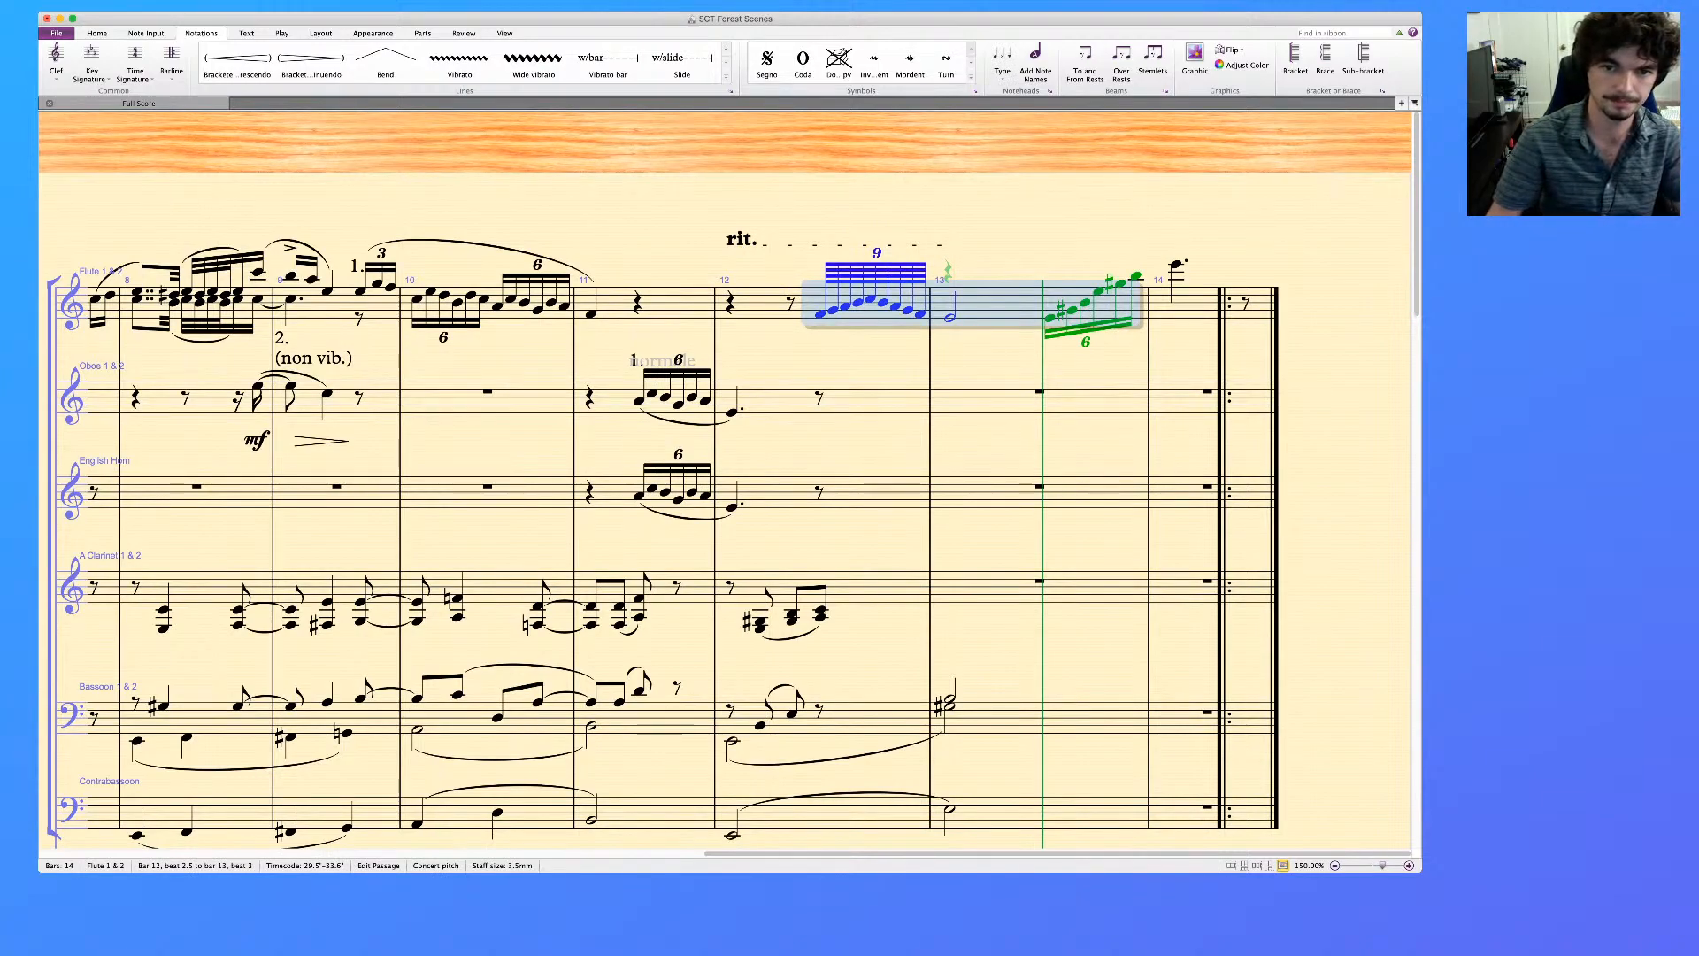
pyautogui.press('Escape')
pyautogui.click(820, 314)
pyautogui.keyDown('shift'); pyautogui.click(920, 314); pyautogui.keyUp('shift')
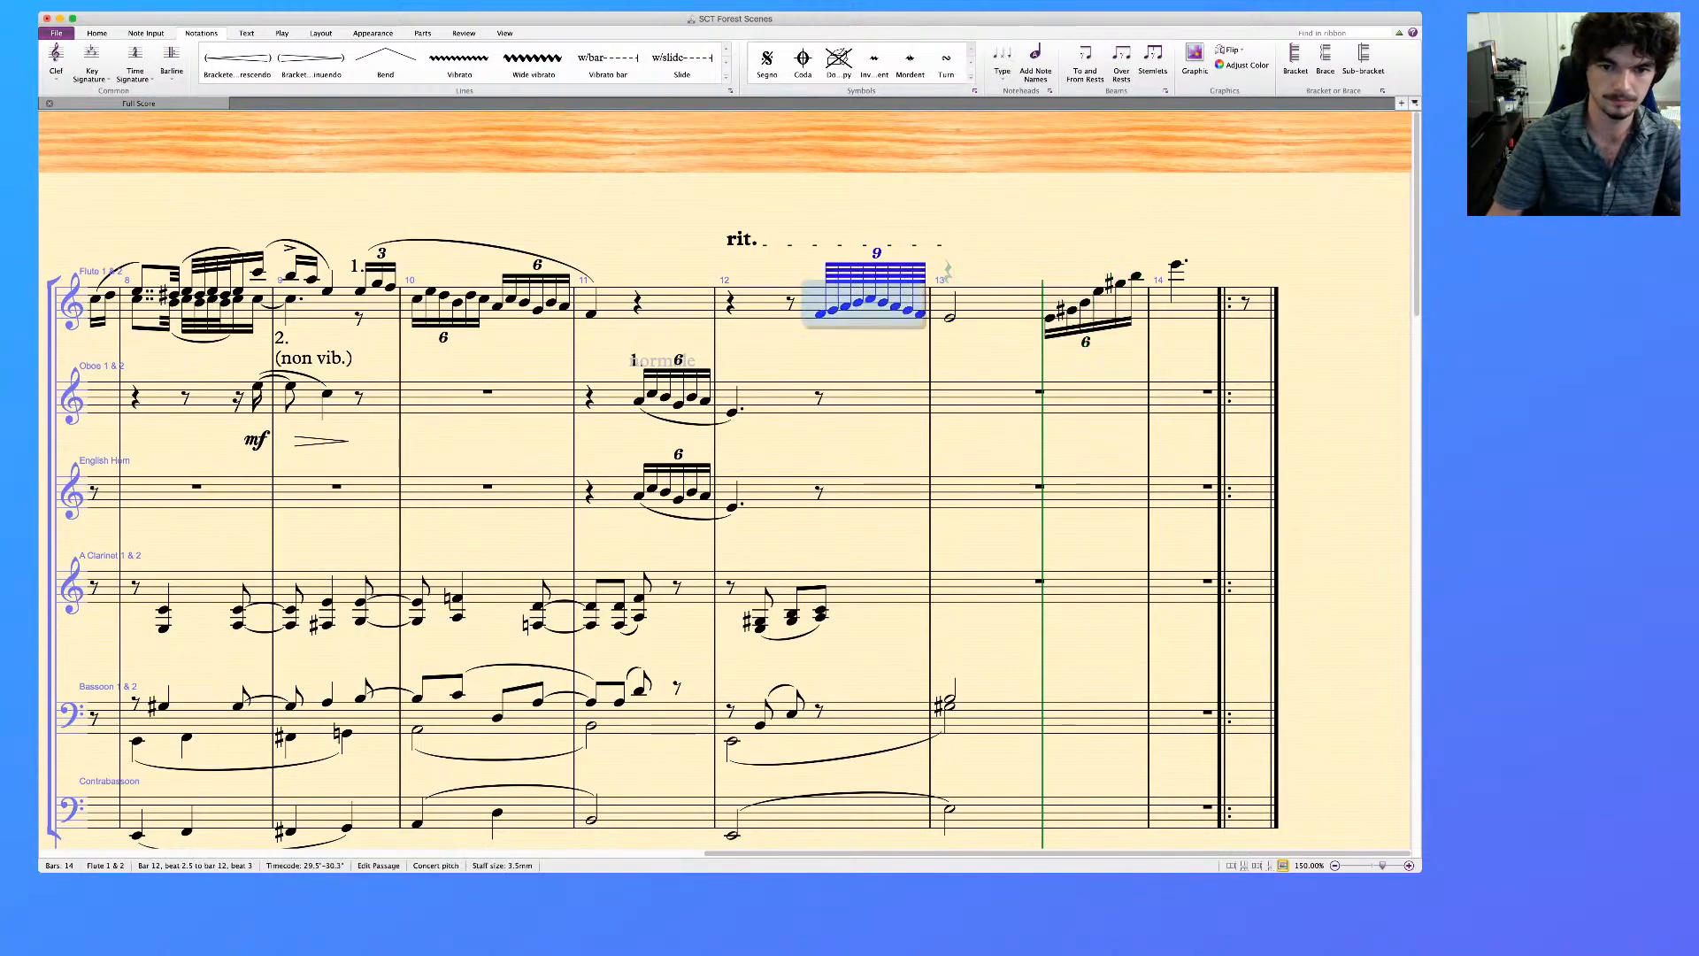
pyautogui.click(826, 493)
pyautogui.click(819, 493)
pyautogui.press('super+v')
# Add a half-note E4 on beat 1 of bar 13 in the English horn, after the nonuplet
pyautogui.click(920, 504)
pyautogui.press('r')
pyautogui.press('Down')
pyautogui.press('6')
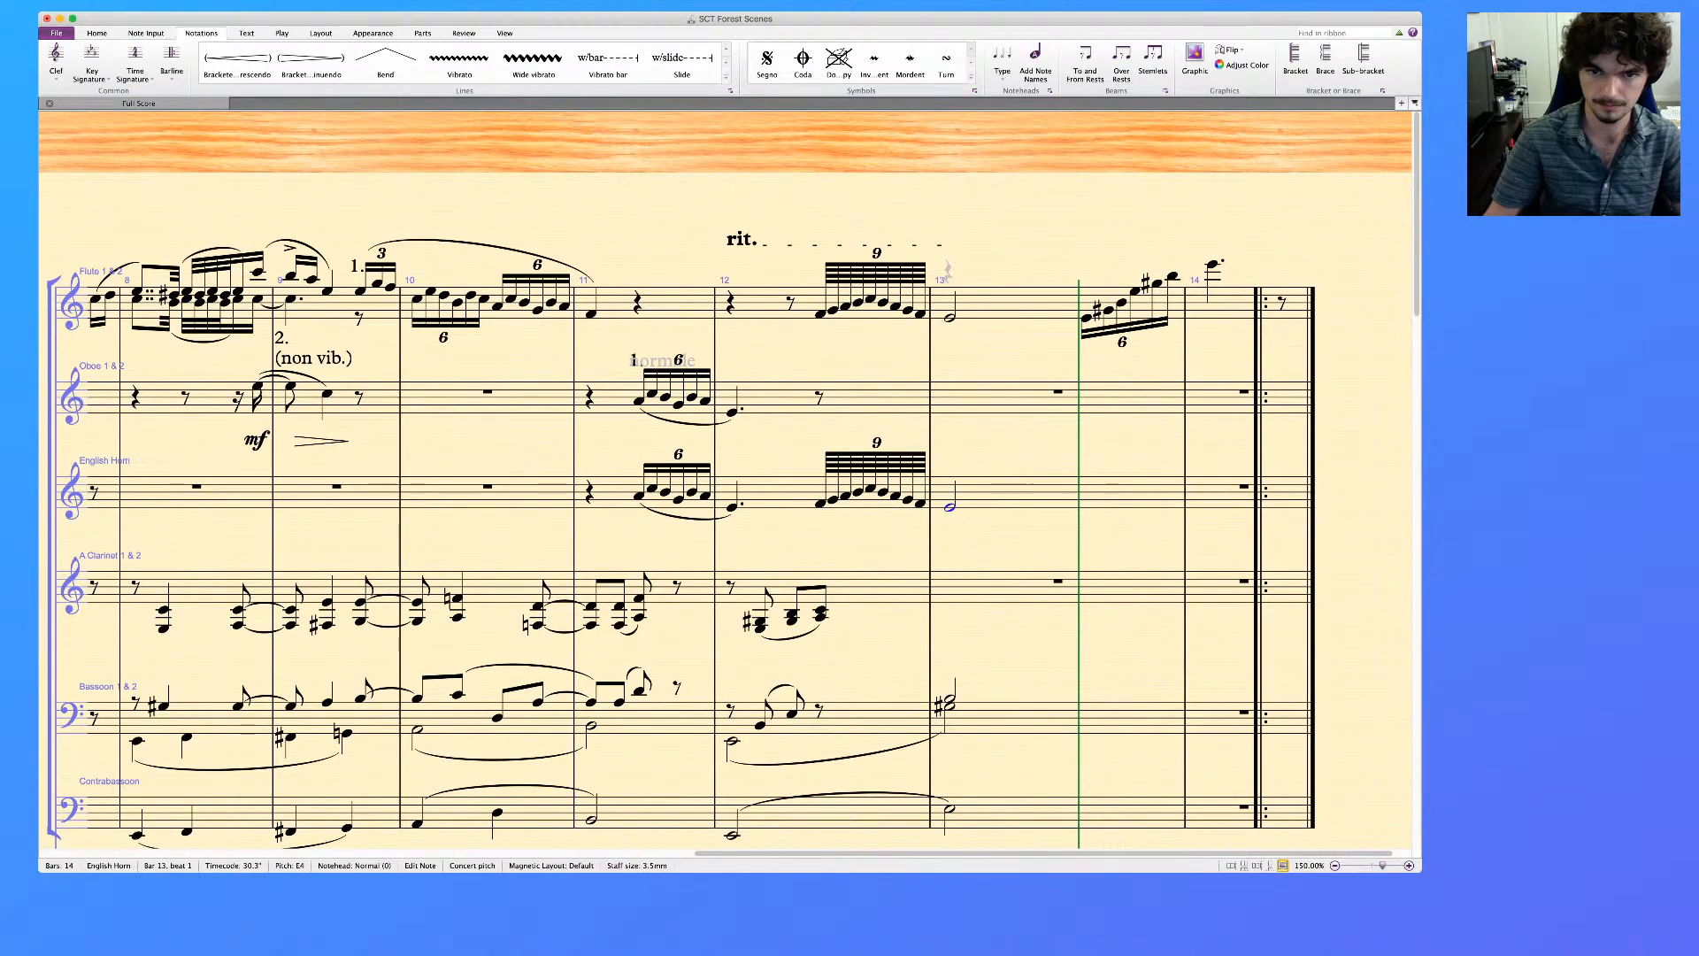
# Clear the flute's bar 12 and its half-note in bar 13, keeping the sextuplet, and delete the rit. line above bar 12
pyautogui.click(763, 303)
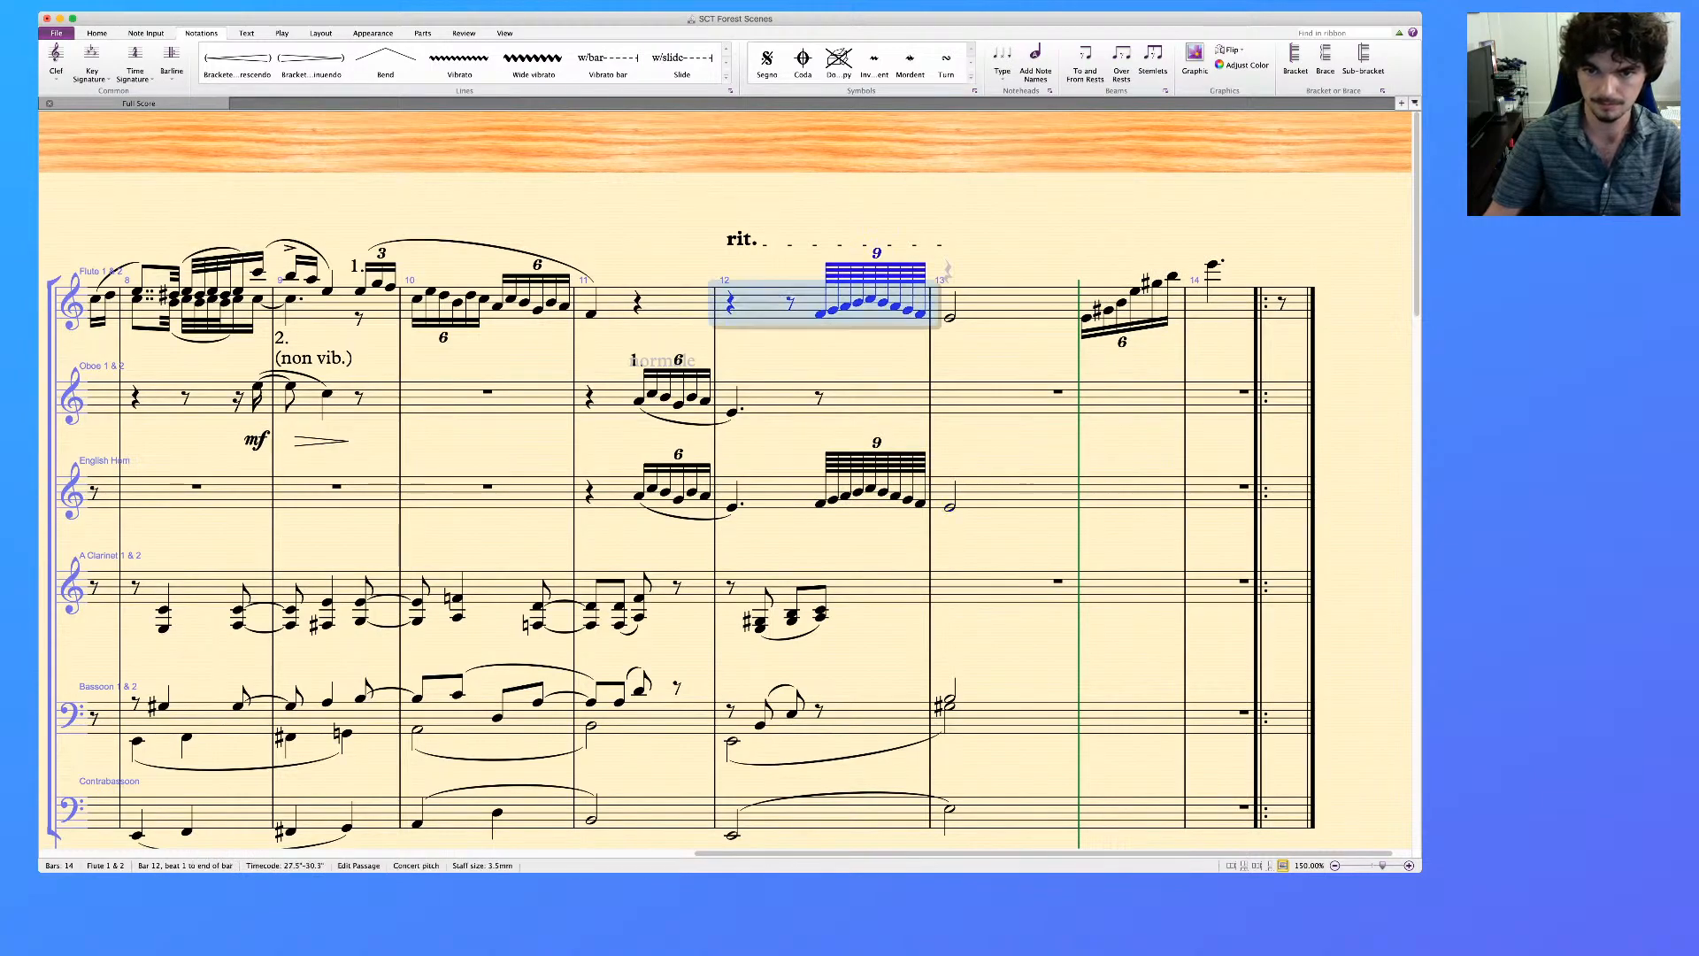
pyautogui.keyDown('shift'); pyautogui.click(1018, 303); pyautogui.keyUp('shift')
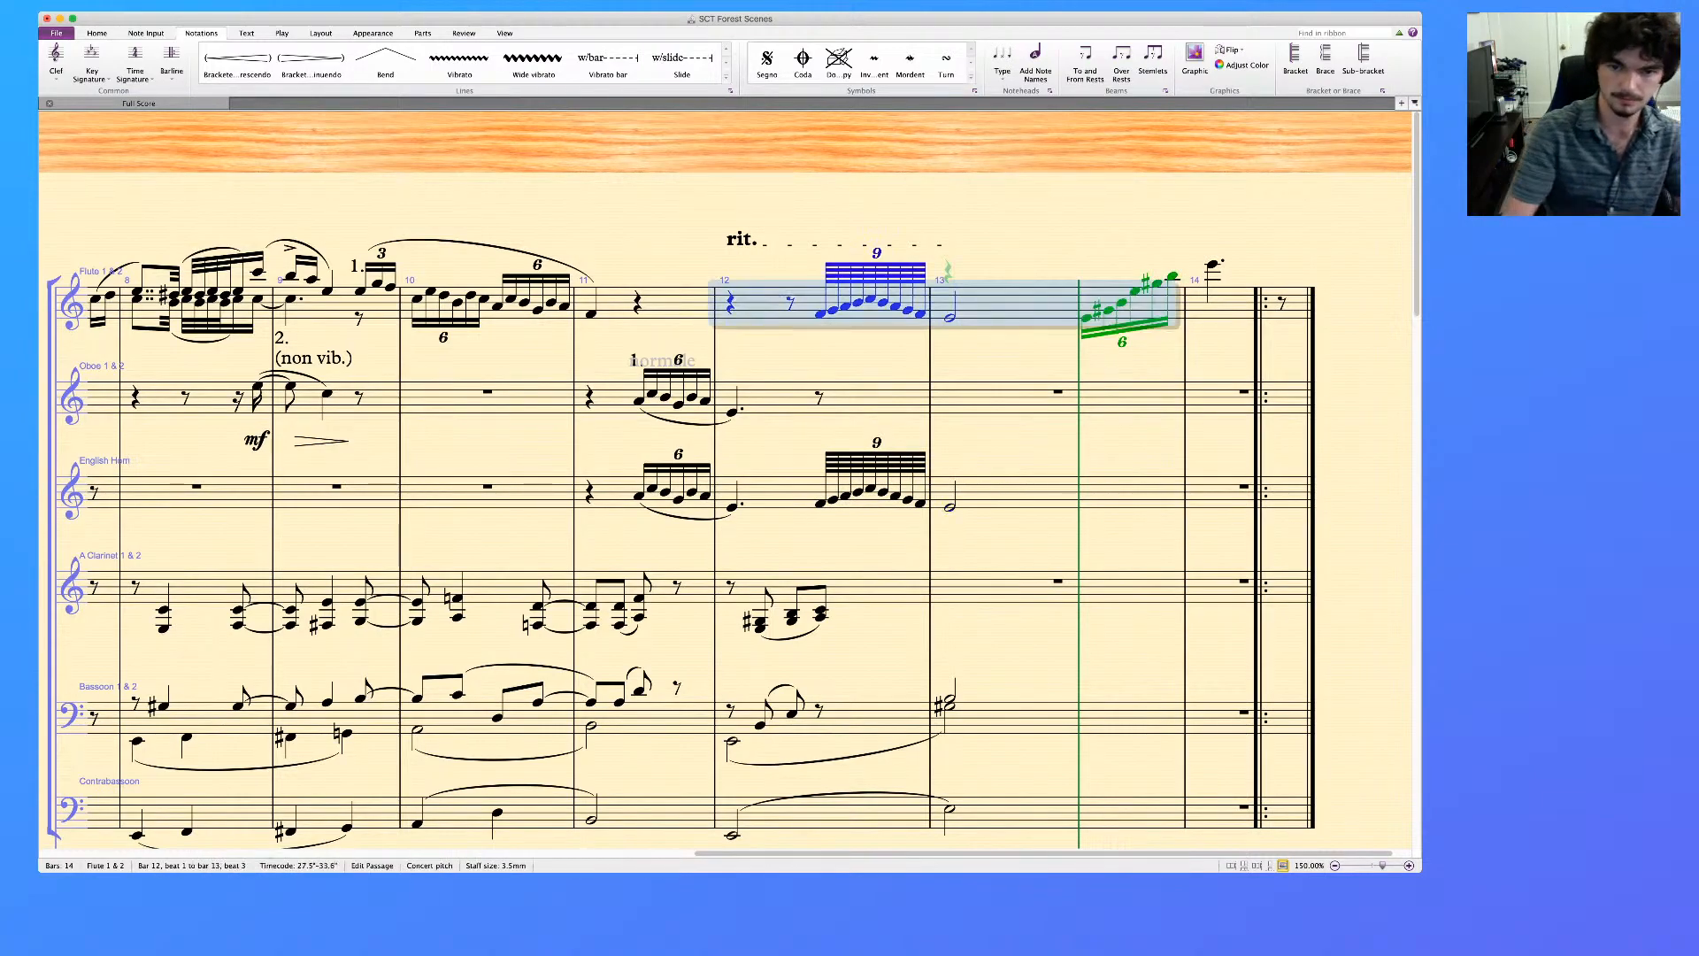
pyautogui.press('alt+shift+super+1')
pyautogui.press('Delete')
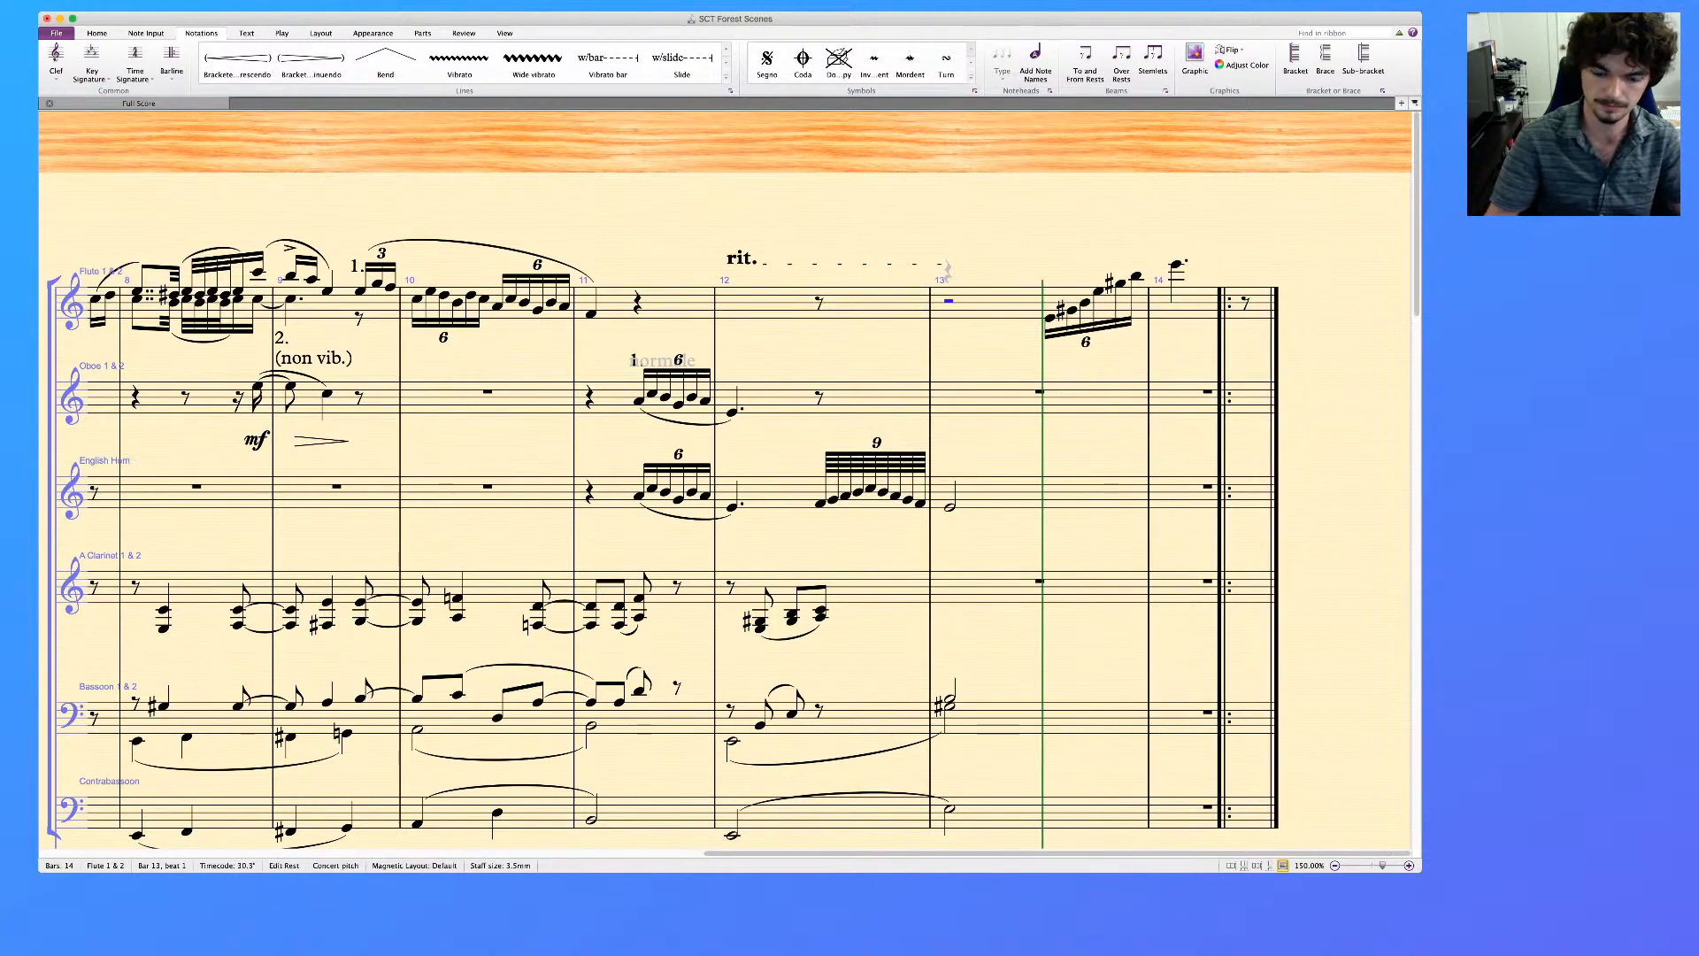
pyautogui.click(770, 304)
pyautogui.press('Delete')
pyautogui.click(742, 259)
pyautogui.press('Delete')
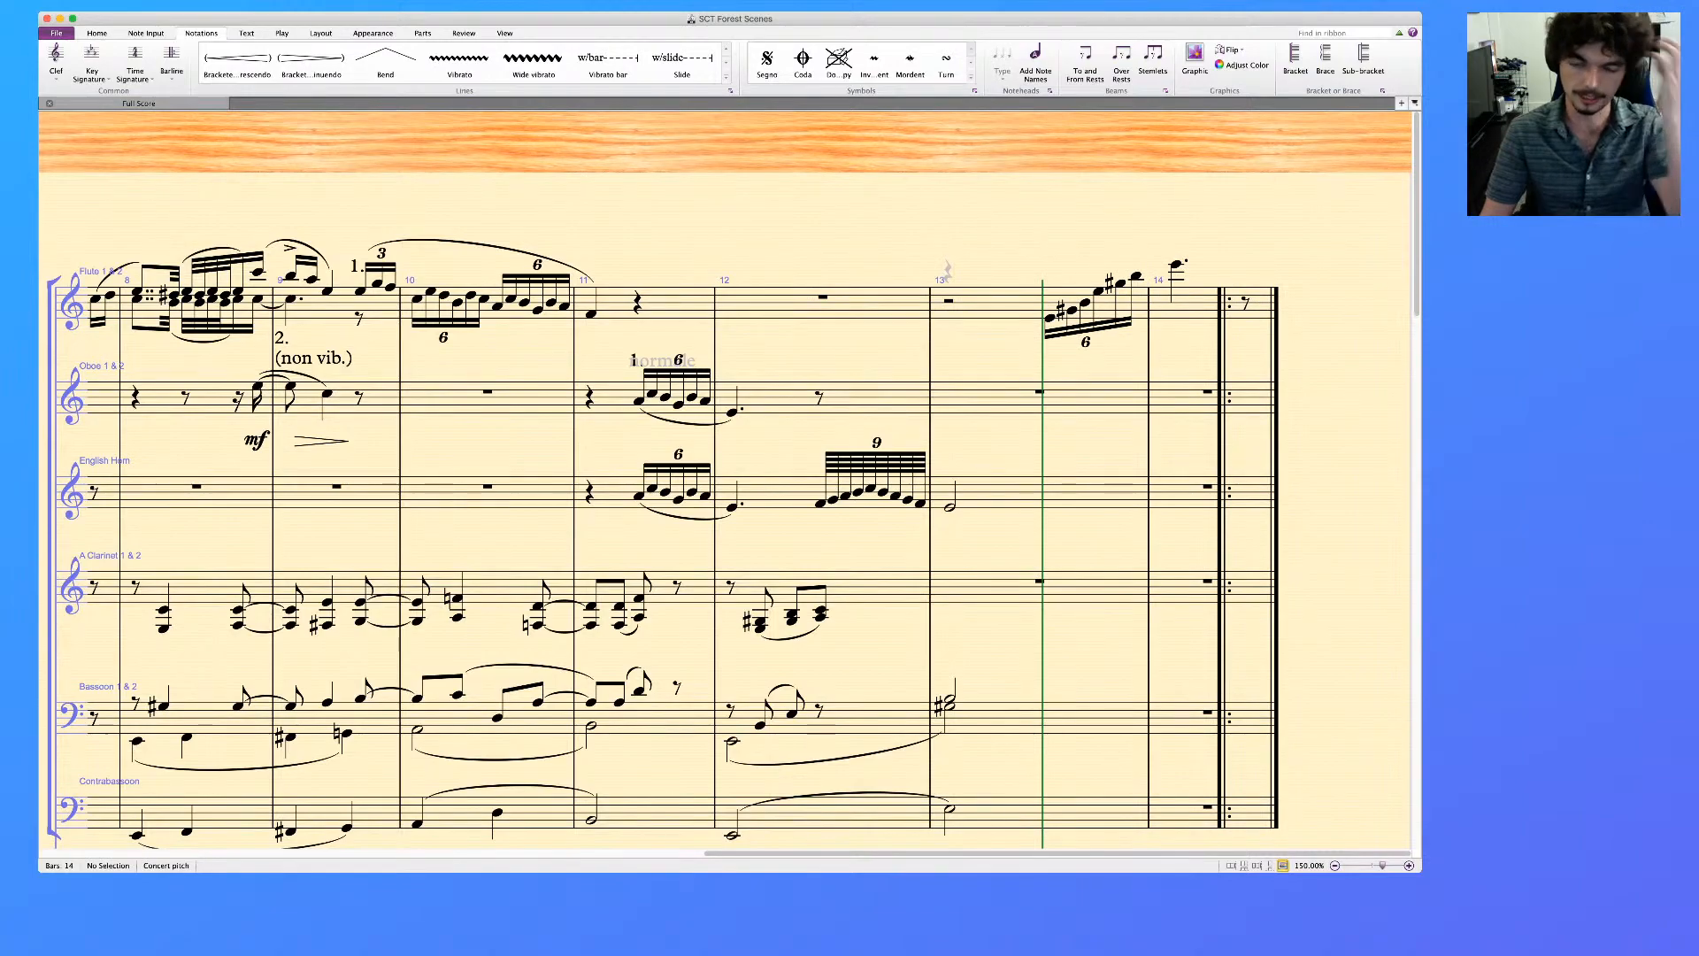
# Step through the notes of the sextuplet in bar 13 of the piano reference's lower staff to check their pitches
pyautogui.scroll(-15, 945, 270)
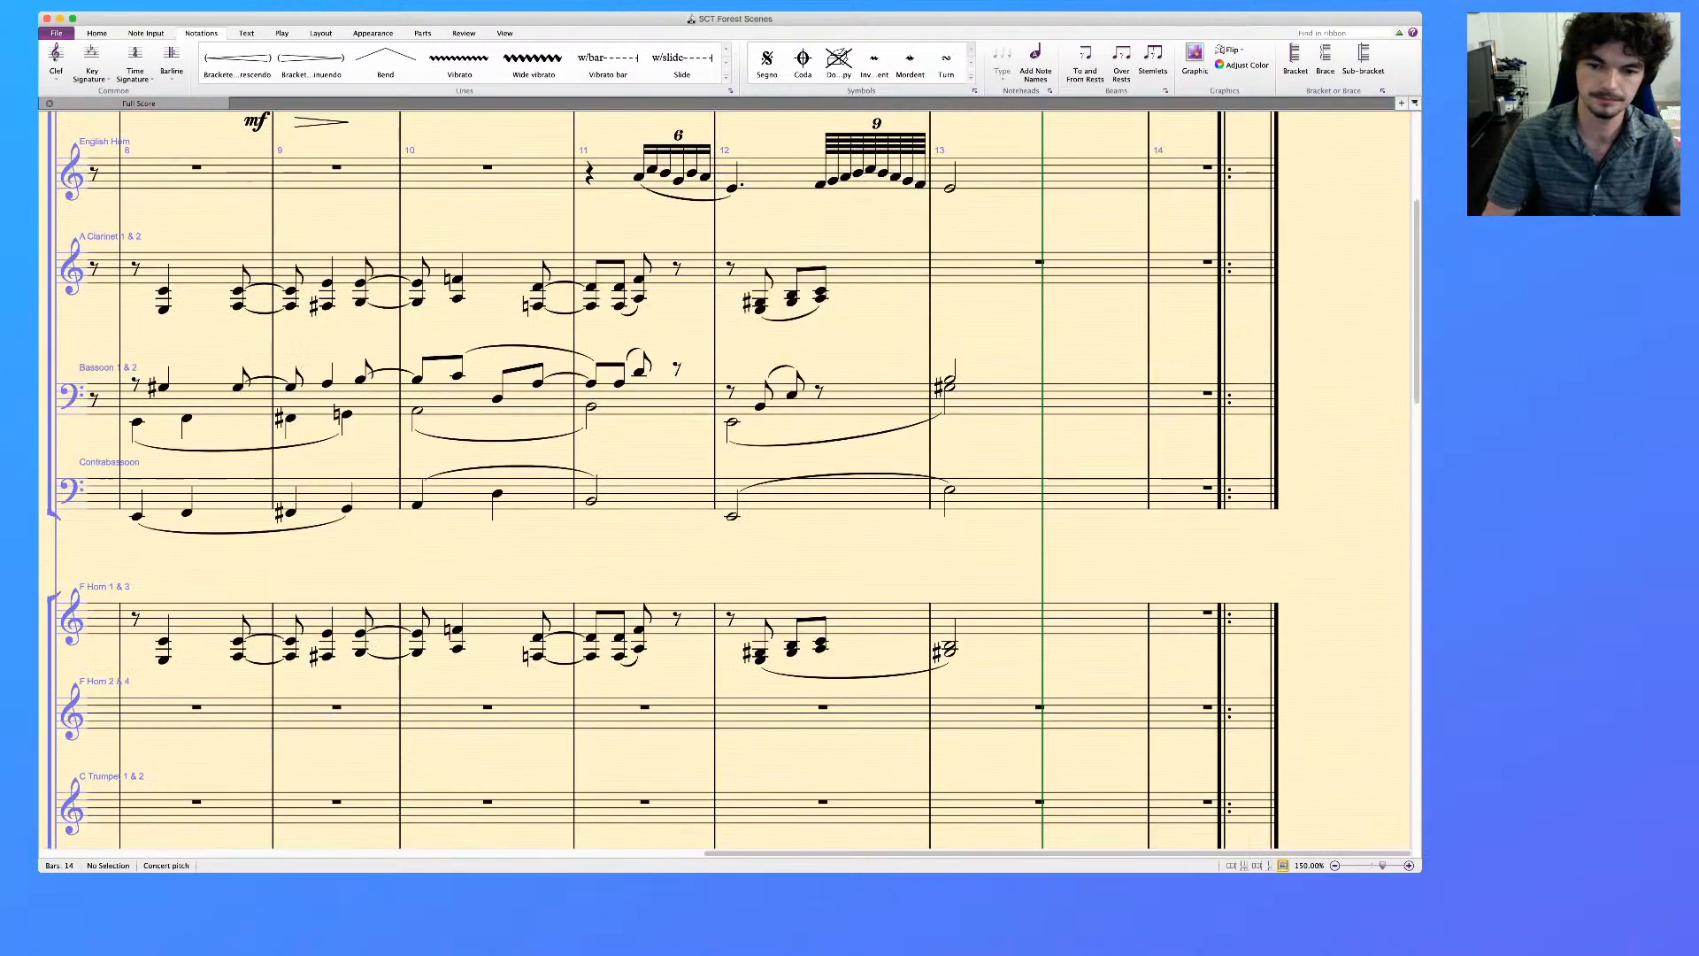
pyautogui.scroll(-5, 726, 478)
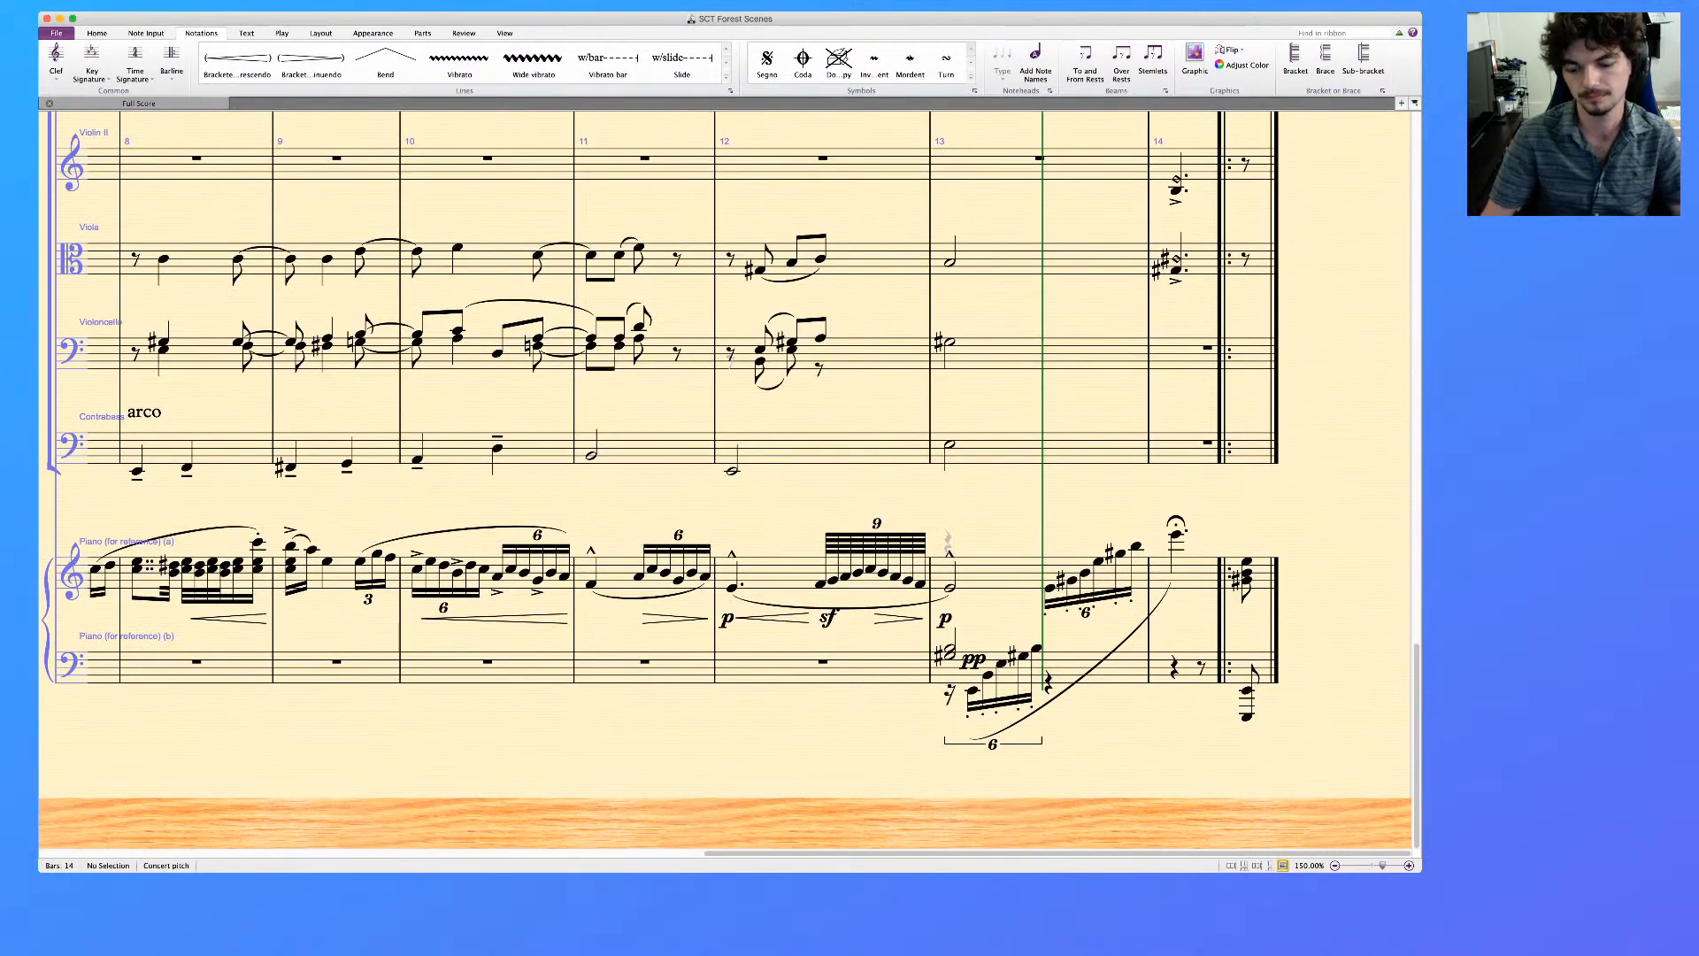
pyautogui.click(973, 690)
pyautogui.press('Right')
pyautogui.press('Right')
pyautogui.press('Right')
pyautogui.press('Right')
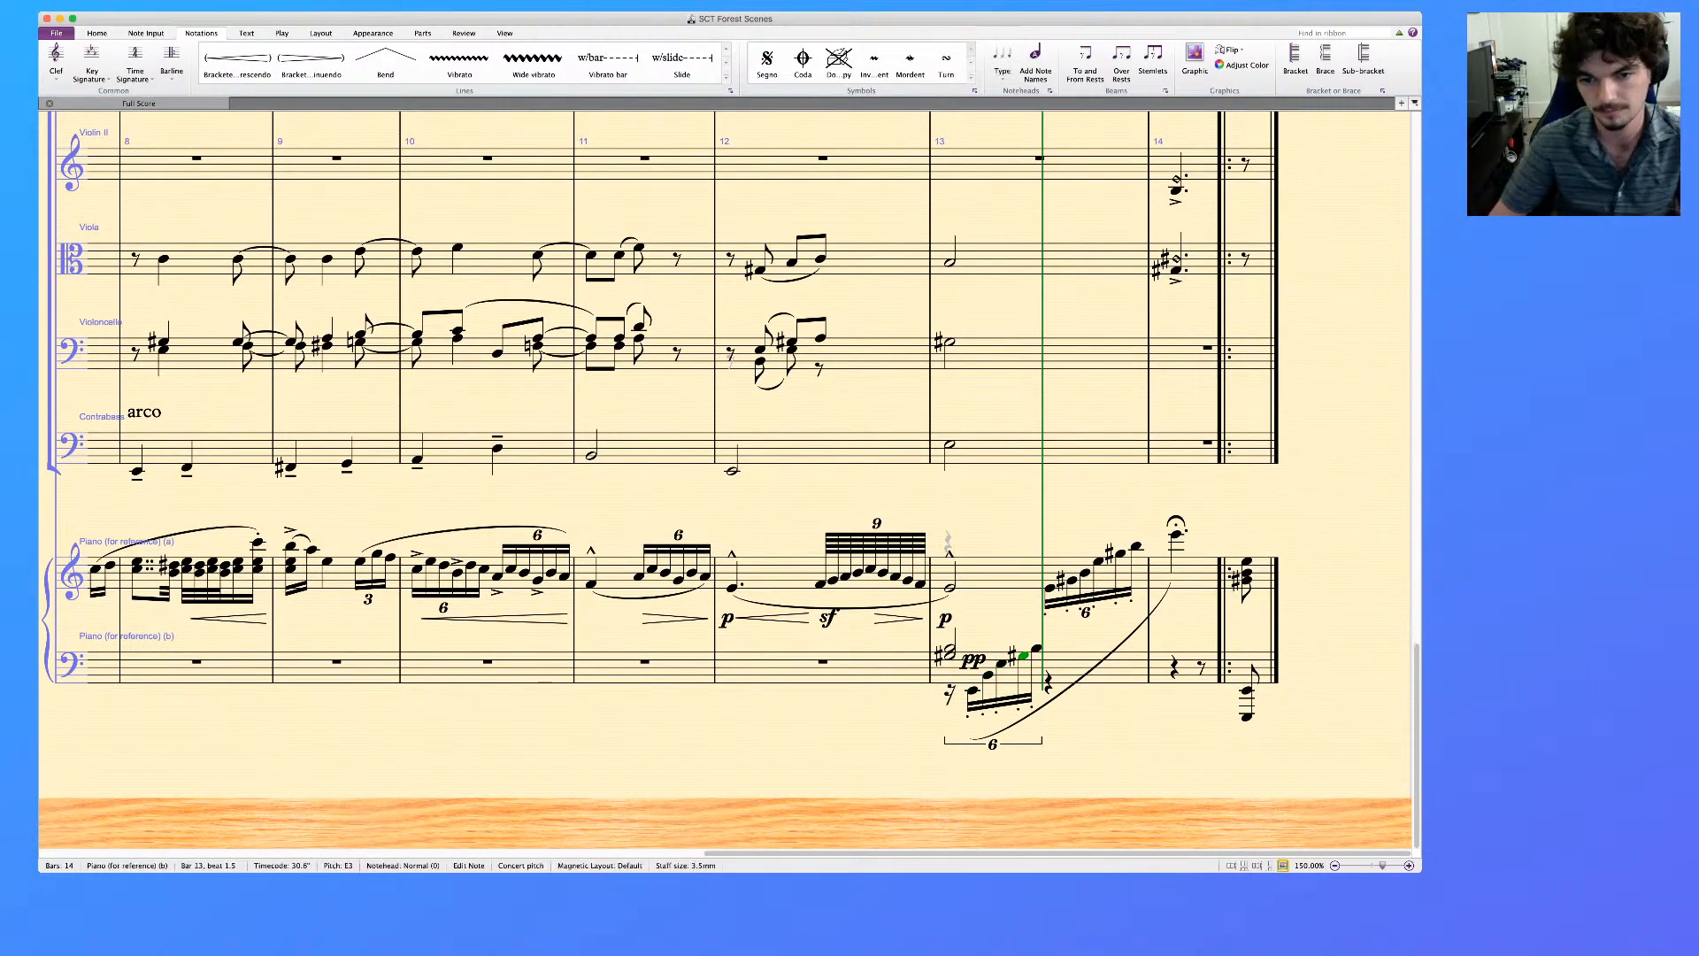
pyautogui.press('Left')
pyautogui.press('Left')
pyautogui.press('Left')
pyautogui.press('Left')
pyautogui.press('Left')
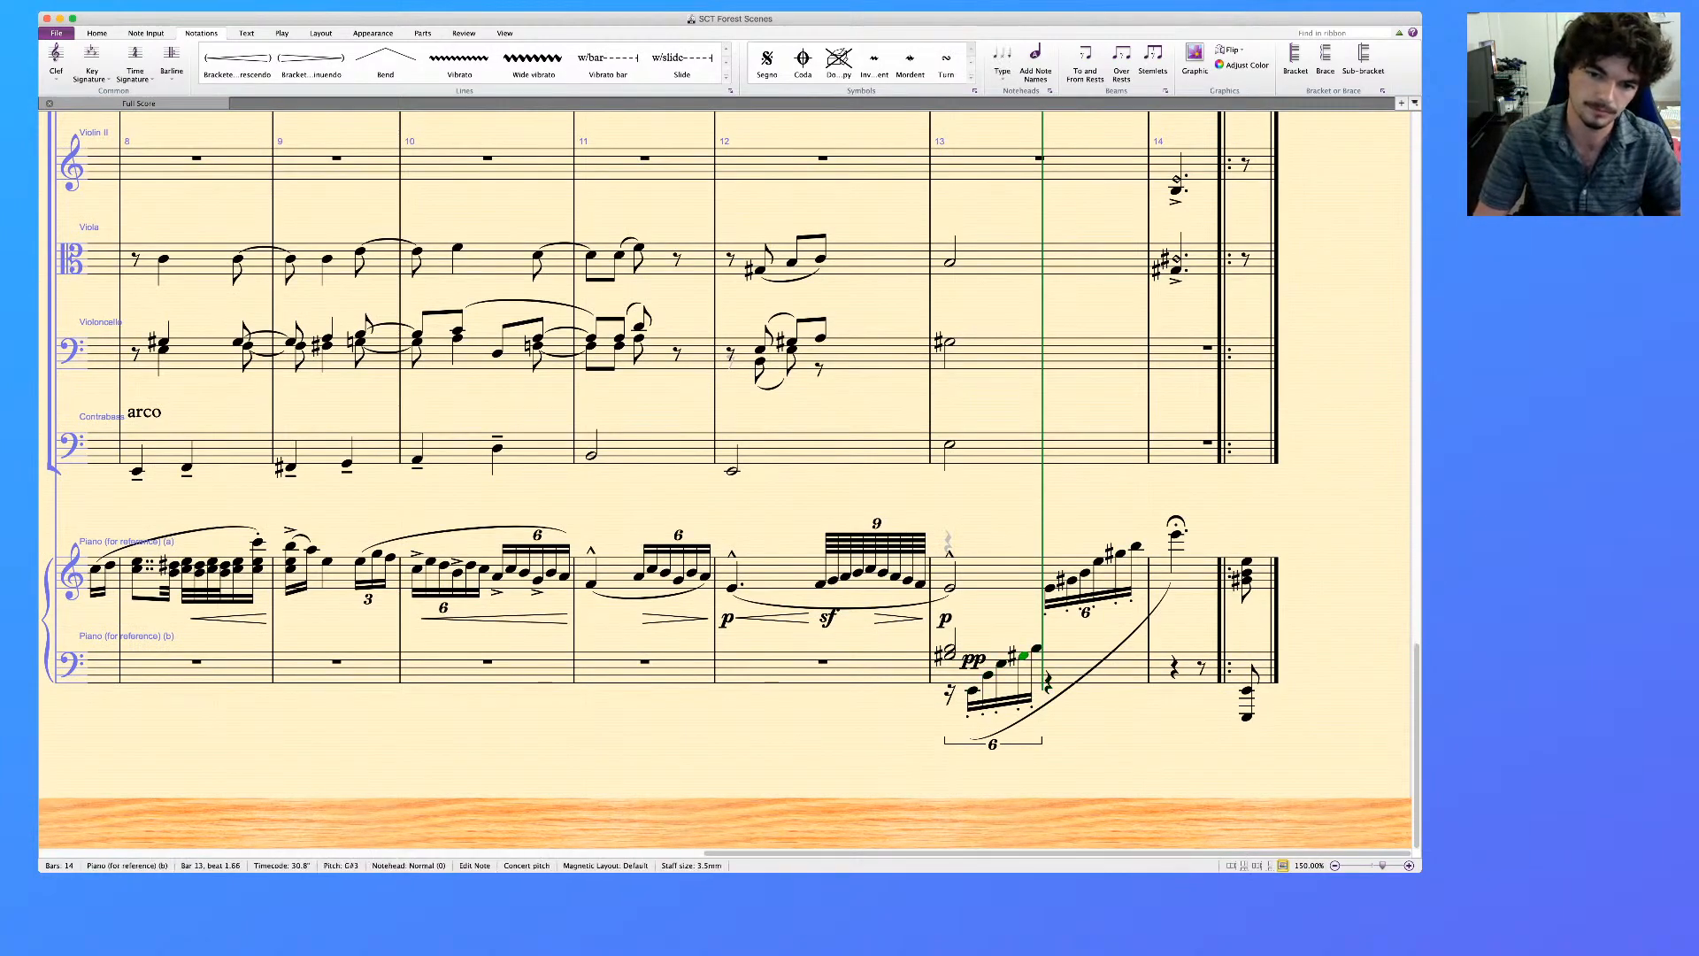
pyautogui.press('Right')
pyautogui.press('Right')
pyautogui.press('Right')
pyautogui.press('Right')
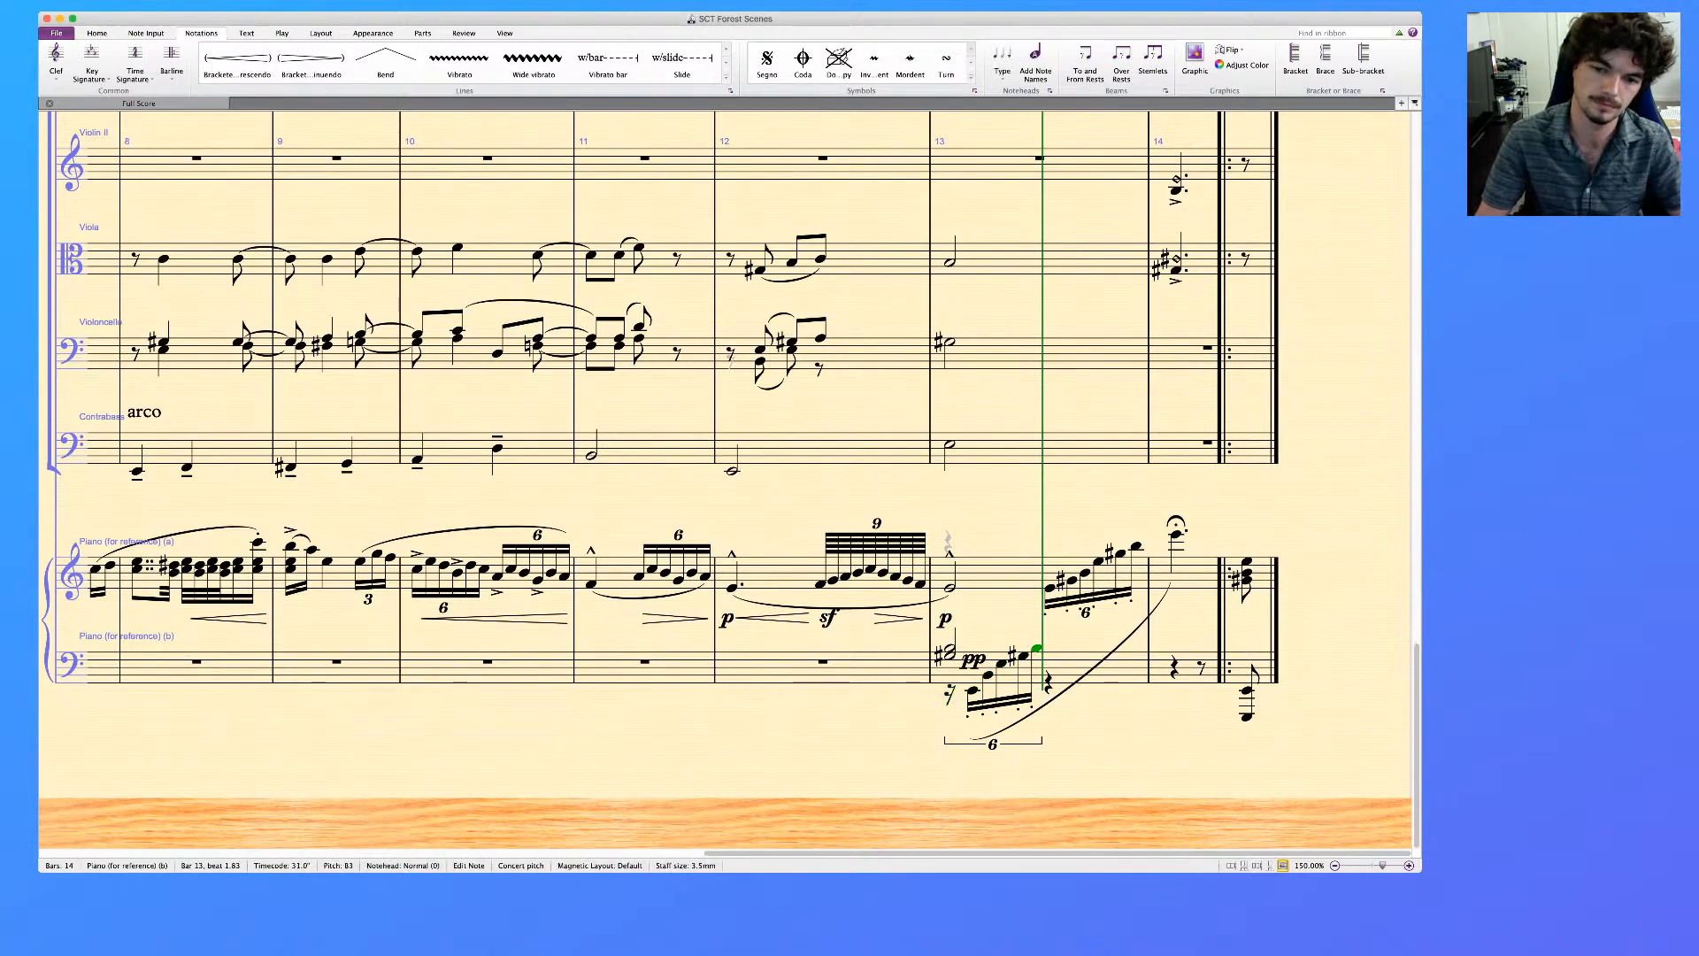
# Copy bar 13 of the piano reference's lower staff into the Bassoon 1 & 2 staff at bar 13
pyautogui.click(1125, 668)
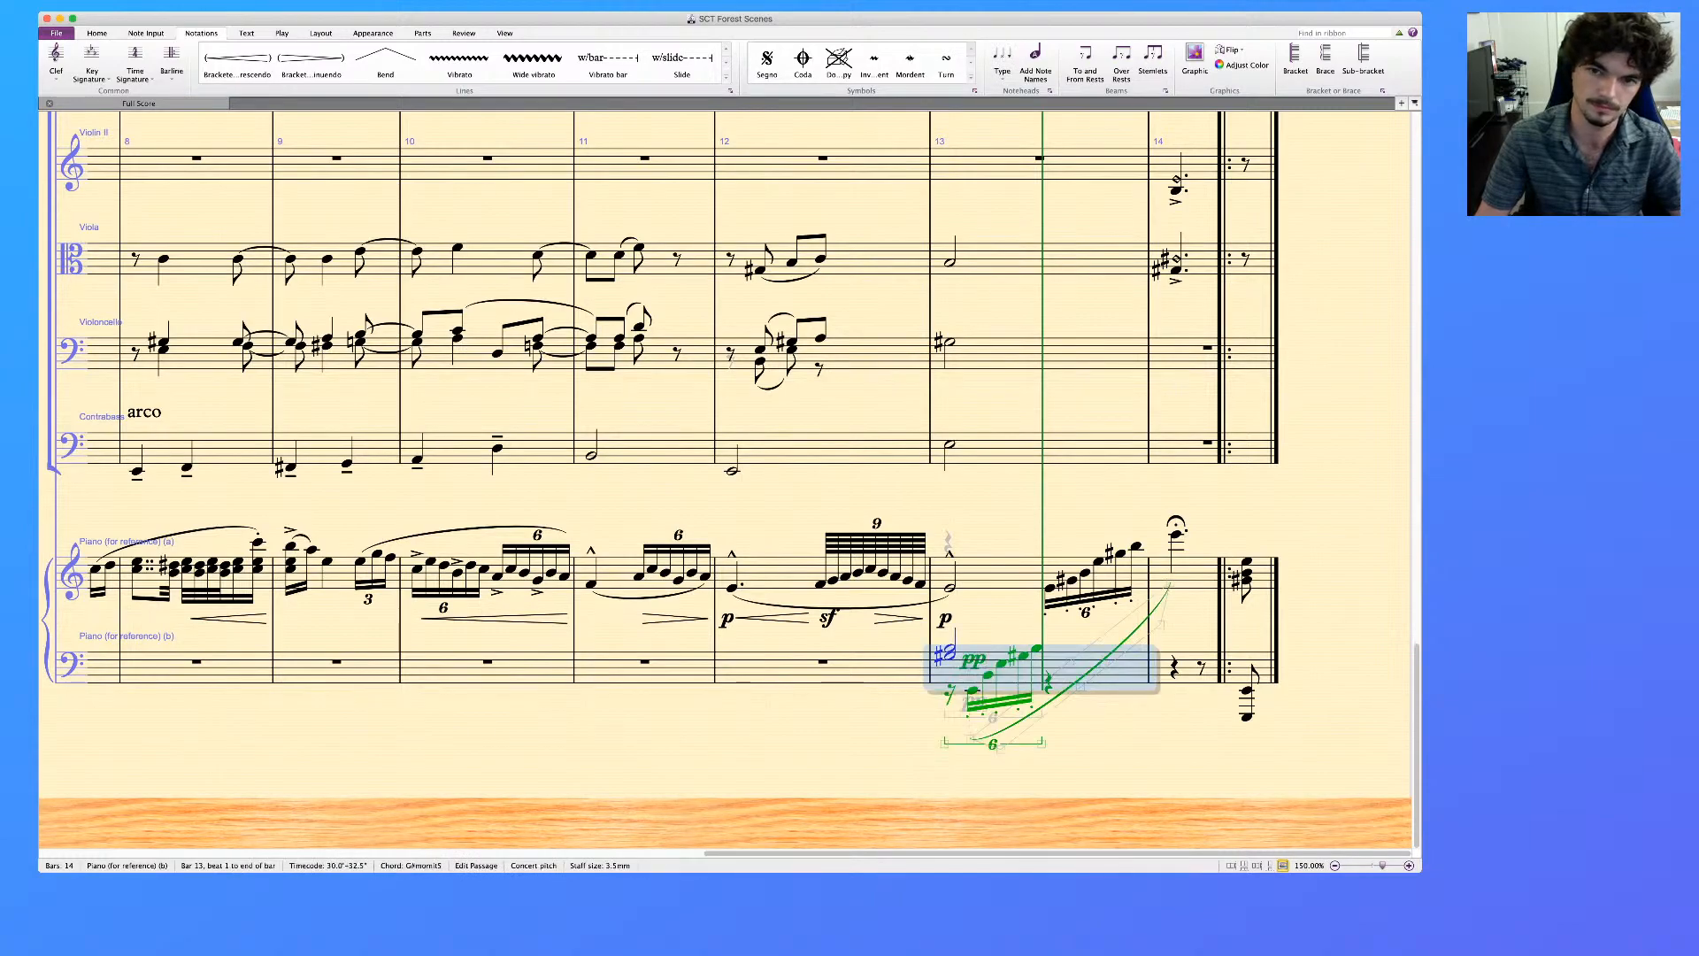
pyautogui.scroll(20, 726, 480)
pyautogui.scroll(-2, 726, 481)
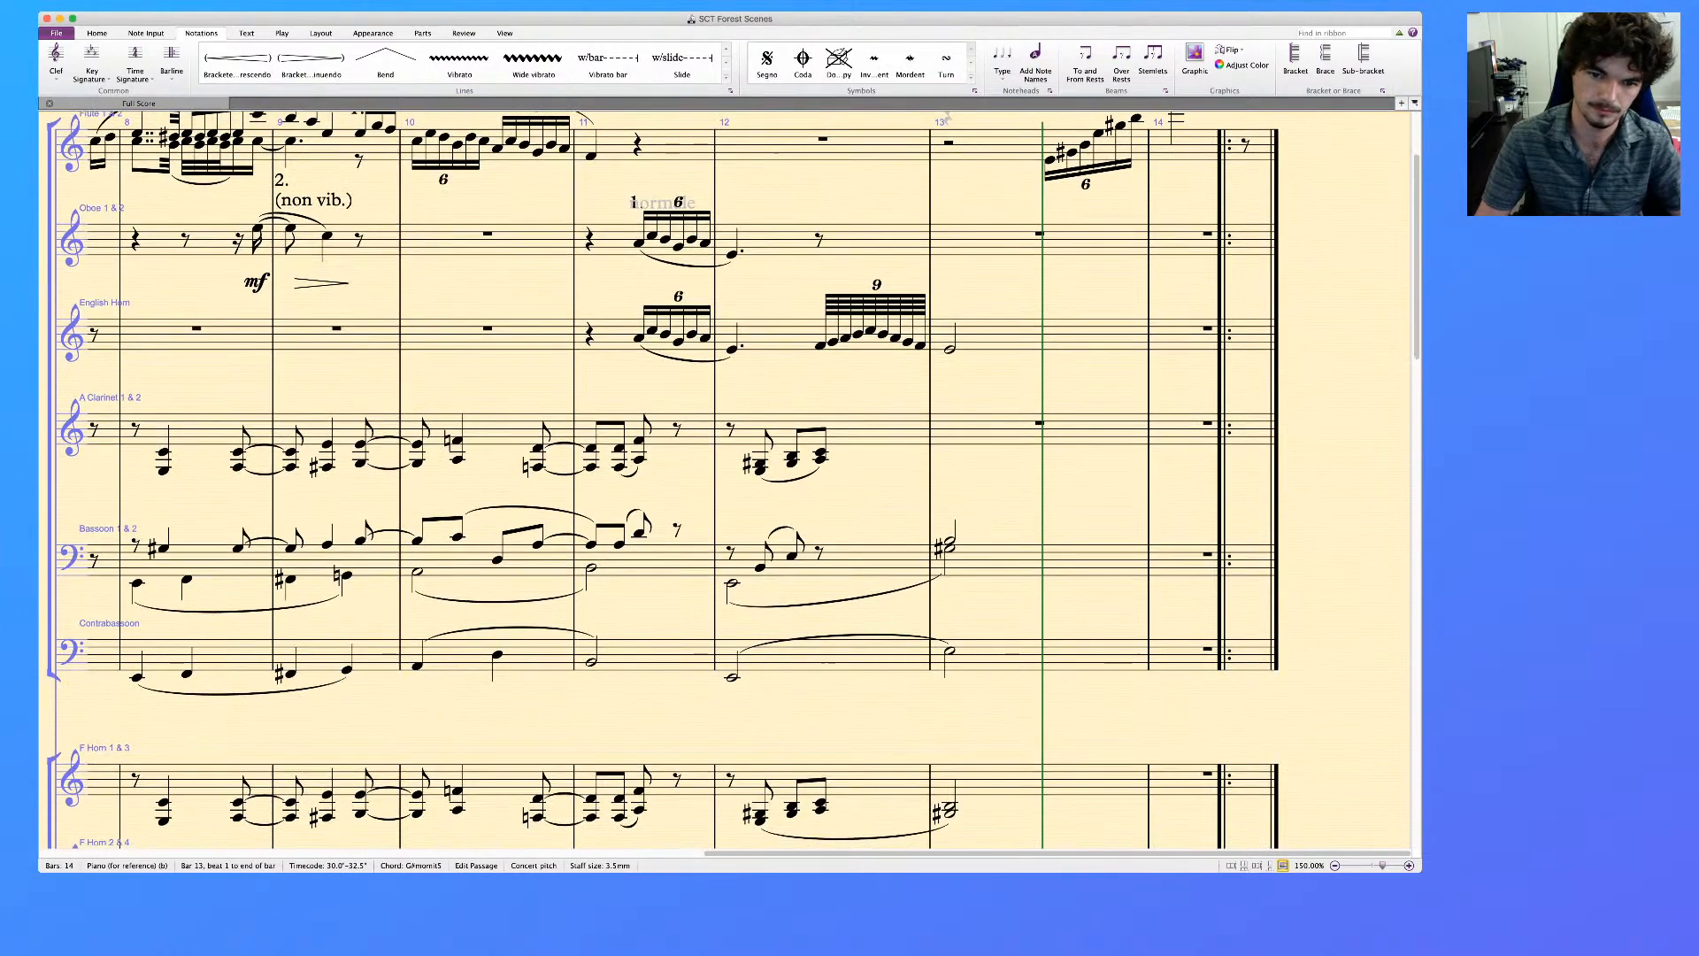
pyautogui.keyDown('alt'); pyautogui.click(1040, 560); pyautogui.keyUp('alt')
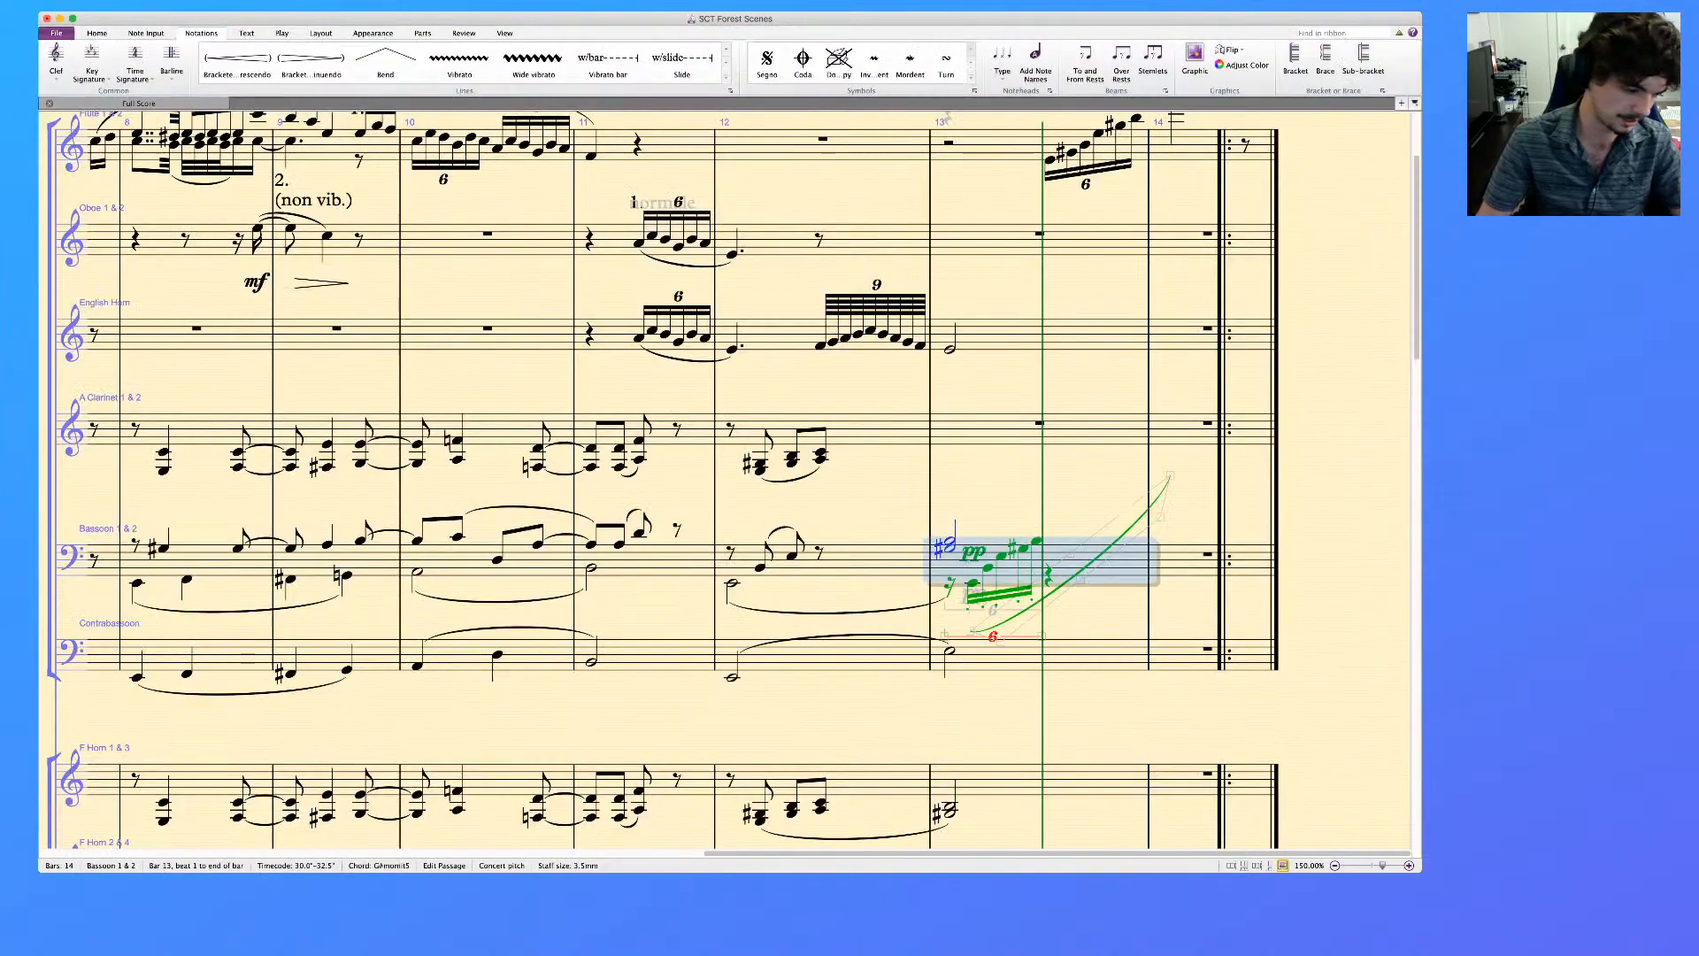
# Reduce the Bassoon 1 & 2 half-note chord on beat 1 of bar 13 to a single B
pyautogui.press('Escape')
pyautogui.click(950, 548)
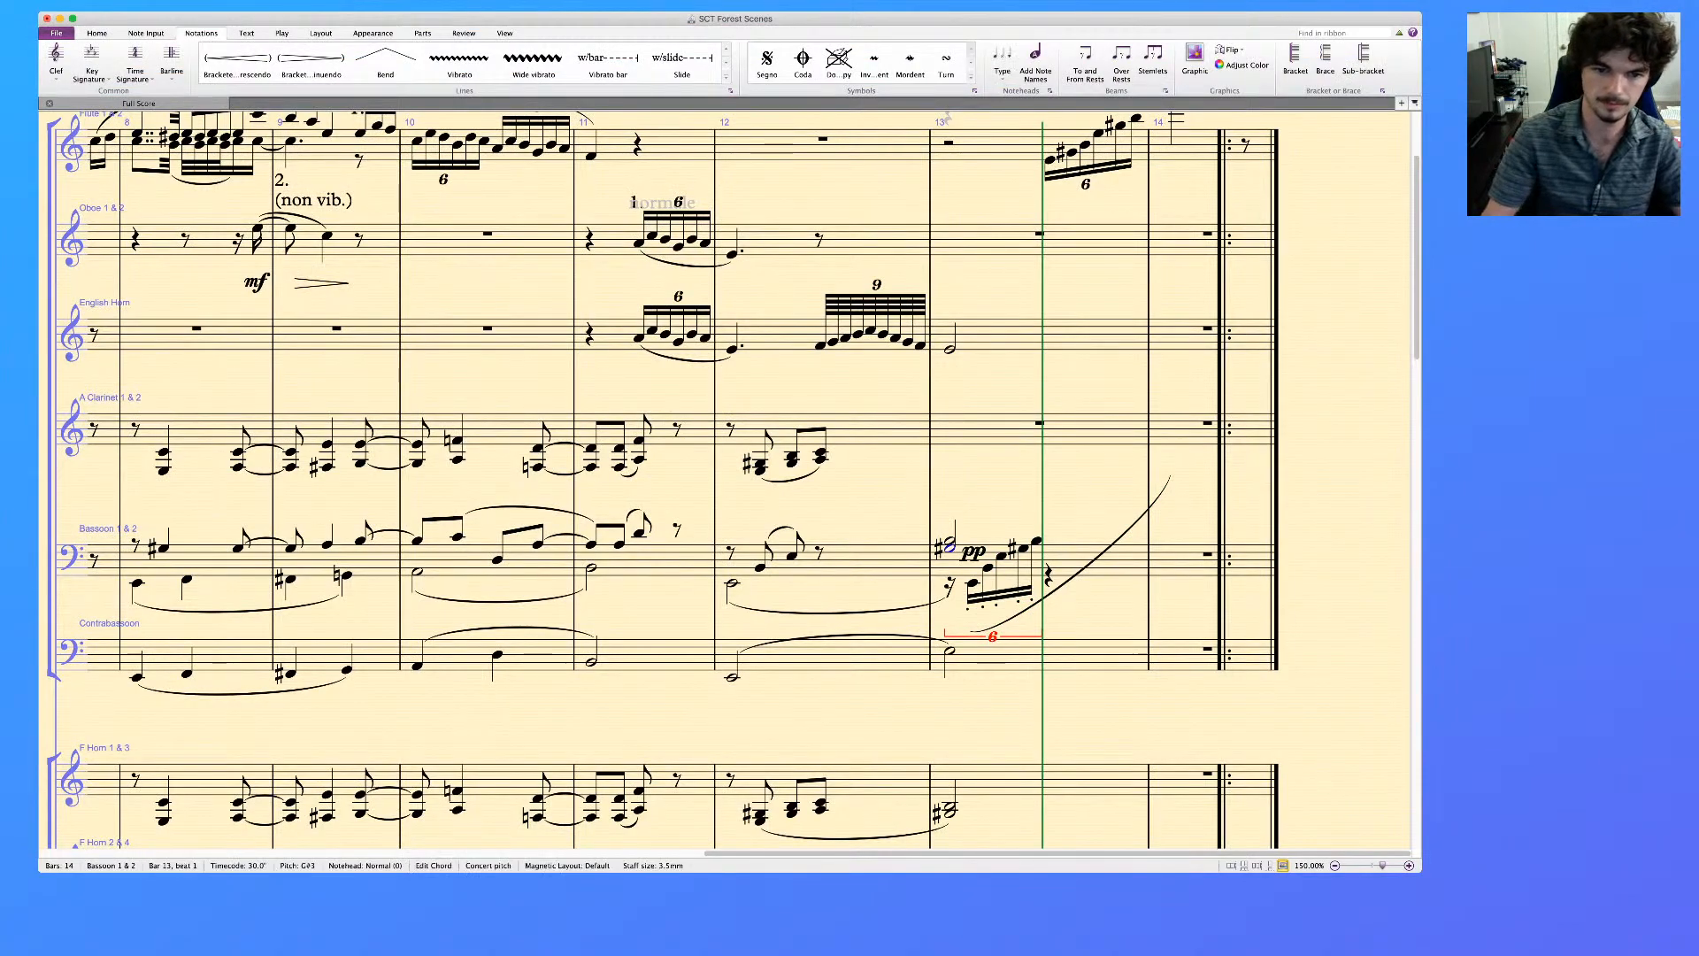
pyautogui.press('b')
# Delete the bassoons' lower slur from bar 12 into bar 13 and the long slur rising from the bar 13 sextuplet
pyautogui.press('Left')
pyautogui.press('Left')
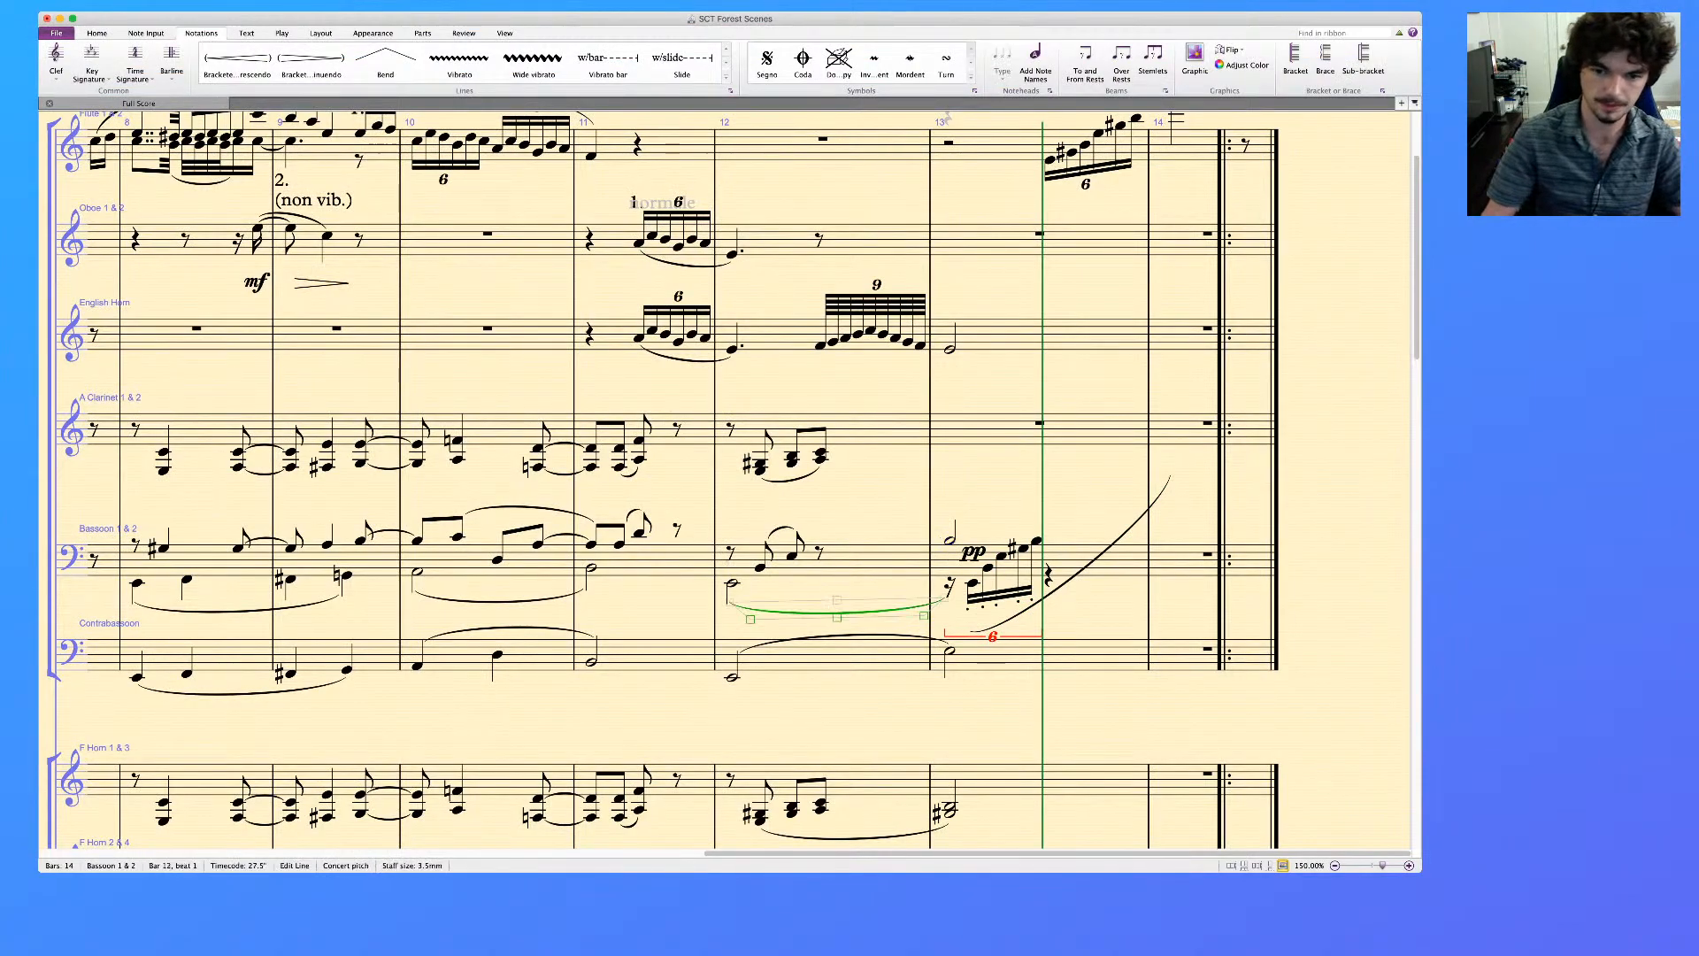
pyautogui.scroll(-10, 663, 478)
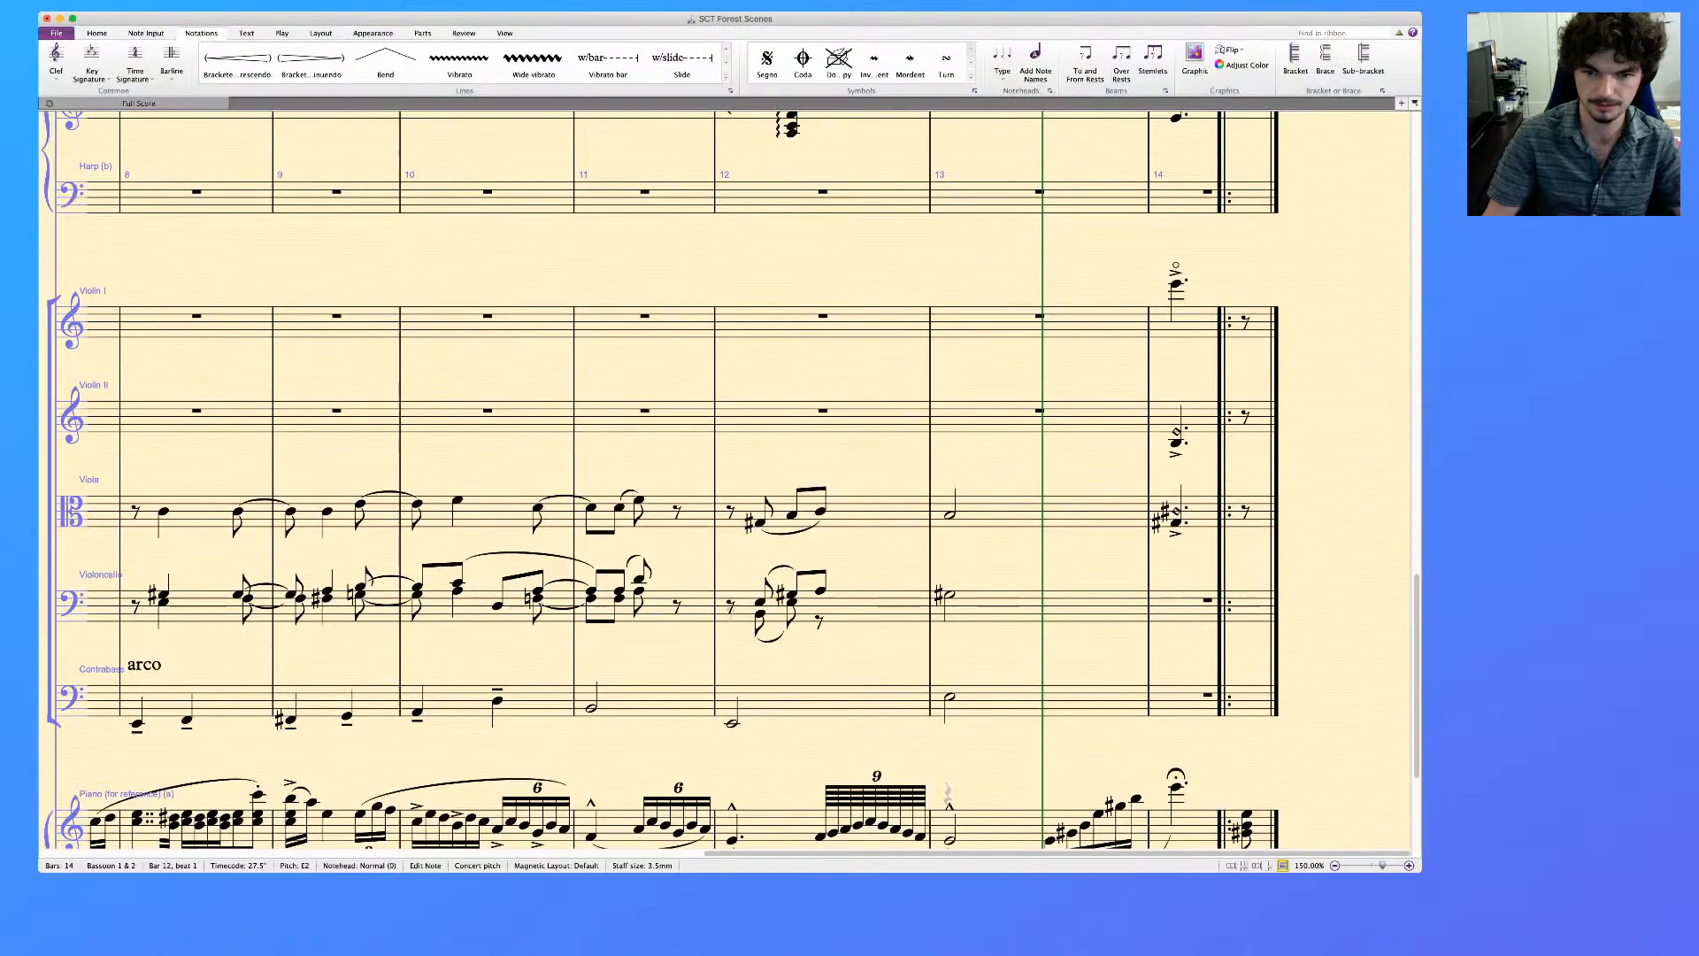
pyautogui.scroll(10, 664, 478)
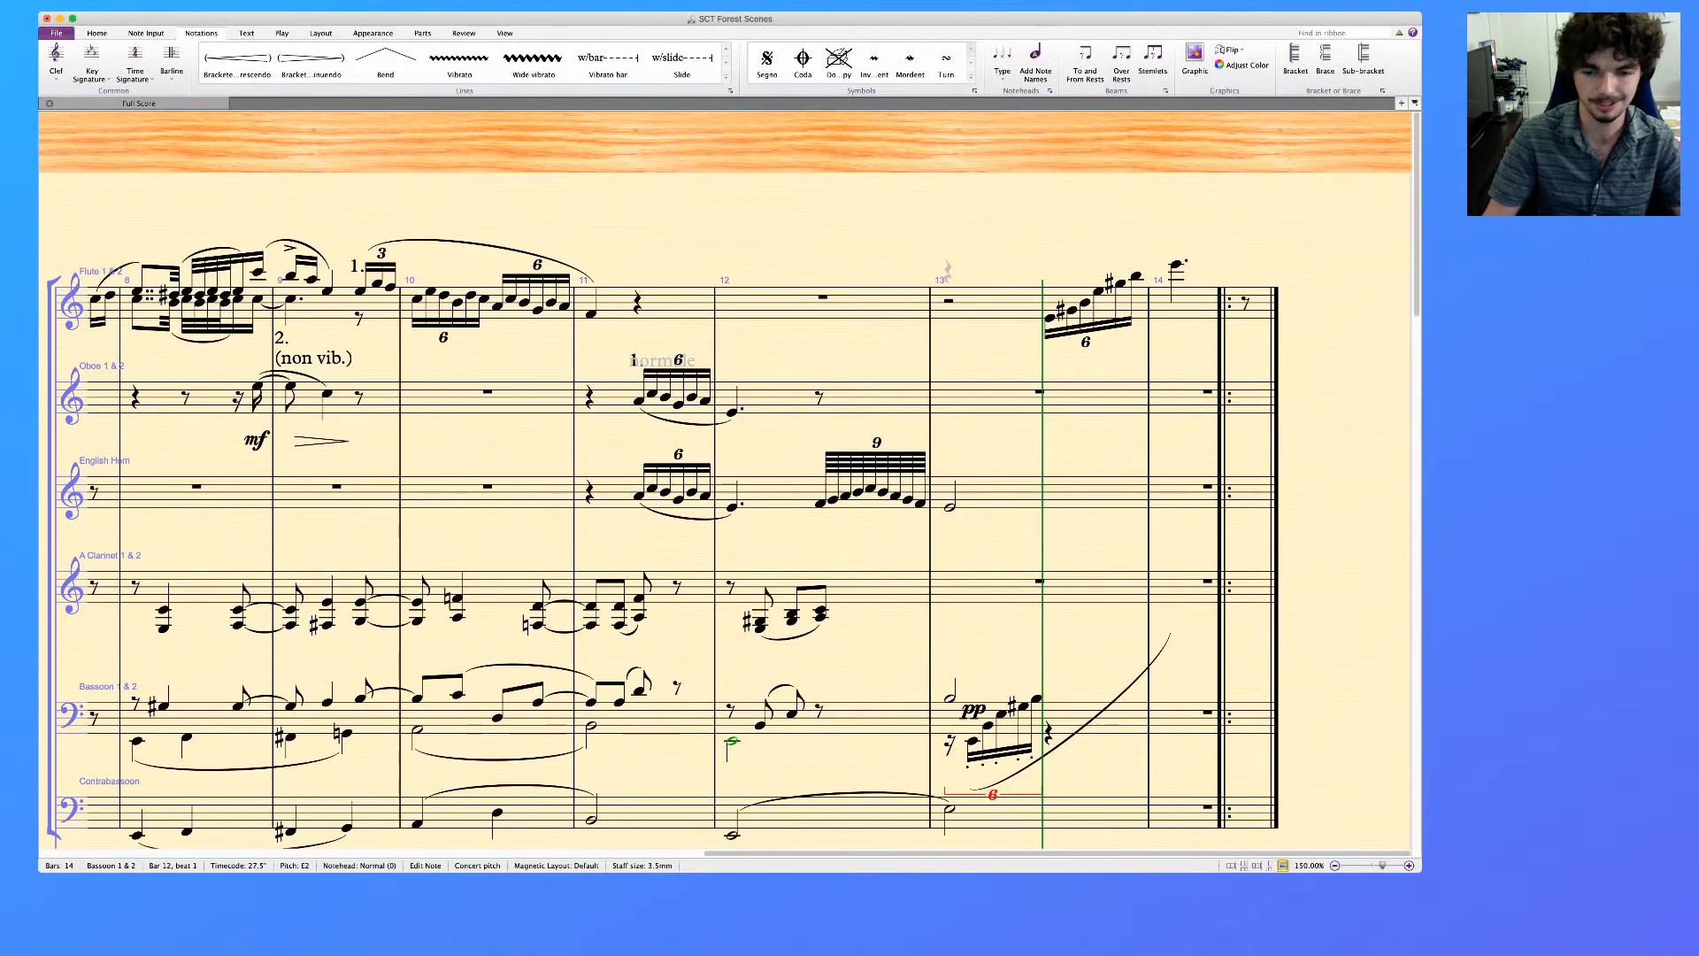
pyautogui.press('Right')
pyautogui.press('Delete')
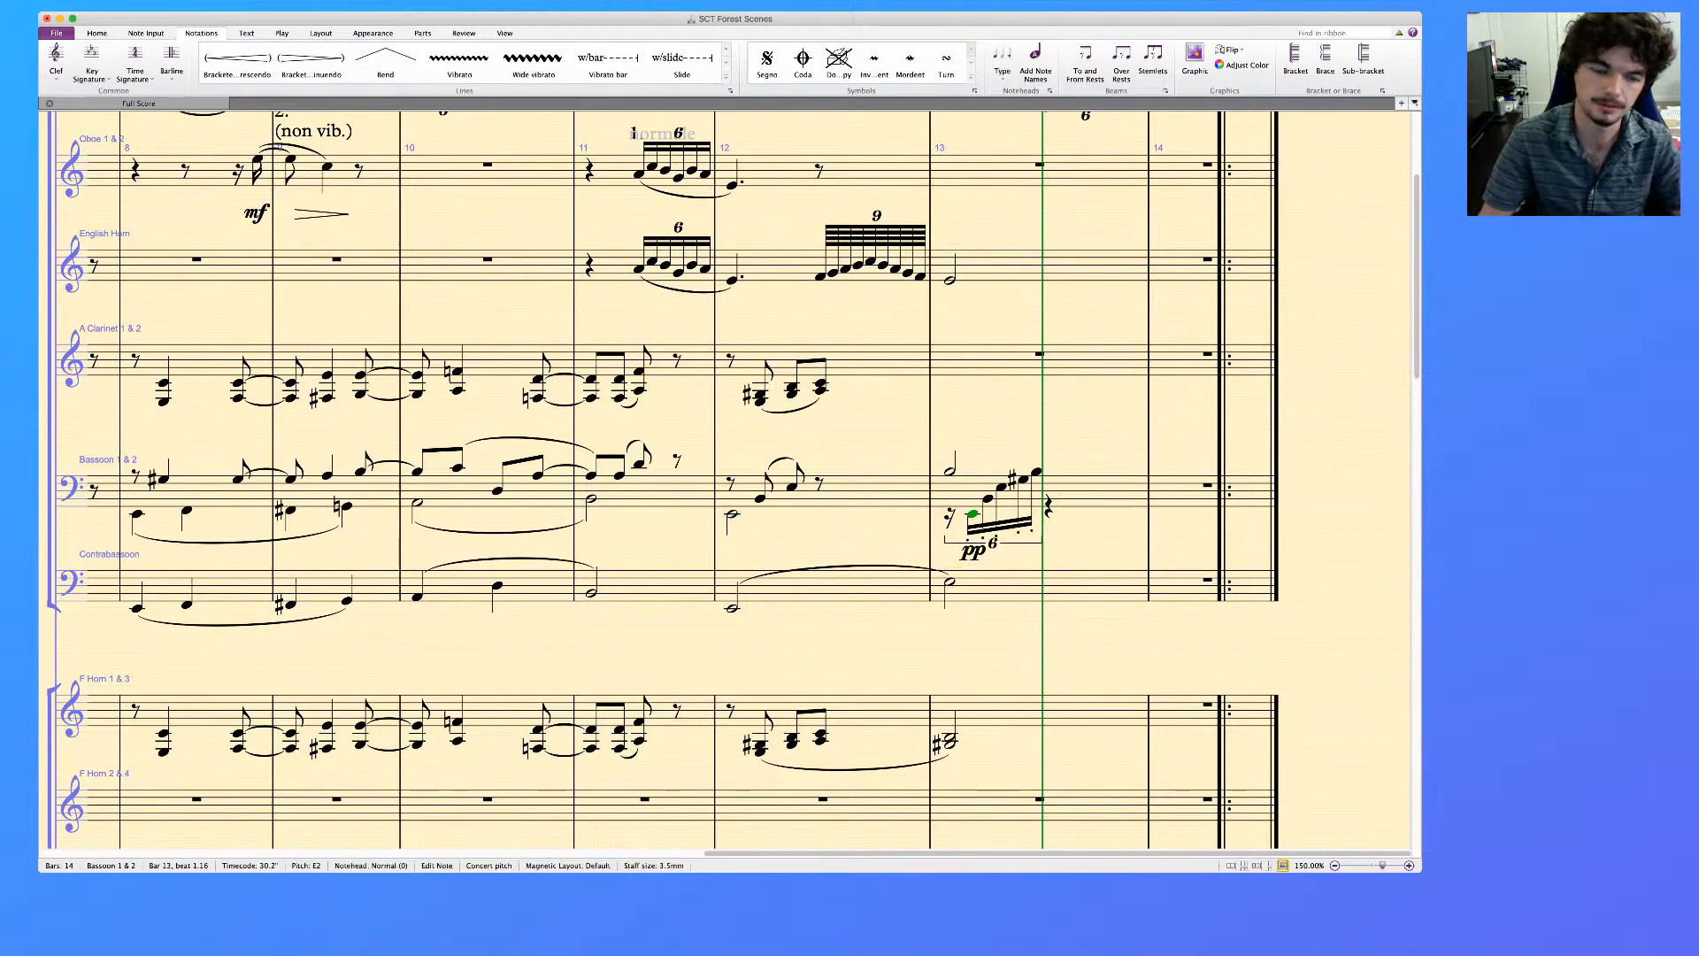
# Remove the staccato dots from the bassoon sextuplet in bar 13 and delete its pp dynamic
pyautogui.click(1036, 472)
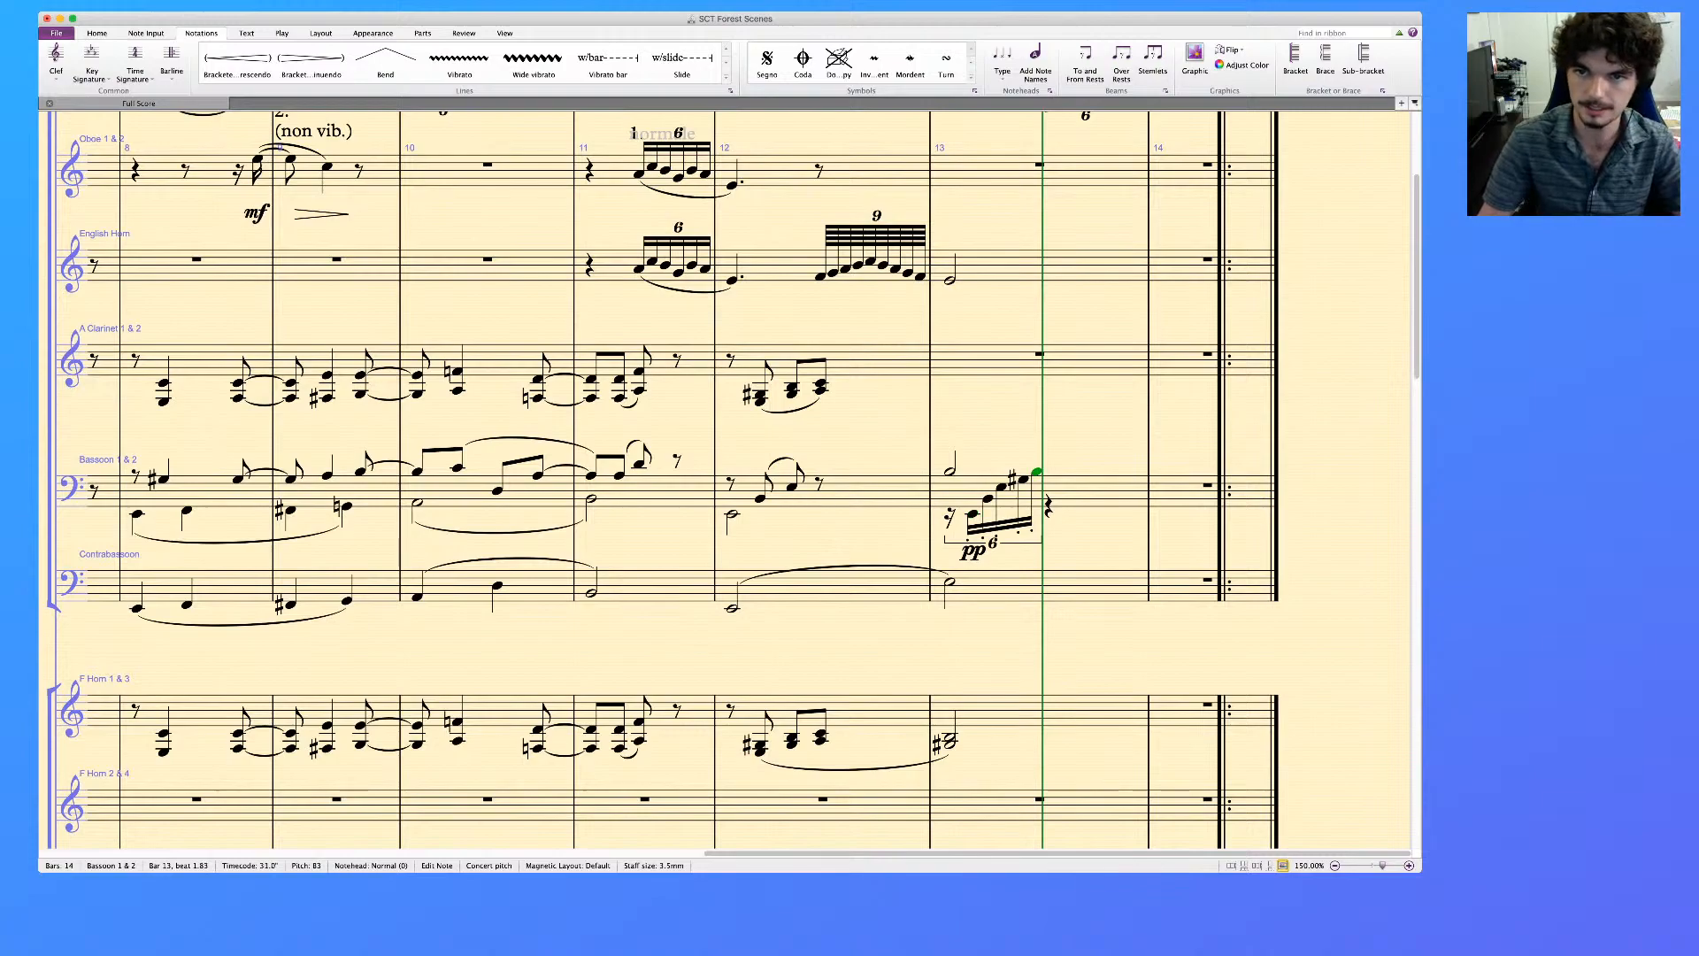
pyautogui.scroll(3, 729, 481)
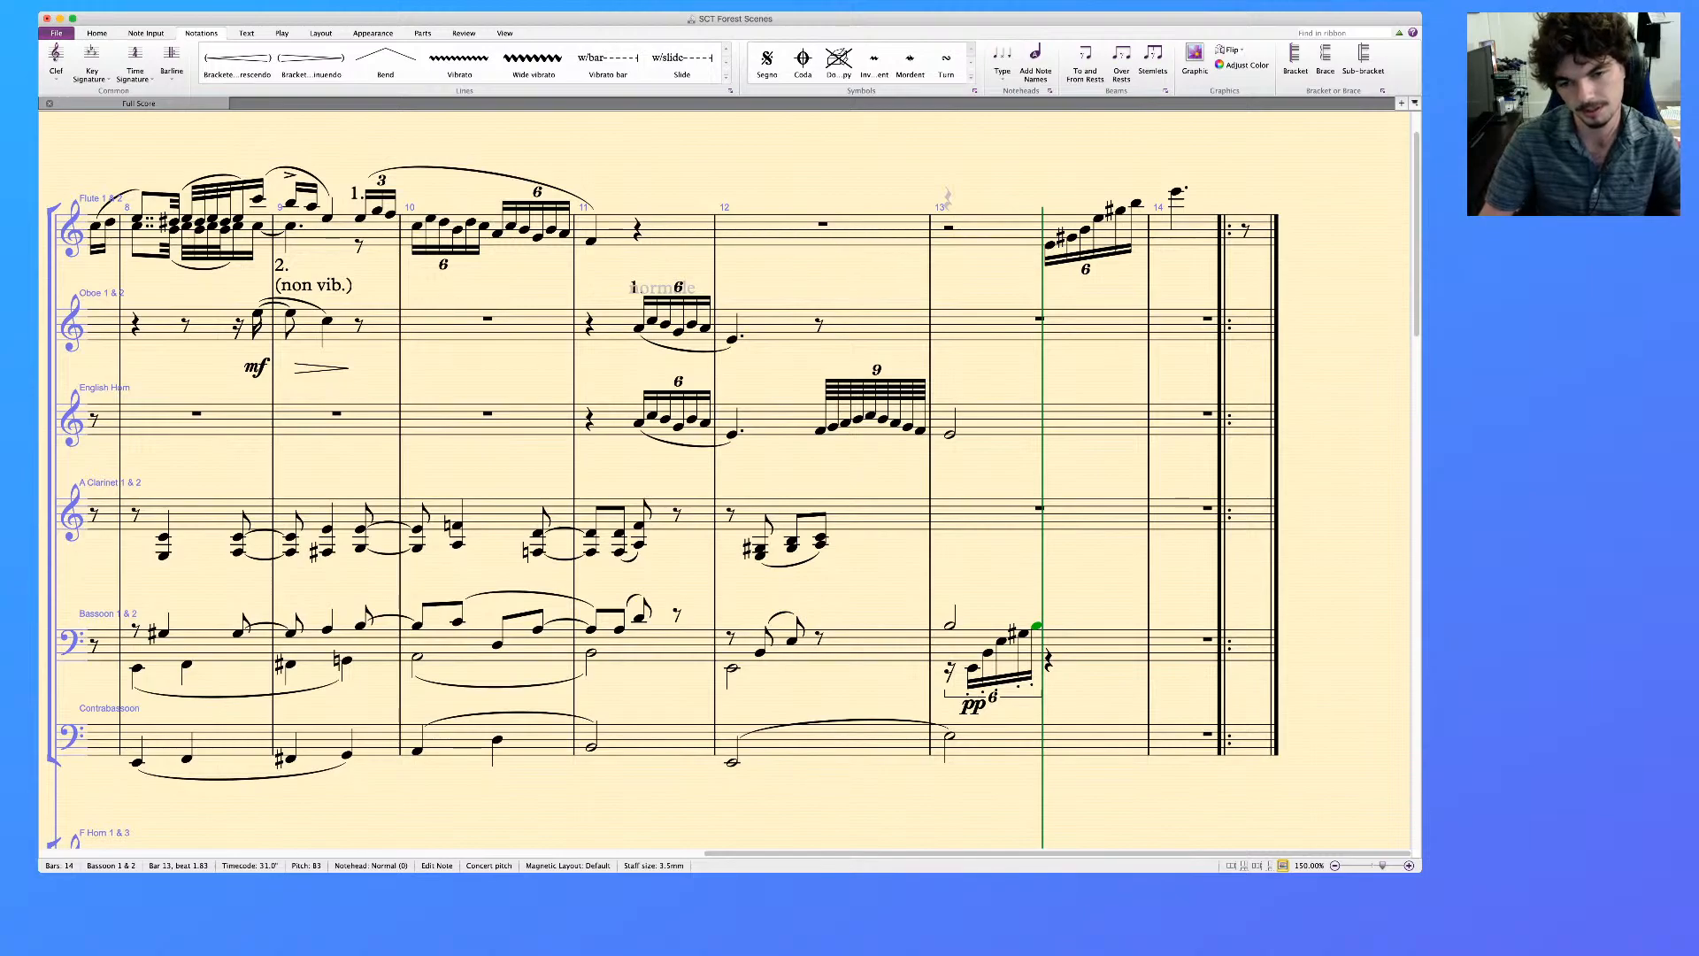
pyautogui.keyDown('shift'); pyautogui.click(973, 669); pyautogui.keyUp('shift')
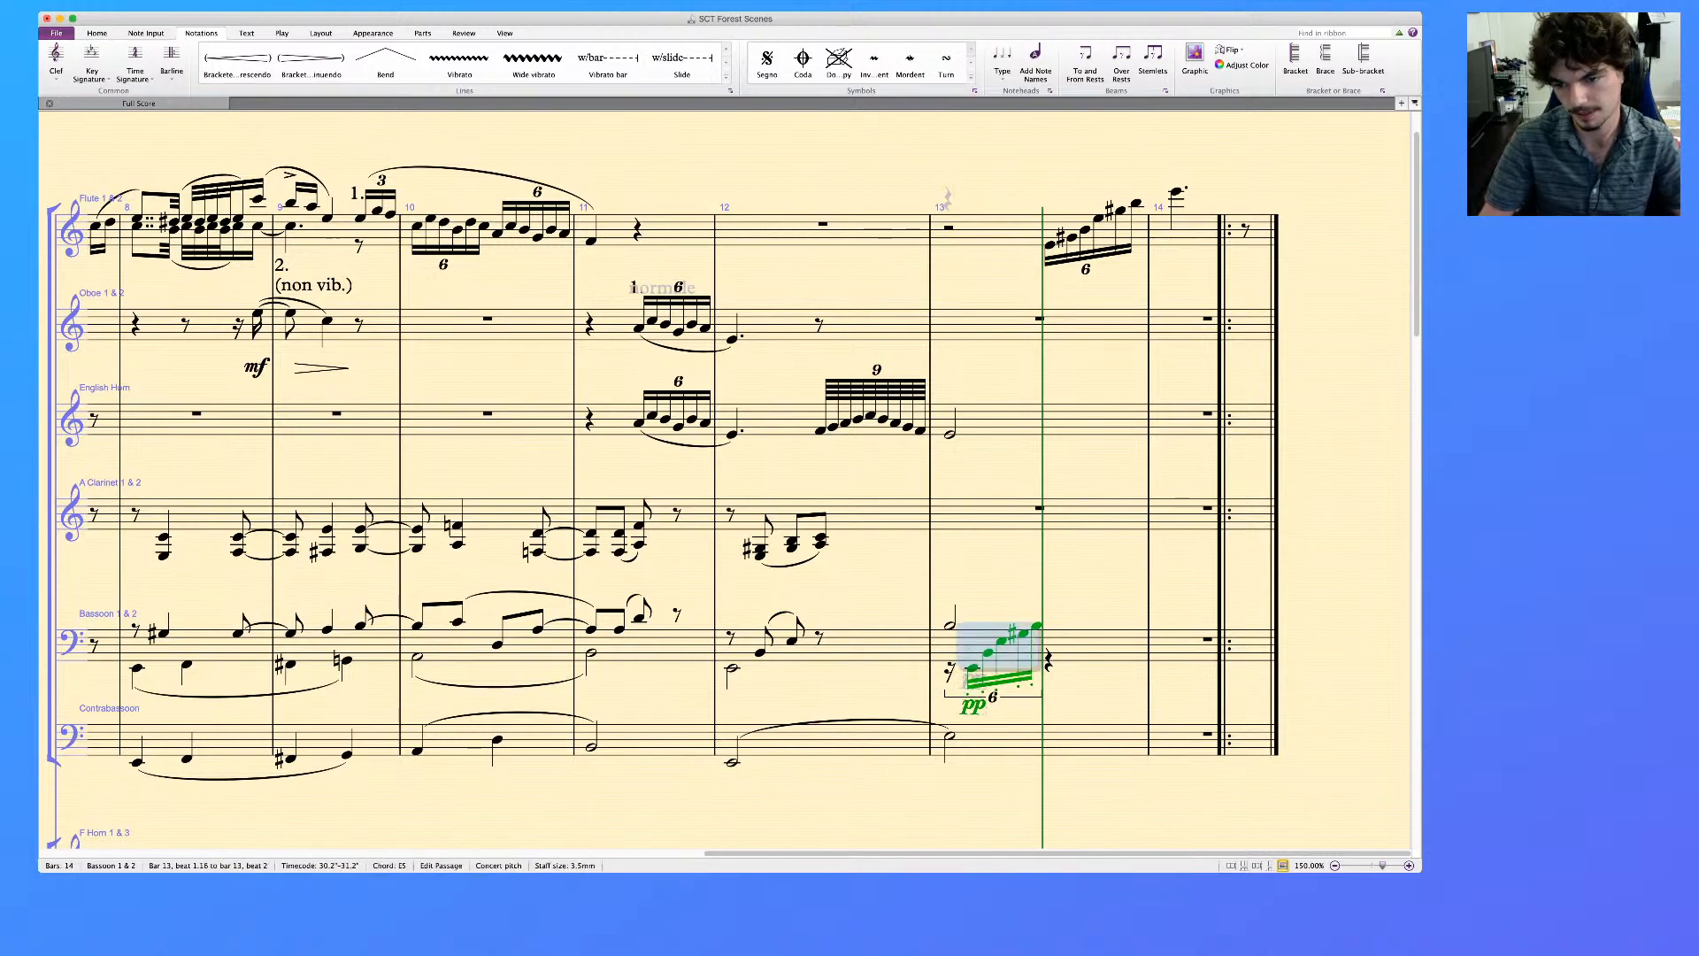
pyautogui.press('KP_Divide')
pyautogui.press('Escape')
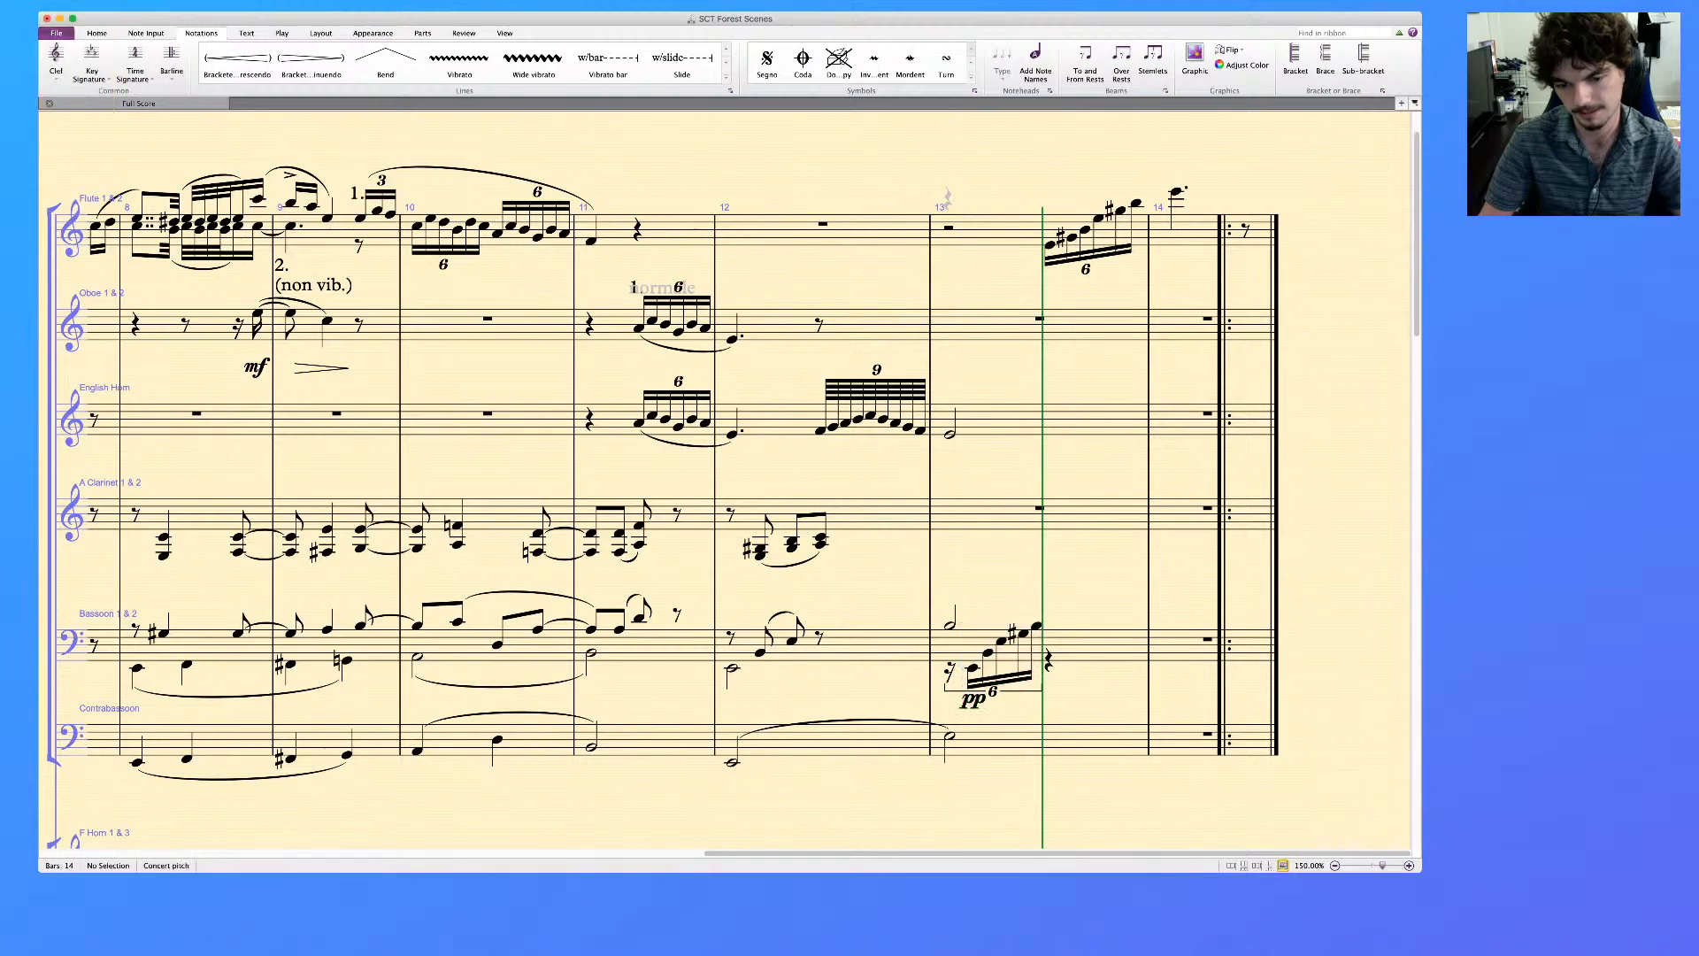
pyautogui.click(973, 702)
pyautogui.press('Delete')
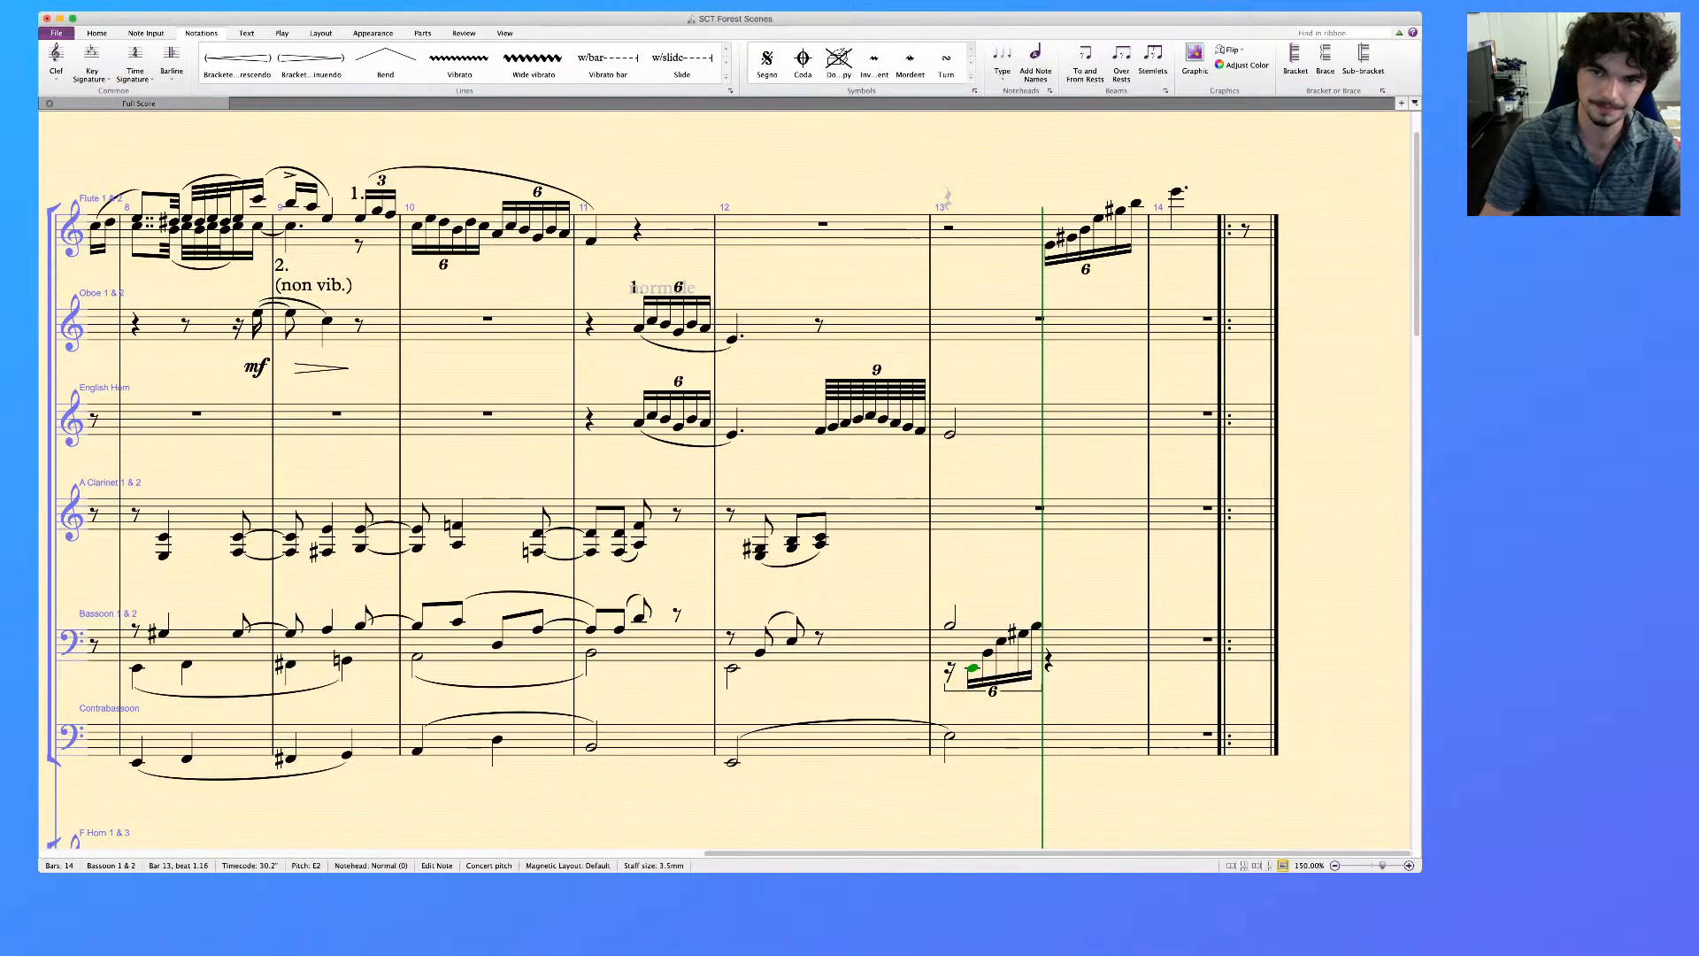
# Continue the bassoon run on beat 2 of bar 13 with sixteenth-triplet notes E4 and G♯4
pyautogui.click(1036, 626)
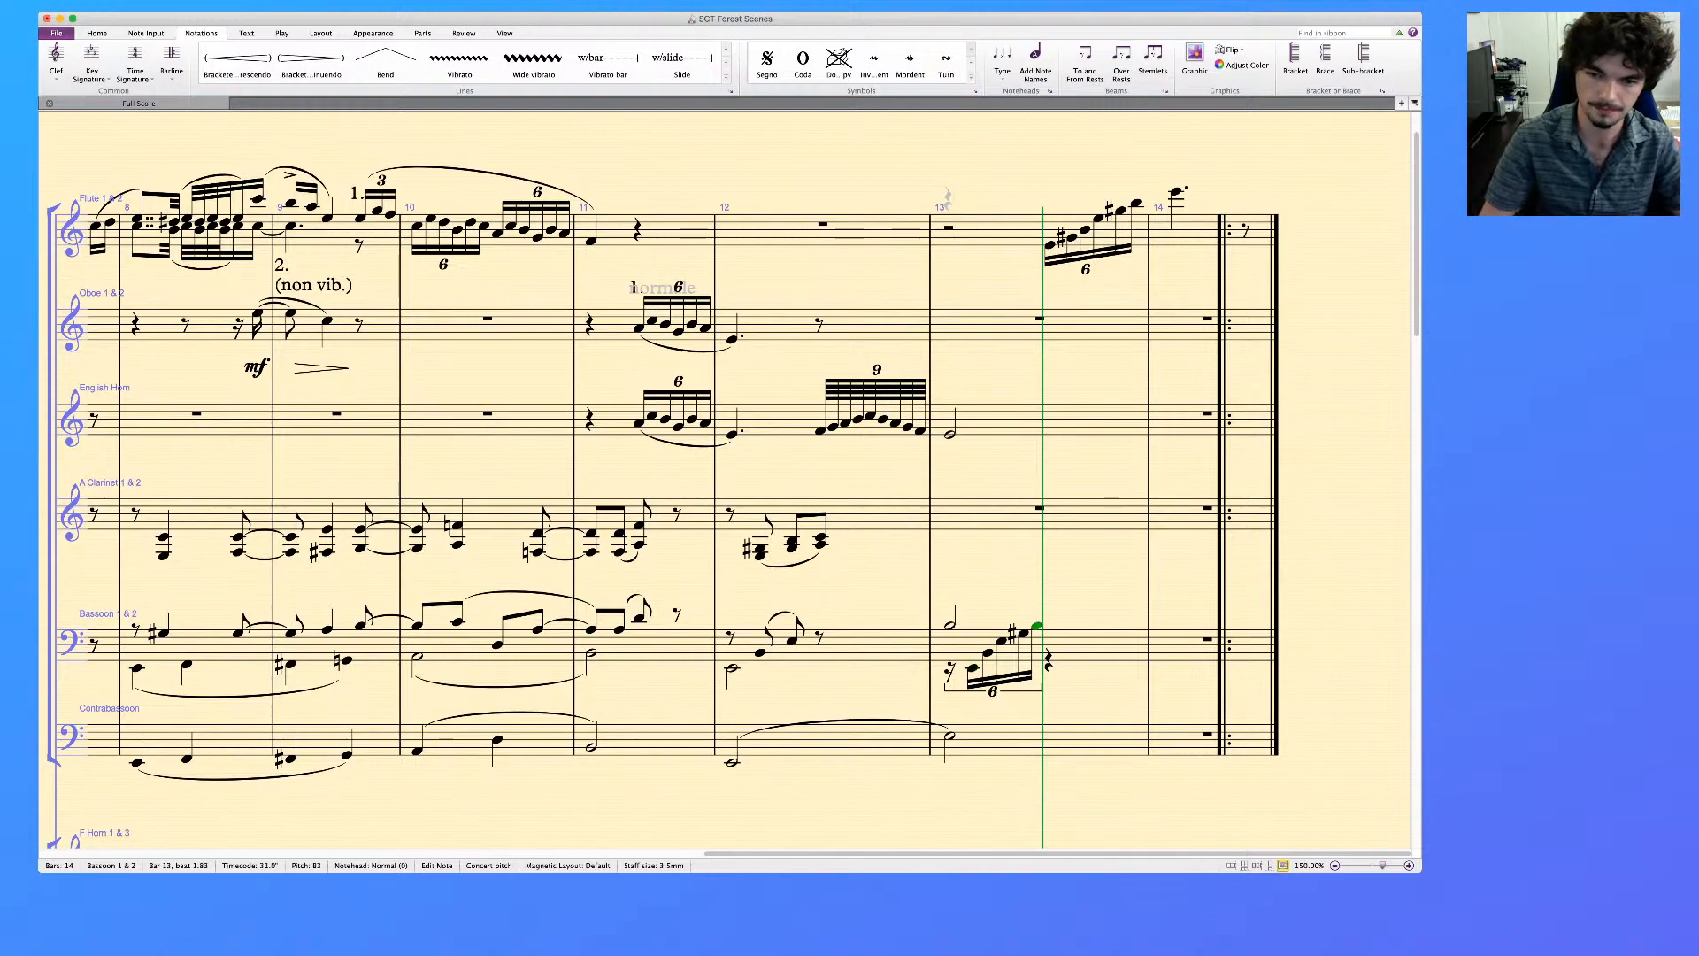
pyautogui.press('n')
pyautogui.press('c')
pyautogui.press('Up')
pyautogui.press('Up')
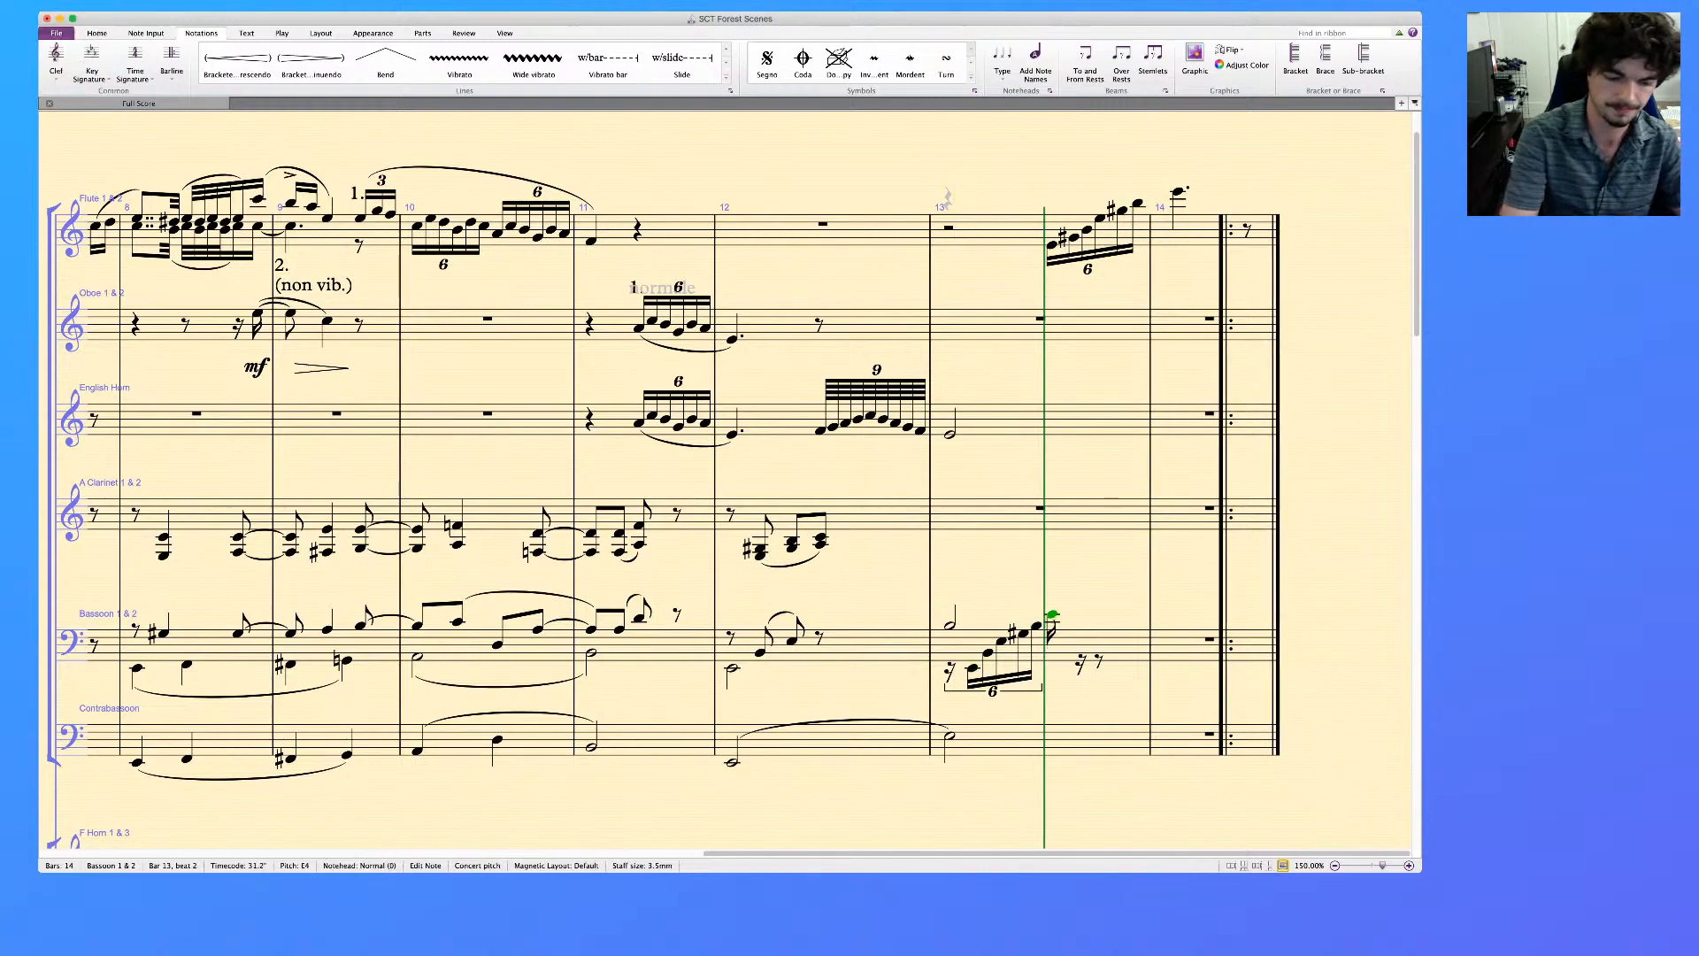
pyautogui.press('super+3')
pyautogui.press('g')
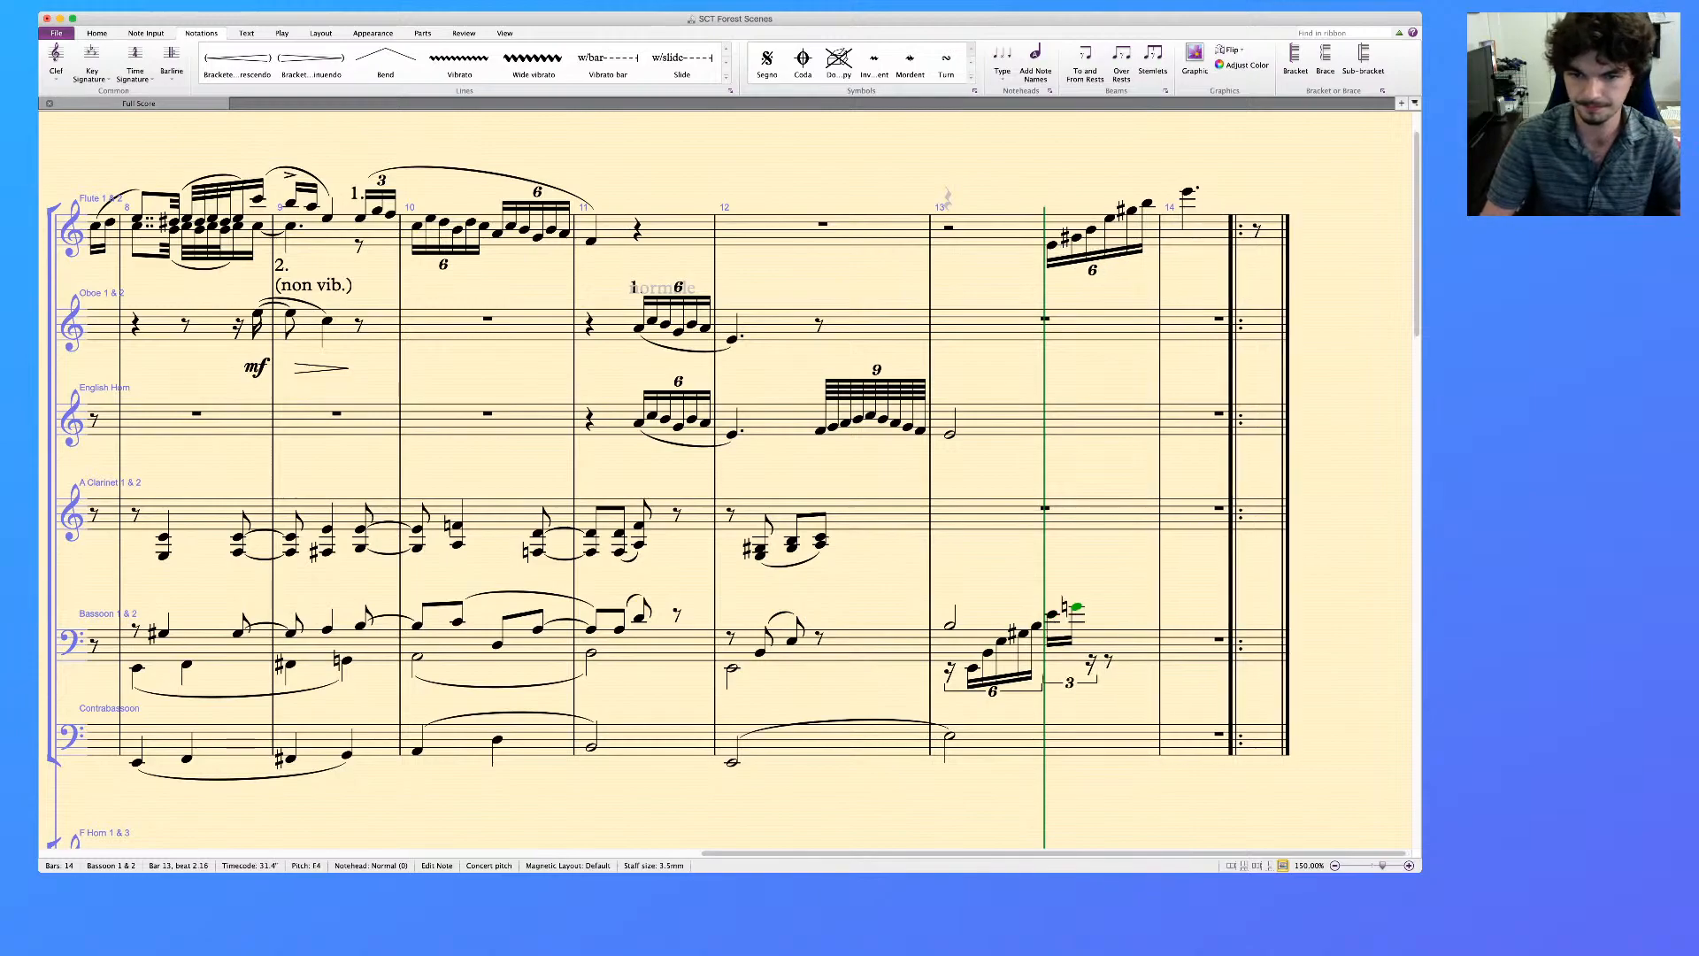
pyautogui.press('Up')
# Slur the bassoon run in bar 13 from the first sextuplet note to the last triplet note
pyautogui.keyDown('shift'); pyautogui.click(973, 668); pyautogui.keyUp('shift')
pyautogui.press('s')
pyautogui.press('Escape')
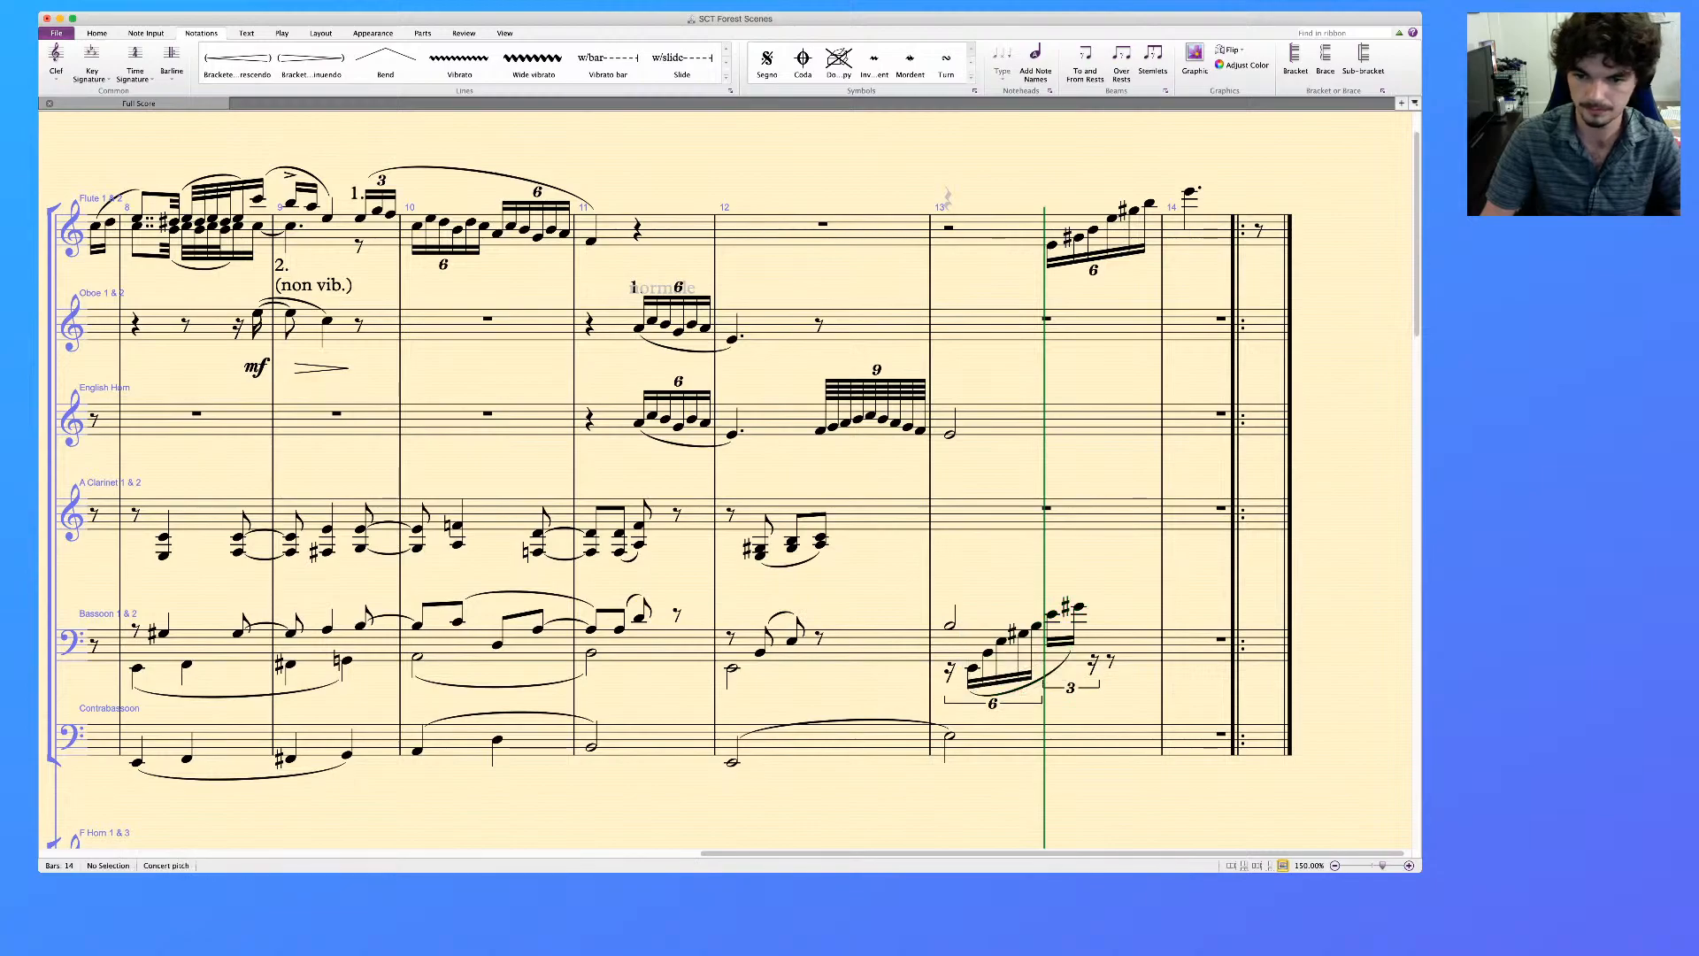
pyautogui.click(1023, 633)
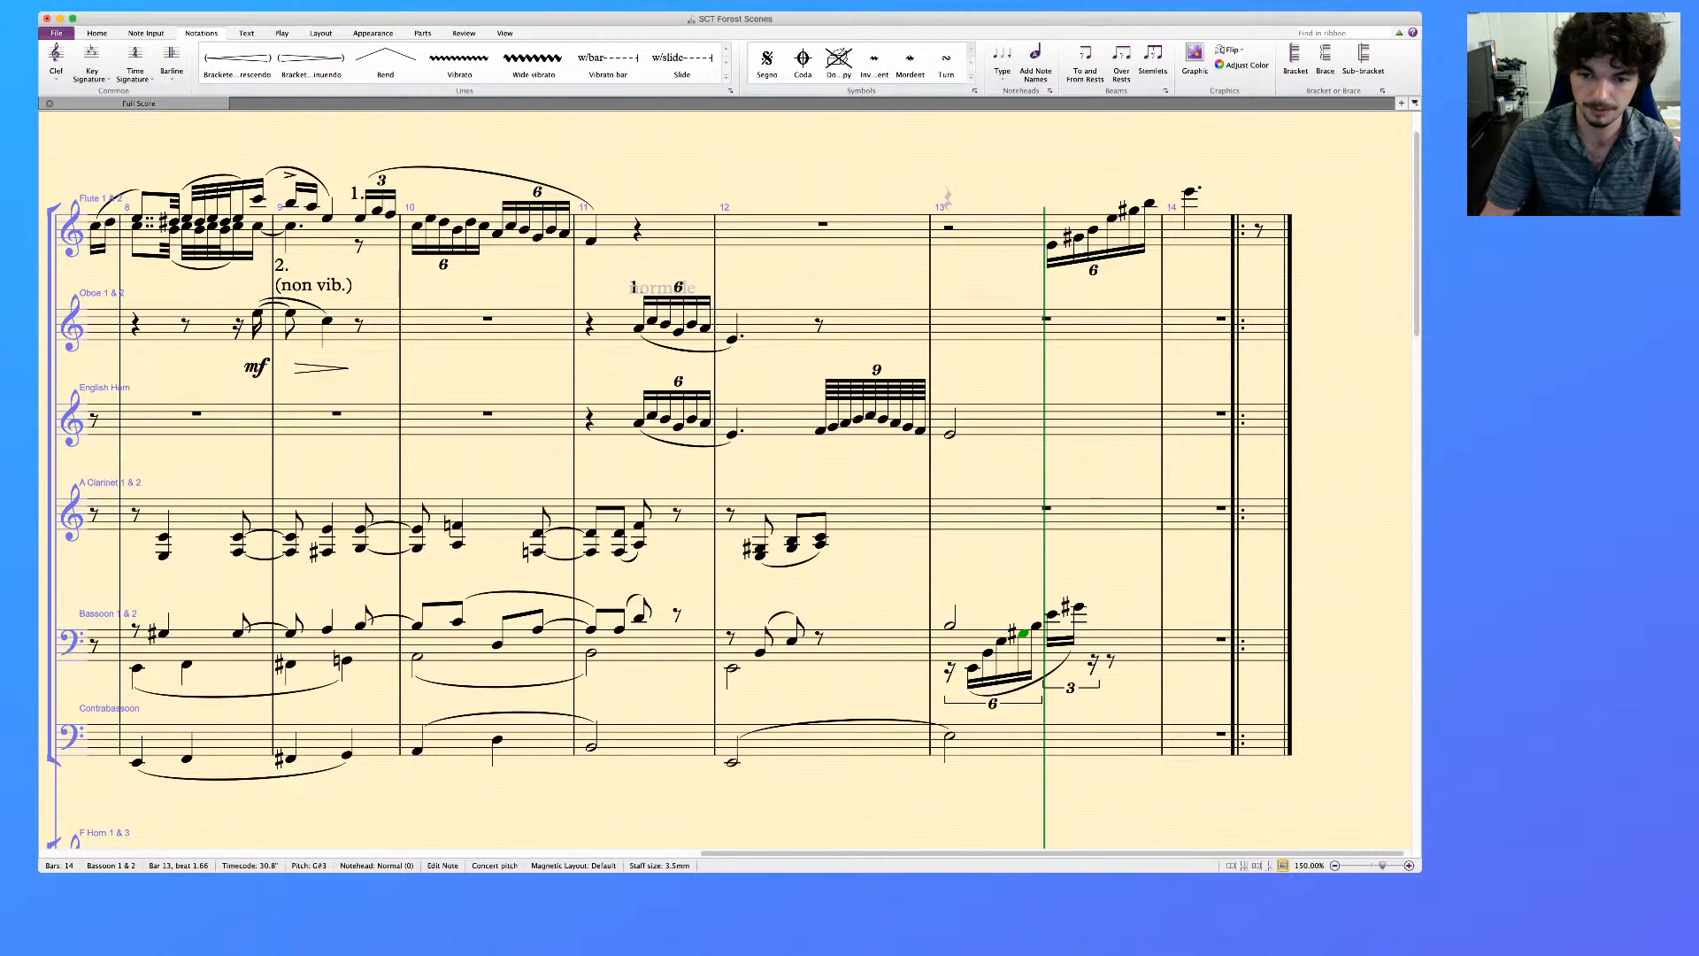
pyautogui.keyDown('shift'); pyautogui.click(1079, 607); pyautogui.keyUp('shift')
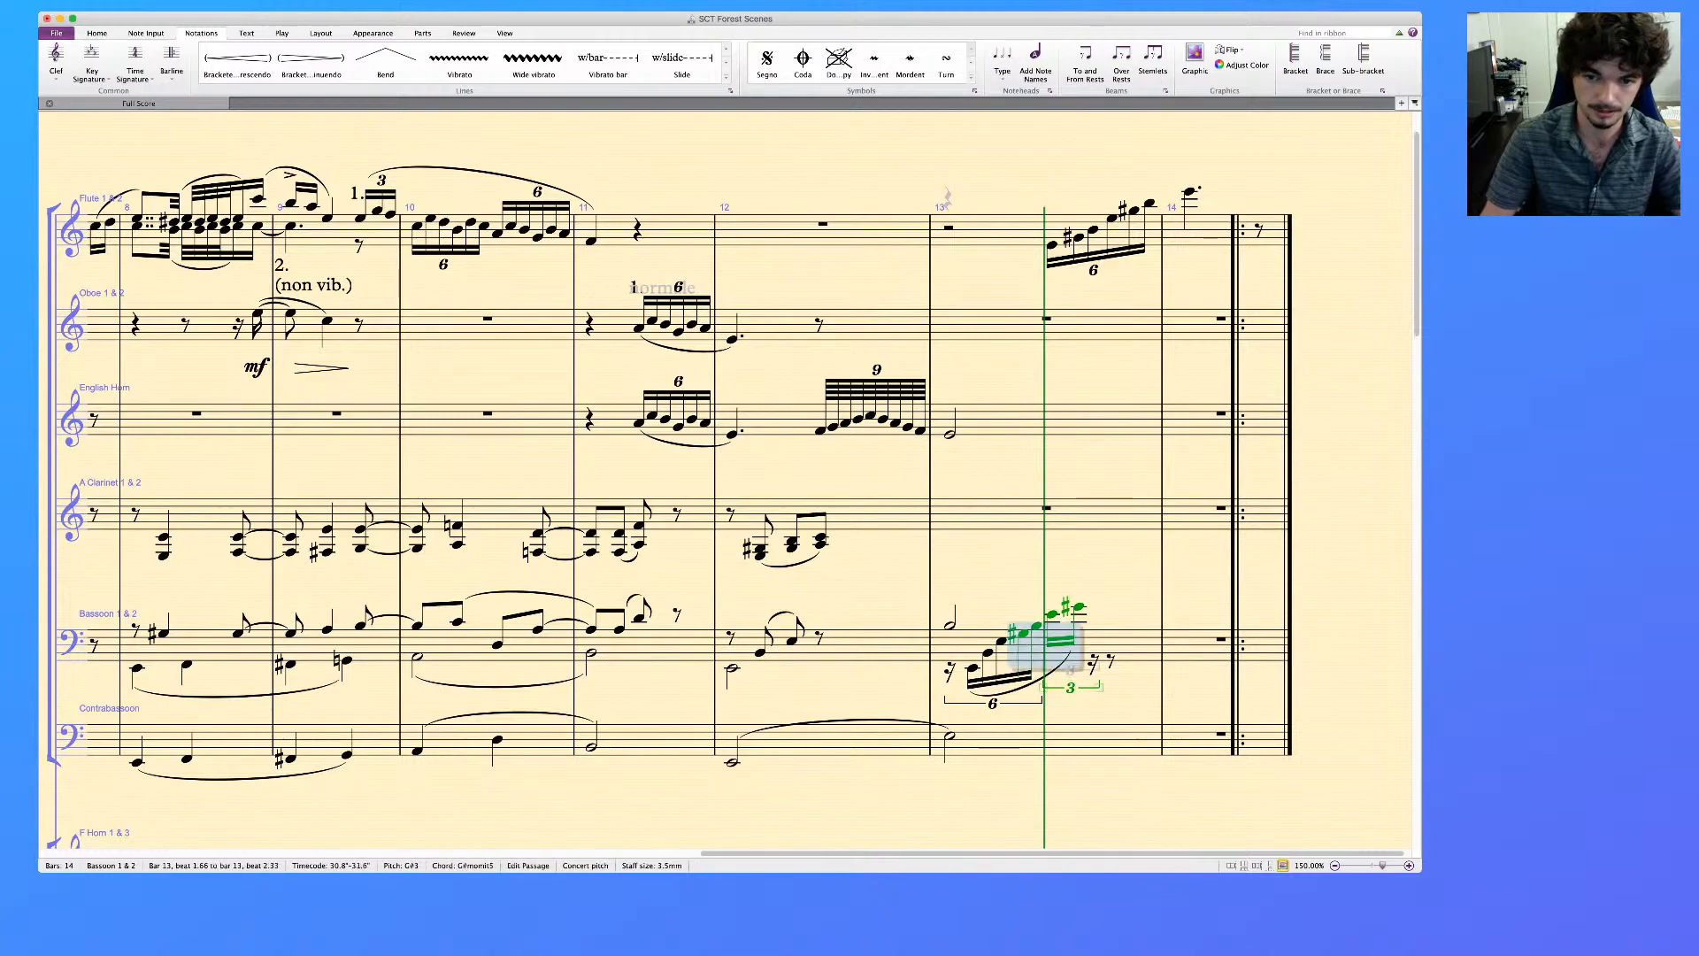
pyautogui.press('Escape')
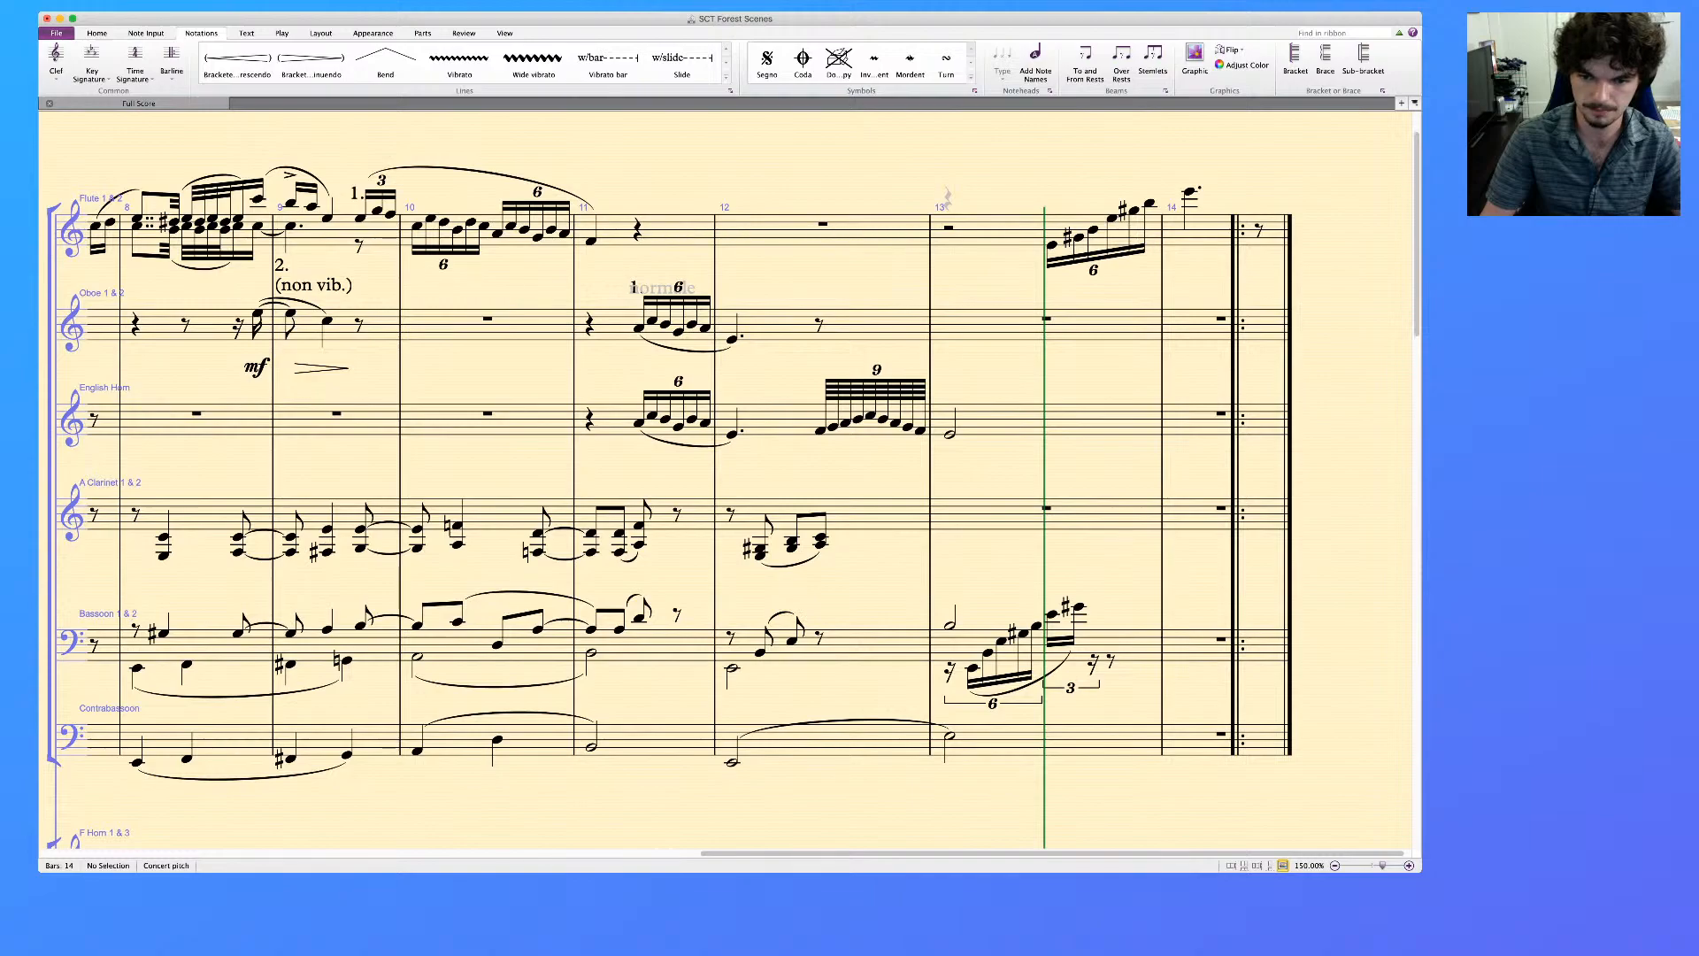
# Create a sextuplet on beat 1 of bar 13 in the A Clarinet 1 & 2 staff, filled with eighth rests
pyautogui.click(1111, 662)
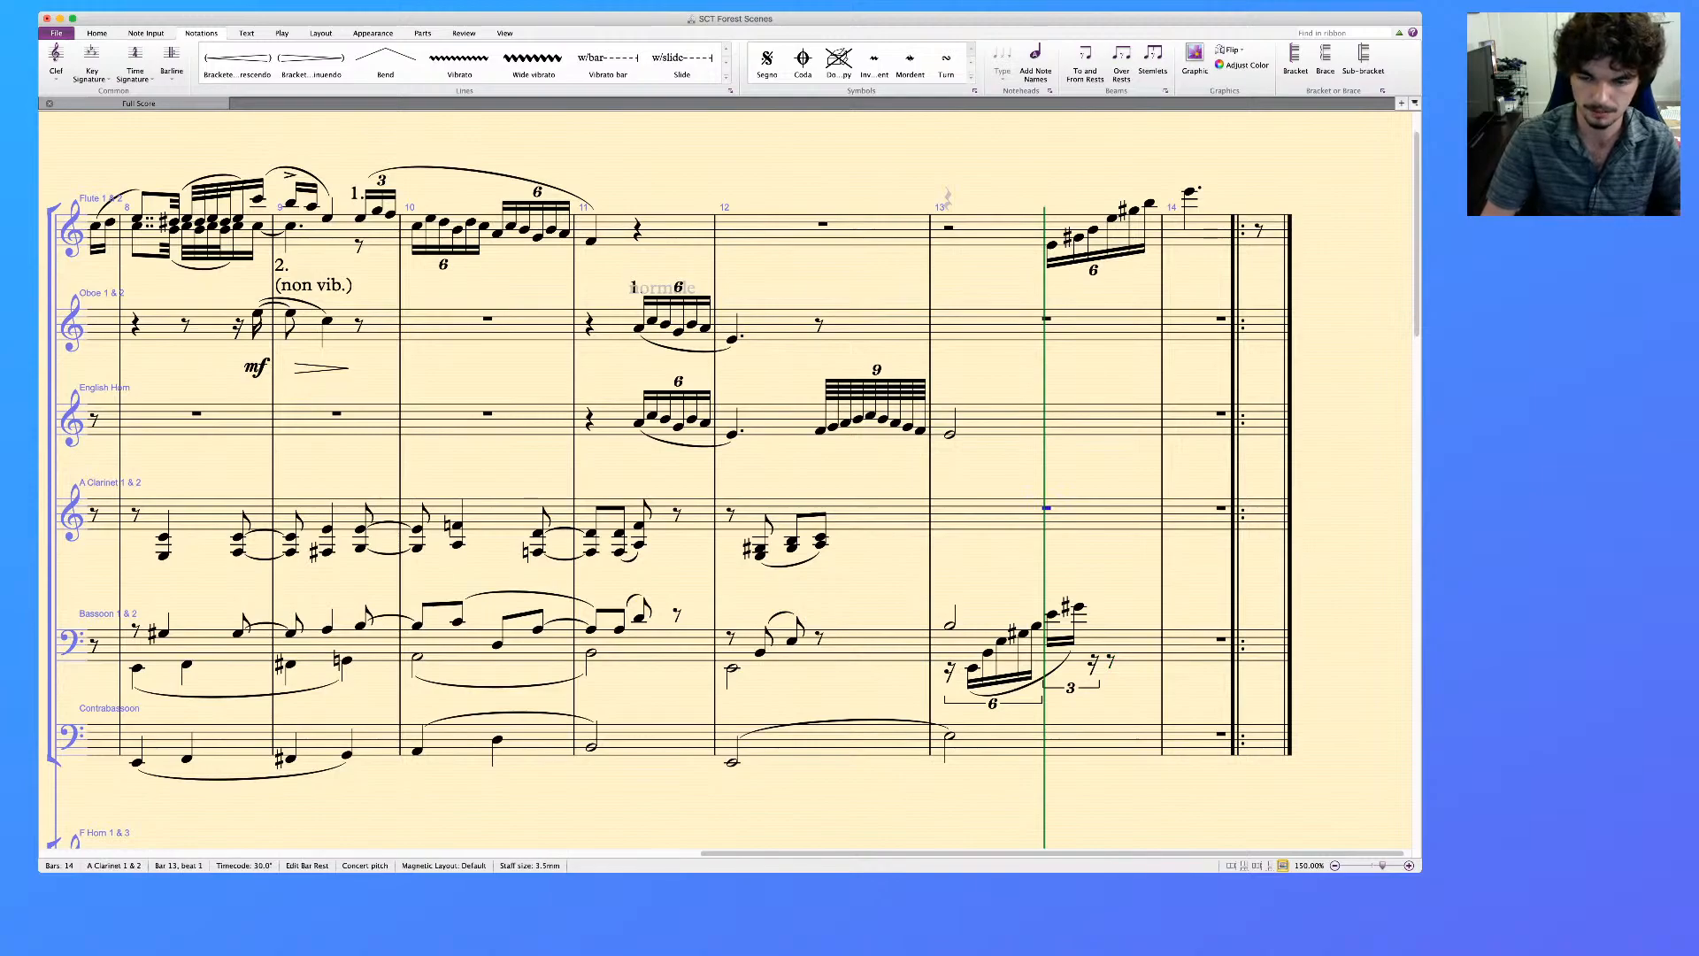
pyautogui.press('3')
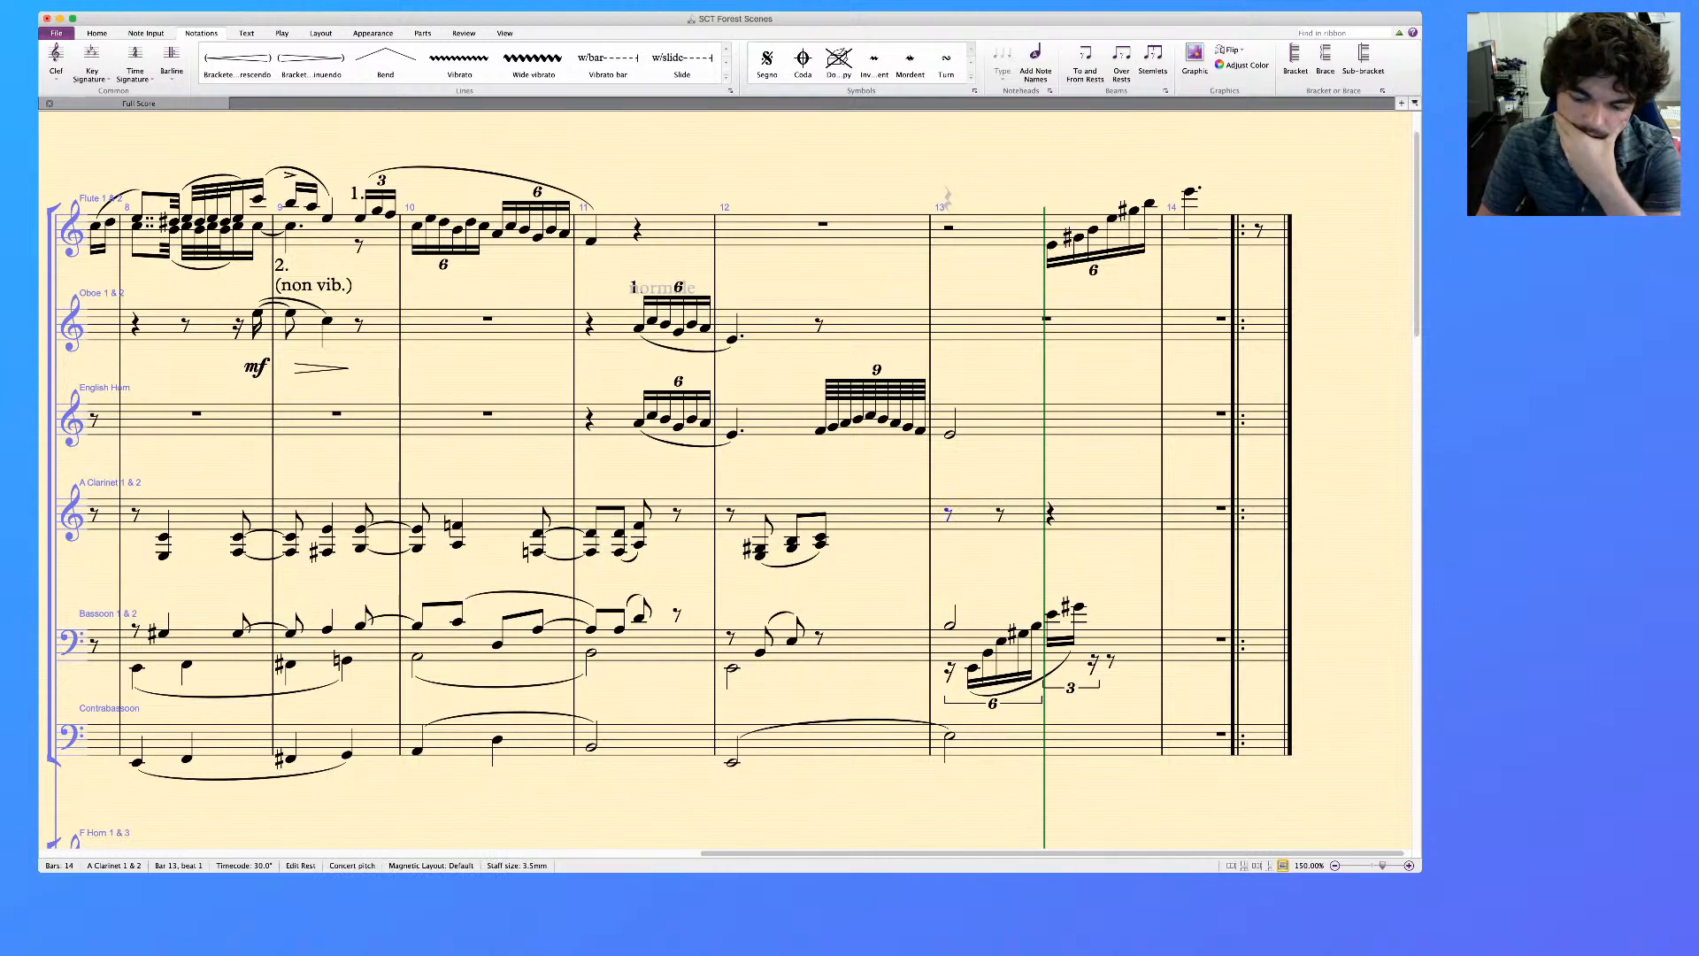
pyautogui.press('3')
pyautogui.press('super+6')
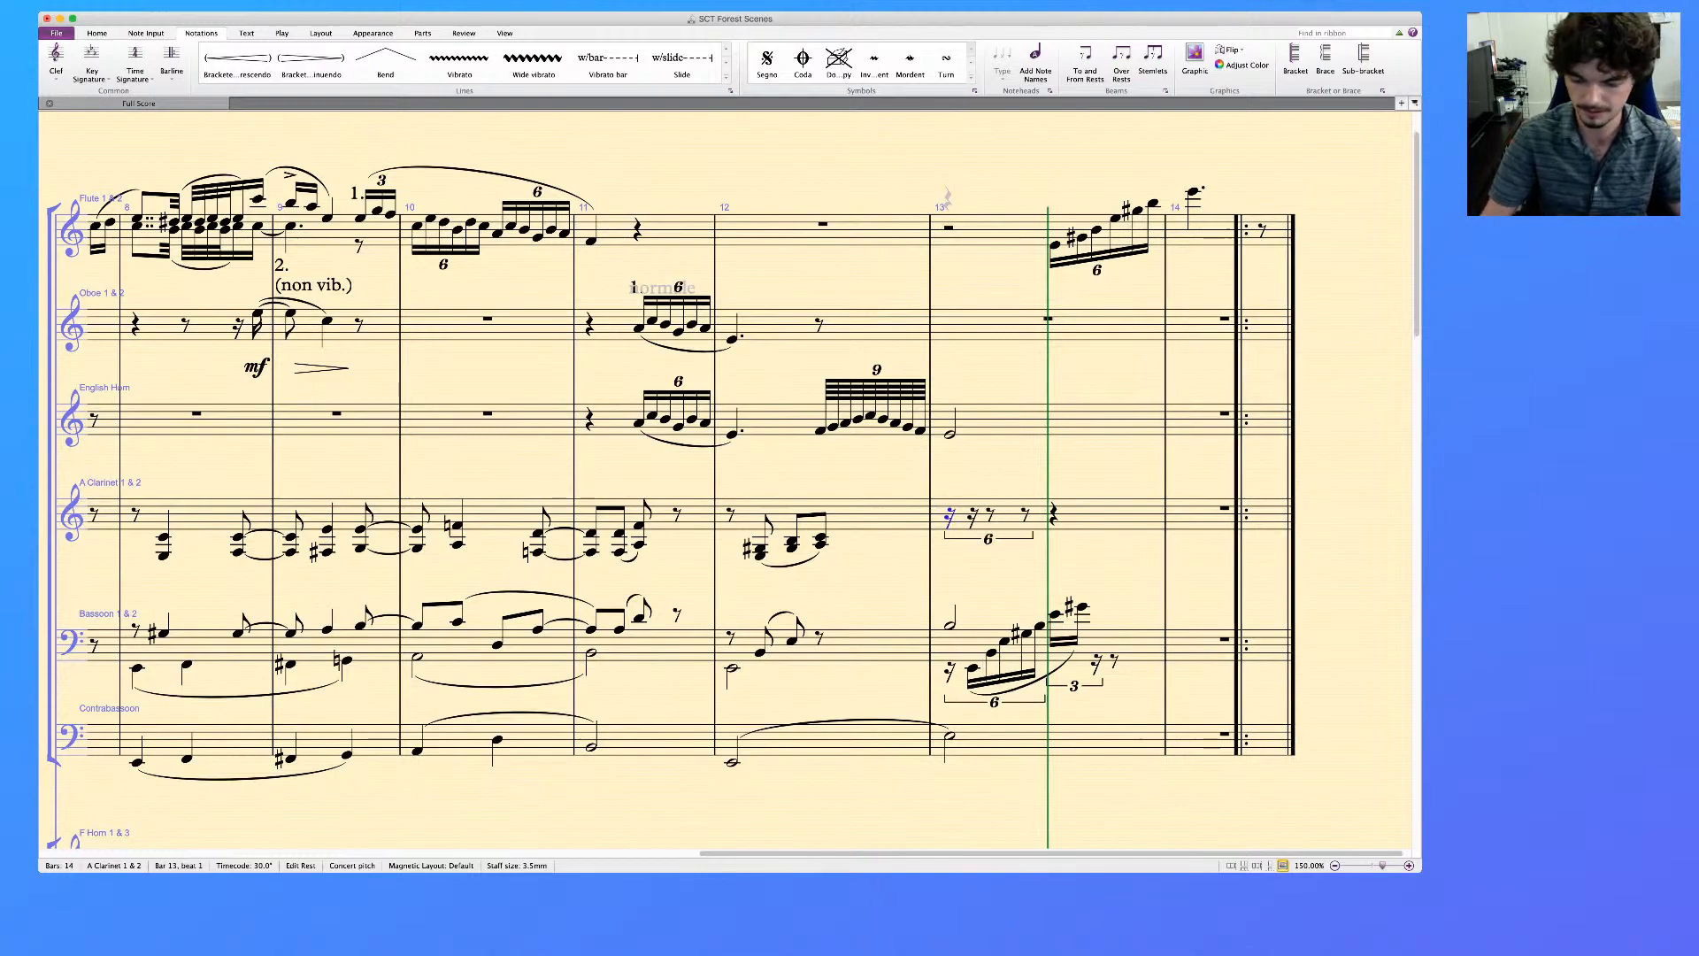
pyautogui.press('4')
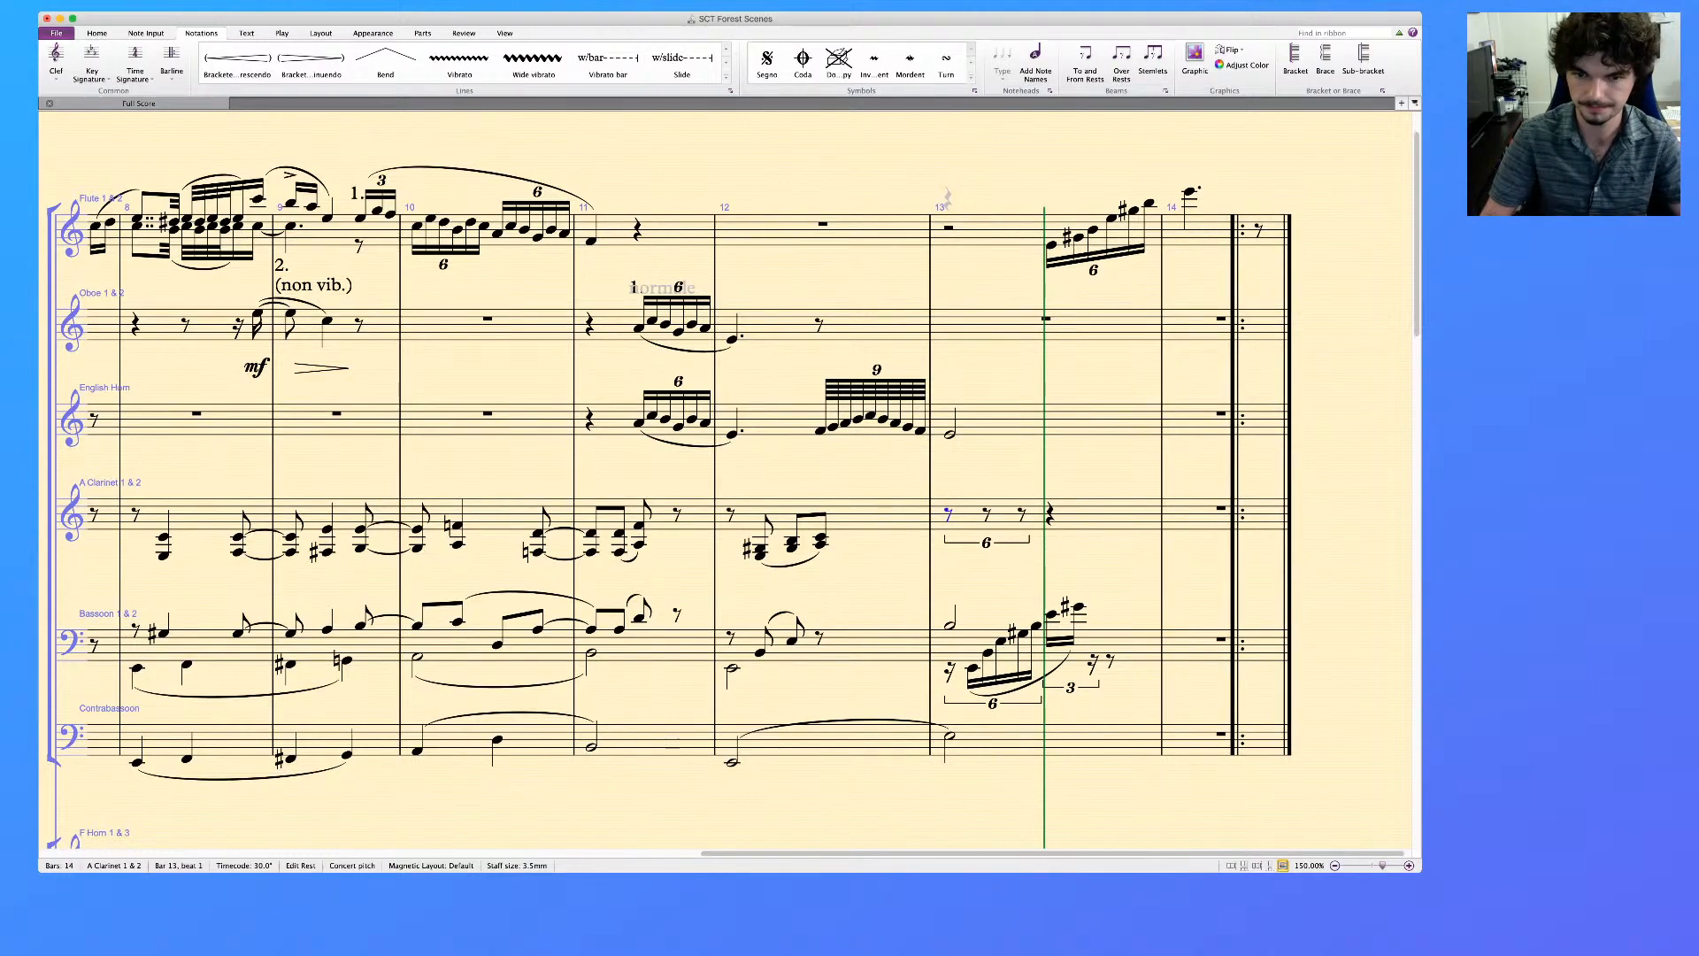
pyautogui.press('Right')
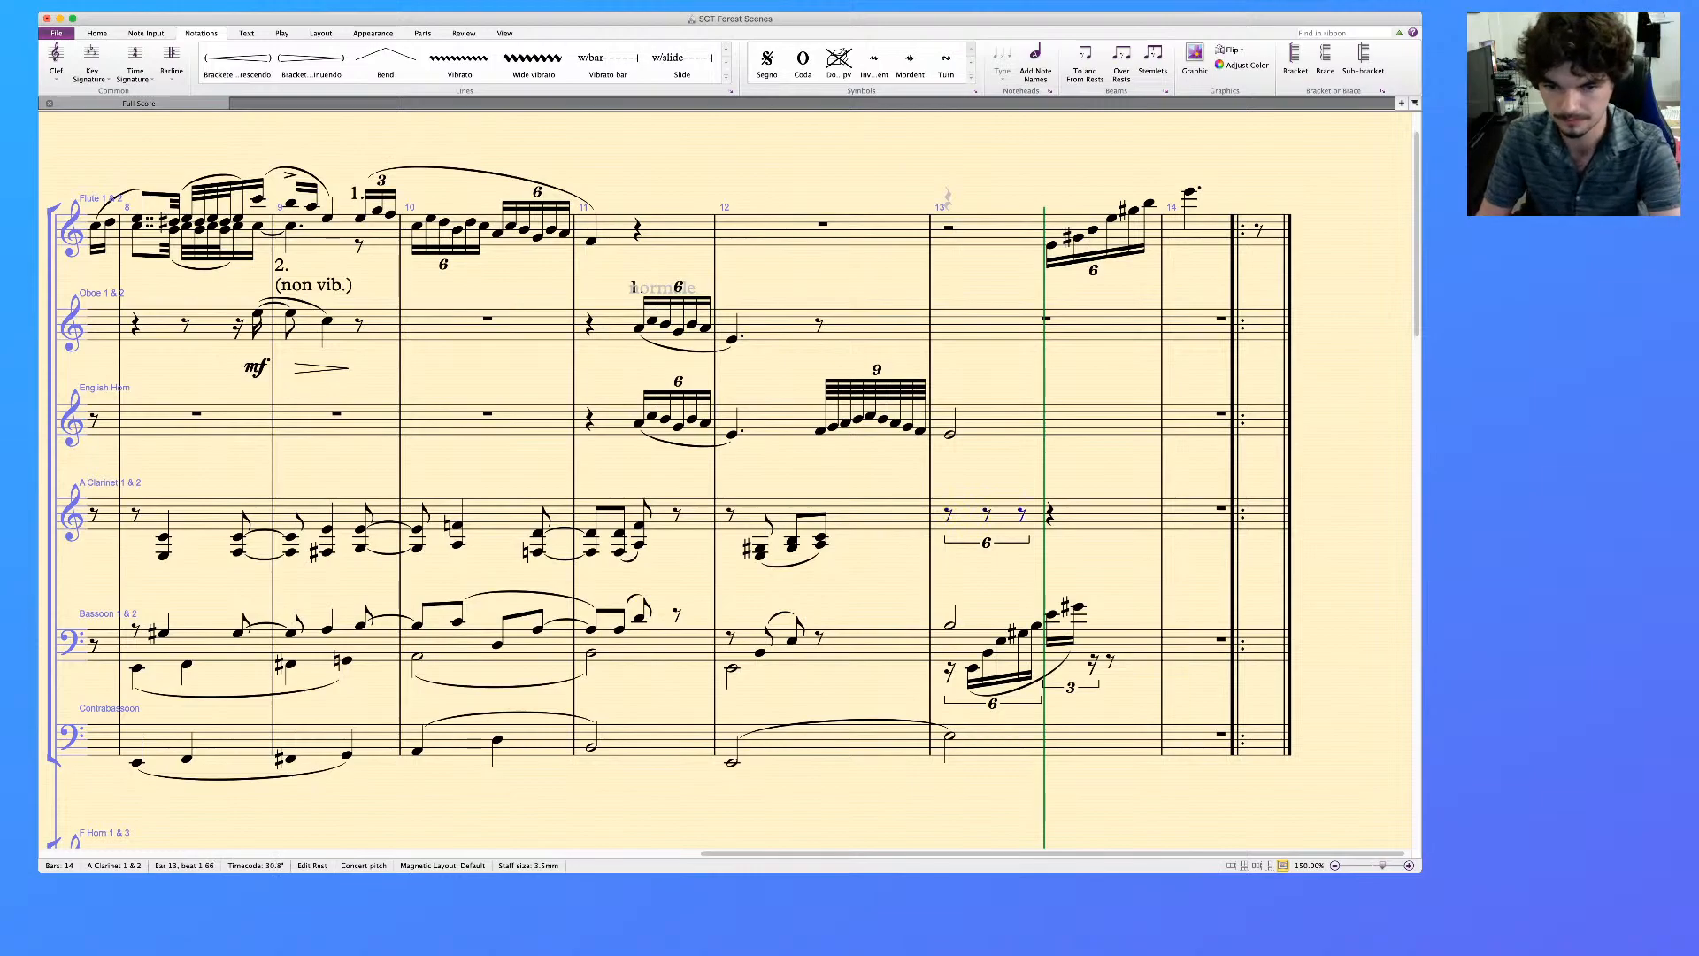
# Enter sixteenths G♯3 and B3 at the end of the clarinet sextuplet in bar 13, and E4 on beat 2
pyautogui.press('n')
pyautogui.click(1023, 549)
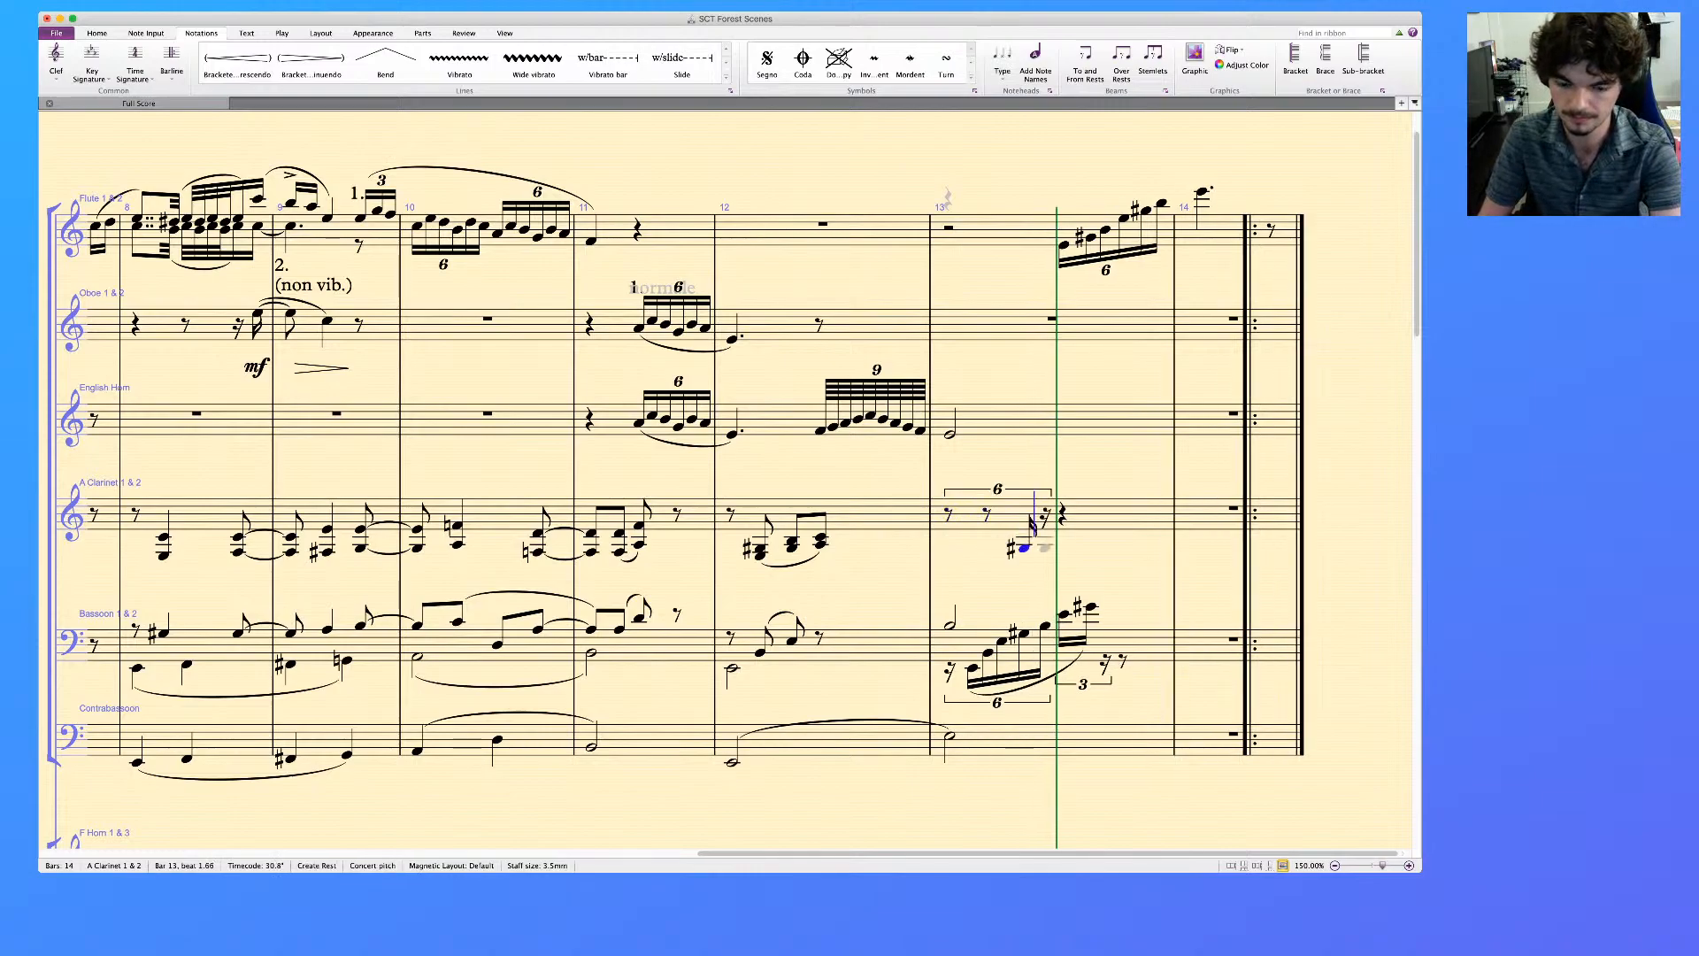
pyautogui.click(1045, 540)
pyautogui.click(1058, 529)
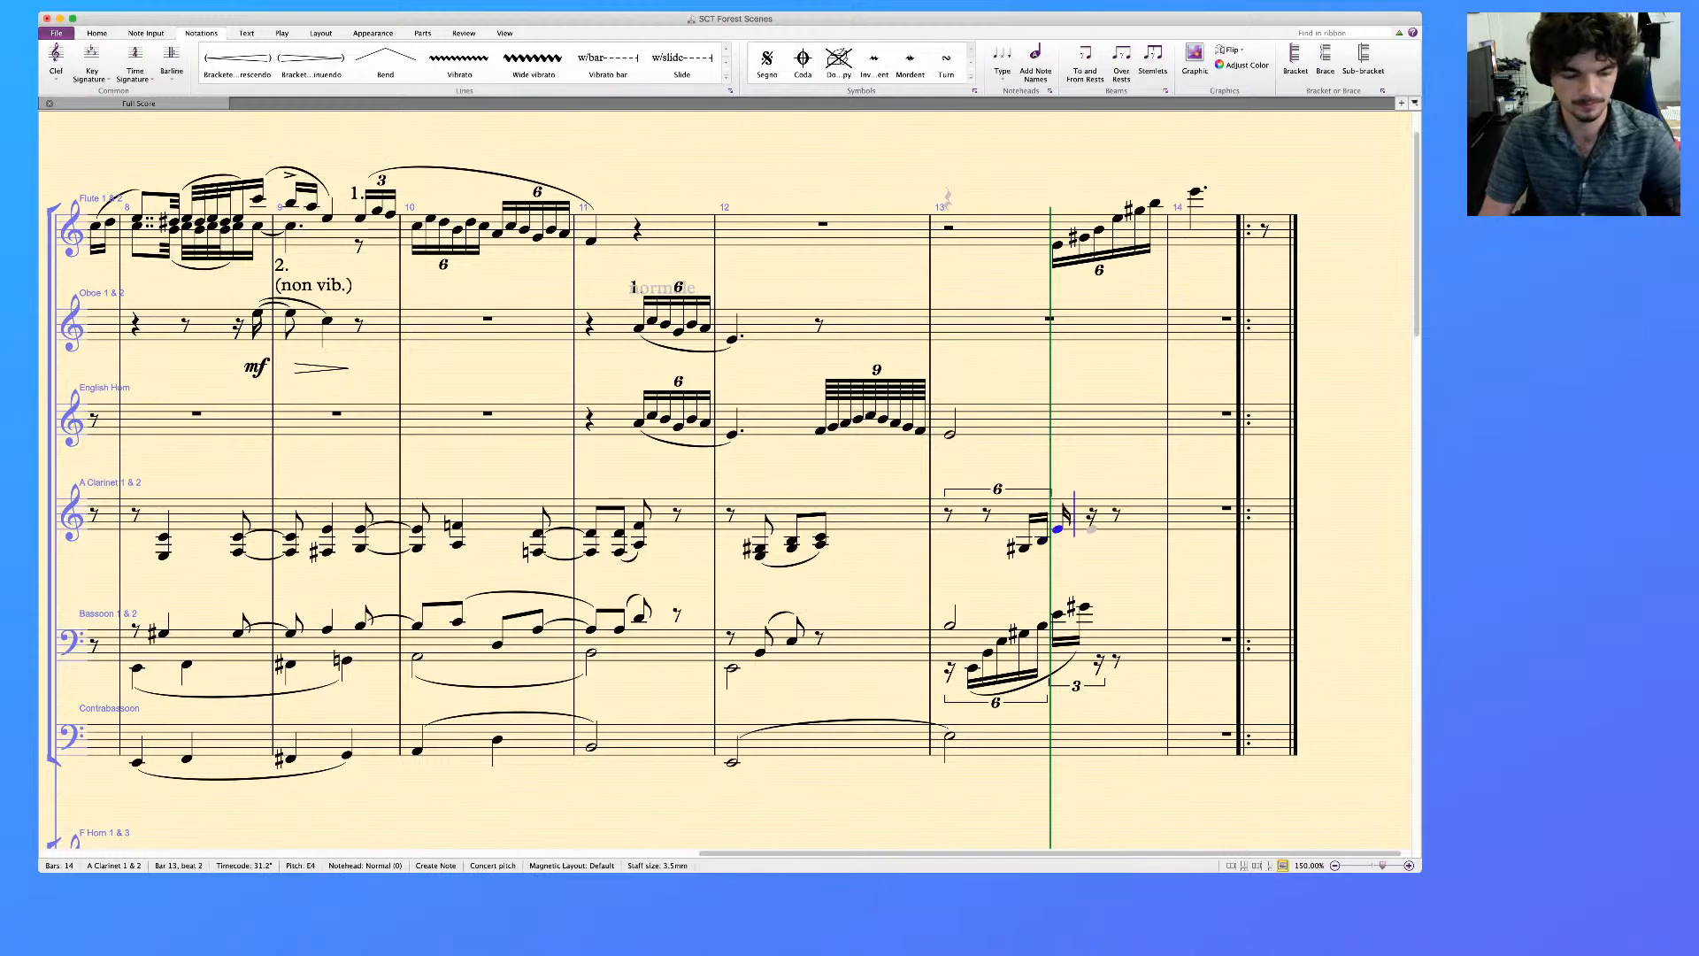
# Make the clarinet's beat 2 a sextuplet continuing with G♯4, B4, E5 and G♯5, and slur the whole run from G♯3
pyautogui.press('super+6')
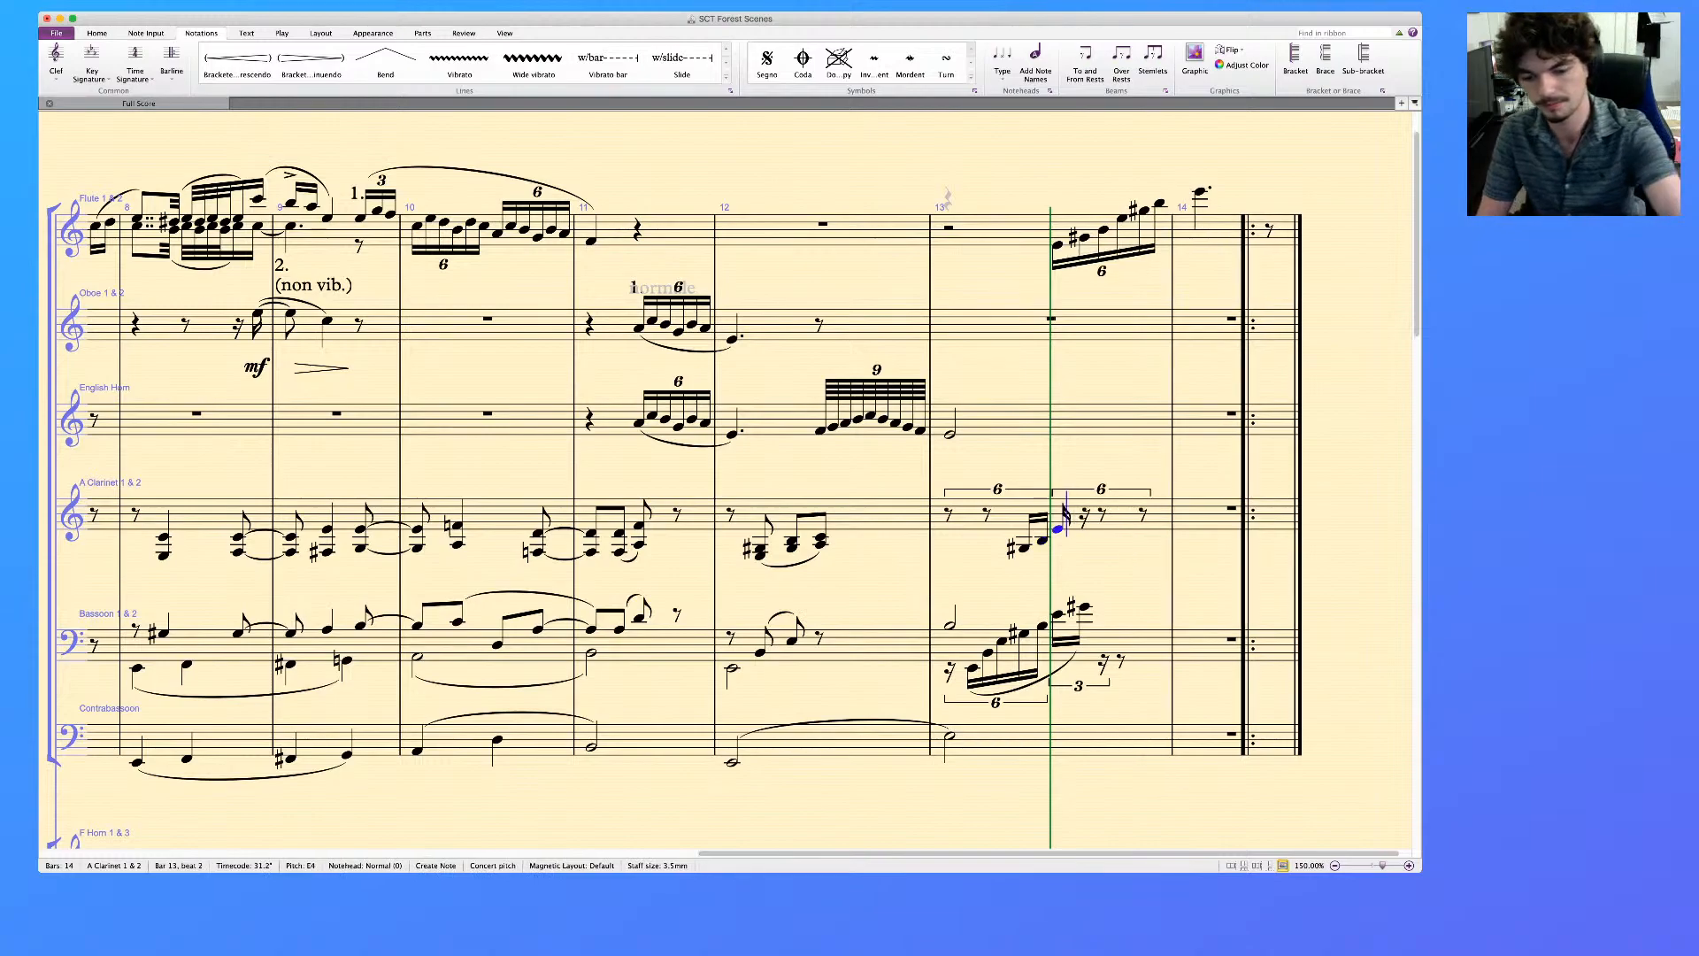
pyautogui.click(1079, 522)
pyautogui.click(1099, 514)
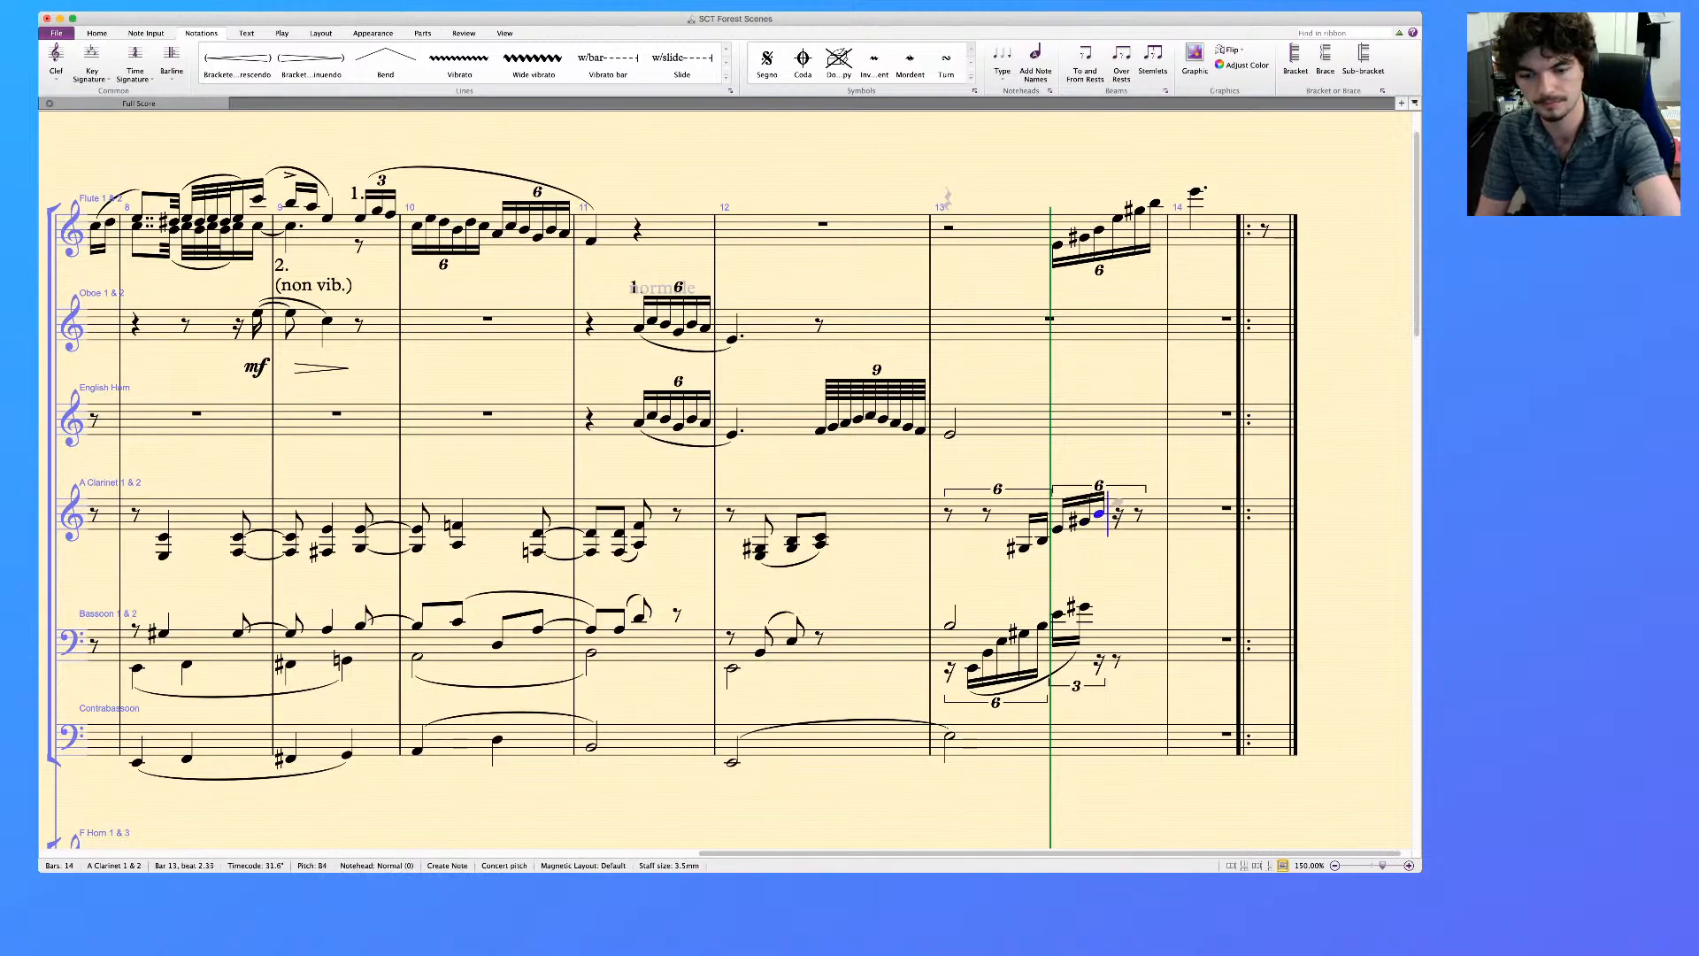
pyautogui.click(1118, 502)
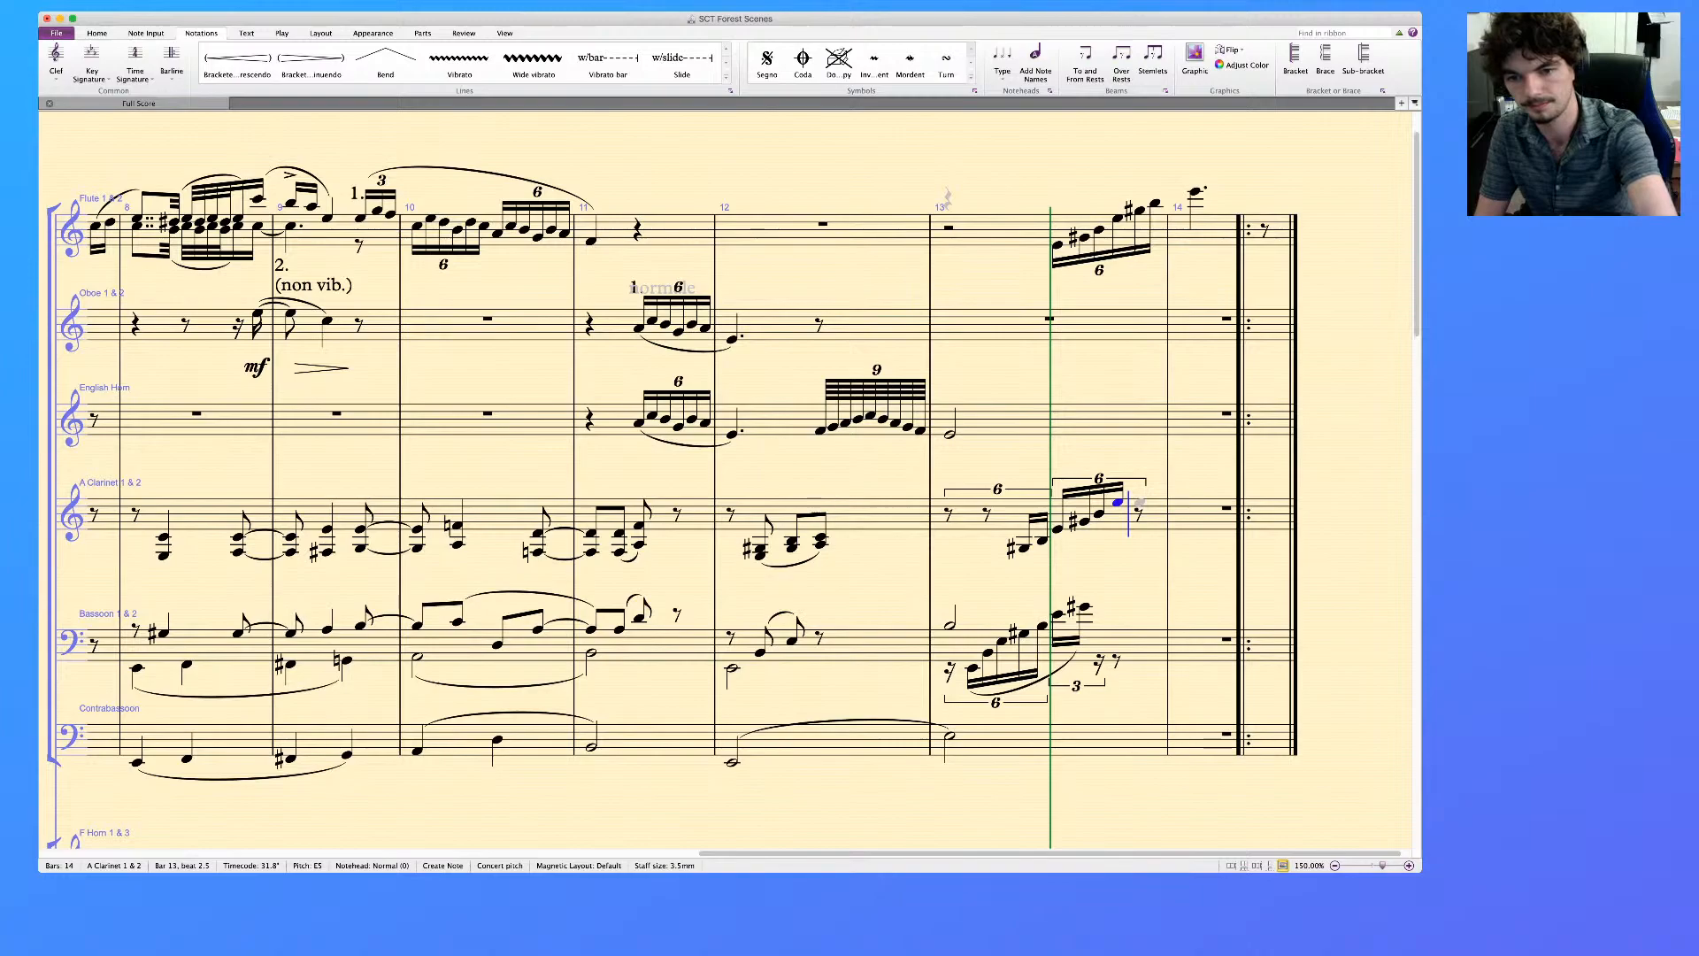
pyautogui.click(1140, 495)
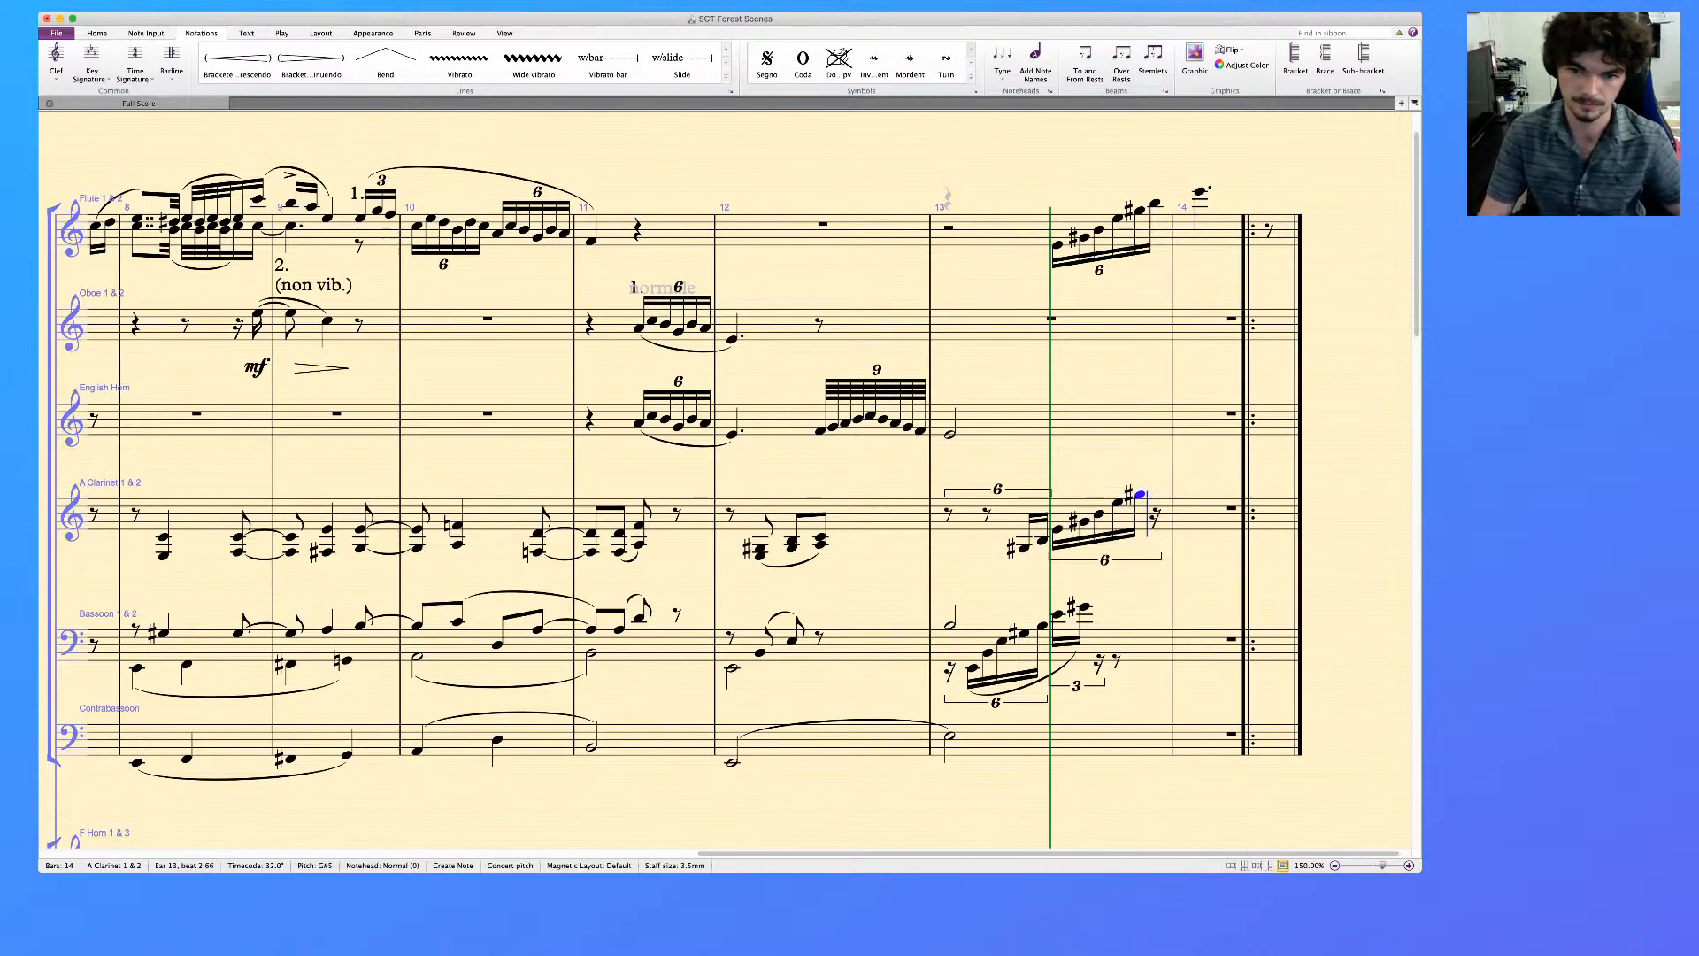
pyautogui.press('s')
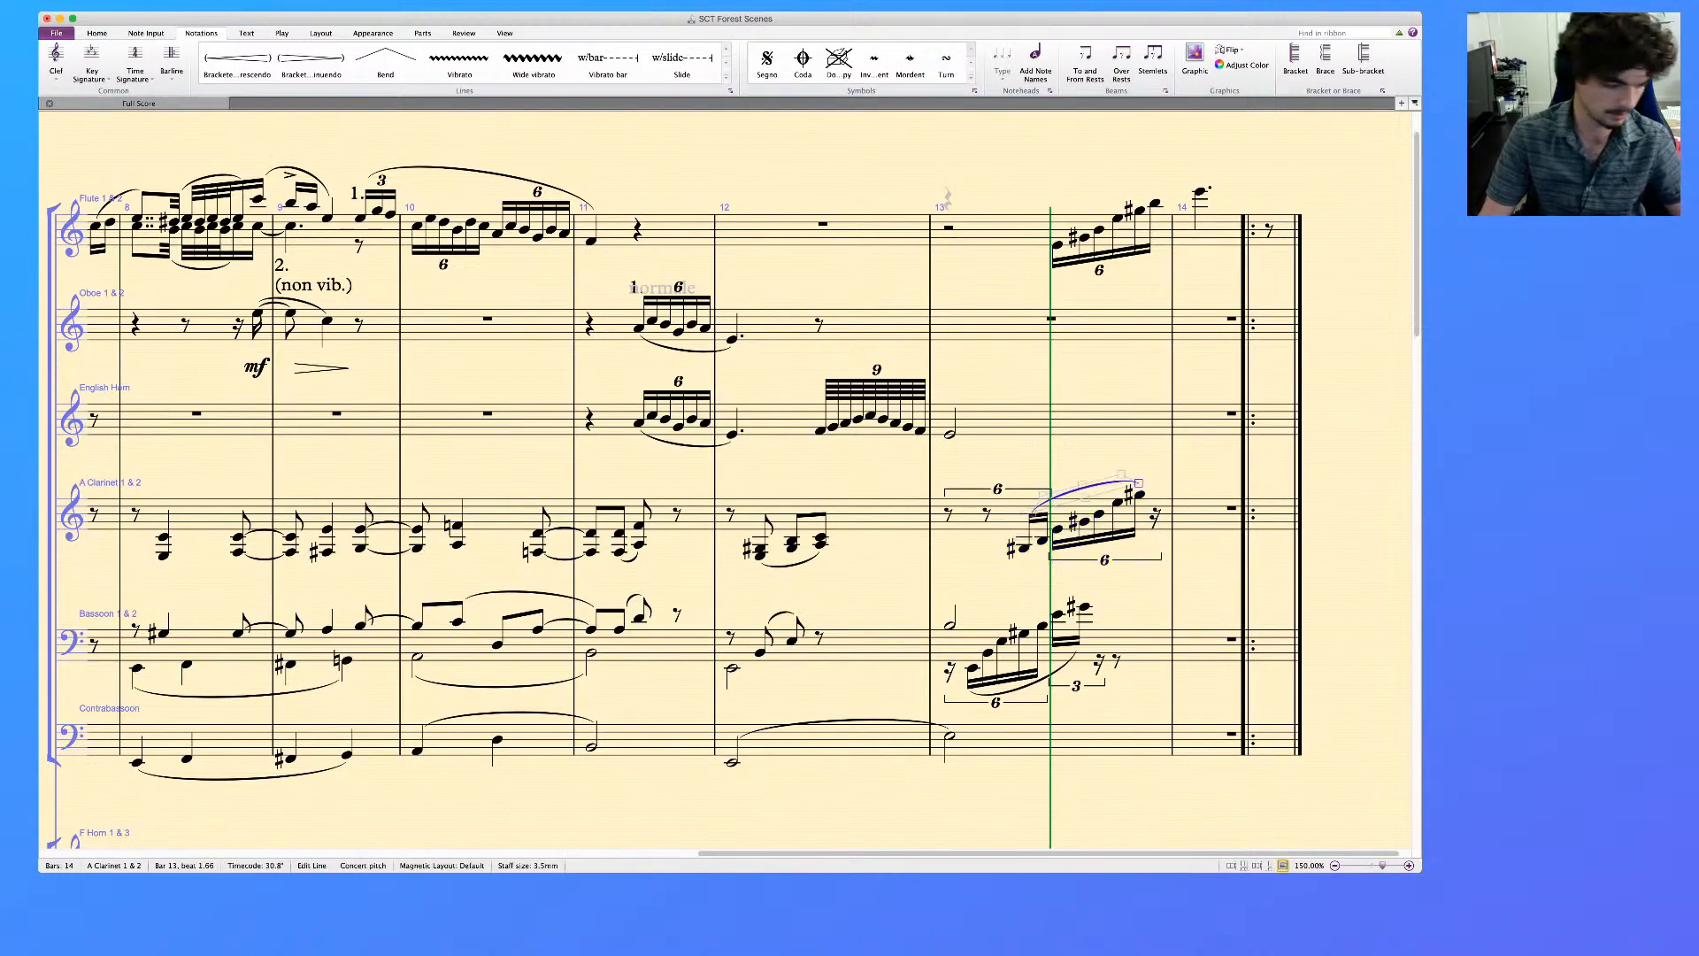
pyautogui.press('Escape')
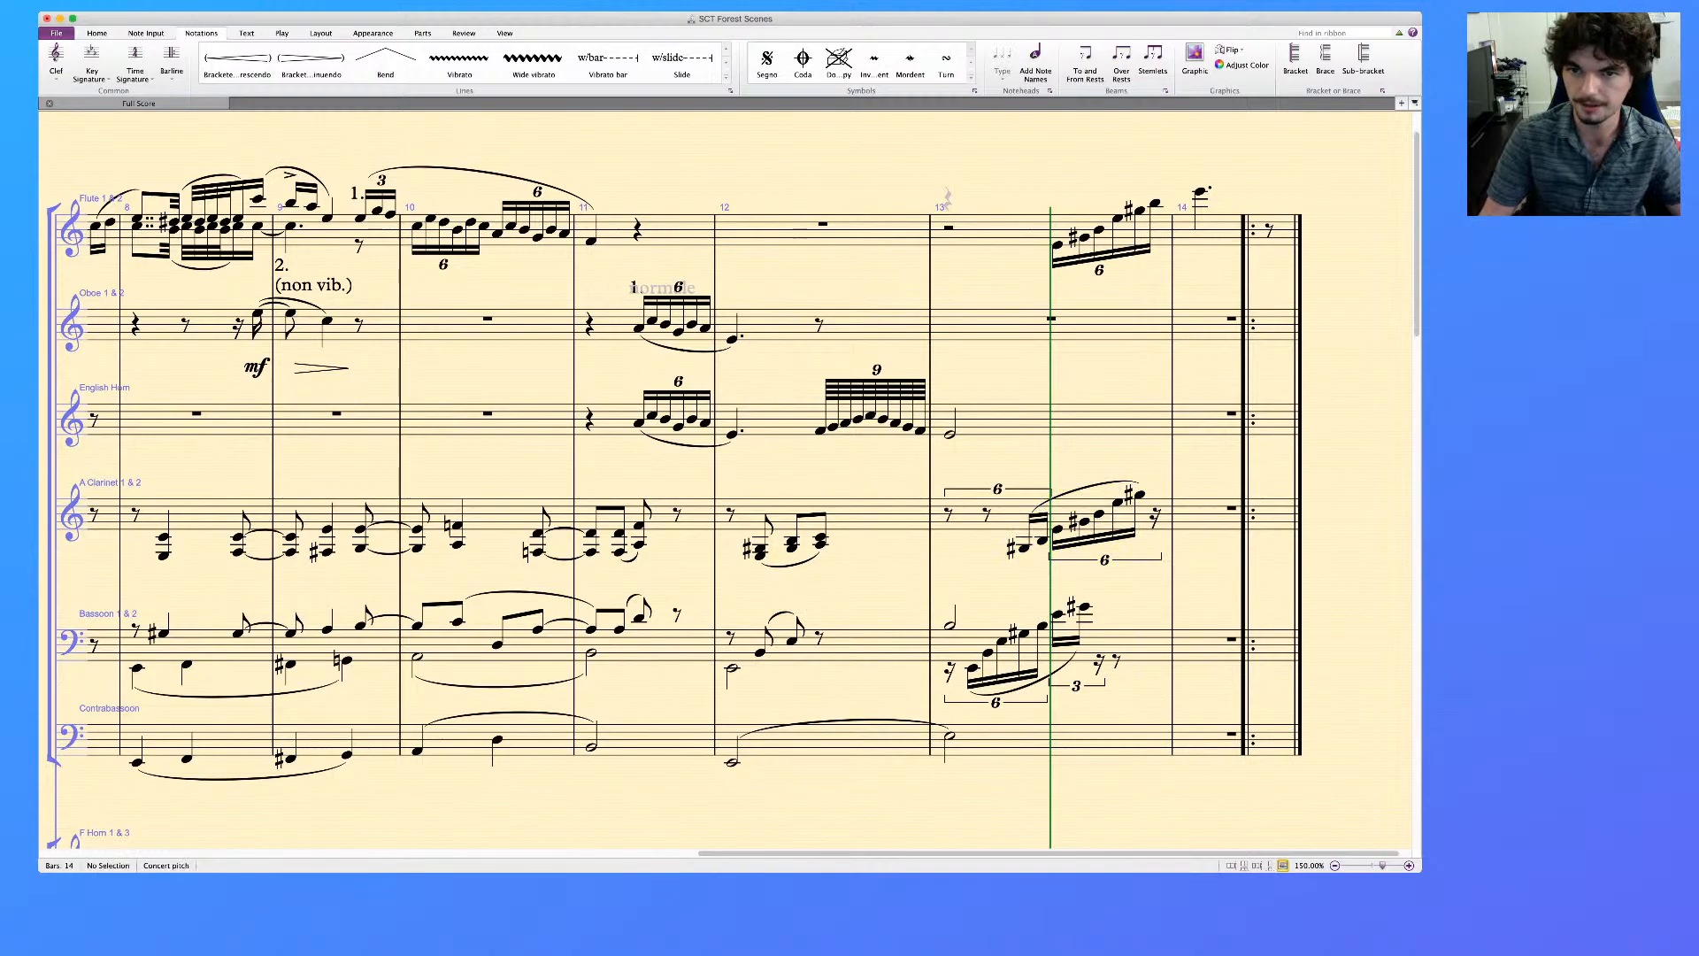
# Delete the faint hidden symbol above the start of bar 13 in the Flute 1 & 2 staff
pyautogui.click(1057, 245)
pyautogui.click(948, 198)
pyautogui.press('Delete')
pyautogui.press('Escape')
# Move the contents of the flute's bar 13 to voice 1
pyautogui.click(1000, 237)
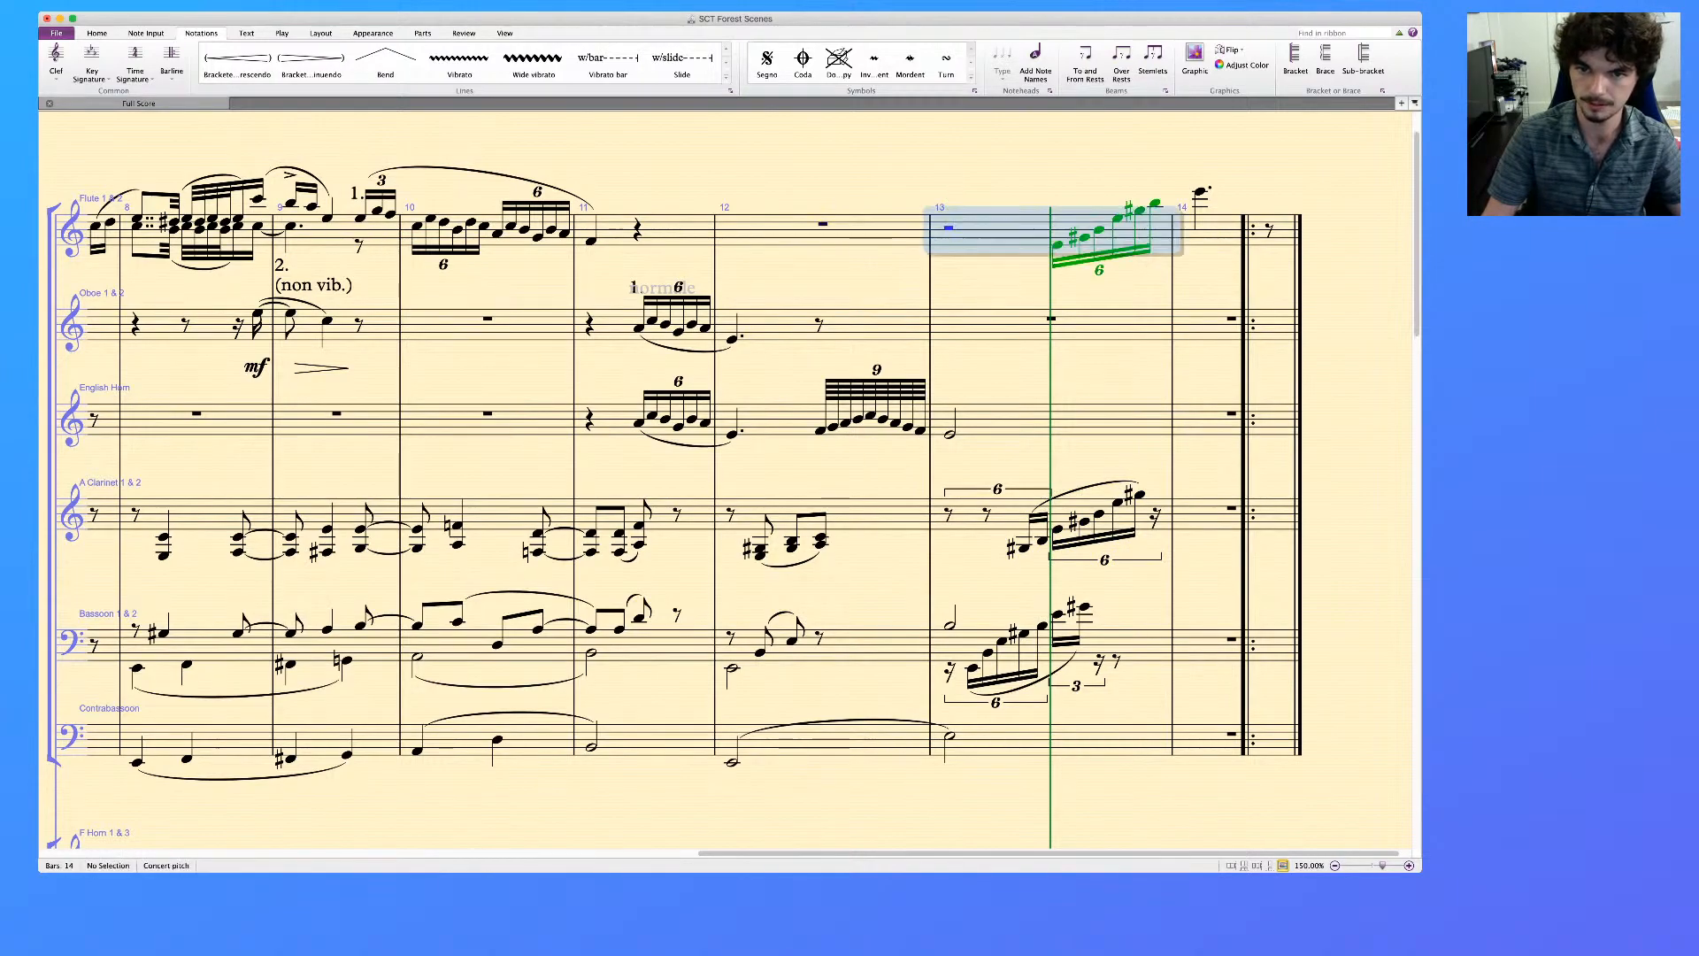
pyautogui.press('Escape')
pyautogui.click(1000, 237)
pyautogui.hotkey('alt', '1')
pyautogui.press('Escape')
# Delete the first two notes of the flute sextuplet in bar 13 and merge their rests into one eighth rest
pyautogui.click(1057, 245)
pyautogui.keyDown('super'); pyautogui.click(1085, 238); pyautogui.keyUp('super')
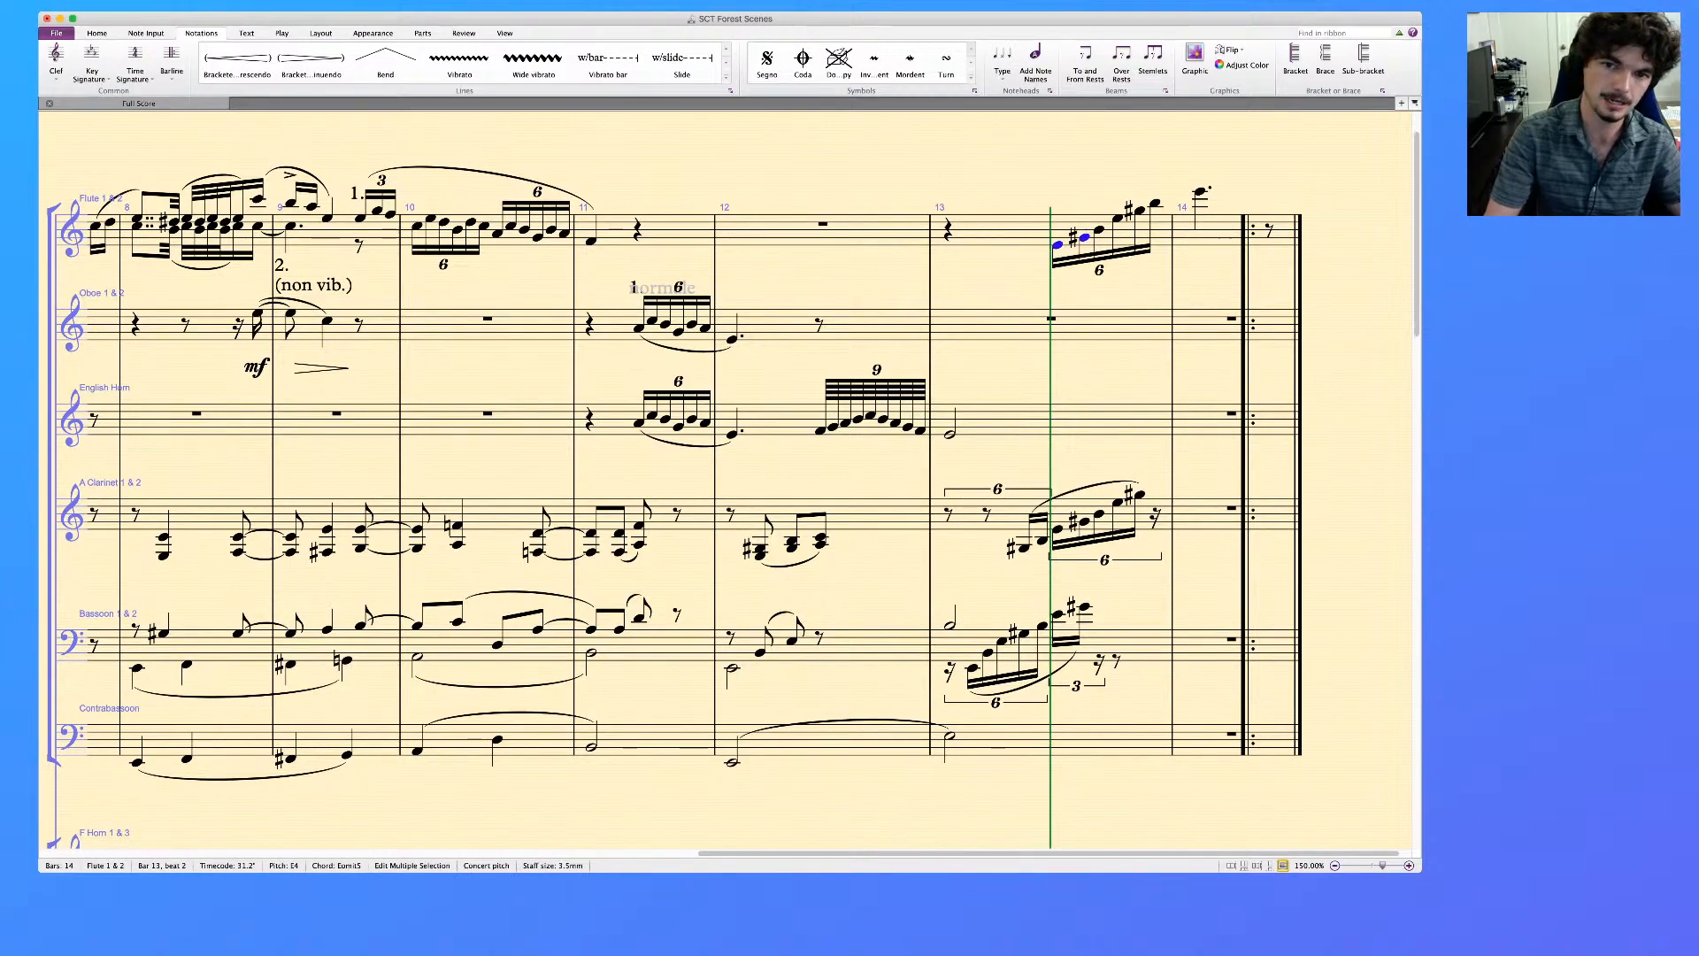
pyautogui.press('Delete')
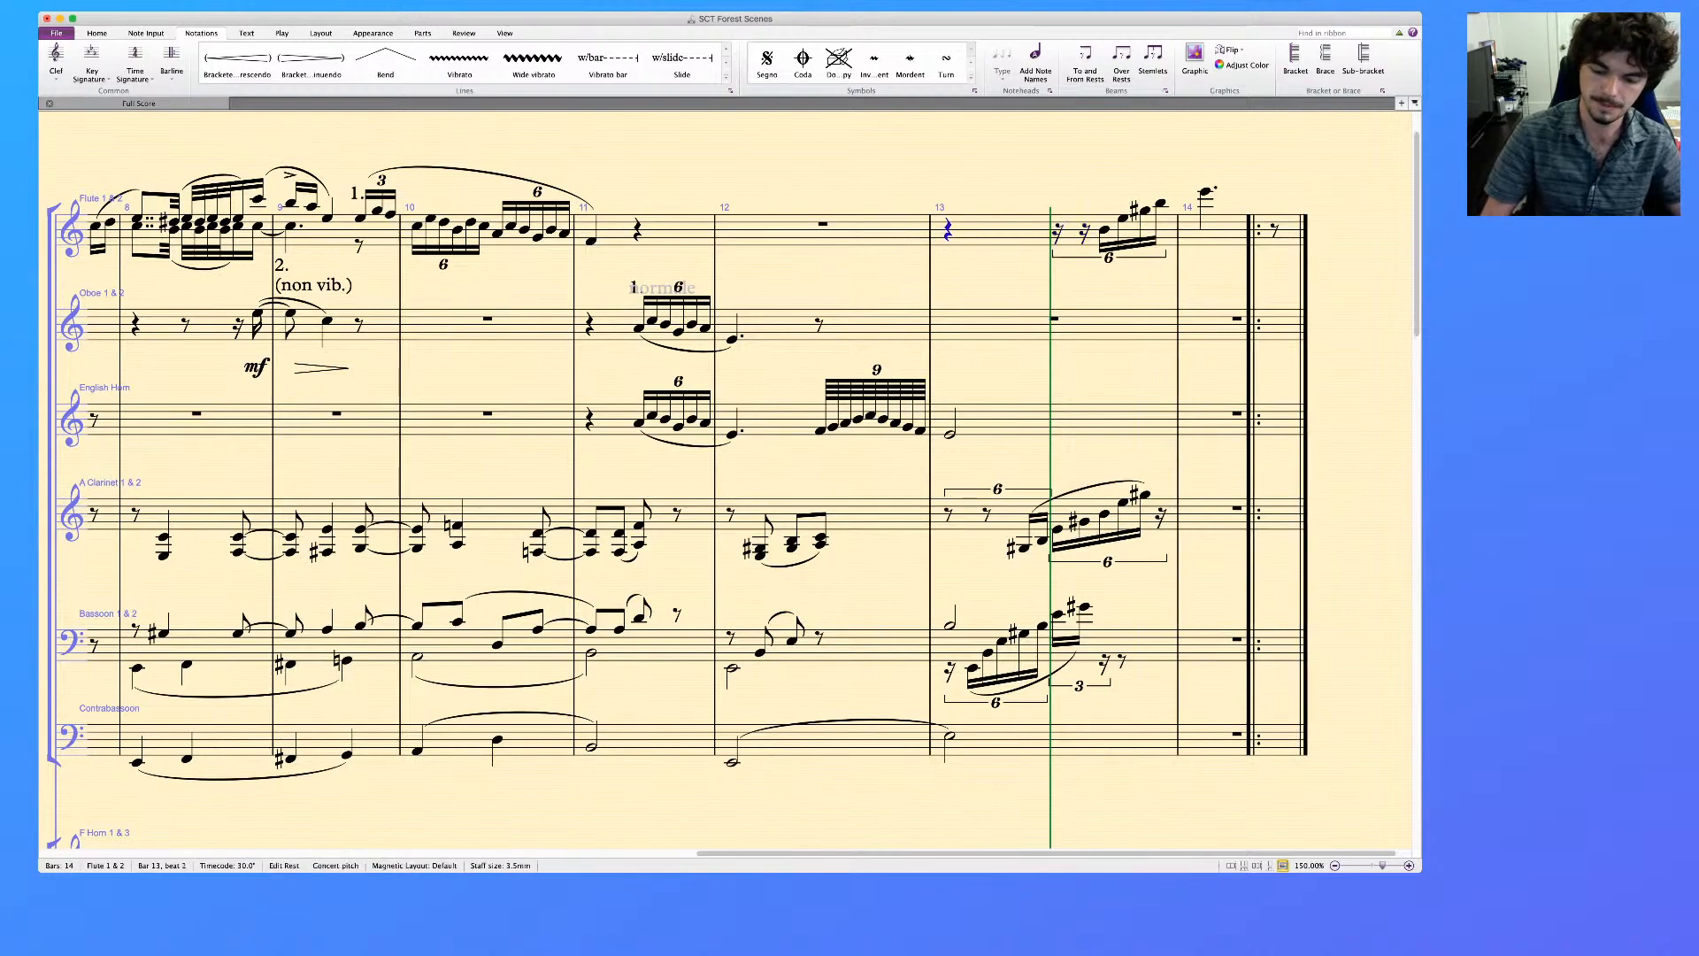
pyautogui.press('3')
pyautogui.press('Right')
# Slur the flute's four remaining sextuplet notes in bar 13 through to the first note of bar 14
pyautogui.press('s')
pyautogui.press('space')
pyautogui.press('space')
pyautogui.press('space')
pyautogui.press('space')
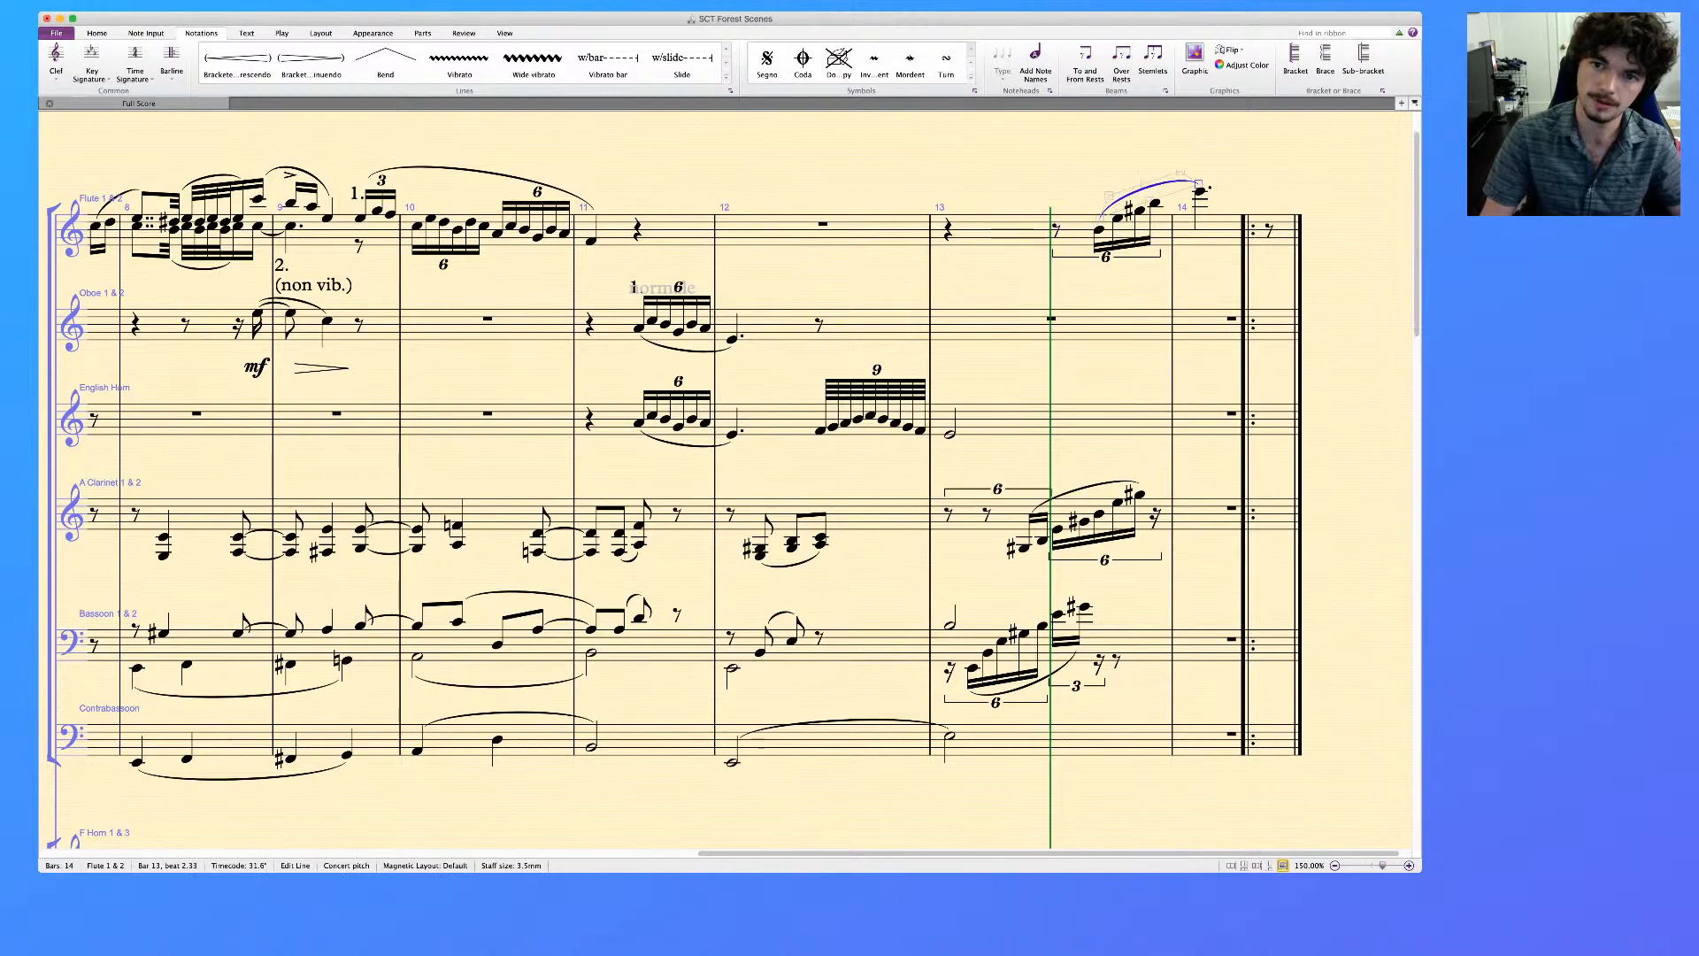
pyautogui.press('Escape')
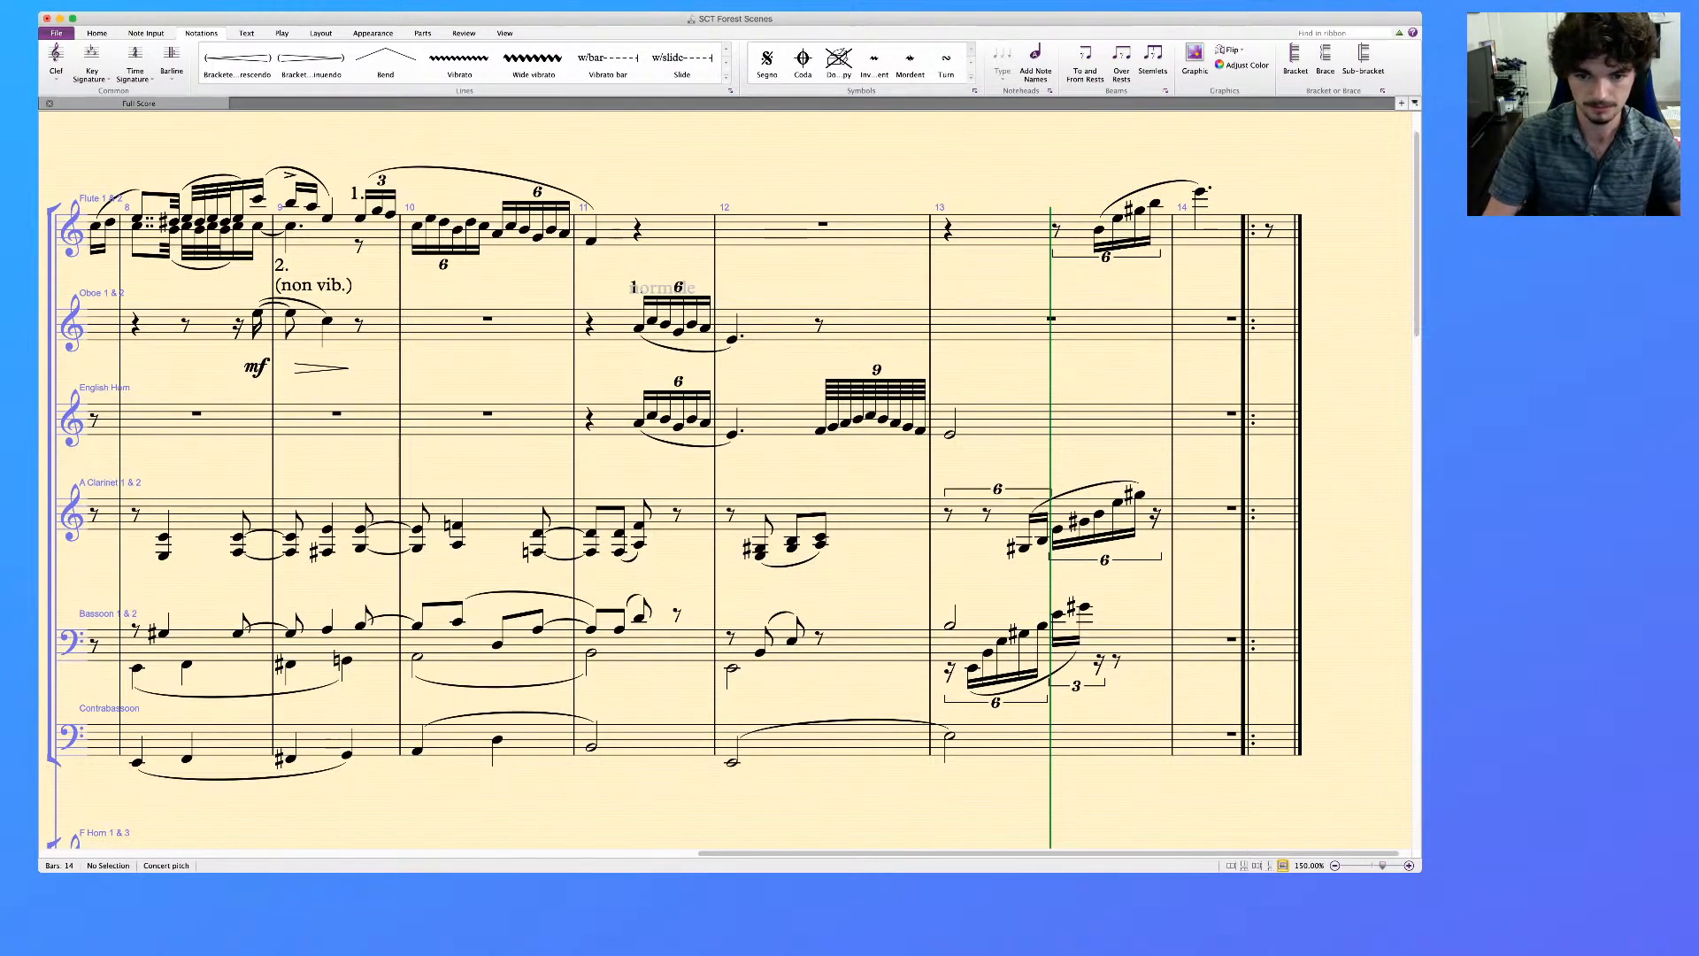
# Play back bars 13 and 14 of all the woodwind staves, from Flute 1 & 2 through Contrabassoon
pyautogui.click(1223, 232)
pyautogui.keyDown('shift'); pyautogui.click(1053, 742); pyautogui.keyUp('shift')
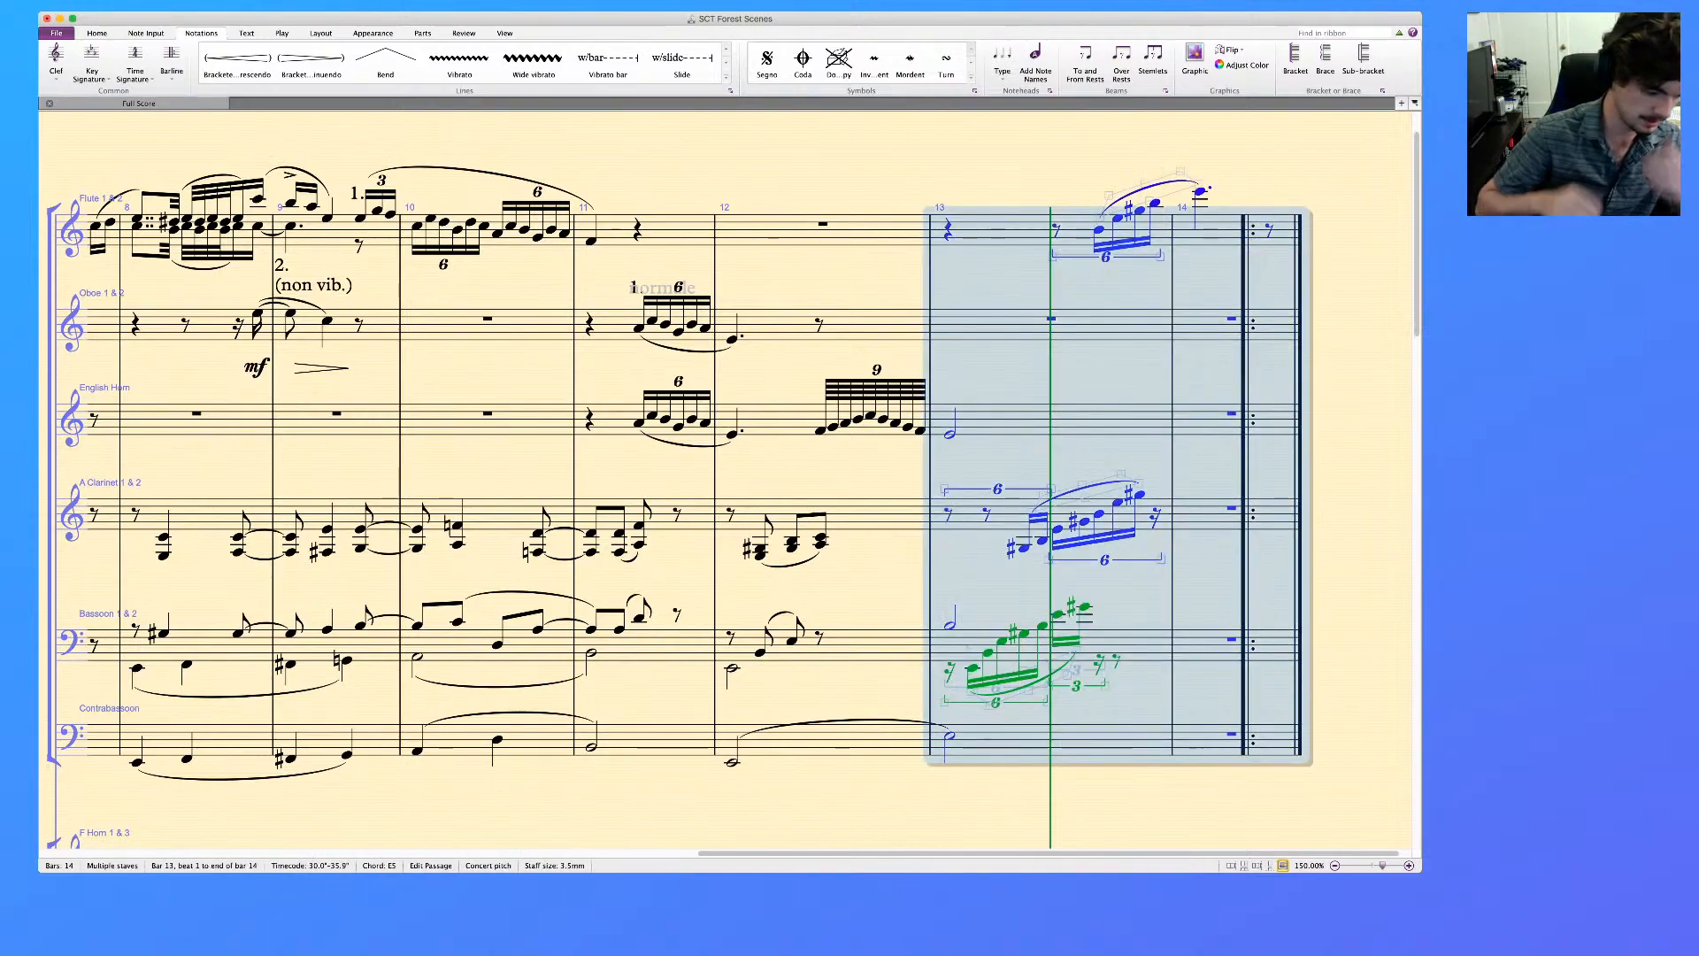
pyautogui.press('p')
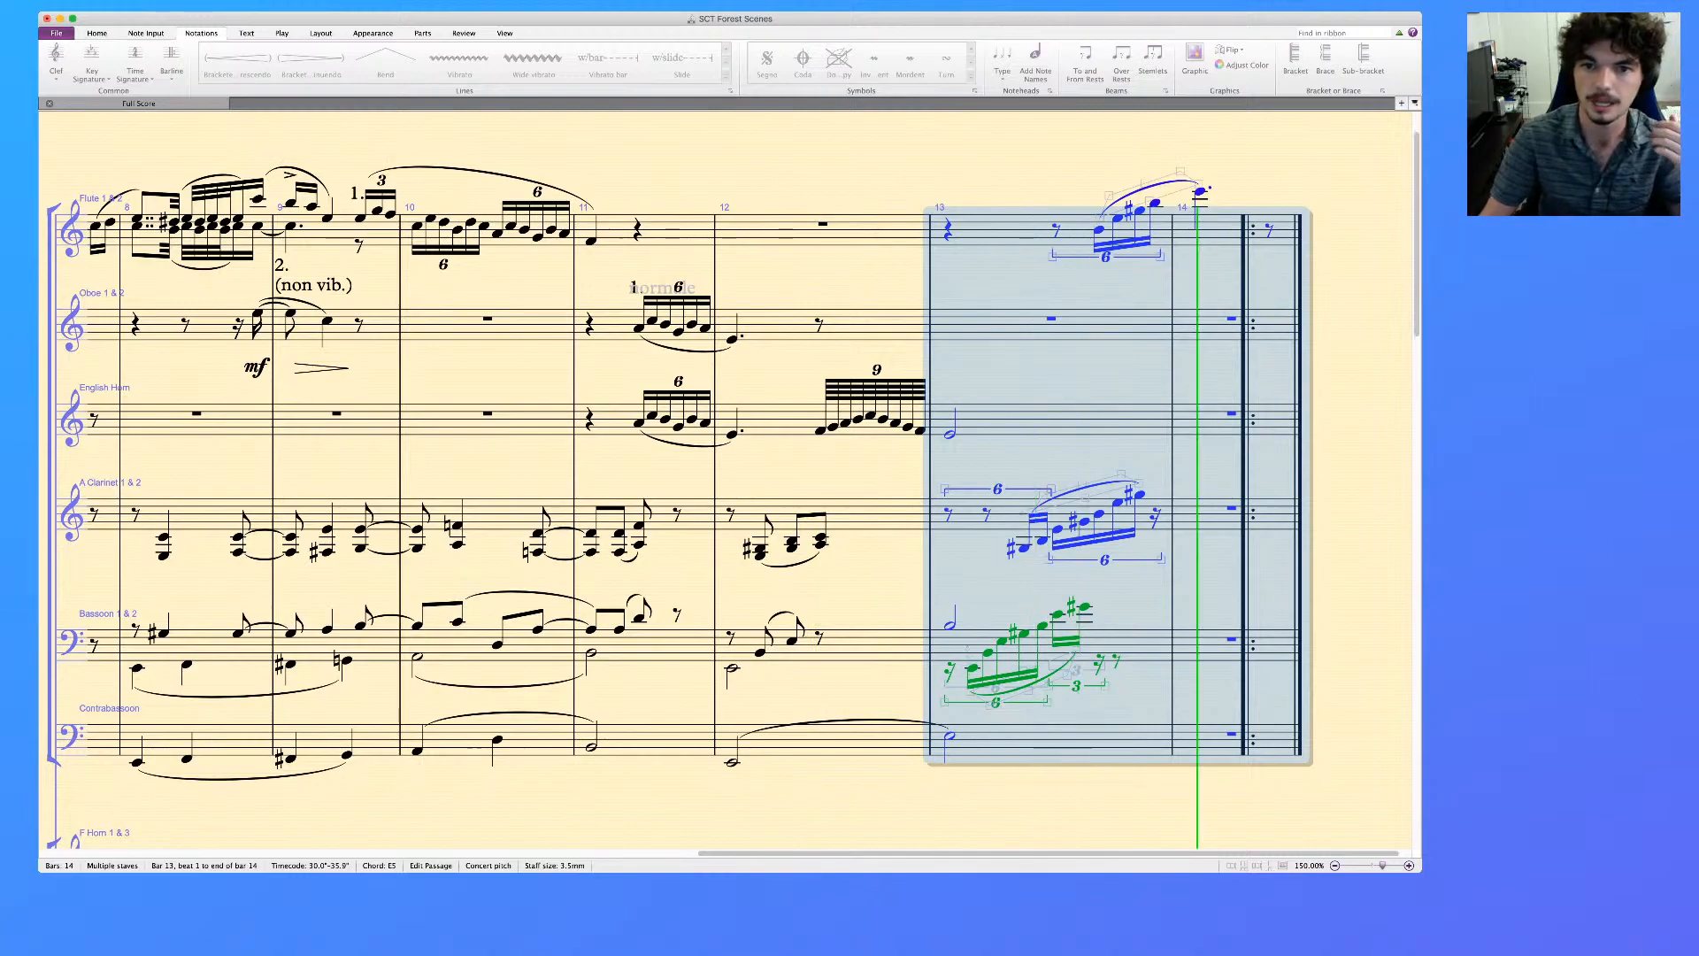
pyautogui.press('space')
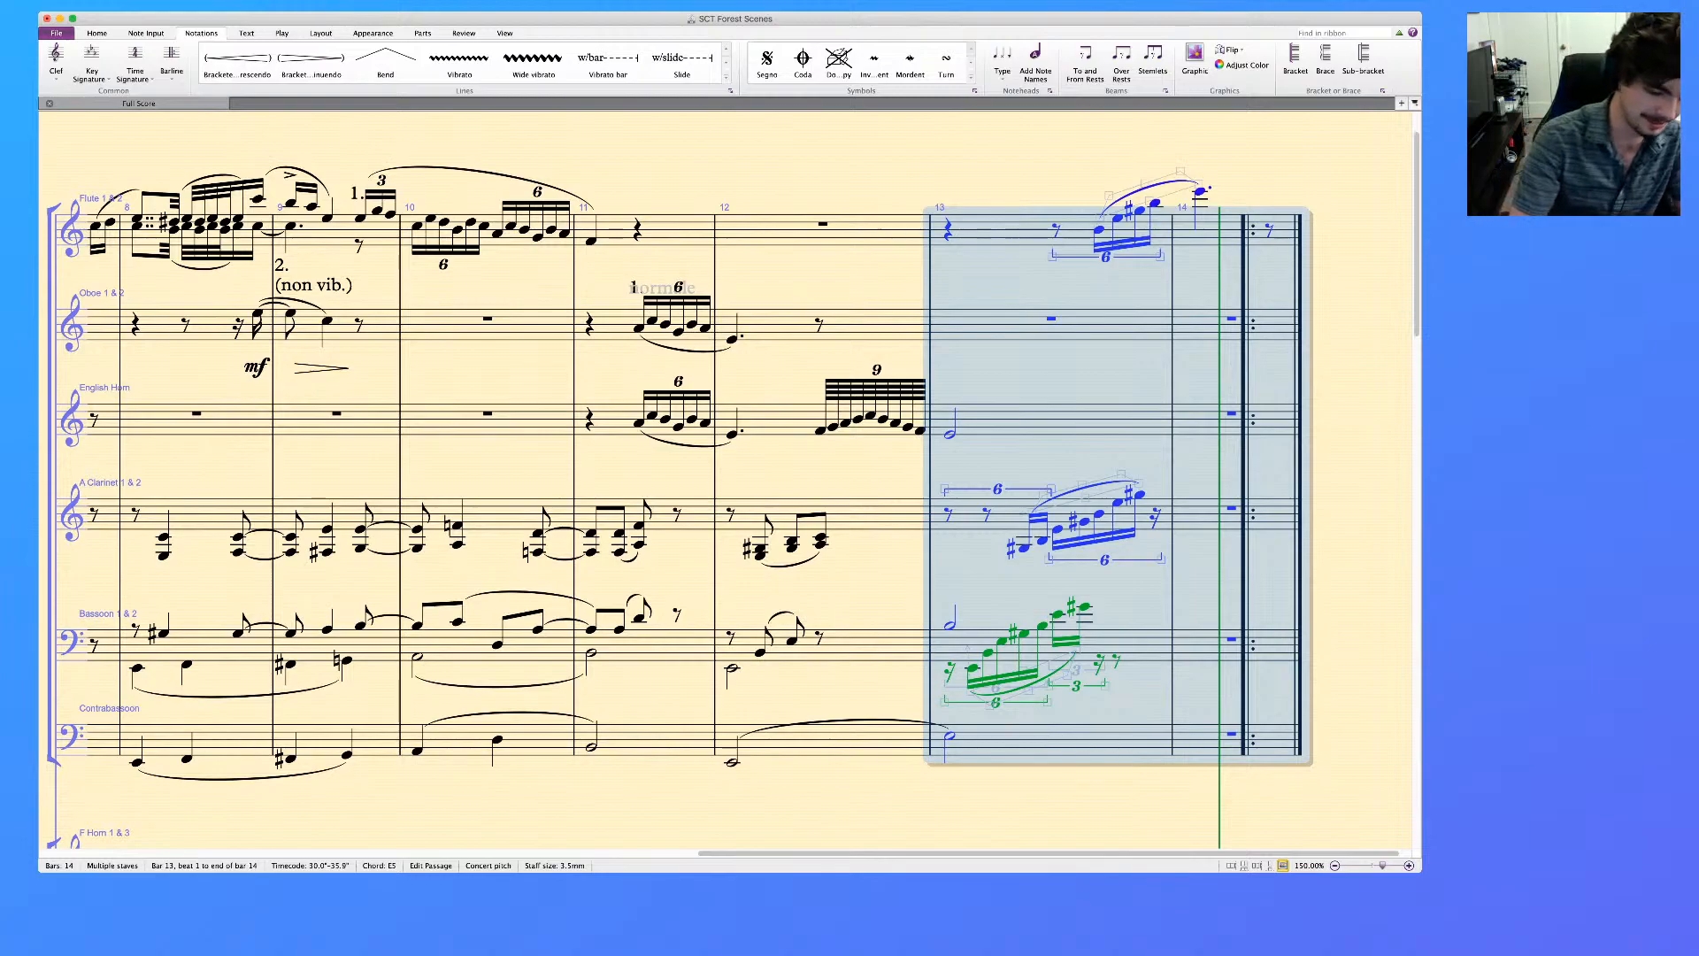
# Add the tempo text "Lento" above the start of bar 13
pyautogui.click(948, 230)
pyautogui.press('super+alt+t')
pyautogui.write('Lento')
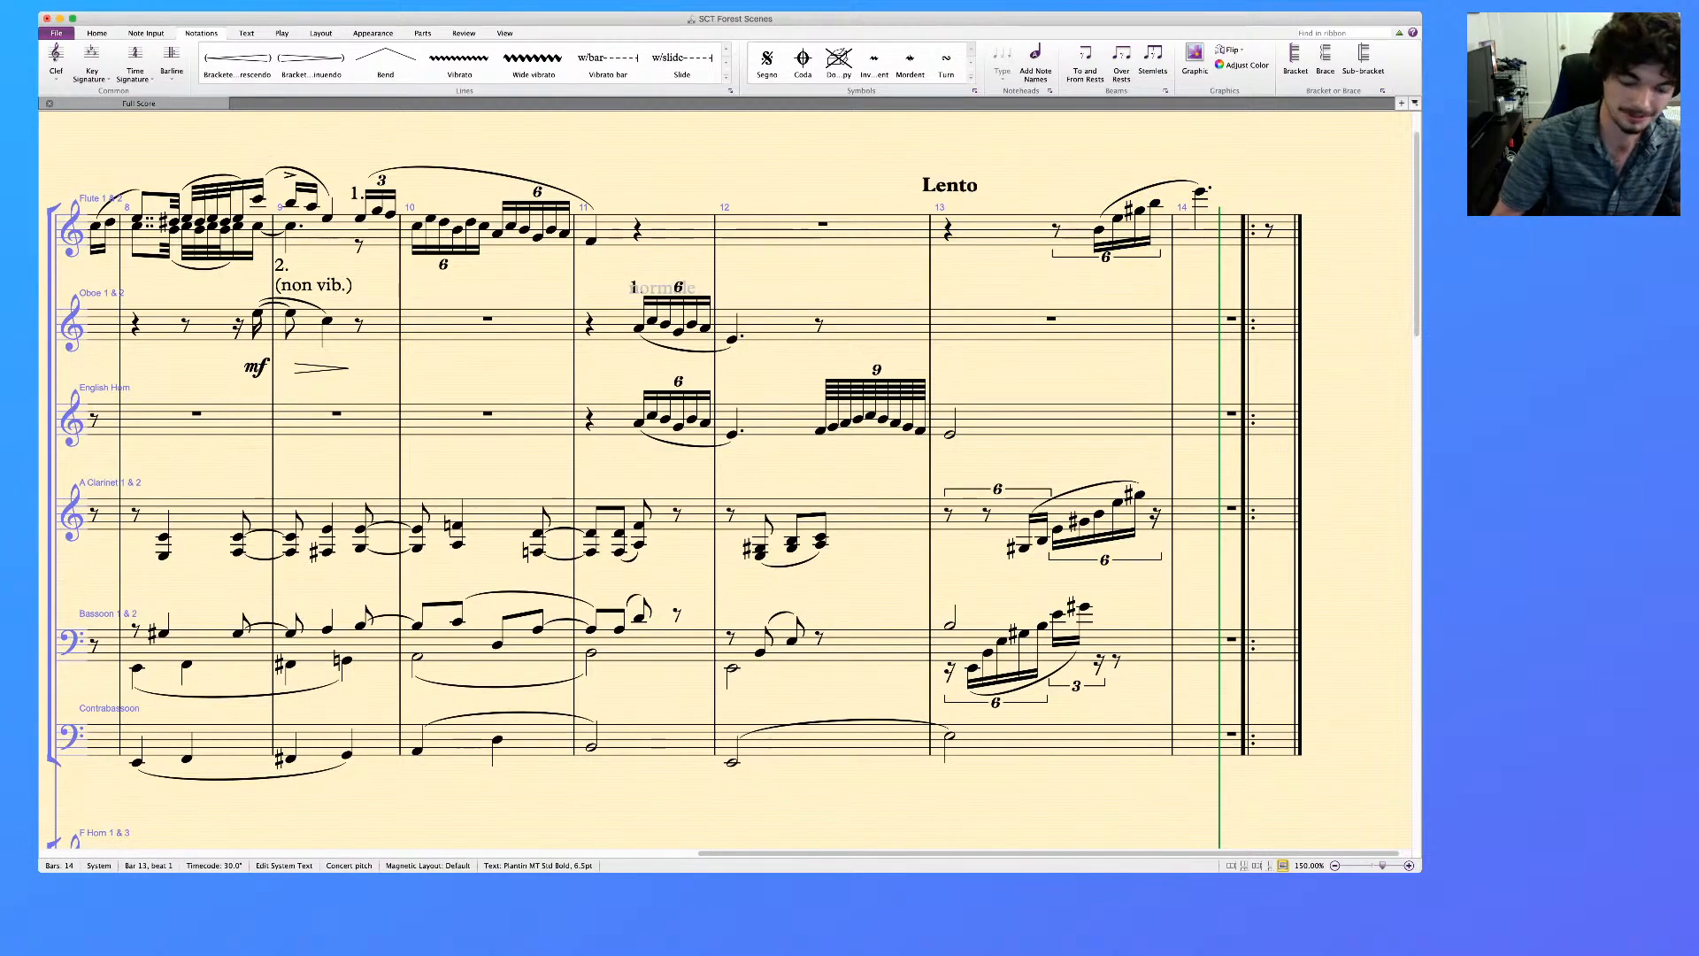
pyautogui.press('Escape')
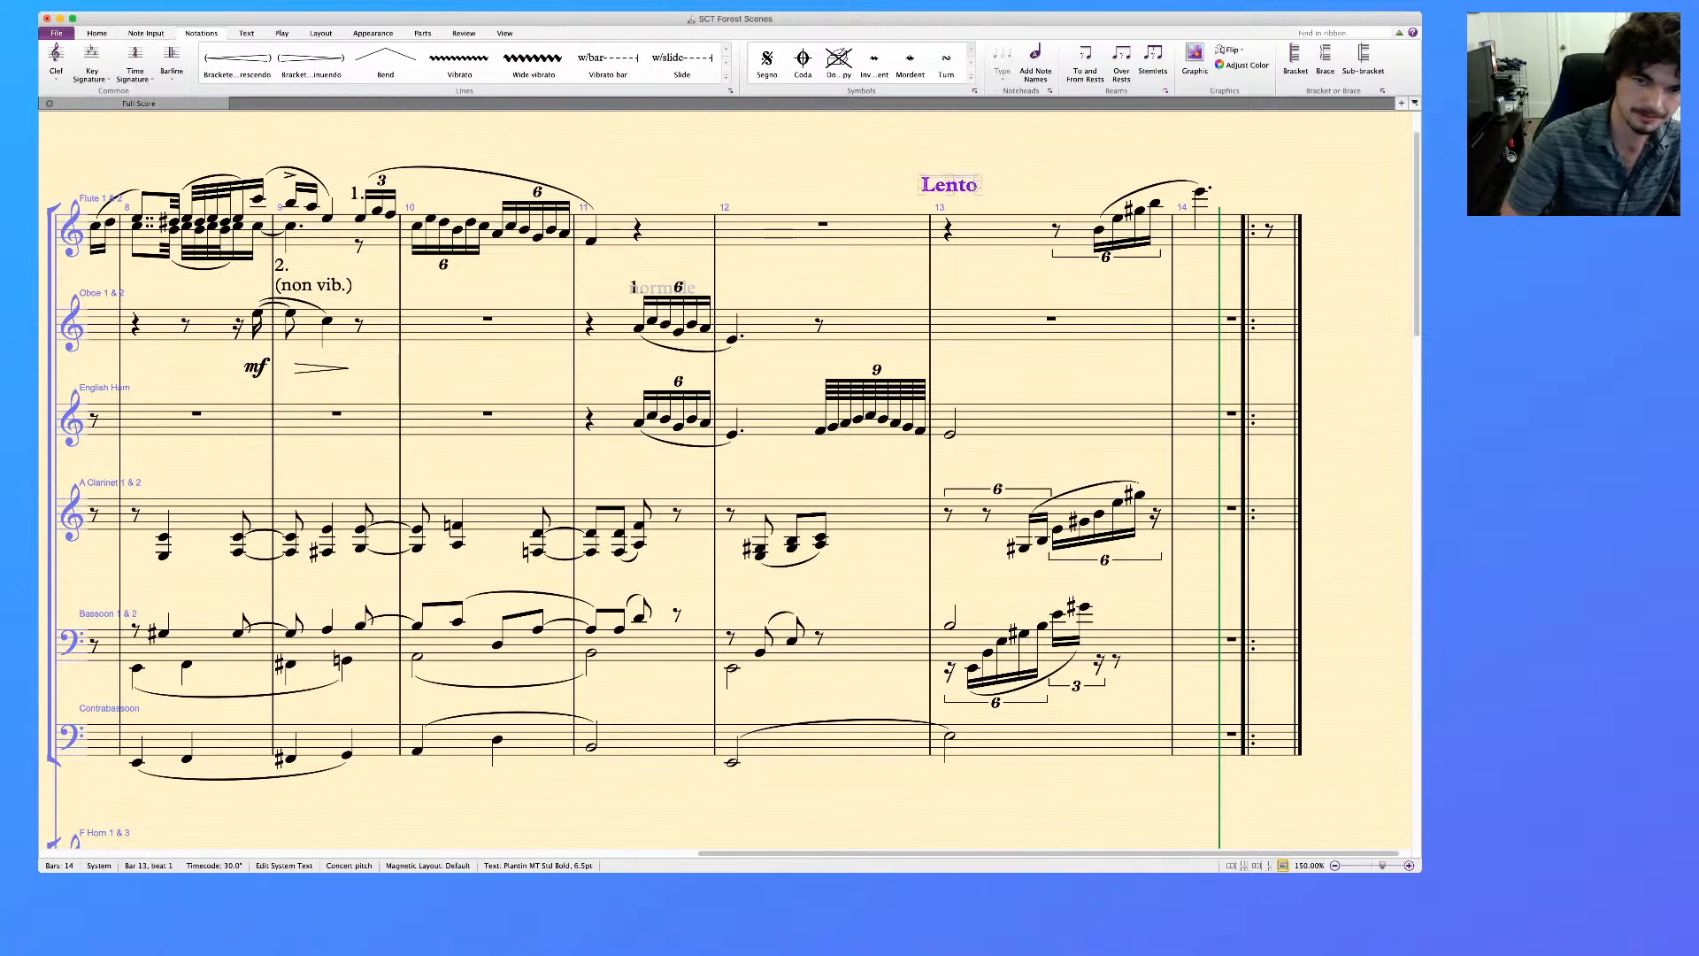
# Play back bar 13 of the woodwinds with the new tempo text, and remove "Lento"
pyautogui.click(1000, 230)
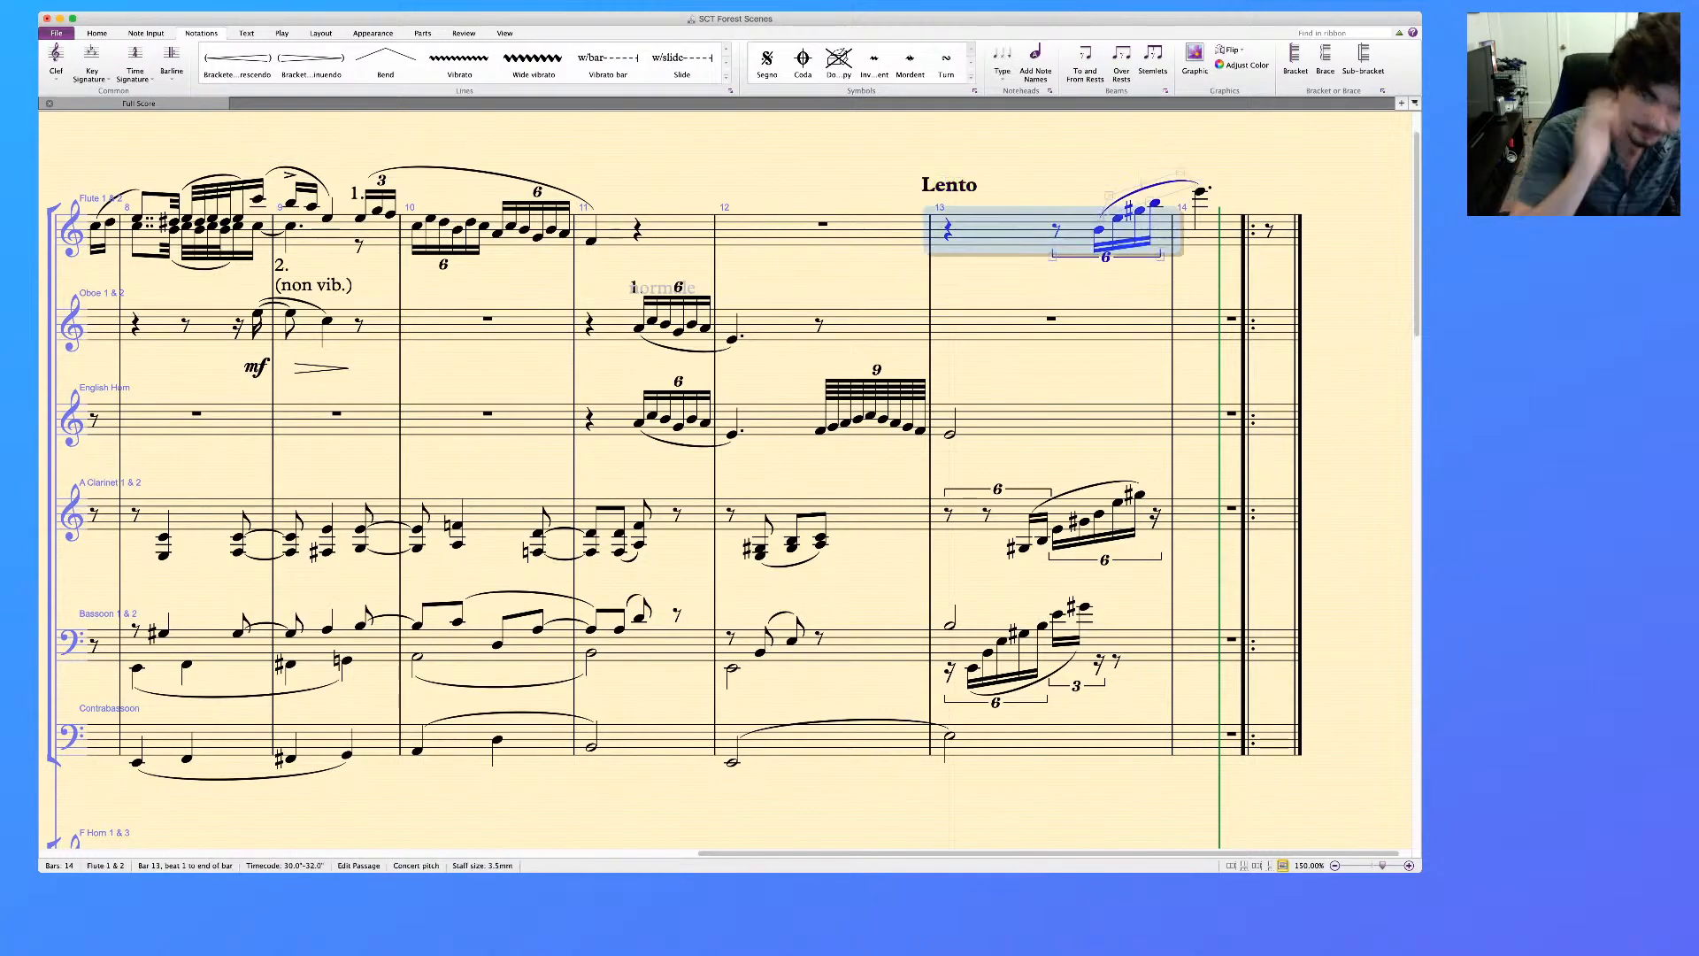
pyautogui.keyDown('shift'); pyautogui.click(1053, 741); pyautogui.keyUp('shift')
pyautogui.press('p')
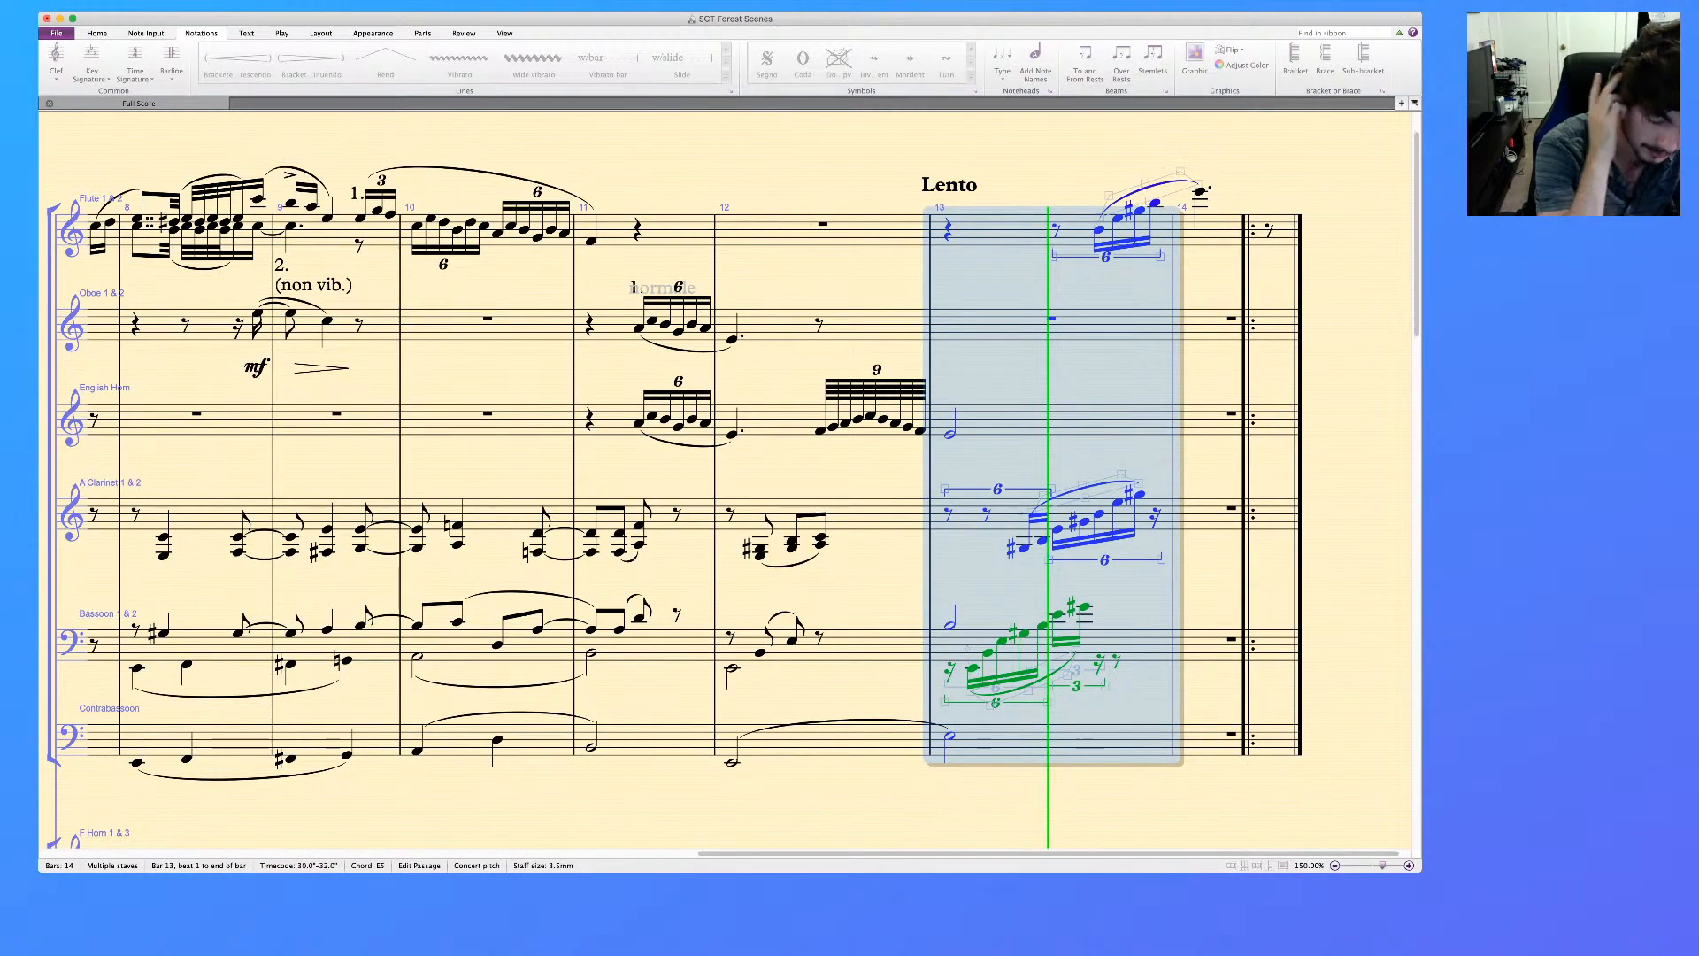
pyautogui.press('space')
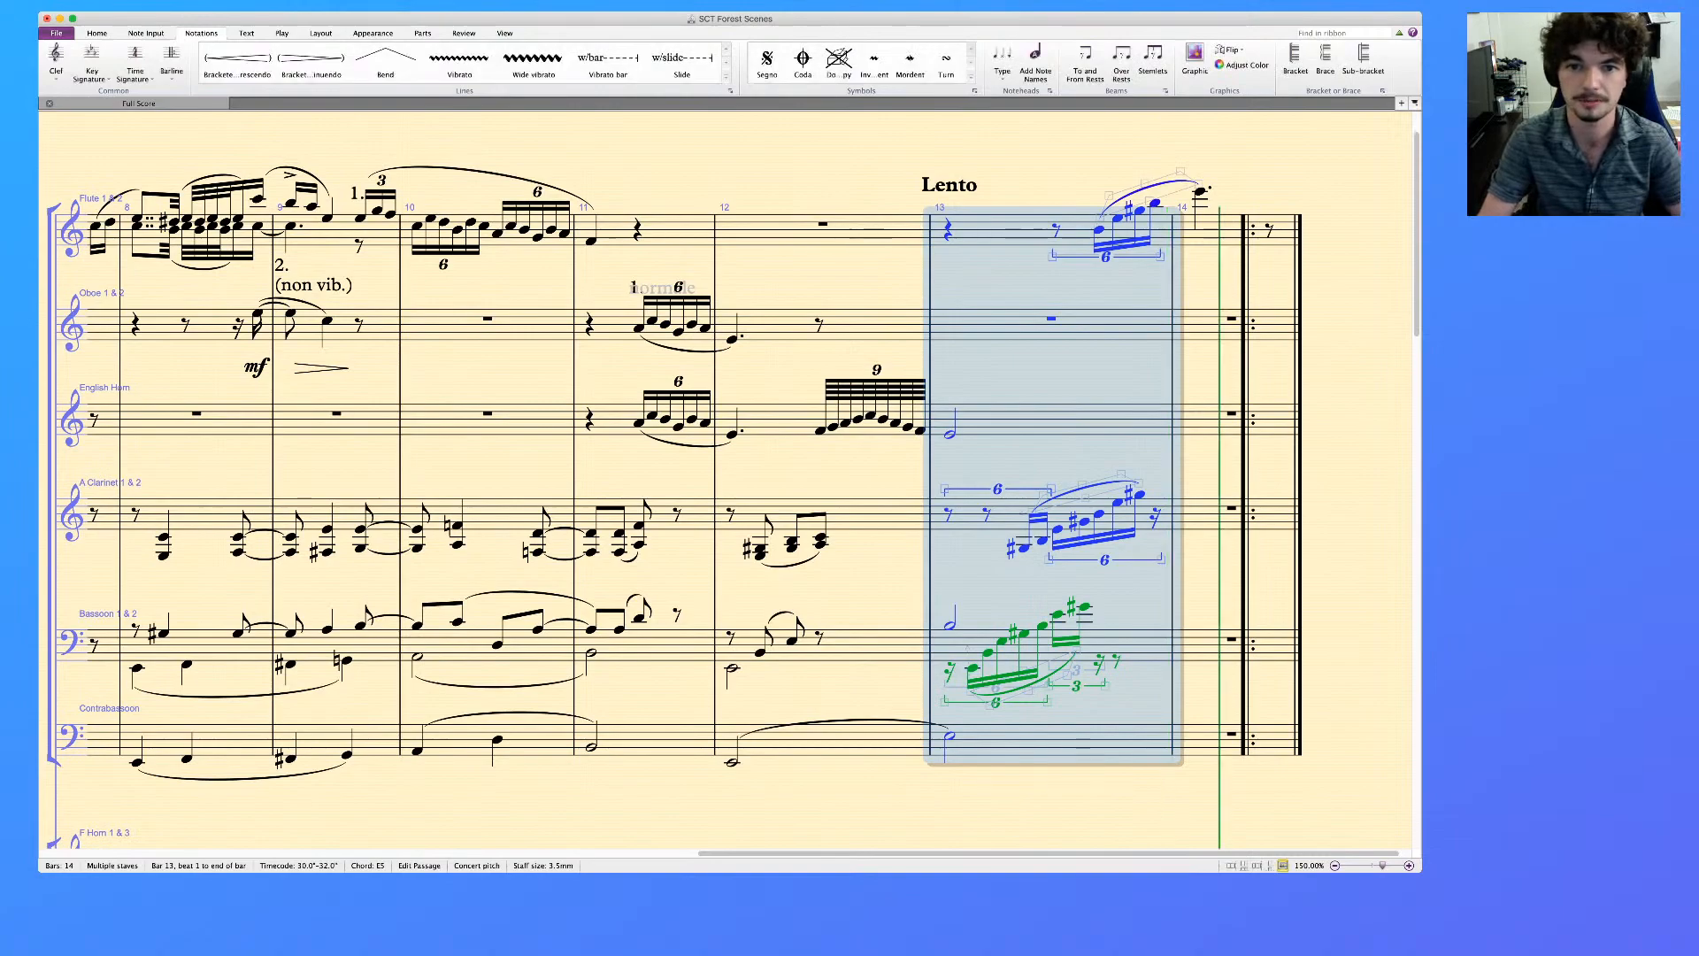
pyautogui.press('Escape')
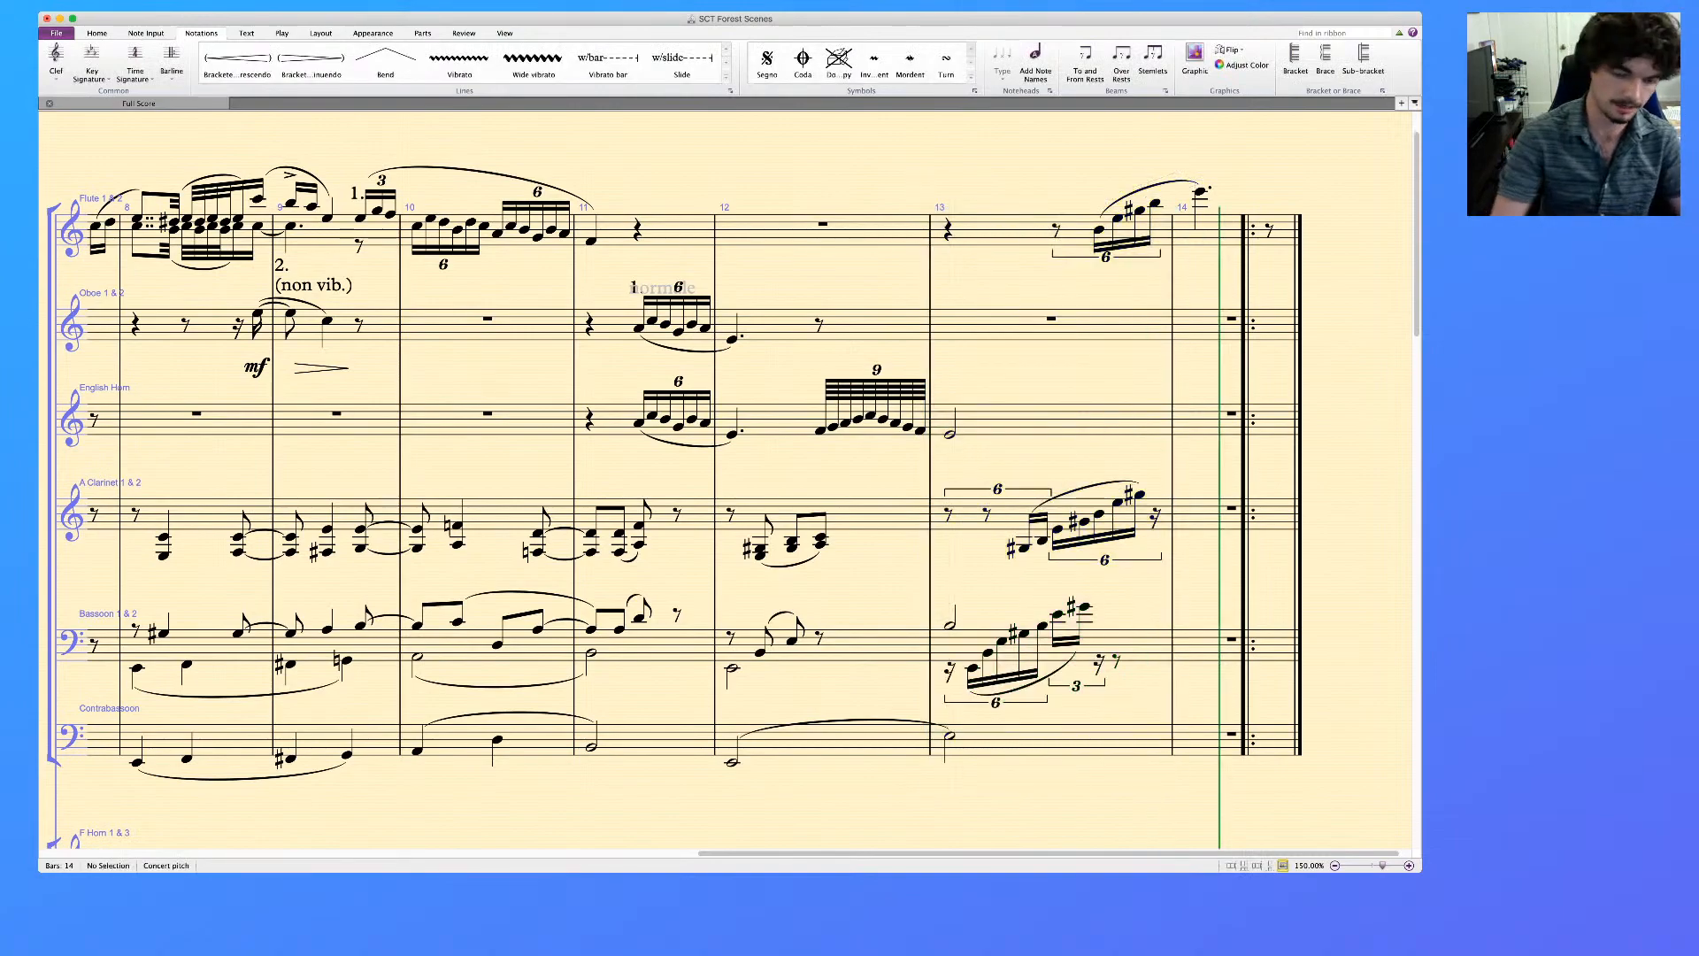
# Add a metronome mark of quarter note = 33 above the start of bar 13
pyautogui.click(948, 230)
pyautogui.press('alt+super+t')
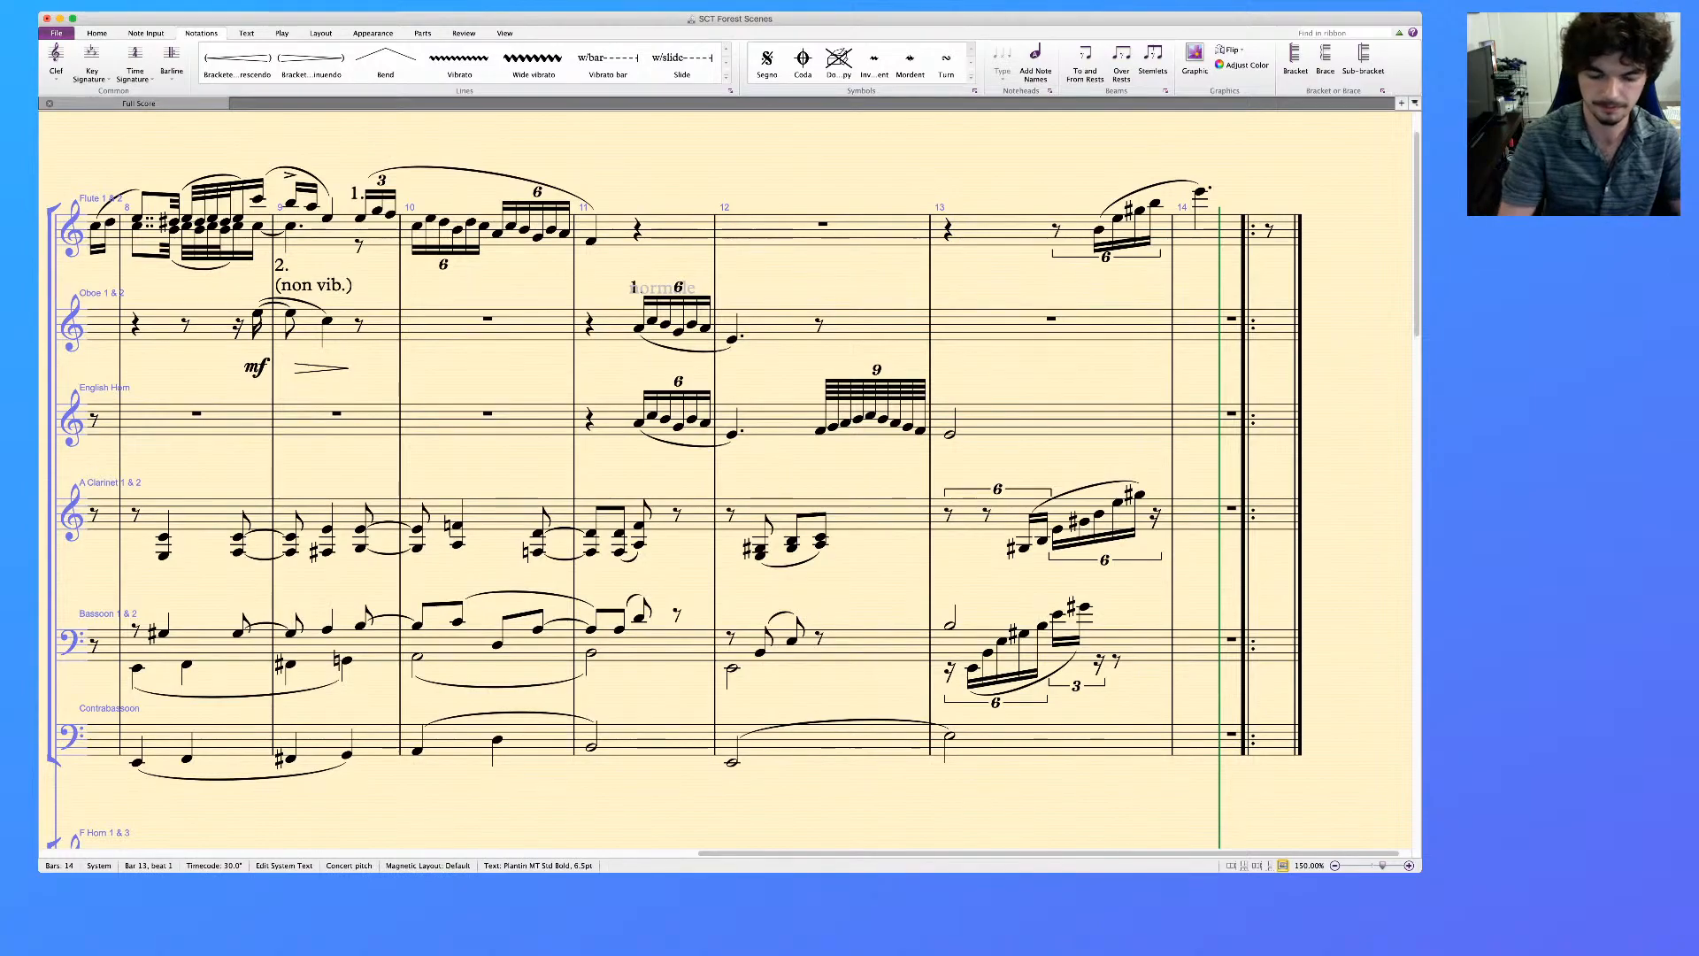
pyautogui.press('super+5')
pyautogui.write('= 33')
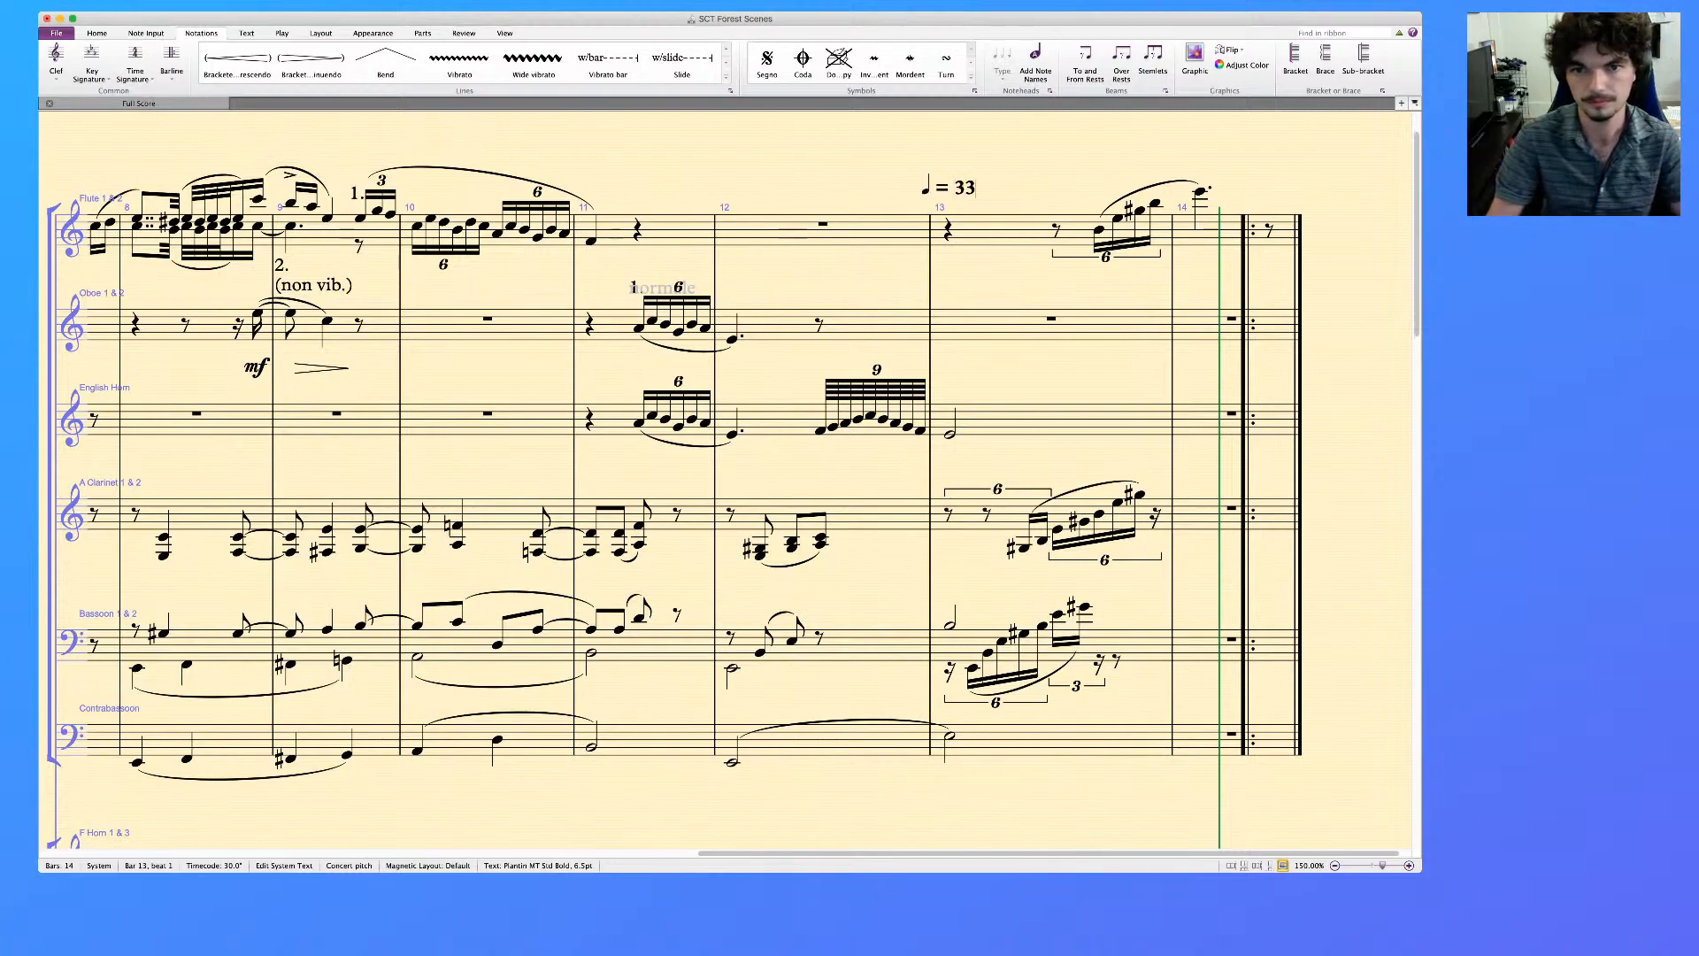
pyautogui.press('Escape')
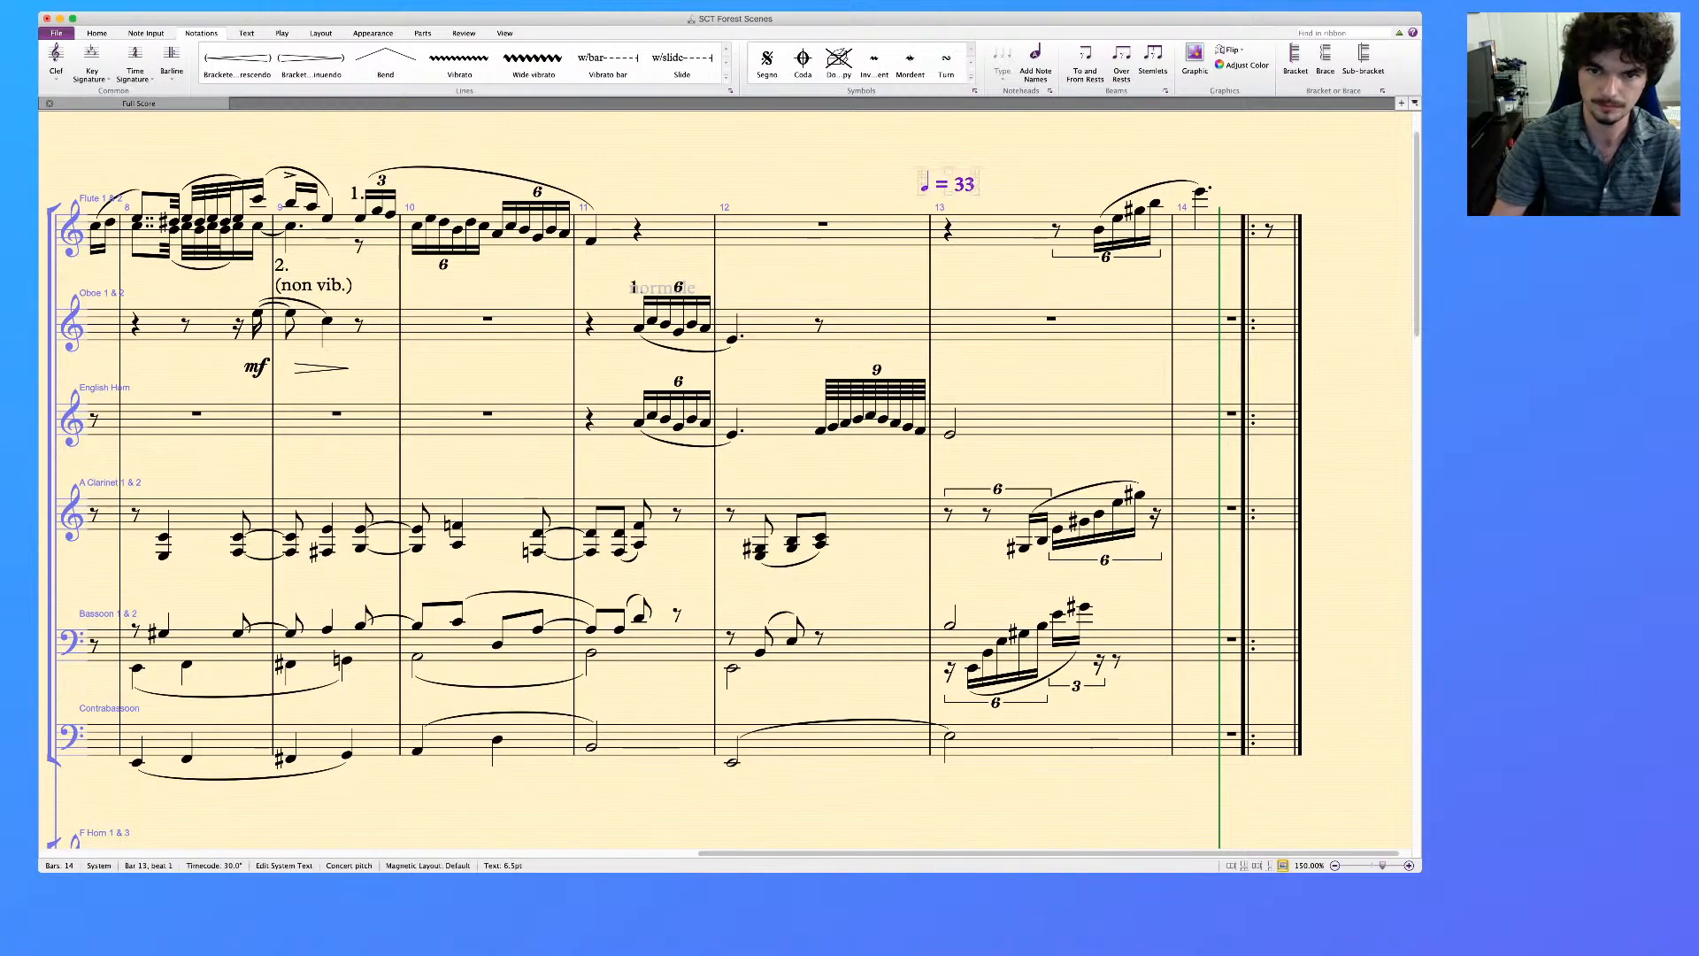
# Play back the woodwinds' bar 13 at the quarter note = 33 tempo, and remove the metronome mark
pyautogui.click(1000, 230)
pyautogui.keyDown('shift'); pyautogui.click(1045, 741); pyautogui.keyUp('shift')
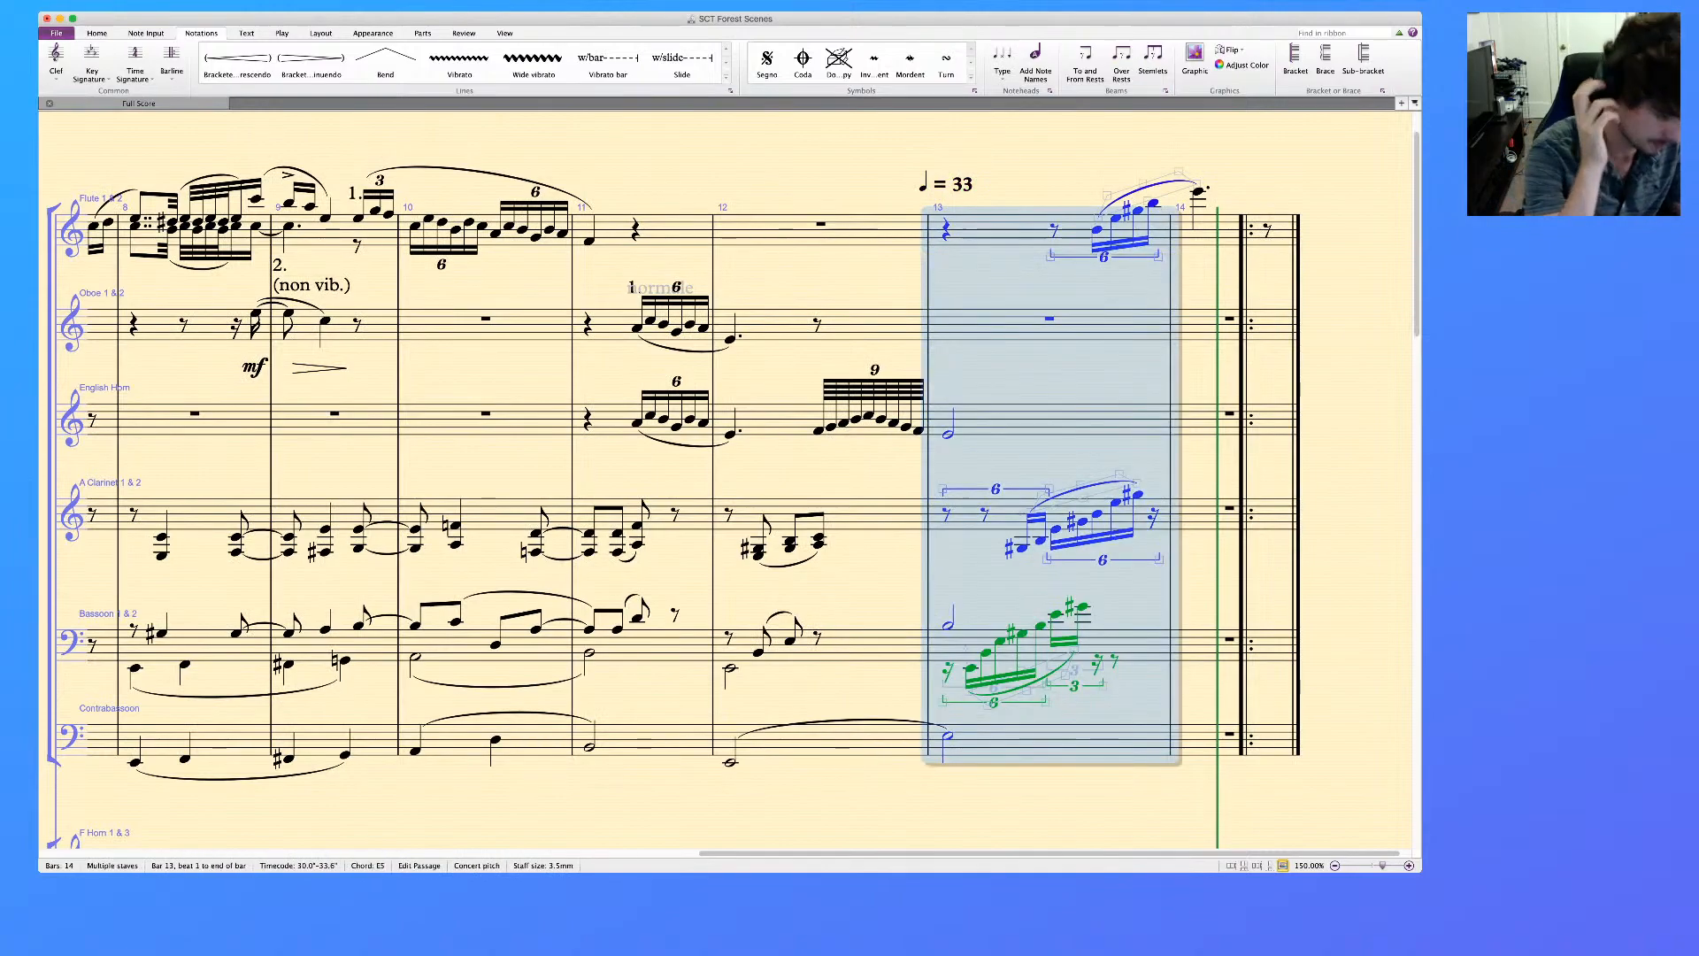
pyautogui.press('p')
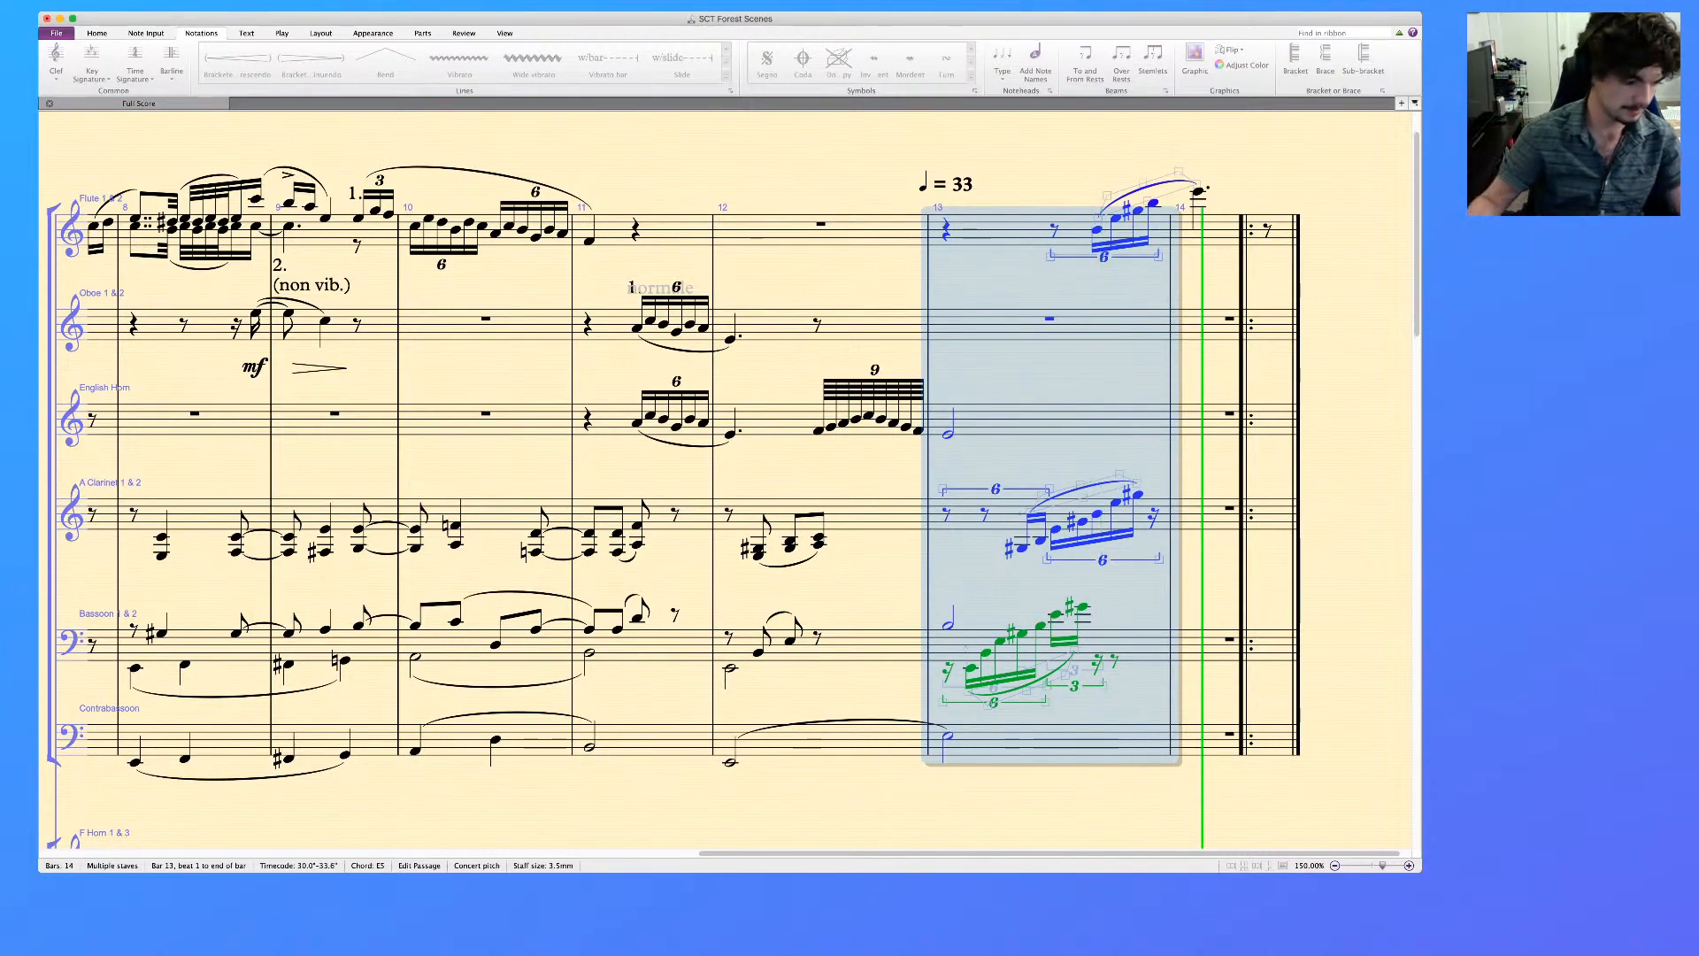
pyautogui.press('space')
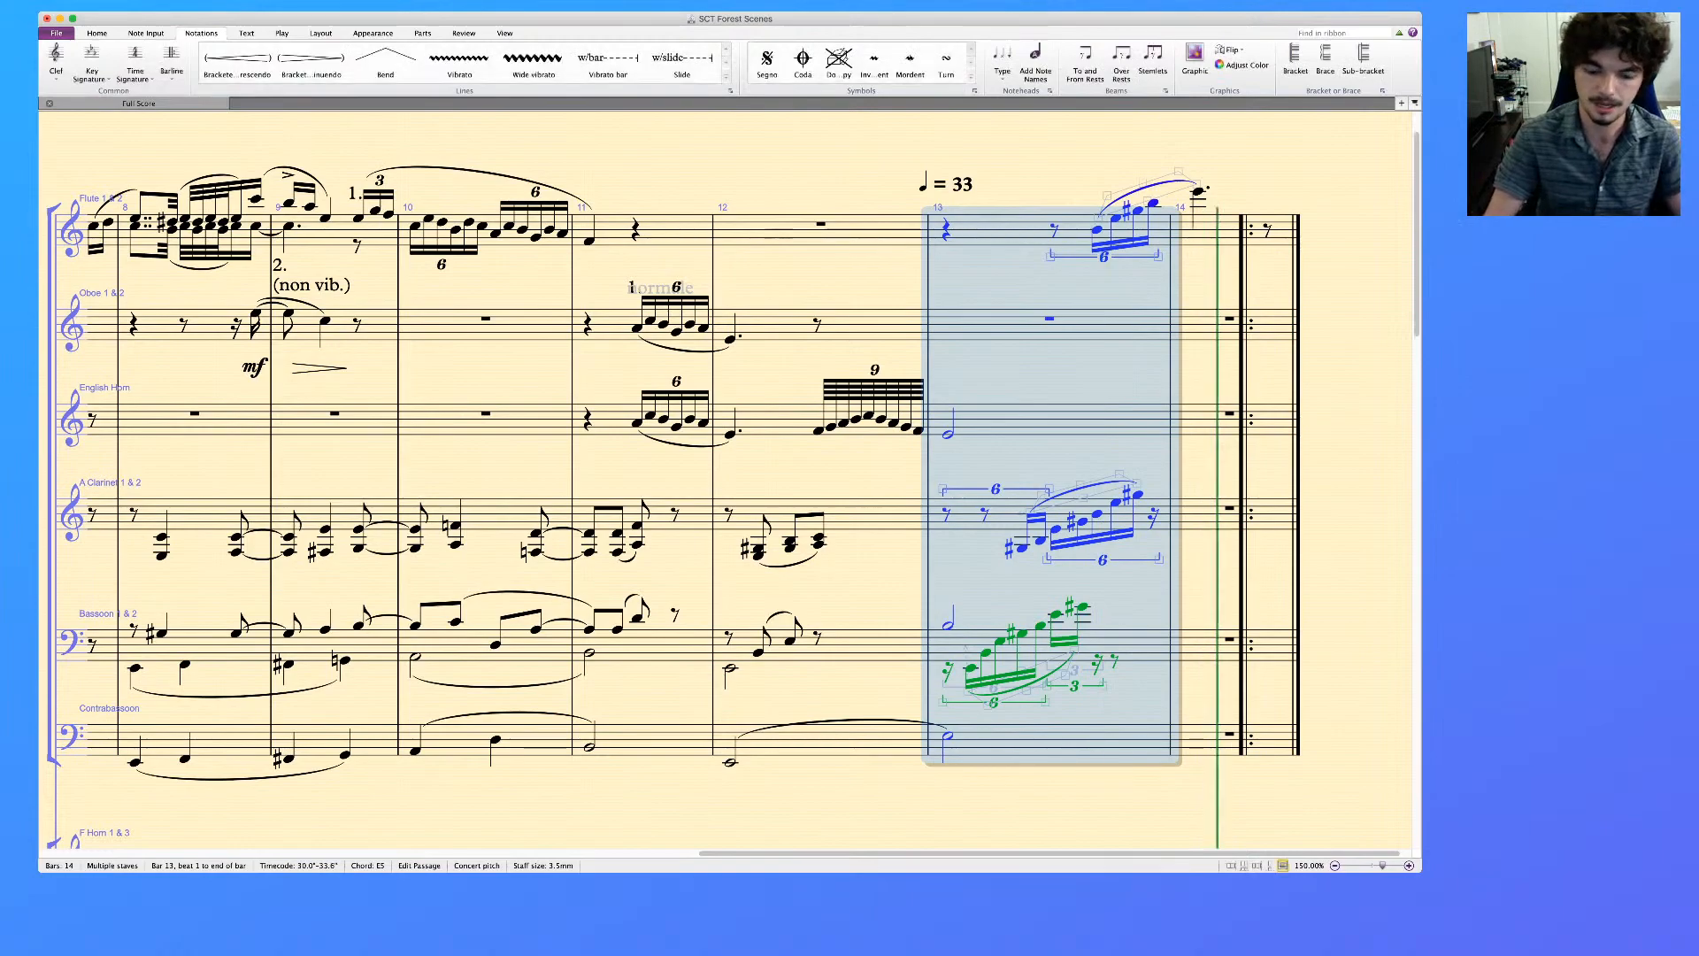
pyautogui.press('Escape')
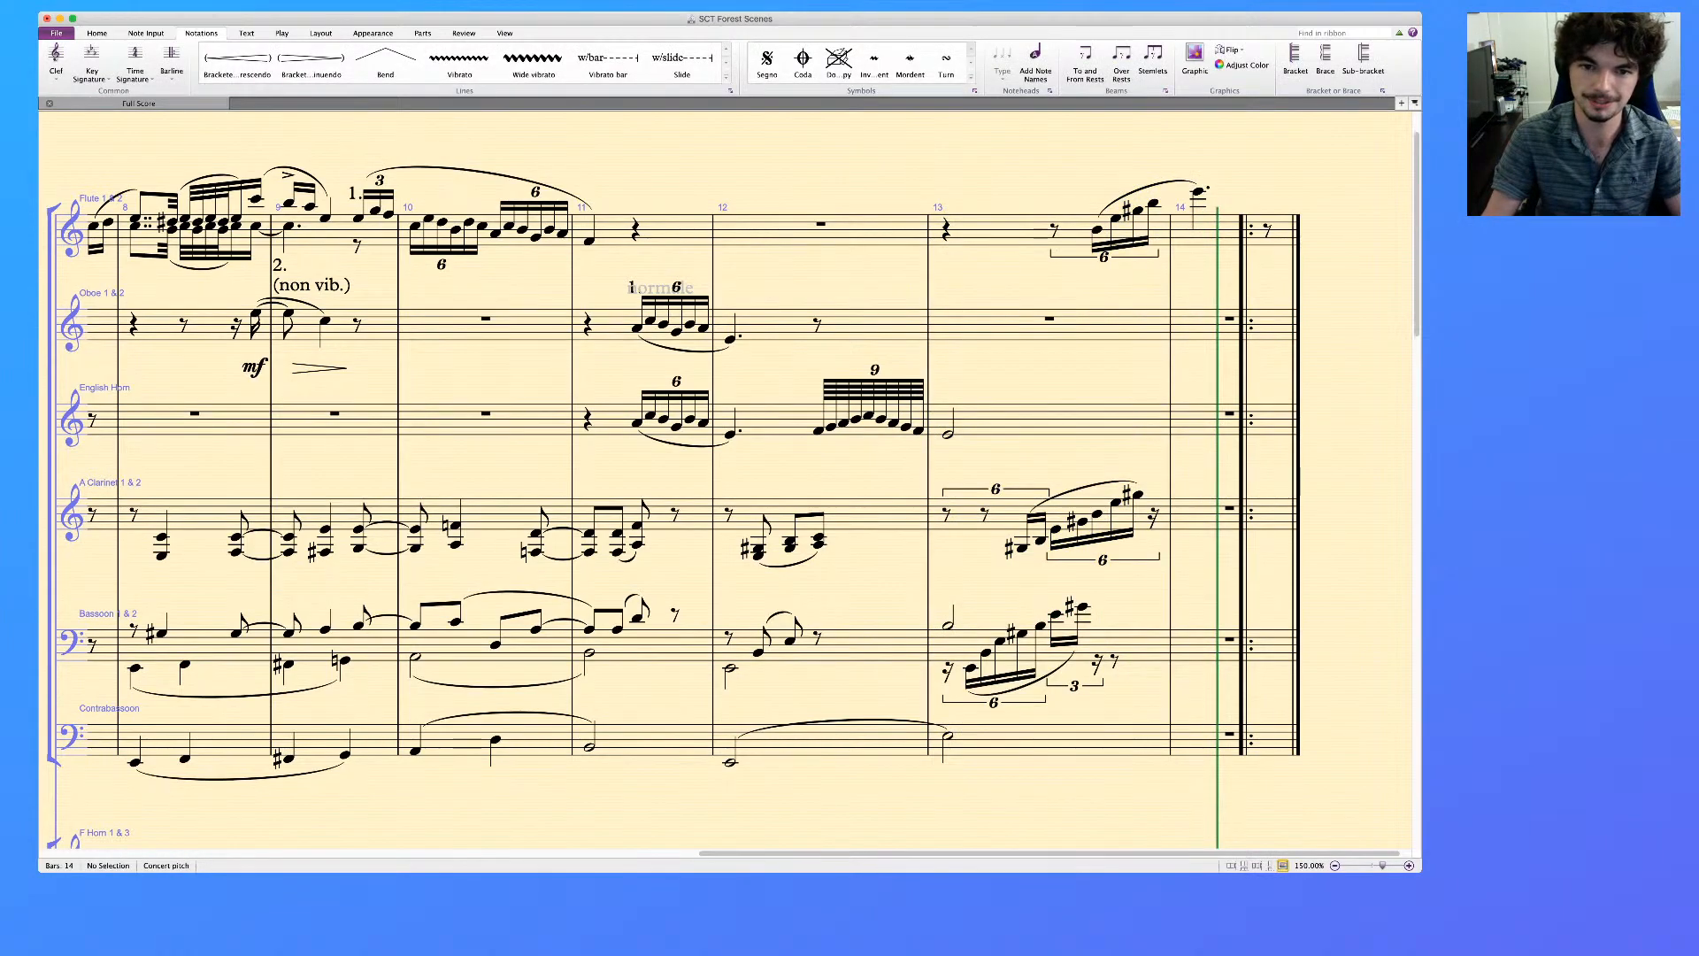
# Slur the English Horn's nine-note run at the end of bar 12 into the half note of bar 13
pyautogui.keyDown('shift'); pyautogui.click(948, 434); pyautogui.keyUp('shift')
pyautogui.press('s')
pyautogui.press('Escape')
# Add the player text "1." above the first sextuplet note in the English Horn's bar 11
pyautogui.click(638, 423)
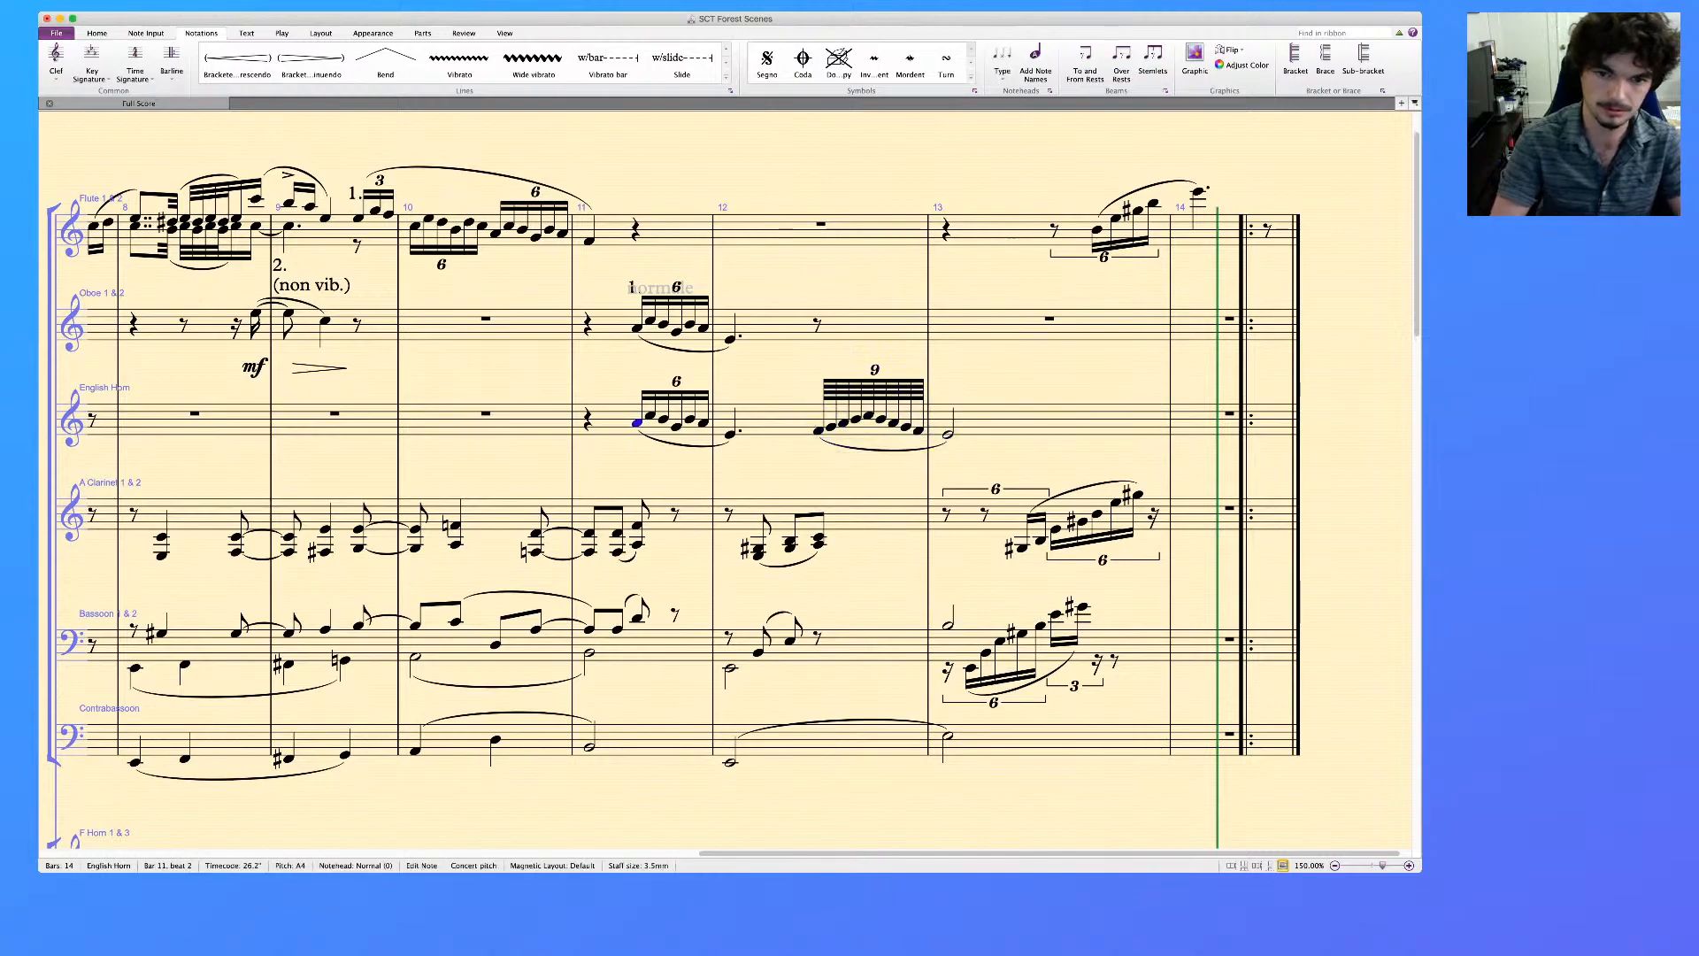
pyautogui.press('super+t')
pyautogui.write('1.')
pyautogui.press('Escape')
pyautogui.press('Escape')
# Add the player text "1." above the first note of the flute's rising run in bar 13
pyautogui.click(1098, 231)
pyautogui.press('super+t')
pyautogui.write('1')
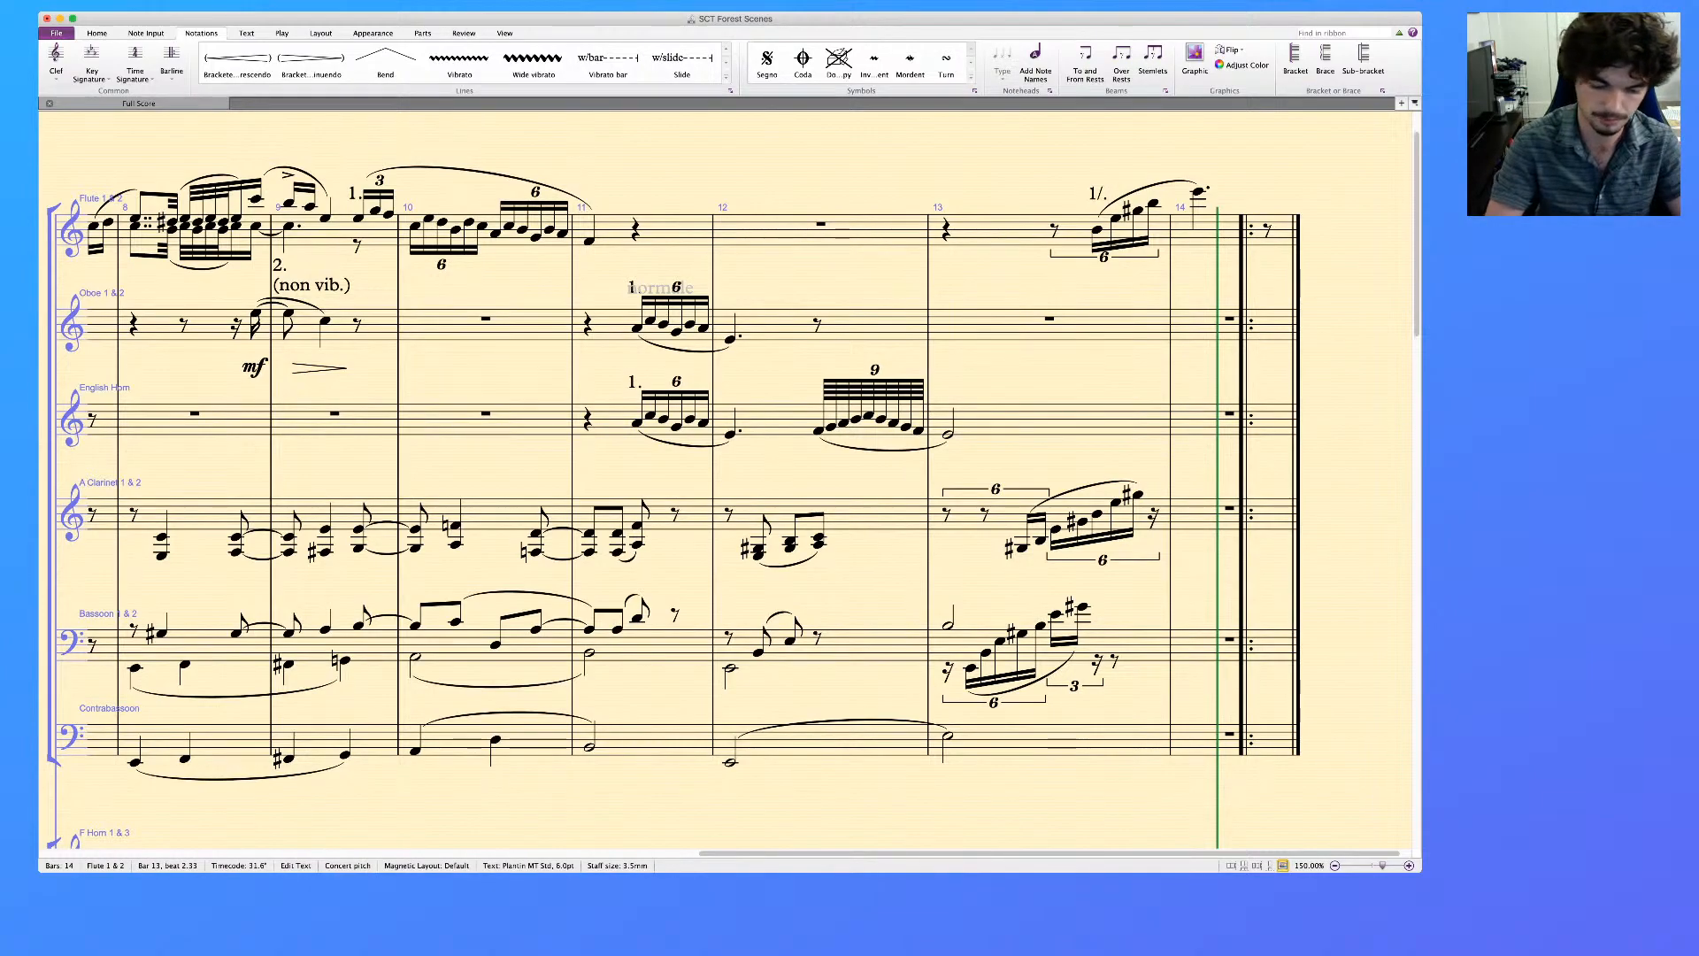
pyautogui.write('.')
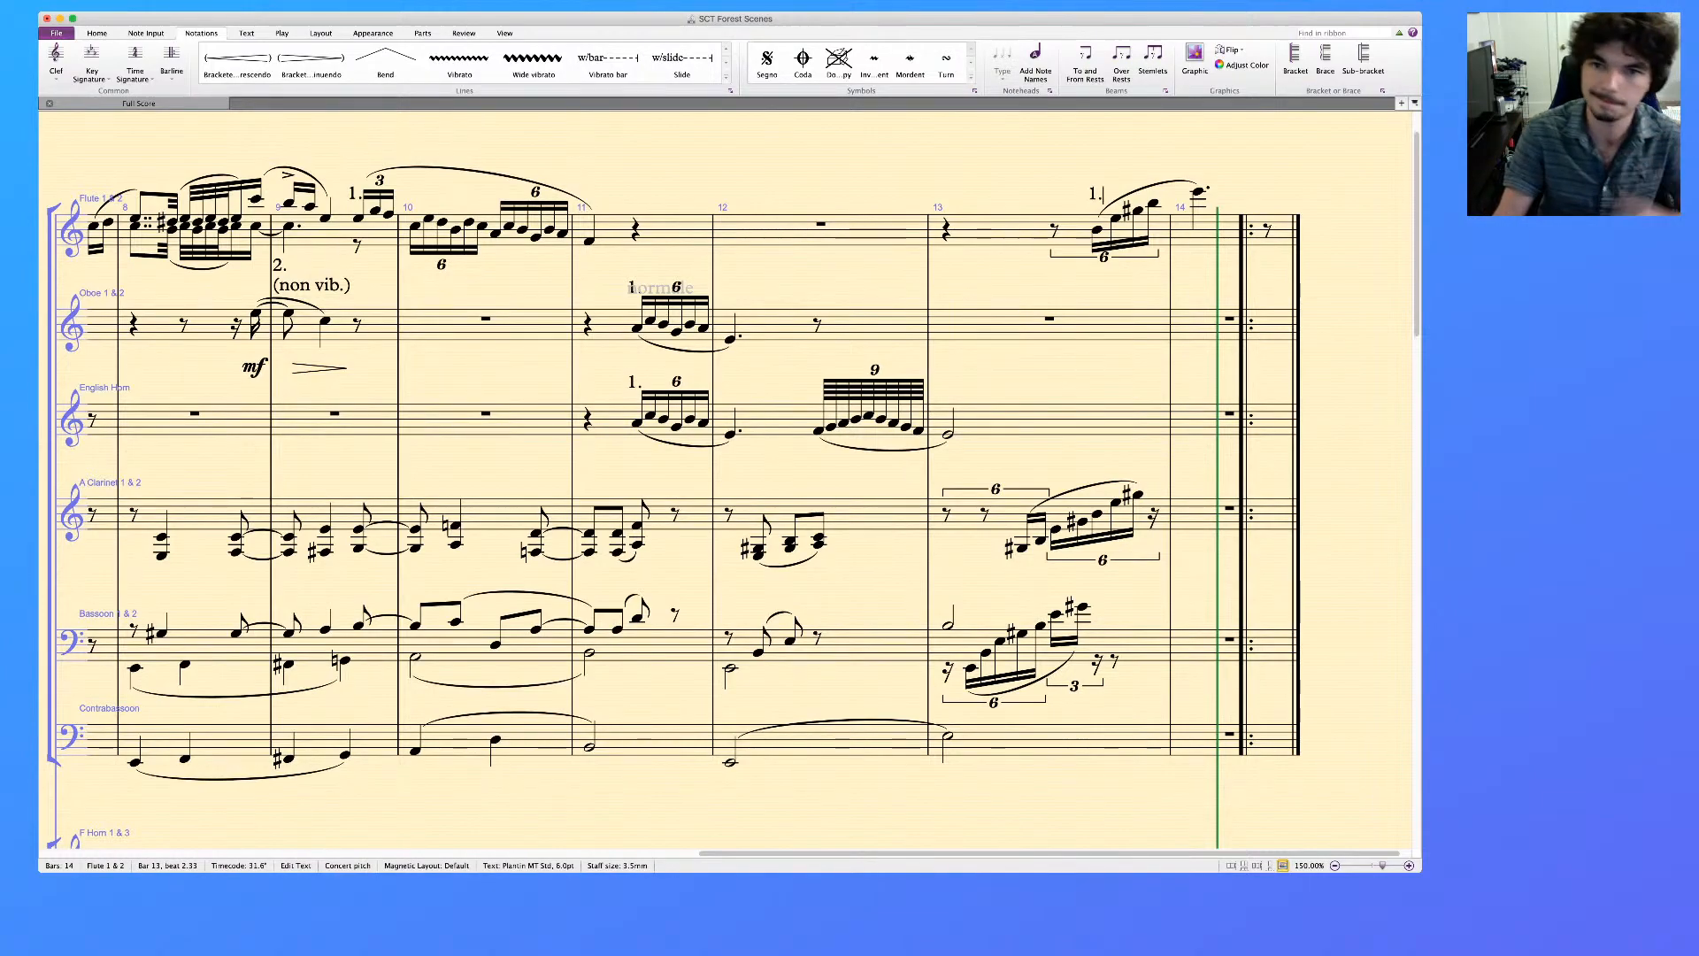
pyautogui.press('Escape')
pyautogui.press('Escape')
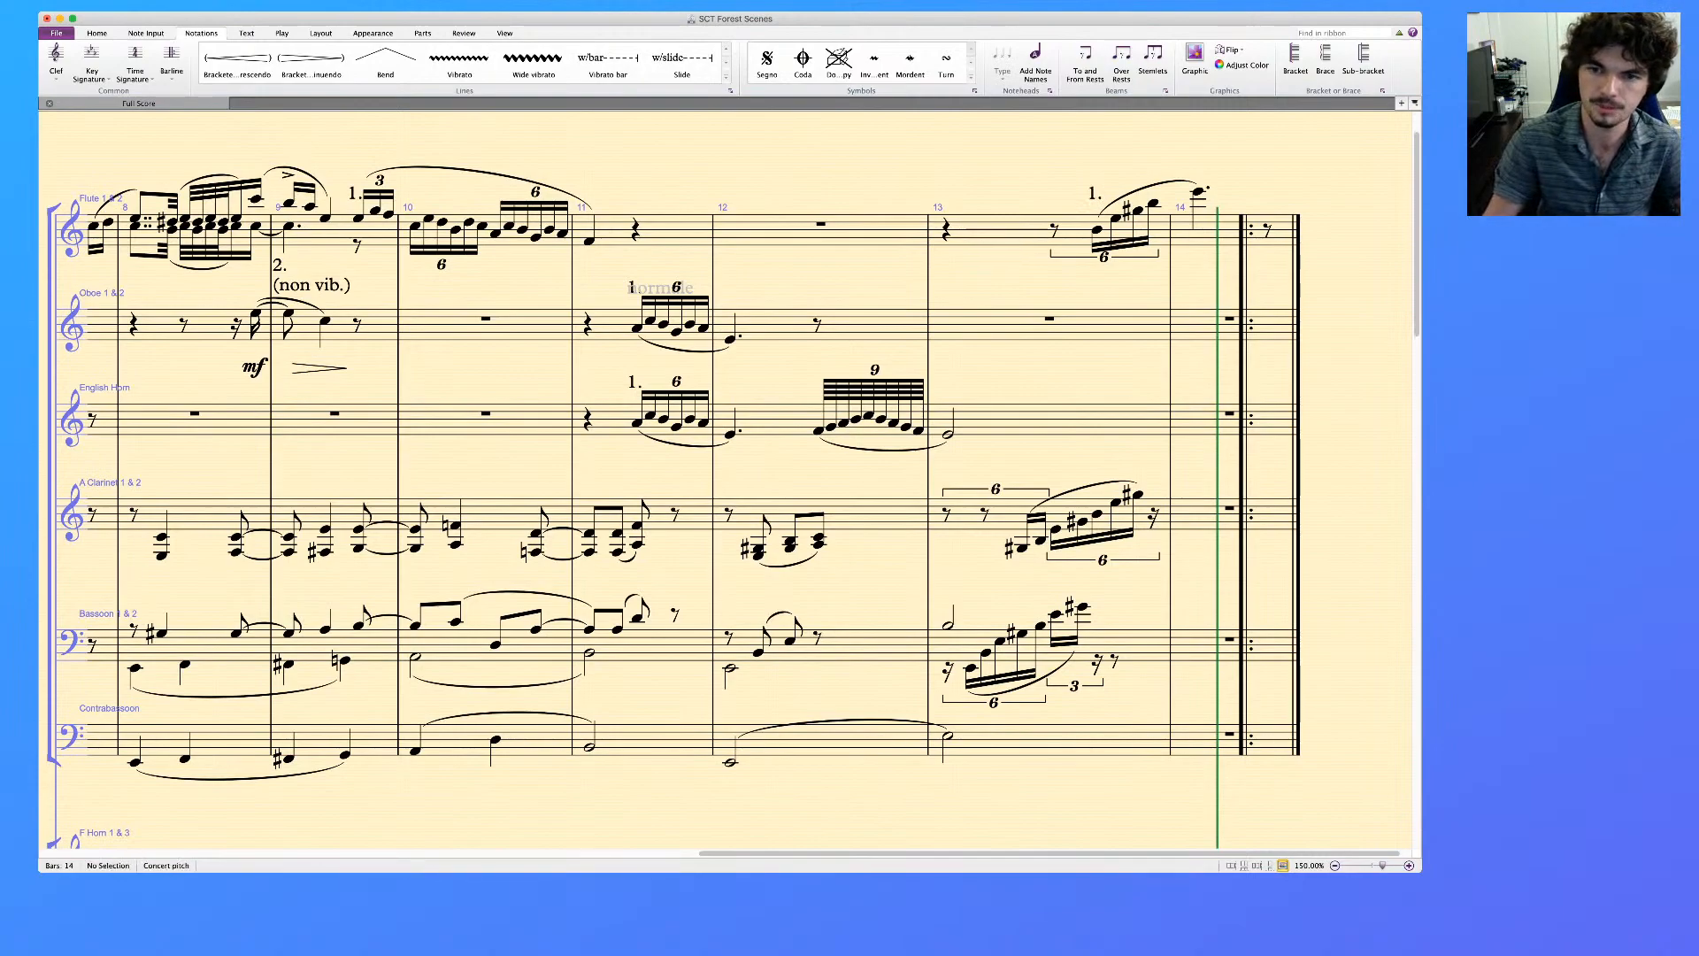
# Review bars 6 to 14, comparing the woodwind and string parts with the dynamics in the reference piano staves
pyautogui.hscroll(1, 726, 482)
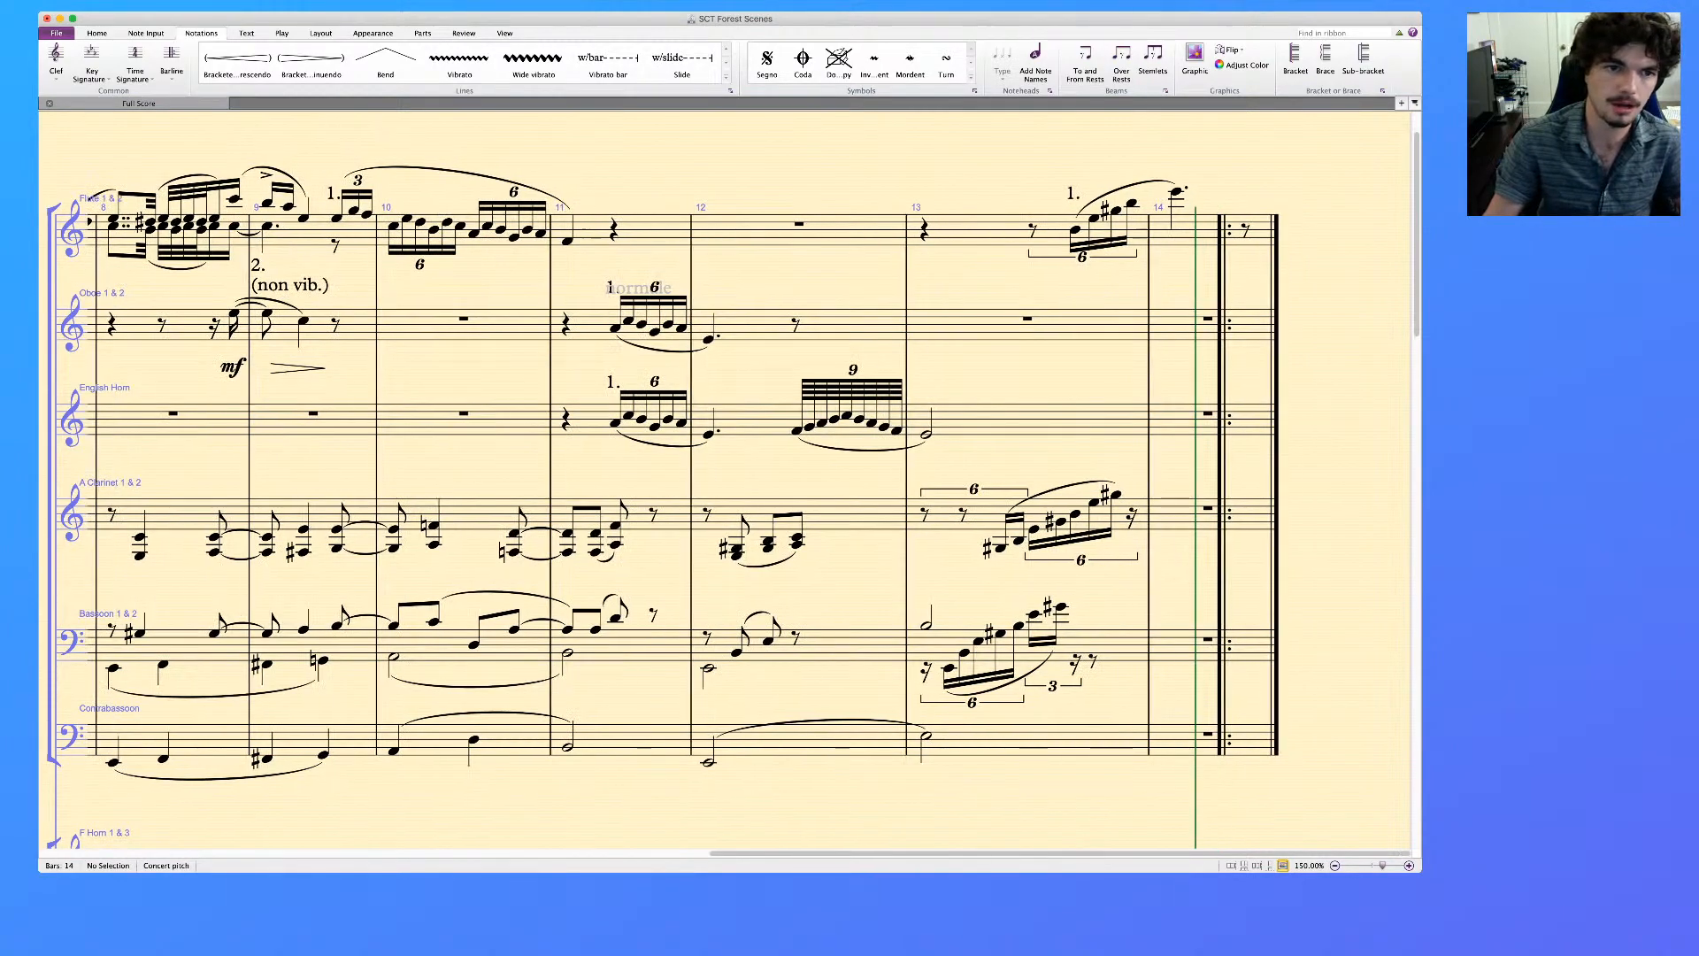
pyautogui.hscroll(-4, 726, 482)
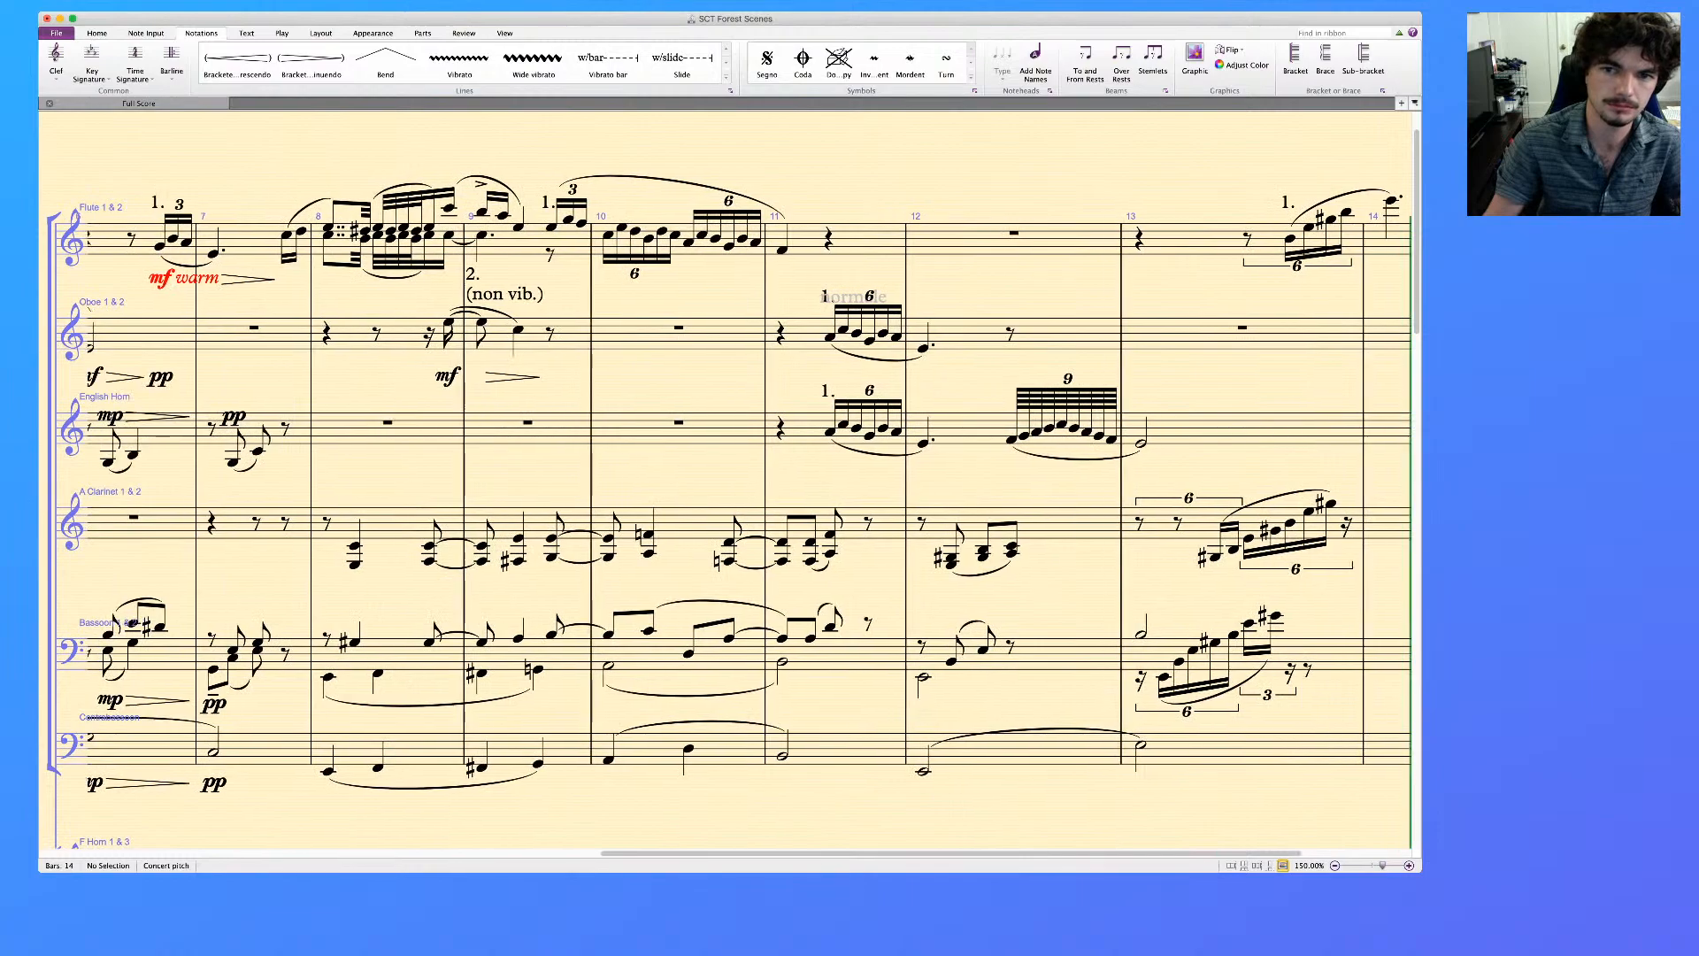
pyautogui.hscroll(3, 726, 483)
pyautogui.scroll(-10, 726, 482)
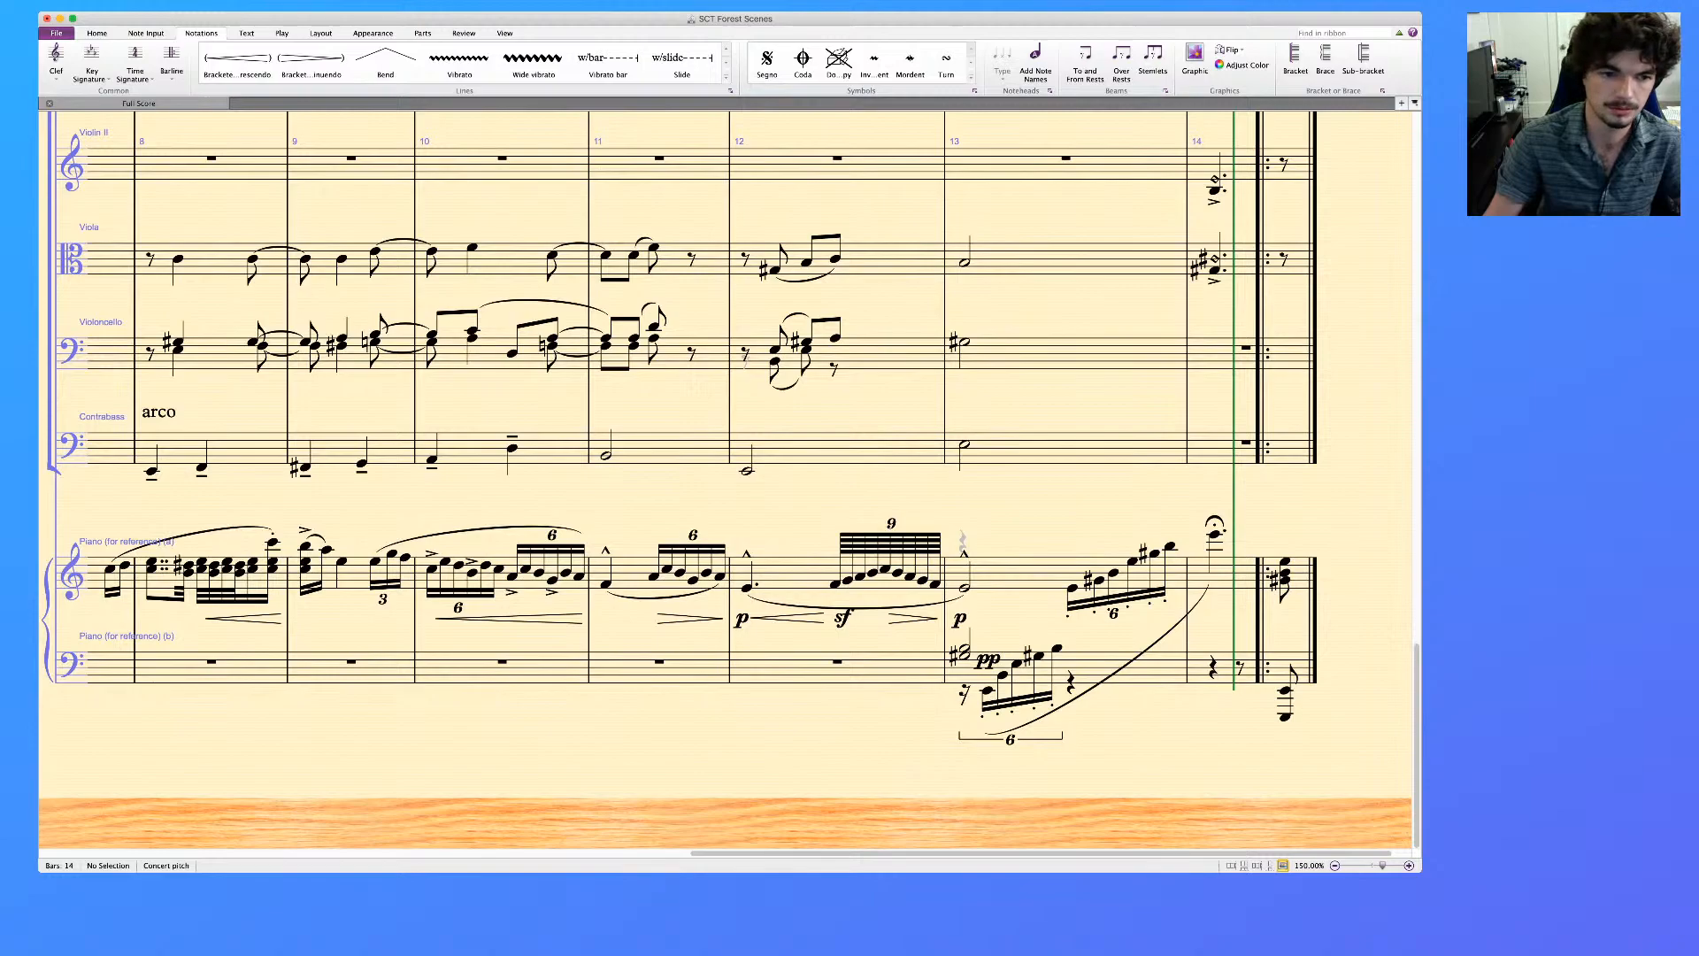
pyautogui.hscroll(-20, 726, 482)
pyautogui.hscroll(12, 726, 482)
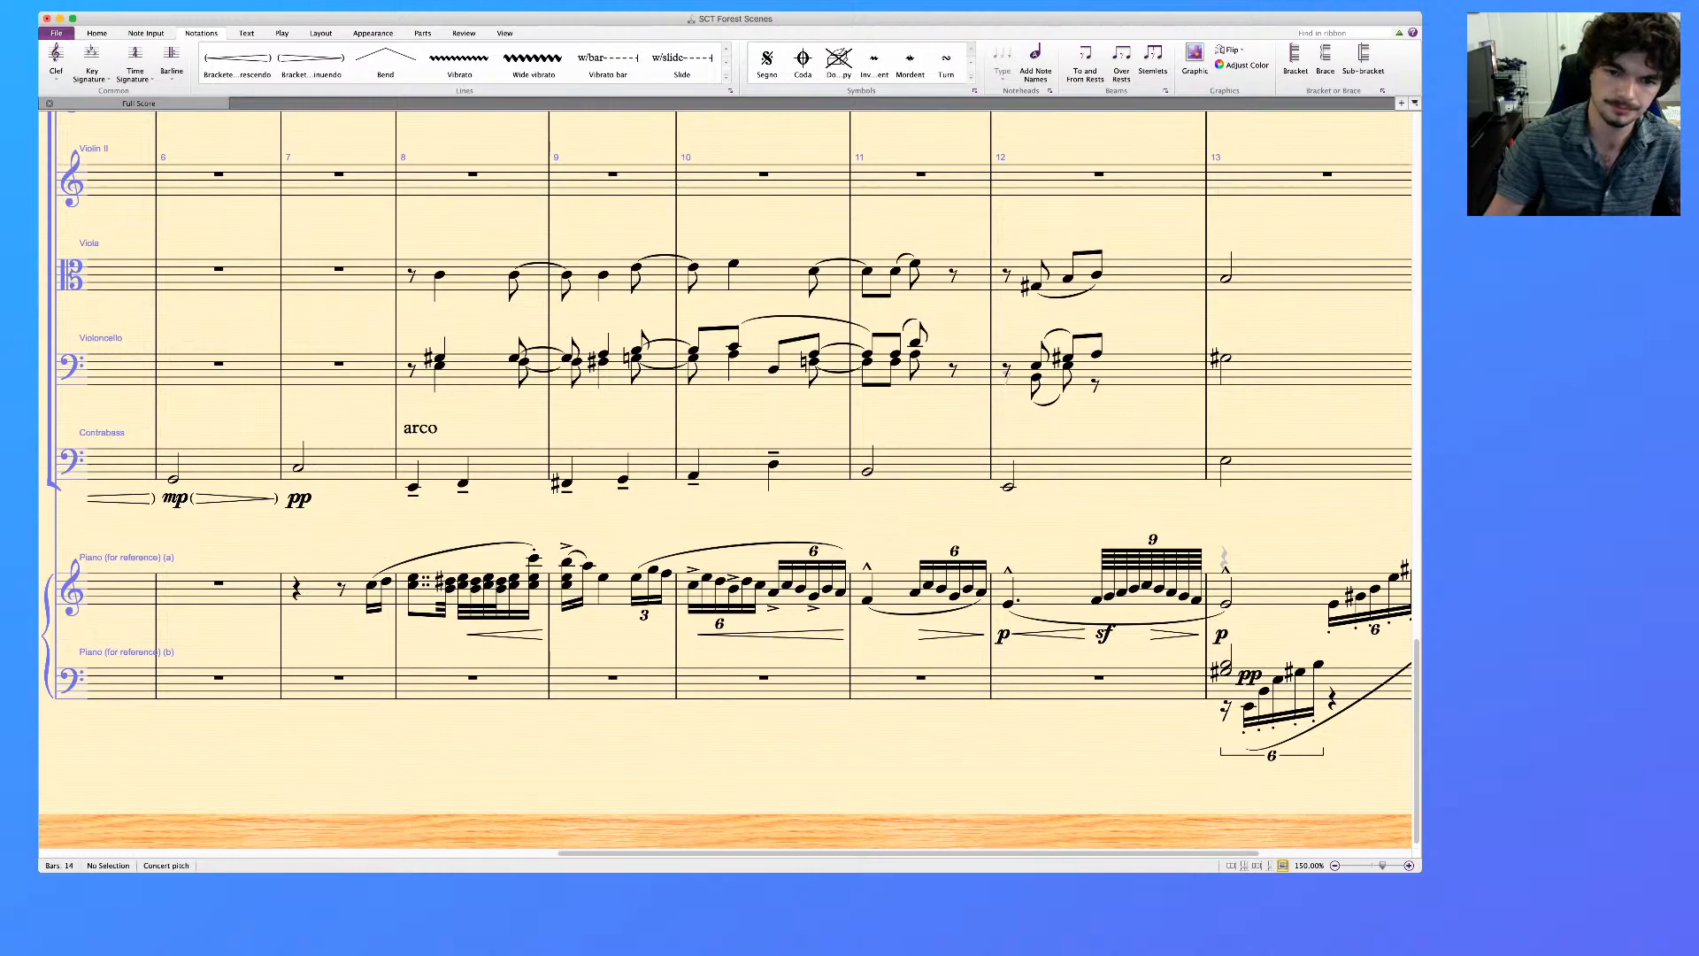
pyautogui.hscroll(2, 749, 484)
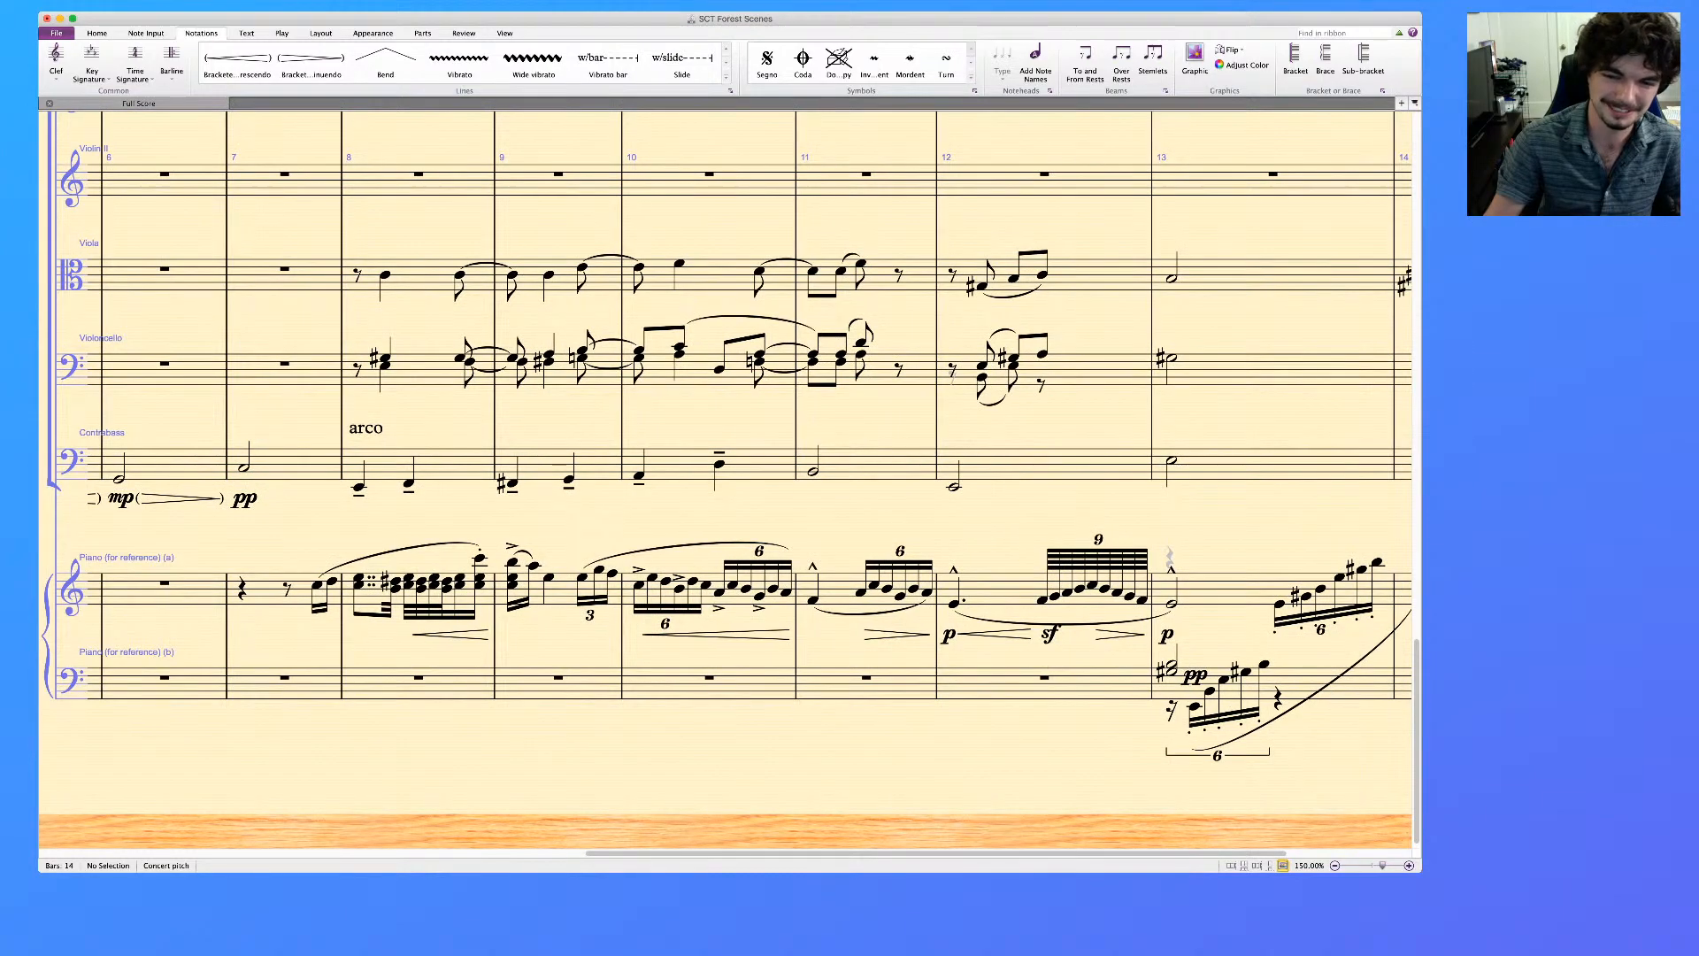
pyautogui.scroll(1, 726, 478)
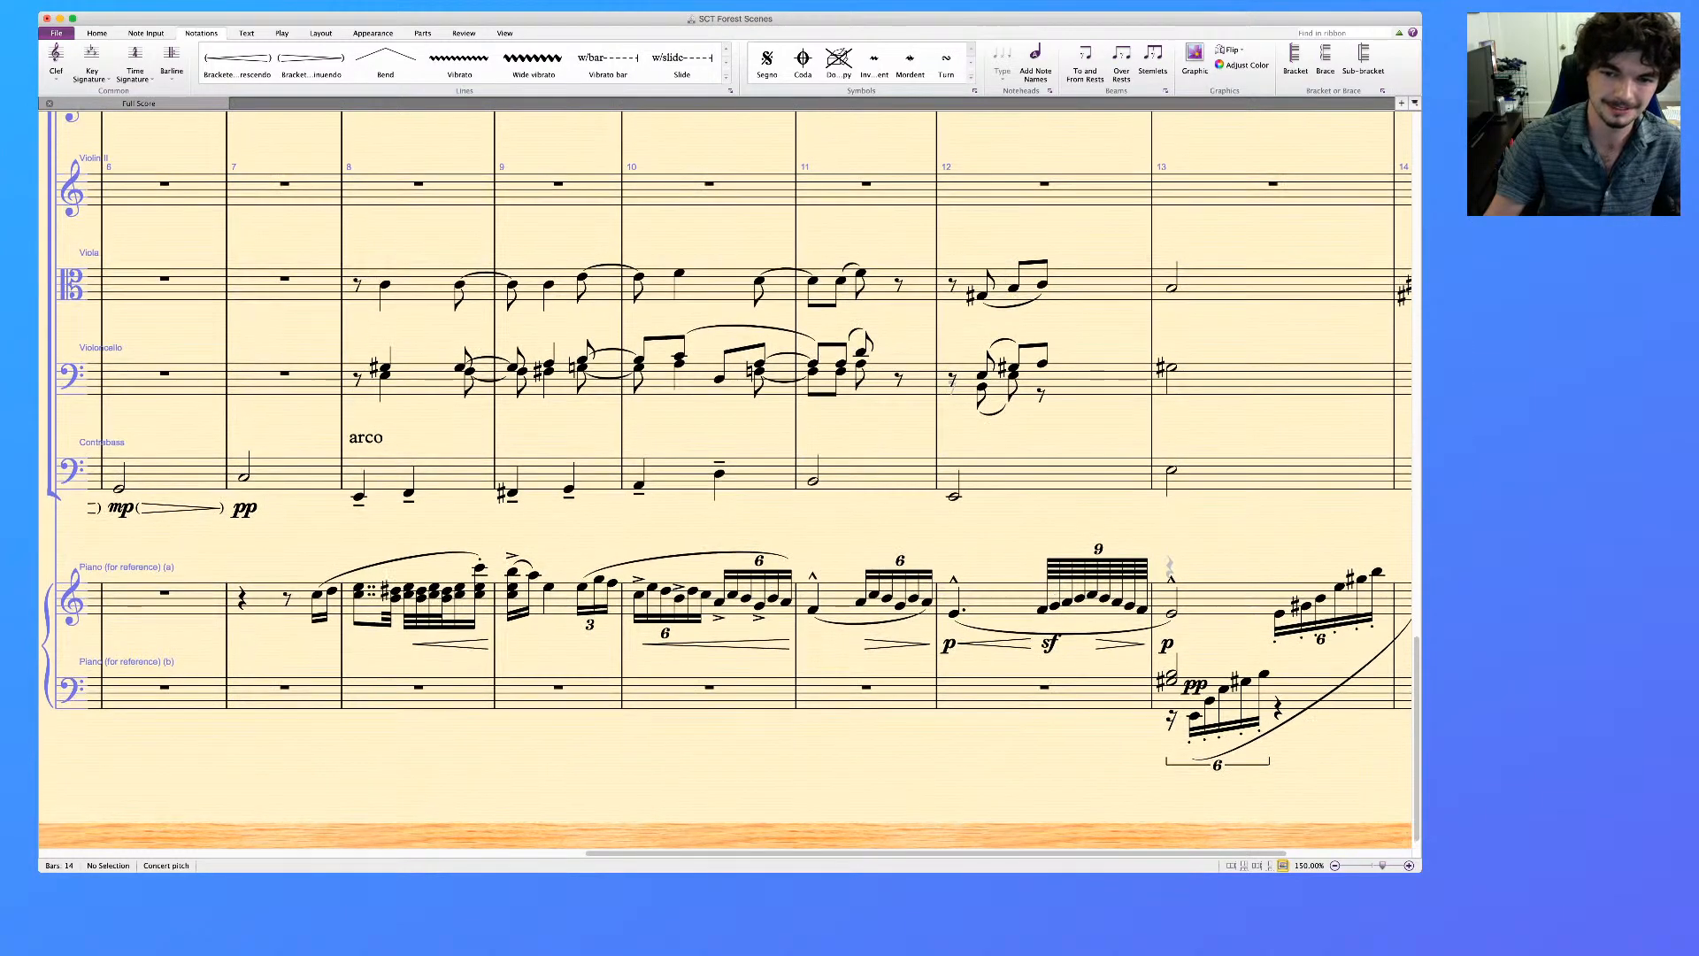
pyautogui.scroll(3, 726, 478)
pyautogui.hscroll(1, 726, 478)
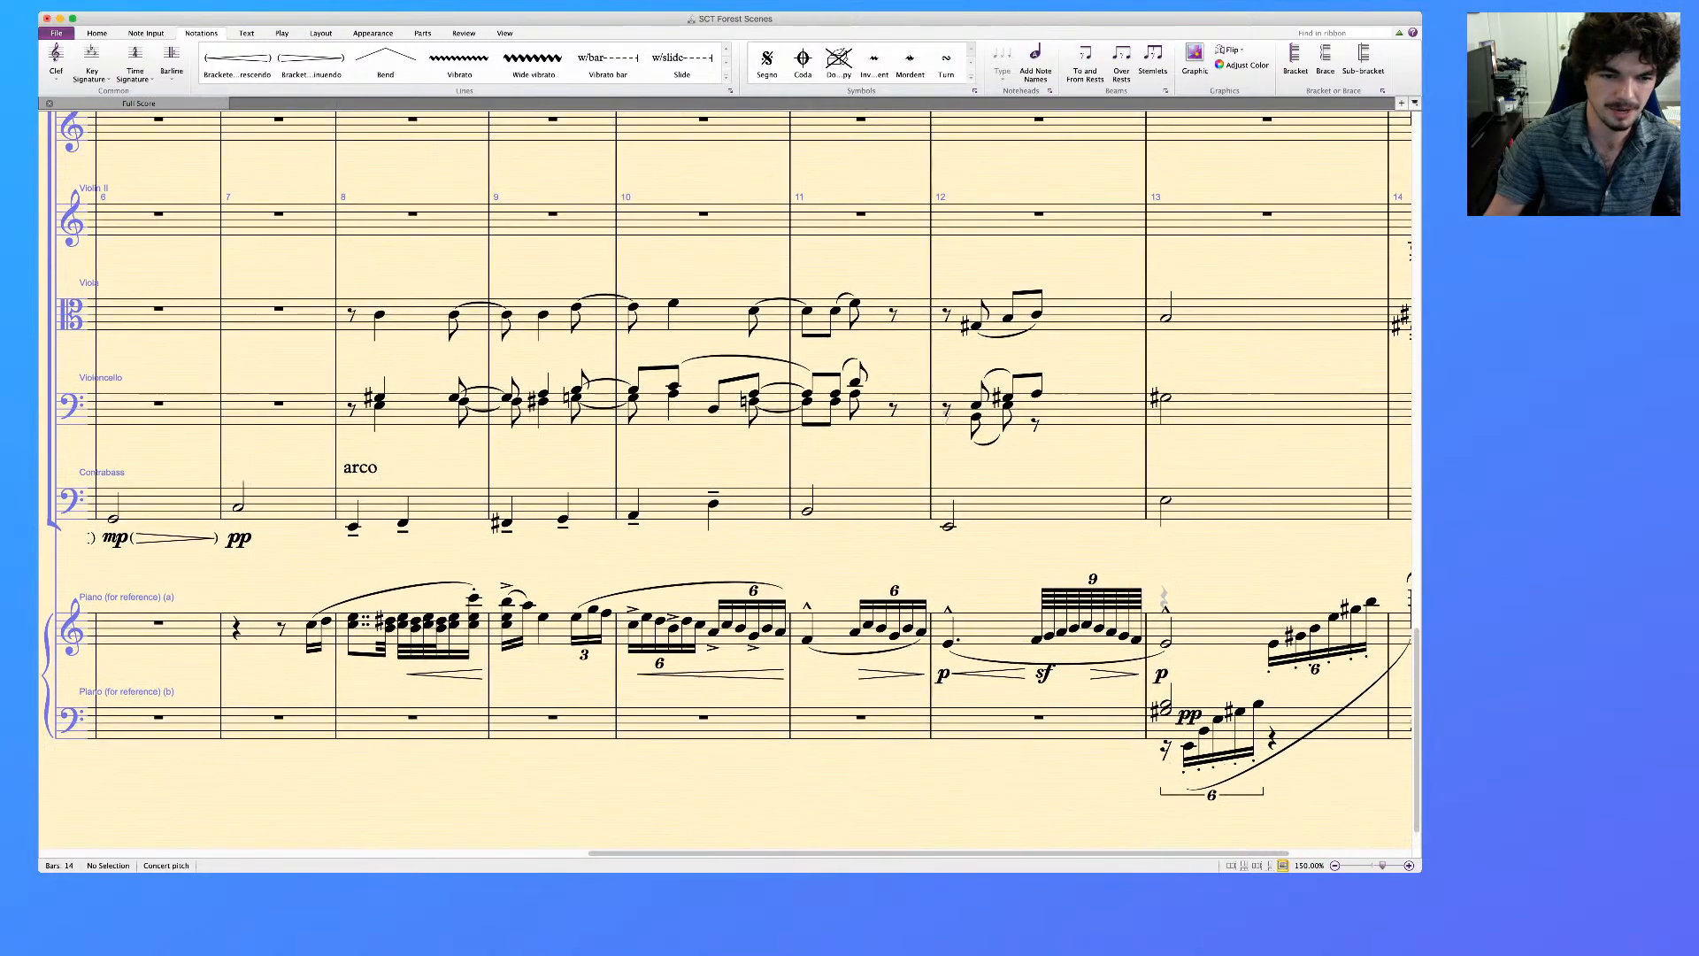
pyautogui.scroll(10, 726, 478)
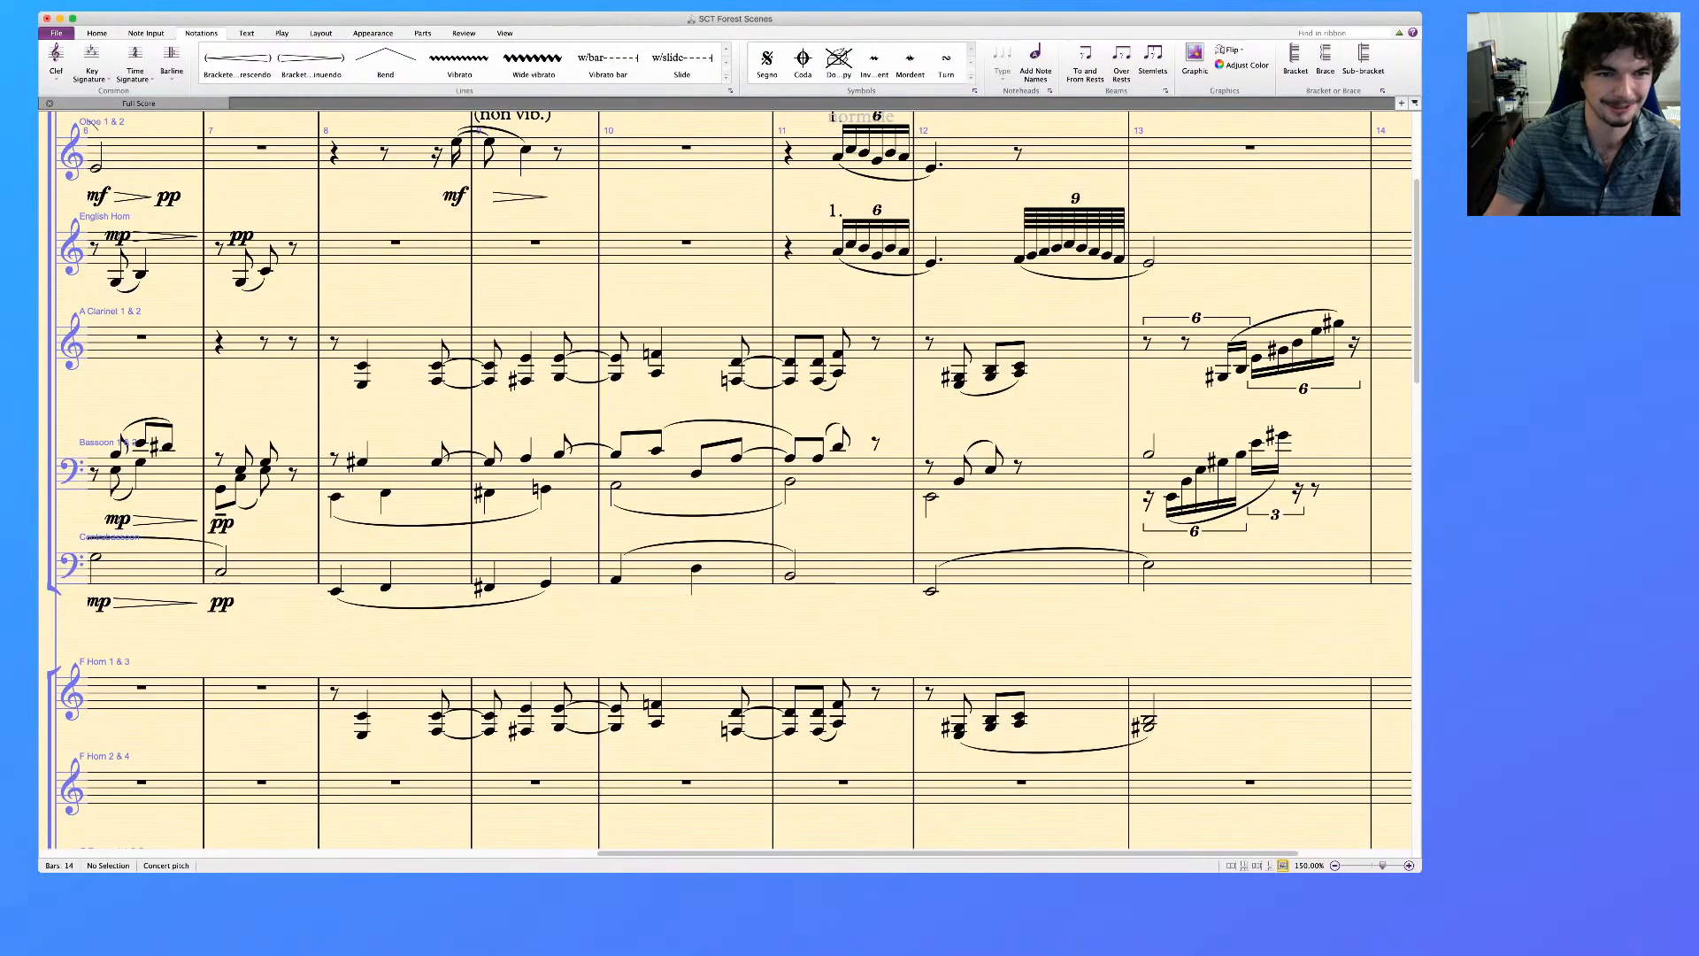
pyautogui.scroll(-10, 726, 478)
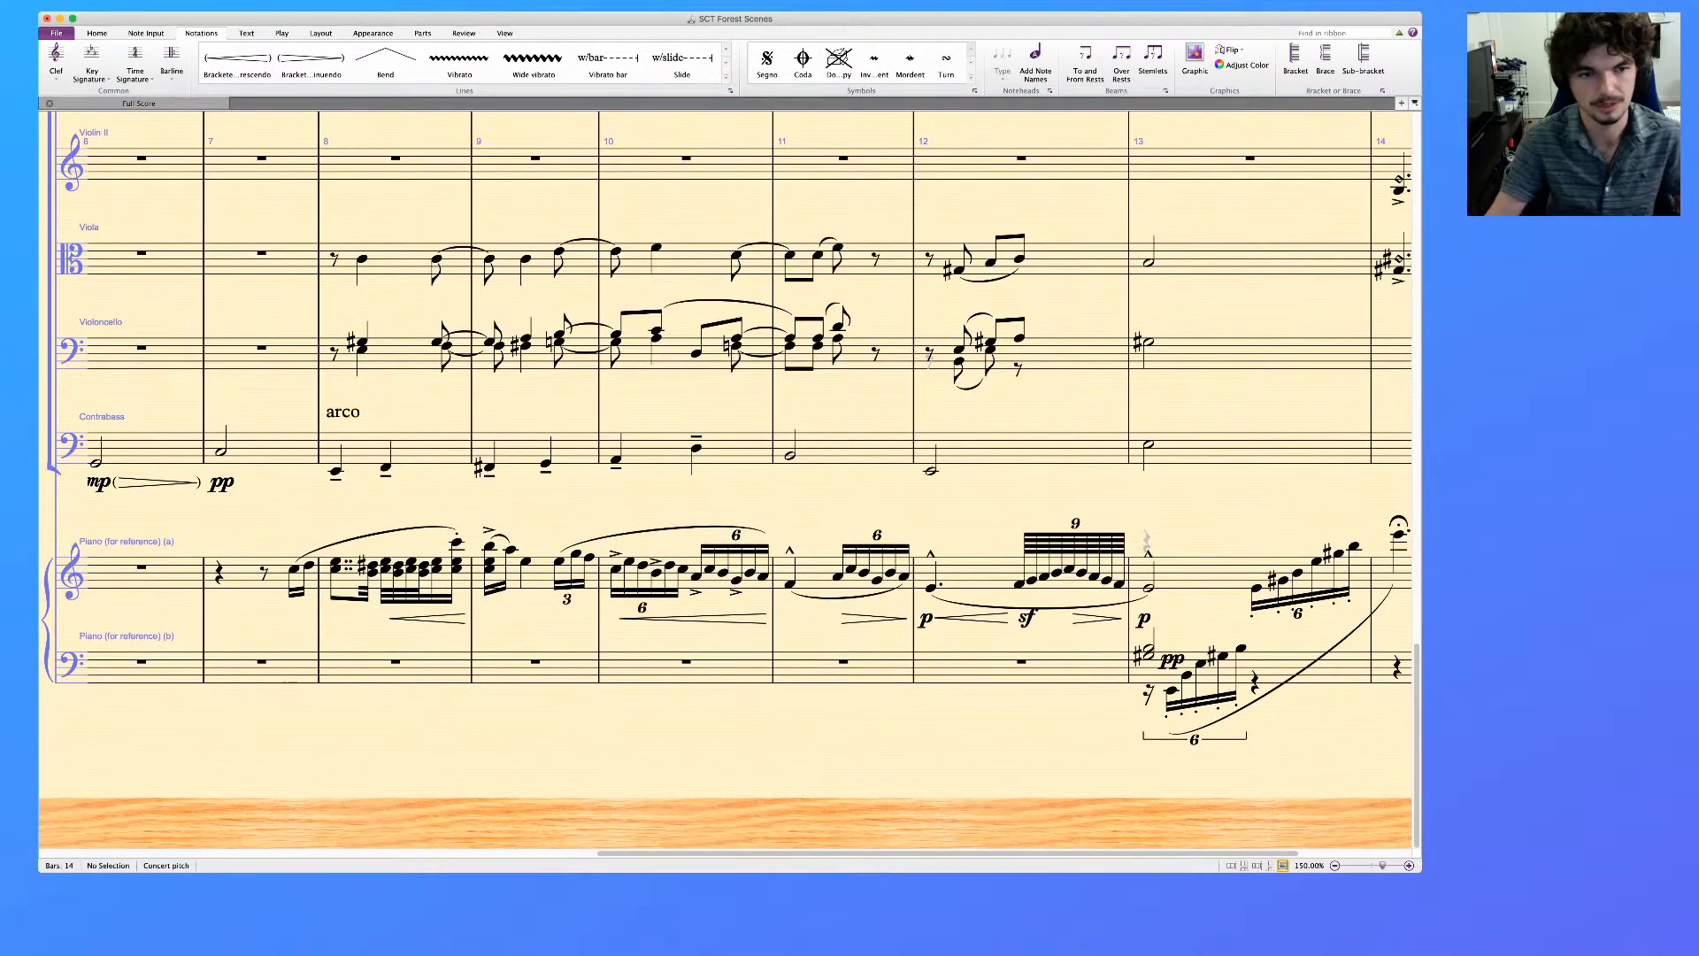
# Add crescendo hairpins across bar 8 in the Viola, Violoncello and Contrabass staves
pyautogui.click(431, 448)
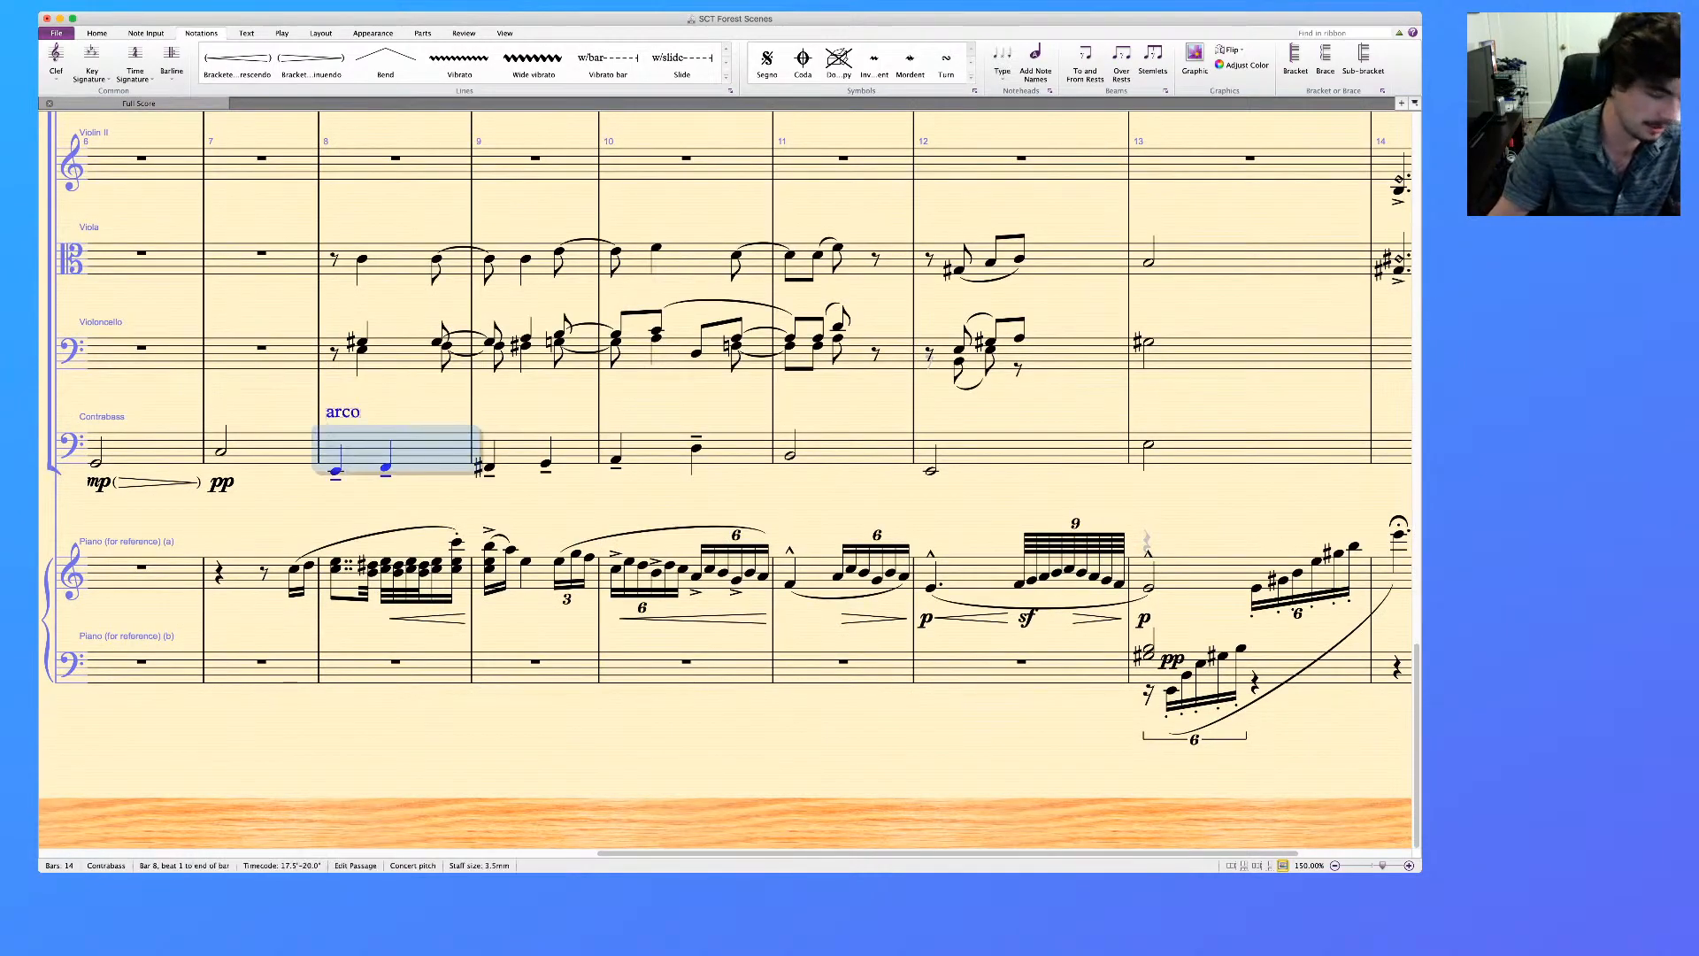
pyautogui.keyDown('shift'); pyautogui.click(398, 259); pyautogui.keyUp('shift')
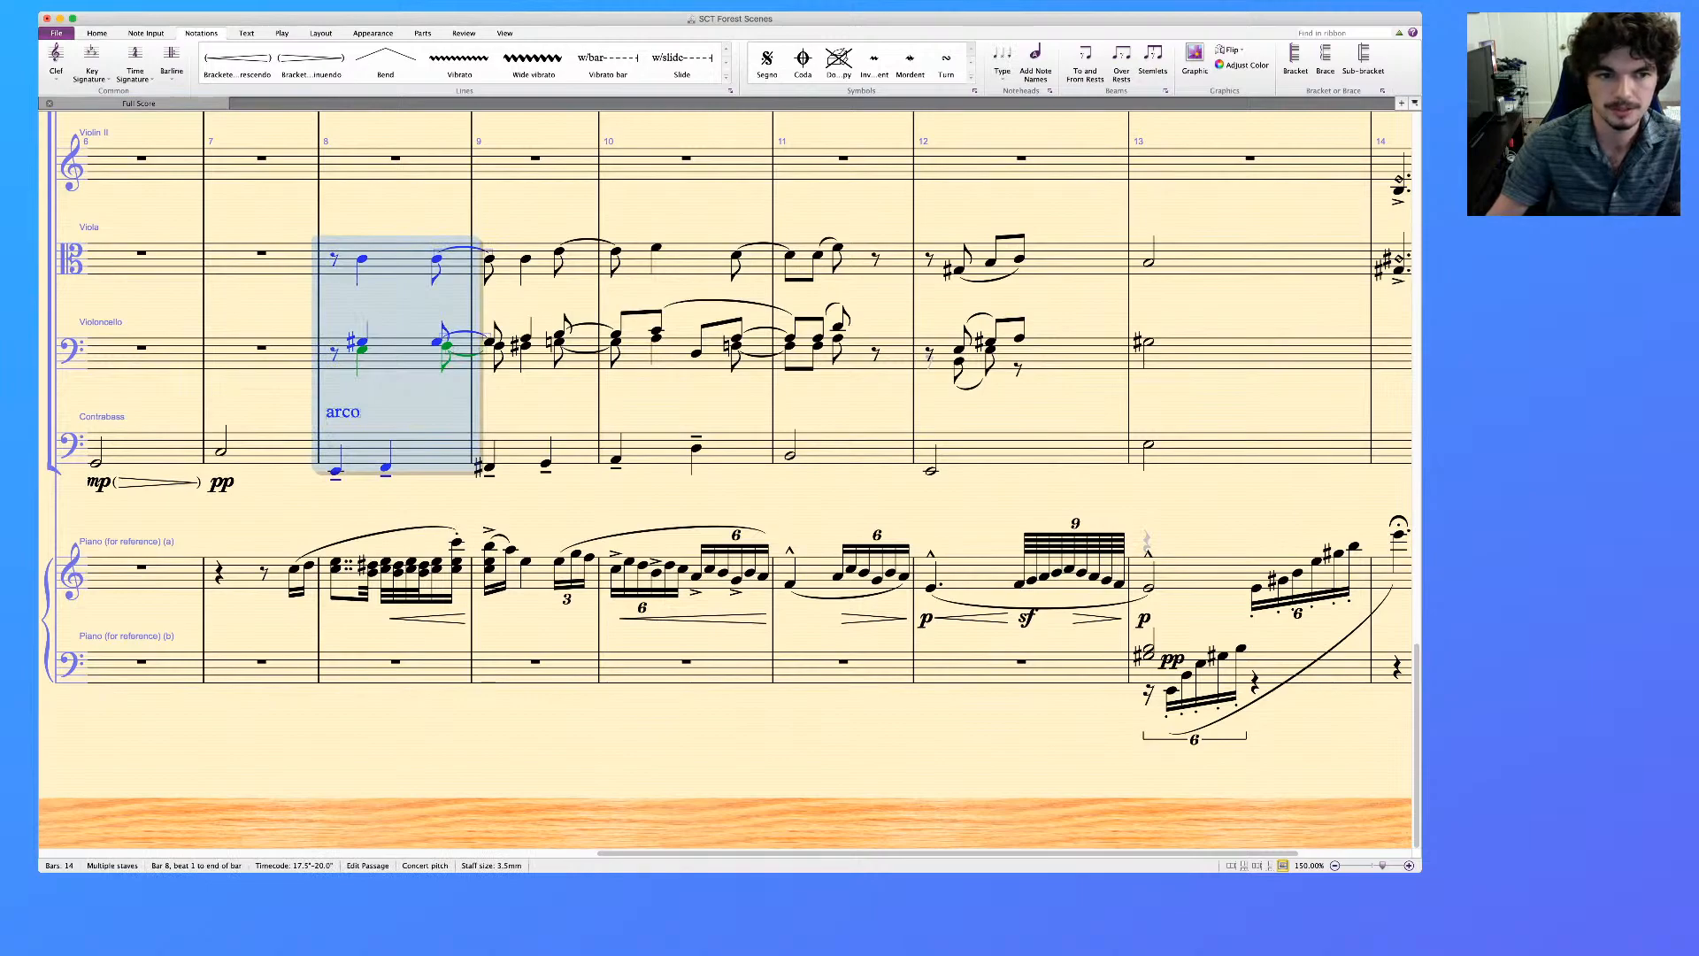
pyautogui.press('less')
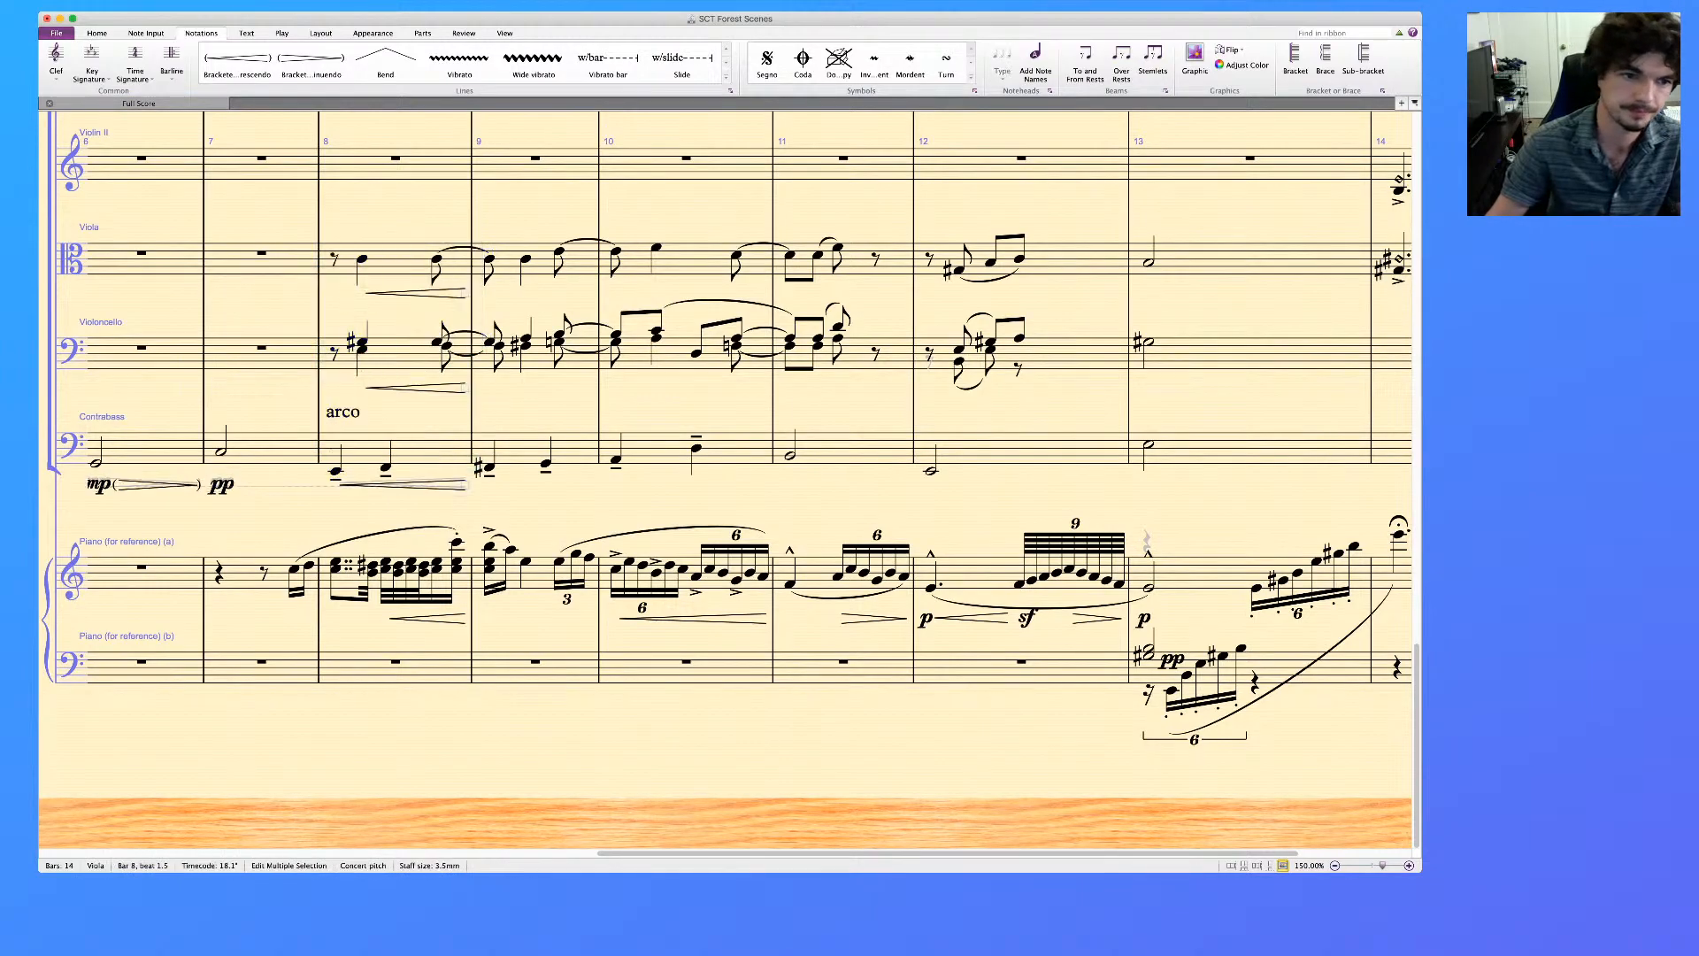
# Add a pp dynamic under the first notes of bar 8 in the Viola and Violoncello staves
pyautogui.click(362, 260)
pyautogui.keyDown('super'); pyautogui.click(362, 341); pyautogui.keyUp('super')
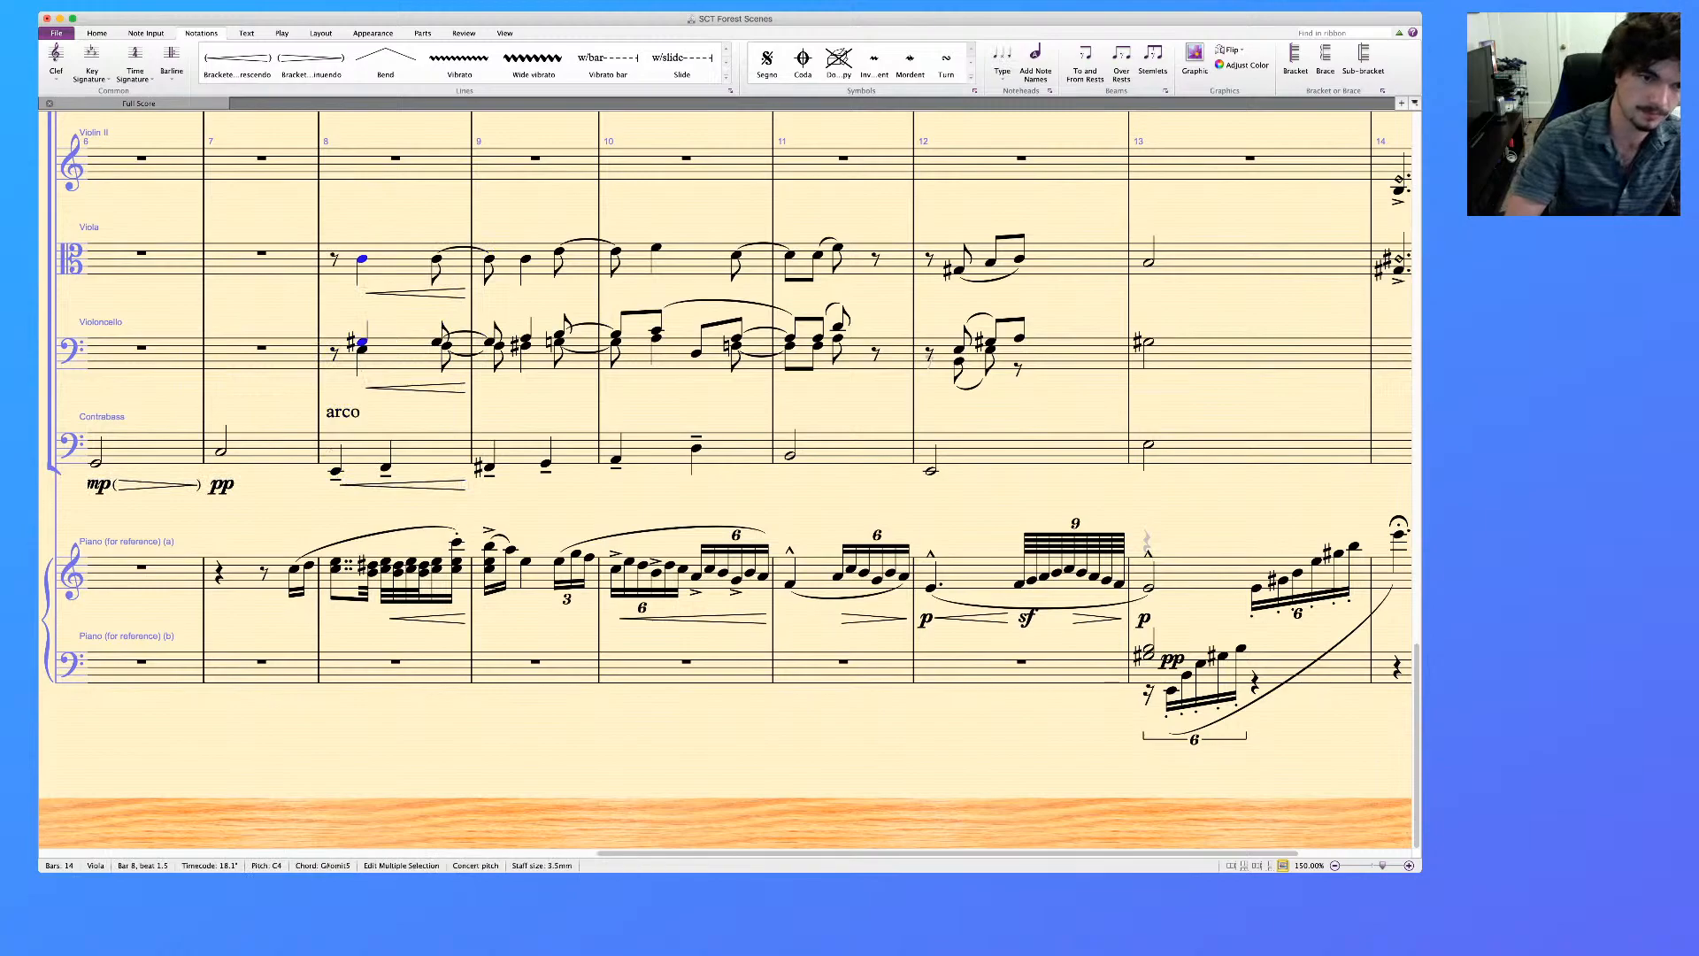
pyautogui.press('super+e')
pyautogui.write('pp')
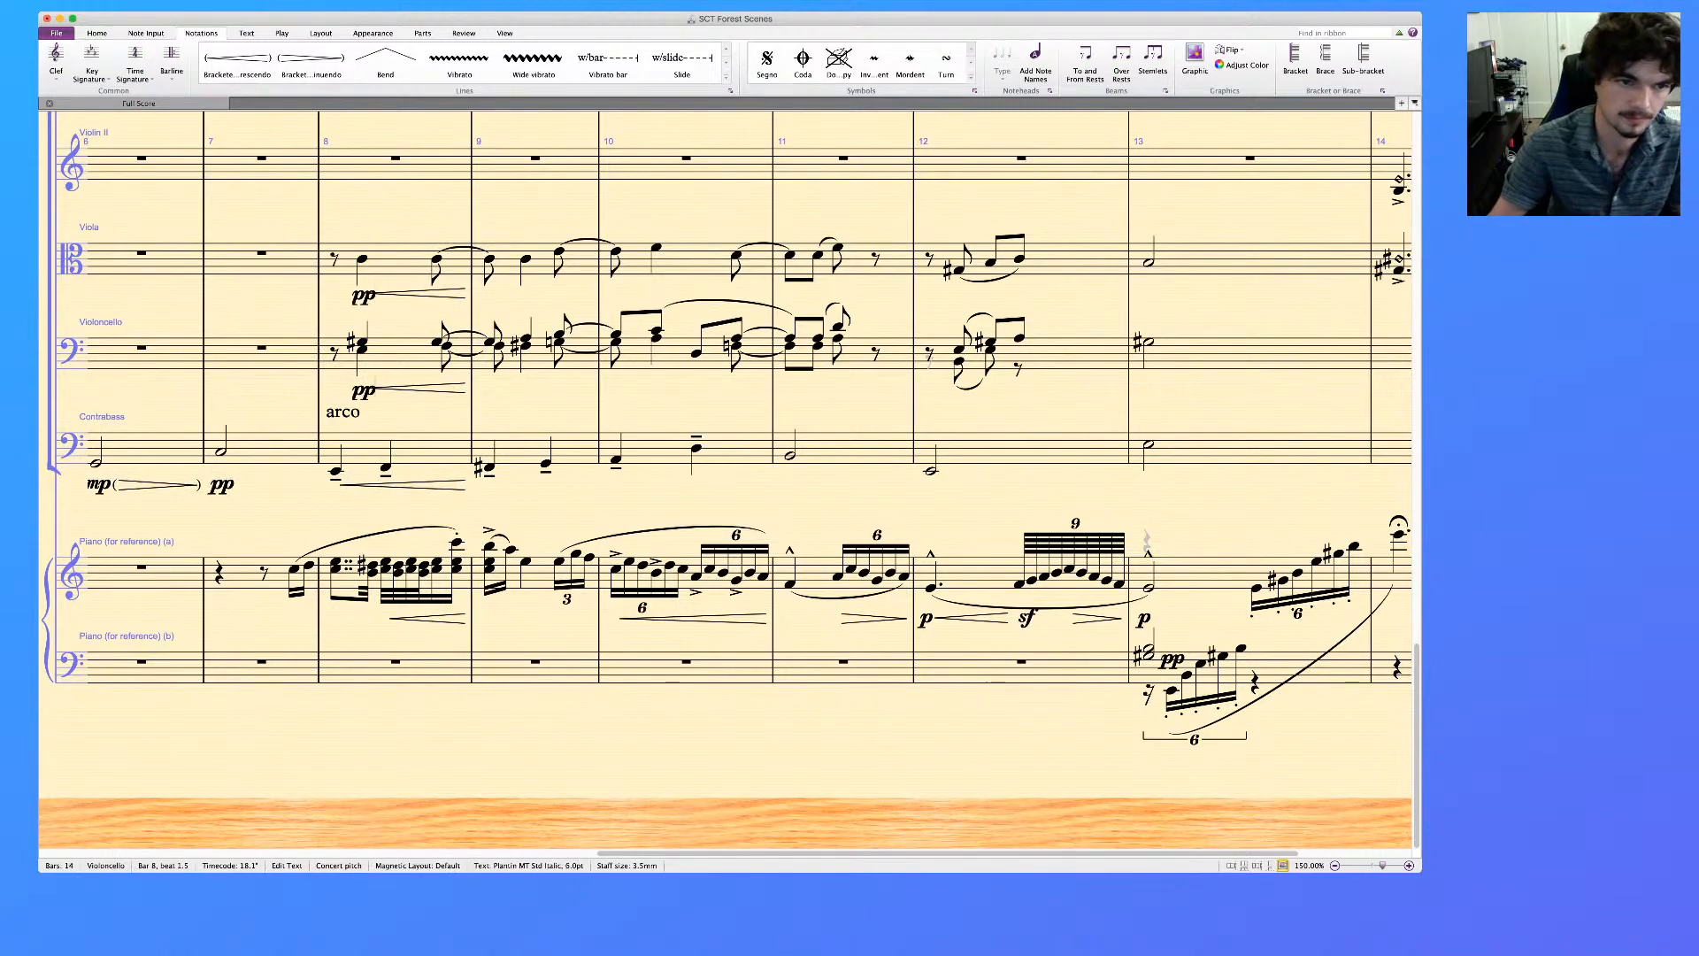
pyautogui.press('Escape')
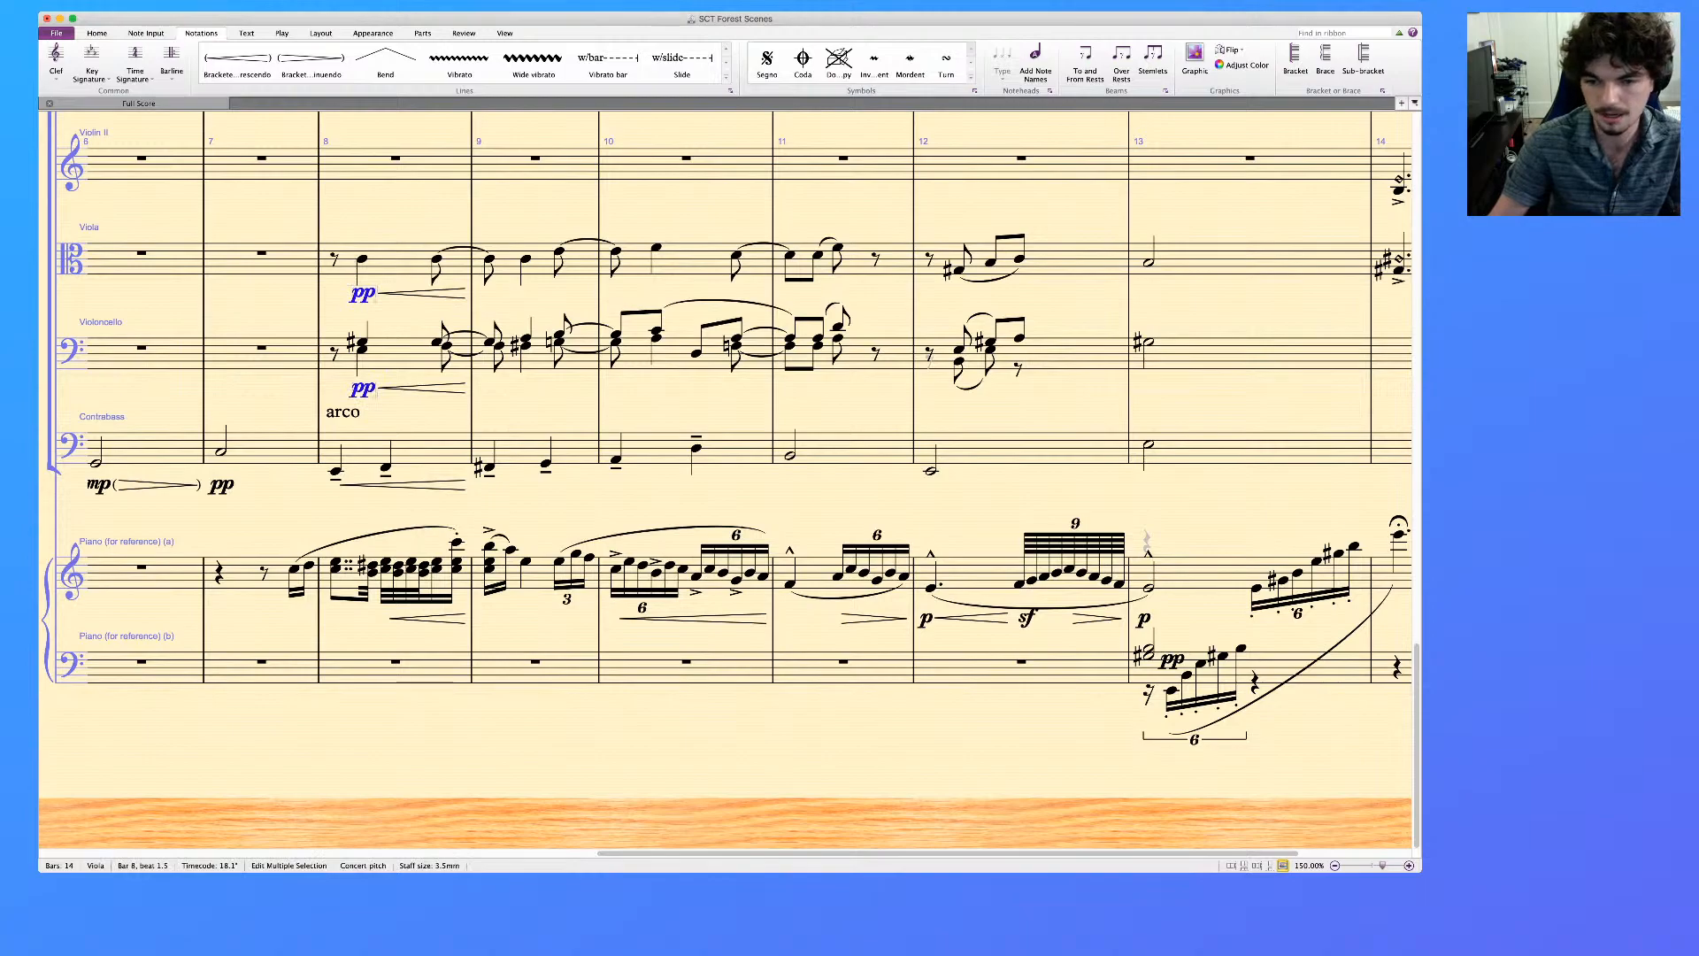
# Assign the bar 8 pp dynamics to all voices and add mp under the first notes of bar 9 in Viola, Violoncello and Contrabass
pyautogui.hotkey('alt', '5')
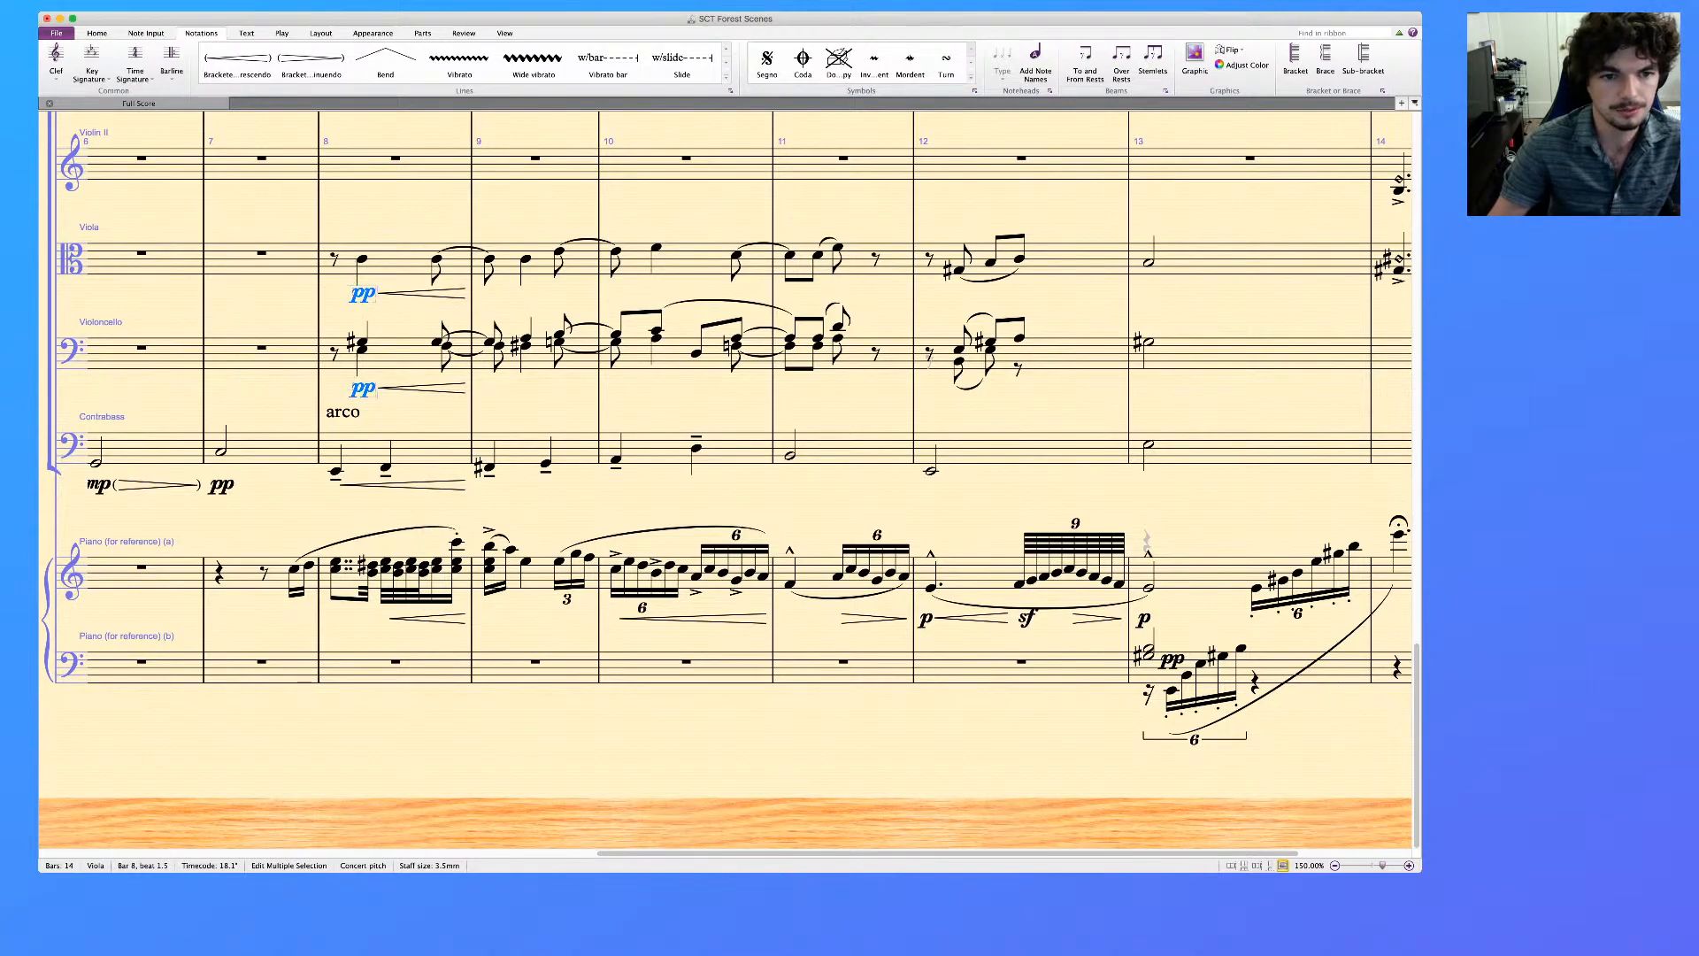
pyautogui.click(489, 467)
pyautogui.keyDown('super'); pyautogui.click(489, 341); pyautogui.keyUp('super')
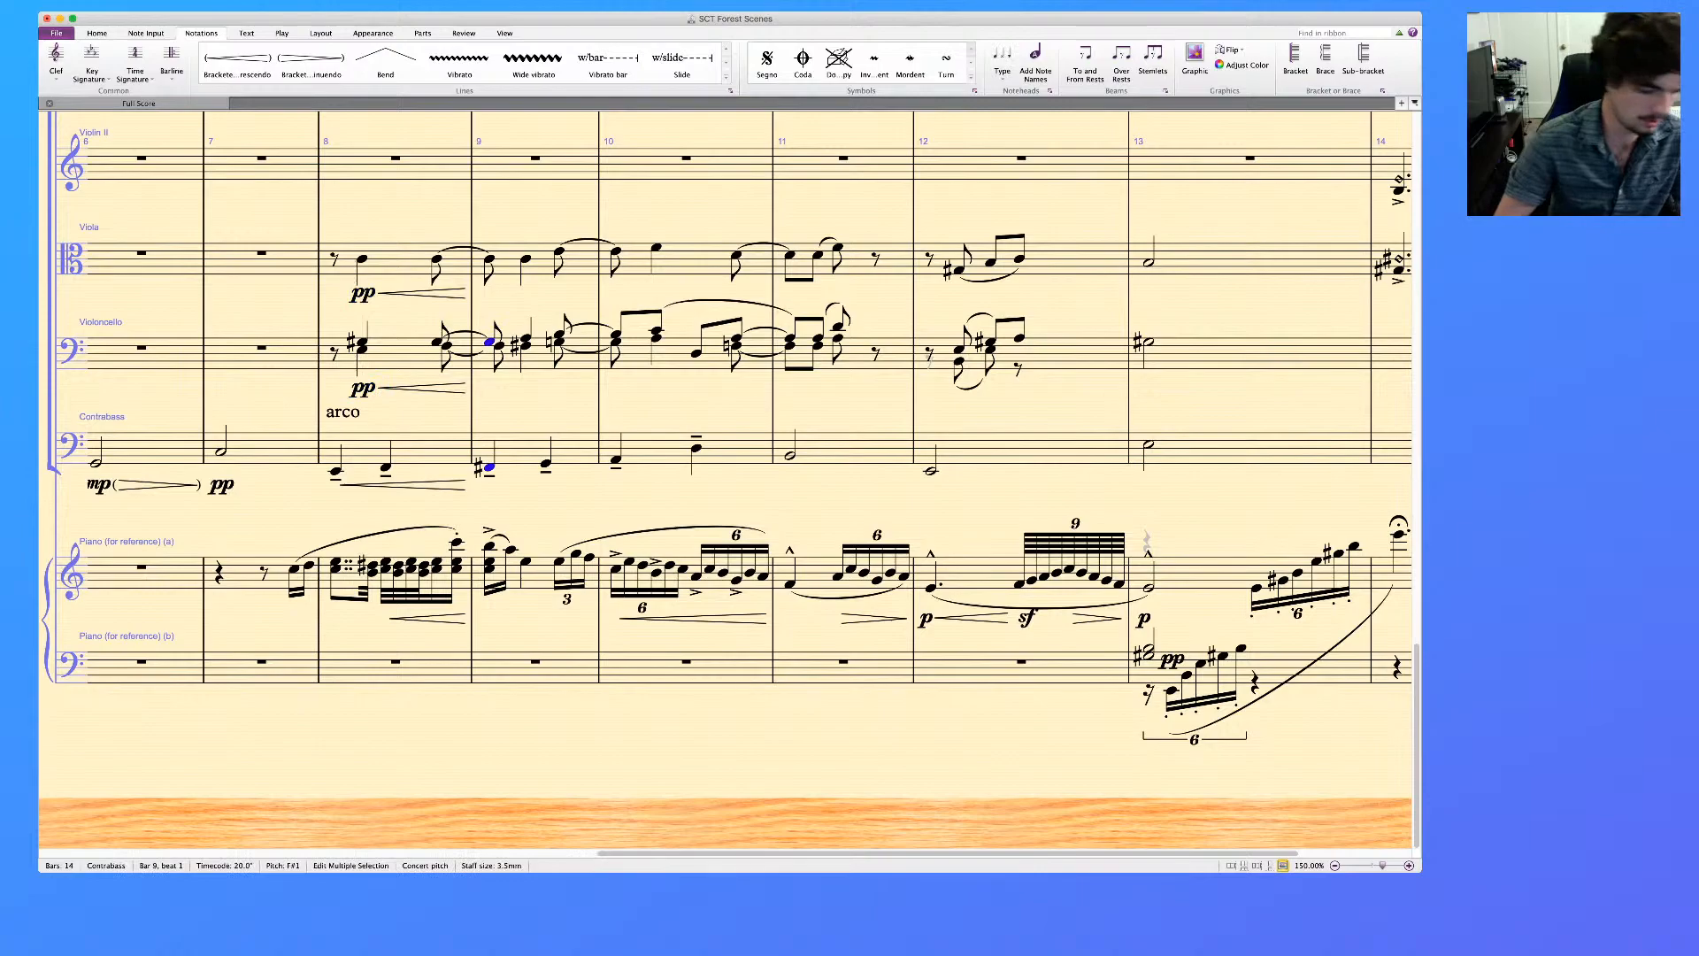
pyautogui.keyDown('super'); pyautogui.click(490, 259); pyautogui.keyUp('super')
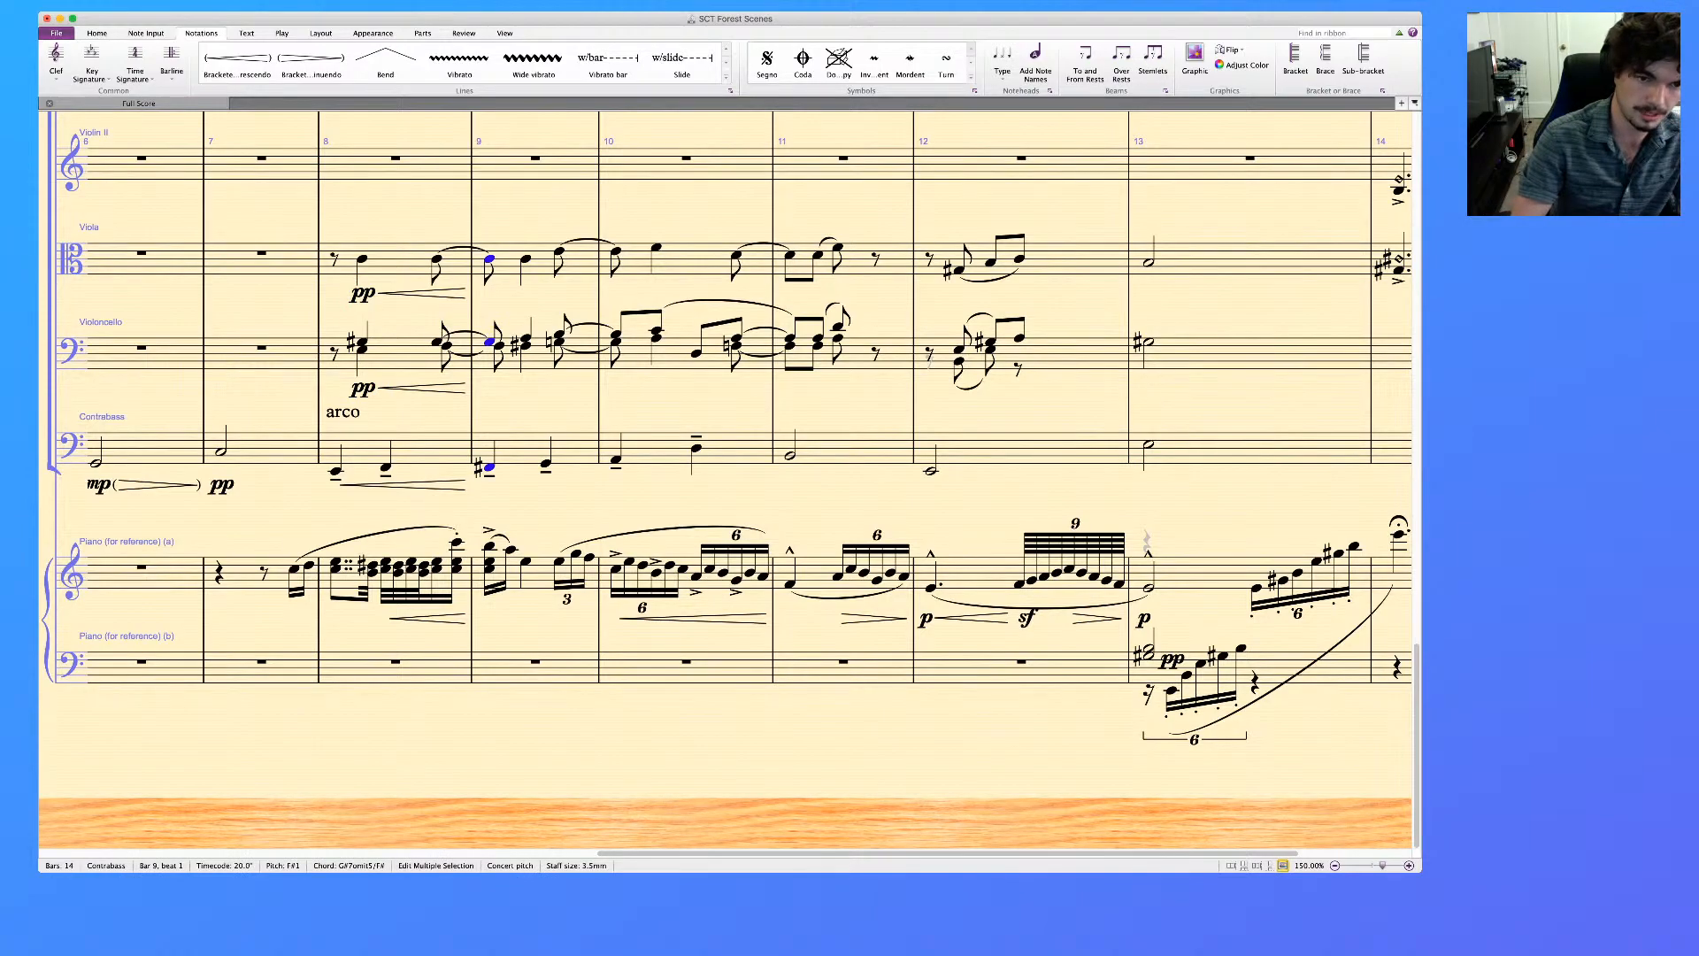
pyautogui.press('super+e')
pyautogui.press('super+m')
pyautogui.press('super+p')
pyautogui.press('Escape')
pyautogui.press('Escape')
# Assign the Violoncello's mp dynamic in bar 9 to all voices
pyautogui.click(491, 292)
pyautogui.keyDown('super'); pyautogui.click(491, 387); pyautogui.keyUp('super')
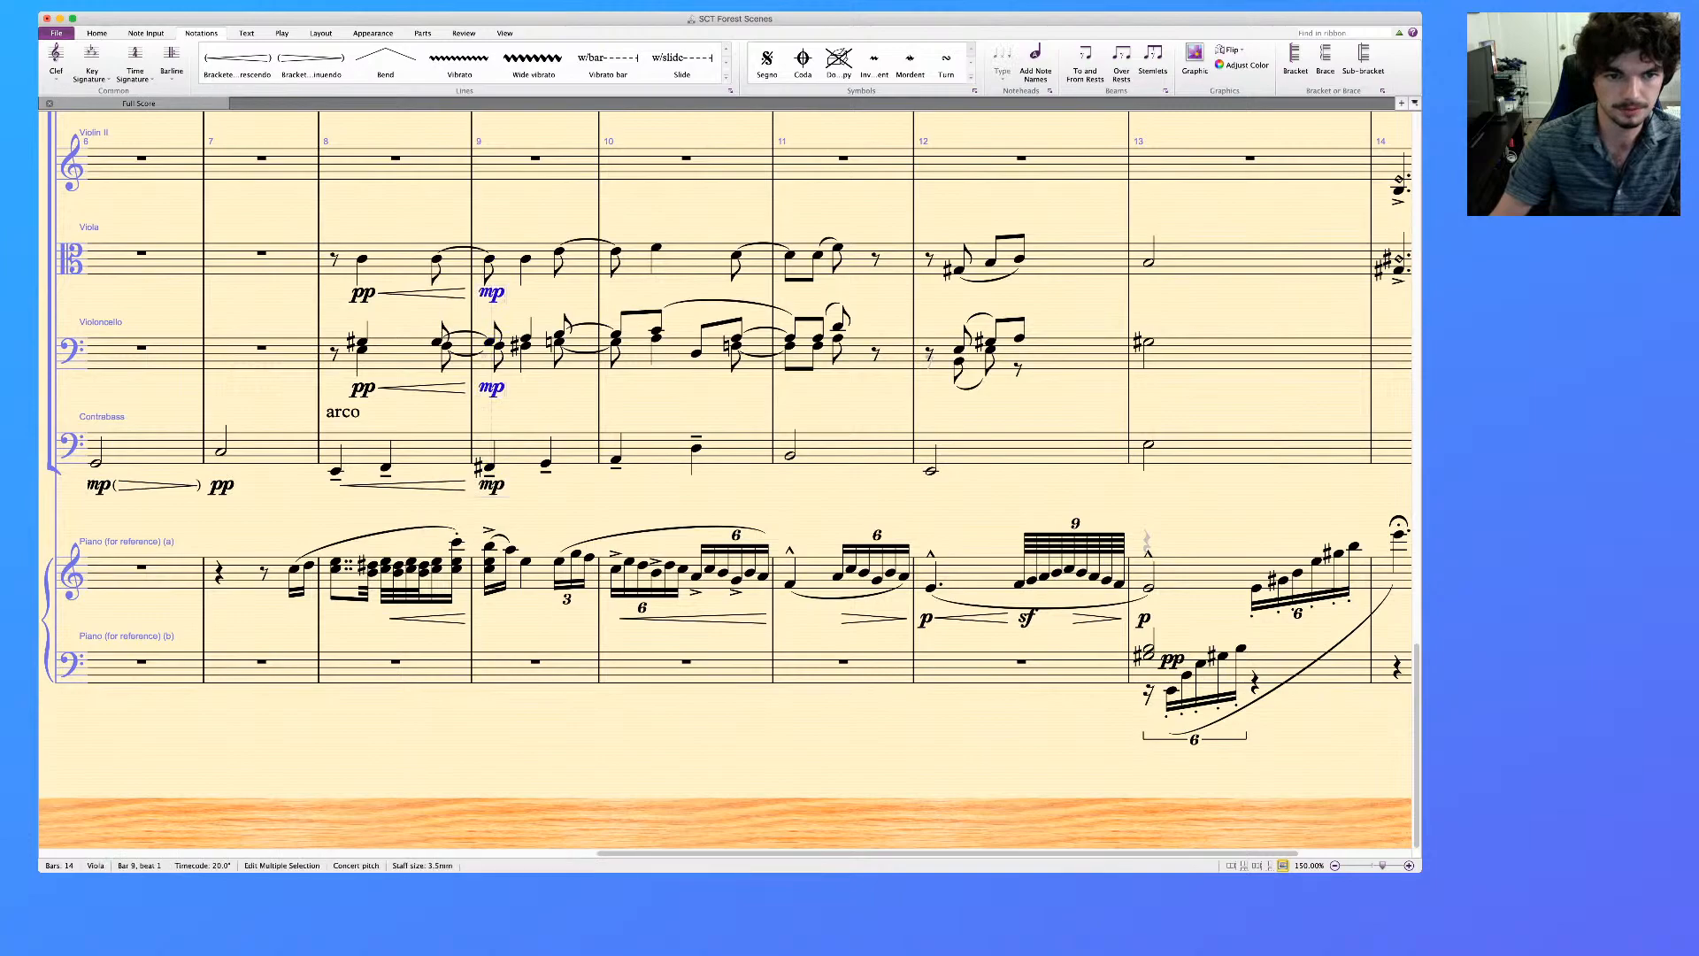
pyautogui.press('Escape')
pyautogui.click(491, 388)
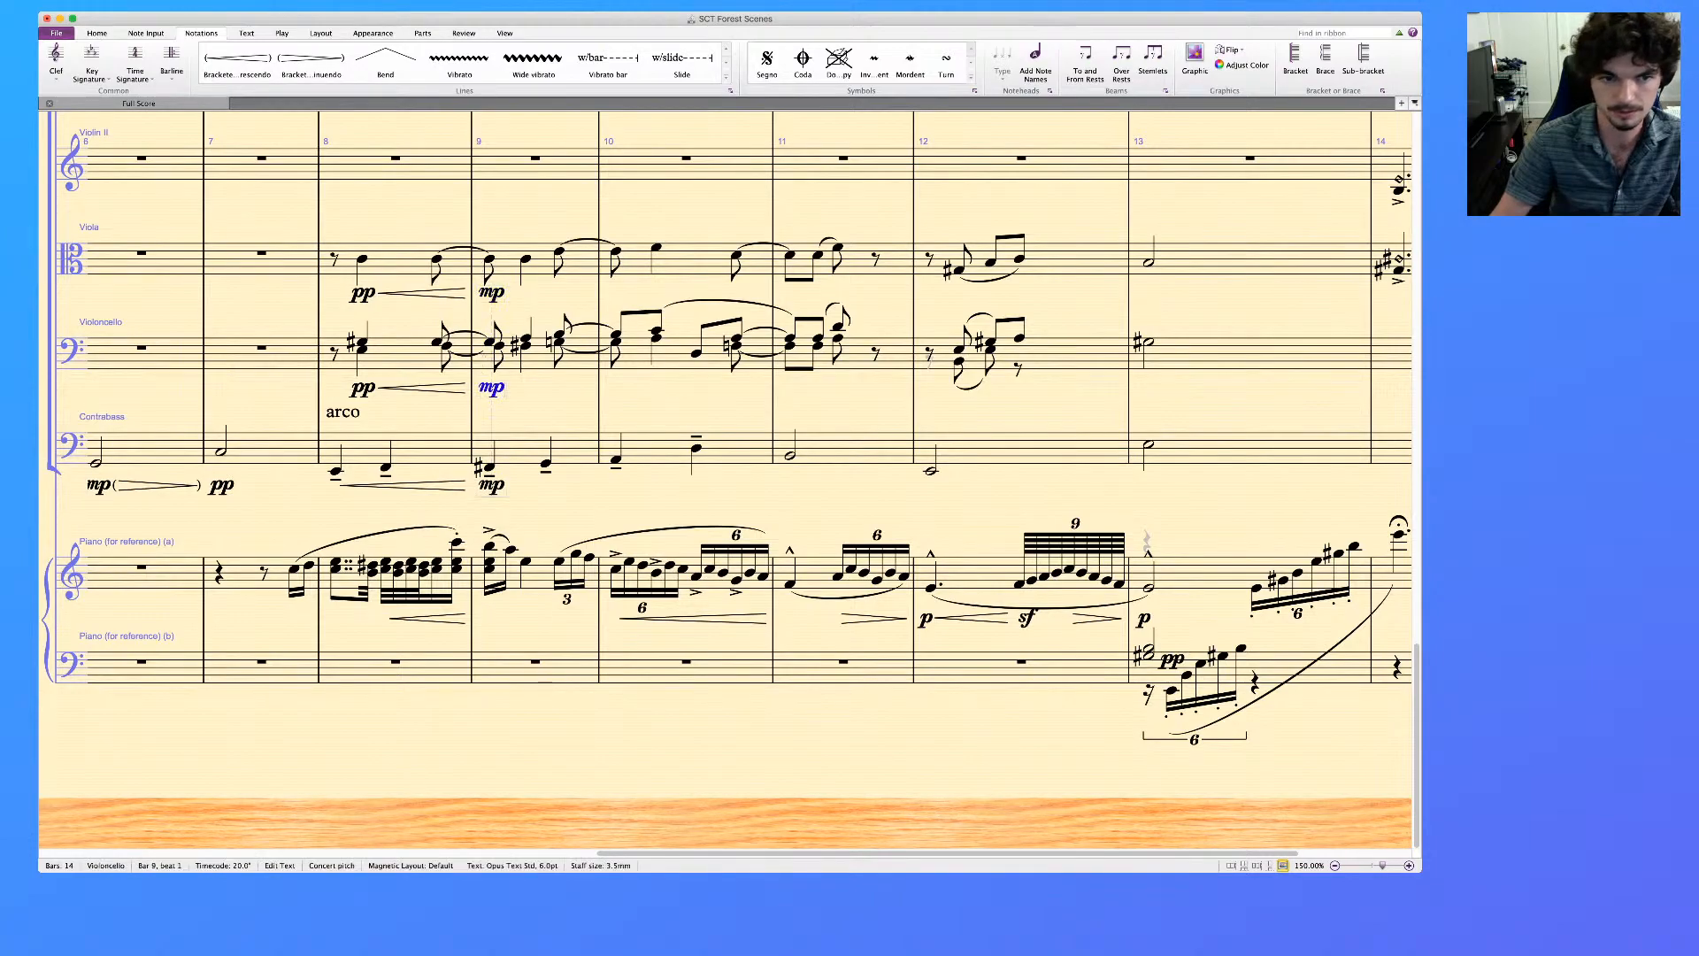
pyautogui.hotkey('alt', '5')
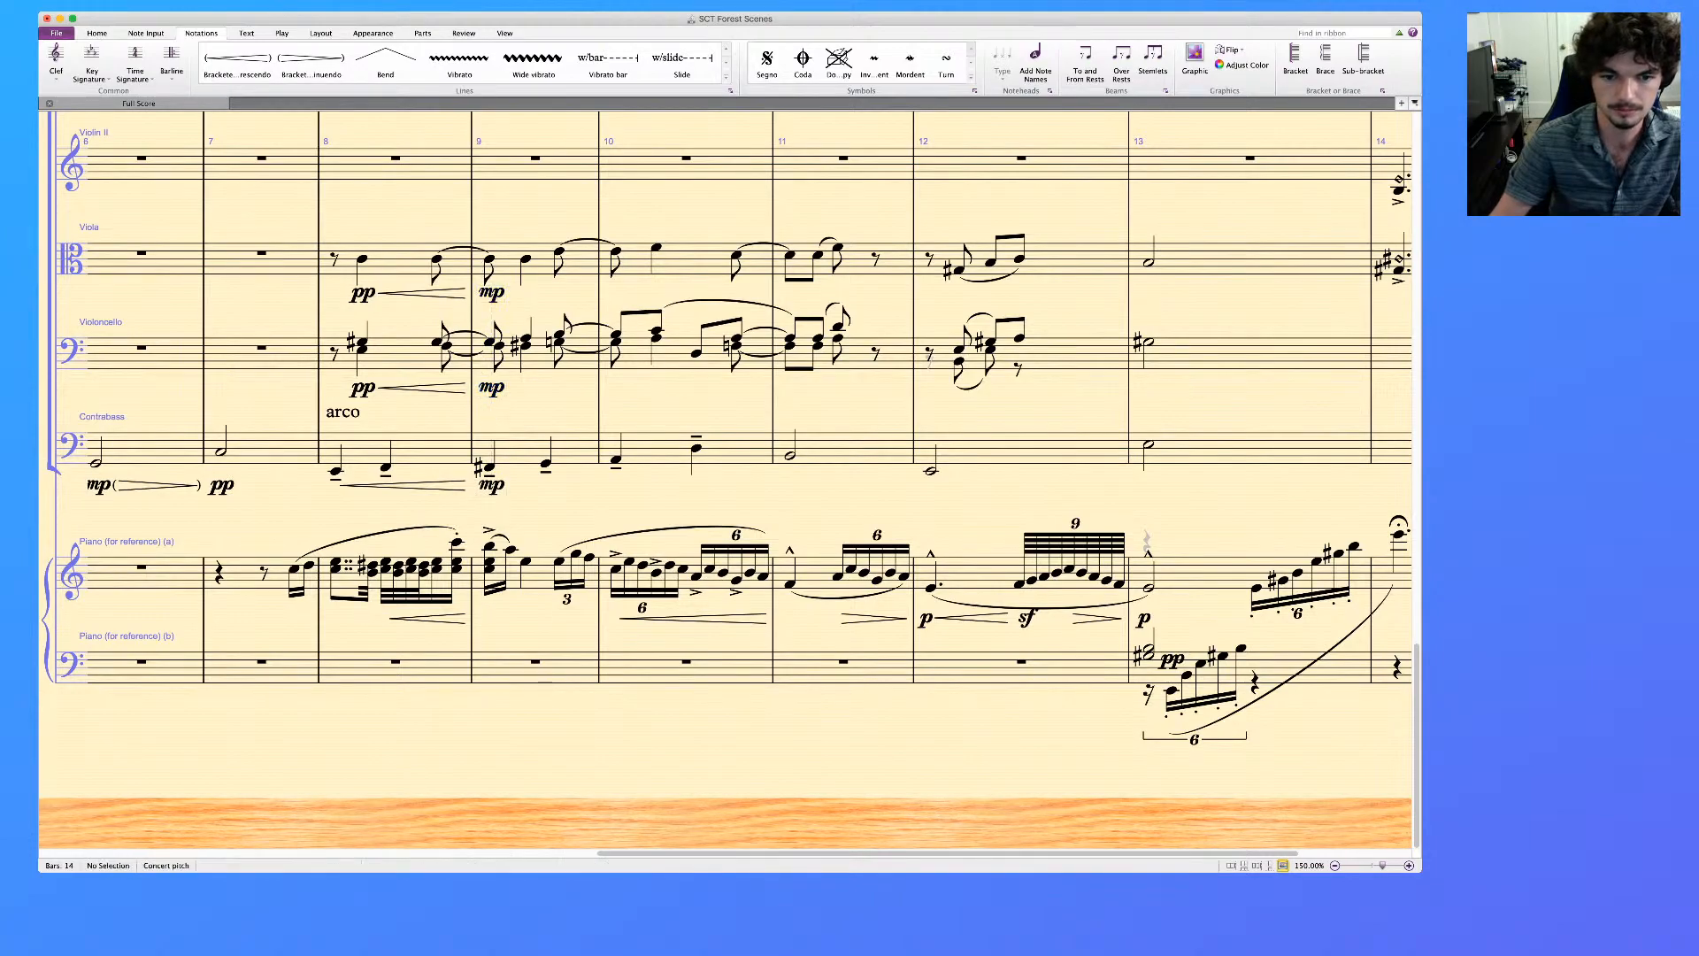
# Add crescendo hairpins across bar 10 in the Viola, Violoncello and Contrabass staves
pyautogui.click(695, 262)
pyautogui.keyDown('shift'); pyautogui.click(668, 450); pyautogui.keyUp('shift')
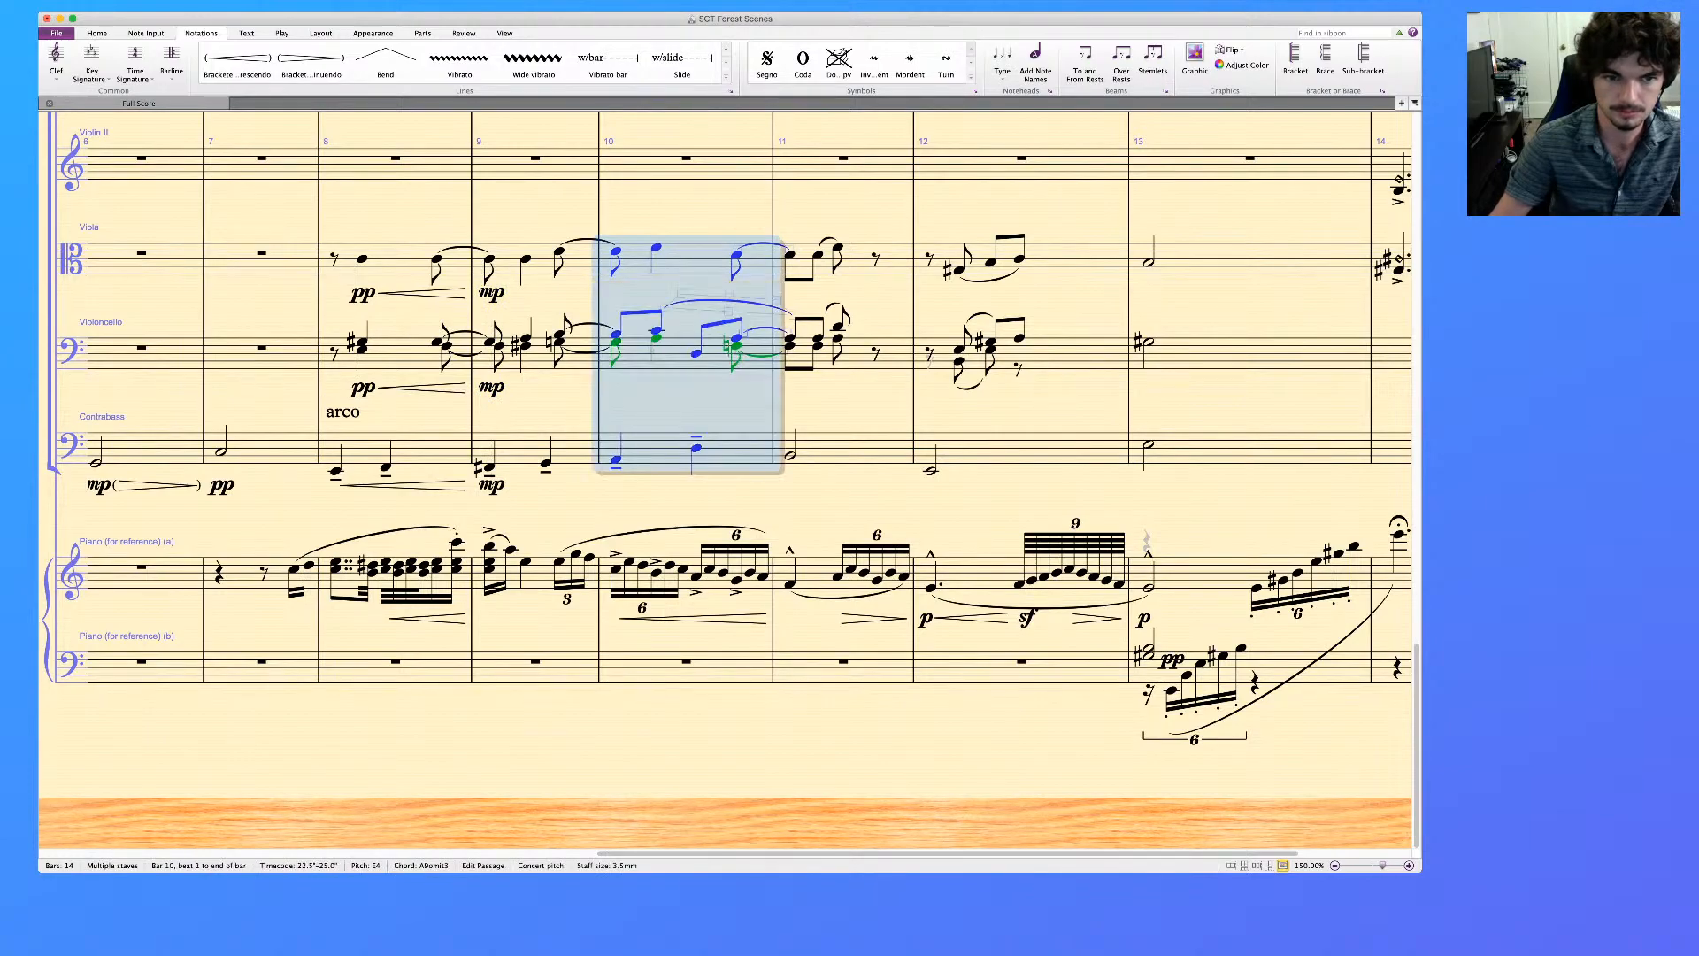
pyautogui.click(542, 263)
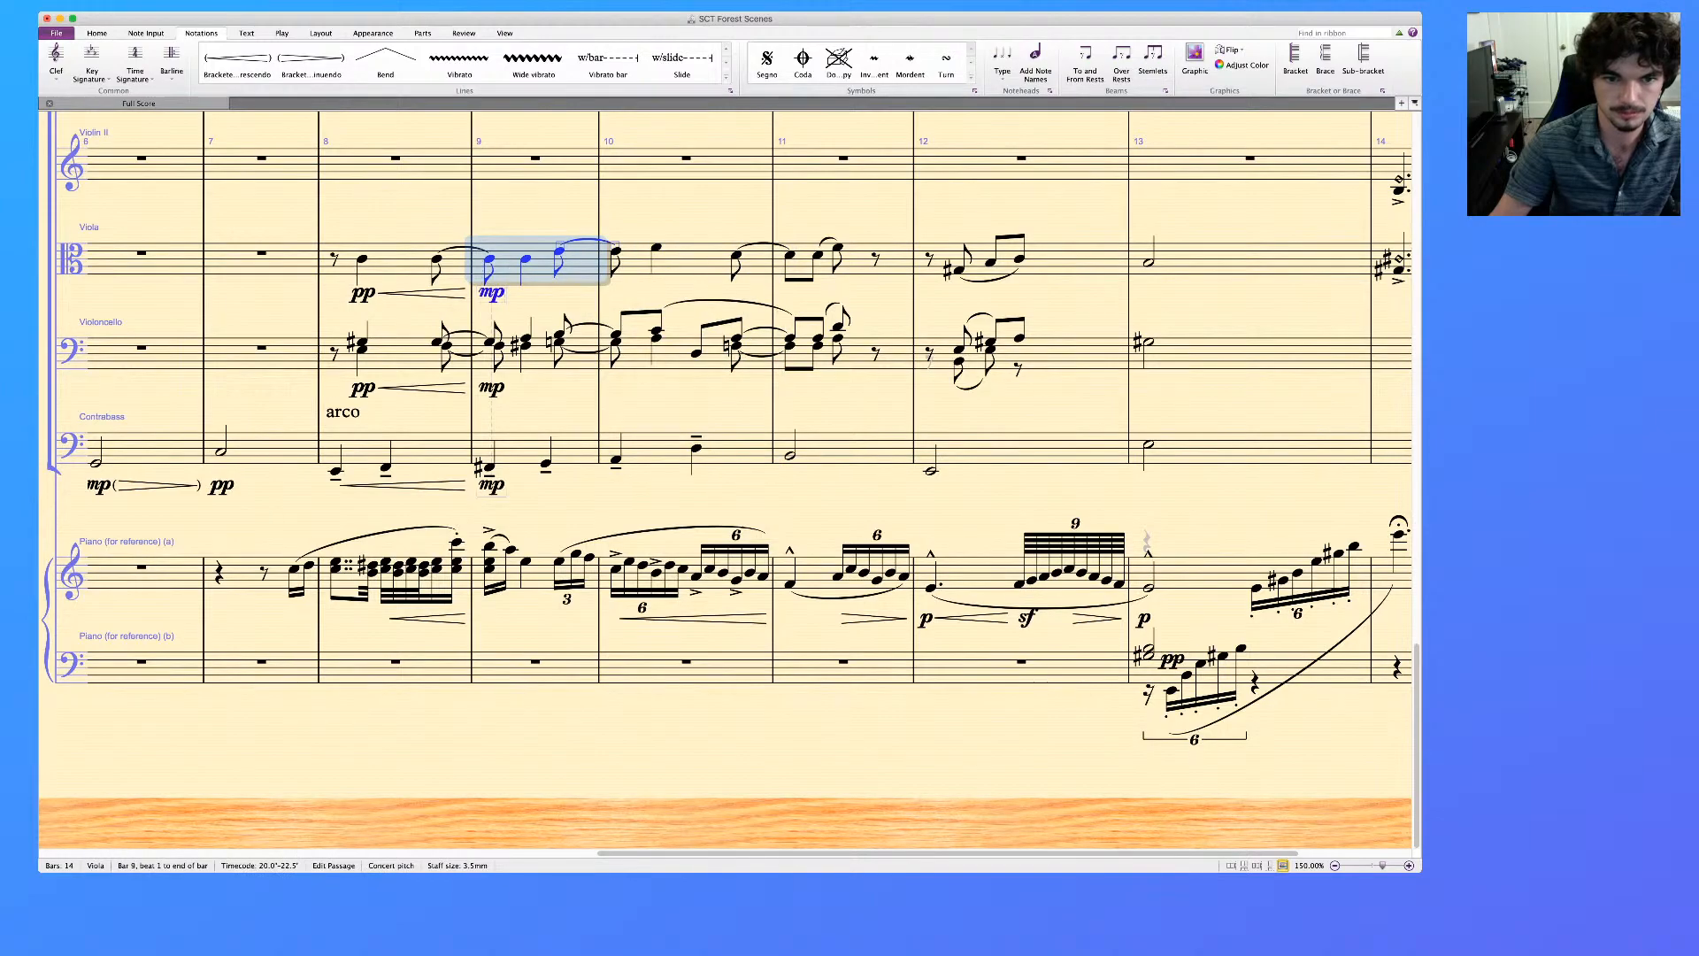
pyautogui.click(697, 263)
pyautogui.keyDown('shift'); pyautogui.click(660, 449); pyautogui.keyUp('shift')
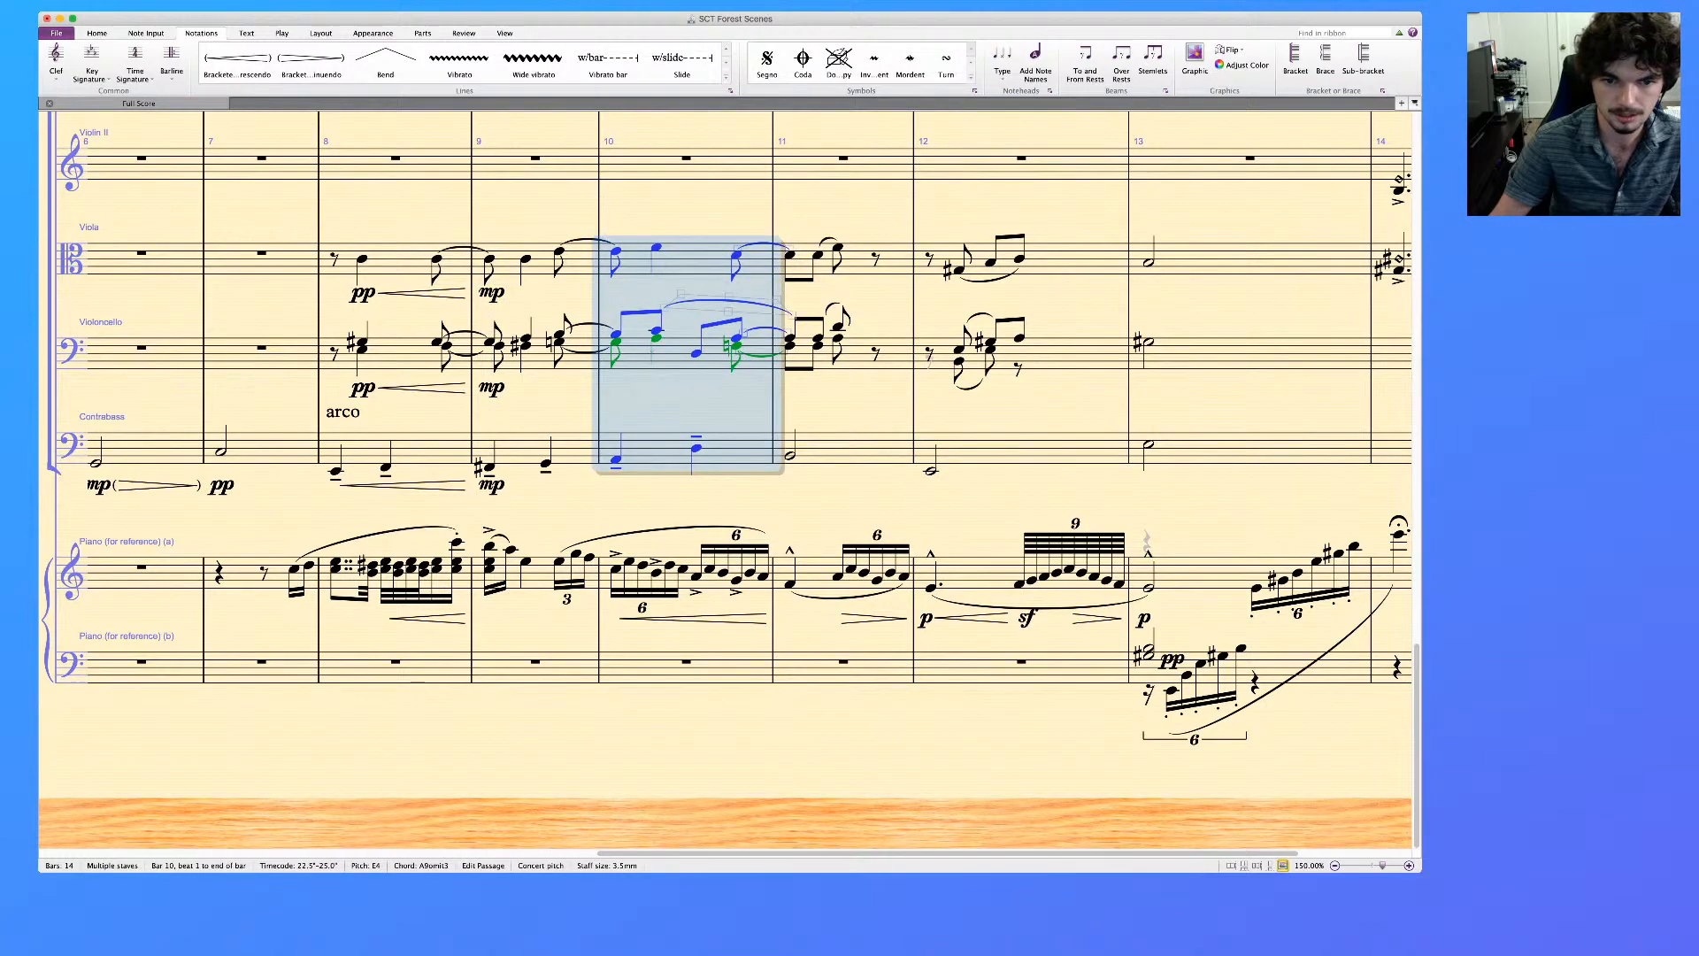
pyautogui.press('h')
# Try diminuendo hairpins across bar 11 alone in the Viola, Violoncello and Contrabass staves
pyautogui.hscroll(2, 725, 442)
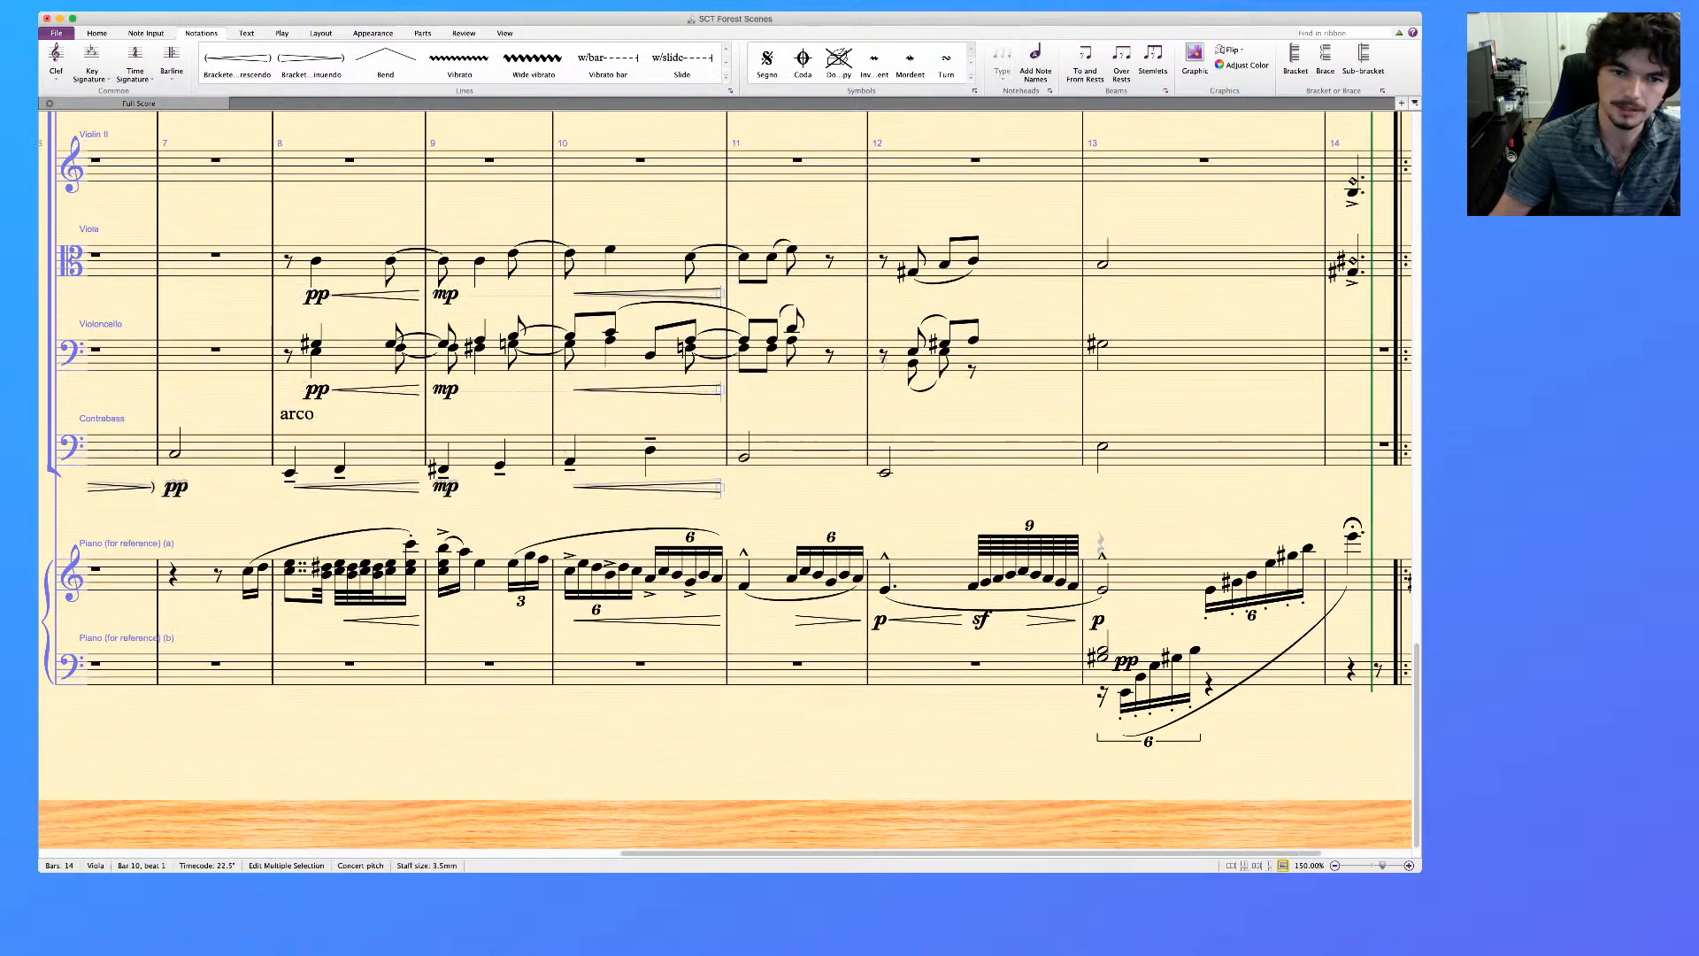
pyautogui.hscroll(2, 725, 442)
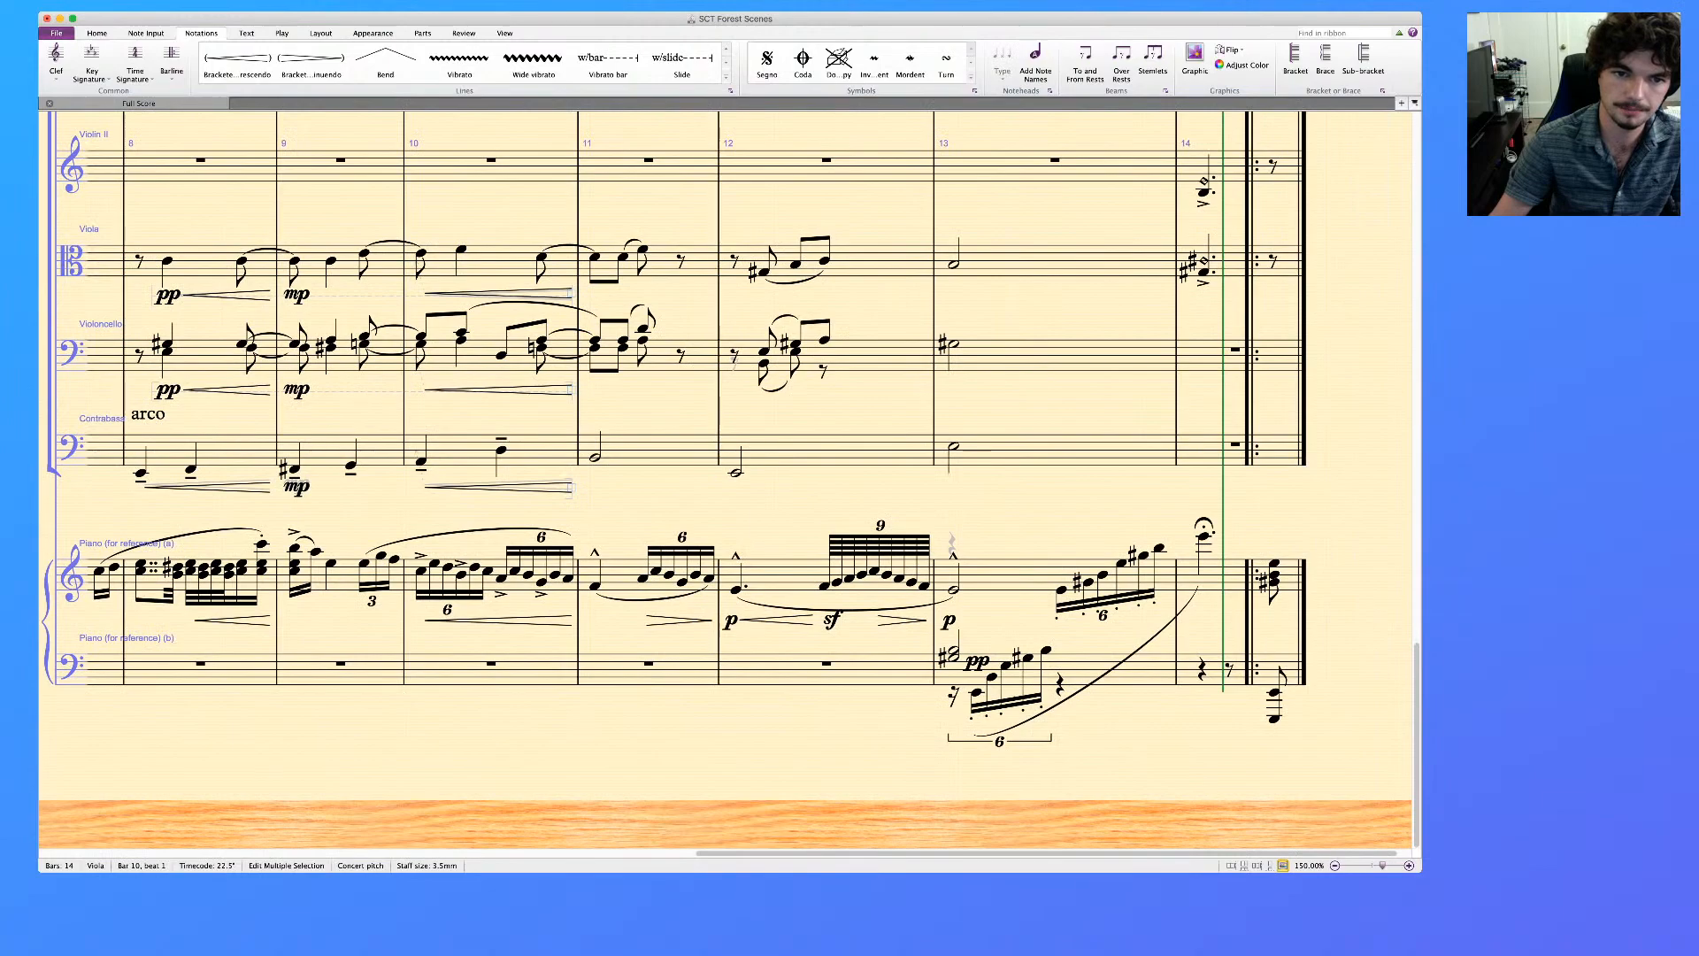
pyautogui.click(662, 264)
pyautogui.hotkey('shift', 'Down')
pyautogui.hotkey('shift', 'Down')
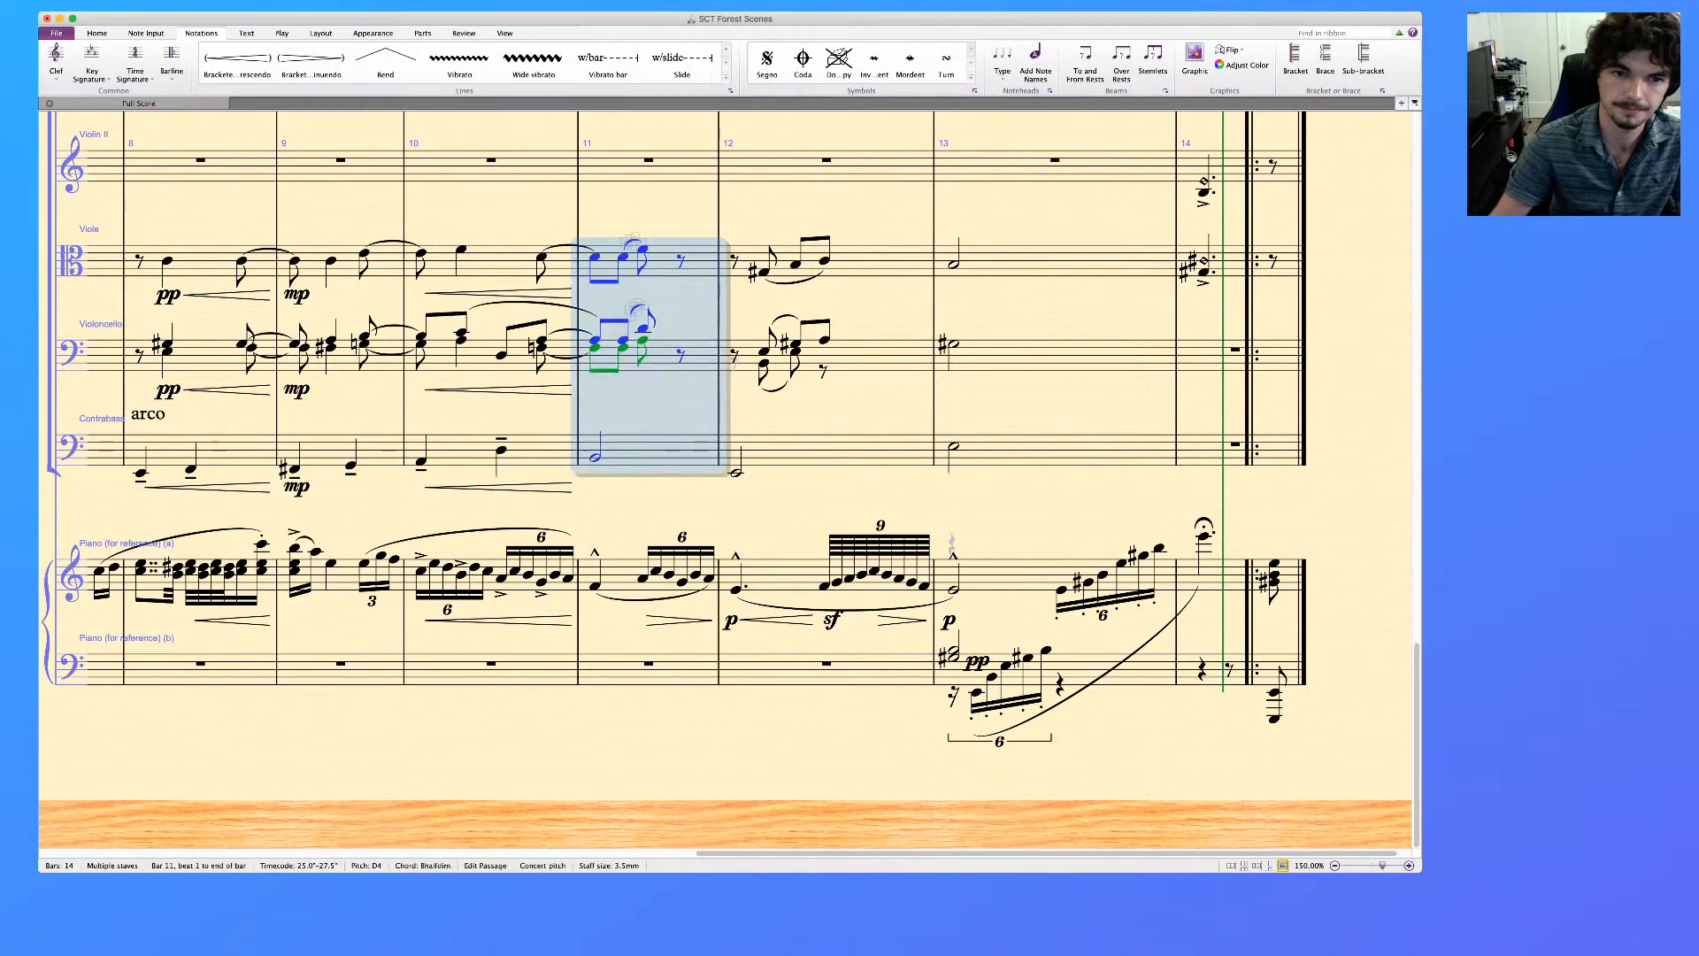
pyautogui.hotkey('shift', 'h')
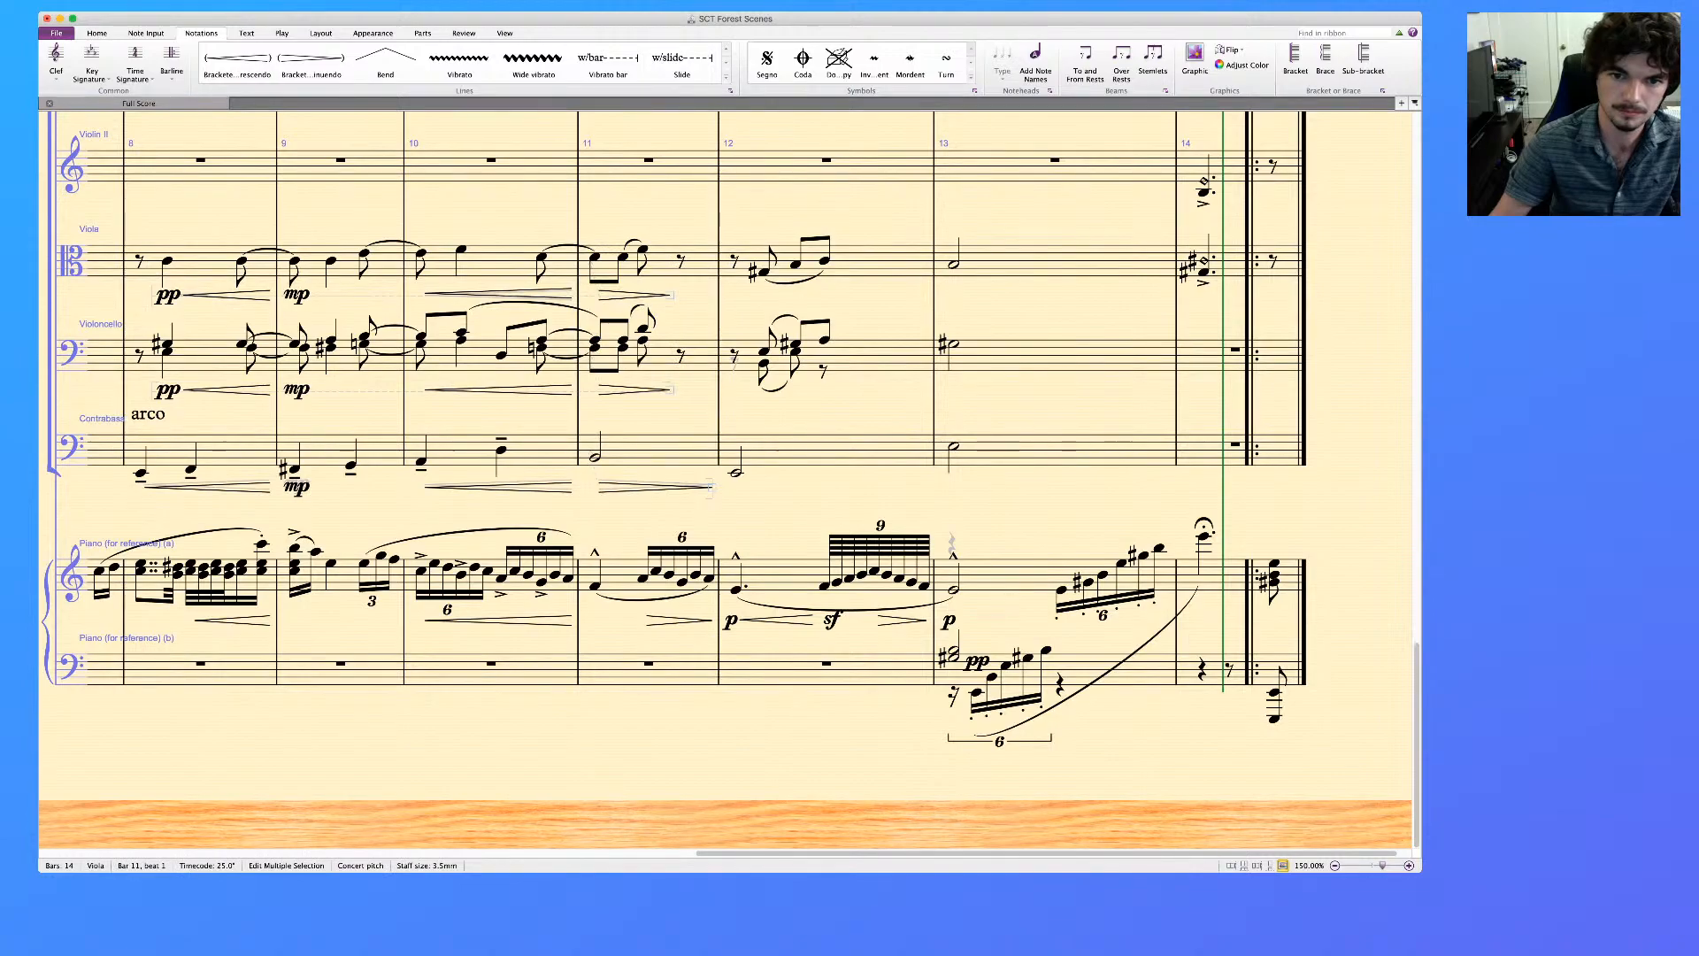
pyautogui.click(826, 450)
pyautogui.press('Escape')
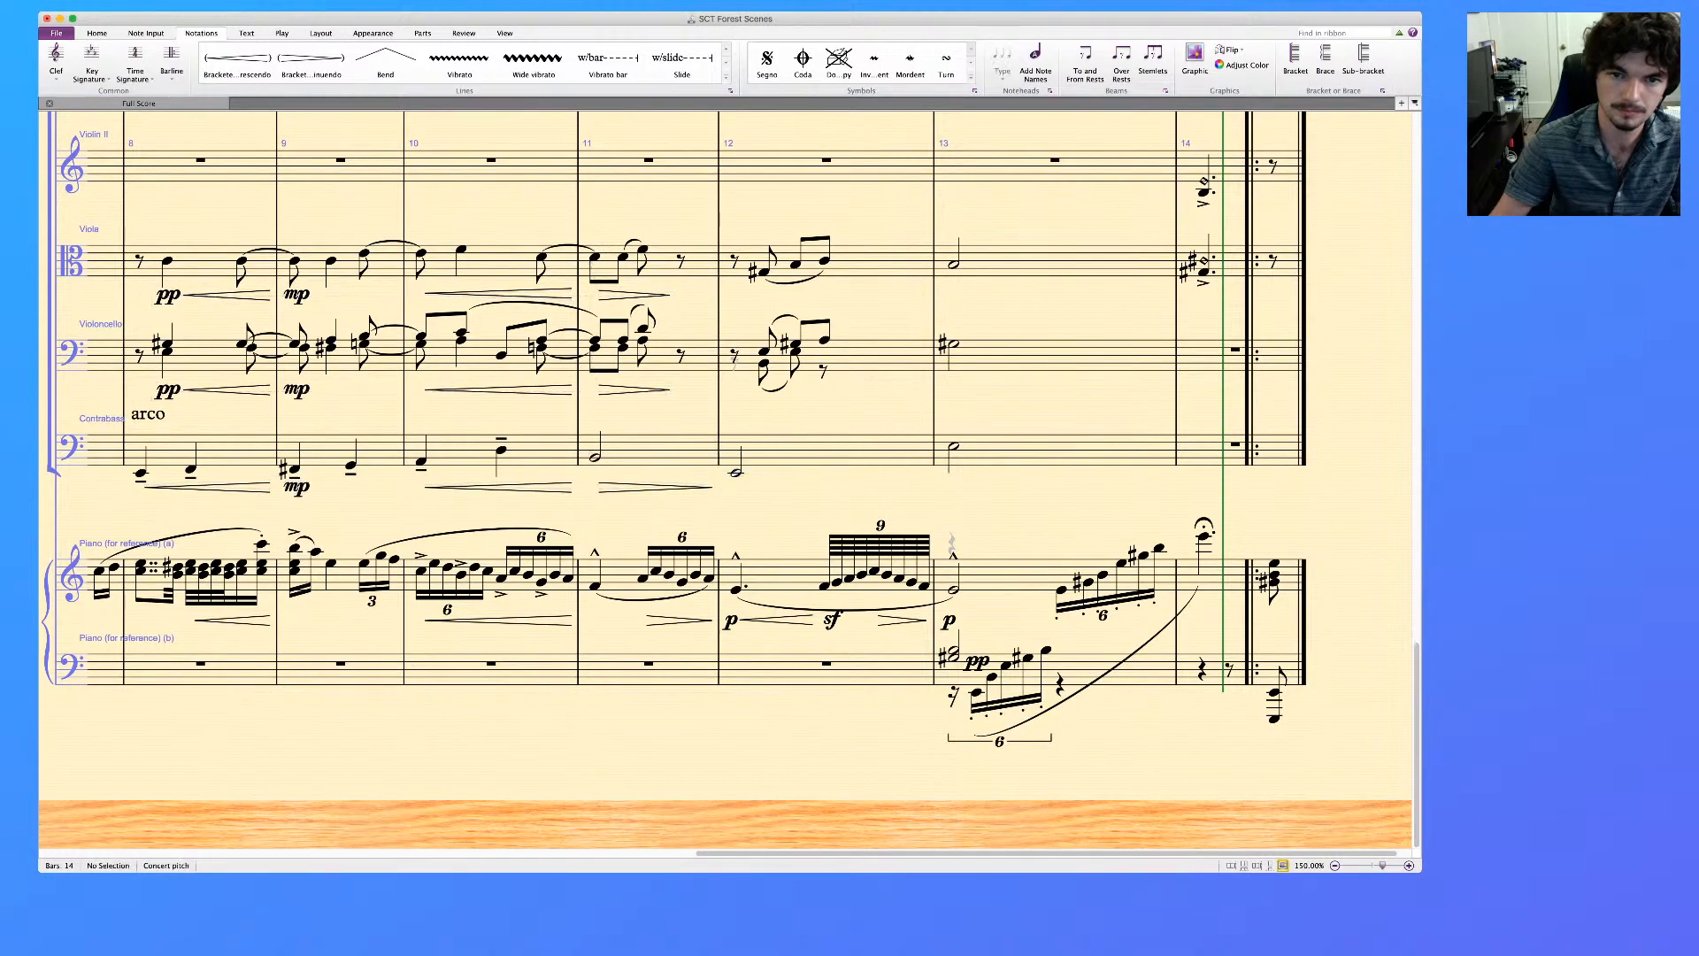
# Try crescendo hairpins across bar 12 in the Viola, Violoncello and Contrabass staves
pyautogui.click(885, 262)
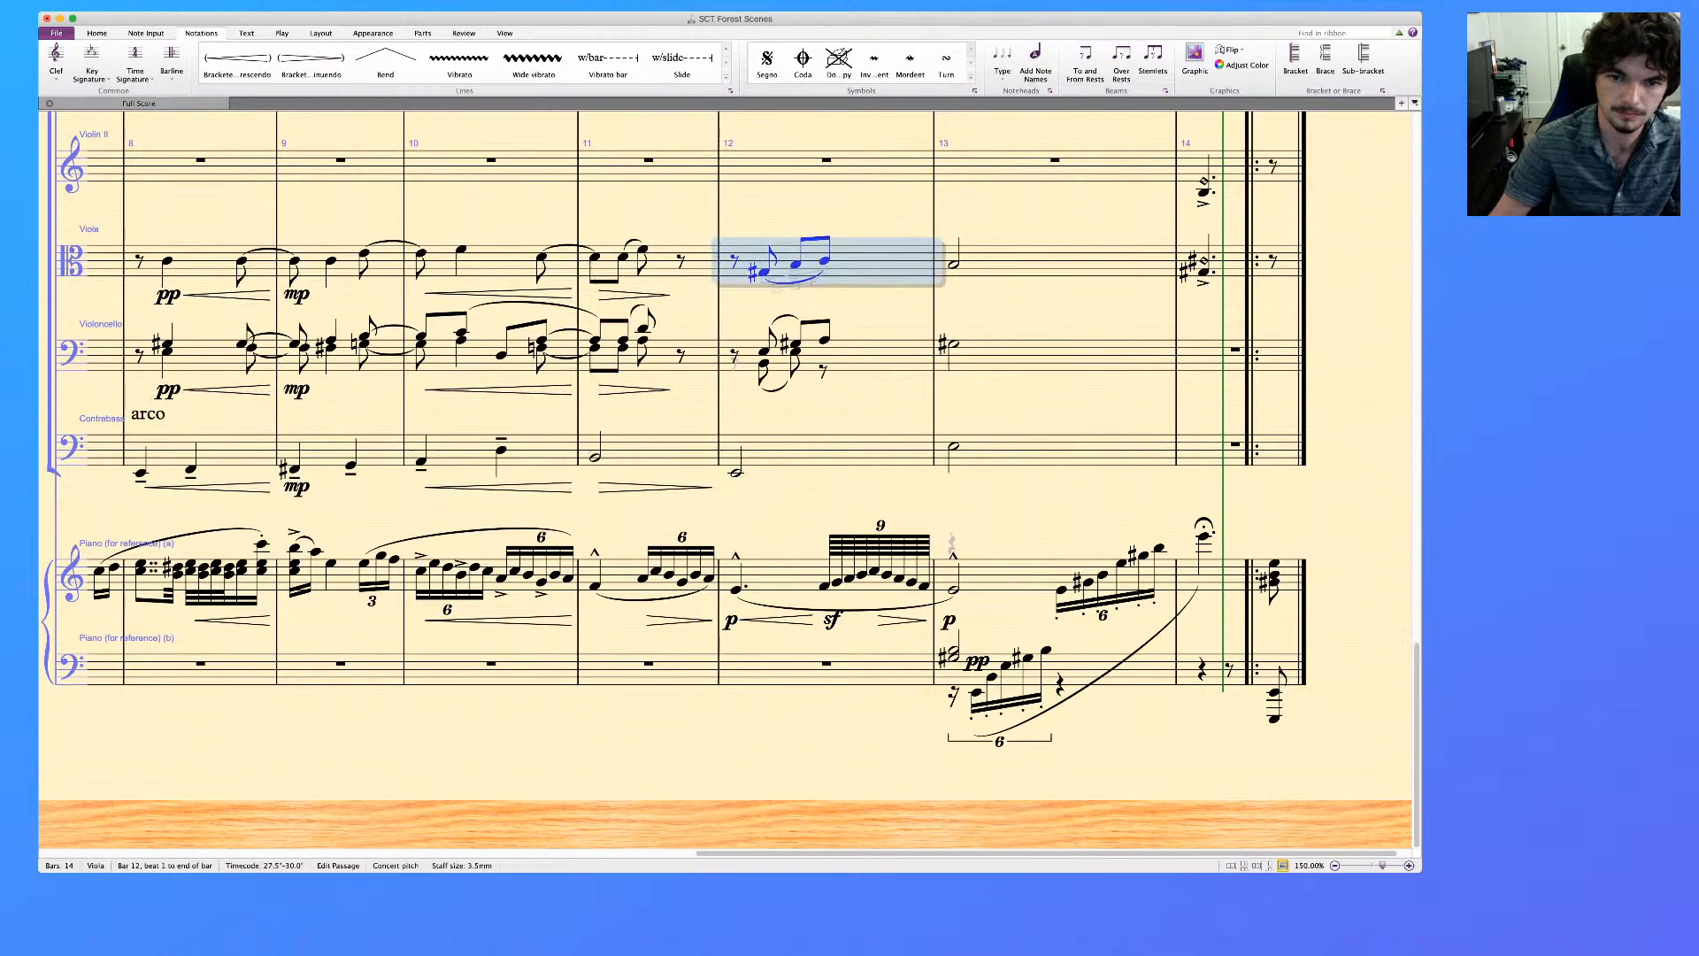
pyautogui.keyDown('shift'); pyautogui.click(885, 449); pyautogui.keyUp('shift')
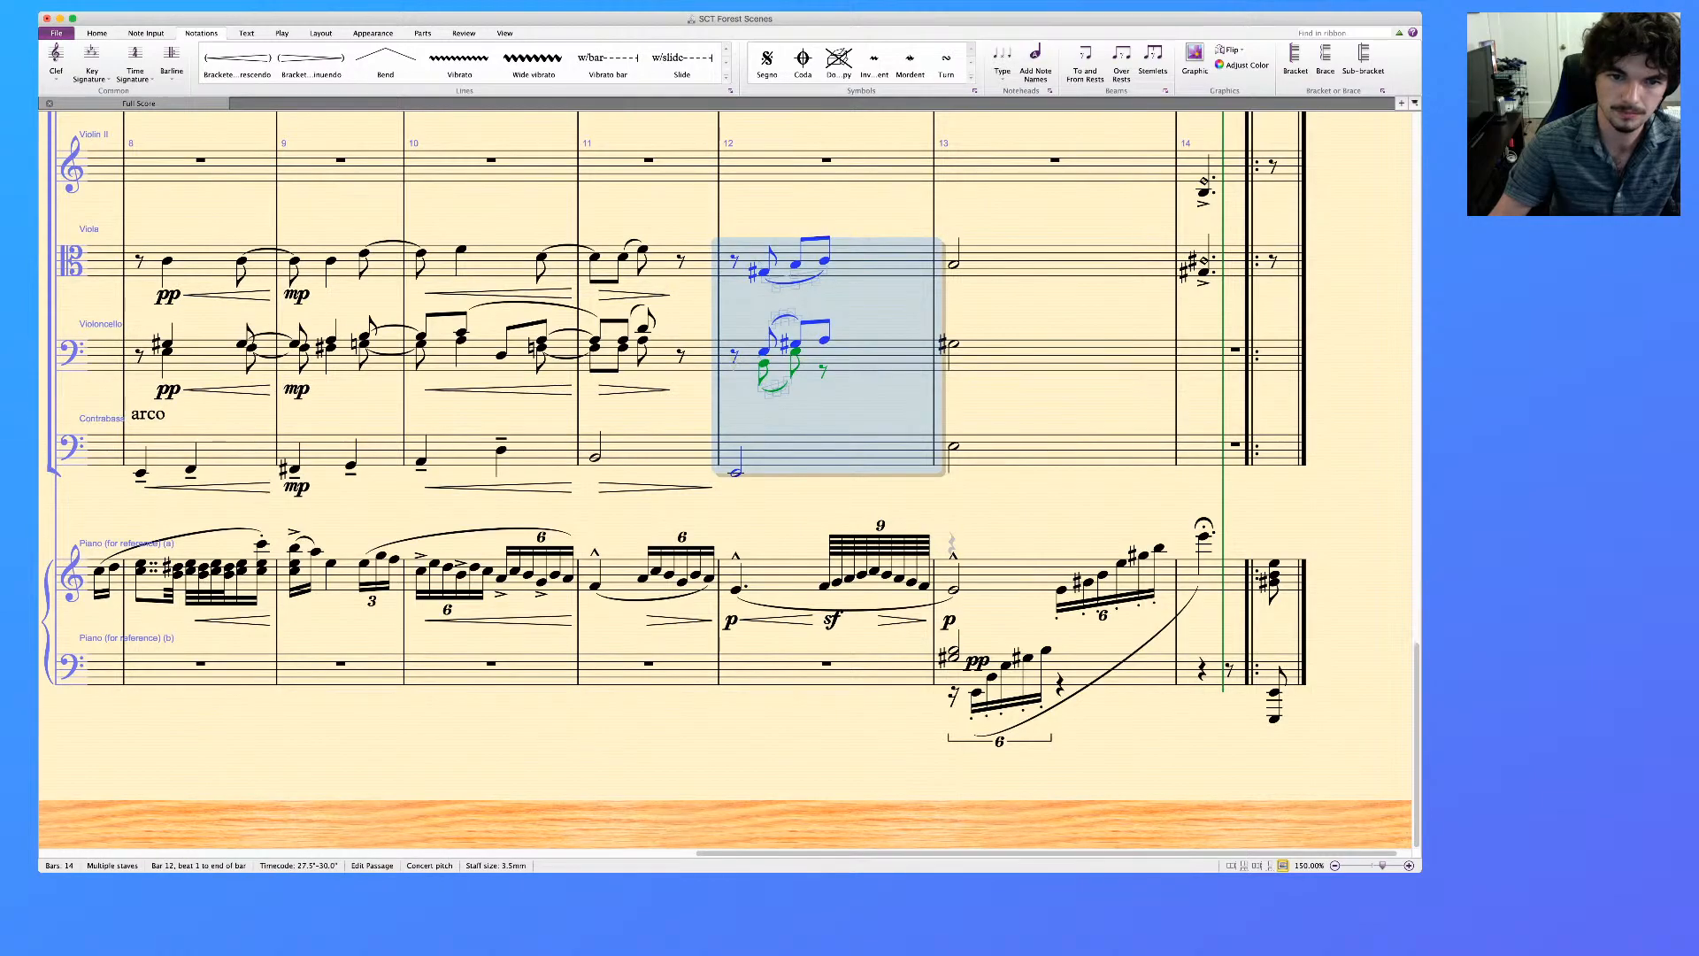
pyautogui.press('h')
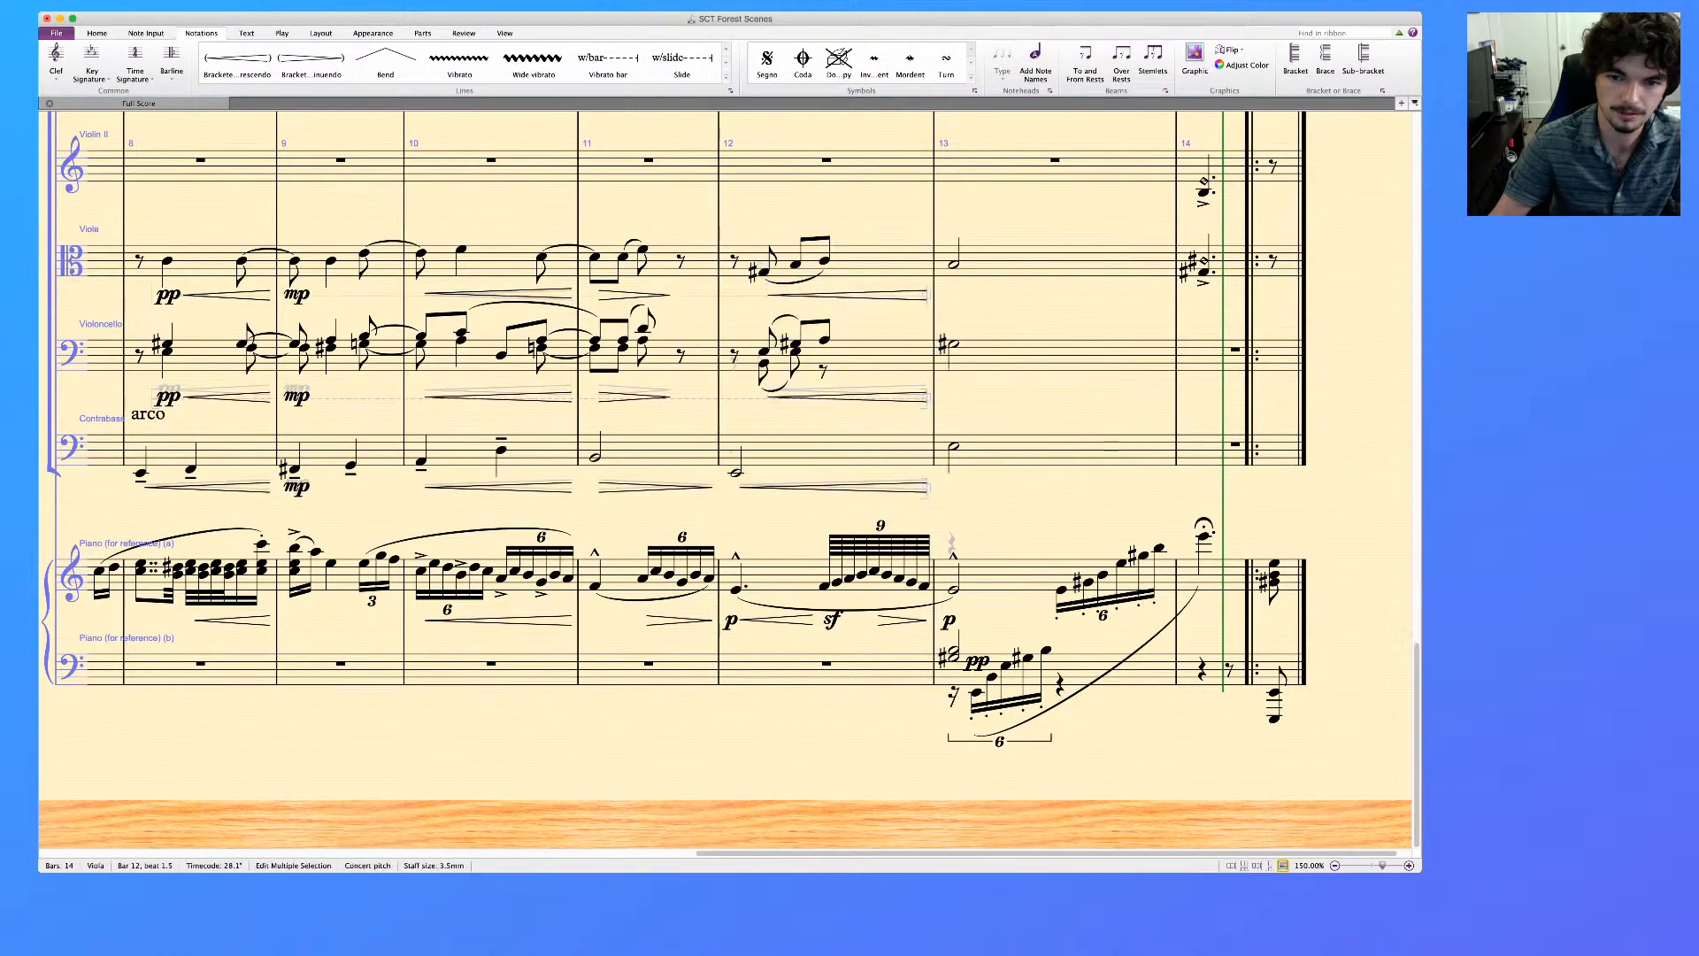
pyautogui.click(1053, 451)
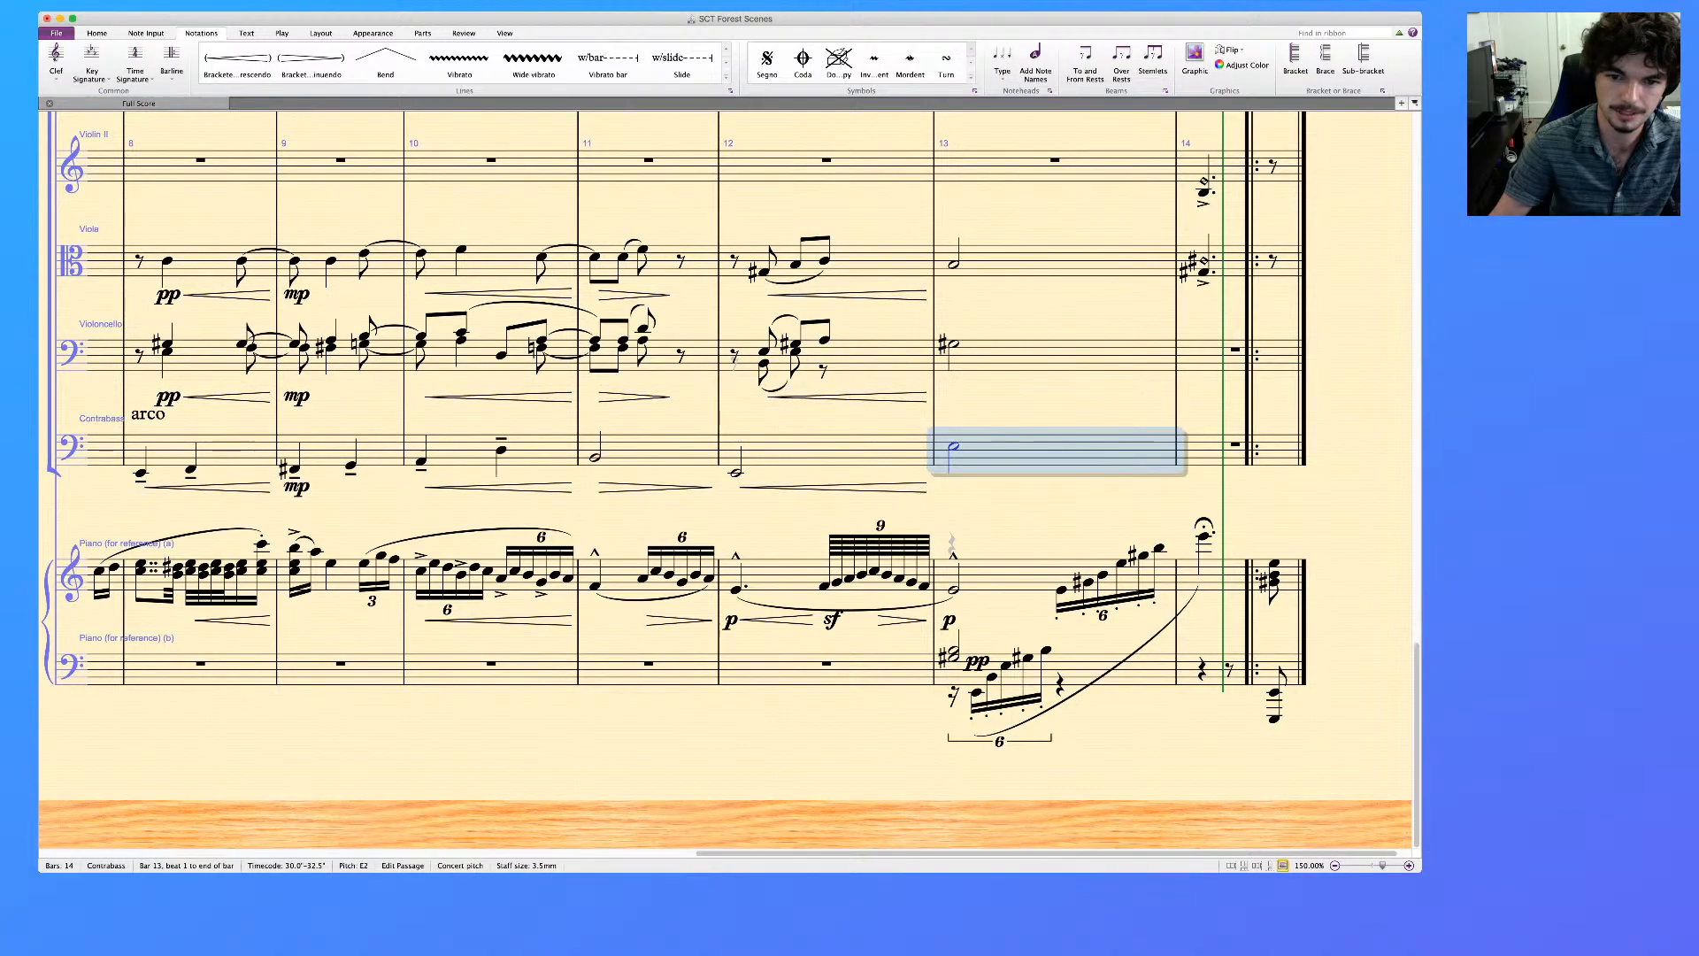
pyautogui.keyDown('shift'); pyautogui.click(1053, 261); pyautogui.keyUp('shift')
# Undo the separate hairpins added to the lower strings in bars 11 and 12
pyautogui.press('super+z')
pyautogui.press('super+z')
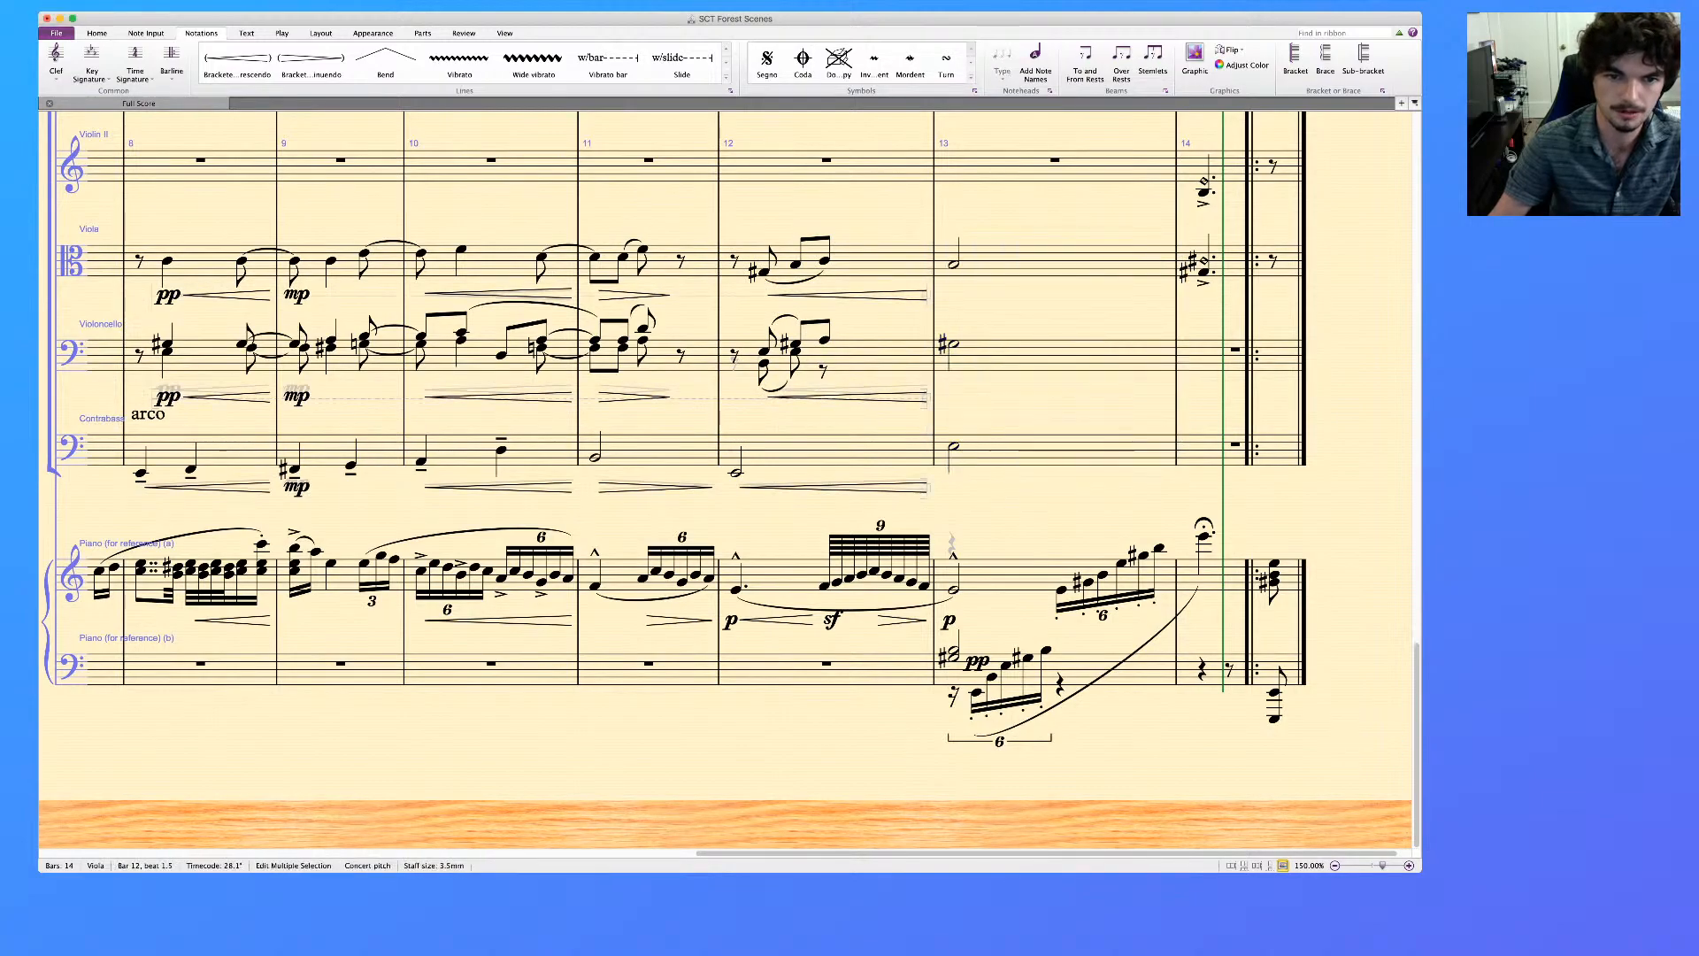
pyautogui.press('super+z')
pyautogui.press('super+z')
pyautogui.press('super+z')
pyautogui.press('super+z')
pyautogui.press('super+z')
pyautogui.press('super+z')
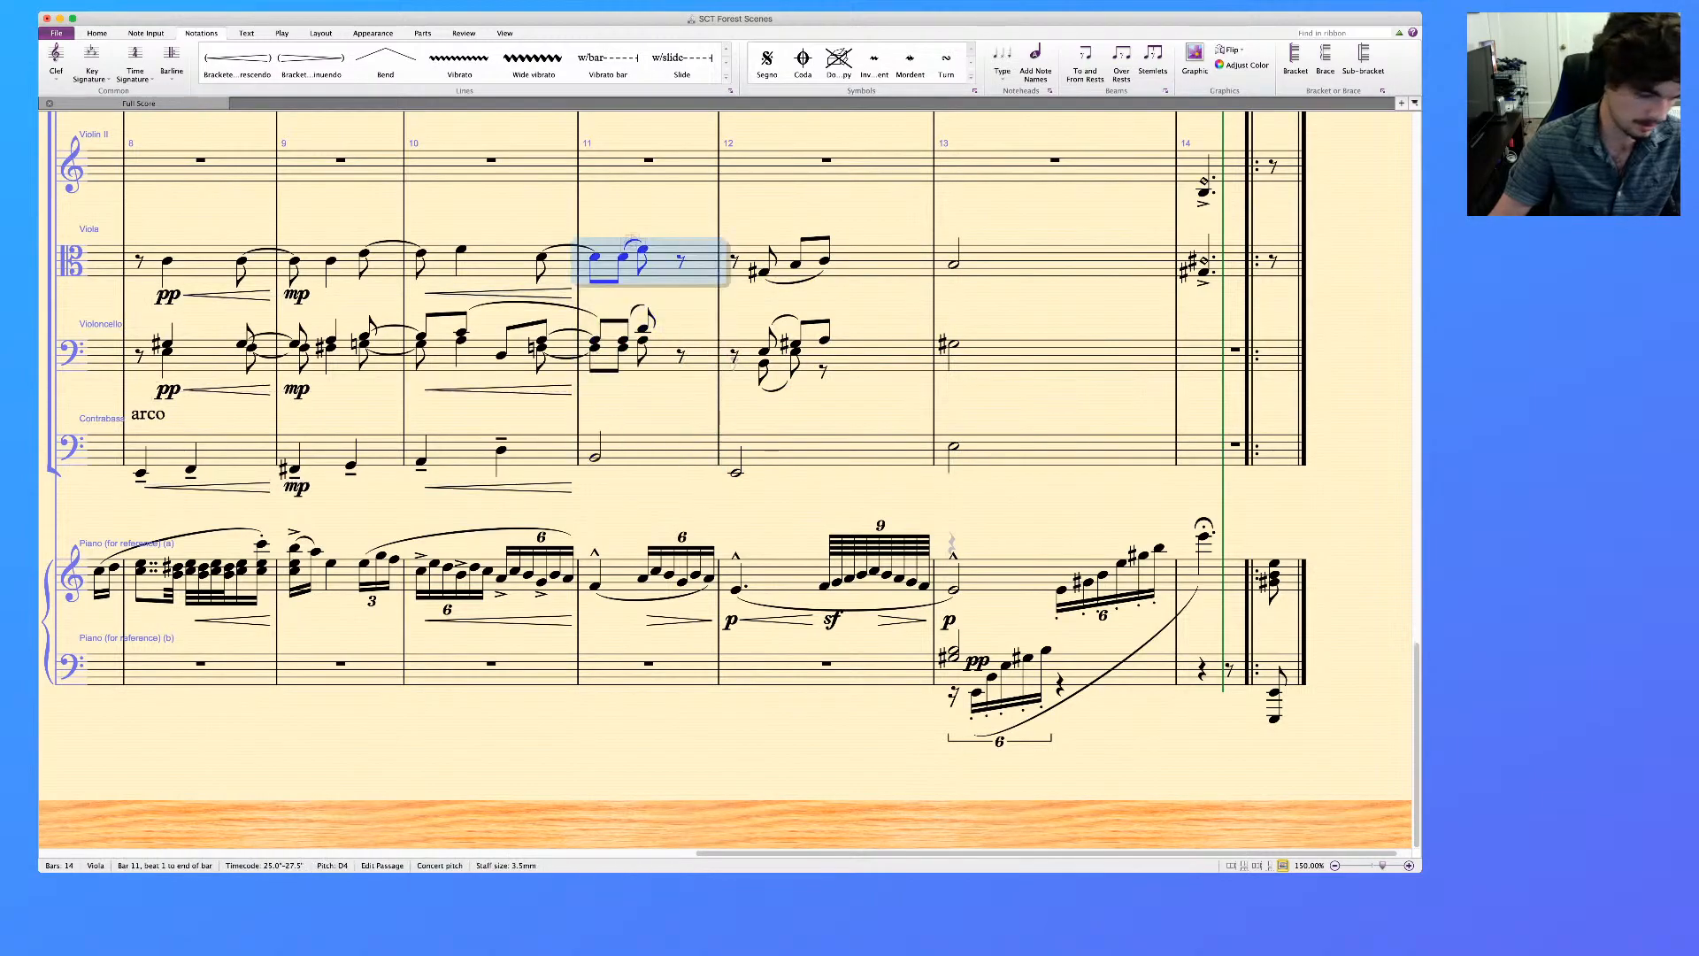
# Add diminuendo hairpins spanning bars 11 and 12 and a pp at the start of bar 13 in Viola, Violoncello and Contrabass
pyautogui.press('super+z')
pyautogui.press('super+z')
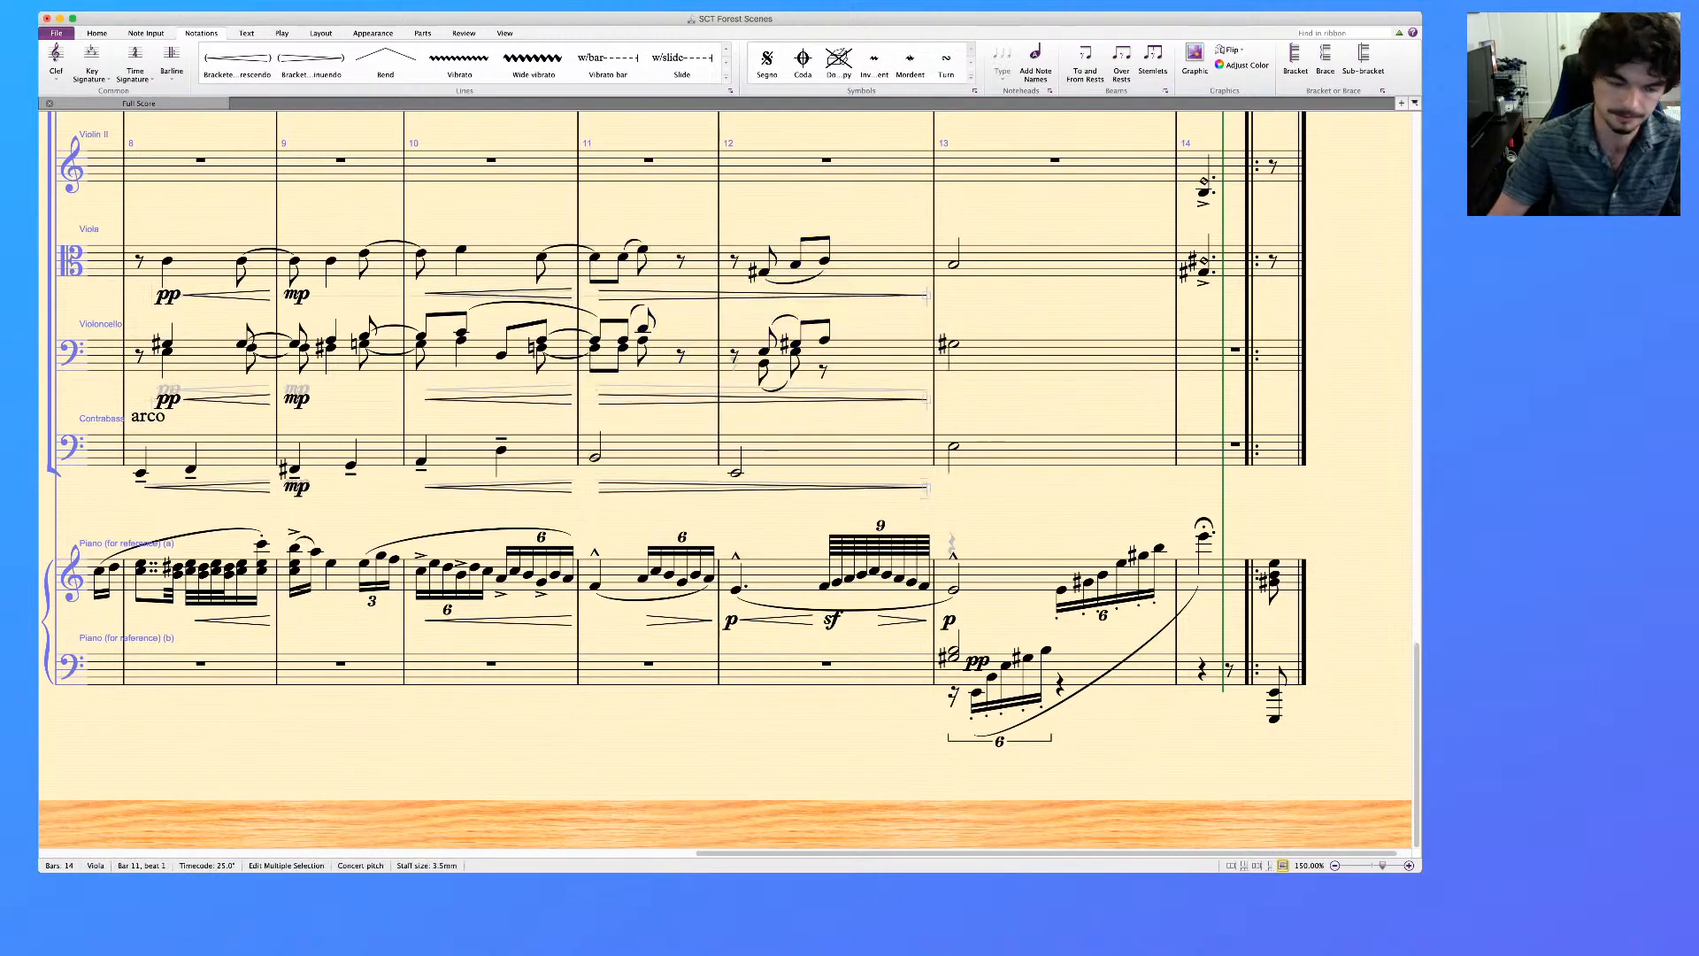
pyautogui.press('super+z')
pyautogui.press('super+z')
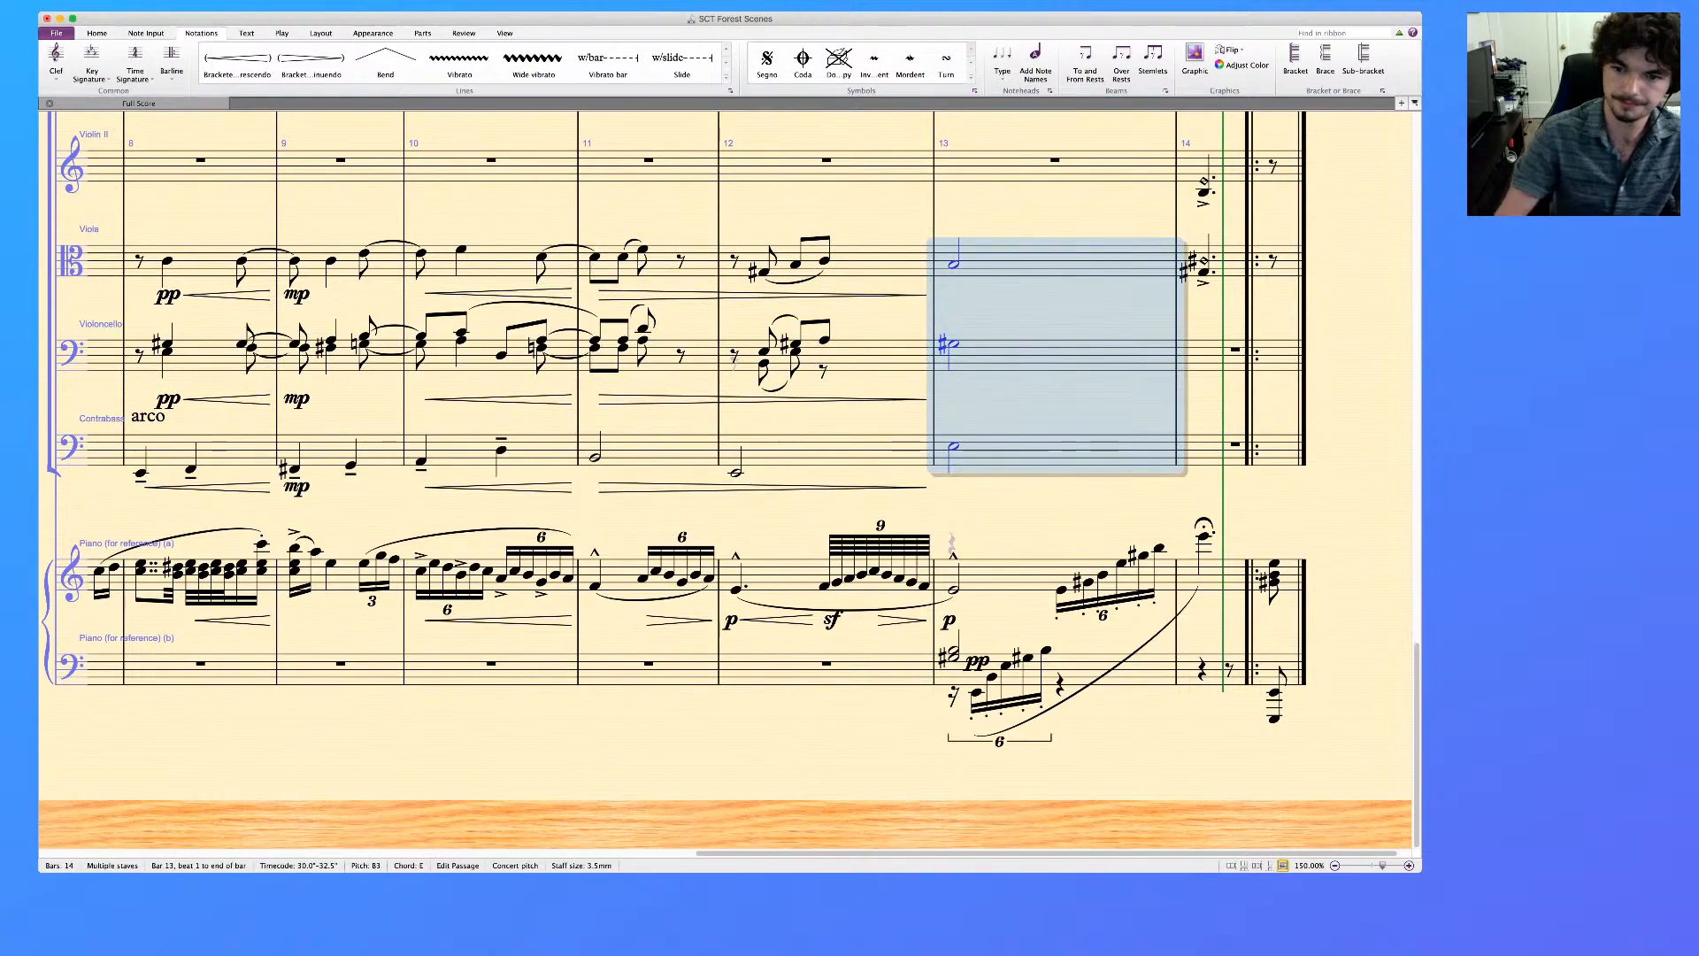
pyautogui.press('super+e')
pyautogui.press('super+p')
pyautogui.press('super+p')
pyautogui.press('Escape')
# Add a pp dynamic under the bar 14 notes in the Violin I and Violin II staves
pyautogui.scroll(3, 726, 478)
pyautogui.click(1204, 187)
pyautogui.keyDown('super'); pyautogui.click(1204, 346); pyautogui.keyUp('super')
pyautogui.press('super+e')
pyautogui.press('super+p')
pyautogui.press('super+p')
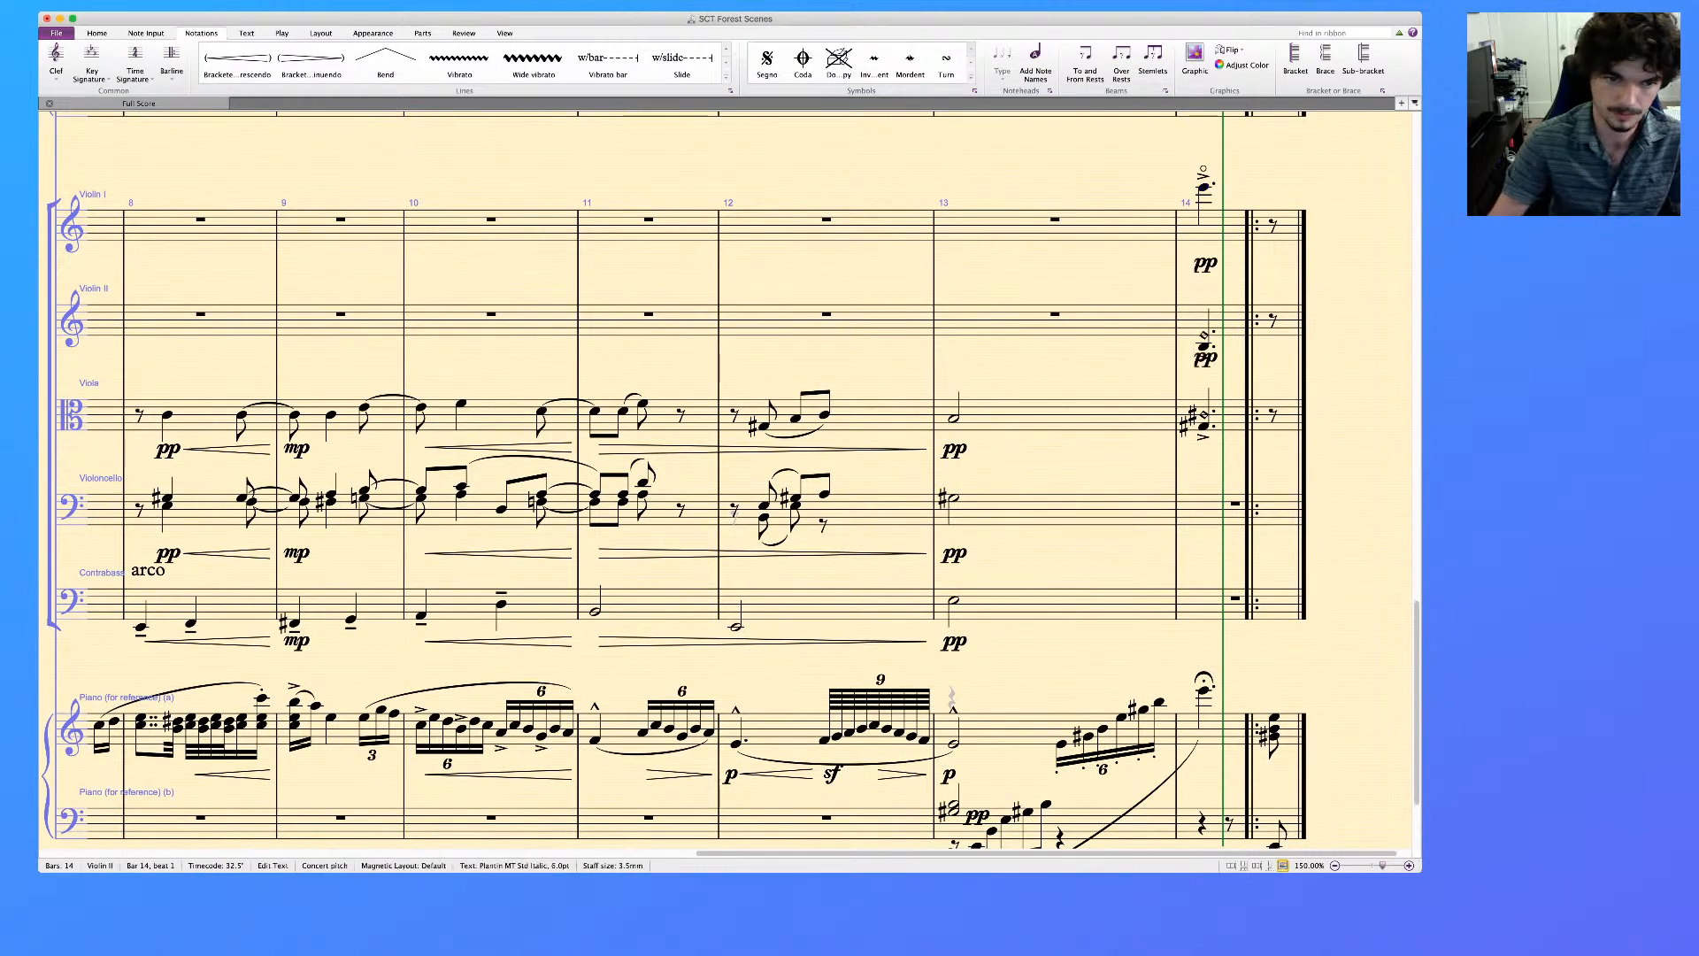
pyautogui.press('Escape')
# Add mf under the first notes of bar 11 in Viola, Violoncello and Contrabass, assigning the Violoncello's mf to all voices
pyautogui.hscroll(-3, 726, 478)
pyautogui.scroll(-1, 726, 478)
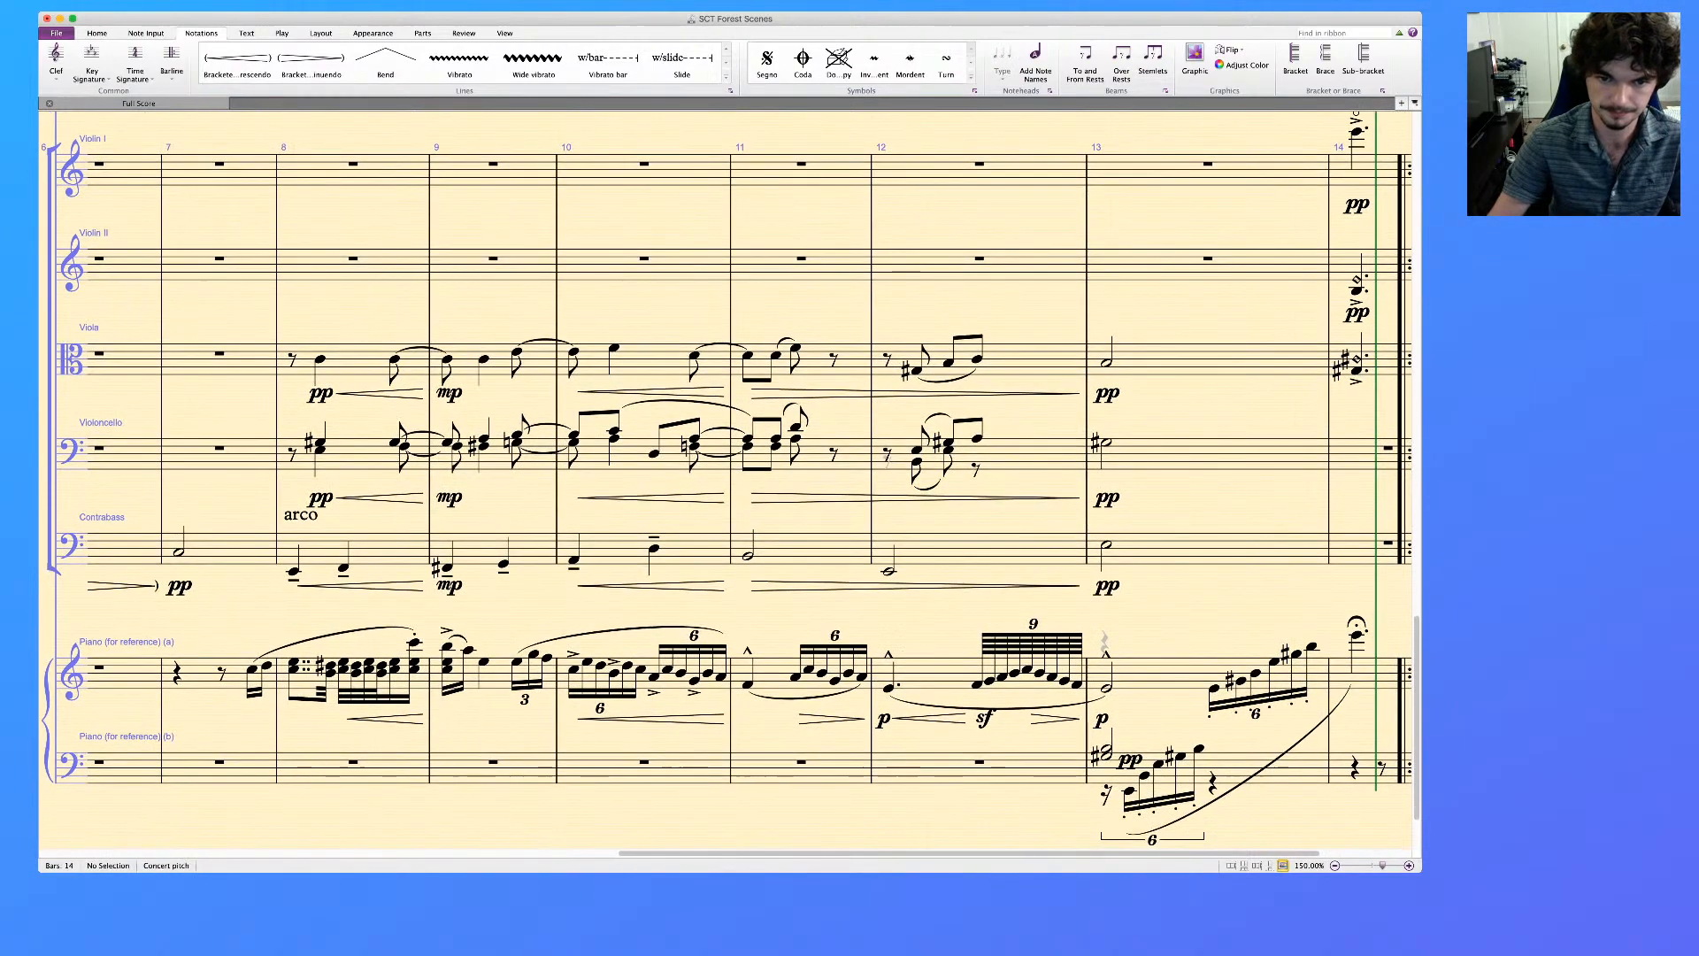
pyautogui.click(748, 446)
pyautogui.keyDown('super'); pyautogui.click(748, 556); pyautogui.keyUp('super')
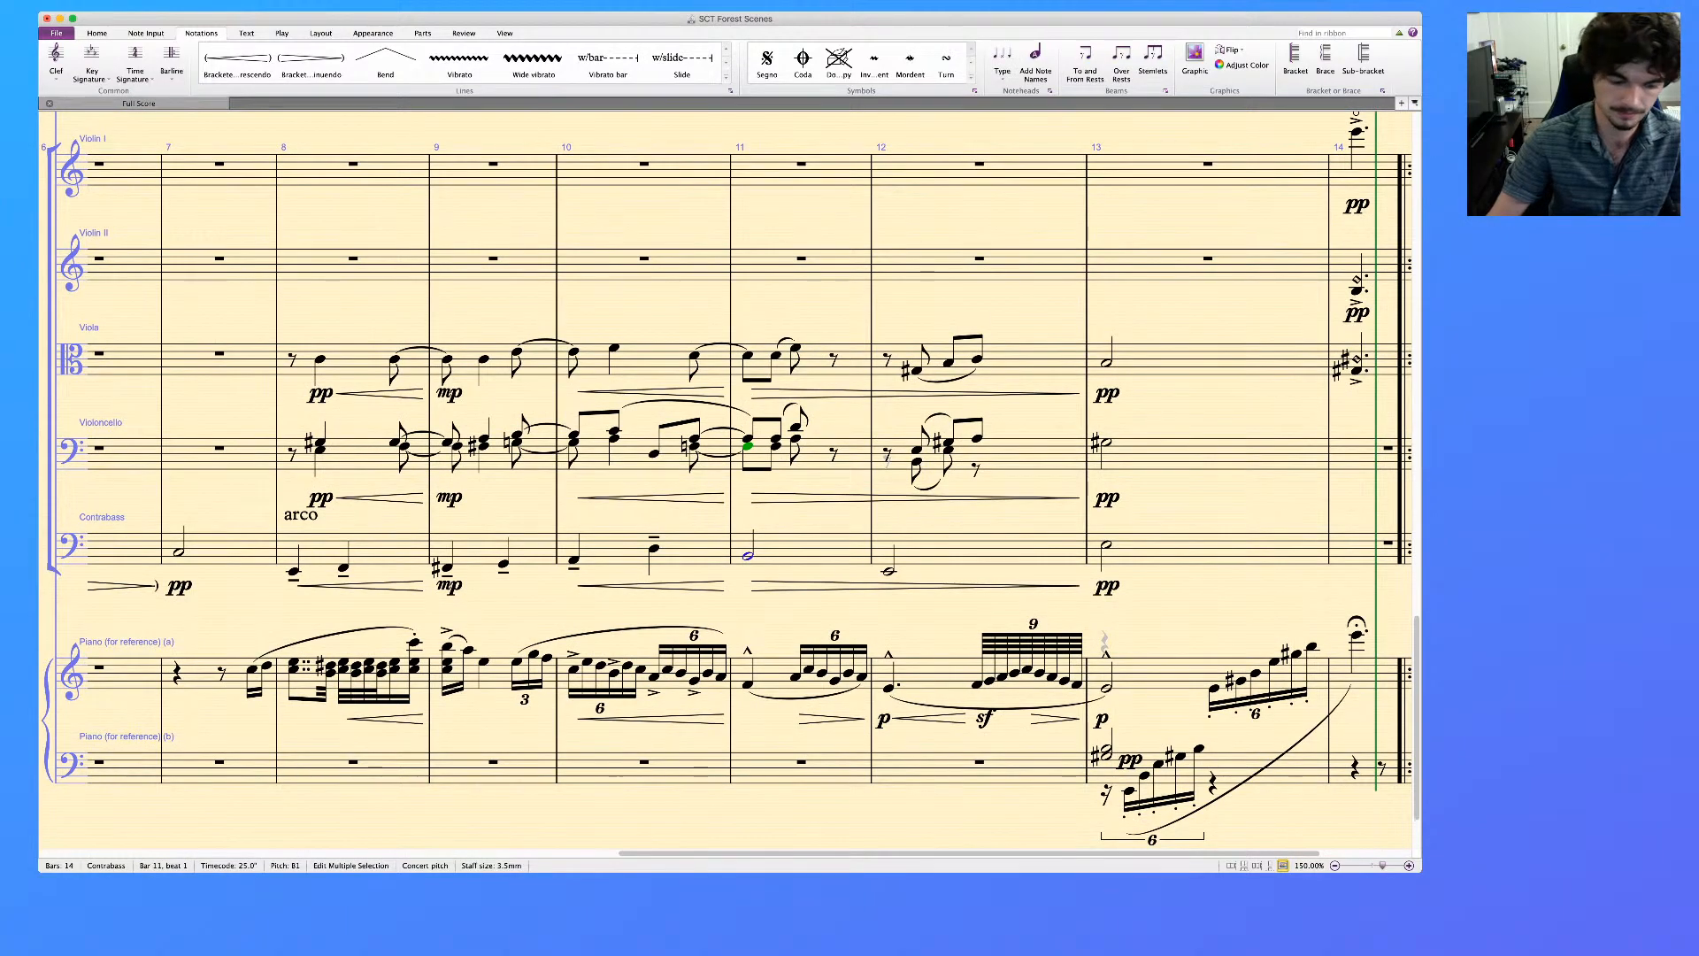
pyautogui.keyDown('super'); pyautogui.click(748, 356); pyautogui.keyUp('super')
pyautogui.press('super+e')
pyautogui.press('super+m')
pyautogui.press('super+f')
pyautogui.press('Escape')
pyautogui.click(749, 496)
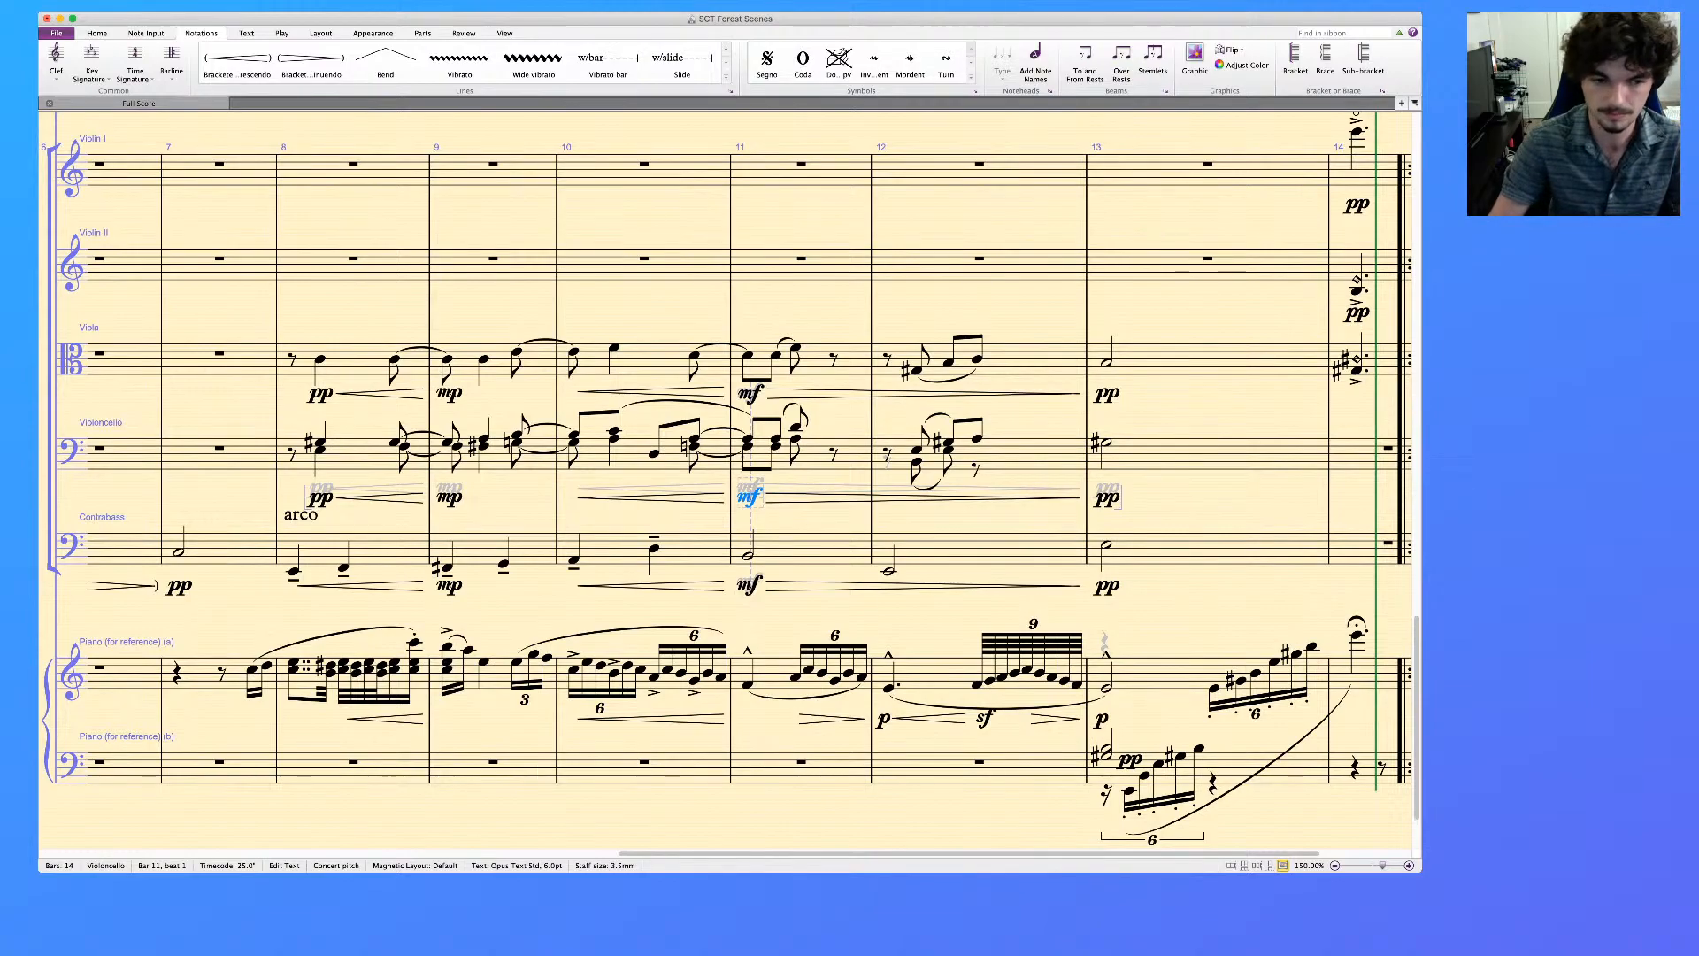
pyautogui.press('Escape')
# Copy only the dynamics and hairpins from the Violoncello's bars 8 to 13 into the A Clarinet staff, starting at bar 8
pyautogui.hscroll(1, 726, 482)
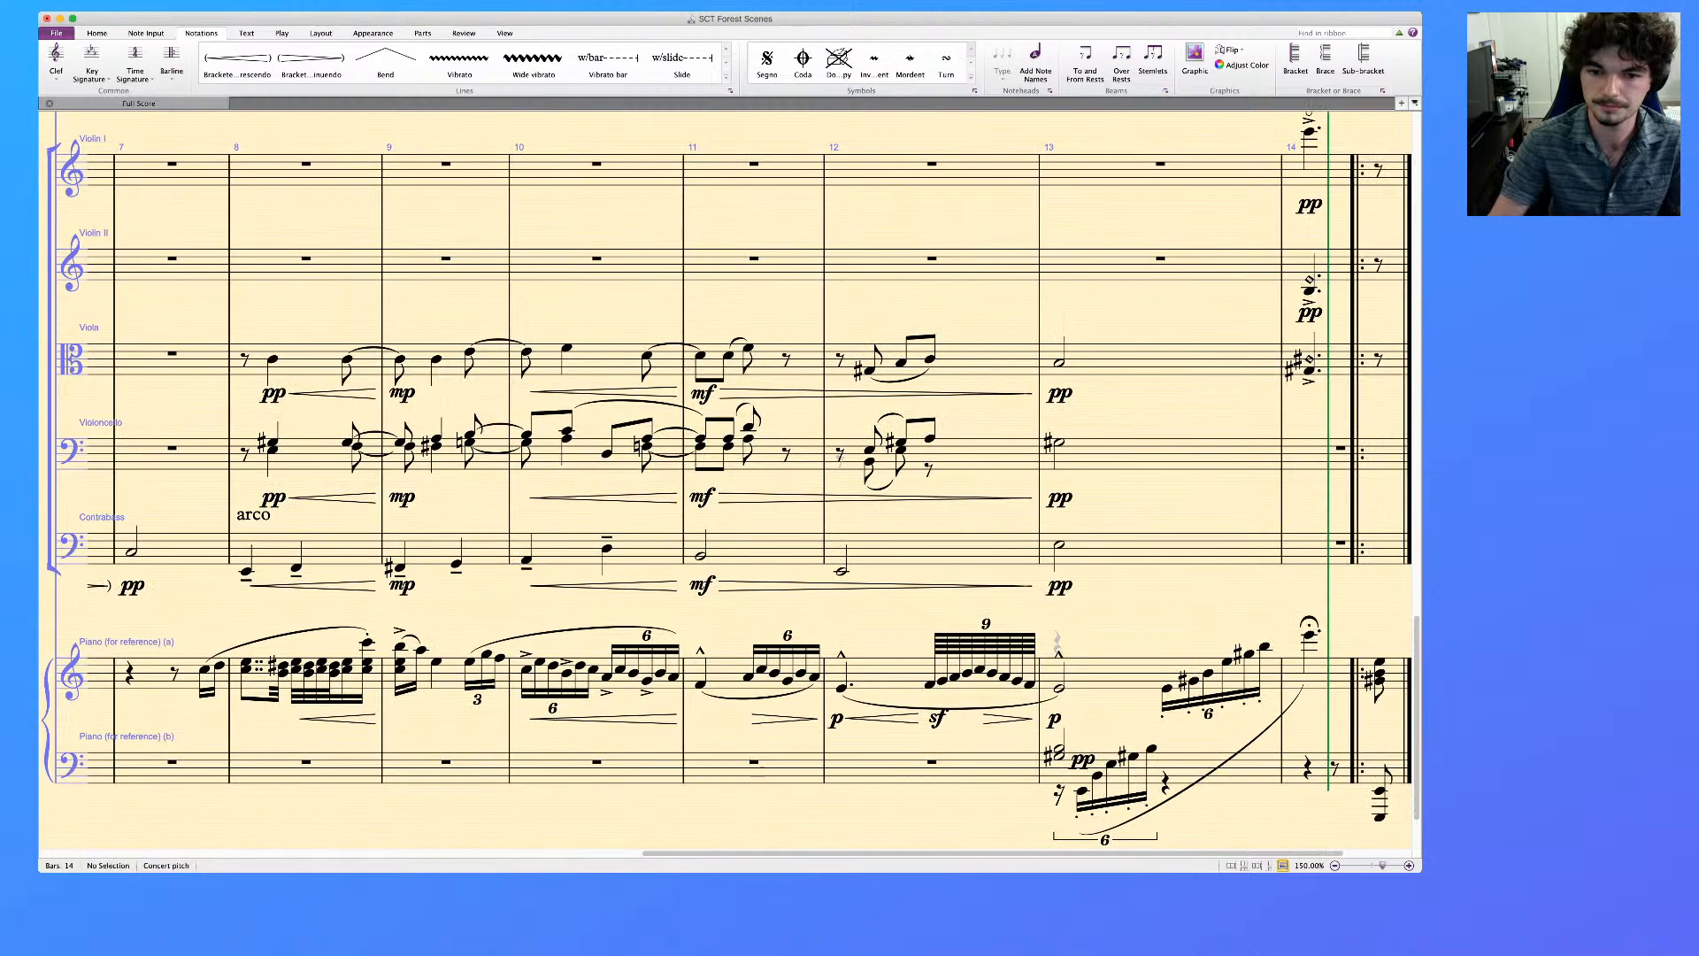
pyautogui.hscroll(-1, 726, 482)
pyautogui.scroll(1, 726, 482)
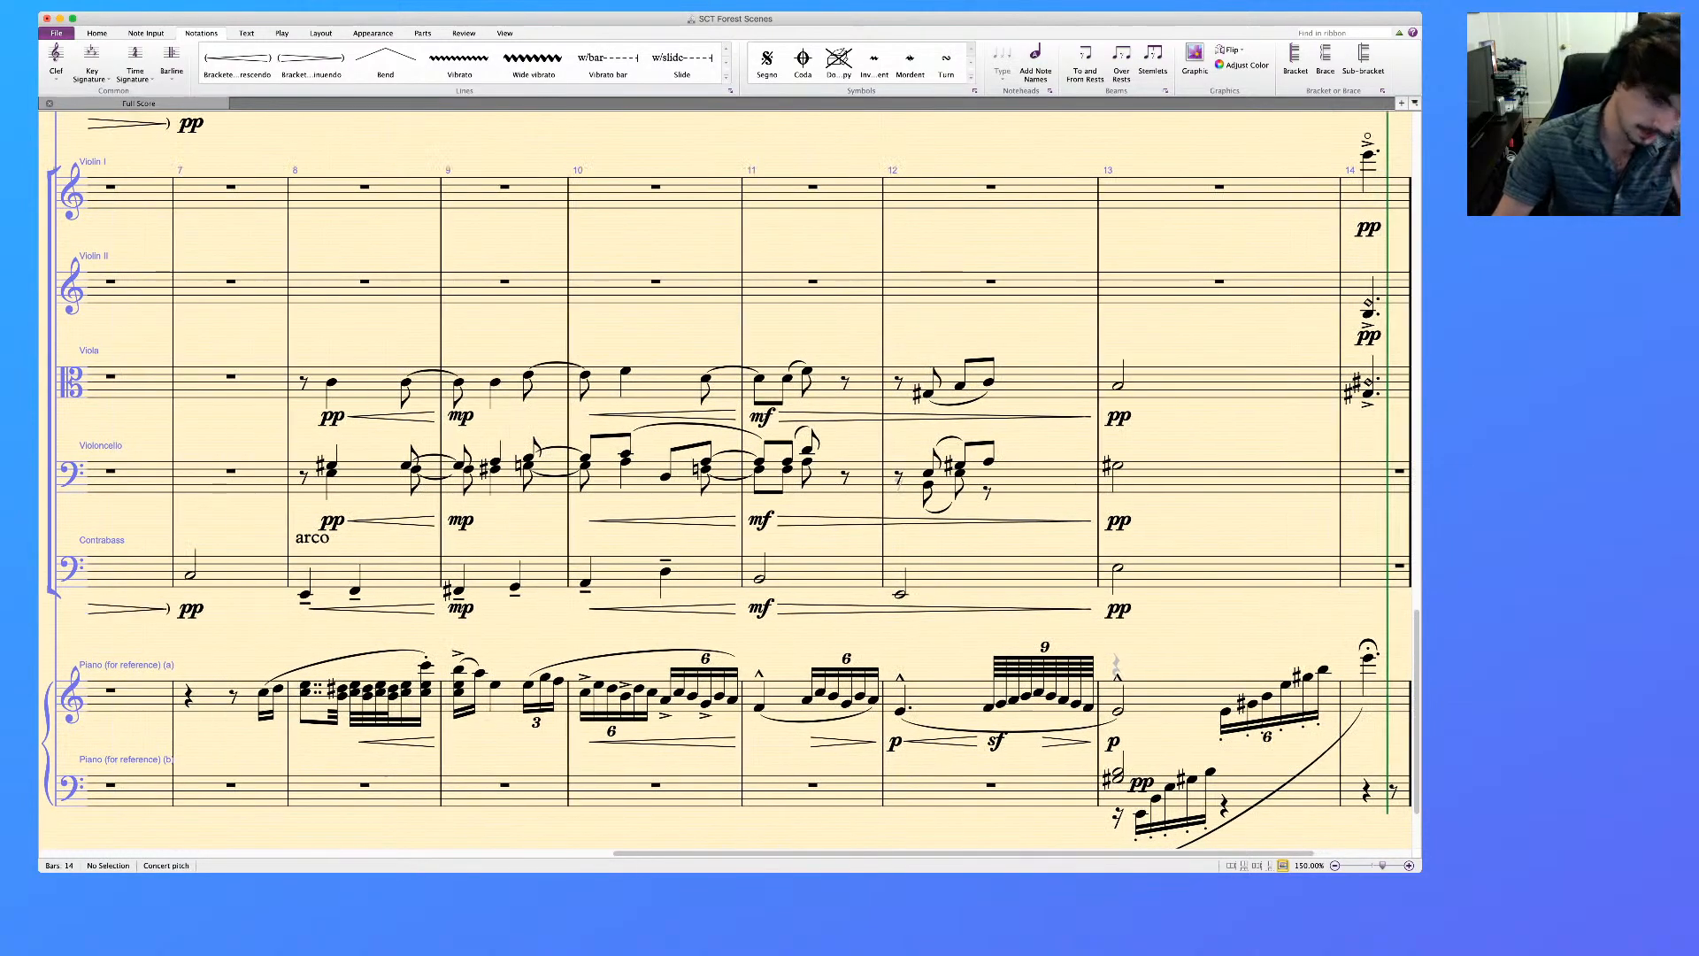
pyautogui.click(370, 478)
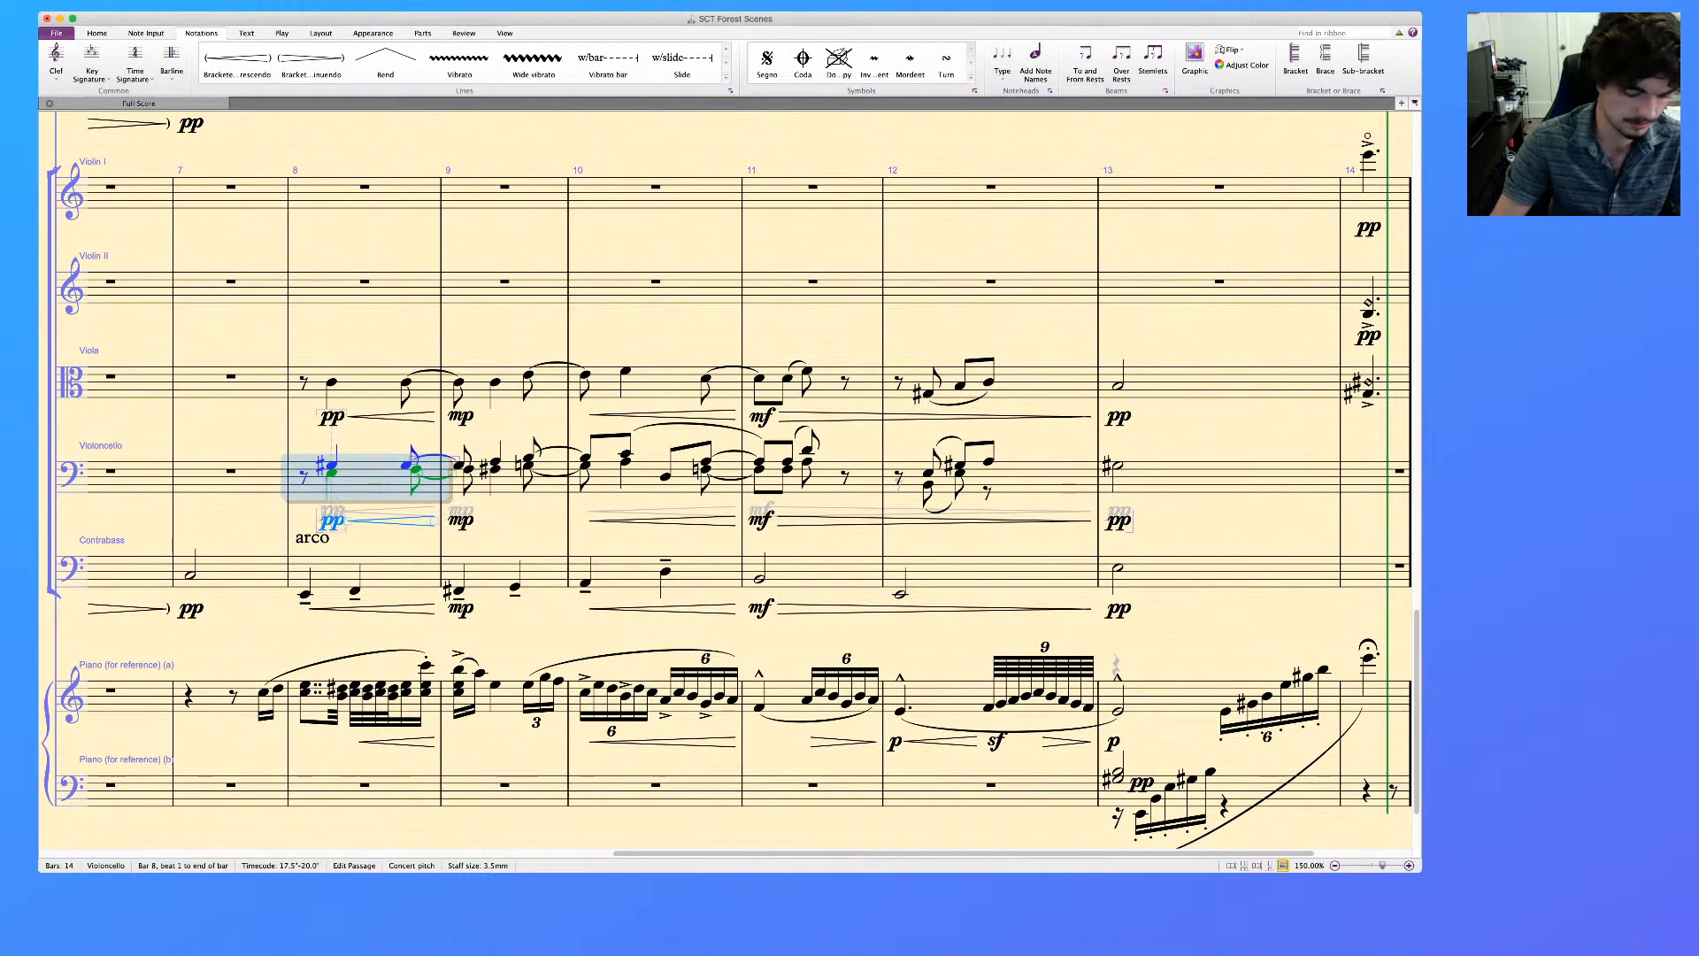
pyautogui.keyDown('shift'); pyautogui.click(1232, 479); pyautogui.keyUp('shift')
pyautogui.press('alt+shift+super+d')
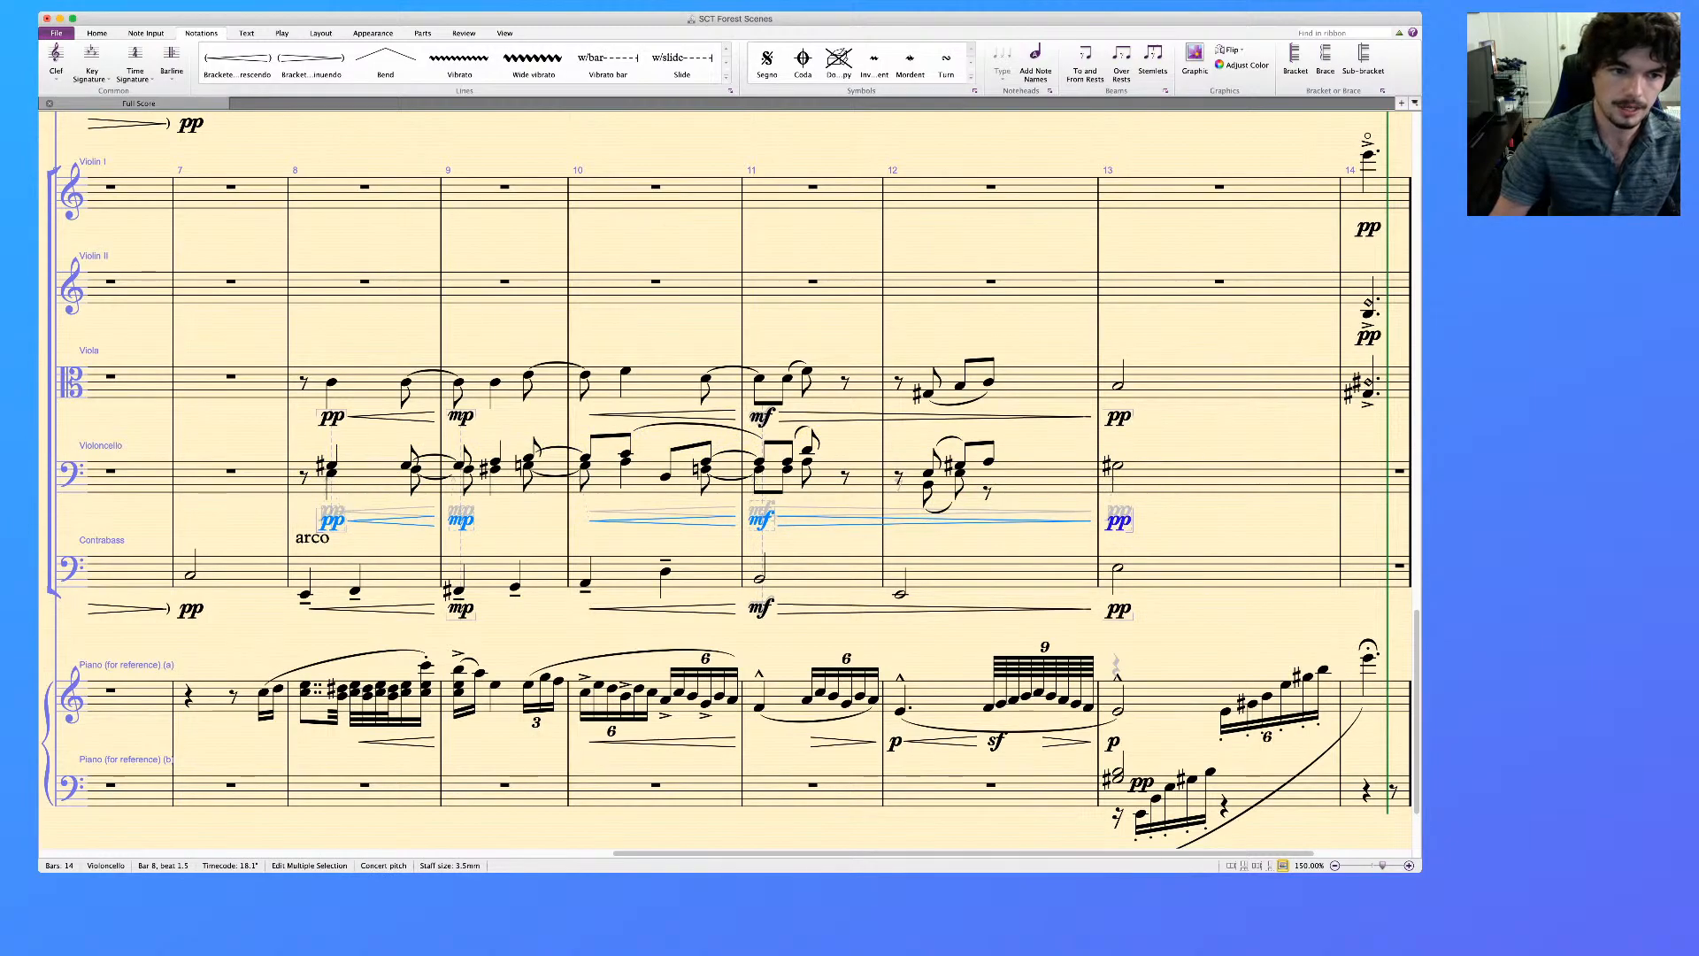
pyautogui.scroll(10, 730, 478)
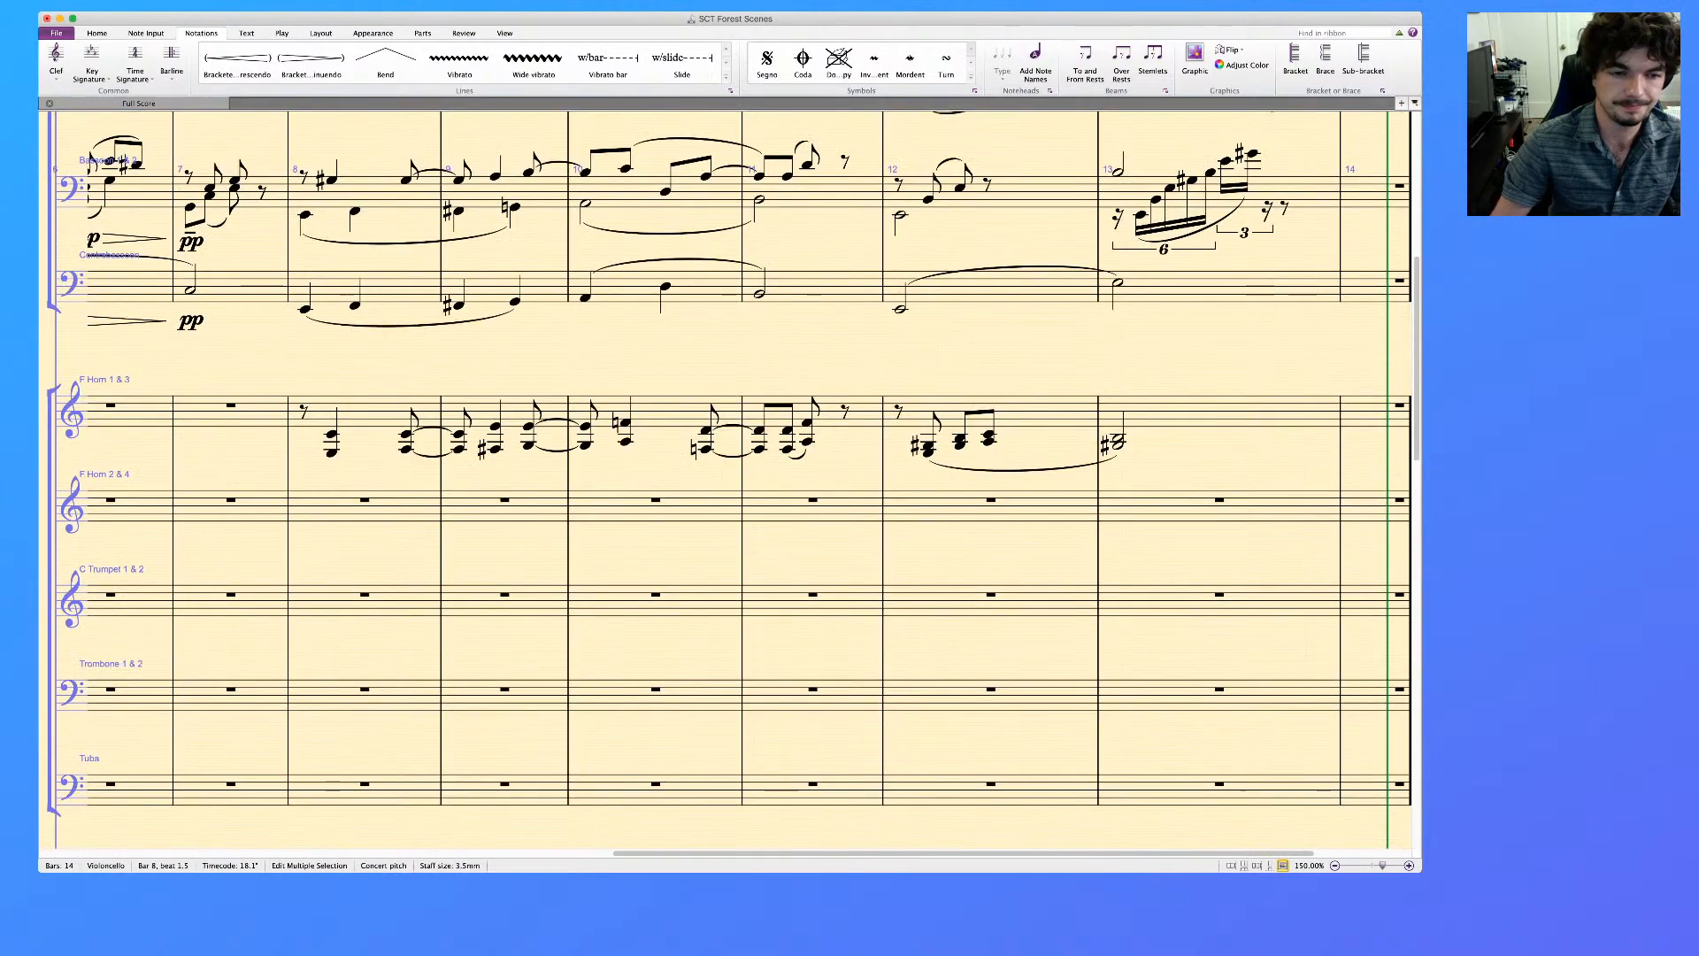
pyautogui.scroll(5, 731, 478)
pyautogui.press('super+v')
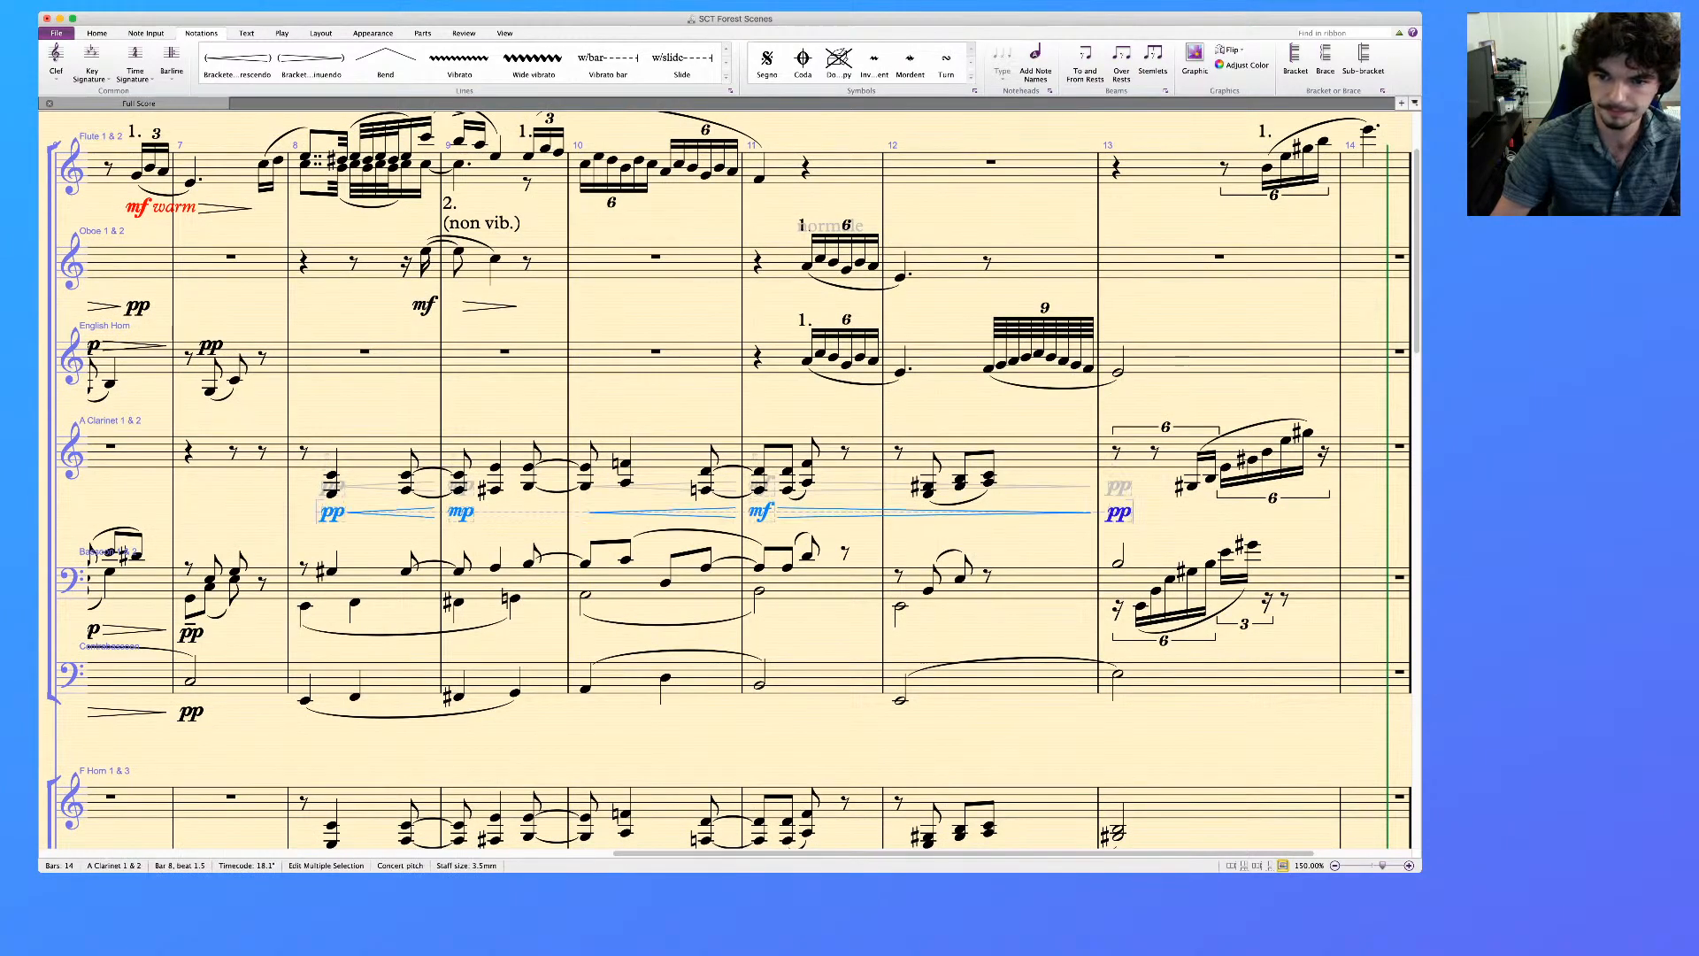
# Delete the clarinet's pp at the start of bar 13 and add pp under the first note of its rising run
pyautogui.click(1053, 454)
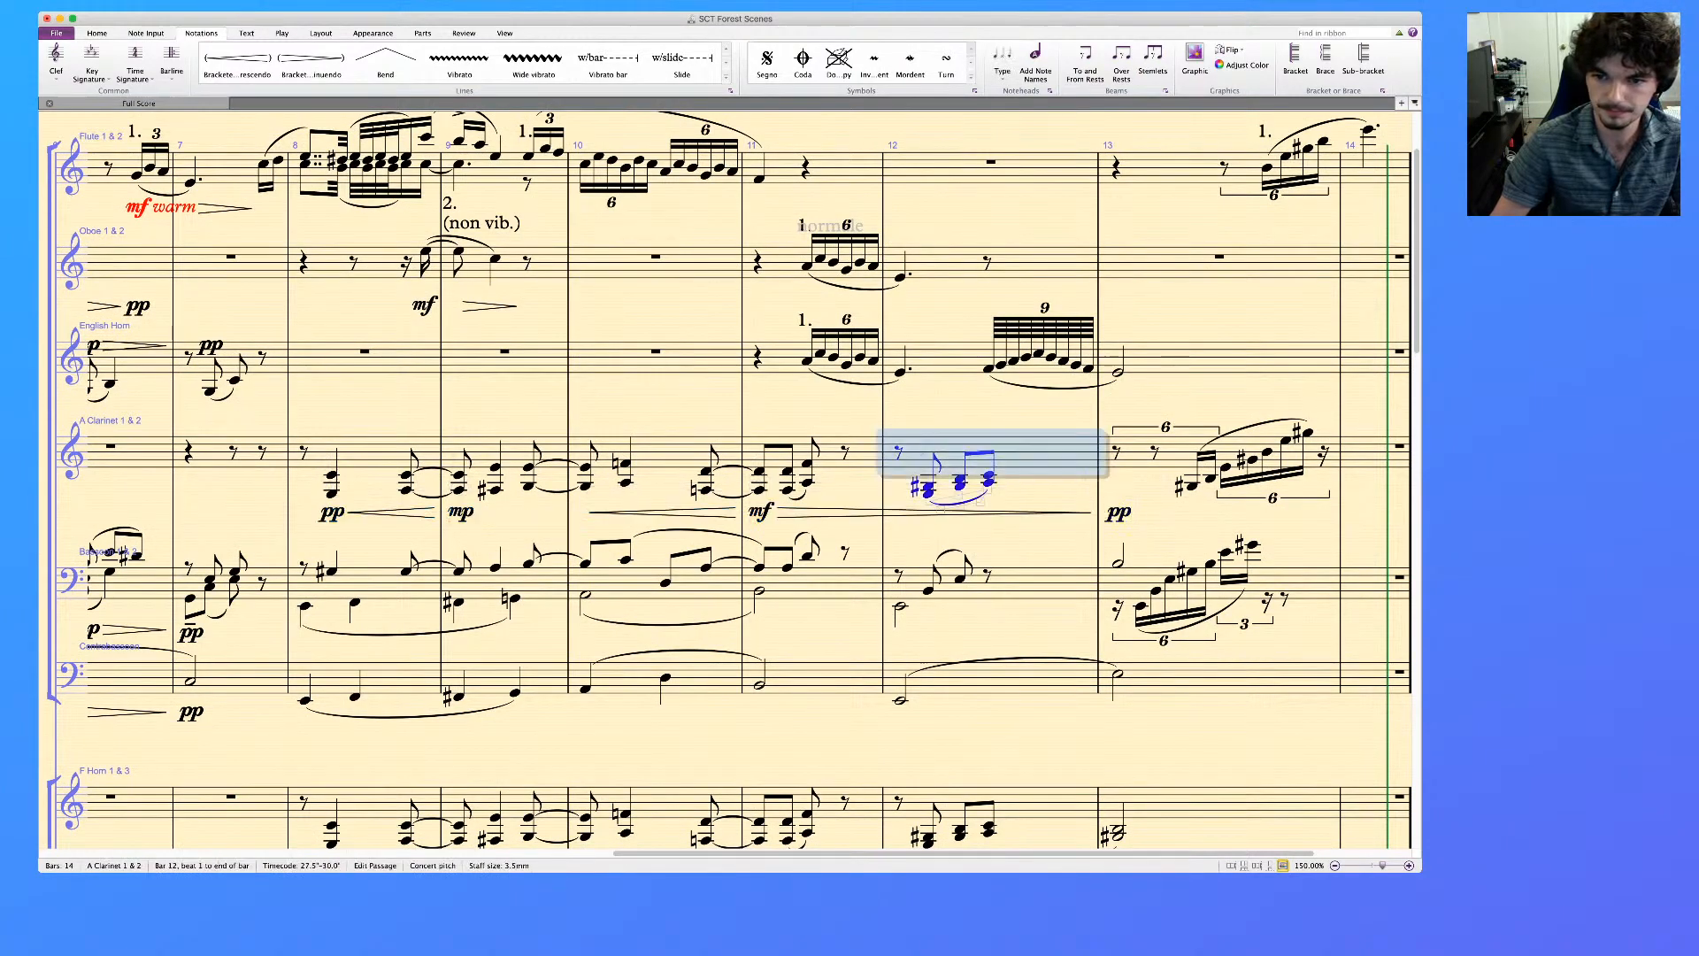
pyautogui.click(1119, 512)
pyautogui.press('Delete')
pyautogui.press('super+e')
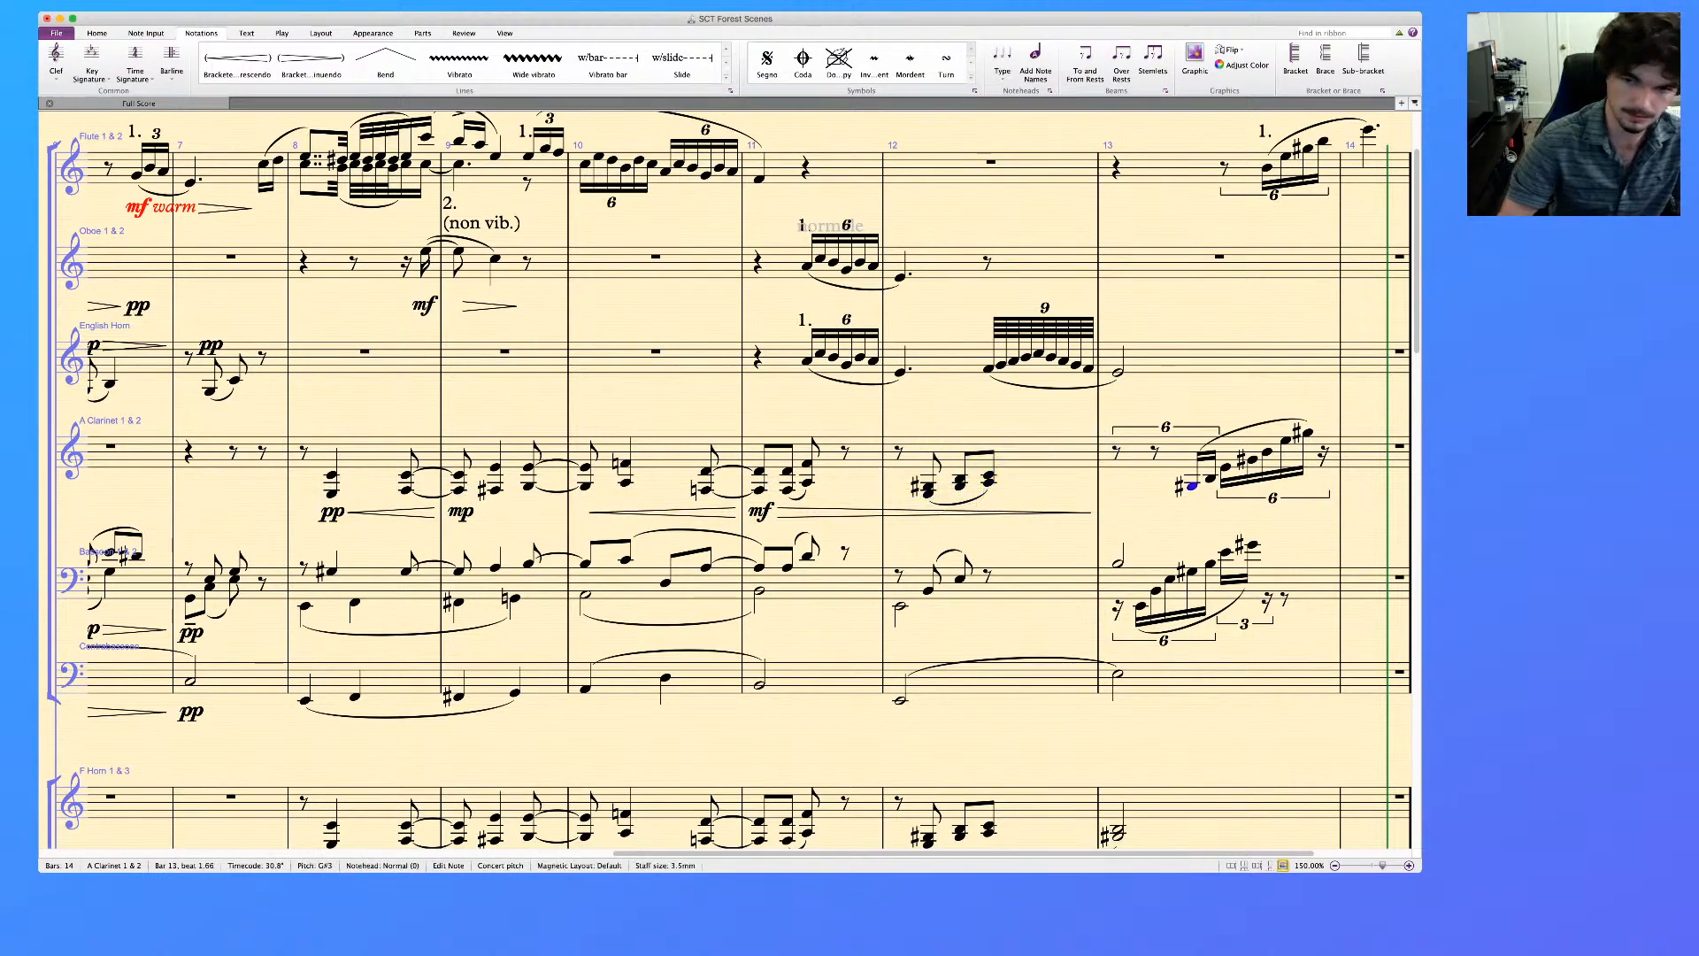
pyautogui.write('pp')
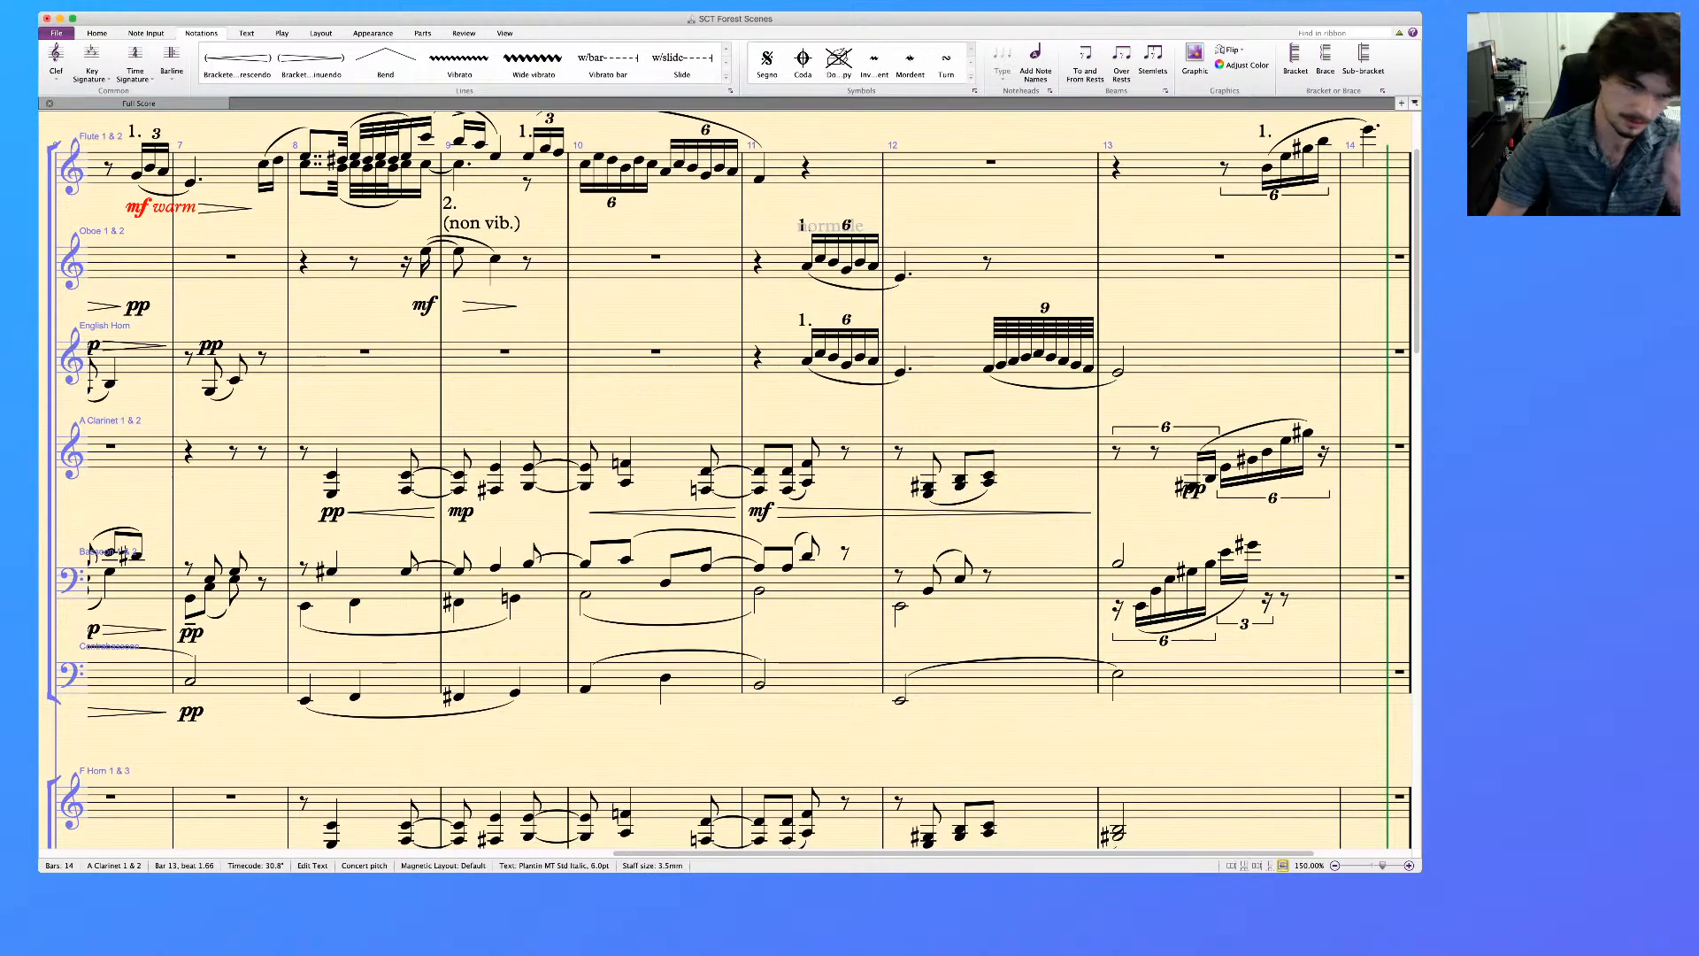
# Add mf under the first sextuplet note of bar 11 in the English Horn and Oboe staves
pyautogui.click(1118, 564)
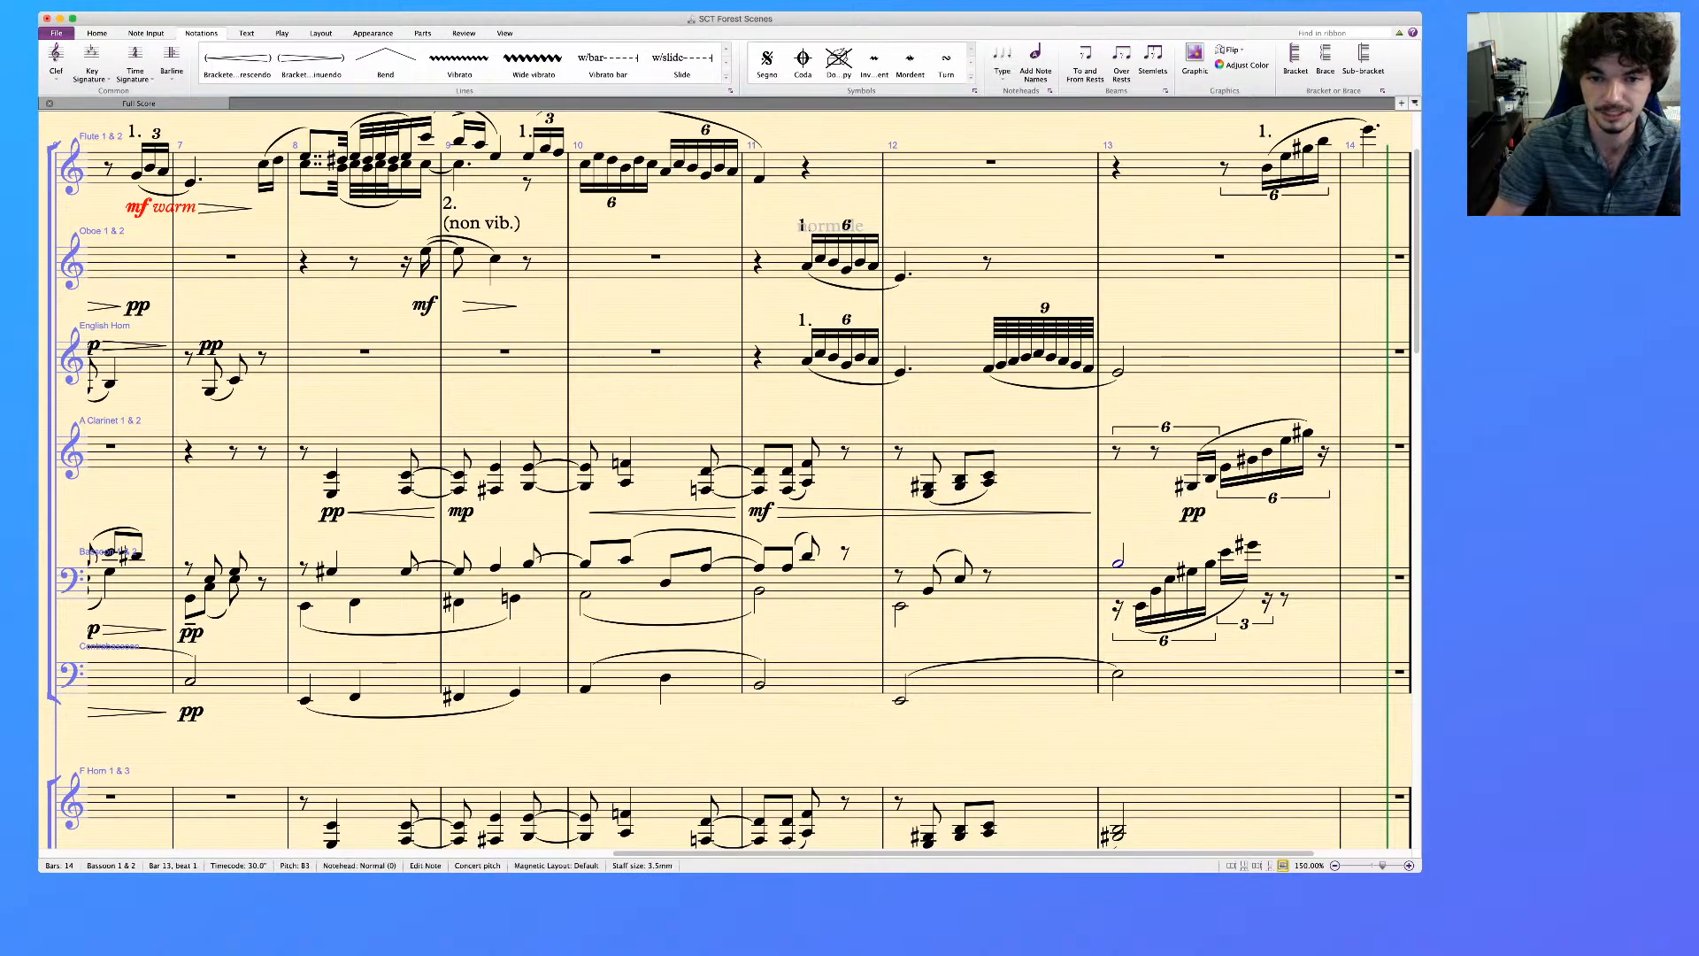
pyautogui.click(807, 361)
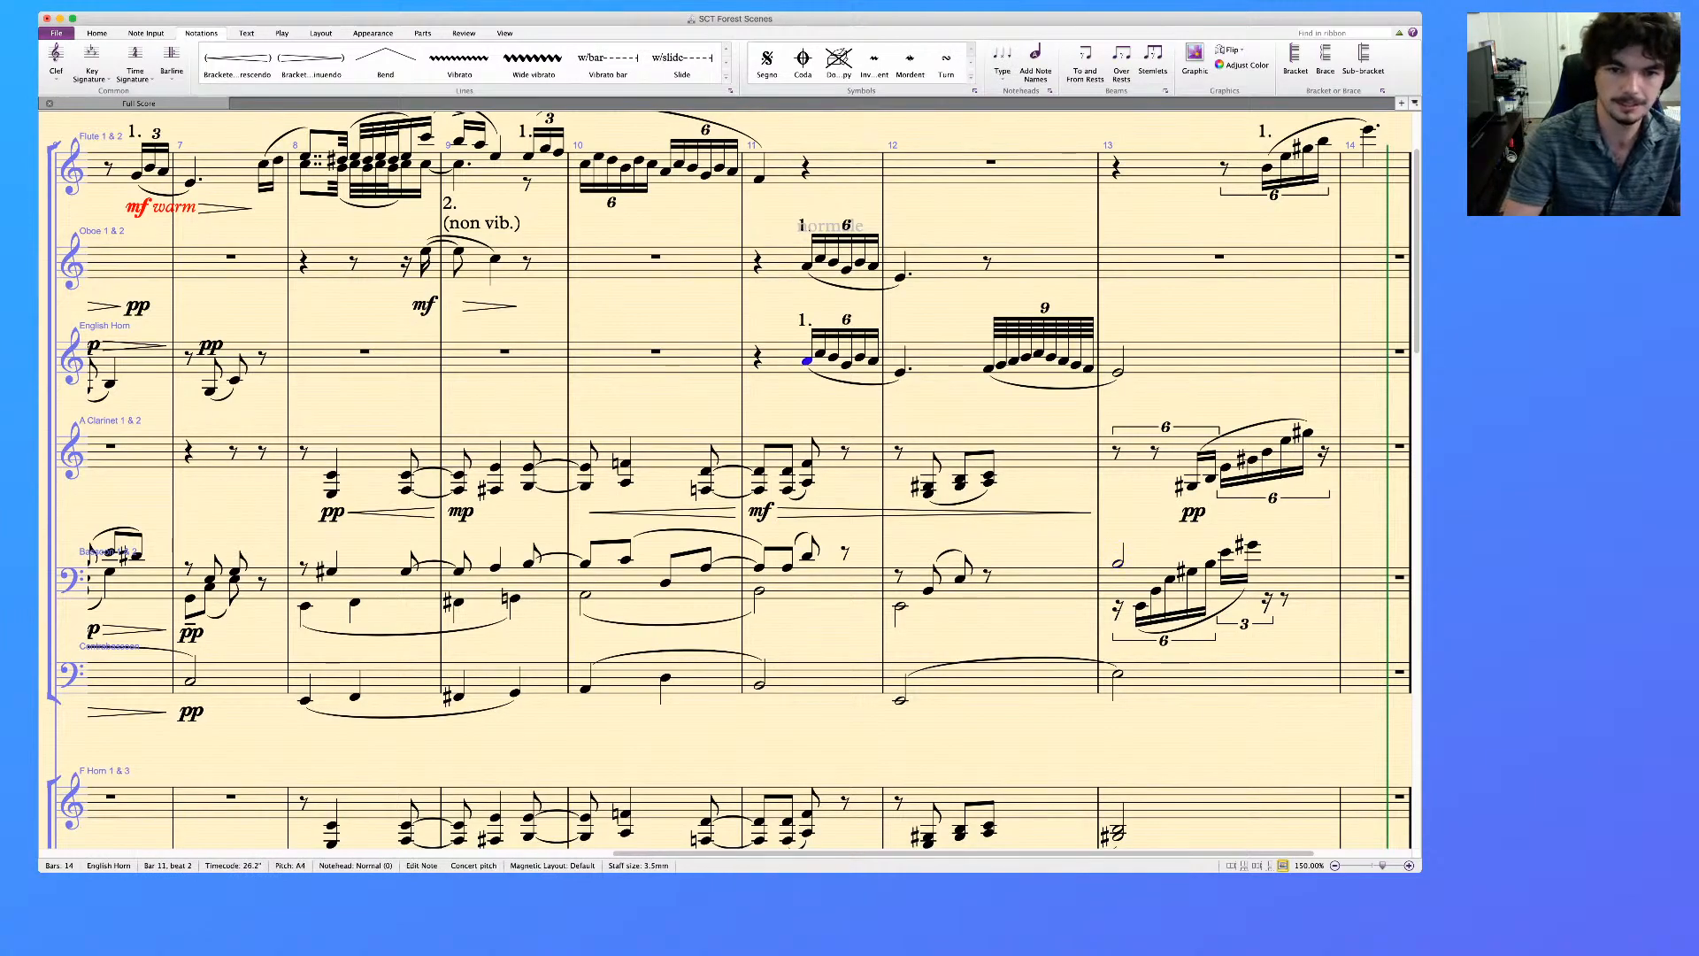
pyautogui.press('super+e')
pyautogui.write('mf')
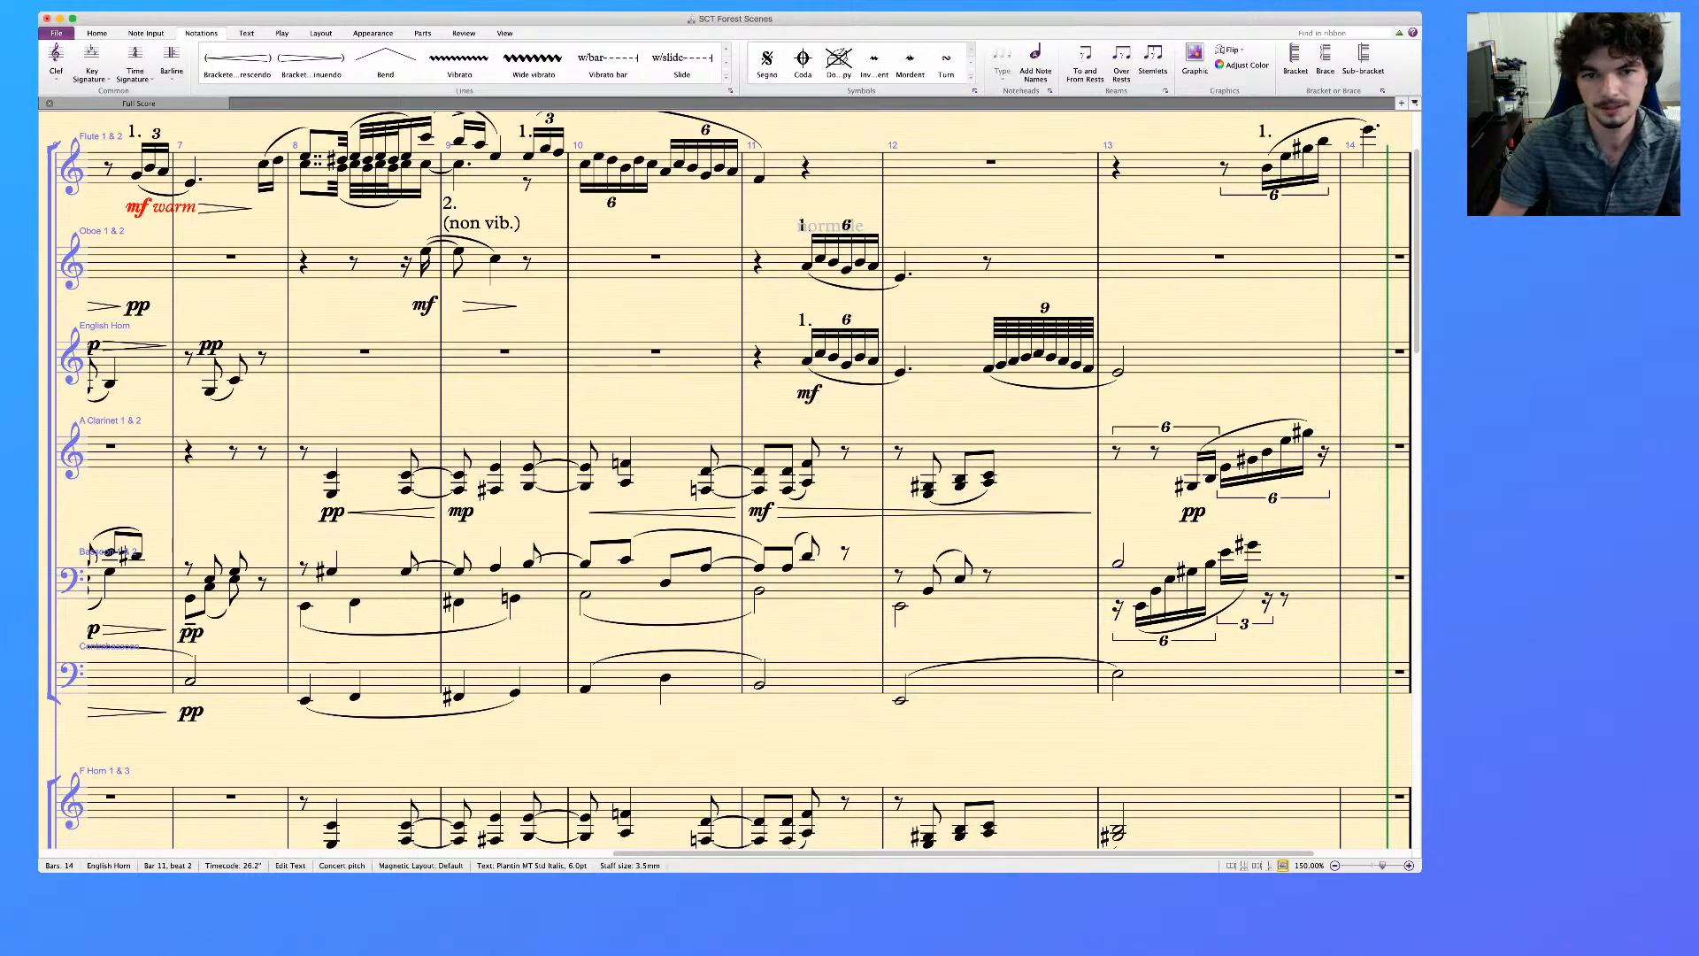
pyautogui.click(808, 267)
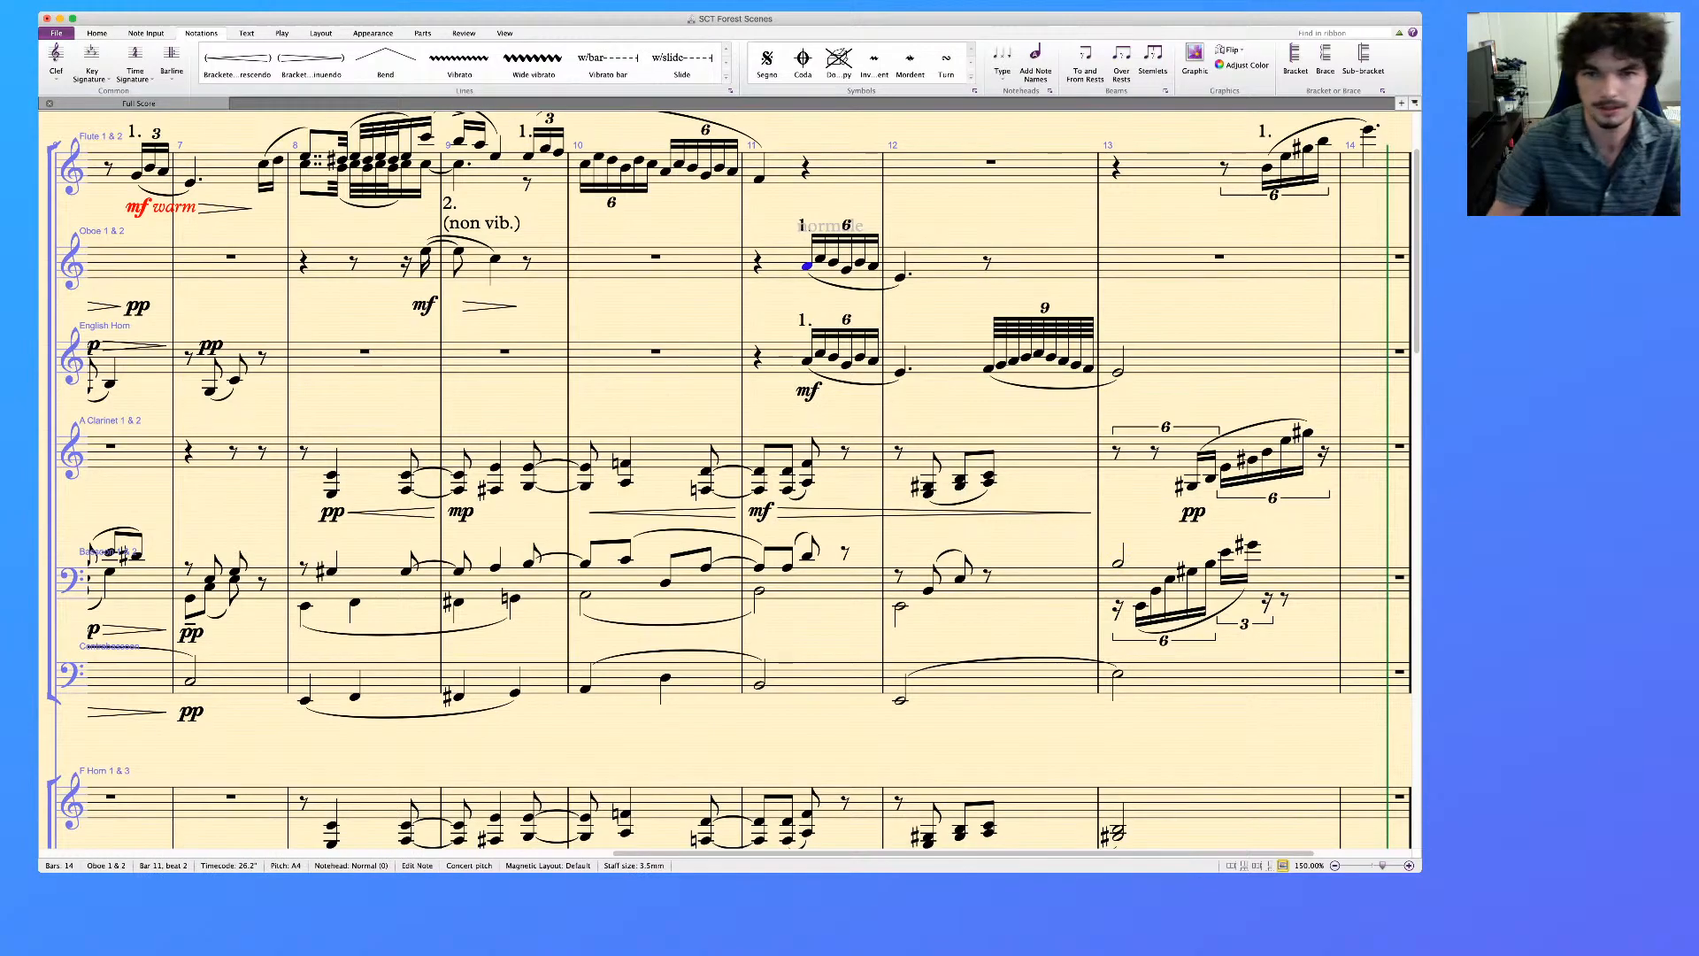
pyautogui.press('super+e')
pyautogui.write('mf')
pyautogui.press('Escape')
pyautogui.press('Escape')
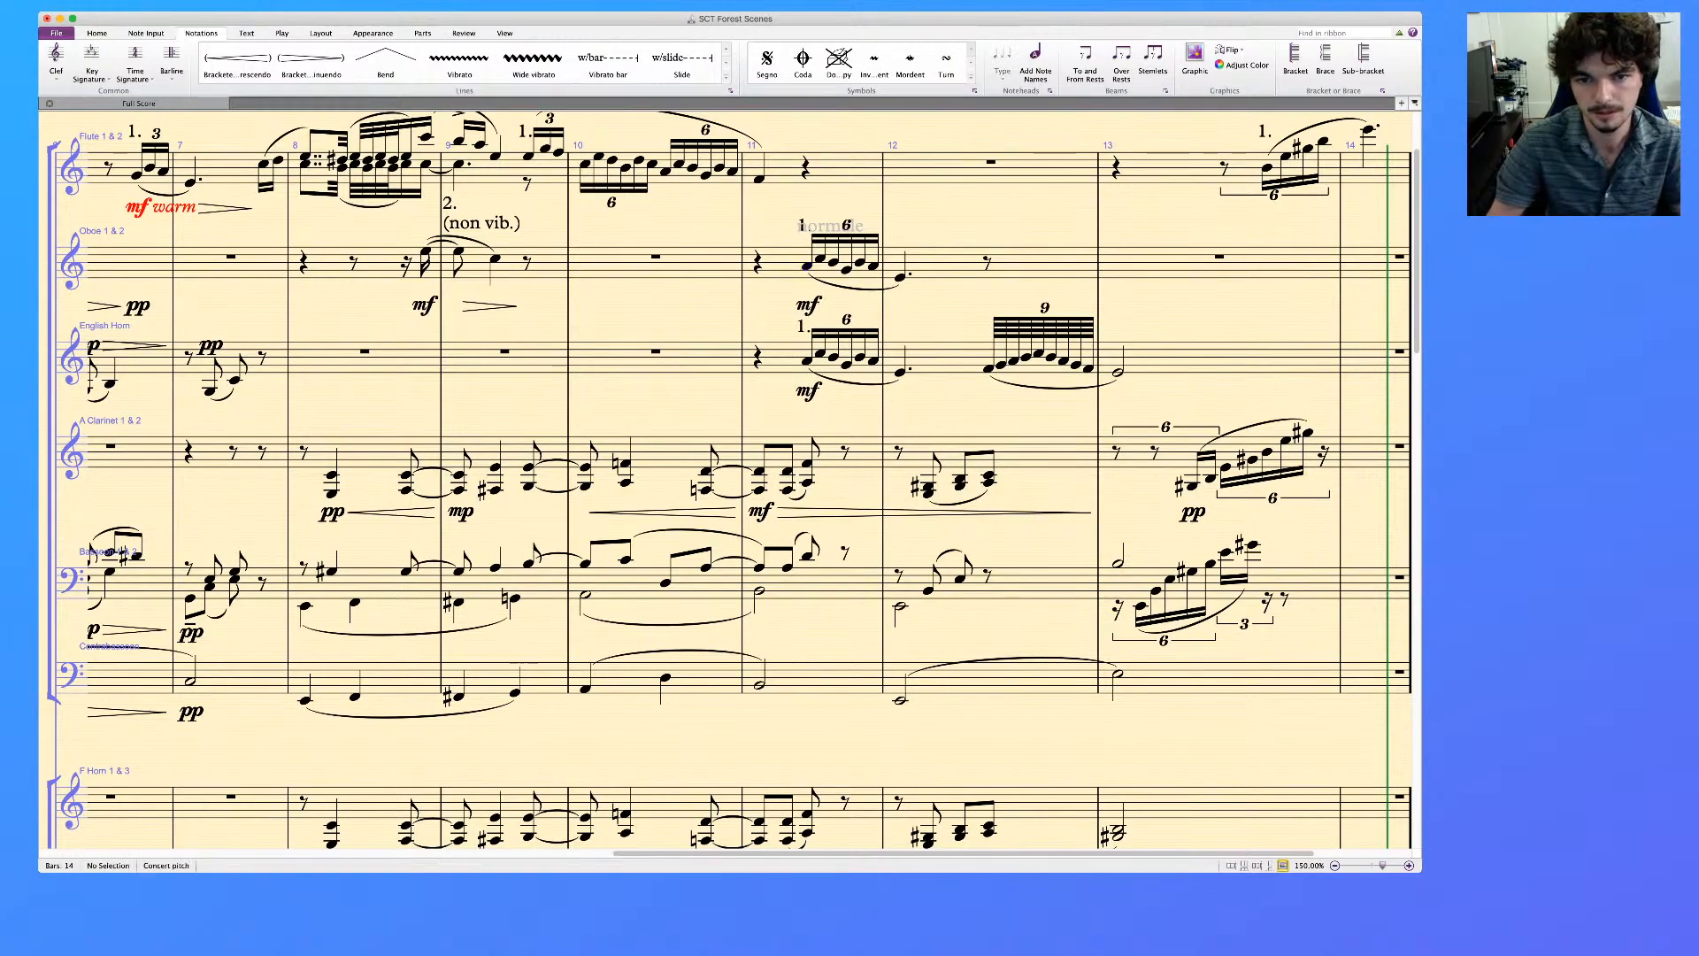
# Add diminuendo hairpins to the Oboe and English Horn from the bar 11 sextuplet through the dotted note in bar 12
pyautogui.click(807, 266)
pyautogui.keyDown('shift'); pyautogui.click(900, 372); pyautogui.keyUp('shift')
pyautogui.hotkey('shift', 'h')
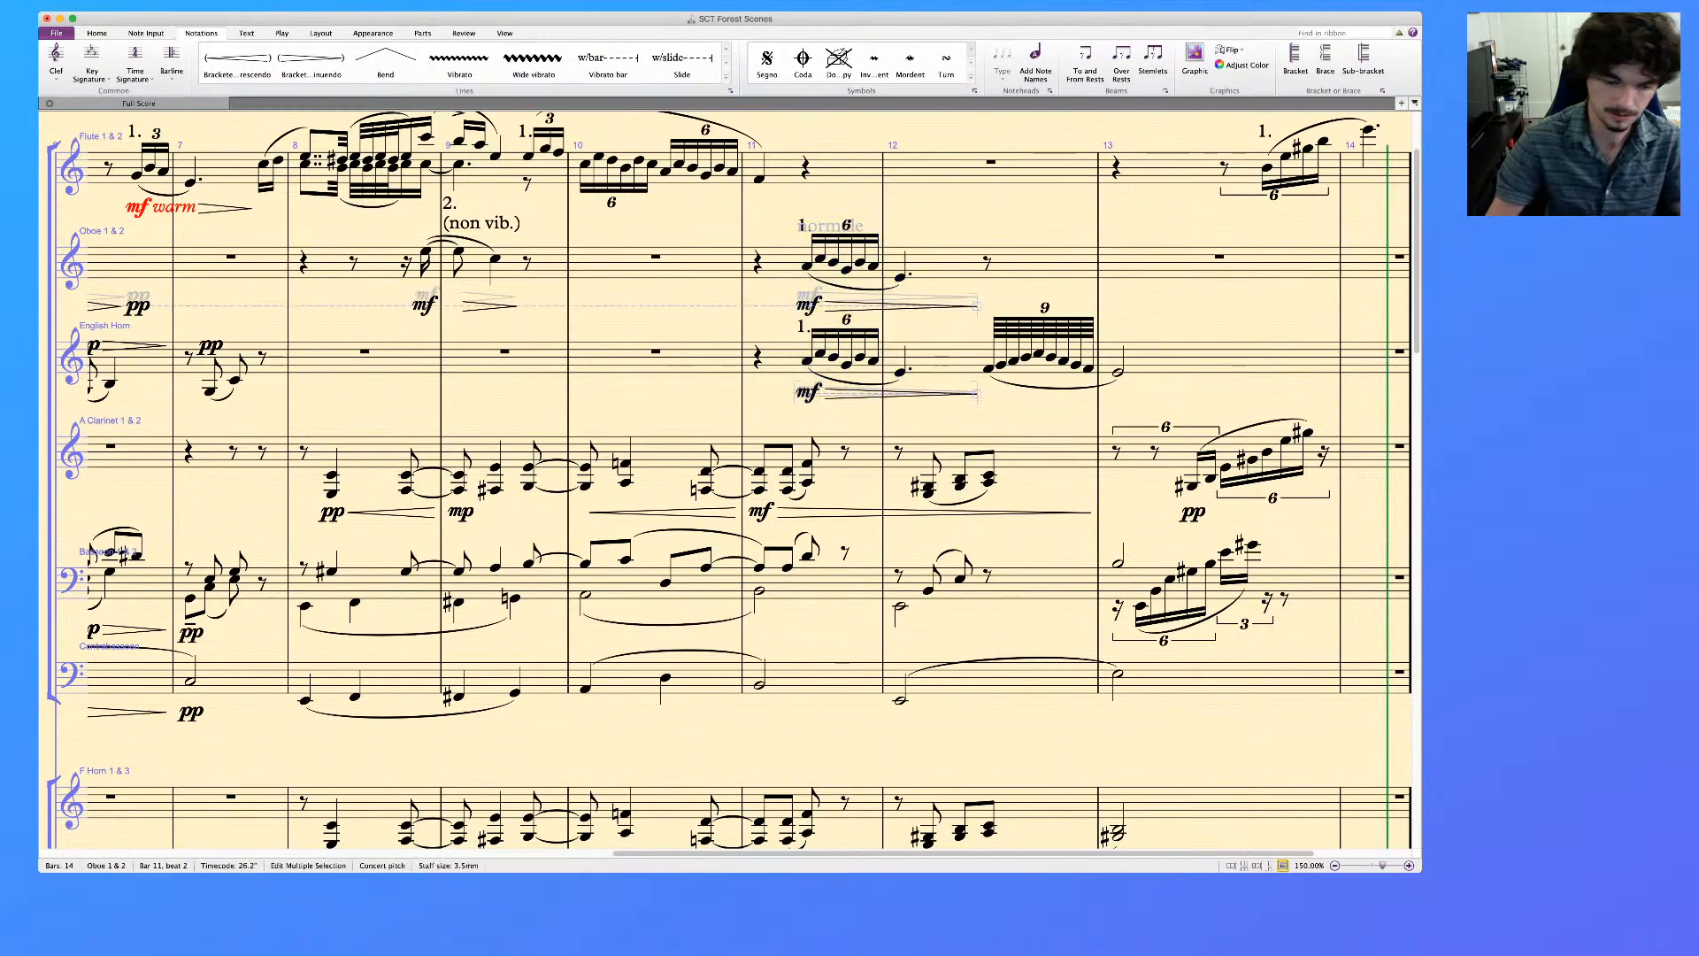
# Mark the English Horn's nine-note run in bar 12 with p, a short crescendo hairpin and sf at mid-run
pyautogui.click(988, 369)
pyautogui.hotkey('ctrl', 'e')
pyautogui.hotkey('ctrl', 'p')
pyautogui.click(988, 369)
pyautogui.keyDown('shift'); pyautogui.click(1026, 358); pyautogui.keyUp('shift')
pyautogui.press('h')
pyautogui.hotkey('ctrl', 'e')
pyautogui.hotkey('ctrl', 's')
pyautogui.hotkey('ctrl', 'f')
pyautogui.press('Escape')
pyautogui.press('Escape')
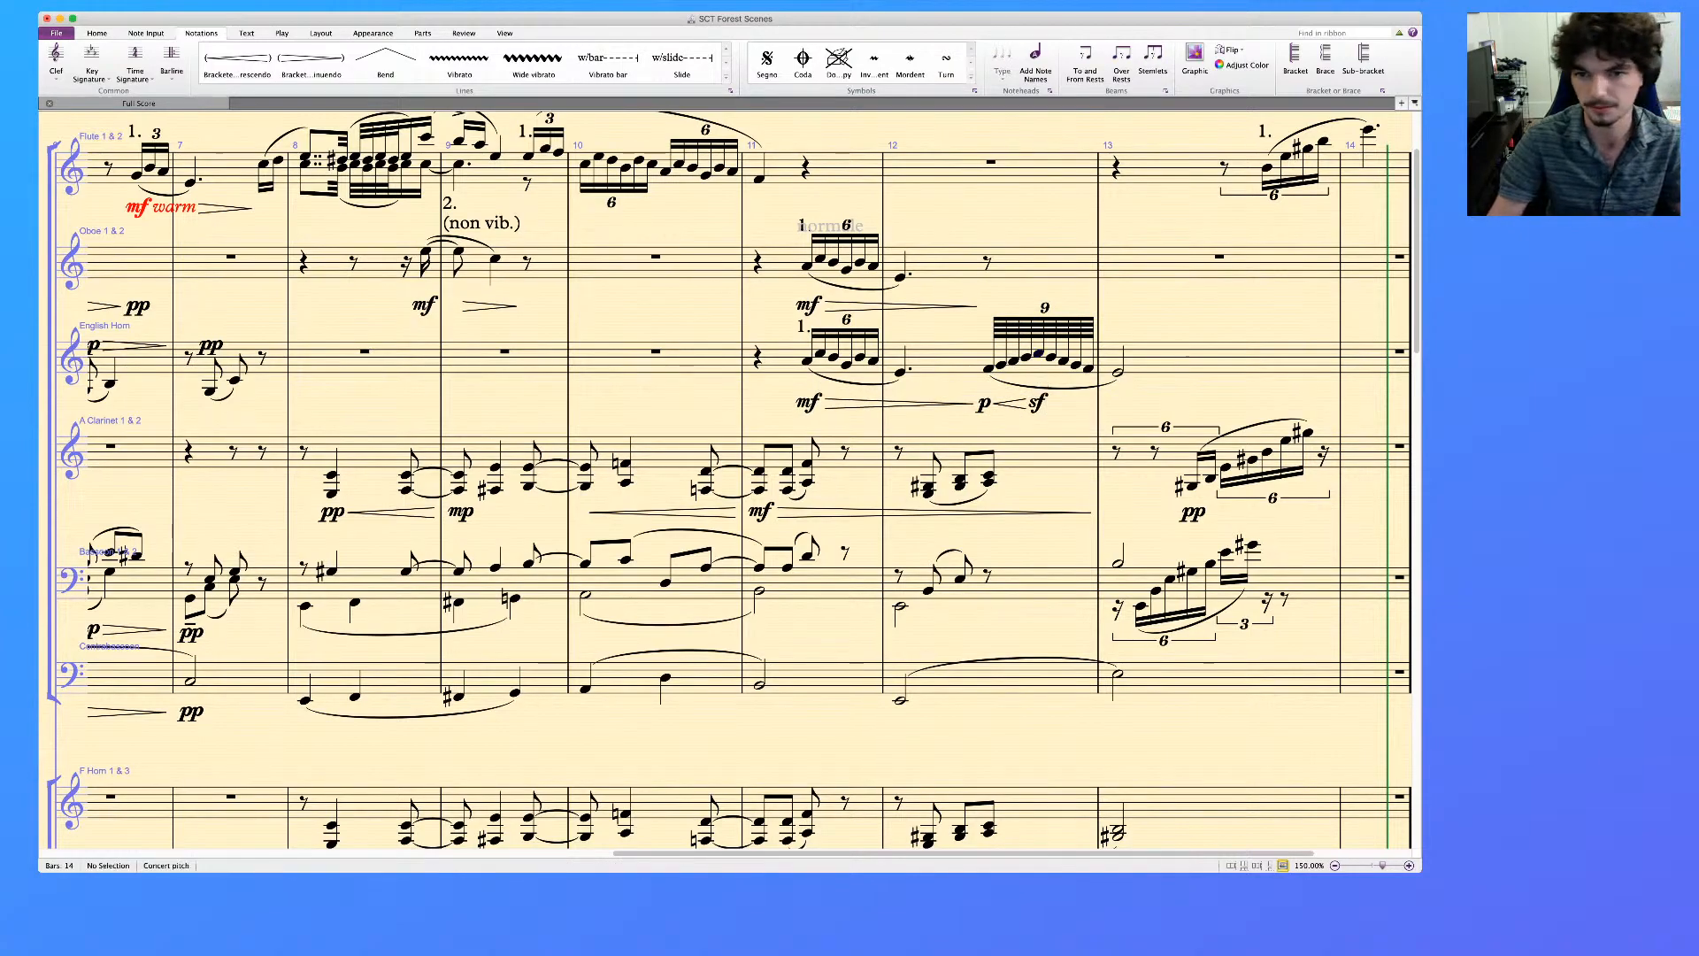
# Add a diminuendo hairpin under the second half of the English Horn's bar 12 run and pp under its bar 13 note
pyautogui.click(1038, 354)
pyautogui.keyDown('shift'); pyautogui.click(1089, 368); pyautogui.keyUp('shift')
pyautogui.hotkey('shift', 'h')
pyautogui.press('Escape')
pyautogui.click(1118, 372)
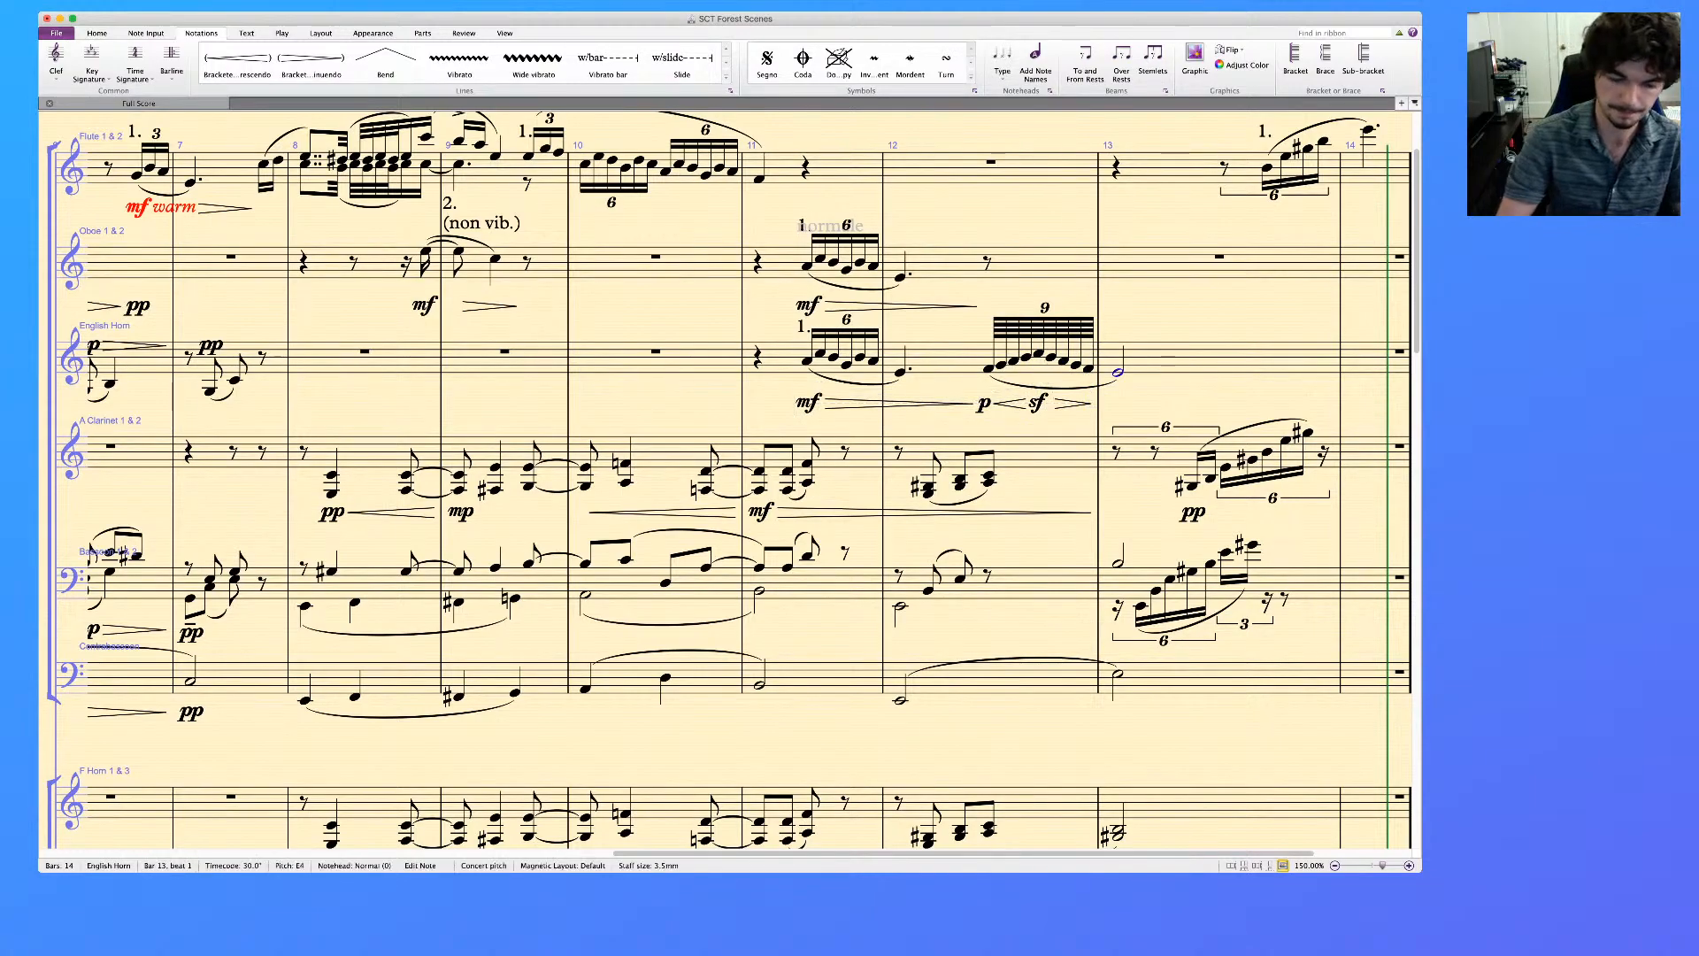
pyautogui.press('super+e')
pyautogui.write('pp')
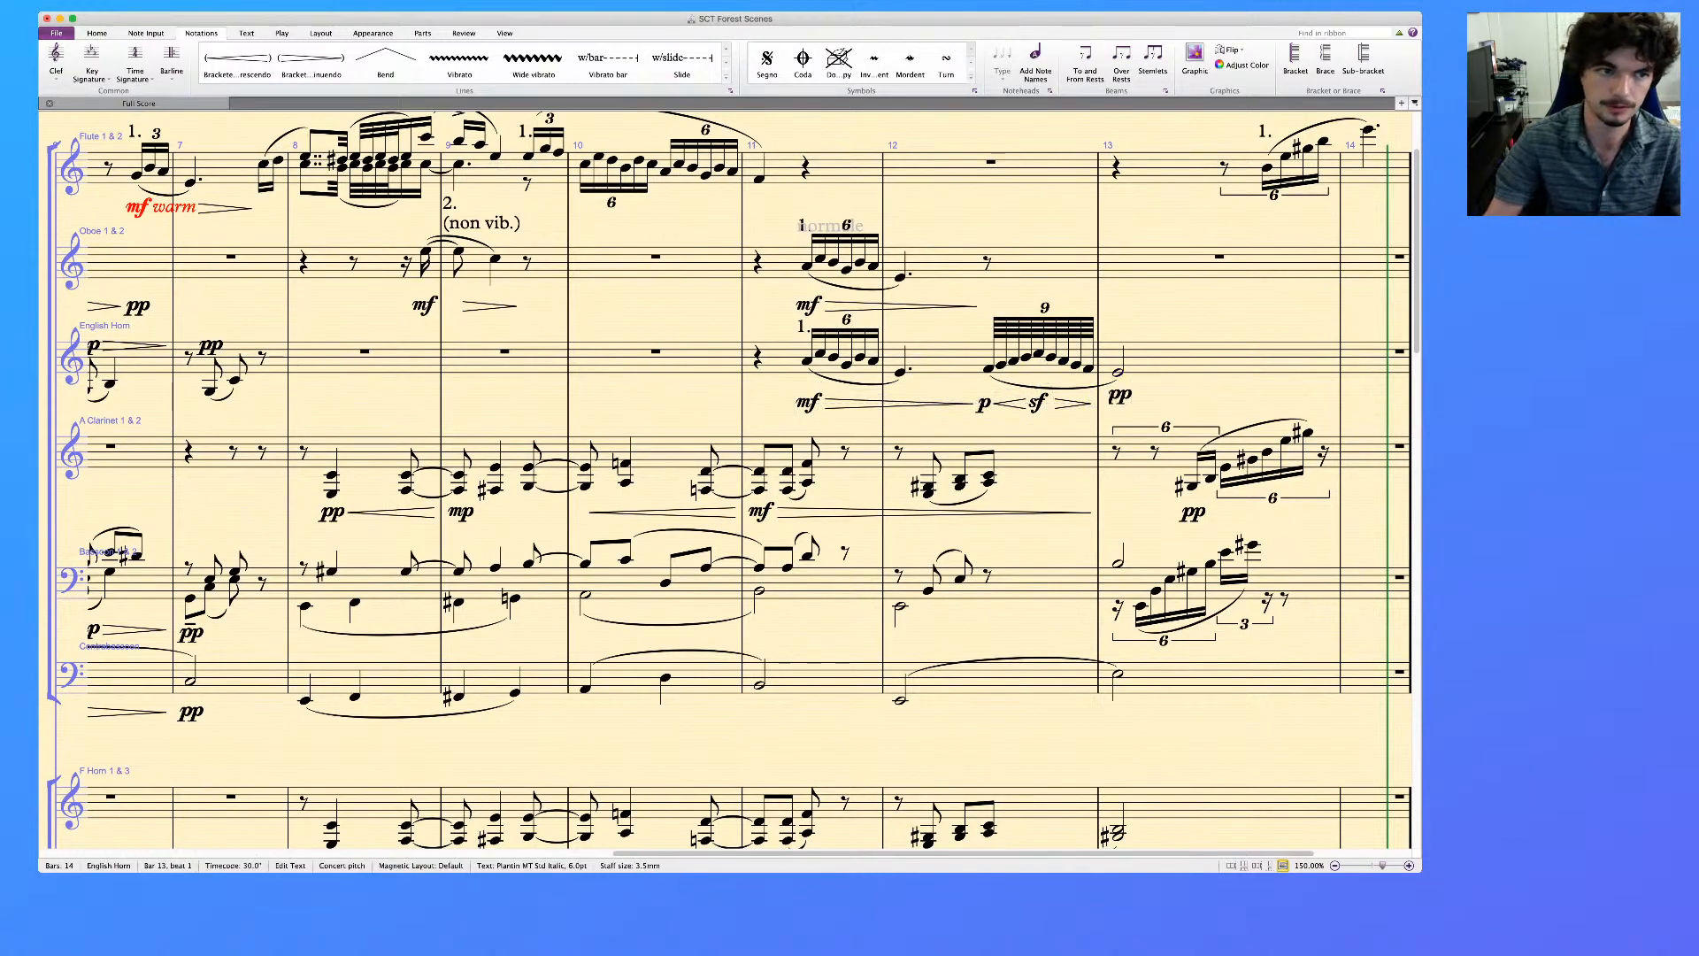
pyautogui.press('Escape')
pyautogui.press('Escape')
pyautogui.hscroll(2, 748, 484)
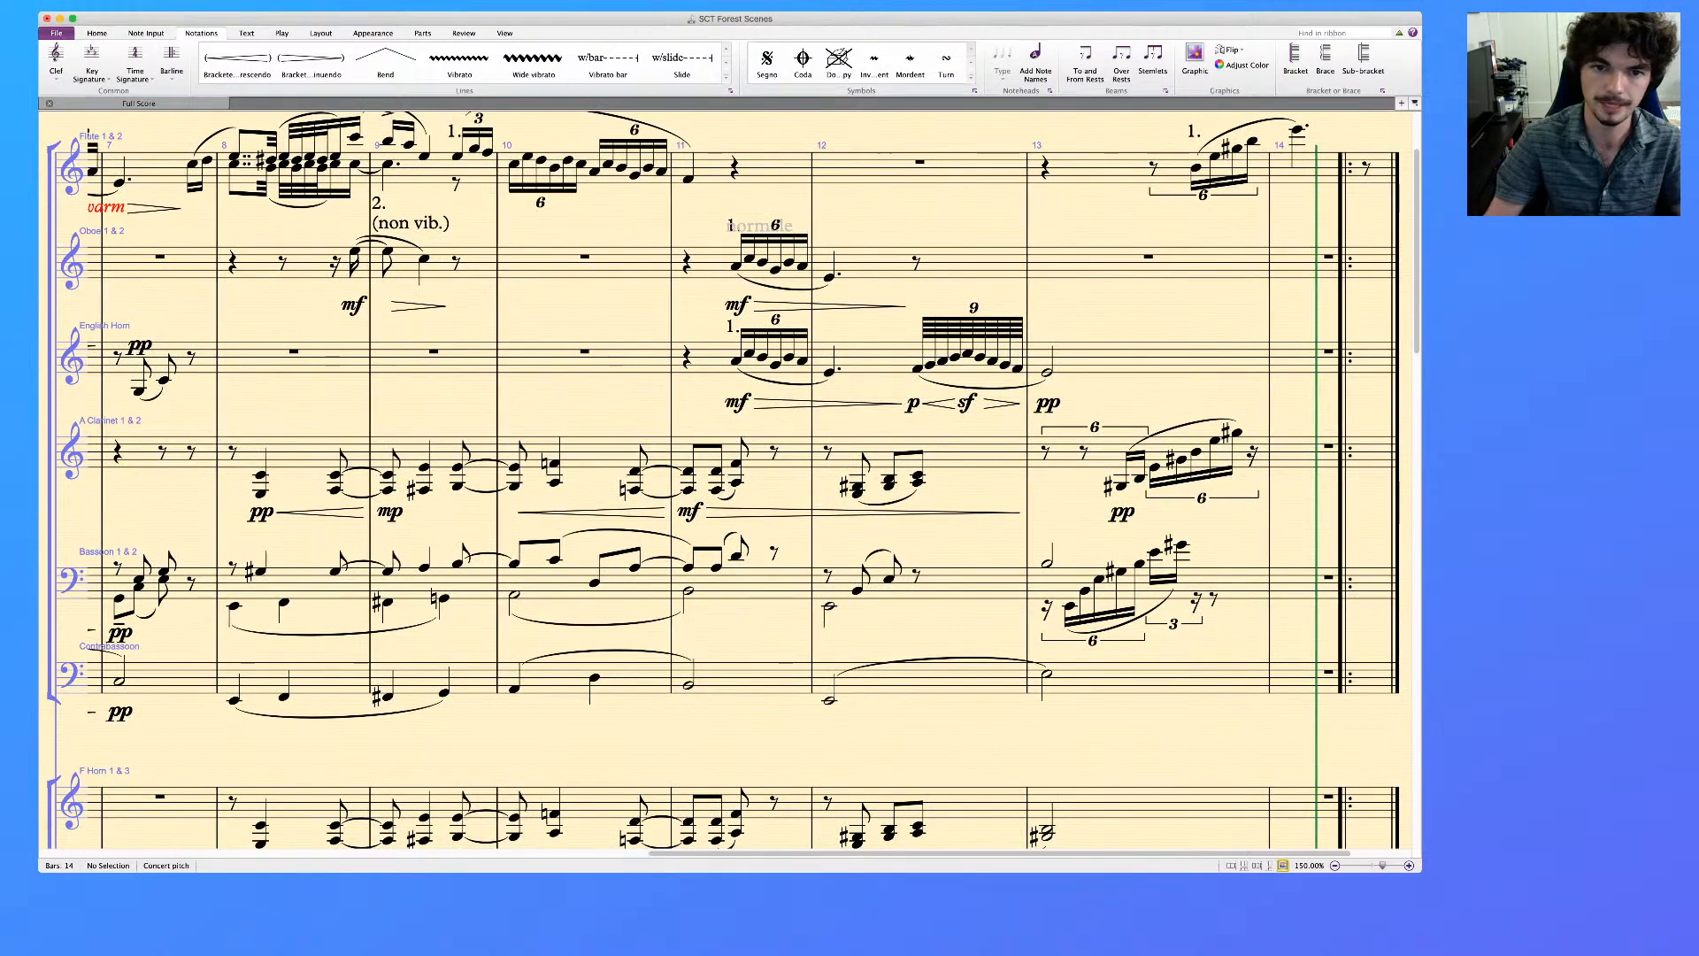
pyautogui.hscroll(-2, 748, 485)
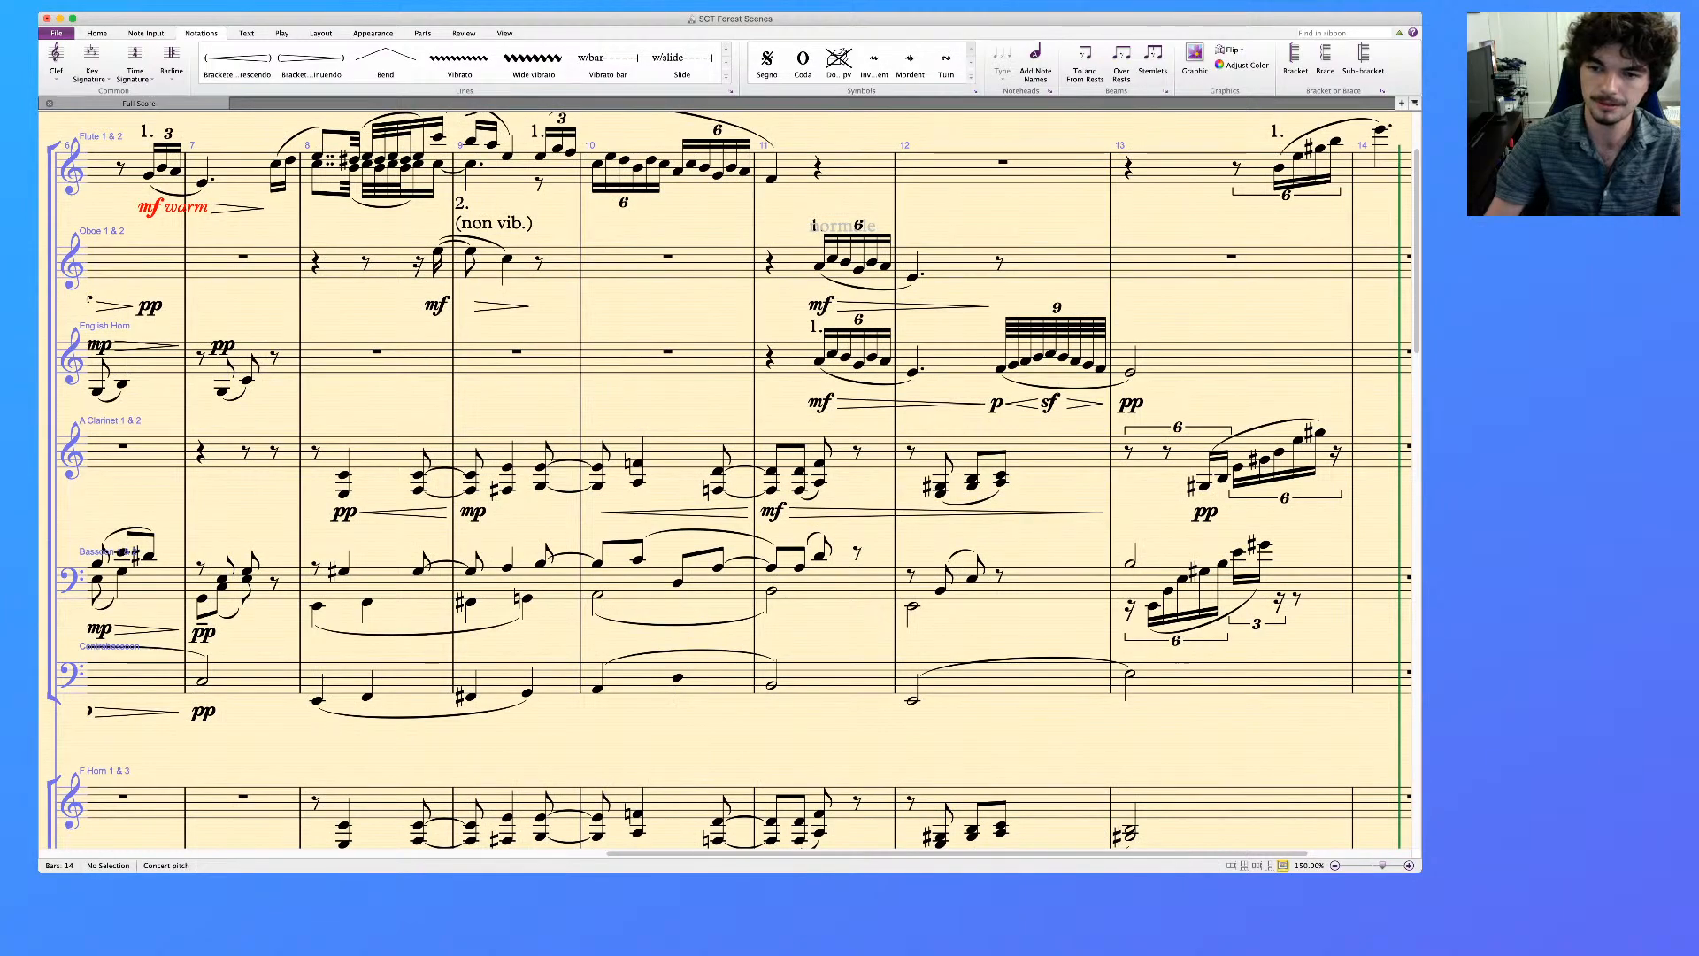
pyautogui.hscroll(2, 726, 478)
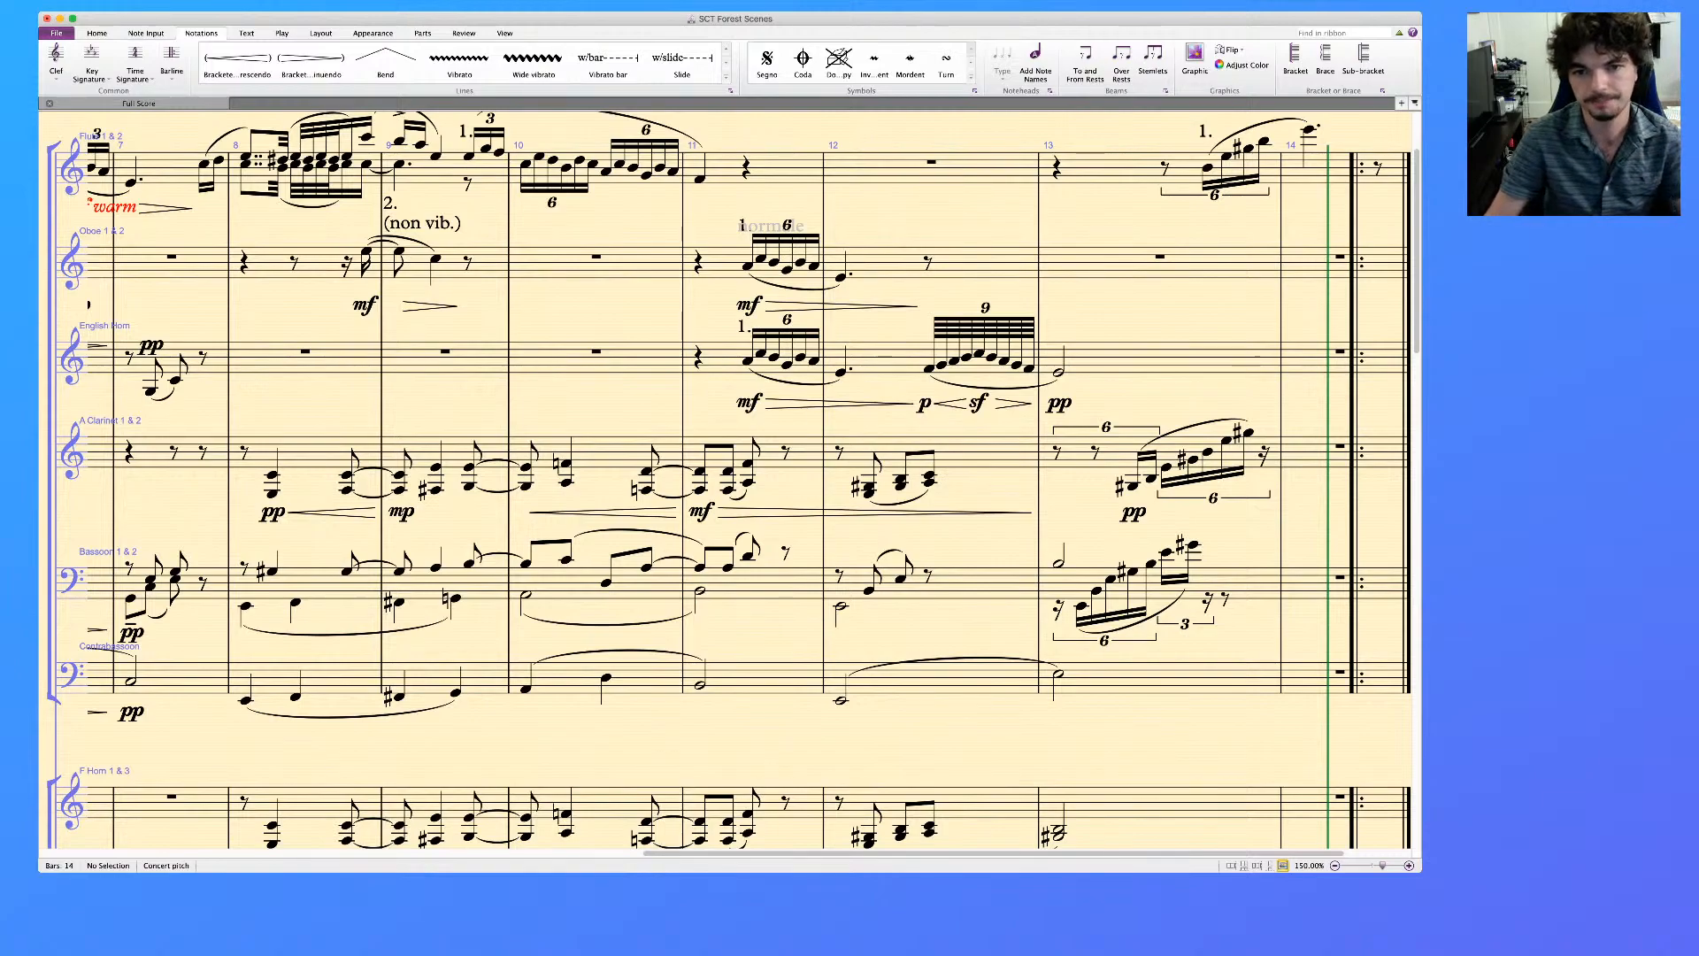
pyautogui.click(930, 369)
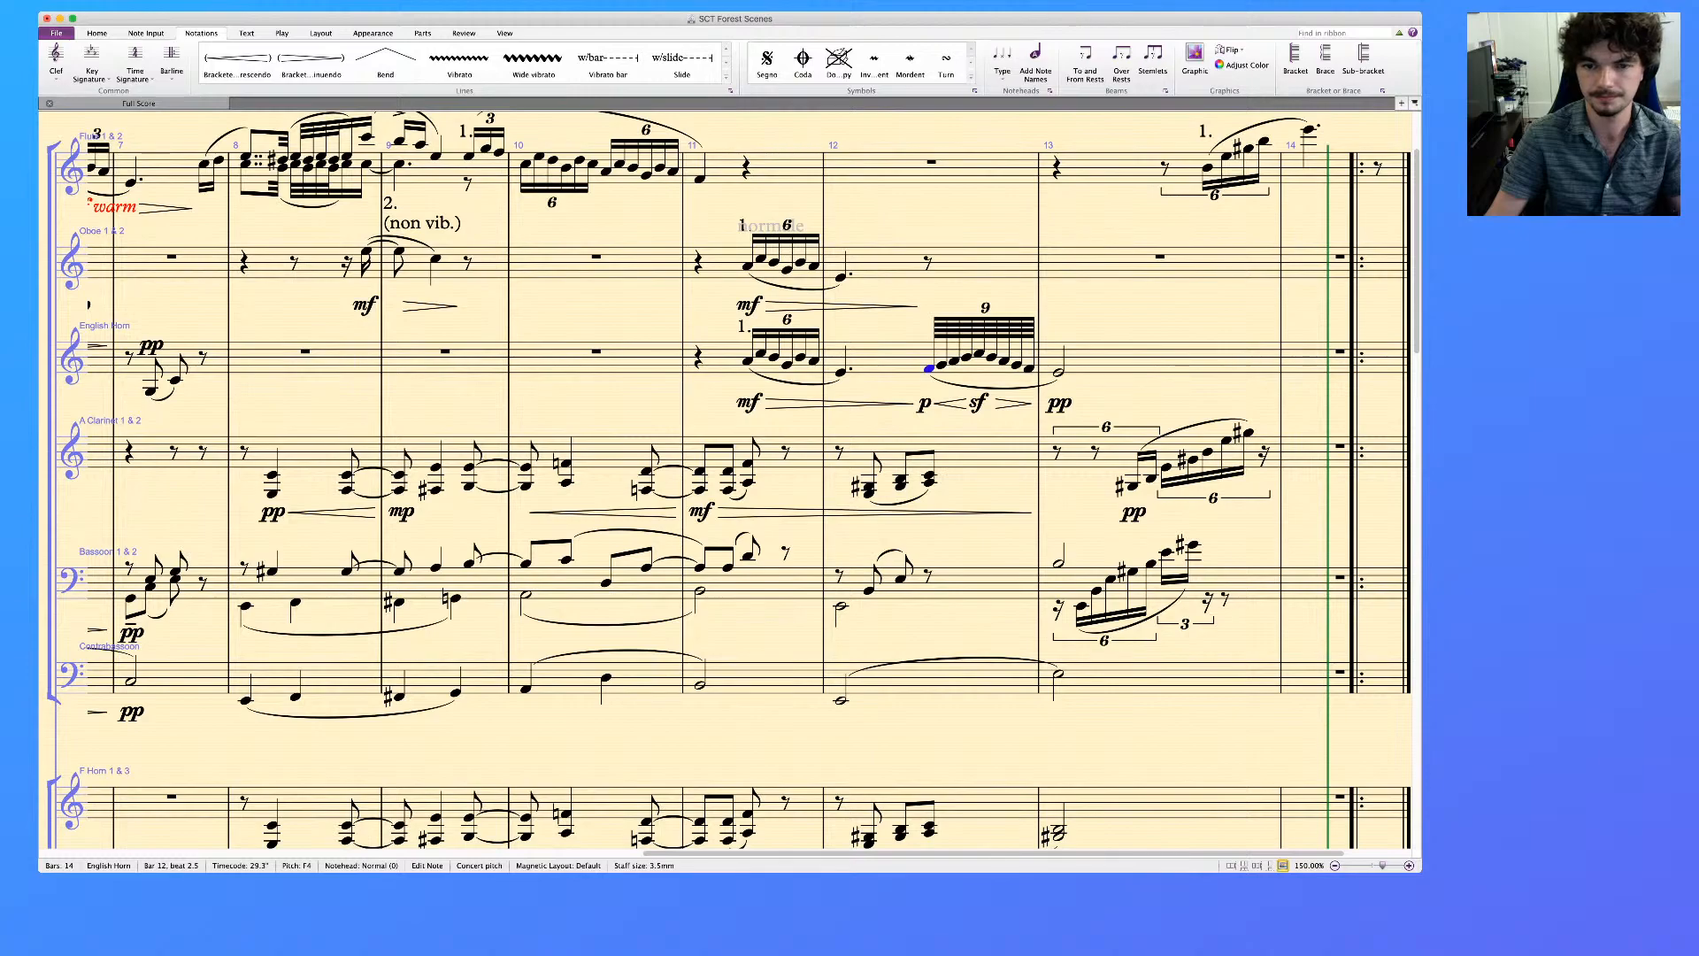
pyautogui.press('Escape')
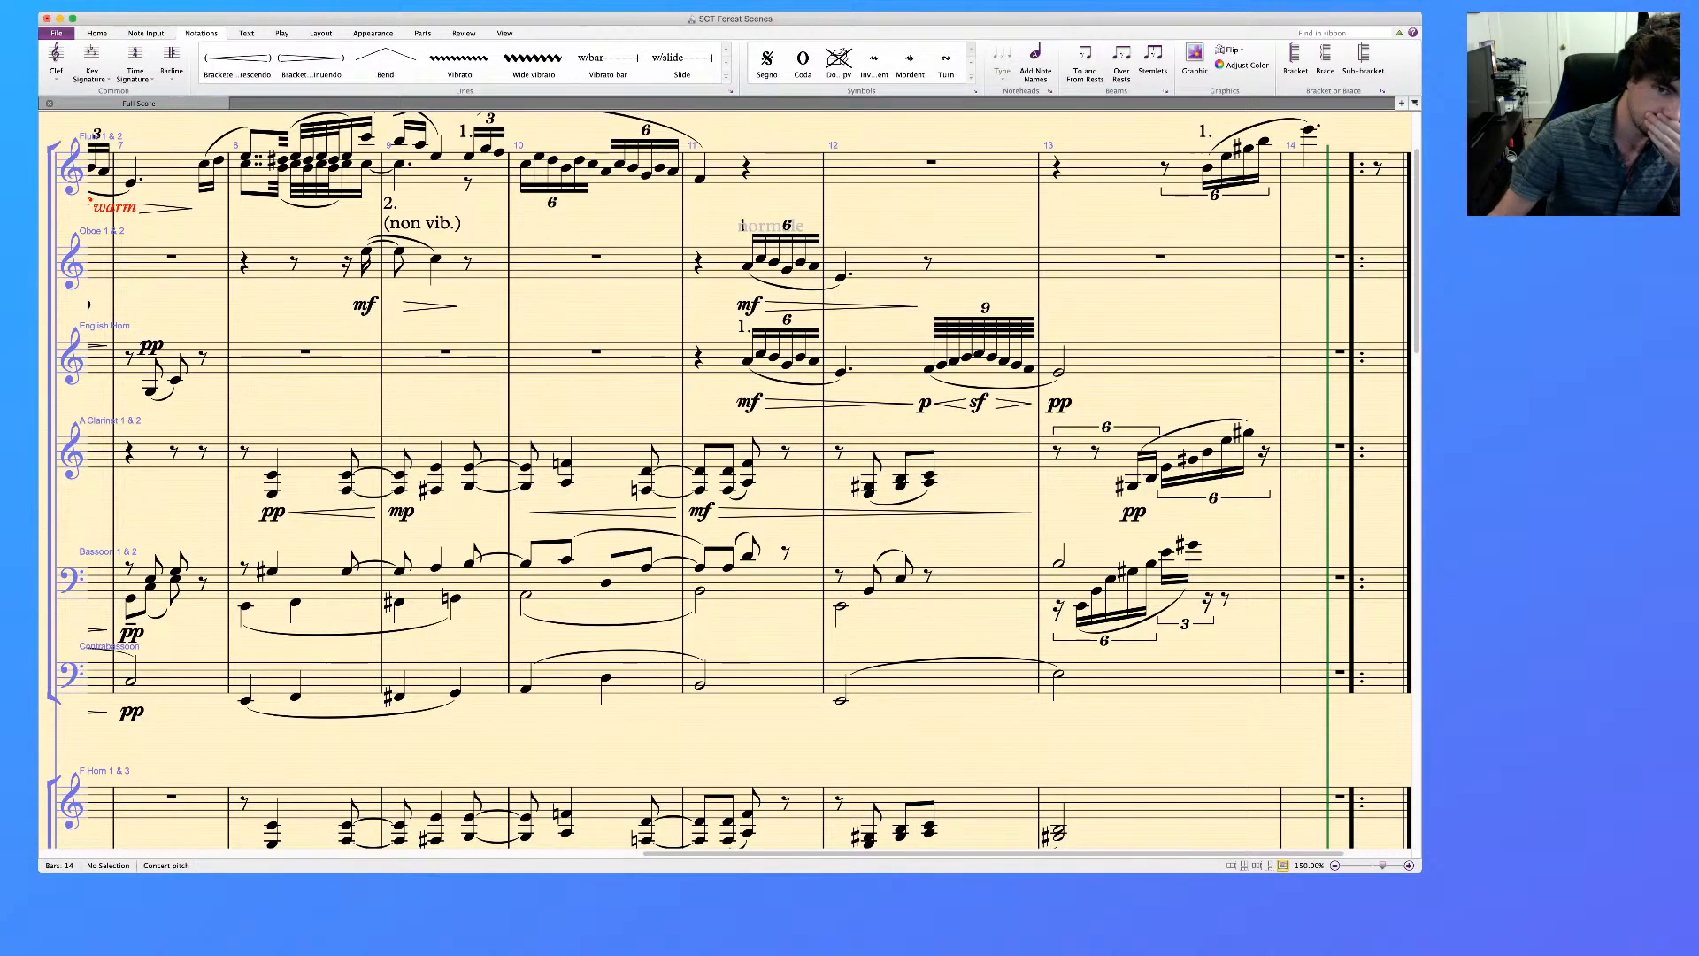
pyautogui.scroll(-2, 733, 480)
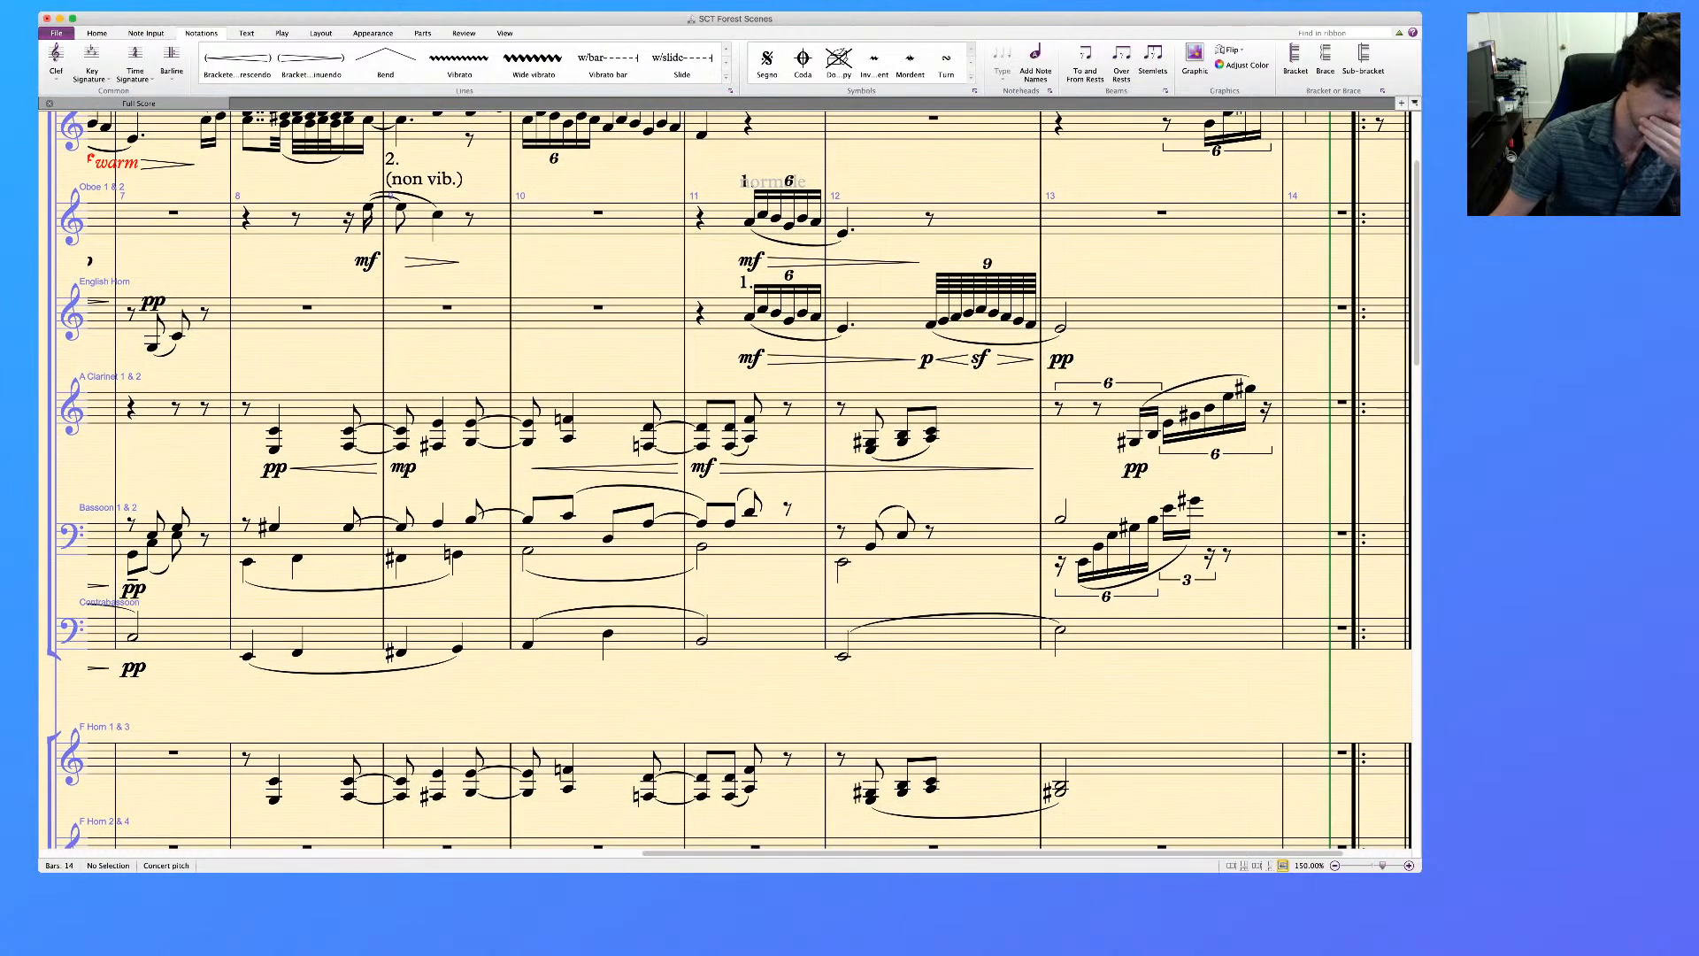
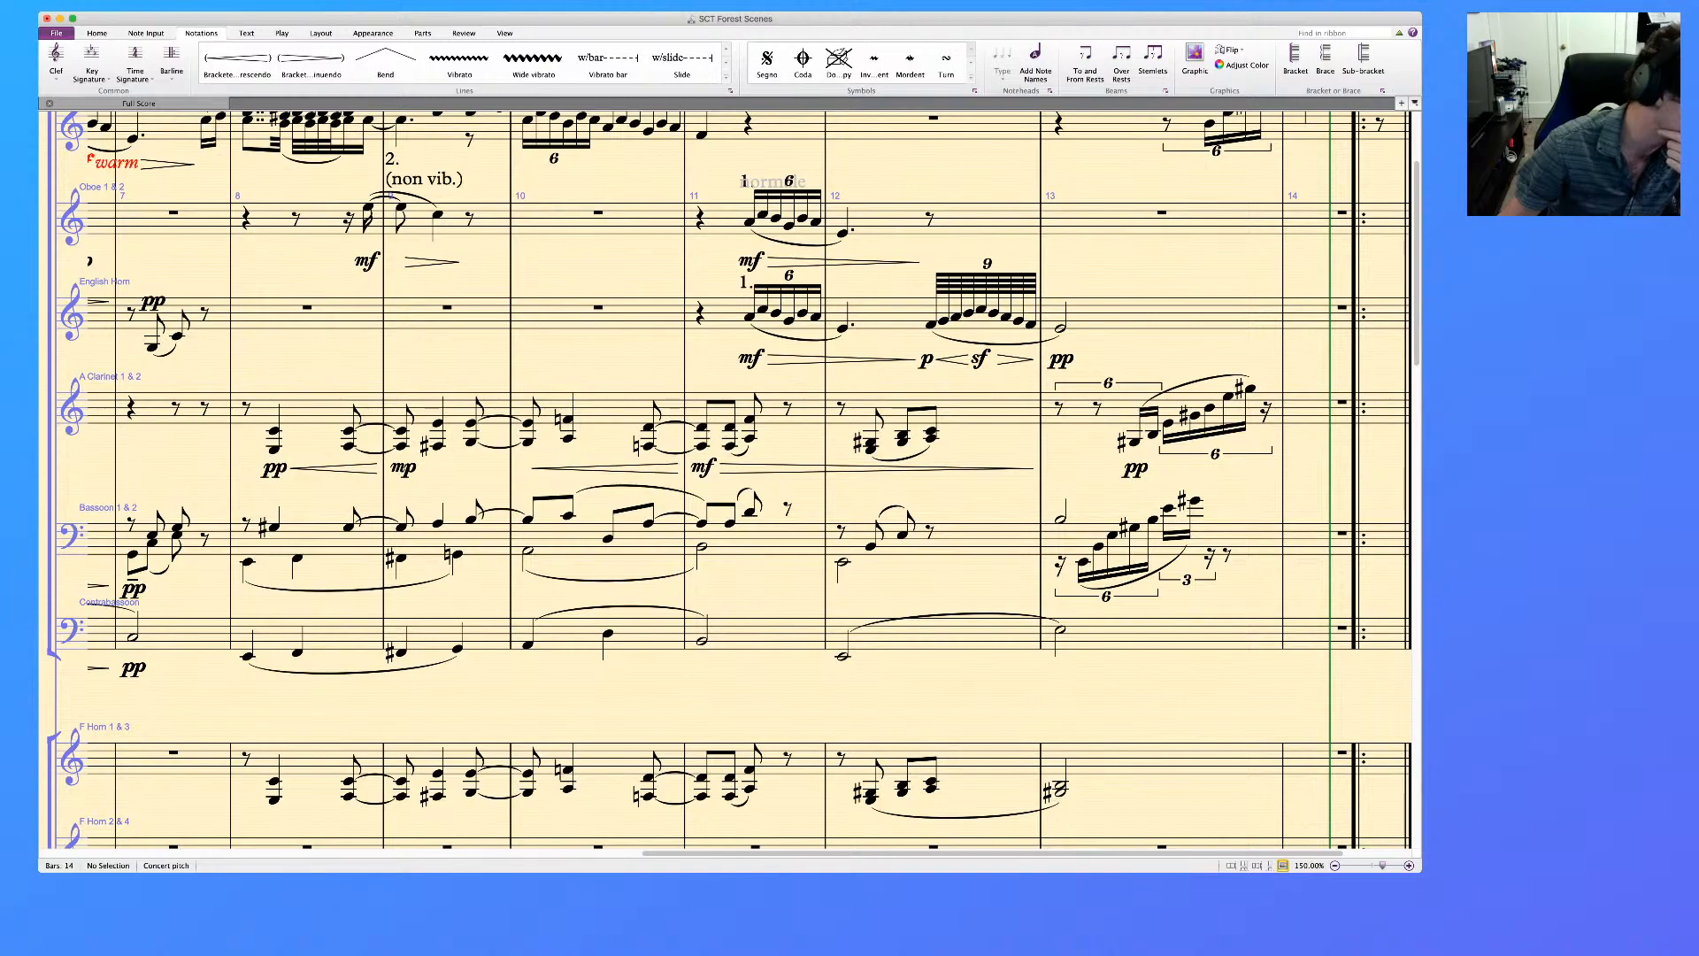
# Review the woodwind and low-string dynamics from the opening bars, and examine the A Clarinet phrase in bars 2 to 4
pyautogui.hscroll(-7, 725, 480)
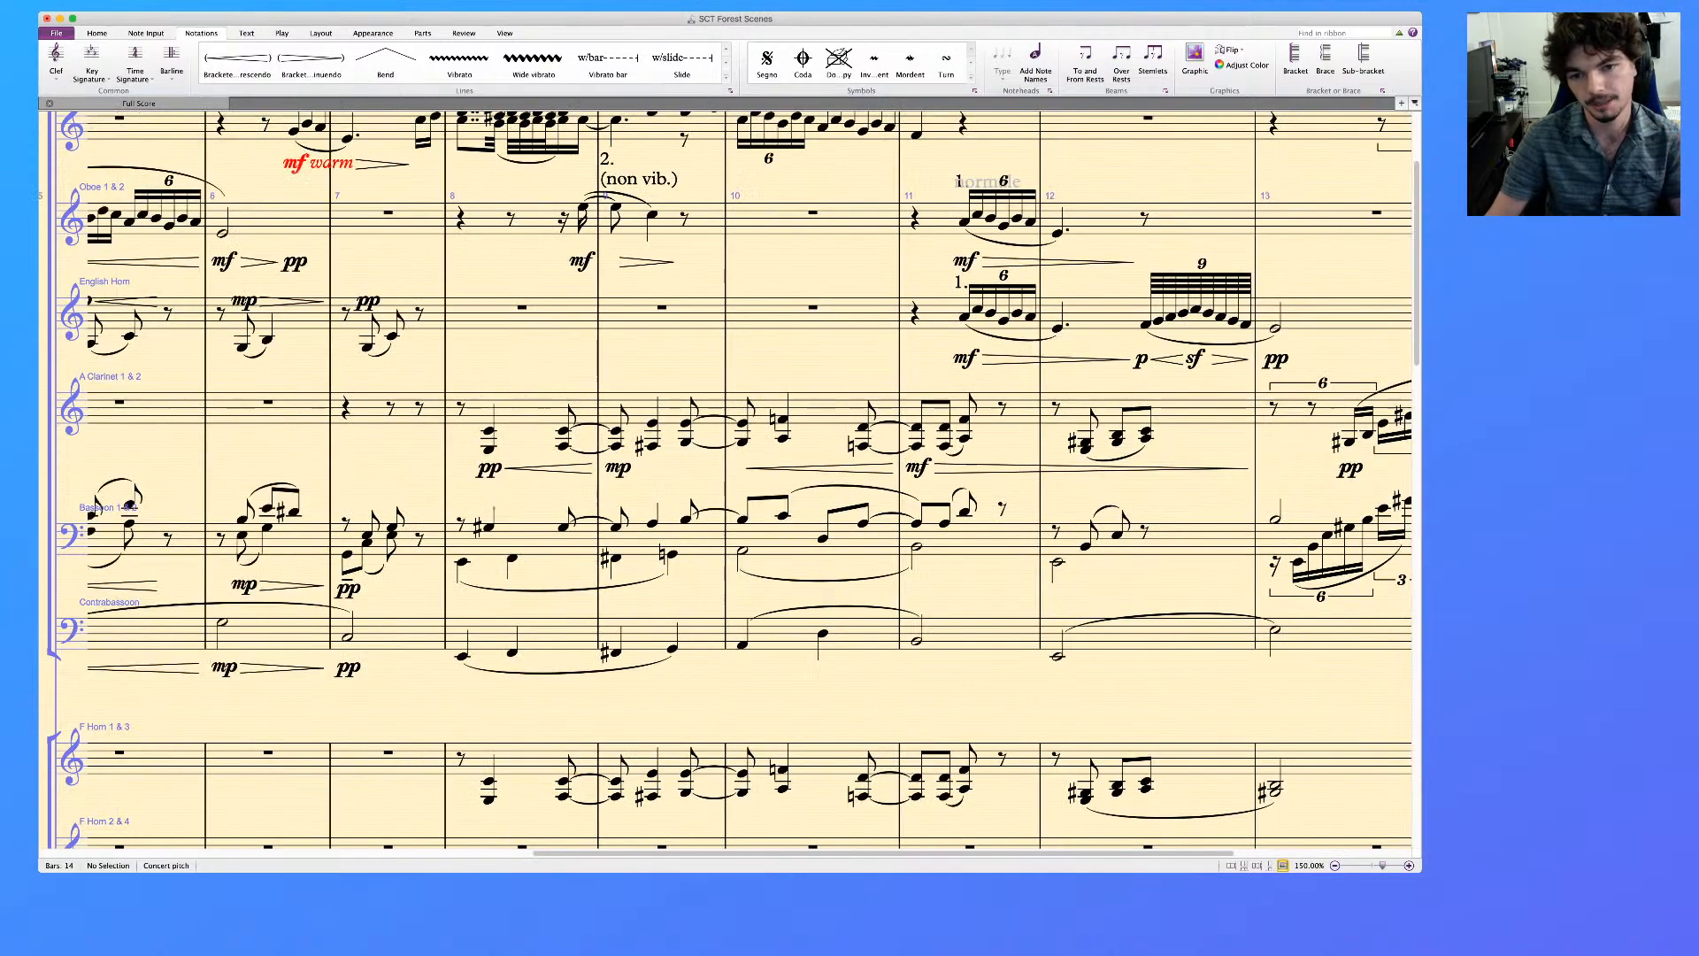
pyautogui.scroll(-10, 726, 480)
pyautogui.scroll(-4, 726, 480)
pyautogui.scroll(15, 726, 479)
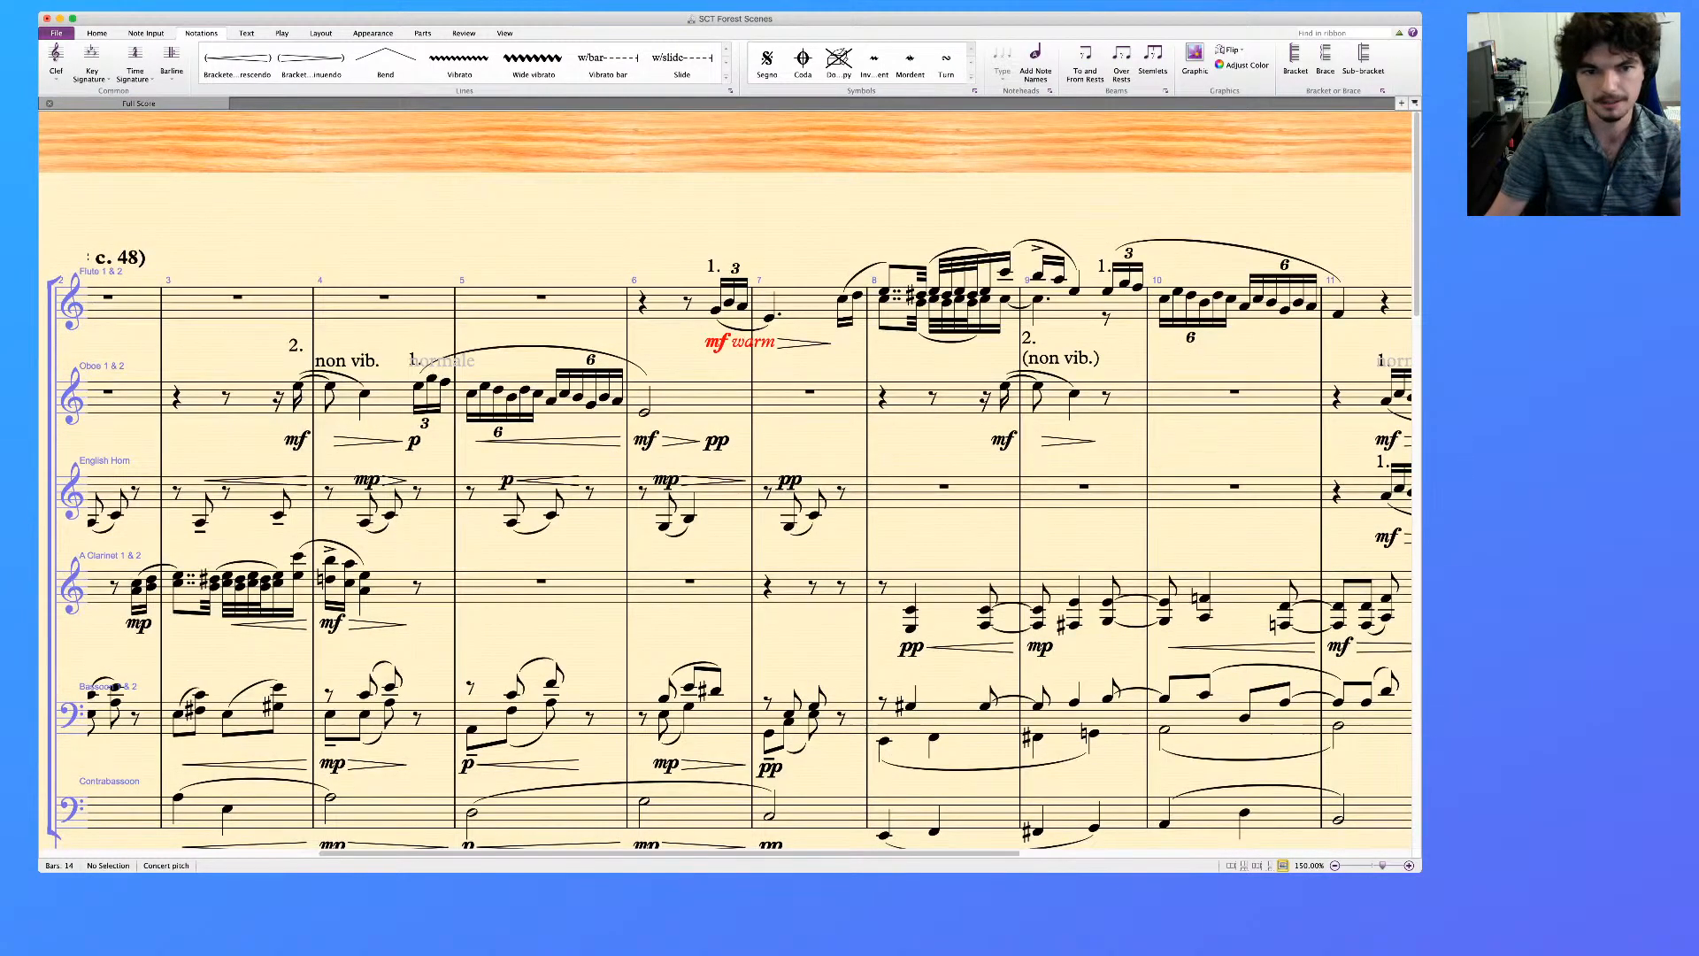
pyautogui.hscroll(-4, 726, 480)
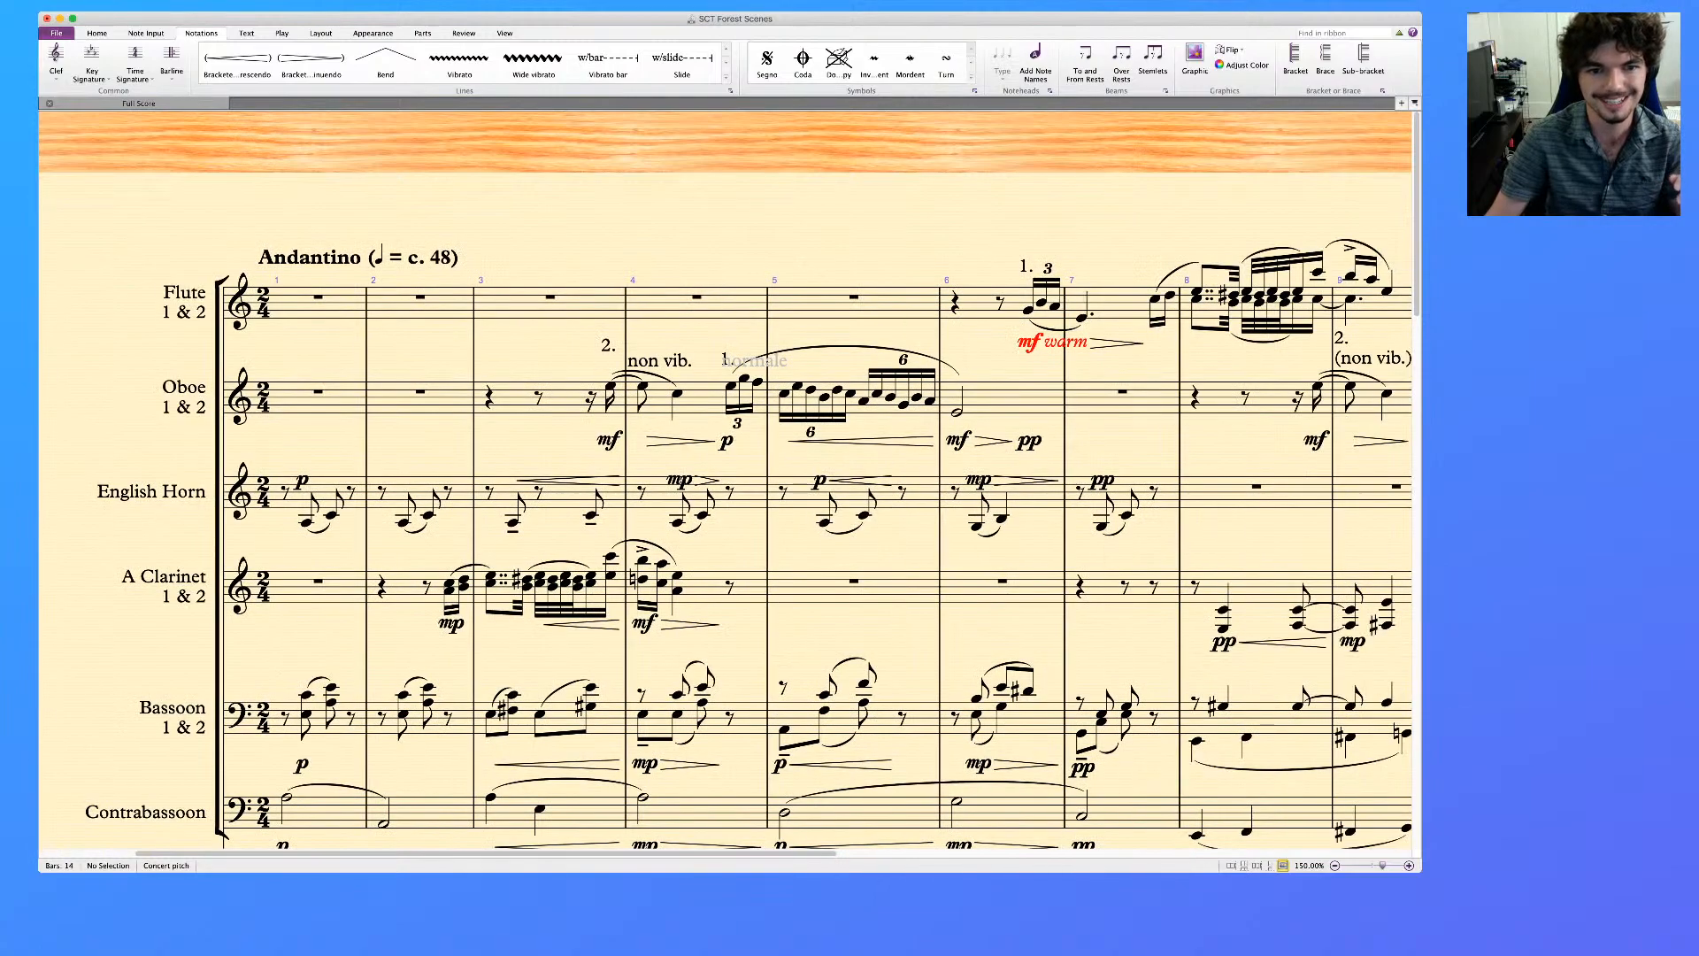
pyautogui.scroll(-3, 726, 480)
pyautogui.hscroll(5, 726, 479)
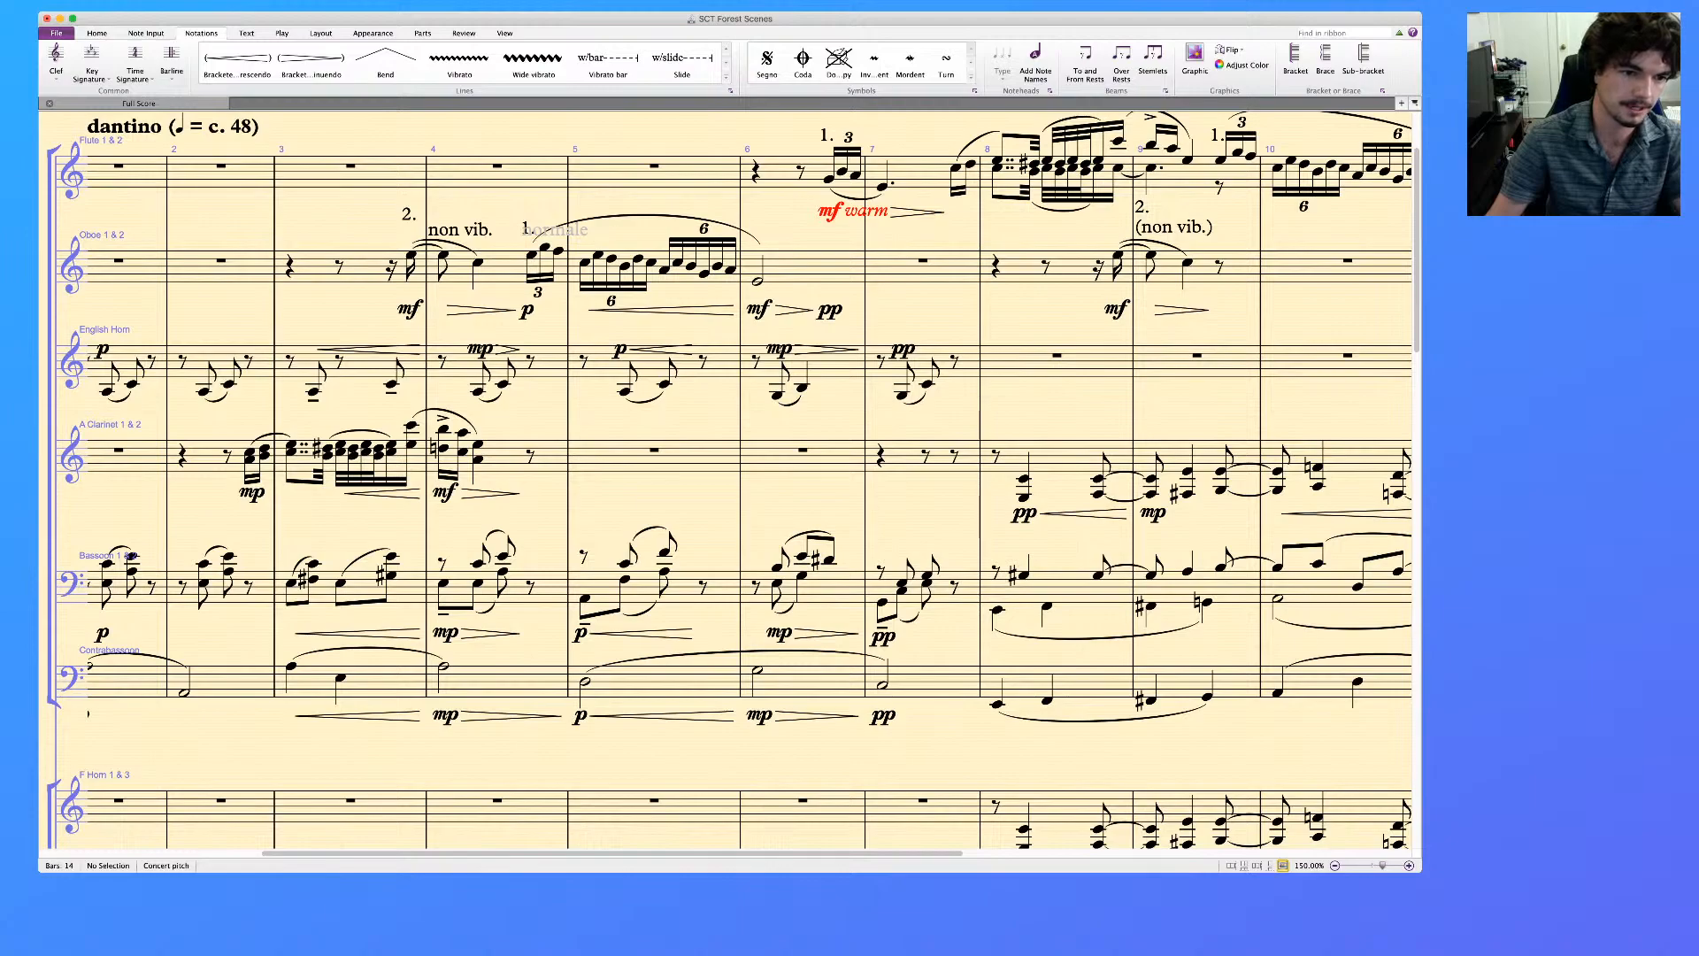
pyautogui.click(503, 459)
pyautogui.keyDown('shift'); pyautogui.click(205, 456); pyautogui.keyUp('shift')
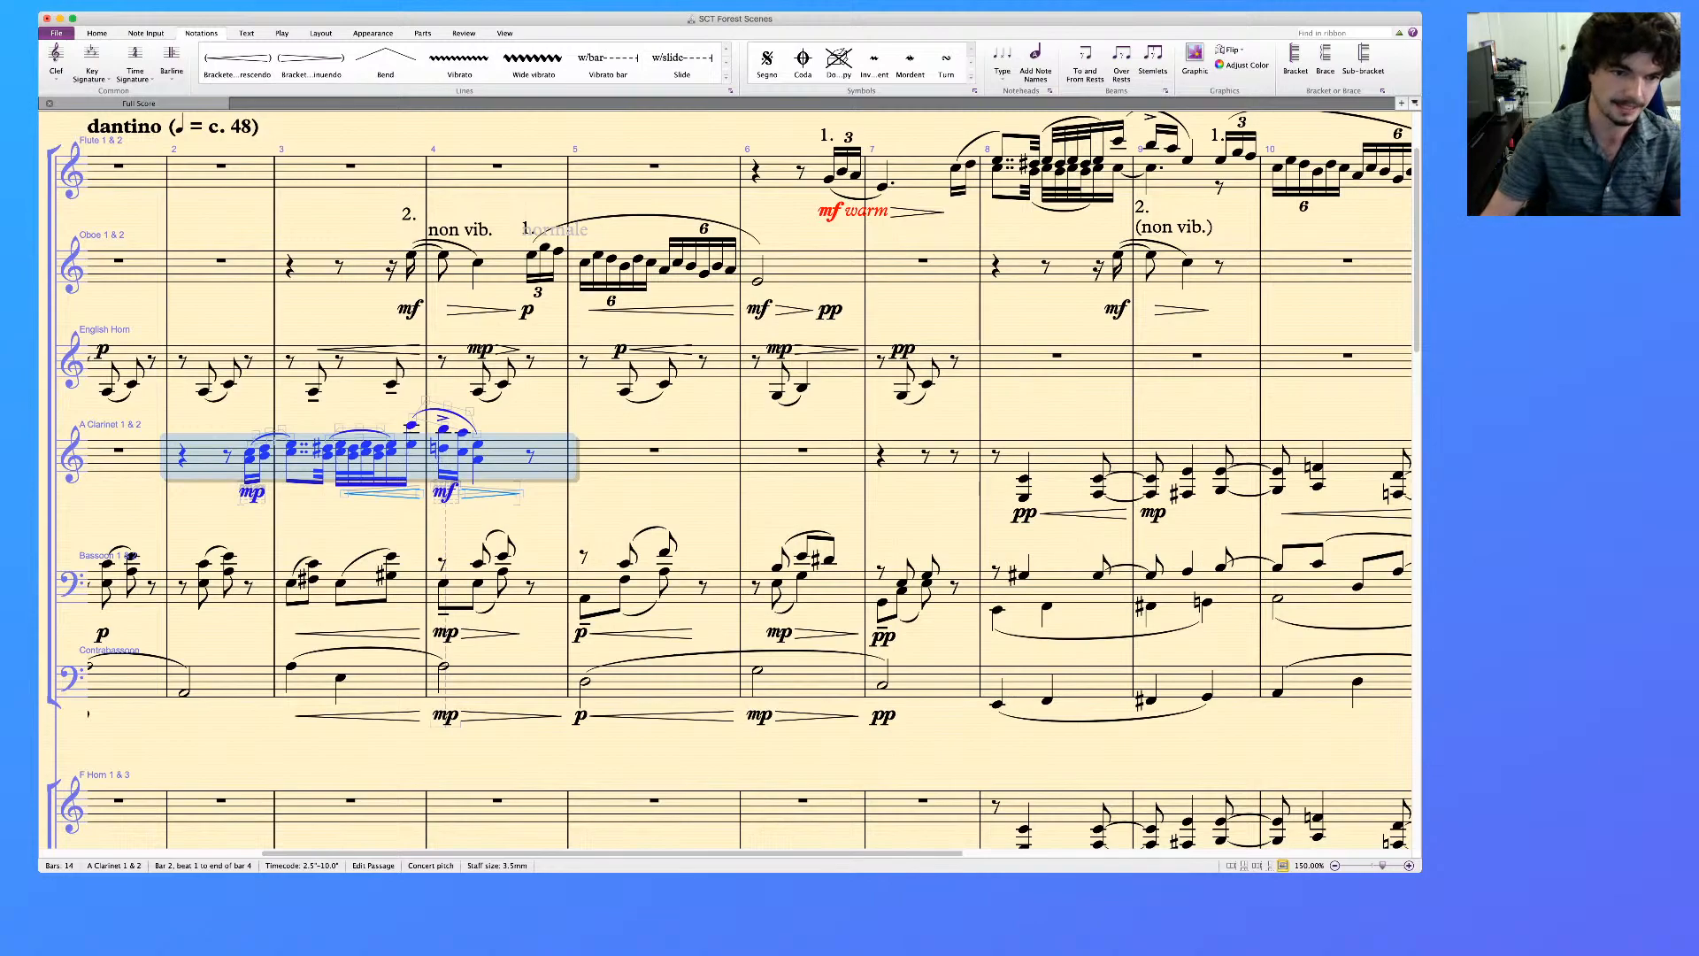
pyautogui.click(443, 429)
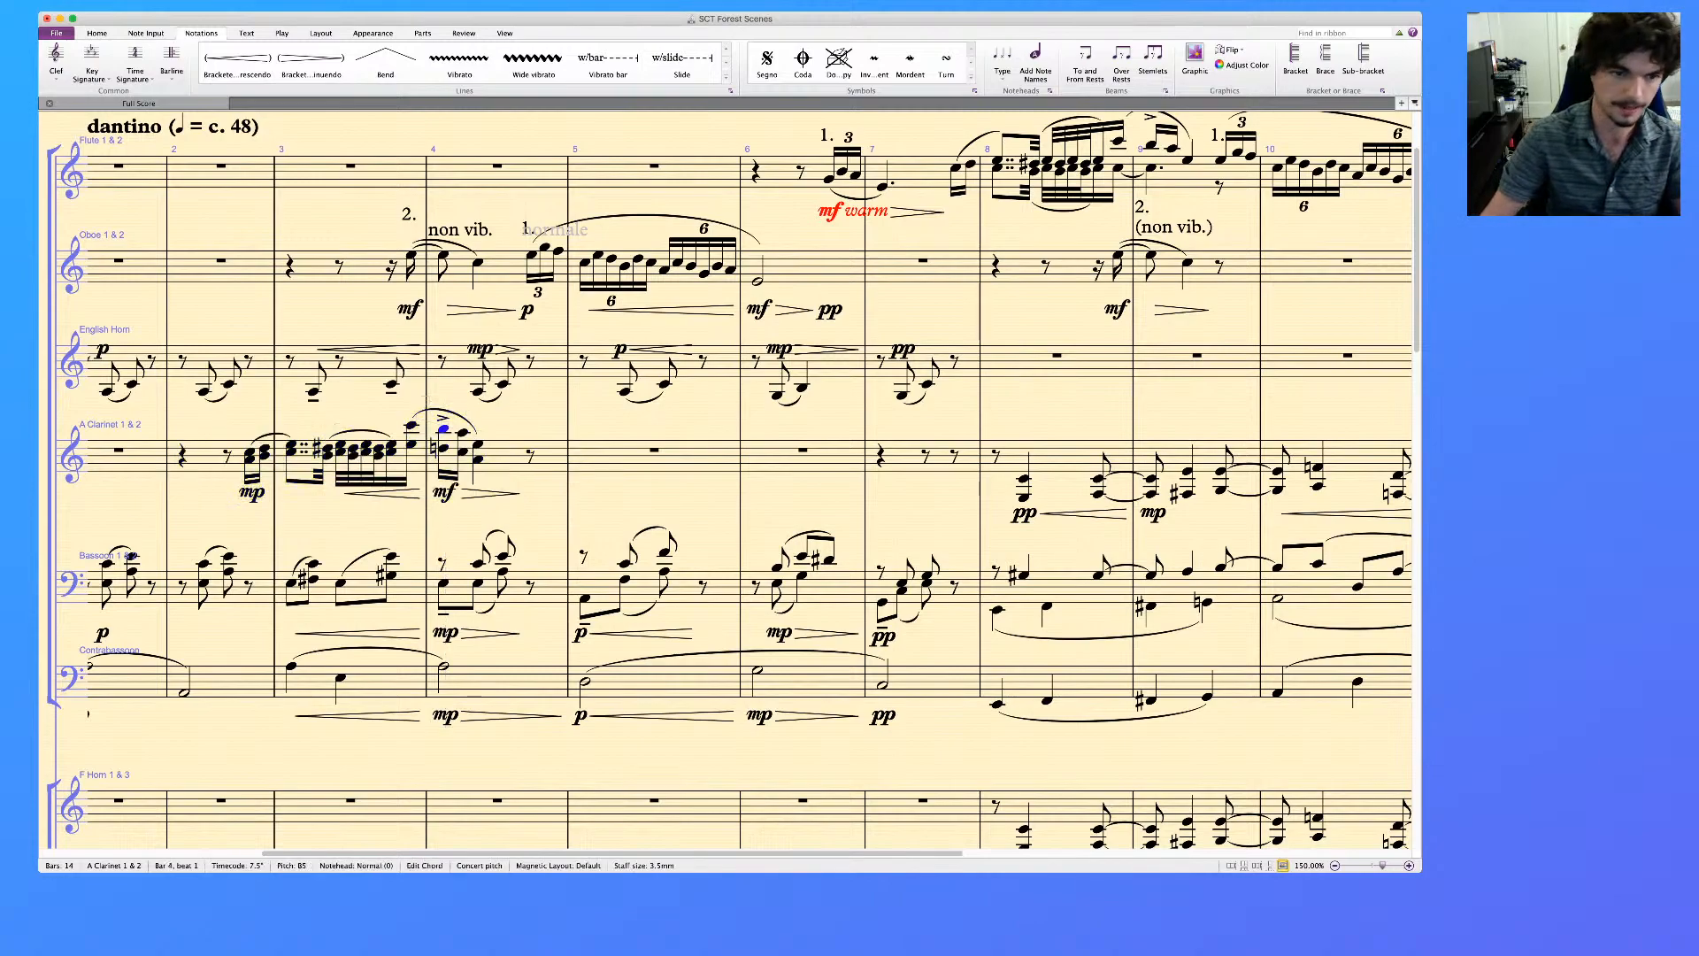
pyautogui.press('Left')
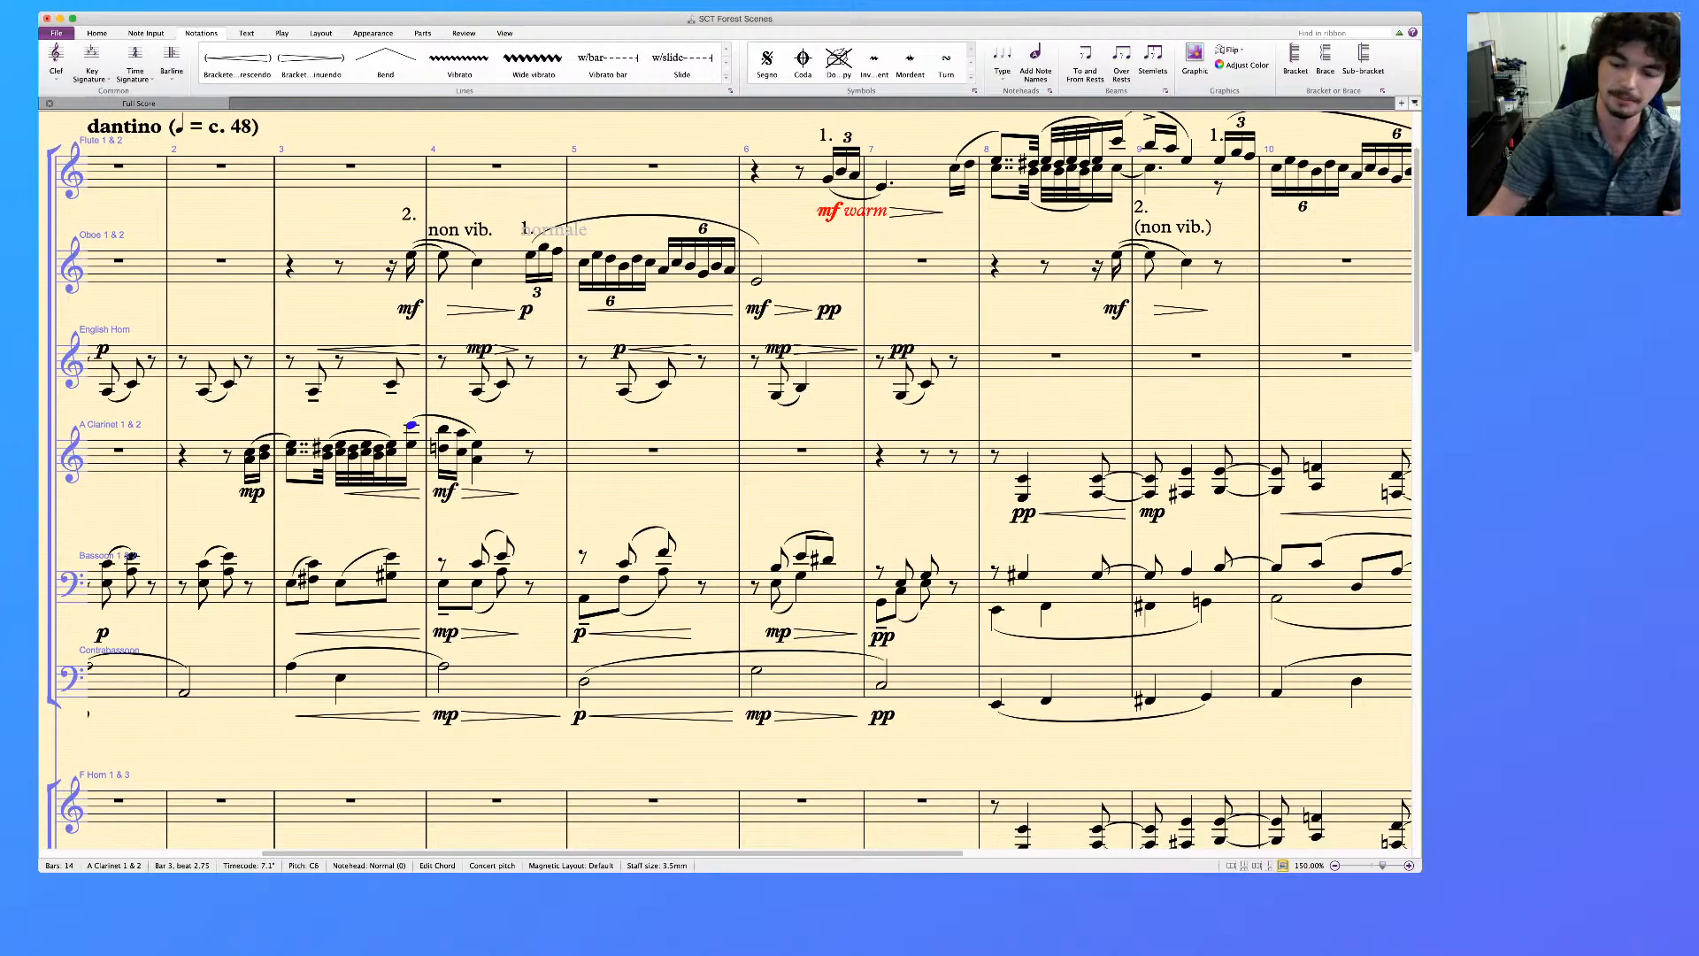
pyautogui.press('Right')
pyautogui.press('KP_Equal')
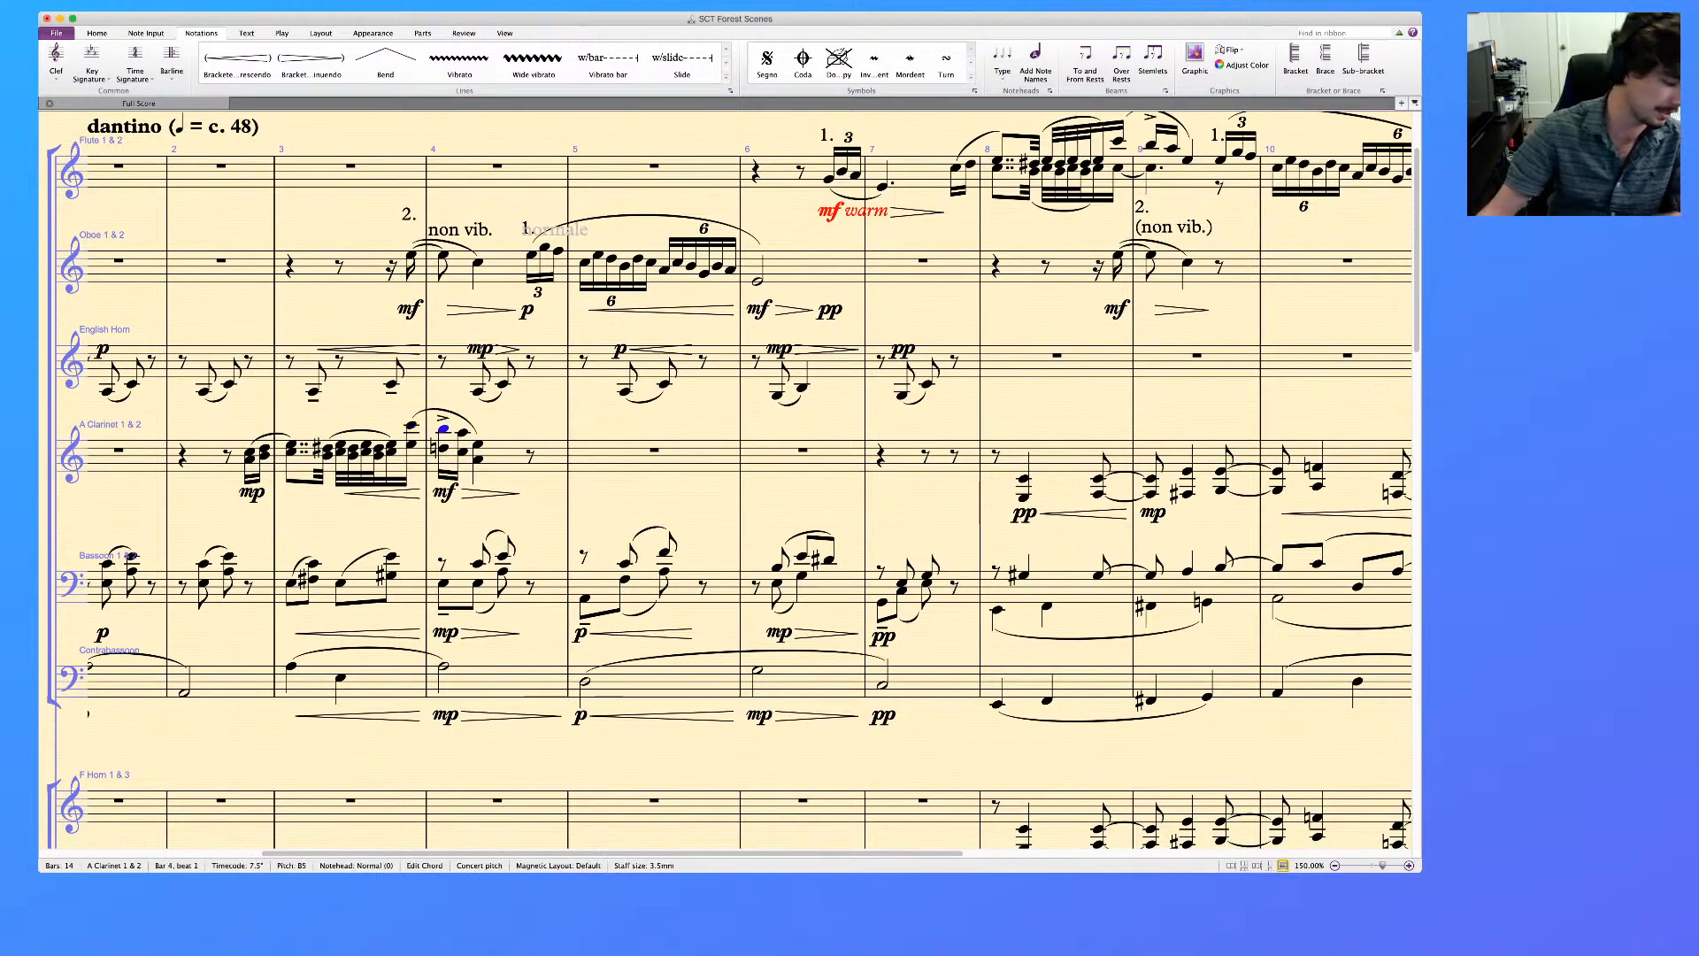
pyautogui.press('Escape')
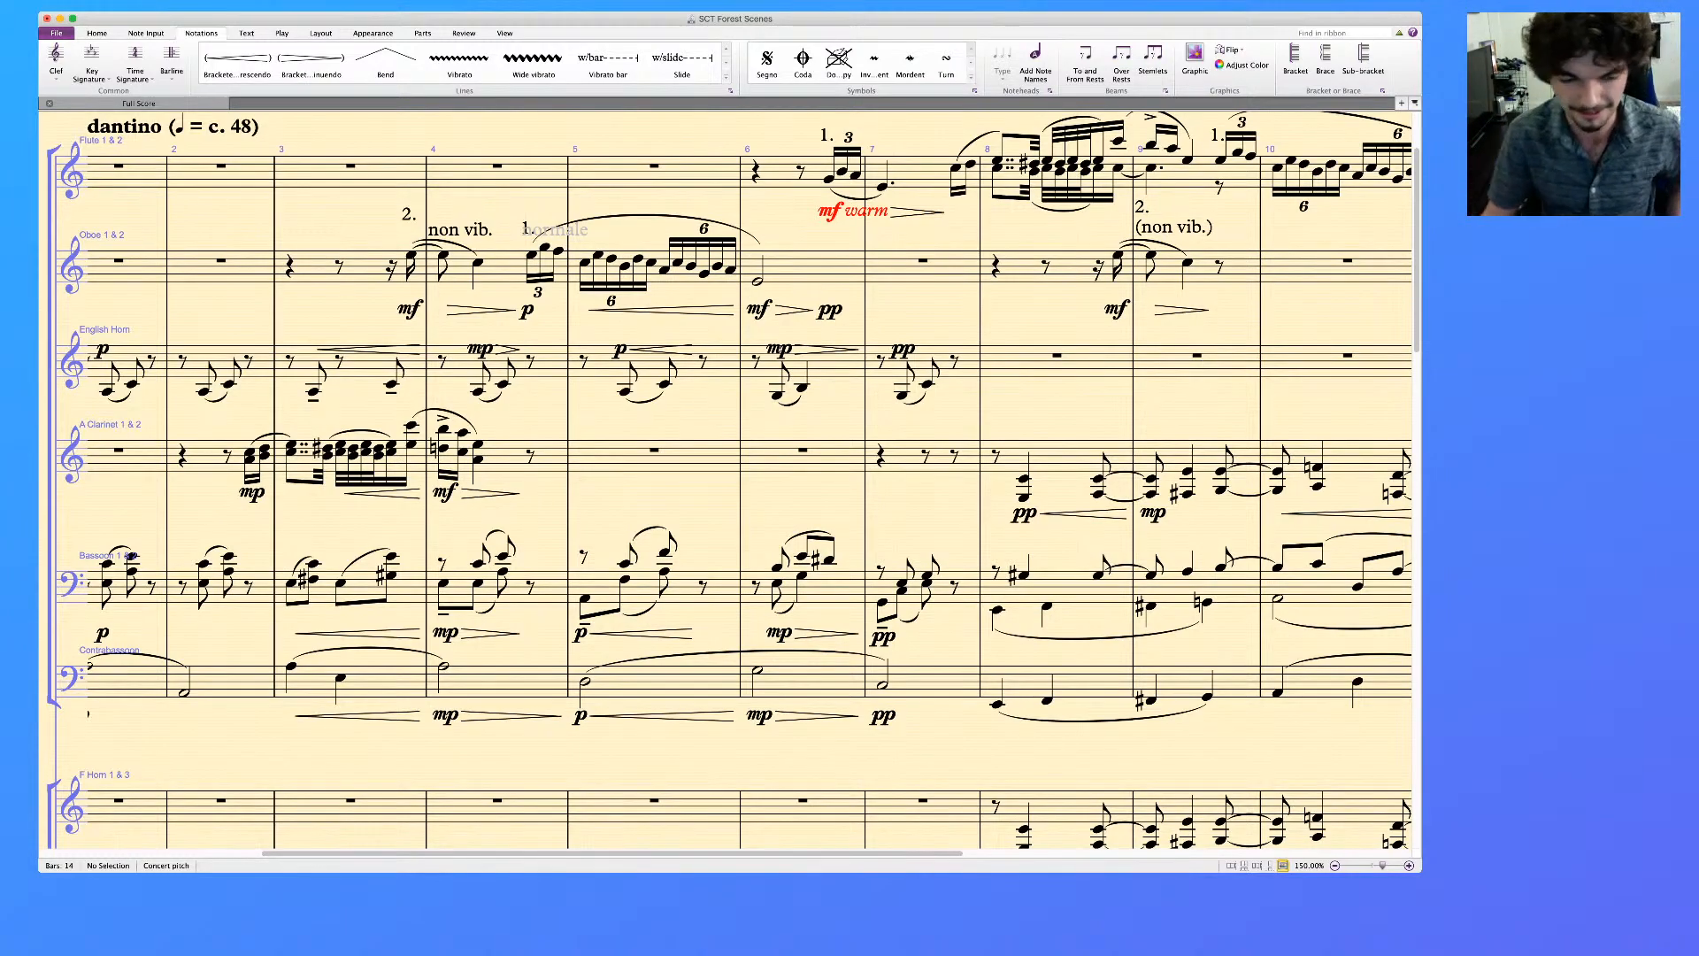
# Move the English Horn's nine-note run in bar 12 and its bar 13 note, with their dynamics, to the Oboe staff
pyautogui.hscroll(10, 726, 478)
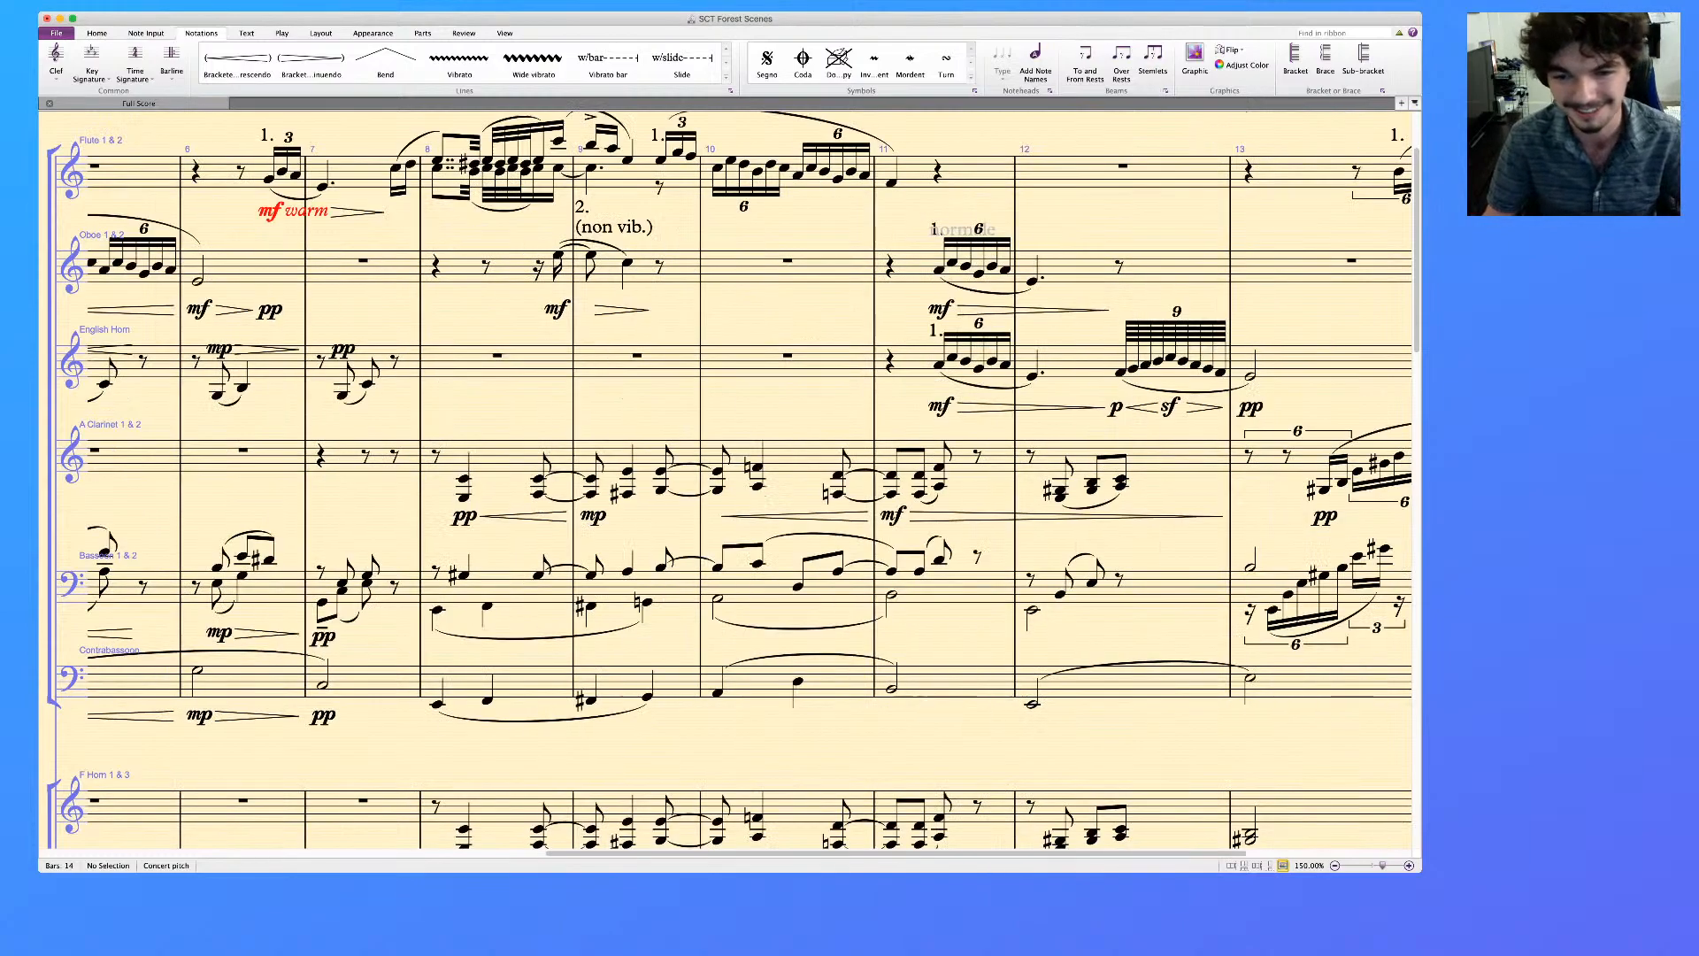
pyautogui.scroll(3, 726, 478)
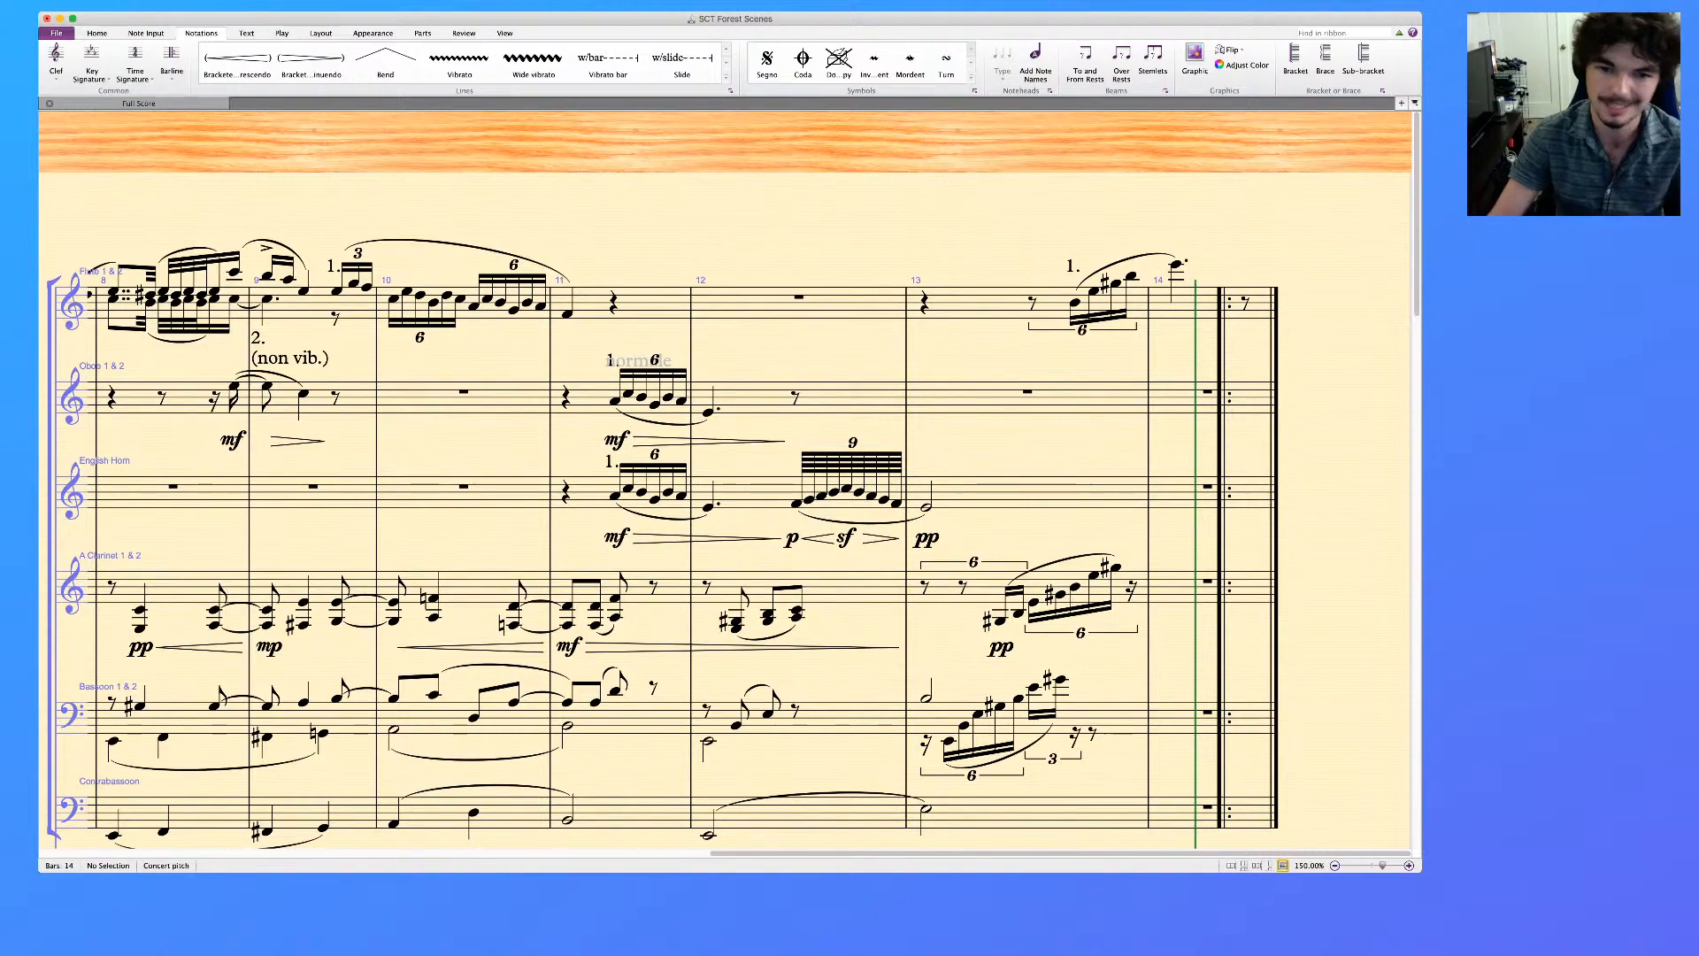
pyautogui.click(797, 503)
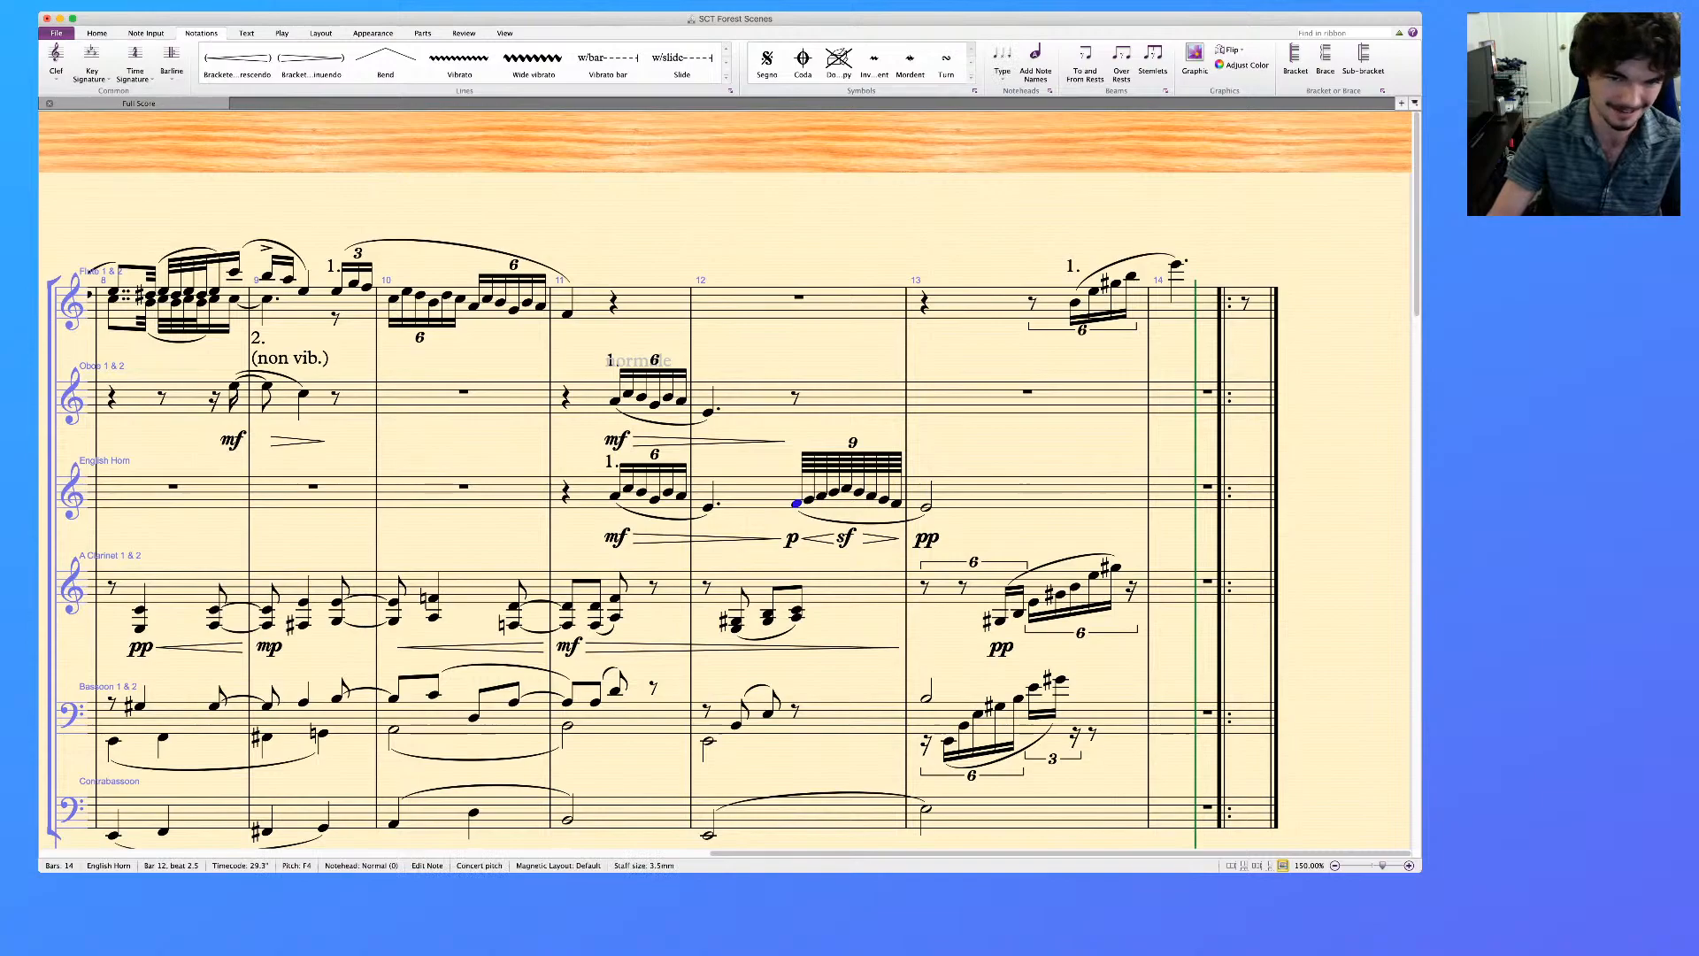
pyautogui.hotkey('ctrl', 'shift', 'Right')
pyautogui.hotkey('ctrl', 'shift', 'Right')
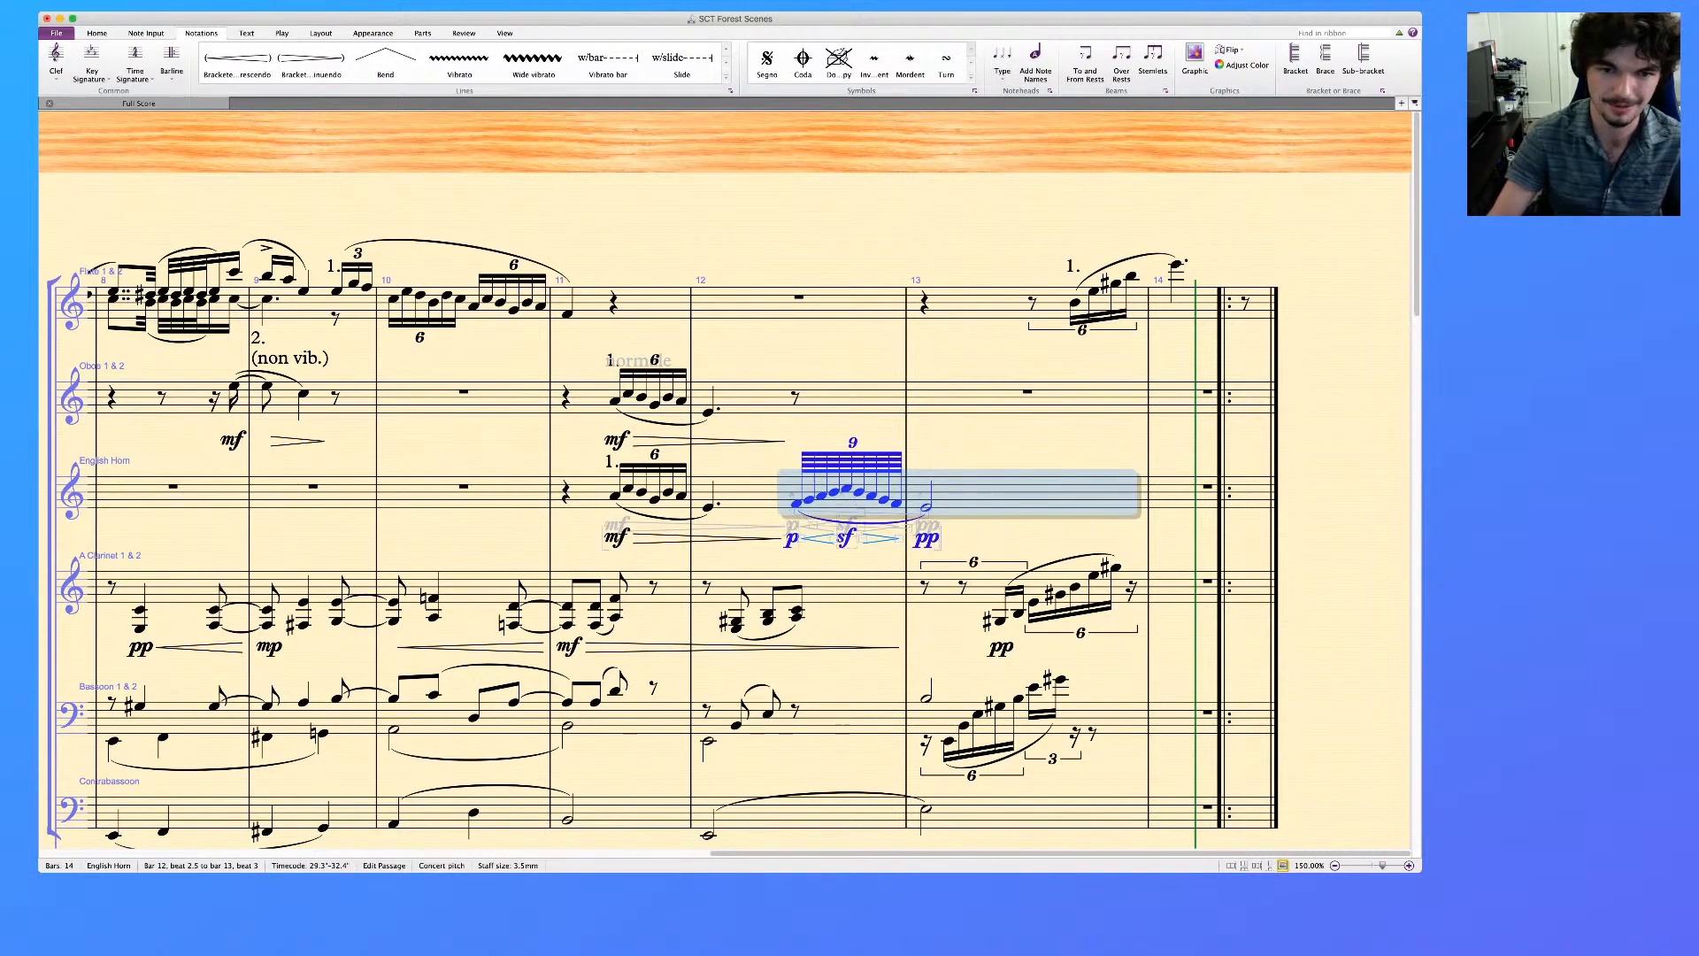
pyautogui.press('super+x')
pyautogui.click(796, 398)
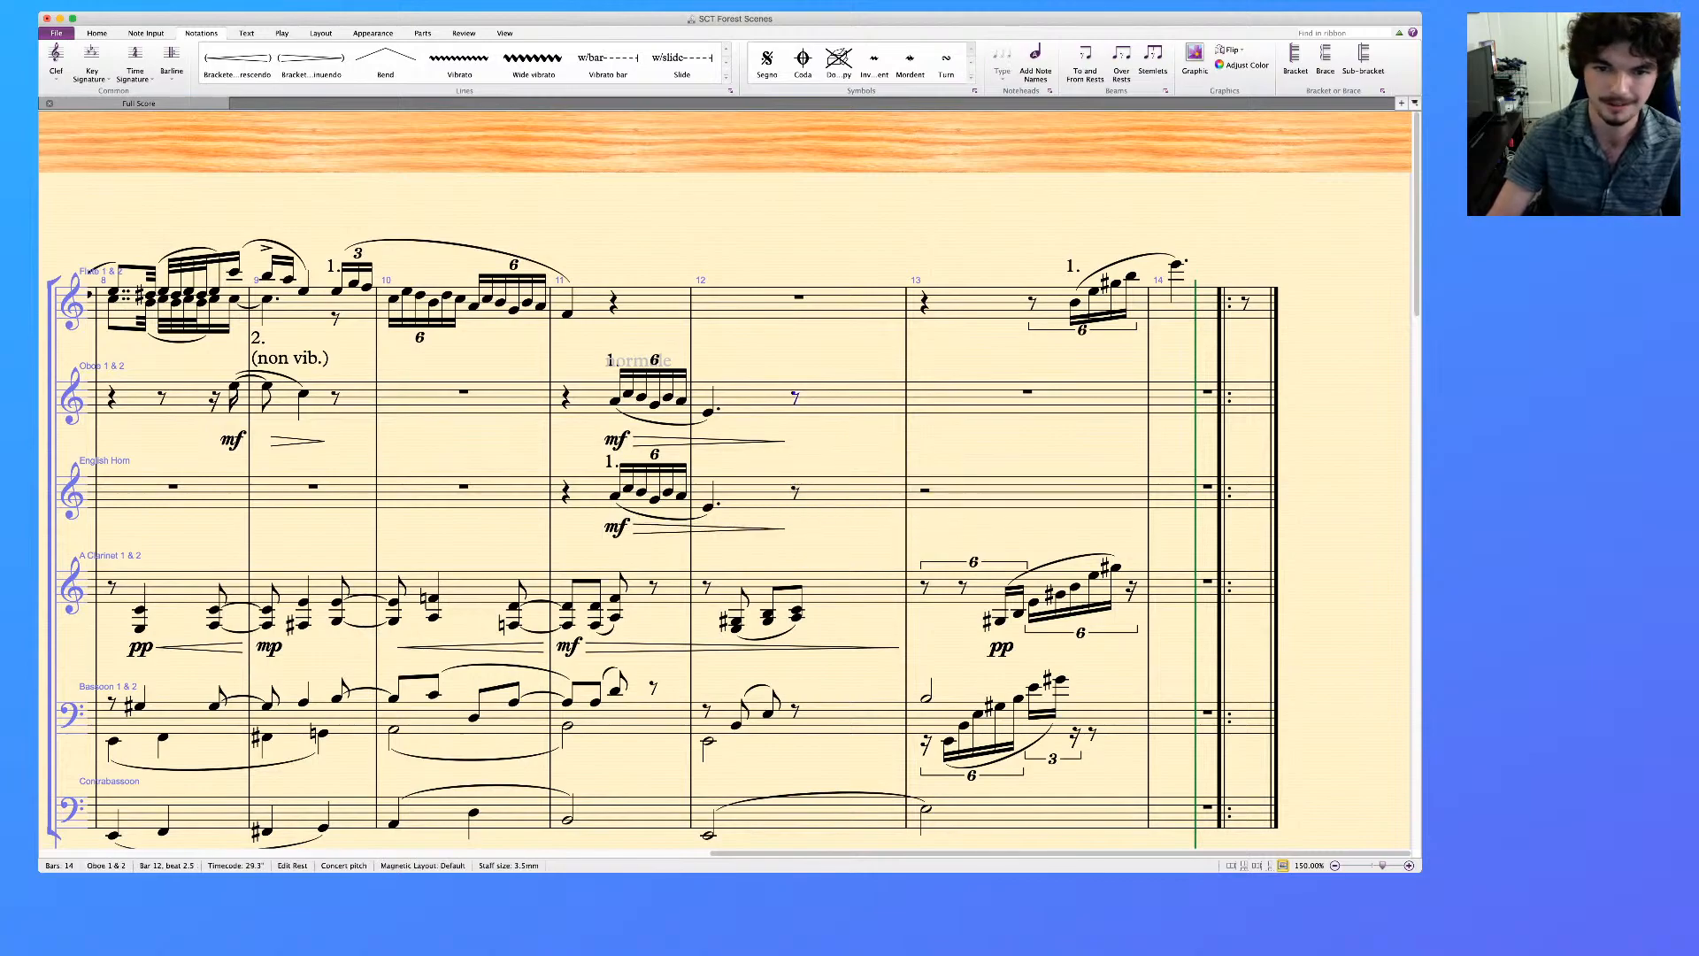
pyautogui.press('super+v')
pyautogui.press('Escape')
# Clear the English Horn's remaining music and dynamics from bars 11 to 13
pyautogui.click(1018, 492)
pyautogui.keyDown('shift'); pyautogui.click(586, 492); pyautogui.keyUp('shift')
pyautogui.press('Delete')
pyautogui.press('Escape')
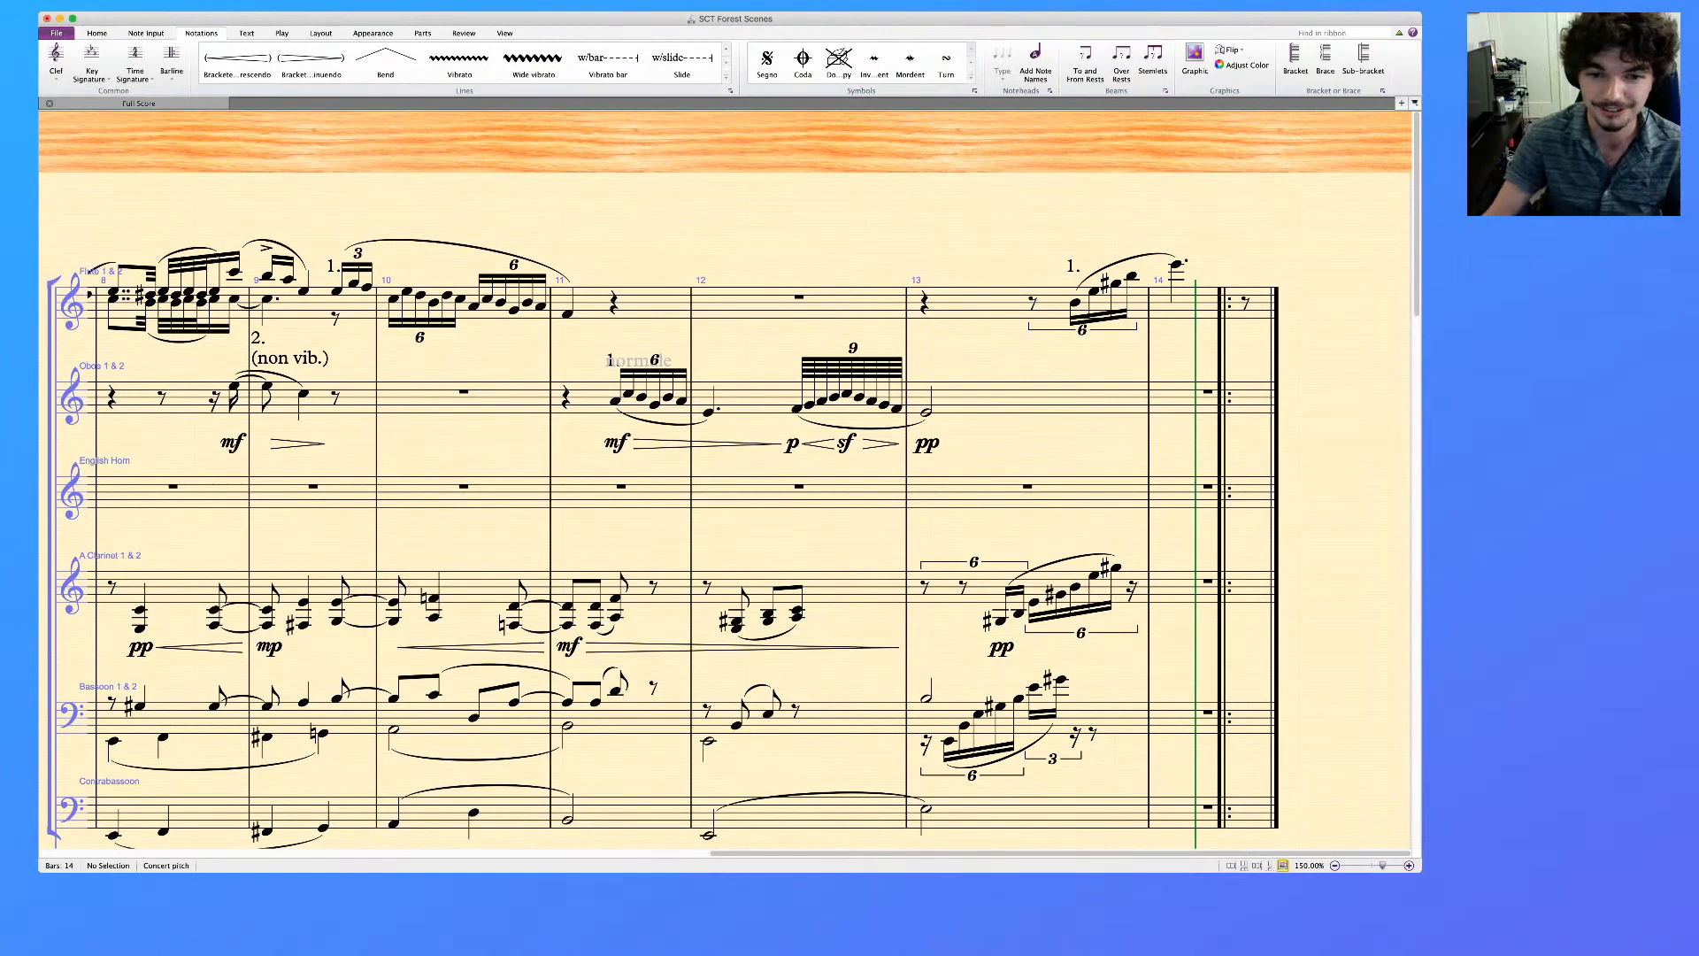
# Add p under the Flute's pickup notes at the end of bar 7 and a crescendo hairpin under its bar 8 run
pyautogui.scroll(-15, 726, 478)
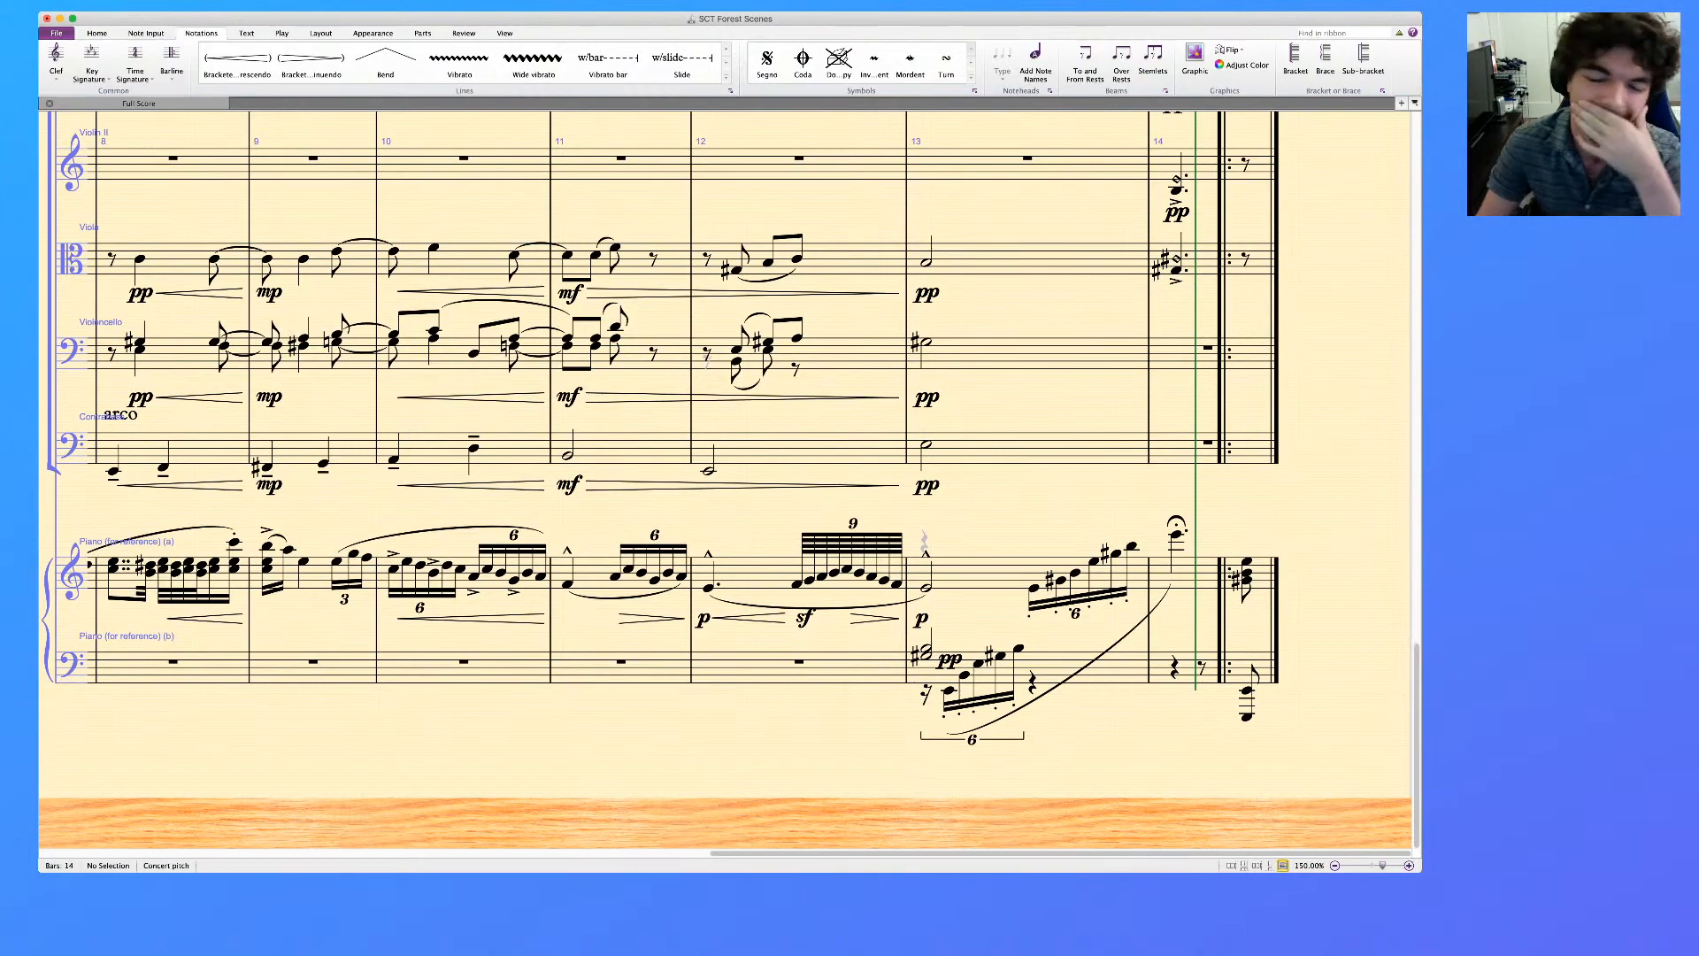
pyautogui.scroll(10, 725, 477)
pyautogui.hscroll(-5, 725, 478)
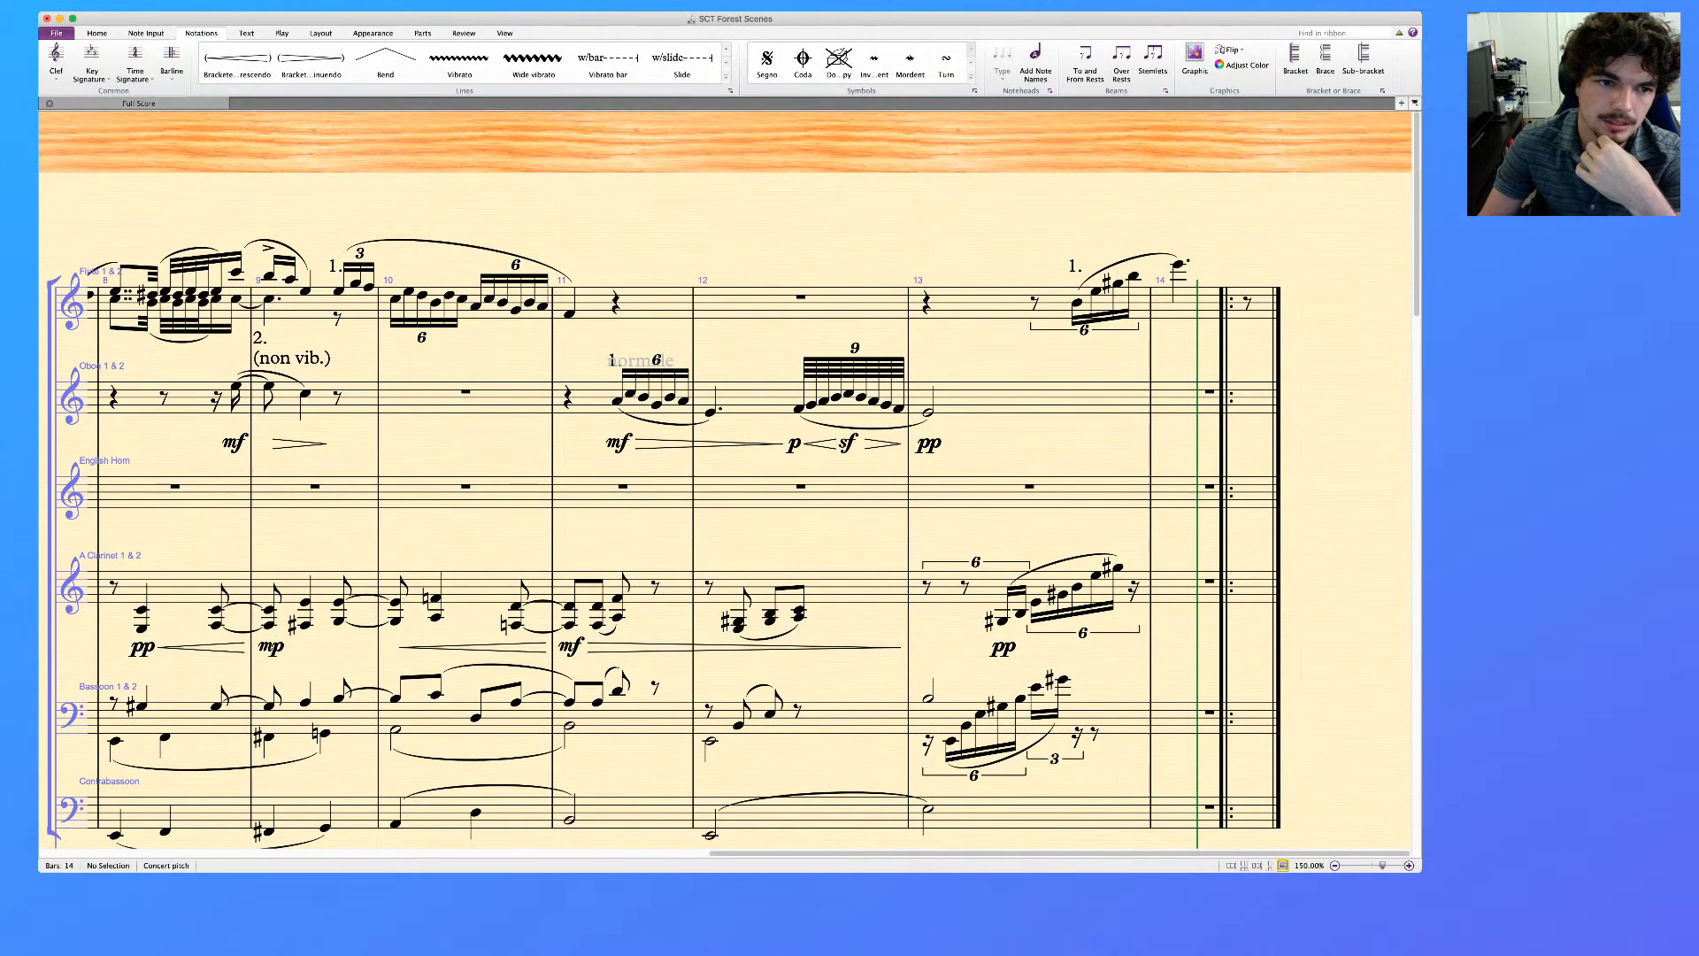
pyautogui.hscroll(-3, 726, 478)
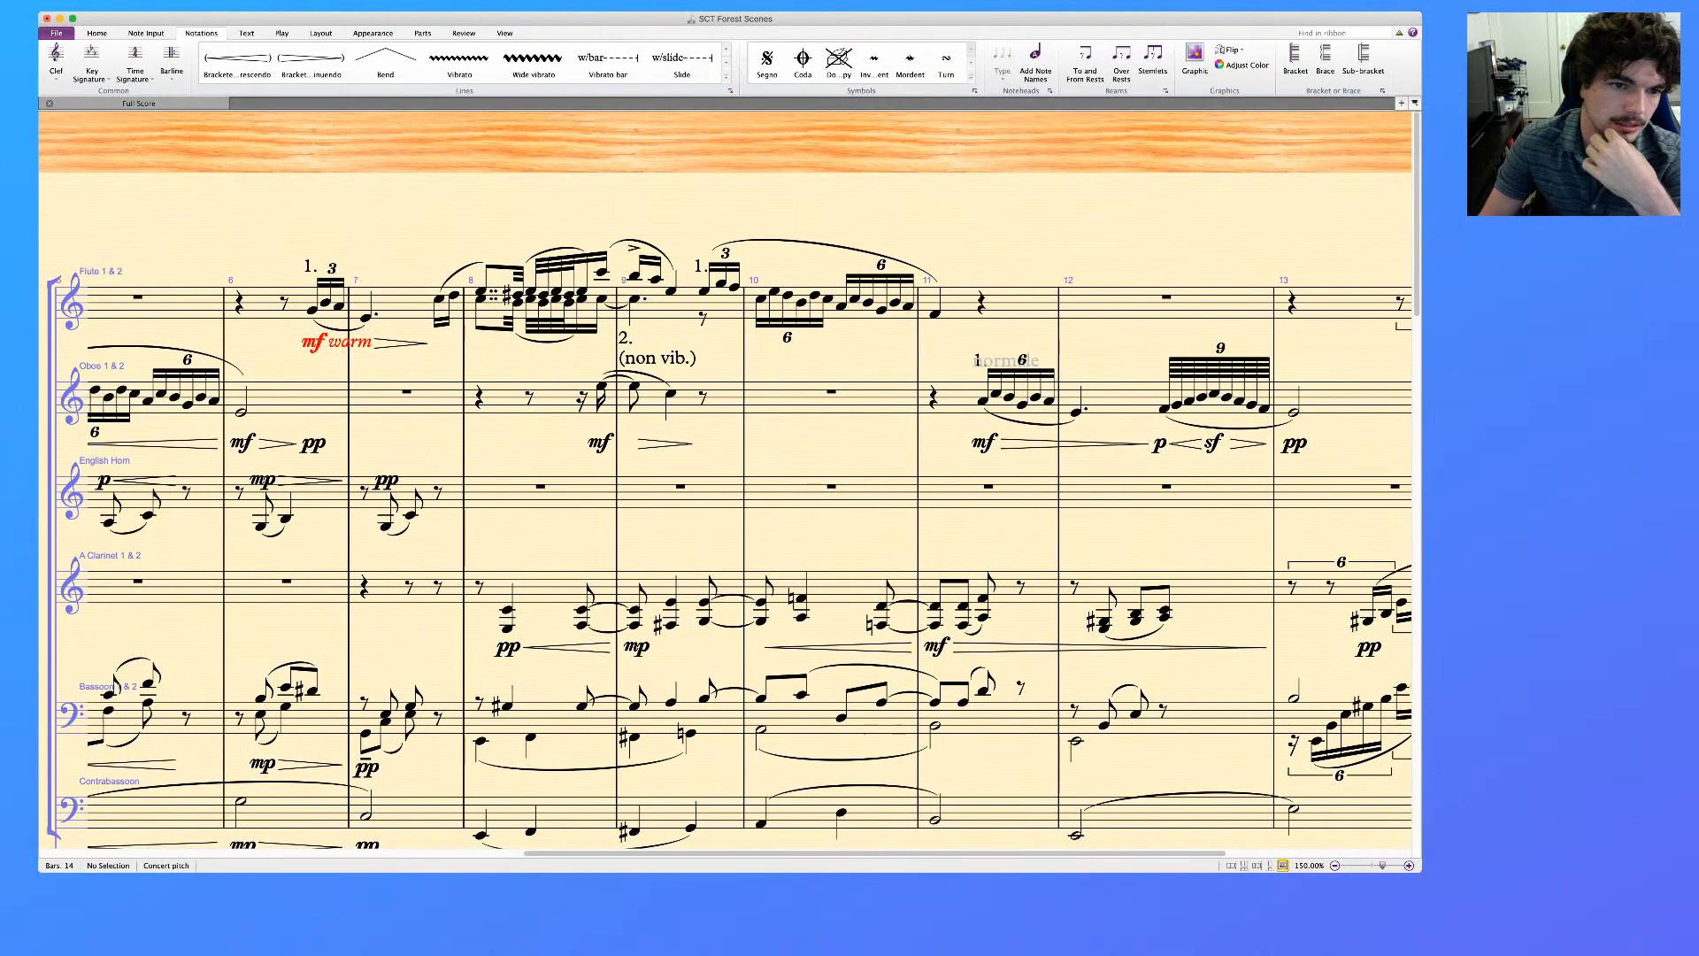
pyautogui.click(439, 299)
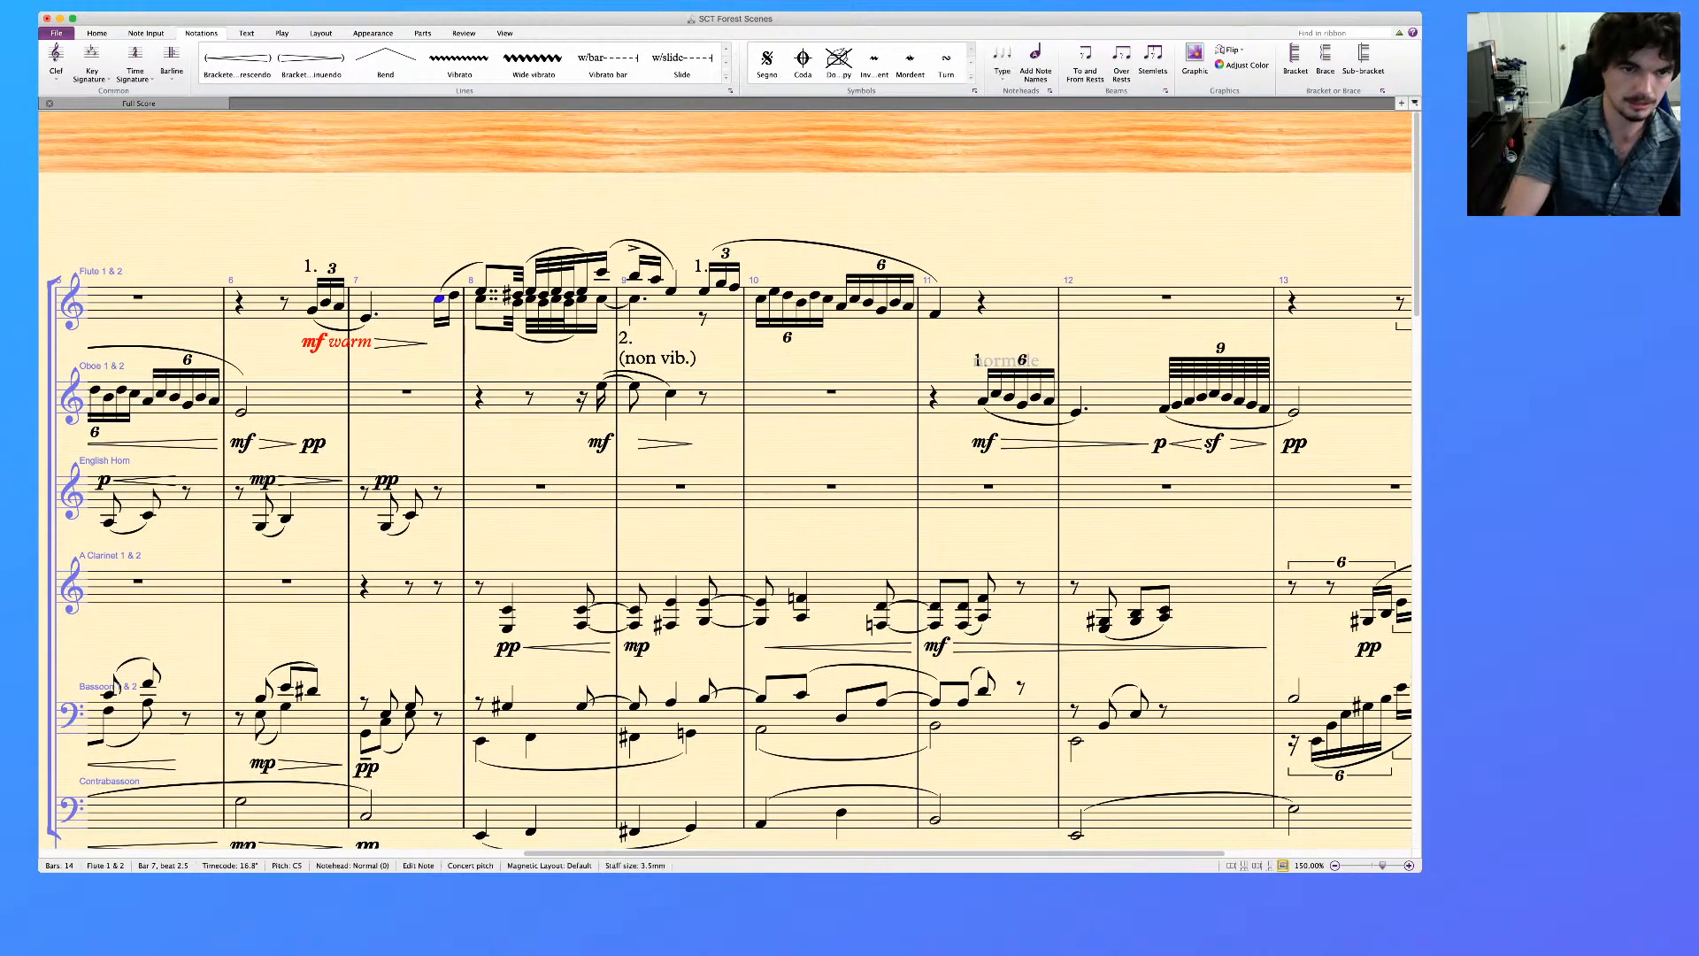
pyautogui.press('super+e')
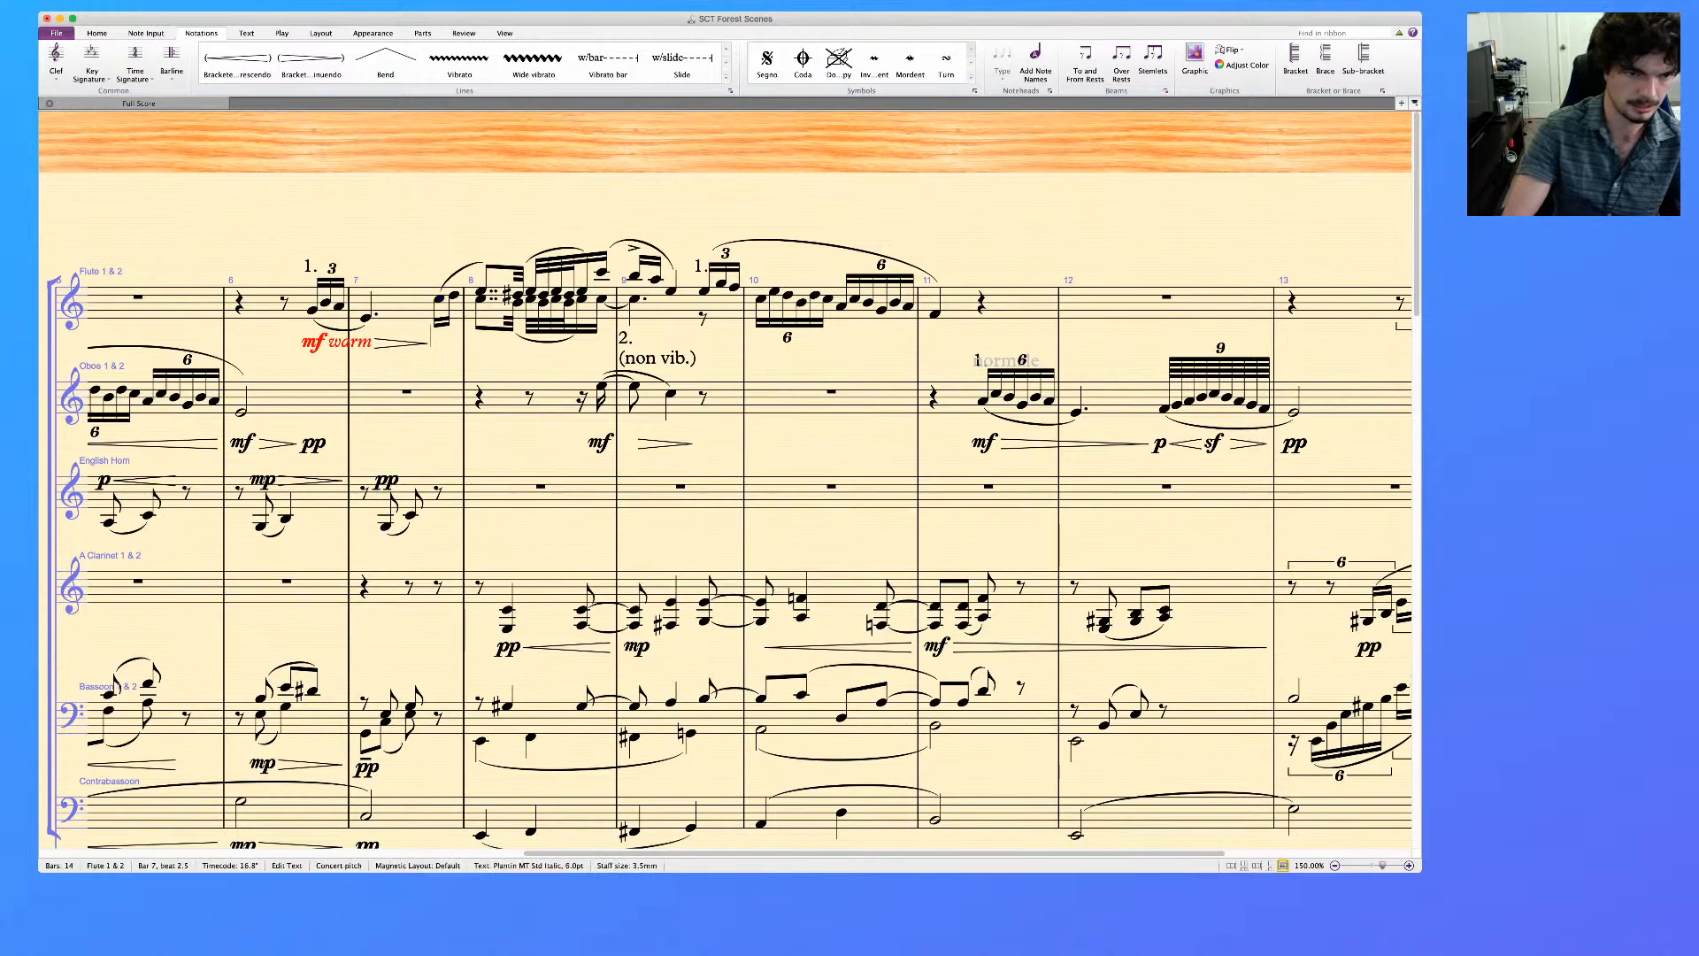
pyautogui.press('super+p')
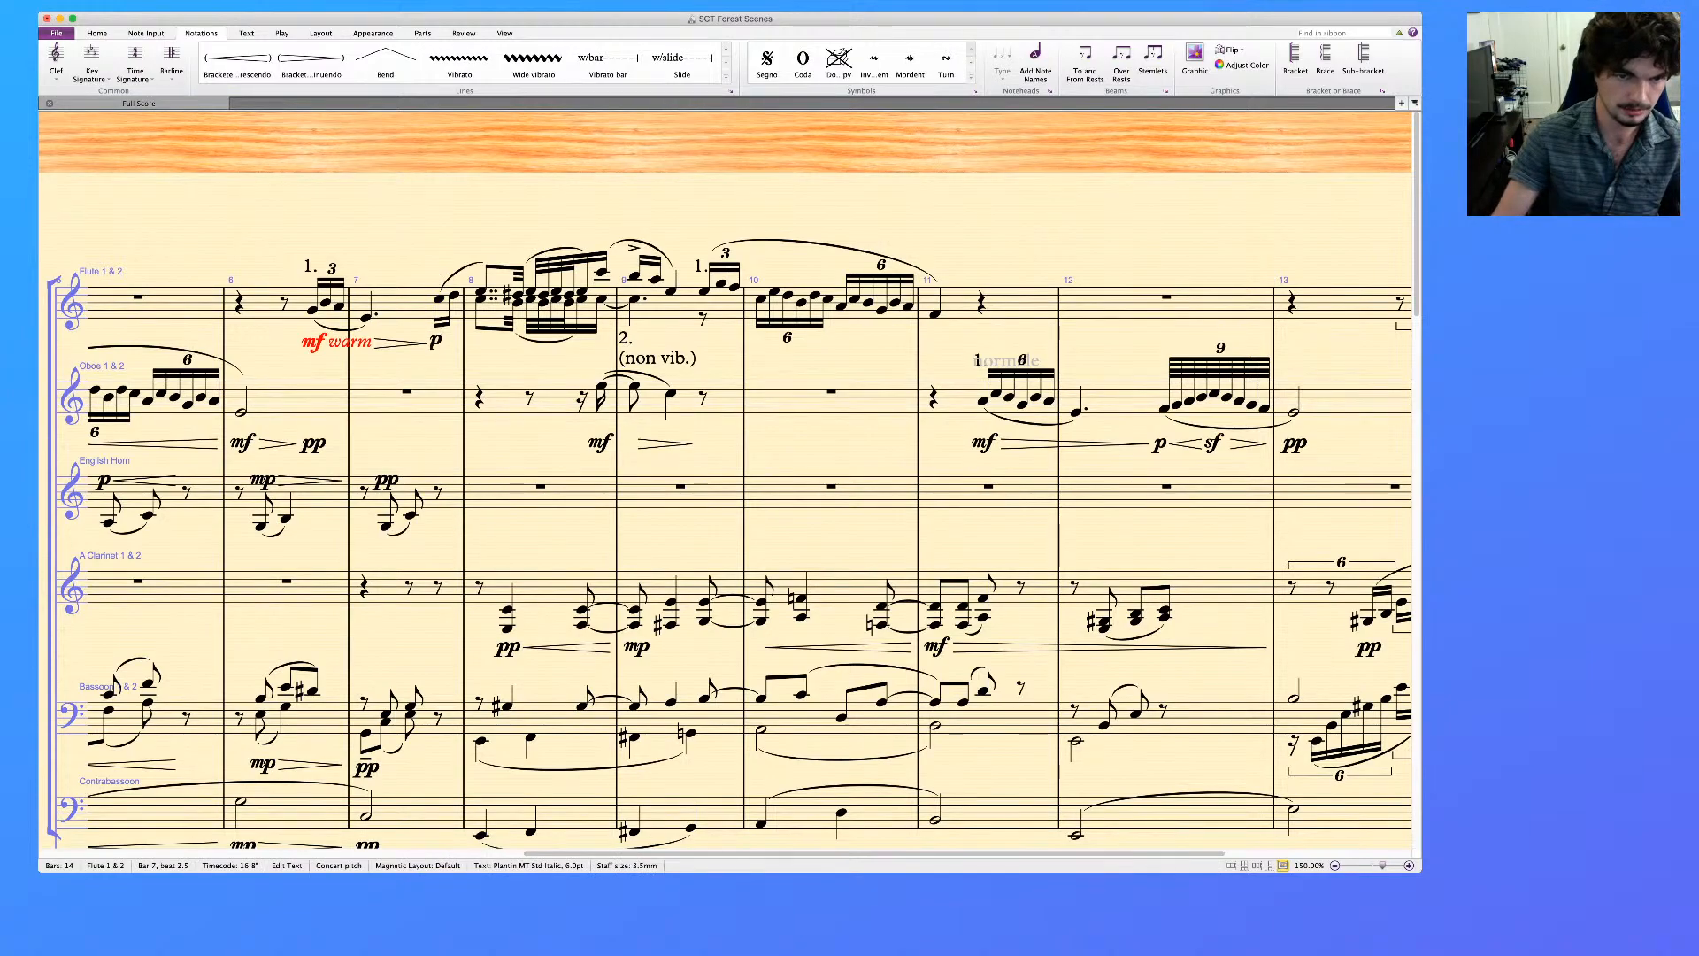
pyautogui.scroll(-2, 726, 478)
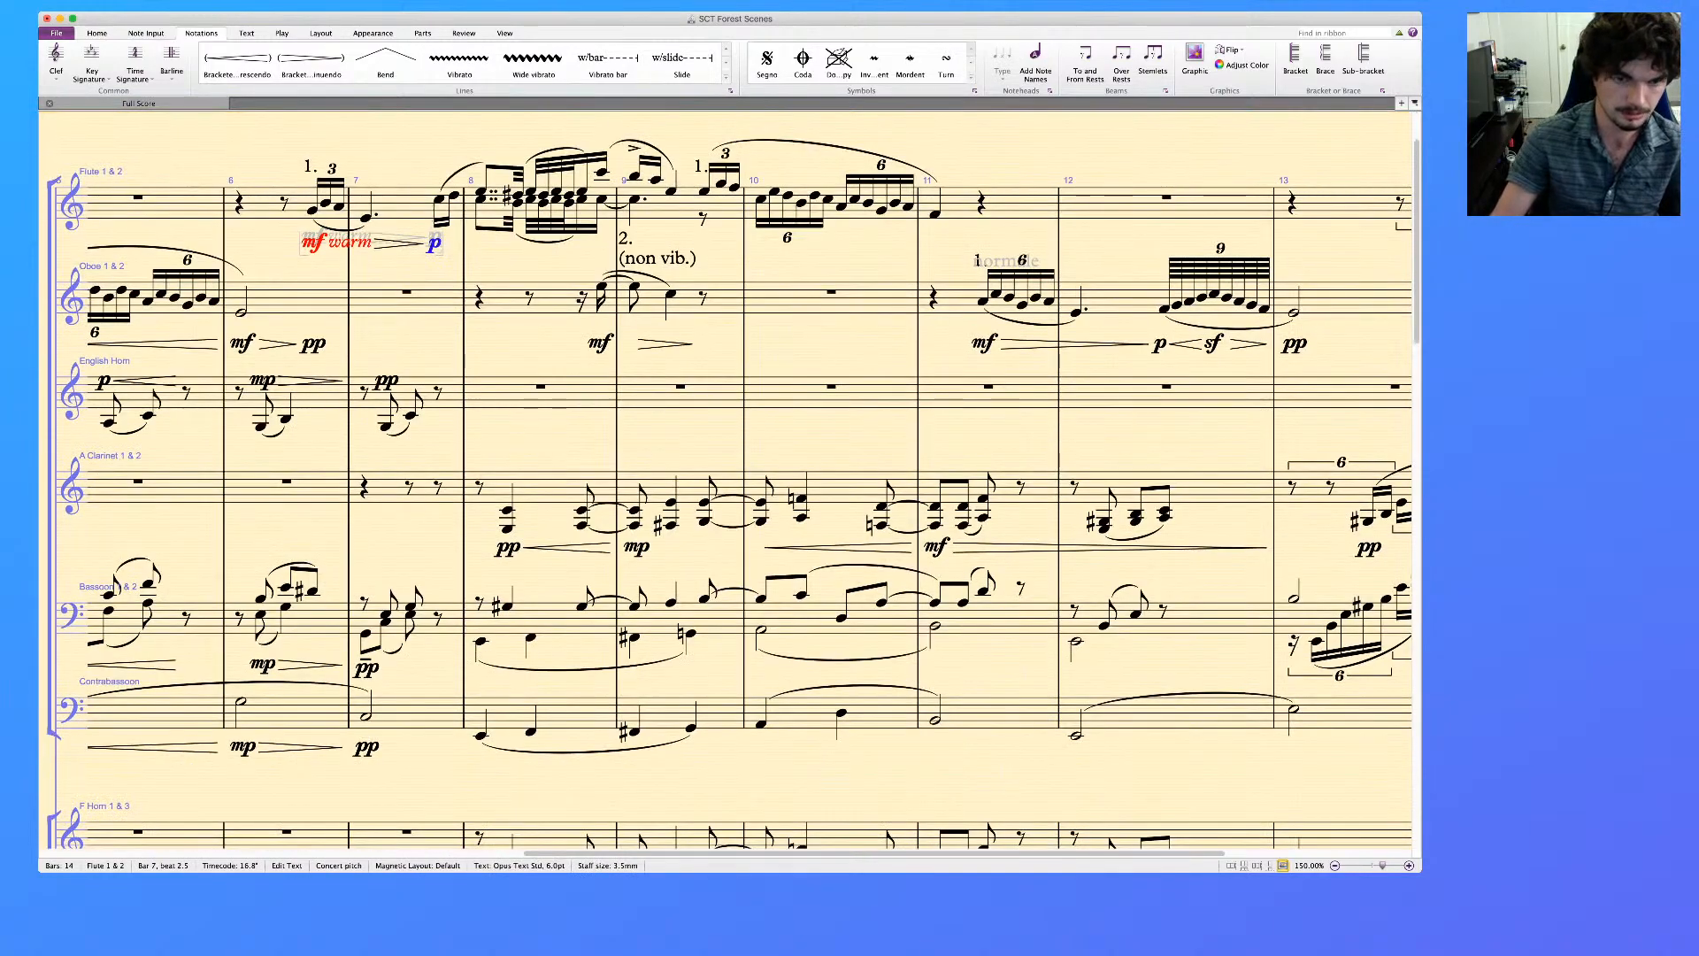
pyautogui.press('Escape')
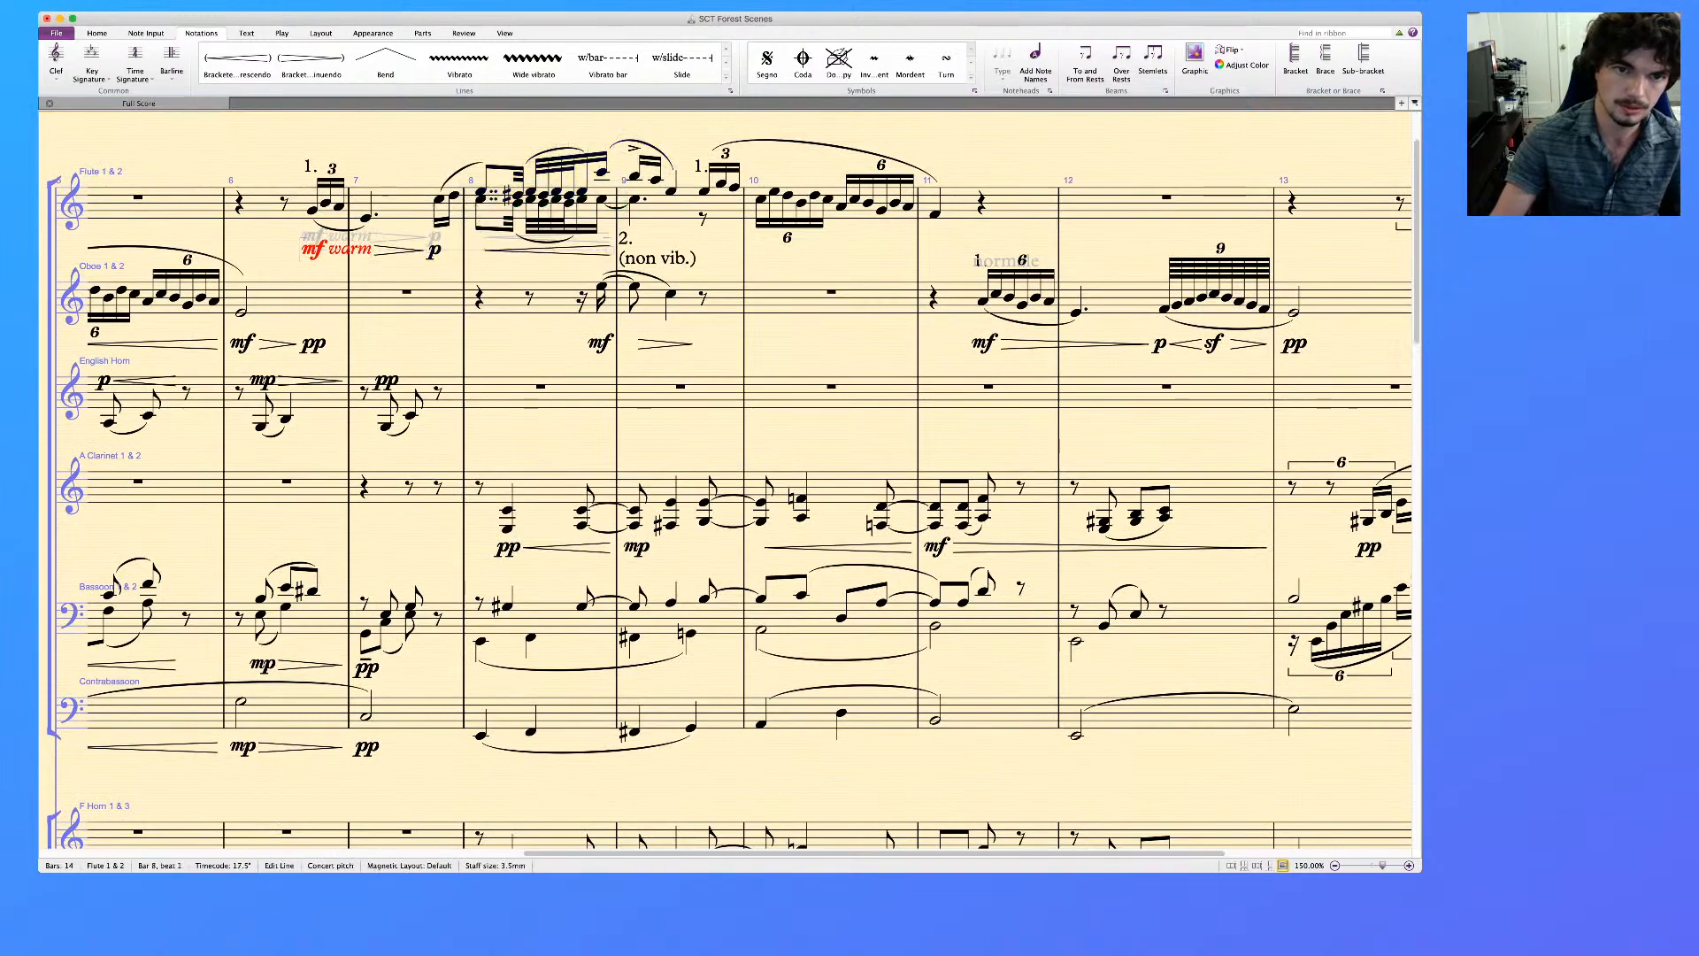
# Add mf under the Flute's accented note on beat 1 of bar 9
pyautogui.click(634, 176)
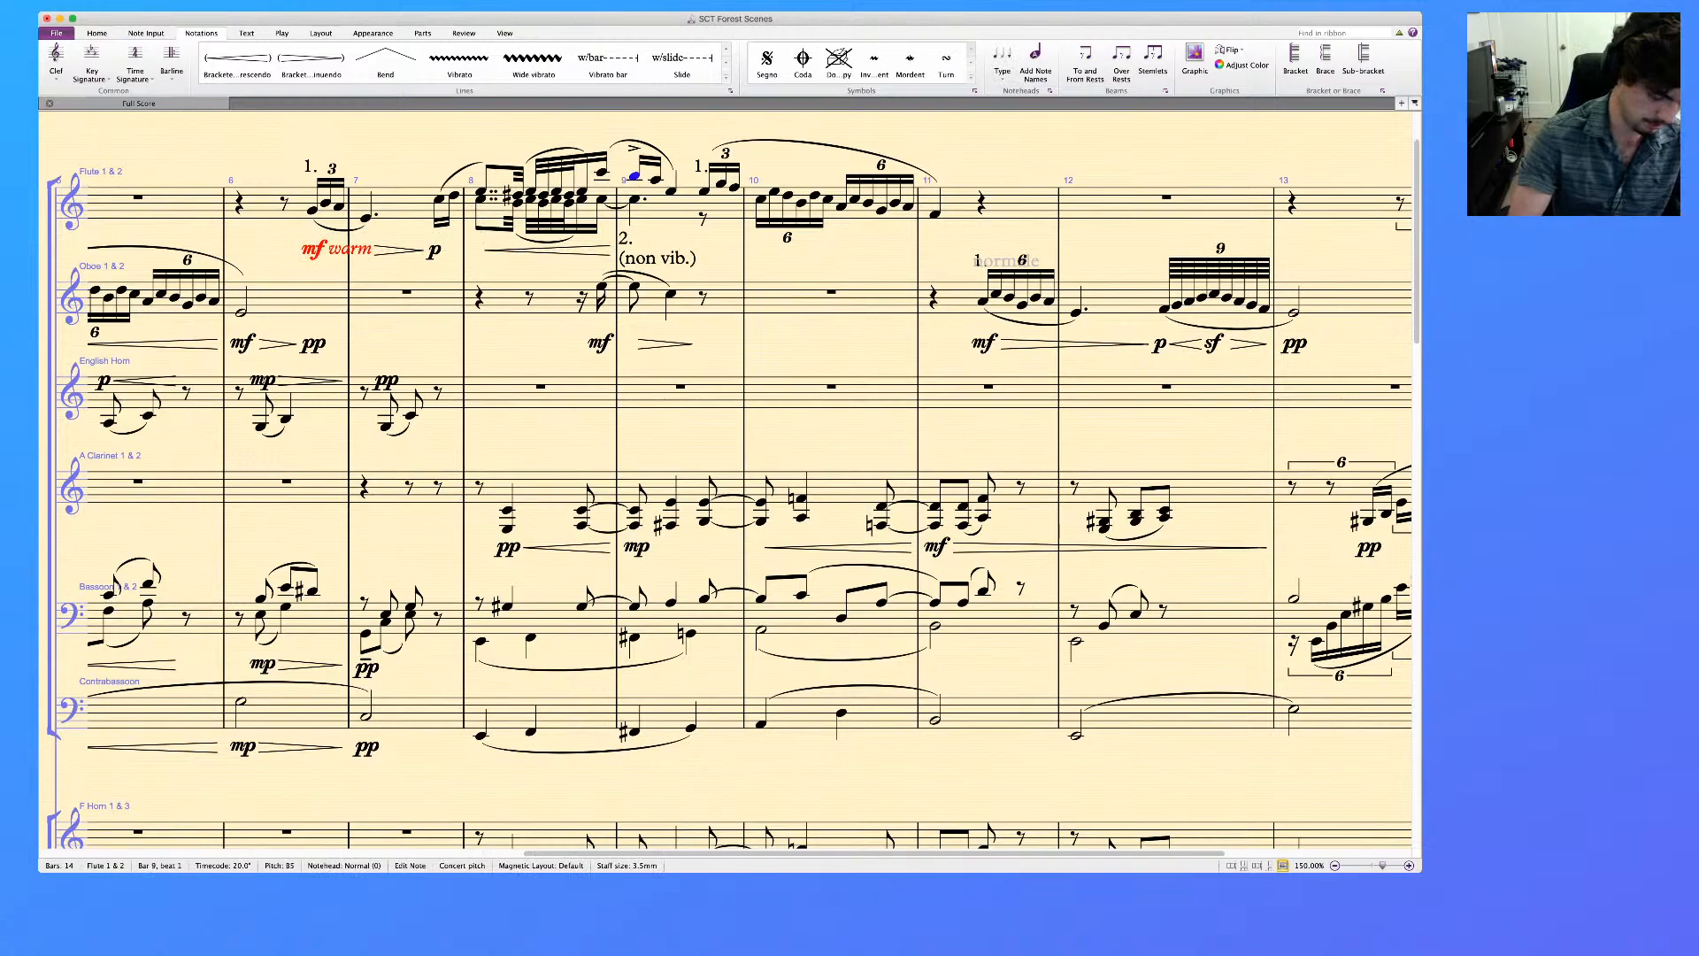
pyautogui.press('super+e')
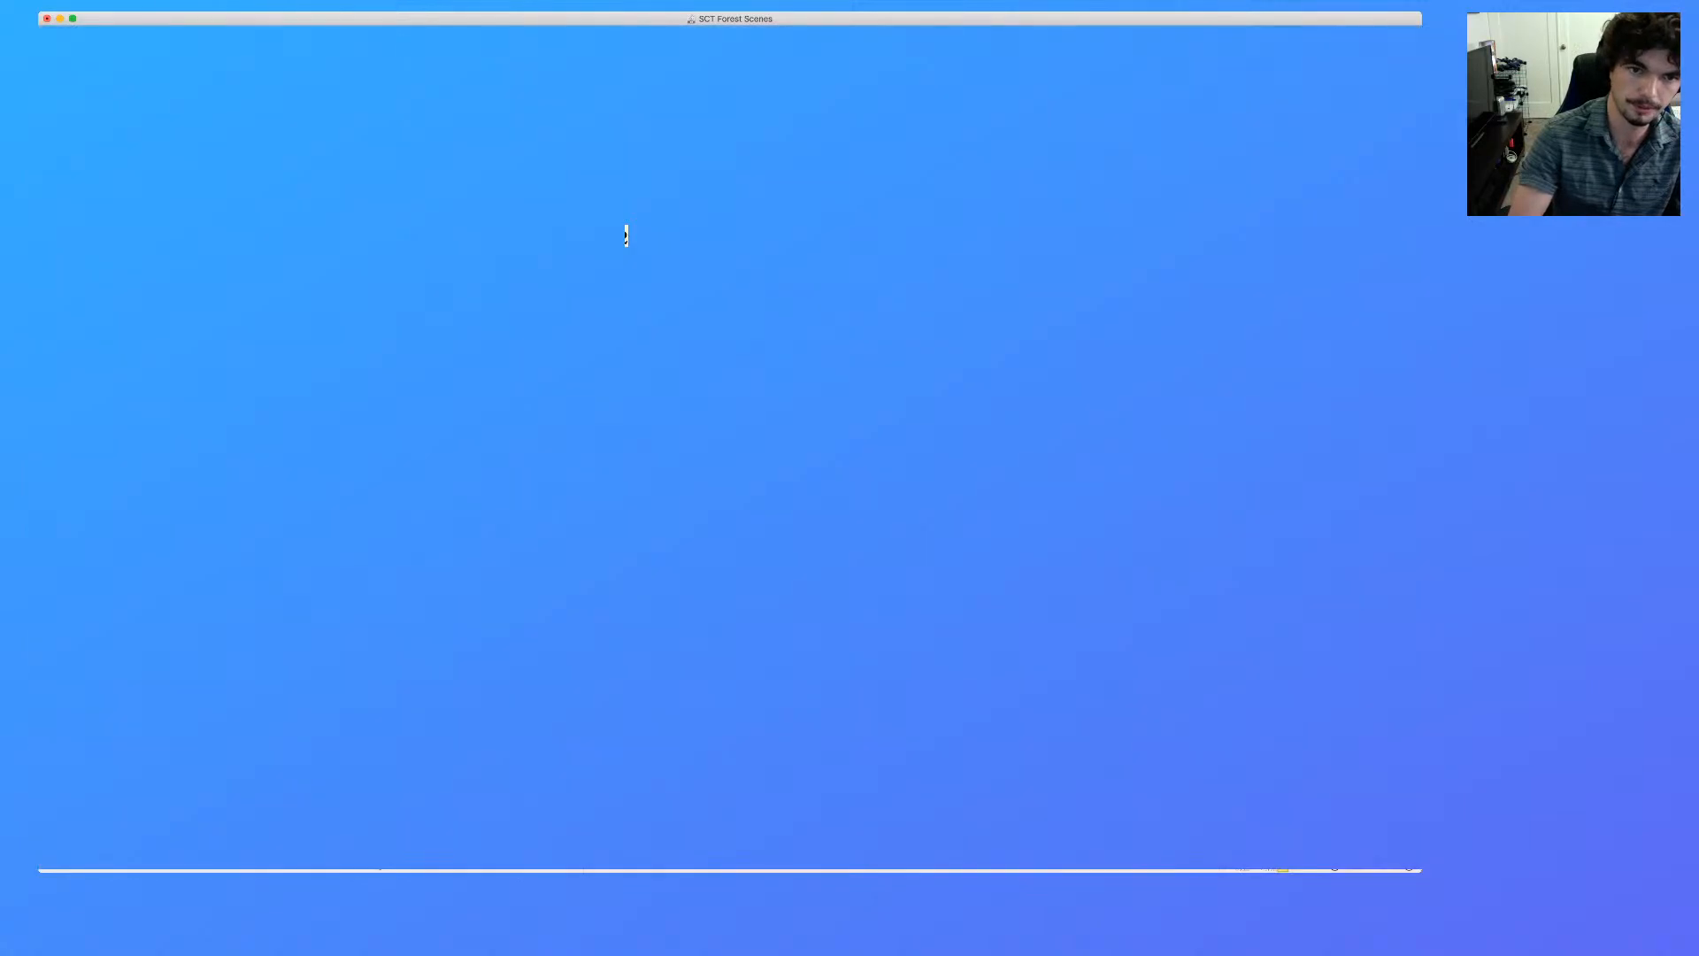
pyautogui.write('mf')
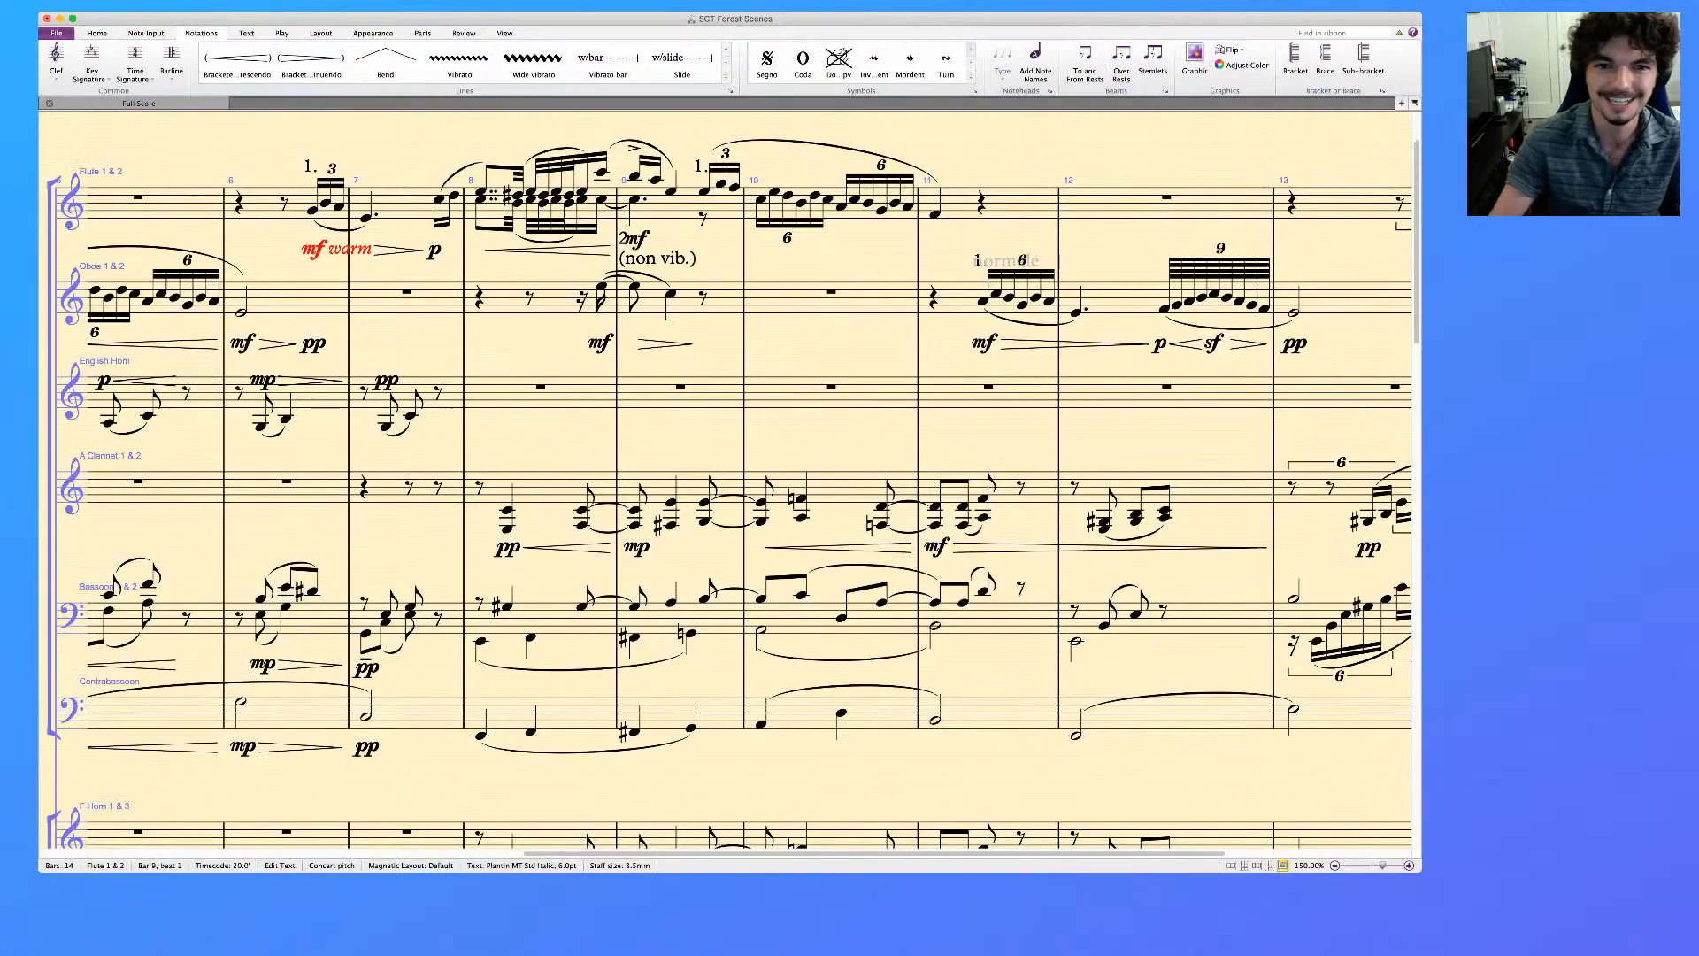
pyautogui.press('Escape')
pyautogui.press('Escape')
# Add a diminuendo hairpin under the Flute's opening three-note figure in bar 9, following the mf
pyautogui.scroll(-20, 726, 479)
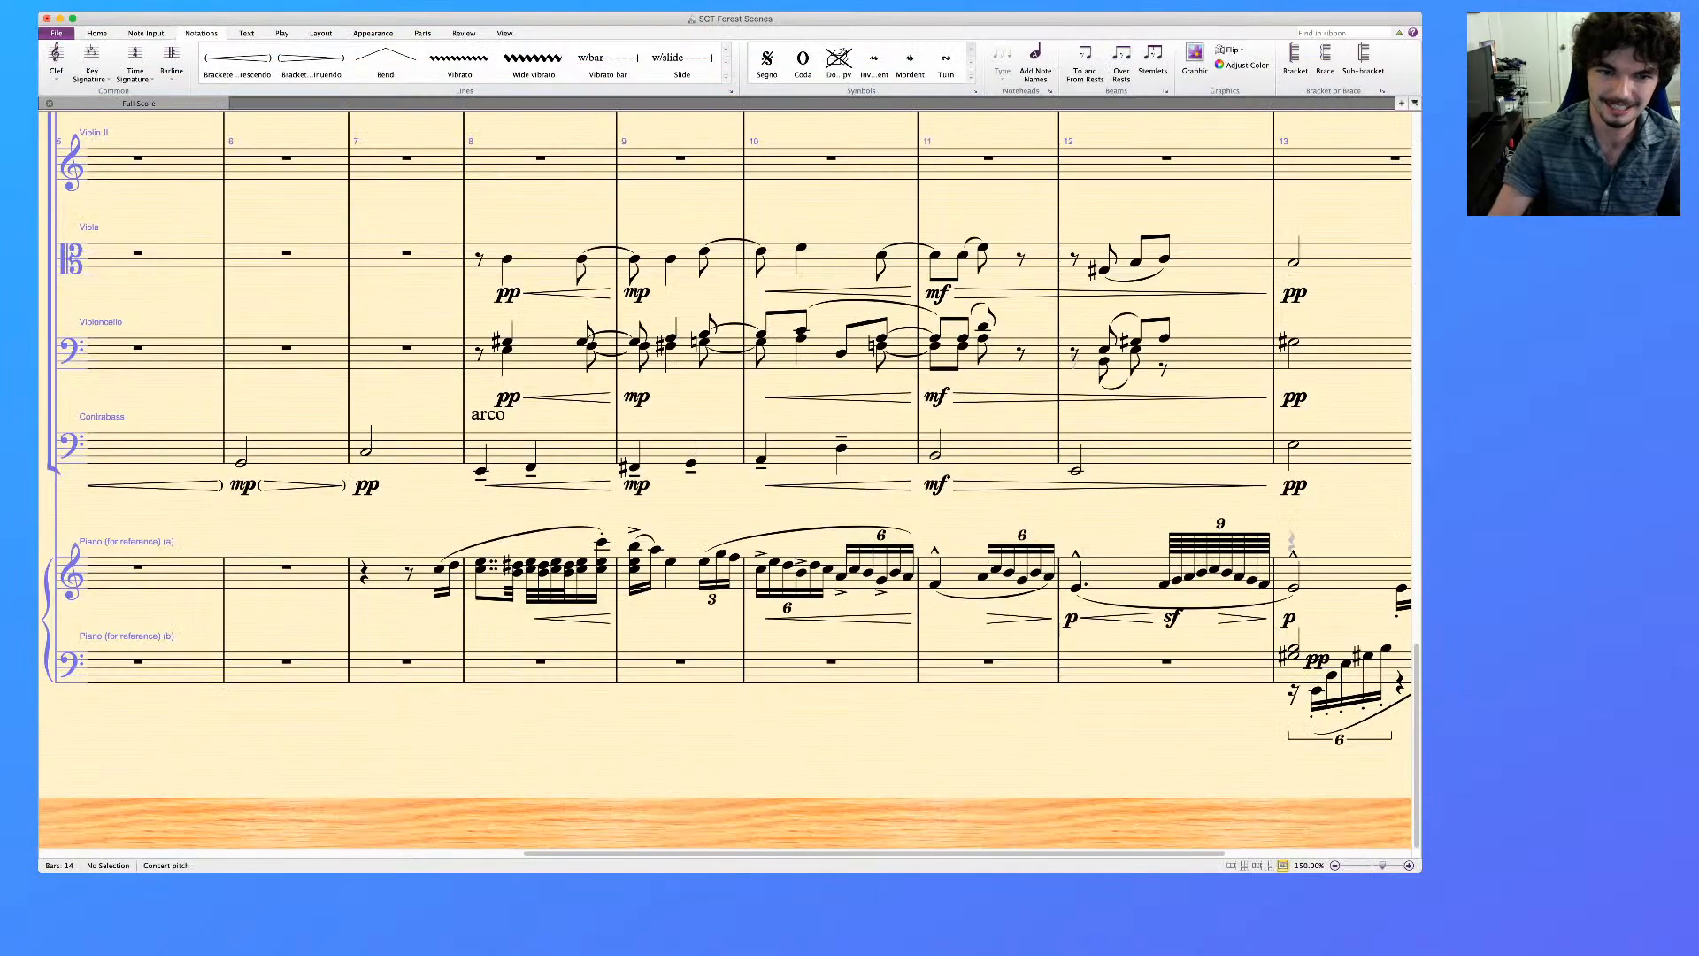
pyautogui.scroll(15, 726, 480)
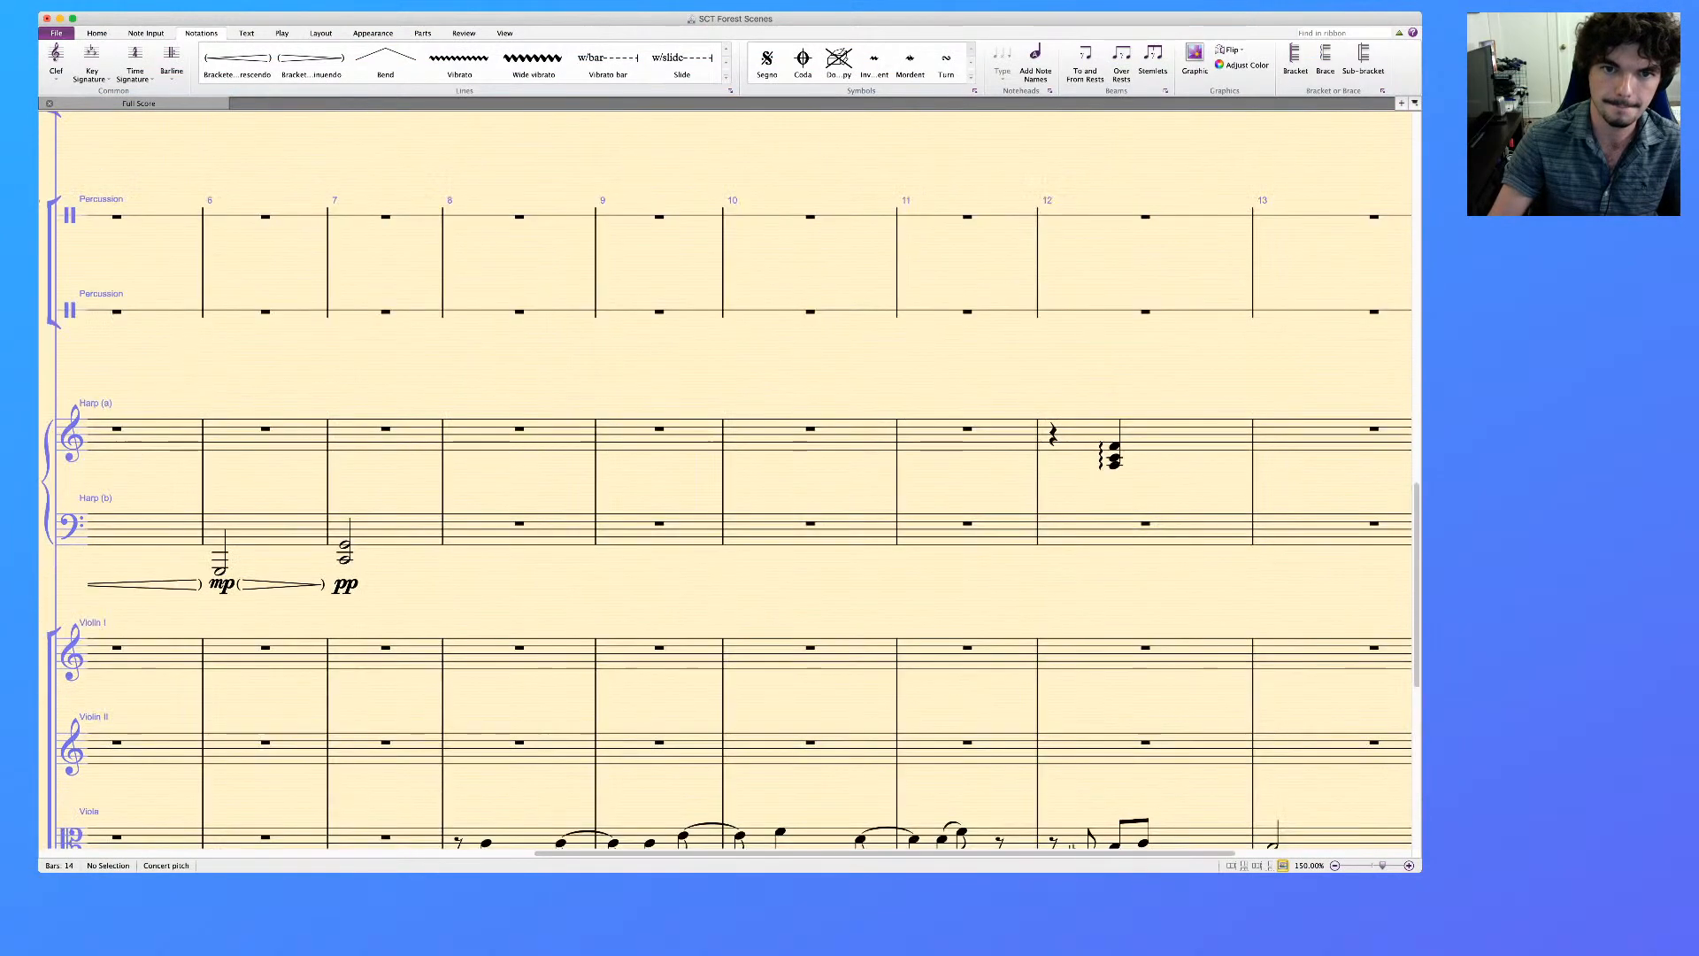
pyautogui.scroll(8, 726, 479)
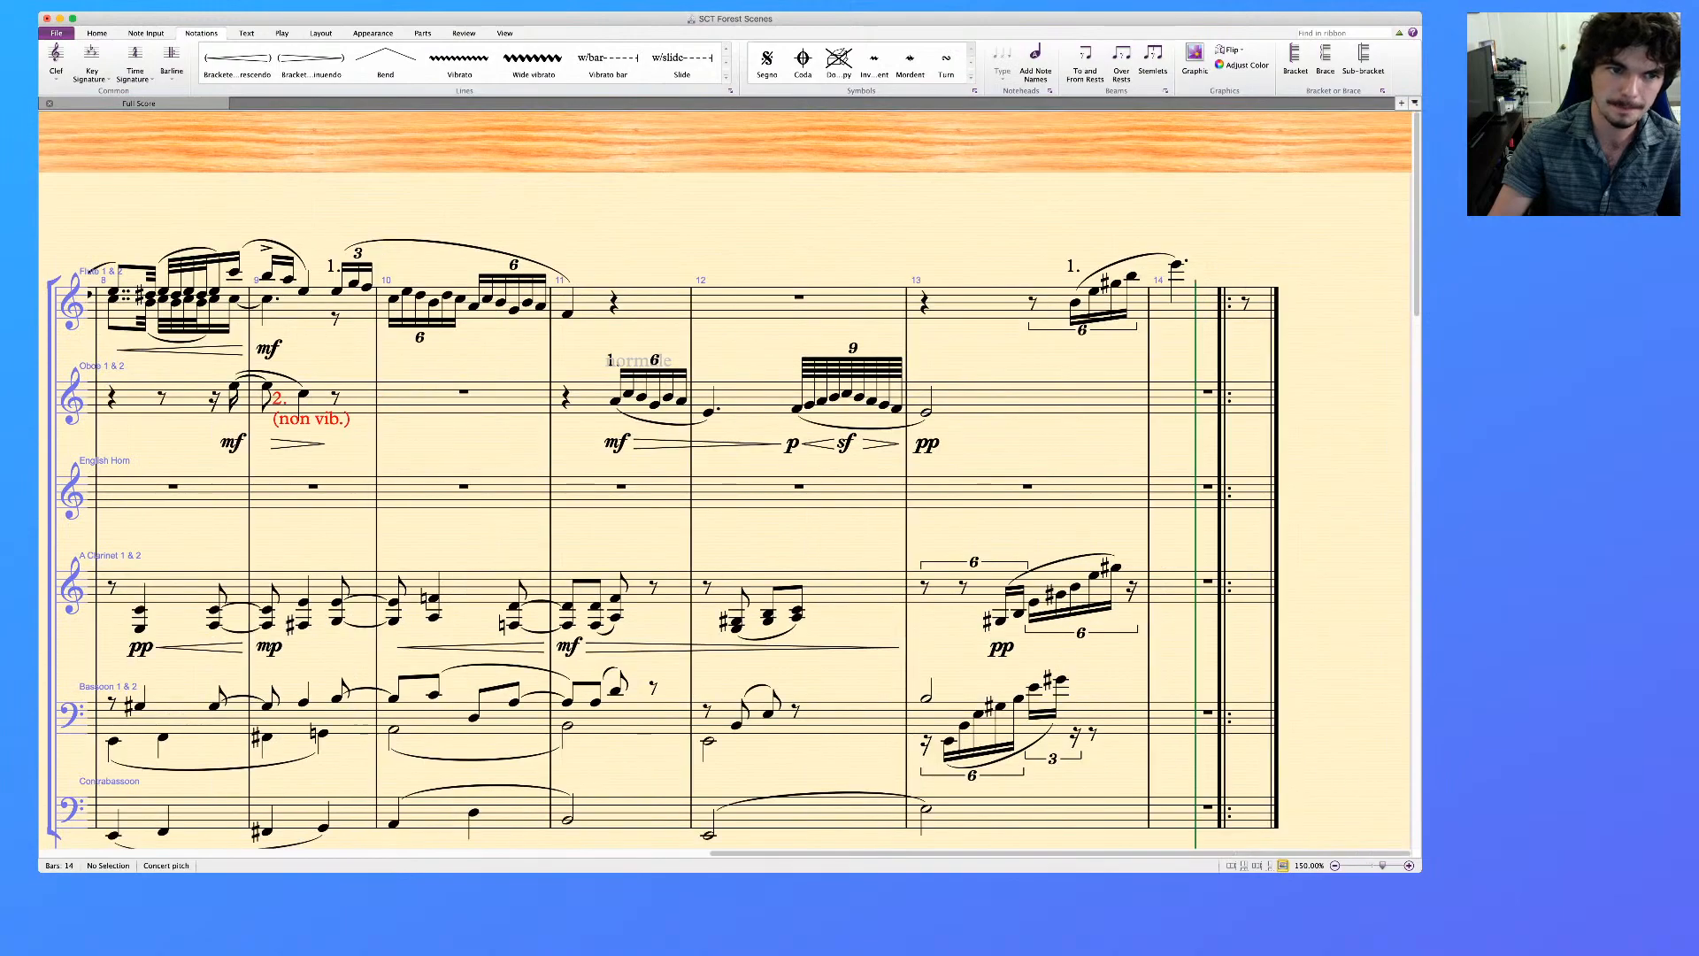
pyautogui.hscroll(-2, 725, 480)
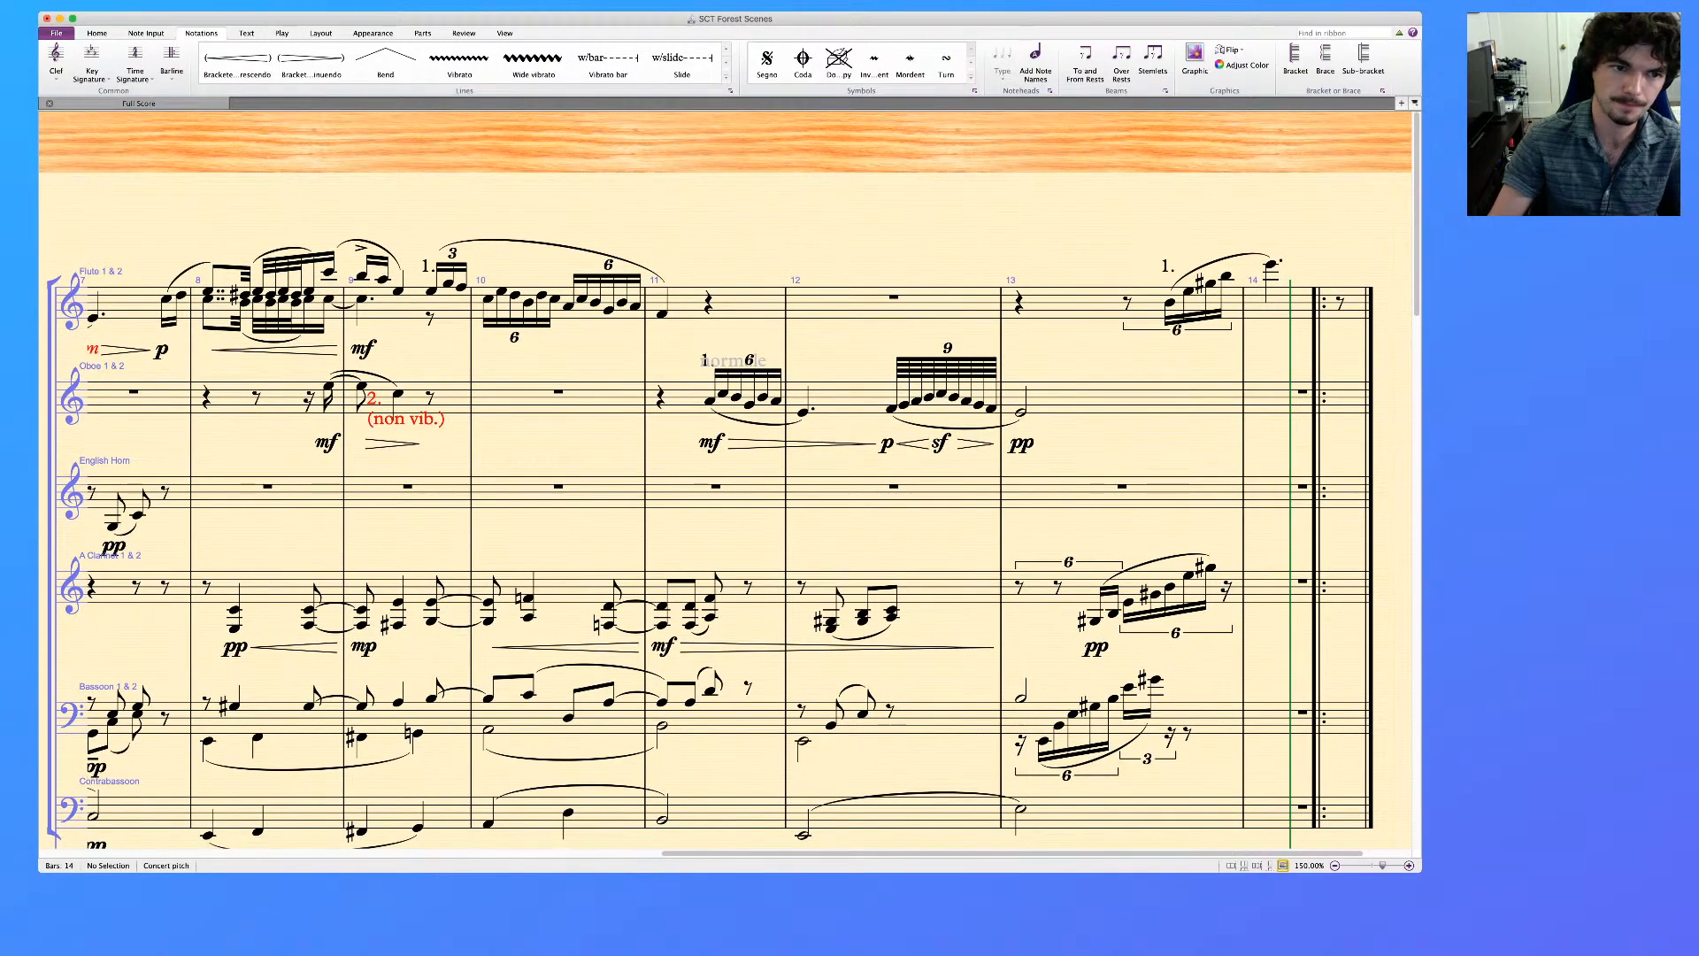
pyautogui.click(398, 291)
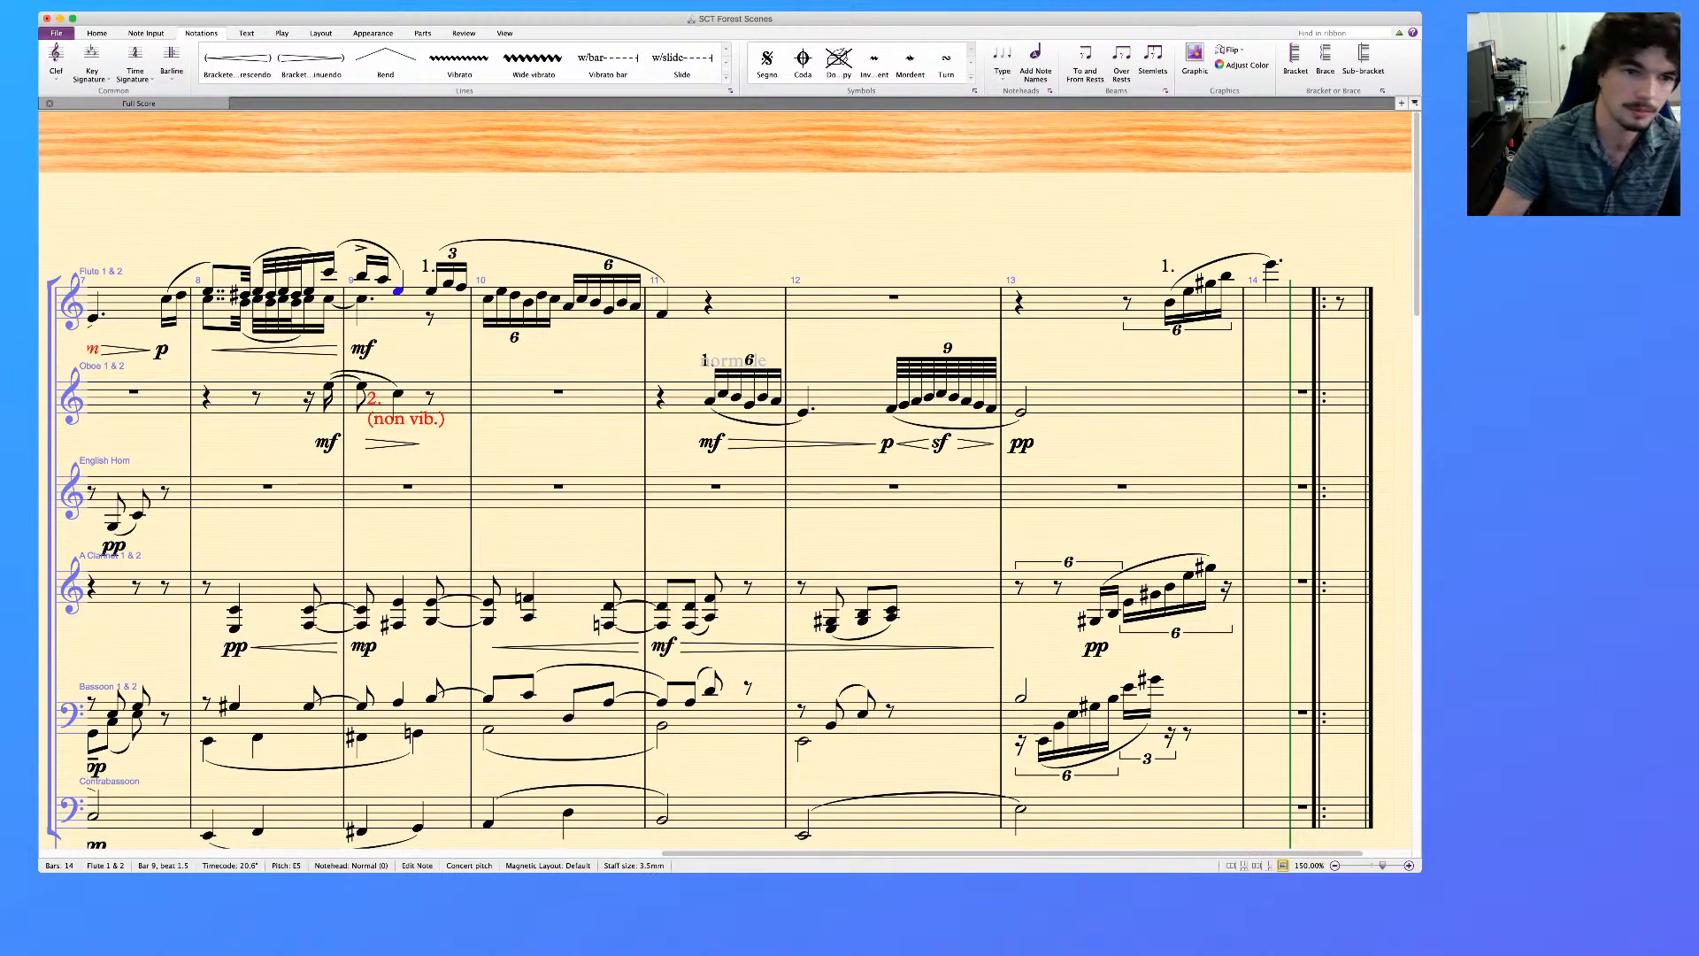
pyautogui.hotkey('shift', 'Left')
pyautogui.hotkey('shift', 'Left')
pyautogui.hotkey('shift', 'h')
# Mark the start of the Flute's triplet at the end of bar 9 with mf sub
pyautogui.click(431, 290)
pyautogui.scroll(-10, 726, 478)
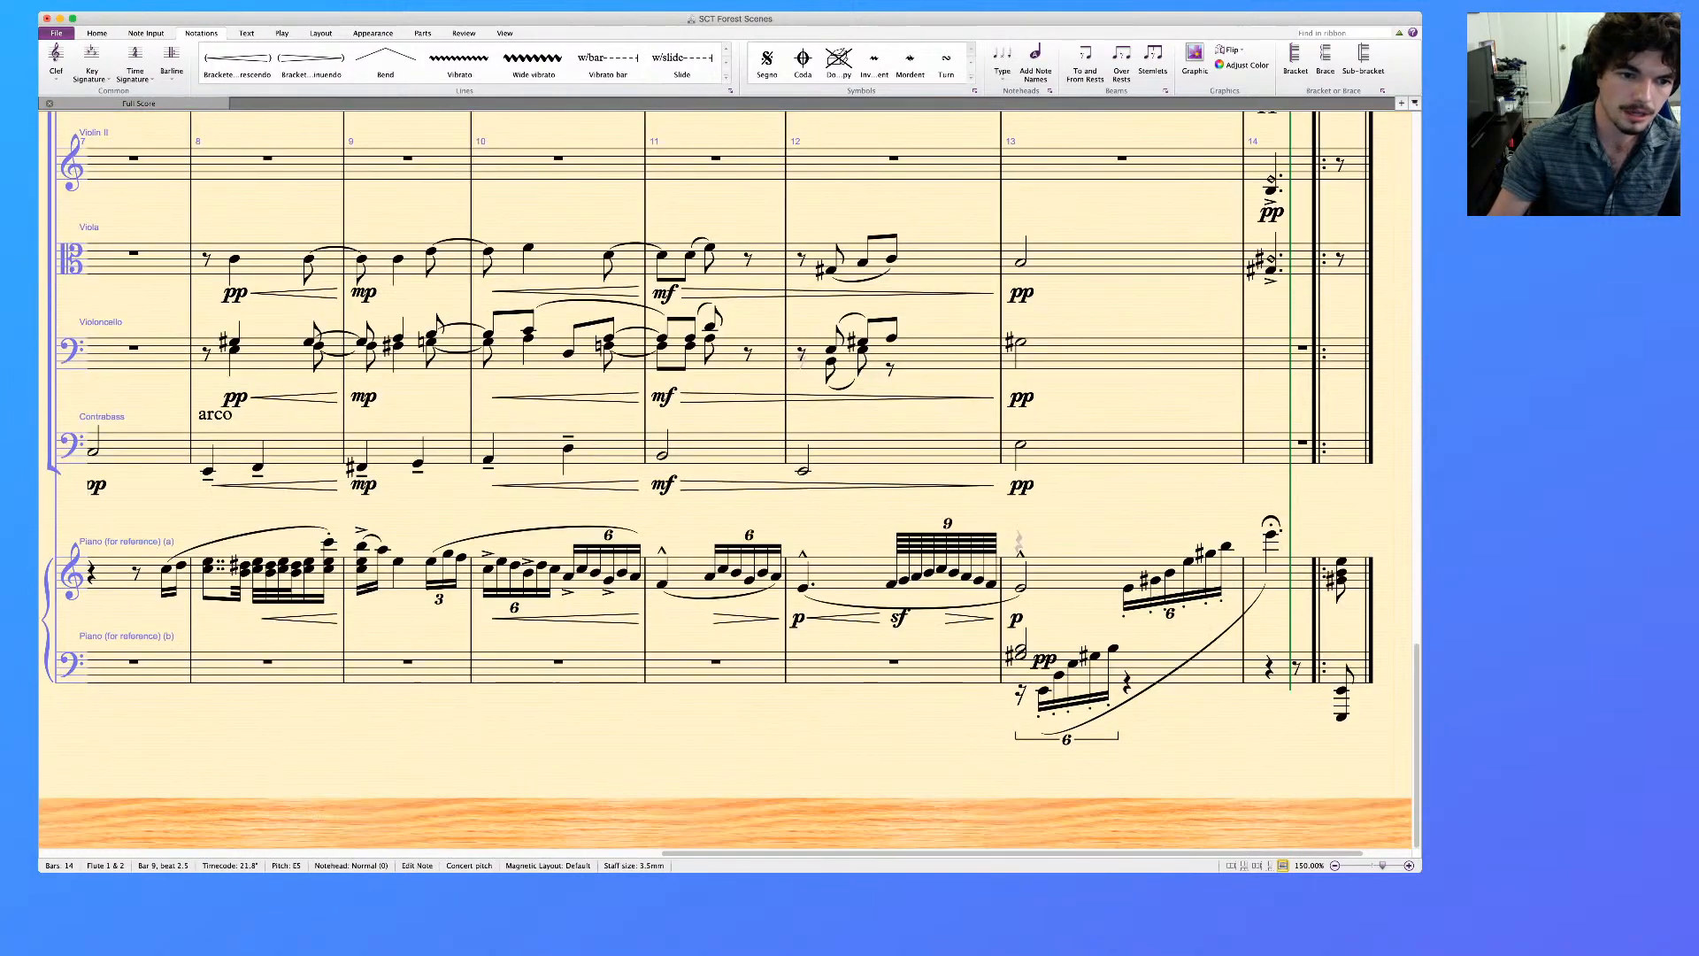
pyautogui.scroll(10, 726, 478)
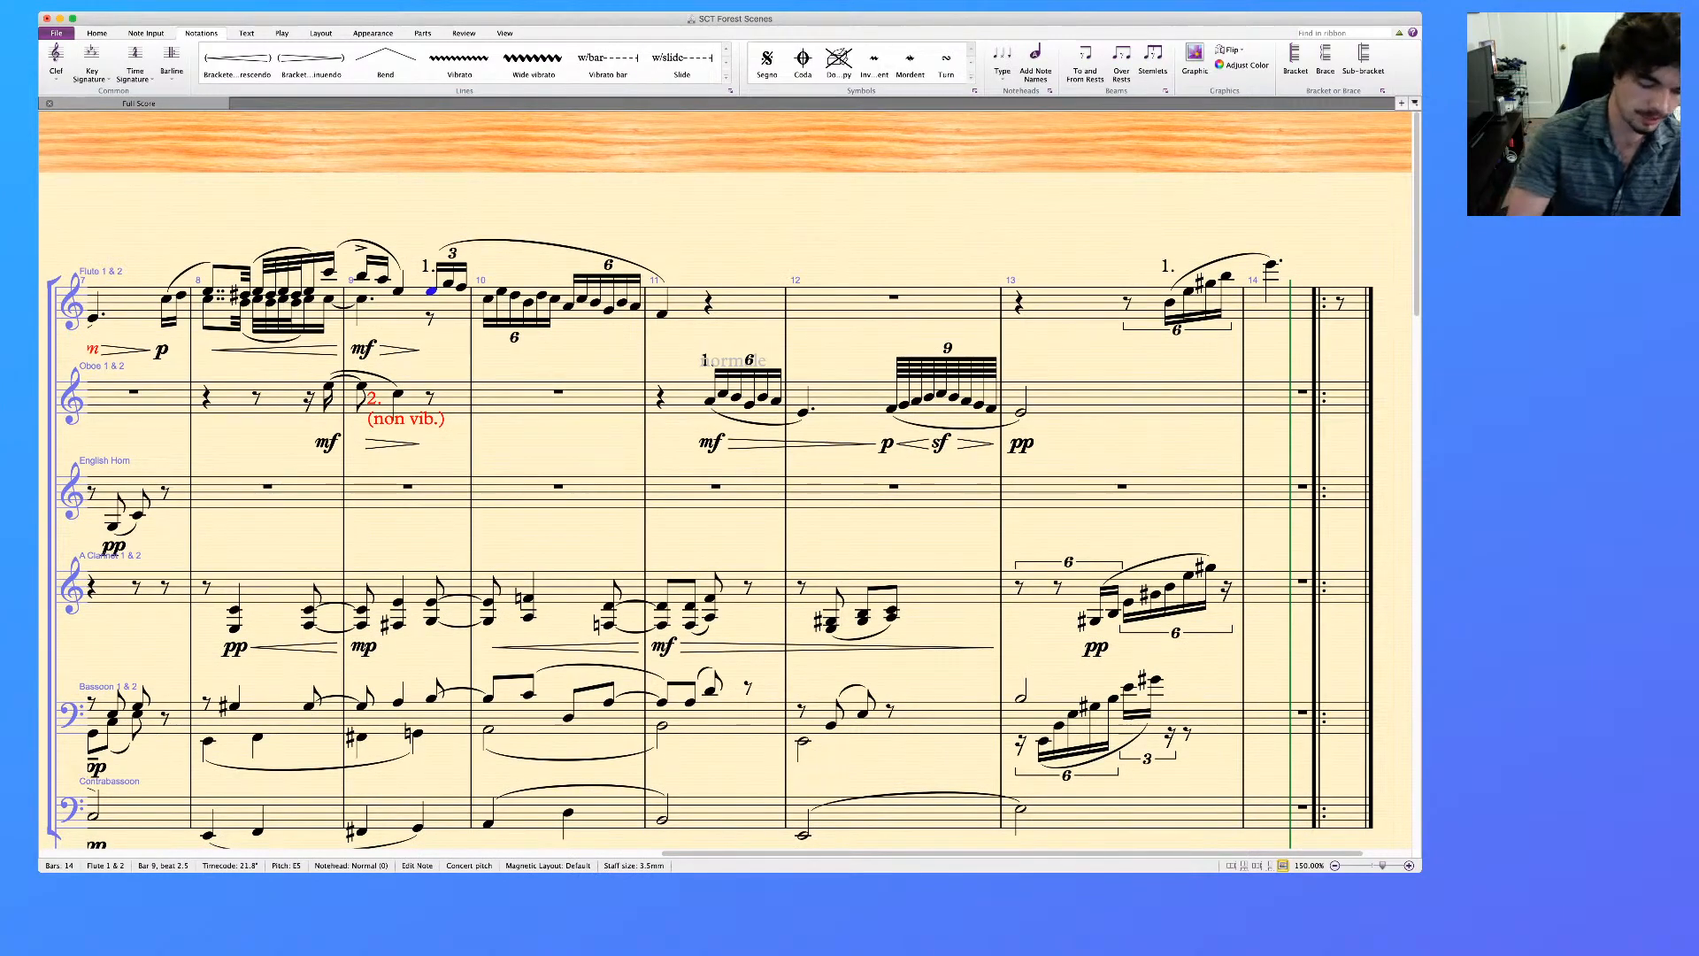
pyautogui.press('super+e')
pyautogui.press('super+m')
pyautogui.press('super+f')
pyautogui.write('sub')
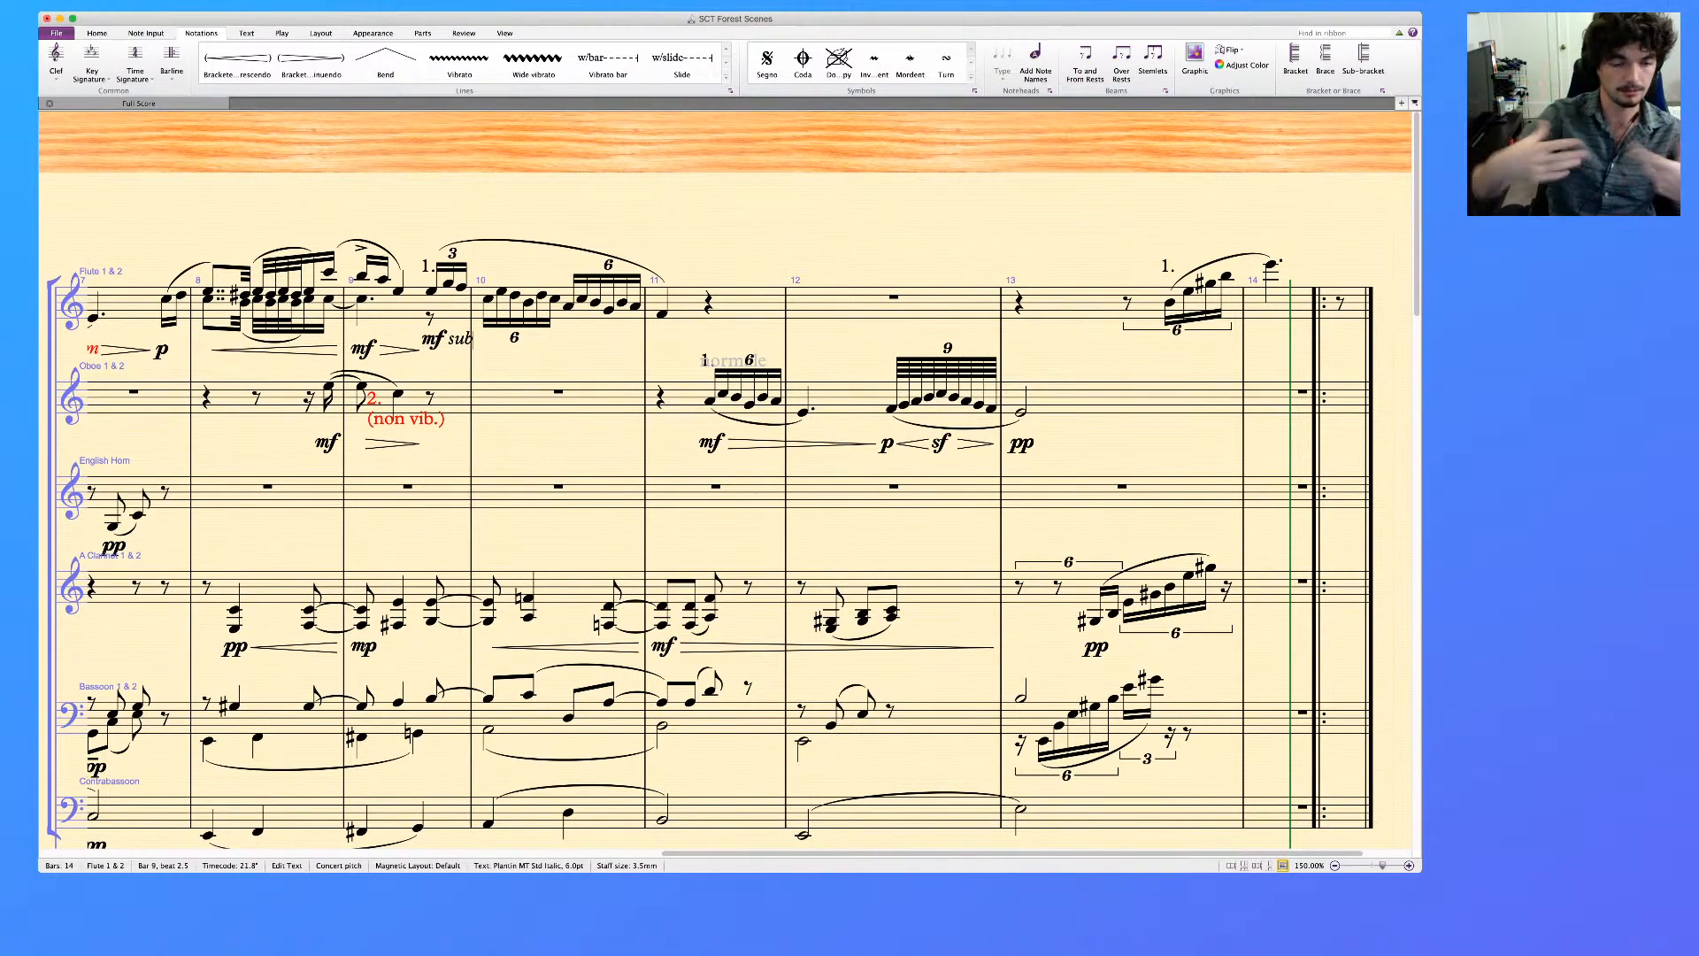
pyautogui.press('Escape')
pyautogui.press('Escape')
pyautogui.scroll(-2, 726, 478)
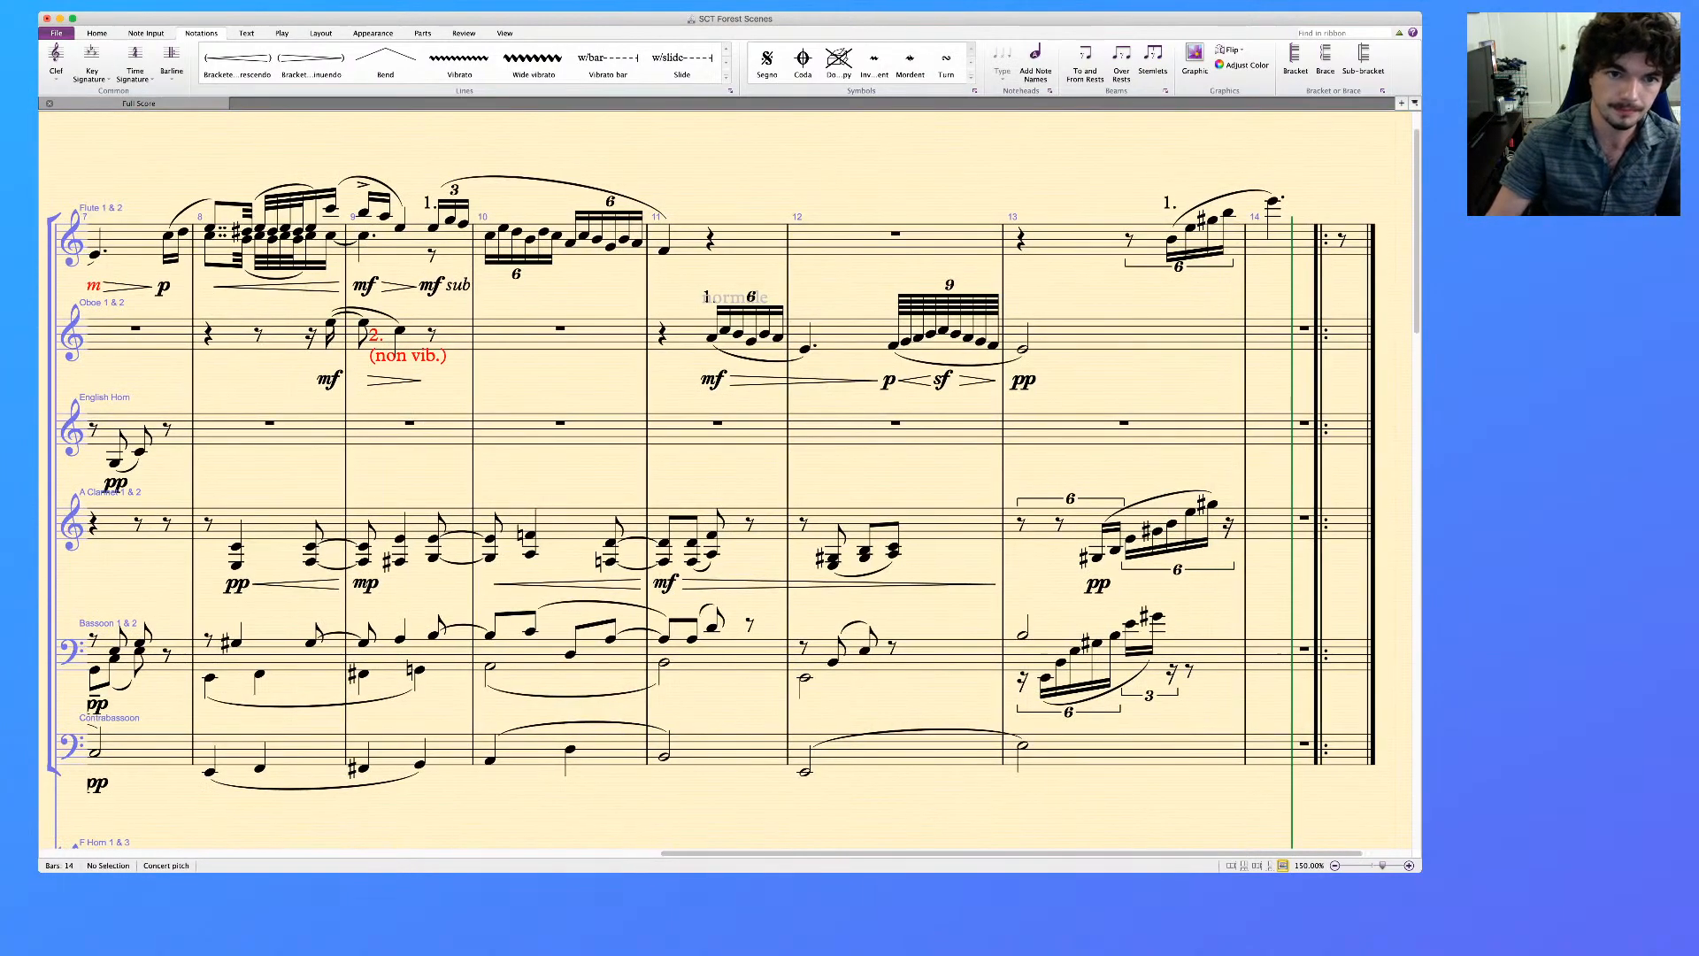
# Compare the reference piano's bars 10 and 11 with the Flute line, checking its accents and hairpins
pyautogui.click(567, 251)
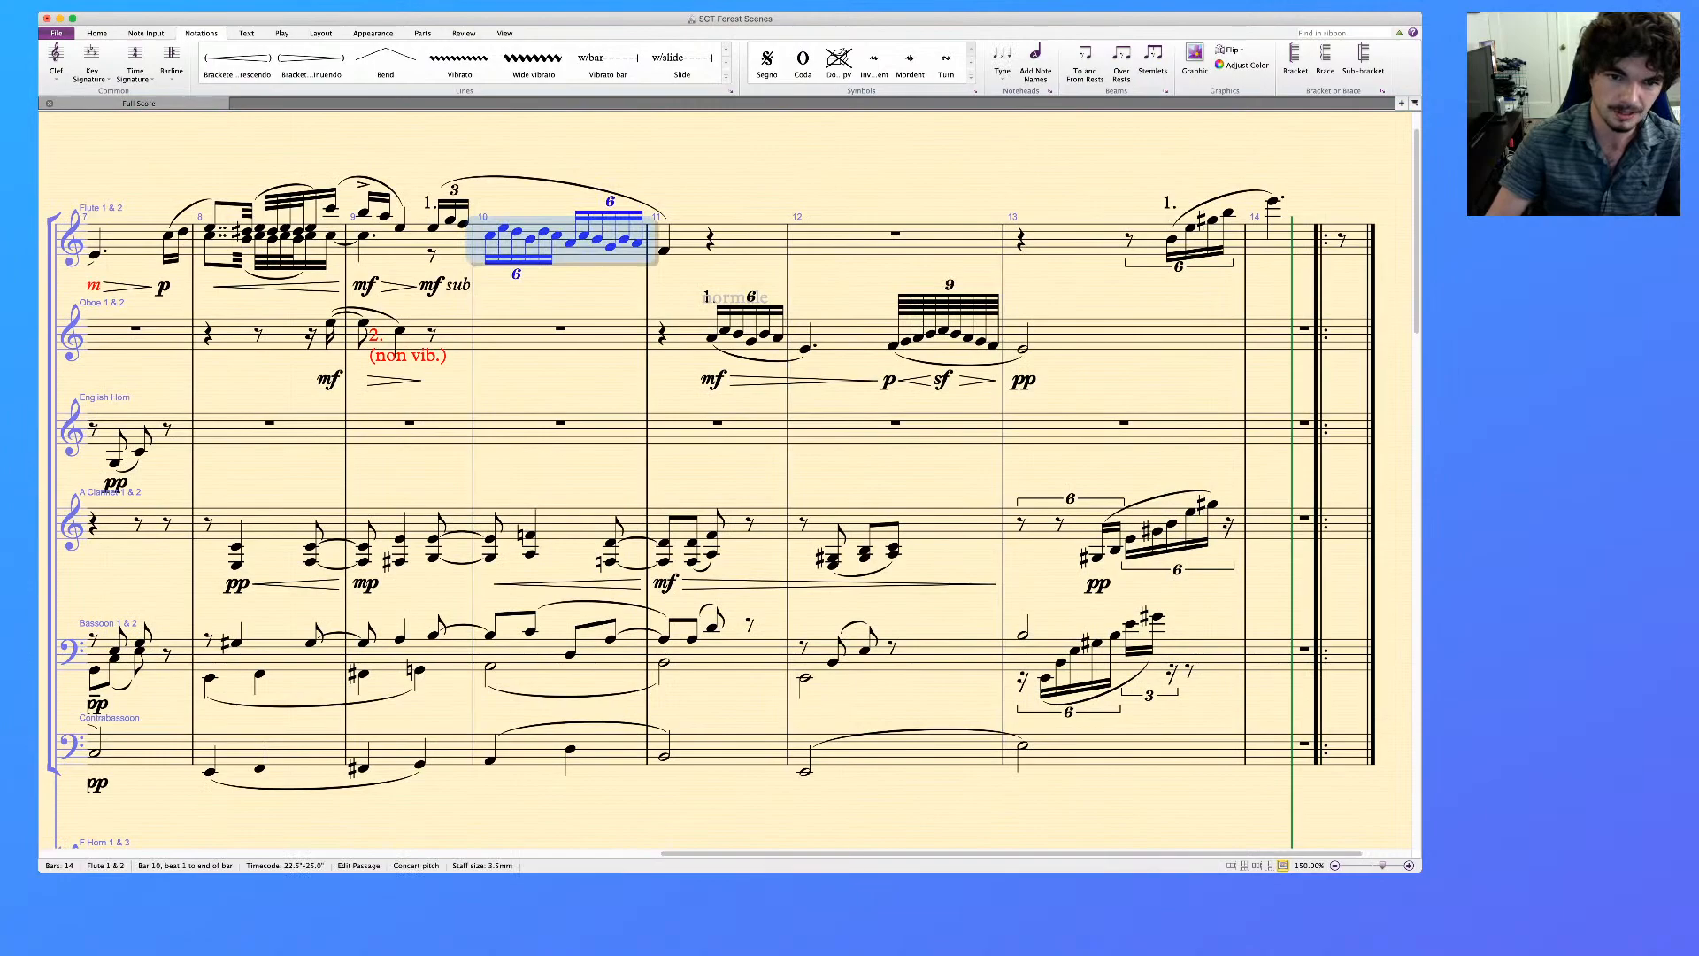
pyautogui.scroll(-10, 726, 478)
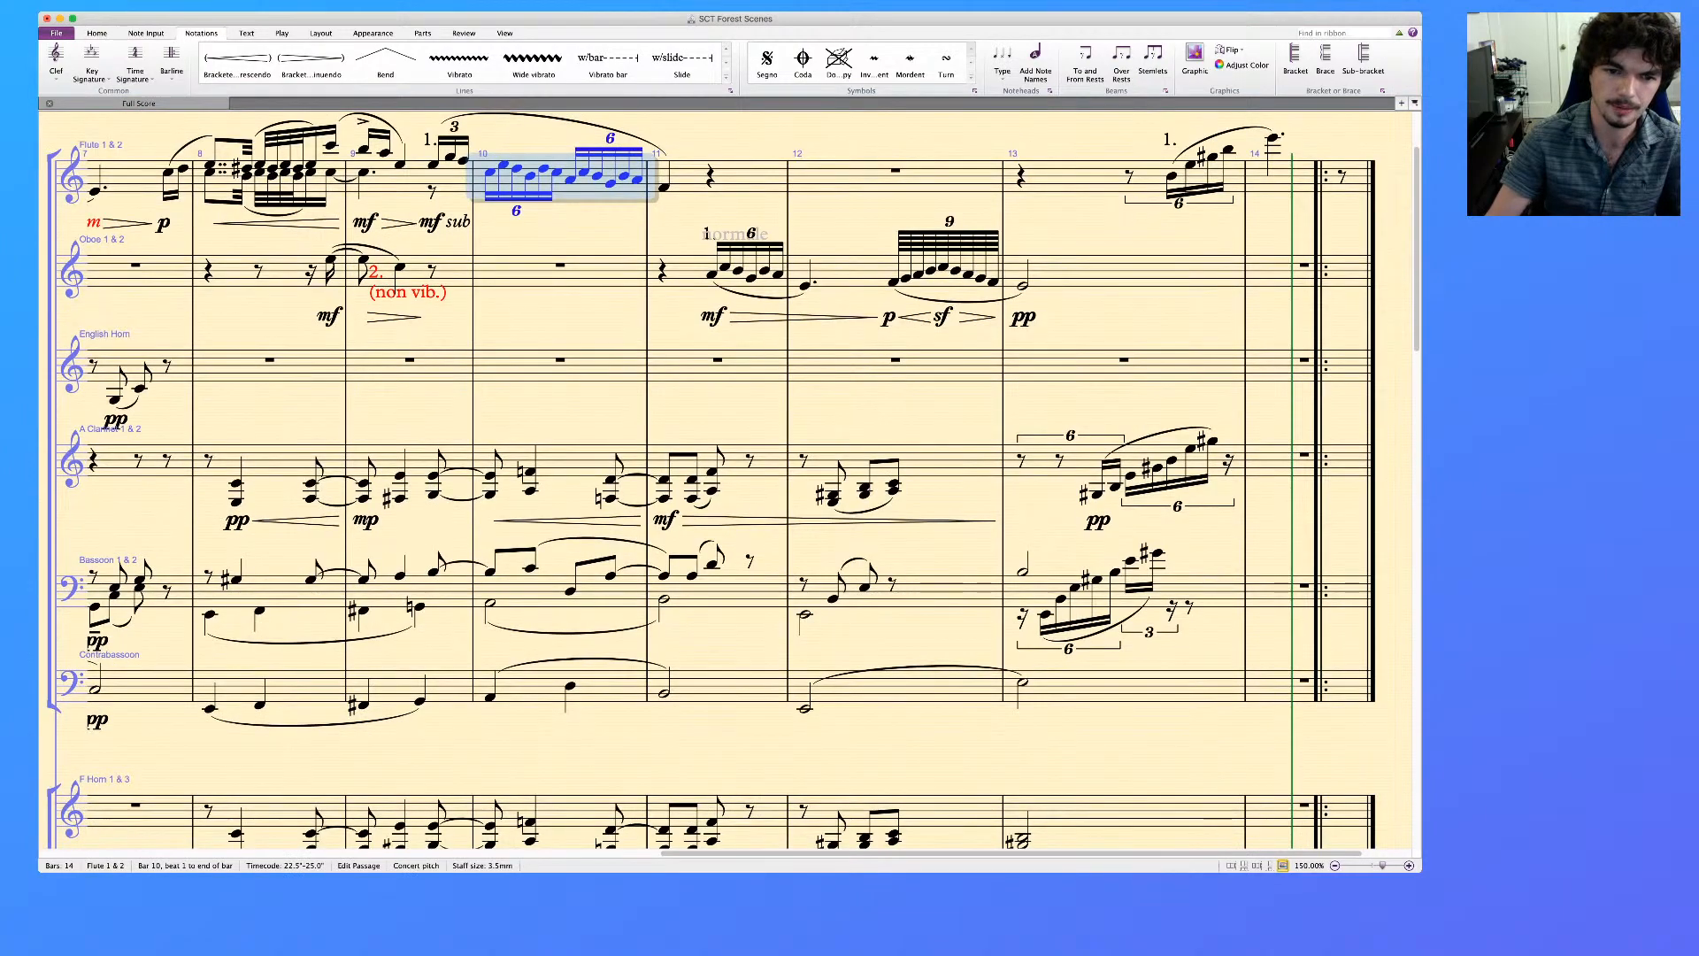
pyautogui.click(691, 572)
pyautogui.click(449, 555)
pyautogui.press('Right')
pyautogui.press('Right')
pyautogui.press('Right')
pyautogui.press('Right')
pyautogui.press('Right')
pyautogui.press('Right')
pyautogui.press('Right')
pyautogui.press('Right')
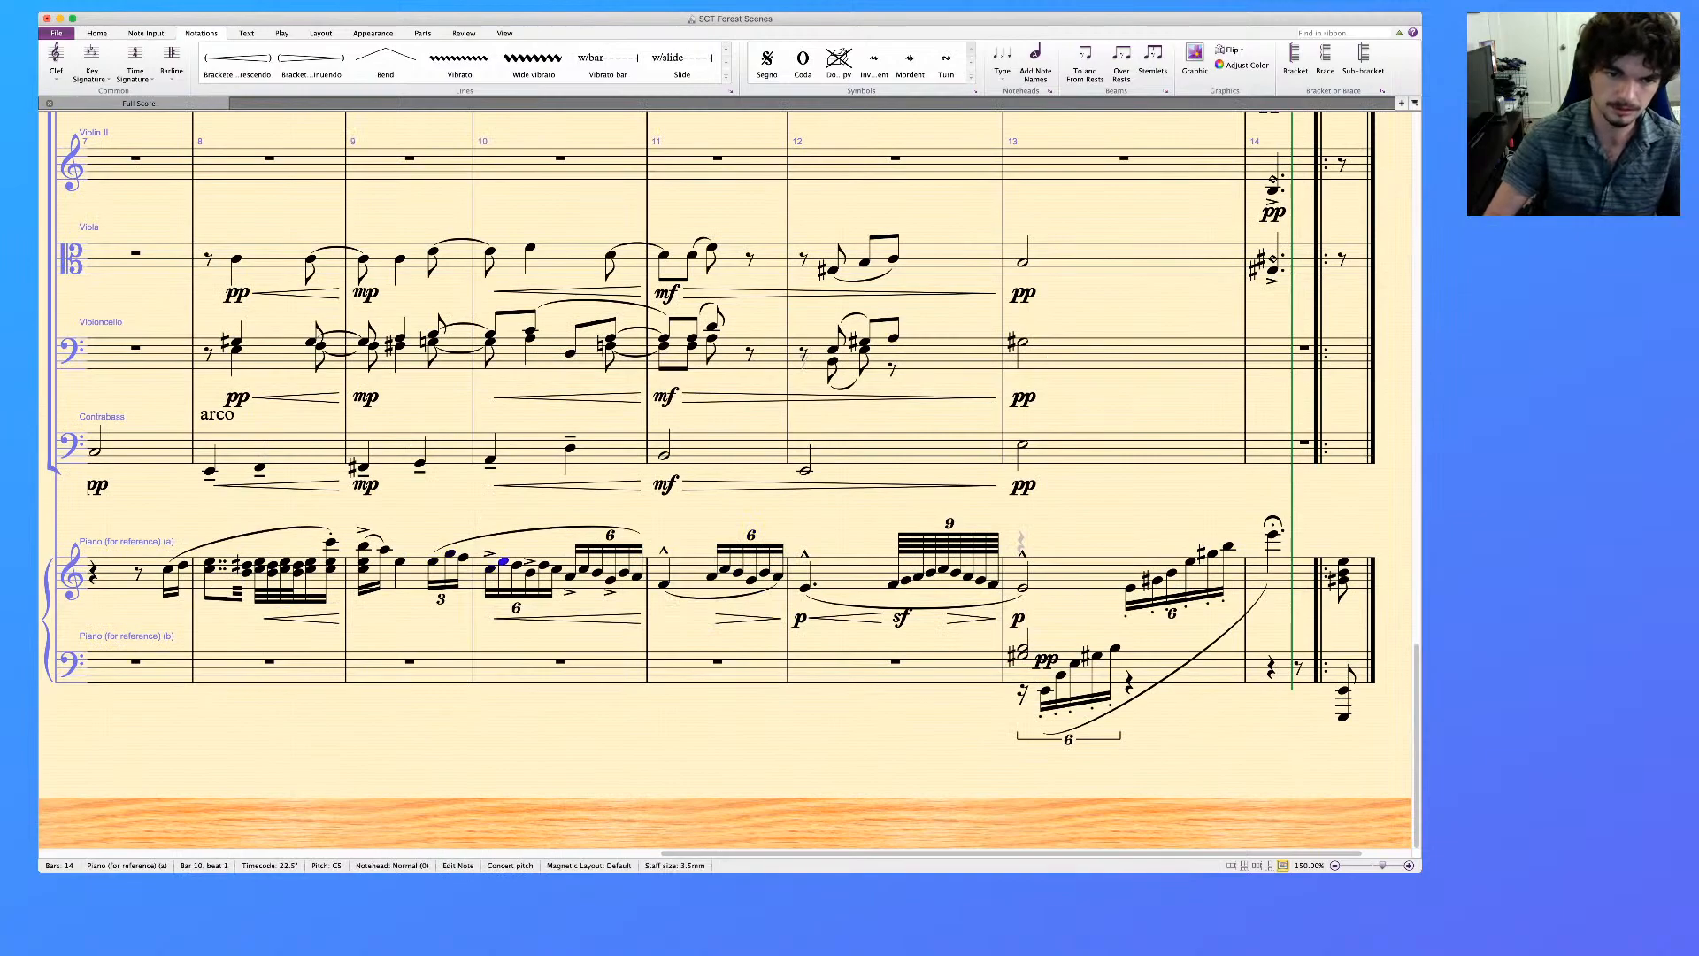
pyautogui.press('Right')
pyautogui.press('Right')
pyautogui.press('Right')
pyautogui.press('Right')
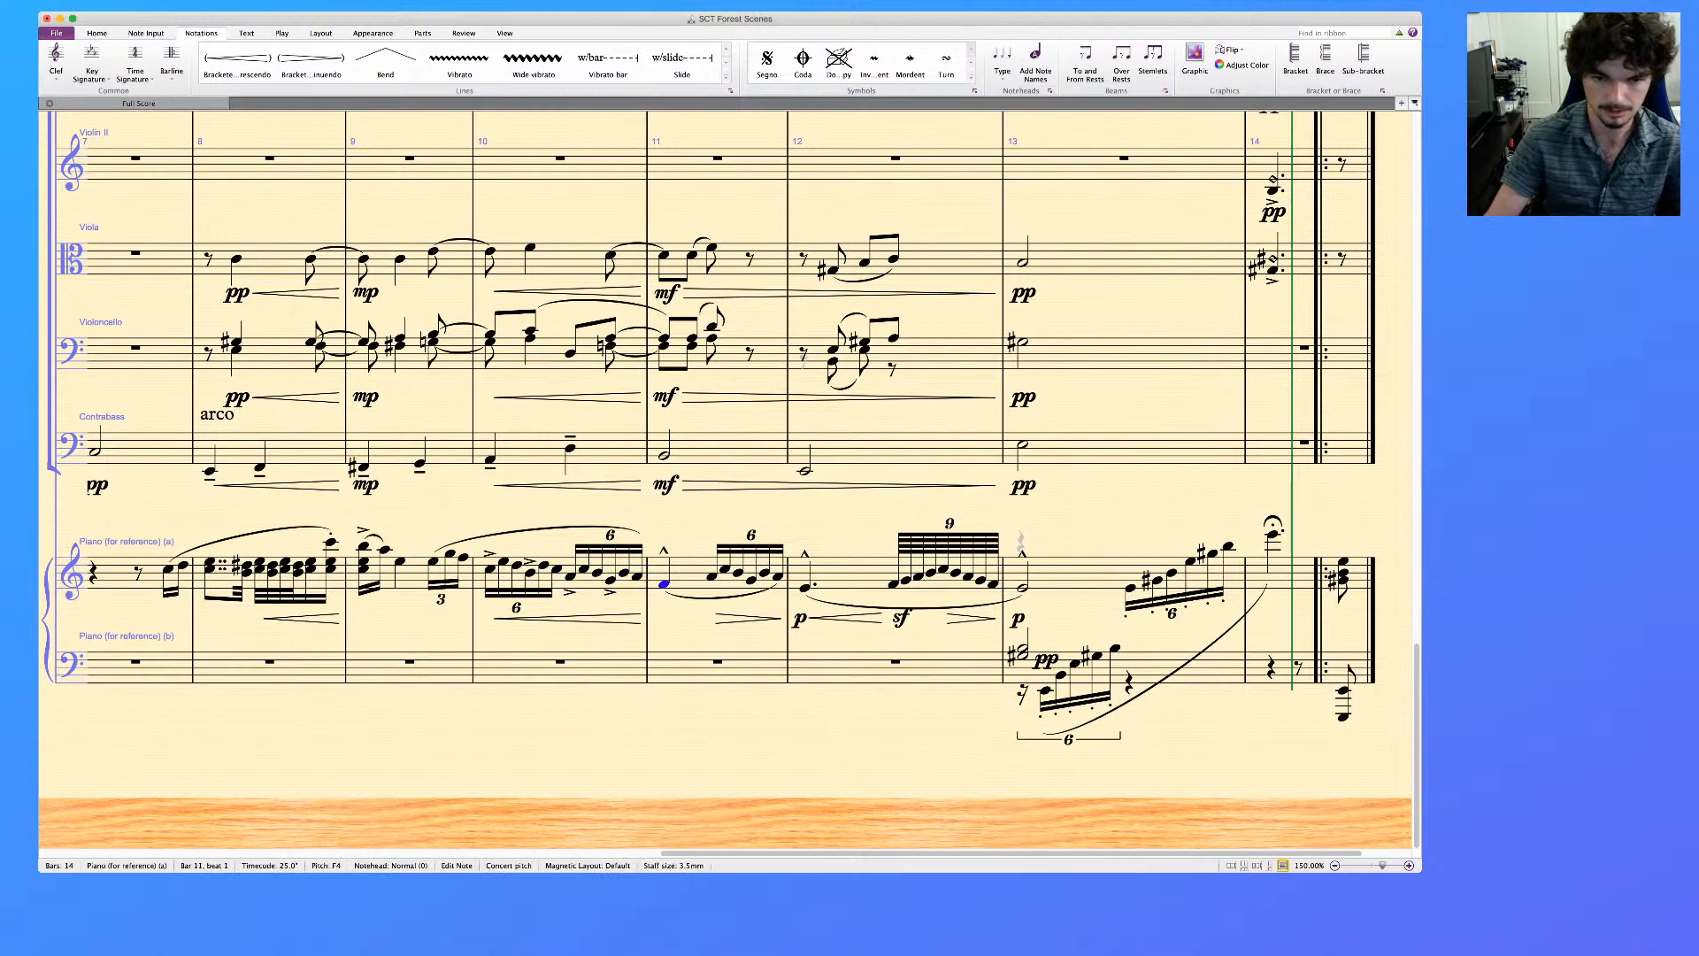
pyautogui.scroll(10, 730, 478)
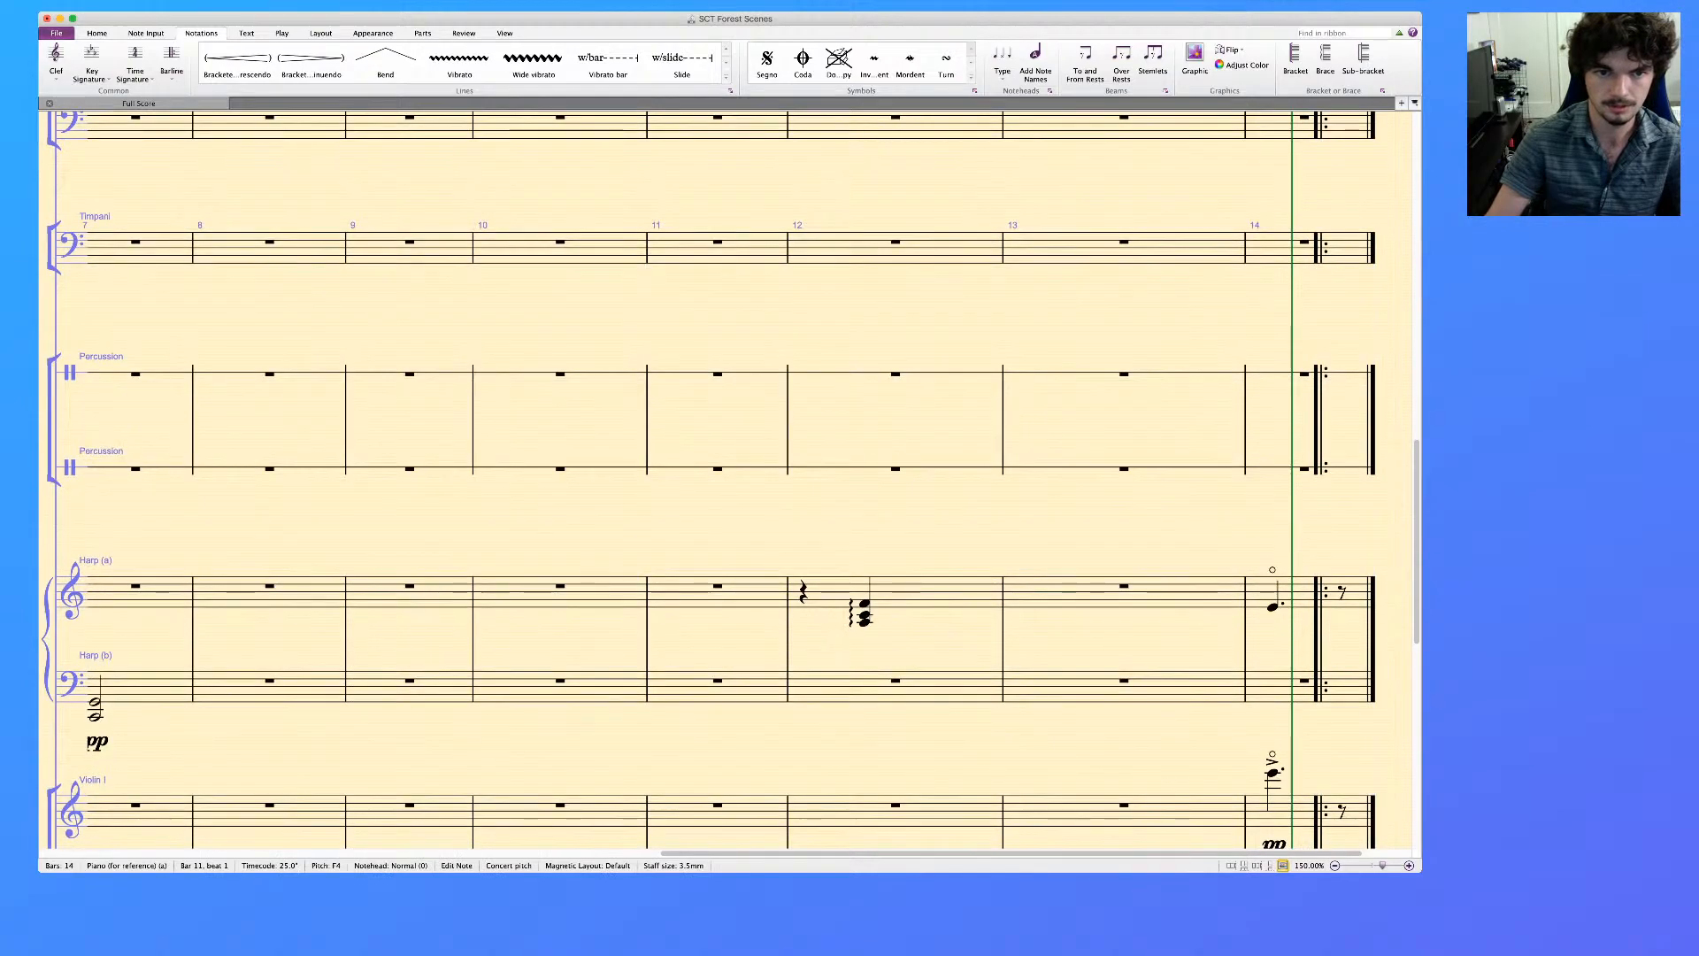
pyautogui.scroll(5, 729, 478)
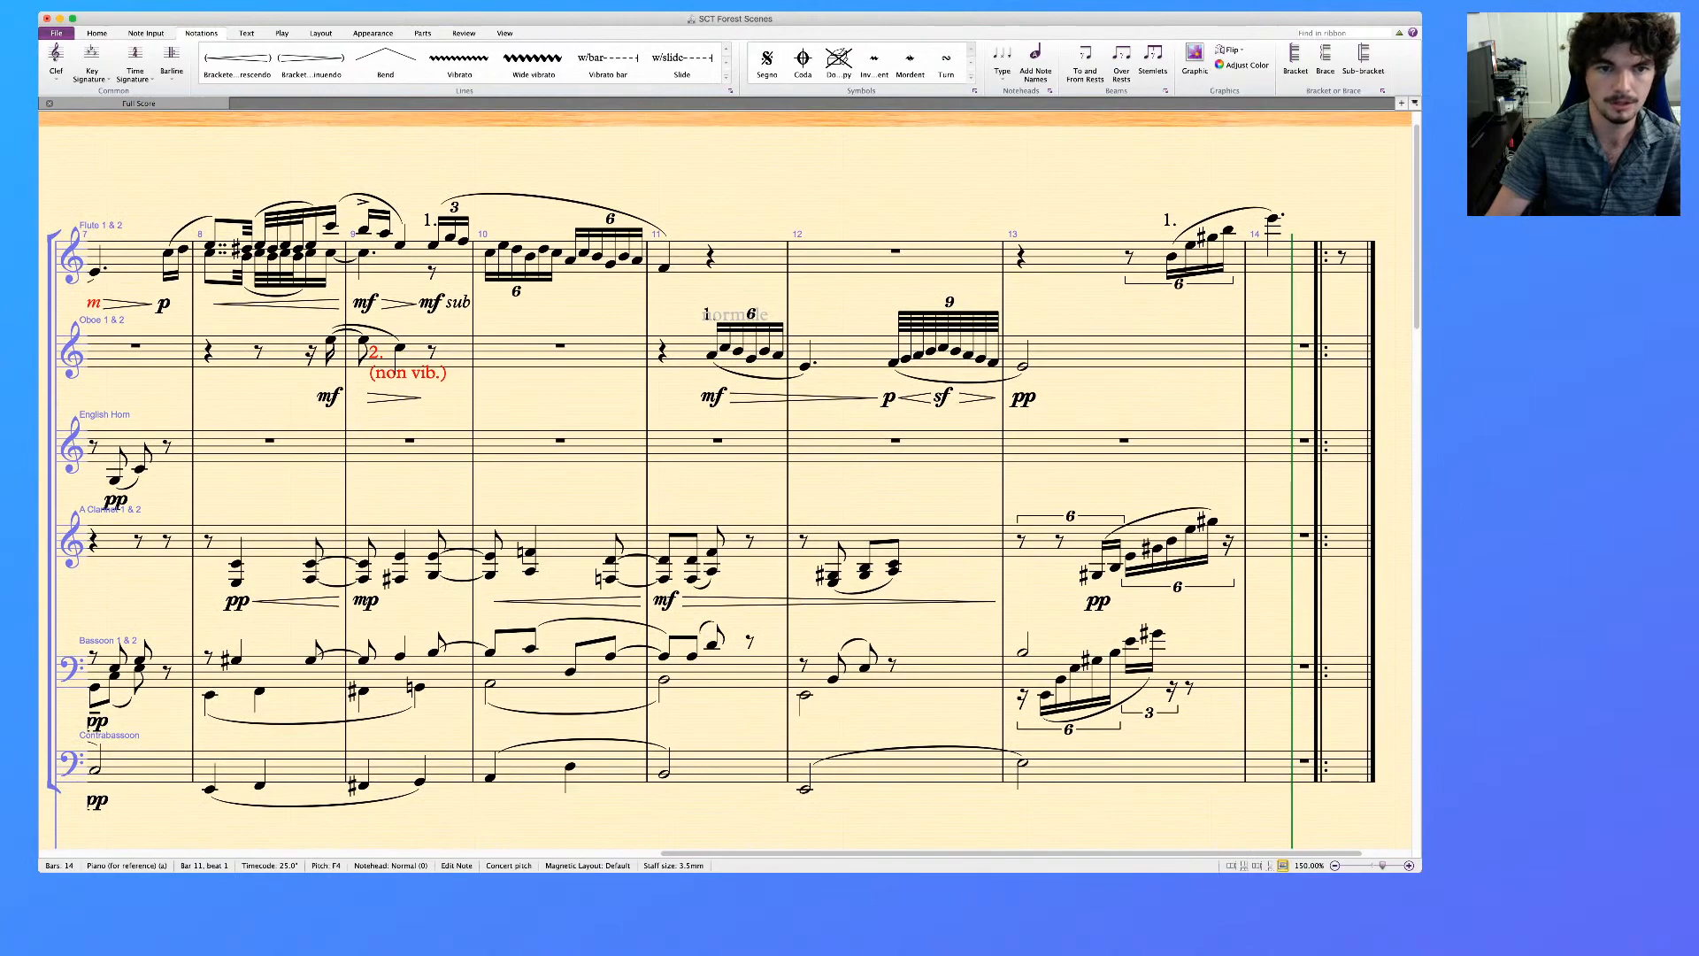
pyautogui.click(434, 245)
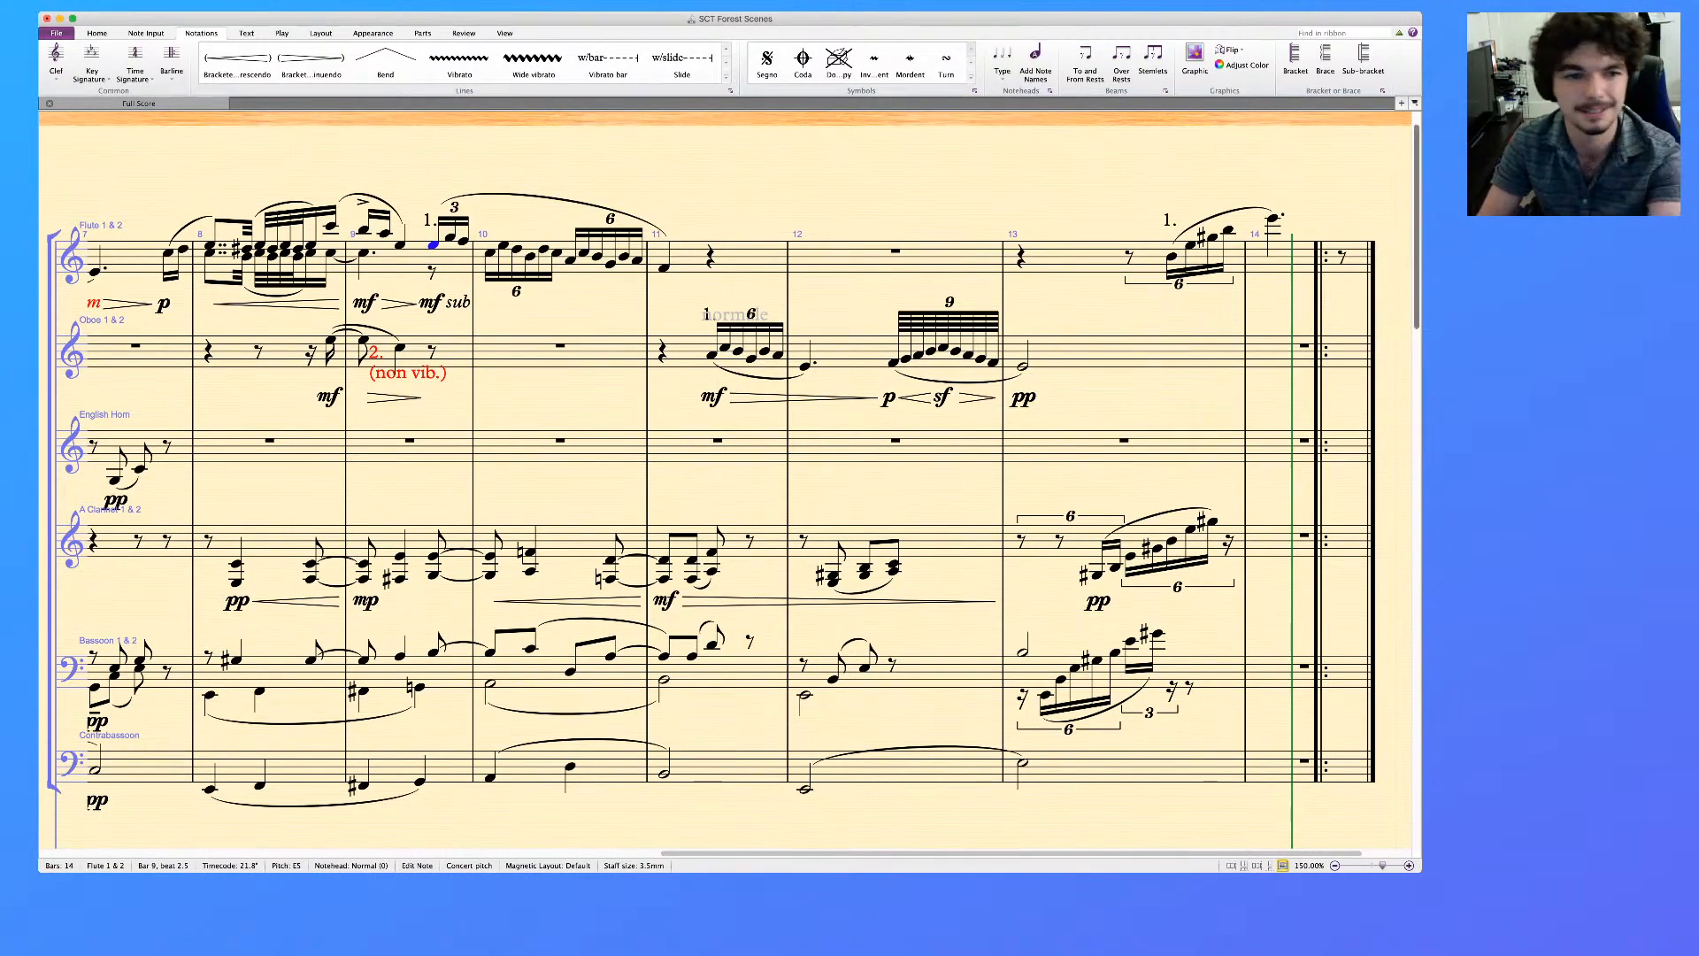
pyautogui.press('super+Tab')
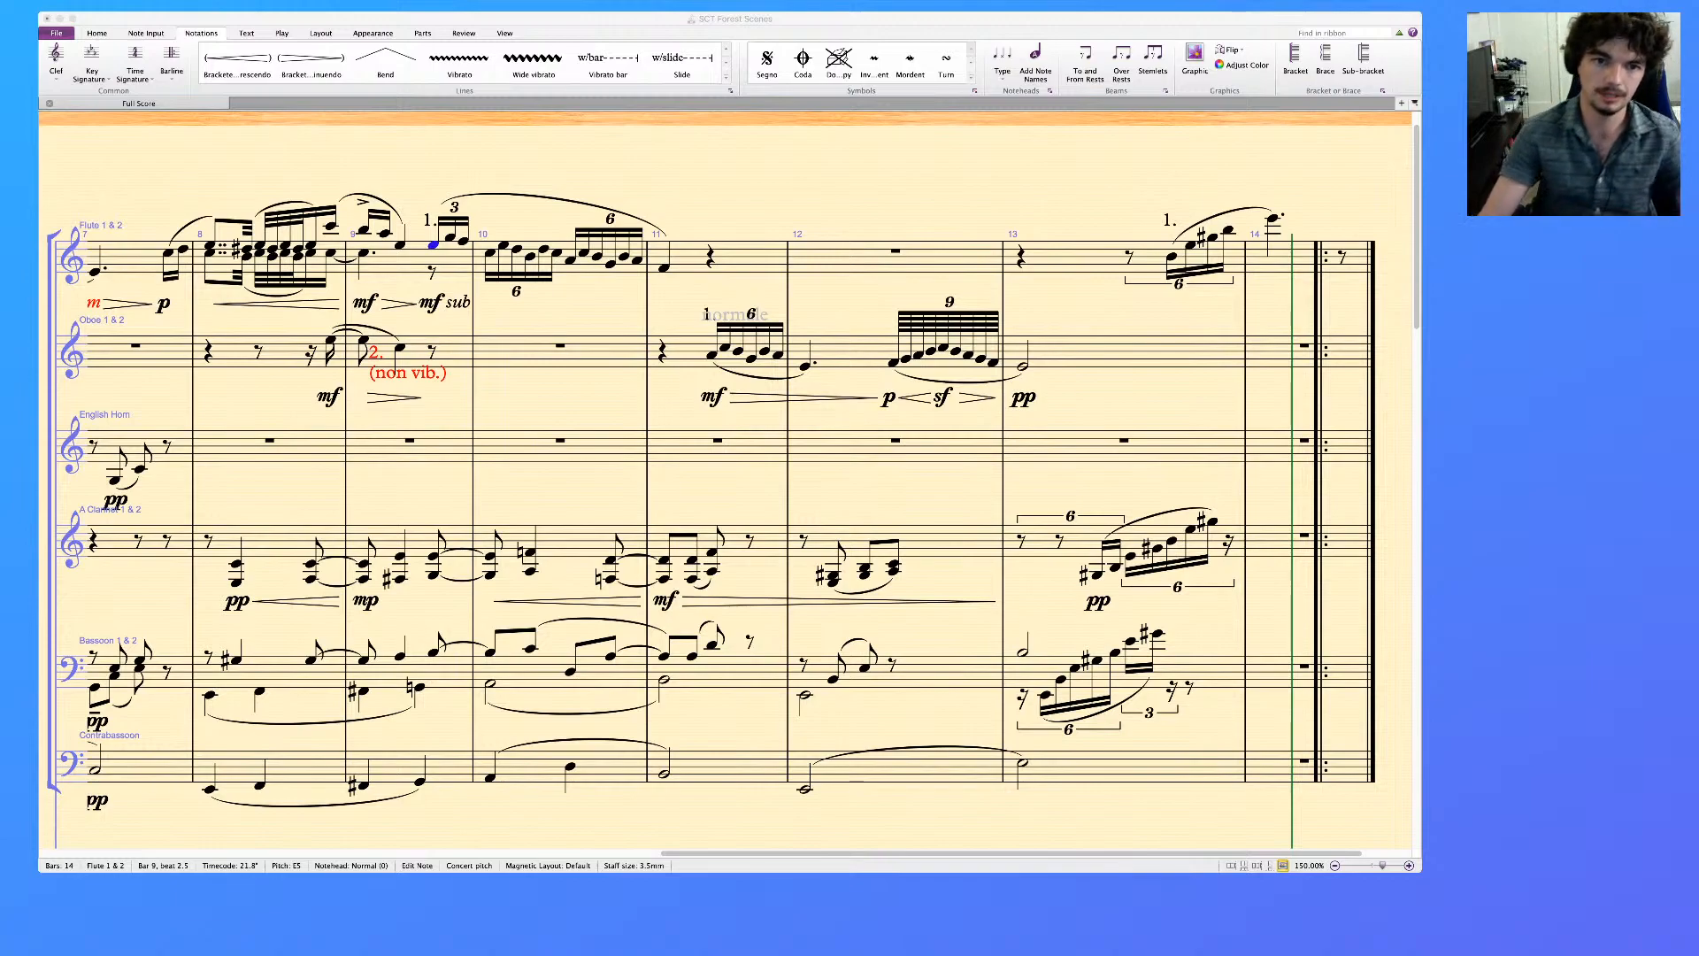
# Accent the Flute's first note in bar 11 and add a crescendo hairpin under its sextuplet runs in bar 10
pyautogui.click(666, 268)
pyautogui.click(664, 268)
pyautogui.press('KP_5')
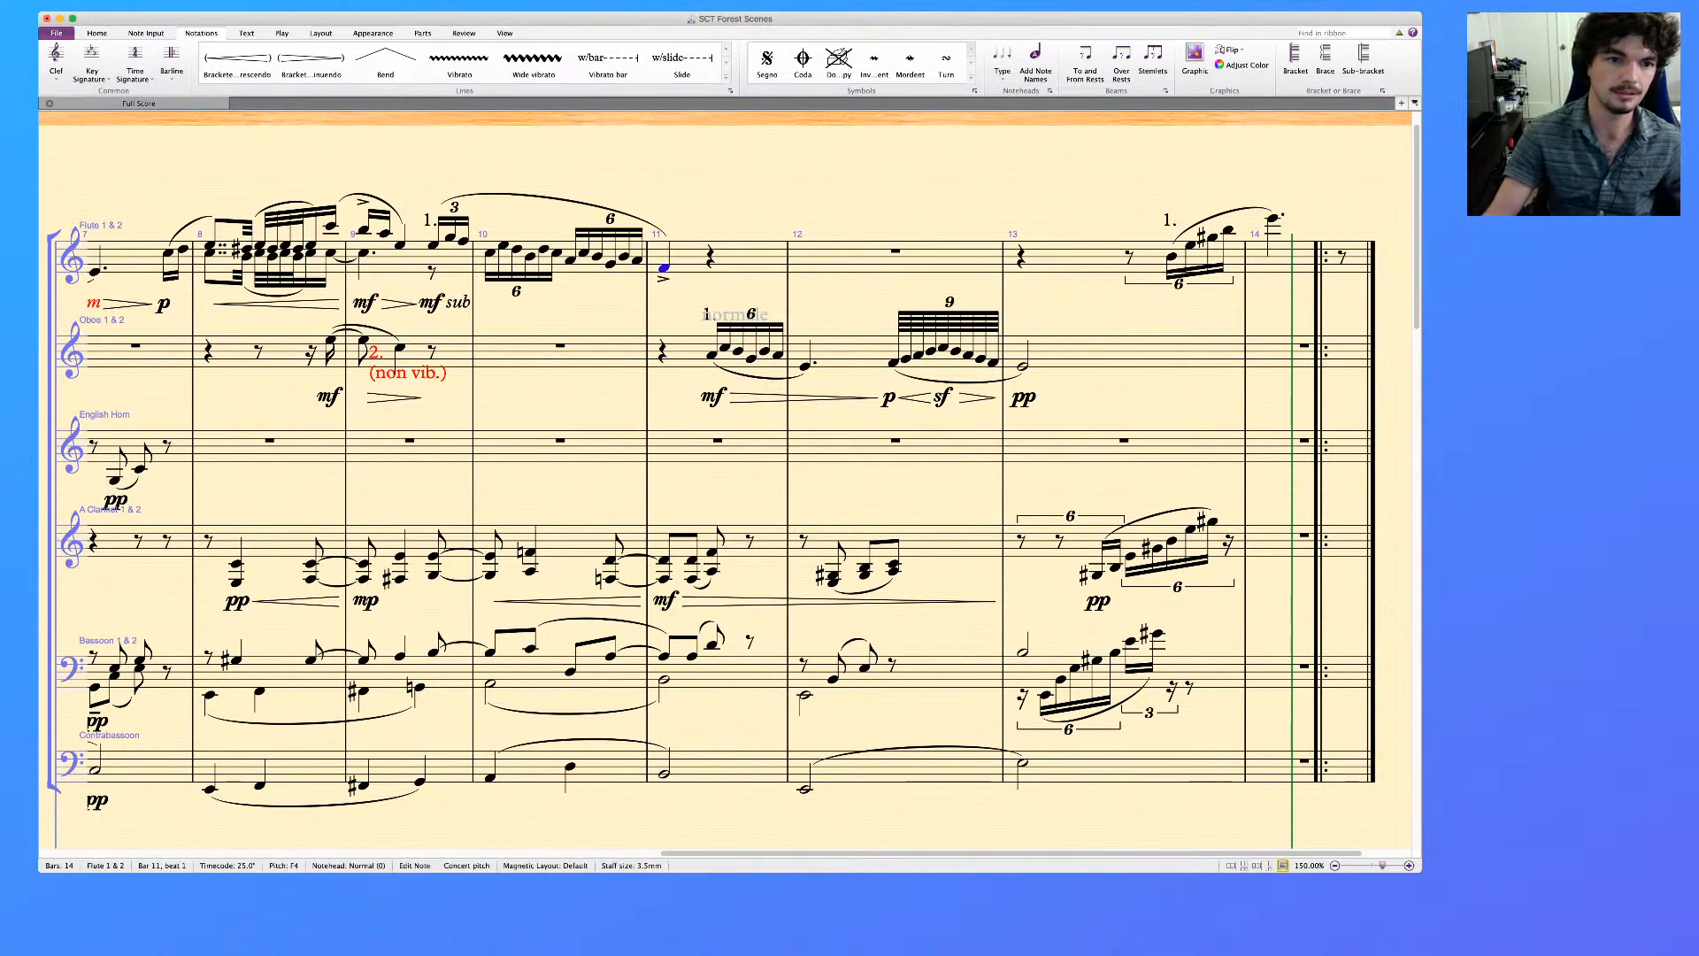
pyautogui.click(490, 254)
pyautogui.keyDown('shift'); pyautogui.click(637, 260); pyautogui.keyUp('shift')
pyautogui.press('h')
# Mark the Flute's accented note in bar 11 with f, followed by a diminuendo hairpin
pyautogui.click(665, 268)
pyautogui.press('super+e')
pyautogui.press('super+f')
pyautogui.press('Escape')
pyautogui.hotkey('shift', 'h')
pyautogui.press('Escape')
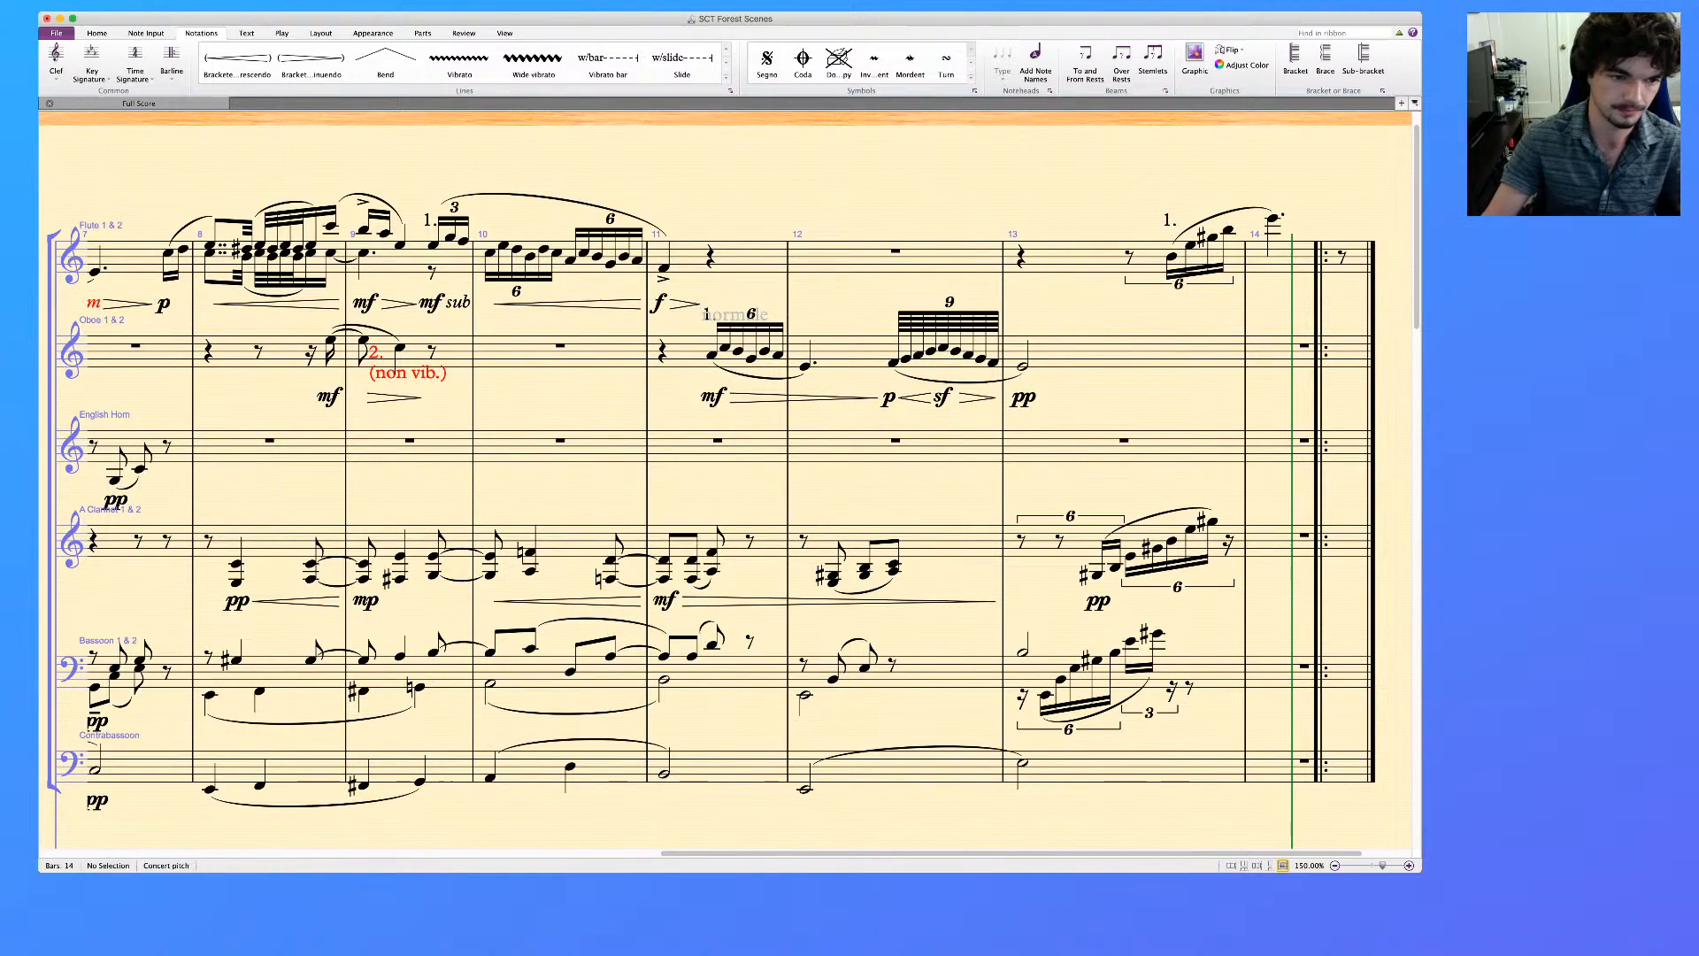
# Try to add pp under the Bassoon's first lower-voice note in bar 8
pyautogui.click(210, 695)
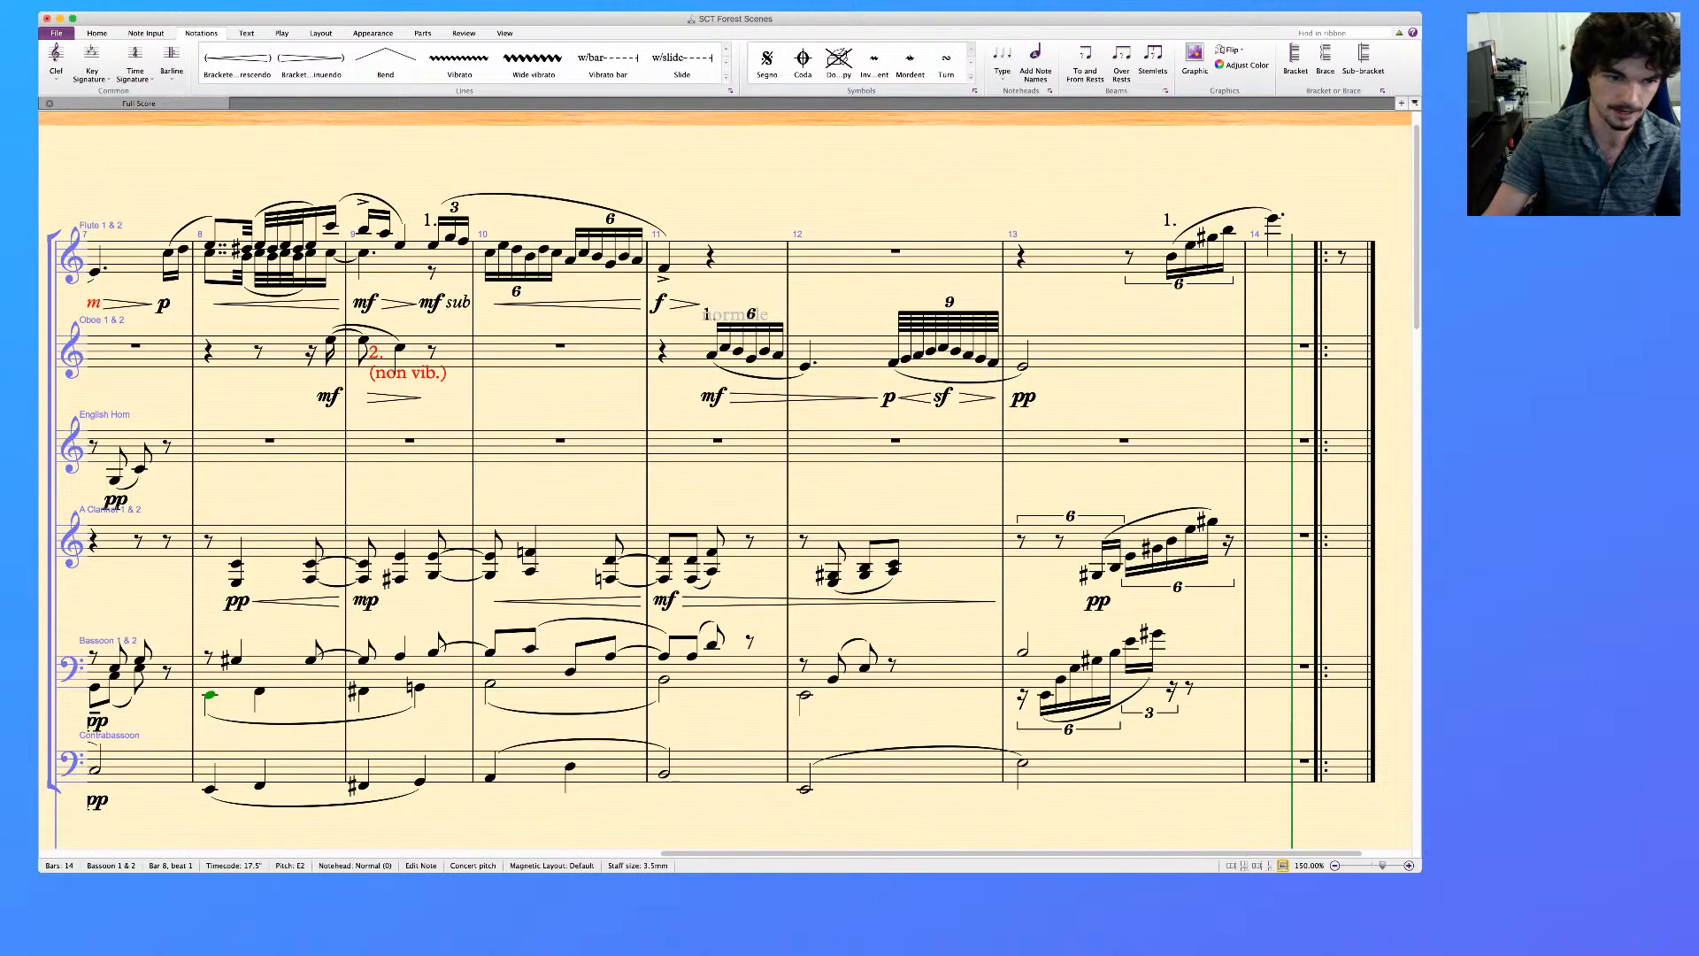
pyautogui.press('super+e')
pyautogui.write('pp')
pyautogui.press('Escape')
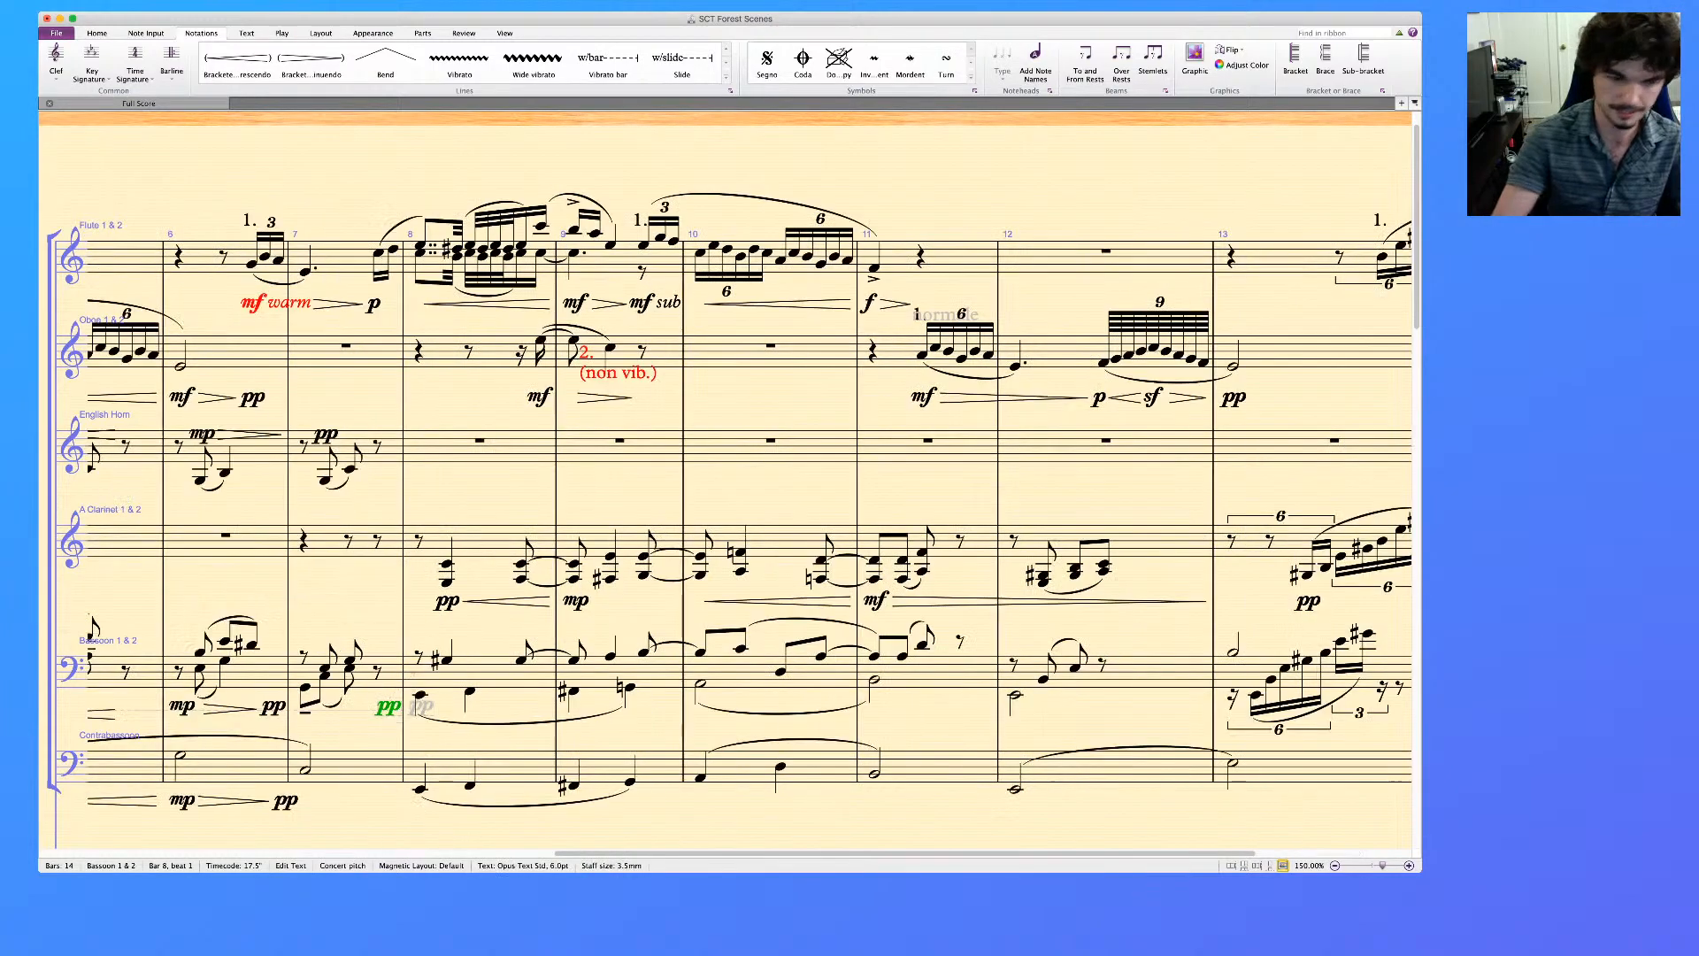
pyautogui.press('super+z')
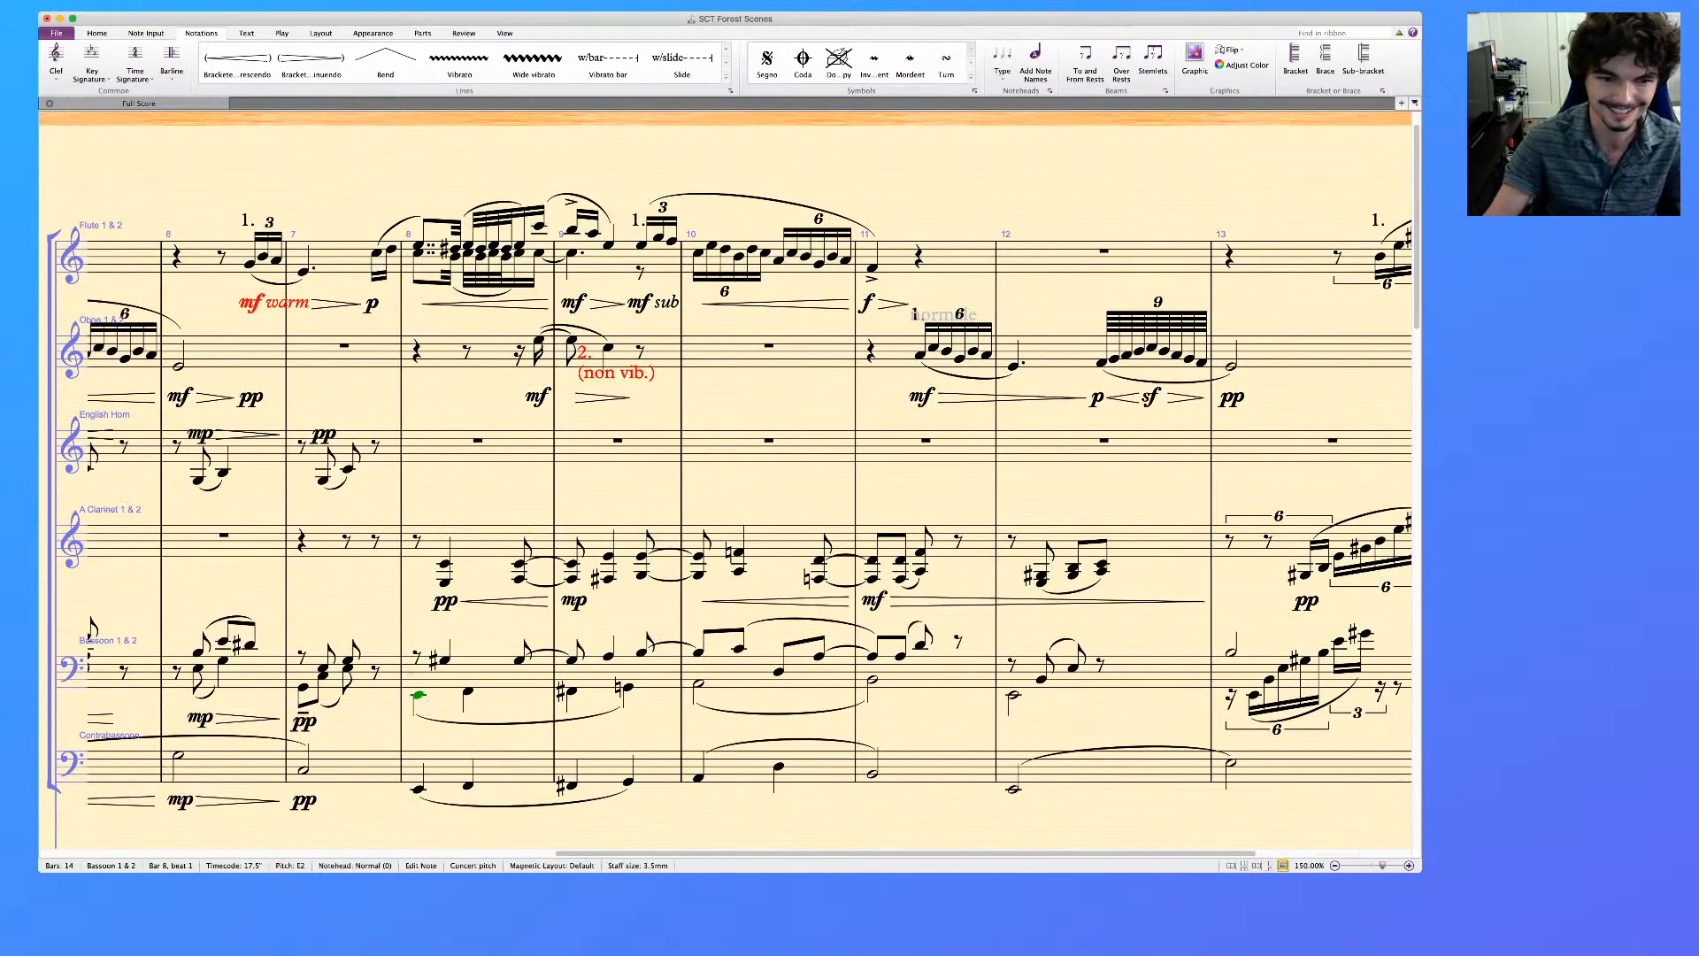
# Add crescendo hairpins under bar 8 in the Bassoon and Contrabassoon
pyautogui.click(497, 674)
pyautogui.keyDown('shift'); pyautogui.click(505, 767); pyautogui.keyUp('shift')
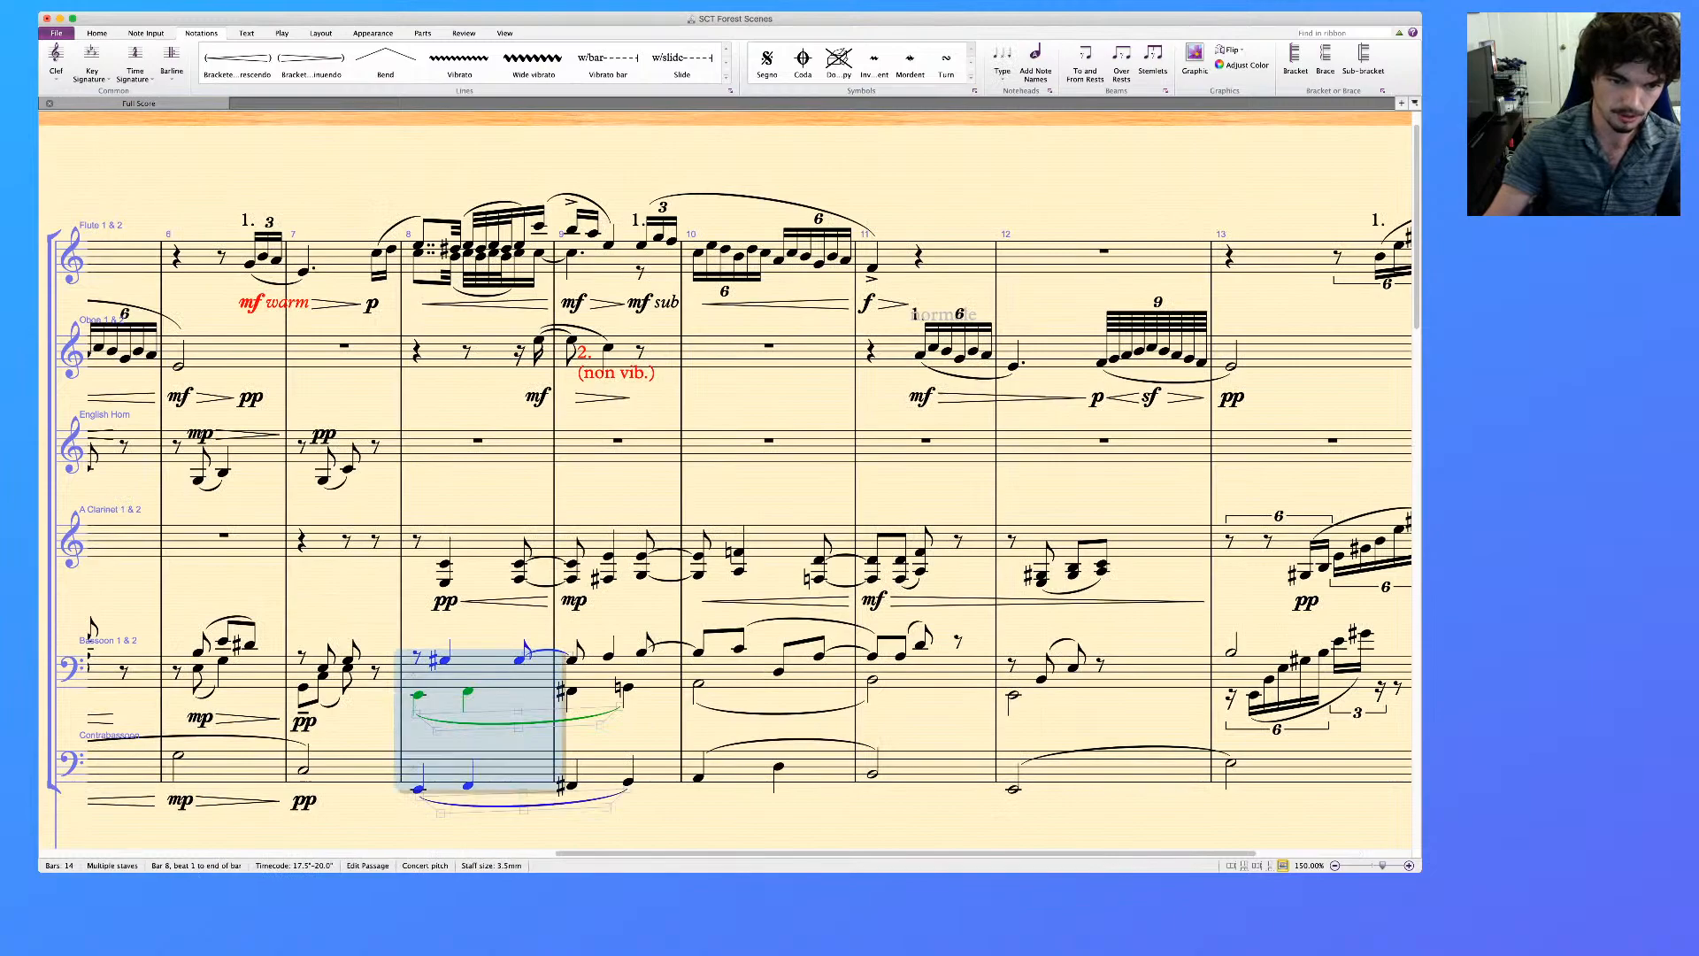
pyautogui.hotkey('shift', ',')
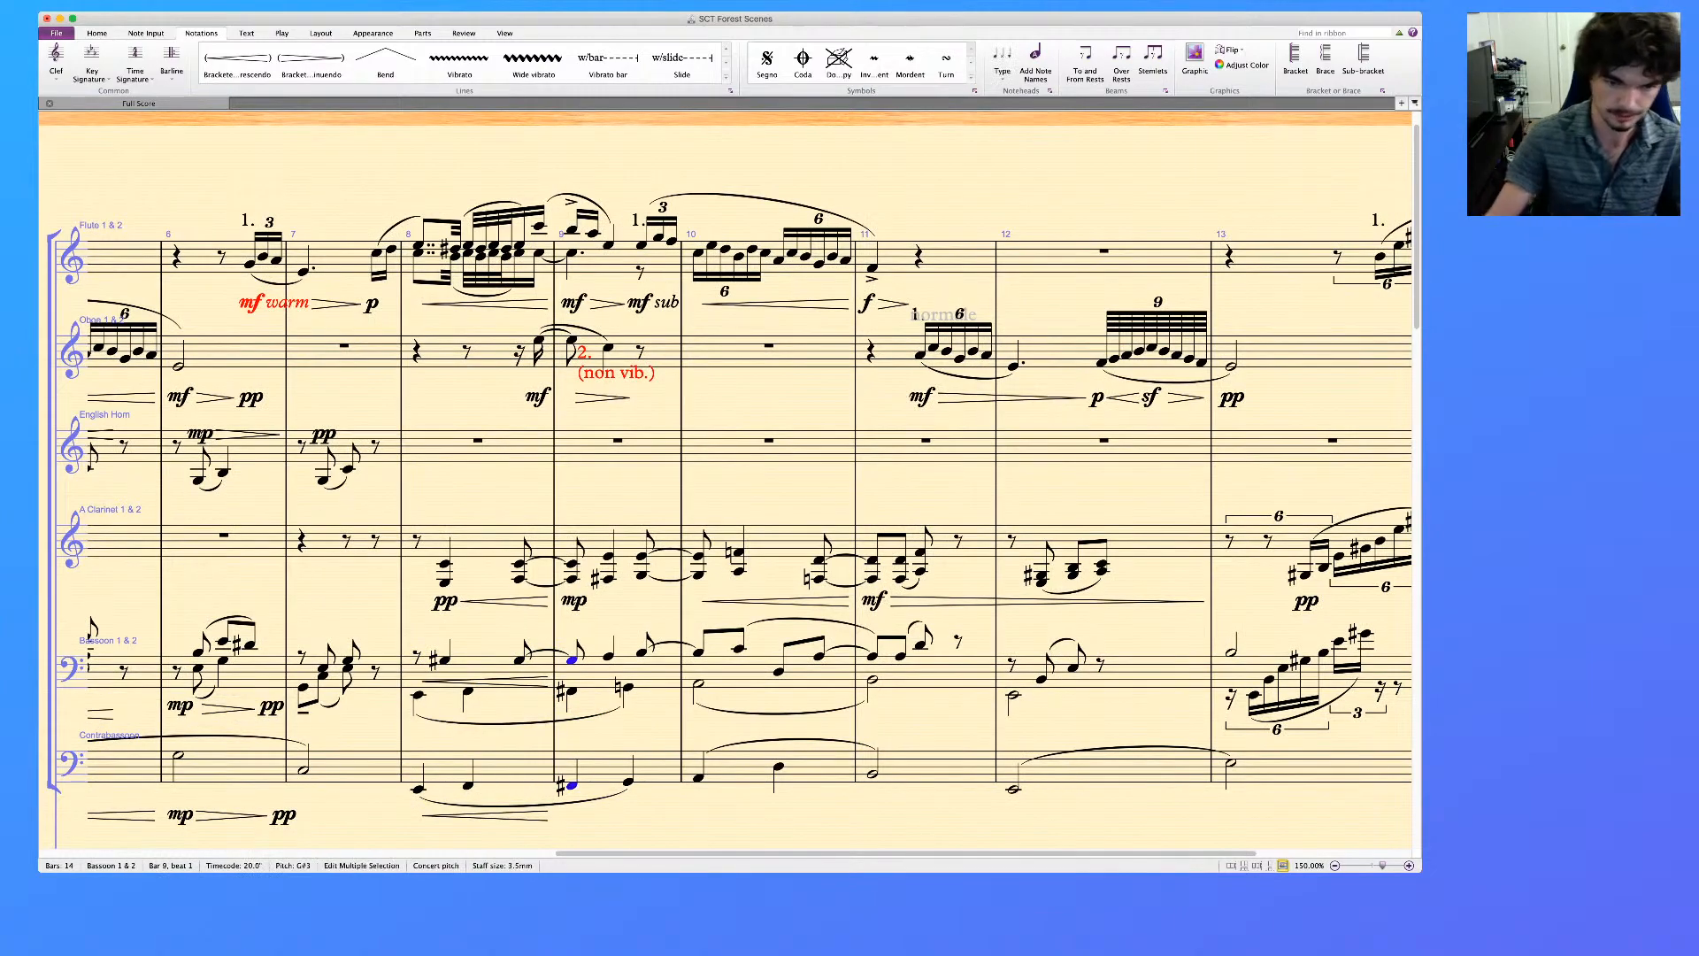
# Mark beat 1 of bar 9 with mp in both the Bassoon and the Contrabassoon
pyautogui.press('super+e')
pyautogui.press('super+m')
pyautogui.press('super+p')
pyautogui.press('Escape')
pyautogui.press('Escape')
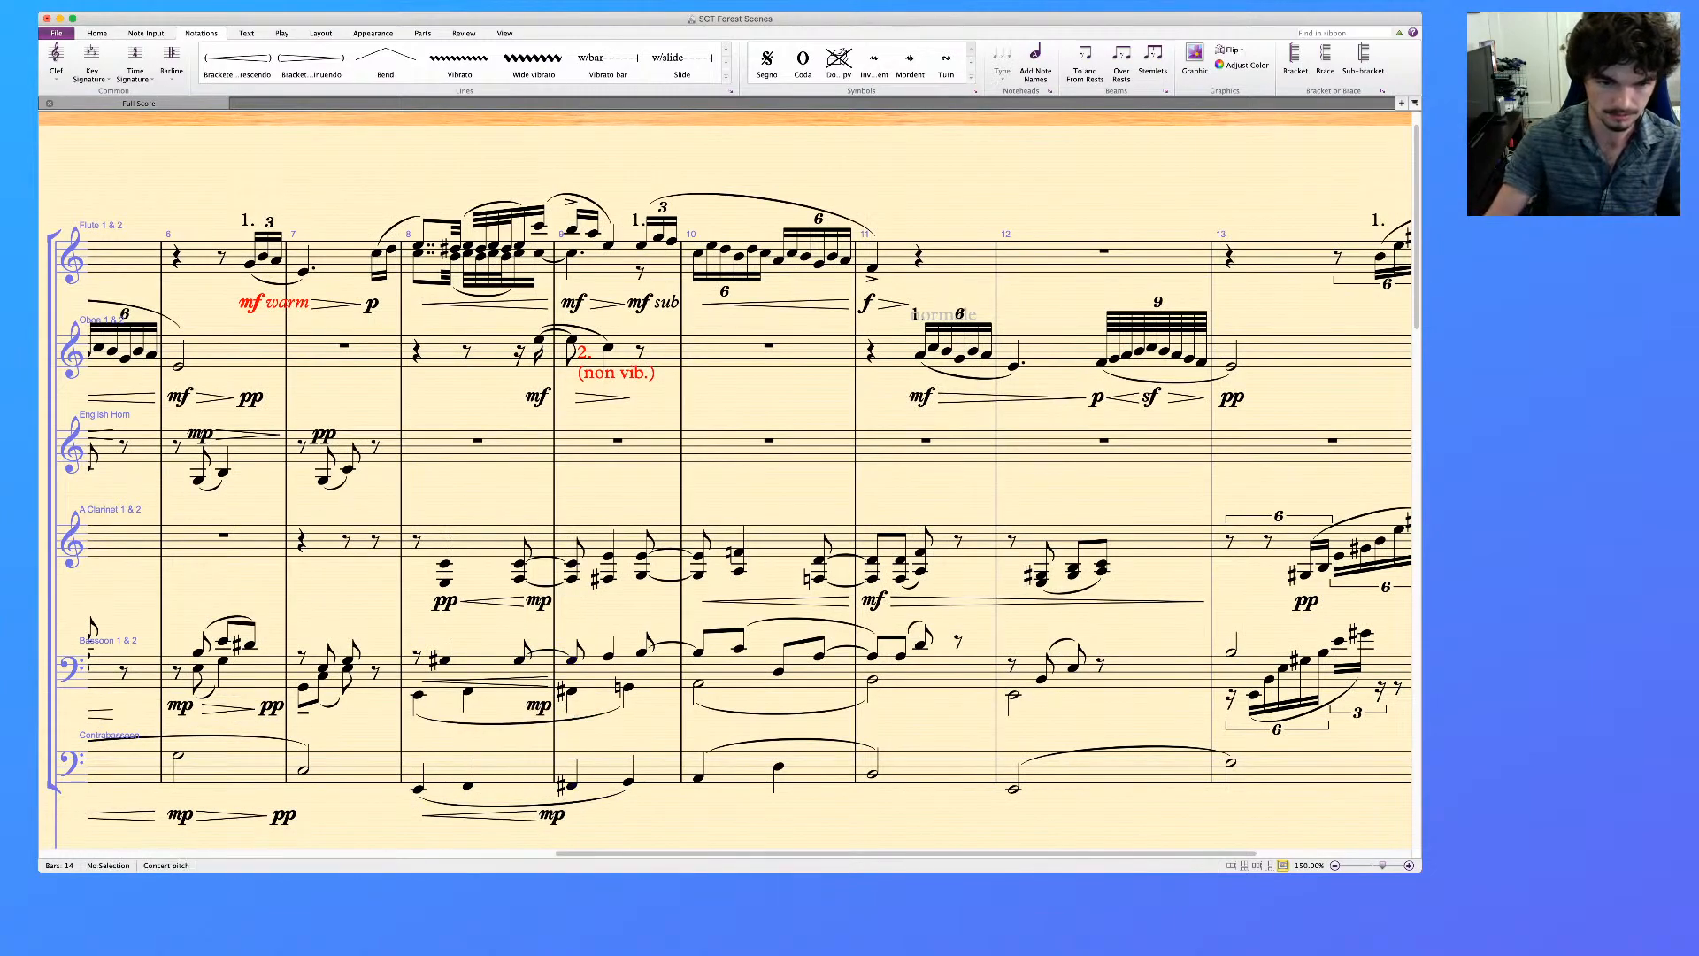
pyautogui.click(539, 706)
pyautogui.keyDown('super'); pyautogui.click(551, 815); pyautogui.keyUp('super')
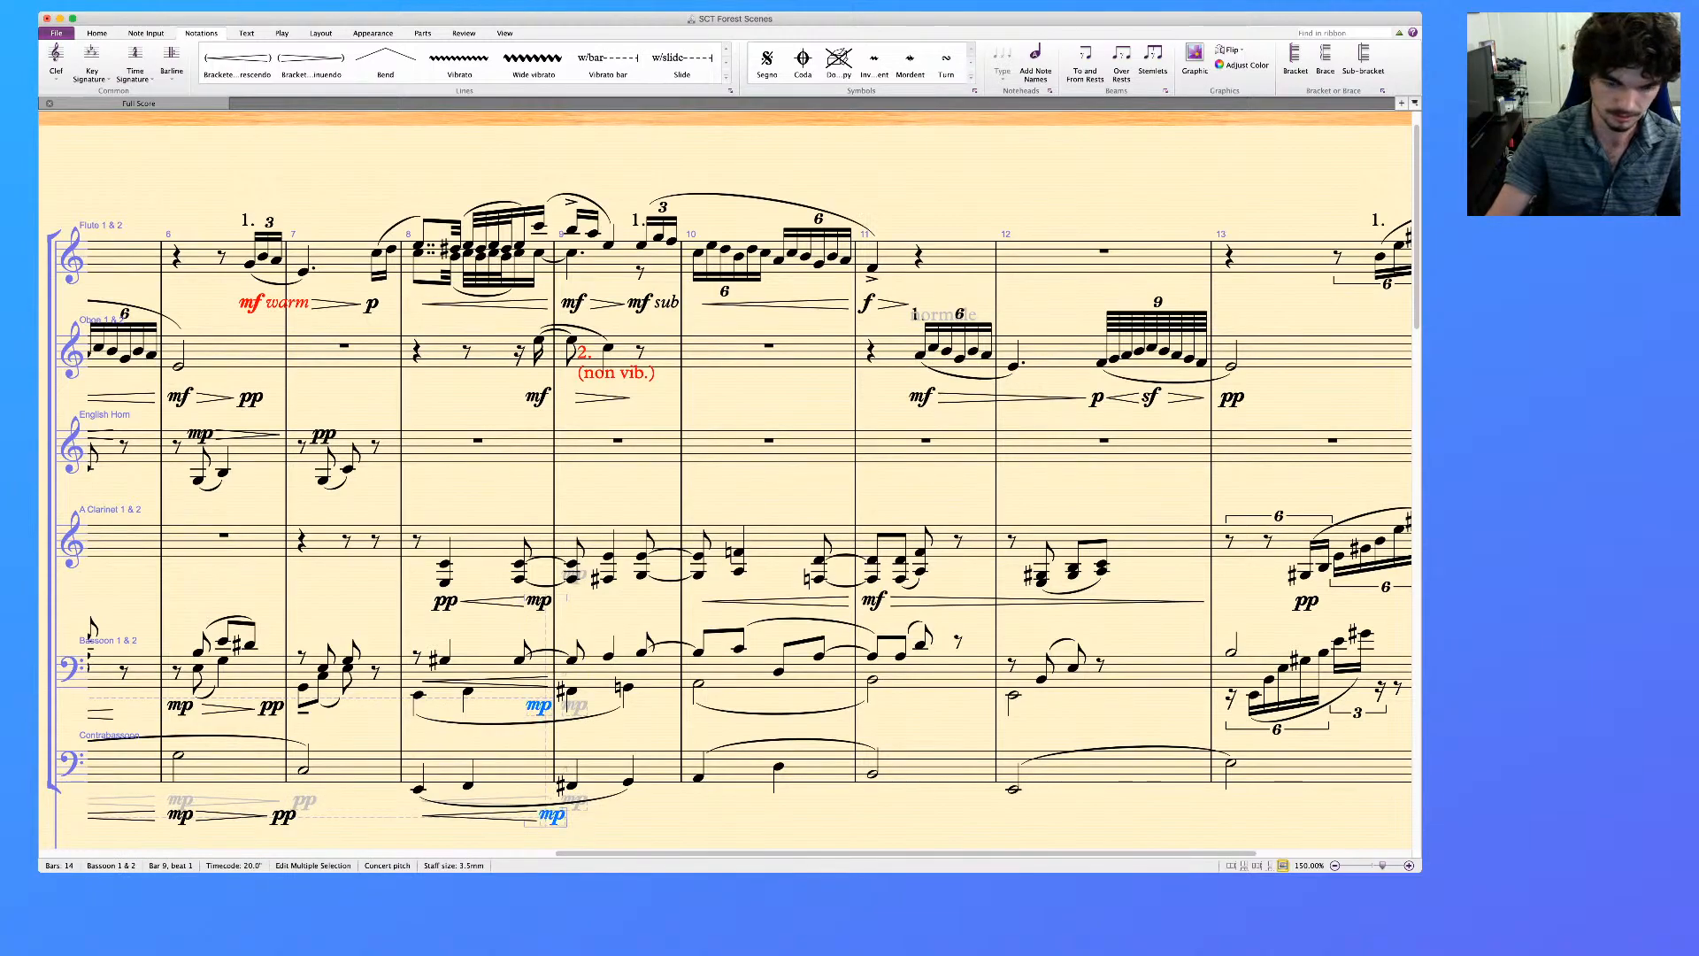
# Add crescendo hairpins under bar 10 in the Bassoon and Contrabassoon
pyautogui.click(760, 680)
pyautogui.keyDown('shift'); pyautogui.click(745, 768); pyautogui.keyUp('shift')
pyautogui.press('h')
# Mark beat 1 of bar 11 with mf in both the Bassoon and the Contrabassoon
pyautogui.click(873, 657)
pyautogui.keyDown('super'); pyautogui.click(872, 775); pyautogui.keyUp('super')
pyautogui.press('super+e')
pyautogui.write('mf')
pyautogui.press('Escape')
pyautogui.press('Escape')
pyautogui.click(877, 714)
pyautogui.hotkey('alt', '5')
# Add diminuendo hairpins across bars 11 and 12 in the Bassoon and Contrabassoon, following the mf
pyautogui.click(960, 677)
pyautogui.keyDown('shift'); pyautogui.click(1115, 770); pyautogui.keyUp('shift')
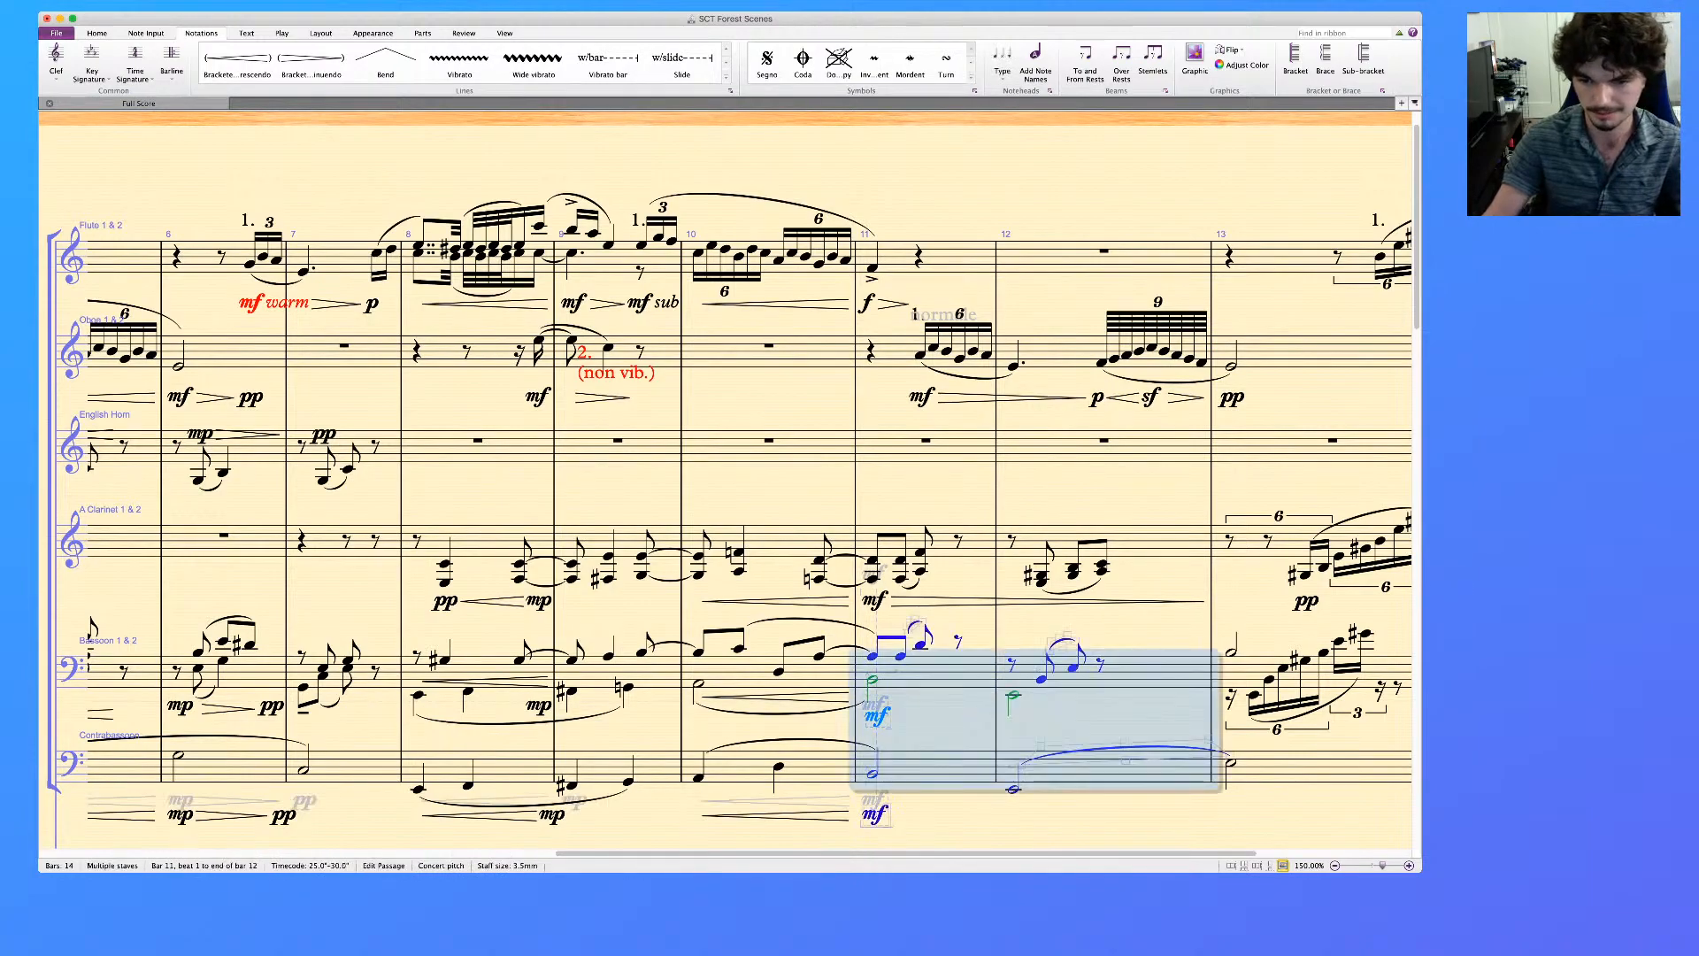
pyautogui.hotkey('shift', 'h')
pyautogui.press('Escape')
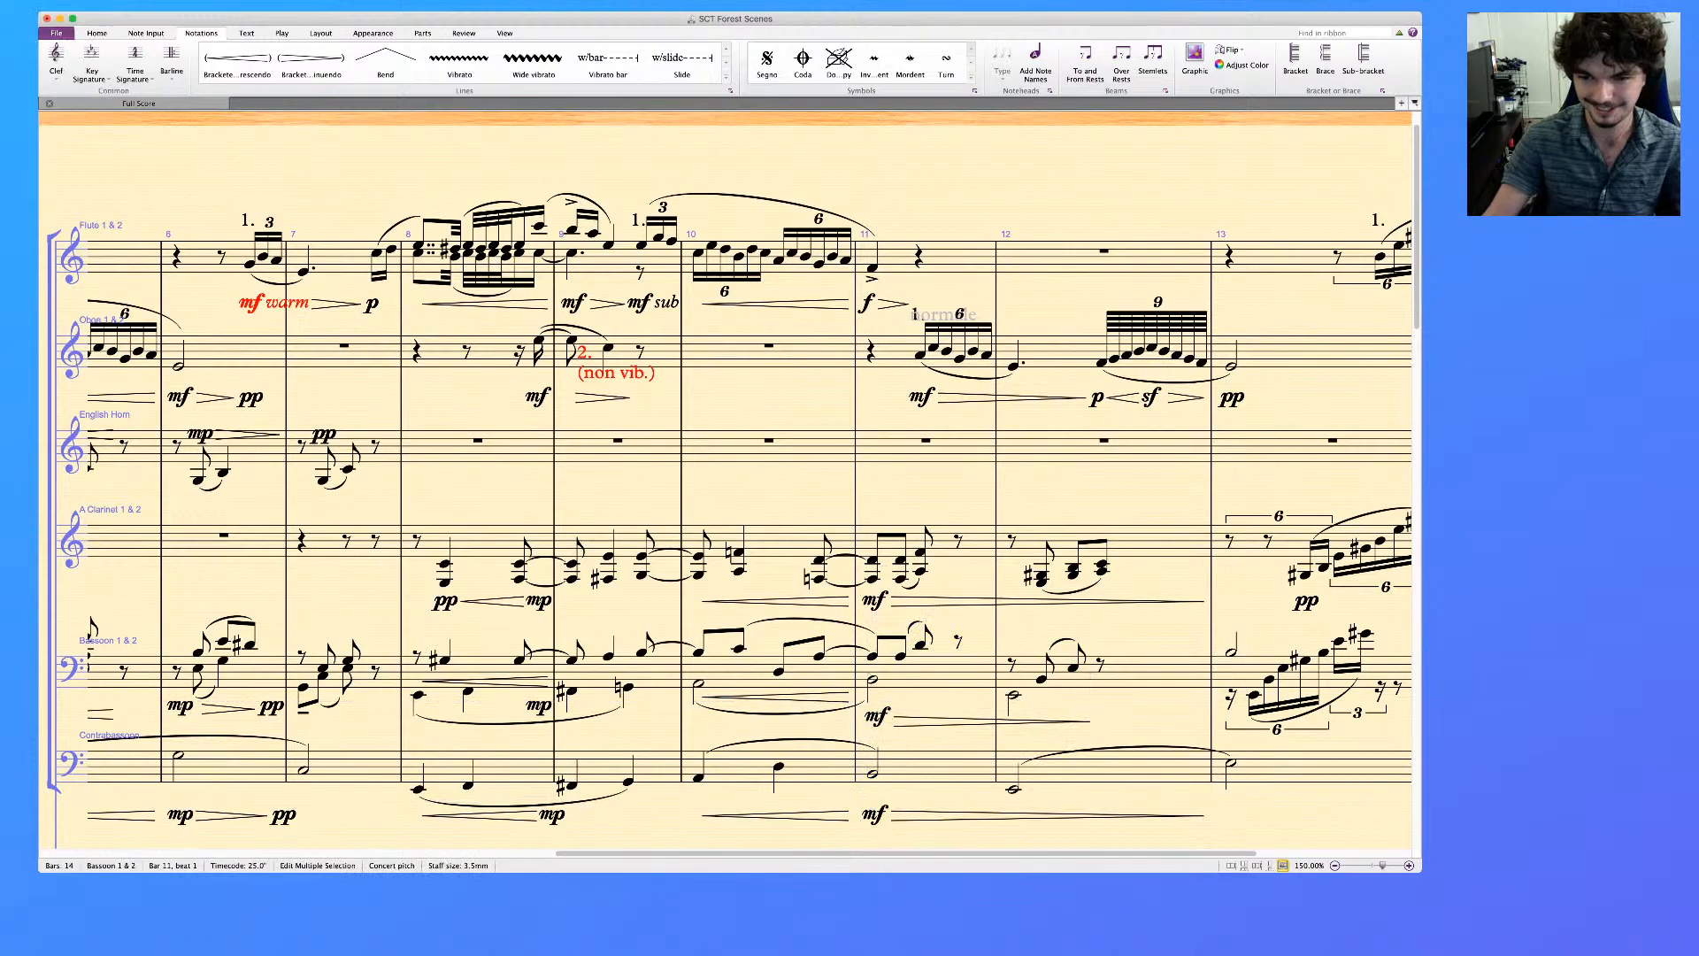
# Mark the Bassoon's and Contrabassoon's half notes at the start of bar 13 with pp
pyautogui.hscroll(3, 726, 487)
pyautogui.click(1105, 656)
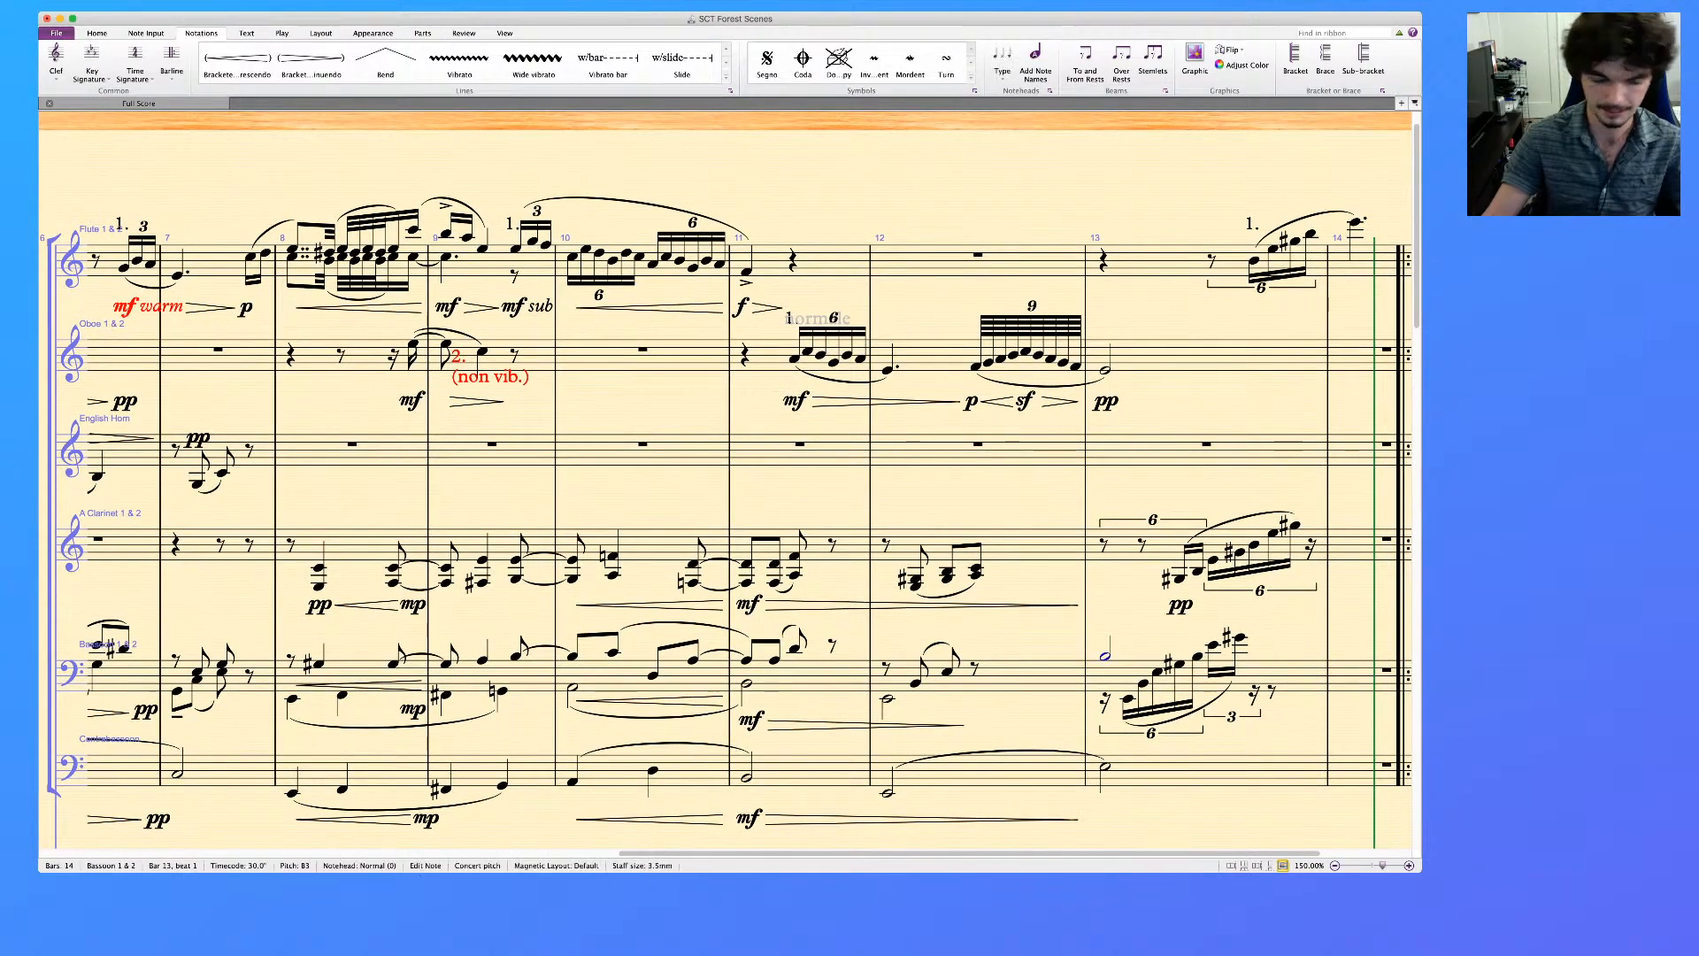
pyautogui.keyDown('super'); pyautogui.click(1105, 766); pyautogui.keyUp('super')
pyautogui.press('super+e')
pyautogui.press('super+p')
pyautogui.press('super+p')
pyautogui.press('Escape')
pyautogui.press('Escape')
pyautogui.click(1106, 742)
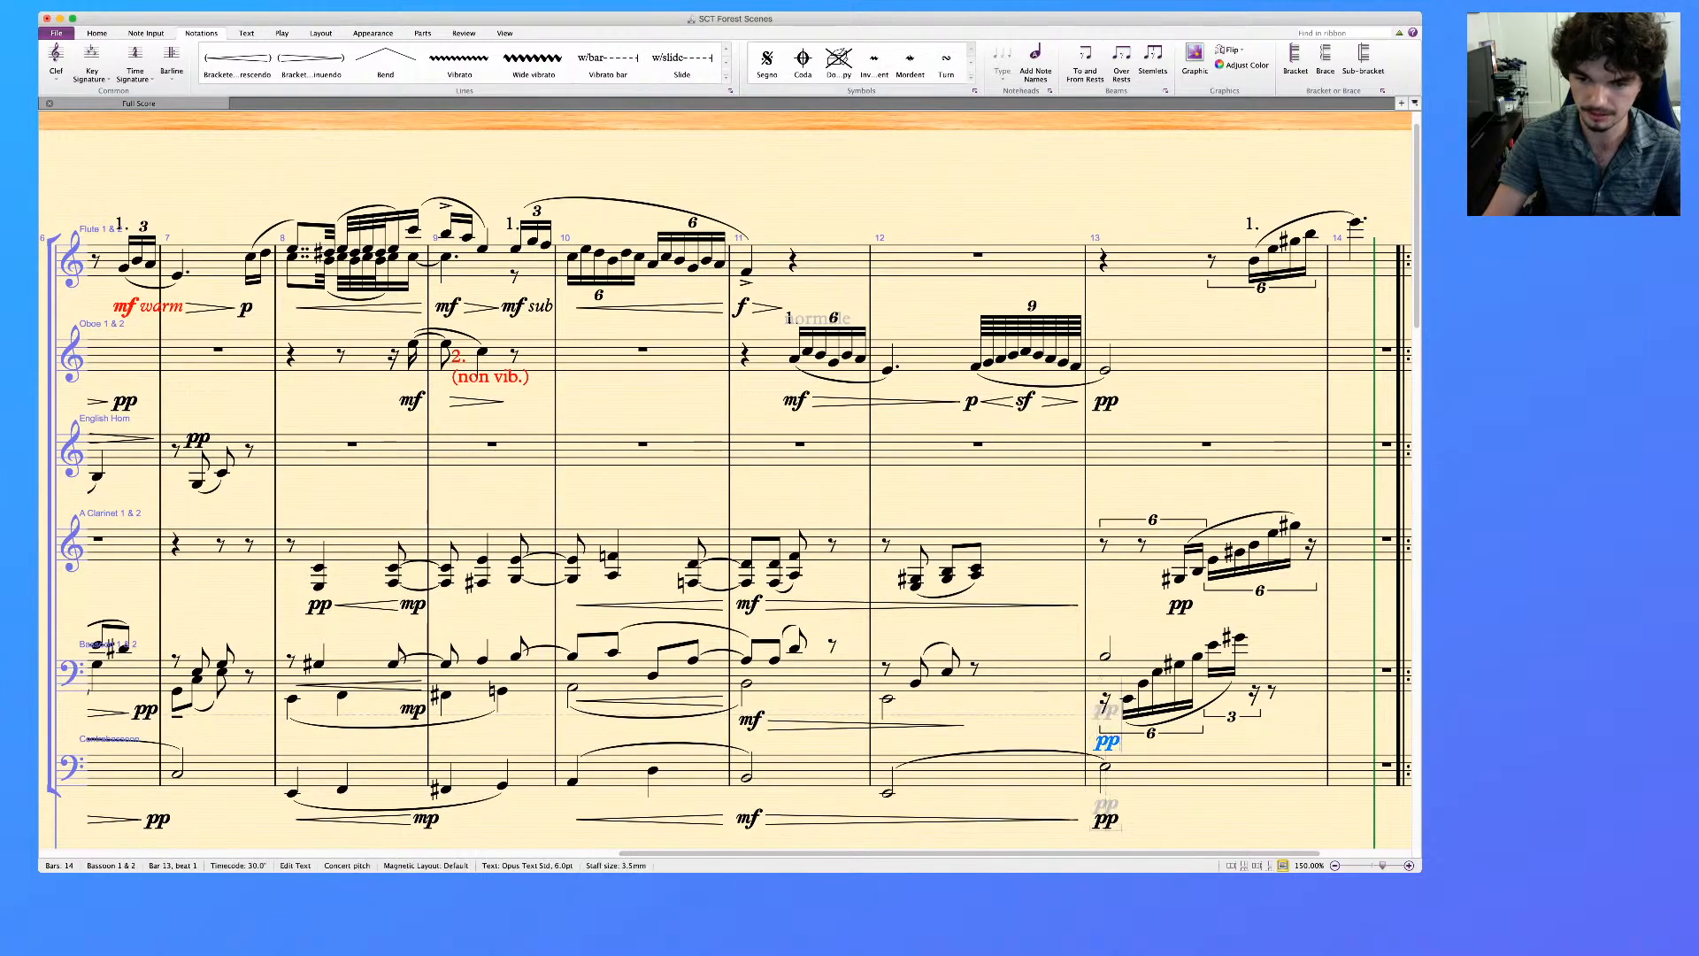
pyautogui.press('Escape')
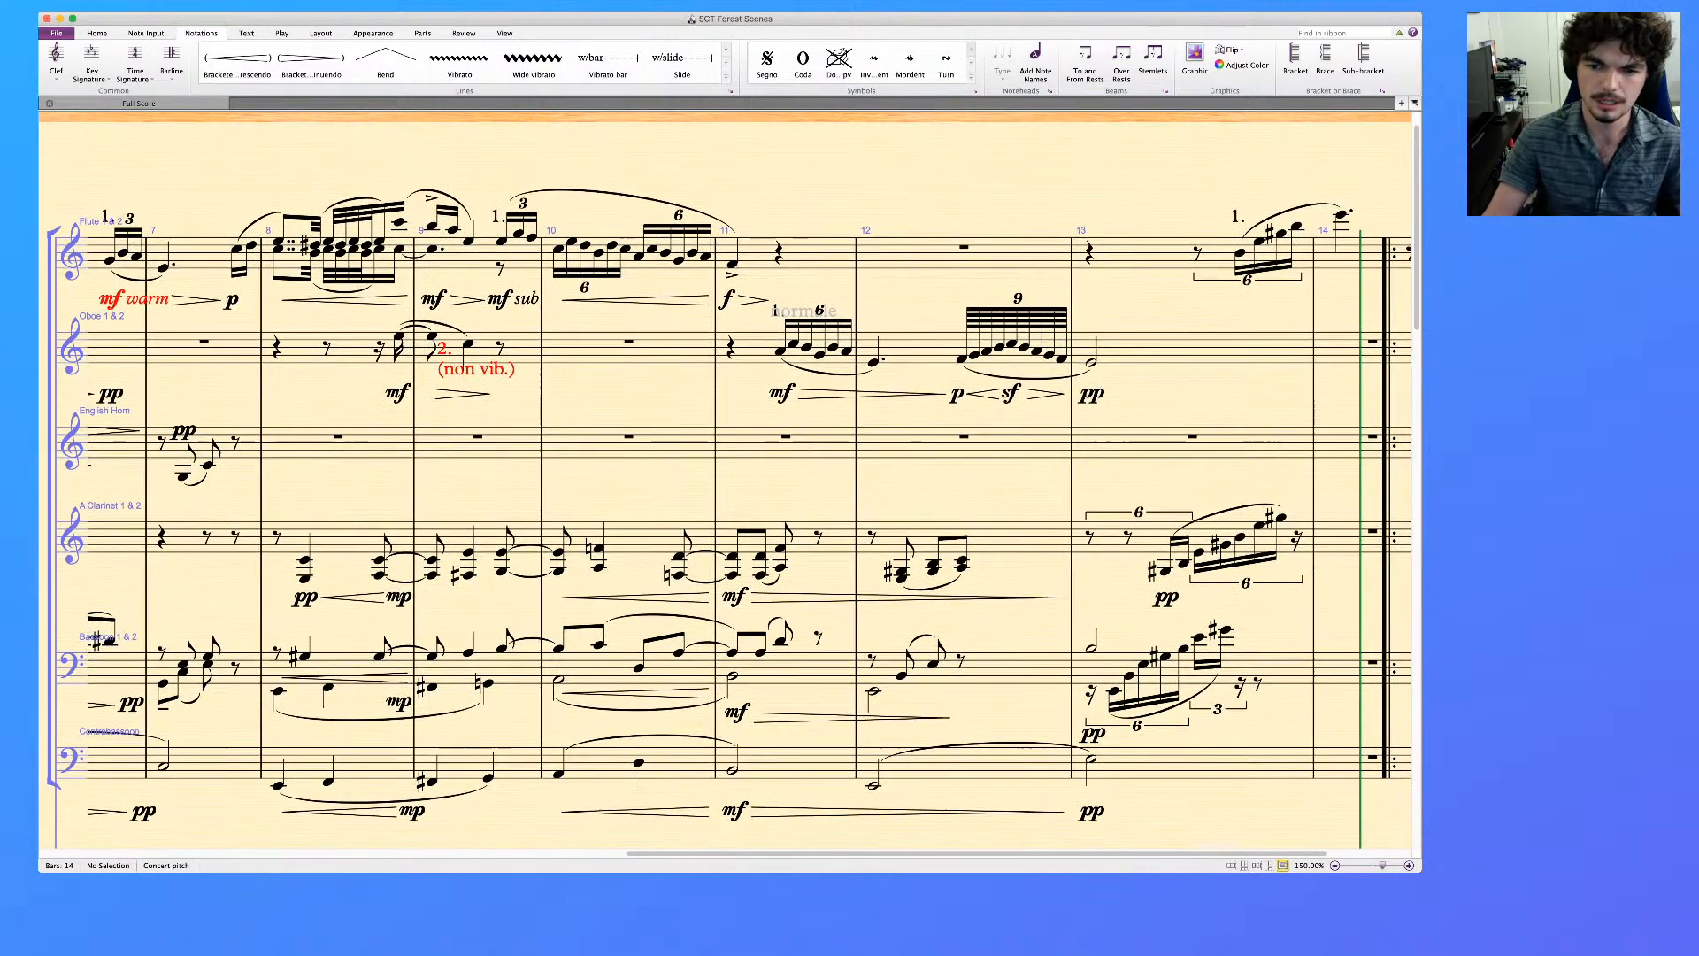
# Clear the music from bars 7 to 13 on both staves of the reference piano
pyautogui.scroll(-10, 726, 478)
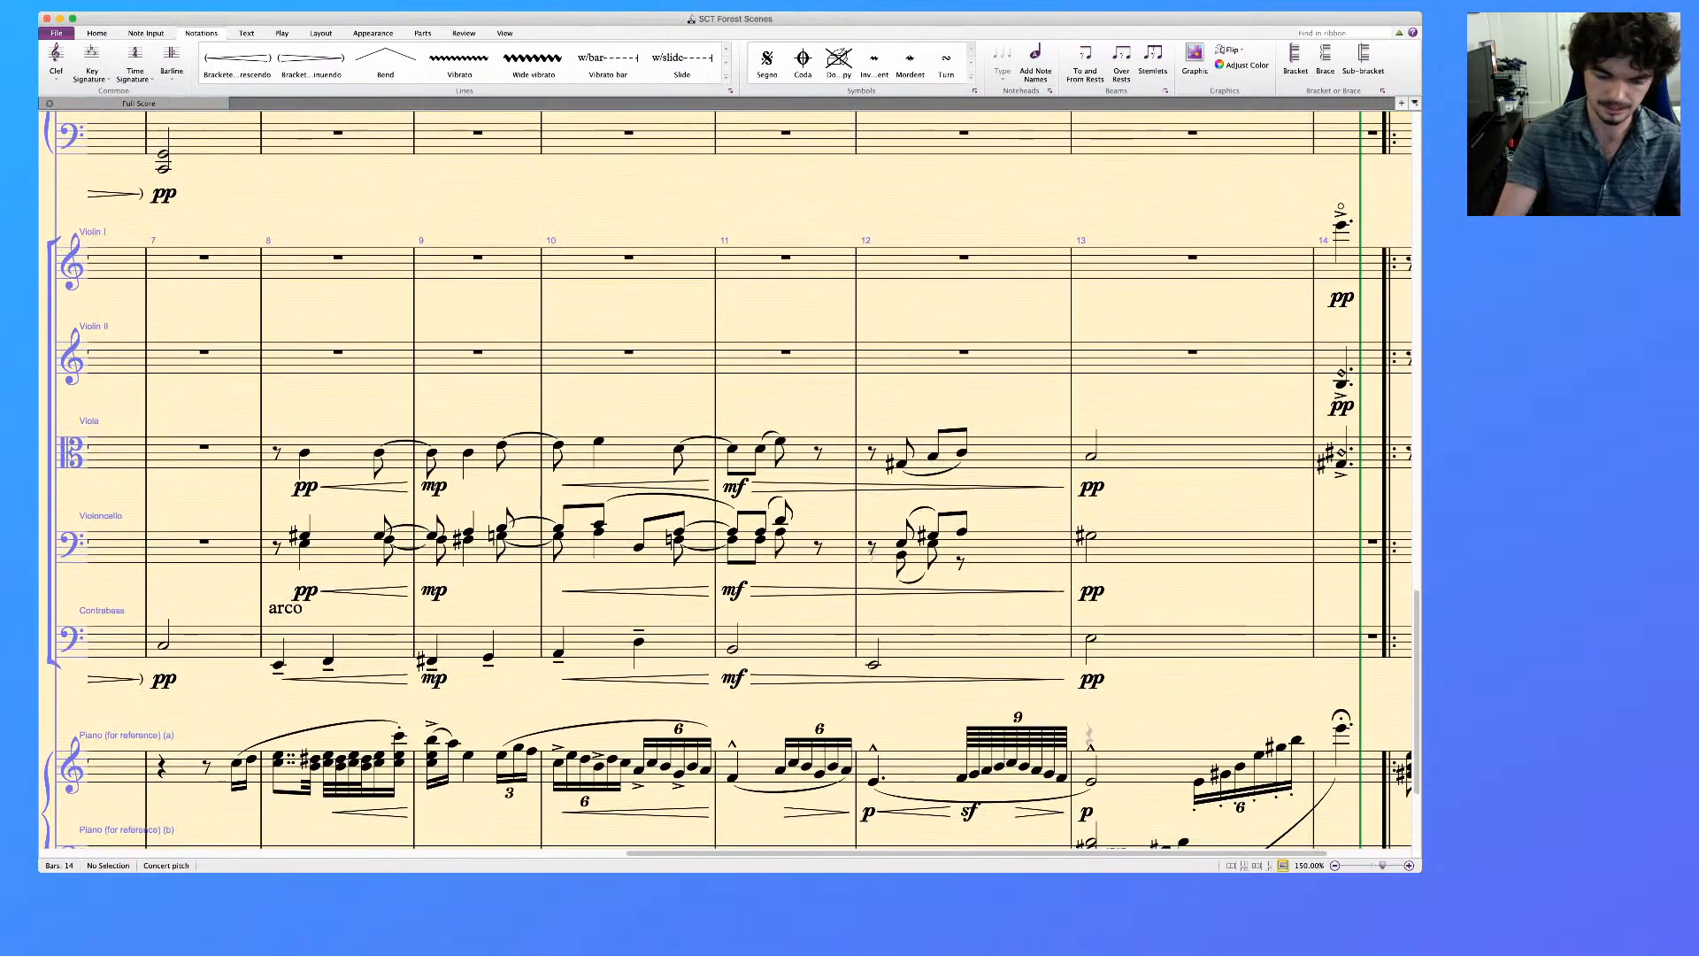
pyautogui.press('super+minus')
pyautogui.press('super+minus')
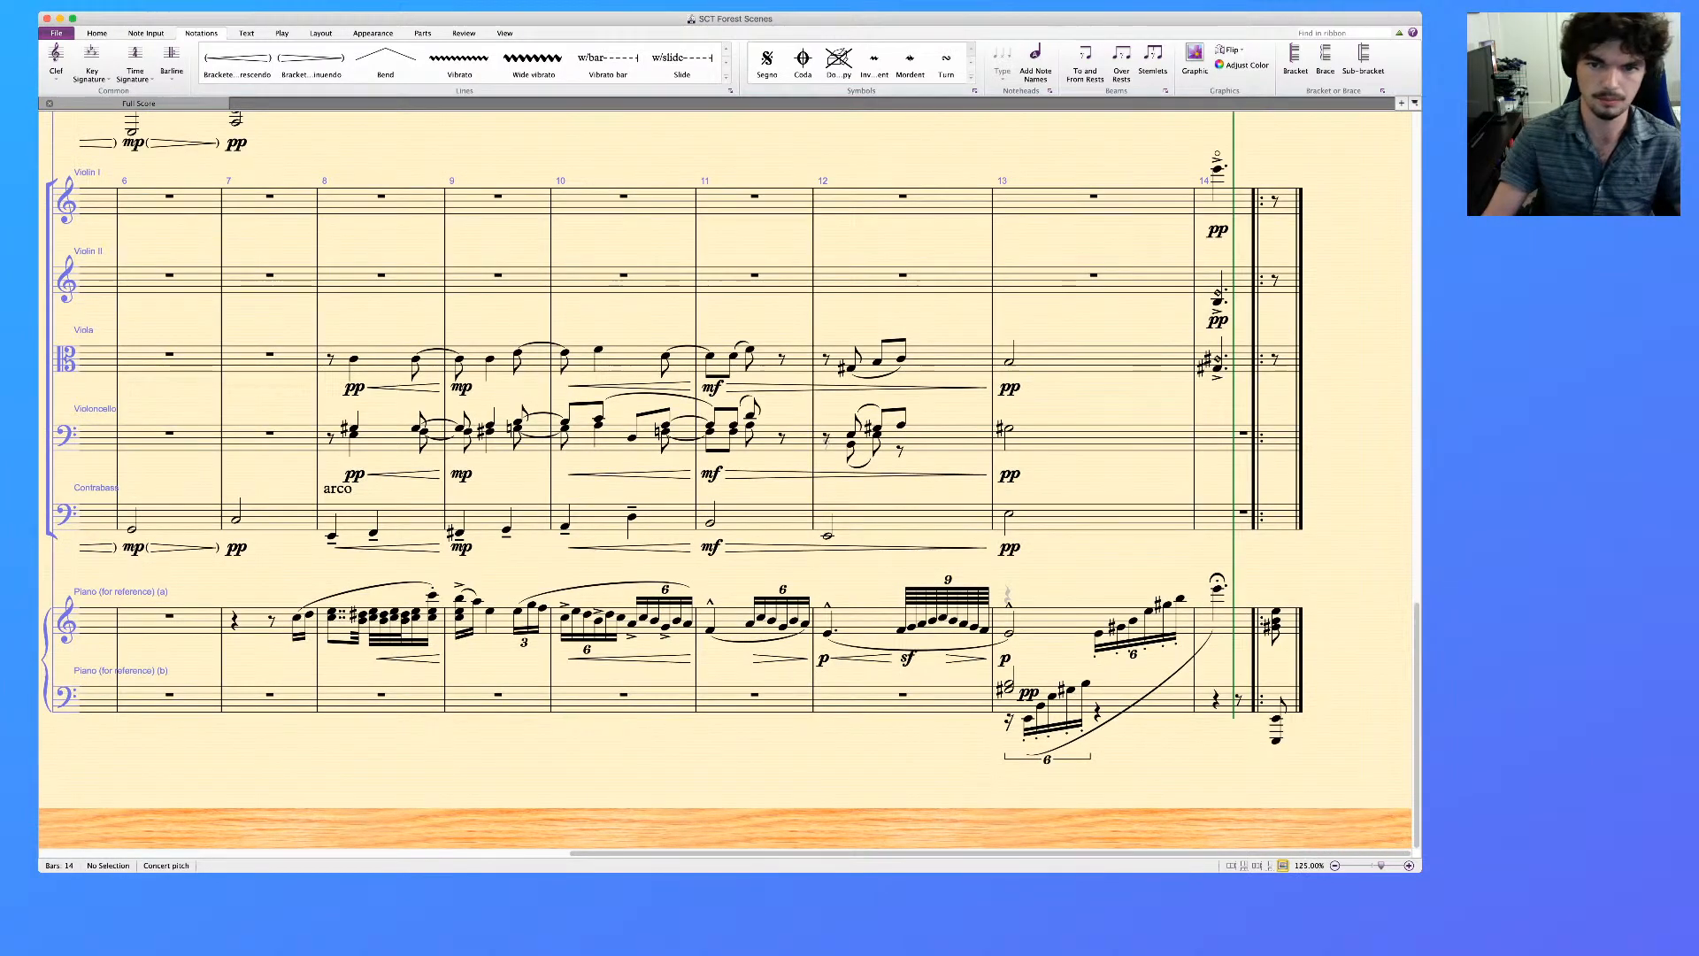
pyautogui.scroll(3, 726, 478)
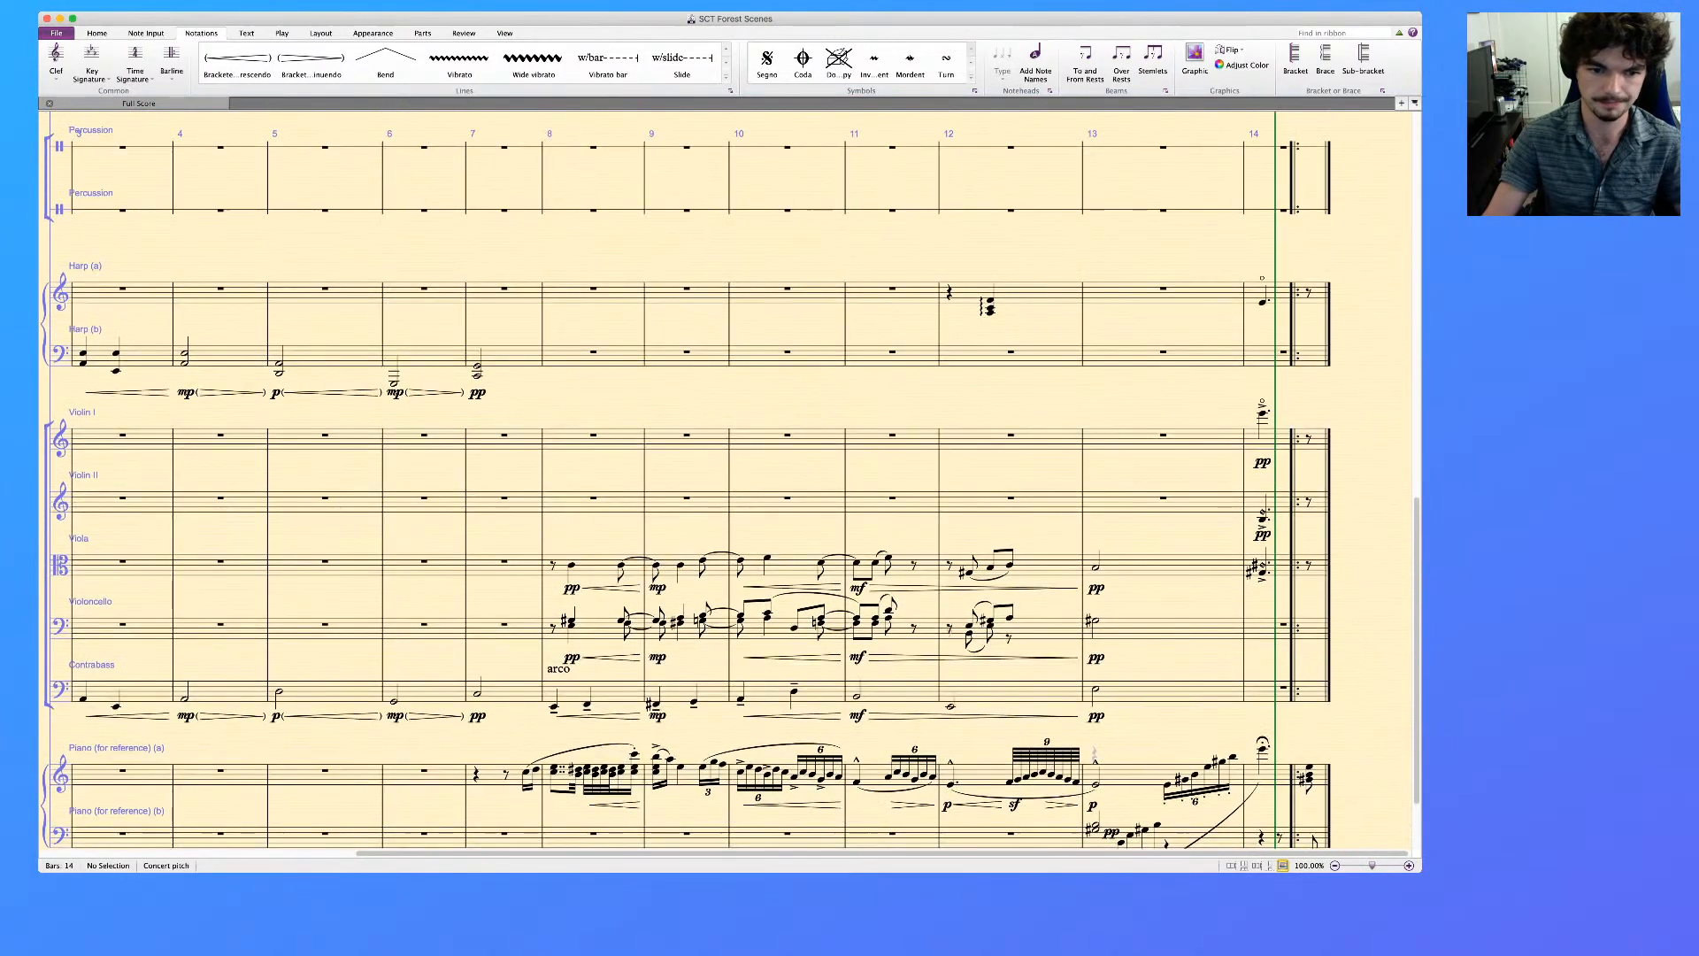
pyautogui.scroll(3, 726, 478)
pyautogui.scroll(-5, 726, 478)
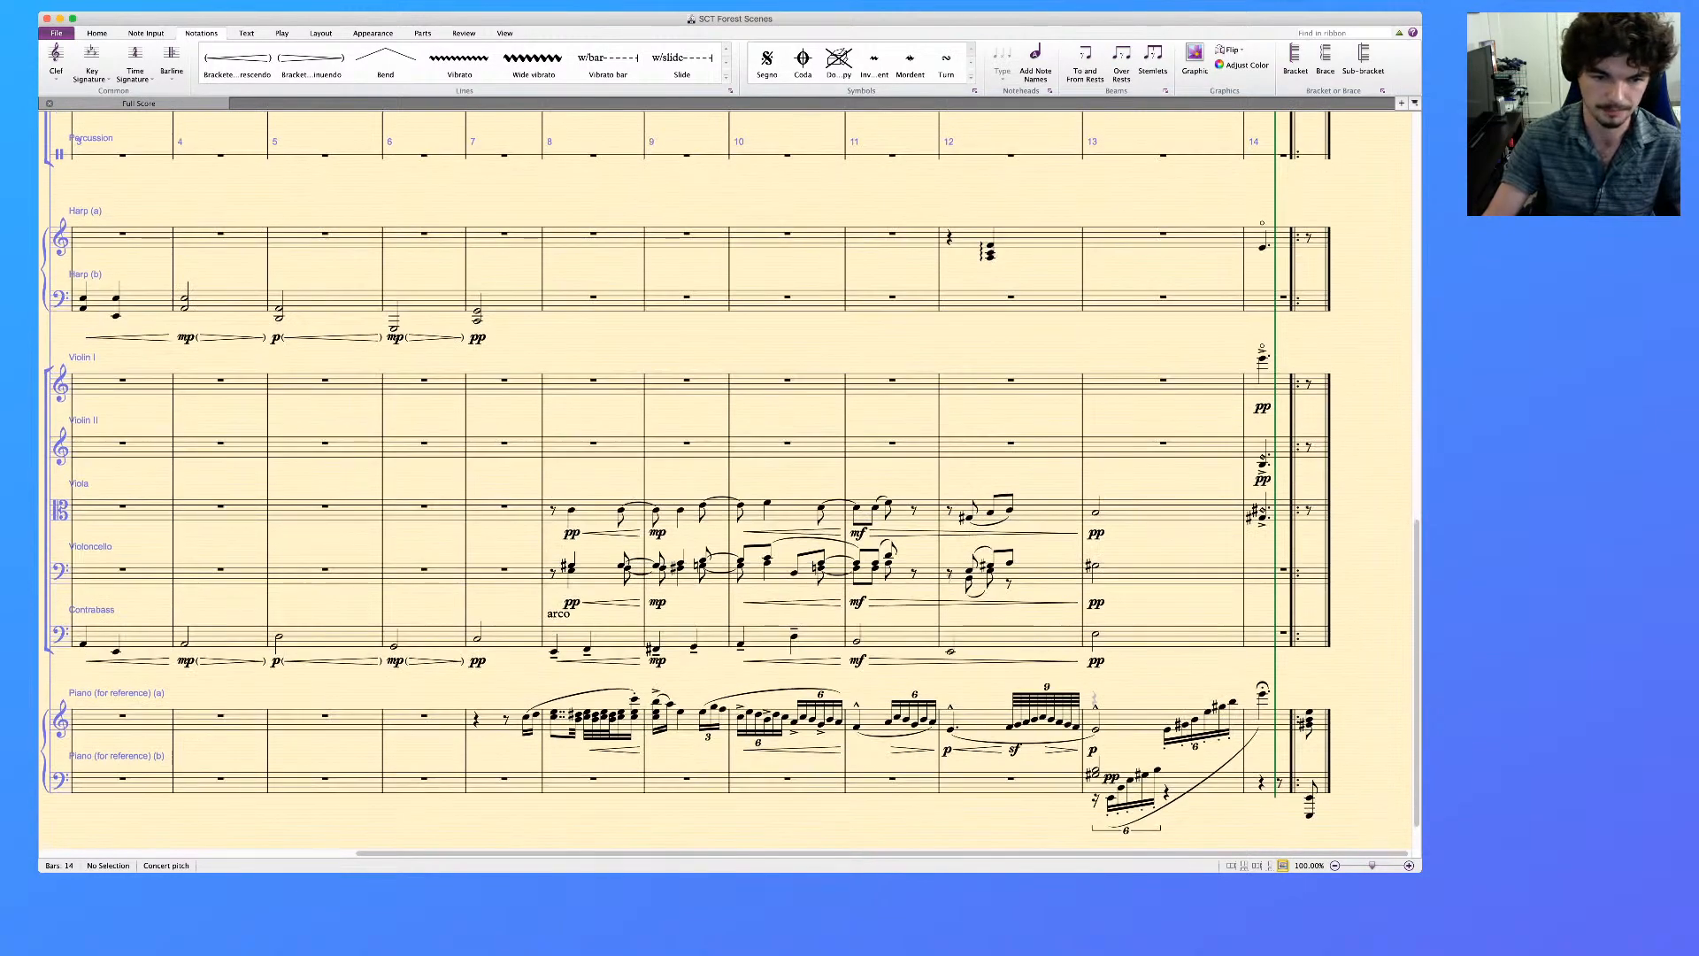
pyautogui.click(500, 722)
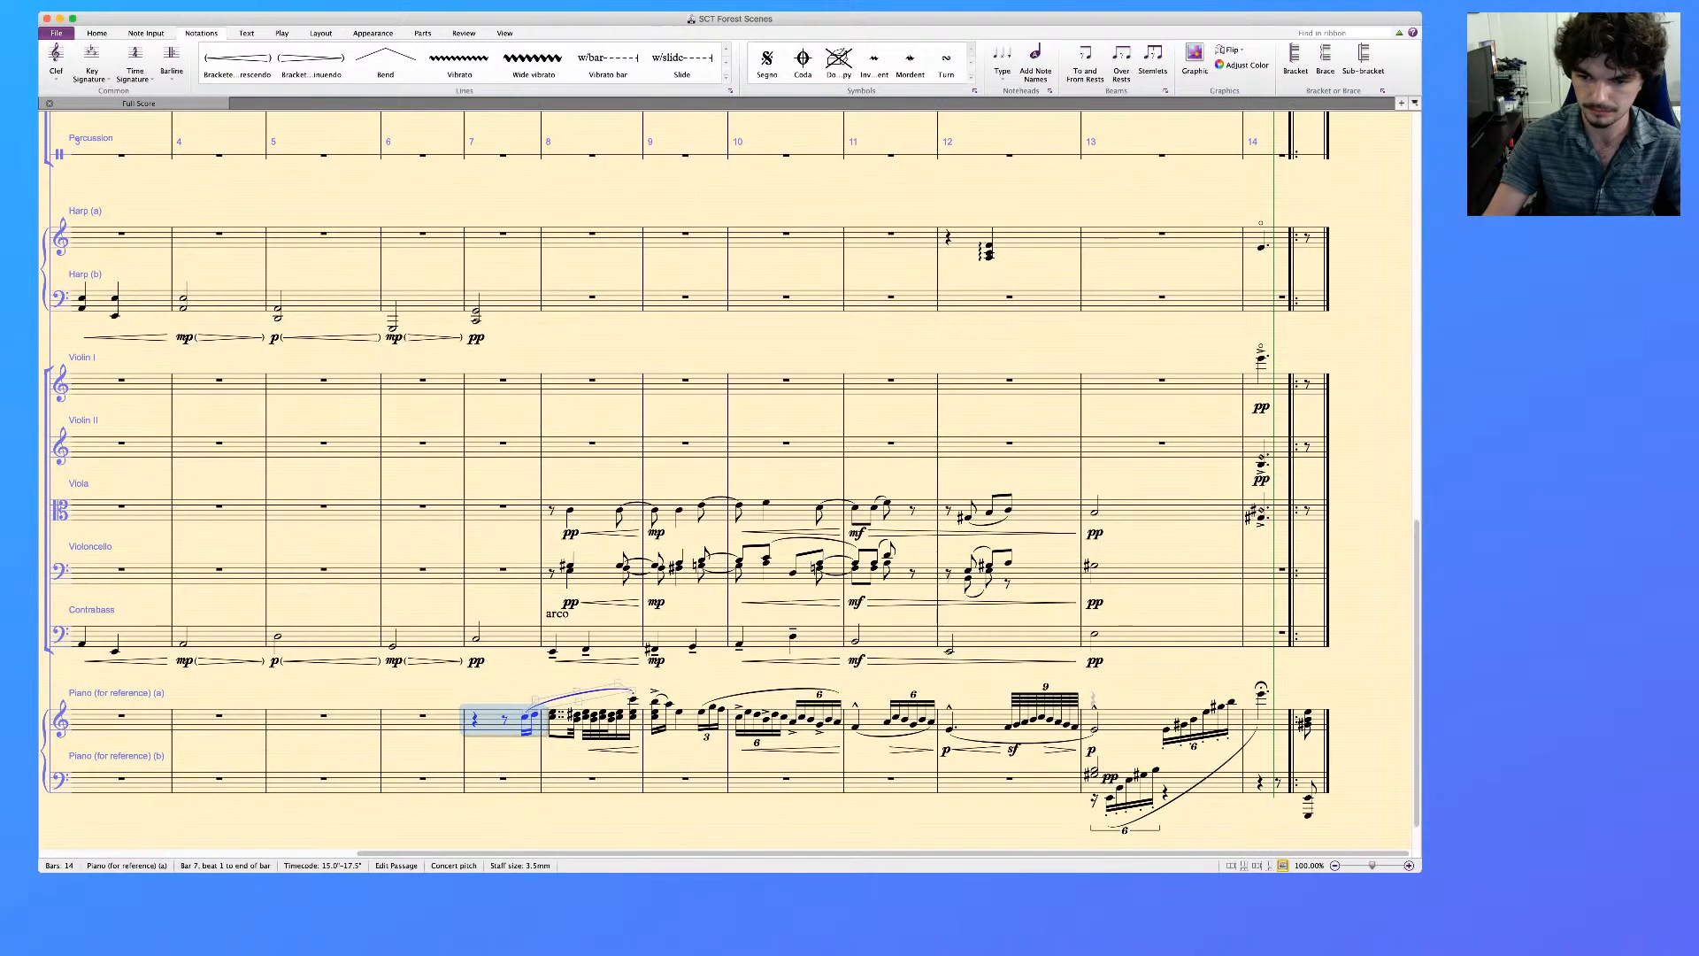
pyautogui.keyDown('shift'); pyautogui.click(1275, 786); pyautogui.keyUp('shift')
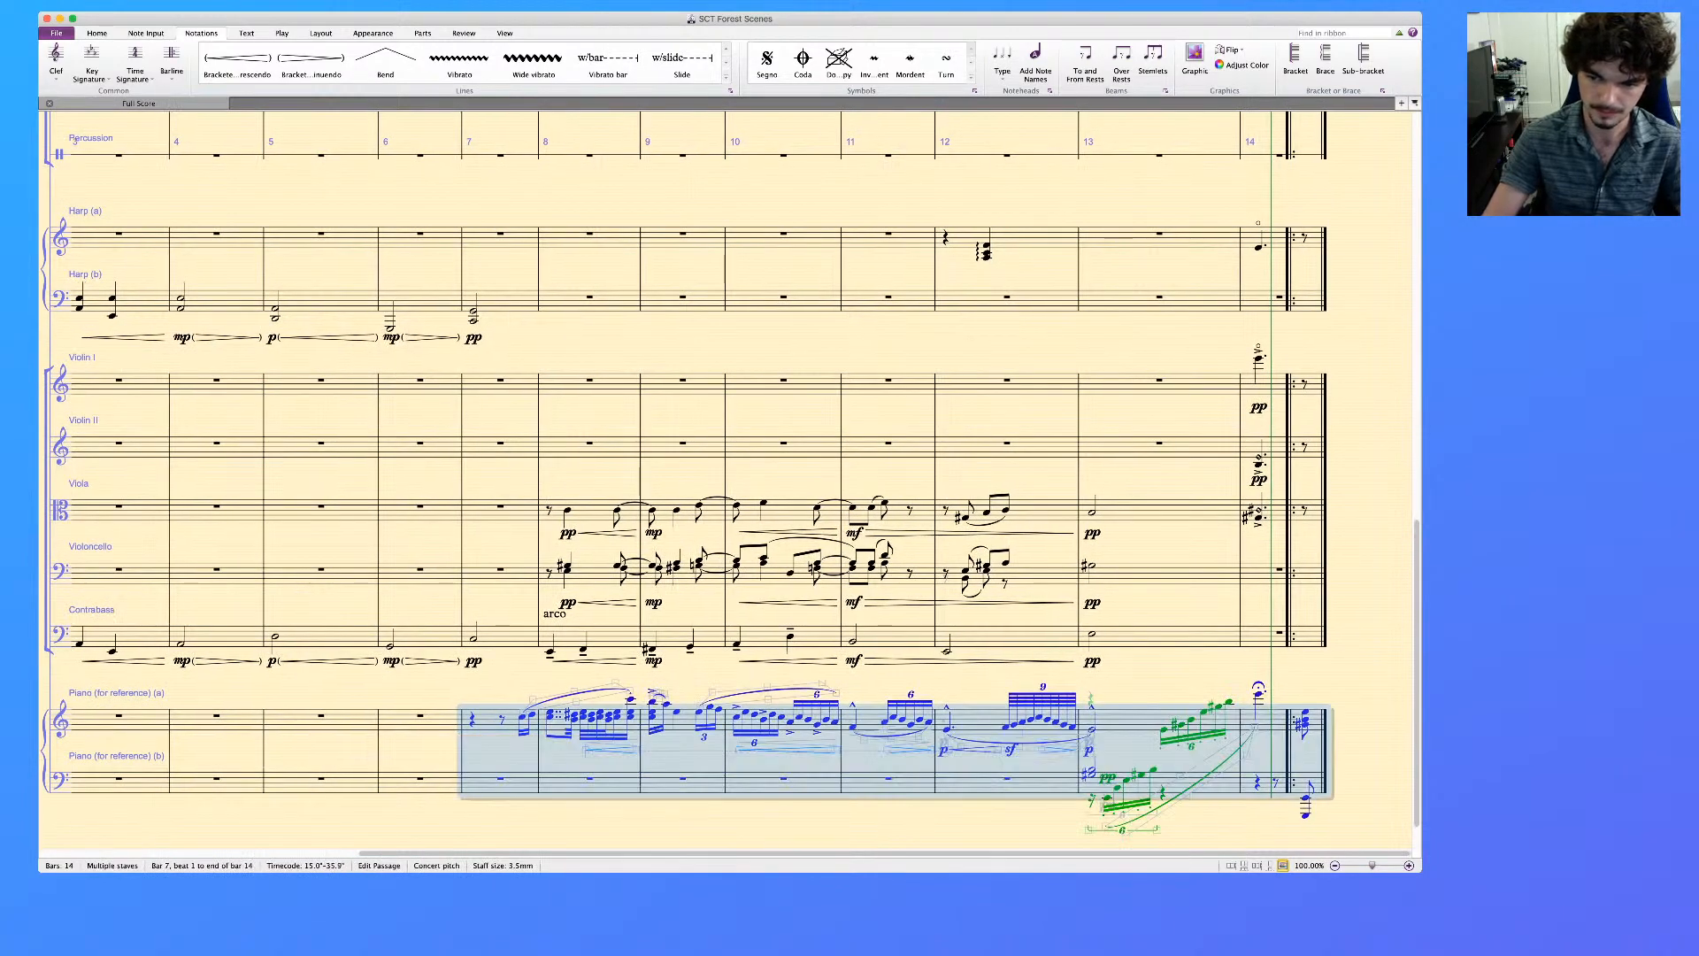
pyautogui.press('Escape')
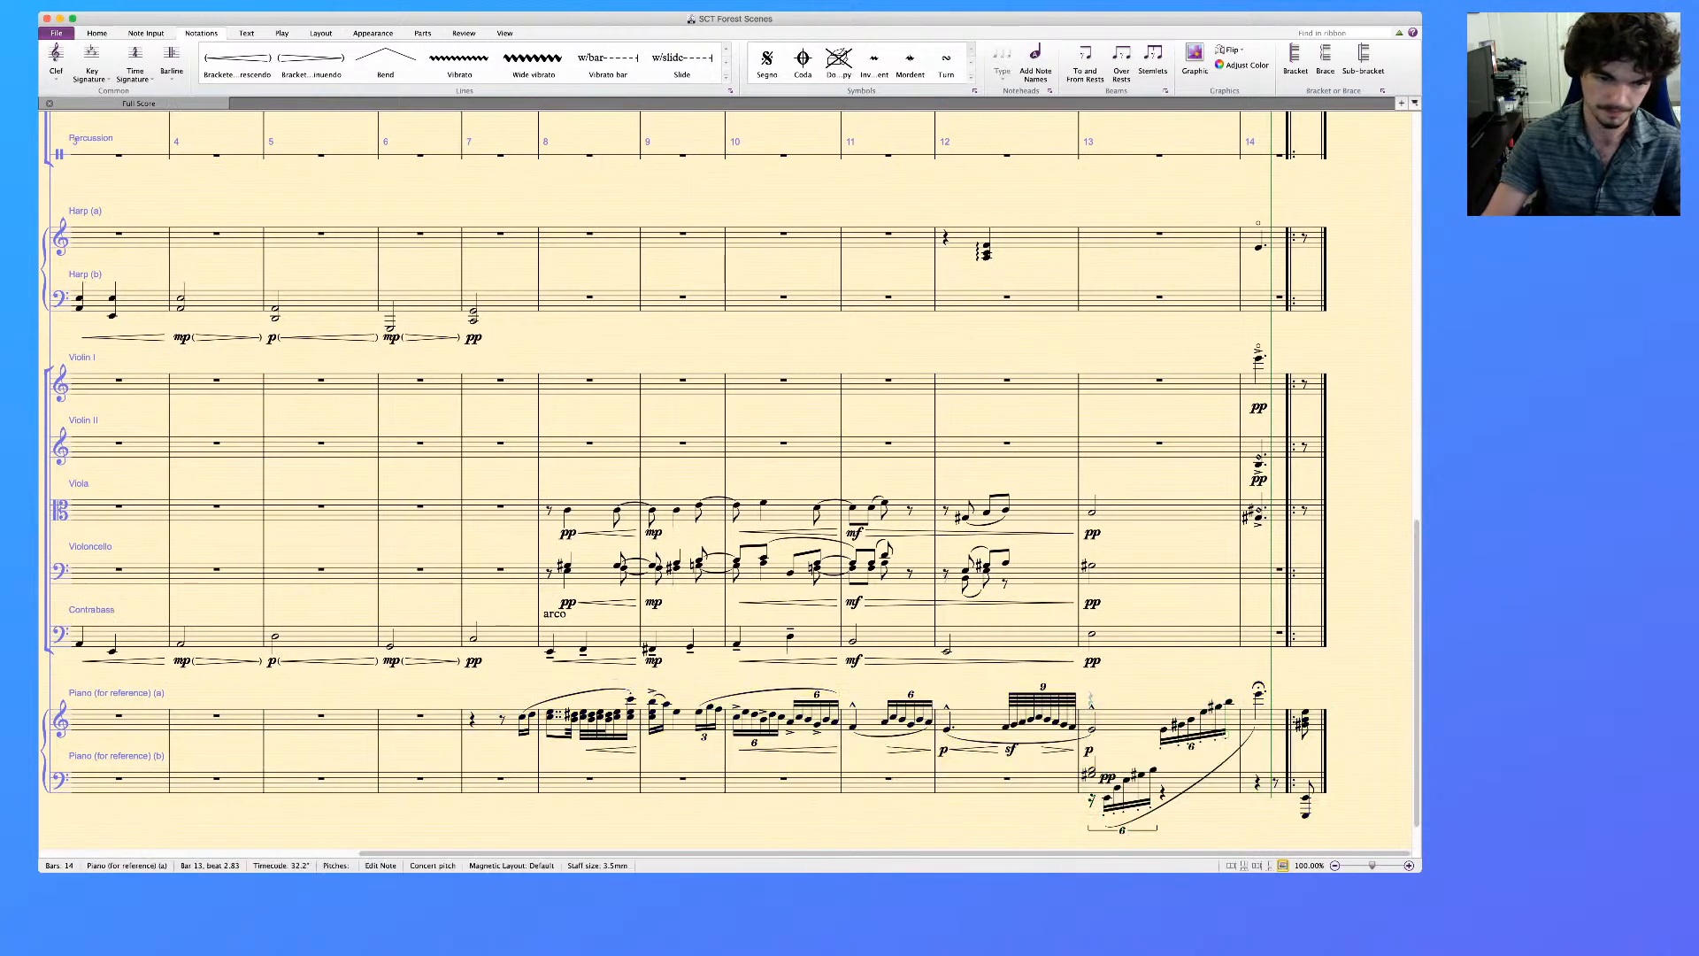
pyautogui.click(1129, 721)
pyautogui.keyDown('shift'); pyautogui.click(500, 785); pyautogui.keyUp('shift')
pyautogui.press('Delete')
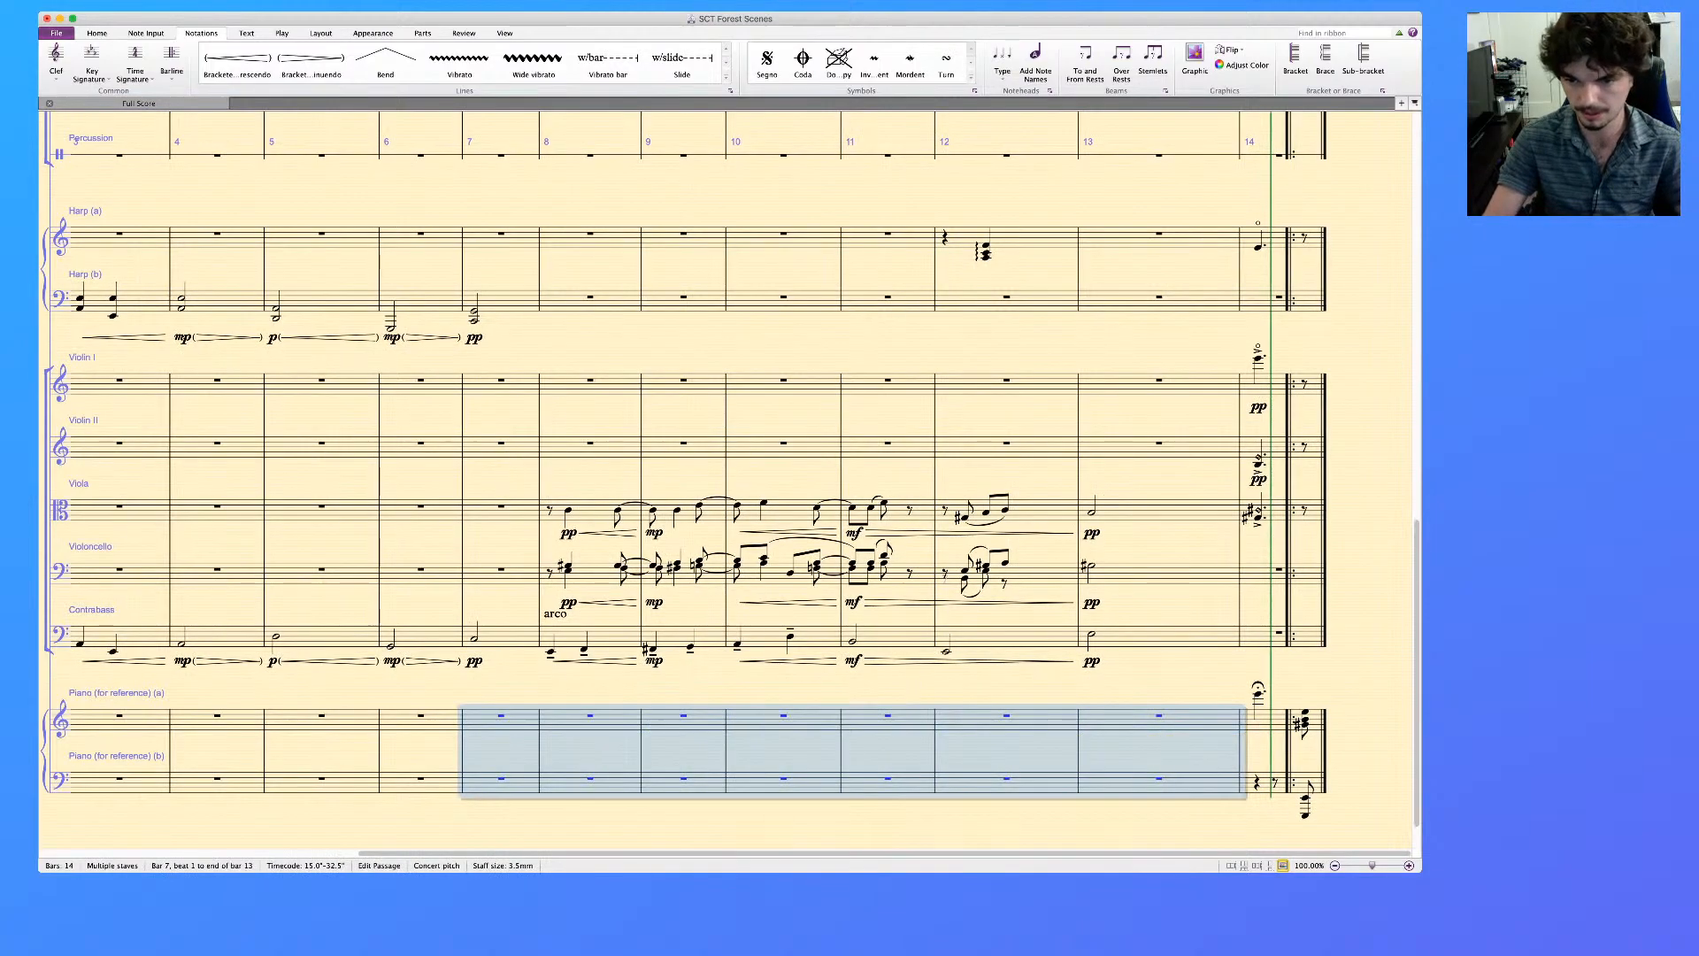
pyautogui.press('Escape')
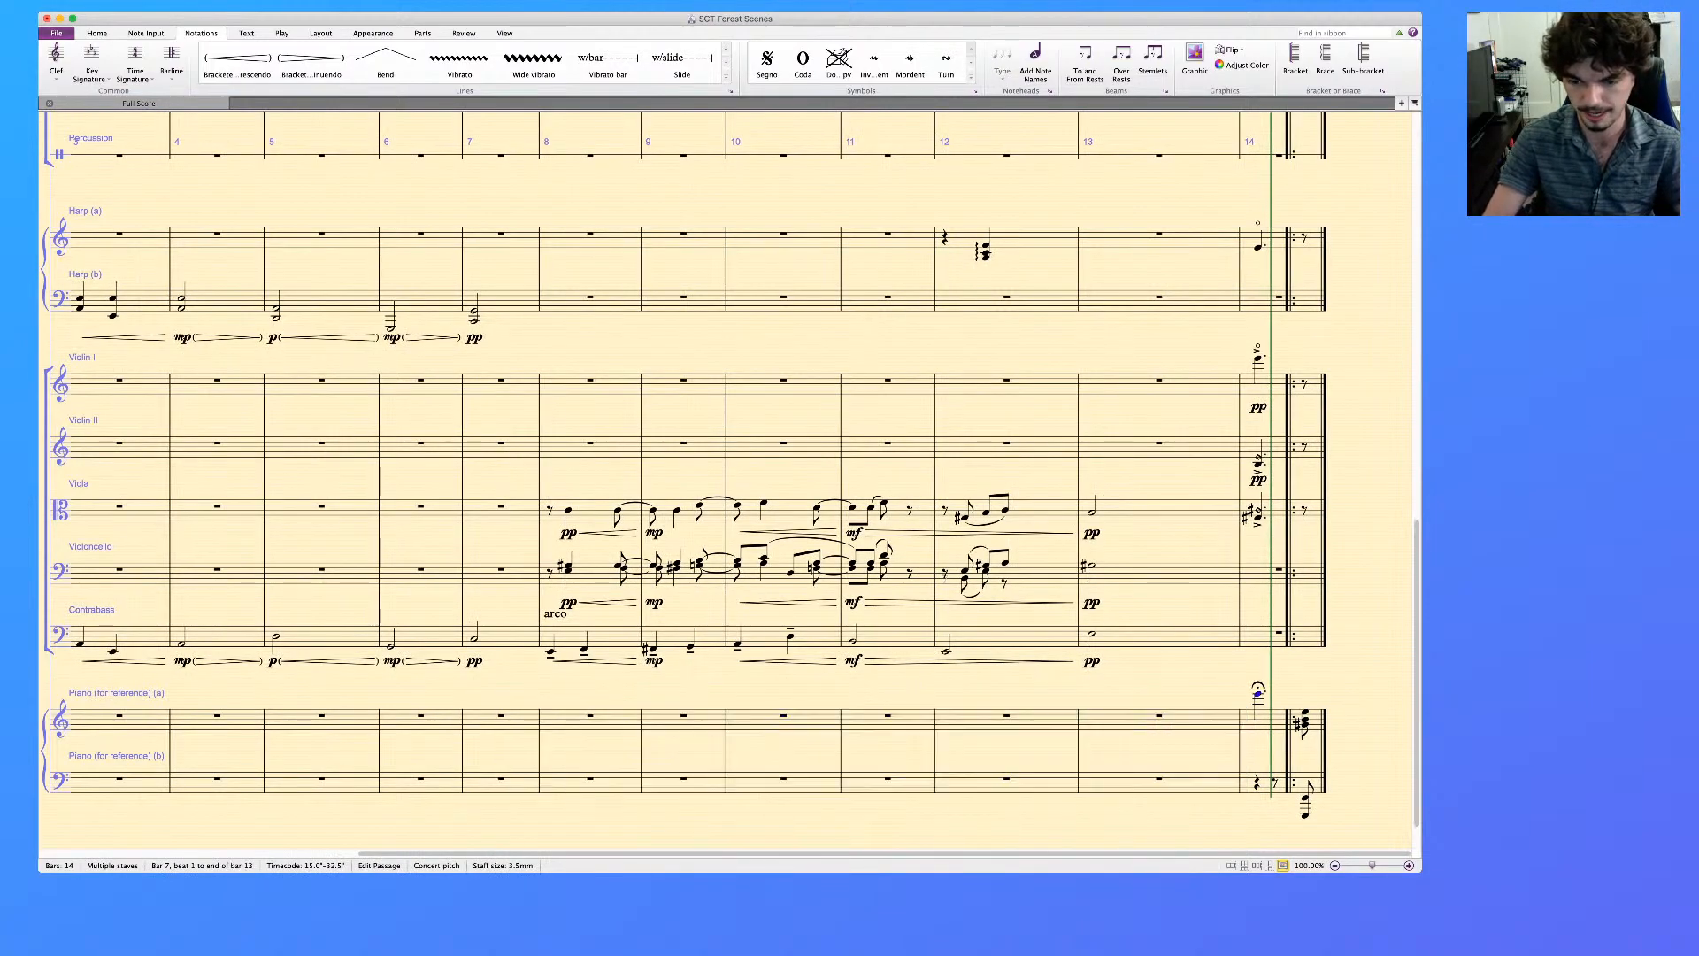
# Delete the fermata note in bar 14 from the reference piano's upper staff
pyautogui.click(1267, 721)
pyautogui.press('Delete')
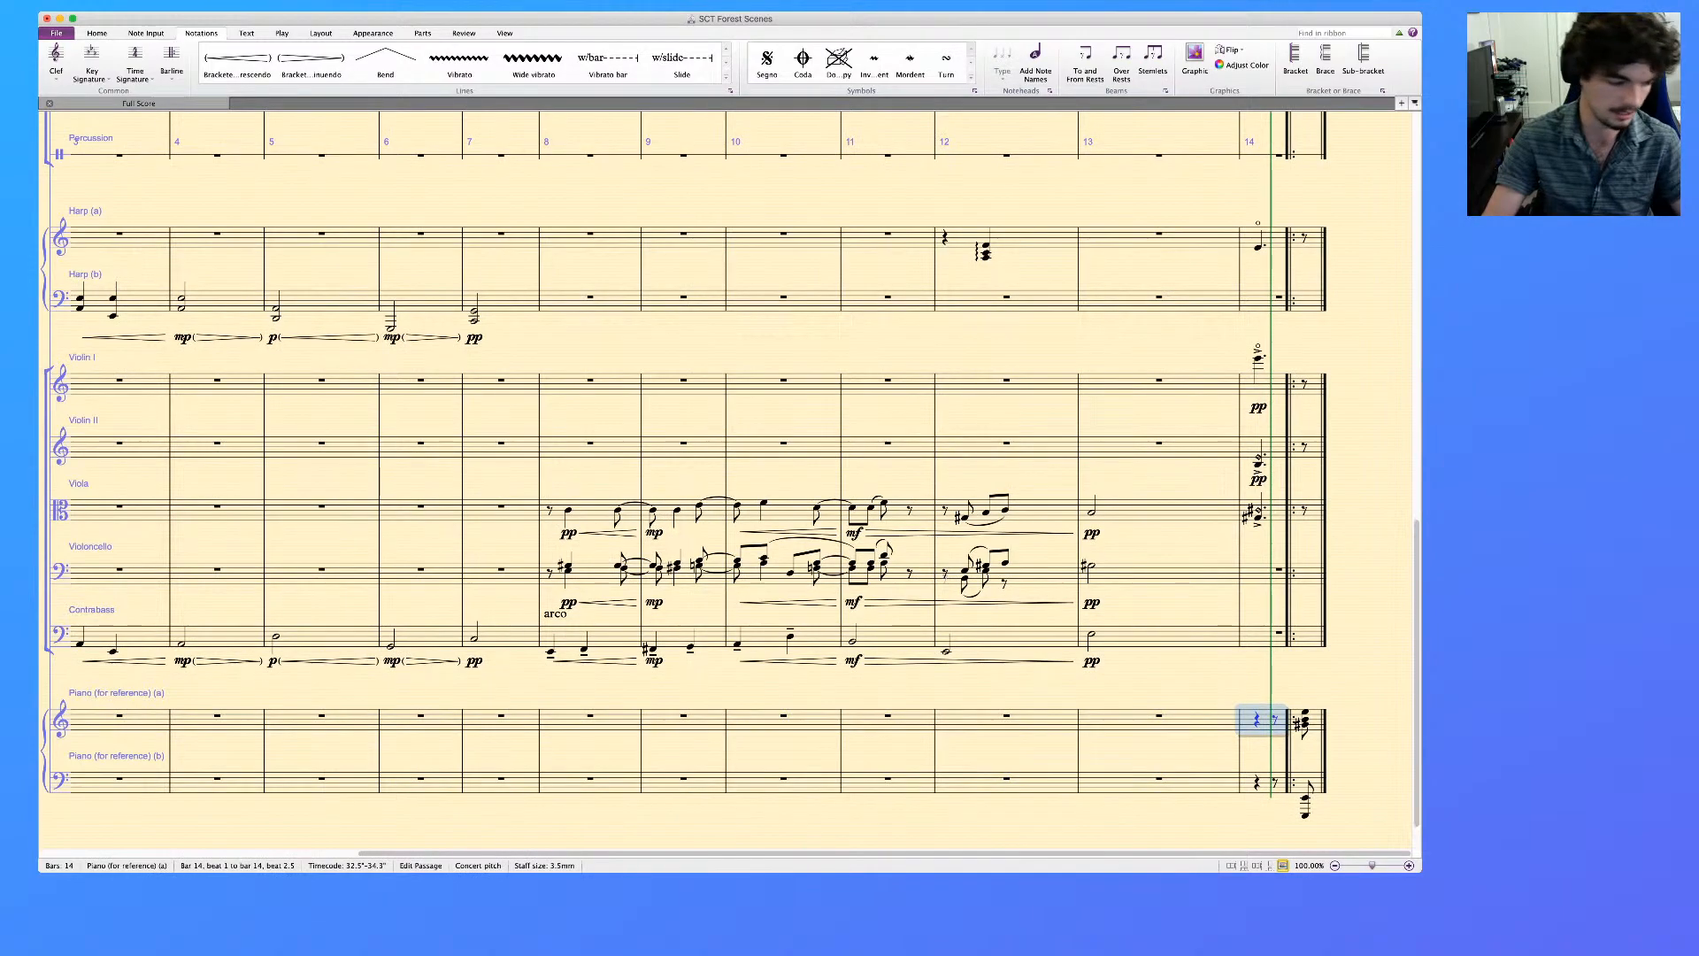
pyautogui.press('Escape')
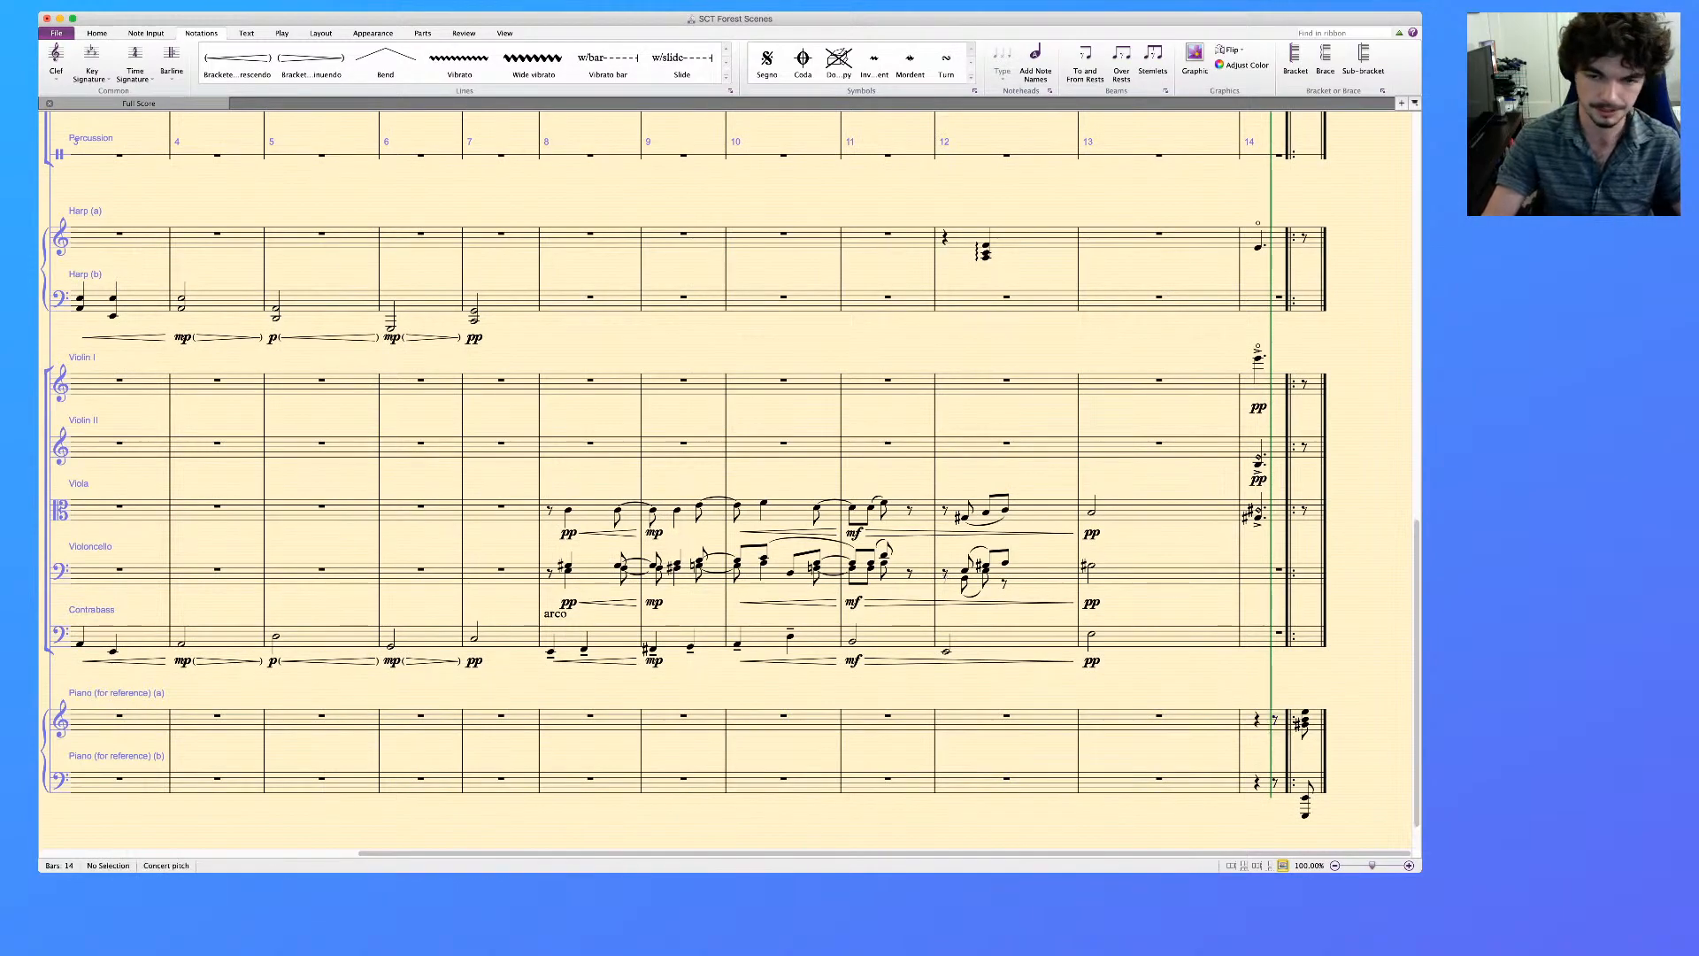
pyautogui.hscroll(-5, 726, 482)
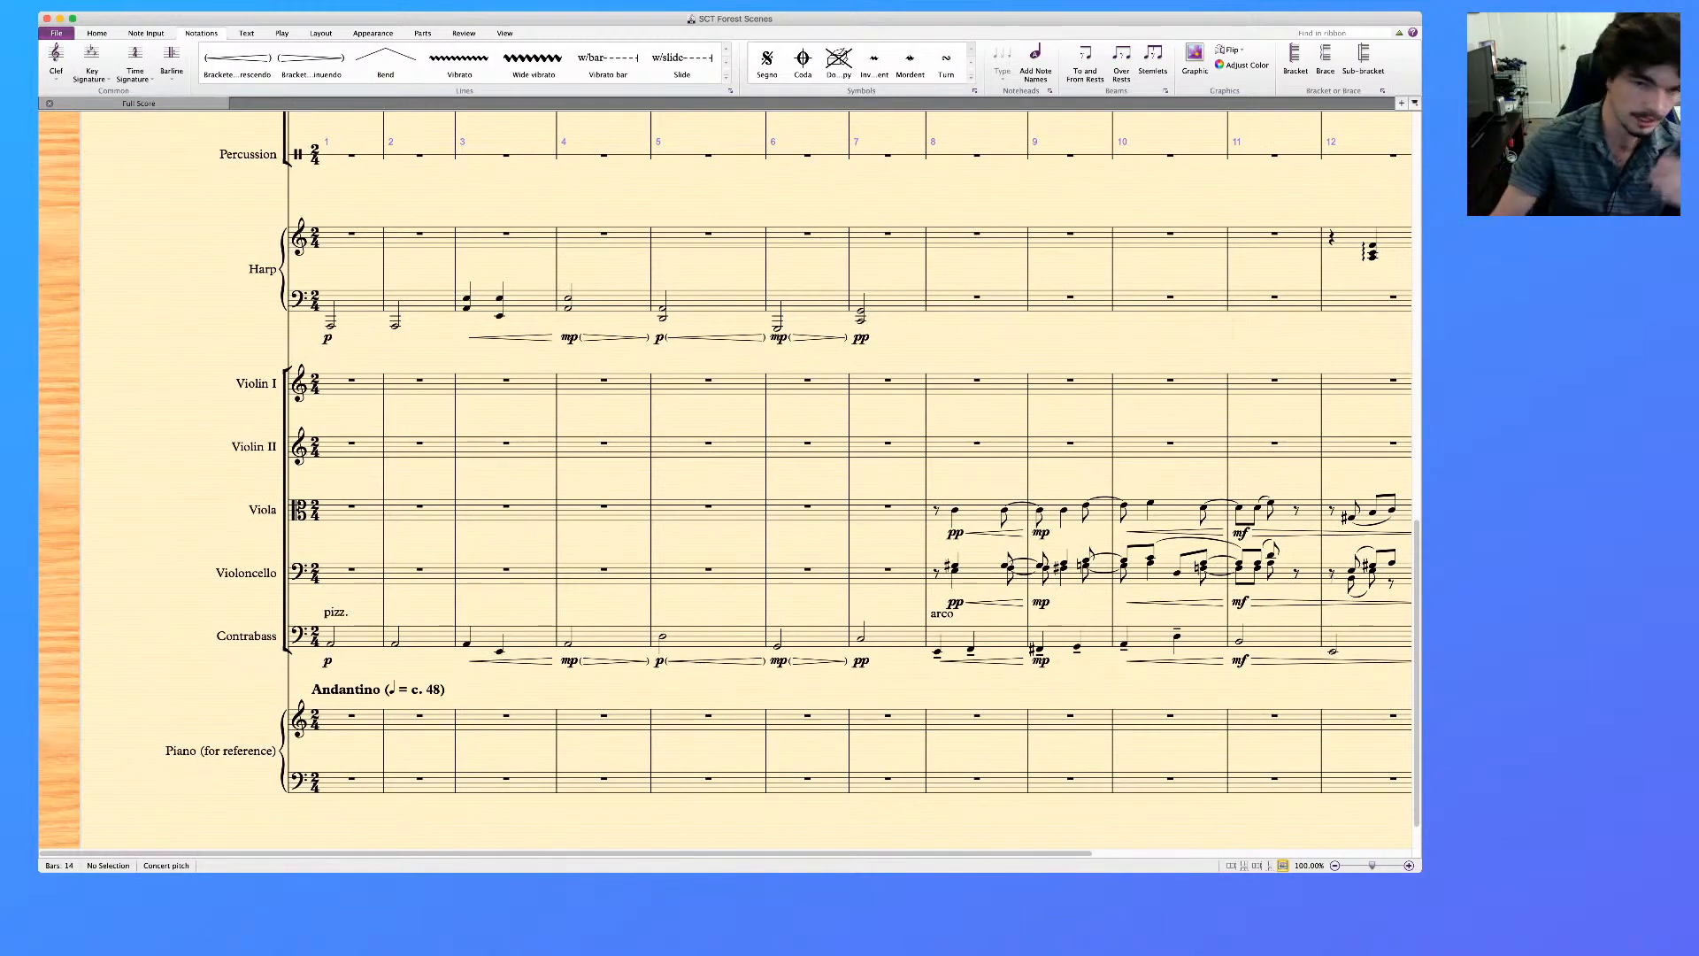
pyautogui.scroll(10, 748, 482)
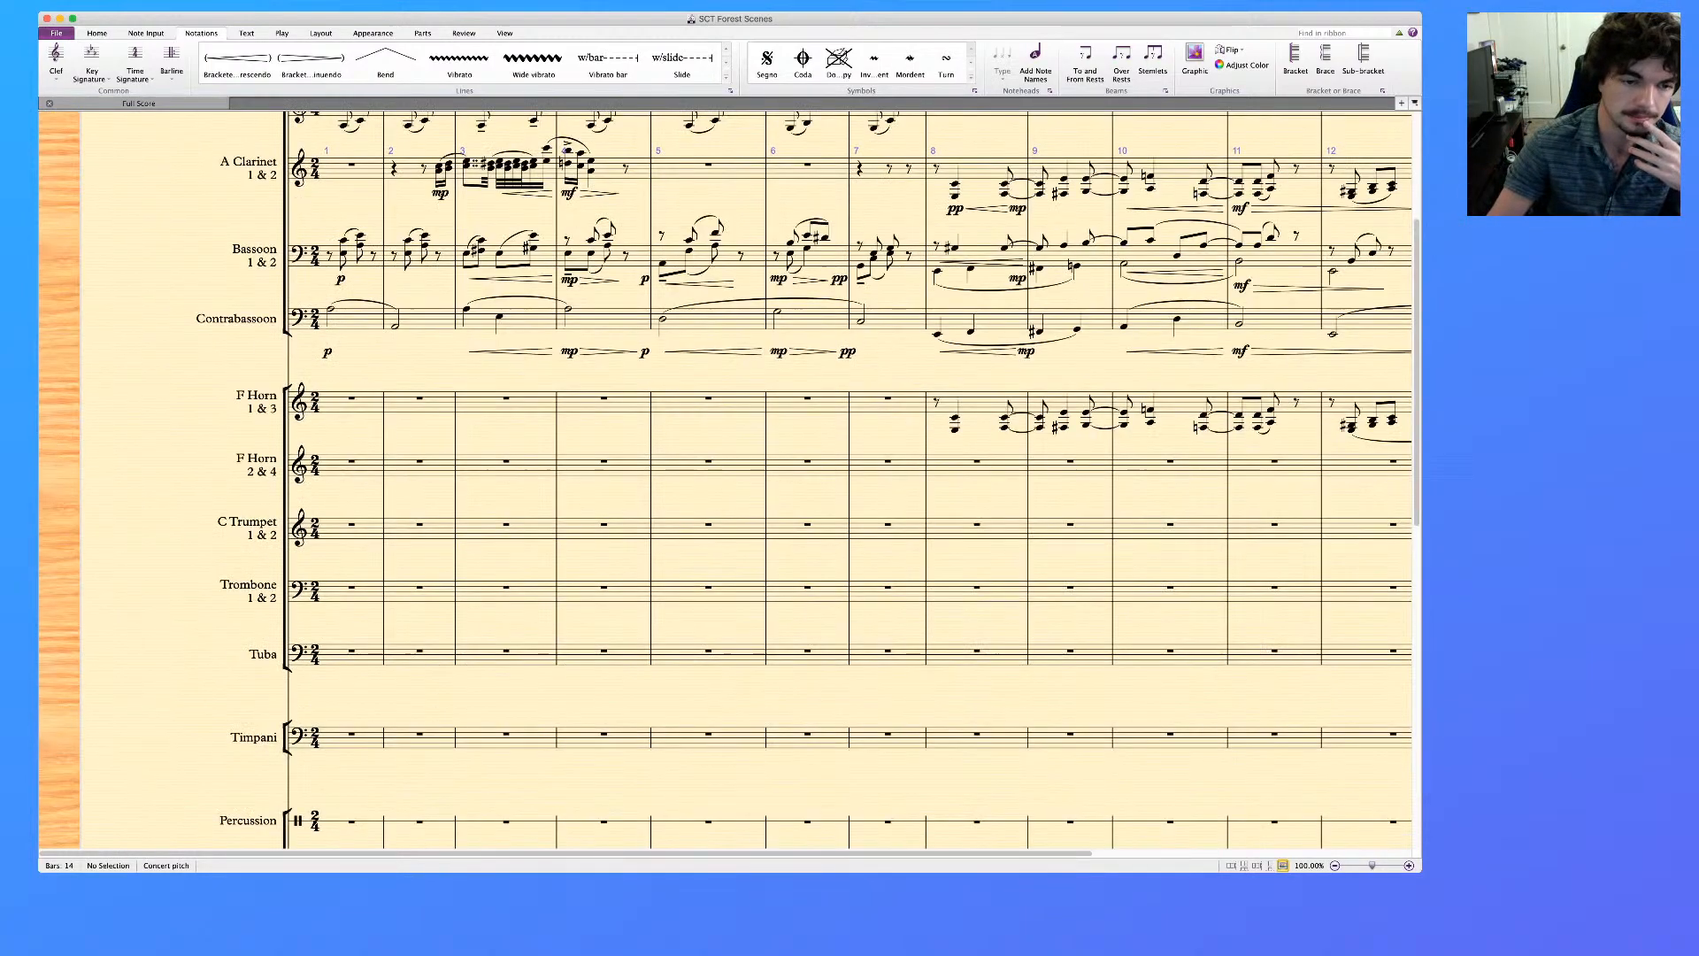
# Play the full score back from the Contrabass's first note in bar 1 to review the opening bars
pyautogui.scroll(-11, 748, 483)
pyautogui.hscroll(5, 726, 482)
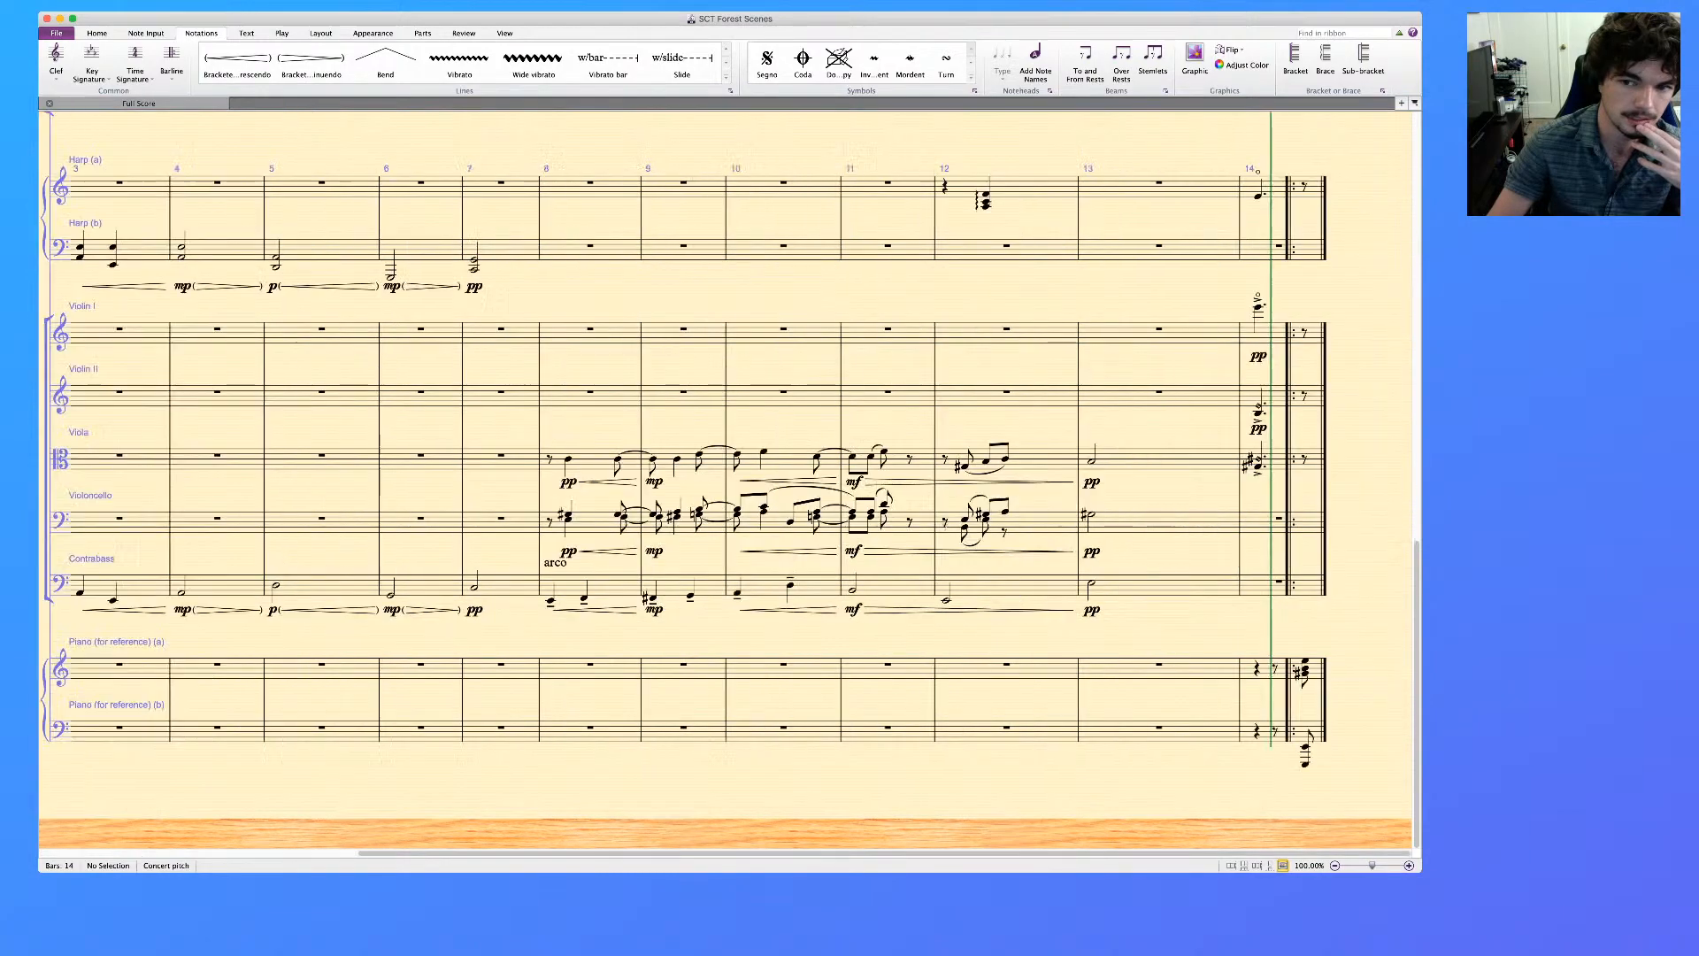
pyautogui.hscroll(-5, 726, 483)
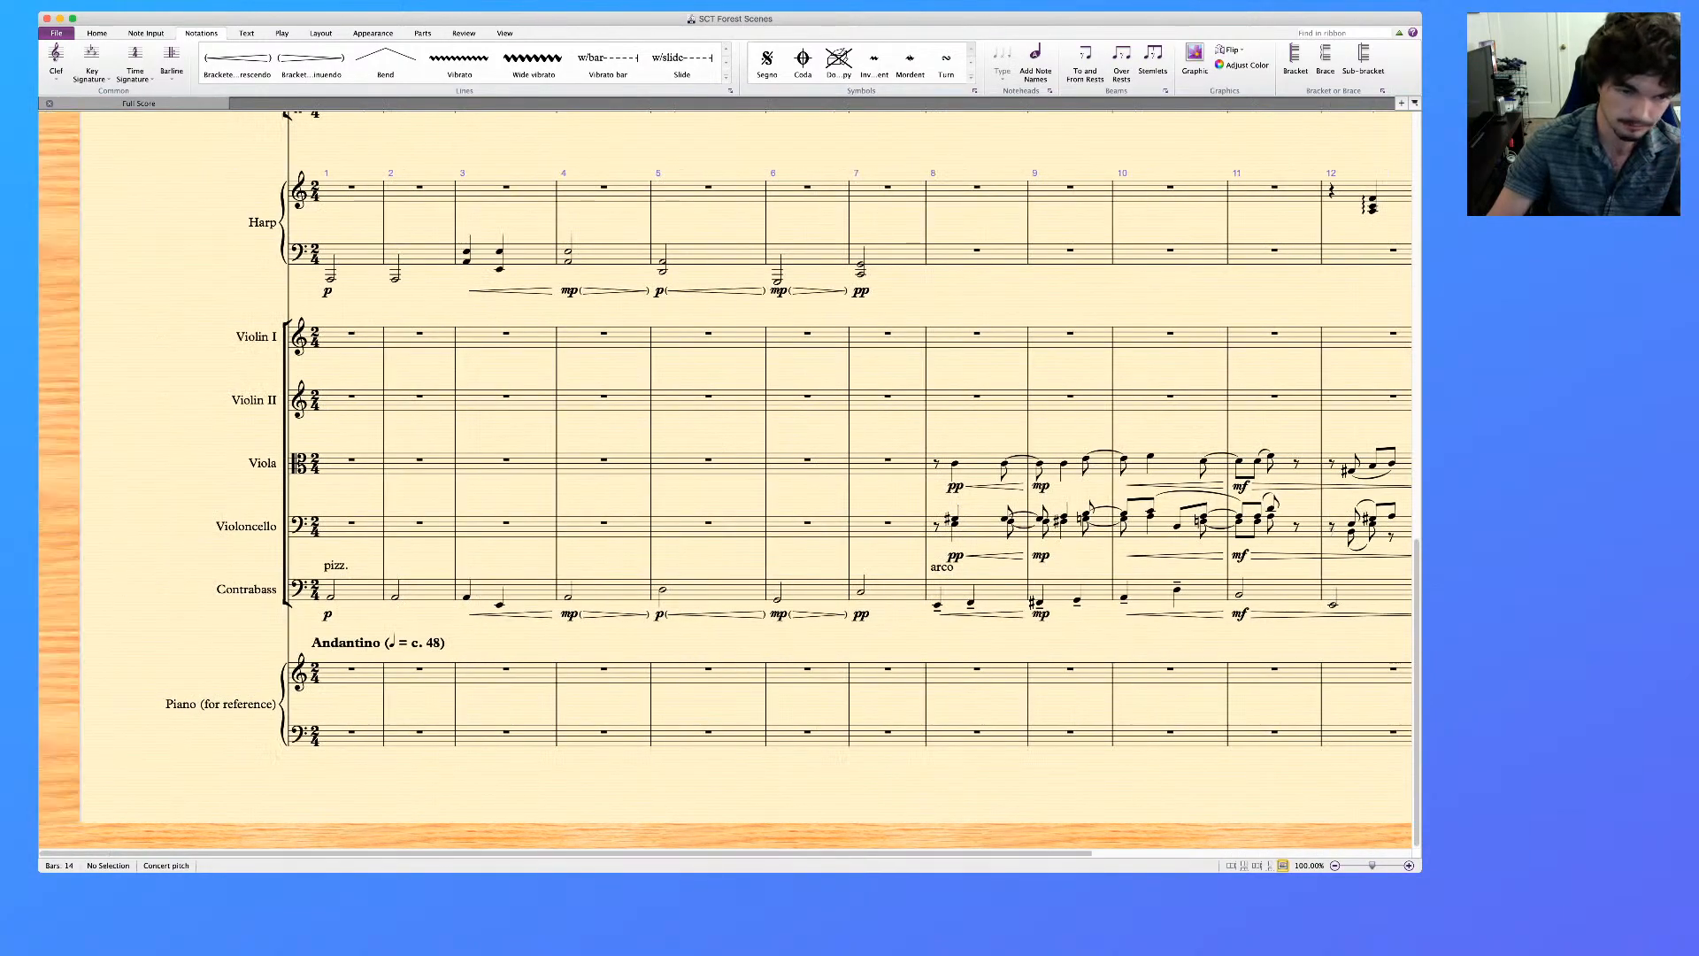
pyautogui.click(331, 598)
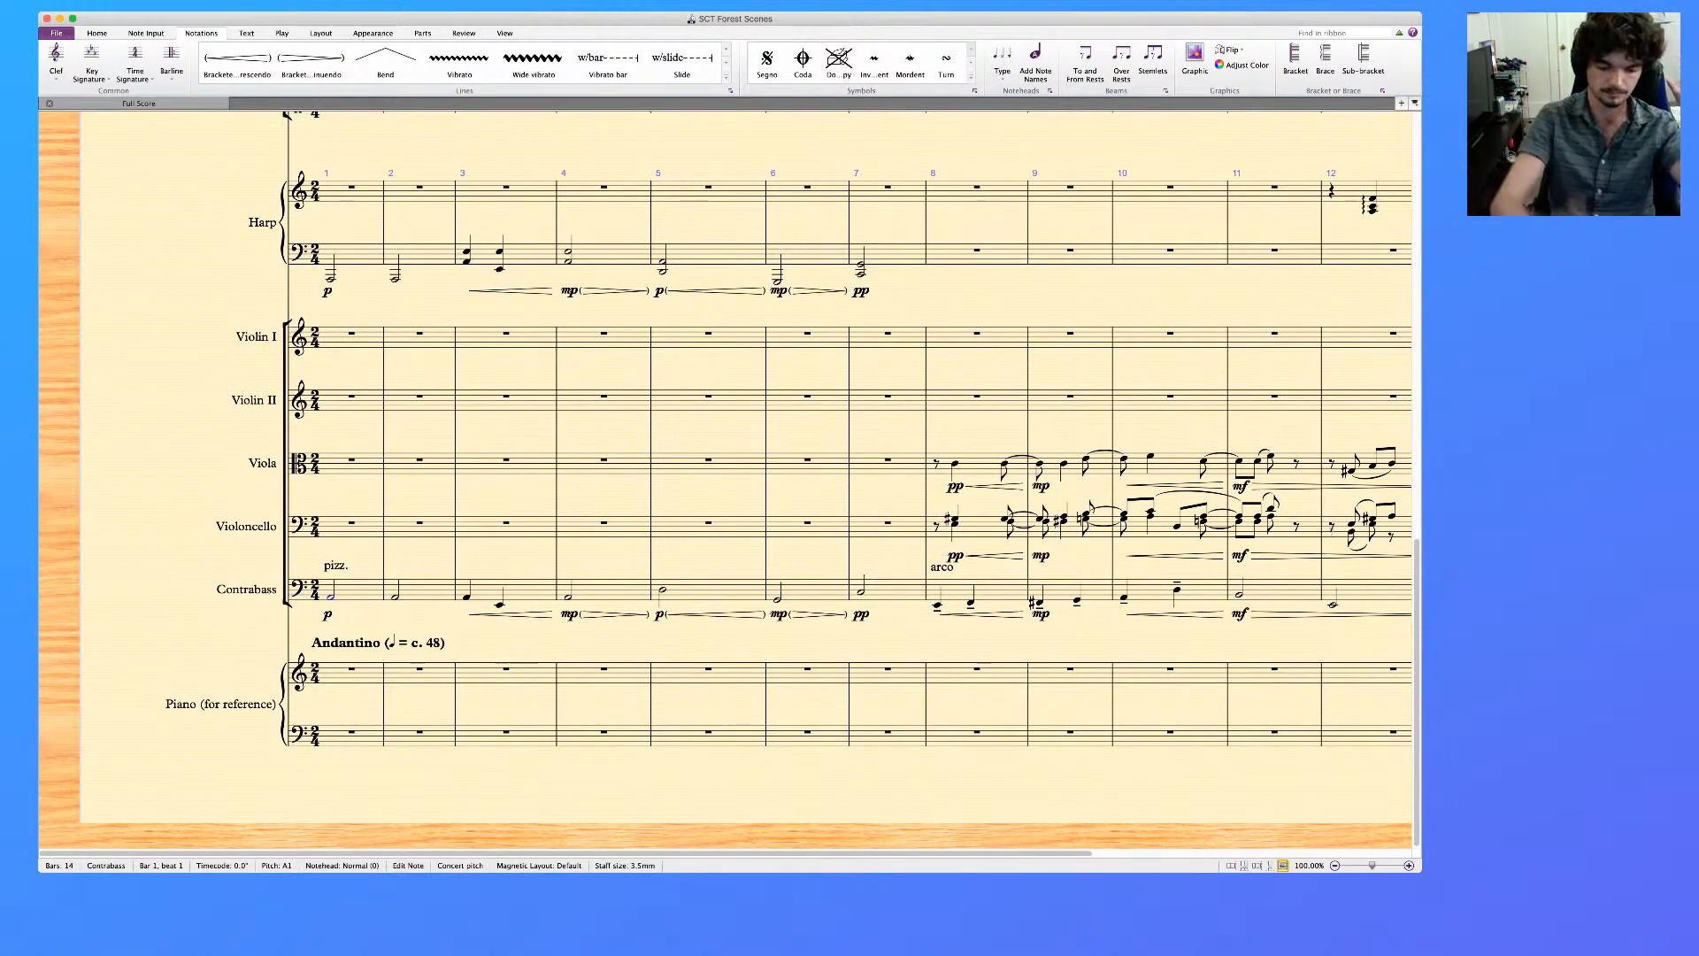
pyautogui.press('p')
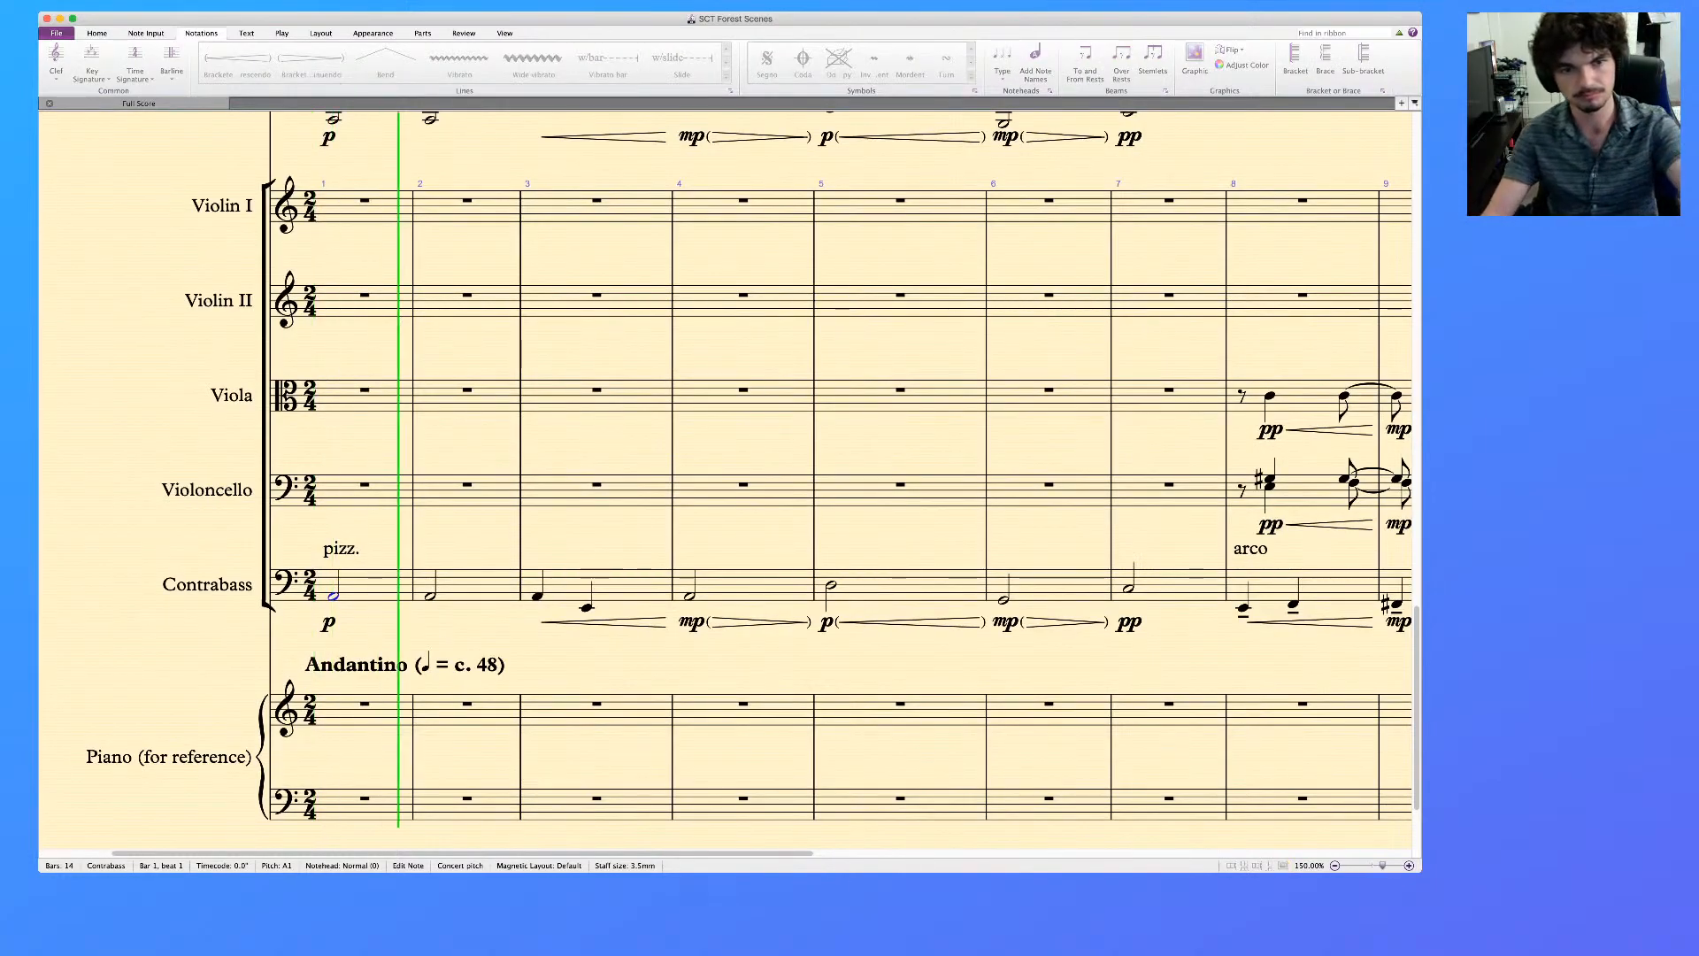
pyautogui.scroll(20, 726, 483)
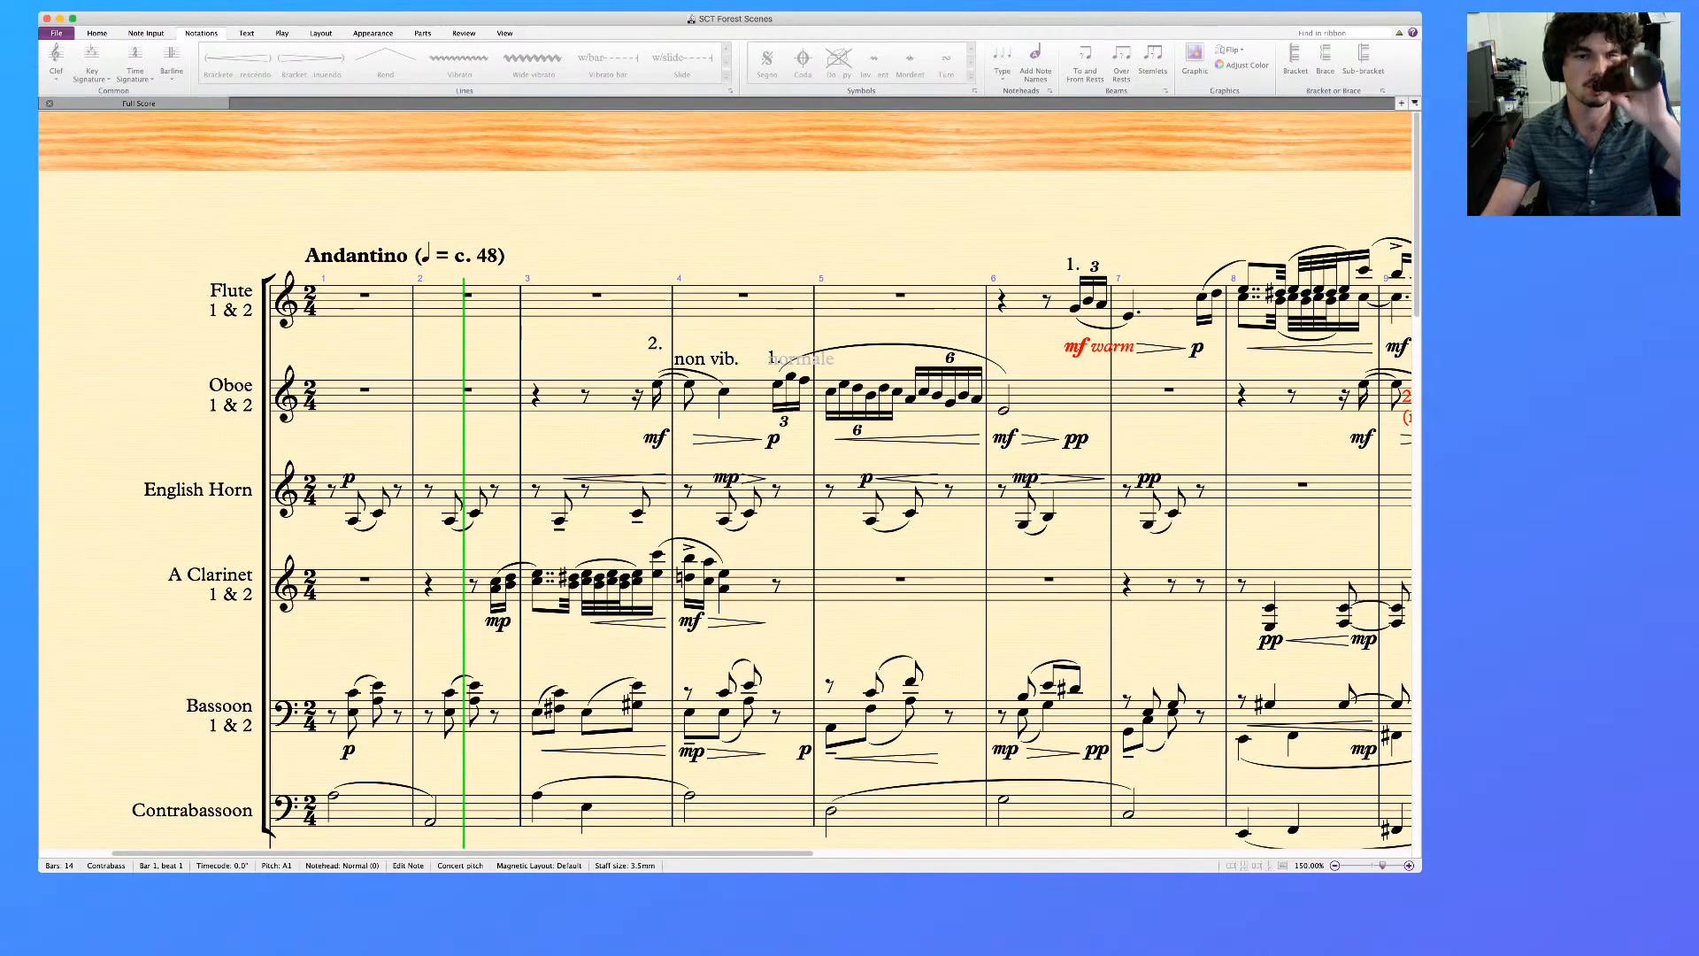
pyautogui.scroll(-5, 726, 482)
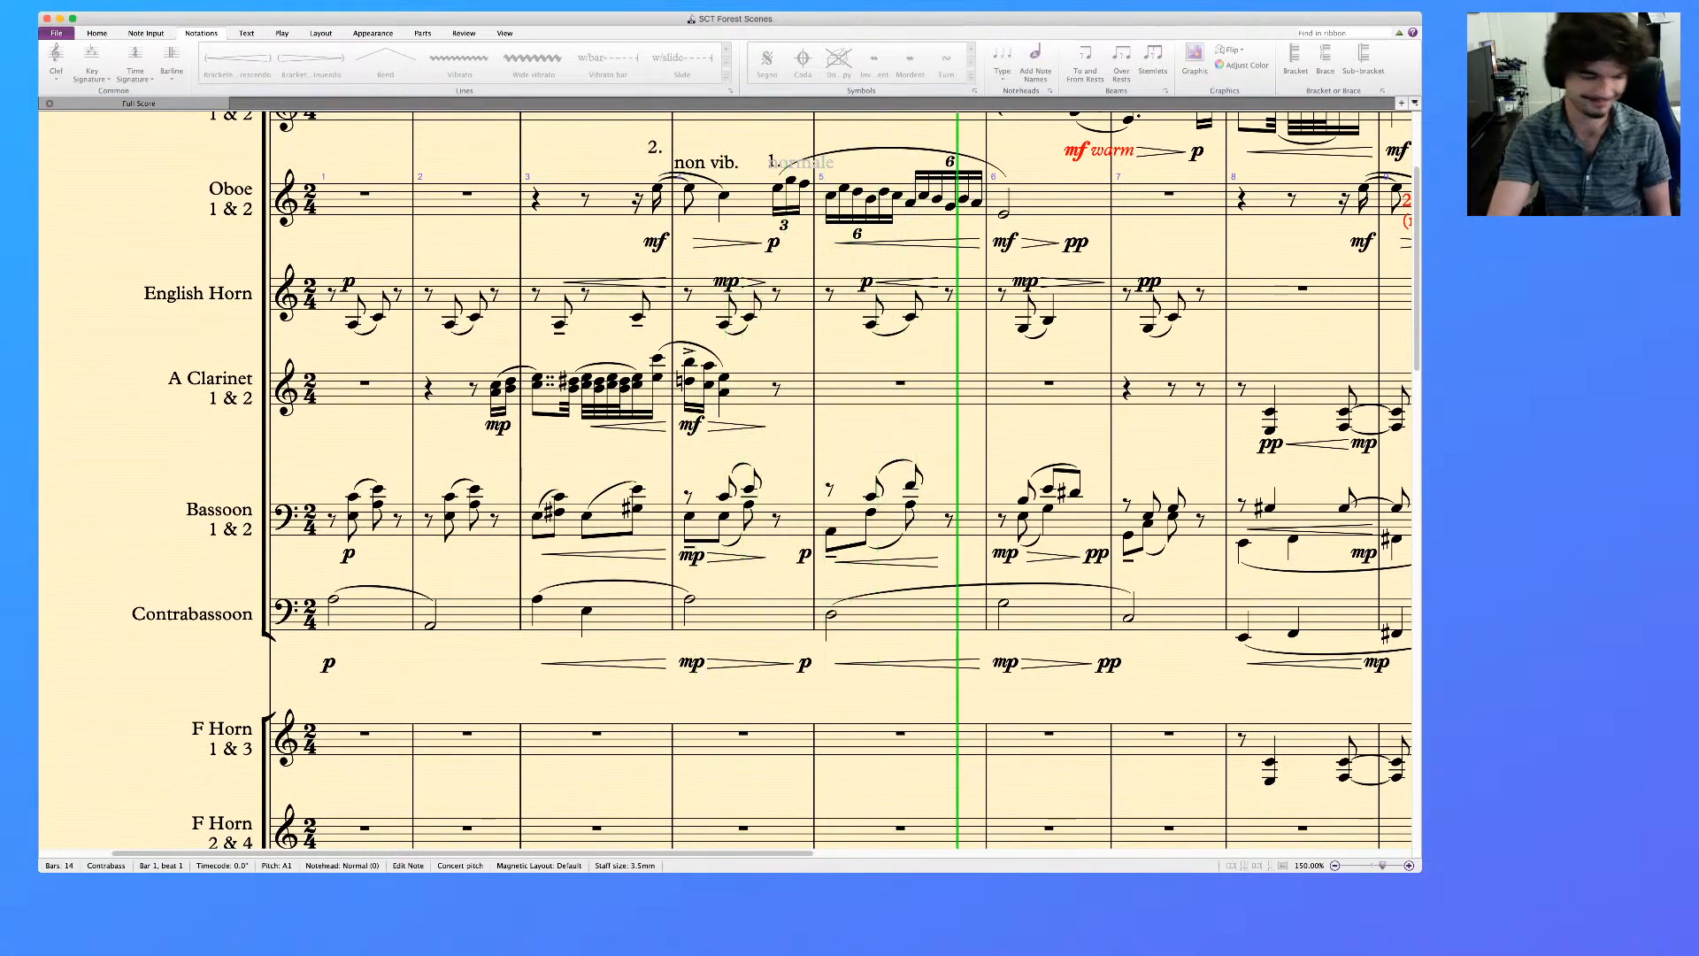
pyautogui.press('space')
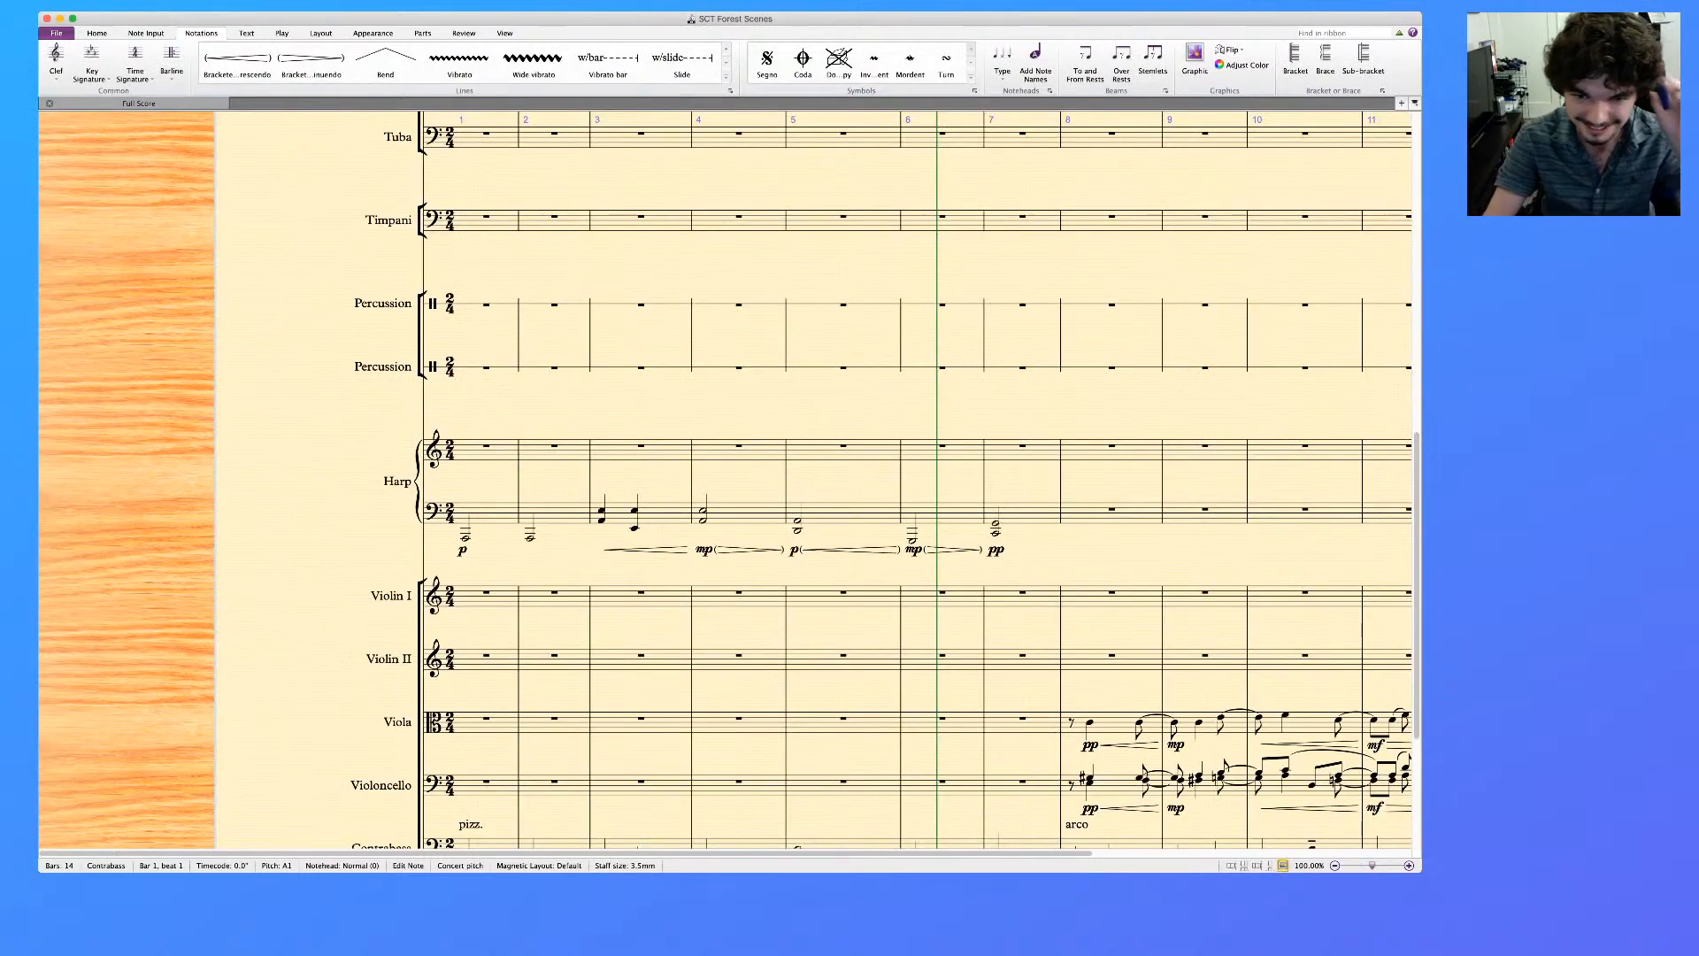
# Move the Oboe's "normale" marking from bar 4 to the half note at the start of bar 6
pyautogui.scroll(10, 726, 480)
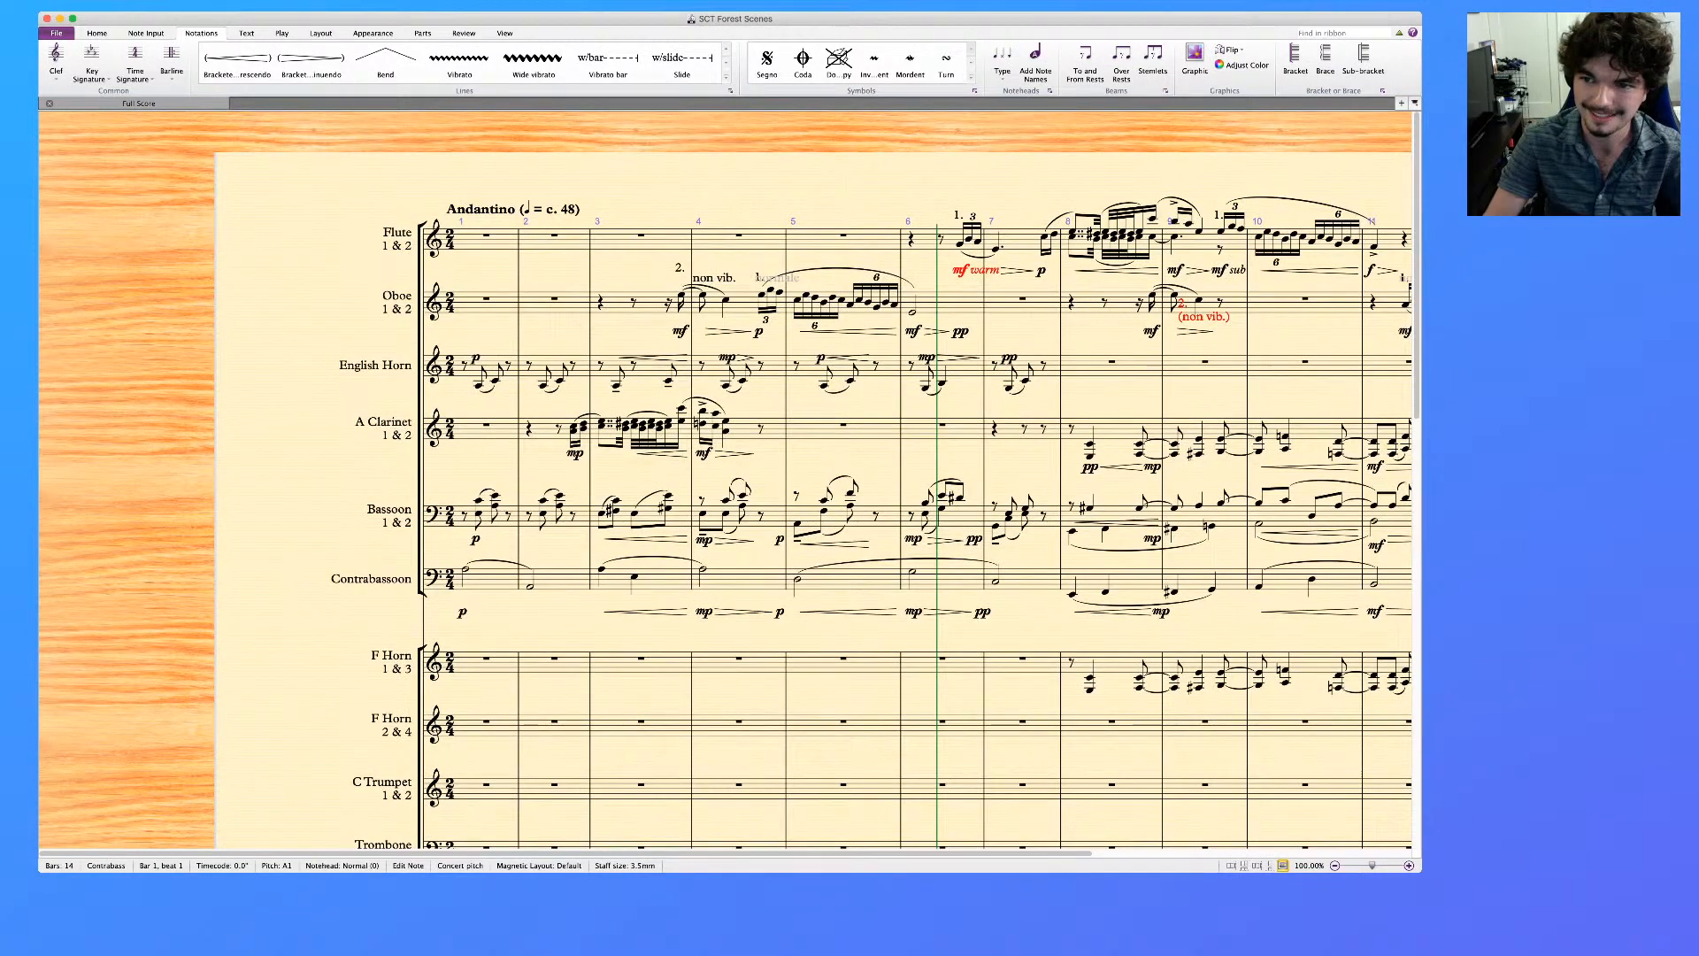
pyautogui.hscroll(3, 726, 496)
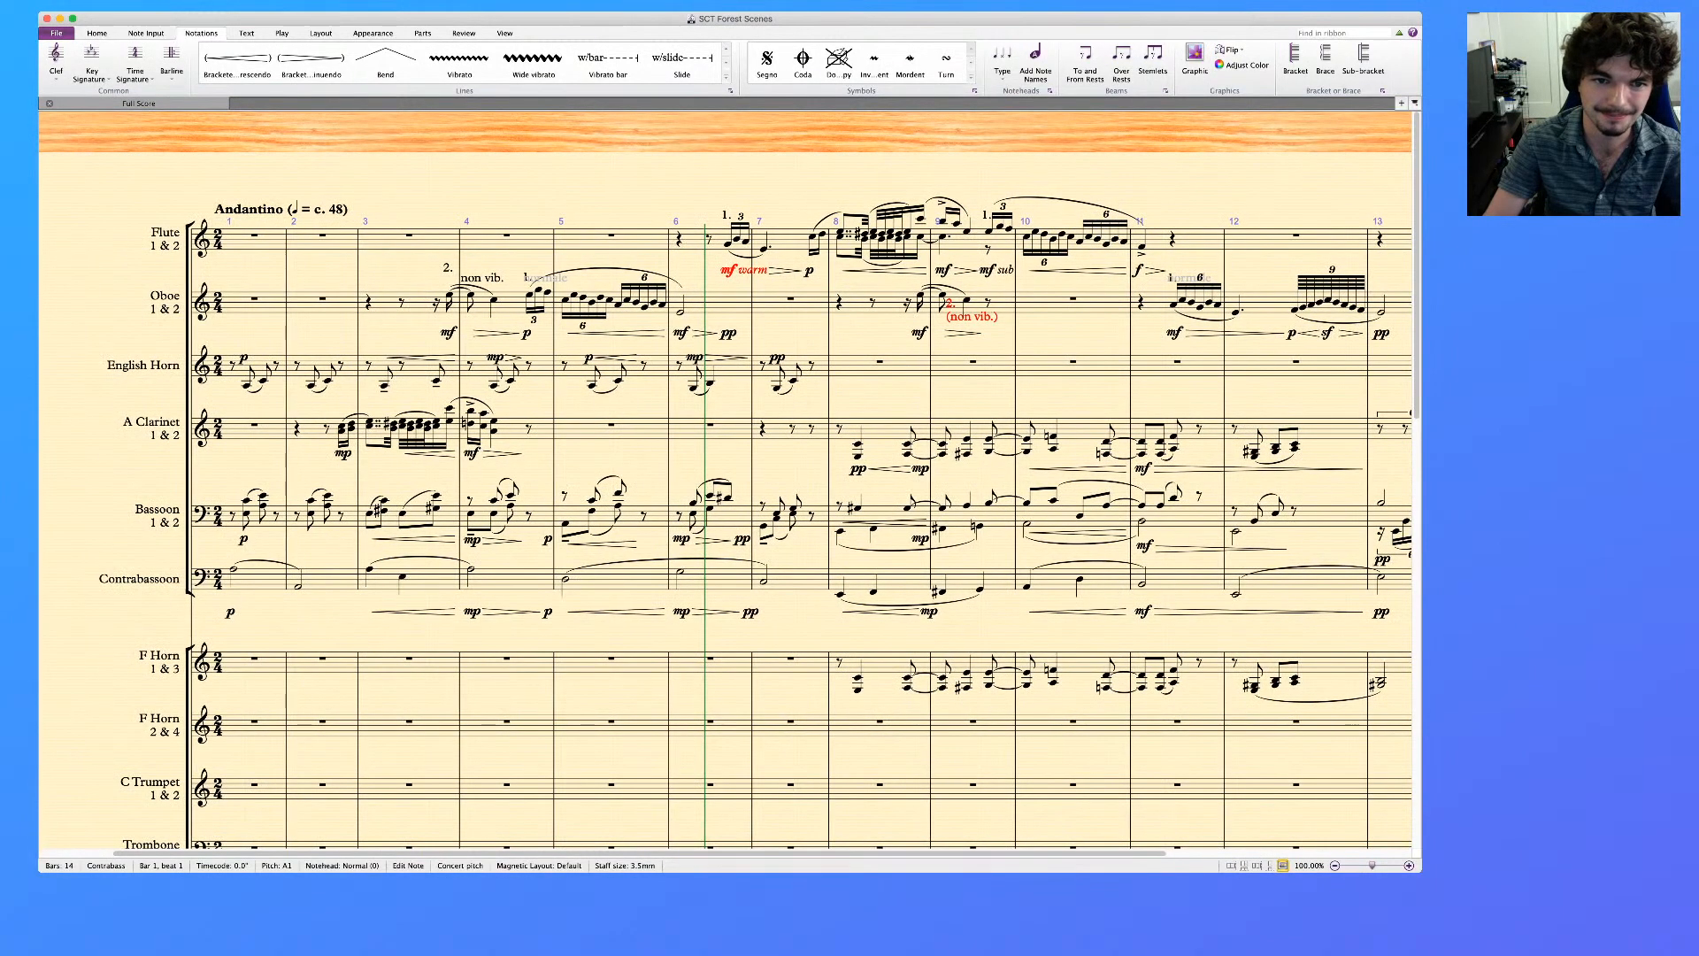
pyautogui.hscroll(-2, 726, 496)
pyautogui.click(644, 278)
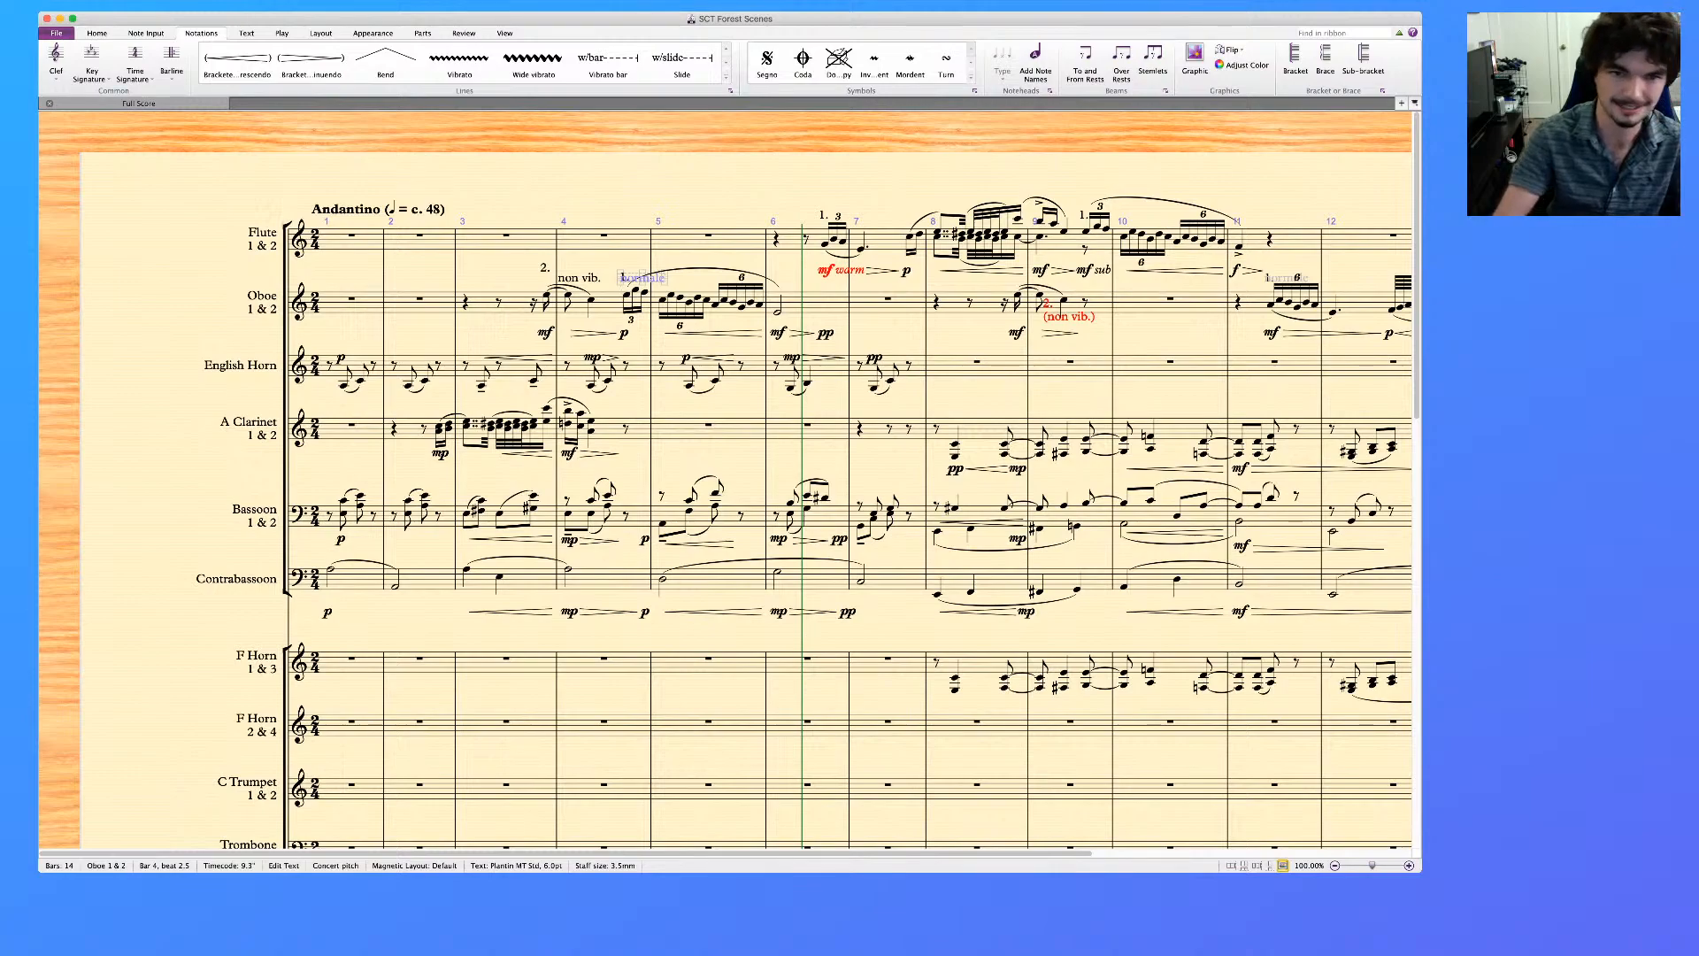
pyautogui.press('Delete')
pyautogui.press('Escape')
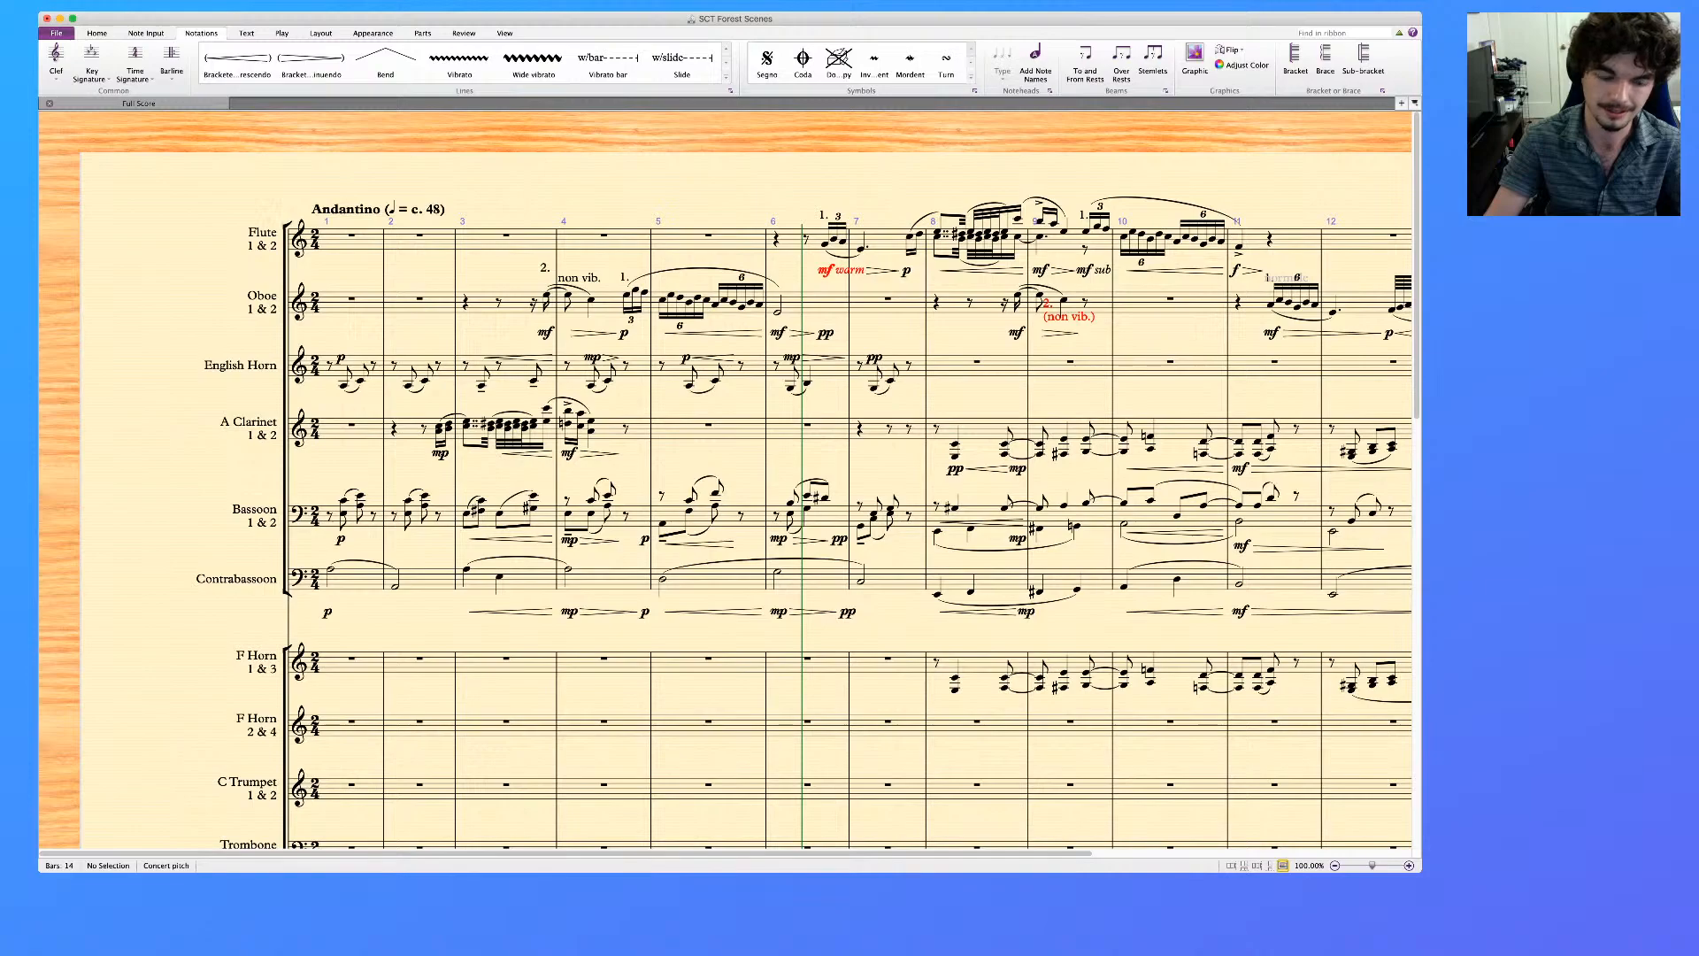
pyautogui.click(778, 312)
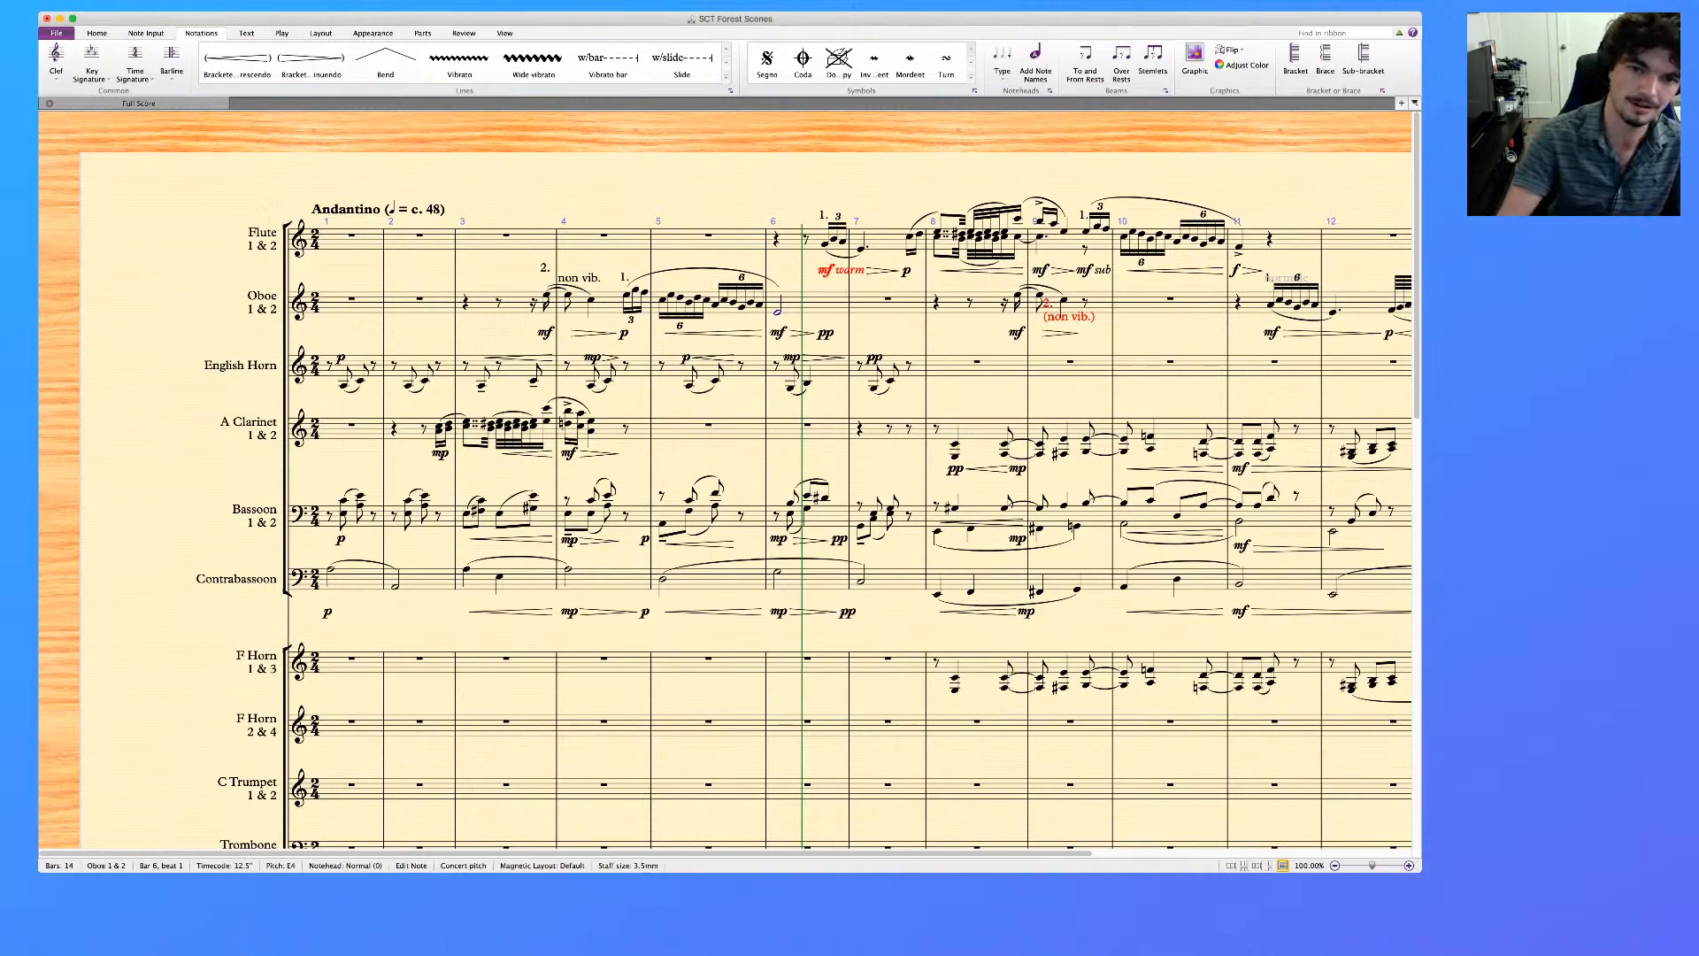
pyautogui.write('normale')
pyautogui.press('Escape')
pyautogui.press('Escape')
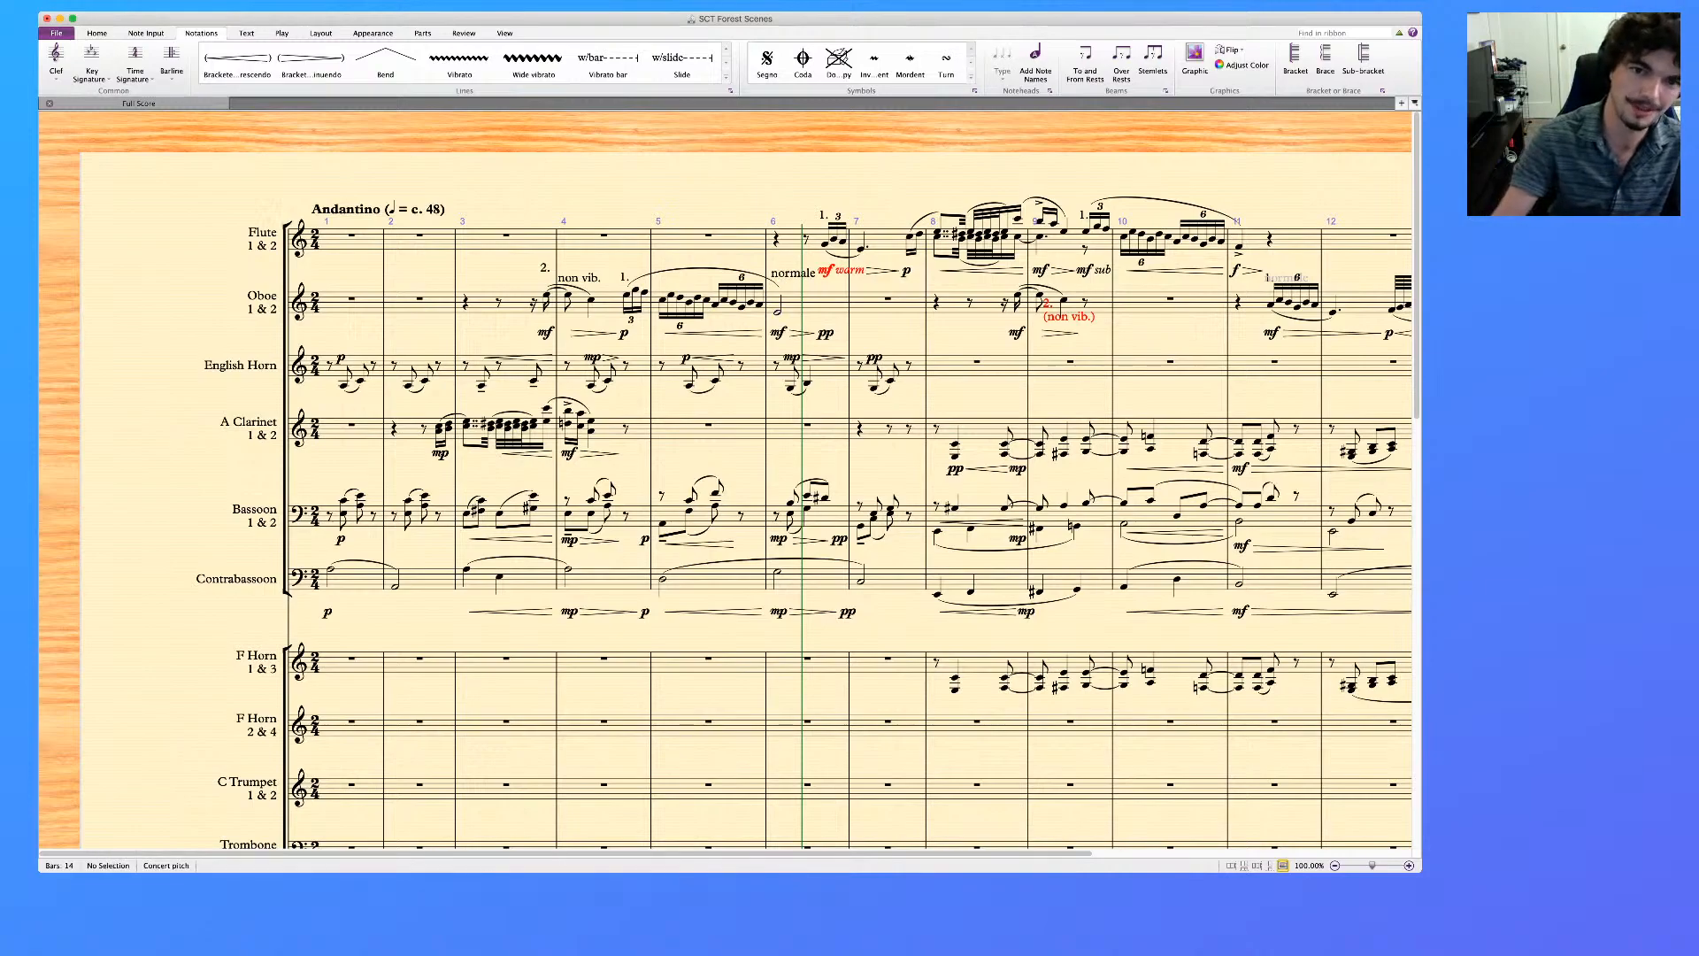
# Hide the Oboe's "normale" marking in bar 6
pyautogui.click(793, 274)
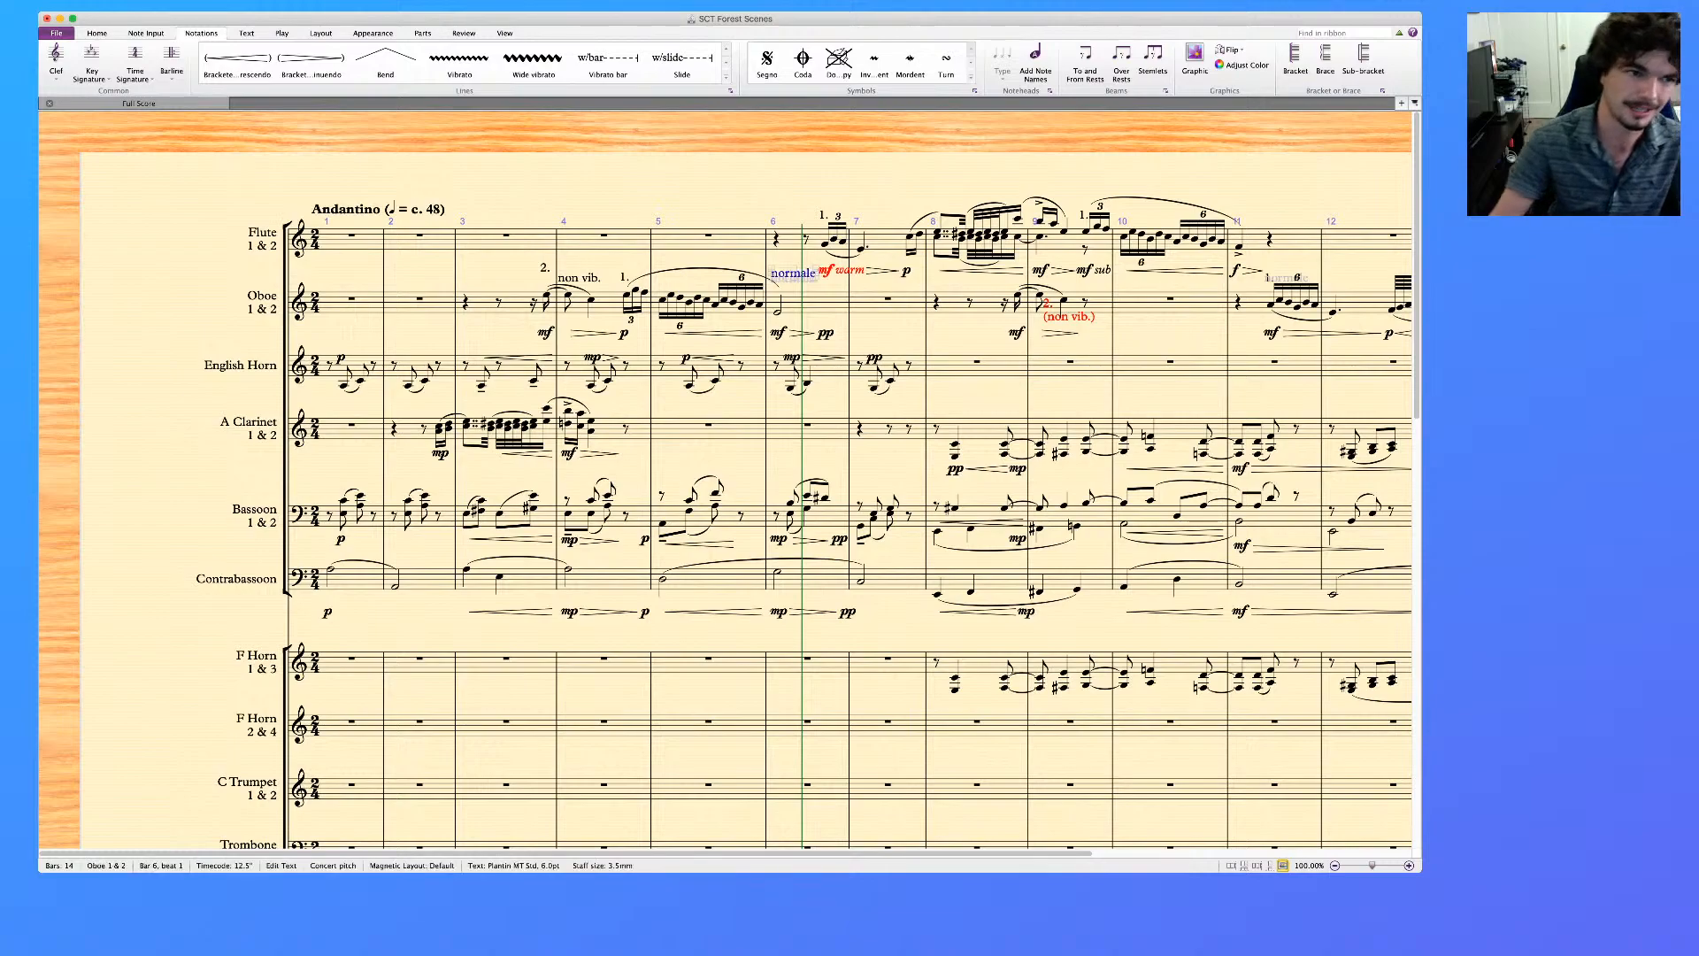
pyautogui.press('super+shift+i')
pyautogui.click(57, 439)
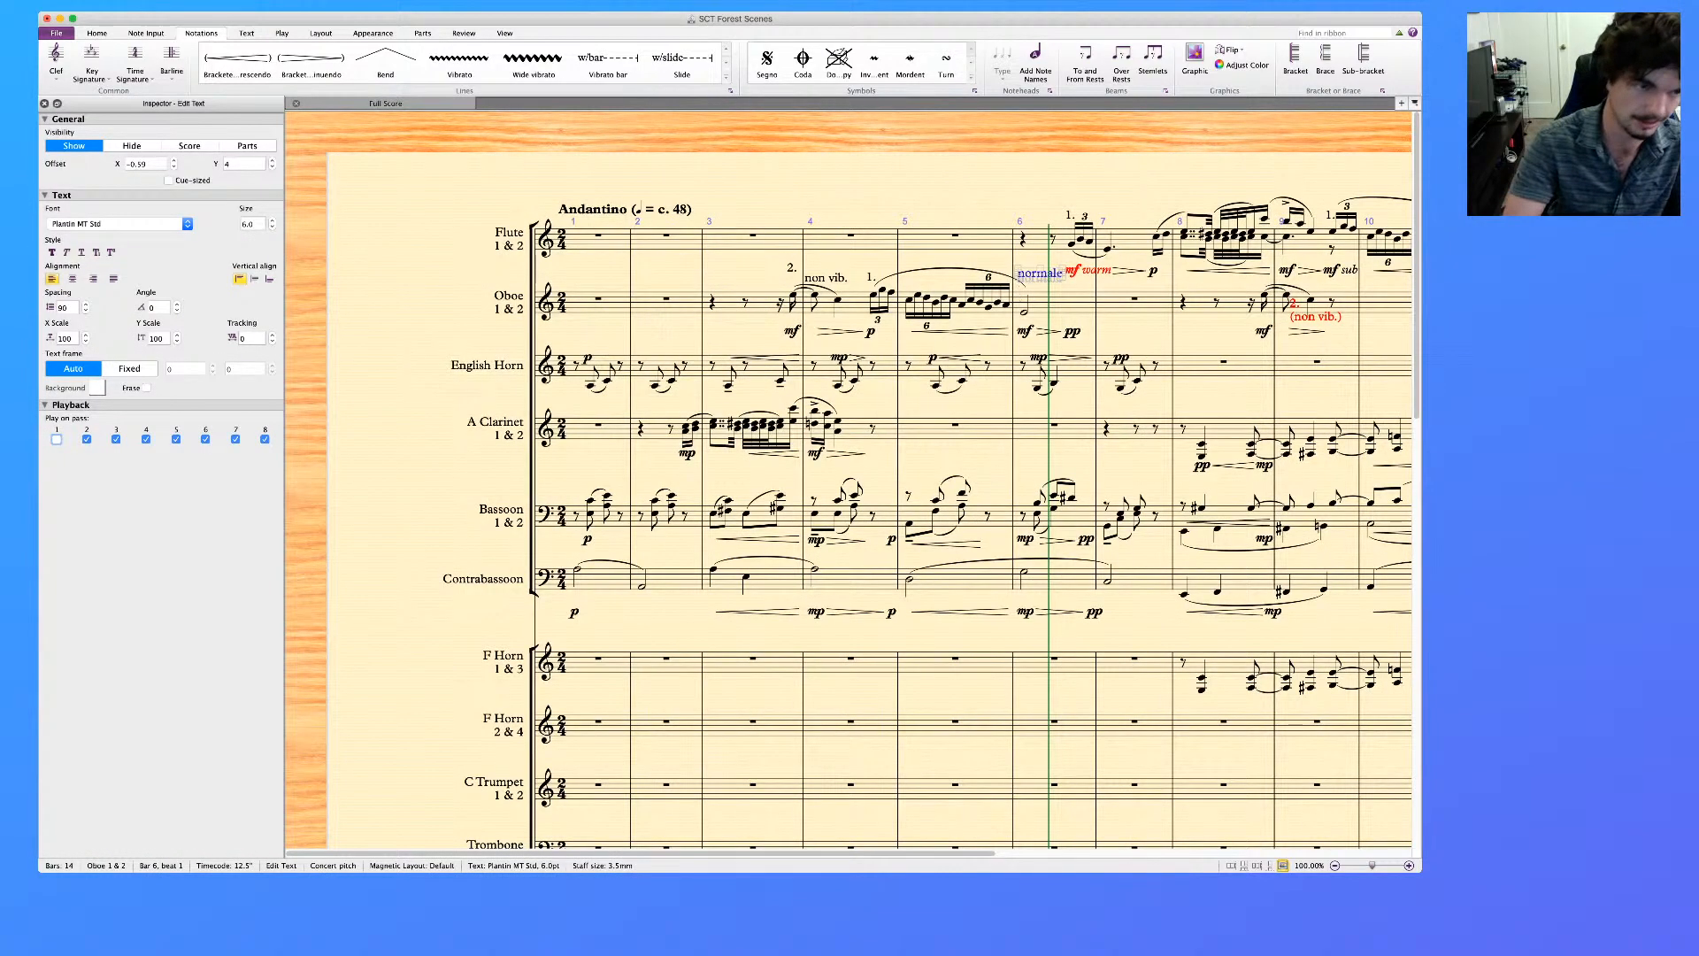
pyautogui.press('super+alt+i')
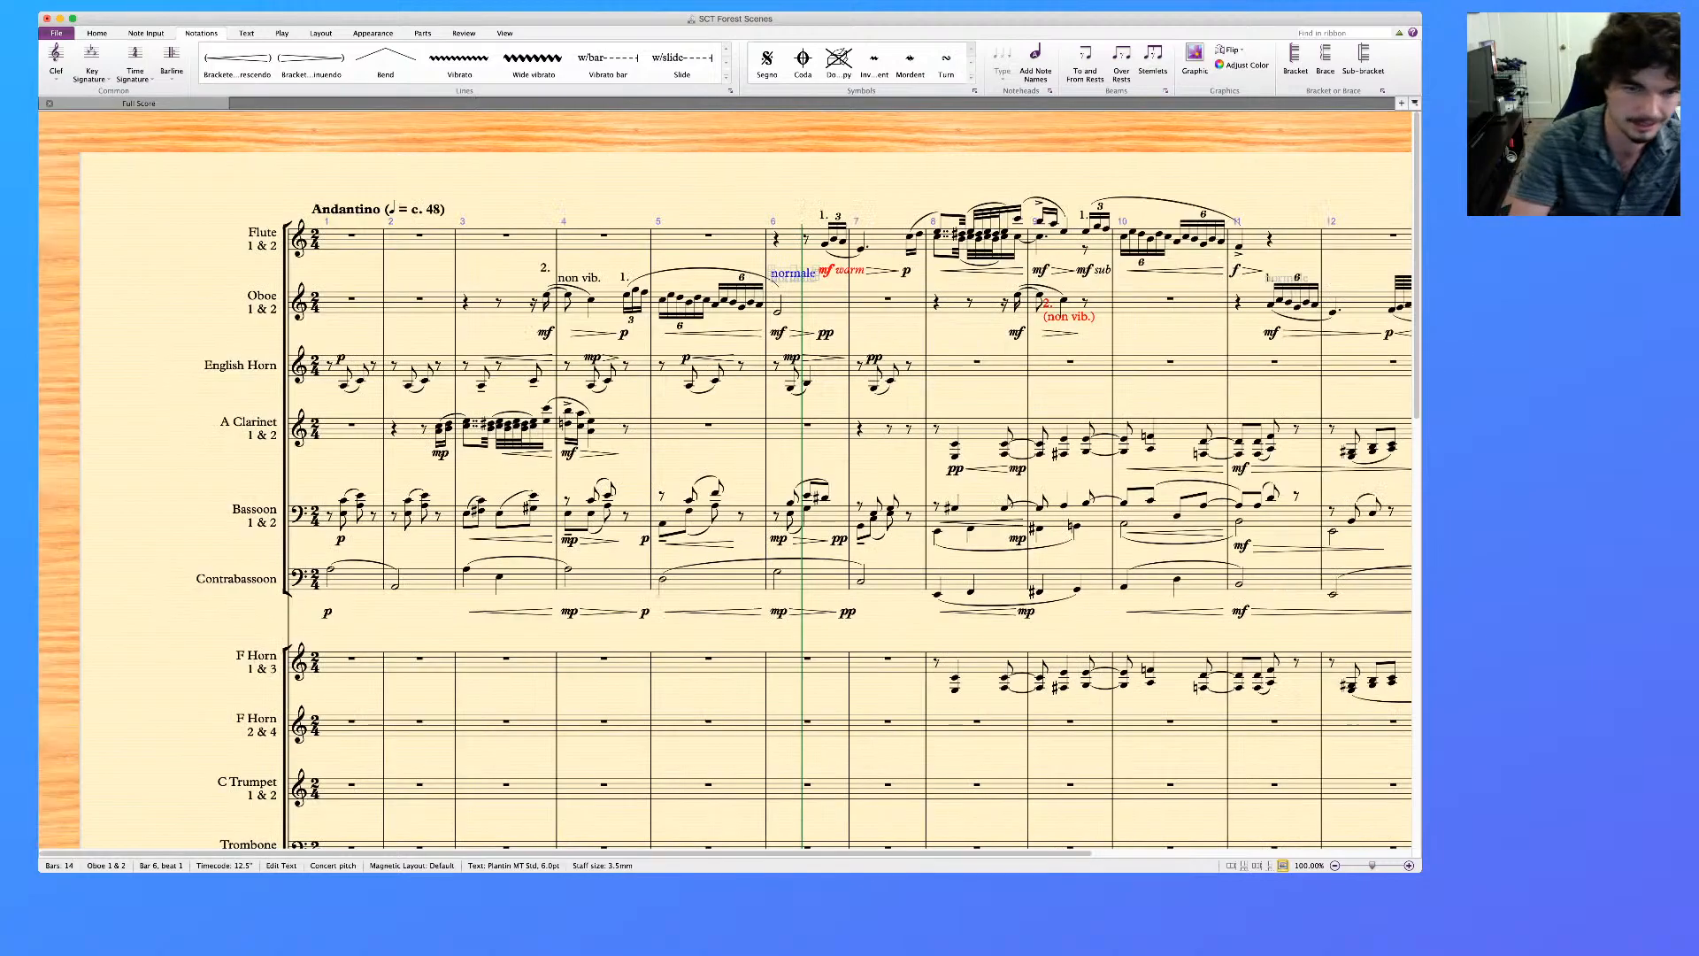
pyautogui.press('Escape')
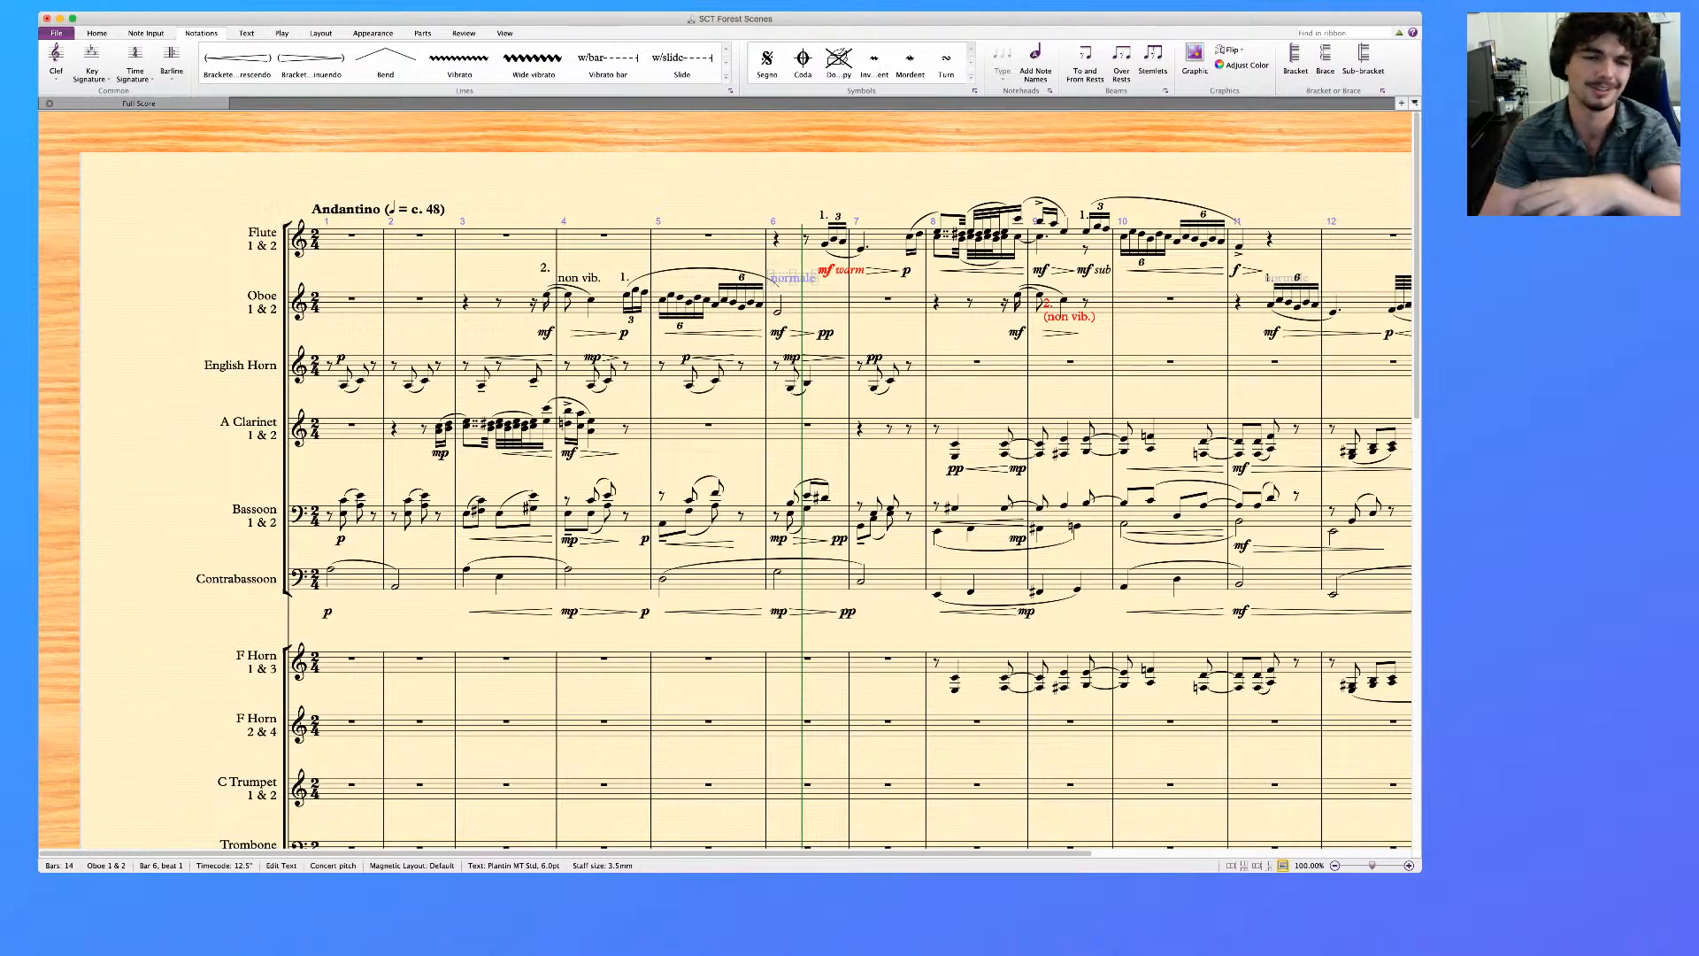
pyautogui.press('Escape')
# Play the score back from the Oboe's triplet in bar 4 to check the solo
pyautogui.click(627, 295)
pyautogui.keyDown('shift'); pyautogui.click(644, 292); pyautogui.keyUp('shift')
pyautogui.press('p')
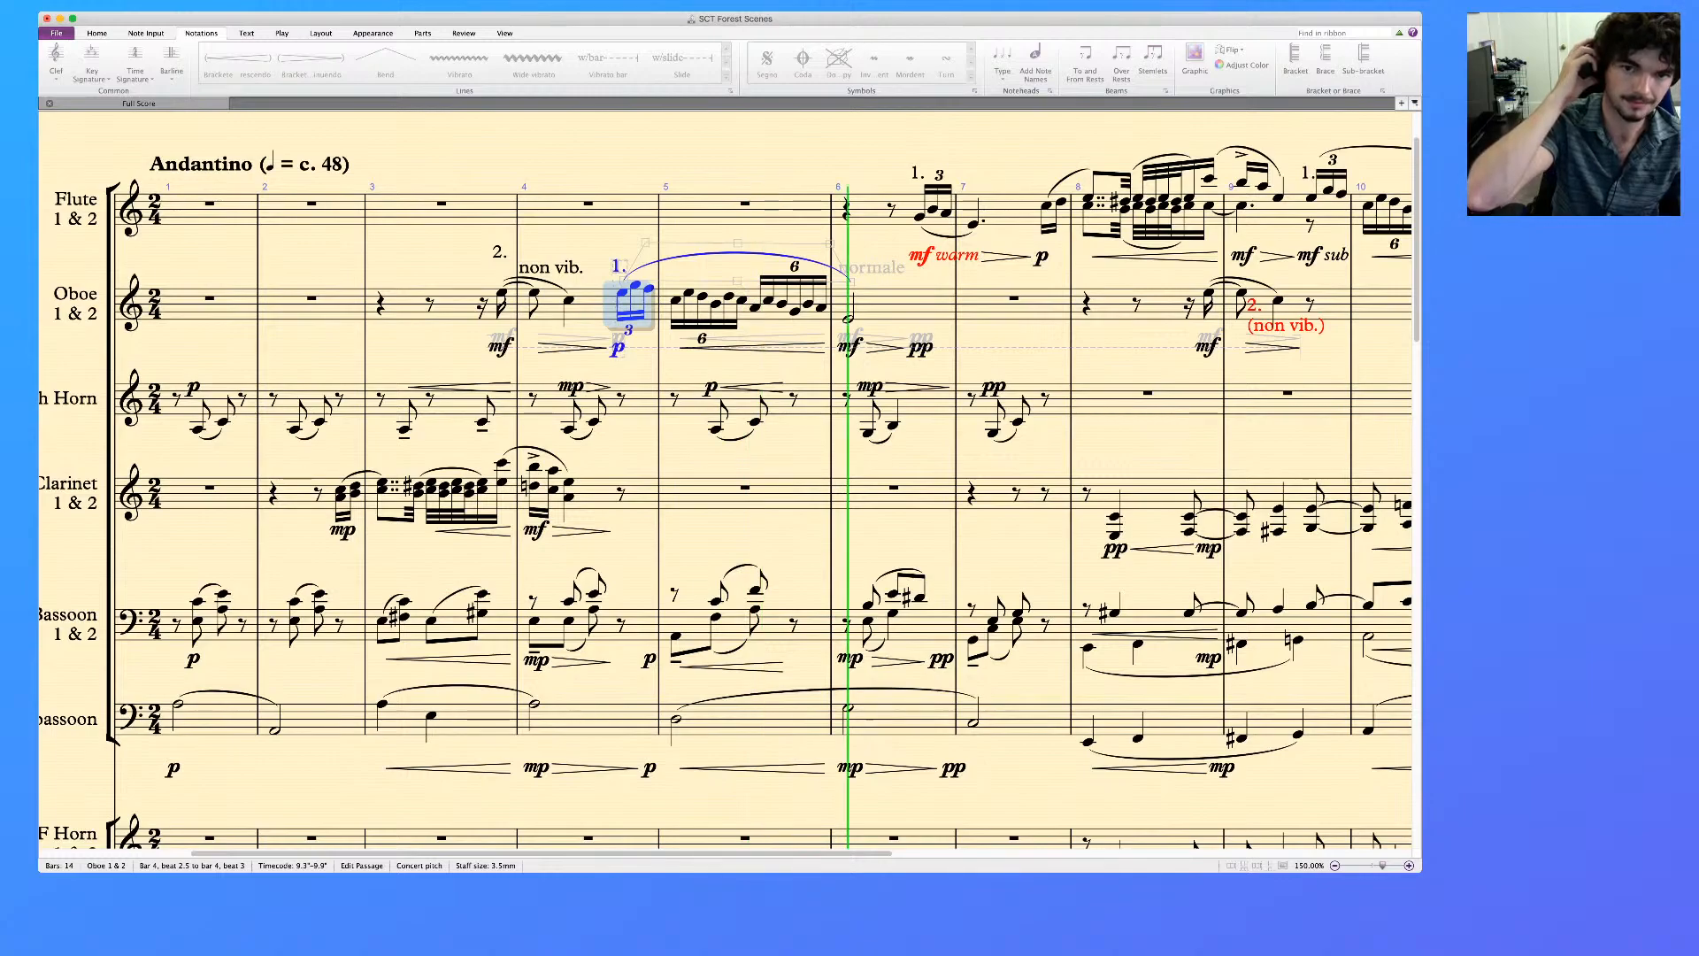
pyautogui.press('space')
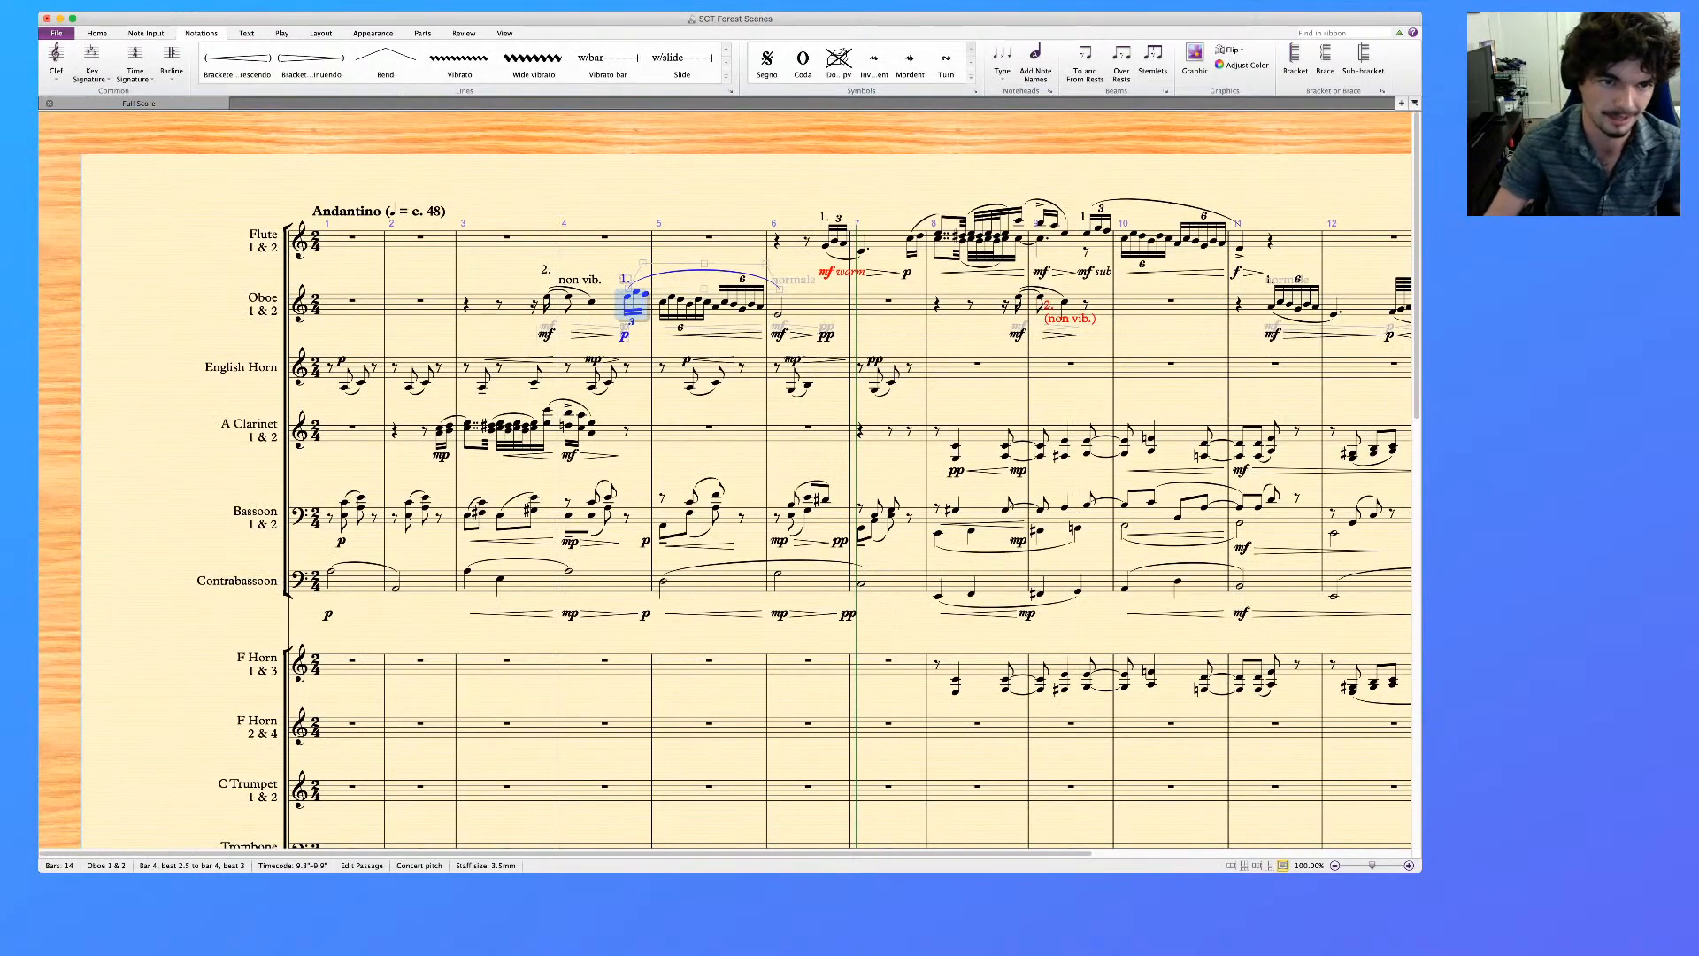
# Play the whole score back from the Andantino marking in bar 1 through to bar 14
pyautogui.press('Escape')
pyautogui.click(351, 241)
pyautogui.scroll(-1, 750, 481)
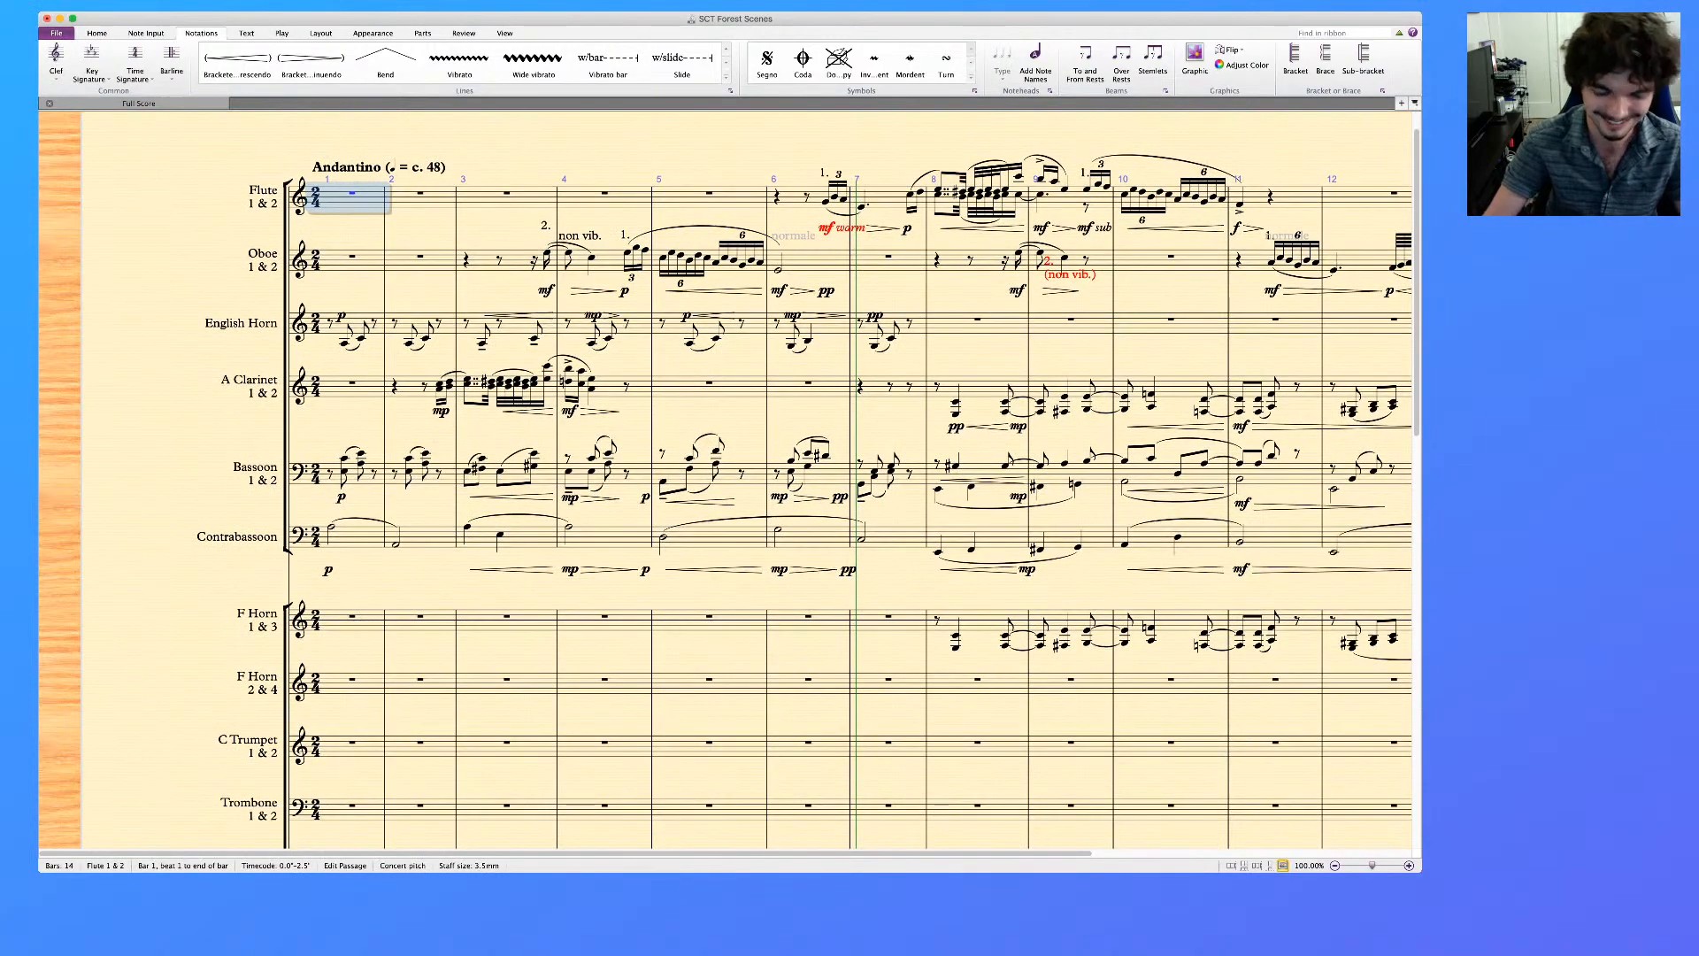
pyautogui.click(379, 167)
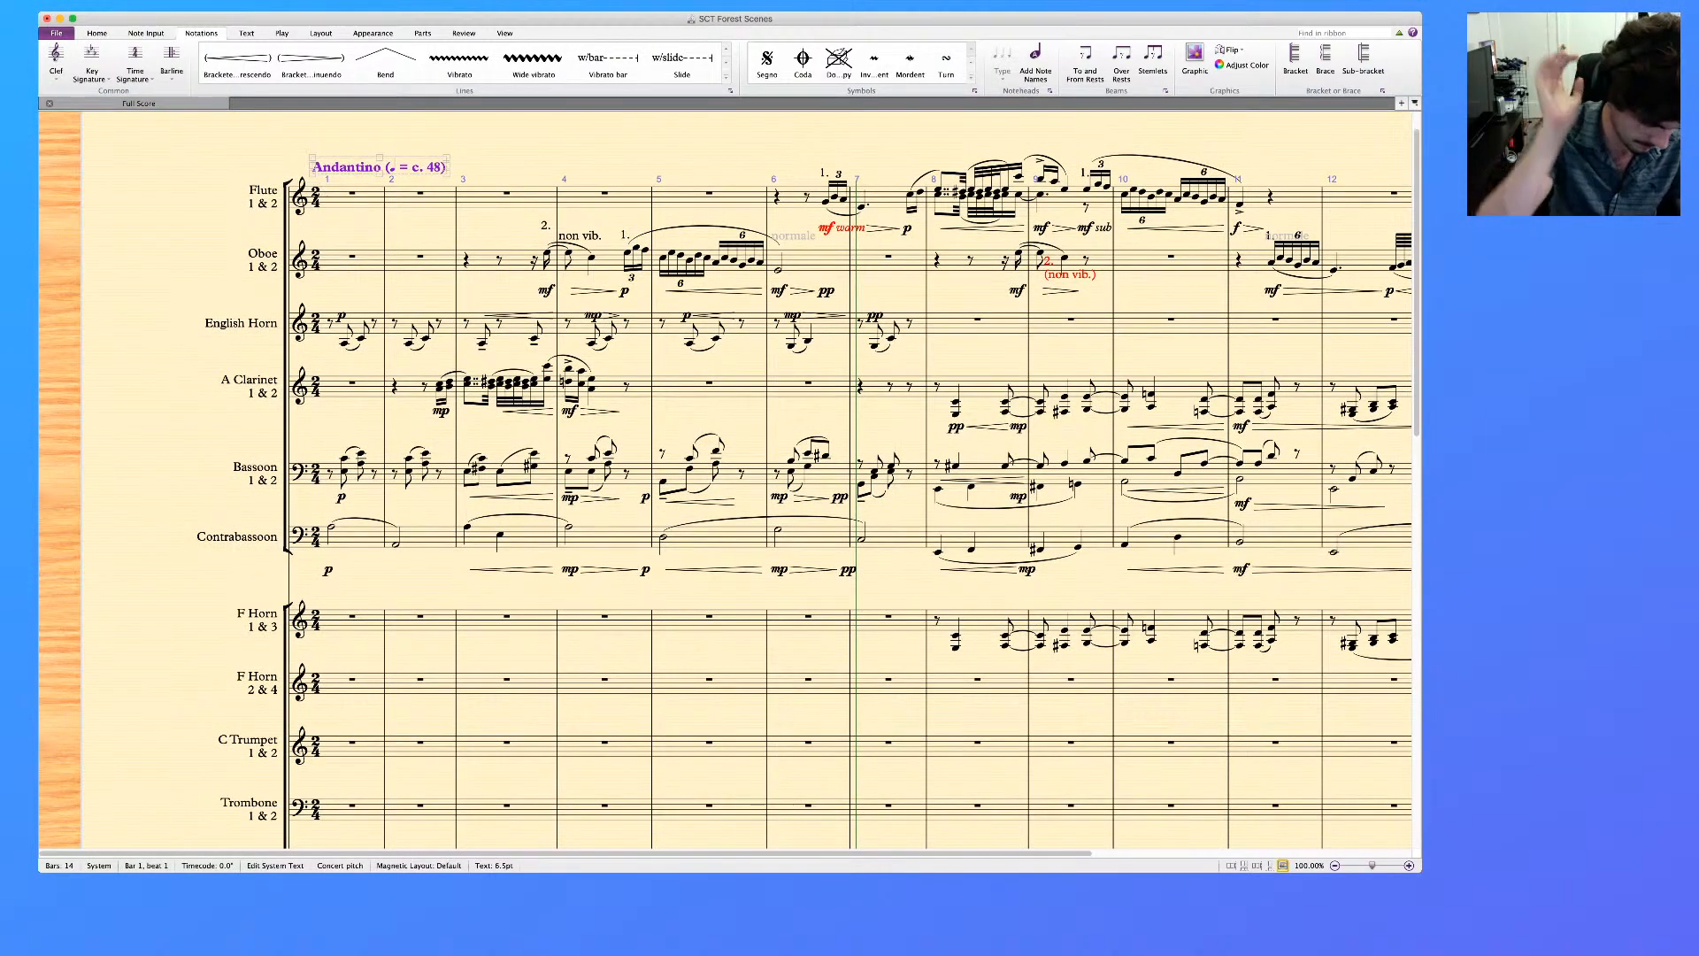
pyautogui.press('space')
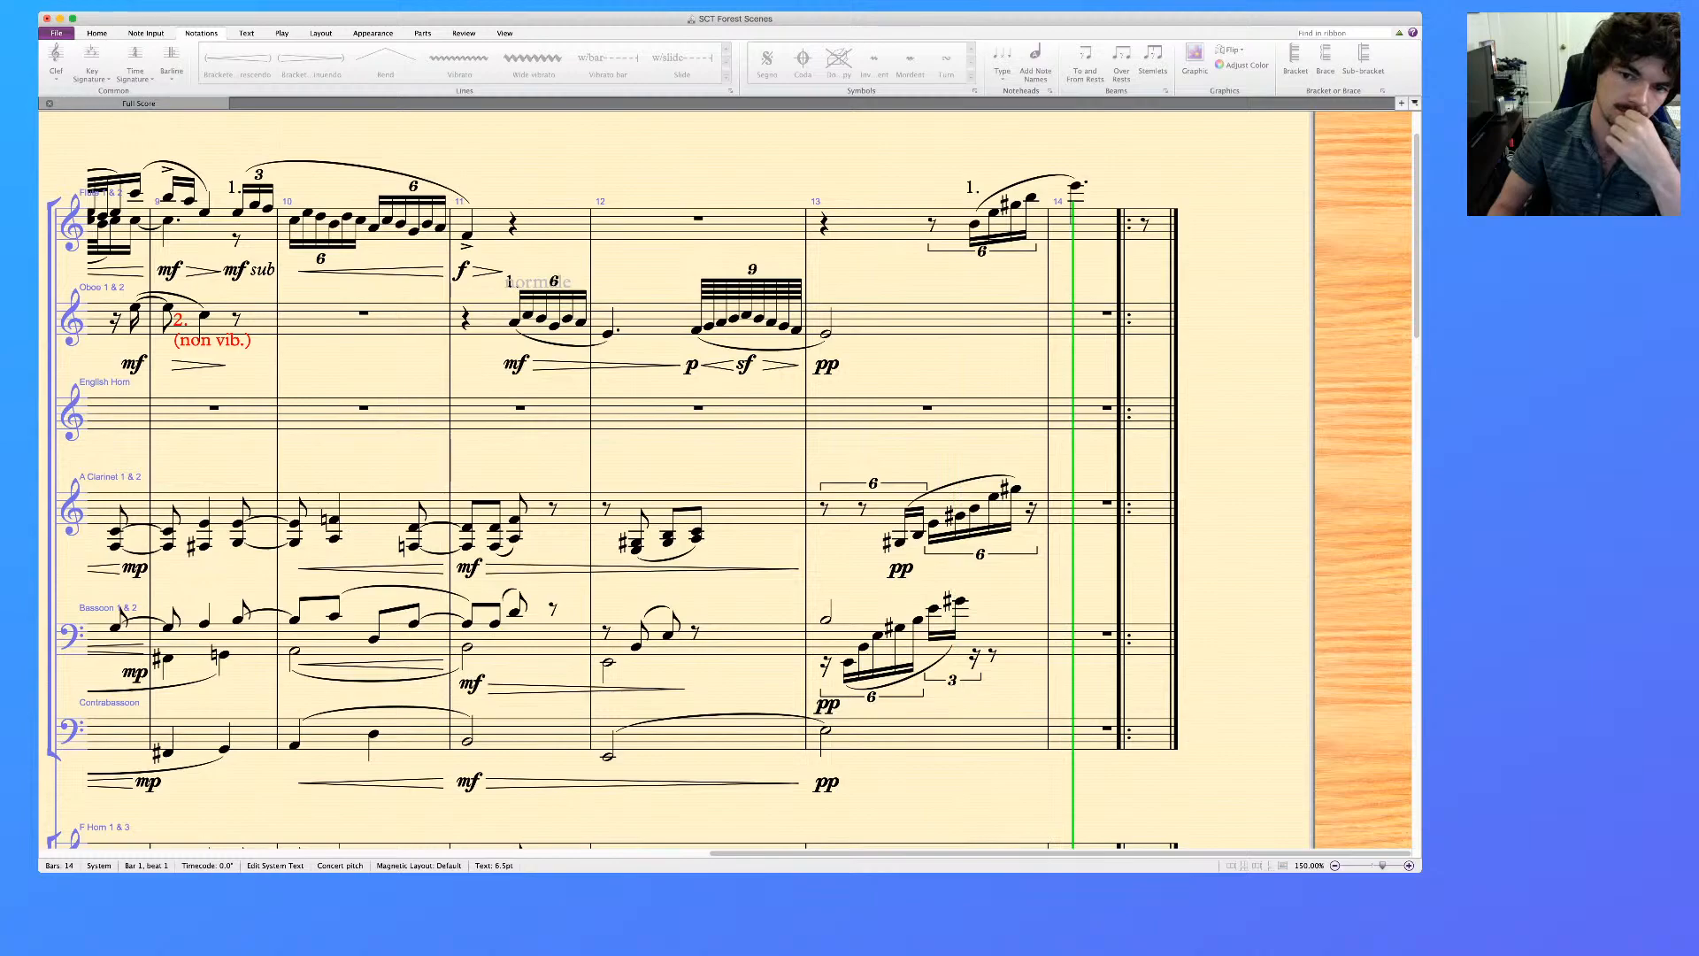
pyautogui.press('space')
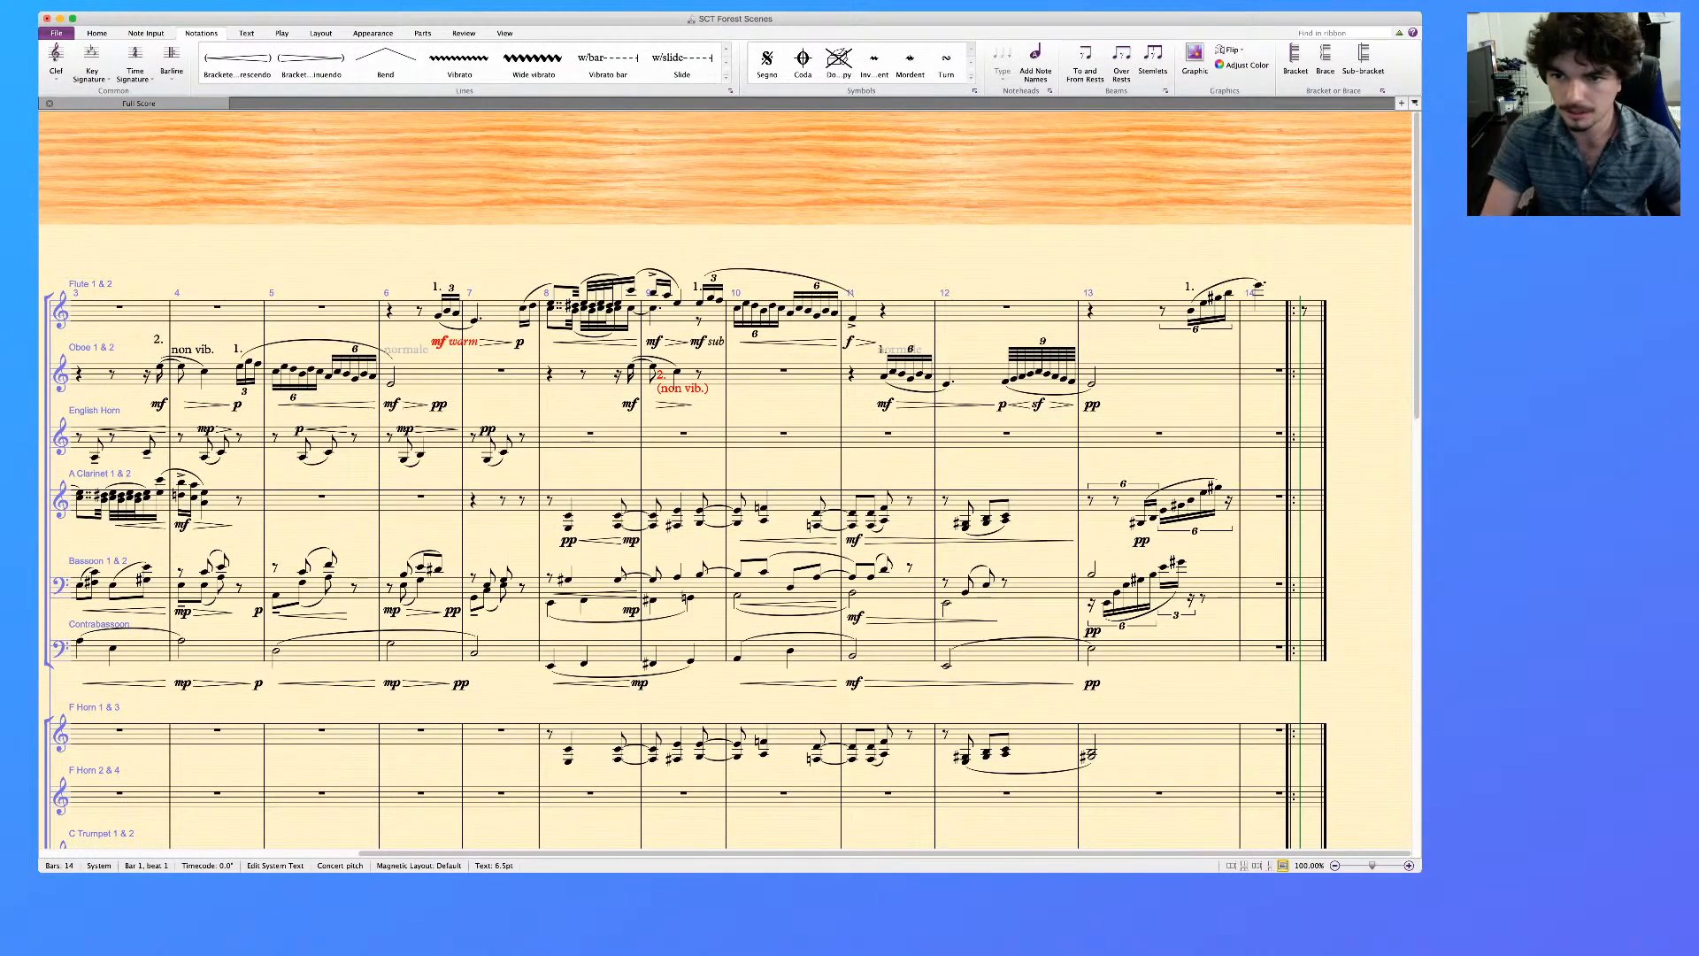
# Mark the start of the Flute's rising sextuplet figure in bar 13 with pp
pyautogui.click(1191, 311)
pyautogui.press('super+e')
pyautogui.press('super+p')
pyautogui.press('super+p')
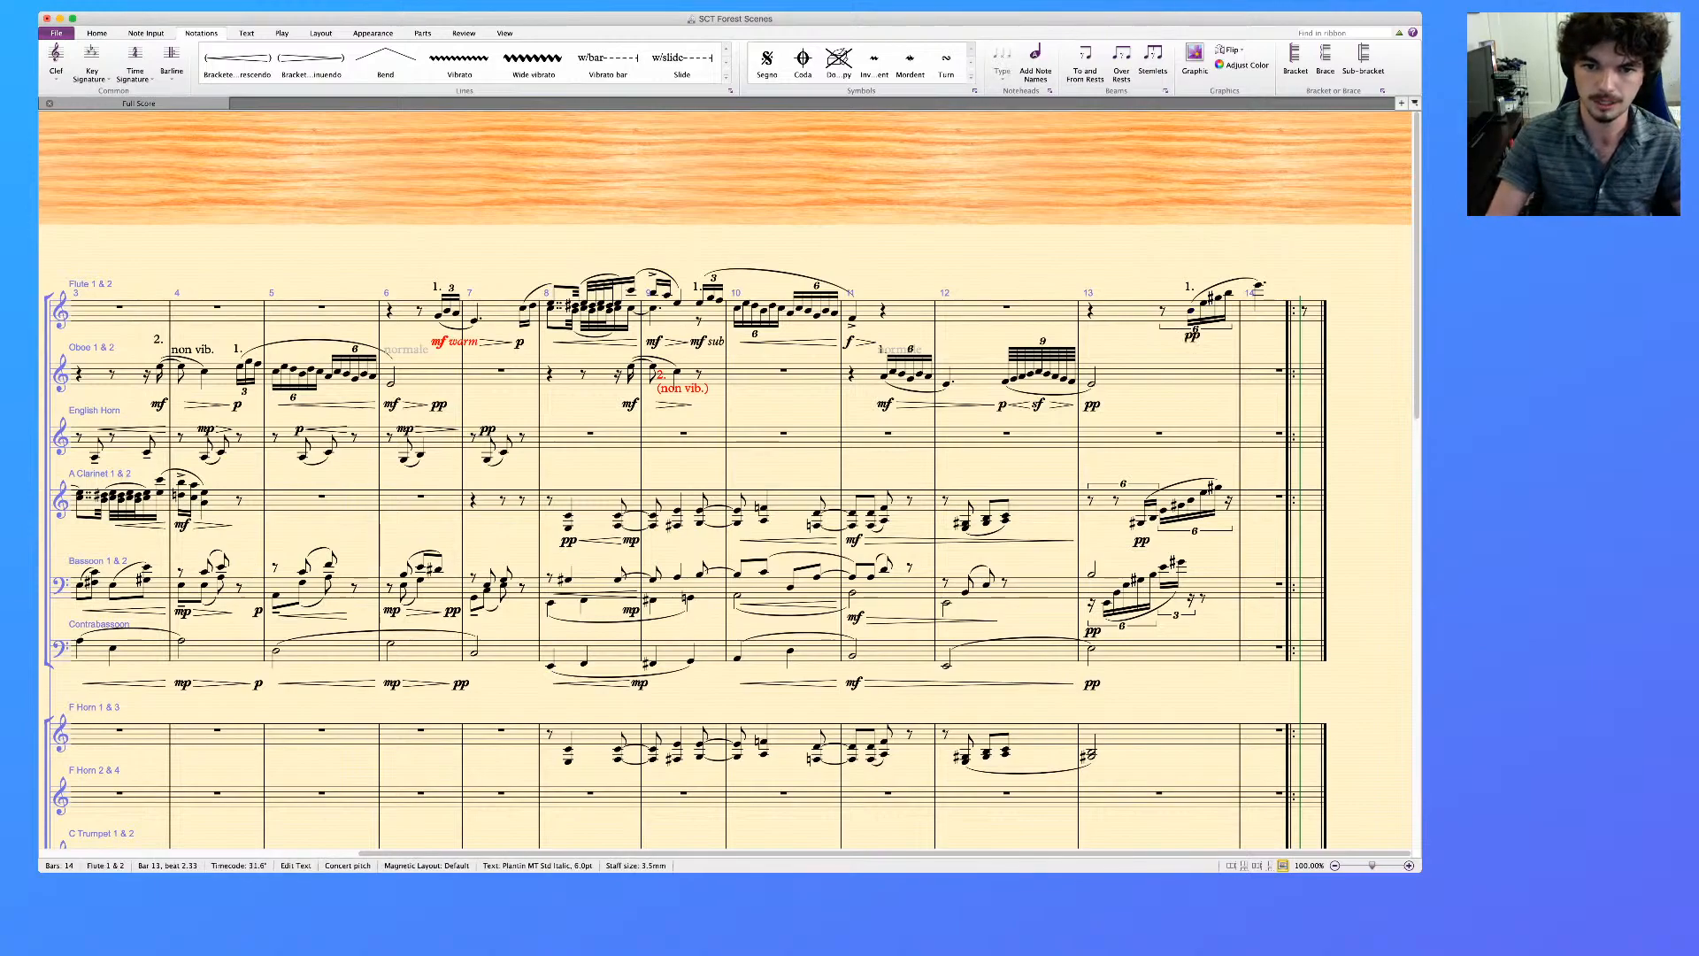
pyautogui.press('Escape')
pyautogui.press('Escape')
# Delete the sf under the Oboe's nine-note figure in bar 12 and change its opening dynamic to mp
pyautogui.click(1039, 405)
pyautogui.press('Delete')
pyautogui.click(1002, 403)
pyautogui.press('Delete')
pyautogui.press('super+e')
pyautogui.write('mp')
# Mark the middle note of the Oboe's nine-note figure in bar 12 with sf
pyautogui.click(1039, 371)
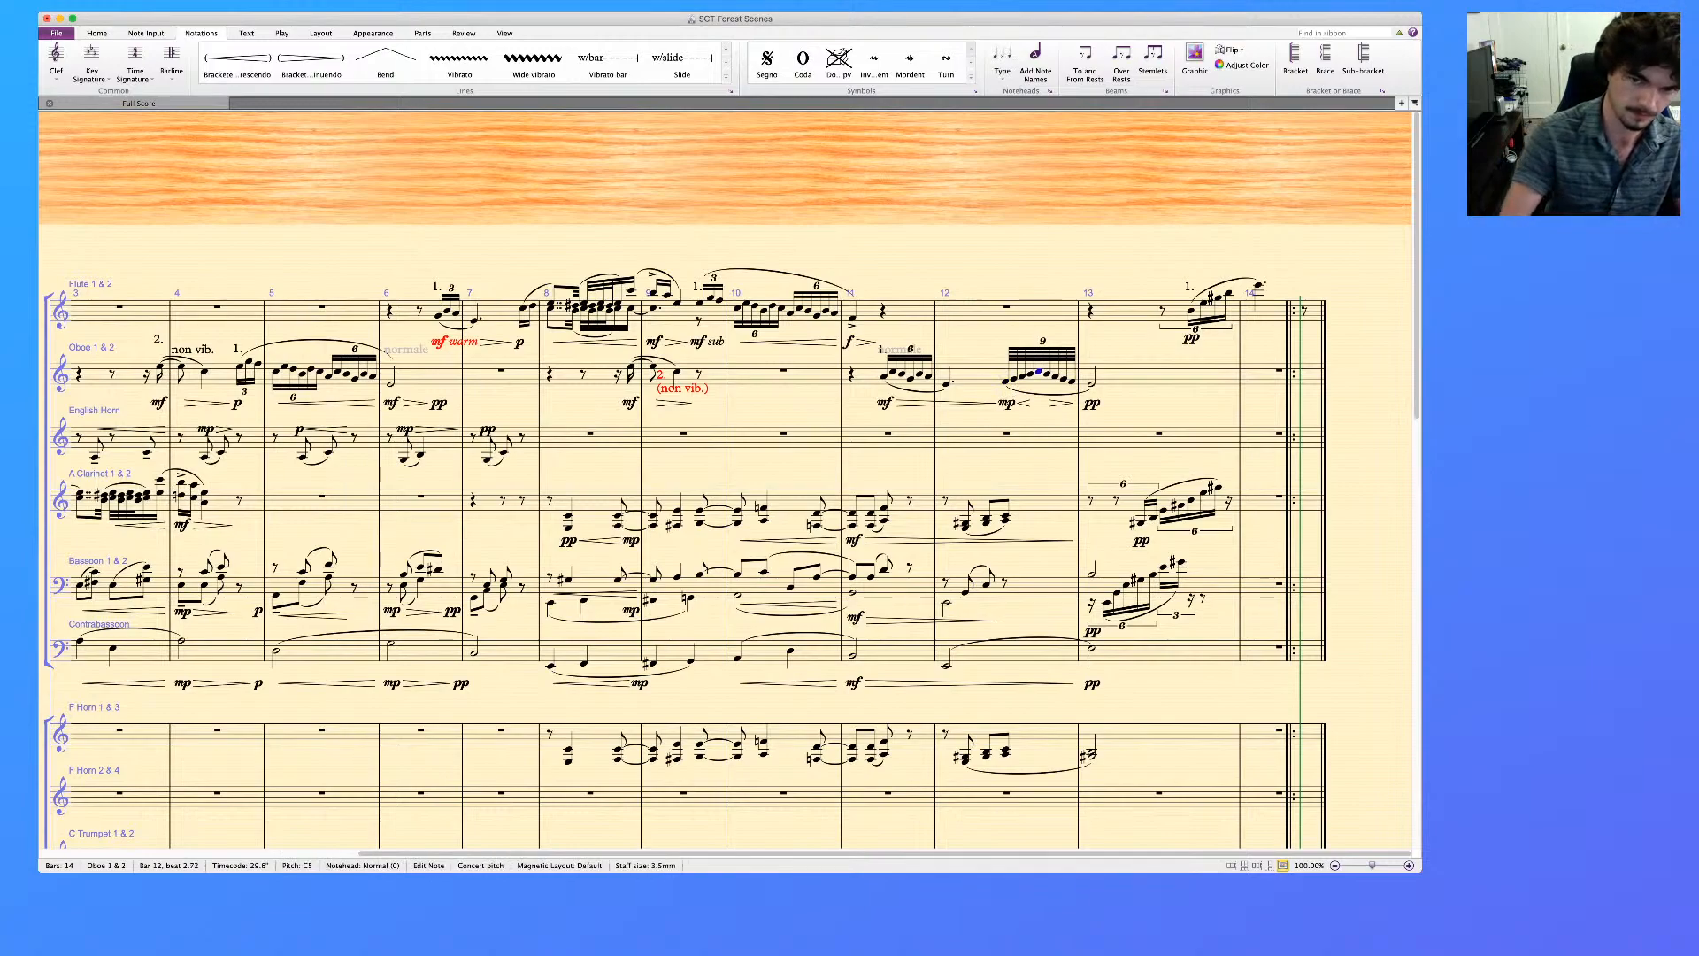
pyautogui.press('super+e')
pyautogui.write('f')
pyautogui.press('Escape')
pyautogui.press('Escape')
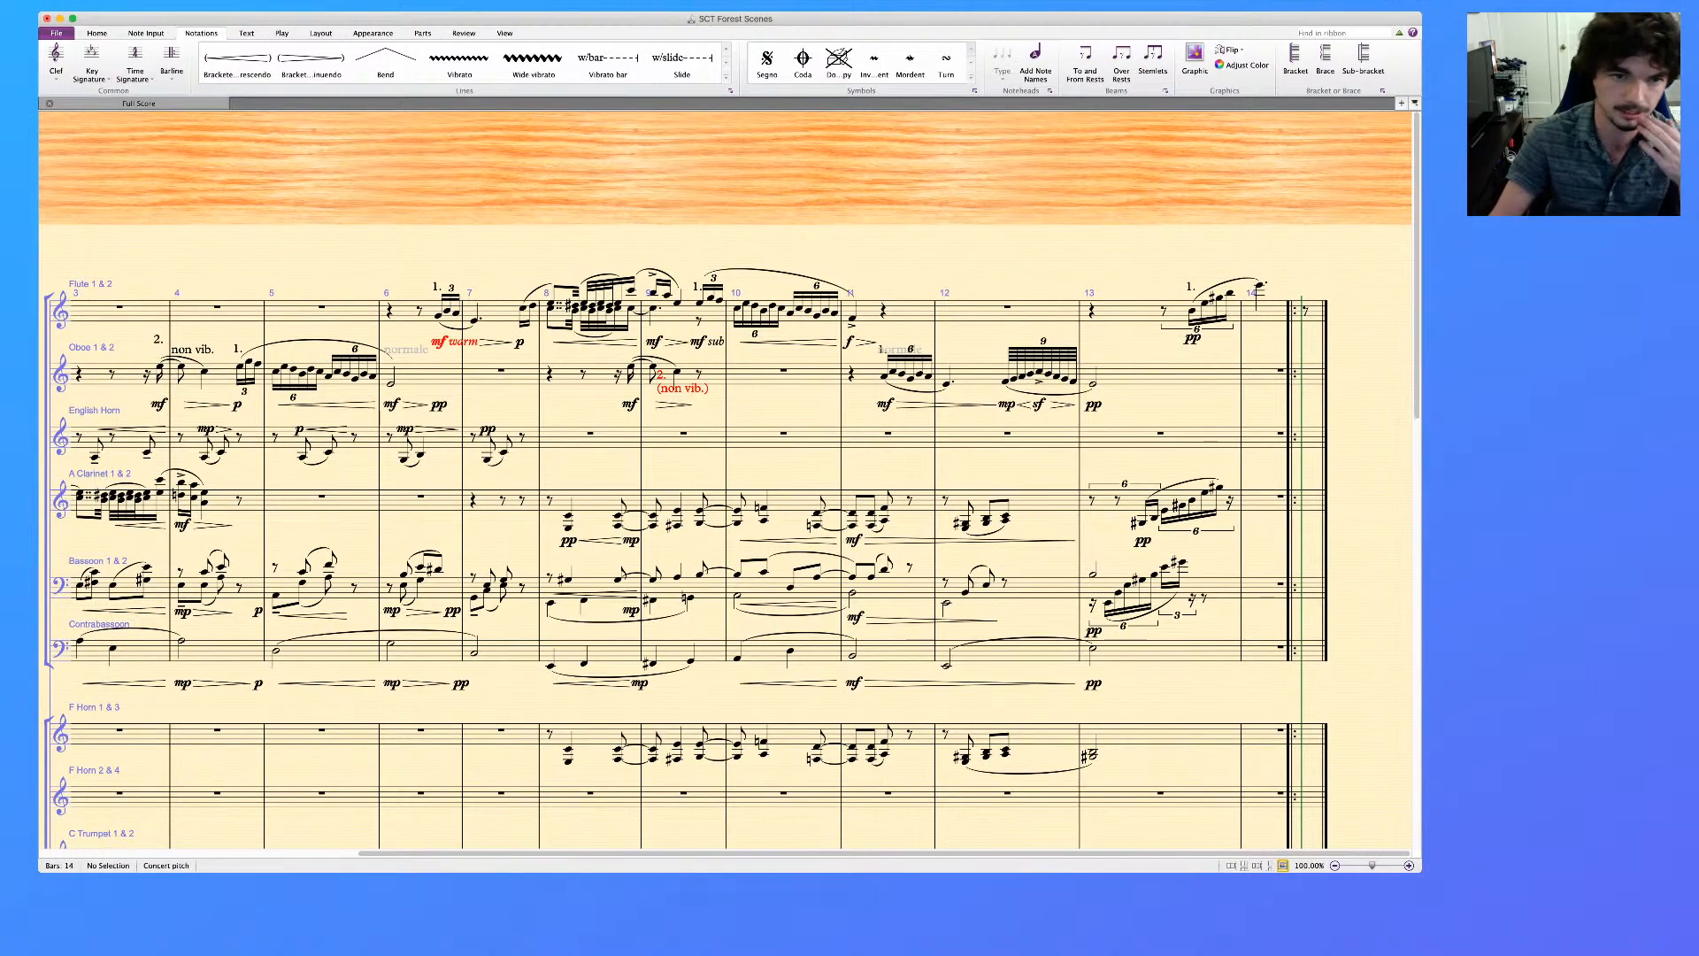
# Copy the Flute's solo phrase from the second half of bar 9 through early bar 11 onto the Oboe staff at the same position
pyautogui.hscroll(-3, 725, 558)
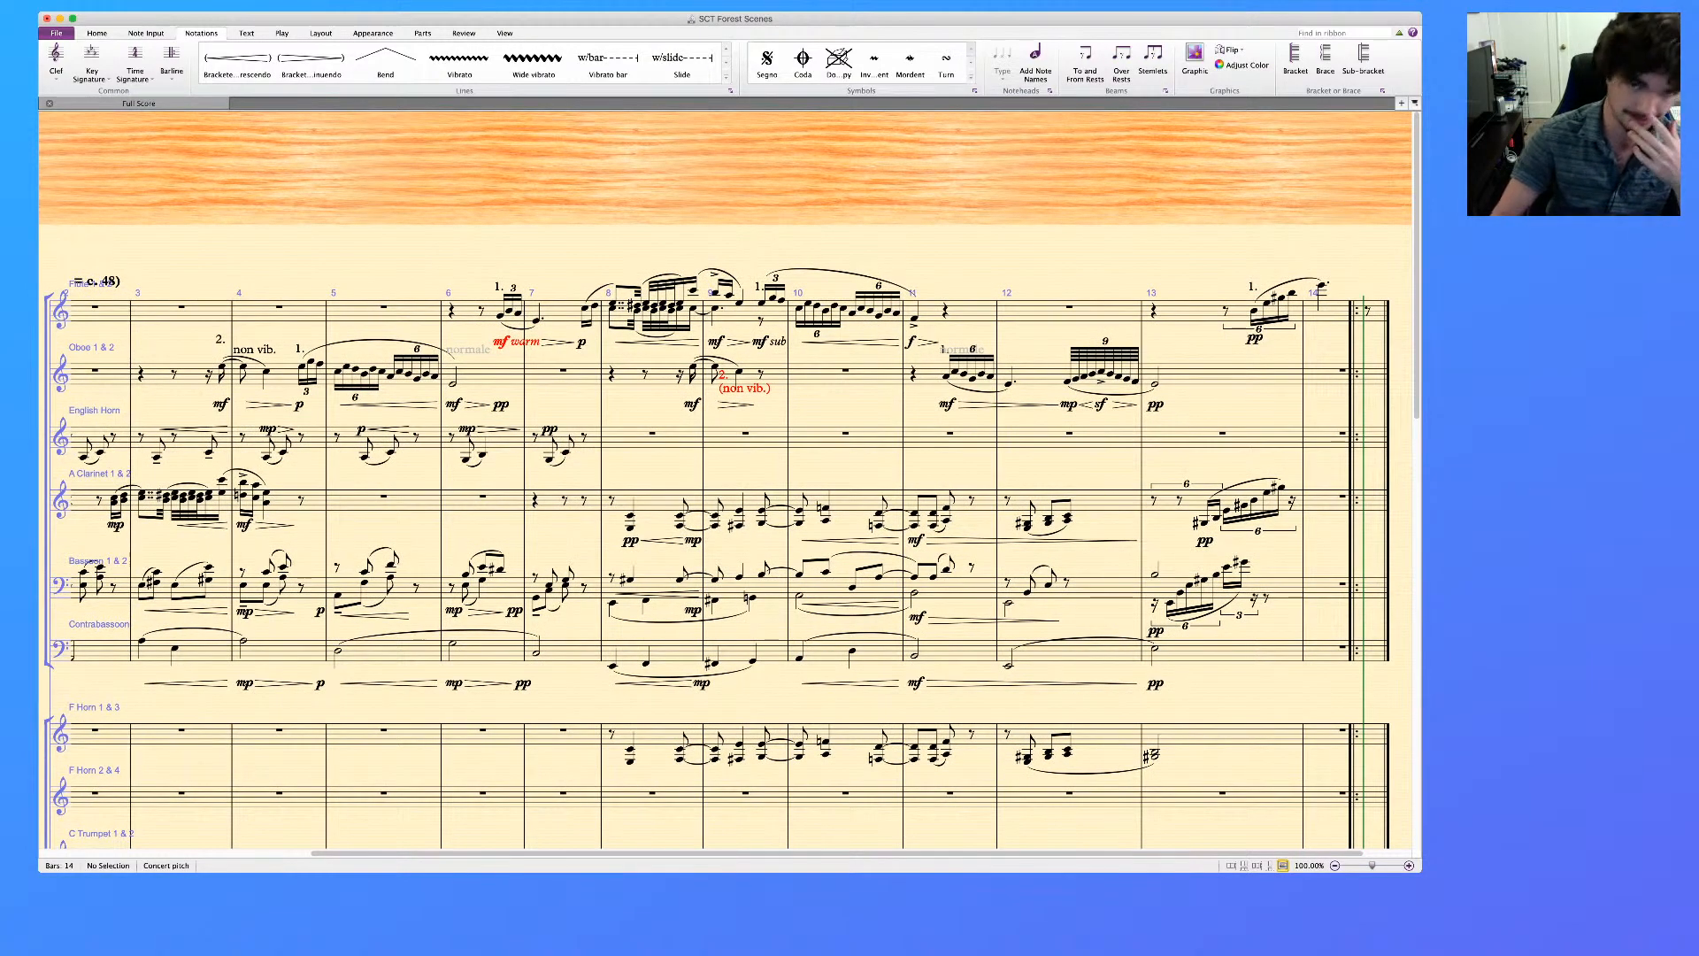
pyautogui.click(782, 300)
pyautogui.press('Right')
pyautogui.press('Right')
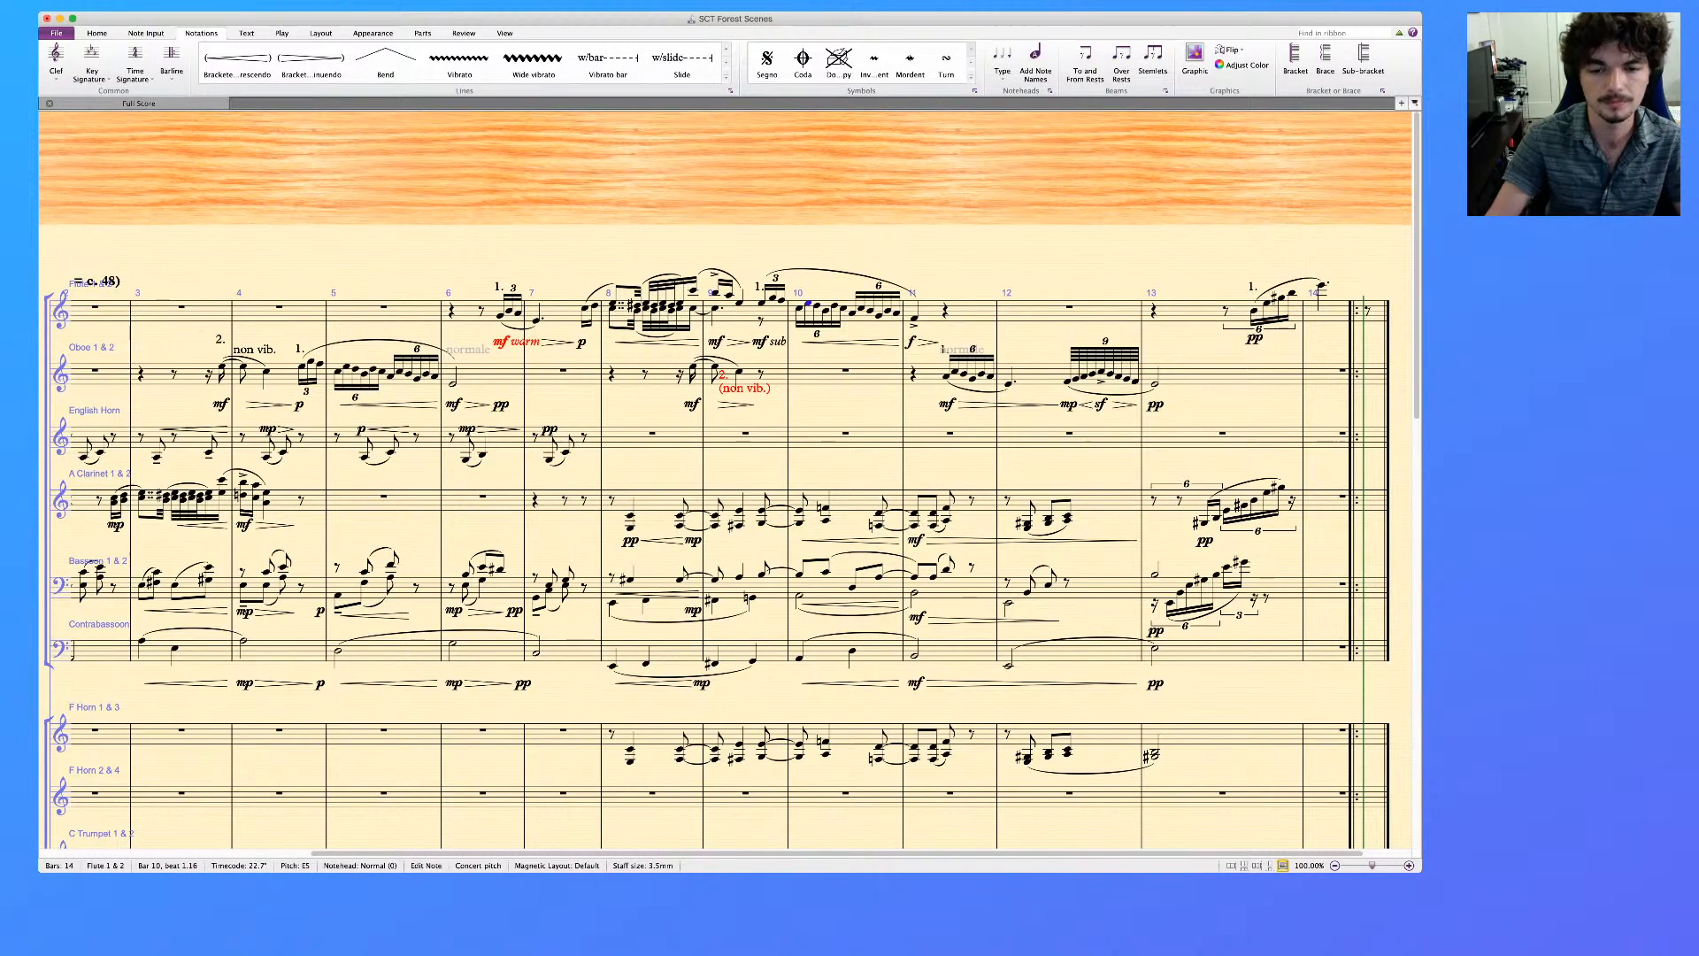
pyautogui.press('Left')
pyautogui.press('Left')
pyautogui.press('Left')
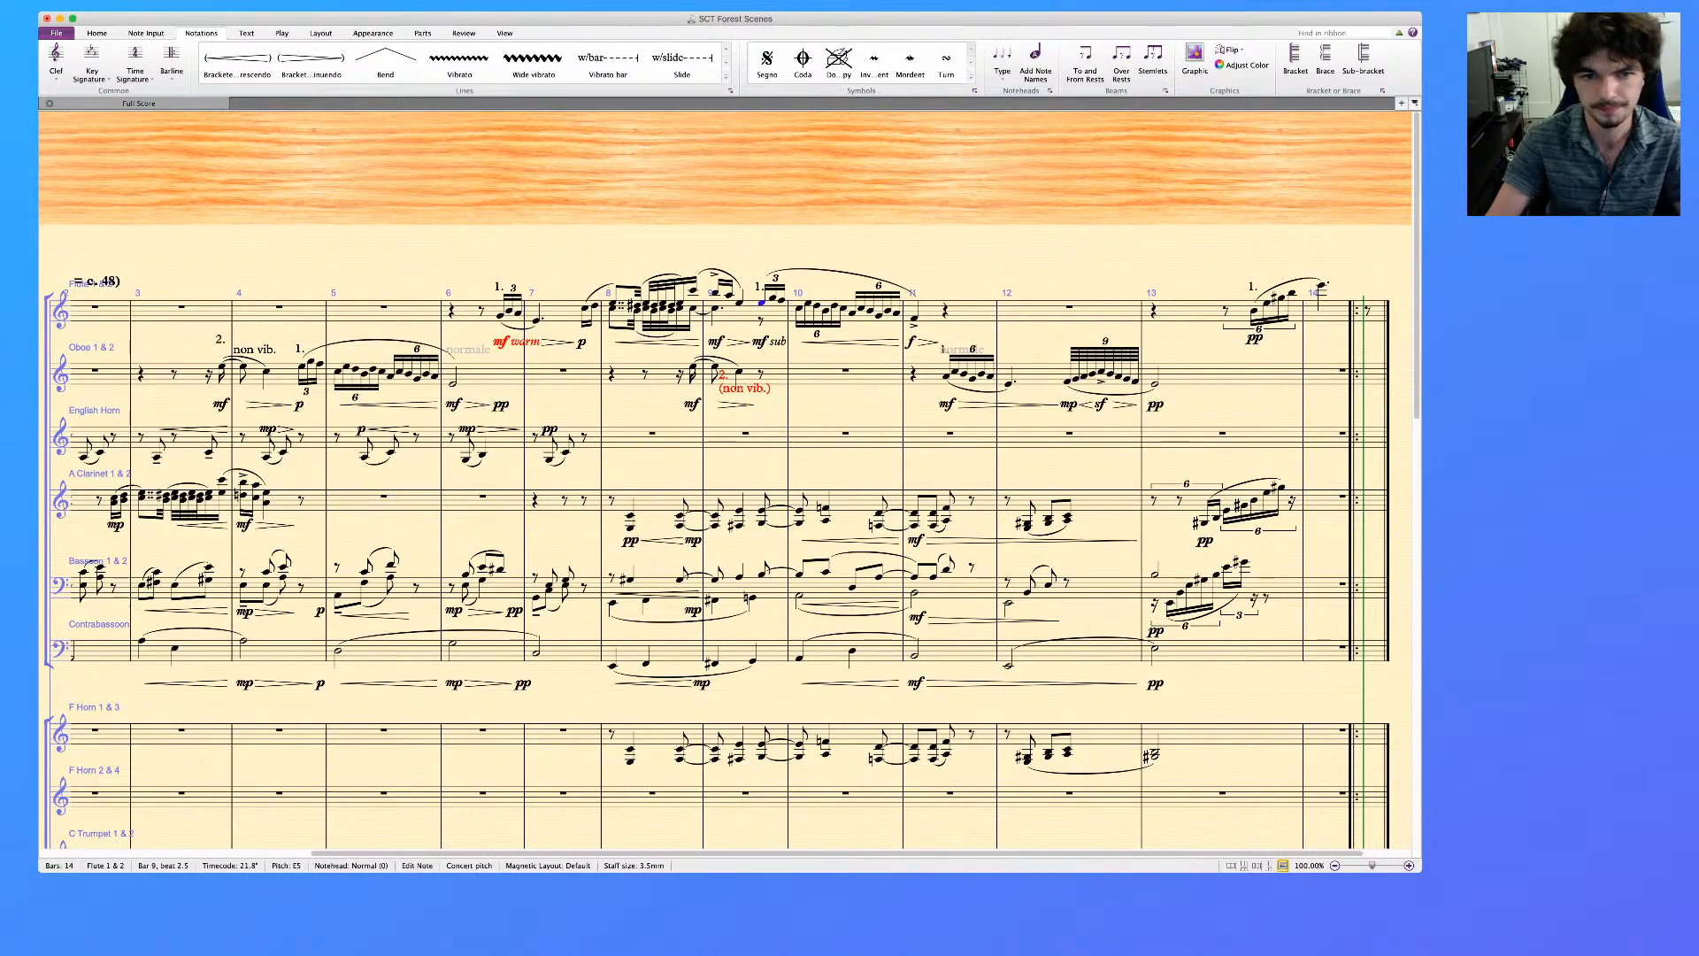
pyautogui.keyDown('shift'); pyautogui.click(914, 319); pyautogui.keyUp('shift')
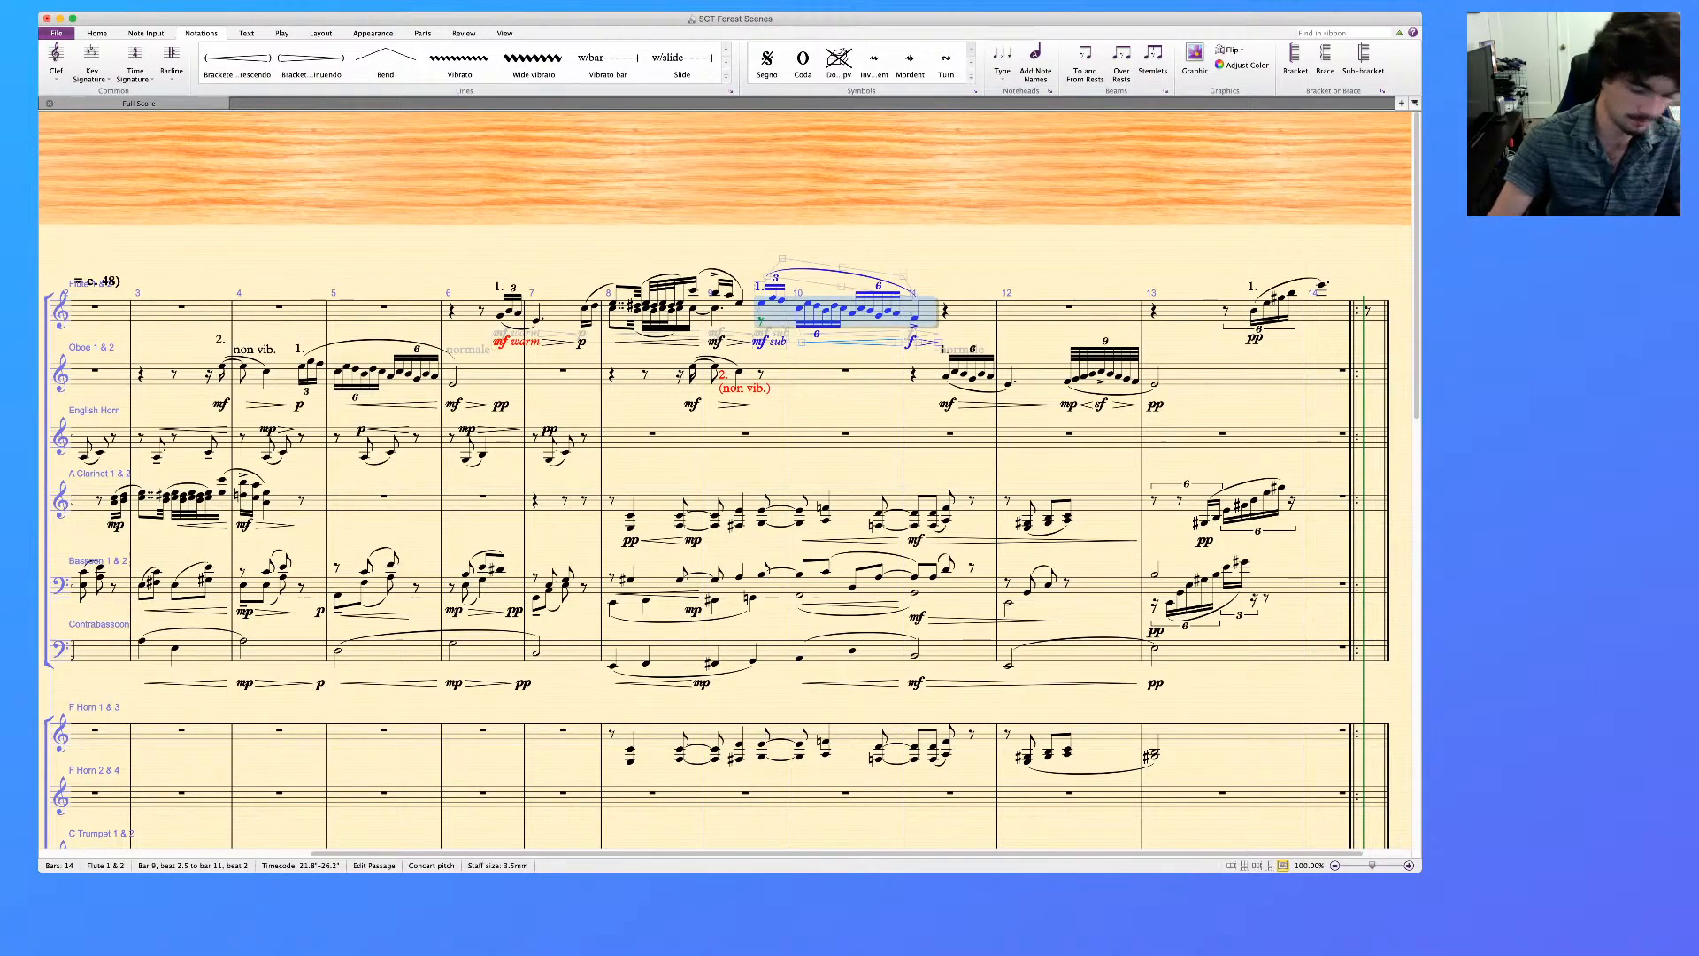
pyautogui.click(761, 374)
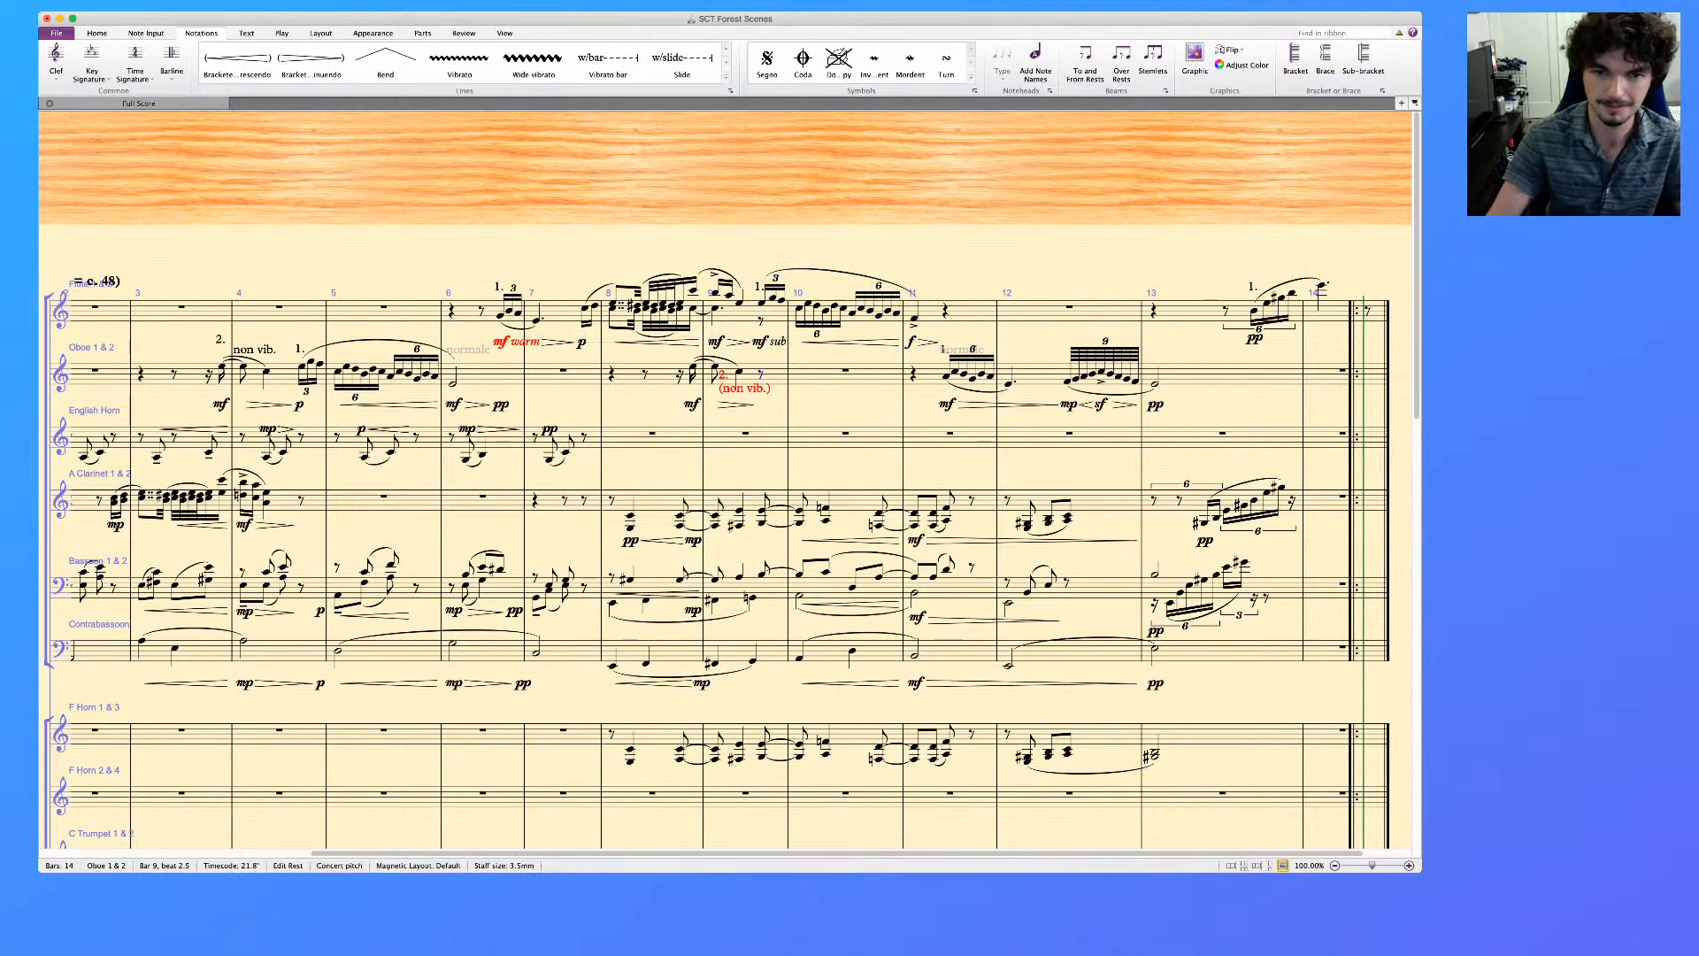
pyautogui.press('super+v')
pyautogui.press('super+z')
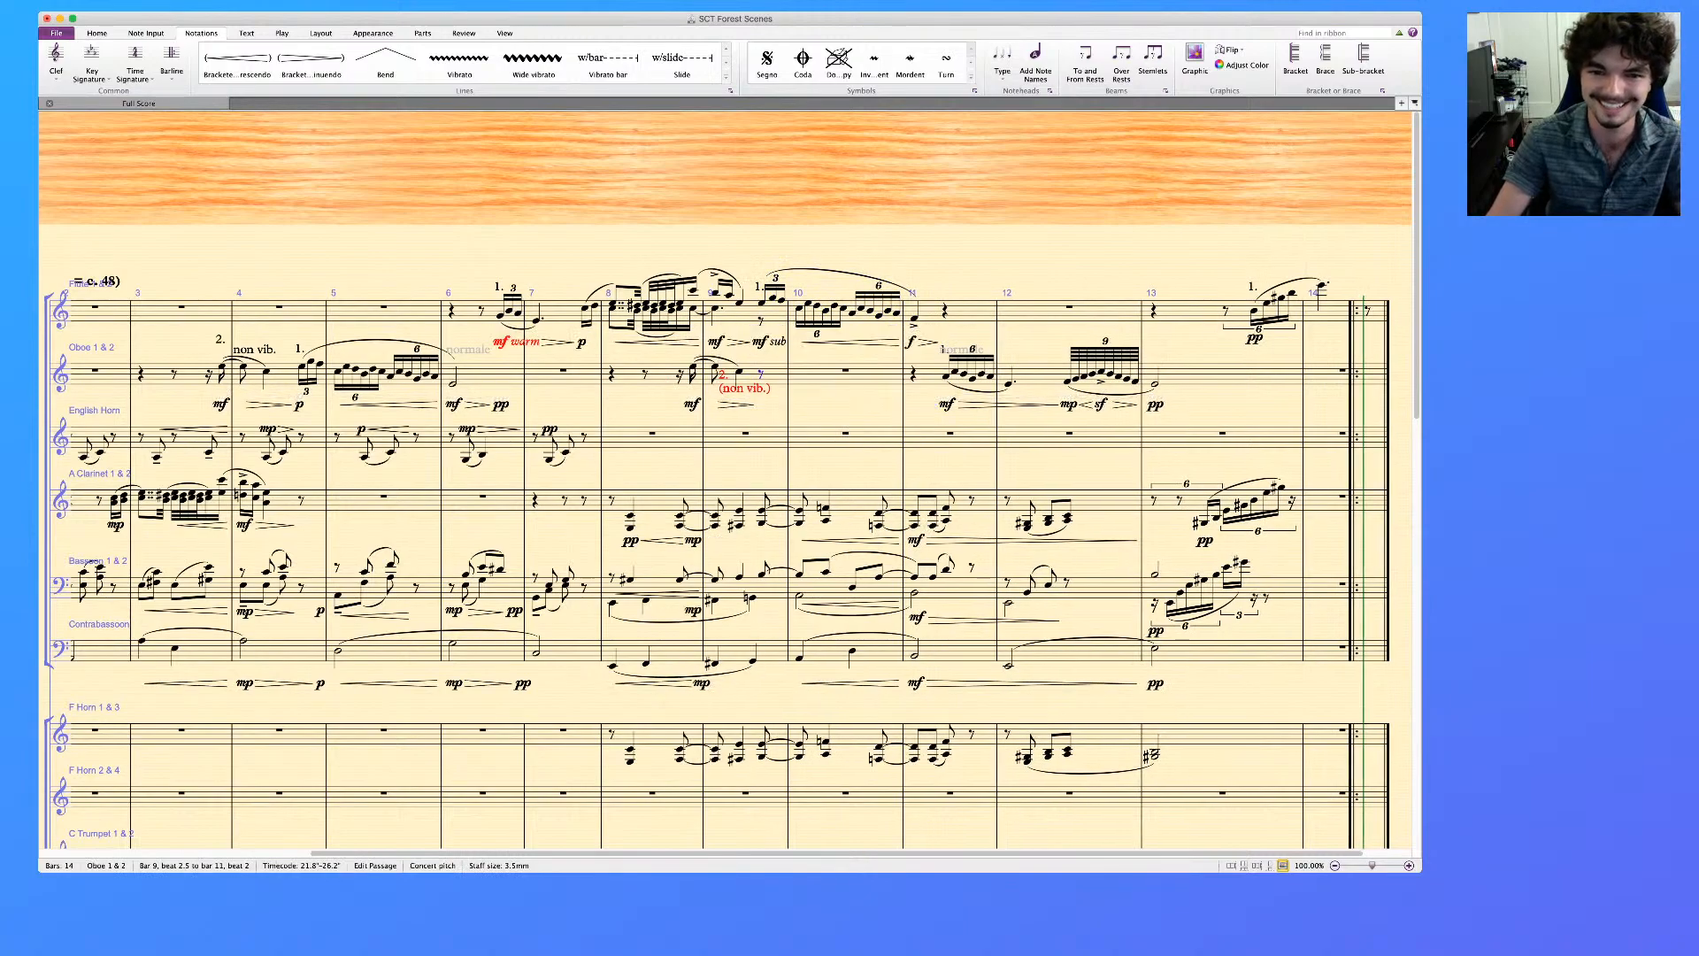
pyautogui.press('super+y')
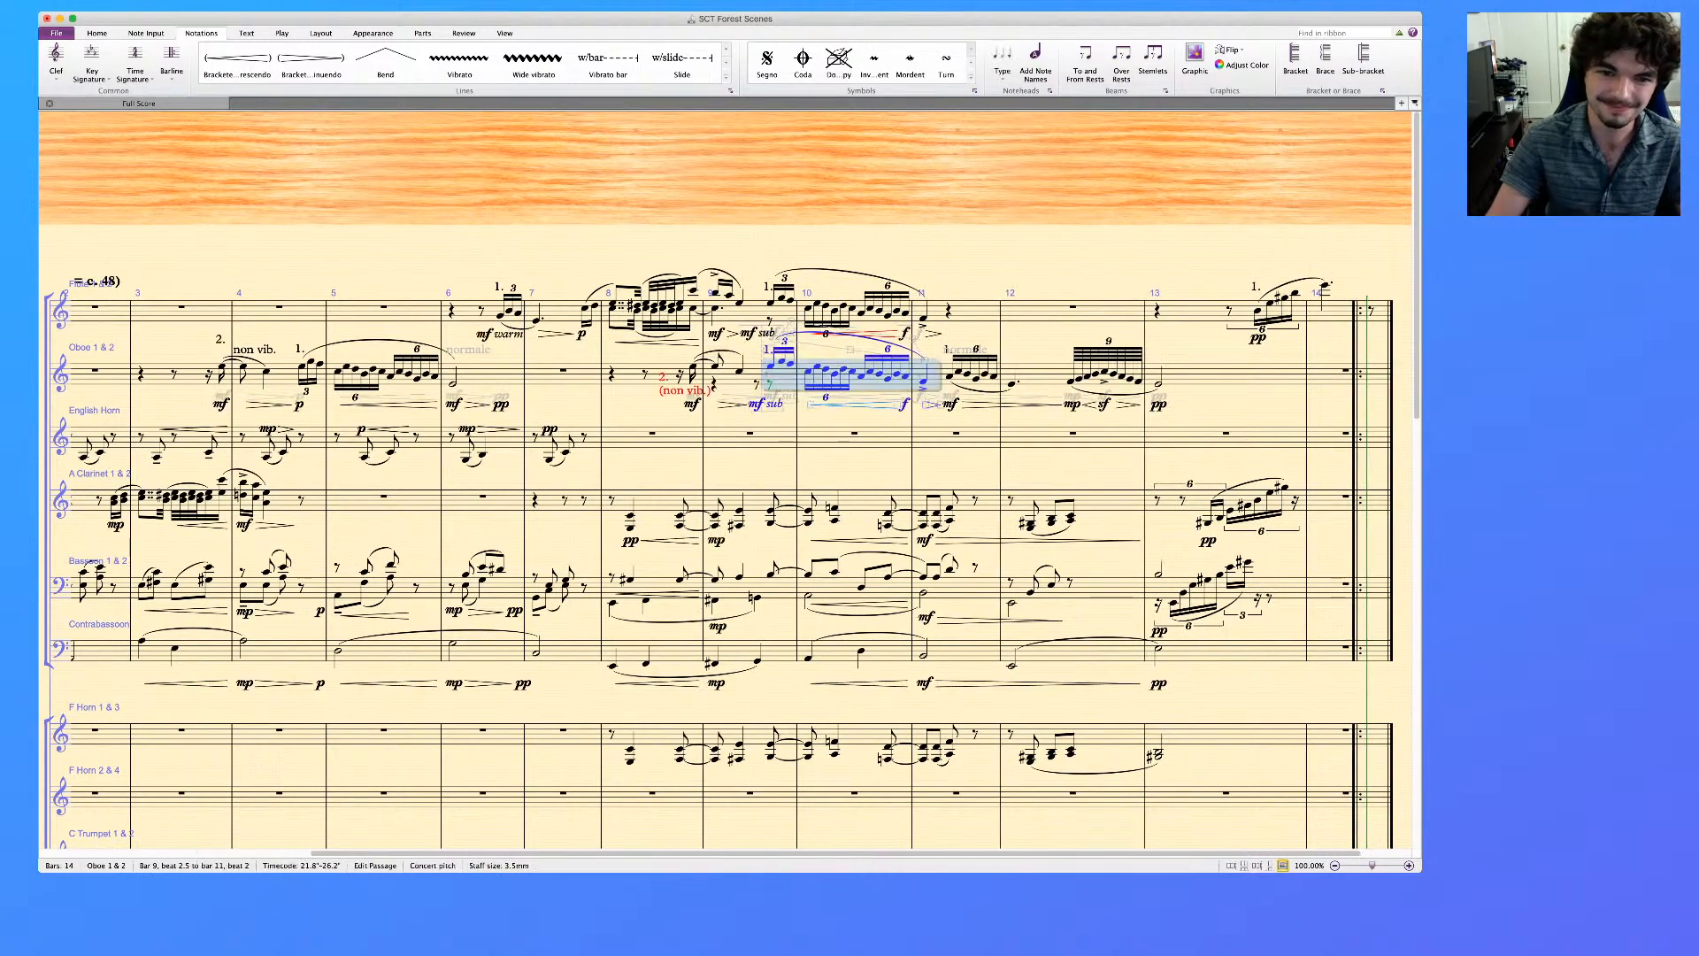
# Delete the two leftover rests beneath the Oboe's copied triplet in the second half of bar 9
pyautogui.click(770, 385)
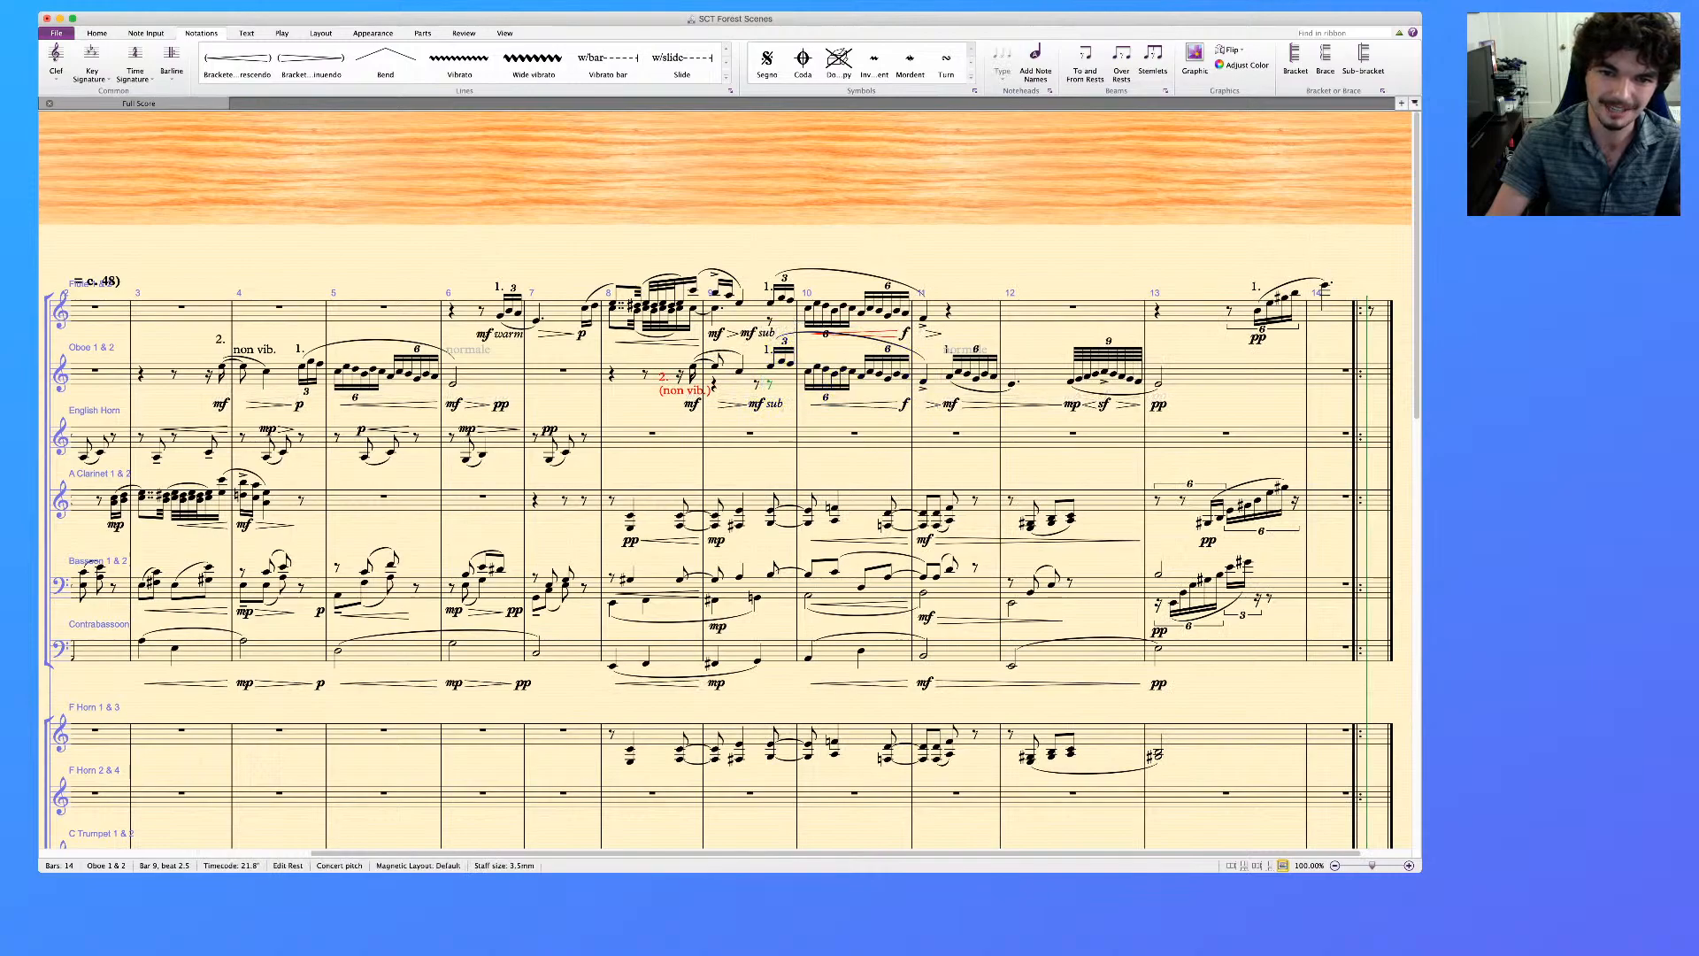
pyautogui.keyDown('super'); pyautogui.click(757, 385); pyautogui.keyUp('super')
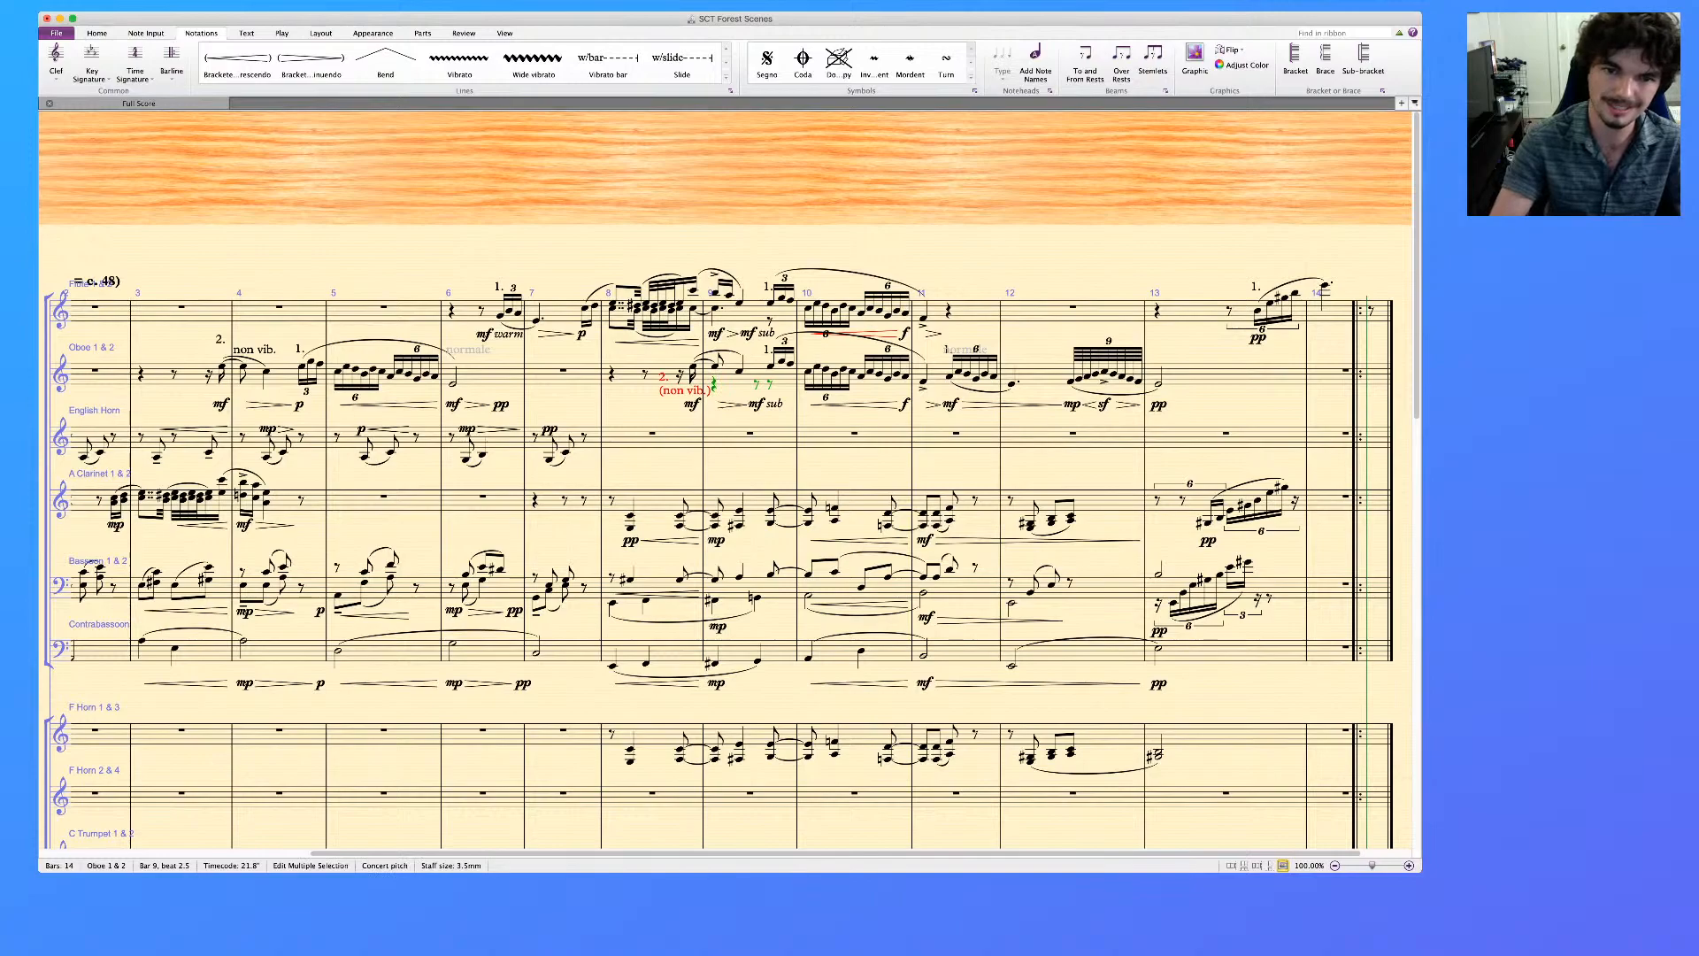
pyautogui.press('Delete')
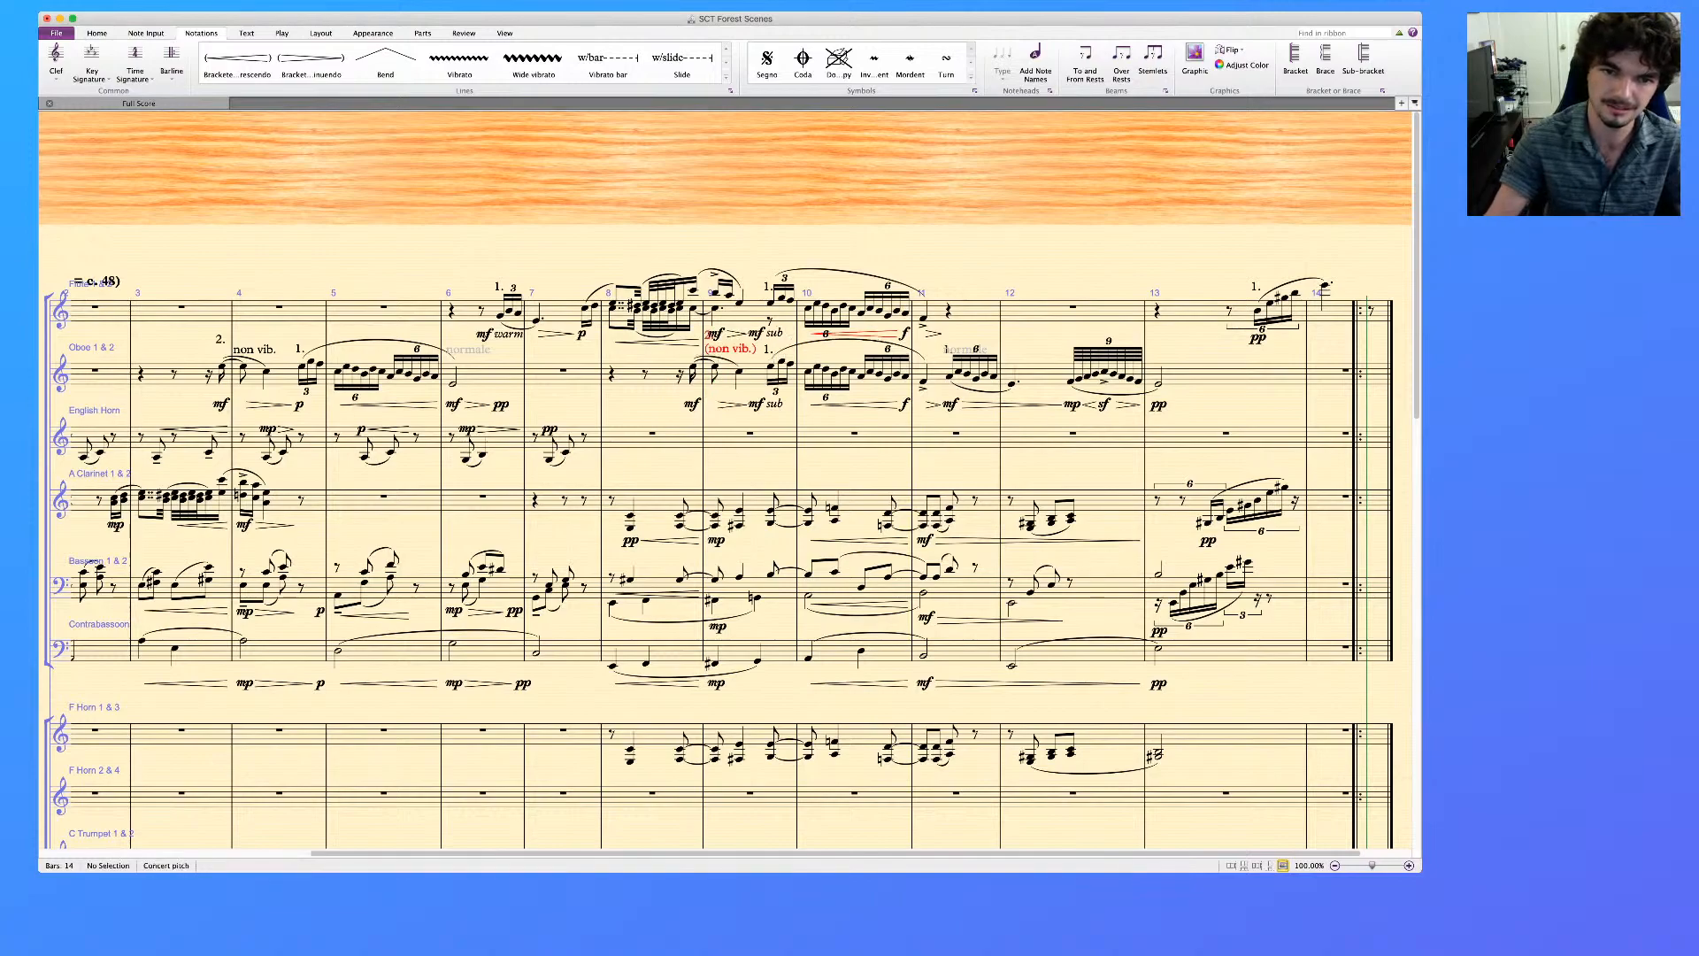
# Replace the 1. above the Oboe's triplet in bar 9 with the text normale
pyautogui.click(770, 365)
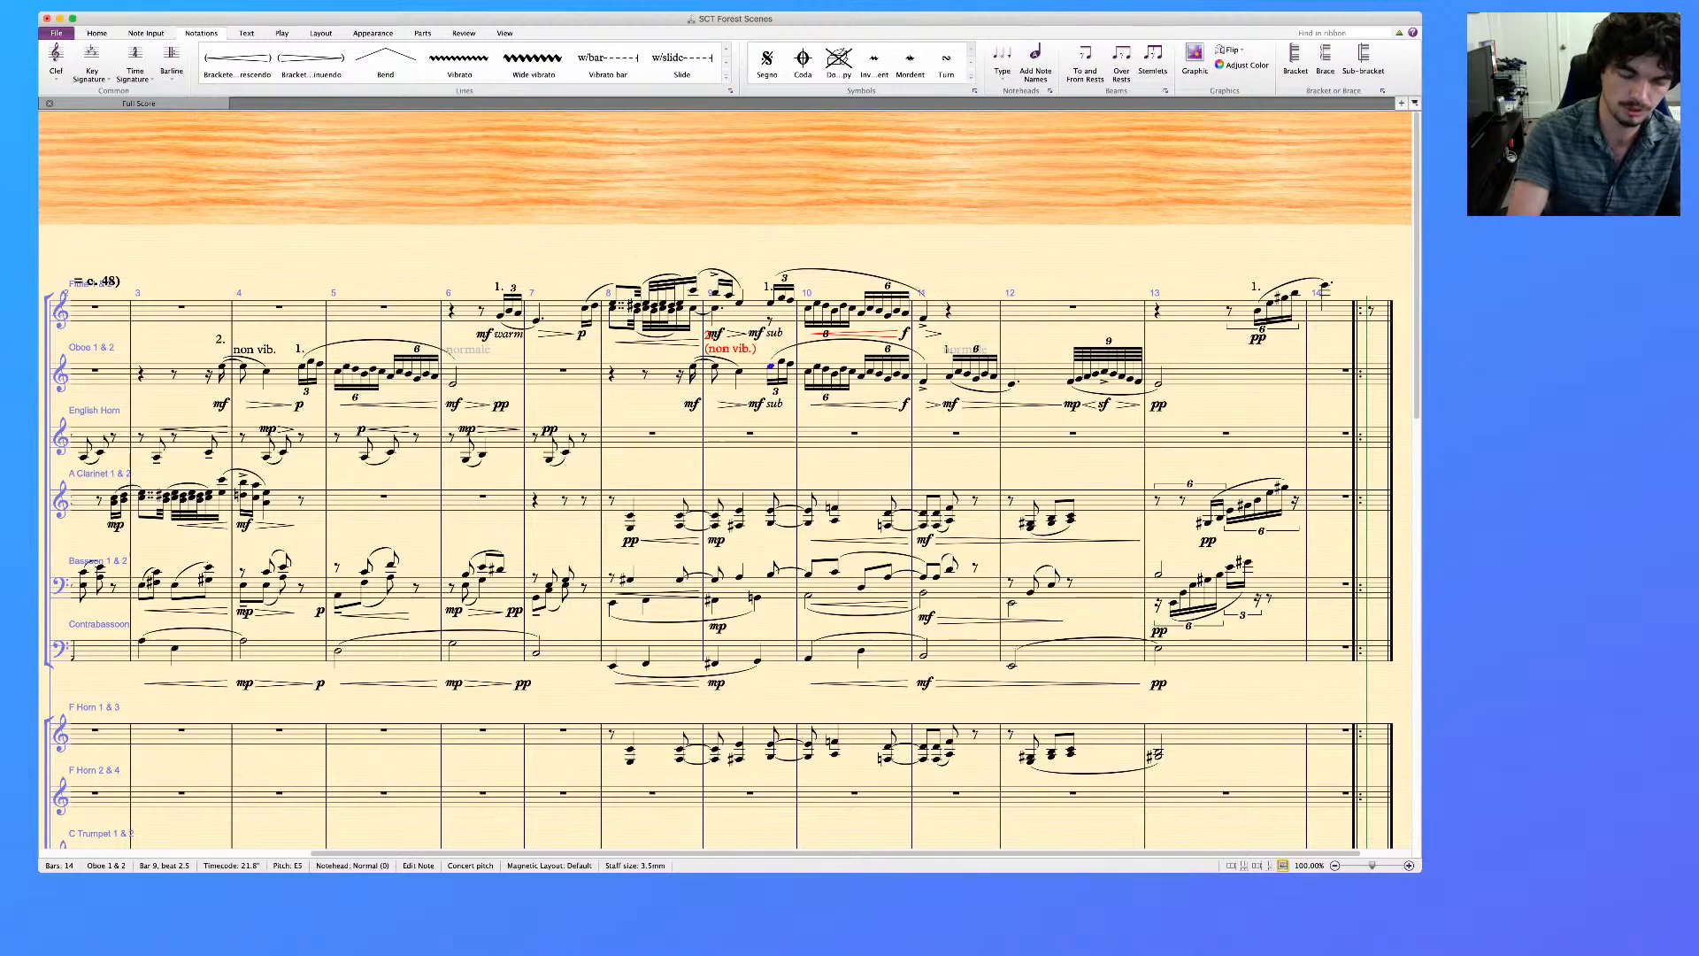
pyautogui.press('super+t')
pyautogui.write('normale')
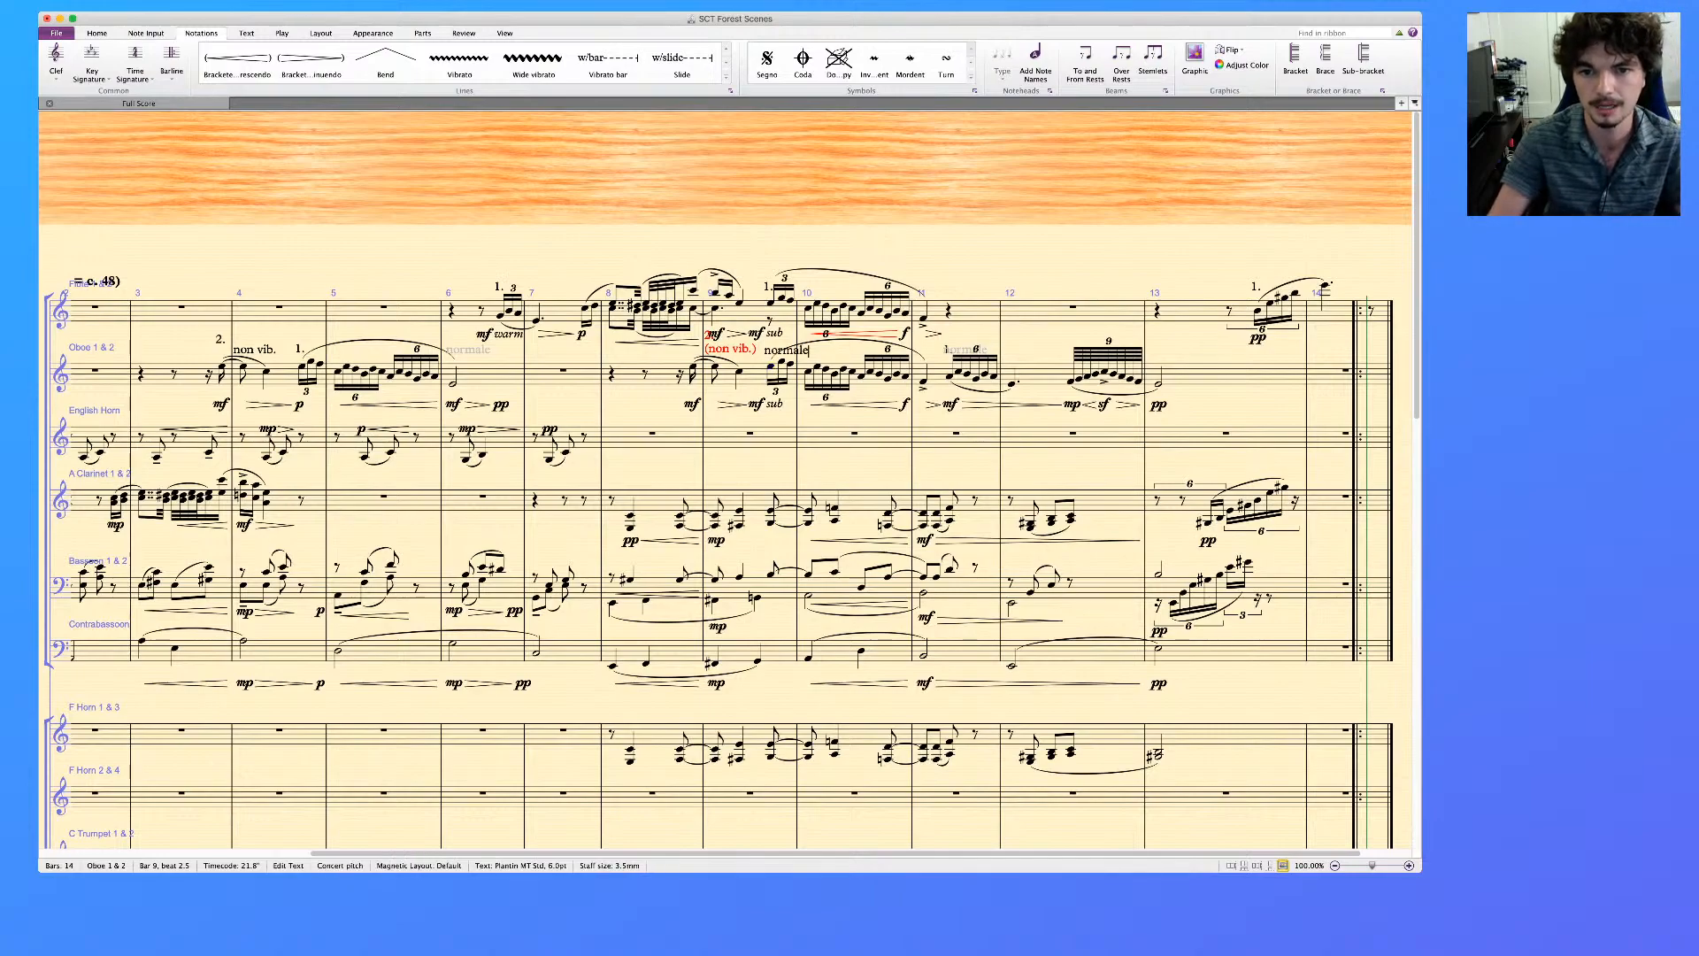
pyautogui.press('Escape')
pyautogui.press('Delete')
# Delete the mp dynamics at the start of bar 9 in the Viola, Violoncello and Contrabass
pyautogui.click(749, 313)
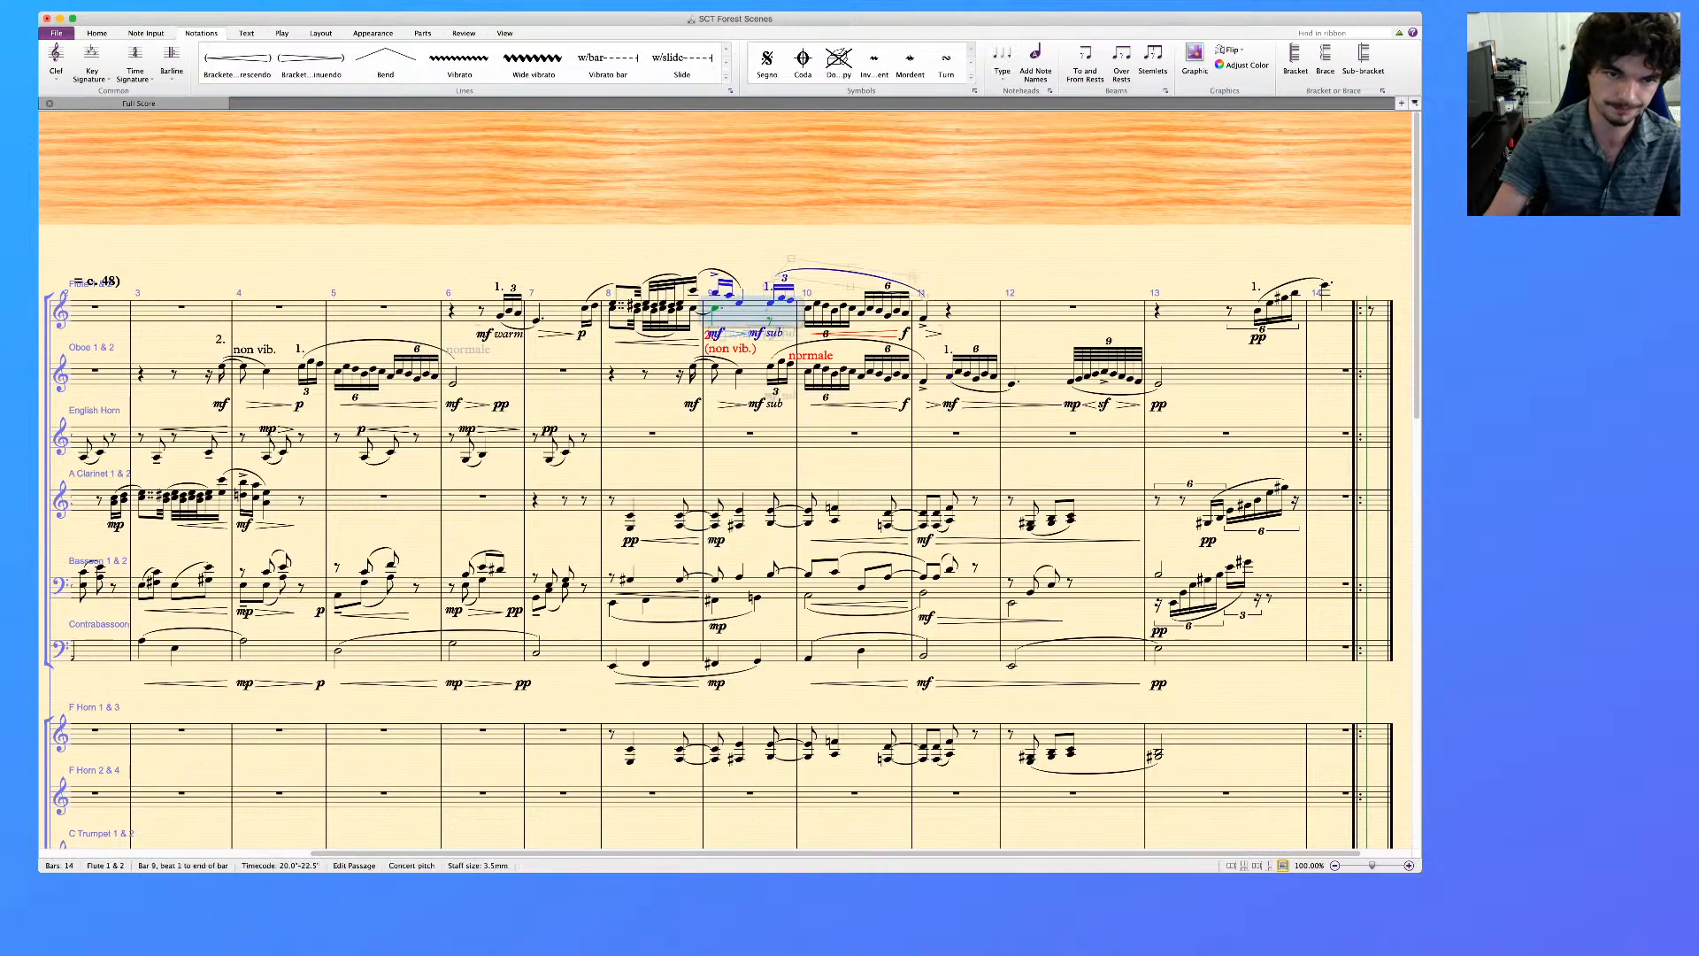
pyautogui.click(602, 347)
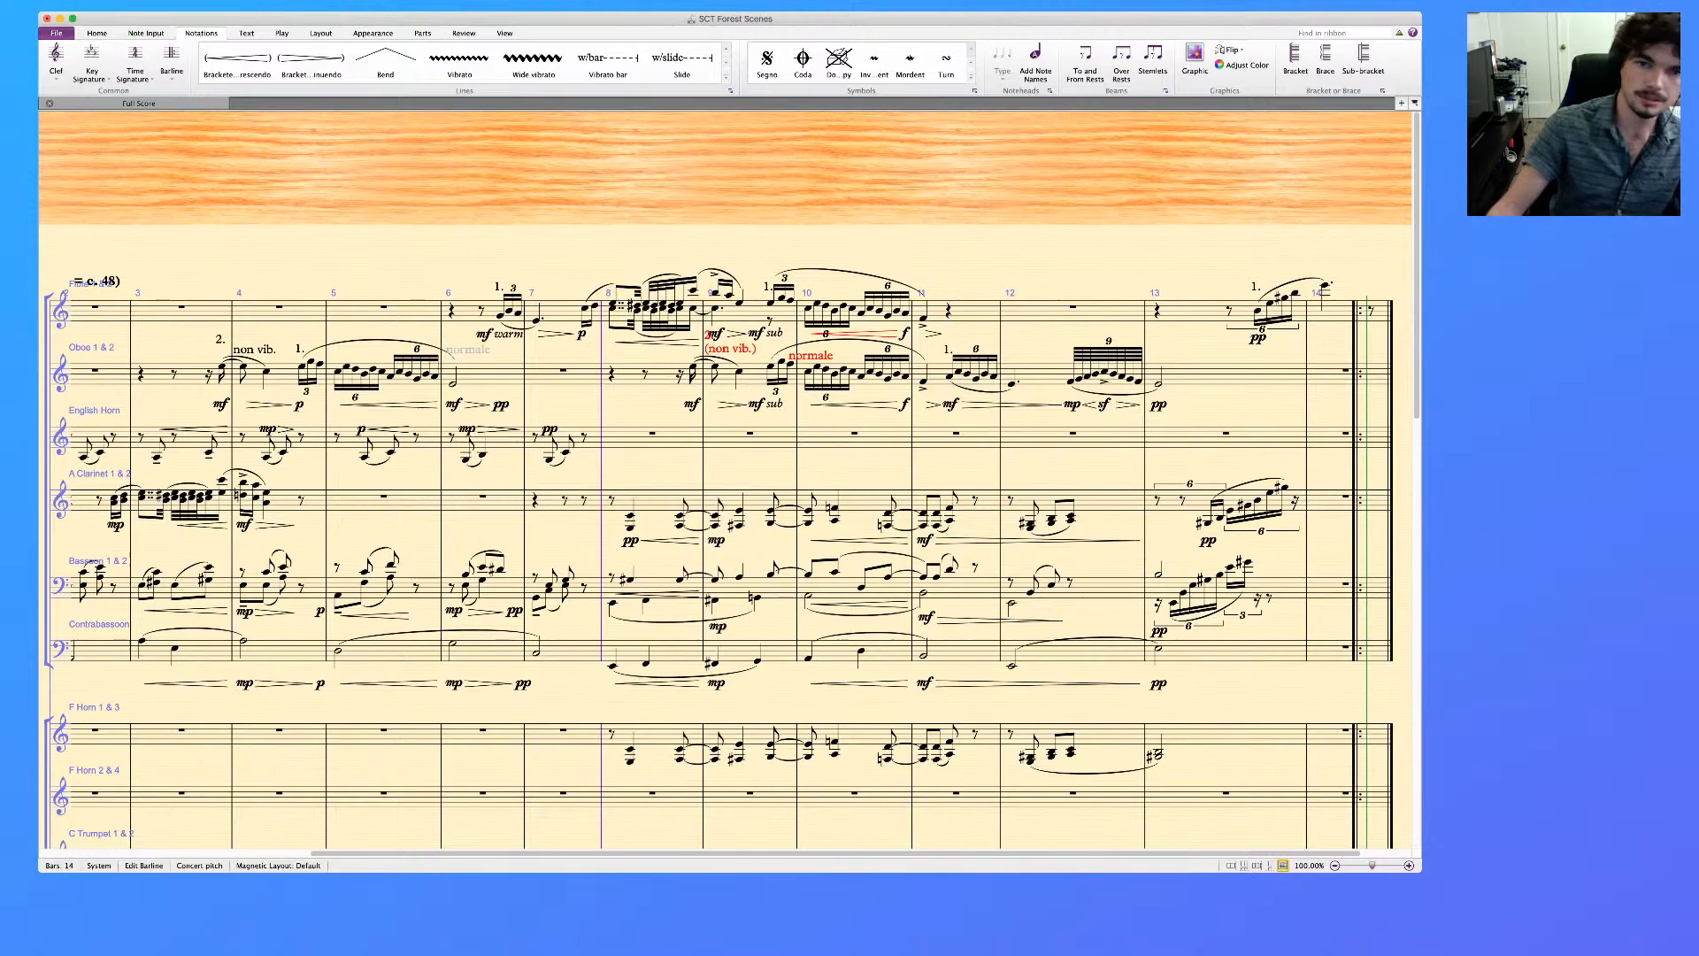
pyautogui.scroll(-3, 725, 478)
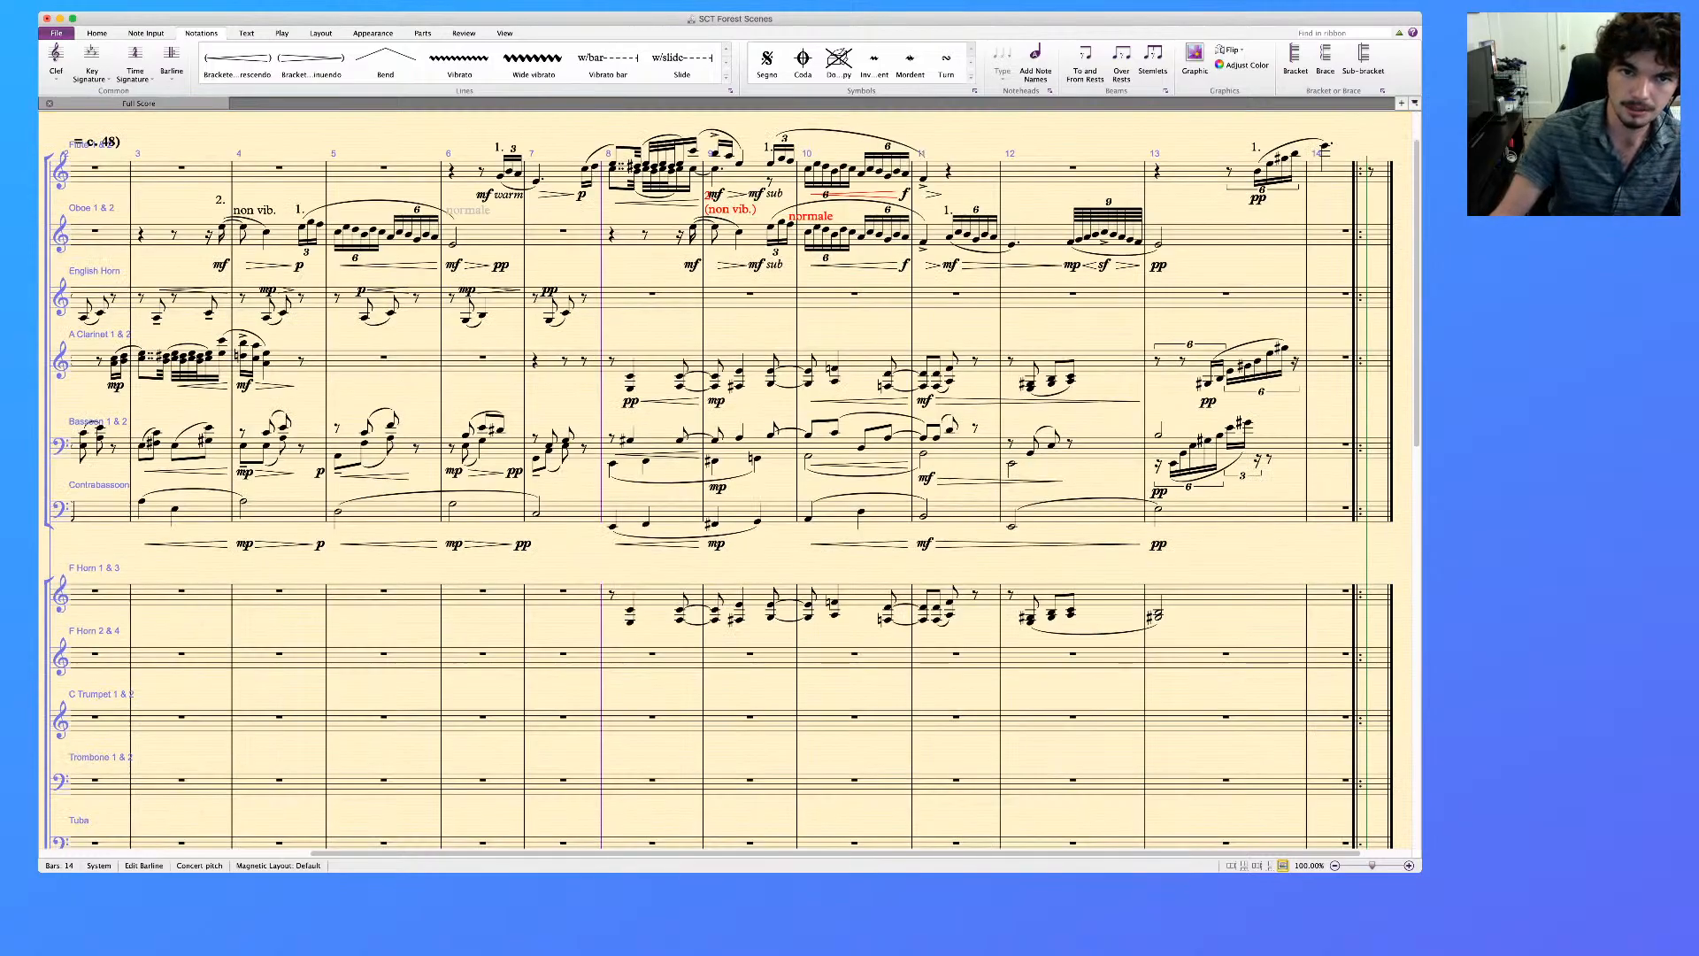
pyautogui.scroll(-15, 726, 478)
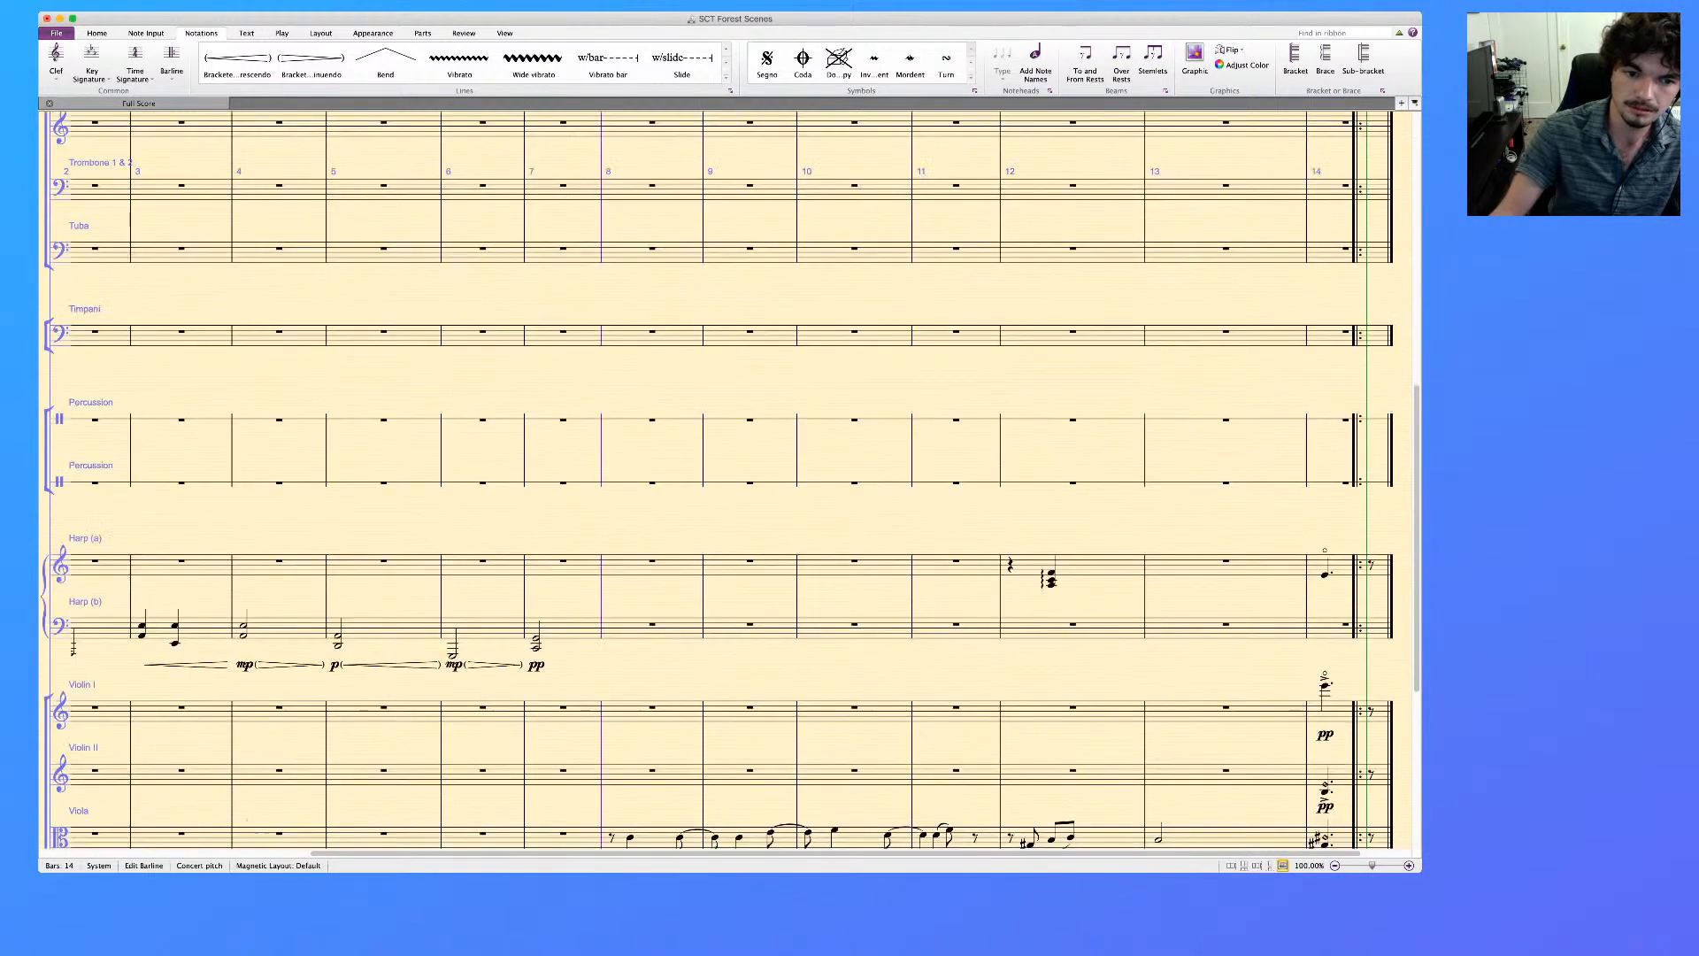
pyautogui.scroll(-6, 726, 478)
pyautogui.scroll(20, 726, 478)
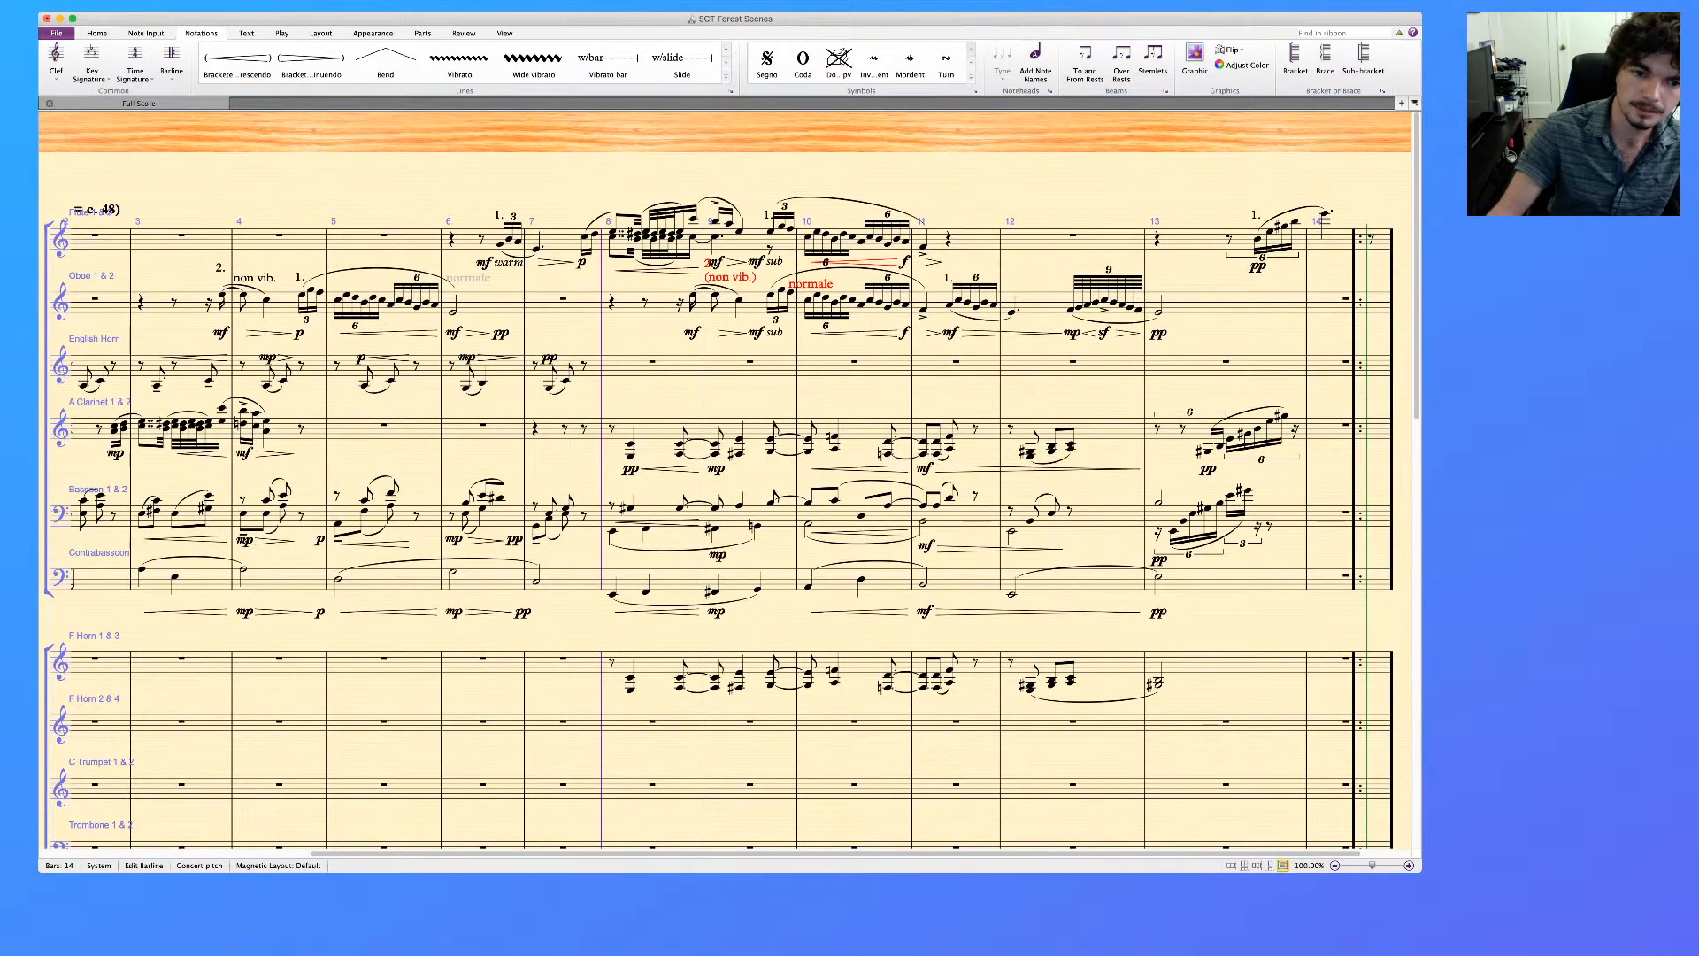
pyautogui.scroll(-20, 726, 478)
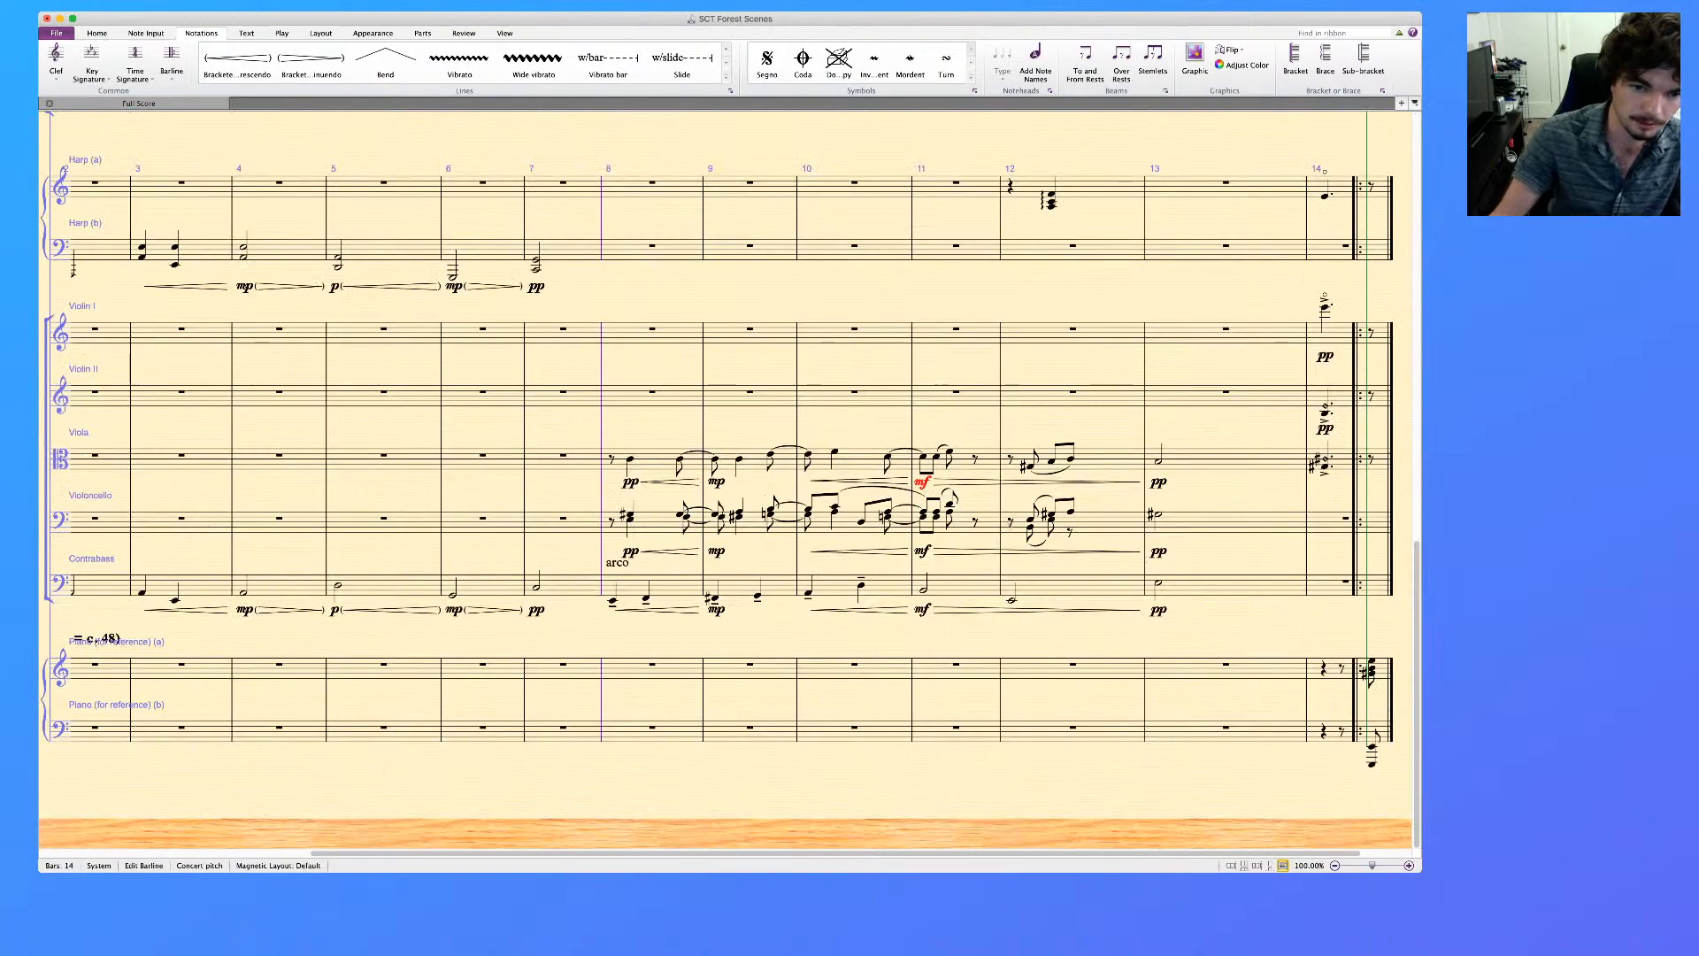
pyautogui.click(715, 478)
pyautogui.keyDown('super'); pyautogui.click(717, 551); pyautogui.keyUp('super')
pyautogui.keyDown('super'); pyautogui.click(717, 609); pyautogui.keyUp('super')
pyautogui.press('Delete')
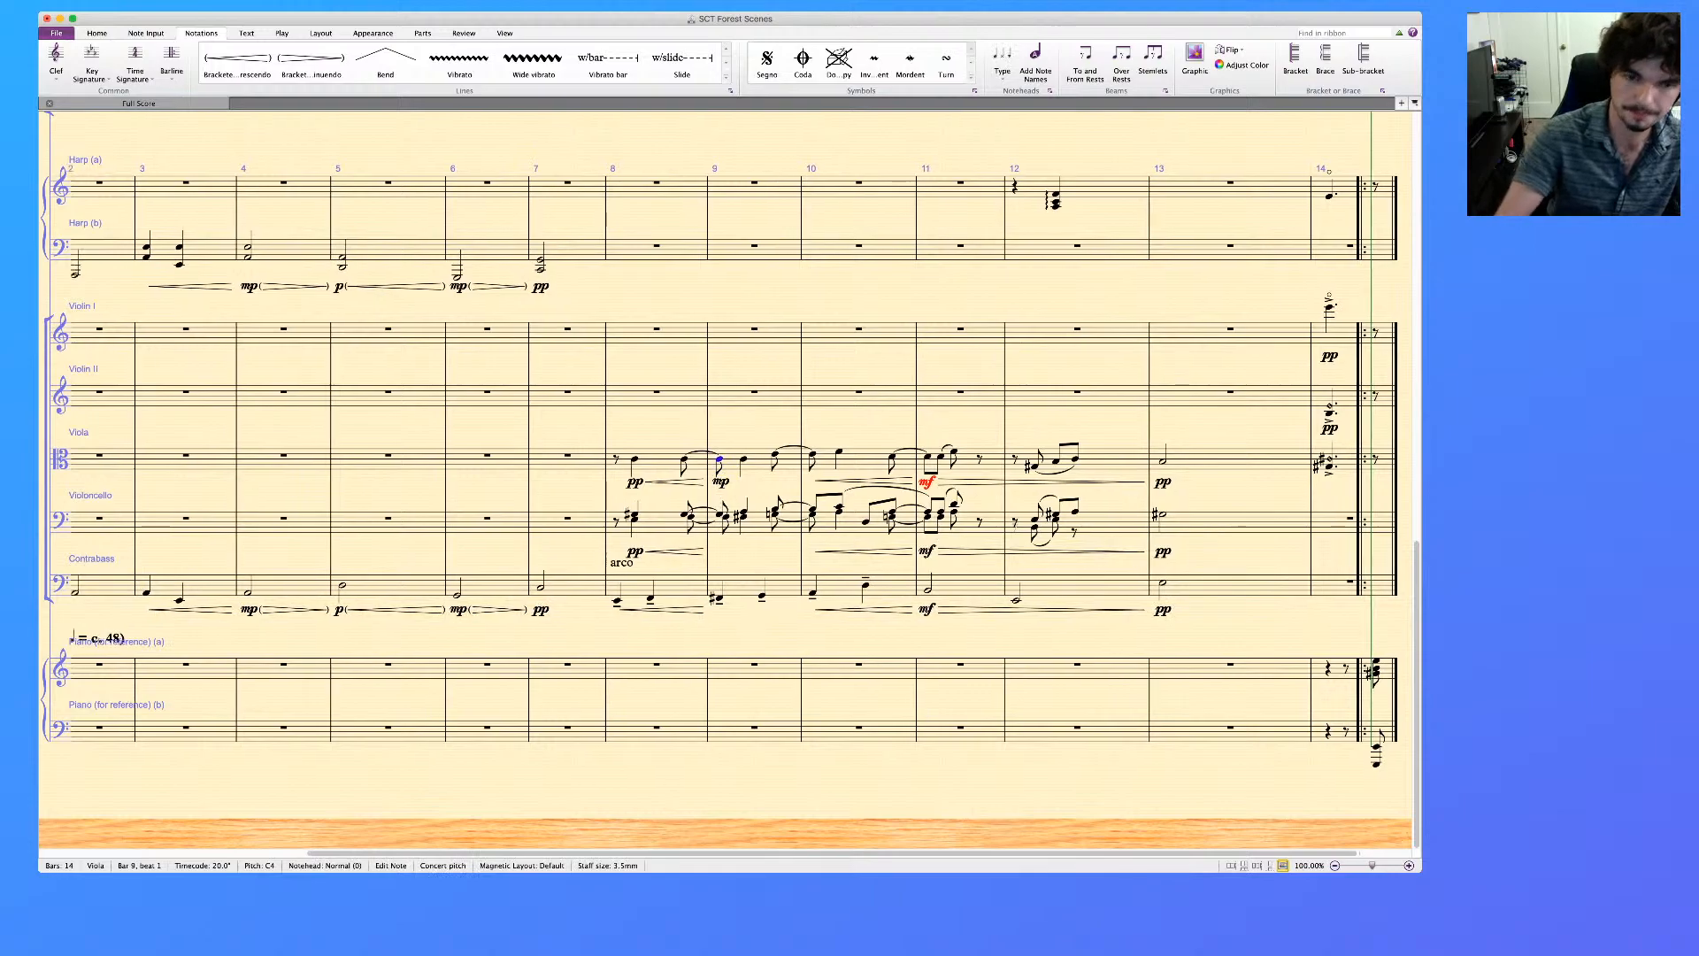
pyautogui.click(720, 481)
pyautogui.press('Delete')
# Mark the start of bar 9 with p in the Viola, Violoncello and Contrabass
pyautogui.click(758, 463)
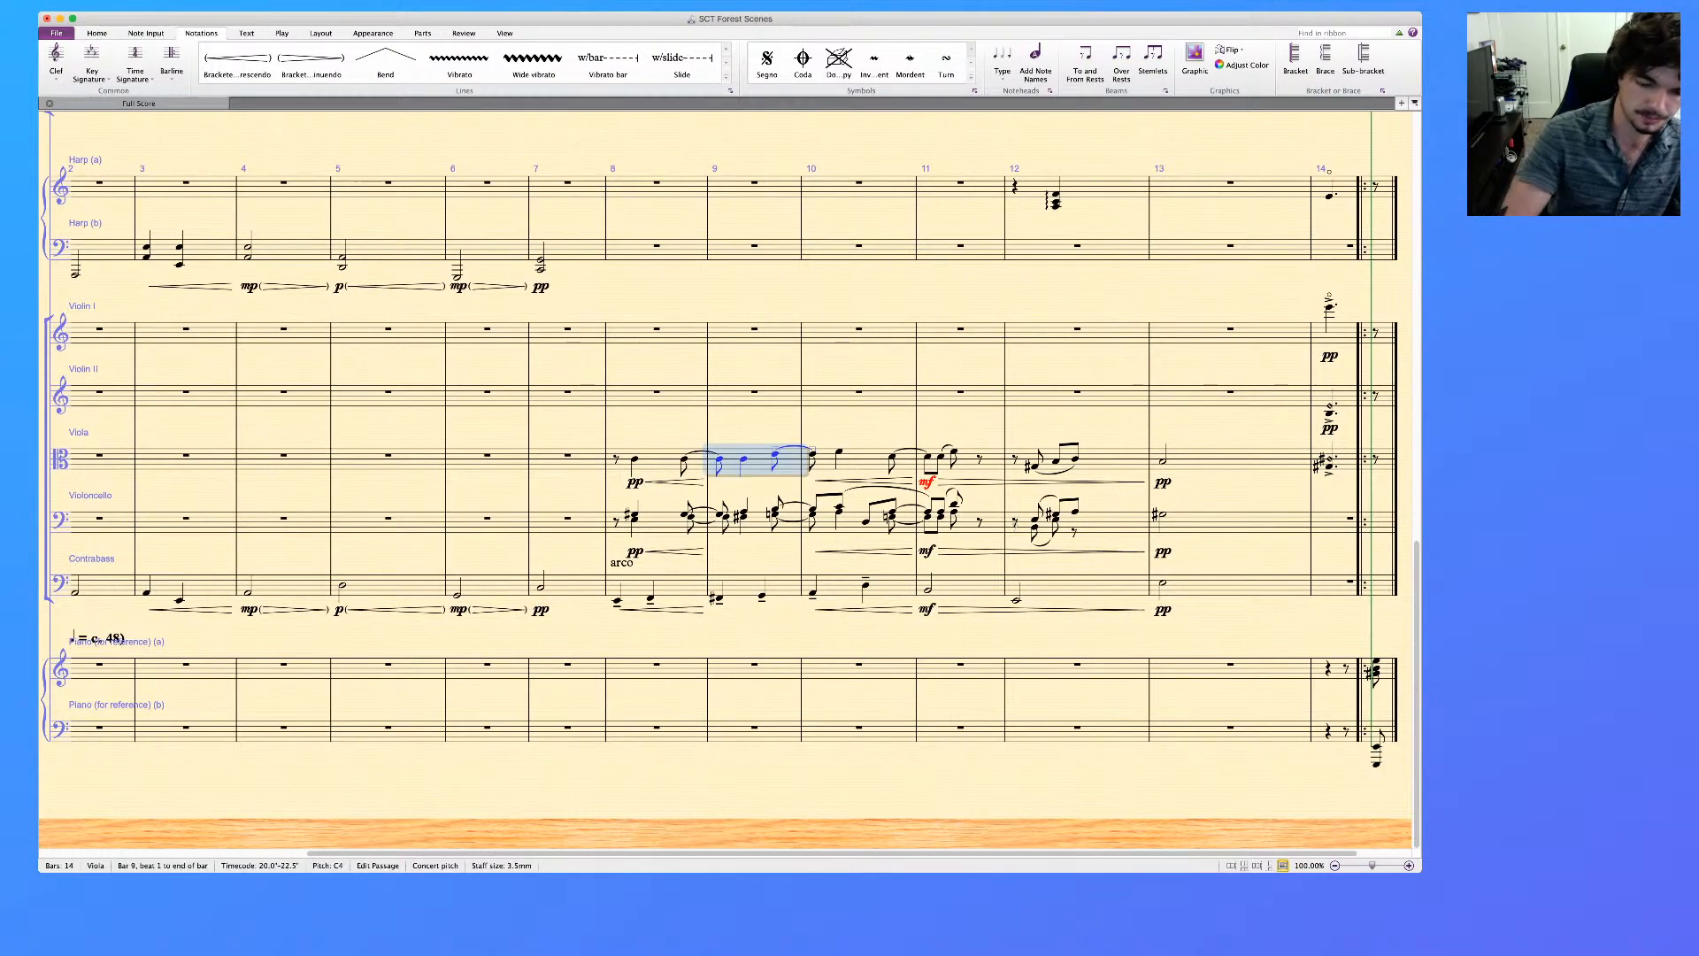
pyautogui.keyDown('shift'); pyautogui.click(747, 585); pyautogui.keyUp('shift')
pyautogui.press('super+e')
pyautogui.press('super+p')
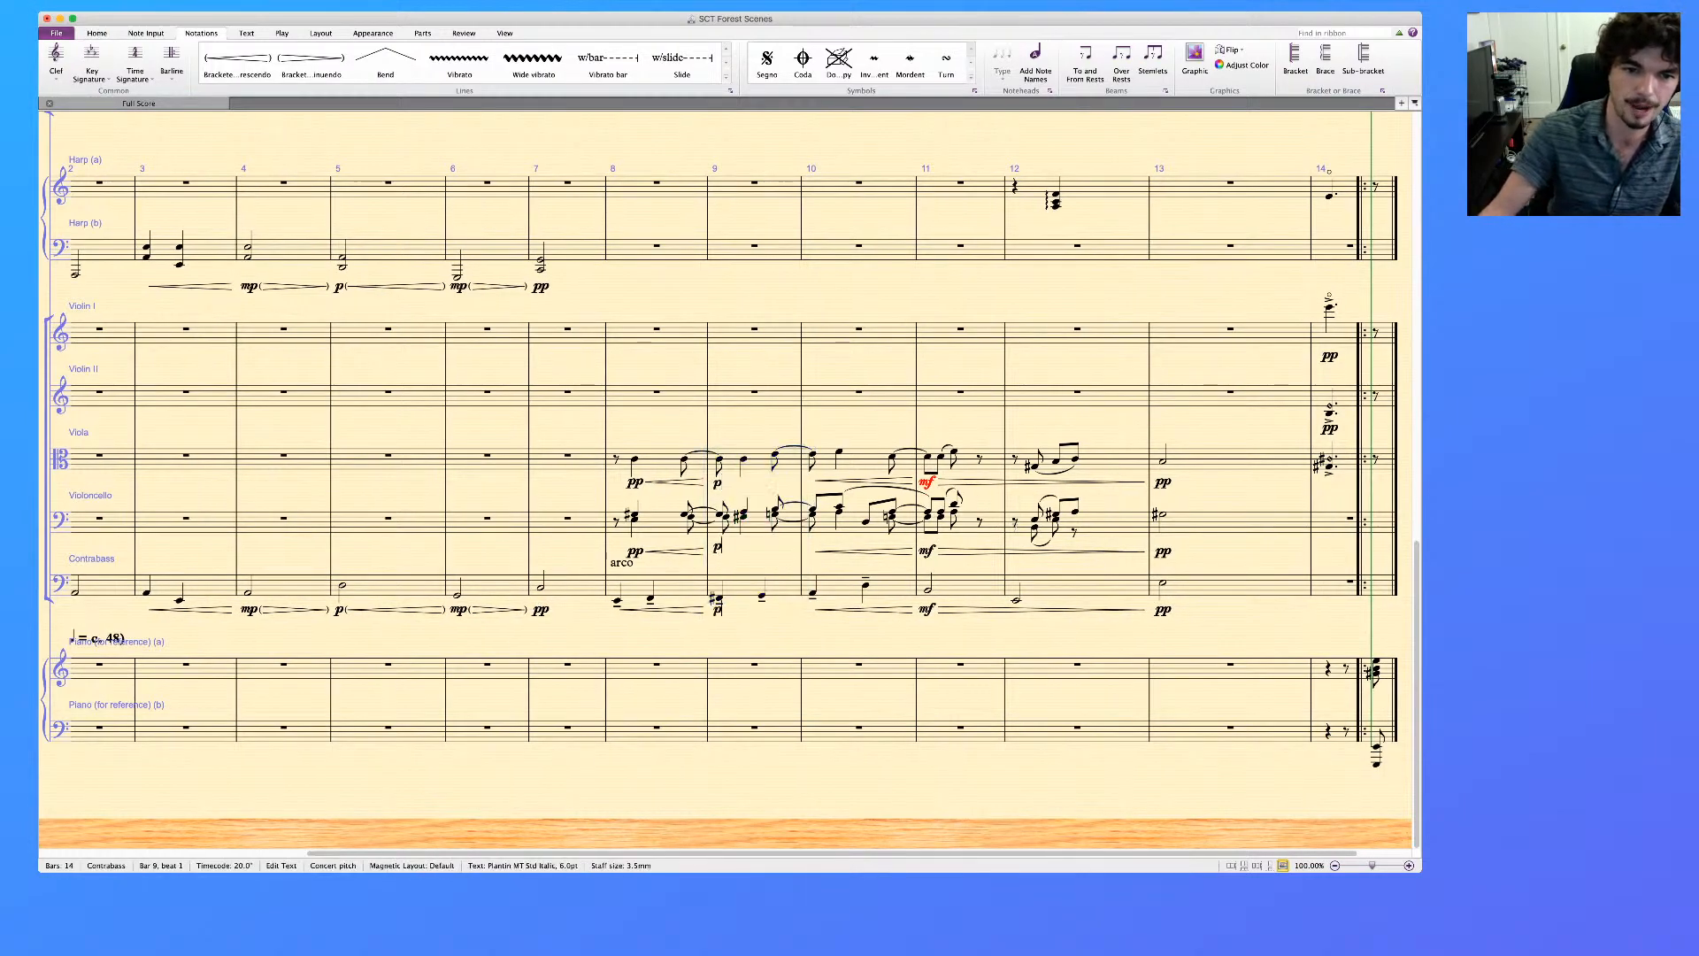
pyautogui.press('Escape')
pyautogui.press('Escape')
pyautogui.click(717, 552)
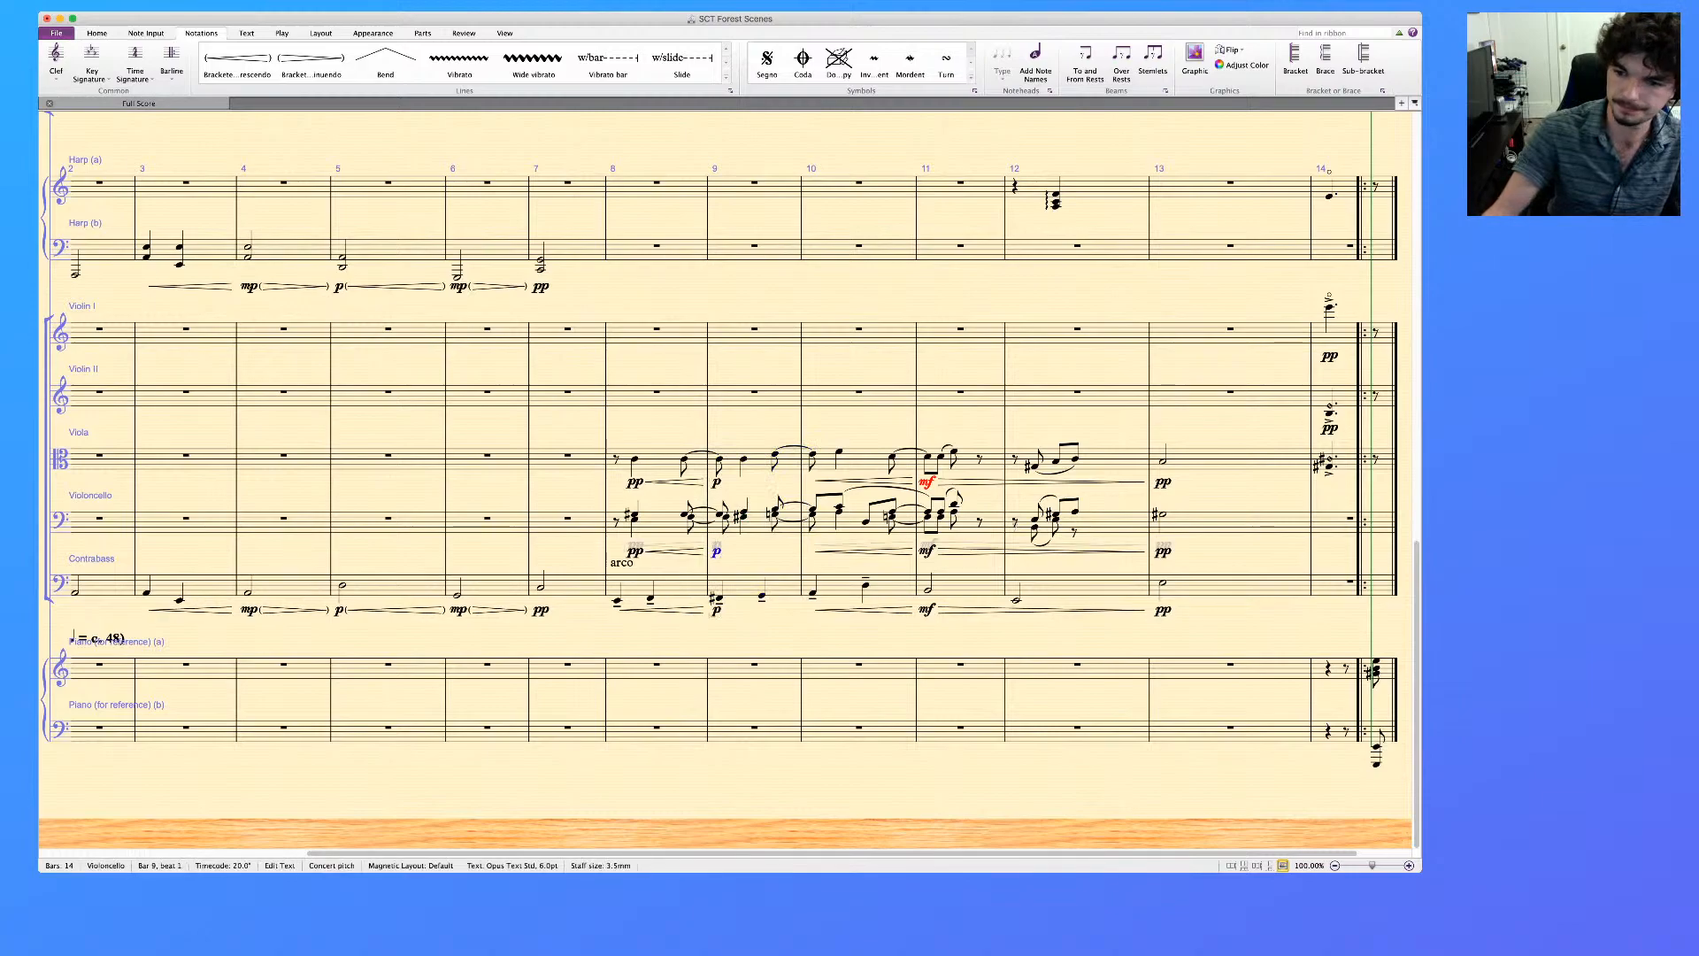
pyautogui.press('Escape')
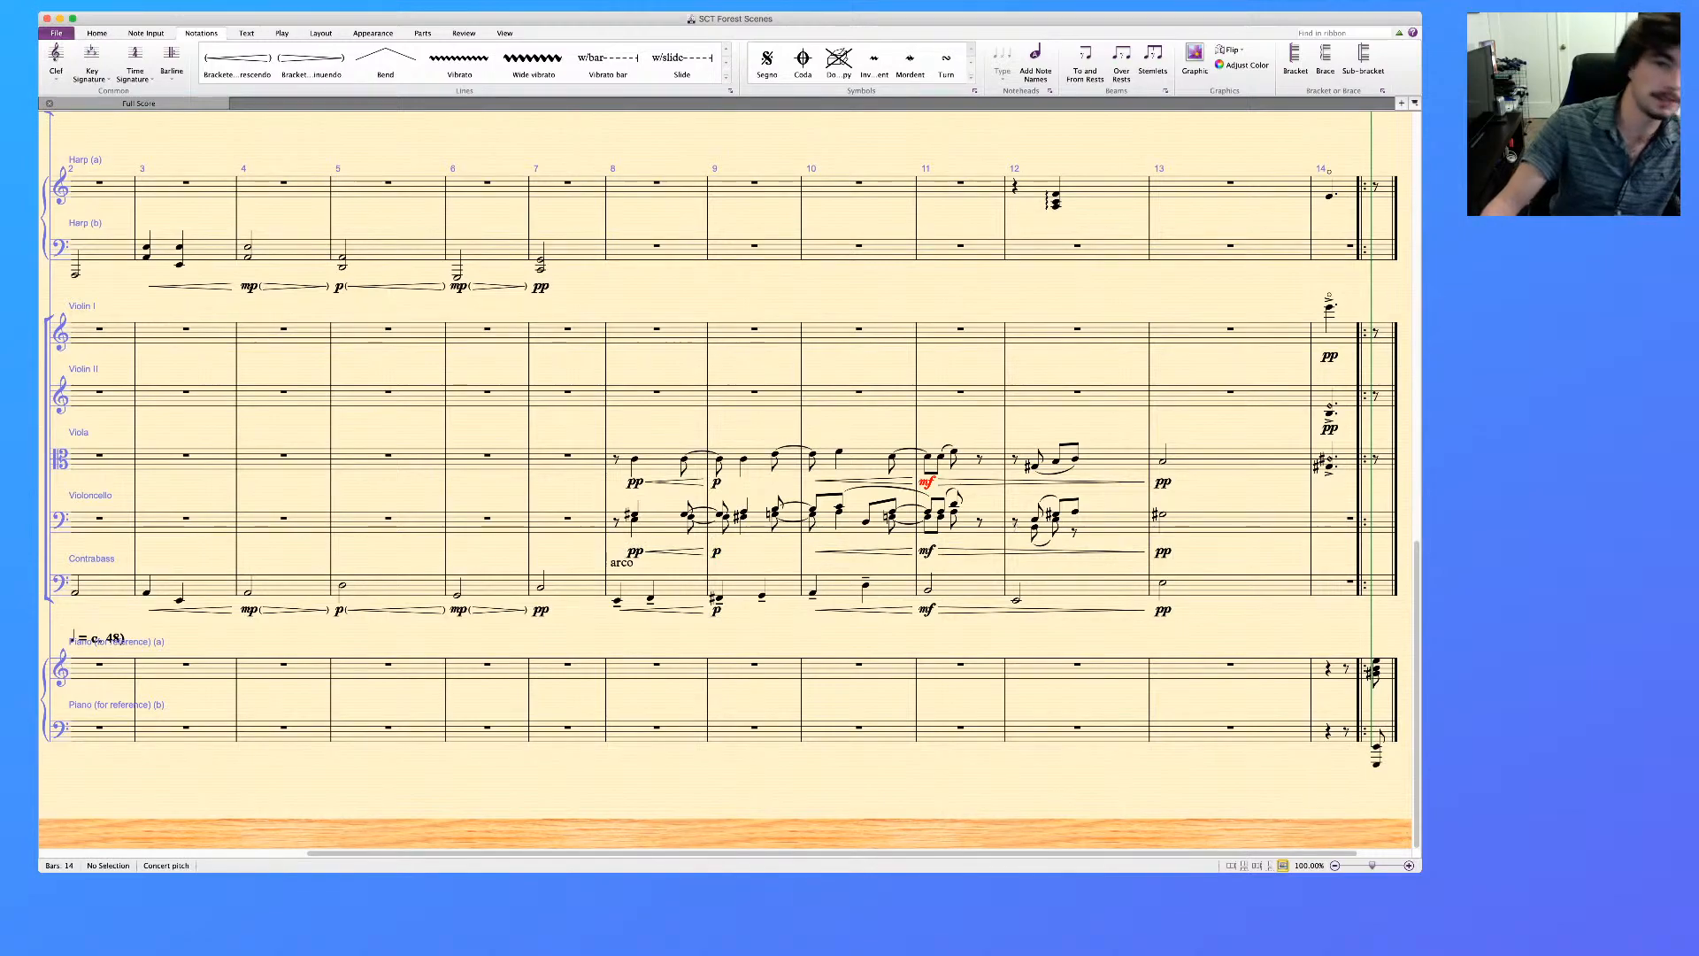
# Clear the A Clarinet's separate rests in bar 7 so the bar is simply empty
pyautogui.scroll(10, 726, 478)
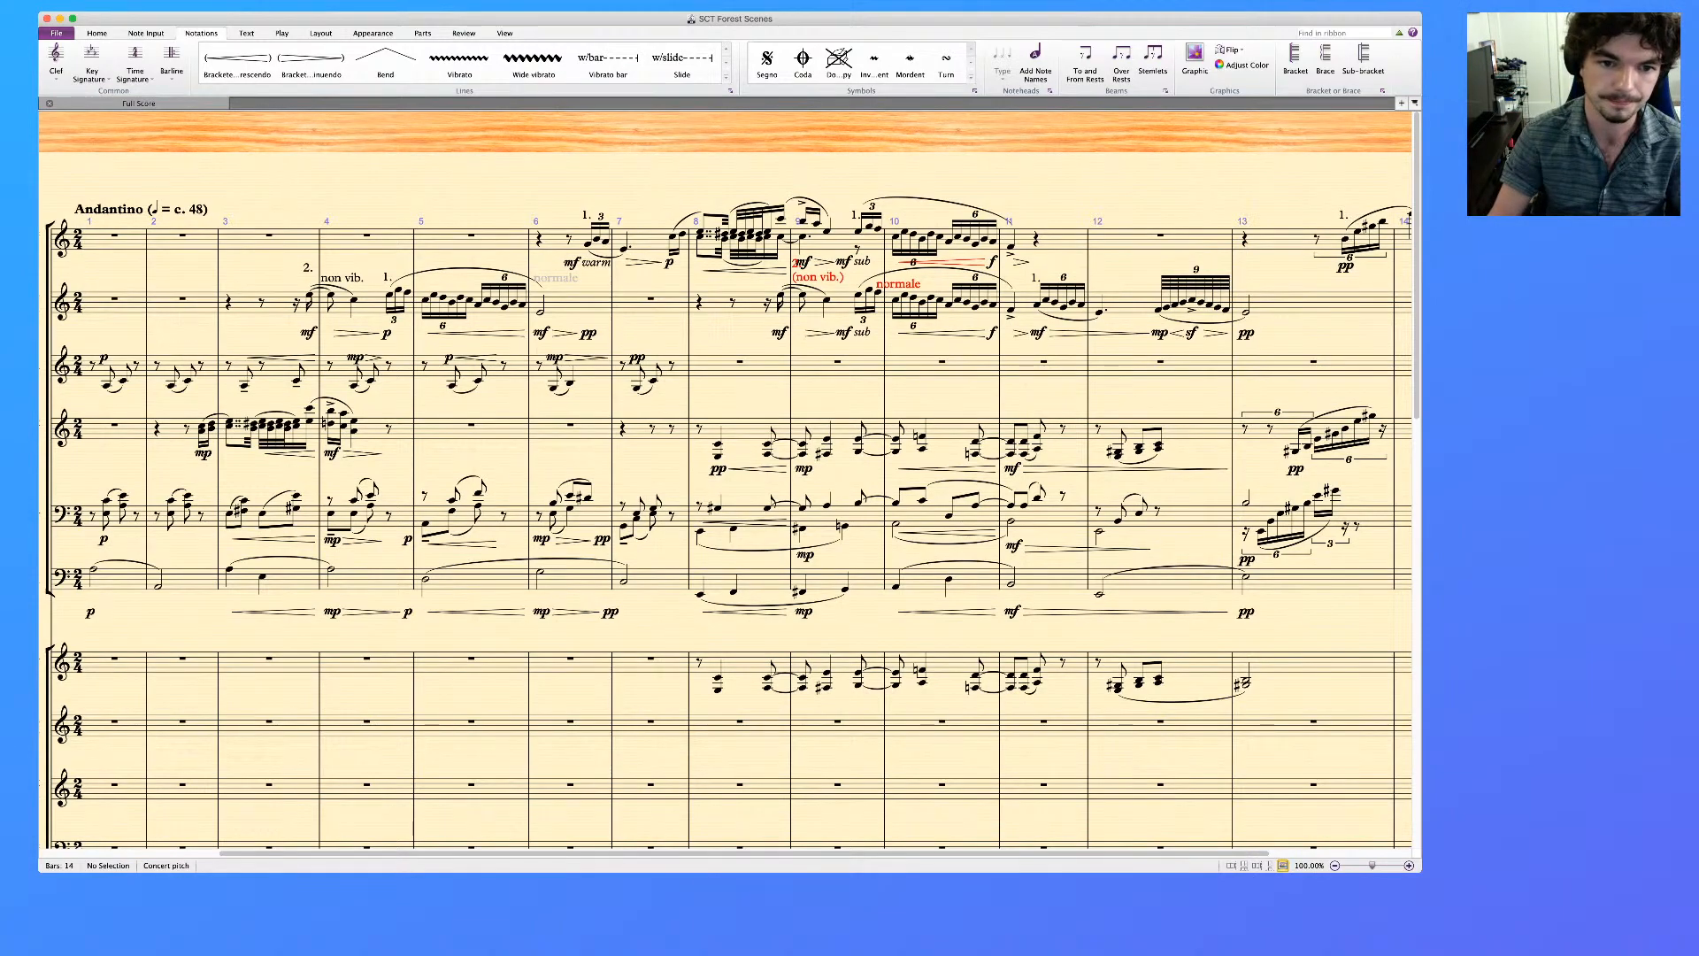
pyautogui.click(639, 431)
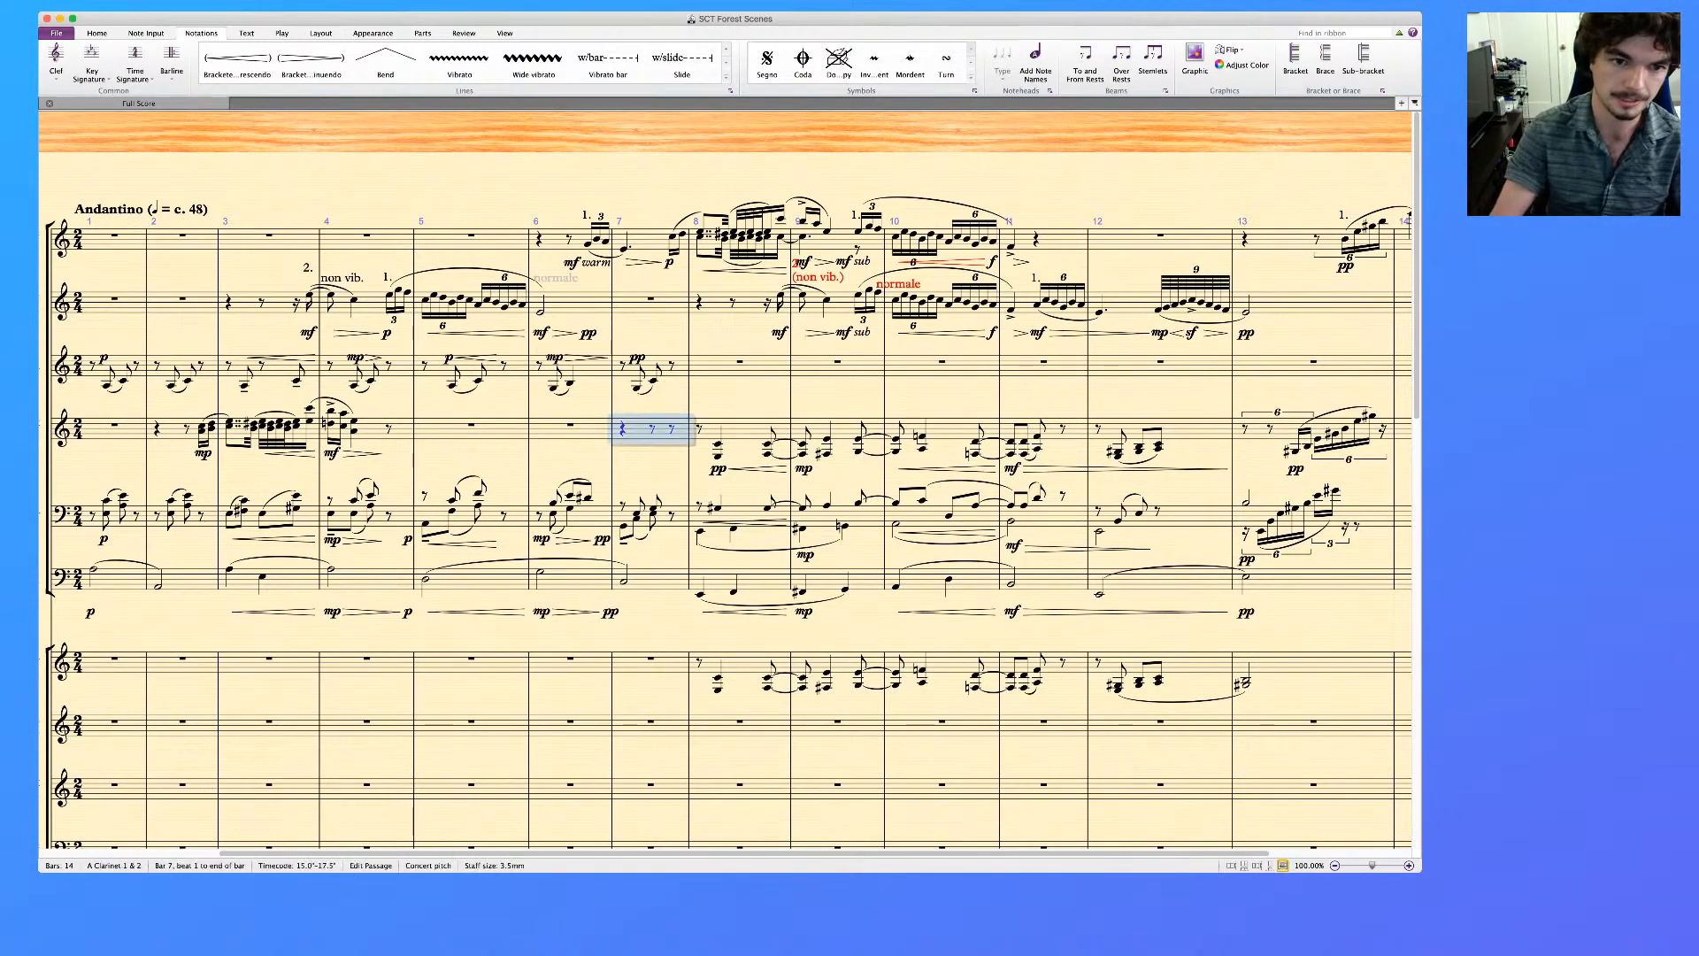
pyautogui.press('Delete')
pyautogui.press('Escape')
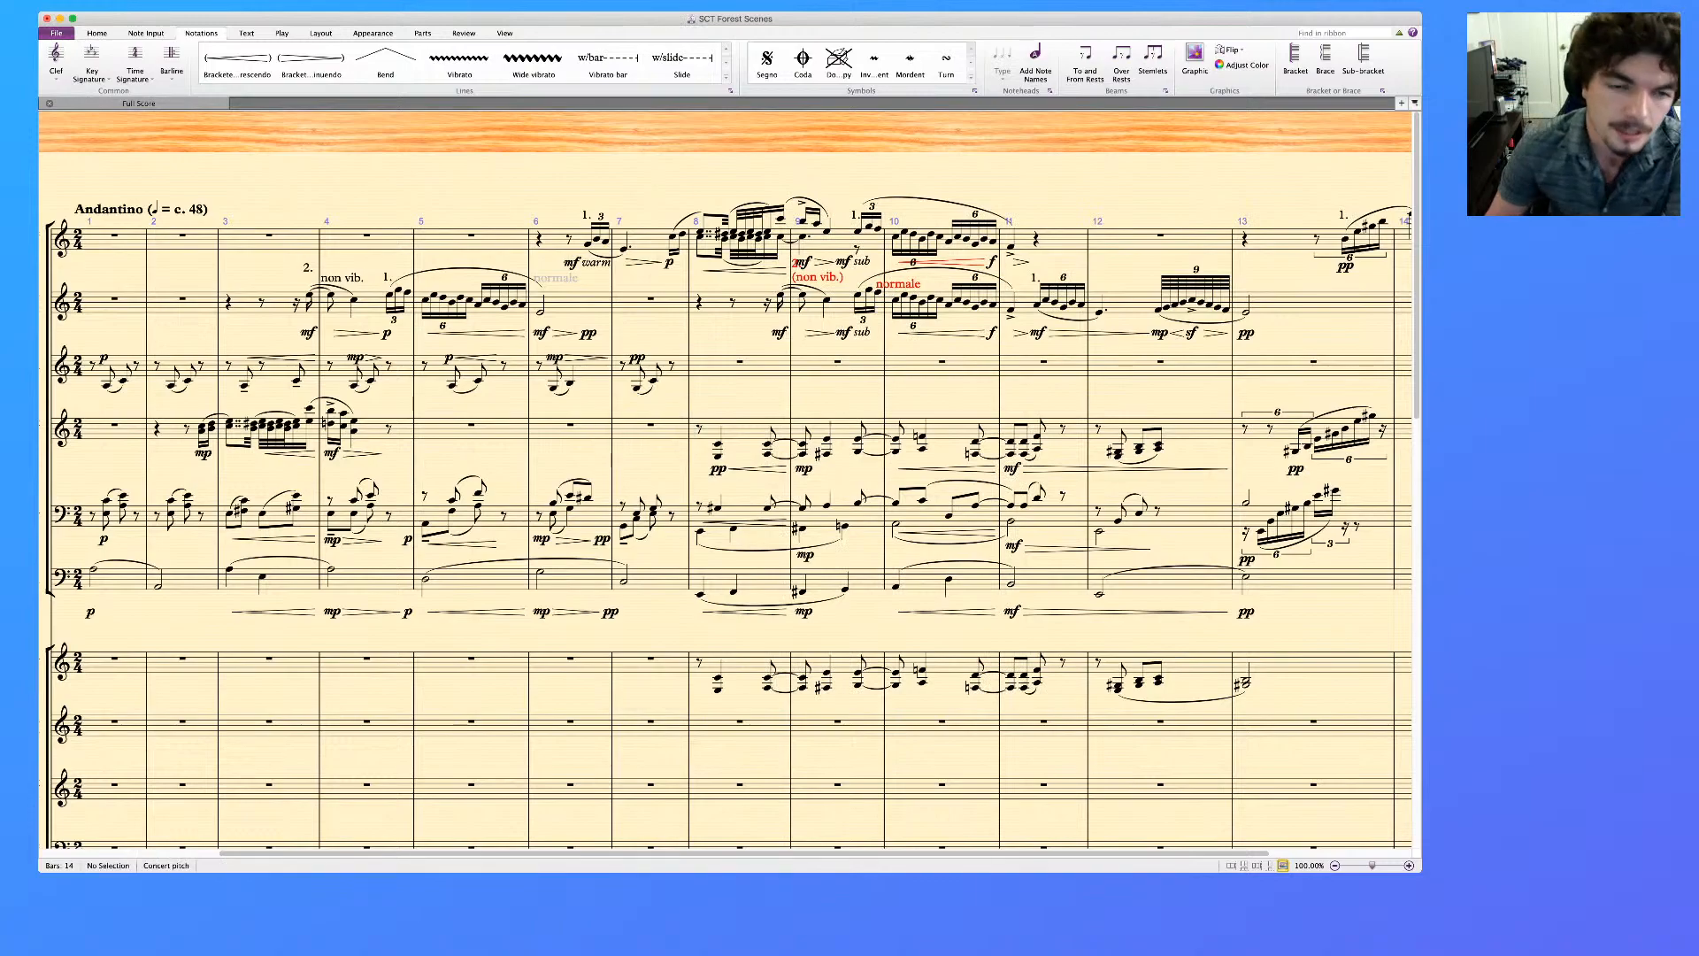
# Play back the score from bar 6 to check the transition into bar 8
pyautogui.hscroll(2, 725, 495)
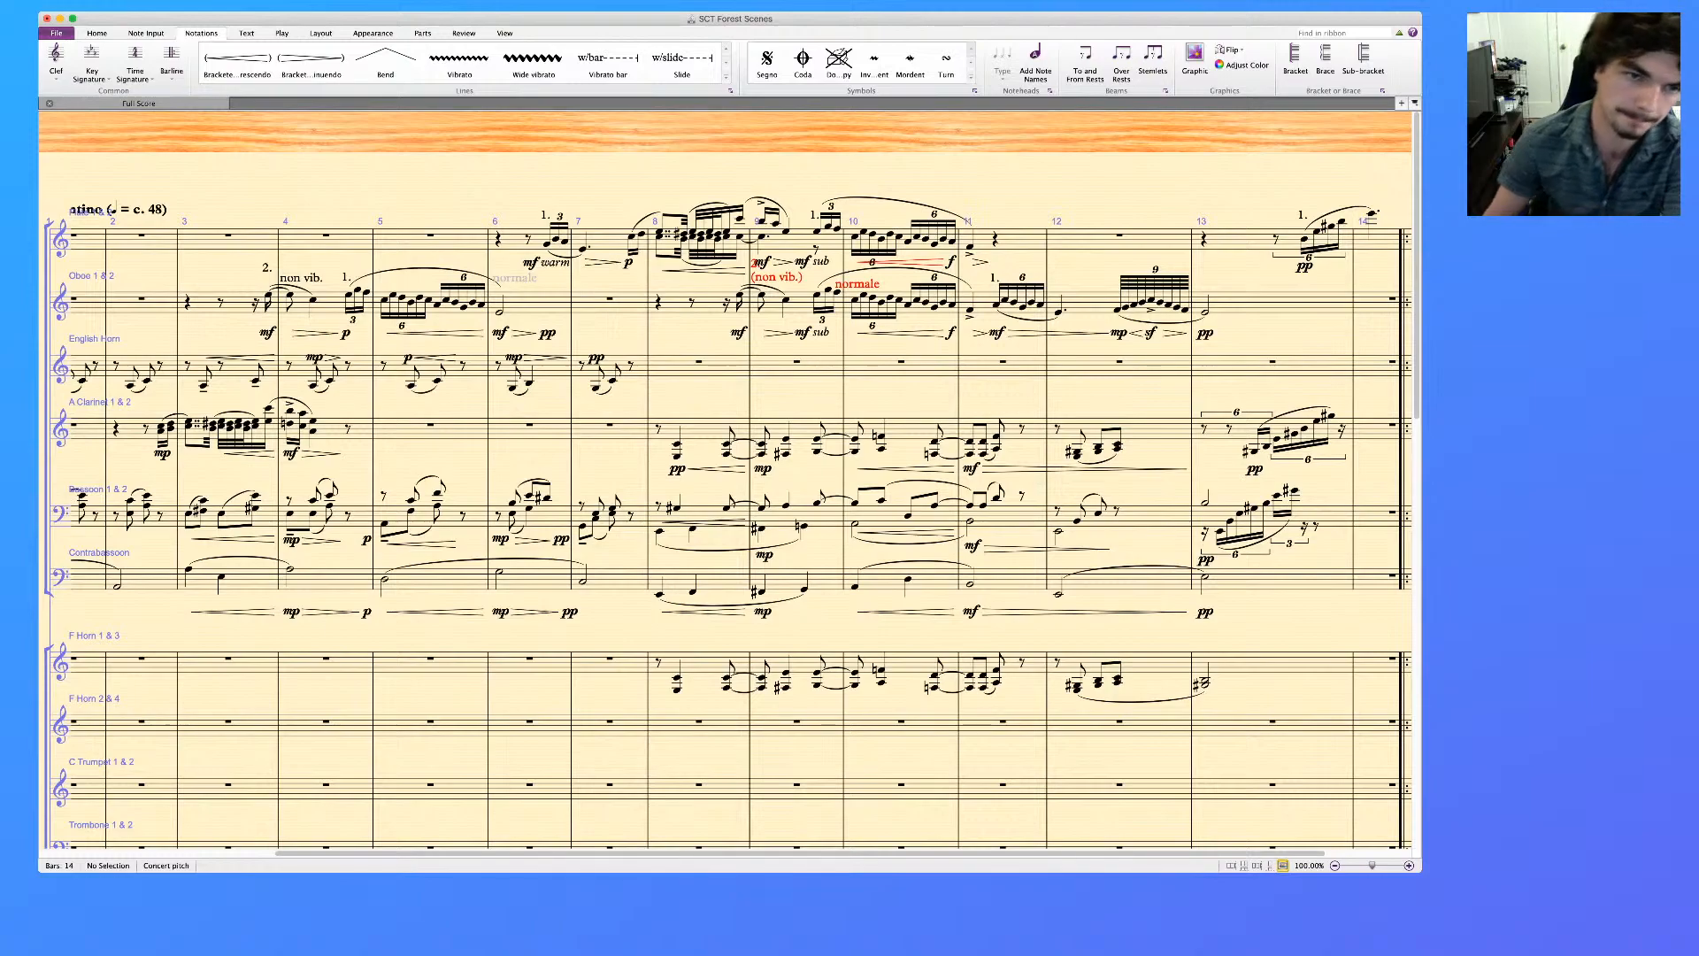
pyautogui.click(488, 390)
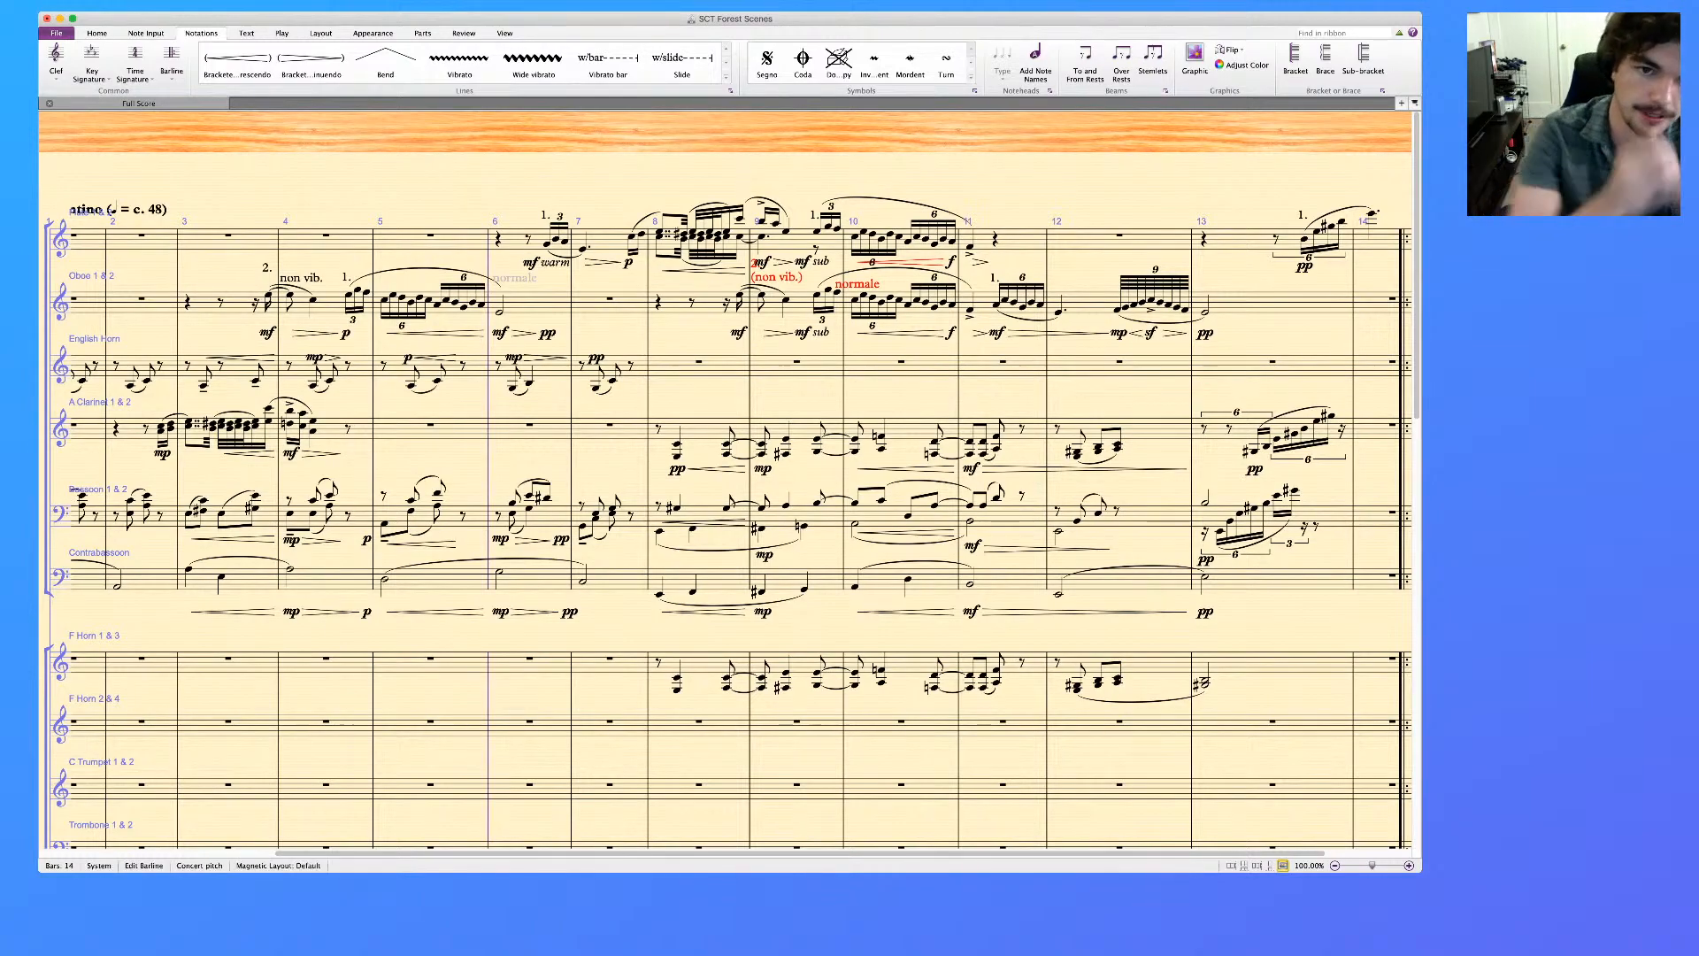
pyautogui.press('p')
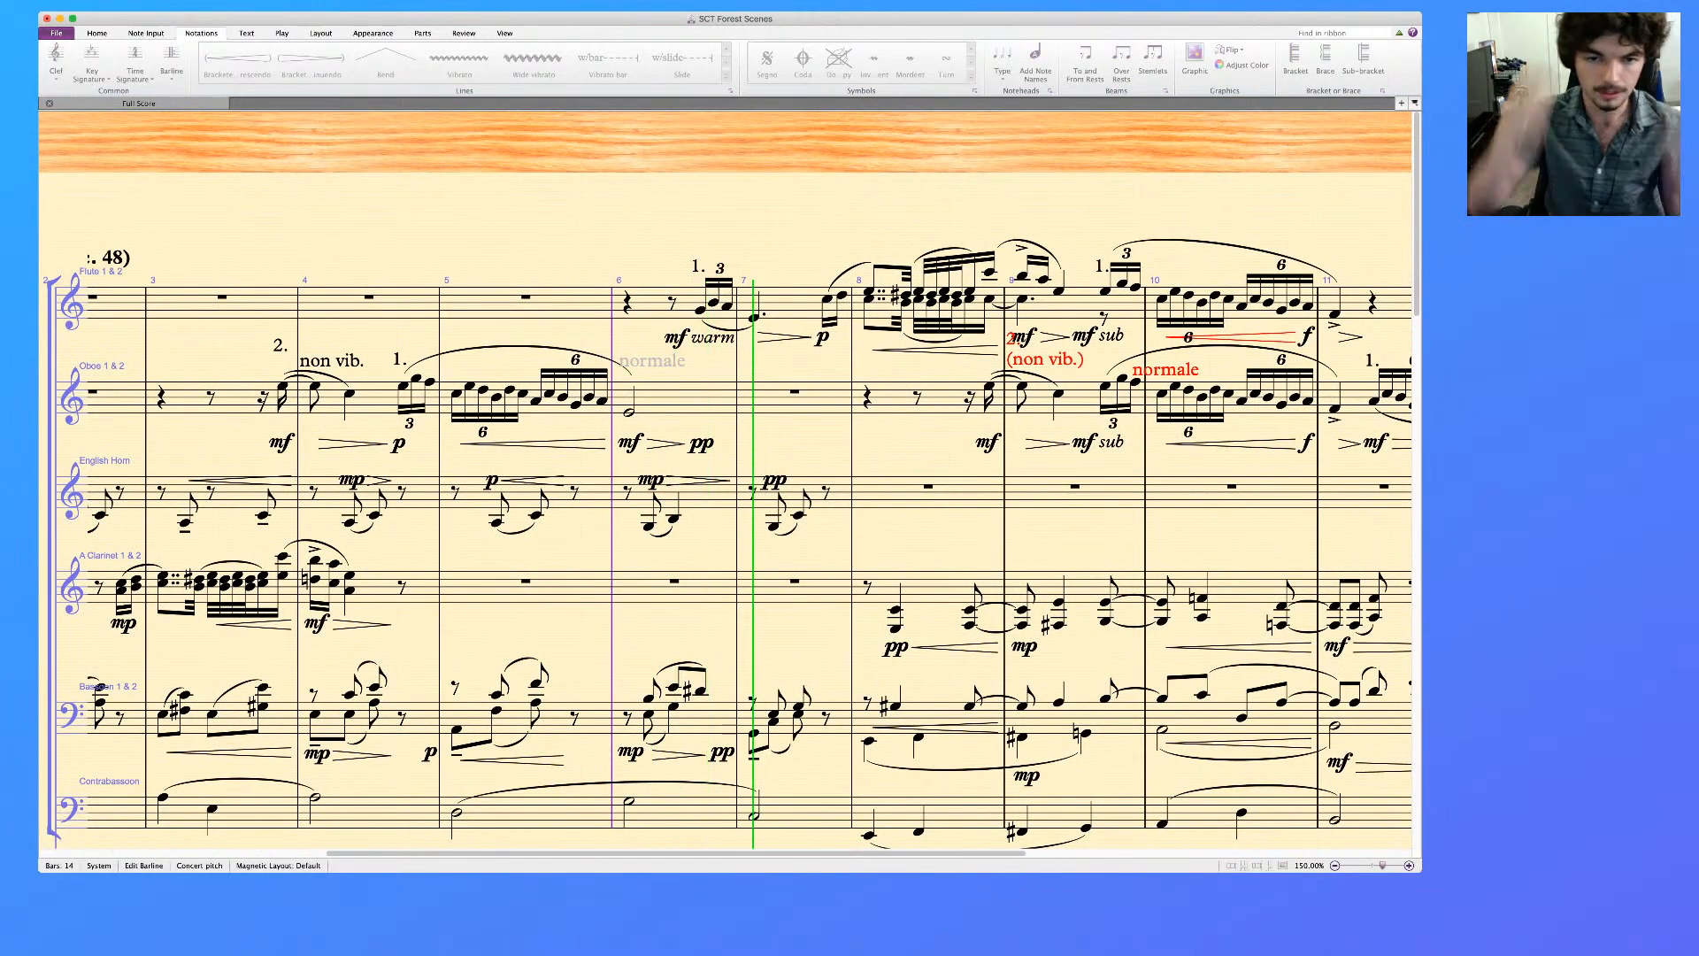
pyautogui.press('space')
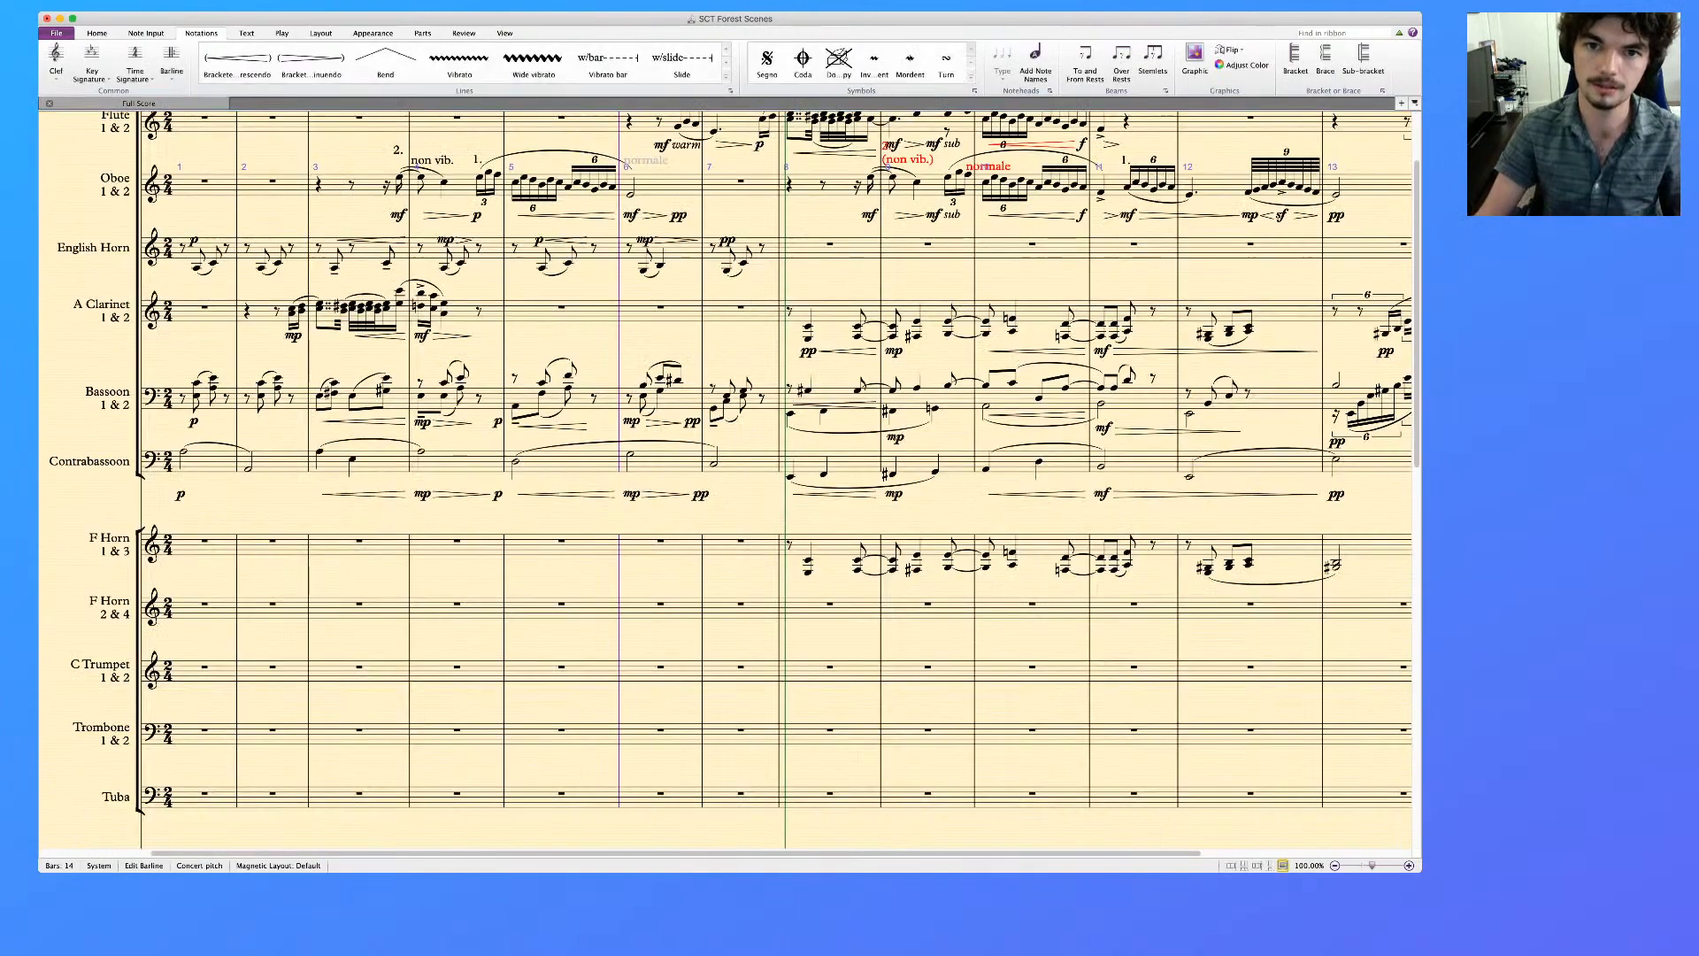
# Replace the mf sub under the Flute's triplet in bar 9 with a plain mf
pyautogui.scroll(3, 725, 479)
pyautogui.click(943, 262)
pyautogui.press('Delete')
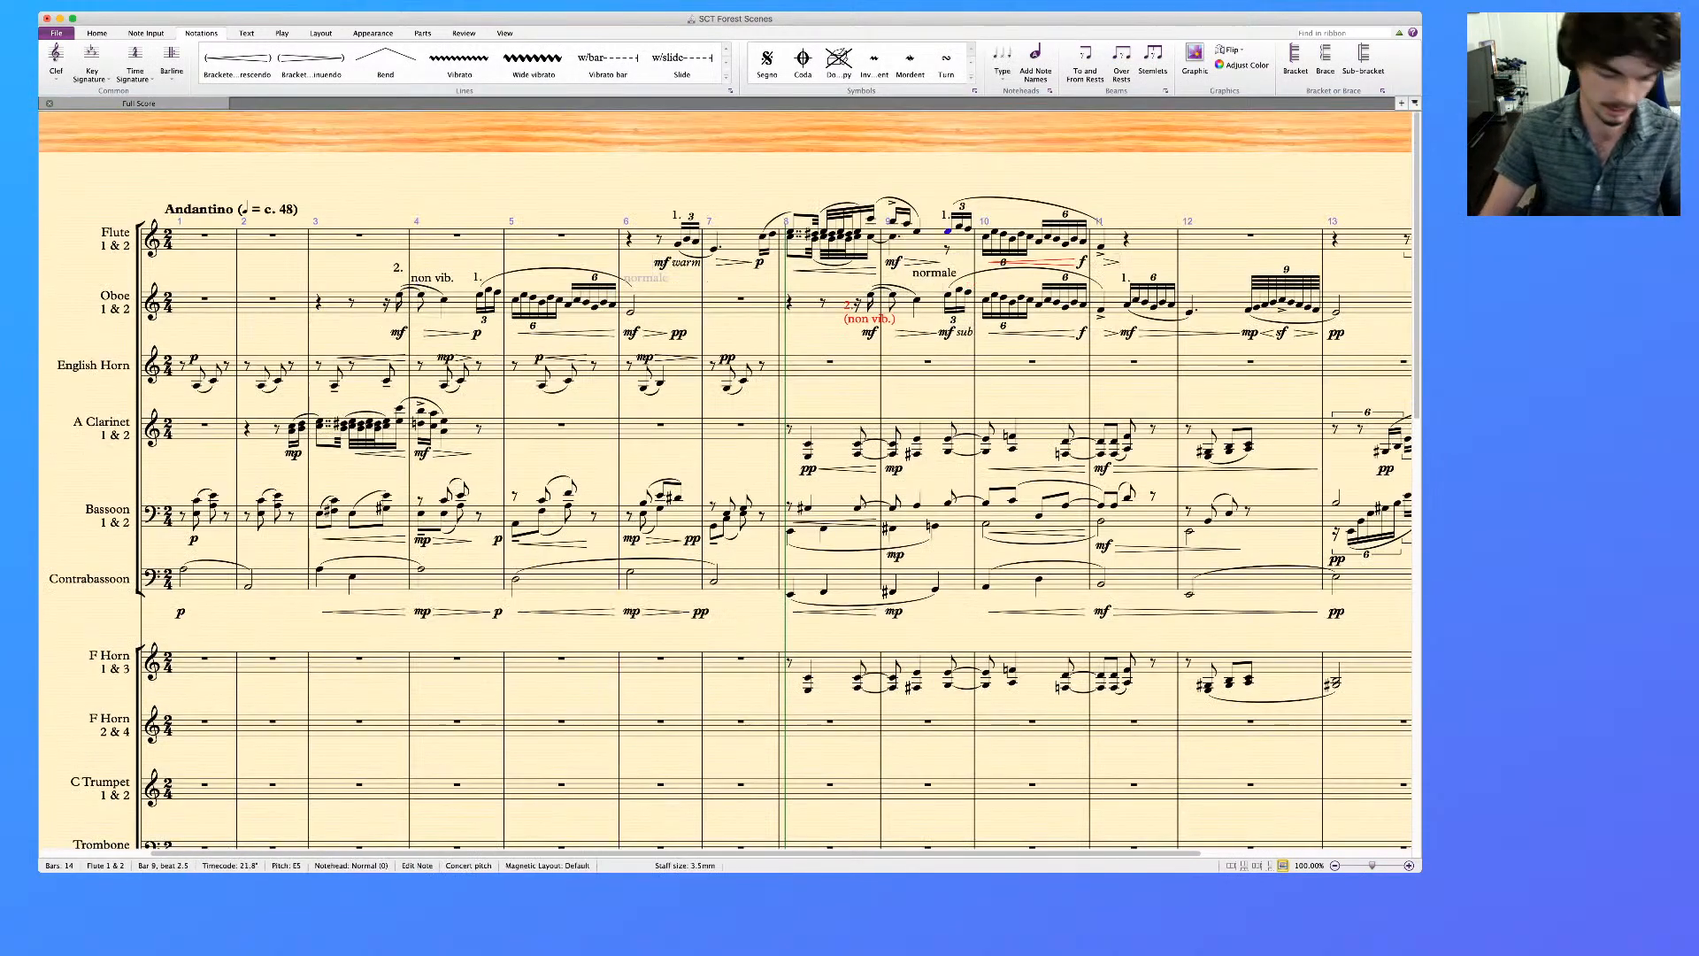
pyautogui.hotkey('ctrl', 'e')
pyautogui.write('mf')
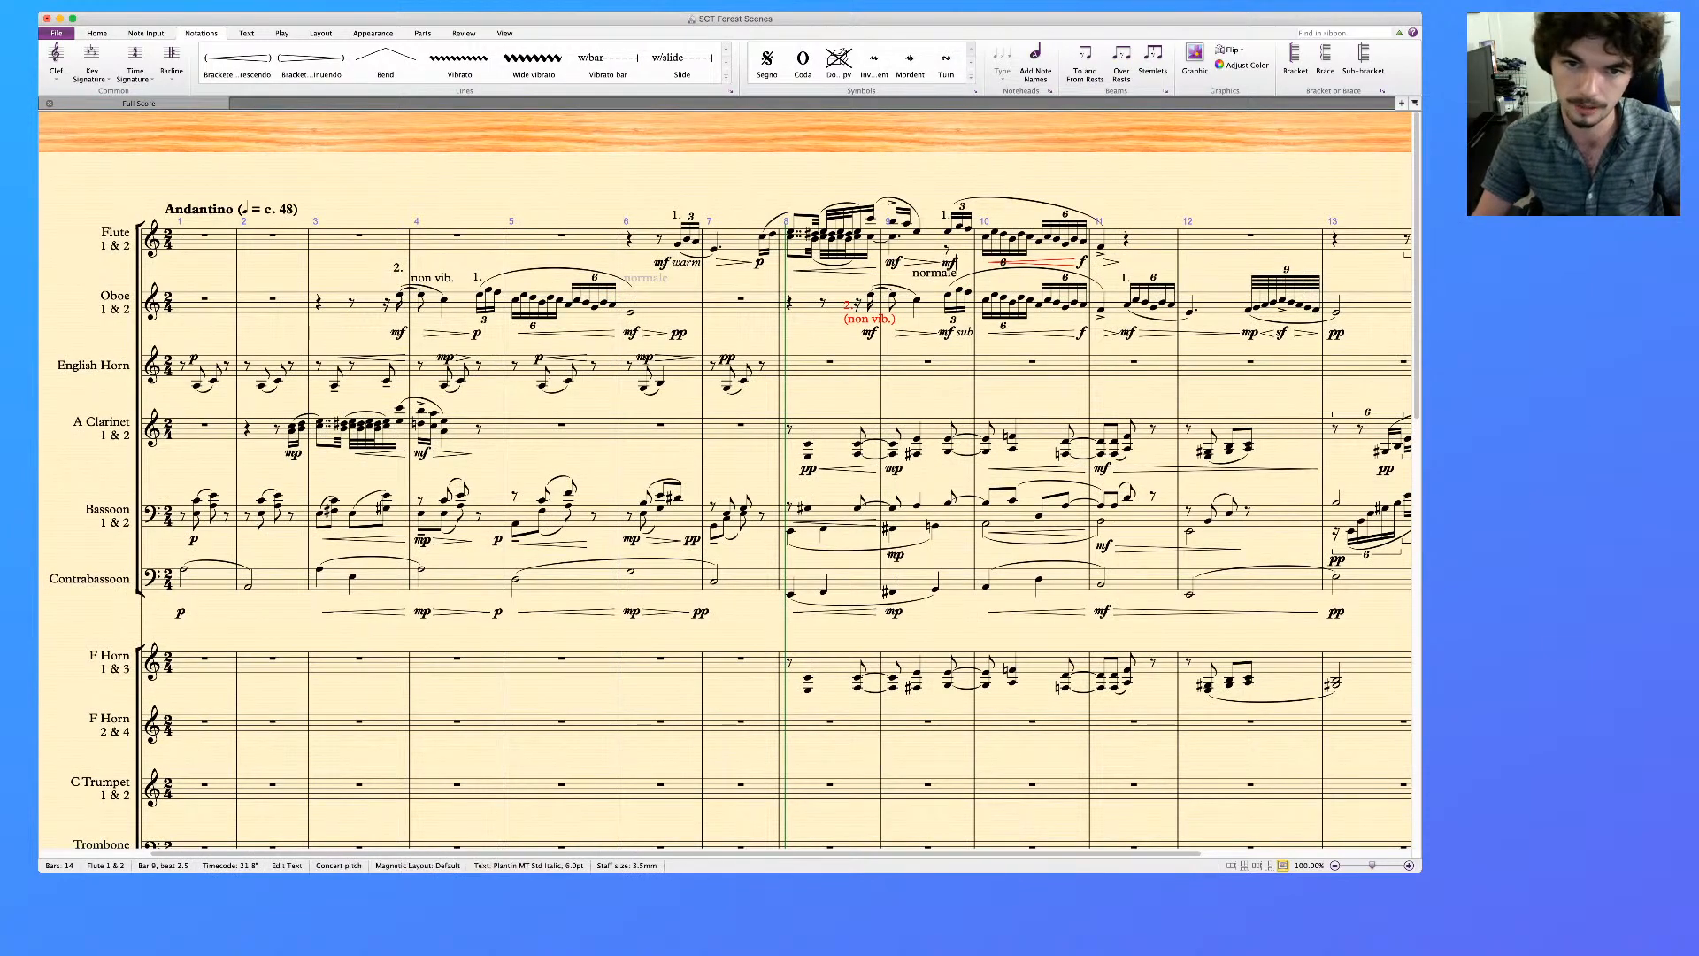
pyautogui.click(920, 263)
pyautogui.click(907, 278)
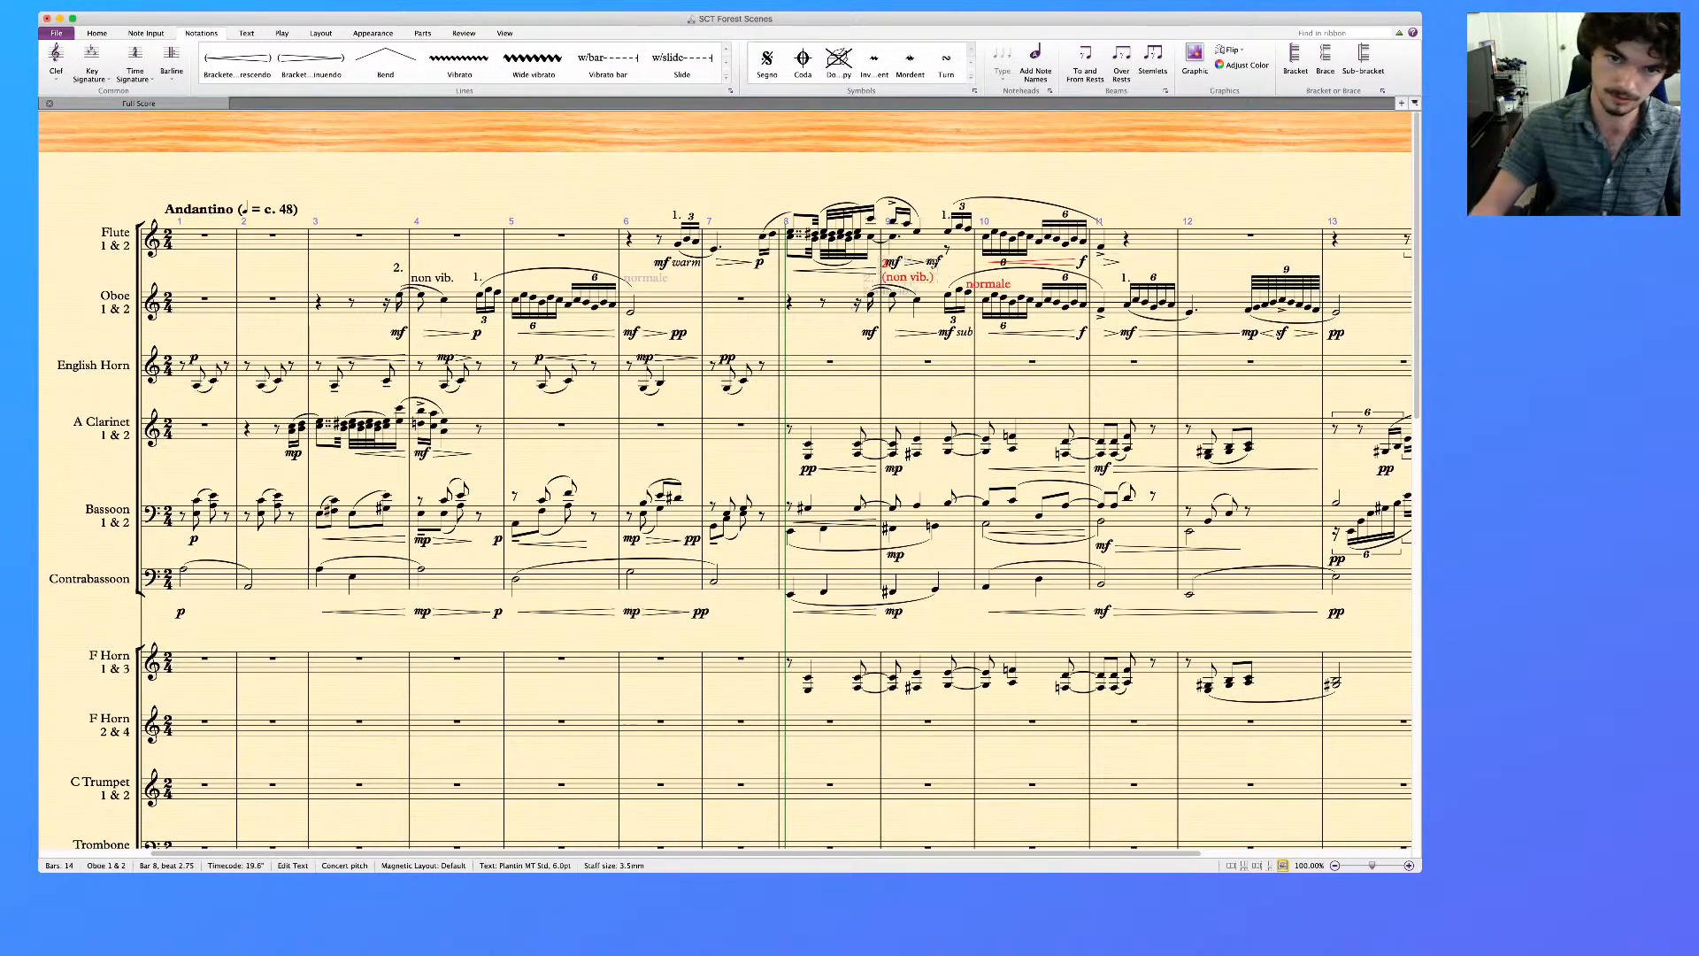
# Change the Flute's dynamic at the start of bar 9 to f
pyautogui.click(891, 263)
pyautogui.press('super+equal')
pyautogui.press('super+equal')
pyautogui.press('super+equal')
pyautogui.press('super+equal')
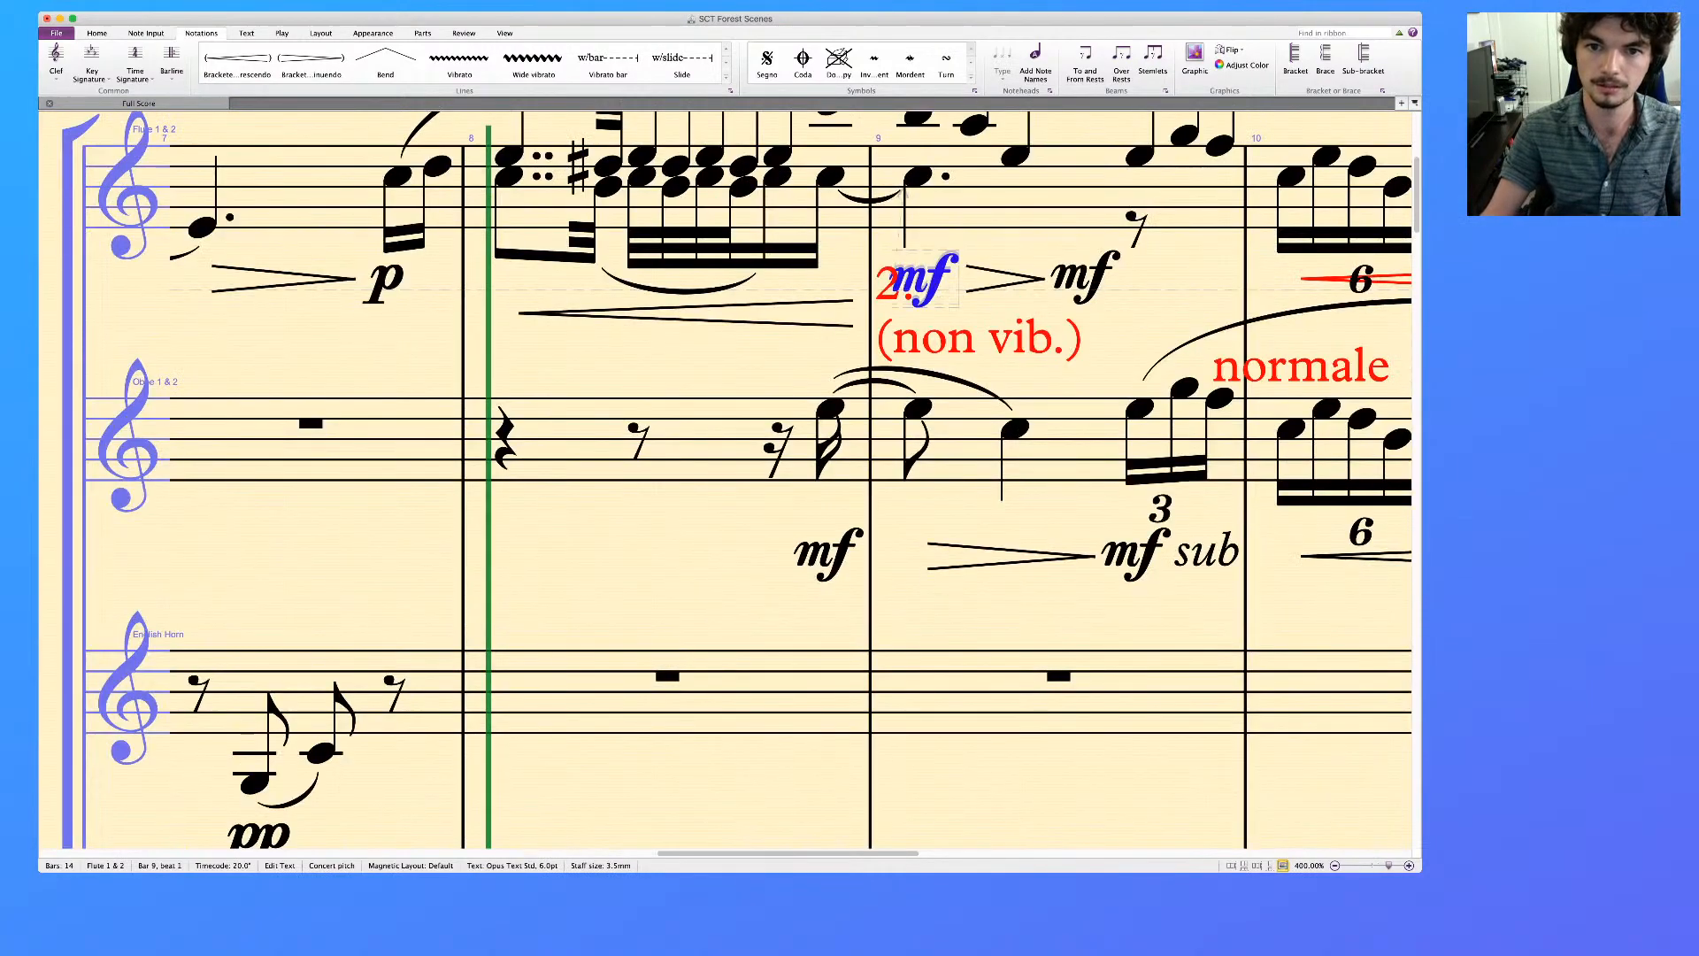
pyautogui.press('Return')
pyautogui.write('2.')
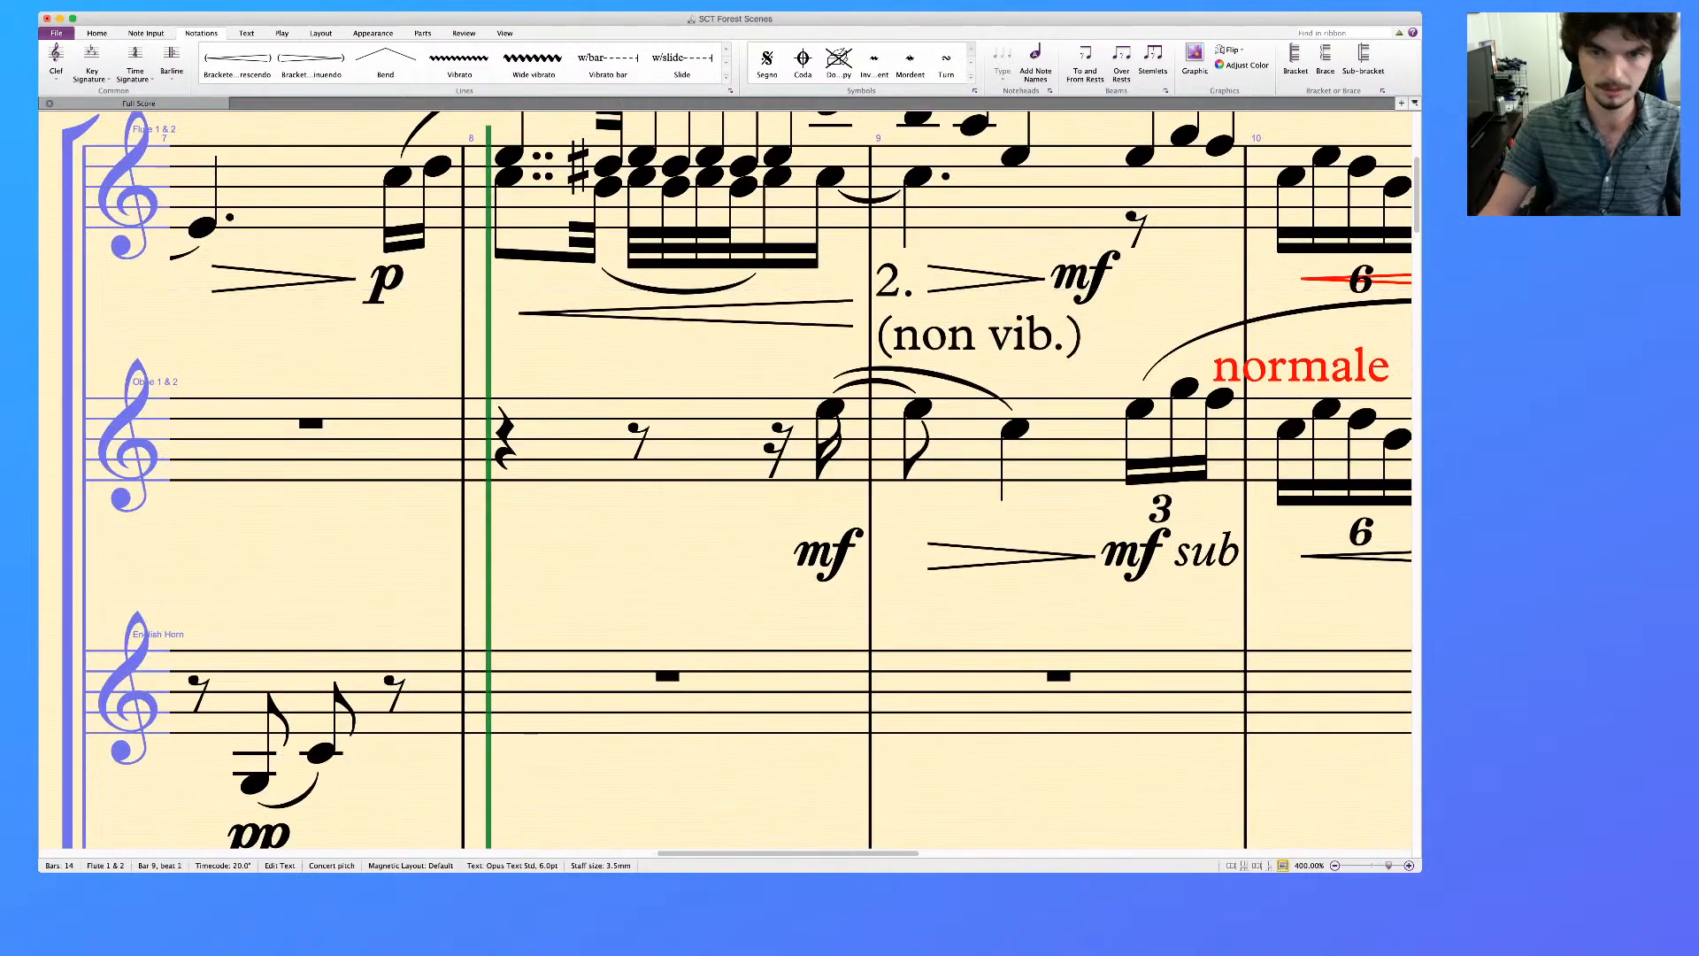
pyautogui.write('f')
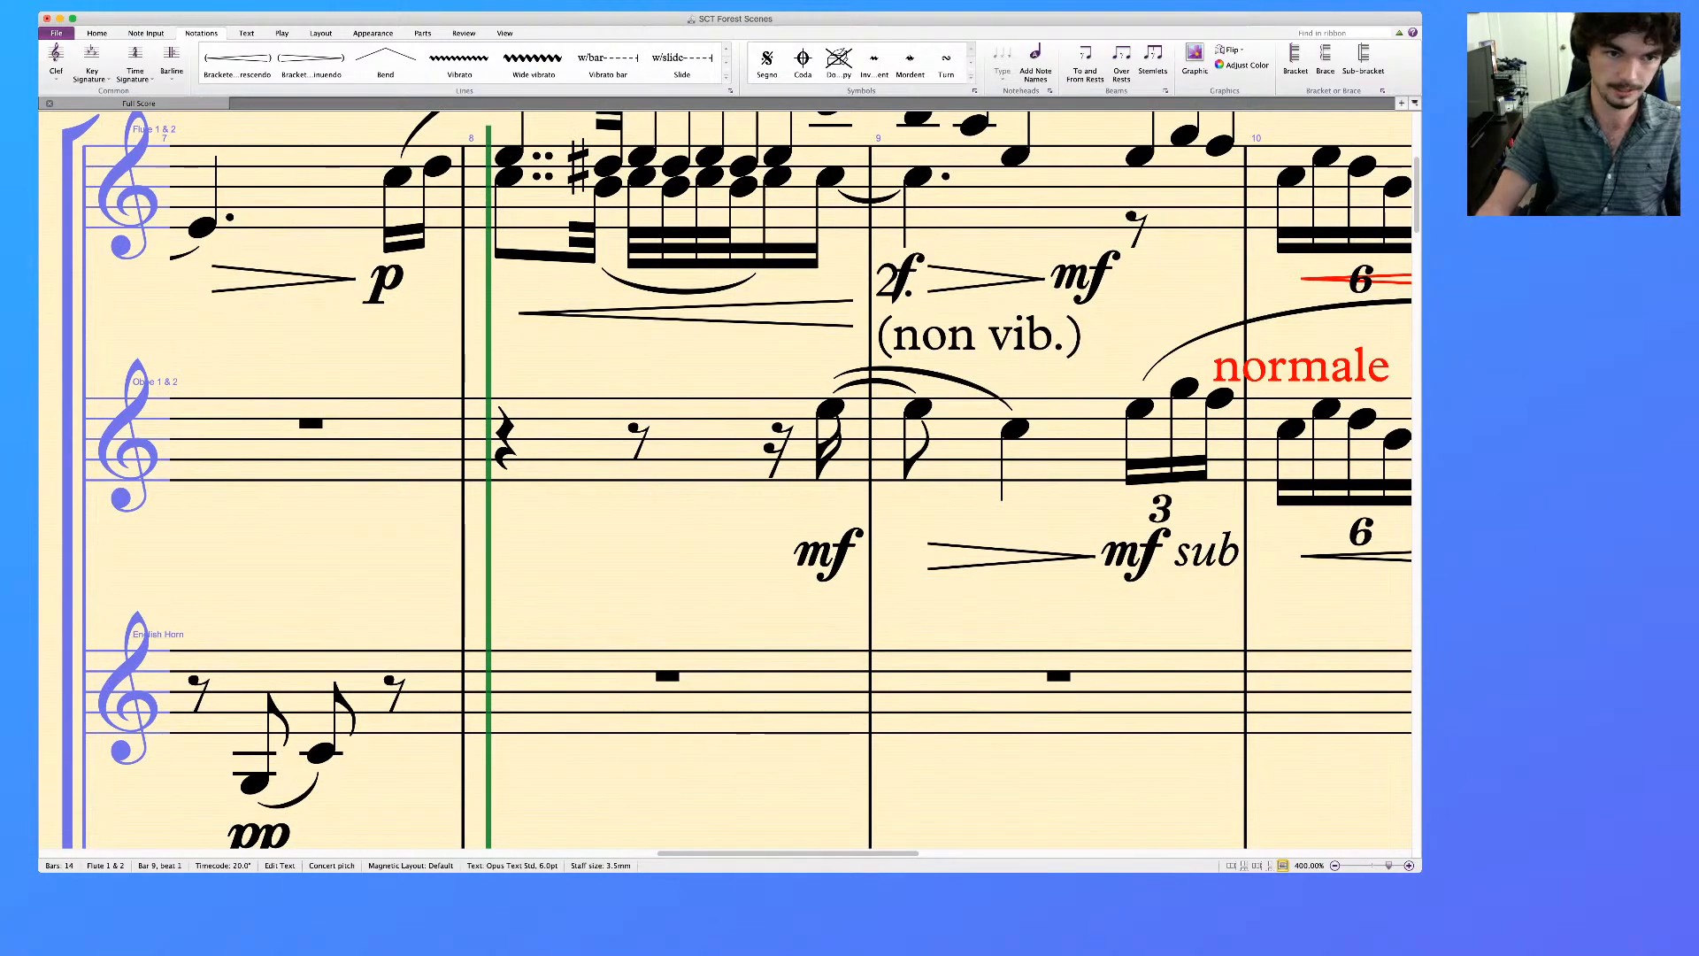
# Change the dynamic at the Flute's pickup notes in the second half of bar 7 to mf
pyautogui.click(383, 281)
pyautogui.press('Delete')
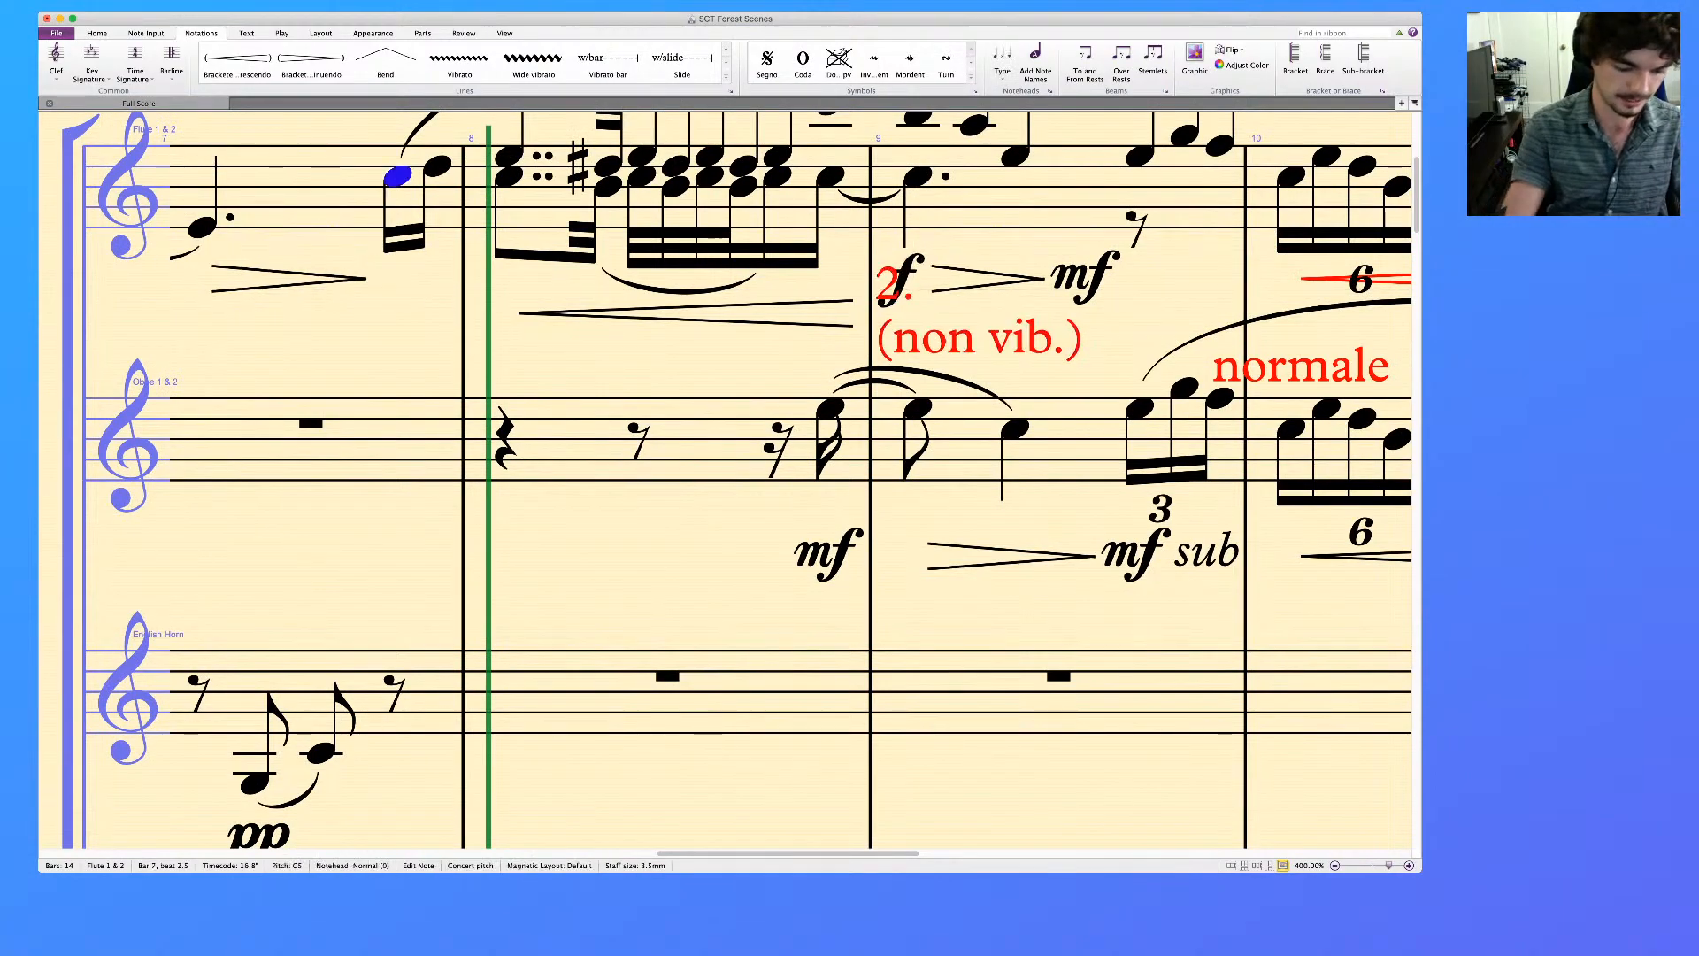
pyautogui.hotkey('ctrl', 'e')
pyautogui.write('mf')
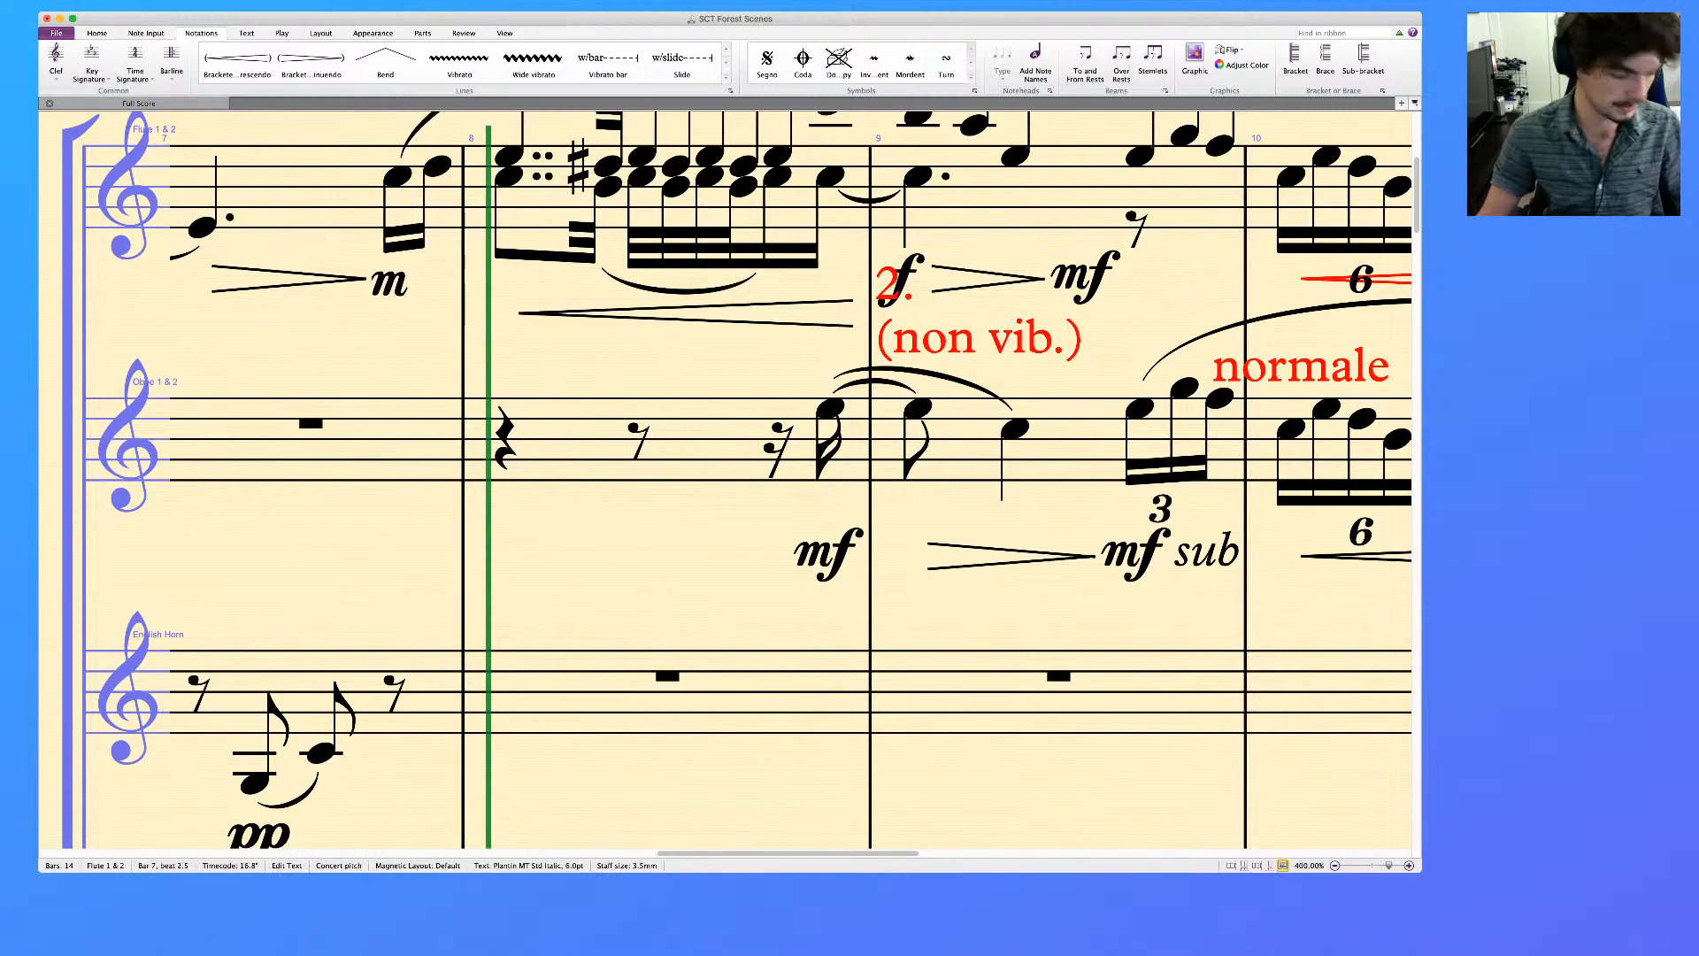
pyautogui.press('Escape')
pyautogui.press('Escape')
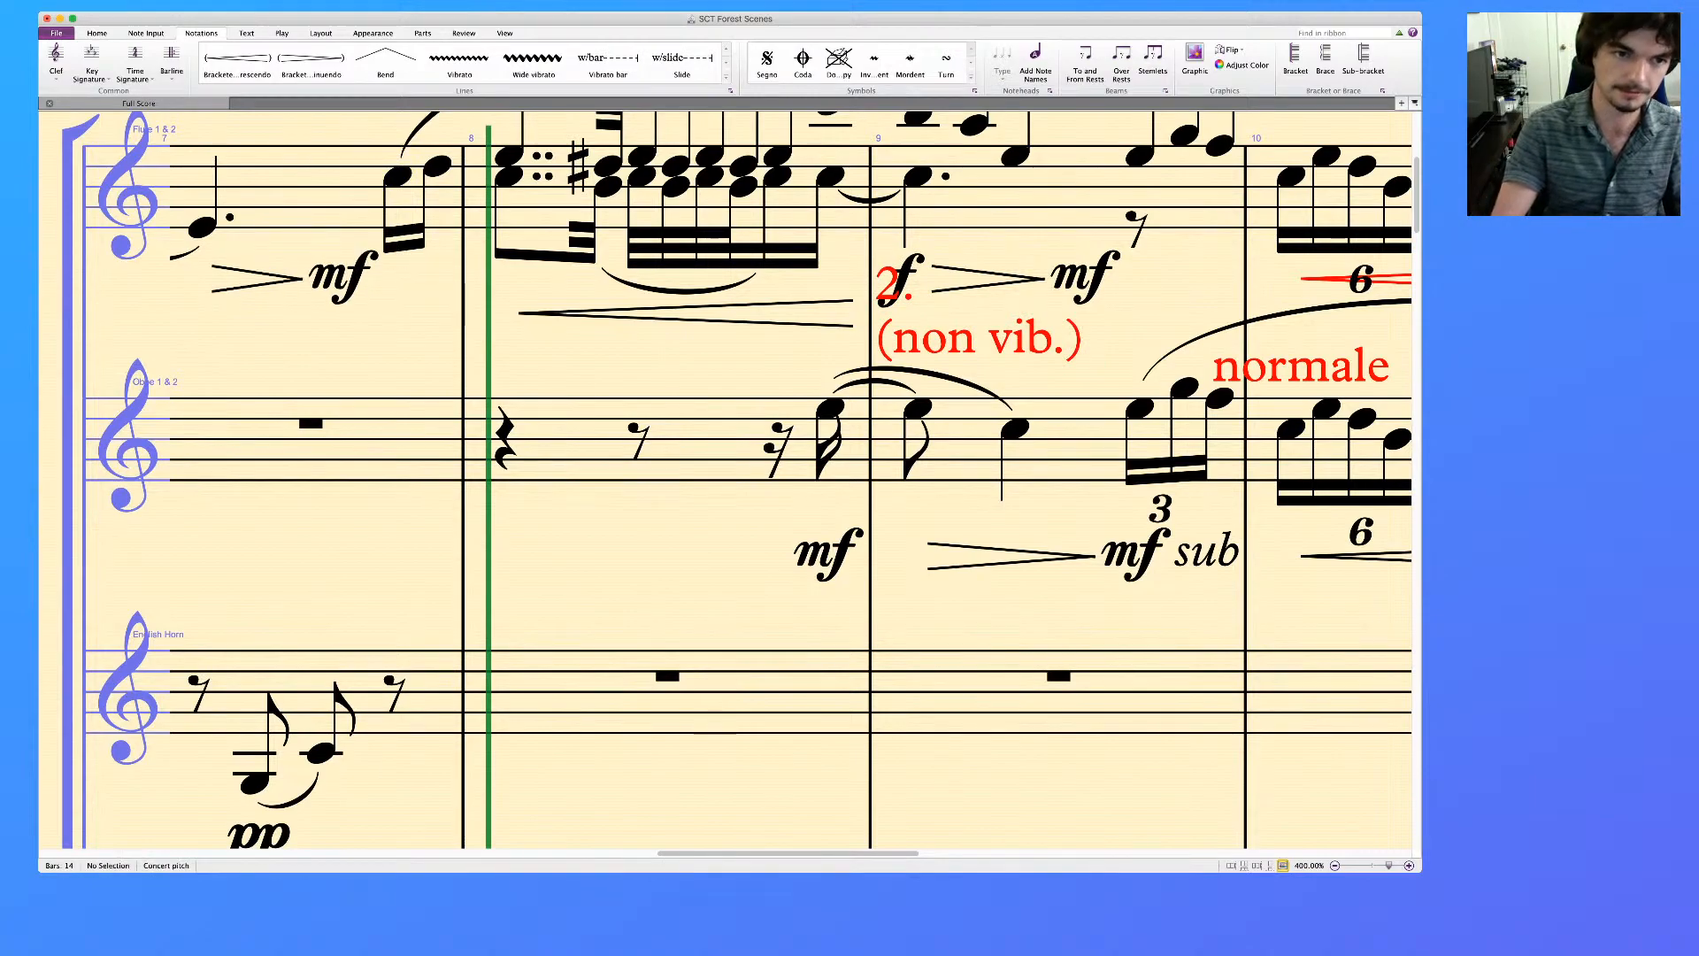
pyautogui.press('super+minus')
pyautogui.press('super+minus')
pyautogui.press('super+minus')
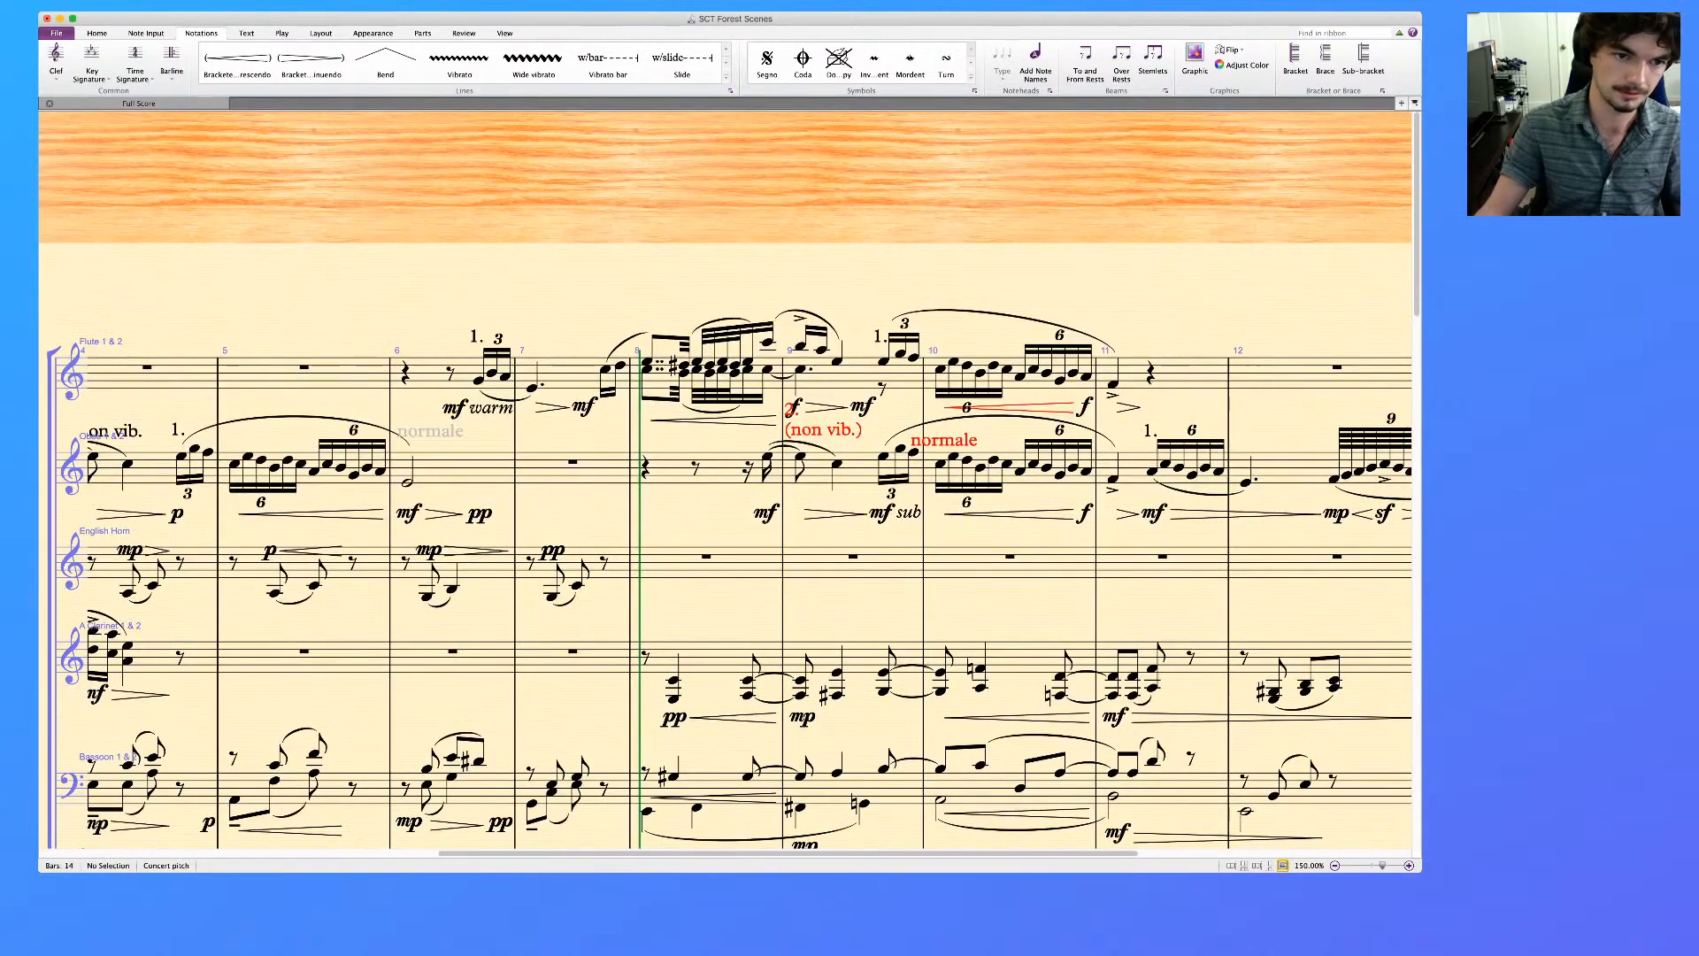
pyautogui.click(390, 602)
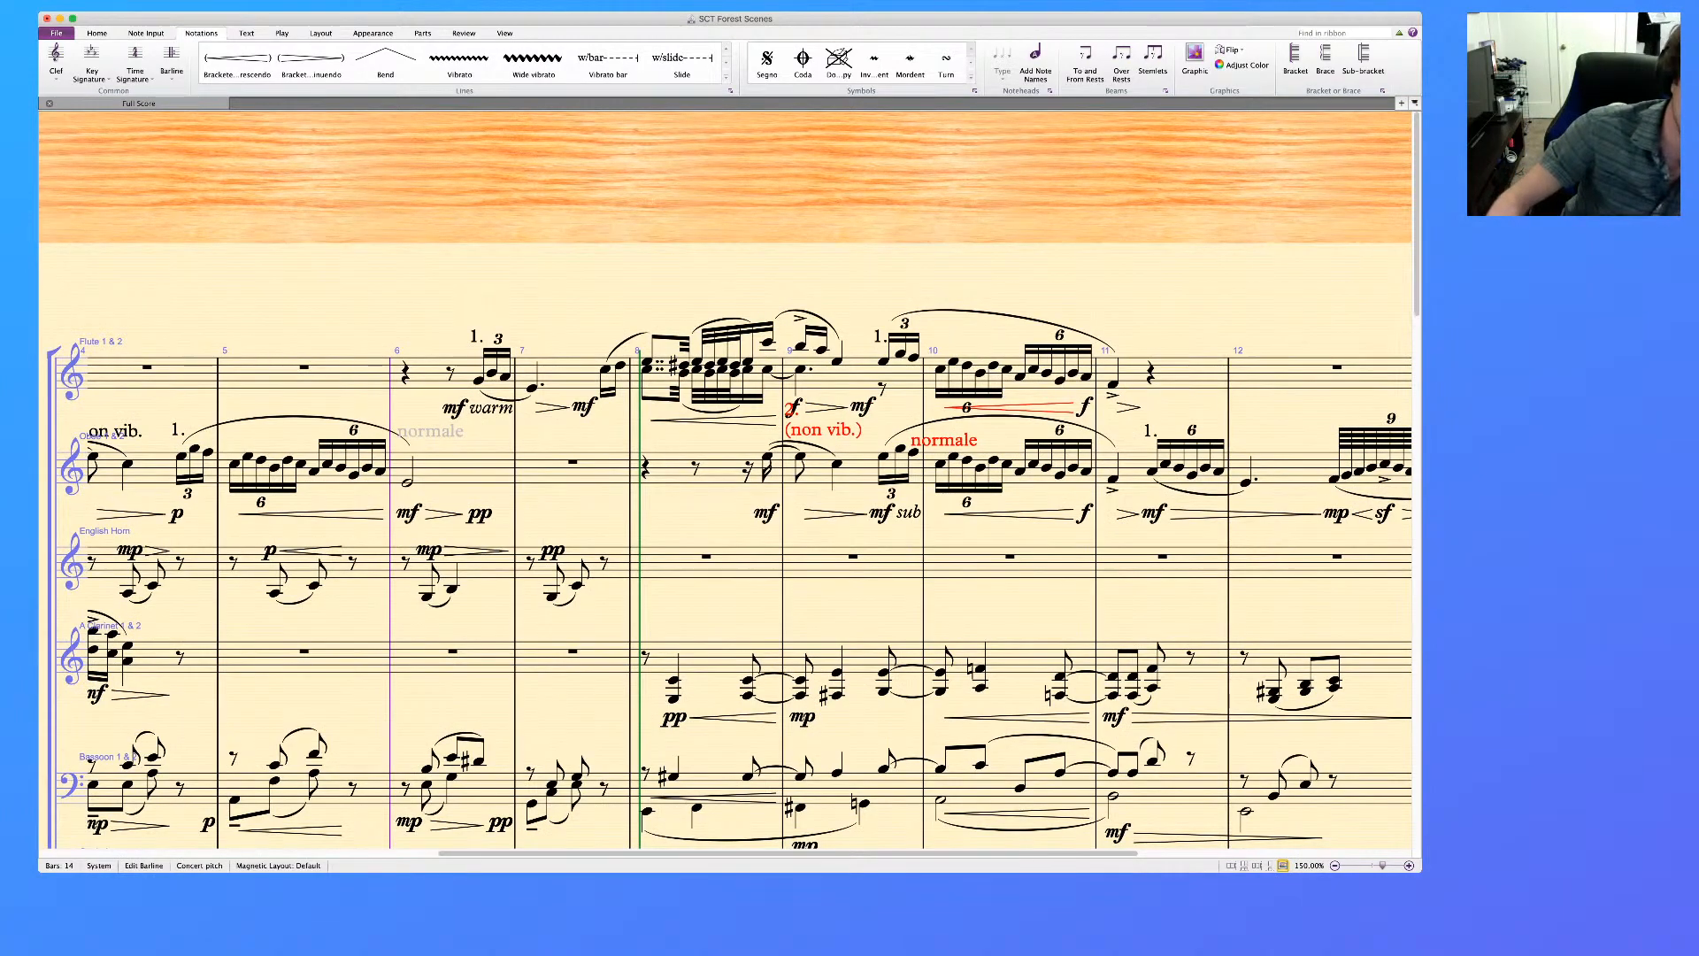
pyautogui.click(584, 406)
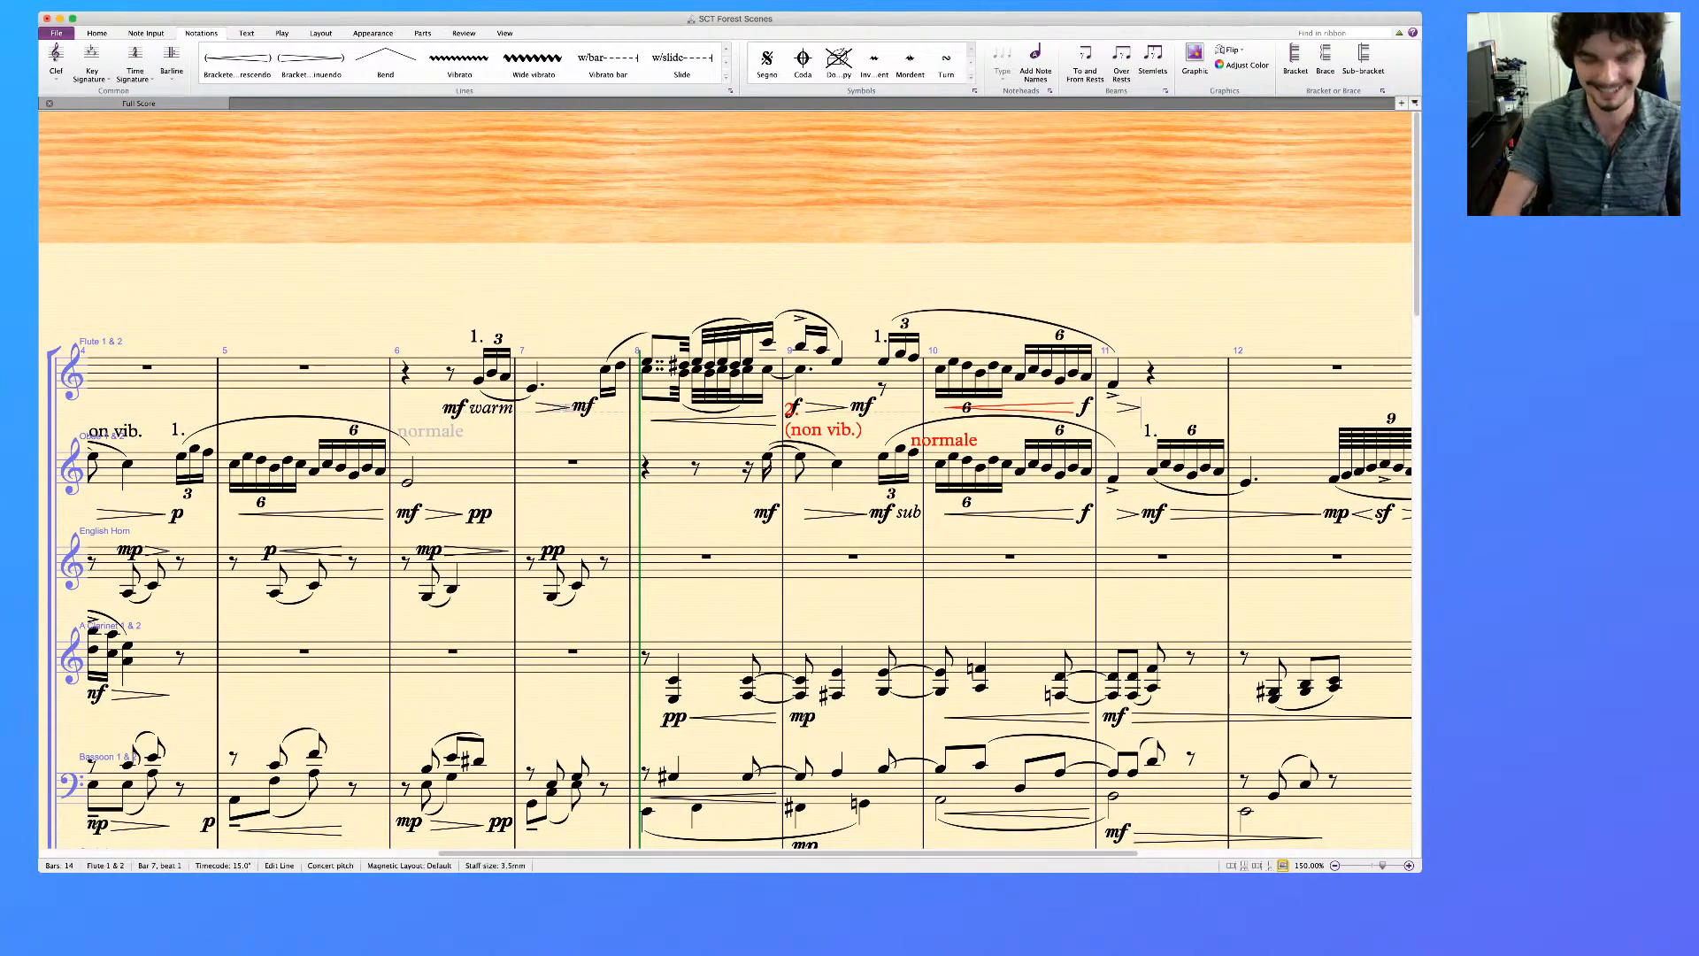
# Replace the Flute's mf at the pickup notes in the second half of bar 7 with mf sub
pyautogui.press('Delete')
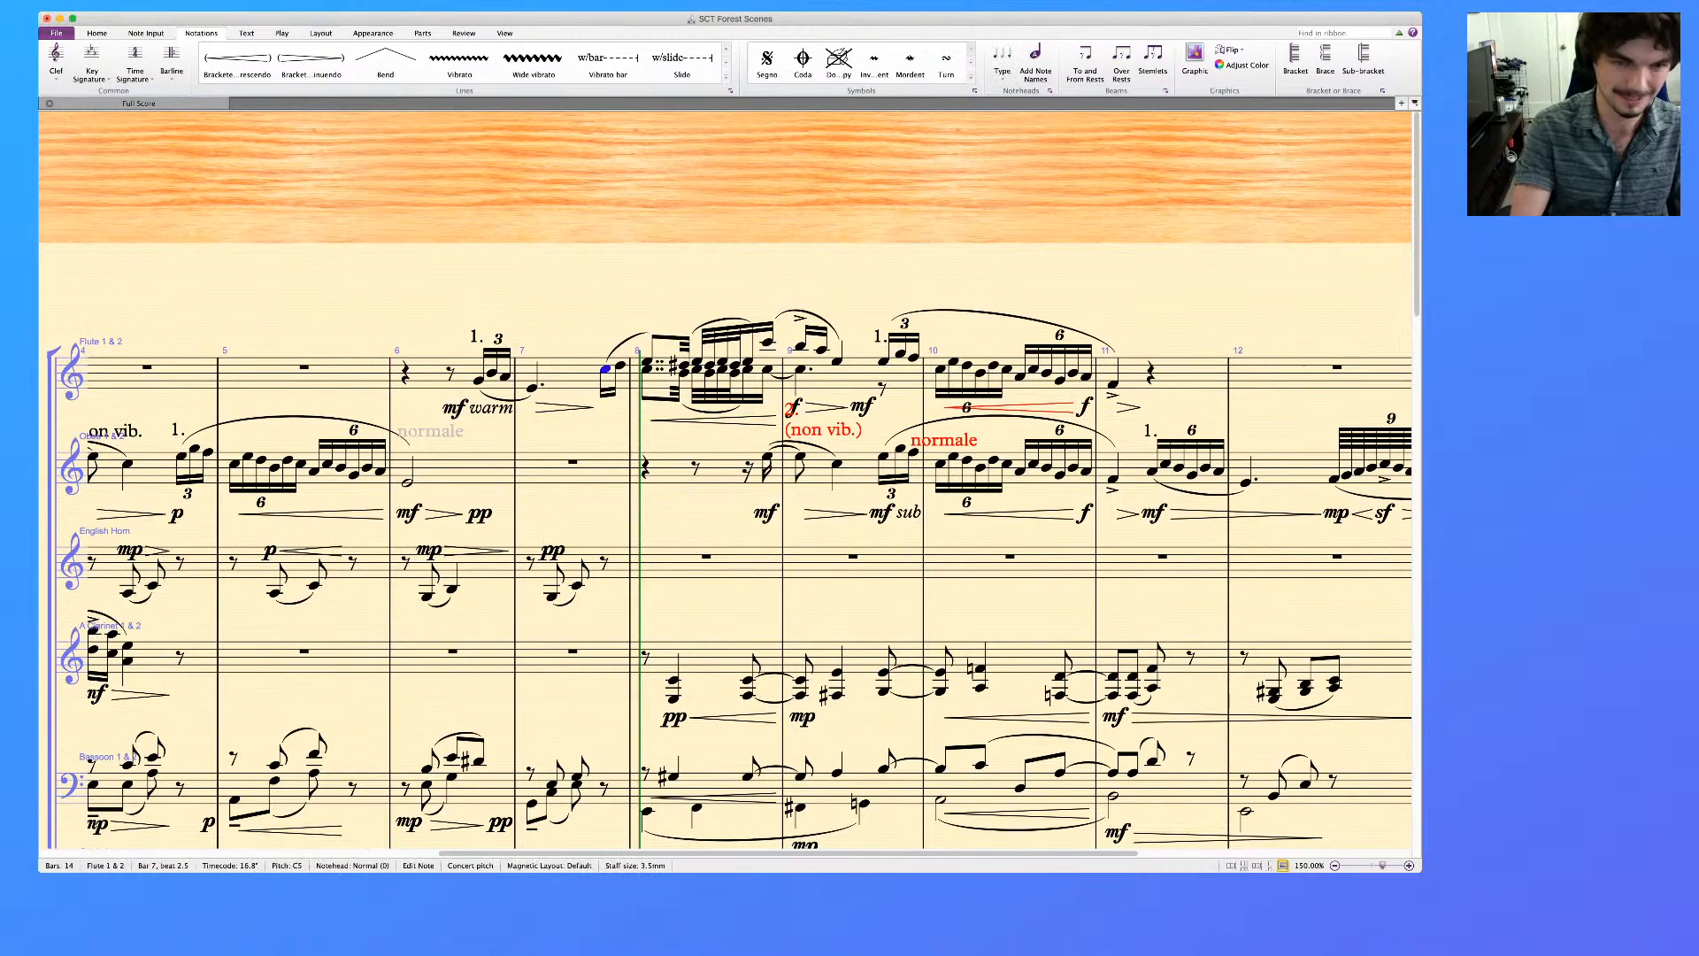
pyautogui.press('super+e')
pyautogui.write('mf sub')
pyautogui.press('Escape')
pyautogui.press('Escape')
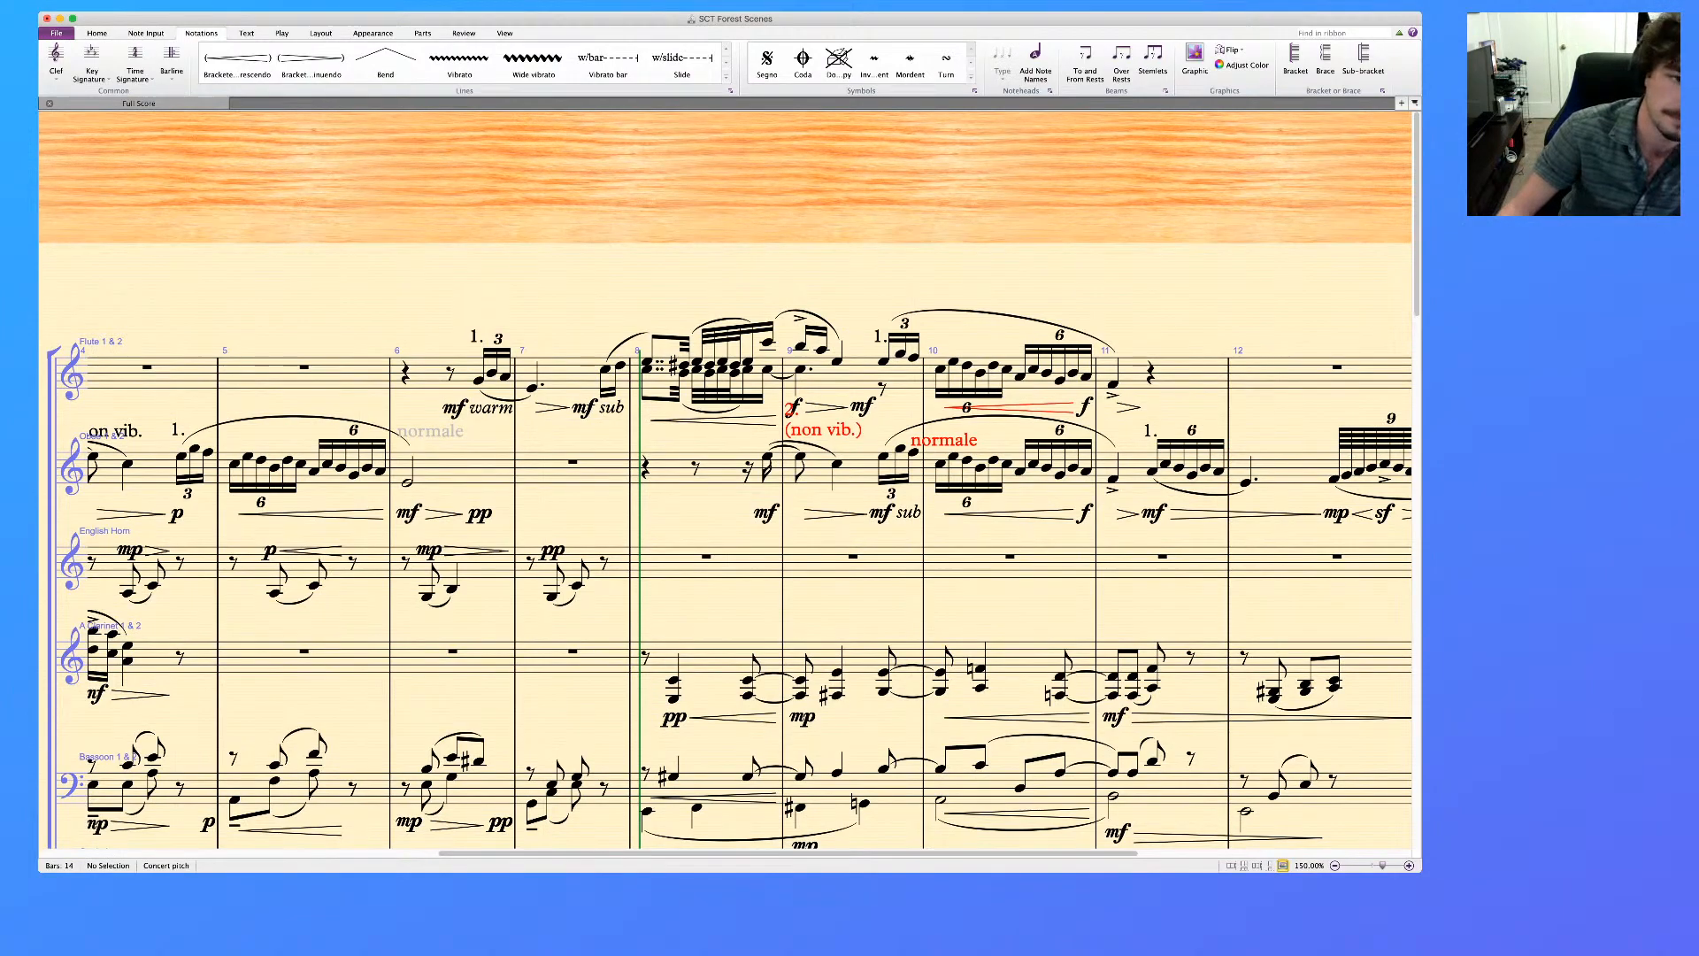
# Play back the score from bar 6 and check the Flute notes leading from bar 9 into bar 10
pyautogui.click(390, 496)
pyautogui.press('p')
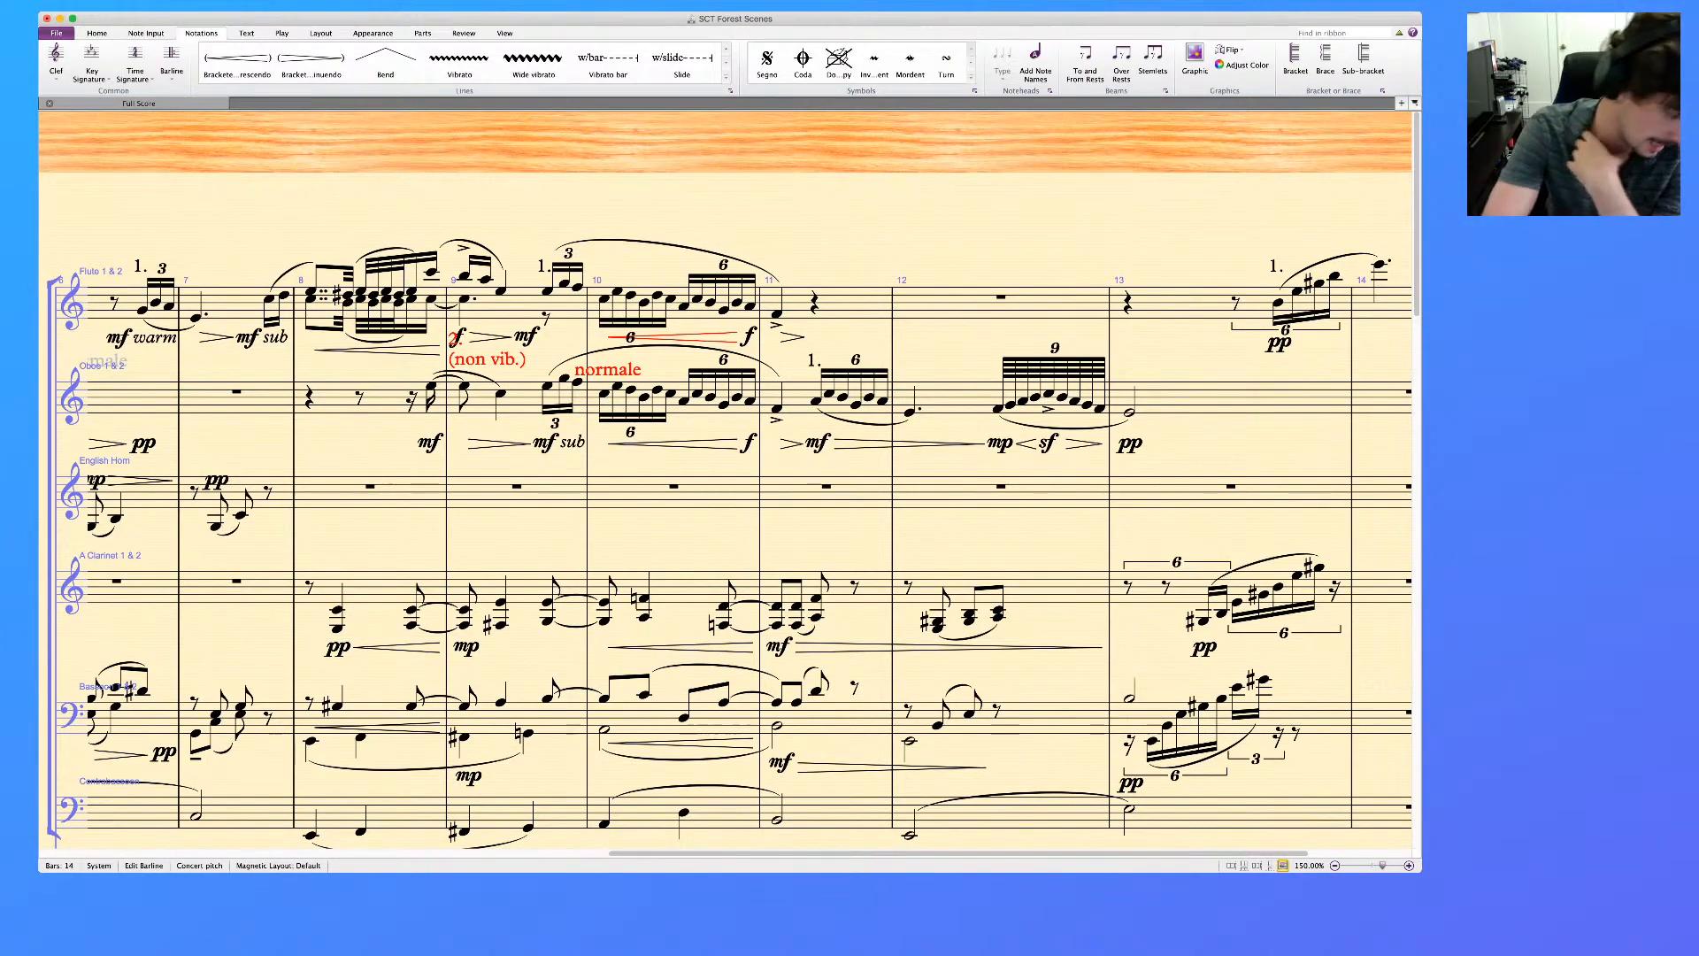
pyautogui.press('Escape')
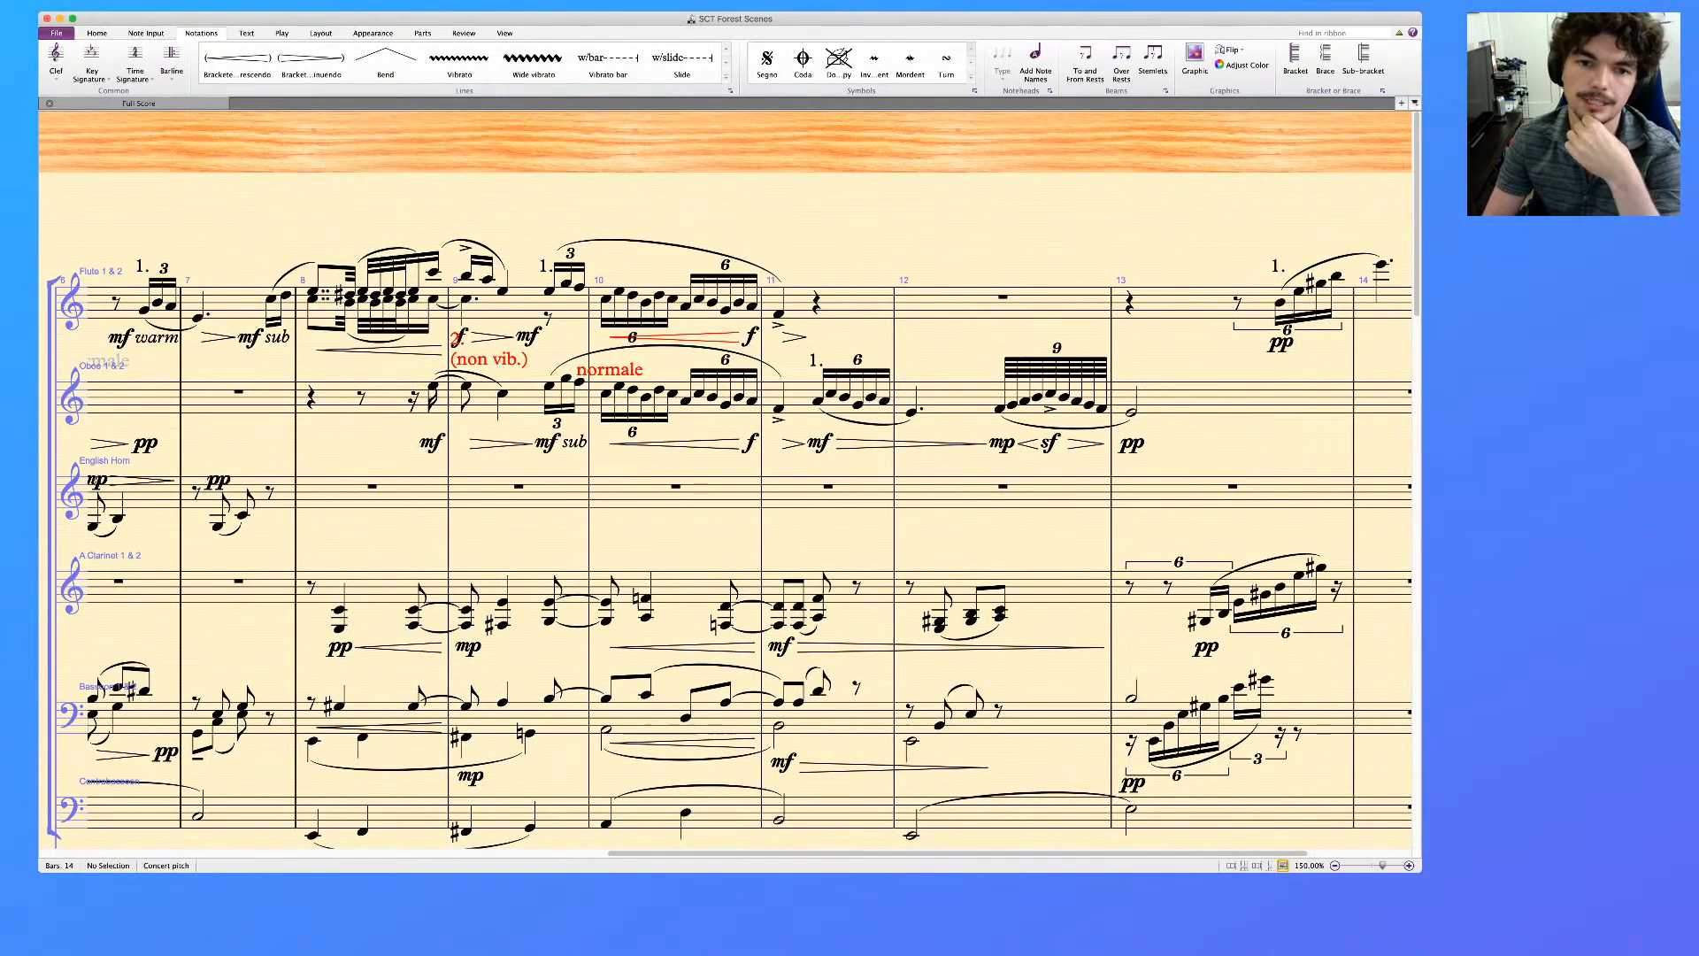
pyautogui.hscroll(-5, 749, 549)
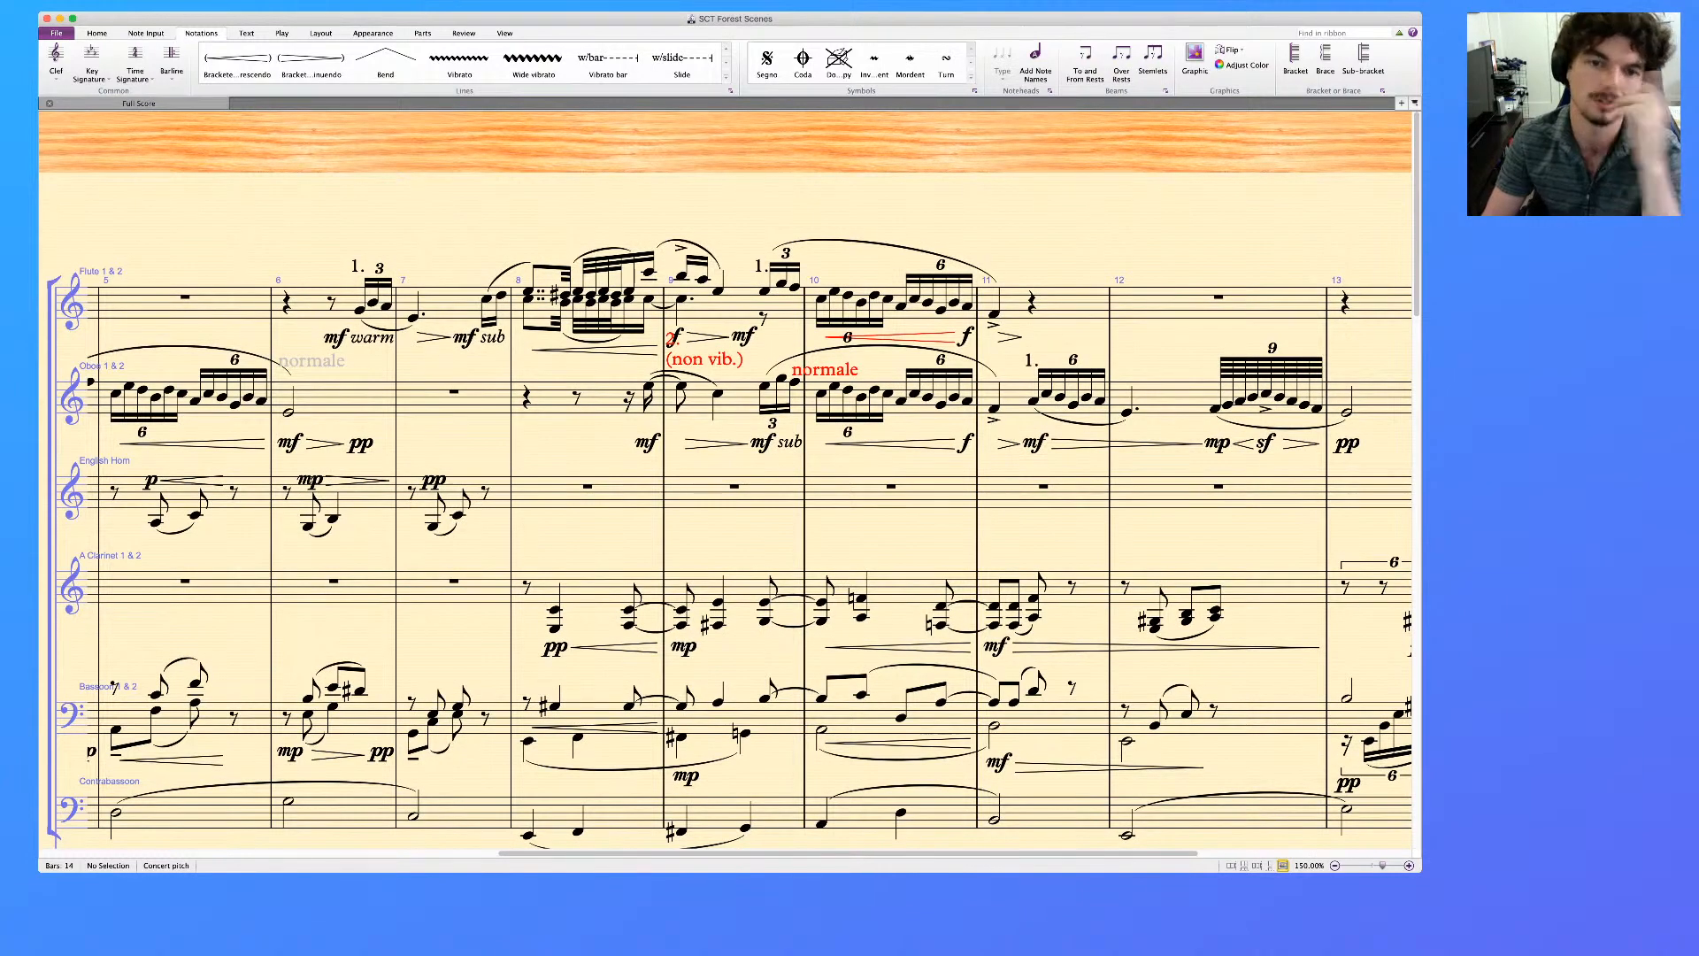
pyautogui.click(782, 285)
pyautogui.press('Right')
pyautogui.press('Right')
pyautogui.press('Right')
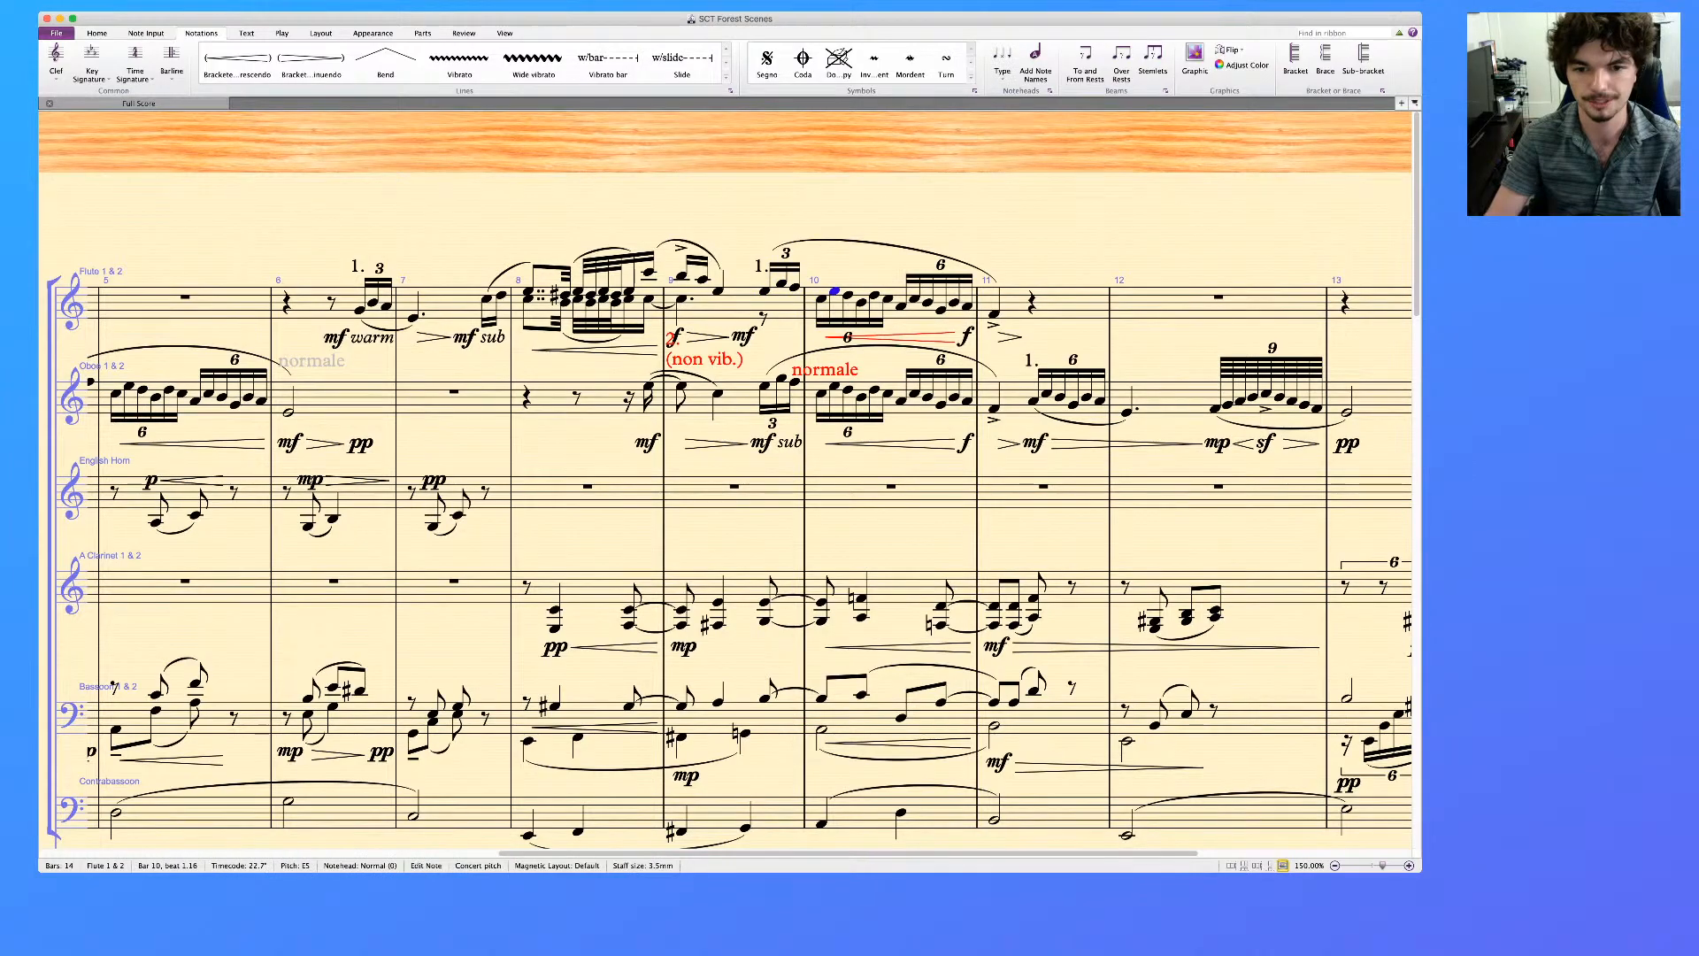
# Give the F Horn 1 & 3 part a pp with a crescendo in bar 8 and a p at the start of bar 9
pyautogui.scroll(-10, 726, 478)
pyautogui.scroll(10, 726, 478)
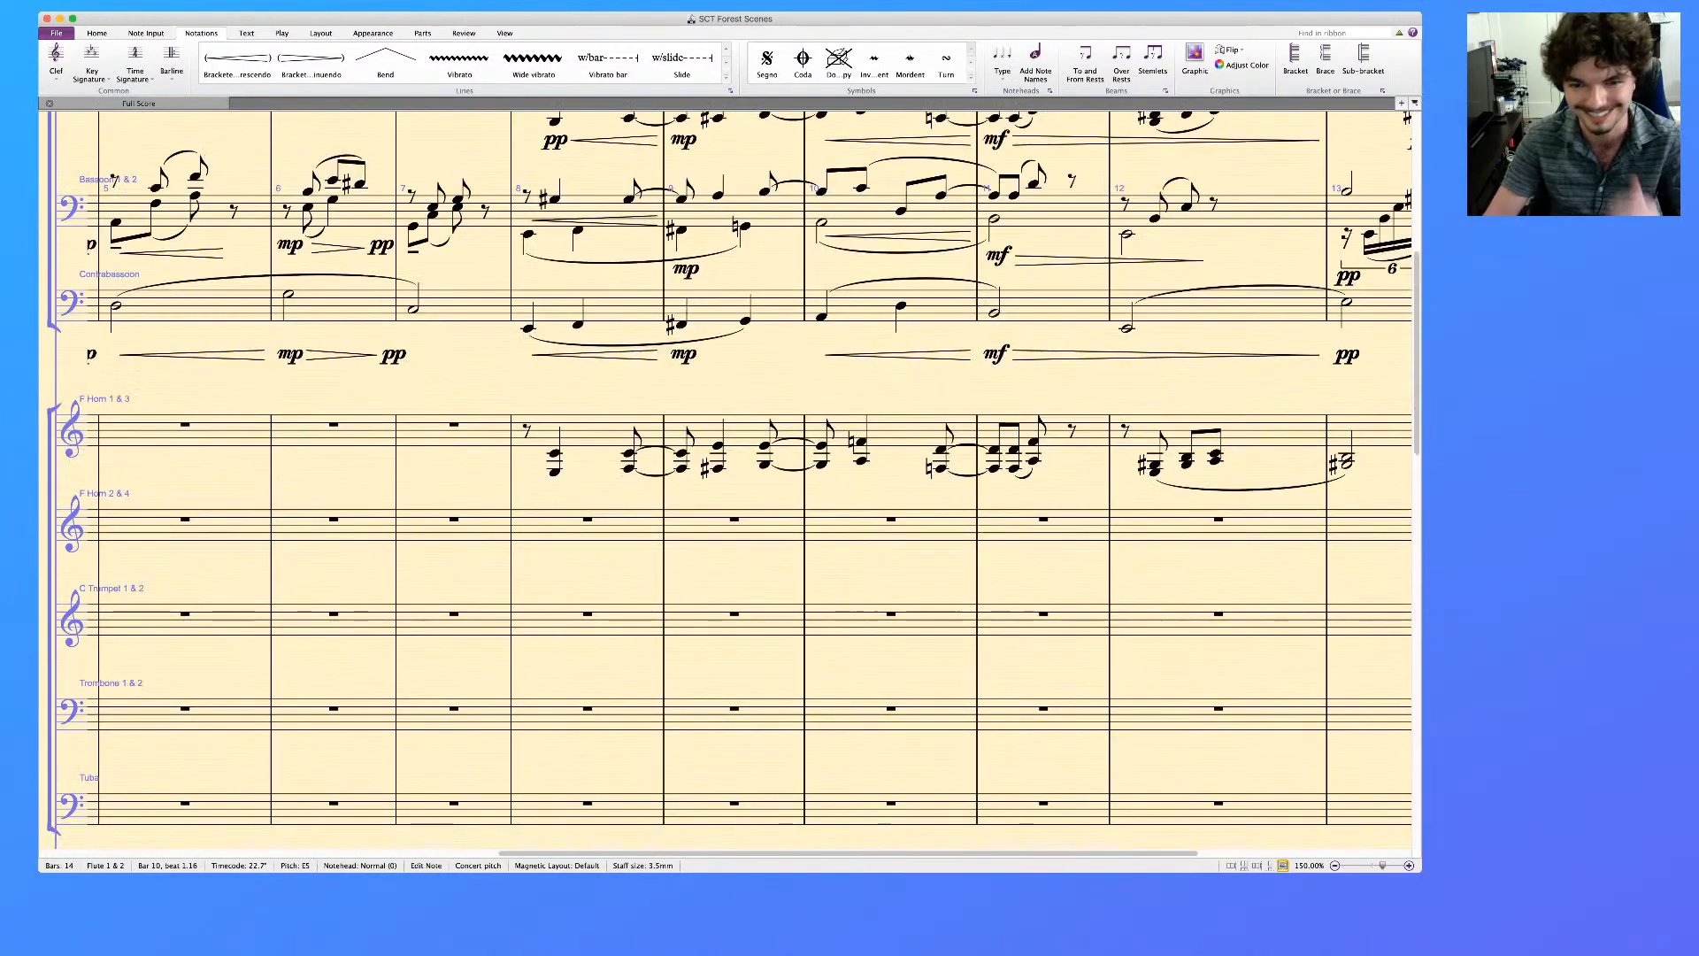
pyautogui.scroll(-8, 725, 478)
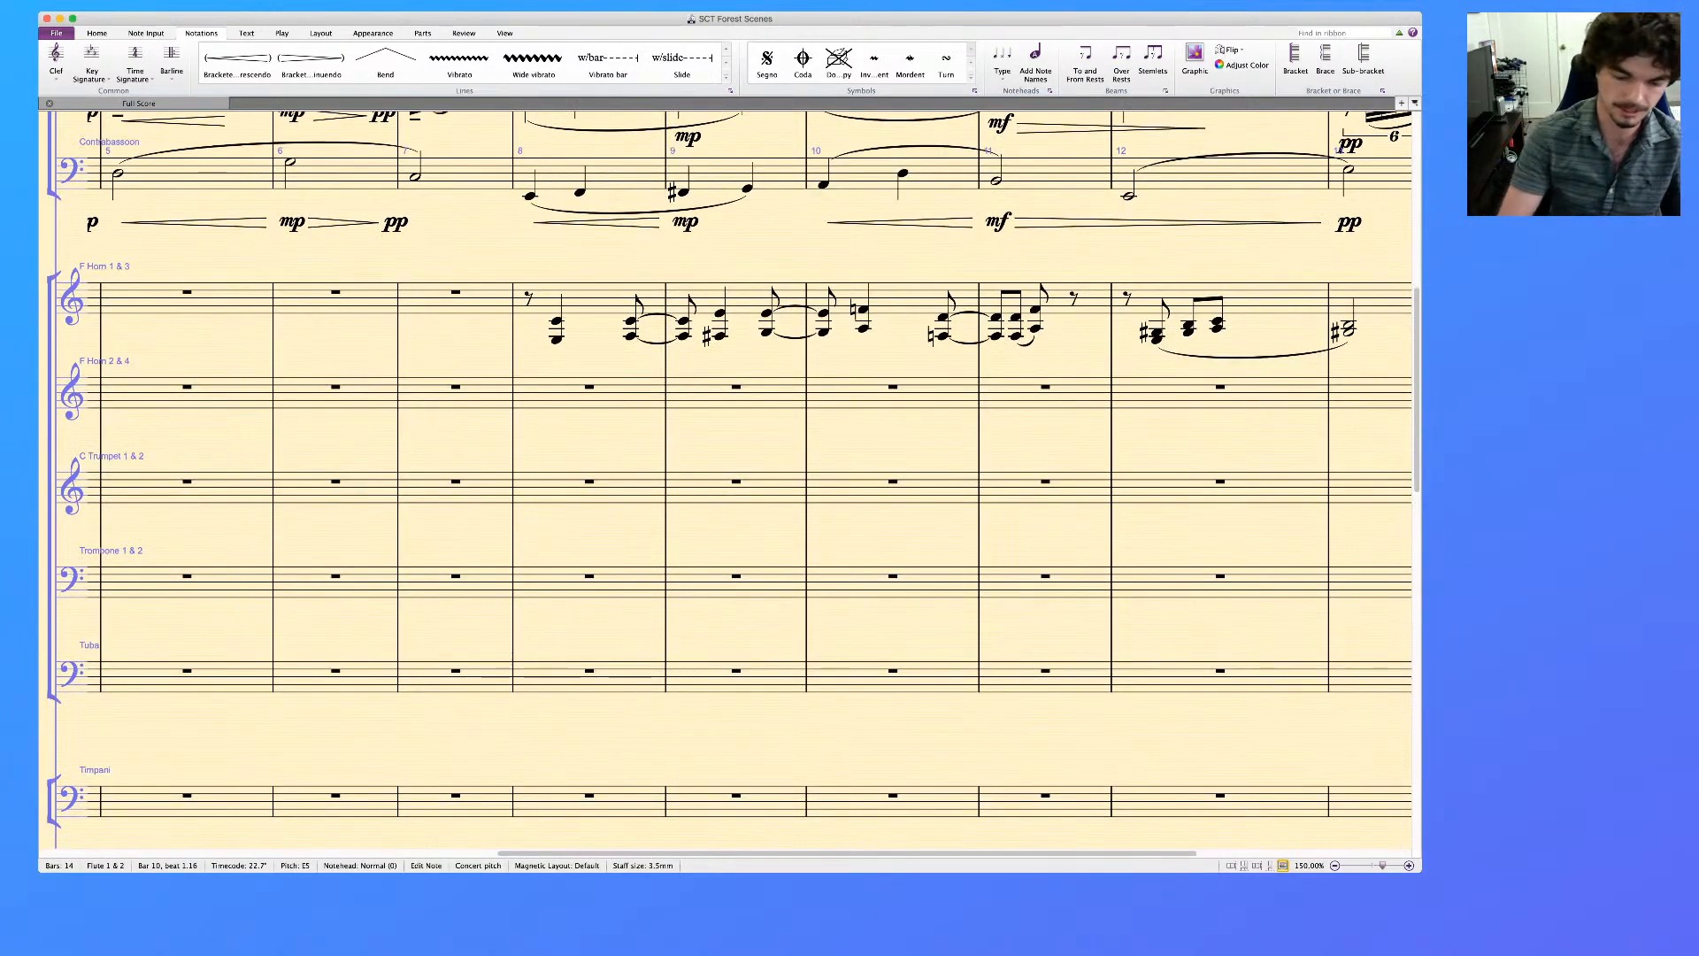
pyautogui.scroll(2, 725, 478)
pyautogui.press('super+minus')
pyautogui.press('super+minus')
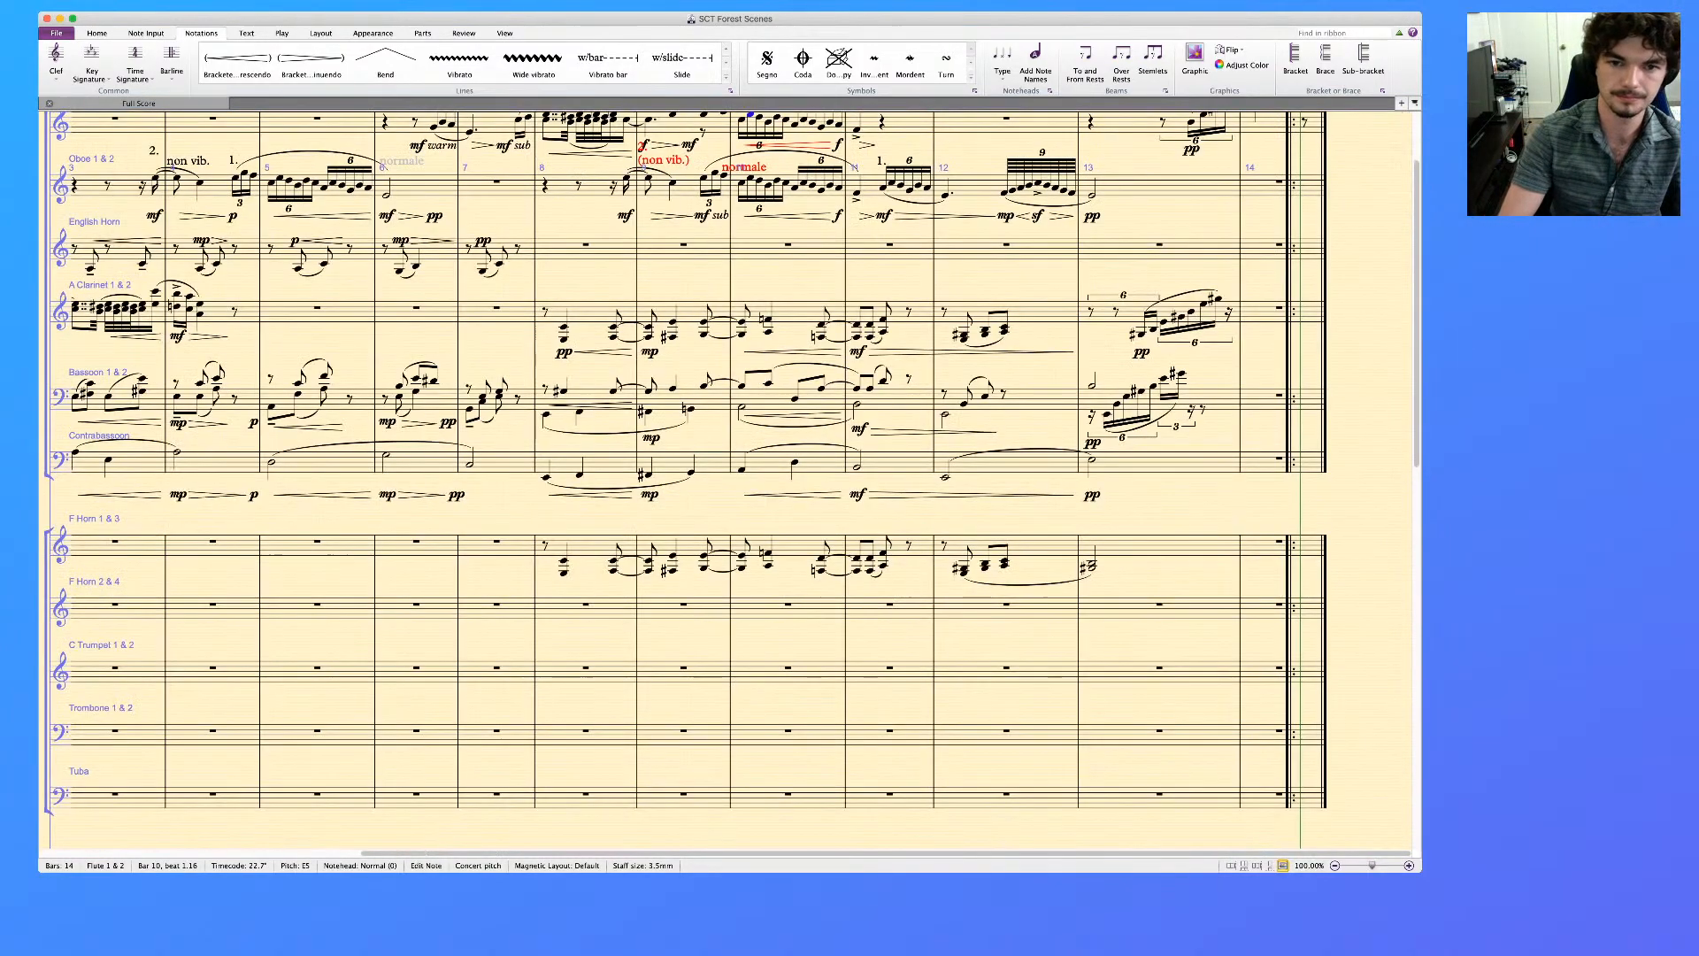
pyautogui.press('super+minus')
pyautogui.scroll(2, 725, 478)
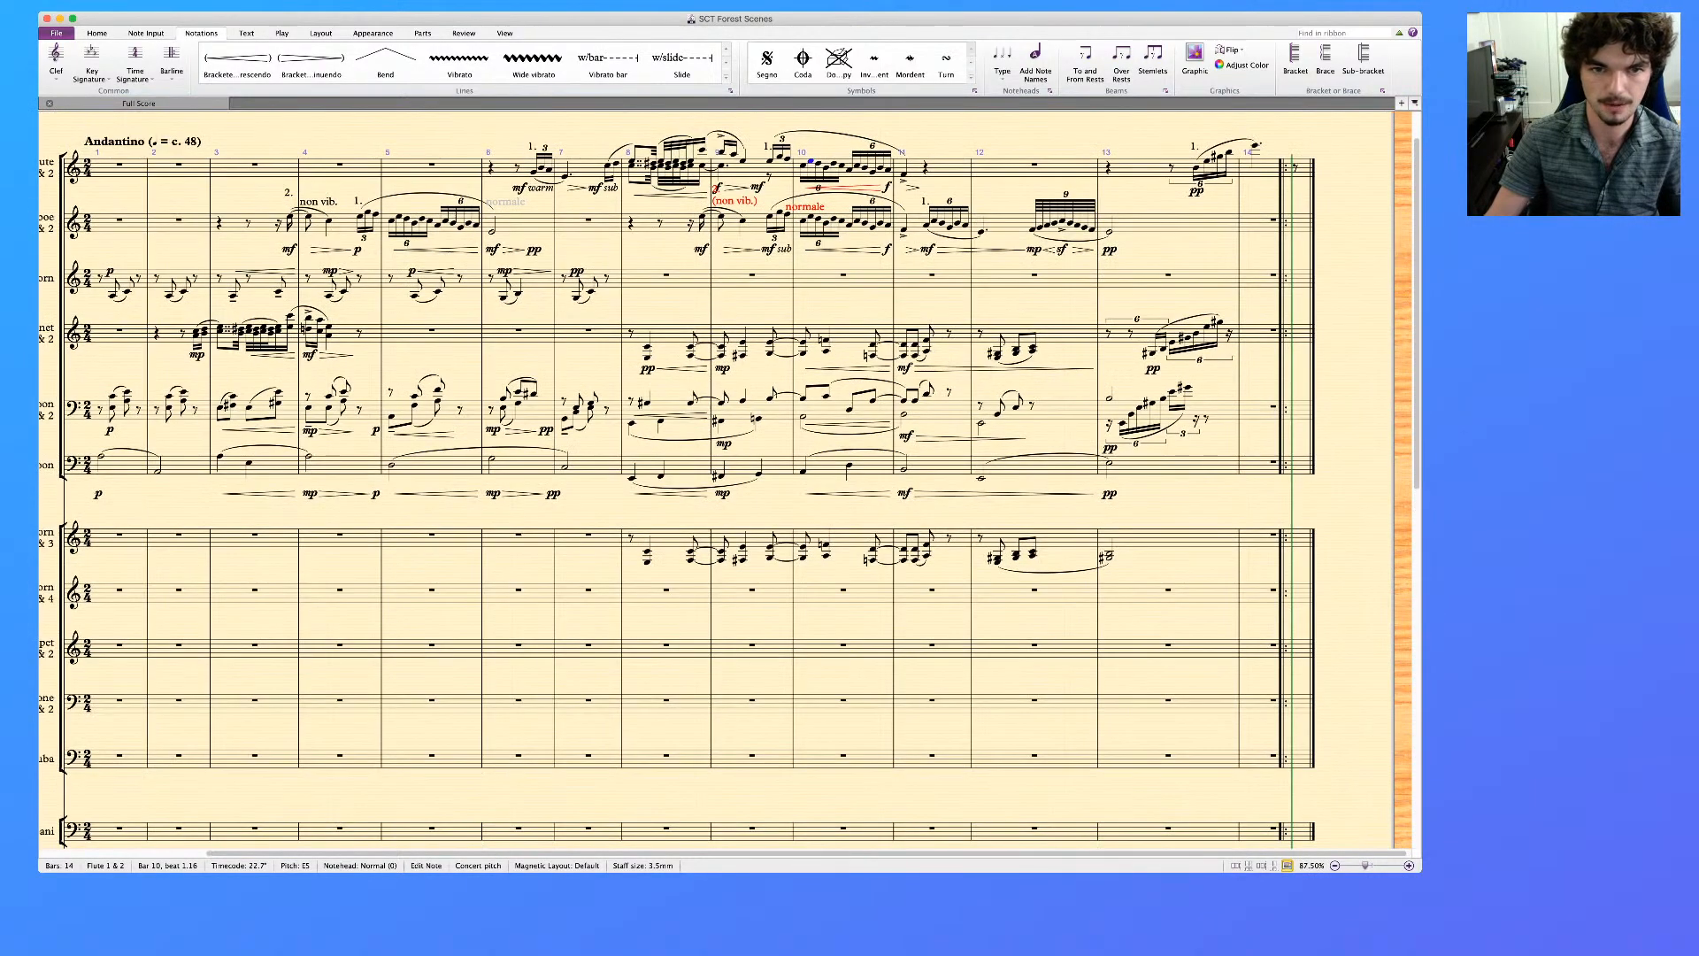
pyautogui.scroll(-1, 688, 486)
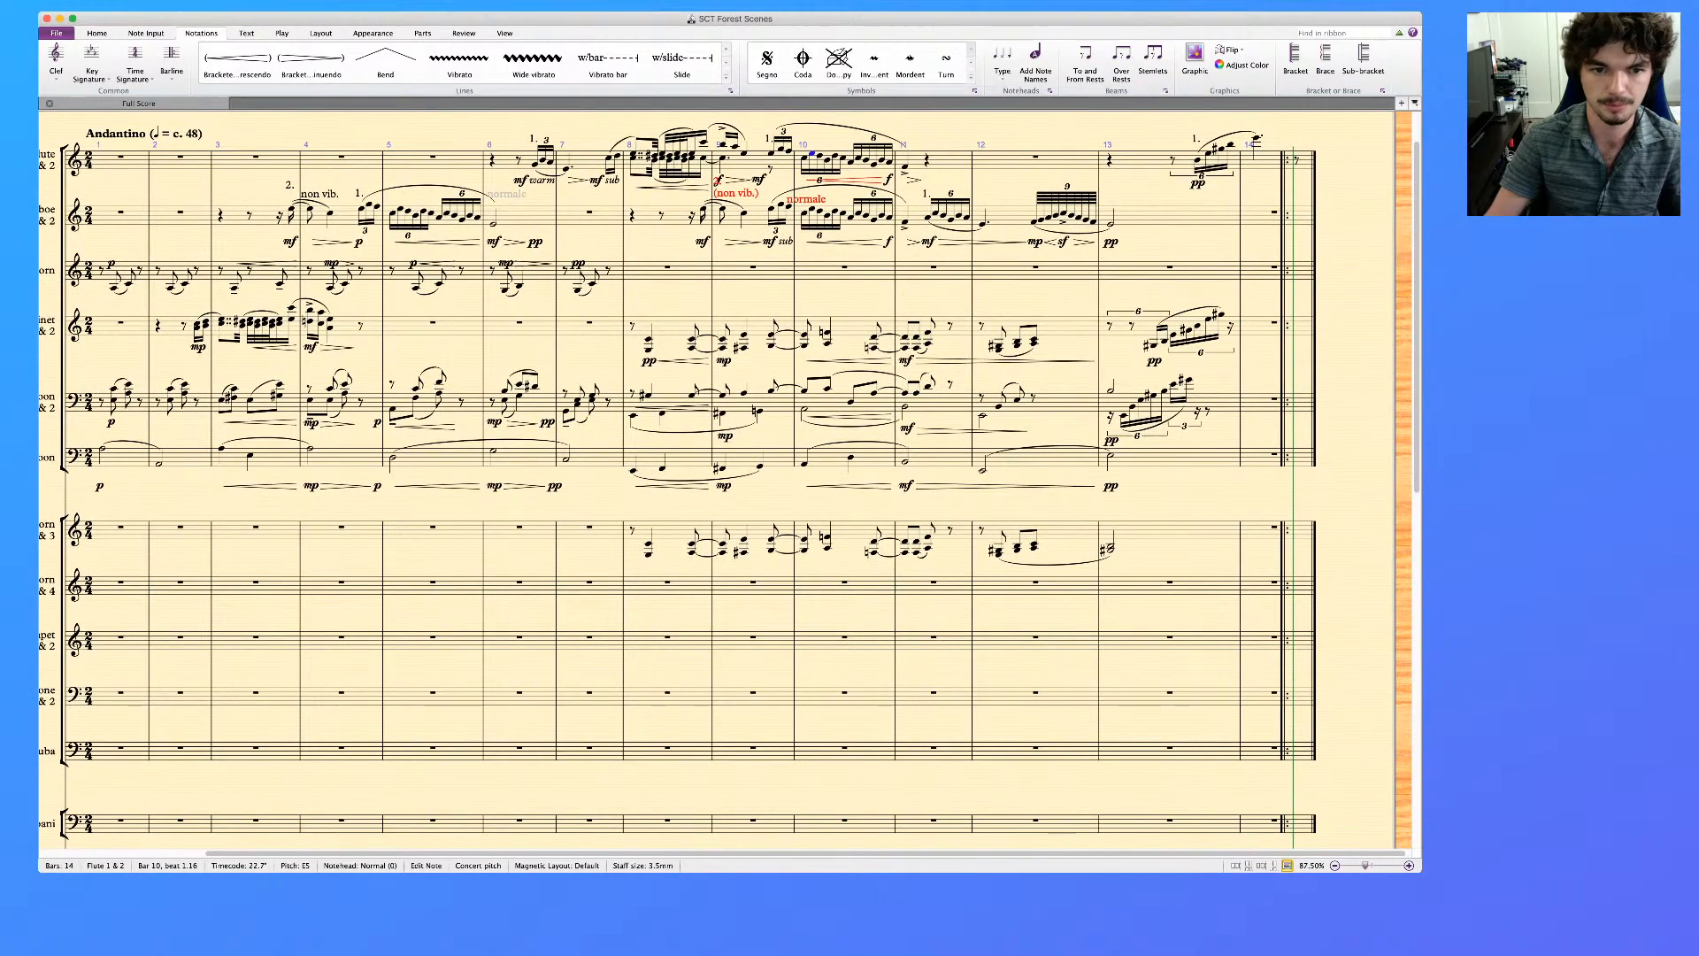
pyautogui.click(649, 555)
pyautogui.press('super+v')
pyautogui.click(722, 553)
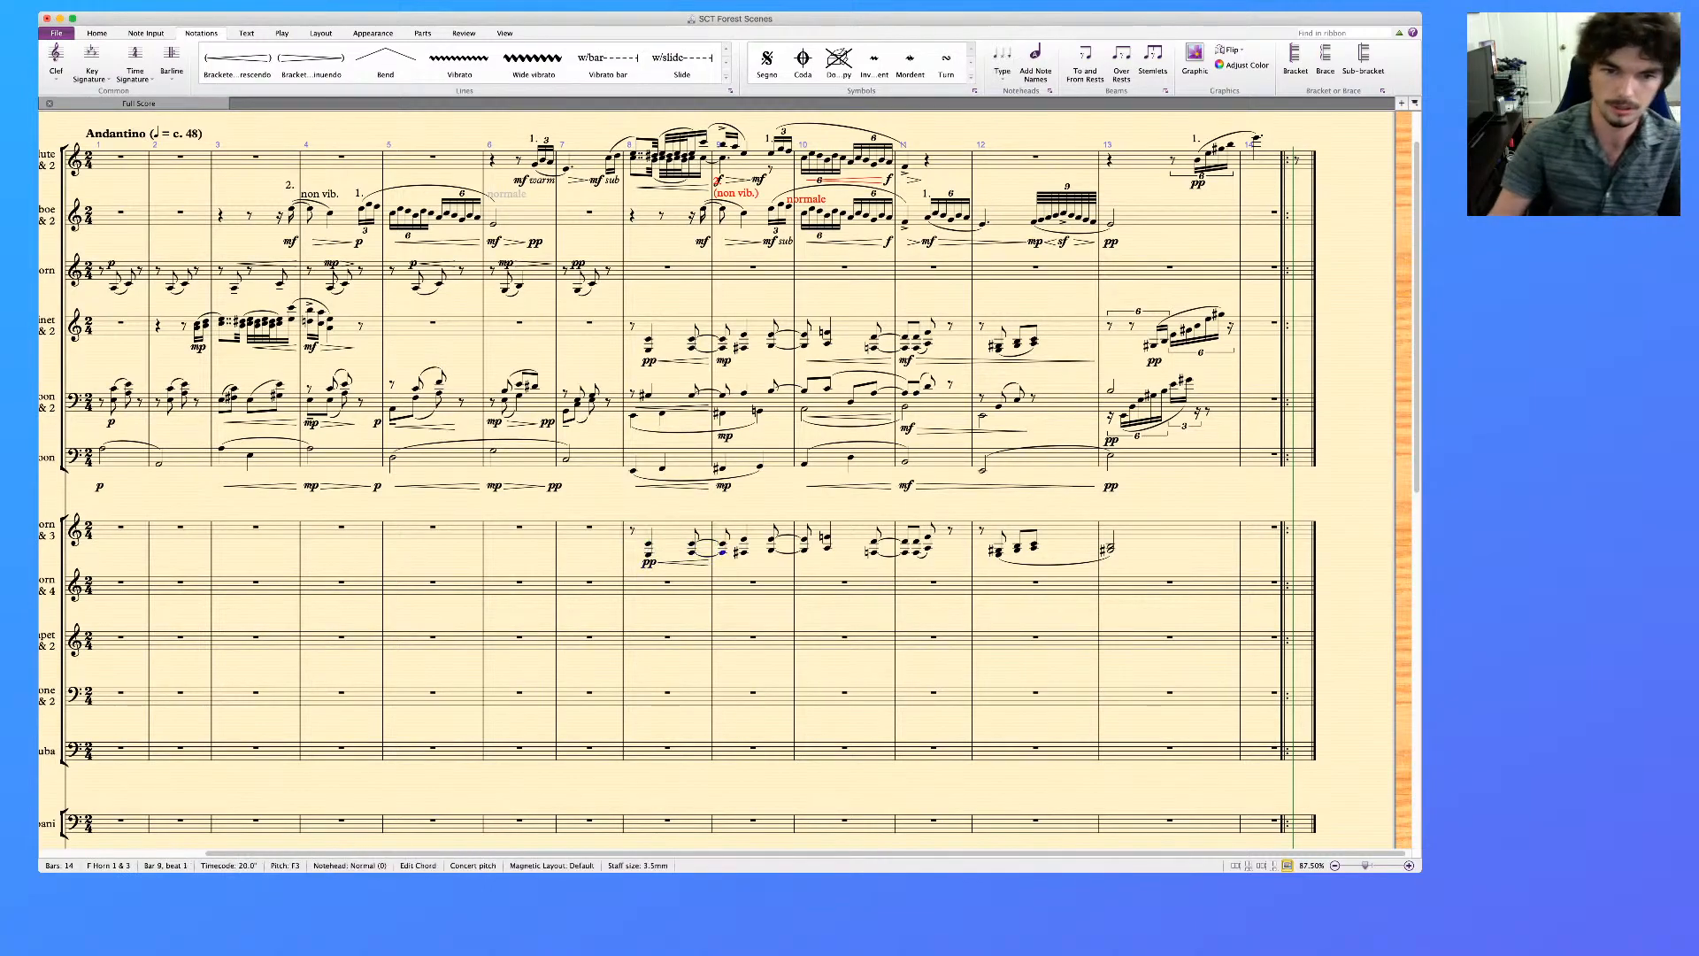
pyautogui.press('super+e')
pyautogui.press('super+p')
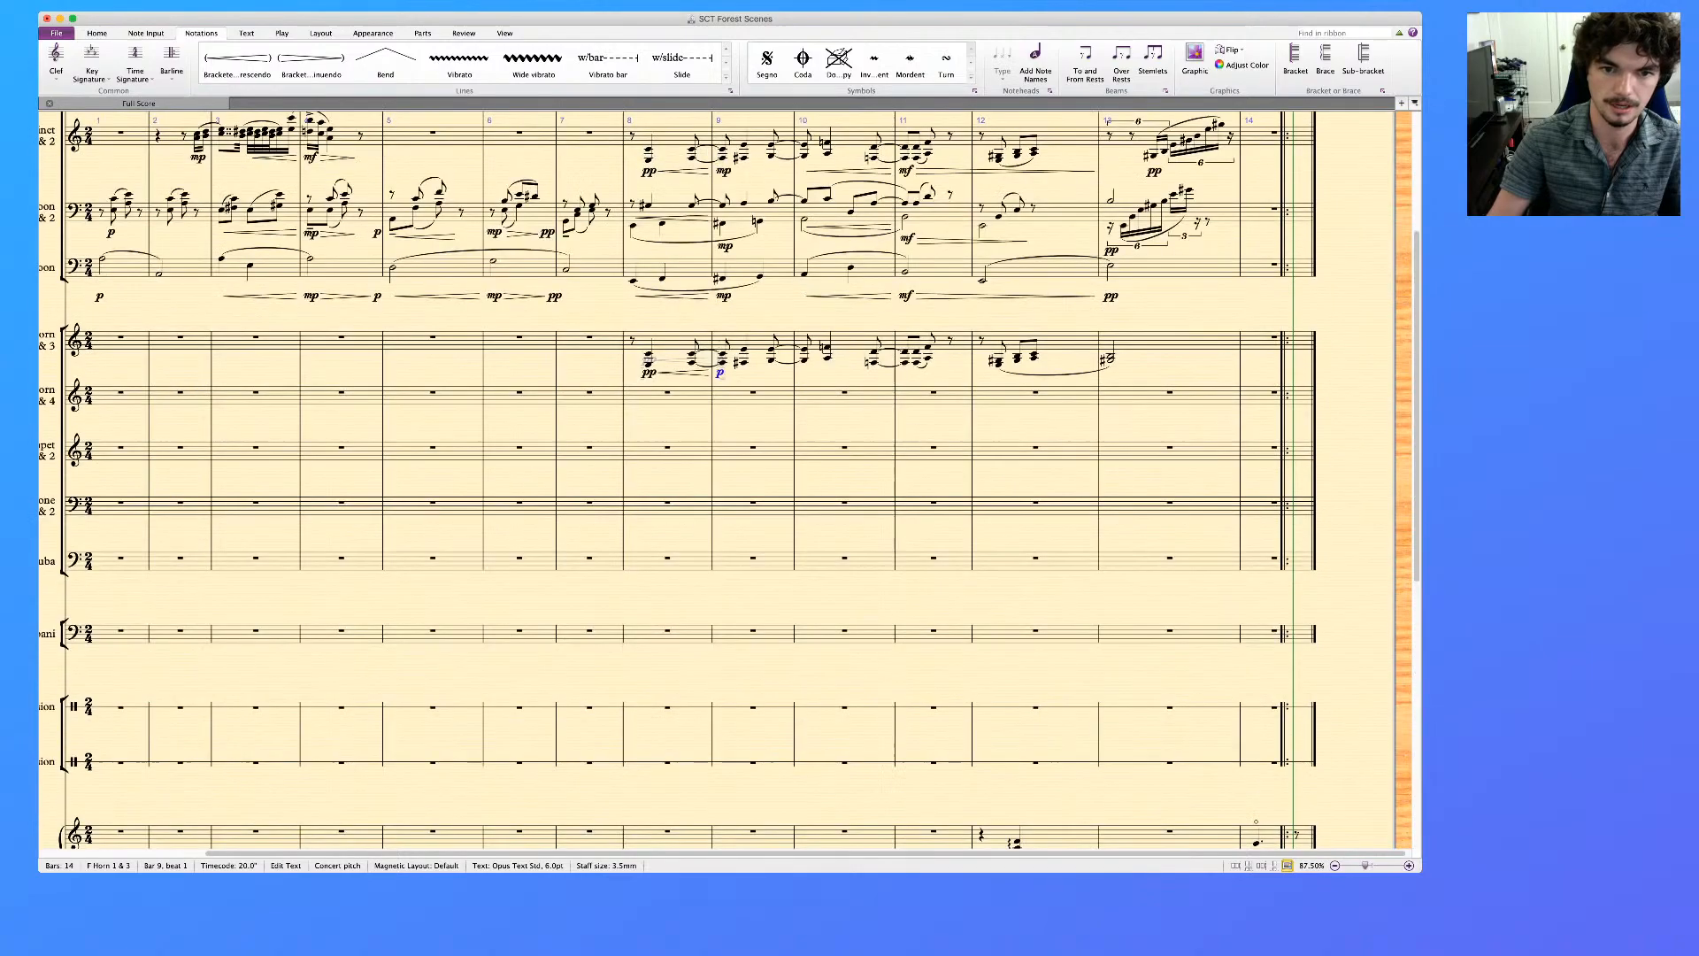
# Add a crescendo hairpin in bar 10 and an mp at the start of bar 11 to the F Horn 1 & 3 part
pyautogui.click(757, 346)
pyautogui.click(851, 346)
pyautogui.press('h')
pyautogui.scroll(-7, 726, 478)
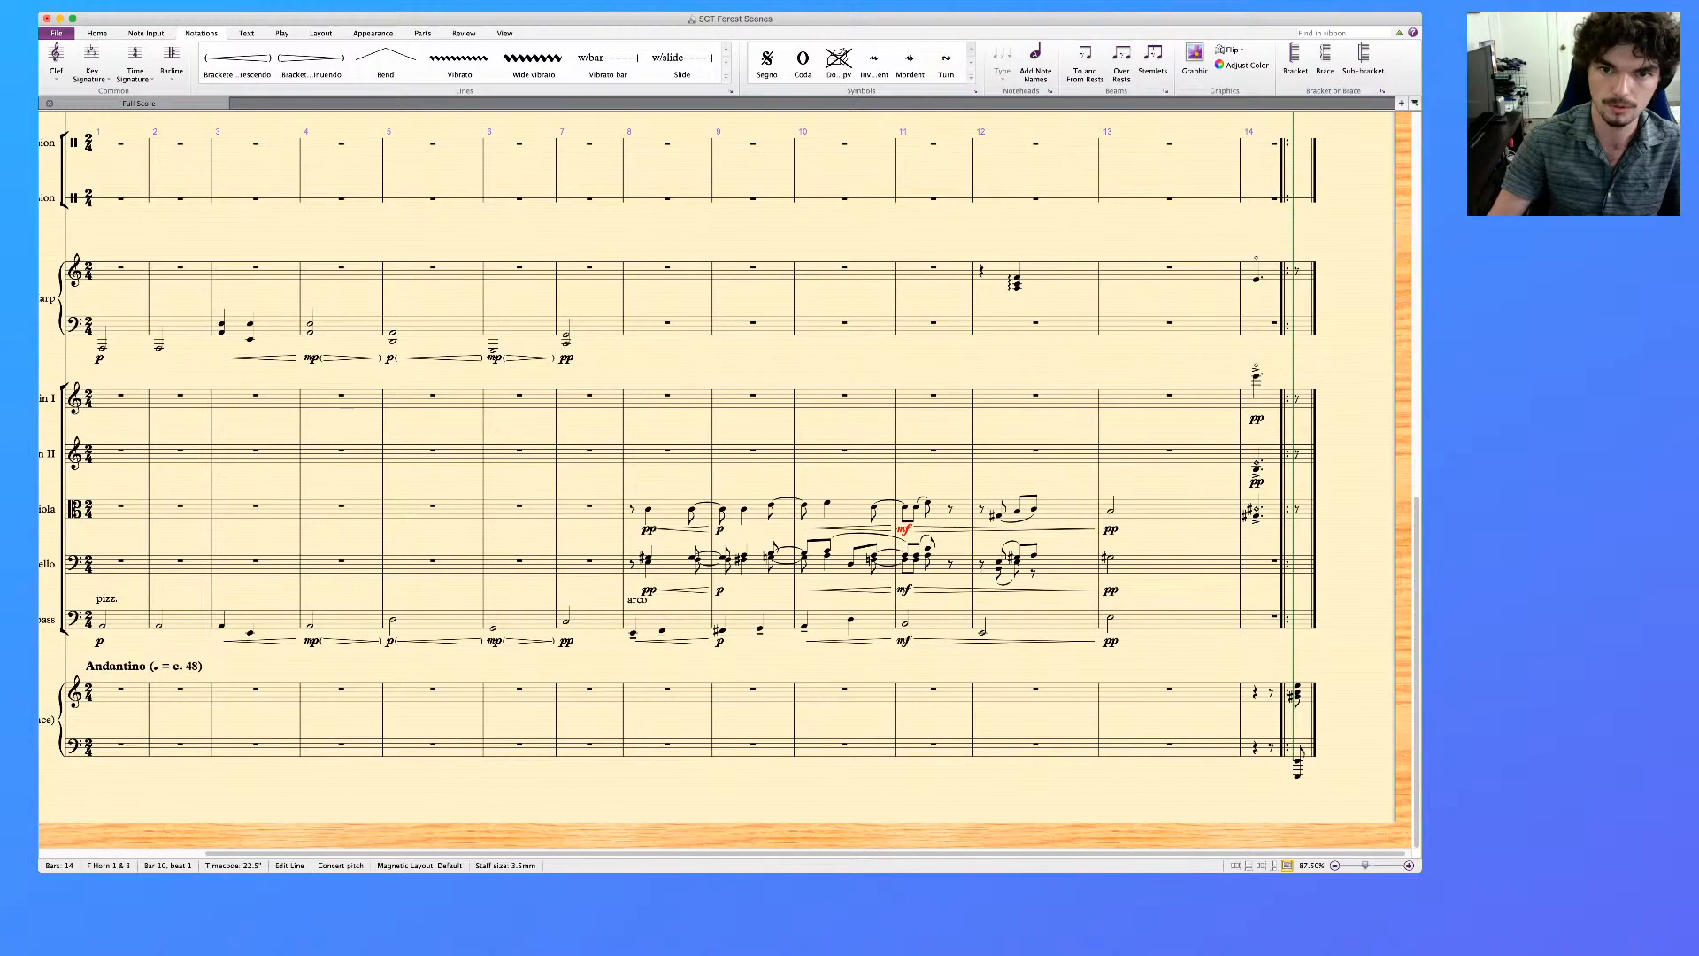
pyautogui.scroll(10, 725, 478)
pyautogui.scroll(-1, 725, 478)
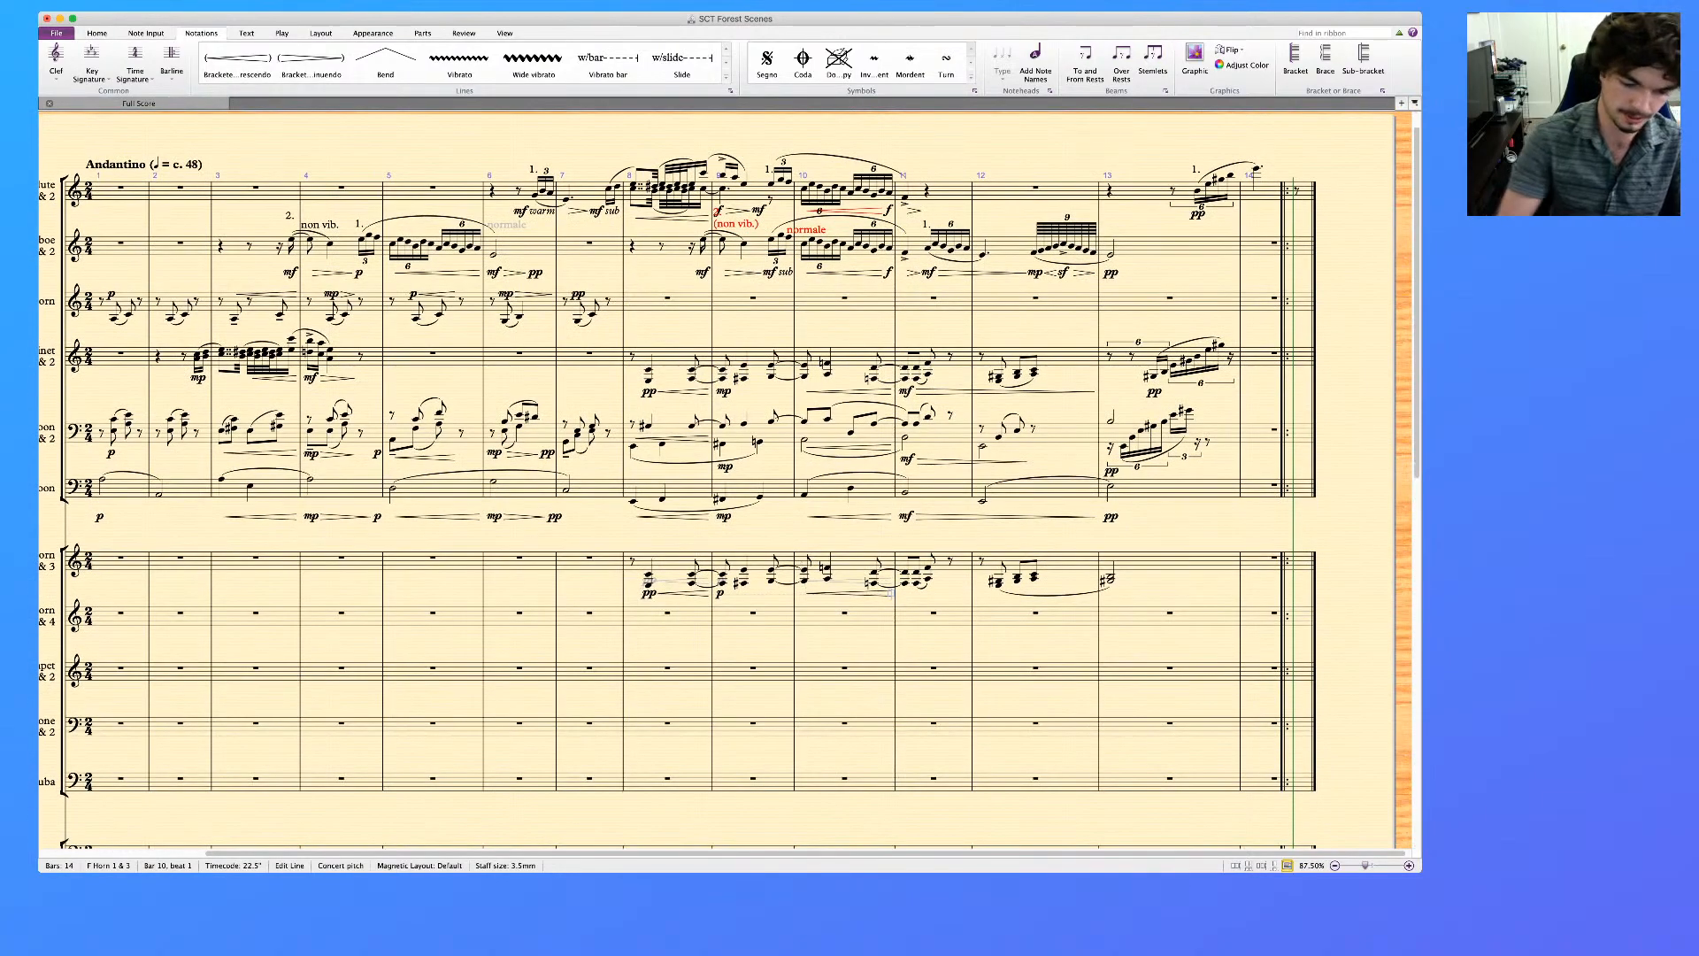
pyautogui.click(905, 583)
pyautogui.press('super+t')
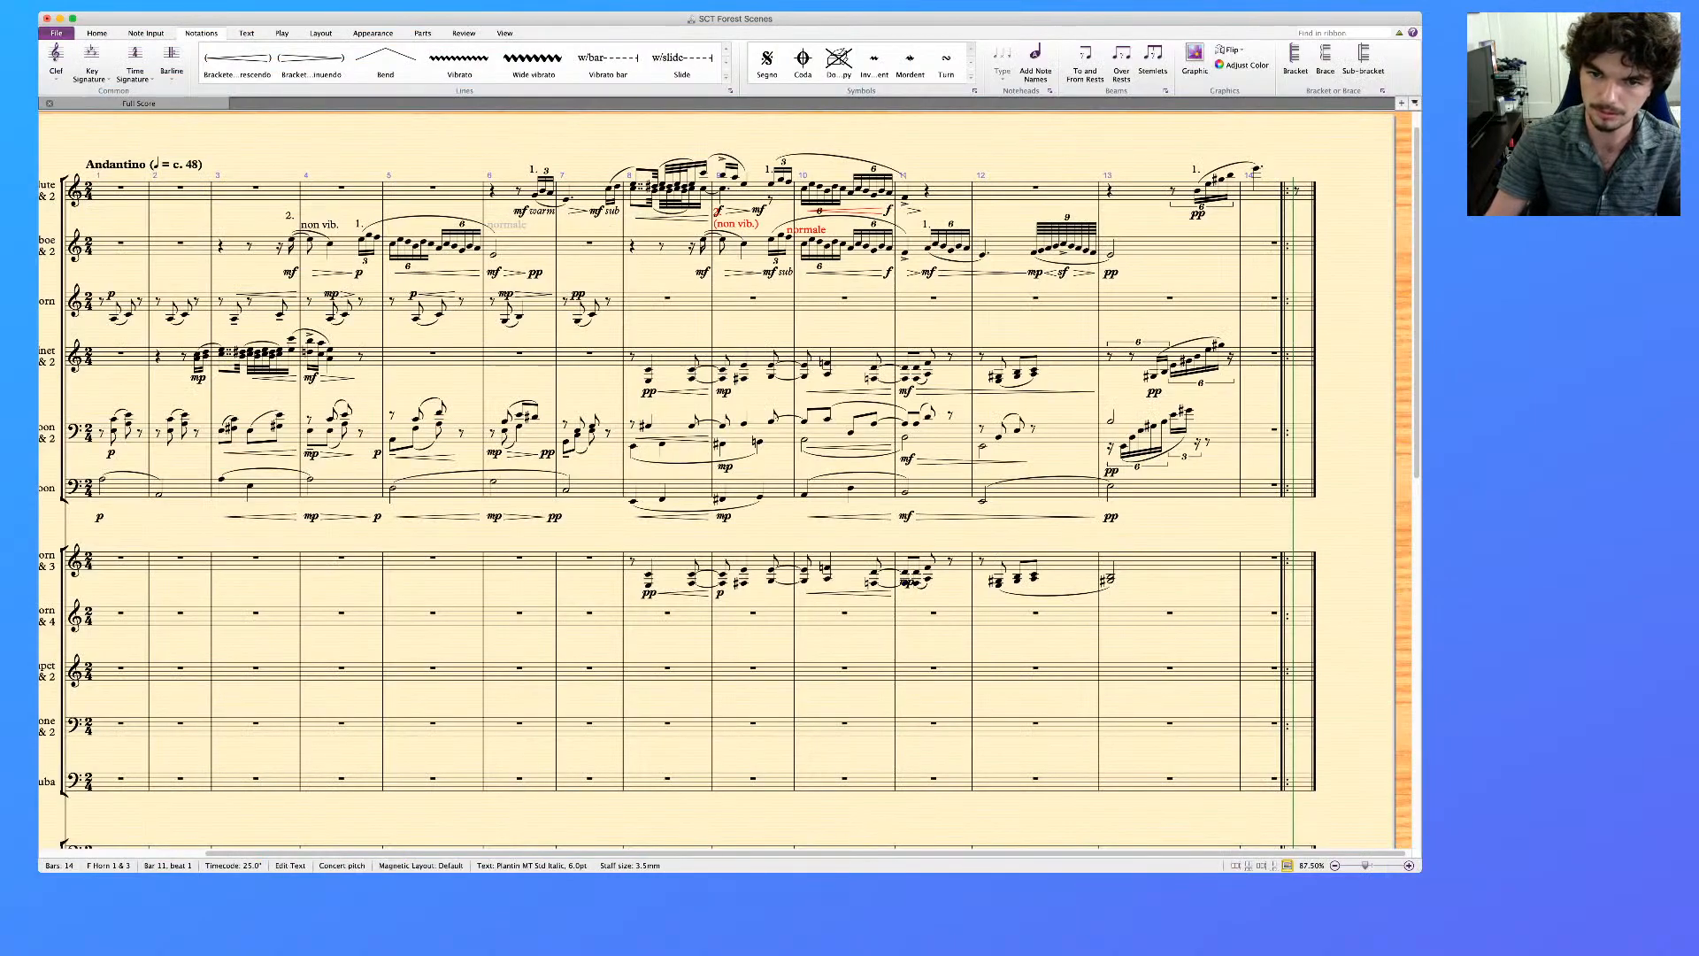
# Add a diminuendo hairpin across bars 11 and 12 and a pp on the bar 13 chord of F Horn 1 & 3
pyautogui.click(962, 569)
pyautogui.keyDown('shift'); pyautogui.click(1068, 569); pyautogui.keyUp('shift')
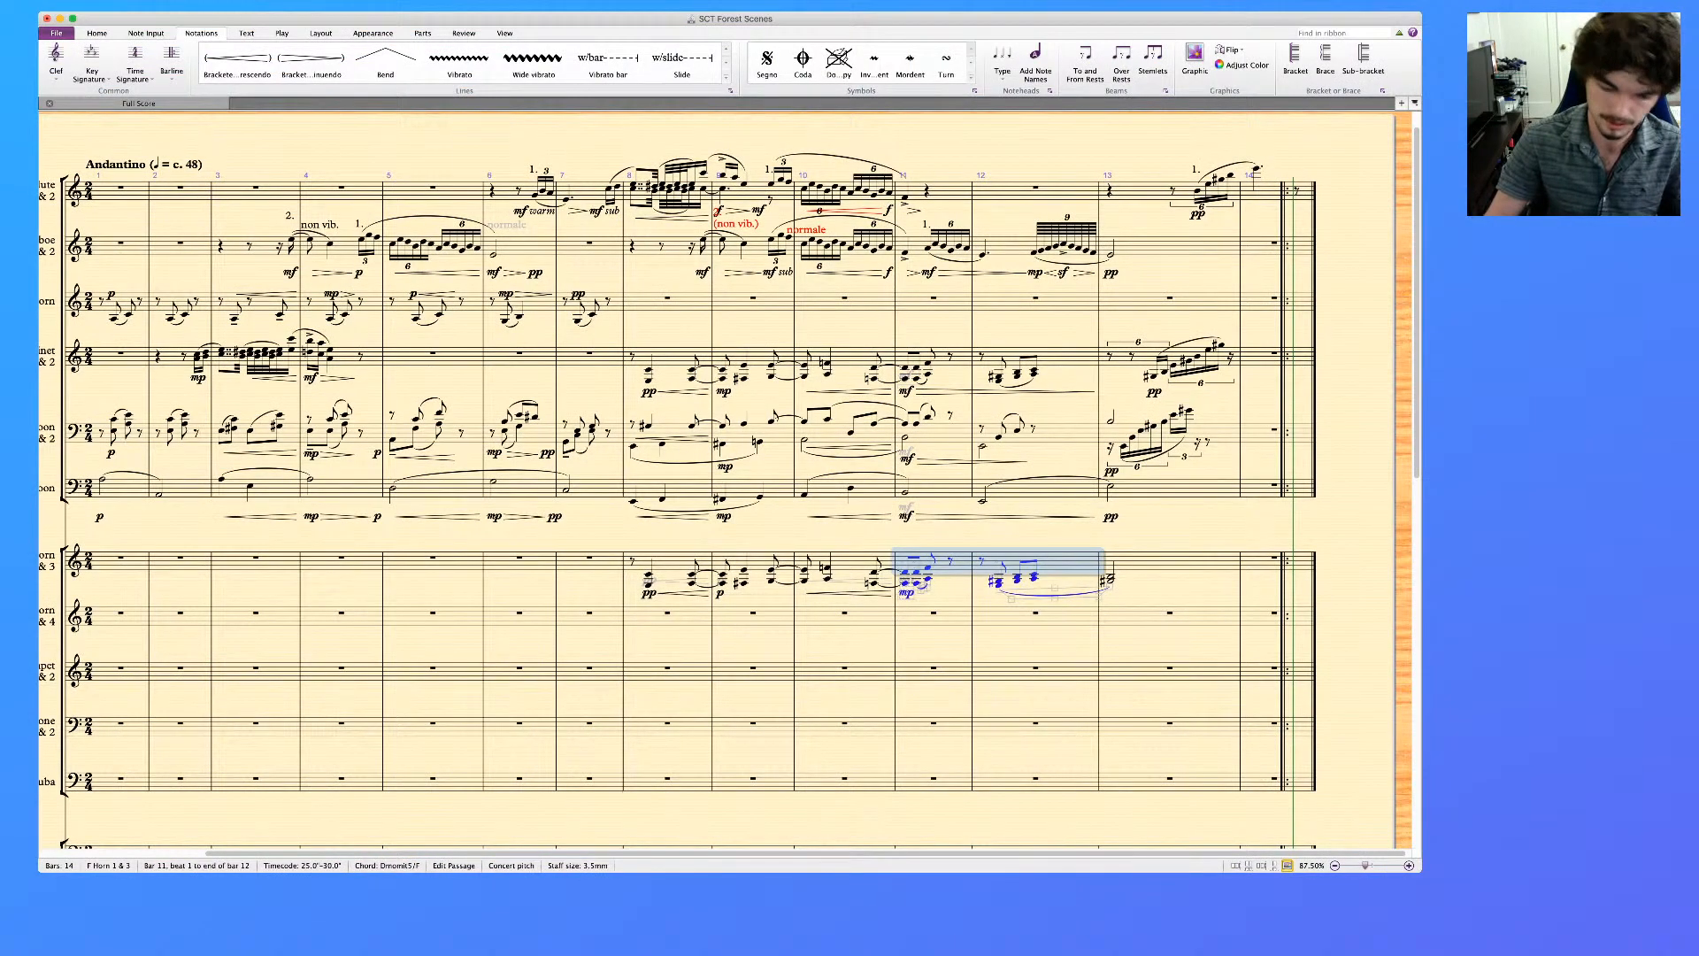
pyautogui.hotkey('shift', 'h')
pyautogui.click(1111, 582)
pyautogui.press('super+e')
pyautogui.write('pp')
pyautogui.press('Escape')
pyautogui.press('Escape')
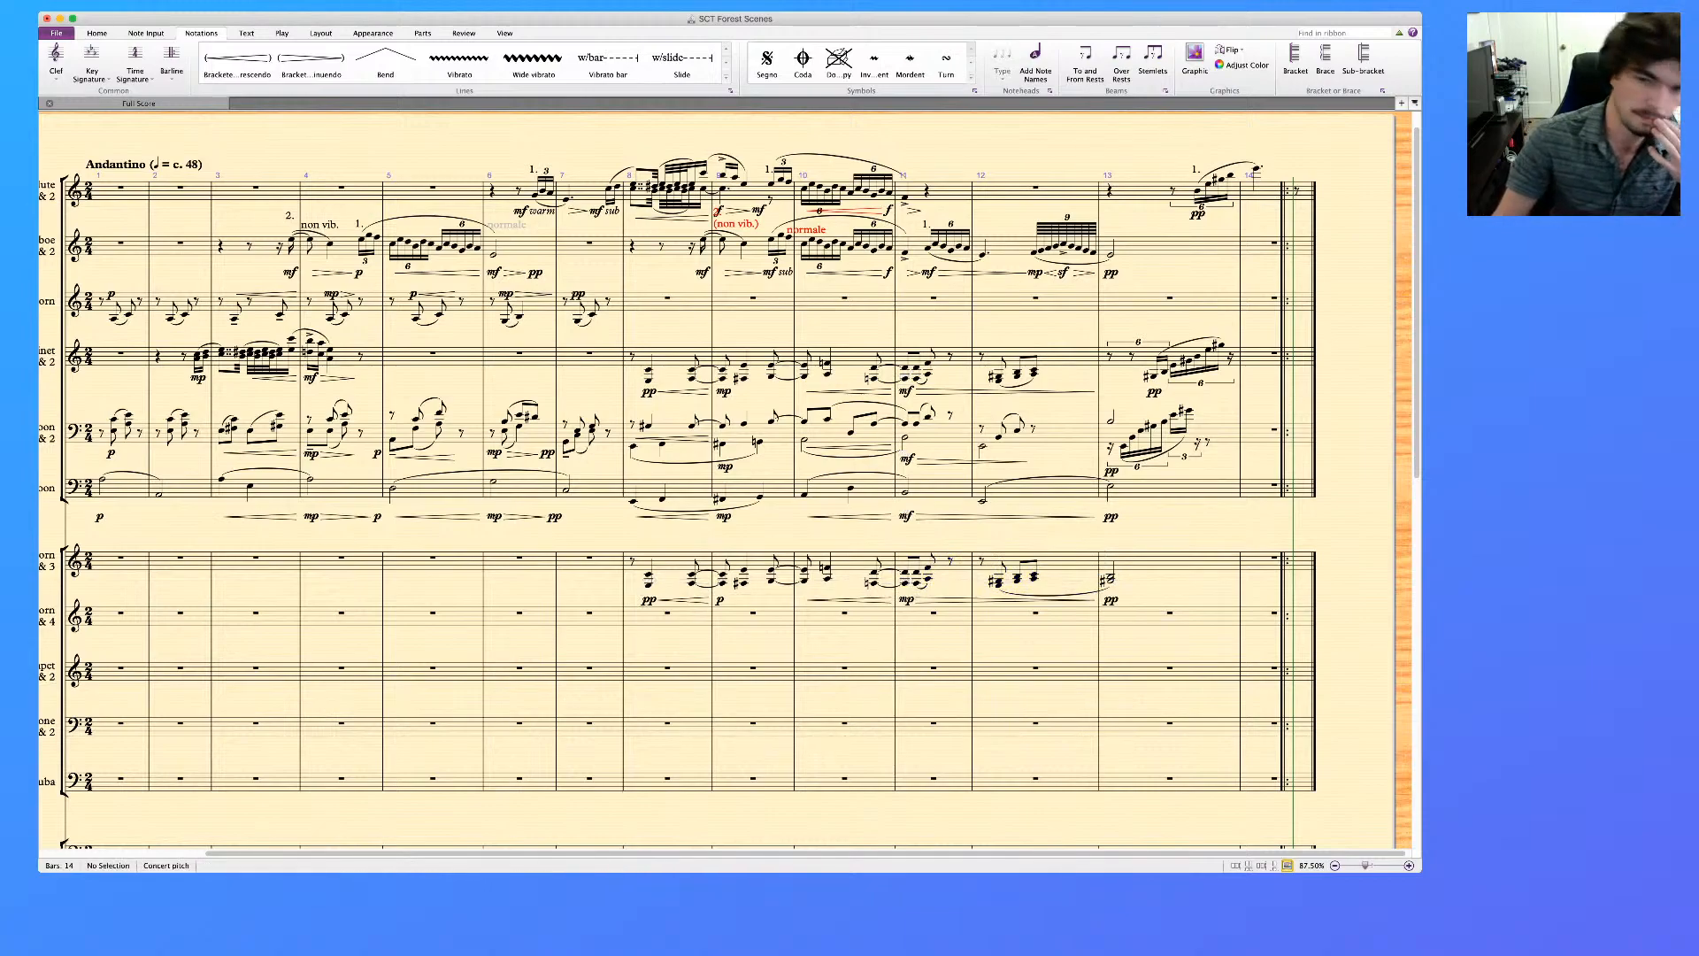
# Examine the doubled Flute and Oboe phrase from bar 9 to bar 11 up close, including how it passes into the Oboe solo
pyautogui.hscroll(-2, 726, 482)
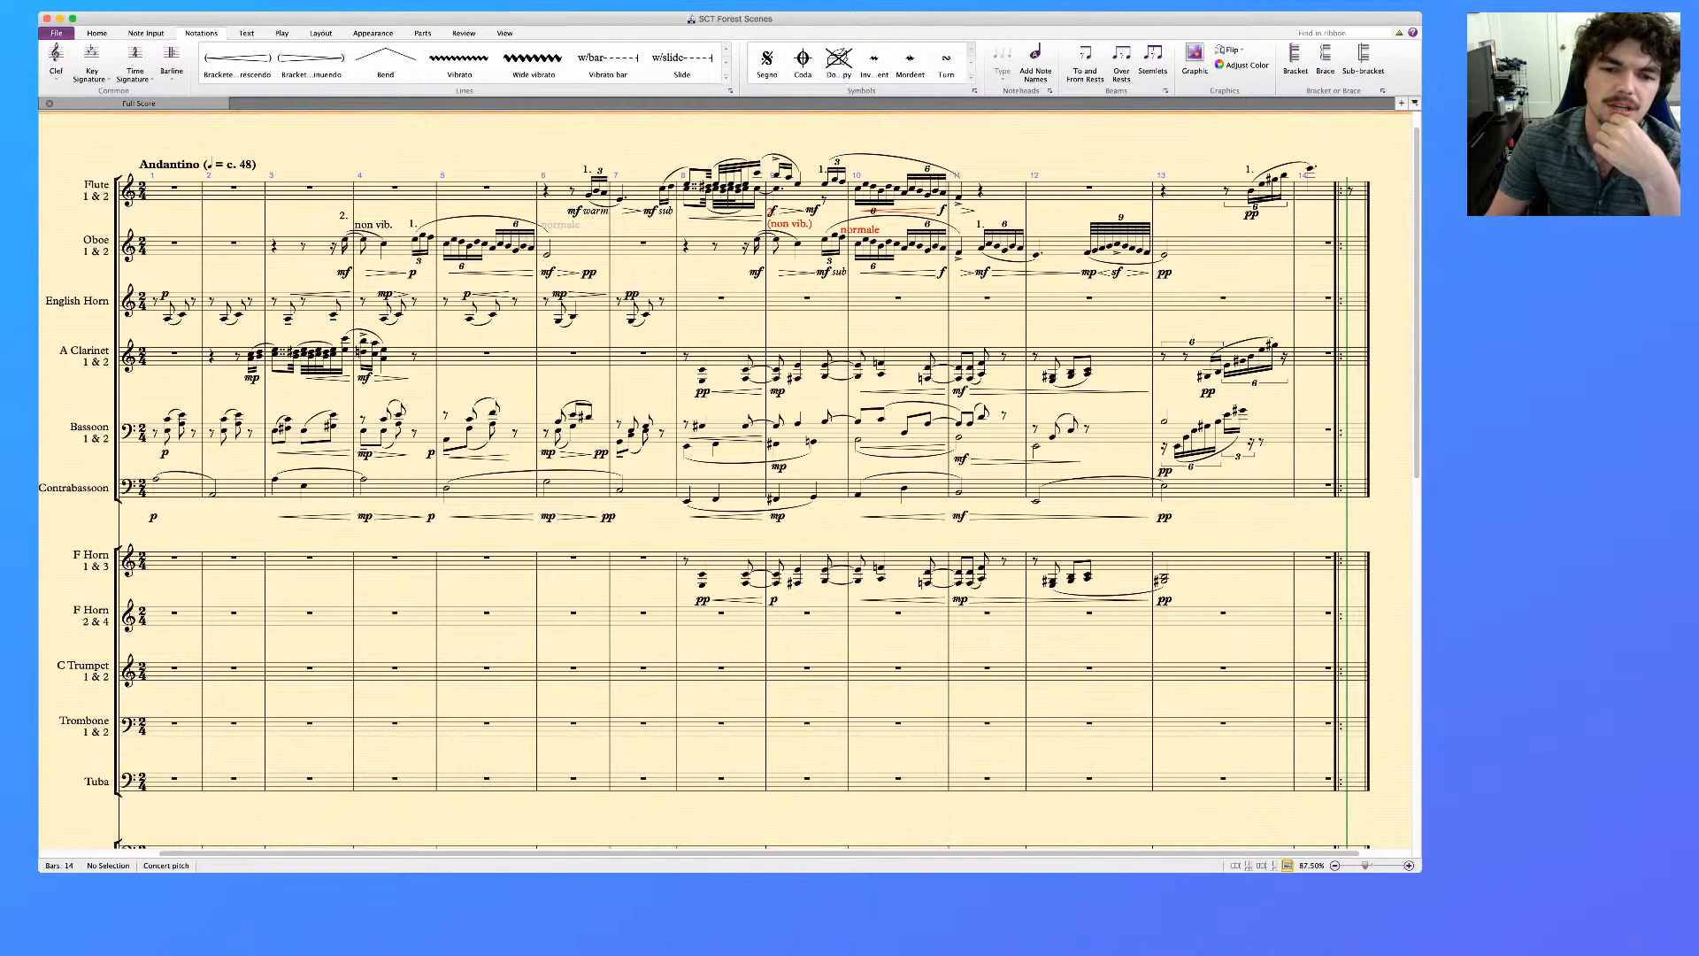
pyautogui.scroll(3, 726, 482)
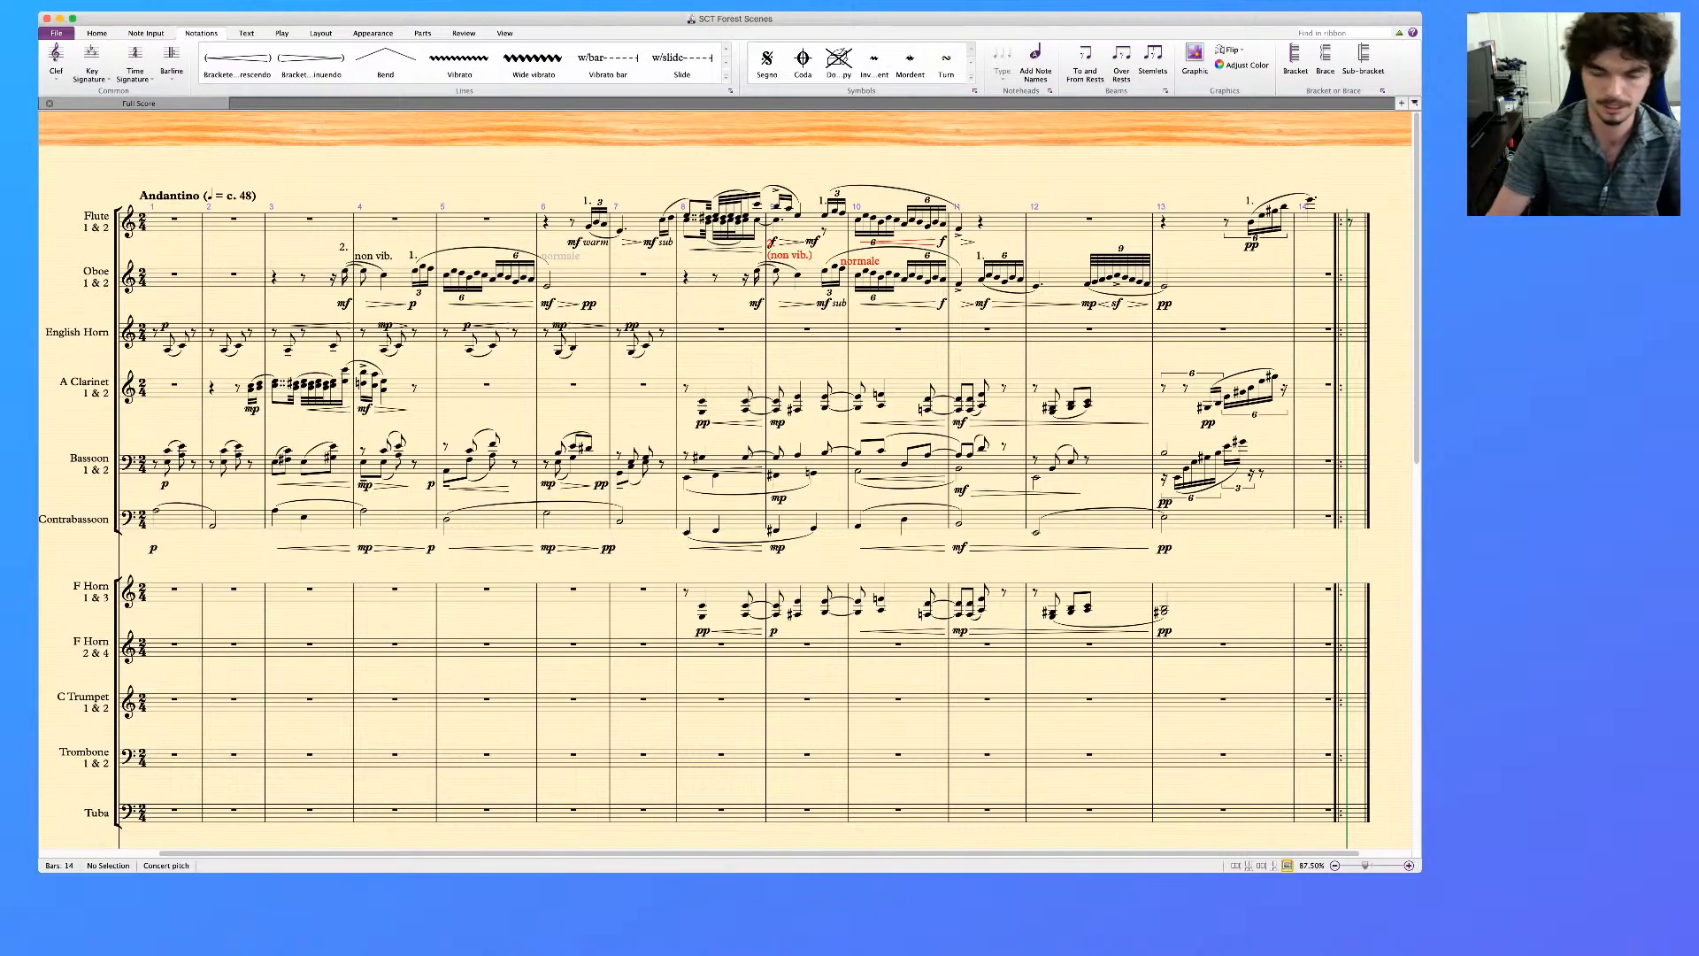
pyautogui.click(825, 216)
pyautogui.press('super+equal')
pyautogui.press('super+equal')
pyautogui.press('super+equal')
pyautogui.press('super+equal')
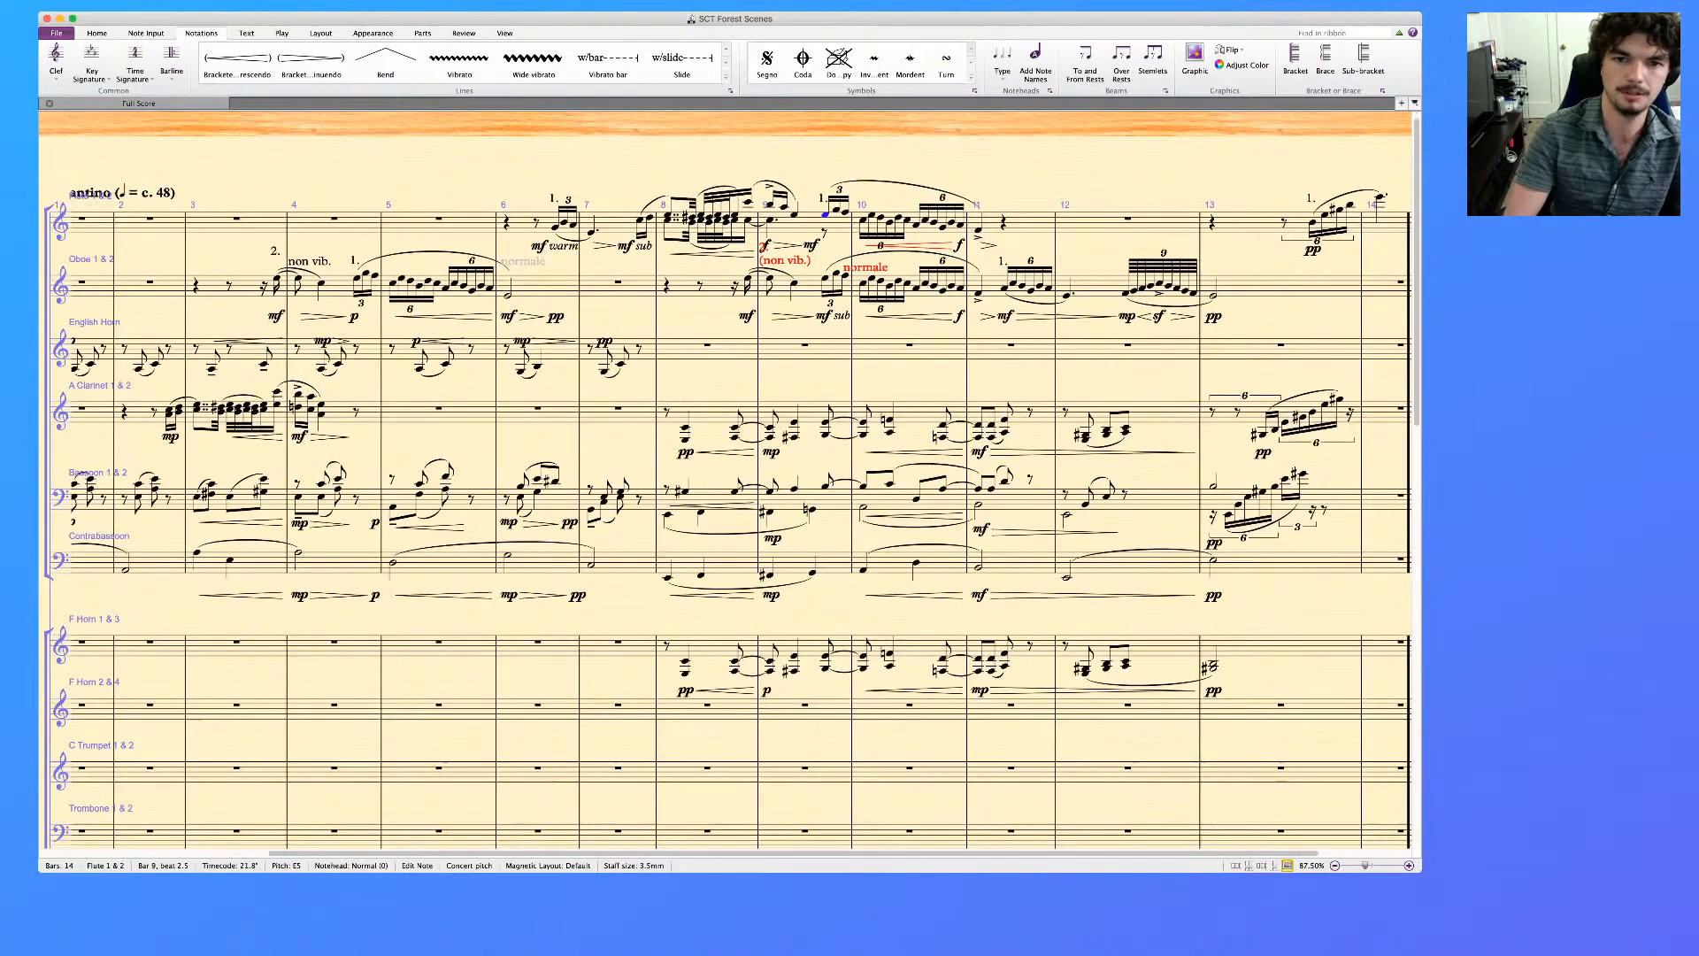
pyautogui.press('super+equal')
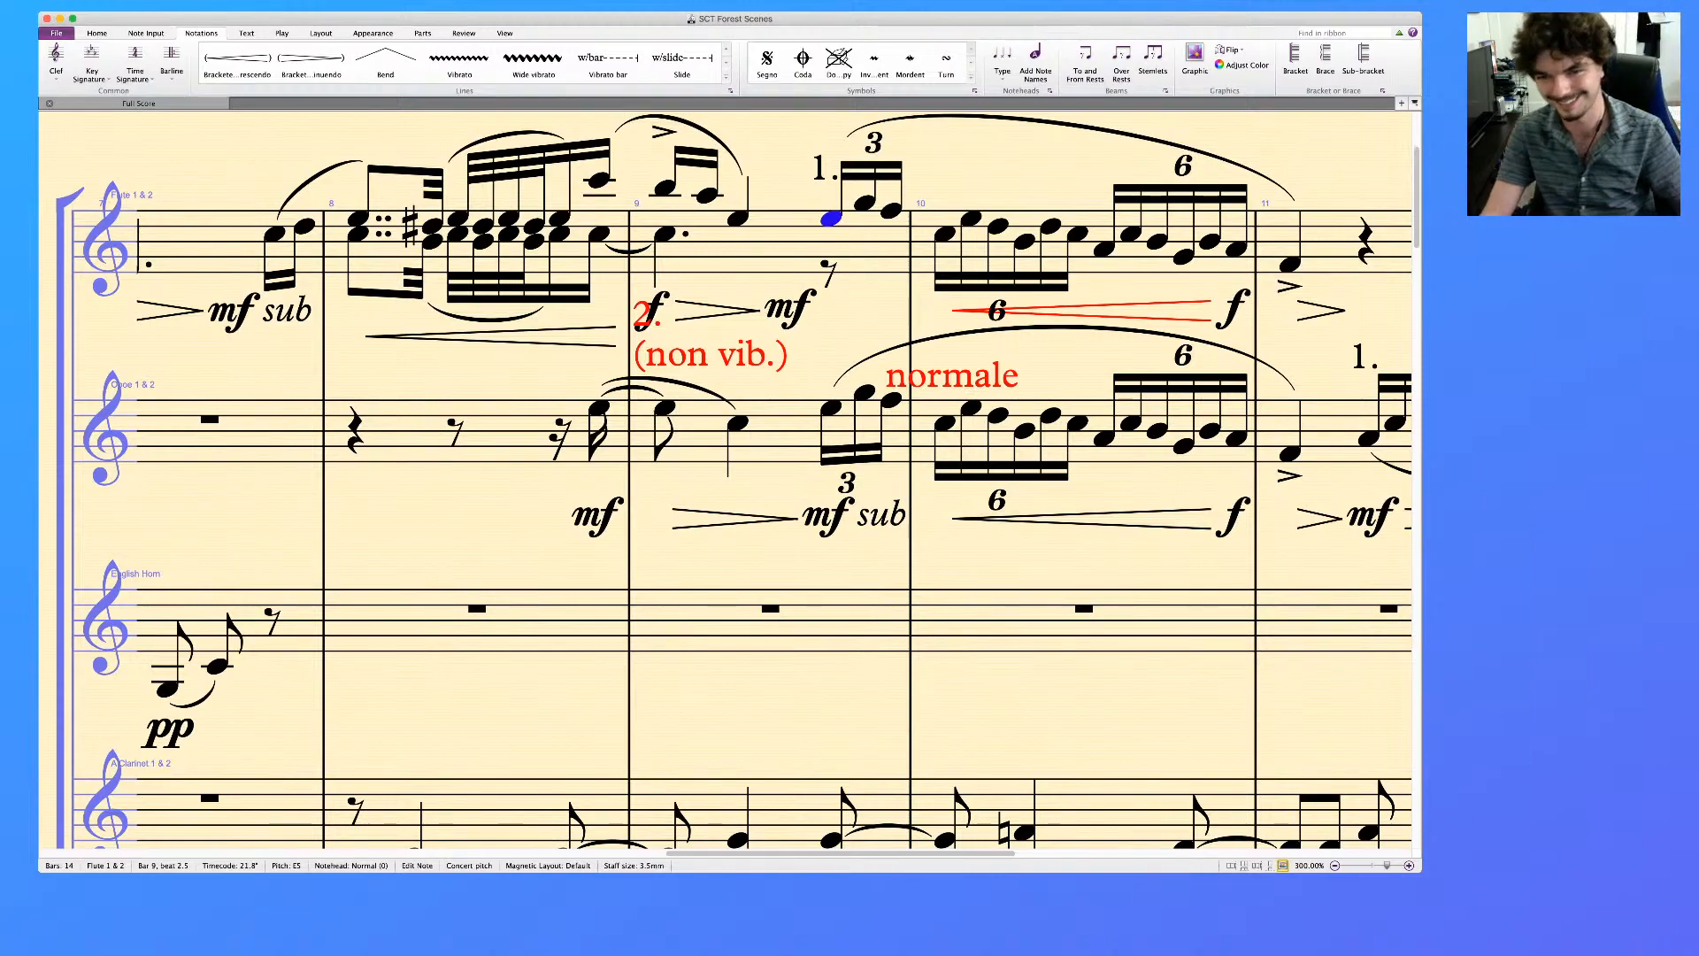
pyautogui.hscroll(2, 729, 482)
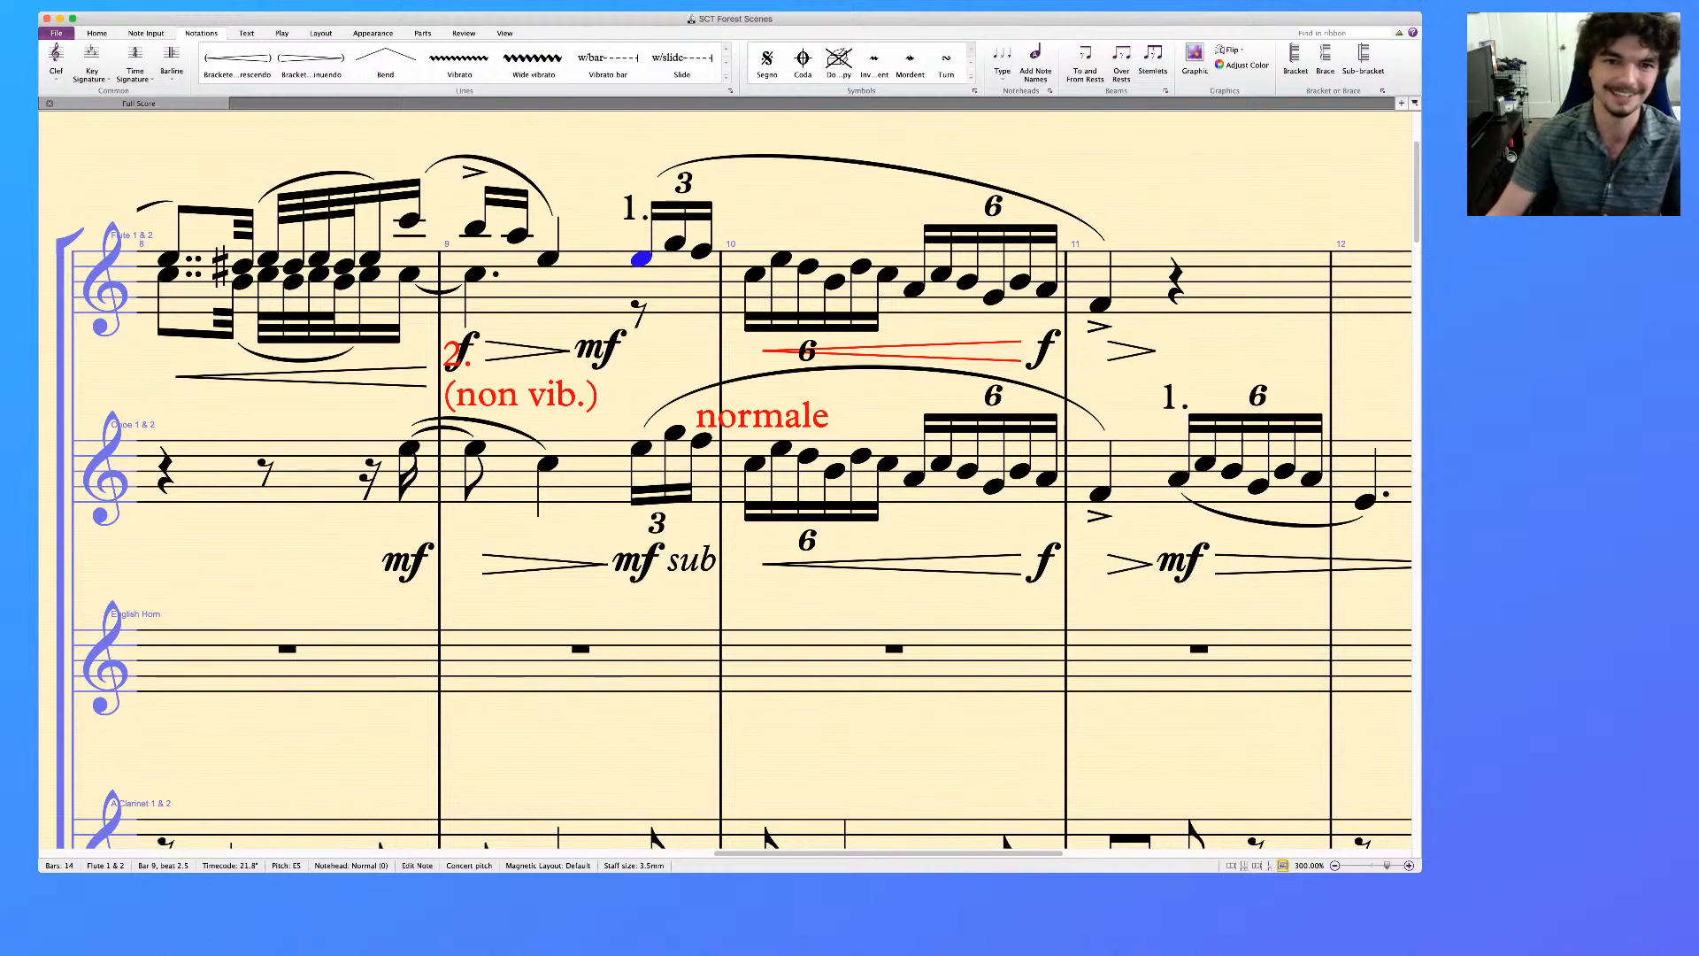
pyautogui.keyDown('shift'); pyautogui.click(1100, 495); pyautogui.keyUp('shift')
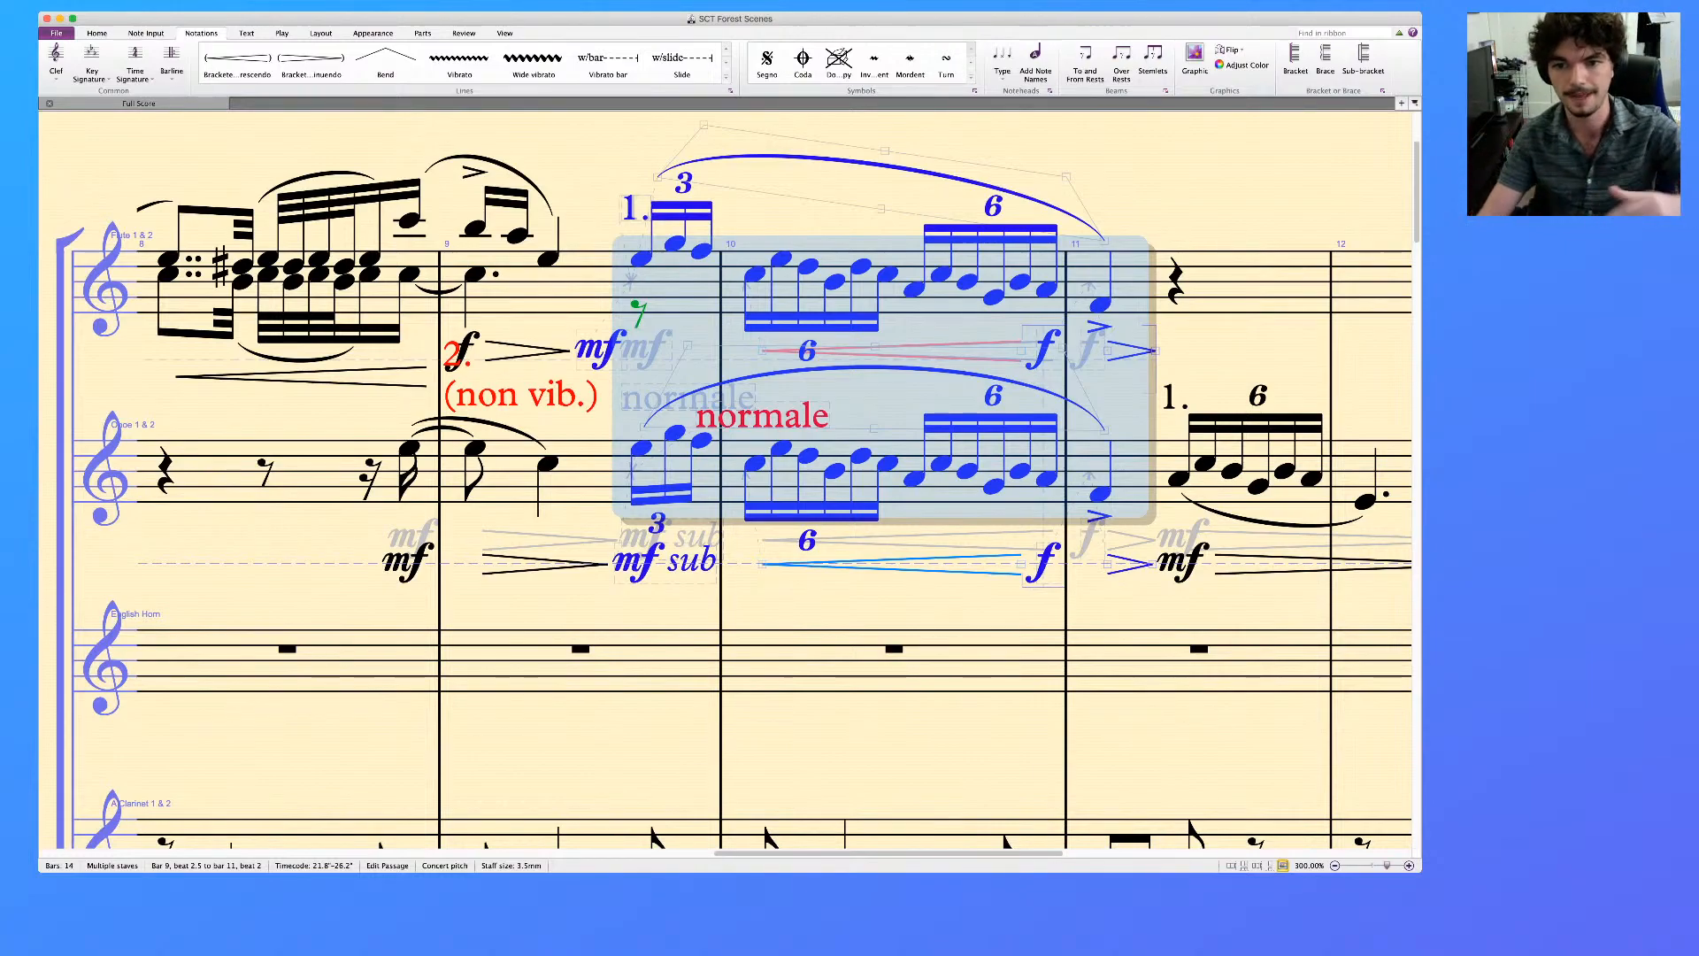
pyautogui.hscroll(10, 774, 486)
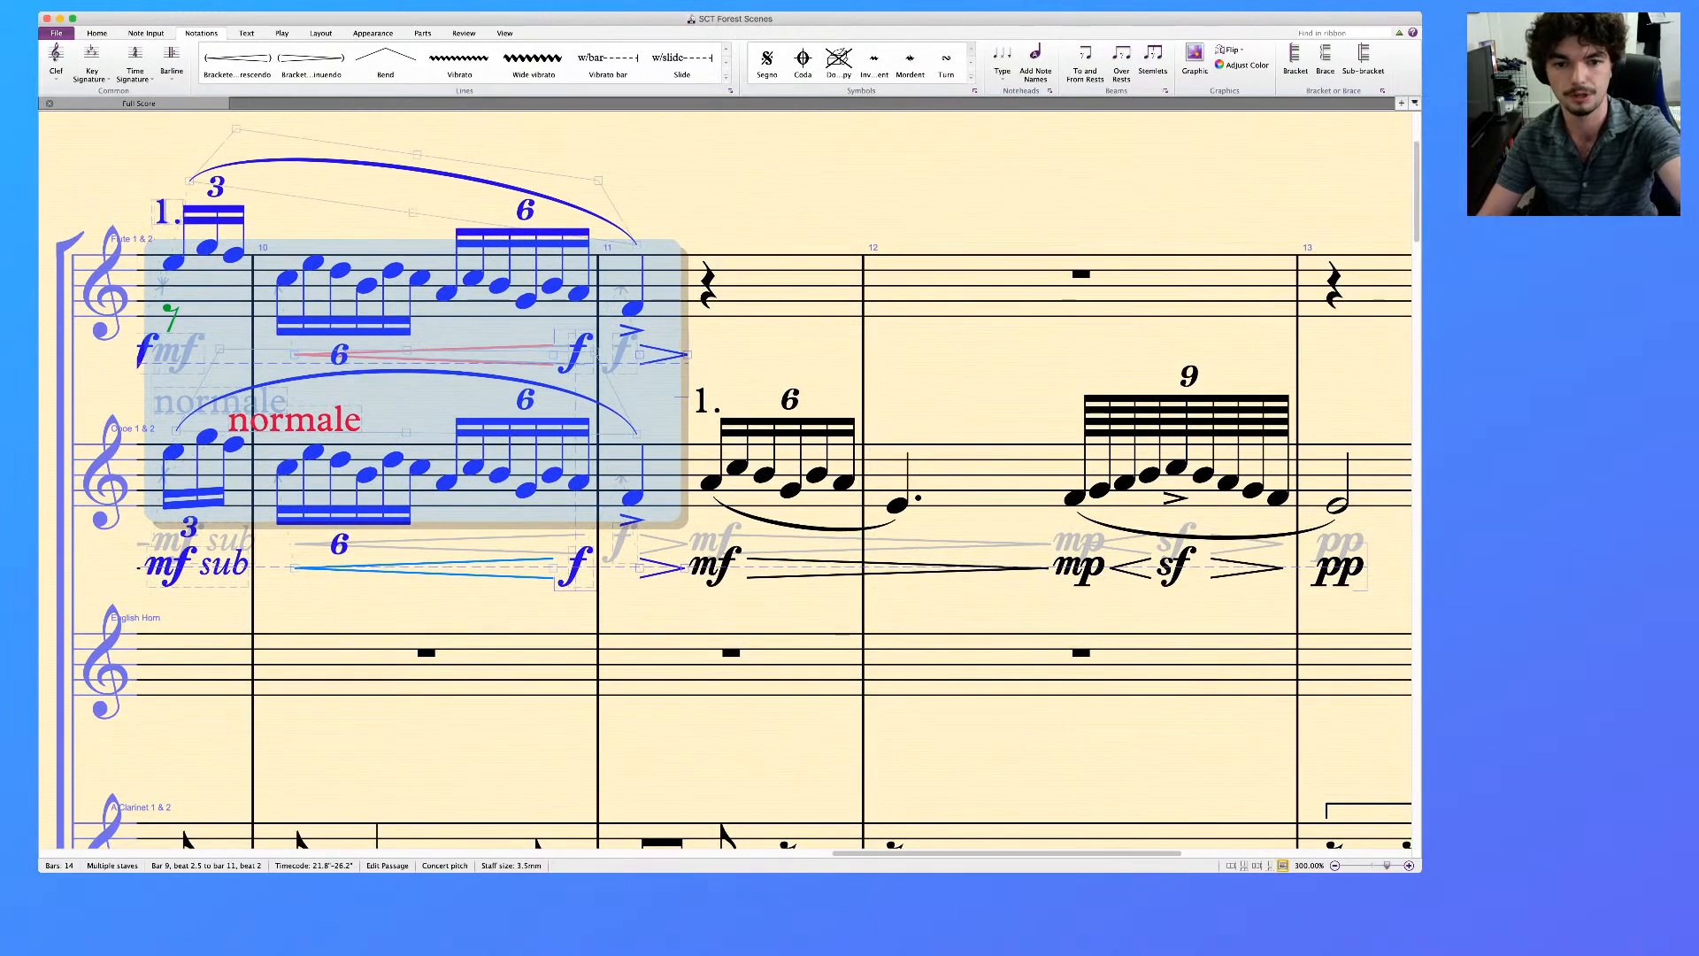
pyautogui.press('Escape')
pyautogui.hscroll(6, 775, 487)
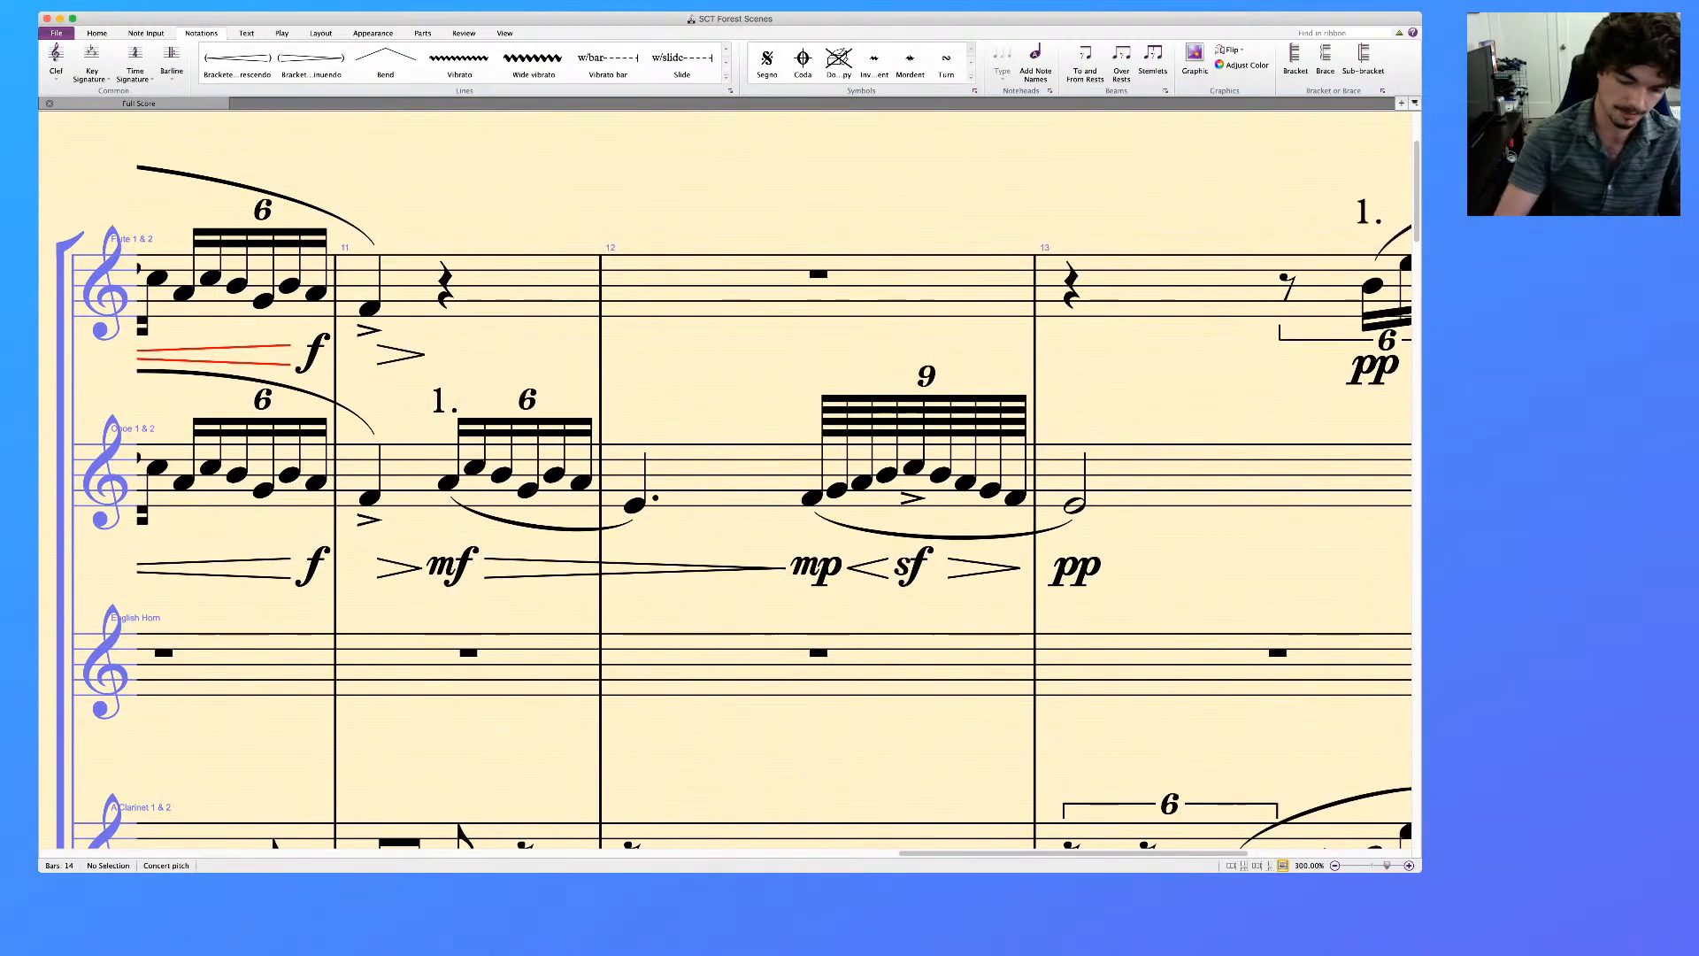
# Review the full score from the closing bars and string staves back to the woodwind opening, and switch to another application
pyautogui.scroll(-1, 774, 486)
pyautogui.press('super+minus')
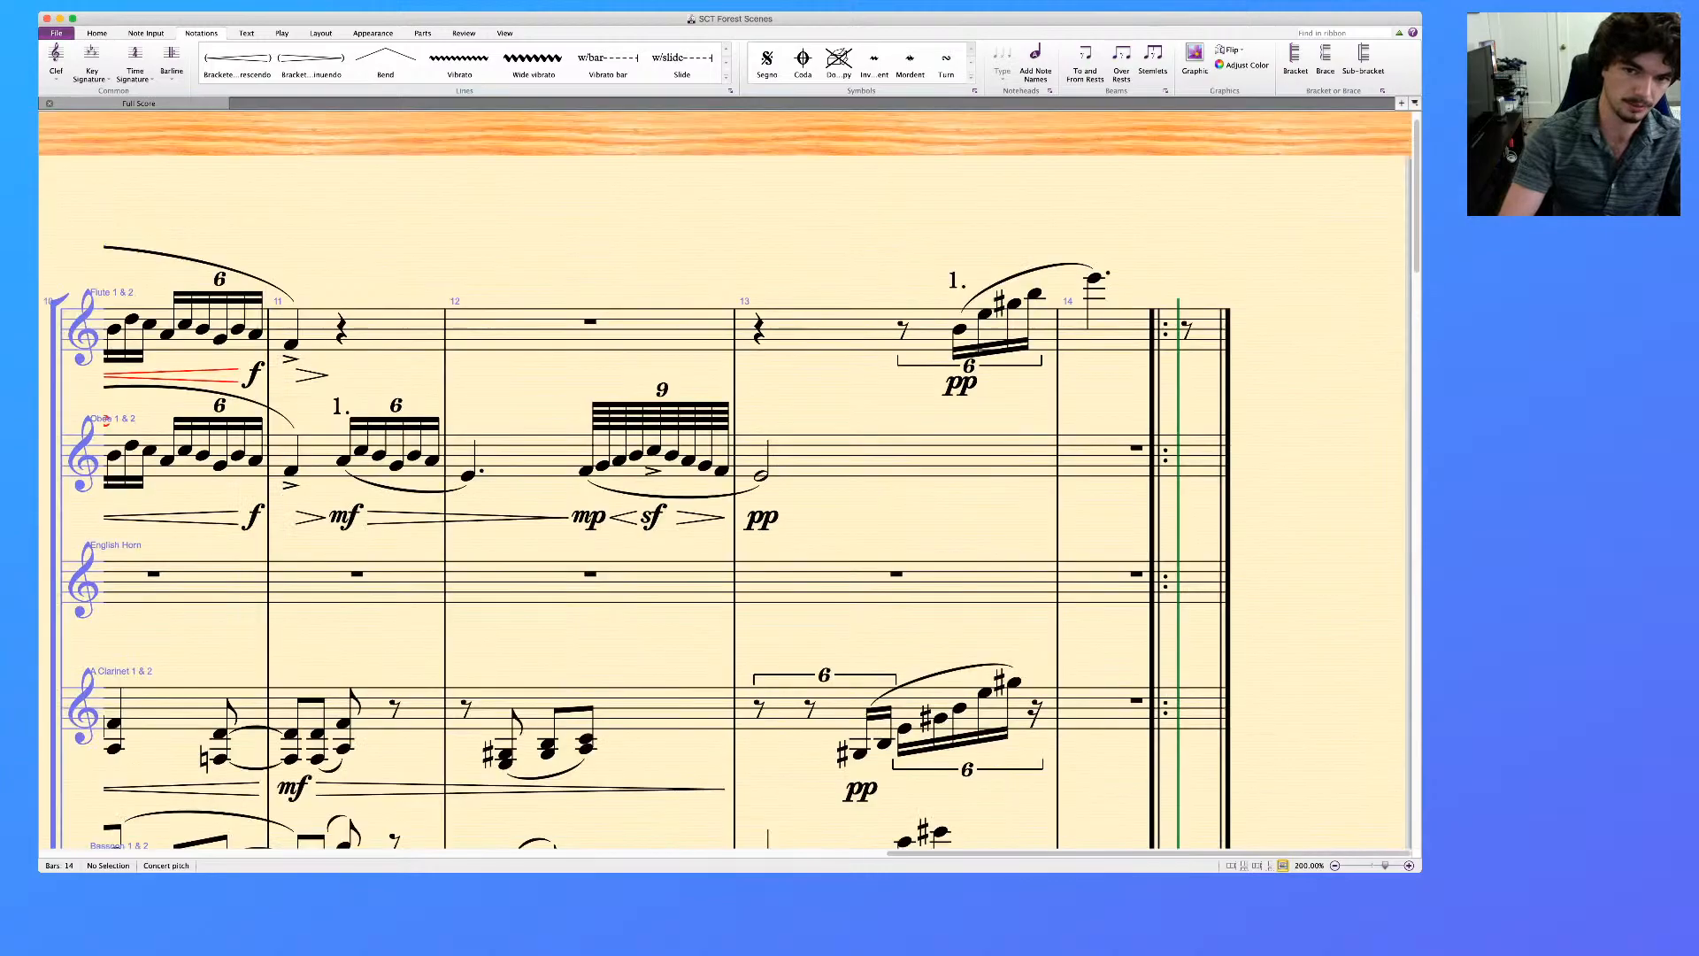
pyautogui.press('super+minus')
pyautogui.press('super+minus')
pyautogui.press('super+minus')
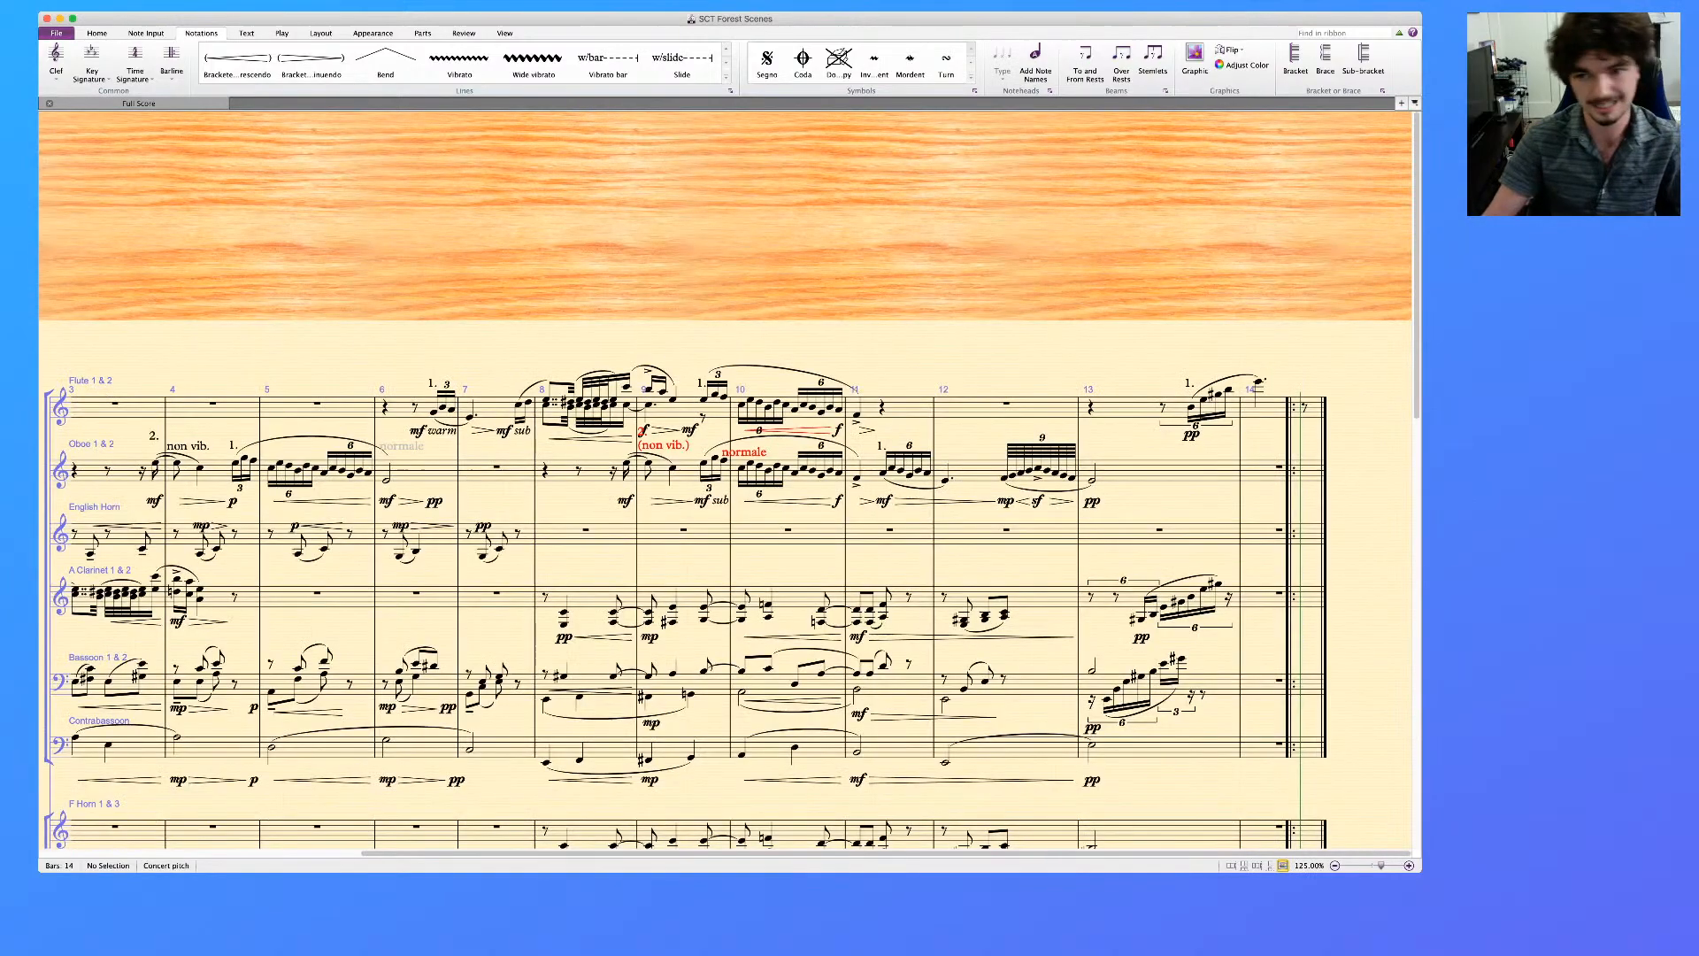
pyautogui.scroll(-20, 725, 483)
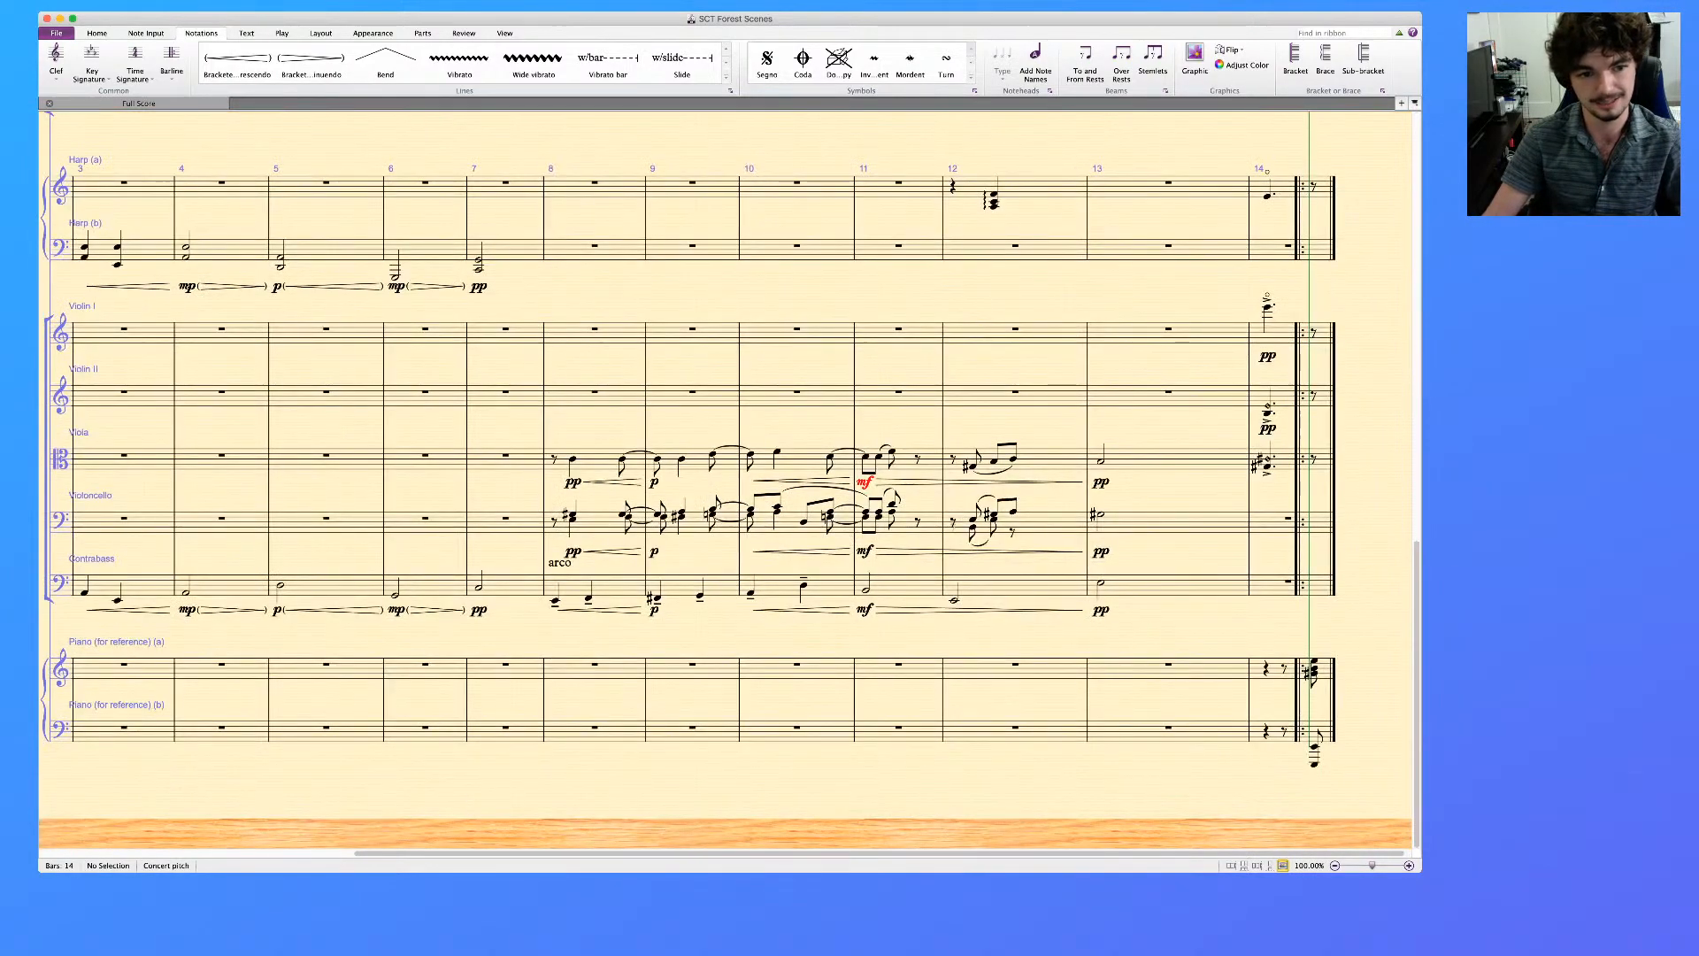
pyautogui.hscroll(-9, 725, 483)
pyautogui.scroll(20, 726, 483)
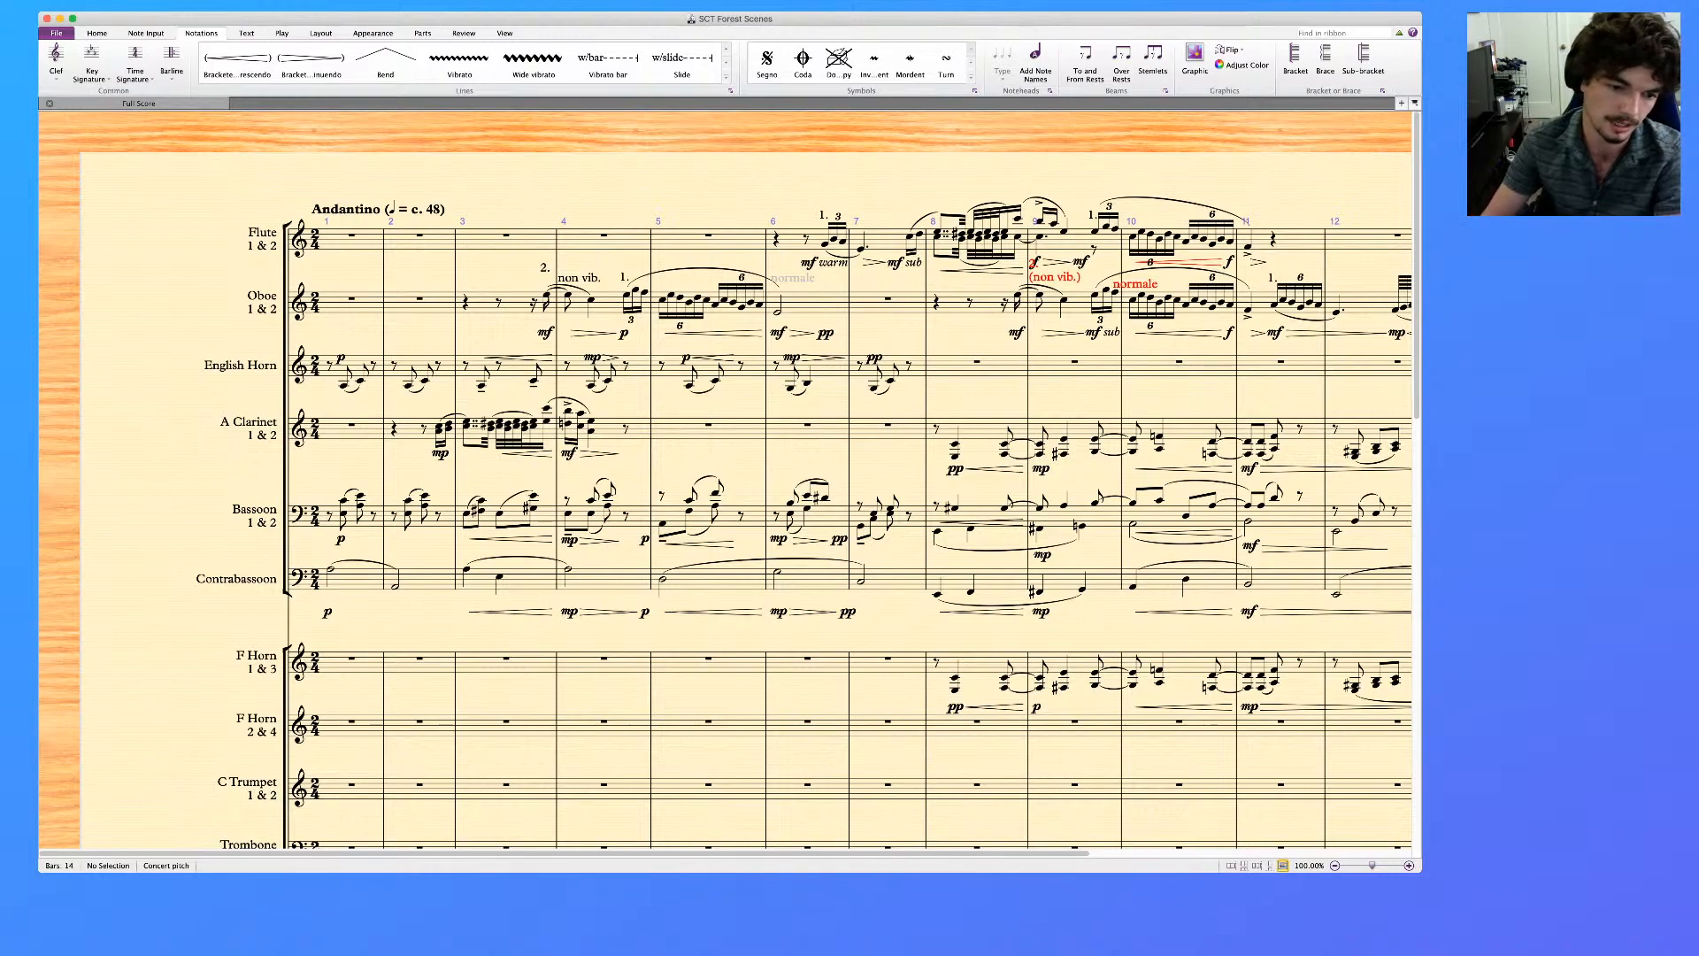
pyautogui.press('super+Tab')
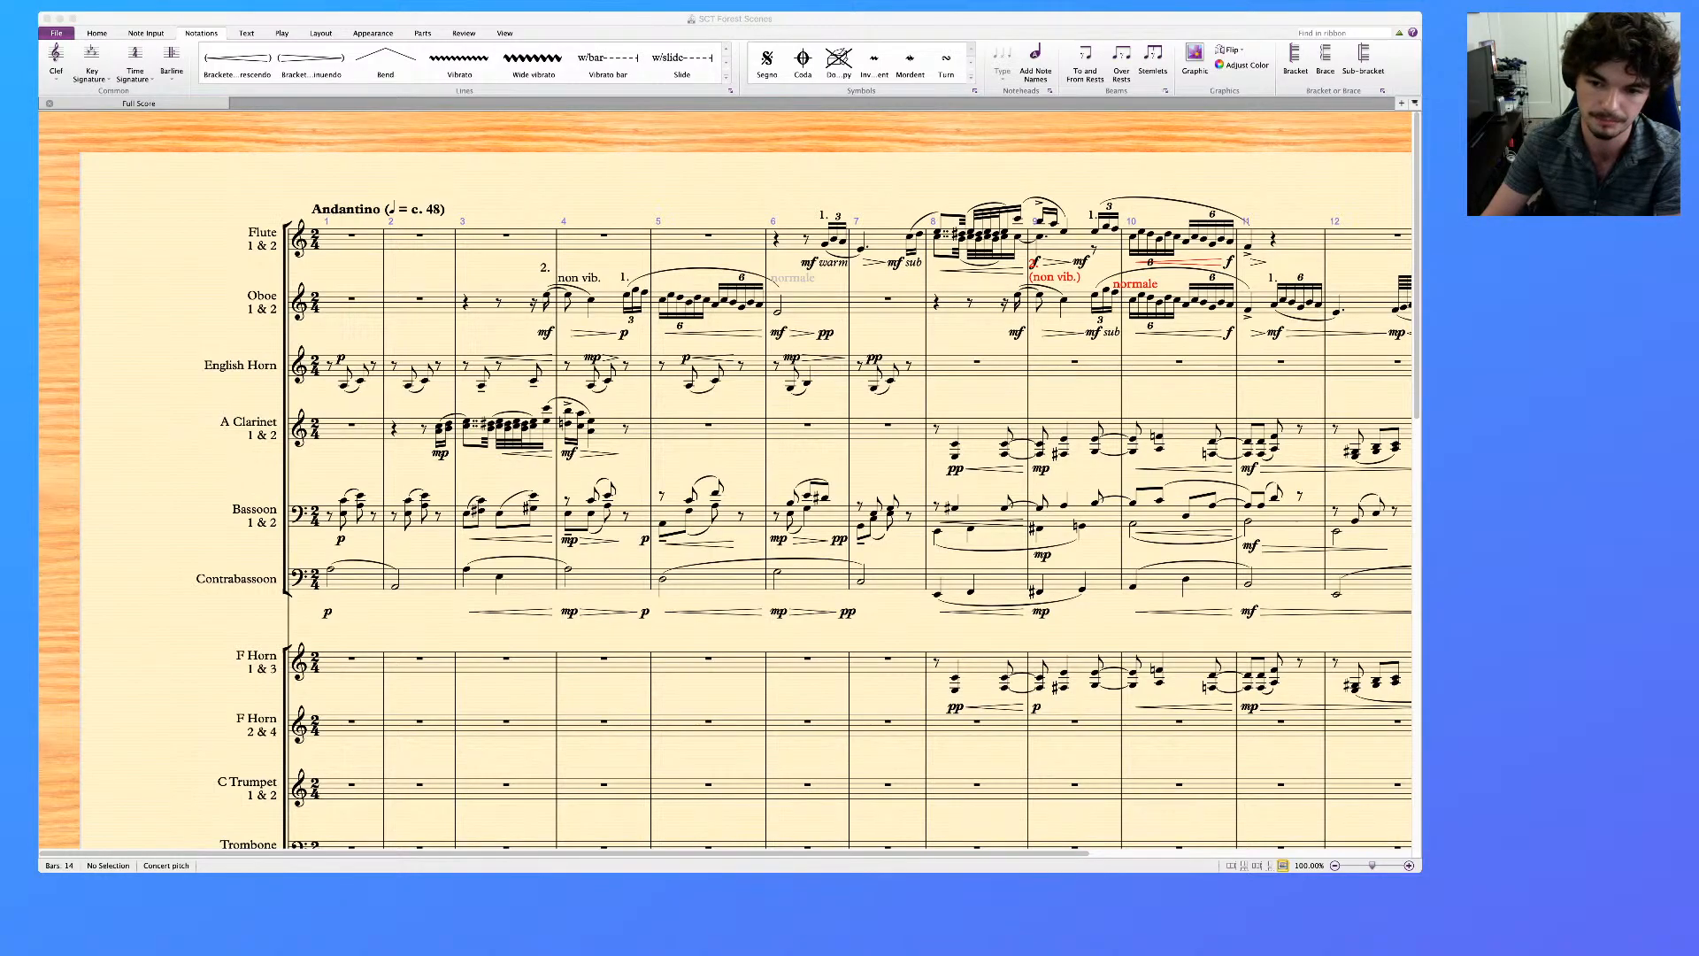